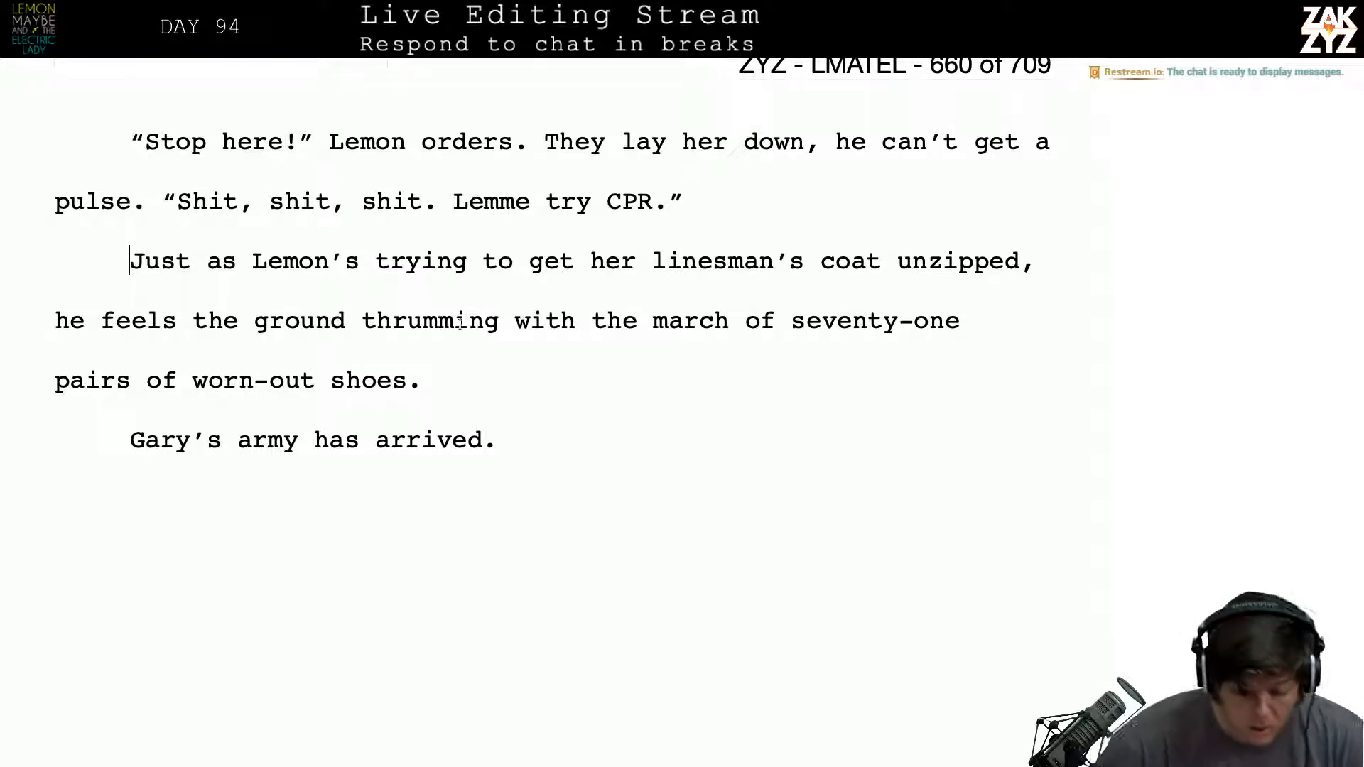
- Delete the run of empty paragraphs between the chapter 86 heading and the line "CHARGE!" so it sits on the heading's page
scroll(460, 324, "down", 10)
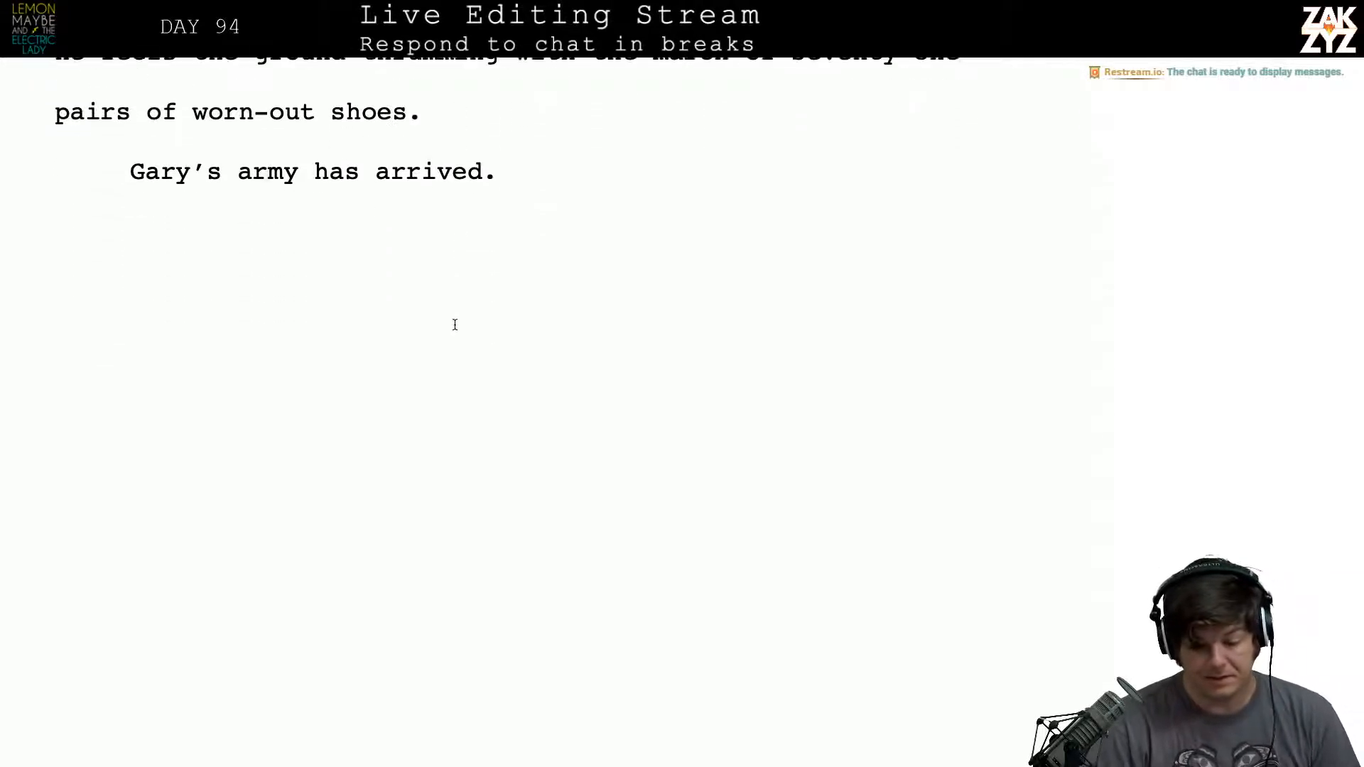
scroll(454, 324, "down", 5)
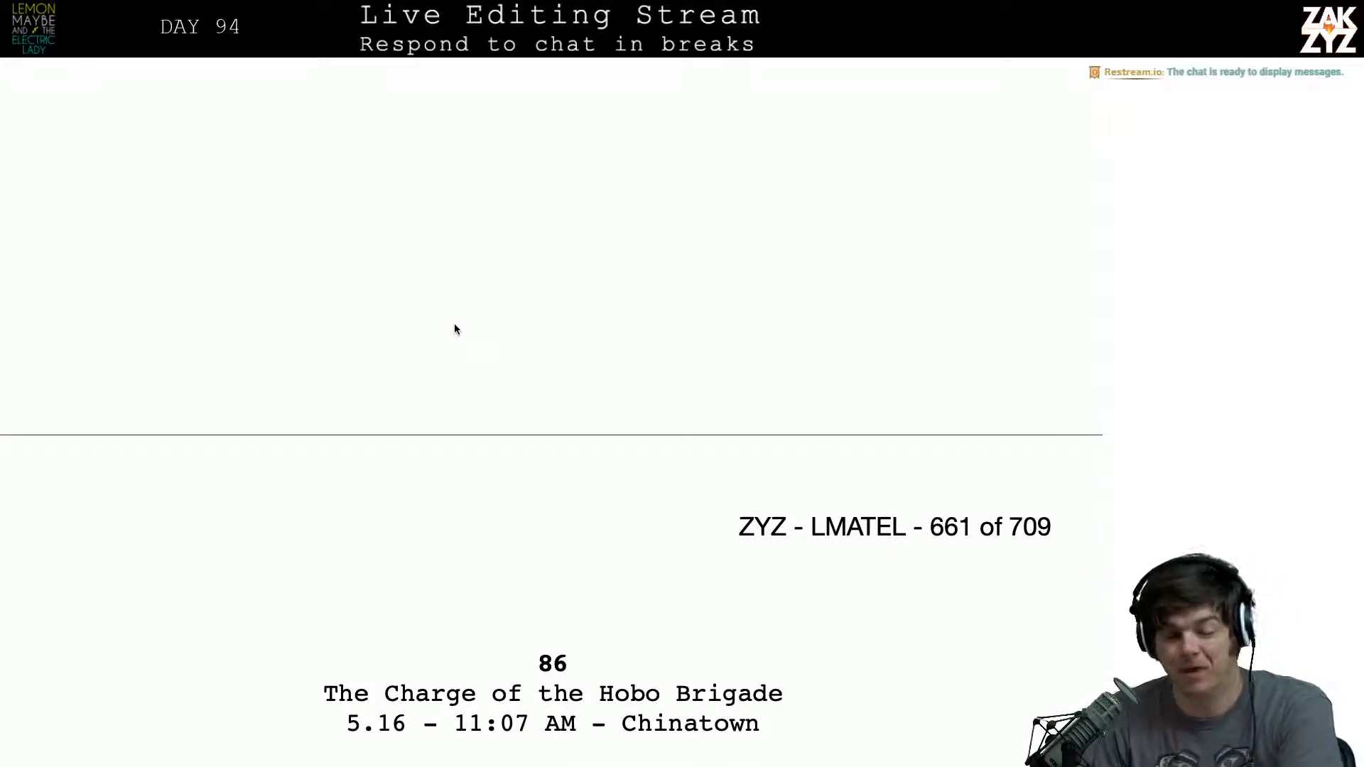
scroll(445, 359, "up", 3)
scroll(445, 359, "down", 5)
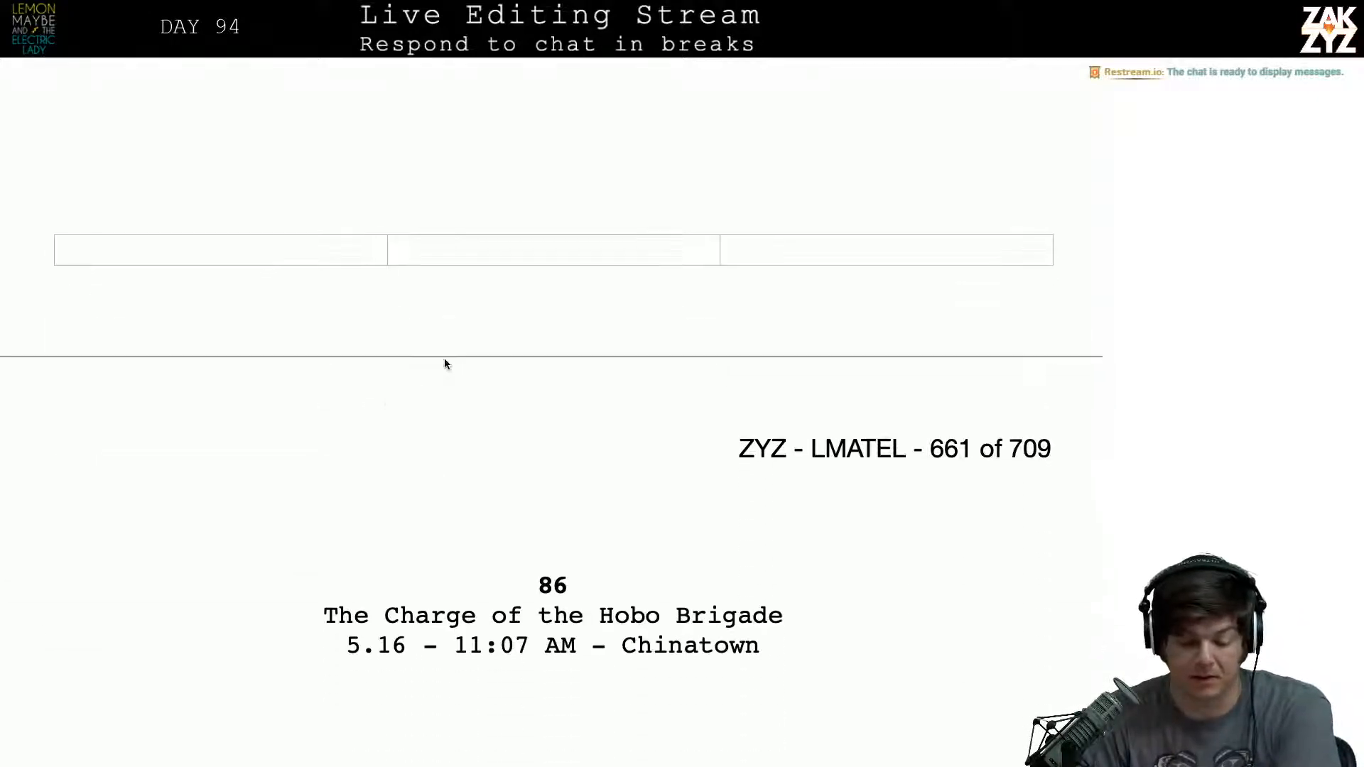
scroll(444, 358, "down", 3)
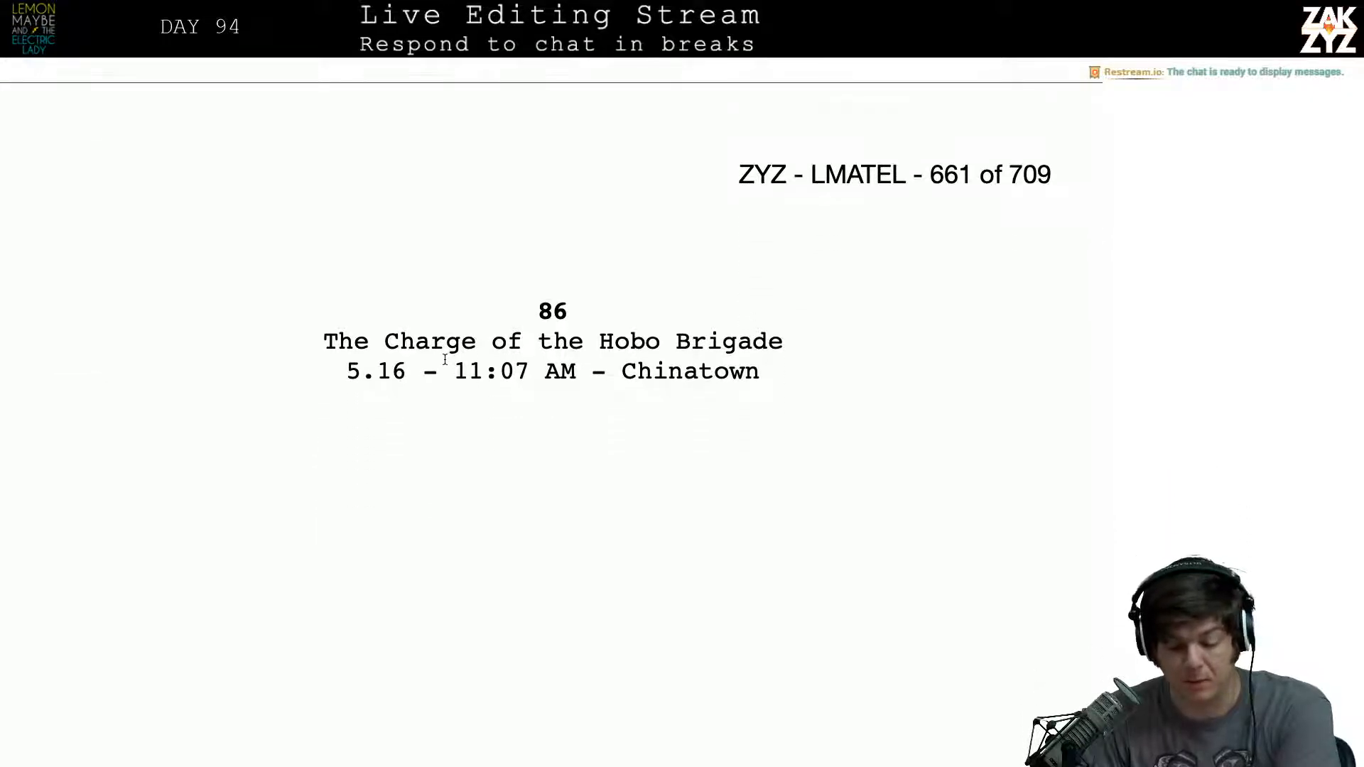
scroll(445, 359, "down", 5)
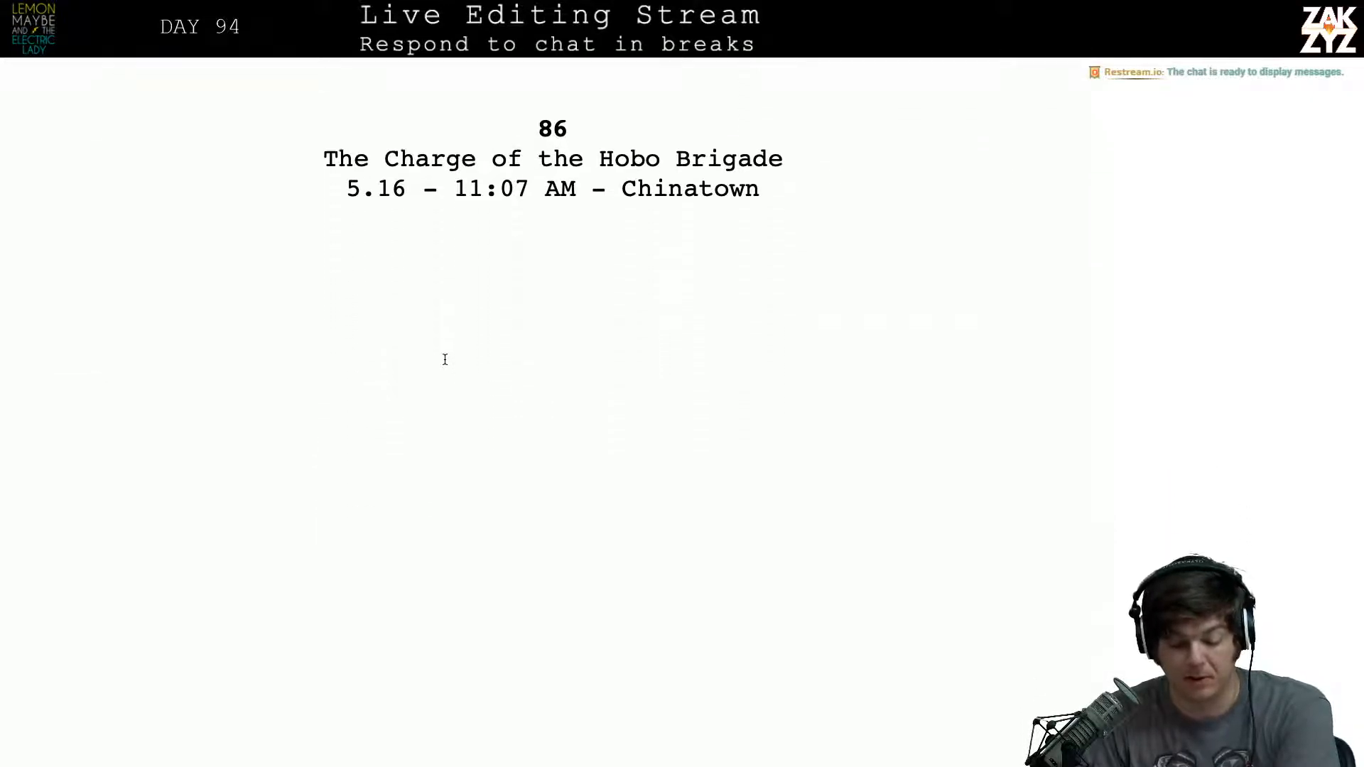
scroll(444, 360, "down", 6)
left_click(343, 345)
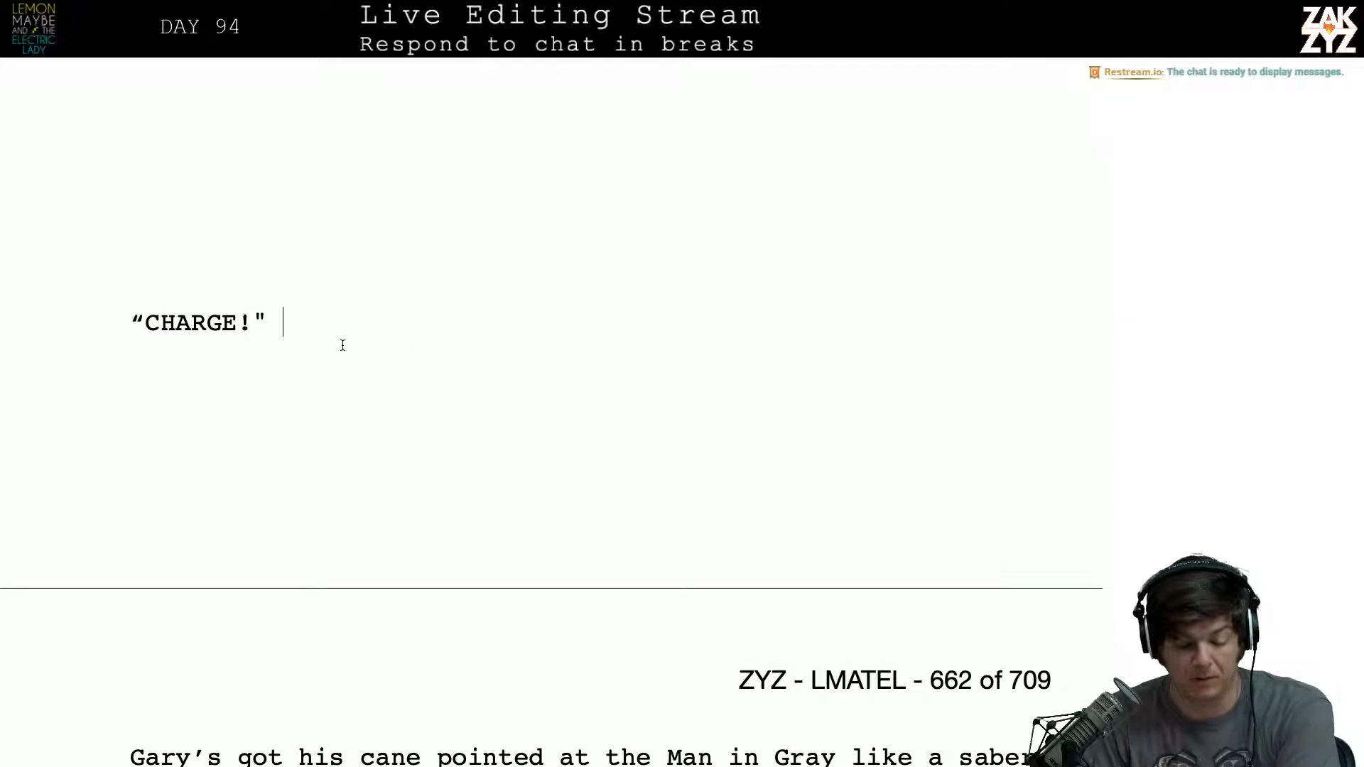
key("Up")
key("BackSpace")
key("BackSpace")
key("BackSpace")
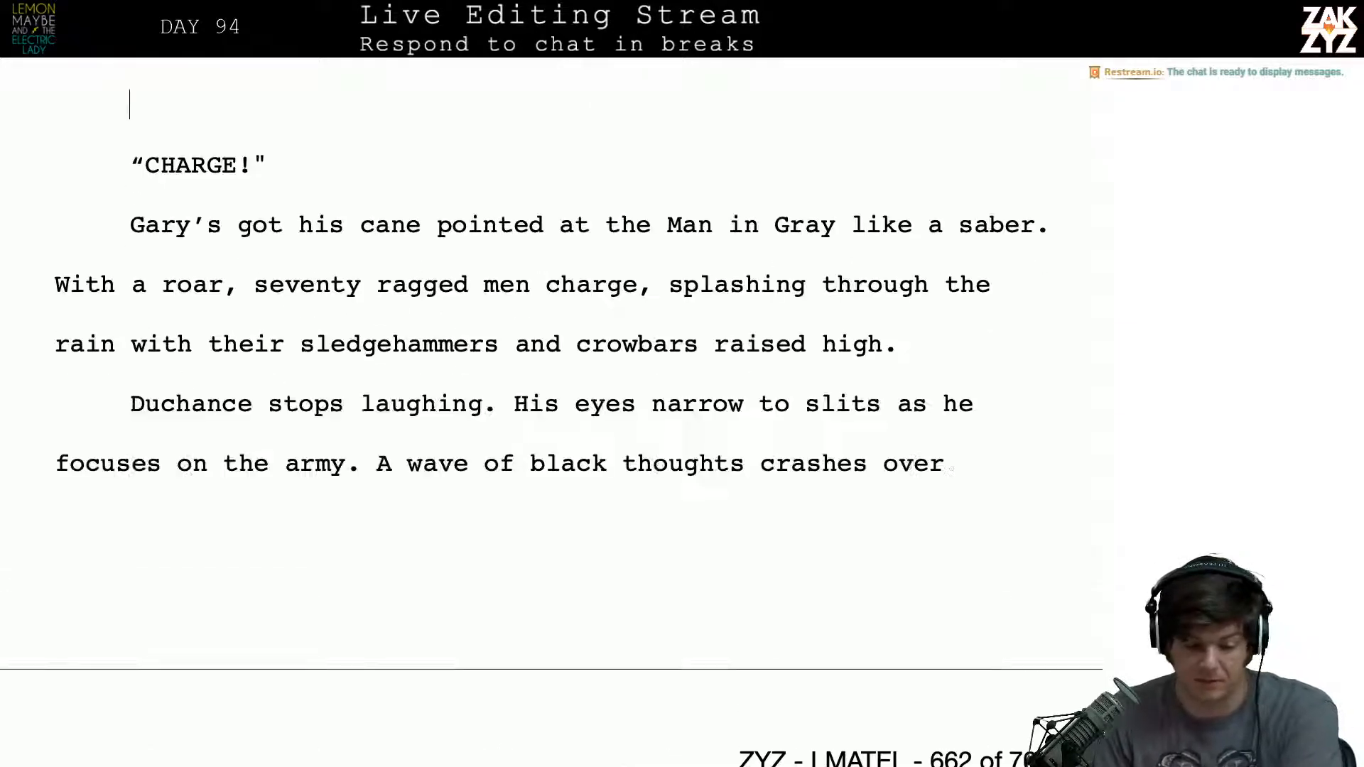
scroll(316, 340, "up", 5)
key("BackSpace")
key("BackSpace")
key("BackSpace")
key("BackSpace")
key("BackSpace")
key("BackSpace")
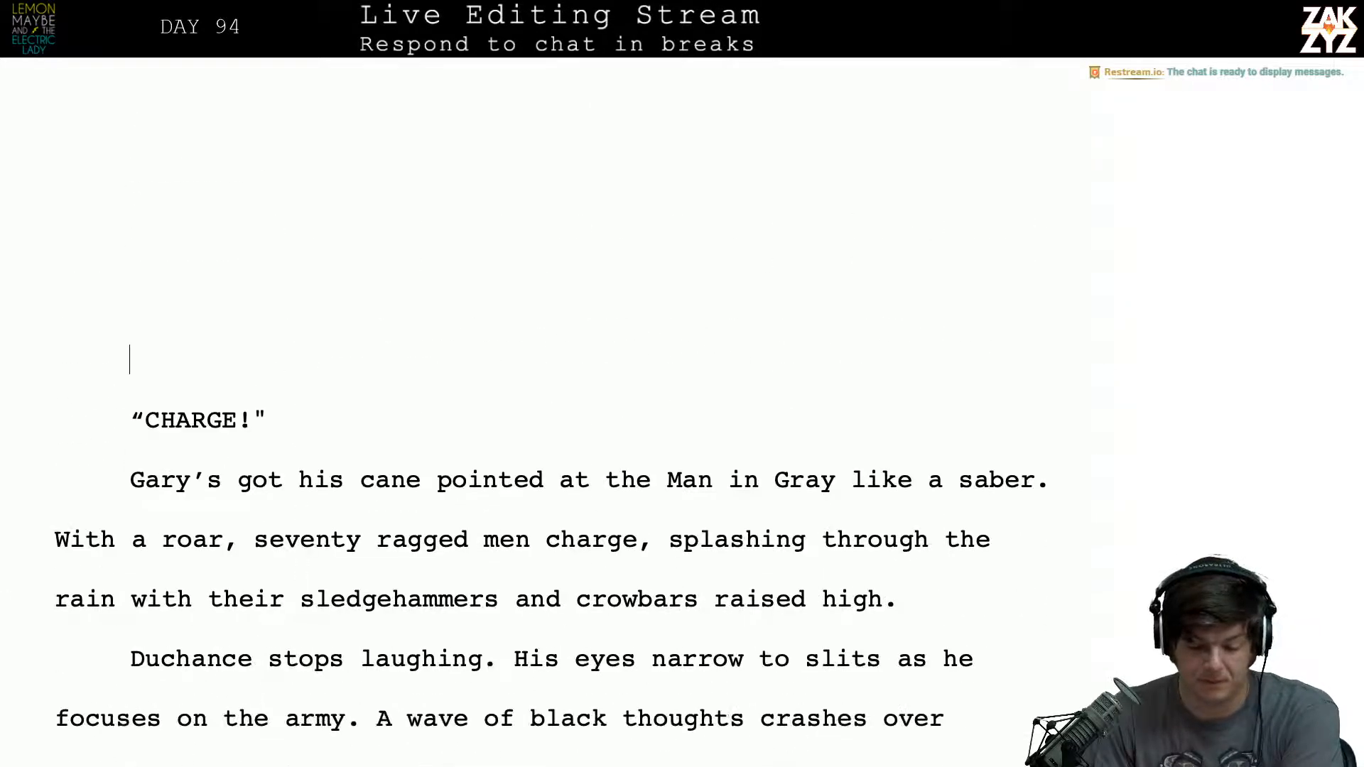
key("BackSpace")
scroll(550, 412, "up", 8)
key("BackSpace")
key("BackSpace")
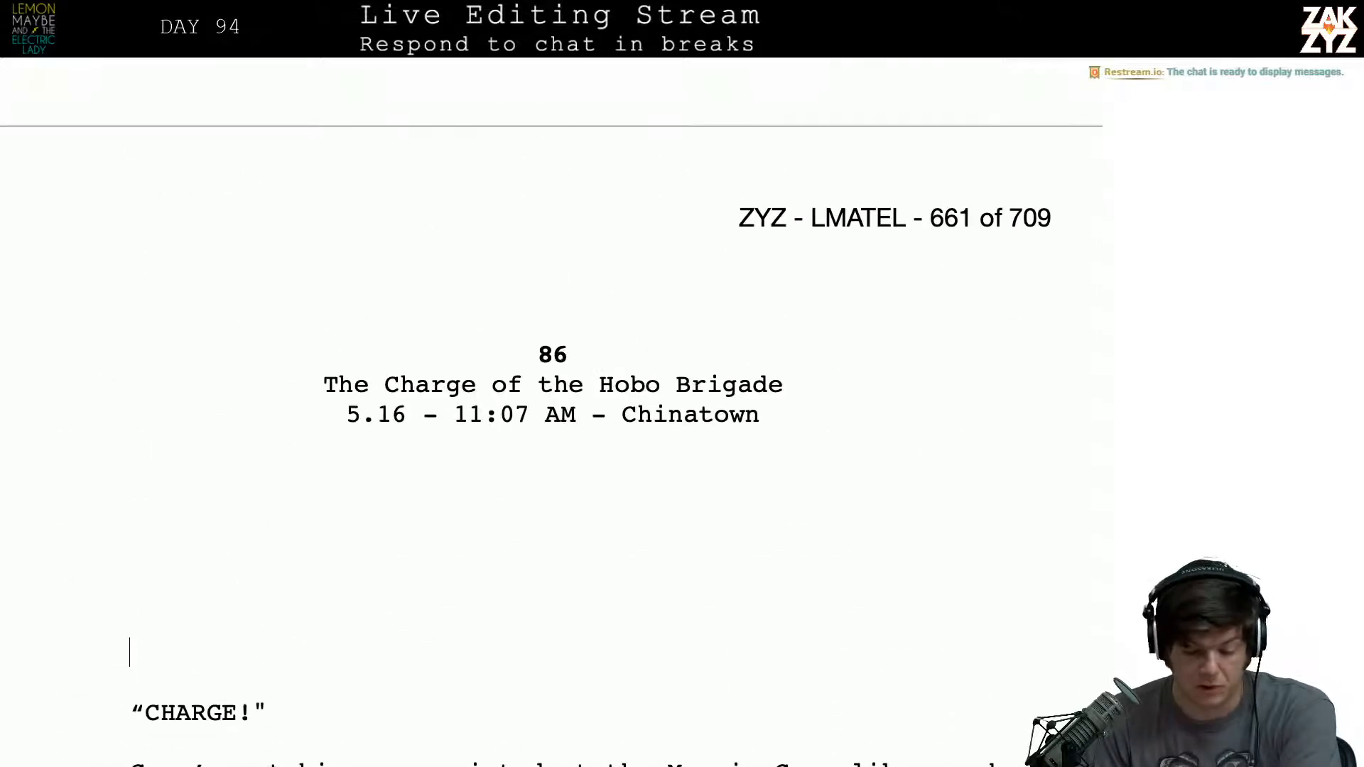
- Remove one more blank line directly above "CHARGE!" to tighten the gap under the chapter 86 heading
key("Up")
key("Up")
key("Up")
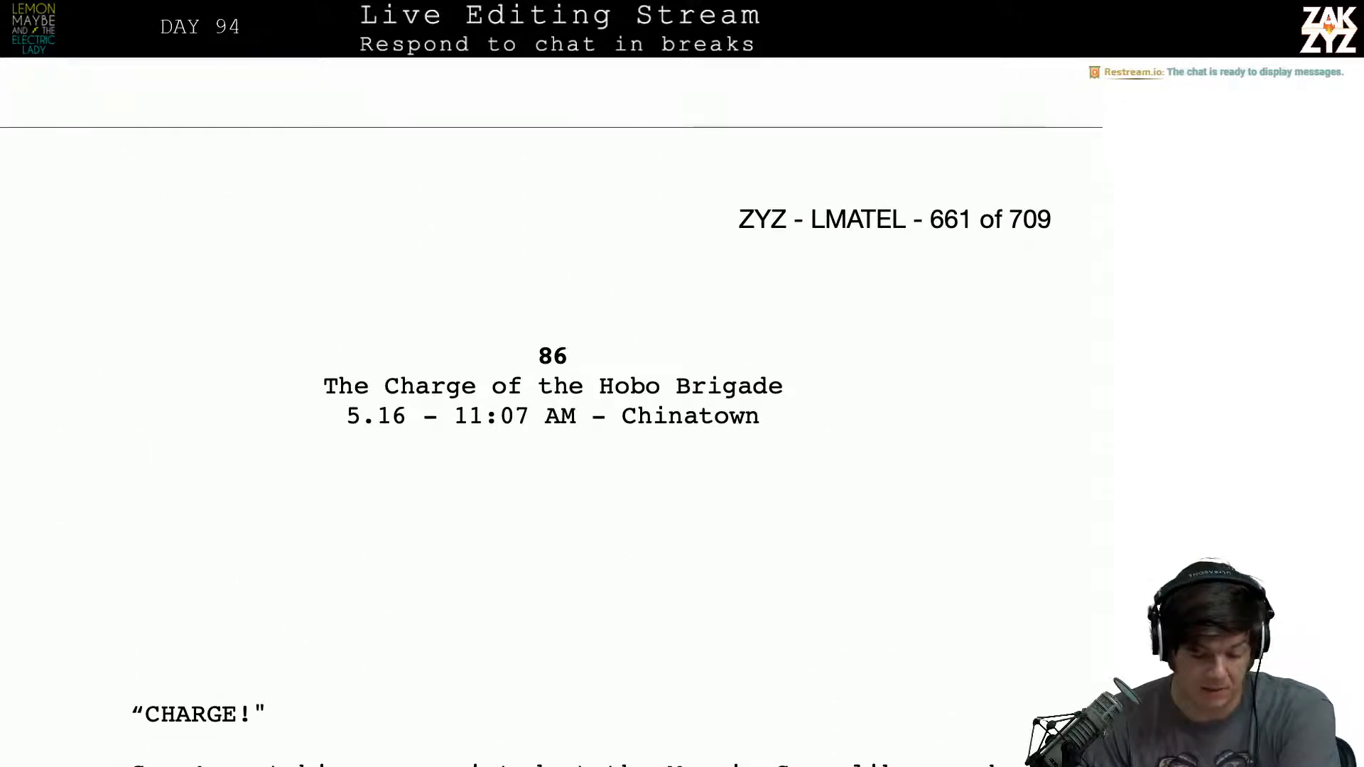
key("Up")
key("Down")
key("Down")
key("Down")
key("Down")
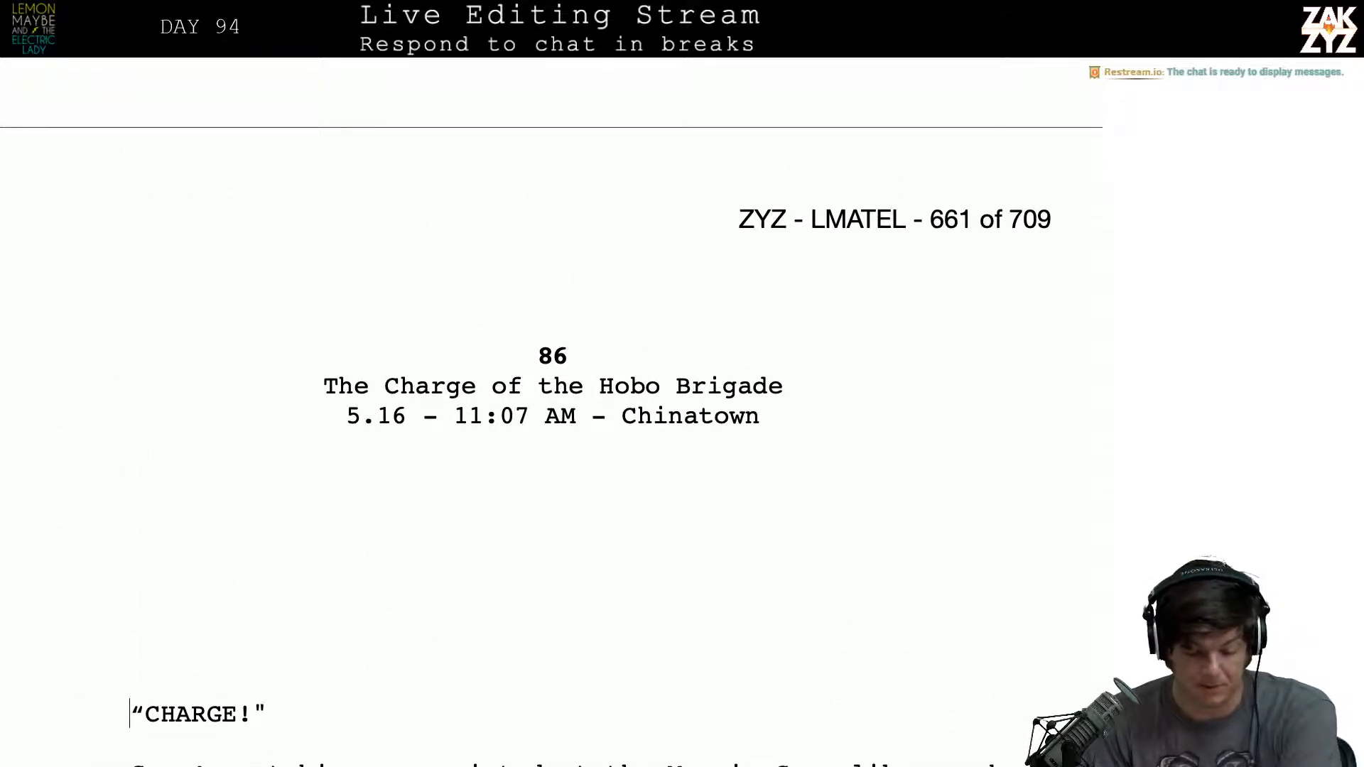
key("BackSpace")
key("Up")
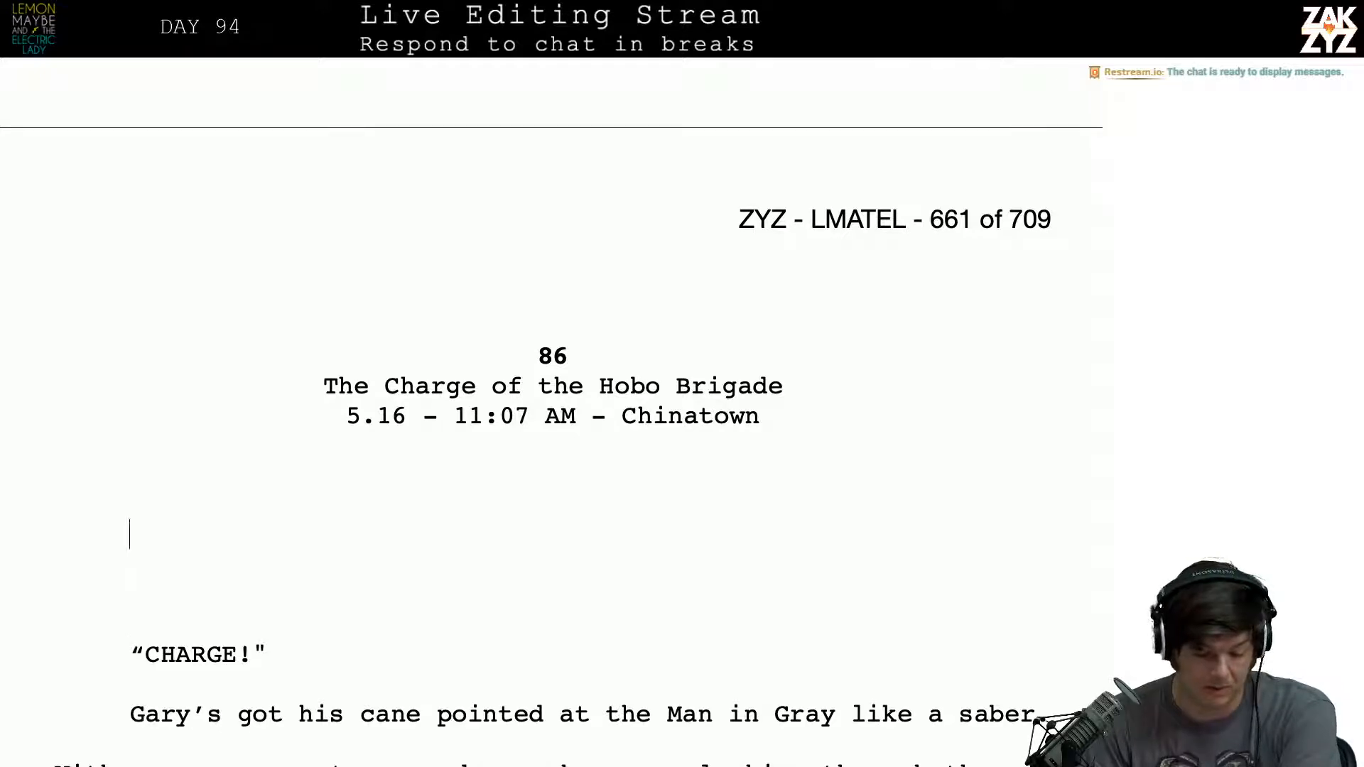
- Remove the first-line indent from the chapter's opening paragraph "CHARGE!"
key("Down")
key("Down")
key("shift+Down")
key("shift+Left")
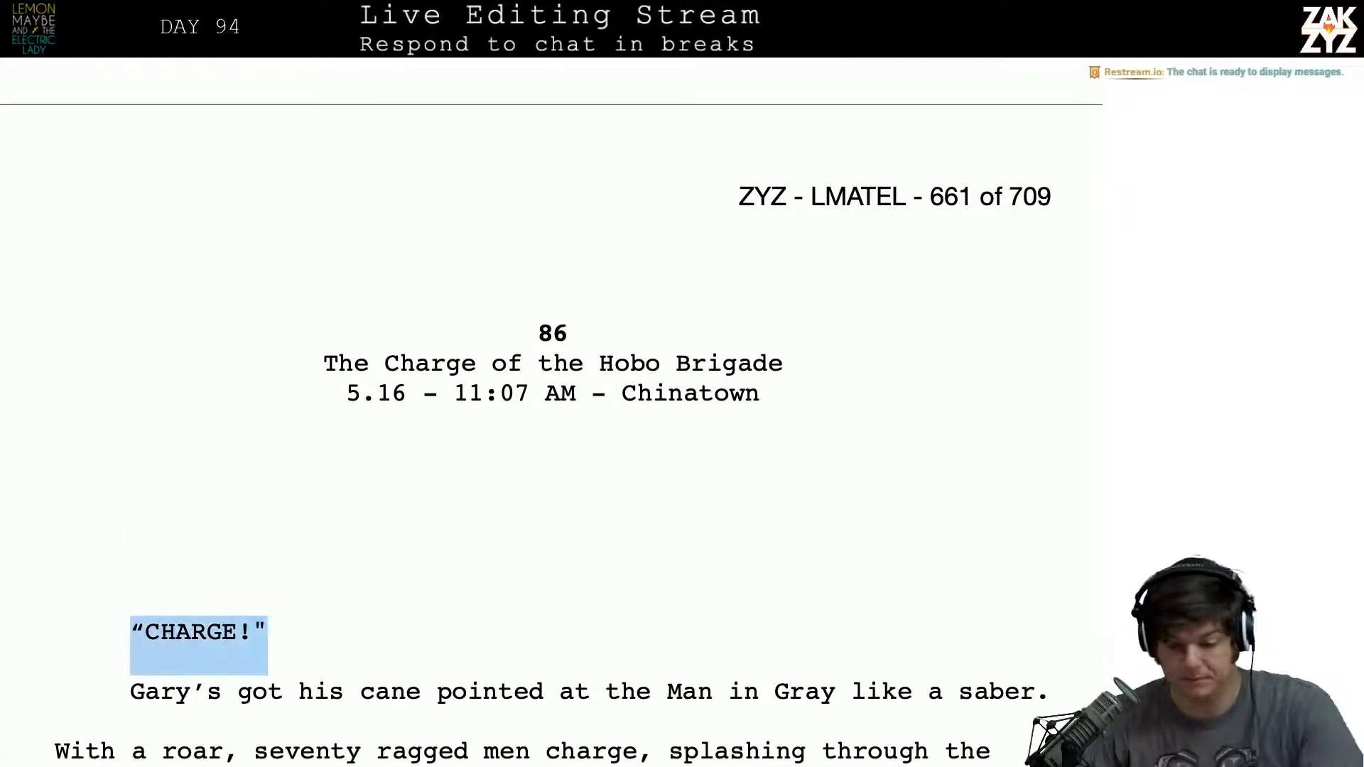
key("alt+super+i")
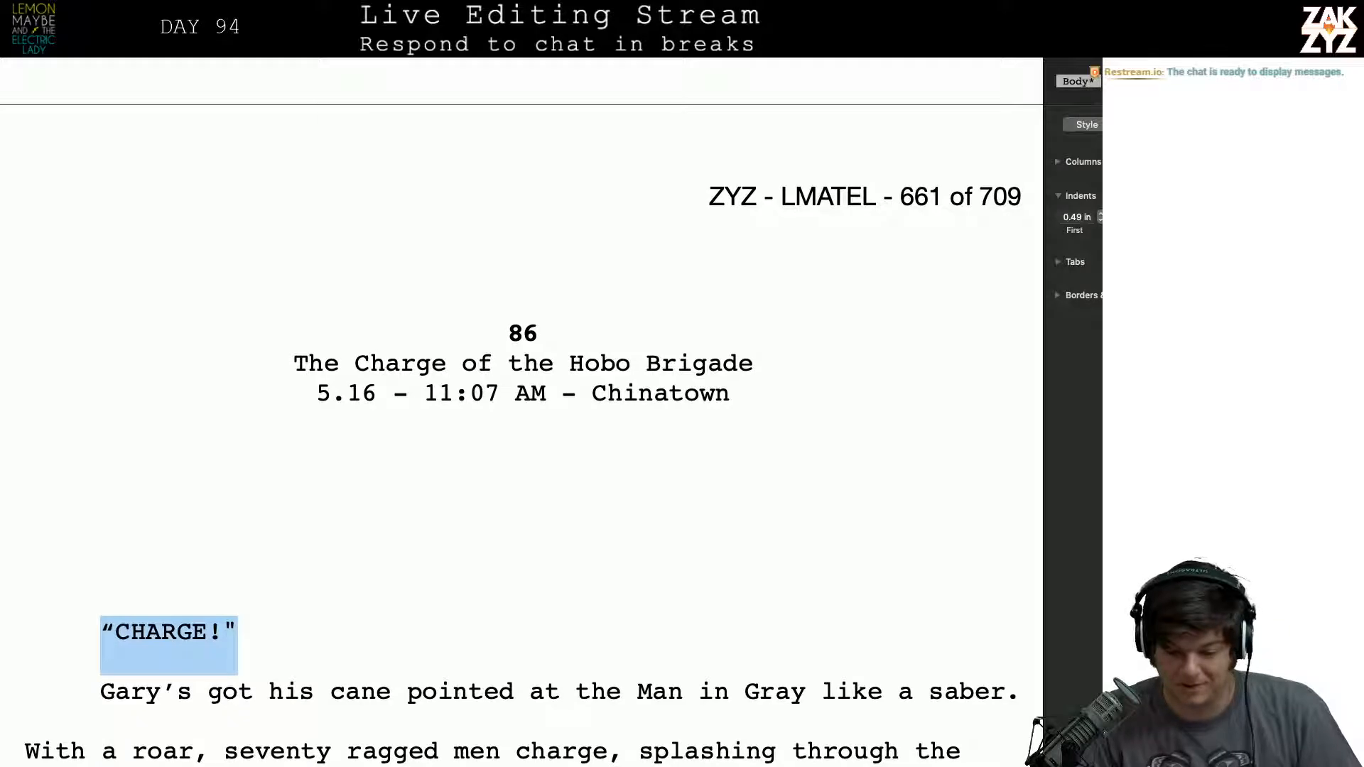
left_click(1101, 220)
left_click(1101, 220)
key("alt+super+i")
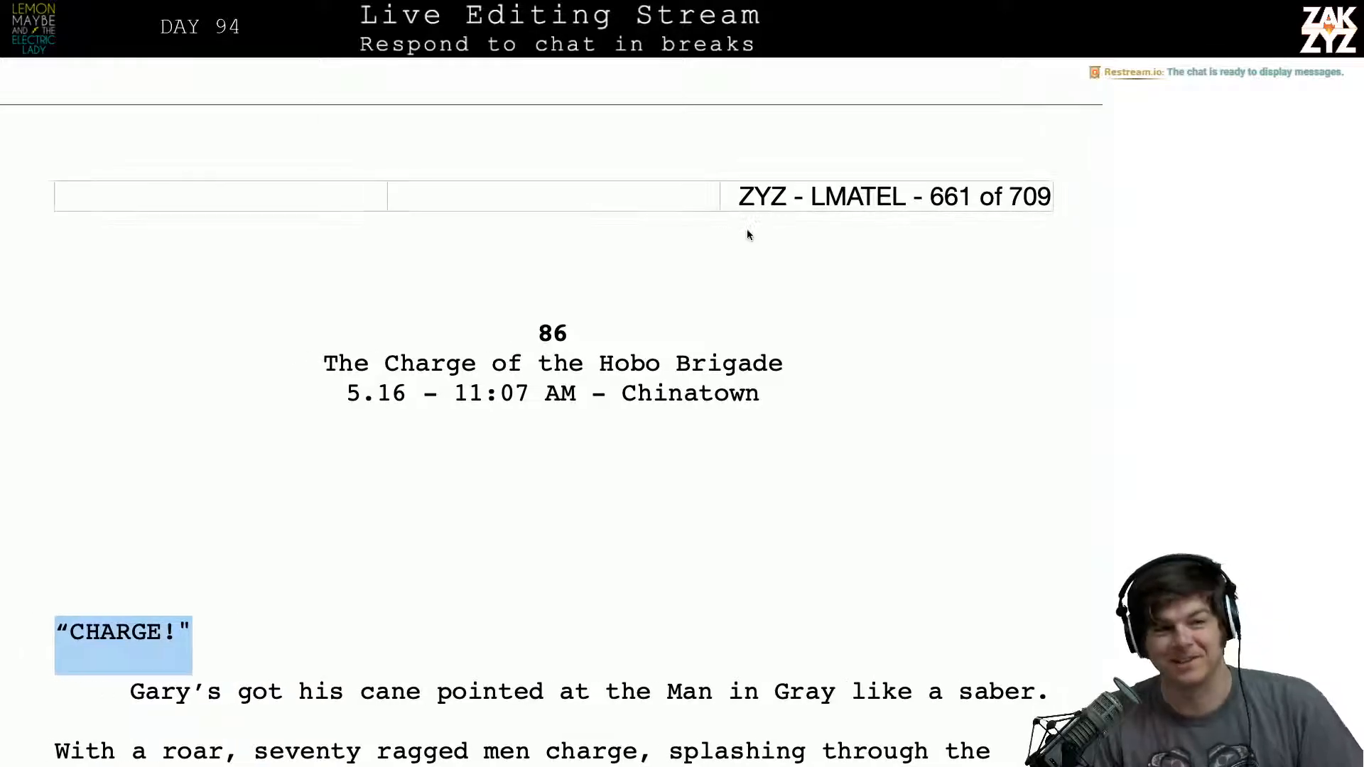
- On page 660, insert the paragraph "Lemon's trying to get her heavy linesman's coat unzipped." before the one starting "Just as Lemon's trying"
scroll(714, 283, "up", 5)
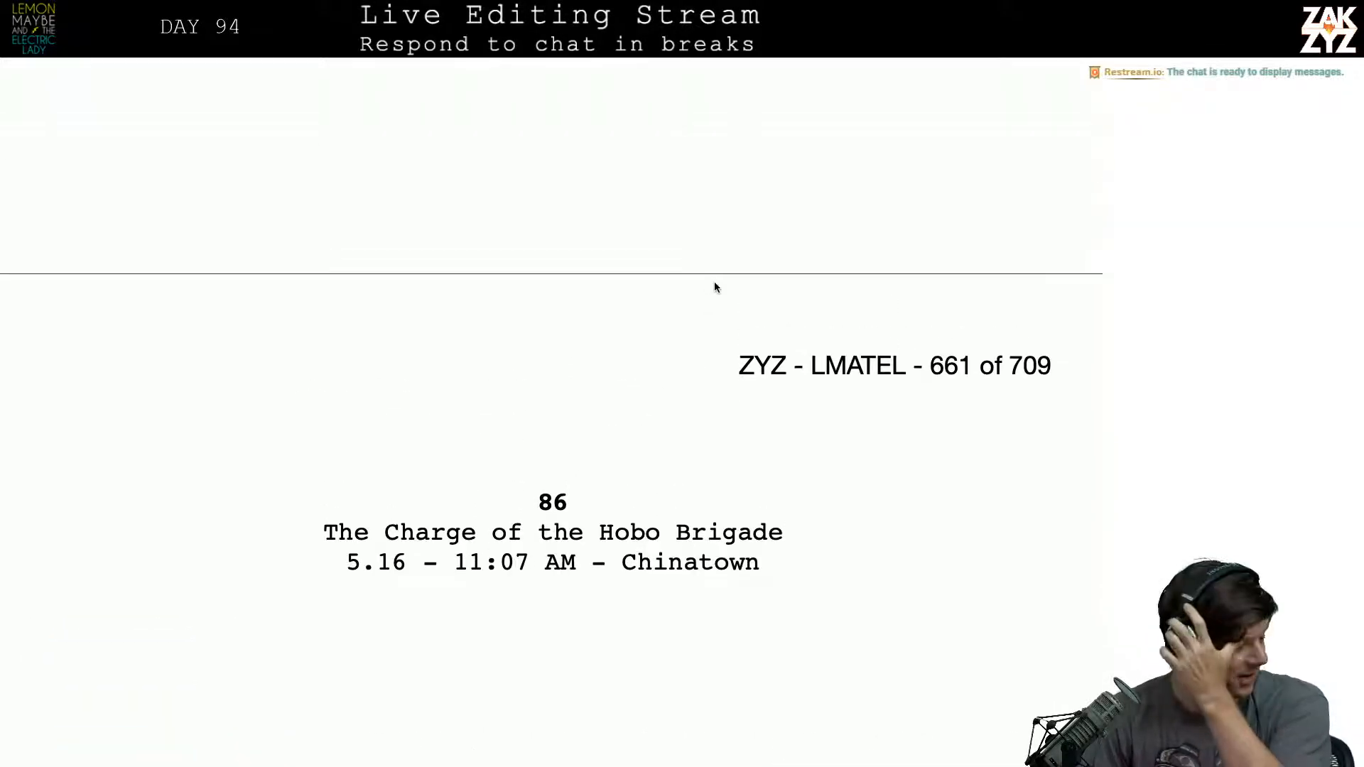
scroll(714, 287, "up", 5)
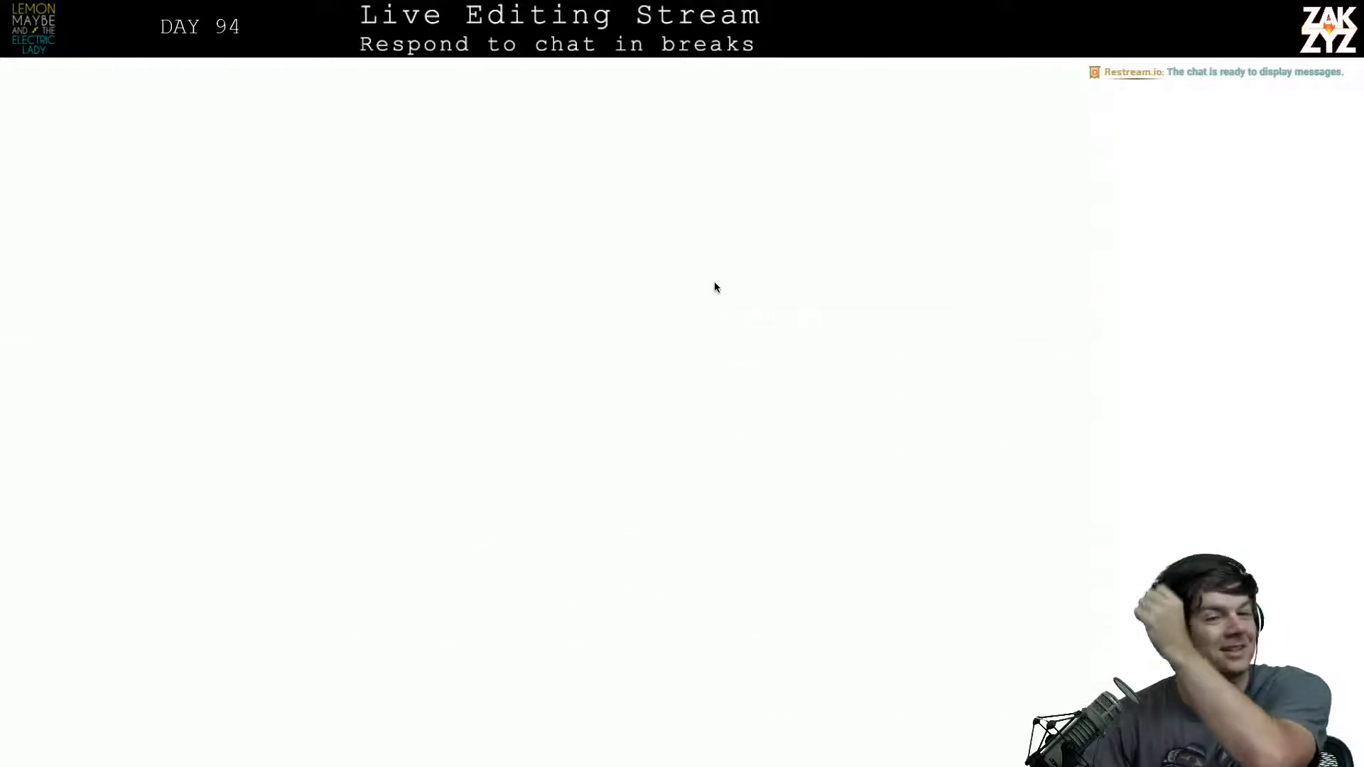
scroll(714, 282, "up", 6)
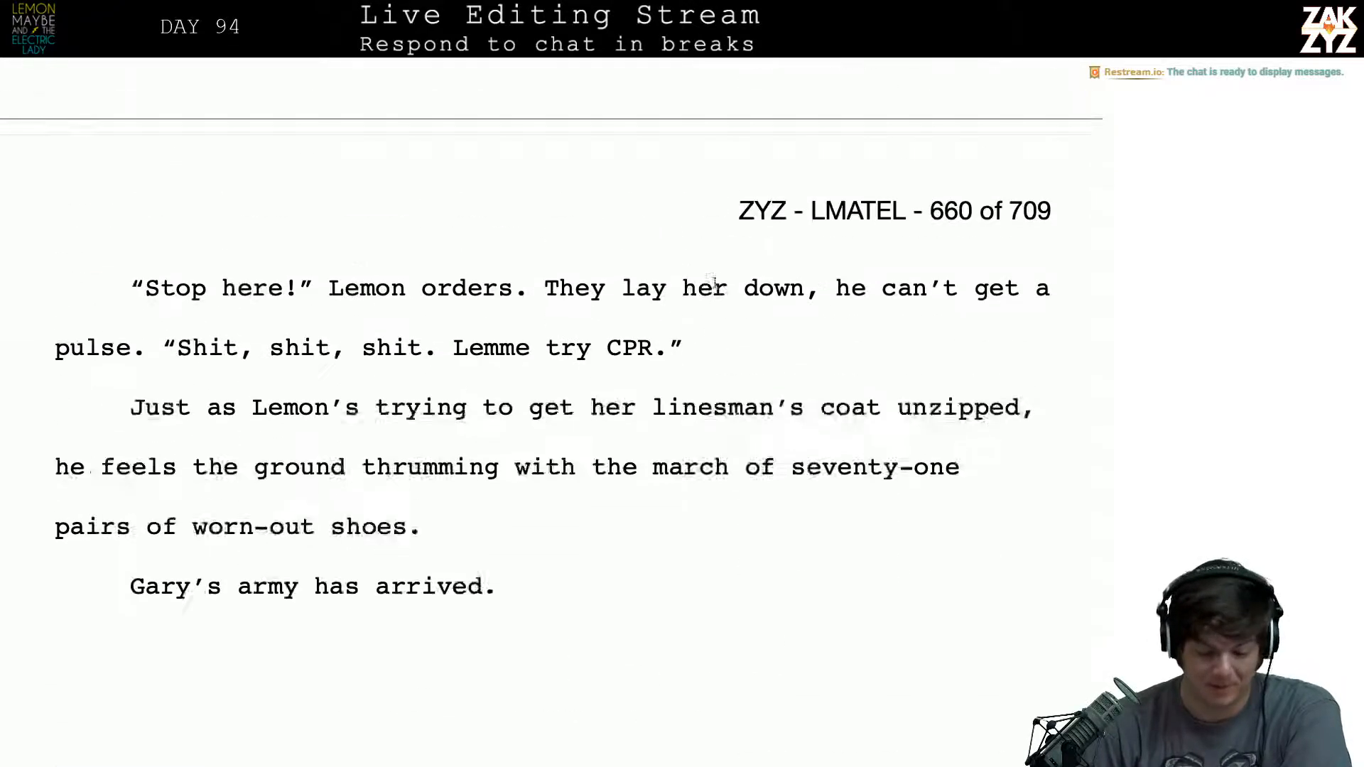
scroll(715, 287, "down", 3)
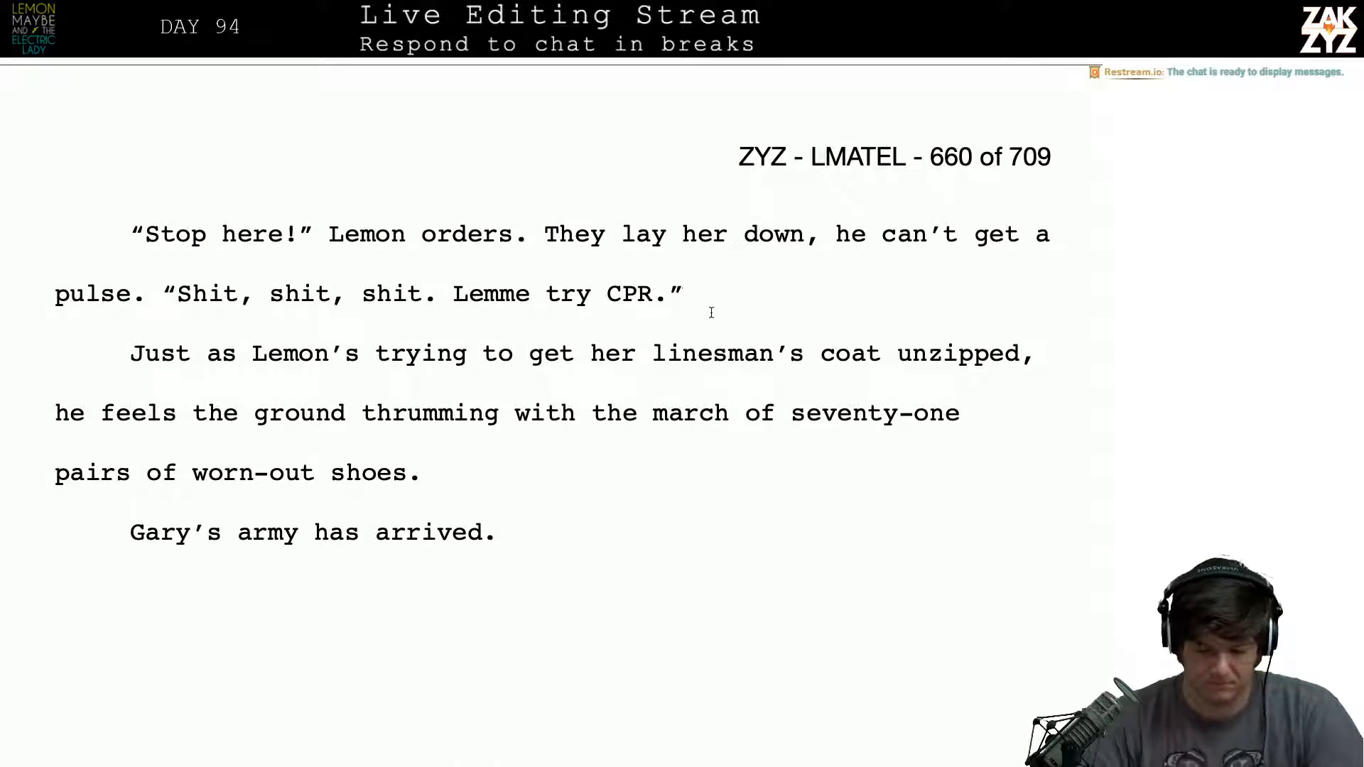
key("BackSpace")
key("Return")
type("L")
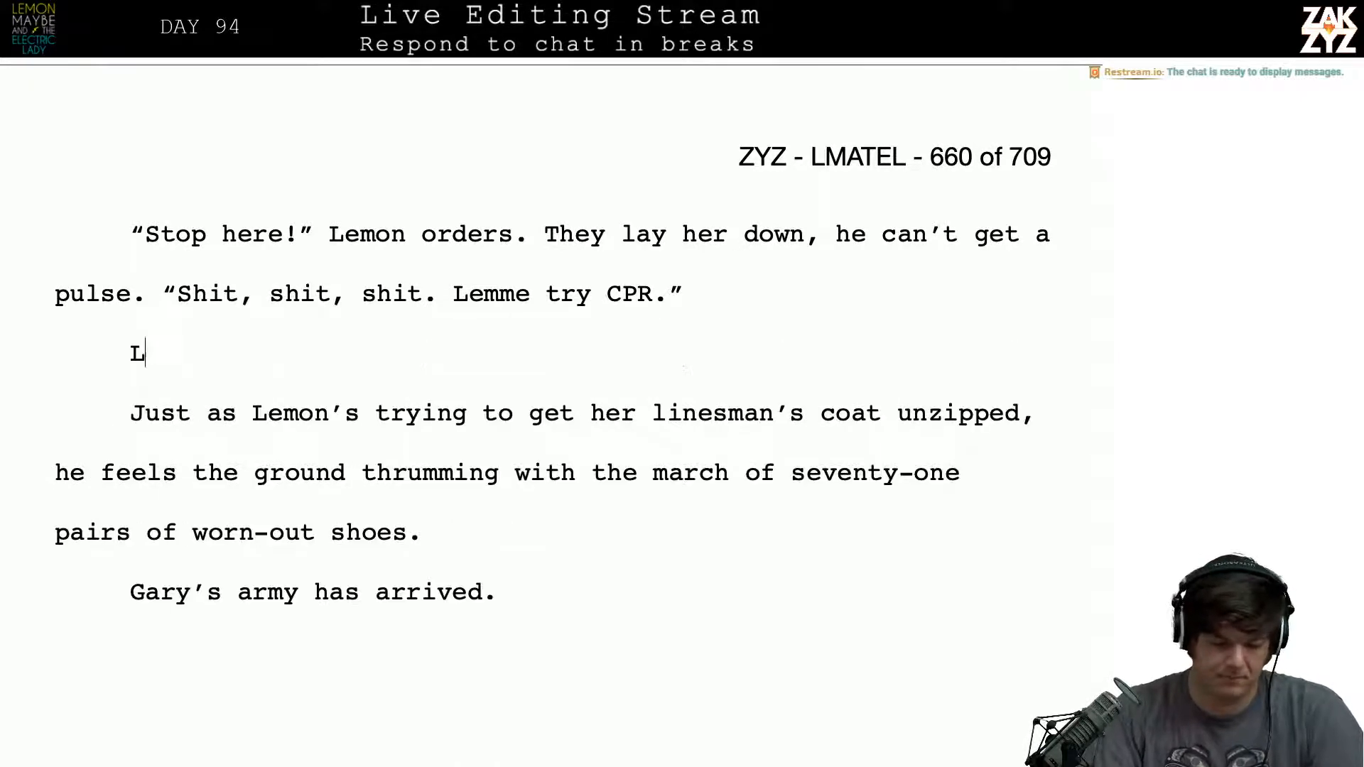
type("emon's trying to t")
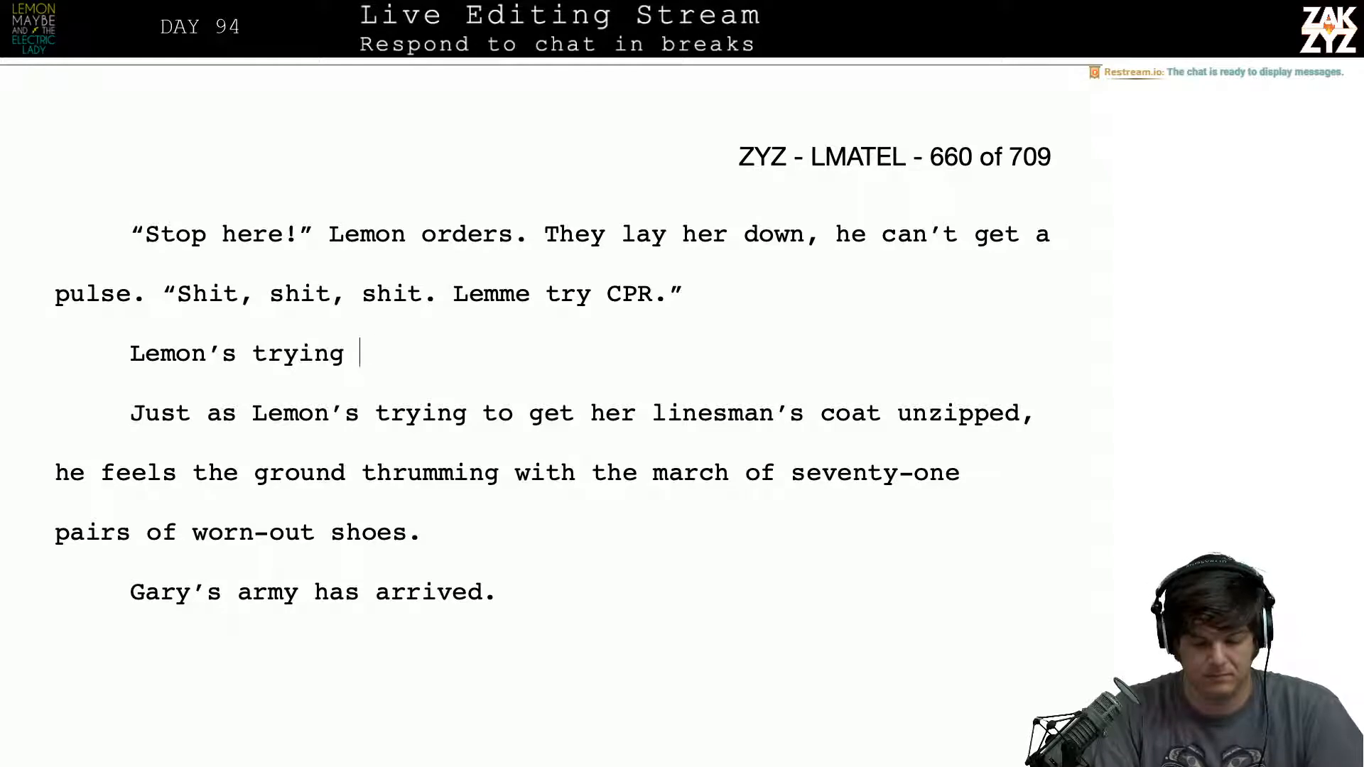
key("BackSpace")
type("gt")
key("BackSpace")
type("e")
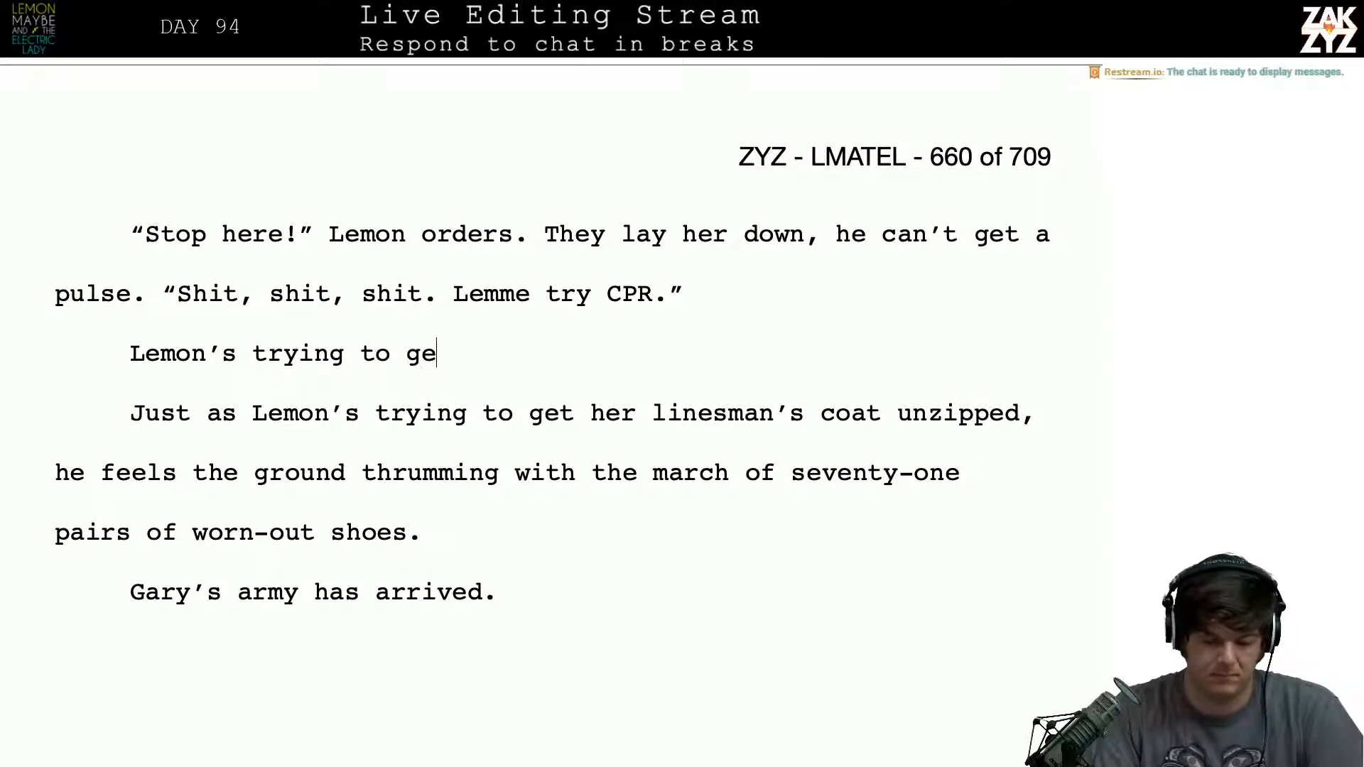
type("t her heavy")
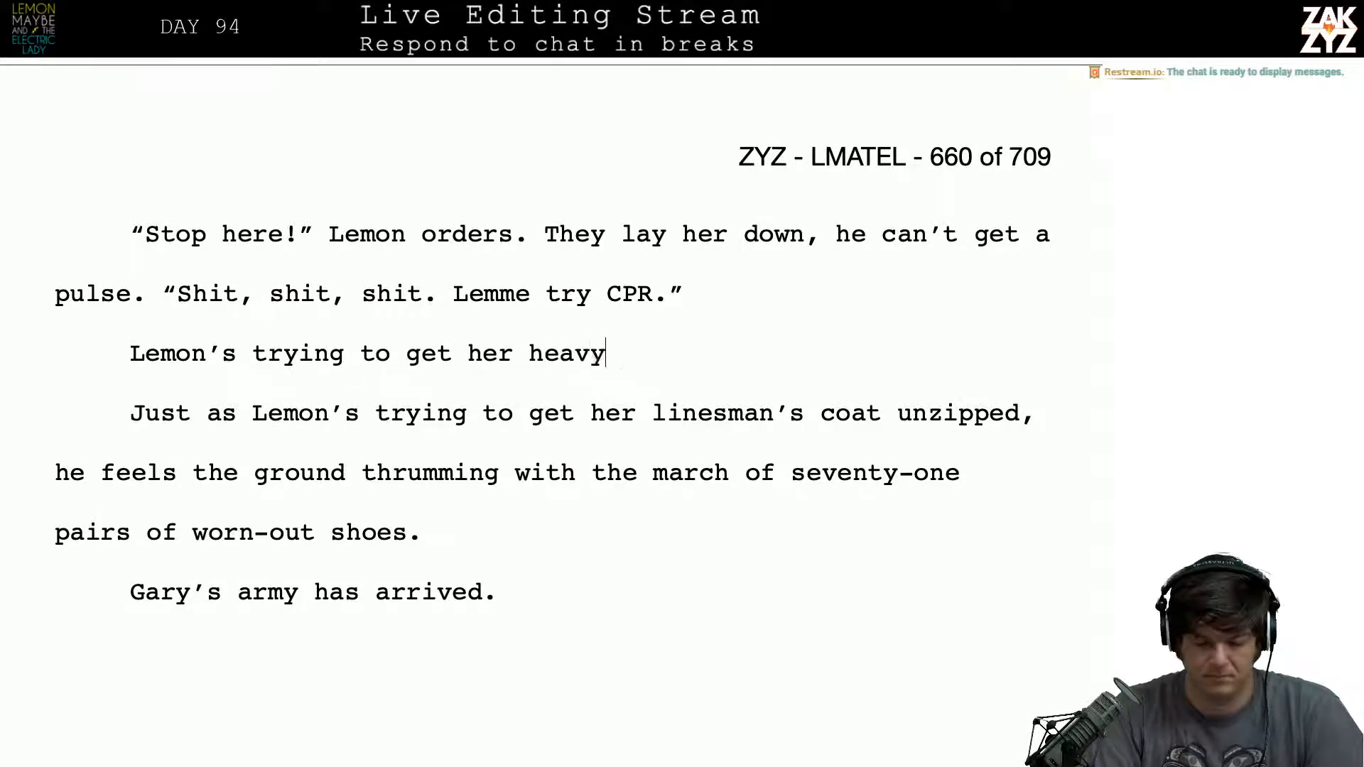
type(" linesma")
key("BackSpace")
type("en")
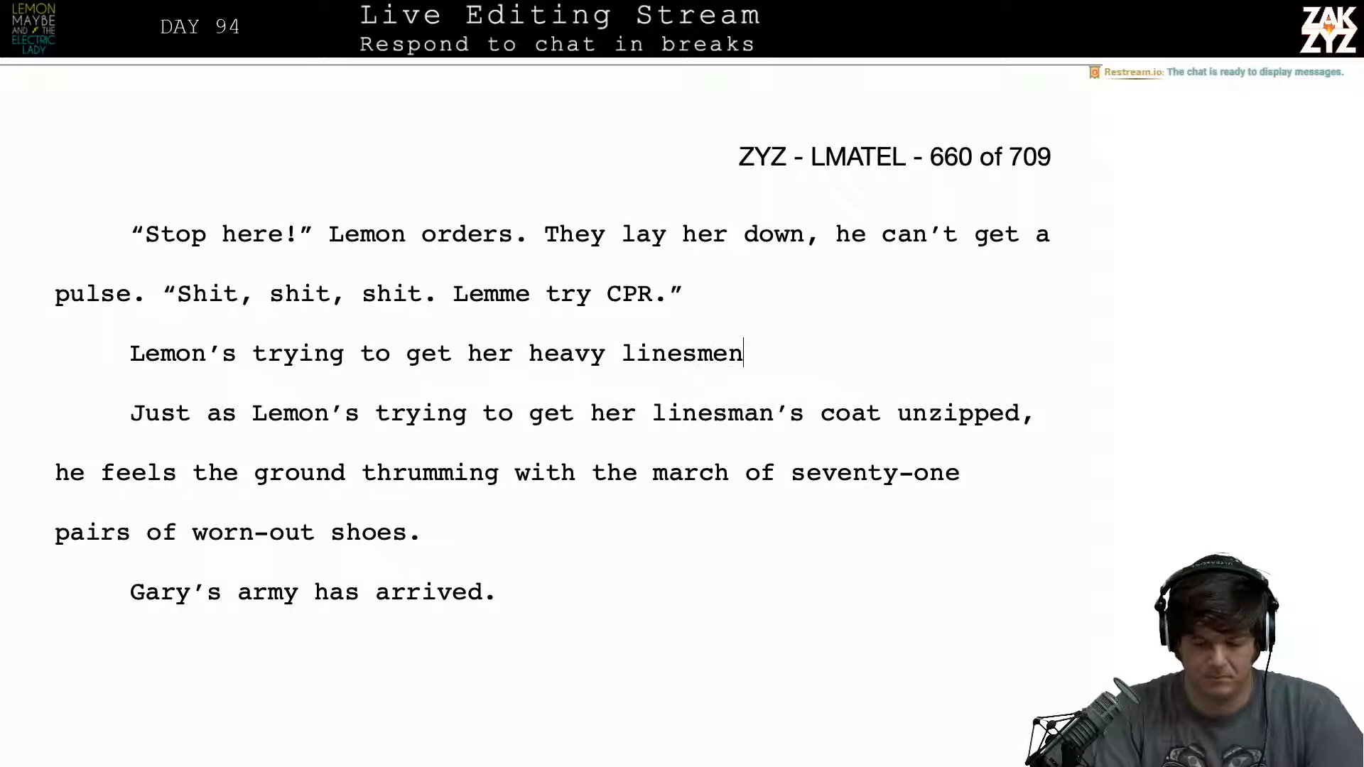
key("BackSpace")
key("BackSpace")
type("an’s")
key("BackSpace")
key("BackSpace")
type("'s ")
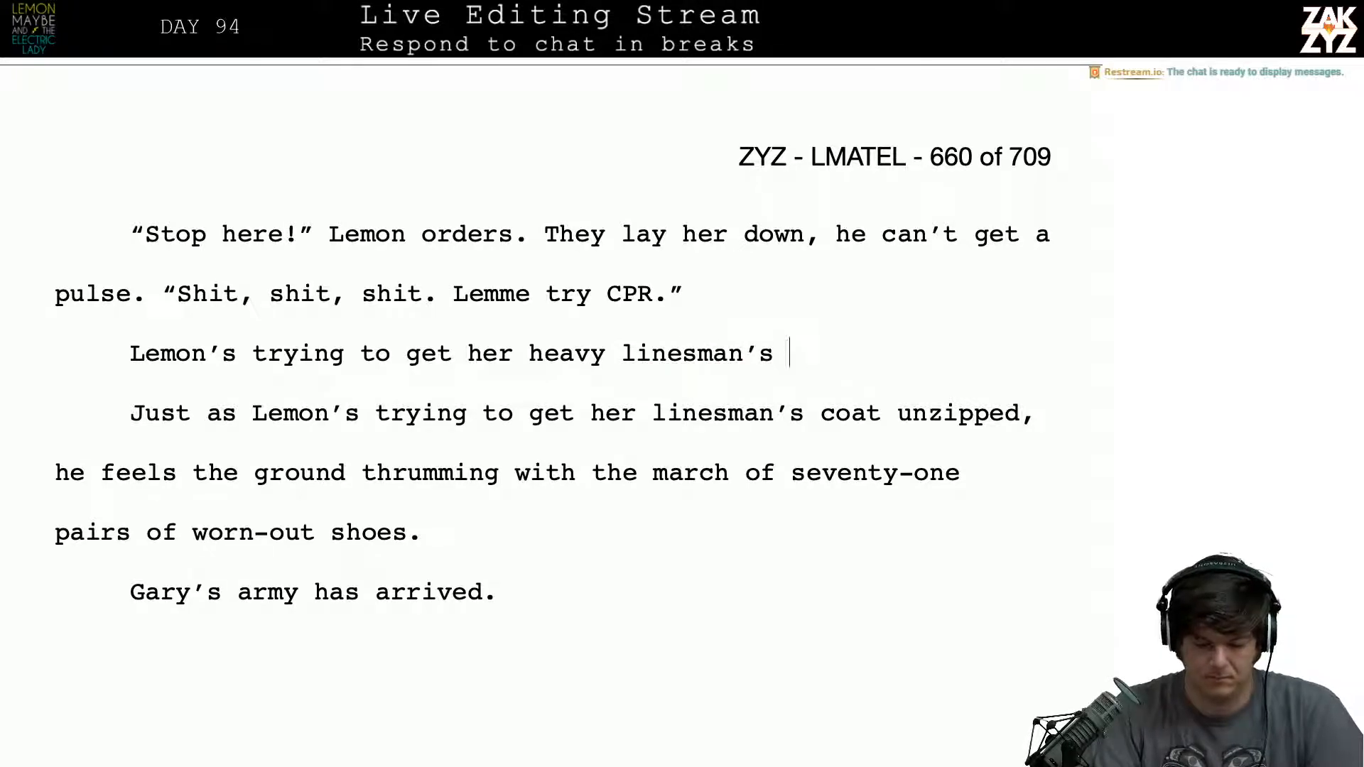
type("cot")
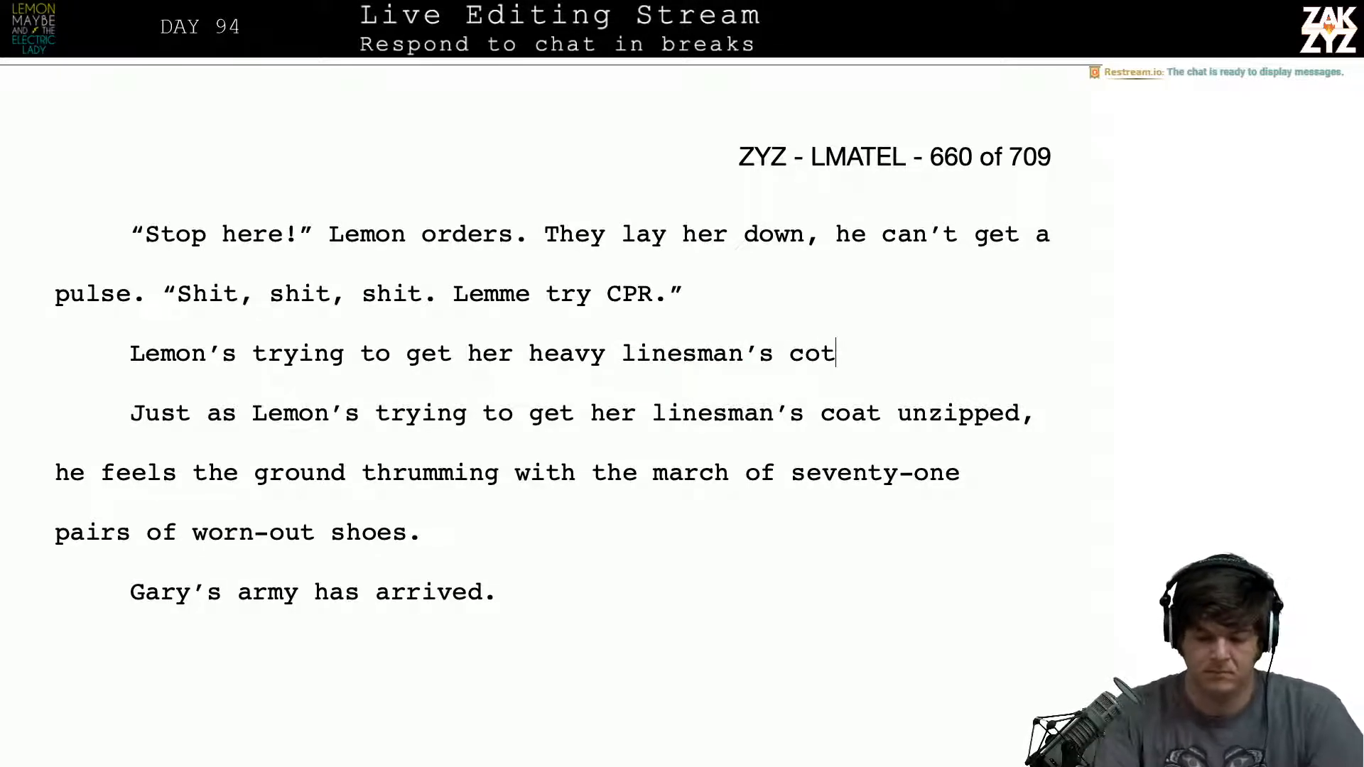
key("BackSpace")
type("at unzip")
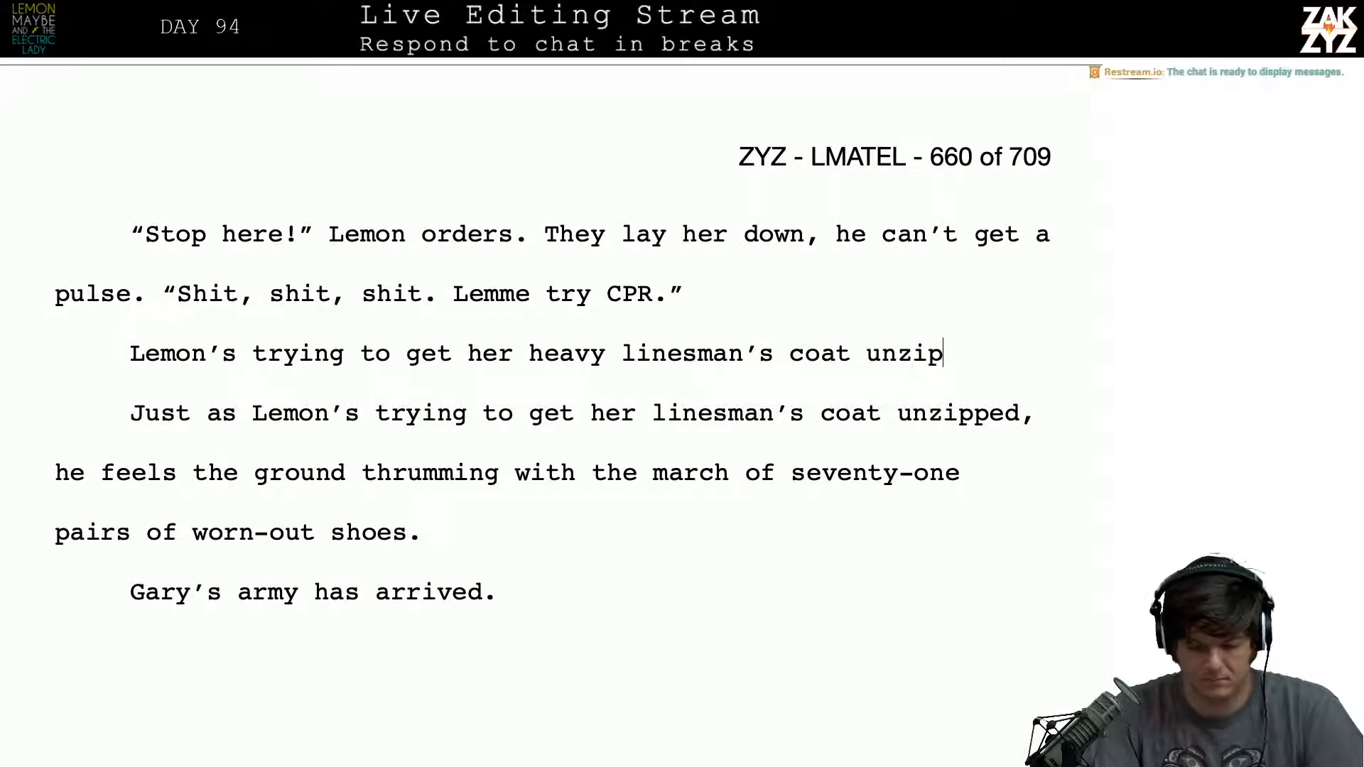
type("ped.")
- Start another paragraph after the CPR dialogue line with the words "As lemon fights"
key("Up")
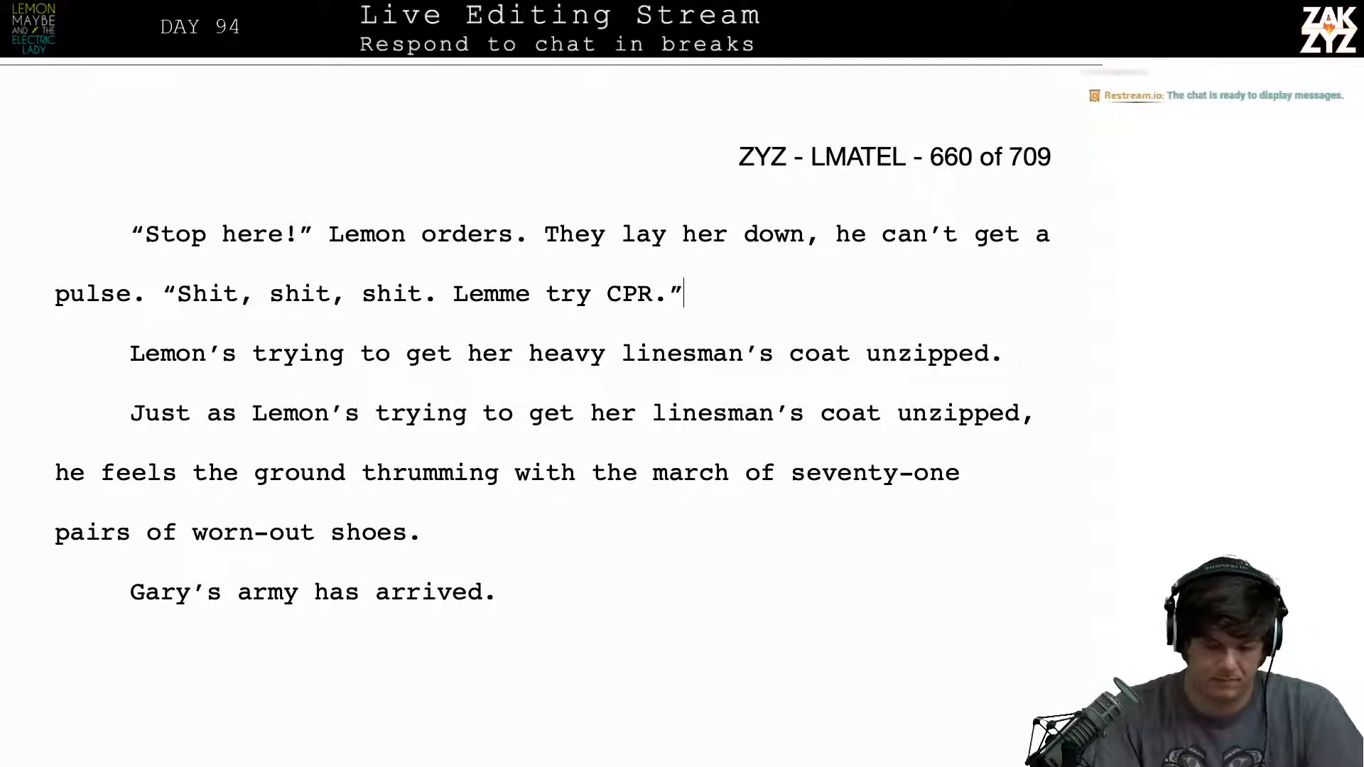
key("Return")
type("As lemon ")
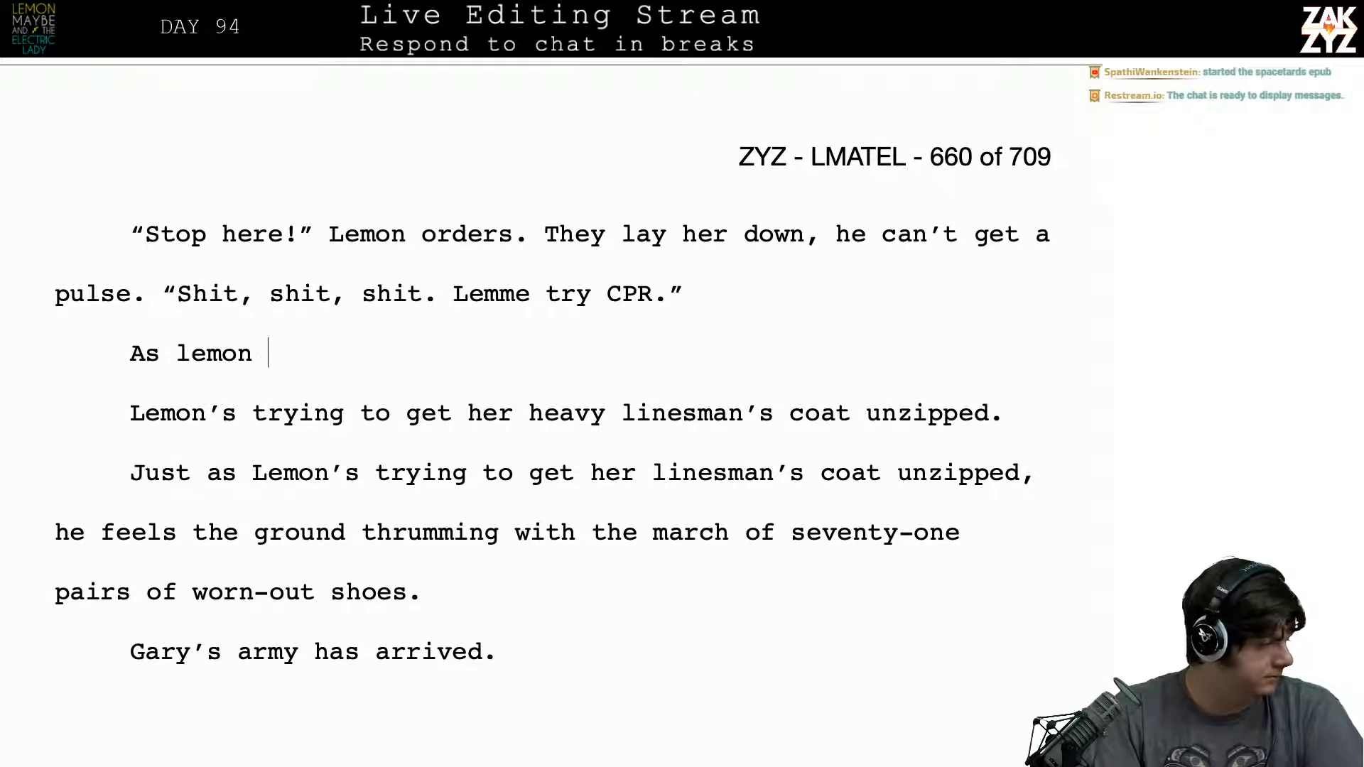
type("fights")
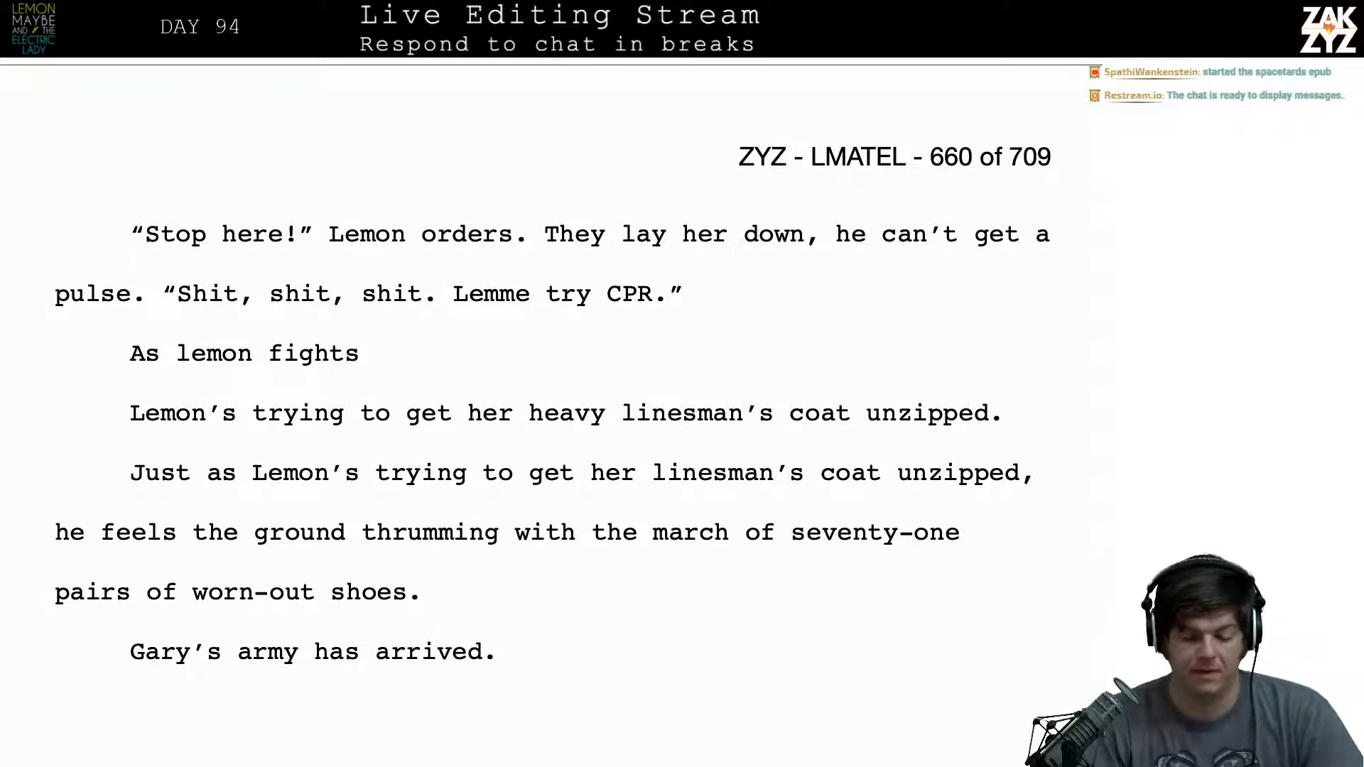
- Delete the two draft paragraphs "As lemon fights" and "Lemon's trying to get her heavy linesman's coat unzipped."
scroll(552, 364, "down", 1)
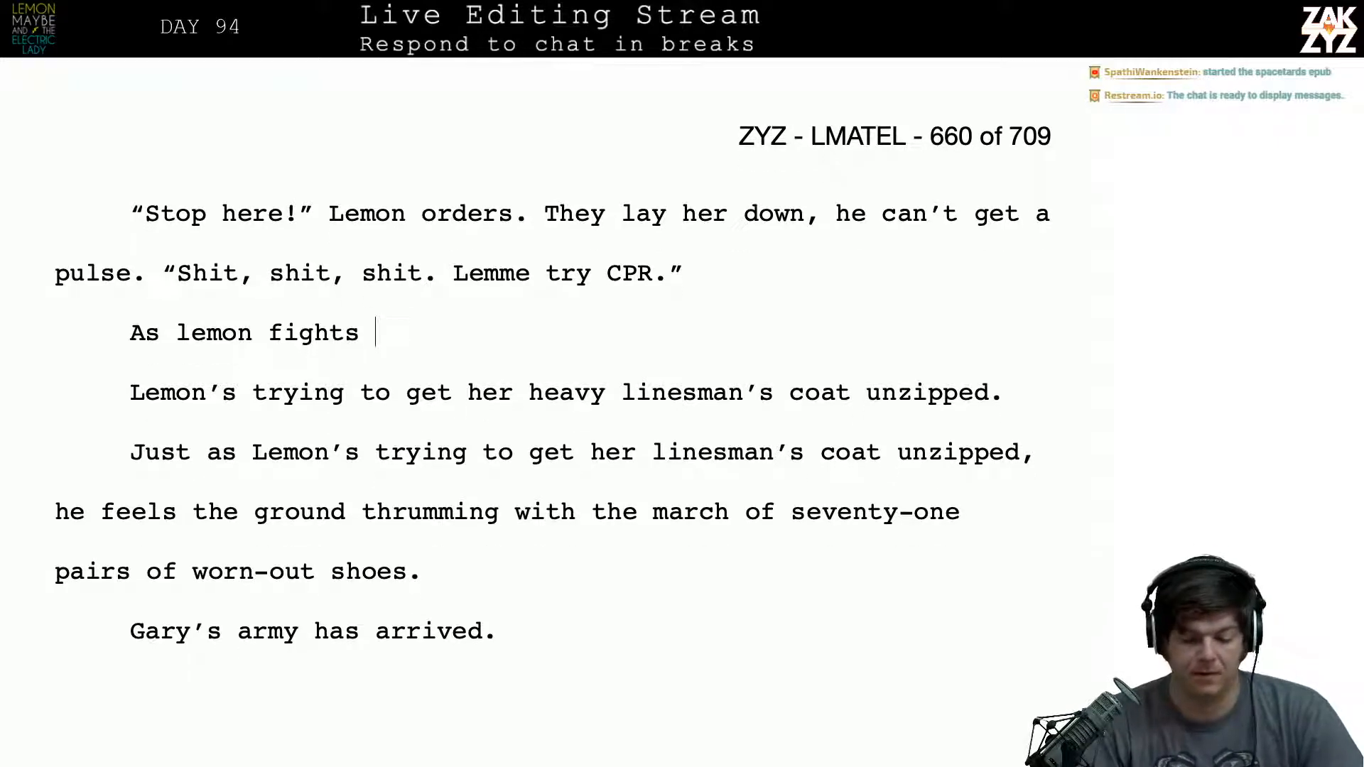
left_click(179, 337)
key("Left")
key("Left")
key("Left")
key("Left")
key("Left")
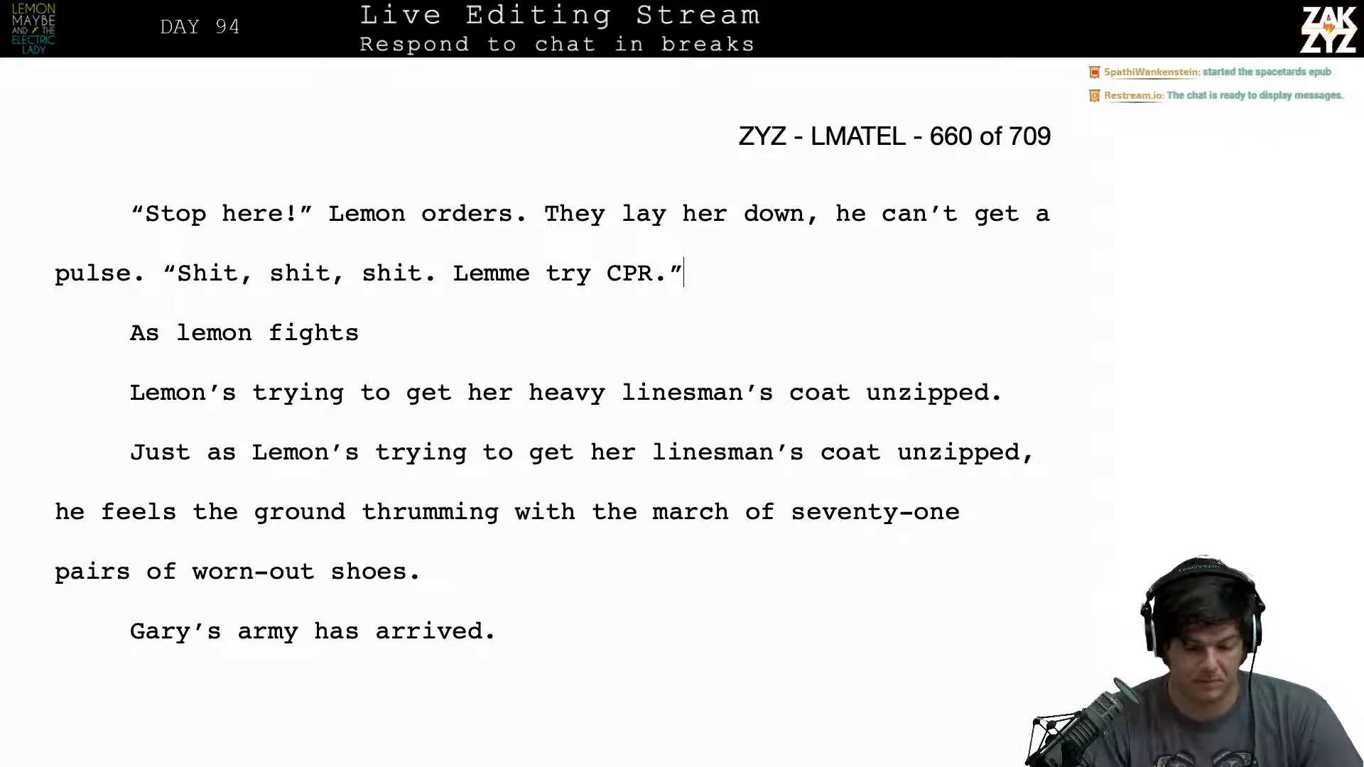
key("shift+Down")
key("shift+Right")
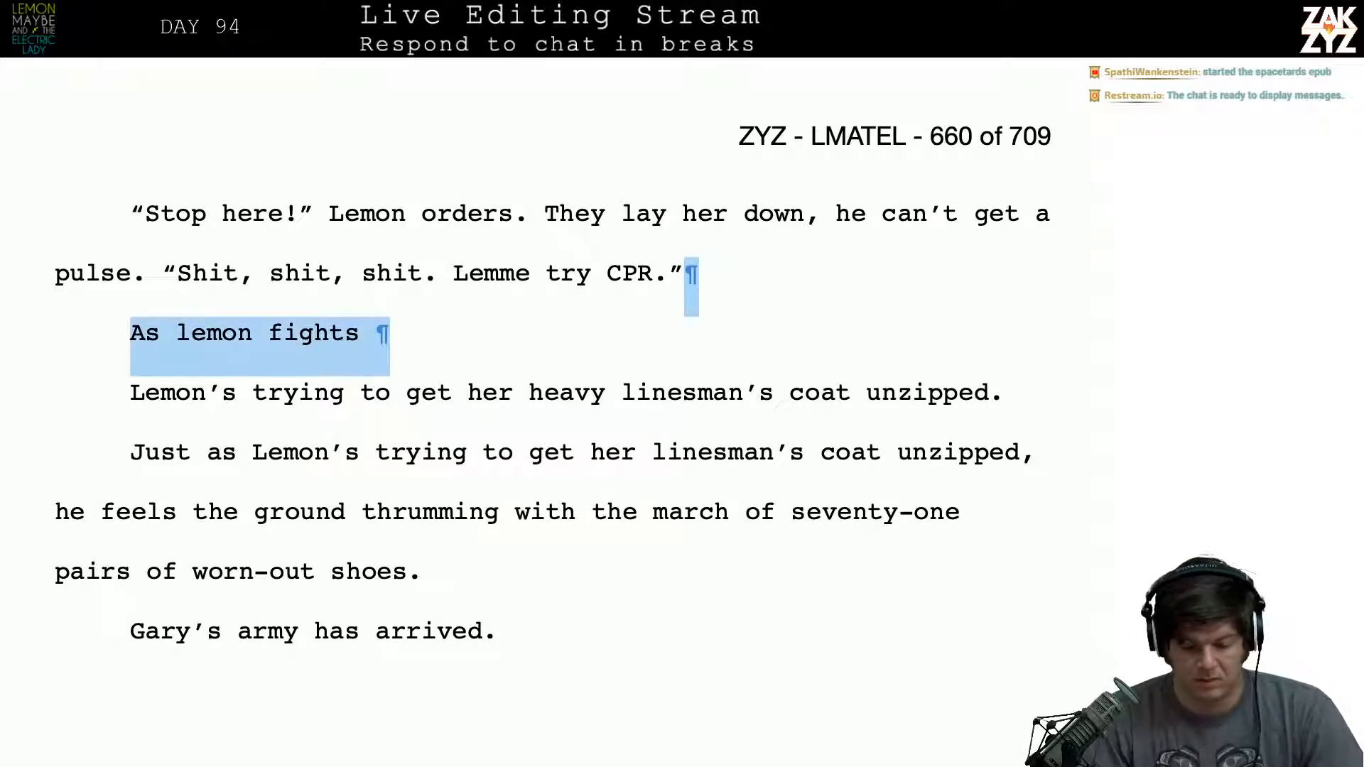
key("Down")
key("Up")
key("Up")
key("shift+Down")
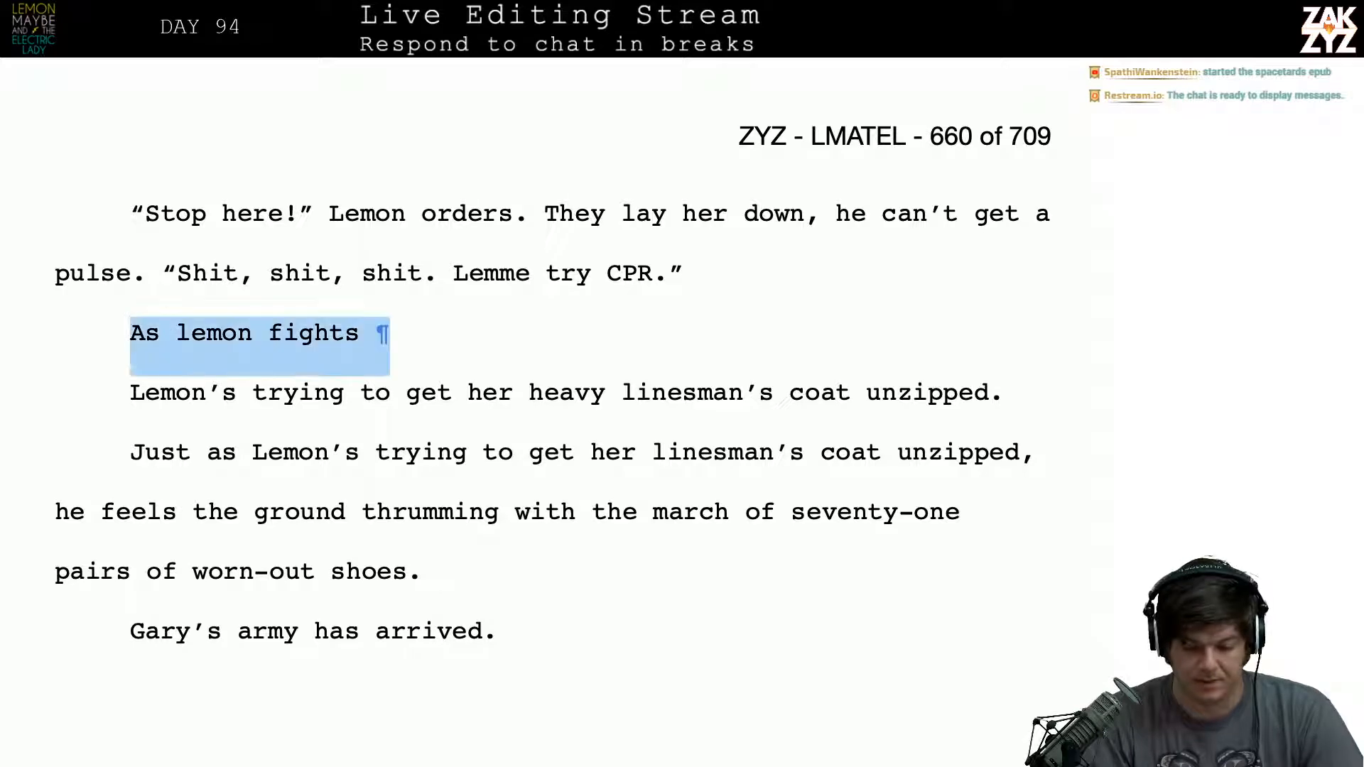
key("shift+Down")
key("Delete")
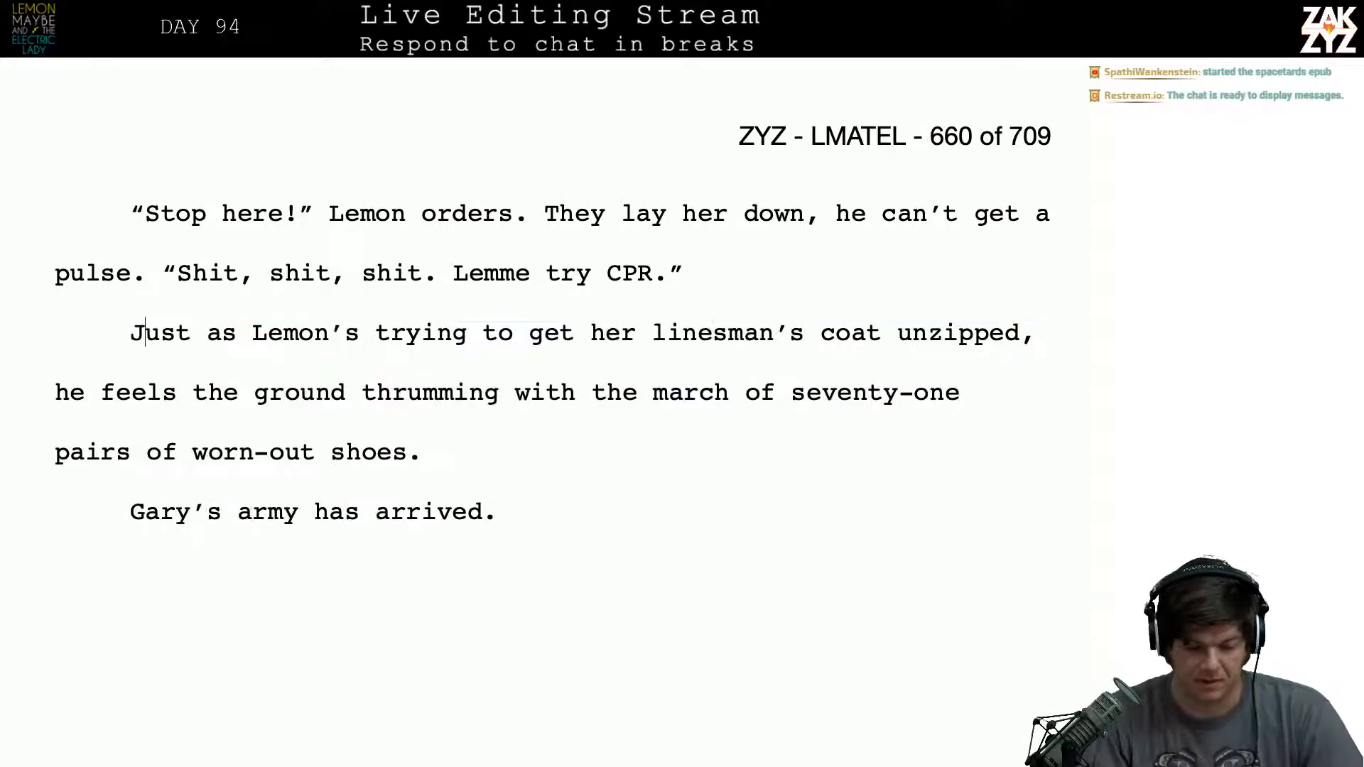
- After the CPR dialogue line on page 660, insert the paragraph "Lemon scrambles to try and unzip her heavy linesman’s coat." and start another paragraph
scroll(545, 355, "up", 3)
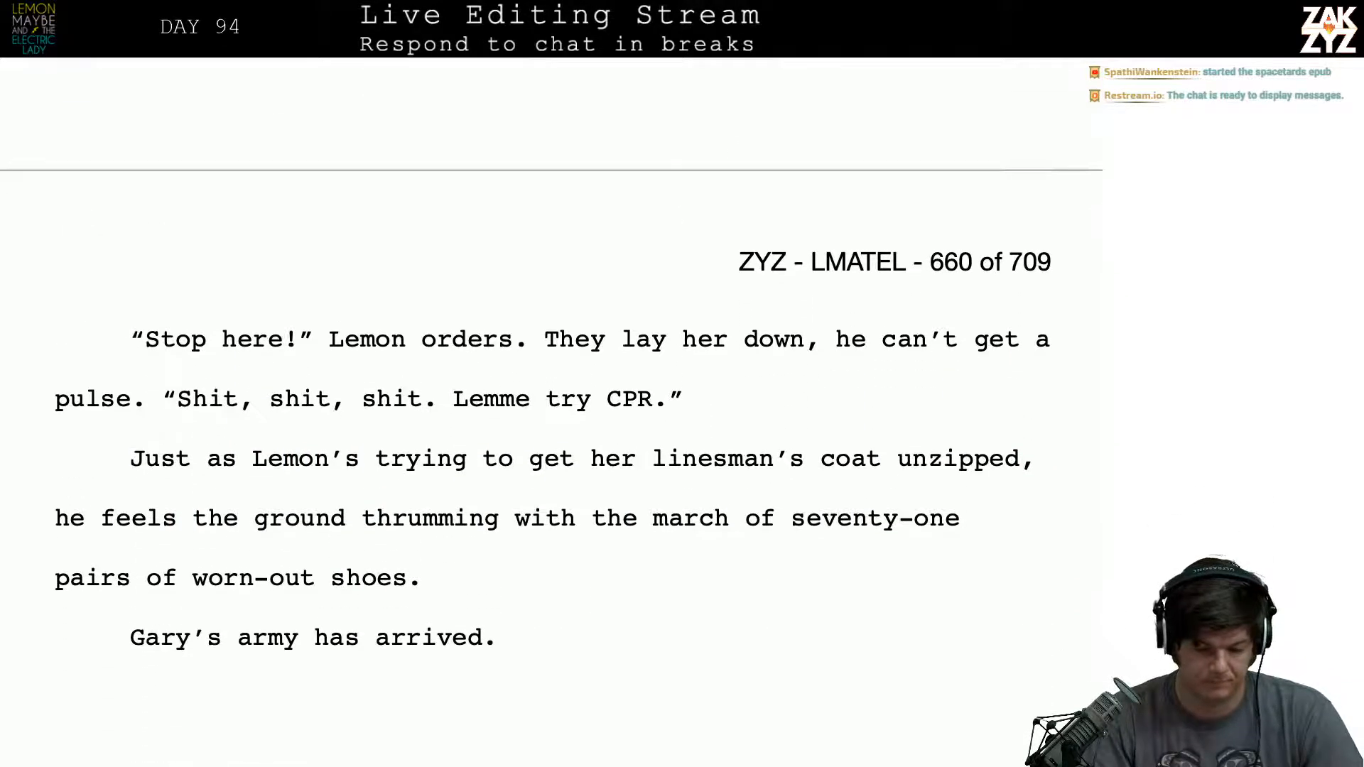
key("Return")
key("Up")
type("Lemo")
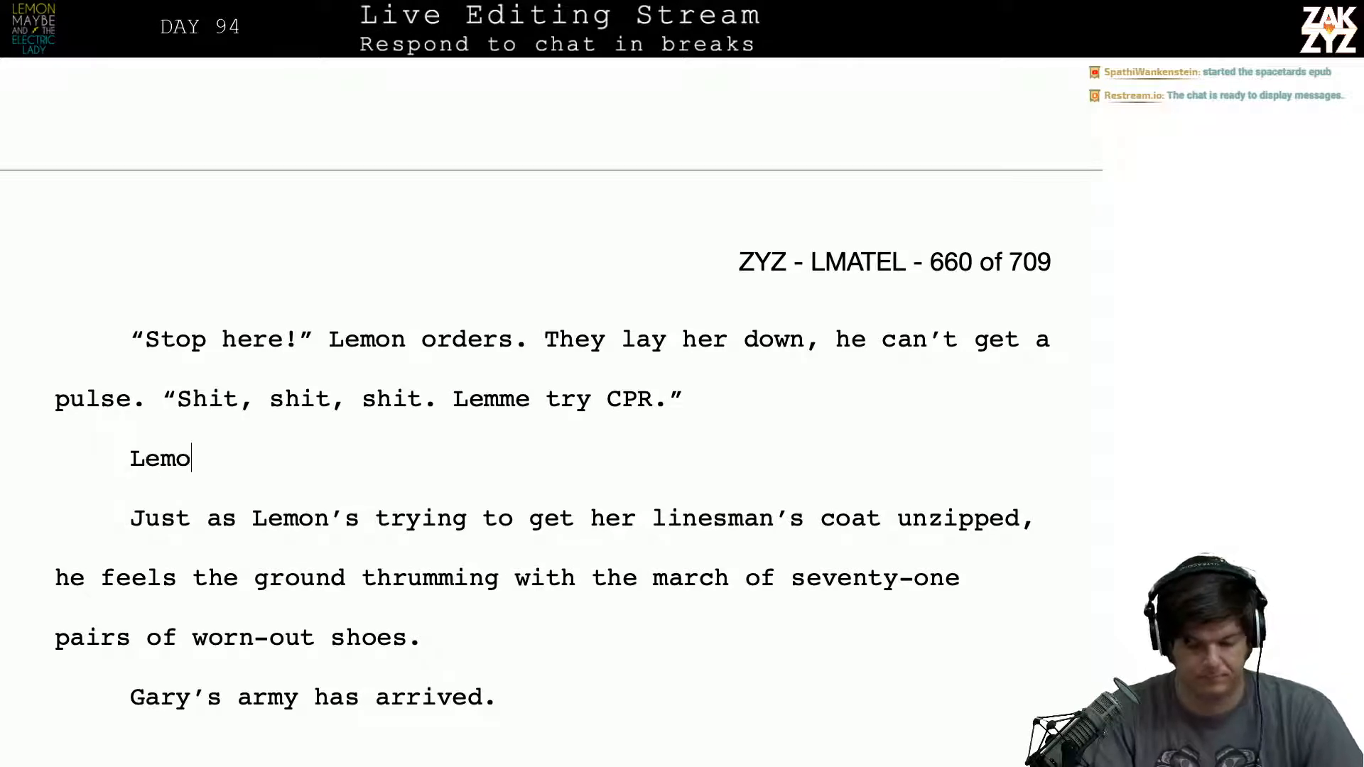
type("n scrambles ")
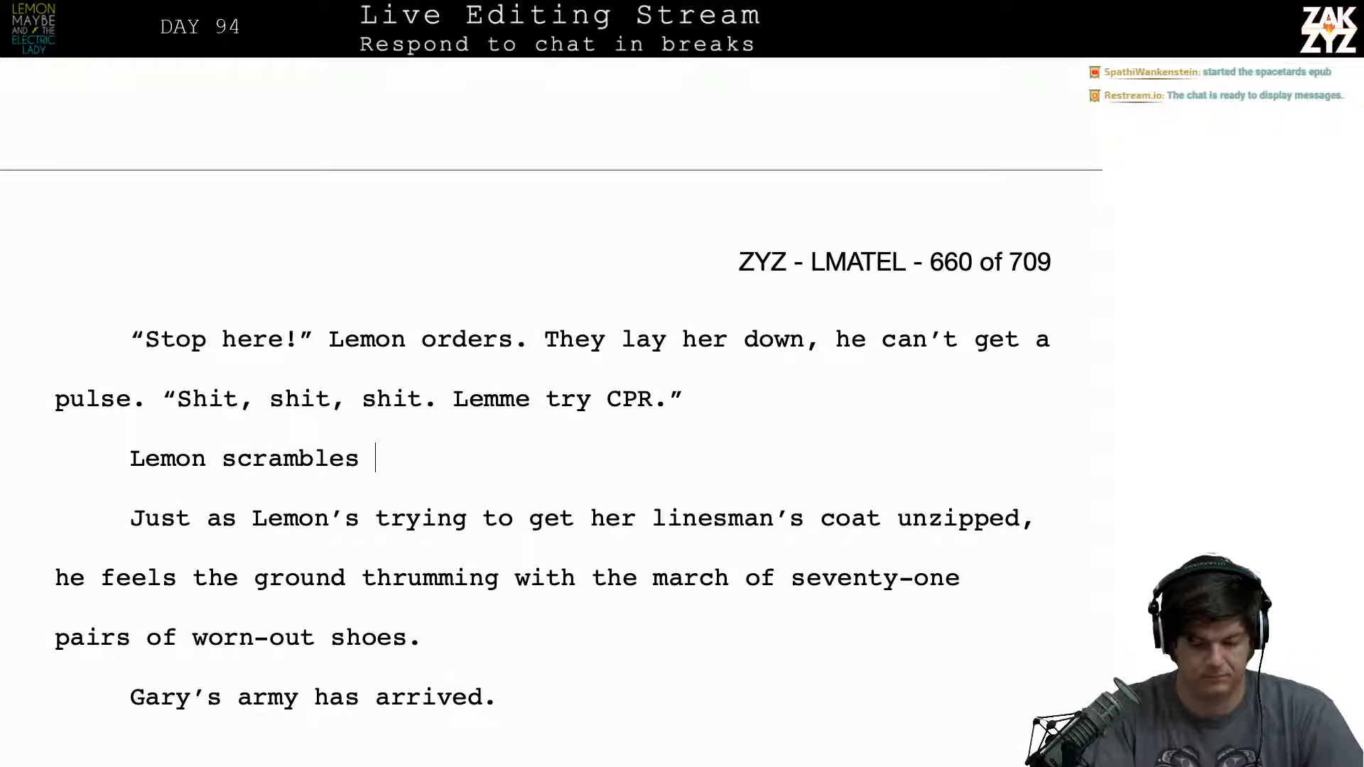
type("to try ")
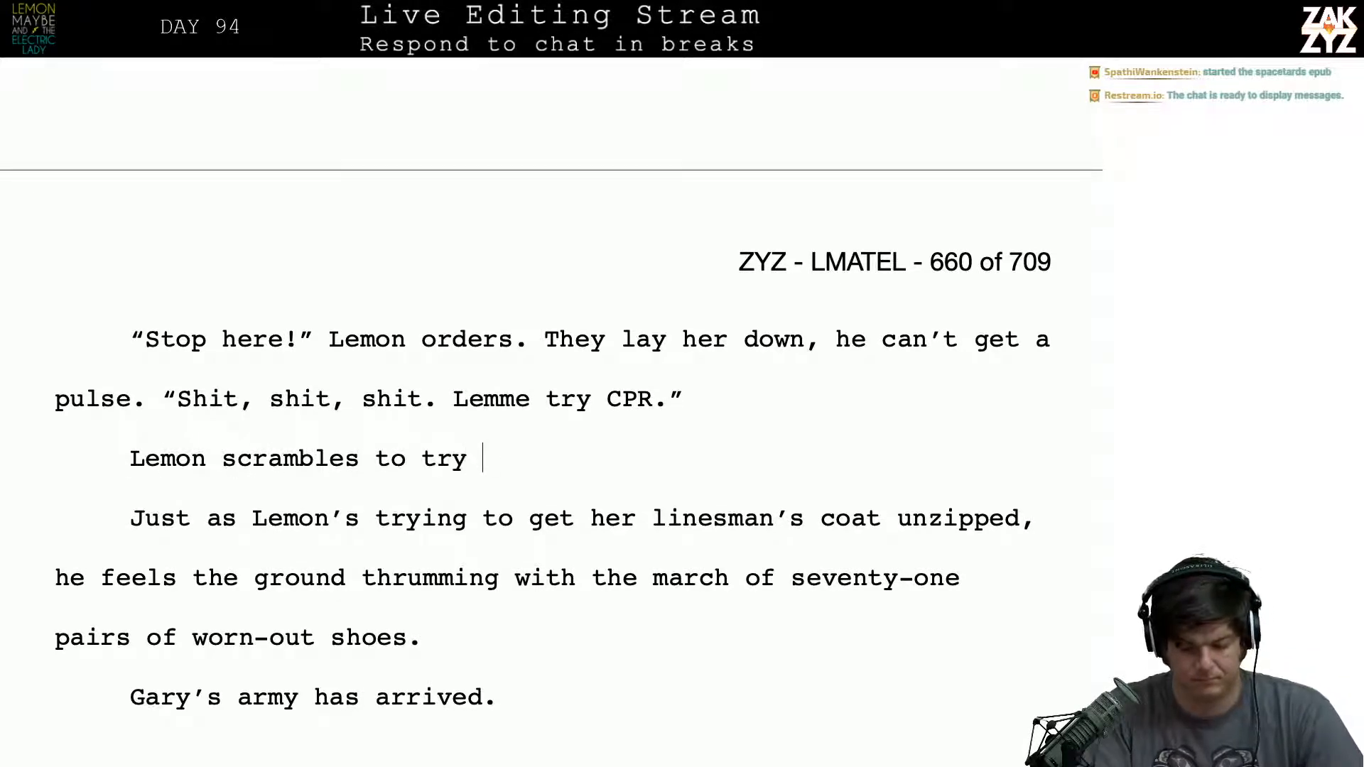
type("and unzip her h")
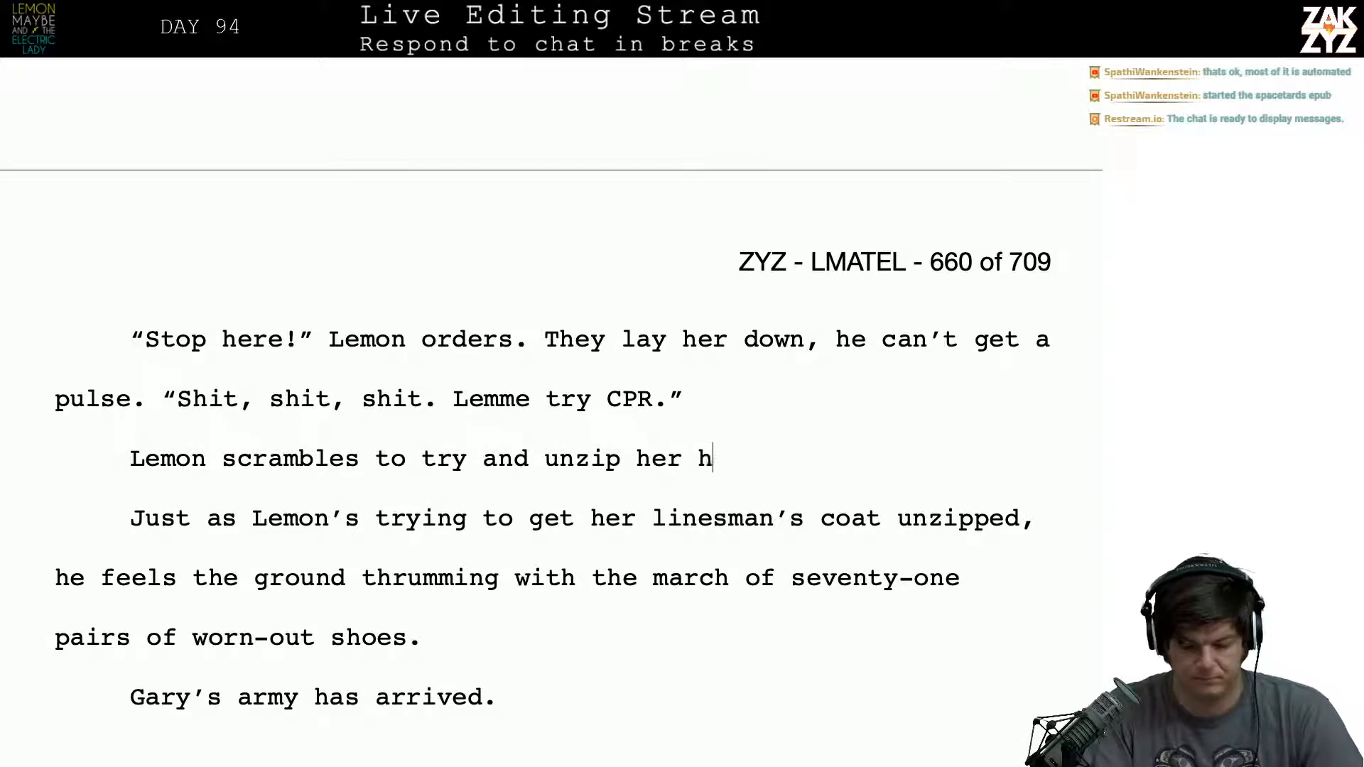
type("eavy linesman")
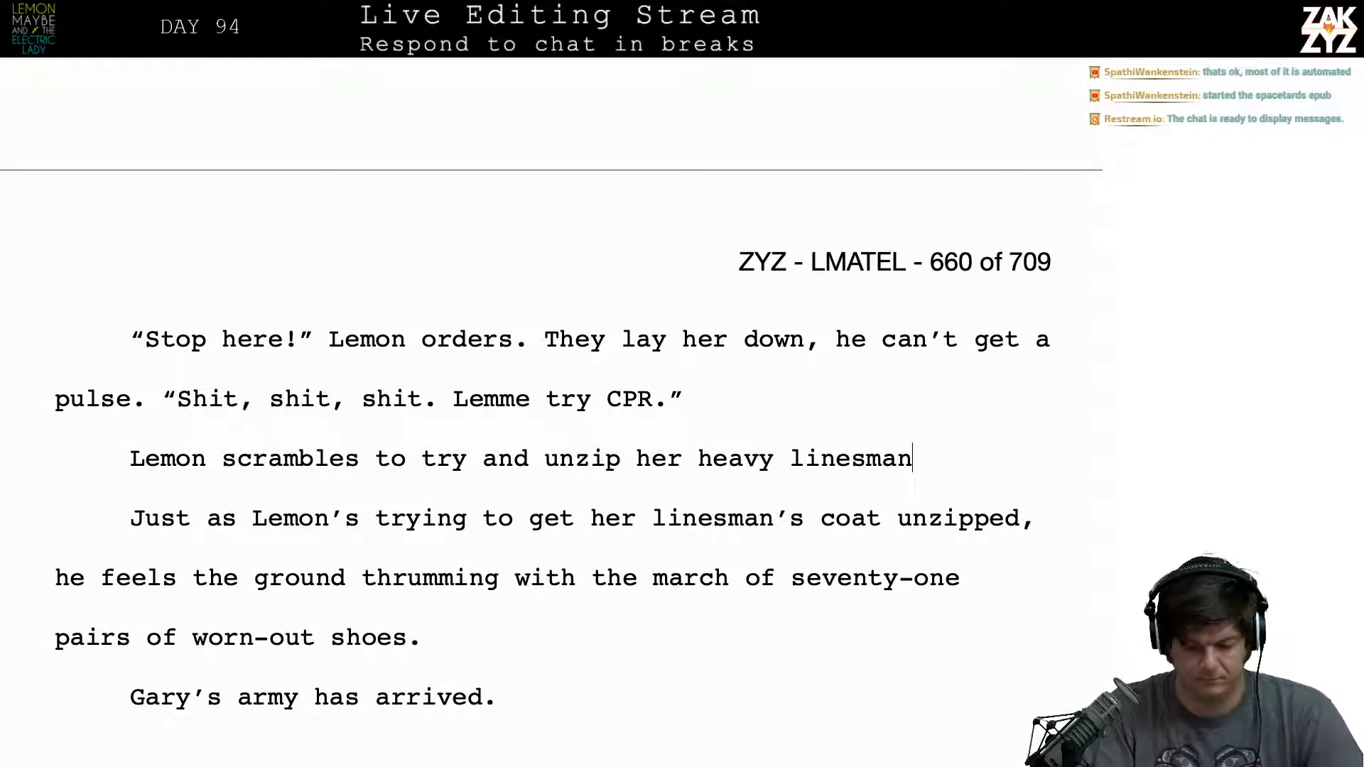
type("’s coat.")
key("Return")
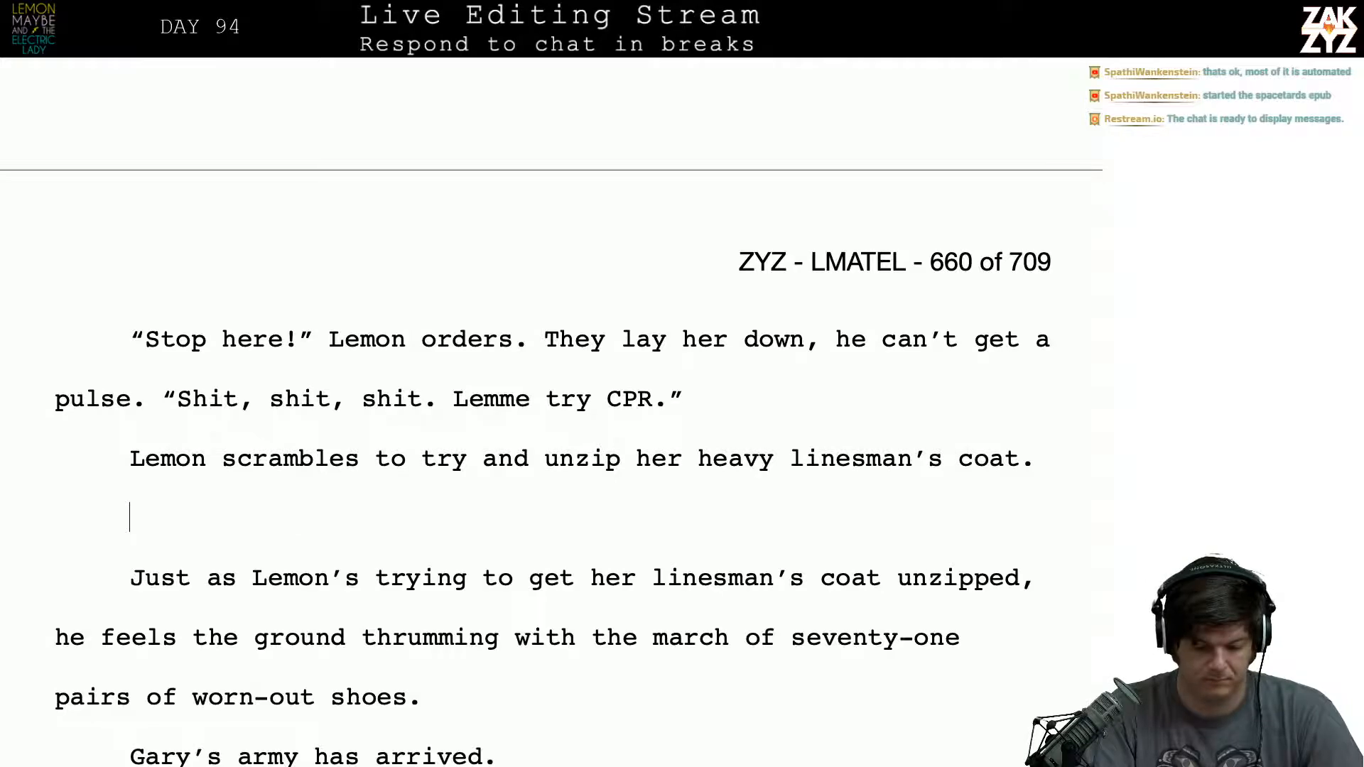
type("He")
key("BackSpace")
key("BackSpace")
key("BackSpace")
type("A")
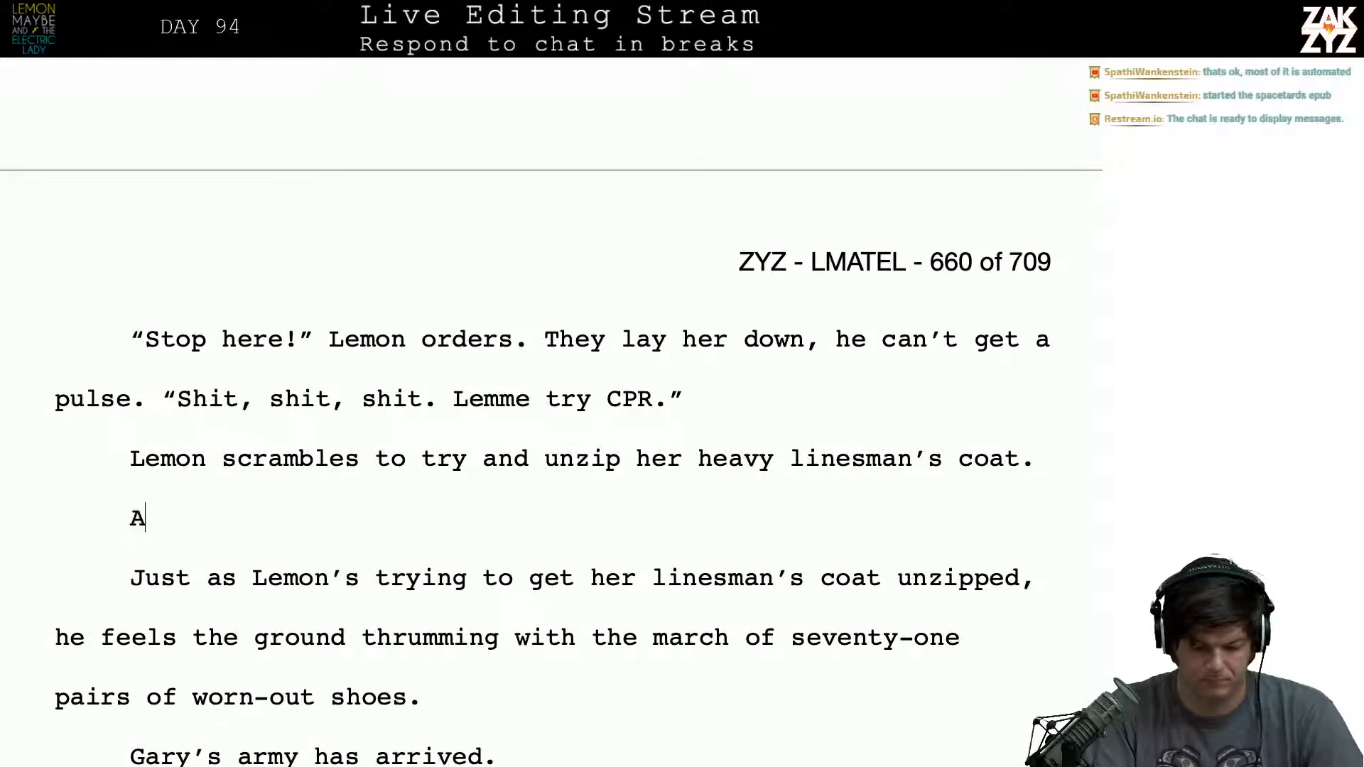
type("s he fi")
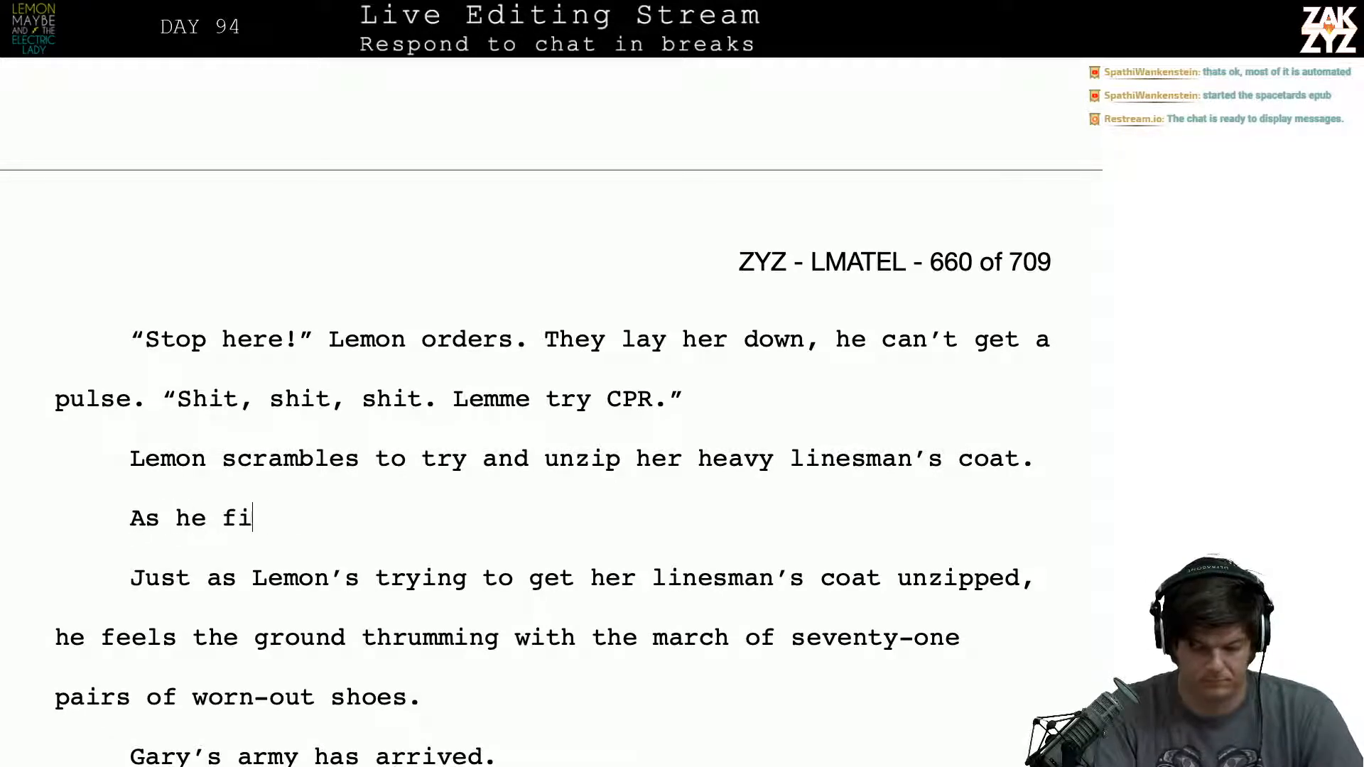
type("nally")
key("BackSpace")
key("BackSpace")
key("BackSpace")
key("BackSpace")
key("BackSpace")
key("BackSpace")
key("BackSpace")
key("BackSpace")
key("BackSpace")
key("BackSpace")
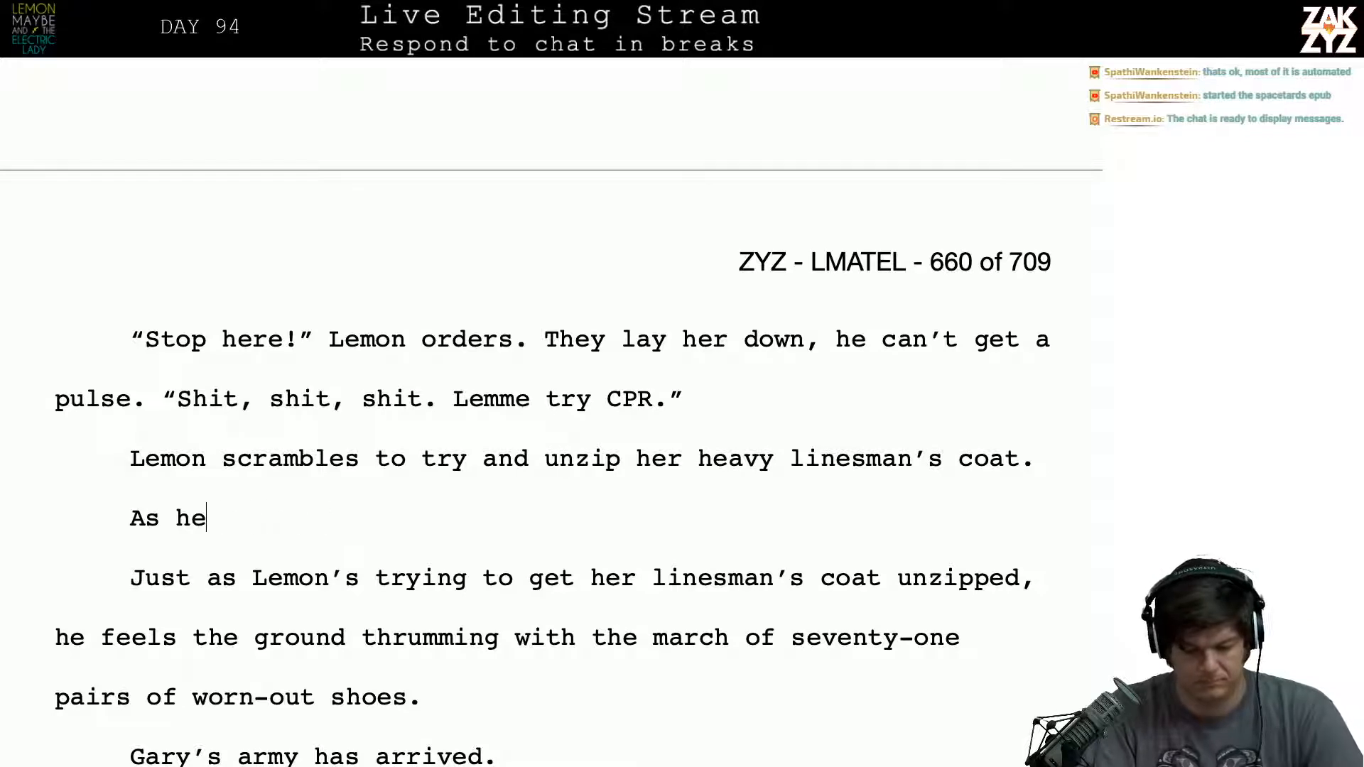
type("he starts ")
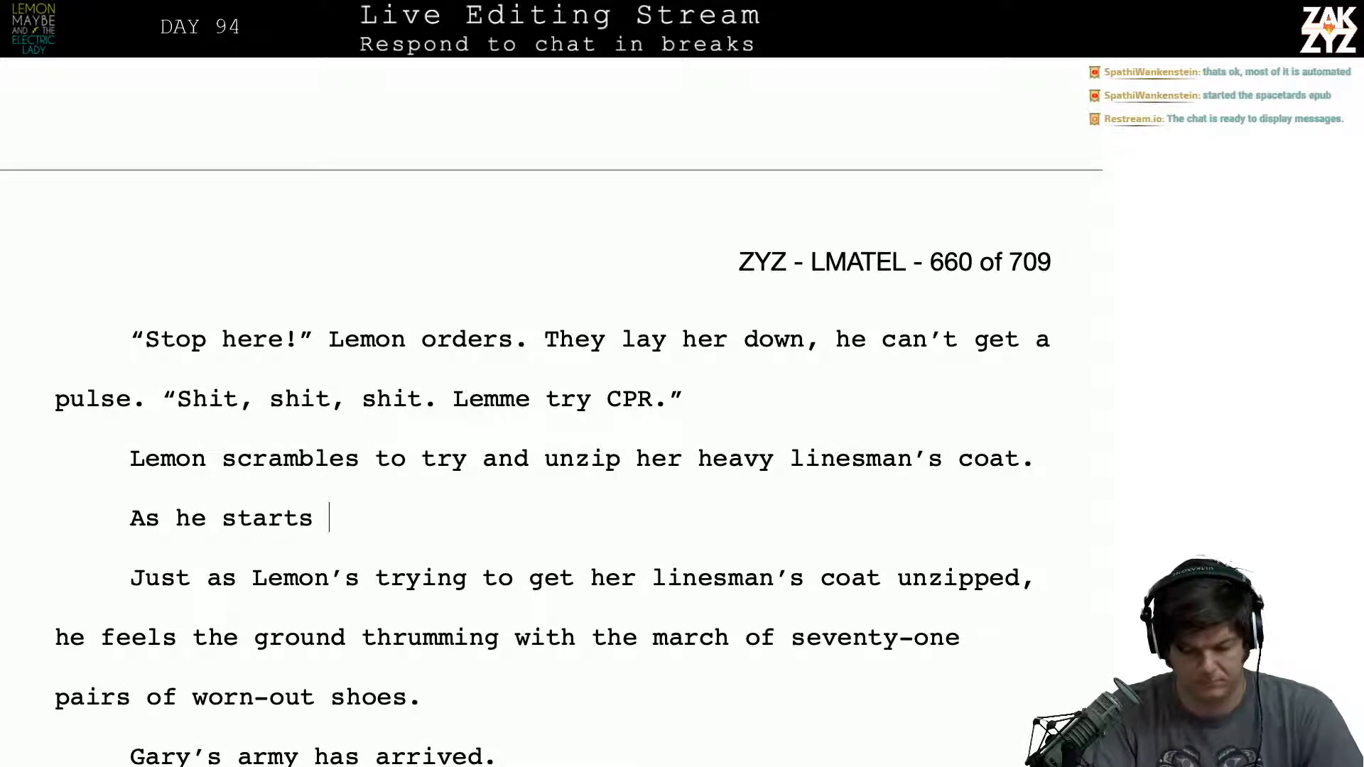
type("to do his fir")
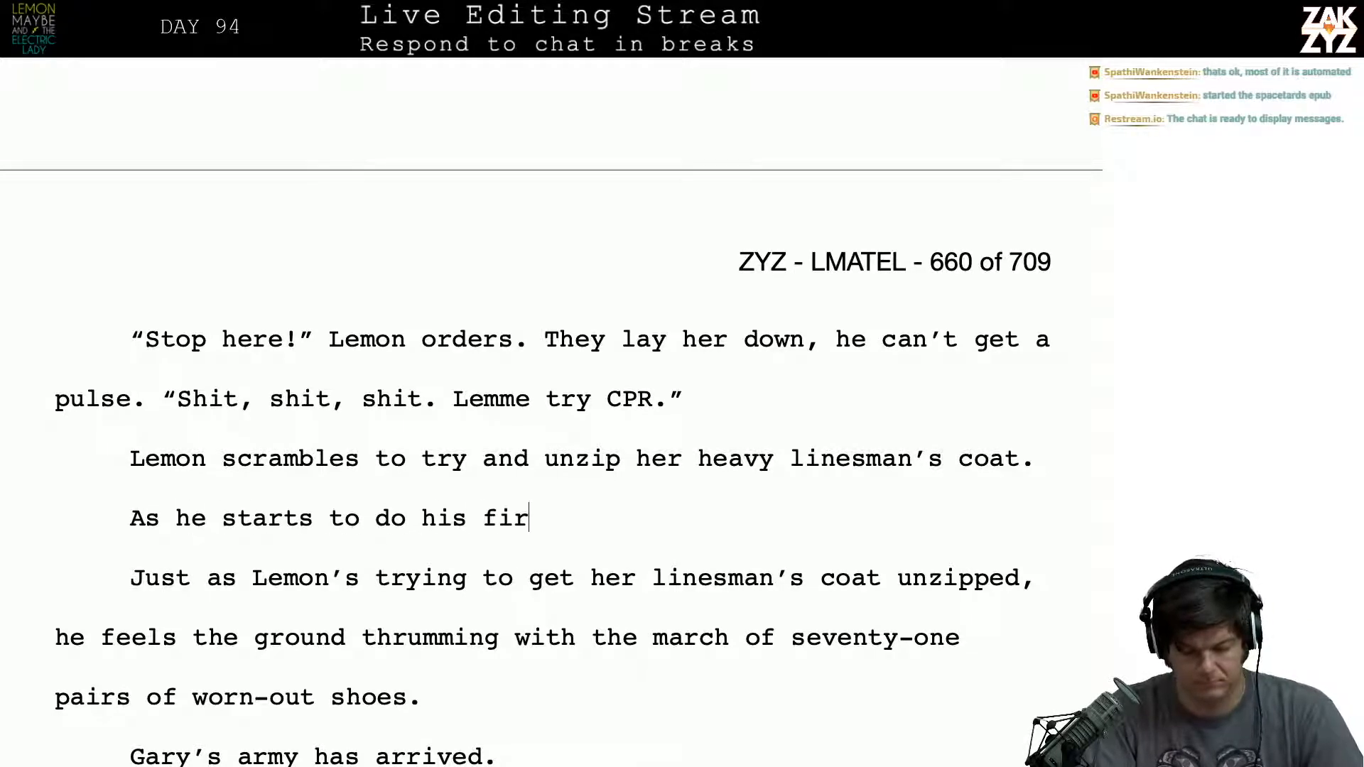
type("st compresssions,")
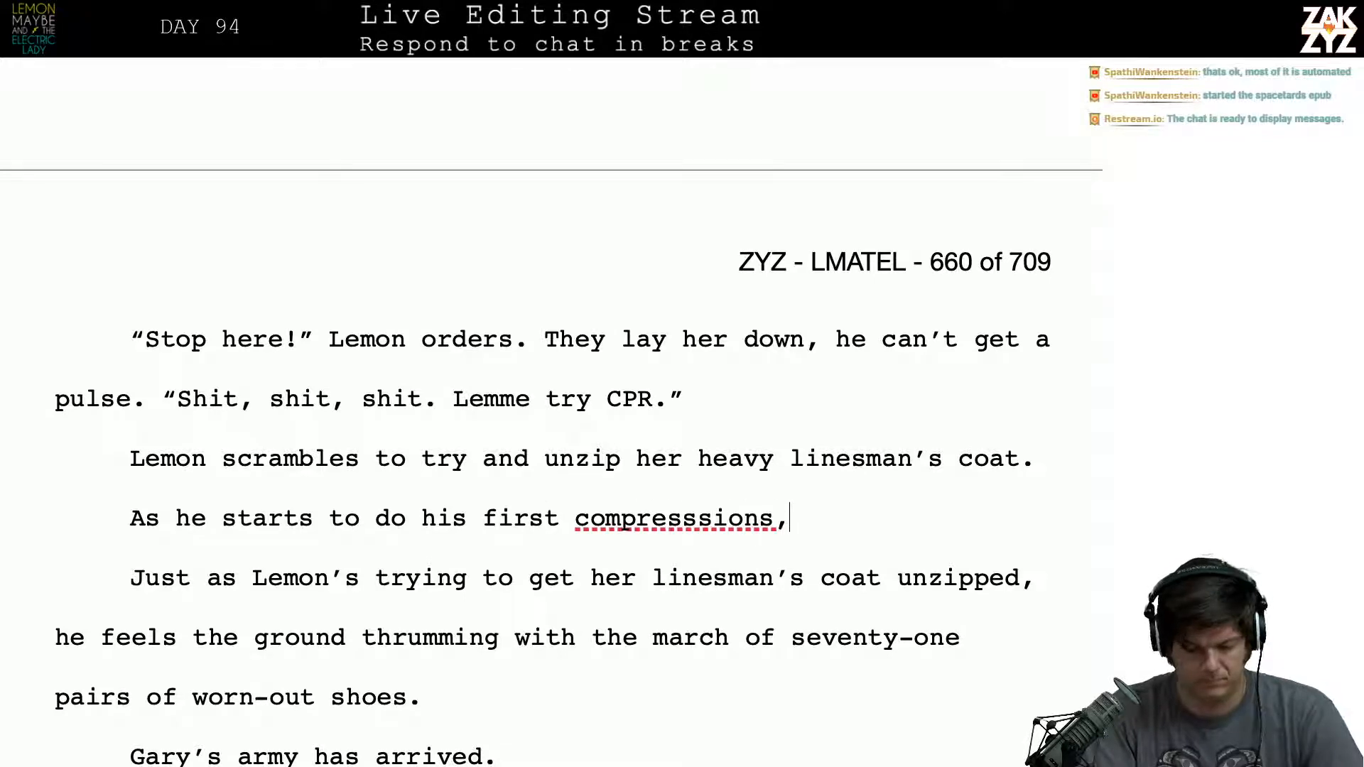
key("BackSpace")
key("BackSpace")
key("BackSpace")
key("BackSpace")
key("BackSpace")
key("BackSpace")
key("BackSpace")
key("BackSpace")
key("BackSpace")
key("BackSpace")
key("BackSpace")
key("BackSpace")
key("BackSpace")
key("BackSpace")
key("BackSpace")
key("BackSpace")
key("BackSpace")
key("BackSpace")
key("BackSpace")
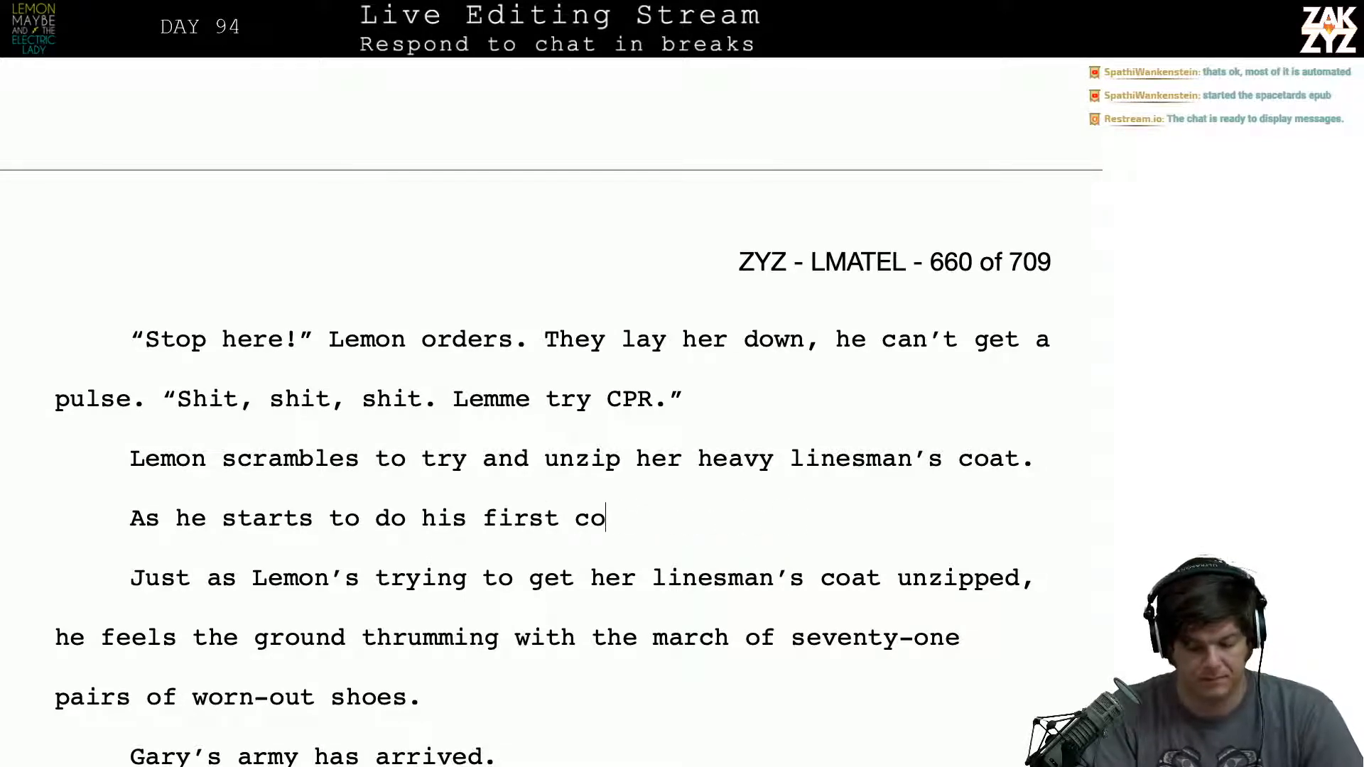
key("BackSpace")
key("BackSpace")
key("BackSpace")
key("BackSpace")
key("BackSpace")
key("BackSpace")
key("BackSpace")
key("BackSpace")
key("BackSpace")
key("BackSpace")
key("BackSpace")
key("BackSpace")
key("BackSpace")
key("BackSpace")
key("BackSpace")
key("BackSpace")
key("BackSpace")
key("BackSpace")
key("BackSpace")
key("BackSpace")
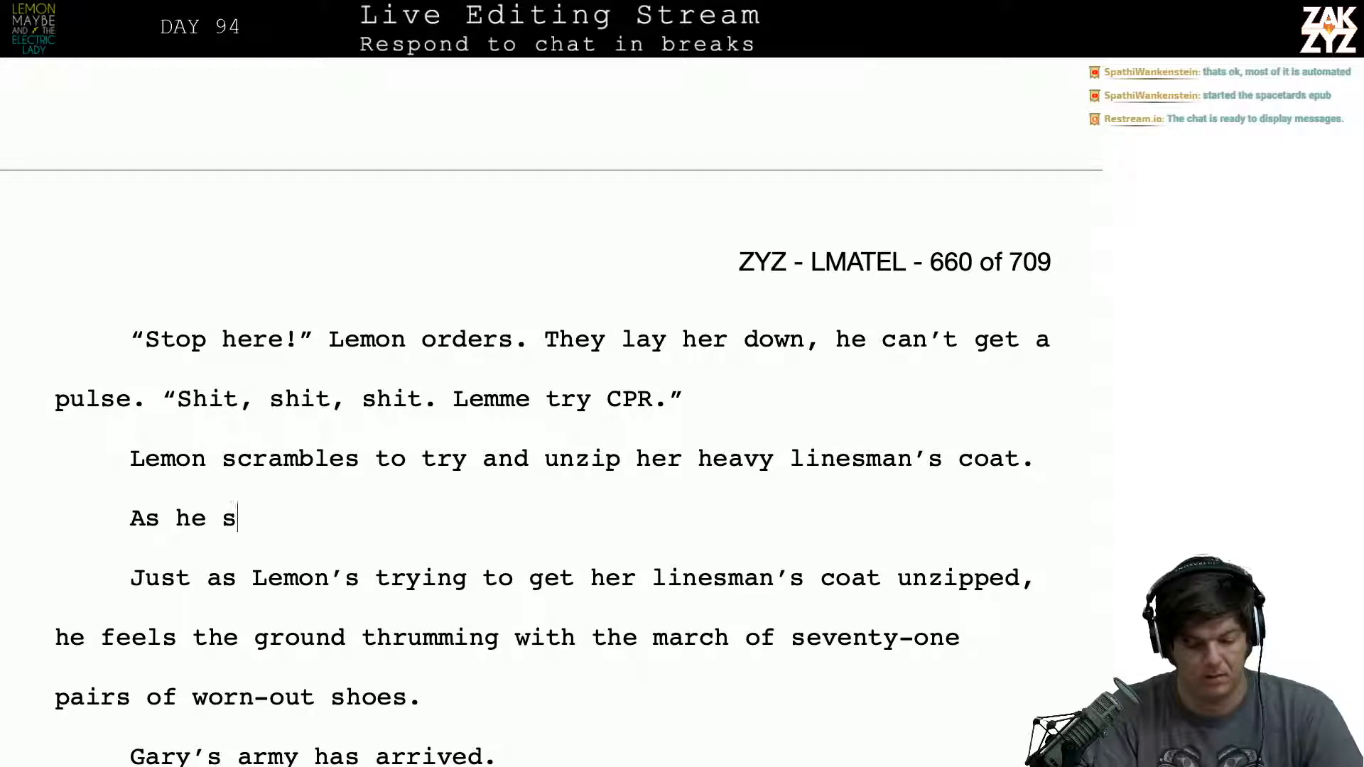
key("BackSpace")
key("BackSpace")
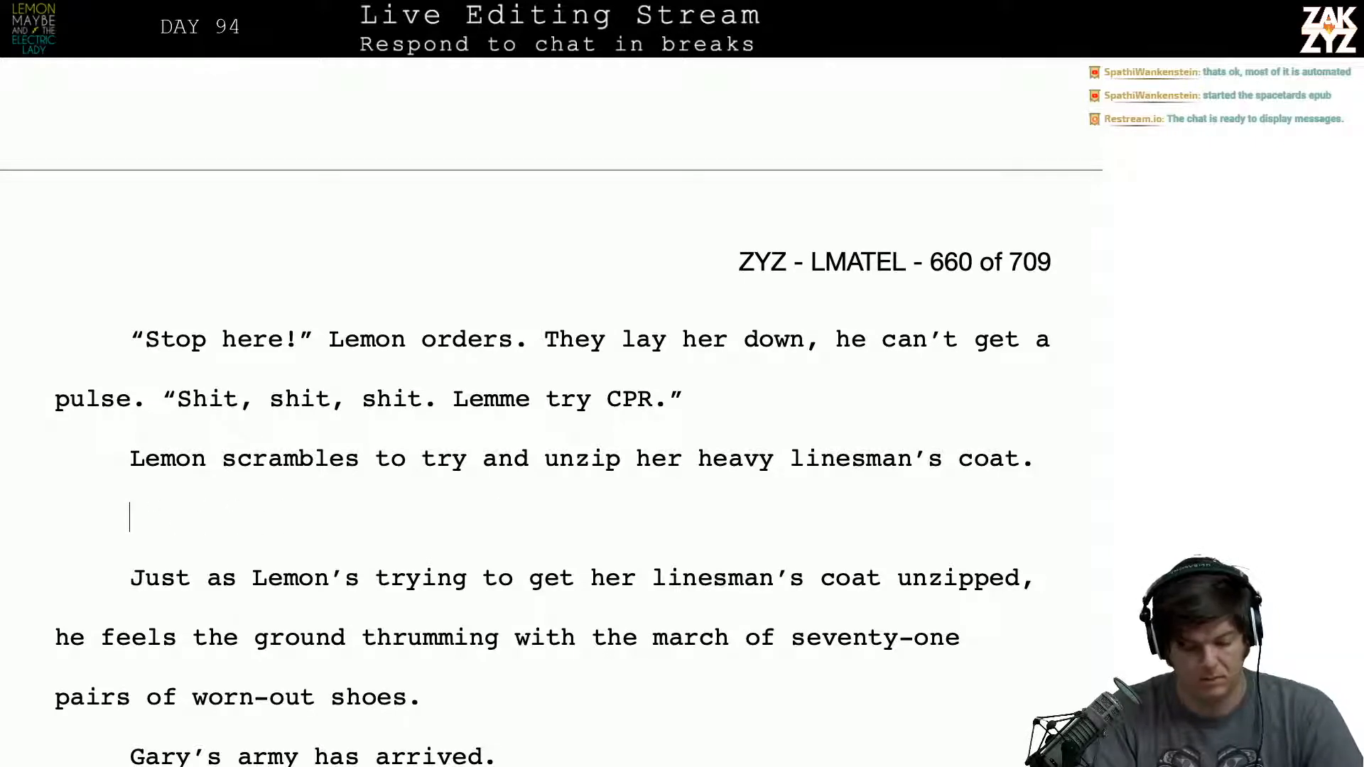
type("C")
key("BackSpace")
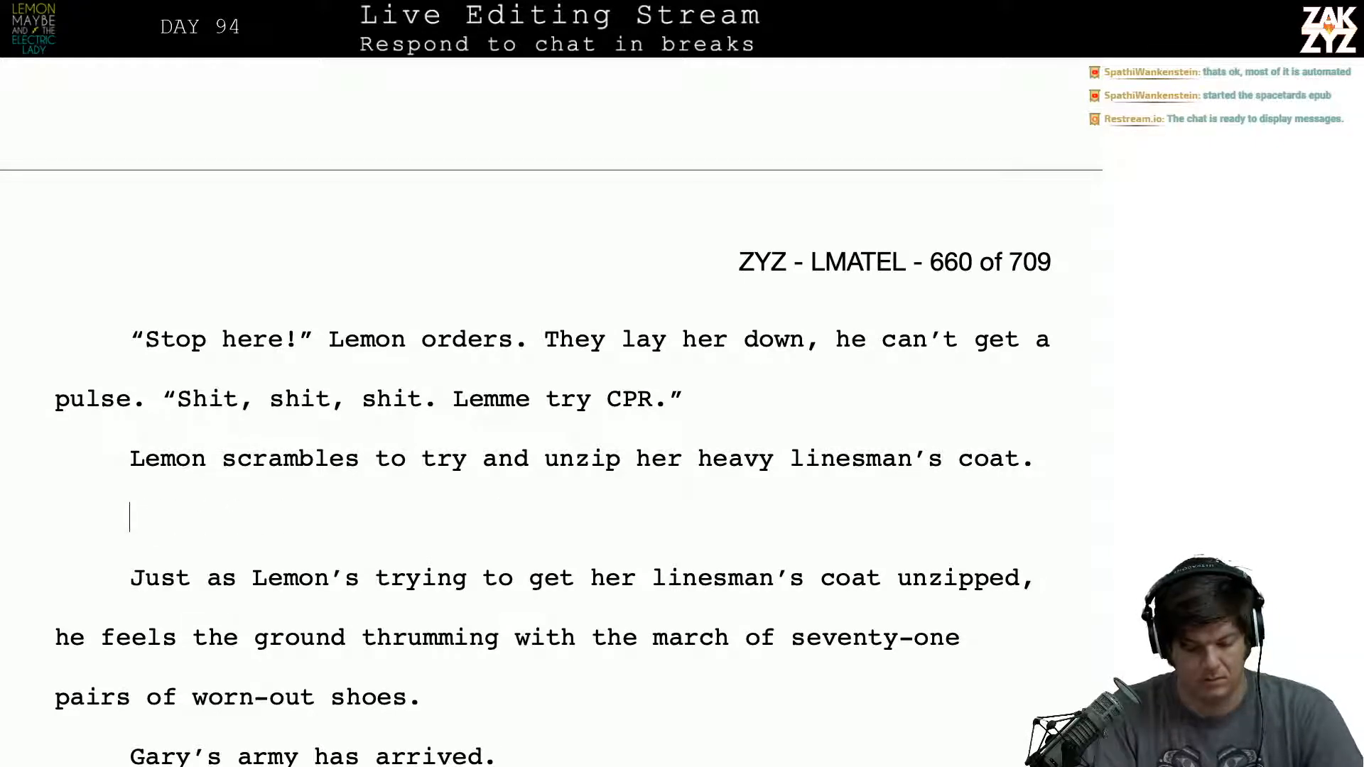
type("Then")
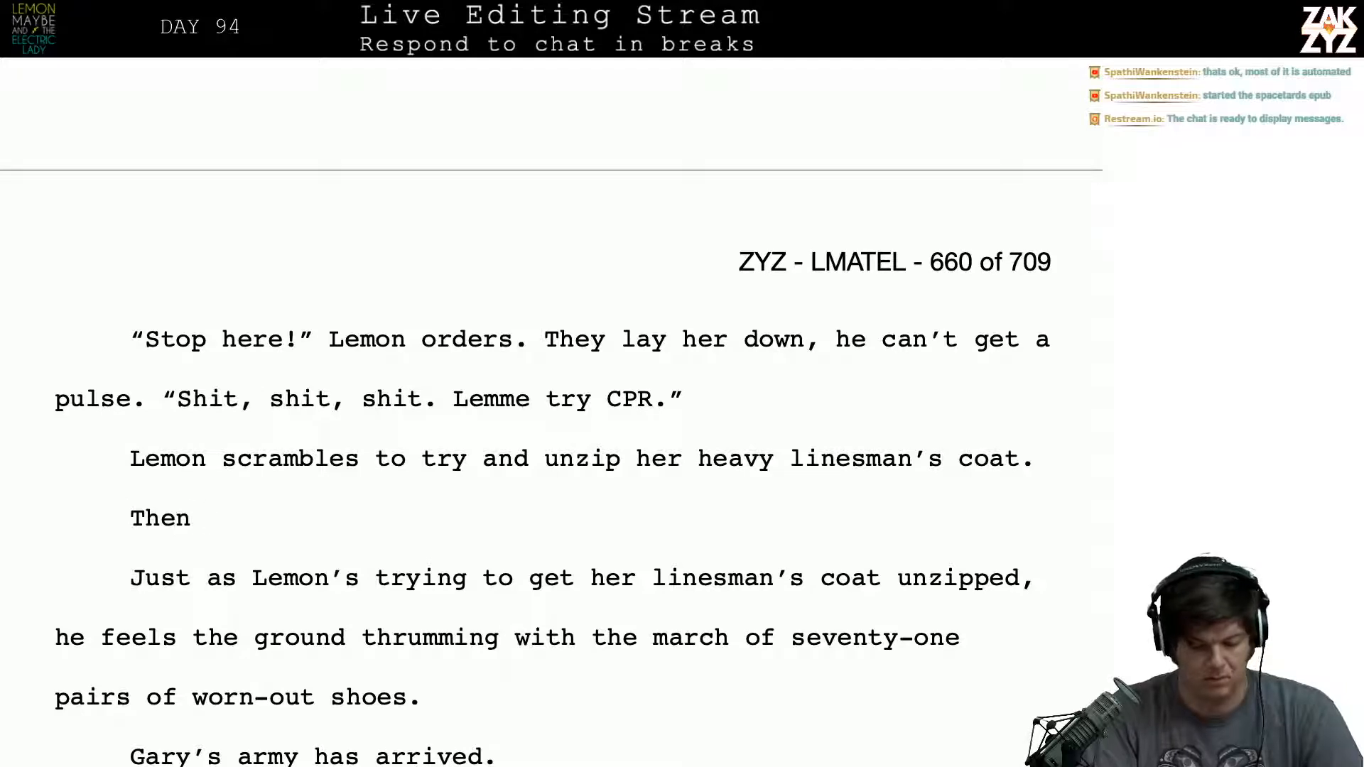
key("BackSpace")
key("BackSpace")
key("BackSpace")
key("BackSpace")
key("BackSpace")
type("Just a")
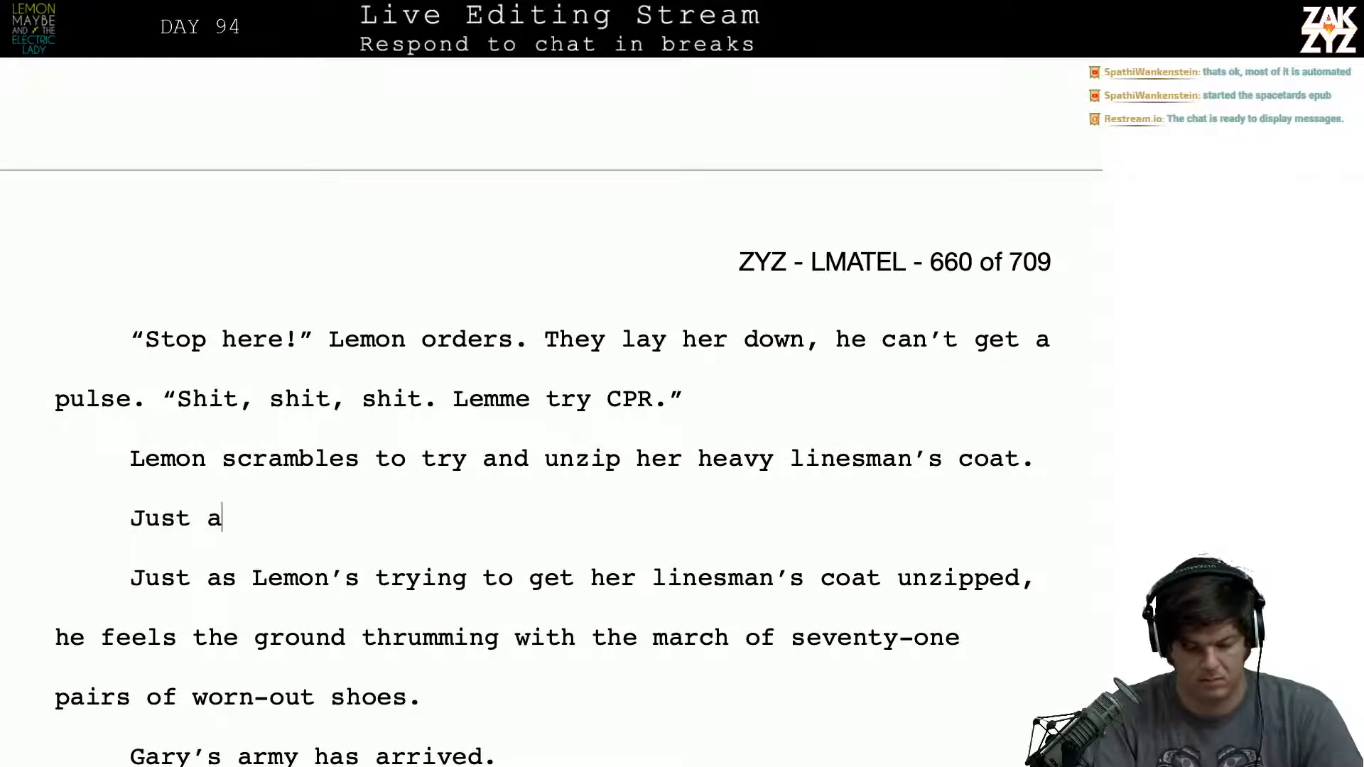
type("s he's")
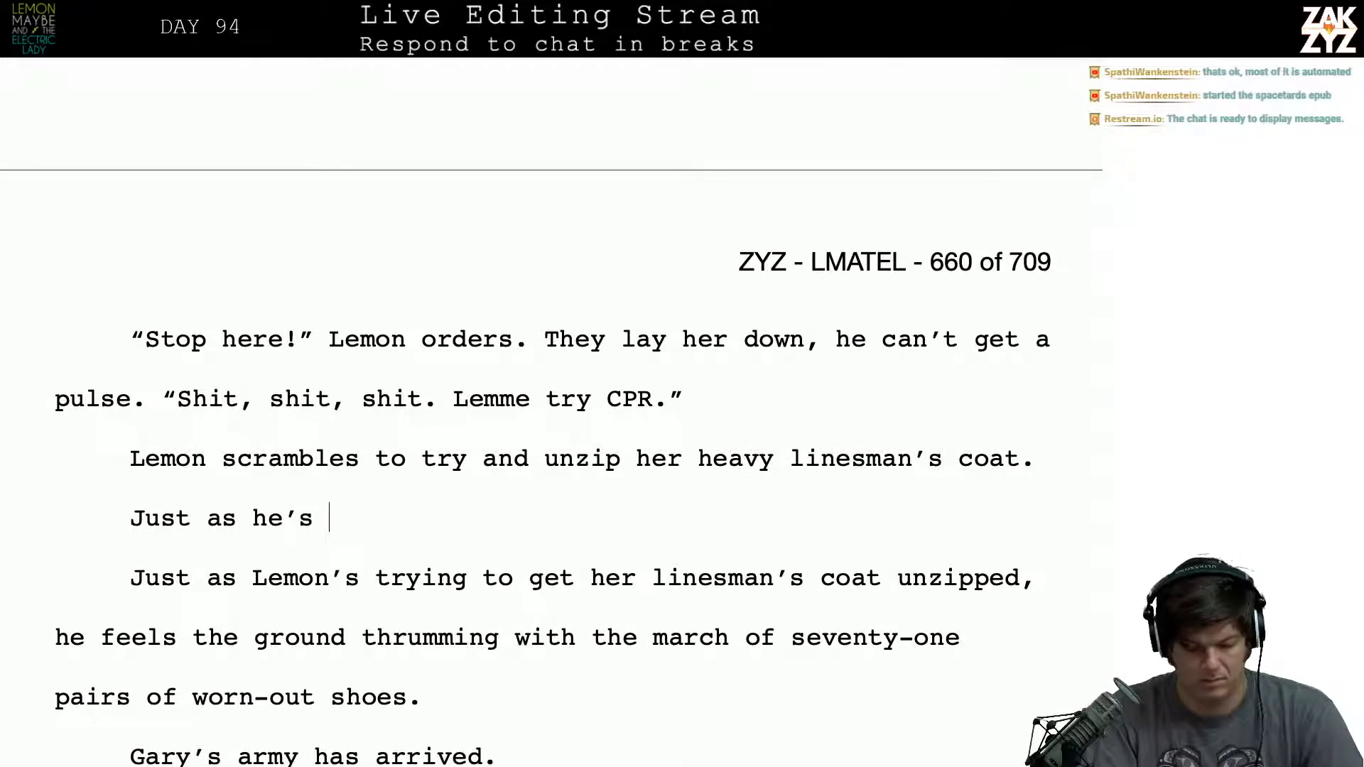
key("BackSpace")
key("BackSpace")
key("BackSpace")
key("BackSpace")
key("BackSpace")
key("BackSpace")
key("BackSpace")
key("BackSpace")
key("BackSpace")
key("BackSpace")
key("BackSpace")
key("BackSpace")
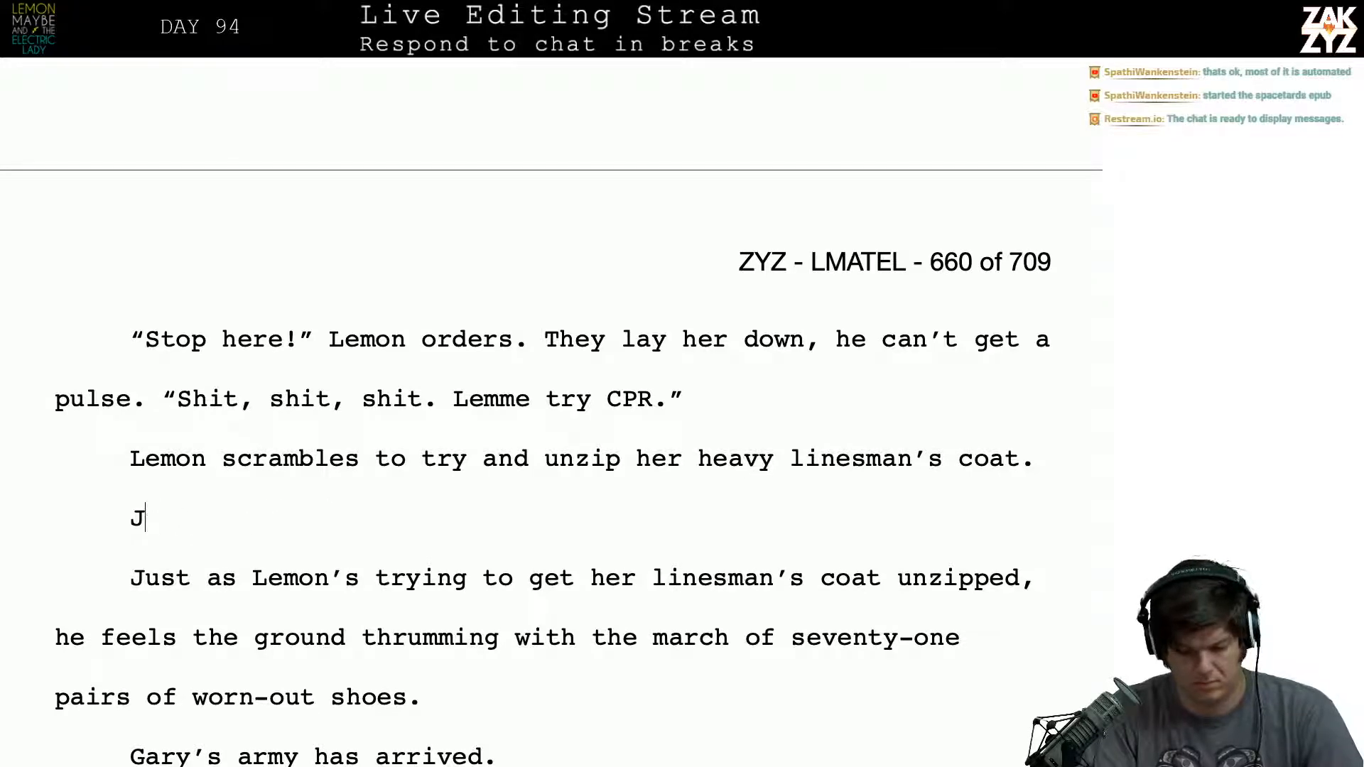
key("BackSpace")
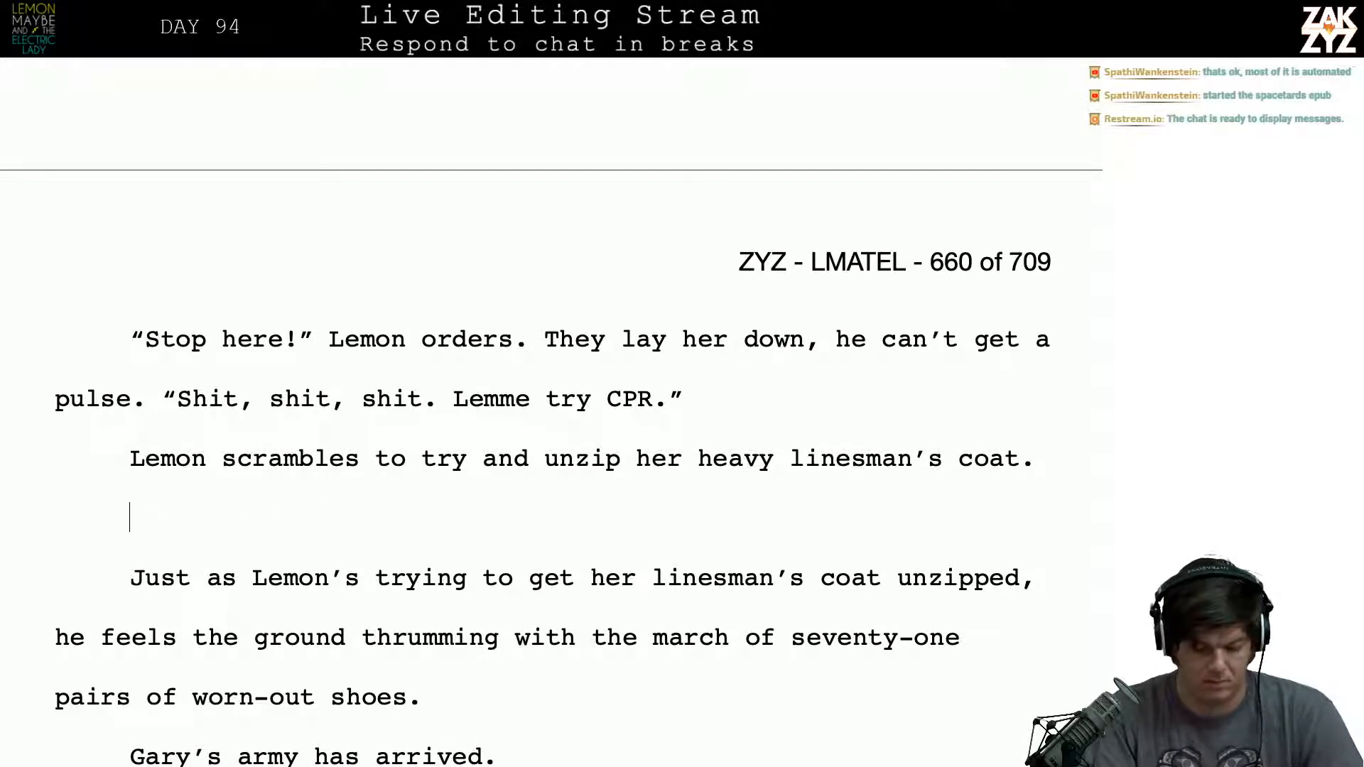
- Open the new paragraph below the coat sentence with "Behind him on Pell Street,", capitalizing both words of the street name
type("Behind him")
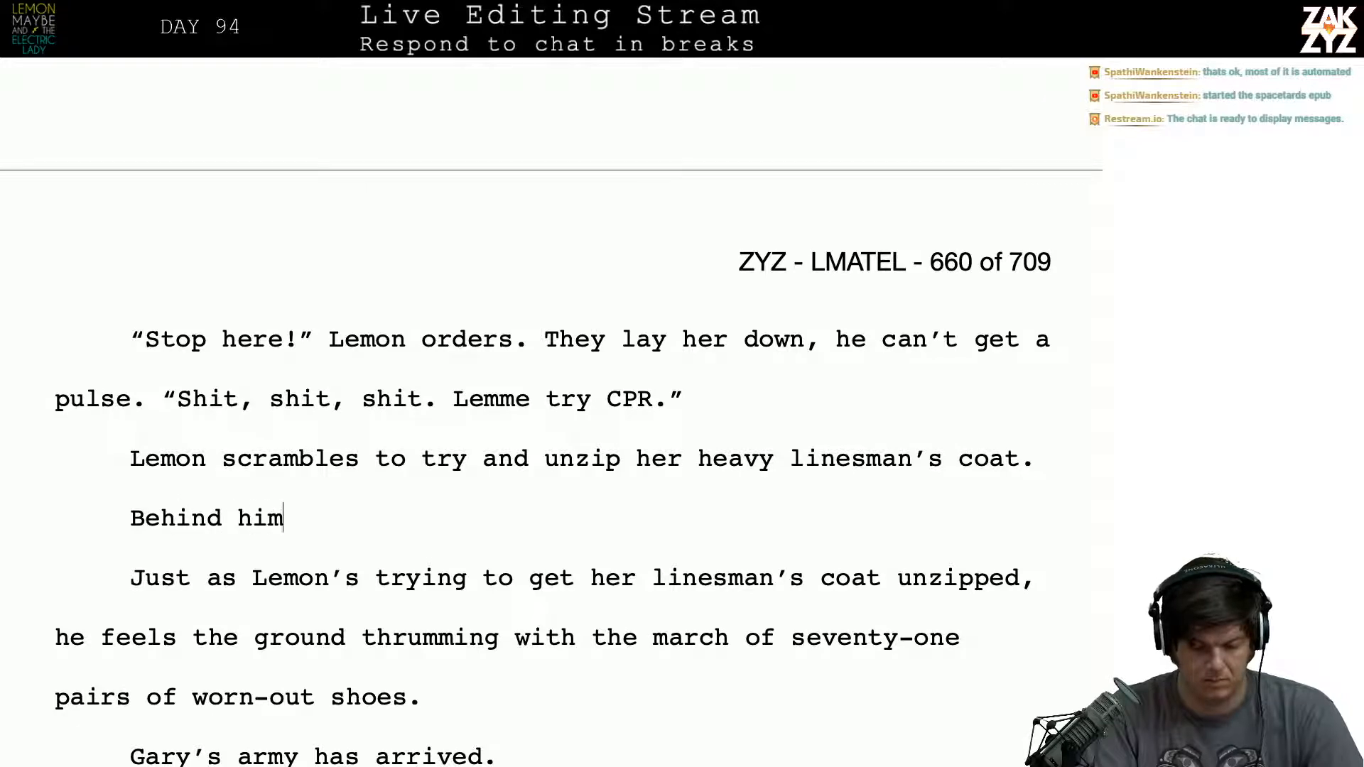
type(" on pell st")
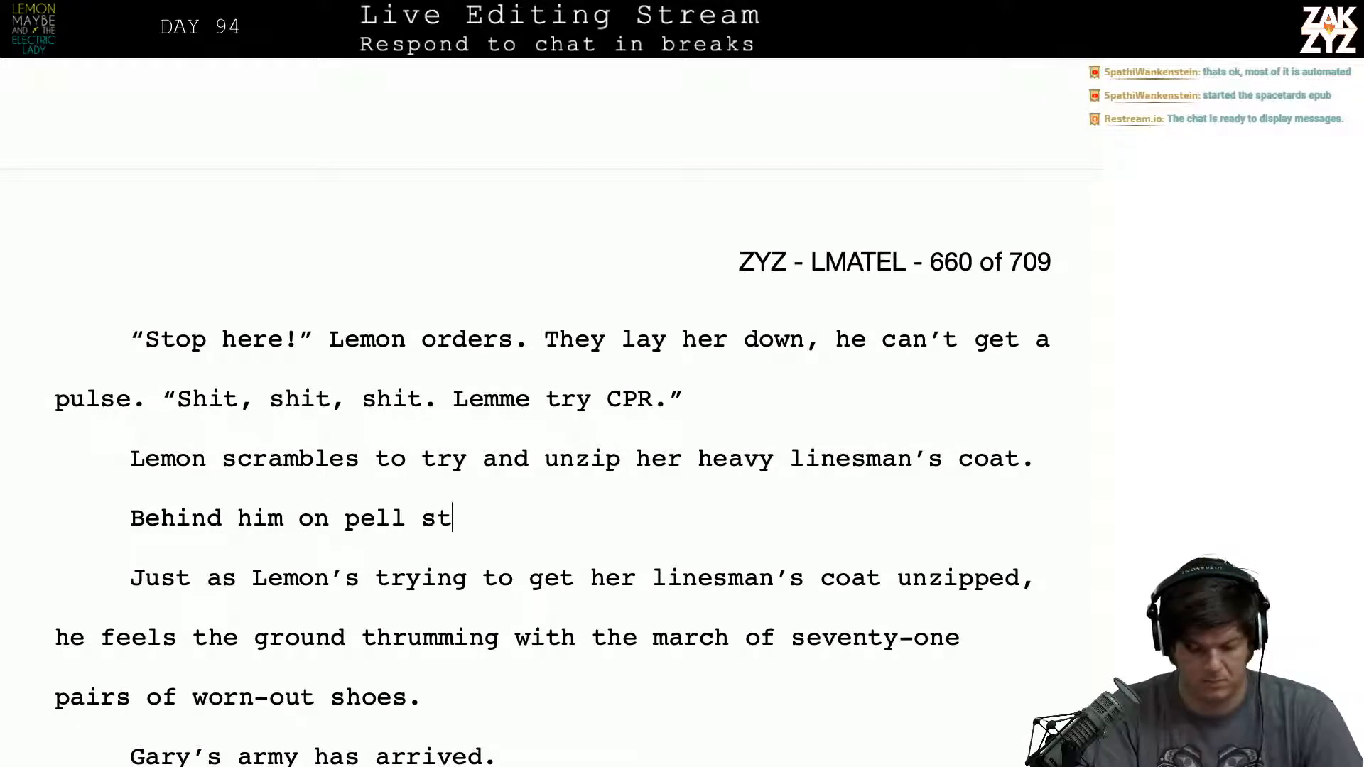
key("BackSpace")
key("BackSpace")
key("BackSpace")
key("BackSpace")
key("BackSpace")
key("BackSpace")
key("BackSpace")
type("Pell st")
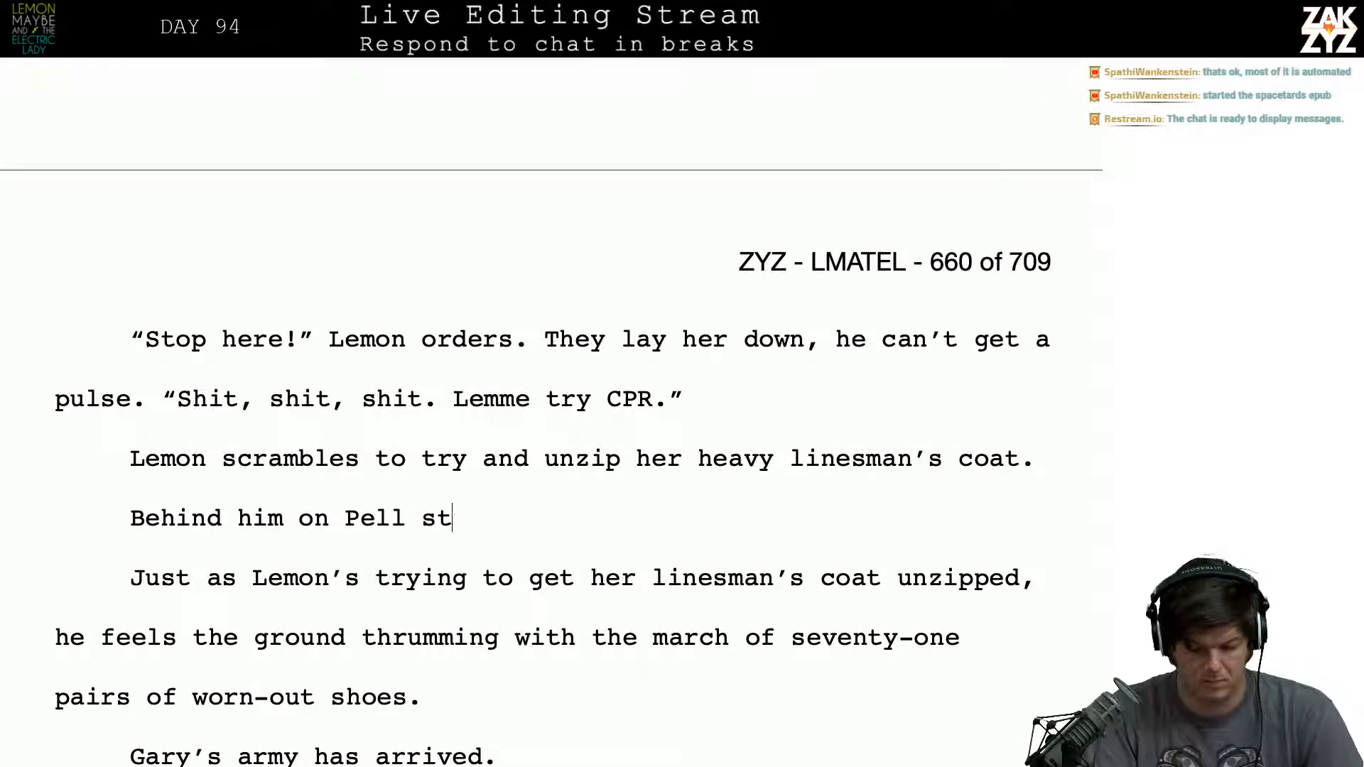
type("reet,")
key("BackSpace")
key("BackSpace")
key("BackSpace")
key("BackSpace")
key("BackSpace")
key("BackSpace")
key("BackSpace")
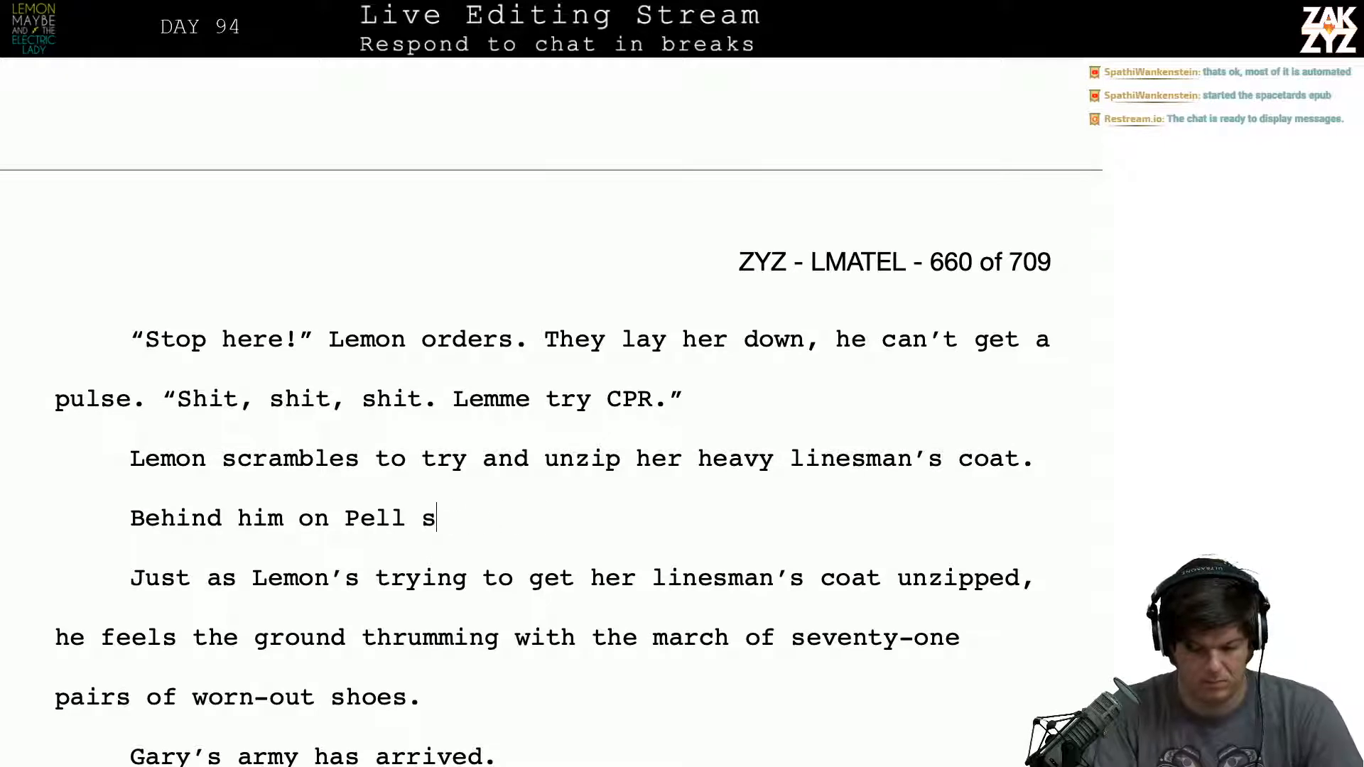
type("Street,")
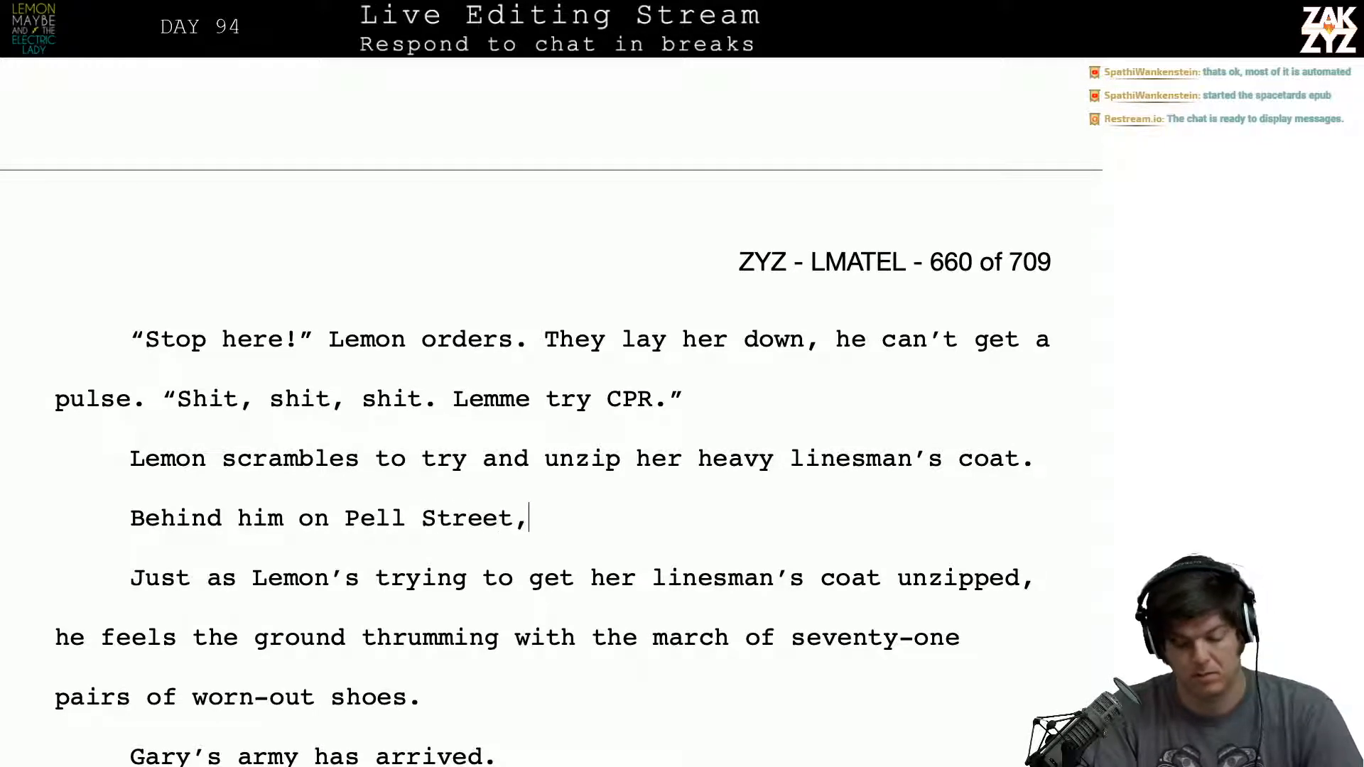
type(" thhe")
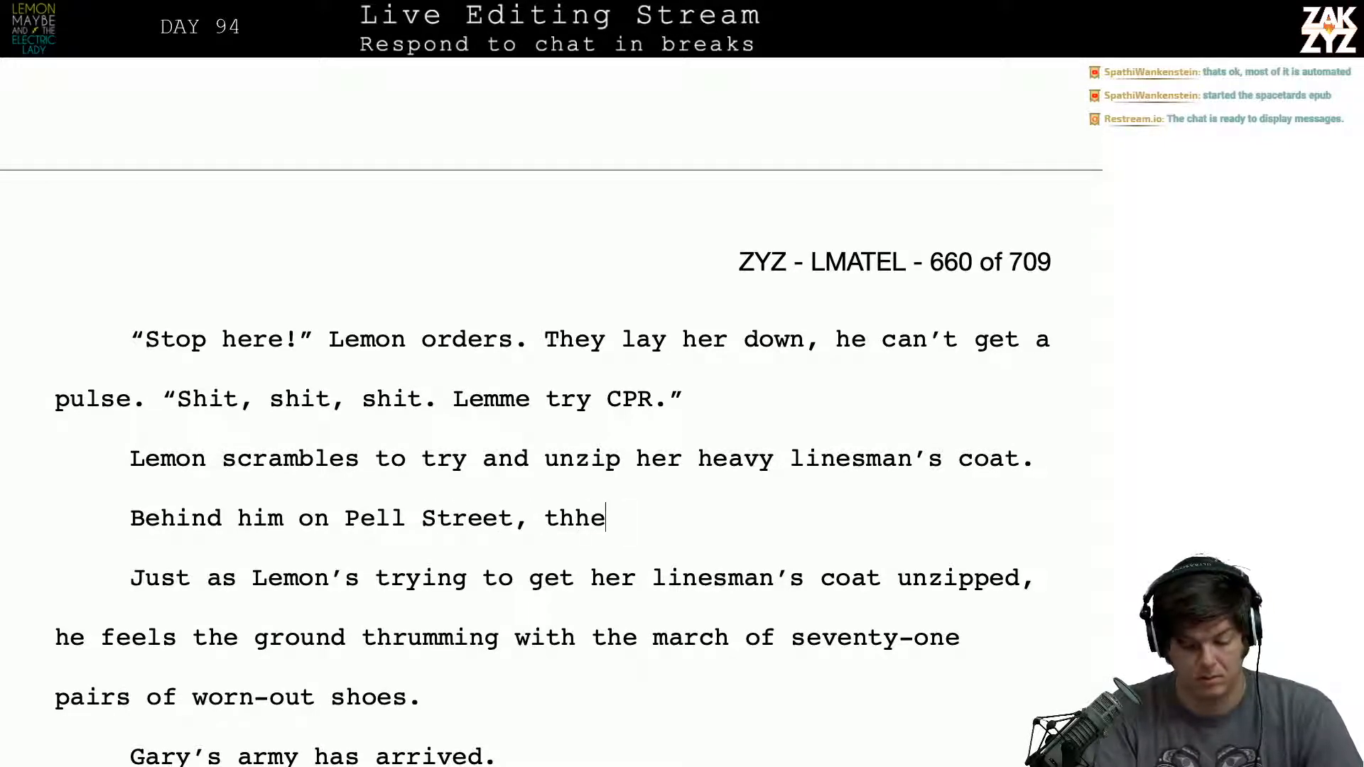
- Continue the Pell Street sentence on page 660 with "the street thrums with the march"
key("BackSpace")
key("BackSpace")
type("e street thrumb")
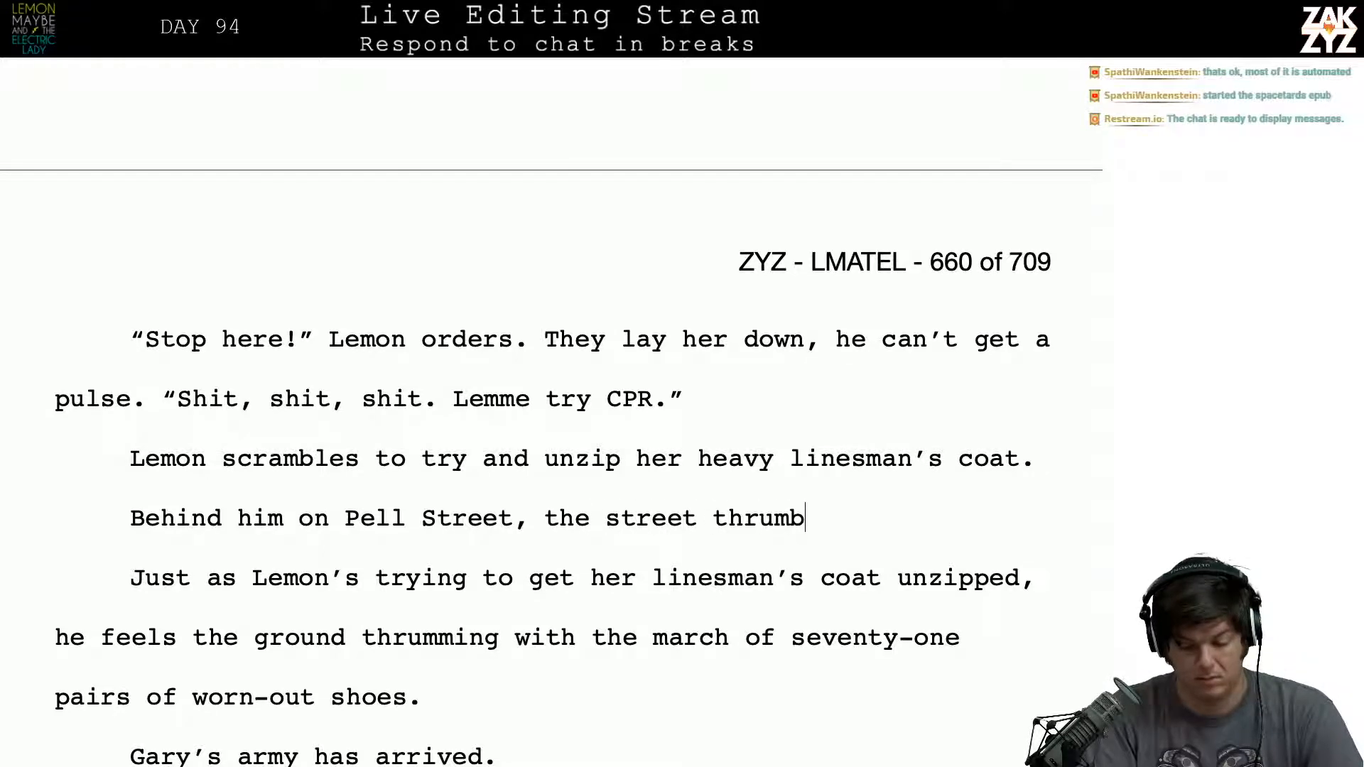
key("BackSpace")
type("s with ")
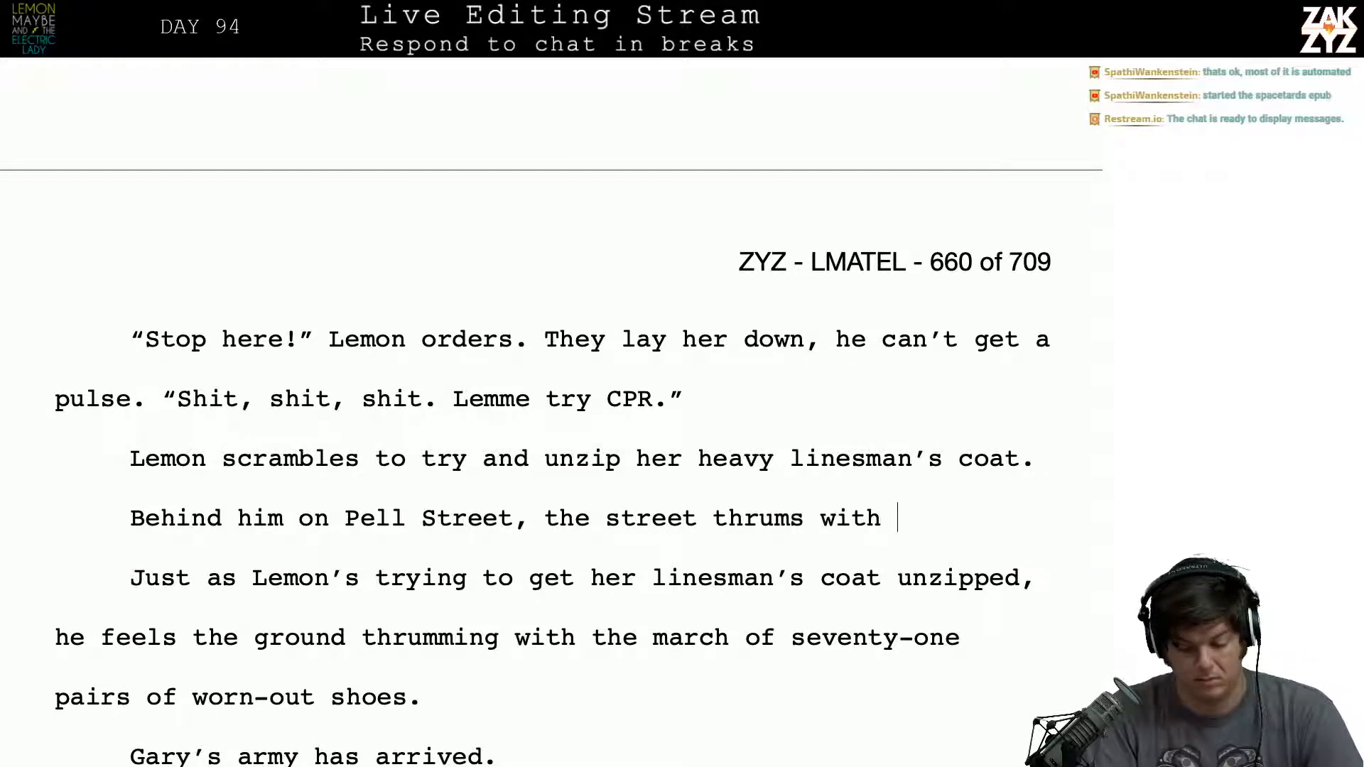
type("the march of ")
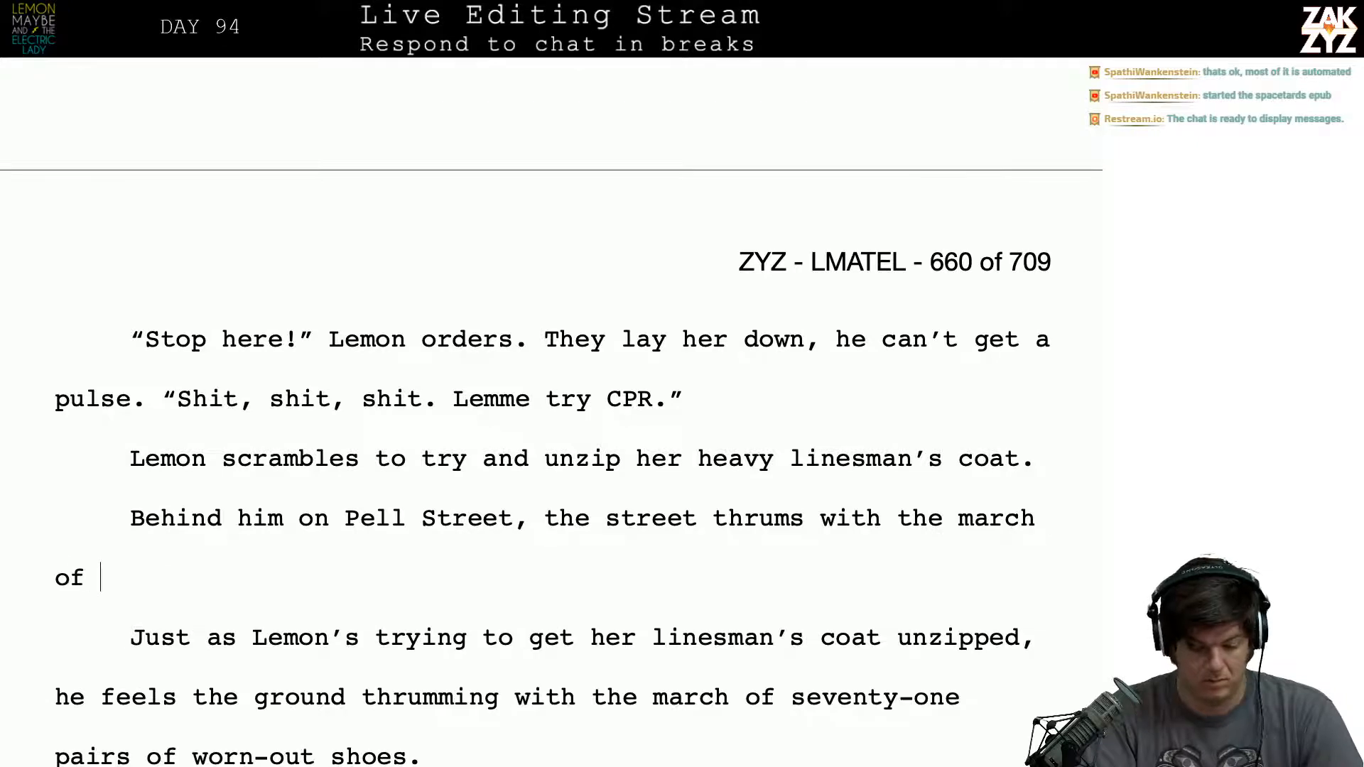
type("seventy pai")
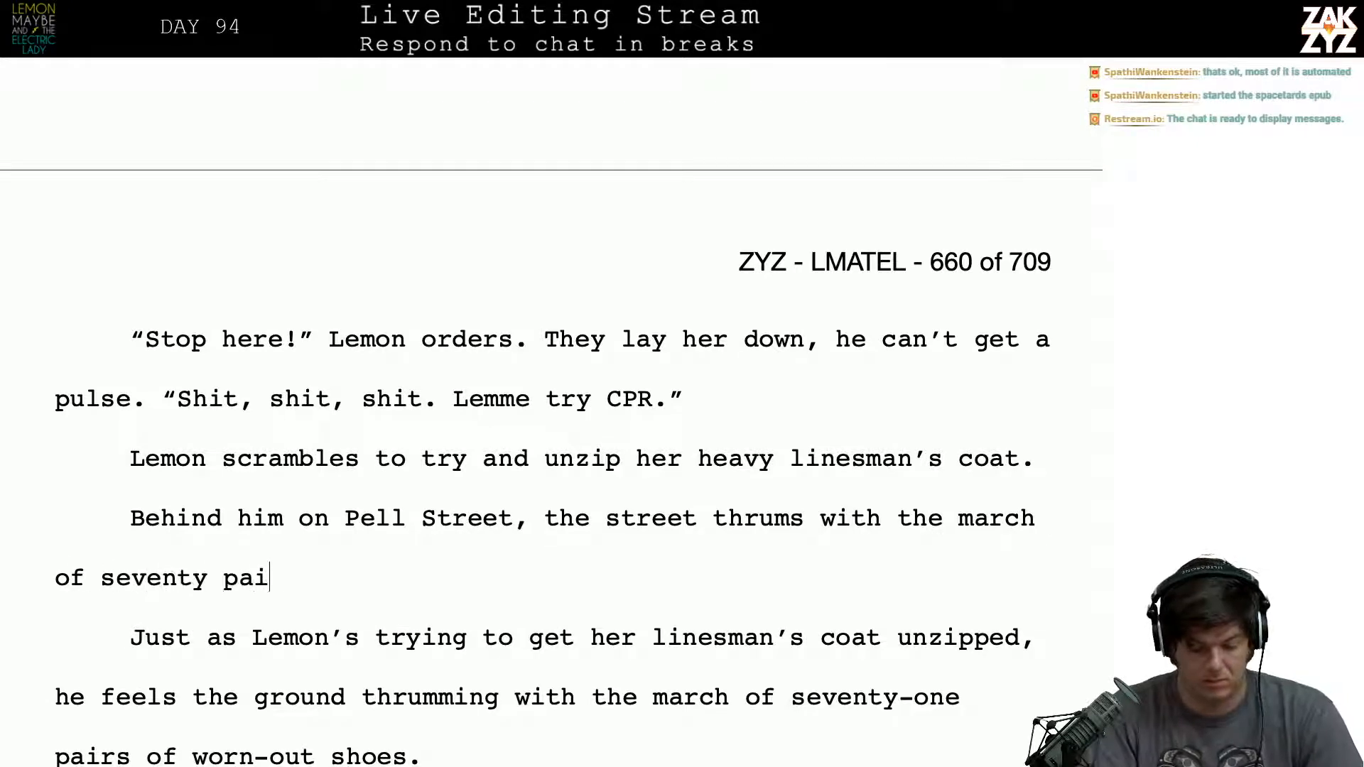
type("rs of worn")
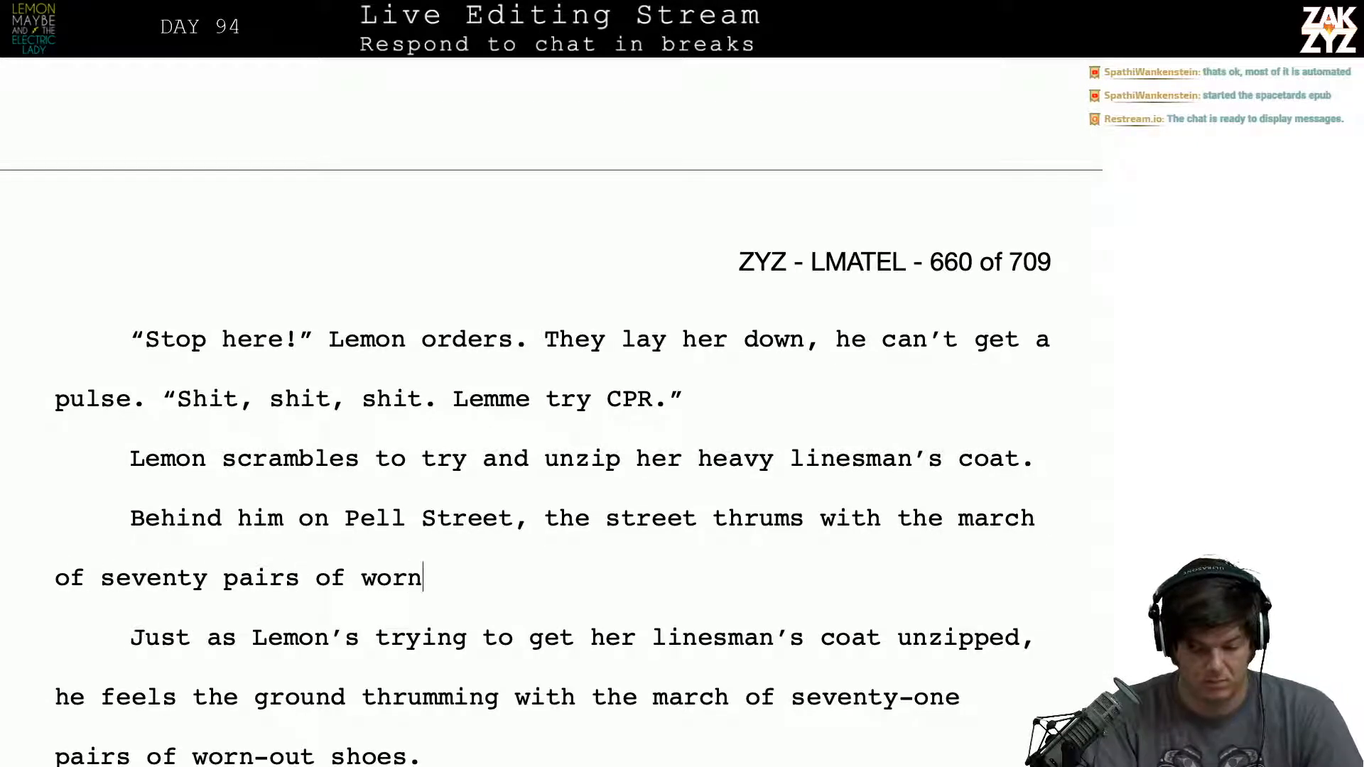
type("-out shooes")
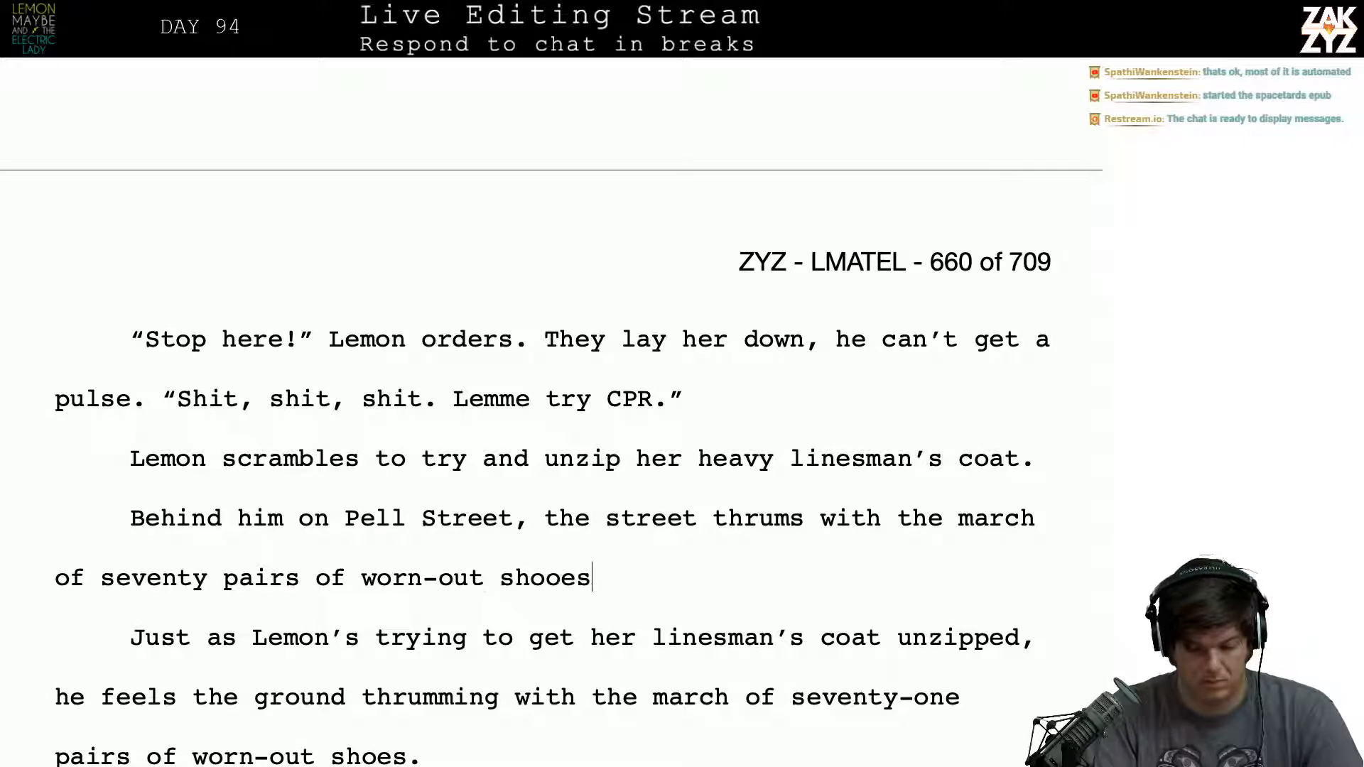
- Extend the Pell Street sentence with "of seventy pairs of worn-out shoes", leaving off any punctuation
key("BackSpace")
key("BackSpace")
key("BackSpace")
type("es,")
key("BackSpace")
key("BackSpace")
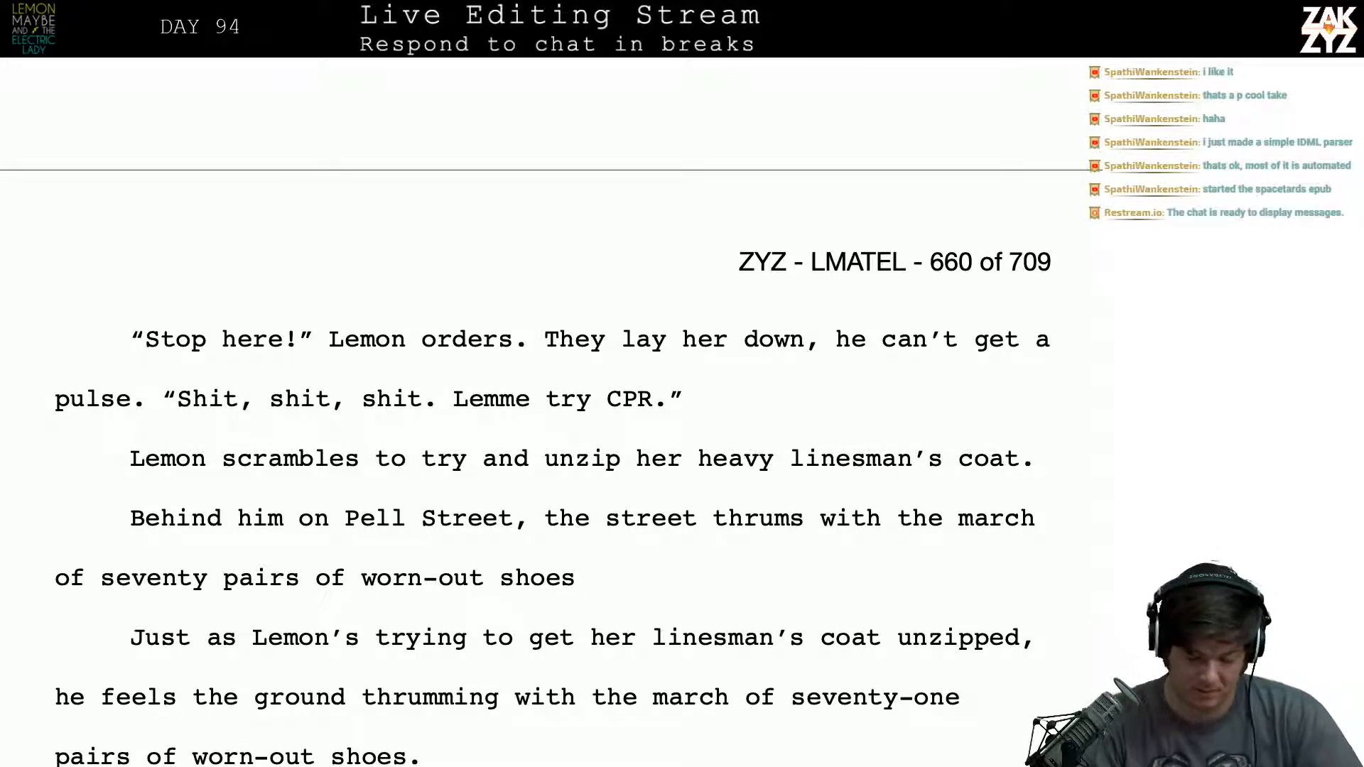
- Close the Pell Street sentence with a period after "worn-out shoes"
scroll(174, 307, "down", 1)
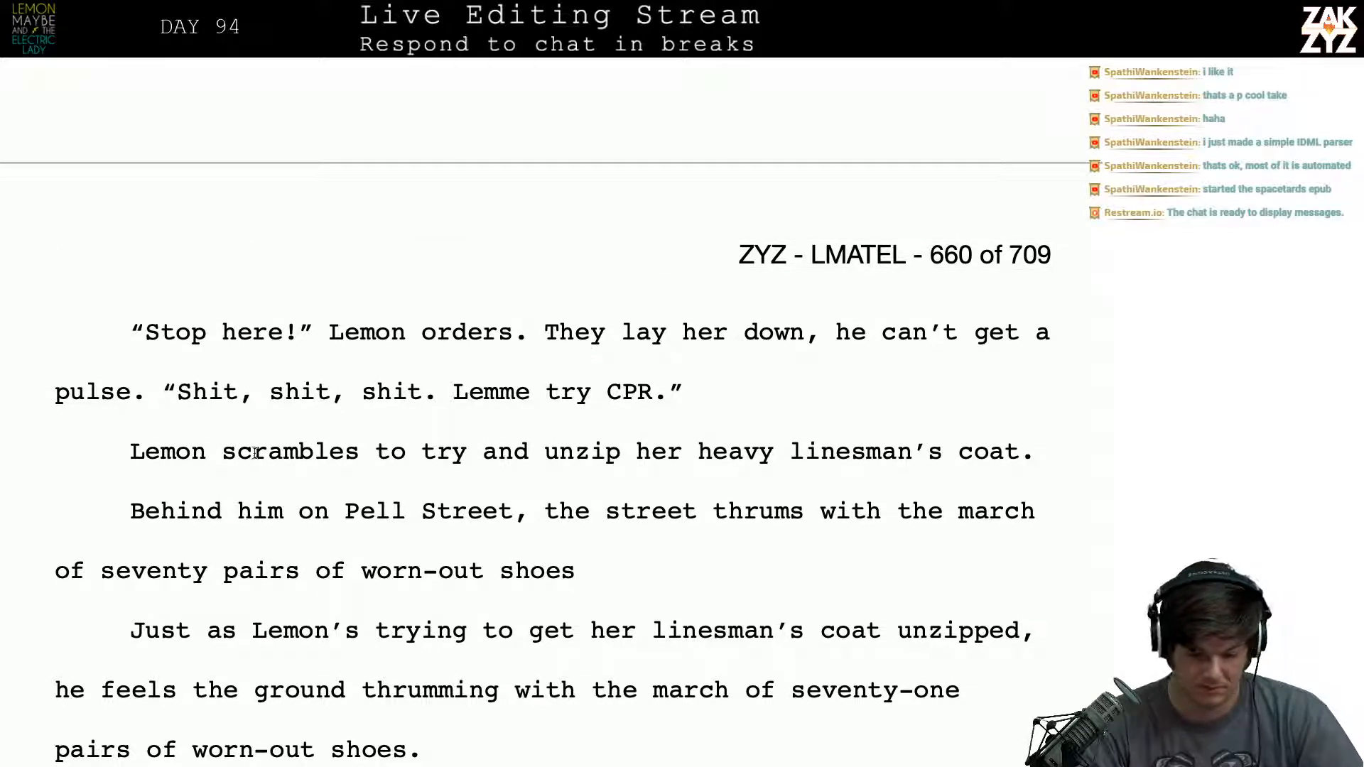
left_click(127, 474)
key("Down")
key("Down")
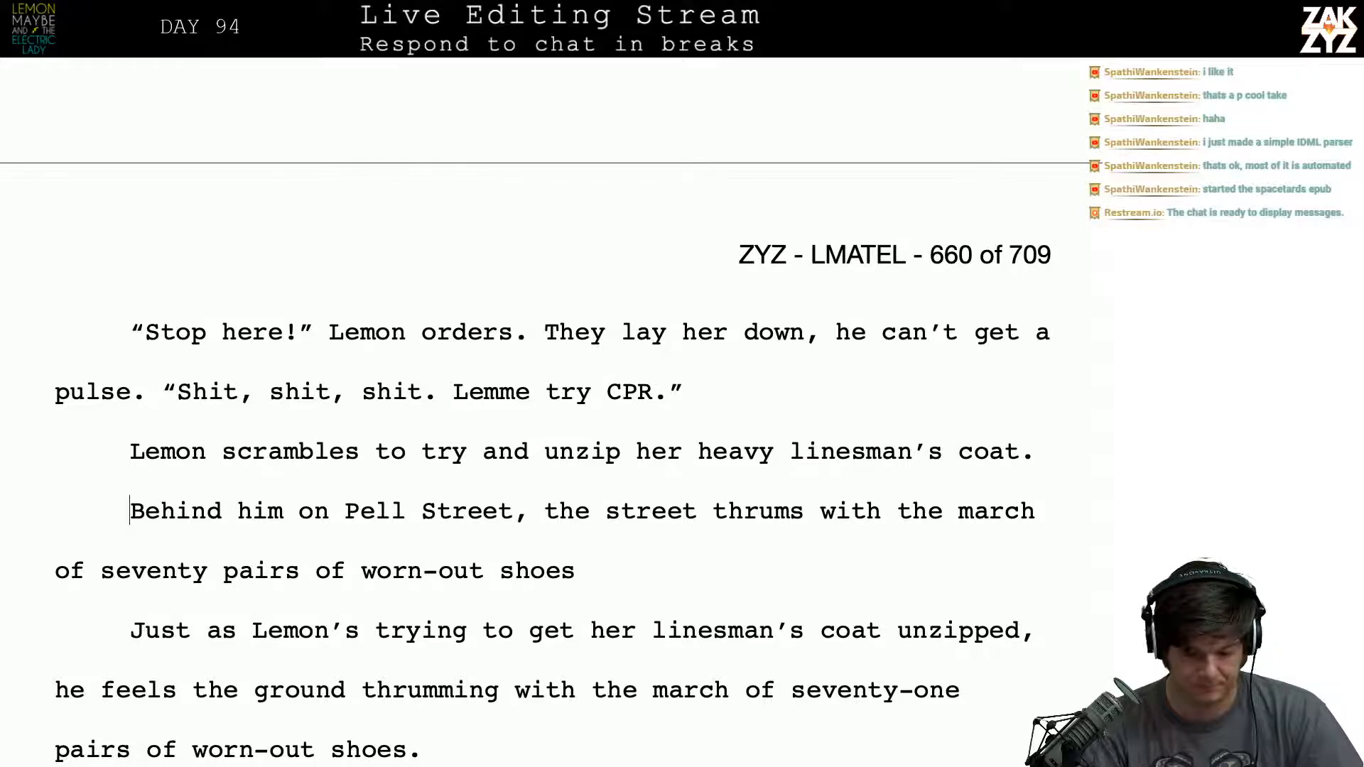
key("Left")
key("Left")
key("Down")
key("Left")
key("Left")
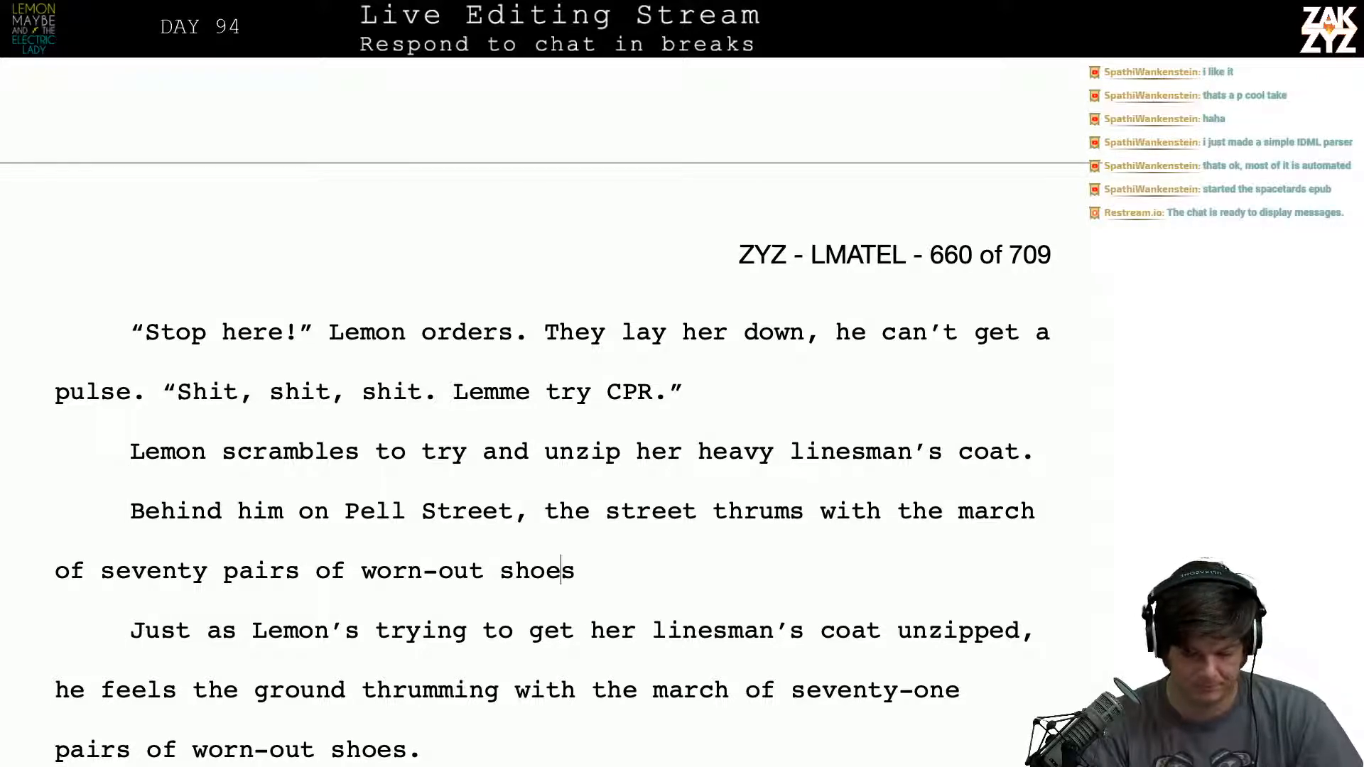
key("Right")
type(".")
- Delete the old paragraph beginning "Just as Lemon’s trying to get her linesman’s coat unzipped" below the Pell Street sentence
key("shift+Down")
key("shift+Down")
key("shift+Down")
key("shift+Down")
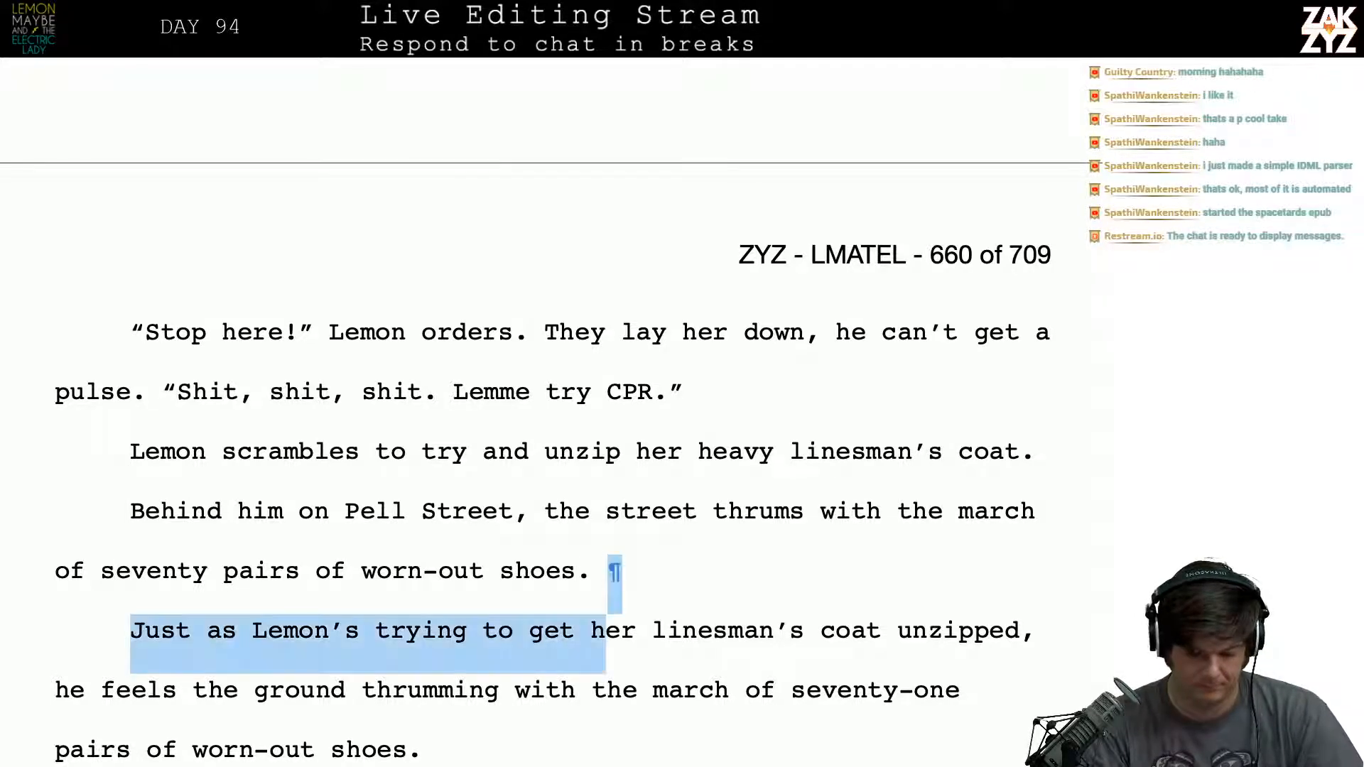
key("shift+Up")
key("BackSpace")
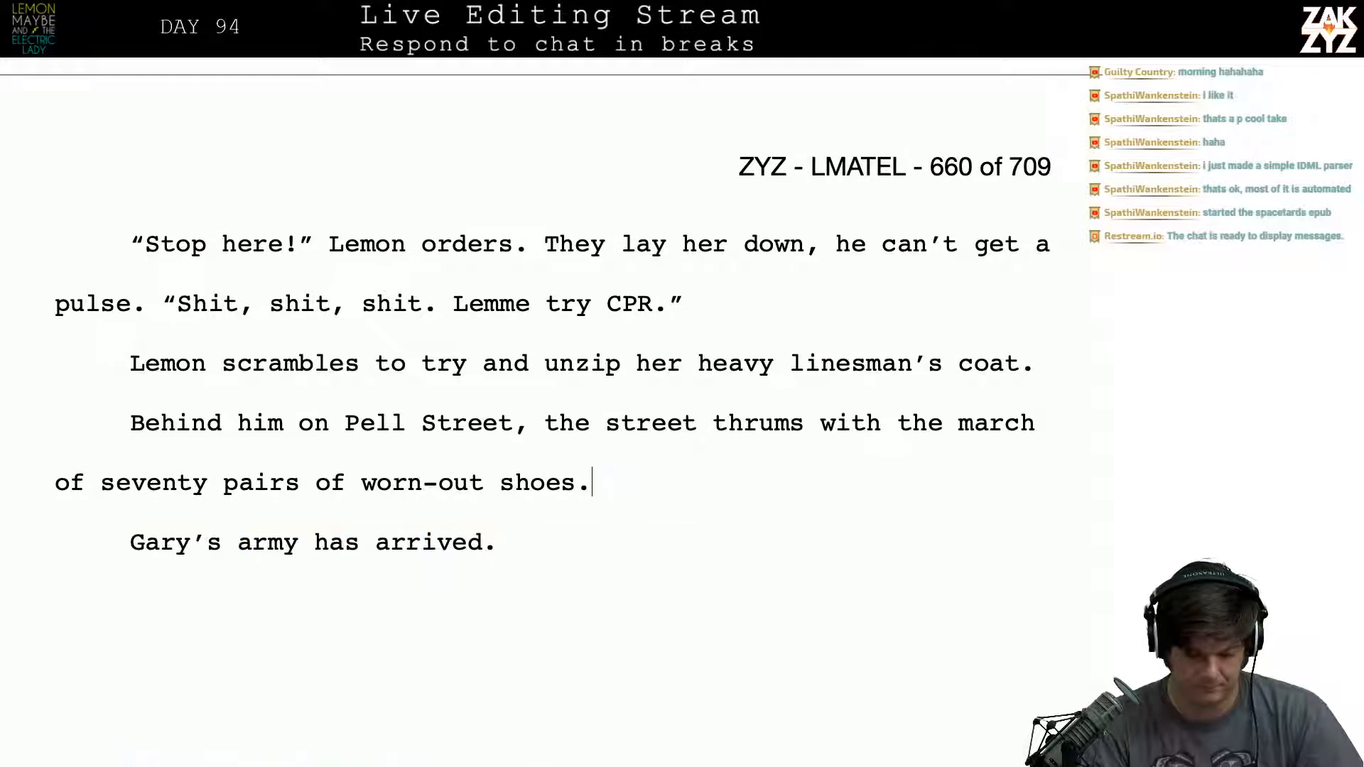
- Remove the blank line above the chapter number 86 on page 661
key("Left")
key("Left")
key("Left")
key("Left")
key("Left")
key("Left")
key("Left")
key("Left")
key("Left")
key("Left")
key("Left")
key("Left")
key("Left")
key("Down")
key("Down")
key("Down")
key("Down")
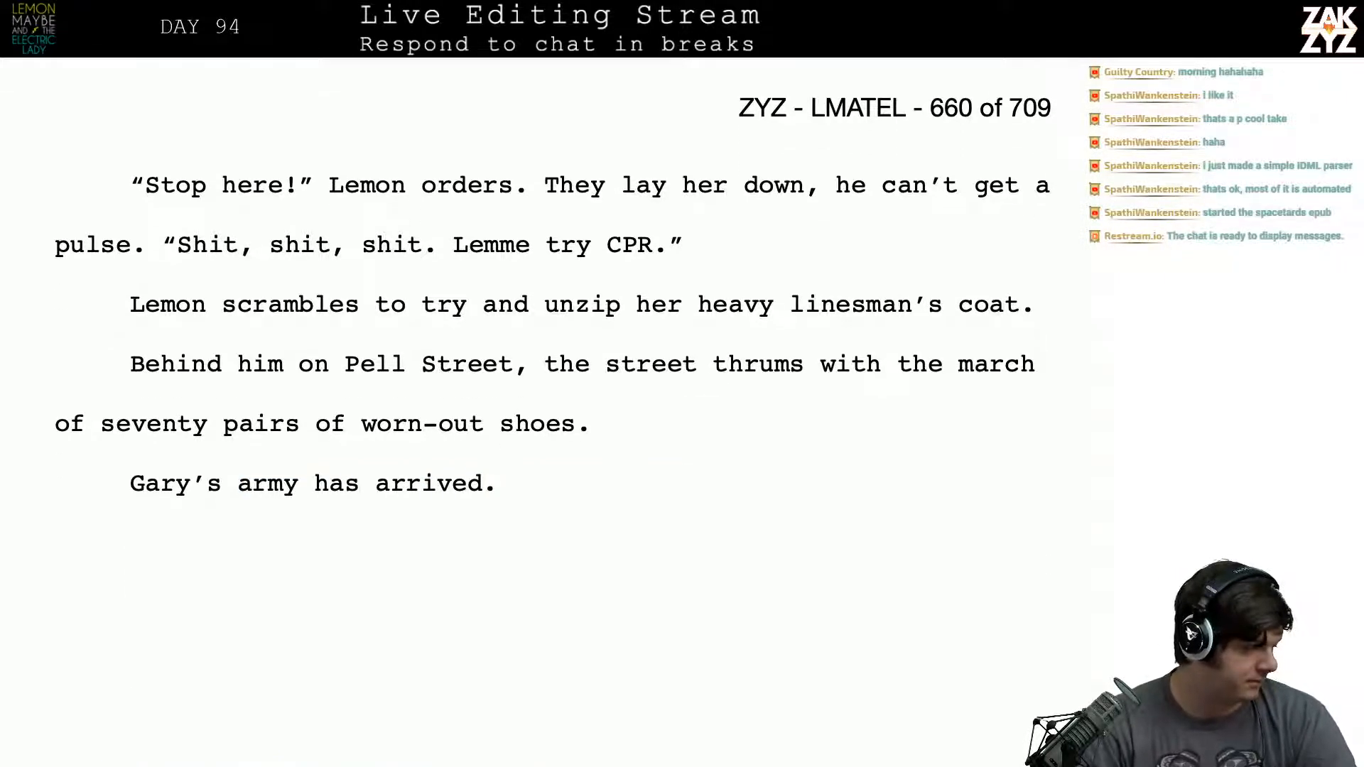
key("Down")
key("Down")
key("Down")
key("Down")
key("Down")
key("Down")
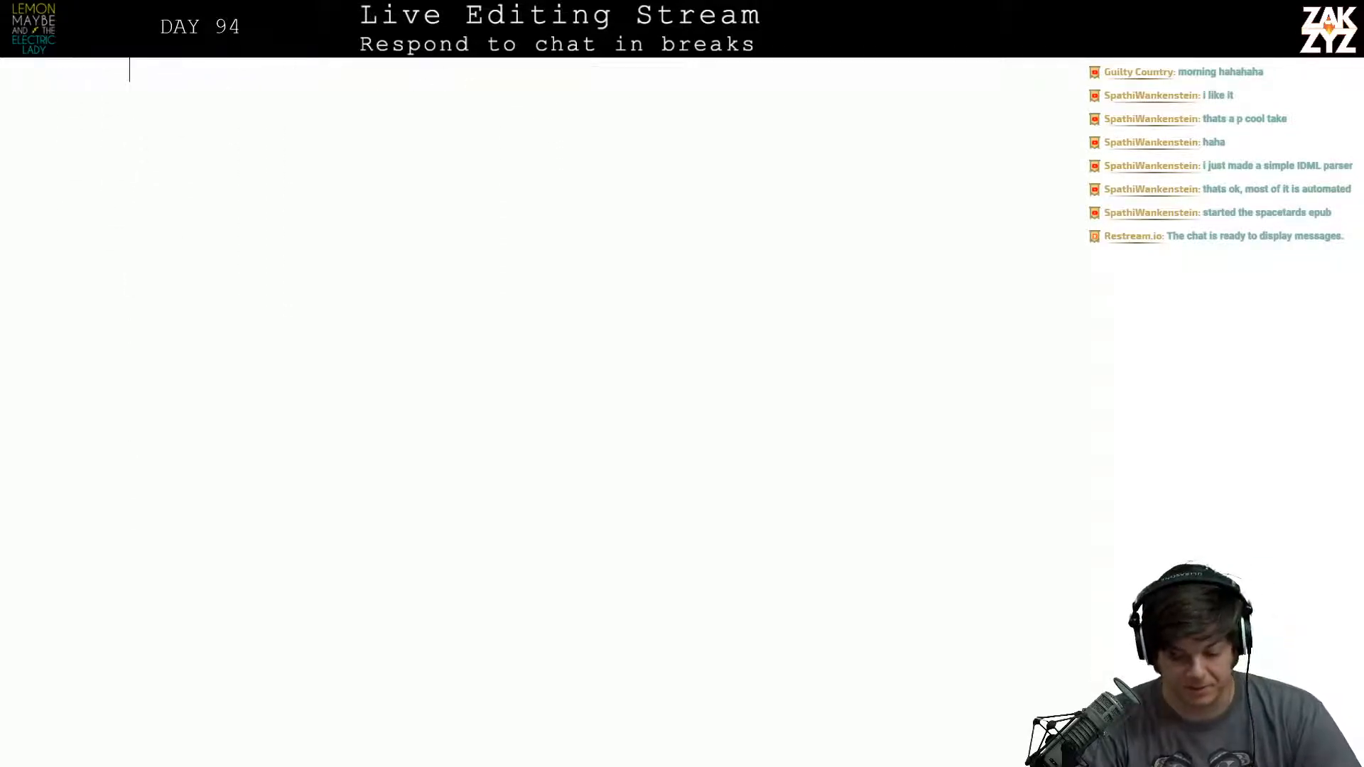
key("Down")
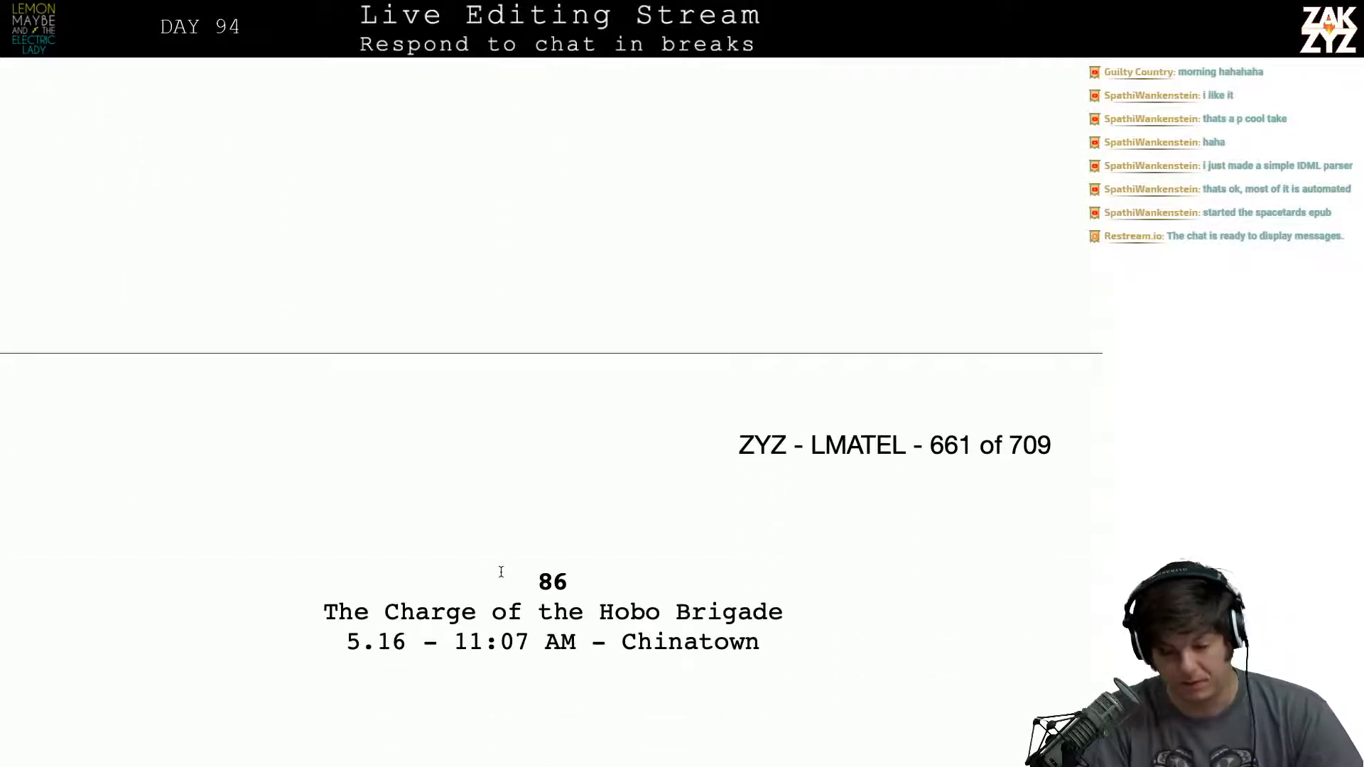
key("BackSpace")
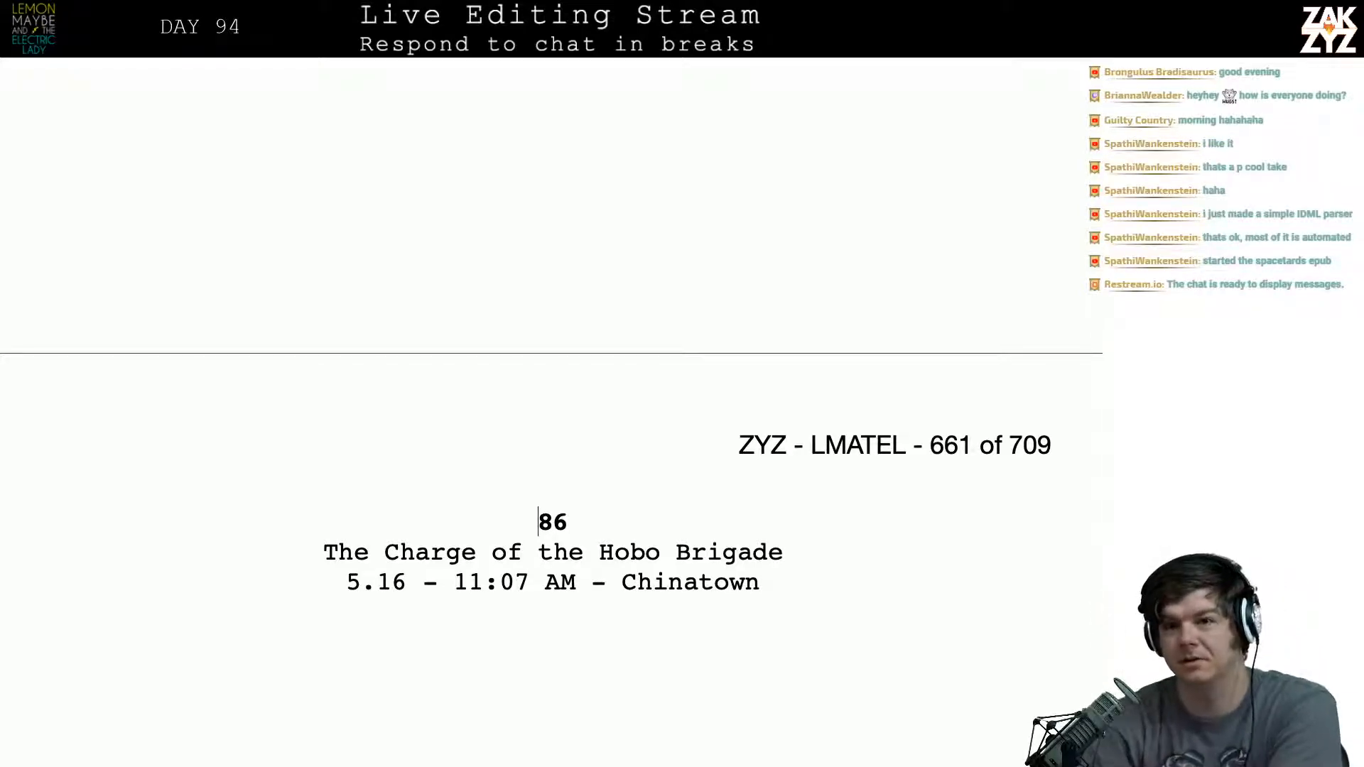
- Look over the opening of chapter 86, and go back to Carl's greeting to Duchance on page 659
scroll(552, 525, "down", 5)
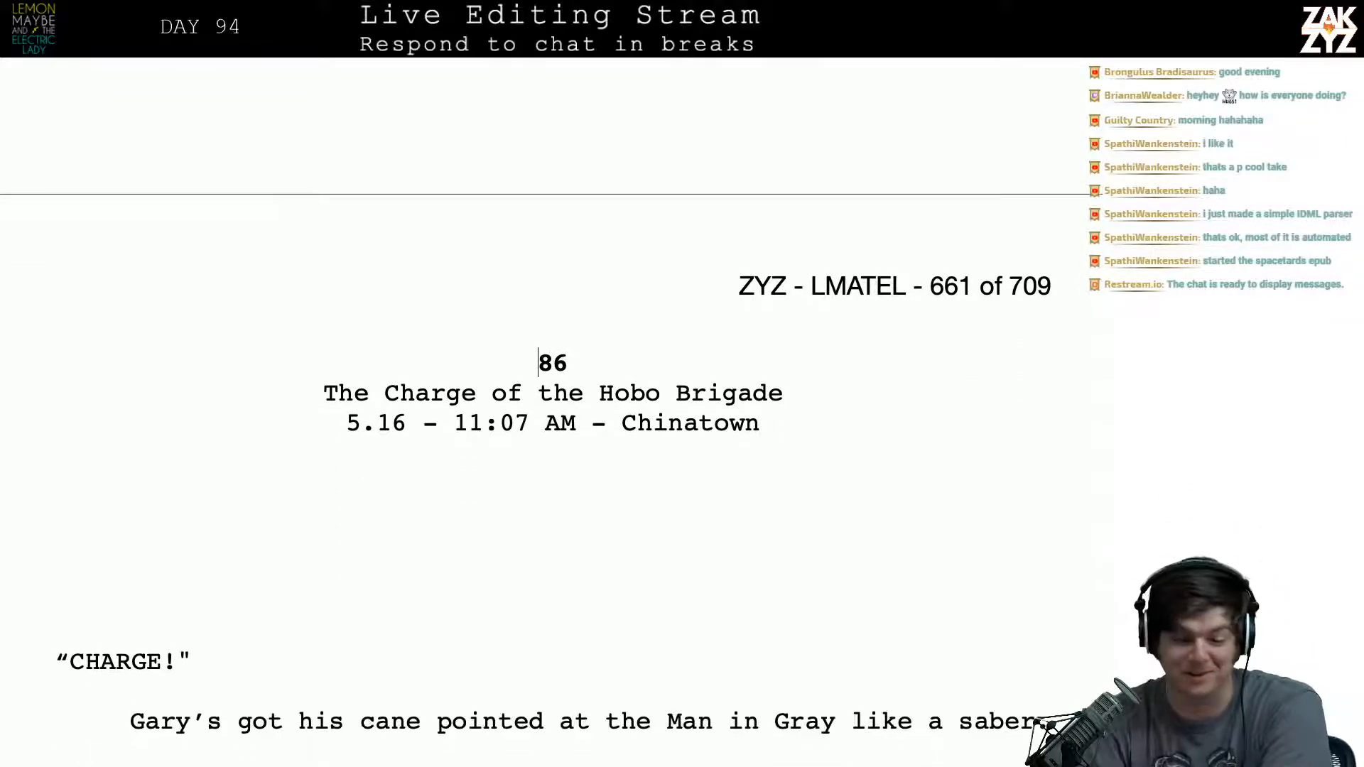
scroll(551, 526, "down", 2)
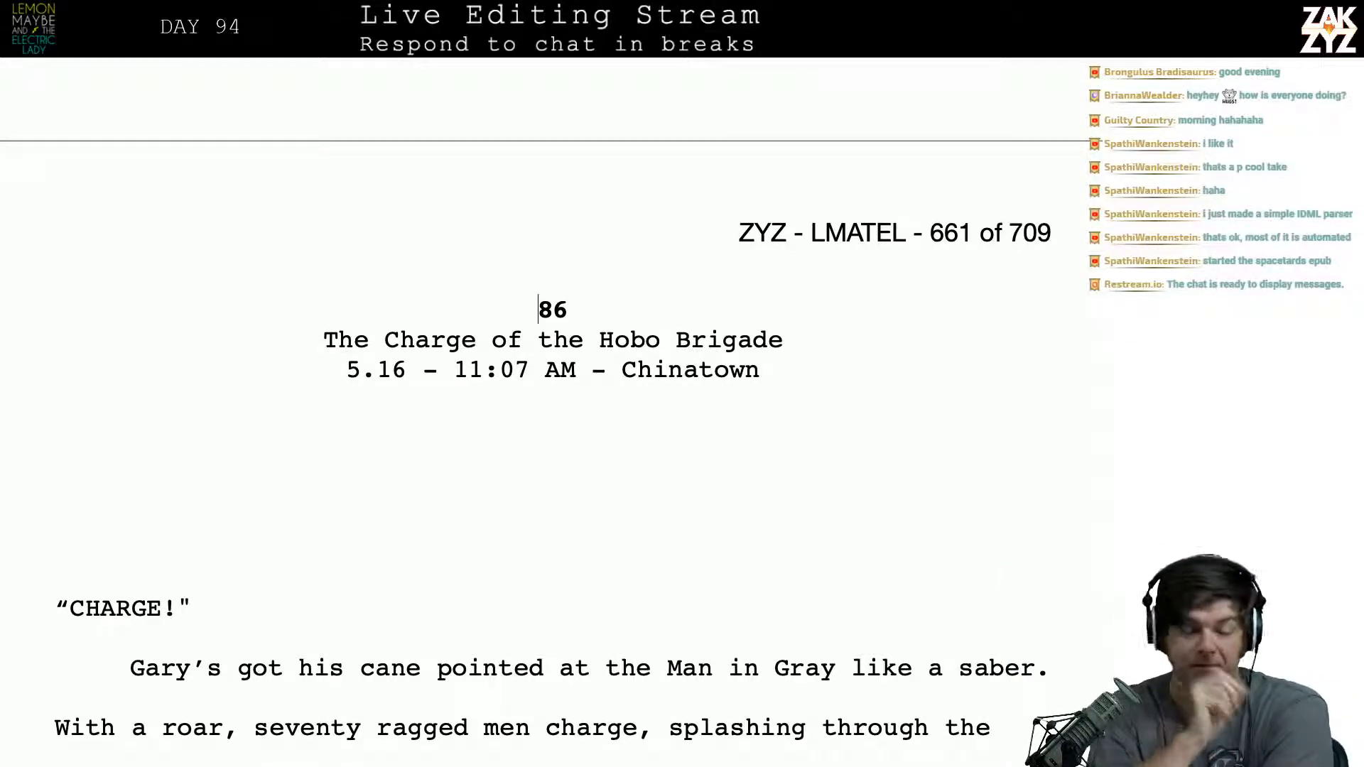
scroll(552, 426, "down", 4)
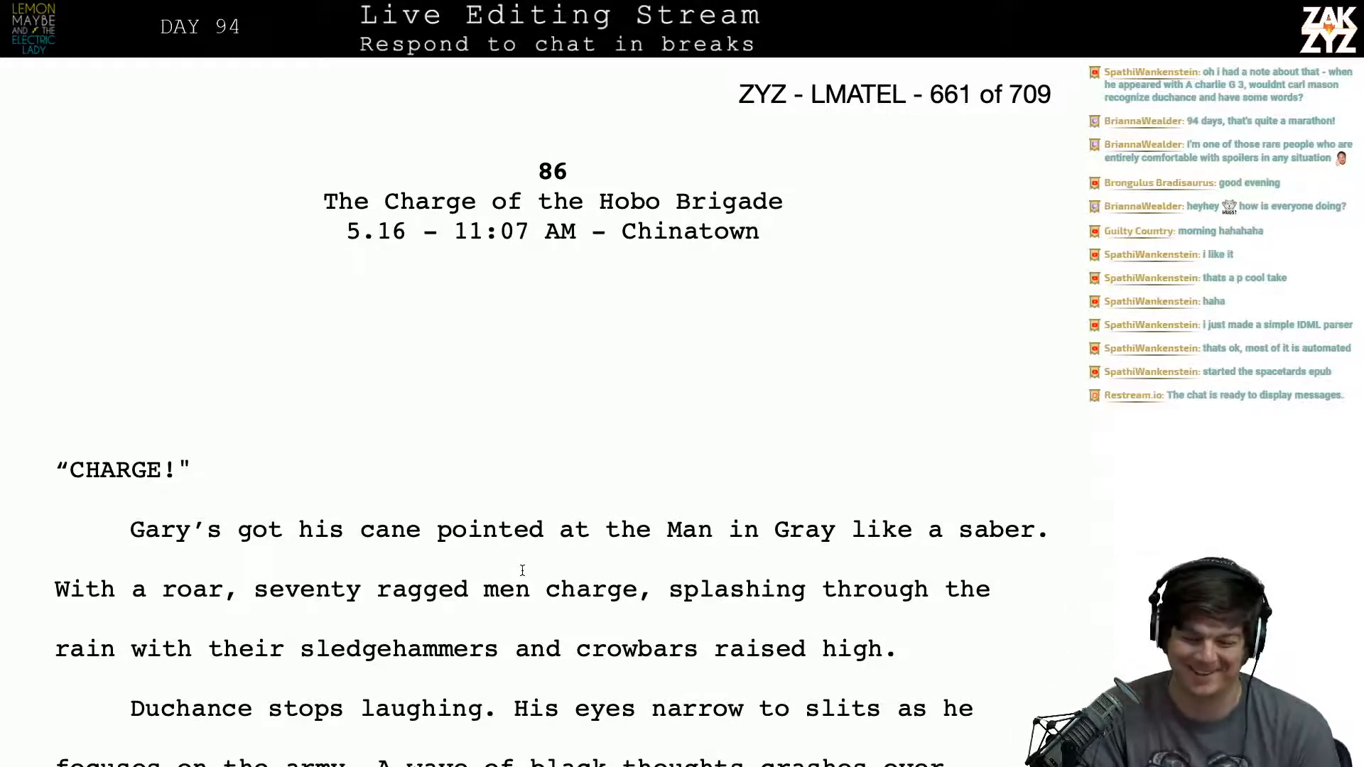
scroll(522, 570, "up", 6)
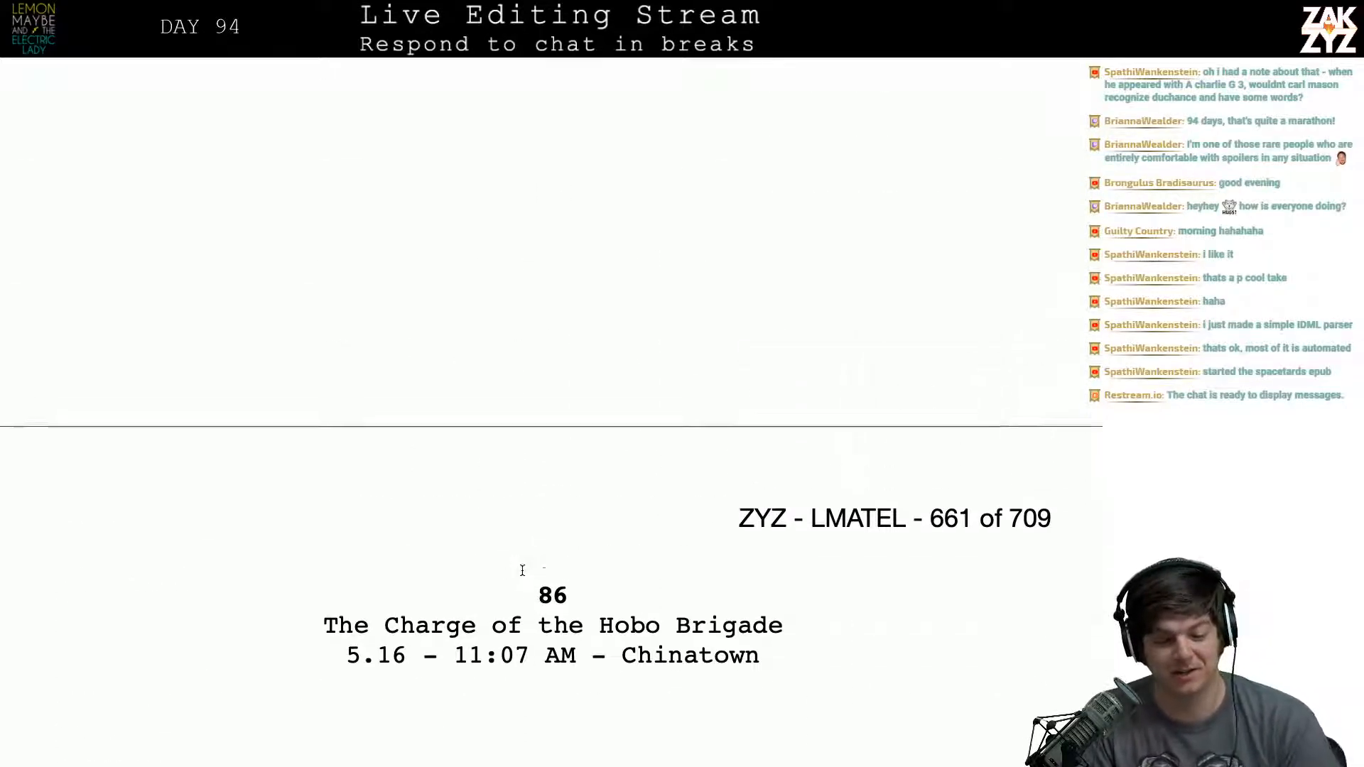
scroll(522, 570, "up", 15)
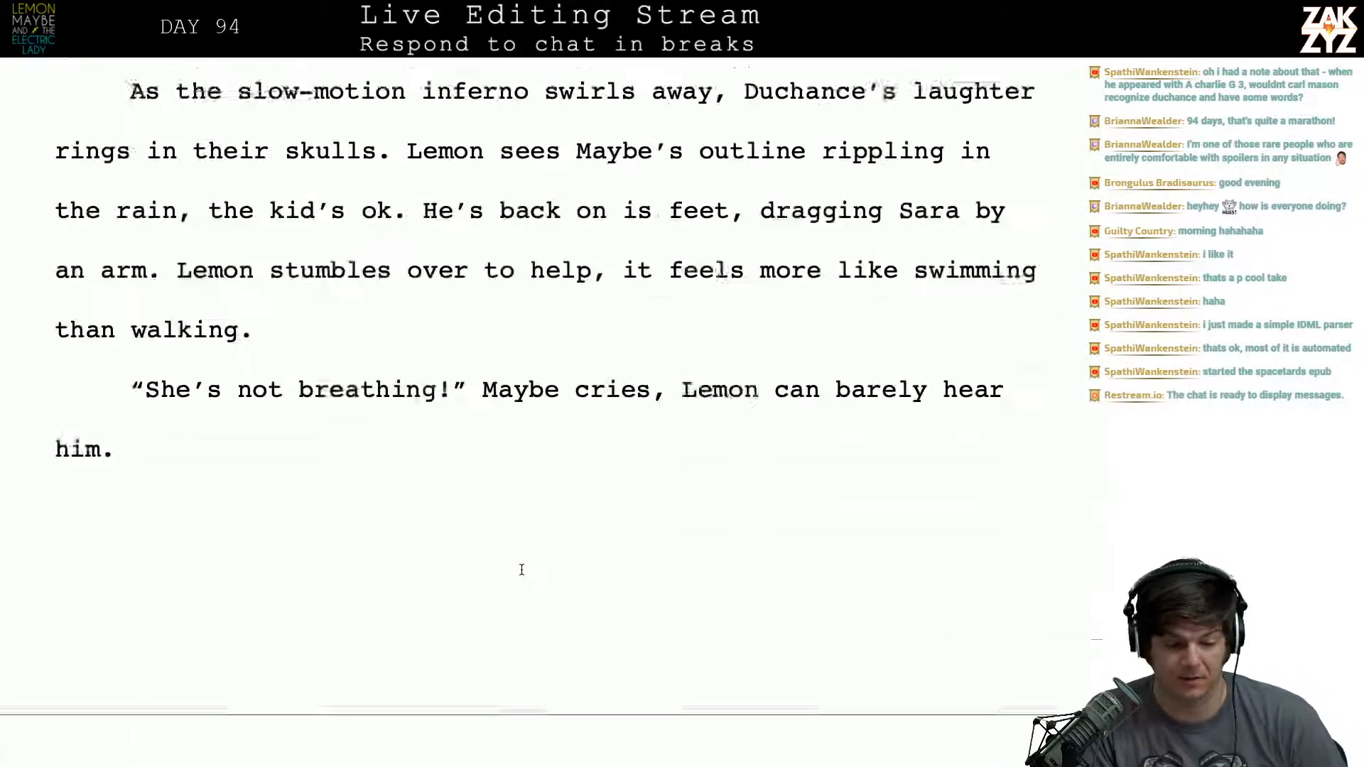
scroll(521, 570, "up", 15)
scroll(521, 569, "down", 8)
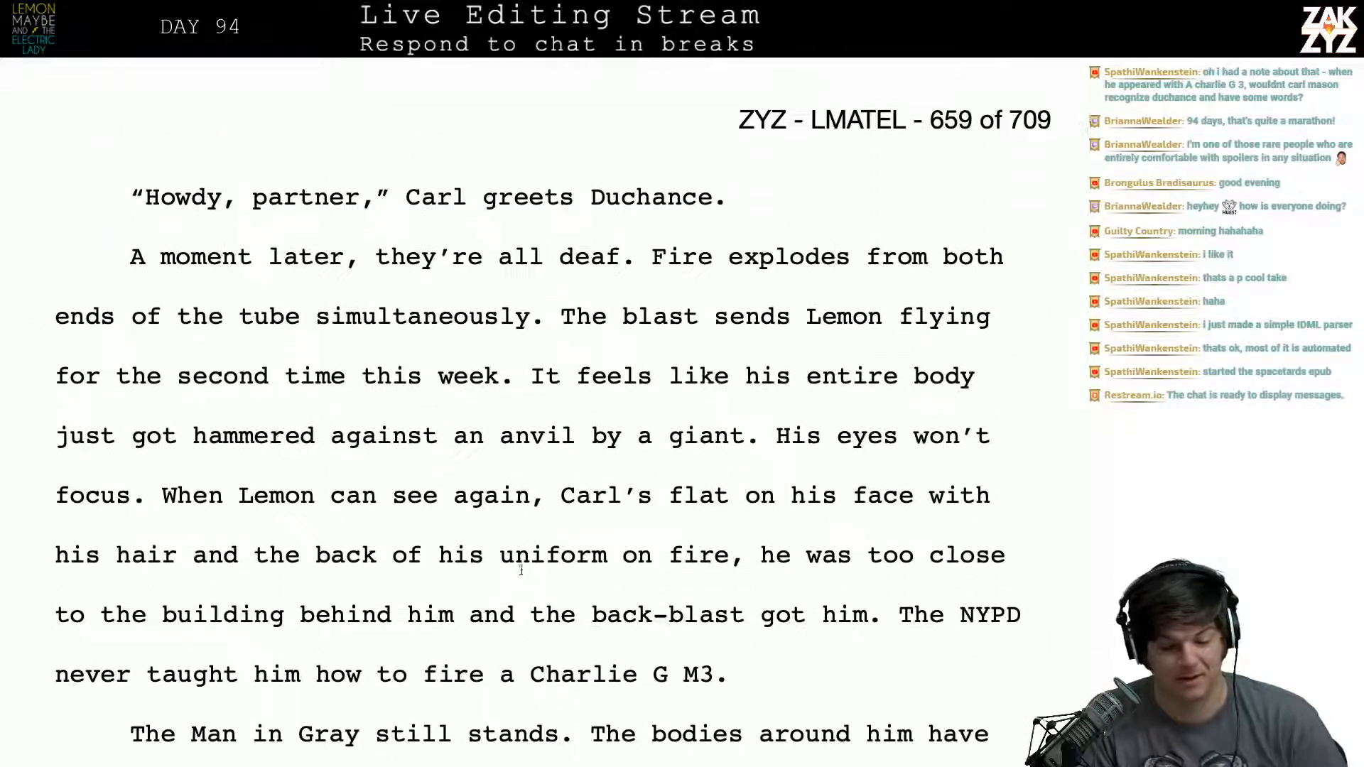
scroll(521, 570, "up", 6)
scroll(521, 570, "down", 1)
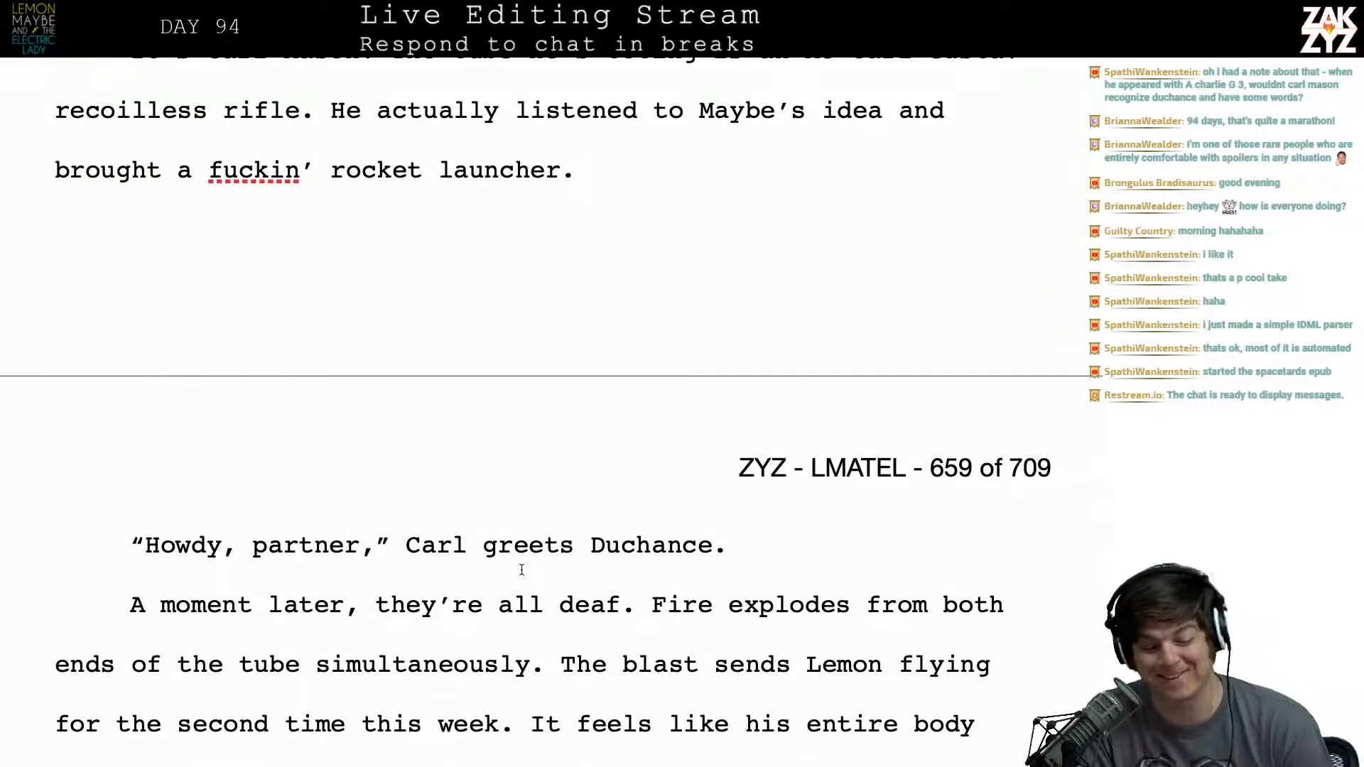
scroll(522, 569, "down", 1)
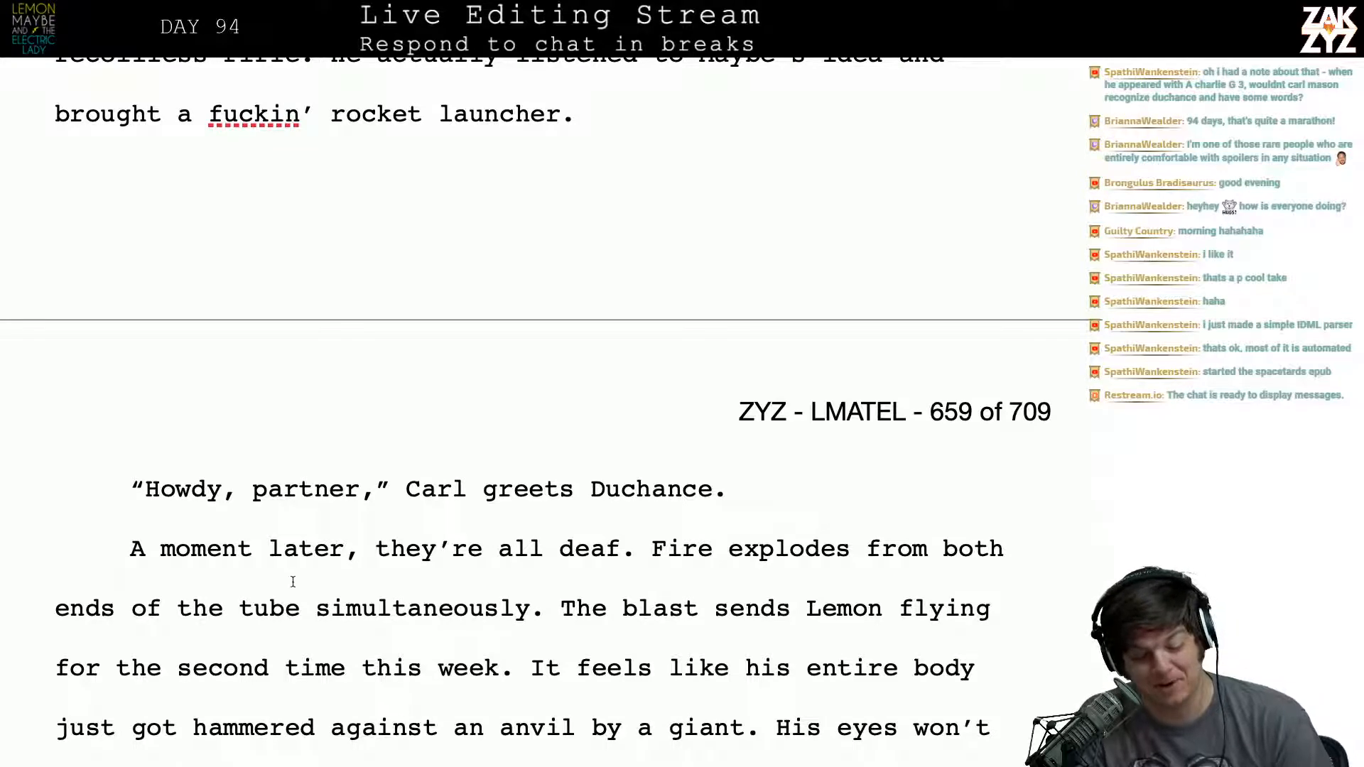
- Reread from Carl's greeting on page 659 through the army's arrival on page 660 to the chapter 86 heading
scroll(565, 508, "down", 1)
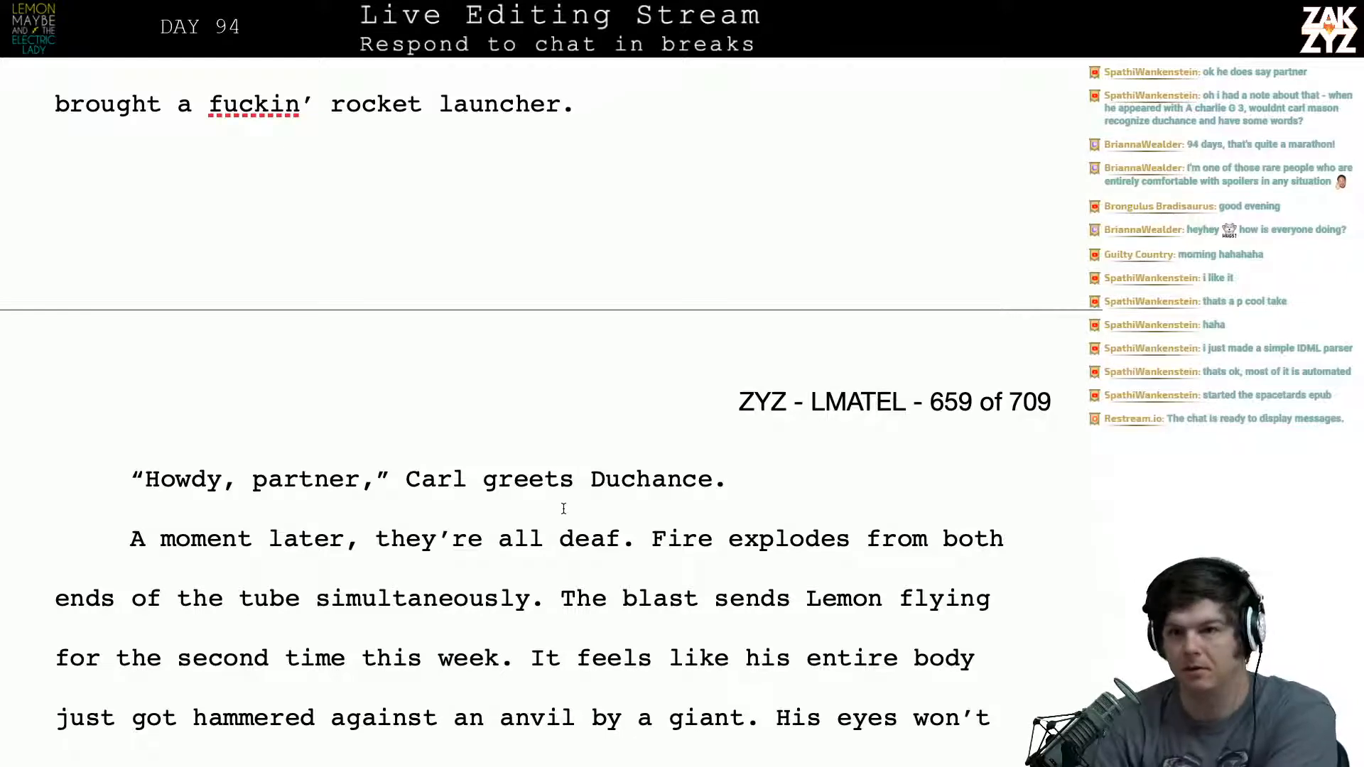
scroll(563, 508, "down", 6)
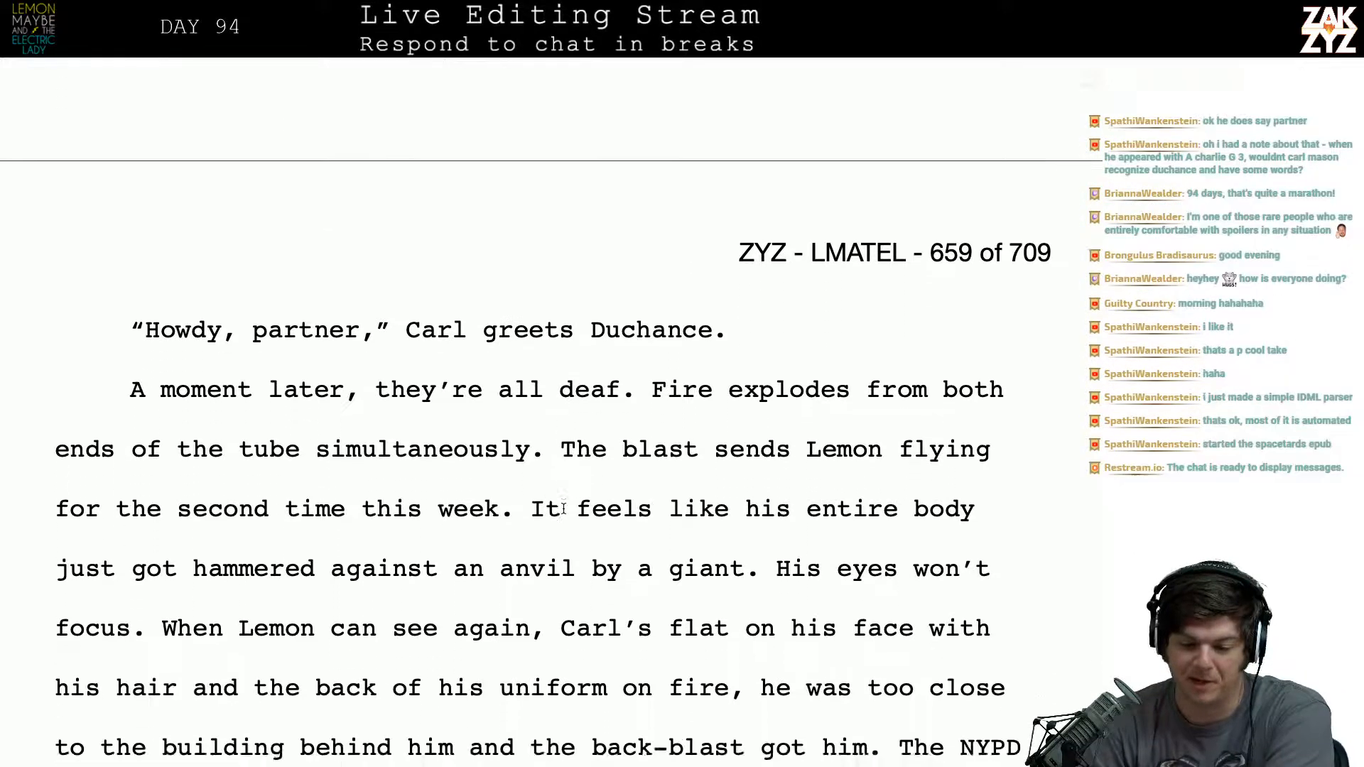
scroll(563, 508, "down", 5)
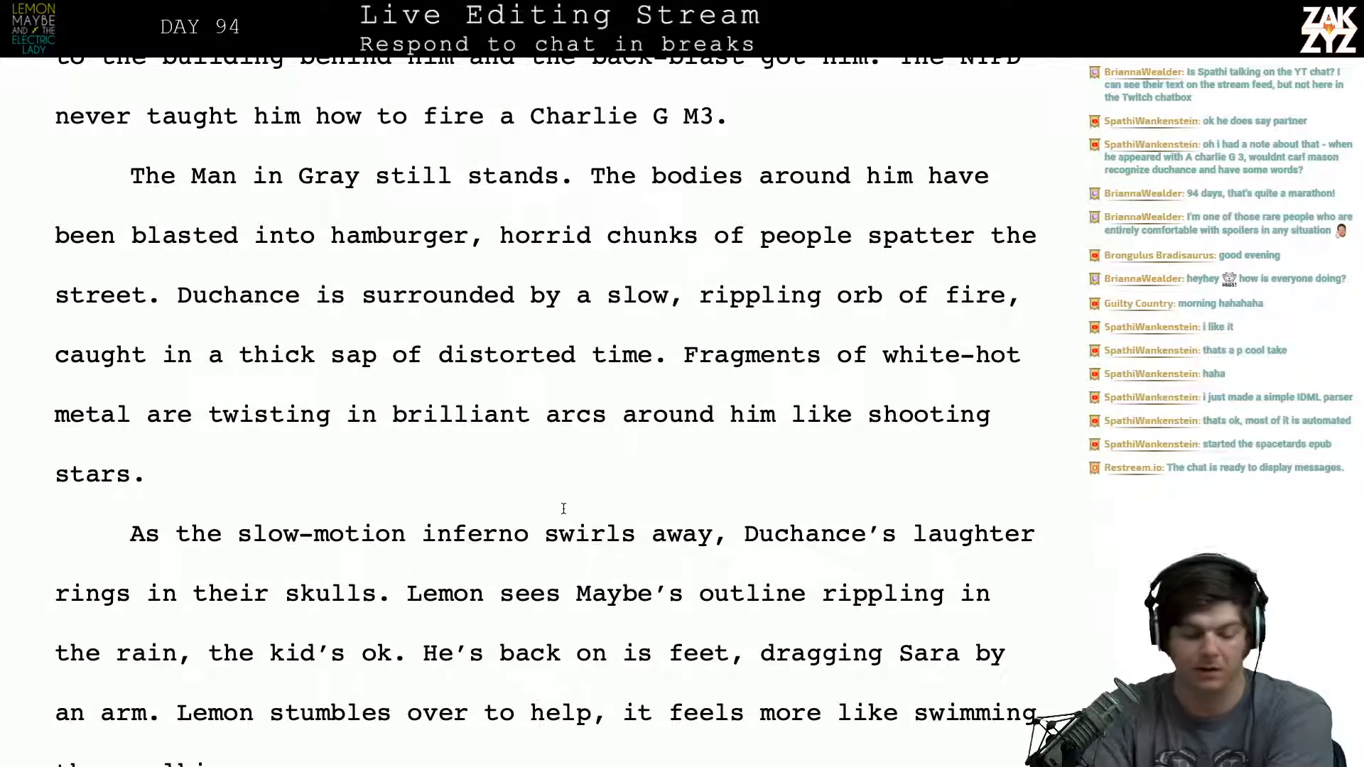
scroll(563, 509, "down", 5)
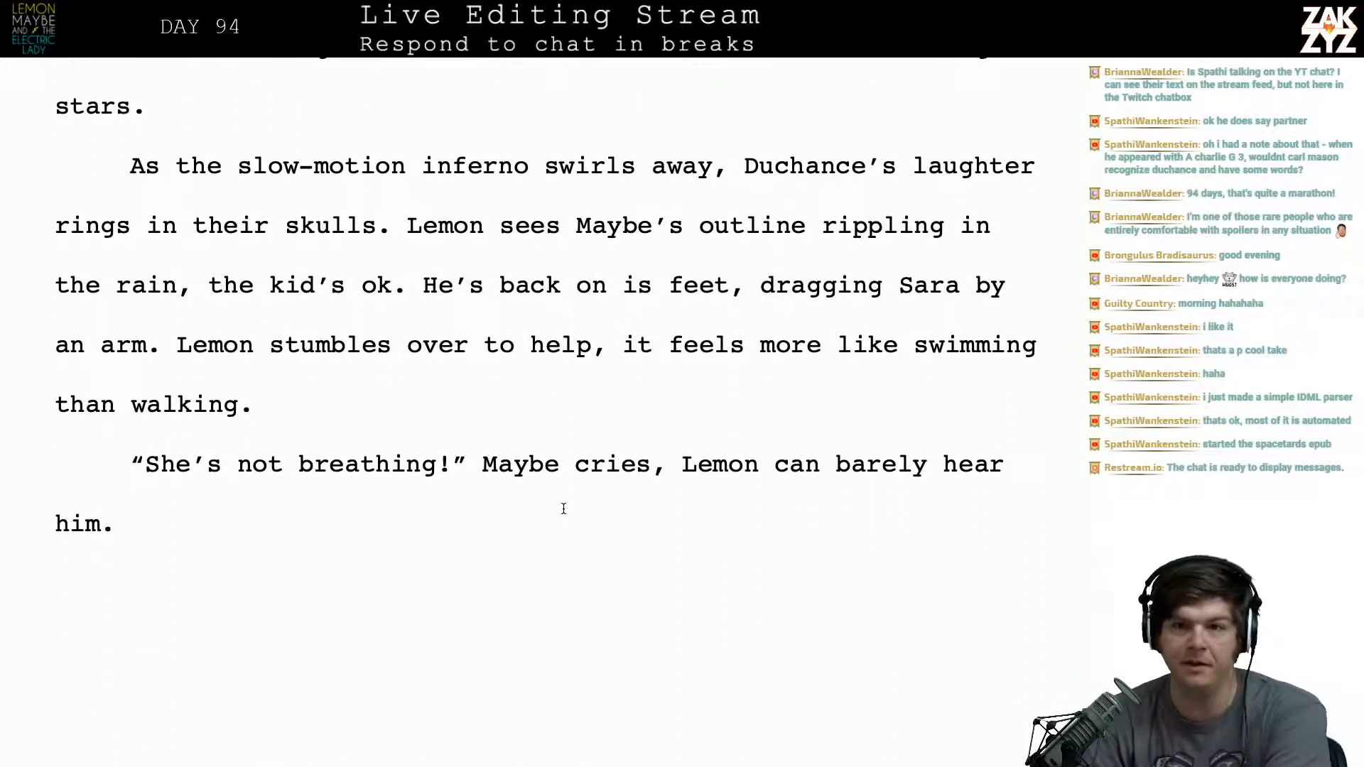
scroll(563, 508, "down", 3)
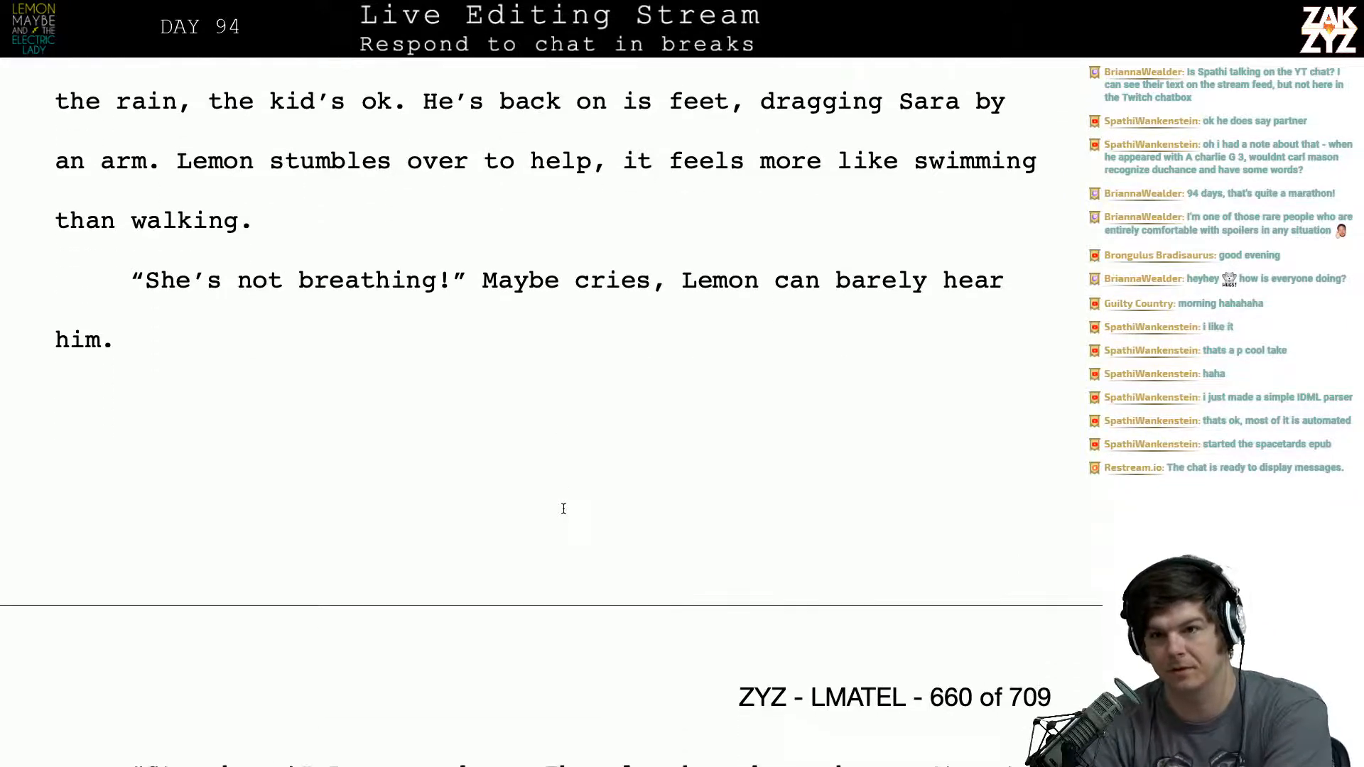
scroll(563, 508, "down", 4)
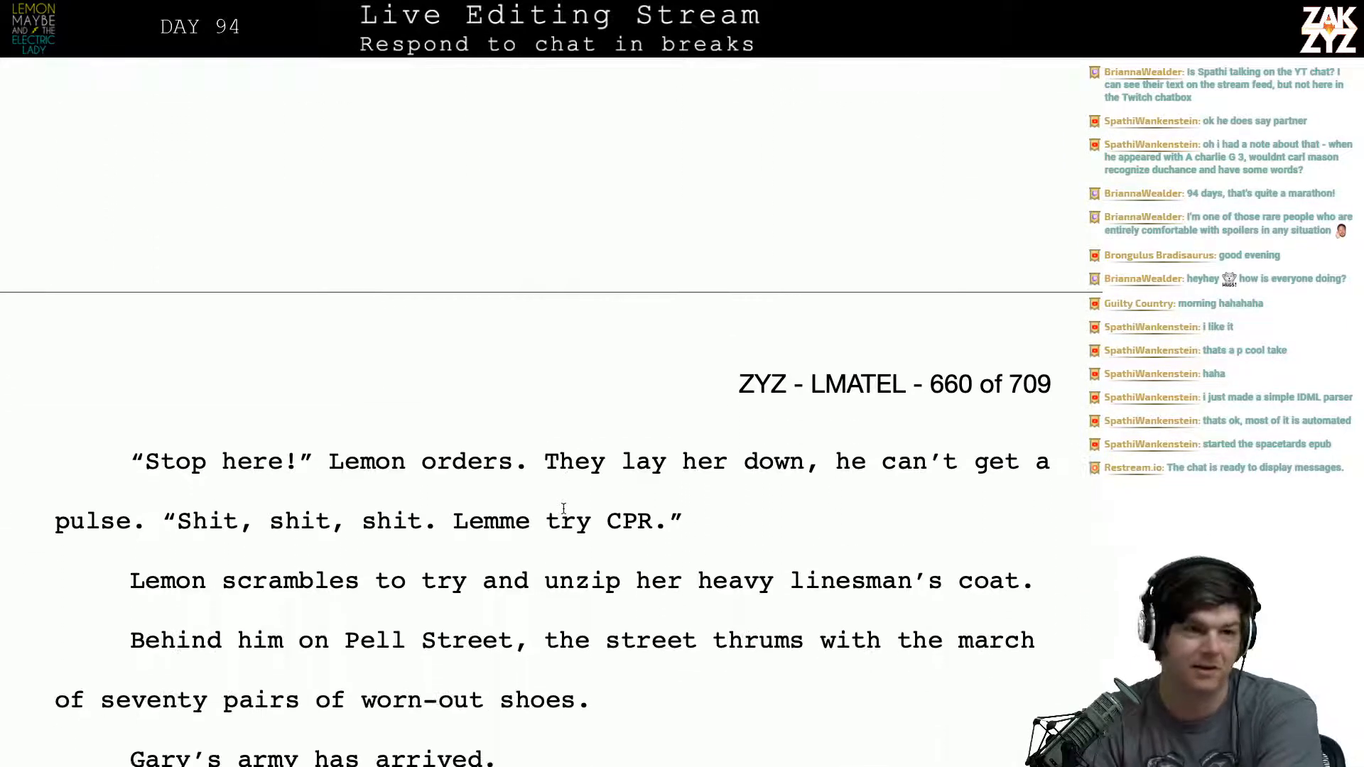
scroll(563, 508, "down", 1)
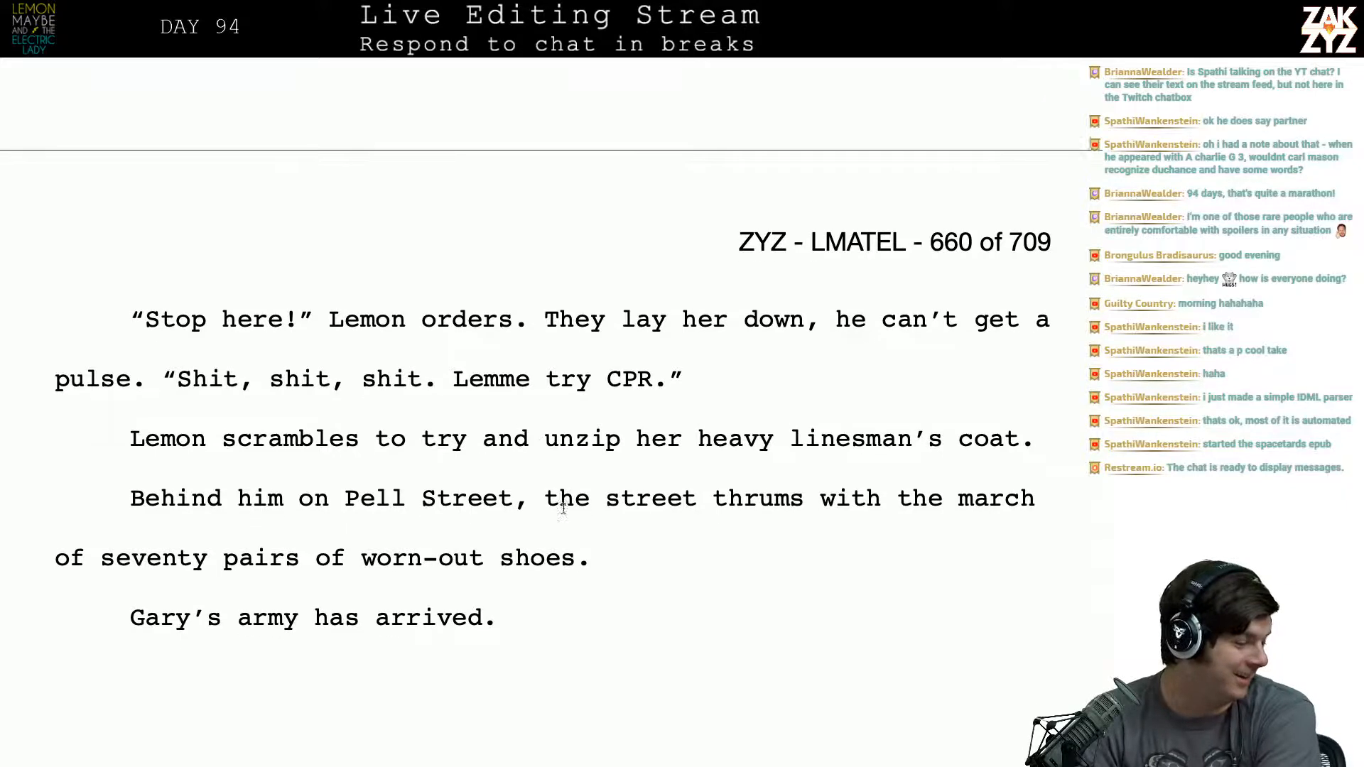
scroll(563, 509, "down", 1)
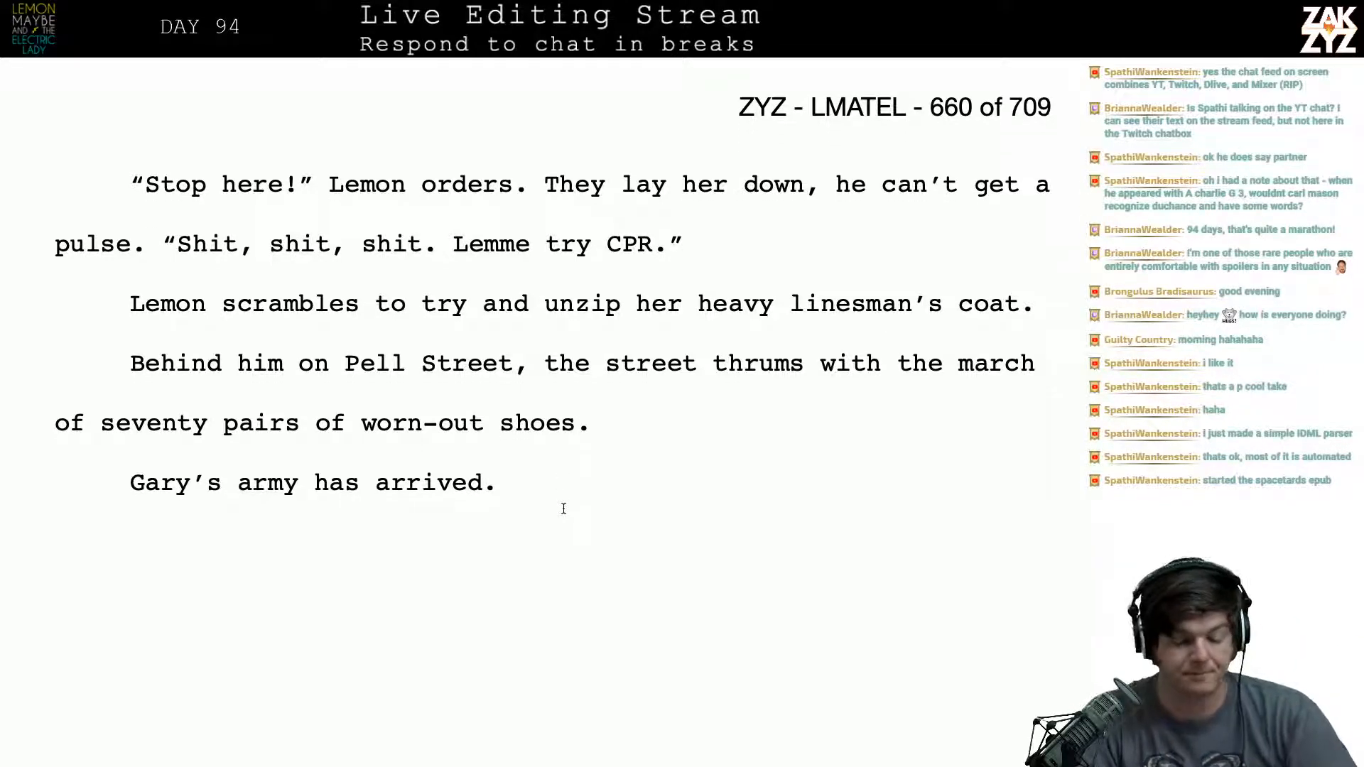
scroll(564, 508, "down", 5)
scroll(563, 508, "down", 2)
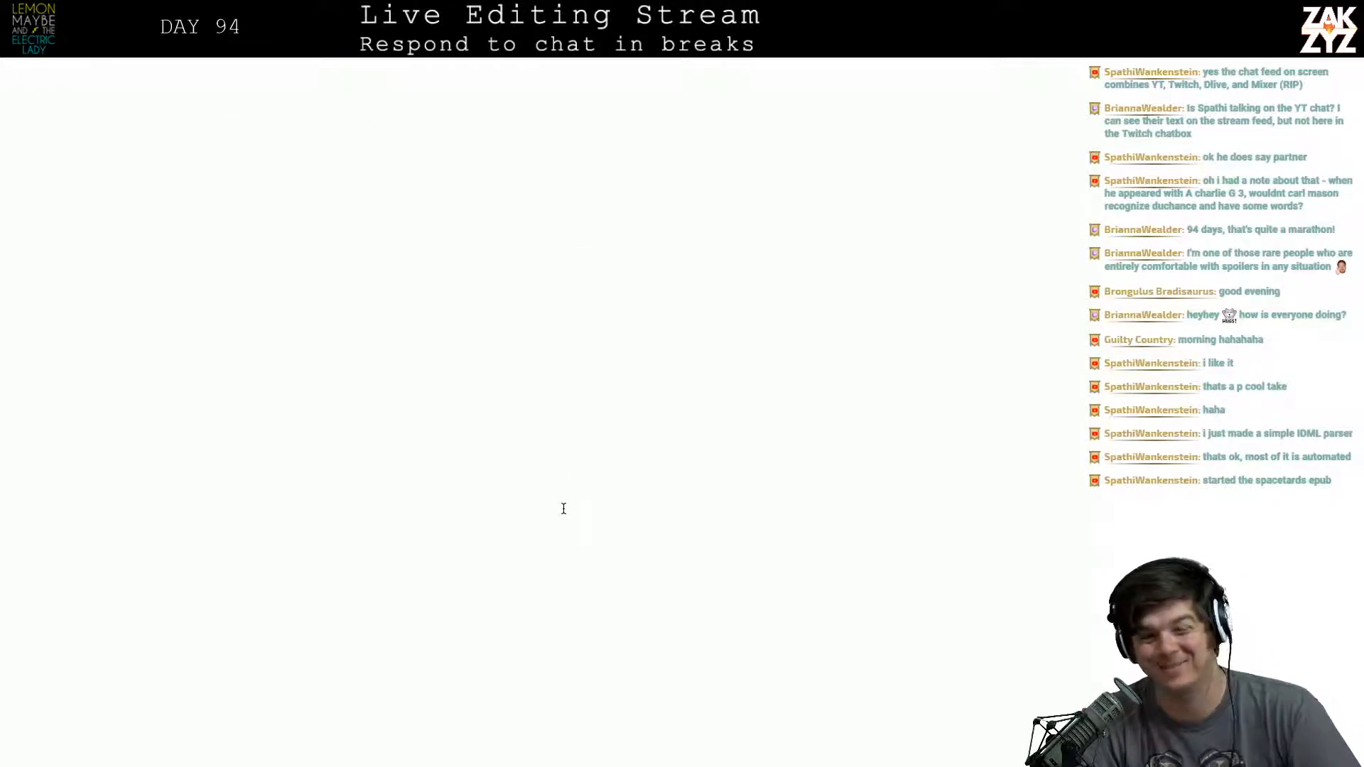
scroll(564, 509, "down", 5)
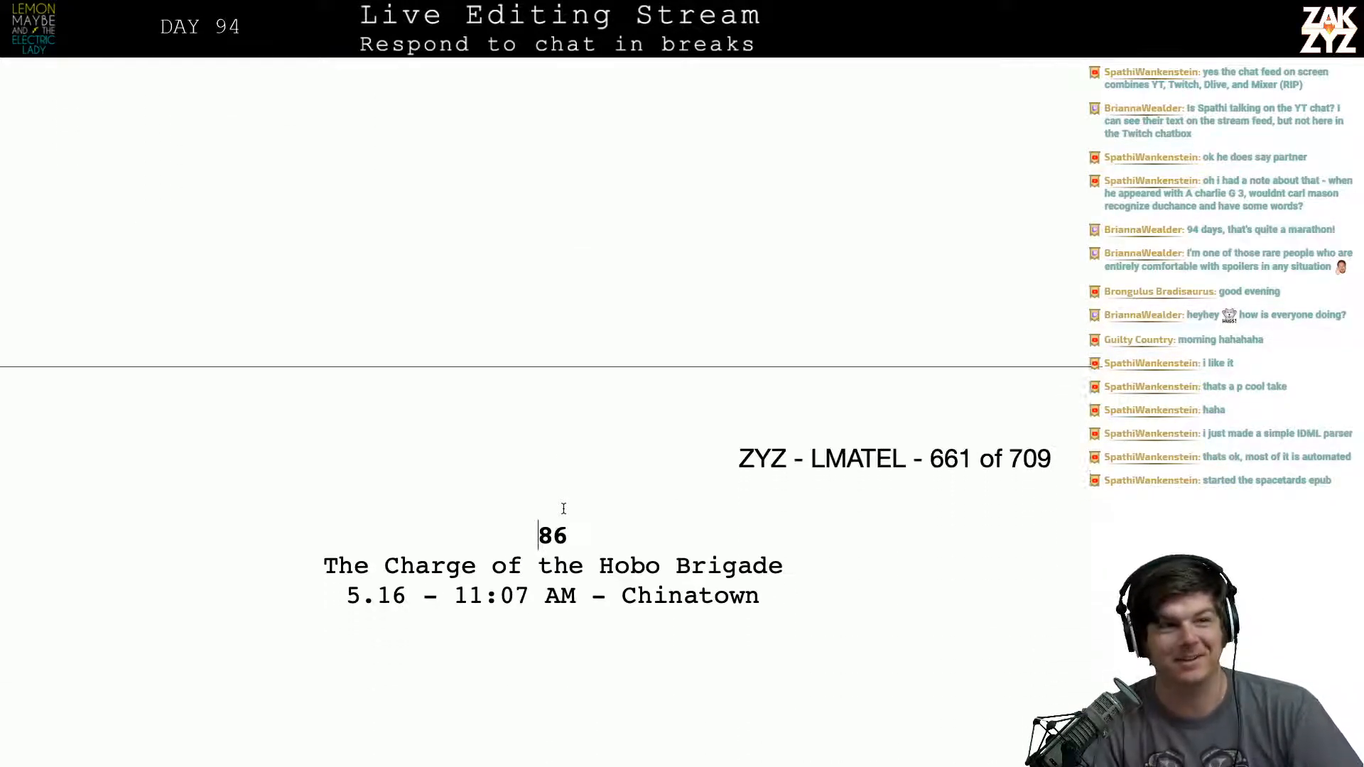
scroll(564, 509, "down", 3)
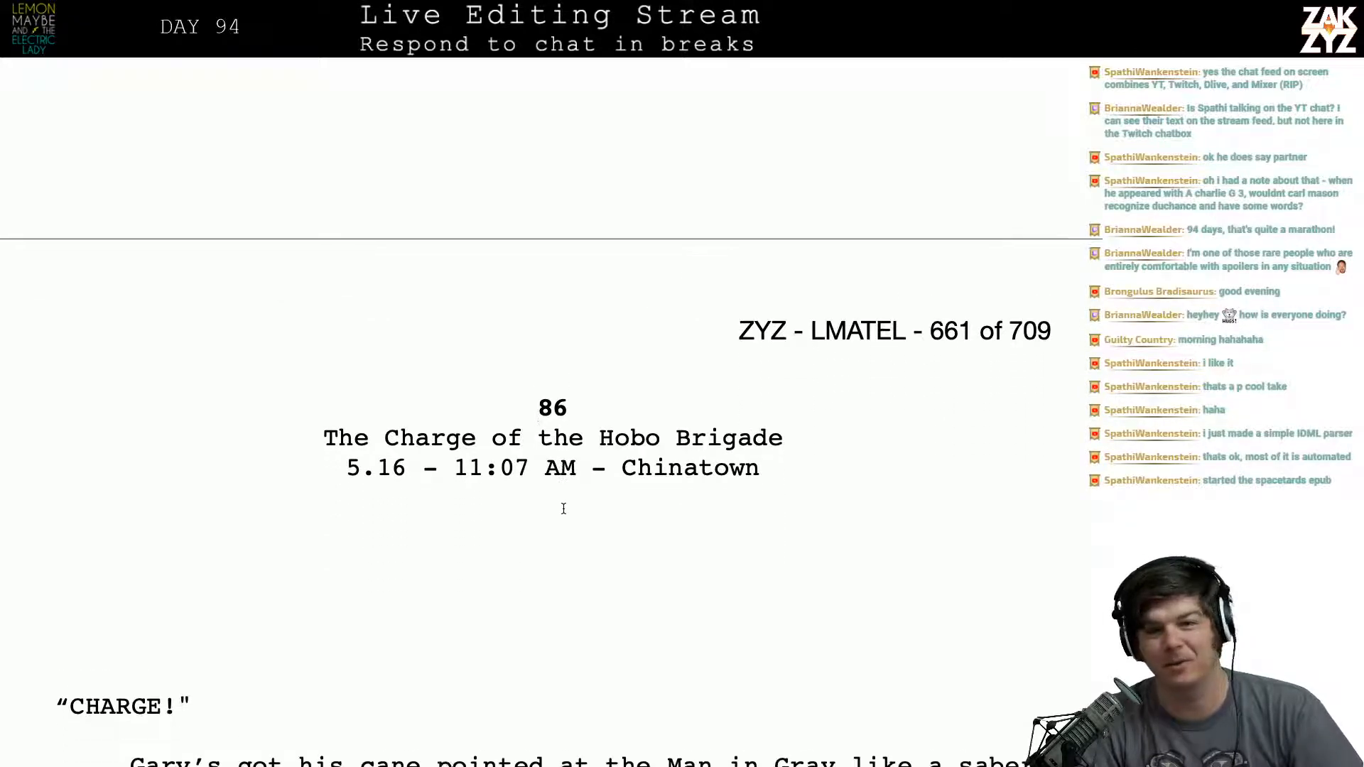
scroll(563, 508, "down", 4)
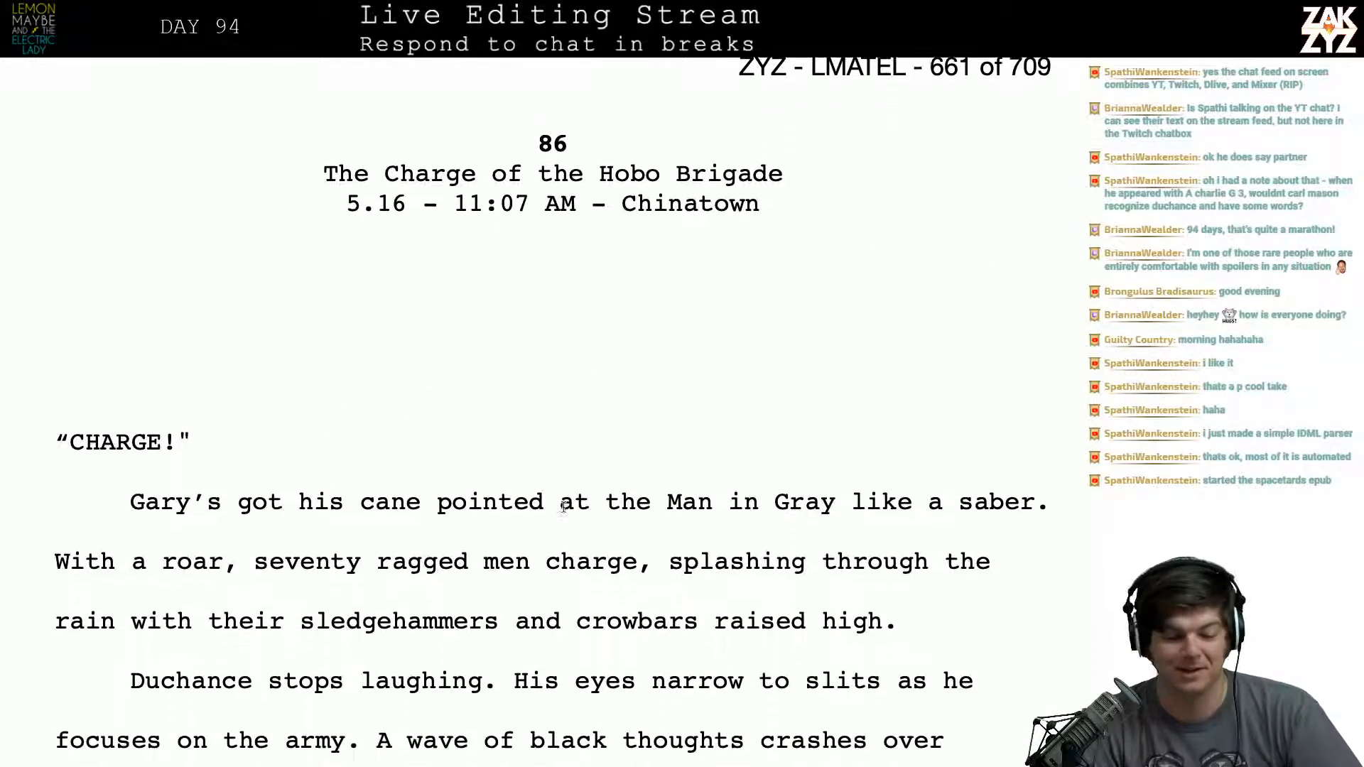
scroll(563, 507, "up", 1)
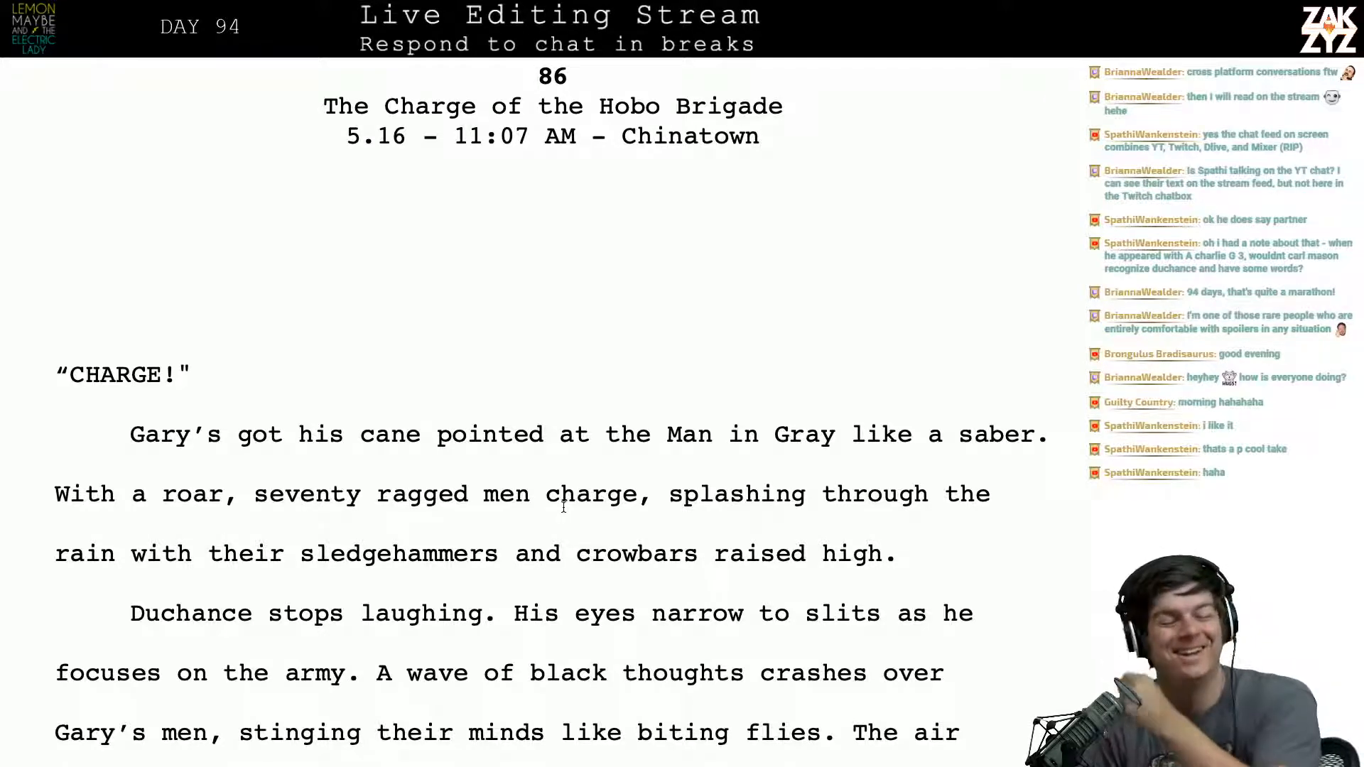
scroll(563, 506, "down", 2)
scroll(564, 507, "up", 3)
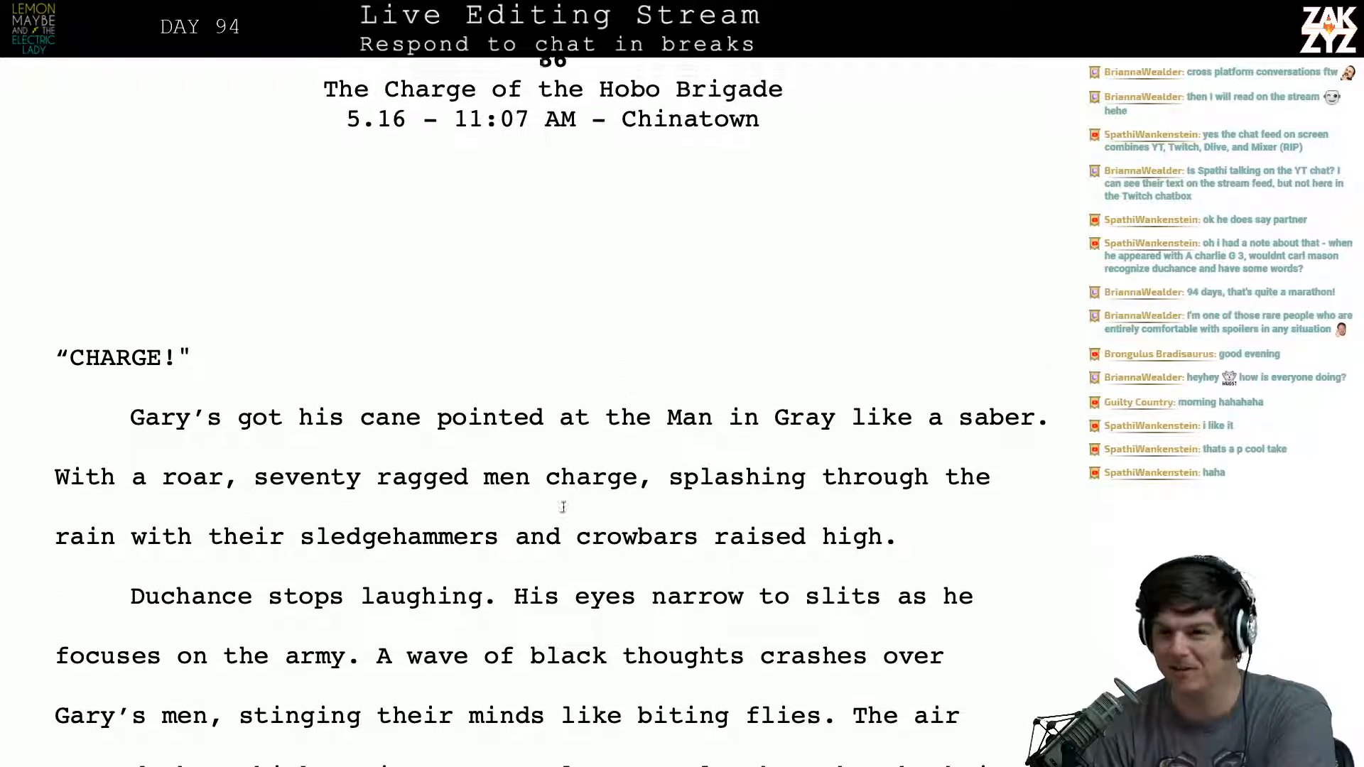
scroll(563, 506, "down", 1)
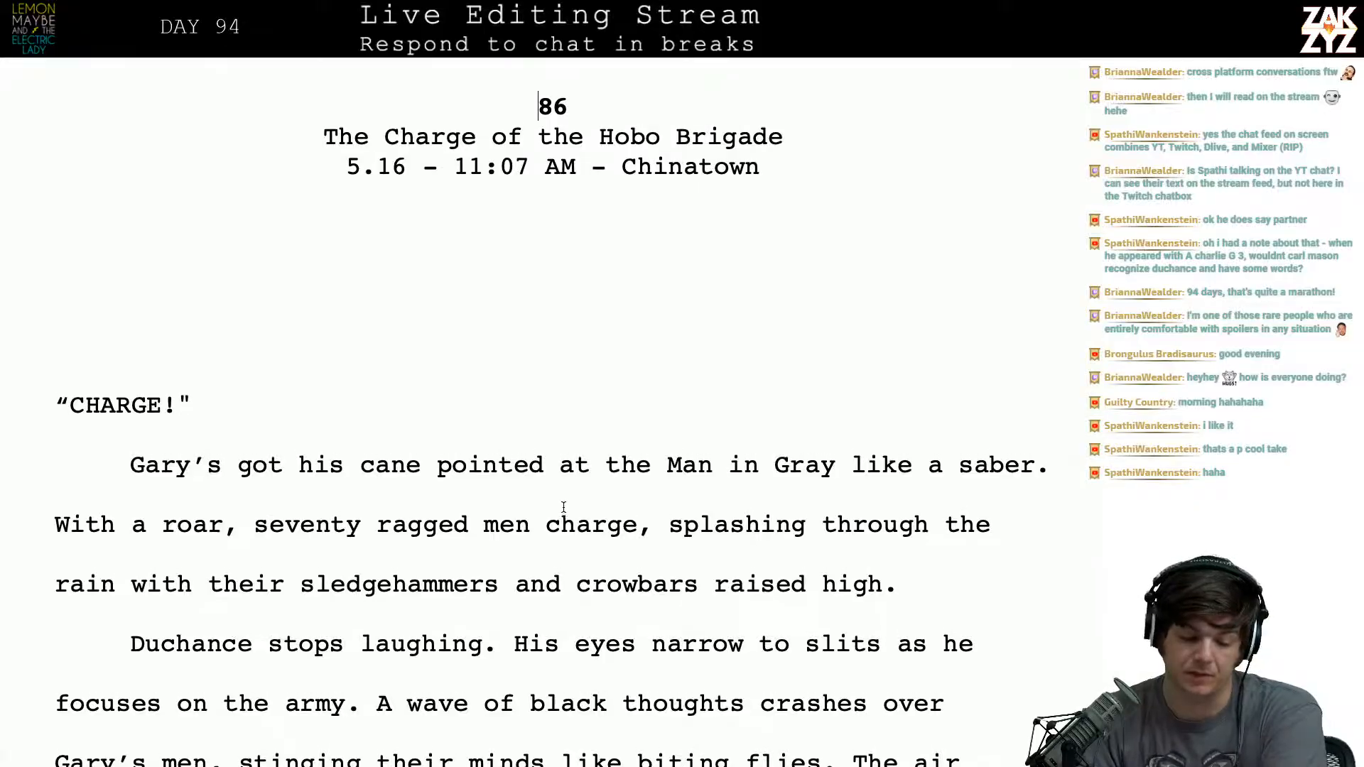
- Go back to the chapter 85 heading on page 647 and skim forward through the chapter to the chapter 86 heading
scroll(564, 507, "up", 20)
scroll(563, 507, "up", 20)
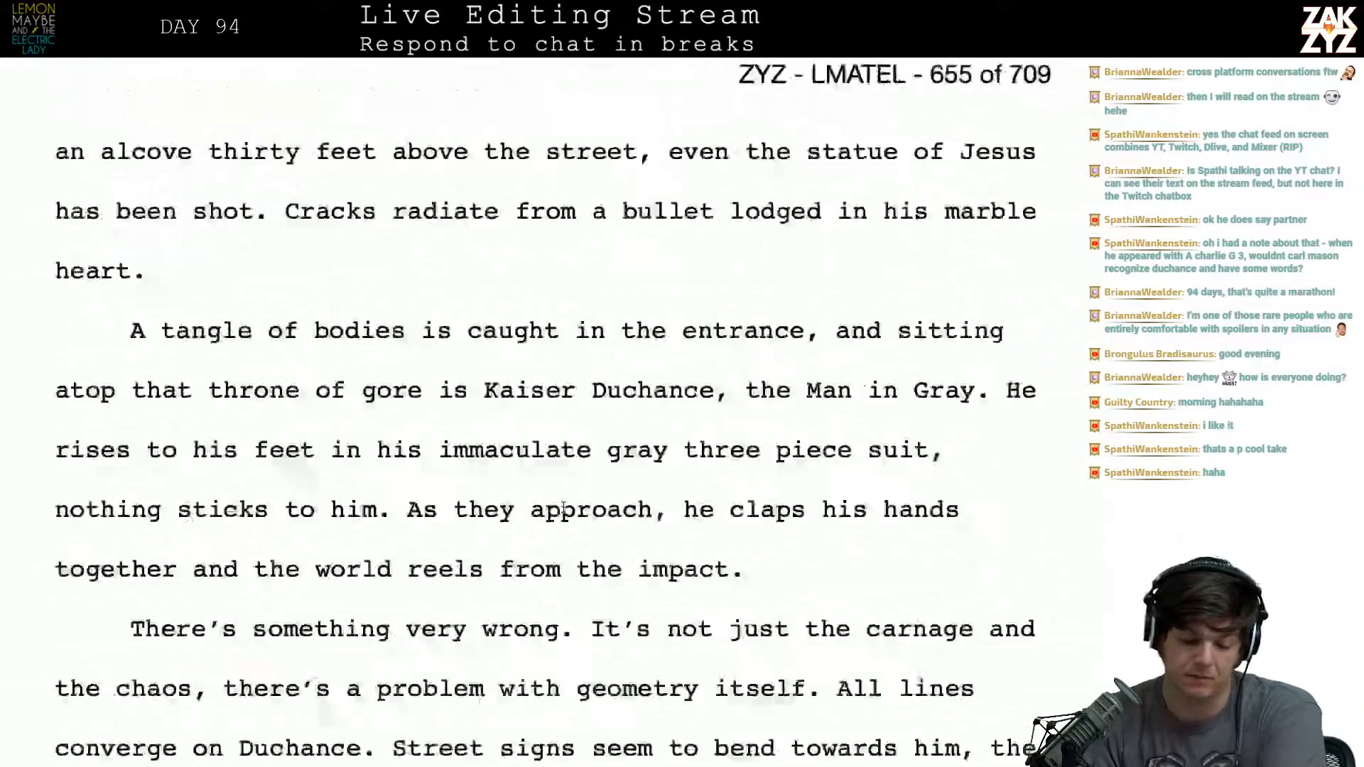
scroll(563, 509, "up", 20)
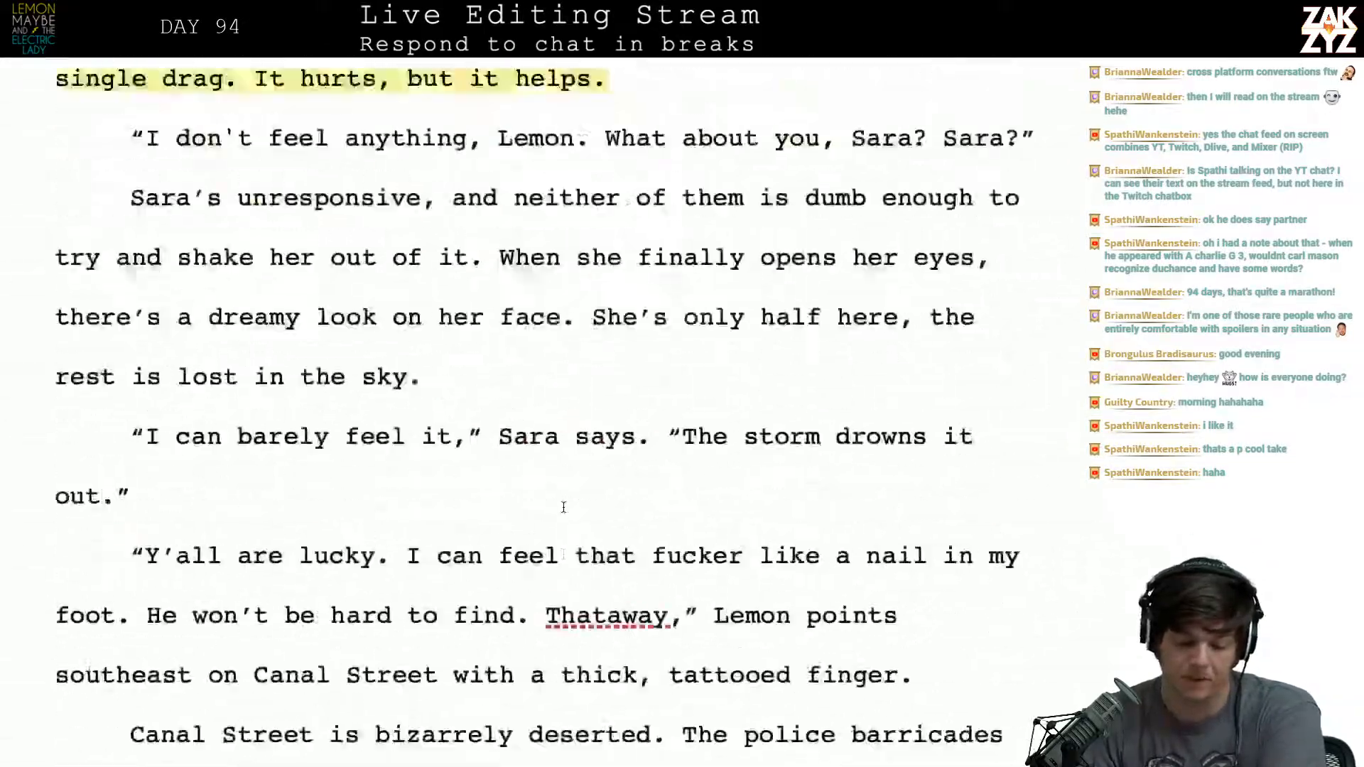
scroll(564, 507, "up", 15)
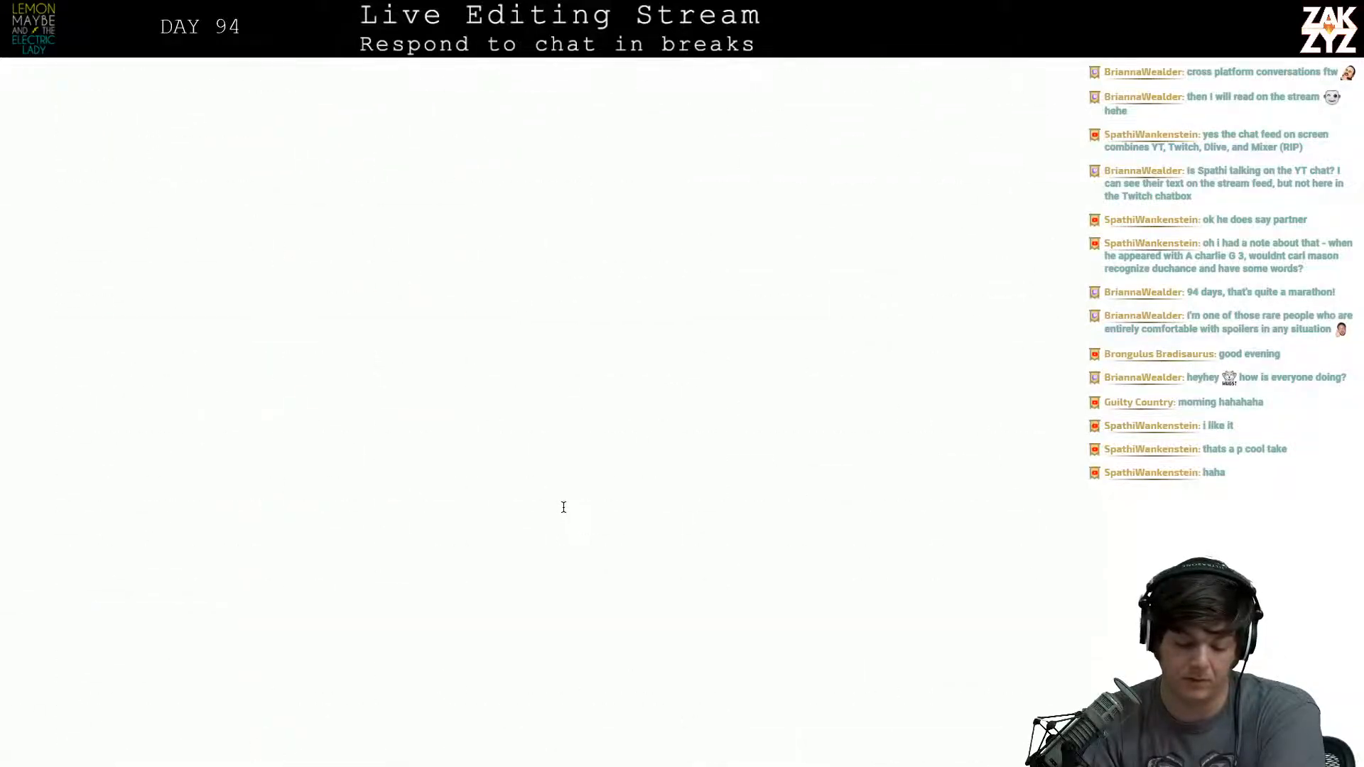
scroll(563, 509, "down", 10)
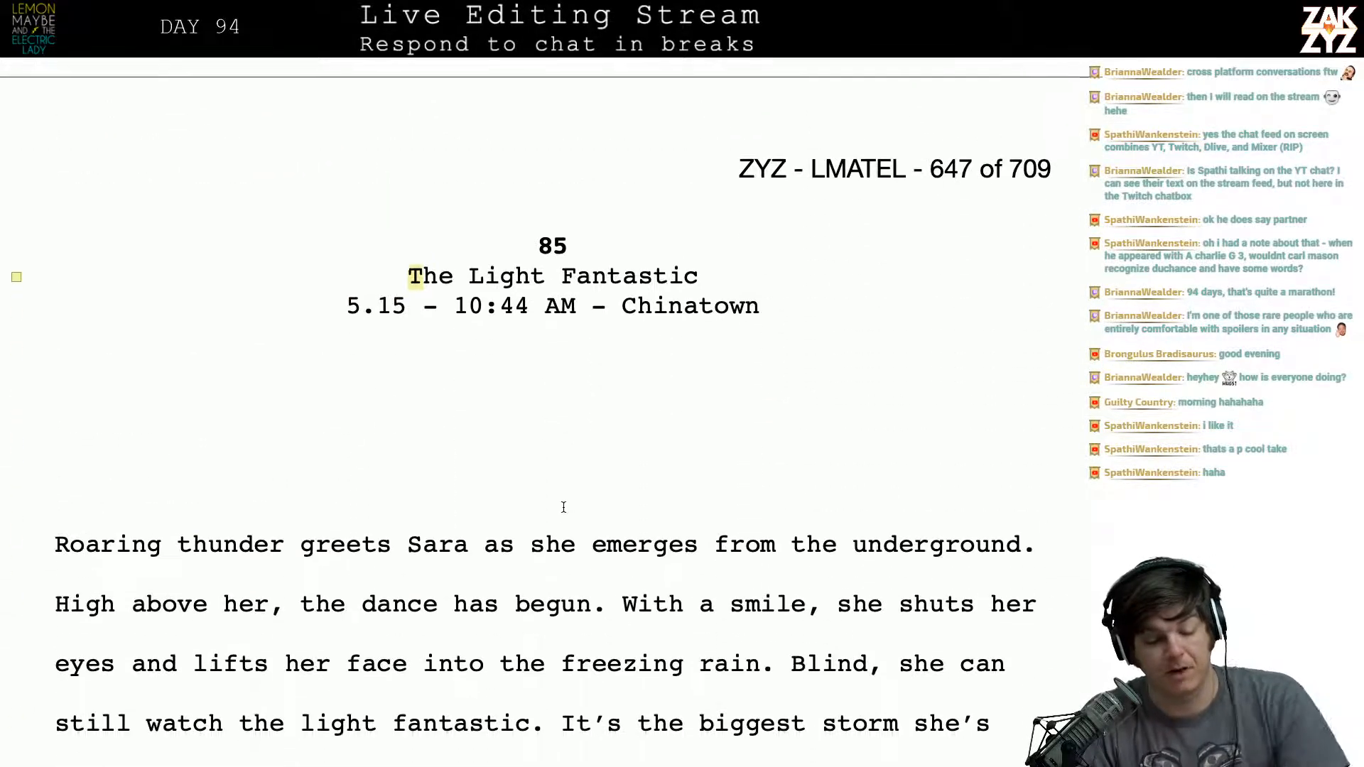
scroll(564, 507, "up", 5)
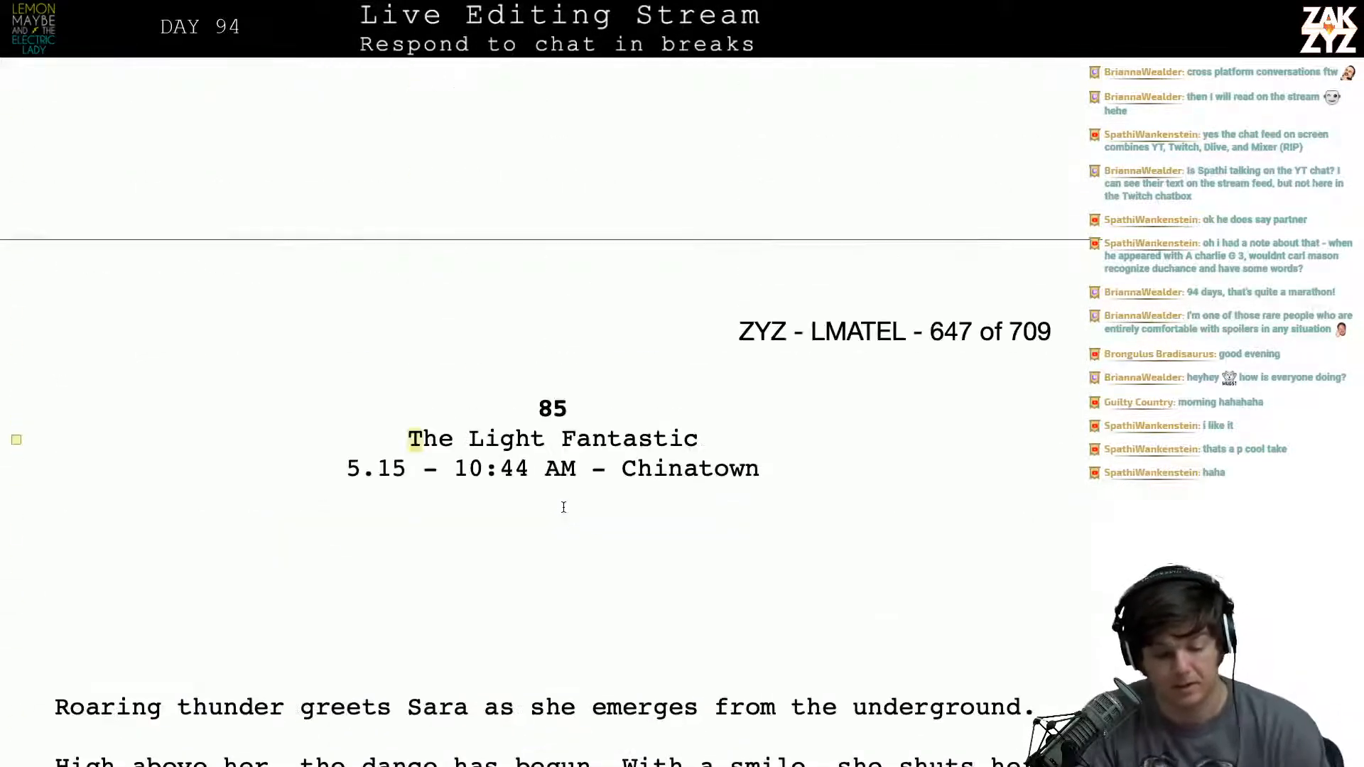
scroll(533, 603, "down", 12)
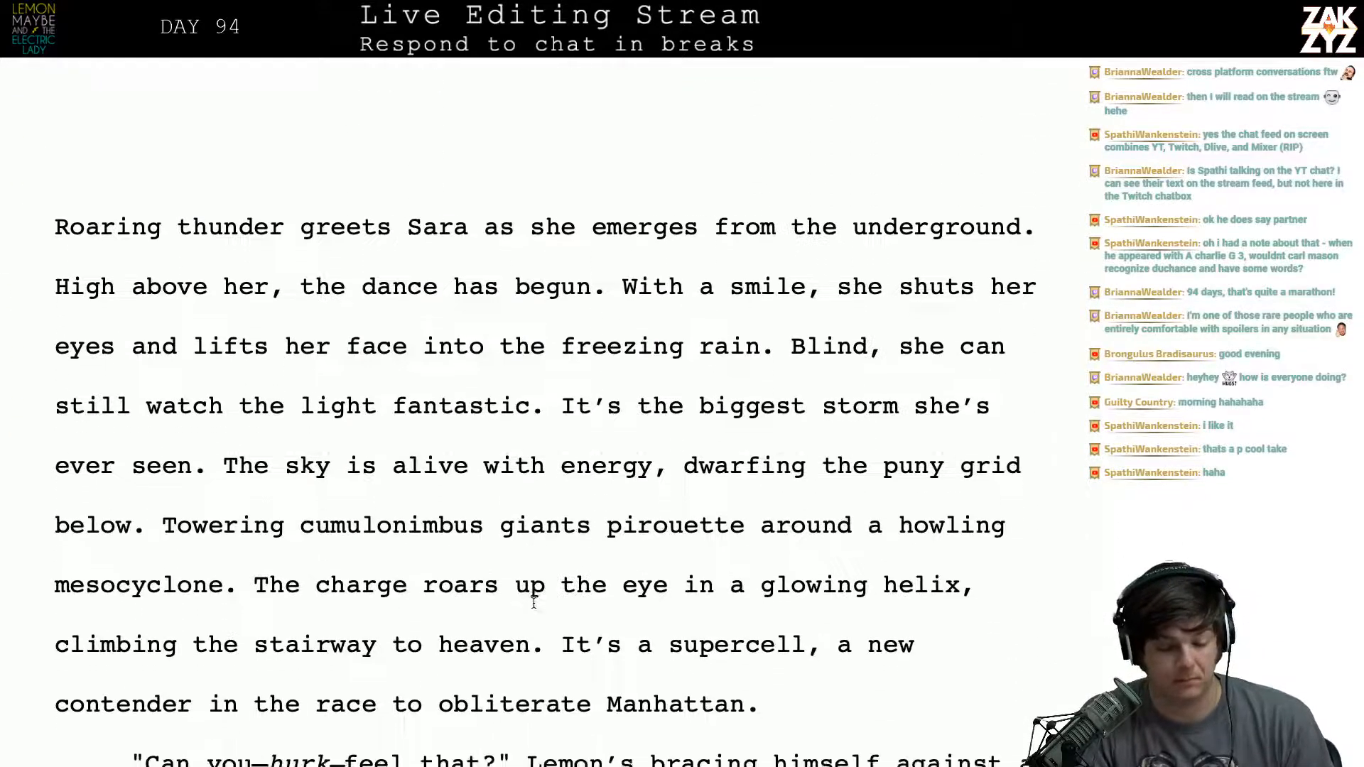
scroll(534, 603, "down", 15)
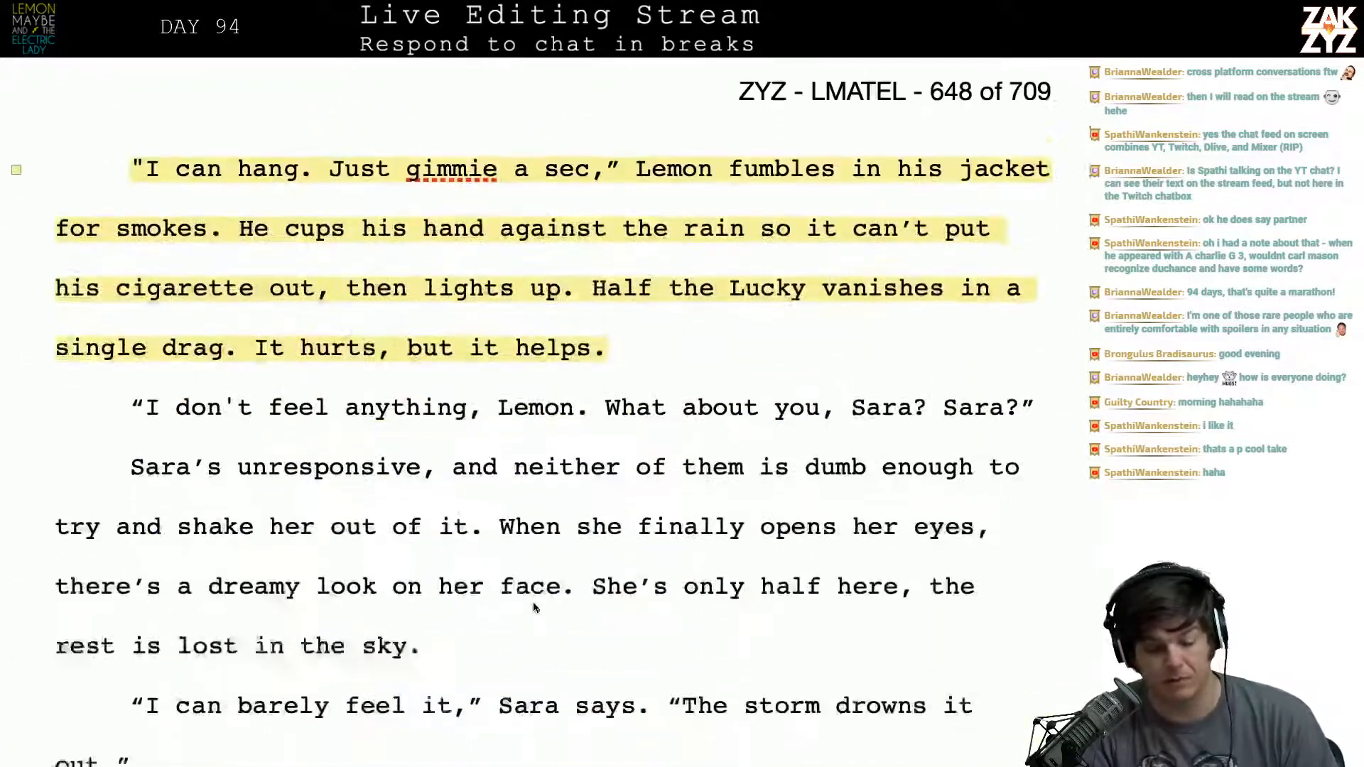
scroll(534, 607, "down", 20)
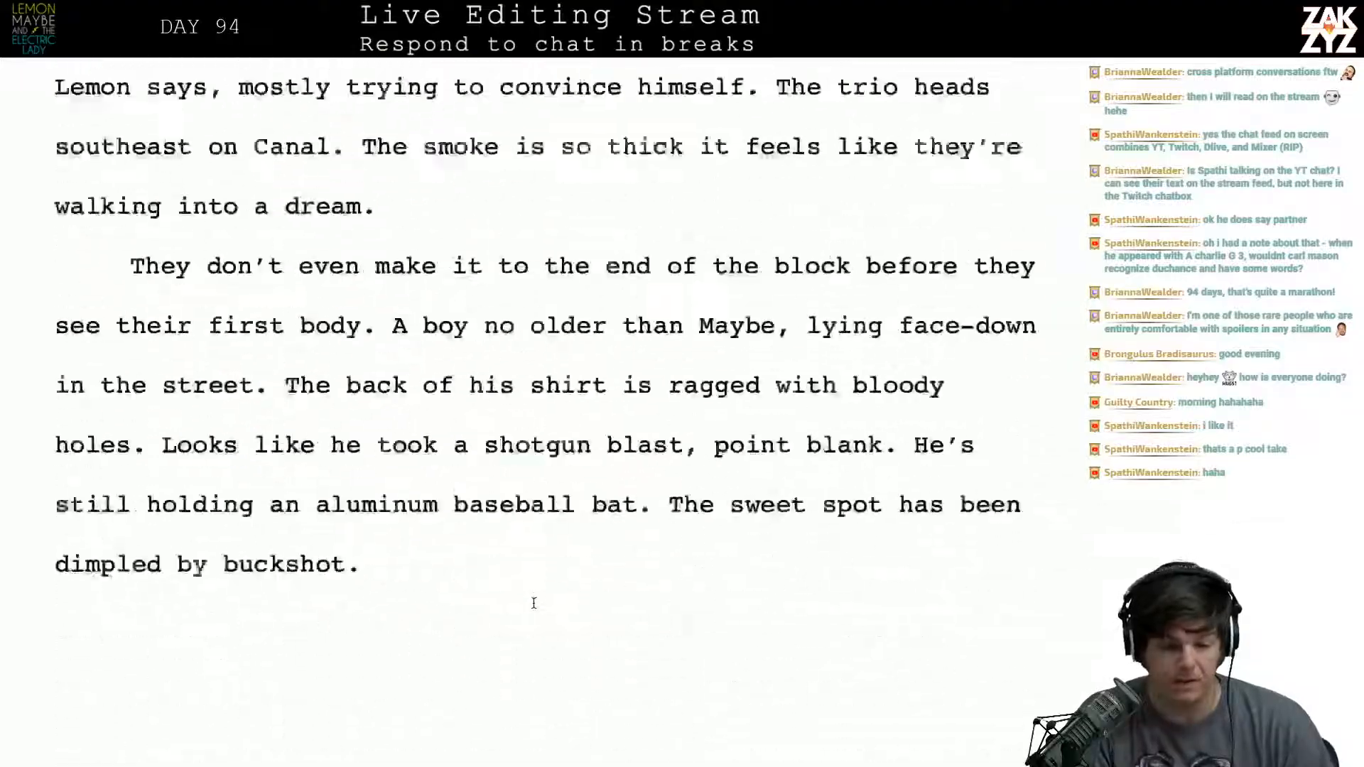
scroll(534, 602, "down", 20)
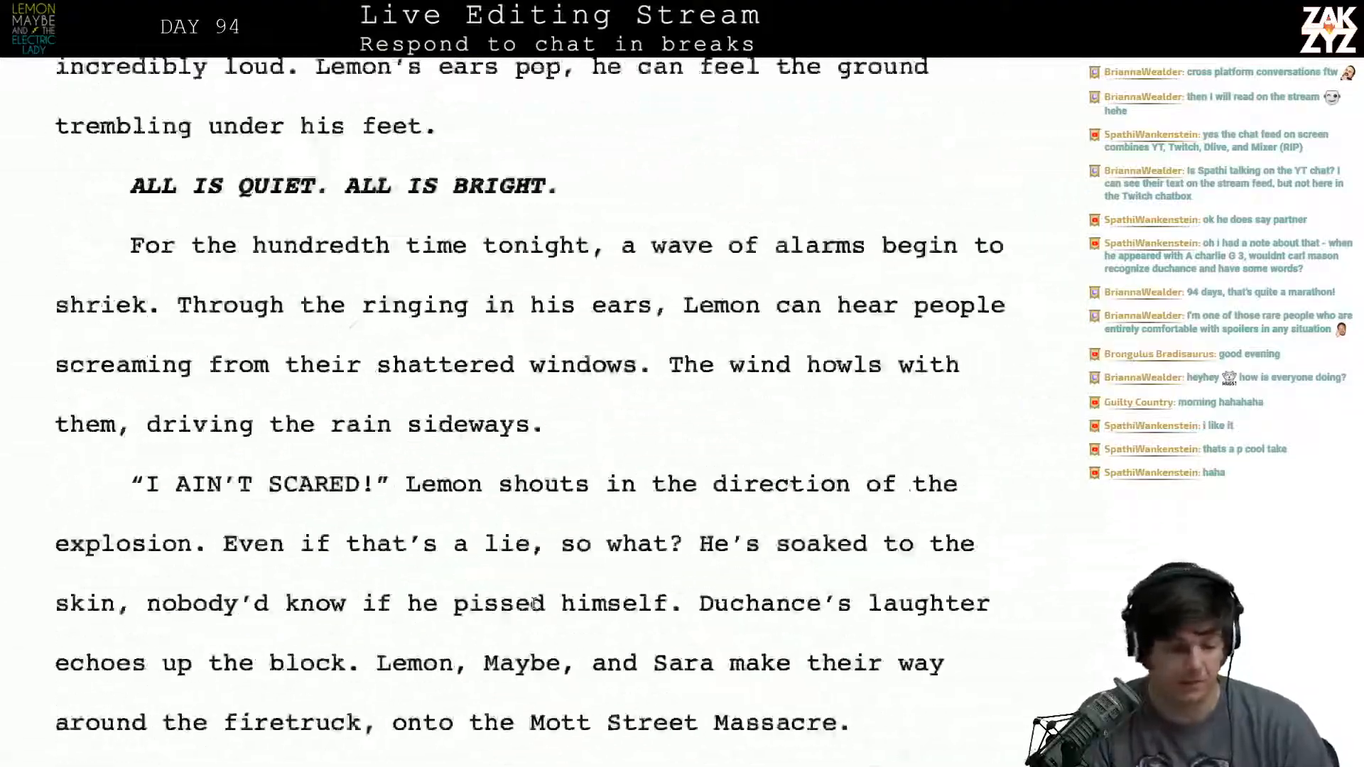
scroll(533, 603, "down", 20)
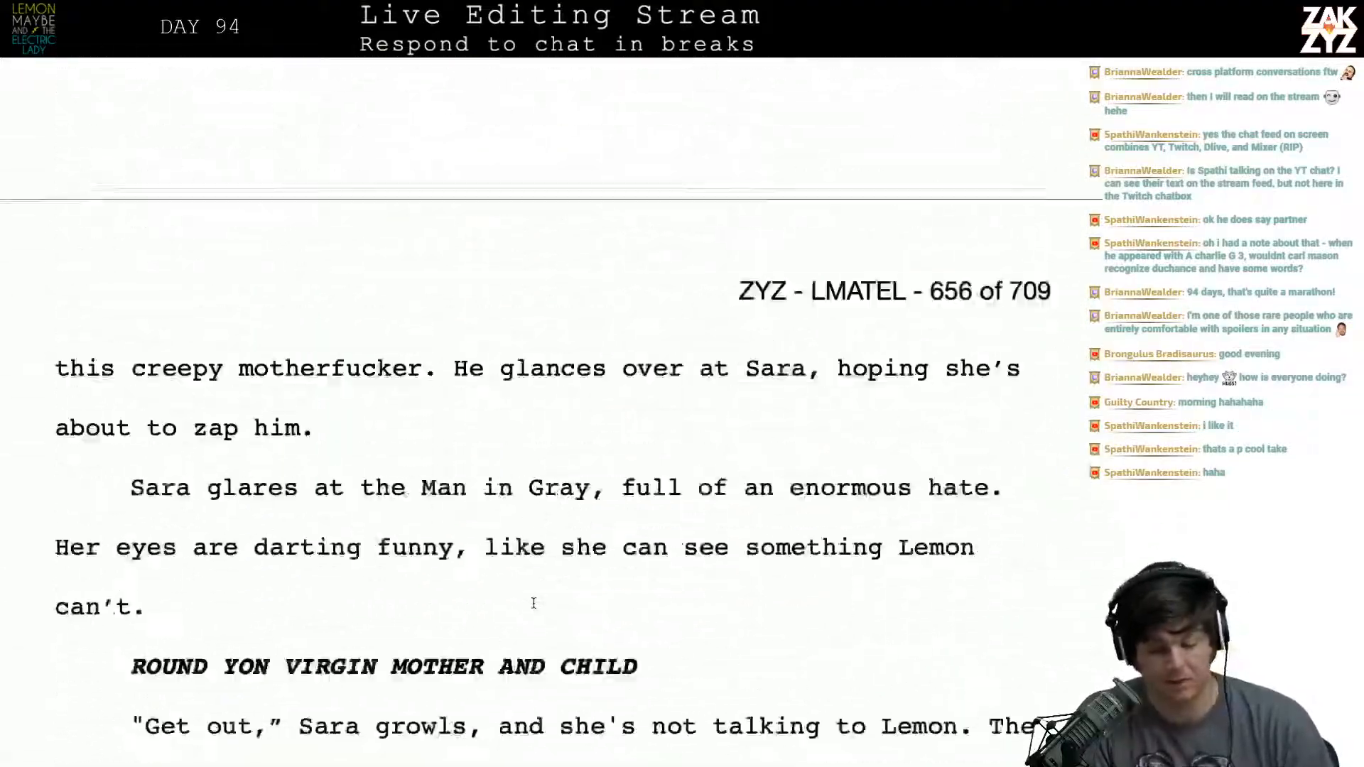
scroll(533, 603, "down", 20)
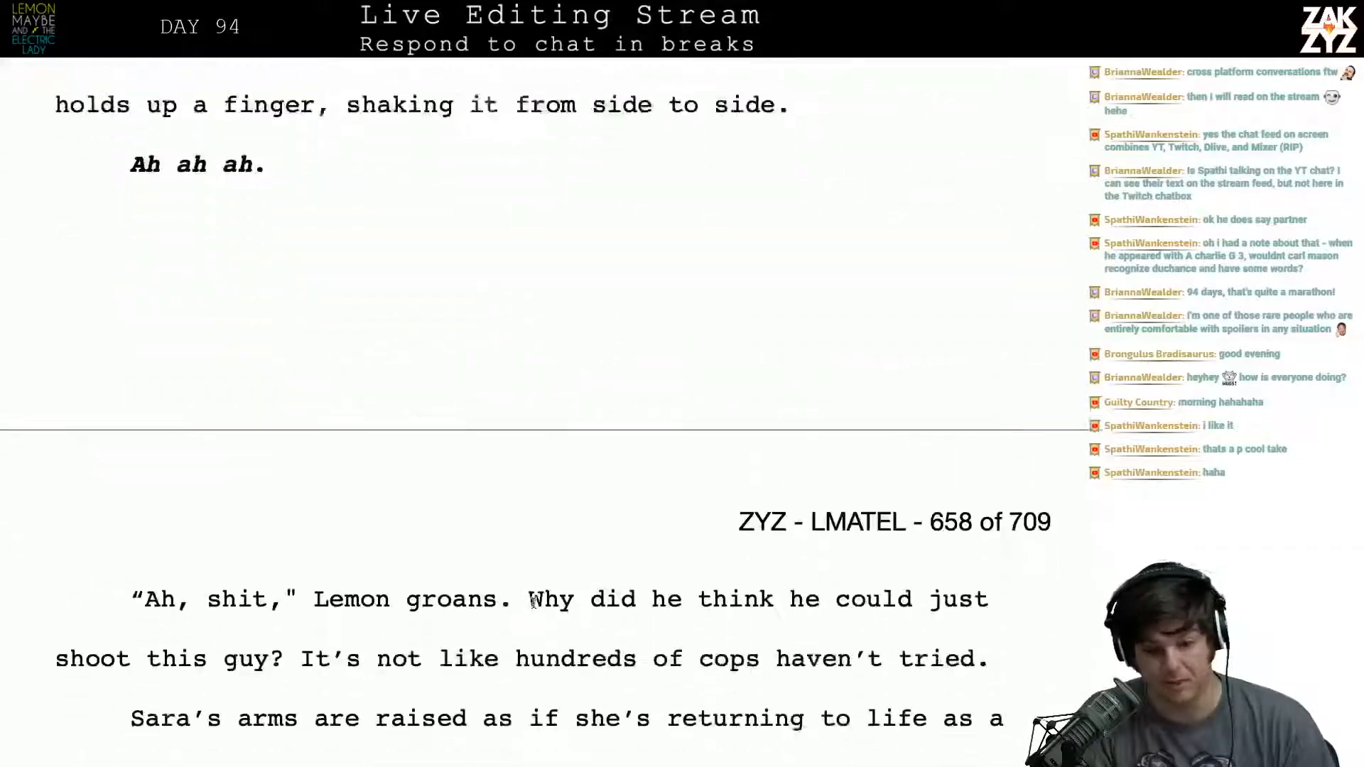
scroll(533, 603, "down", 20)
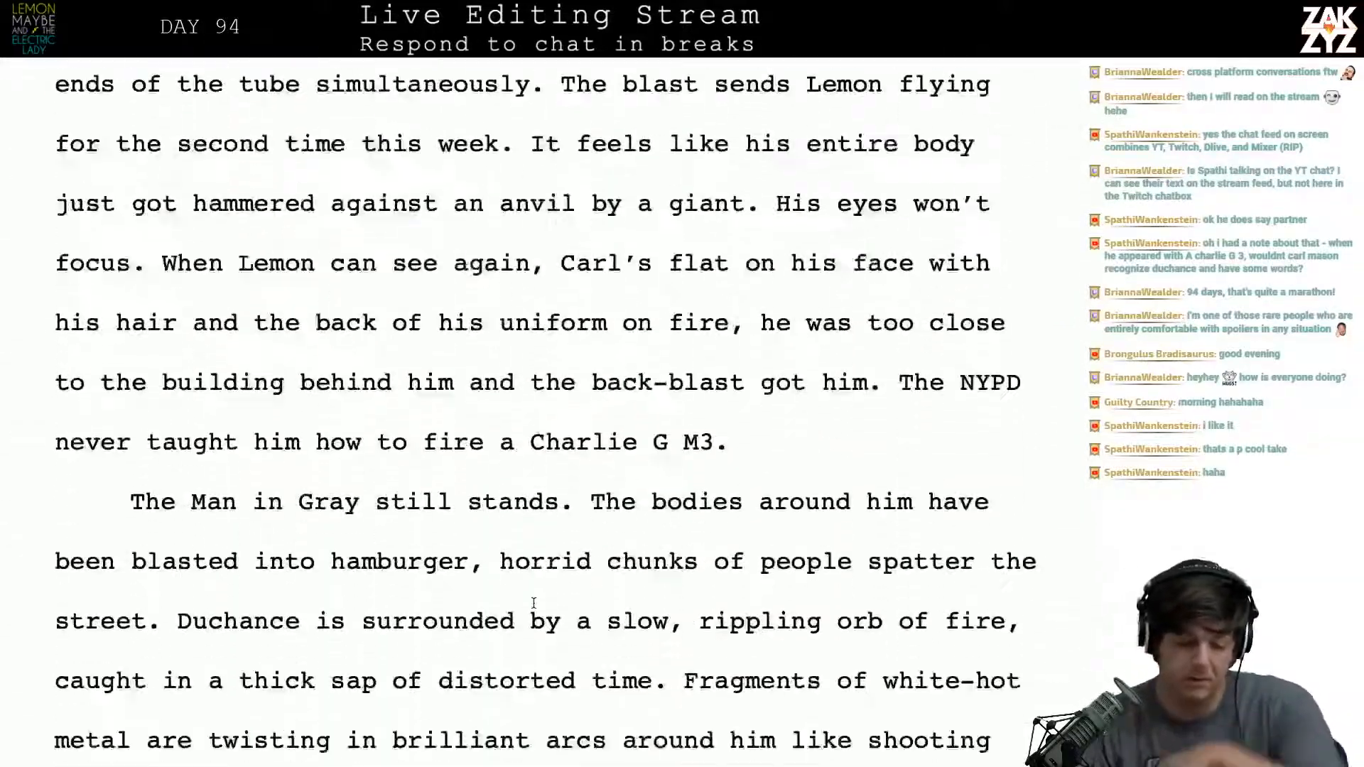
scroll(533, 603, "down", 10)
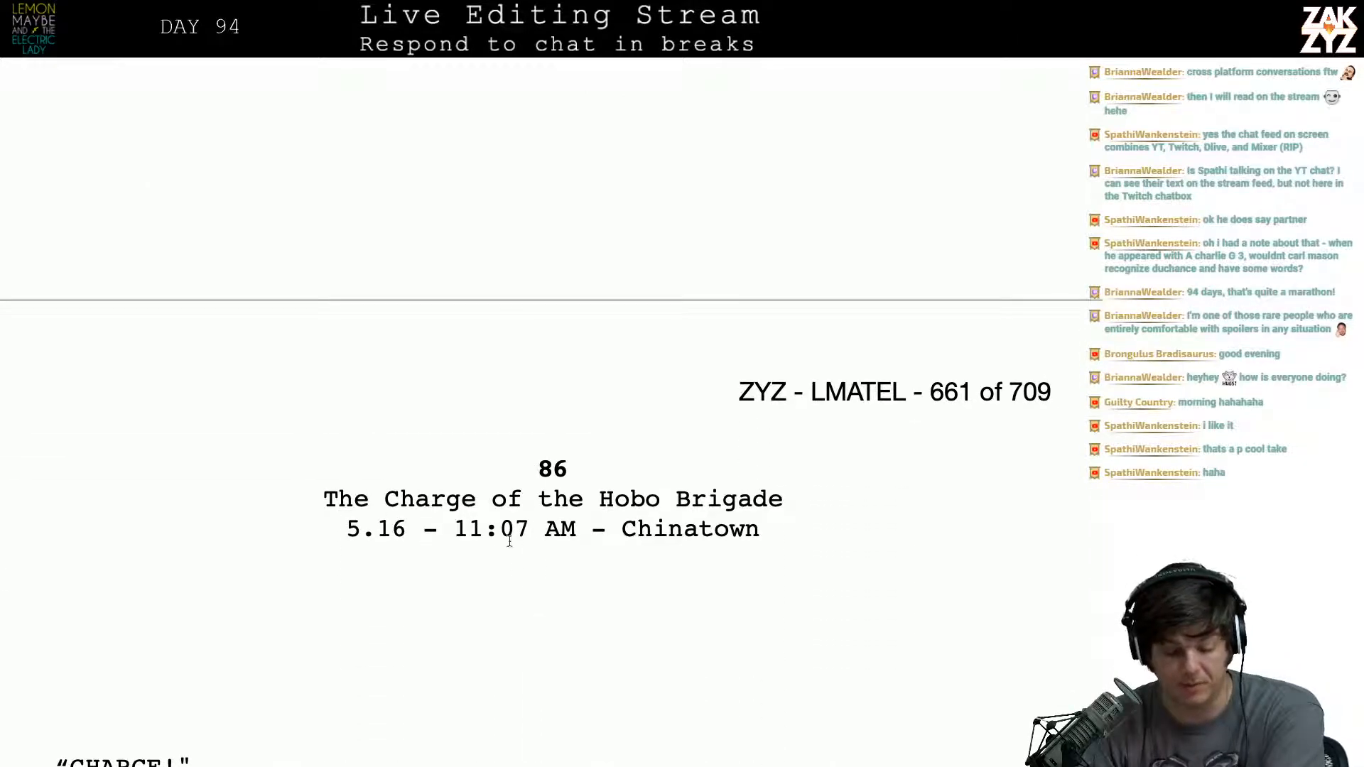
- Rewrite the opening after “CHARGE!" as "Gary points his cane at the Man in Gray like a cavalry saber.", separated from the old wording
scroll(533, 591, "down", 10)
scroll(529, 591, "down", 5)
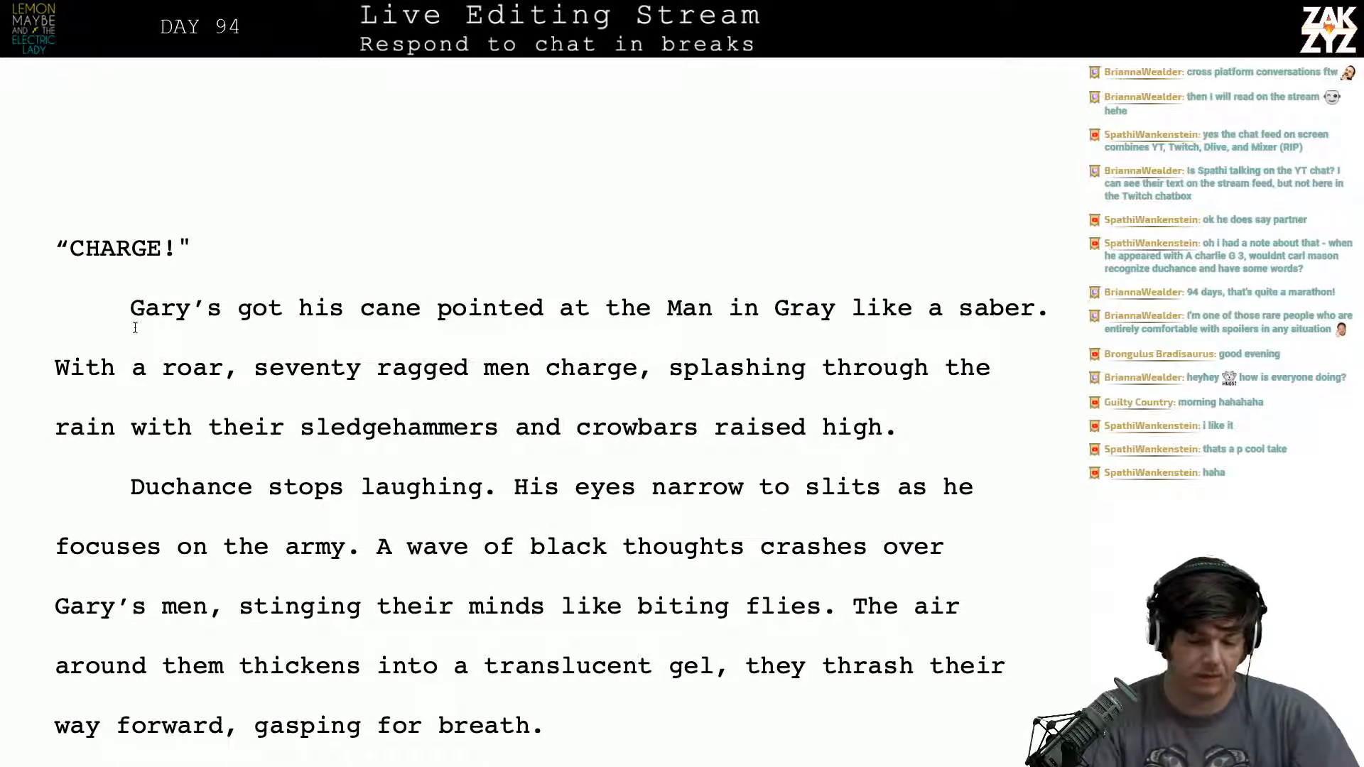
key("Right")
key("Right")
key("Right")
key("Right")
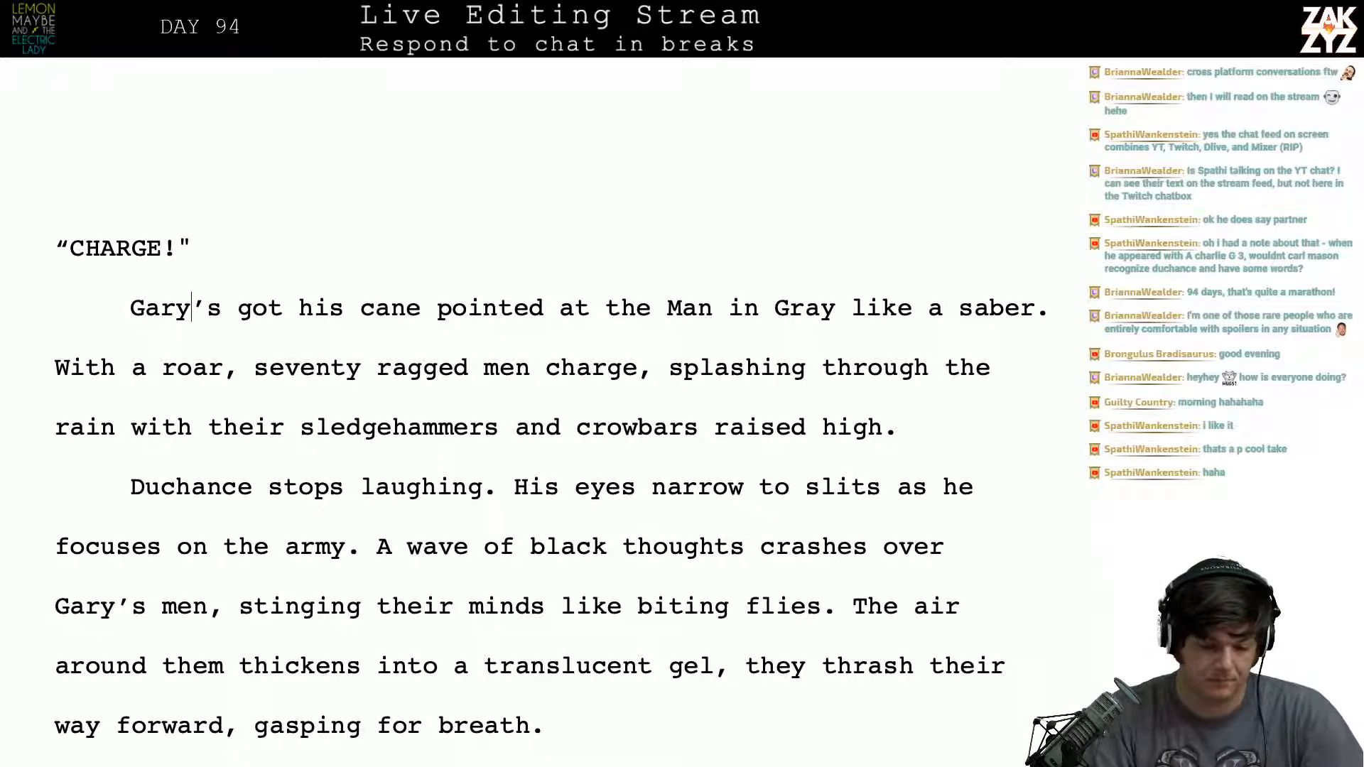
key("Return")
key("Left")
type("poi")
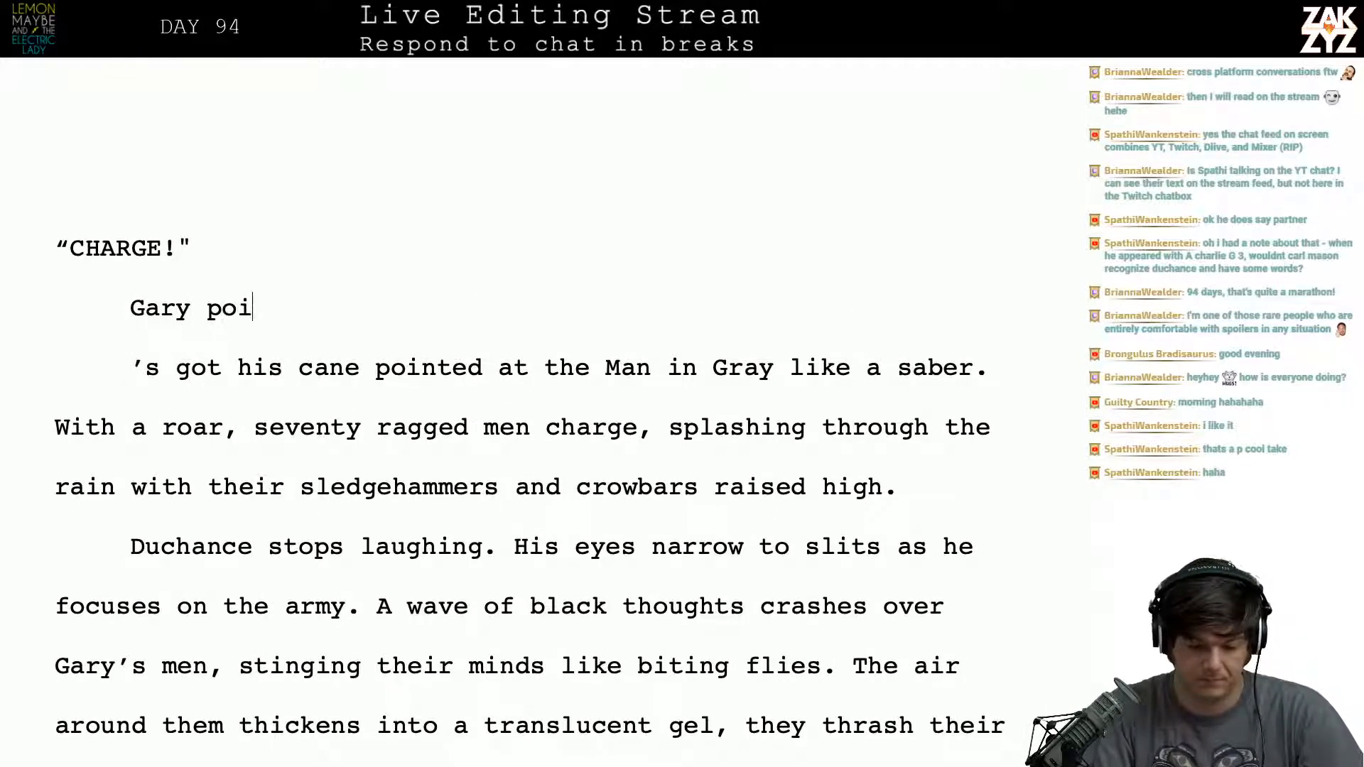
type("nts his cane a")
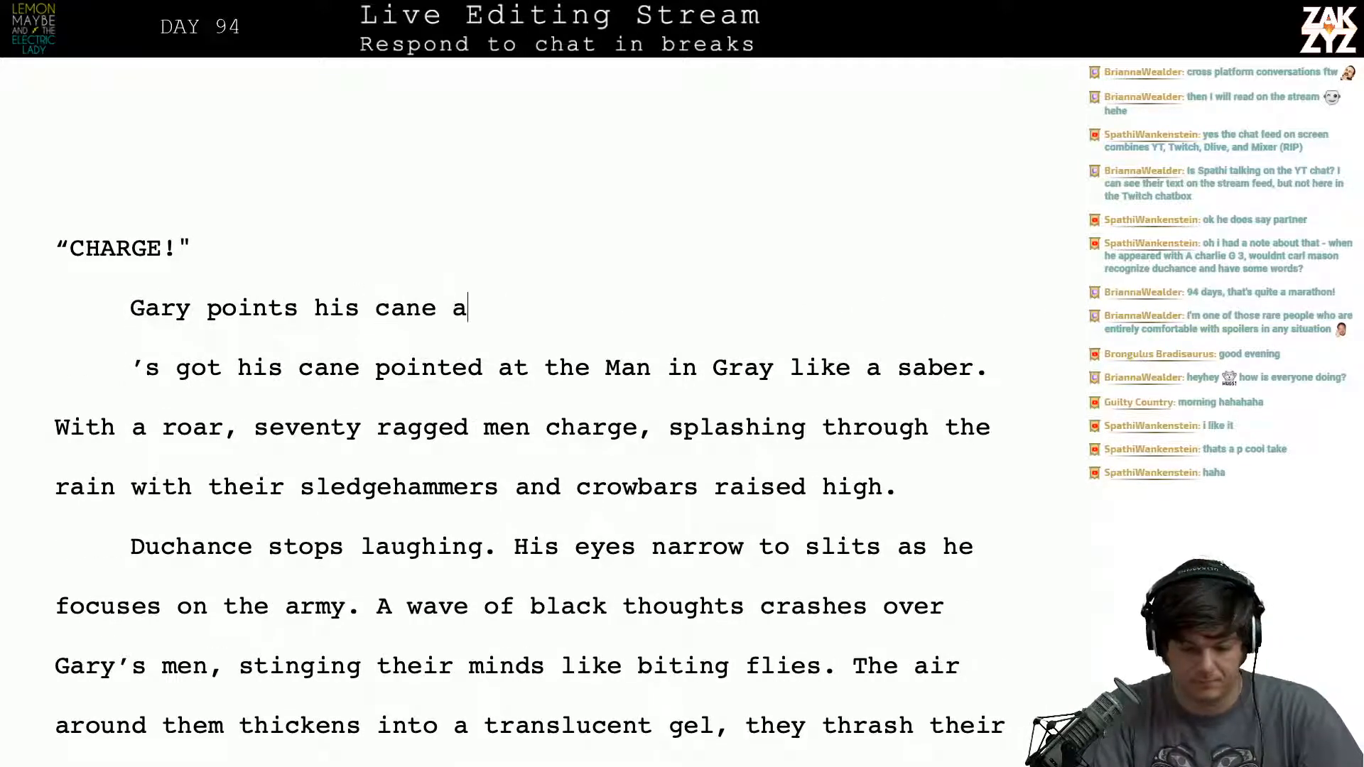
type("t the Man ")
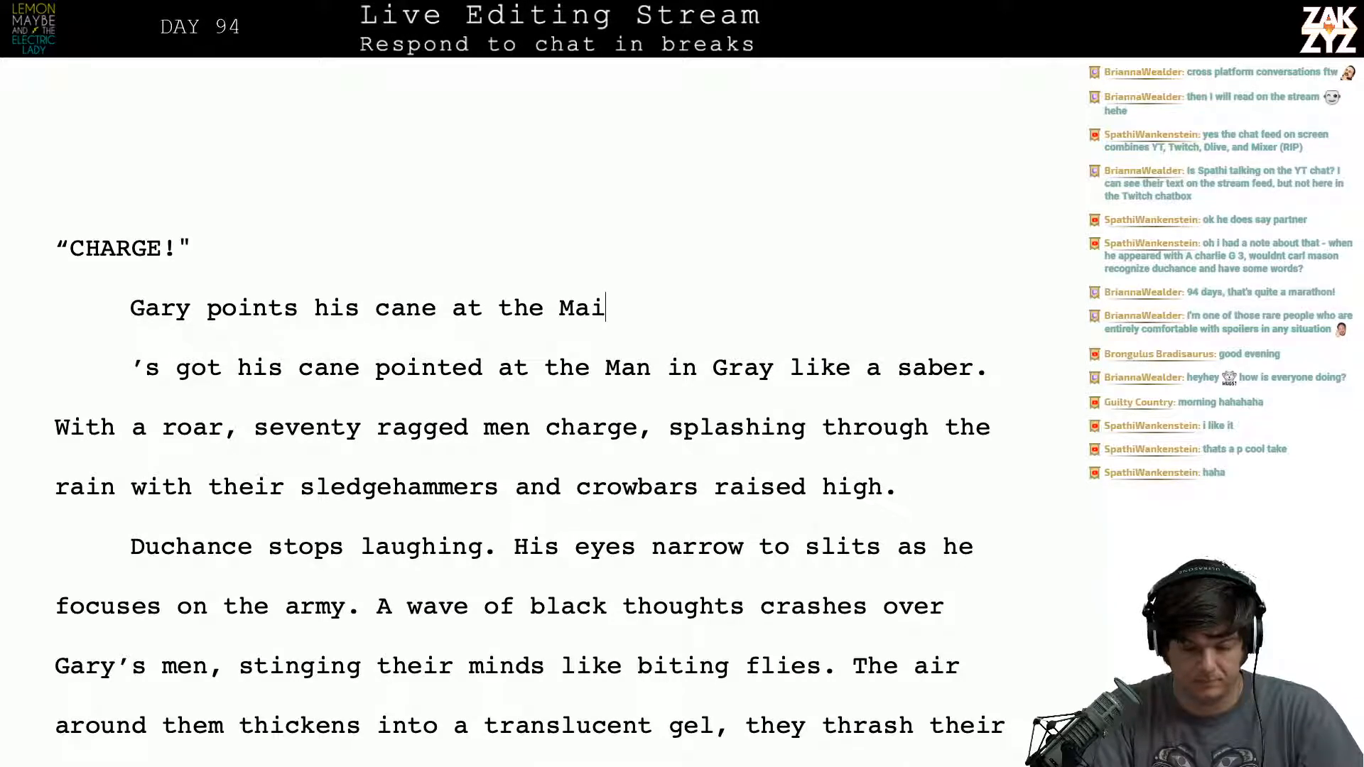
type("in Gray la")
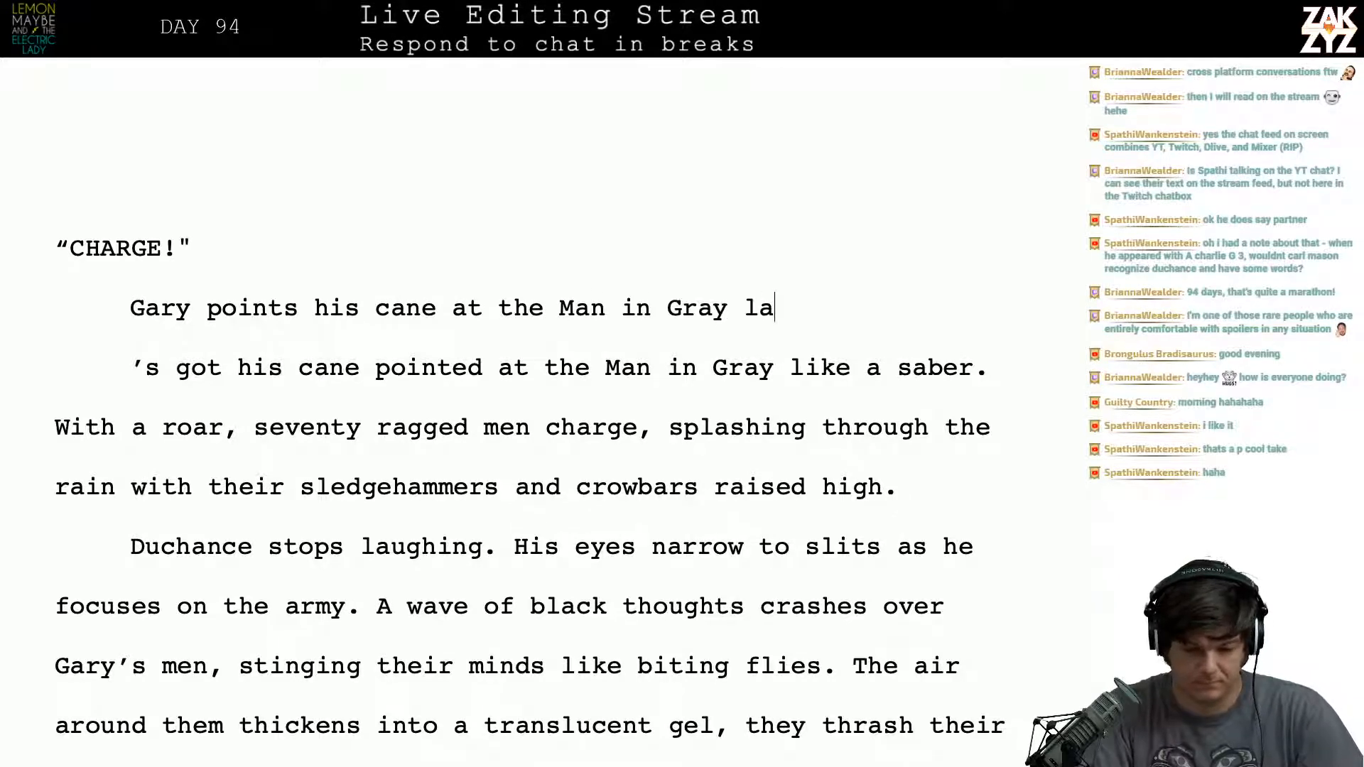
key("BackSpace")
type("ike a caval")
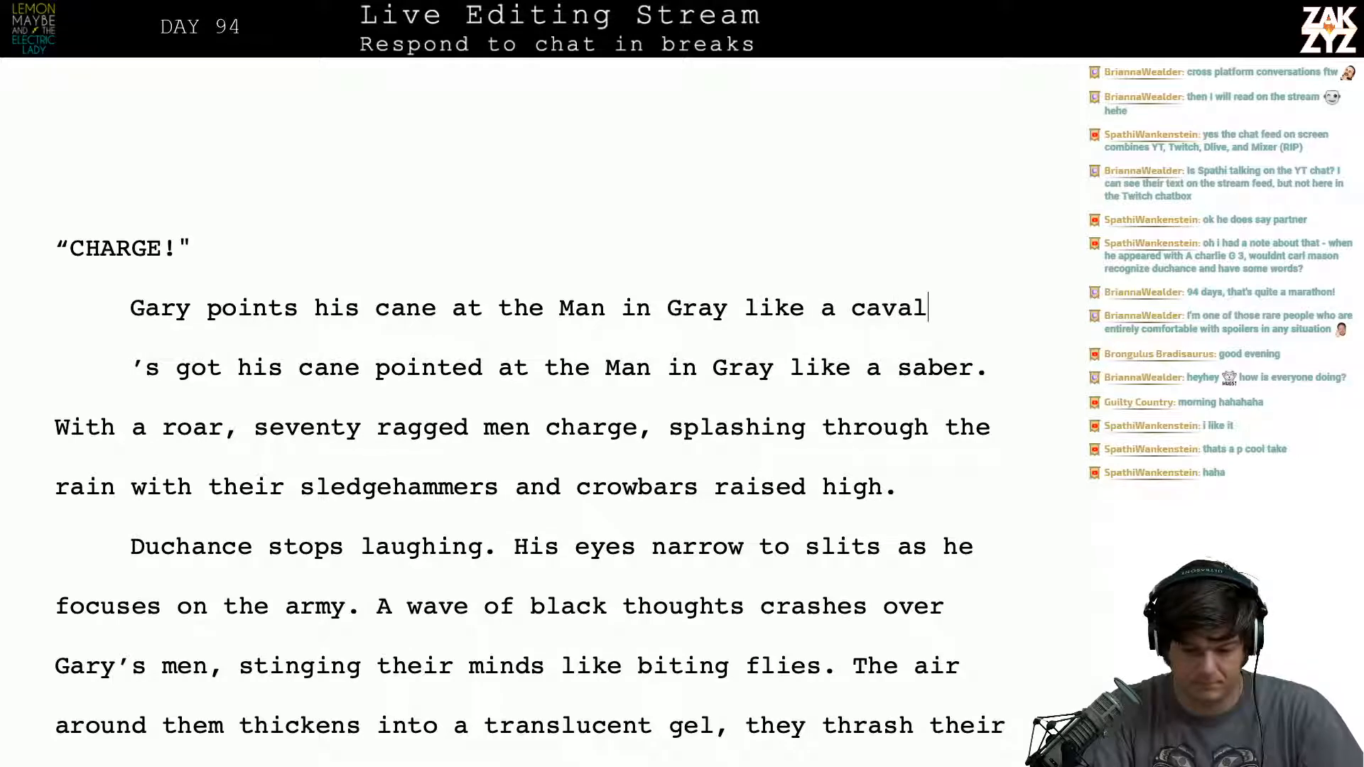
type("ry saber.")
- Delete the leftover "’s got his cane pointed at the Man in Gray like a saber." and join "With a roar" to the new sentence
key("shift+Down")
key("shift+Down")
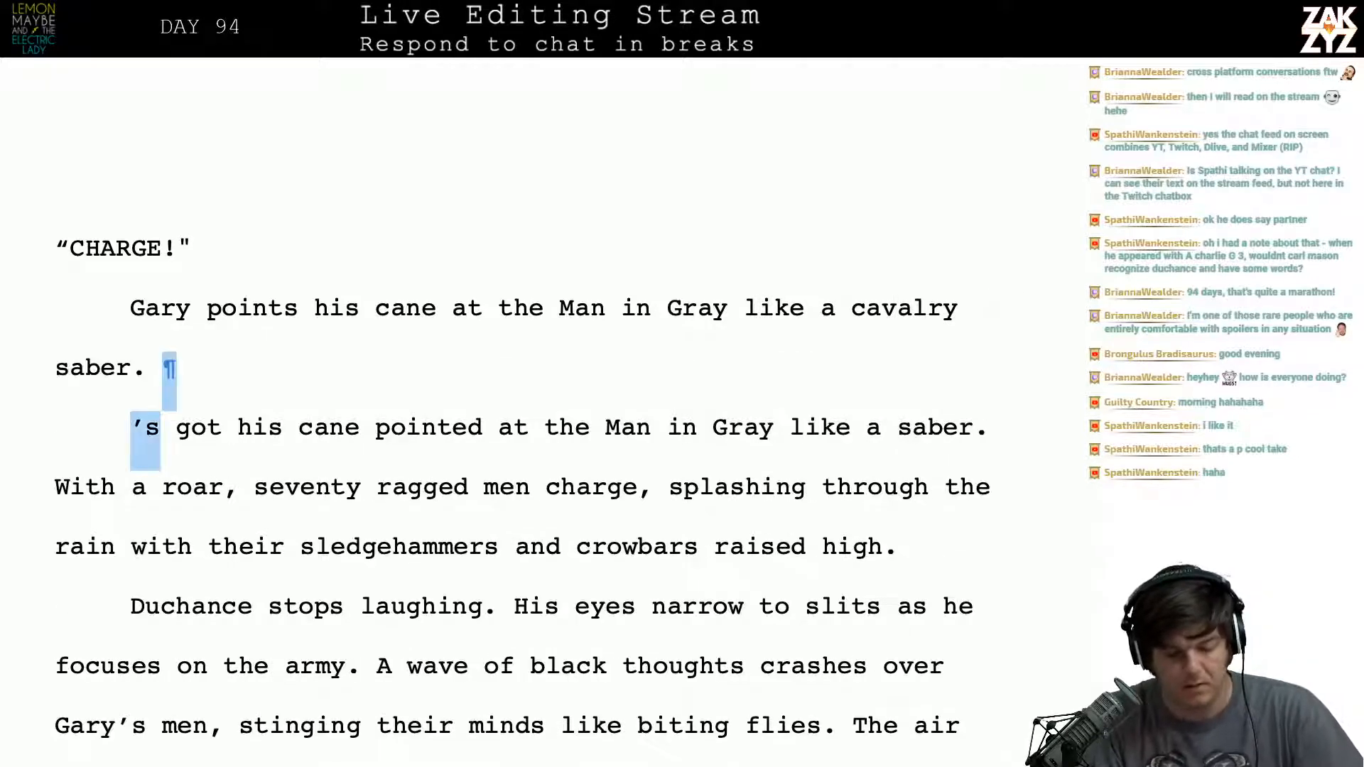
key("shift+Left")
key("shift+Left")
key("shift+Left")
key("shift+Left")
key("shift+Left")
key("shift+Left")
key("shift+Left")
key("shift+Left")
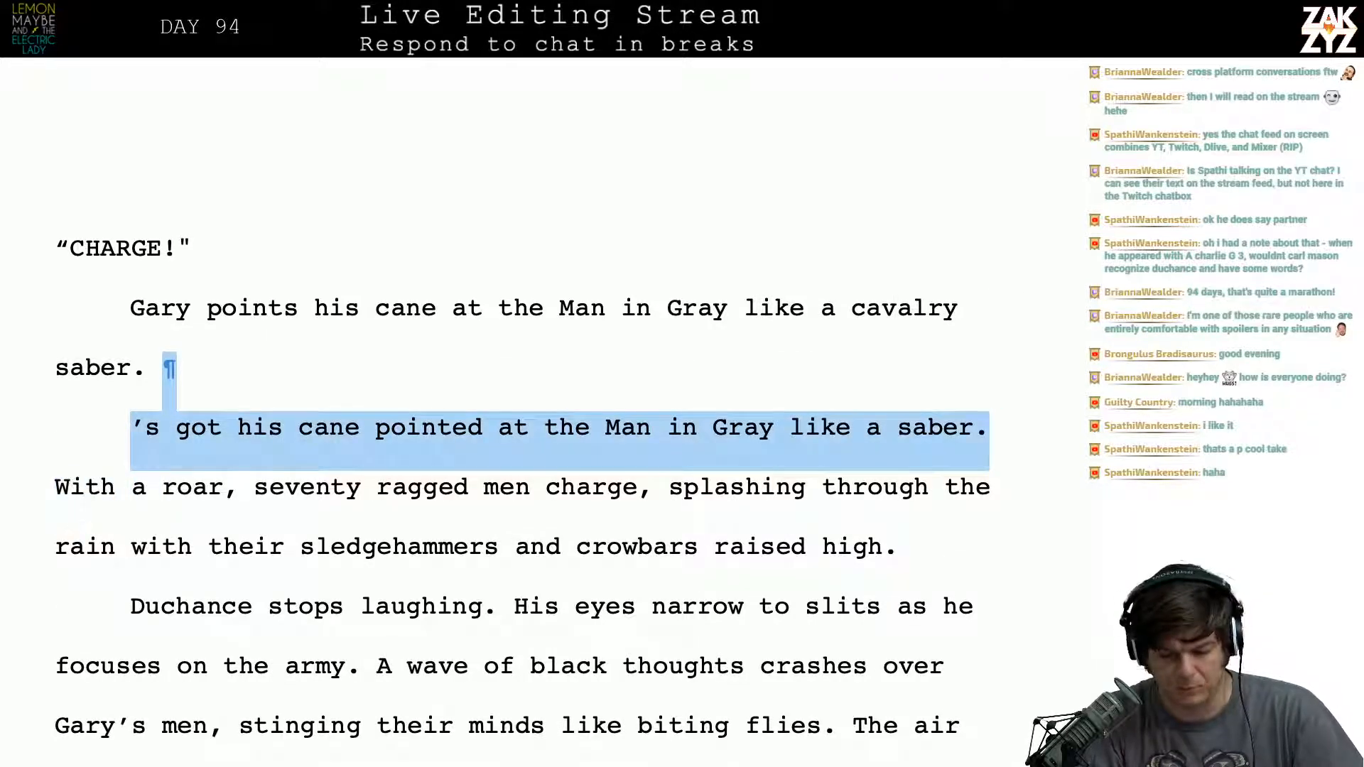
key("BackSpace")
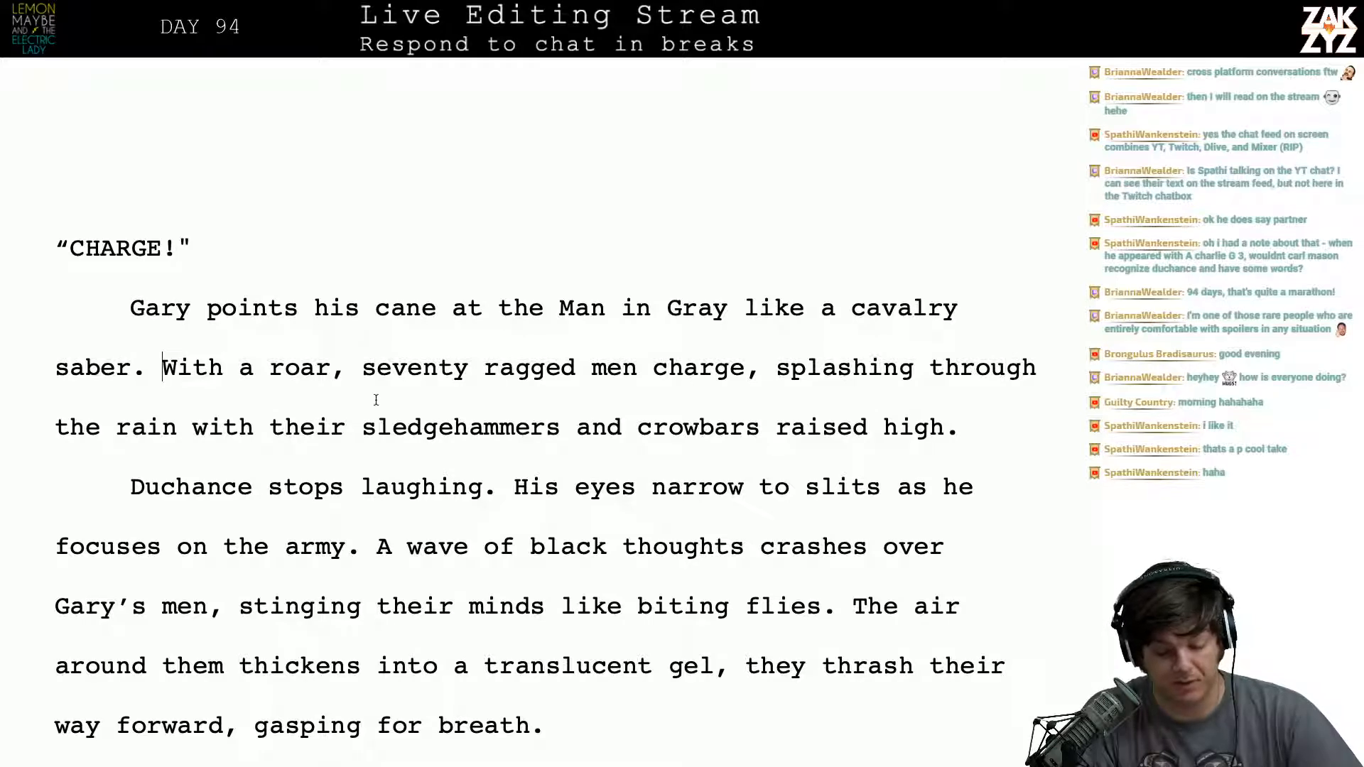
- Replace the comma after "seventy ragged men charge" with a period and break the paragraph right after "With a roar,"
left_click(744, 387)
key("BackSpace")
type(".")
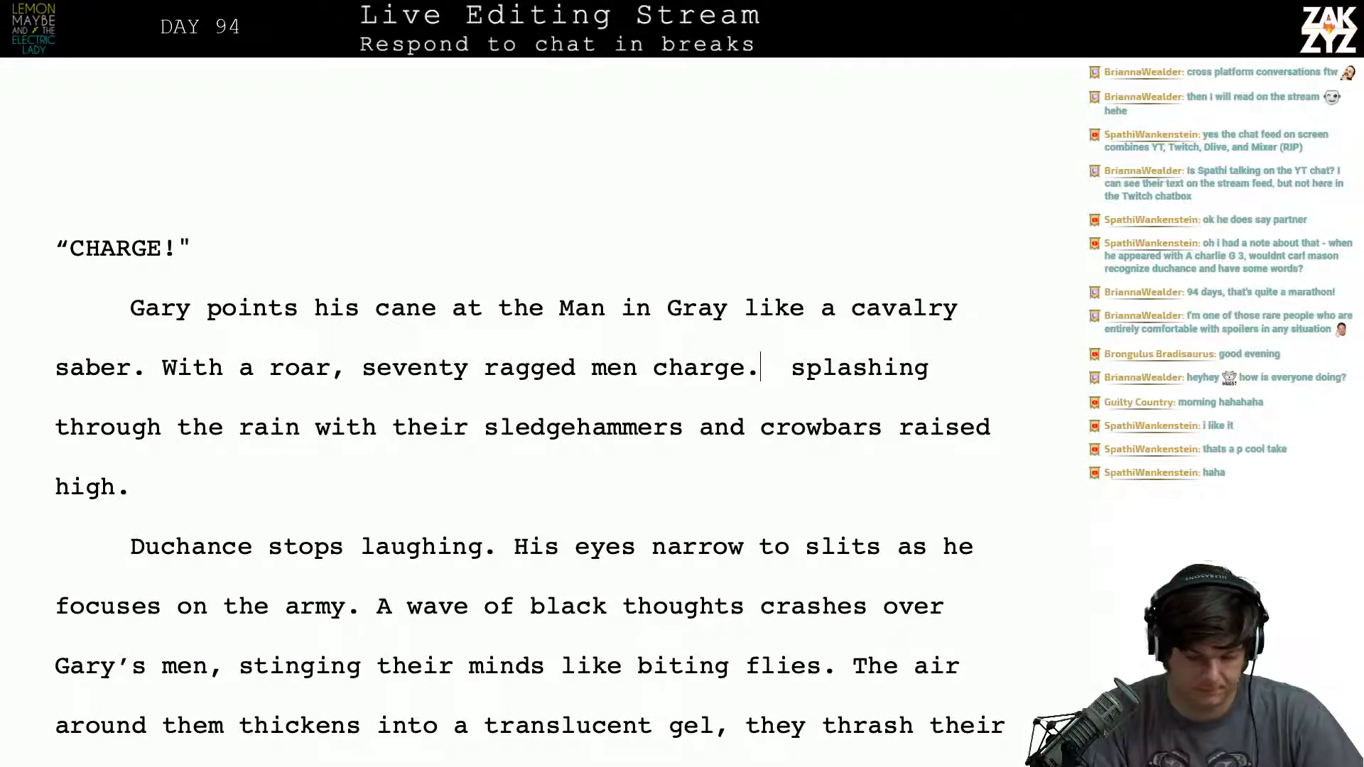
key("Left")
key("Left")
key("Left")
key("Left")
key("Left")
key("Left")
key("Left")
key("Left")
key("Left")
key("Left")
key("Left")
key("Left")
key("Left")
key("Left")
key("Left")
key("Left")
key("Left")
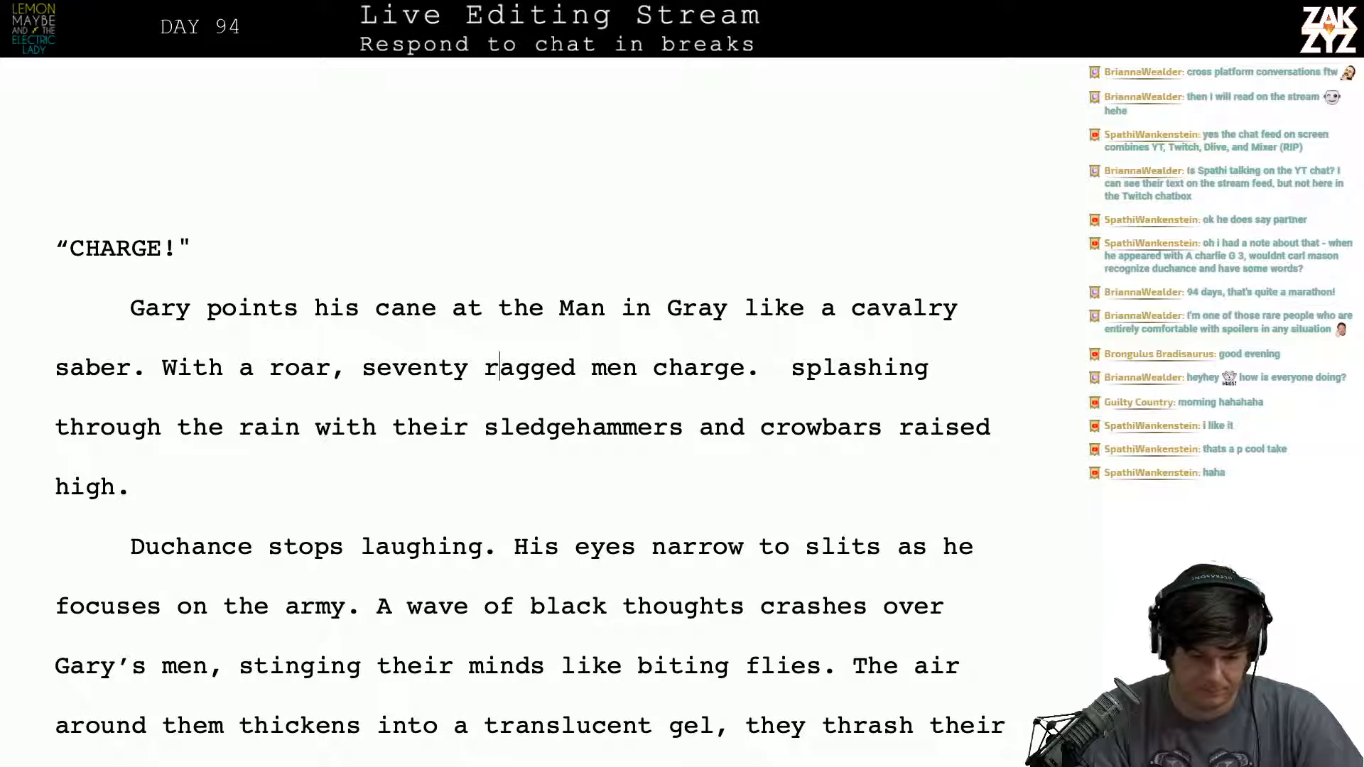
key("Left")
key("Left")
key("Left")
key("Left")
key("Left")
key("Left")
key("Left")
key("Left")
key("Left")
key("Return")
key("Left")
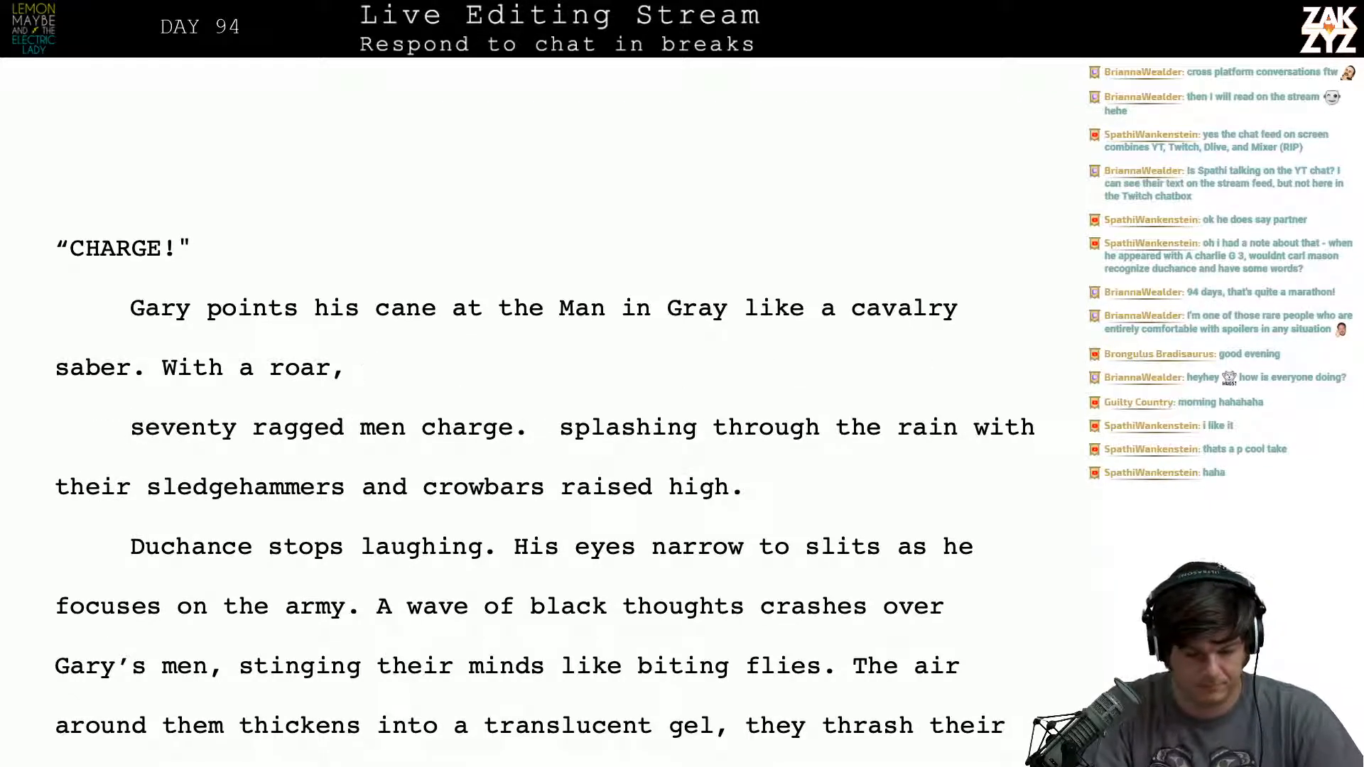
type("the ")
type("fopr")
key("BackSpace")
key("BackSpace")
type("ro")
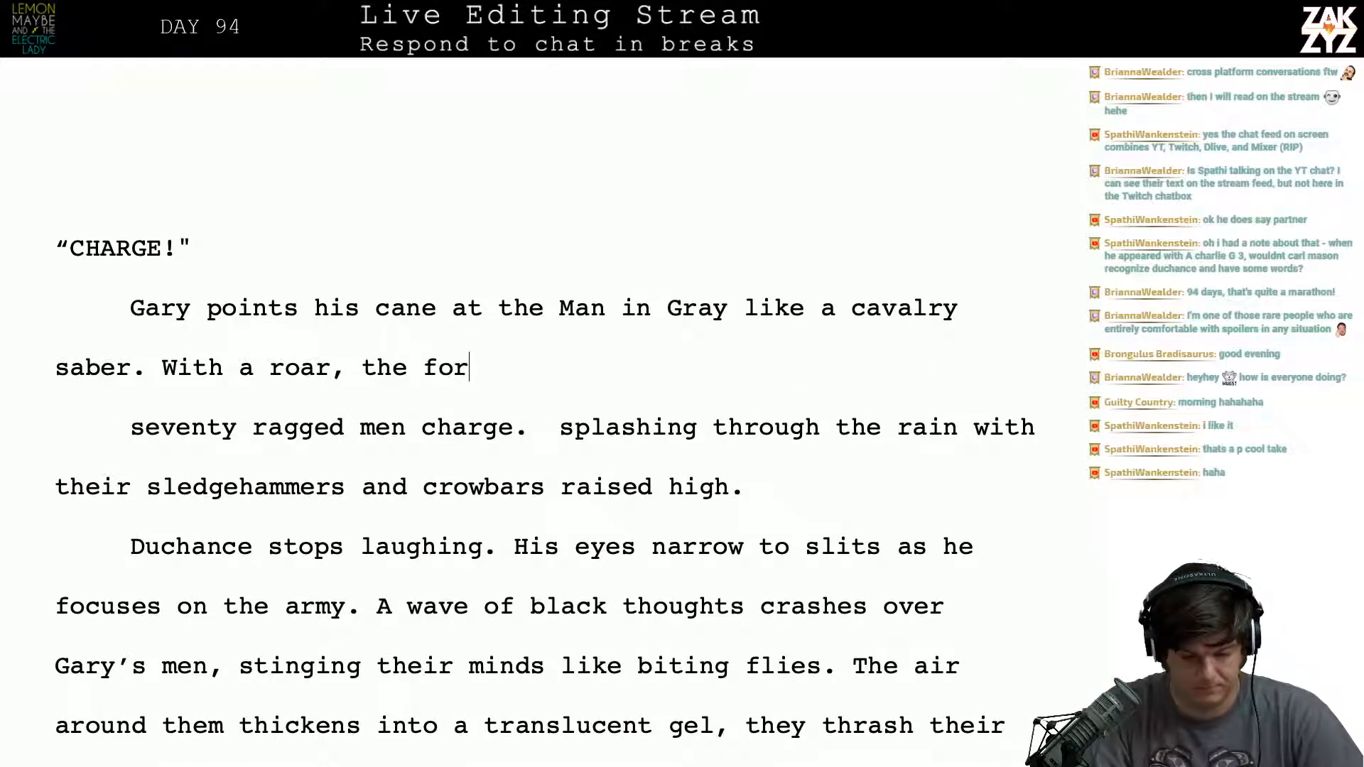
key("BackSpace")
key("BackSpace")
key("BackSpace")
key("BackSpace")
key("BackSpace")
key("BackSpace")
key("BackSpace")
key("BackSpace")
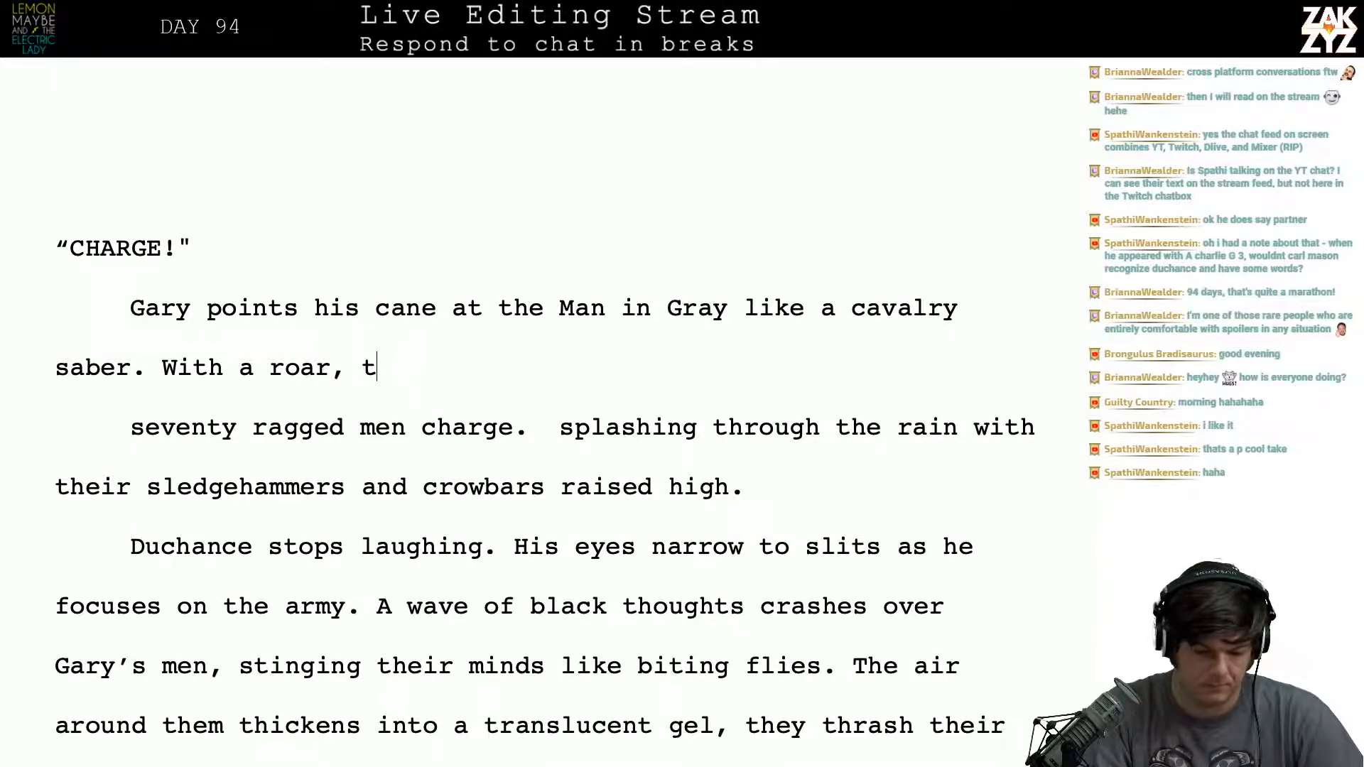
key("BackSpace")
type(", ")
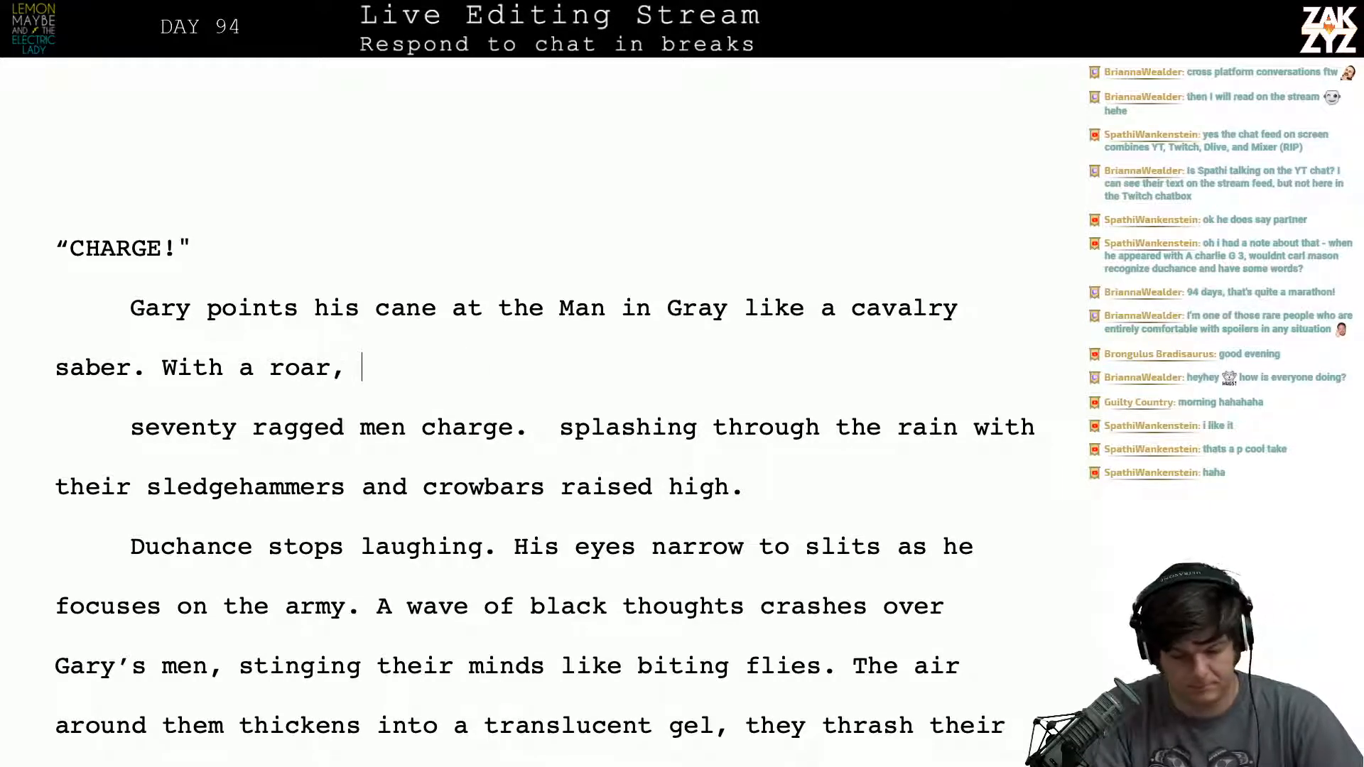
type("all")
key("BackSpace")
key("BackSpace")
key("BackSpace")
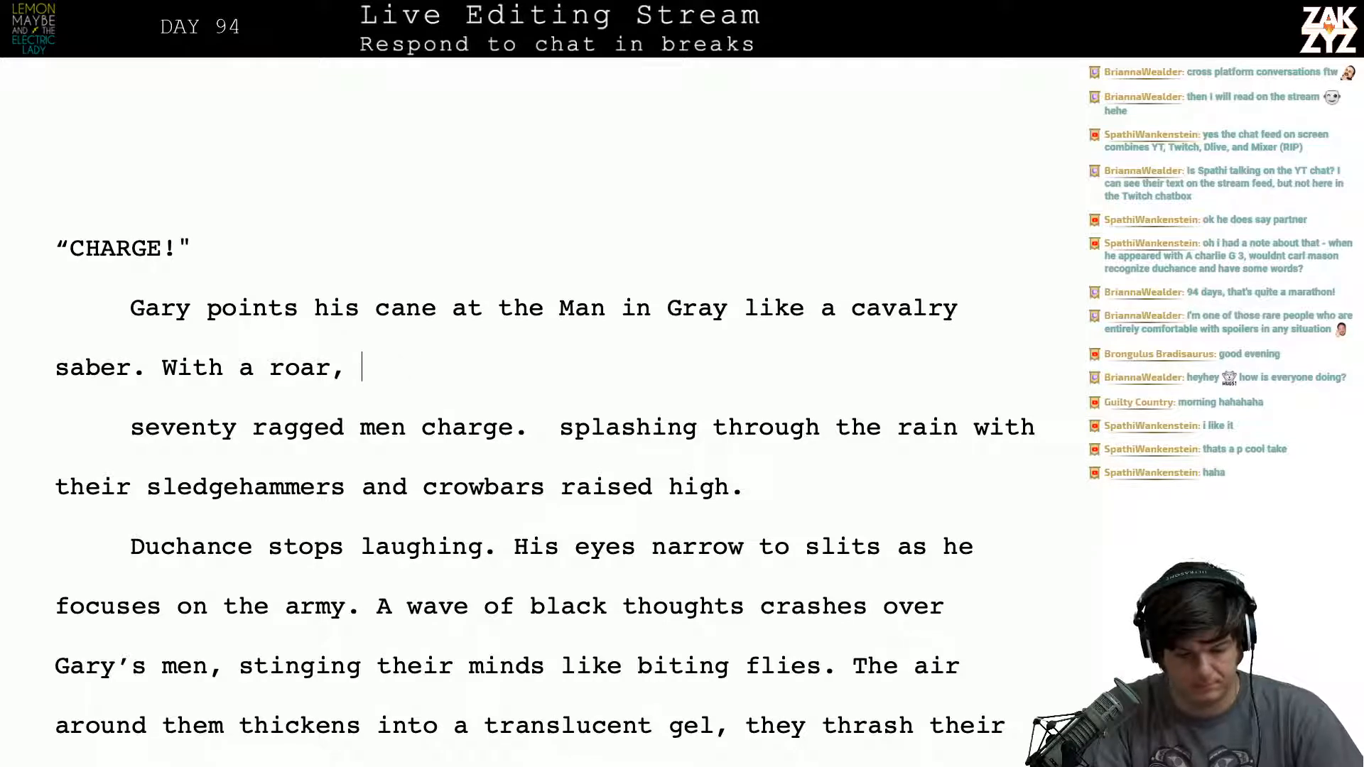
type("the army charg")
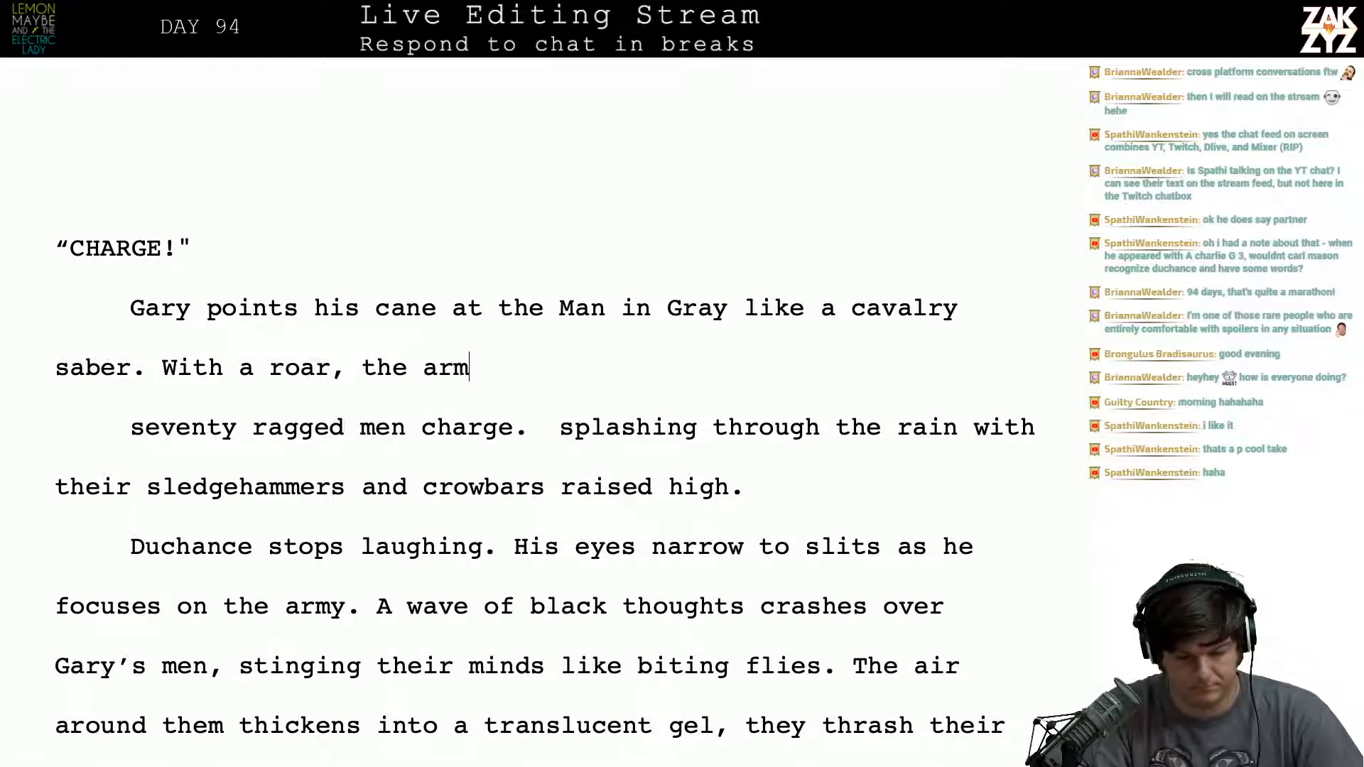
key("BackSpace")
key("BackSpace")
key("BackSpace")
key("BackSpace")
key("BackSpace")
key("BackSpace")
key("BackSpace")
key("BackSpace")
key("BackSpace")
key("BackSpace")
key("BackSpace")
key("BackSpace")
key("BackSpace")
key("BackSpace")
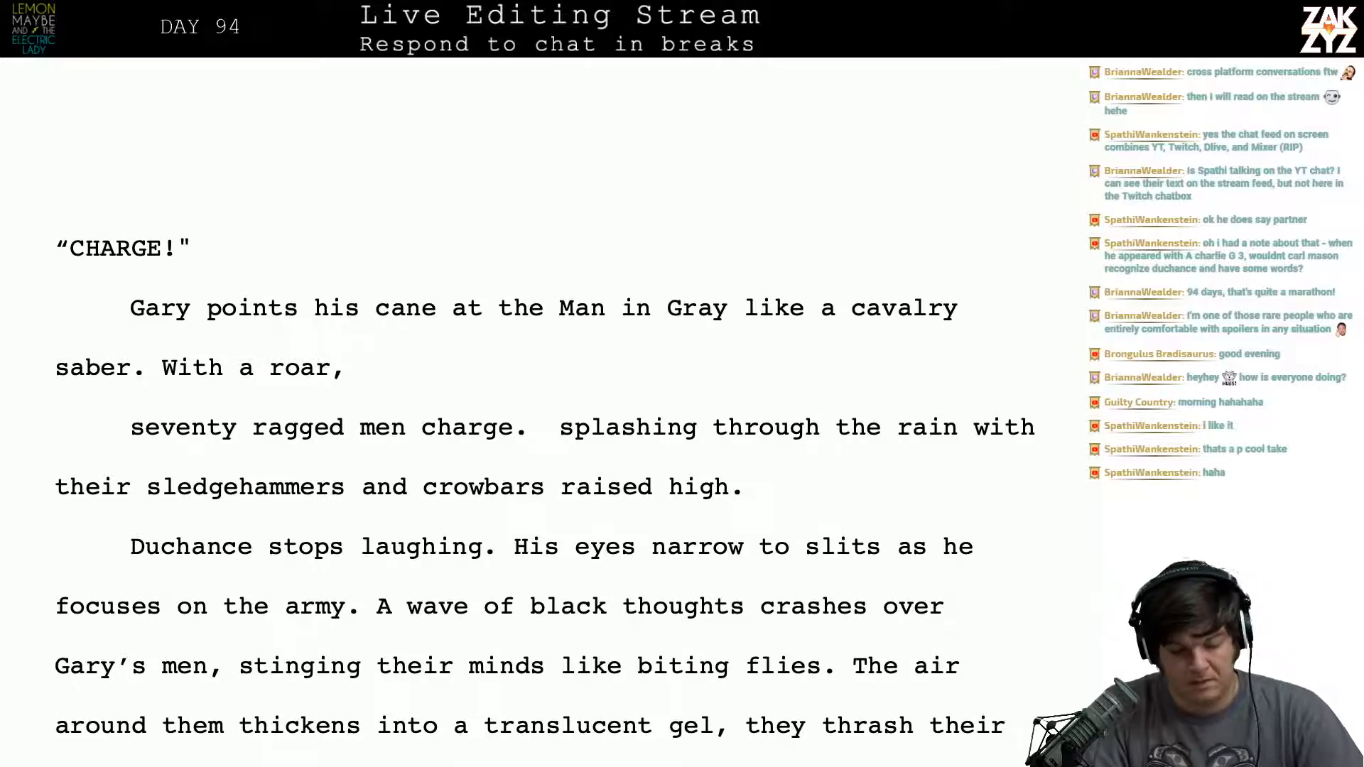
- Continue the sentence after "With a roar," with "the ragged army charges down Mott Street,"
type("the ragge")
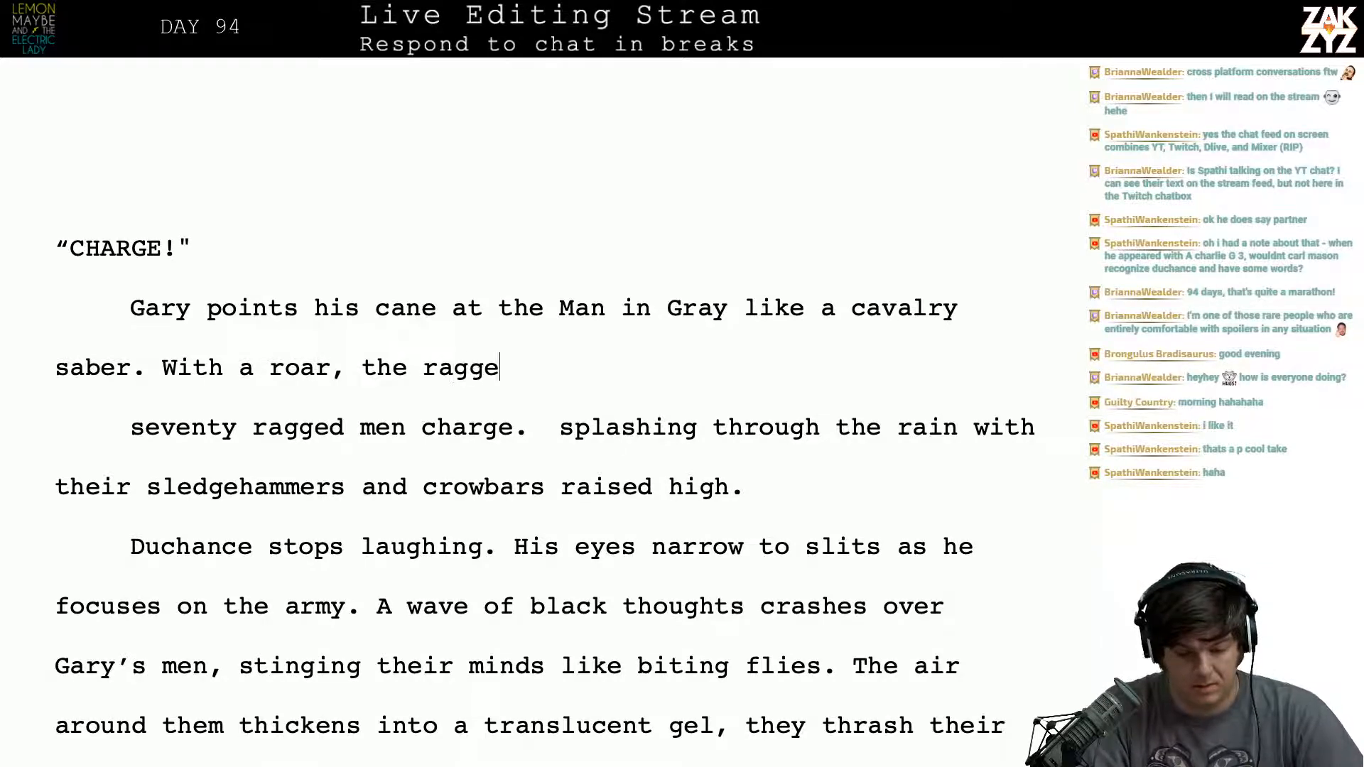
type("d army cha")
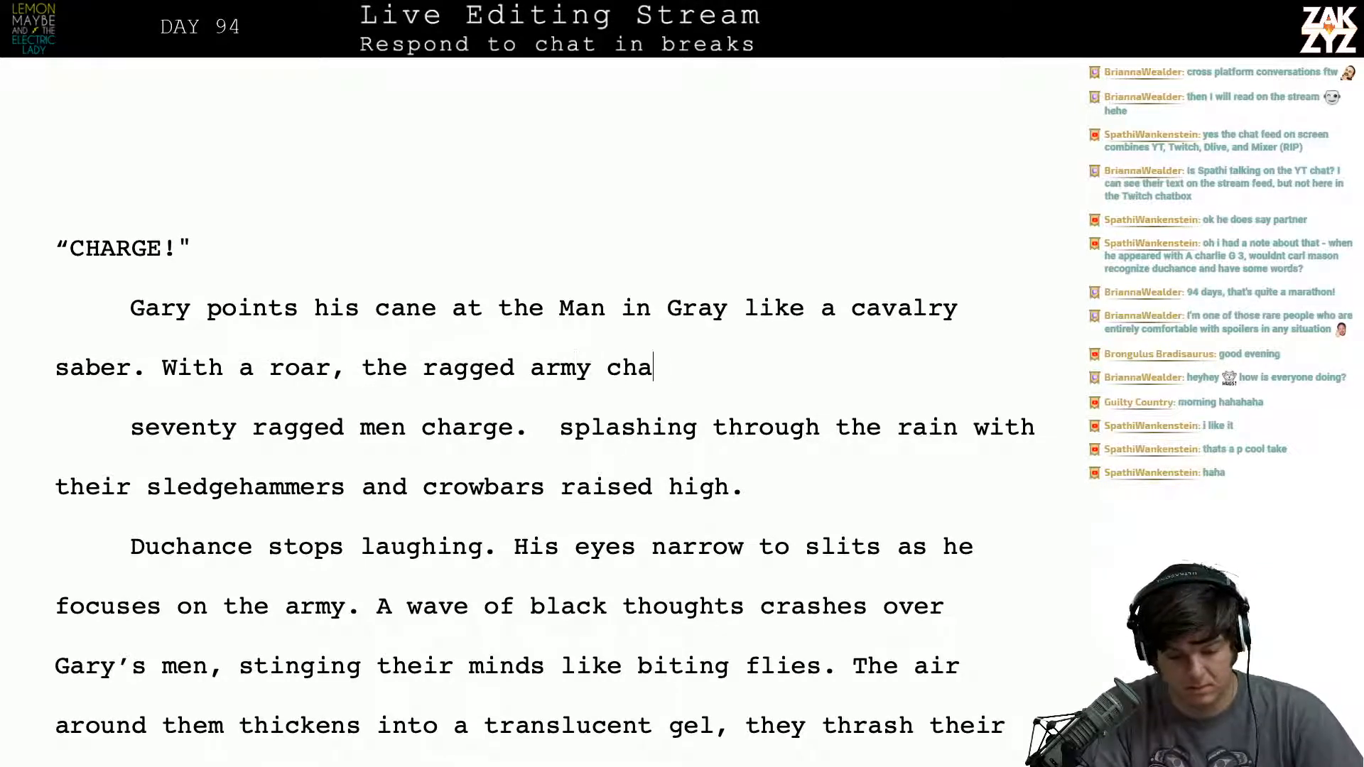
type("rges down Mott st")
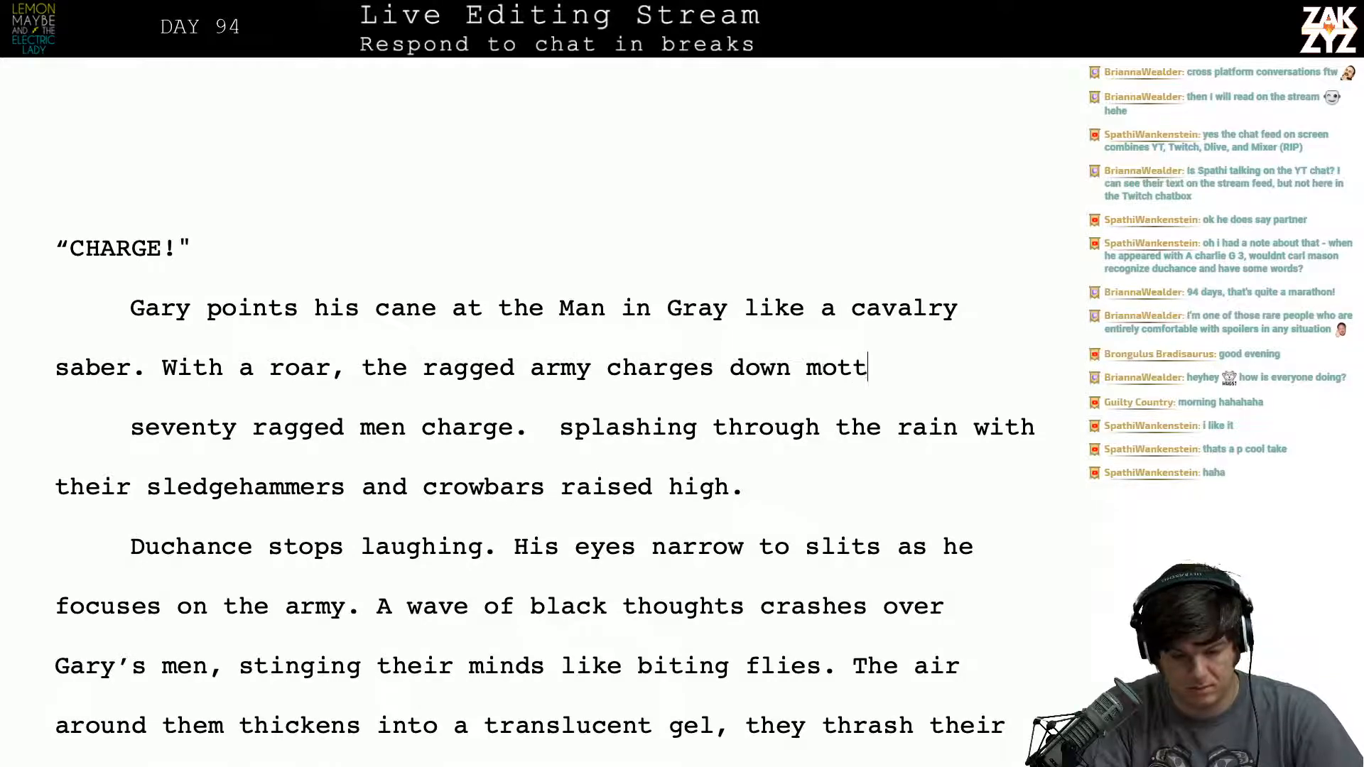
type("r")
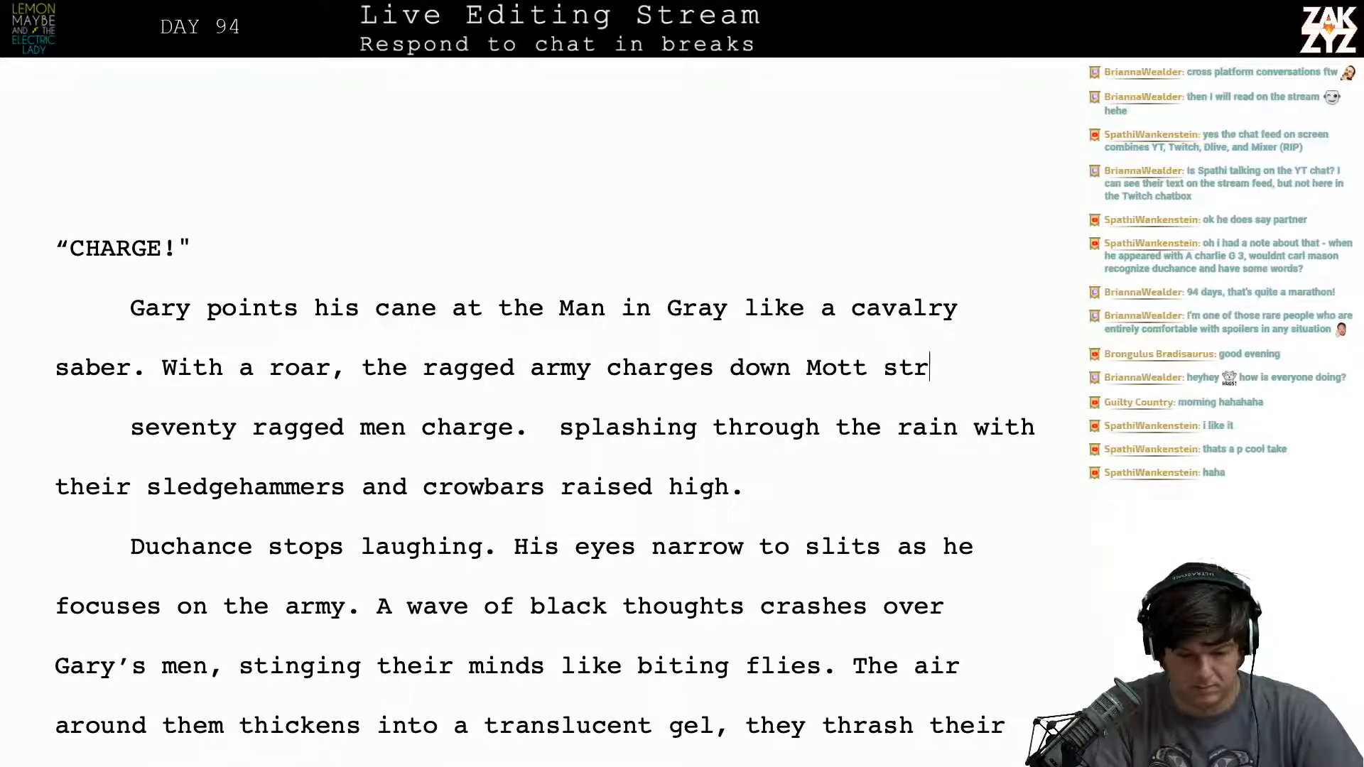
key("BackSpace")
key("BackSpace")
key("BackSpace")
type("Street,")
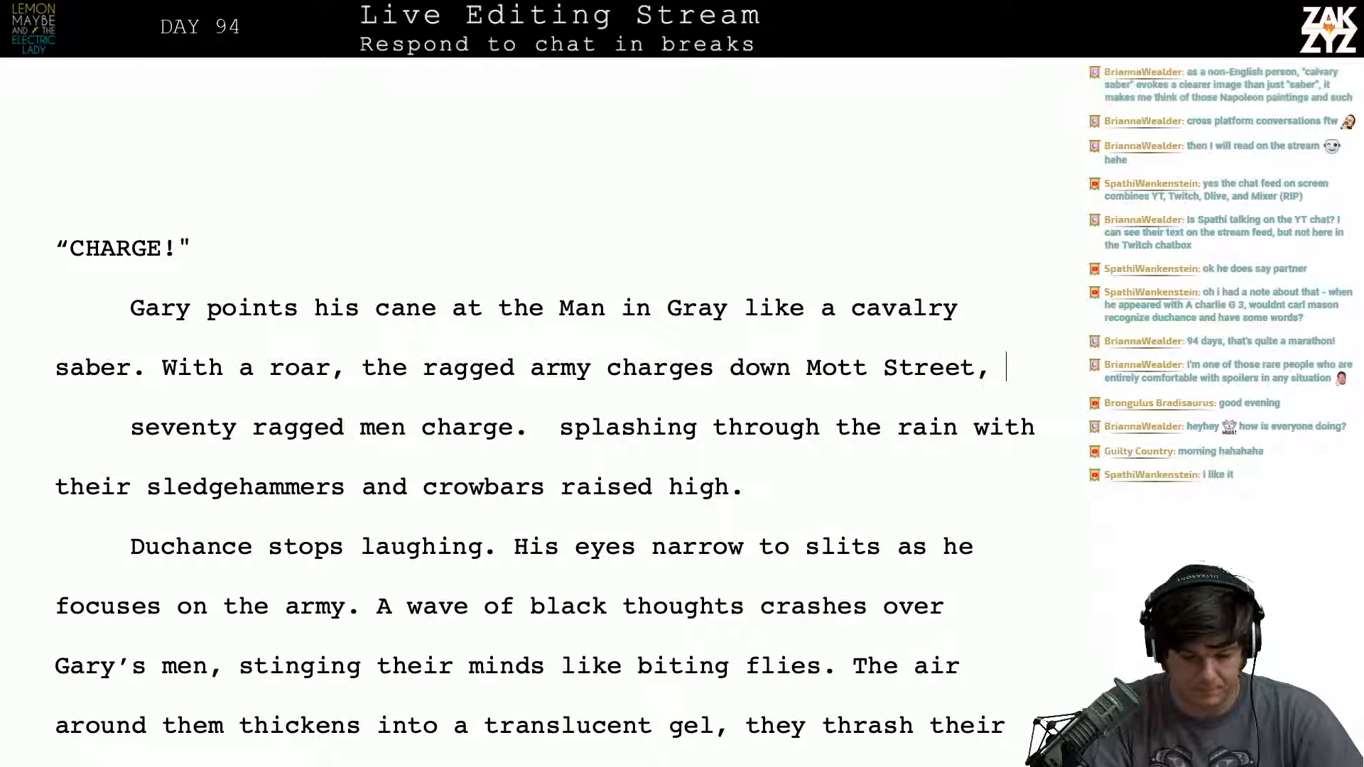
type(" Spla")
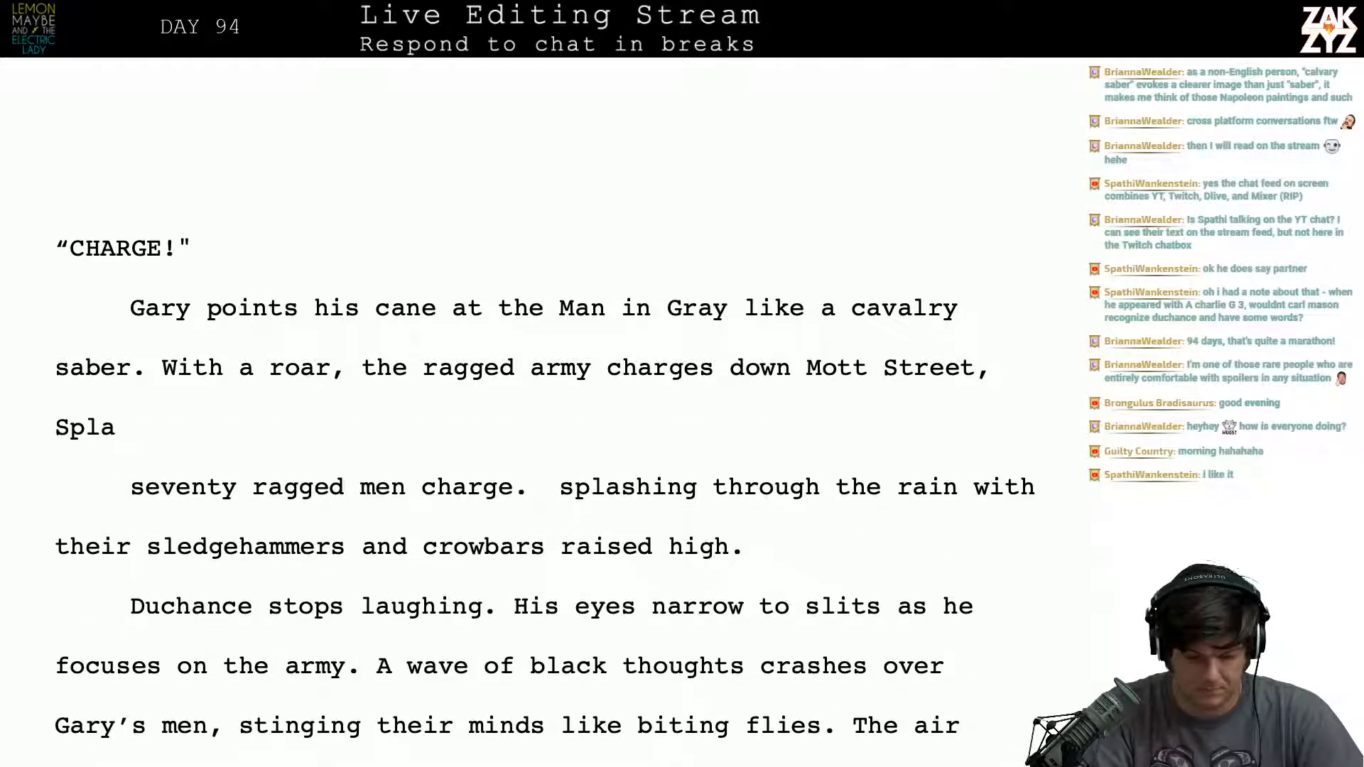
- Try extending the sentence after "Mott Street," with "splashing through the rain"
key("BackSpace")
key("BackSpace")
key("BackSpace")
key("BackSpace")
type("spa")
key("BackSpace")
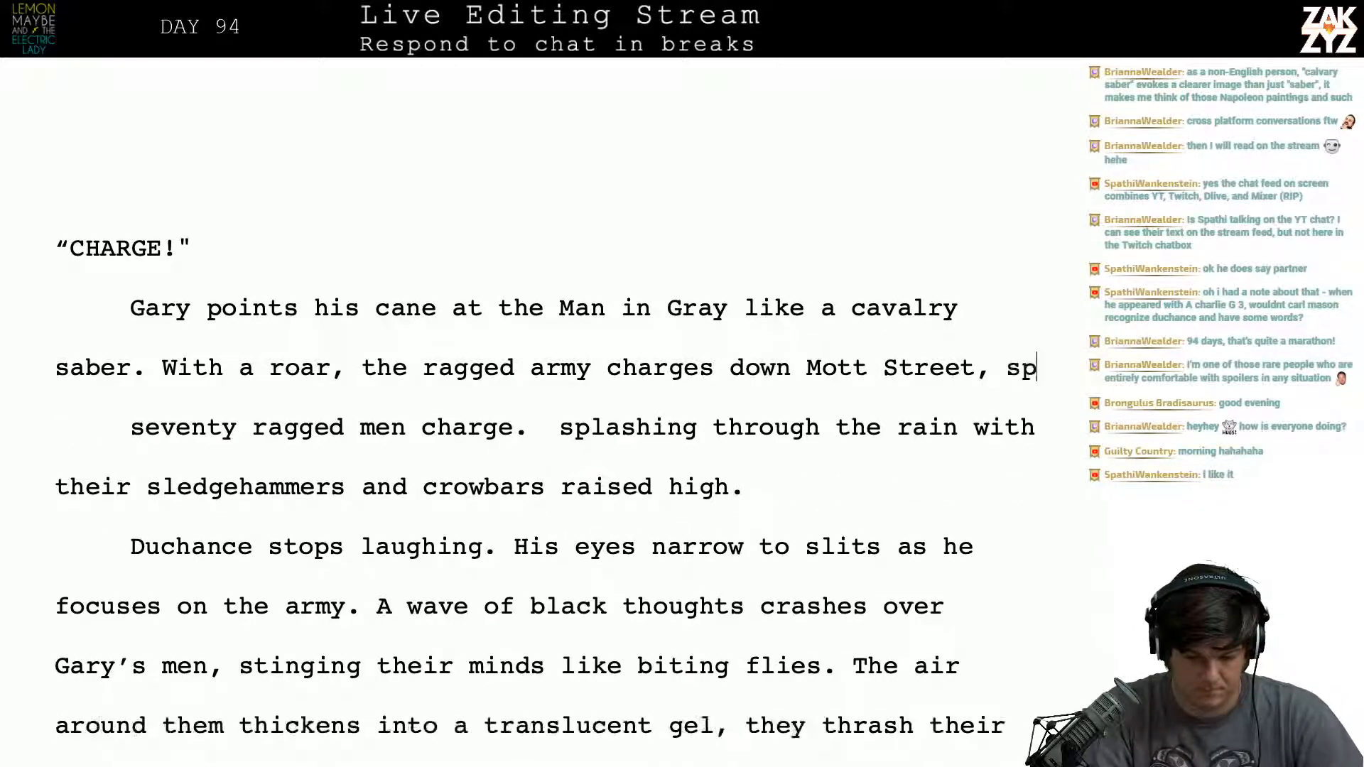
type("lashing through ")
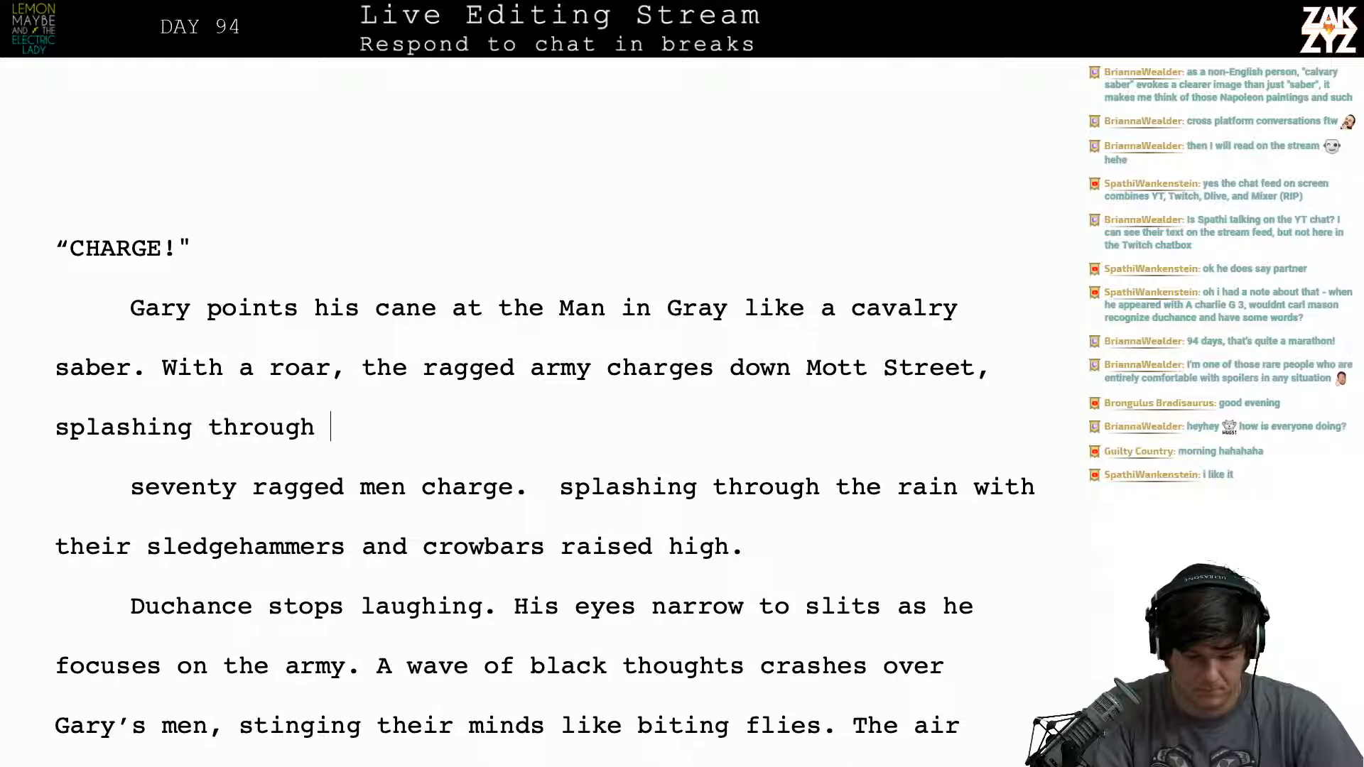
type("the rain")
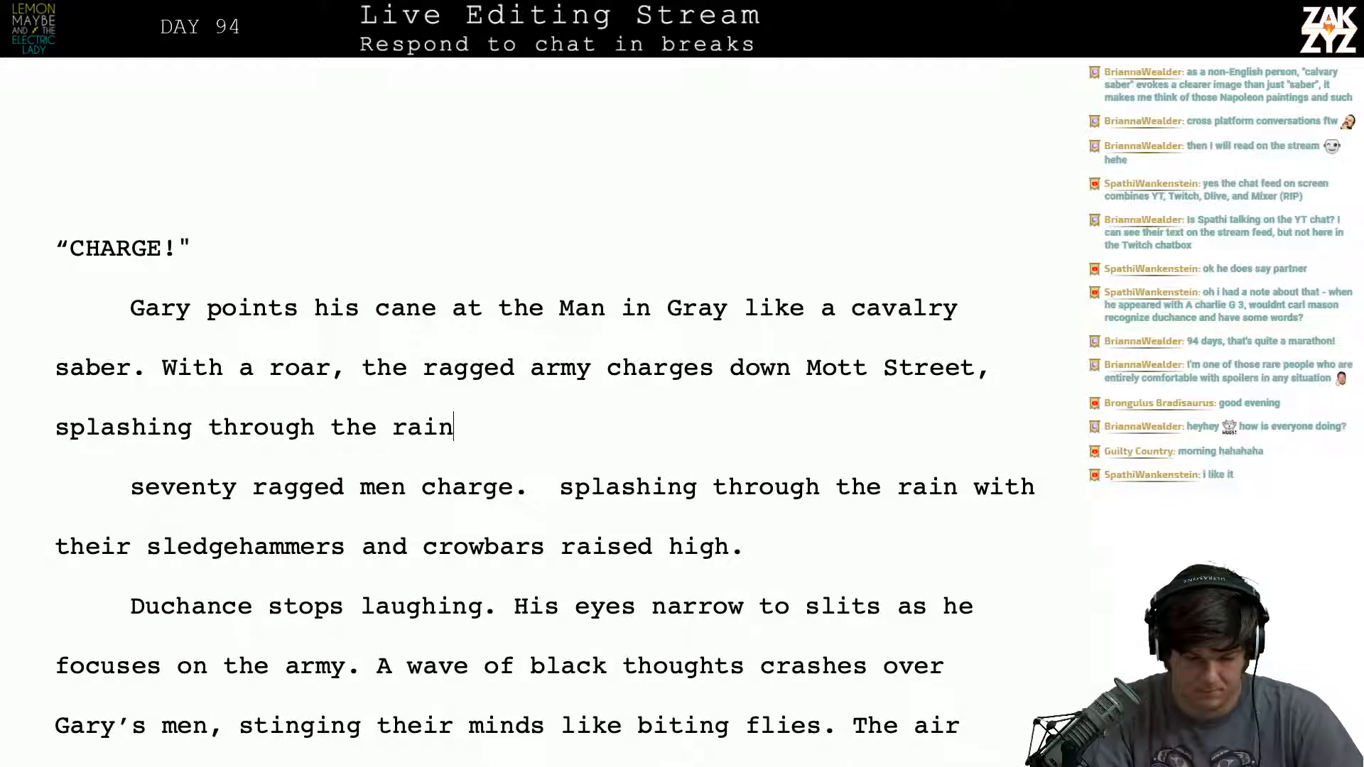
- Delete the "splashing through the rain" wording and the comma after "Mott Street"
key("BackSpace")
key("BackSpace")
key("BackSpace")
key("BackSpace")
key("BackSpace")
key("BackSpace")
key("BackSpace")
key("BackSpace")
key("BackSpace")
key("BackSpace")
key("BackSpace")
key("BackSpace")
key("BackSpace")
key("BackSpace")
key("BackSpace")
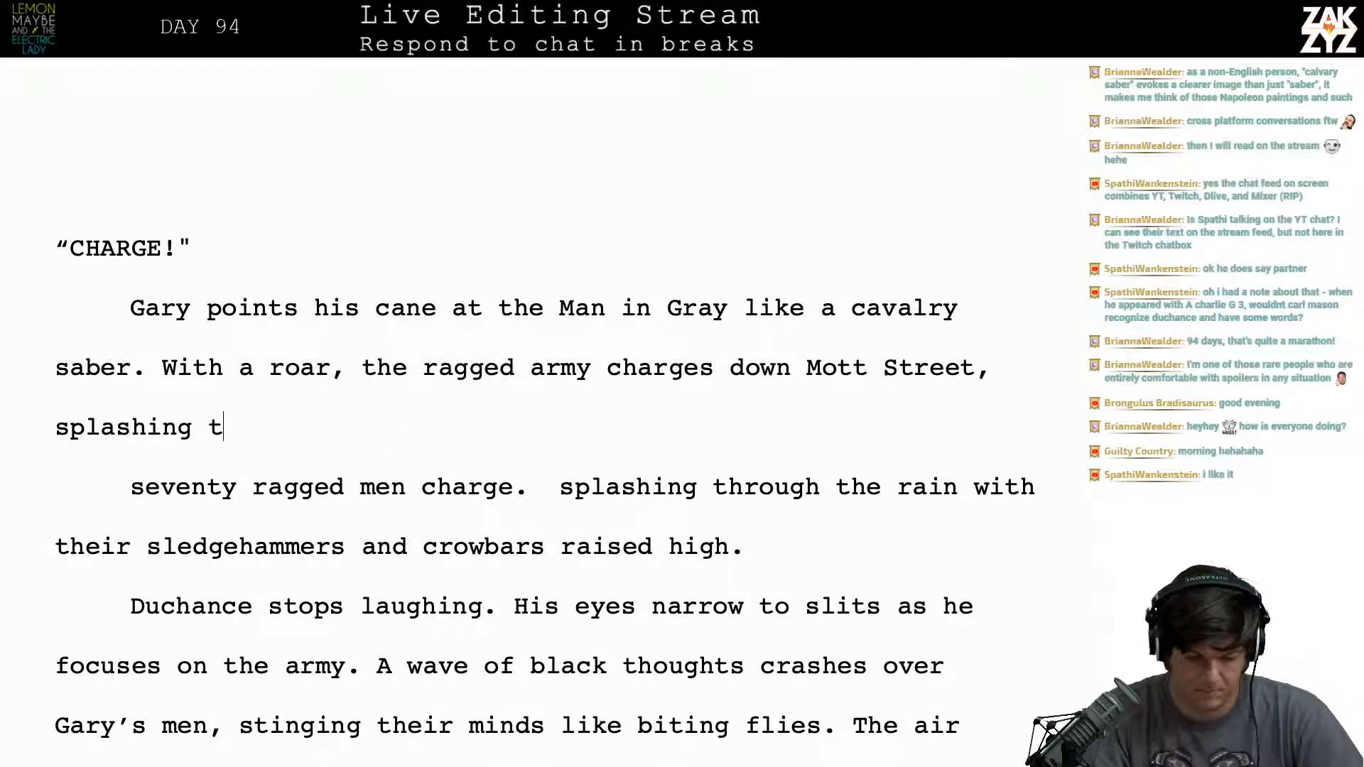
key("Up")
key("Up")
key("Right")
key("Down")
key("Right")
key("Right")
key("Right")
key("Right")
key("Right")
key("Right")
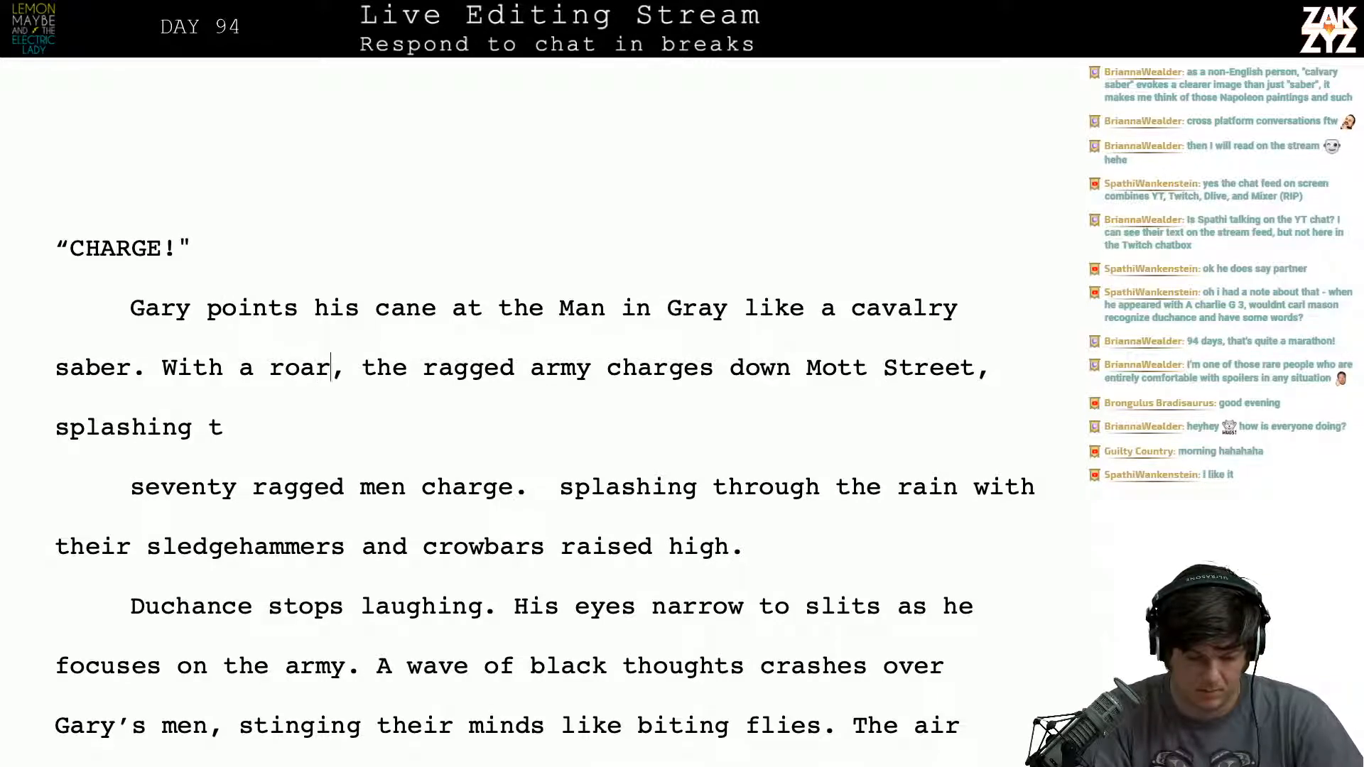
key("Left")
key("Up")
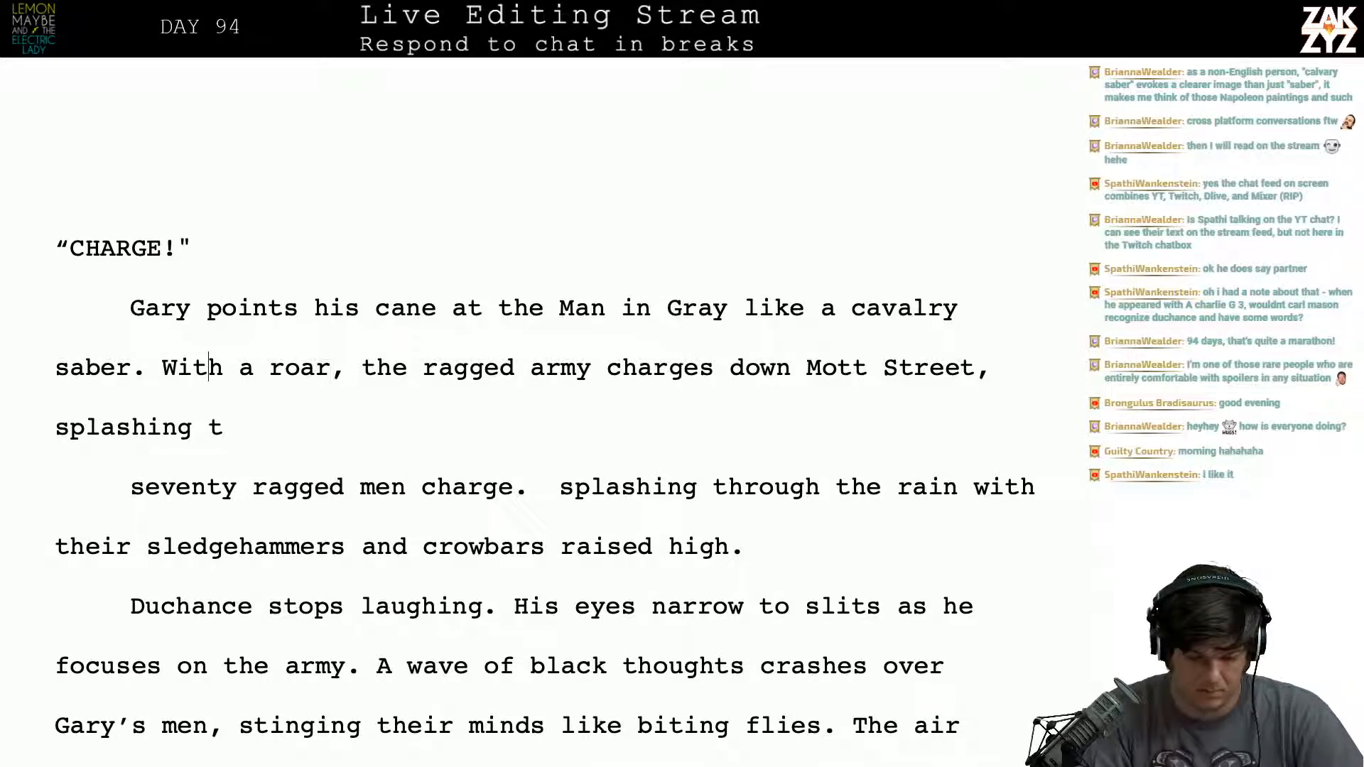
key("Right")
key("Left")
key("Down")
key("Right")
key("BackSpace")
key("BackSpace")
key("BackSpace")
key("BackSpace")
key("BackSpace")
key("BackSpace")
key("BackSpace")
key("BackSpace")
key("BackSpace")
key("BackSpace")
key("BackSpace")
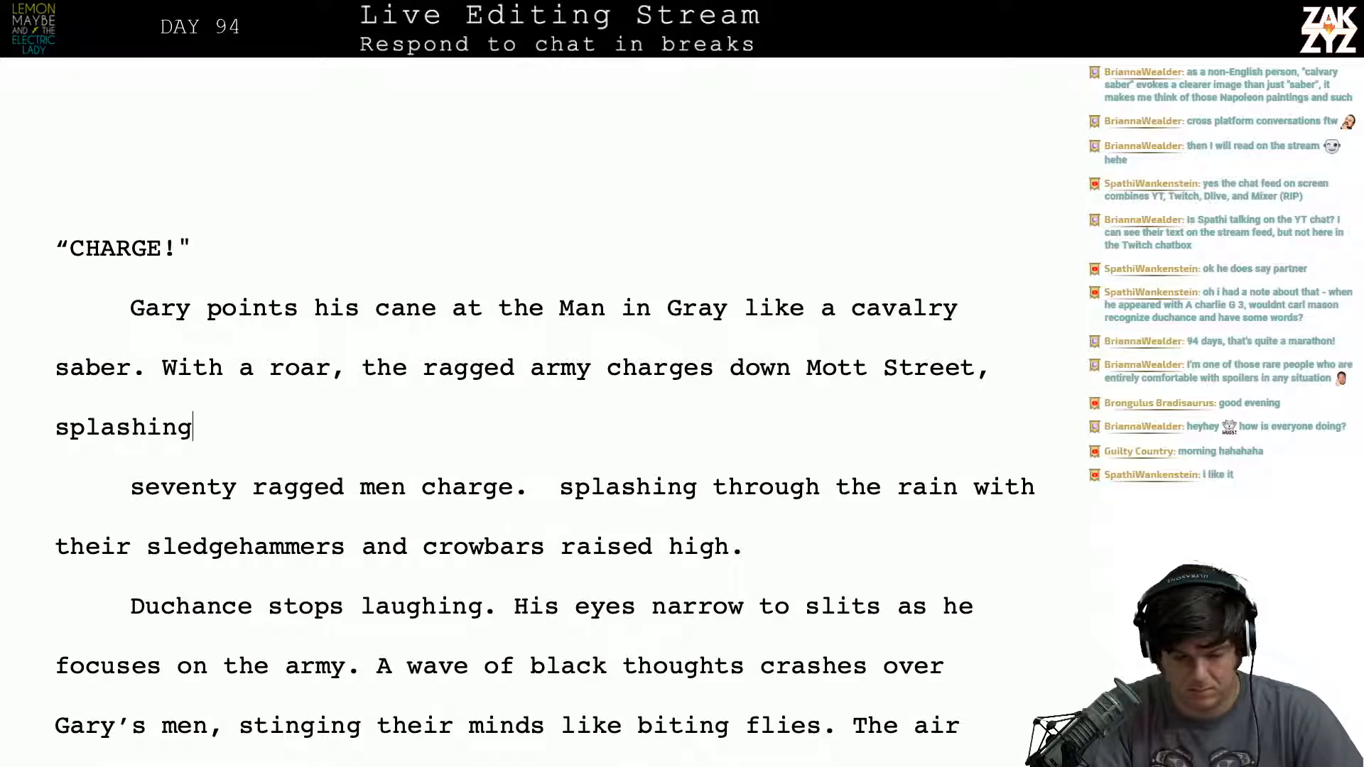
key("BackSpace")
key("BackSpace")
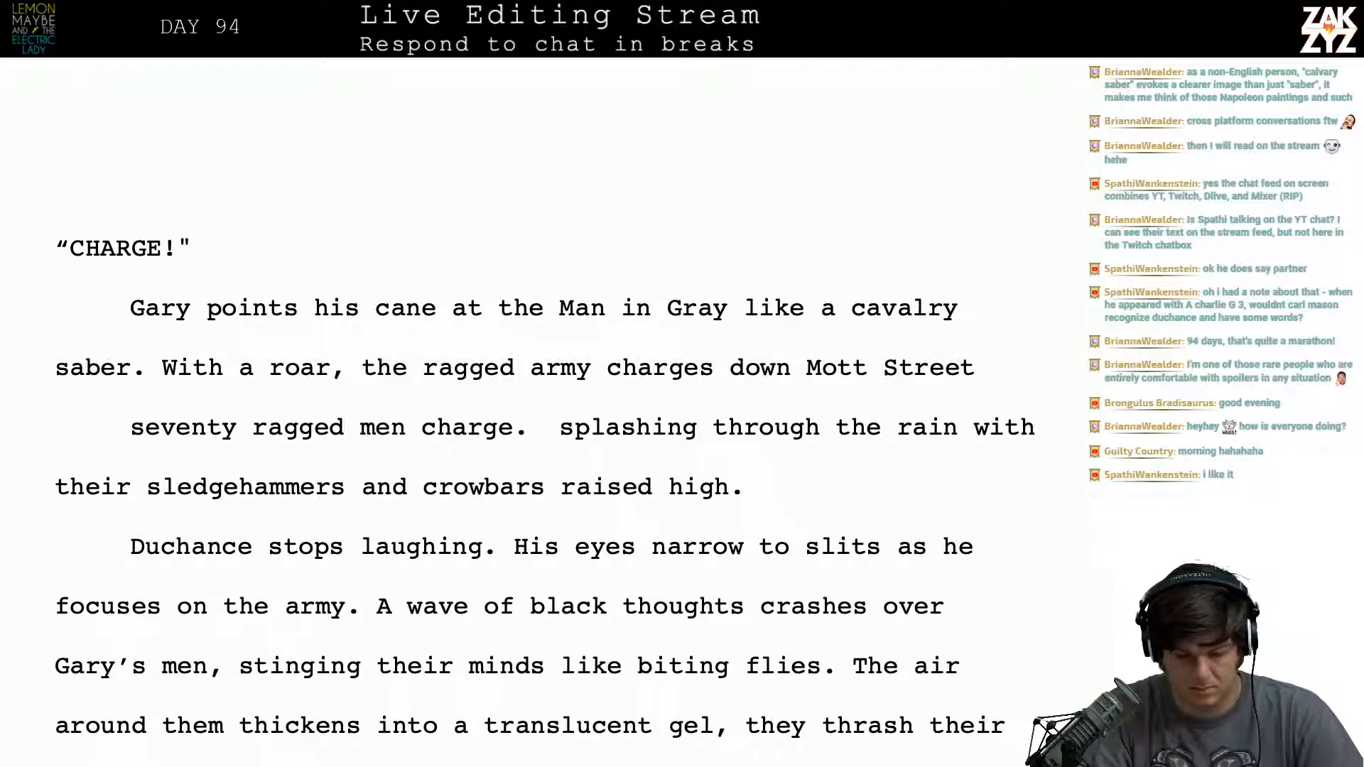
- Finish the sentence after "Mott Street" with ", sledgehammers and crowbars at the ready."
type(", ")
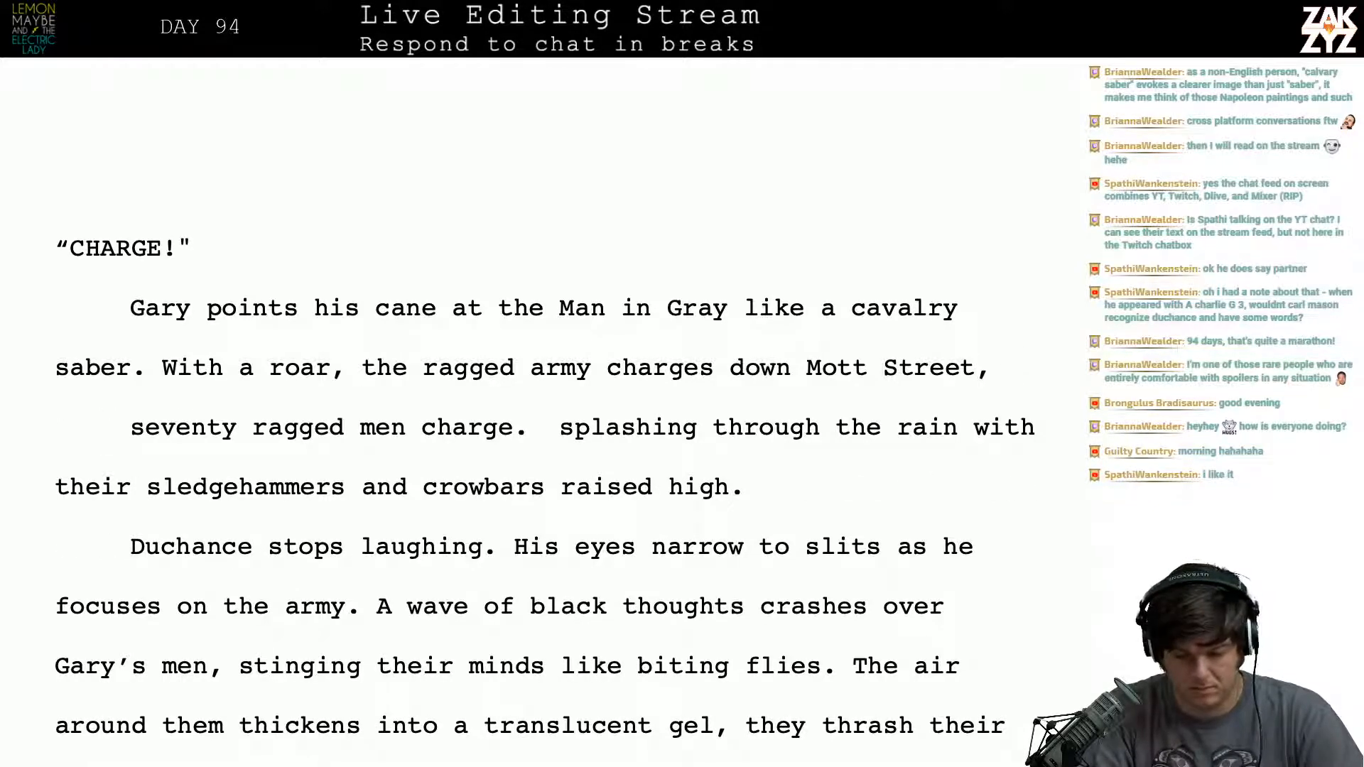
type("sledgeha")
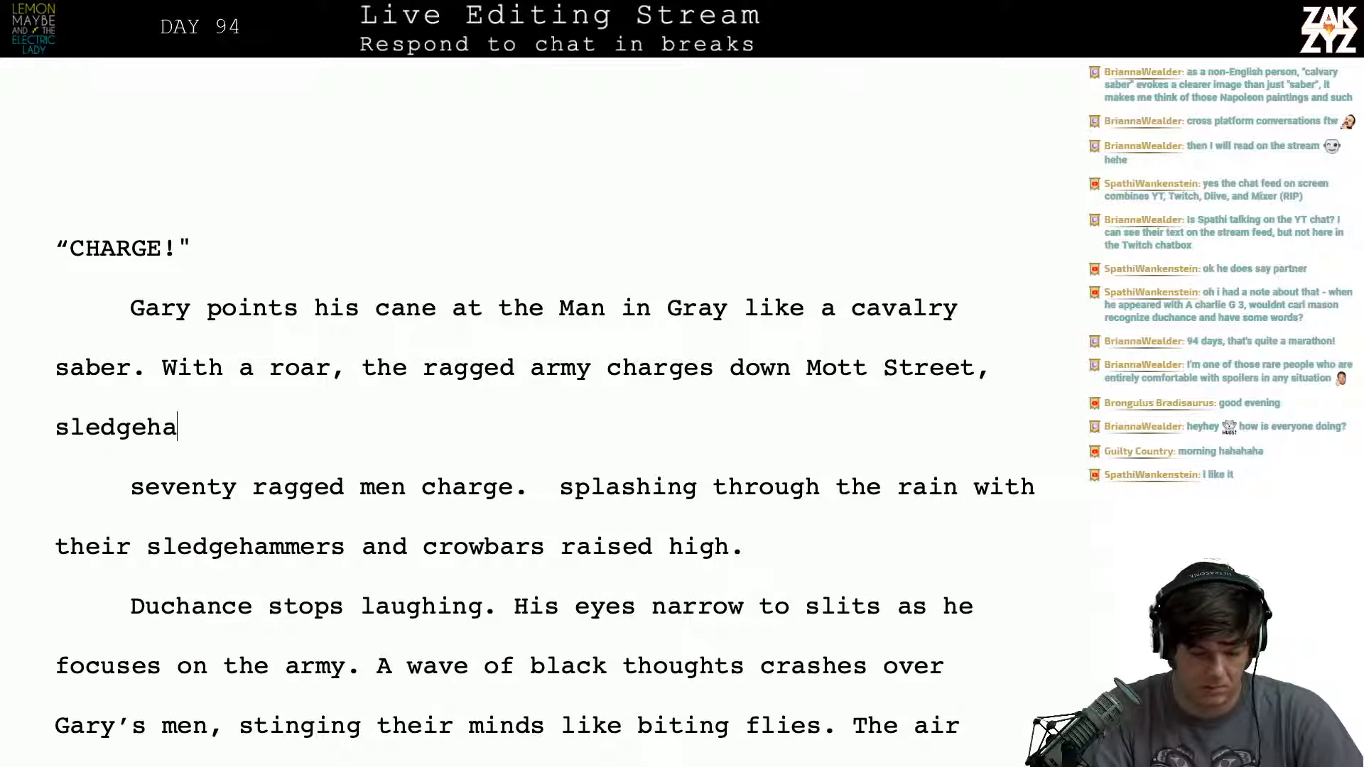
type("mmer s")
key("BackSpace")
key("BackSpace")
type("s and ")
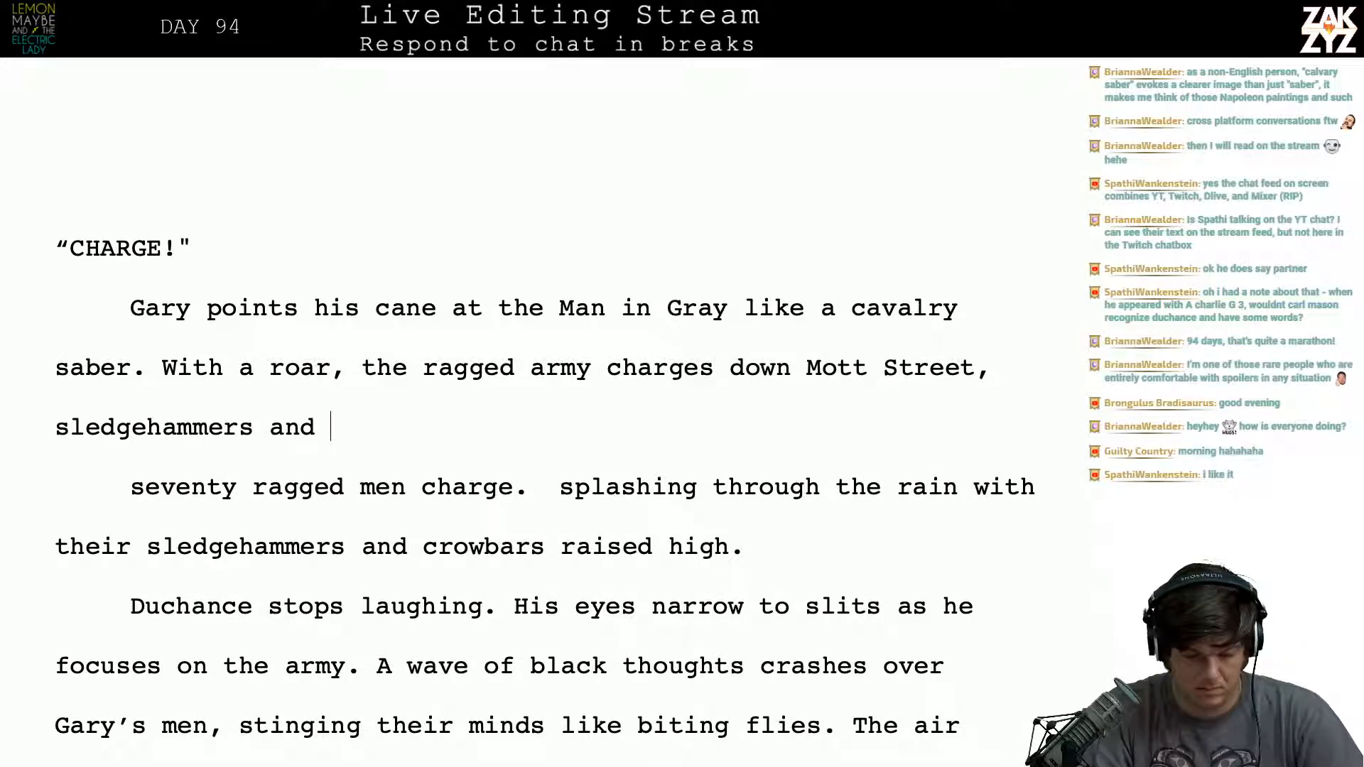
type("crowbars at ")
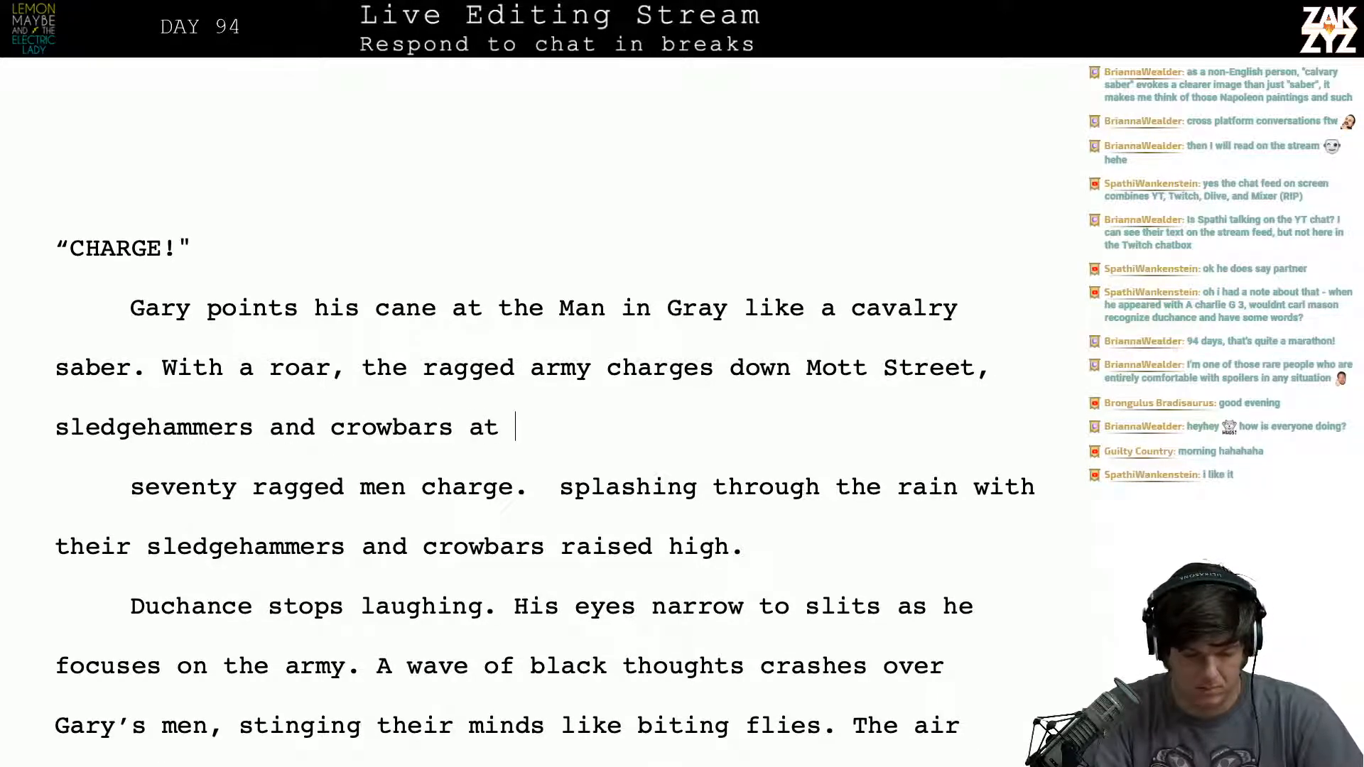
type("the ready.")
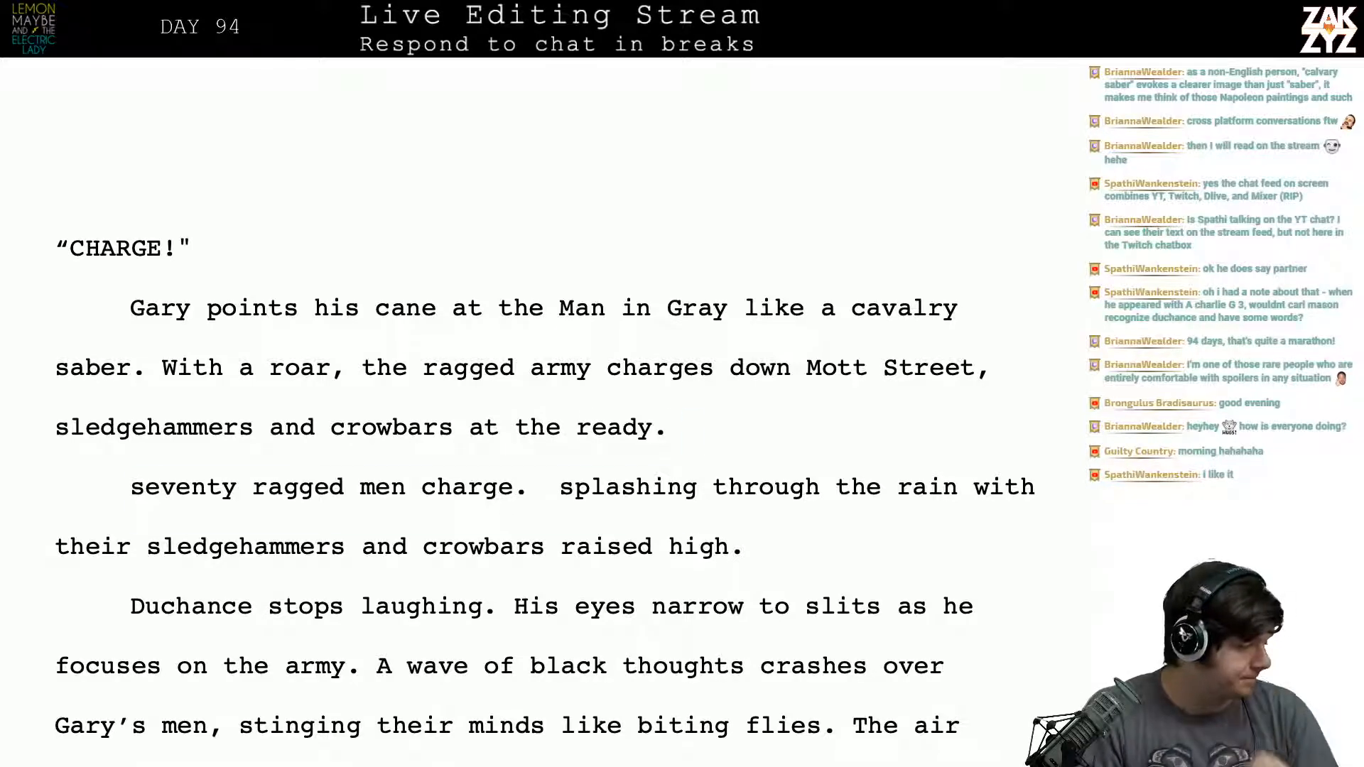
- Delete the leftover old paragraph running from "seventy ragged men charge." through "crowbars raised high."
key("shift+Down")
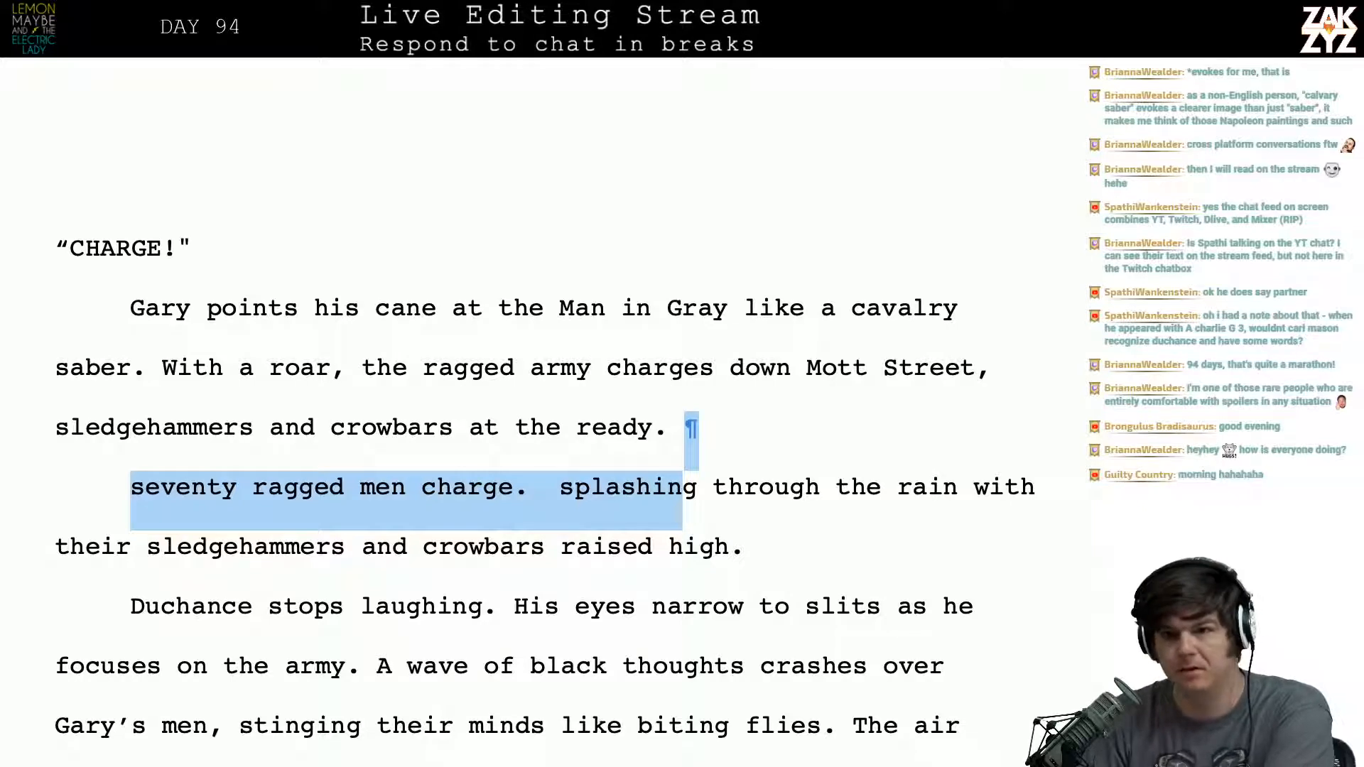
key("shift+Down")
key("shift+Right")
key("shift+Right")
key("shift+Right")
key("shift+Right")
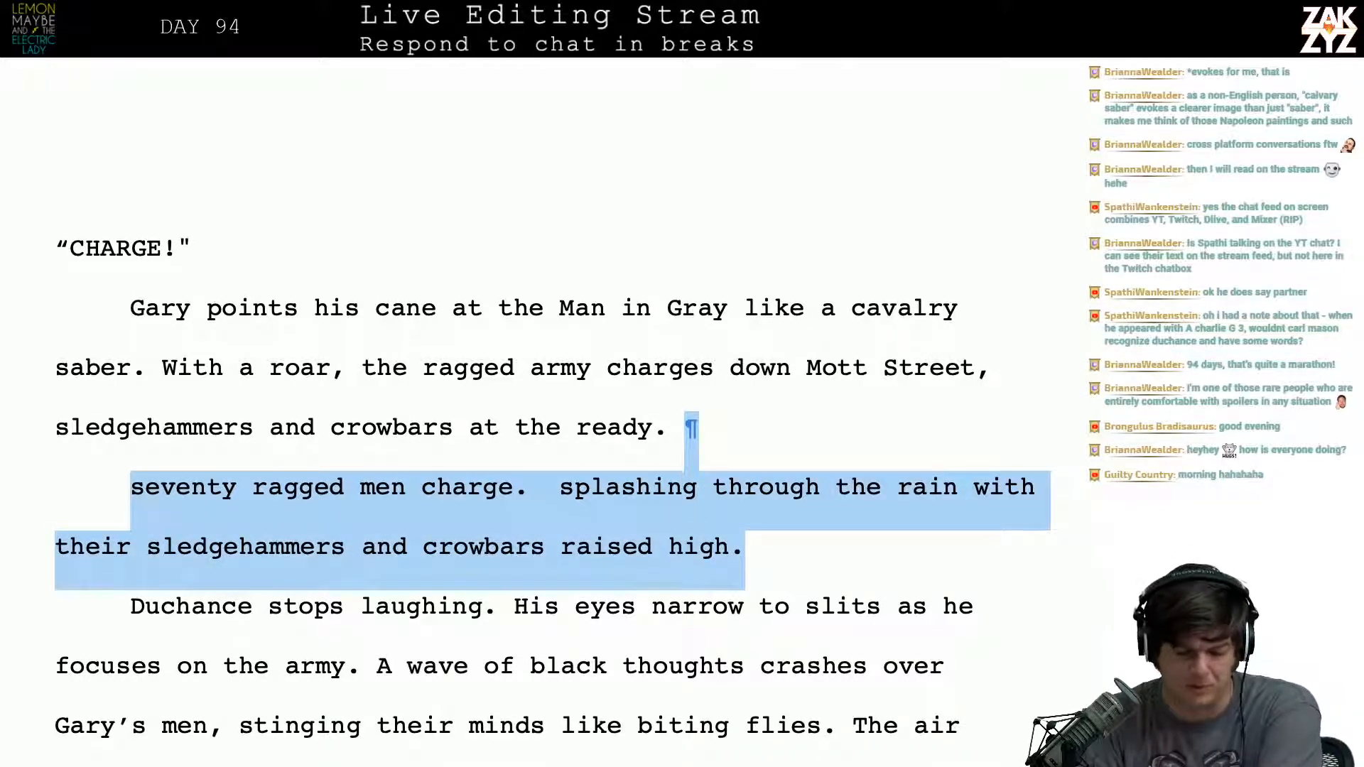
key("BackSpace")
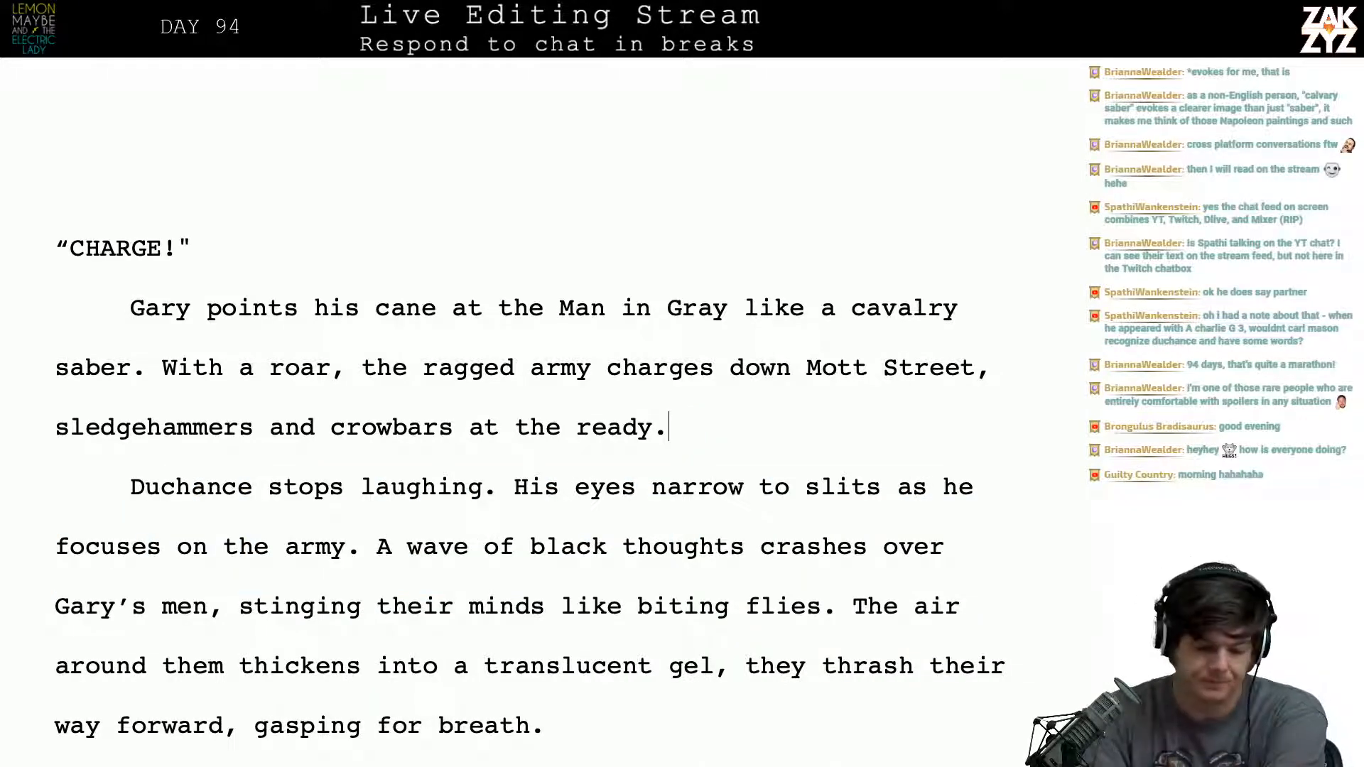
- Insert an empty paragraph before "Duchance stops laughing.", discarding the trial openings "The a" and "Duc"
scroll(737, 365, "down", 3)
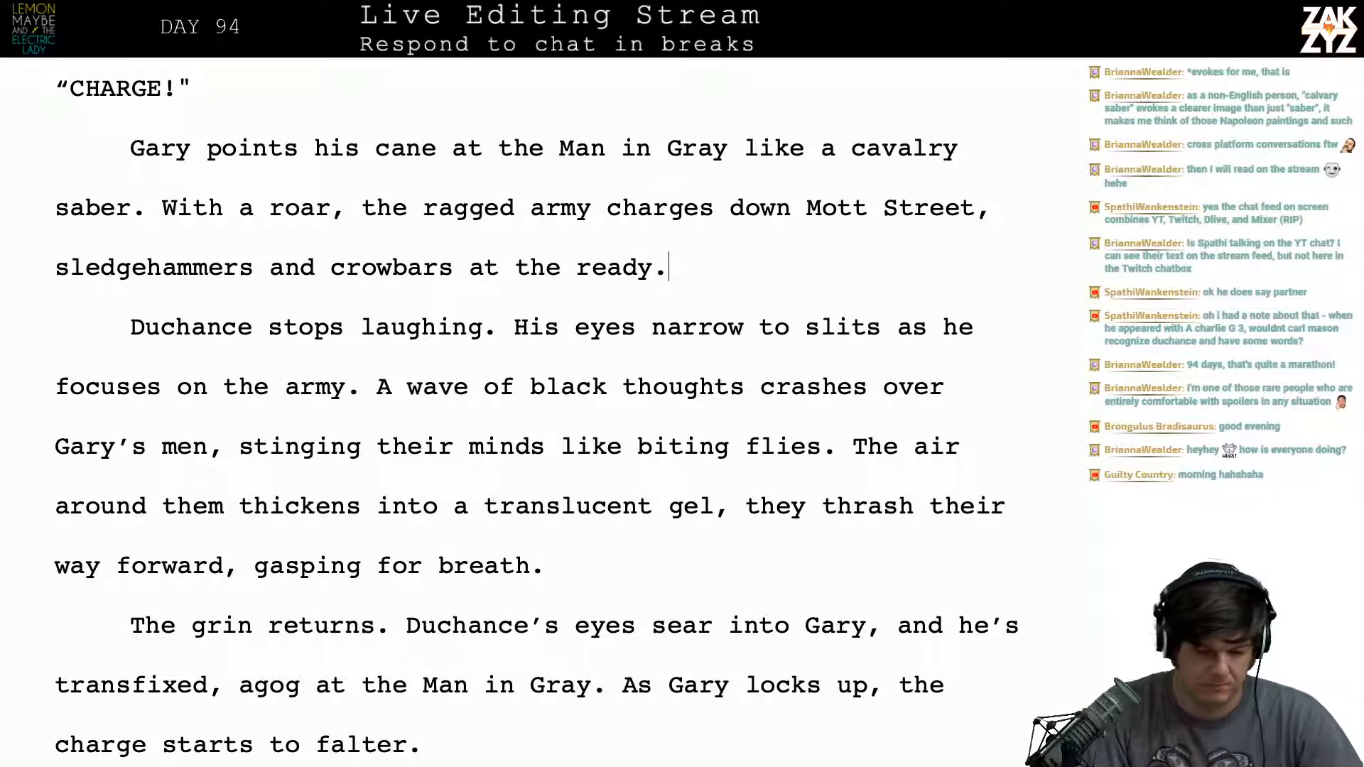
key("Return")
type("The a")
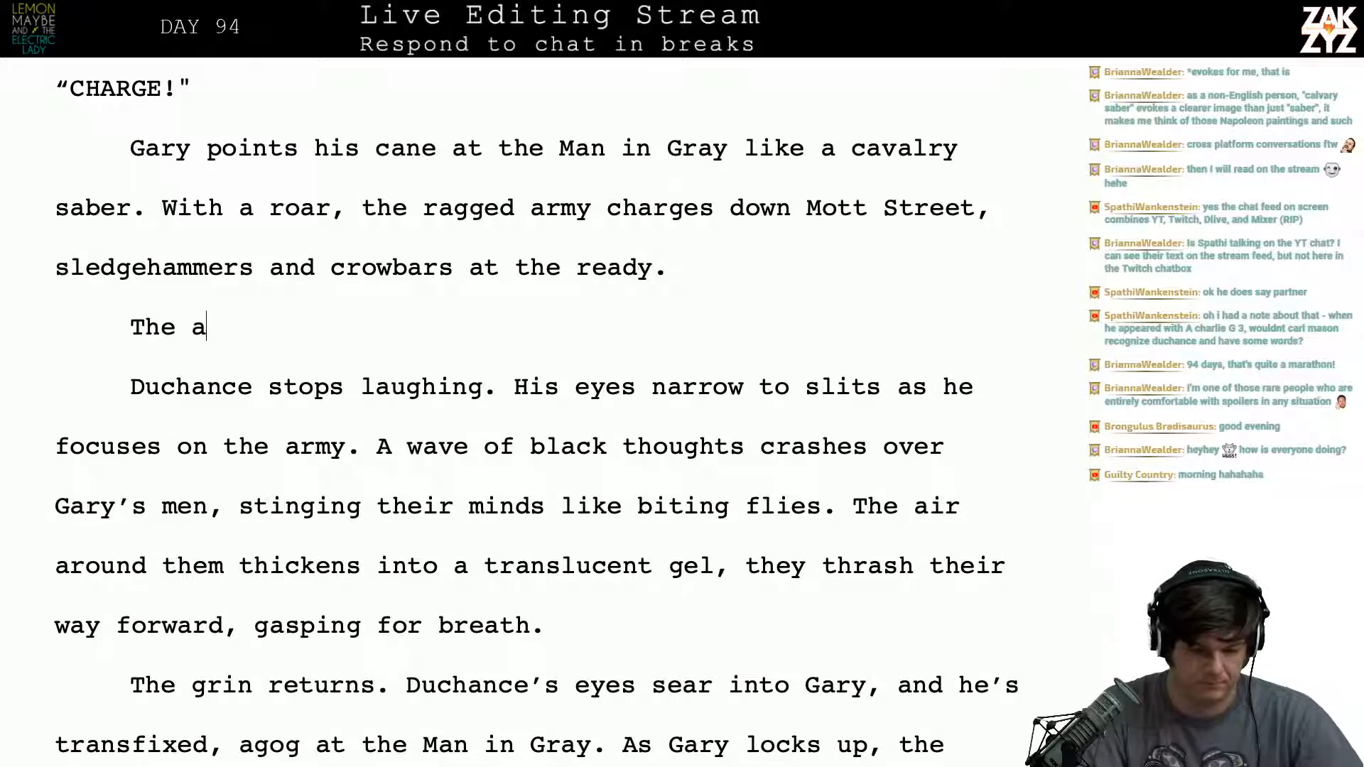
key("BackSpace")
key("BackSpace")
key("BackSpace")
key("BackSpace")
key("BackSpace")
type("Duc")
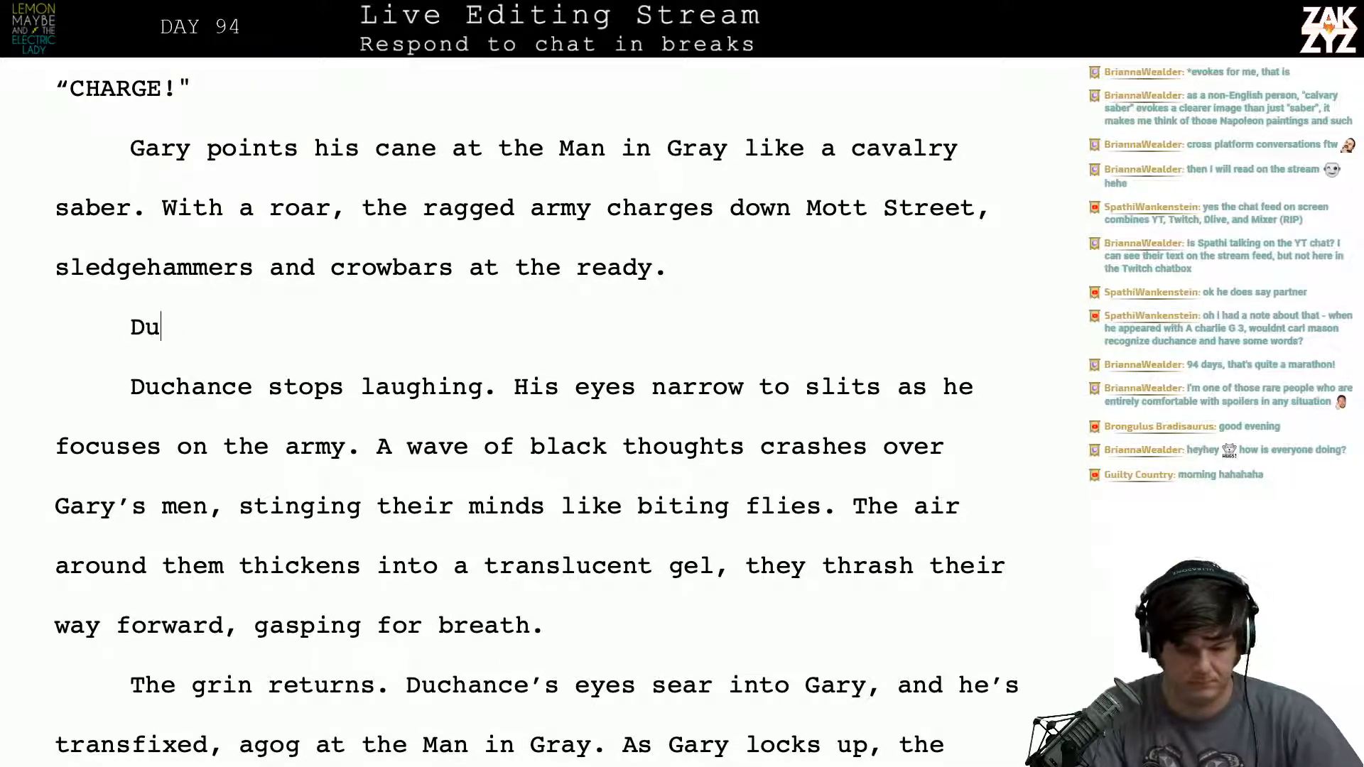
key("BackSpace")
key("BackSpace")
key("BackSpace")
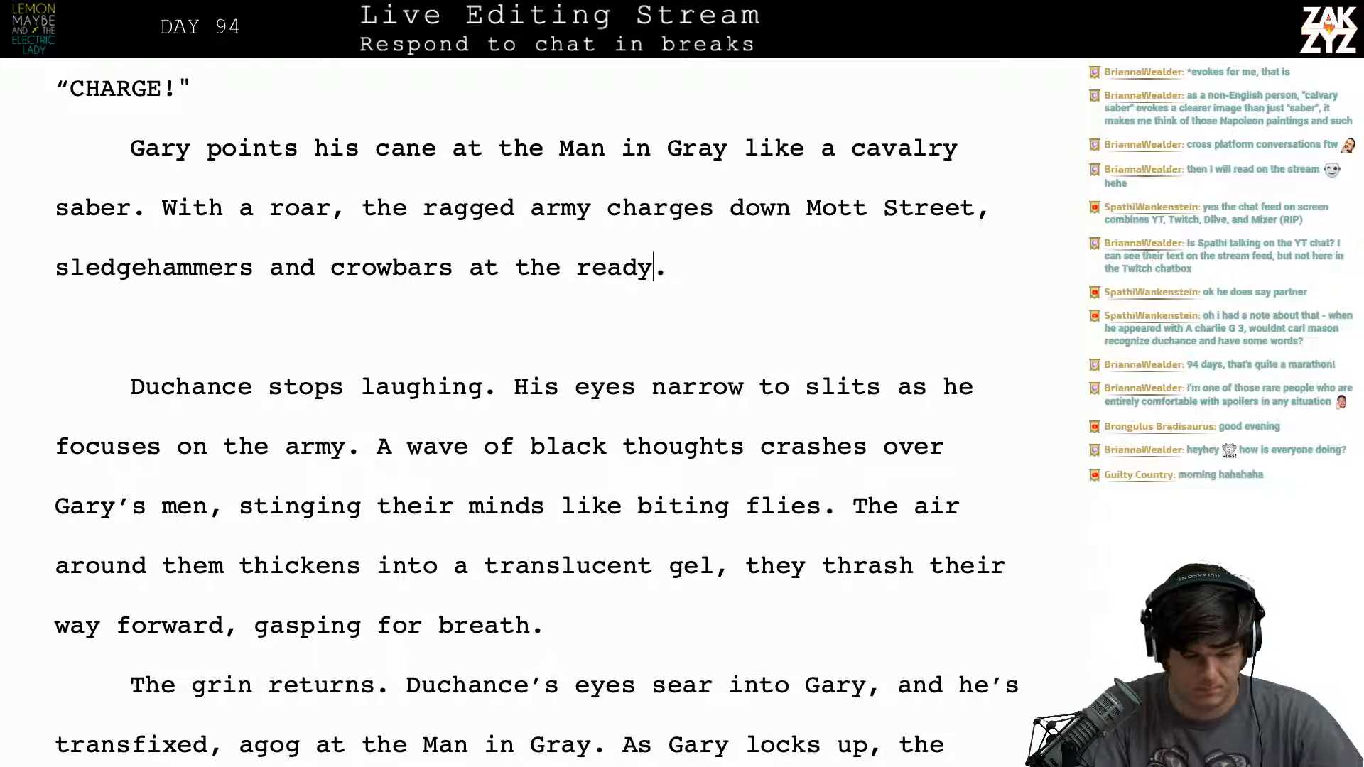
- Replace "at the ready" with "raised high" after "sledgehammers and crowbars"
key("BackSpace")
key("BackSpace")
key("BackSpace")
key("BackSpace")
key("BackSpace")
key("BackSpace")
key("BackSpace")
key("BackSpace")
key("BackSpace")
key("BackSpace")
key("BackSpace")
key("BackSpace")
key("BackSpace")
type("r")
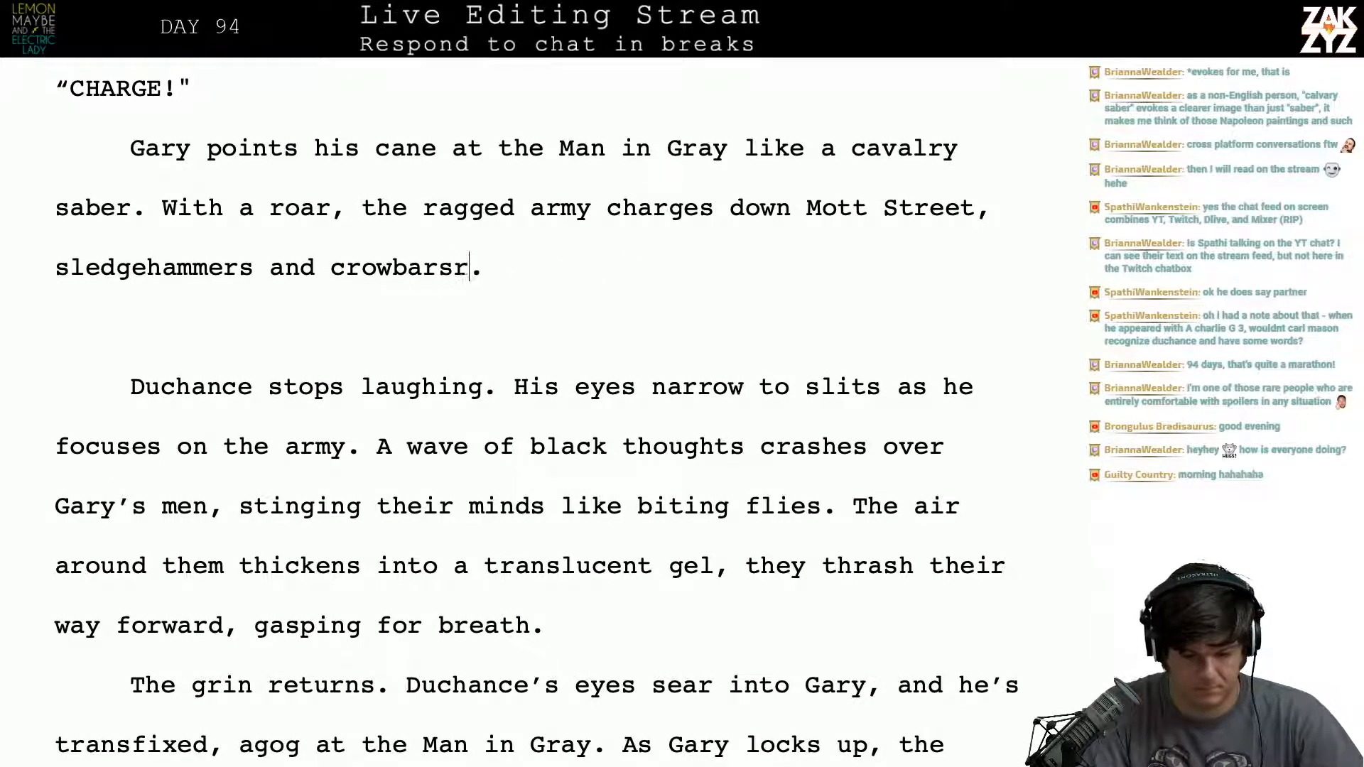
key("BackSpace")
type("raised high. ")
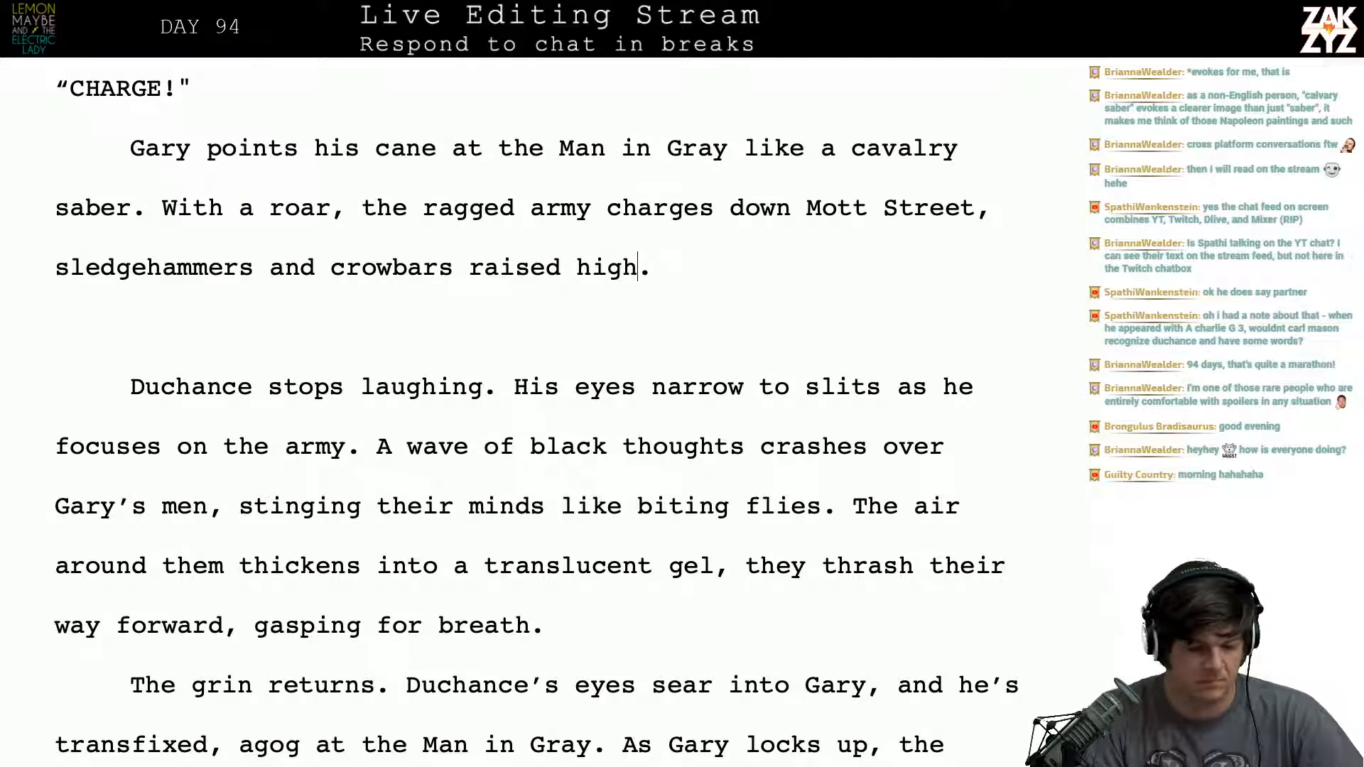
type("The ar")
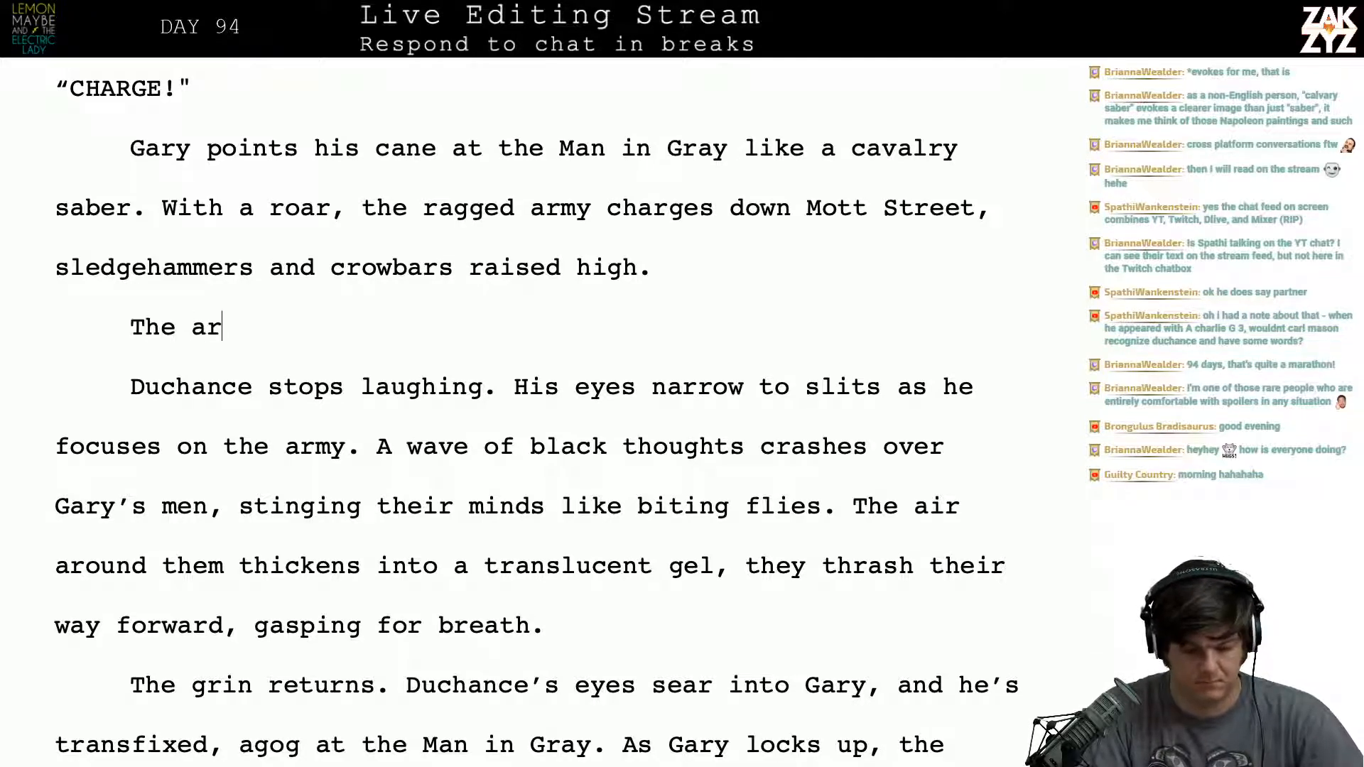
type("rival of the mo")
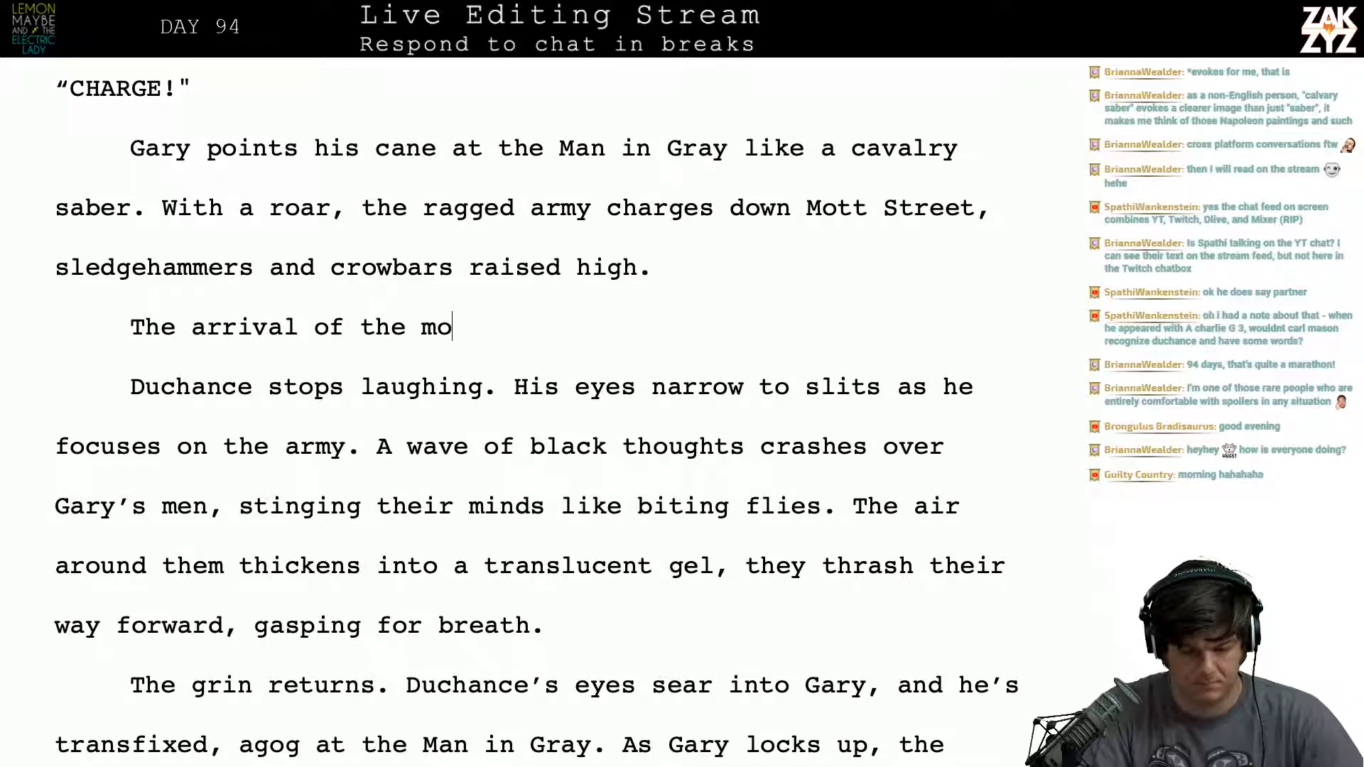
type("b end")
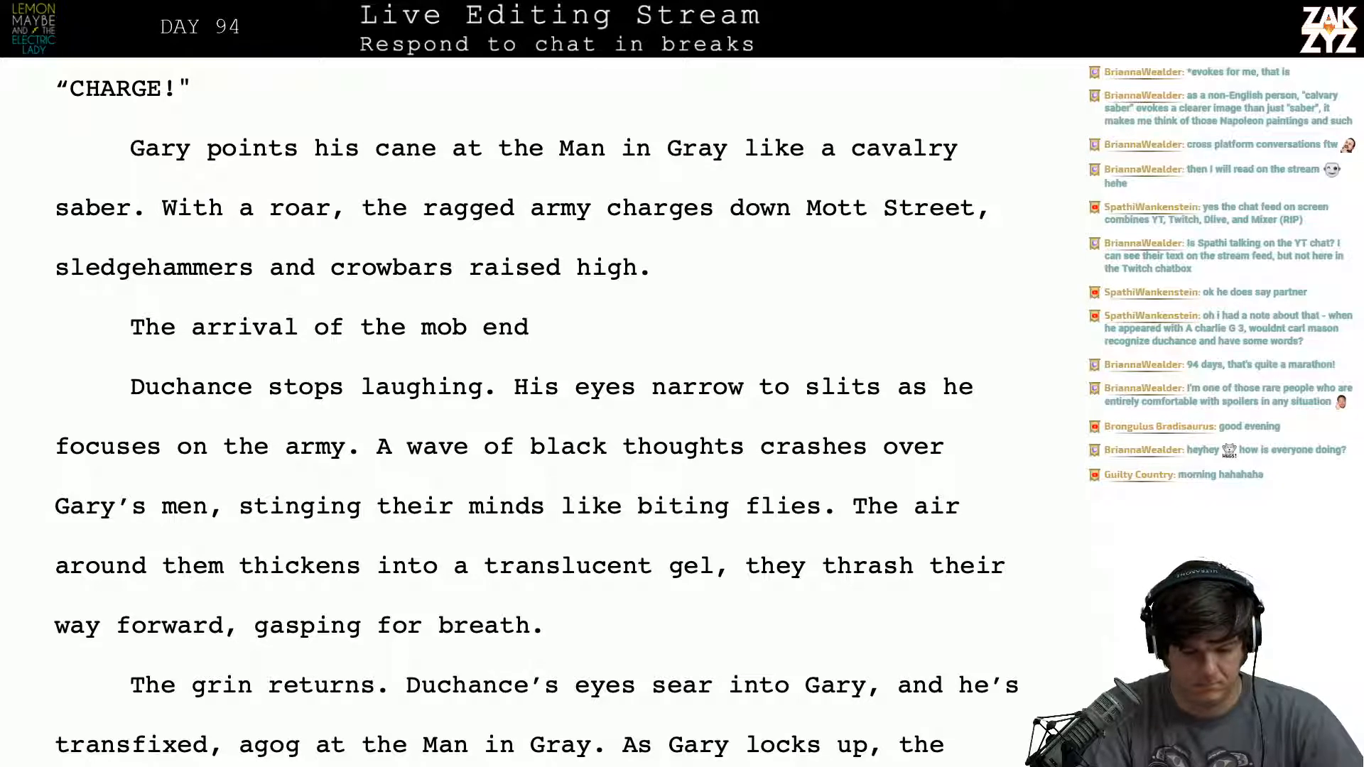
type("s")
key("BackSpace")
key("BackSpace")
key("BackSpace")
key("BackSpace")
key("BackSpace")
key("BackSpace")
key("BackSpace")
key("BackSpace")
key("BackSpace")
key("BackSpace")
key("BackSpace")
key("BackSpace")
key("BackSpace")
key("BackSpace")
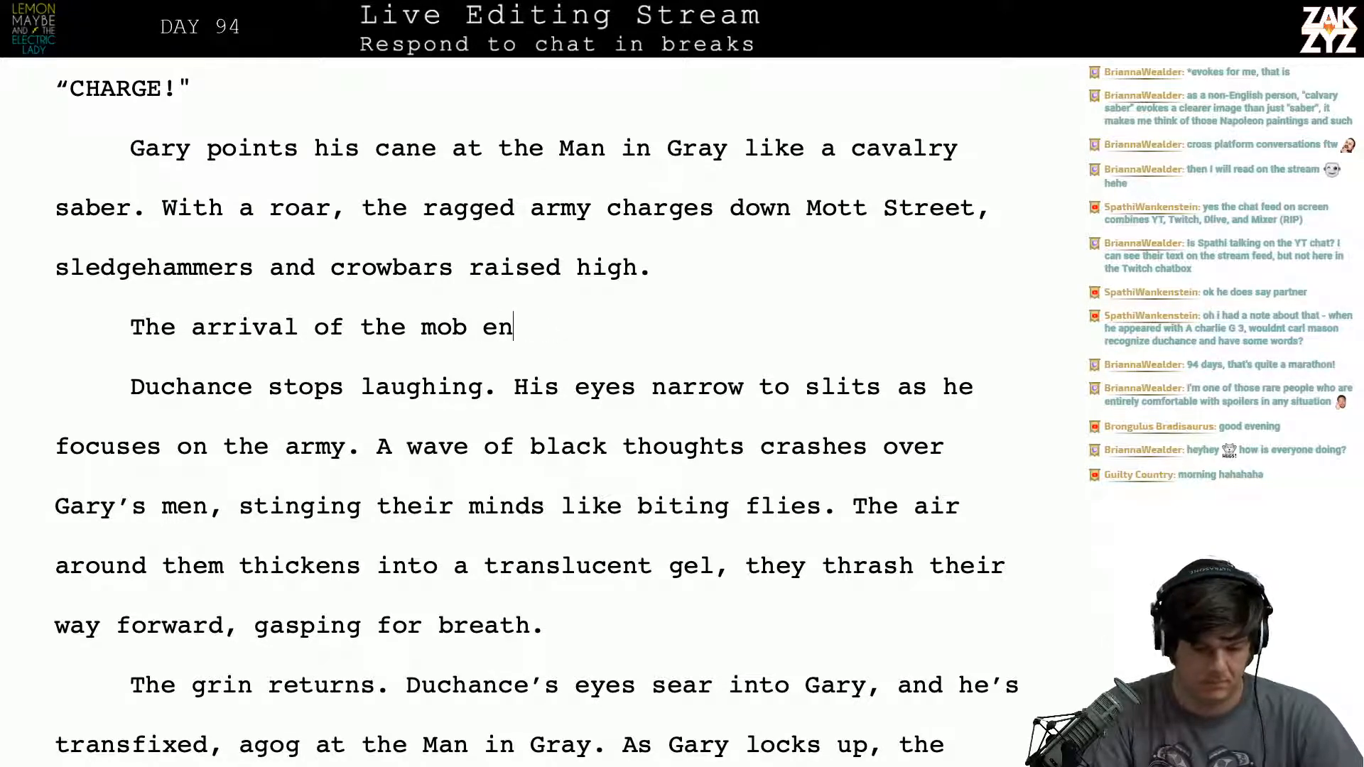
key("BackSpace")
key("BackSpace")
key("BackSpace")
key("BackSpace")
key("BackSpace")
key("BackSpace")
key("BackSpace")
key("BackSpace")
key("BackSpace")
key("BackSpace")
key("BackSpace")
key("BackSpace")
key("BackSpace")
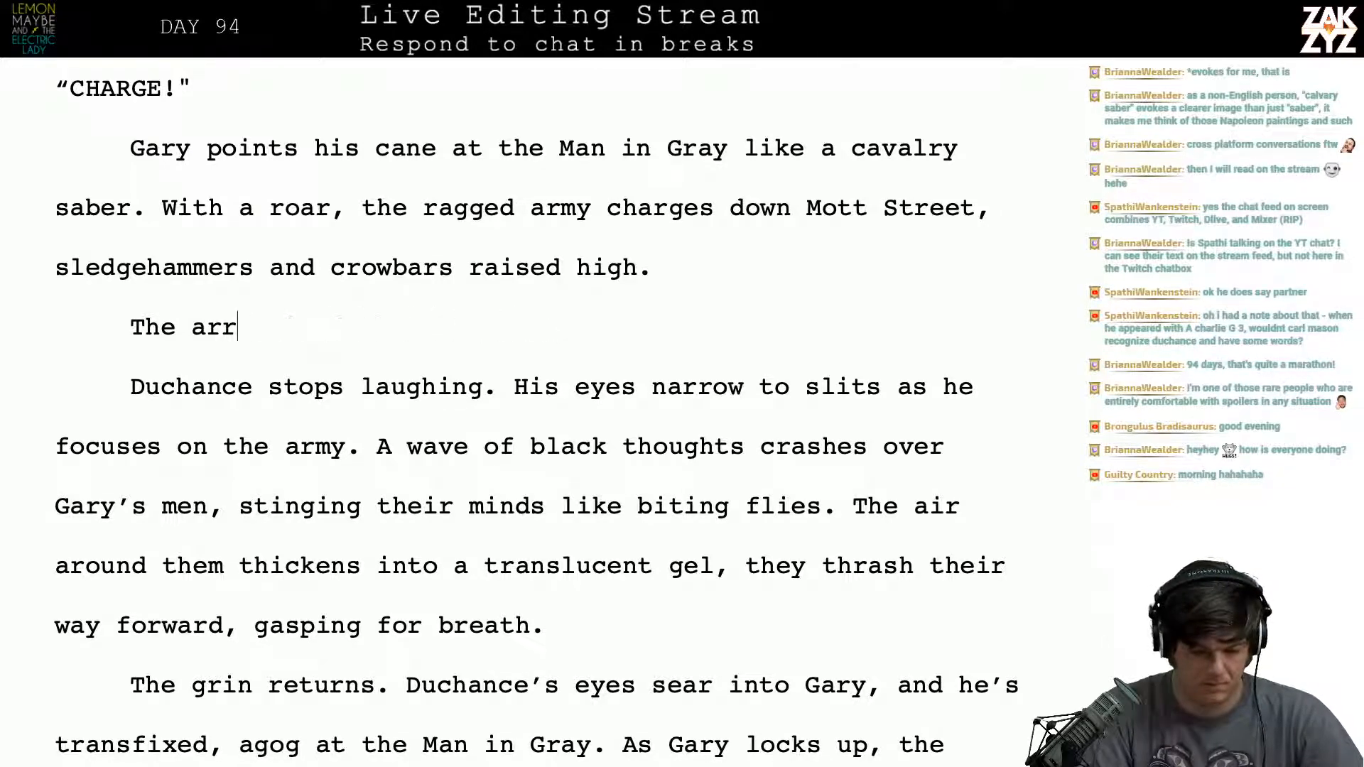
type("Duchance")
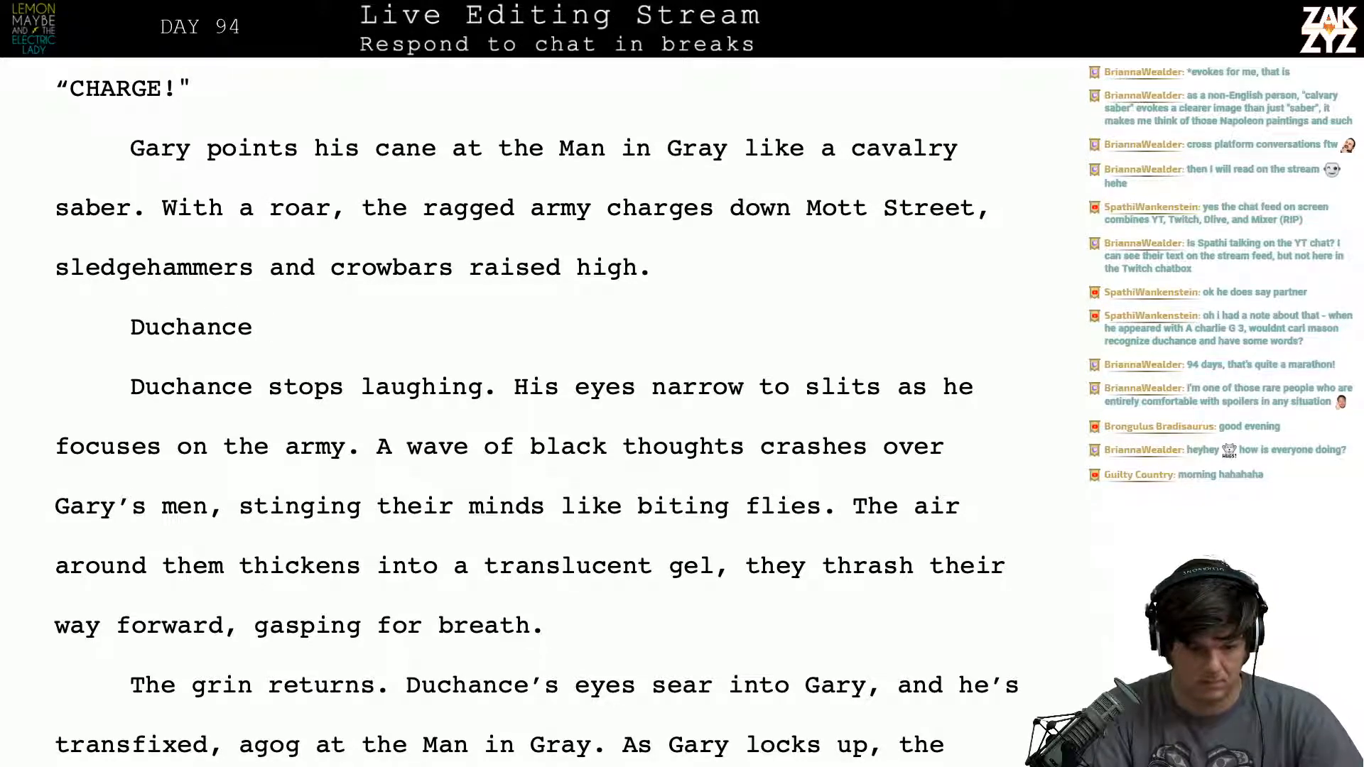
key("BackSpace")
type("’s laugh")
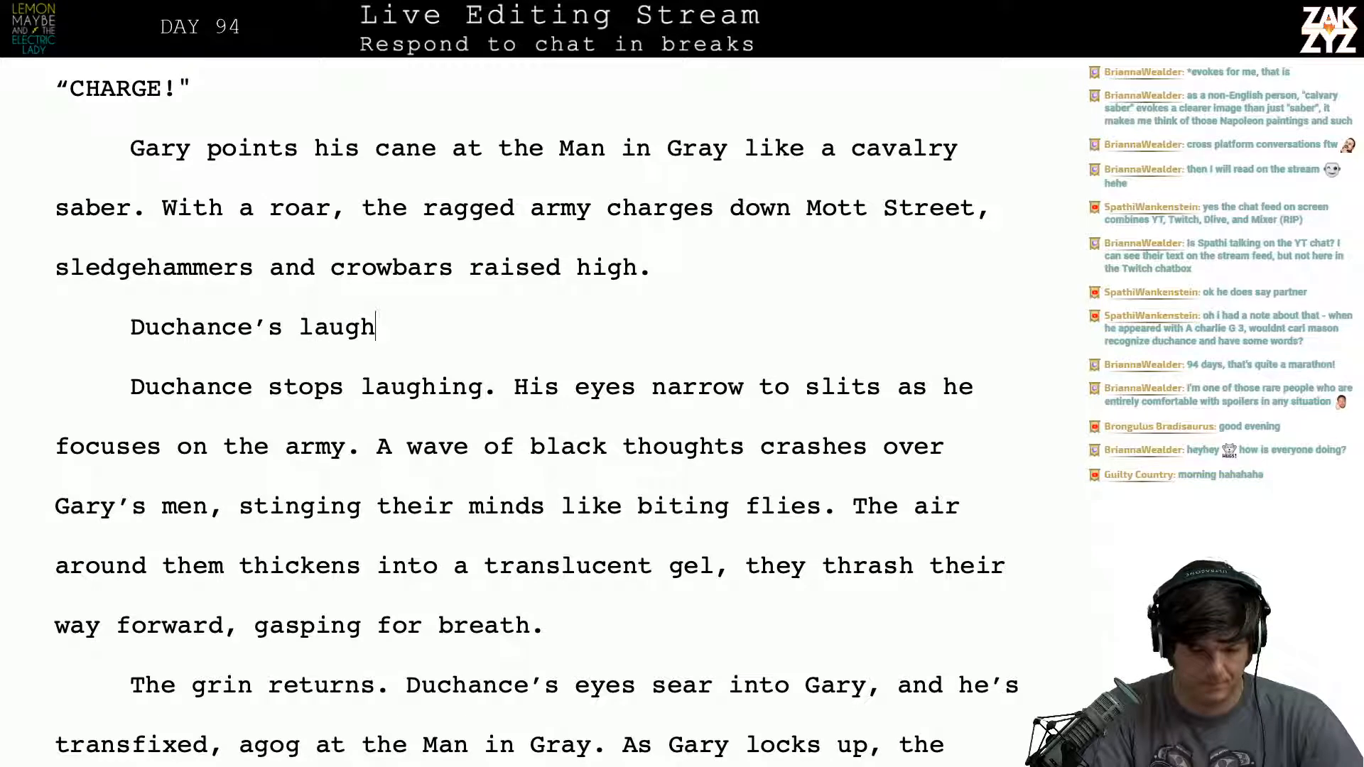
key("BackSpace")
key("BackSpace")
key("BackSpace")
key("BackSpace")
key("BackSpace")
key("BackSpace")
key("BackSpace")
key("BackSpace")
key("BackSpace")
key("BackSpace")
key("BackSpace")
key("BackSpace")
key("BackSpace")
key("BackSpace")
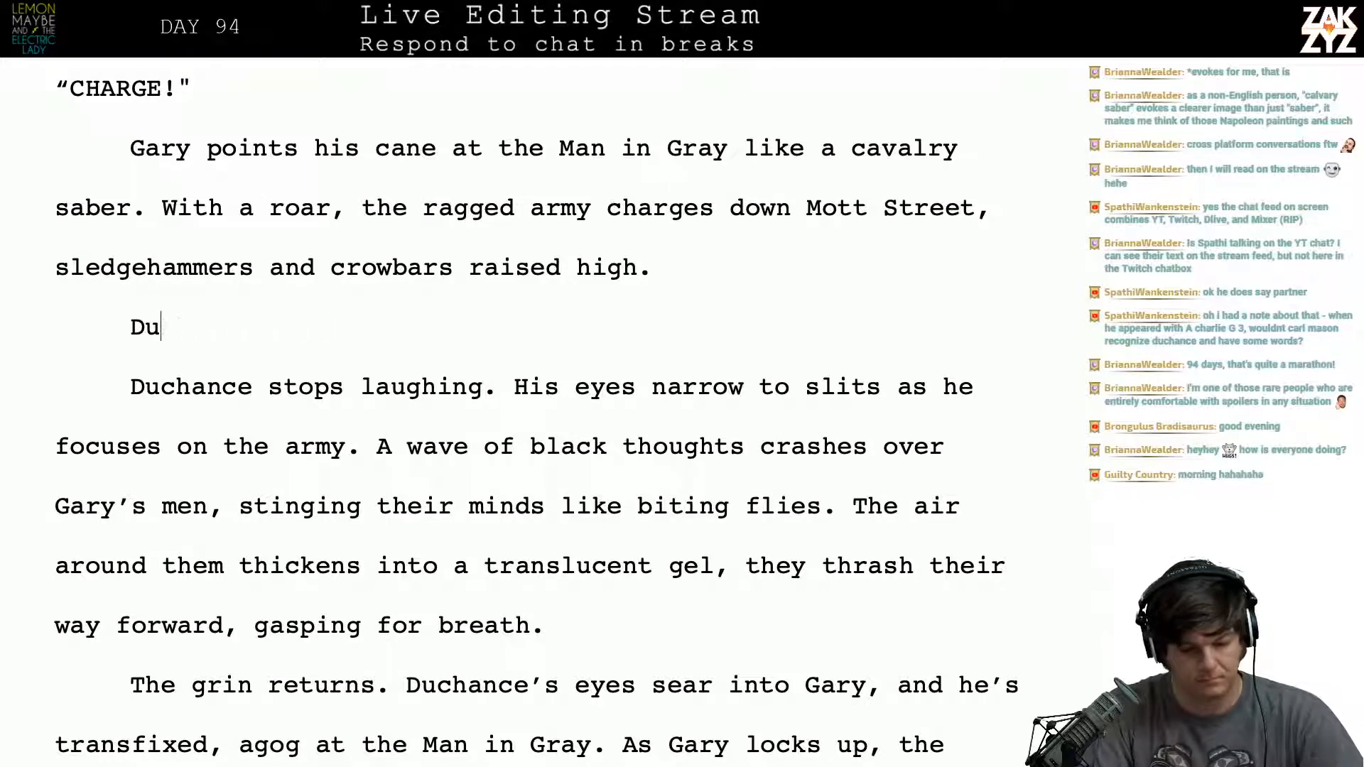
key("BackSpace")
key("BackSpace")
- Replace "Duchance stops laughing." with "Duchance isn't laughing anymore." and run it straight into "His eyes narrow to slits"
type("Duchance ")
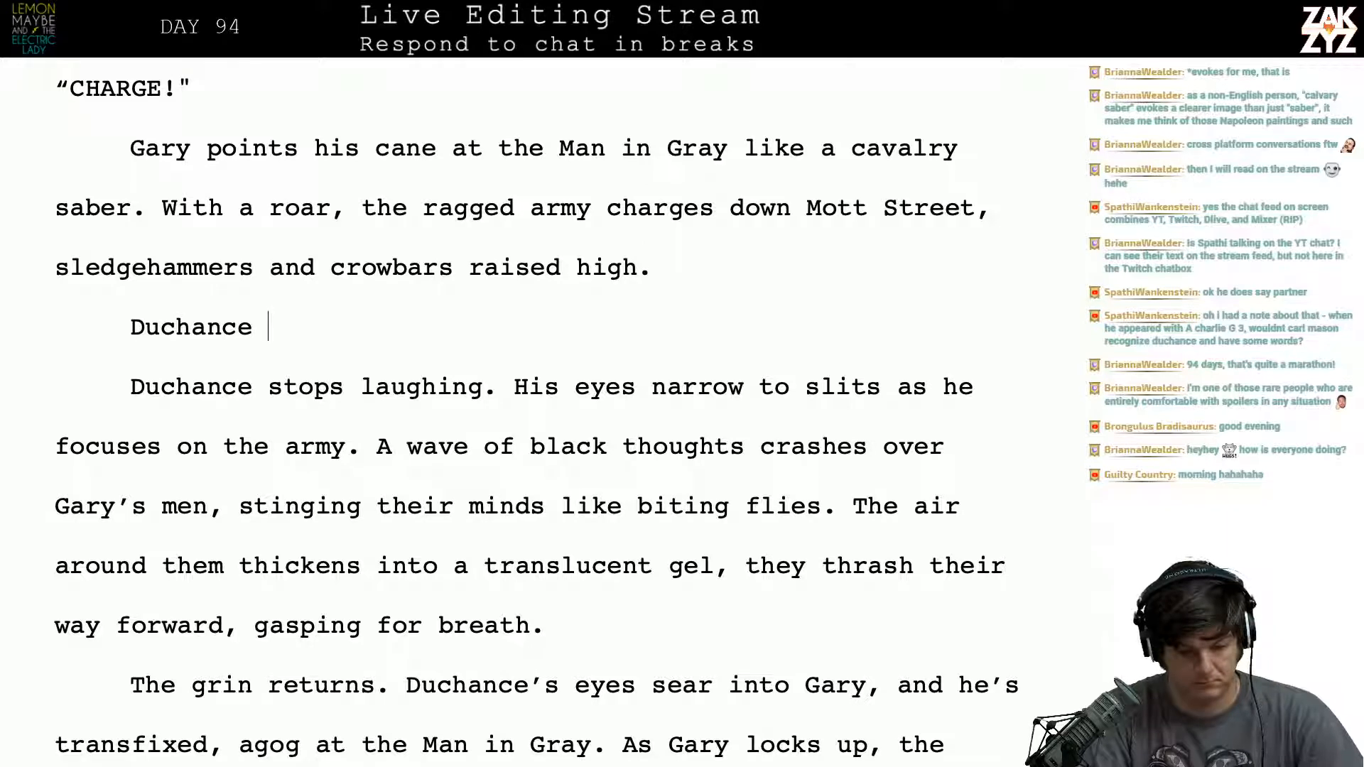
type("isn't laughing ")
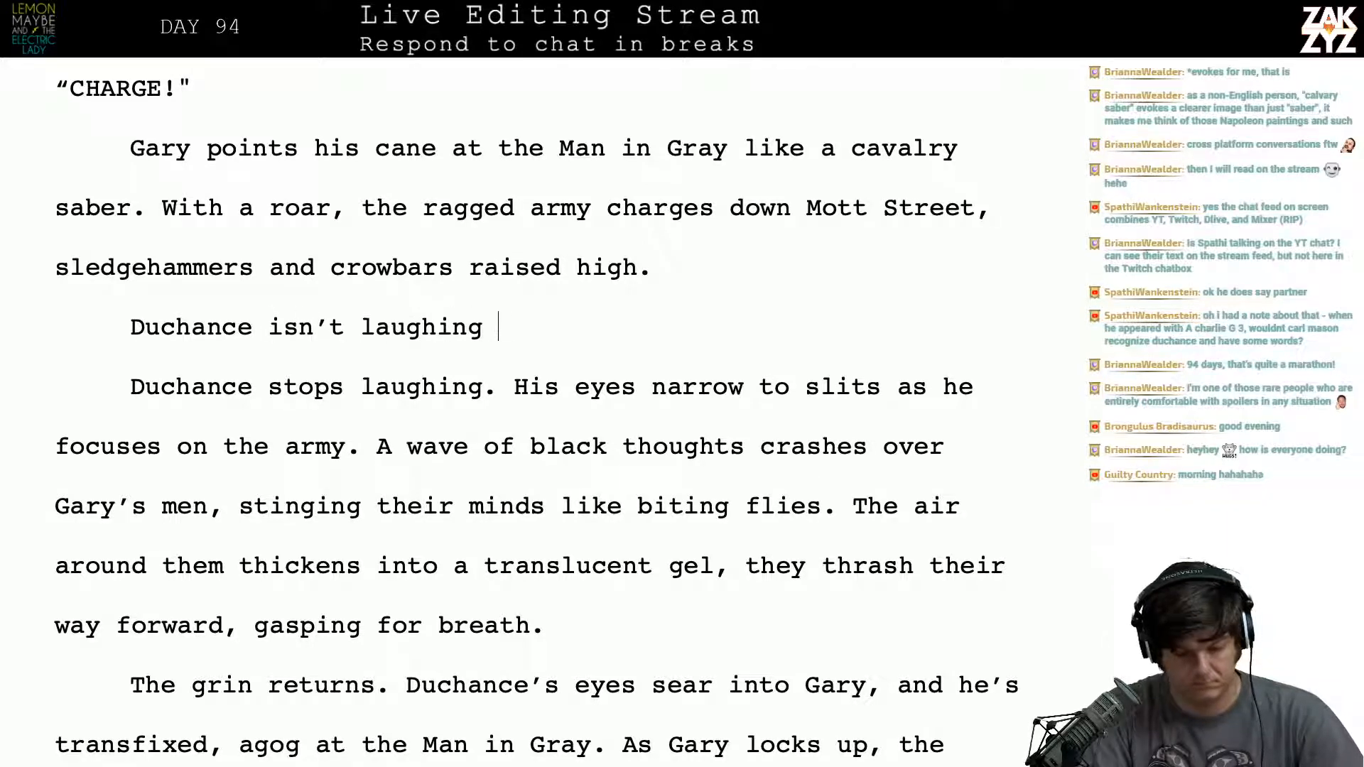
type("anymore.")
key("shift+Down")
key("shift+Left")
key("shift+Left")
key("shift+Left")
key("shift+Left")
key("shift+Left")
key("shift+Left")
key("shift+Left")
key("shift+Left")
key("shift+Left")
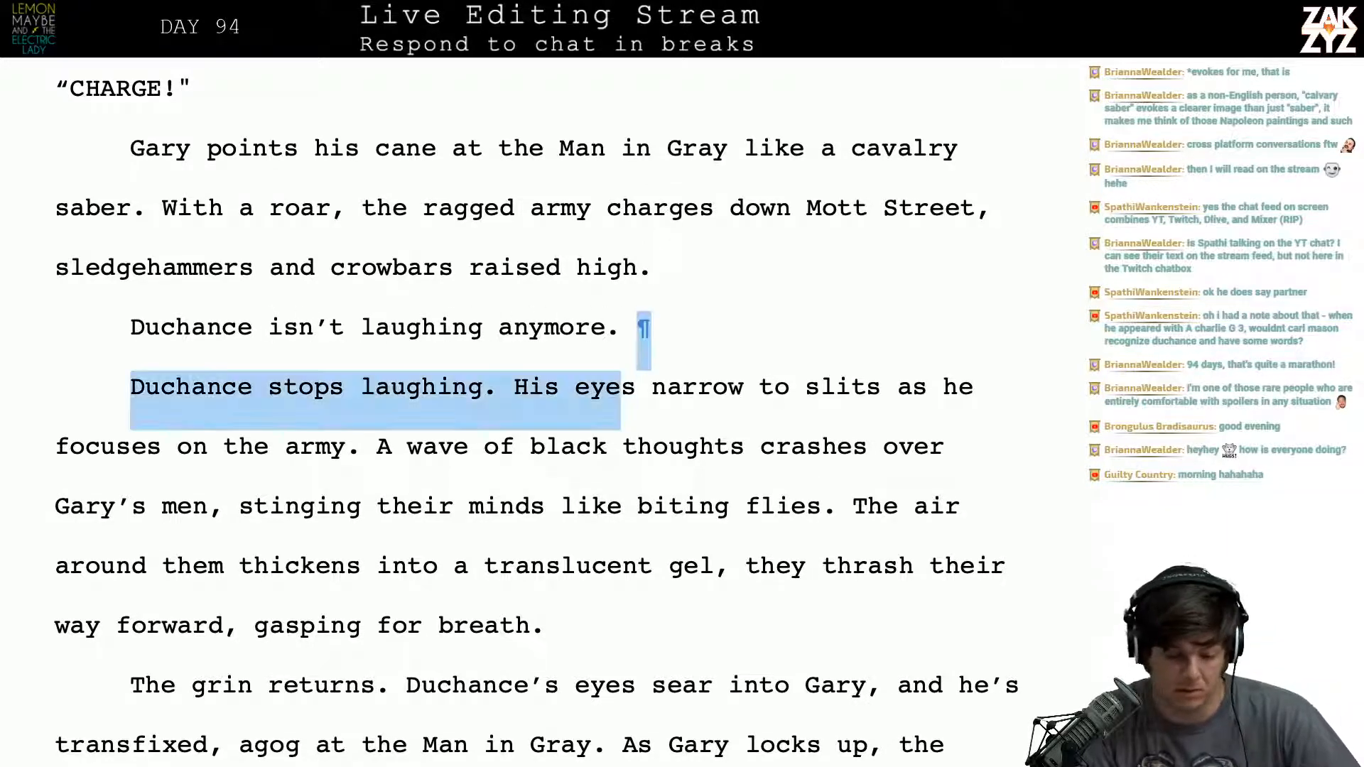
key("shift+Right")
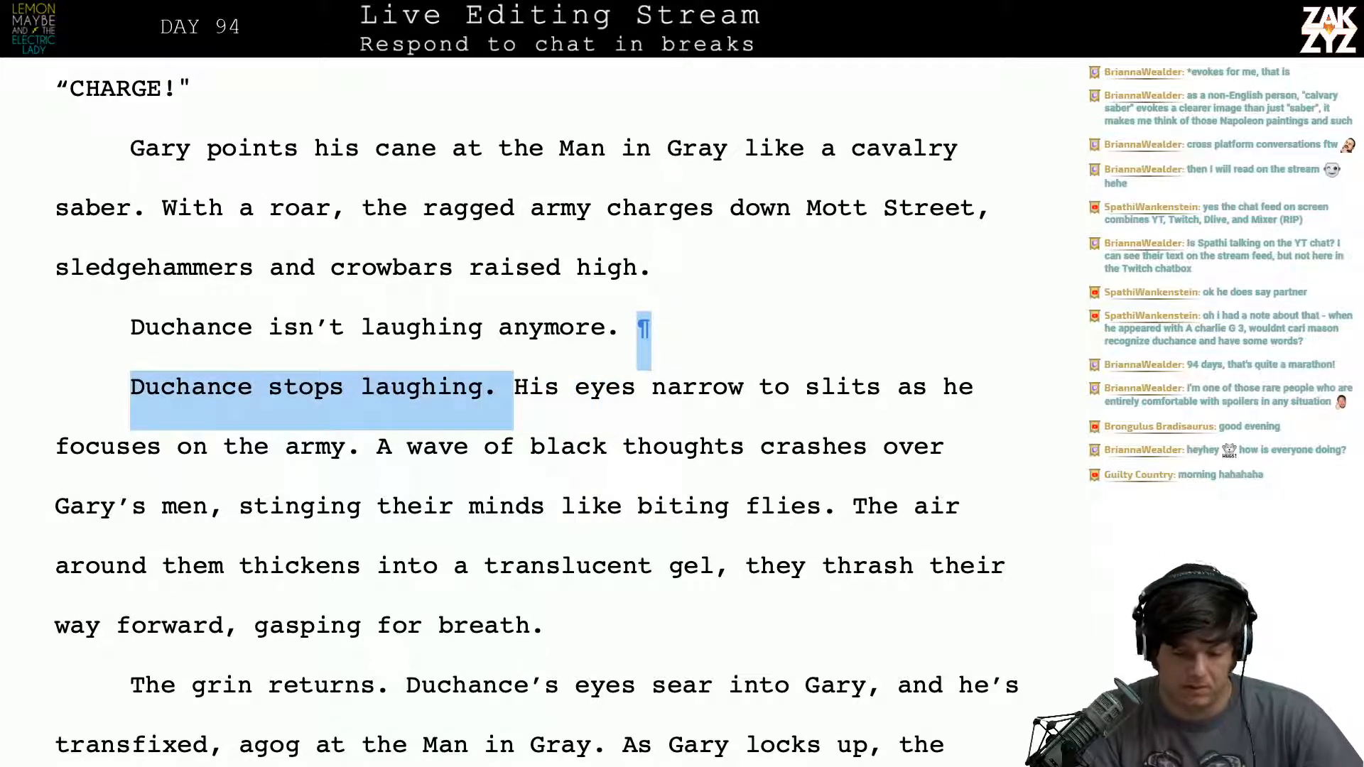
key("Delete")
- Replace "the" with "Gary's" before "army" in the sentence beginning "His eyes narrow to slits"
scroll(627, 304, "down", 1)
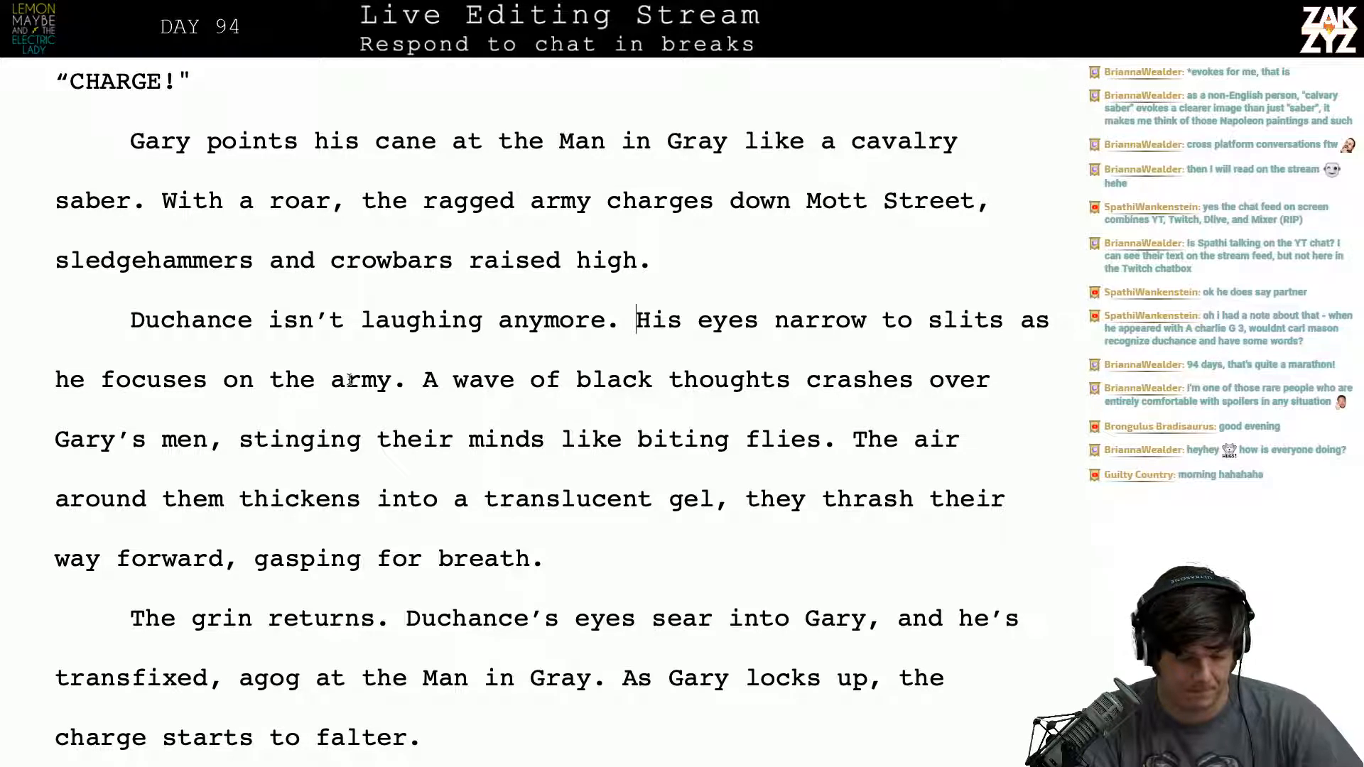
left_click(318, 391)
key("BackSpace")
key("BackSpace")
key("BackSpace")
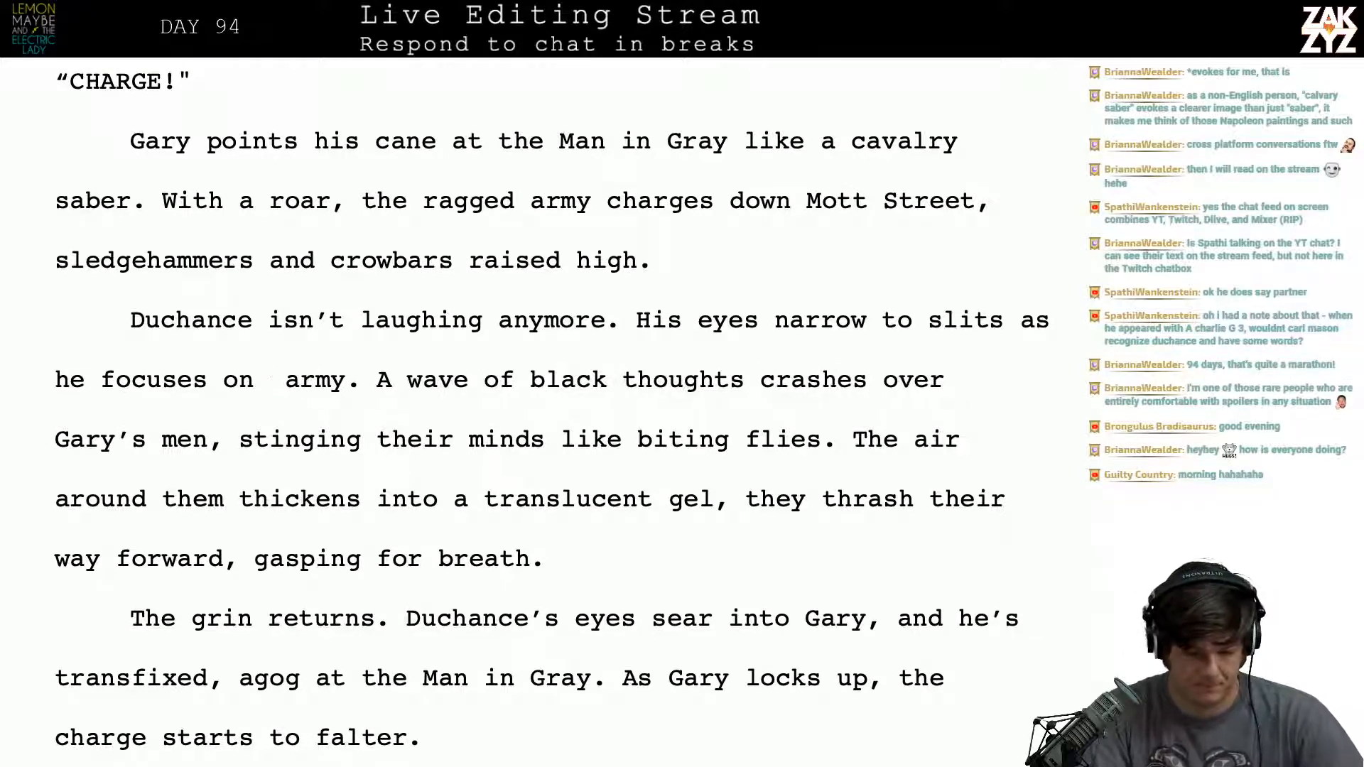
type("Gary's")
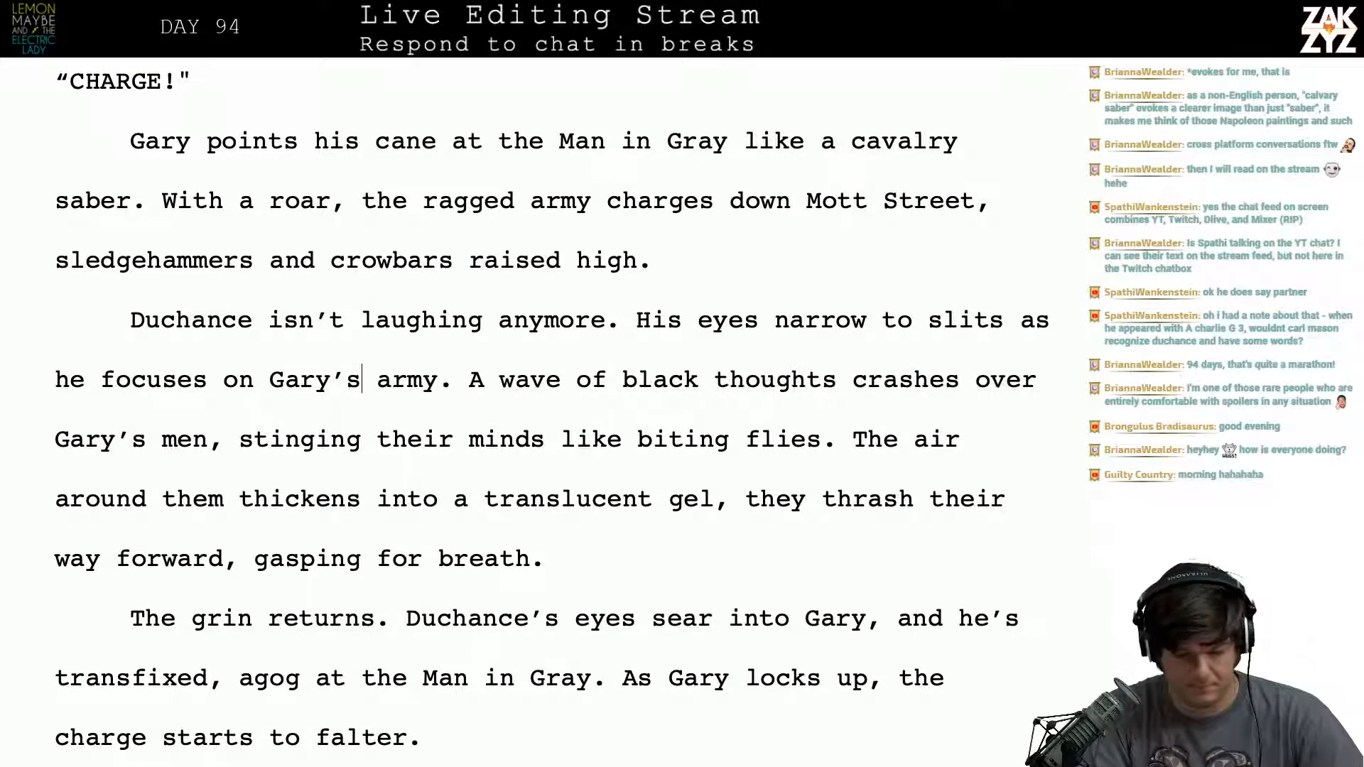
key("Right")
key("Right")
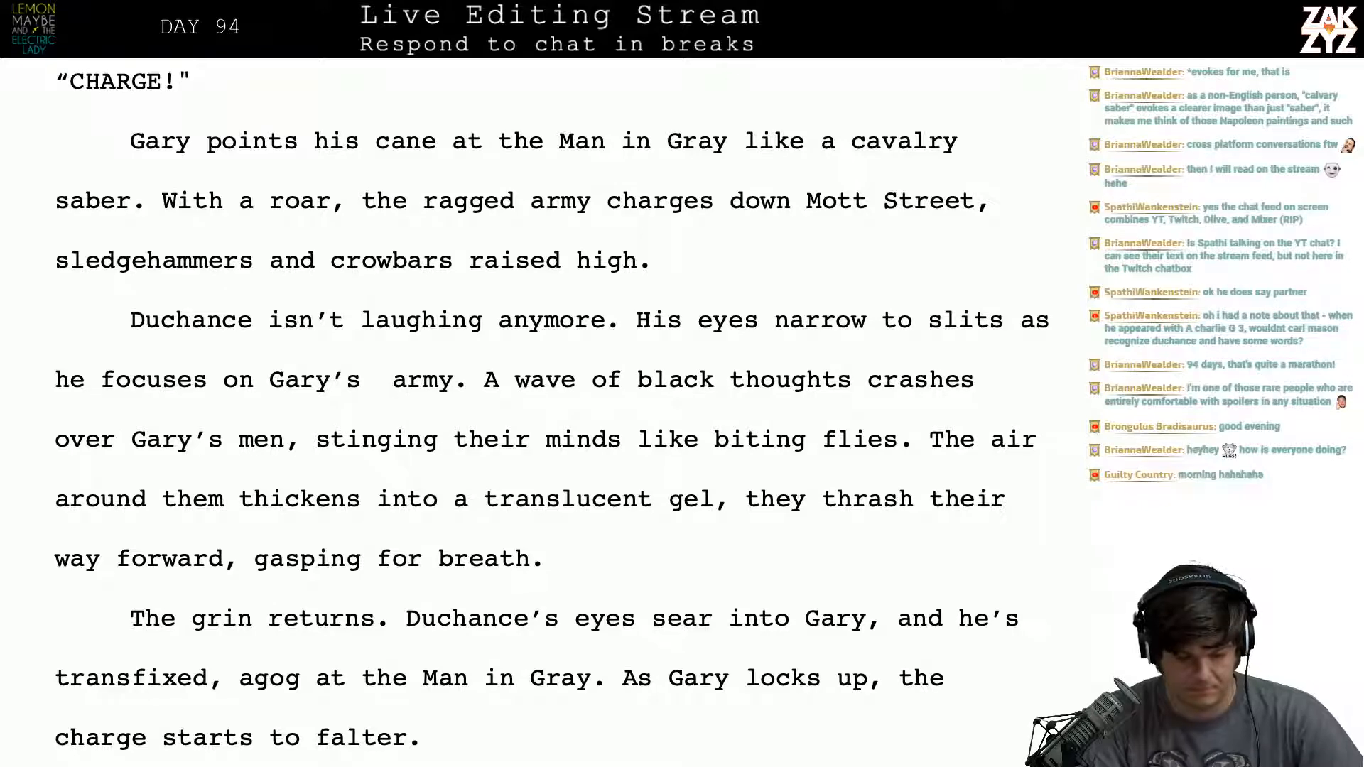
- Split the paragraph before "His eyes narrow", leaving an empty paragraph after "Duchance isn't laughing anymore."
key("Right")
key("Right")
key("Right")
key("Right")
key("Right")
key("Right")
key("Right")
key("Right")
key("Right")
key("Right")
key("Right")
key("Right")
key("Right")
key("Right")
key("Return")
key("Return")
key("Left")
key("Left")
key("BackSpace")
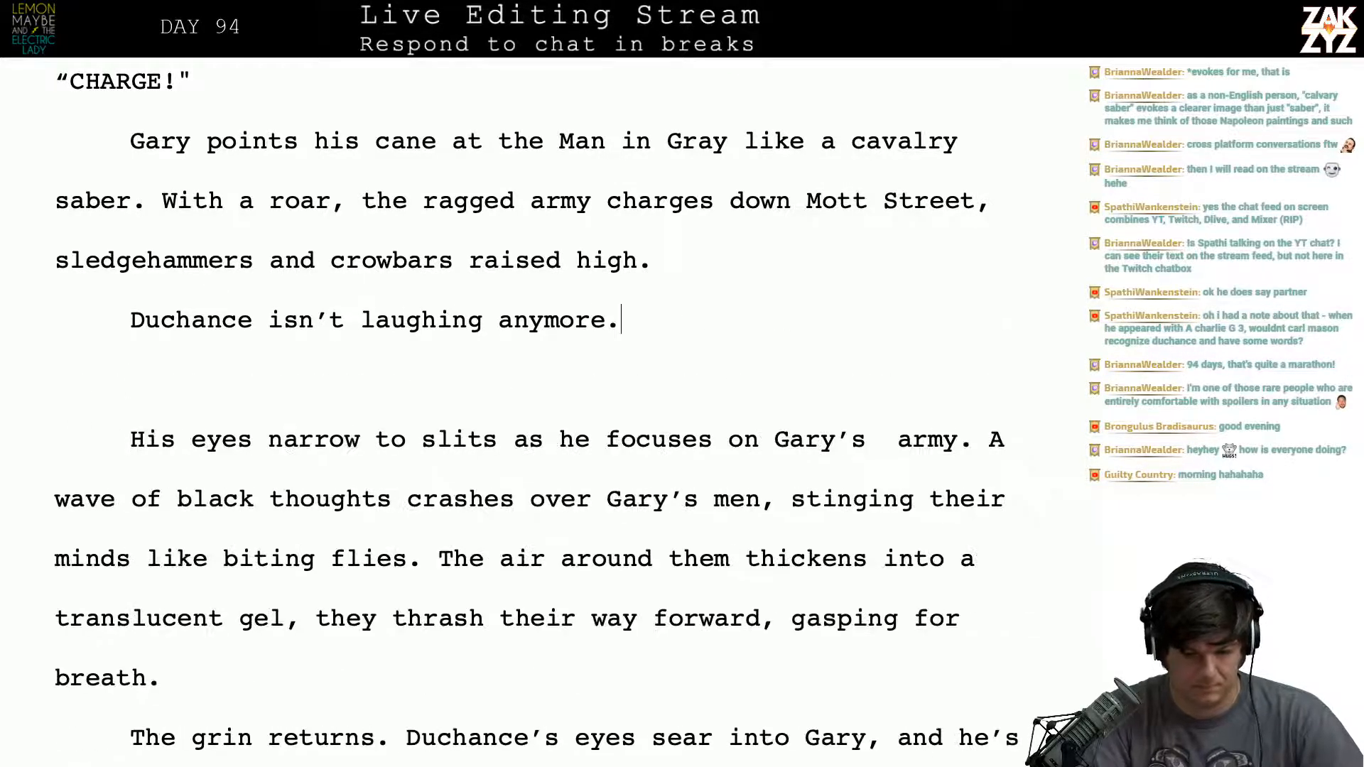
- Delete the whole sentence "Duchance isn't laughing anymore", including the trial comma at its end
key("BackSpace")
type(",")
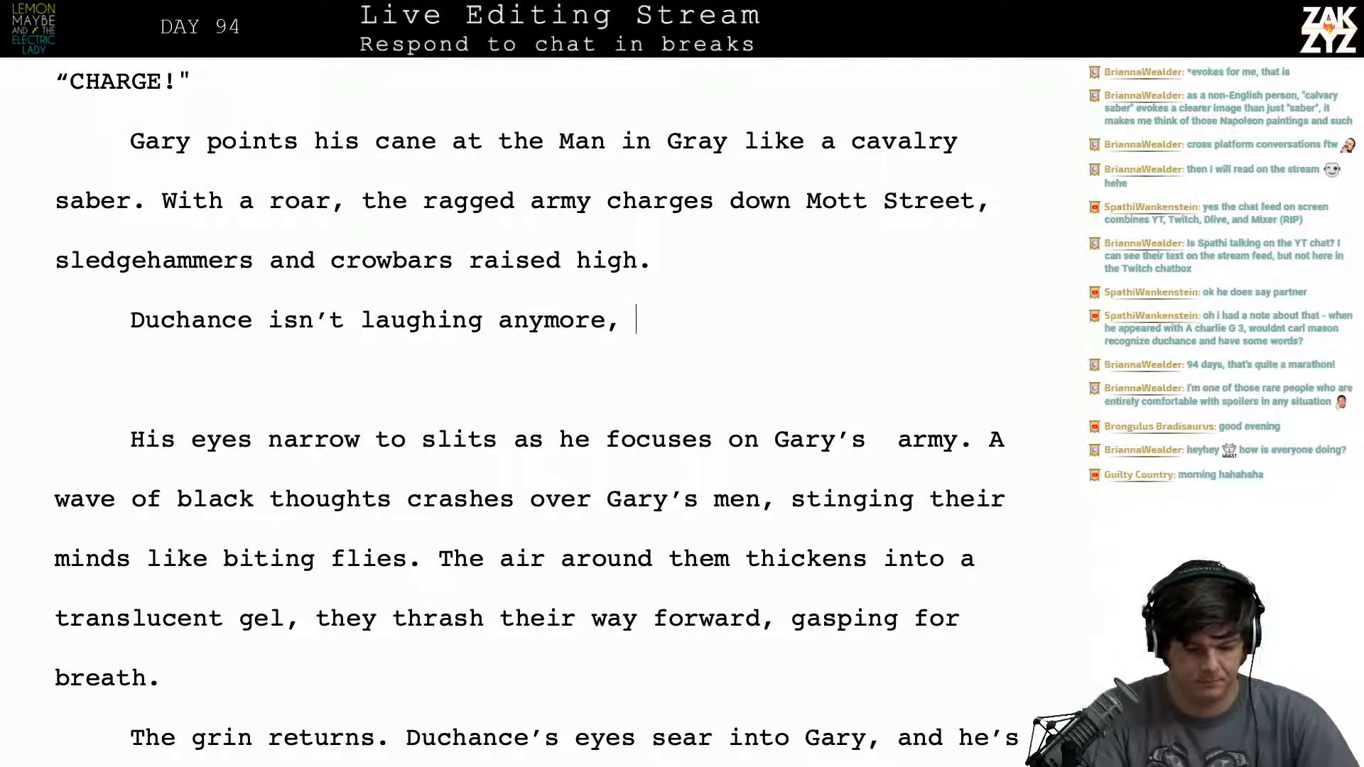
key("BackSpace")
key("BackSpace")
key("BackSpace")
key("BackSpace")
key("BackSpace")
key("BackSpace")
key("BackSpace")
key("BackSpace")
key("BackSpace")
key("BackSpace")
key("BackSpace")
key("BackSpace")
key("BackSpace")
key("BackSpace")
key("BackSpace")
key("BackSpace")
key("BackSpace")
key("BackSpace")
key("BackSpace")
key("BackSpace")
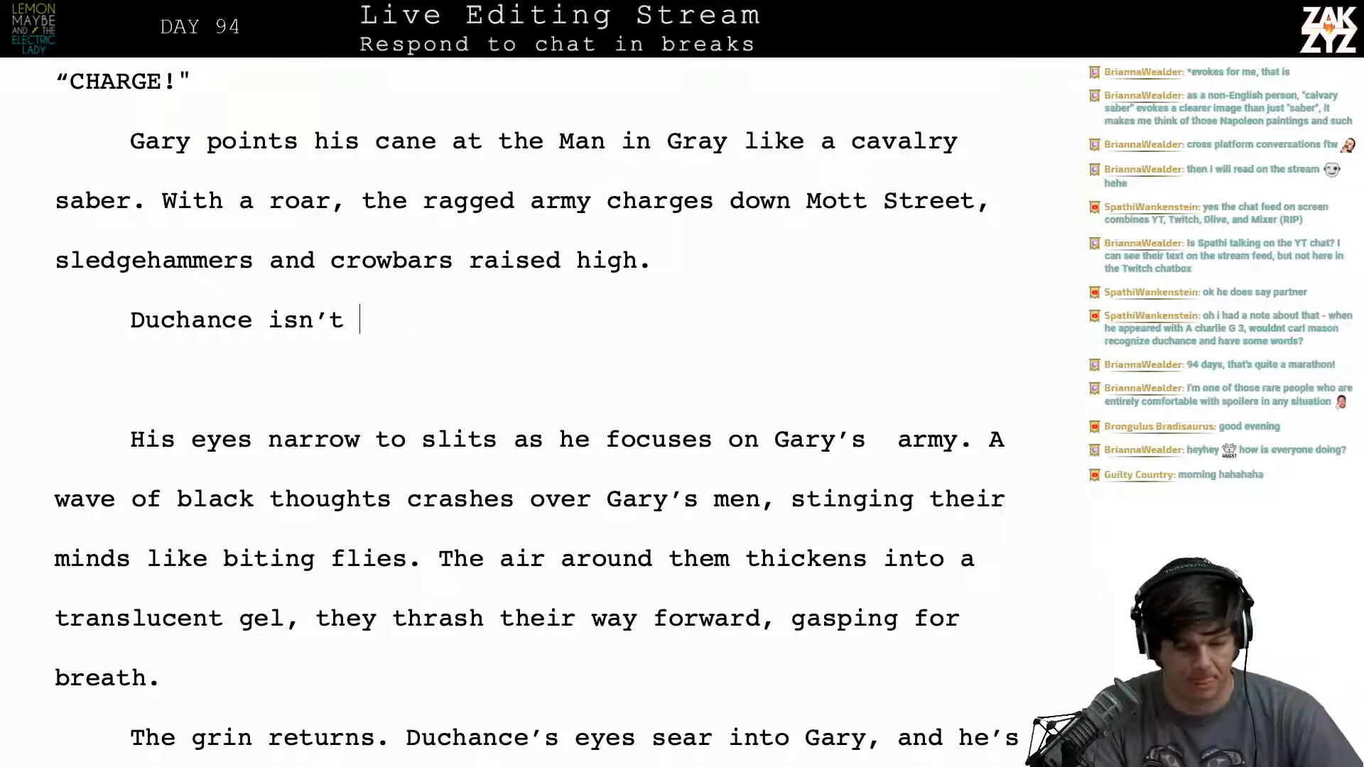
key("BackSpace")
key("BackSpace")
key("BackSpace")
key("BackSpace")
key("BackSpace")
key("BackSpace")
key("BackSpace")
key("BackSpace")
key("BackSpace")
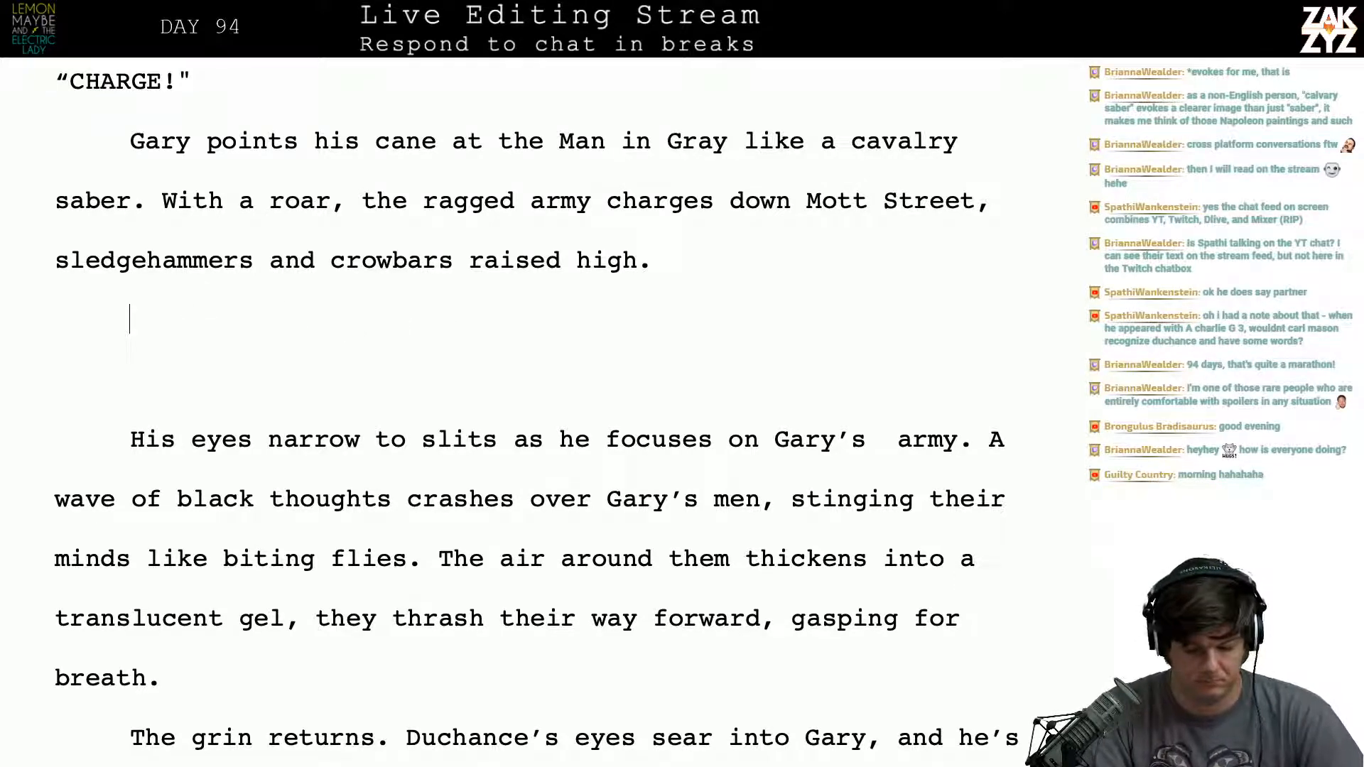
- Write "Duchance stops mid-laugh and turns his attention to G" in the emptied paragraph after "raised high."
type("Duchance")
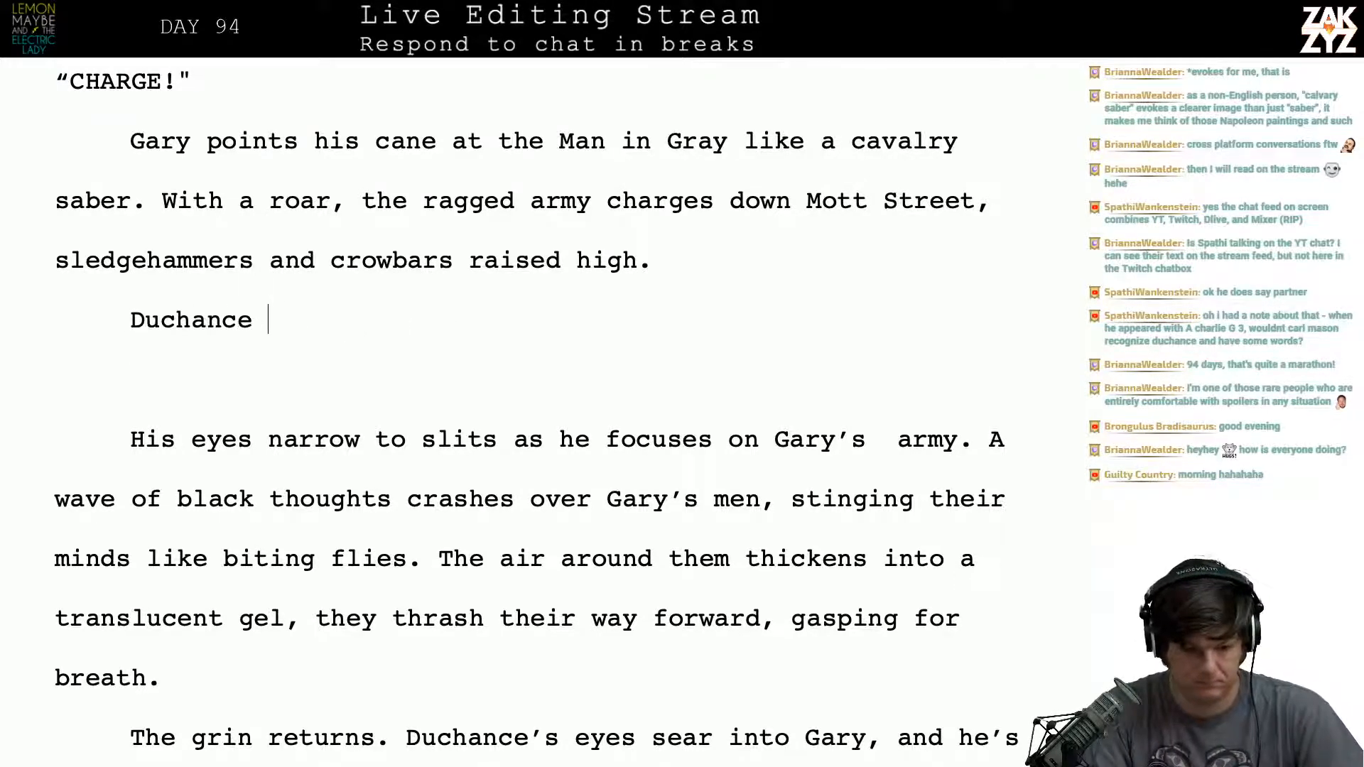
type(" stp")
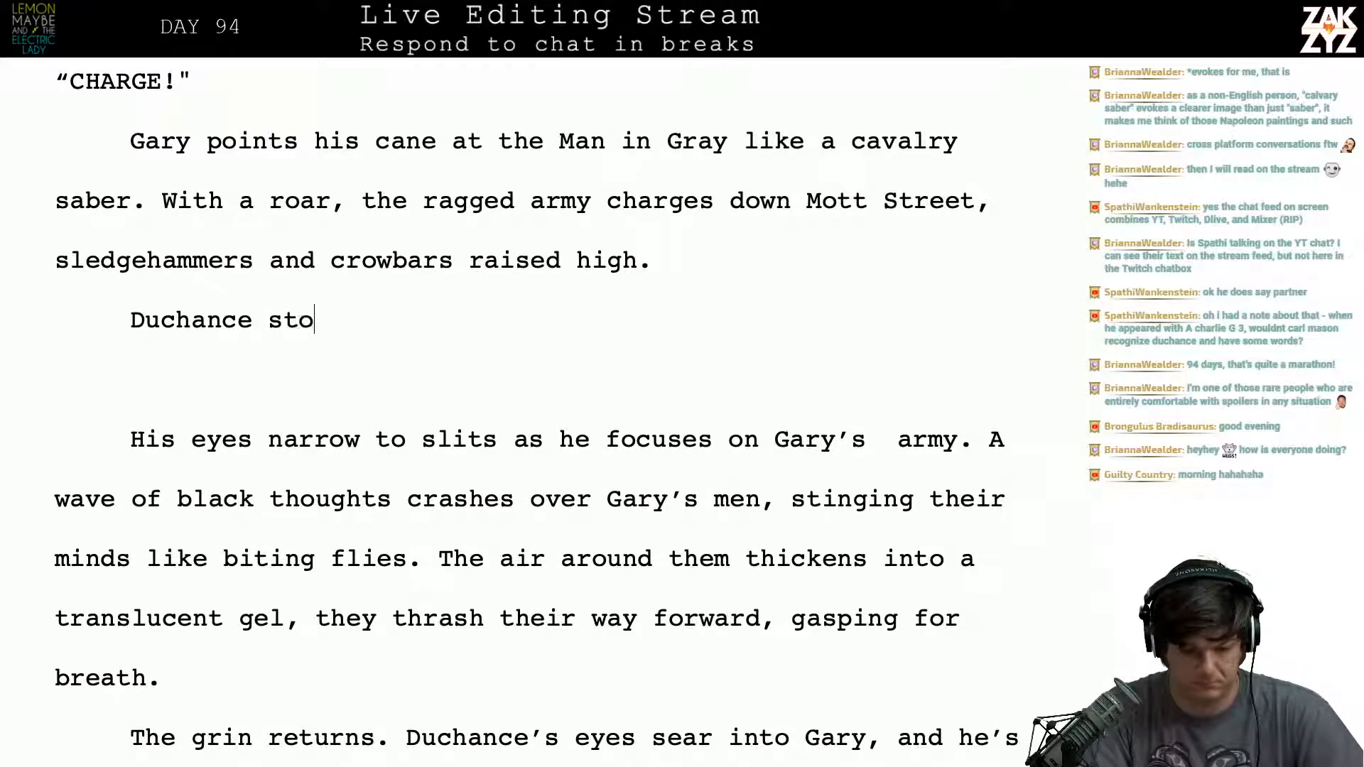
type("ps mid")
key("BackSpace")
type("-l")
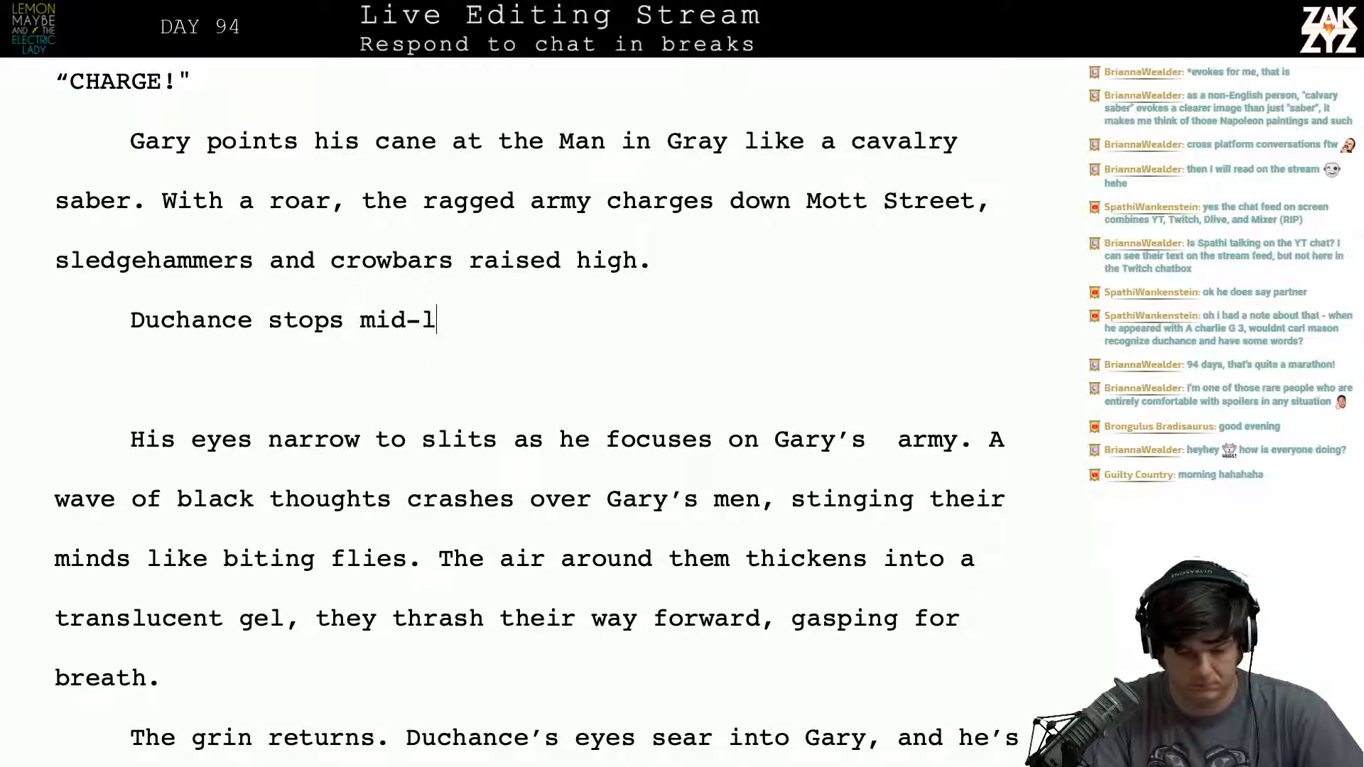
type("augh and turns ")
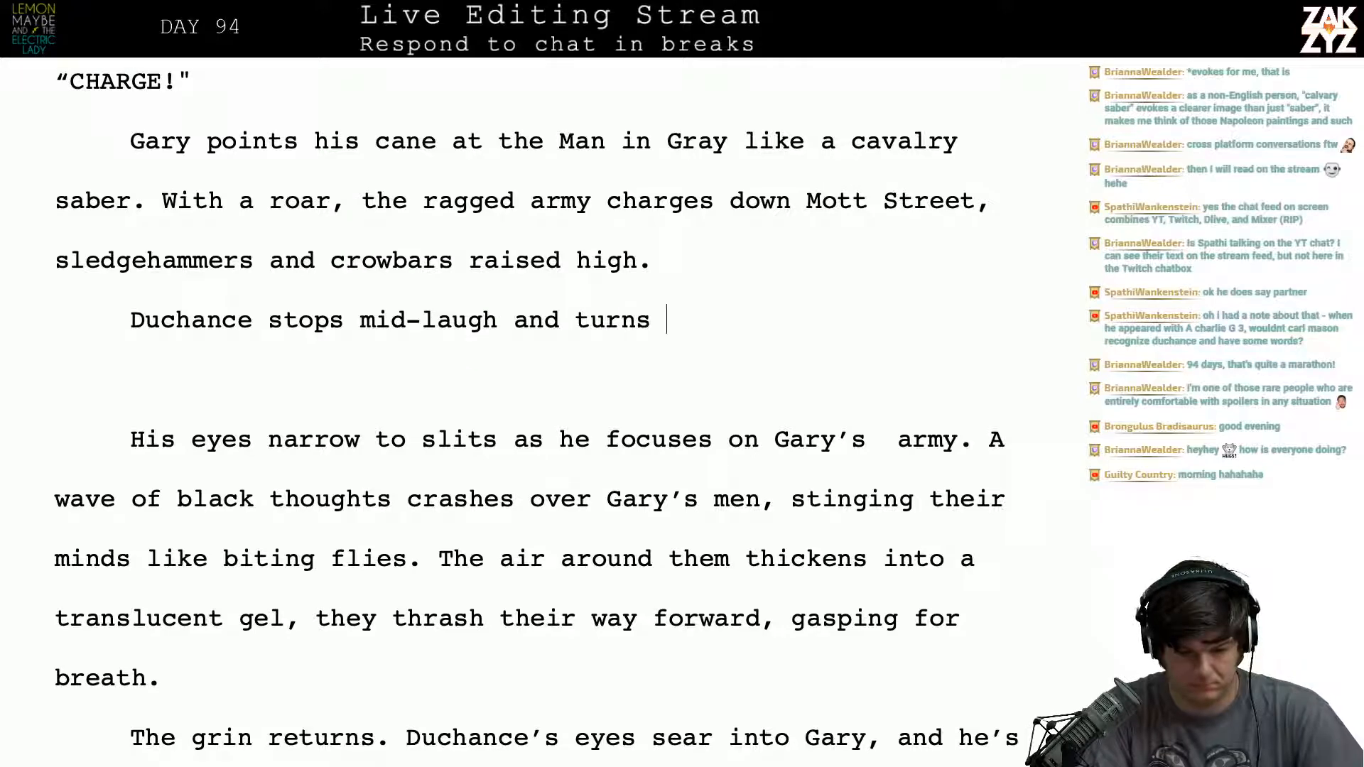
type("his attent")
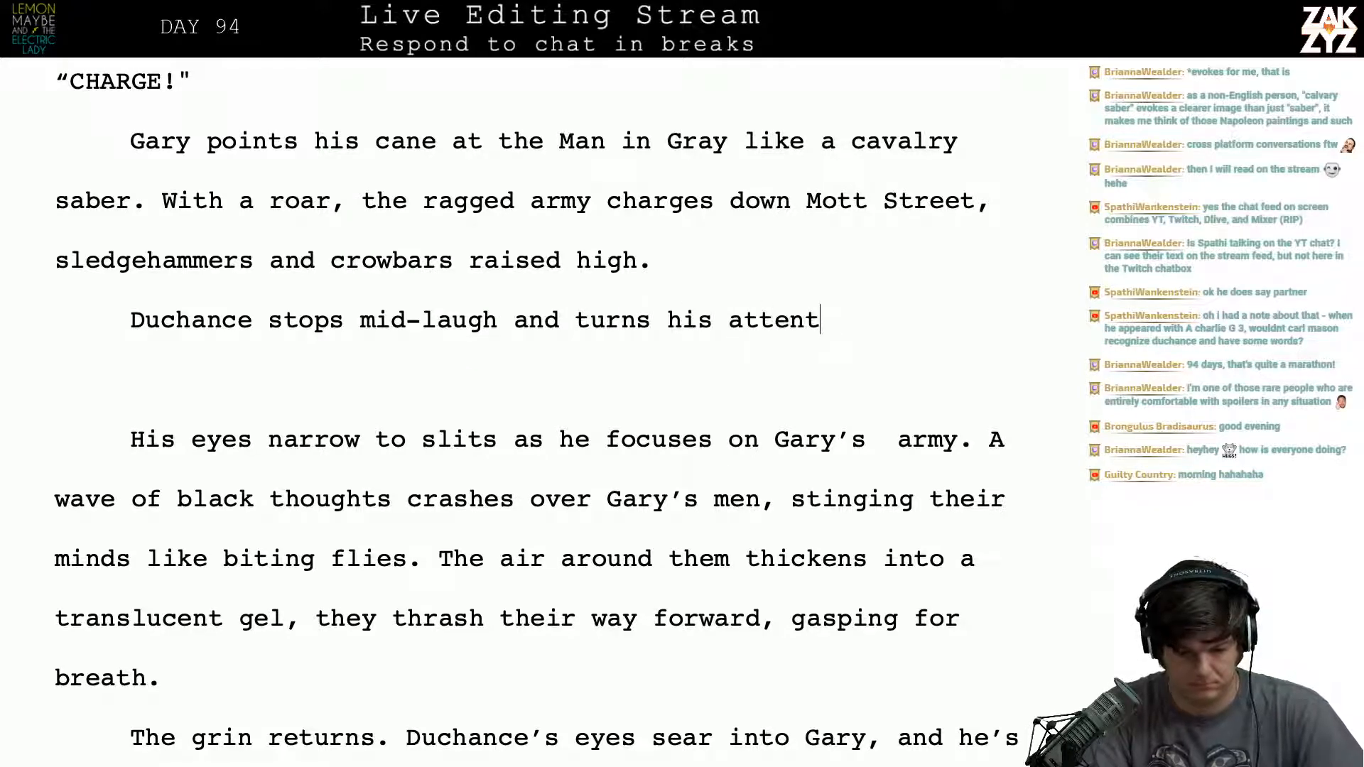
type("ion to G")
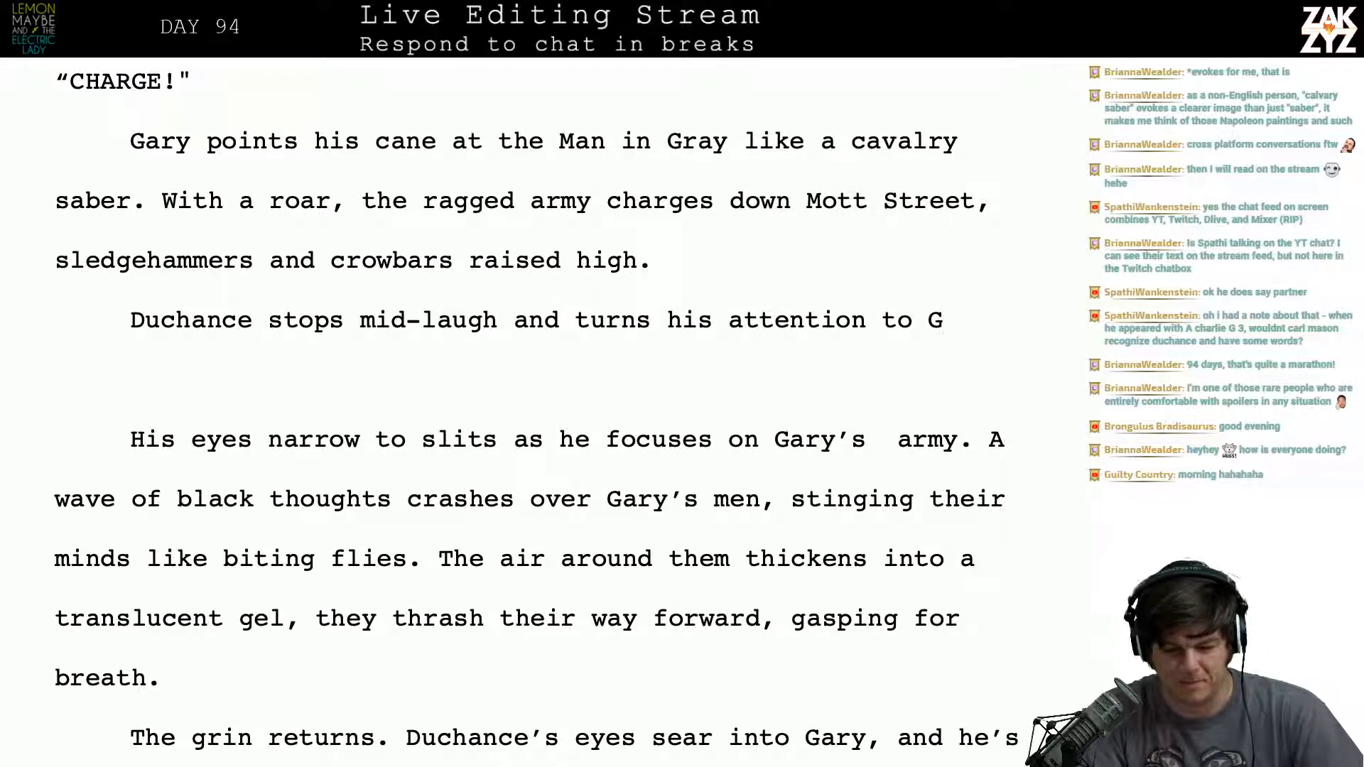
- Insert an empty paragraph above "Duchance stops mid-laugh", discarding the trial openings "Duch" and "The infernal laughter"
key("Up")
key("Return")
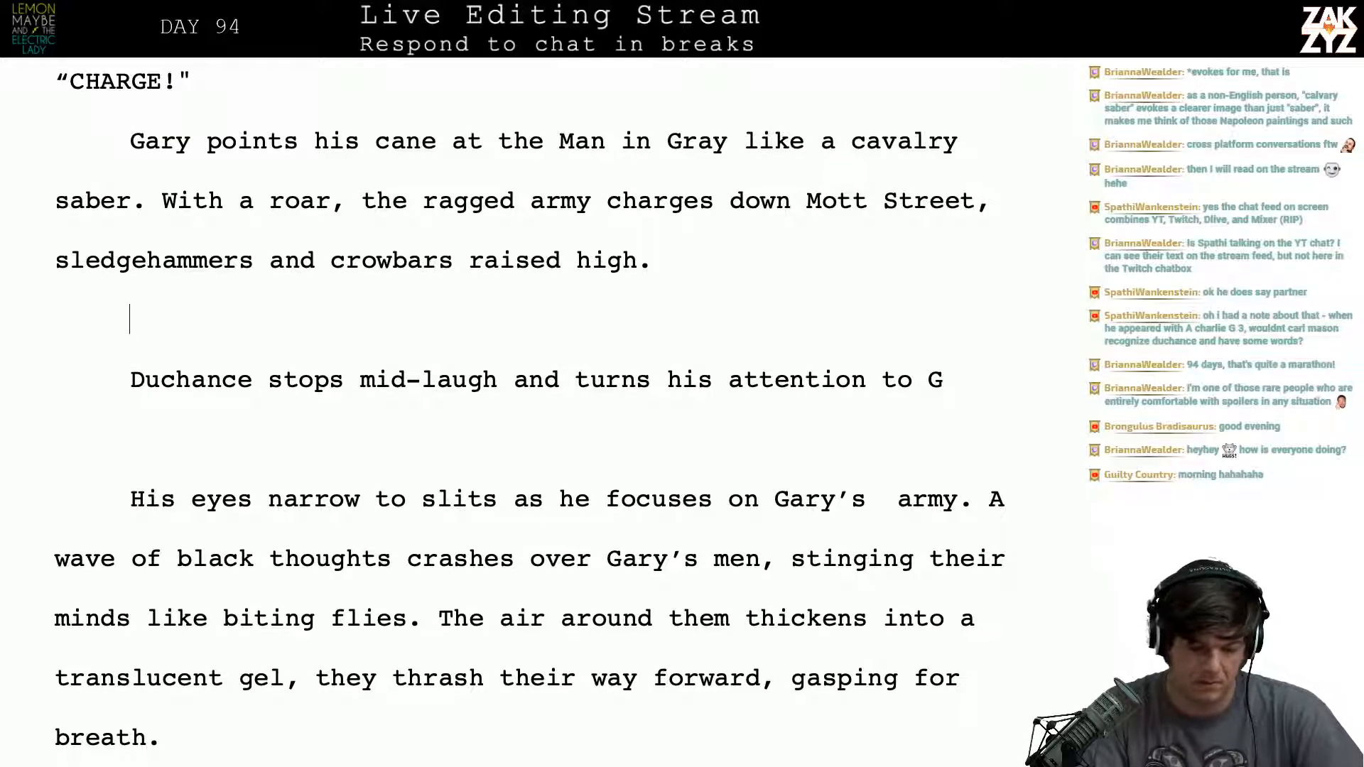
type("Duch")
key("BackSpace")
key("BackSpace")
key("BackSpace")
key("BackSpace")
type("T")
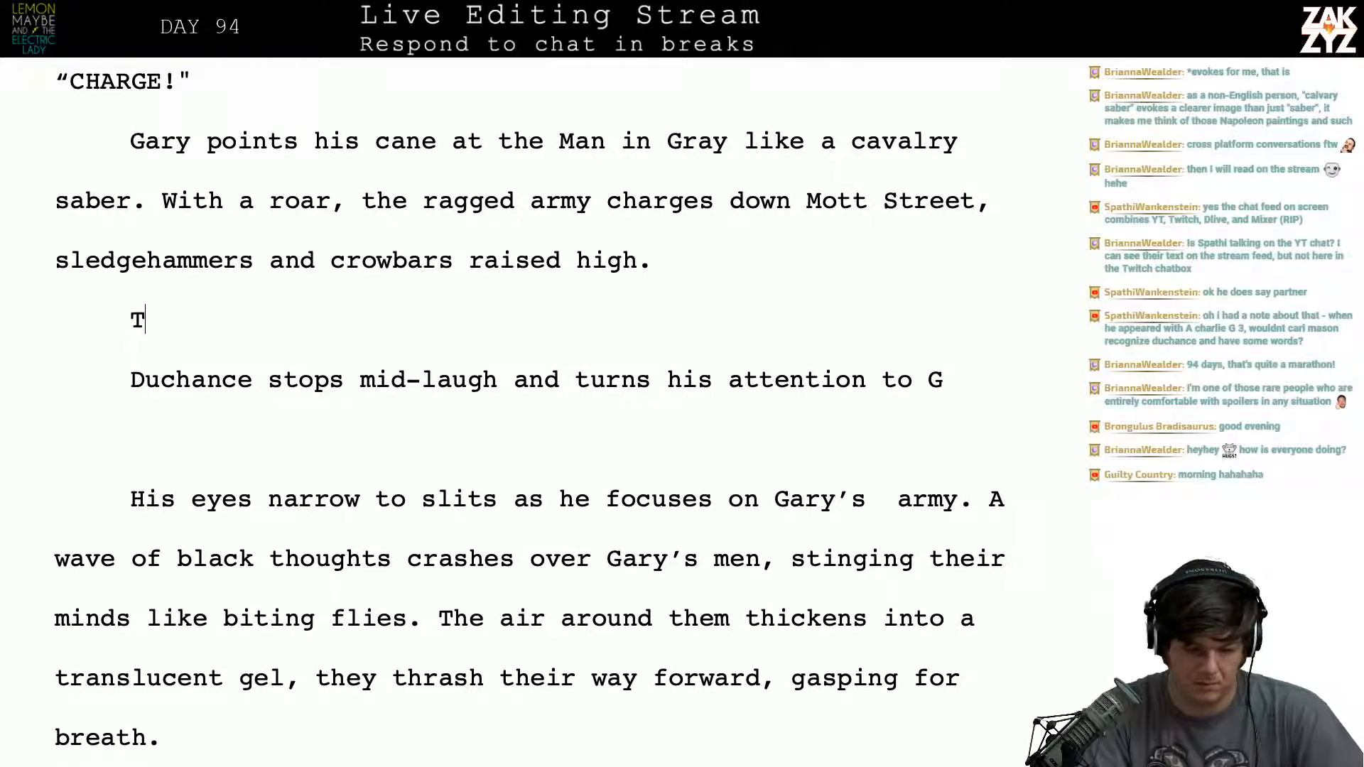
type("he inferna")
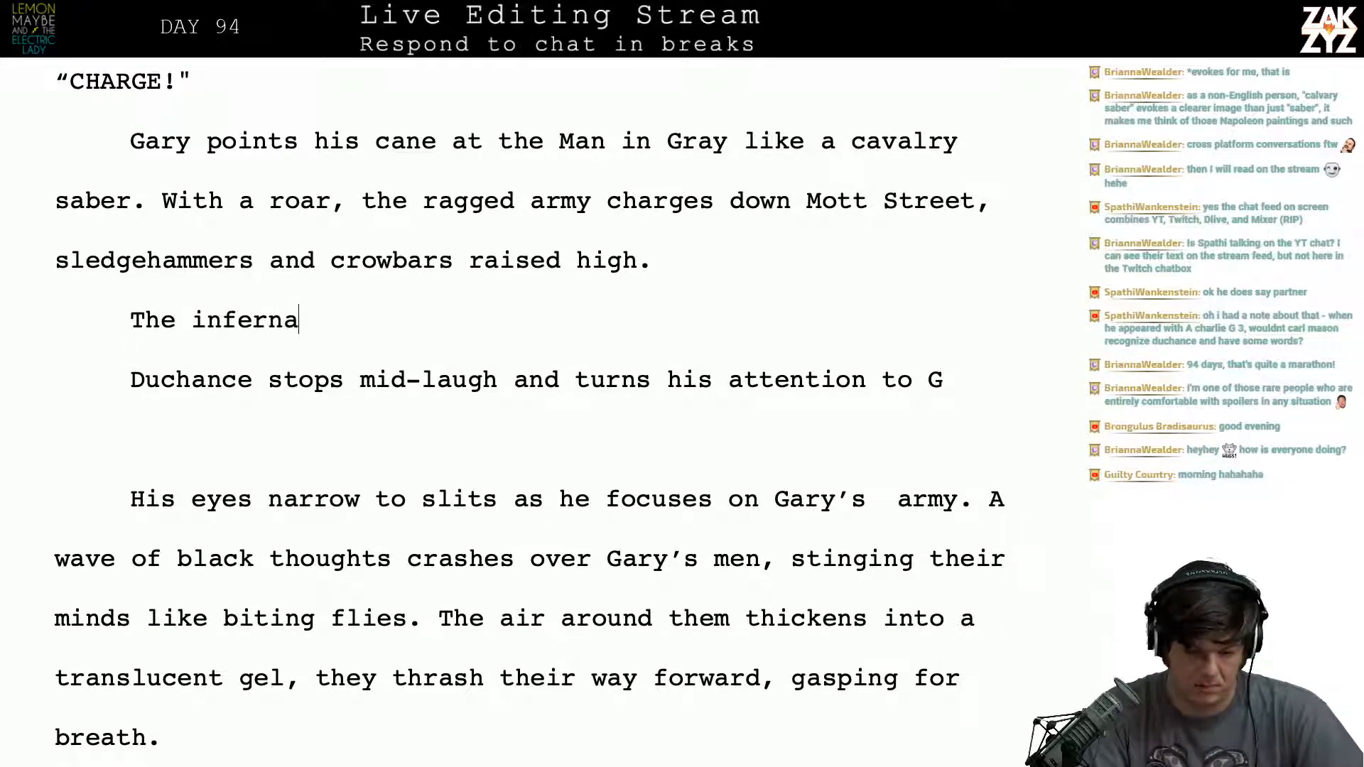
type("l laughter")
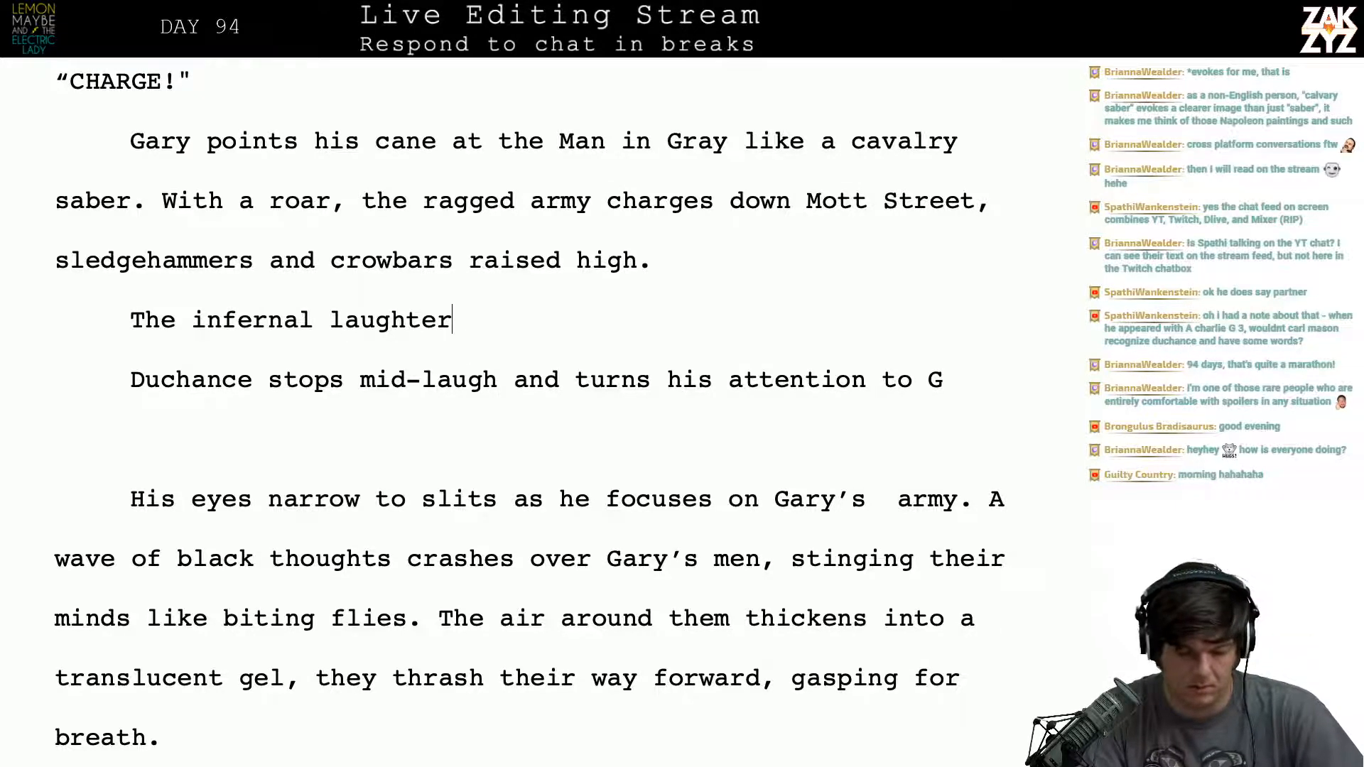
key("BackSpace")
key("BackSpace")
key("BackSpace")
key("BackSpace")
key("BackSpace")
key("BackSpace")
key("BackSpace")
key("BackSpace")
key("BackSpace")
key("BackSpace")
key("BackSpace")
key("BackSpace")
key("BackSpace")
key("BackSpace")
key("BackSpace")
key("BackSpace")
key("BackSpace")
key("BackSpace")
key("BackSpace")
key("BackSpace")
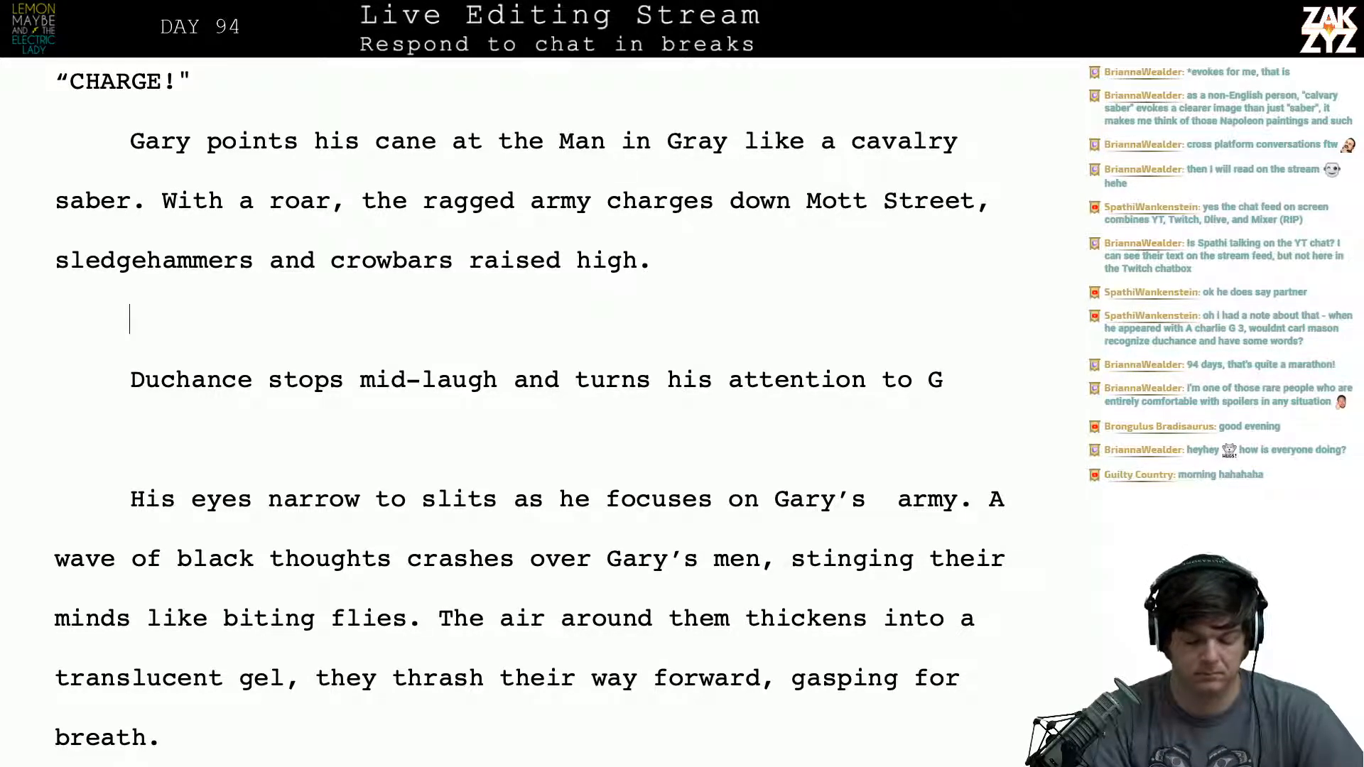
- Open the empty paragraph above "Duchance stops mid-laugh" with "It's ludicrous sight,", discarding the trial wording "a funny sight,"
type("It's a funny ")
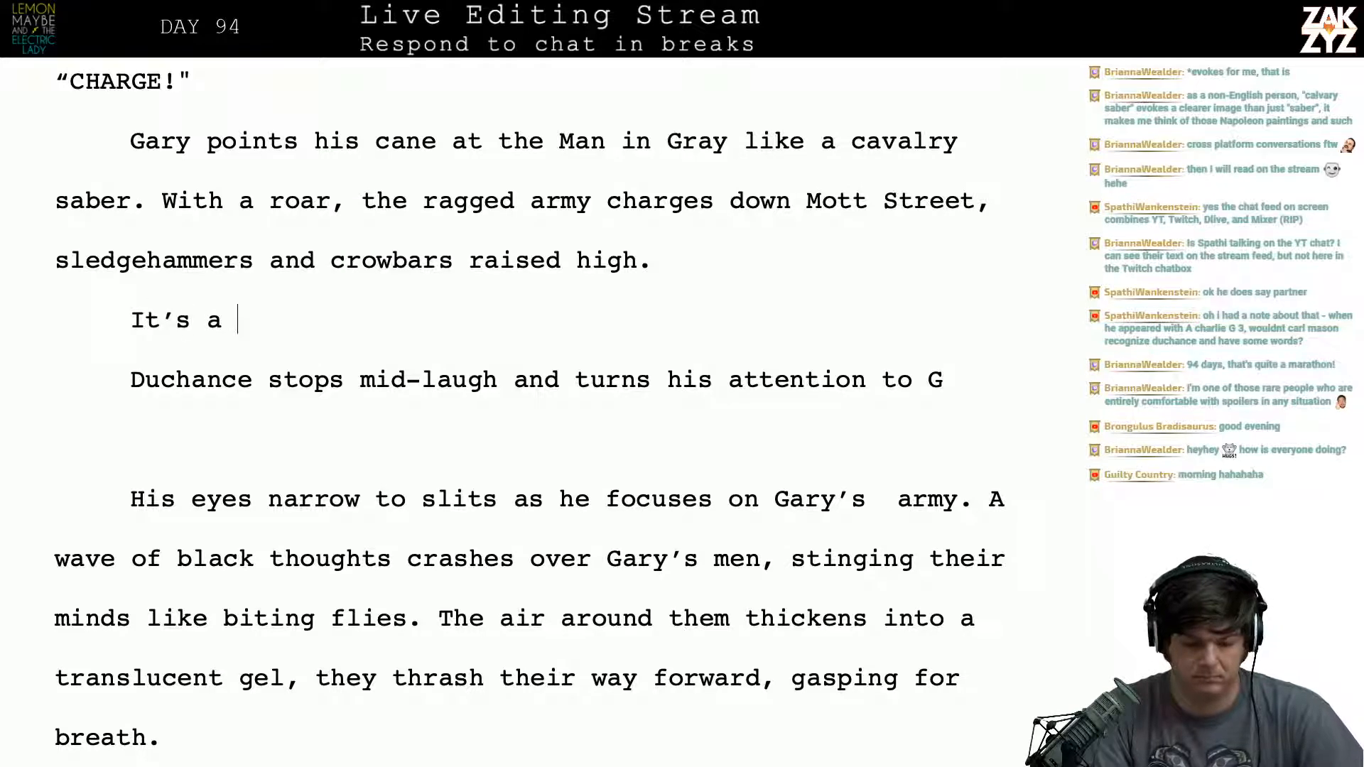
type("sight")
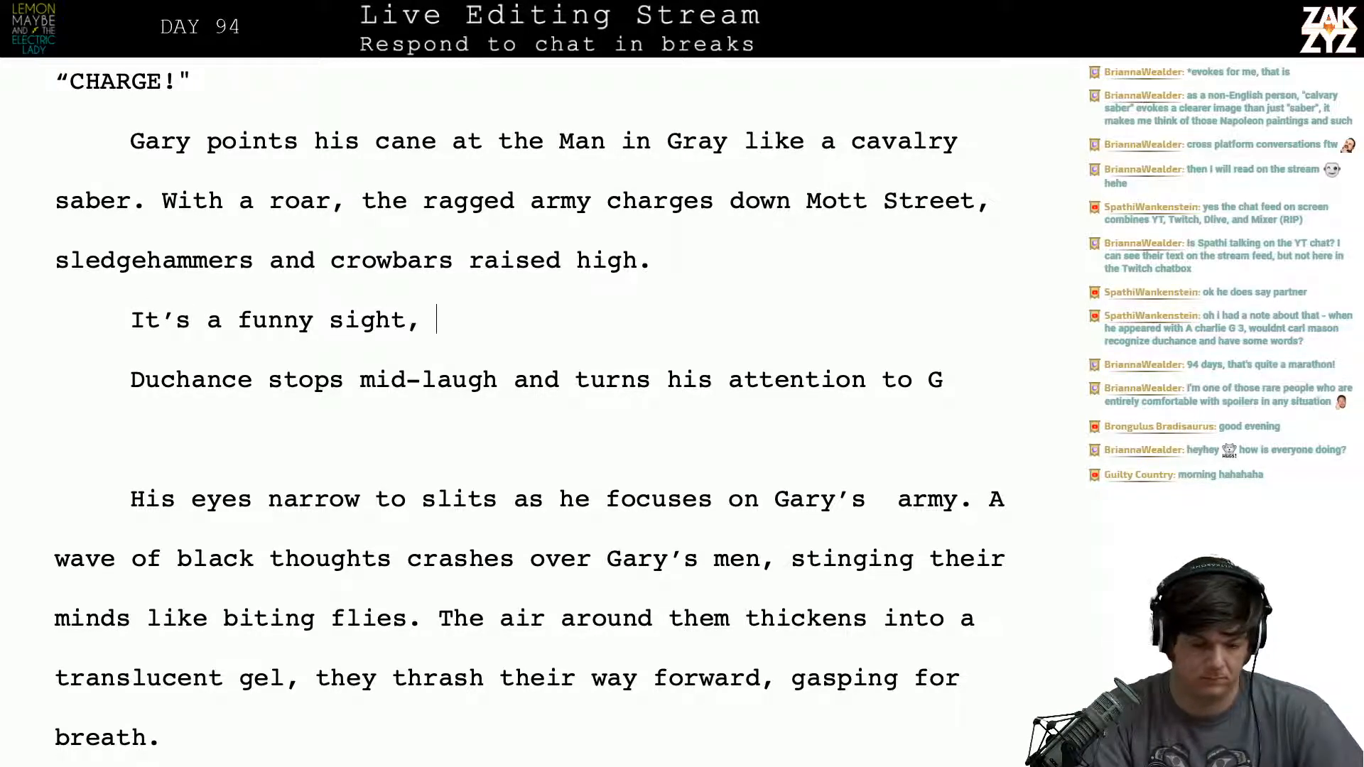
type(",")
key("BackSpace")
key("BackSpace")
key("BackSpace")
key("BackSpace")
key("BackSpace")
key("BackSpace")
key("BackSpace")
key("BackSpace")
key("BackSpace")
key("BackSpace")
key("BackSpace")
key("BackSpace")
key("BackSpace")
key("BackSpace")
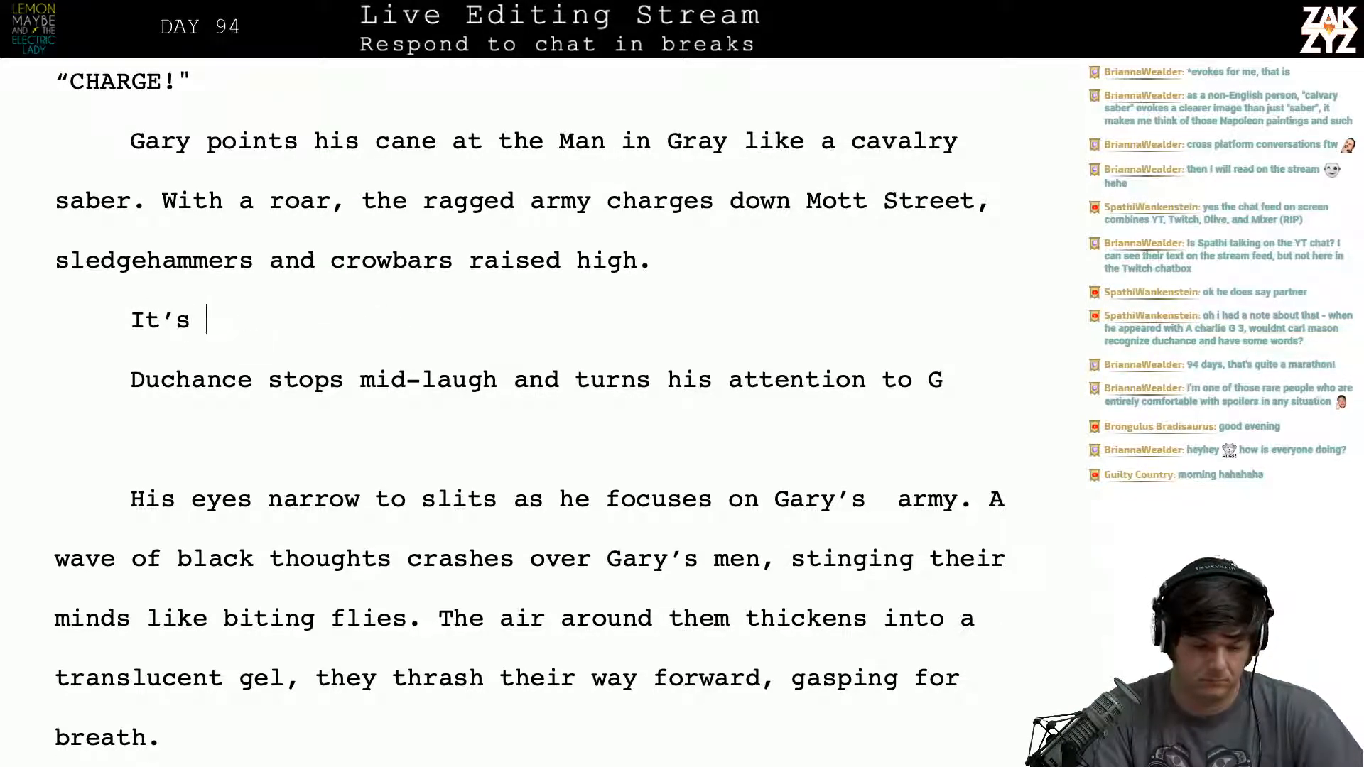
type("ludic")
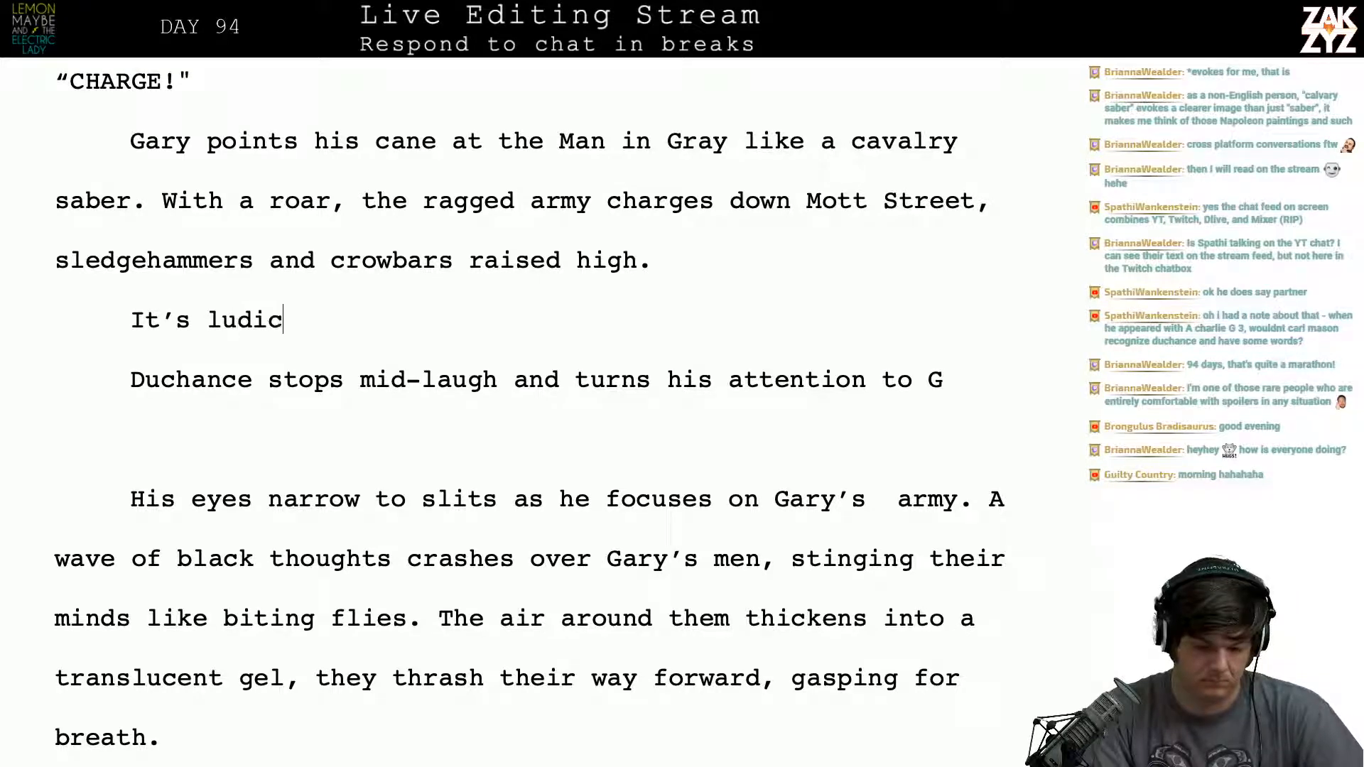
type("rous sight, but ")
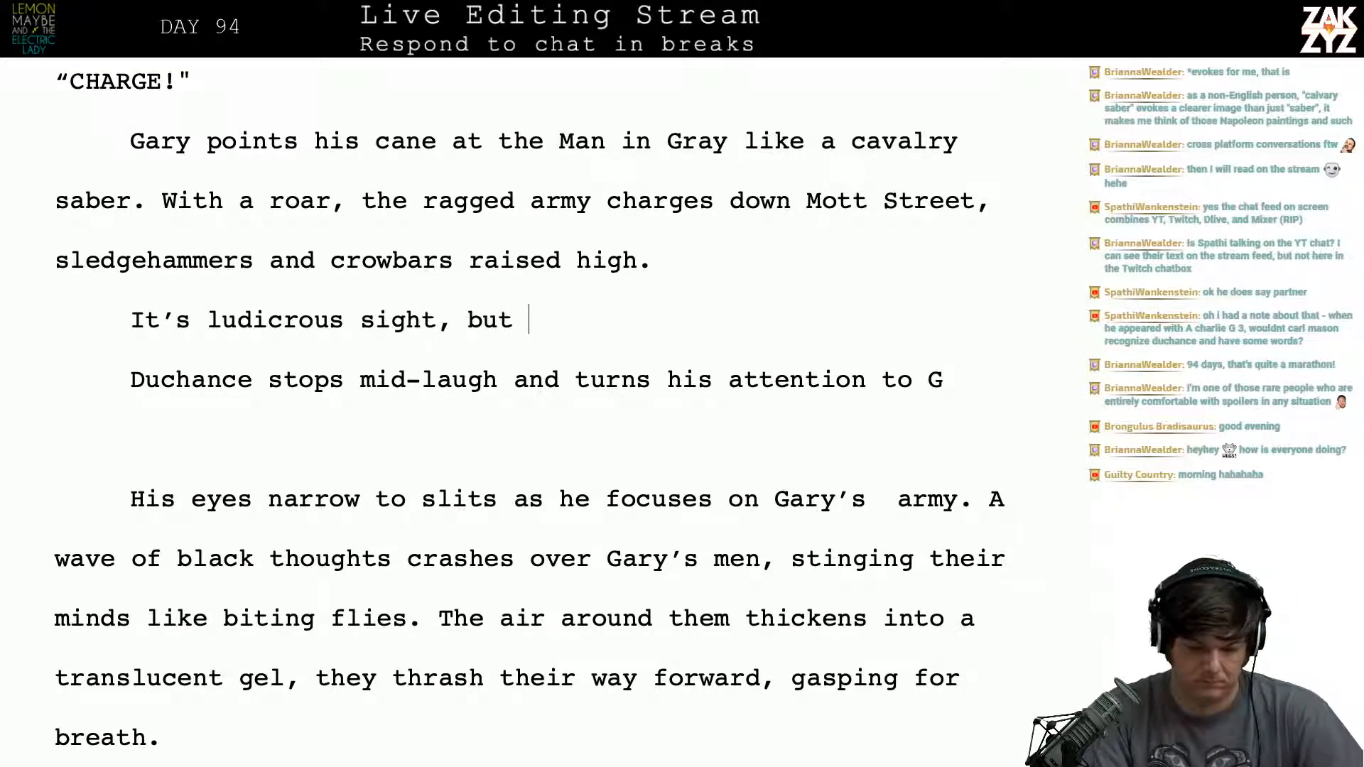
type("Duchance doesn")
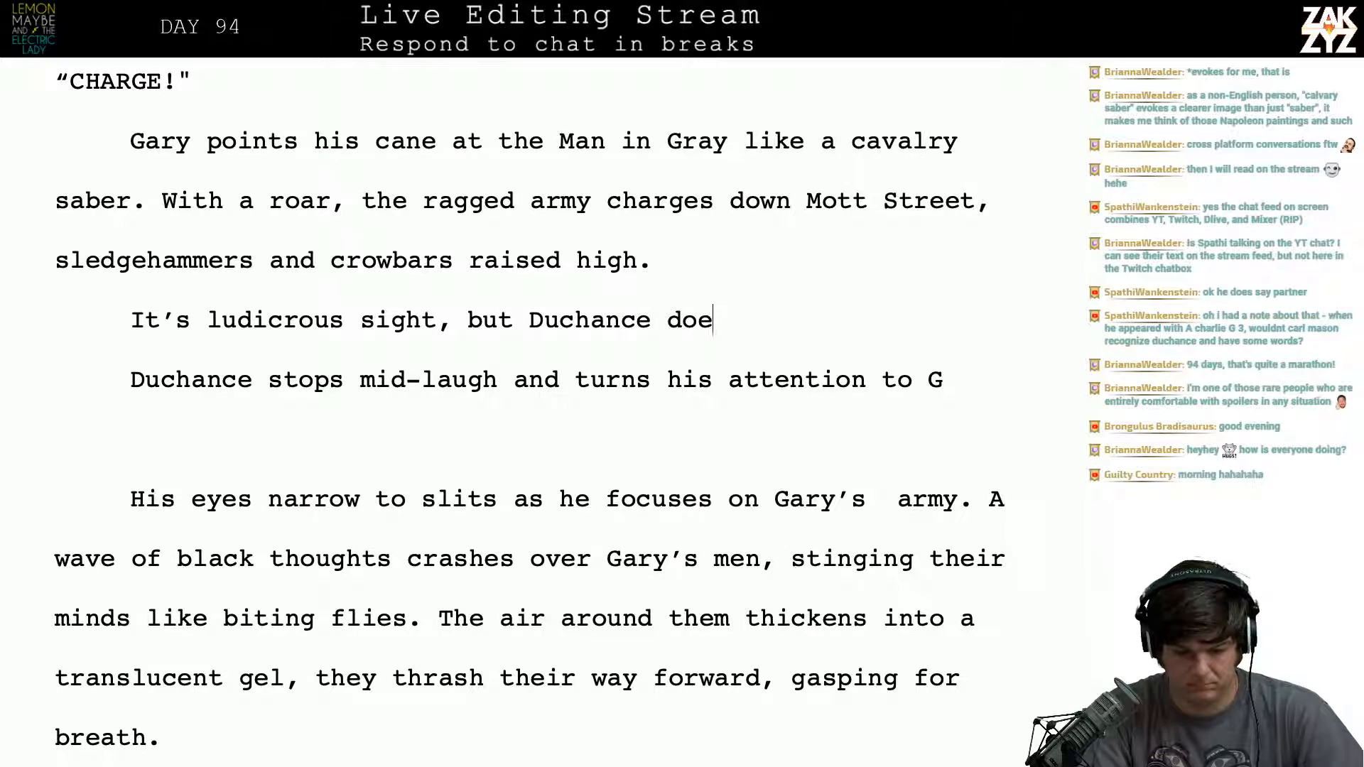
key("BackSpace")
key("BackSpace")
key("BackSpace")
key("BackSpace")
key("BackSpace")
key("BackSpace")
key("BackSpace")
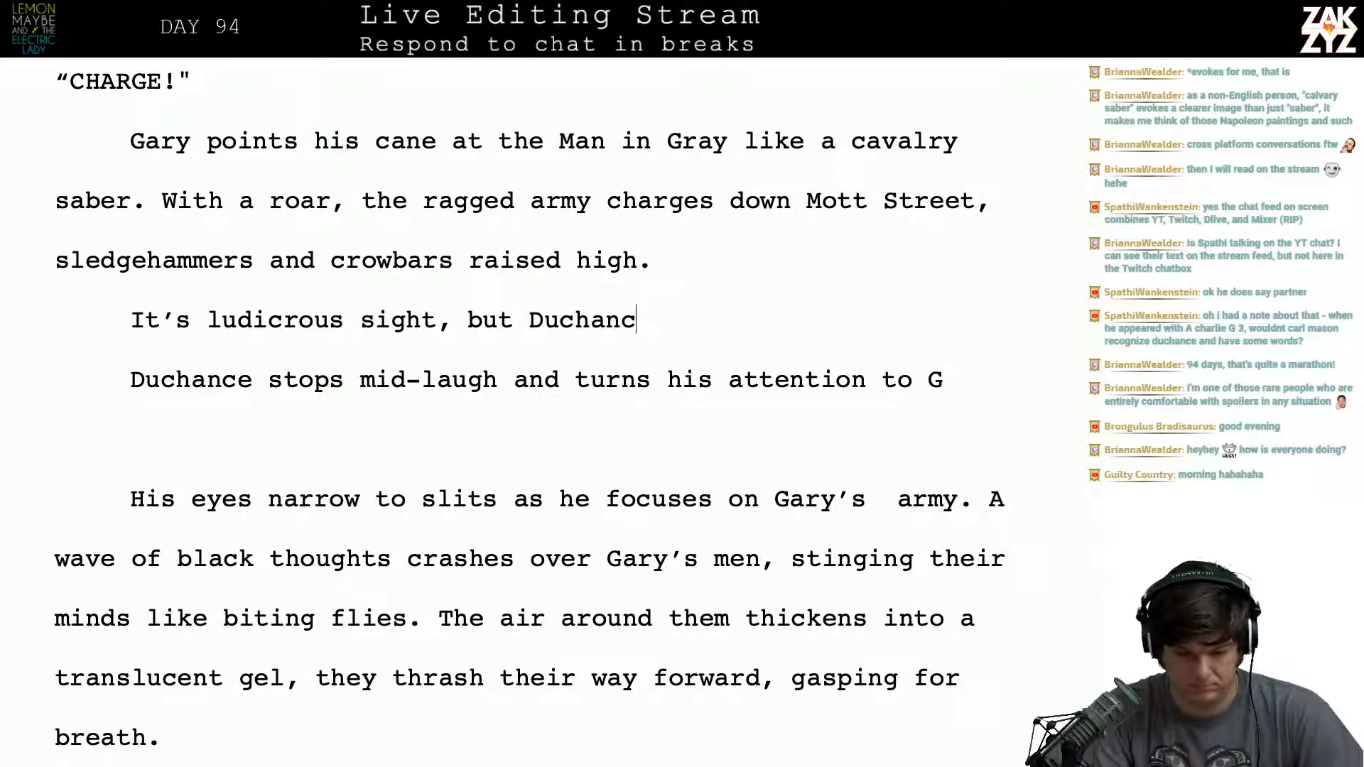
key("BackSpace")
key("BackSpace")
key("BackSpace")
key("BackSpace")
key("BackSpace")
key("BackSpace")
key("BackSpace")
key("BackSpace")
key("BackSpace")
key("BackSpace")
key("BackSpace")
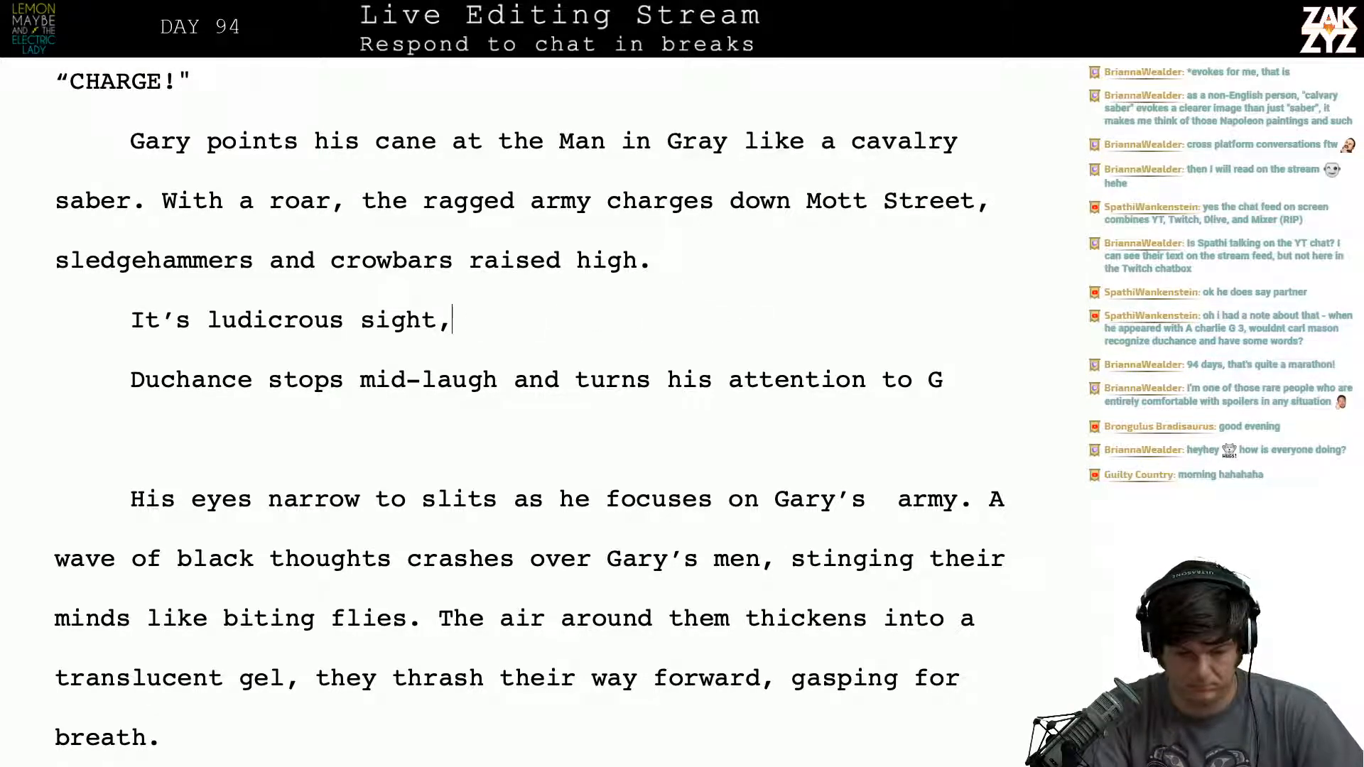
- Continue the "It's ludicrous sight," sentence with "but Duchance stops laughing.", discarding the trial opening "He" after it
type("but Duchance ")
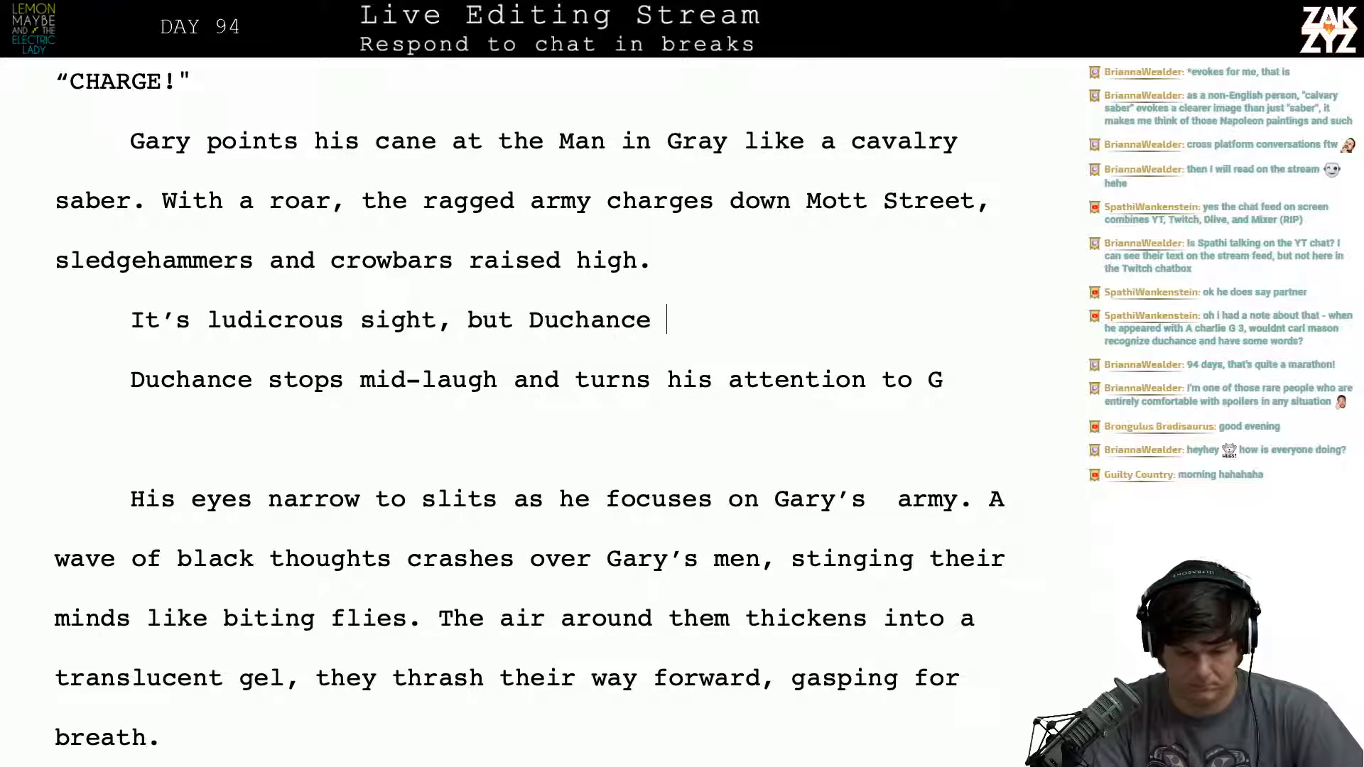
type("stops laughing. He")
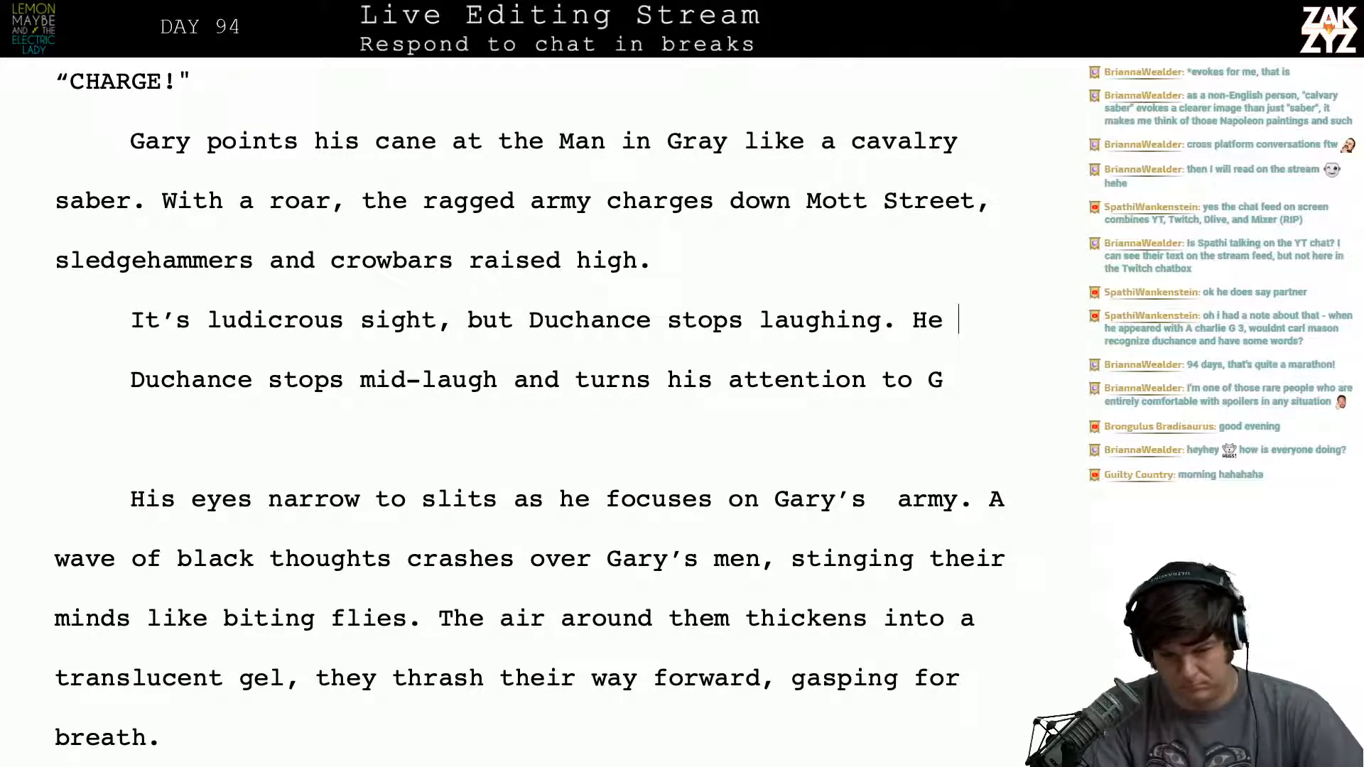
key("BackSpace")
key("BackSpace")
key("BackSpace")
- Add the sentence "As the wave of homeless men approaches, his eyes narrow to slits." and an empty paragraph below it
type("As th")
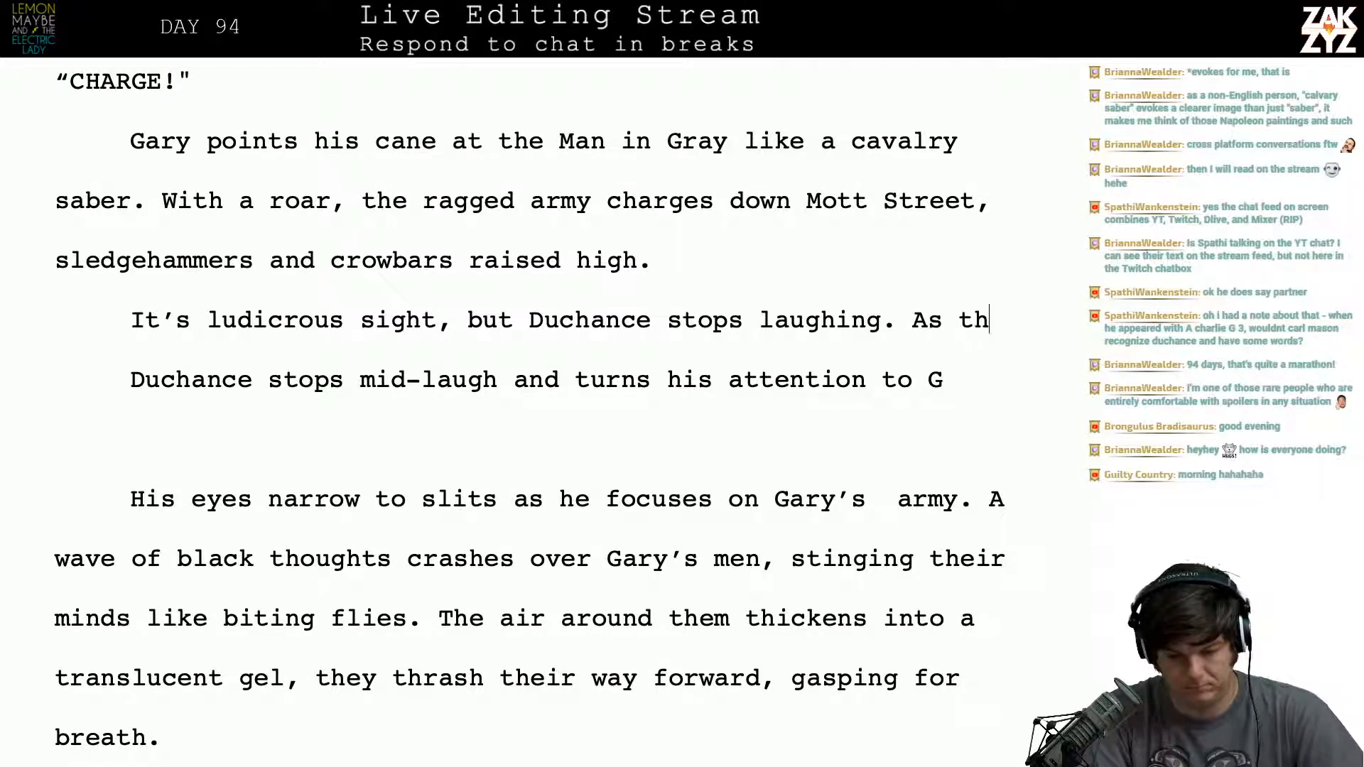
type("e wave o")
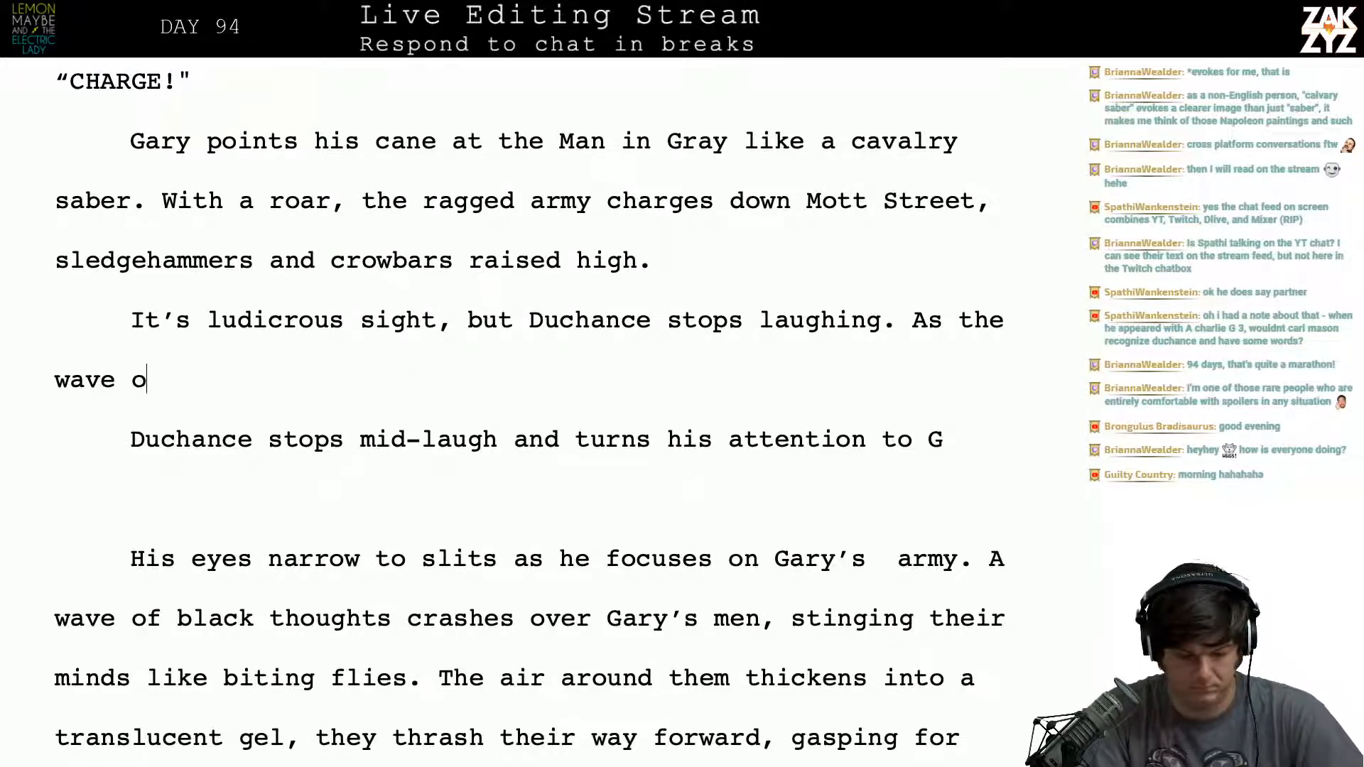
type("f homeless men appa")
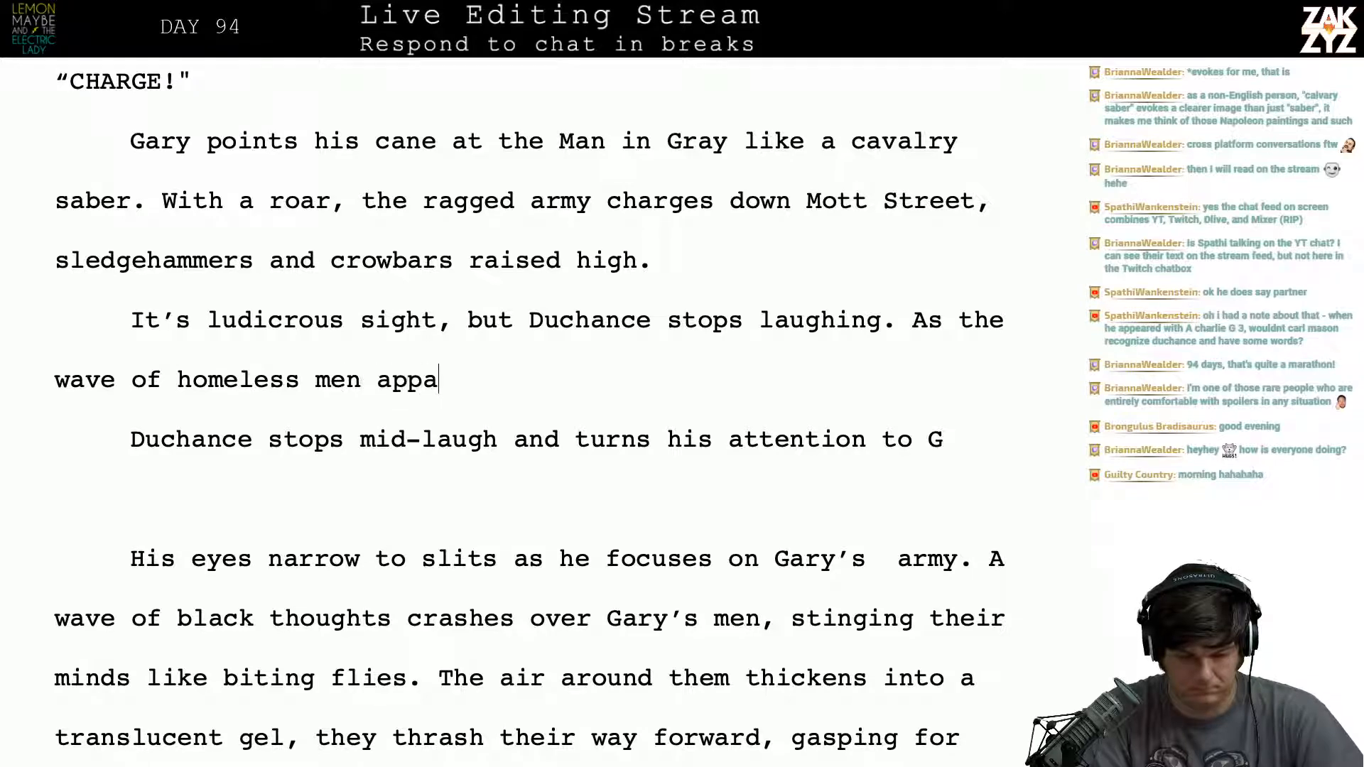
key("BackSpace")
type("roaches,")
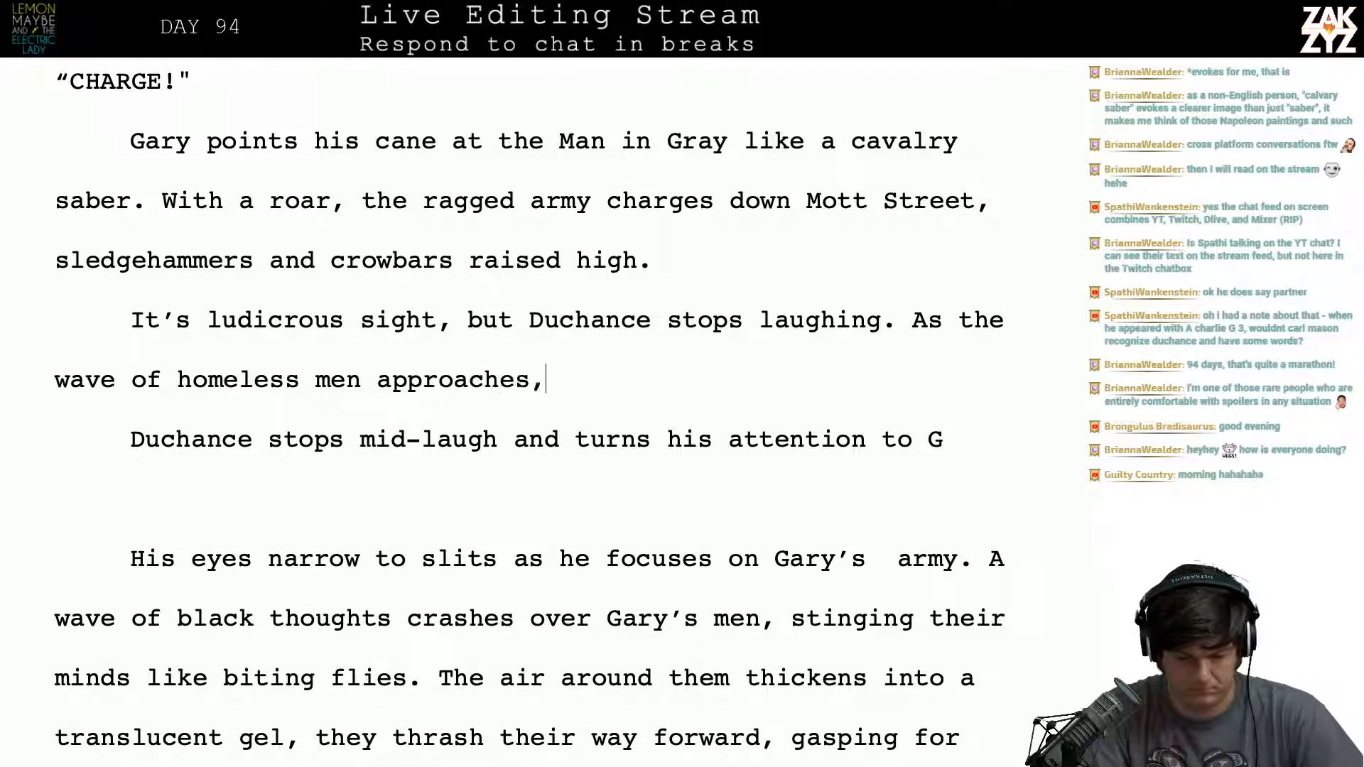
type(" his eyes n")
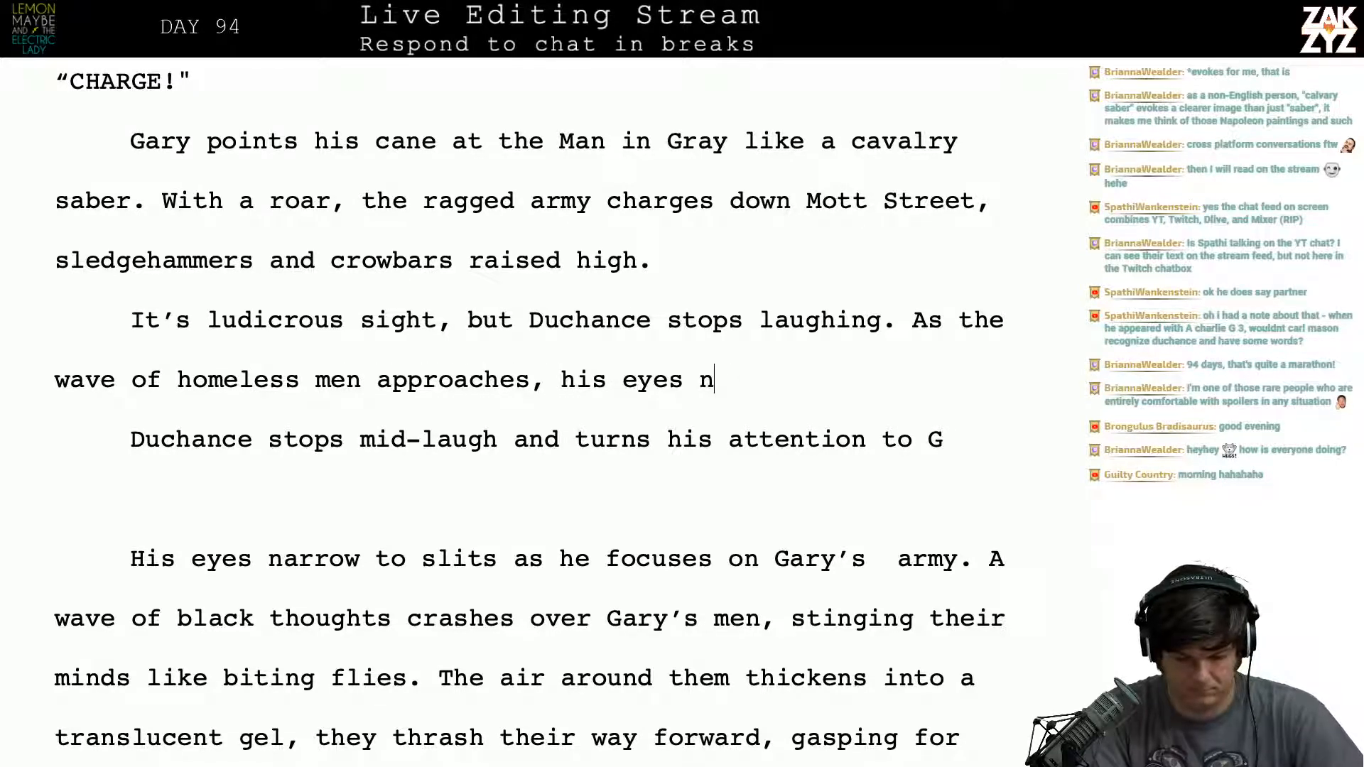
type("arrrr")
key("BackSpace")
key("BackSpace")
type("ow to ")
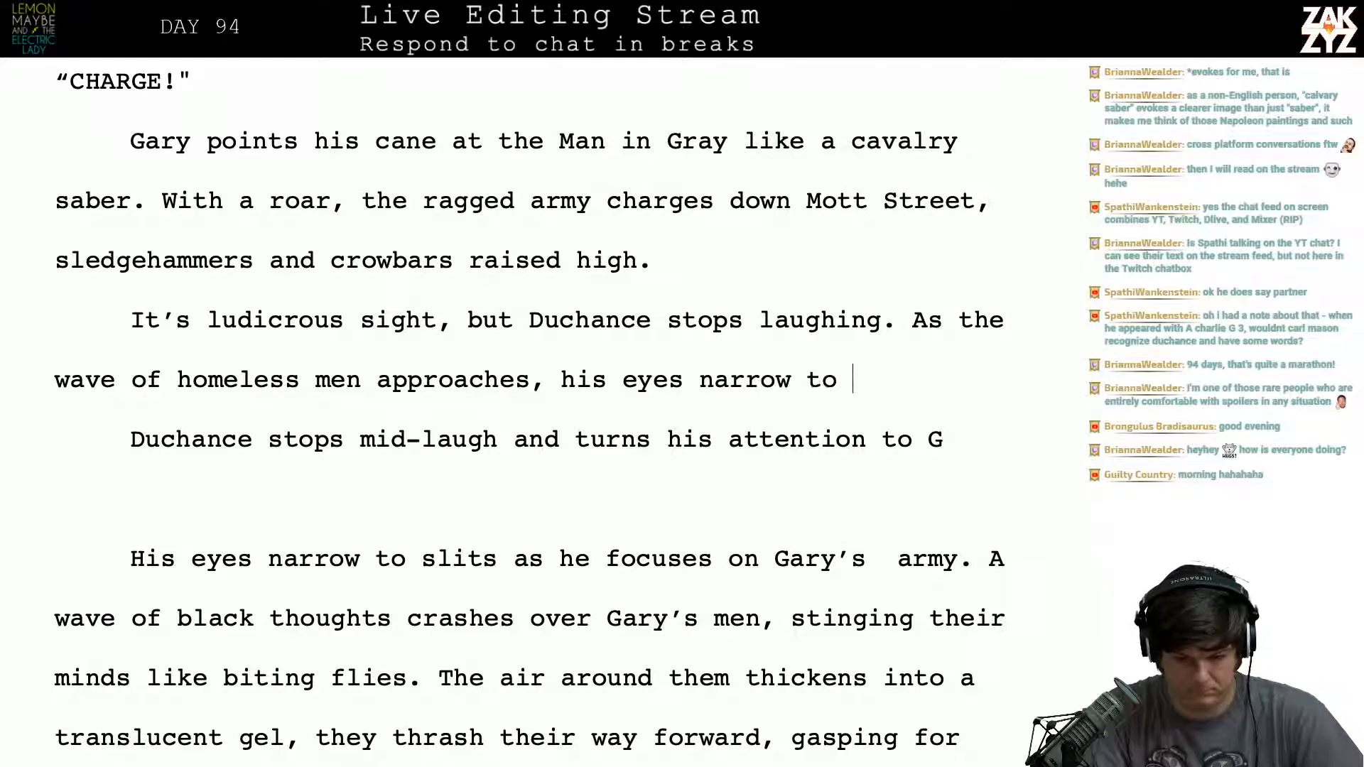
type("slits.")
key("Return")
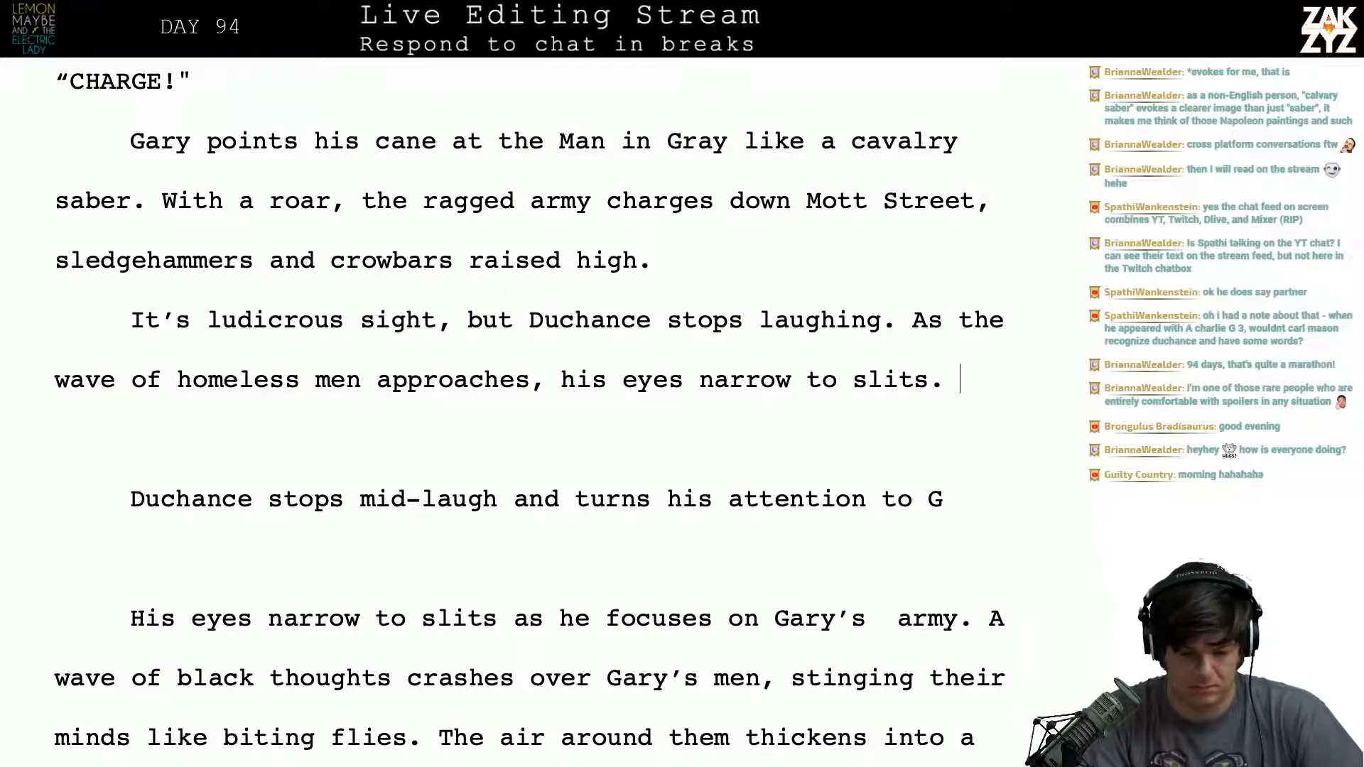
type("With a ge")
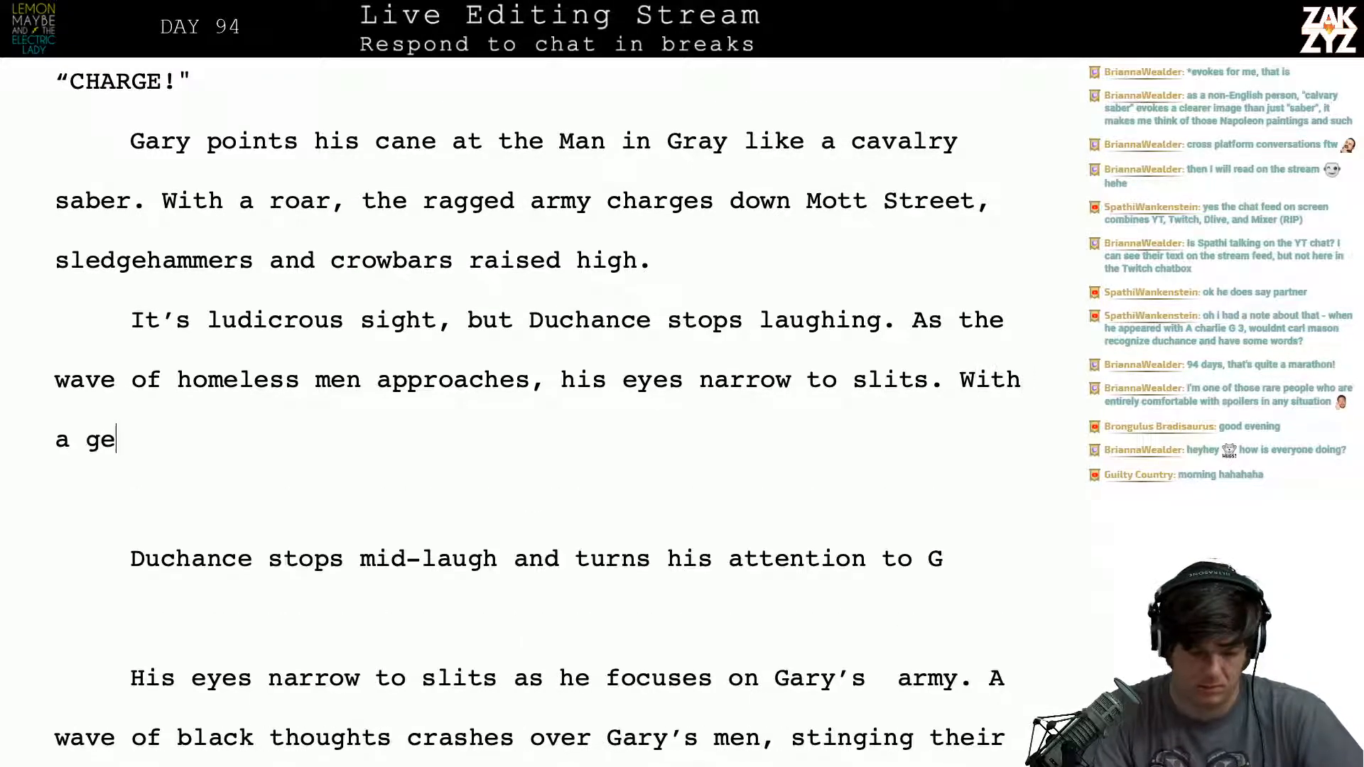
type("sture")
key("BackSpace")
key("BackSpace")
key("BackSpace")
key("BackSpace")
key("BackSpace")
key("BackSpace")
key("BackSpace")
key("BackSpace")
key("BackSpace")
key("BackSpace")
key("BackSpace")
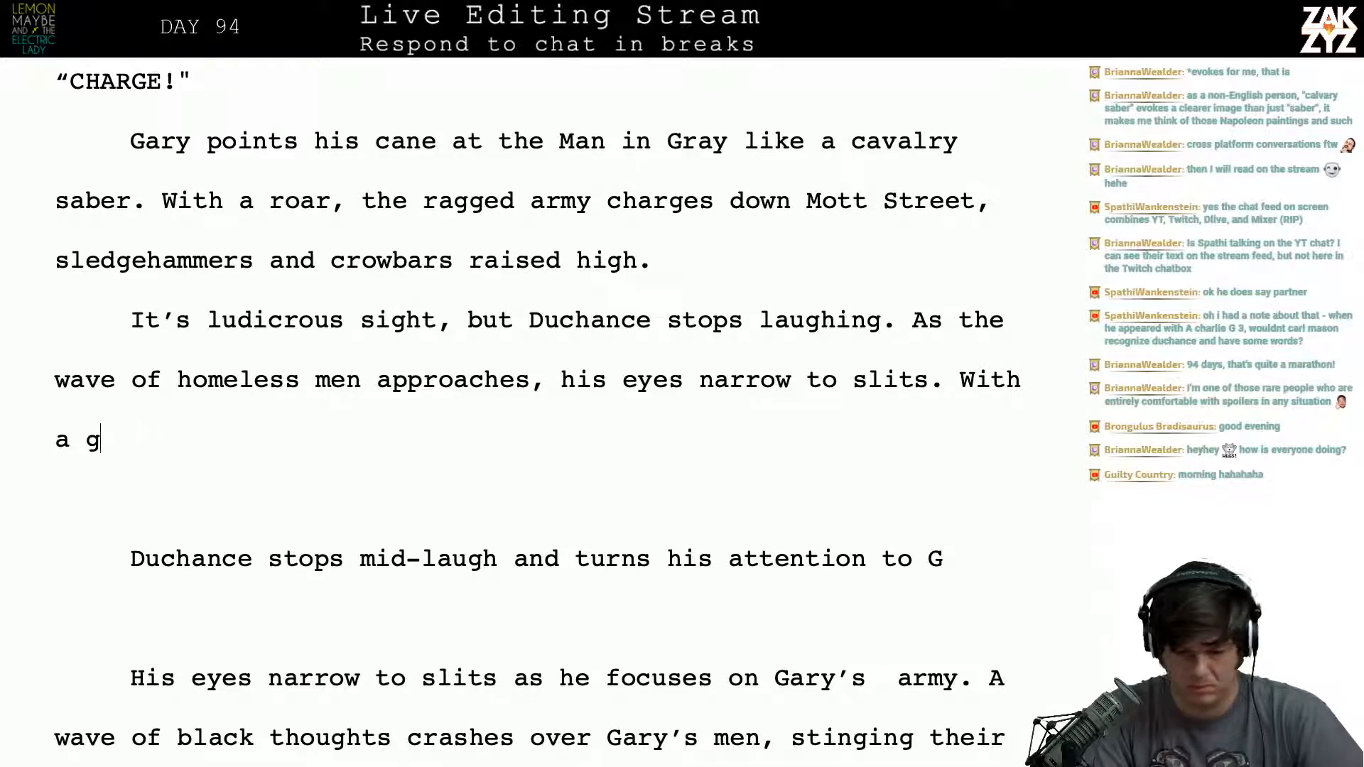
key("BackSpace")
key("BackSpace")
key("BackSpace")
key("BackSpace")
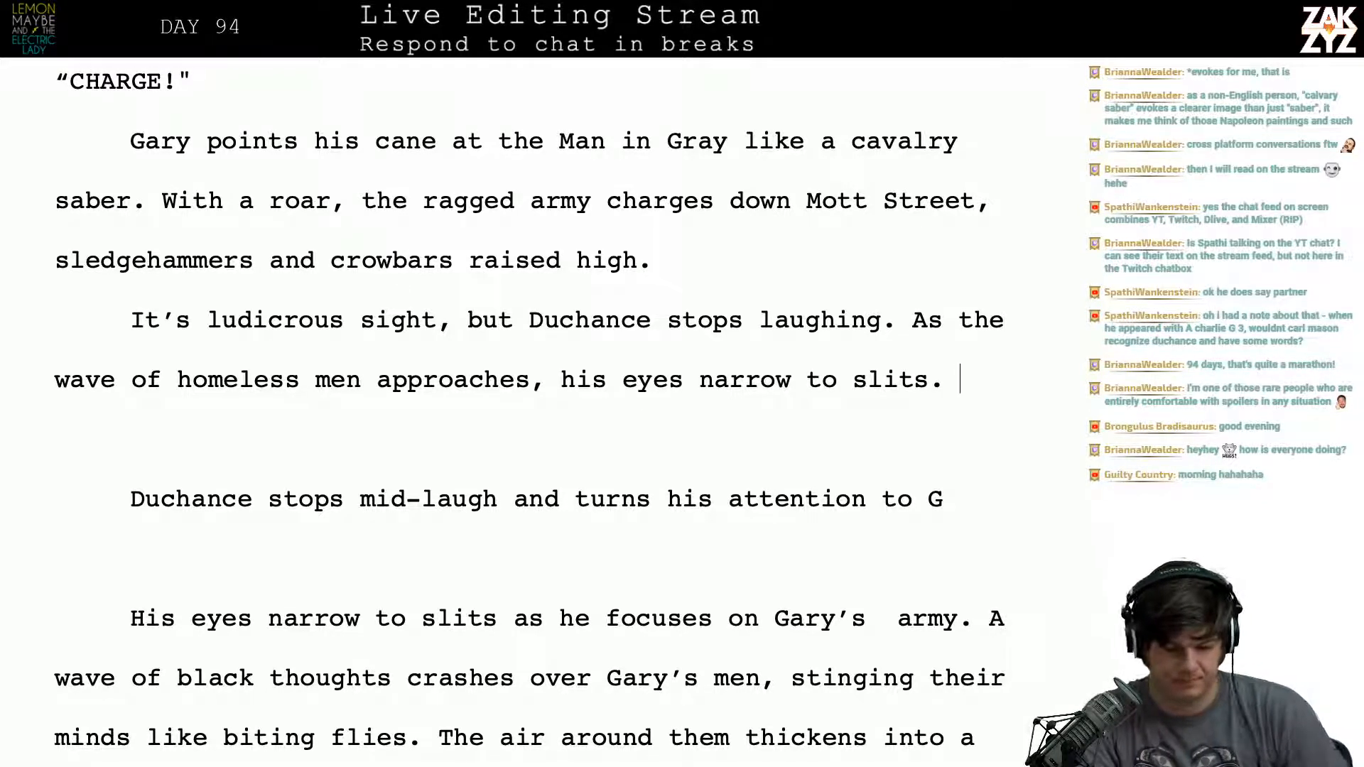
- Rewrite the sentence's ending after "approaches, his" as "smile disappears, and his eyes narrow to slits."
key("BackSpace")
key("BackSpace")
key("BackSpace")
key("BackSpace")
key("BackSpace")
key("BackSpace")
key("BackSpace")
key("BackSpace")
key("BackSpace")
key("BackSpace")
key("BackSpace")
key("BackSpace")
key("BackSpace")
key("BackSpace")
key("BackSpace")
key("BackSpace")
key("BackSpace")
key("BackSpace")
key("BackSpace")
key("BackSpace")
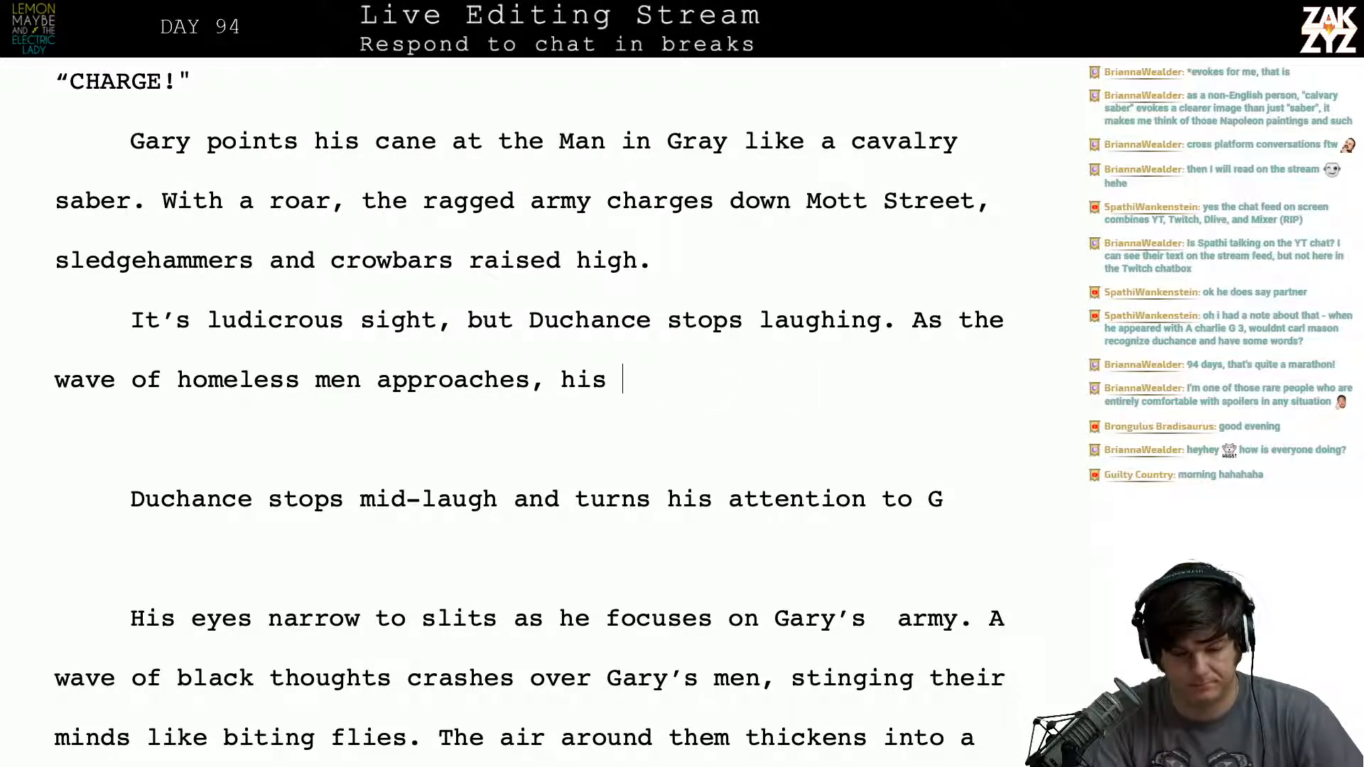
type("smiel")
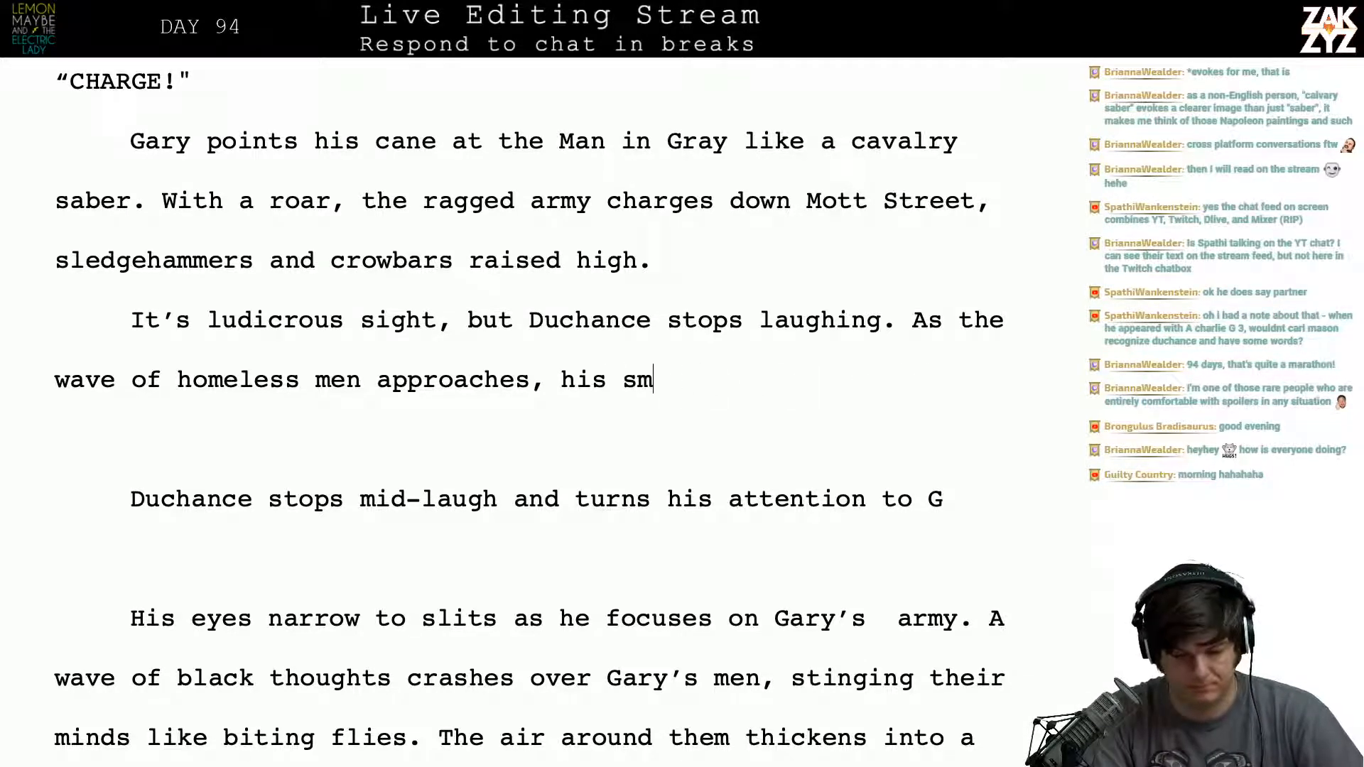
key("BackSpace")
key("BackSpace")
type("l")
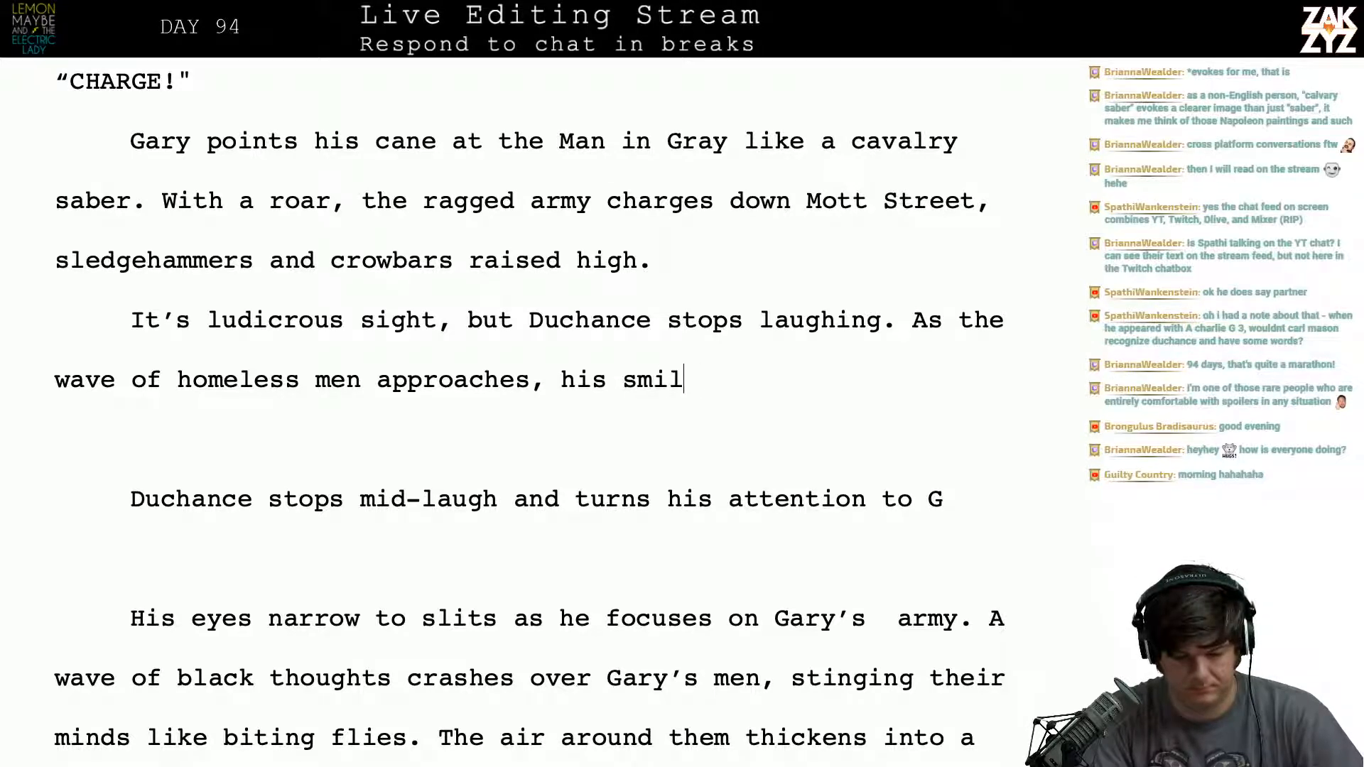
type("e disappears, ")
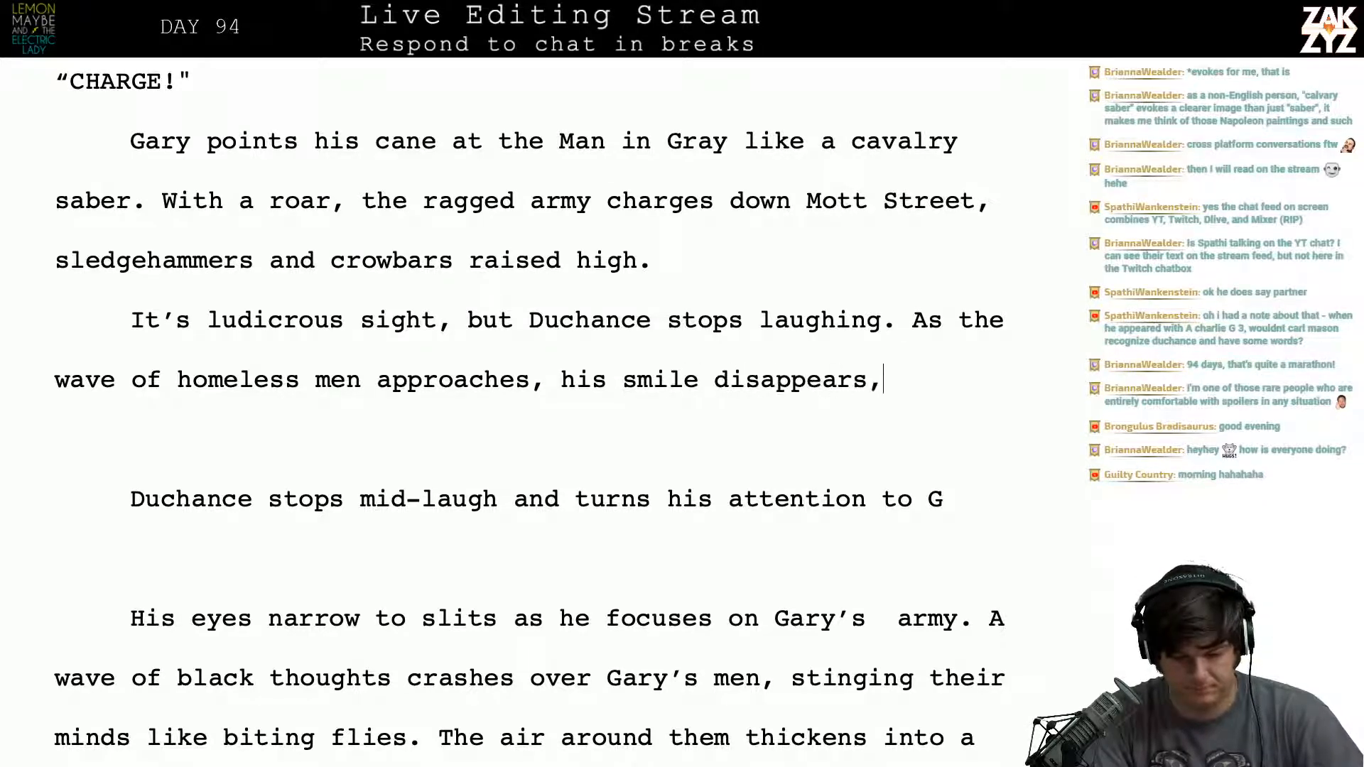
type("and his ")
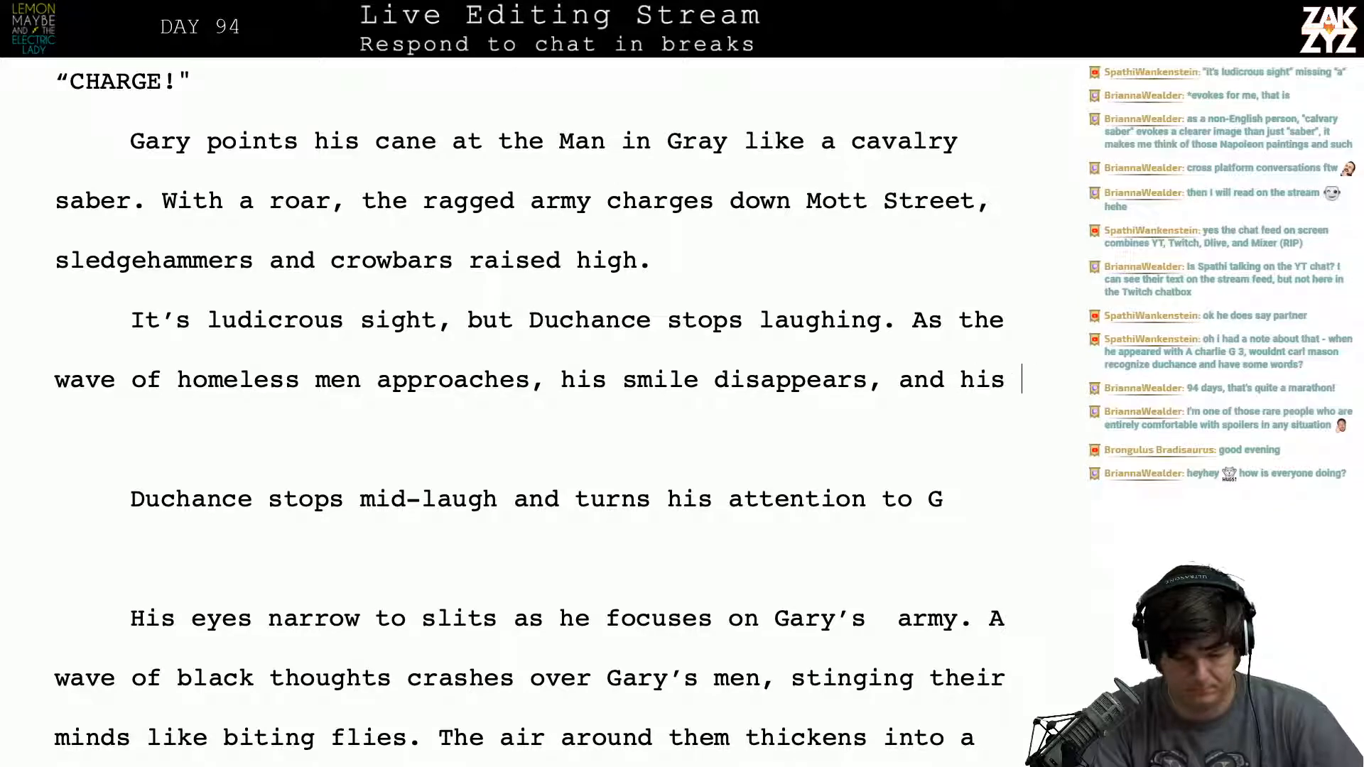
type("eyes narrow to")
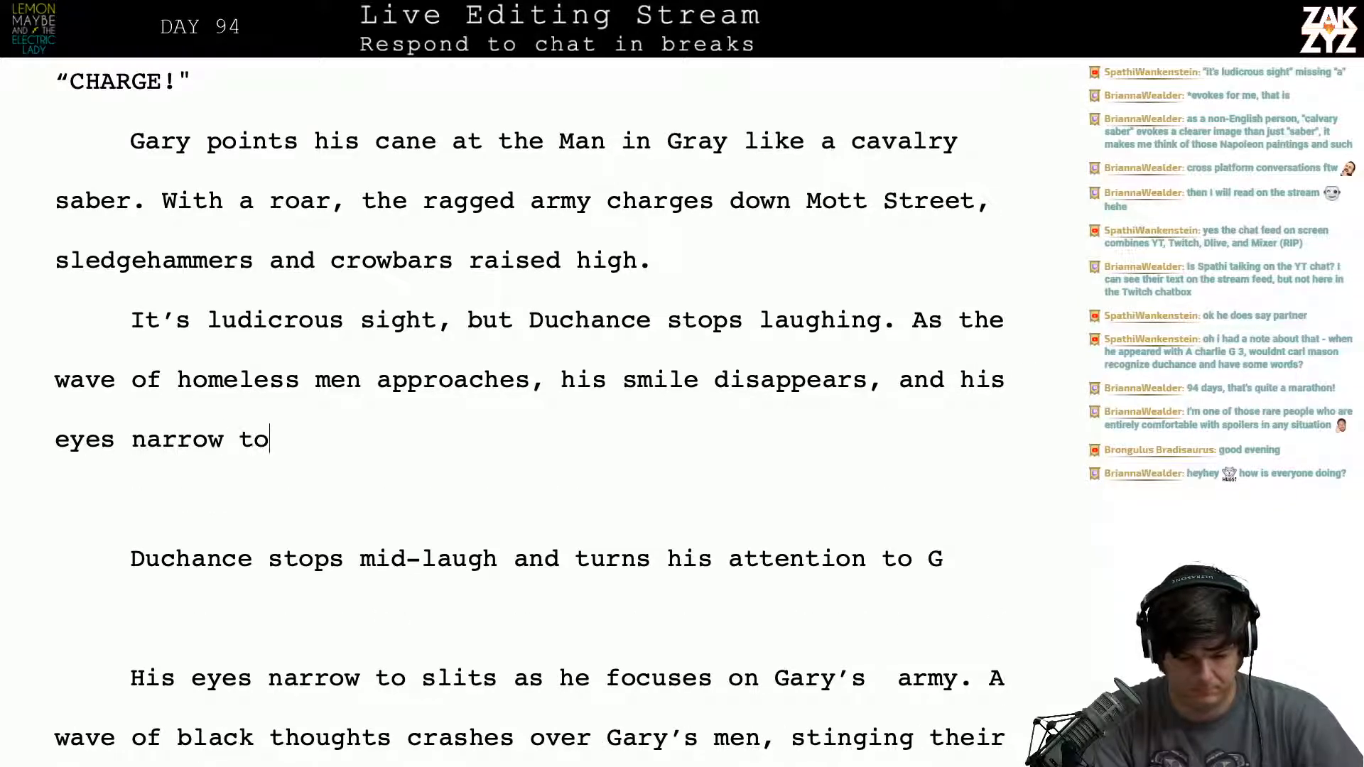
type(" slits.")
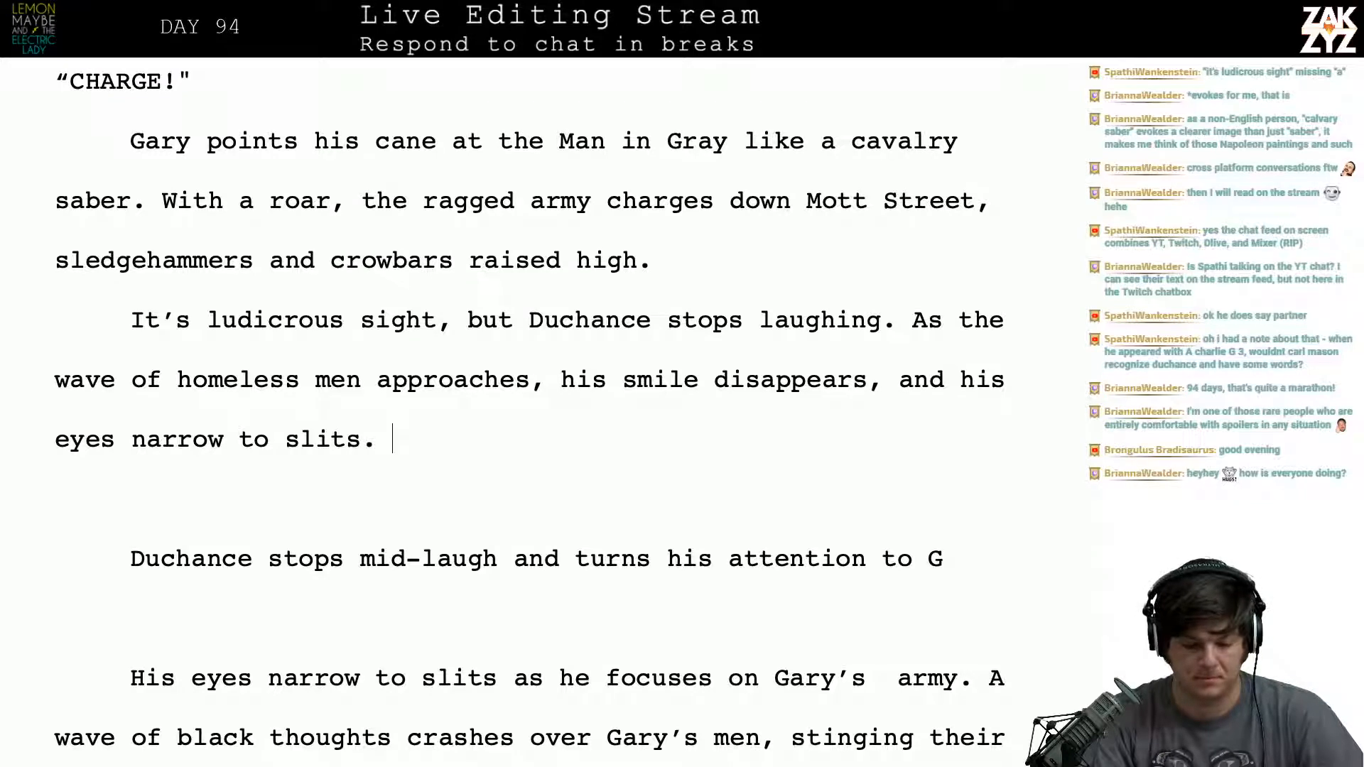
type("H")
key("BackSpace")
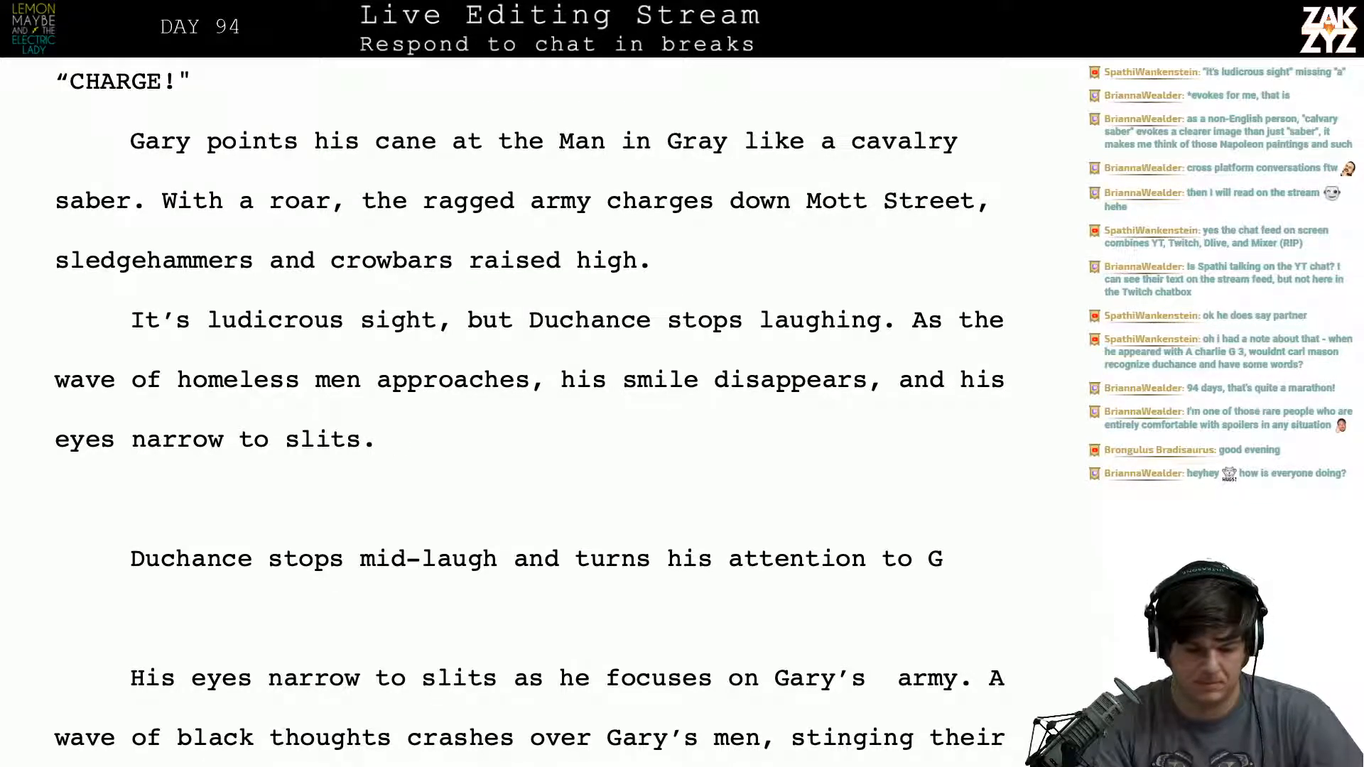
left_click(129, 498)
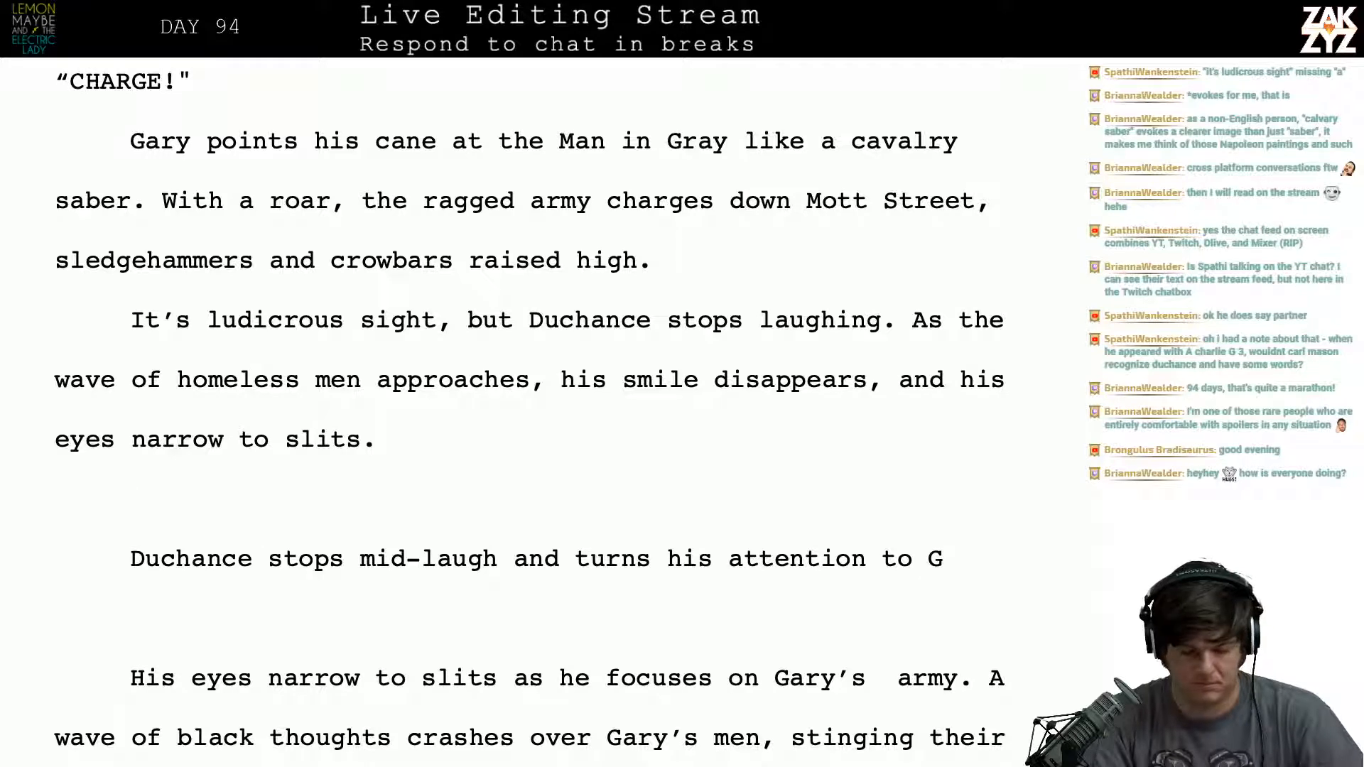
key("shift+Down")
key("shift+Down")
key("shift+Down")
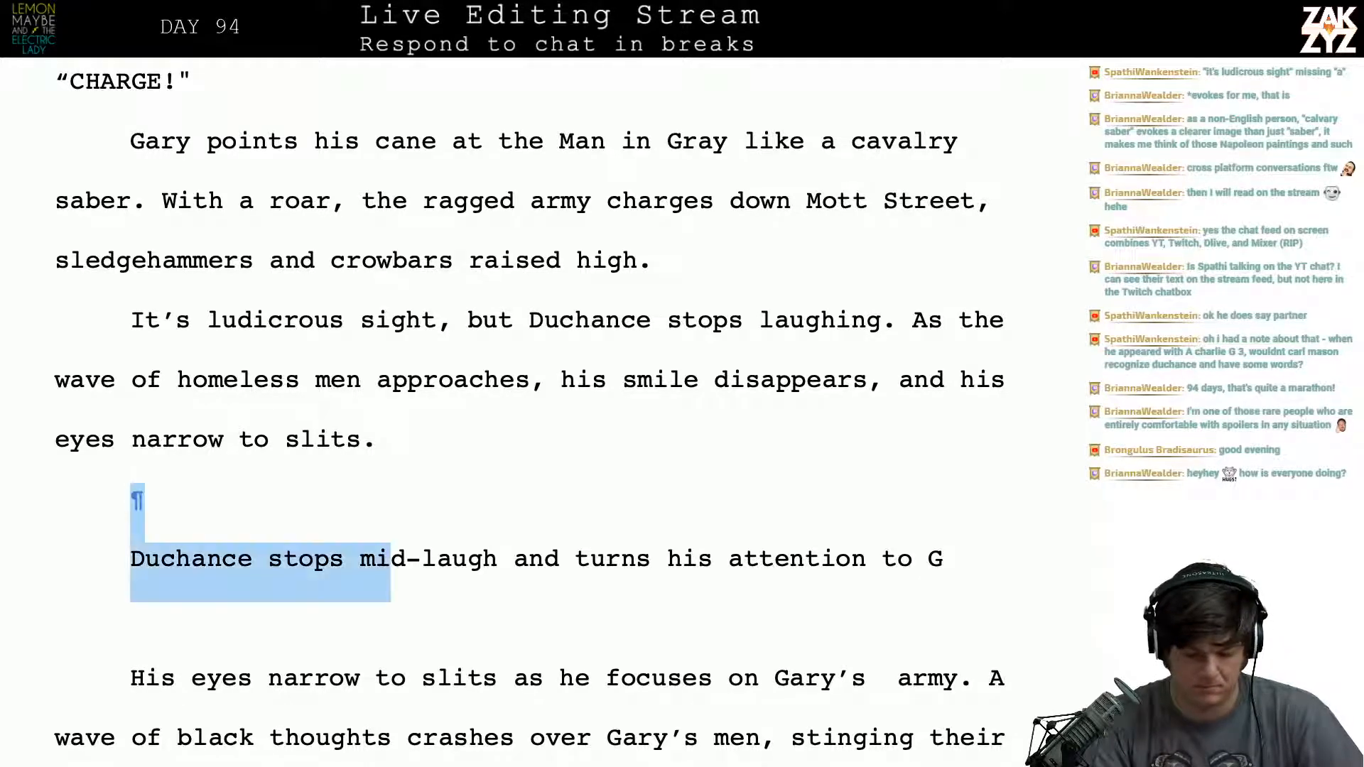
left_click(377, 439)
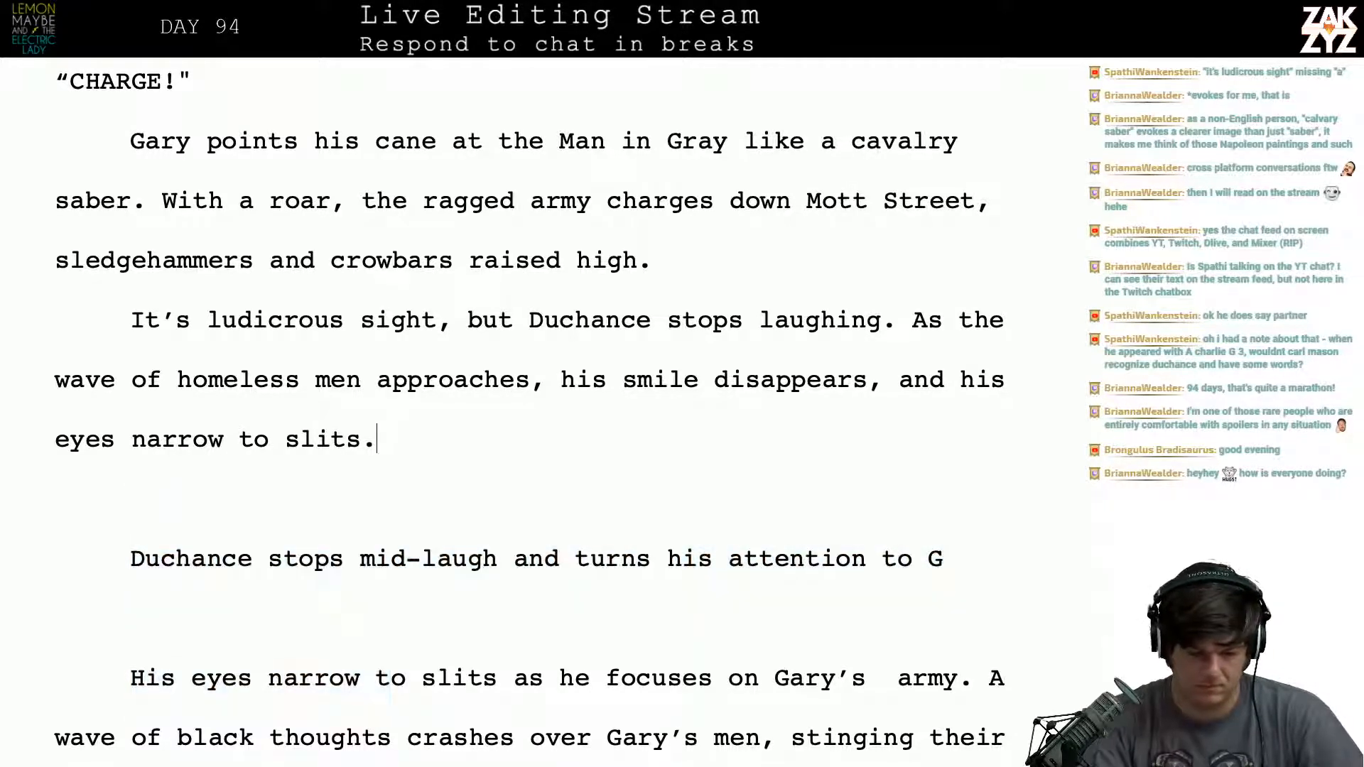
- Extend the end of the new paragraph from "narrow to slits" with "as he focuses."
type("H")
key("BackSpace")
key("BackSpace")
key("BackSpace")
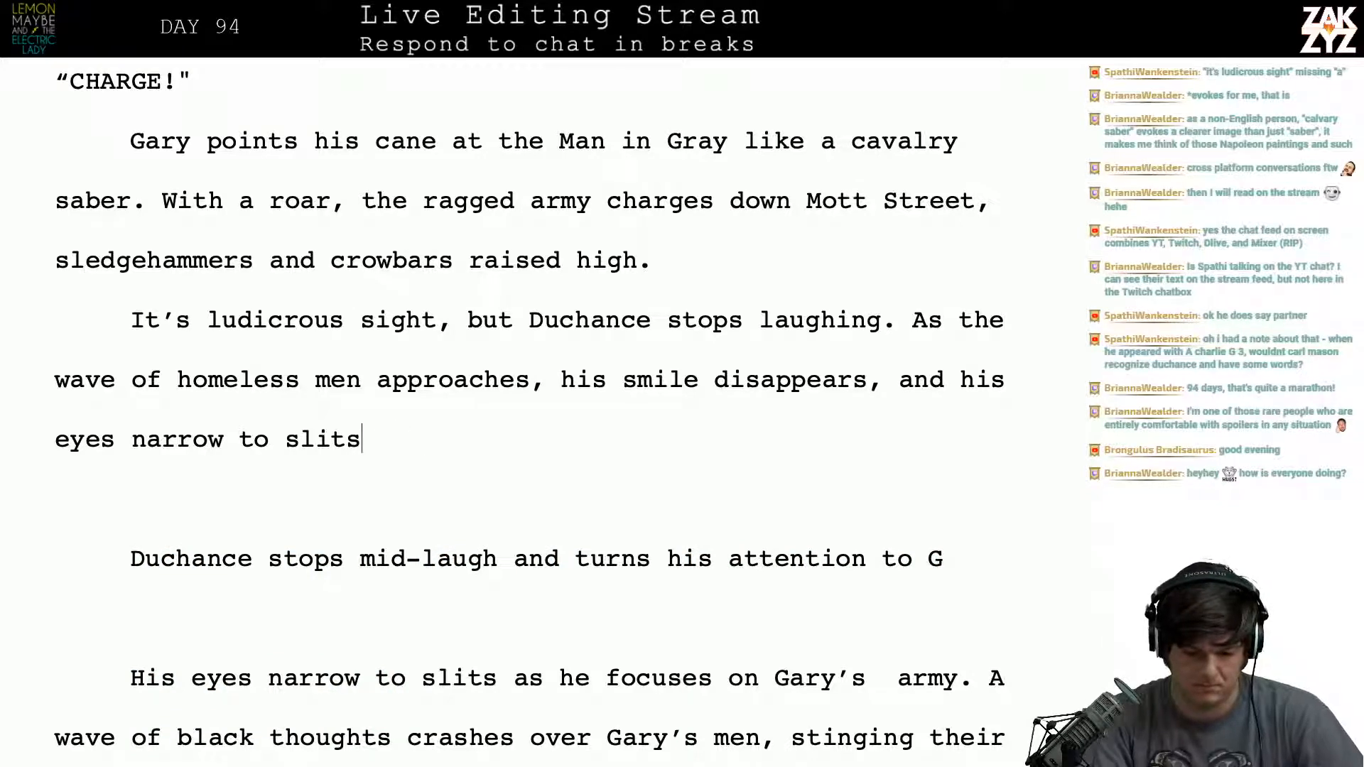
type("as he focuses.")
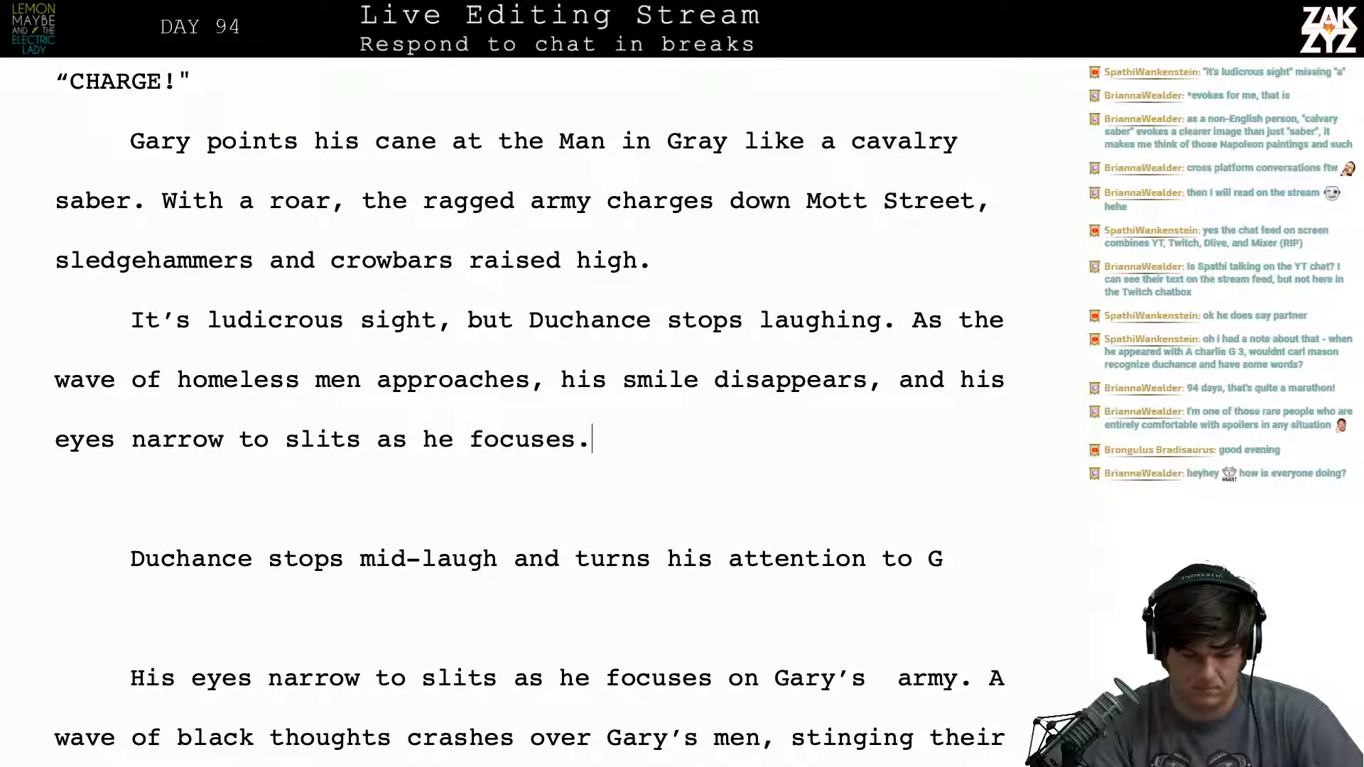
- End the sentence after "his smile disappears" with a period and open a new sentence with "His"
key("Up")
key("Right")
key("Right")
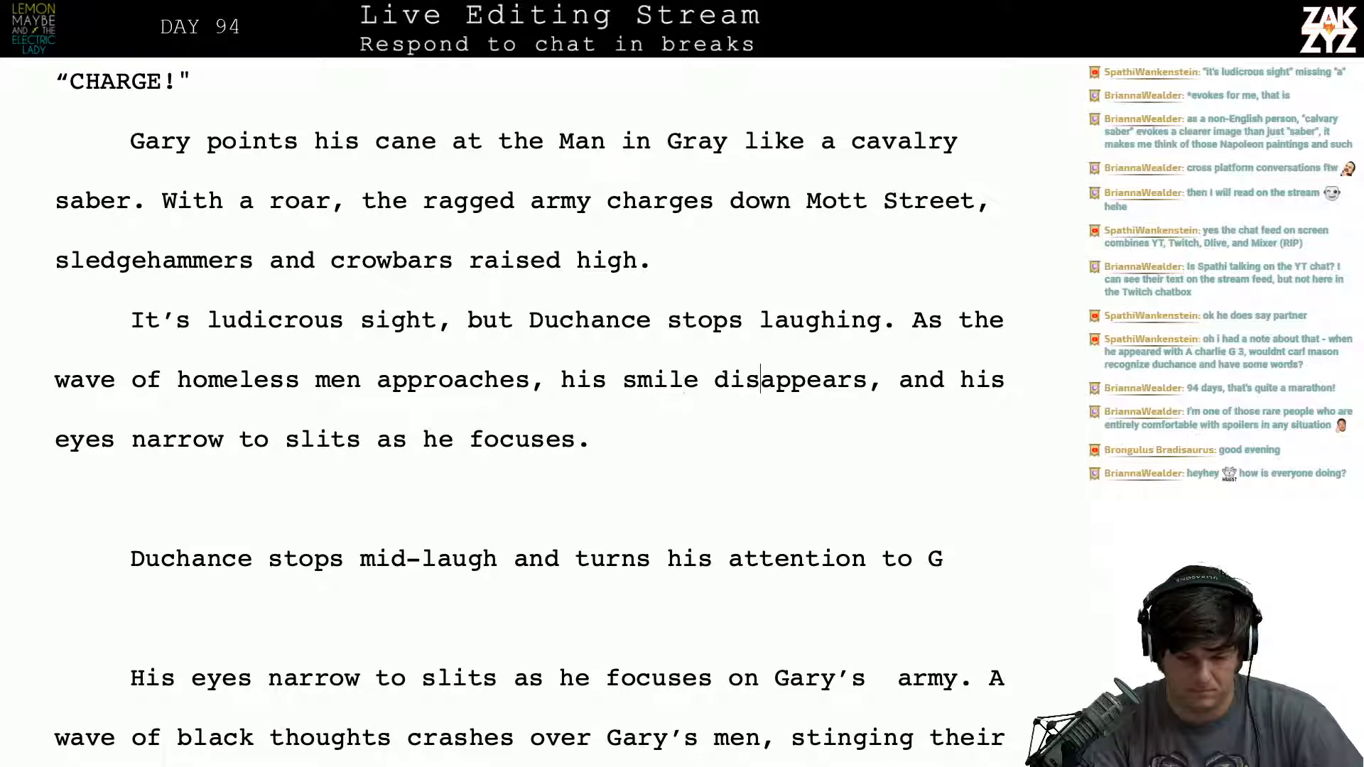
key("Right")
key("Right")
key("Right")
key("Right")
key("Right")
key("Right")
key("Right")
key("Right")
key("BackSpace")
type(". H")
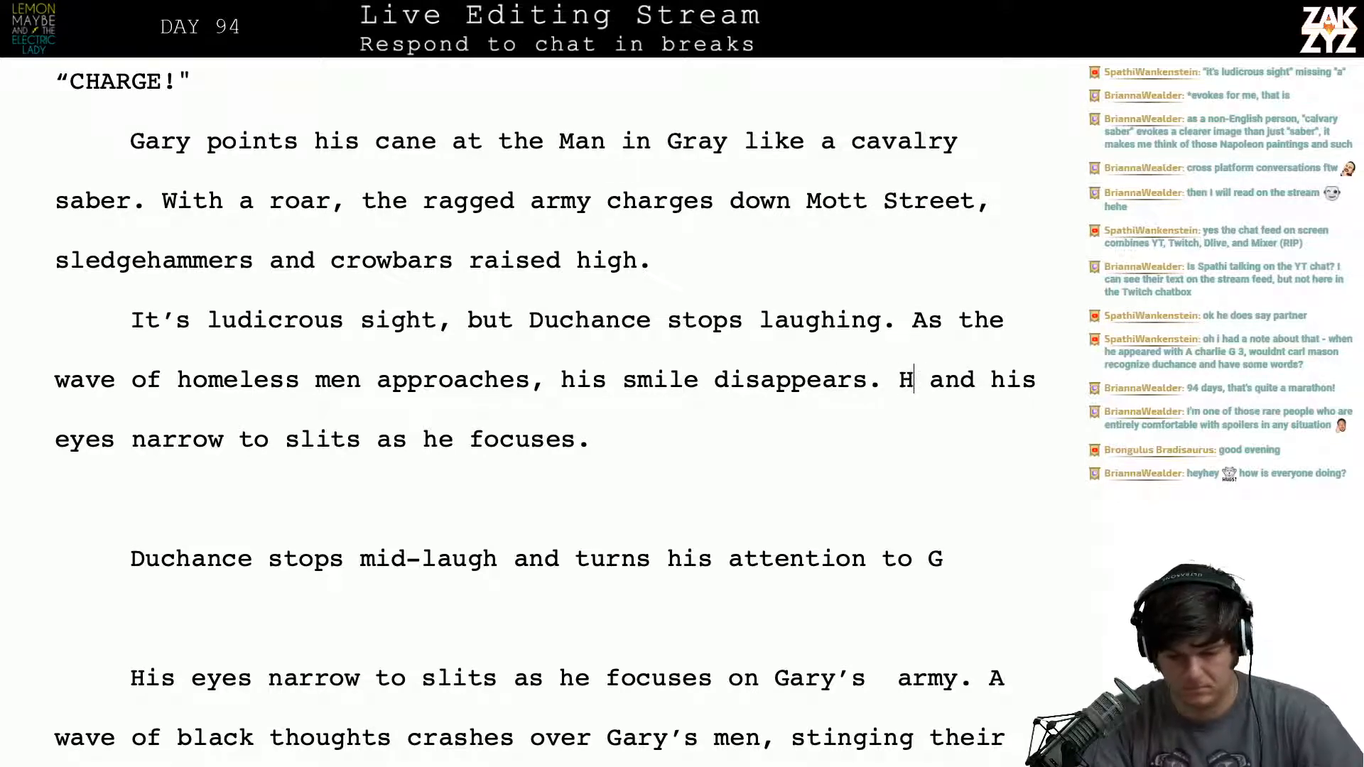
type("is")
- Delete the leftover "and" following the new "His"
key("shift+Right")
key("shift+Right")
key("shift+Right")
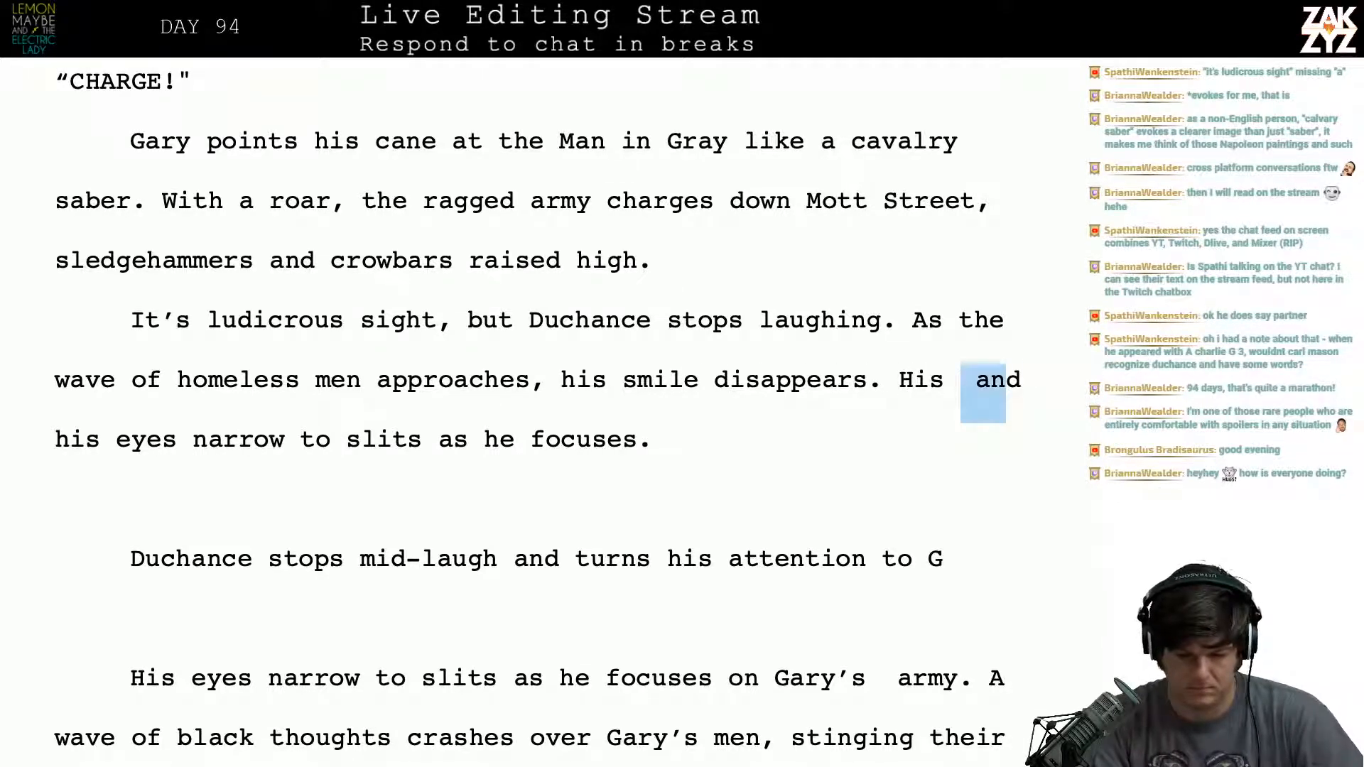
key("shift+Right")
key("shift+Right")
key("BackSpace")
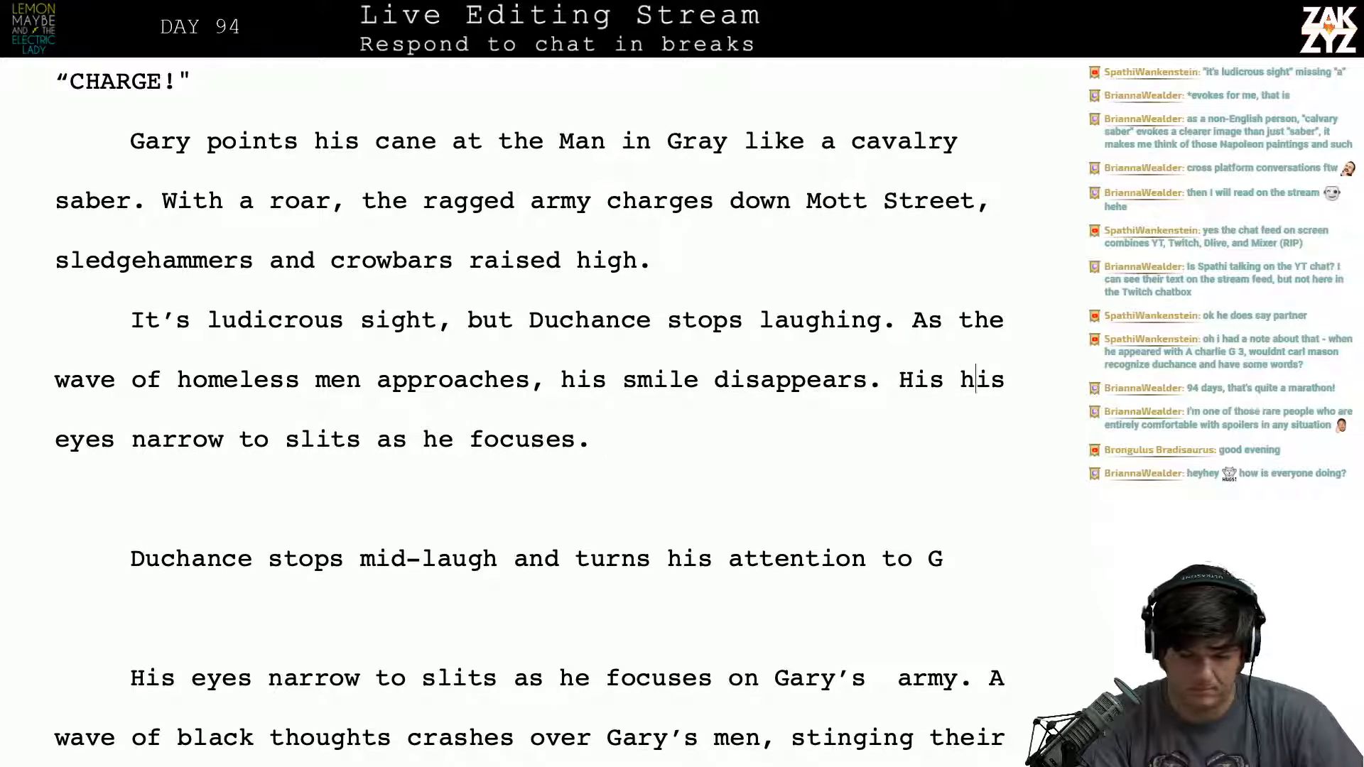
- Remove the doubled "His his" before "eyes narrow to slits" and break the remaining text into its own paragraph
key("Right")
key("Right")
key("BackSpace")
key("BackSpace")
key("BackSpace")
key("BackSpace")
key("BackSpace")
key("BackSpace")
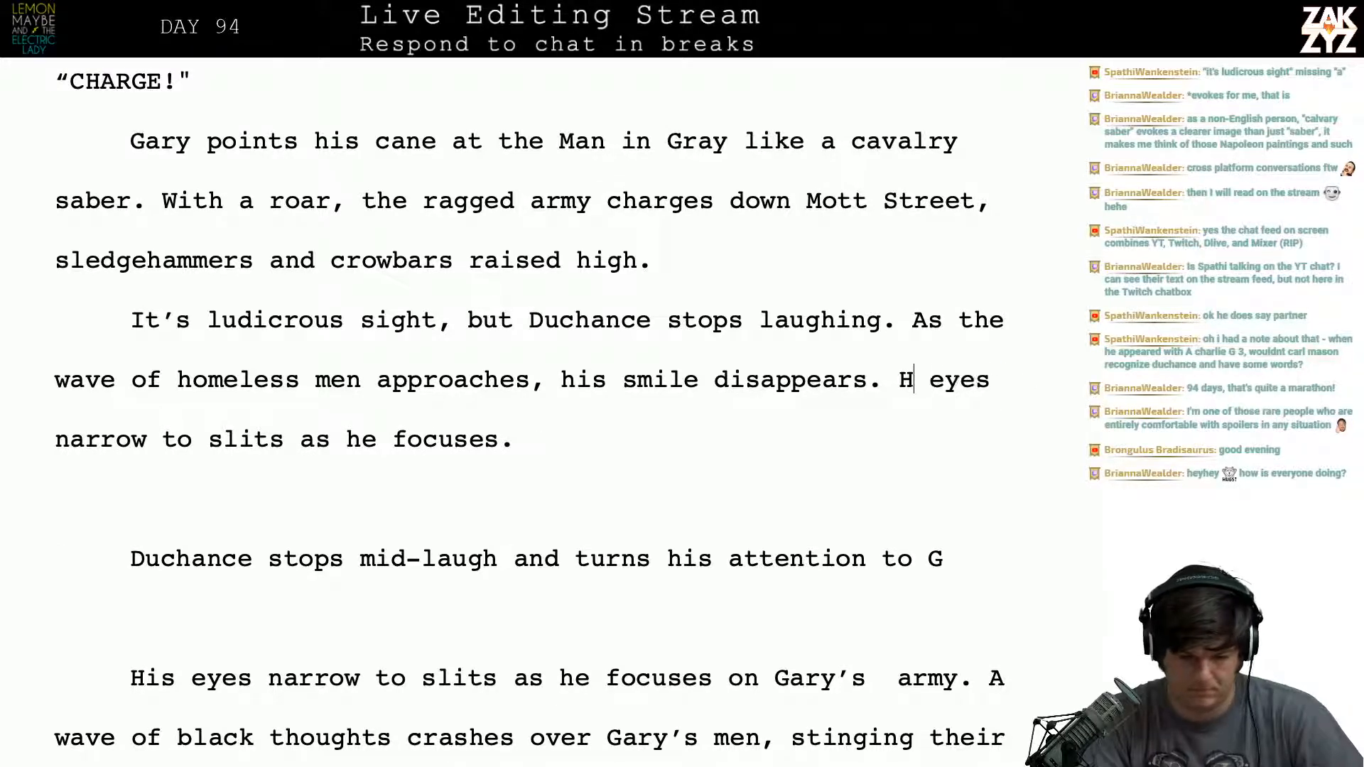
key("BackSpace")
key("Return")
- Remove the period after "Duchance stops laughing" and move "As the wave of homeless men" into a separate paragraph, leaving an empty one between
key("Left")
key("Left")
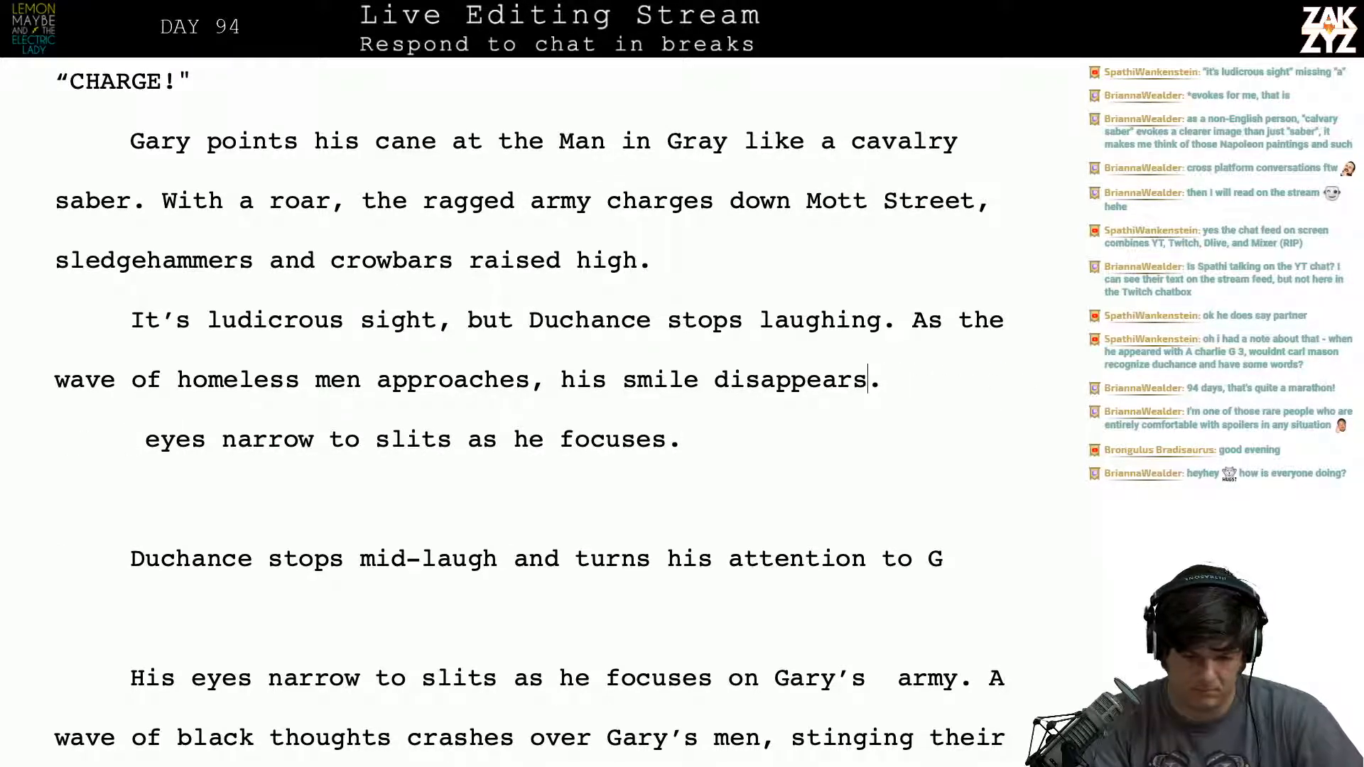
key("Right")
key("Up")
key("Right")
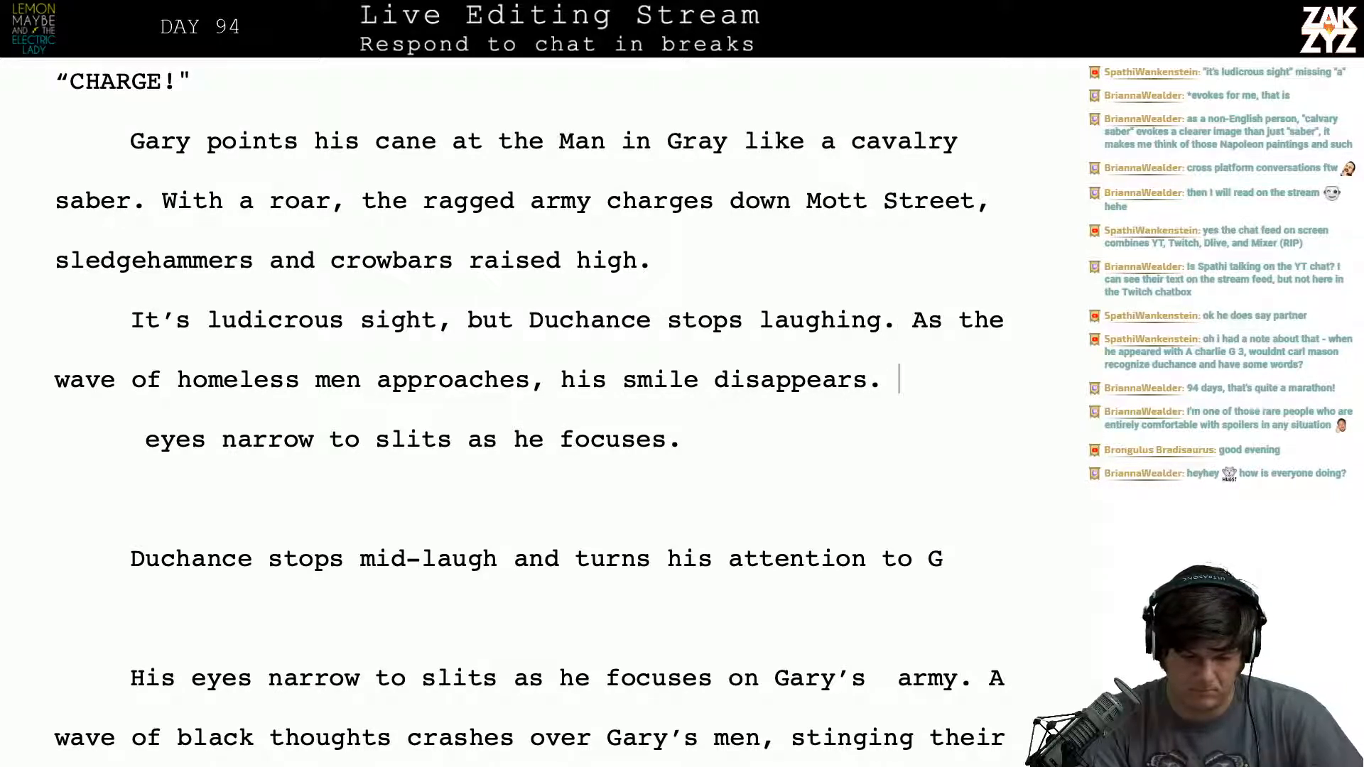
key("Left")
key("Left")
key("Left")
key("Left")
key("Left")
key("Left")
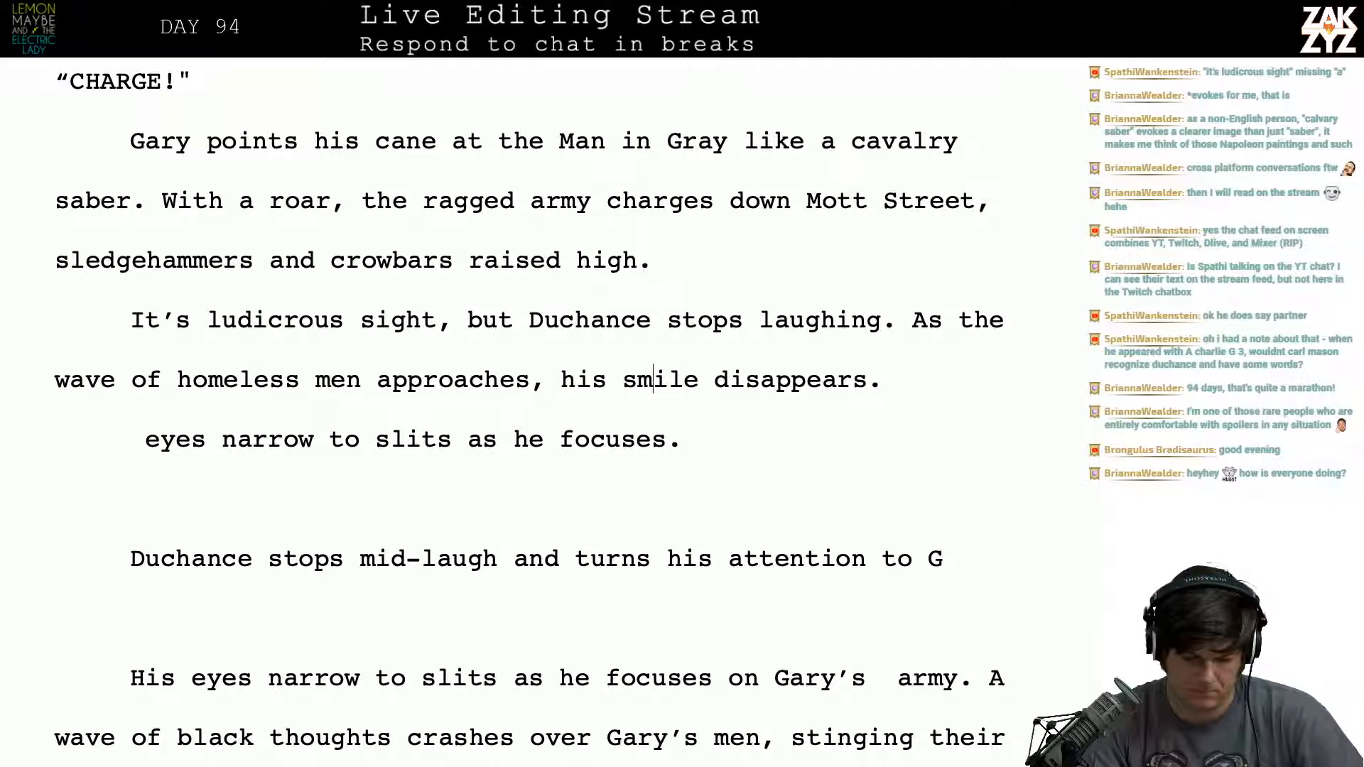
key("Left")
key("Left")
key("Left")
key("Left")
key("Left")
key("Left")
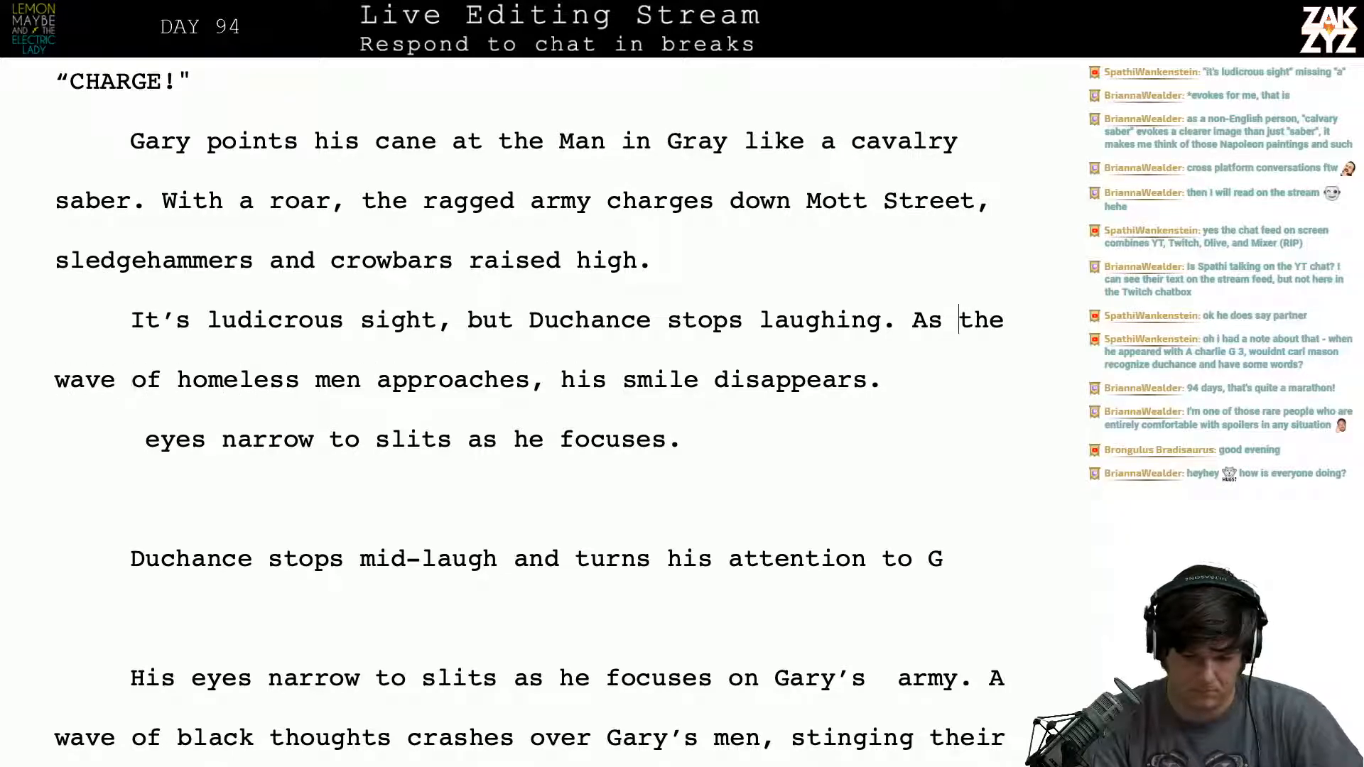
key("Left")
key("Left")
key("Left")
key("Left")
key("BackSpace")
key("Return")
key("Return")
key("Up")
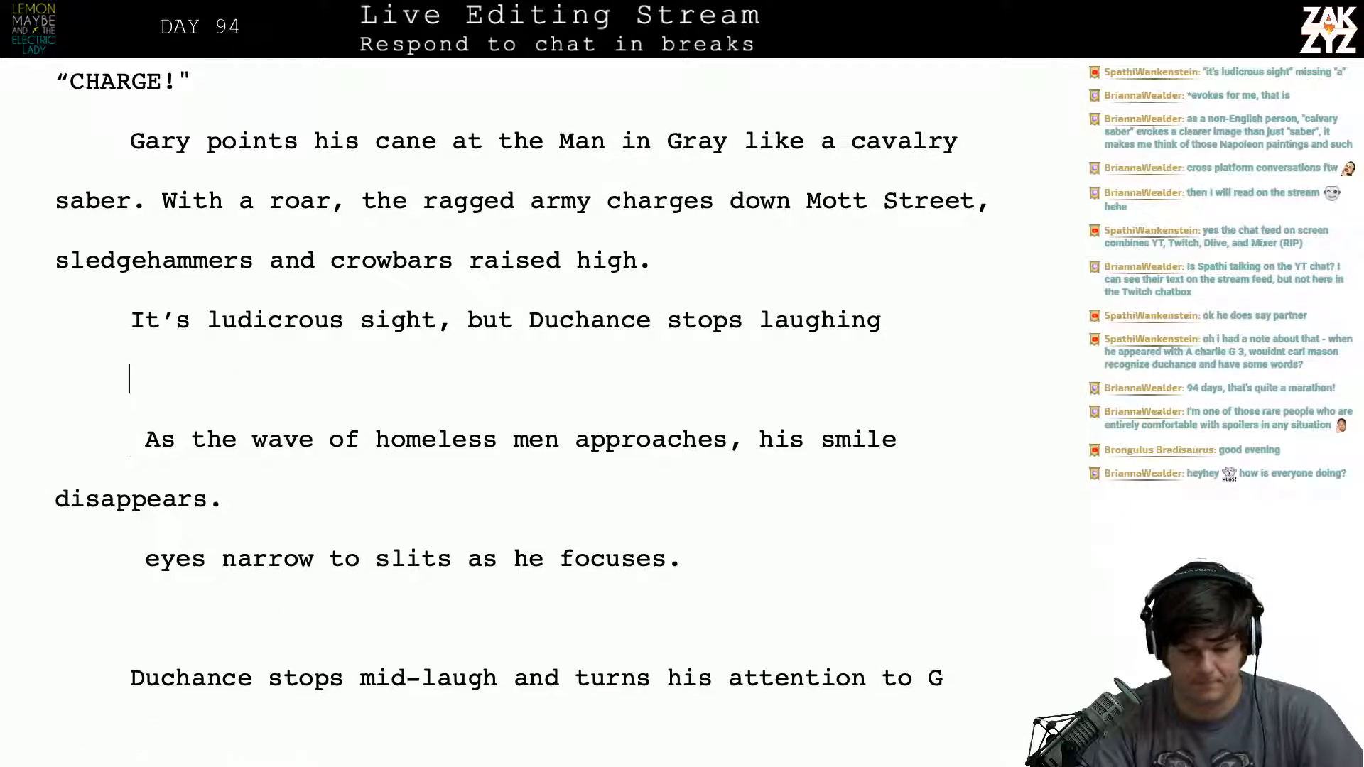
type("and the terri")
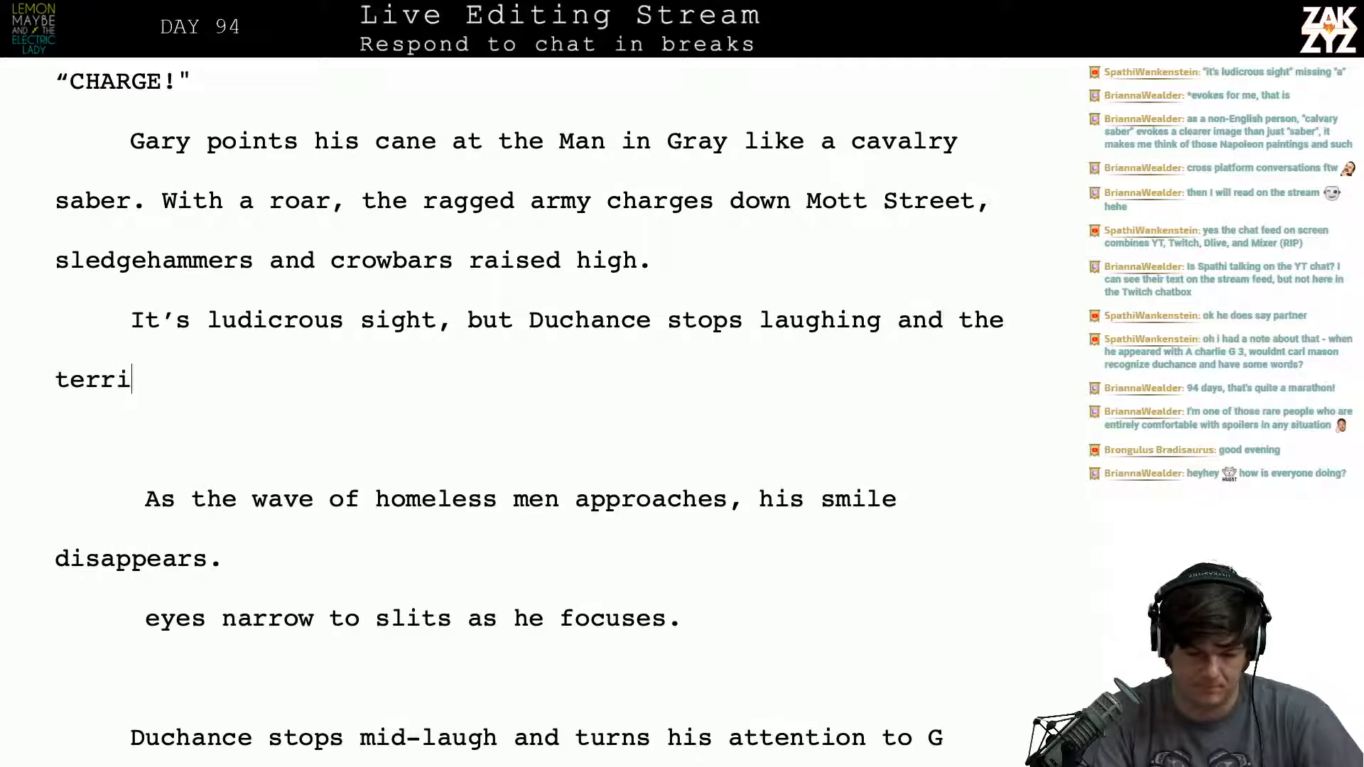
type("ble smile van")
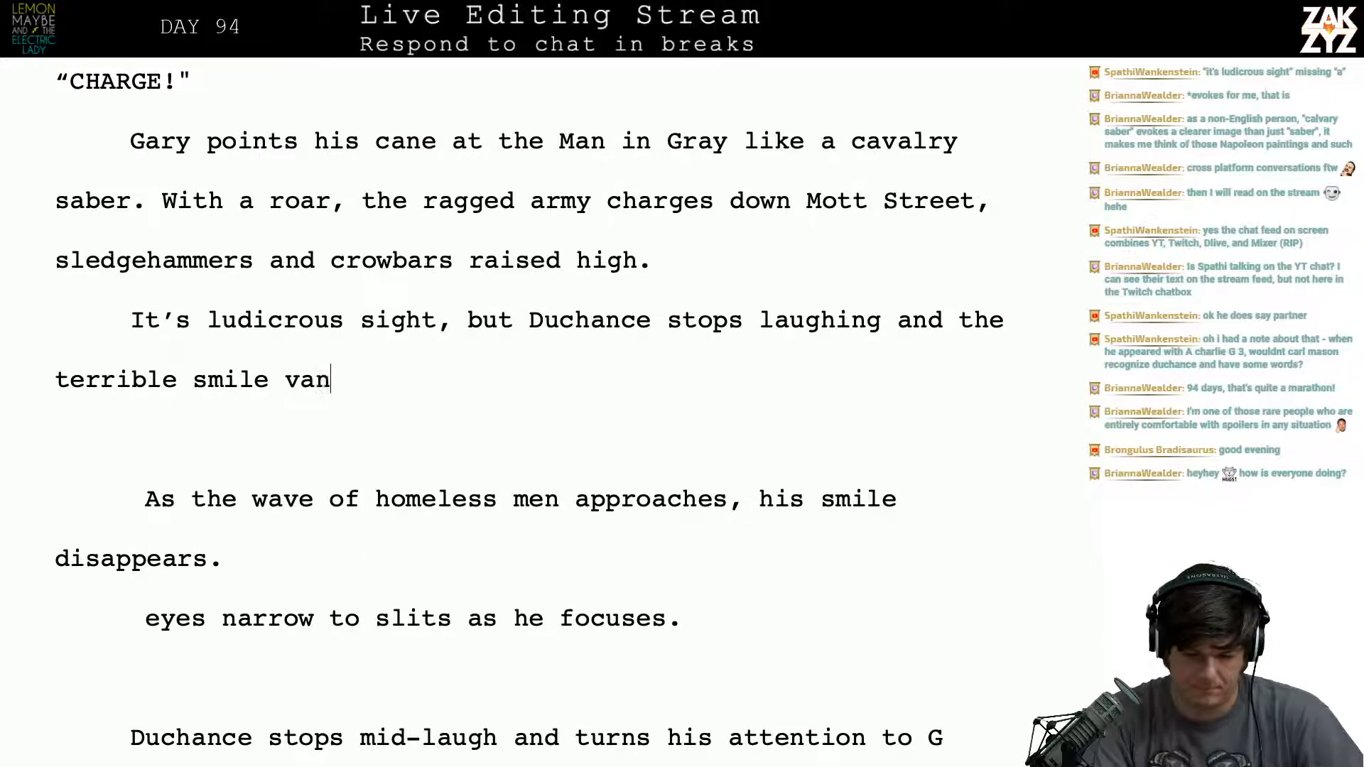
key("BackSpace")
key("BackSpace")
key("BackSpace")
key("BackSpace")
key("BackSpace")
key("BackSpace")
key("BackSpace")
key("BackSpace")
key("BackSpace")
key("BackSpace")
key("BackSpace")
key("BackSpace")
key("BackSpace")
key("BackSpace")
key("BackSpace")
key("BackSpace")
key("BackSpace")
key("BackSpace")
key("BackSpace")
key("BackSpace")
key("BackSpace")
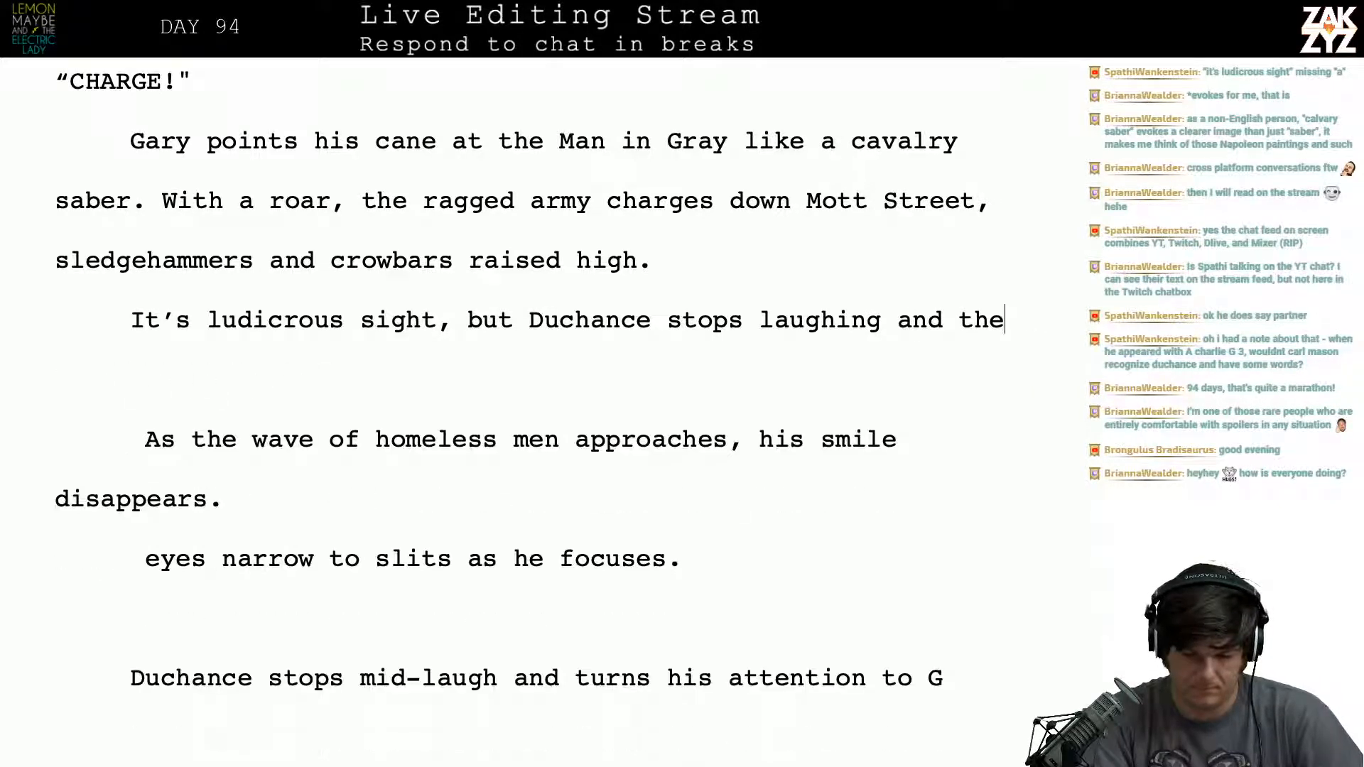
key("BackSpace")
key("BackSpace")
key("BackSpace")
key("BackSpace")
key("BackSpace")
type(",")
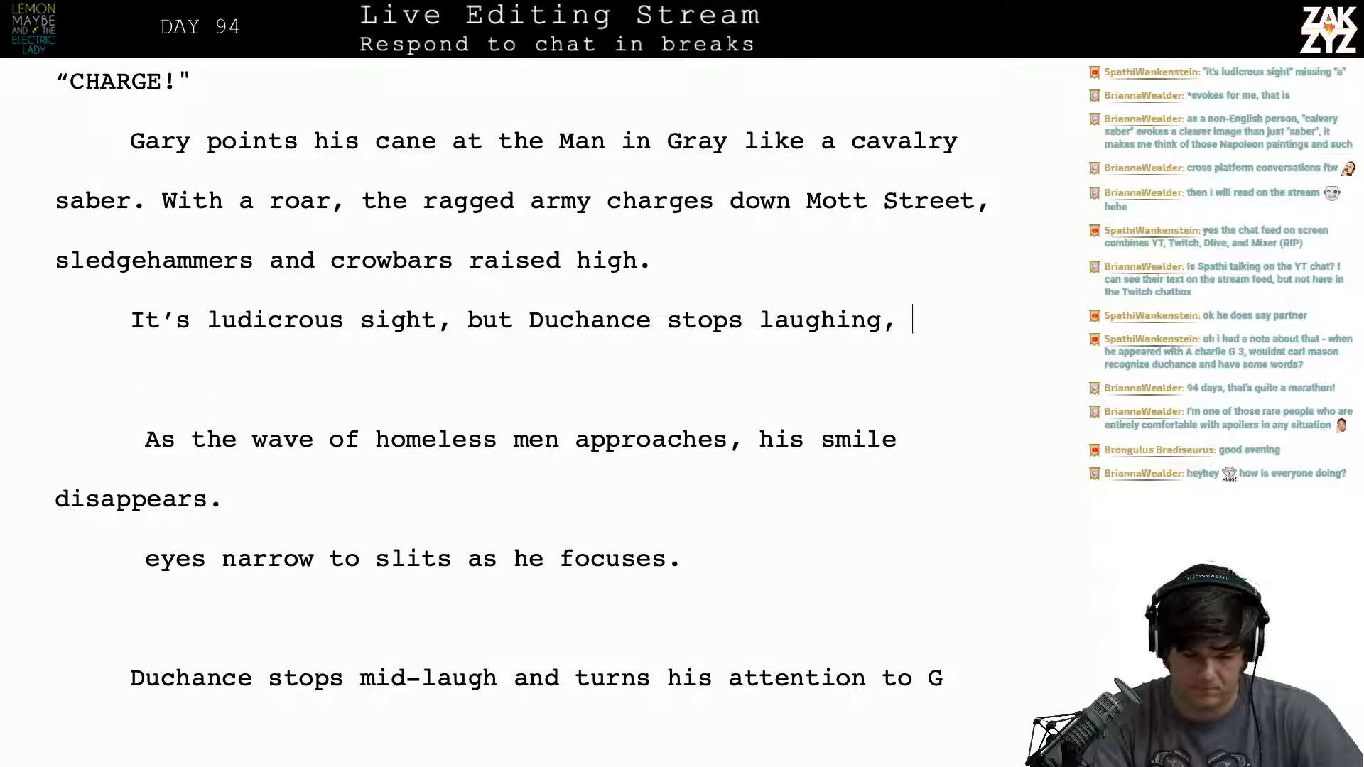
key("BackSpace")
- Continue the sentence after "stops laughing" with "and his smile vanishes.", discarding the trial opening "As the horde approach" after it
type("and his sm")
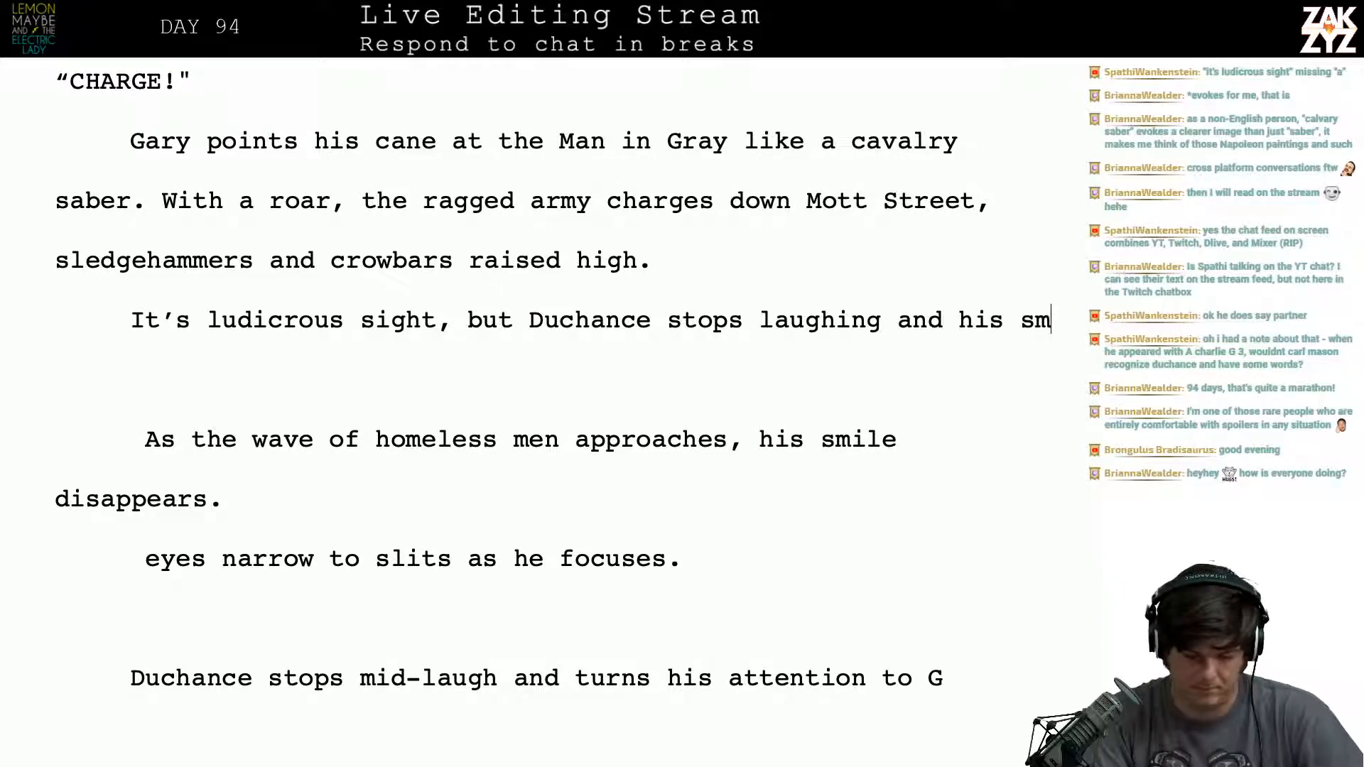
type("ile vanishes. As")
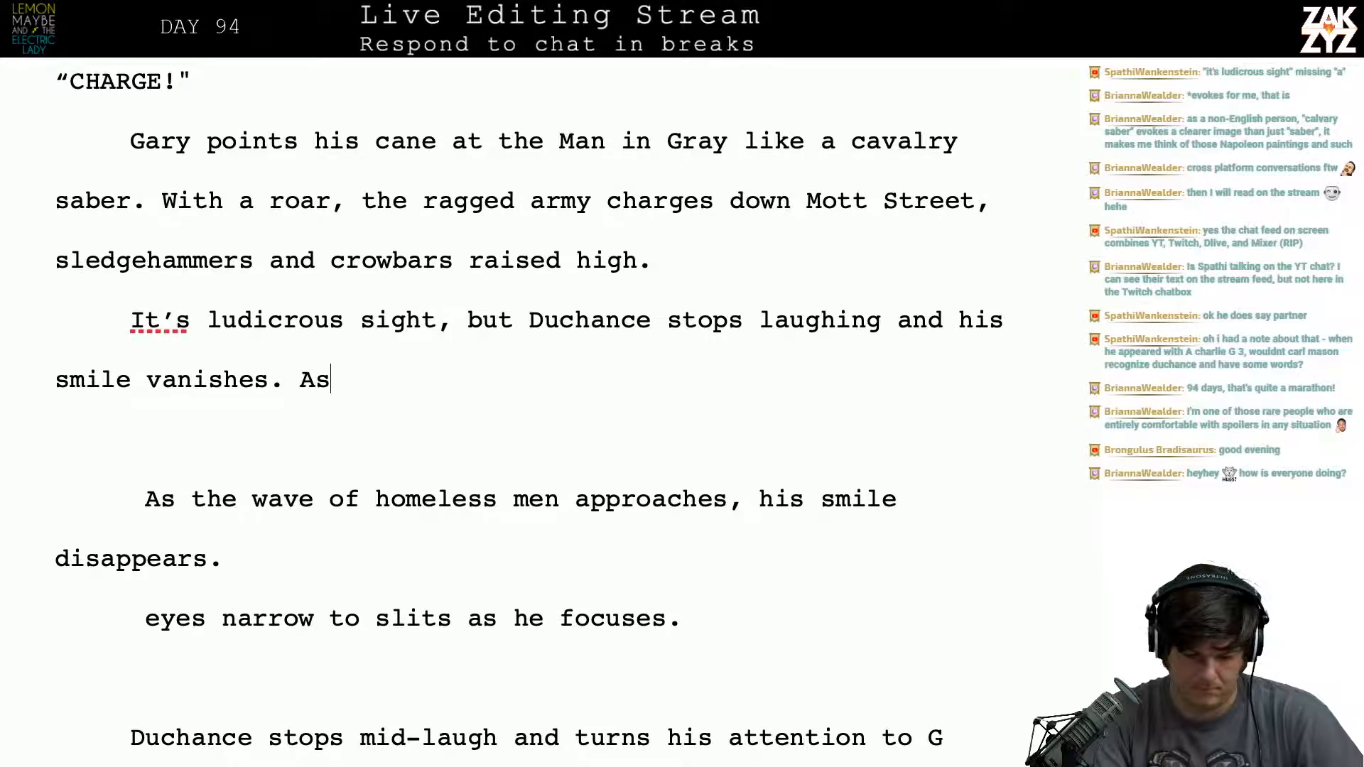
type(" the horde ")
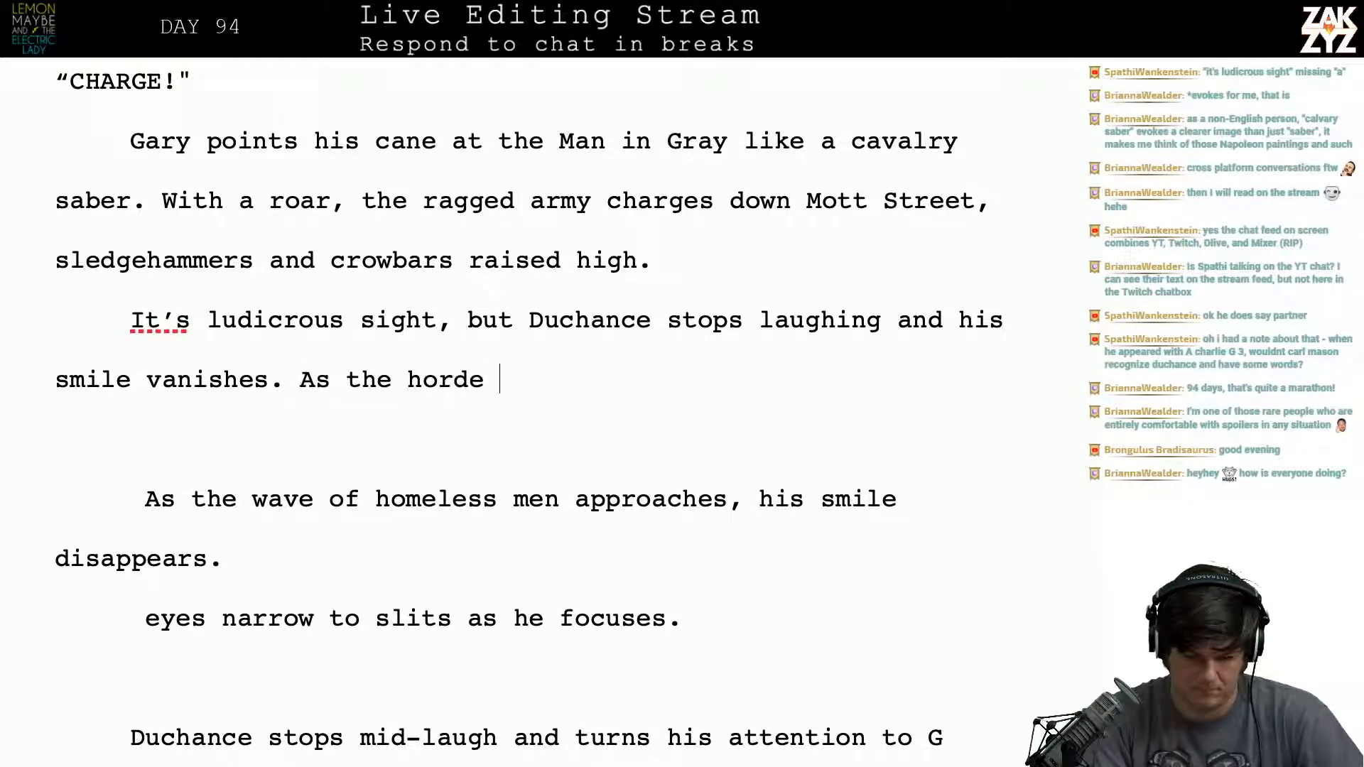
type("approache")
key("BackSpace")
key("BackSpace")
key("BackSpace")
key("BackSpace")
key("BackSpace")
key("BackSpace")
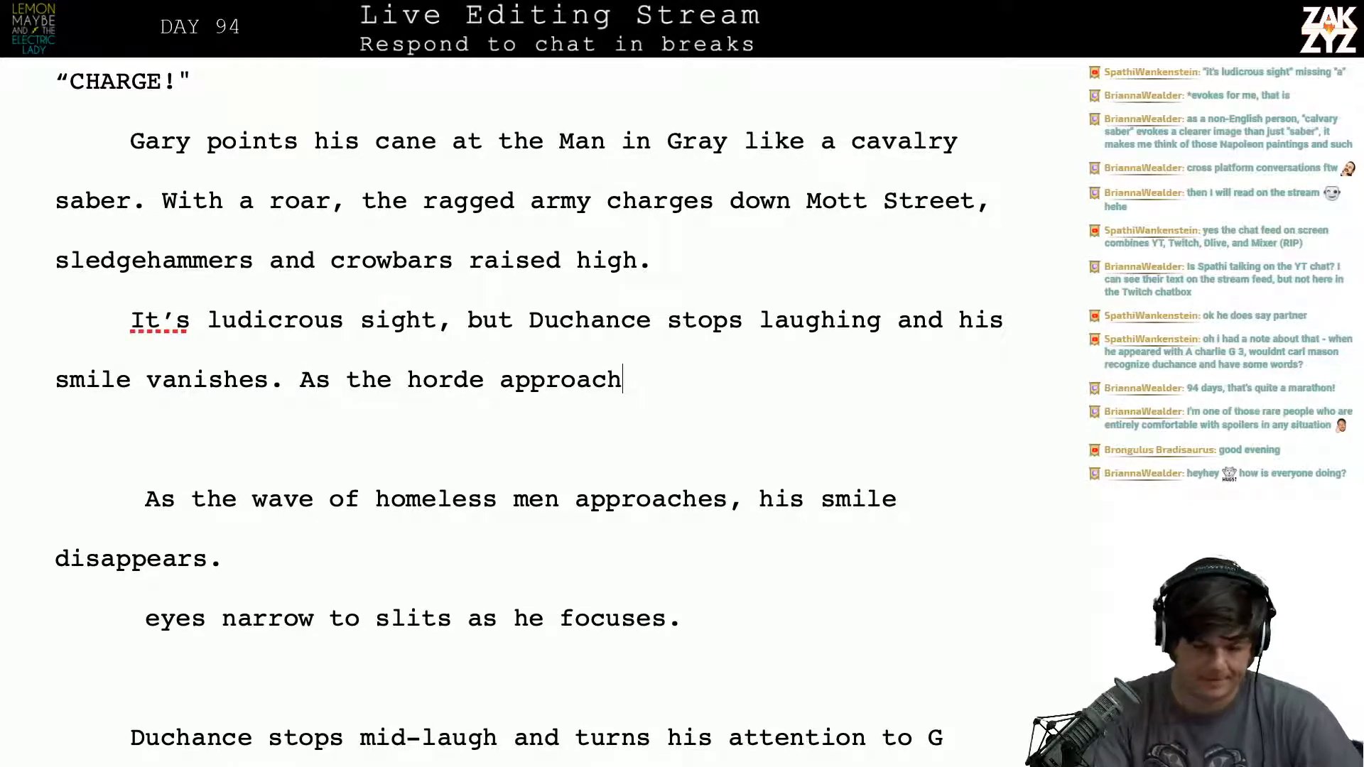
key("BackSpace")
key("BackSpace")
key("BackSpace")
key("BackSpace")
key("BackSpace")
key("BackSpace")
key("BackSpace")
key("BackSpace")
key("BackSpace")
key("BackSpace")
key("BackSpace")
key("BackSpace")
key("BackSpace")
key("BackSpace")
key("BackSpace")
key("BackSpace")
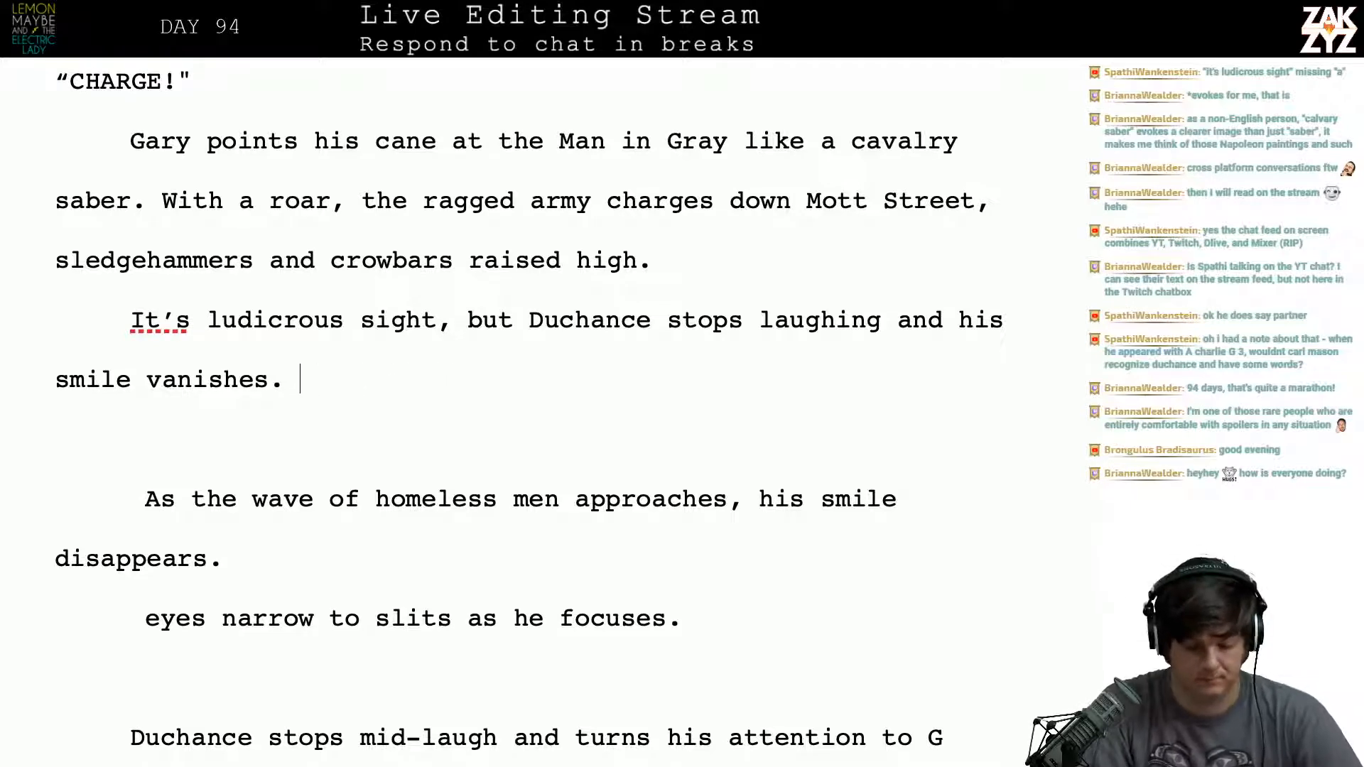
- Add "His eyes narrow to slits as he focuses" after "his smile vanishes."
type("He")
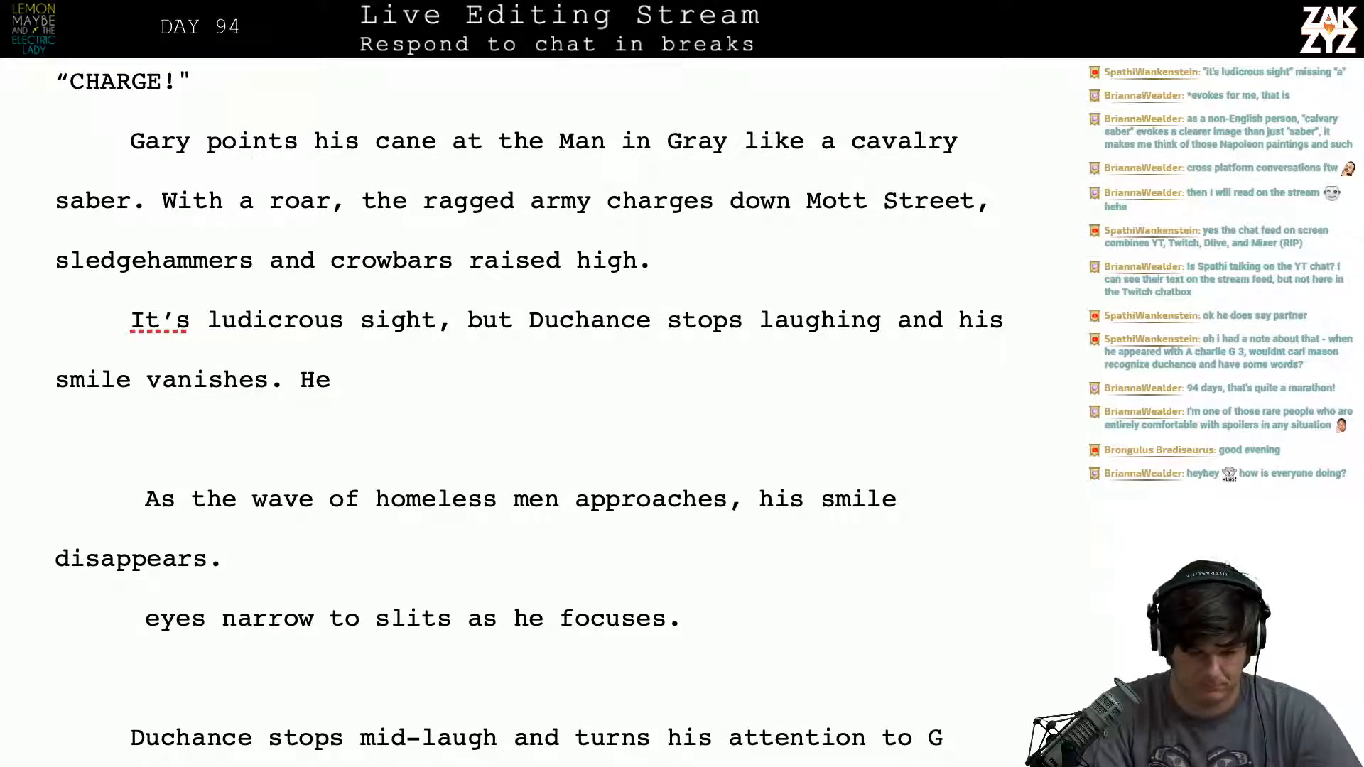
key("BackSpace")
type("is")
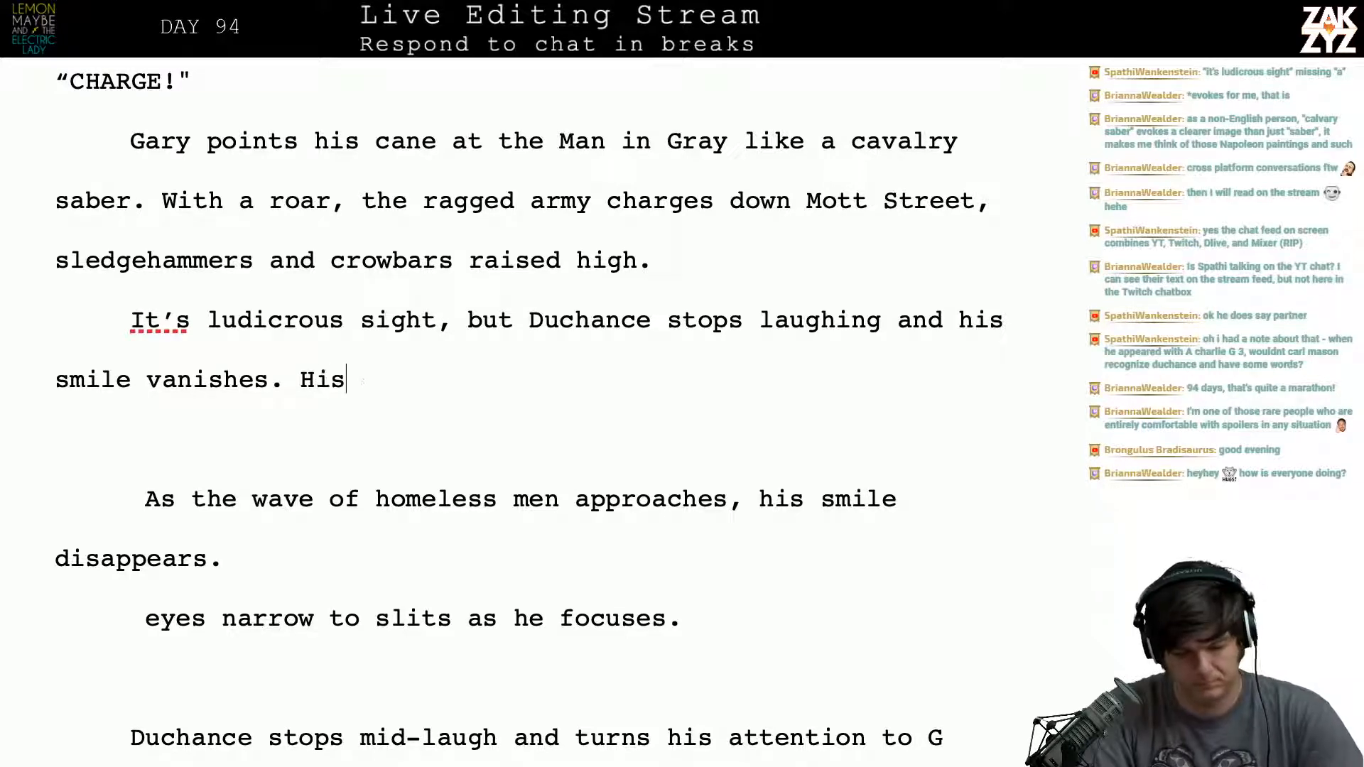
type(" eyes narrow ")
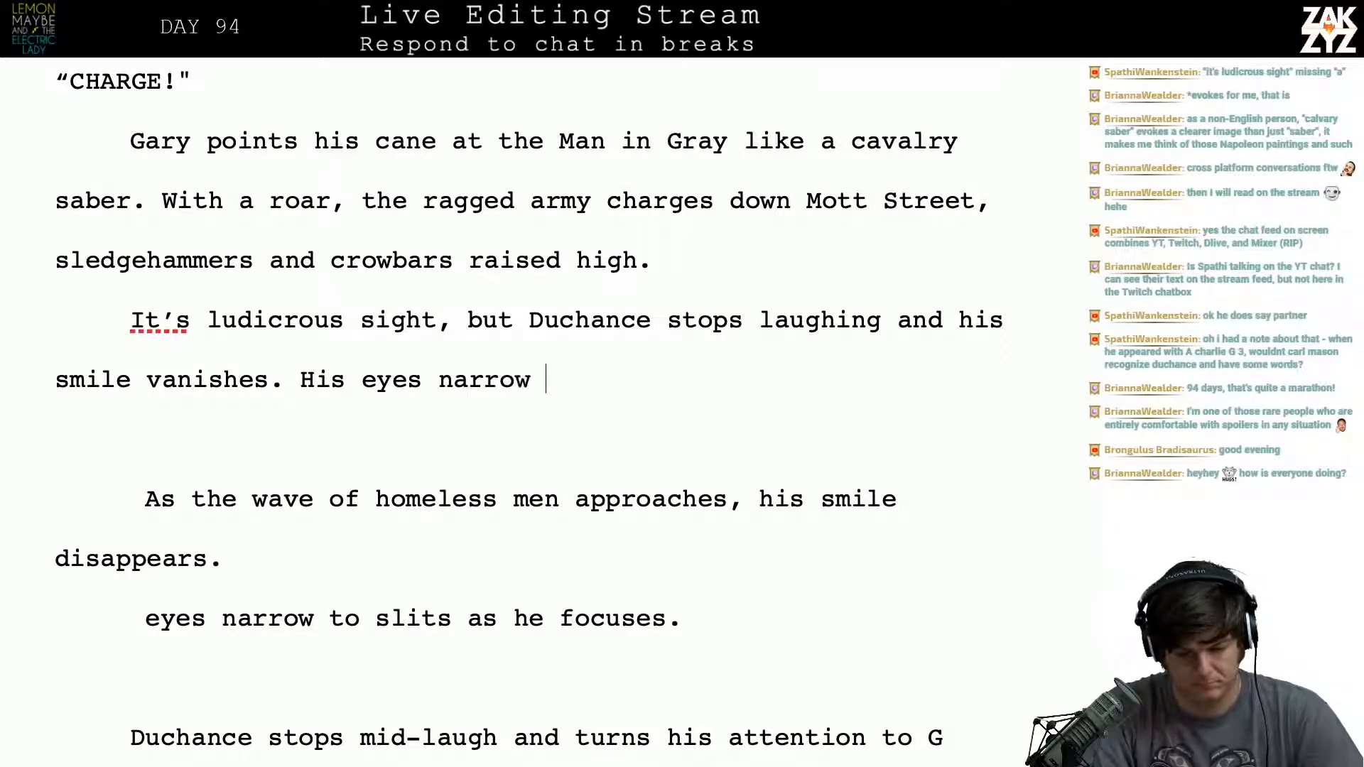
type("to slits as")
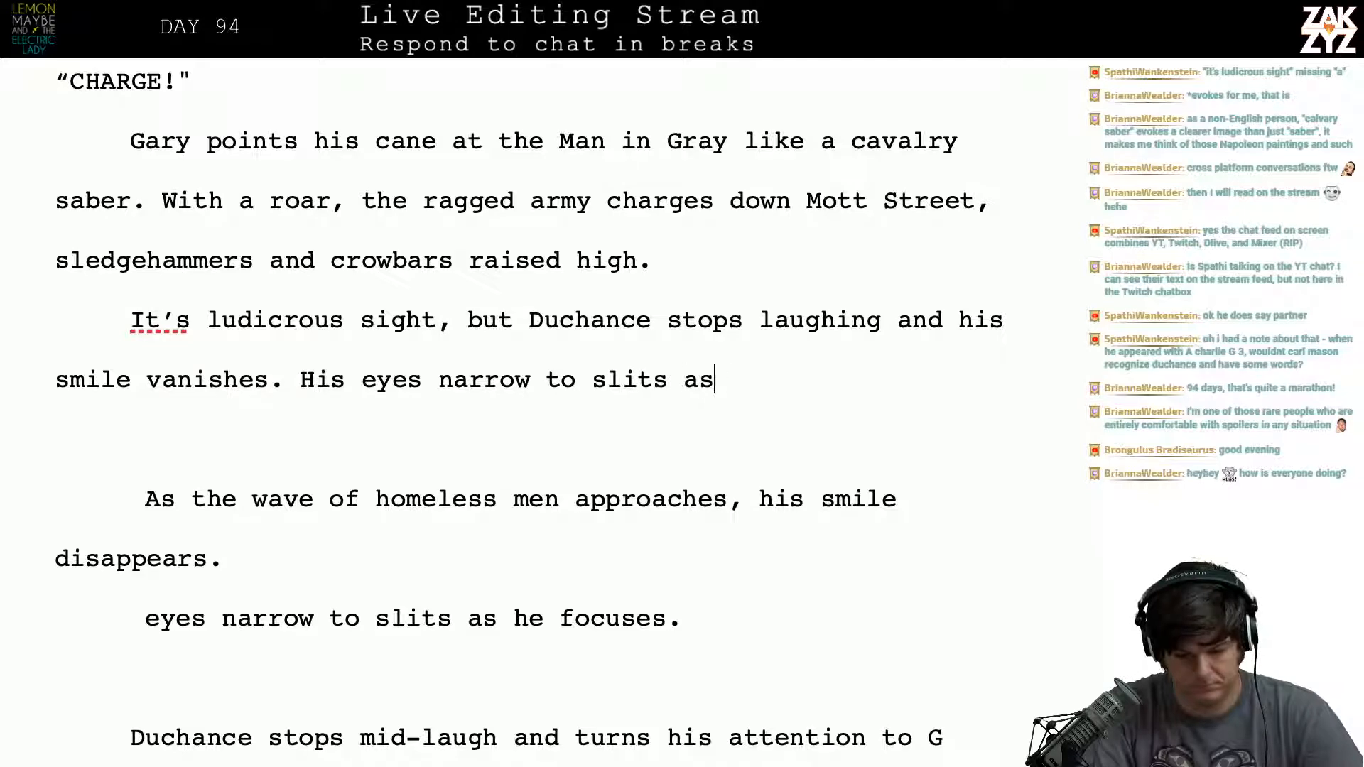
type(" he focuse")
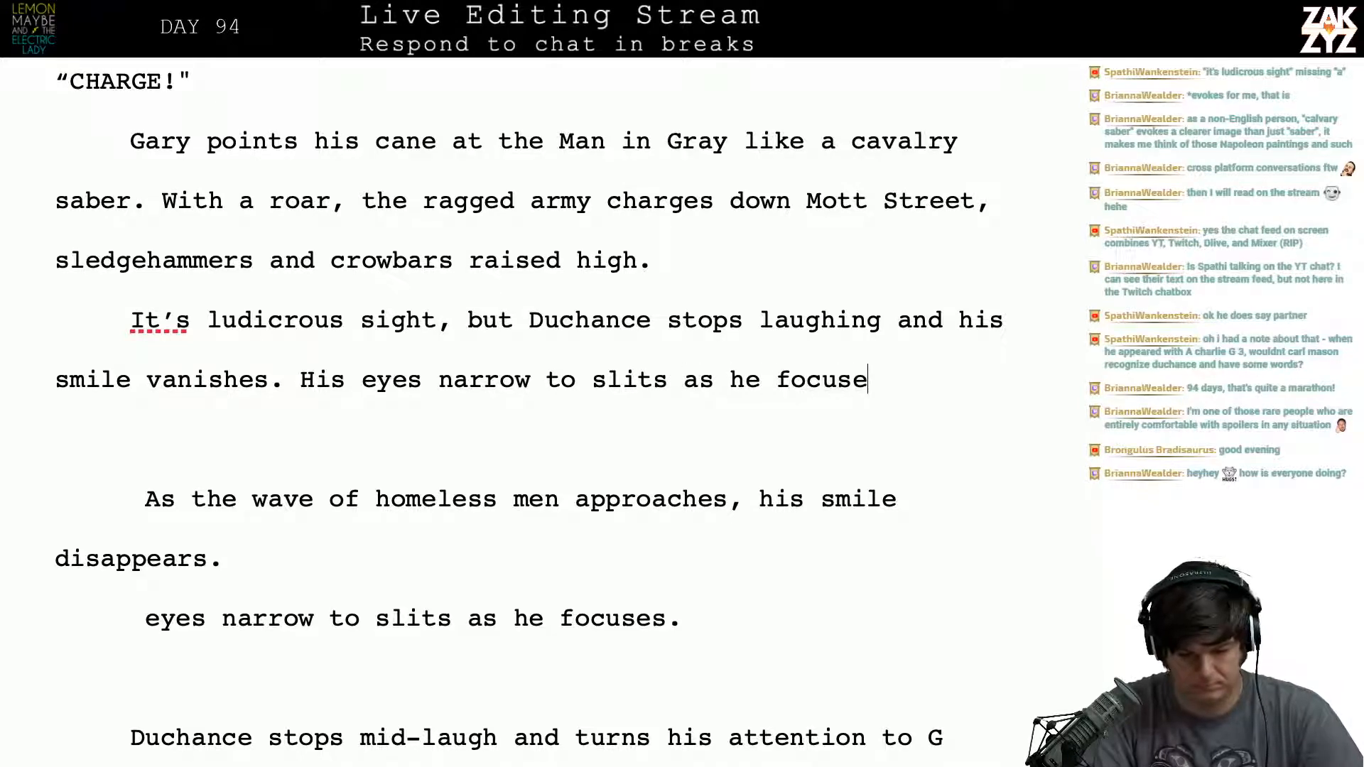
type("s om")
- Extend the new sentence after "as he focuses" with "on the army,"
key("BackSpace")
type("n ")
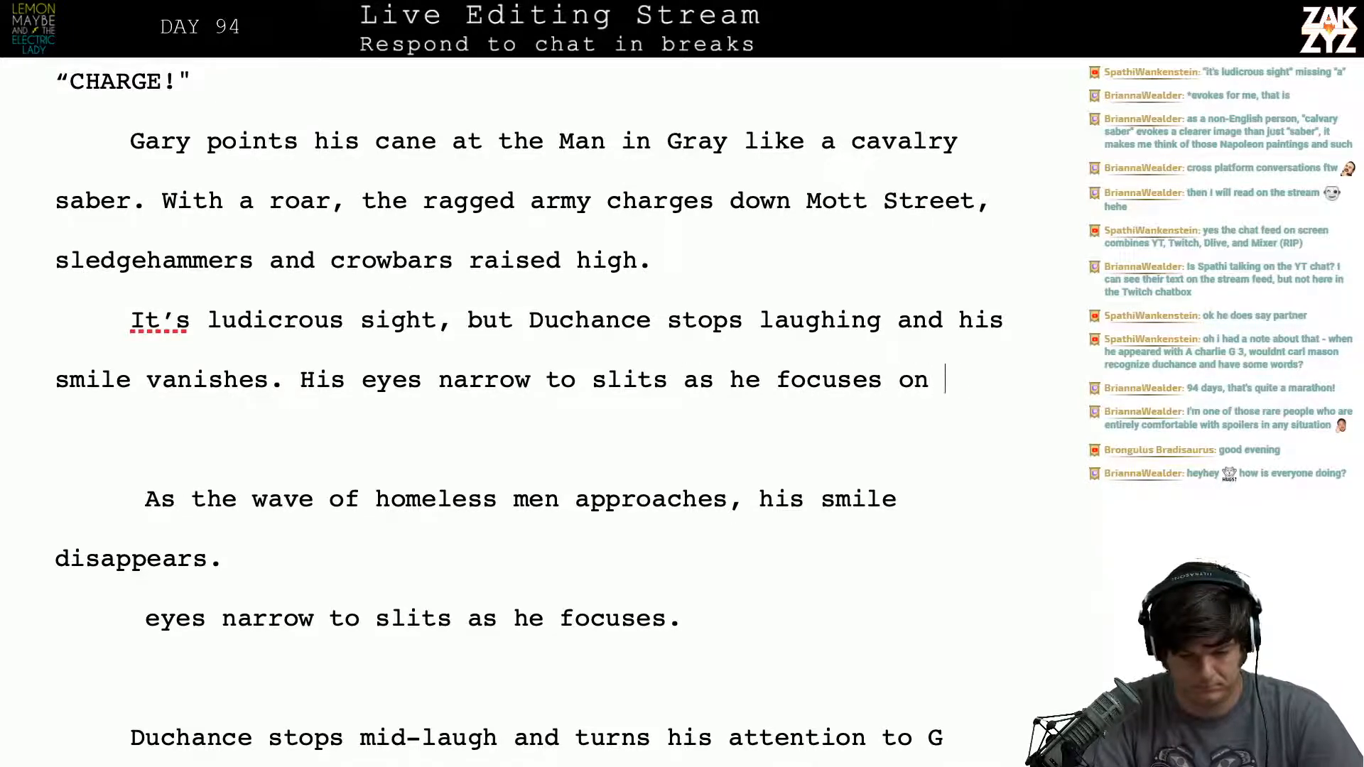
type("the Arm")
key("BackSpace")
key("BackSpace")
key("BackSpace")
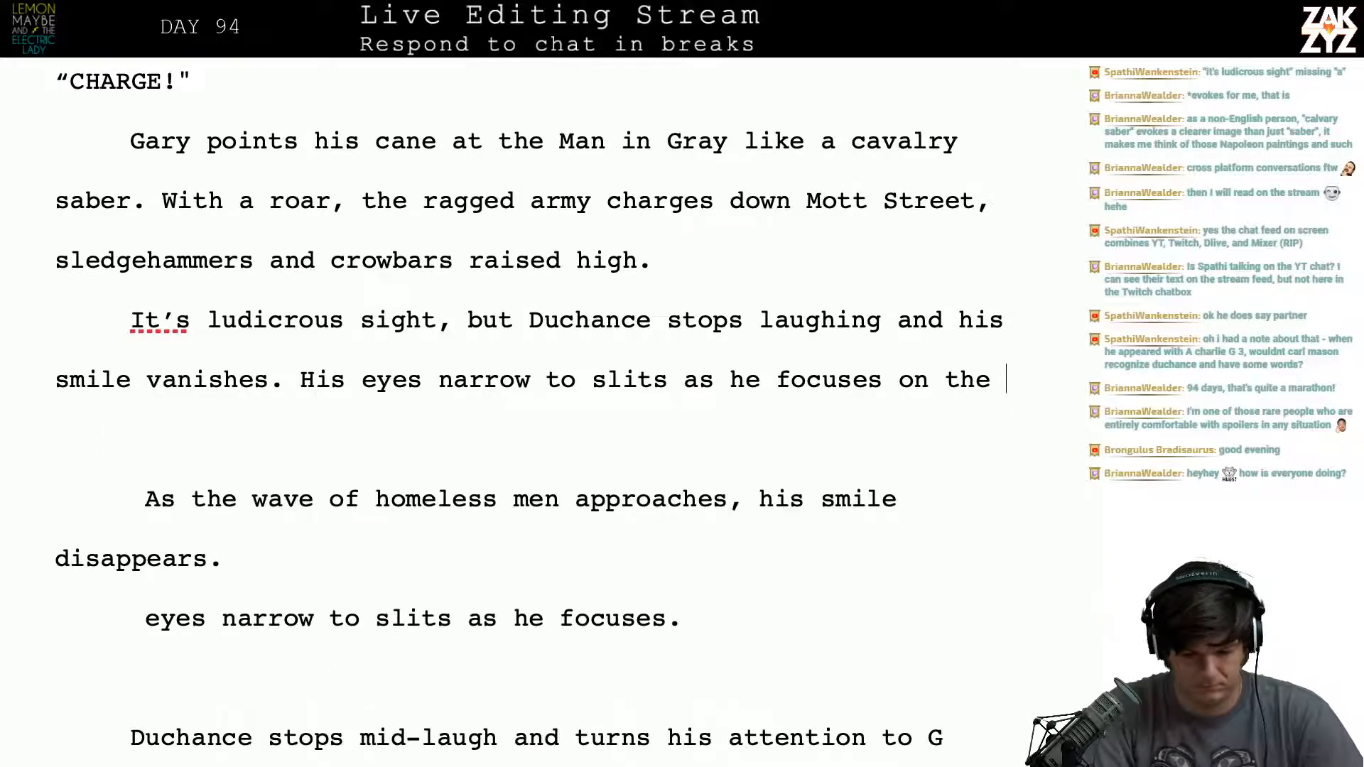
type("army,")
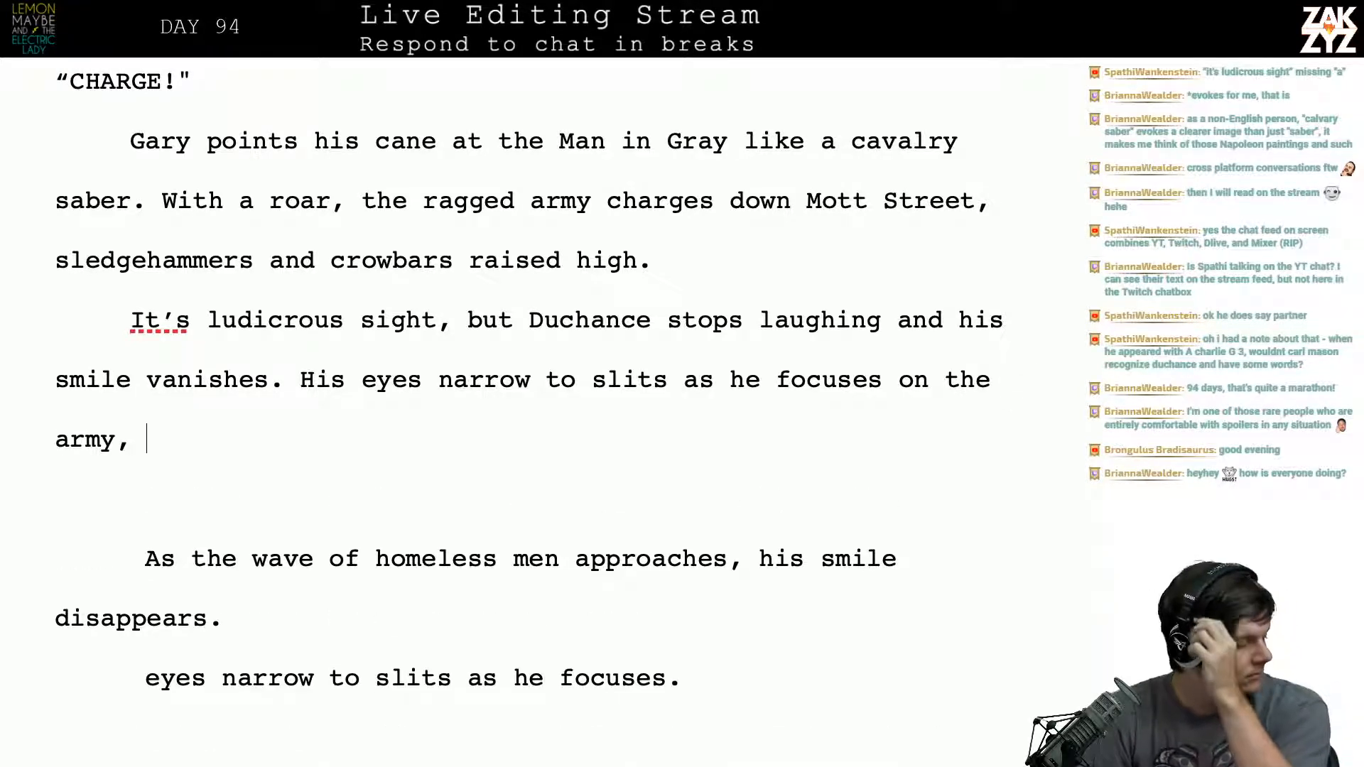
- Insert the missing article "a" before "ludicrous sight"
scroll(184, 293, "down", 2)
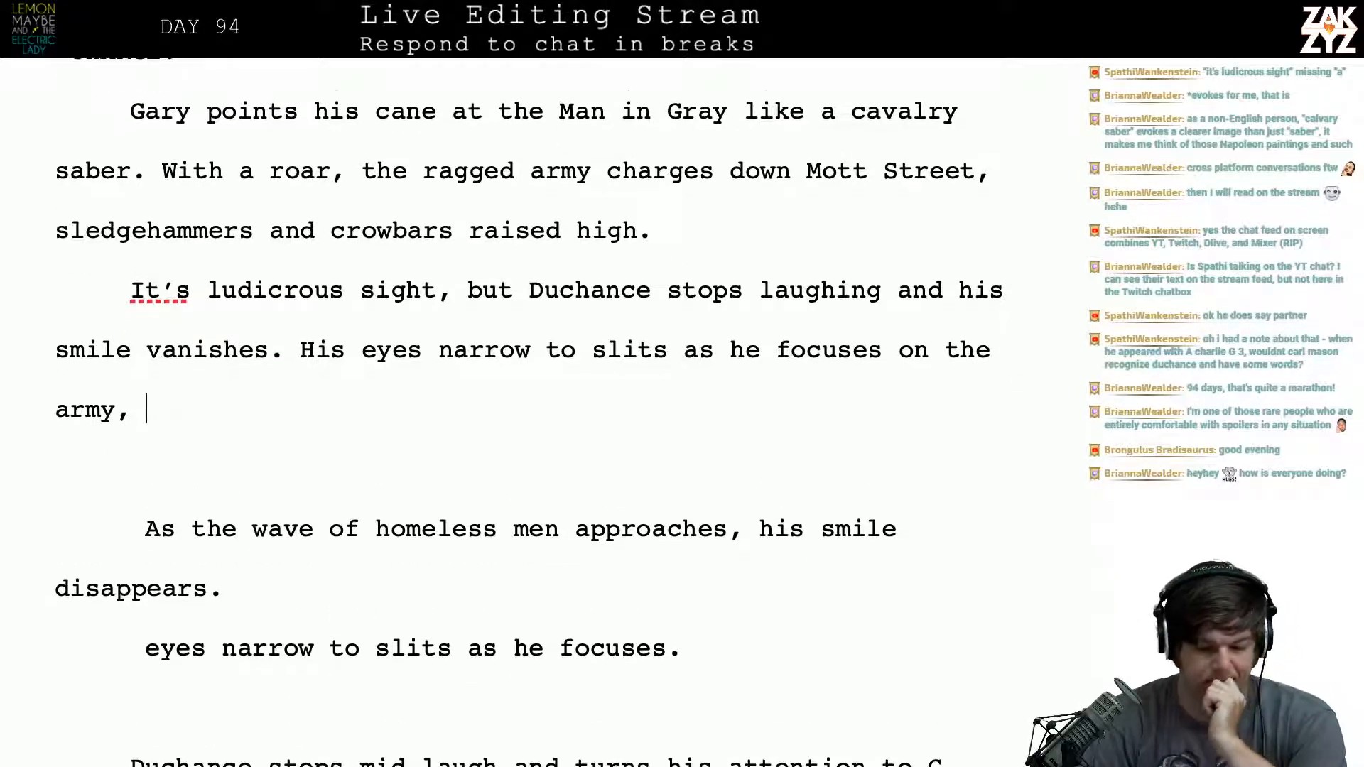
left_click(184, 293)
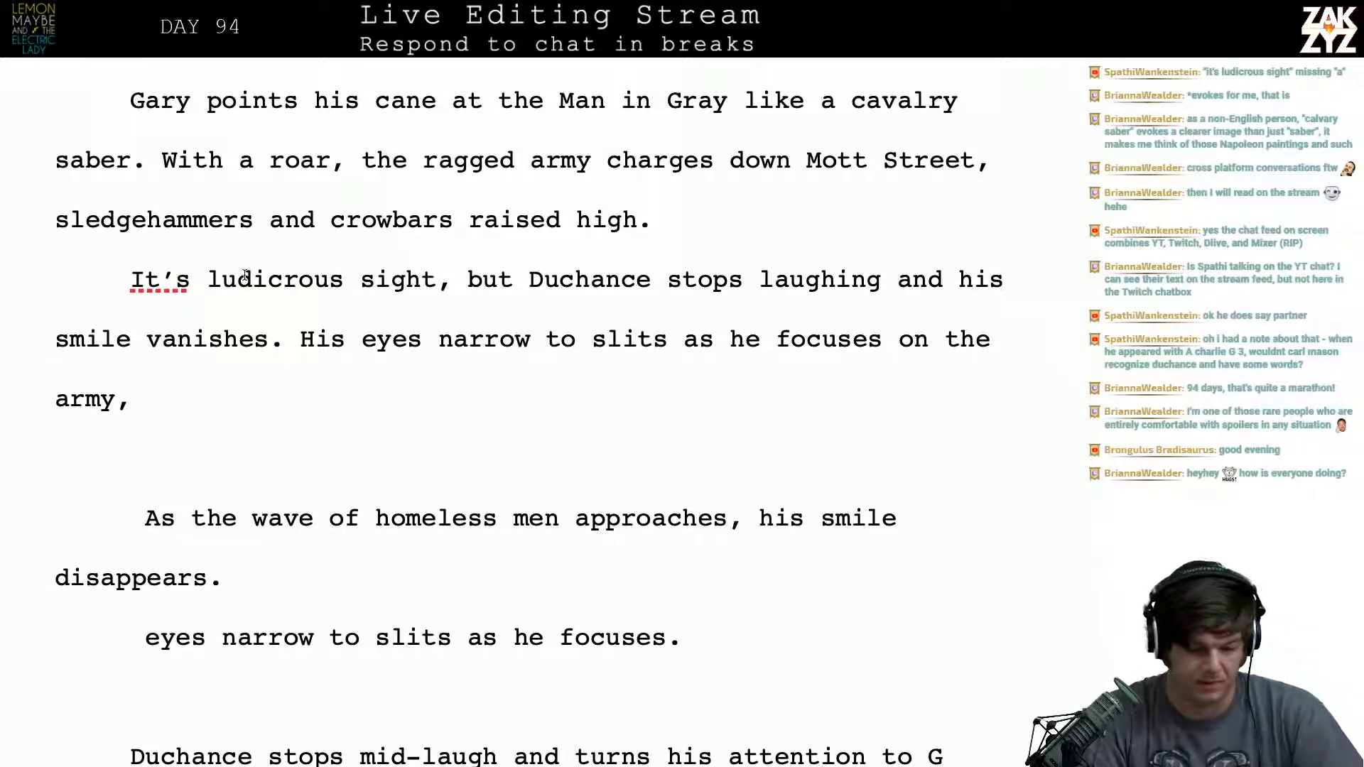
type("as")
key("BackSpace")
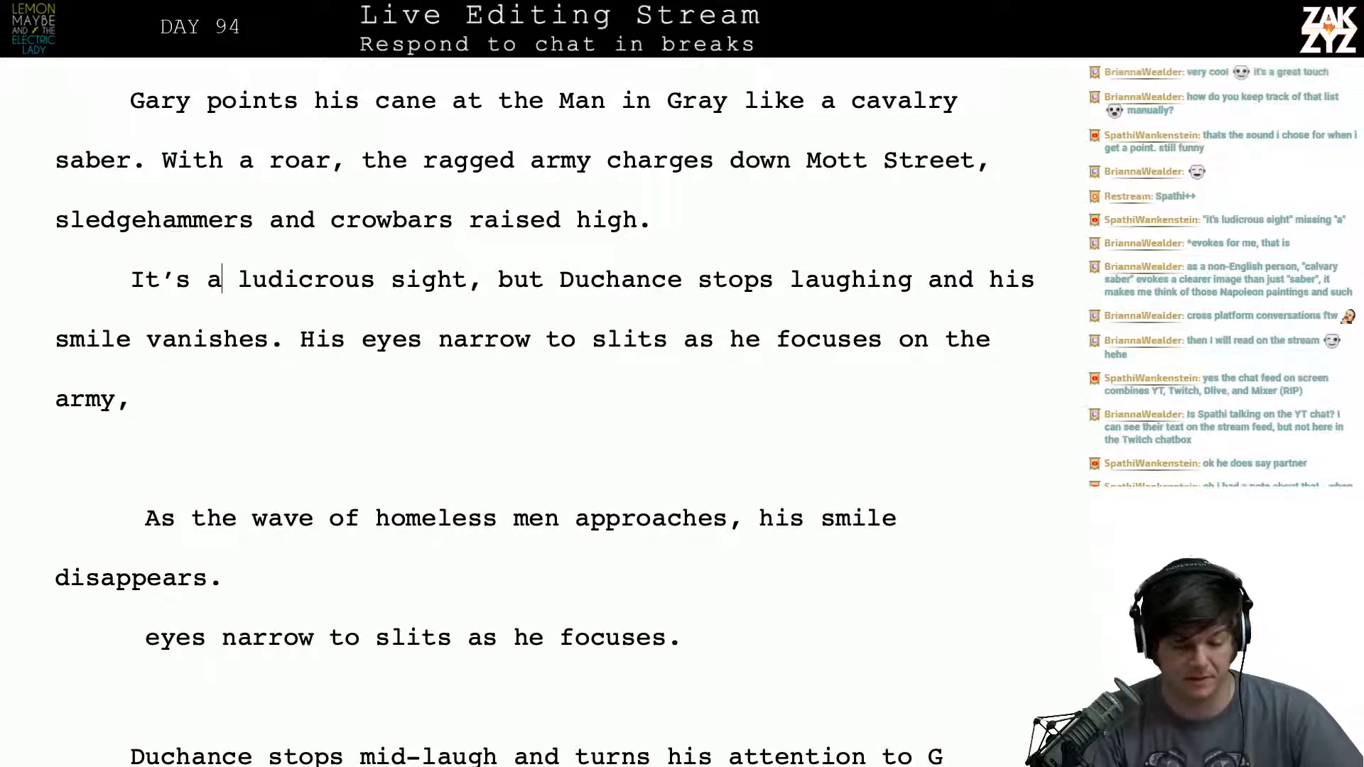
- Put a period after "Duchance stops laughing" and move "and his smile vanishes" with its following text below an empty paragraph
key("Right")
key("Right")
key("Right")
key("Right")
key("Right")
key("Right")
key("Right")
key("Right")
key("Right")
key("Right")
key("Right")
key("Right")
key("Right")
key("Right")
key("Right")
key("Right")
key("Right")
key("Right")
key("Right")
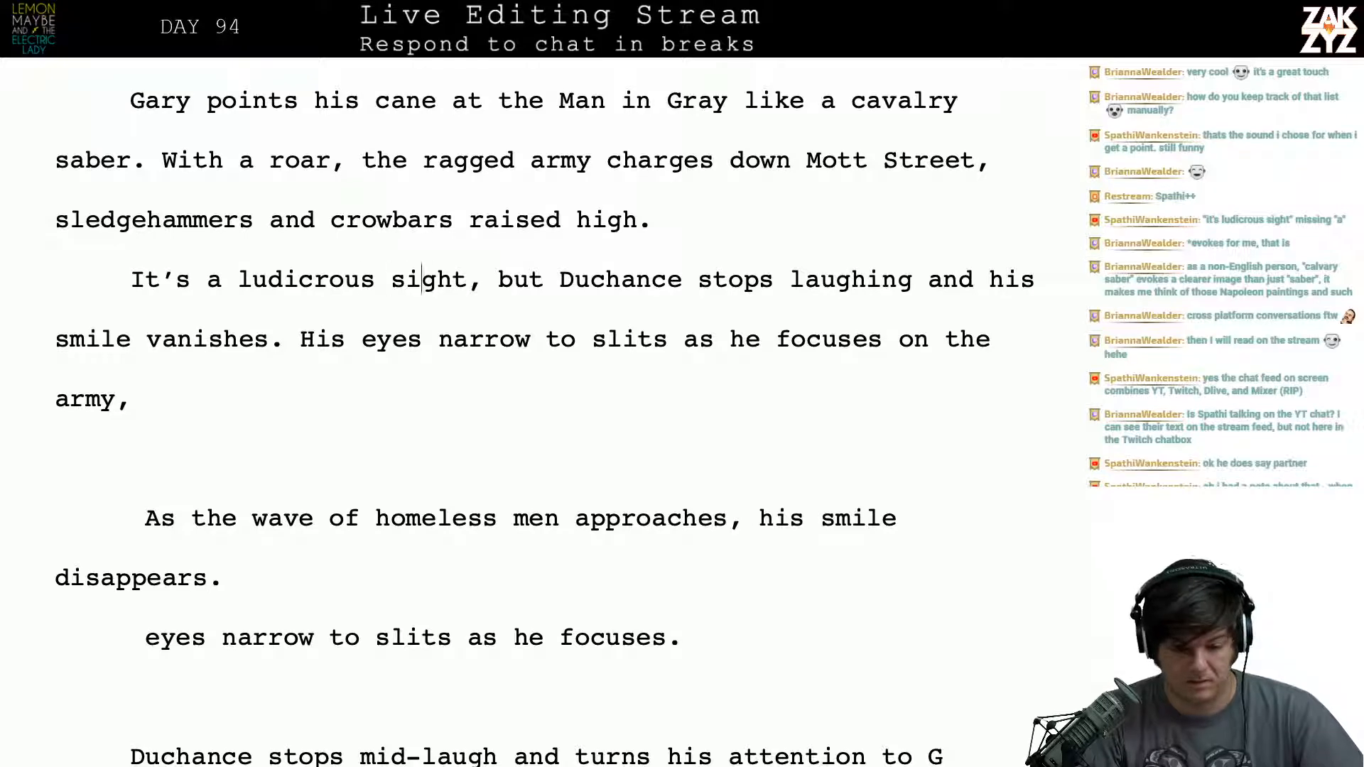
key("Right")
key("Right")
key("Right")
key("Right")
key("Right")
key("Right")
key("Right")
key("Right")
key("Right")
key("Right")
key("Right")
key("Right")
key("Right")
key("Right")
key("Right")
key("Right")
key("Right")
key("Right")
key("Right")
key("Right")
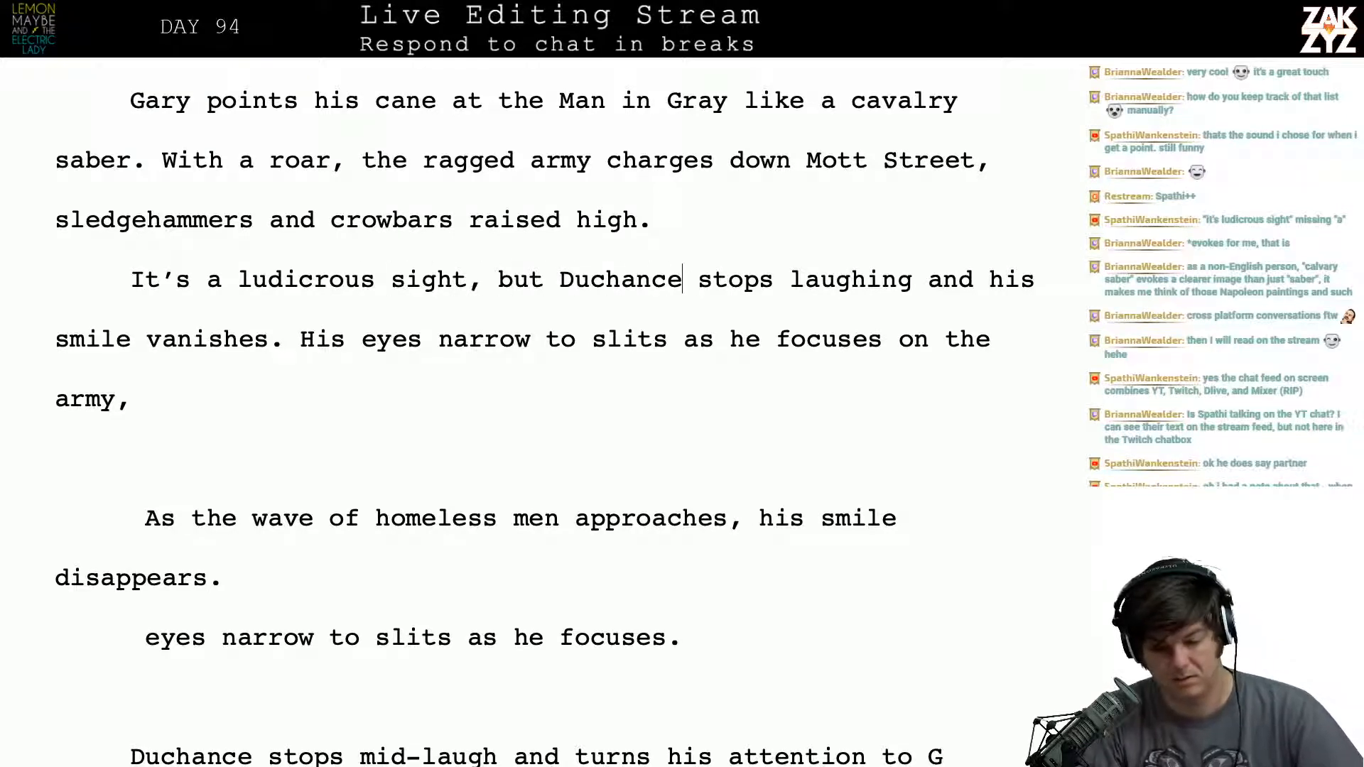
key("Right")
key("Right")
key("Right")
type(".")
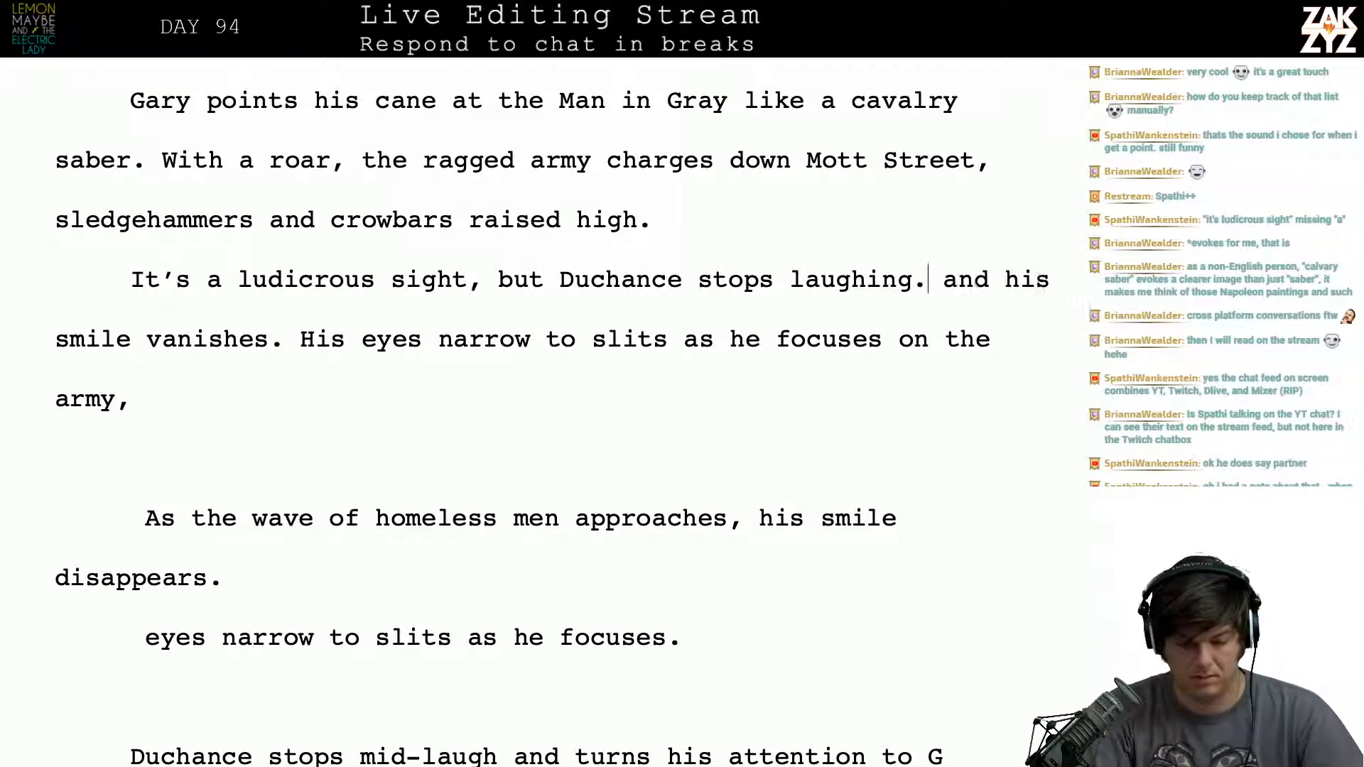
key("Return")
key("Return")
- Write "isn't laughing." after "but Duchance" and push the old "stops laughing." into its own paragraph
key("Left")
key("Left")
key("Left")
key("Left")
key("Left")
key("Left")
key("Left")
key("Left")
key("Left")
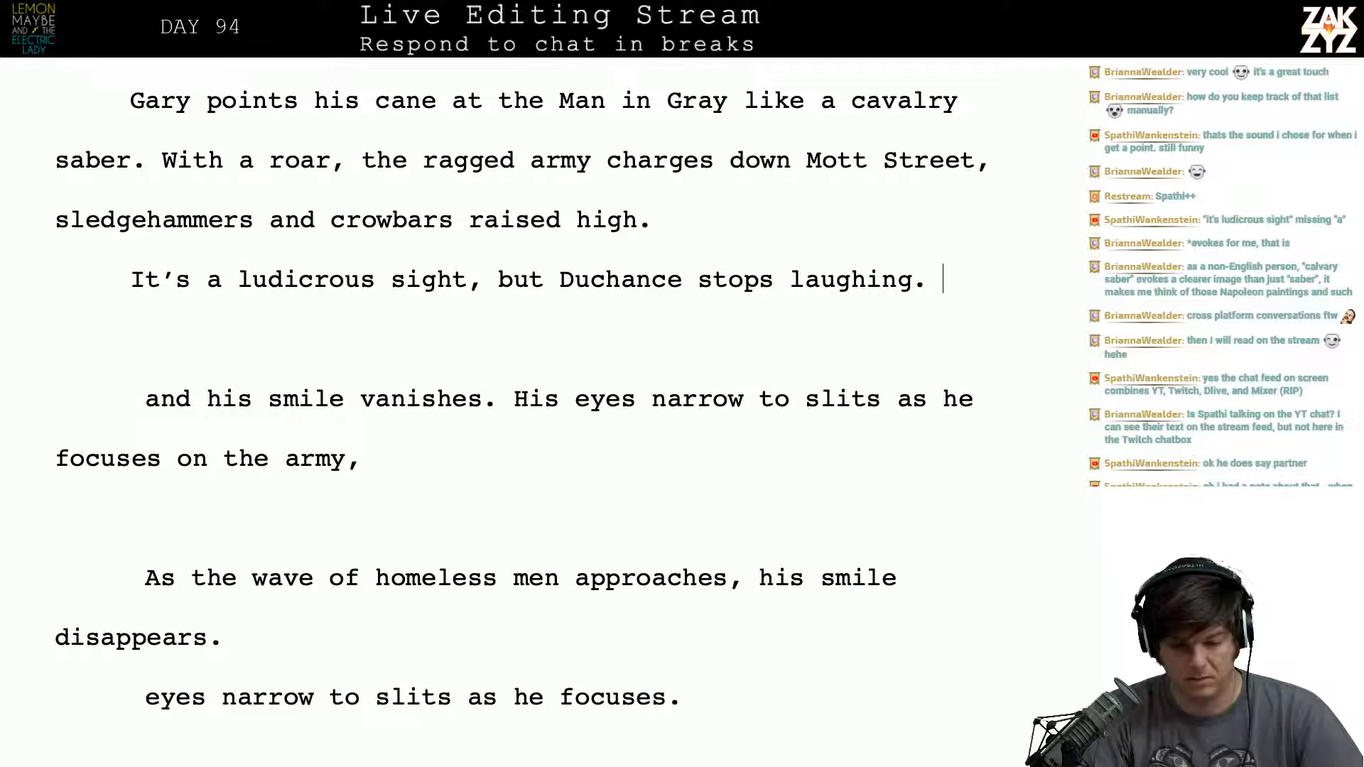
key("Left")
key("Left")
key("Left")
key("Left")
key("Left")
key("Left")
key("Left")
key("Left")
key("Left")
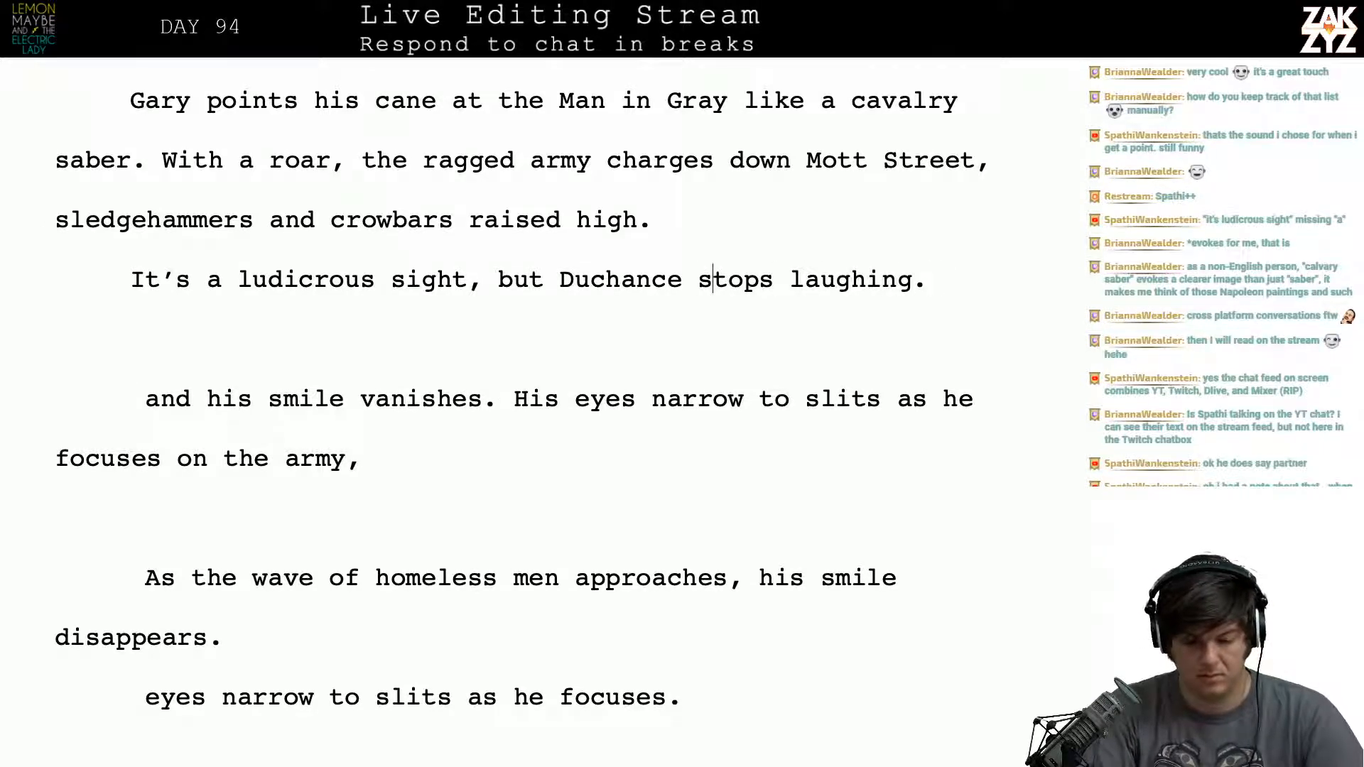
type("isnt'")
key("BackSpace")
key("BackSpace")
key("BackSpace")
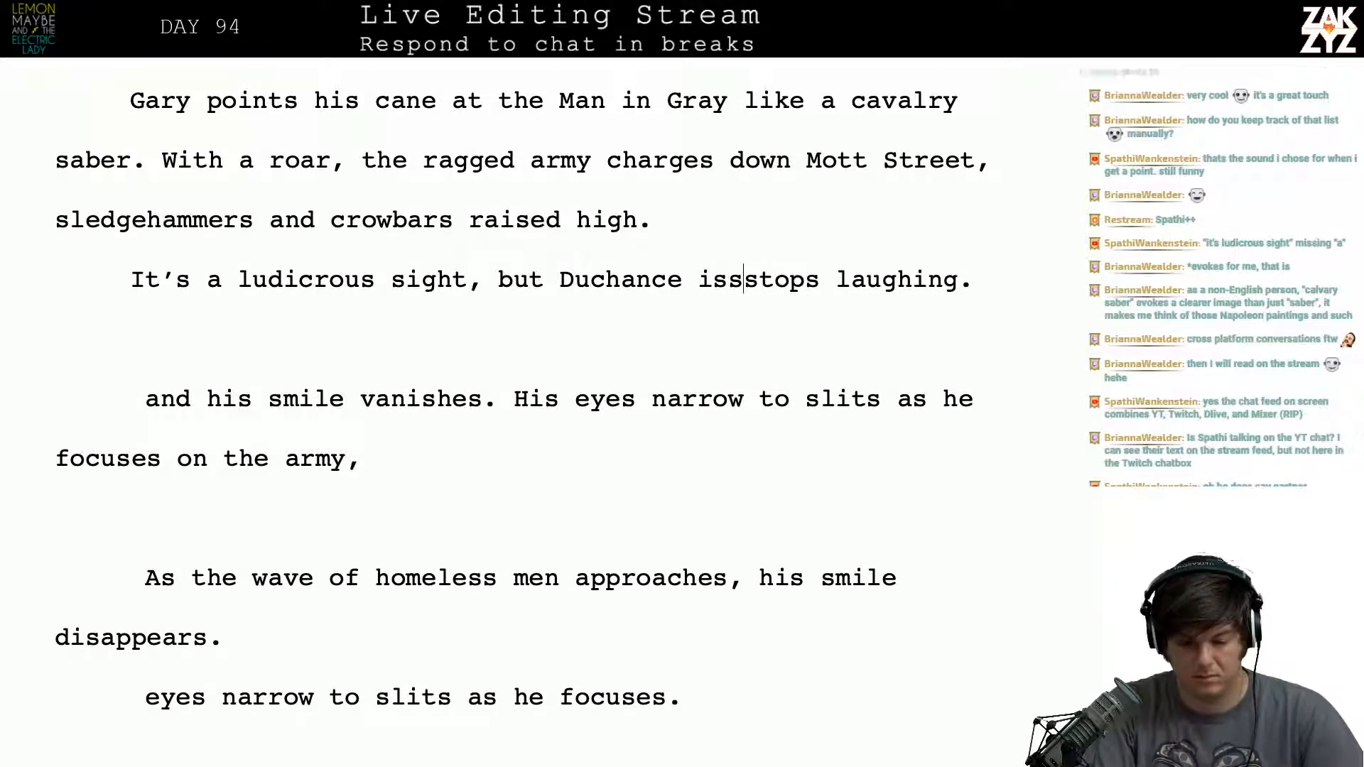
type("n't ")
type("laughing.")
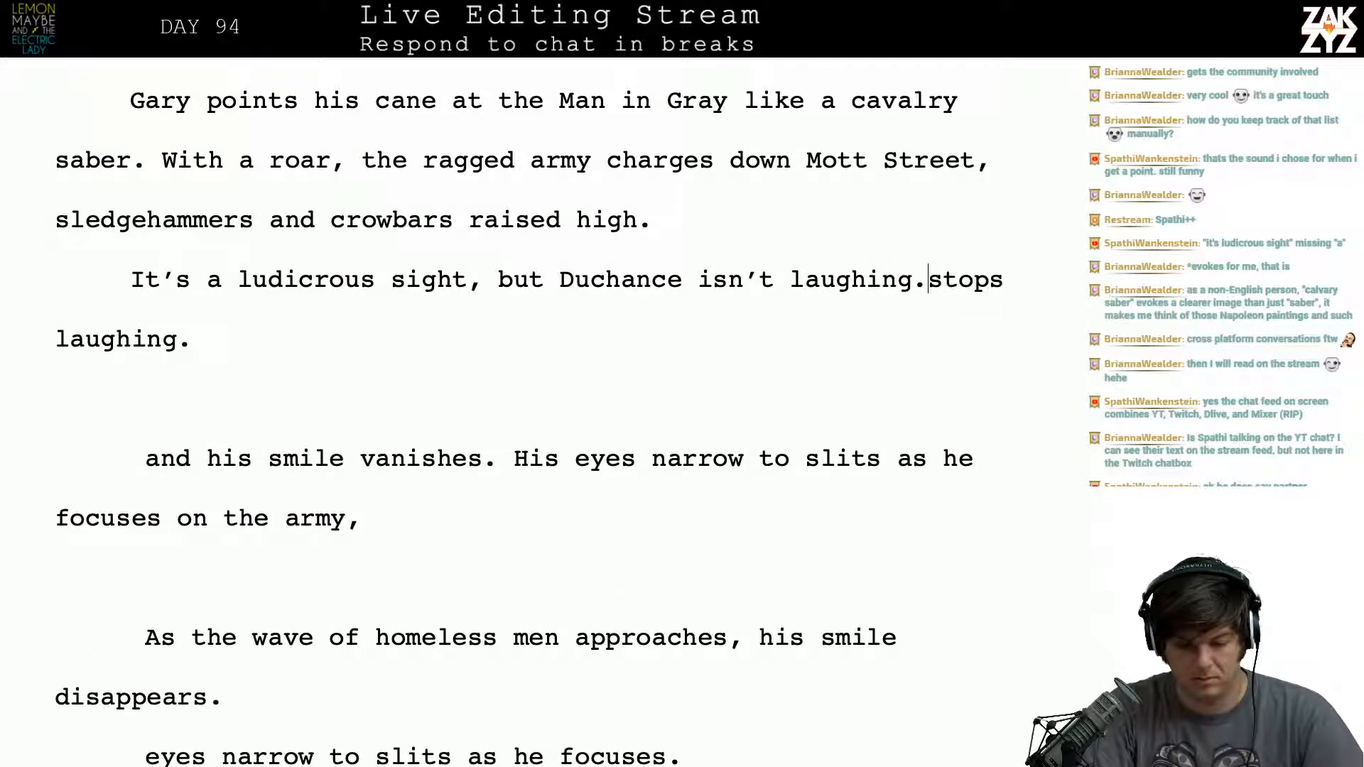
key("Return")
key("Left")
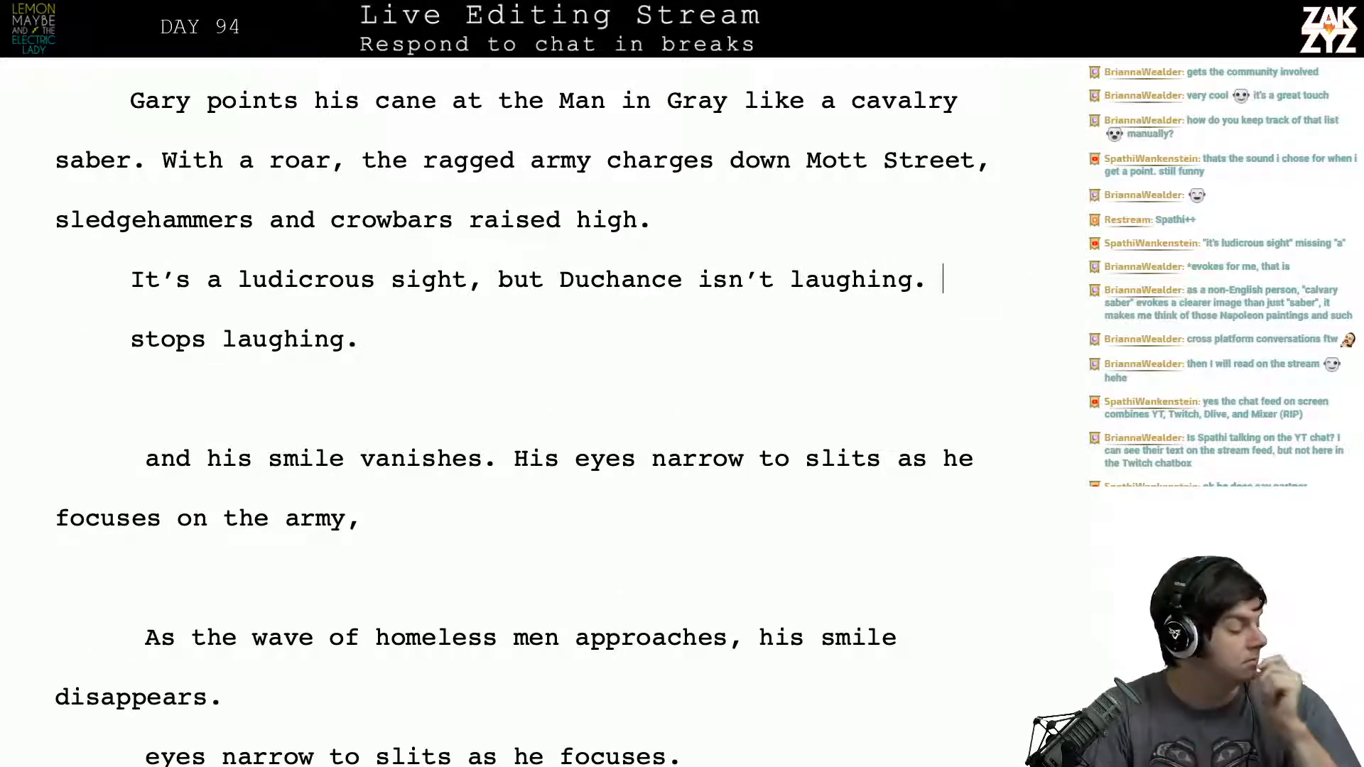
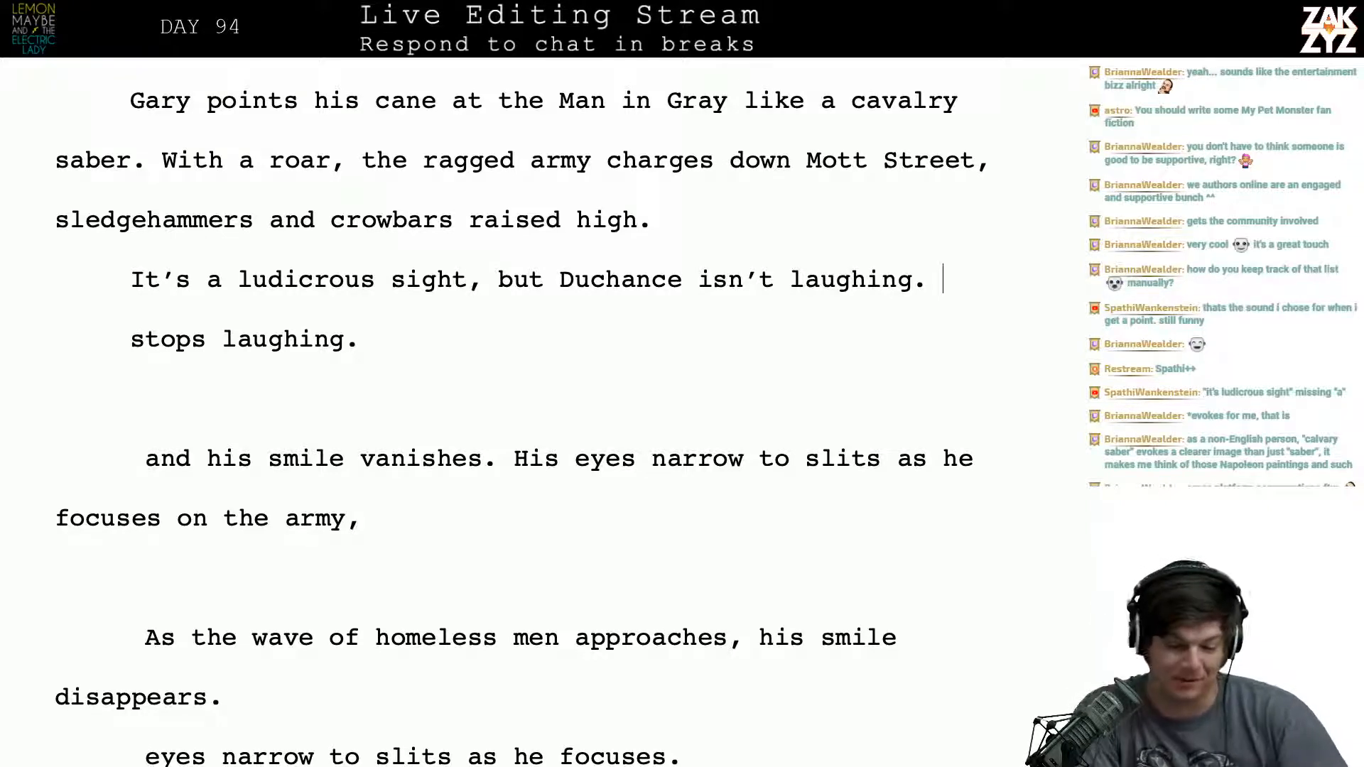
scroll(518, 426, "down", 1)
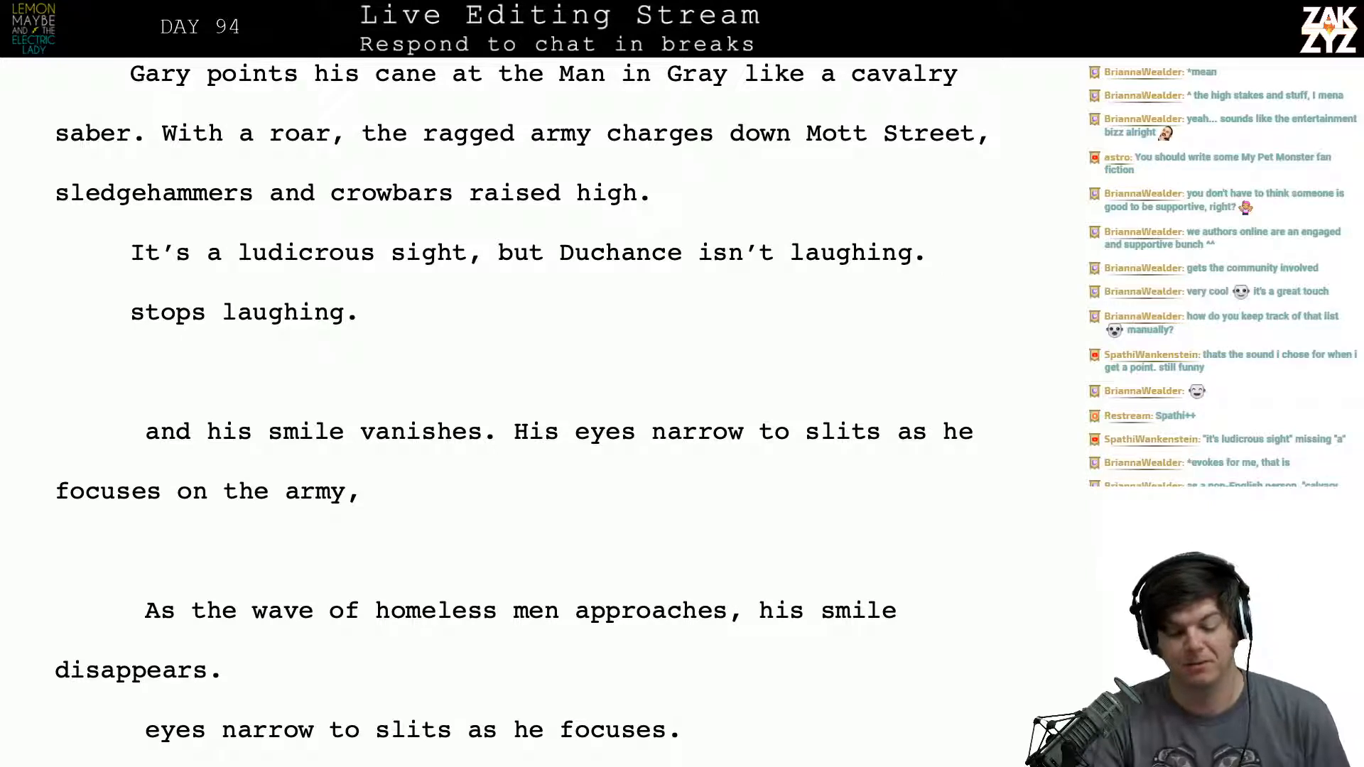
scroll(520, 396, "down", 1)
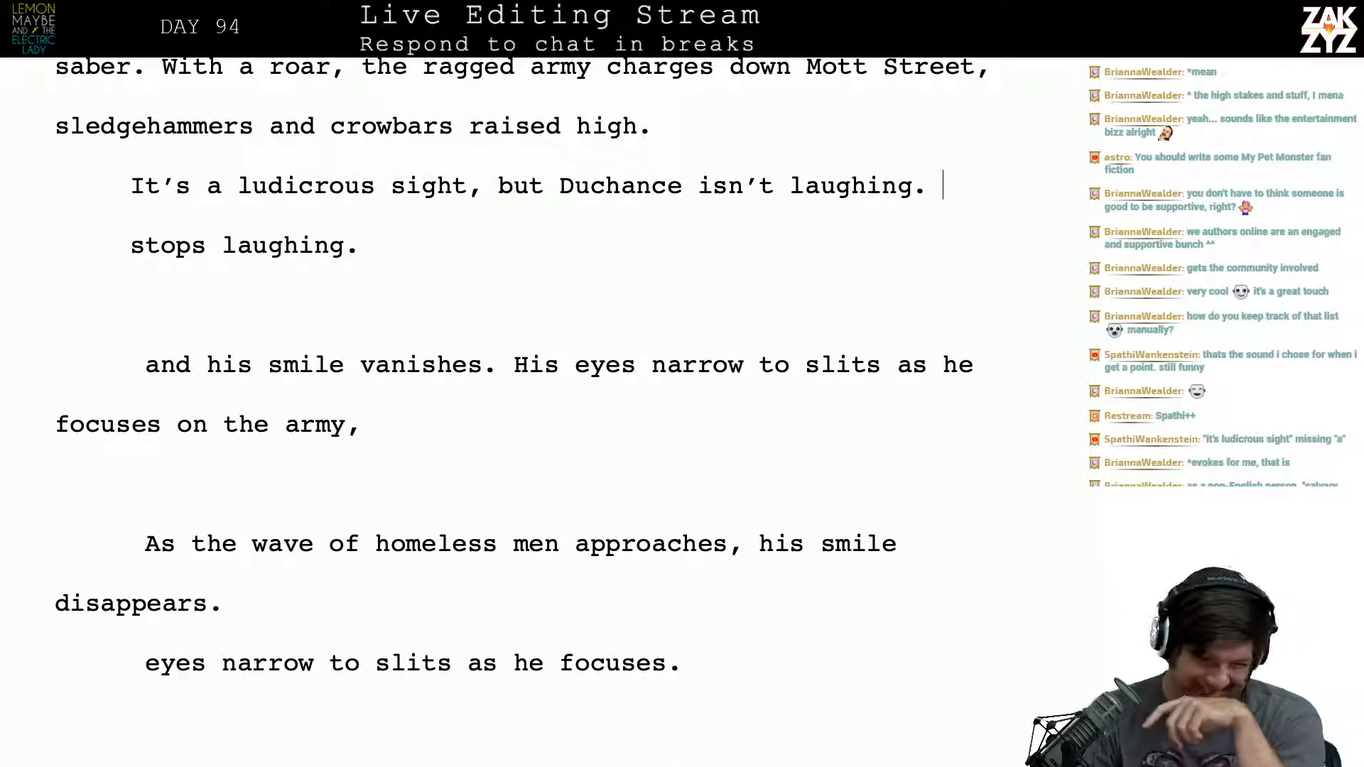
scroll(521, 412, "down", 1)
key("Up")
key("Up")
key("Up")
key("Up")
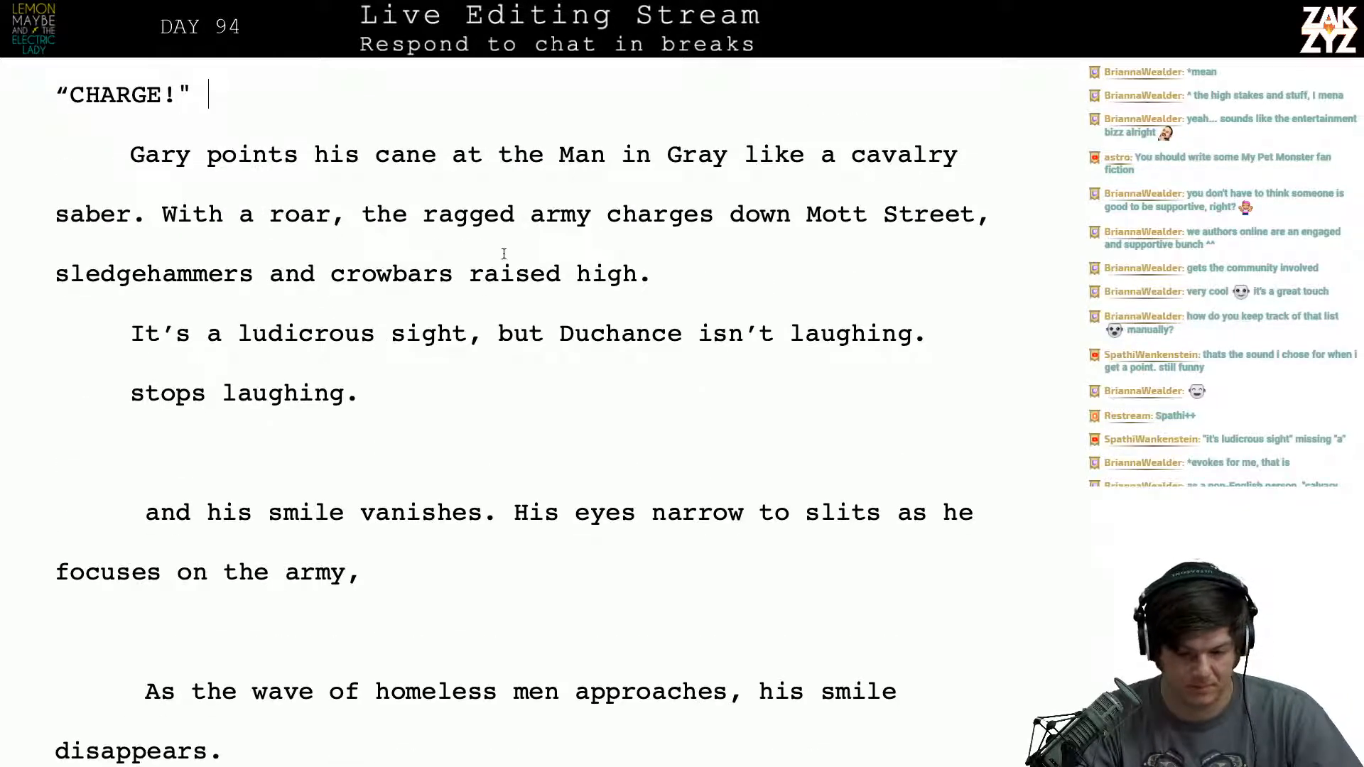
- Add "They're slogging through flooded drains" after "sledgehammers and crowbars raised high."
left_click(713, 270)
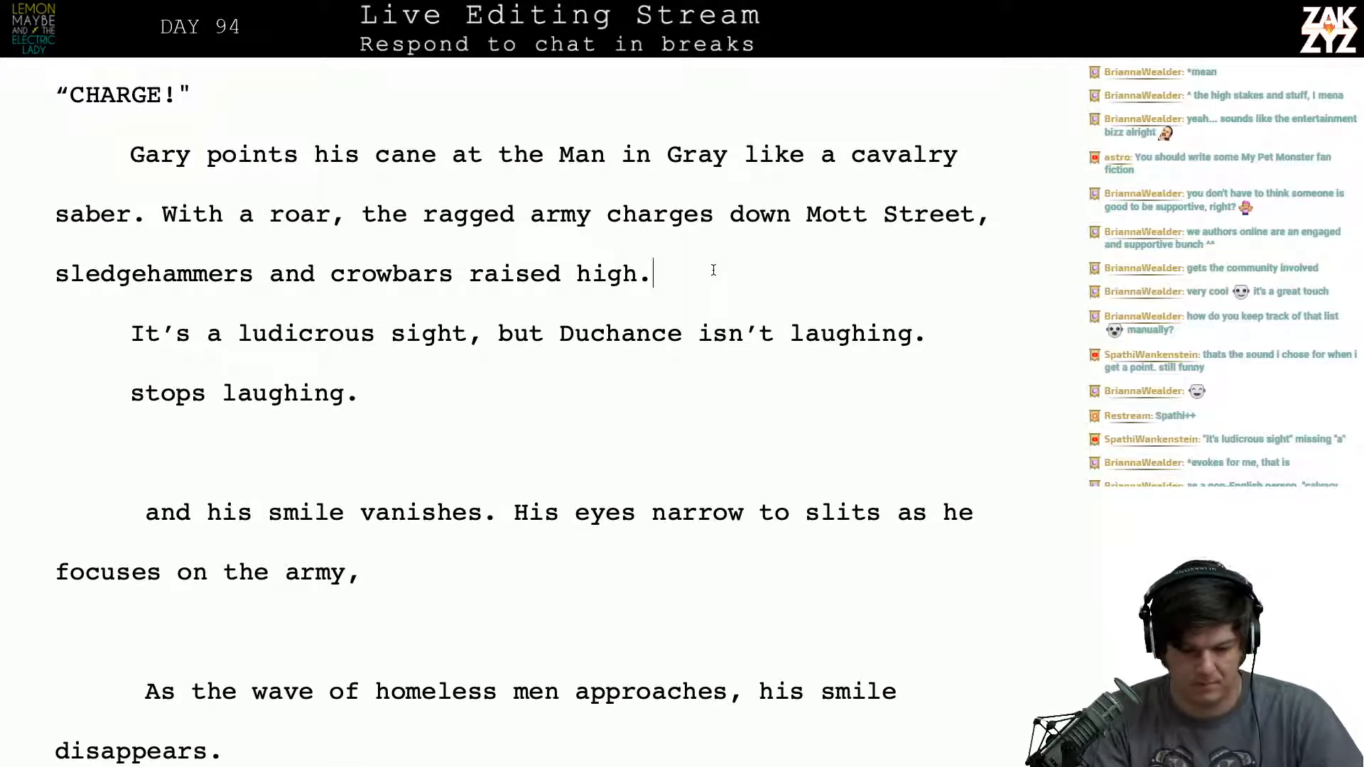
key("Left")
key("Up")
key("Right")
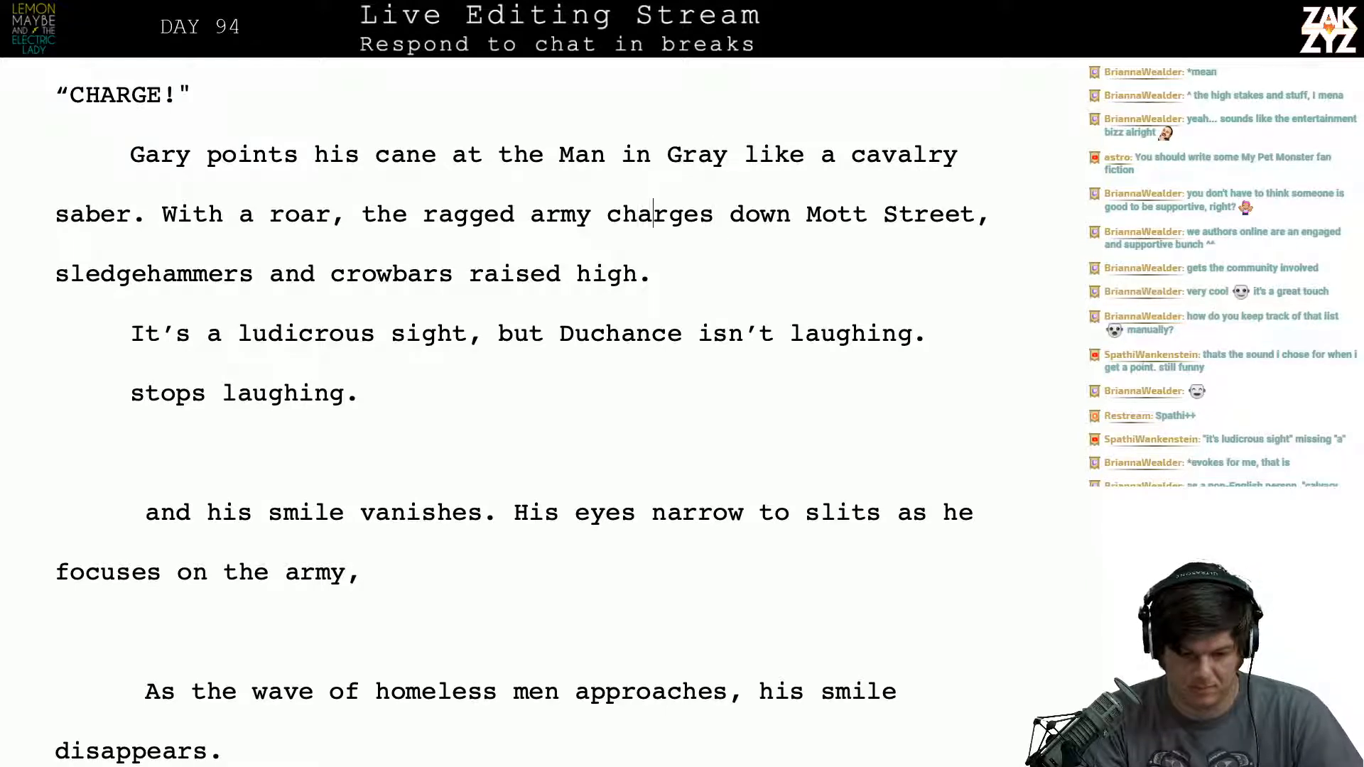
key("Right")
key("Right")
key("Right")
key("Right")
key("Right")
key("Right")
key("Down")
key("Left")
key("Right")
key("Right")
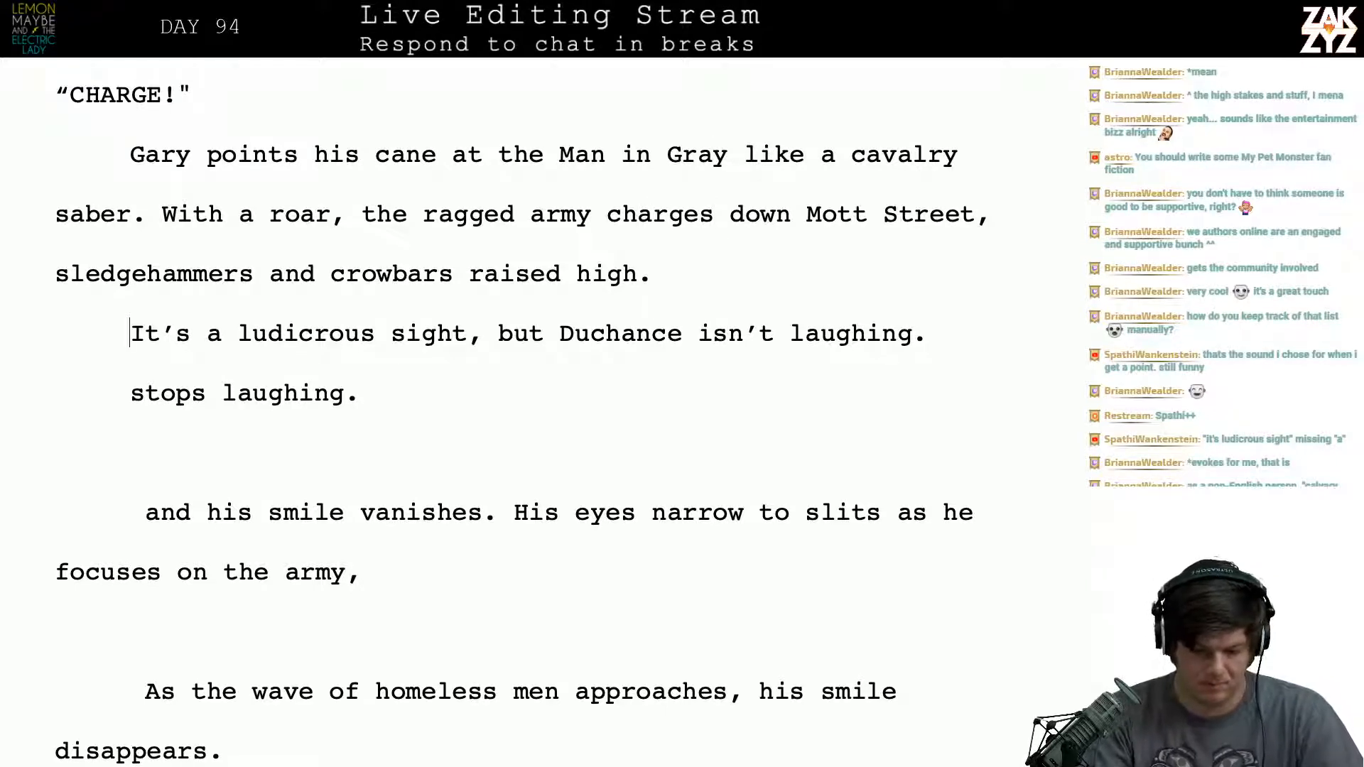
key("Left")
type("T")
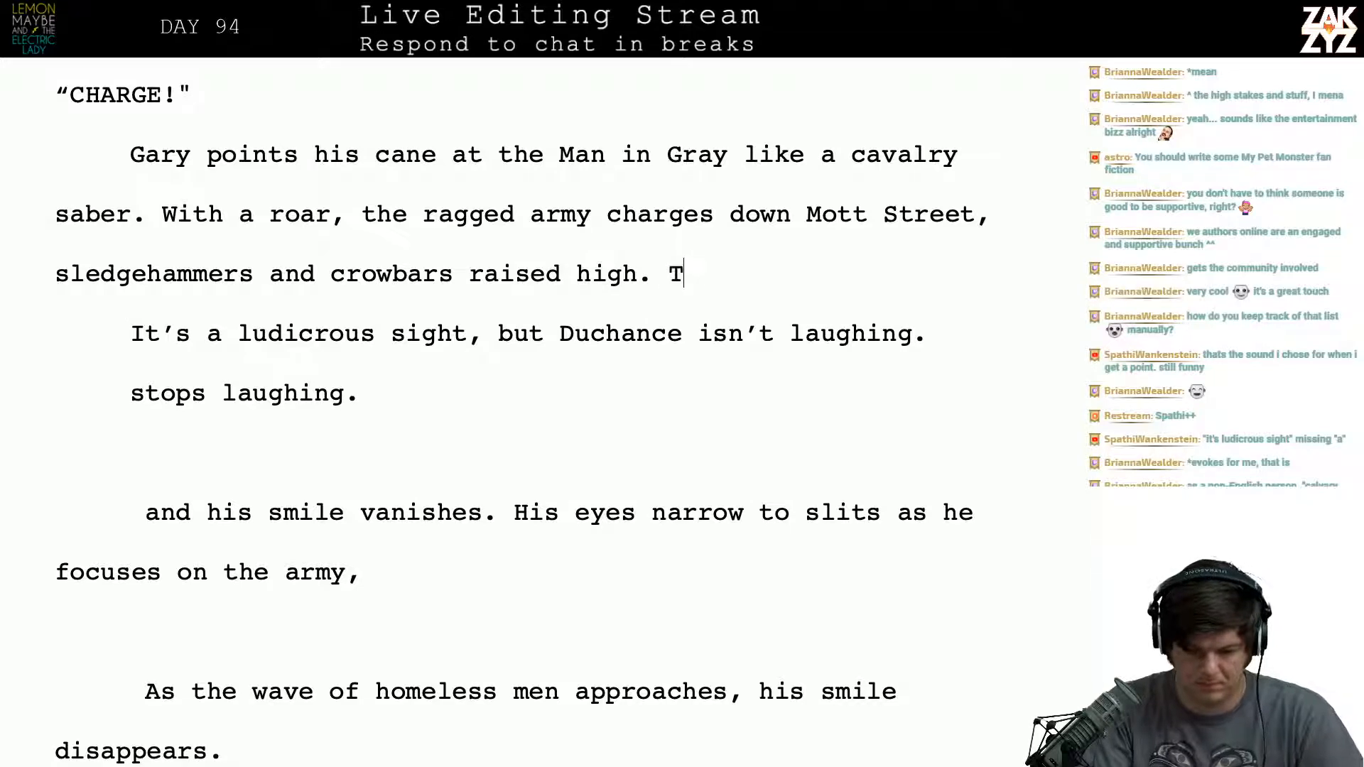
type("hey'er")
key("BackSpace")
key("BackSpace")
type("re sl")
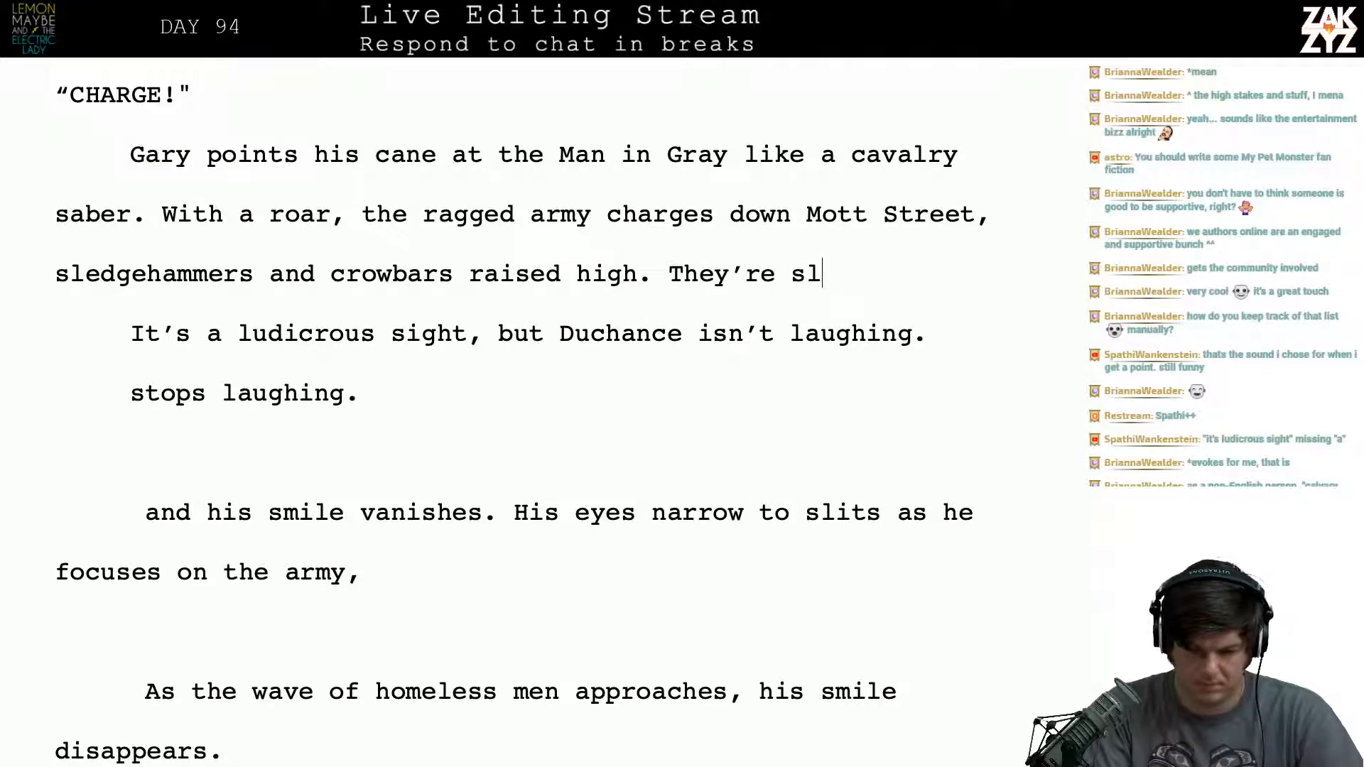
type("ogging through fl")
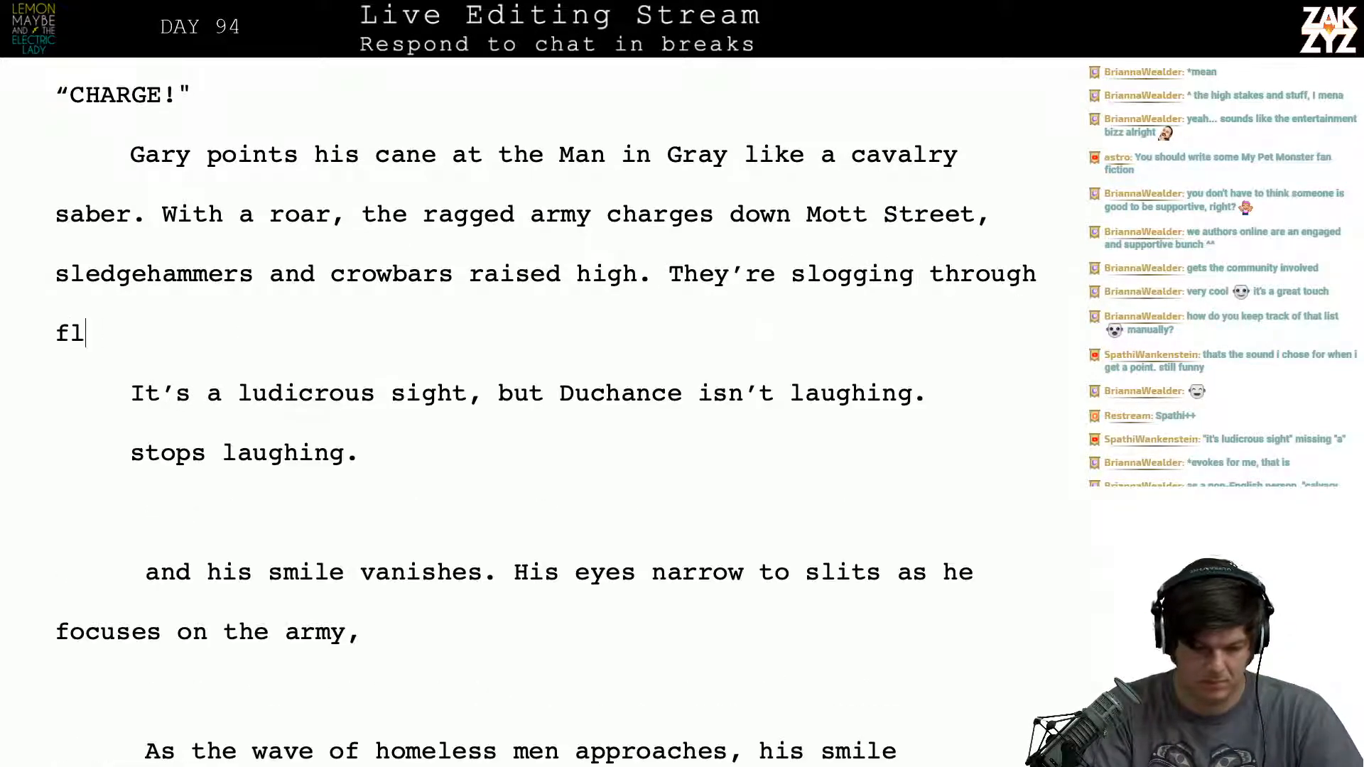
type("ooded drains")
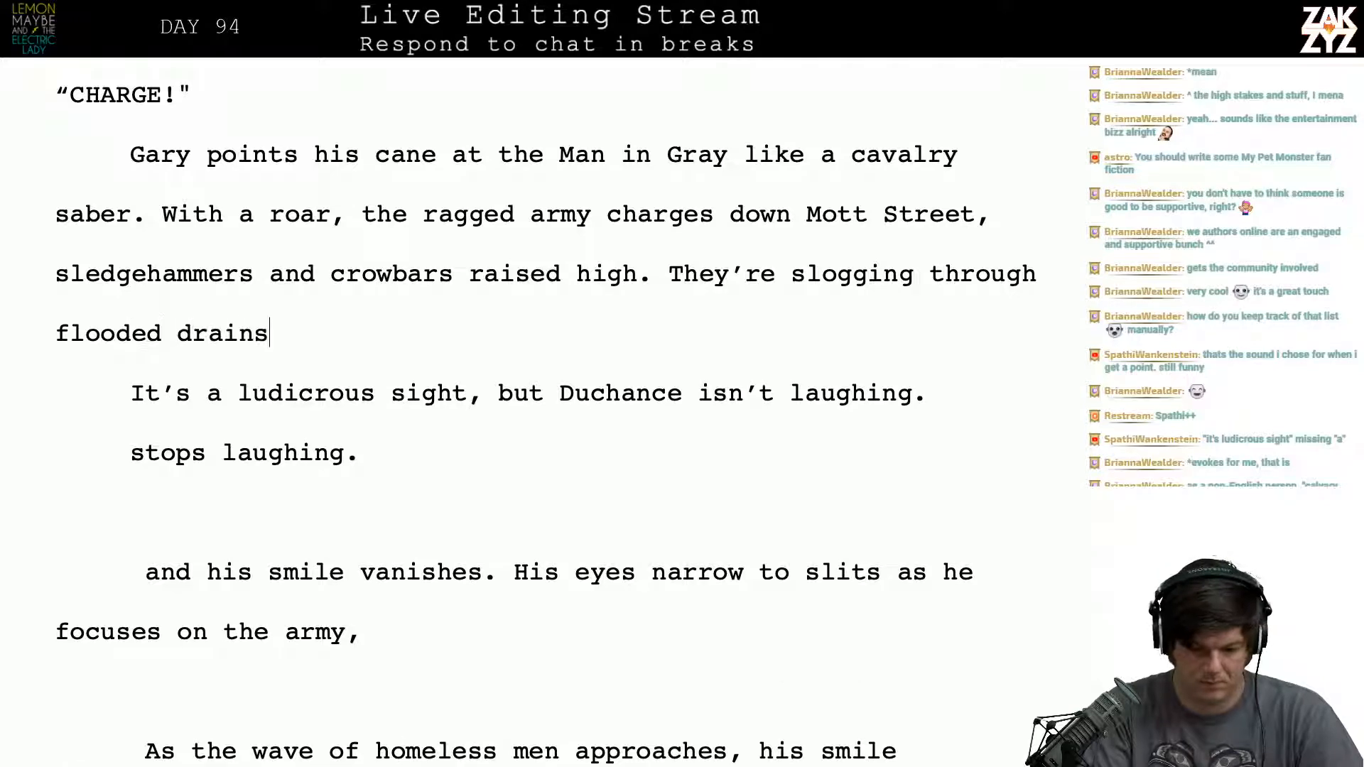
type(", they're stumbling")
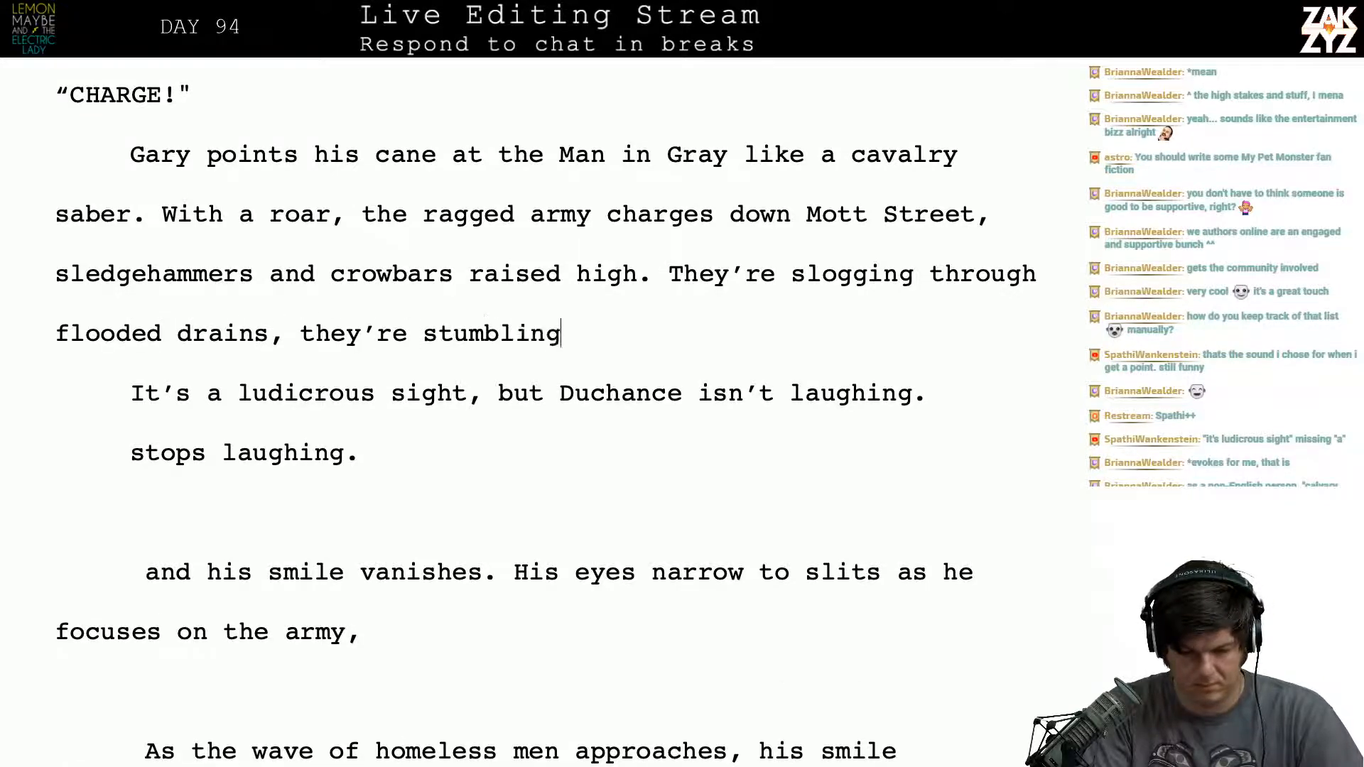
type(" over boides")
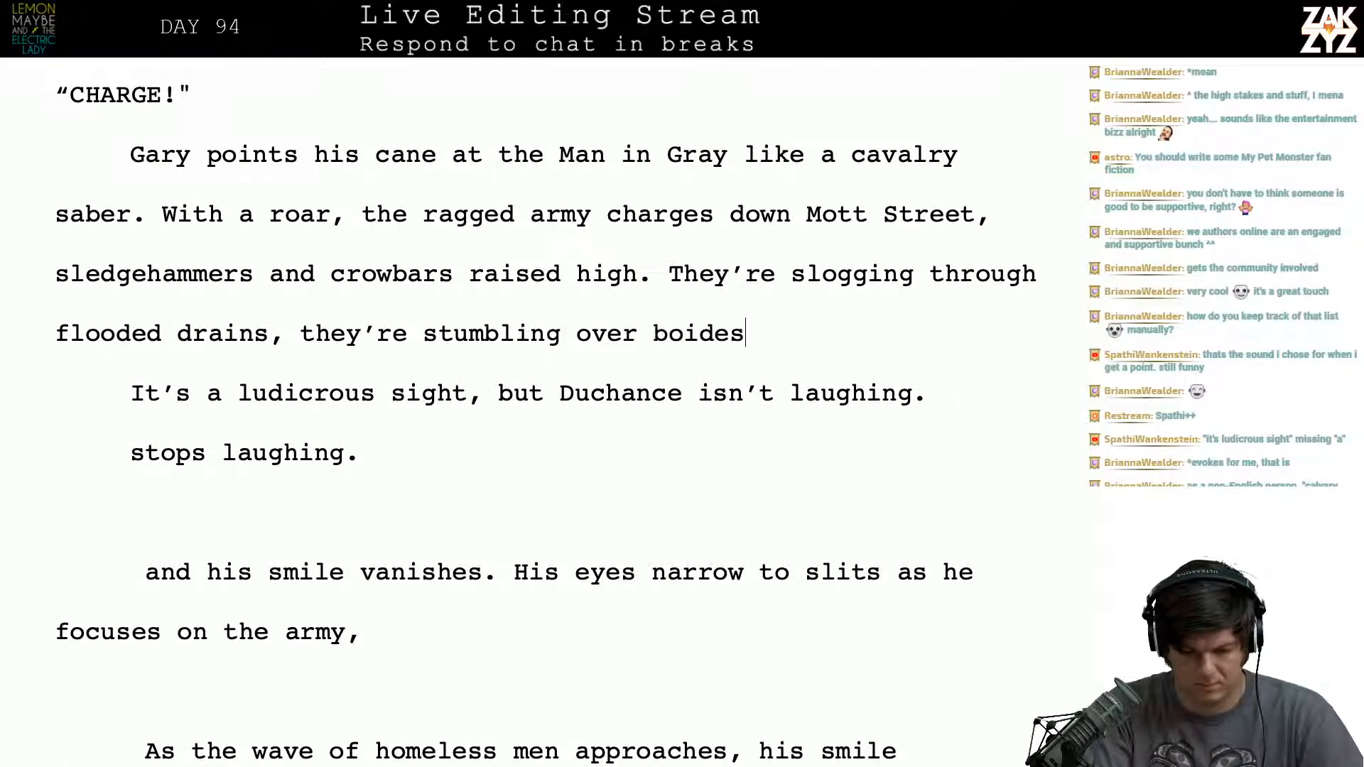
- Extend the slogging sentence after "flooded drains" with ", they're stumbling over bodies and"
key("BackSpace")
key("BackSpace")
key("BackSpace")
key("BackSpace")
type("dies and ")
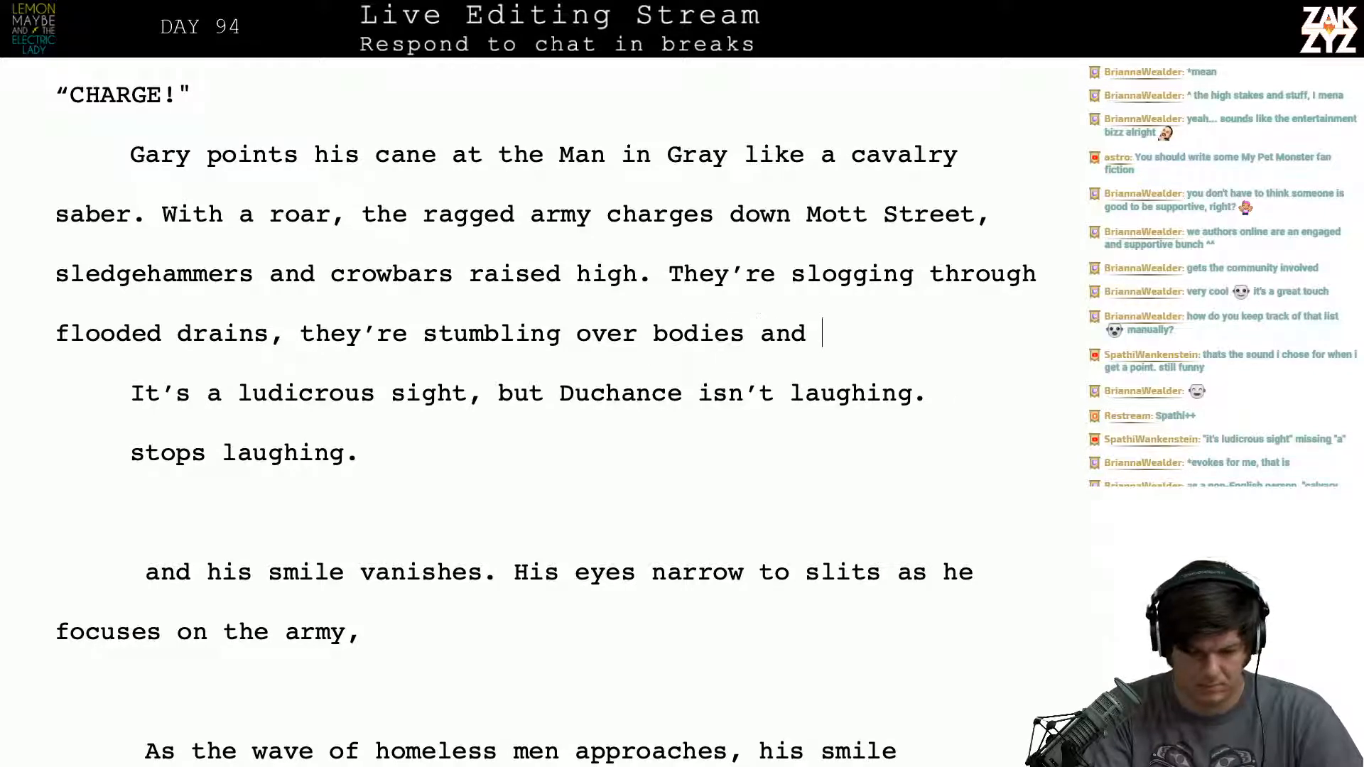
type("tromping ")
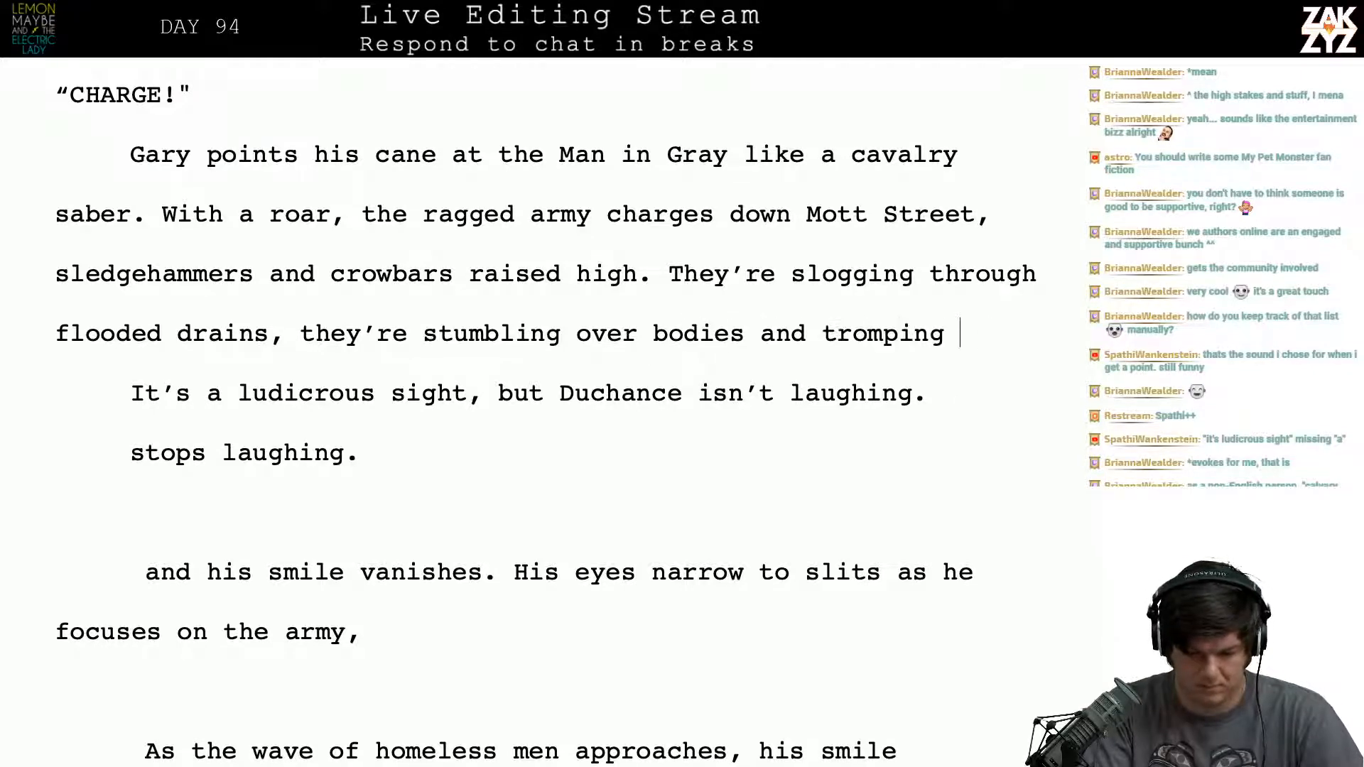
type("through trash,")
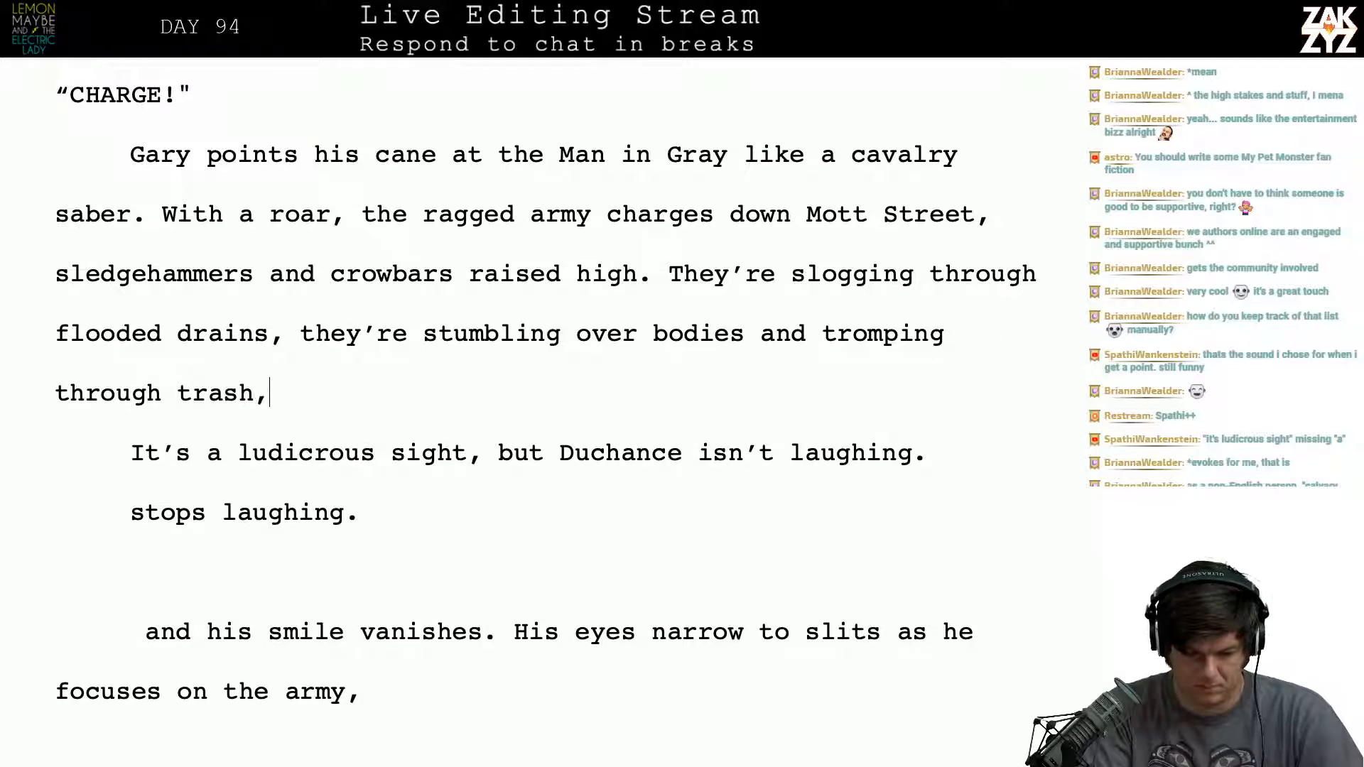
type(" but they're com")
- Continue the sentence with "tromping through trash," and cut the started "but they're com" clause back to "b"
key("BackSpace")
key("BackSpace")
key("BackSpace")
key("BackSpace")
key("BackSpace")
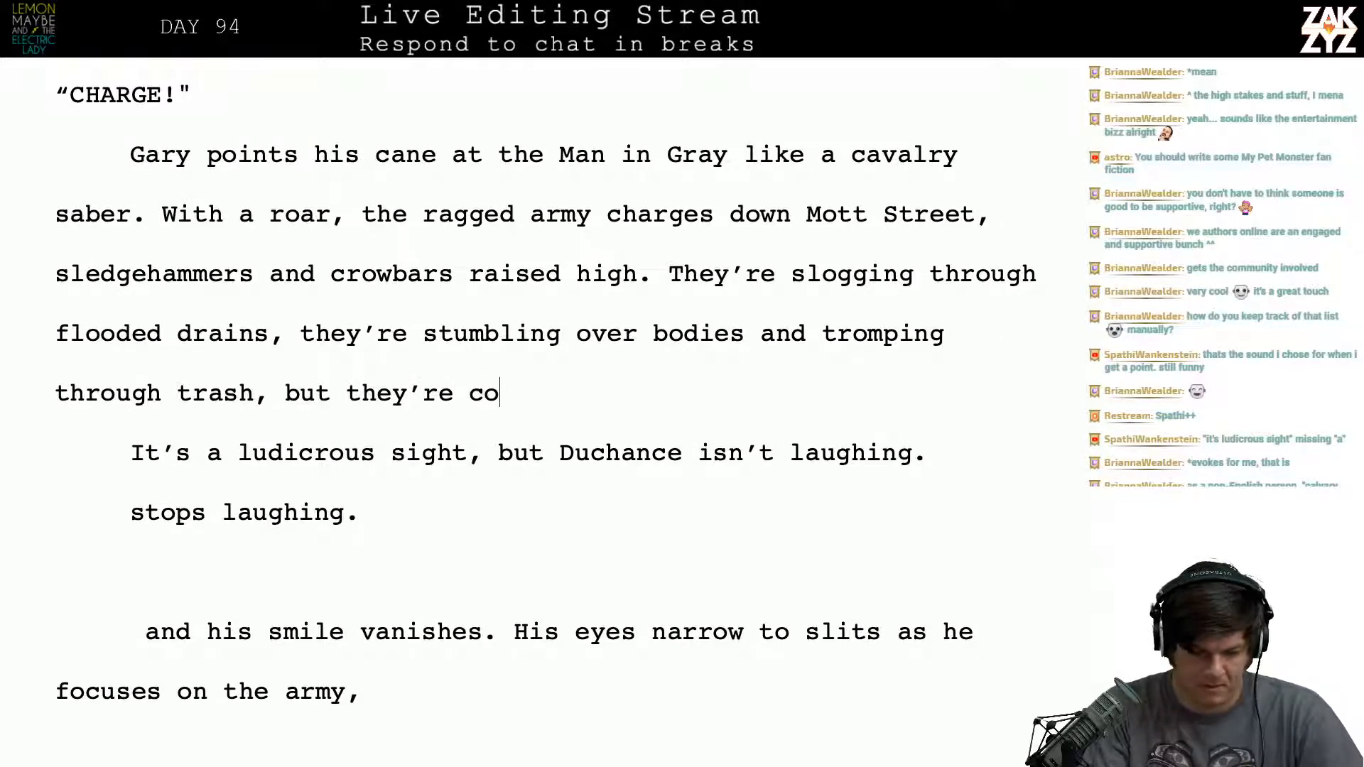
key("BackSpace")
key("BackSpace")
key("BackSpace")
key("BackSpace")
key("BackSpace")
key("BackSpace")
key("BackSpace")
key("BackSpace")
key("BackSpace")
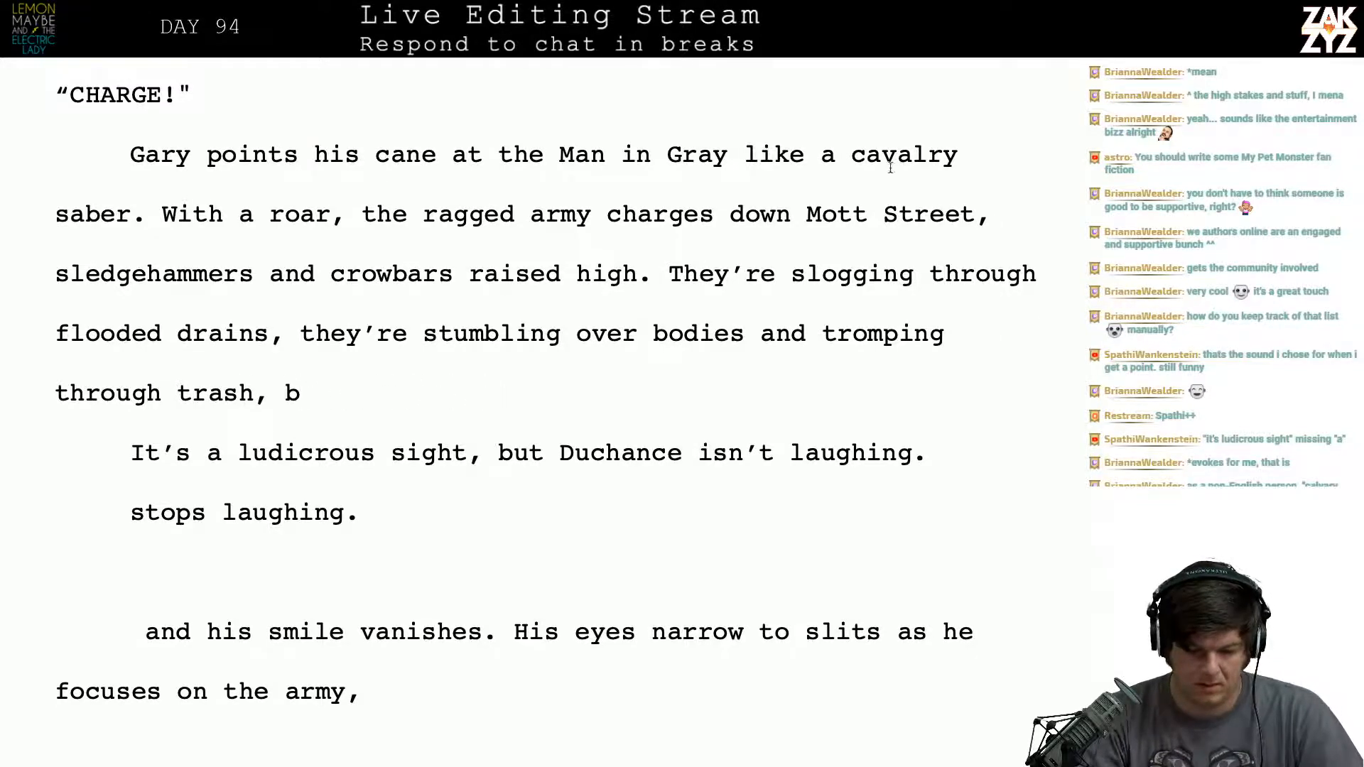
- Move the "They're slogging through flooded drains" draft into its own paragraph below an empty one, returning to the end of "raised high."
left_click(668, 274)
key("Return")
key("Return")
left_click(667, 274)
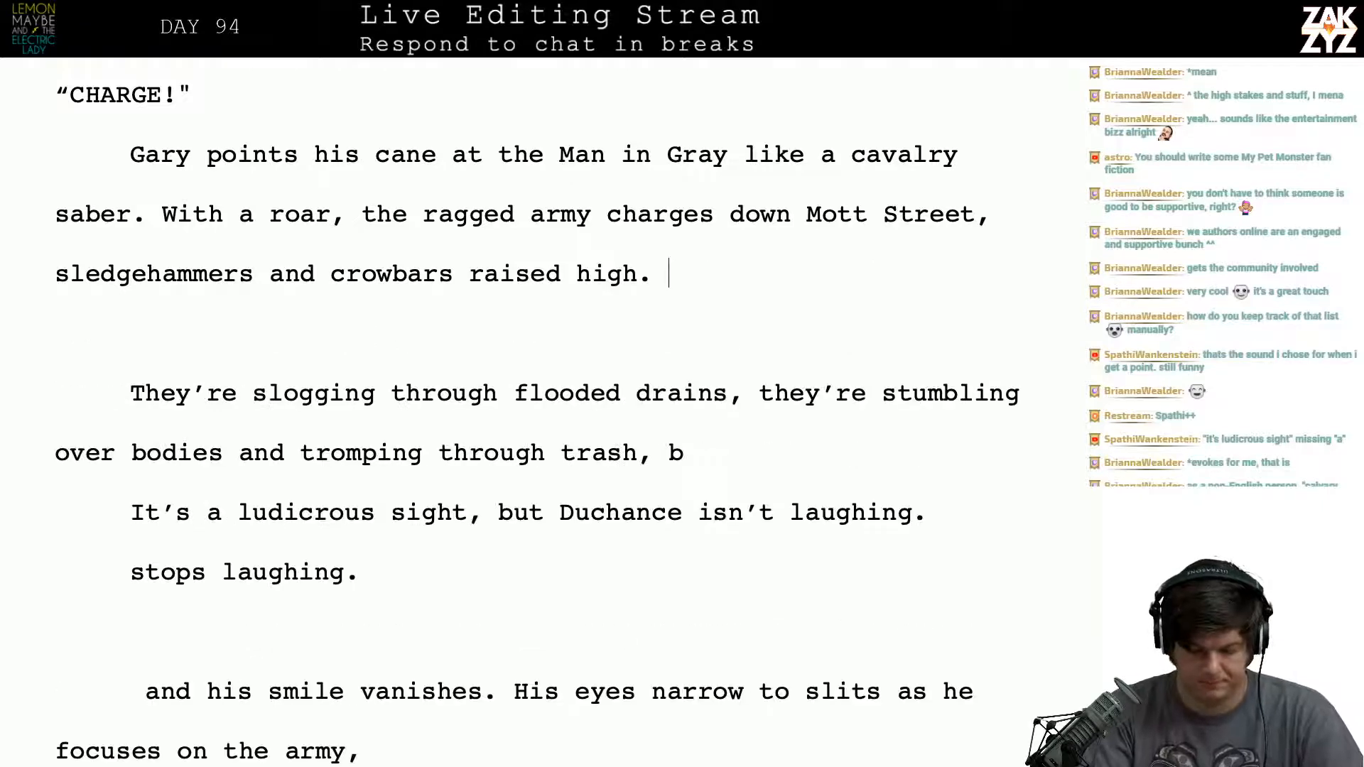
- Start a new version of the sentence after "raised high." with "They're stumbling over bodies and"
type("They're stumbl")
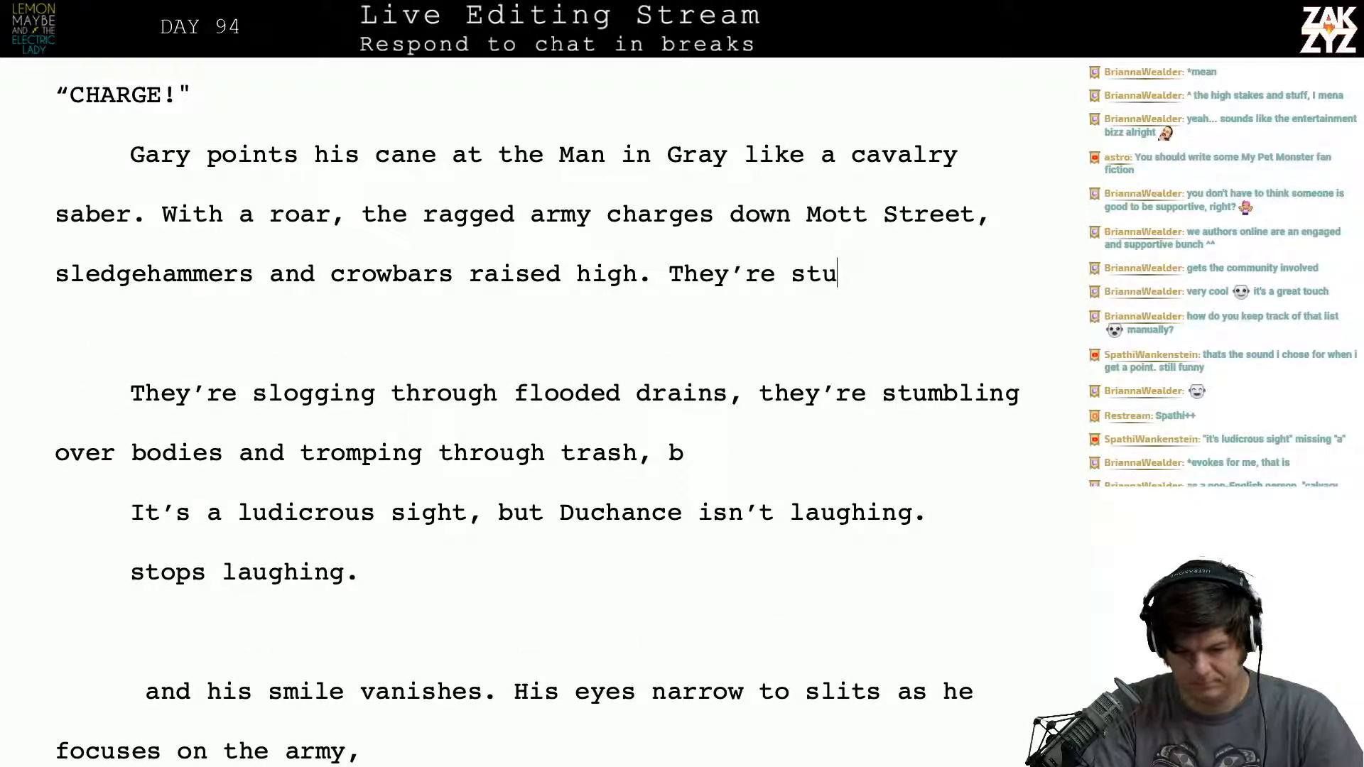
type("ing over ")
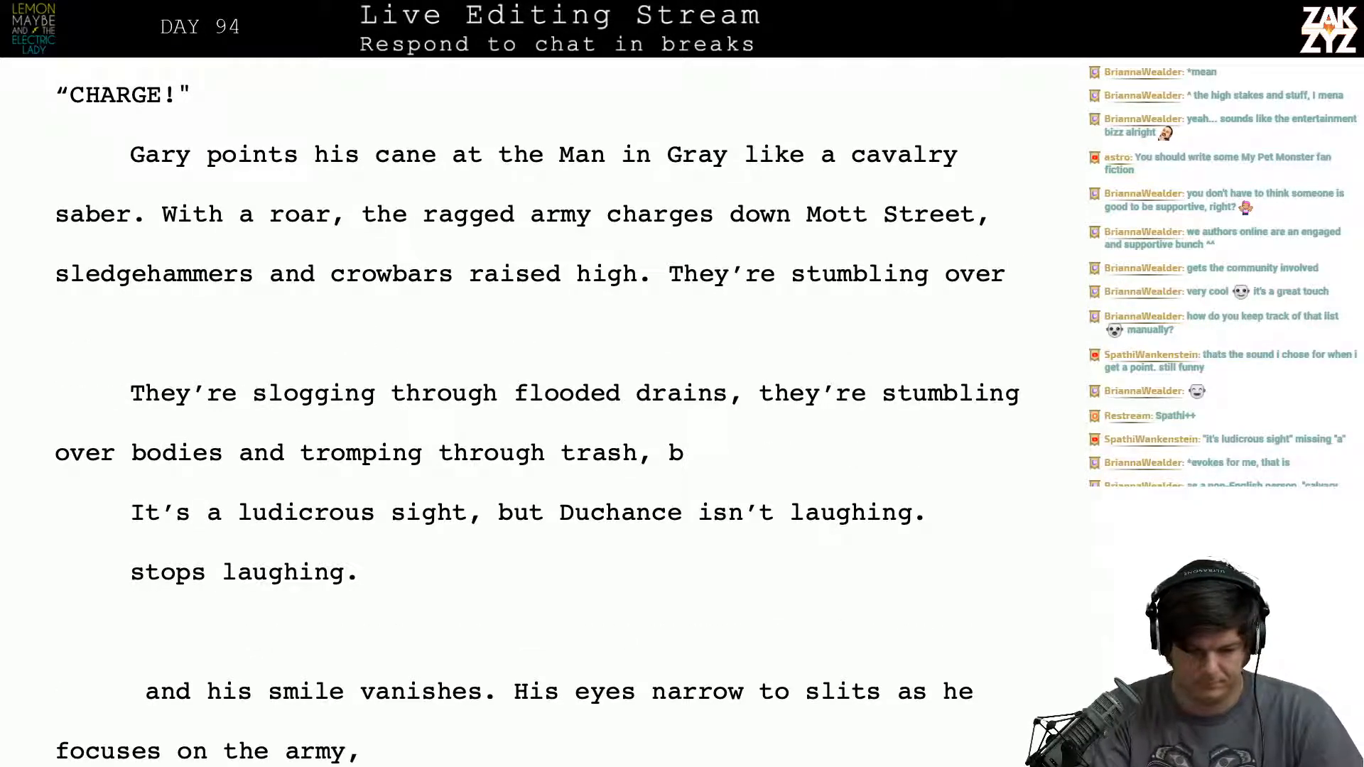
type("boi")
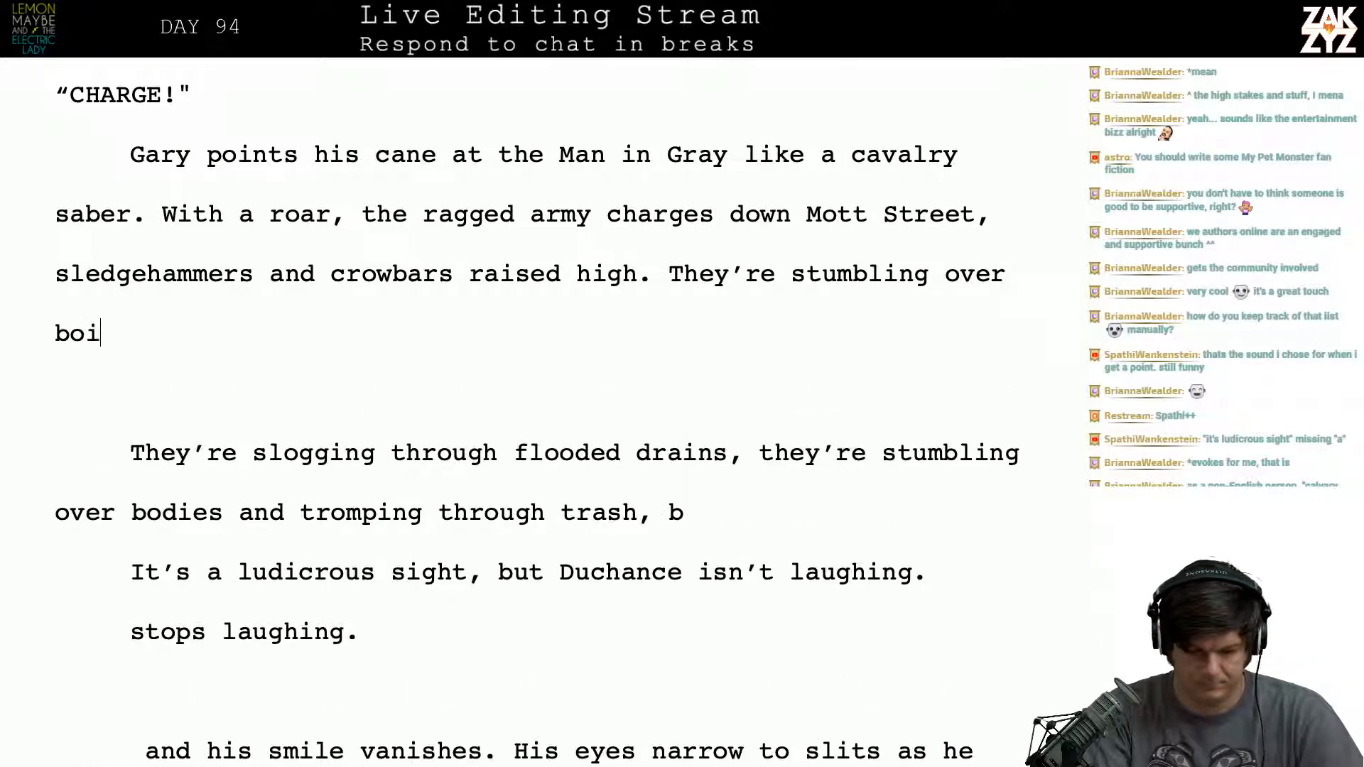
key("BackSpace")
type("dies and tromping throught")
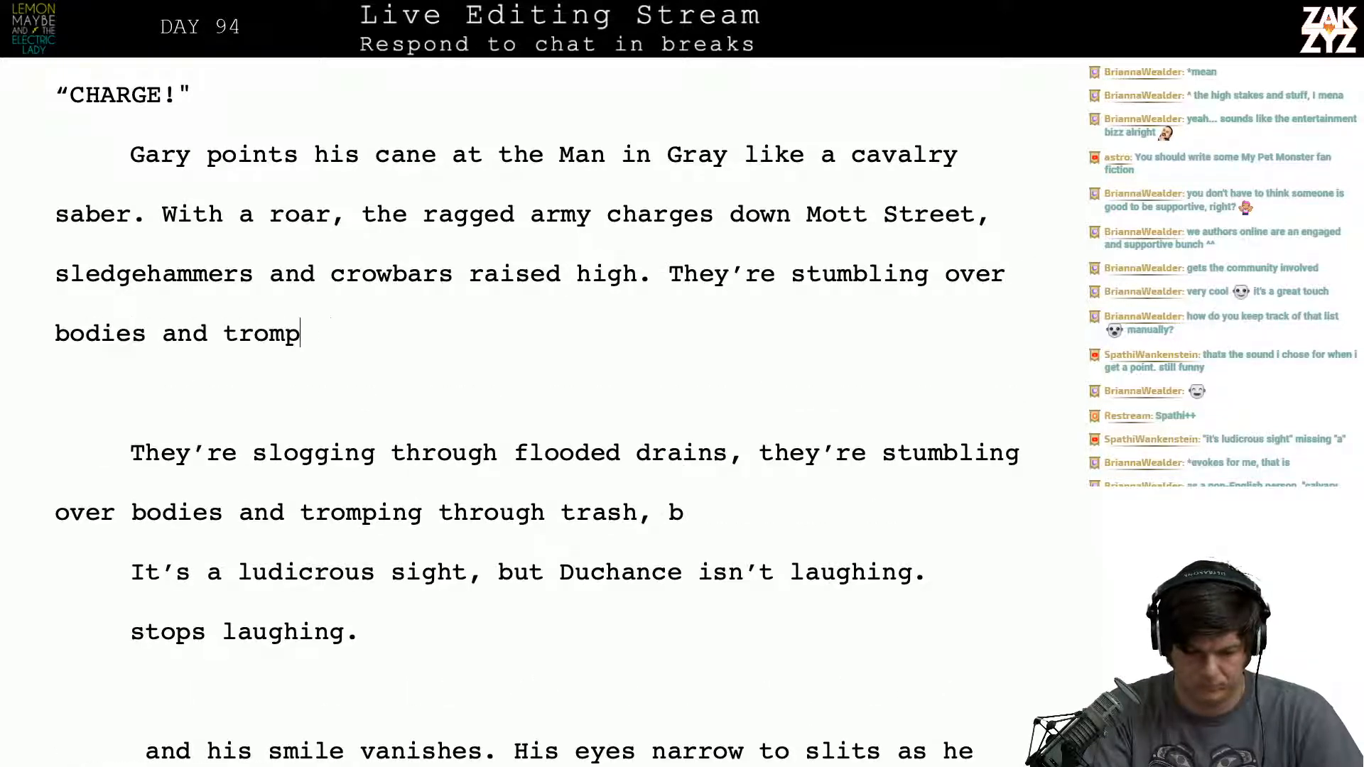
- Continue the new version with "tromping through trash, but they kee"
key("BackSpace")
key("BackSpace")
key("BackSpace")
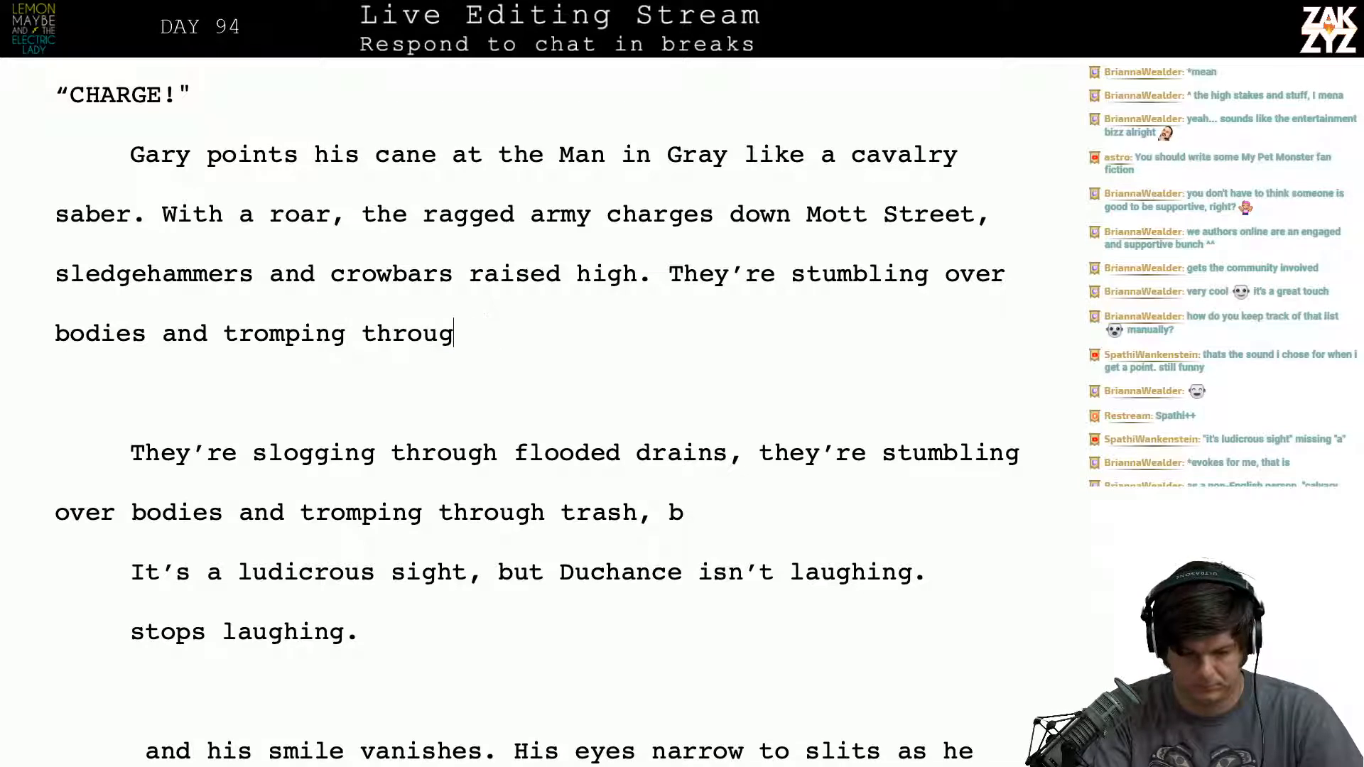
type("h trash, ")
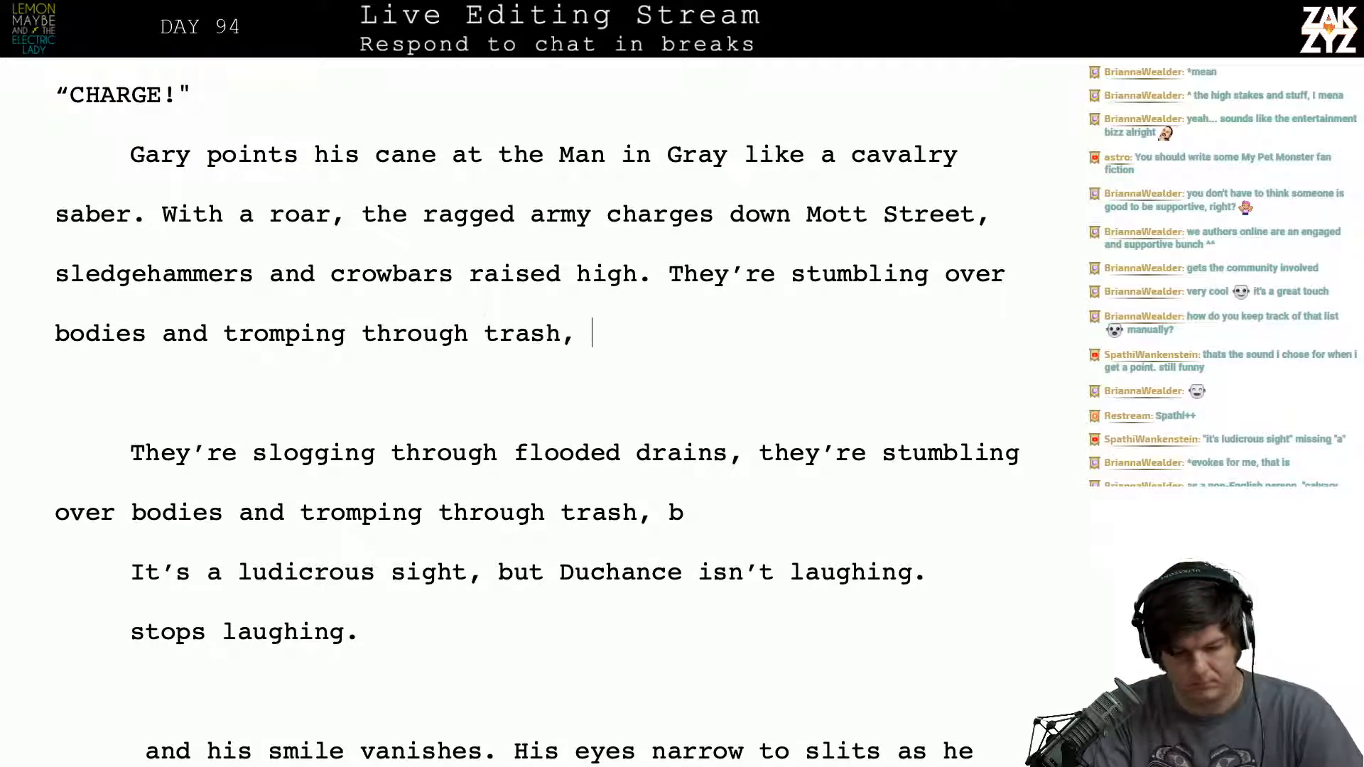
type("but they keep")
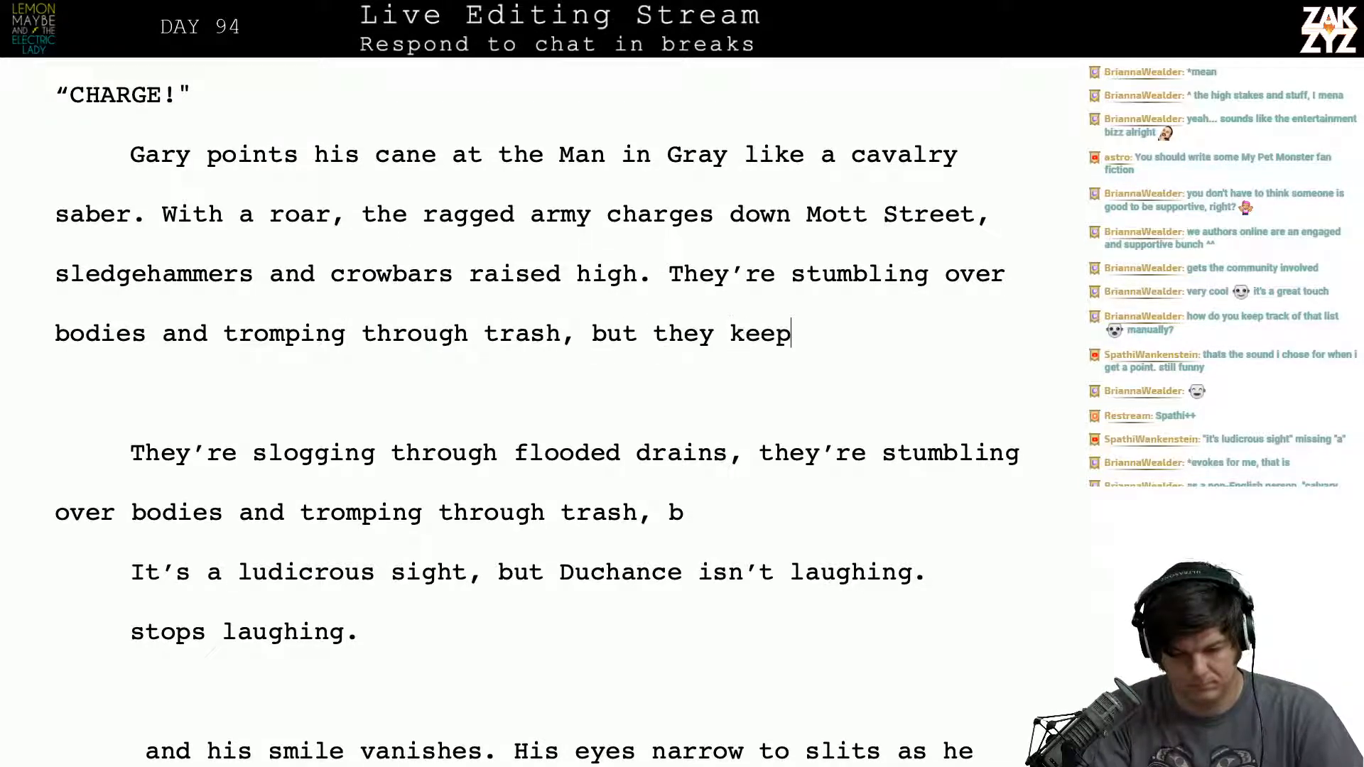
key("BackSpace")
- Push the "They're stumbling over bodies" draft into a separate paragraph below an empty one, keeping the insertion point after "raised high."
left_click(668, 273)
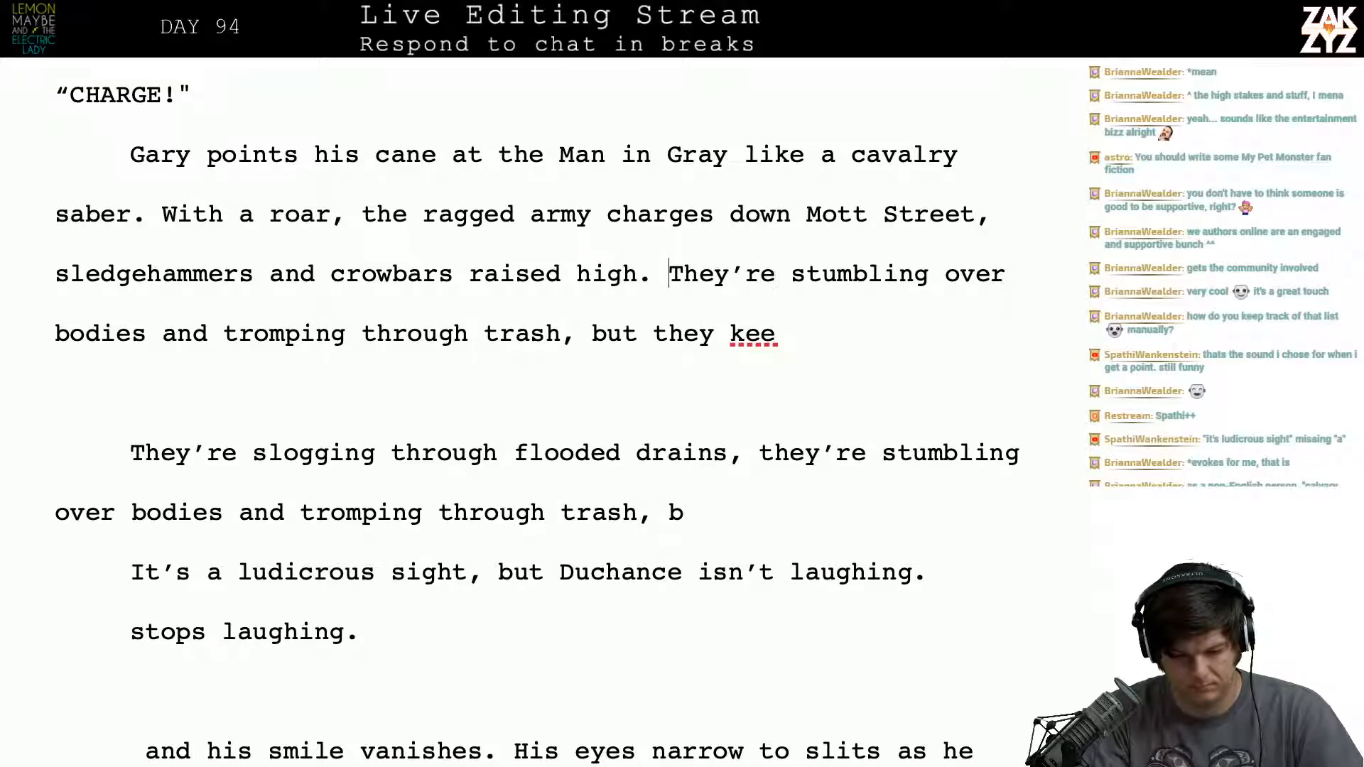
key("Return")
key("Return")
key("Left")
key("Left")
- Write "Stumbling over bodies, tromping through trash, and slogging through flooded gutters, they" after "raised high."
type("Stumb")
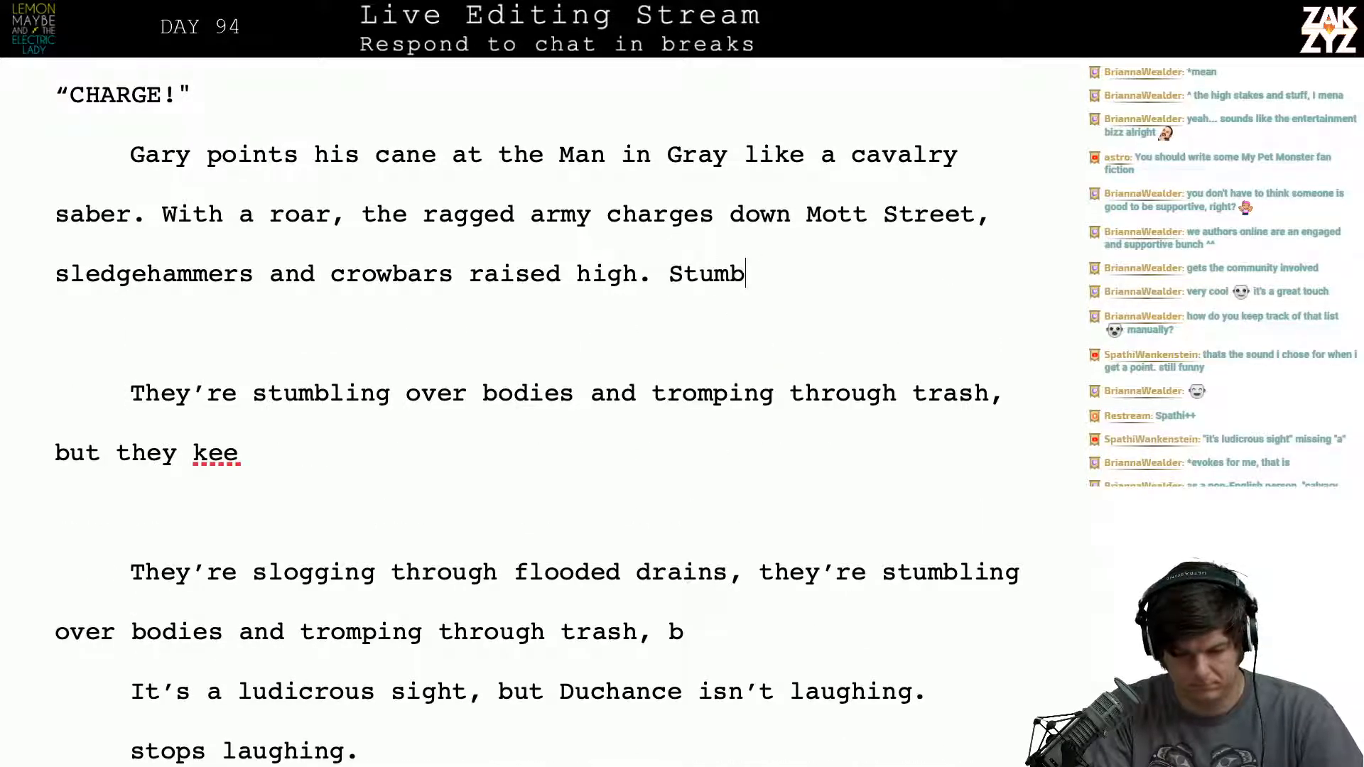
type("ling over bodies, tr")
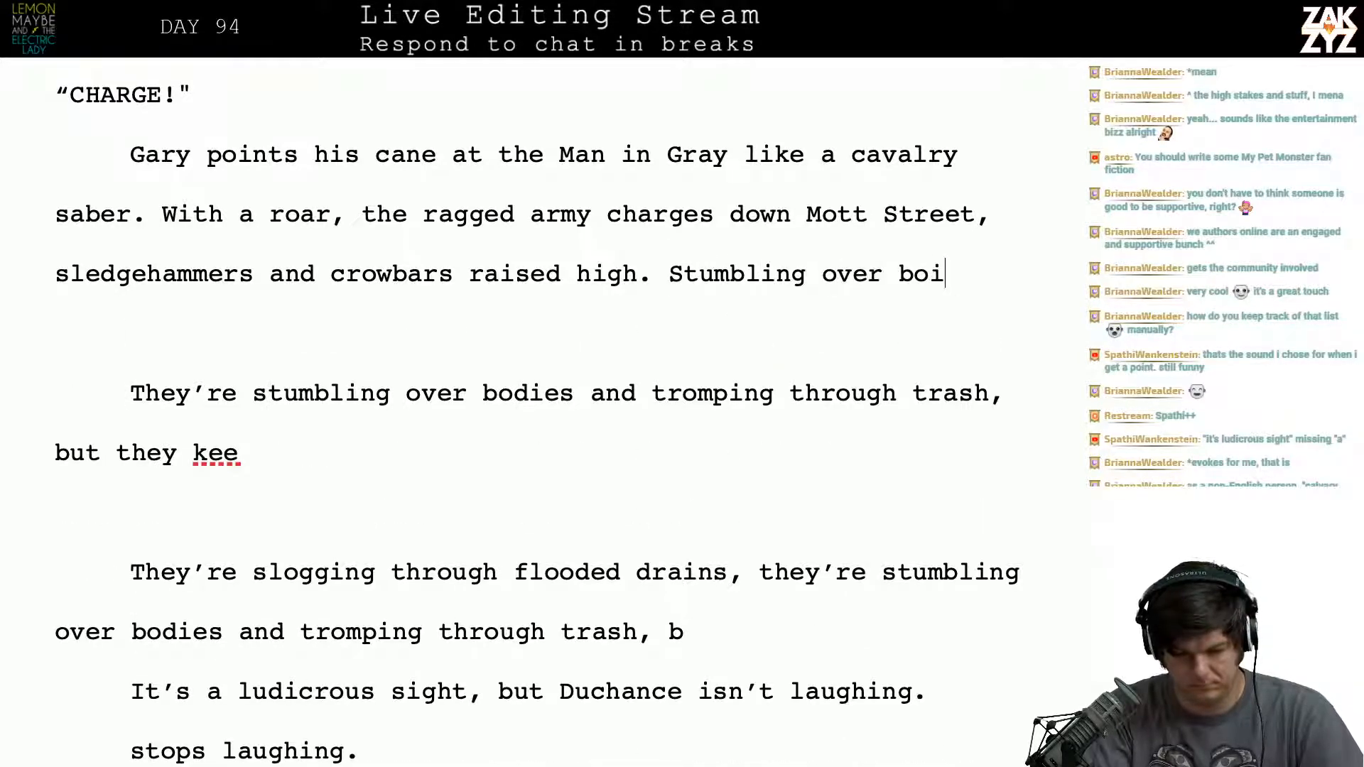
type("omp")
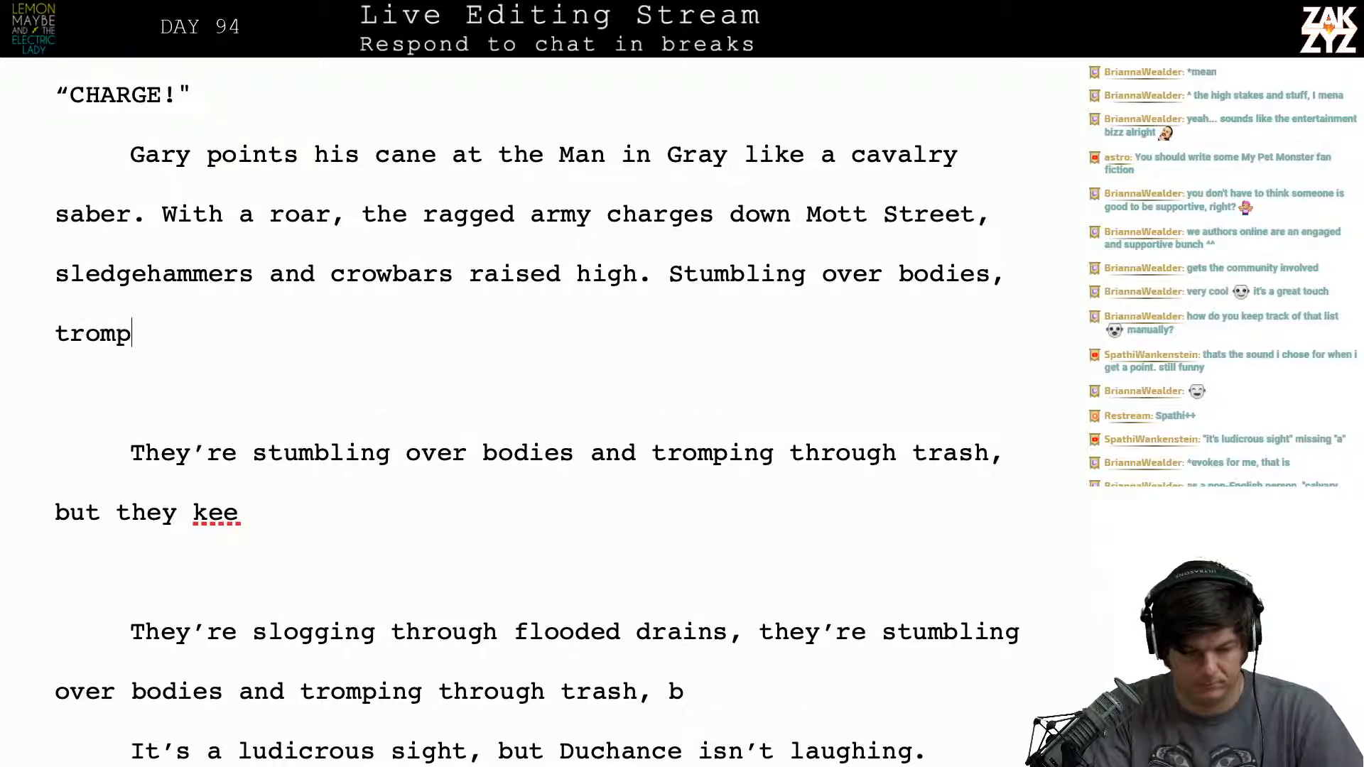
type("ing through tr")
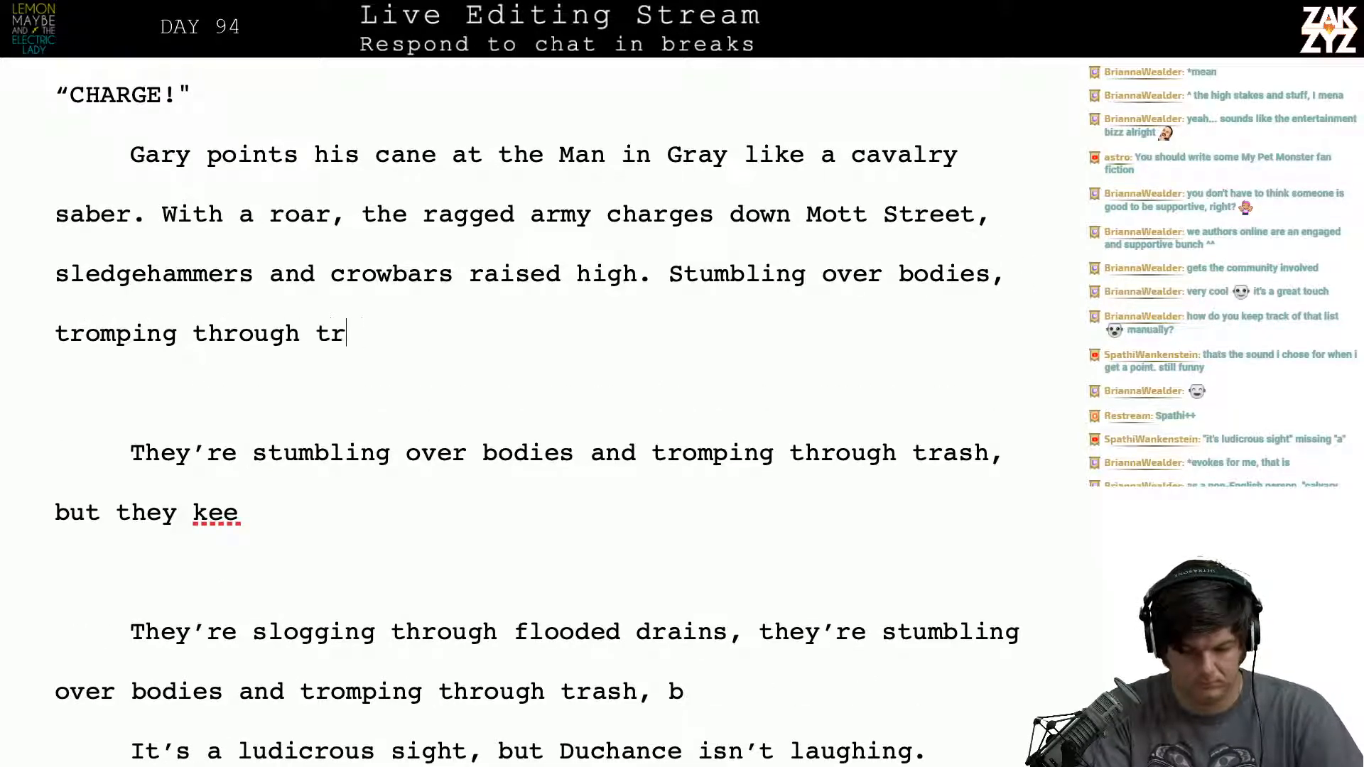
type("ash, and slogging")
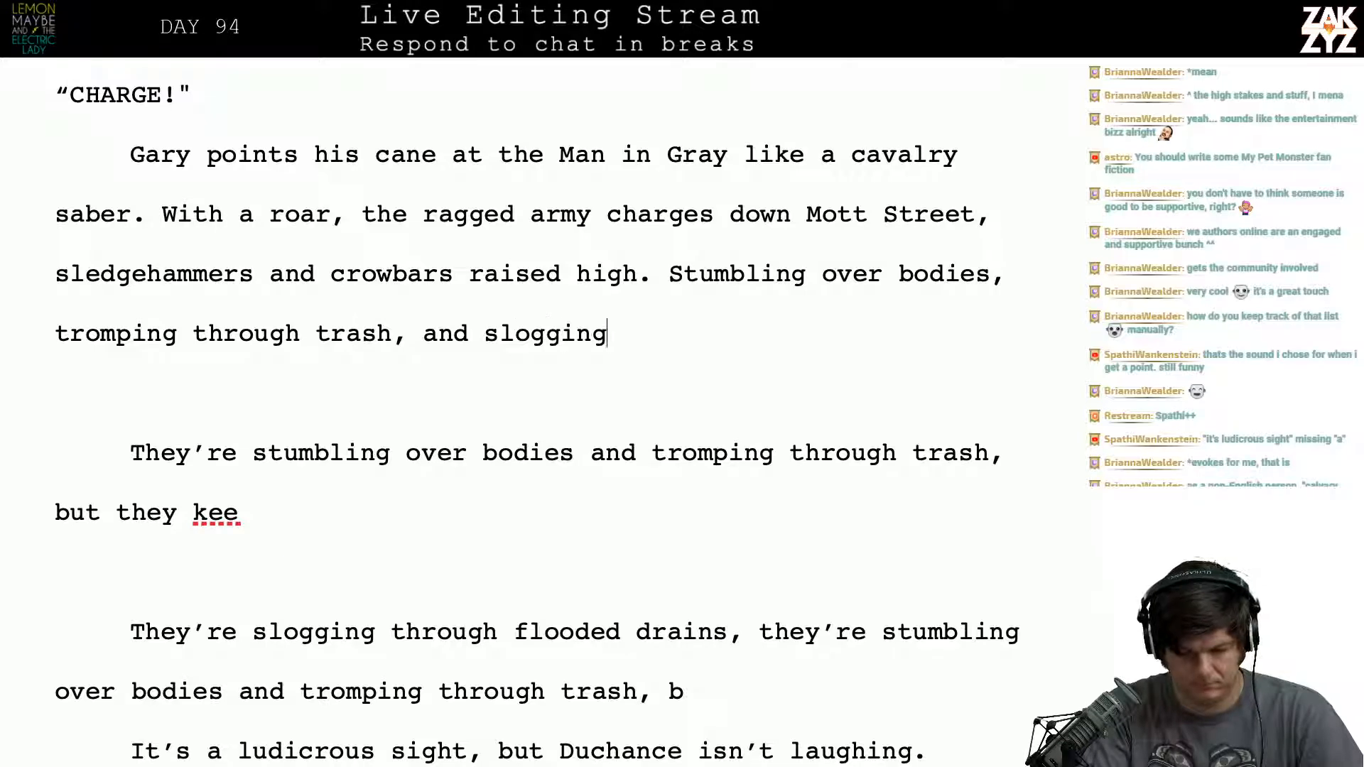
type(" through flooded gute")
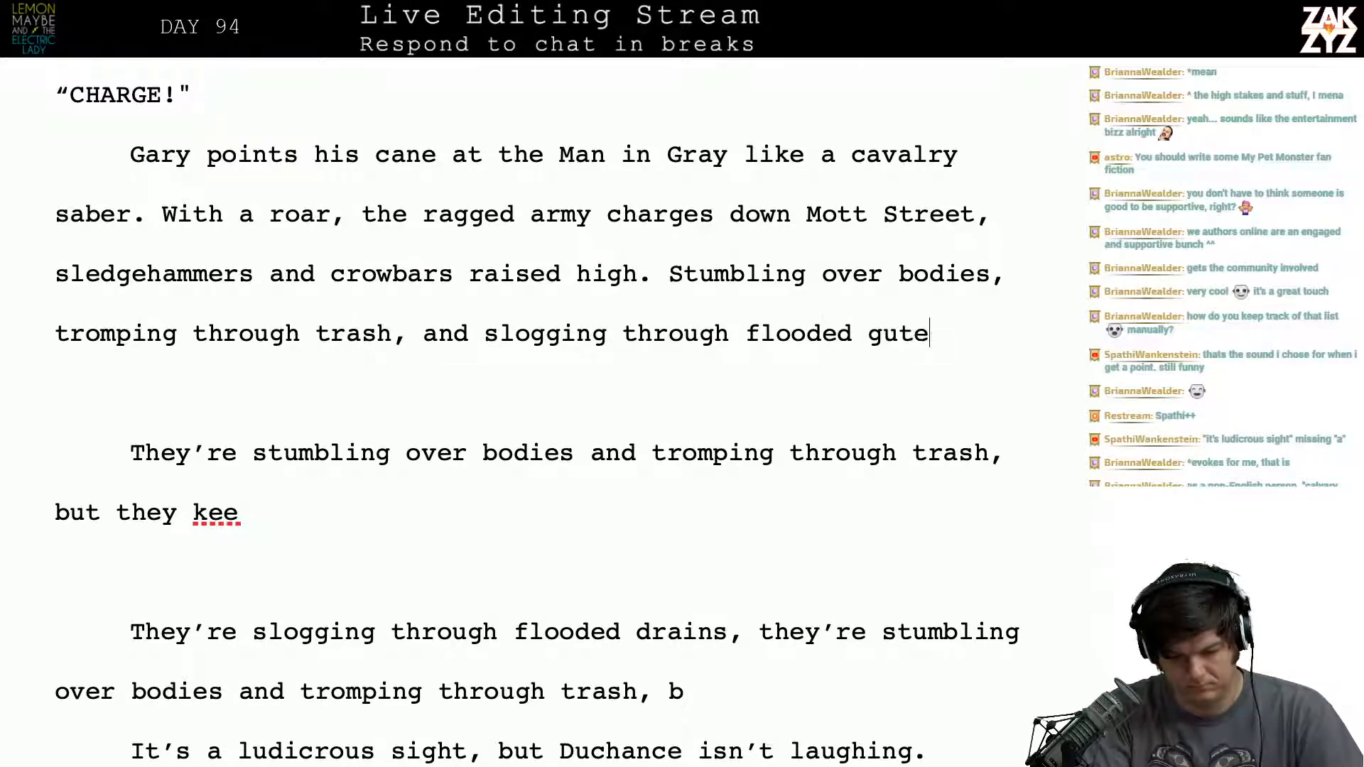
key("BackSpace")
type("tters, they")
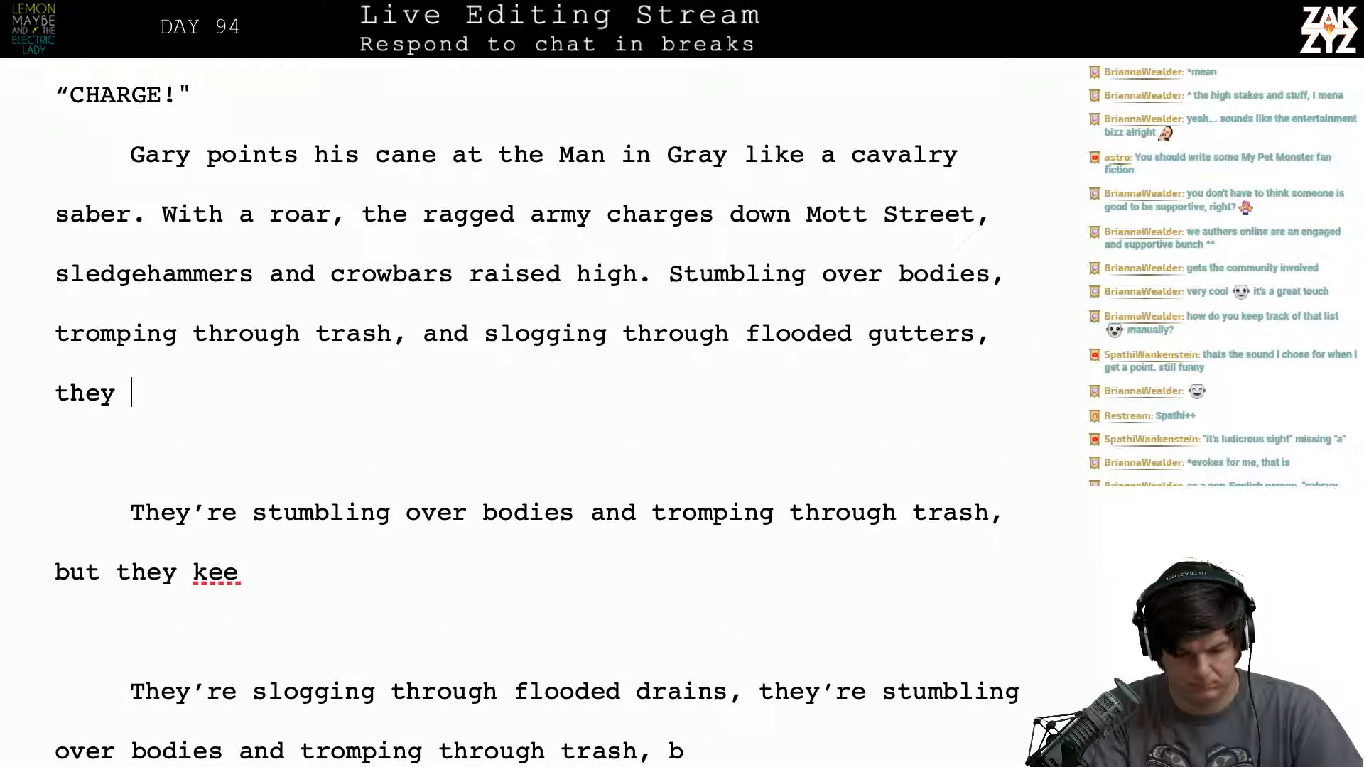
- Replace the trailing "they" after "flooded gutters," with "the screaming wave"
key("BackSpace")
key("BackSpace")
key("BackSpace")
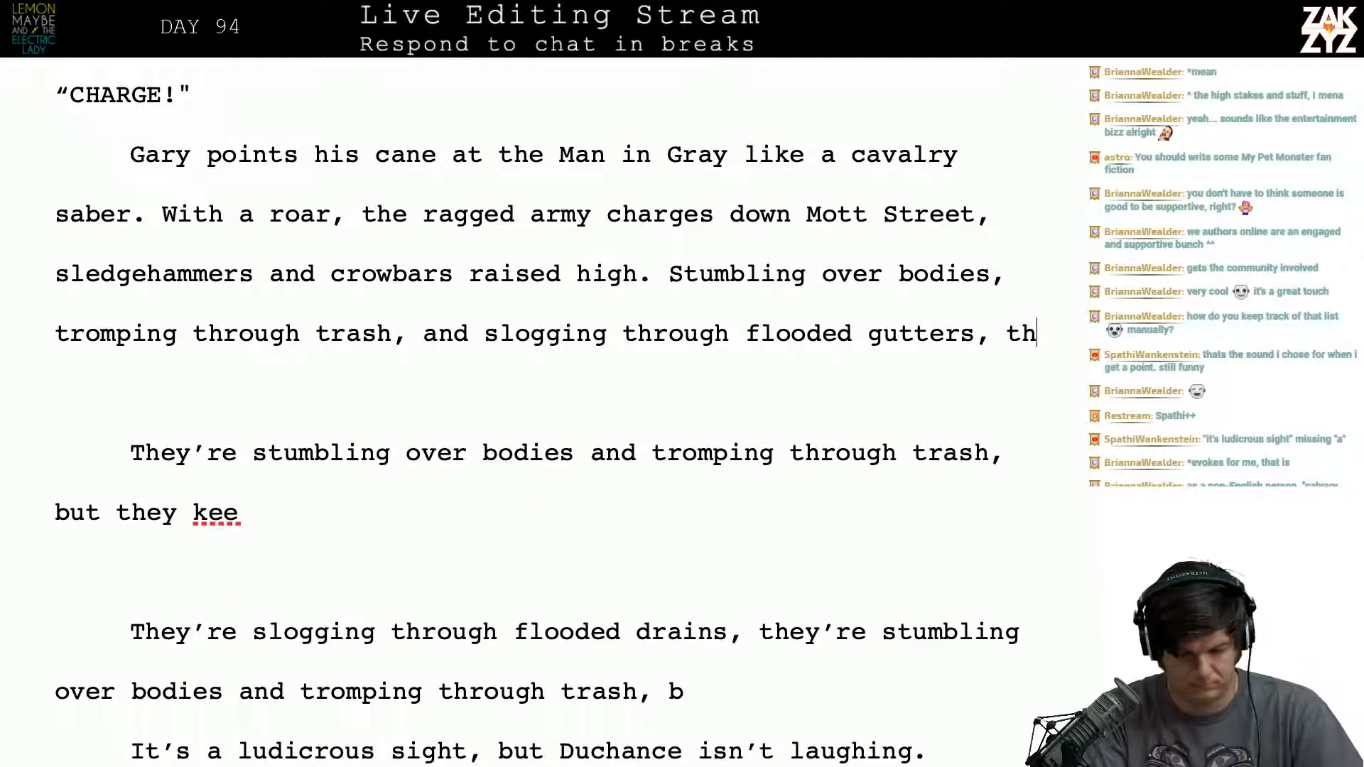
type("e screaming ")
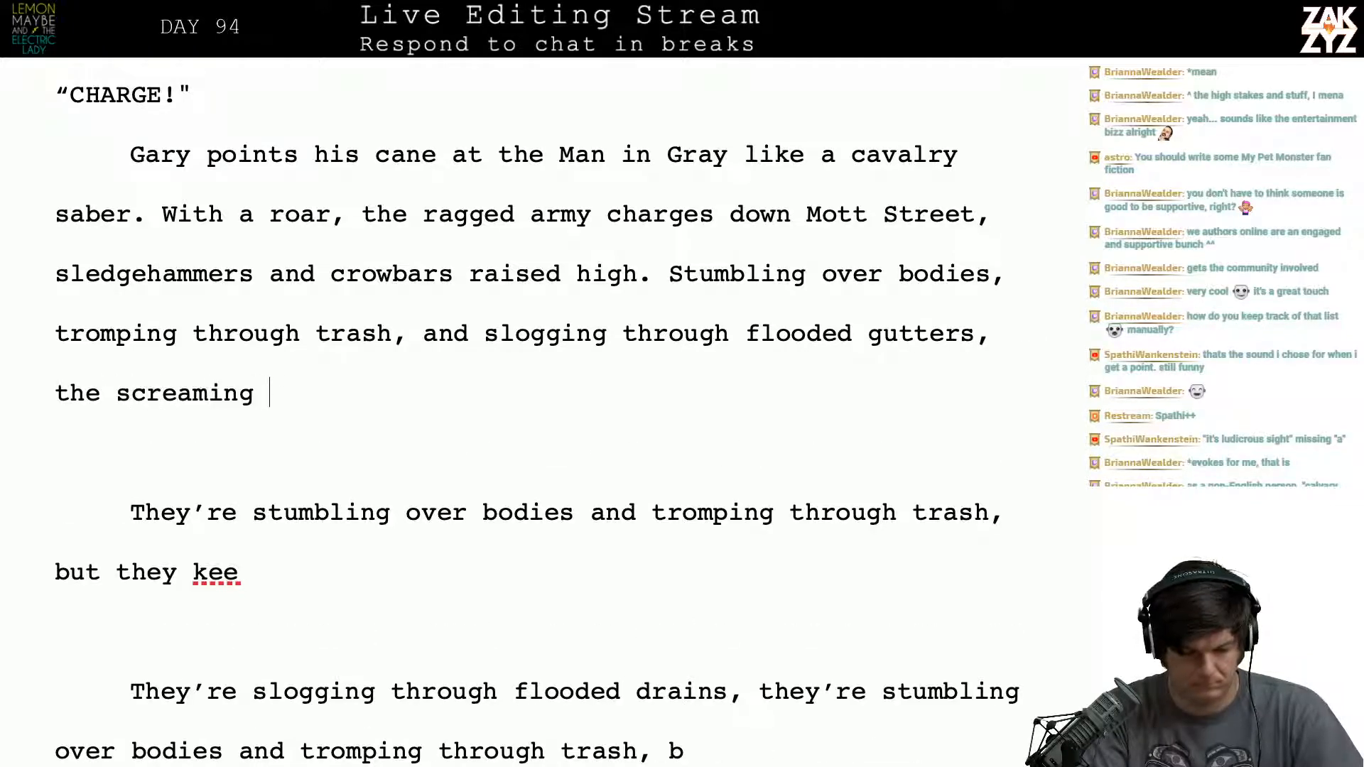
type("wave is")
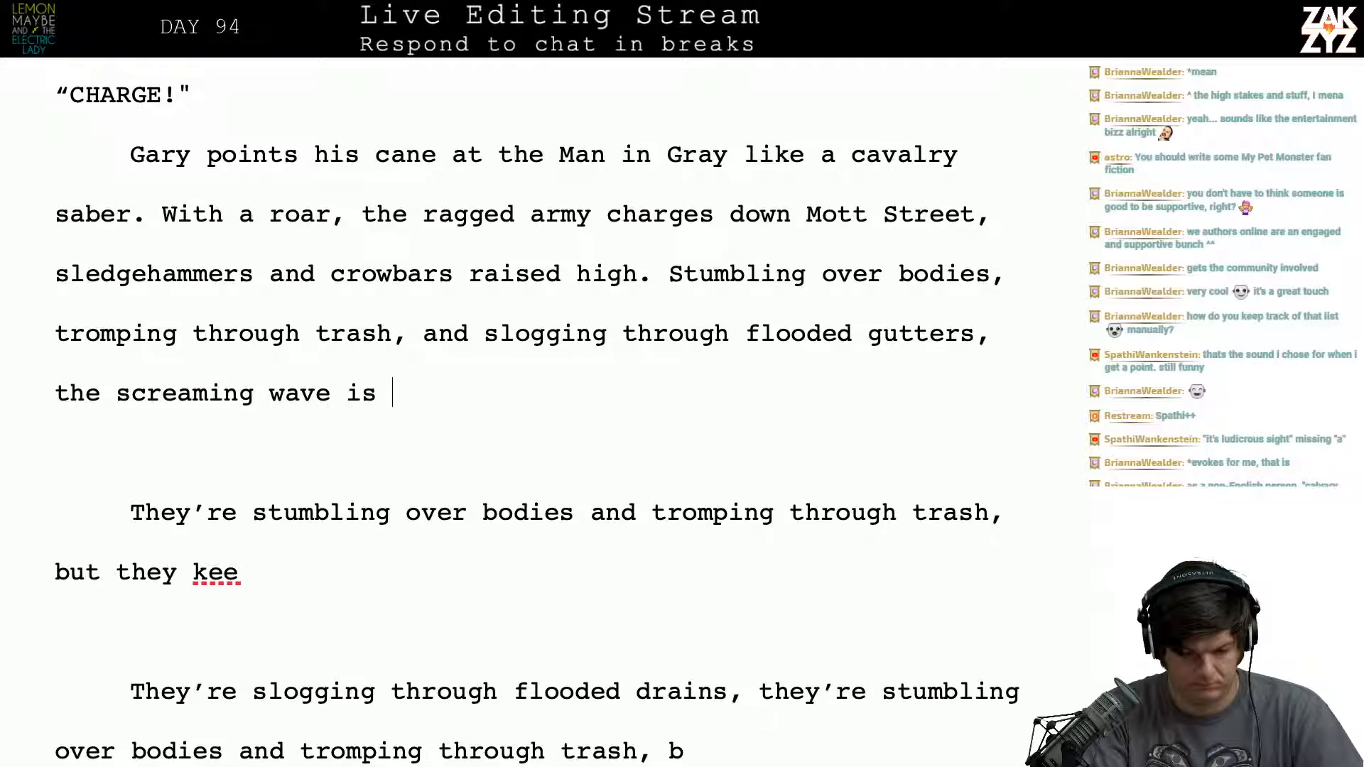
key("BackSpace")
key("BackSpace")
key("BackSpace")
type("cannt")
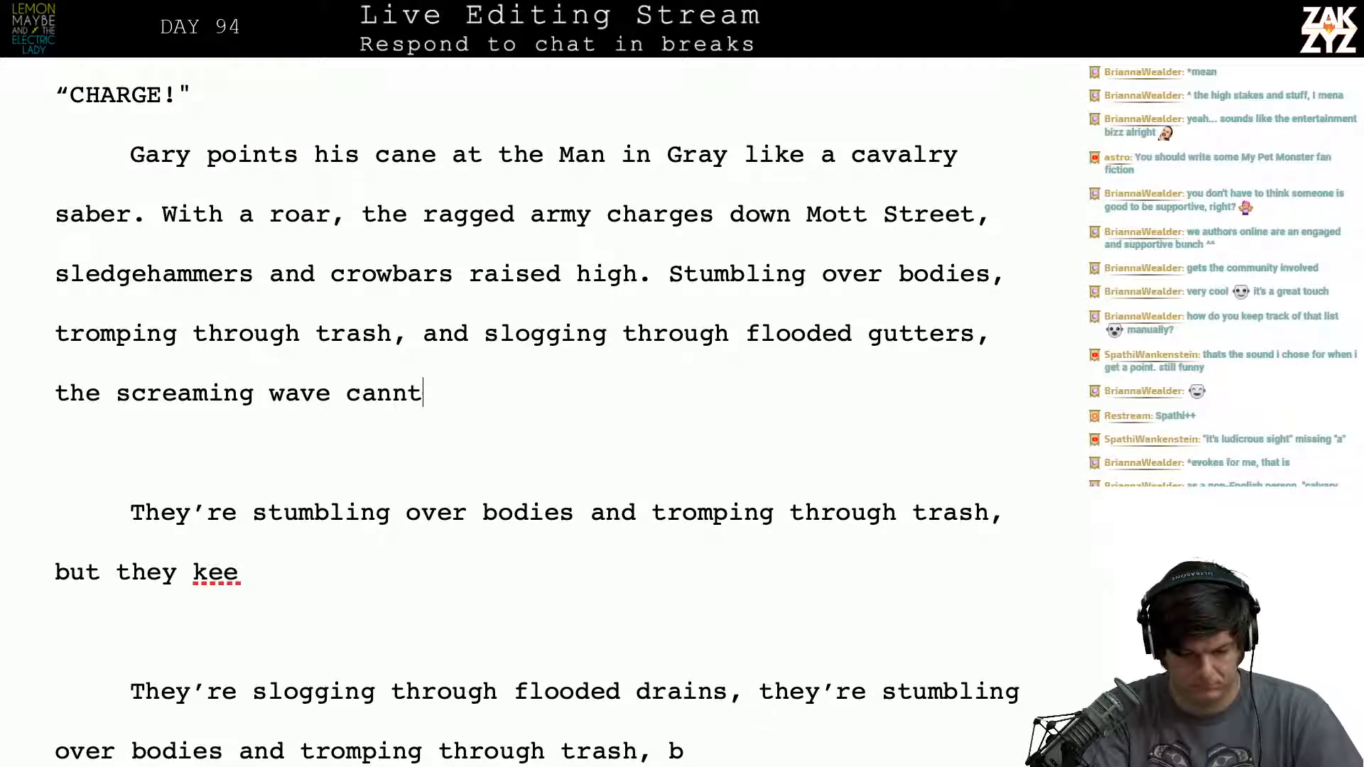
key("BackSpace")
key("BackSpace")
key("BackSpace")
key("BackSpace")
key("BackSpace")
type("r")
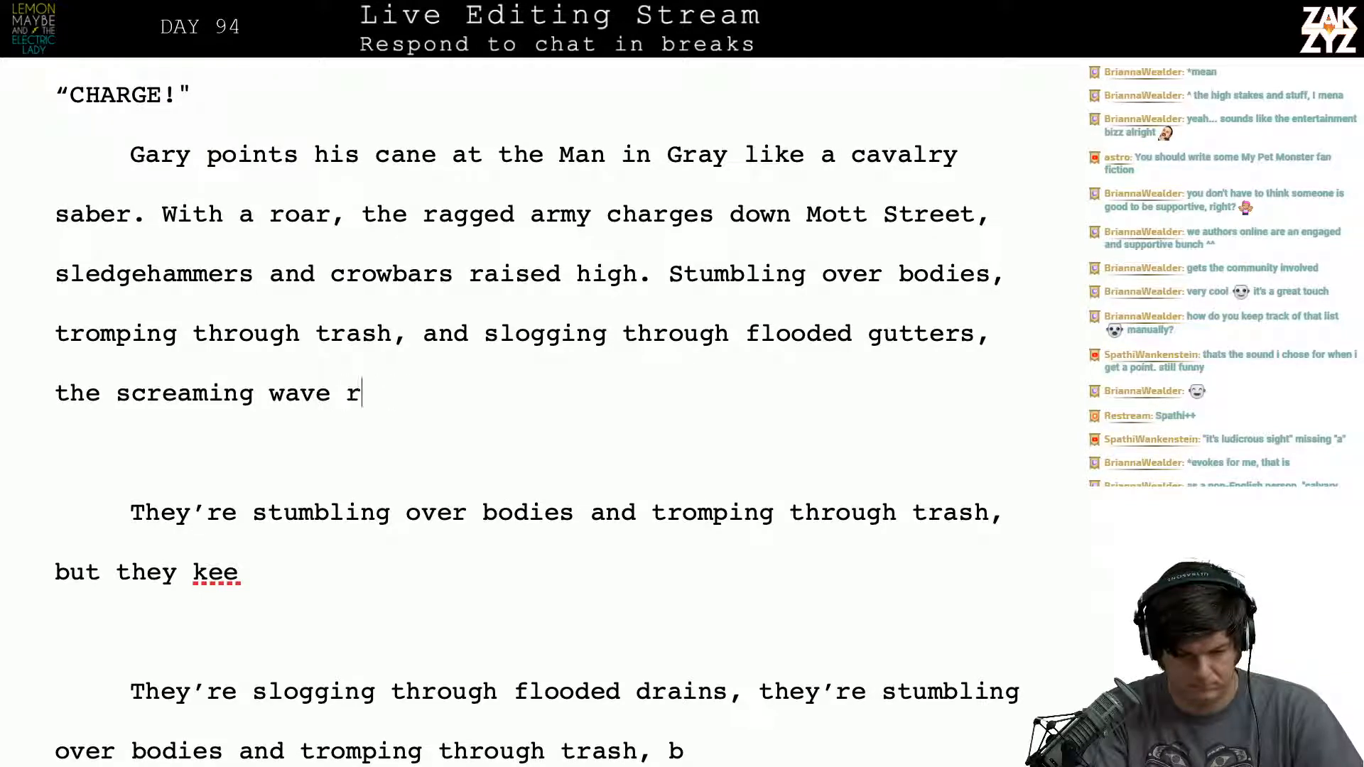
key("BackSpace")
- Finish the sentence after "the screaming wave" with "roars towards the Church of Transfiguration."
type("roars towa")
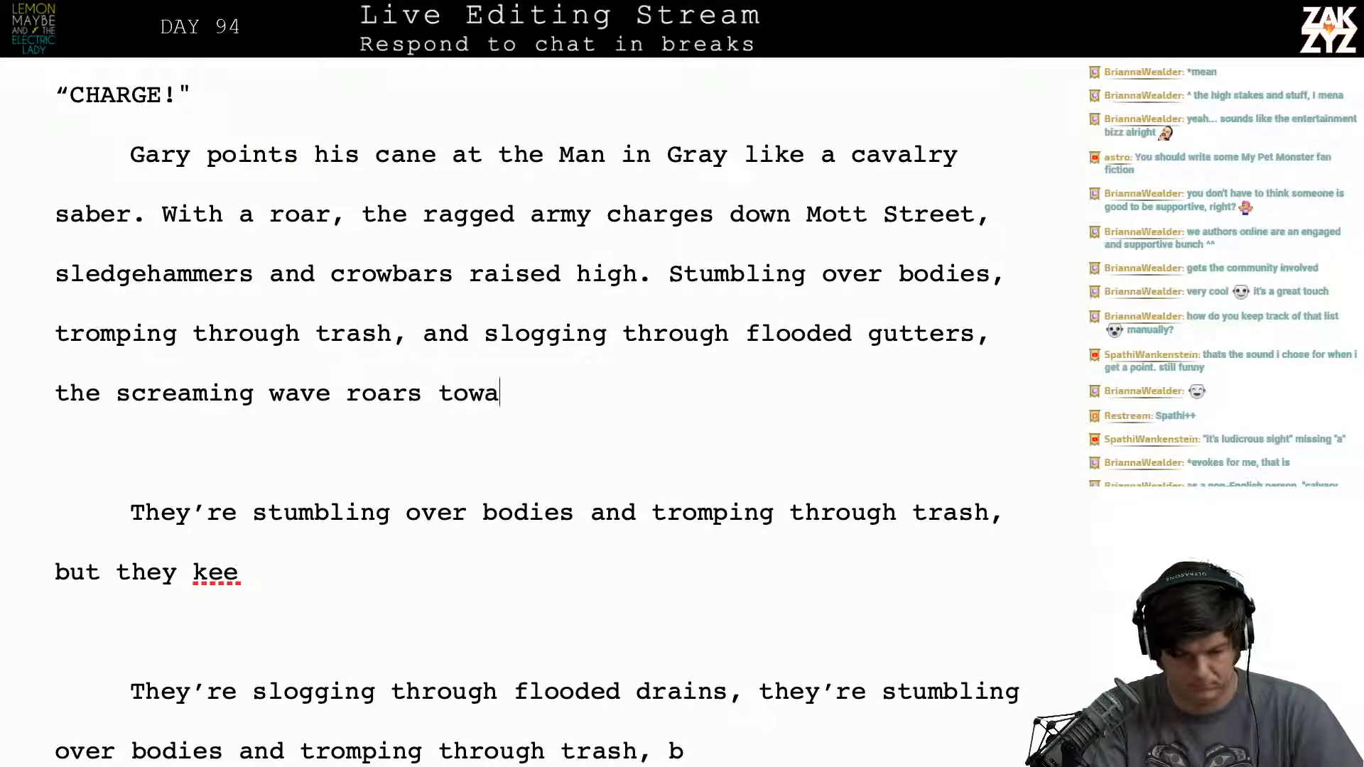
type("rds the Churc")
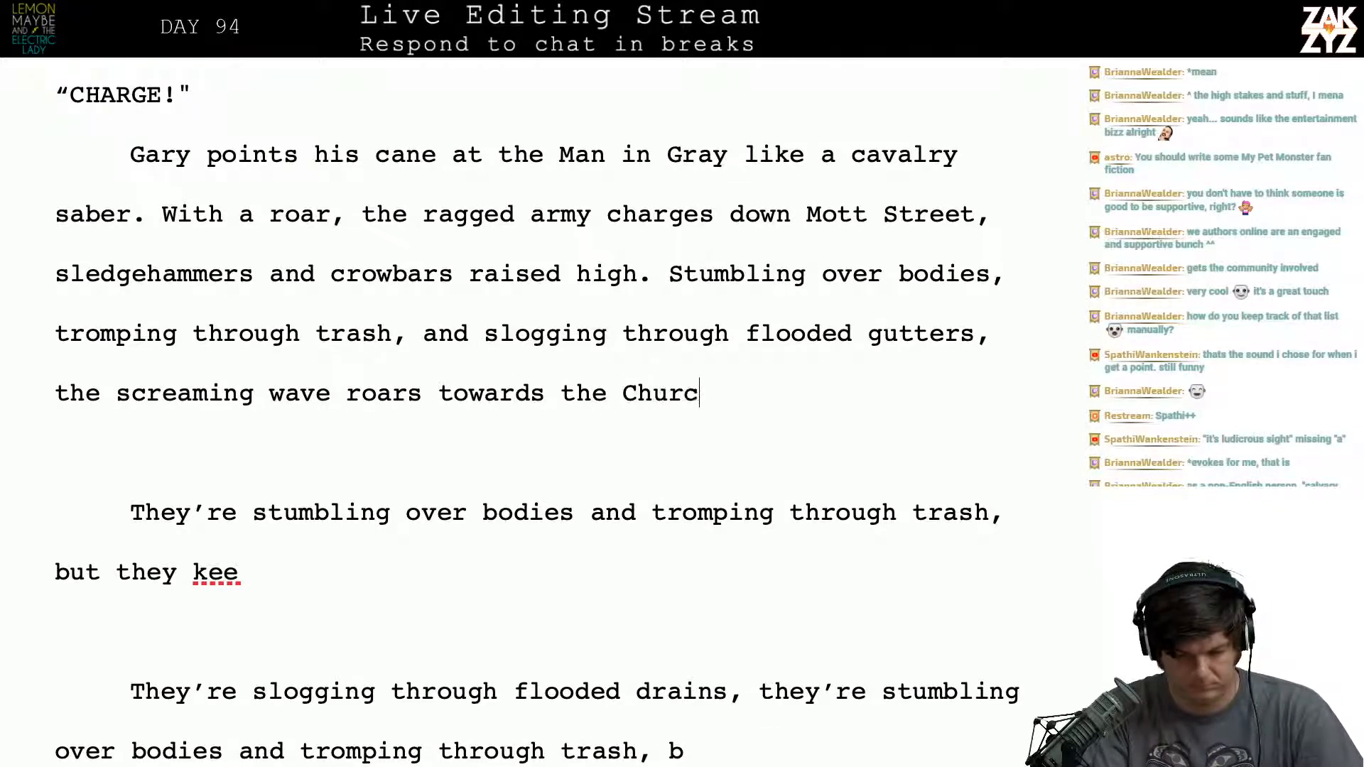
type("h of Transfiguration.")
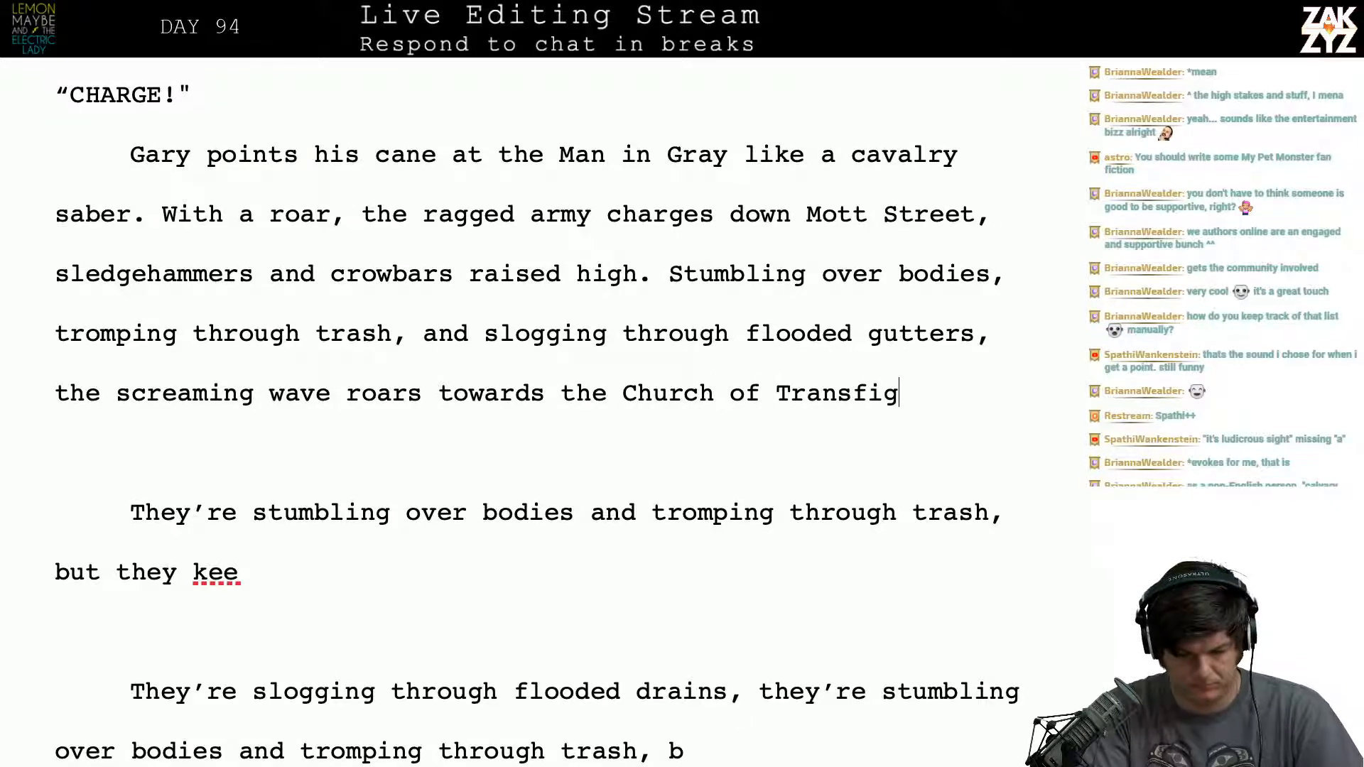
- Try "war cry," in place of "roar," in the sentence about the ragged army charging
key("Up")
key("Up")
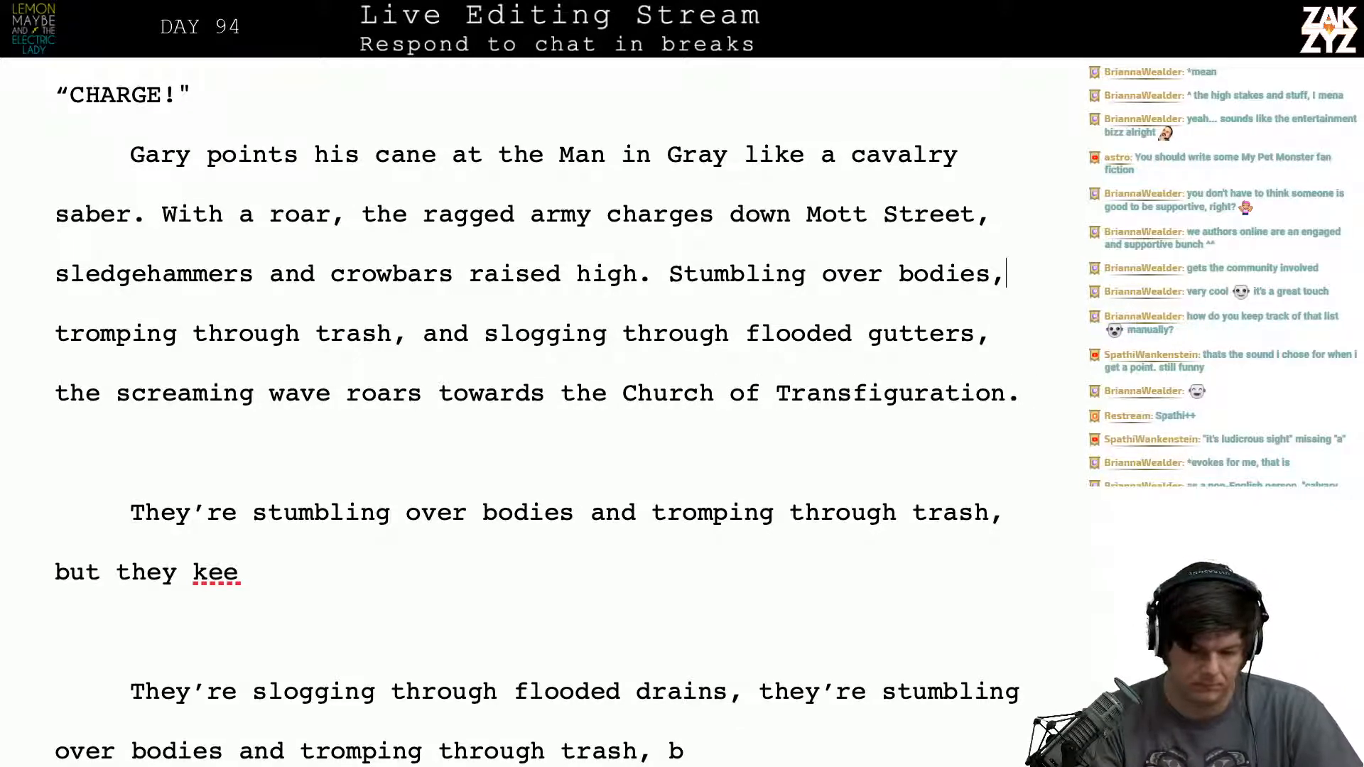
left_click(362, 213)
key("Delete")
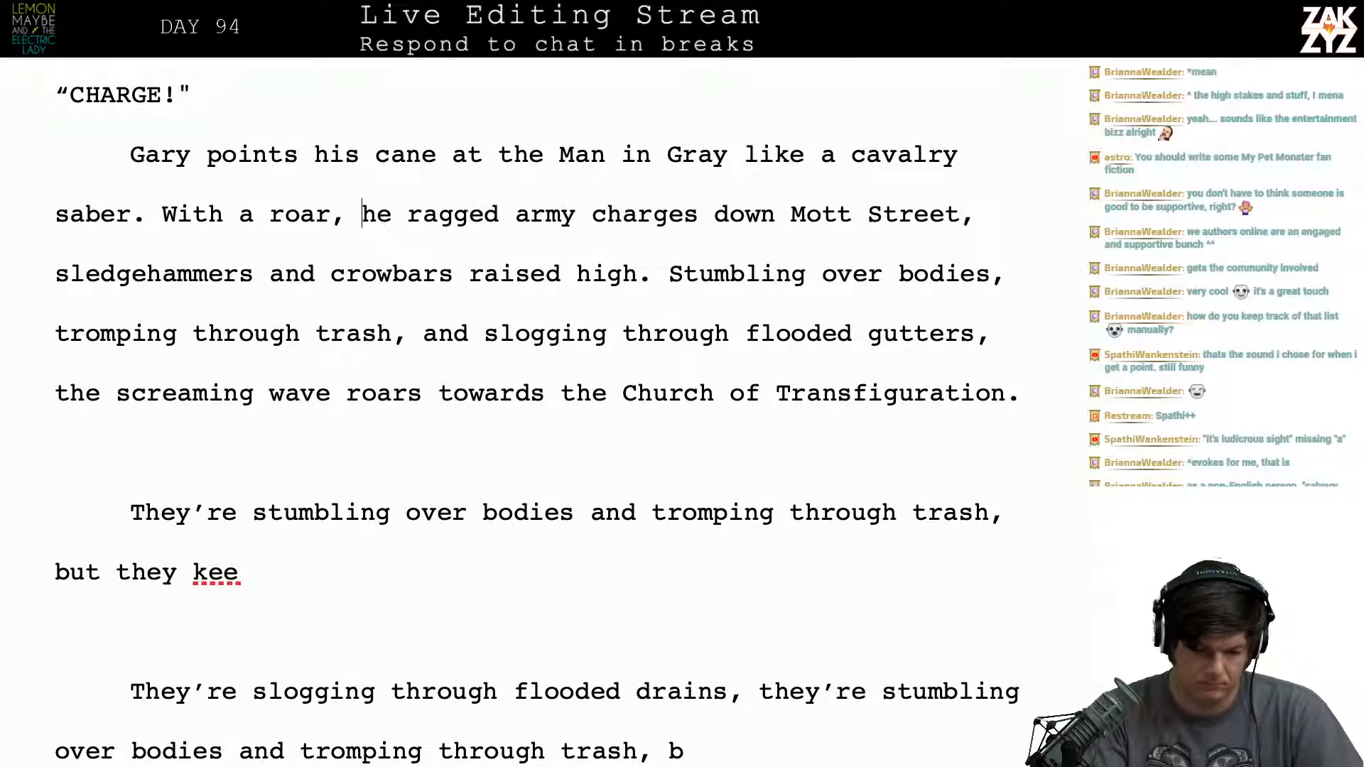
key("BackSpace")
key("BackSpace")
key("BackSpace")
key("BackSpace")
key("BackSpace")
key("BackSpace")
type("c")
key("BackSpace")
type("c")
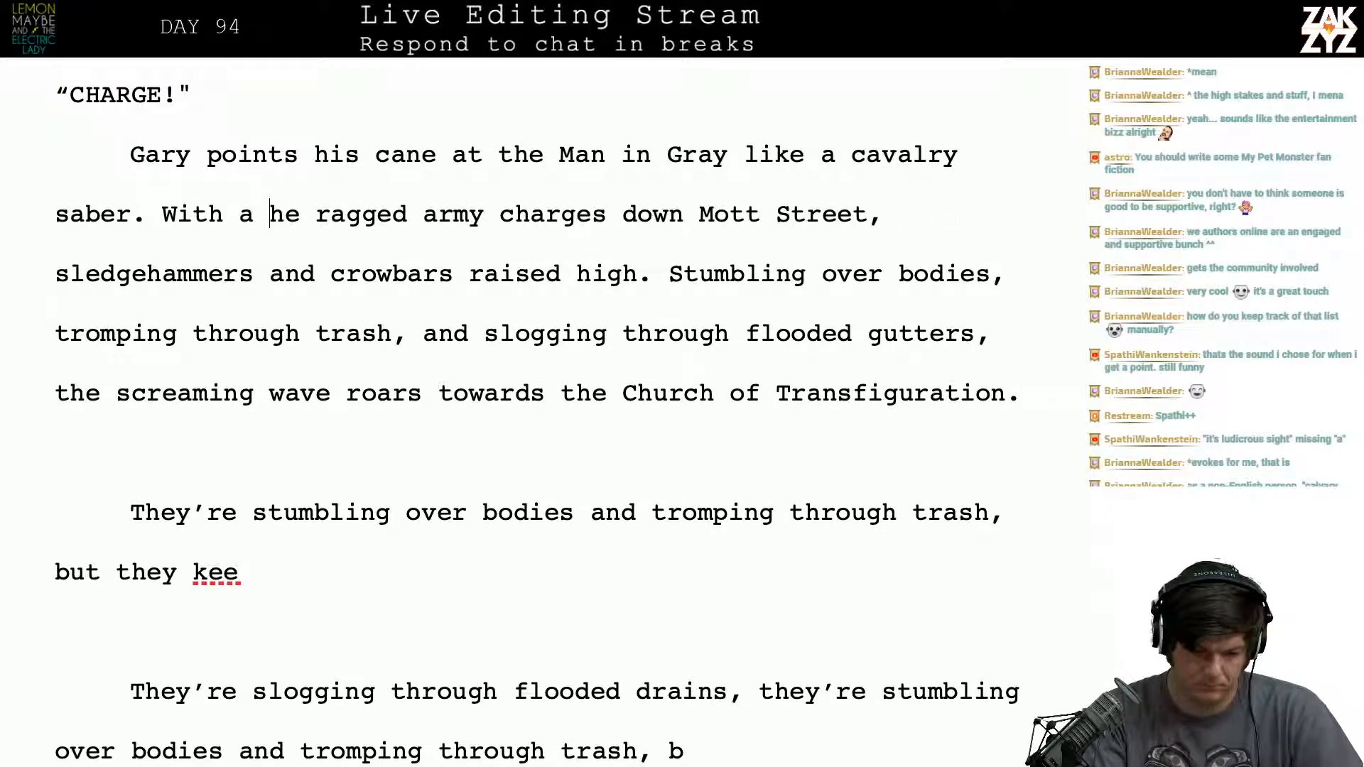
key("BackSpace")
type("war cry,")
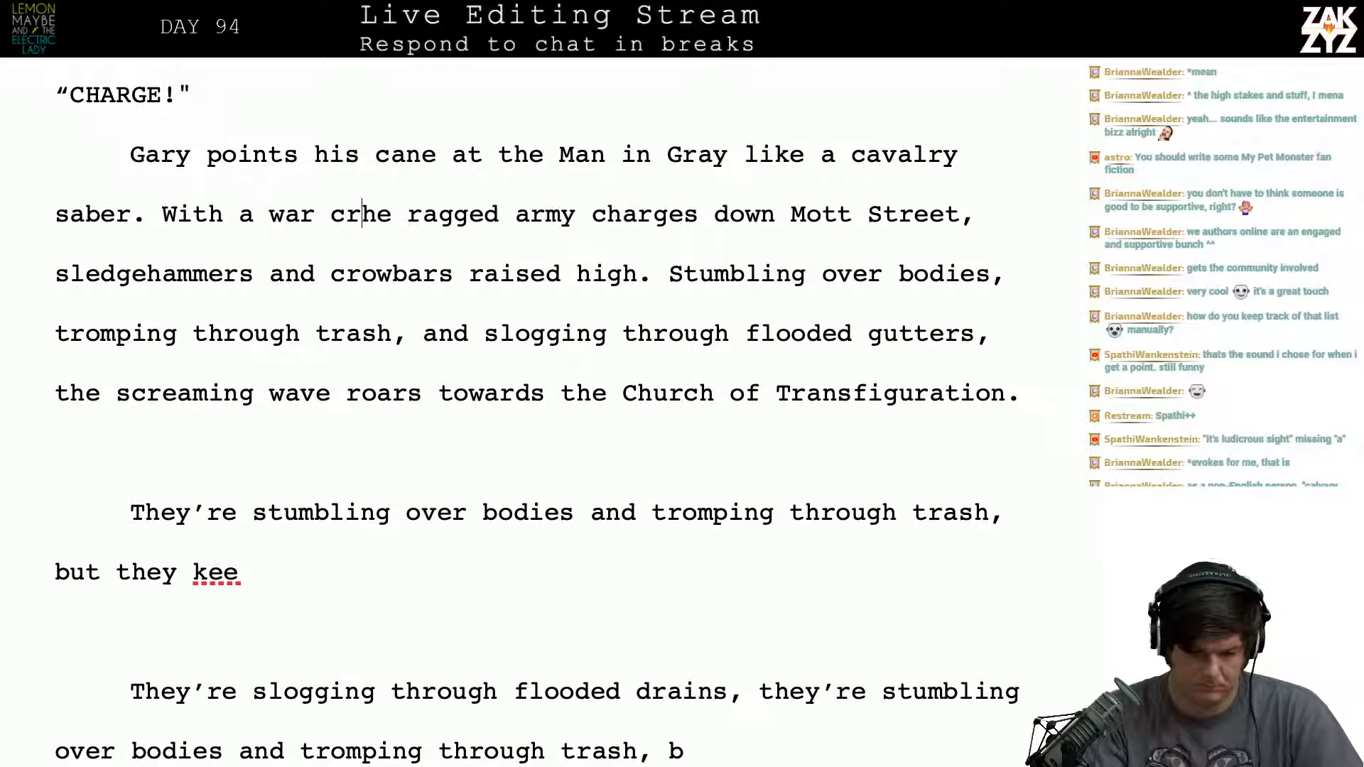
- Remove the "With a war cry" wording after "saber.", leaving the comma in place
key("Left")
key("Left")
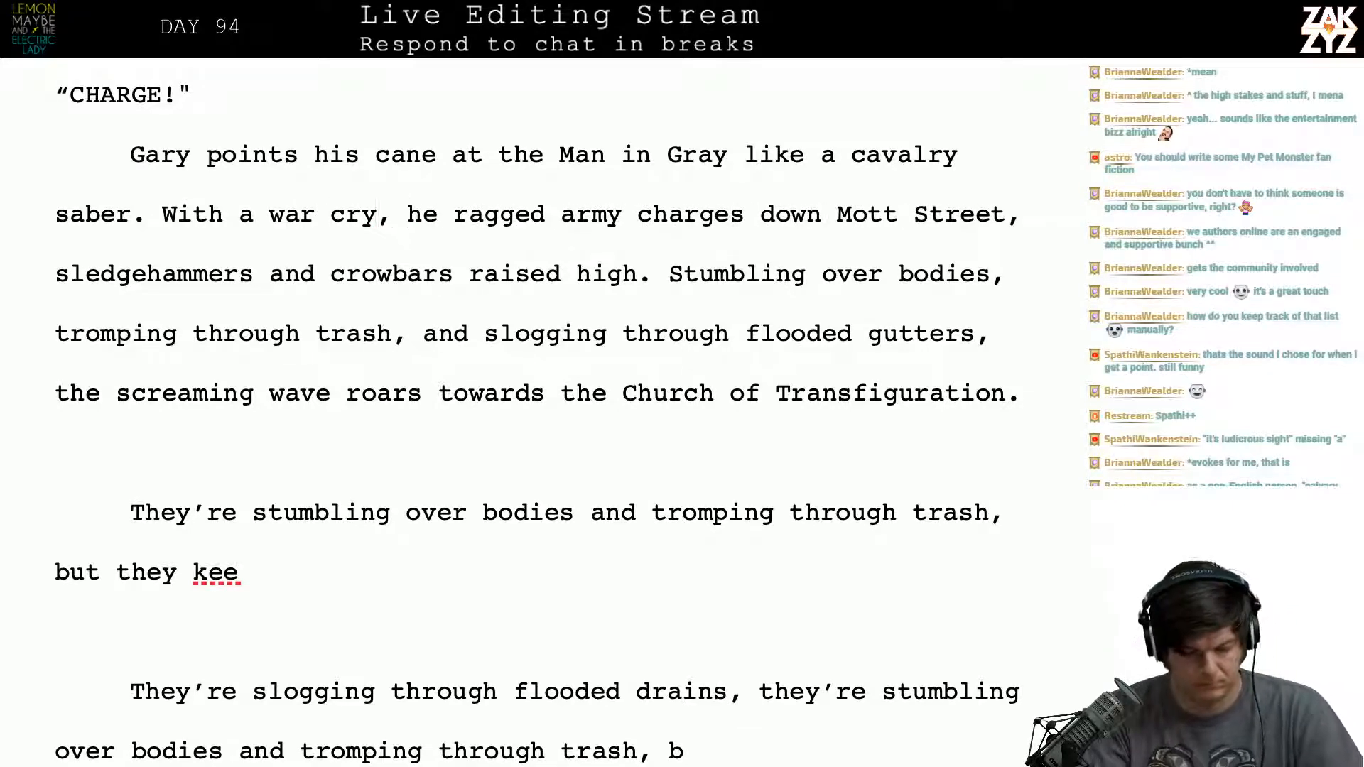
key("Left")
key("Right")
key("BackSpace")
key("BackSpace")
key("BackSpace")
key("BackSpace")
key("BackSpace")
key("BackSpace")
key("BackSpace")
key("BackSpace")
key("BackSpace")
key("BackSpace")
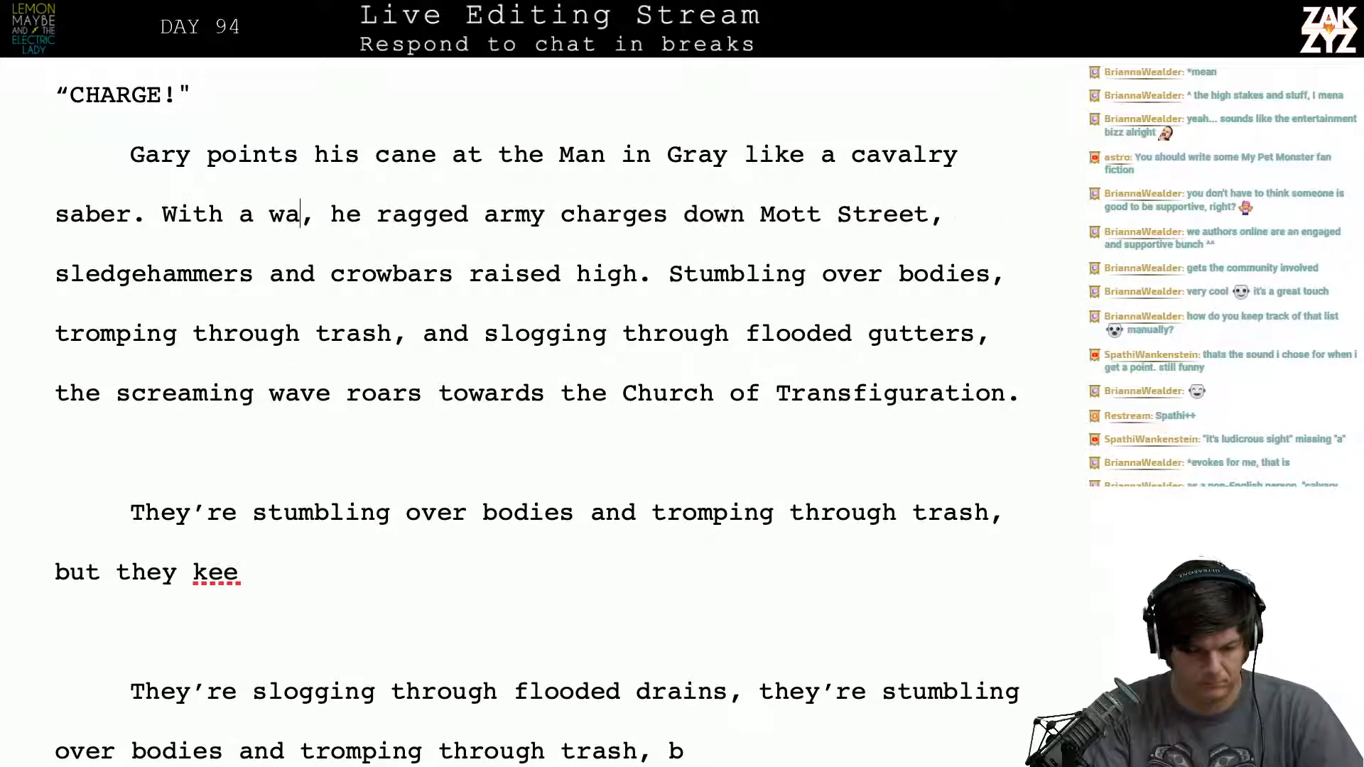
type("a")
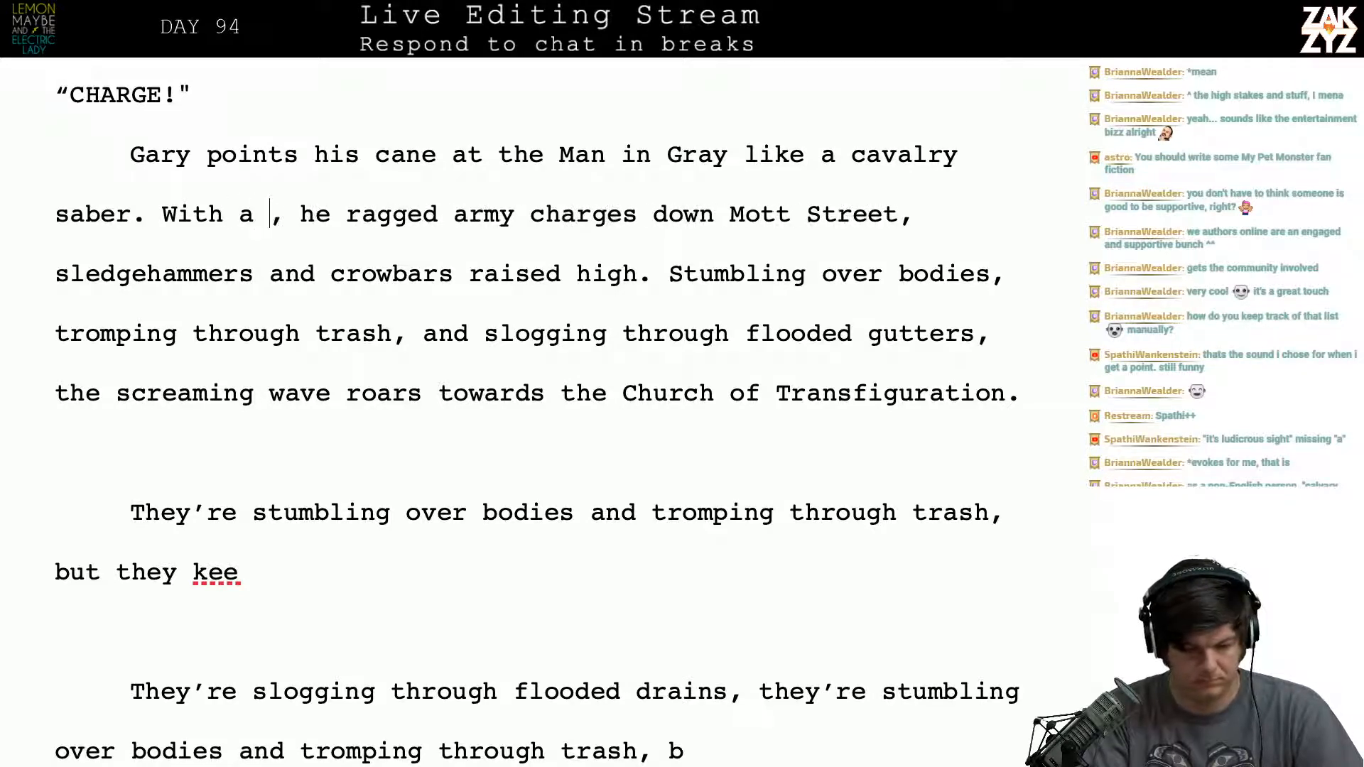
key("BackSpace")
key("BackSpace")
key("BackSpace")
key("BackSpace")
key("BackSpace")
key("BackSpace")
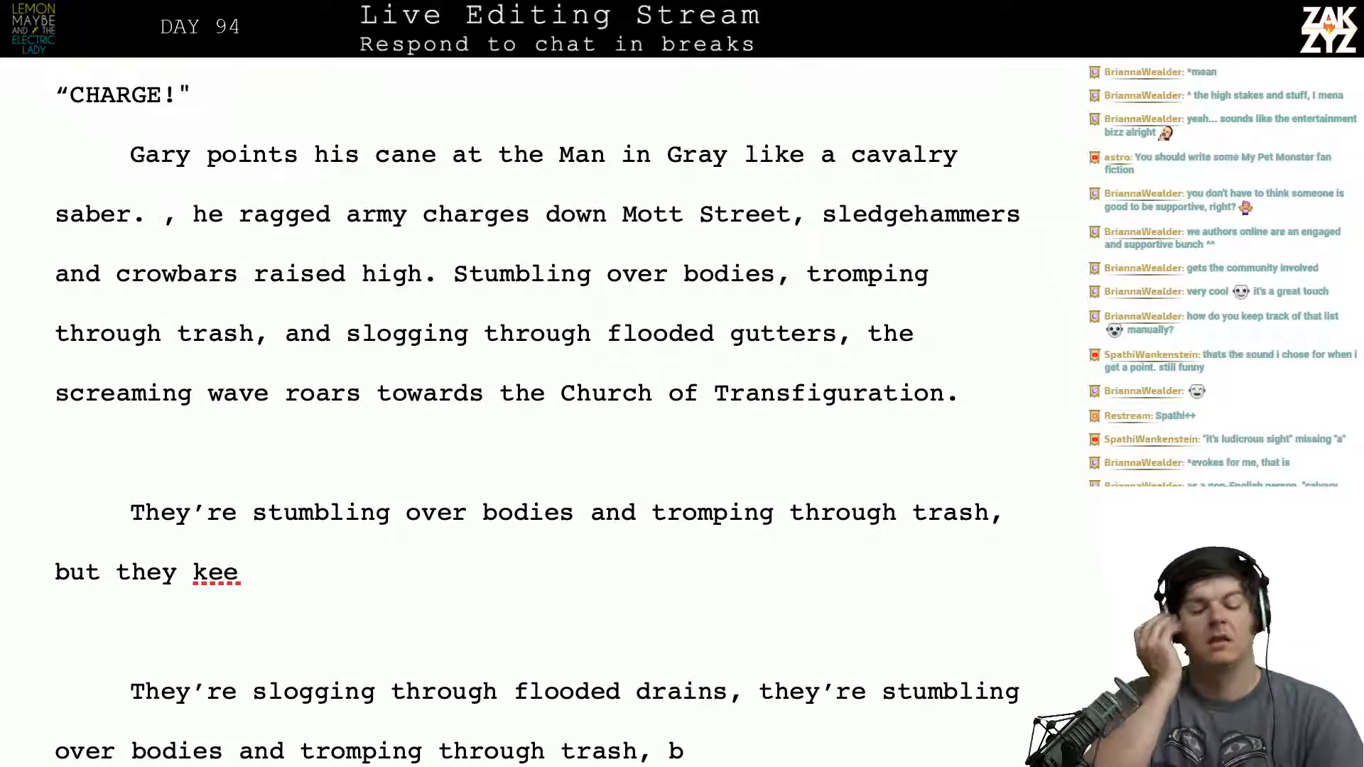
- Put "With a" back after "saber." and try another noun before the comma
type("With a roa")
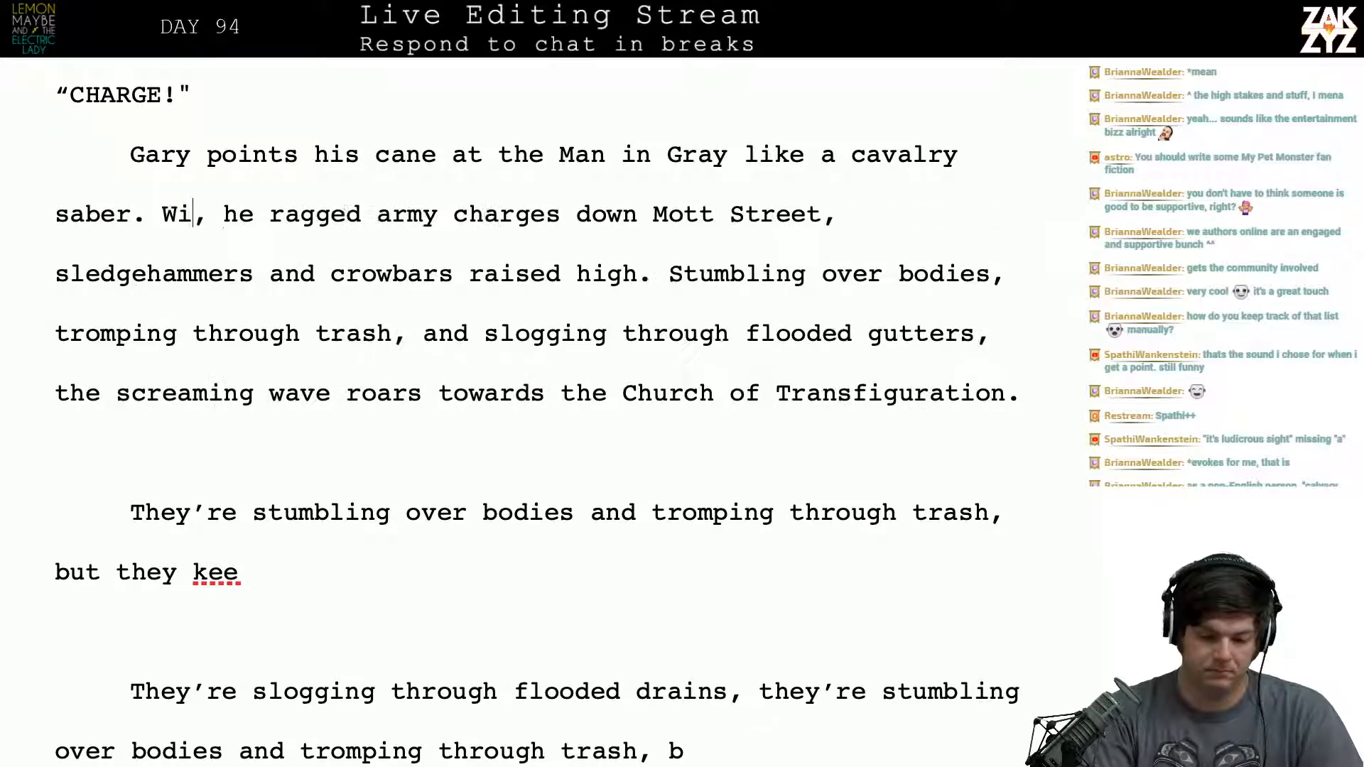
key("BackSpace")
key("BackSpace")
type("w")
key("BackSpace")
key("BackSpace")
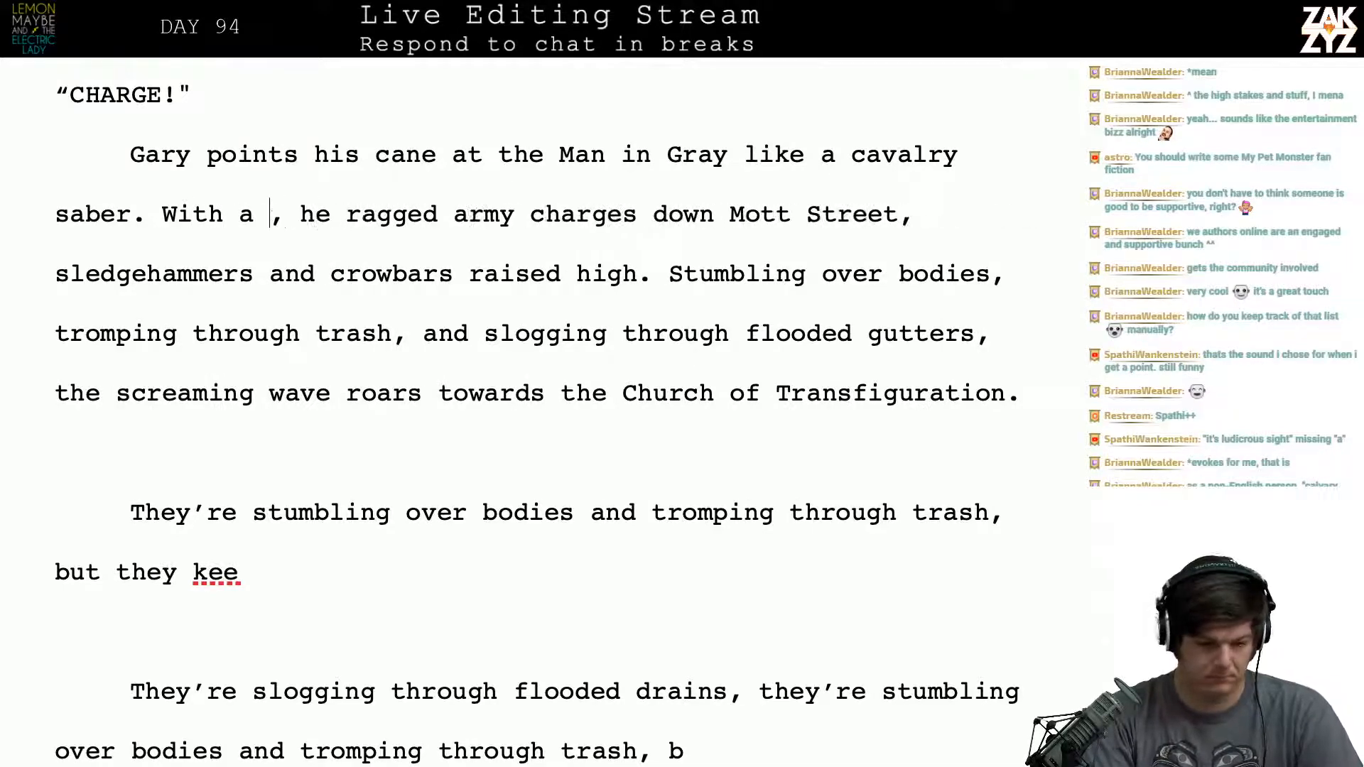
type("a")
key("BackSpace")
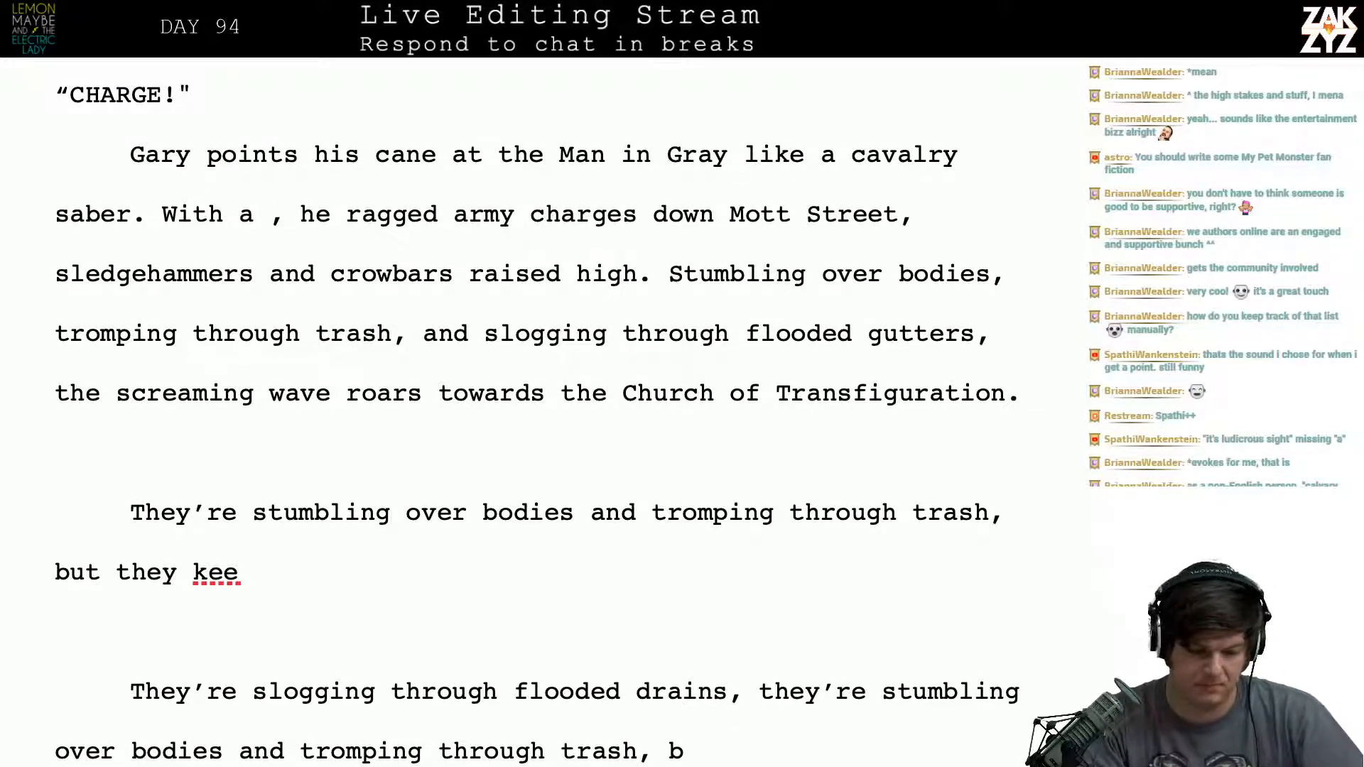
- Insert "At his command," after "saber.", ahead of the leftover "With a"
key("Left")
key("Left")
key("Left")
key("Left")
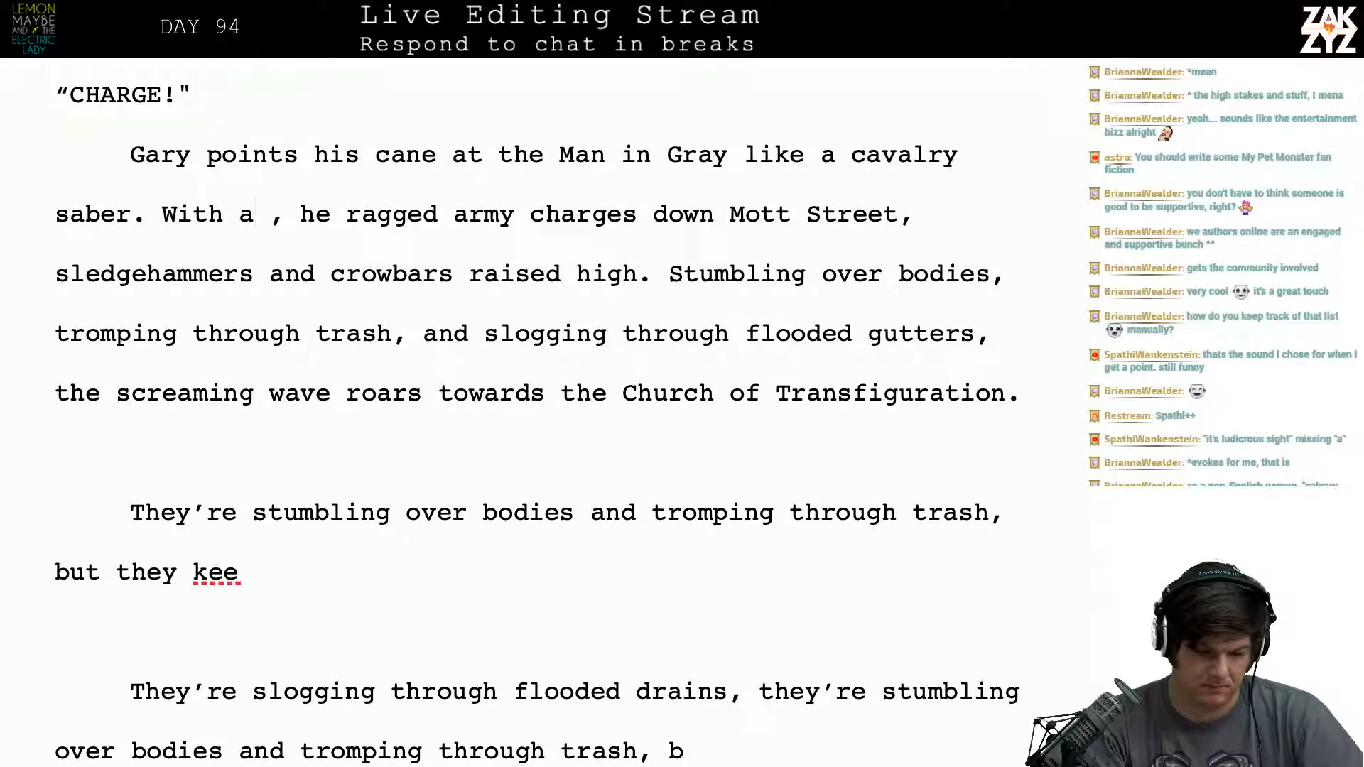
key("Right")
key("Right")
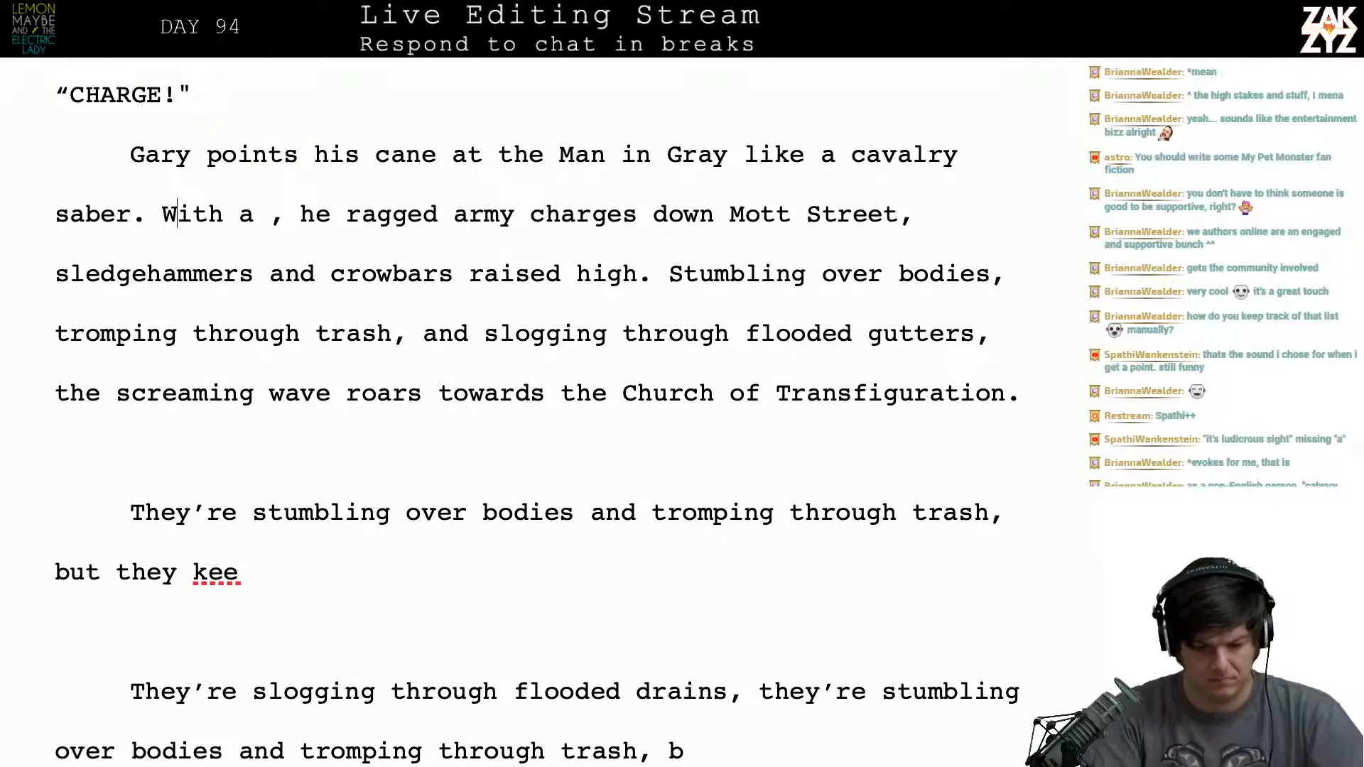
key("Left")
type("At his command,")
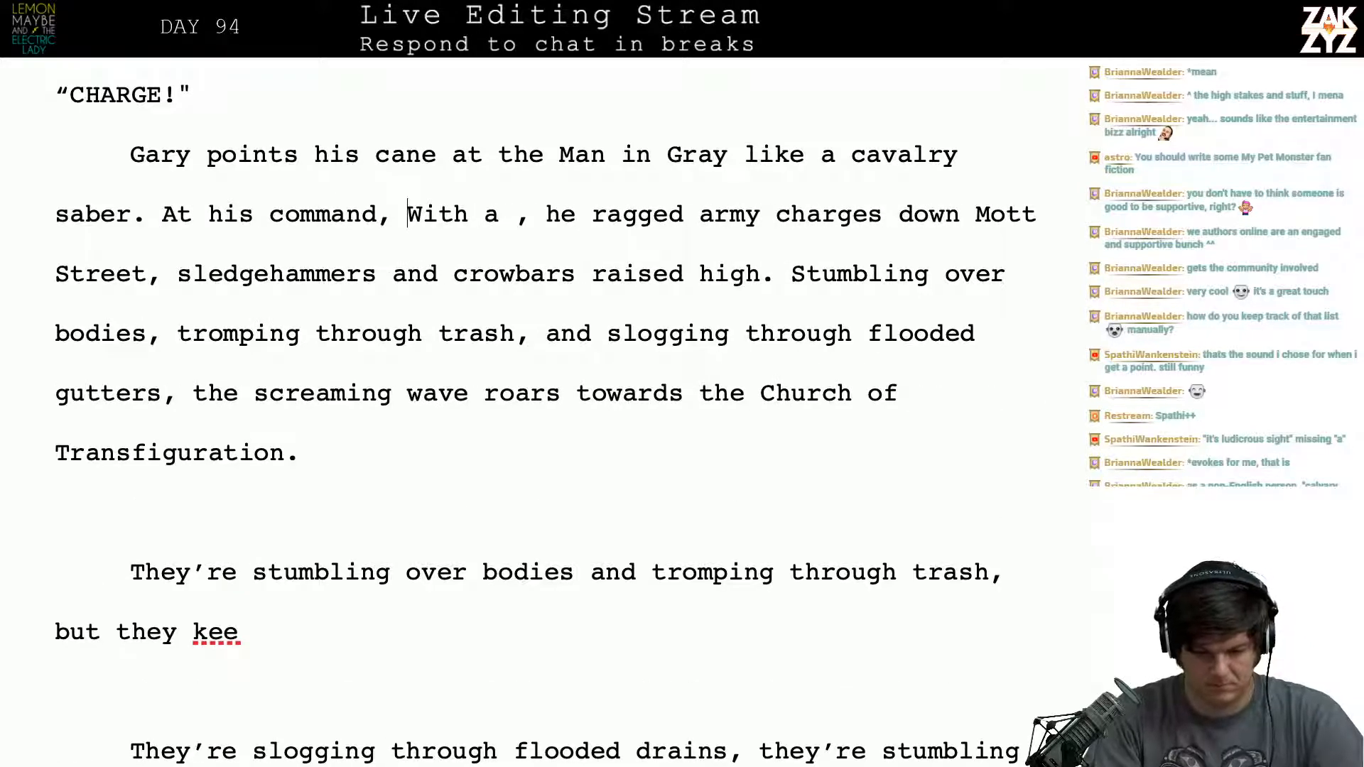
- Replace the leftover "With a , he ragged" after "At his command," with "the hobo"
key("shift+Right")
key("shift+Right")
key("shift+Right")
key("shift+Right")
key("shift+Right")
key("shift+Right")
key("shift+Right")
key("shift+Right")
key("shift+Right")
key("shift+Right")
key("shift+Right")
key("shift+Right")
key("shift+Right")
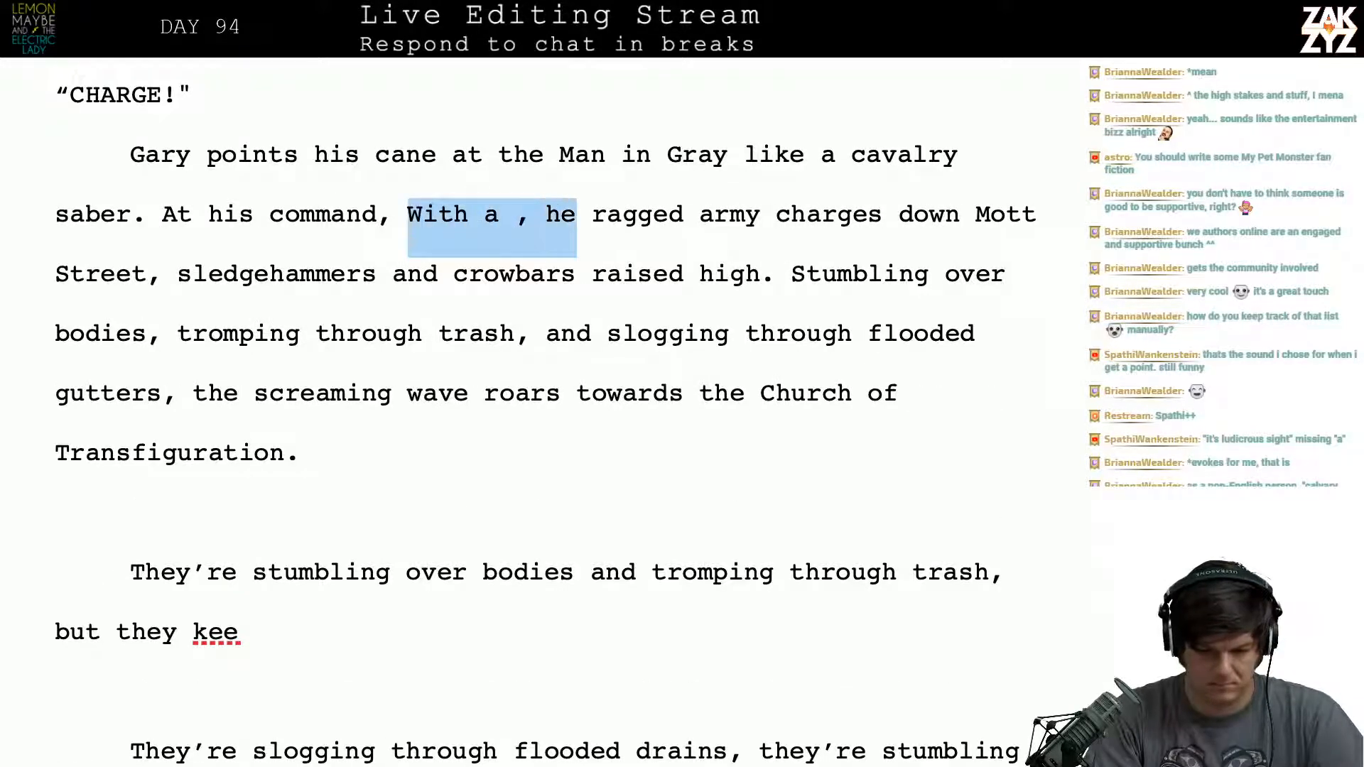
key("shift+Right")
key("shift+Right")
key("shift+Right")
key("shift+Right")
key("shift+Right")
key("shift+Right")
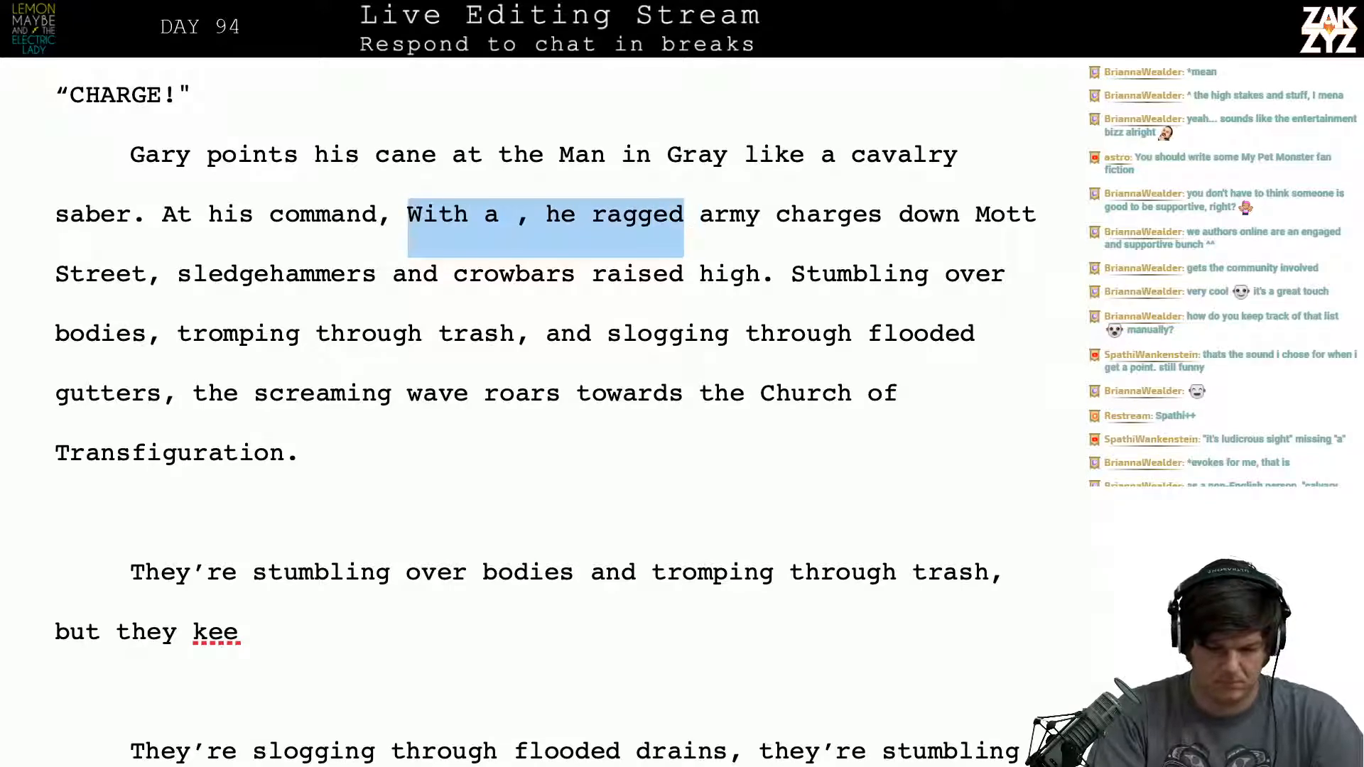
key("BackSpace")
type("the hobo")
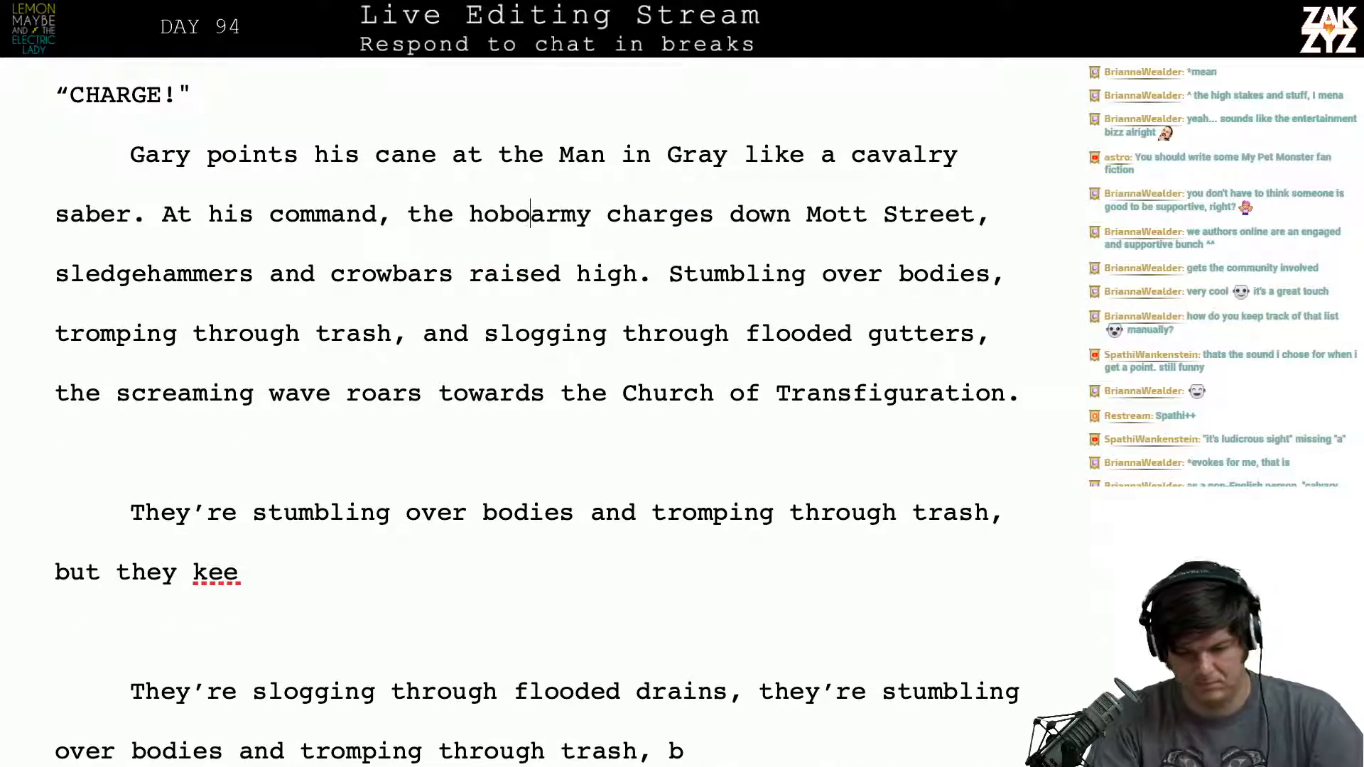
- Change "army" to "brigade" after "the hobo"
key("Right")
key("Right")
key("Right")
key("Right")
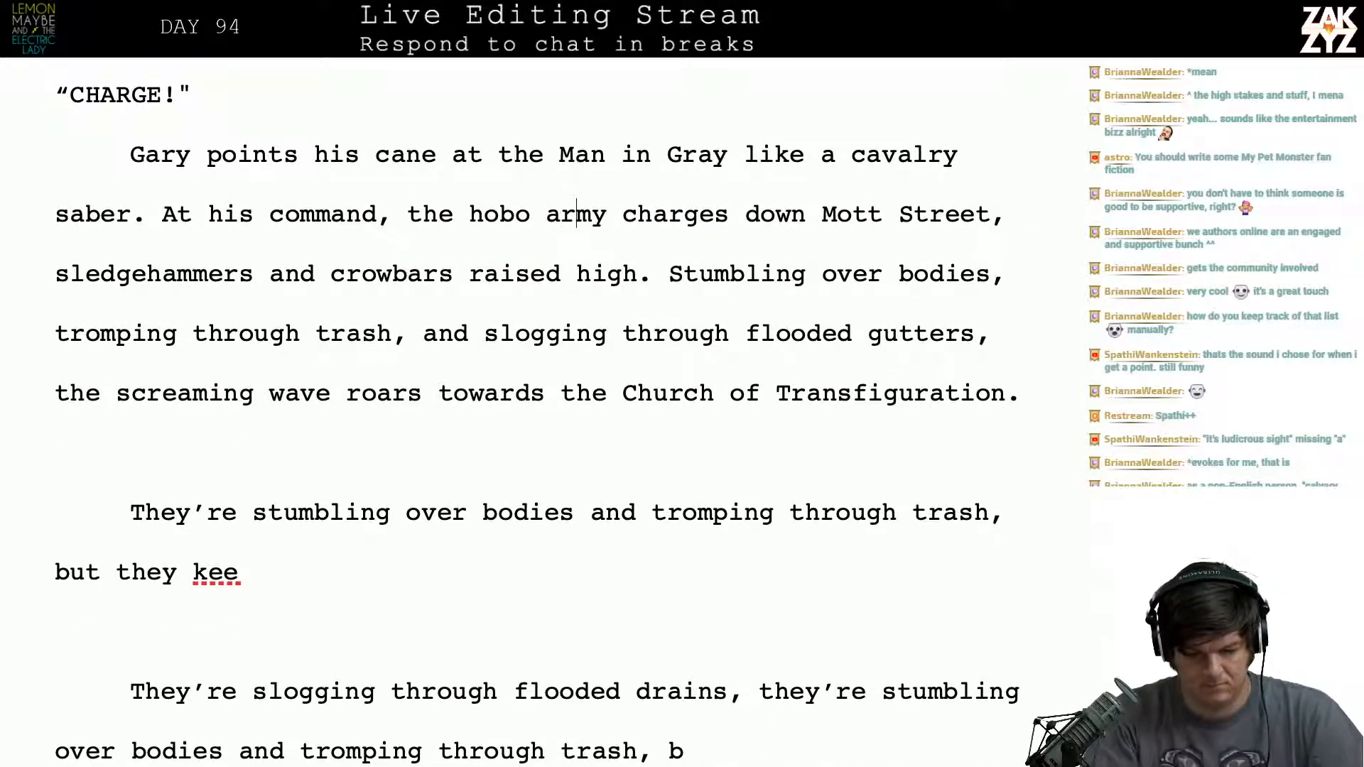
key("BackSpace")
key("BackSpace")
key("BackSpace")
key("BackSpace")
type("brigade")
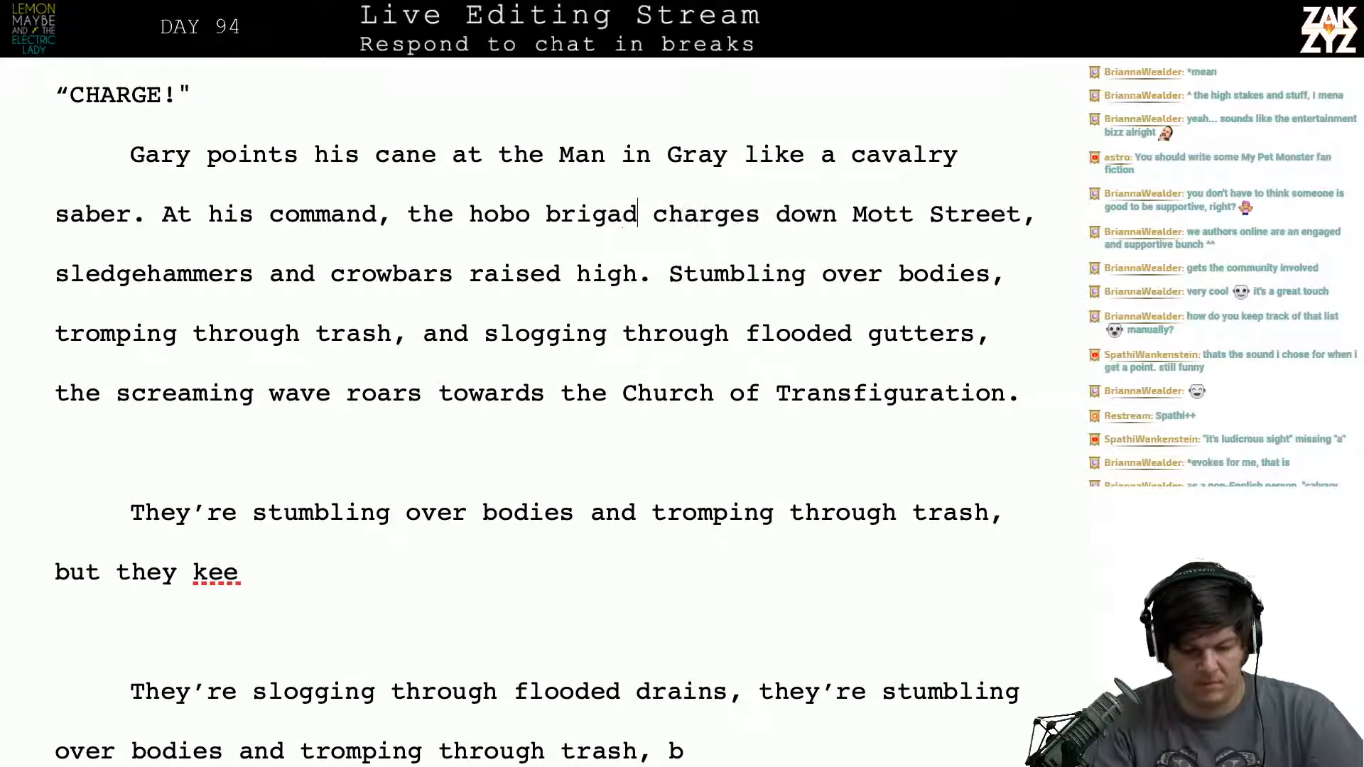
- Insert "of homeless men" between "the screaming wave" and "roars towards"
key("Left")
key("Left")
key("Left")
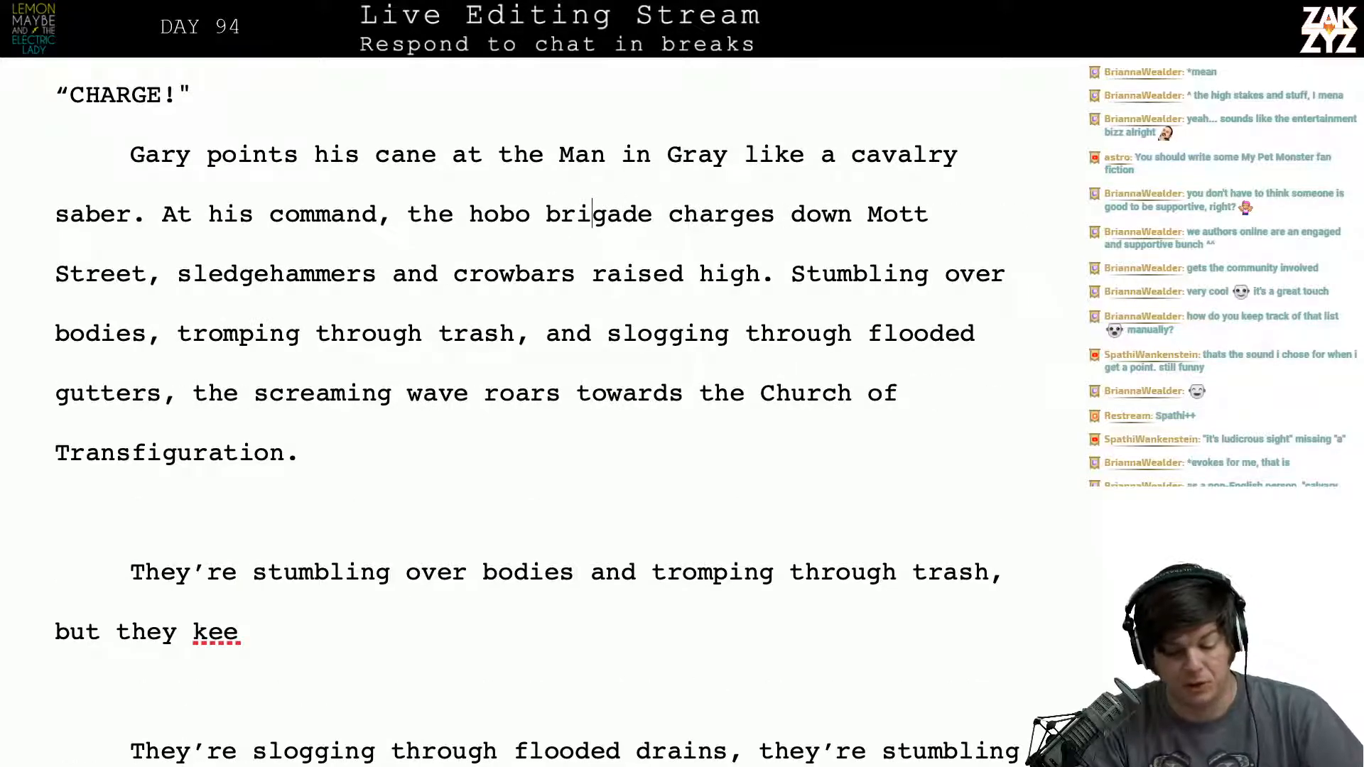
key("Right")
key("Right")
key("Right")
key("Right")
key("Right")
key("Right")
key("Right")
key("Right")
key("Right")
key("Right")
key("Right")
key("Right")
key("Right")
key("Right")
key("Right")
key("Right")
key("Right")
key("Right")
key("Right")
key("Right")
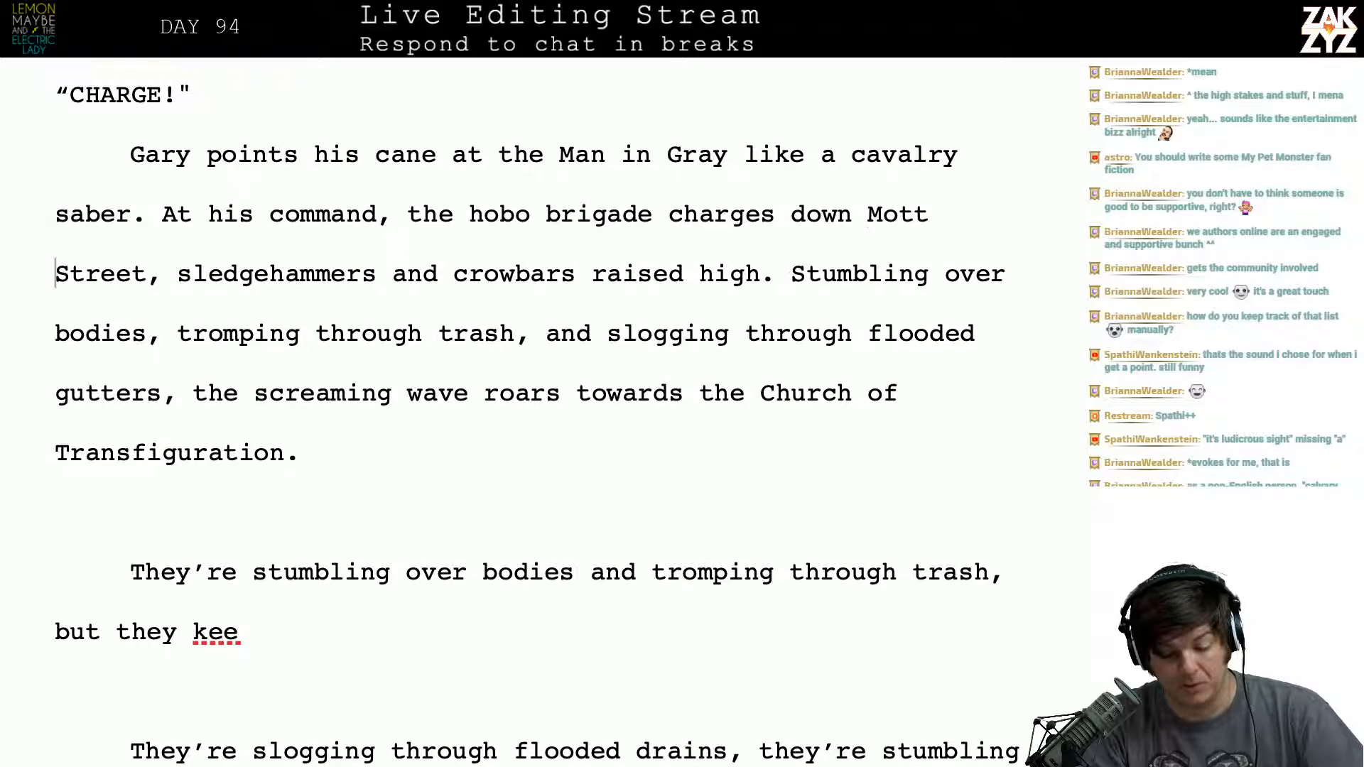
key("Right")
key("Right")
key("Right")
key("Right")
key("Right")
key("Right")
key("Right")
key("Right")
key("Right")
key("Right")
key("Right")
key("Right")
key("Right")
key("Right")
key("Right")
key("Right")
key("Right")
key("Right")
key("Right")
key("Right")
key("Down")
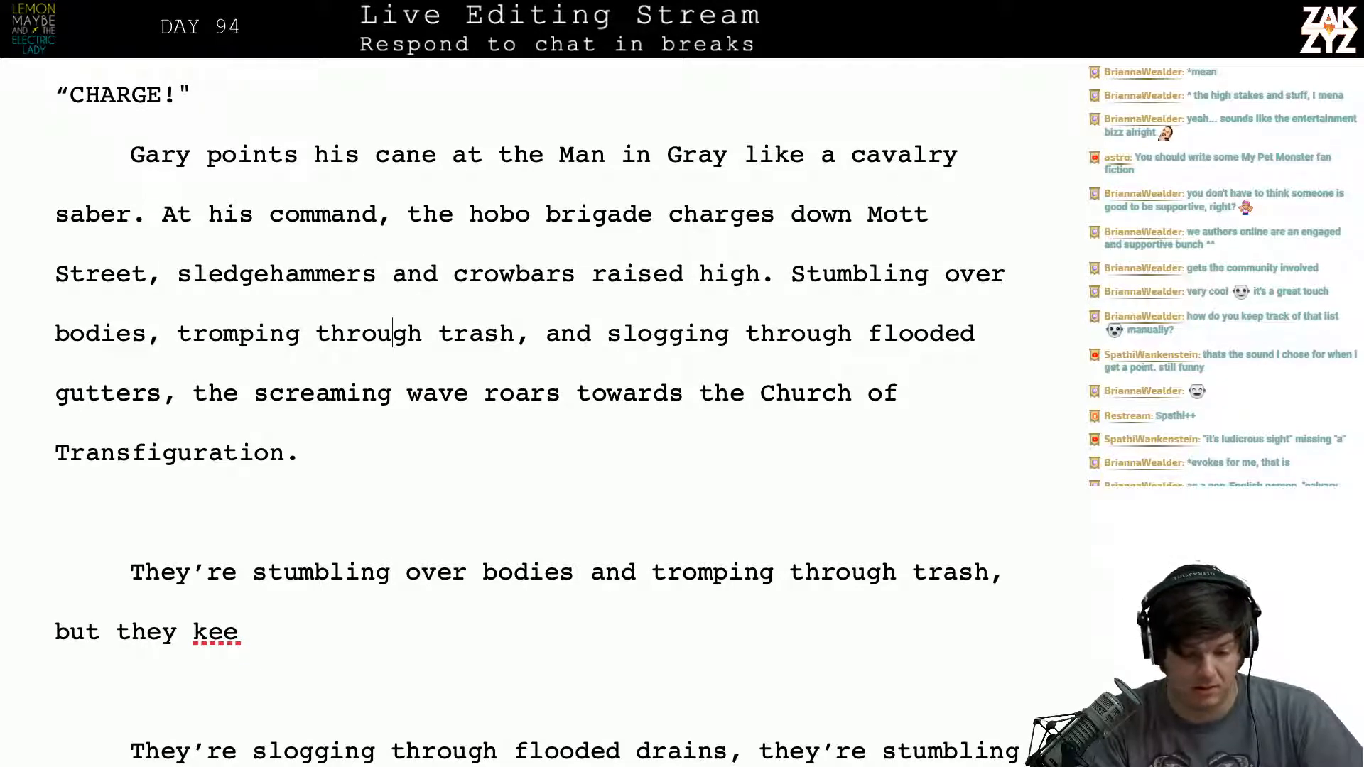
key("Right")
key("Right")
key("Right")
key("Right")
key("Right")
key("Right")
key("Right")
key("Right")
key("Right")
key("Right")
key("Right")
key("Right")
key("Down")
key("Left")
key("Left")
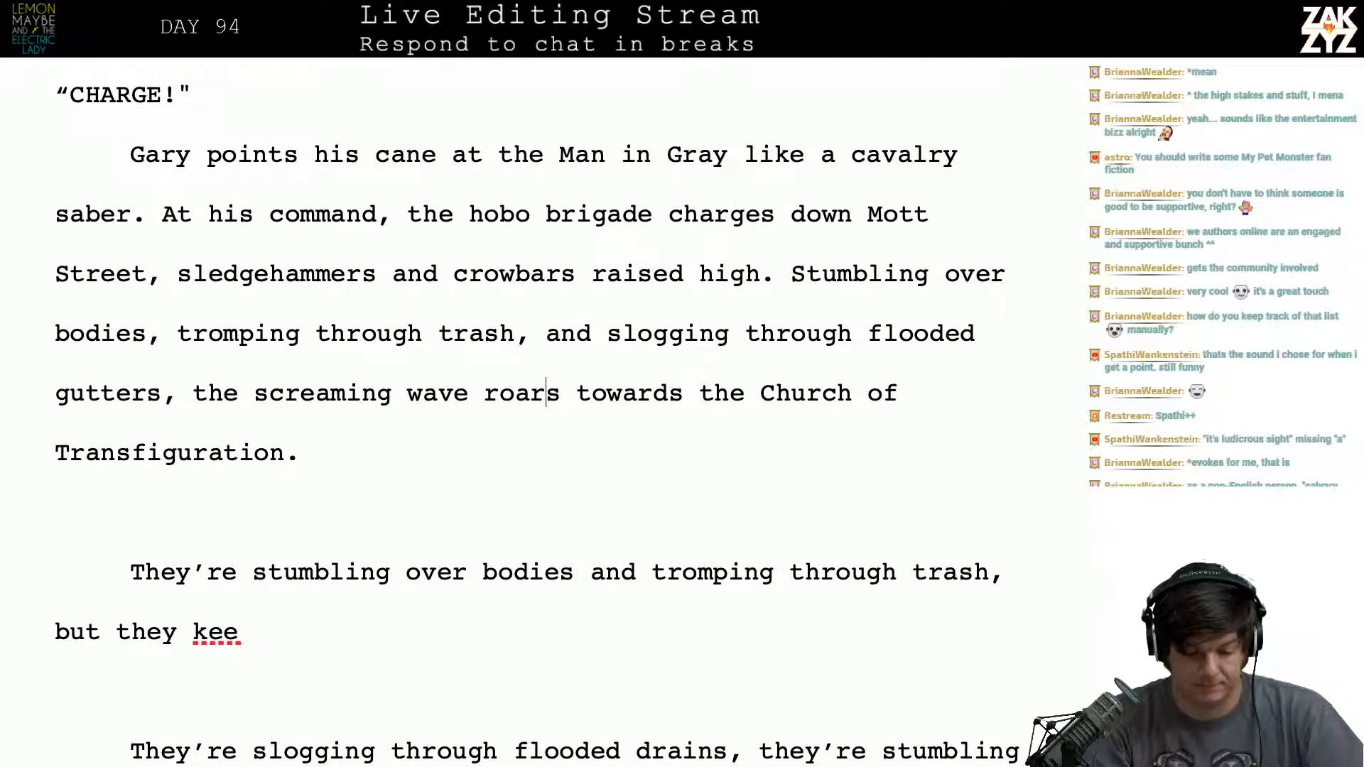
key("Left")
key("Left")
key("Left")
key("Left")
type("of home")
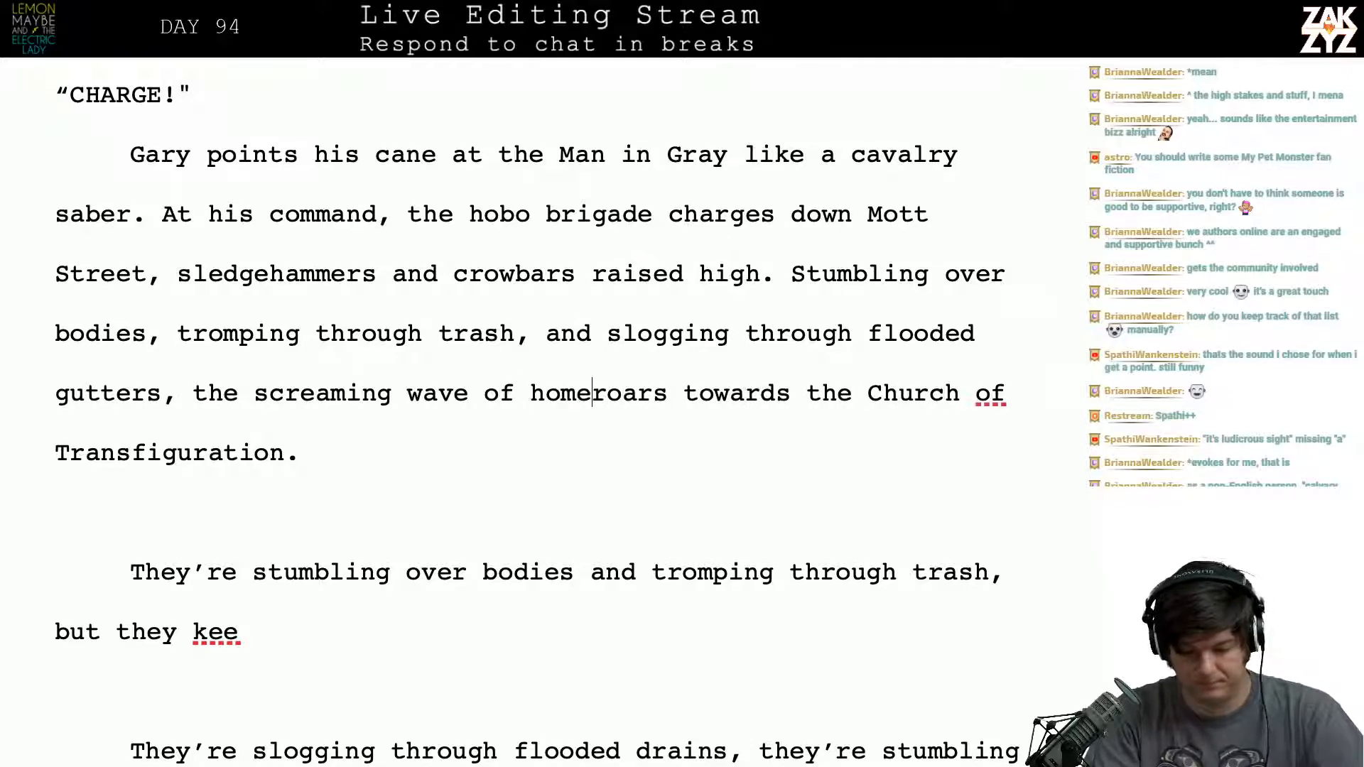
type("less men")
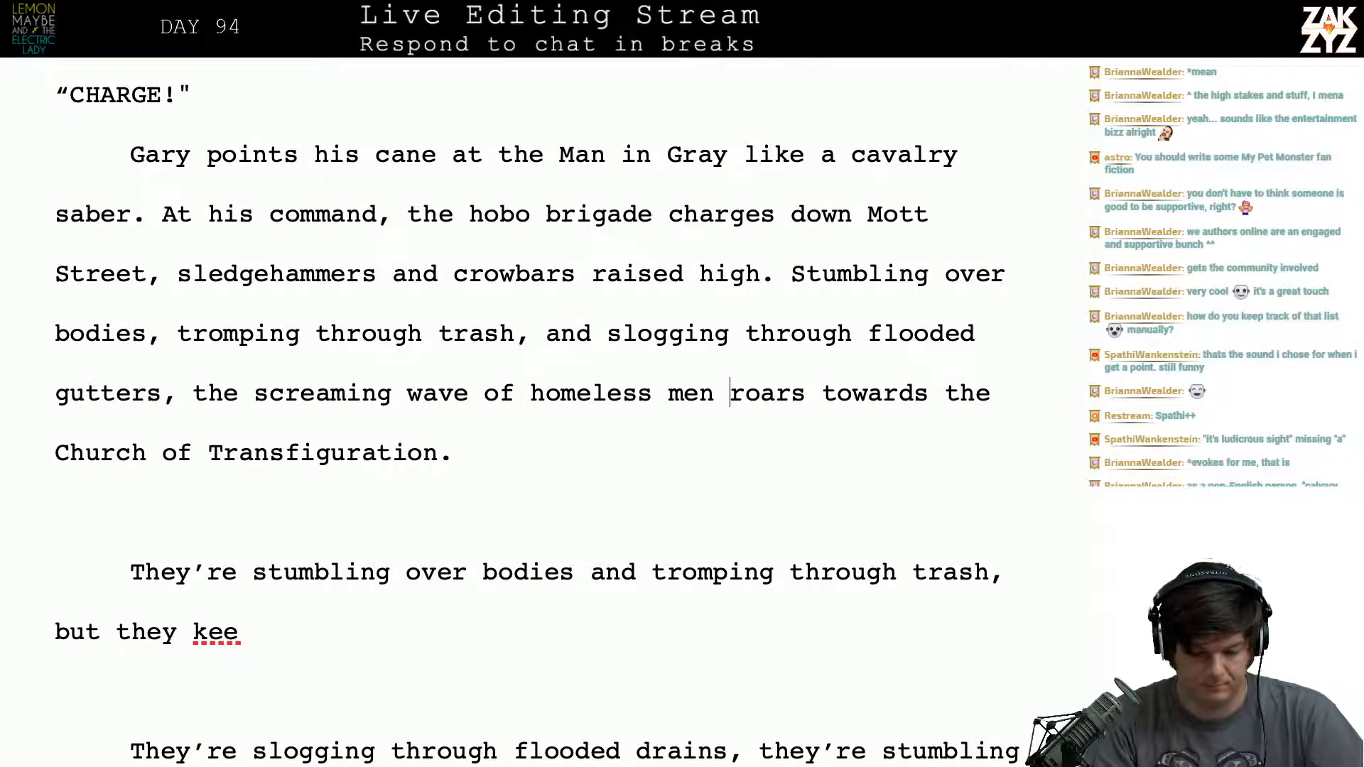
key("Down")
key("Down")
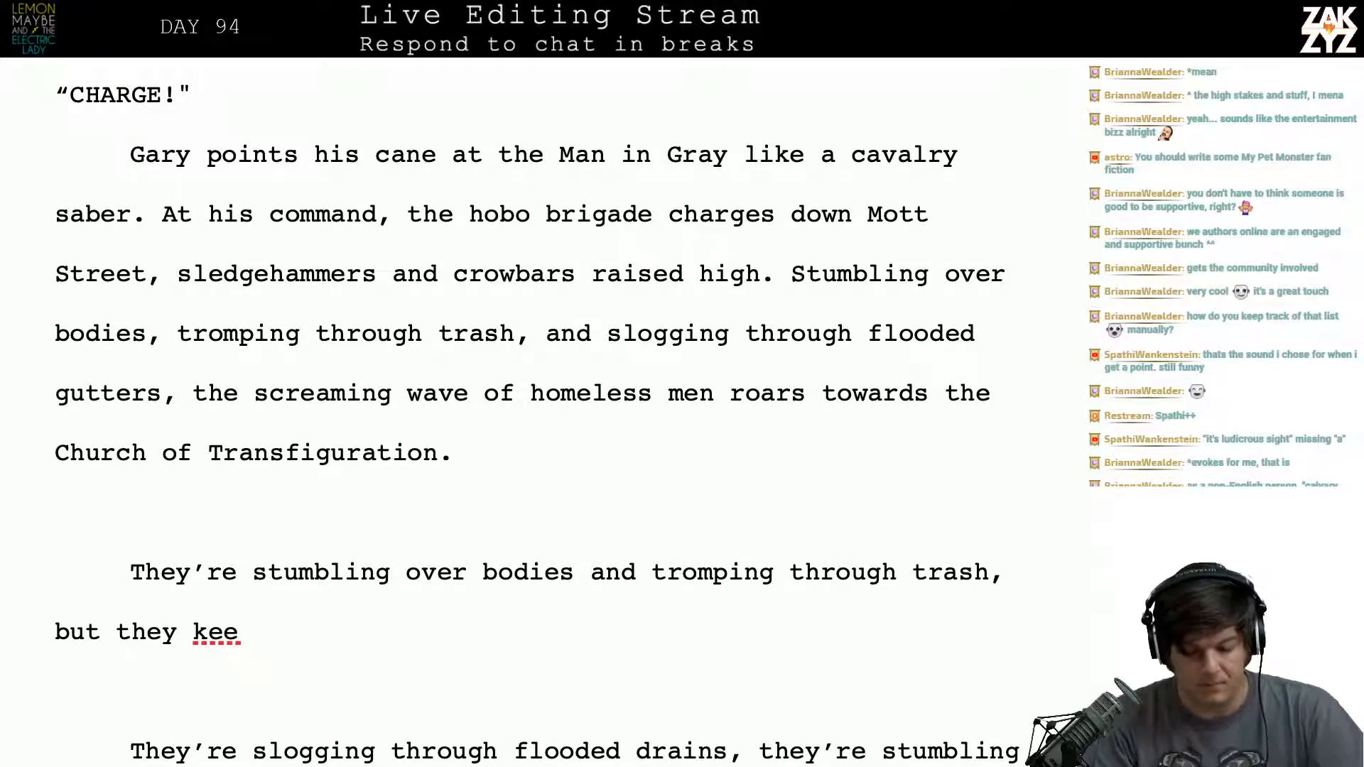
key("Down")
key("Up")
key("Down")
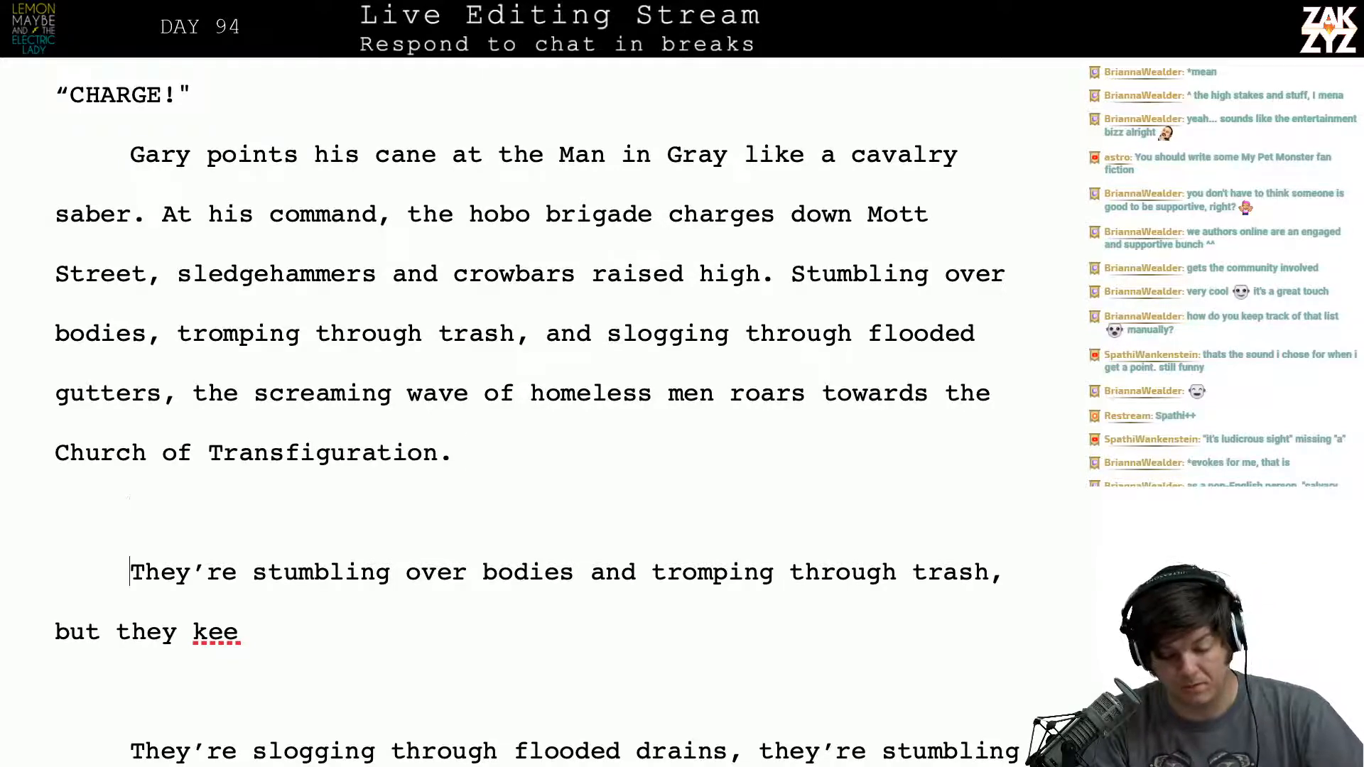
key("Up")
key("Down")
key("Right")
key("Right")
key("Right")
key("Right")
key("Right")
key("Right")
key("Right")
key("Right")
key("Right")
key("Right")
key("Up")
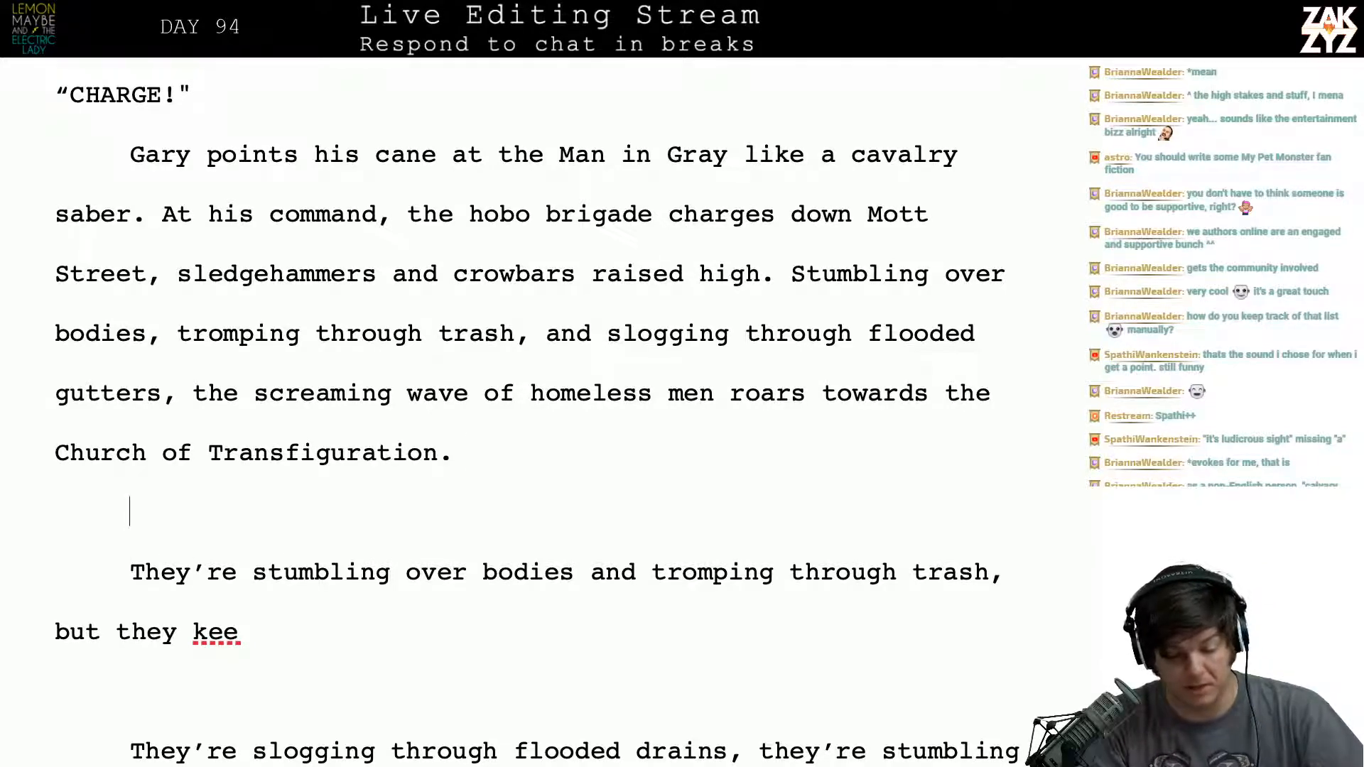
key("Up")
key("Up")
key("Right")
key("Right")
key("Right")
key("Right")
key("Right")
key("Right")
key("Right")
key("Right")
key("Right")
key("Right")
key("Right")
key("Right")
key("Right")
key("Right")
key("Right")
key("Right")
key("Right")
key("Right")
key("Right")
key("Right")
key("Right")
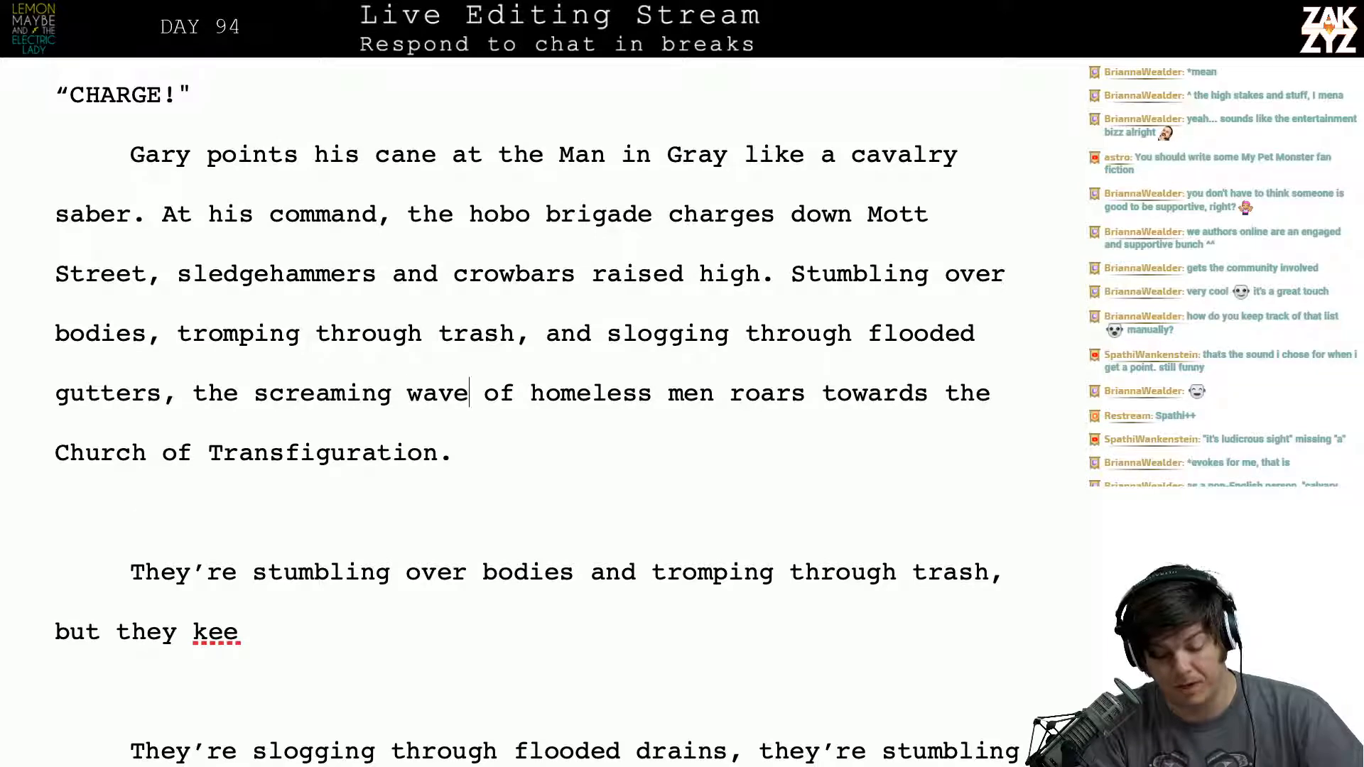
key("Down")
key("Left")
key("Right")
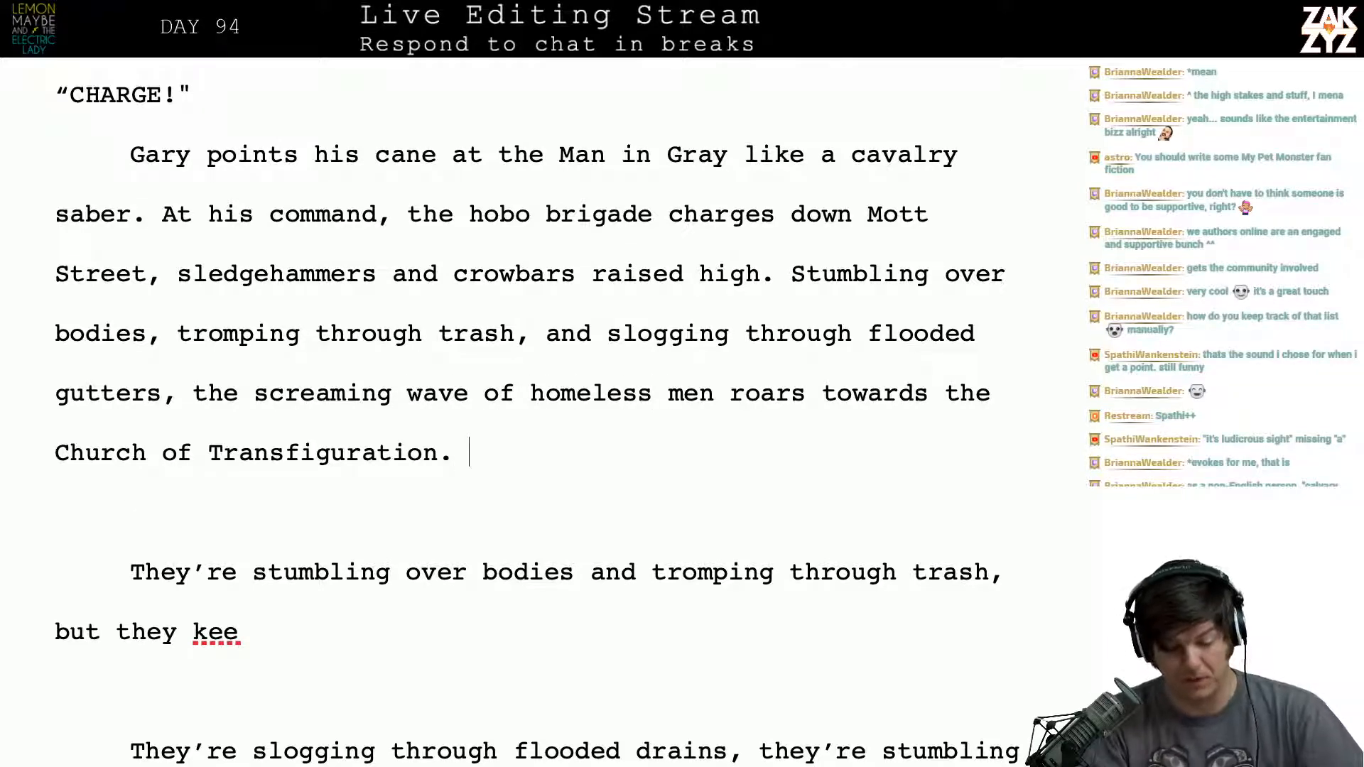
key("Left")
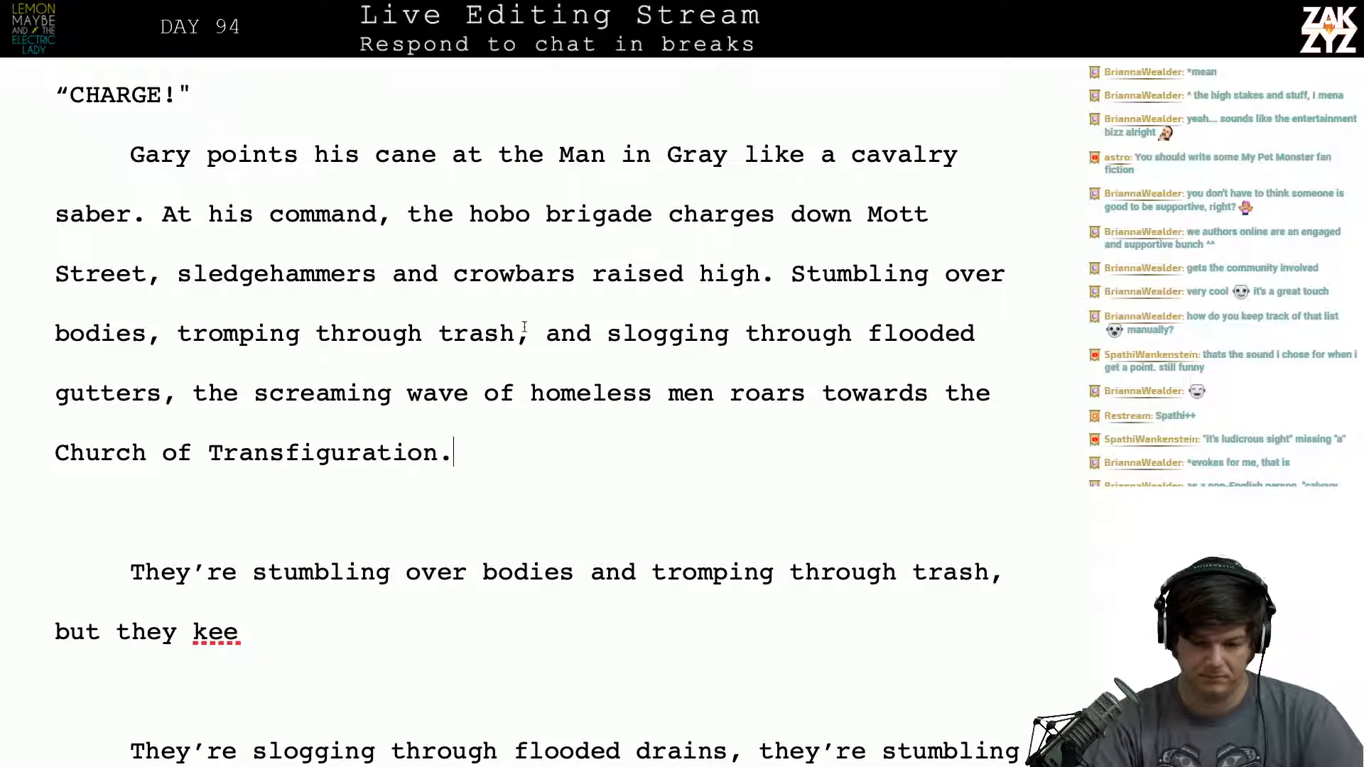
- Insert "forward" between "homeless men roars" and "towards the Church of Transfiguration"
left_click(786, 274)
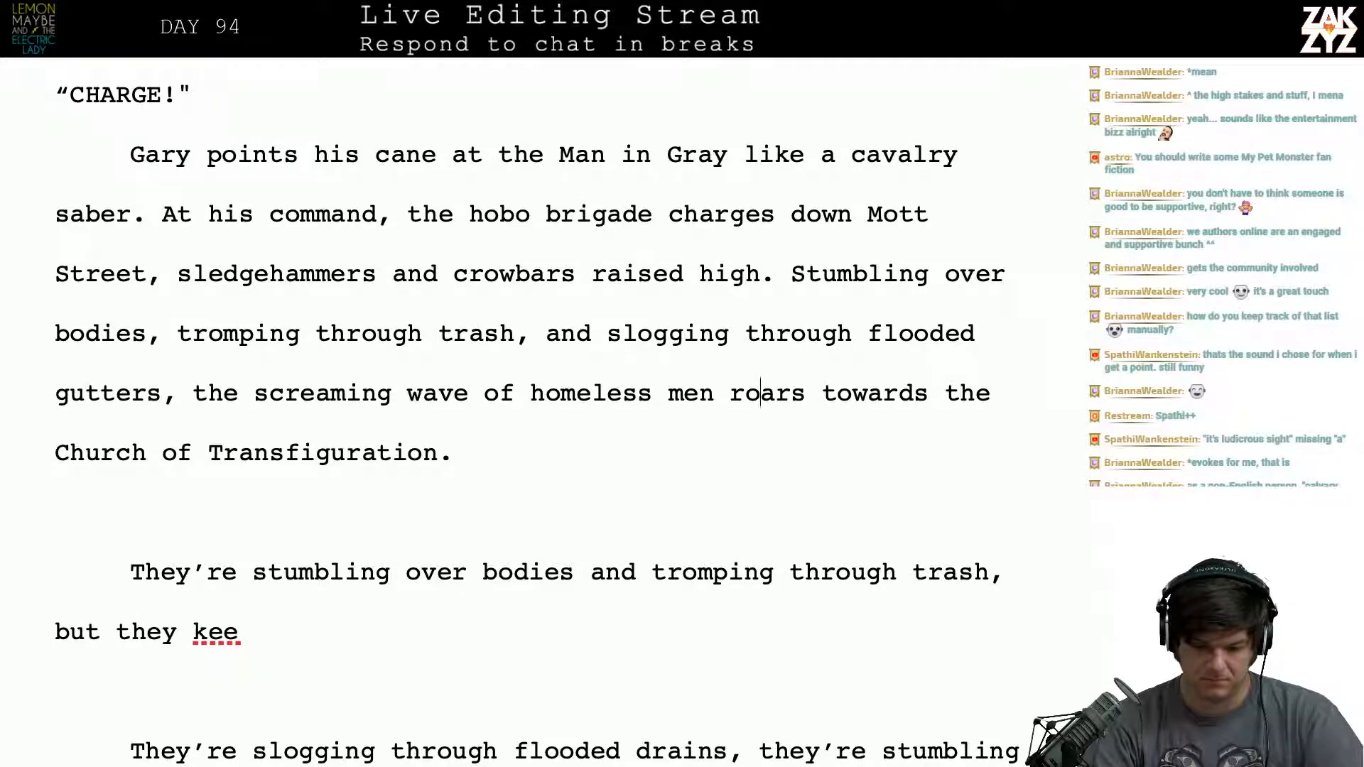
key("Down")
key("Up")
key("Right")
key("Right")
key("Right")
key("Right")
key("Right")
key("Right")
key("Right")
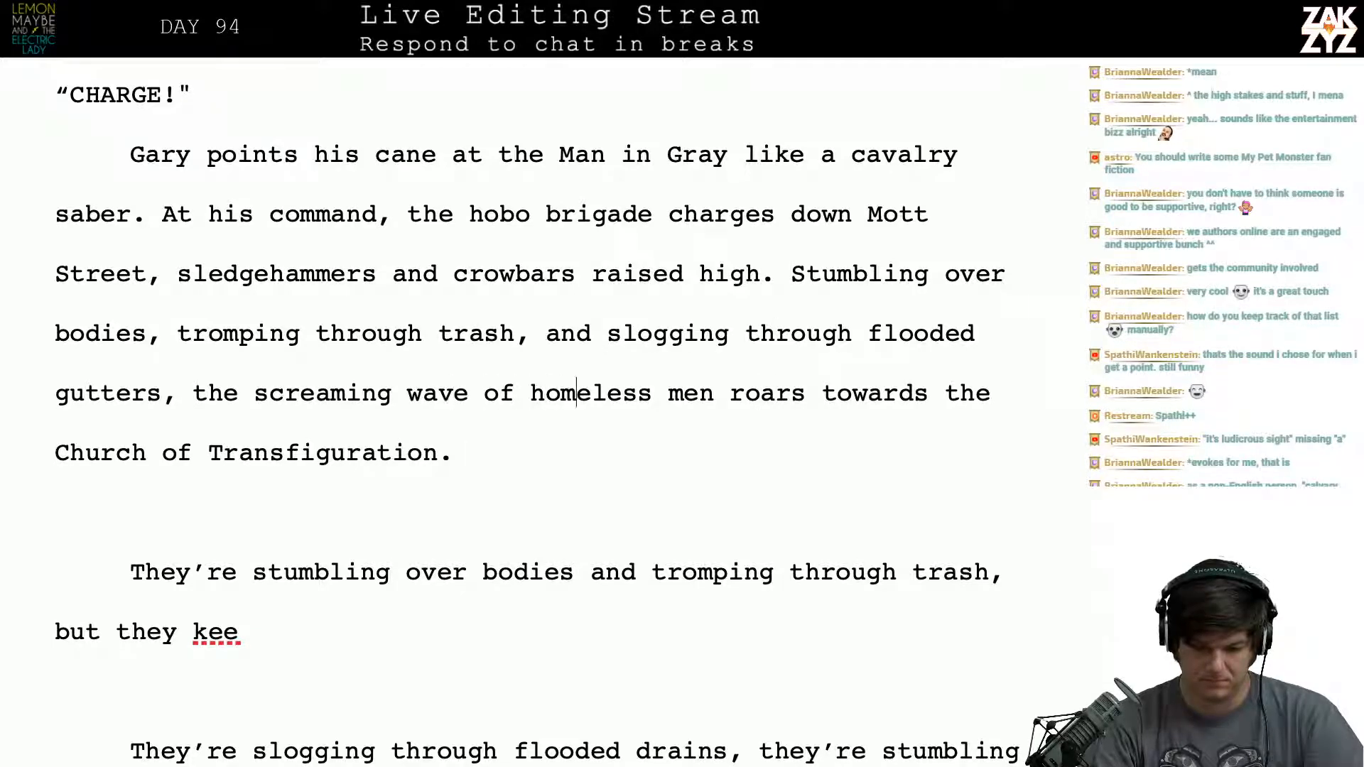
key("Right")
key("Right")
key("Right")
key("Right")
key("Right")
key("Right")
key("Right")
key("Right")
key("Right")
key("Right")
key("Right")
key("Right")
key("Right")
key("Right")
key("Right")
key("Right")
type("f")
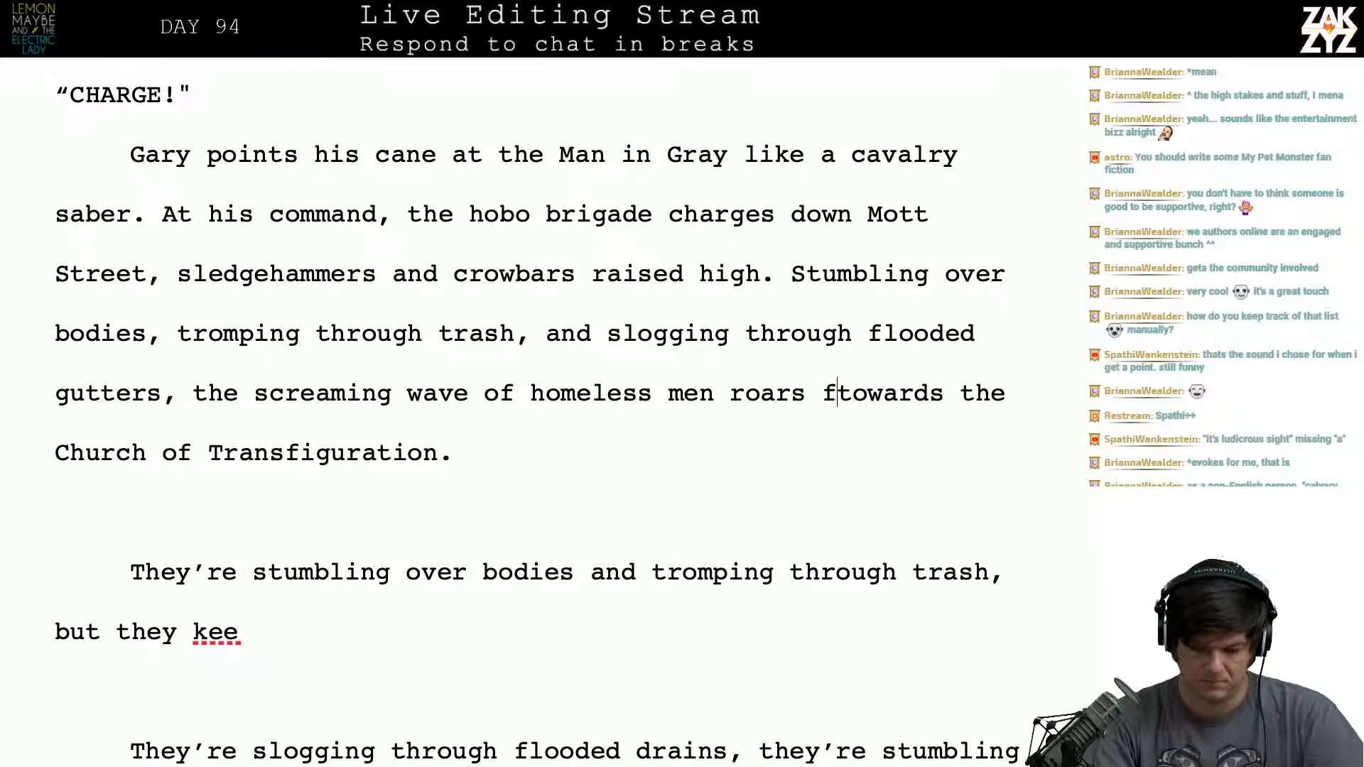
type("orward")
key("Up")
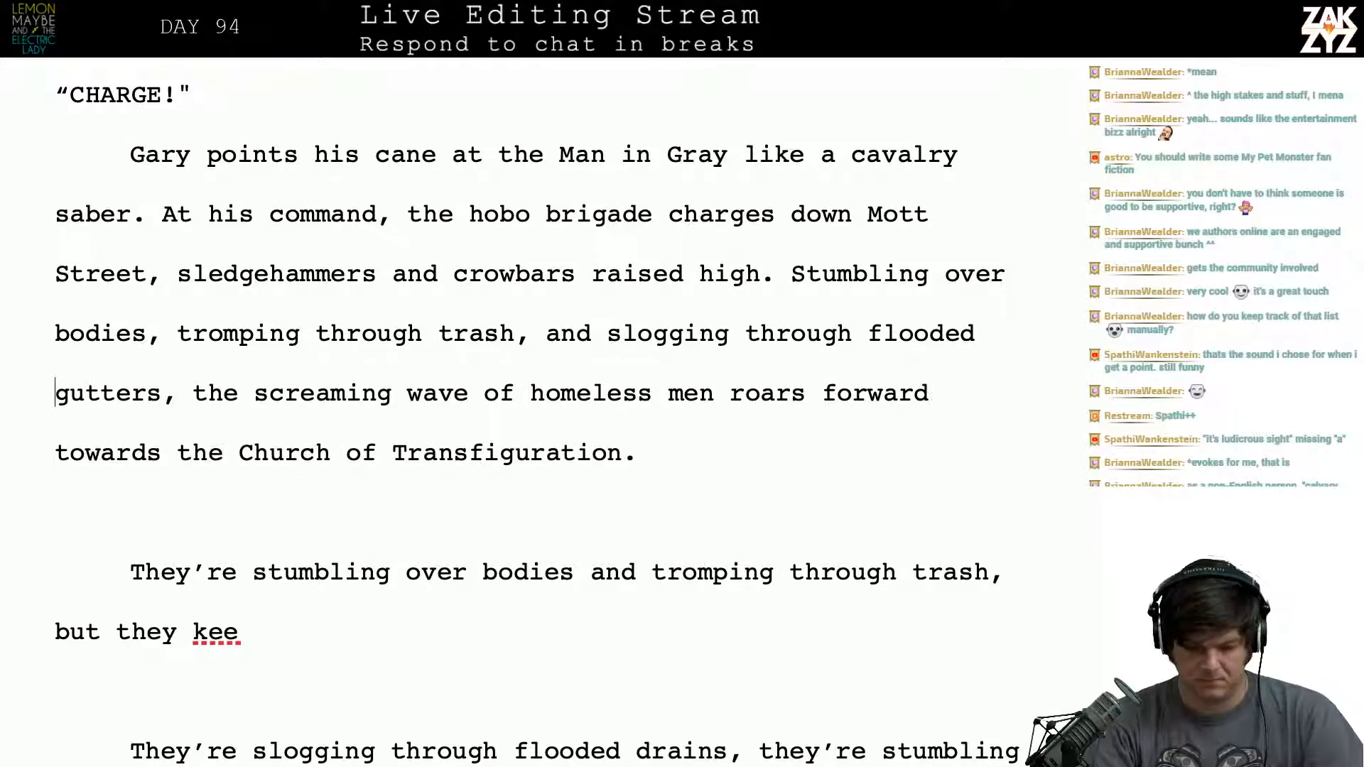
key("Left")
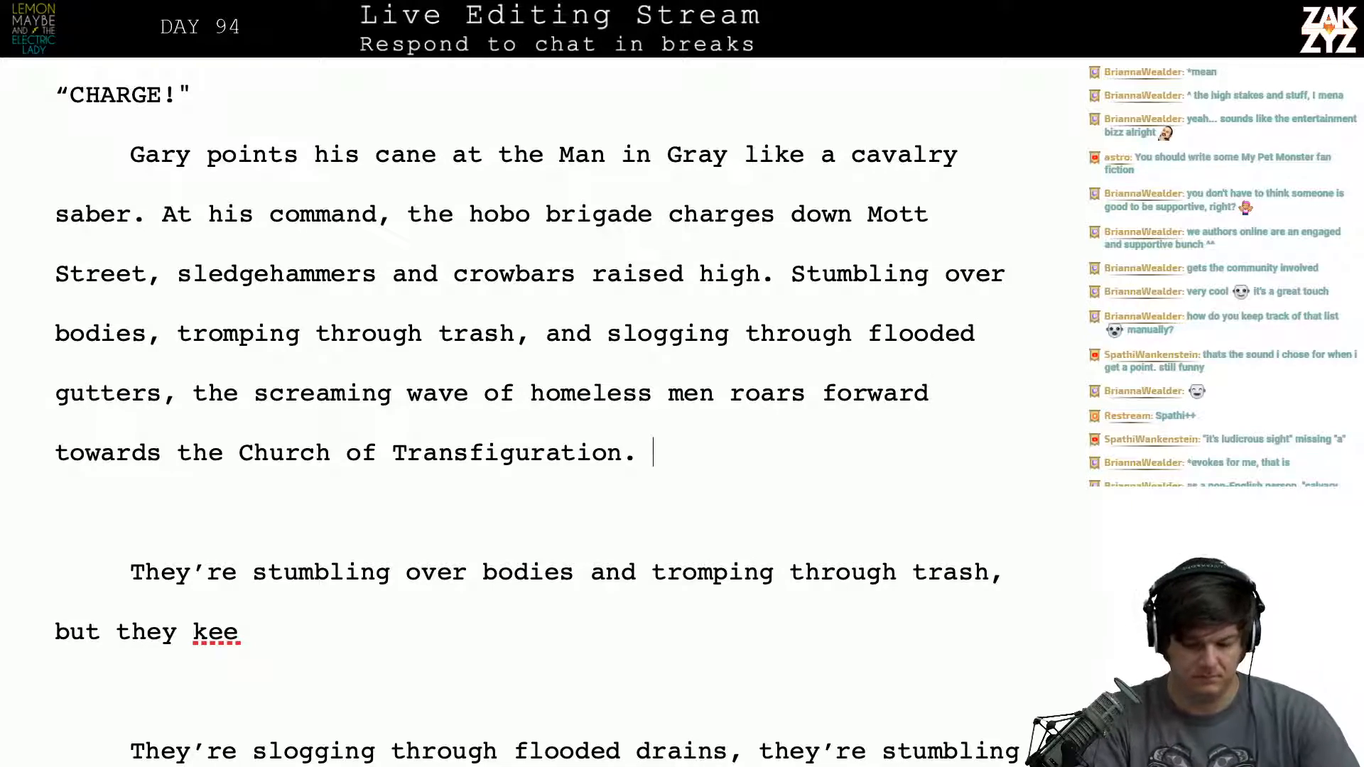
- Break the sentence after "roars", moving "forward towards the Church of Transfiguration." into its own paragraph below an empty line
key("Down")
key("Up")
key("Up")
key("Right")
key("Left")
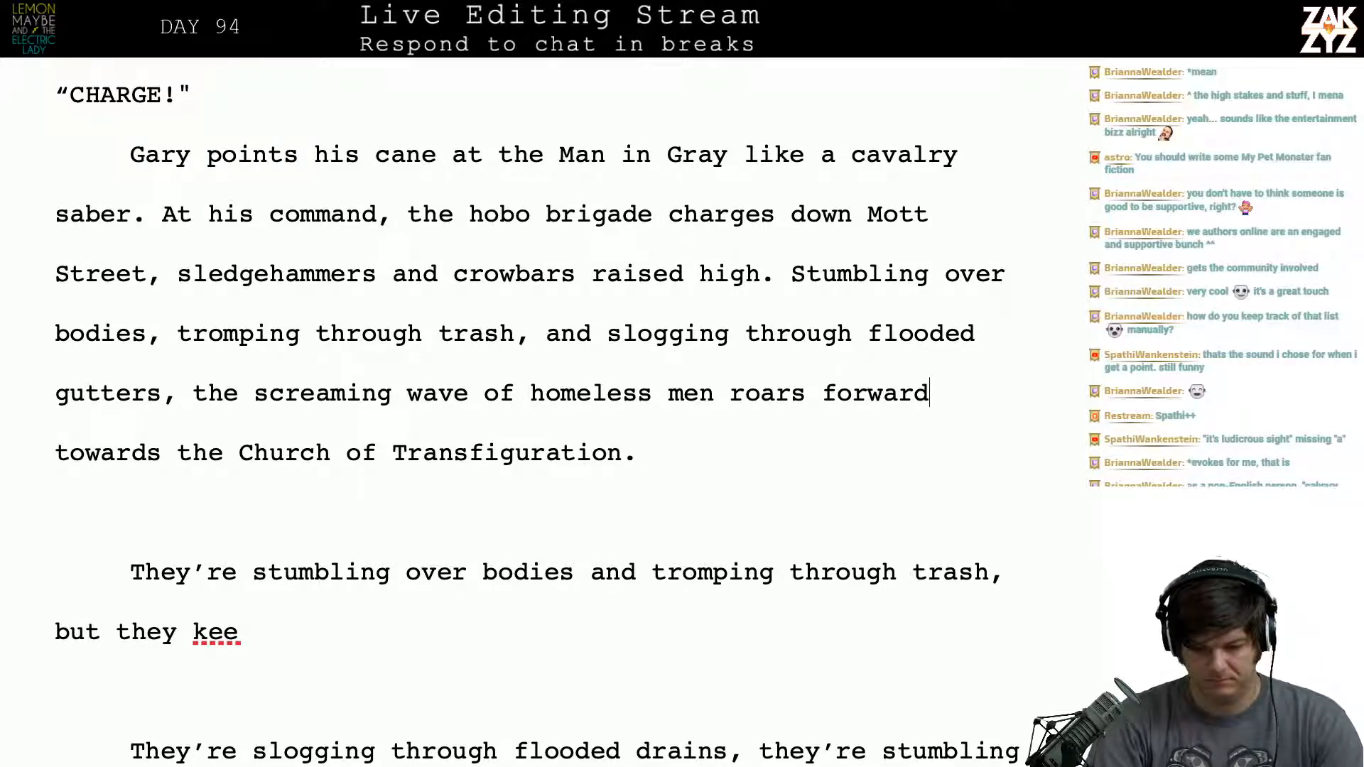
key("Left")
key("Left")
key("Left")
key("Left")
key("Left")
key("Left")
key("Left")
key("Return")
key("Return")
key("Left")
key("Left")
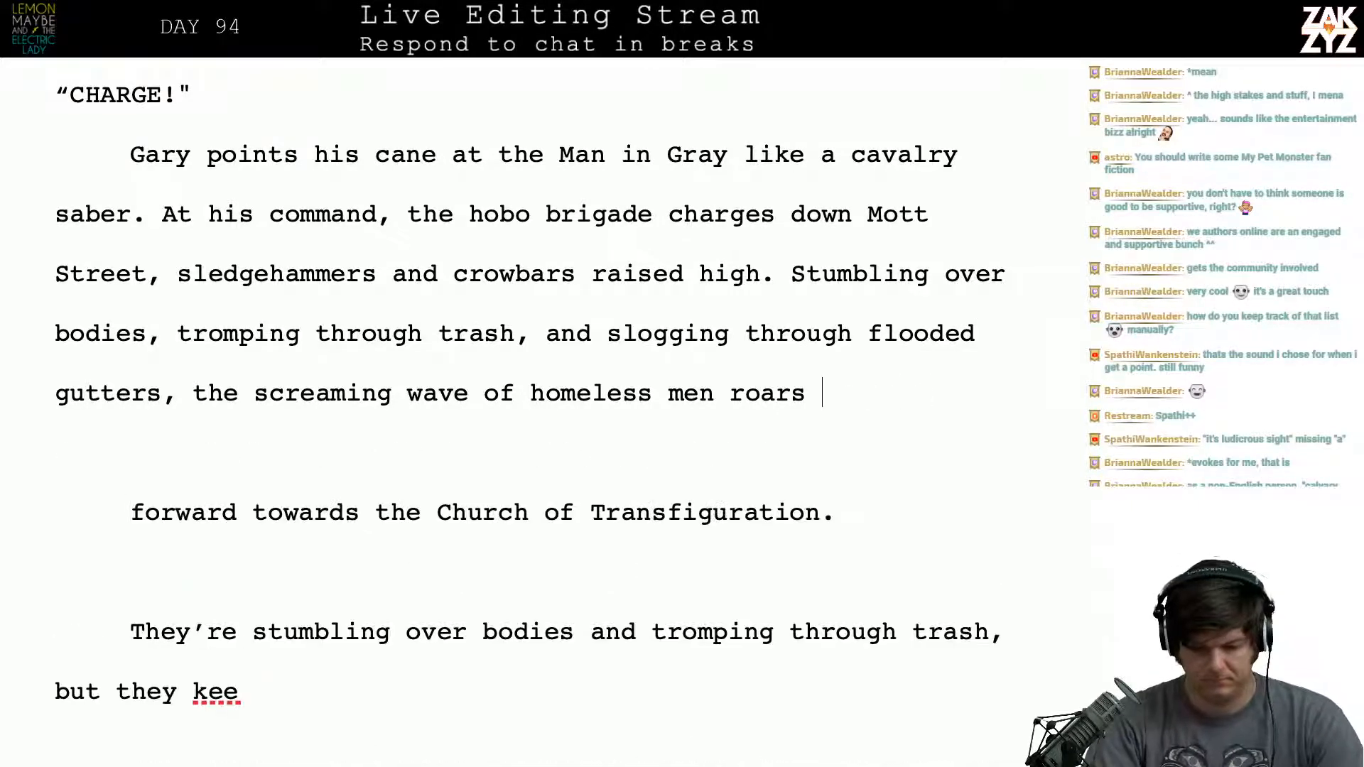
- Try "towards" and "forward." as the ending of the sentence after "homeless men roars"
type("towards")
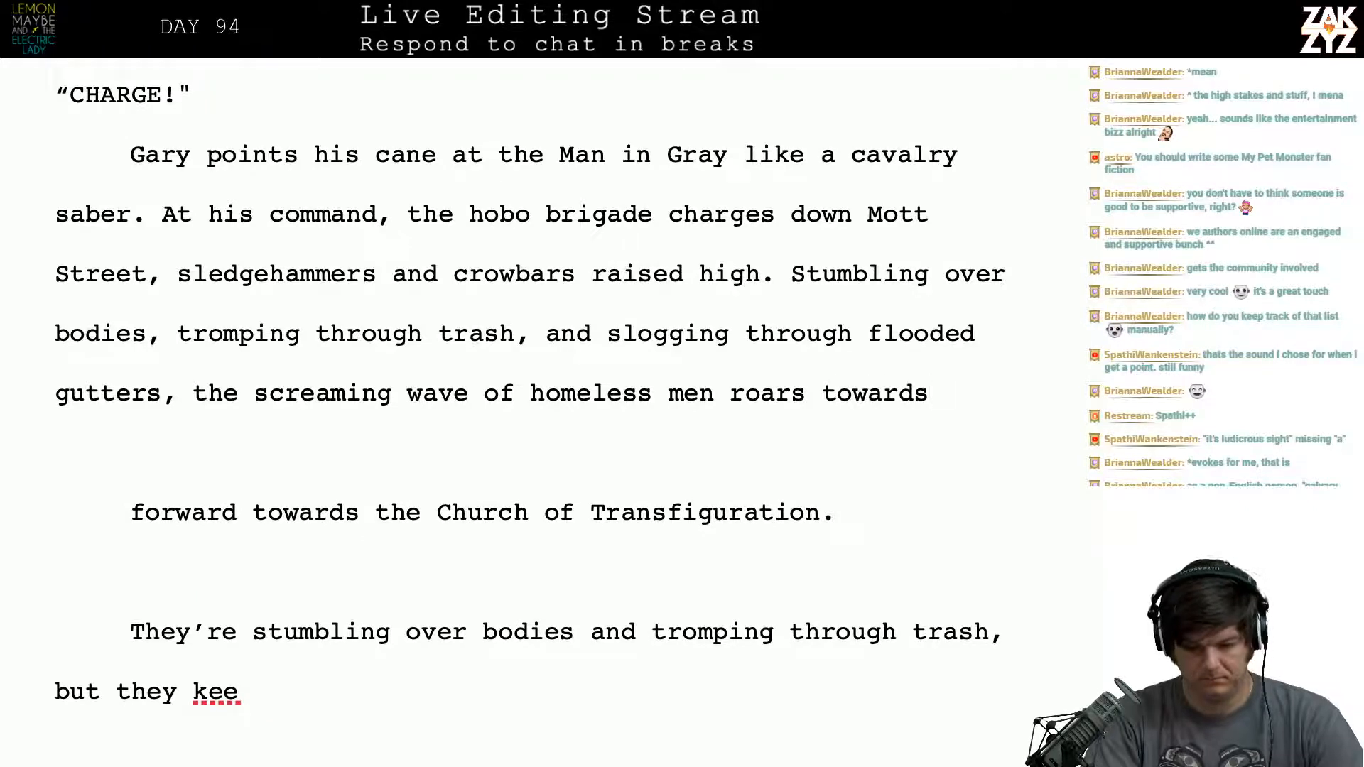
key("BackSpace")
key("BackSpace")
key("BackSpace")
key("BackSpace")
key("BackSpace")
key("BackSpace")
key("BackSpace")
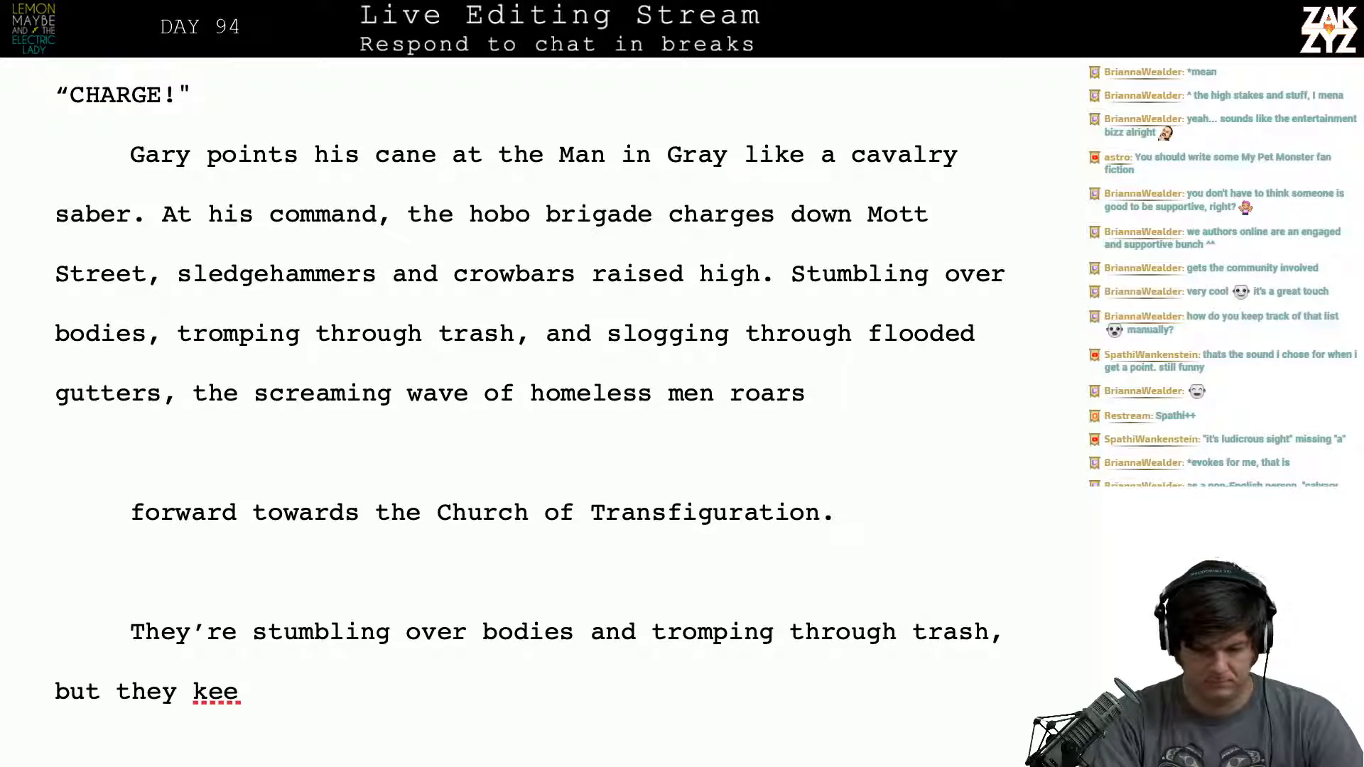
type("forward")
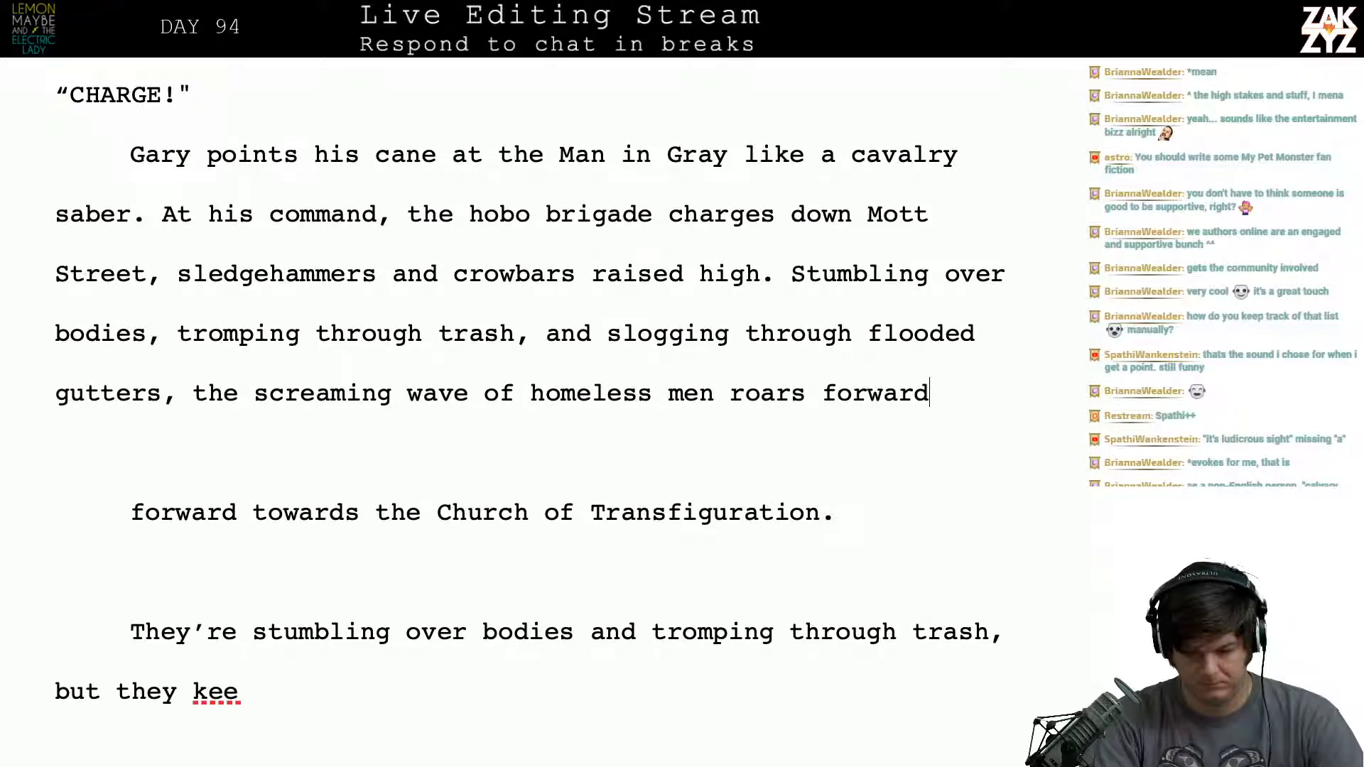
type(".")
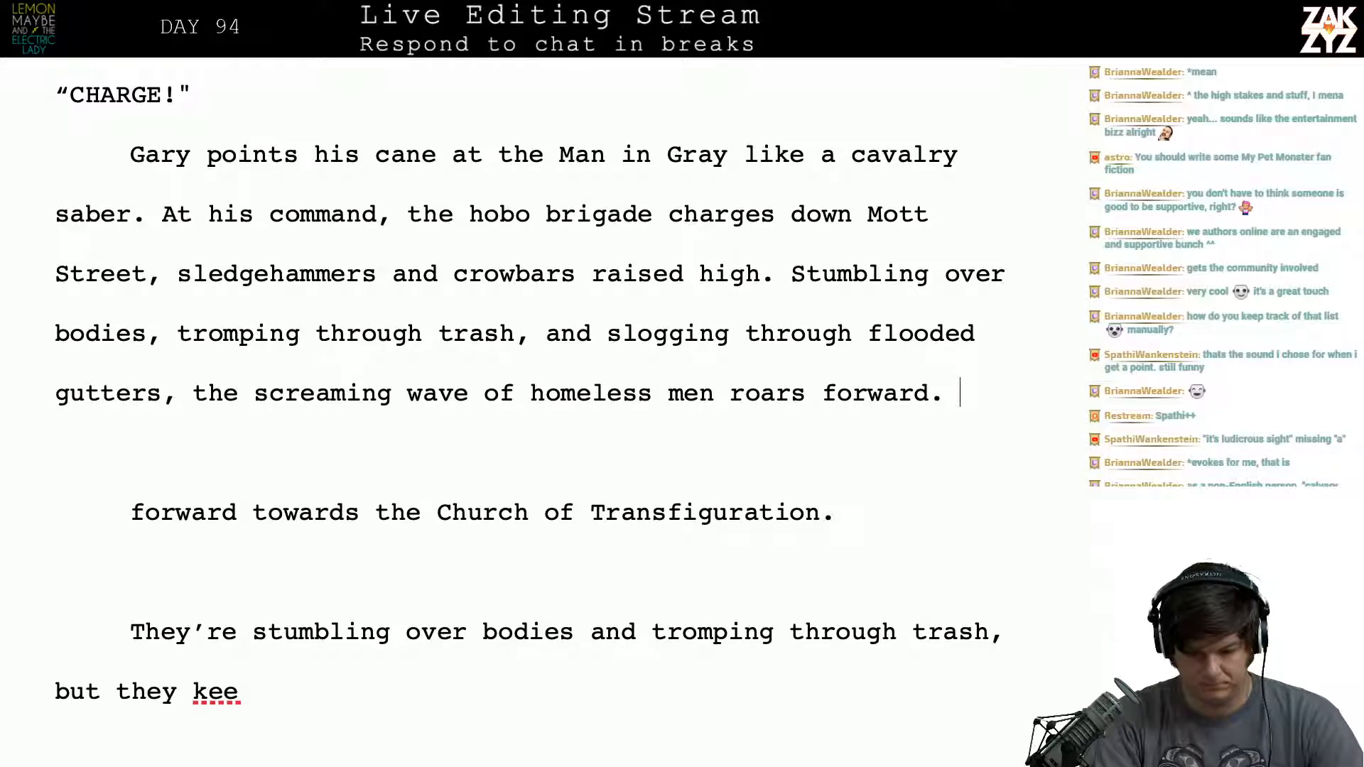
key("BackSpace")
key("BackSpace")
type(".")
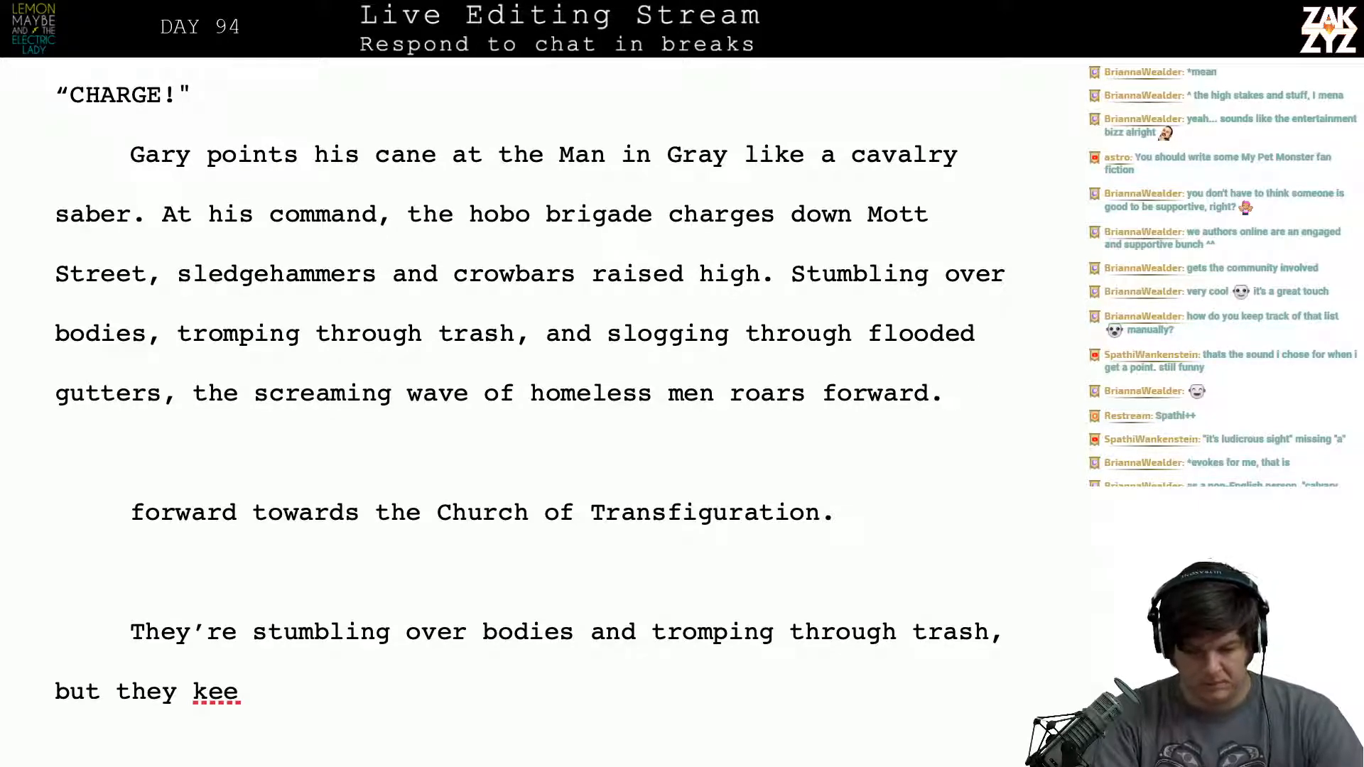
- Rewrite the end of the charge sentence after "gutters, the" as "wave of ragged men roars forward"
key("BackSpace")
key("BackSpace")
key("BackSpace")
key("BackSpace")
key("BackSpace")
key("BackSpace")
key("BackSpace")
key("BackSpace")
key("BackSpace")
key("BackSpace")
key("BackSpace")
key("BackSpace")
key("BackSpace")
key("BackSpace")
key("BackSpace")
key("BackSpace")
key("BackSpace")
key("BackSpace")
key("BackSpace")
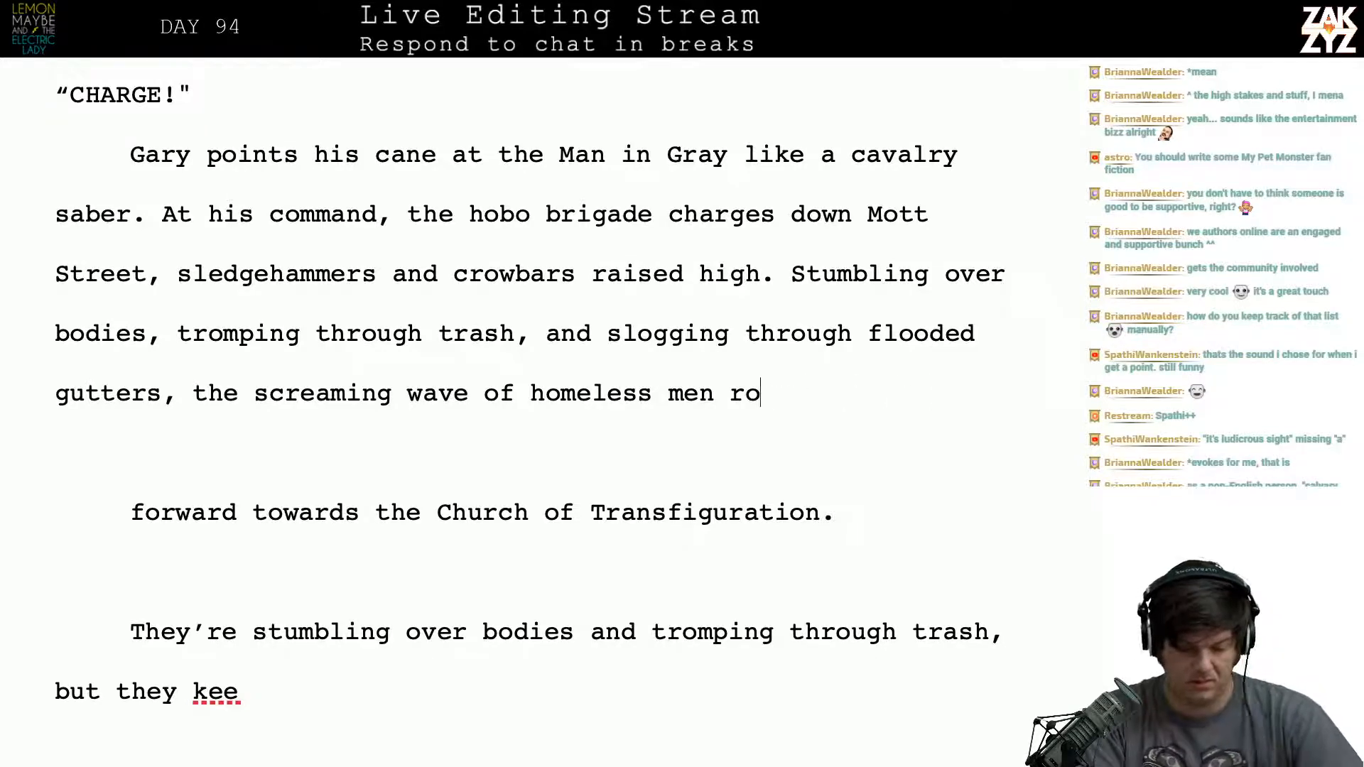
key("BackSpace")
key("BackSpace")
key("BackSpace")
key("BackSpace")
key("BackSpace")
key("BackSpace")
key("BackSpace")
key("BackSpace")
key("BackSpace")
key("BackSpace")
key("BackSpace")
key("BackSpace")
key("BackSpace")
key("BackSpace")
key("BackSpace")
key("BackSpace")
key("BackSpace")
key("BackSpace")
key("BackSpace")
key("BackSpace")
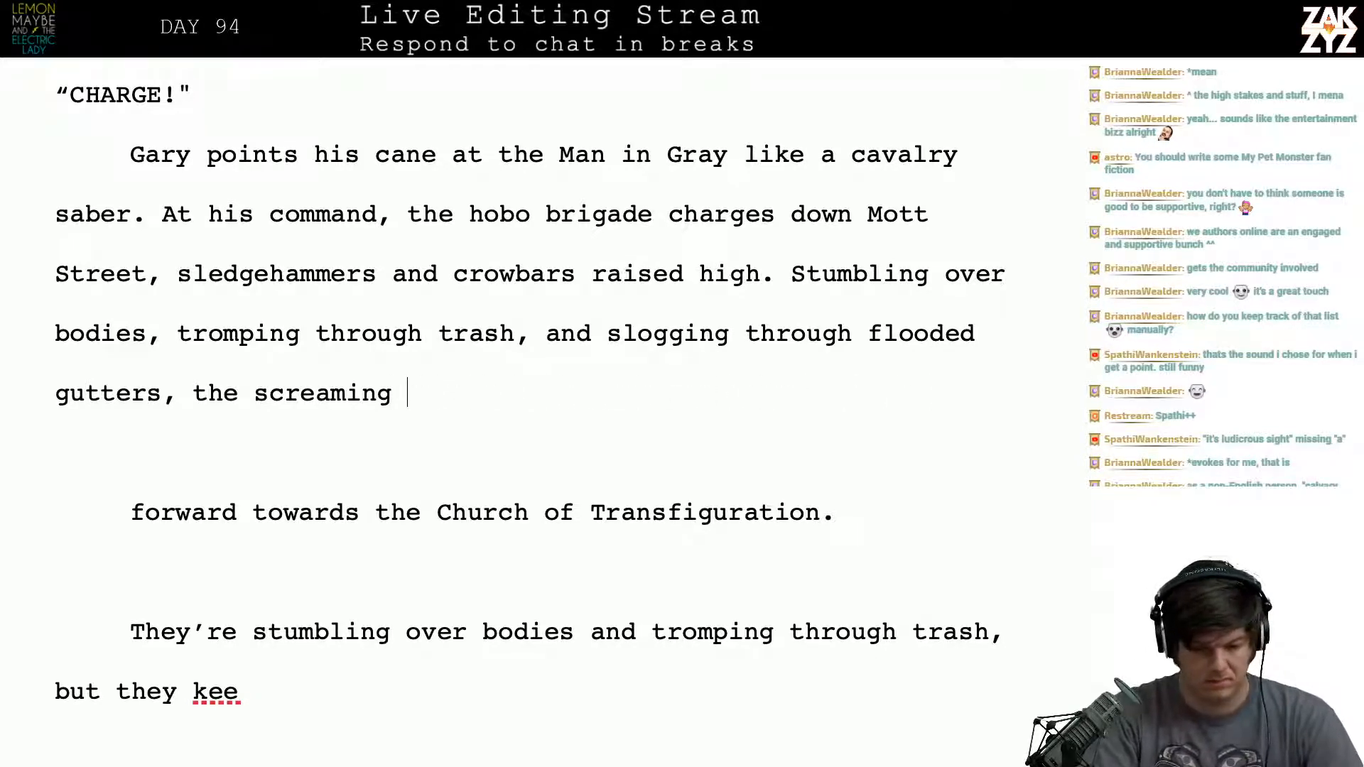
key("BackSpace")
key("BackSpace")
key("BackSpace")
key("BackSpace")
key("BackSpace")
type("wav")
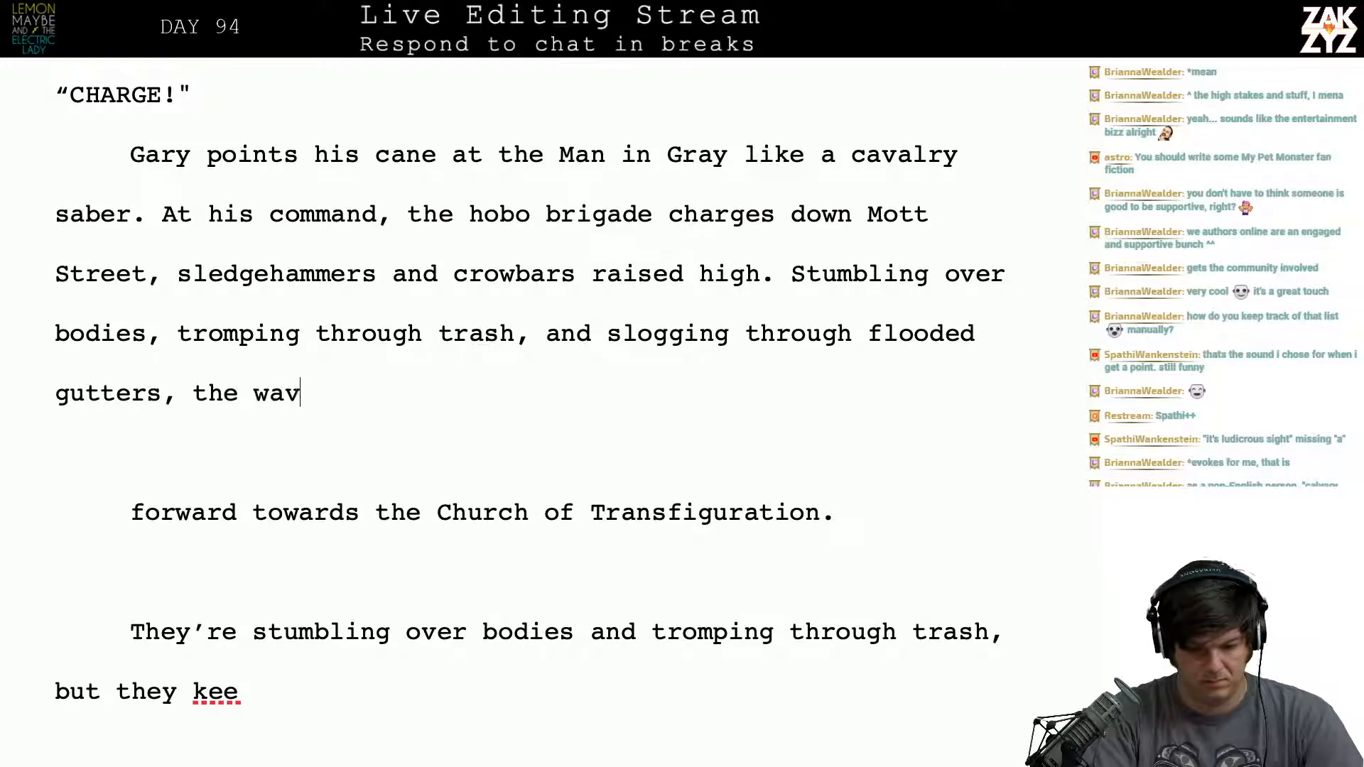
type("e of ragged men ")
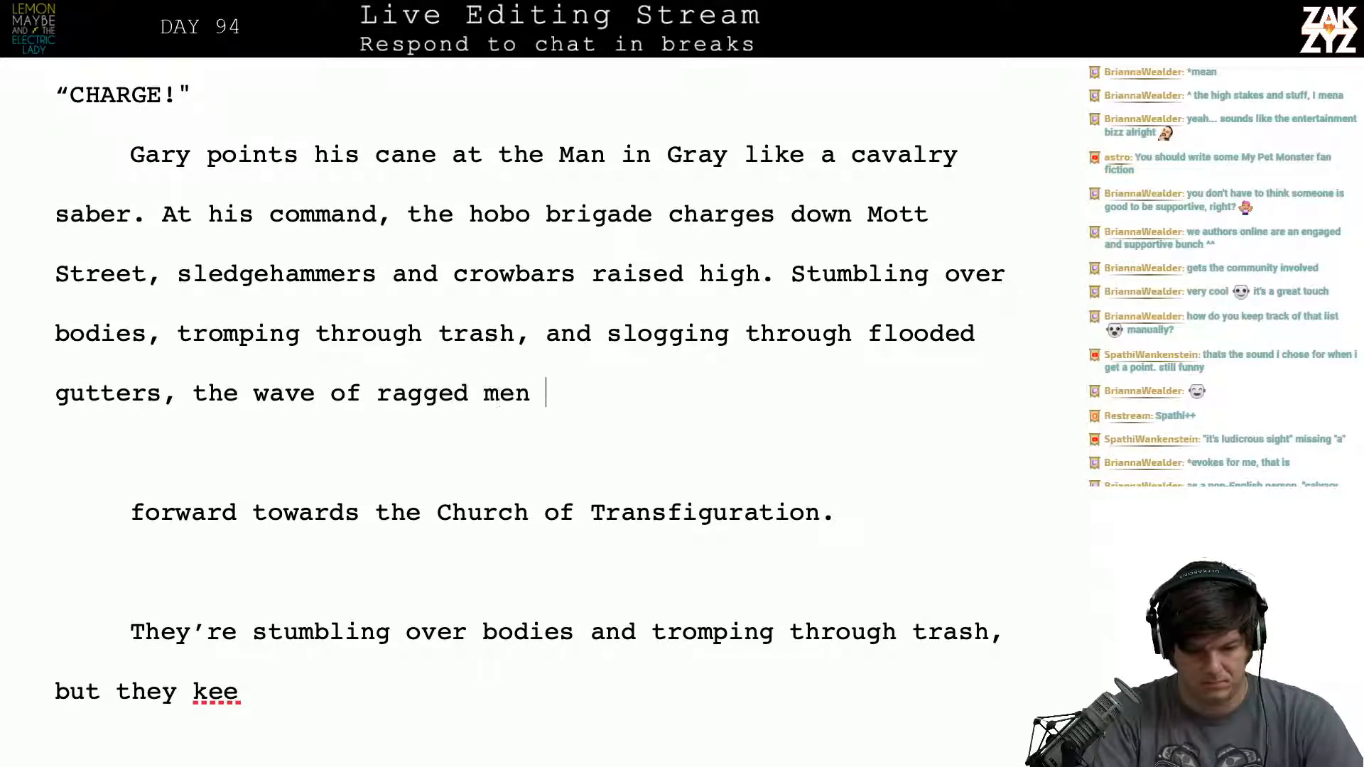
type("roars for")
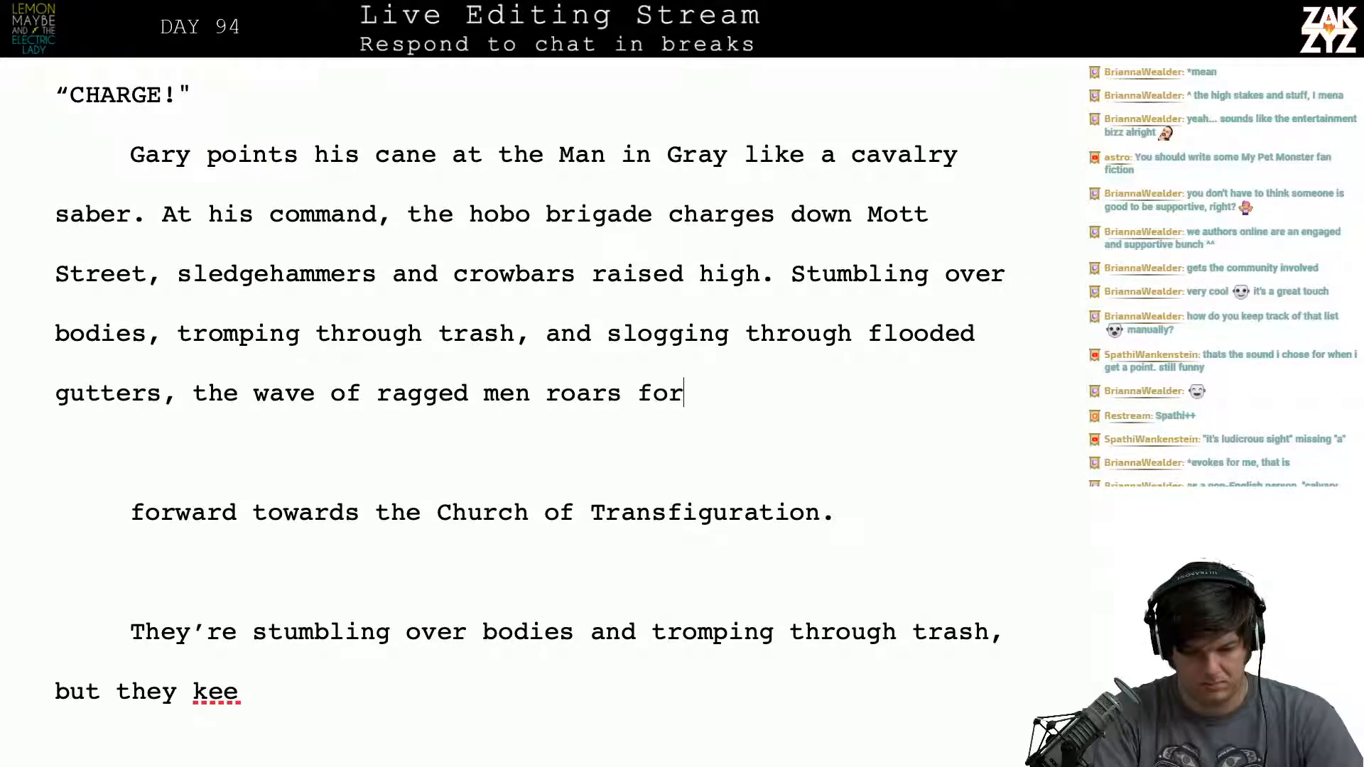
type("ward tow")
- Replace "forward" after "ragged men roars" with "into battle."
key("BackSpace")
key("BackSpace")
key("BackSpace")
key("BackSpace")
key("BackSpace")
key("BackSpace")
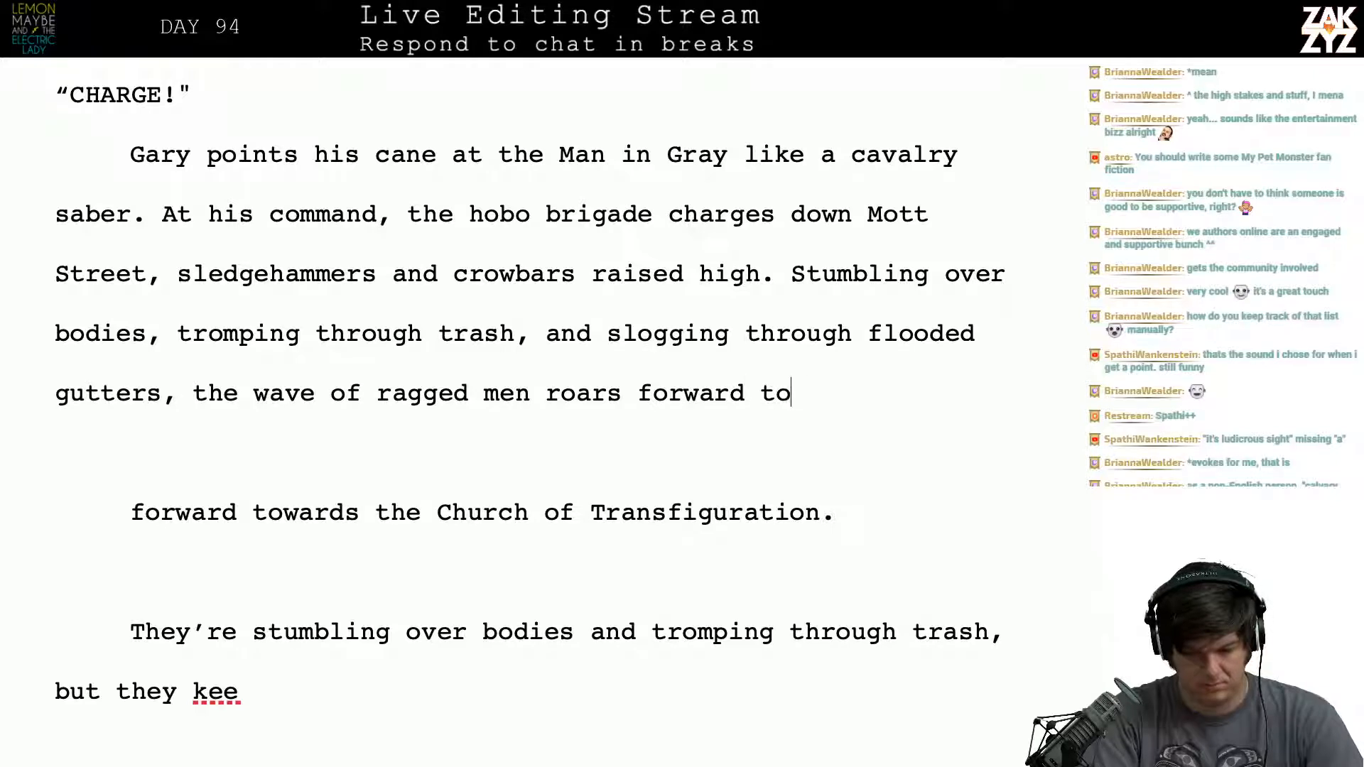
key("BackSpace")
key("BackSpace")
key("BackSpace")
key("BackSpace")
key("BackSpace")
type("t")
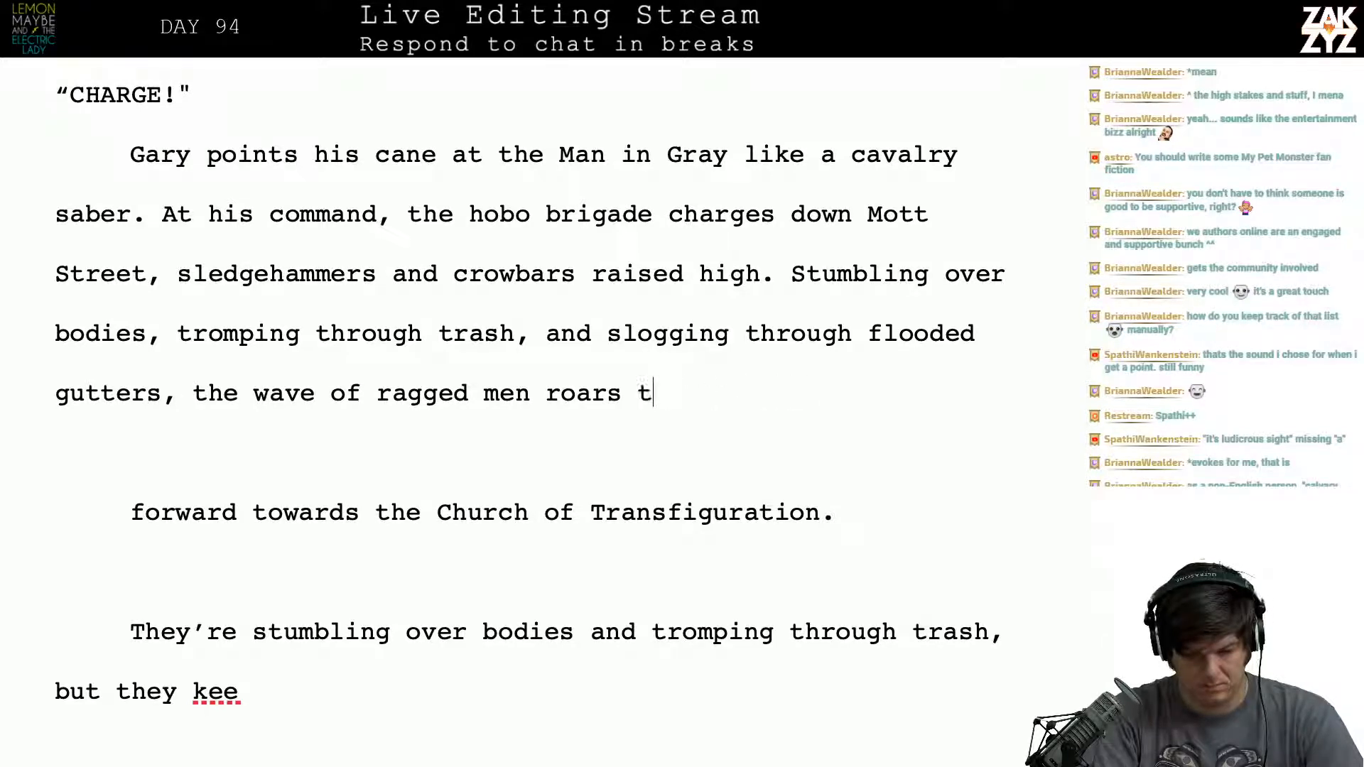
key("BackSpace")
type("ahead")
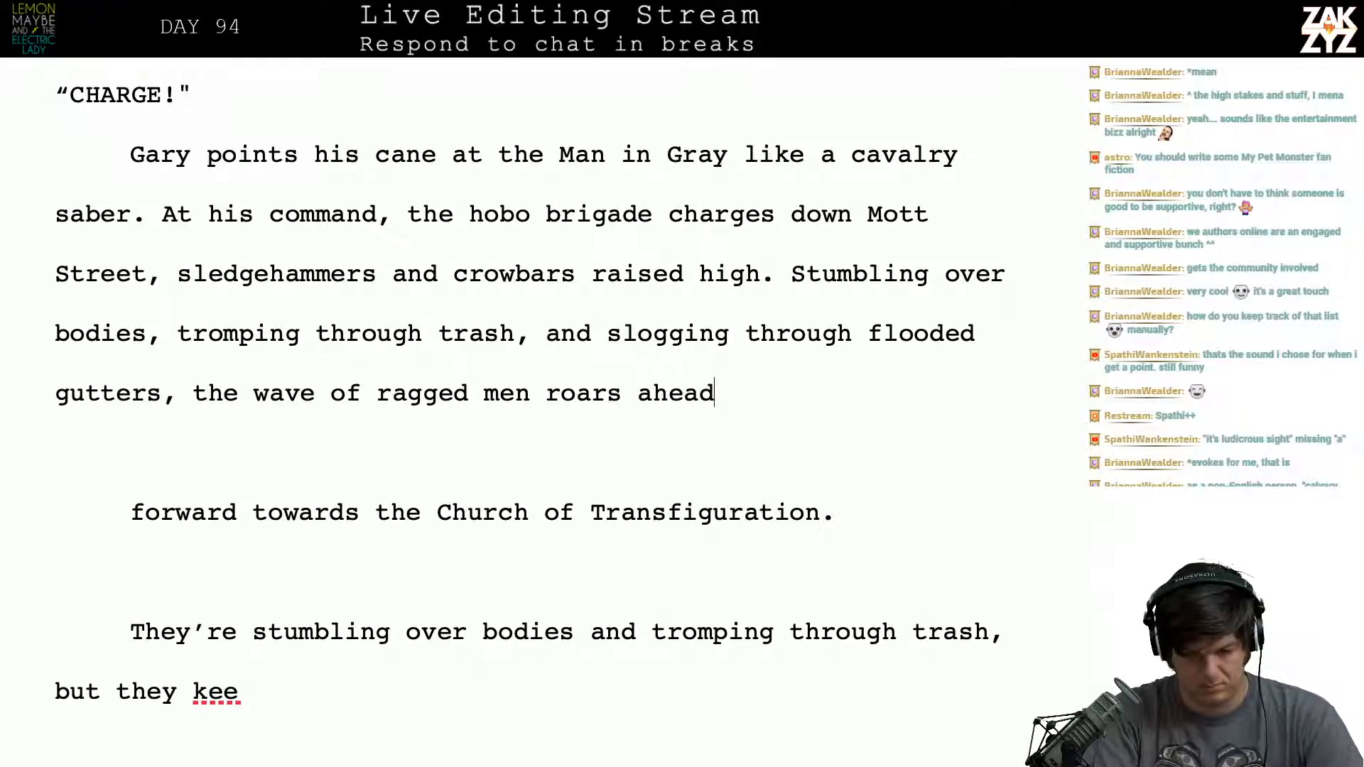
key("BackSpace")
key("BackSpace")
key("BackSpace")
key("BackSpace")
key("BackSpace")
type("into battle.")
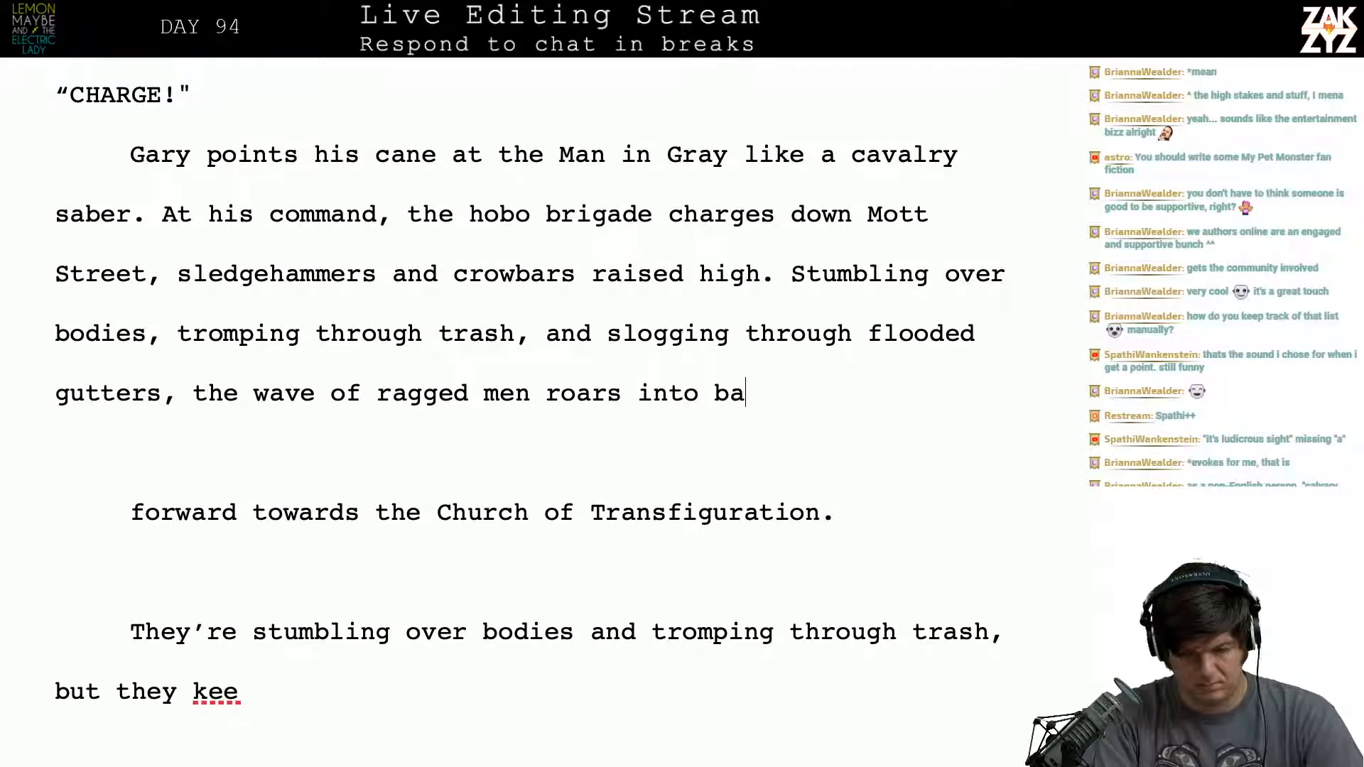
key("shift+Down")
key("shift+Down")
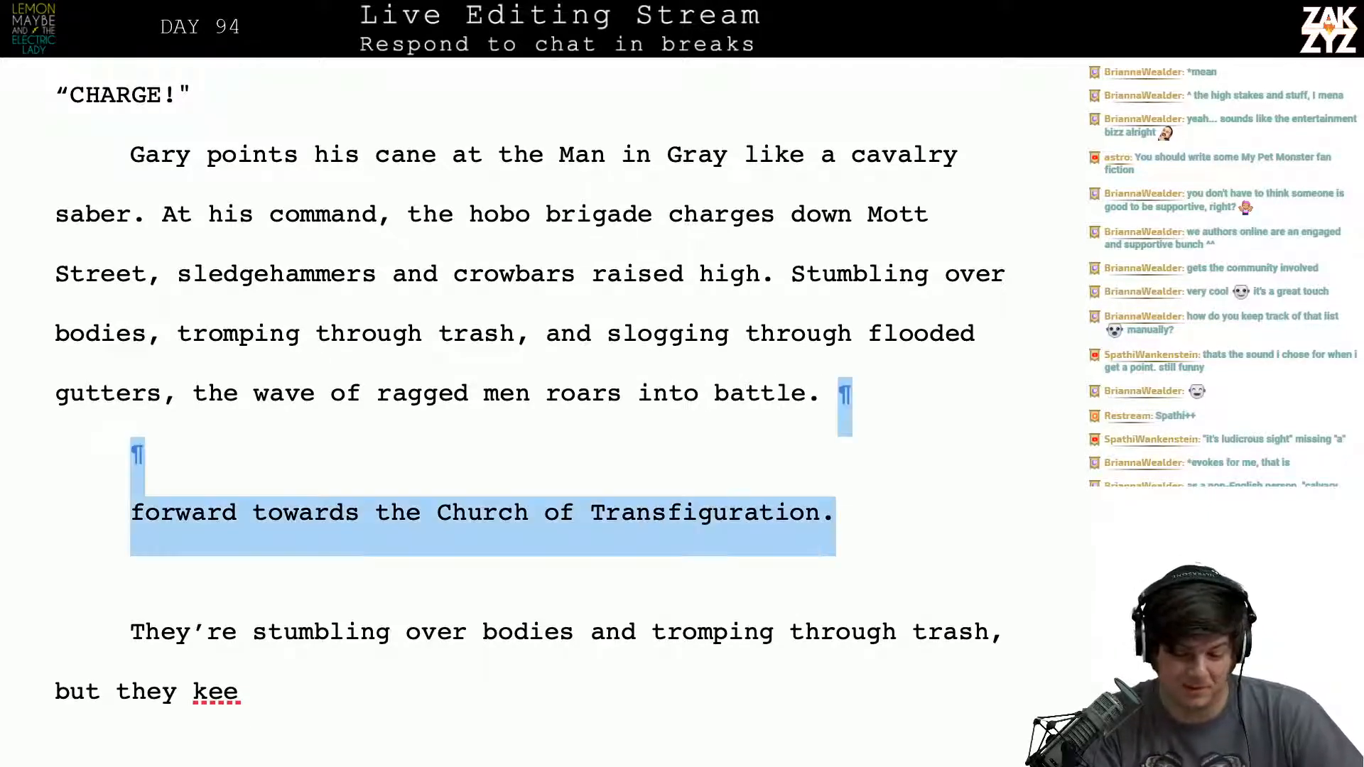
key("shift+Up")
key("shift+Up")
key("BackSpace")
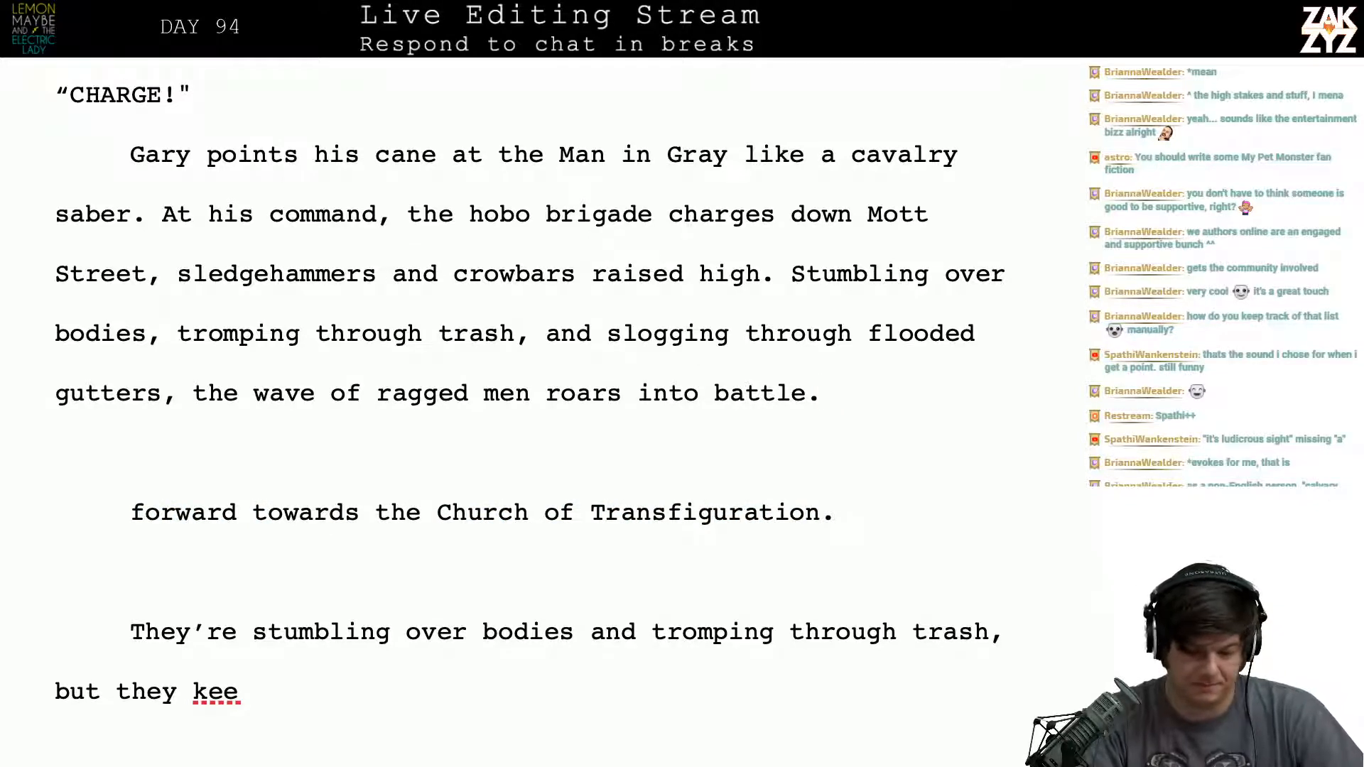
- Extend the charge sentence after "roars into" so it ends with "battle before the Church of Transfiguration."
scroll(597, 377, "down", 1)
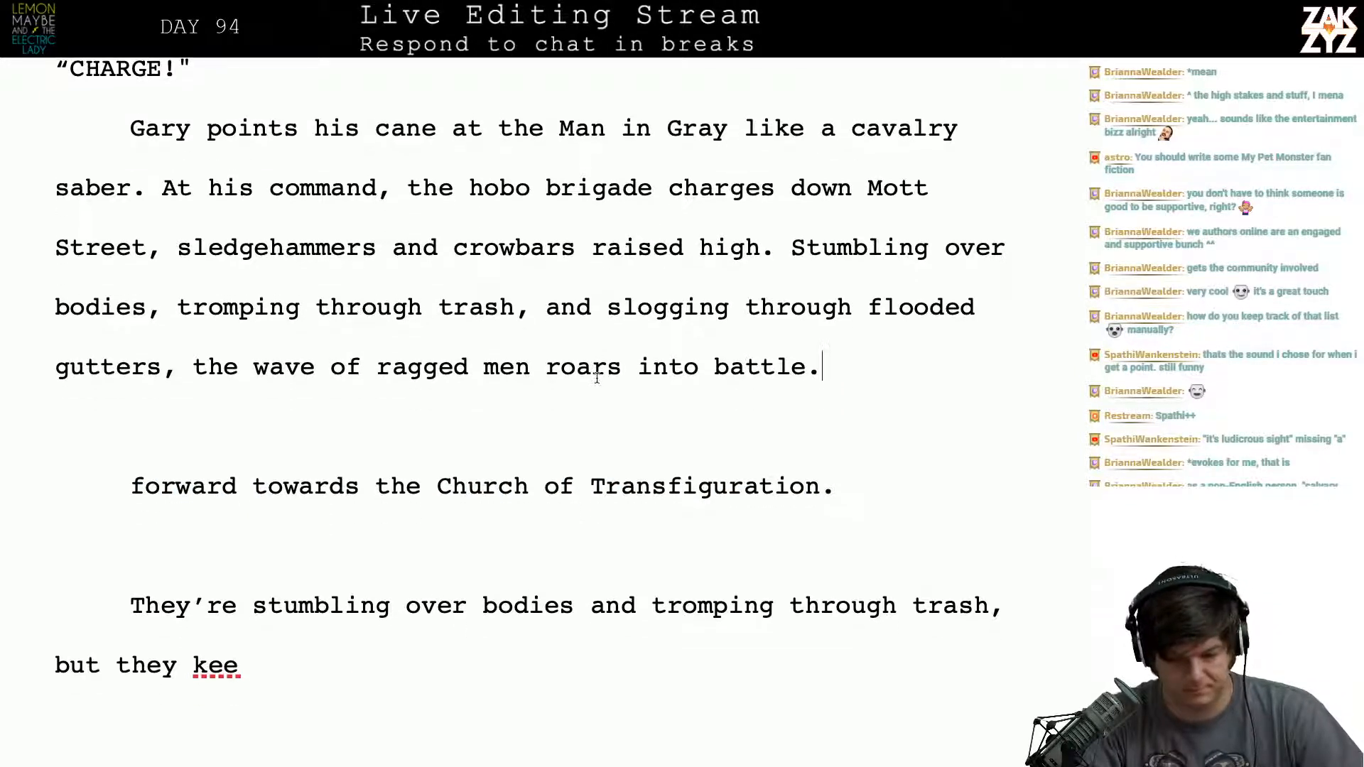
key("BackSpace")
key("BackSpace")
key("BackSpace")
key("BackSpace")
key("BackSpace")
key("BackSpace")
key("BackSpace")
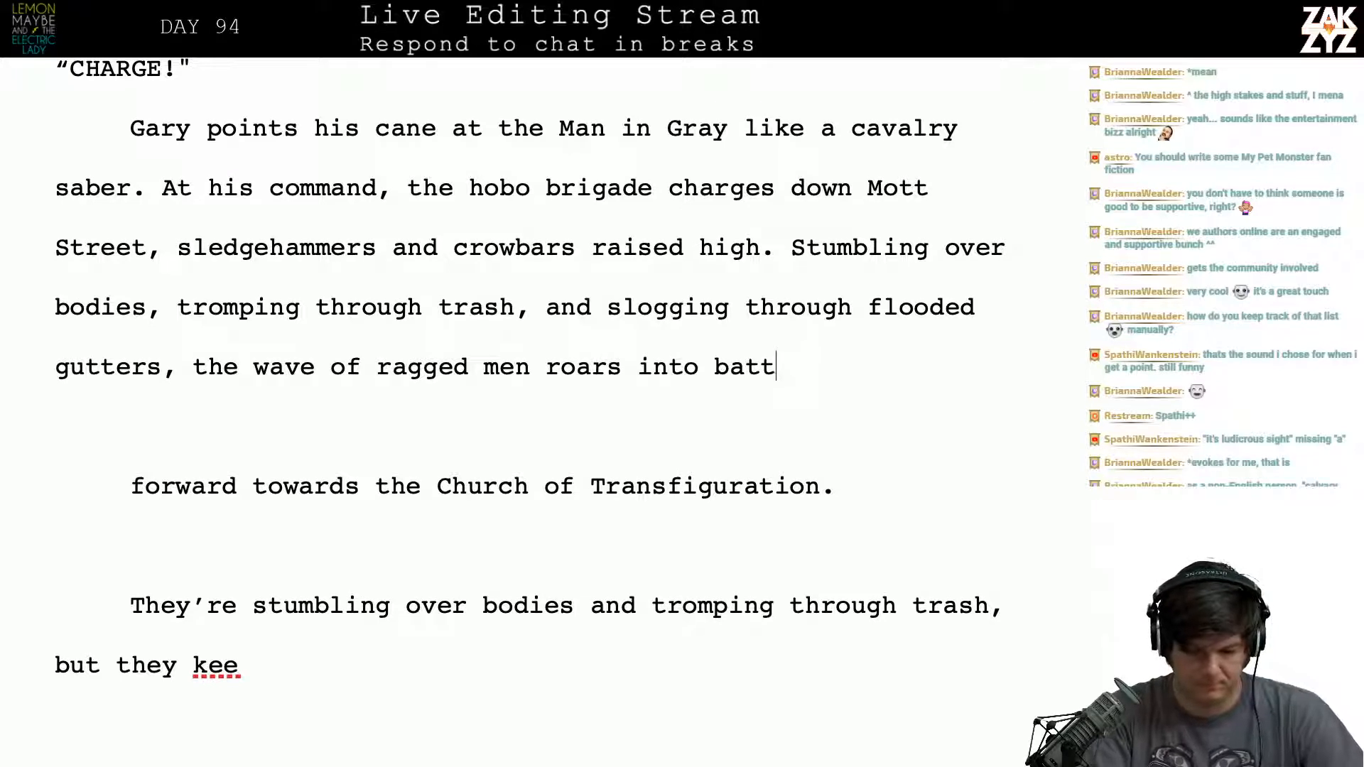
type("the bb")
key("BackSpace")
key("BackSpace")
key("BackSpace")
key("BackSpace")
key("BackSpace")
key("BackSpace")
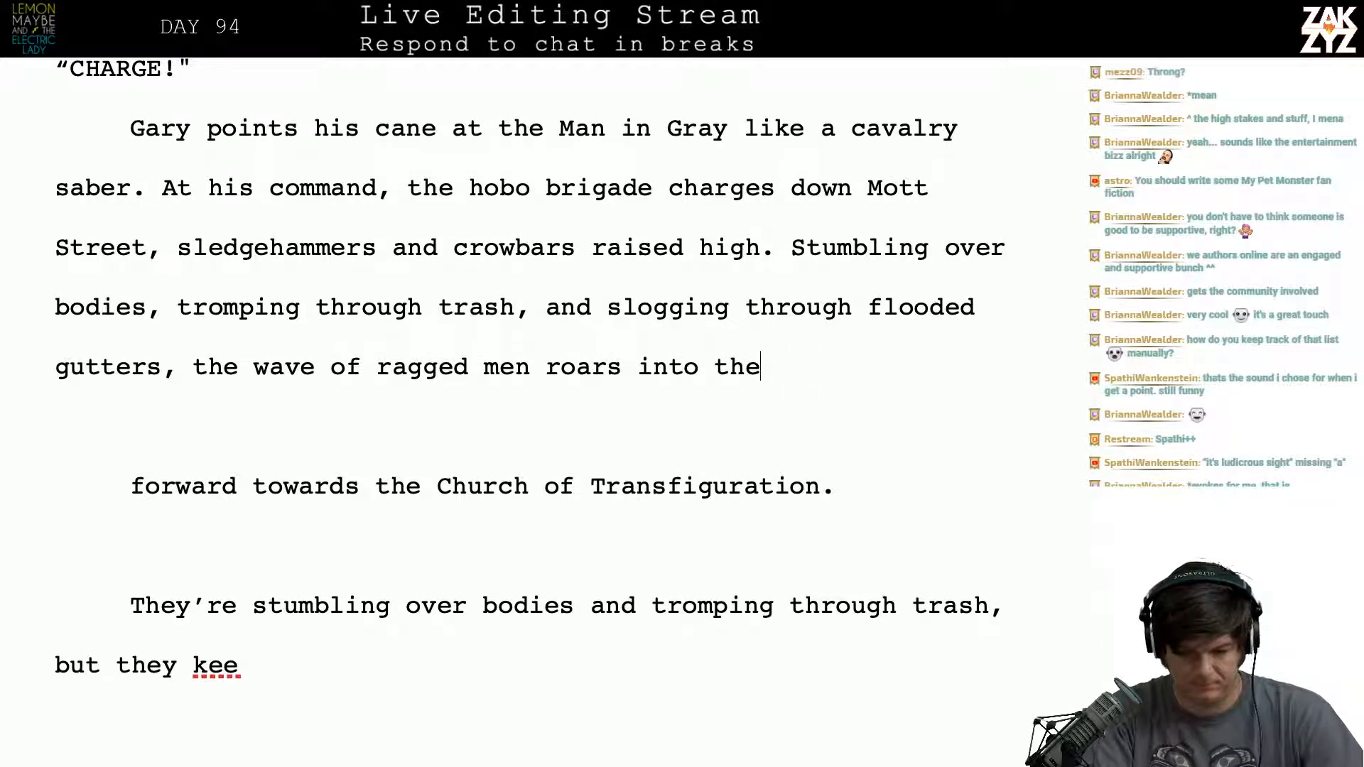
type("battle be")
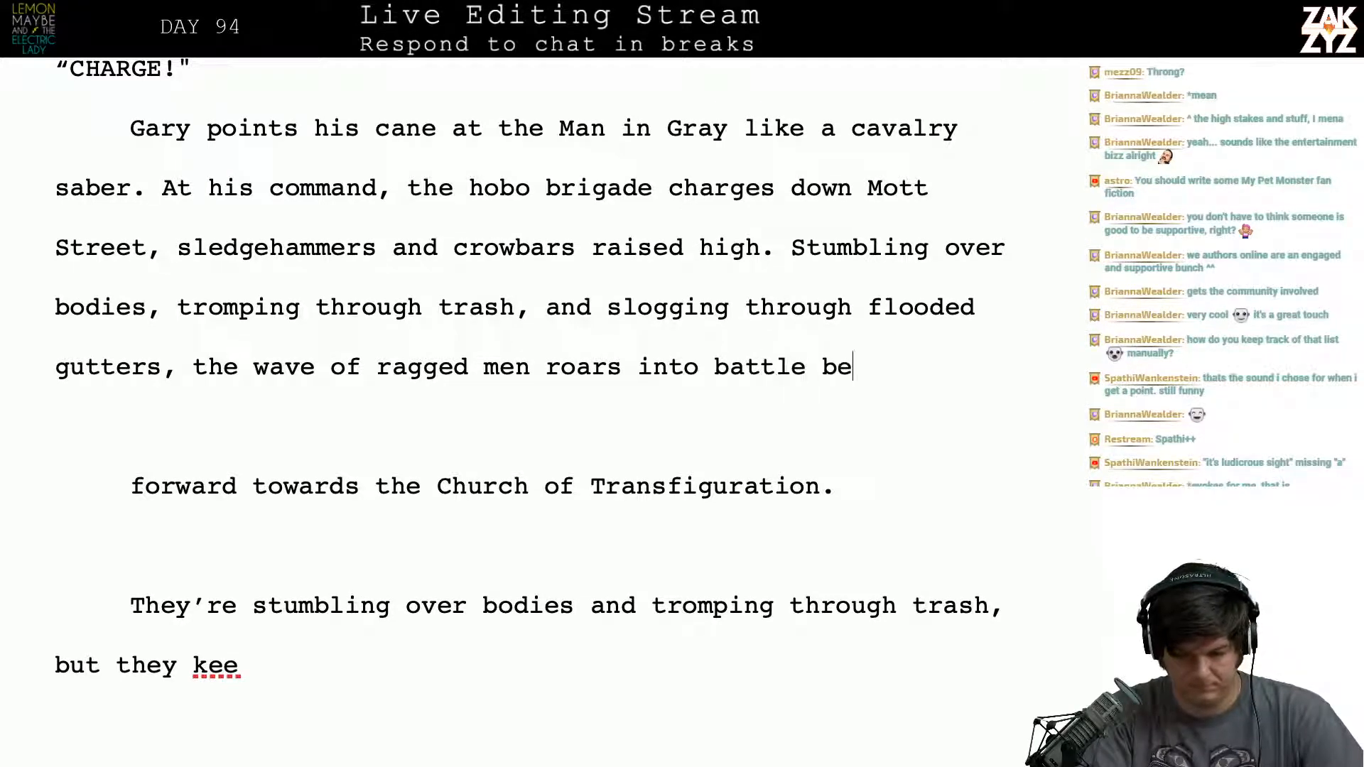
type("fore the Church ")
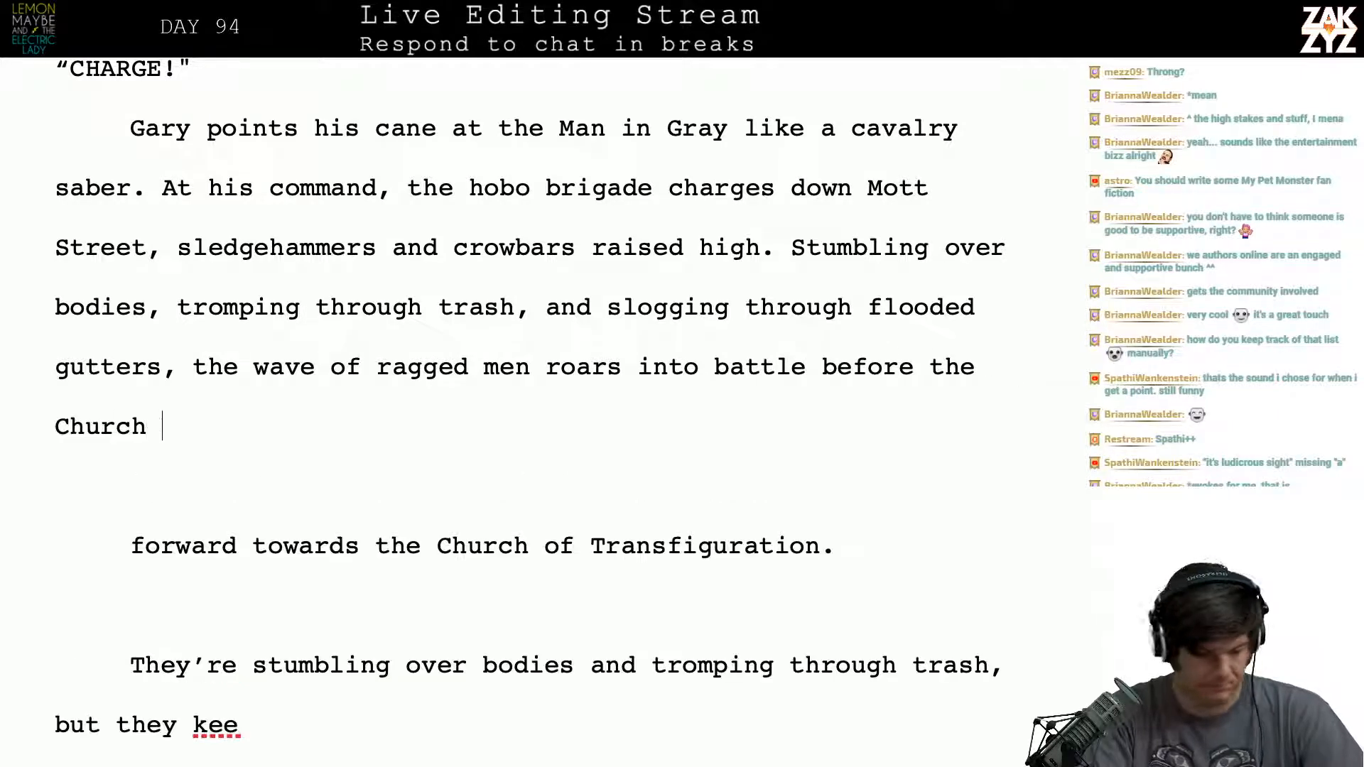
type("of Transfiguration.")
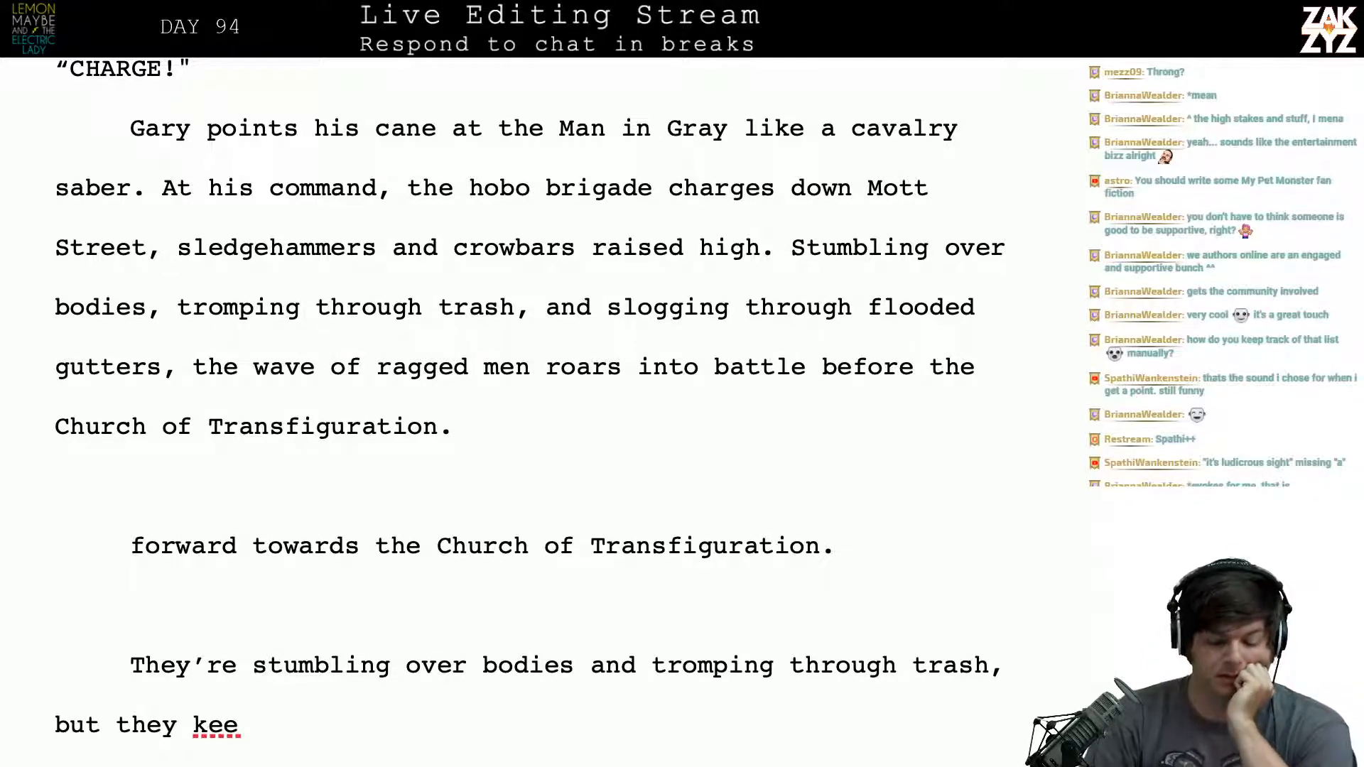
- Replace "wave" with "throng" in the phrase "the wave of ragged men roars into battle"
key("Down")
key("Up")
key("Up")
key("Left")
key("Left")
key("Left")
key("Left")
key("Left")
key("Left")
key("Left")
key("Left")
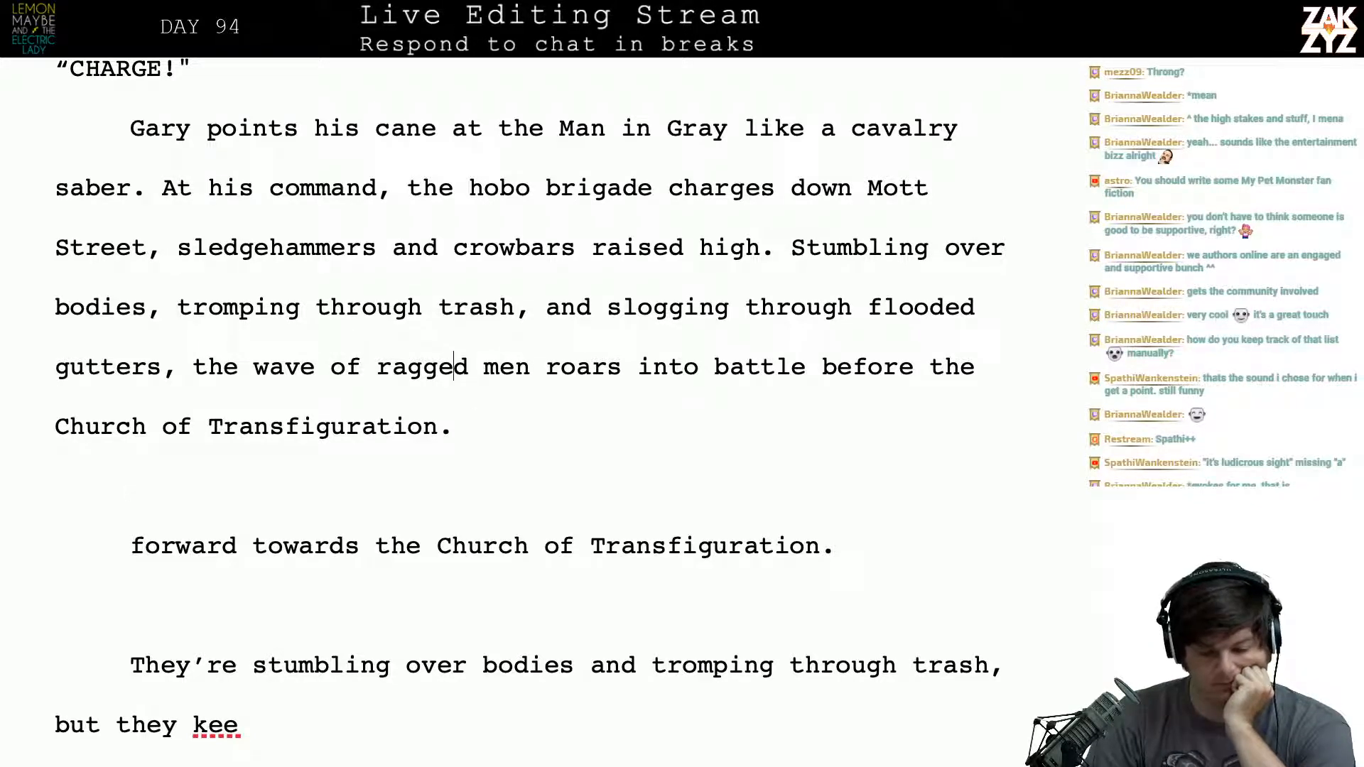
key("Left")
key("Left")
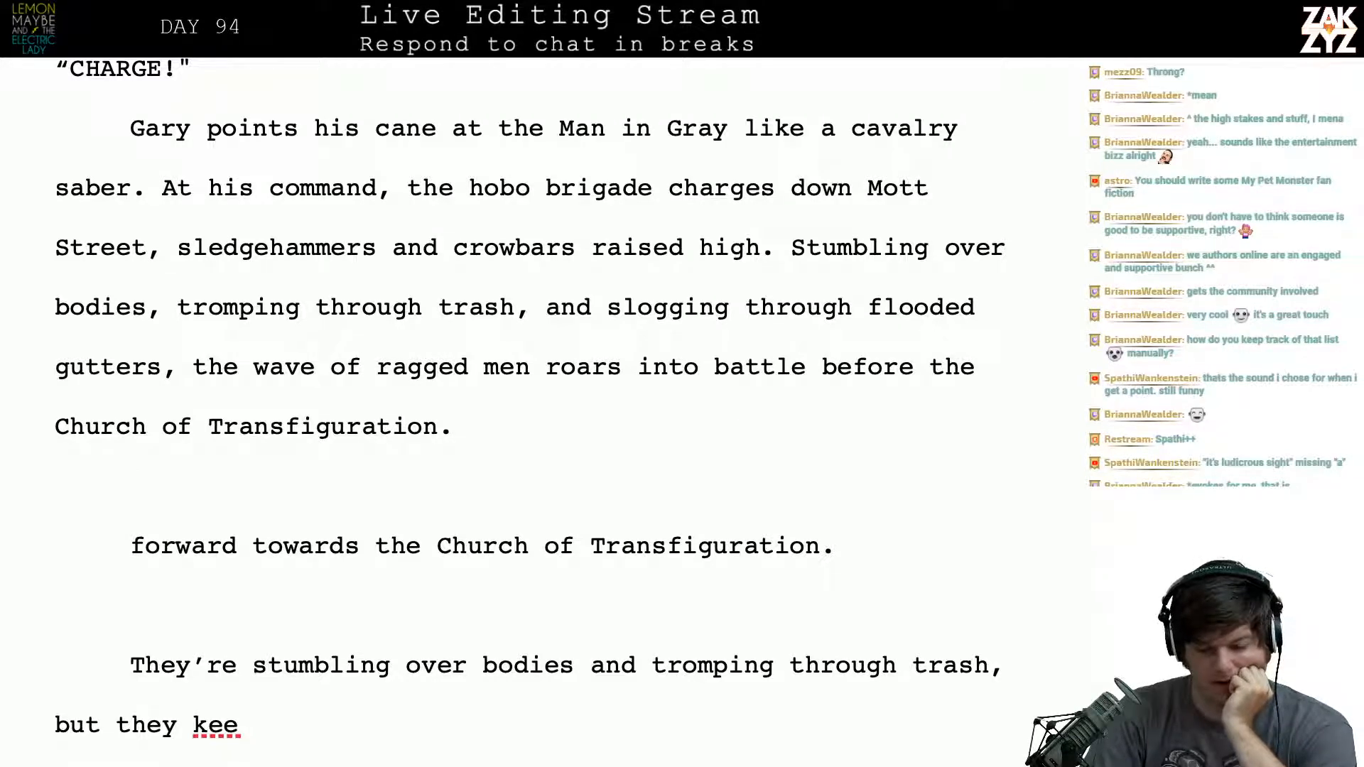
key("BackSpace")
key("BackSpace")
key("BackSpace")
key("BackSpace")
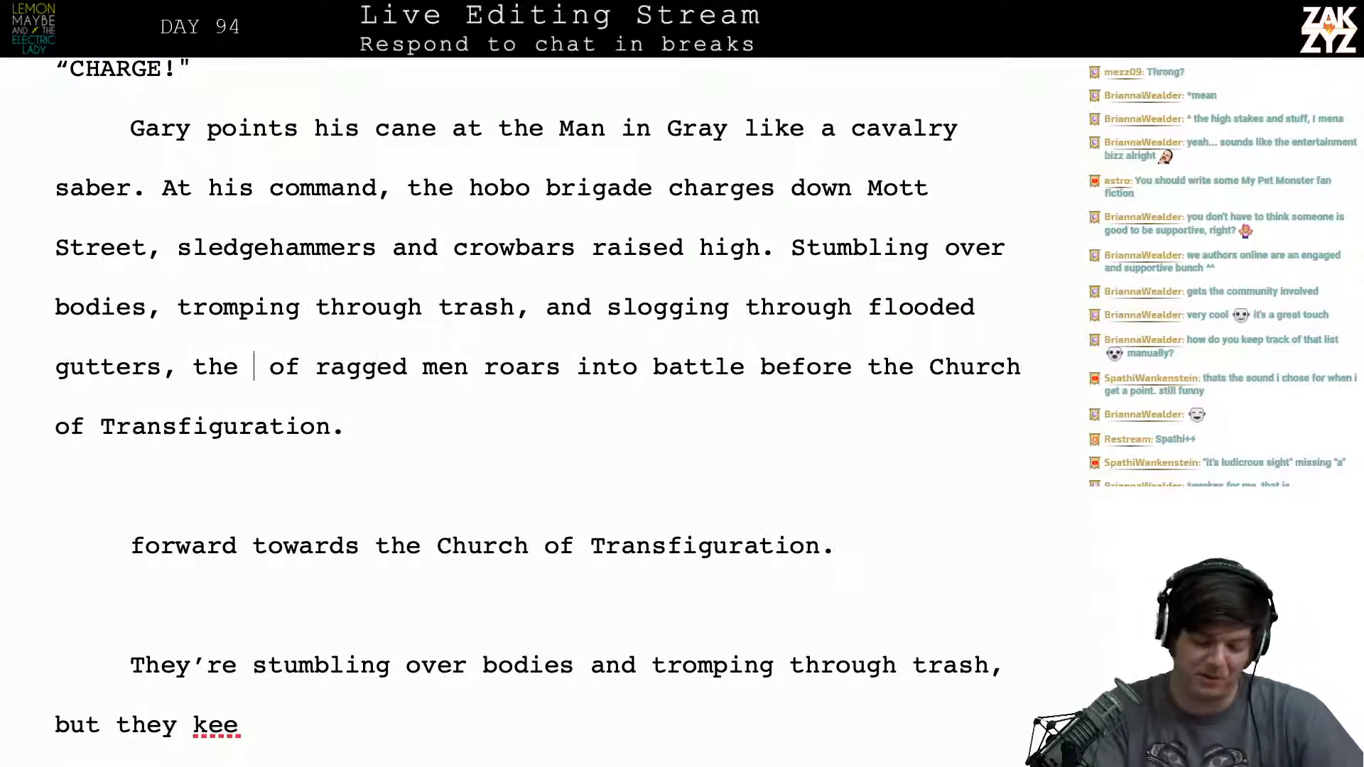
type("throng")
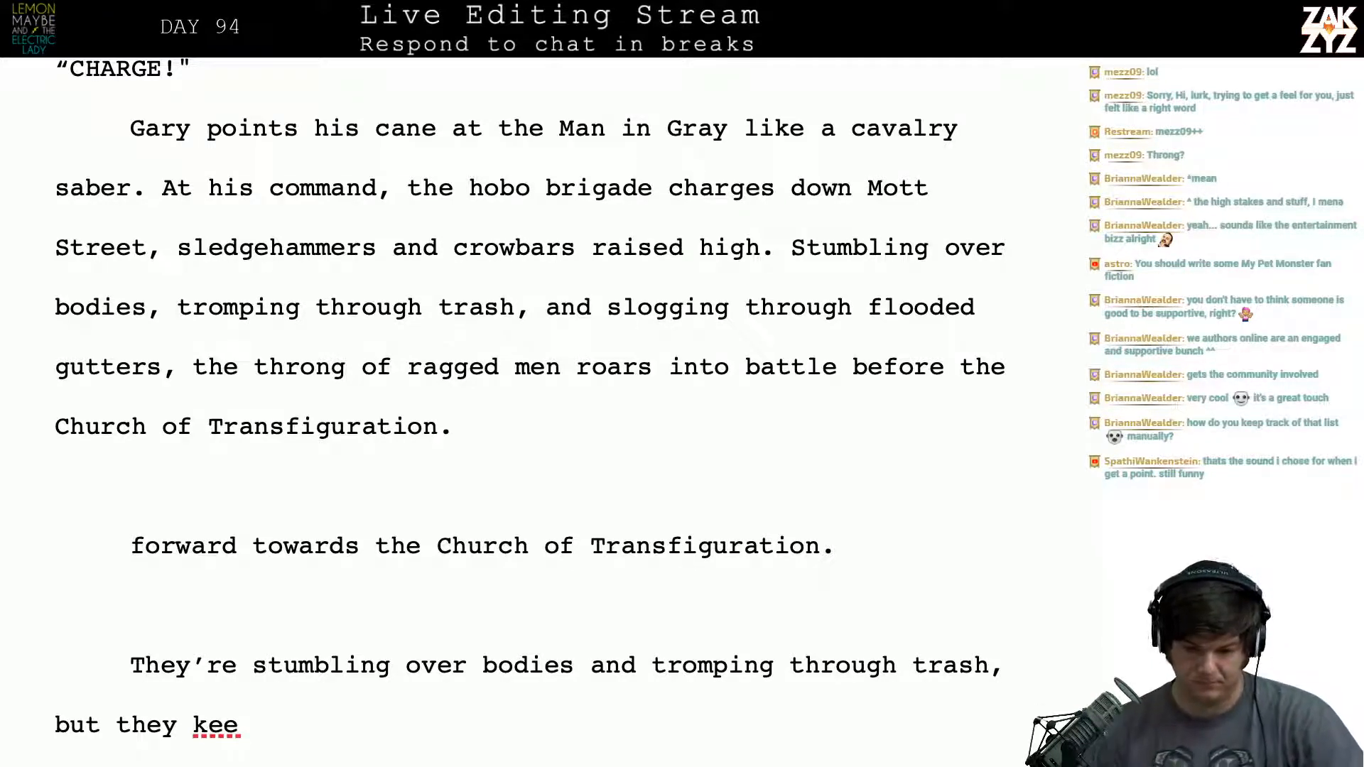
- Break the paragraph after "crowbars raised high." and start an alternative sentence there with "The throng of ragged men"
scroll(906, 256, "down", 1)
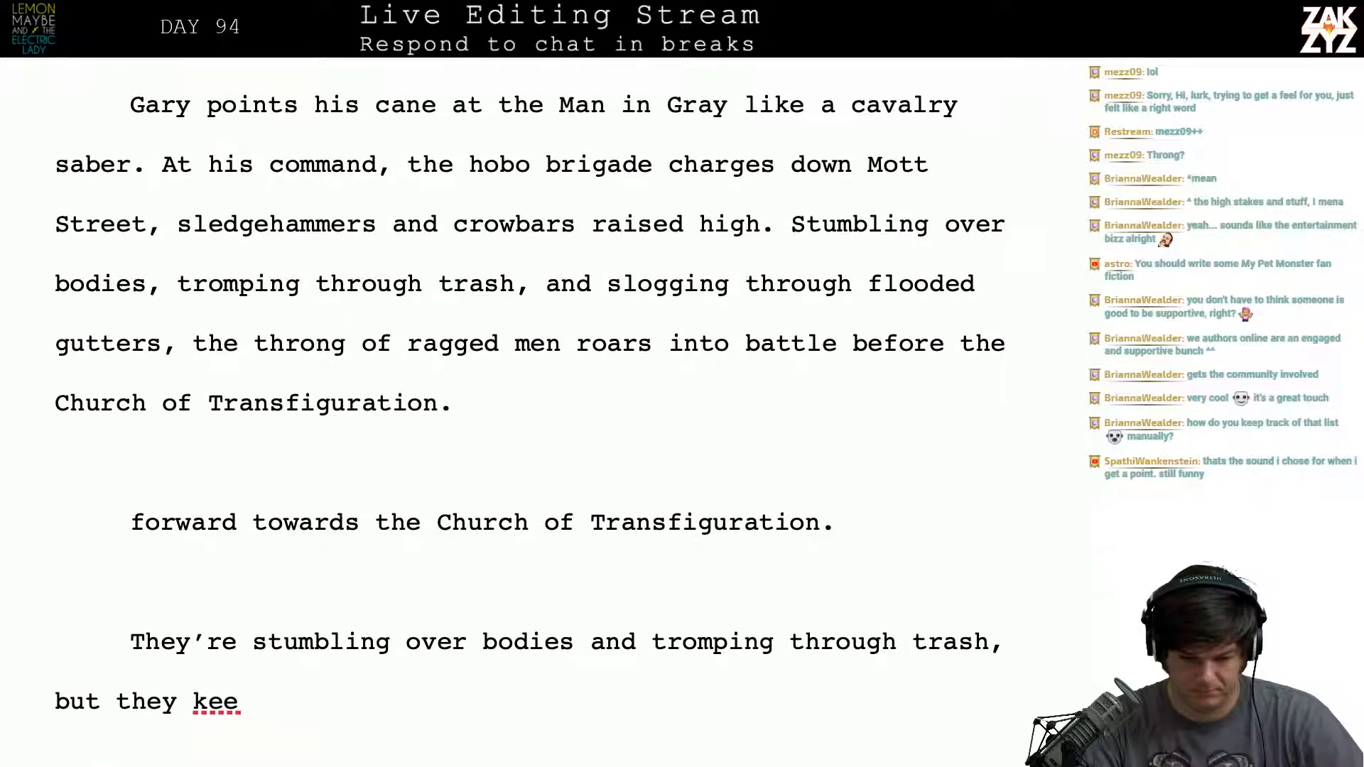
left_click(778, 226)
key("Return")
key("Left")
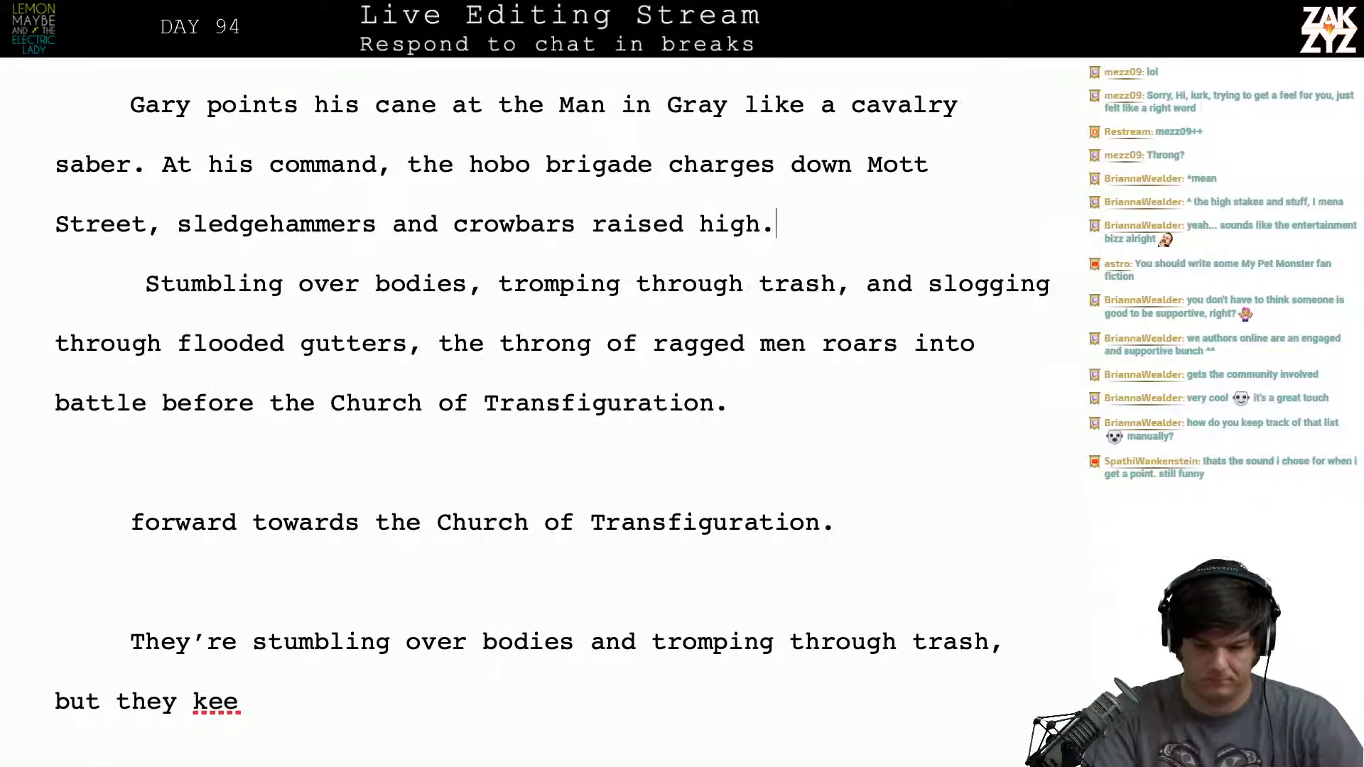
type("The throgn")
key("BackSpace")
key("BackSpace")
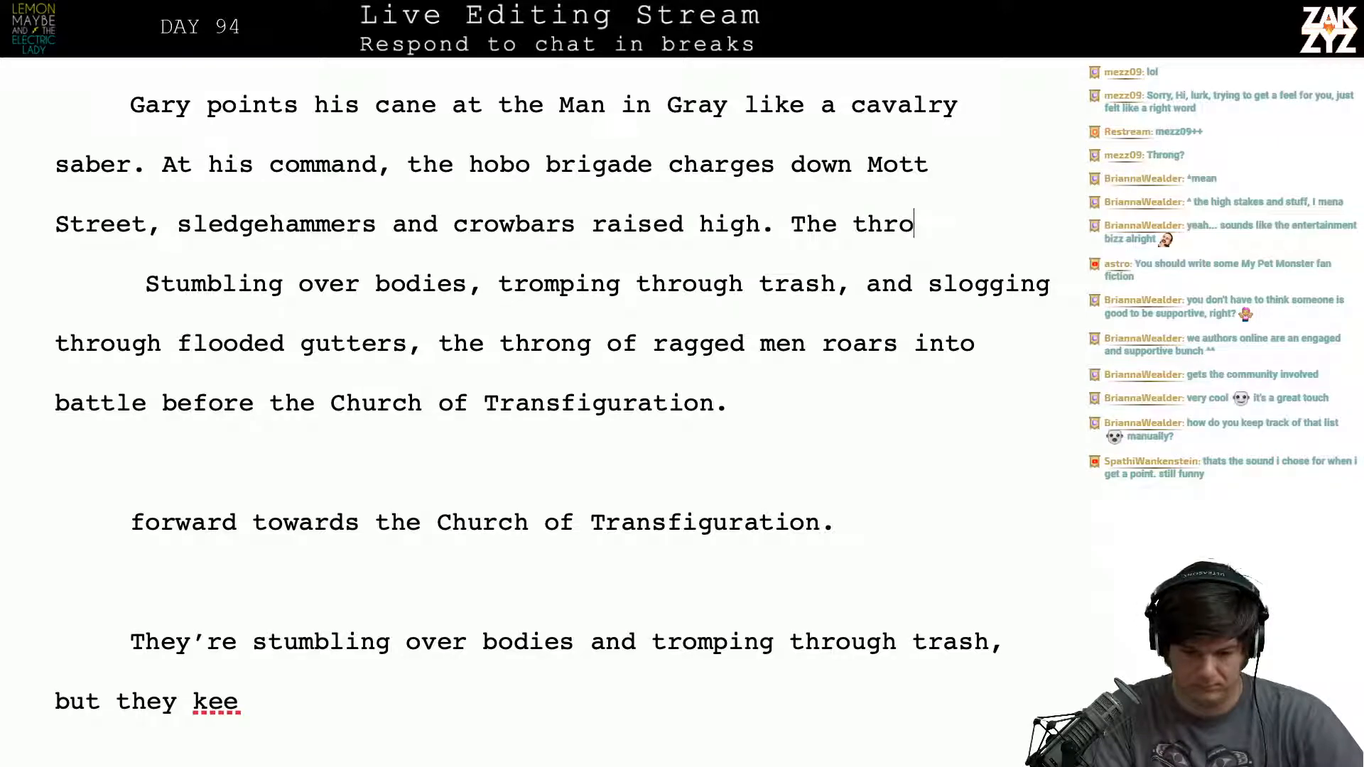
type("ng of ragged men ")
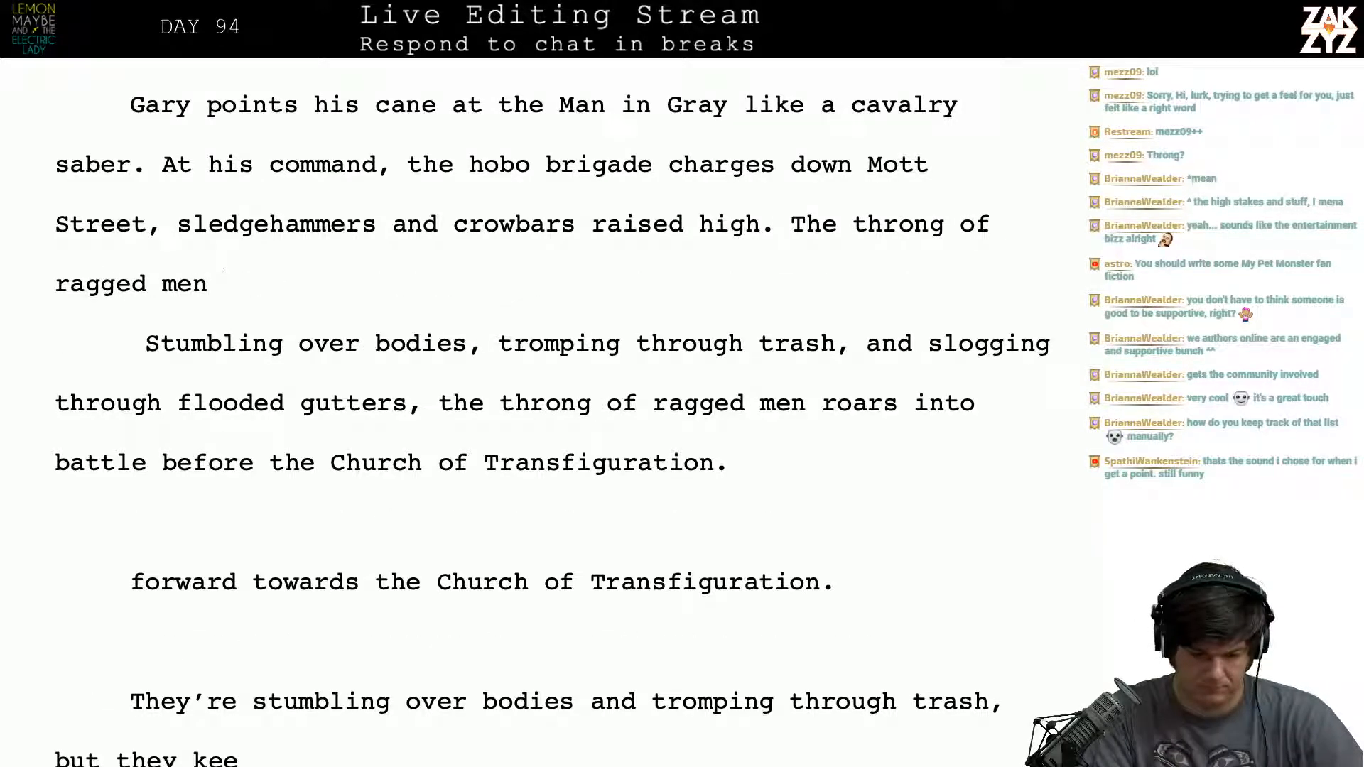
type("slog")
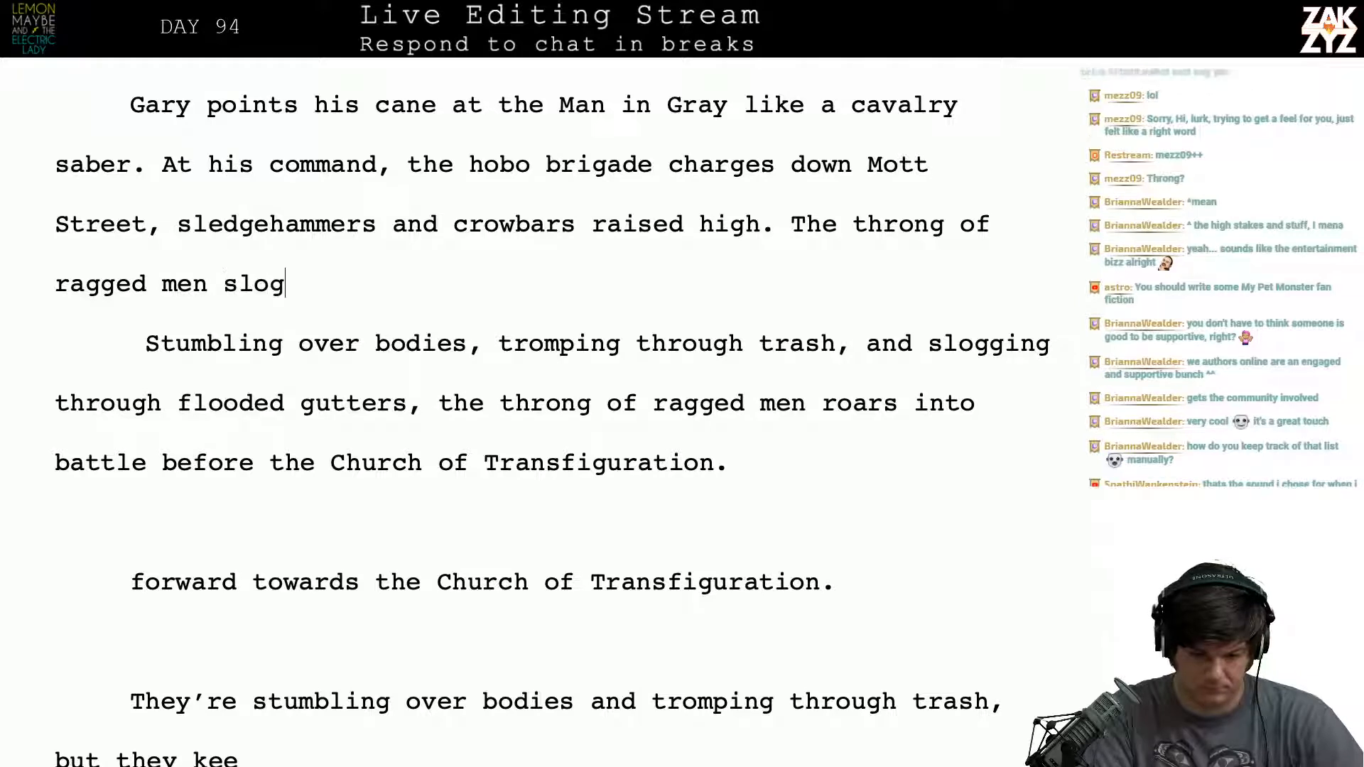
- Try "slogs" as the verb after "ragged men", replacing it with "stumbles over bodies,"
key("BackSpace")
key("BackSpace")
key("BackSpace")
type("logs thrro")
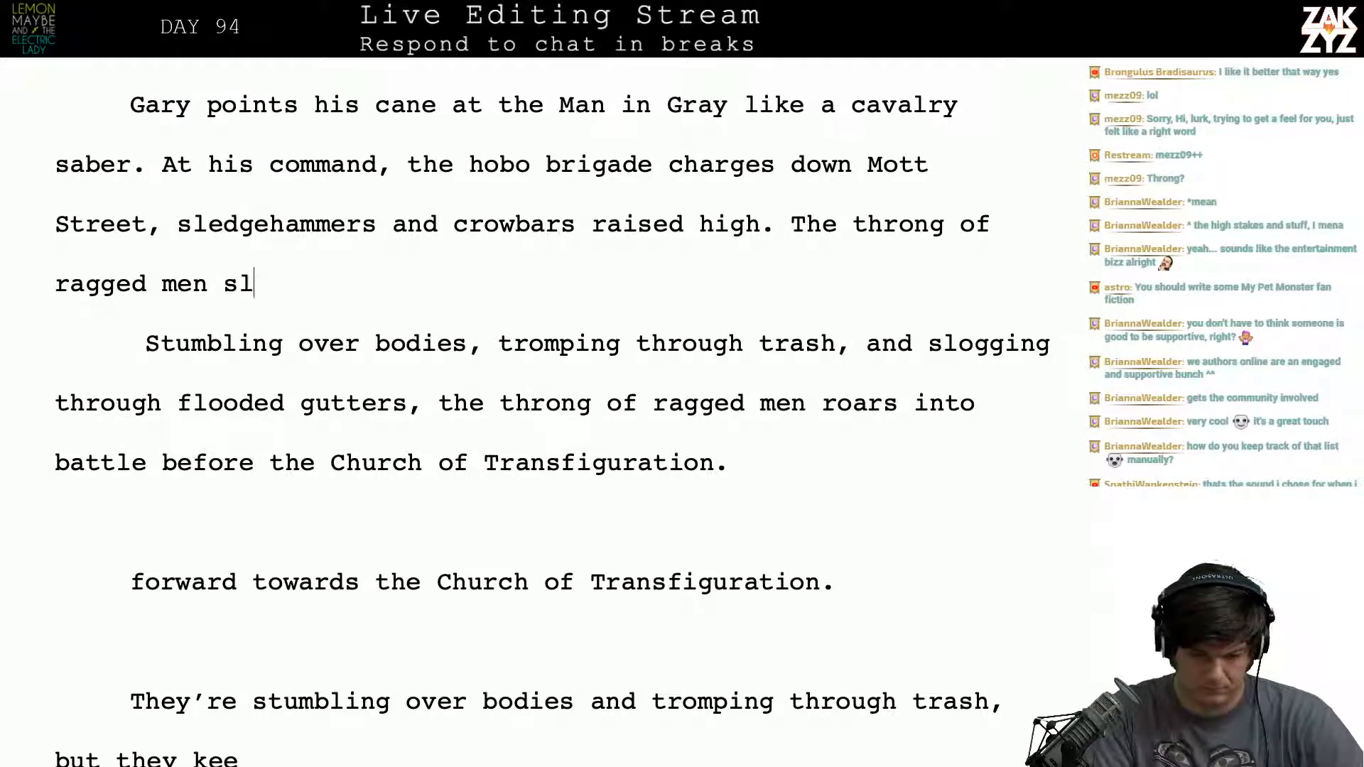
key("BackSpace")
key("BackSpace")
key("BackSpace")
key("BackSpace")
key("BackSpace")
key("BackSpace")
key("BackSpace")
key("BackSpace")
key("BackSpace")
key("BackSpace")
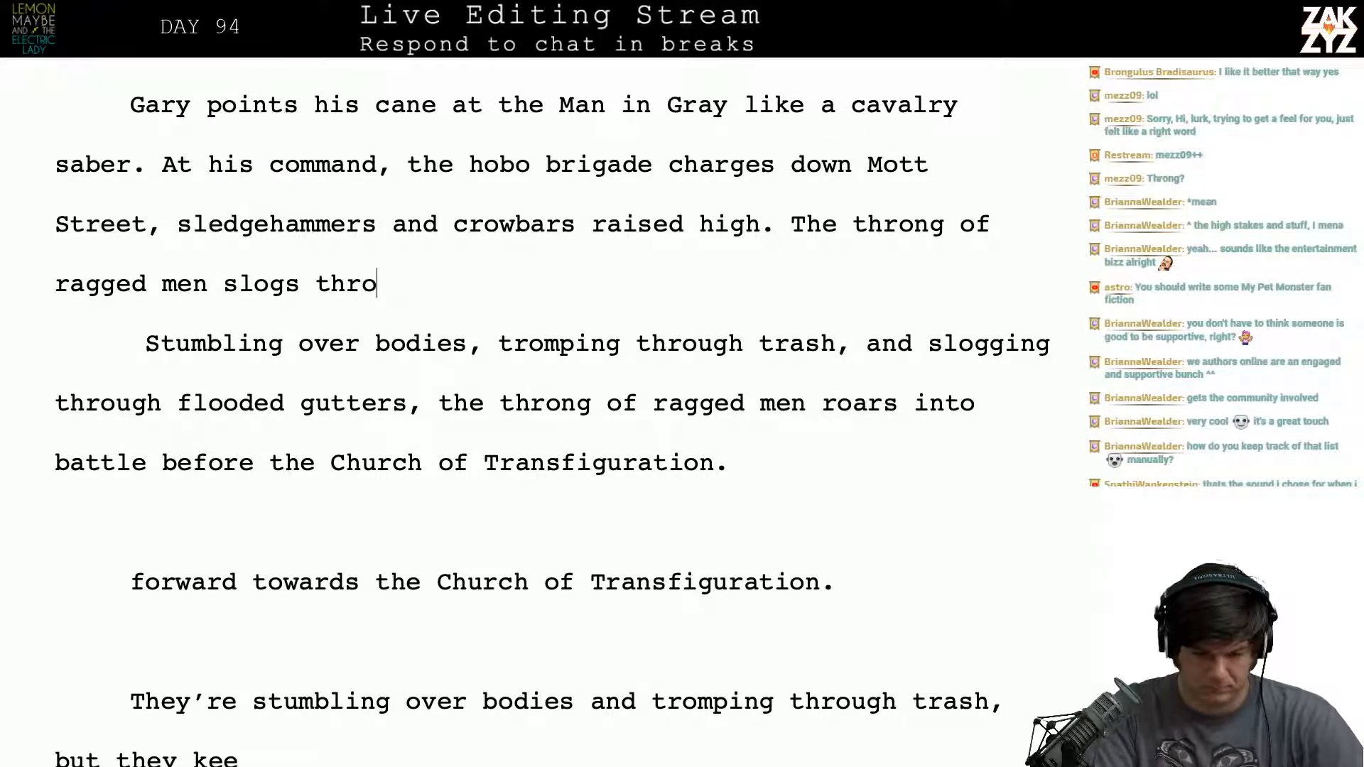
type("tum")
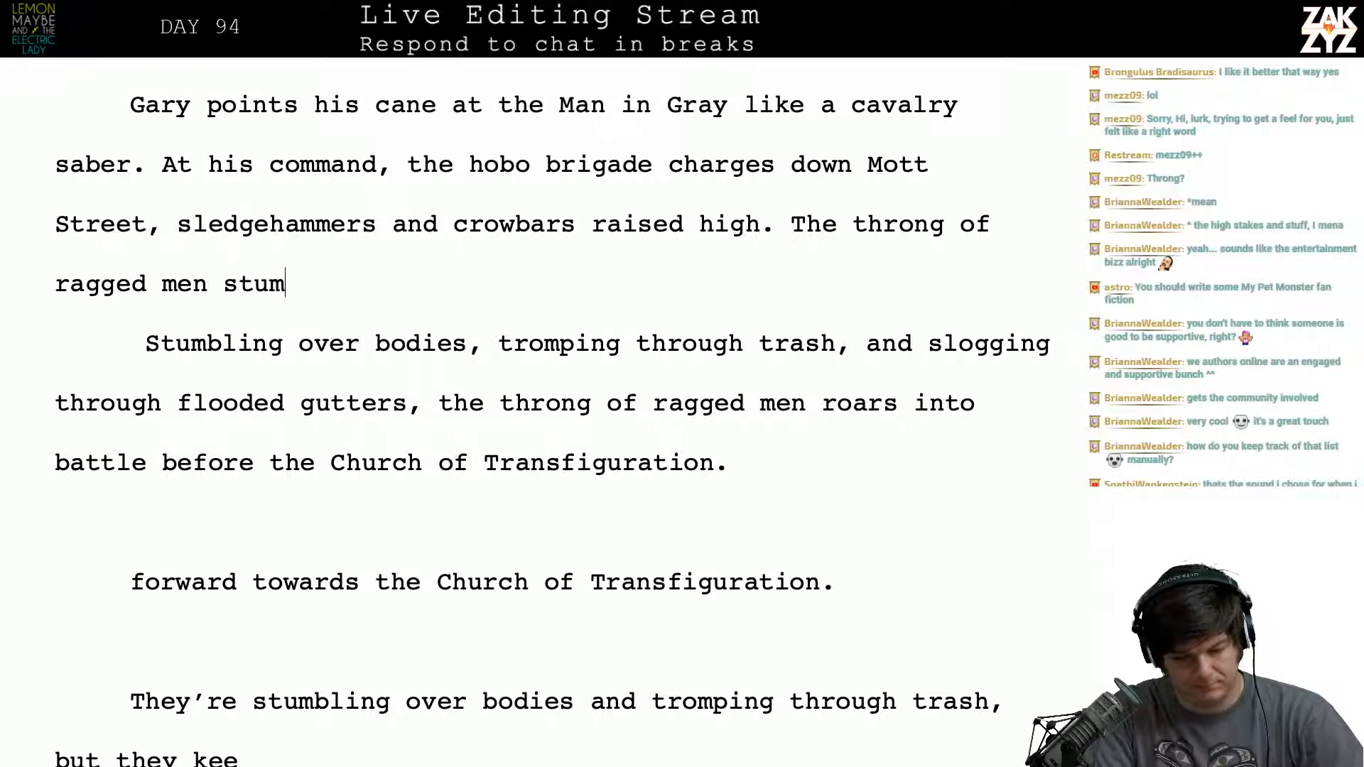
type("bles over bodies, ")
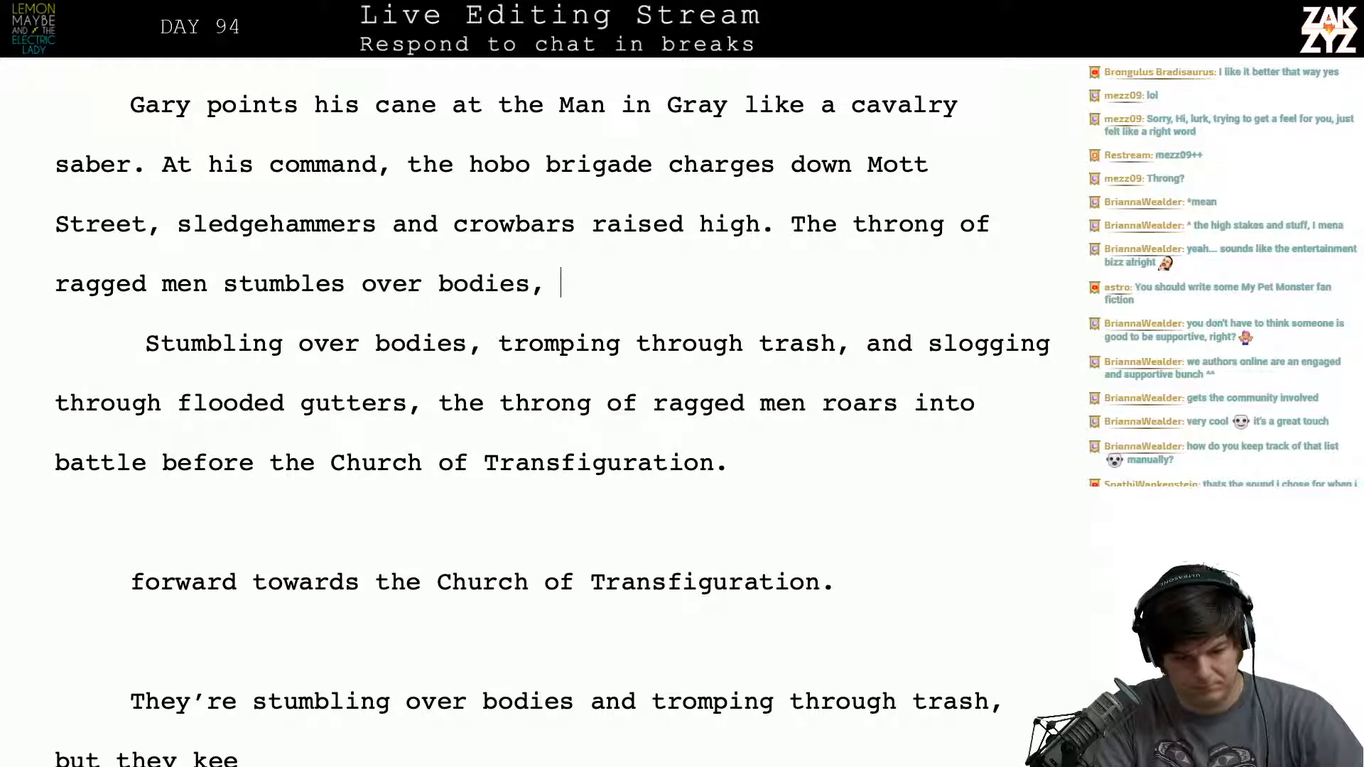
type("tromsp")
- Try continuing with "tromps through trash, and slogs through flooded", then delete the alternative sentence and rejoin the paragraph at "Stumbling over bodies"
key("BackSpace")
key("BackSpace")
type("ps")
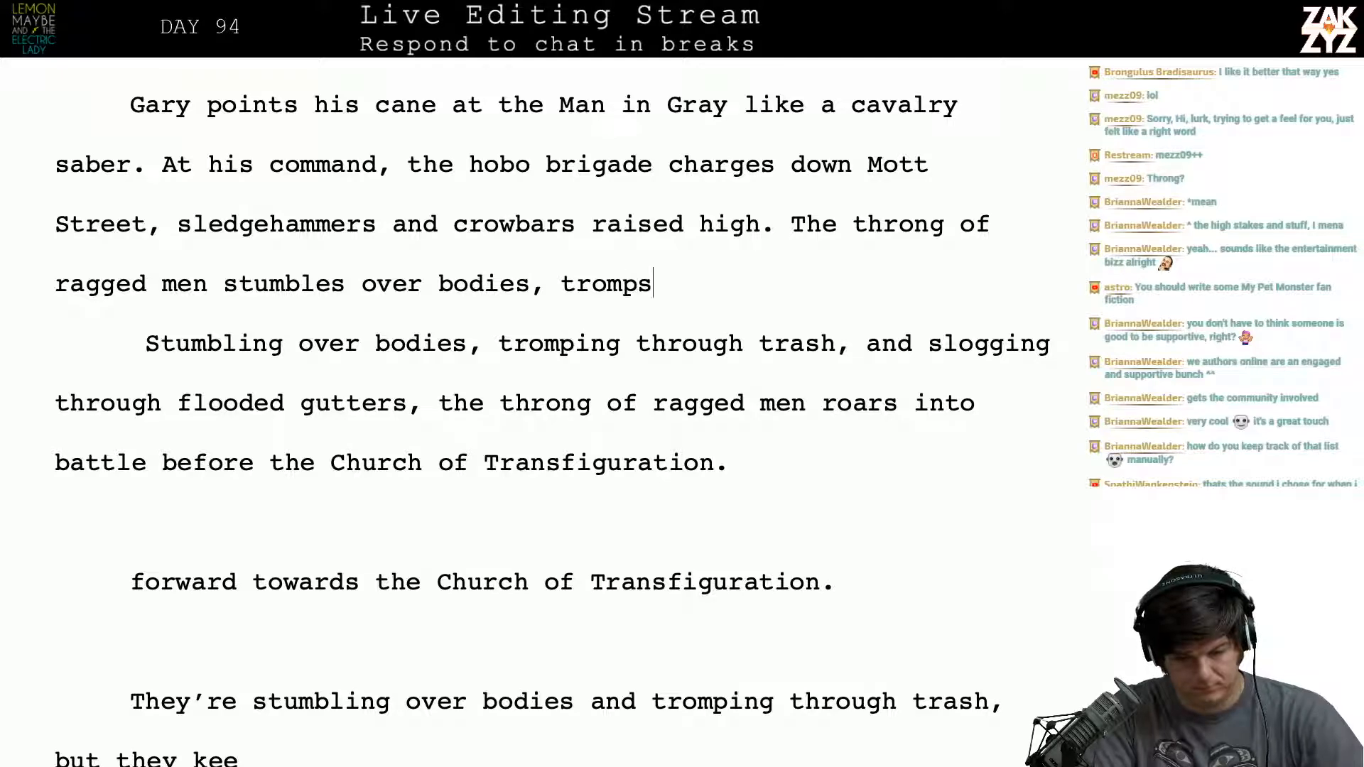
type(" through trash,")
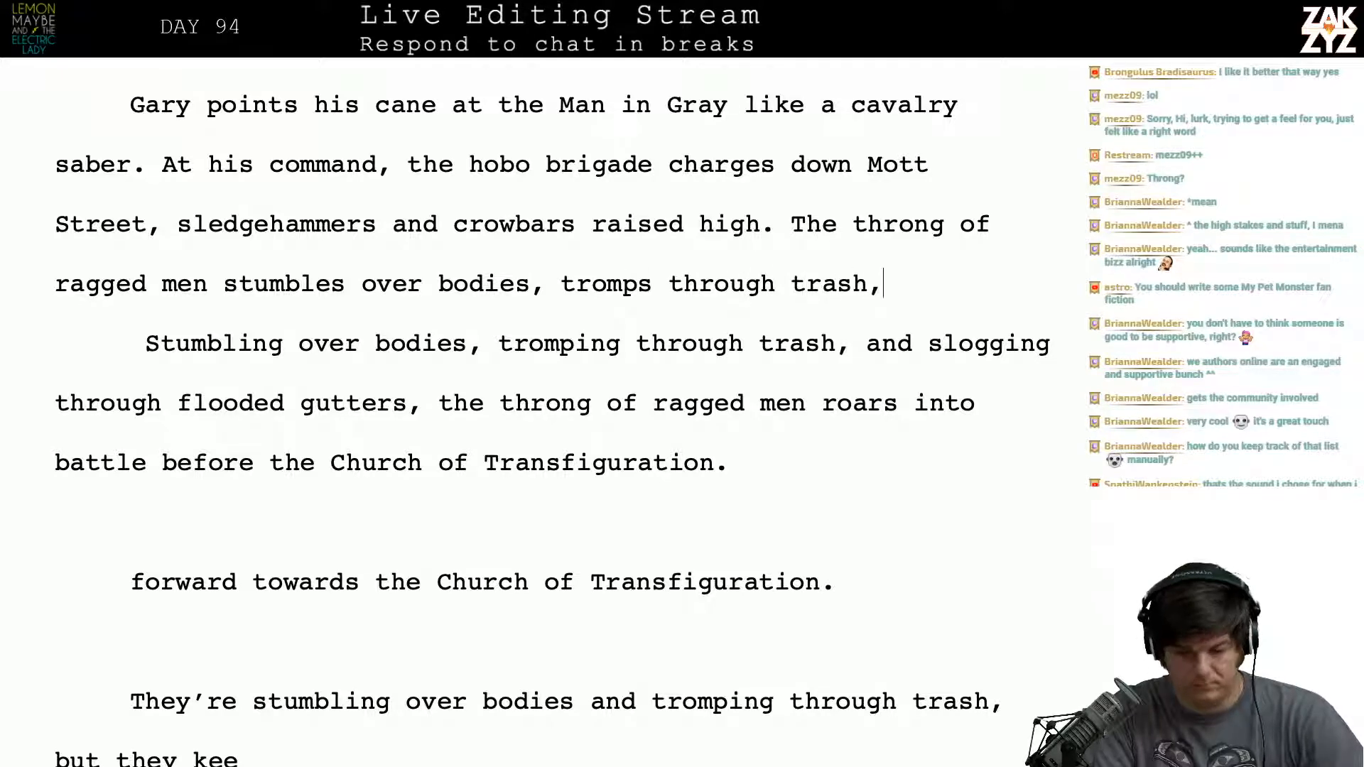
type(" and slogs throug")
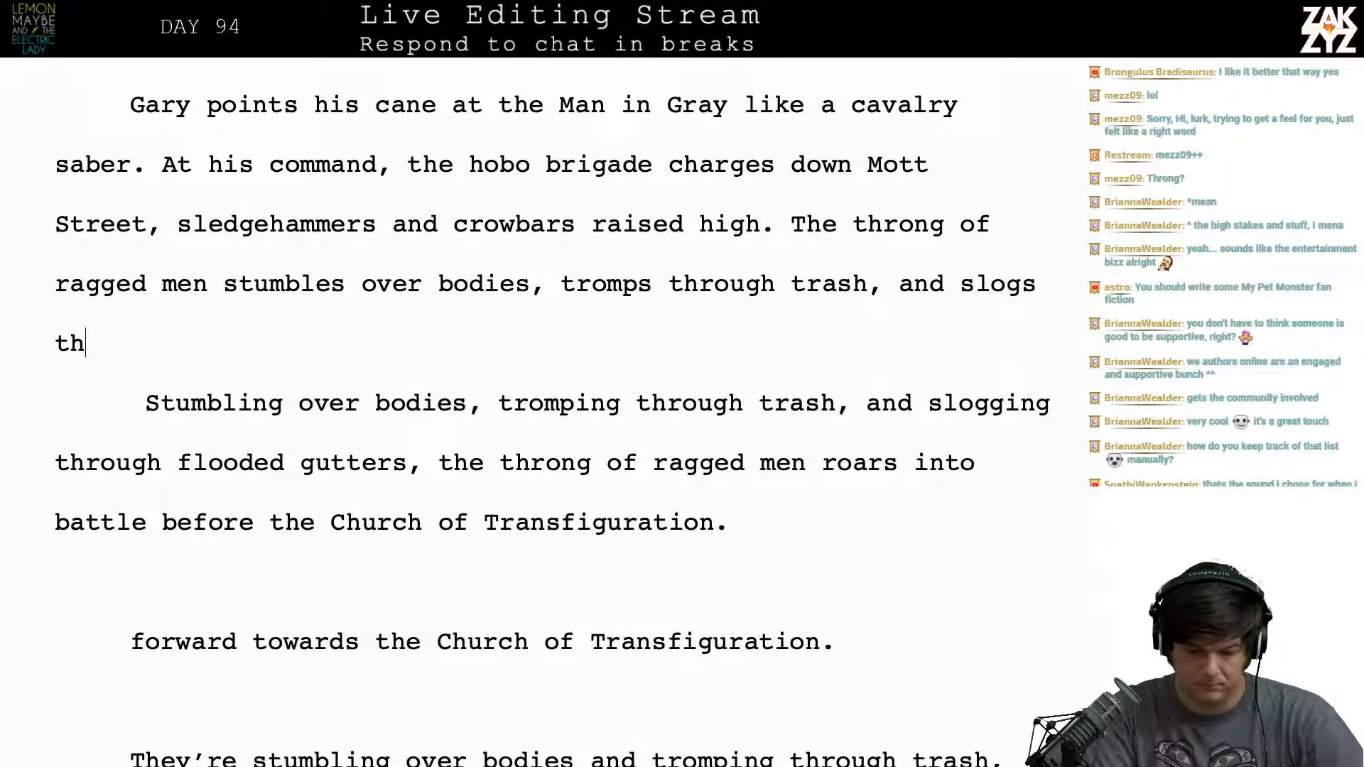
type("h flooded")
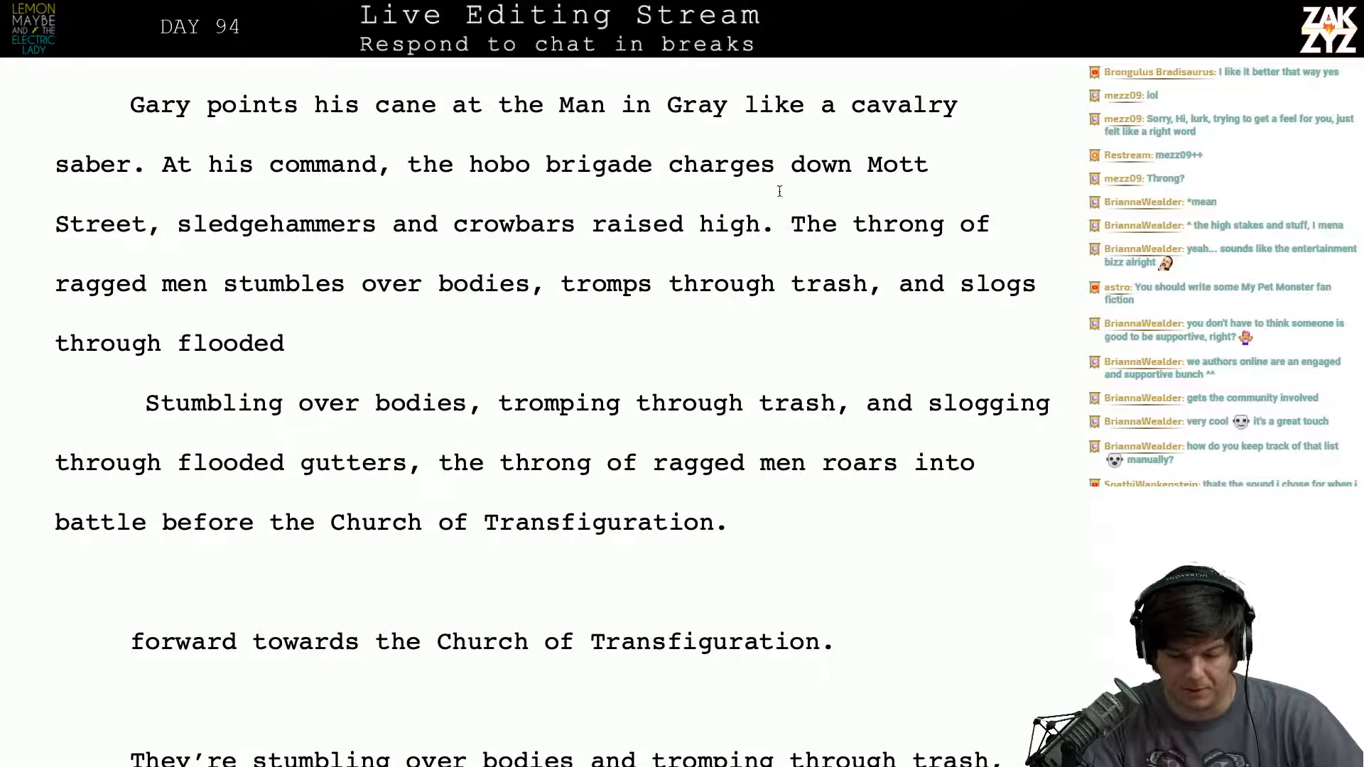
left_click_drag(789, 226, 797, 349)
key("BackSpace")
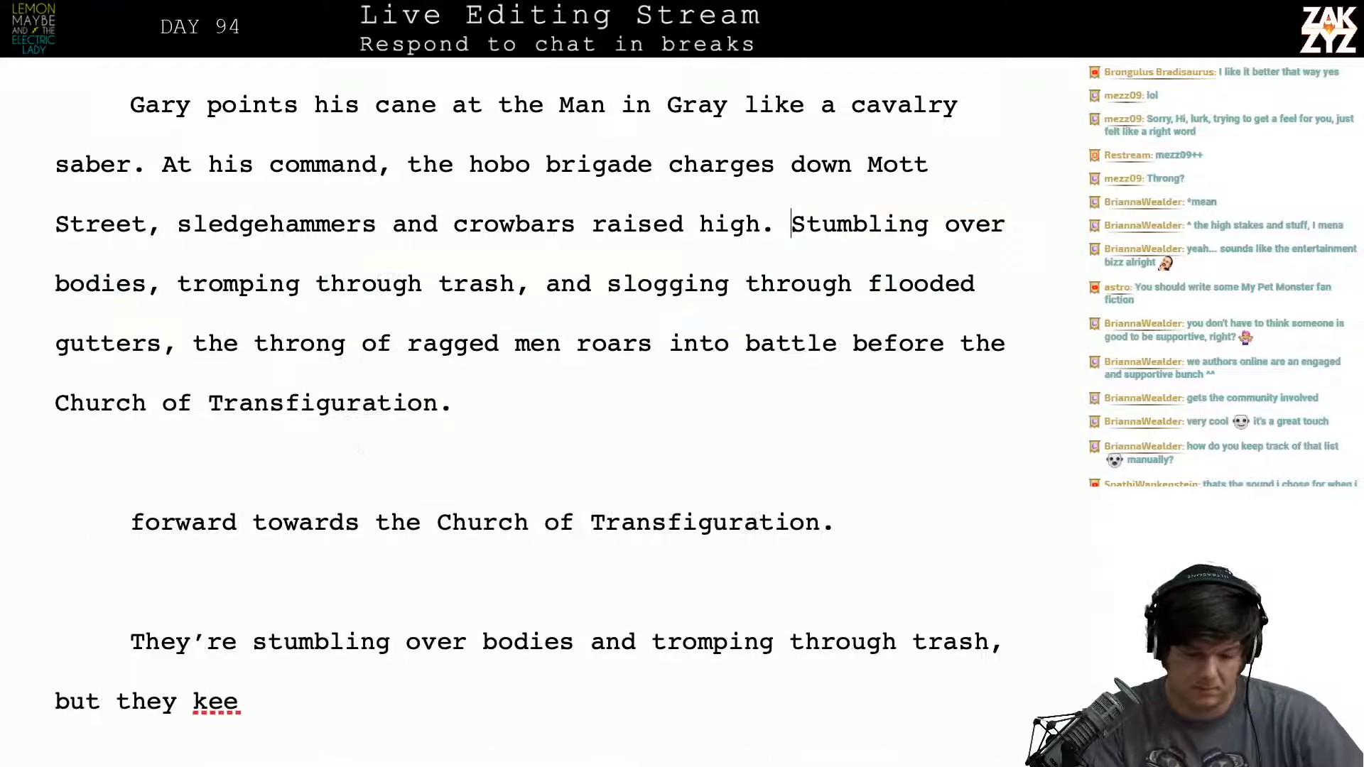
- Delete the leftover draft lines between "Church of Transfiguration." and "It's a ludicrous sight"
key("Down")
key("Down")
key("Down")
key("shift+Down")
key("shift+Down")
key("shift+Down")
key("shift+Down")
key("shift+Down")
key("shift+Down")
key("shift+Down")
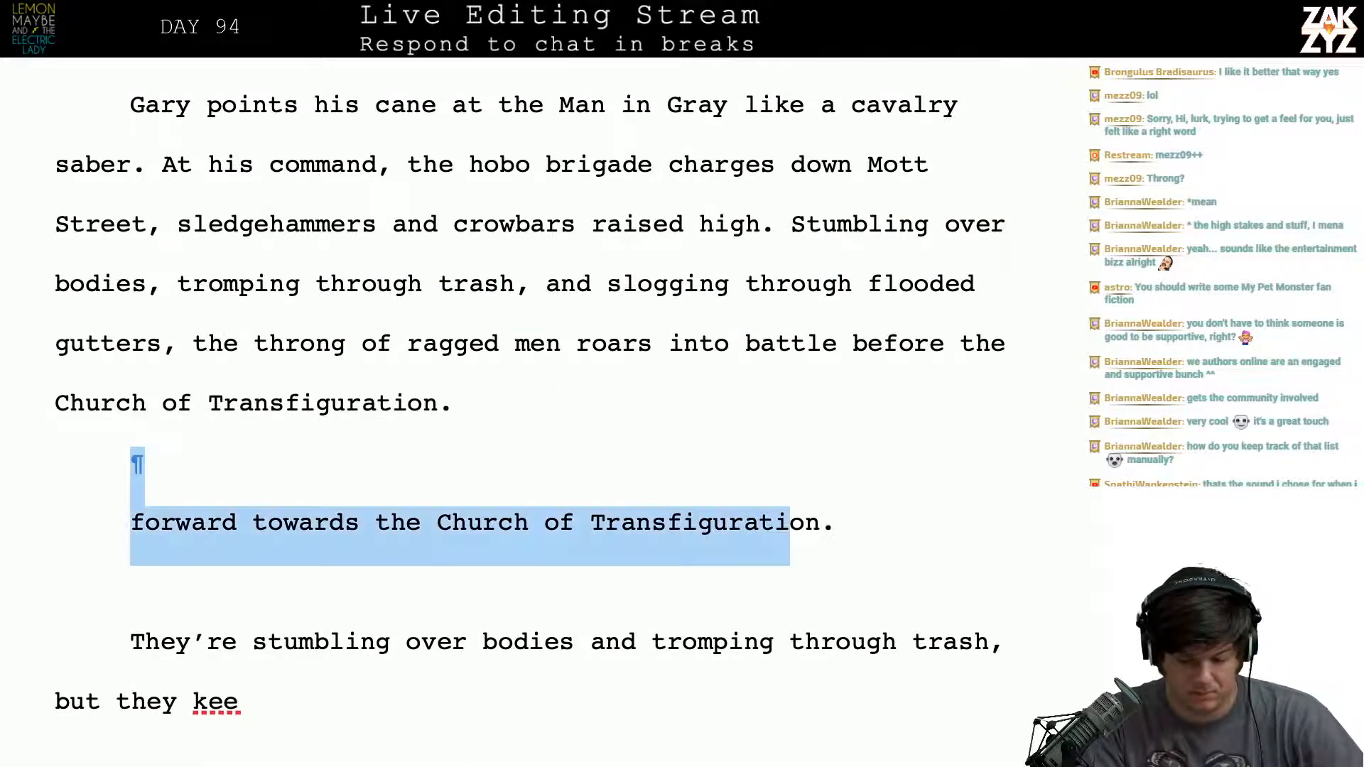
key("shift+Up")
key("shift+Down")
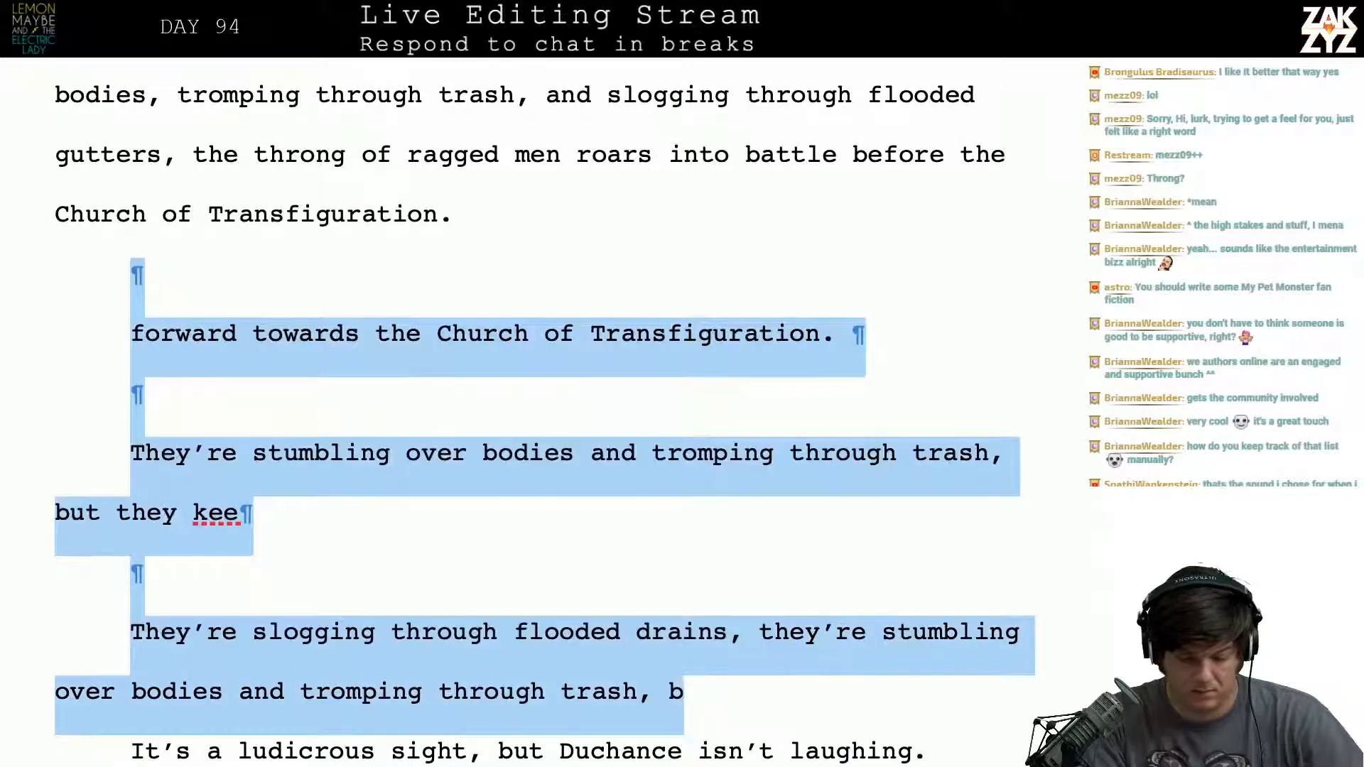
key("BackSpace")
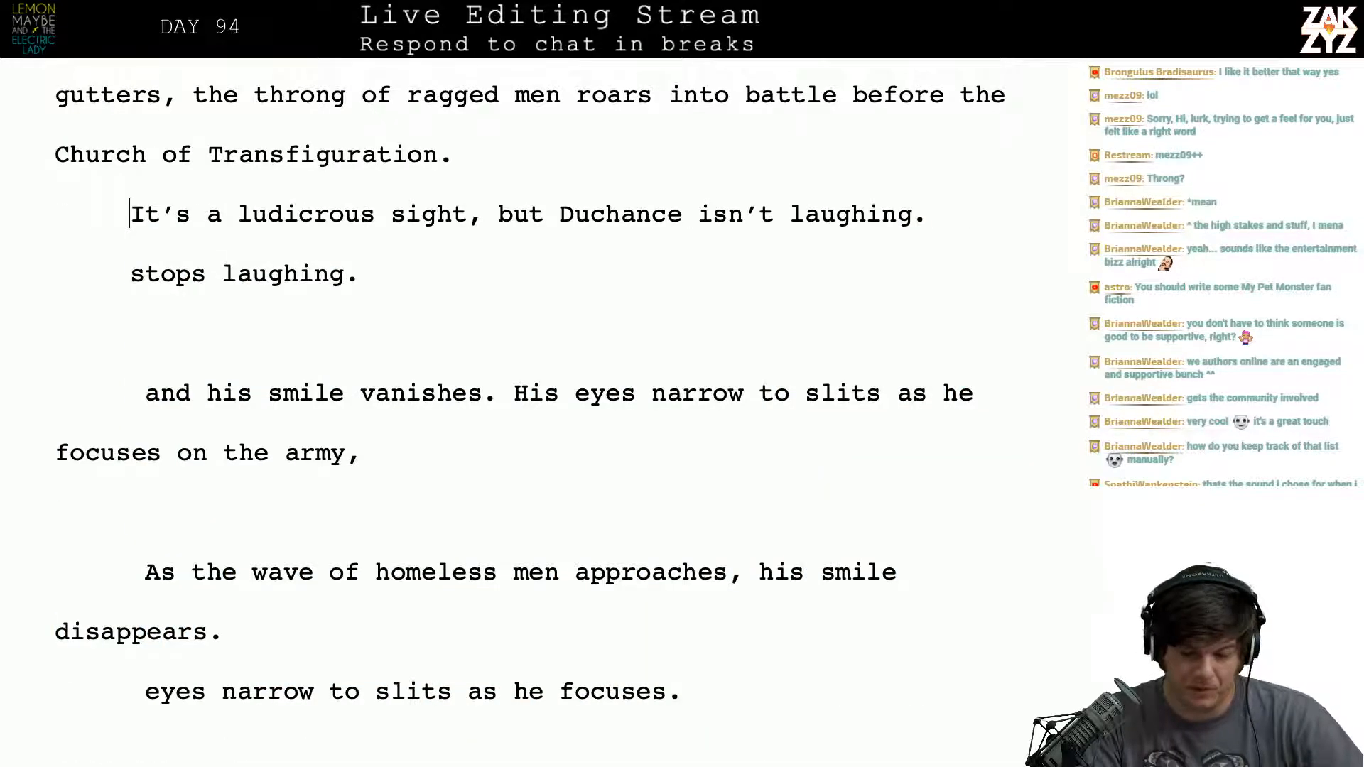
- Add "His television smile vanishes," after "but Duchance isn't laughing."
left_click(952, 229)
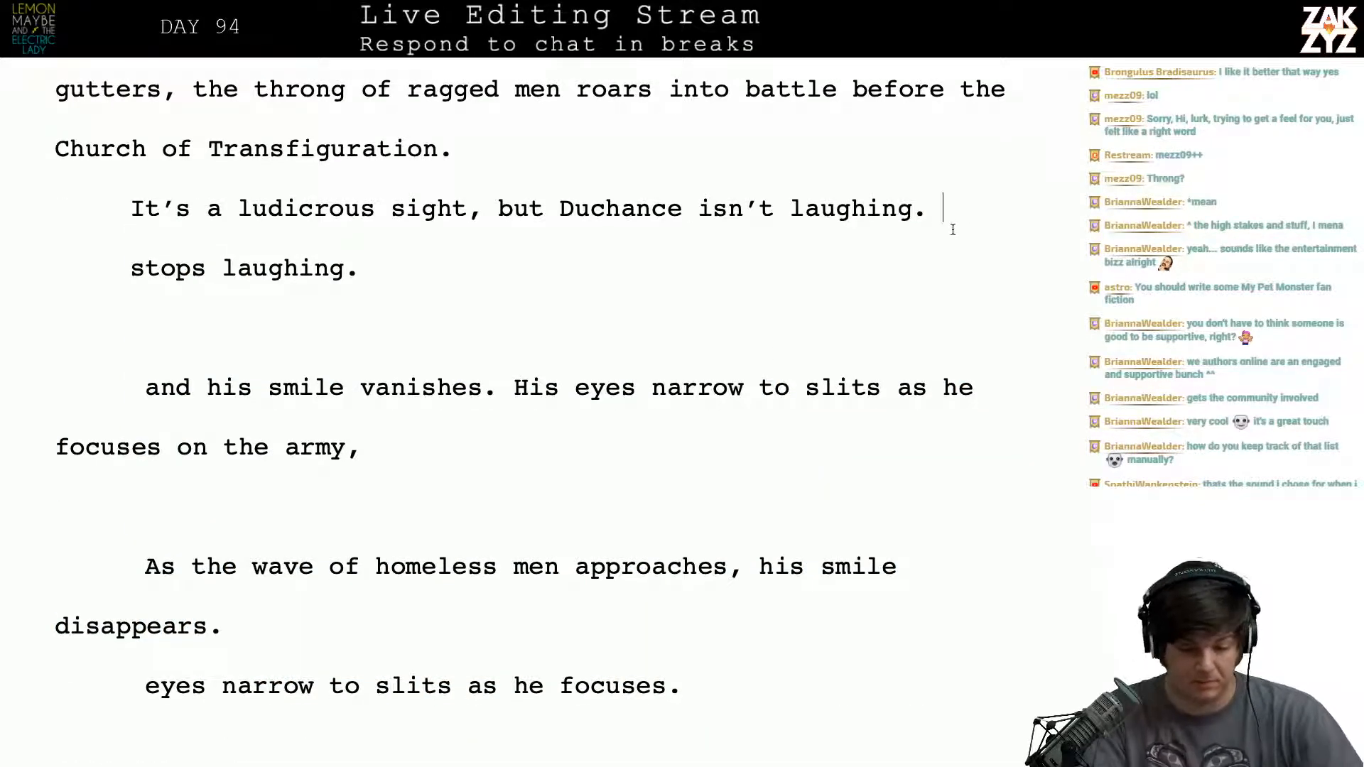
type("His ")
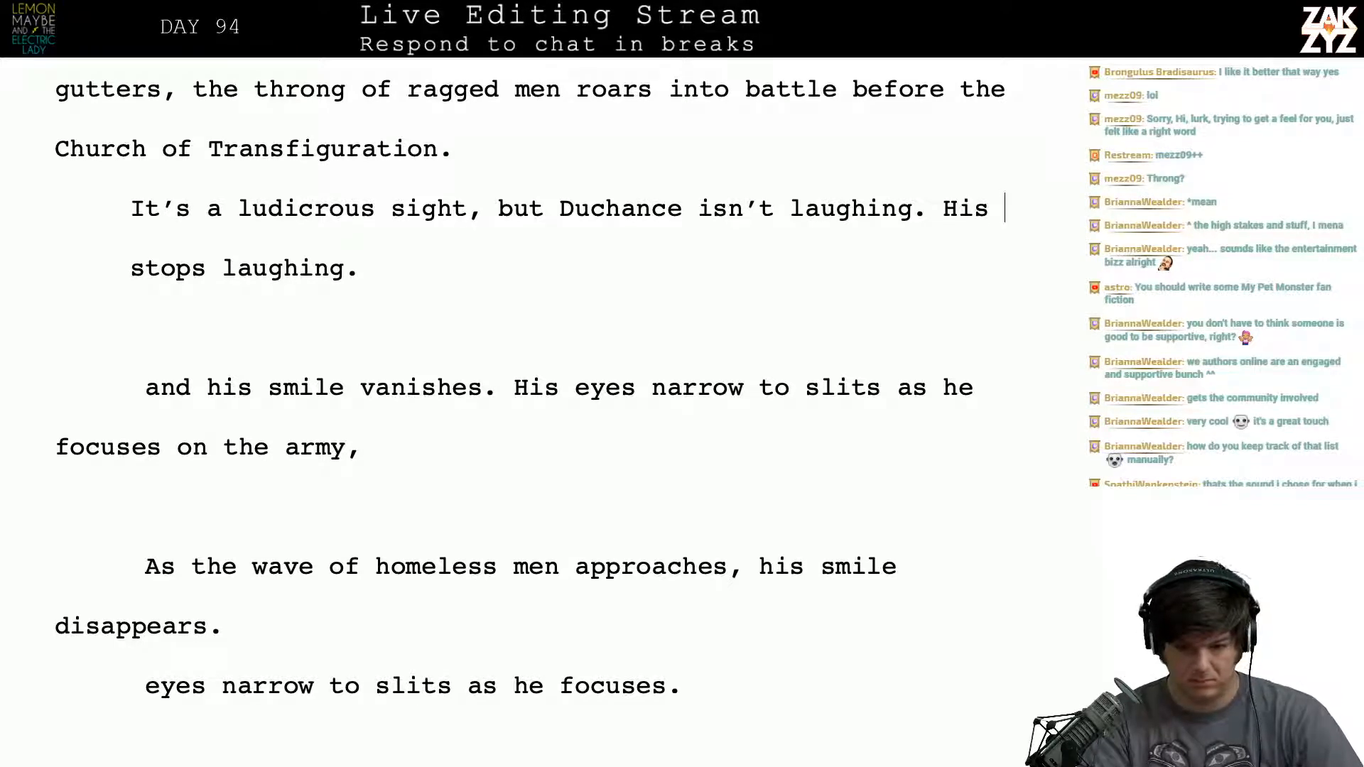
type("tel")
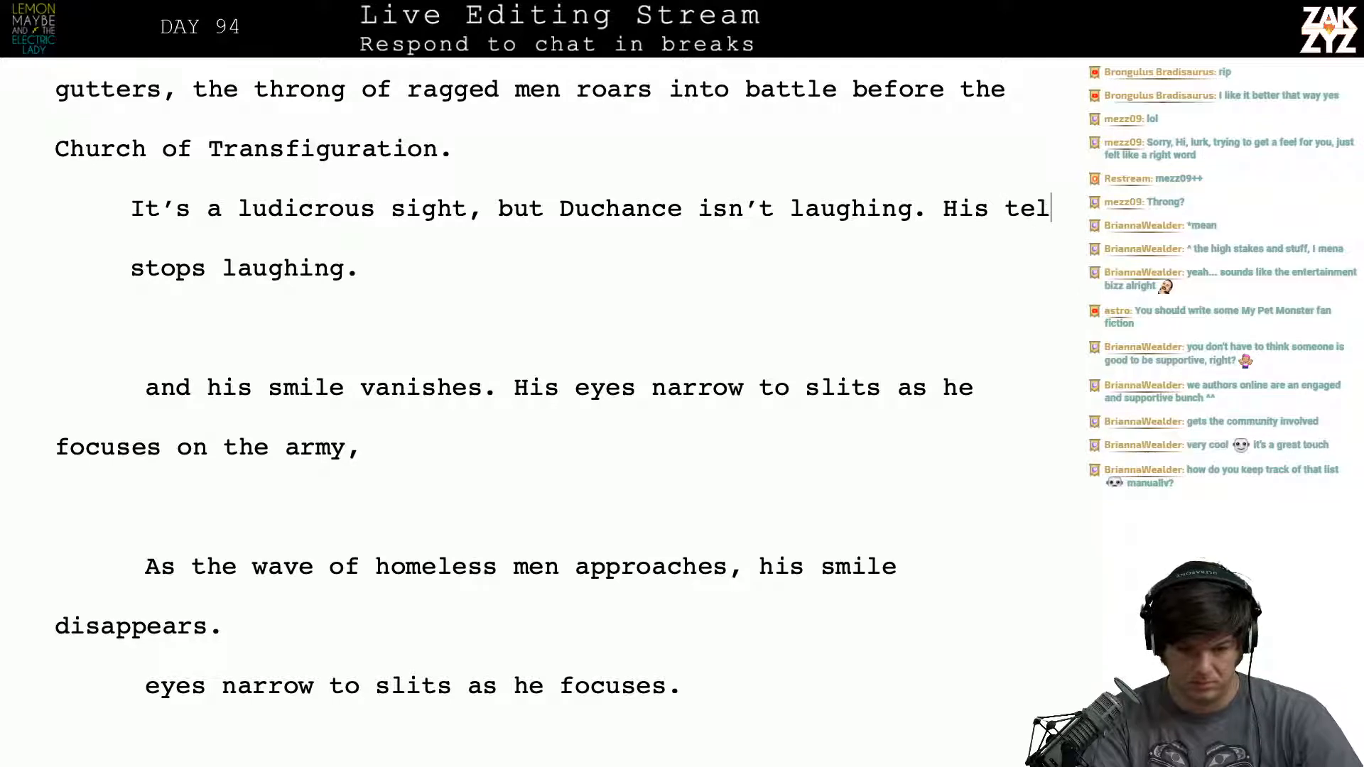
type("evision smile vanihs")
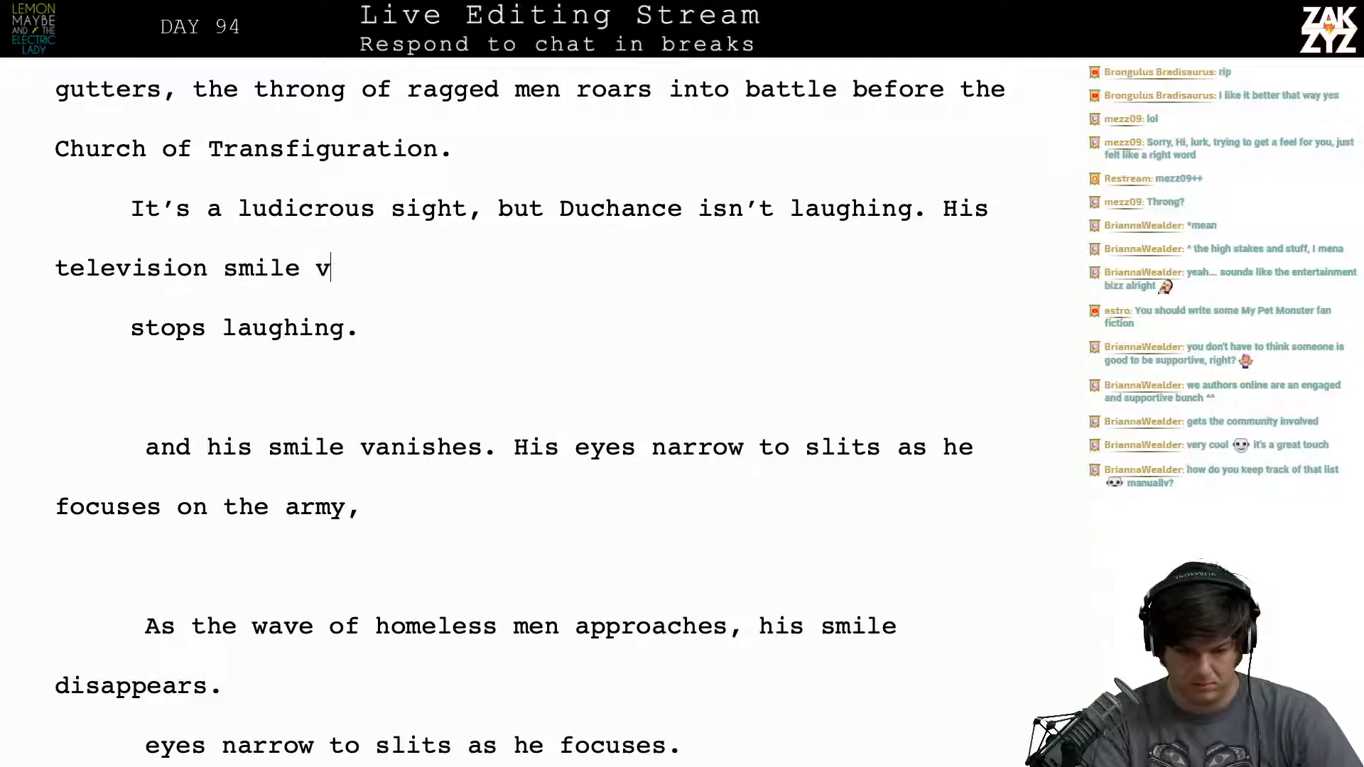
key("BackSpace")
key("BackSpace")
key("BackSpace")
type("i")
key("BackSpace")
key("BackSpace")
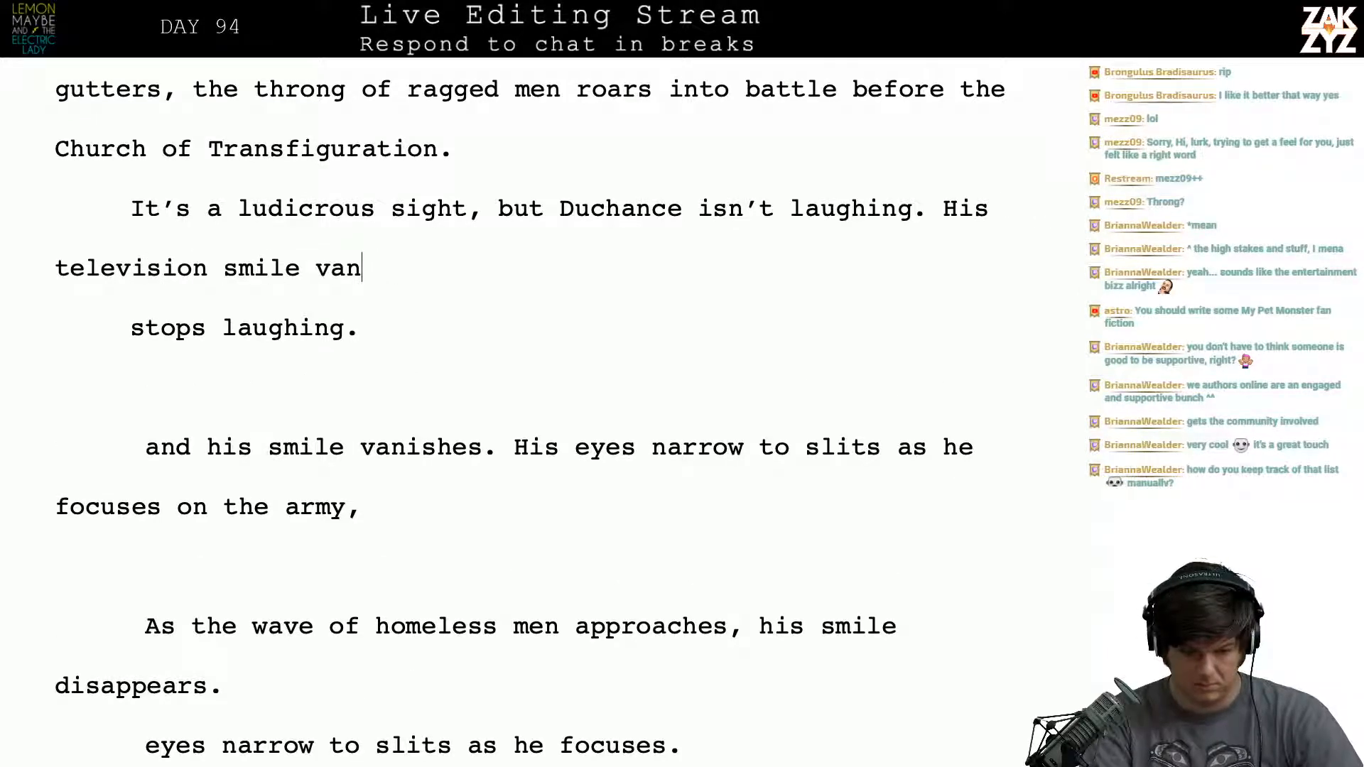
type("ishes")
key("BackSpace")
key("BackSpace")
key("BackSpace")
key("BackSpace")
key("BackSpace")
type("ni")
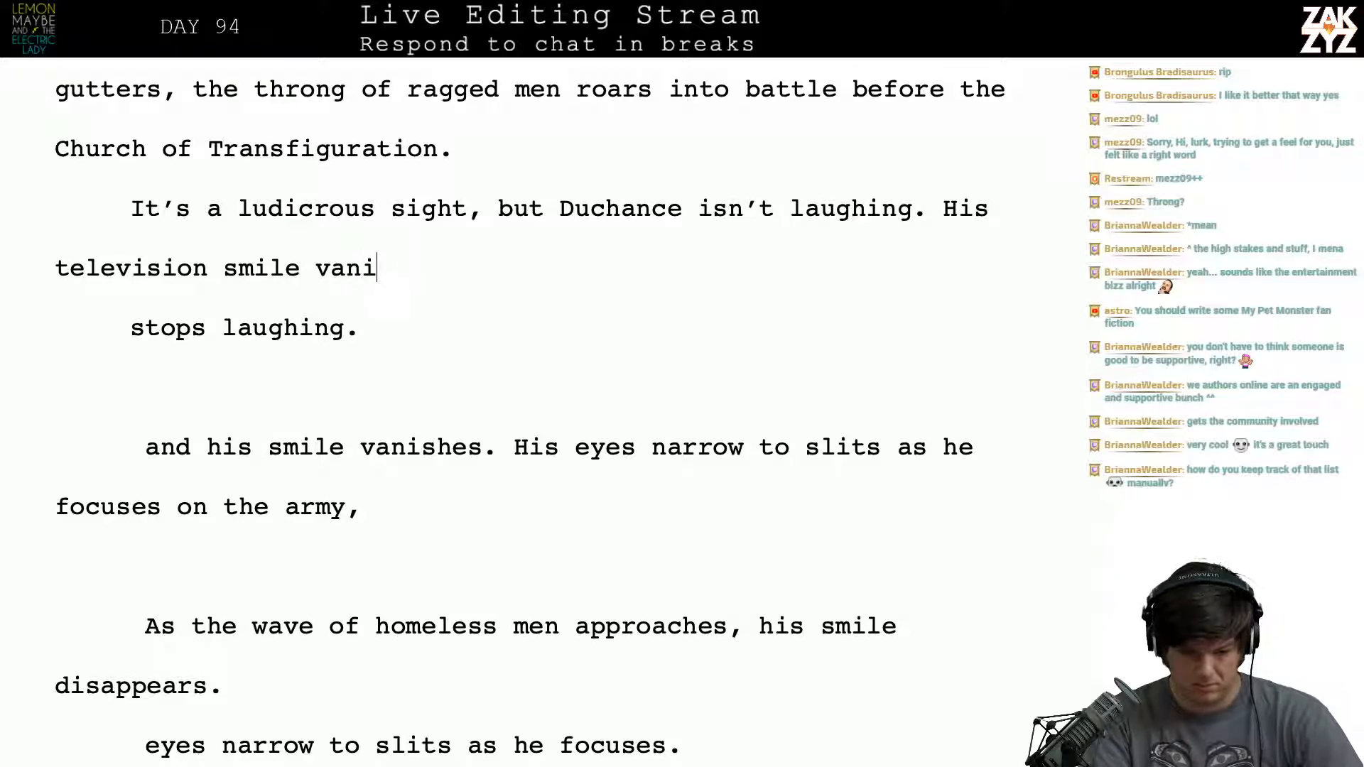
type("she s")
- Continue the sentence after "smile vanishes," with "his gray eyes narrow into"
key("BackSpace")
key("BackSpace")
type("s, he")
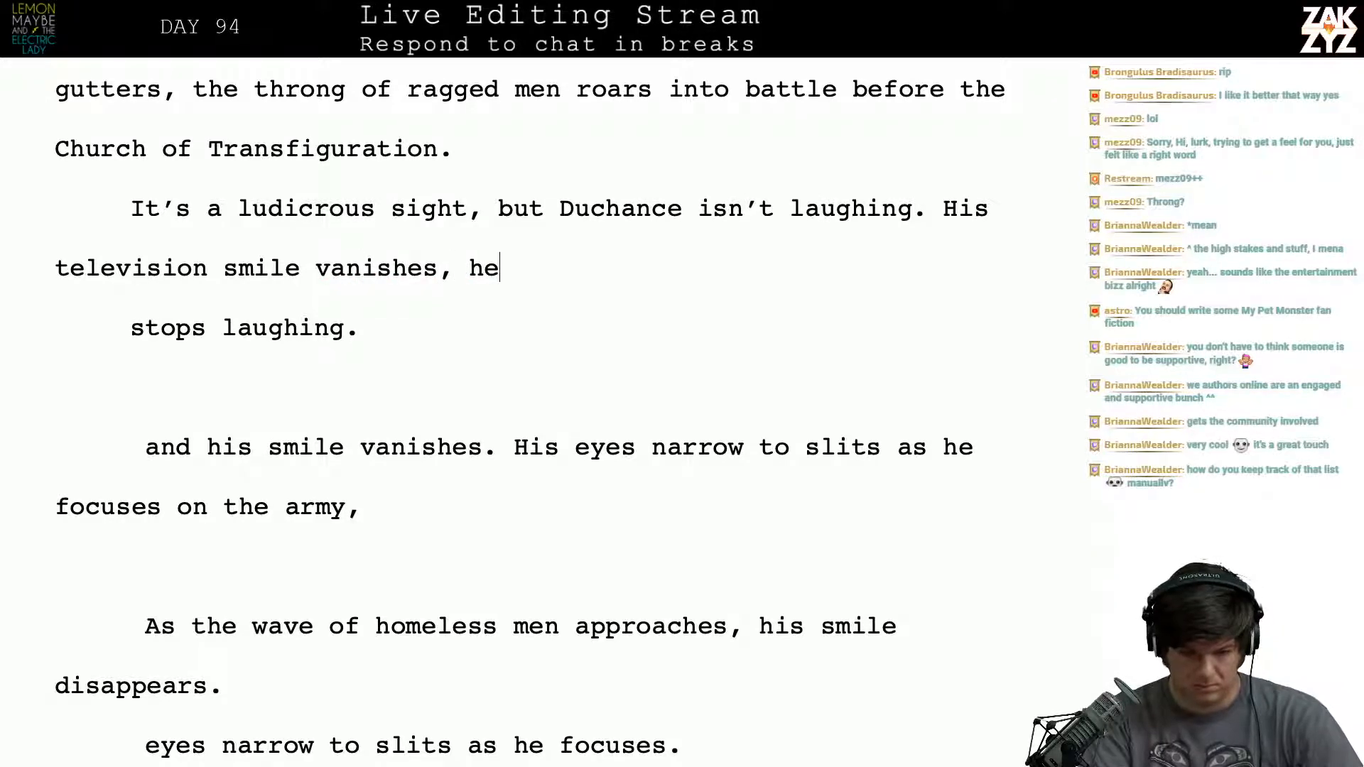
key("BackSpace")
type("is gray ")
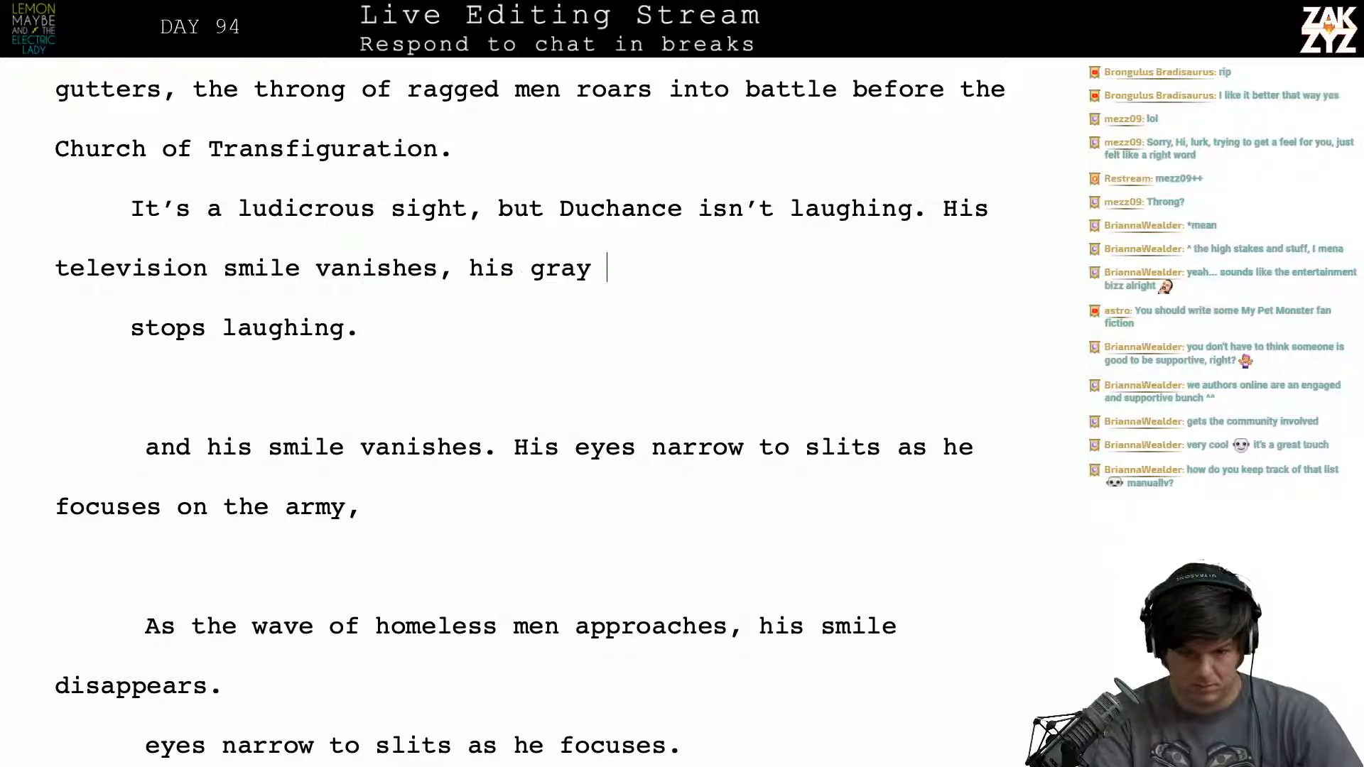
type("eyes narr")
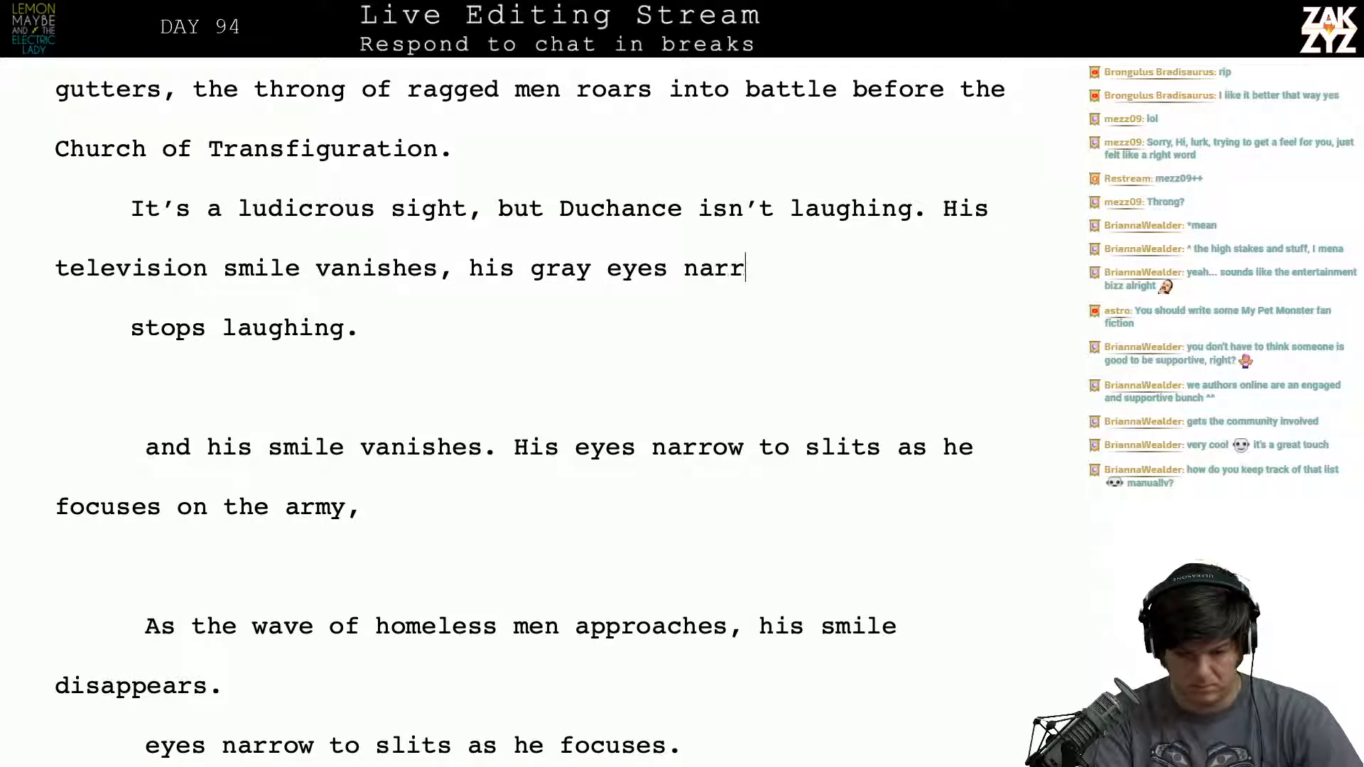
type("ow into intent sl")
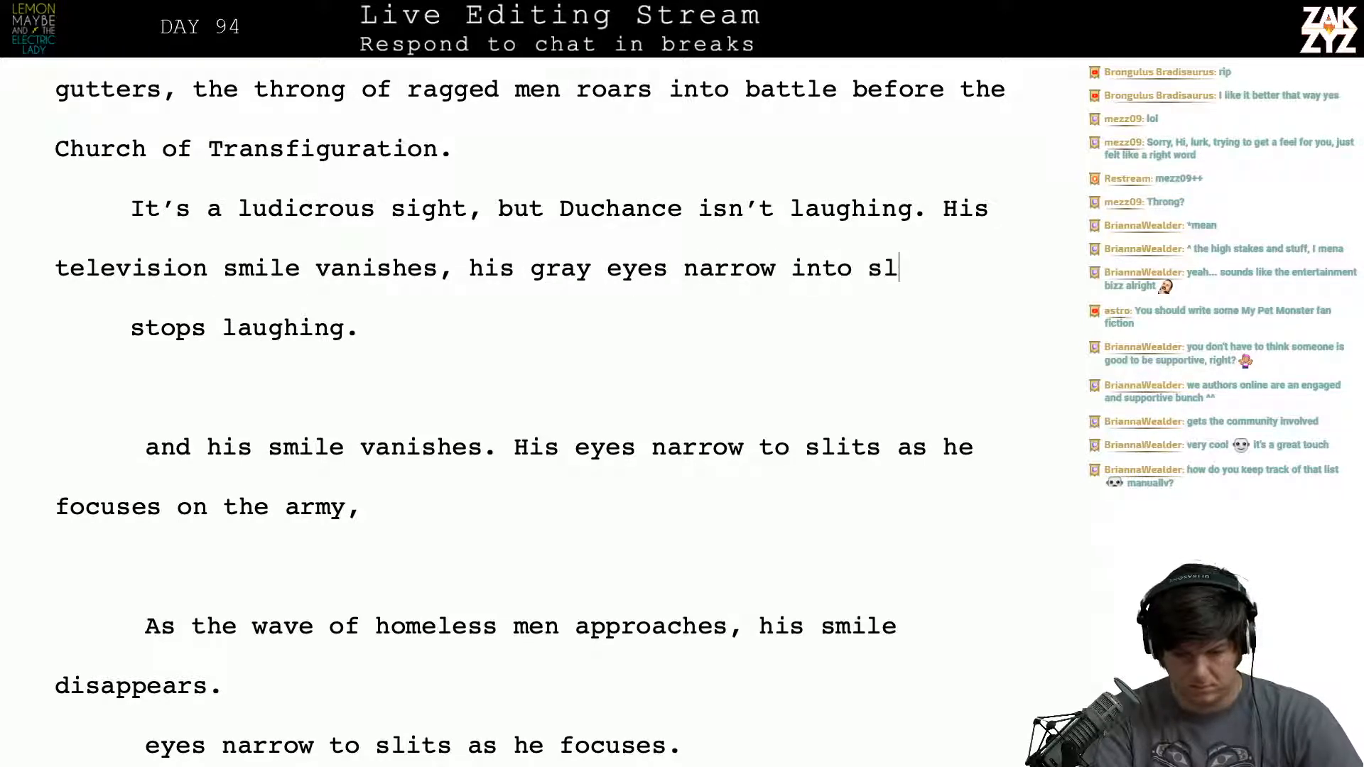
- Finish the sentence about Duchance's eyes with "intent slits as he focuses on the mob."
key("BackSpace")
key("BackSpace")
type("intent slits ")
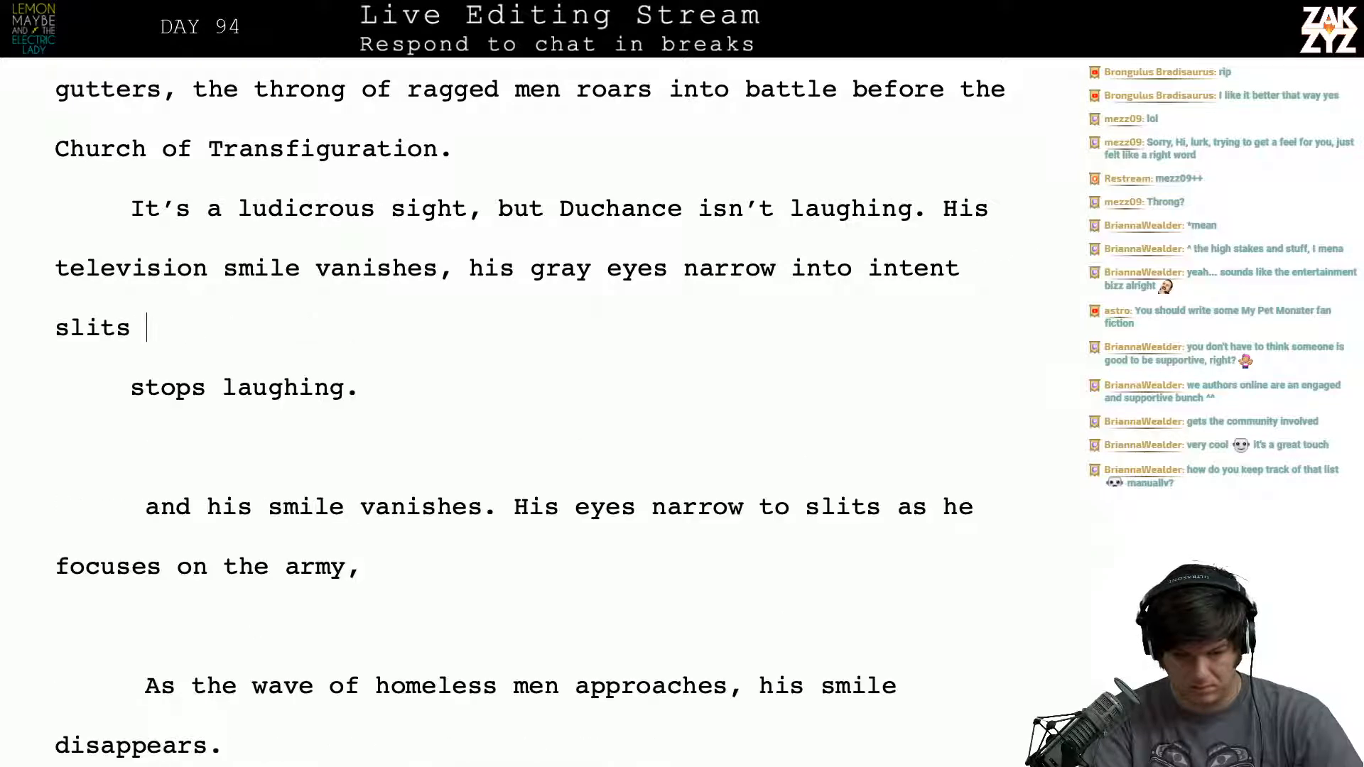
type("as he f")
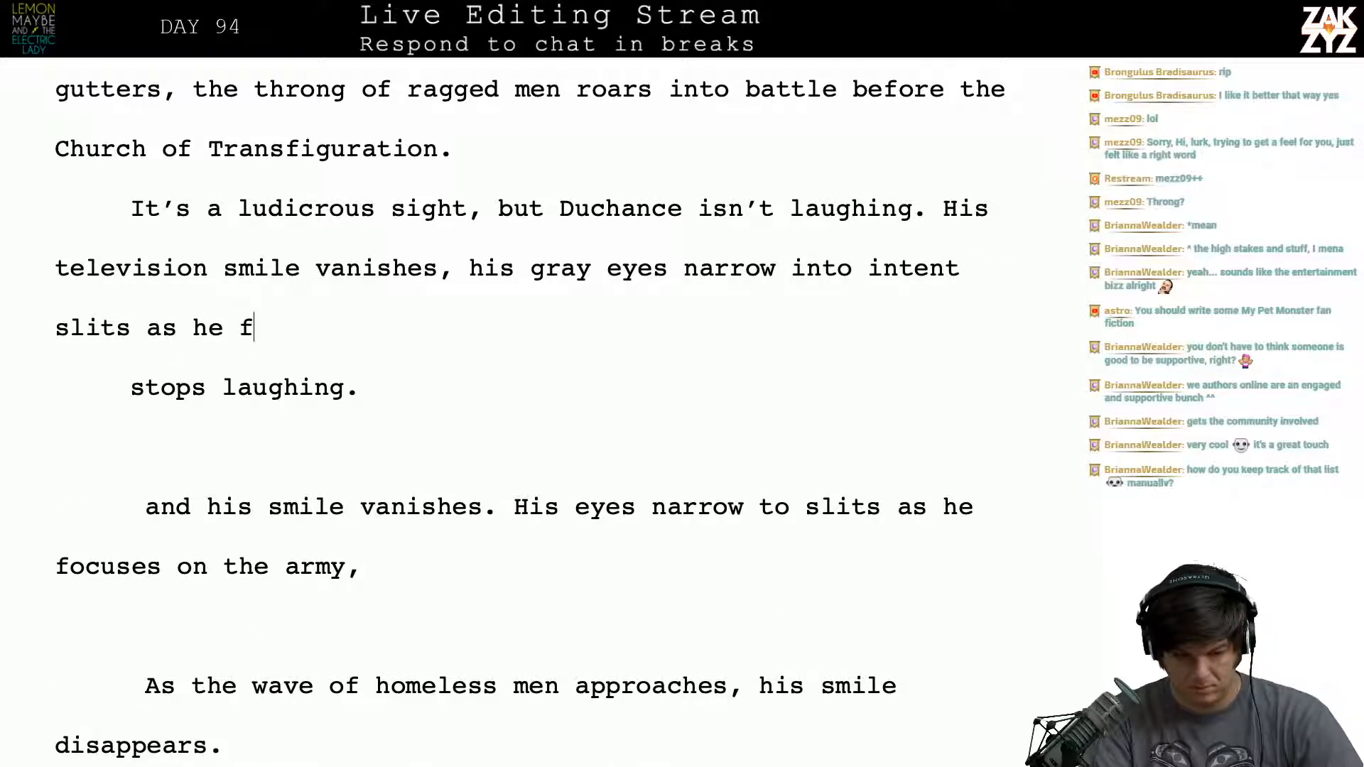
type("ocuses on the mob.")
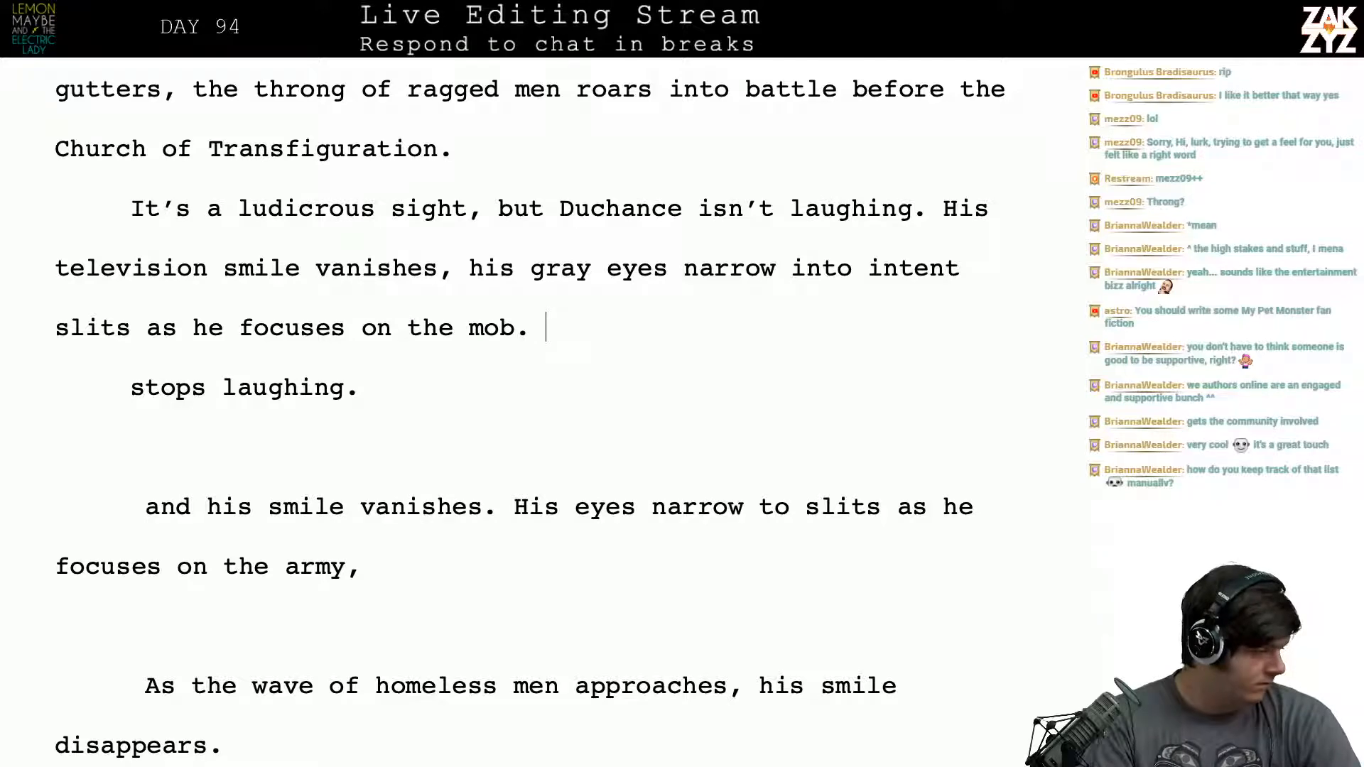
- Delete the leftover draft lines from "stops laughing." through "focuses on the army," below the sentence about Duchance's eyes
key("shift+Down")
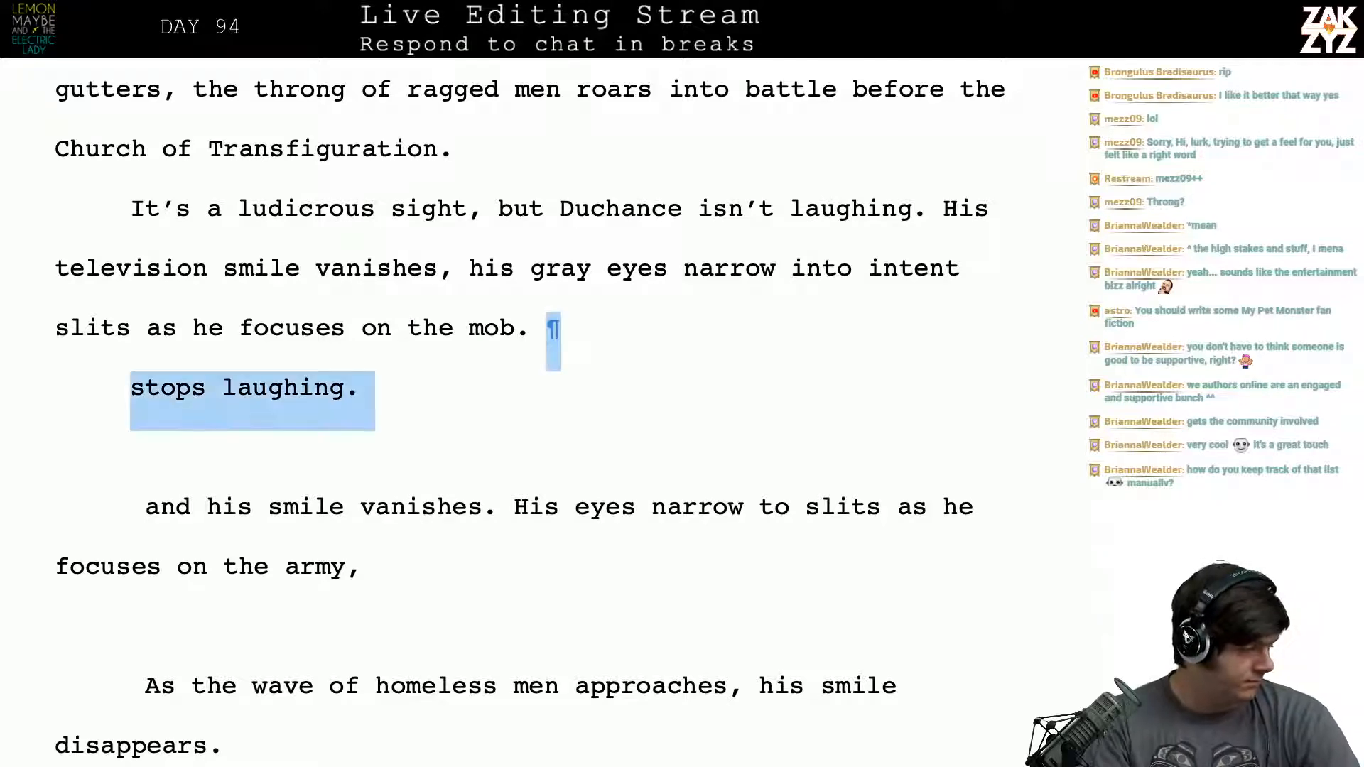
key("shift+Right")
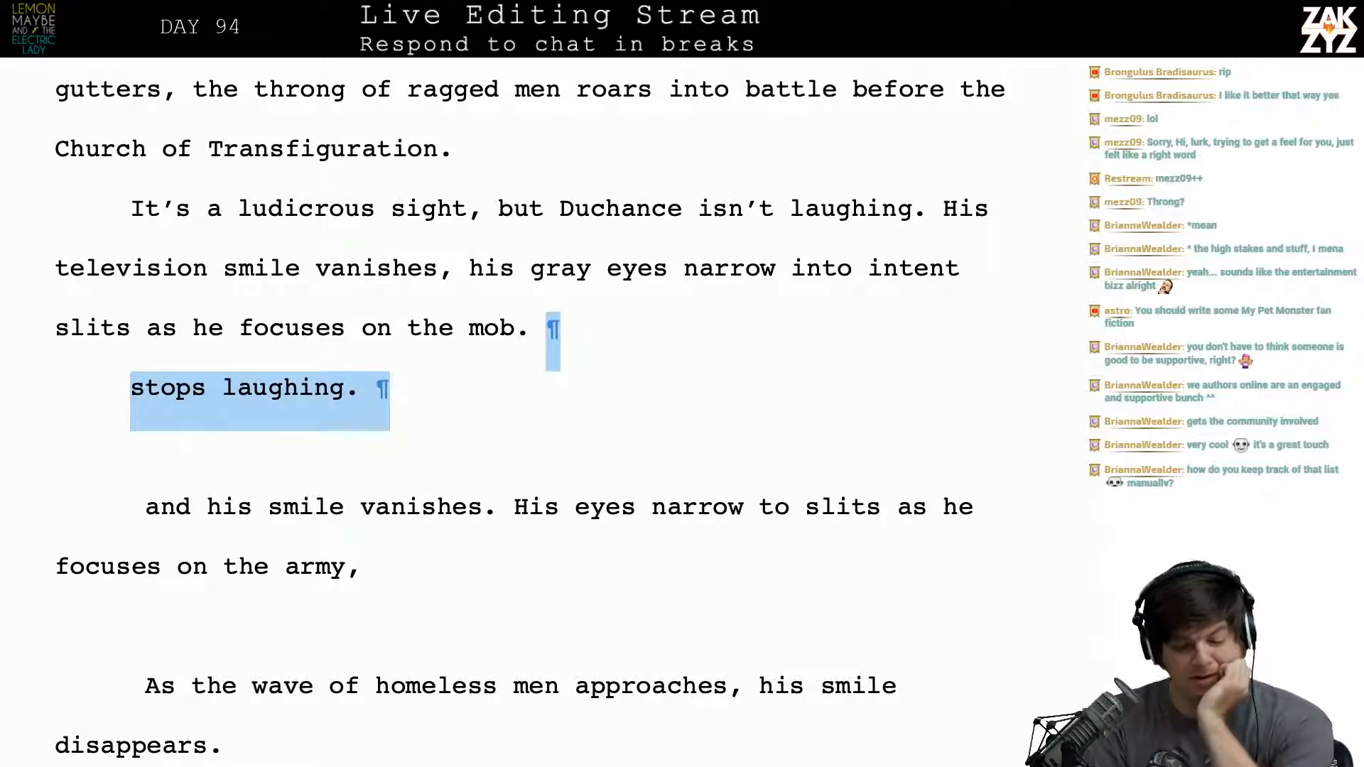
key("shift+Down")
key("shift+Down")
scroll(526, 412, "up", 3)
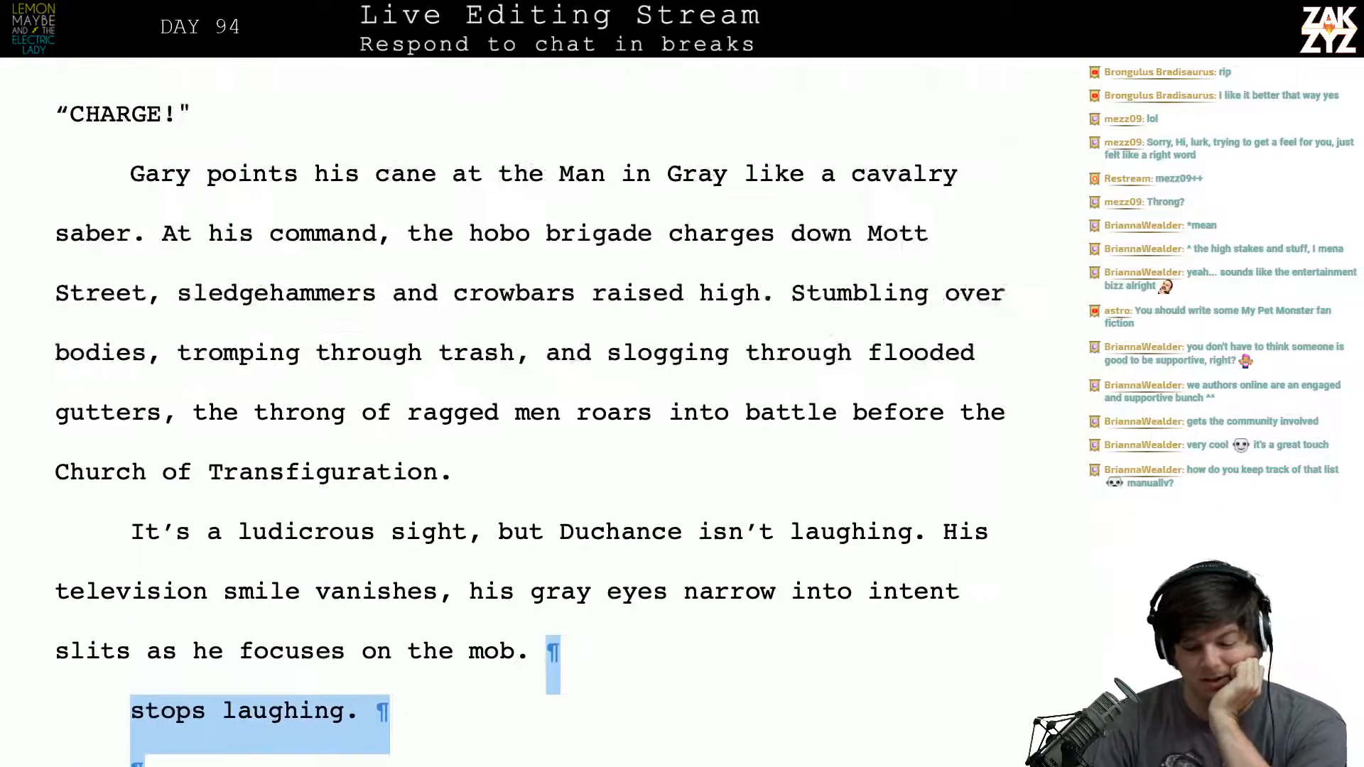
scroll(526, 412, "down", 1)
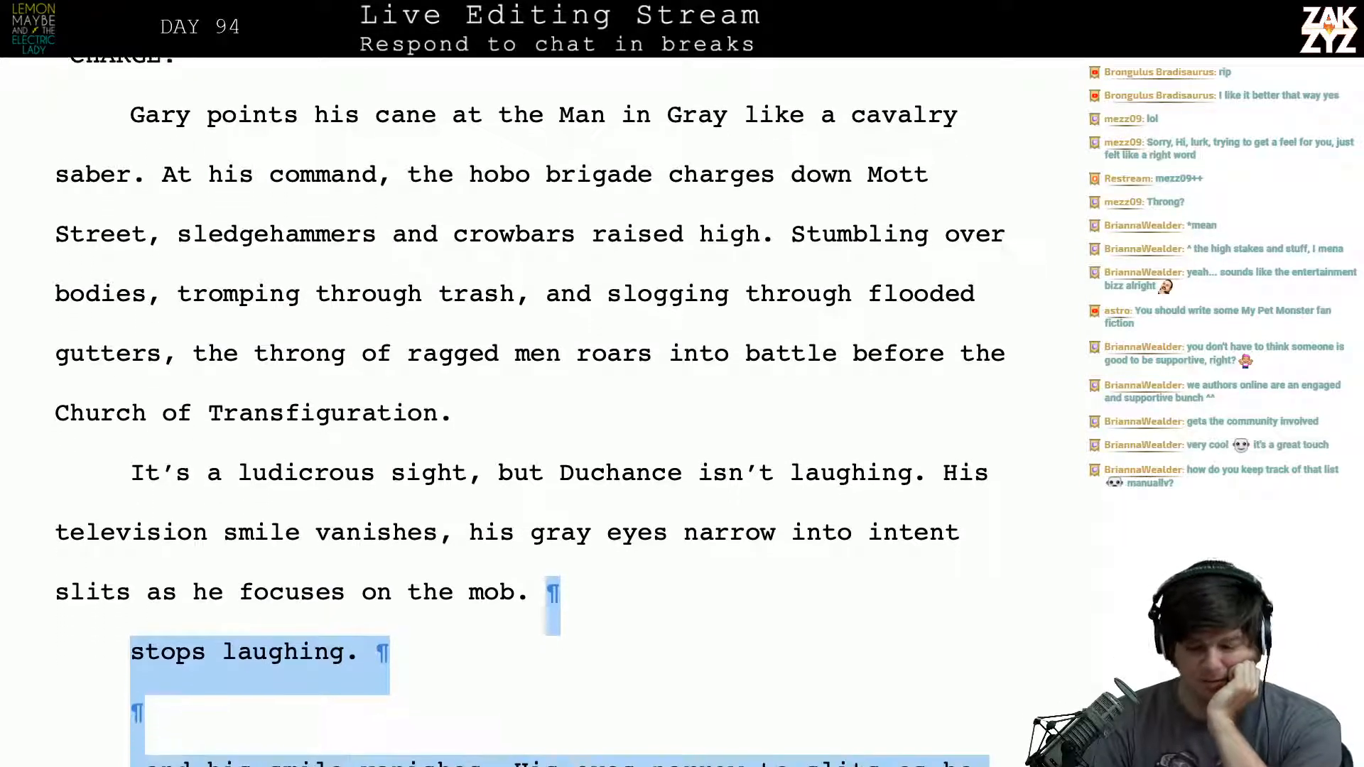
key("Delete")
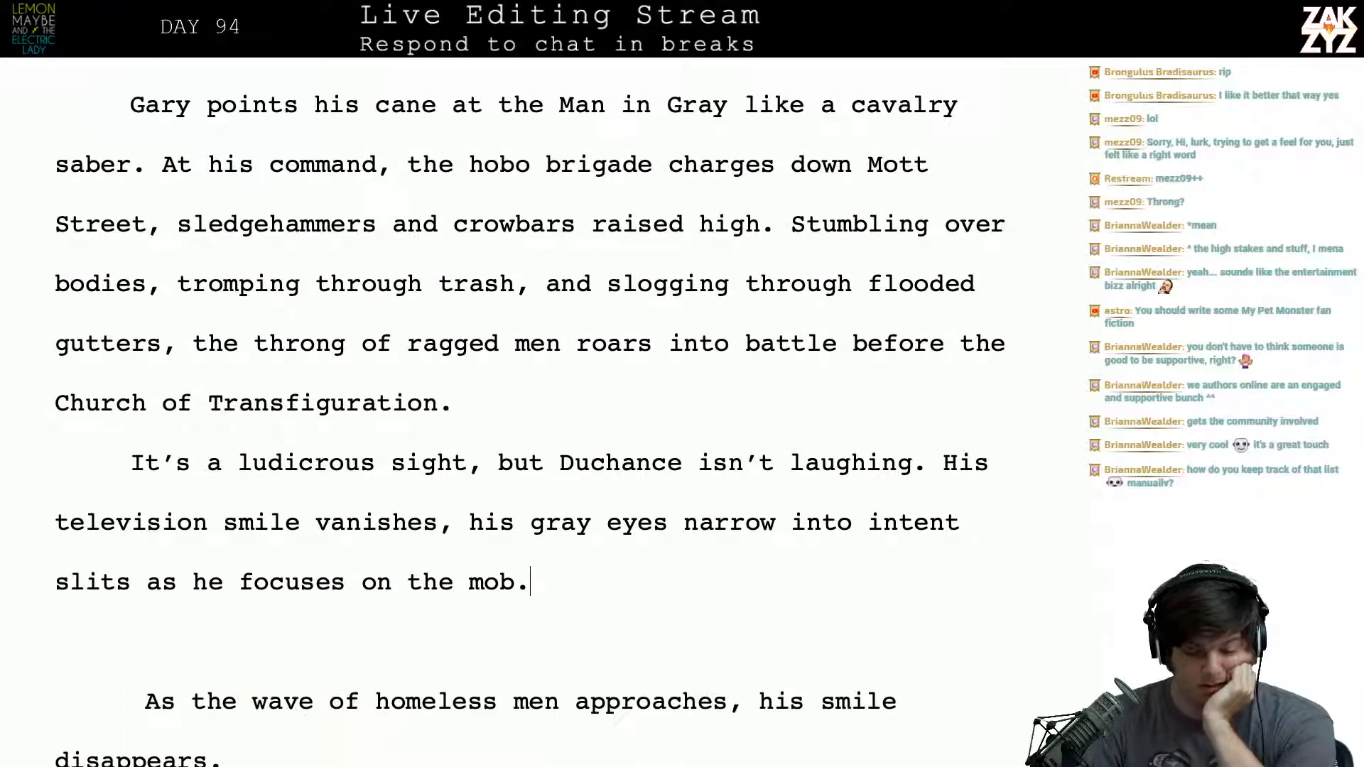
scroll(526, 412, "down", 1)
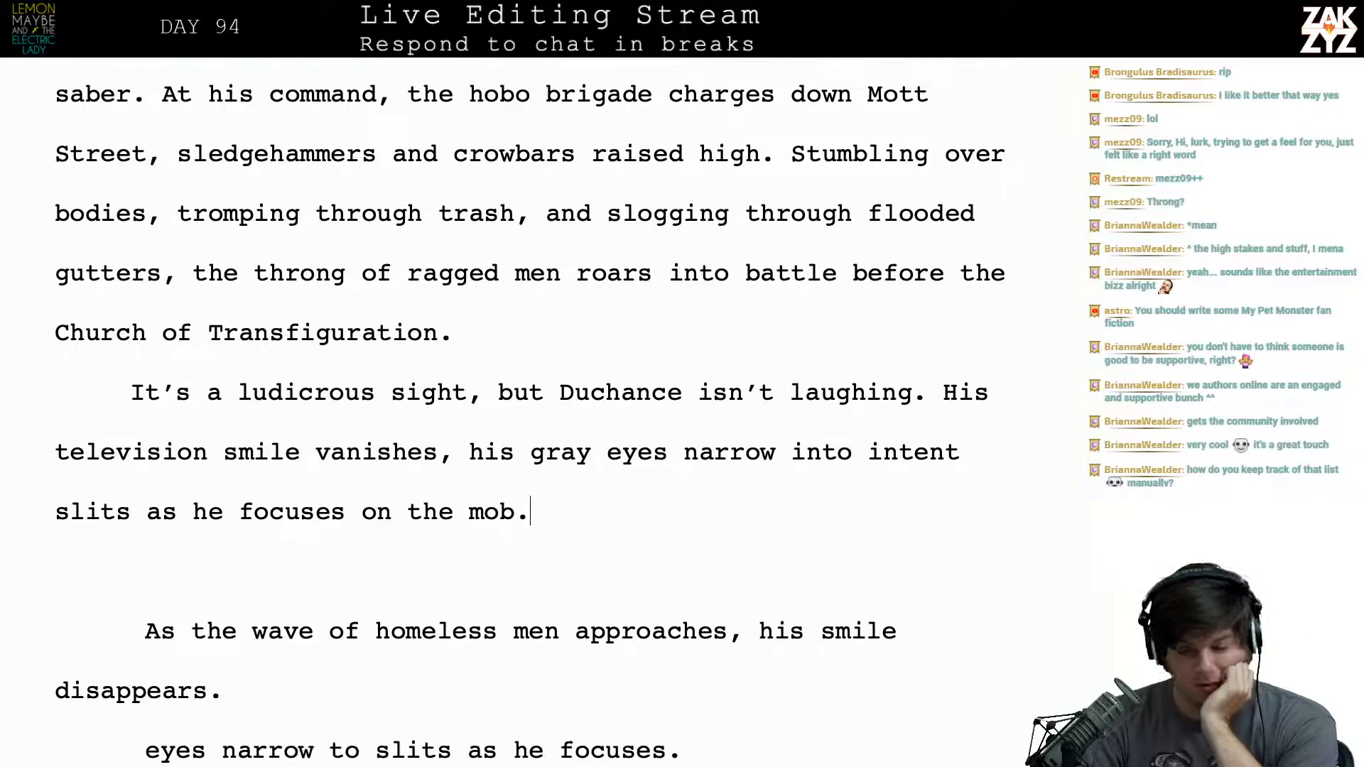
scroll(525, 412, "up", 1)
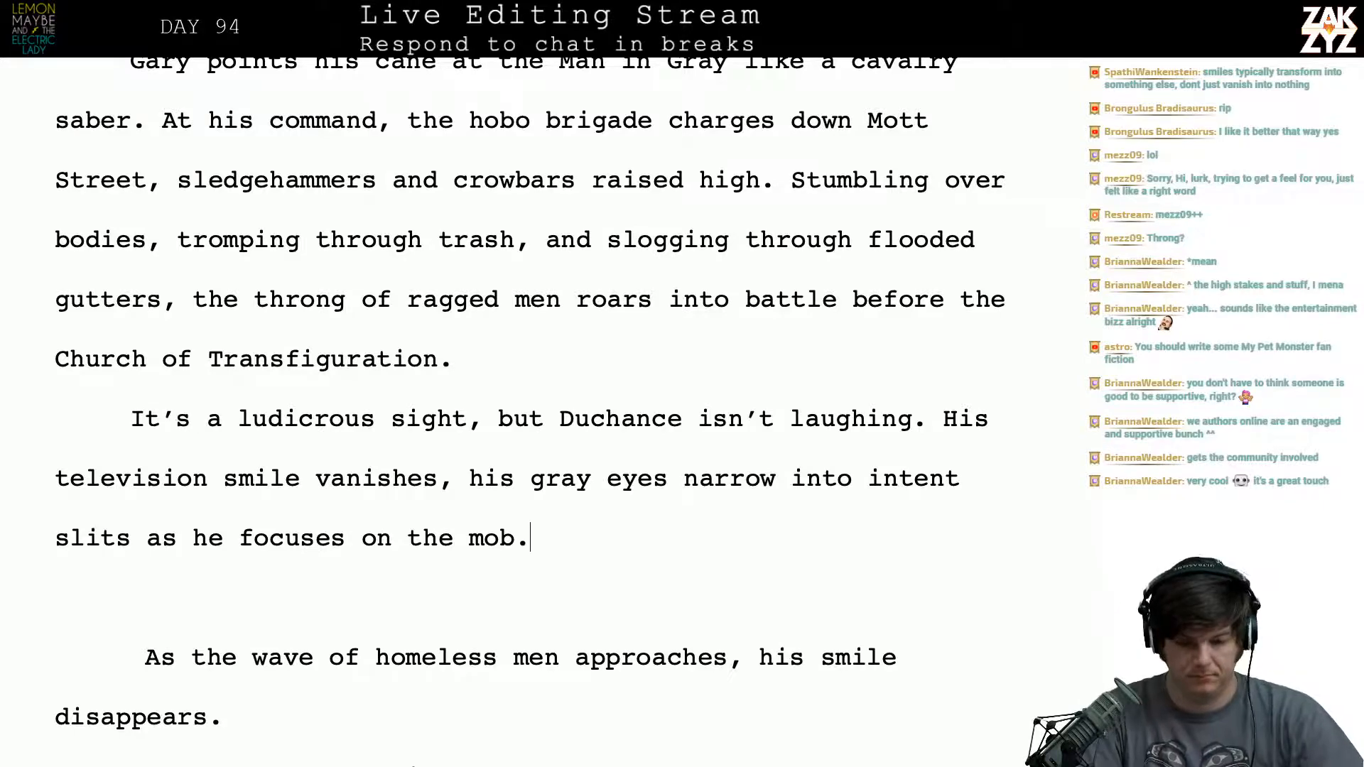
scroll(530, 390, "down", 1)
scroll(530, 391, "up", 2)
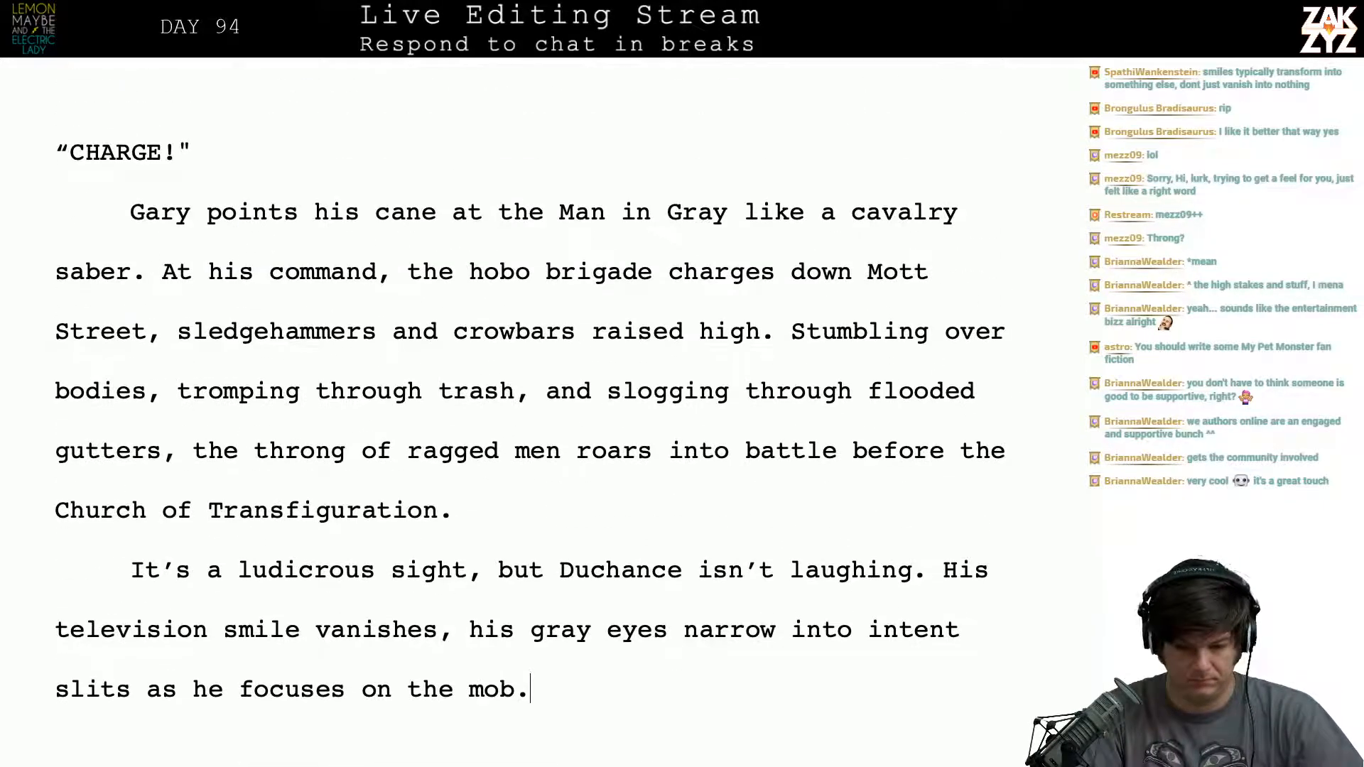
left_click(792, 332)
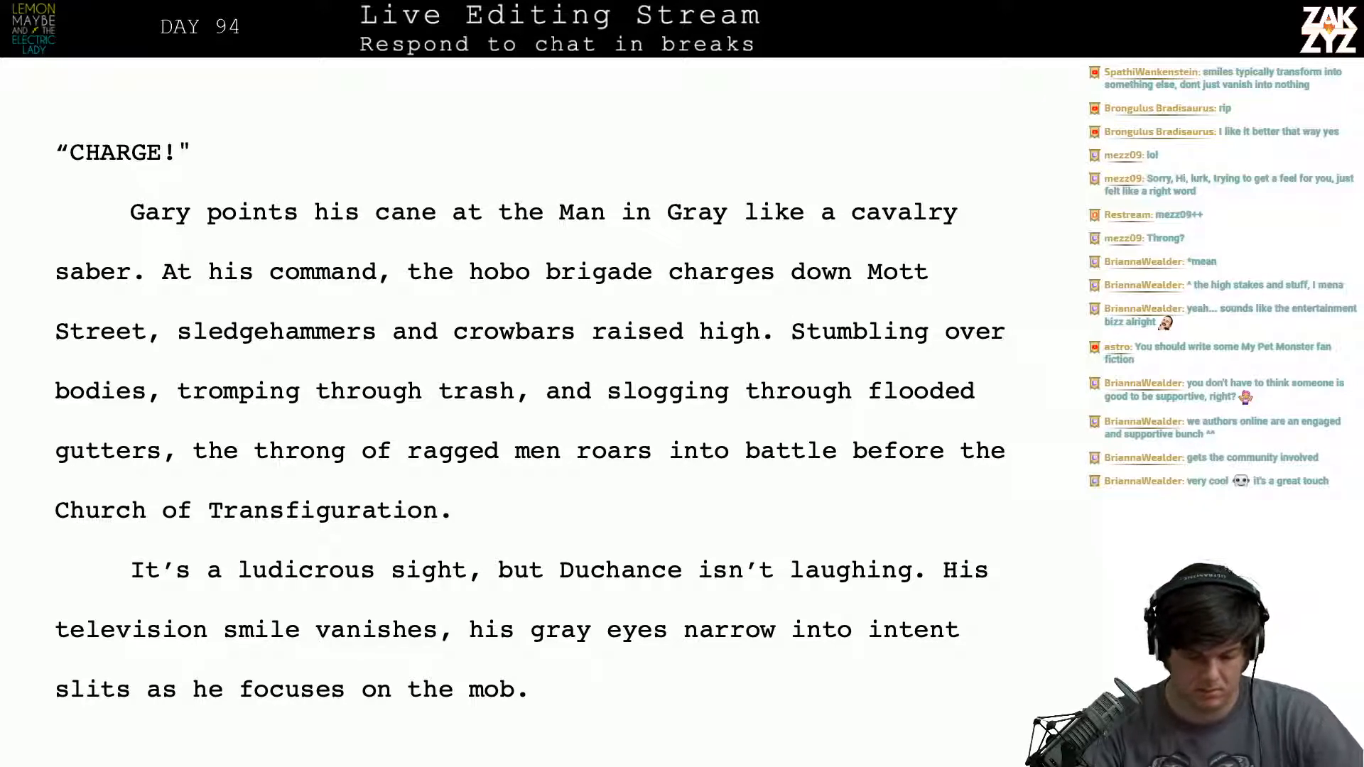
scroll(530, 407, "down", 2)
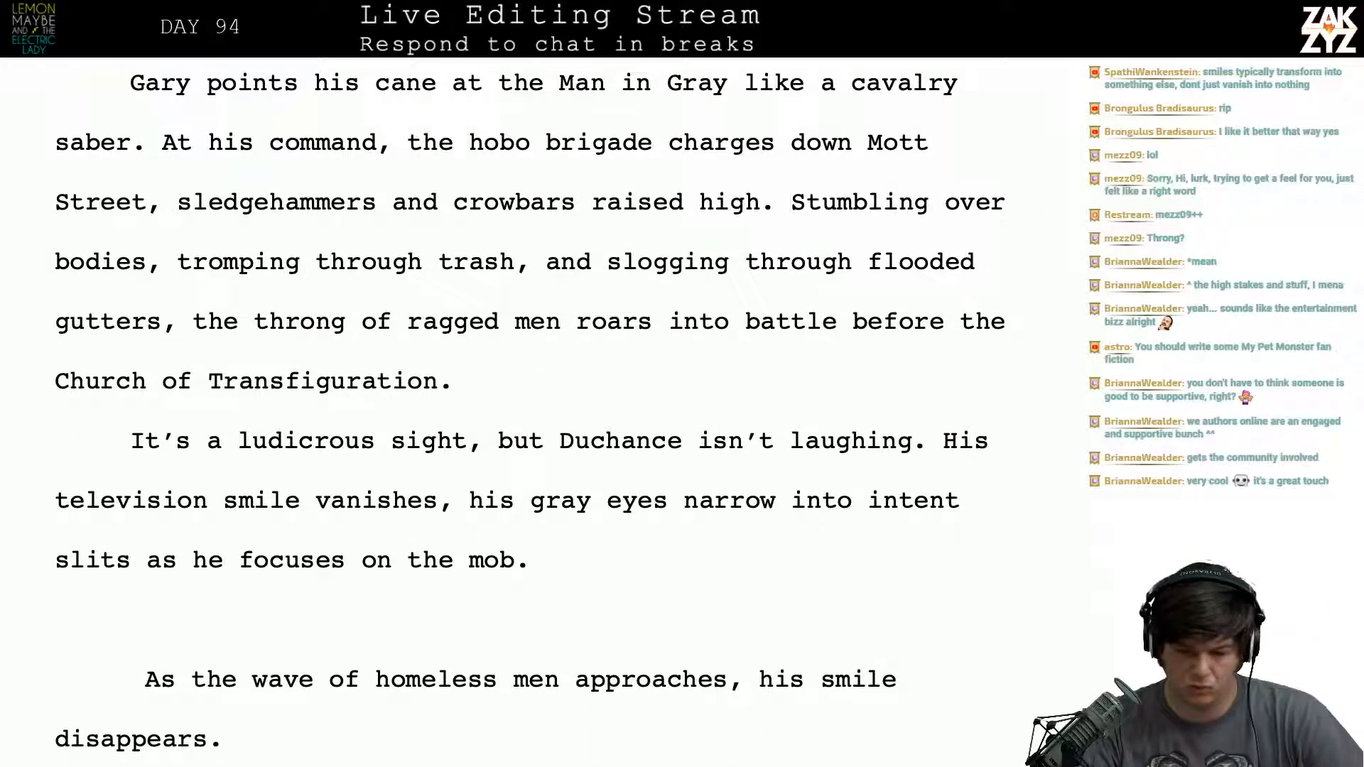
scroll(458, 321, "up", 1)
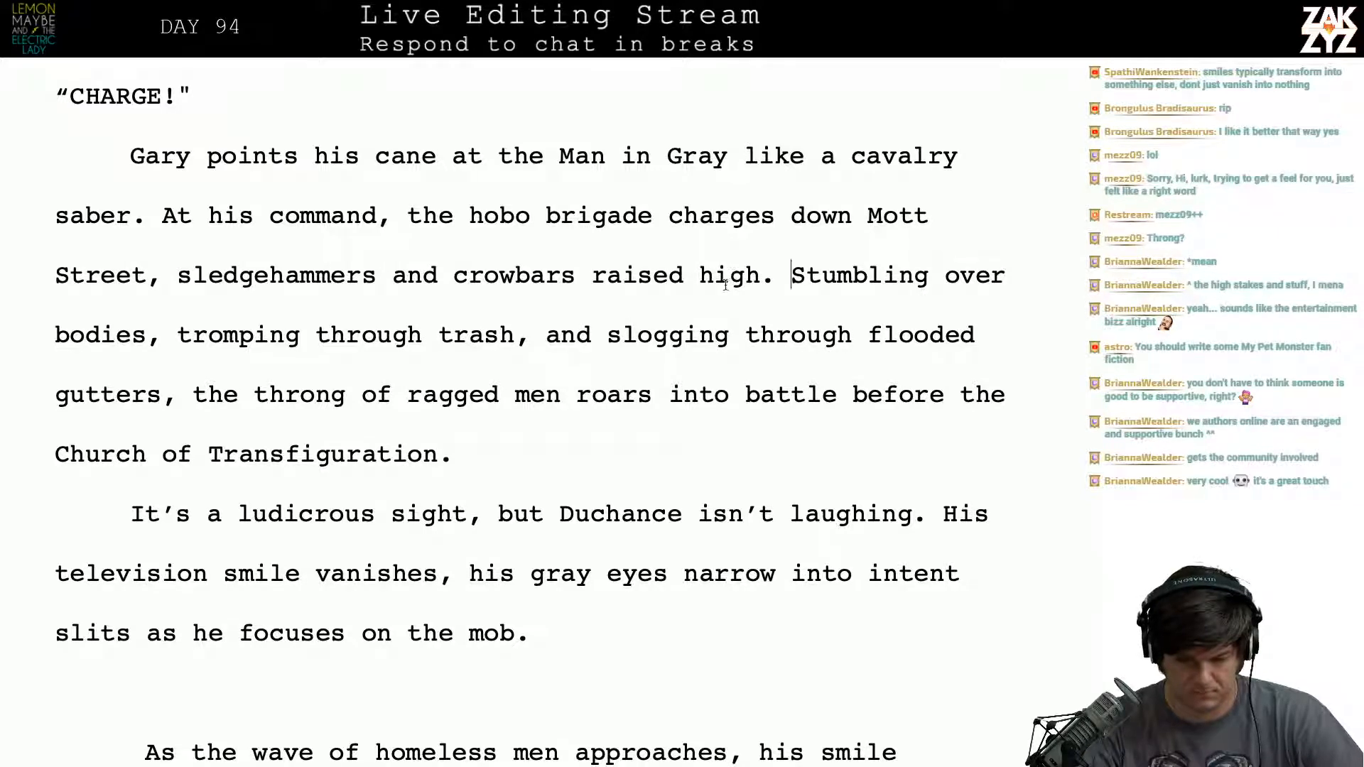
type("It'")
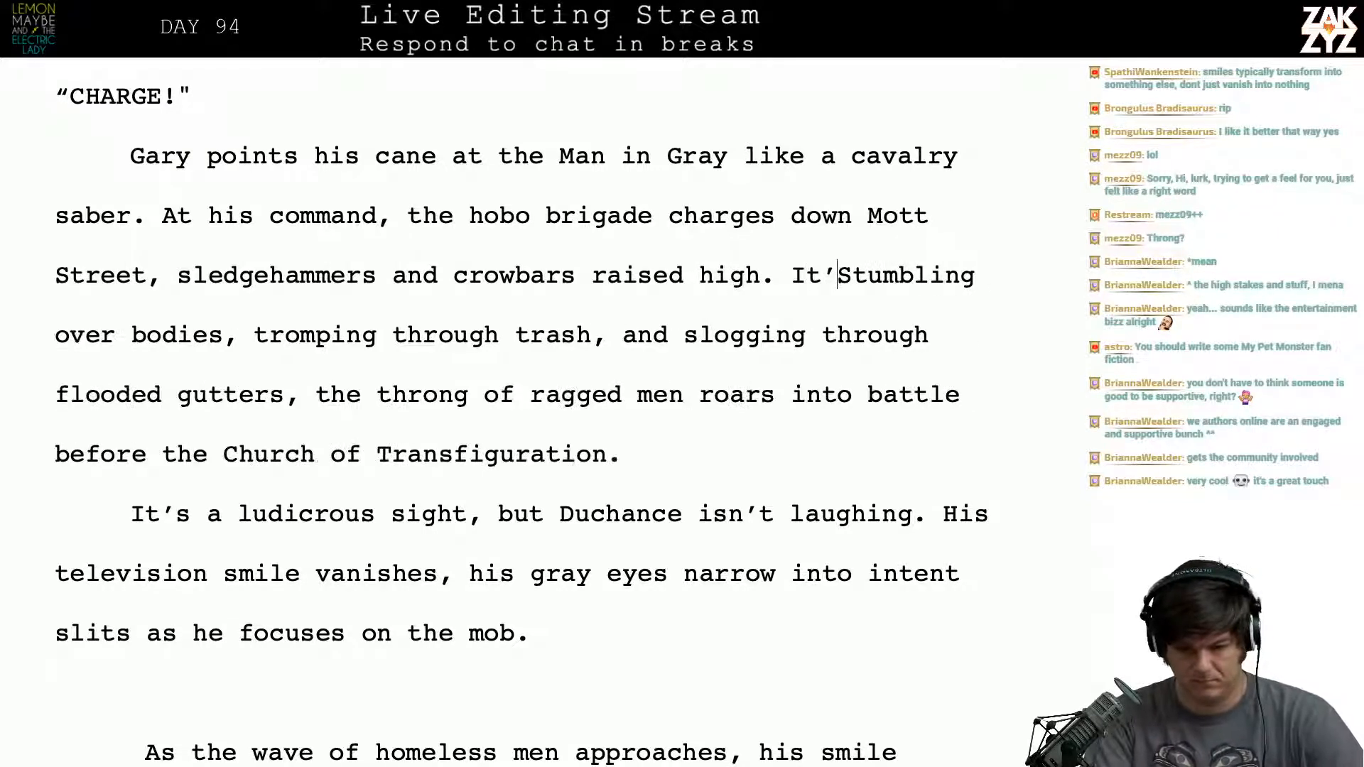
type("s a")
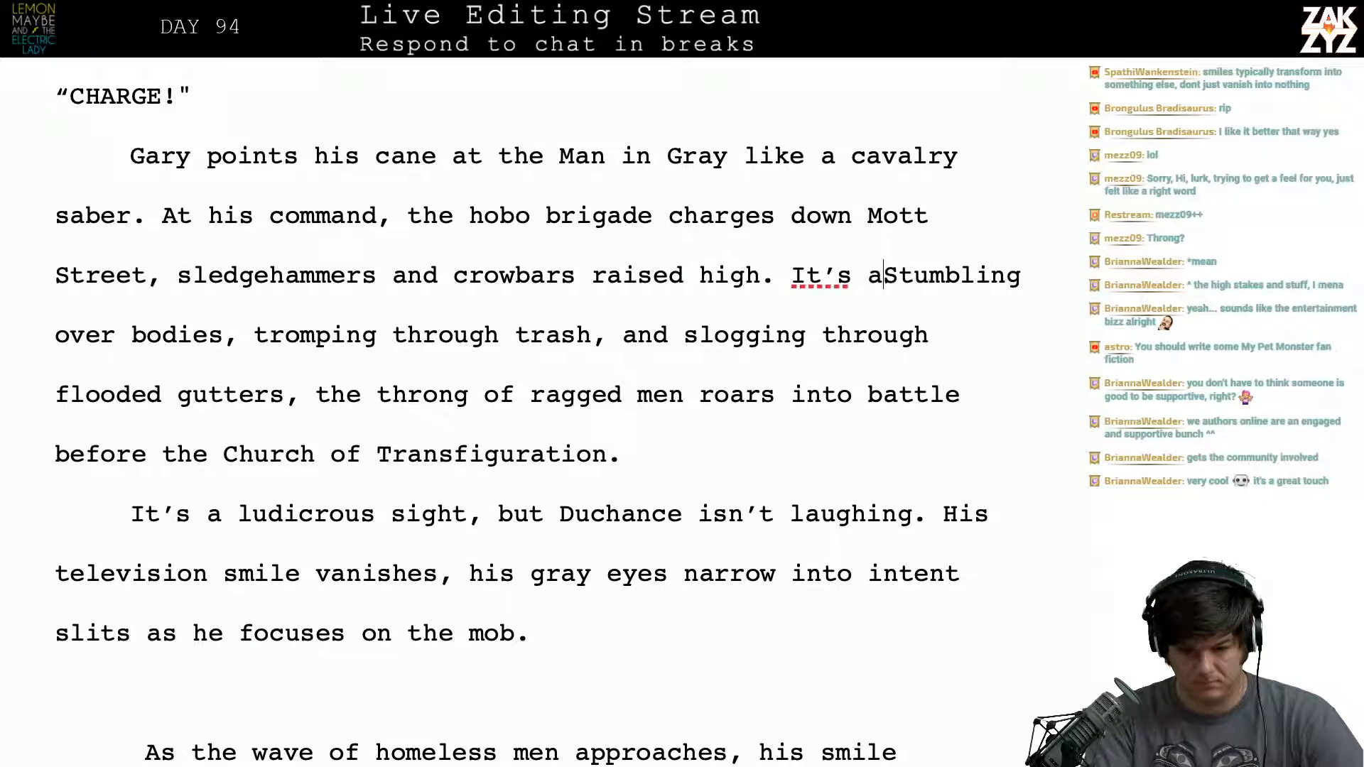
key("BackSpace")
key("BackSpace")
key("BackSpace")
key("BackSpace")
key("BackSpace")
key("BackSpace")
- Try splitting the paragraph before "Stumbling over bodies" and adding "It's a chaotic" after "raised high."
key("Return")
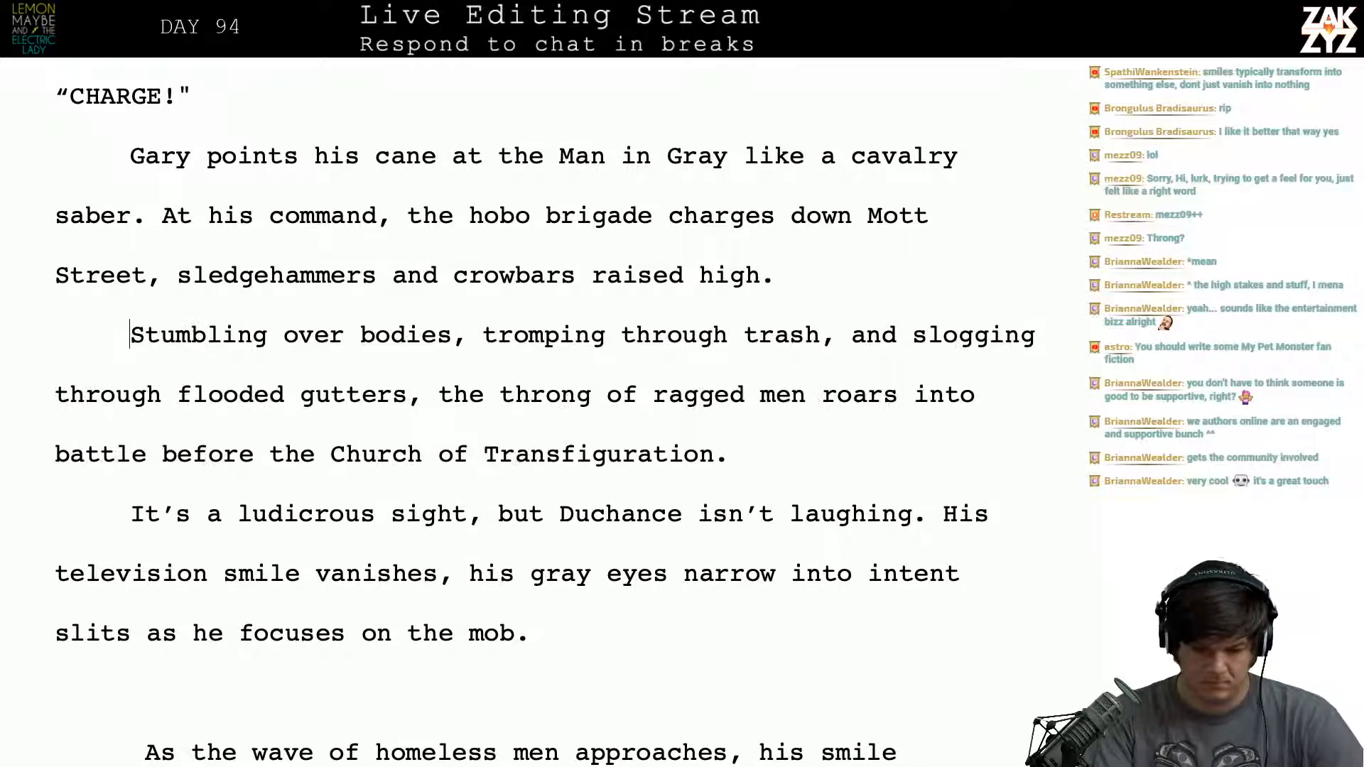
key("Left")
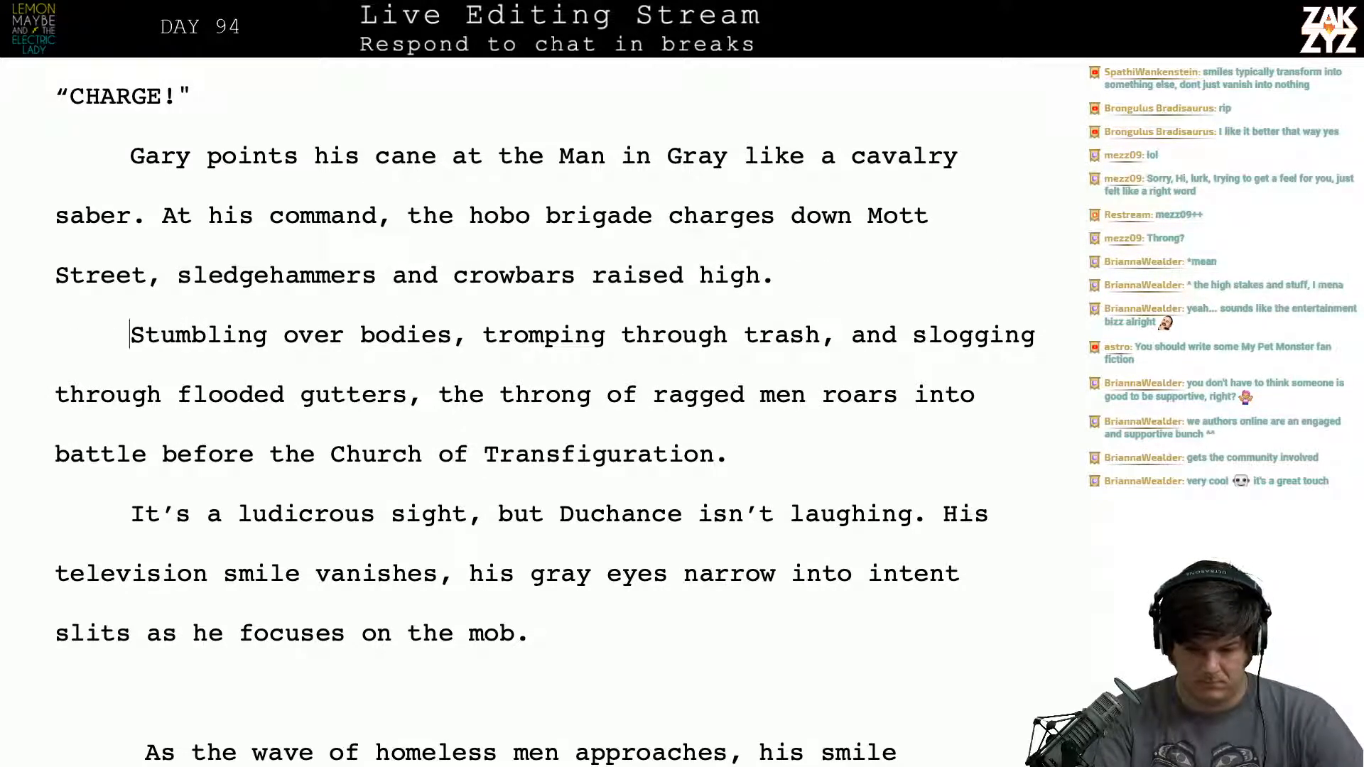
type("It")
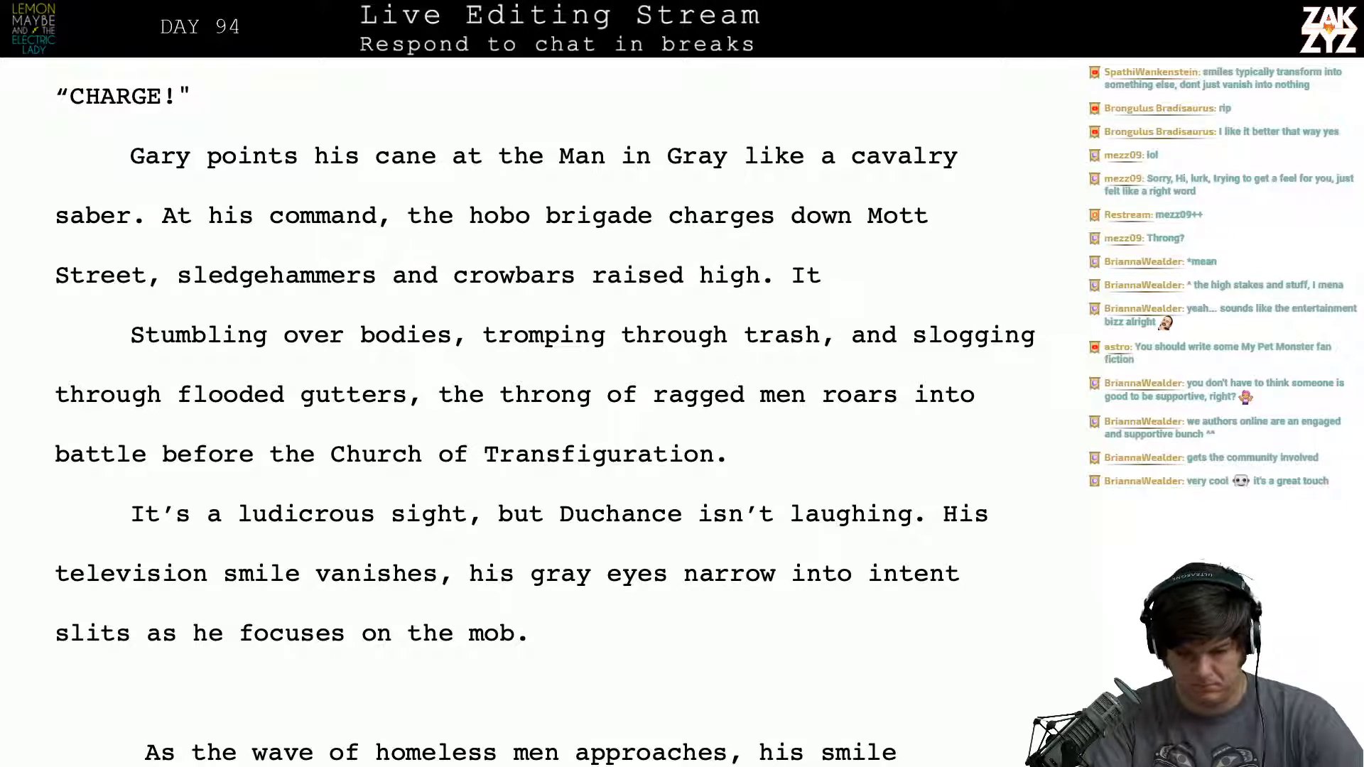
type("'s a chaotic")
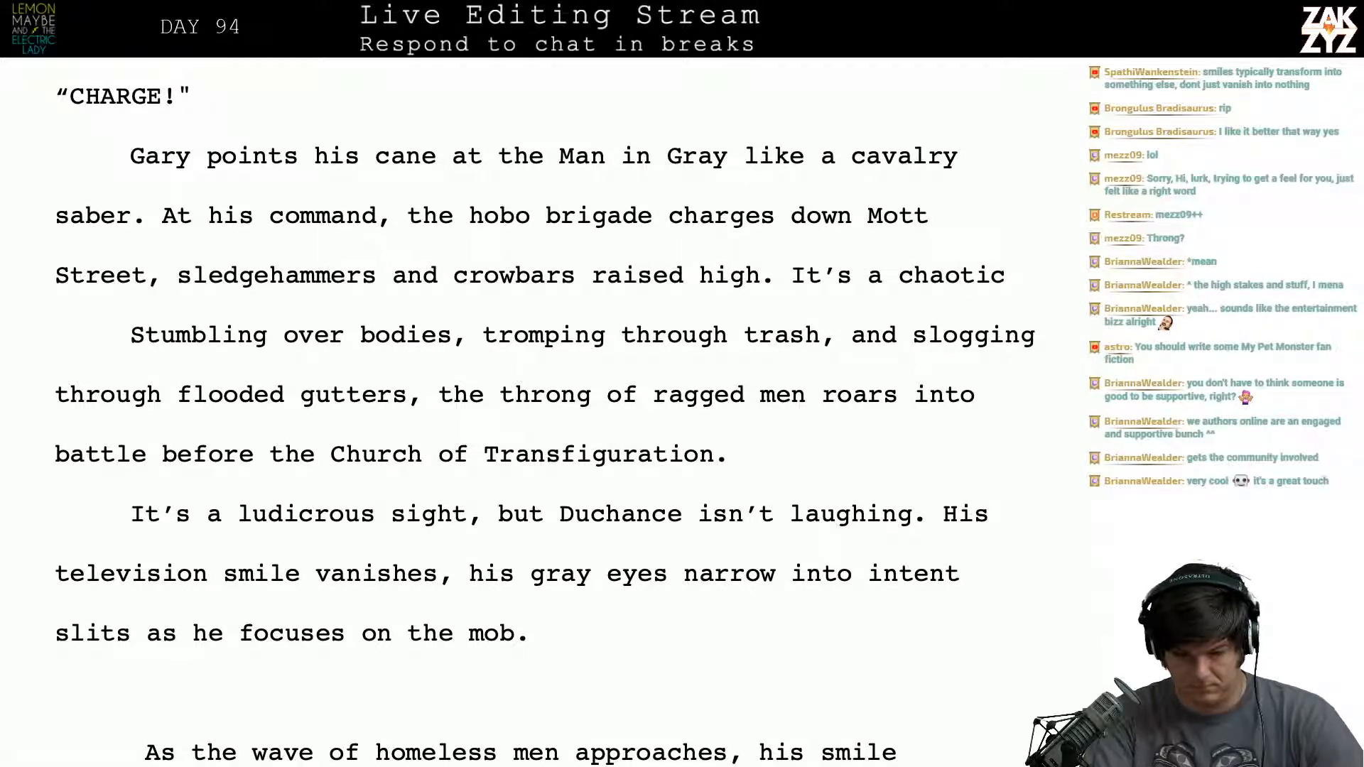
key("BackSpace")
key("BackSpace")
key("BackSpace")
key("BackSpace")
key("BackSpace")
key("BackSpace")
key("BackSpace")
key("BackSpace")
key("BackSpace")
key("BackSpace")
key("BackSpace")
key("BackSpace")
key("BackSpace")
key("BackSpace")
key("BackSpace")
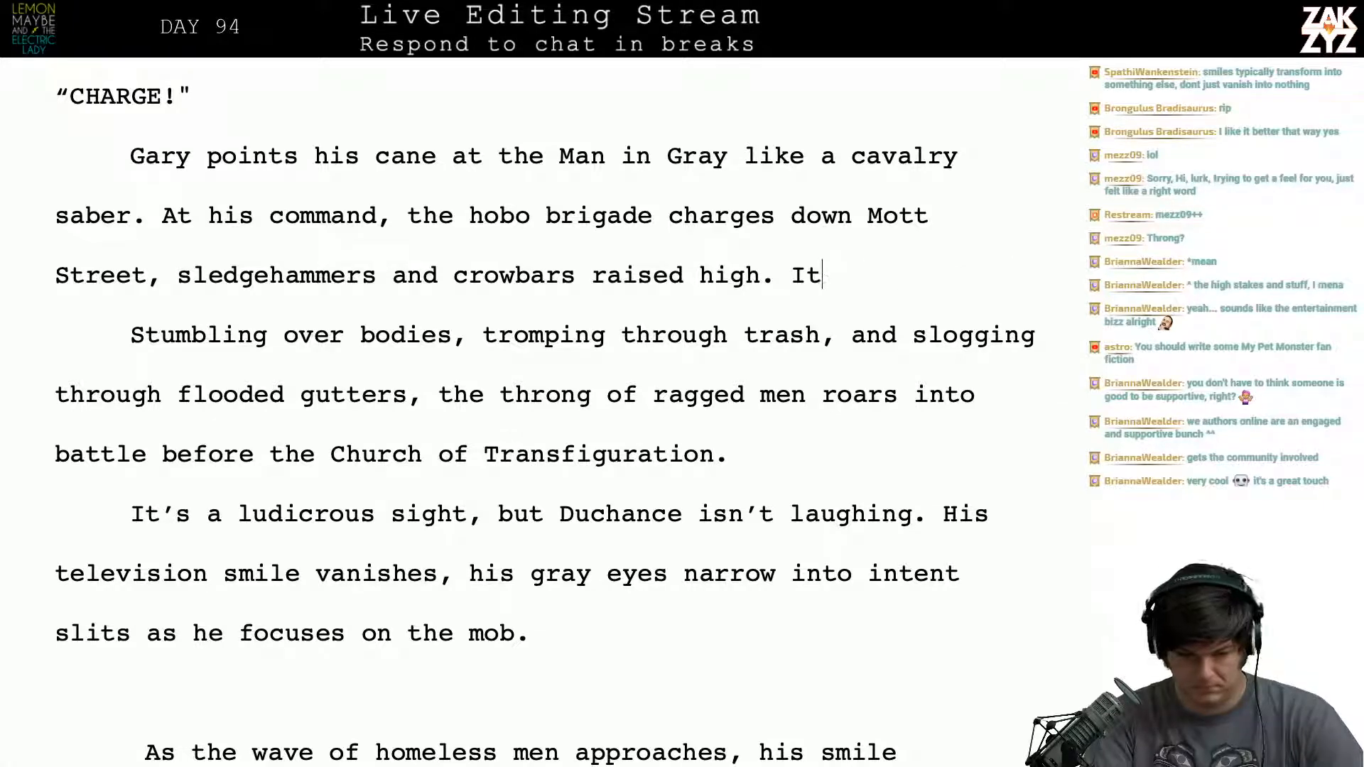
key("Right")
key("BackSpace")
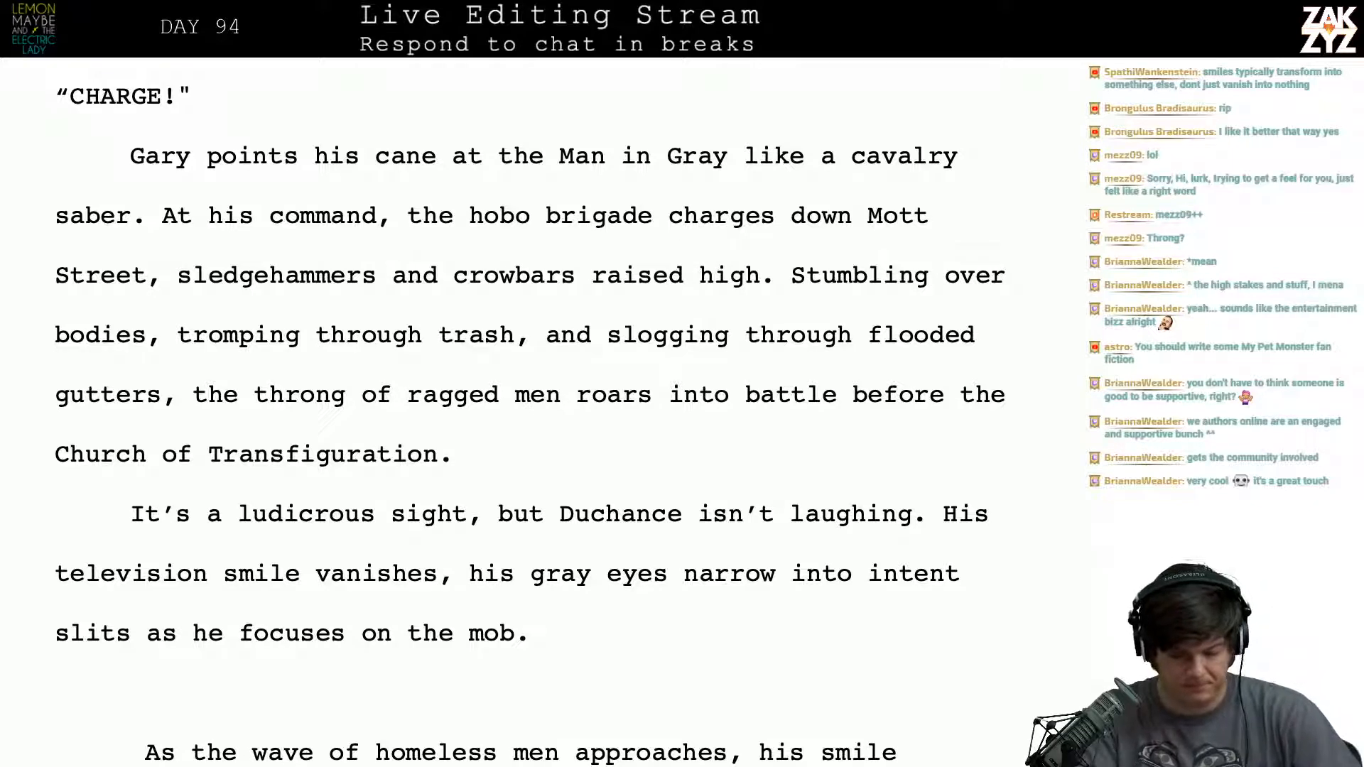
type("Ev")
key("BackSpace")
key("BackSpace")
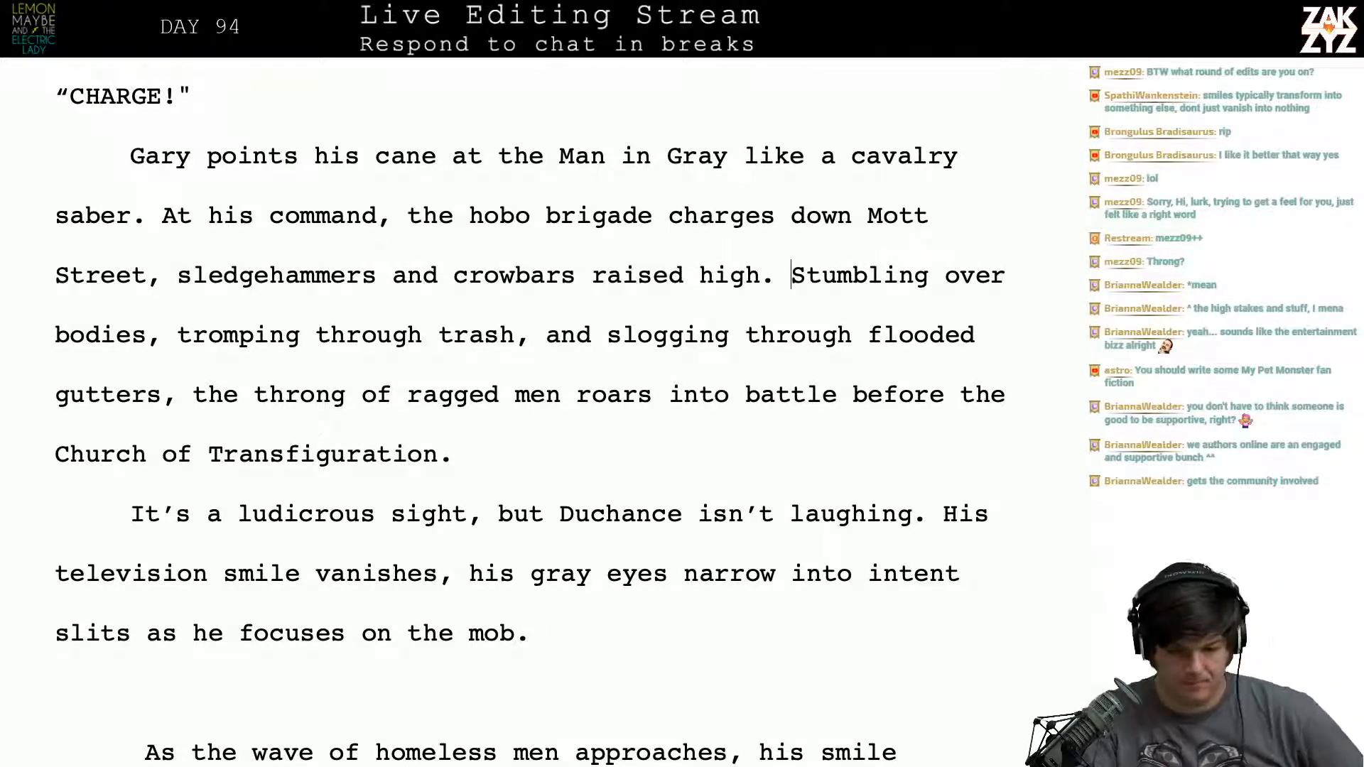
type("Ir's")
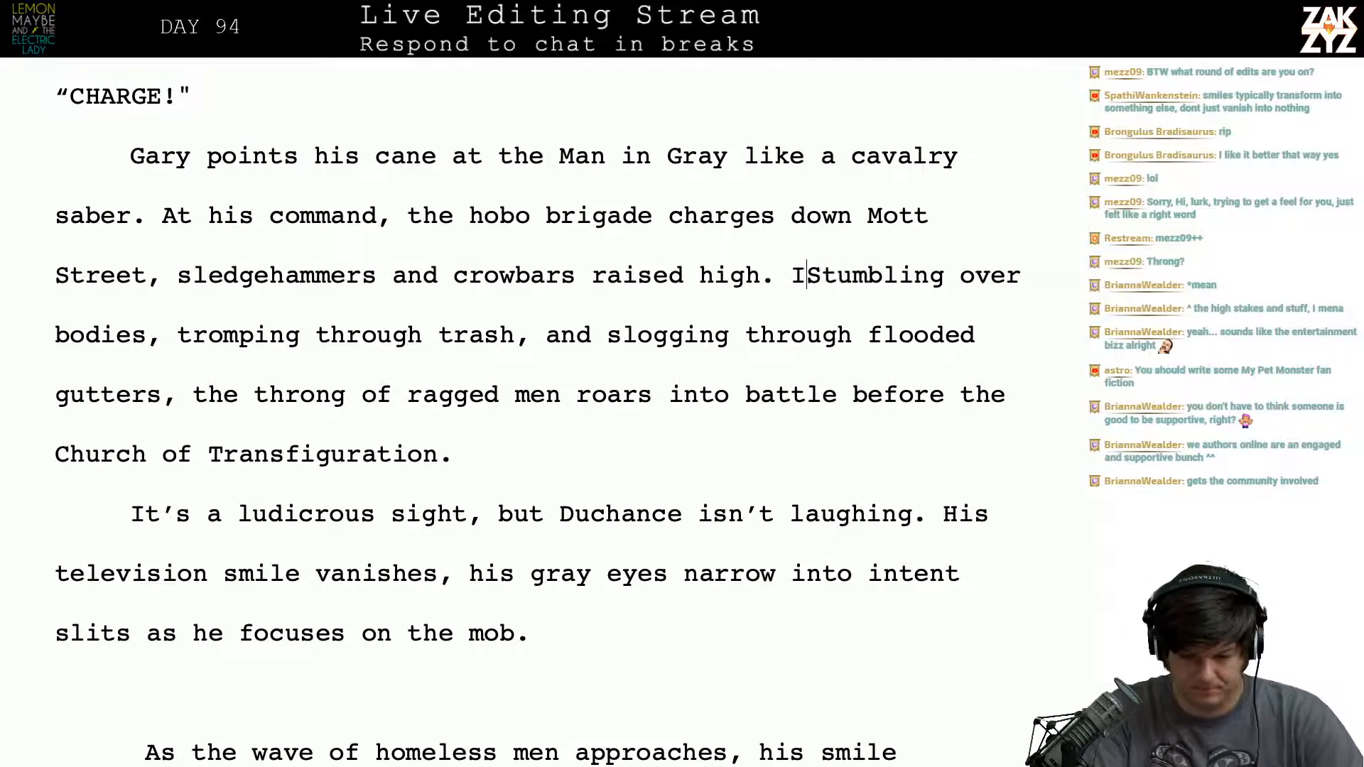
key("BackSpace")
key("BackSpace")
key("BackSpace")
key("BackSpace")
key("BackSpace")
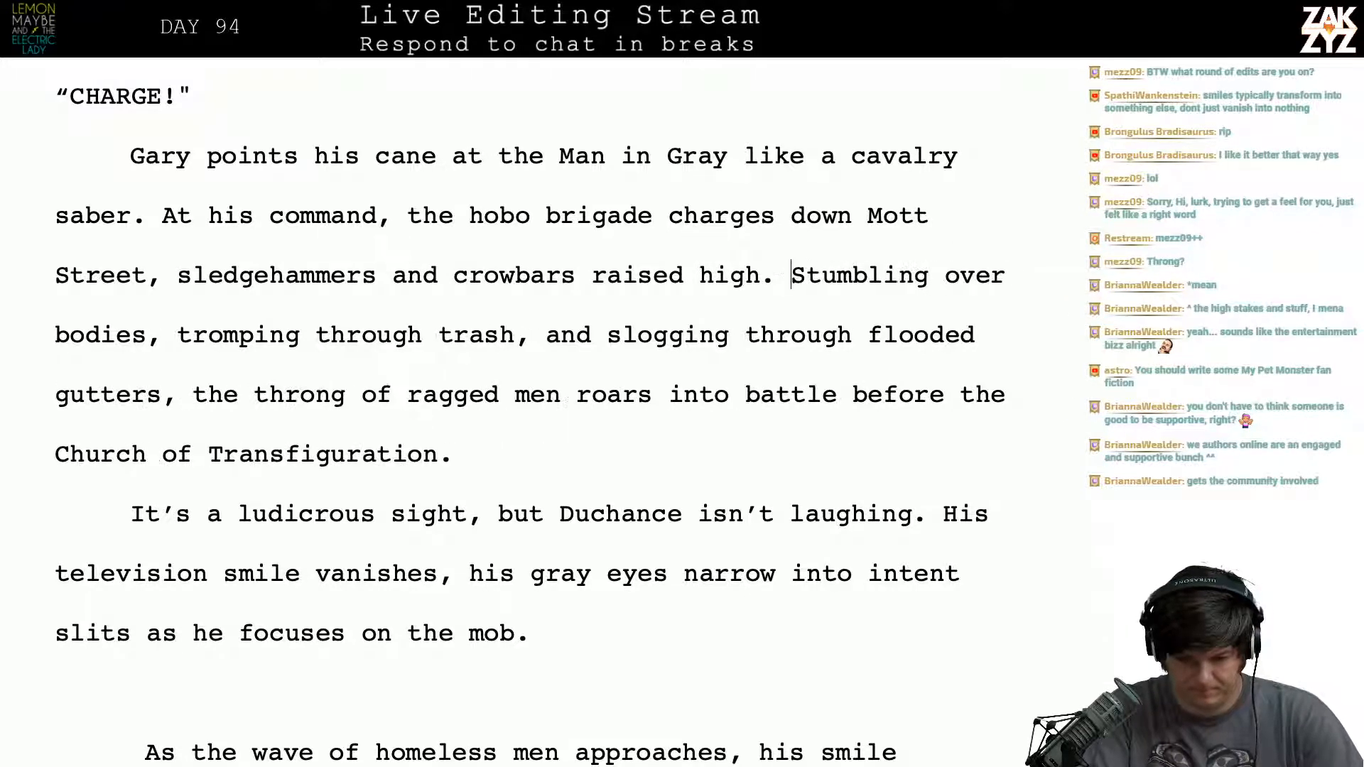
key("Down")
key("Down")
key("Down")
key("Down")
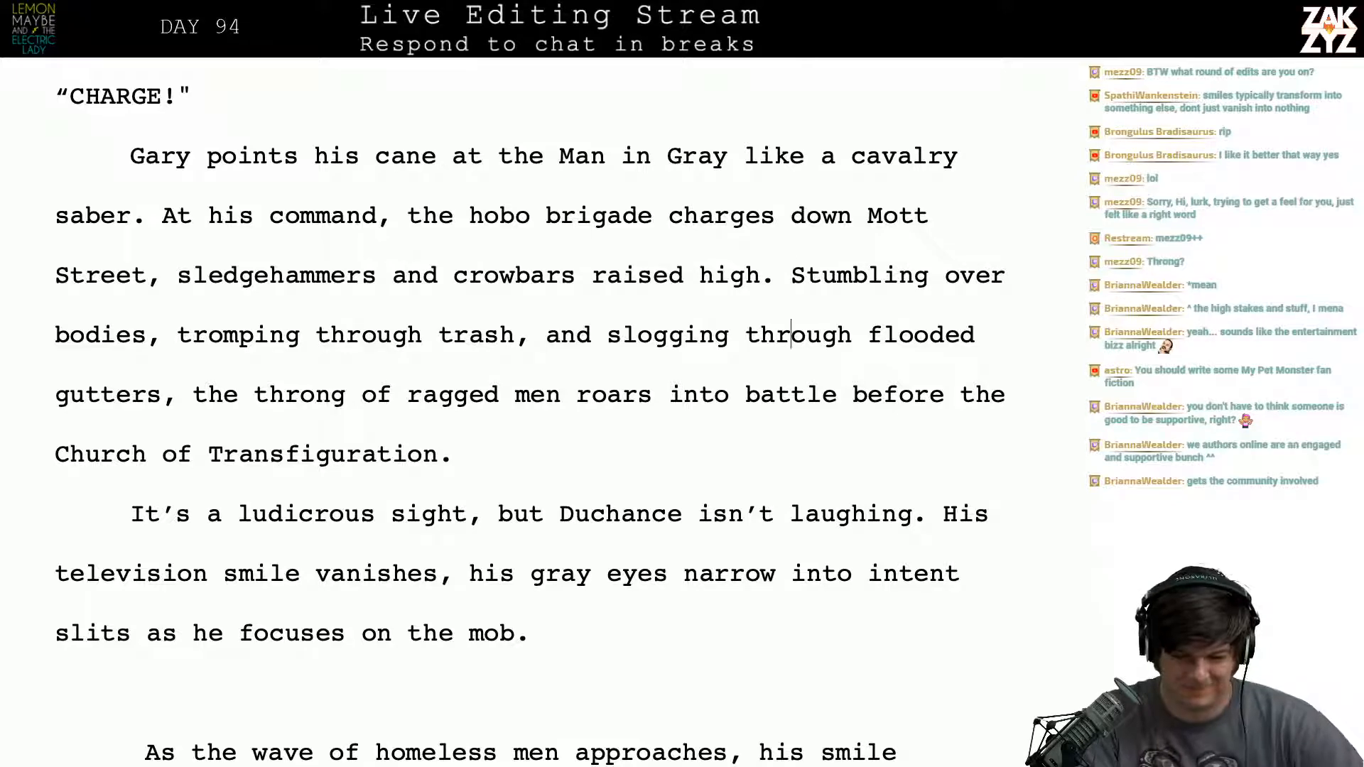
key("Up")
scroll(531, 418, "down", 1)
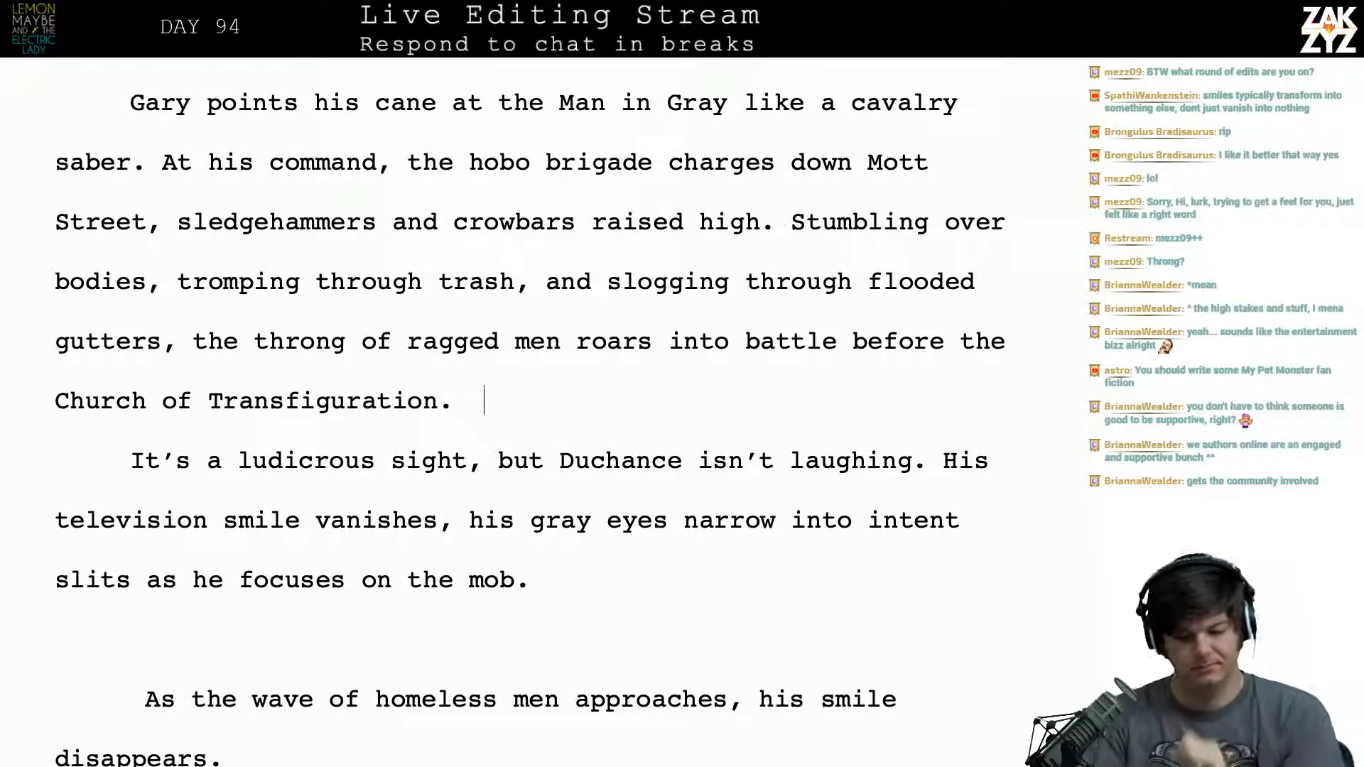
scroll(551, 424, "down", 1)
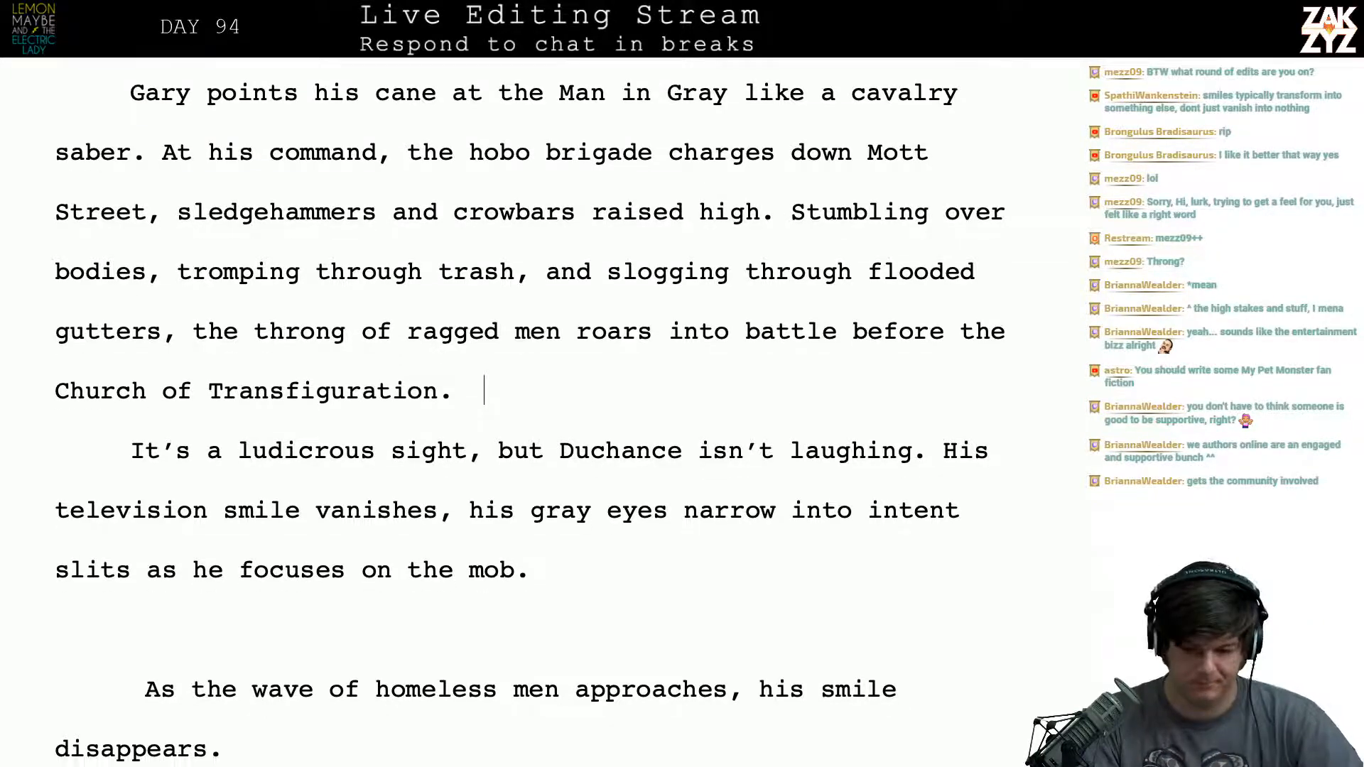
- Split the paragraph before "Stumbling over bodies", leaving room to write after "sledgehammers and crowbars raised high."
left_click(800, 206)
key("Left")
key("Return")
key("Left")
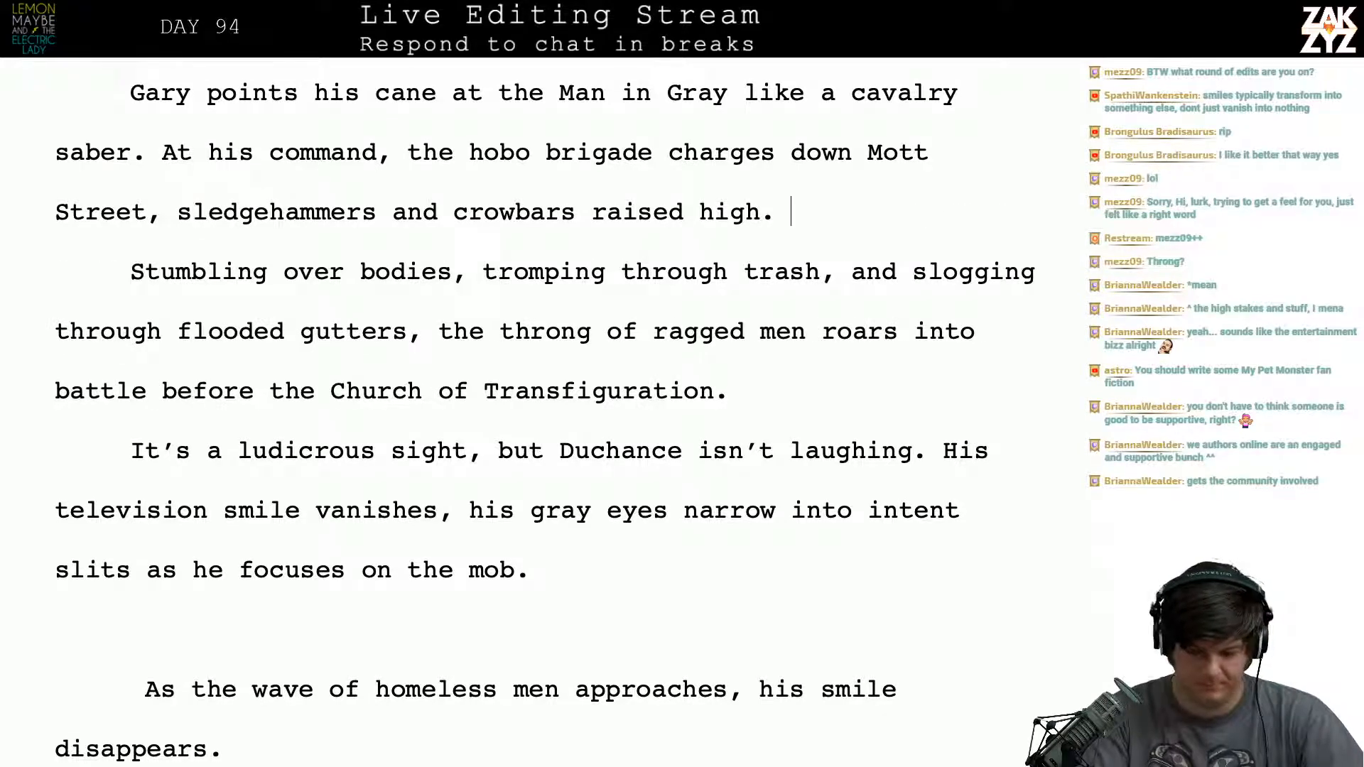
type("The mane")
key("BackSpace")
key("BackSpace")
key("BackSpace")
key("BackSpace")
key("BackSpace")
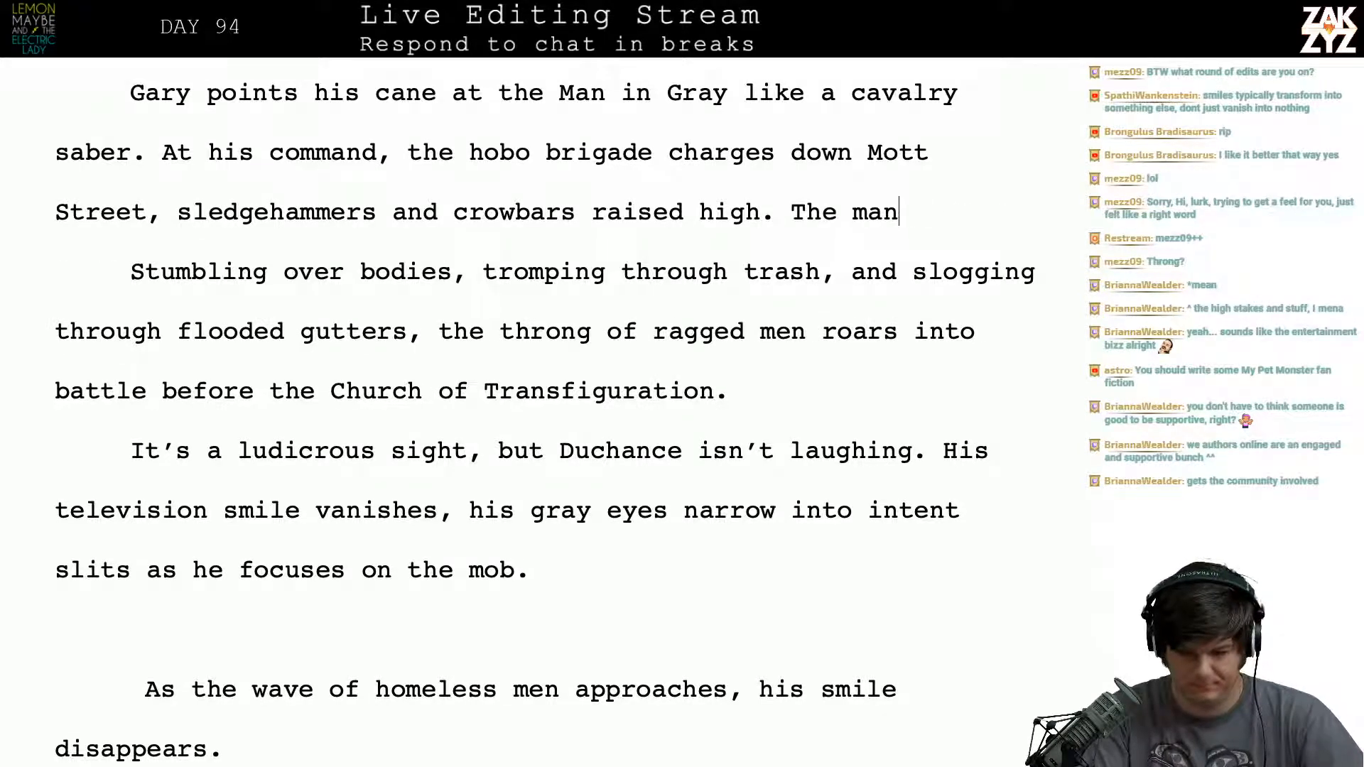
key("BackSpace")
key("BackSpace")
key("BackSpace")
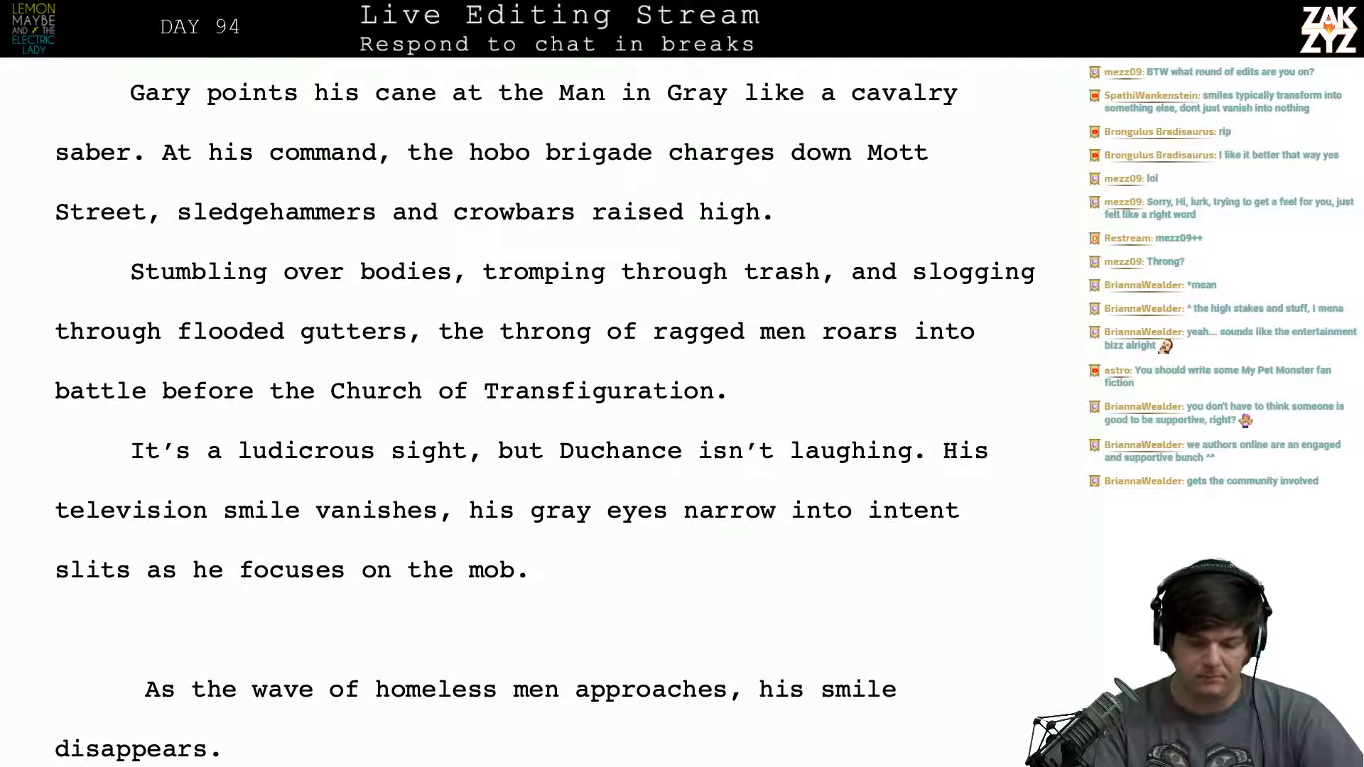
- Start a new sentence after "raised high." with "The throng of ragged men"
type("The throgn")
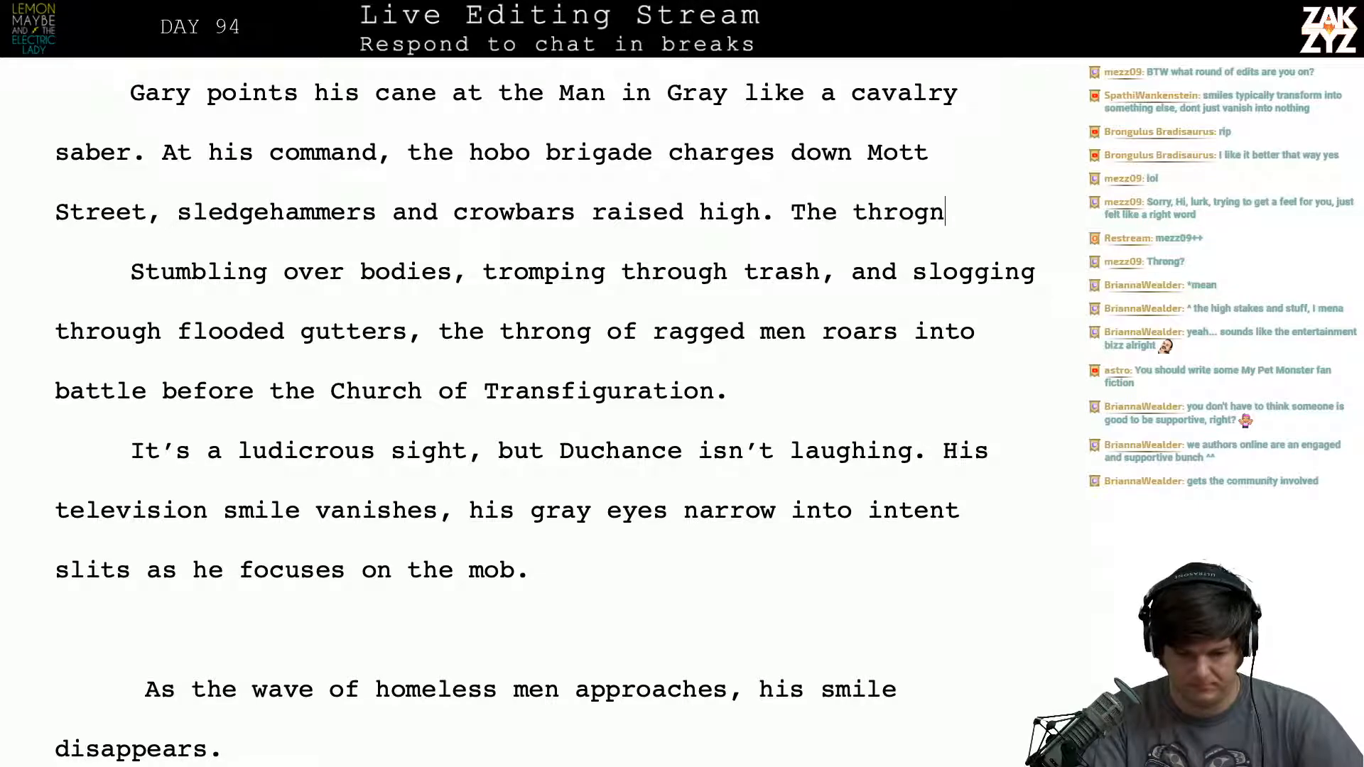
key("BackSpace")
key("BackSpace")
type("ng of cha")
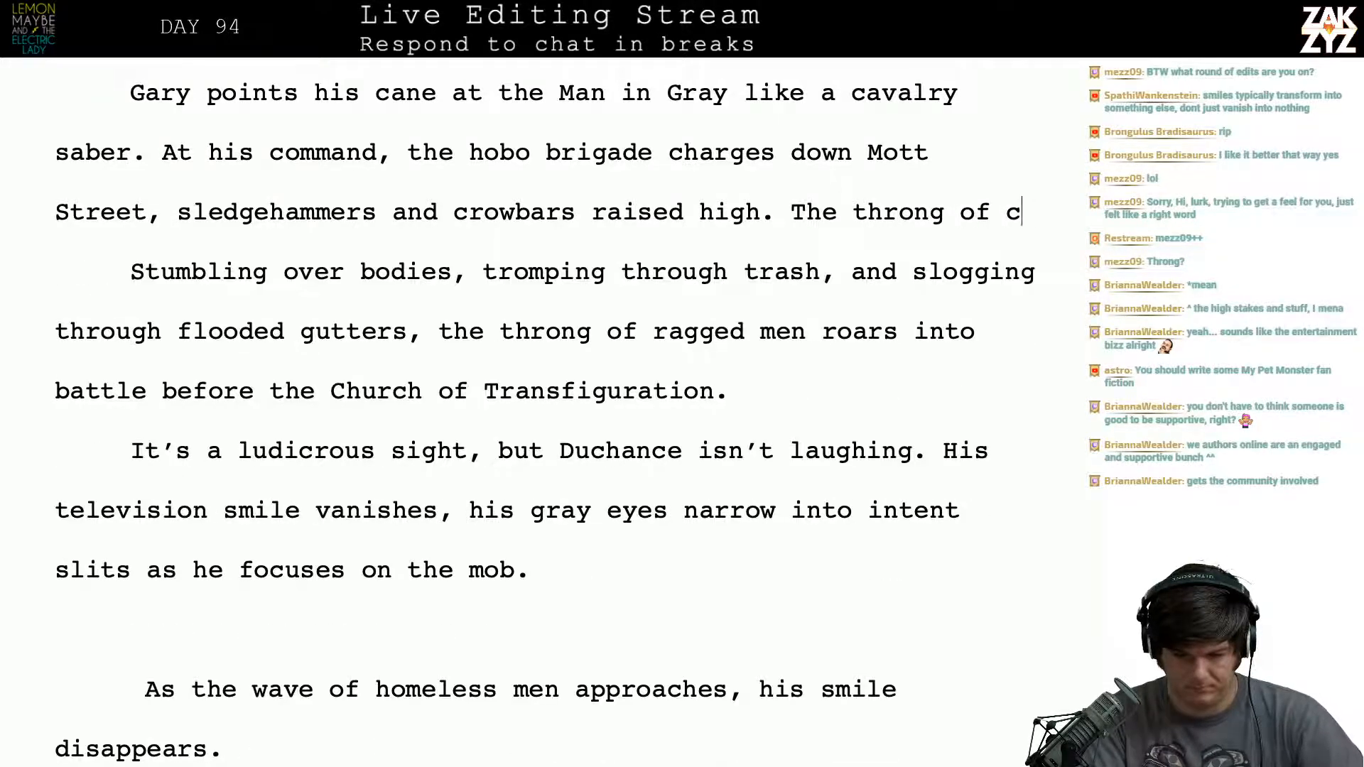
key("BackSpace")
key("BackSpace")
key("BackSpace")
key("BackSpace")
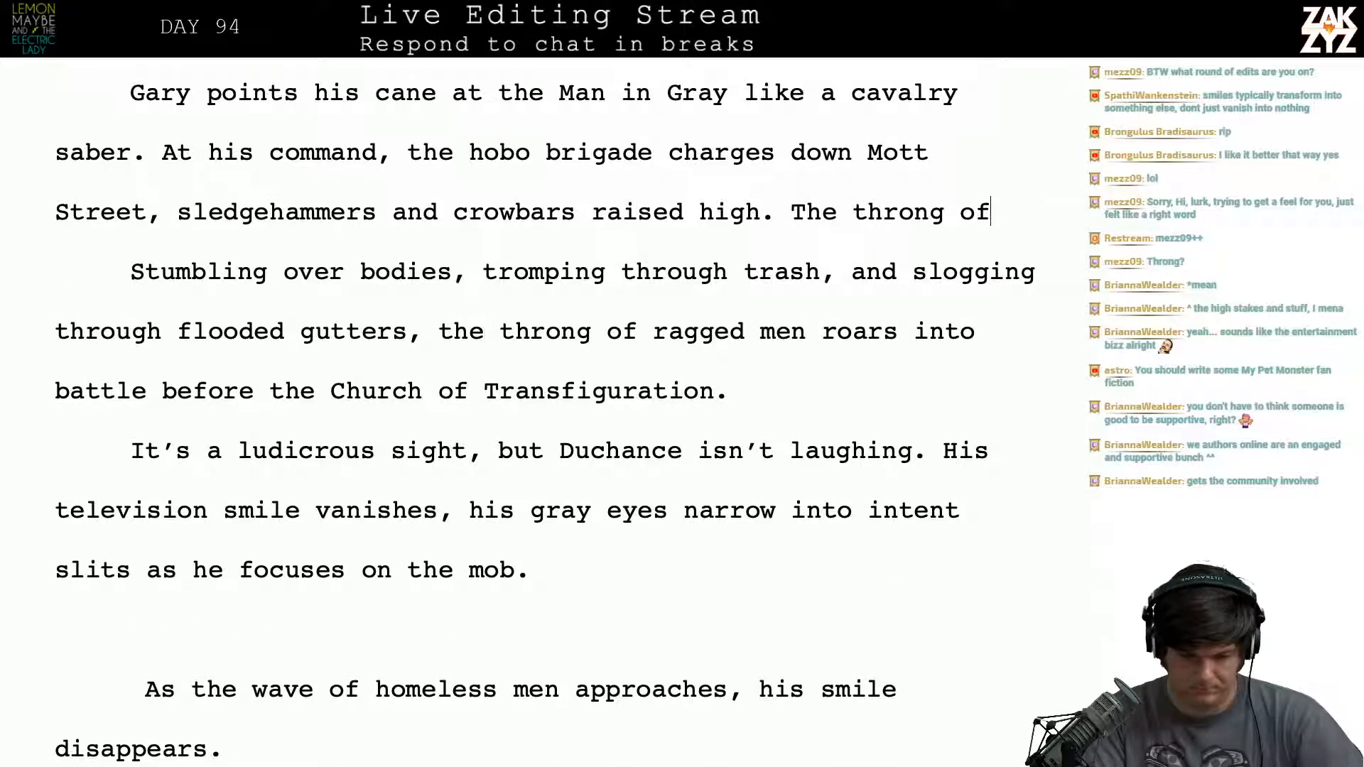
type("ragged men ")
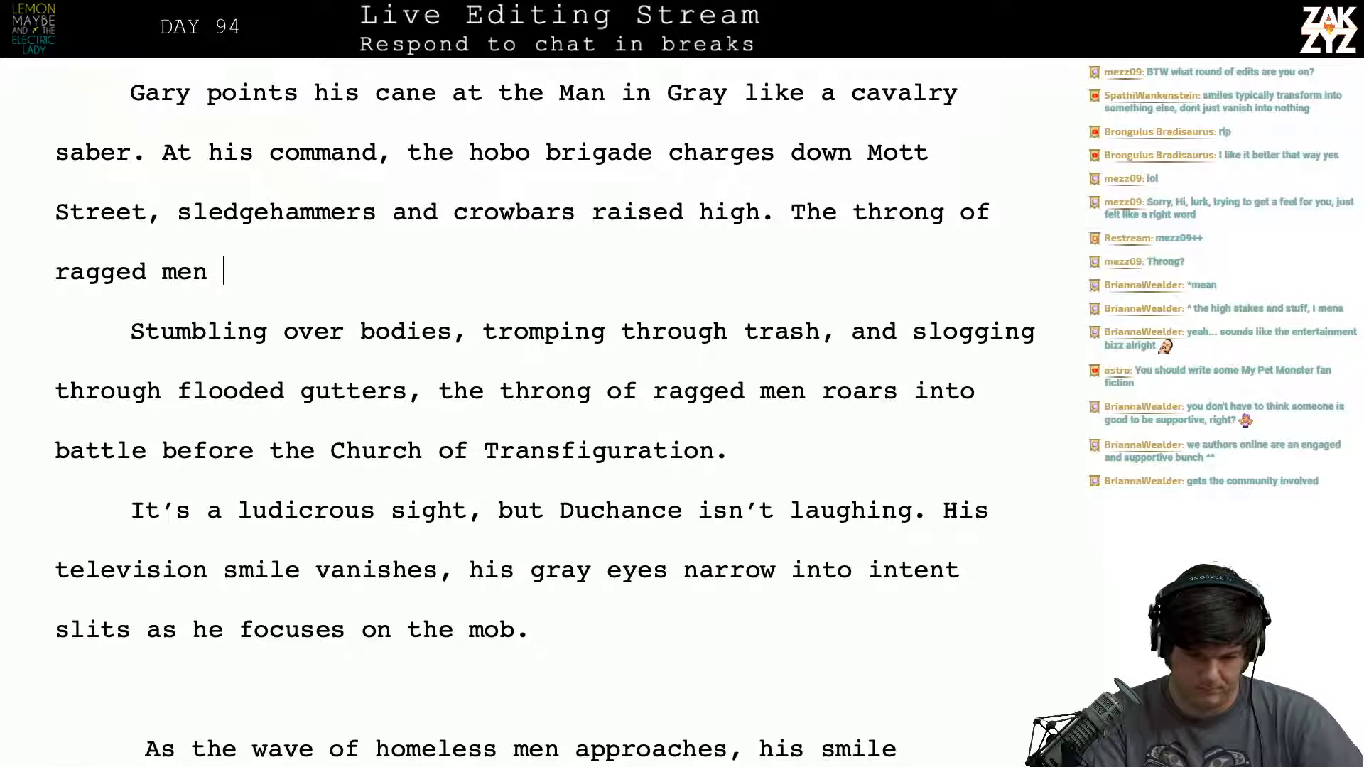
type("m")
- Continue the sentence after "The throng of ragged men" with "move in a chaotic tangle,"
key("BackSpace")
type("mov")
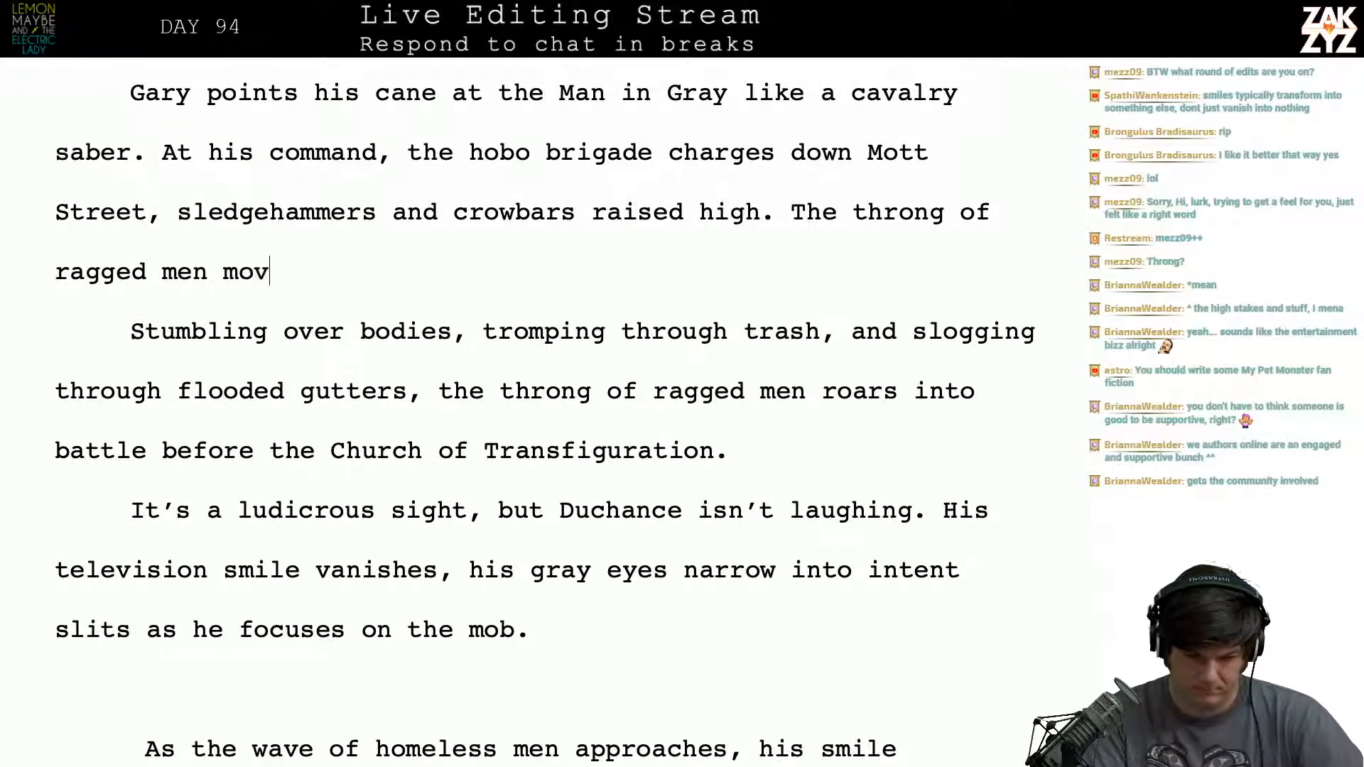
type("e in a")
type("cha")
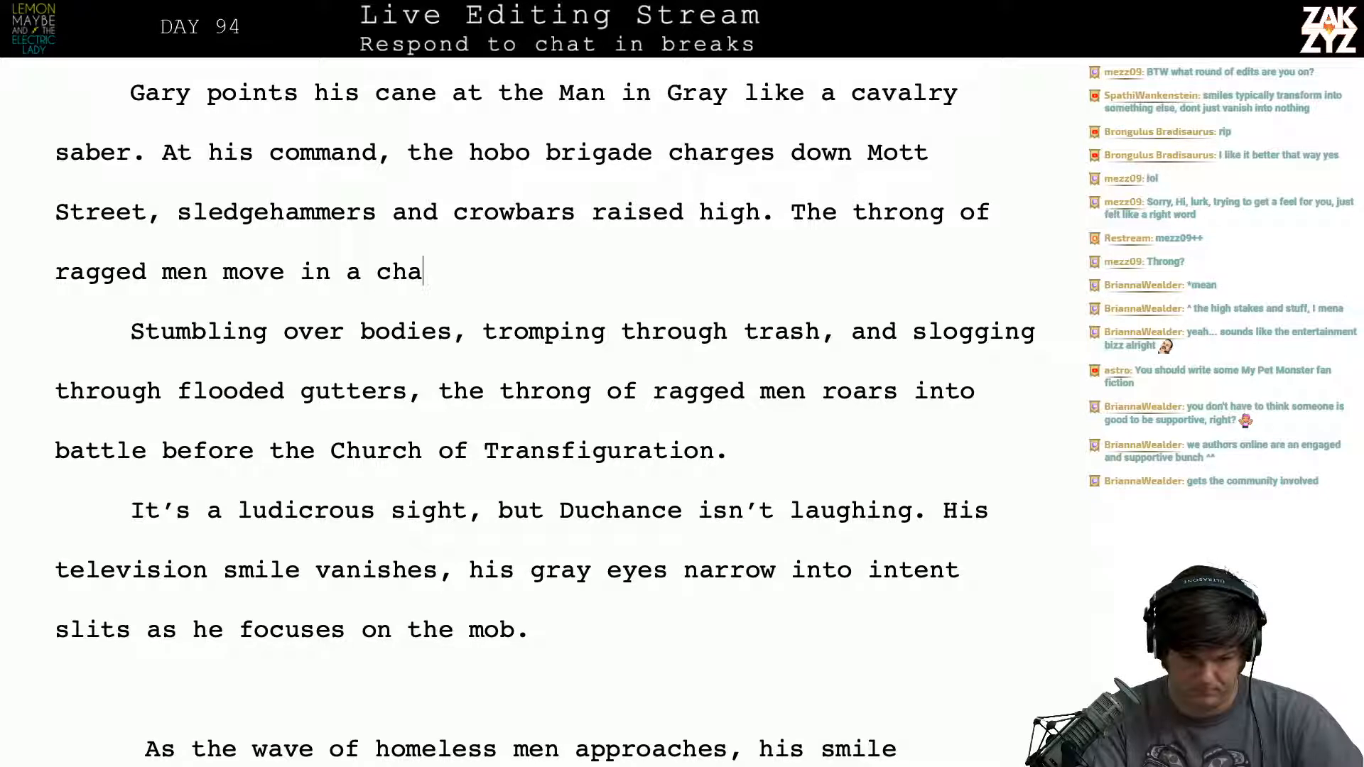
type("otic tangle, ")
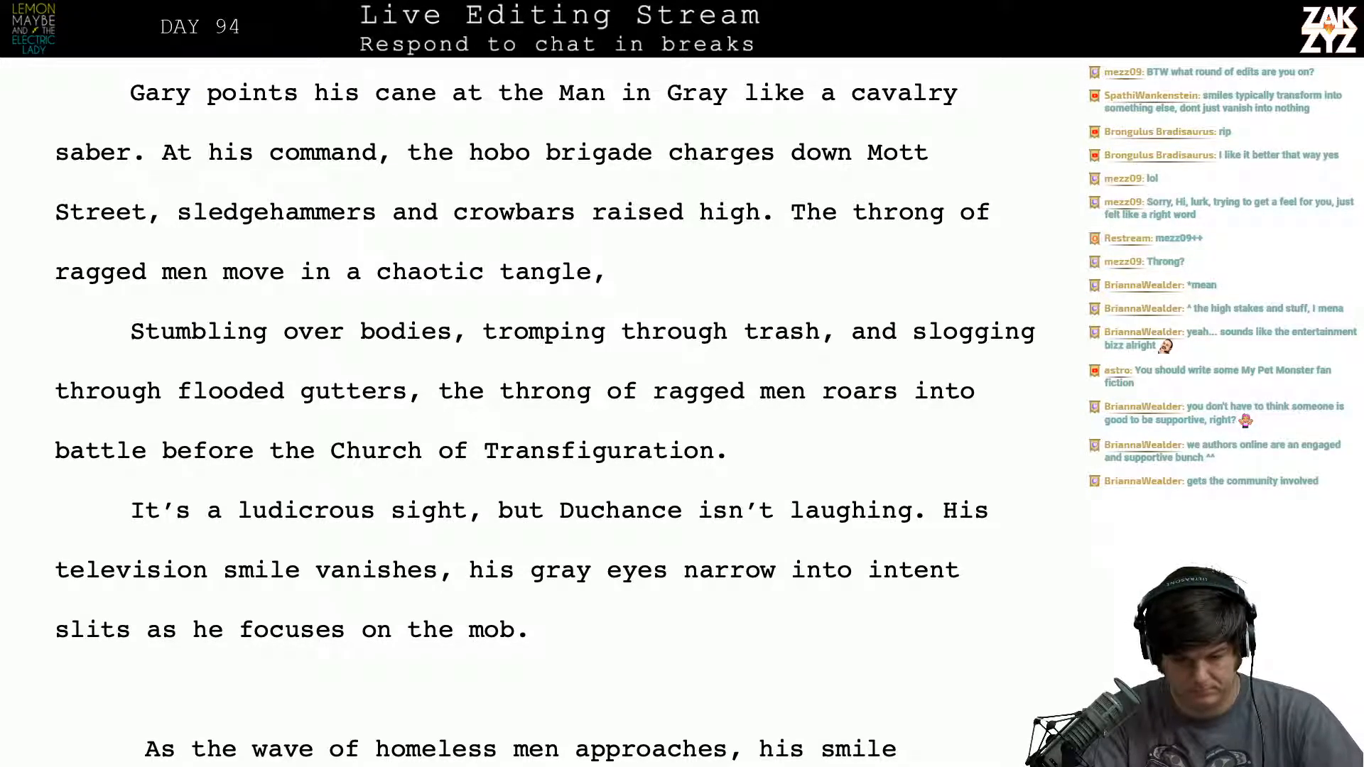
type("tromping through t")
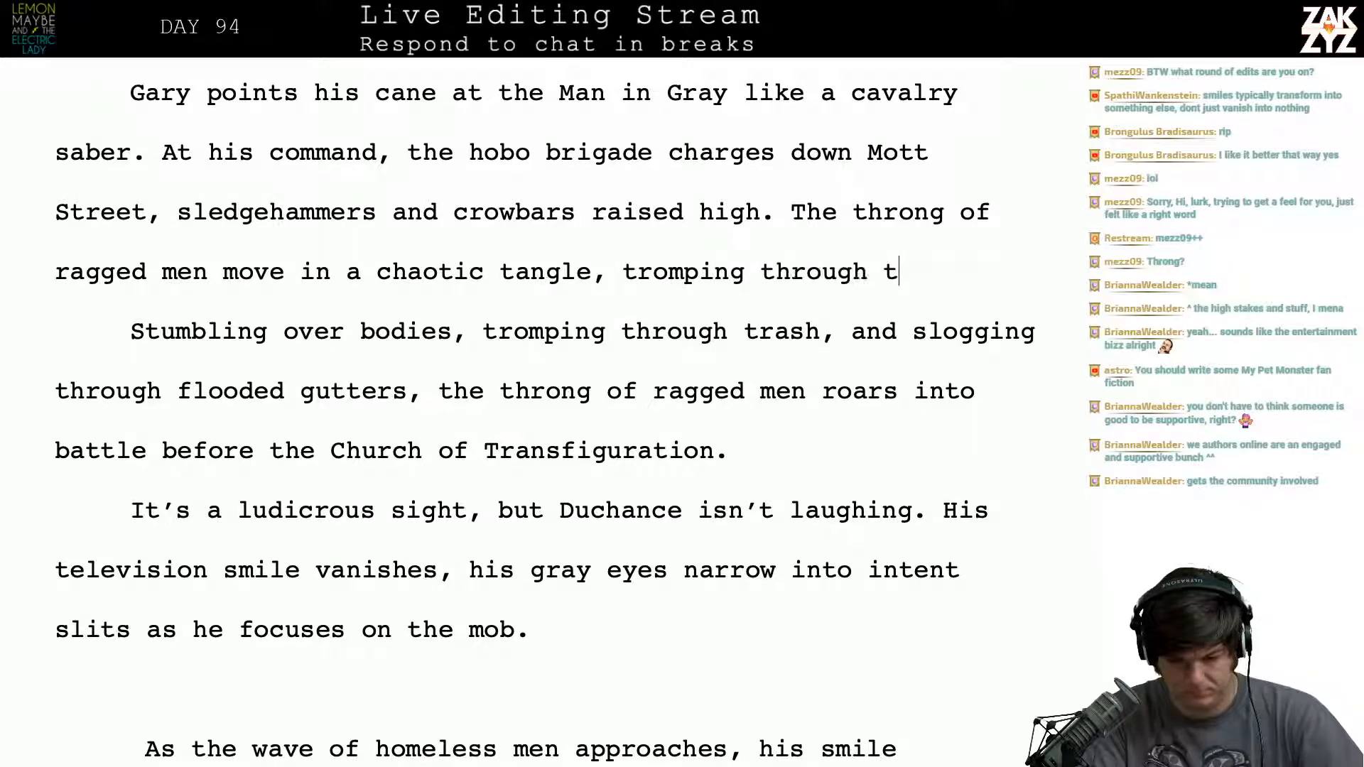
type("rash, st")
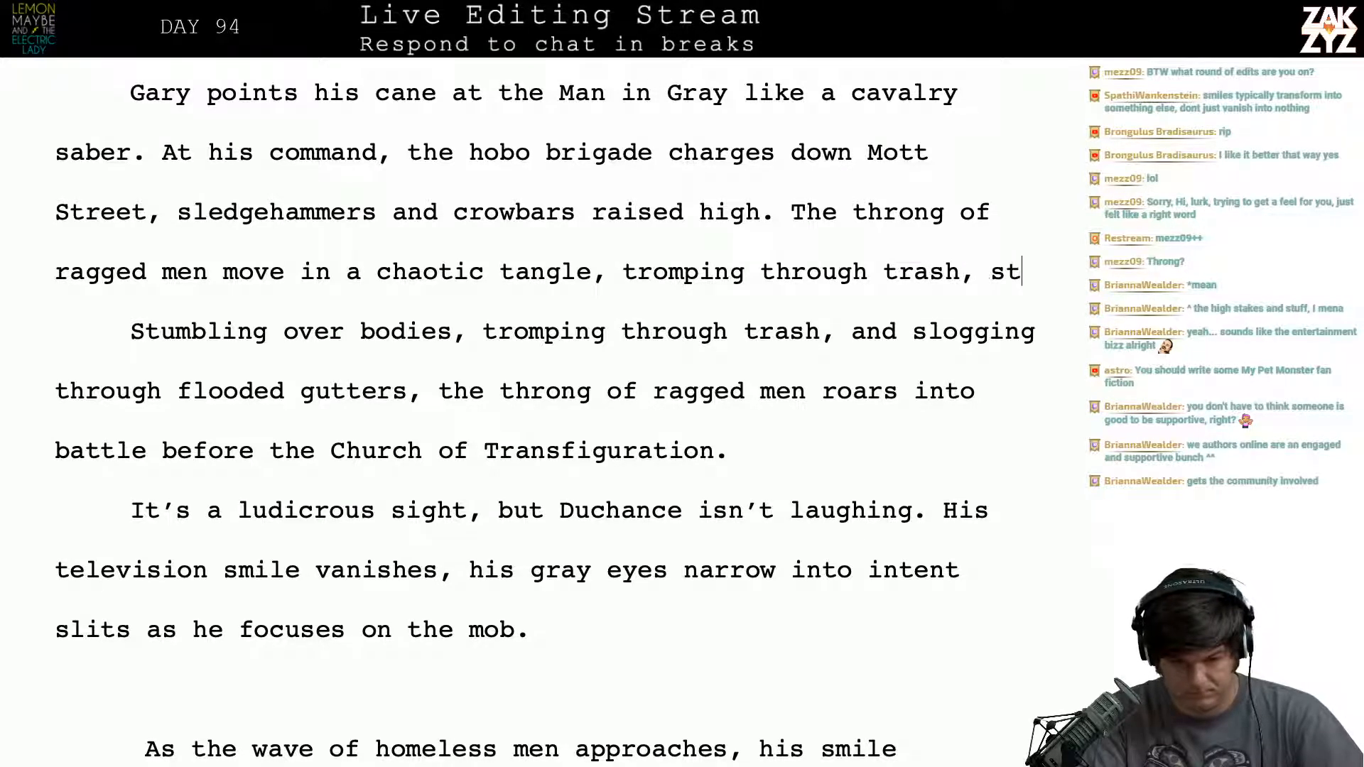
type("umbling over bodies.")
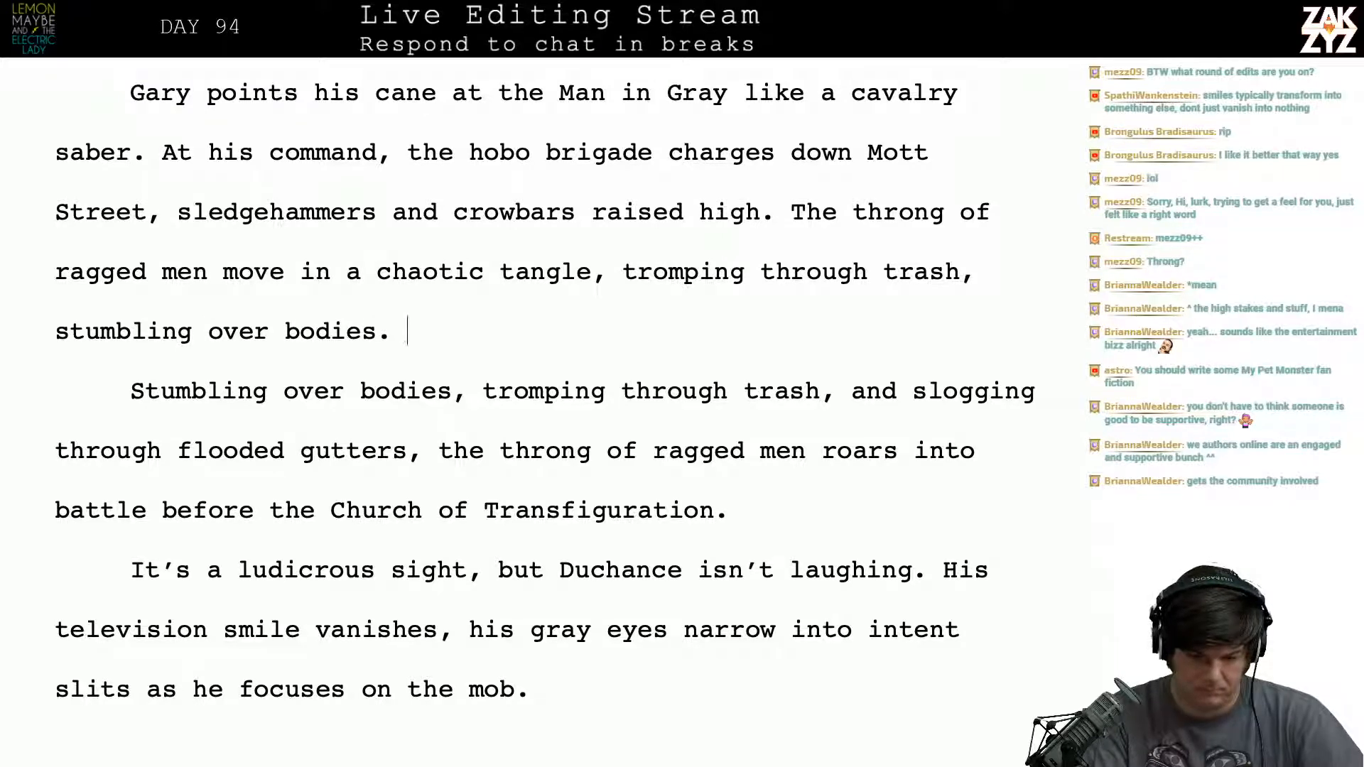
- Finish the sentence after "chaotic tangle," with "tromping through trash, stumbling over bodies, and slogging through flooded gutters."
key("BackSpace")
type(", and sloggin")
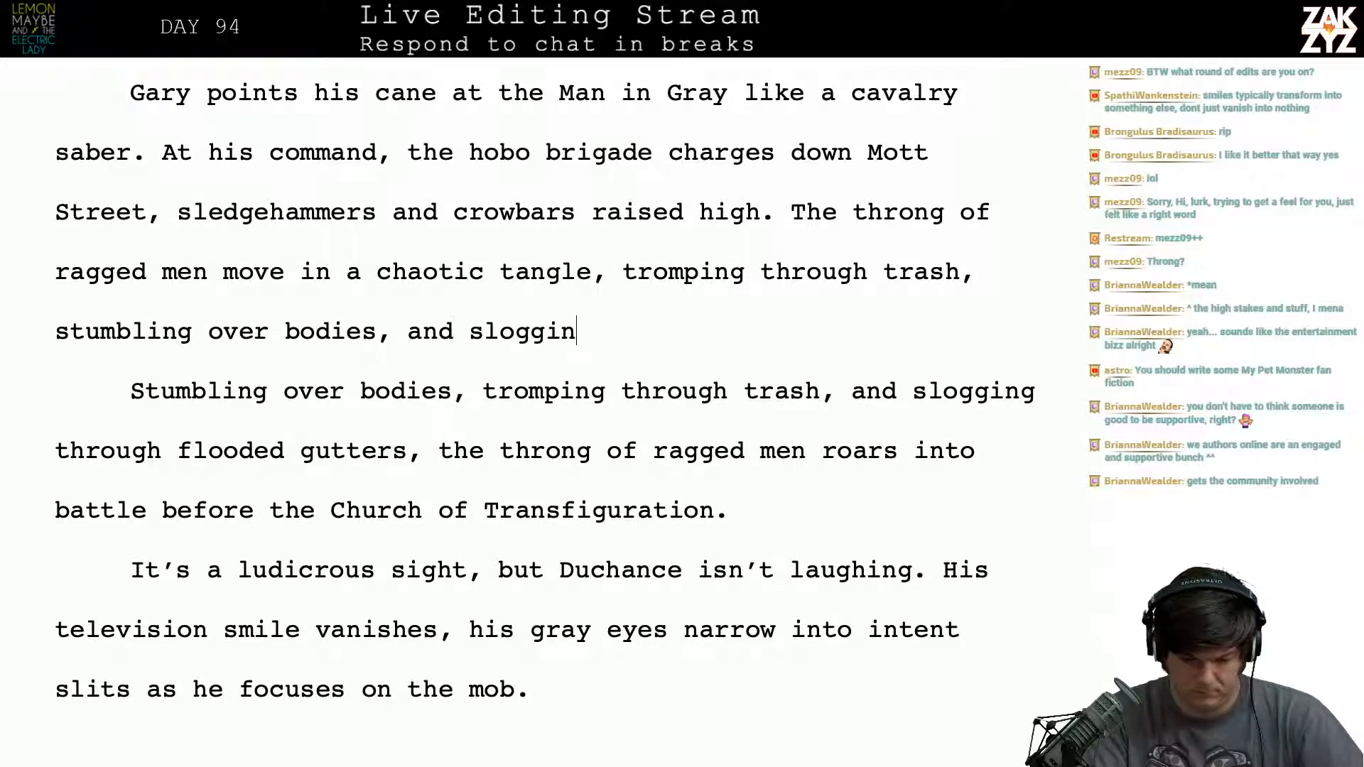
type("g through flo")
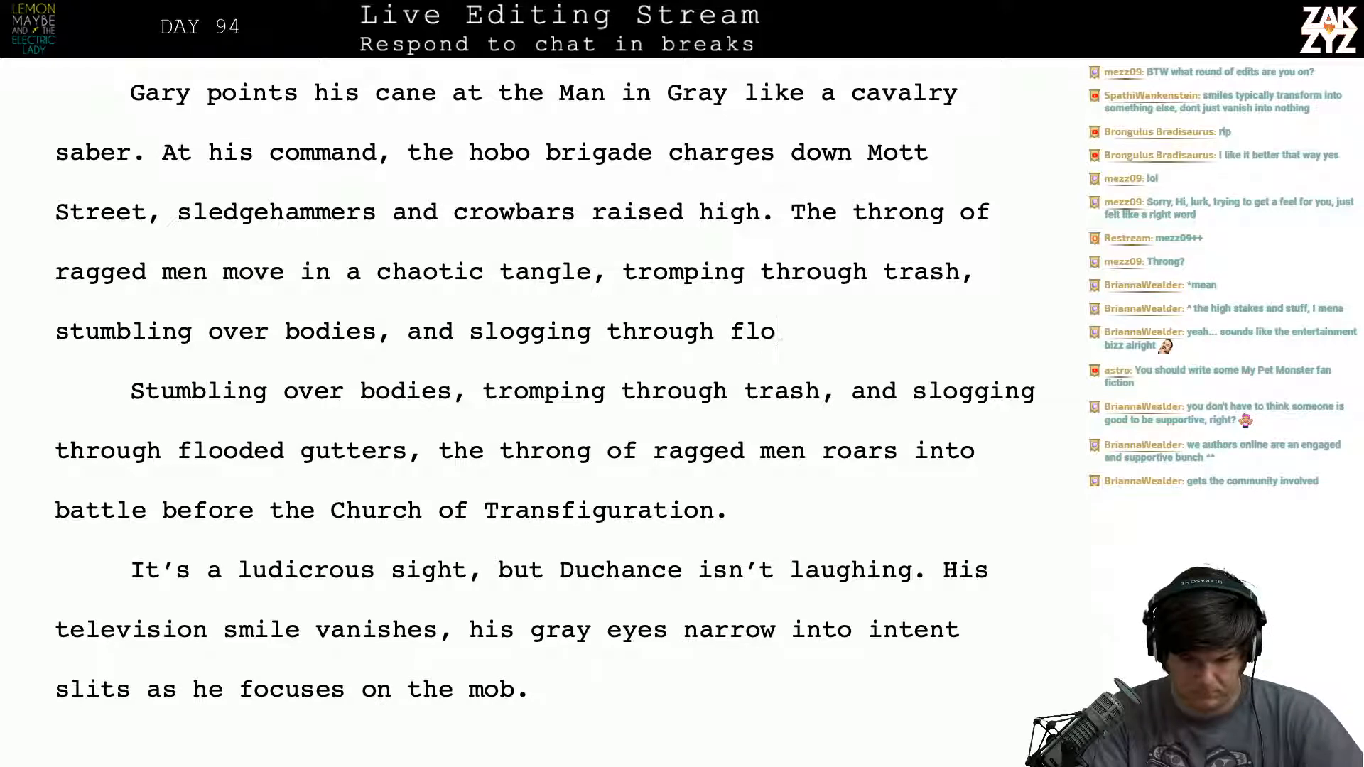
type("oded gutters. ")
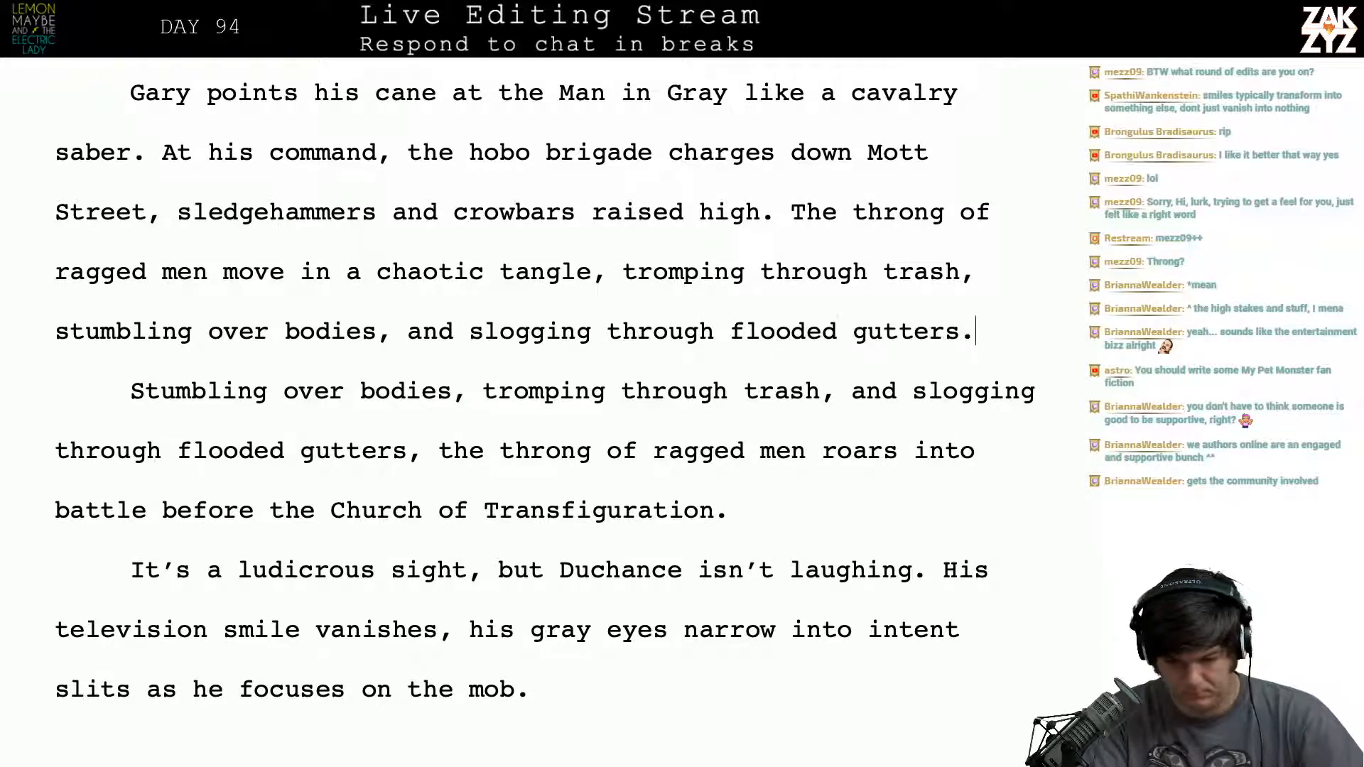
type("Still")
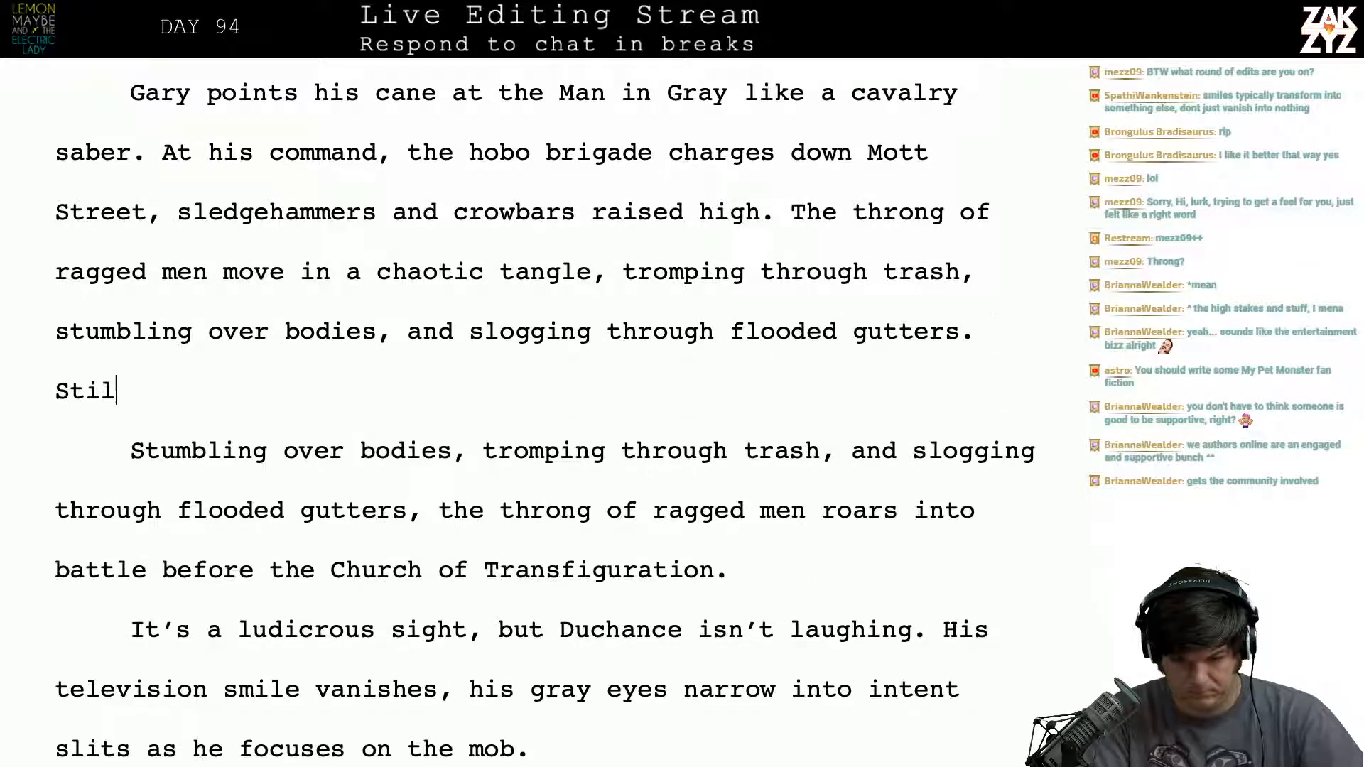
- Insert two blank paragraphs between "flooded gutters." and the old "Stumbling over bodies" paragraph
key("BackSpace")
key("BackSpace")
key("BackSpace")
key("BackSpace")
key("BackSpace")
key("BackSpace")
key("BackSpace")
key("Return")
key("Return")
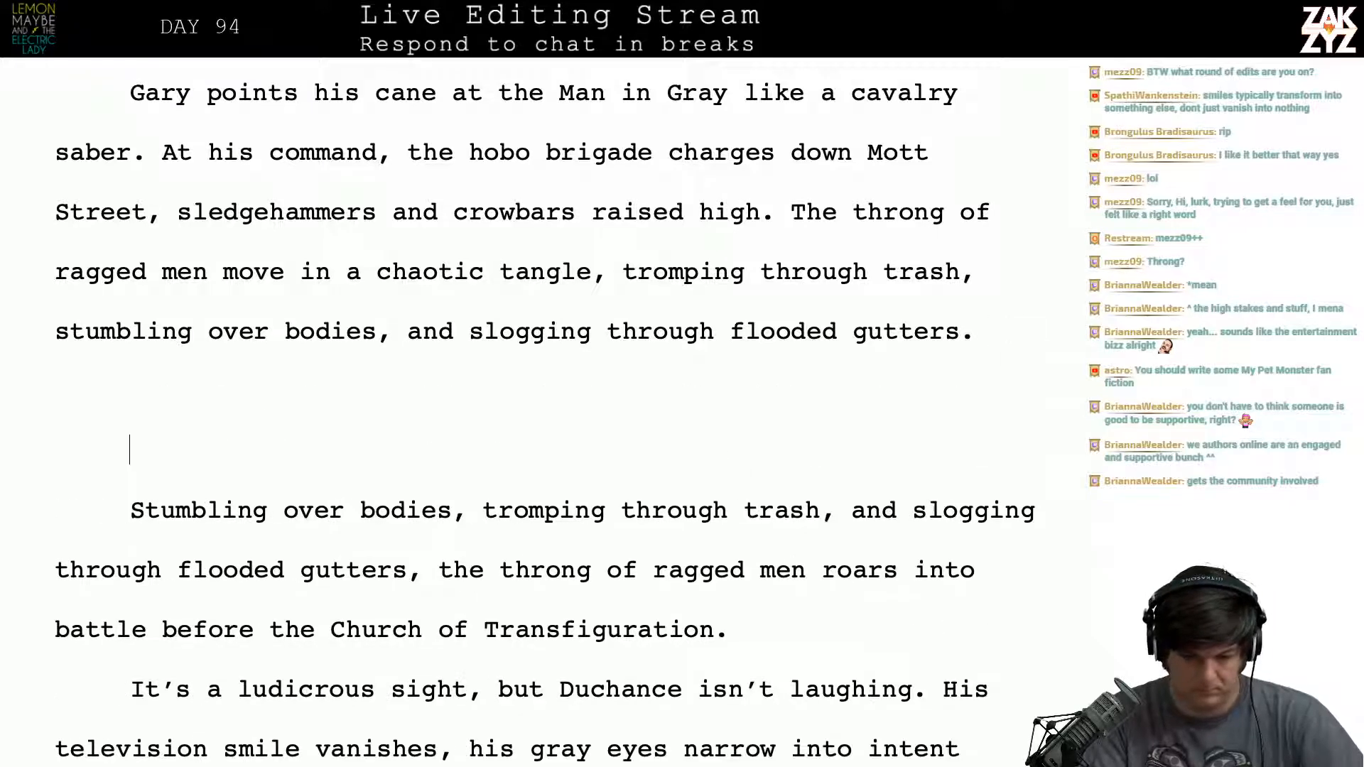
- Try continuing the paragraph after "flooded gutters." with a sentence beginning "Still they surg"
key("Left")
key("Left")
key("Left")
key("Right")
key("Right")
key("Left")
key("Right")
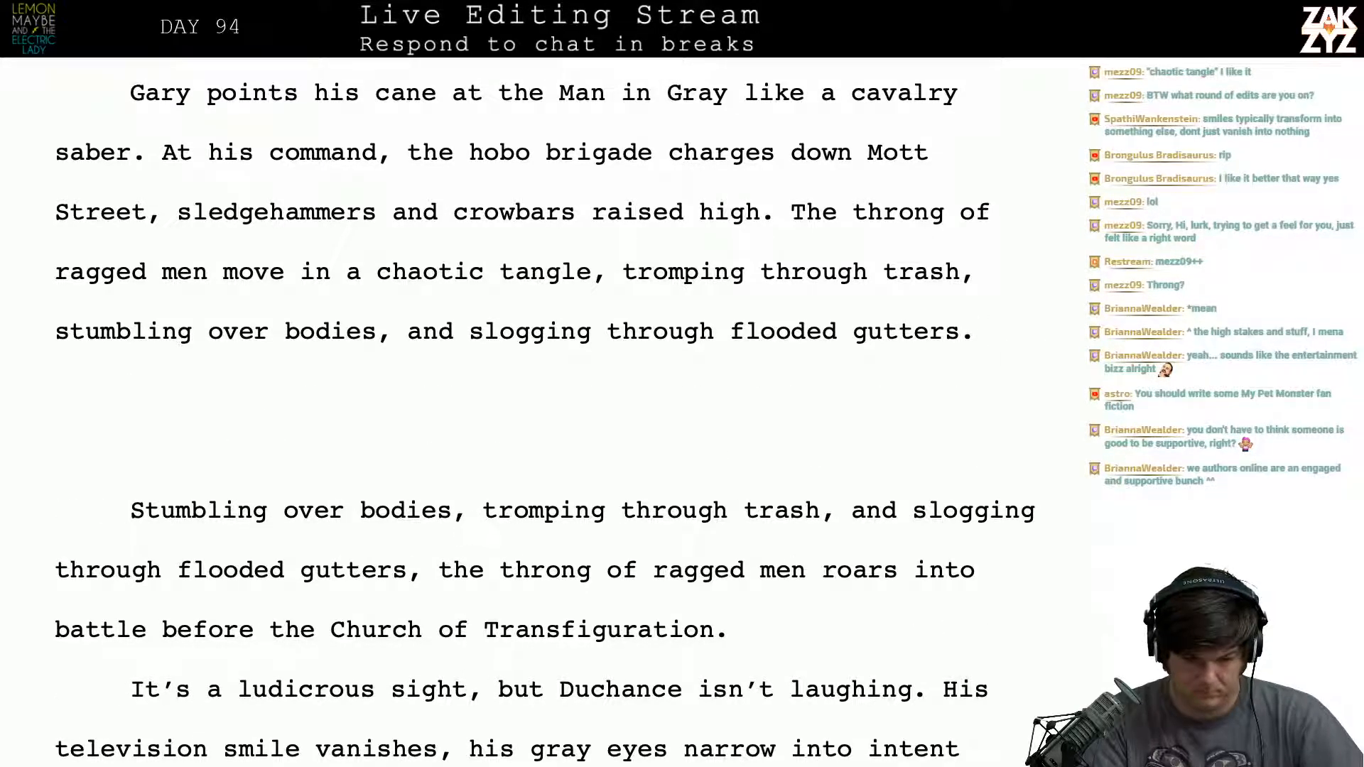
key("Left")
key("Left")
key("Right")
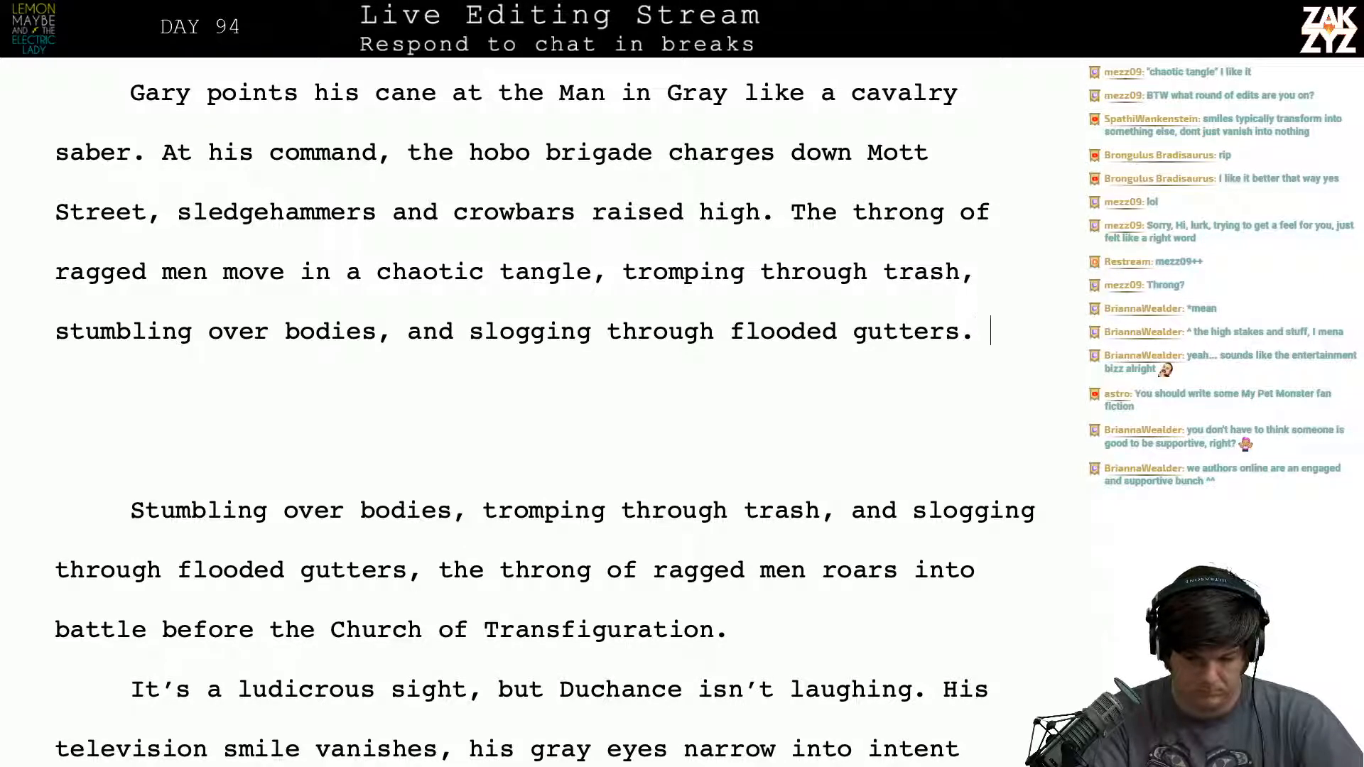
key("BackSpace")
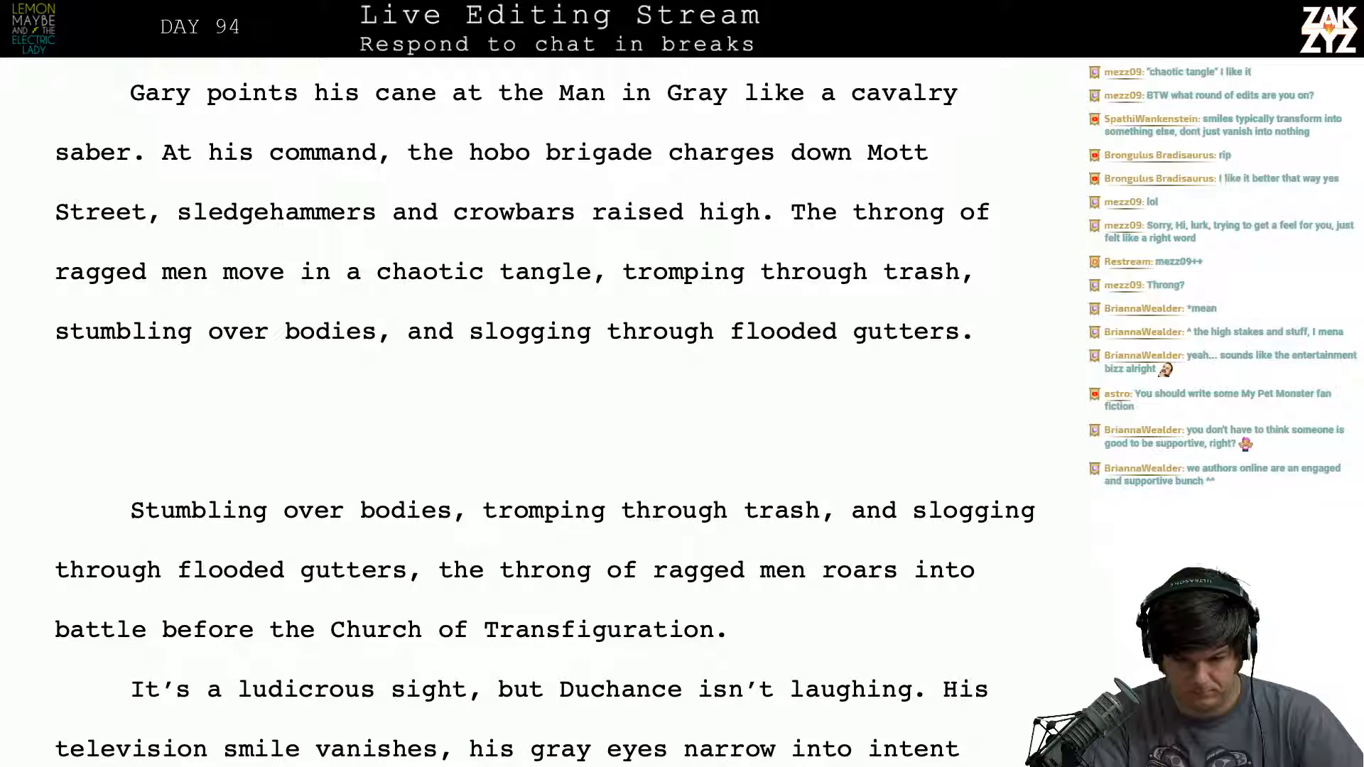
type("Still they")
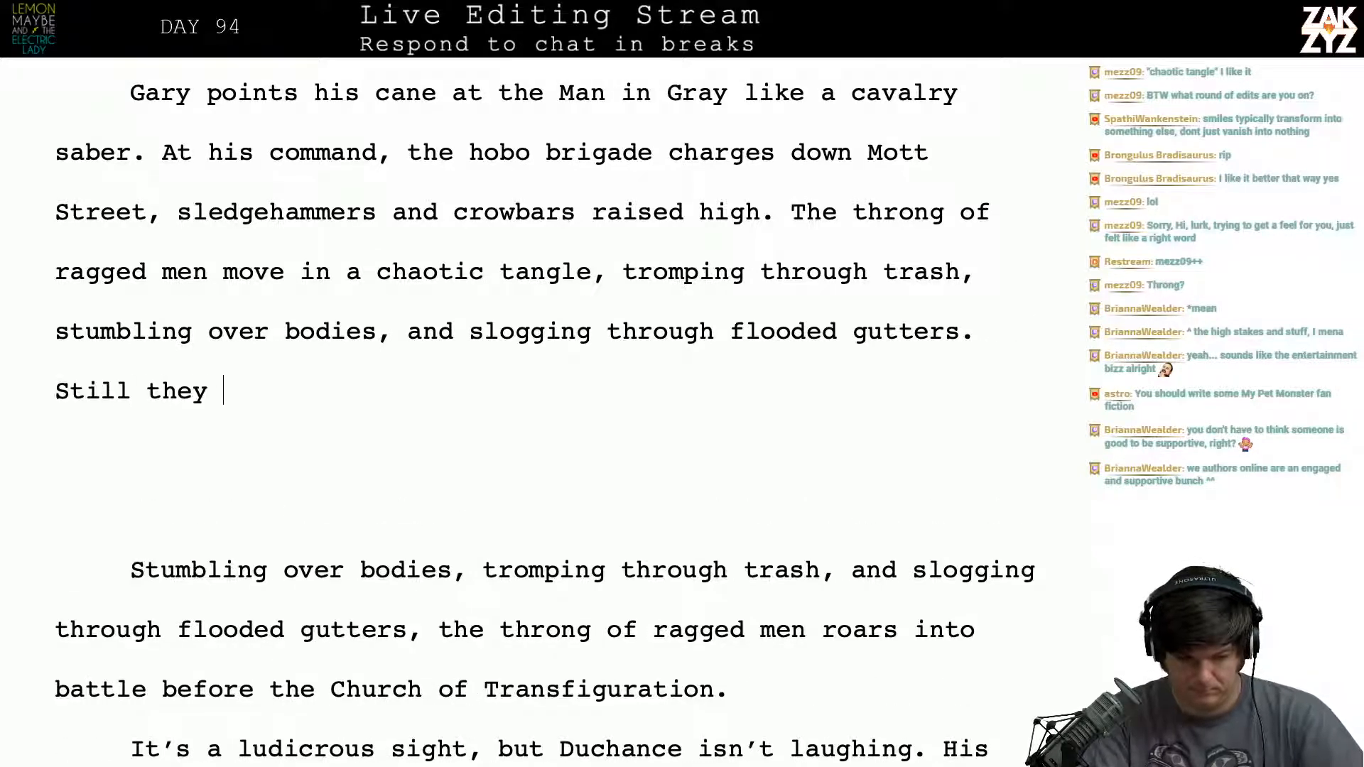
key("BackSpace")
key("BackSpace")
key("BackSpace")
key("BackSpace")
type("hey ")
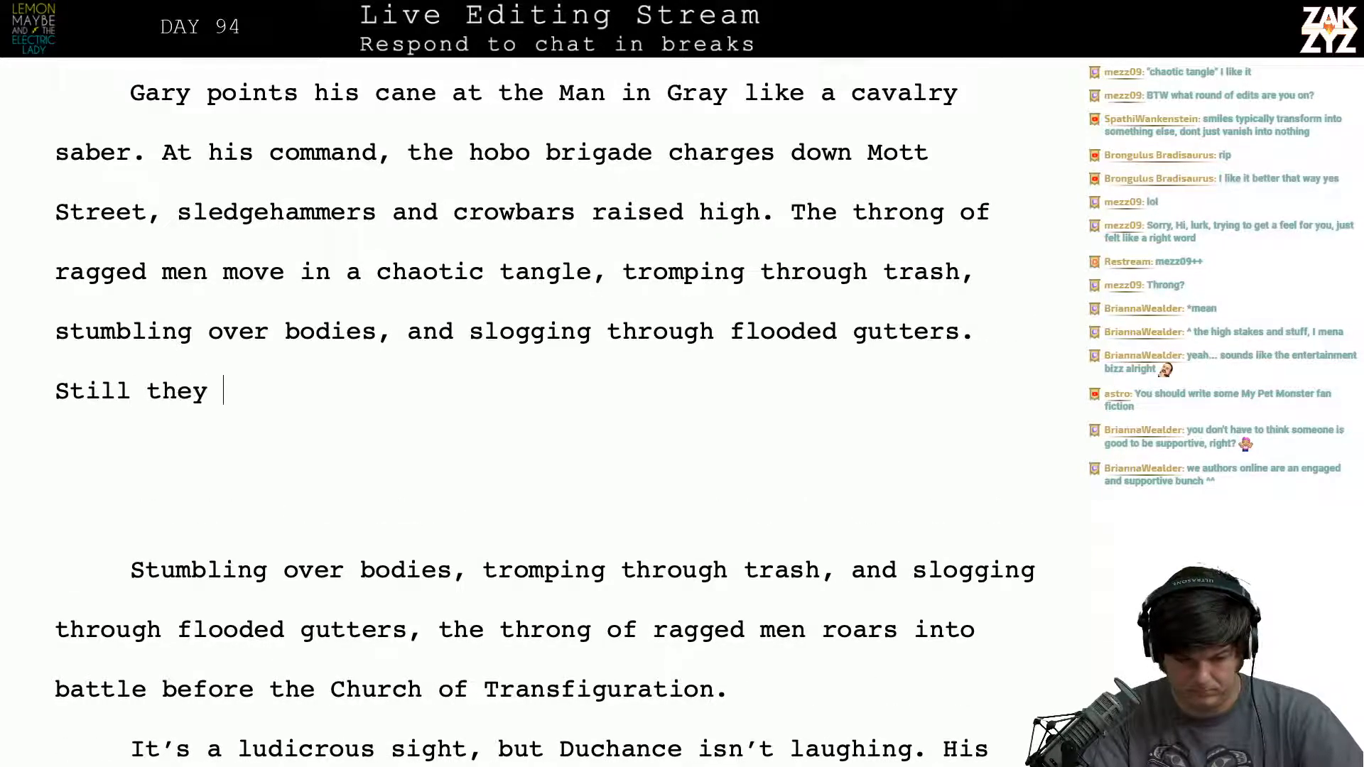
type("surg")
key("BackSpace")
key("BackSpace")
key("BackSpace")
key("BackSpace")
key("BackSpace")
key("BackSpace")
key("BackSpace")
- Try following "flooded gutters." with the sentence "They roar into battle before the church"
key("BackSpace")
key("BackSpace")
key("BackSpace")
key("BackSpace")
key("BackSpace")
key("BackSpace")
key("BackSpace")
key("BackSpace")
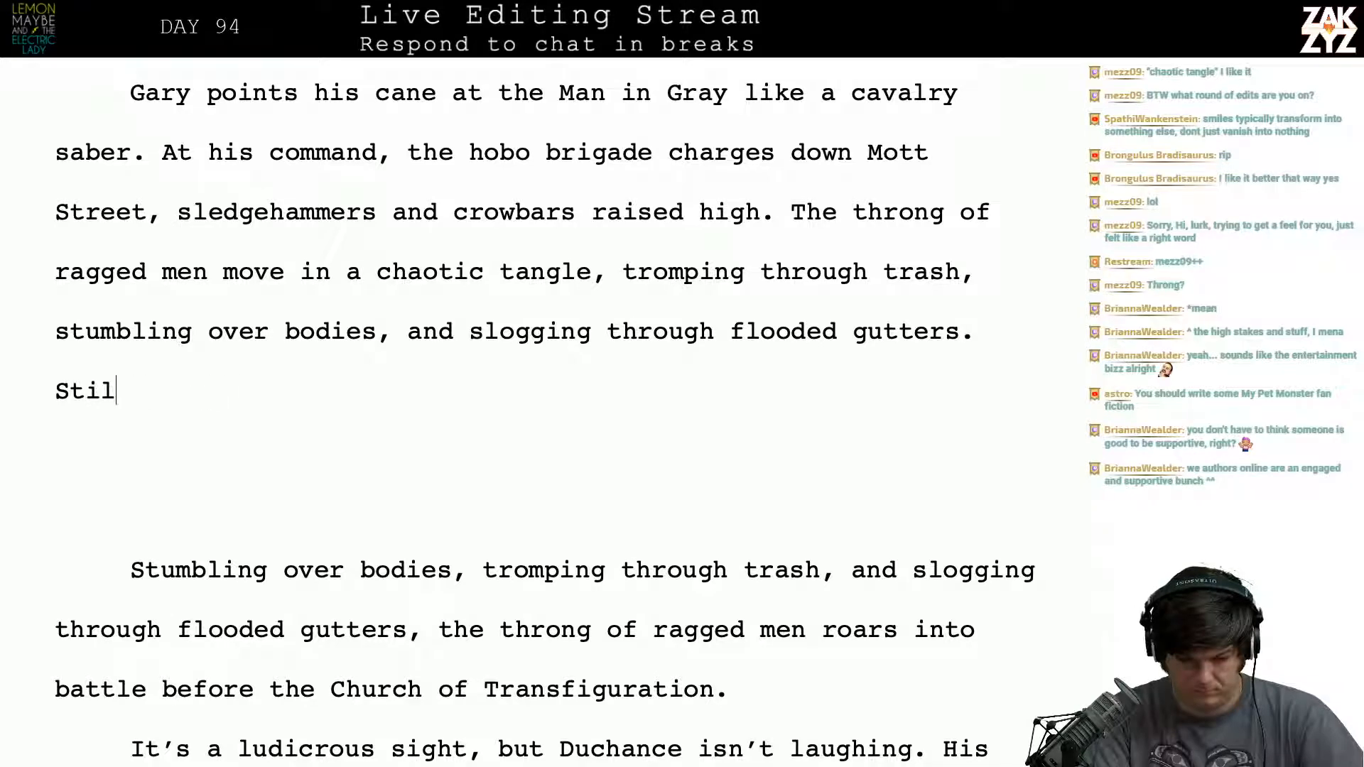
type("They")
key("BackSpace")
key("BackSpace")
key("BackSpace")
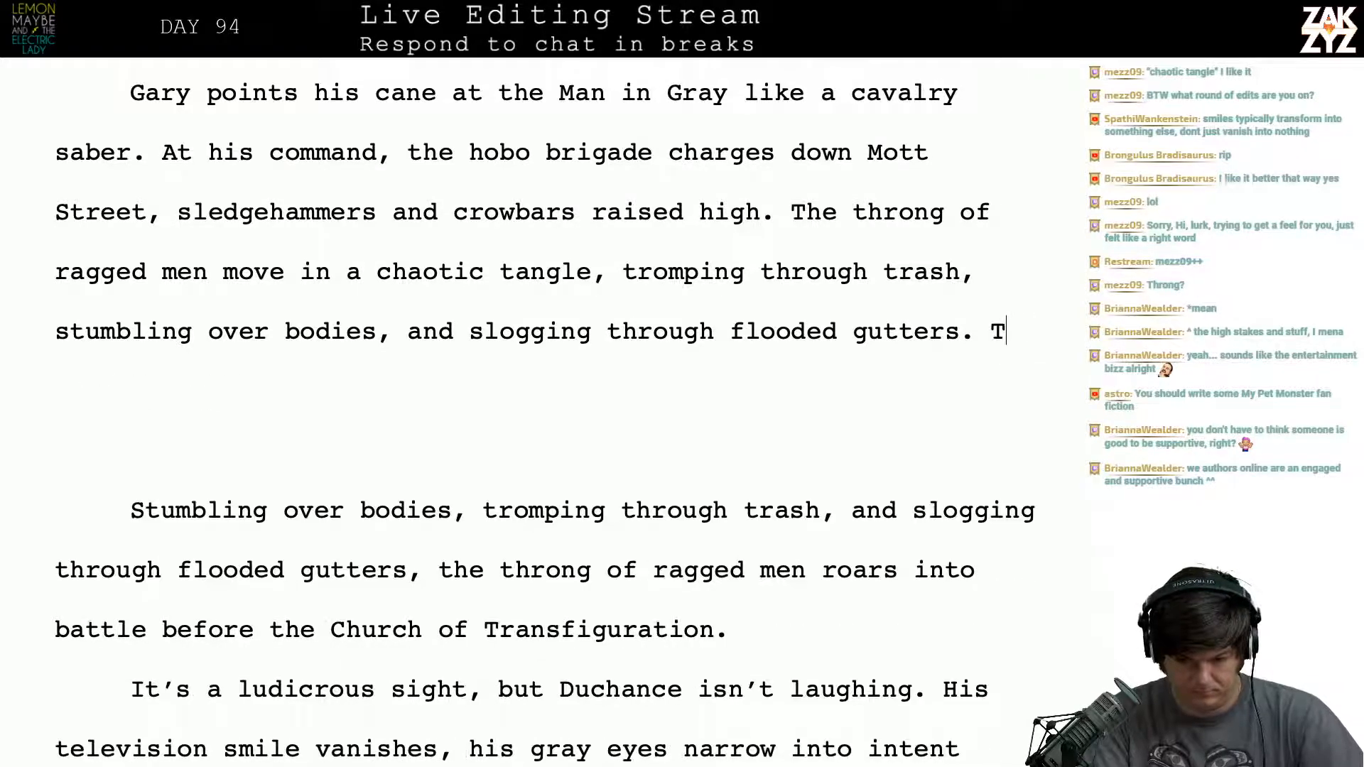
type("hey r")
key("BackSpace")
key("BackSpace")
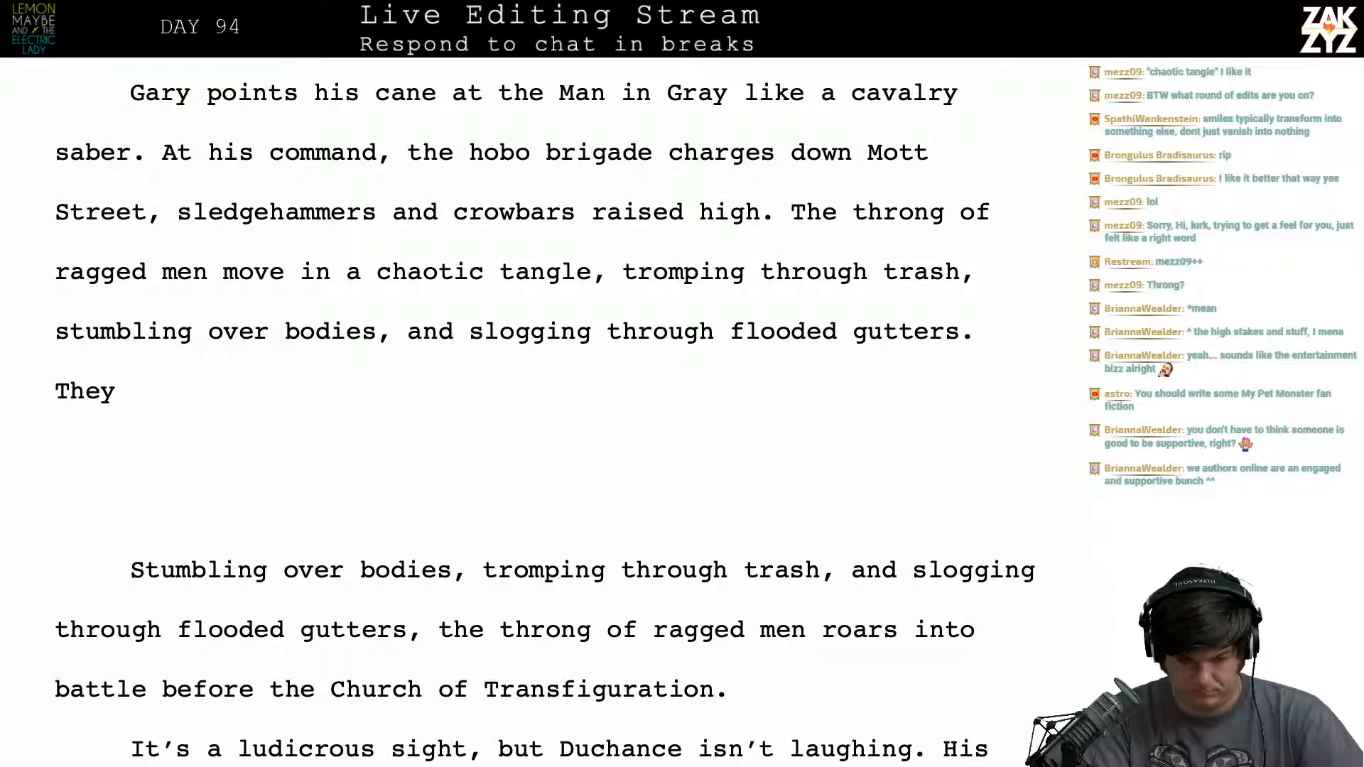
key("BackSpace")
key("BackSpace")
key("BackSpace")
key("BackSpace")
type("They  r")
key("BackSpace")
key("BackSpace")
type("ro")
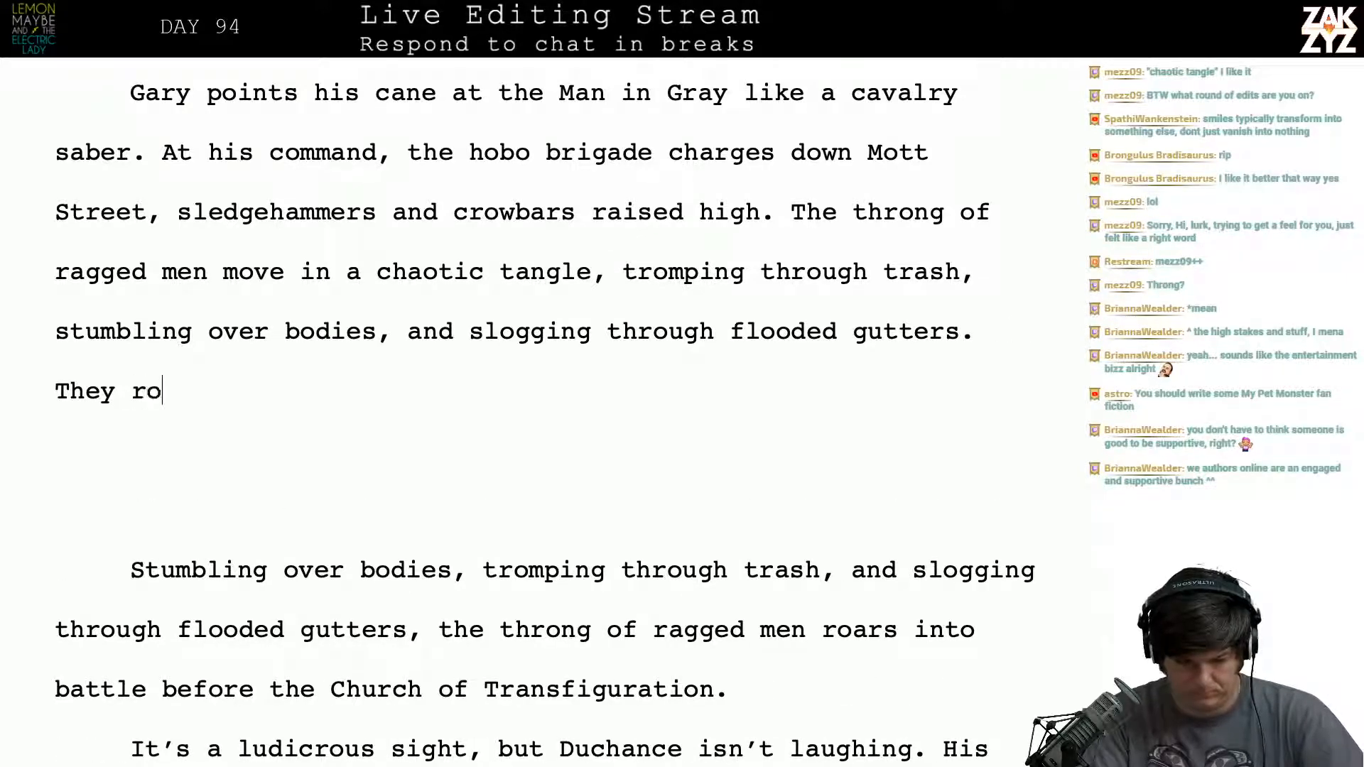
type("ar into batte,")
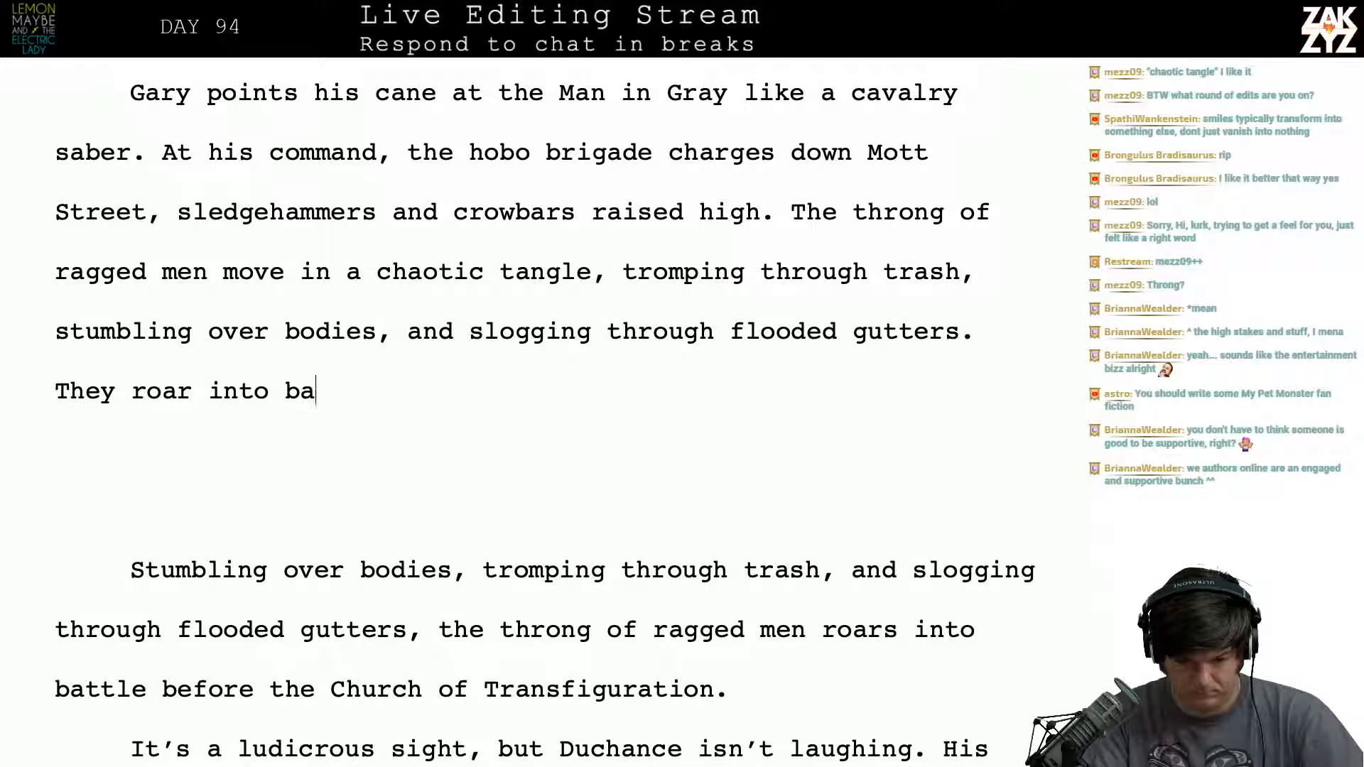
key("BackSpace")
key("BackSpace")
type("le bef")
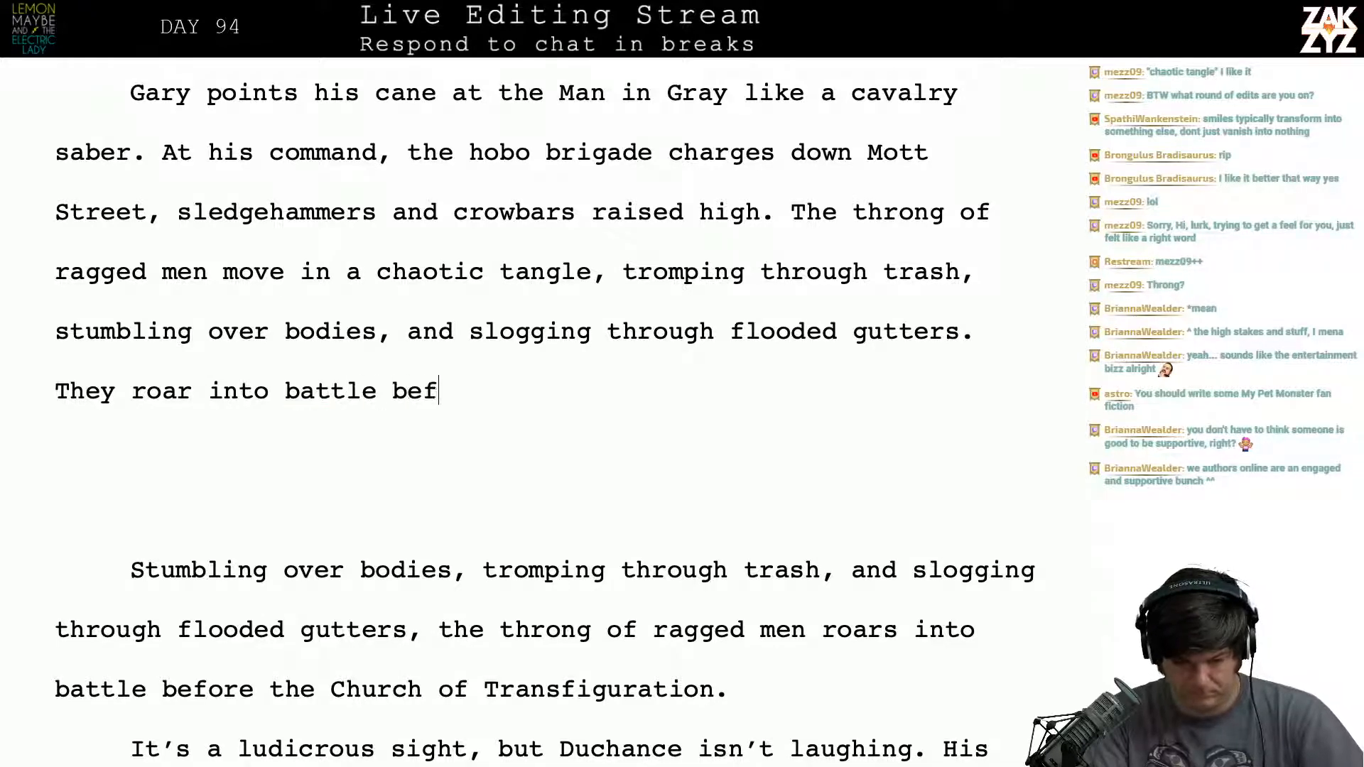
type("ore the church")
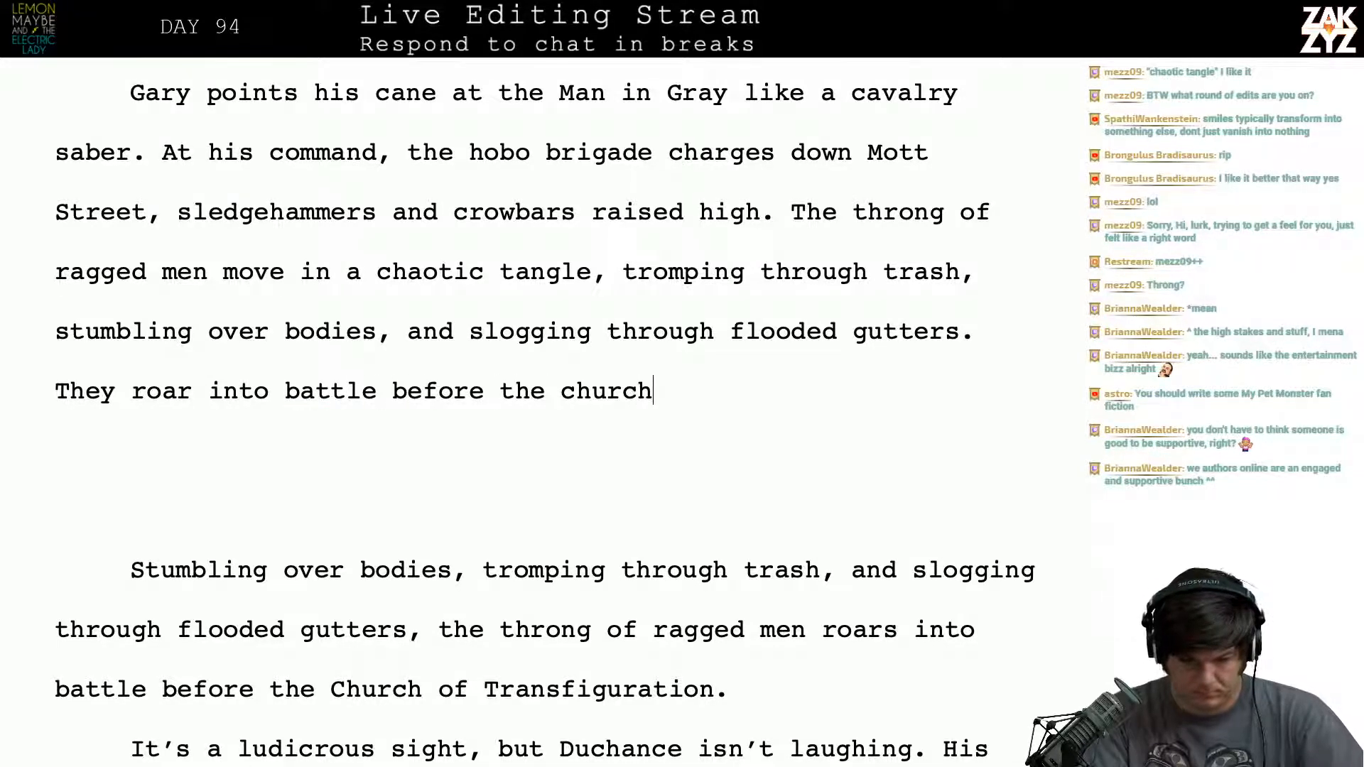
key("BackSpace")
key("BackSpace")
key("BackSpace")
key("BackSpace")
key("BackSpace")
key("BackSpace")
key("BackSpace")
key("BackSpace")
key("BackSpace")
key("BackSpace")
key("BackSpace")
key("BackSpace")
key("BackSpace")
key("BackSpace")
key("BackSpace")
key("BackSpace")
key("BackSpace")
key("BackSpace")
key("BackSpace")
key("BackSpace")
key("BackSpace")
key("BackSpace")
key("BackSpace")
key("BackSpace")
key("BackSpace")
key("BackSpace")
key("BackSpace")
key("BackSpace")
key("BackSpace")
key("BackSpace")
key("BackSpace")
key("BackSpace")
key("BackSpace")
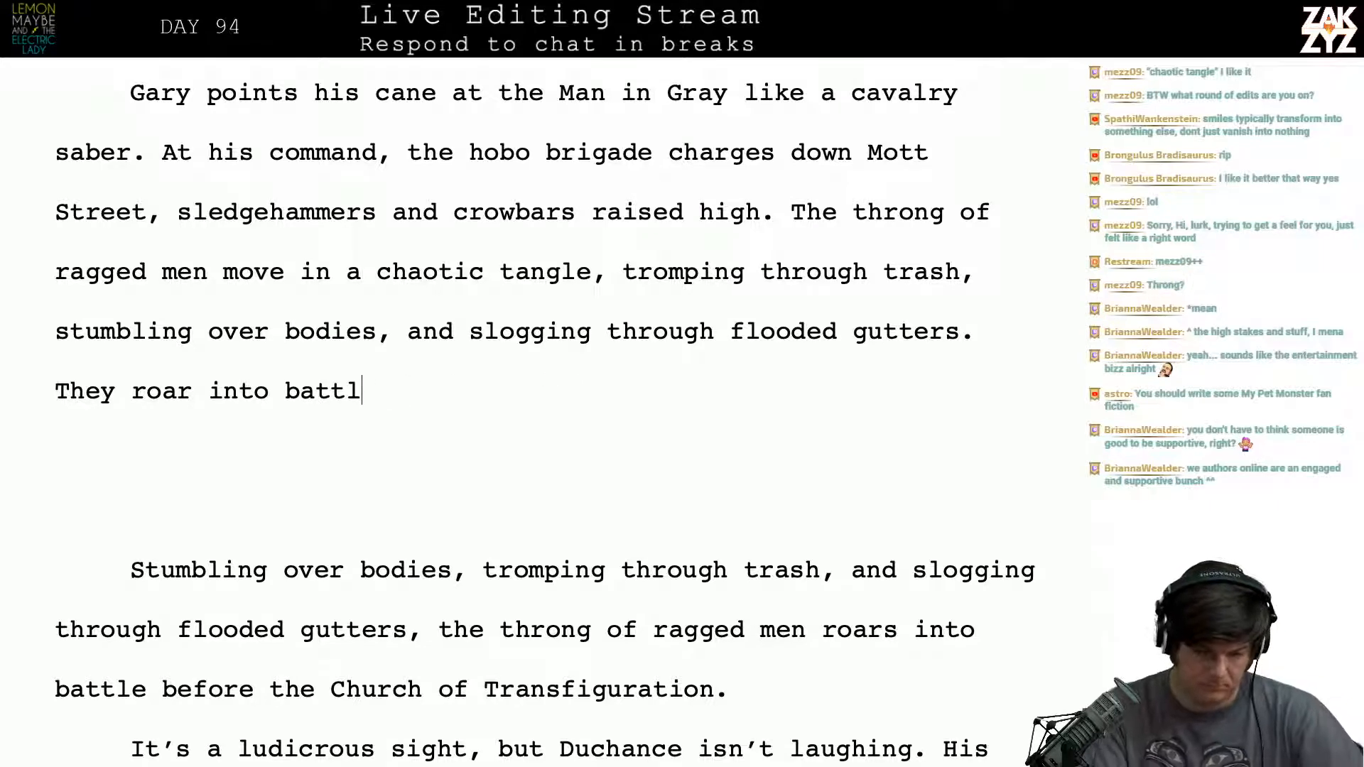
key("BackSpace")
key("BackSpace")
key("BackSpace")
key("BackSpace")
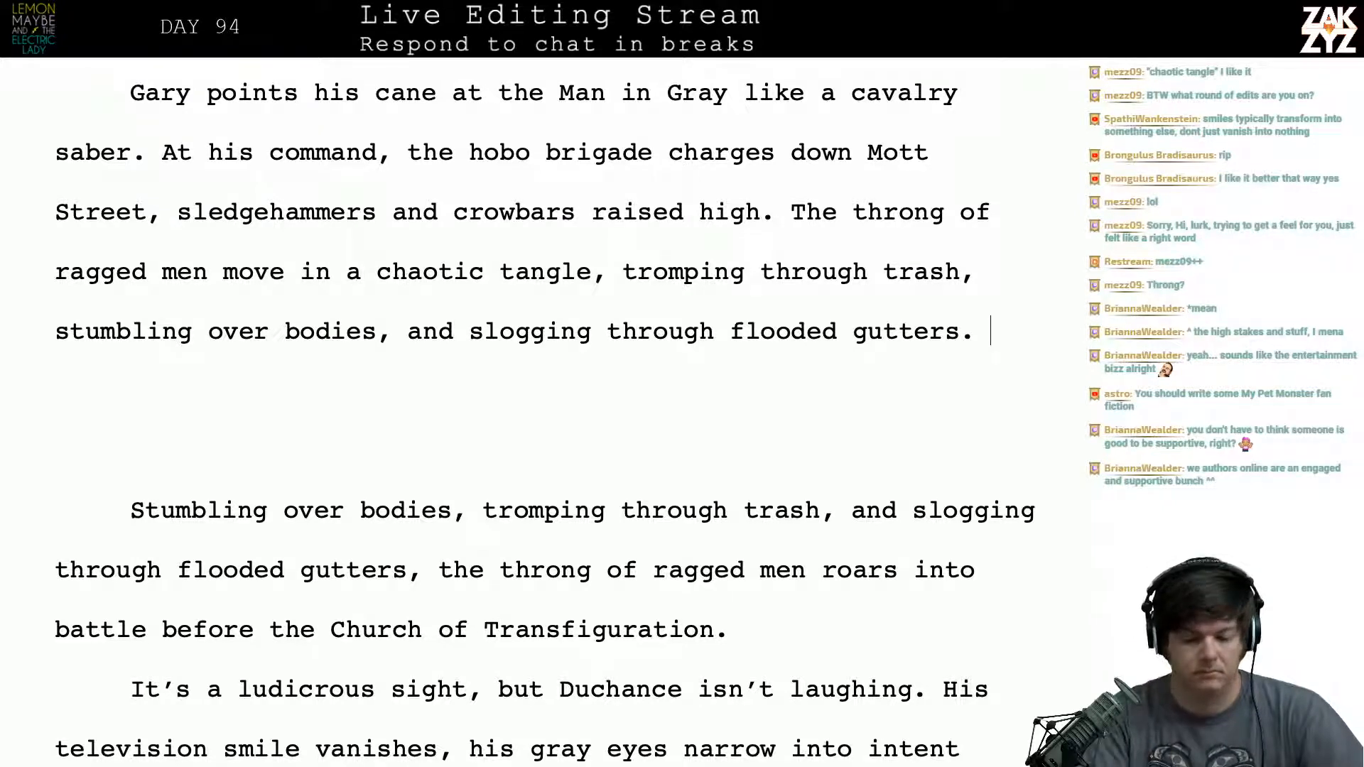
- Try following "flooded gutters." with a comparison beginning "They look more like a"
type("They ")
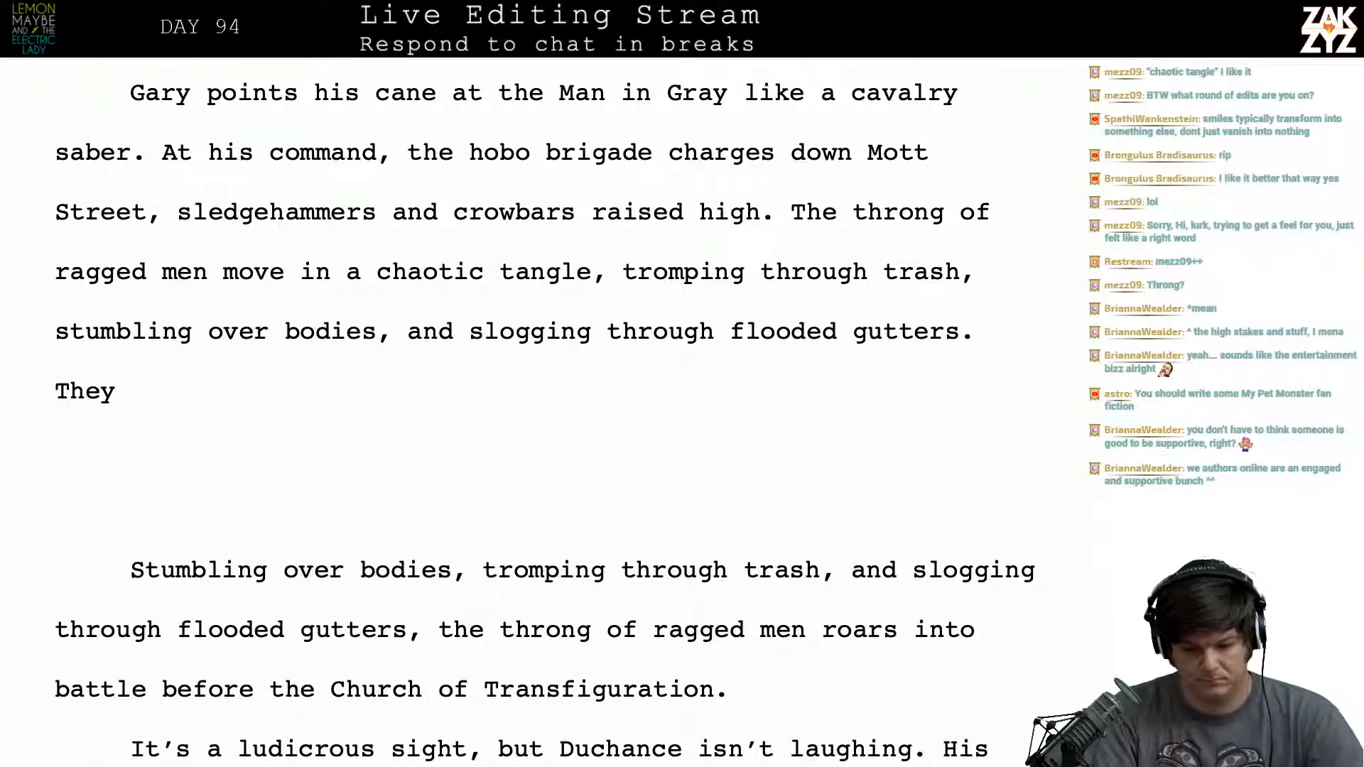
type("look more ")
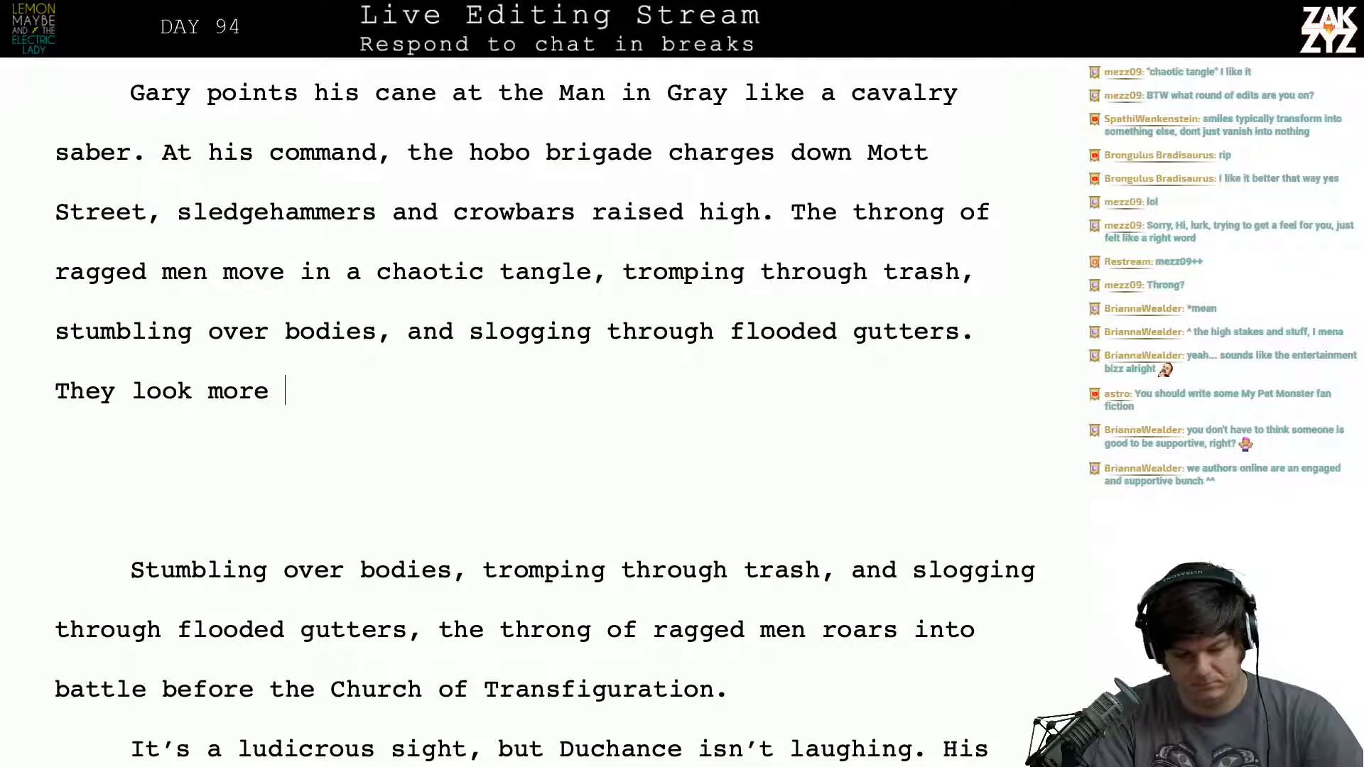
type("like a")
key("BackSpace")
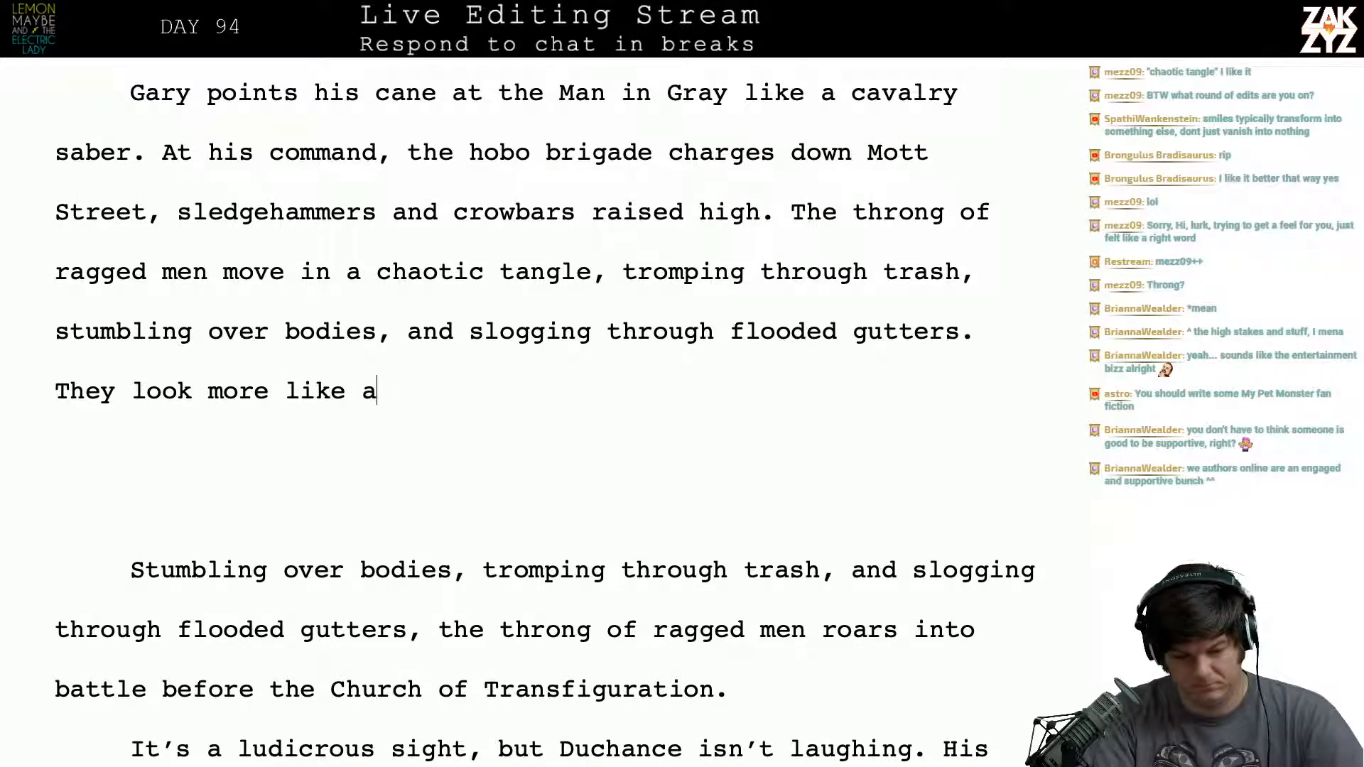
key("BackSpace")
key("BackSpace")
key("BackSpace")
key("BackSpace")
key("BackSpace")
key("BackSpace")
key("BackSpace")
key("BackSpace")
key("BackSpace")
key("BackSpace")
key("BackSpace")
key("BackSpace")
key("BackSpace")
key("BackSpace")
key("BackSpace")
key("BackSpace")
key("BackSpace")
key("BackSpace")
key("BackSpace")
key("BackSpace")
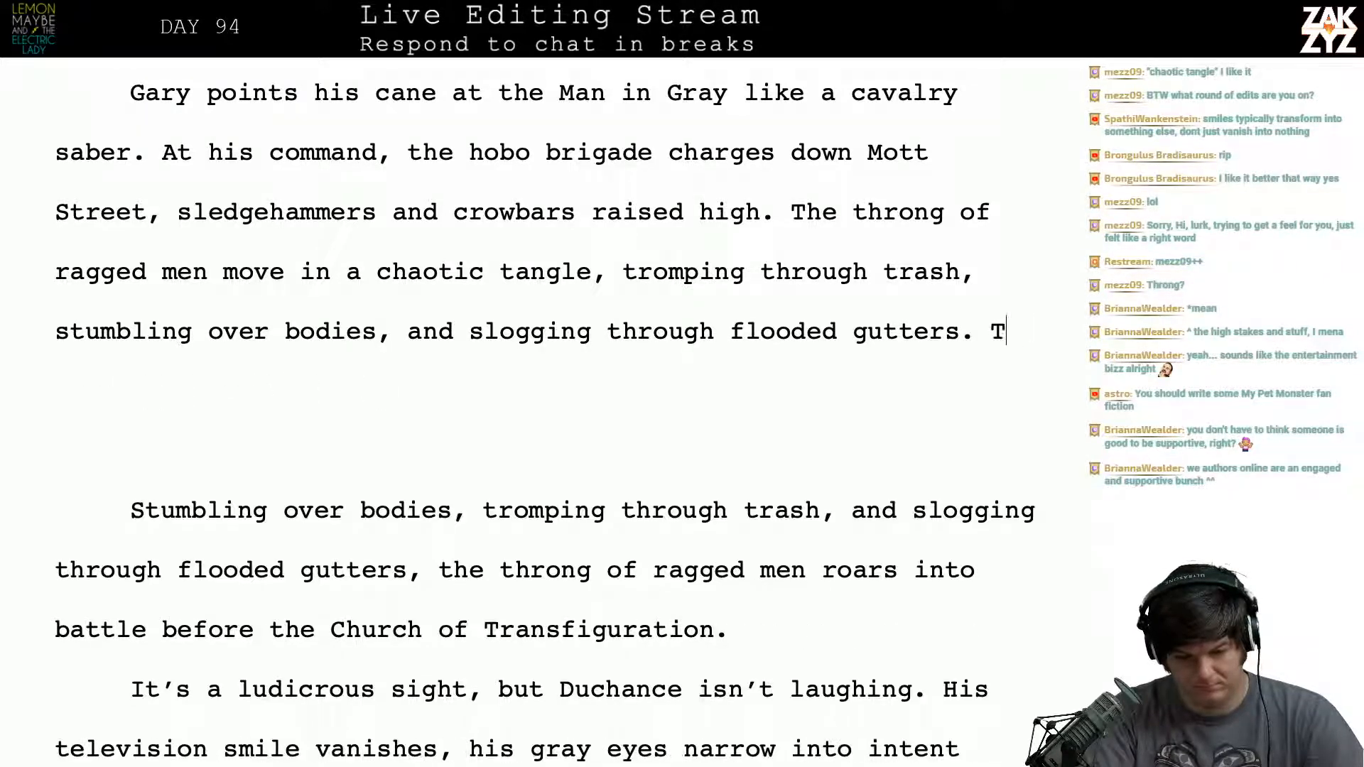
key("BackSpace")
- Try starting the sentence after "flooded gutters." with "The Mob"
type("The ")
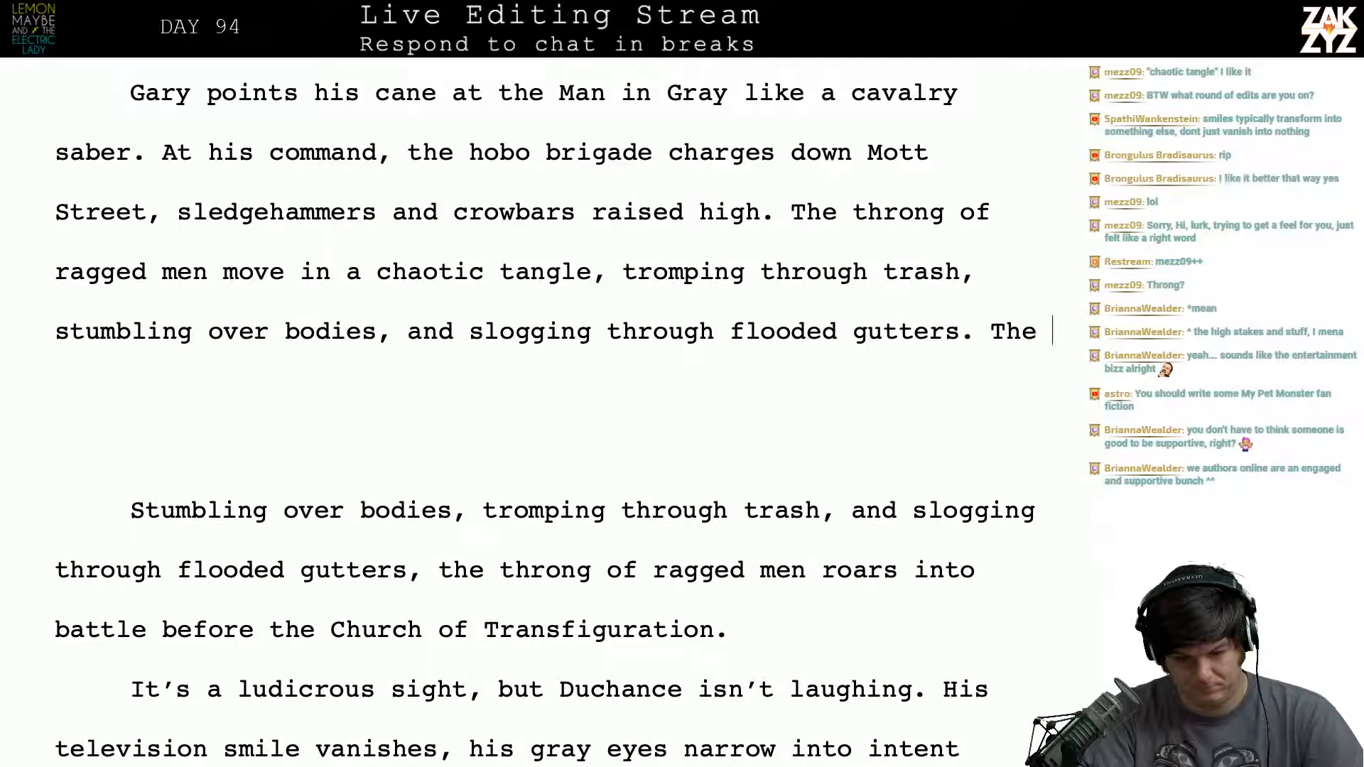
type("Mob")
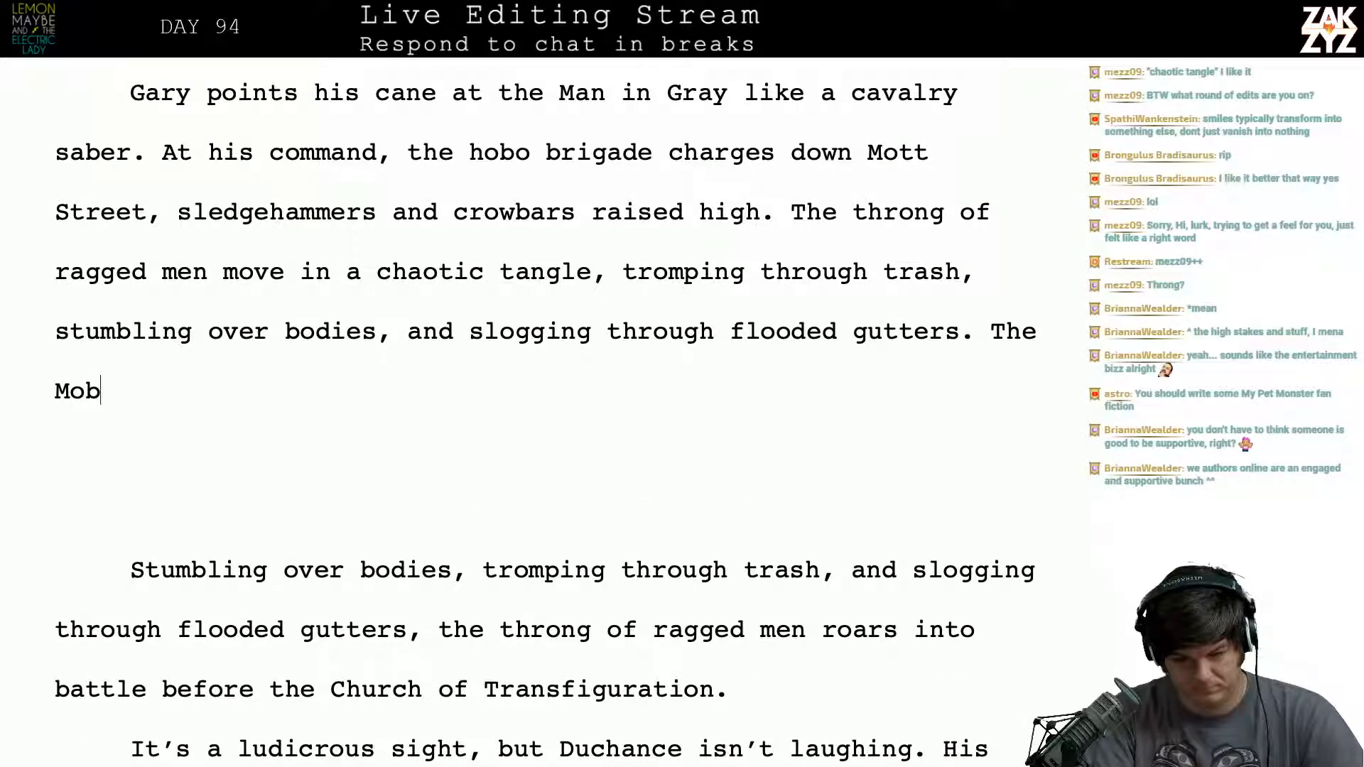
key("BackSpace")
key("BackSpace")
key("BackSpace")
key("BackSpace")
key("BackSpace")
key("BackSpace")
key("BackSpace")
key("BackSpace")
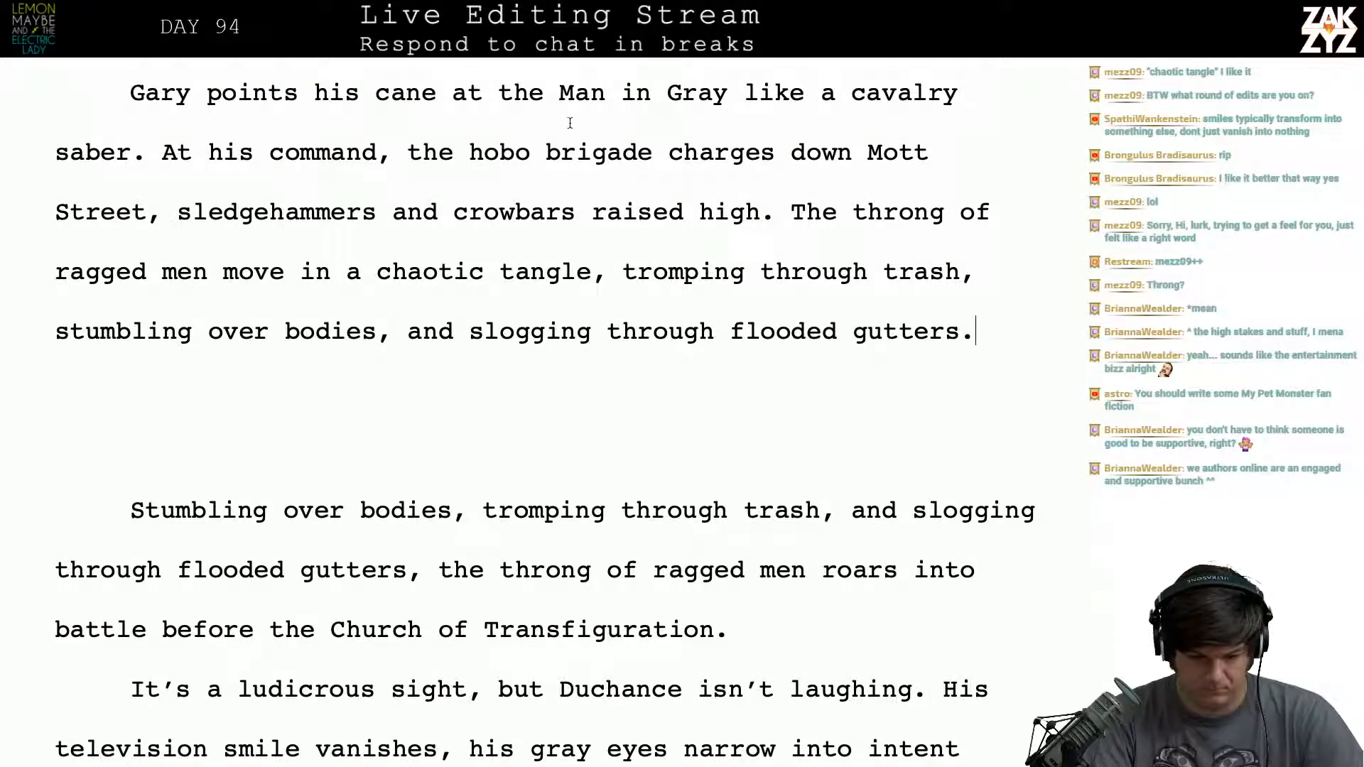
- Shorten "The throng of ragged men move" to "The throng moves" in the new sentence about the chaotic tangle
left_click(193, 272)
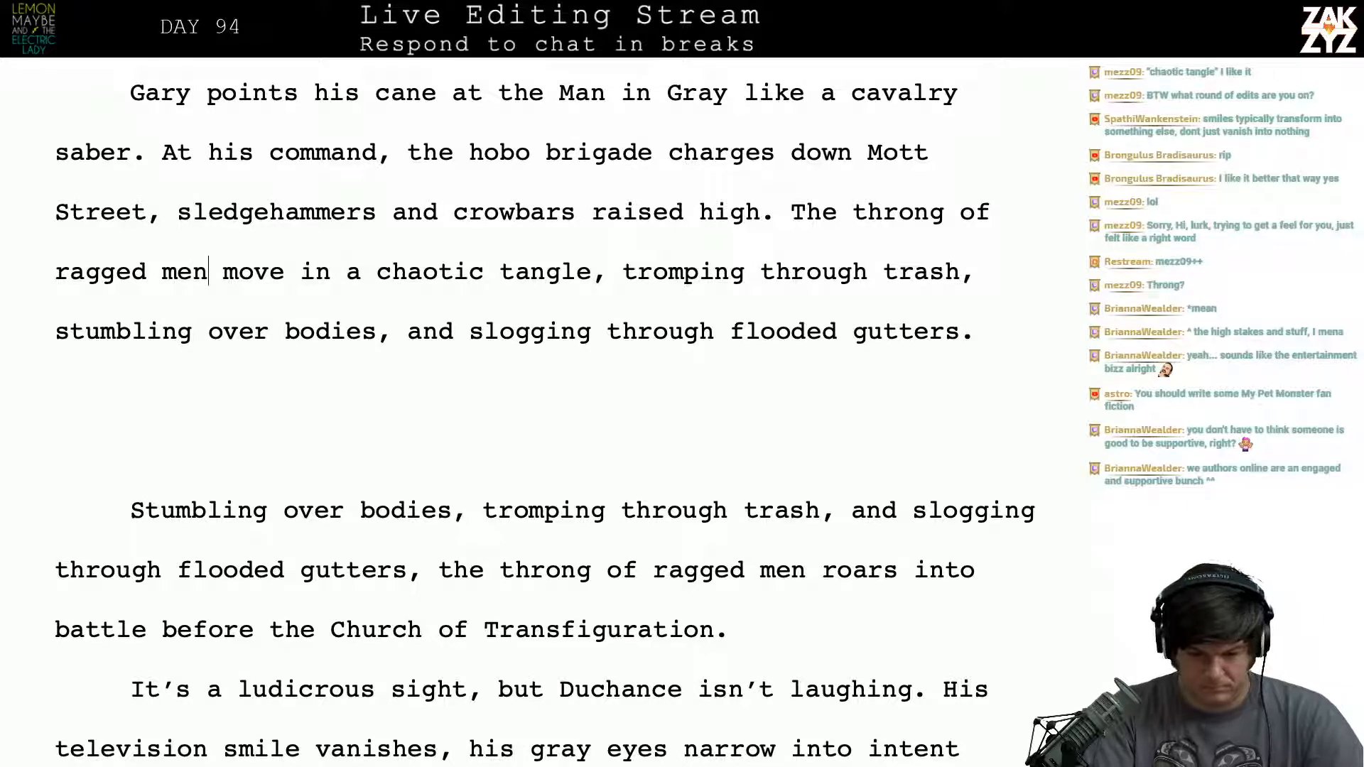
key("BackSpace")
key("BackSpace")
key("BackSpace")
key("BackSpace")
key("BackSpace")
key("BackSpace")
key("BackSpace")
key("BackSpace")
key("BackSpace")
key("BackSpace")
key("BackSpace")
key("BackSpace")
key("BackSpace")
key("BackSpace")
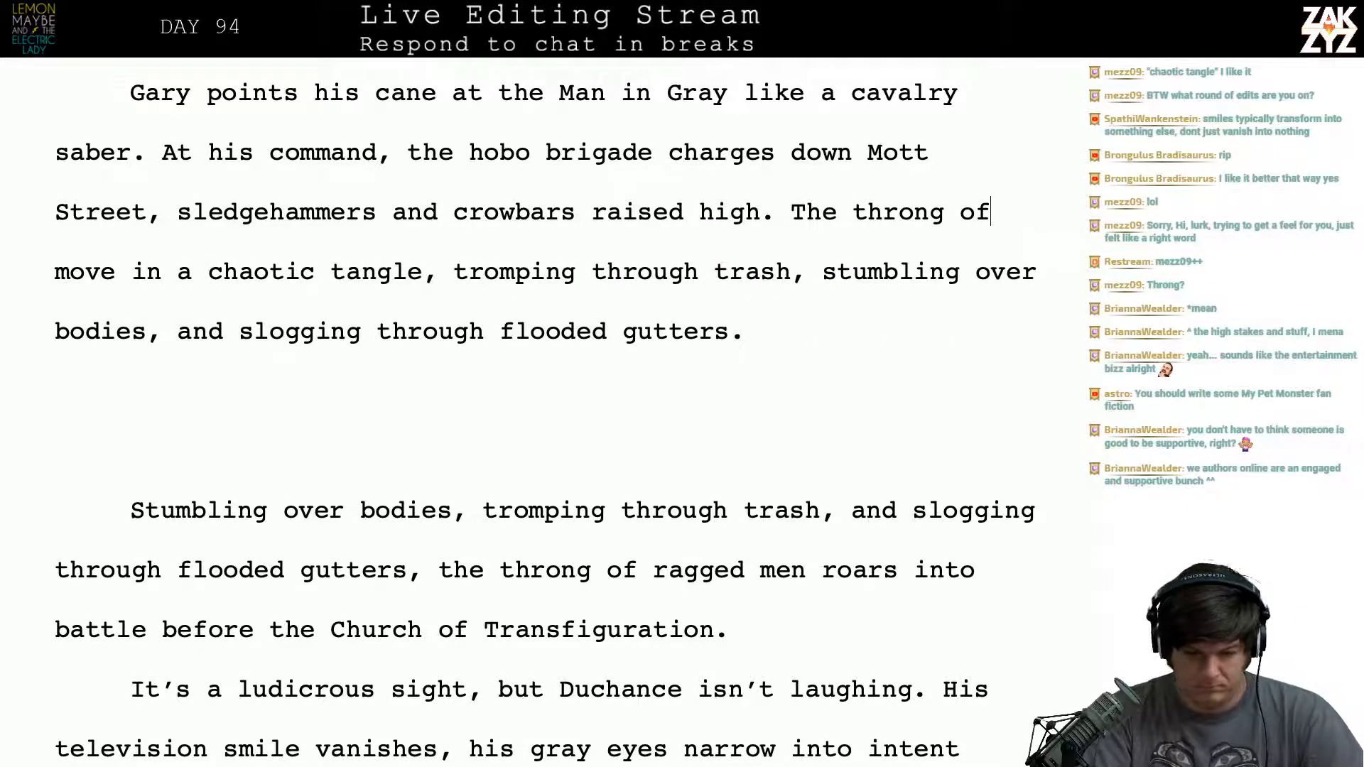
key("Right")
key("Right")
key("Right")
key("Right")
key("Right")
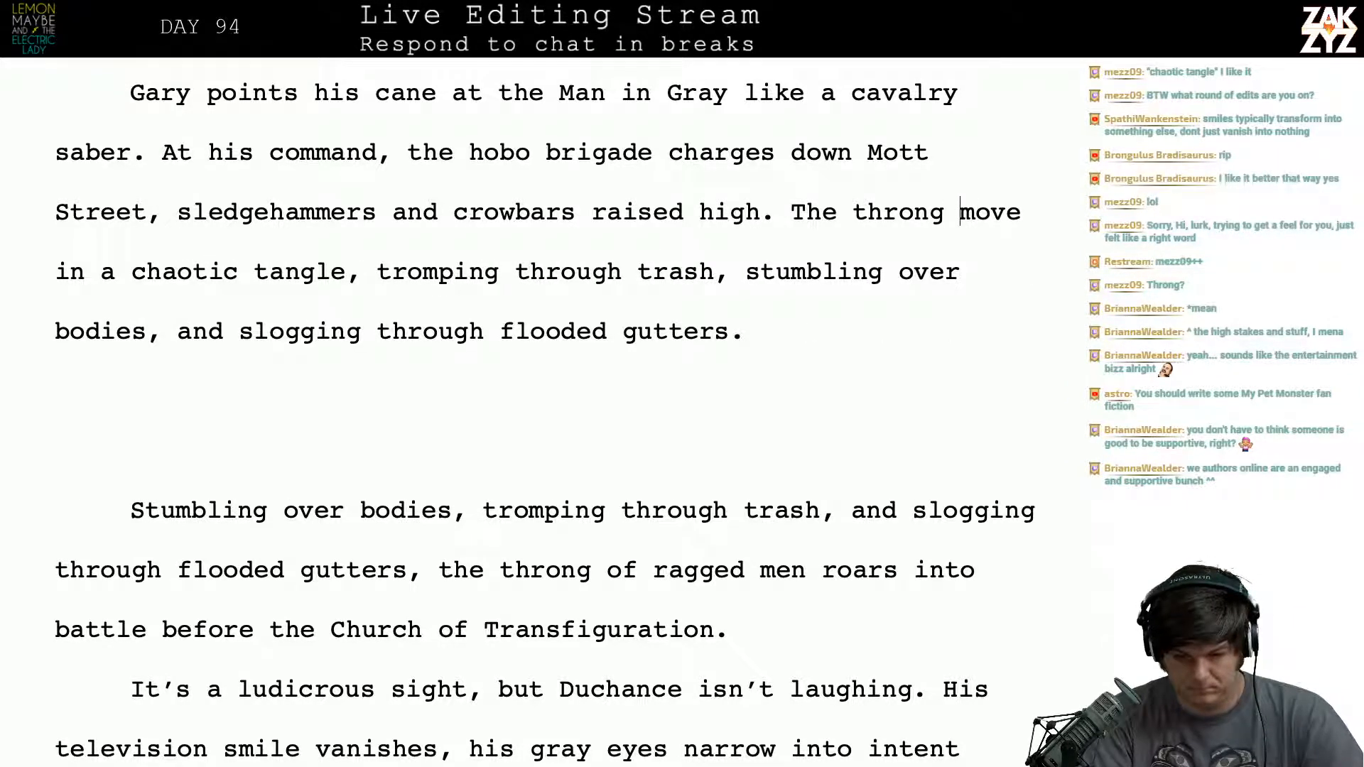
type("s")
key("Down")
key("Down")
key("Left")
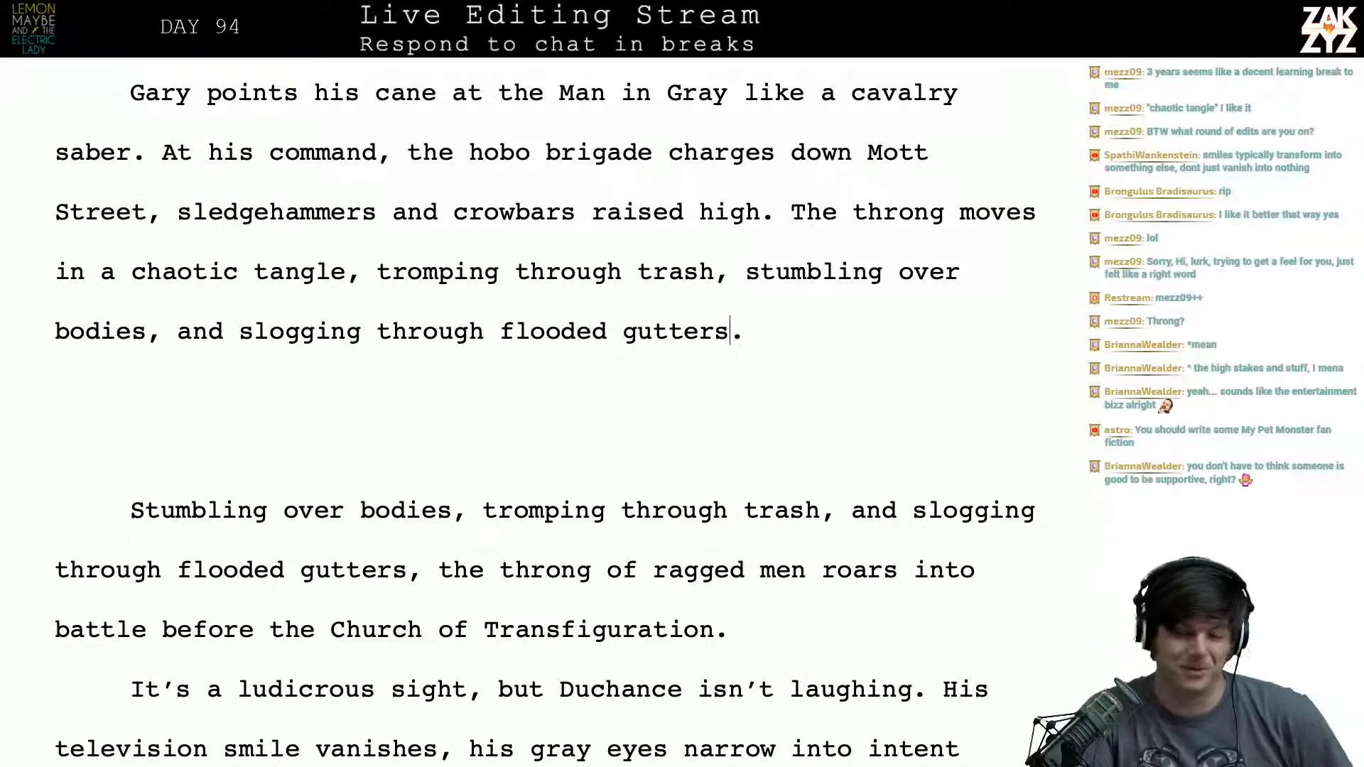
scroll(545, 412, "up", 3)
scroll(546, 412, "down", 1)
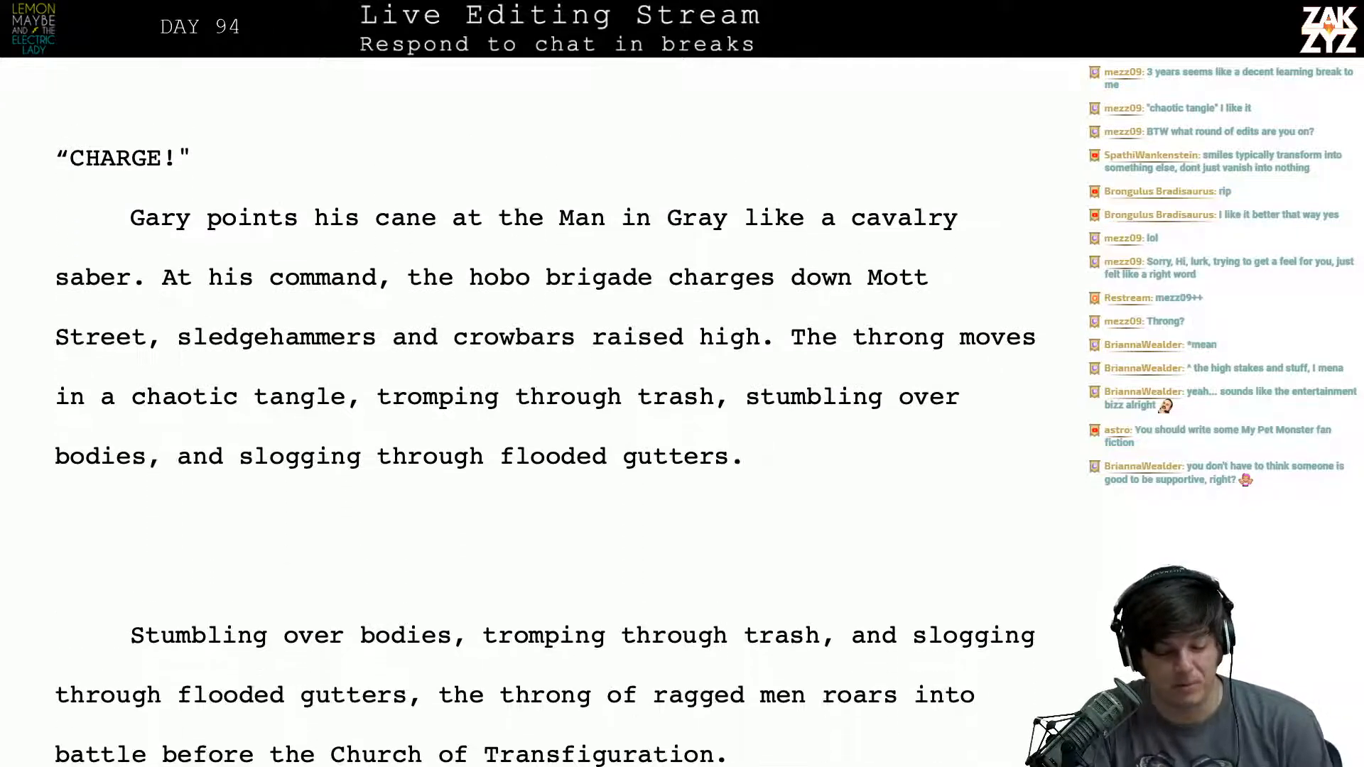
scroll(497, 299, "down", 2)
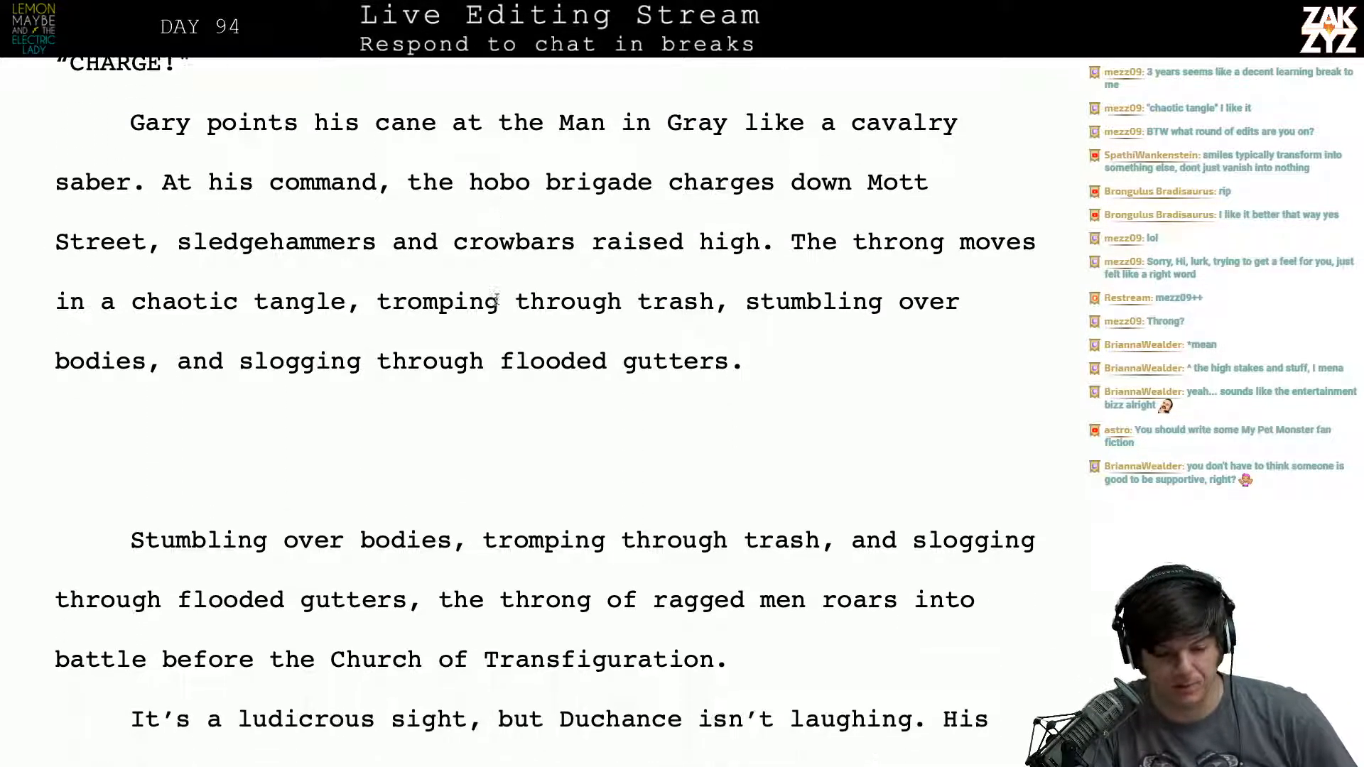
- Reread the charge paragraph word by word, from "Gary points his cane" through "slogging through flooded gutters."
key("Right")
key("Right")
key("Right")
key("Right")
key("Right")
key("Right")
key("Right")
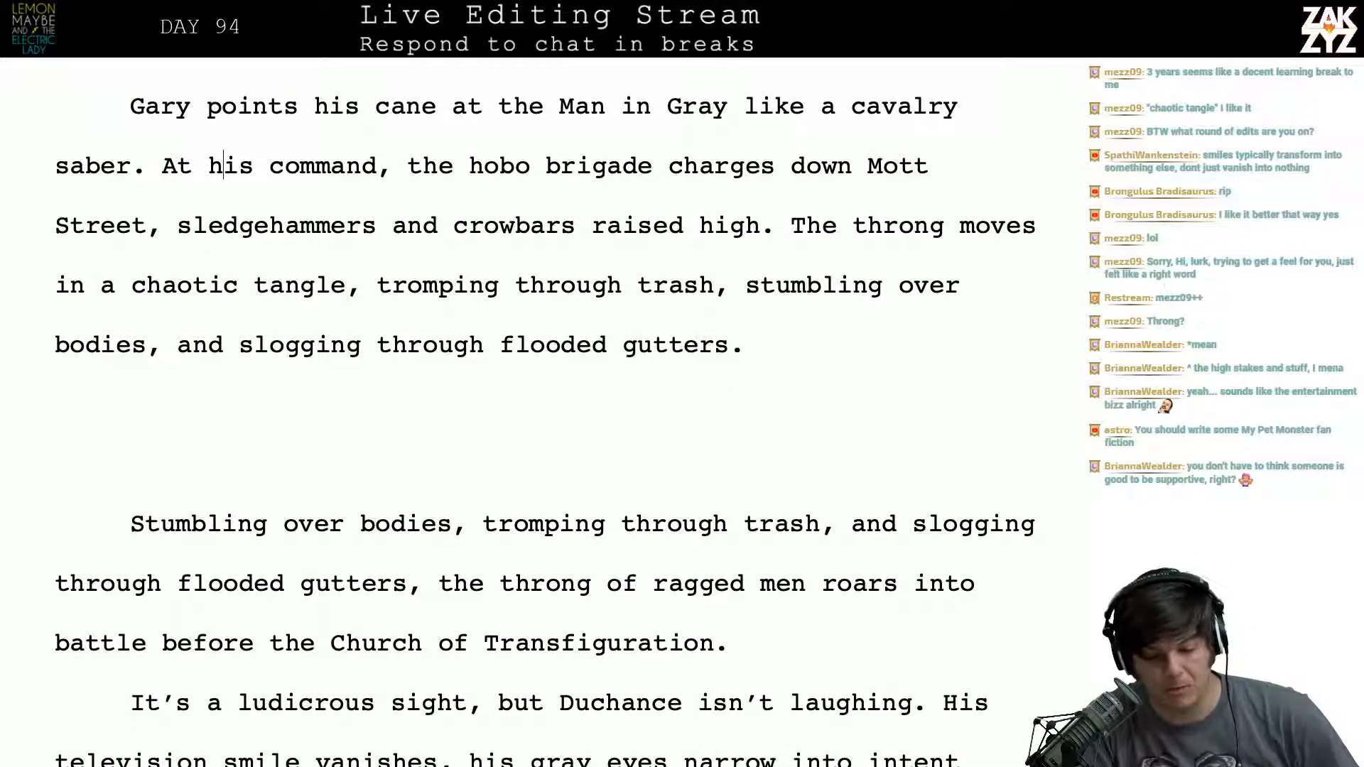
key("Down")
key("Left")
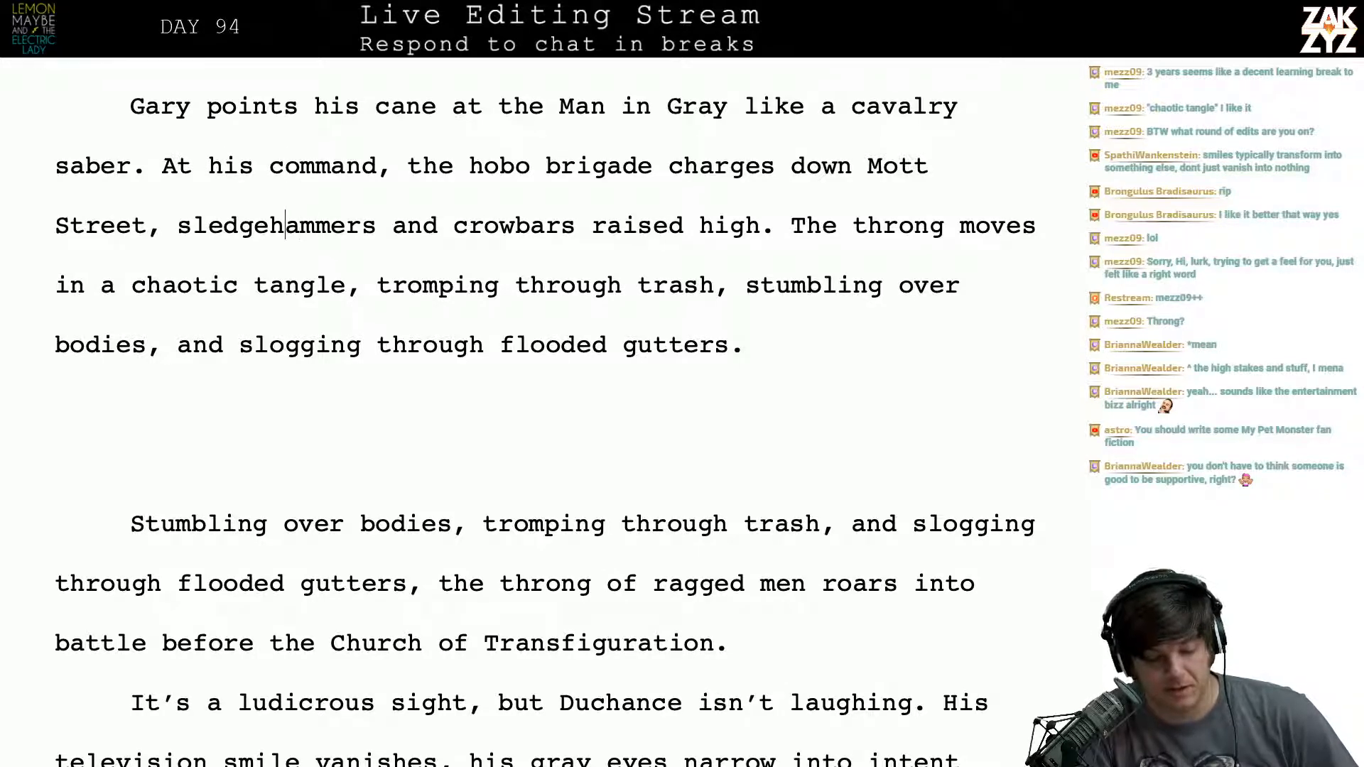
key("Right")
key("Right")
key("Right")
key("Right")
key("Right")
key("Right")
key("Right")
key("Right")
key("Right")
key("Right")
key("Right")
key("Right")
key("Right")
key("Right")
key("Right")
key("Right")
key("Right")
key("Right")
key("Right")
key("Right")
key("Right")
key("Right")
key("Right")
key("Right")
key("Right")
key("Right")
key("Right")
key("Right")
key("Right")
key("Right")
key("Right")
key("Right")
key("Right")
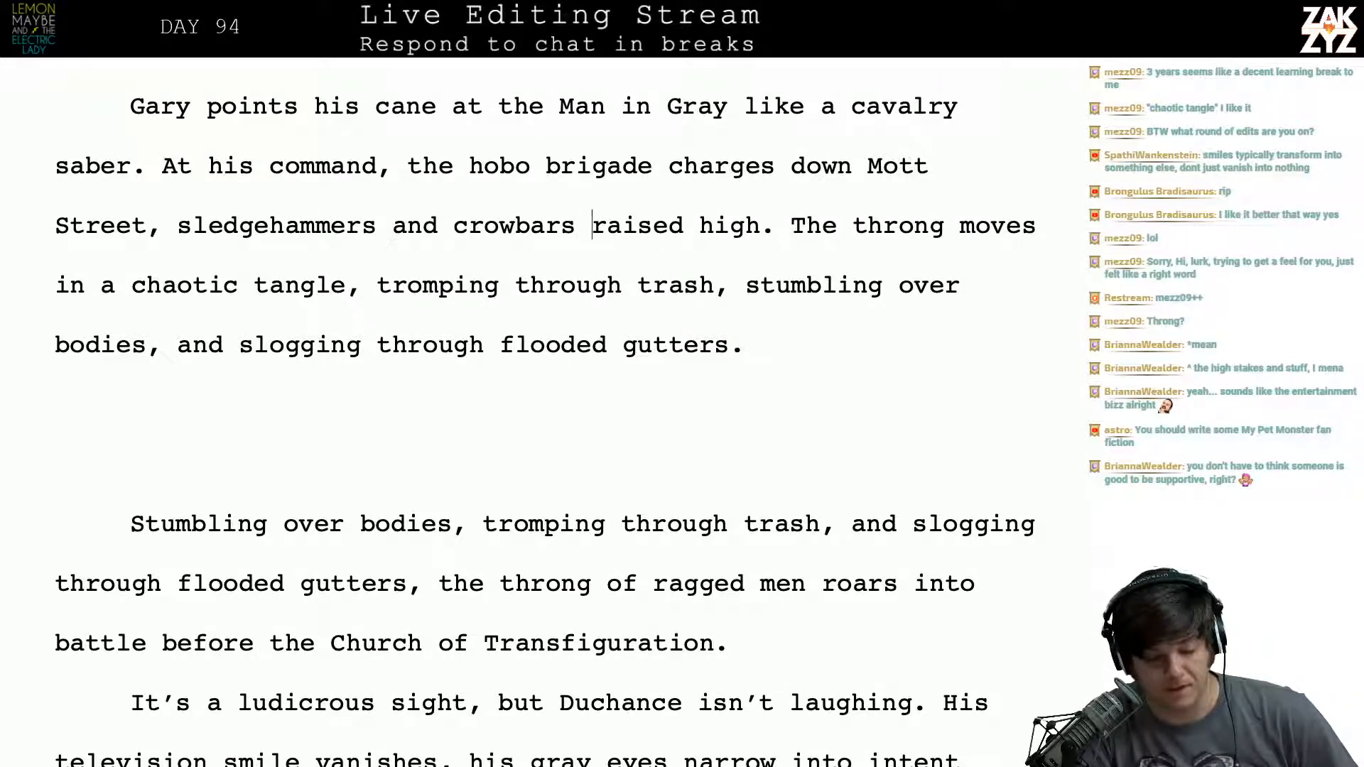
key("Right")
key("Right")
key("Right")
key("Right")
key("Right")
key("Right")
key("Right")
key("Right")
key("Right")
key("Right")
key("Right")
key("Right")
key("Right")
key("Right")
key("Right")
key("Right")
key("Right")
key("Right")
key("Right")
key("Right")
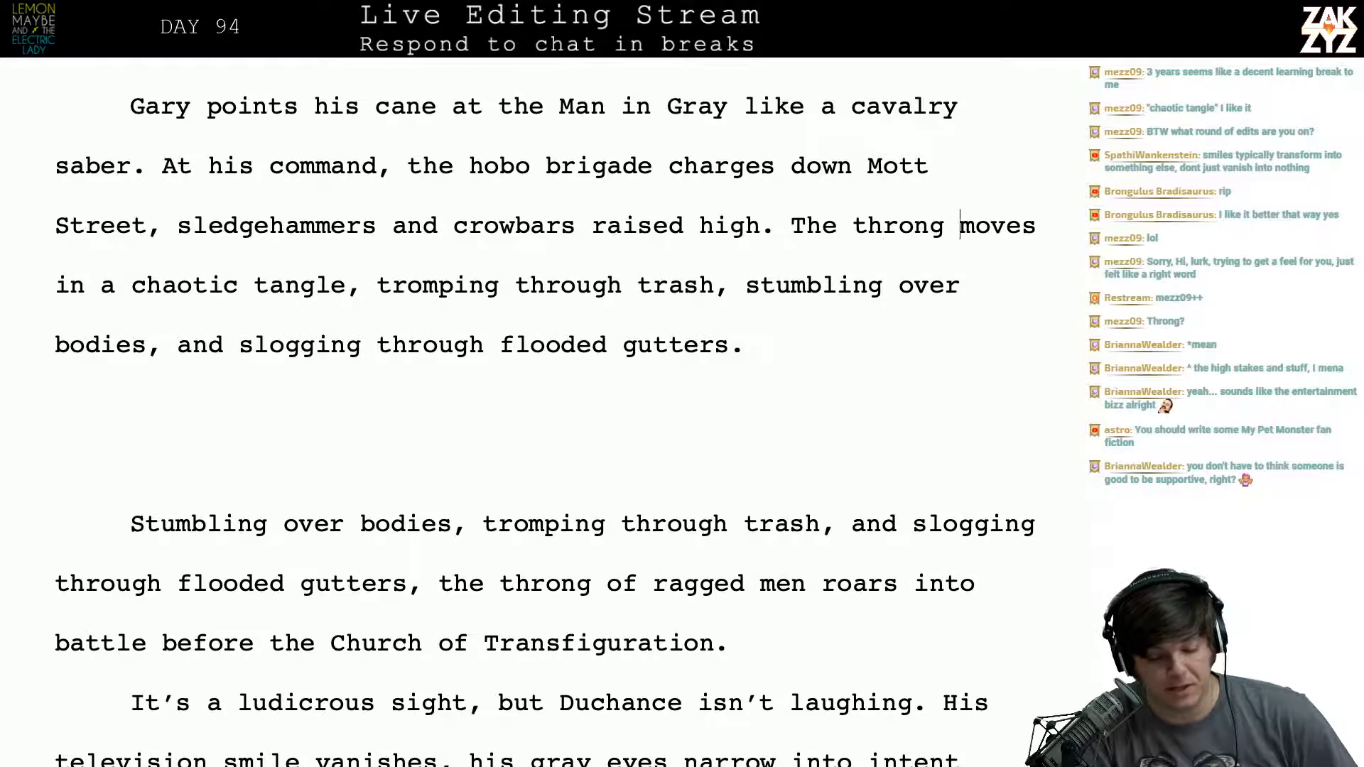
key("Right")
key("Right")
key("Right")
key("Right")
key("Right")
key("Right")
key("Right")
key("Right")
key("Right")
key("Right")
key("Right")
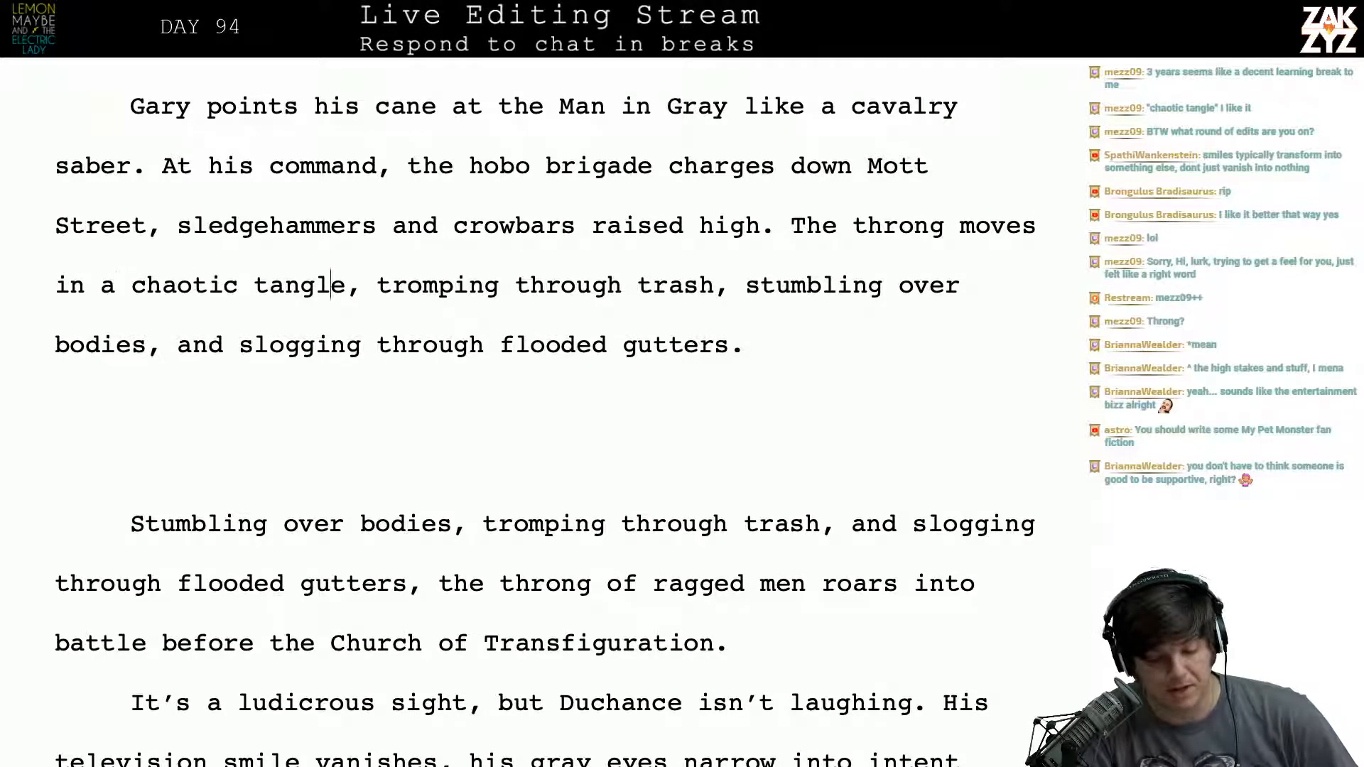
key("Down")
key("Left")
key("Left")
key("Left")
key("Left")
key("Left")
key("Left")
key("Left")
key("Left")
key("Left")
key("Left")
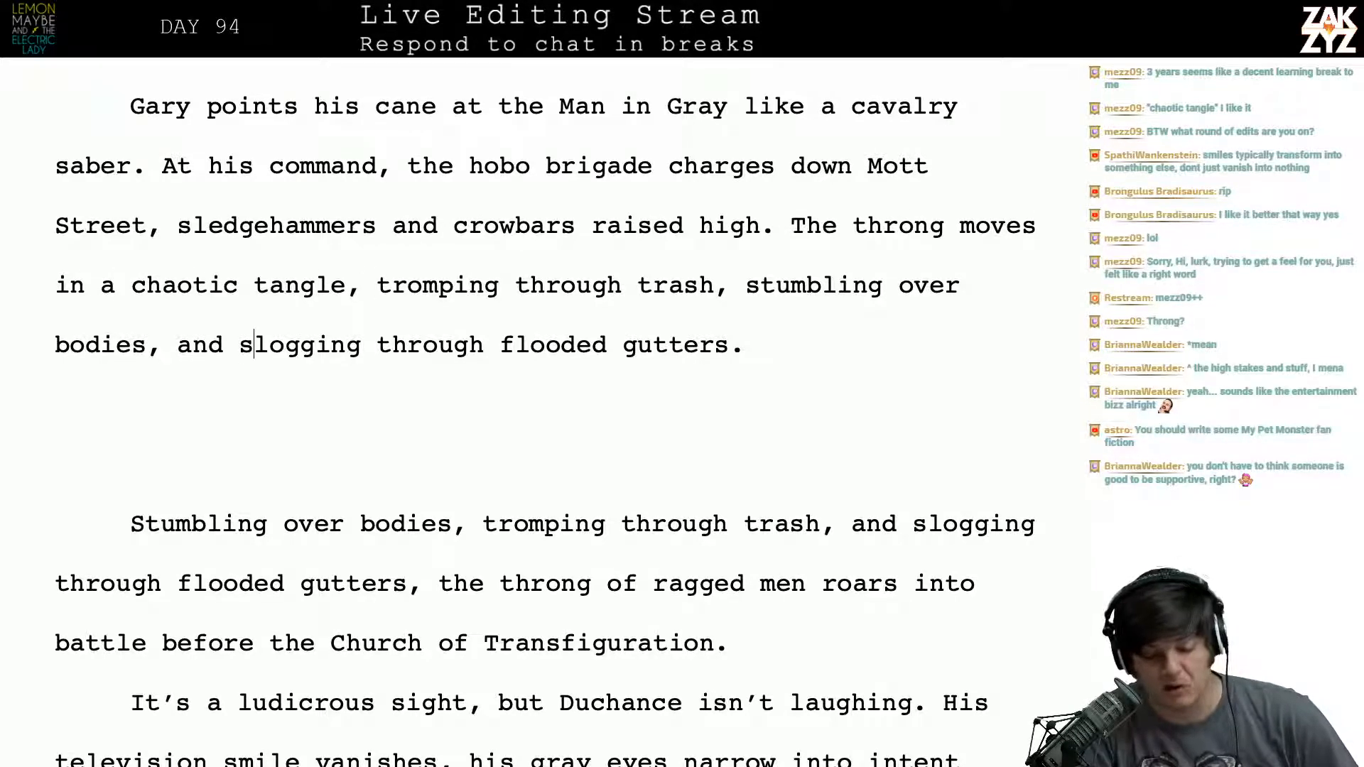
key("Right")
key("Right")
key("Right")
key("Right")
key("Right")
key("Right")
key("Right")
key("Right")
key("Right")
key("Right")
key("Right")
key("Right")
key("Right")
key("Right")
key("Right")
key("Right")
key("Right")
key("Right")
key("Right")
key("Right")
key("Right")
key("Right")
key("Right")
key("Right")
key("Right")
key("Right")
key("Right")
key("Right")
key("Right")
key("Right")
key("Right")
key("Right")
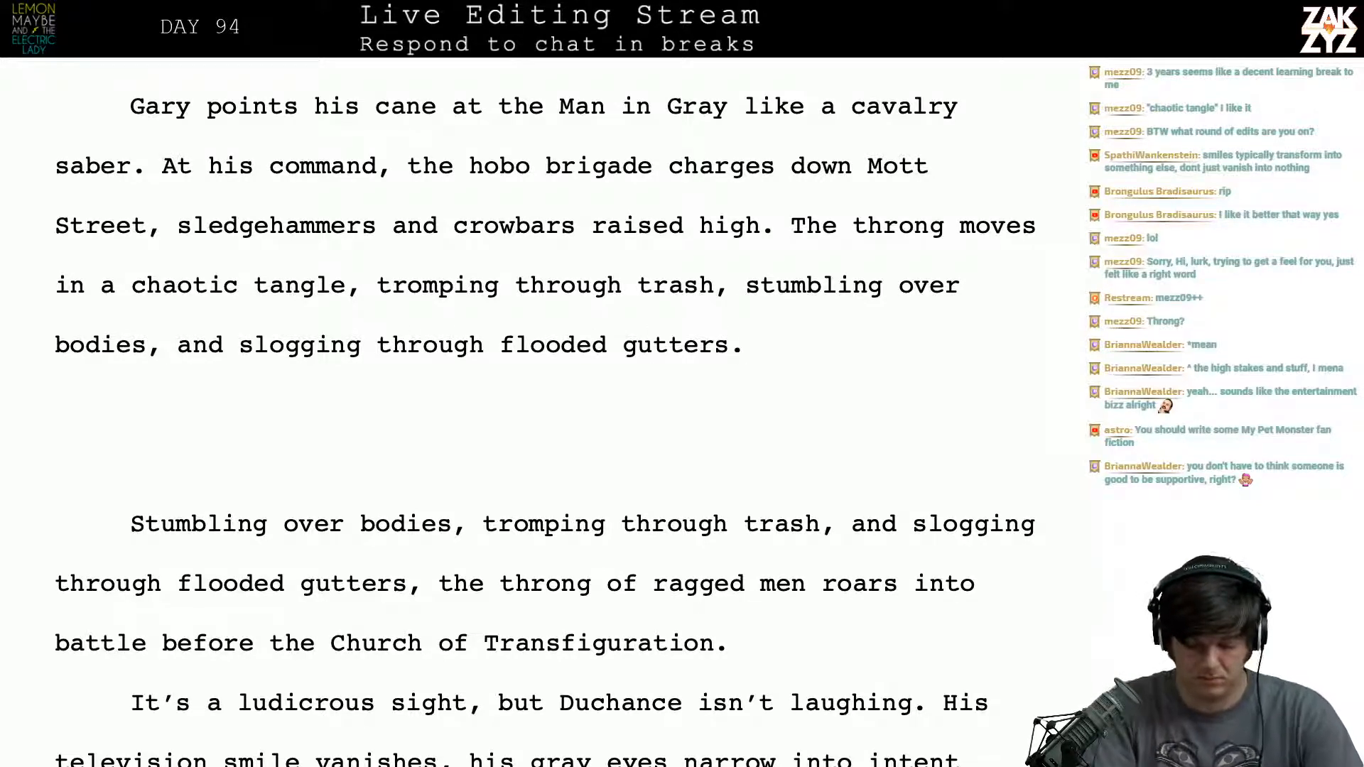
- Try starting a new sentence after "flooded gutters." with "Still"
type("Still")
key("BackSpace")
key("BackSpace")
key("BackSpace")
key("BackSpace")
key("BackSpace")
key("BackSpace")
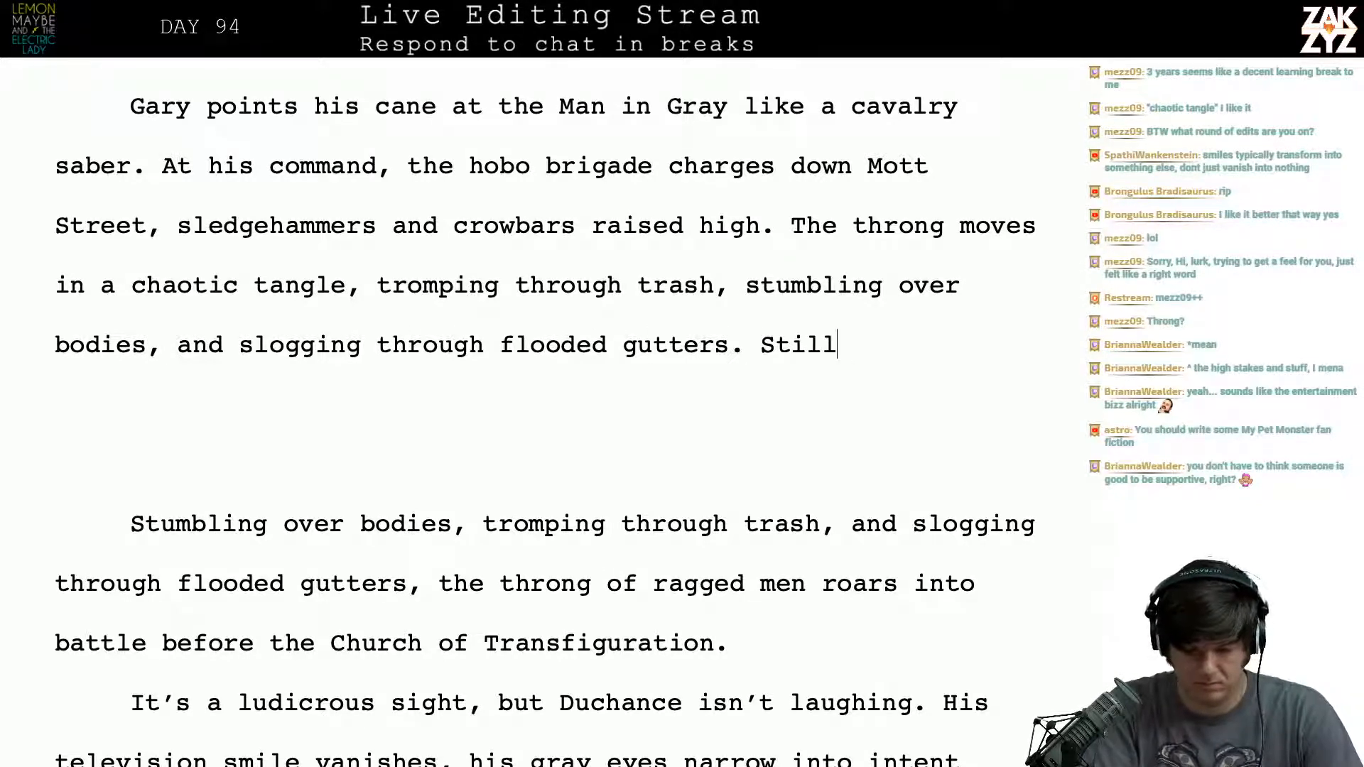
type("T")
key("BackSpace")
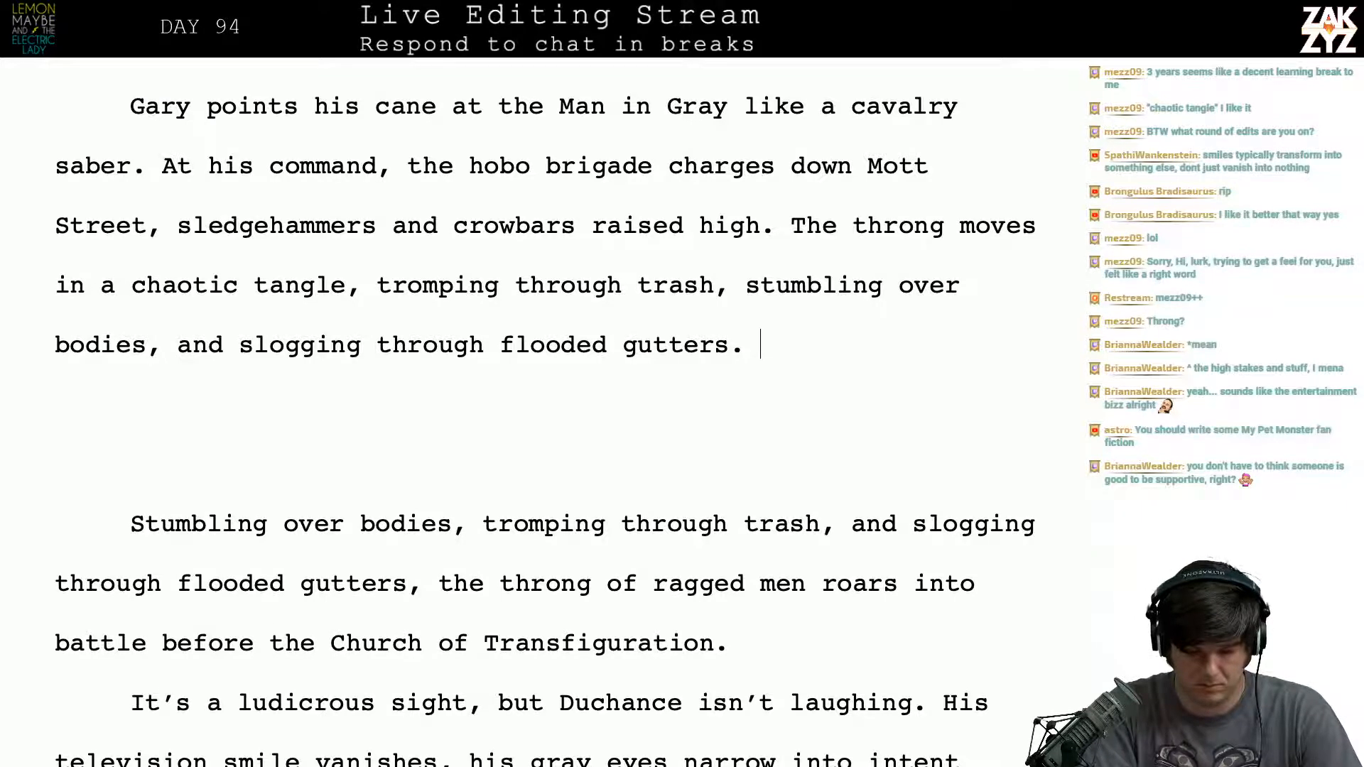
- Begin the sentence after "flooded gutters." with "They roar towards battle,"
type("T")
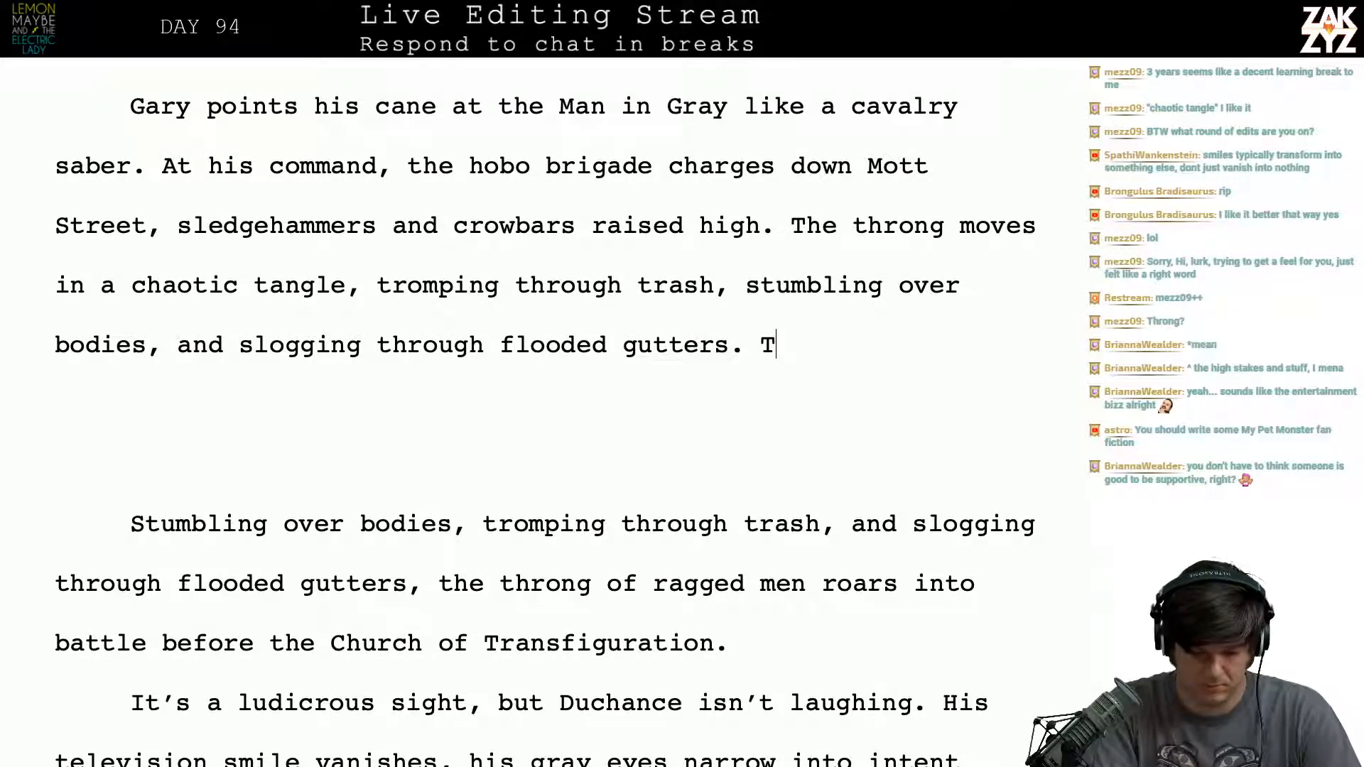
key("BackSpace")
type("They")
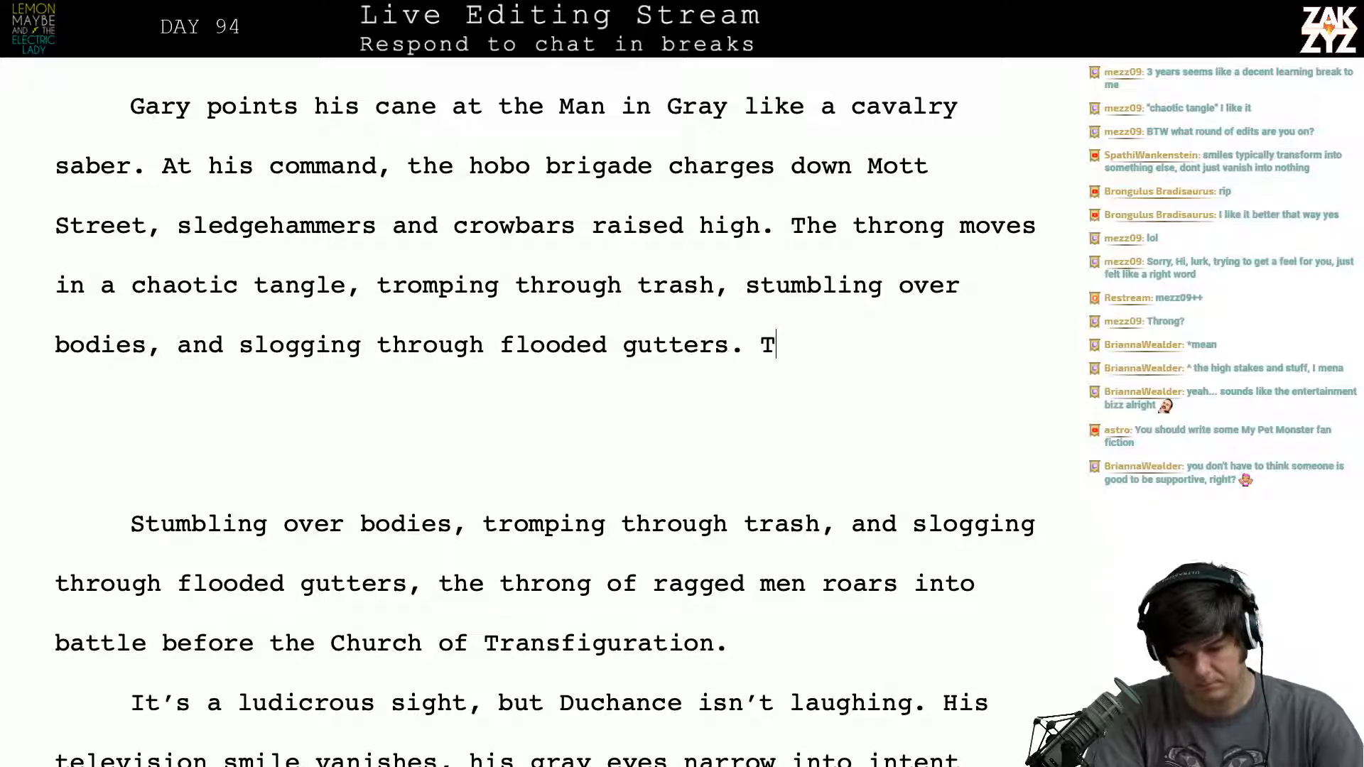
type(" ro")
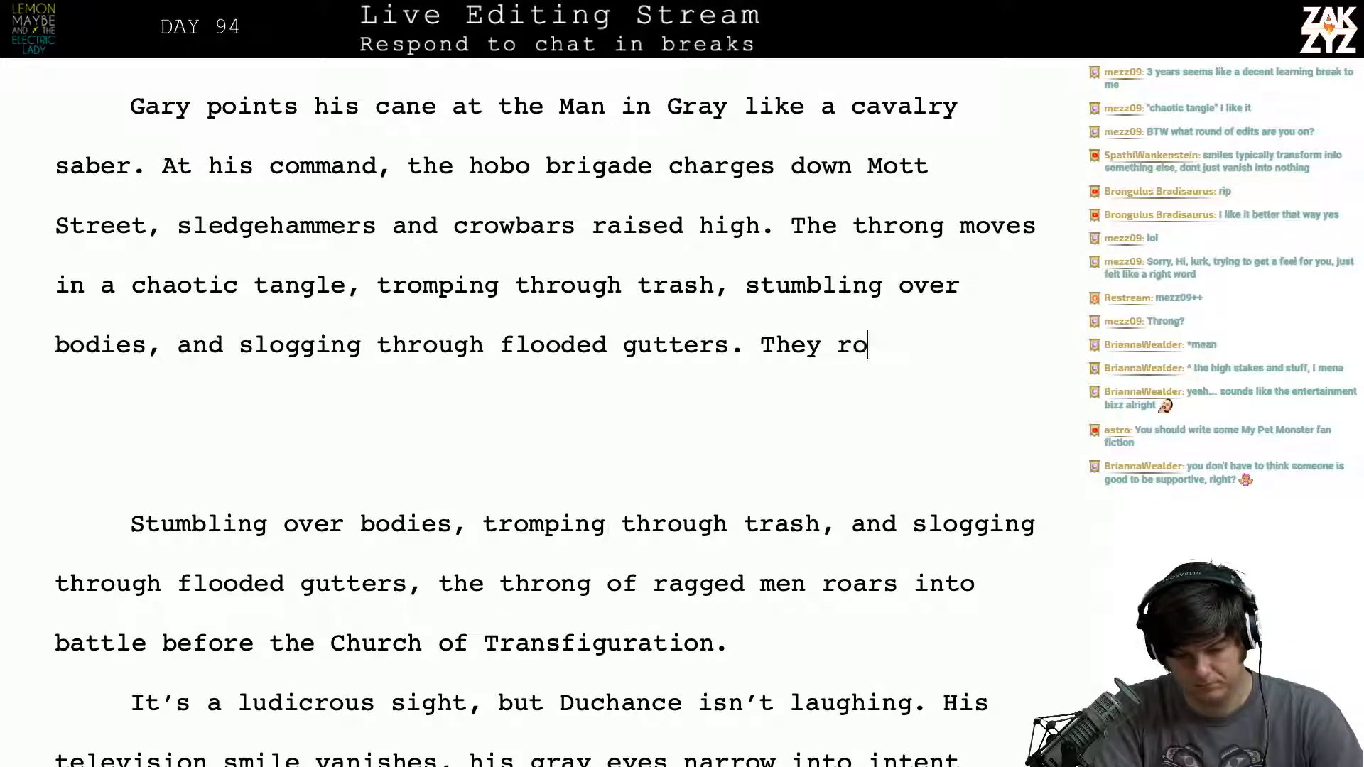
type("ar towards battle,")
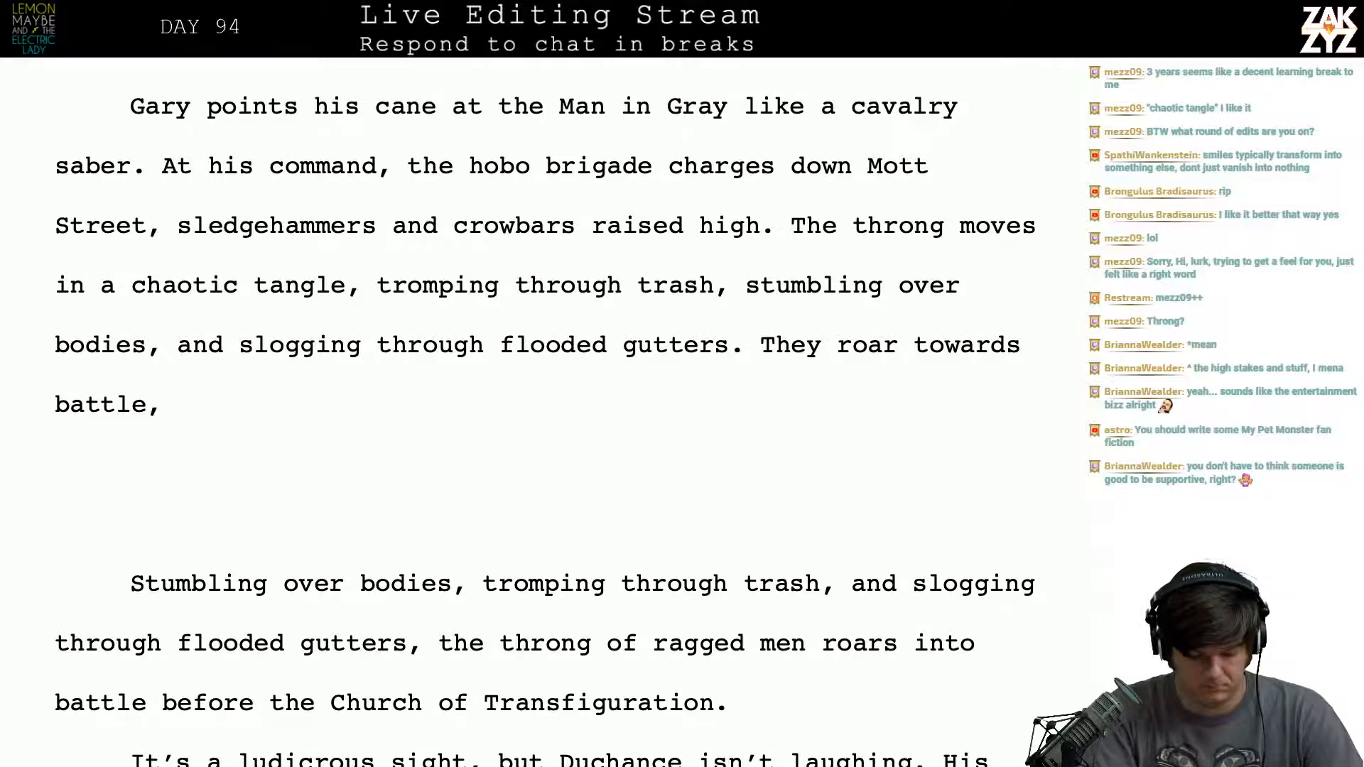
- Try continuing "They roar towards battle," with the word "howling"
type("H")
key("BackSpace")
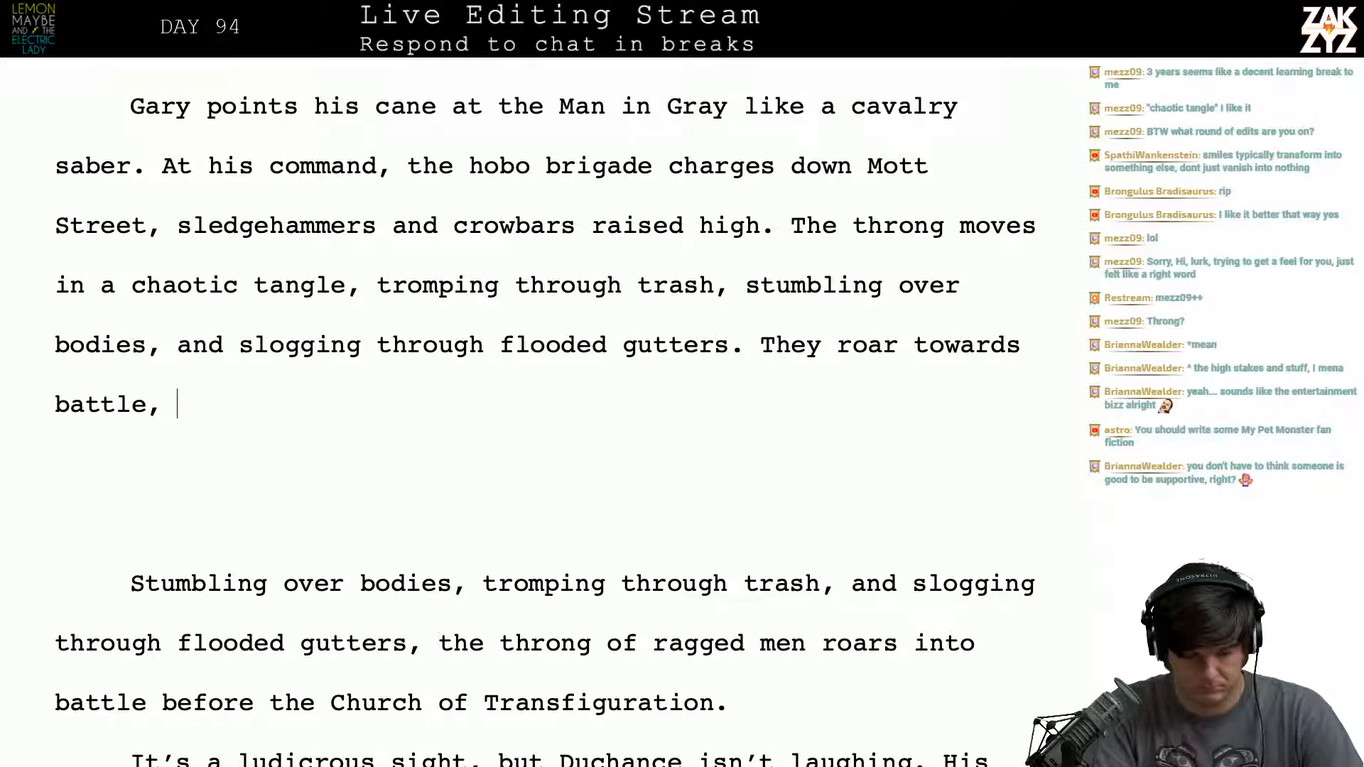
type("howling")
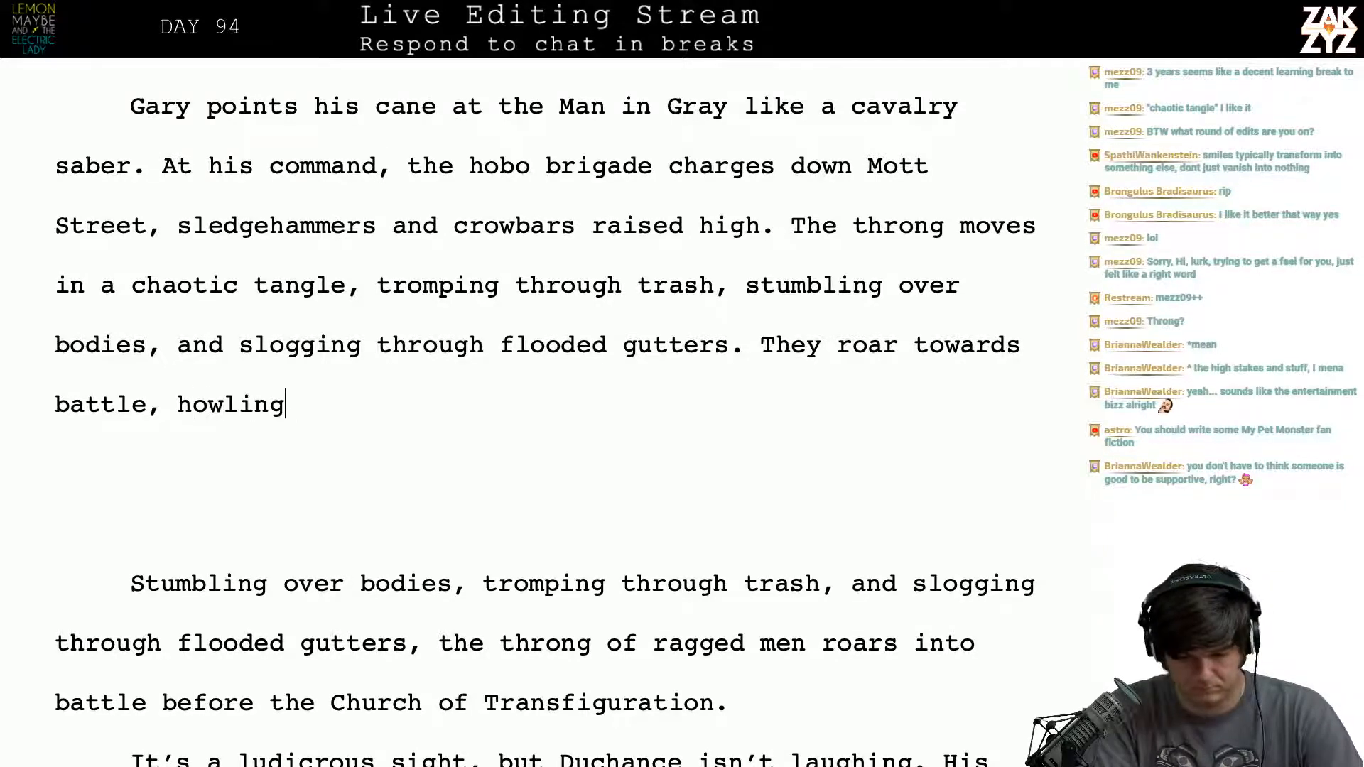
key("BackSpace")
key("BackSpace")
key("BackSpace")
key("BackSpace")
key("BackSpace")
key("BackSpace")
key("BackSpace")
key("BackSpace")
key("BackSpace")
key("BackSpace")
key("BackSpace")
key("BackSpace")
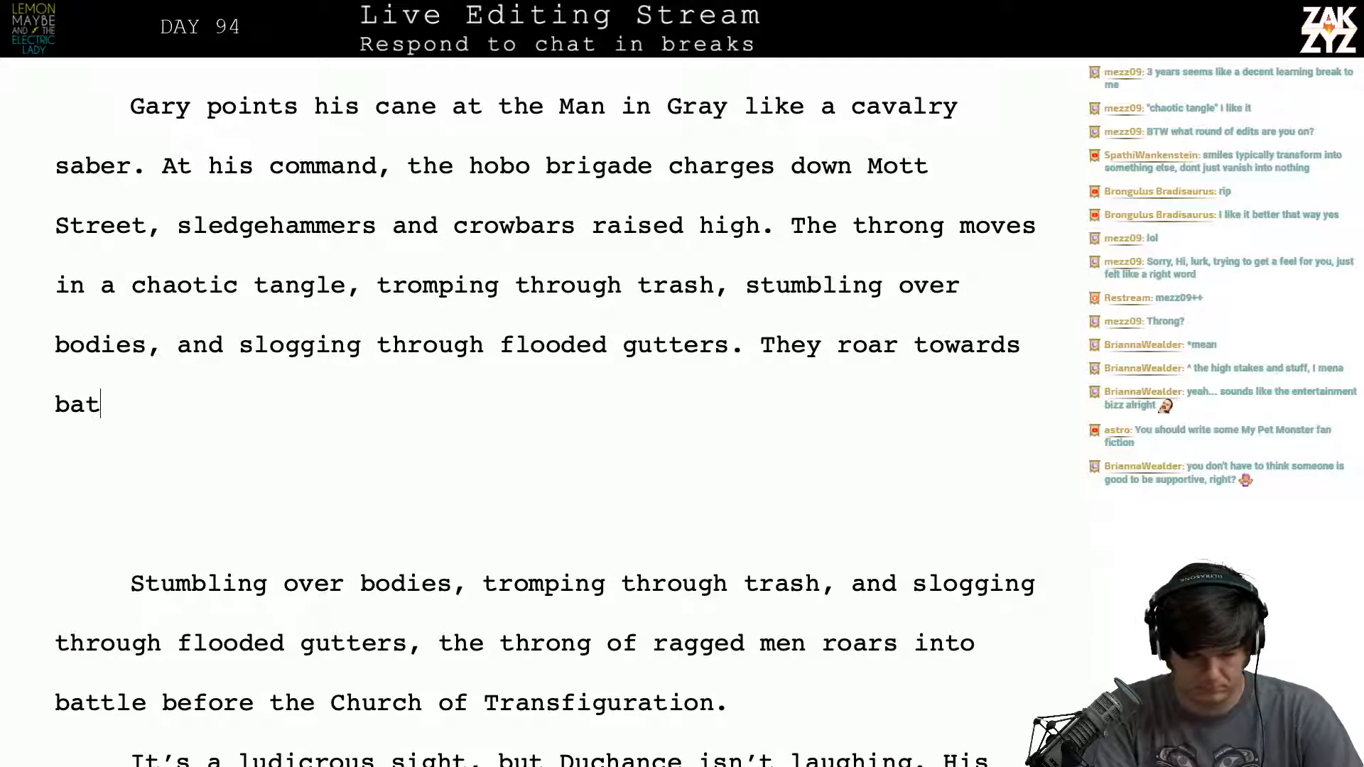
type("tle, ")
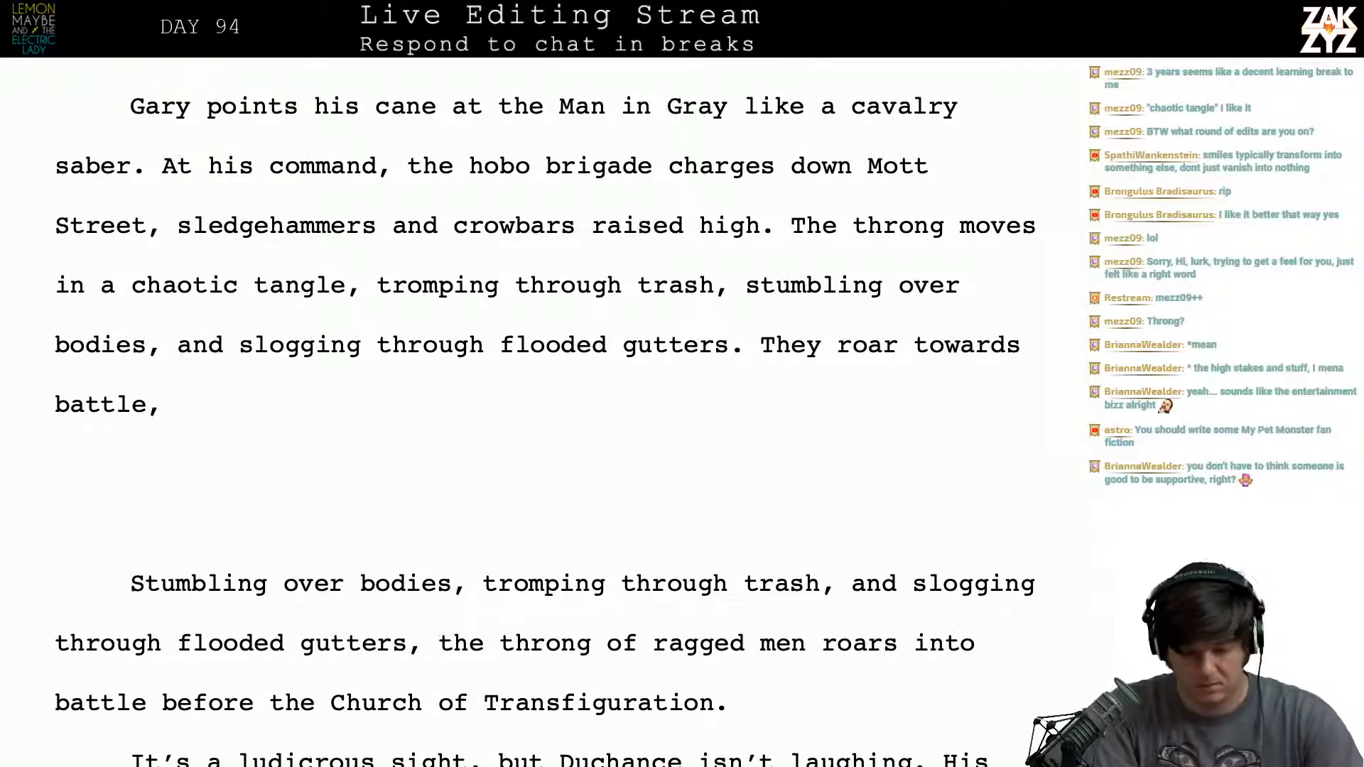
type("all eyes ")
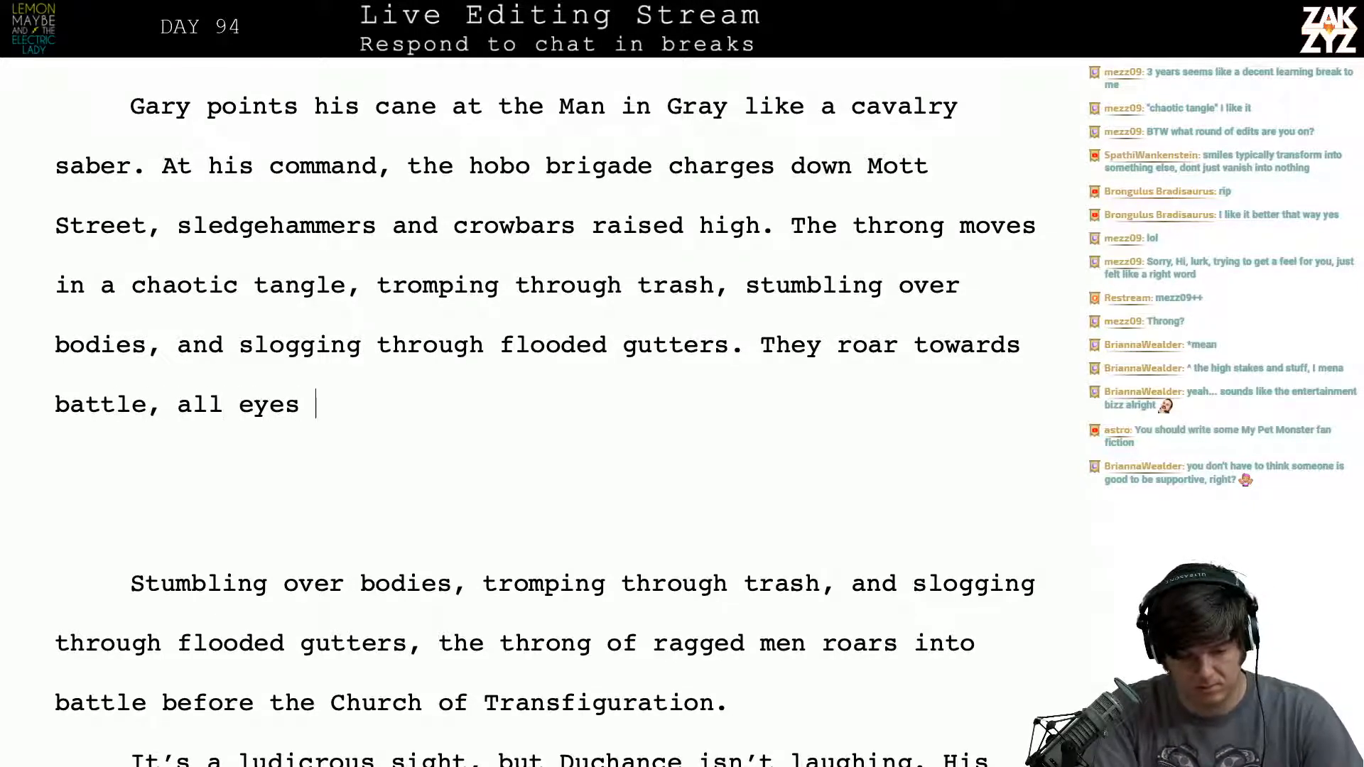
type("on Kaiser ")
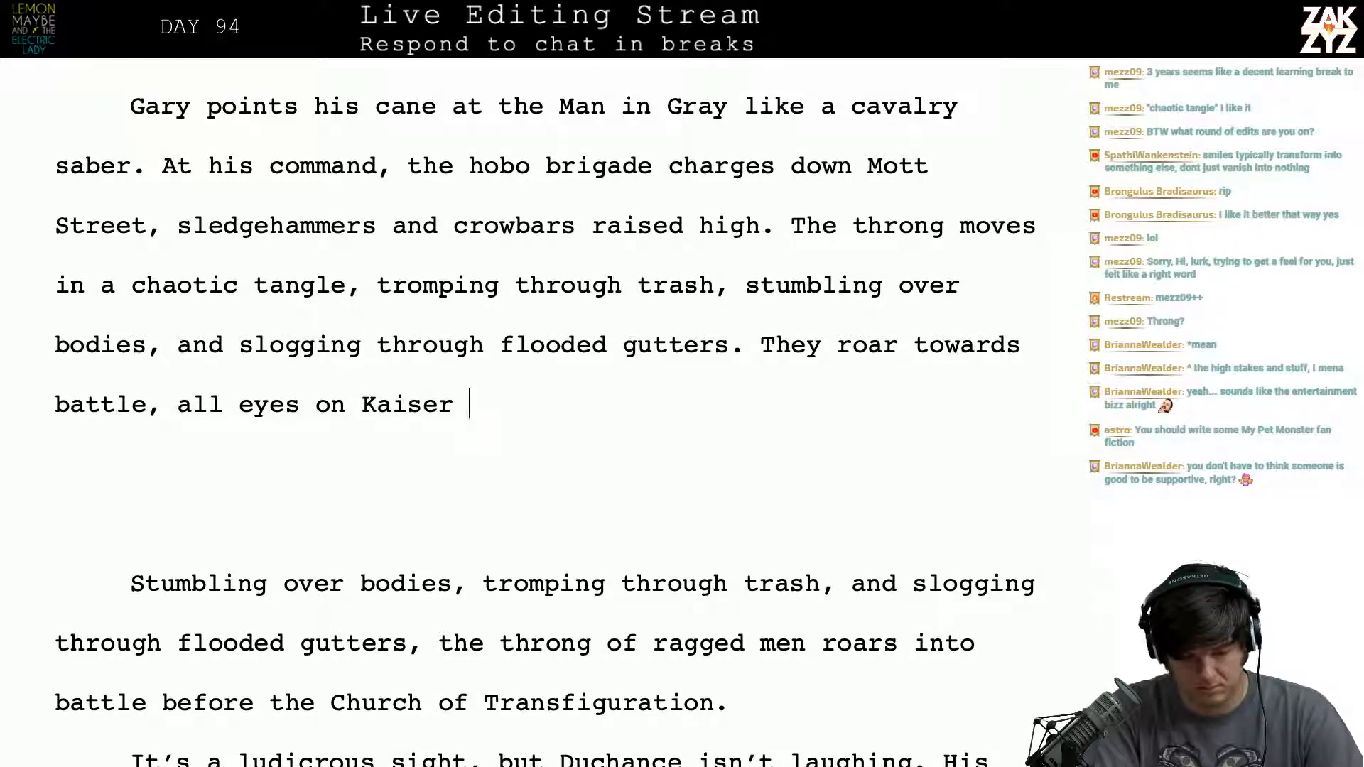
type("Duchance,")
- Try continuing "They roar towards battle," with "all eyes on Kaiser Duchance,"
key("BackSpace")
key("BackSpace")
key("BackSpace")
key("BackSpace")
key("BackSpace")
key("BackSpace")
key("BackSpace")
key("BackSpace")
key("BackSpace")
key("BackSpace")
key("BackSpace")
key("BackSpace")
key("BackSpace")
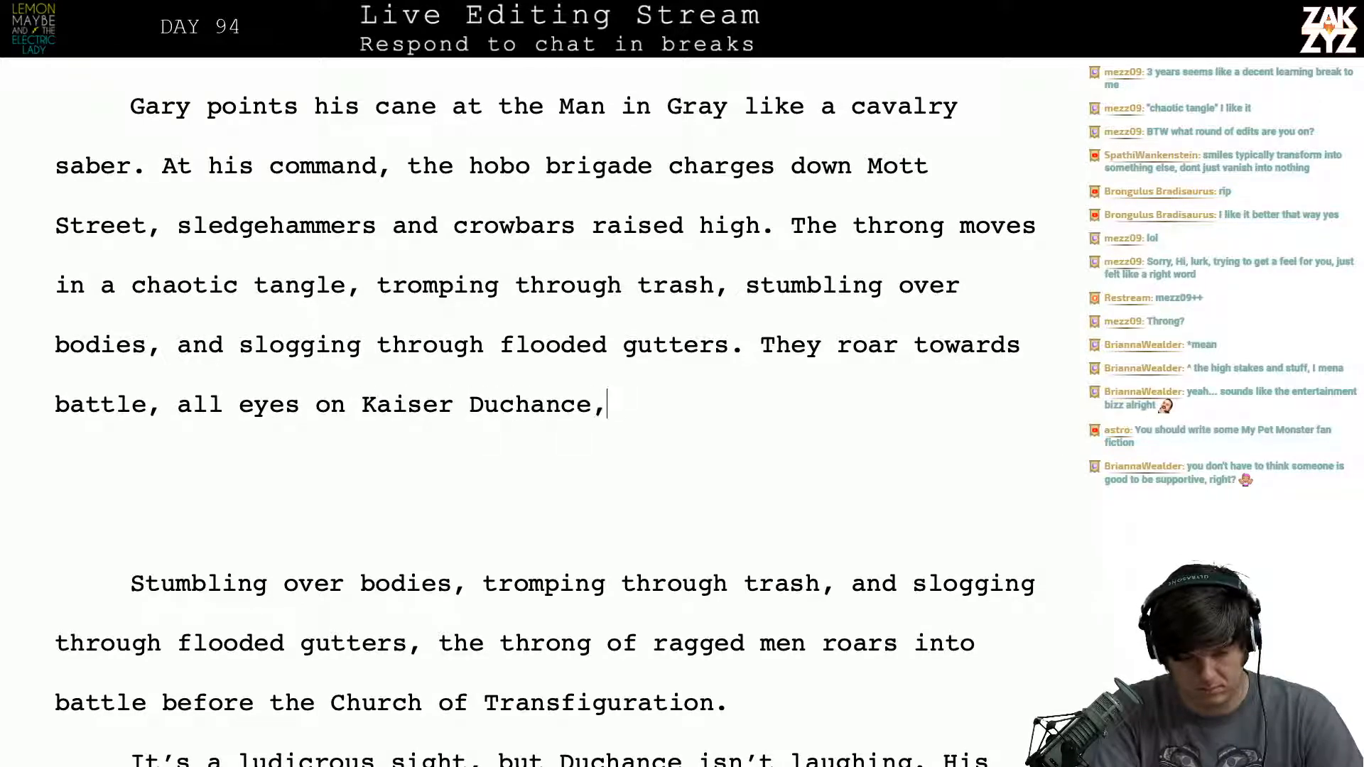
key("BackSpace")
key("BackSpace")
key("BackSpace")
key("BackSpace")
key("BackSpace")
key("BackSpace")
key("BackSpace")
key("BackSpace")
key("BackSpace")
key("BackSpace")
key("BackSpace")
key("BackSpace")
key("BackSpace")
key("BackSpace")
key("BackSpace")
key("BackSpace")
key("BackSpace")
key("BackSpace")
key("BackSpace")
key("BackSpace")
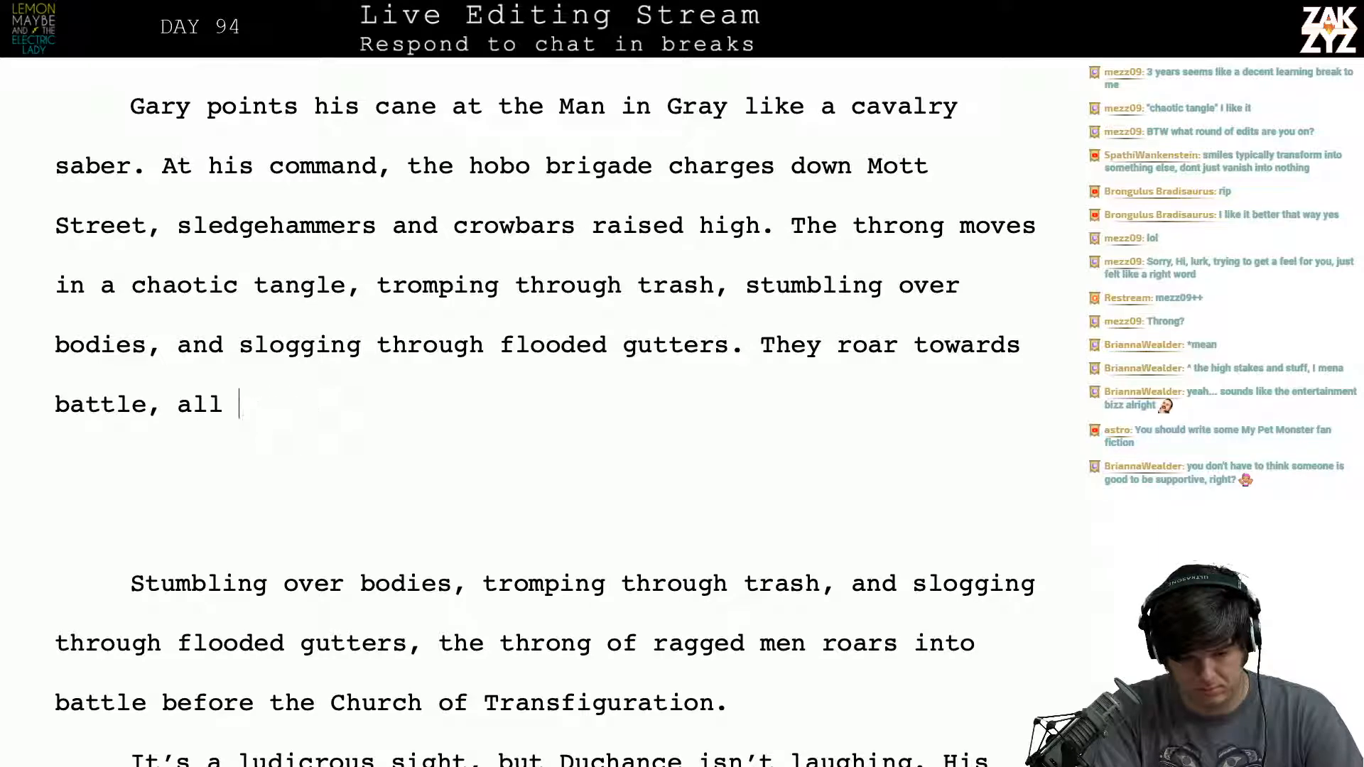
- Replace "battle, all" after "They roar towards" with "the Church of Transfiguration,"
key("BackSpace")
key("BackSpace")
type("the ")
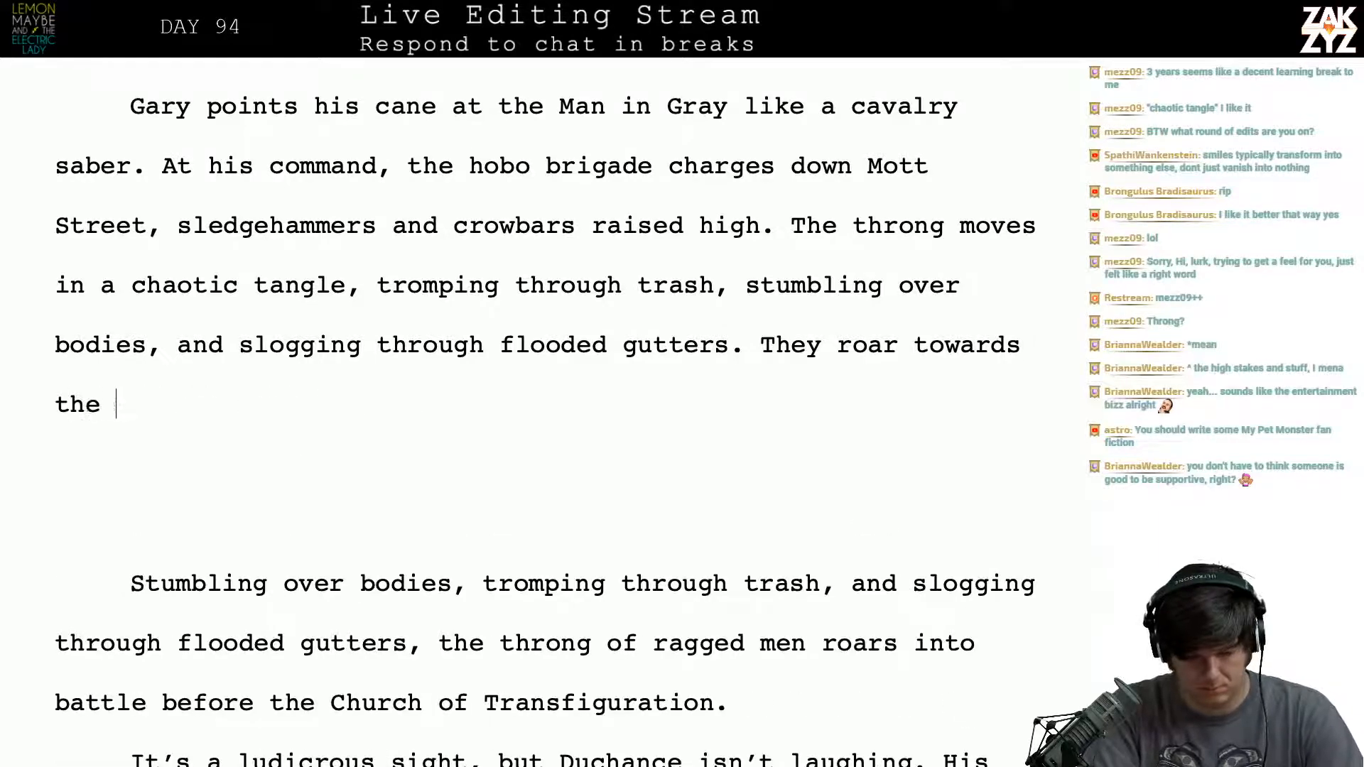
type("Church of Tran")
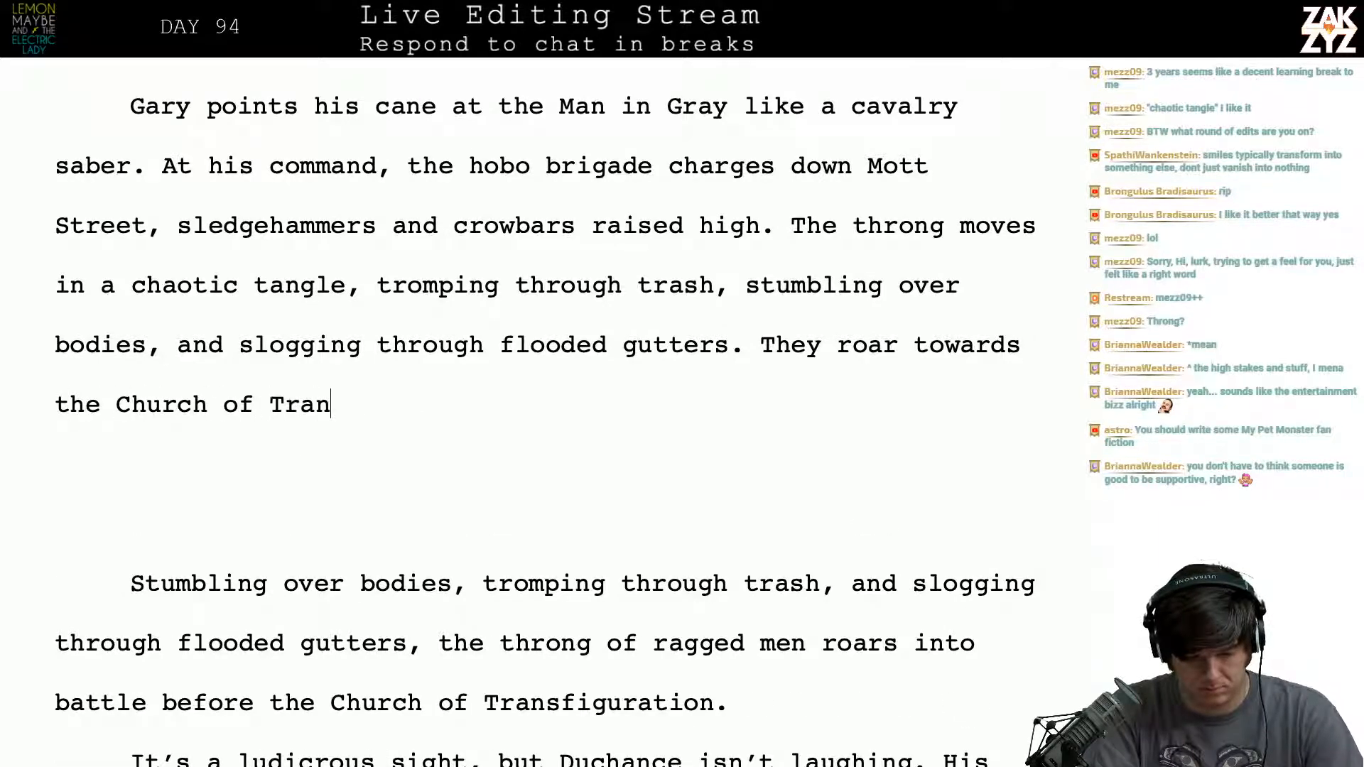
type("sfiguration, s")
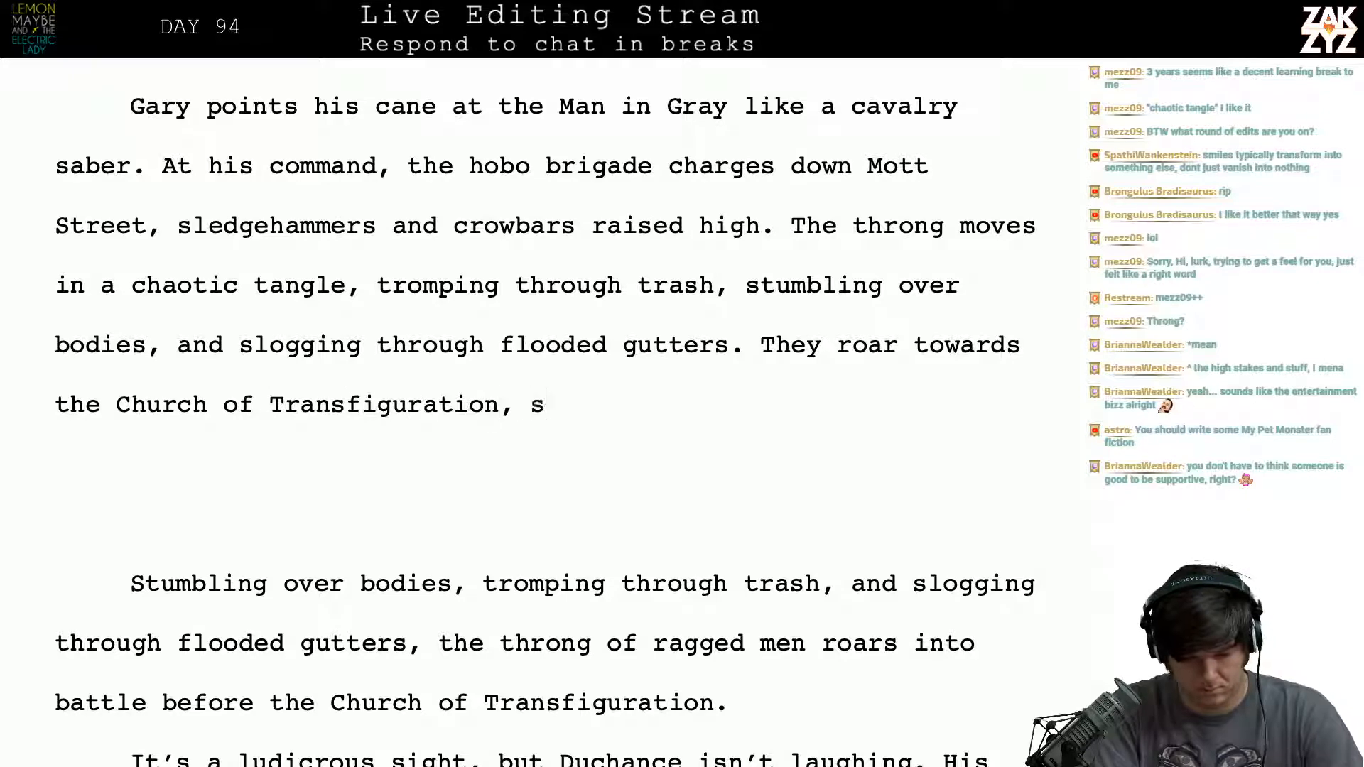
type("eeking battle with")
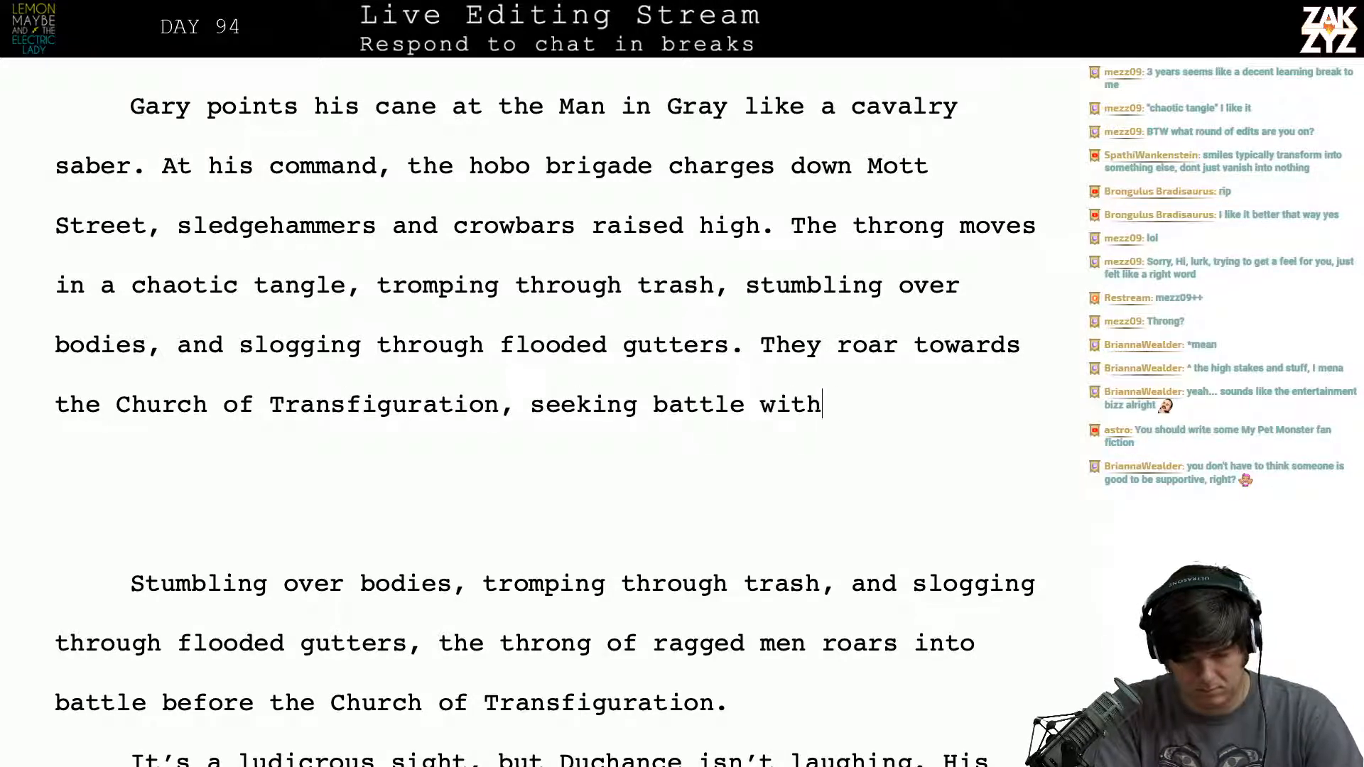
type(" Kaiss")
- Try following "the Church of Transfiguration," with a clause beginning "seeking battle with"
key("BackSpace")
key("BackSpace")
key("BackSpace")
key("BackSpace")
key("BackSpace")
key("BackSpace")
key("BackSpace")
key("BackSpace")
key("BackSpace")
key("BackSpace")
key("BackSpace")
key("BackSpace")
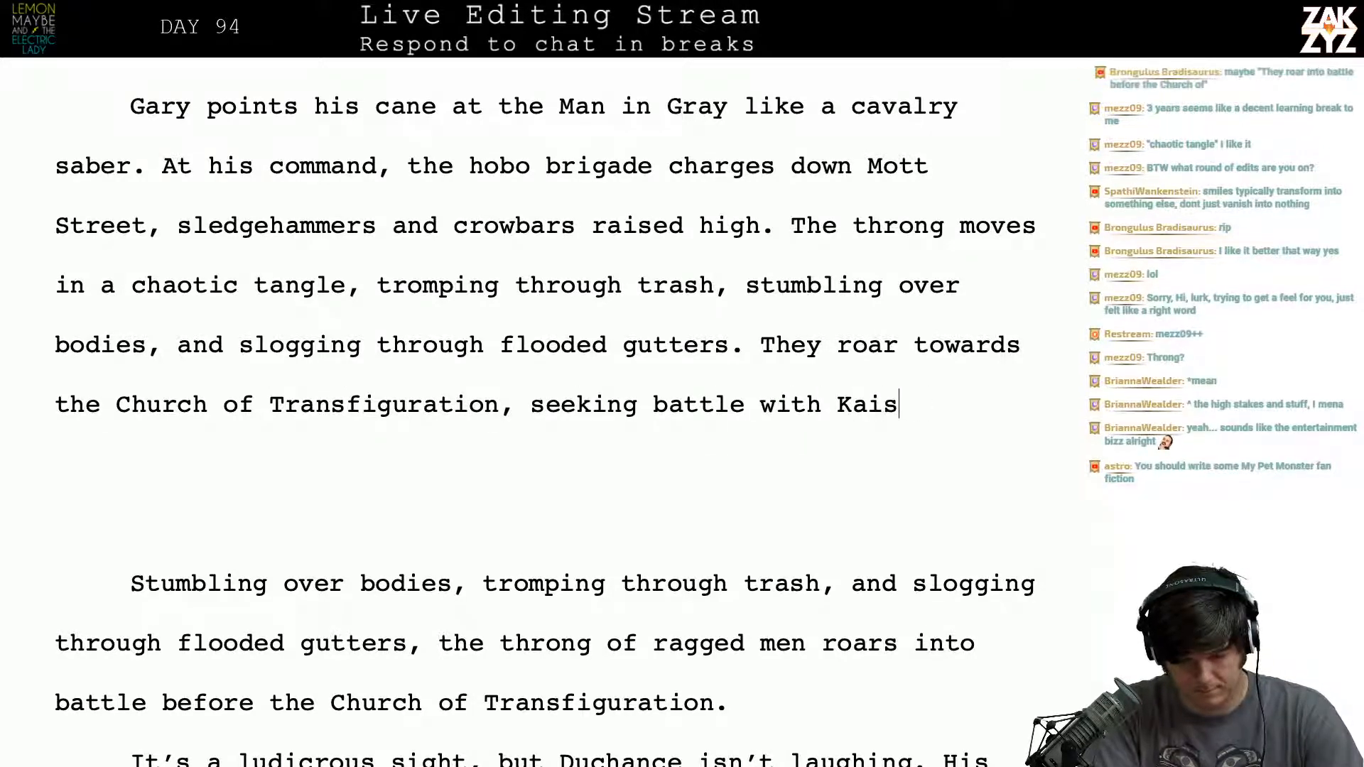
key("BackSpace")
key("BackSpace")
key("BackSpace")
key("BackSpace")
key("BackSpace")
key("BackSpace")
key("BackSpace")
key("BackSpace")
key("BackSpace")
key("BackSpace")
key("BackSpace")
key("BackSpace")
key("BackSpace")
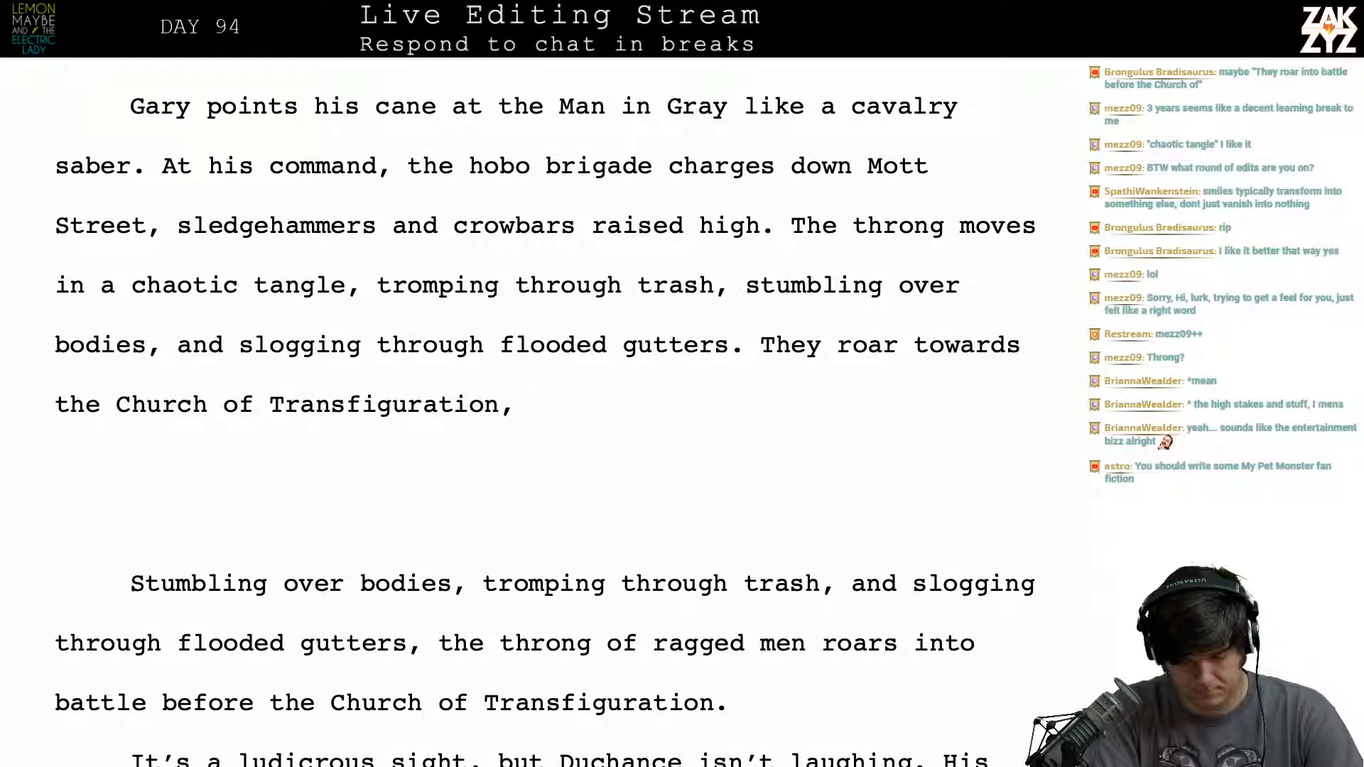
- Finish the sentence after "Transfiguration," with "bound for battle with Kaiser Duchance."
type("bound")
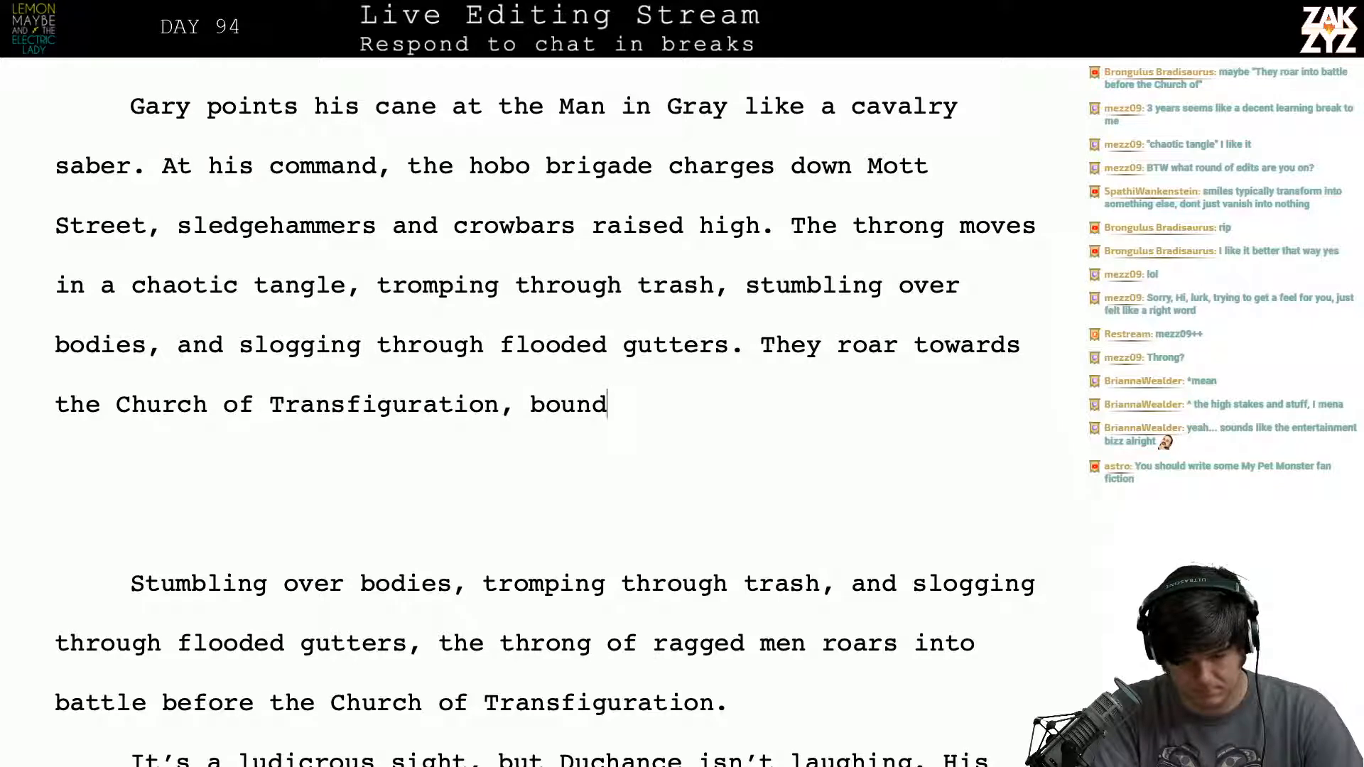
type(" for battlee")
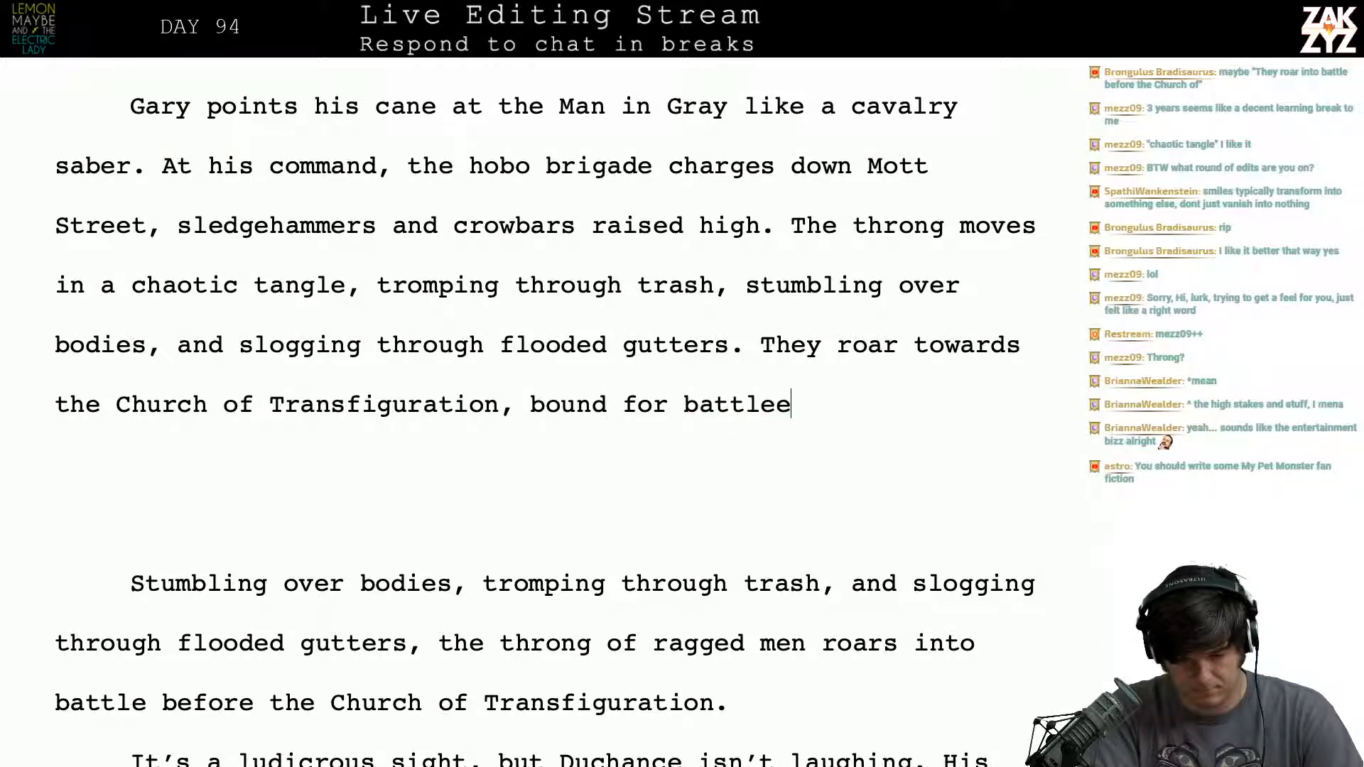
key("BackSpace")
type("with Kaiser ")
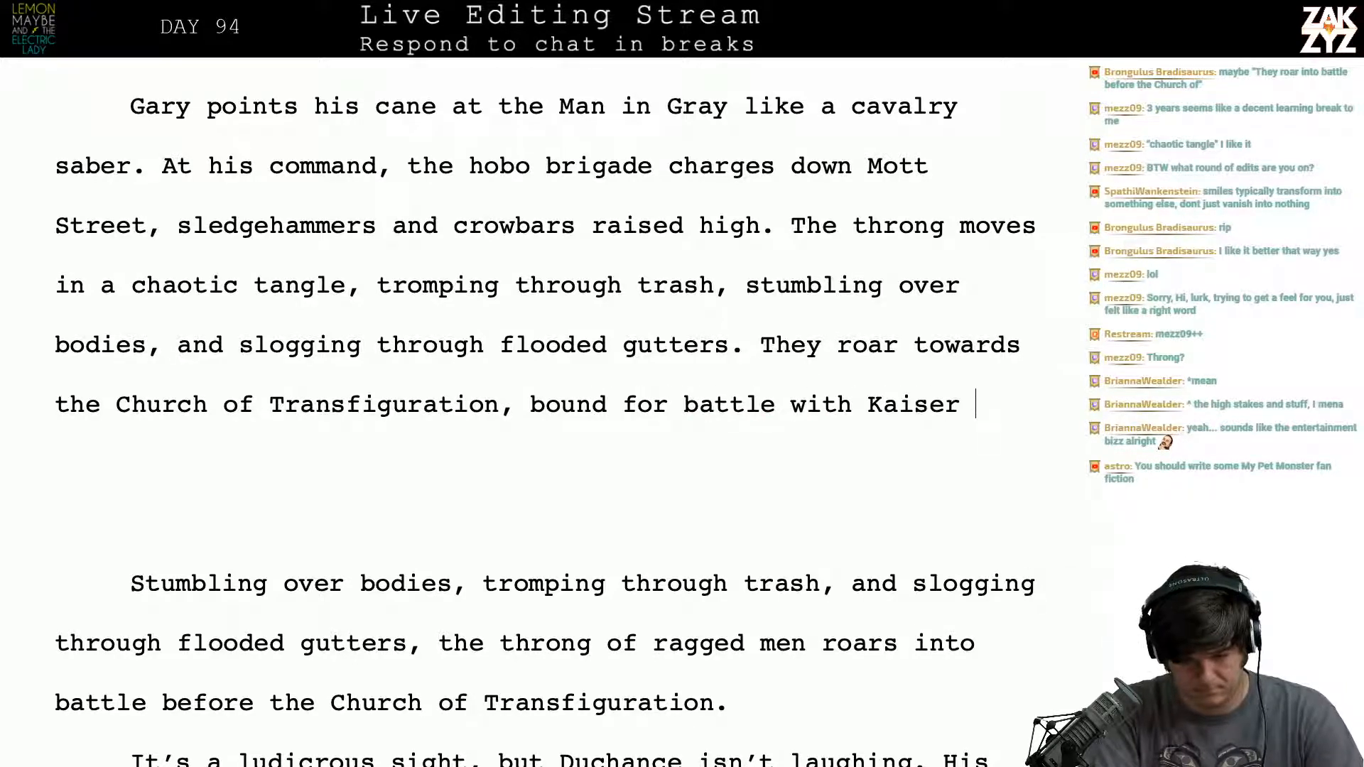
type("Duchacn")
key("BackSpace")
type("nce.")
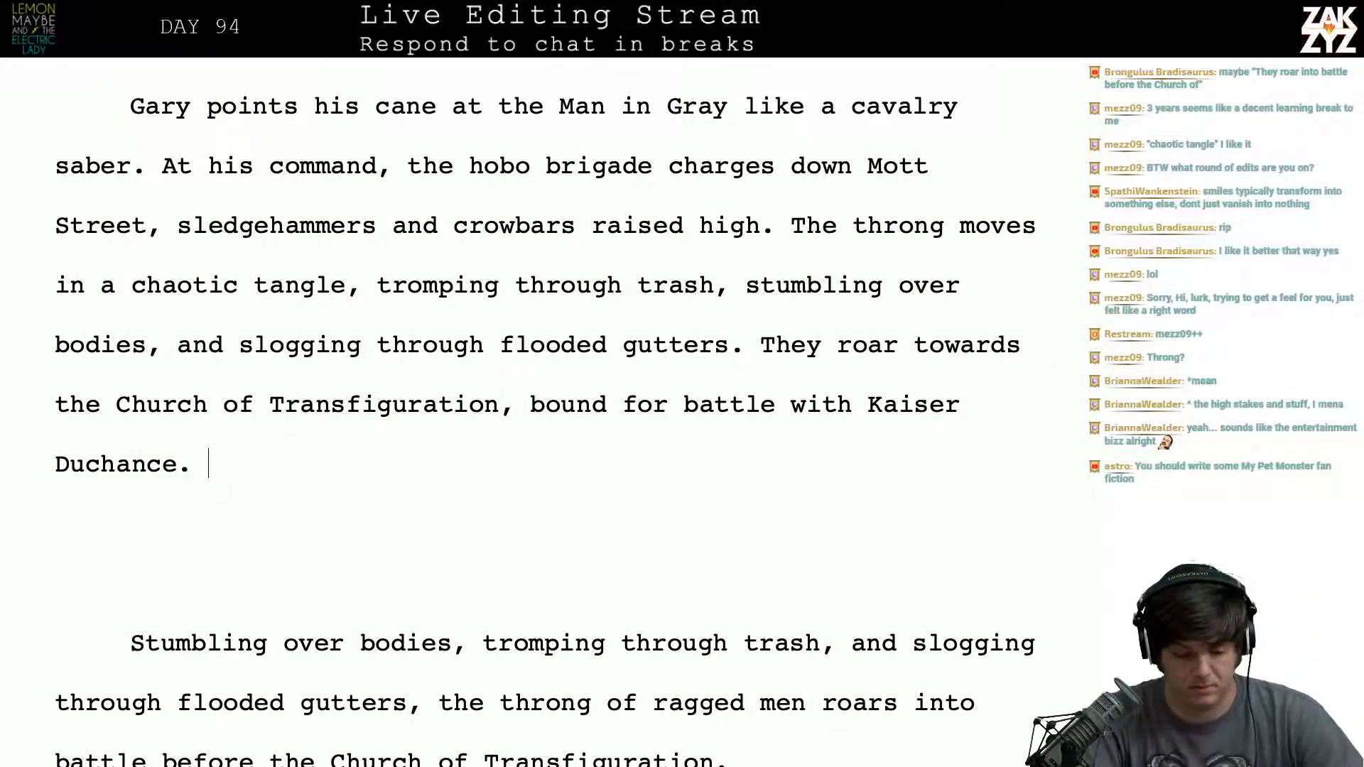
- Split the sentence before "towards the Church of Transfiguration" onto a new line and try "into battle" after "They roar"
scroll(545, 412, "down", 1)
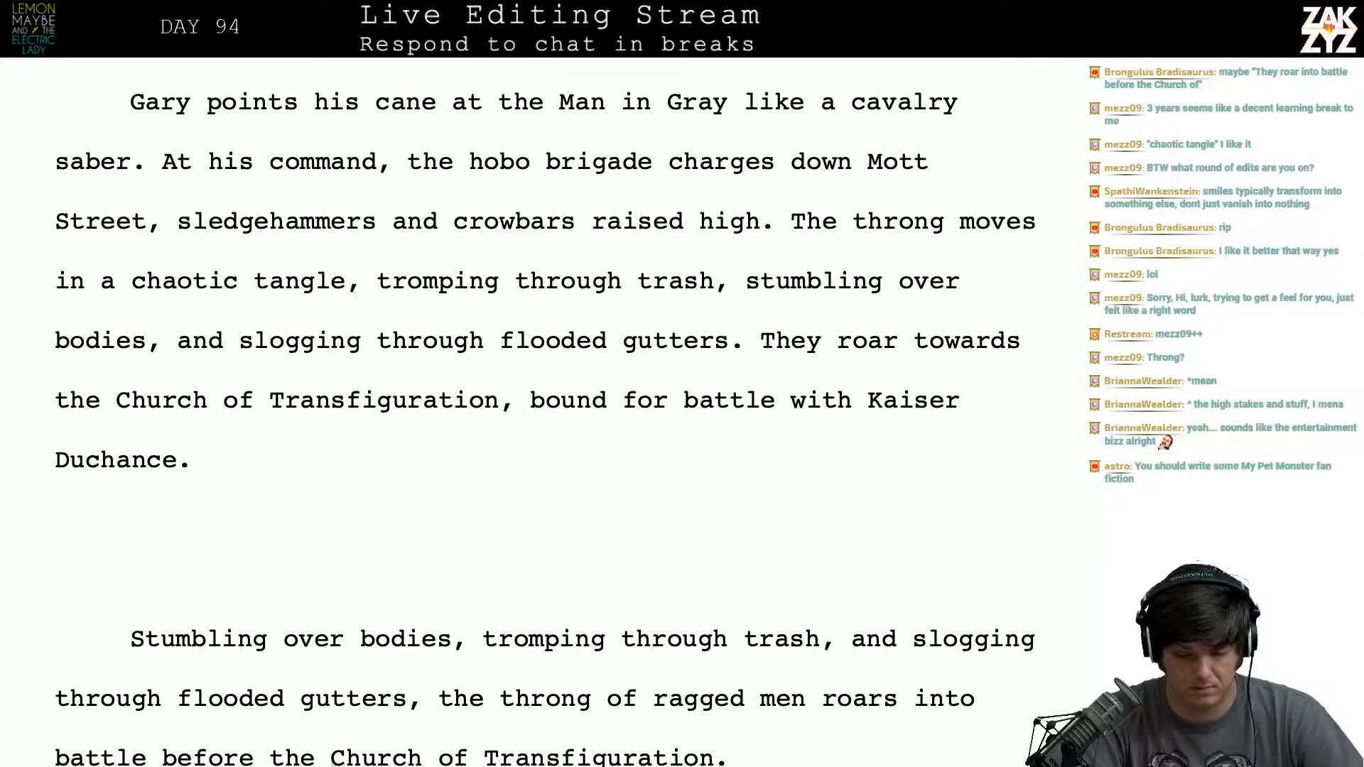
left_click(912, 342)
key("Return")
key("Left")
type("into battle")
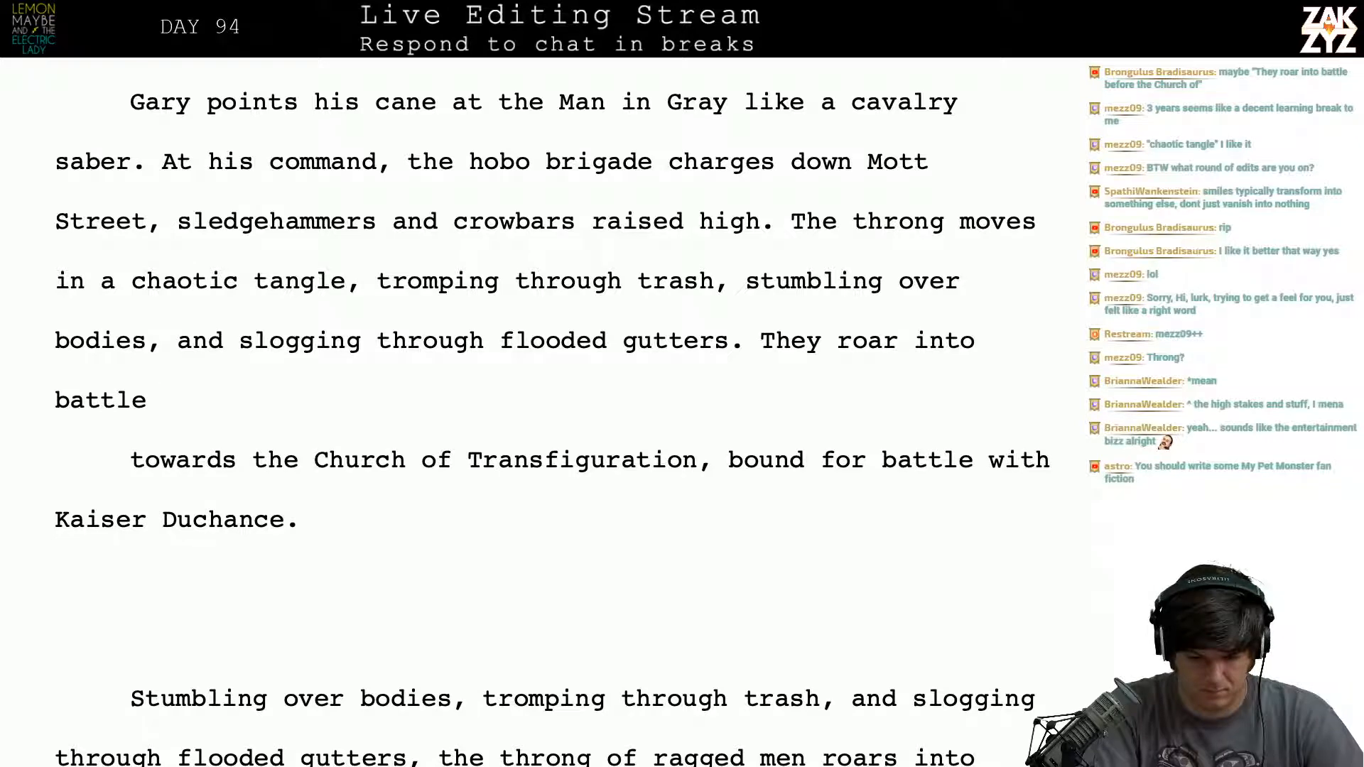
key("BackSpace")
key("BackSpace")
key("BackSpace")
key("BackSpace")
key("BackSpace")
key("BackSpace")
key("BackSpace")
key("BackSpace")
key("BackSpace")
key("BackSpace")
key("BackSpace")
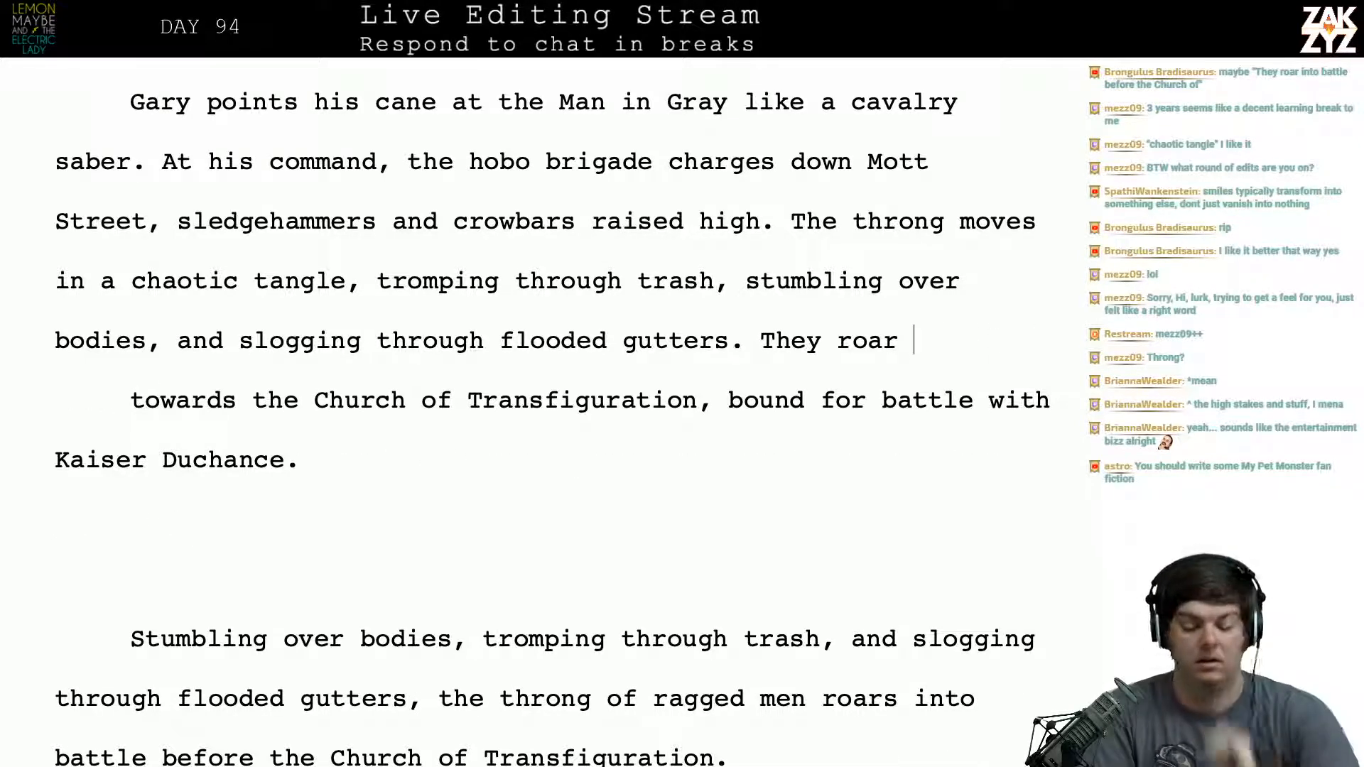
- Remove "They roar" after "flooded gutters." and set the leftover "towards the Church of Transfiguration" fragment further down with blank lines
key("BackSpace")
key("BackSpace")
key("BackSpace")
key("BackSpace")
key("BackSpace")
key("BackSpace")
type("'re c")
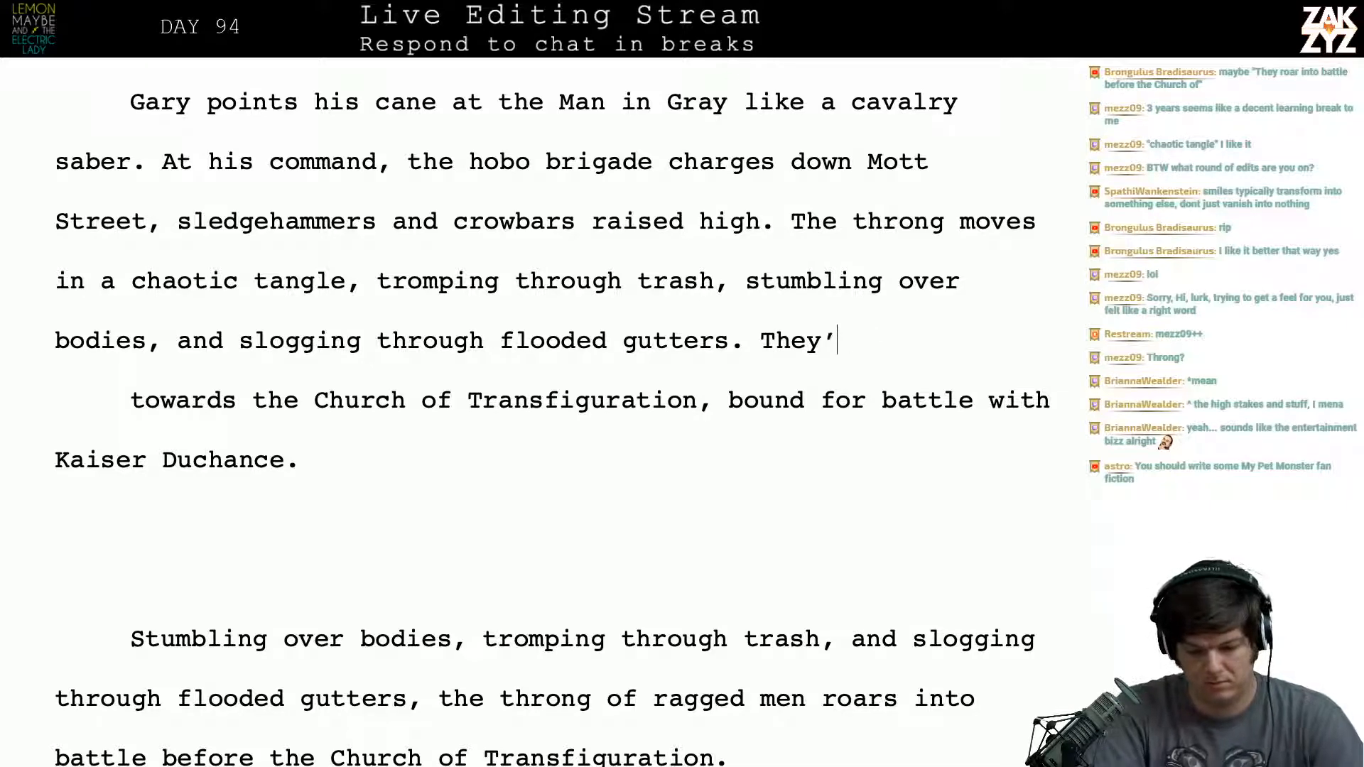
type("h")
key("BackSpace")
key("BackSpace")
key("BackSpace")
key("BackSpace")
key("BackSpace")
key("BackSpace")
key("BackSpace")
key("BackSpace")
key("BackSpace")
key("BackSpace")
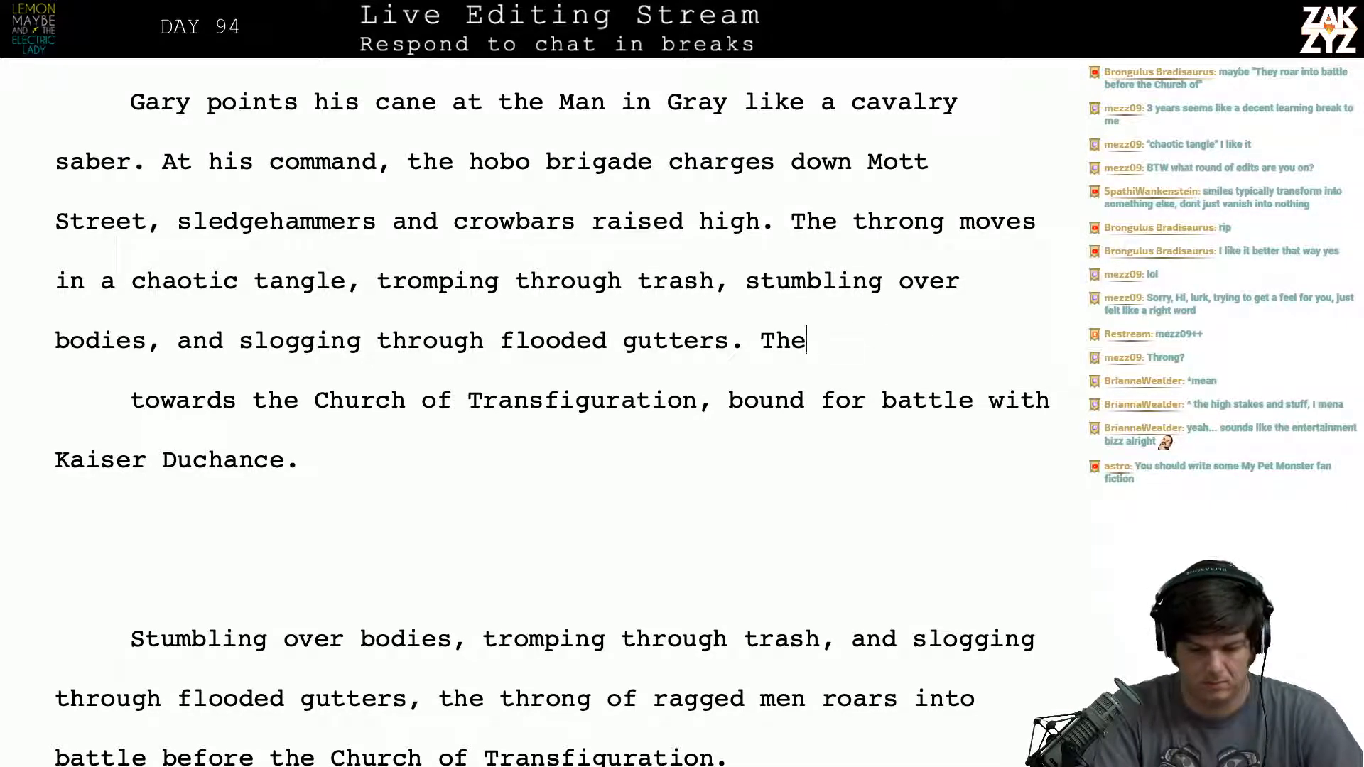
key("Return")
key("Return")
key("Left")
key("Left")
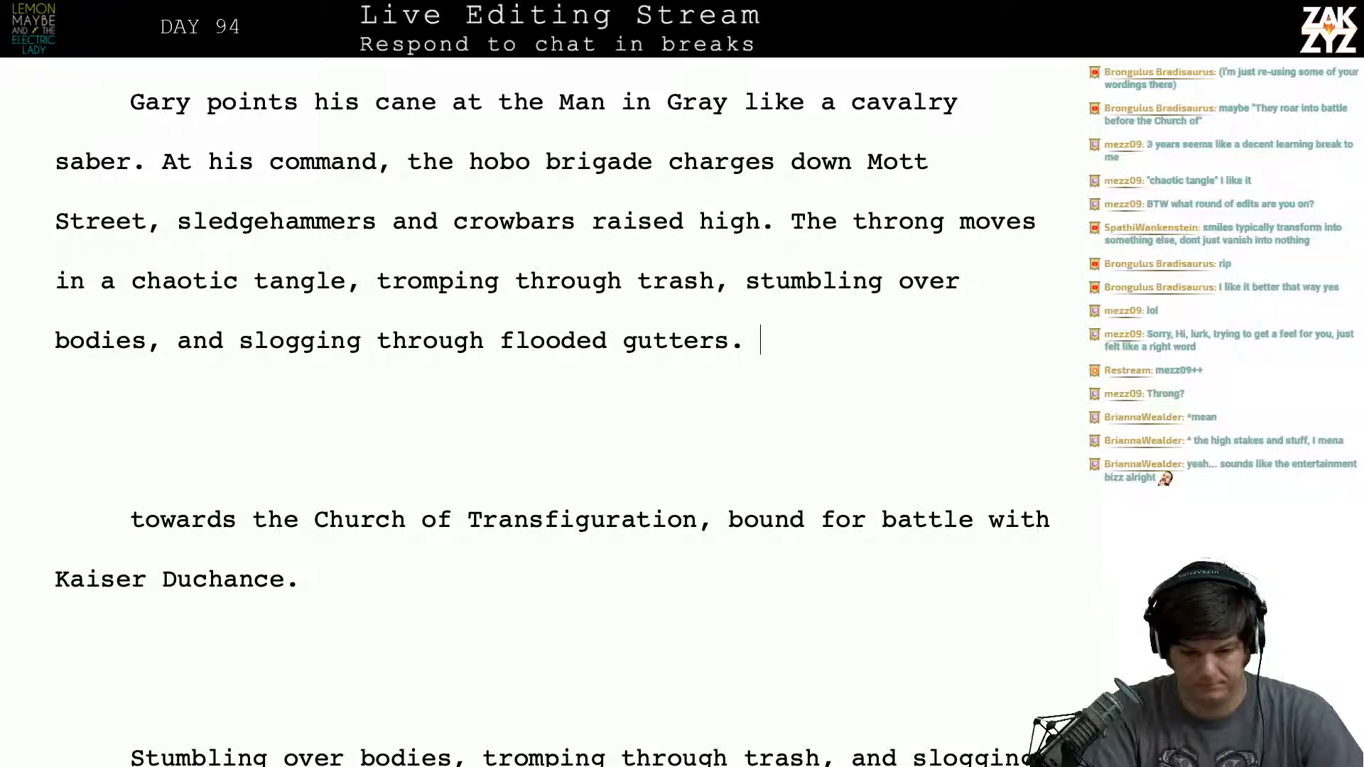
- Try continuing the paragraph after "flooded gutters." with a sentence beginning "They're all headed"
type("They're all")
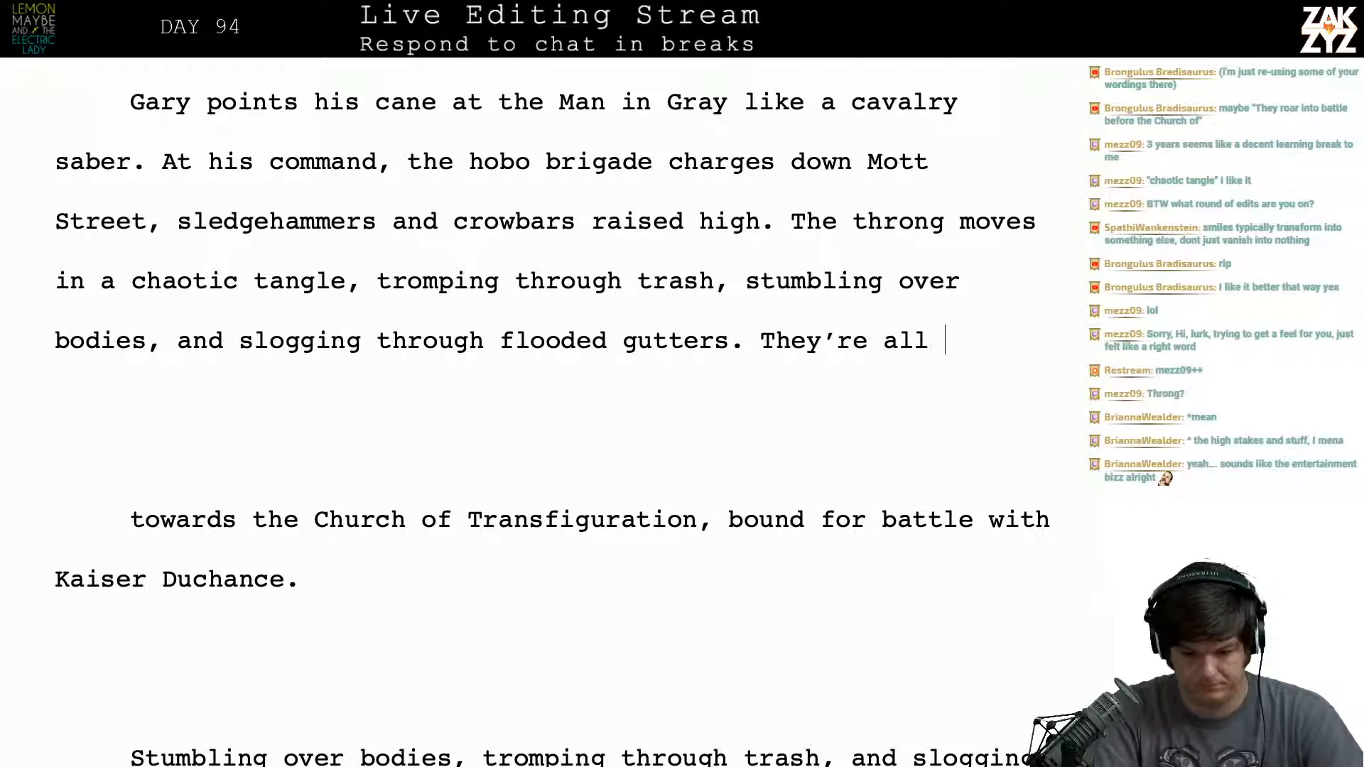
key("BackSpace")
key("BackSpace")
type("l headed")
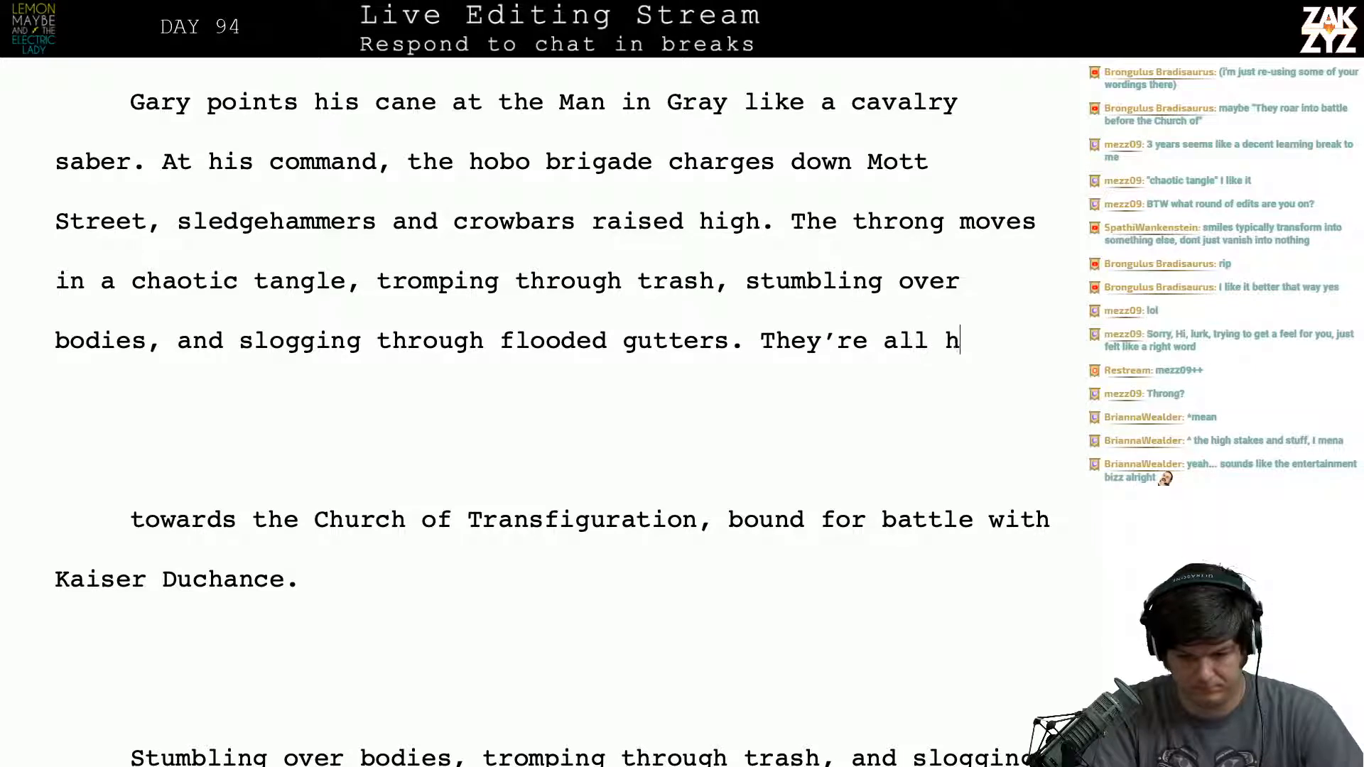
key("BackSpace")
key("BackSpace")
key("BackSpace")
key("BackSpace")
key("BackSpace")
key("BackSpace")
key("BackSpace")
key("BackSpace")
key("BackSpace")
key("BackSpace")
key("BackSpace")
key("BackSpace")
key("BackSpace")
key("BackSpace")
key("BackSpace")
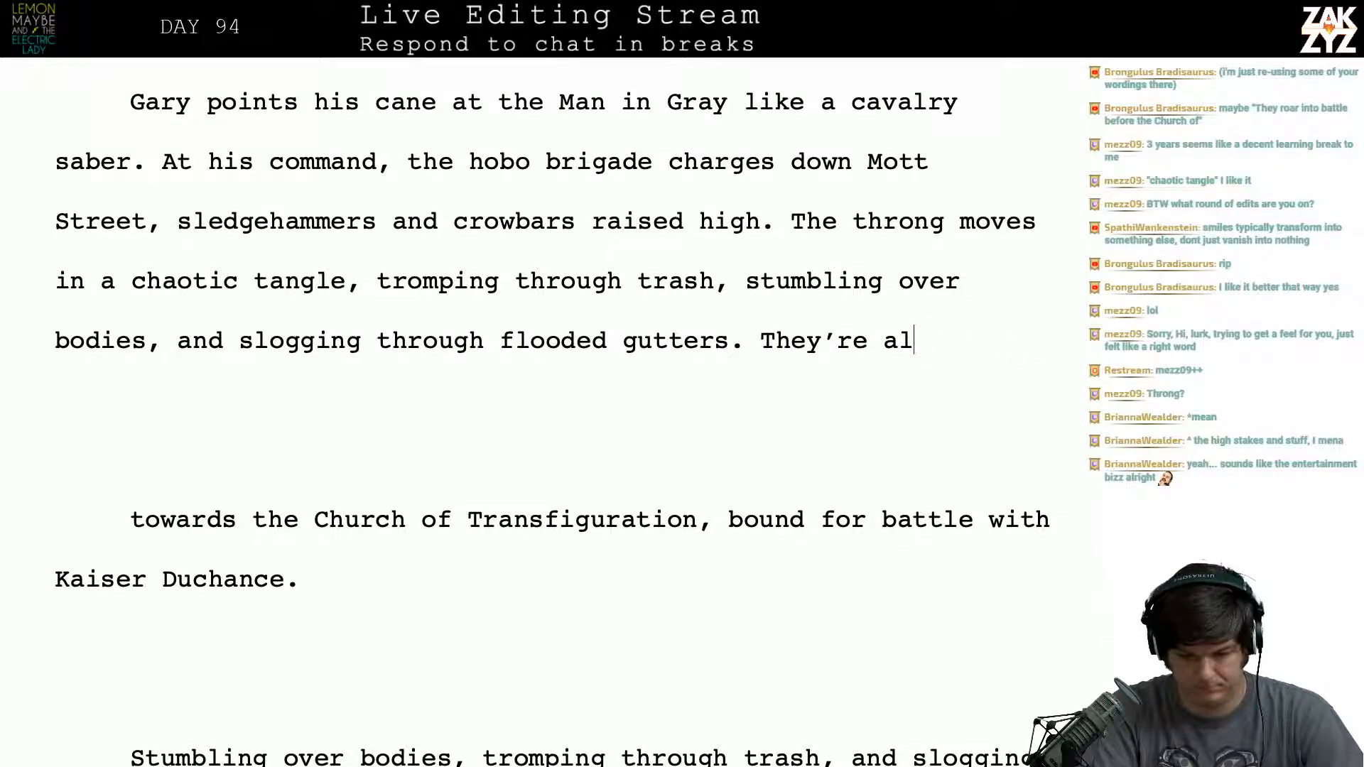
- After "flooded gutters.", write "They're bound for battle, the final showdown with Kaiser Duchance"
type("y're bound f")
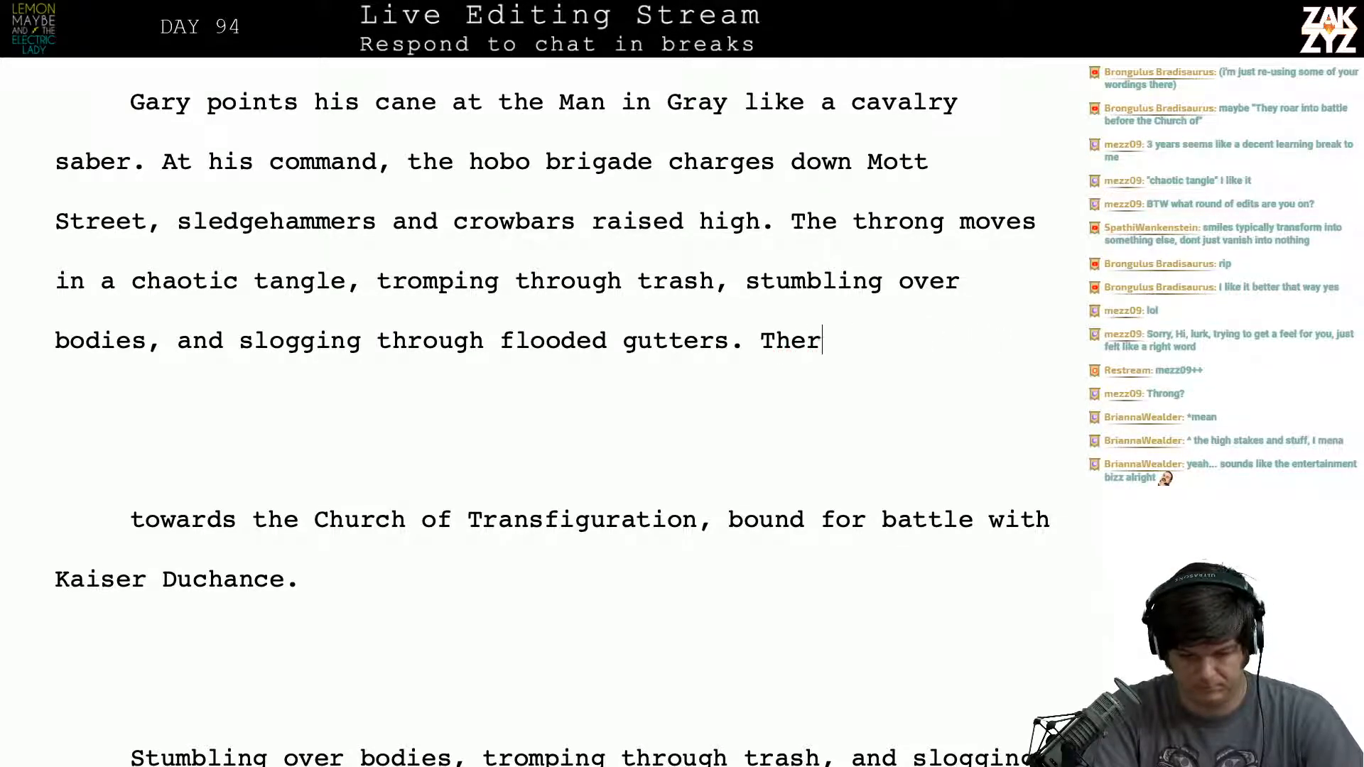
type("or the")
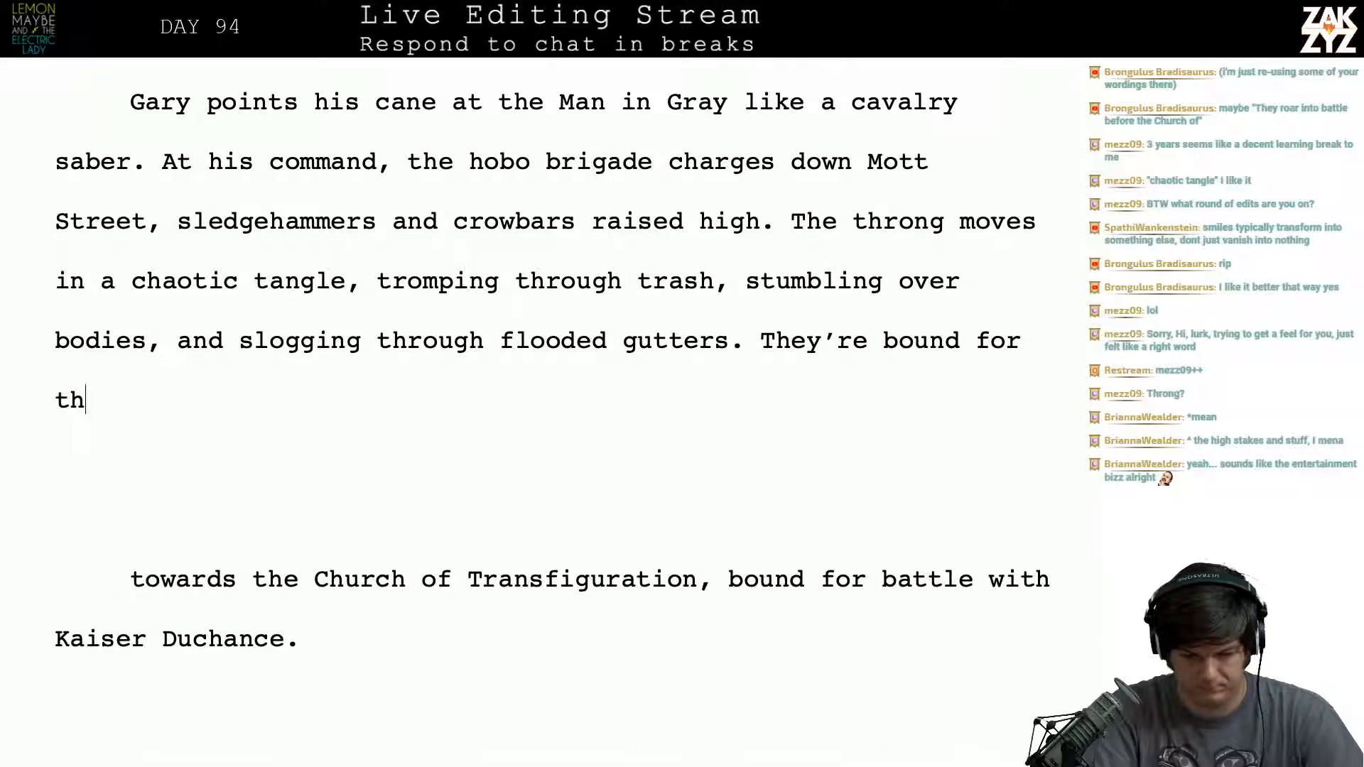
key("BackSpace")
key("BackSpace")
key("BackSpace")
key("BackSpace")
type("battle")
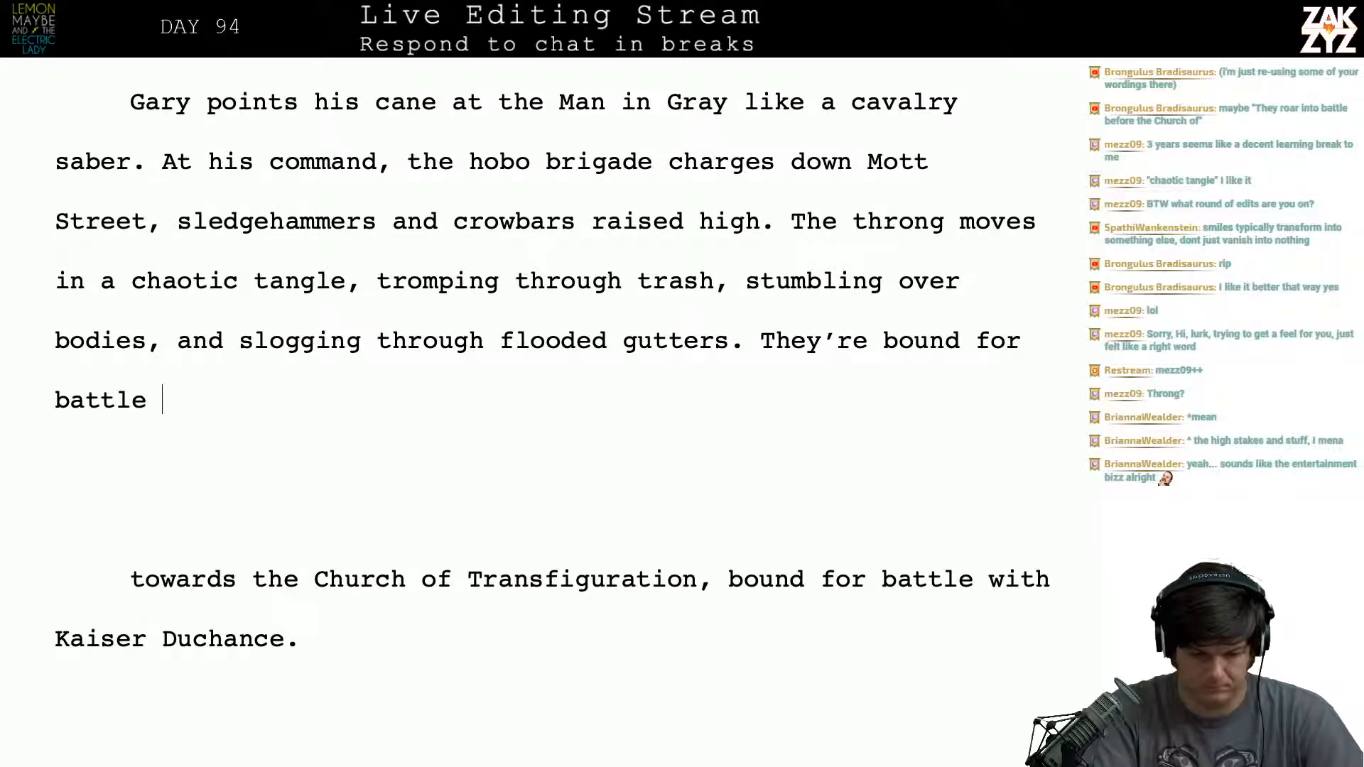
type(", the final show")
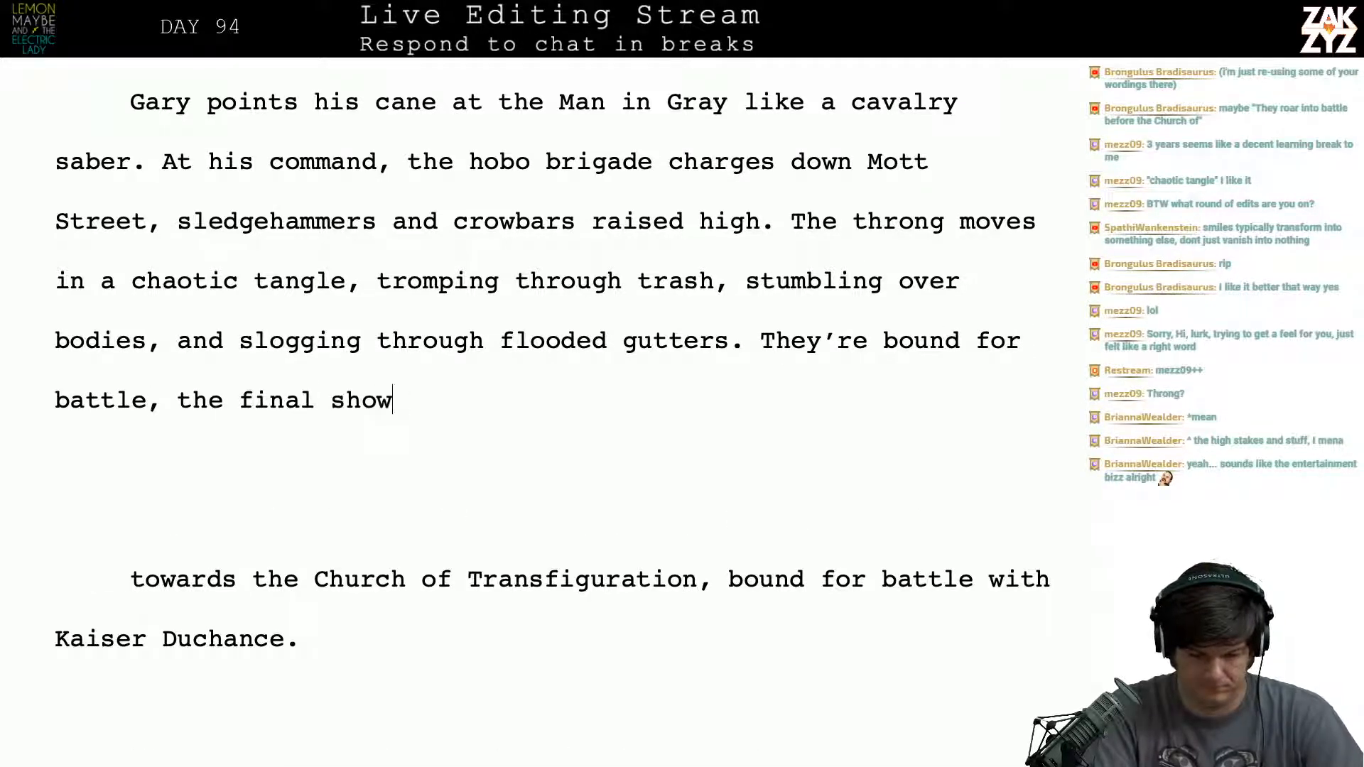
type("down with Kaiser Duchan")
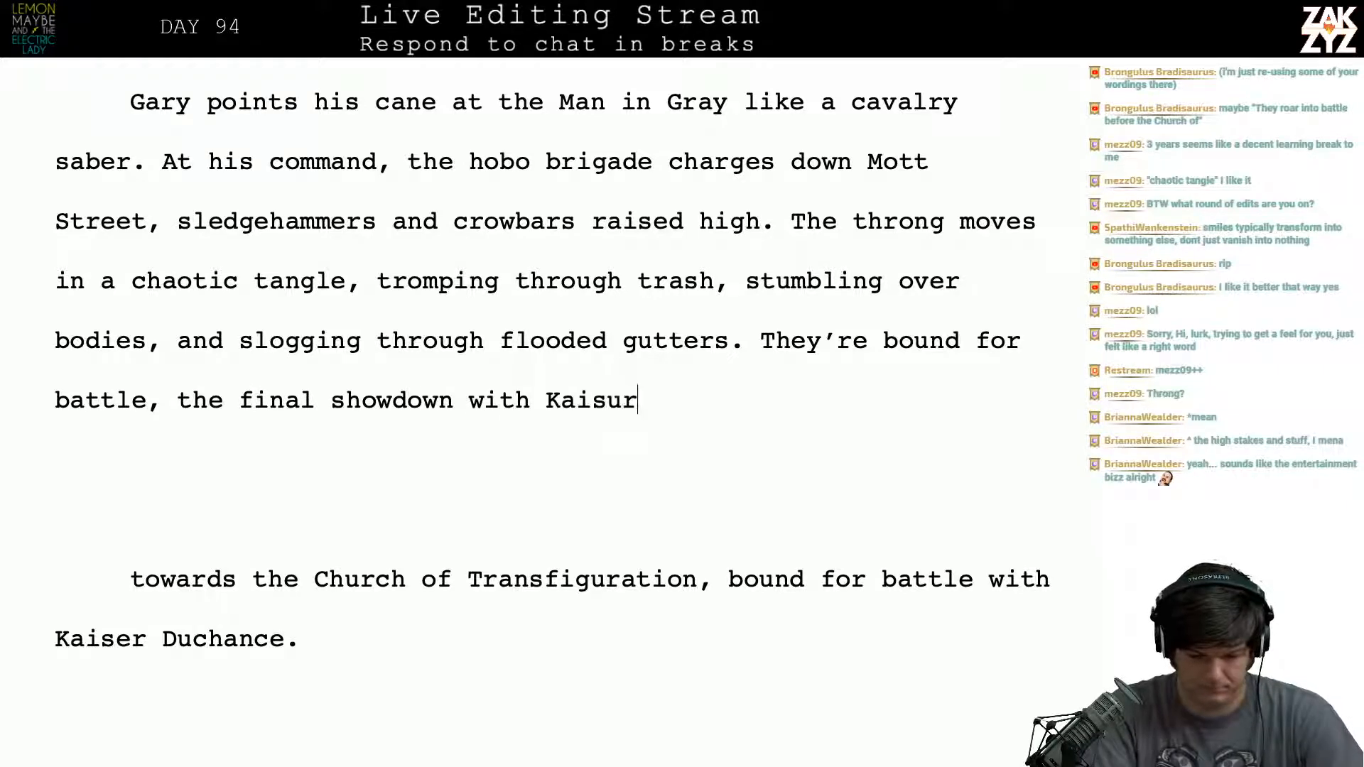
type("ce before")
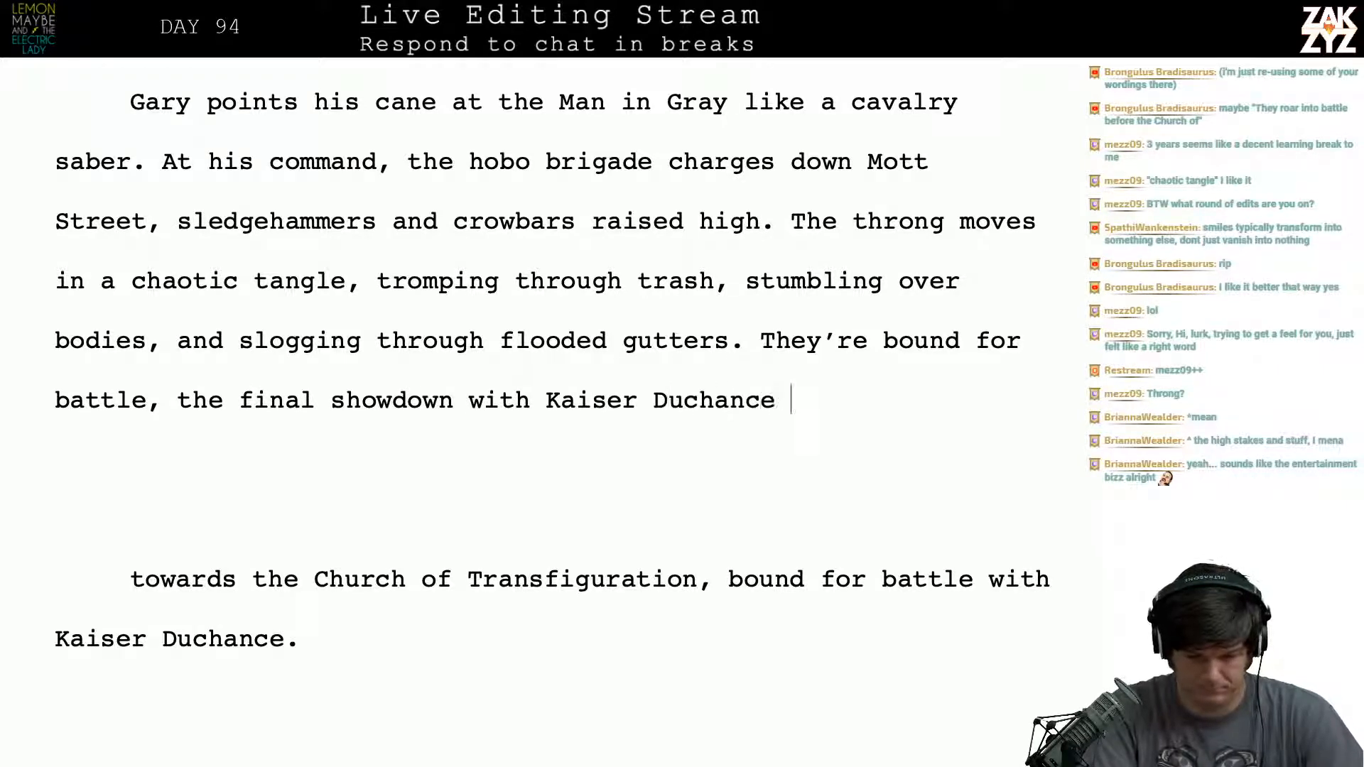
- Finish the sentence after "Kaiser Duchance" with "on the steps of the Church of Transfiguration."
key("BackSpace")
key("BackSpace")
key("BackSpace")
key("BackSpace")
key("BackSpace")
key("BackSpace")
key("BackSpace")
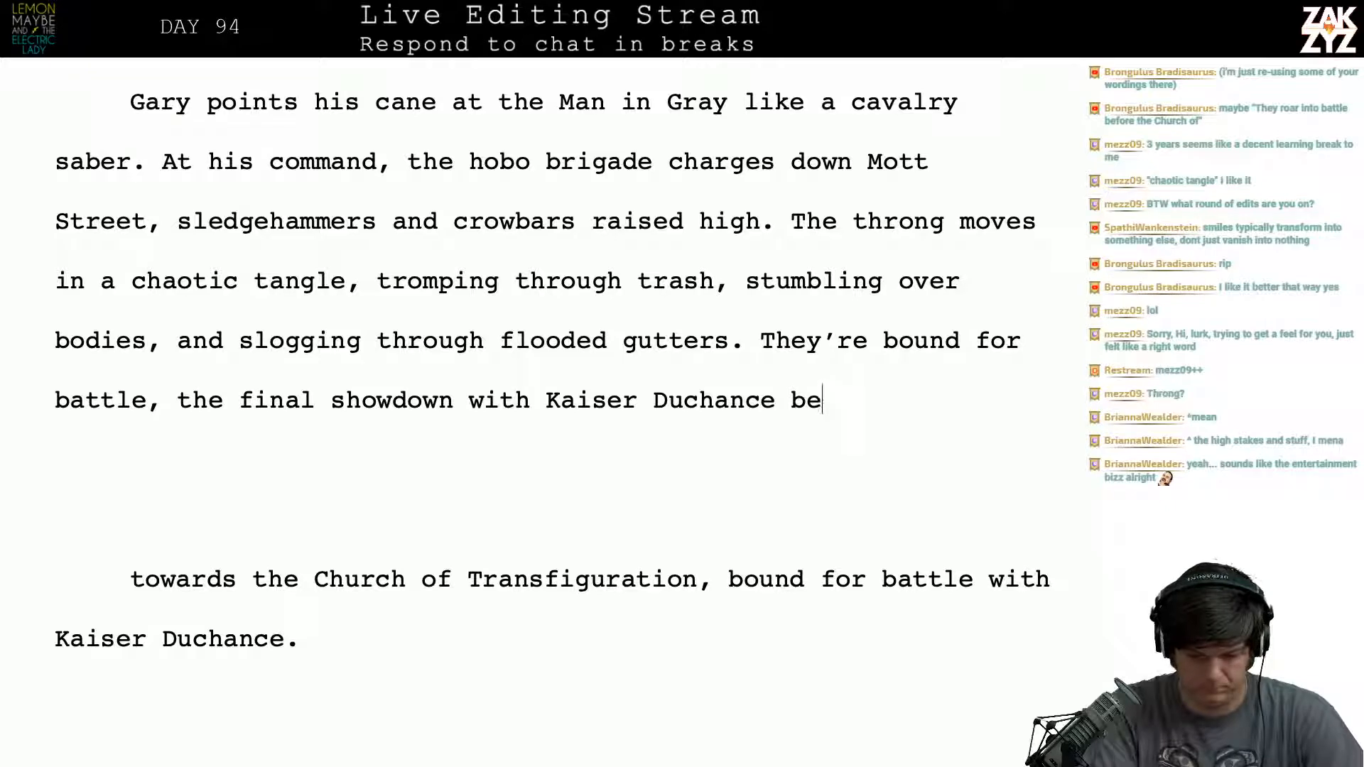
type("ont eh")
key("BackSpace")
key("BackSpace")
key("BackSpace")
key("BackSpace")
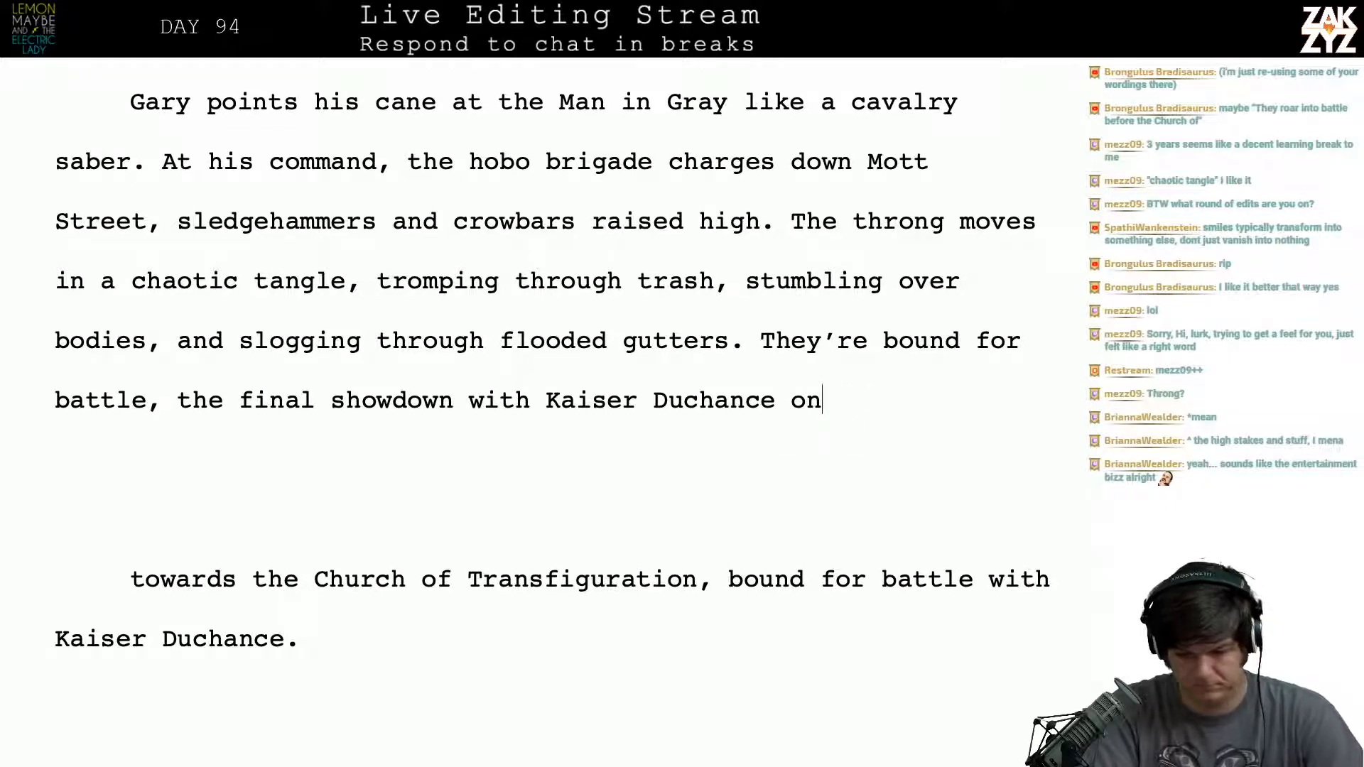
type("the steps of the ")
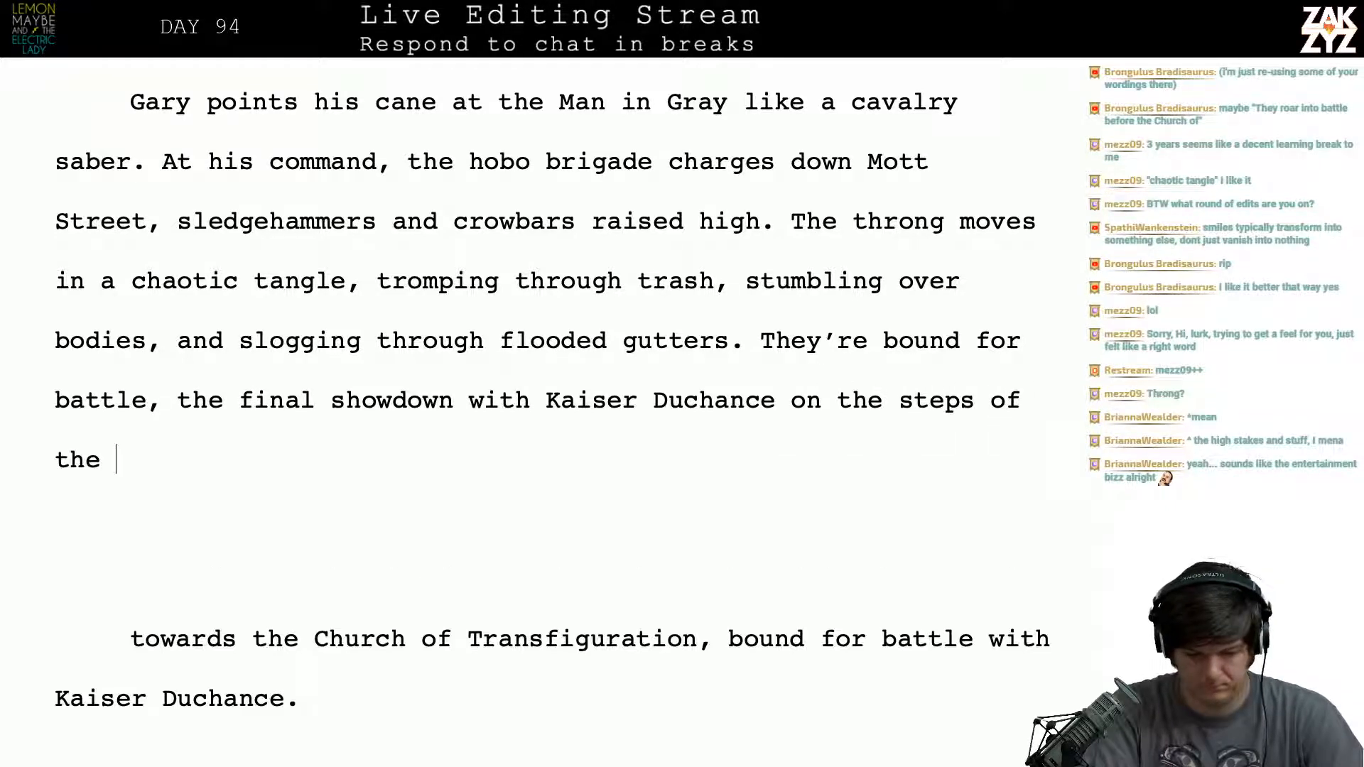
type("Church of Transfiguration.")
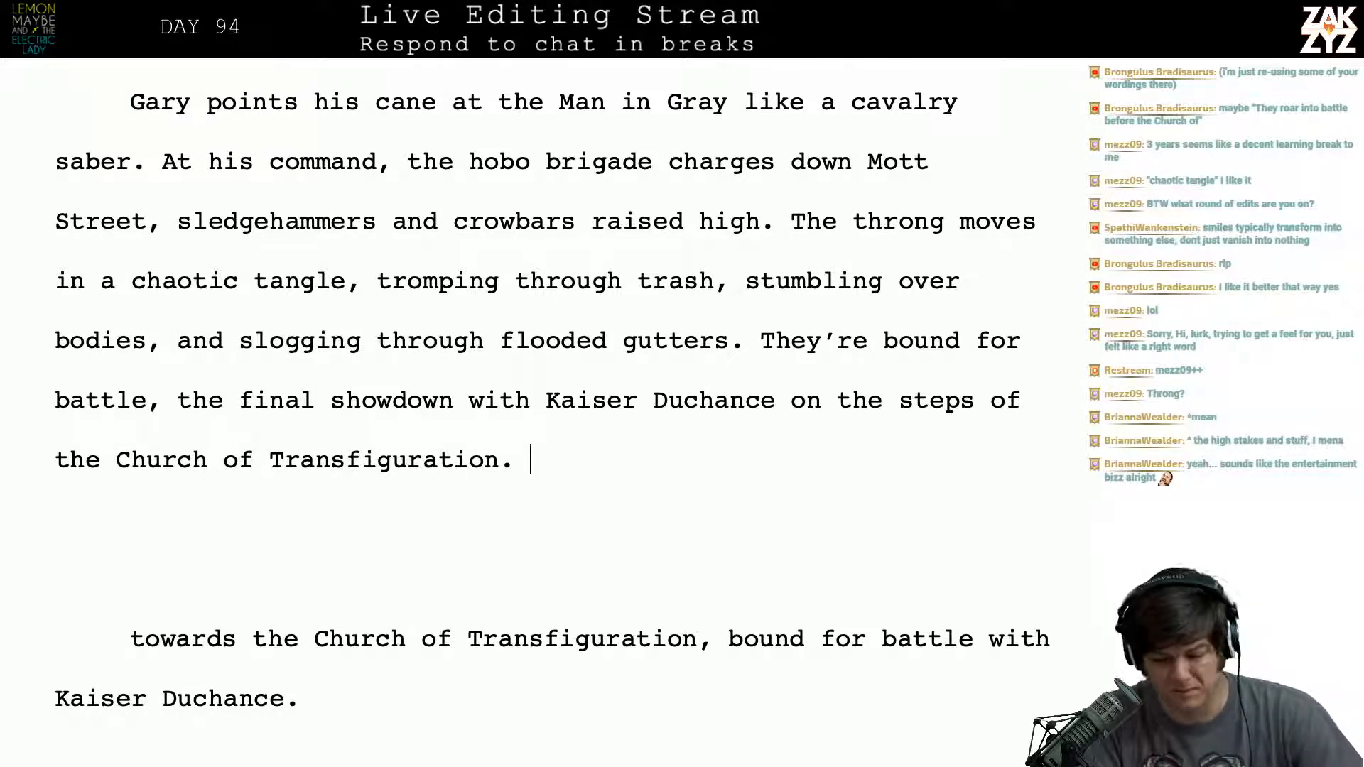
- Delete the leftover fragment "towards the Church of Transfiguration, bound for battle with Kaiser Duchance." below the paragraph
key("shift+Down")
key("shift+Down")
key("shift+Down")
key("shift+Down")
key("BackSpace")
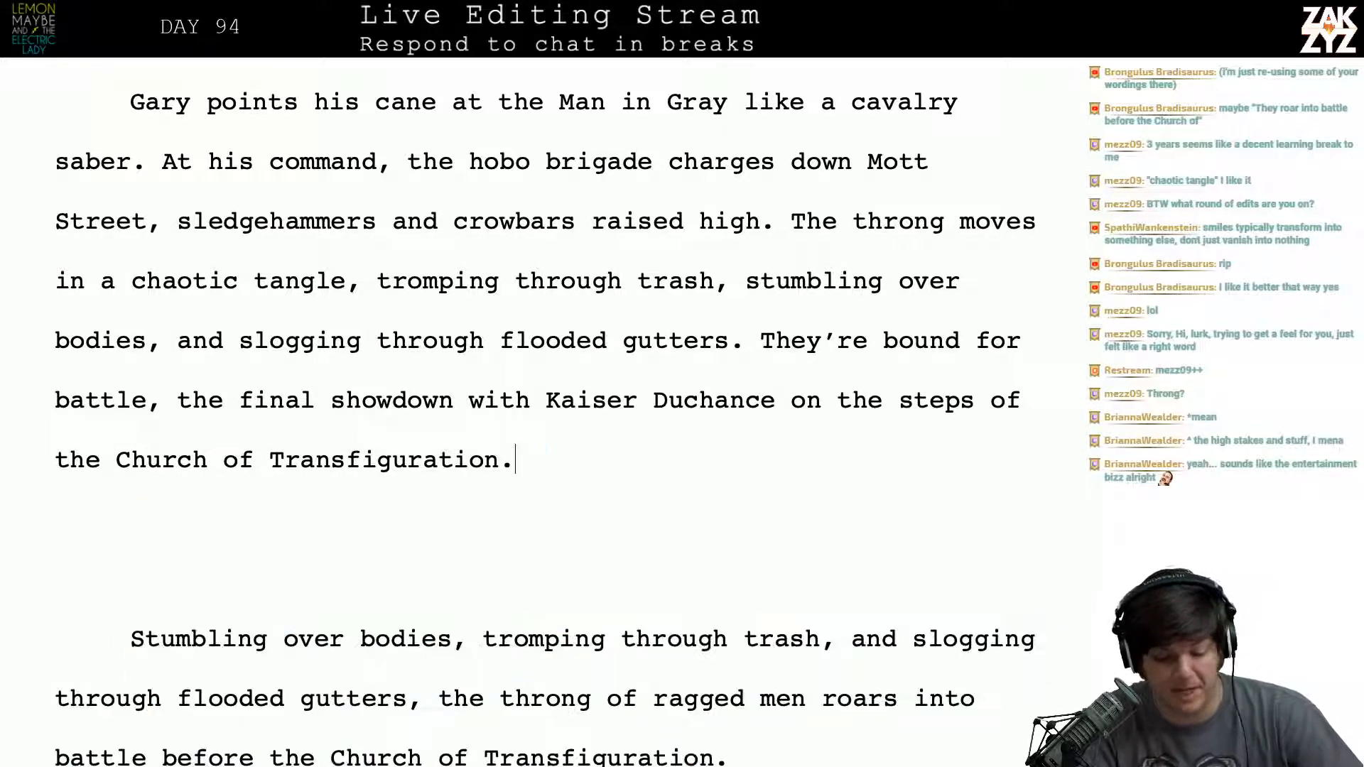
- Replace "They're" before "bound for battle" with "Bums,"
key("Left")
key("Left")
key("Left")
key("Left")
key("Left")
key("Left")
key("Left")
key("Left")
key("Left")
key("Left")
key("Left")
key("Left")
key("Left")
key("Left")
key("Left")
key("Left")
key("Left")
key("Left")
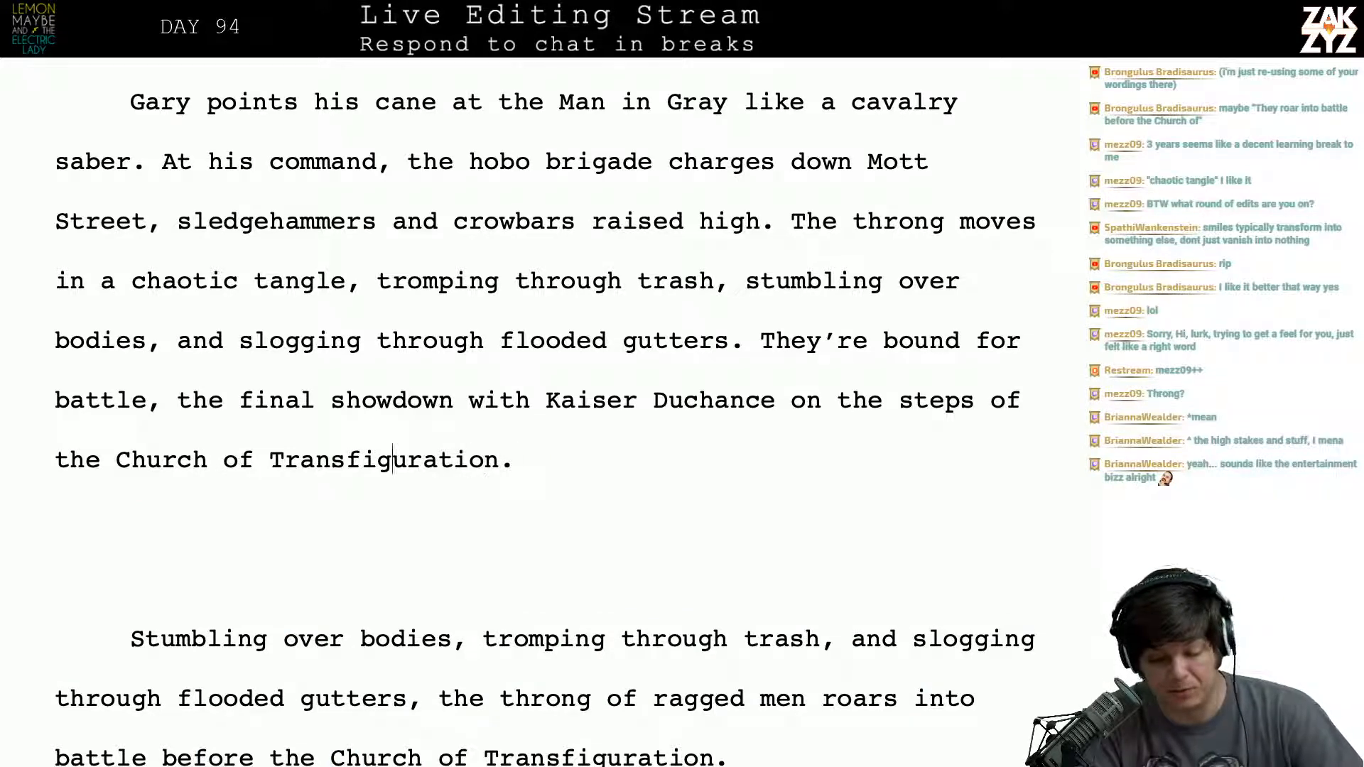
key("Left")
key("Left")
key("Left")
key("Down")
key("Down")
key("Down")
key("Down")
key("Down")
key("Down")
key("Down")
key("Down")
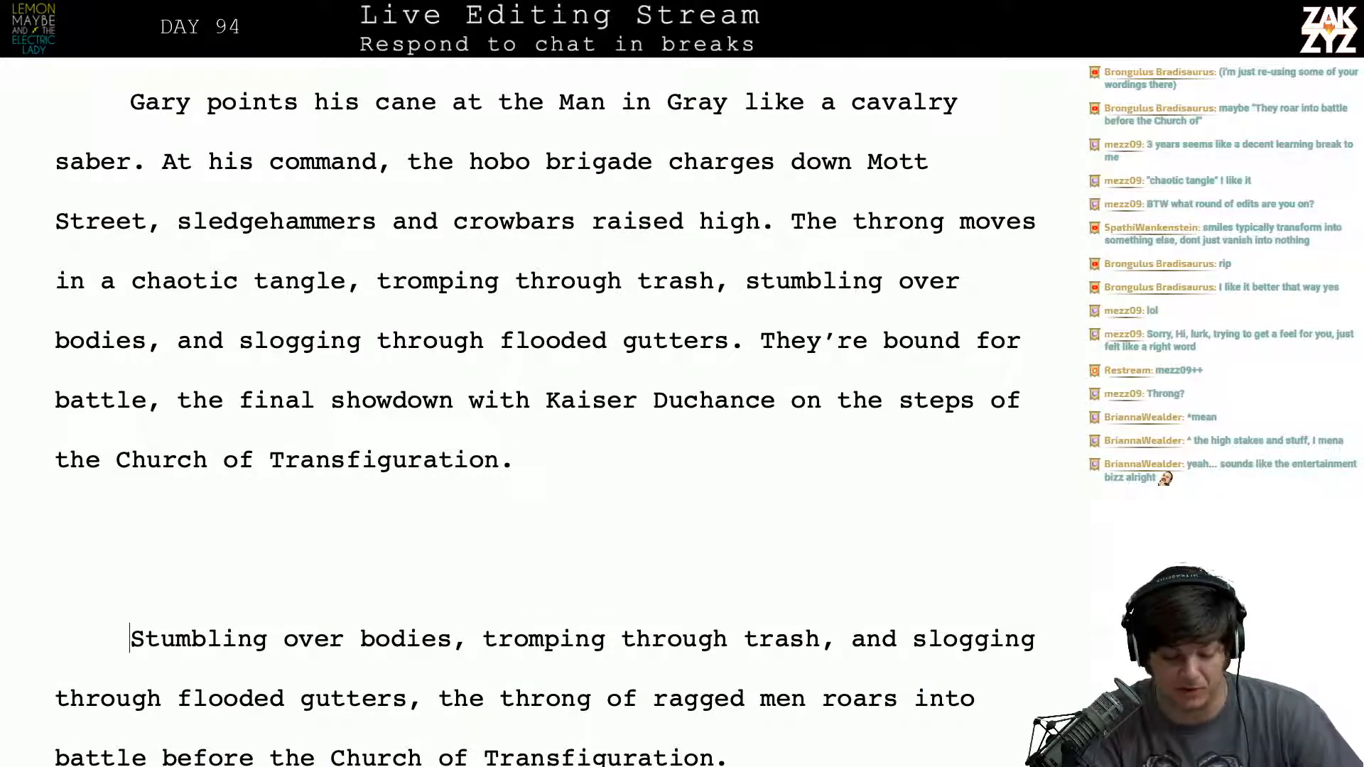
key("Up")
key("Up")
key("Up")
key("Up")
key("Up")
key("Up")
key("Up")
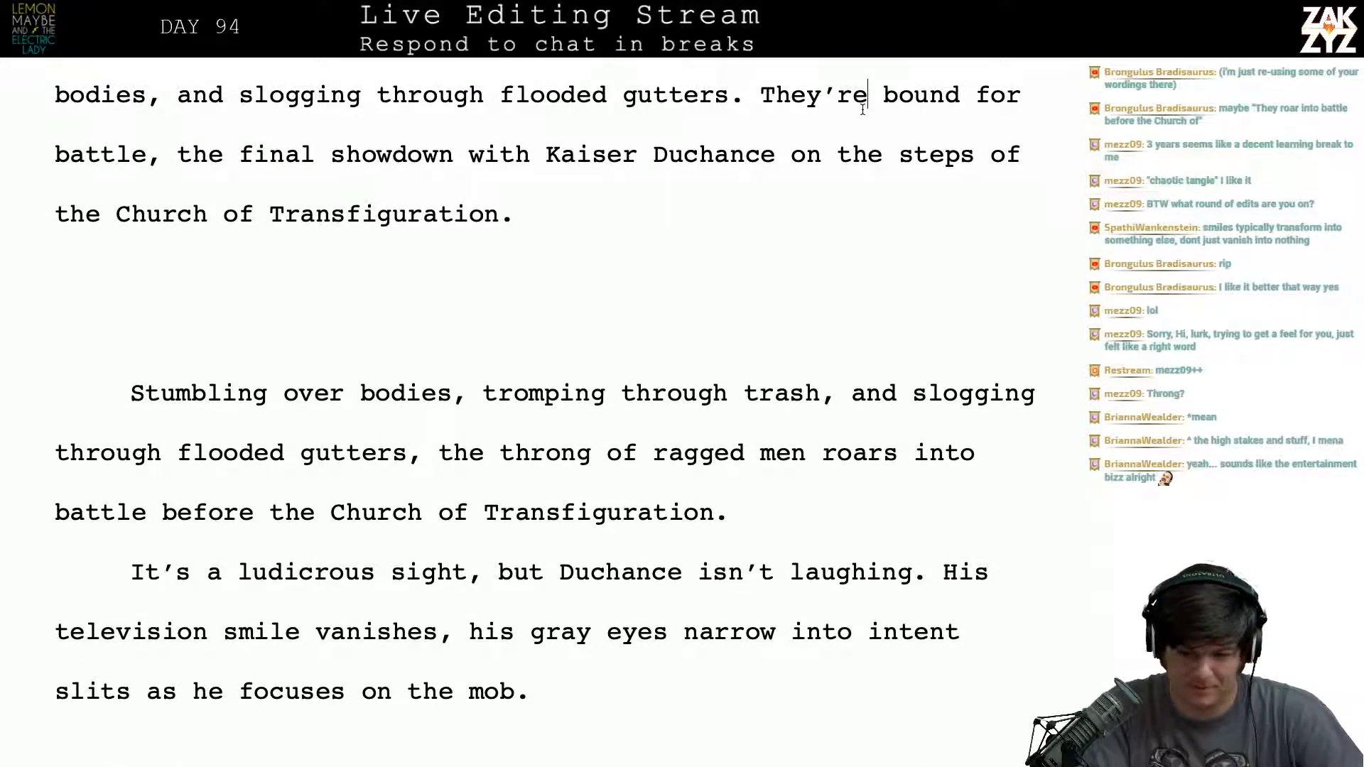
key("BackSpace")
key("BackSpace")
key("BackSpace")
key("BackSpace")
key("BackSpace")
key("BackSpace")
key("BackSpace")
type("Bums,")
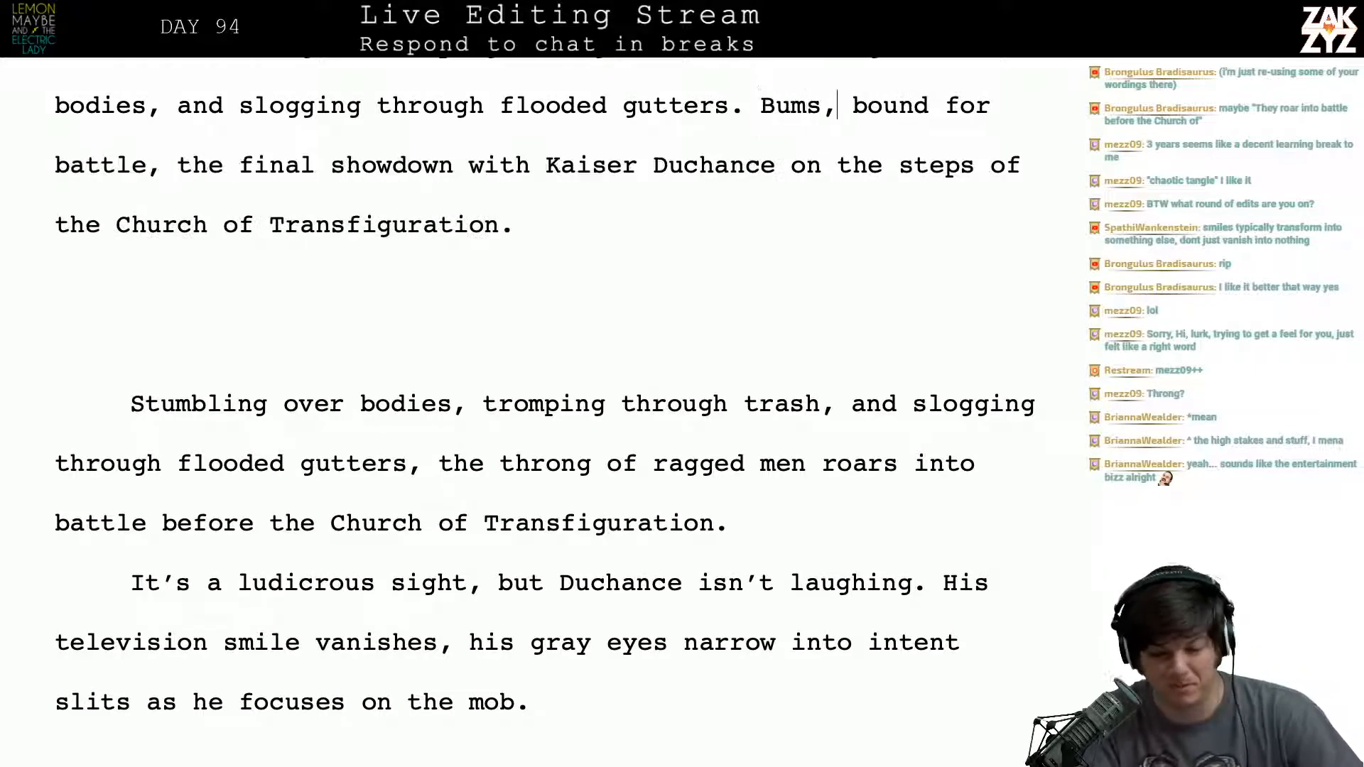
- Change the comma after "bound for battle" to a colon
key("Right")
key("Right")
key("Right")
key("Right")
key("Right")
key("Right")
key("Right")
key("Right")
key("Right")
key("Right")
key("Right")
key("Right")
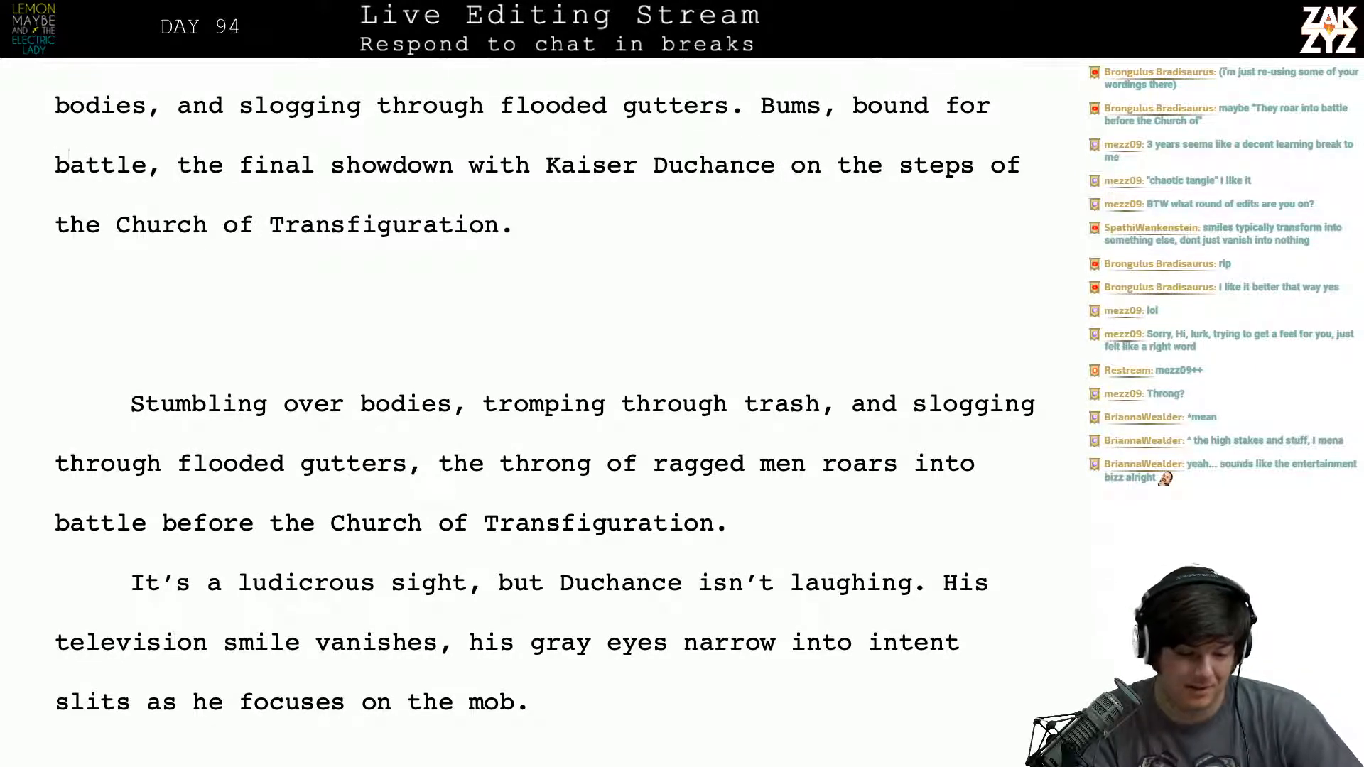
key("Right")
key("Right")
key("Right")
key("Right")
key("Right")
key("Right")
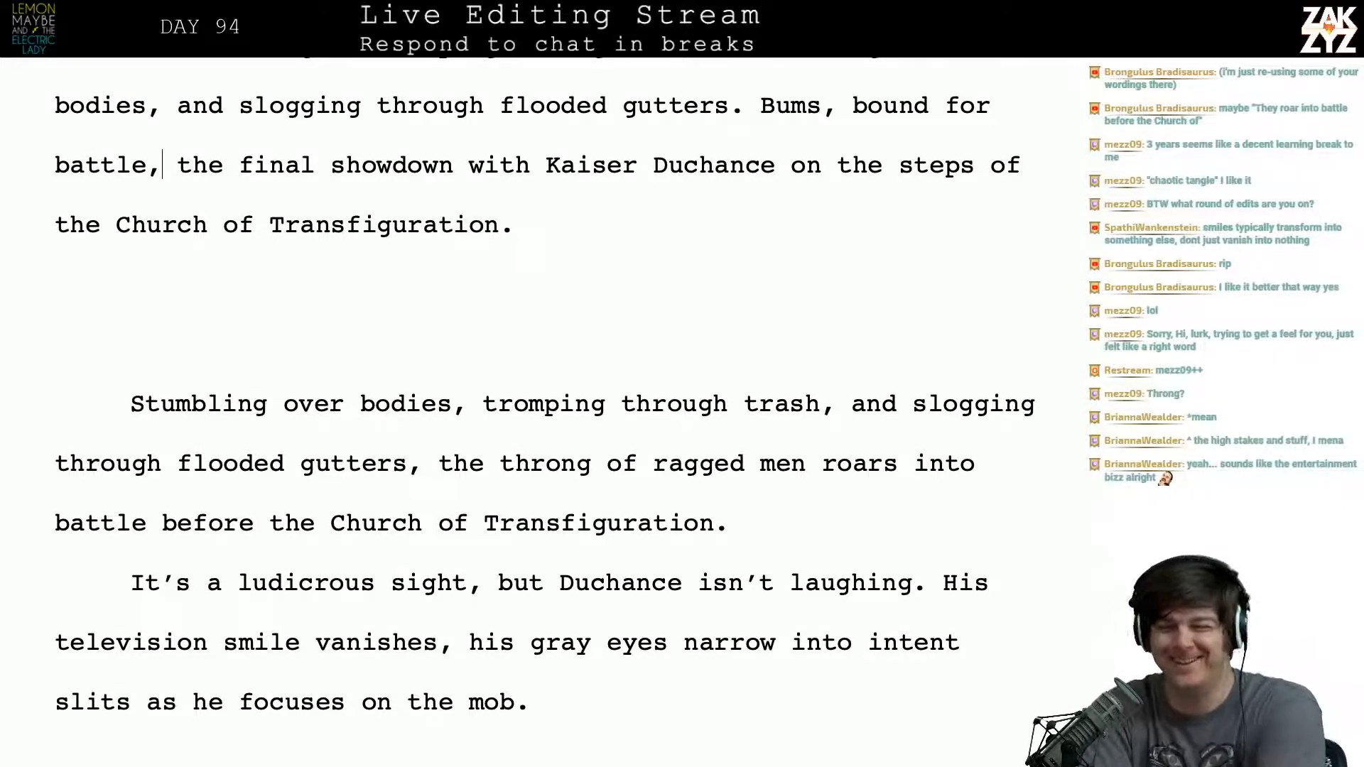
key("BackSpace")
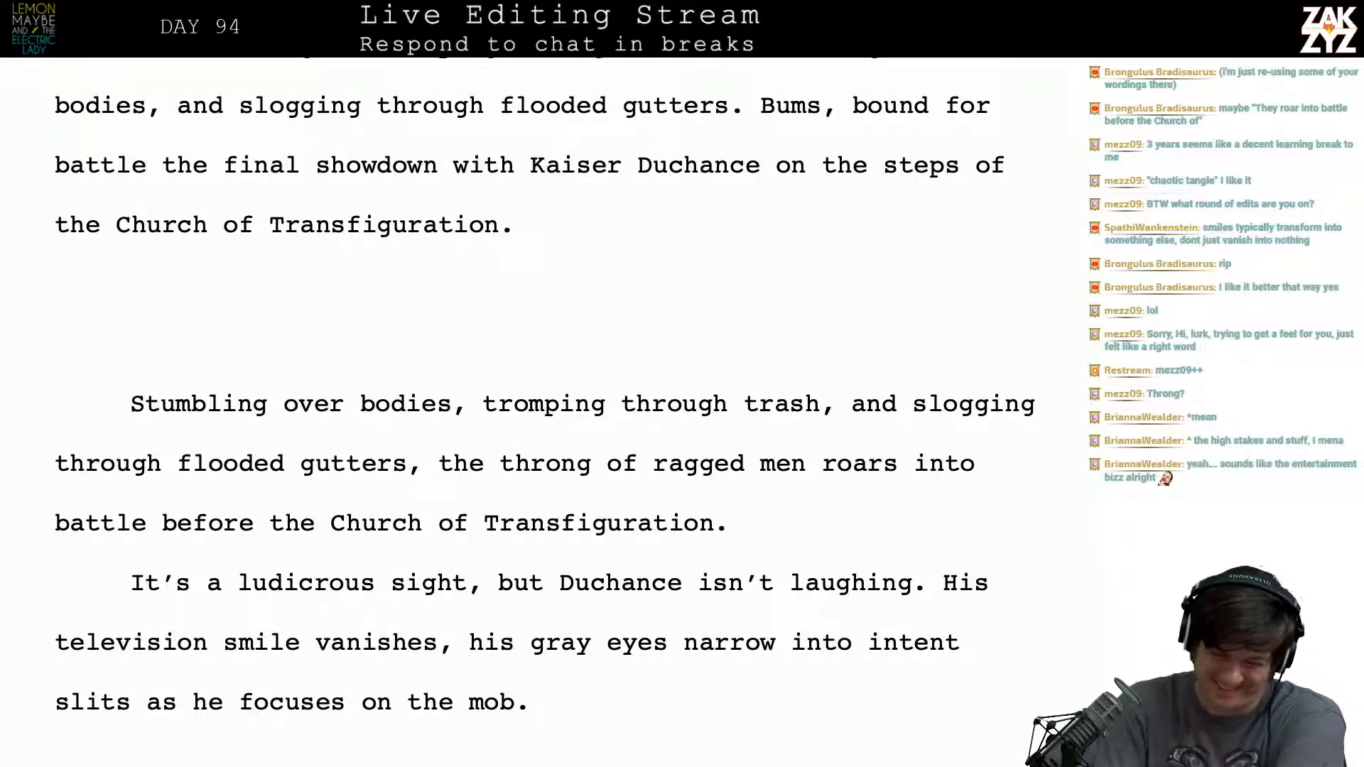
type(":")
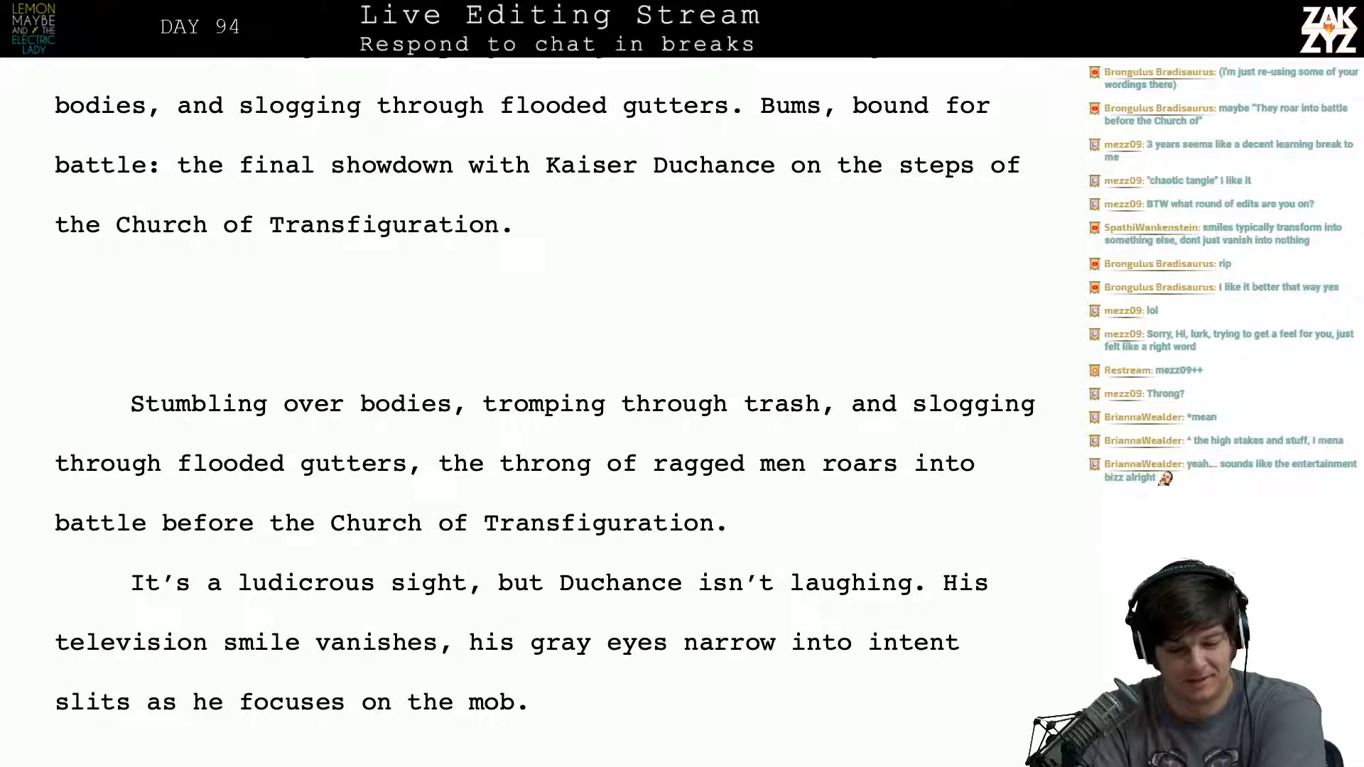
- Reread the end of the charge paragraph and the older draft text that follows it
scroll(545, 408, "up", 2)
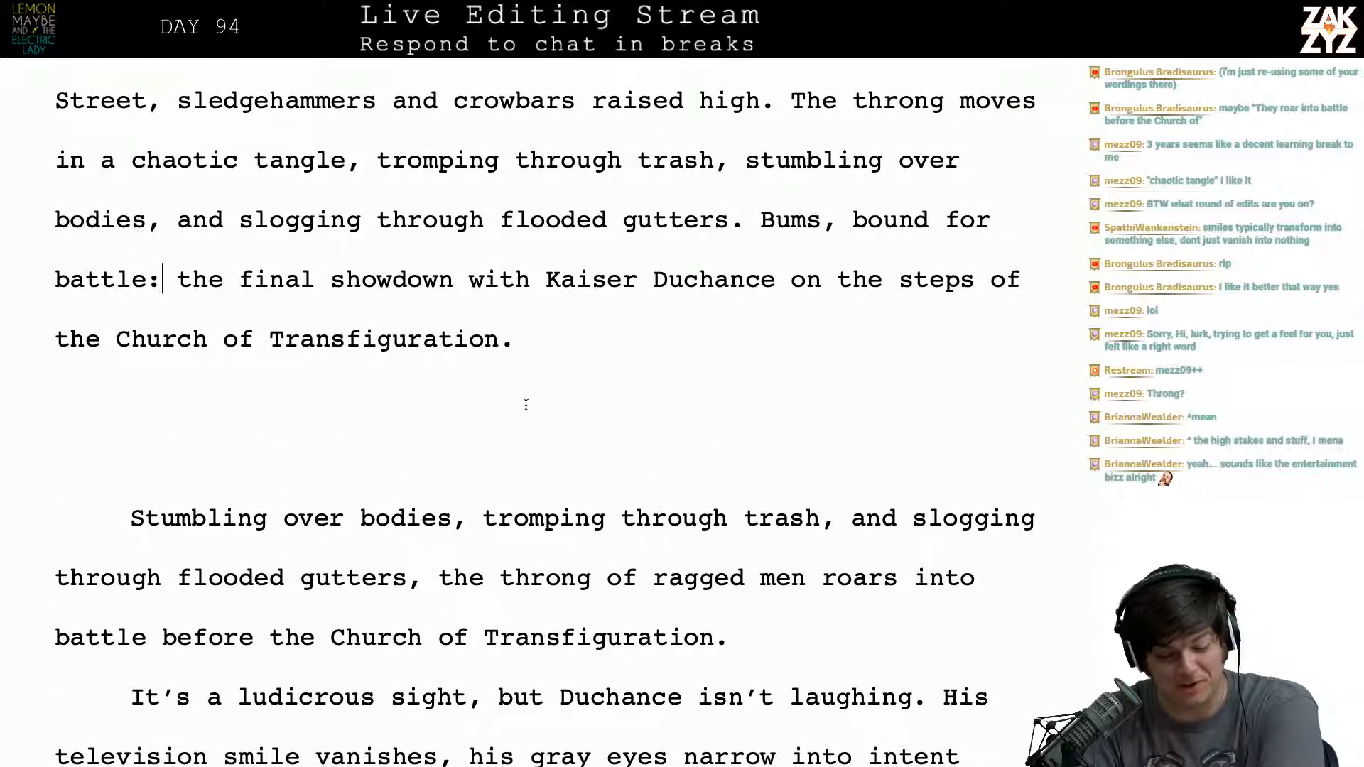
scroll(606, 317, "down", 1)
left_click(348, 313)
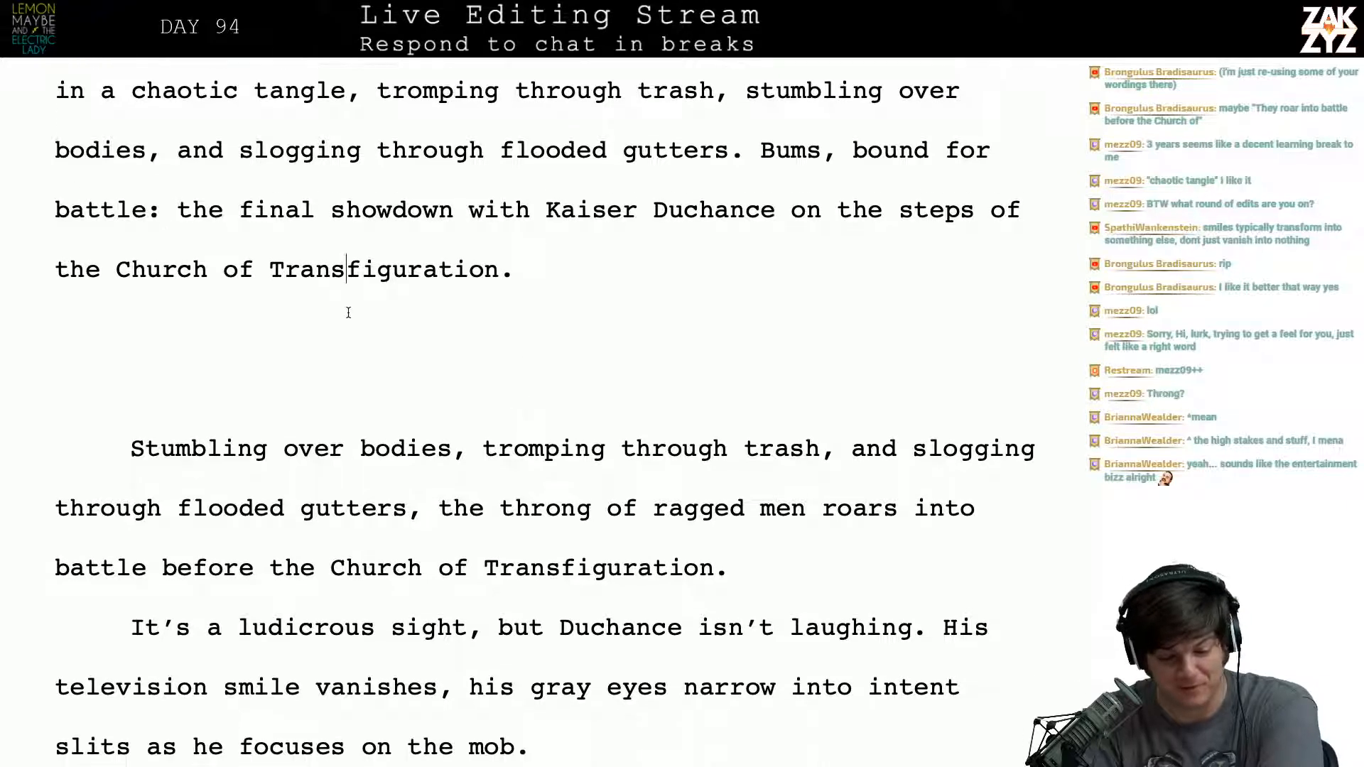
key("Down")
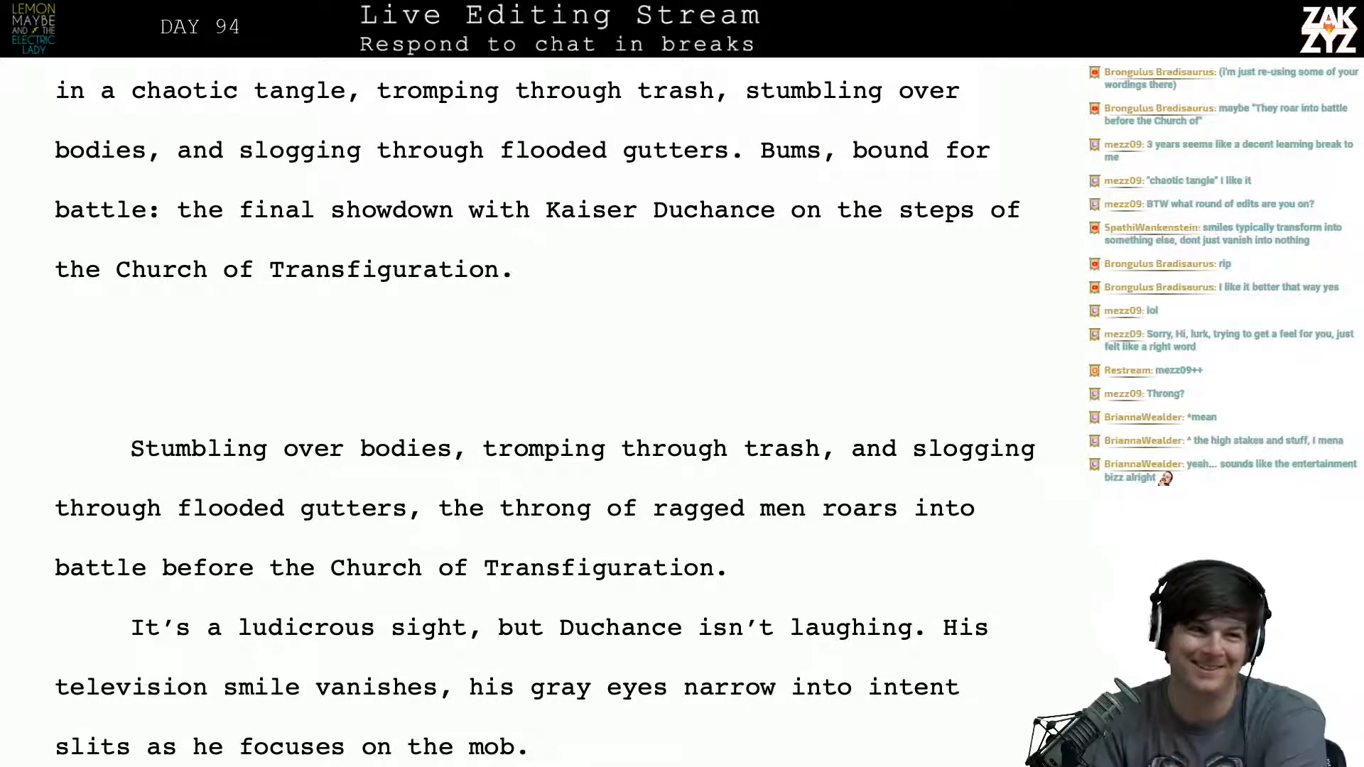
scroll(546, 411, "down", 1)
scroll(545, 358, "down", 1)
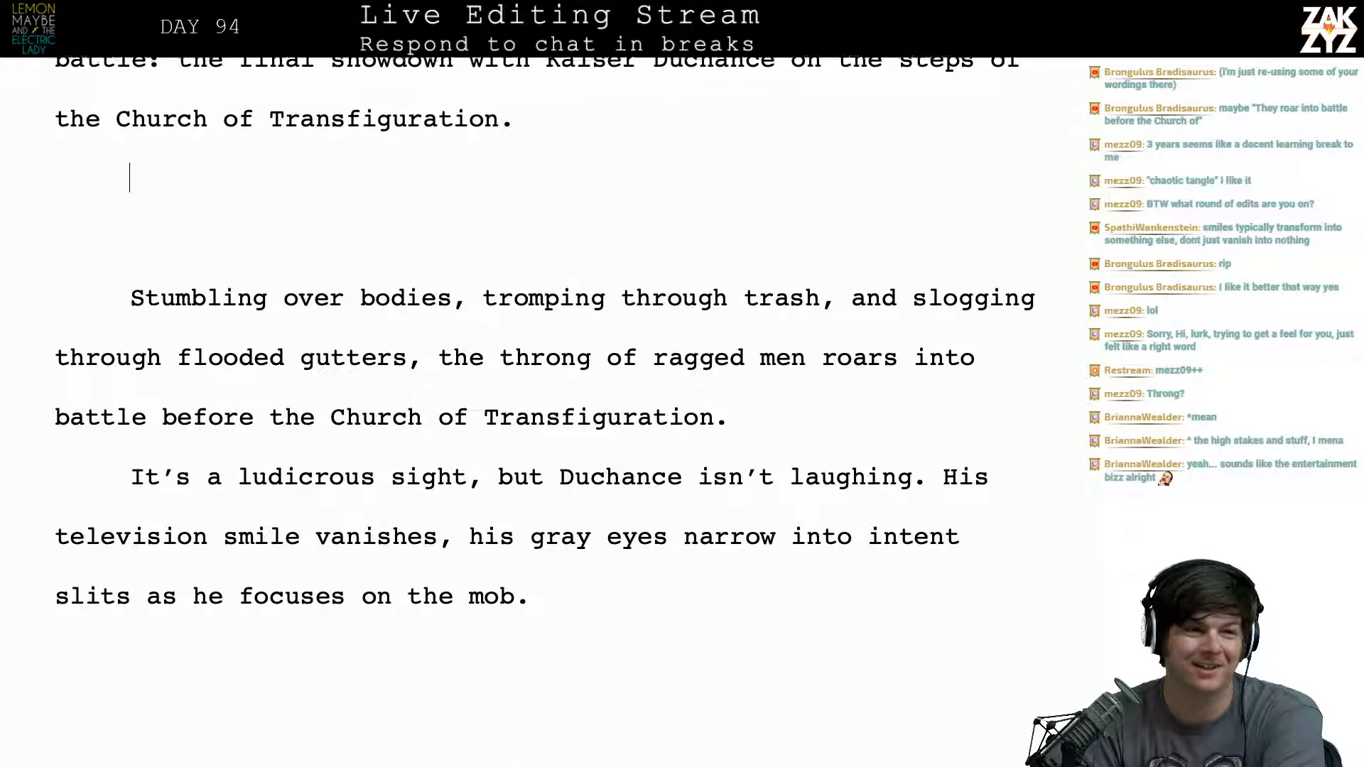
scroll(546, 330, "down", 1)
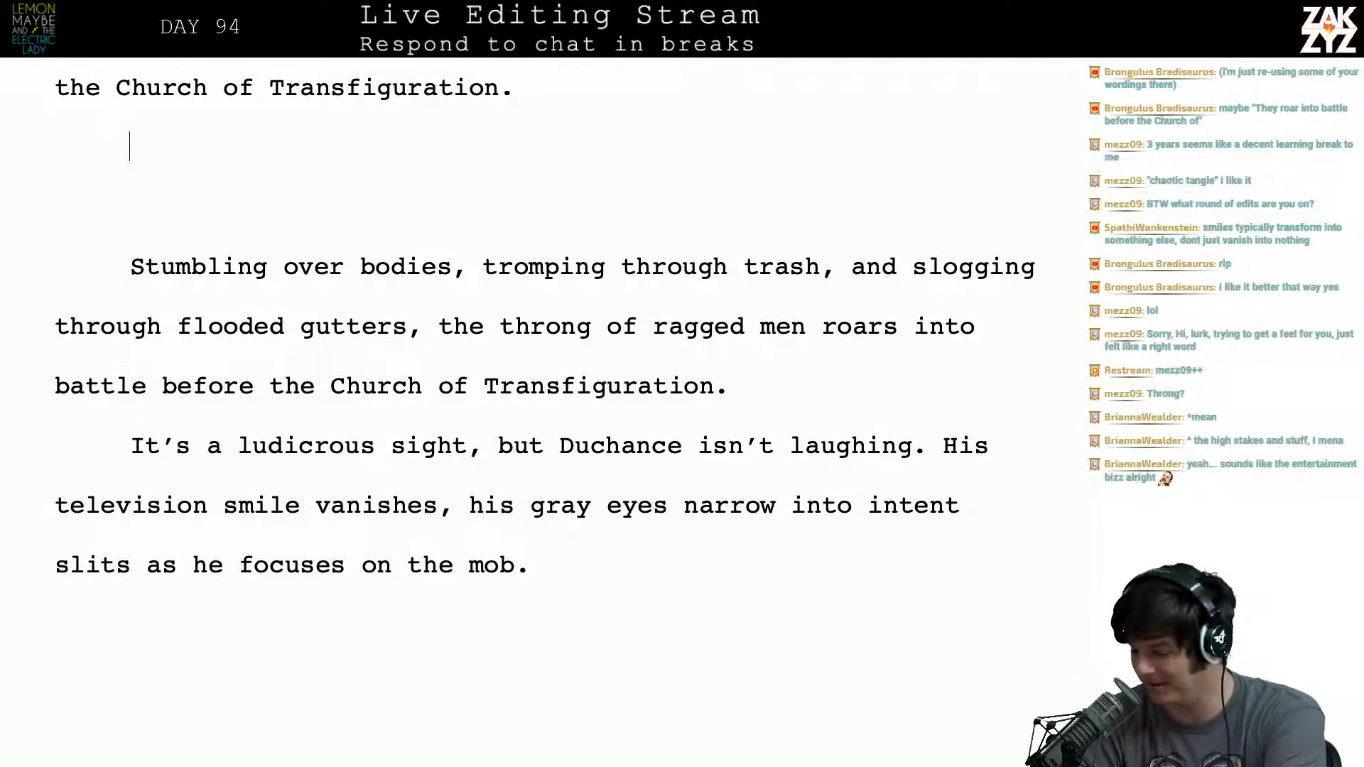
scroll(545, 313, "down", 1)
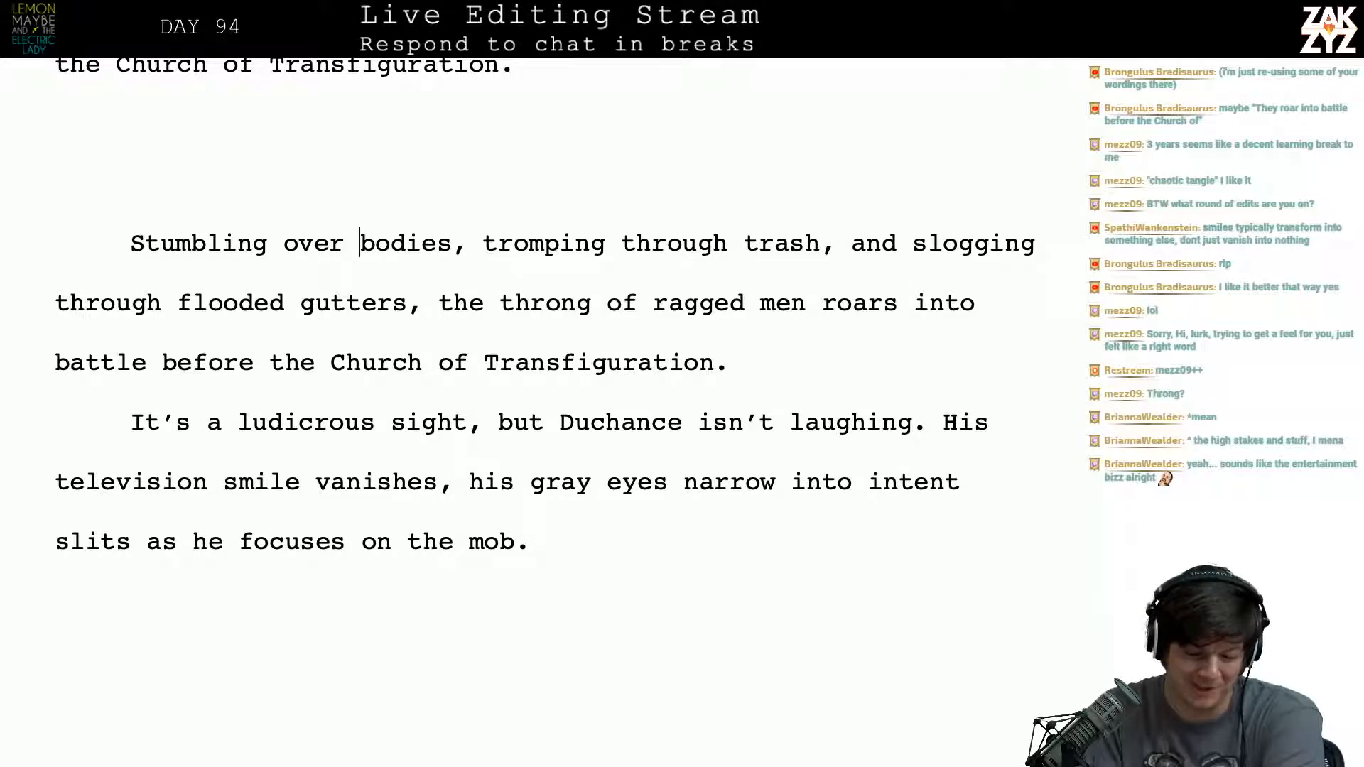
- Delete the old "Stumbling over bodies" paragraph and the blank lines before "It's a ludicrous sight"
key("Left")
key("Left")
key("Left")
key("Left")
key("Left")
key("Left")
key("Up")
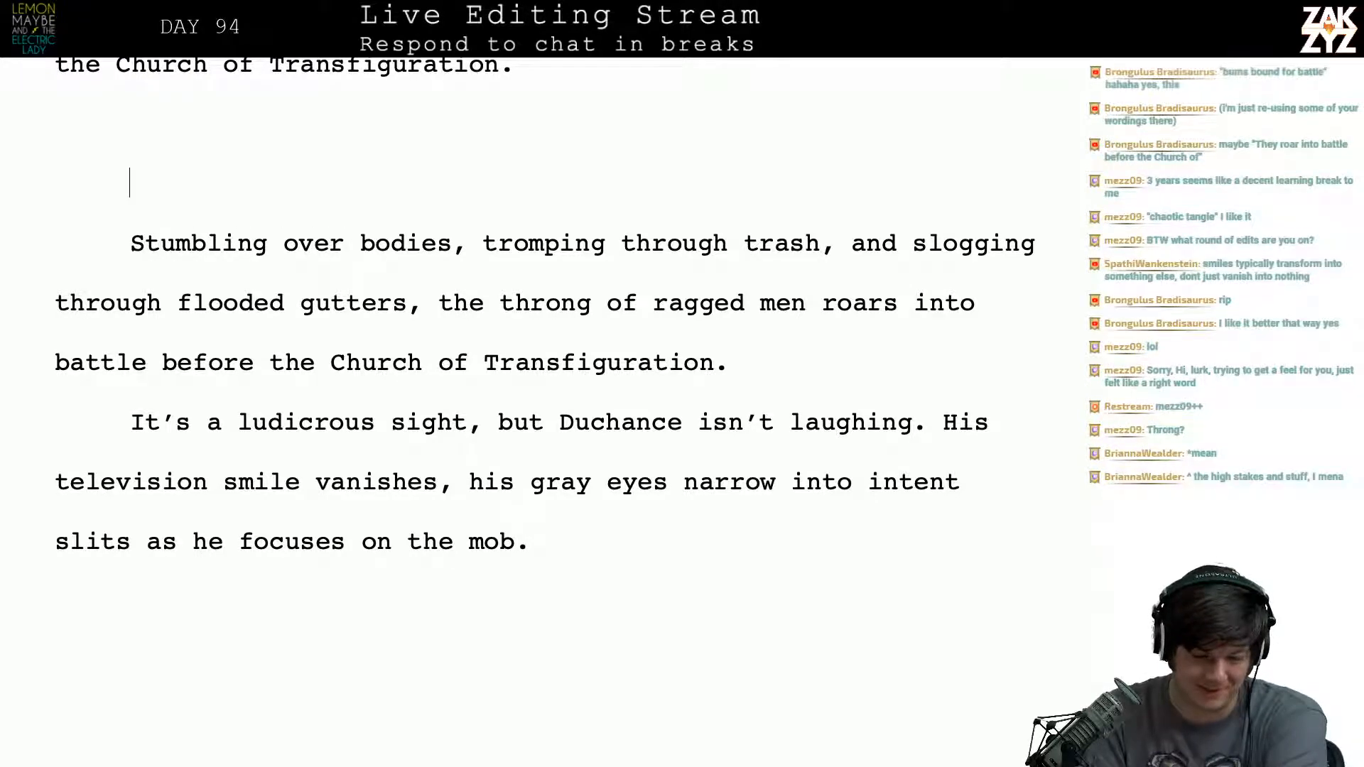
key("Up")
key("shift+Down")
key("shift+Down")
key("shift+Down")
key("shift+Down")
key("shift+Down")
key("shift+Left")
key("shift+Left")
key("shift+Left")
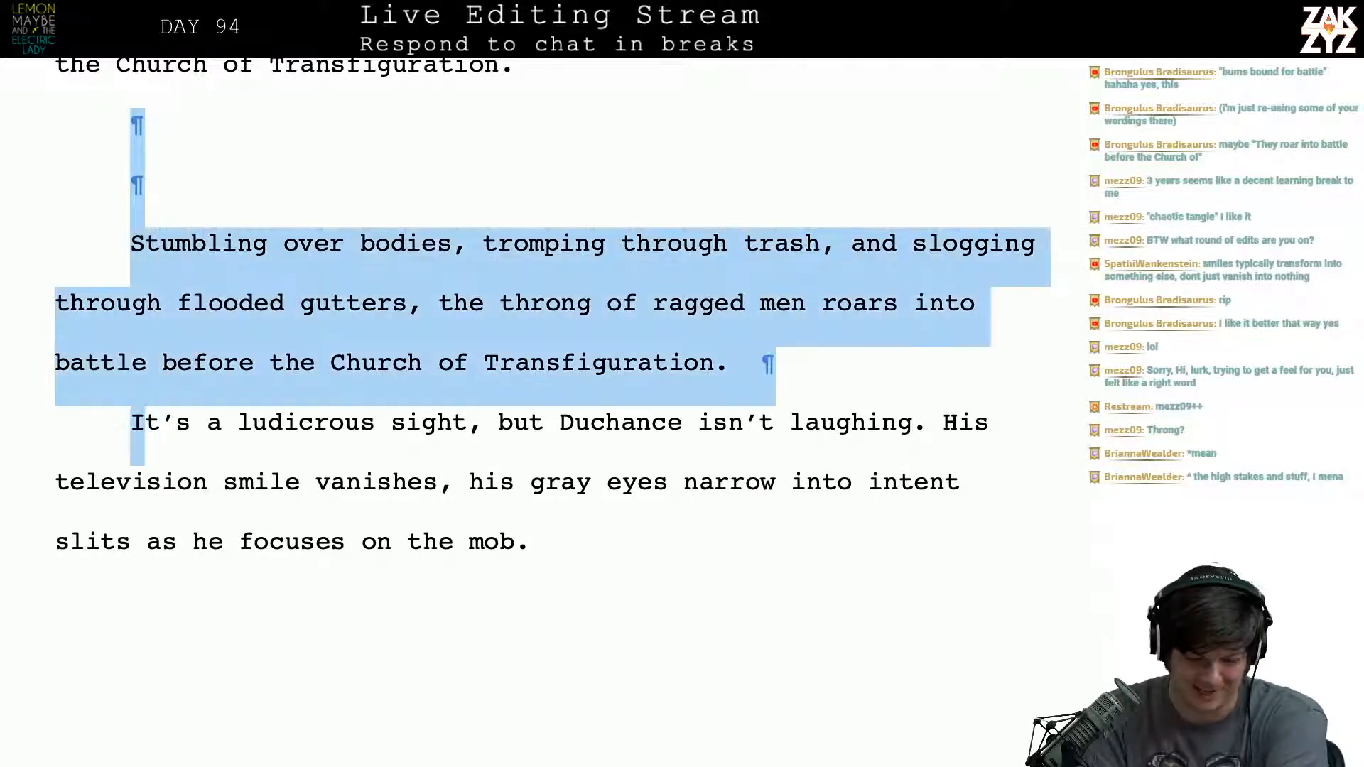
key("BackSpace")
scroll(546, 412, "up", 5)
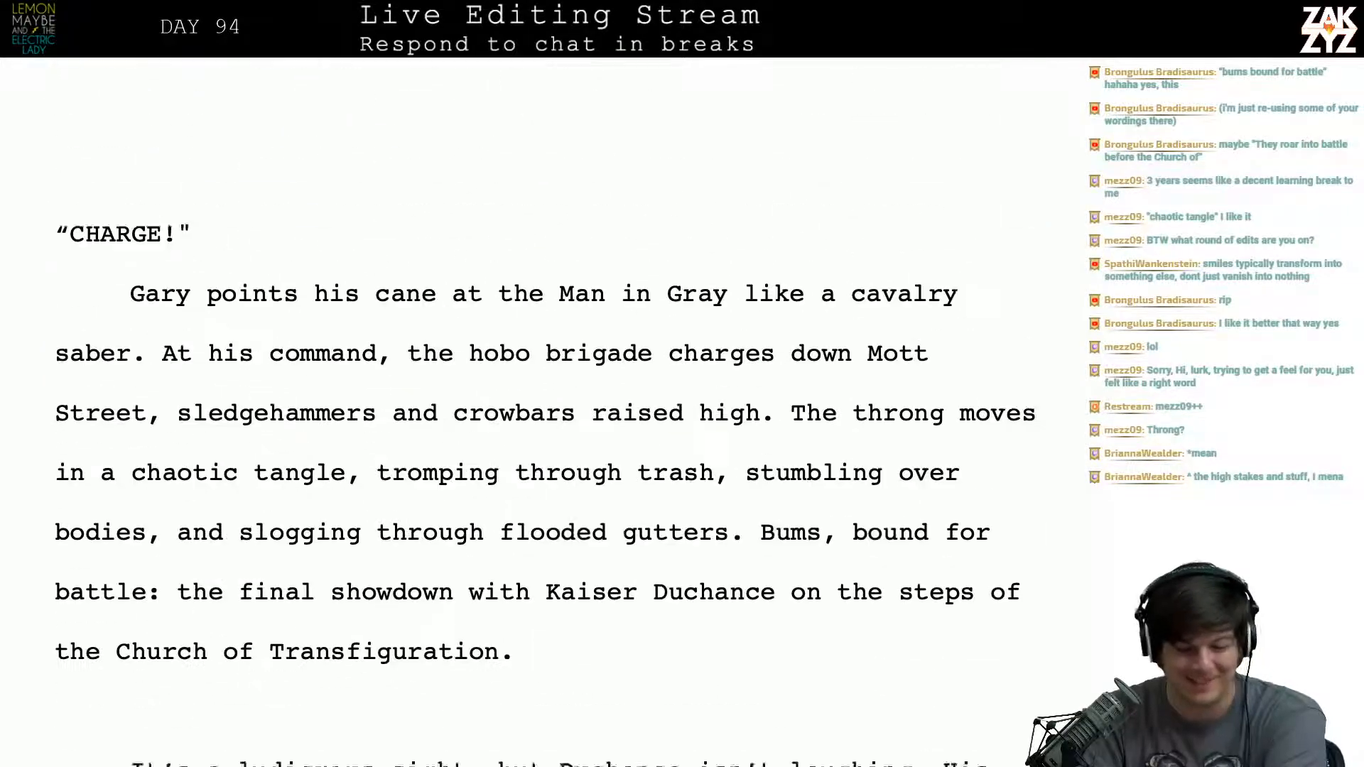
key("BackSpace")
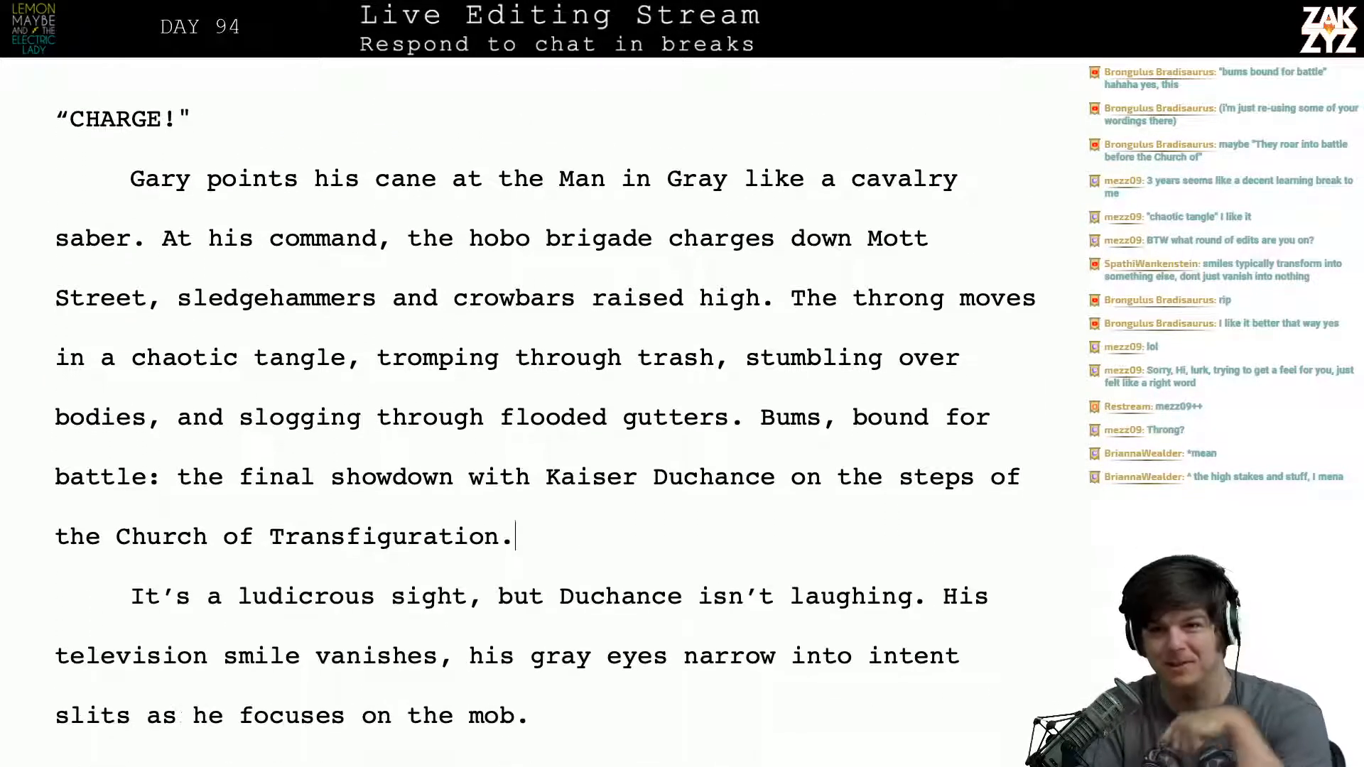
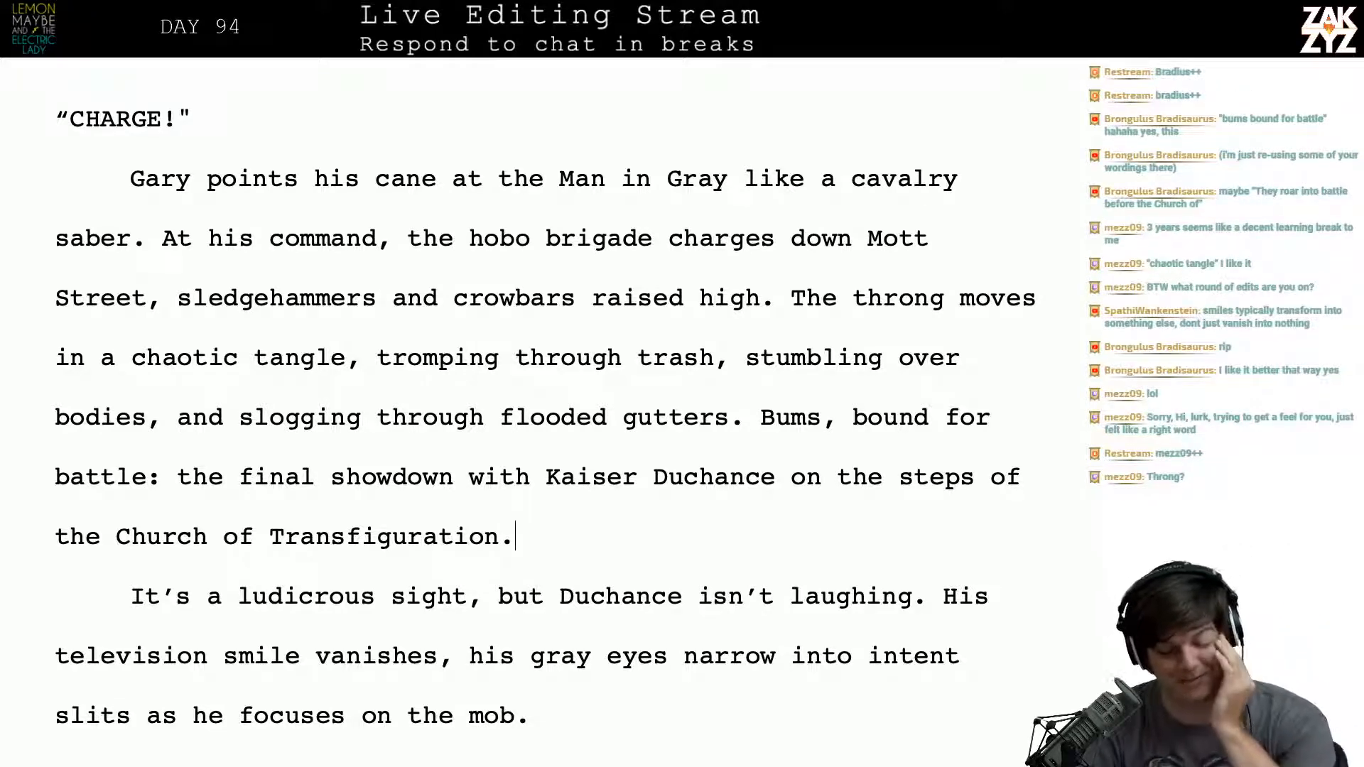
- Try rewriting the sentence after "Duchance isn't laughing." as "His television smile withers into a", with the old sentence split off below
scroll(545, 407, "down", 2)
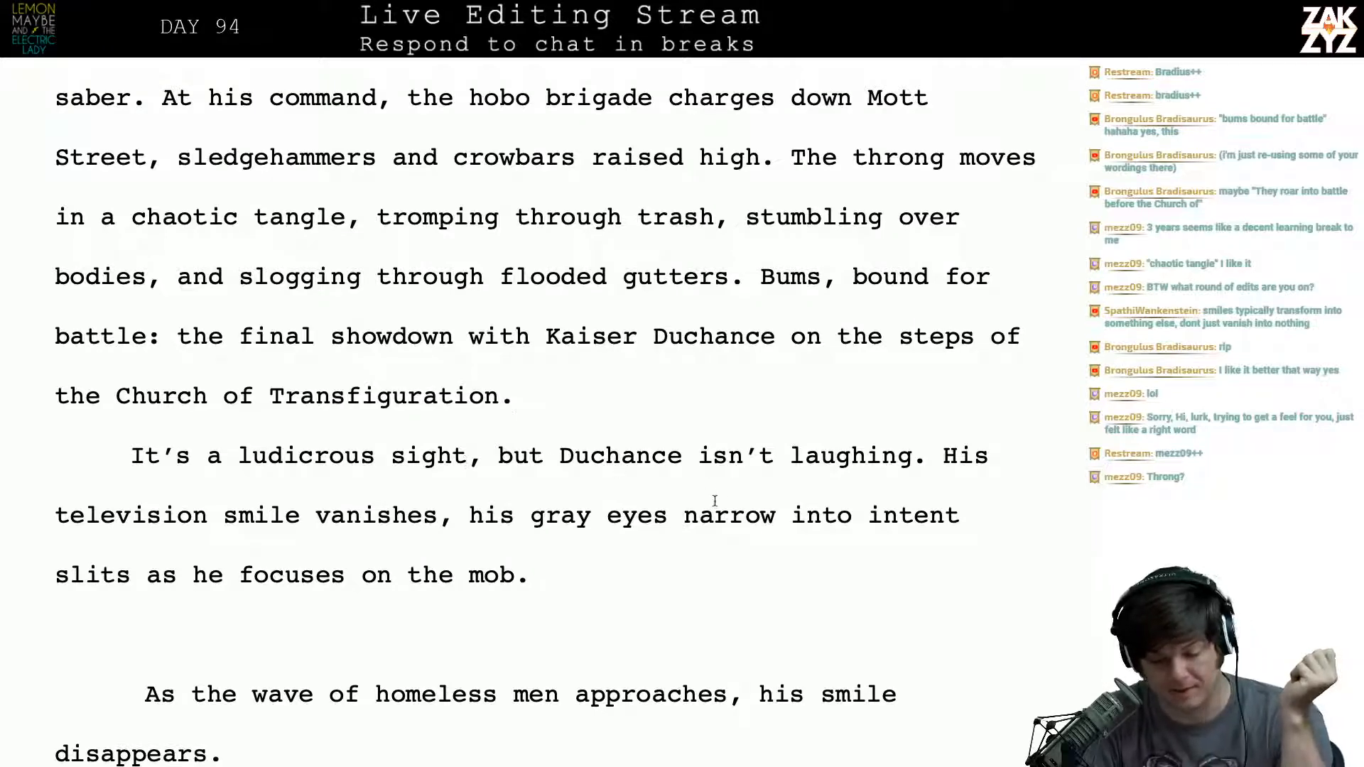
scroll(714, 500, "down", 1)
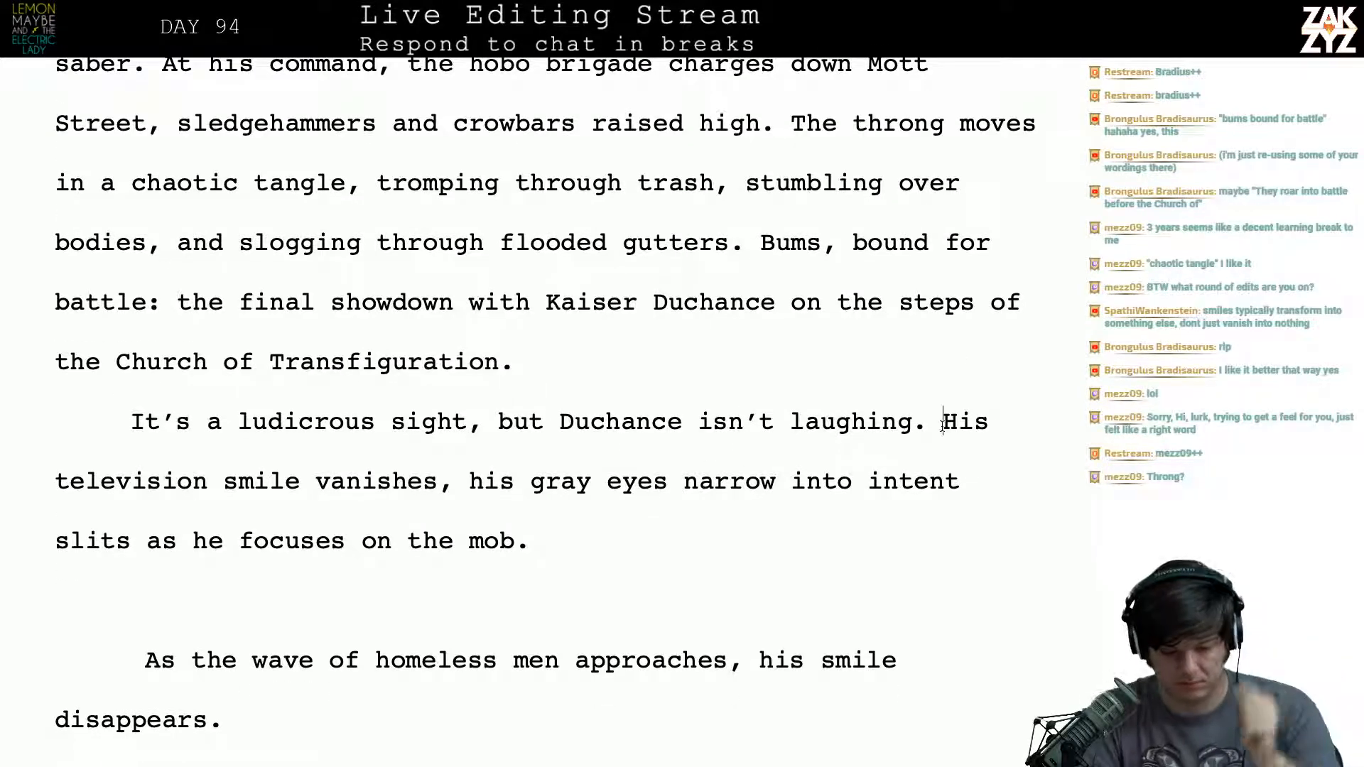
left_click(943, 421)
key("Return")
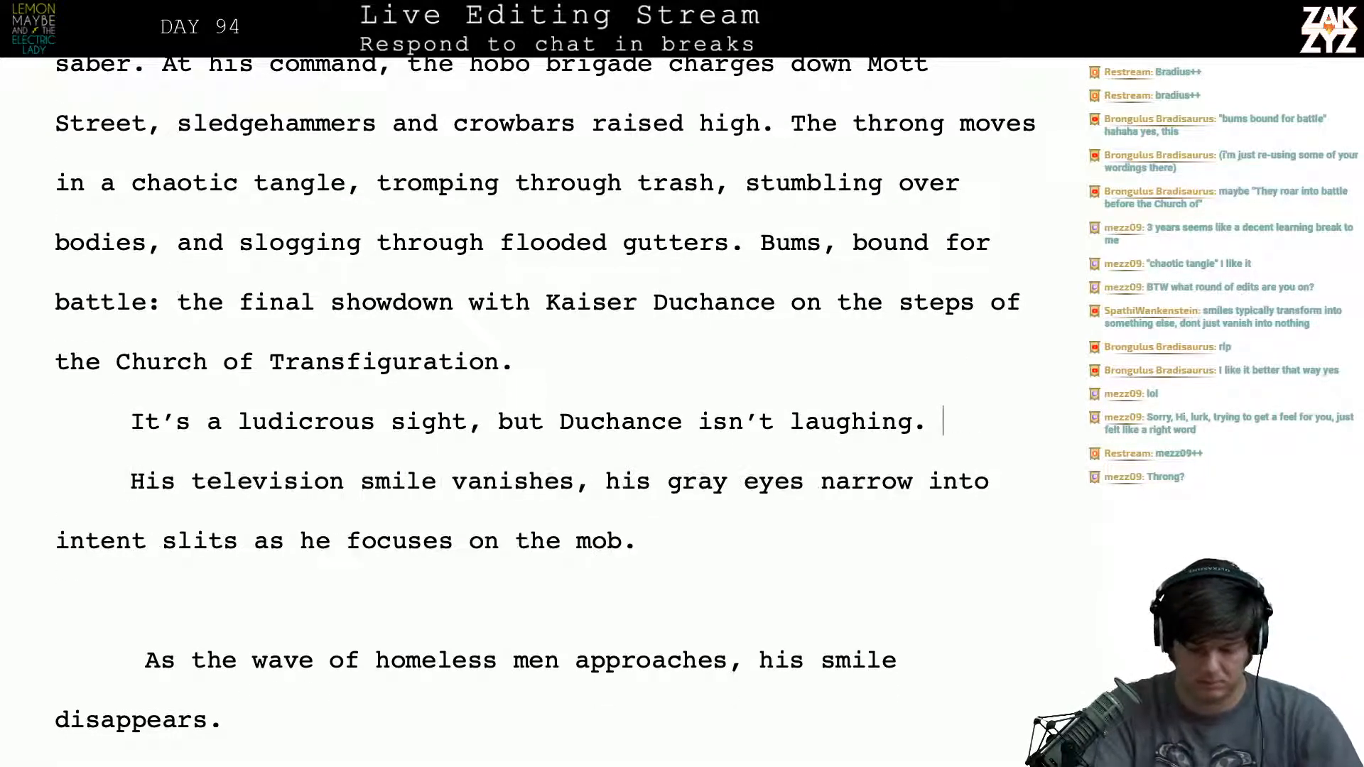
type("His televi")
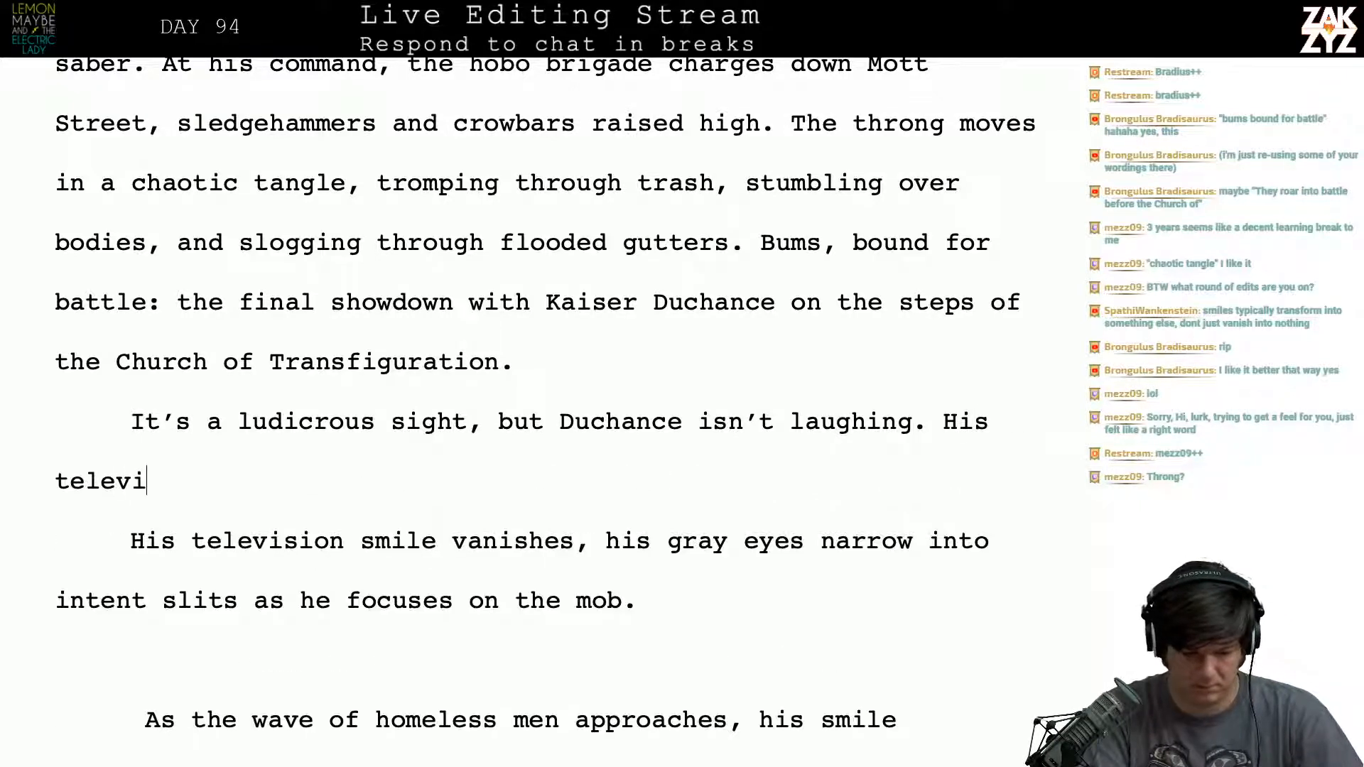
type("sion smile w")
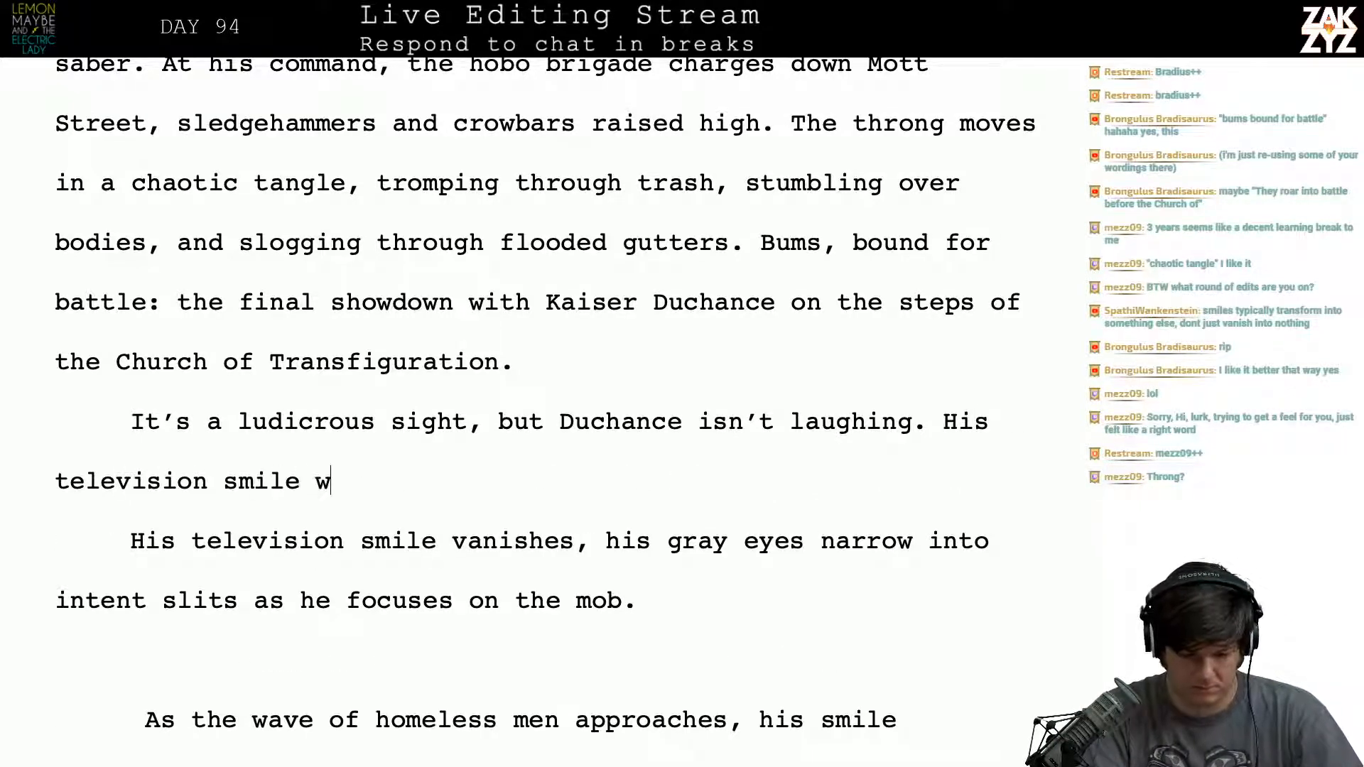
type("ithers into a")
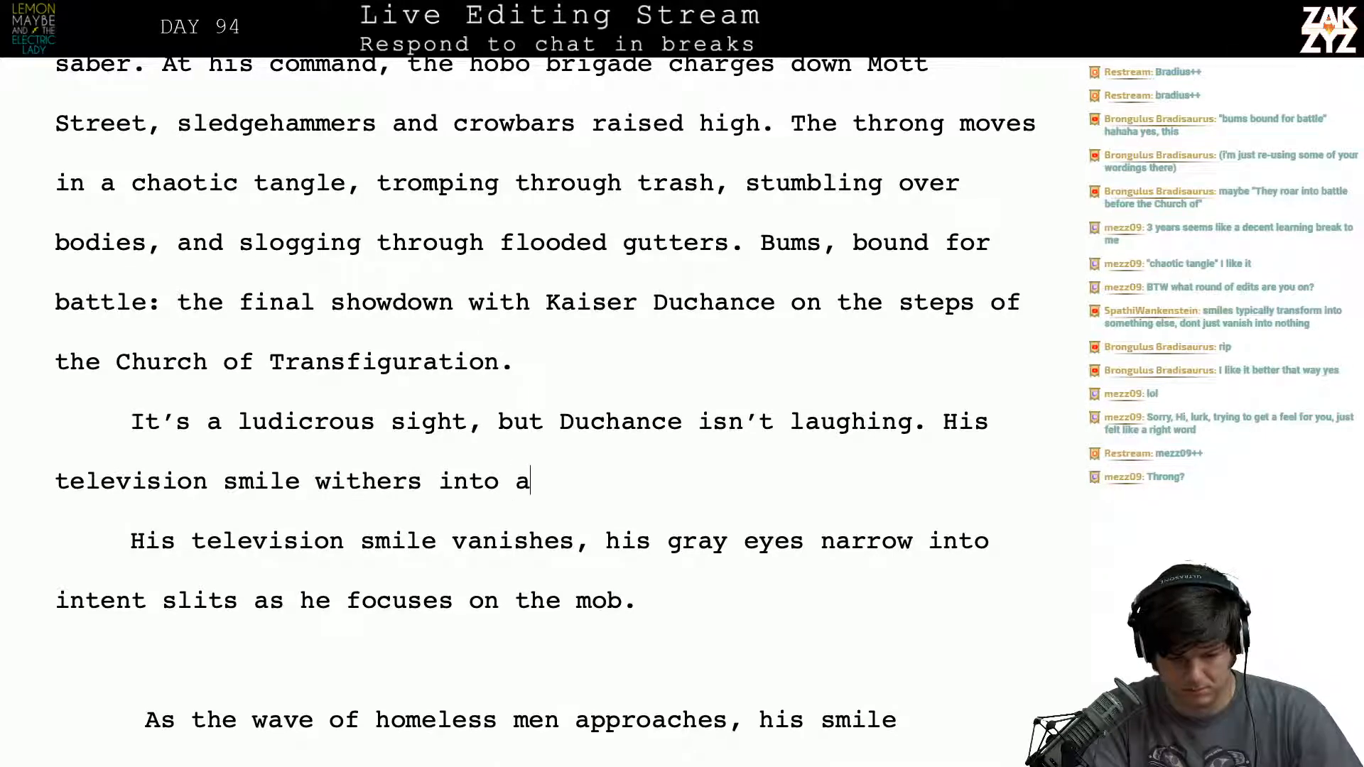
type(" sc")
key("BackSpace")
key("BackSpace")
key("BackSpace")
key("BackSpace")
key("BackSpace")
key("BackSpace")
key("BackSpace")
key("BackSpace")
key("BackSpace")
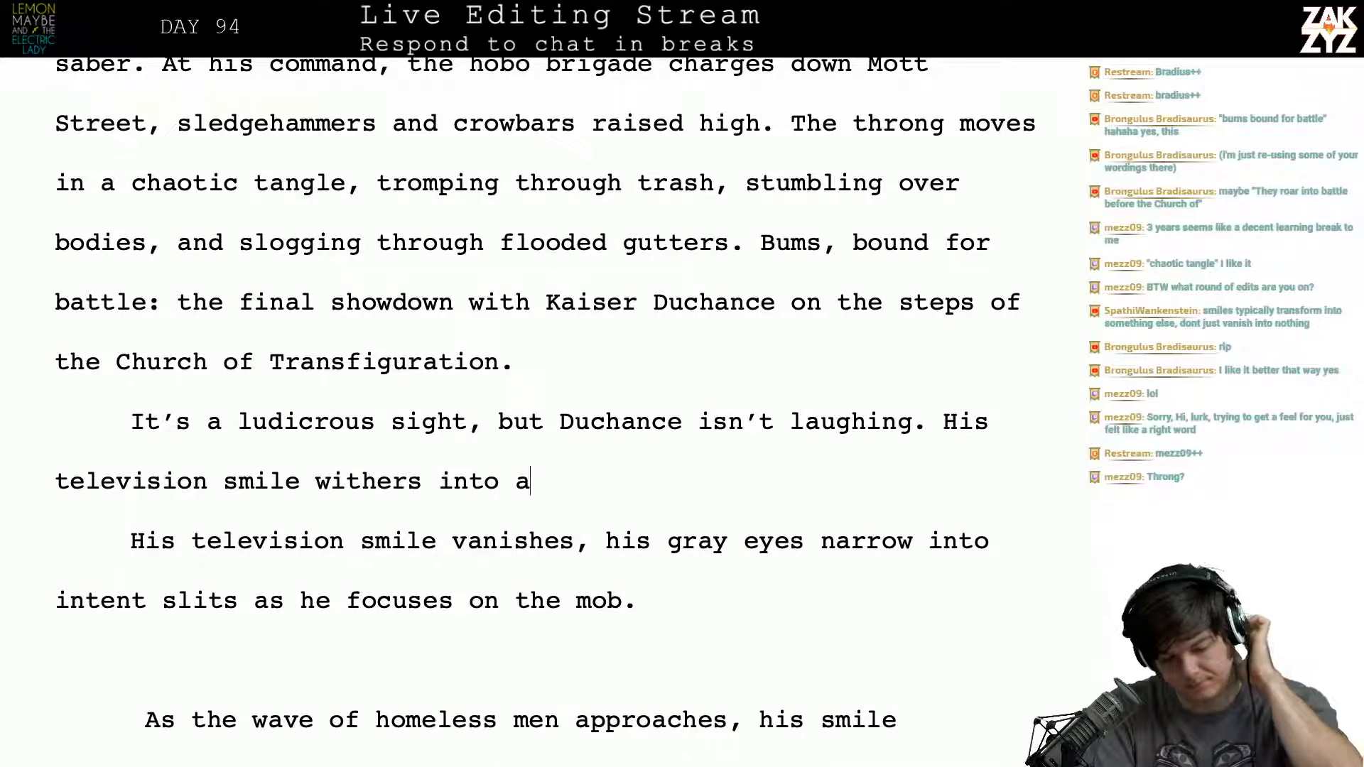
key("BackSpace")
key("BackSpace")
key("BackSpace")
key("BackSpace")
key("BackSpace")
key("BackSpace")
key("BackSpace")
key("BackSpace")
key("BackSpace")
key("BackSpace")
key("BackSpace")
key("BackSpace")
key("BackSpace")
key("BackSpace")
key("BackSpace")
key("BackSpace")
key("BackSpace")
key("BackSpace")
key("BackSpace")
key("BackSpace")
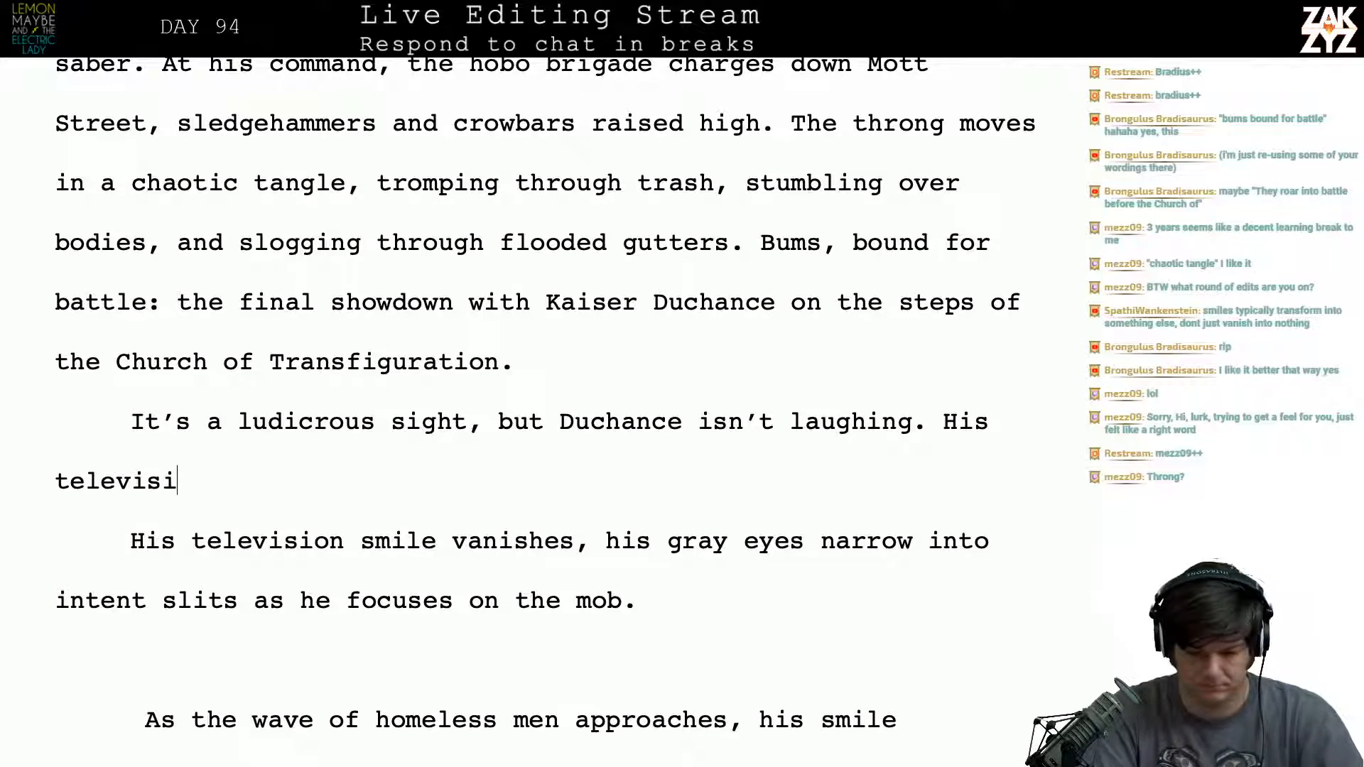
key("BackSpace")
key("BackSpace")
key("BackSpace")
key("BackSpace")
key("BackSpace")
key("BackSpace")
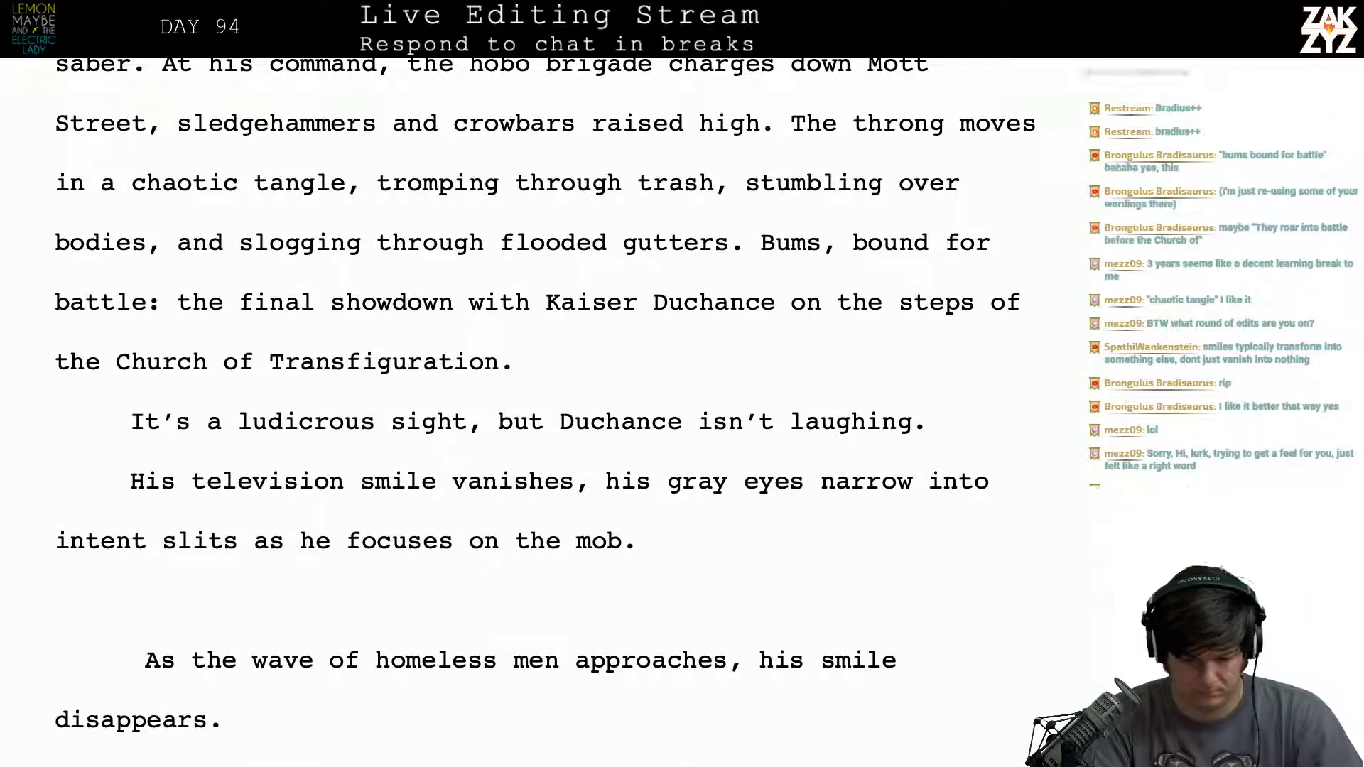
key("BackSpace")
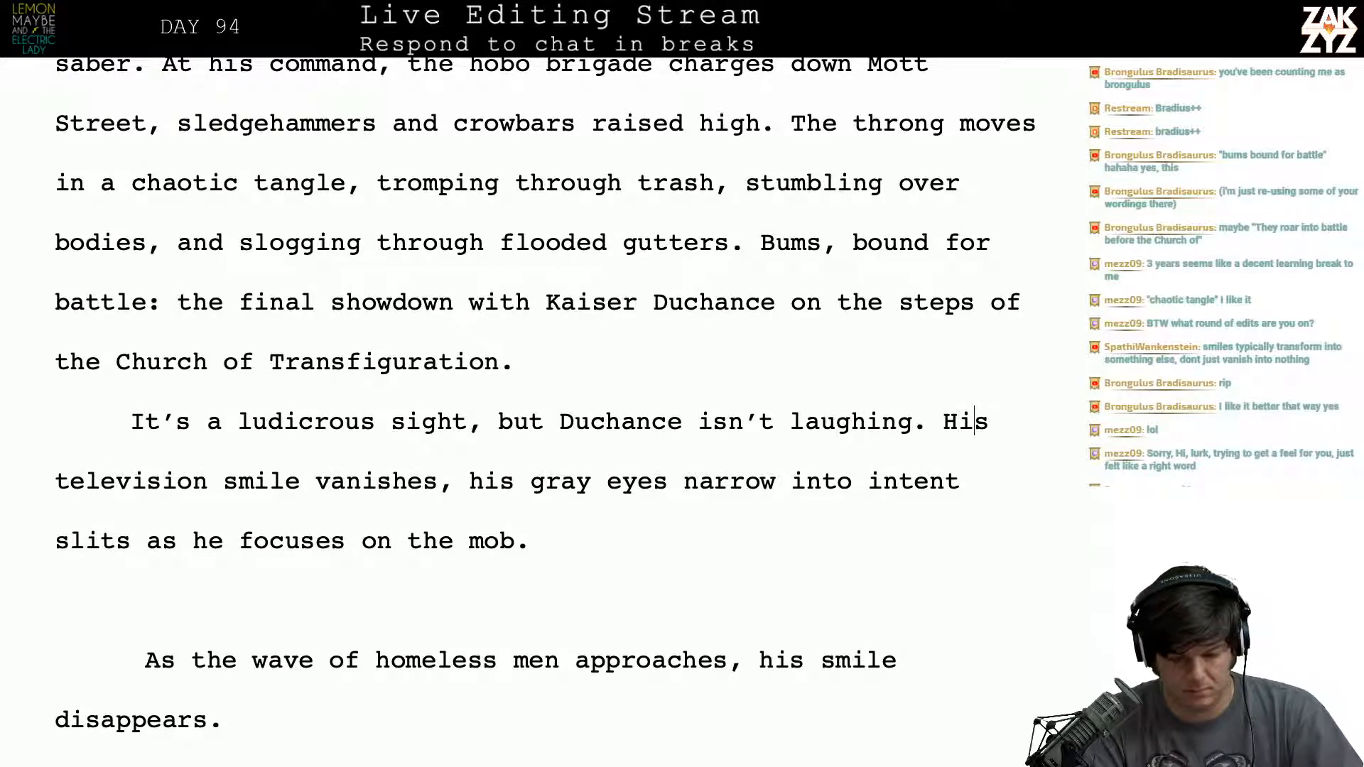
key("shift+Right")
key("shift+Right")
key("shift+Right")
key("shift+Right")
key("shift+Right")
key("shift+Right")
key("shift+Right")
key("shift+Right")
key("shift+Right")
key("shift+Right")
key("shift+Right")
key("shift+Right")
key("shift+Right")
key("shift+Right")
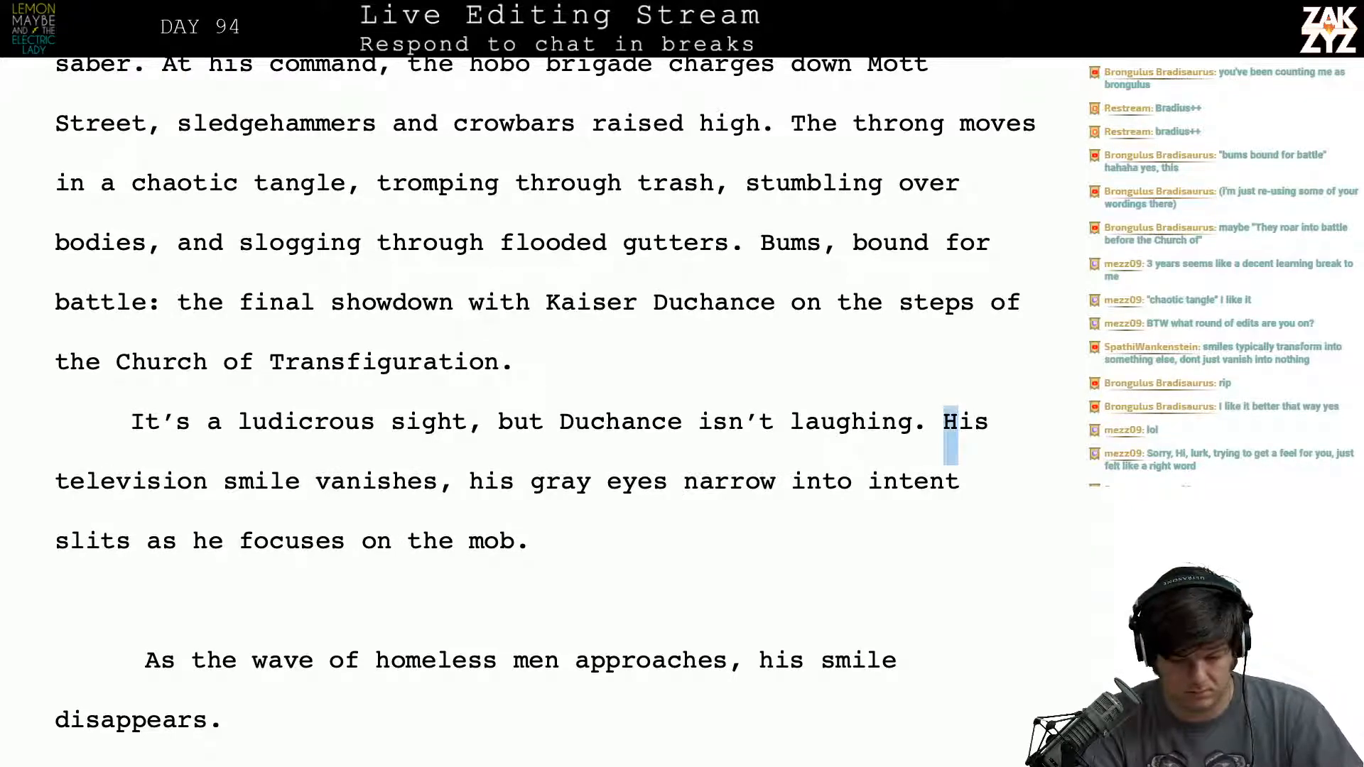
key("shift+Down")
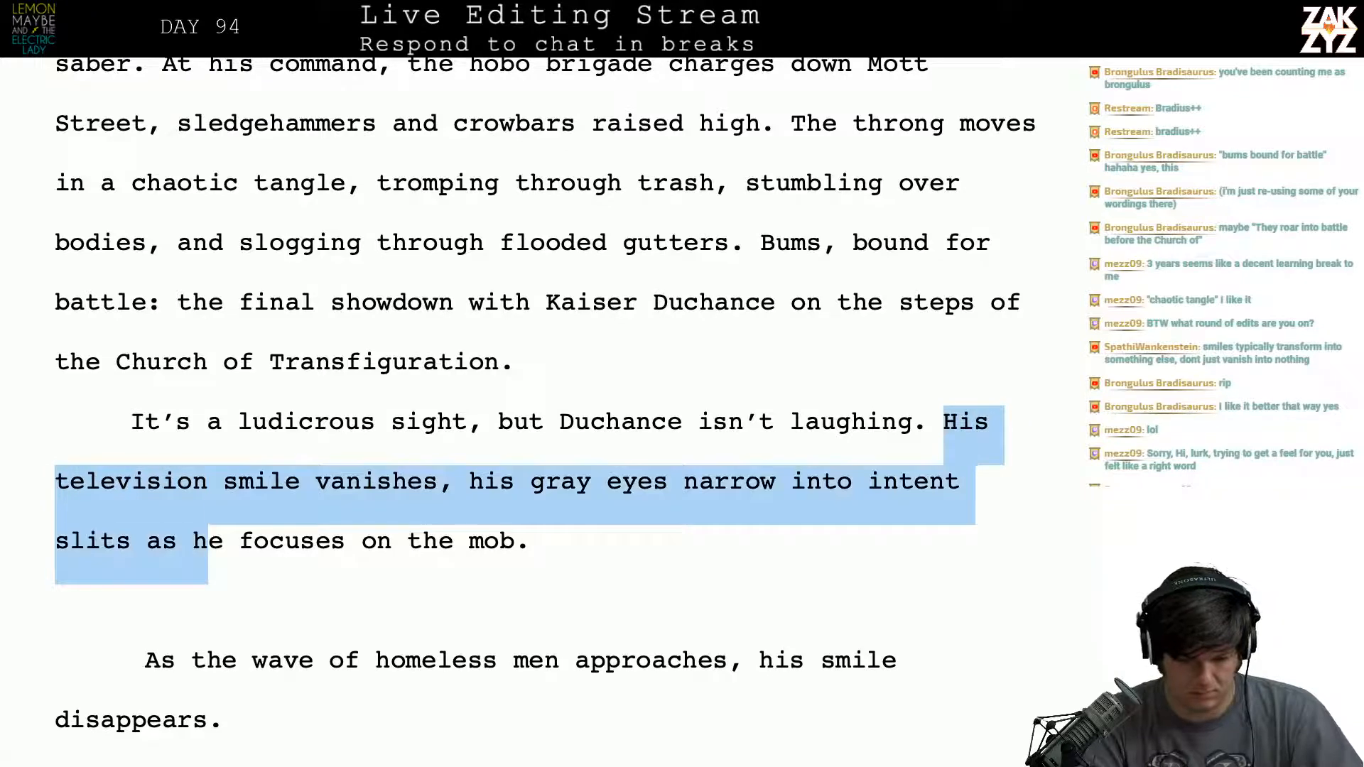
key("shift+Up")
key("shift+Left")
key("shift+Left")
key("shift+Left")
key("shift+Left")
key("shift+Left")
key("shift+Left")
key("shift+Left")
key("shift+Left")
key("shift+Left")
key("shift+Left")
key("shift+Left")
key("shift+Left")
key("shift+Left")
key("shift+Left")
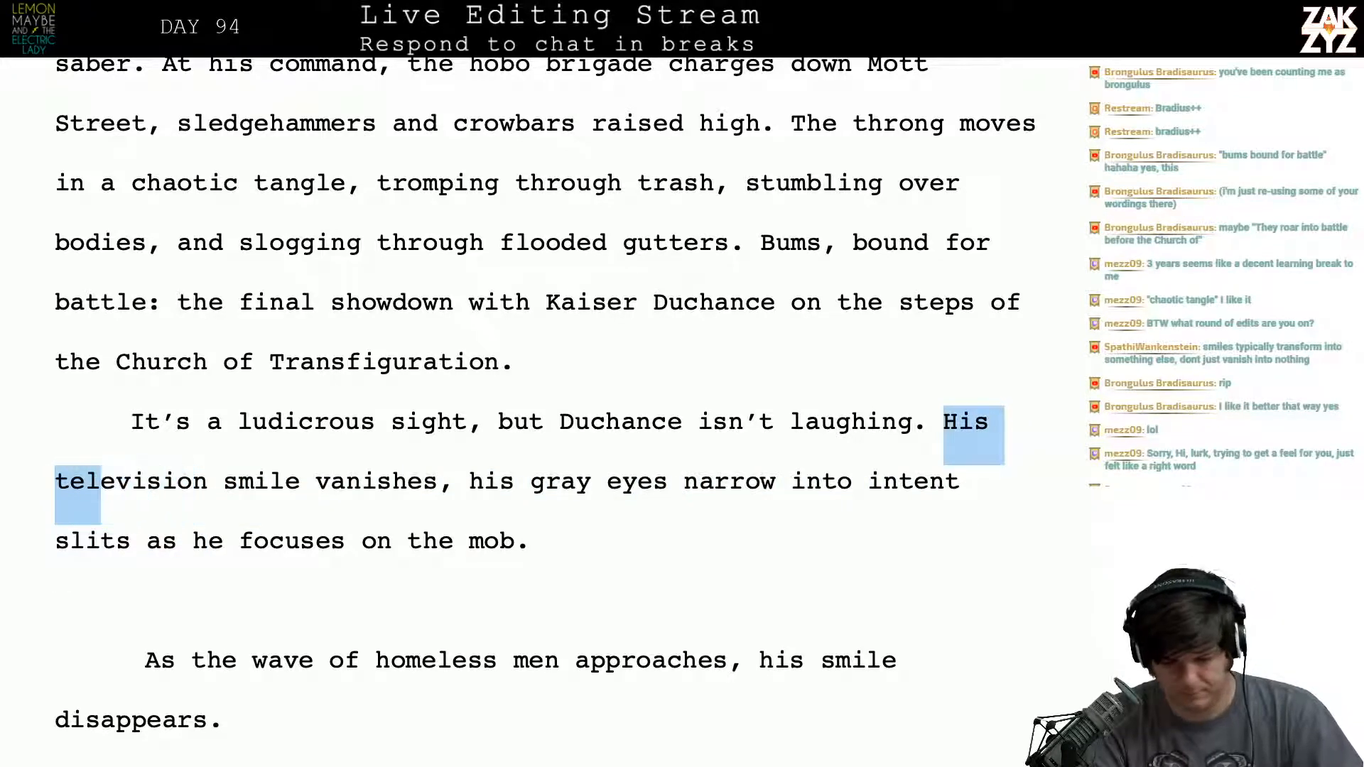
key("Left")
key("Right")
- Split the "His television smile vanishes" sentence into its own paragraph and begin a replacement after "isn't laughing." with "His gray eyes"
key("Return")
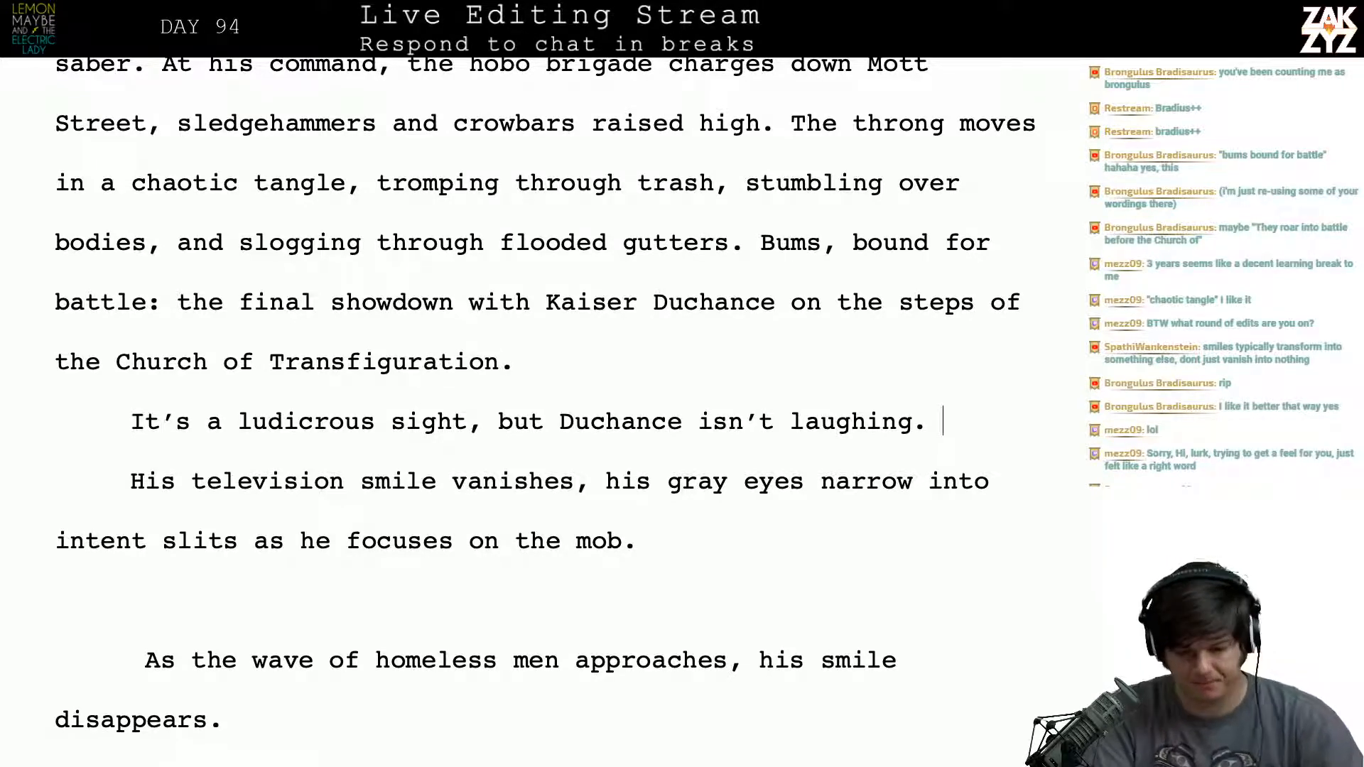
type("His Gra")
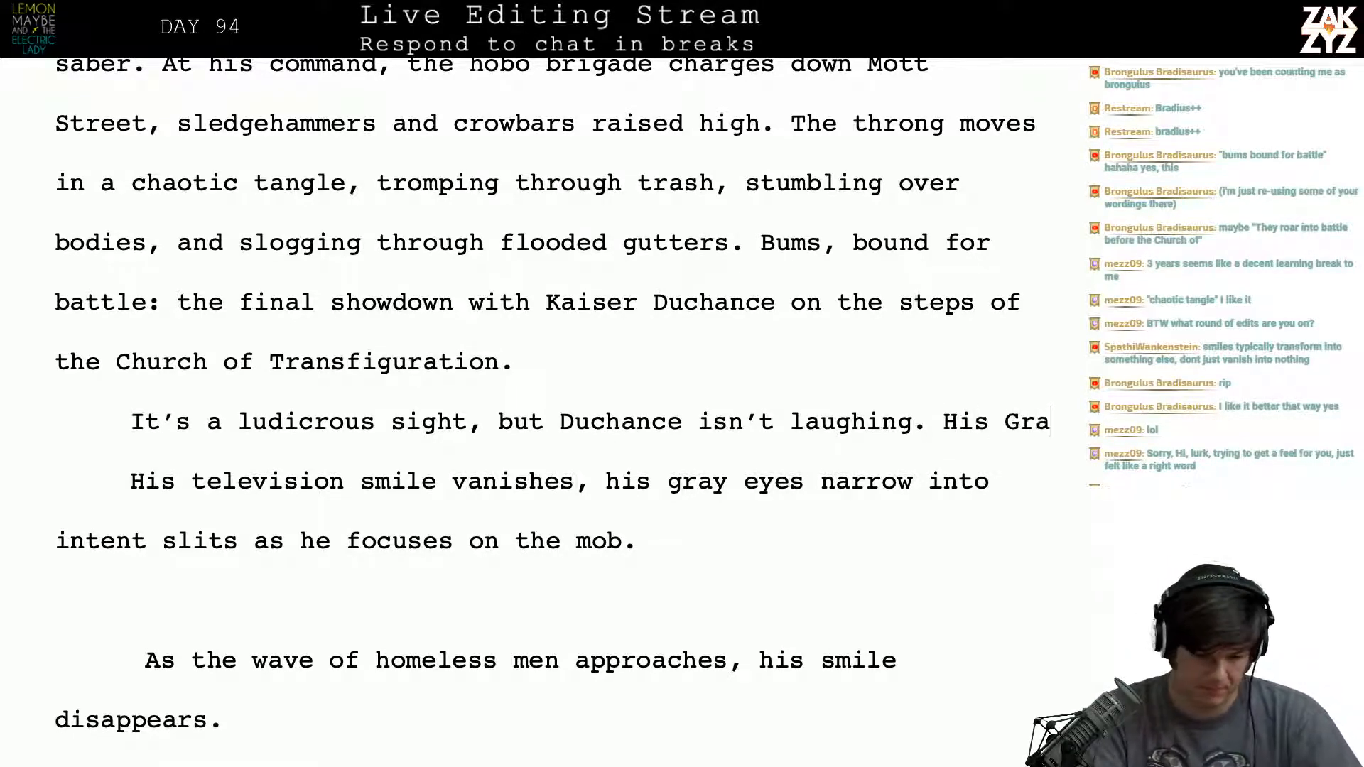
type("y")
key("BackSpace")
key("BackSpace")
key("BackSpace")
key("BackSpace")
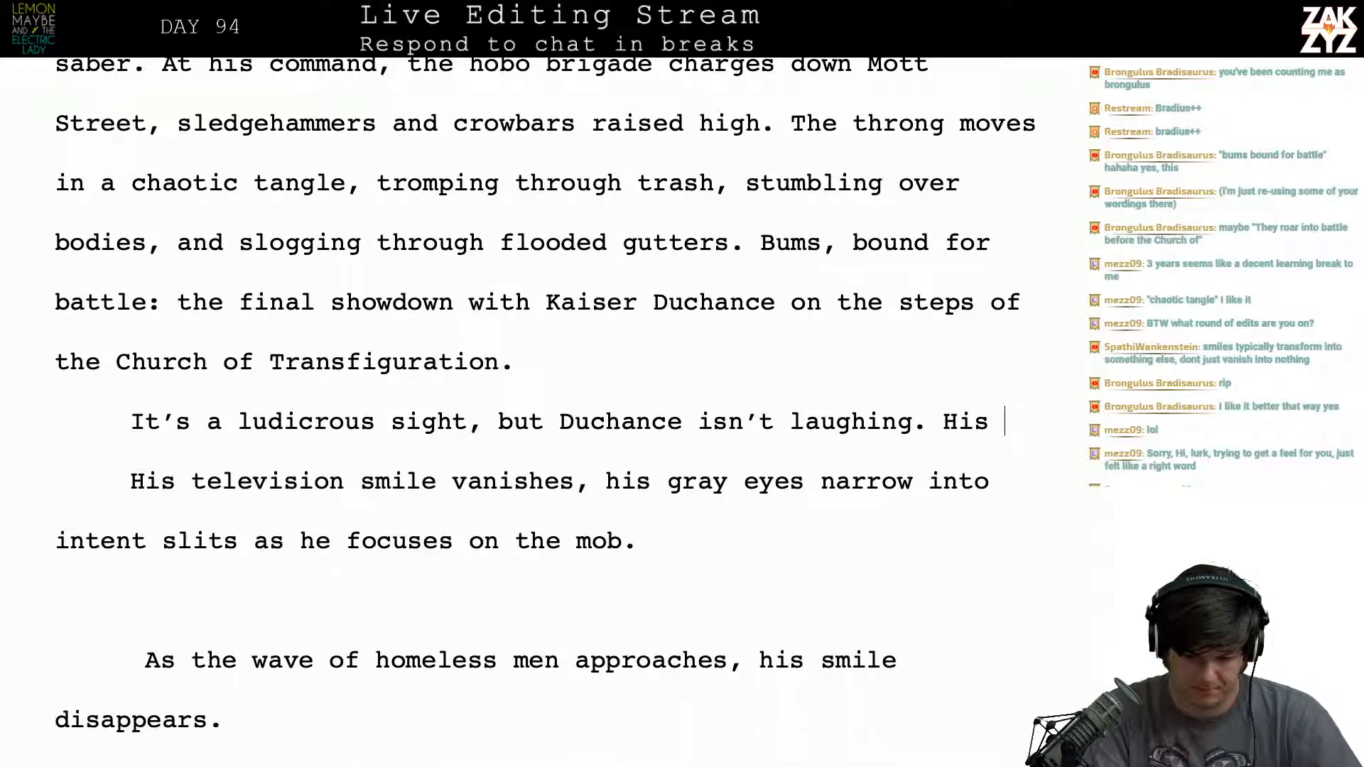
type("gr")
key("BackSpace")
type("r")
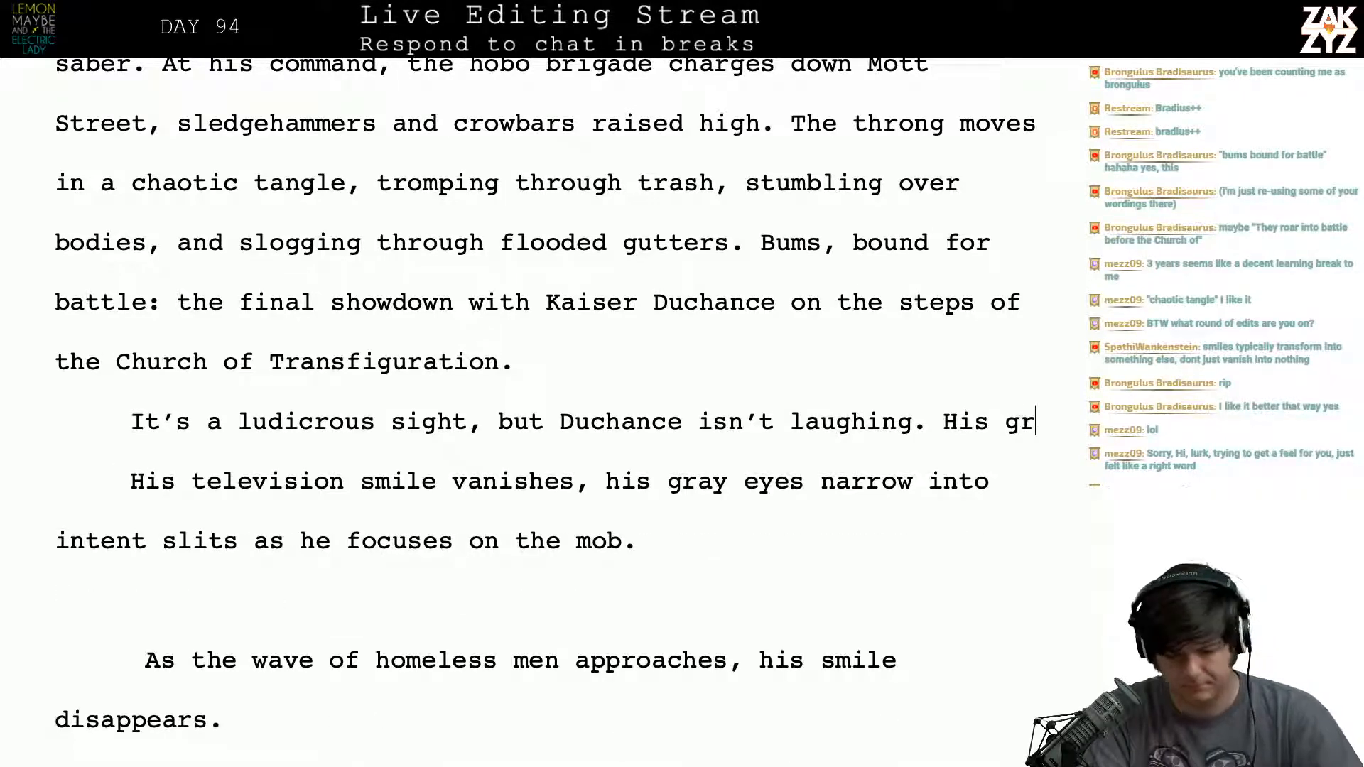
type("ay eyes narrow into s")
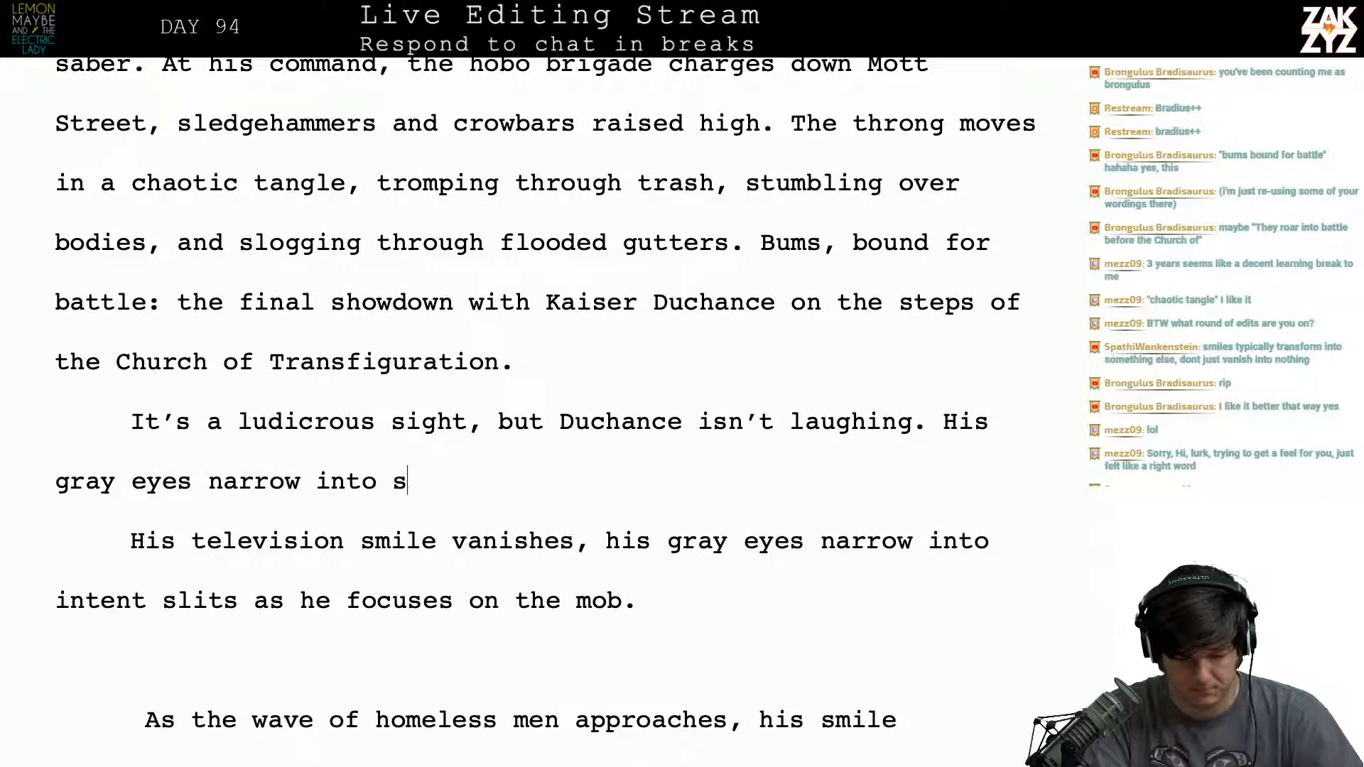
- Continue the new sentence with "narrow into slits, and" and add a blank line before the old "His television smile" draft
key("BackSpace")
type("int")
key("BackSpace")
key("BackSpace")
type("slits, and")
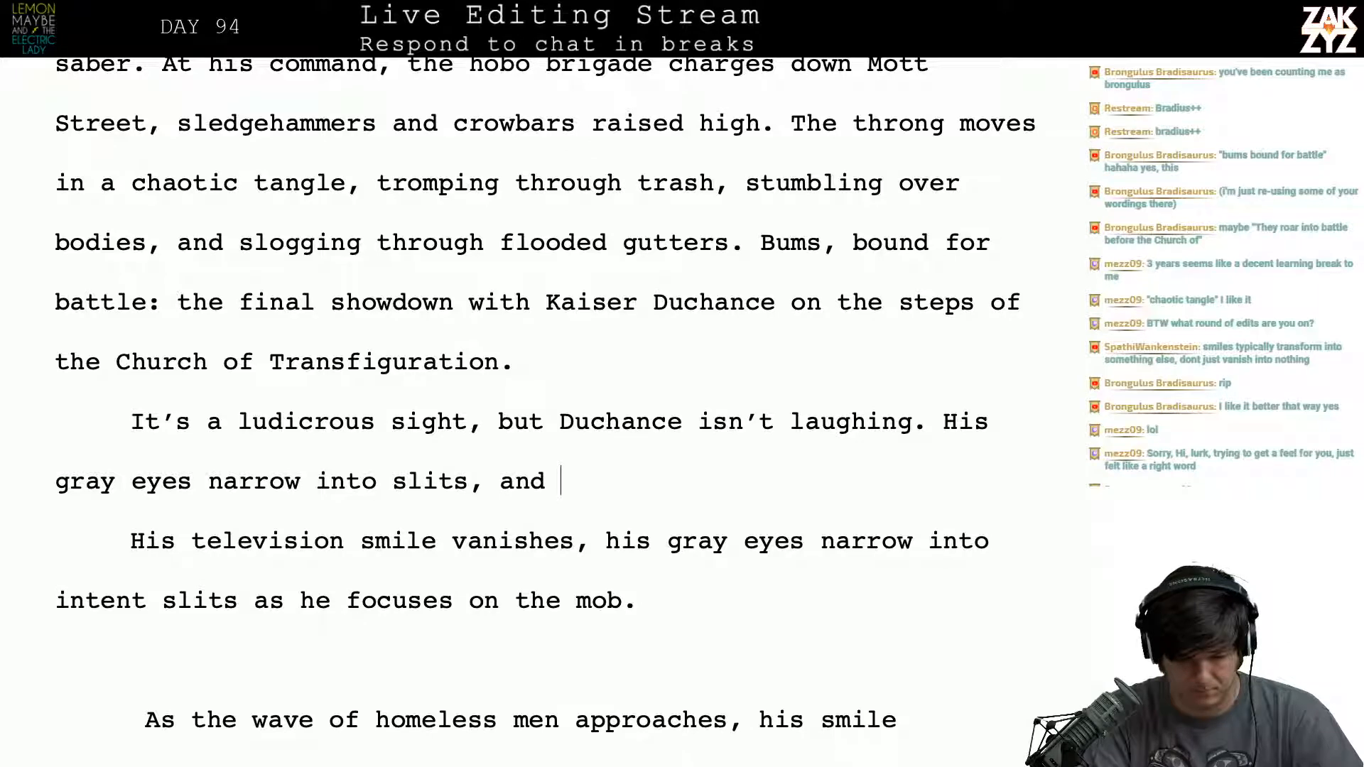
key("Return")
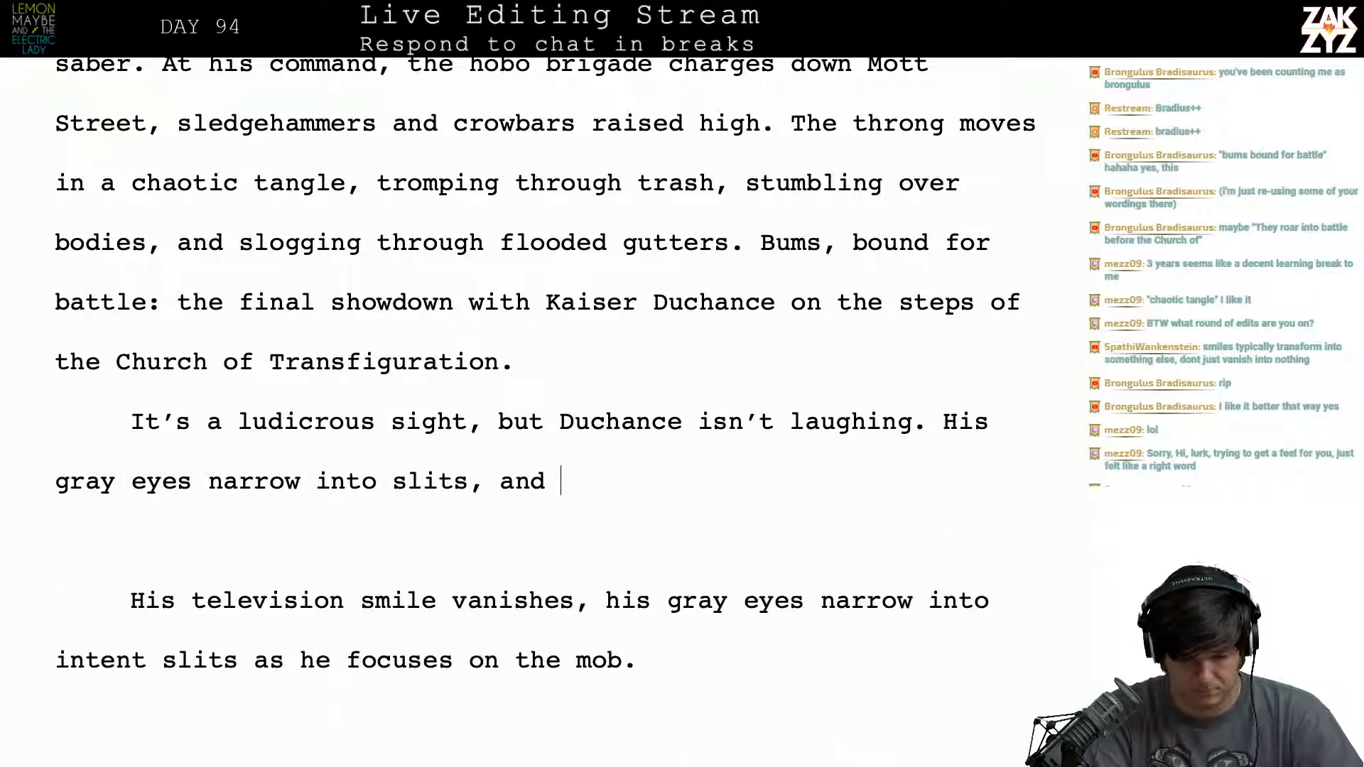
- Try continuing the sentence after "slits, and" with "space" and with "the"
type("space")
key("BackSpace")
key("BackSpace")
key("BackSpace")
key("BackSpace")
key("BackSpace")
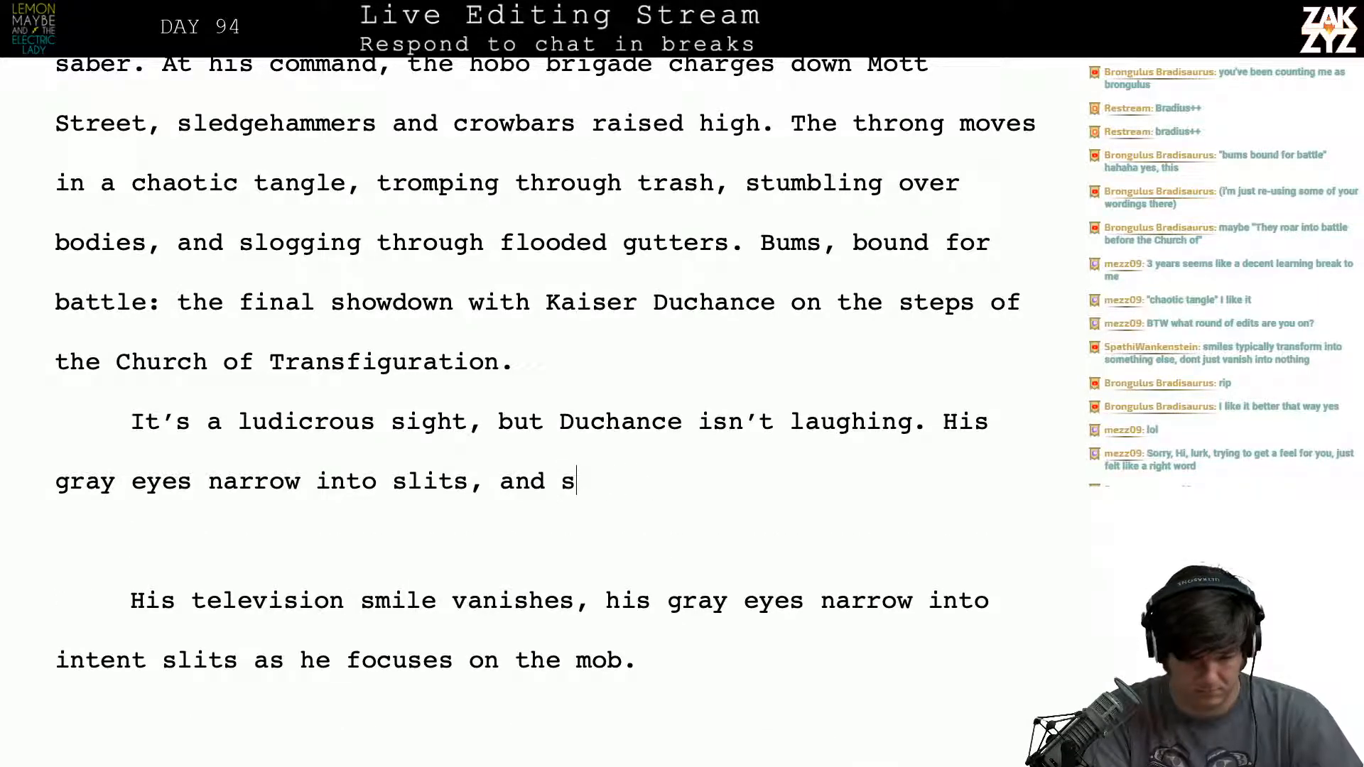
key("BackSpace")
type("space")
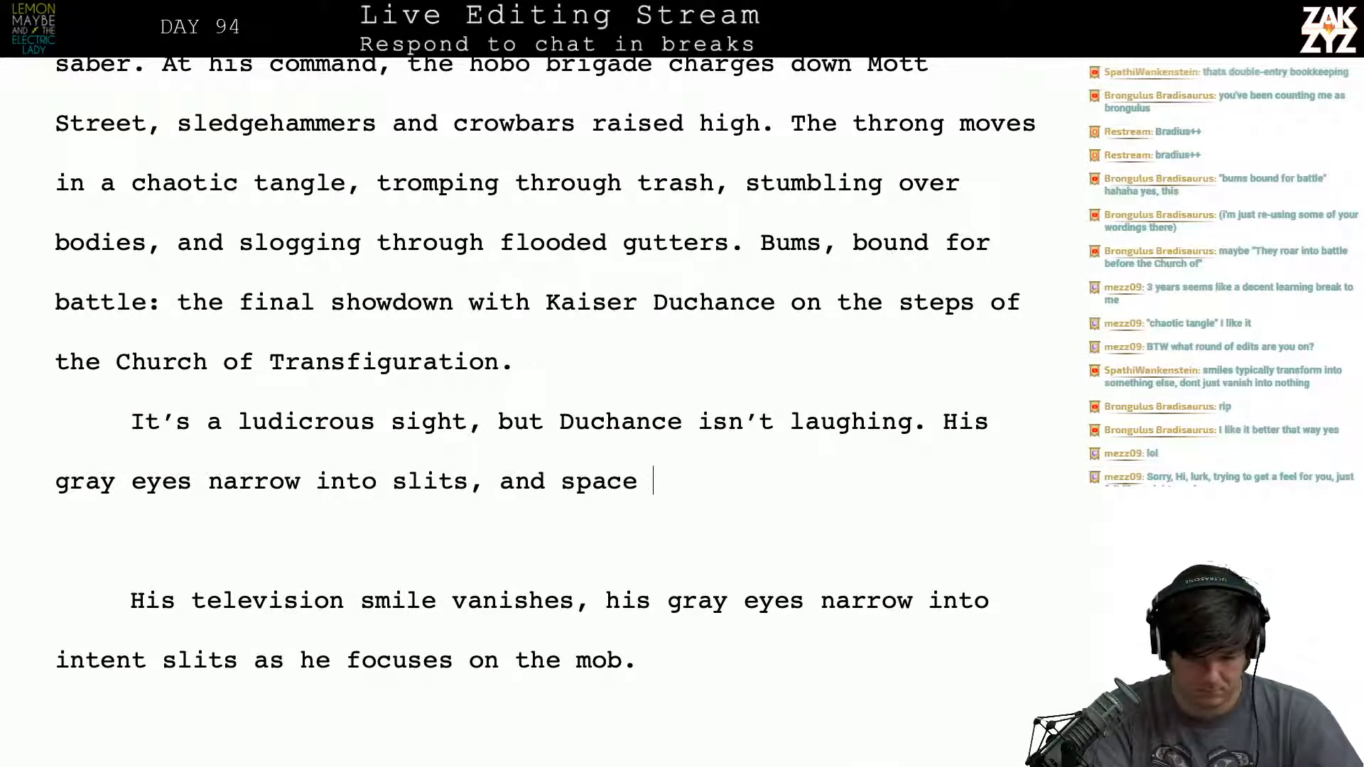
key("BackSpace")
key("BackSpace")
key("BackSpace")
key("BackSpace")
key("BackSpace")
key("BackSpace")
type("sp")
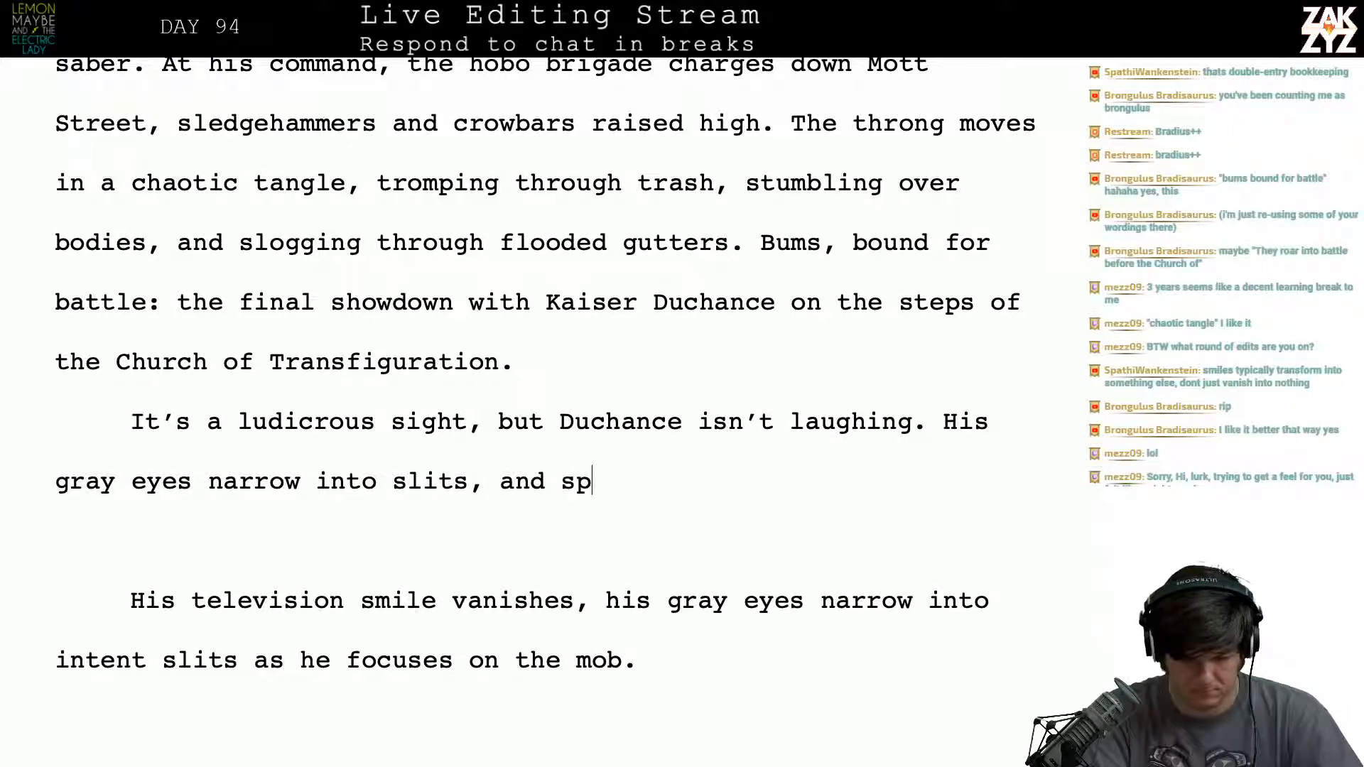
key("BackSpace")
key("BackSpace")
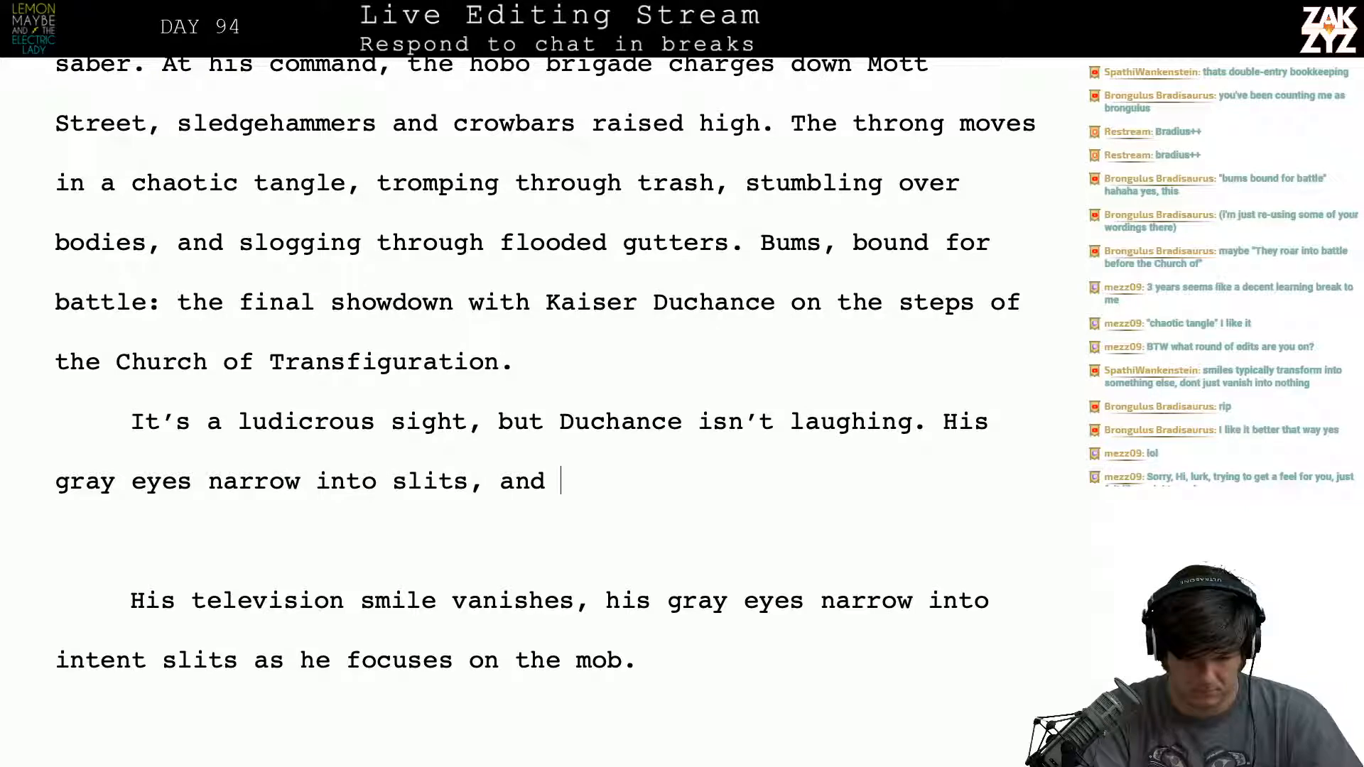
type("sp")
key("BackSpace")
key("BackSpace")
type("the")
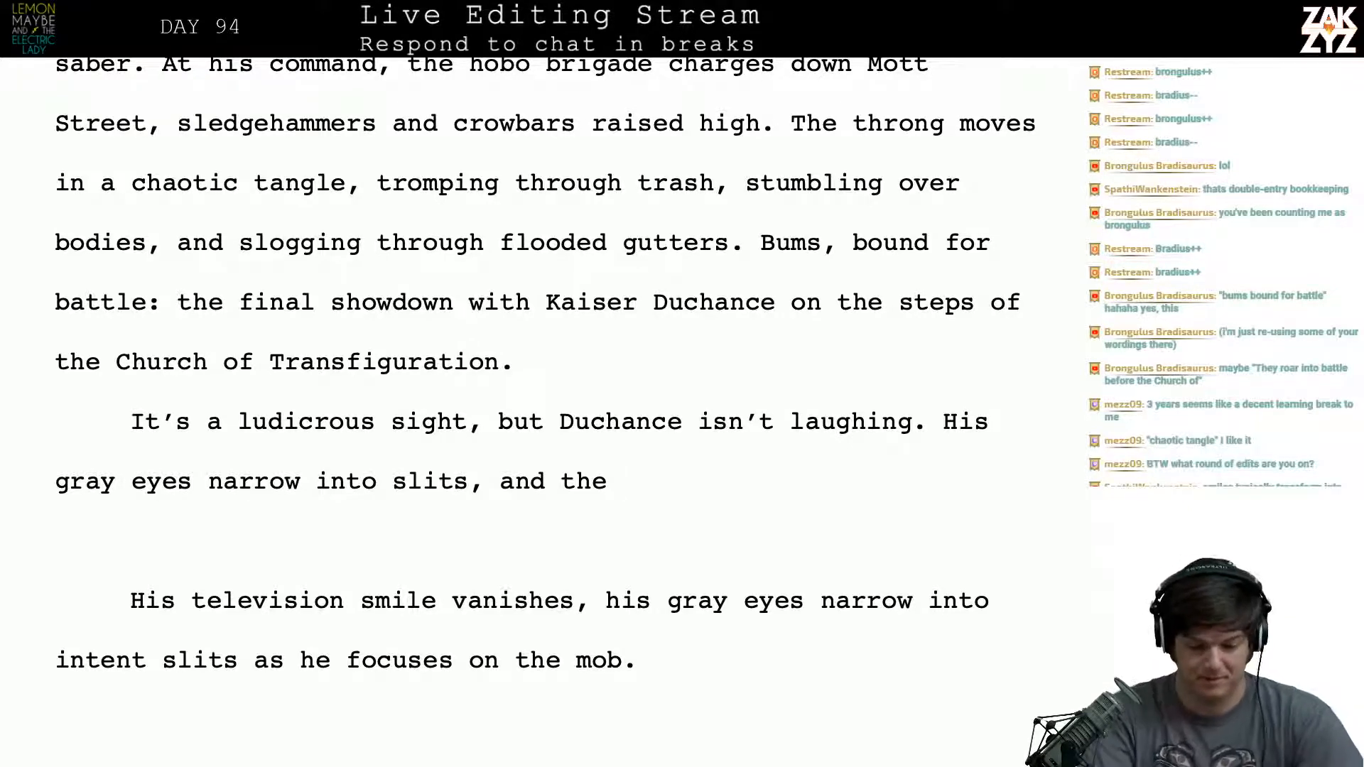
key("BackSpace")
key("BackSpace")
key("BackSpace")
key("BackSpace")
key("BackSpace")
key("BackSpace")
key("BackSpace")
key("BackSpace")
key("BackSpace")
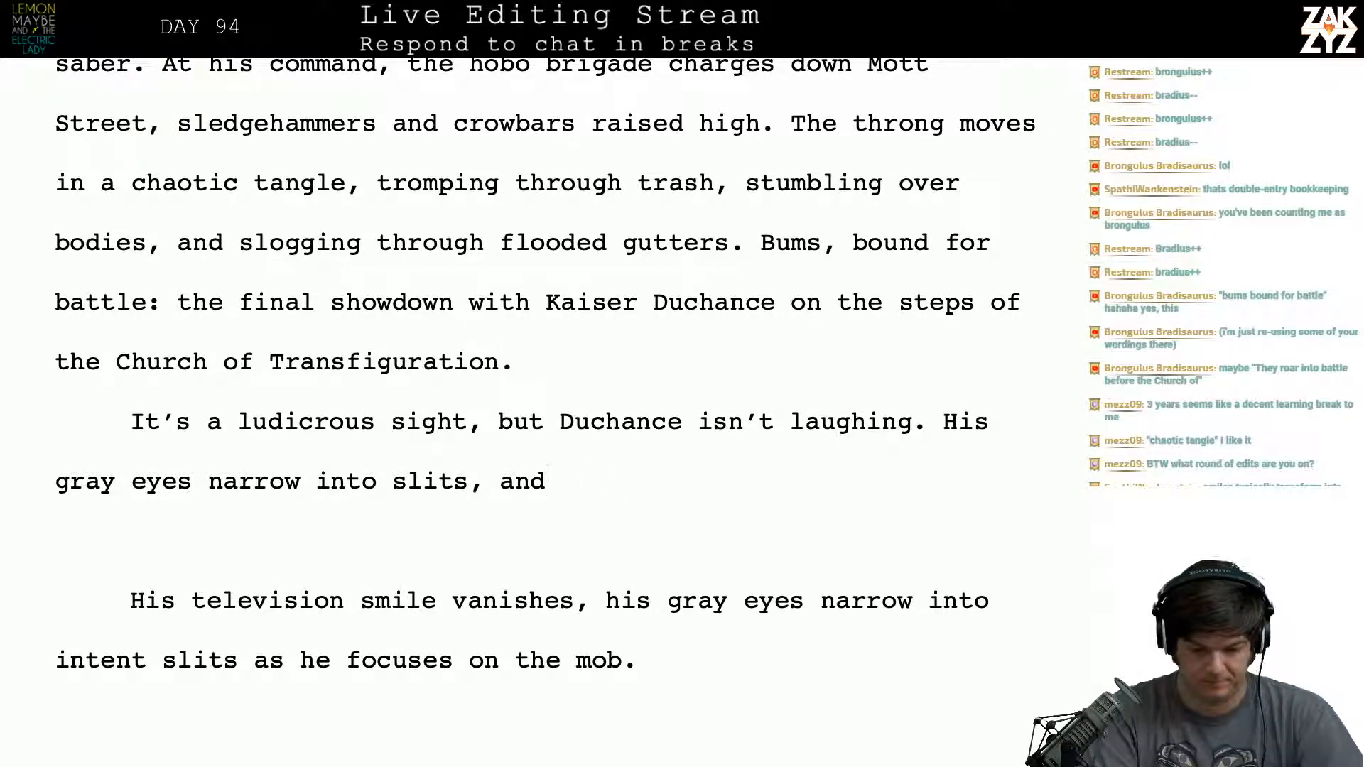
- Try ending the sentence at "slits." followed by "Space", and try extending it with "as he" instead
type("s.")
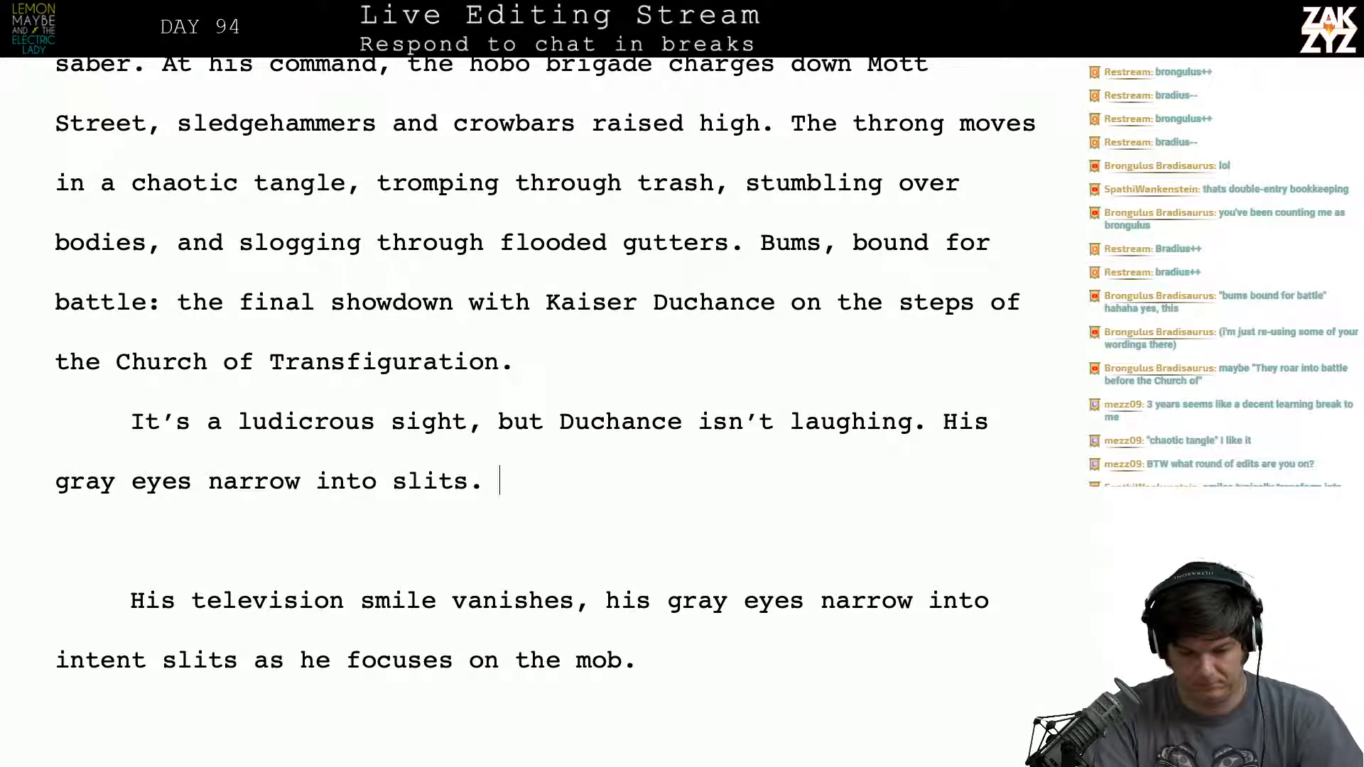
type(" Space")
key("BackSpace")
key("BackSpace")
key("BackSpace")
key("BackSpace")
key("BackSpace")
key("BackSpace")
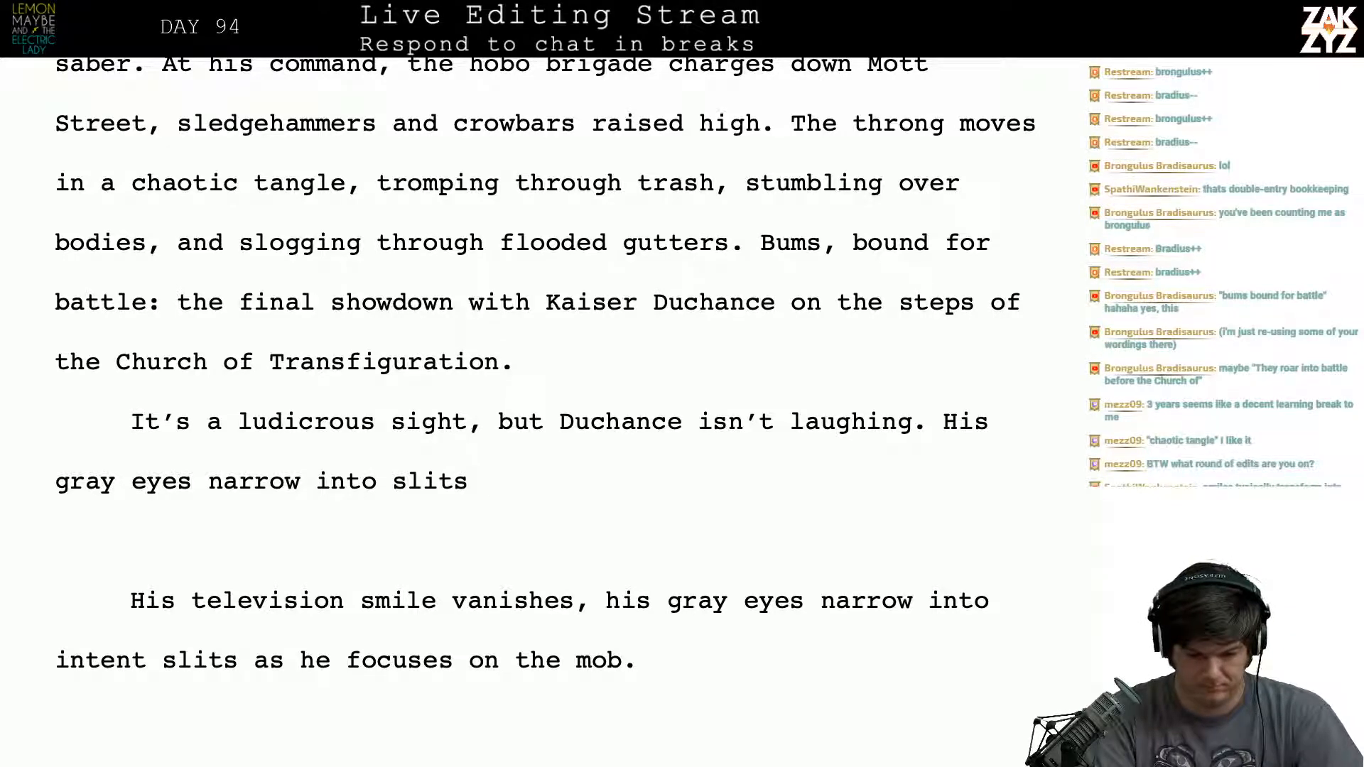
type("as he")
key("BackSpace")
key("BackSpace")
key("BackSpace")
key("BackSpace")
key("BackSpace")
key("BackSpace")
key("BackSpace")
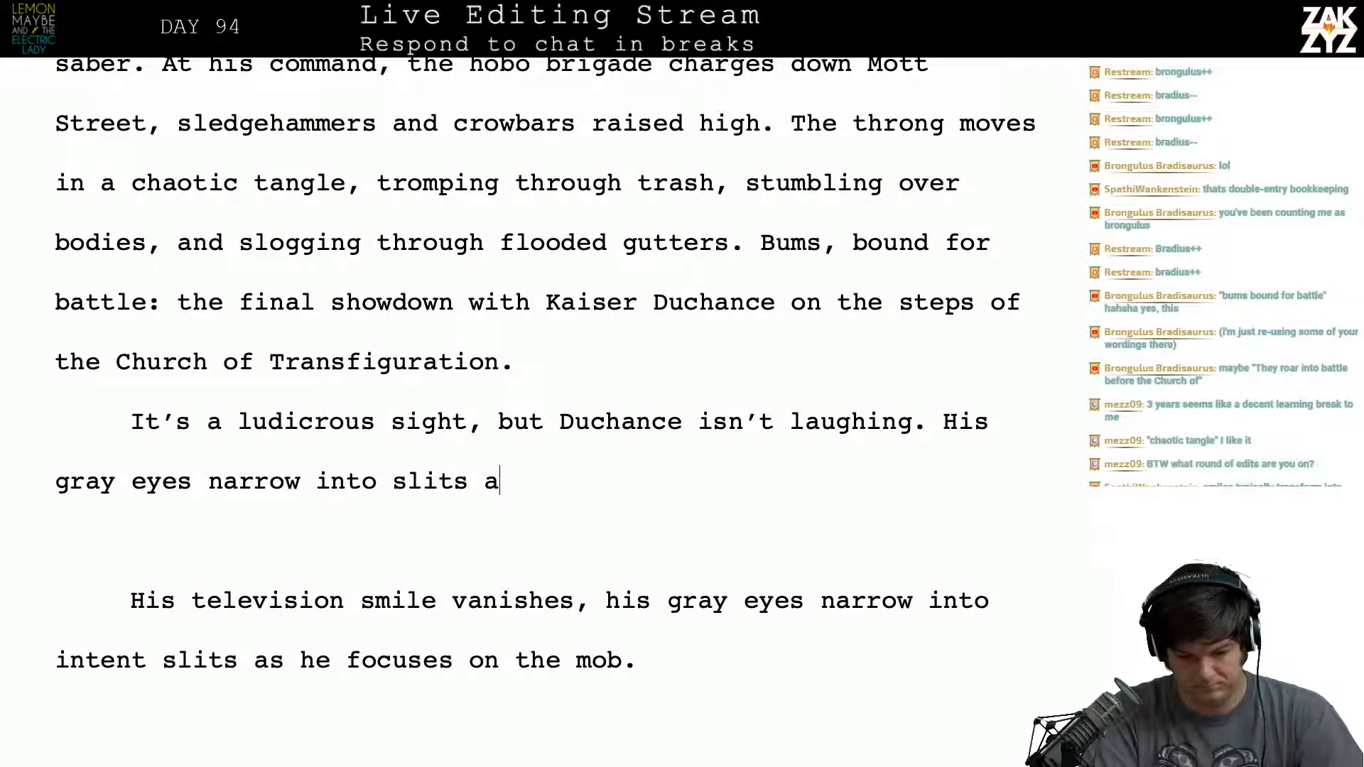
- Reword the end of "His gray eyes narrow into slits" as "intent slits,"
key("BackSpace")
key("BackSpace")
key("BackSpace")
key("BackSpace")
type("intent ")
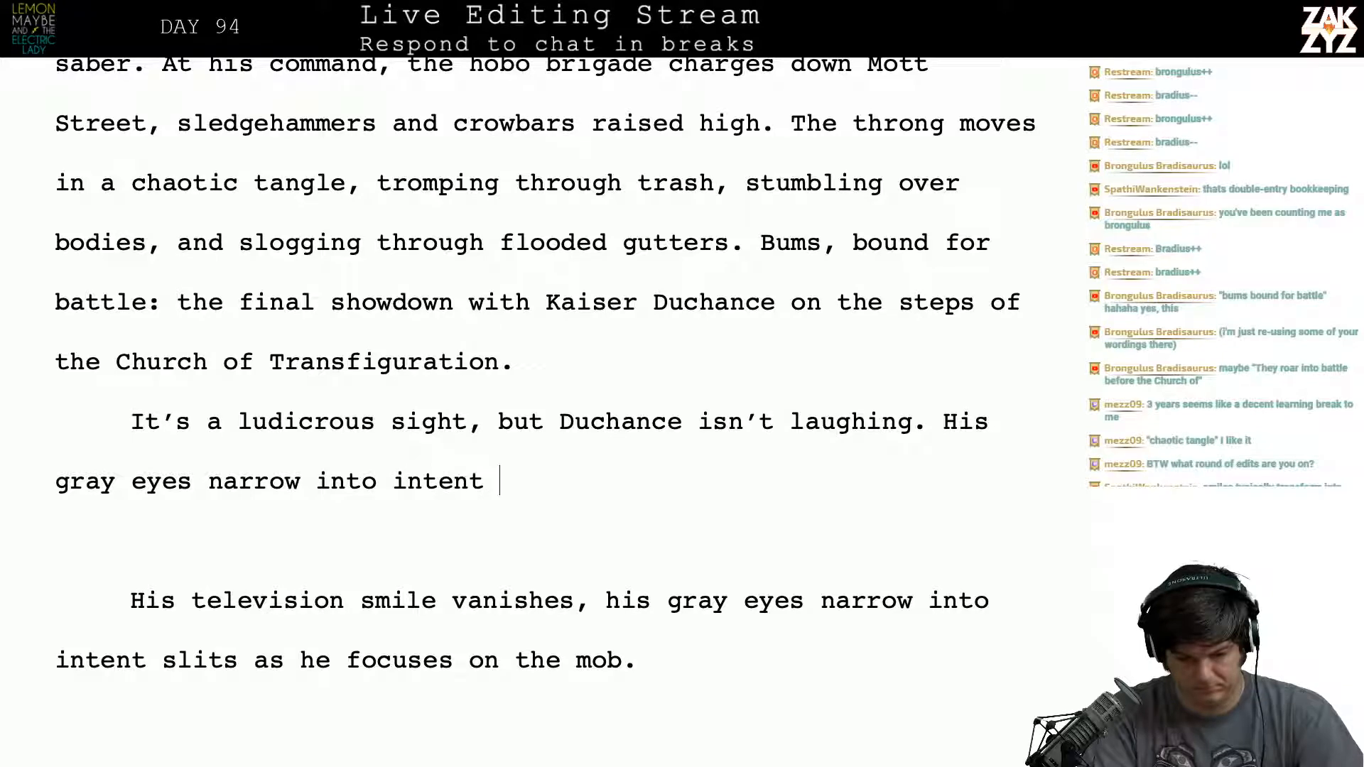
type("slits, and")
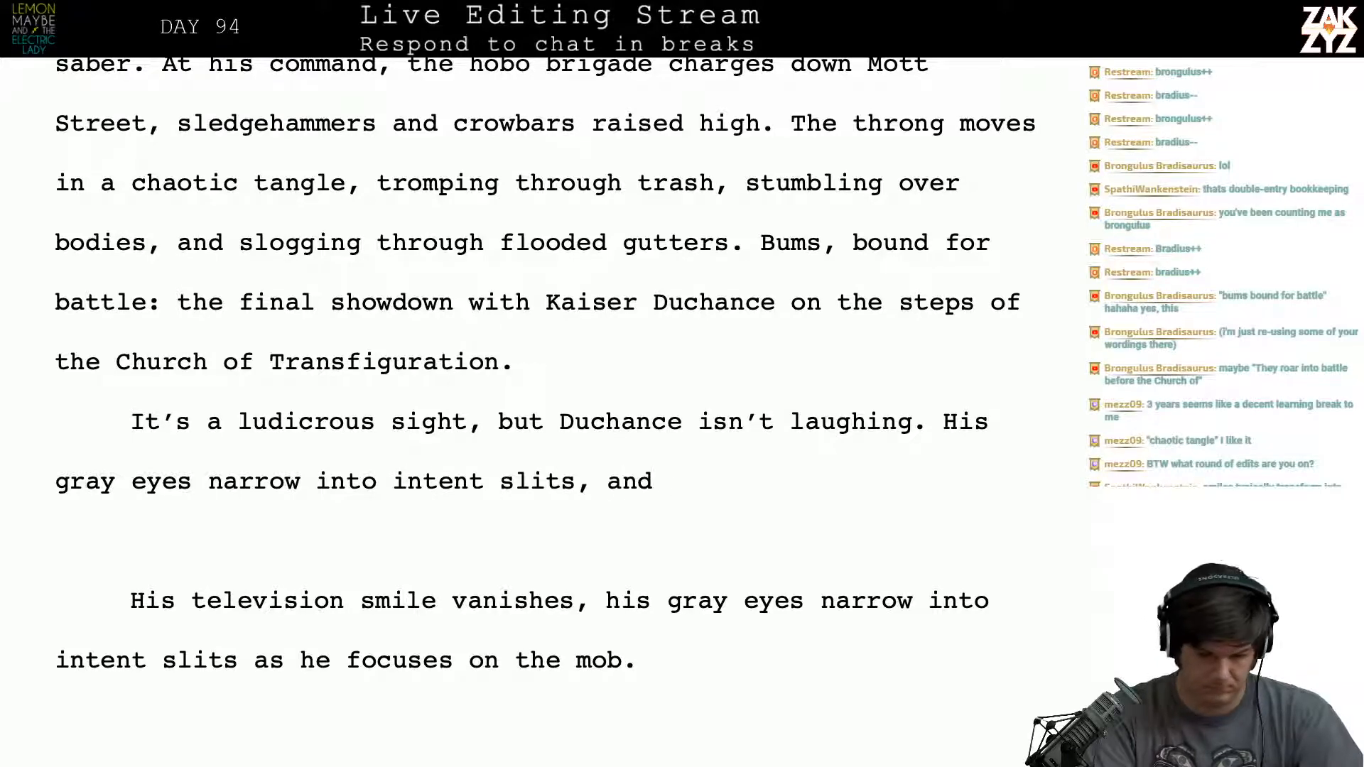
key("BackSpace")
key("BackSpace")
key("BackSpace")
key("BackSpace")
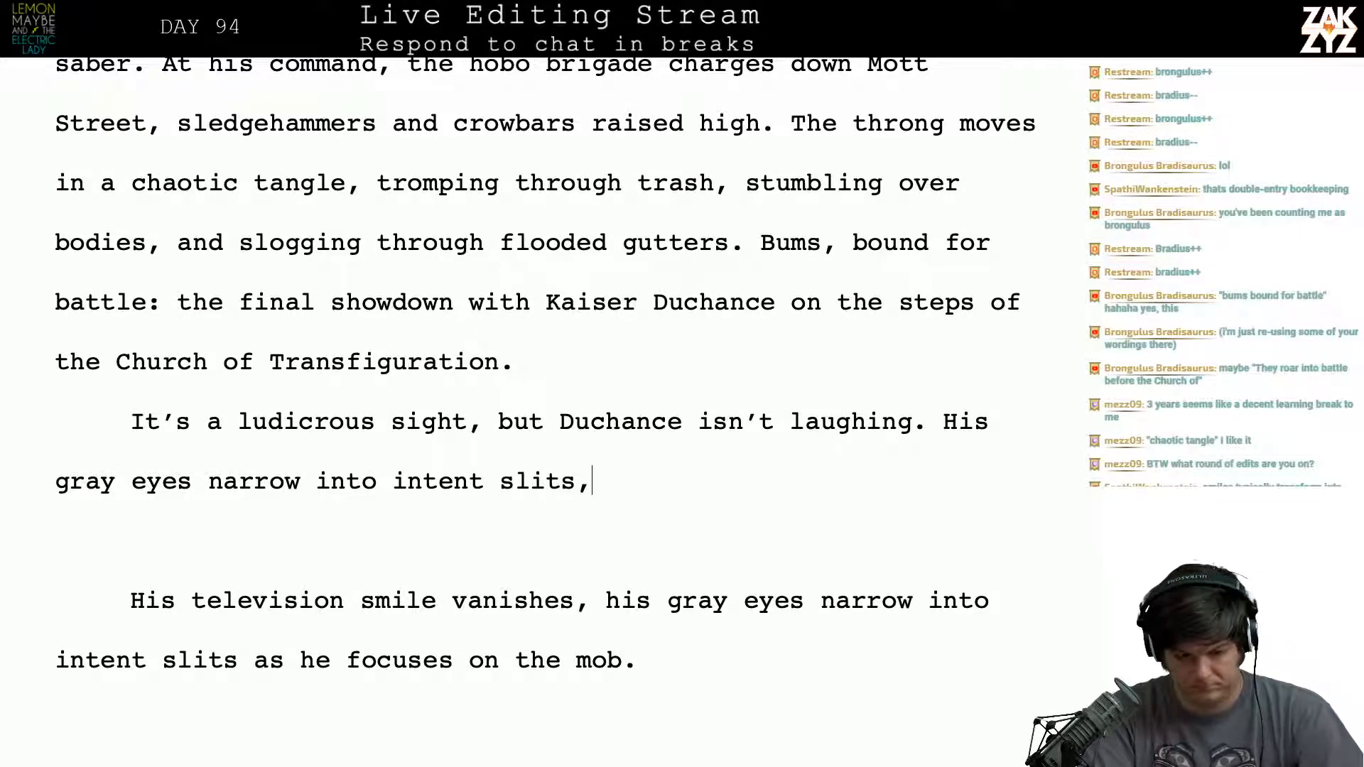
- Try continuing the sentence after "intent slits," with "and he unleashes a cone of bad"
type("and he unleashe")
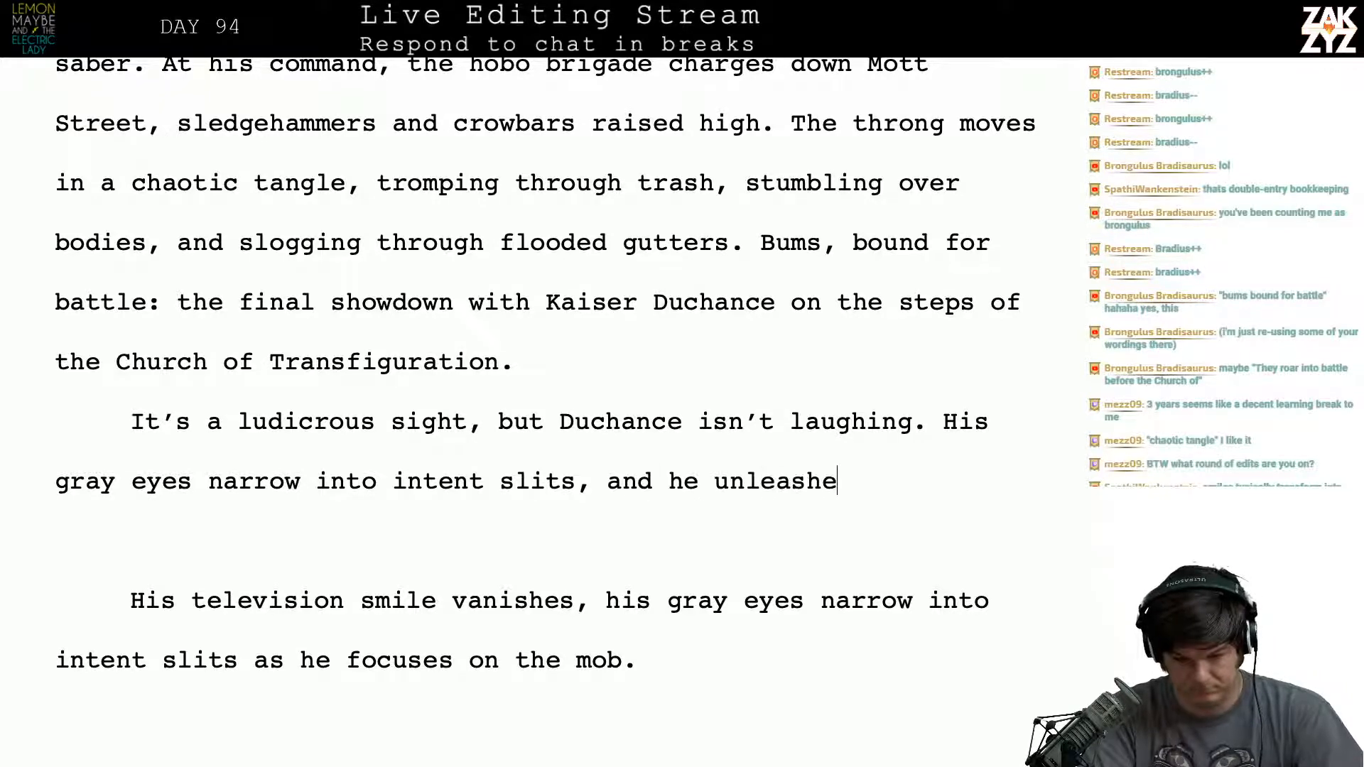
type("s a cone of ")
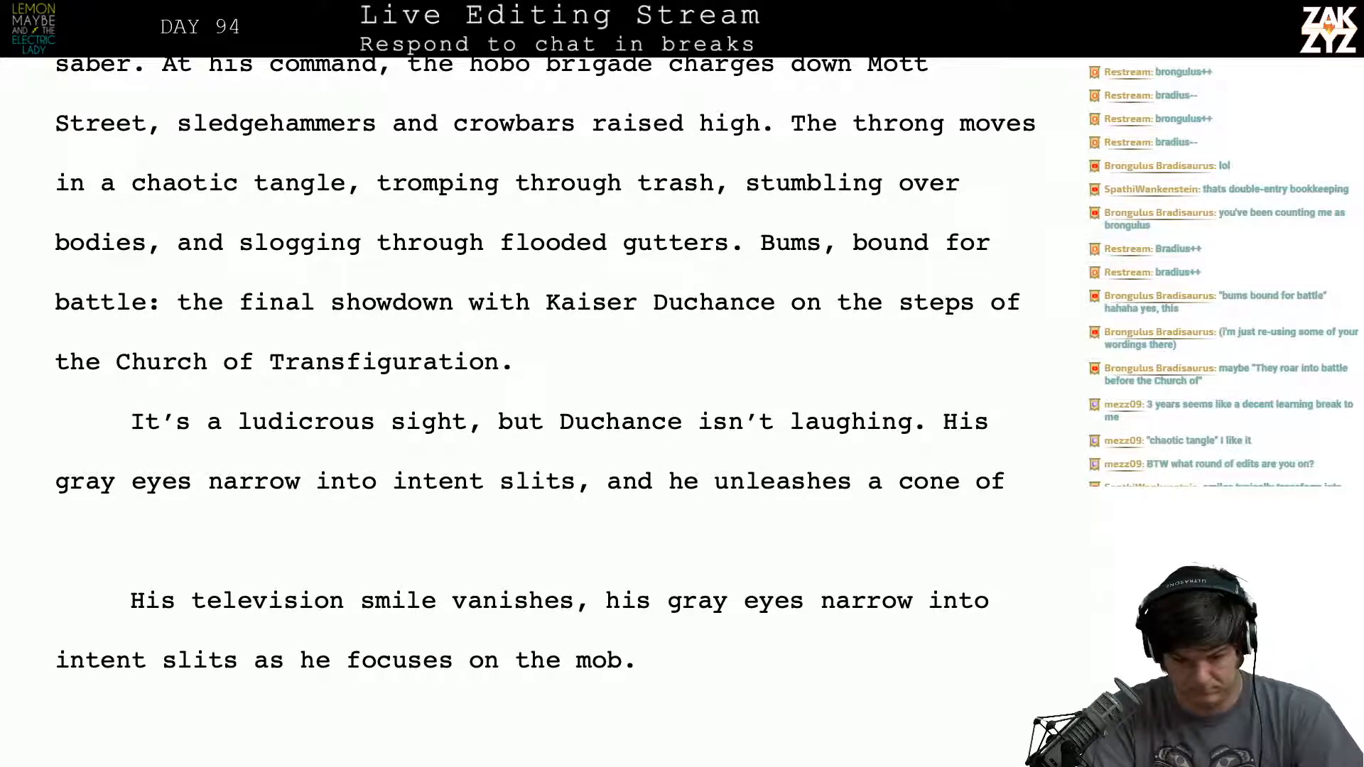
type("bad v")
key("BackSpace")
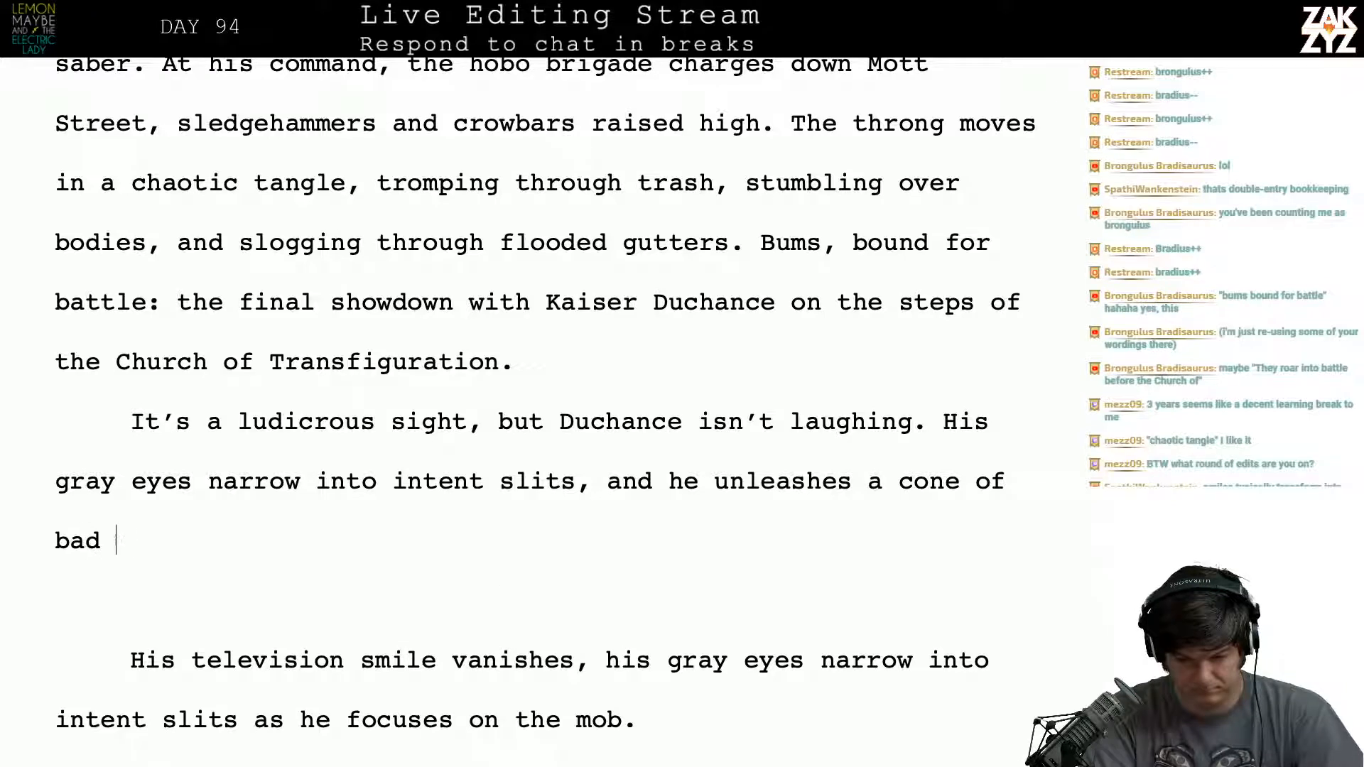
key("BackSpace")
key("BackSpace")
key("BackSpace")
key("BackSpace")
key("BackSpace")
key("BackSpace")
key("BackSpace")
key("BackSpace")
key("BackSpace")
key("BackSpace")
key("BackSpace")
key("BackSpace")
key("BackSpace")
key("BackSpace")
key("BackSpace")
key("BackSpace")
key("BackSpace")
key("BackSpace")
key("BackSpace")
key("BackSpace")
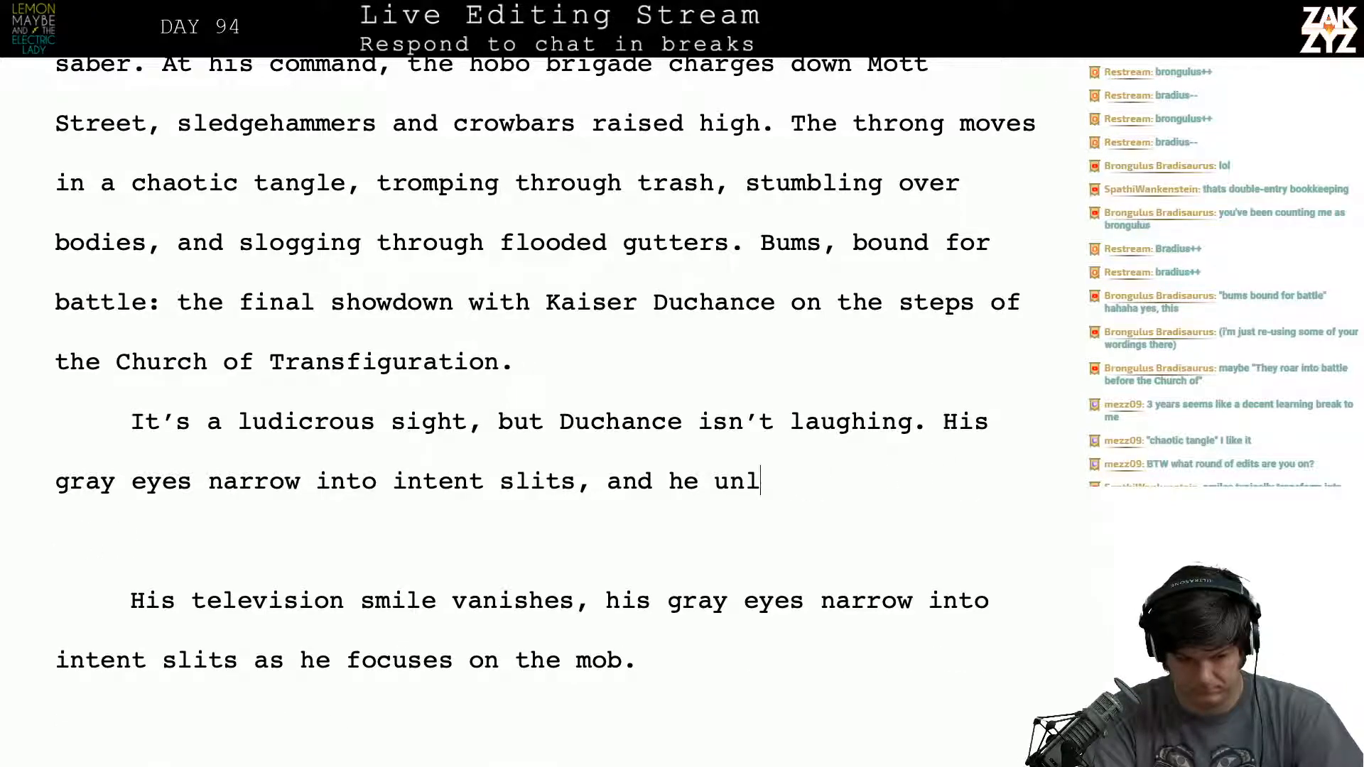
key("BackSpace")
key("BackSpace")
key("BackSpace")
key("BackSpace")
key("BackSpace")
key("BackSpace")
key("BackSpace")
key("BackSpace")
key("BackSpace")
key("BackSpace")
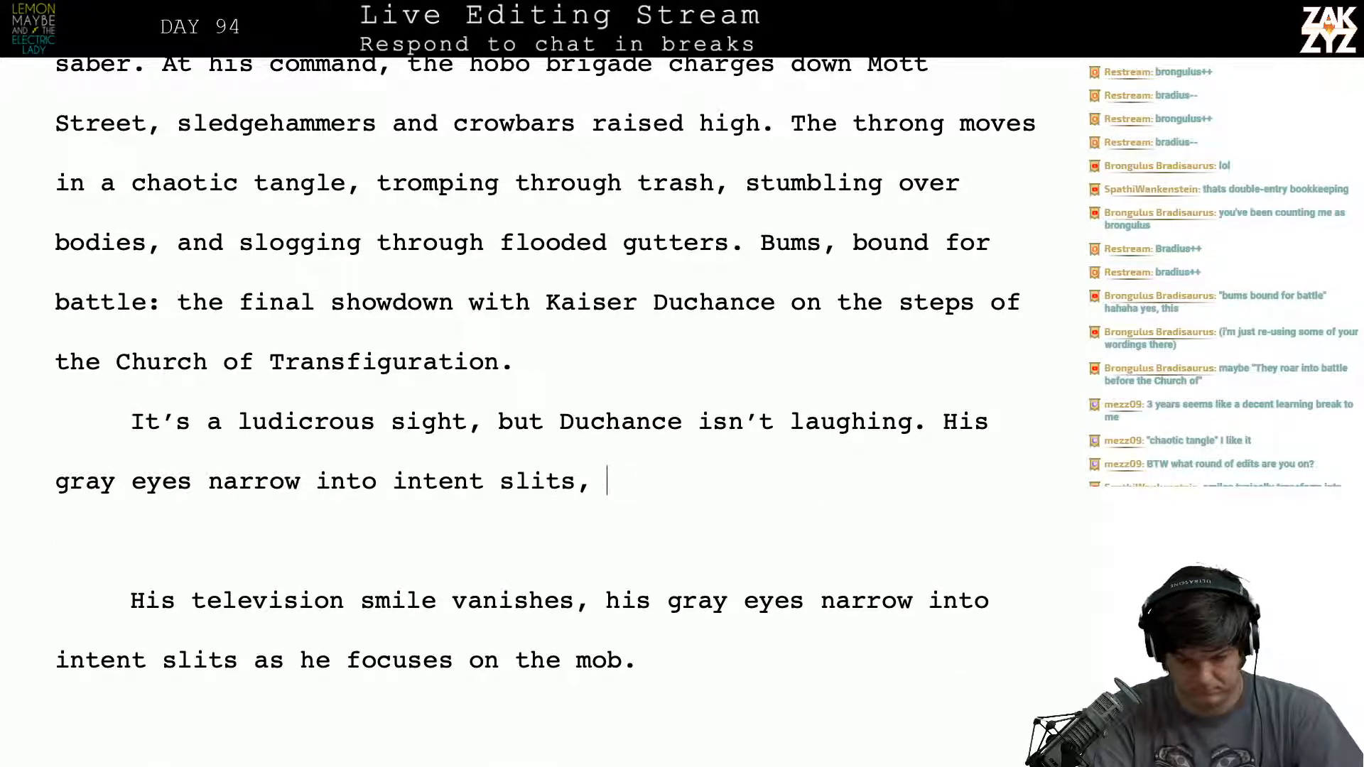
- Try continuing the sentence after "intent slits," with "he casts a hand at Gary's Army, and"
type("he casts a ")
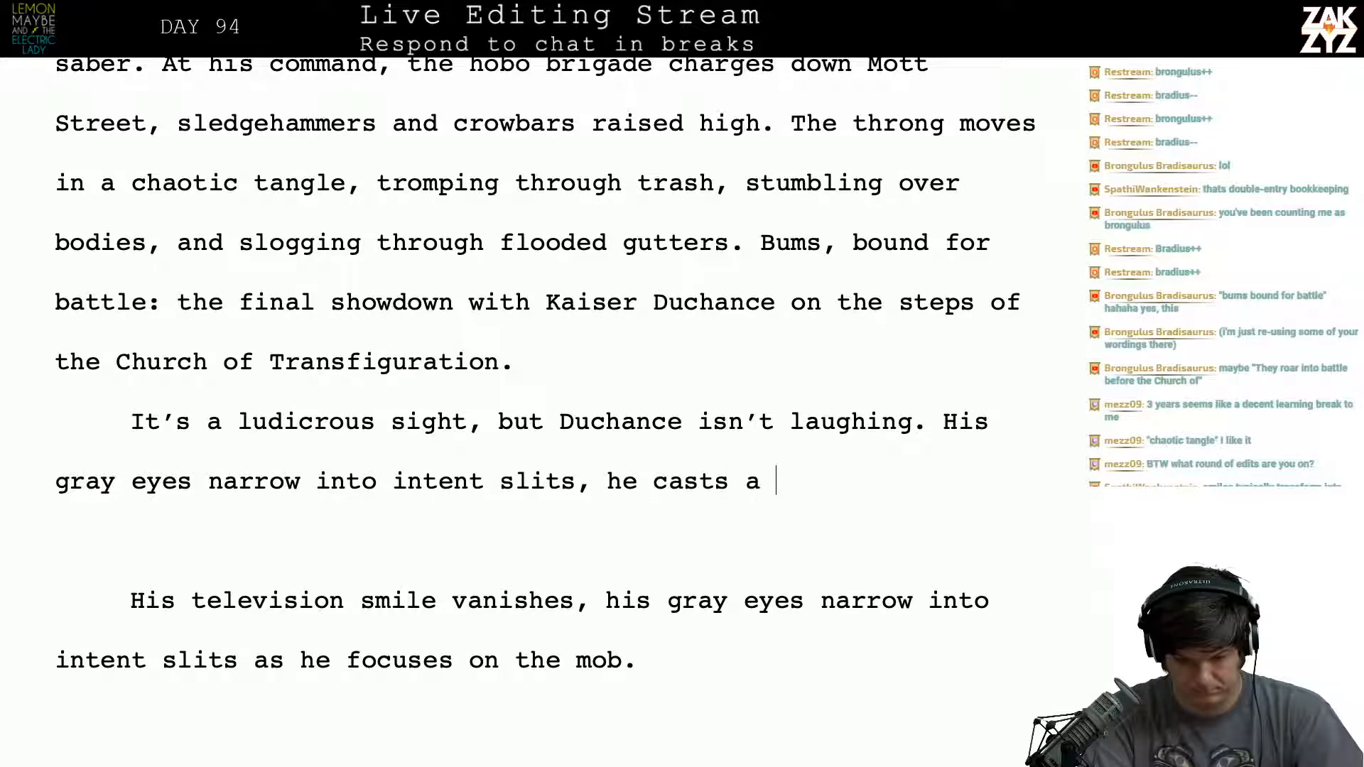
type("hand at the")
key("BackSpace")
key("BackSpace")
key("BackSpace")
key("BackSpace")
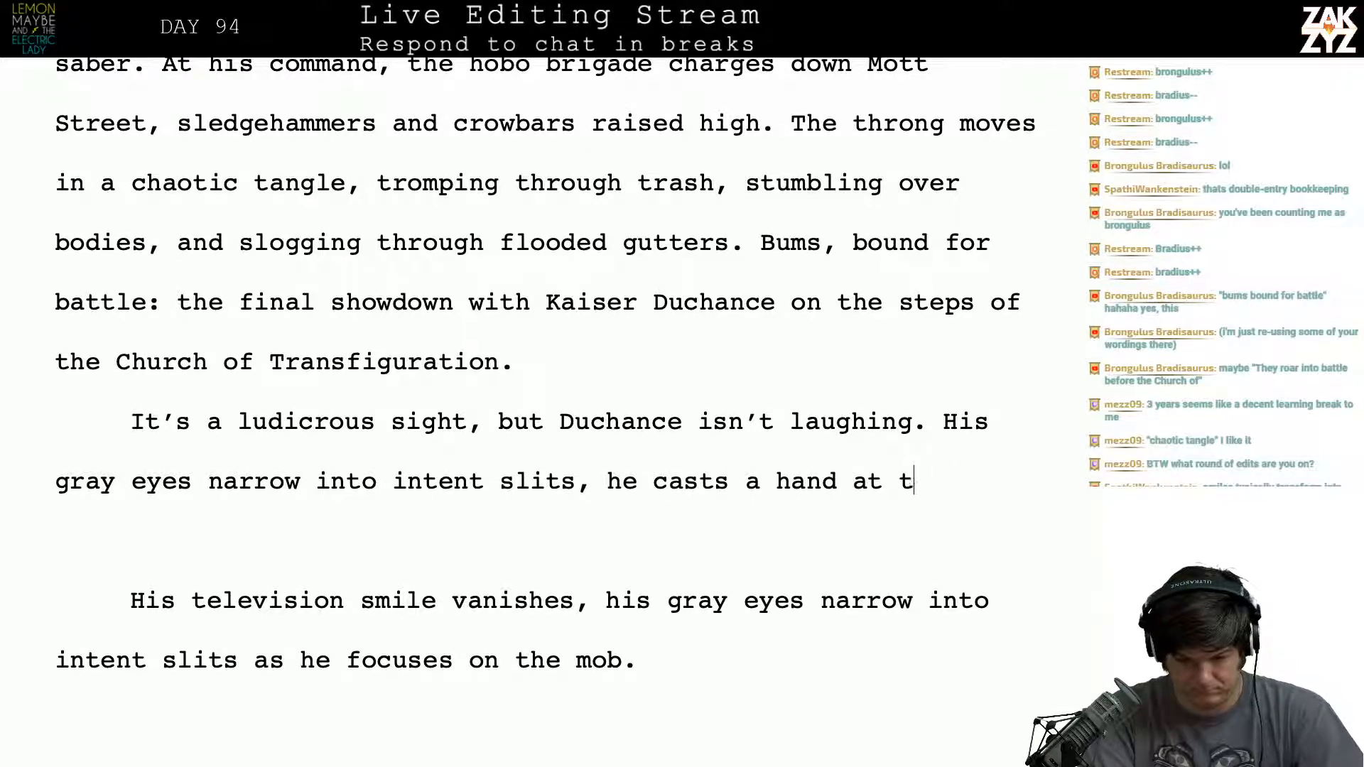
type("Gary's army")
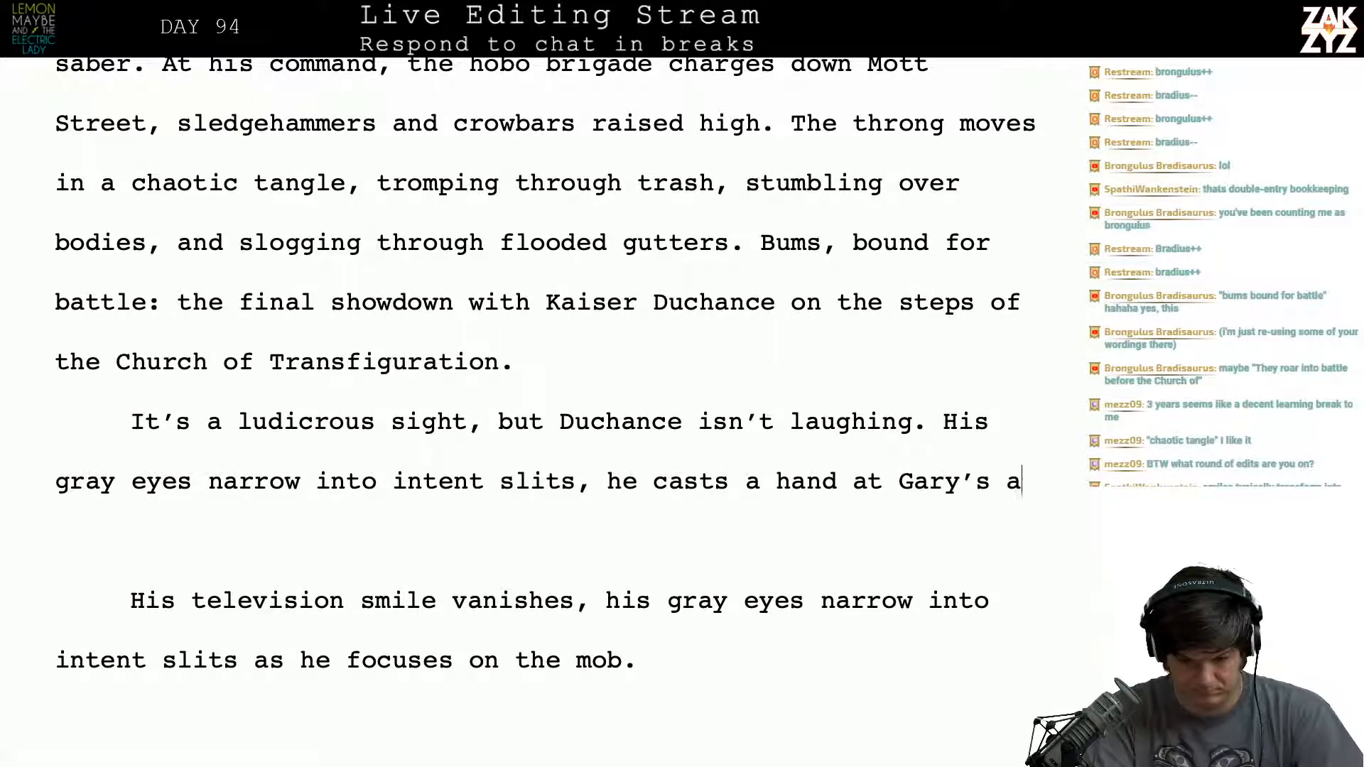
key("BackSpace")
key("BackSpace")
key("BackSpace")
key("BackSpace")
key("BackSpace")
type("A")
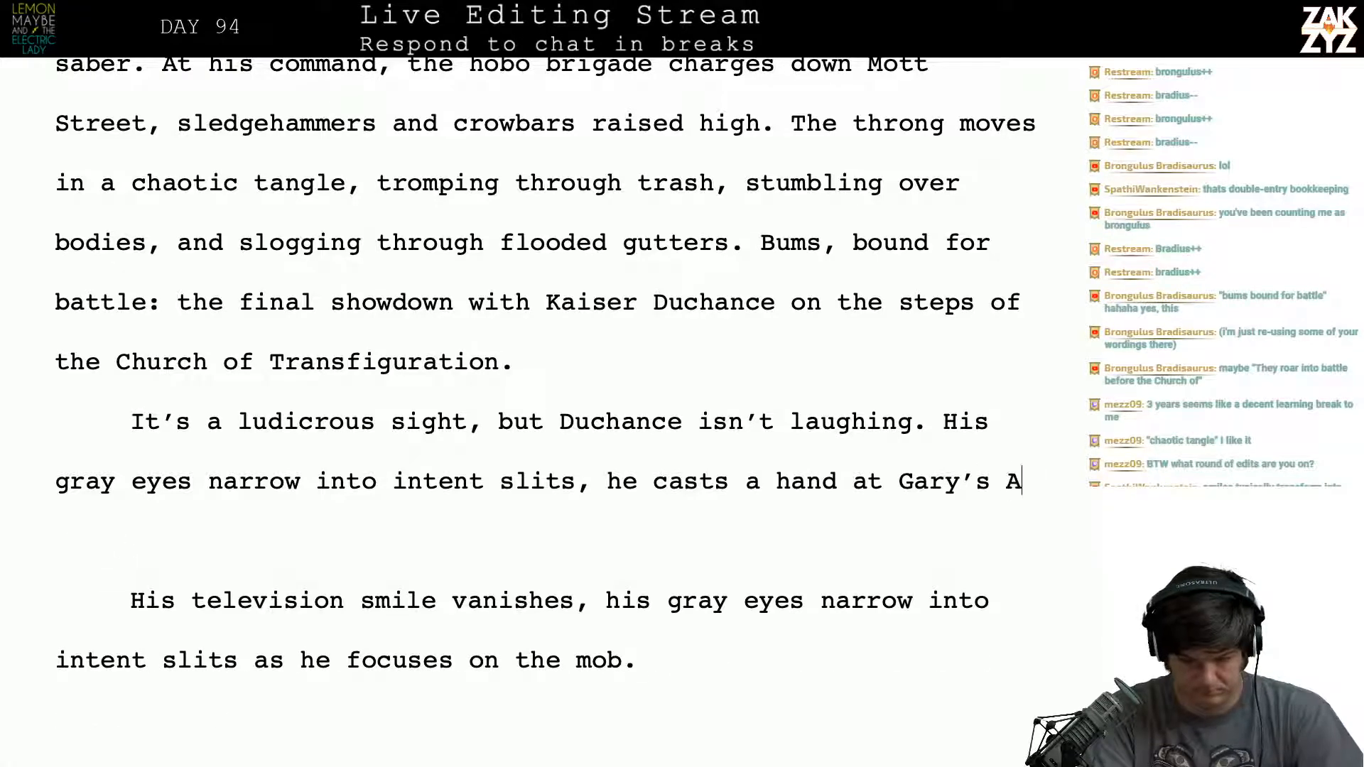
type("rmy, and space ")
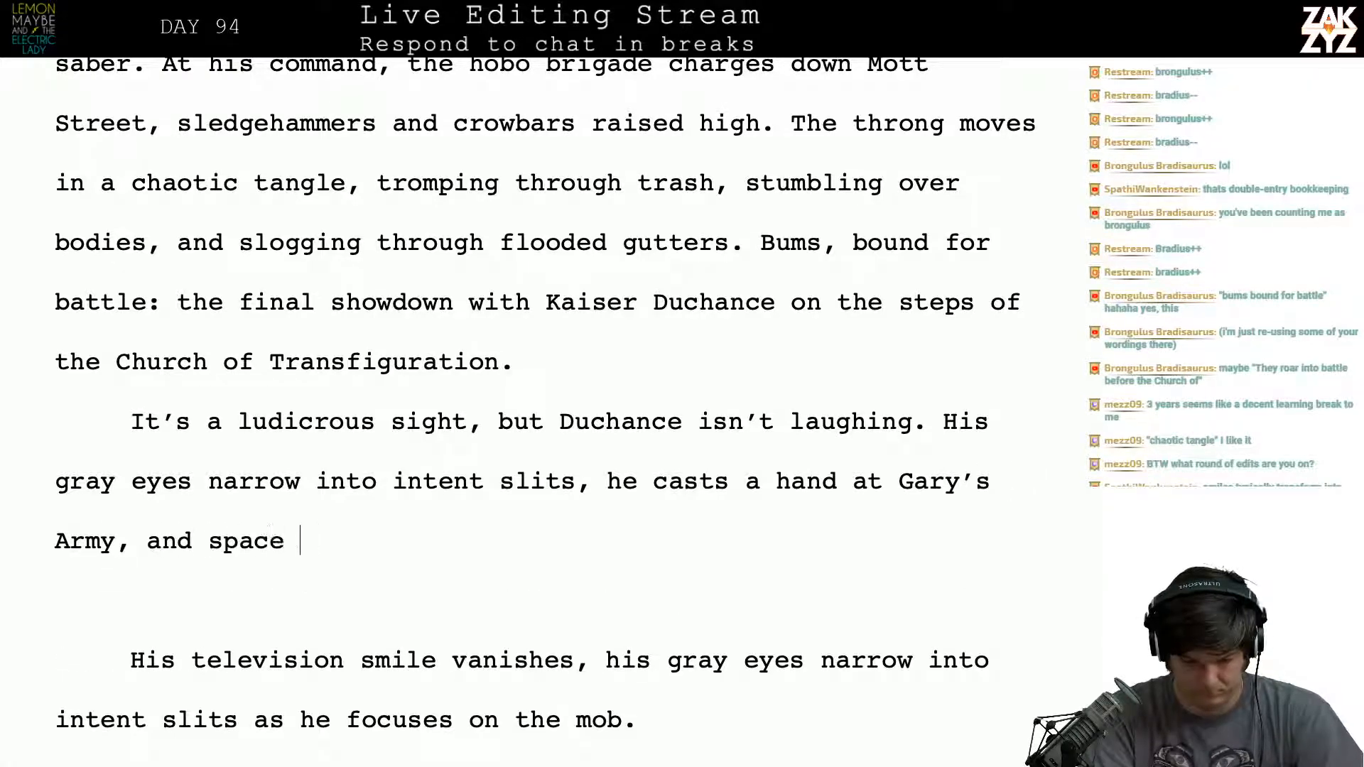
type("distorts")
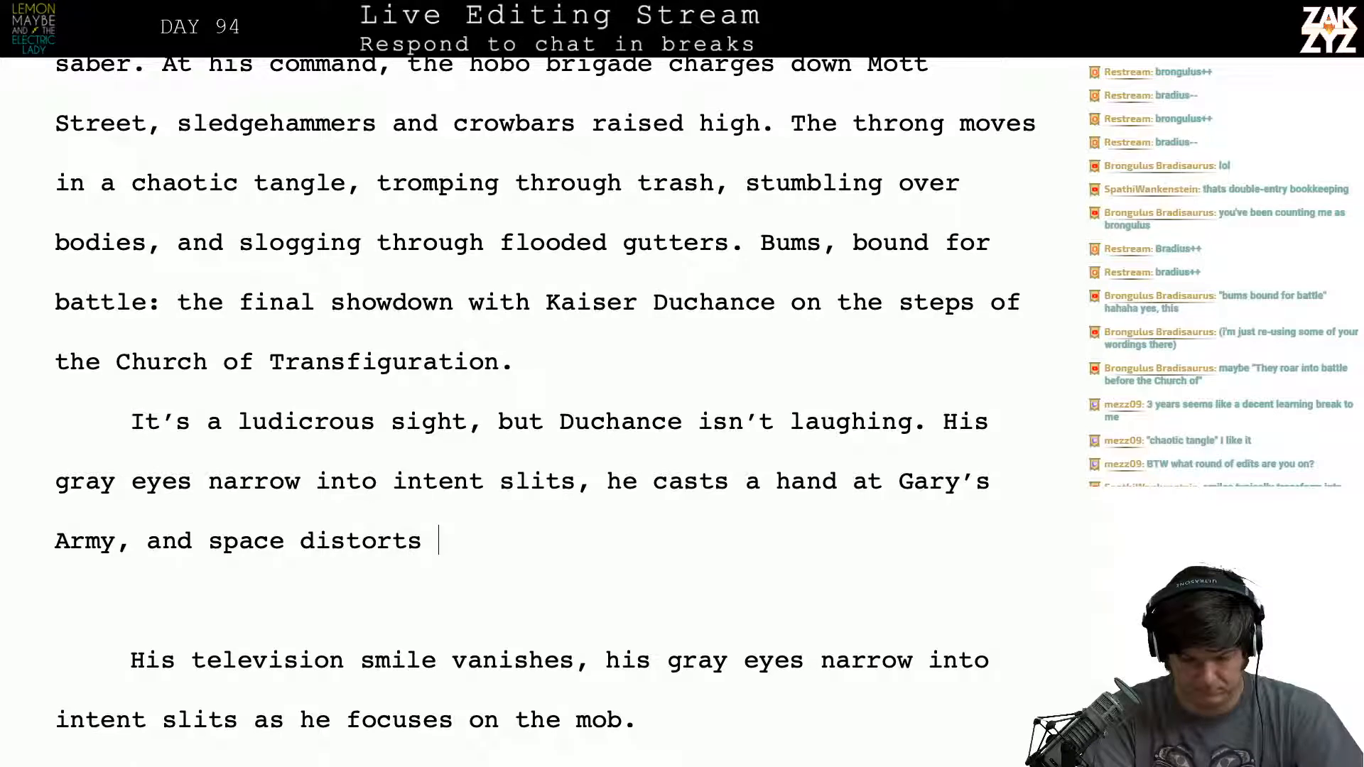
type(" into")
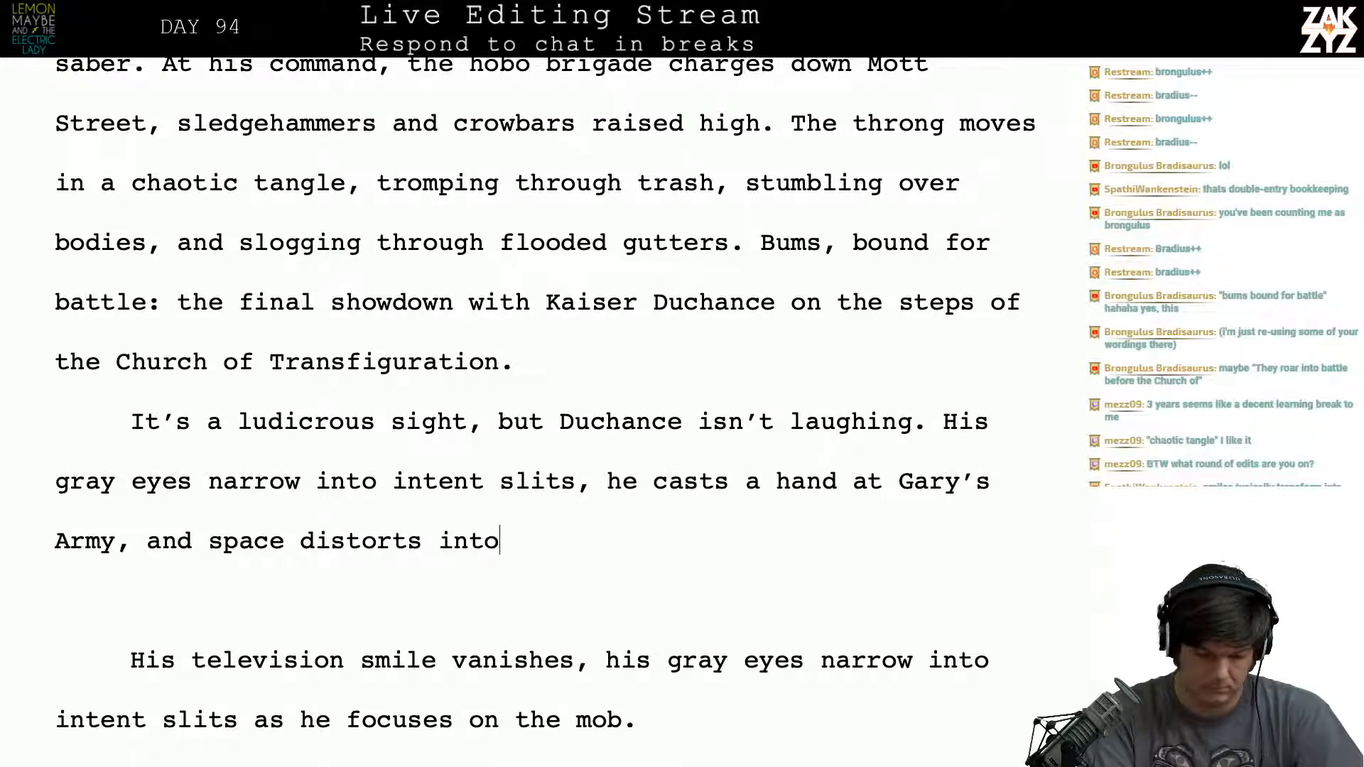
- Try extending the clause after "Gary's Army, and" with "space distorts into"
key("BackSpace")
key("BackSpace")
key("BackSpace")
key("BackSpace")
key("BackSpace")
key("BackSpace")
key("BackSpace")
key("BackSpace")
key("BackSpace")
key("BackSpace")
key("BackSpace")
key("BackSpace")
key("BackSpace")
key("BackSpace")
key("BackSpace")
key("BackSpace")
key("BackSpace")
key("BackSpace")
key("BackSpace")
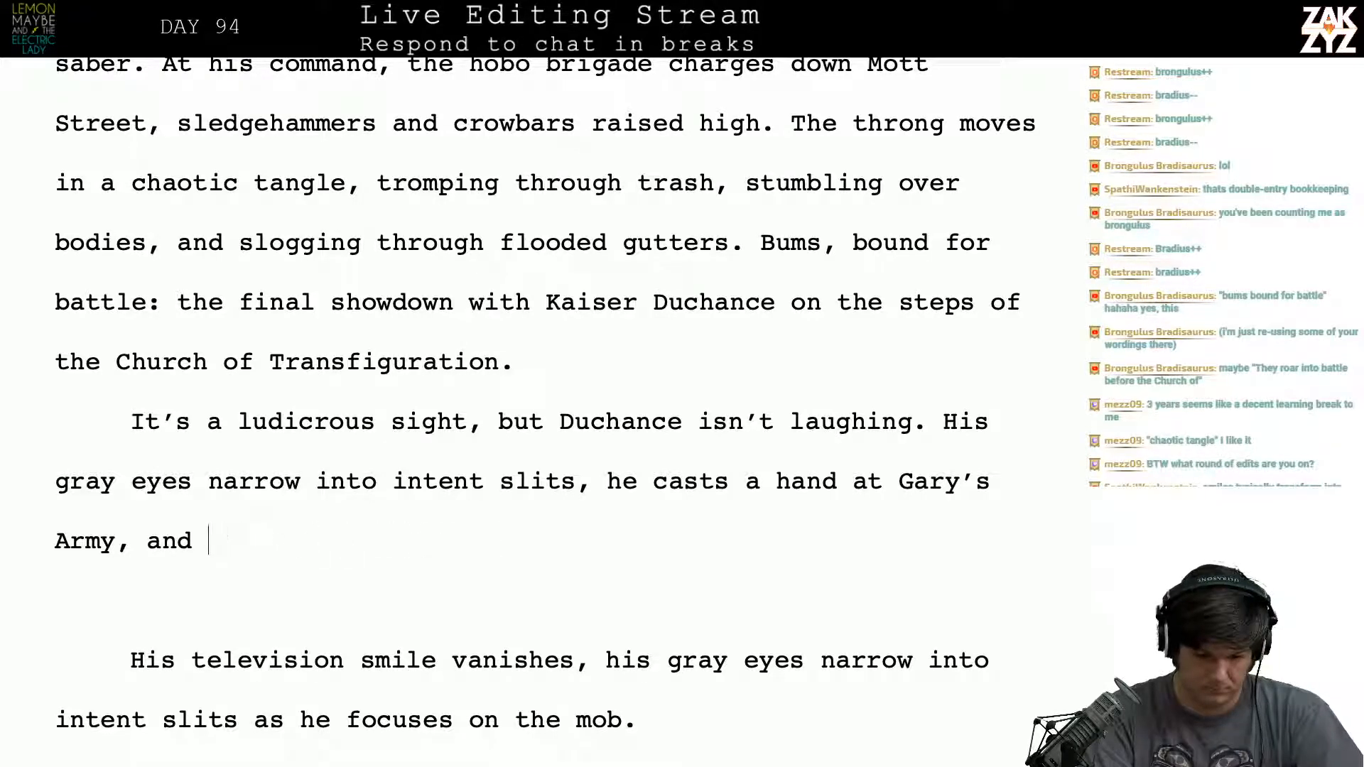
- Try "a cone of" after "Army, and" and remove the whole "he casts a hand" clause
type("a cone of")
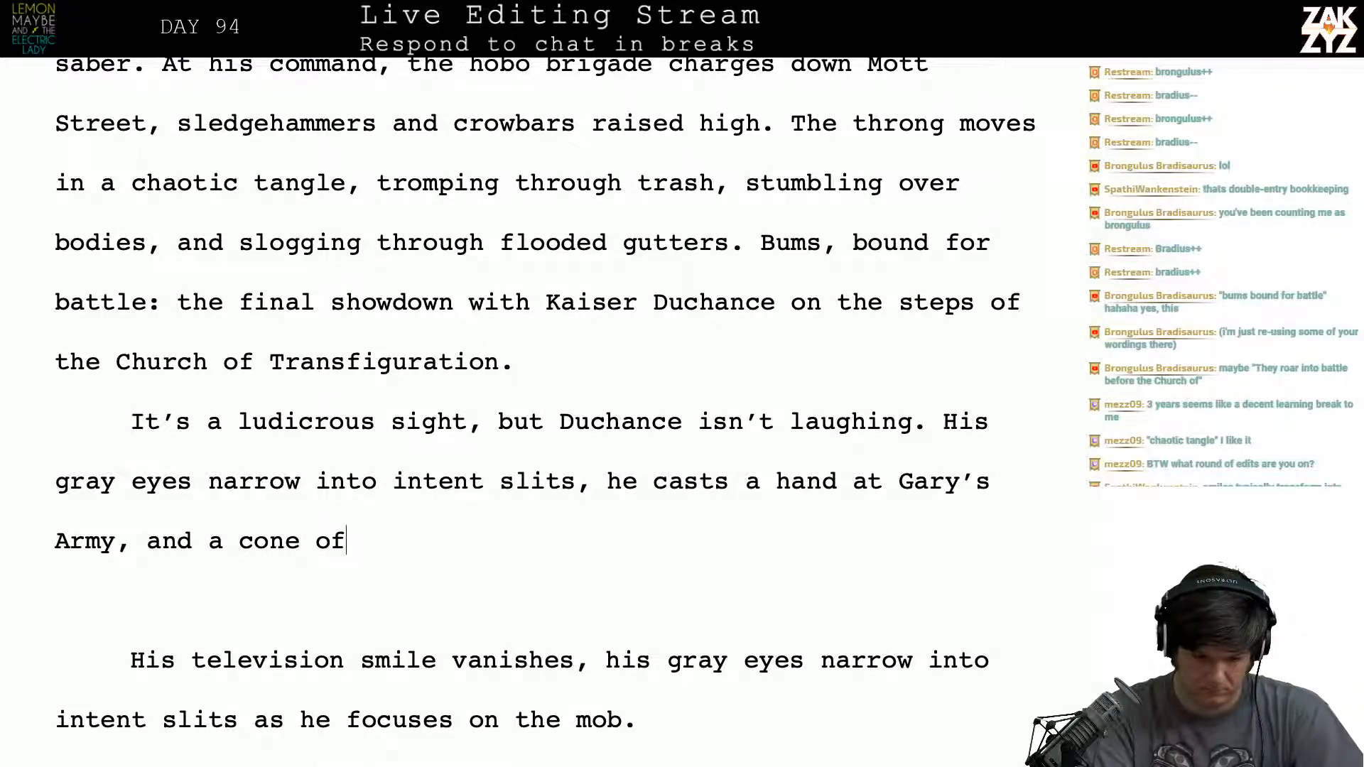
key("BackSpace")
key("BackSpace")
key("BackSpace")
key("BackSpace")
key("BackSpace")
key("BackSpace")
key("BackSpace")
key("BackSpace")
key("BackSpace")
key("BackSpace")
key("BackSpace")
key("BackSpace")
key("BackSpace")
key("BackSpace")
key("BackSpace")
key("BackSpace")
key("BackSpace")
key("BackSpace")
key("BackSpace")
key("BackSpace")
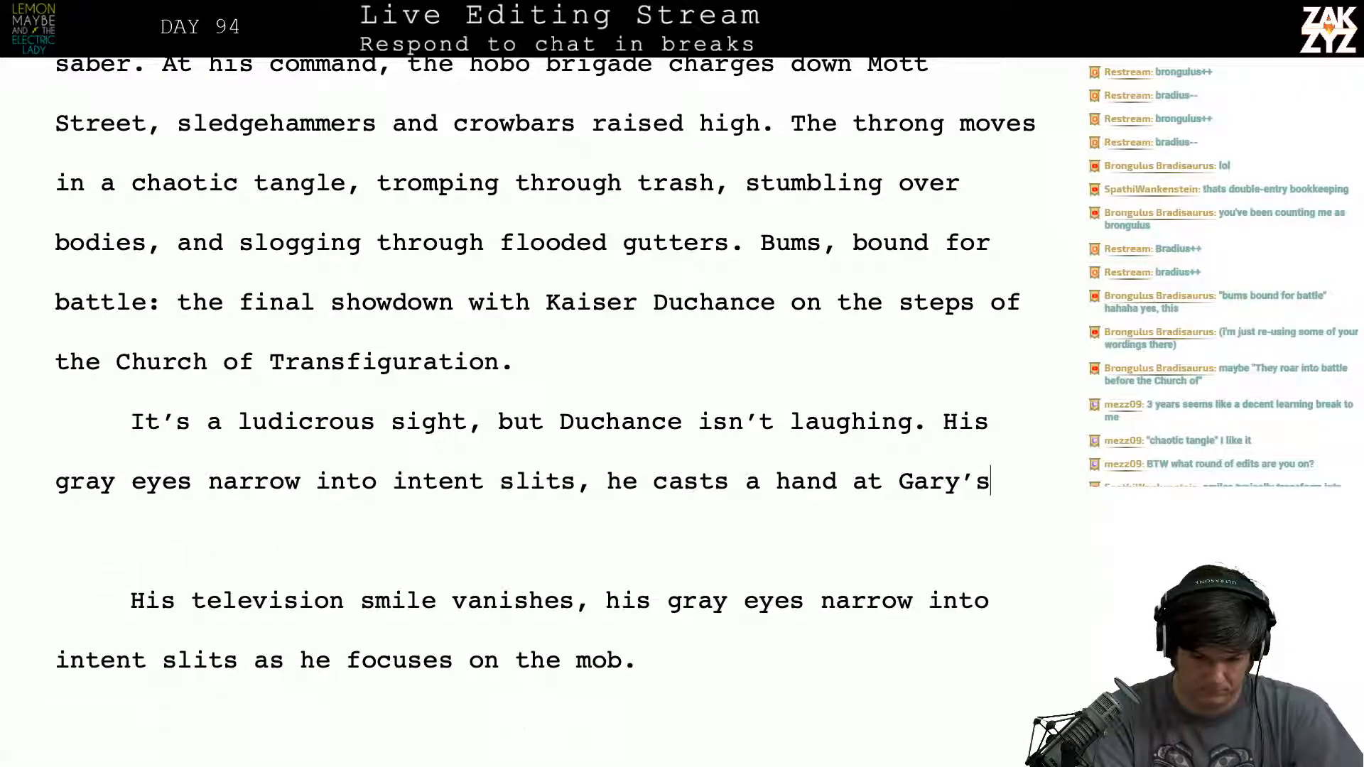
key("BackSpace")
key("BackSpace")
key("BackSpace")
key("BackSpace")
key("BackSpace")
key("BackSpace")
key("BackSpace")
key("BackSpace")
key("BackSpace")
key("BackSpace")
key("BackSpace")
key("BackSpace")
key("BackSpace")
key("BackSpace")
key("BackSpace")
key("BackSpace")
key("BackSpace")
key("BackSpace")
key("BackSpace")
key("BackSpace")
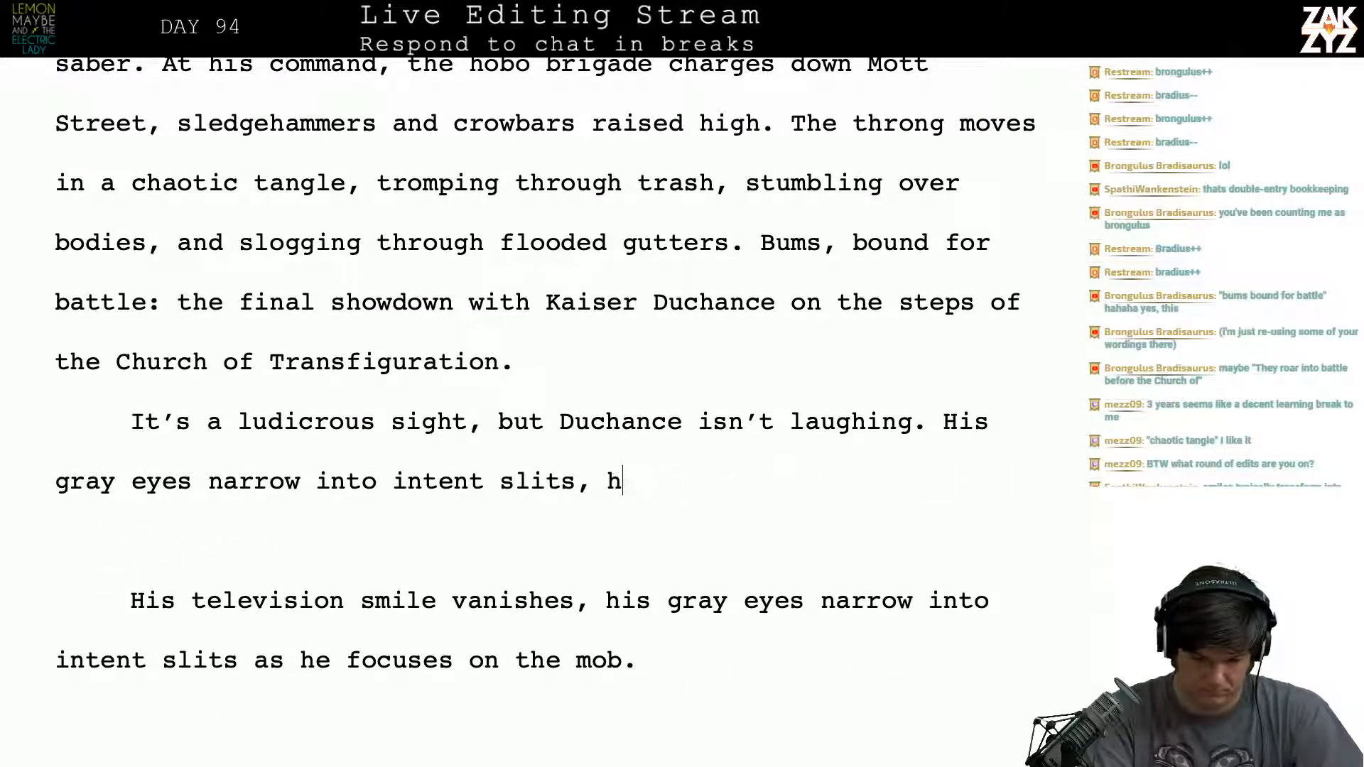
- End the sentence at "intent slits." and begin a new one with "The man in gray flings his"
key("BackSpace")
key("BackSpace")
key("BackSpace")
type(". Du")
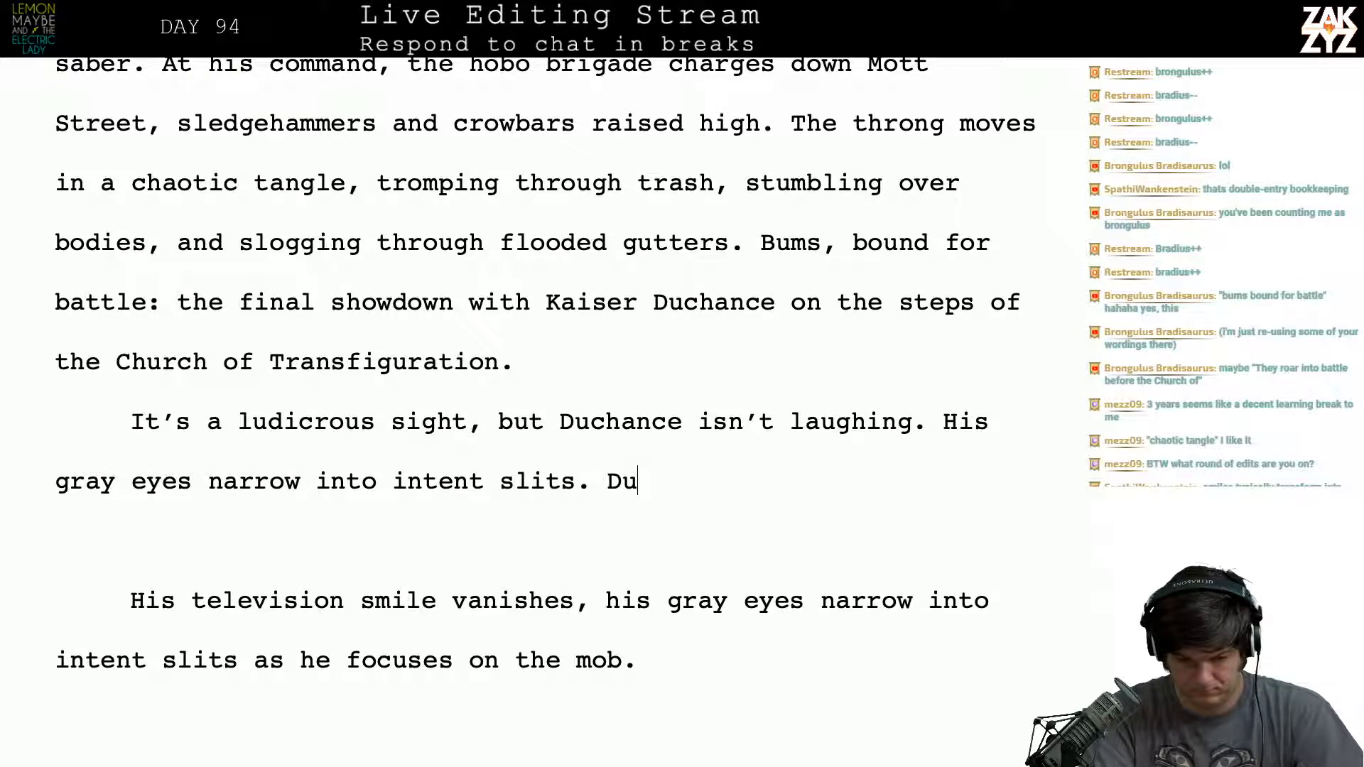
key("BackSpace")
key("BackSpace")
type("The man ")
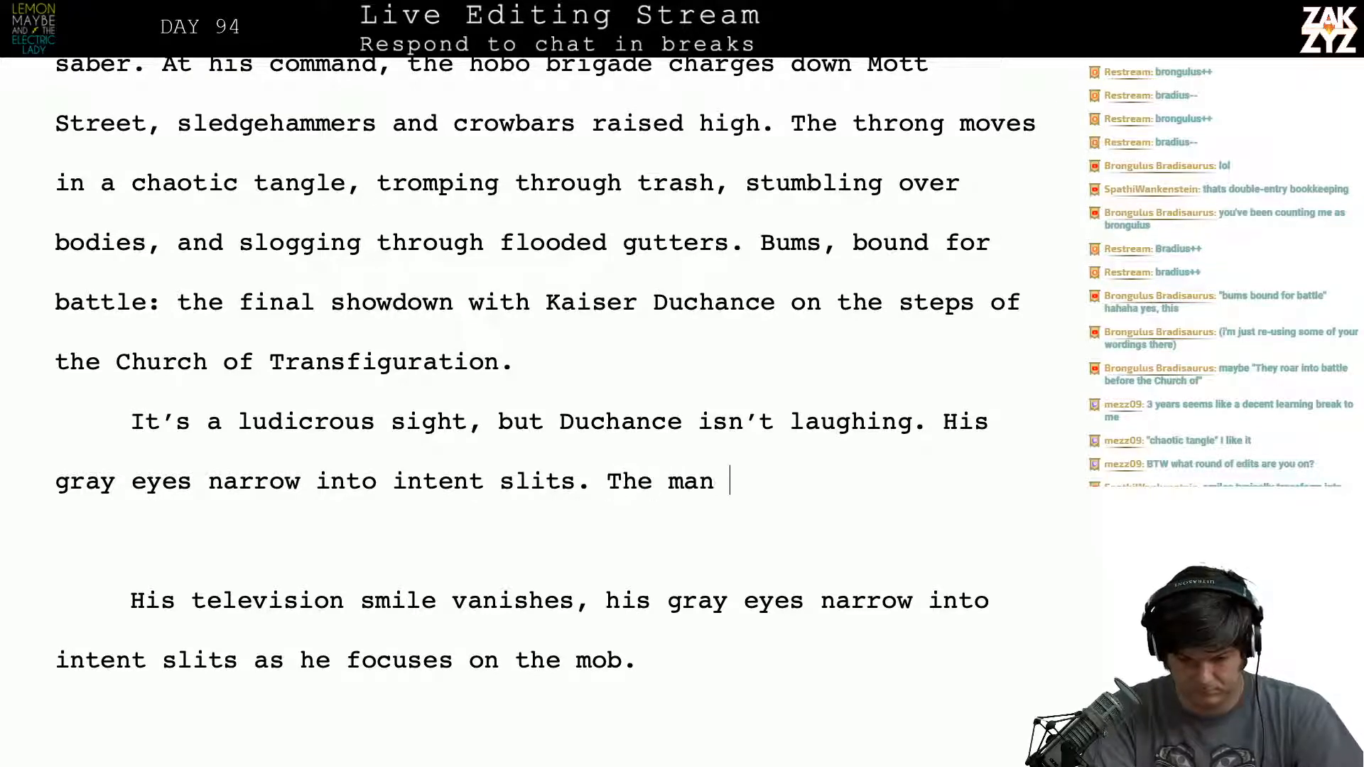
type("in gray flings h")
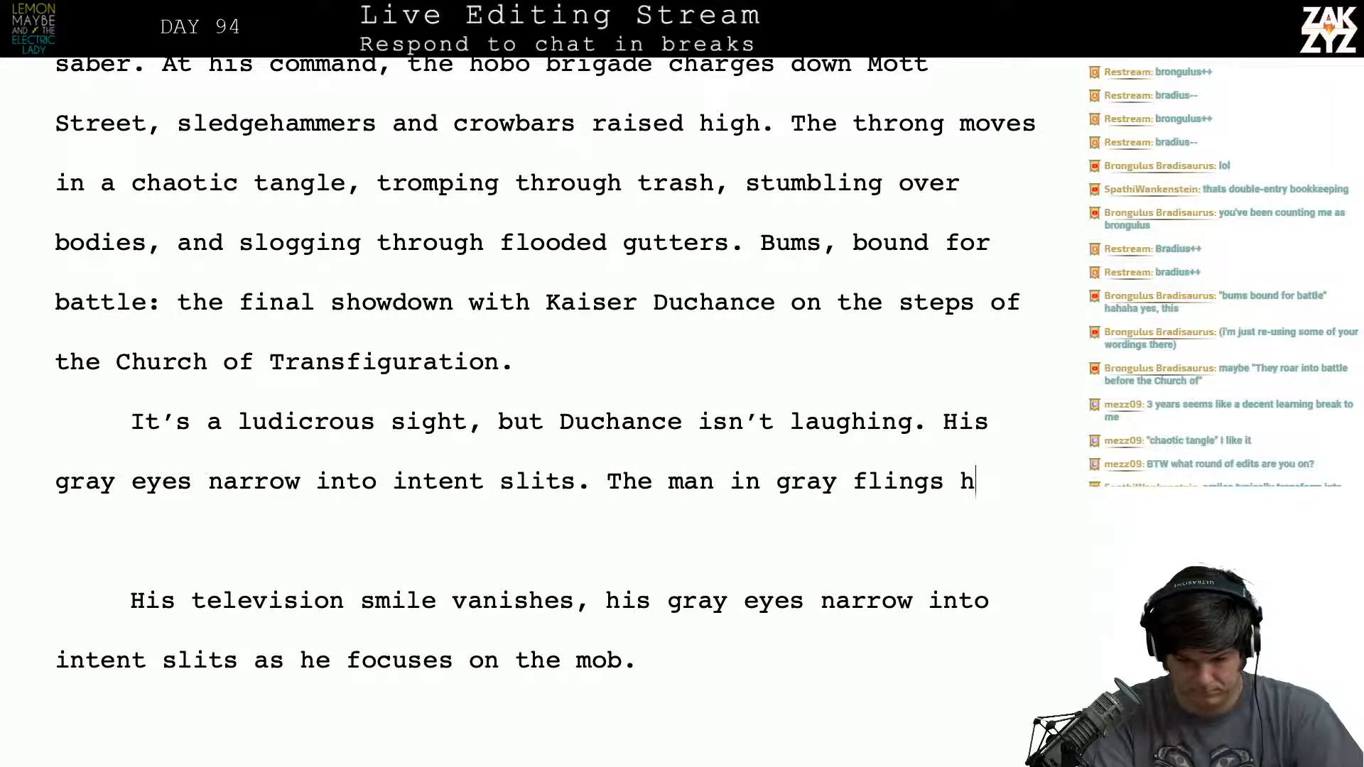
type("is hand at th")
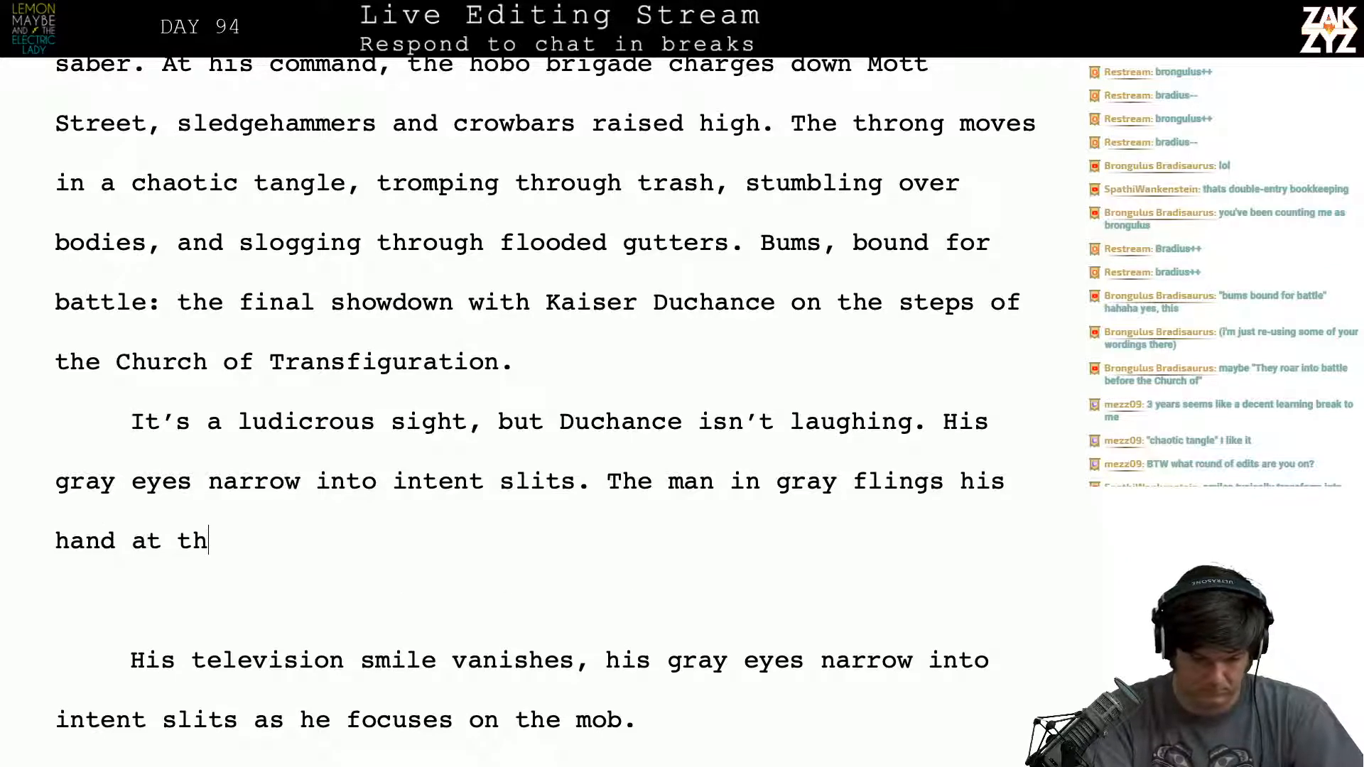
- Continue the new sentence with "hand at Gary's Army"
key("BackSpace")
key("BackSpace")
type("Gary'")
type("my")
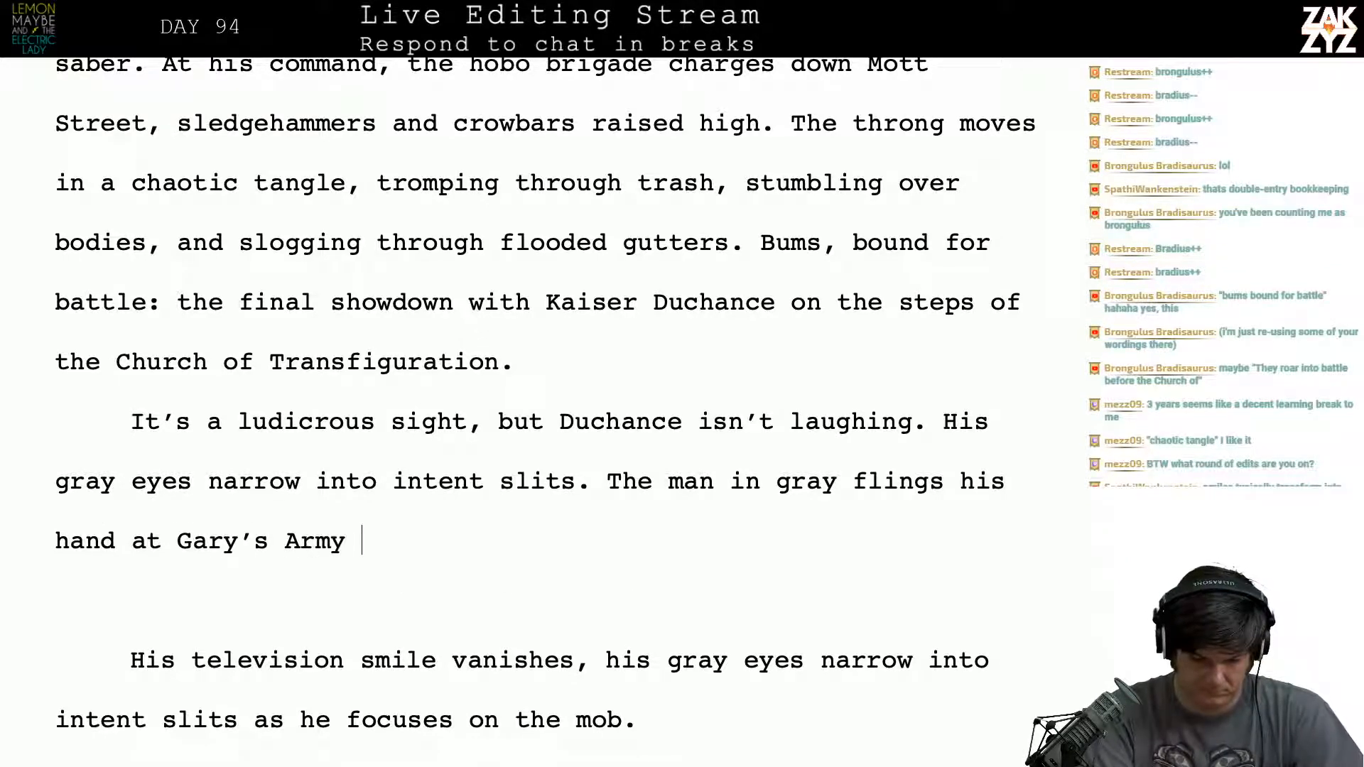
key("BackSpace")
key("BackSpace")
- Extend the sentence with "and a cone of", trying "queer" as the following word
type("y and a cone of queer")
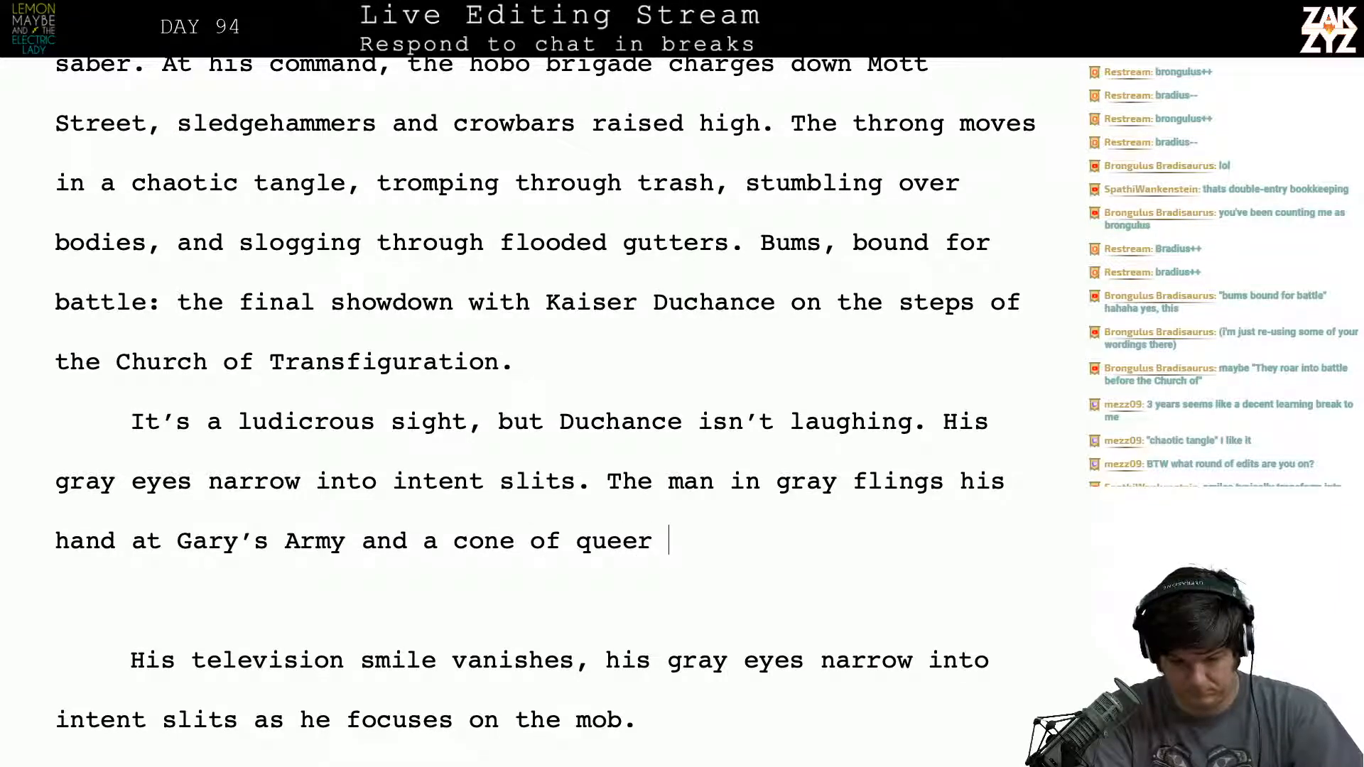
key("BackSpace")
key("BackSpace")
key("BackSpace")
key("BackSpace")
key("BackSpace")
key("BackSpace")
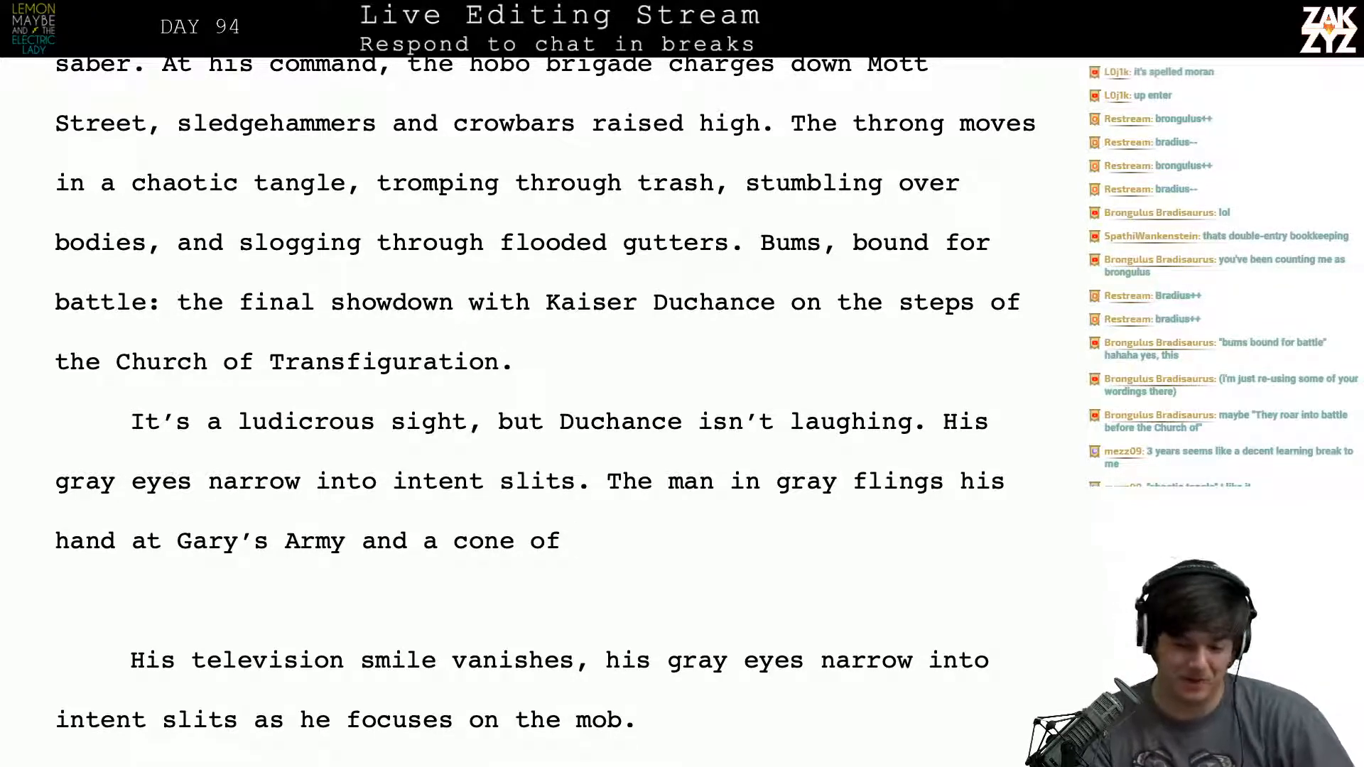
- Describe the cone by adding "perverted space" after "a cone of"
scroll(545, 393, "down", 3)
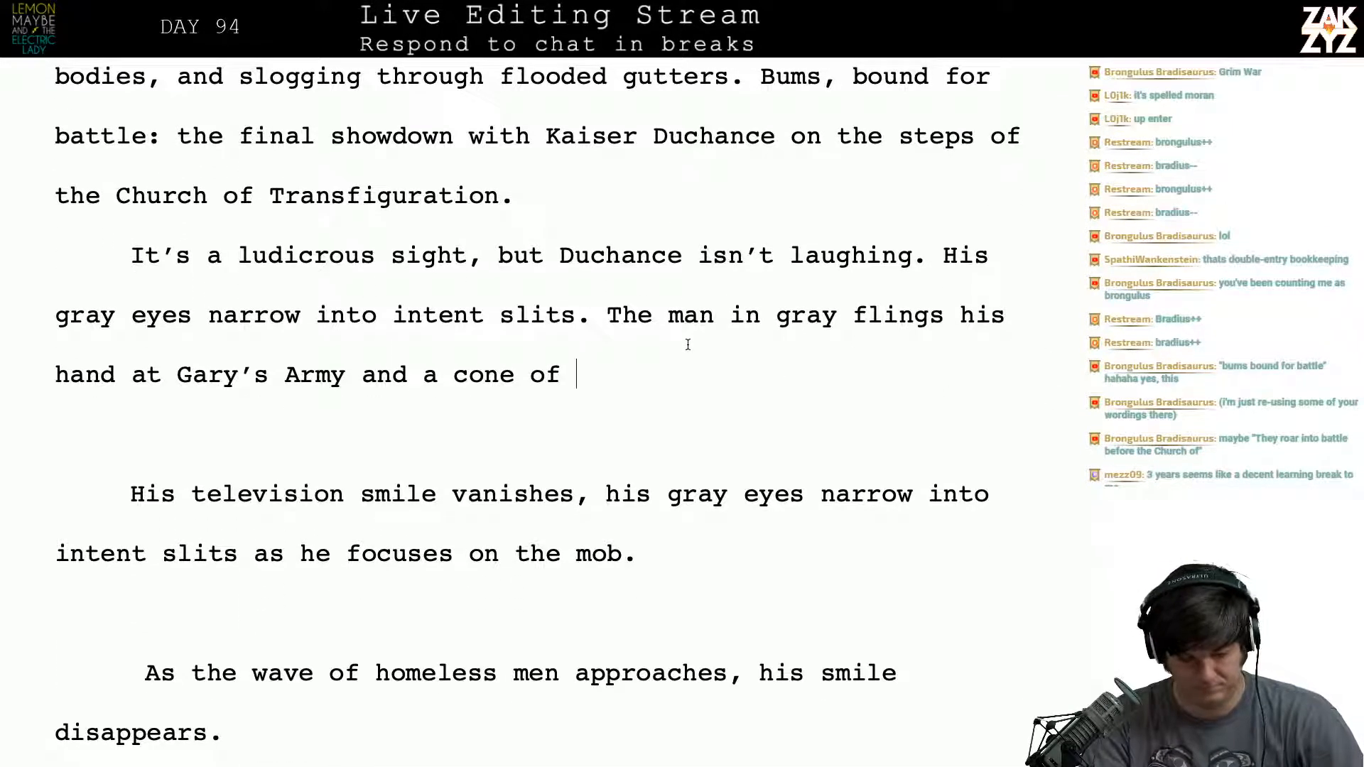
type("perverte d")
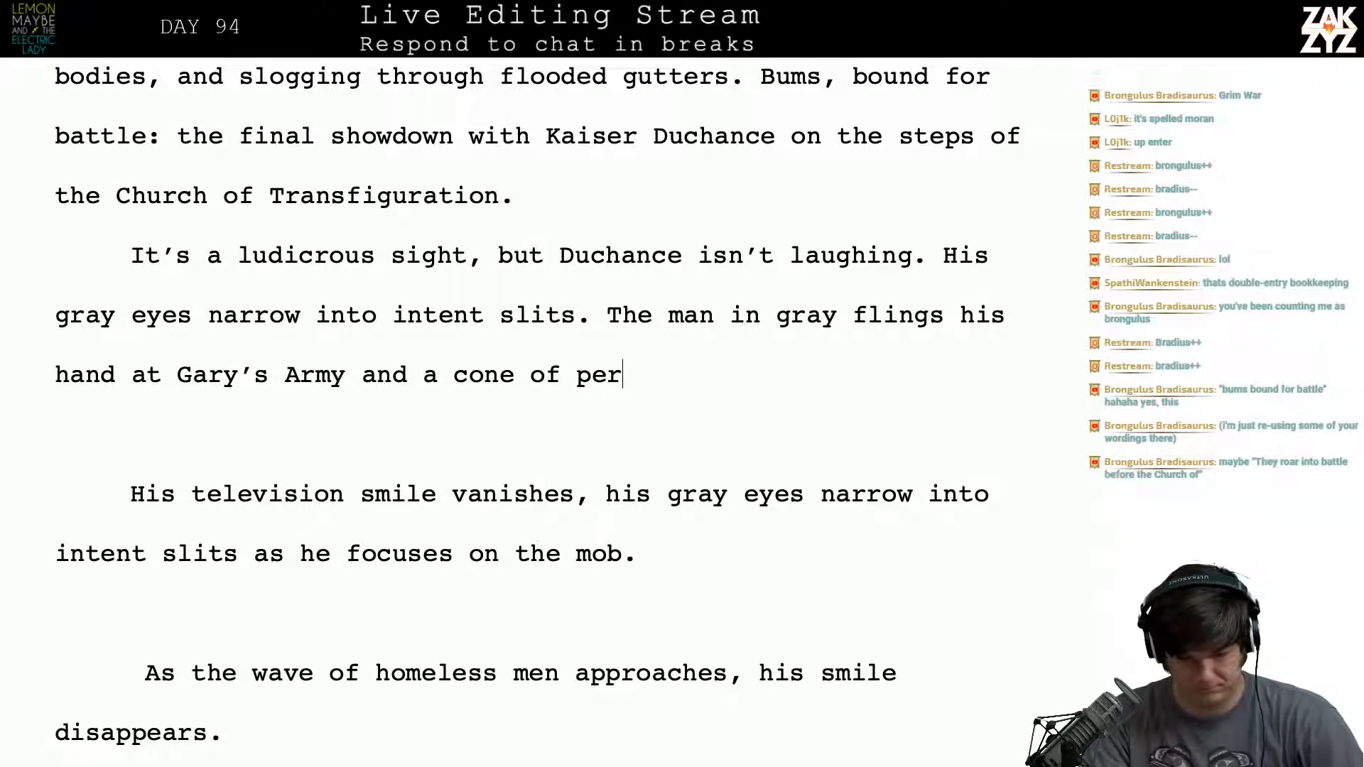
key("BackSpace")
key("BackSpace")
type("d space")
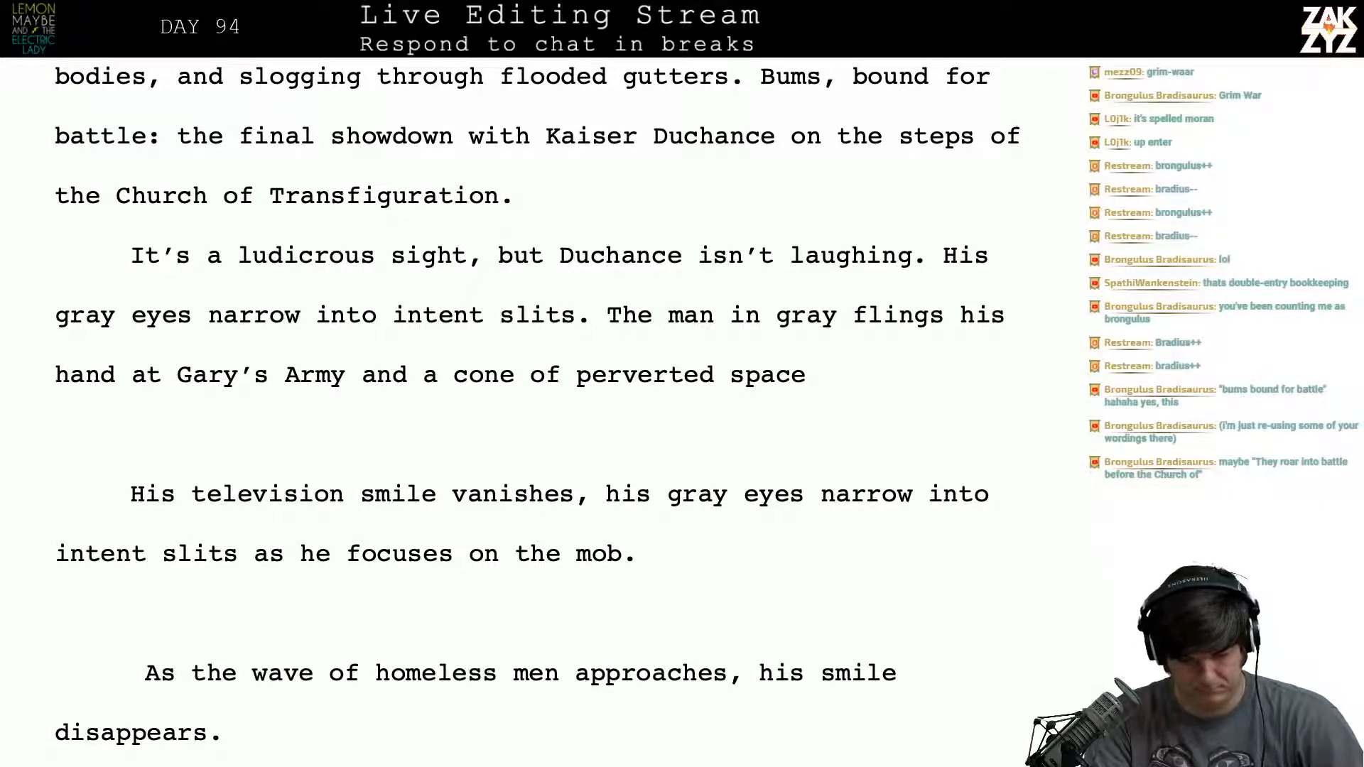
- Try following "perverted space" with "solidif" and remove everything after "Gary's Army and"
type("solidif")
key("BackSpace")
key("BackSpace")
key("BackSpace")
key("BackSpace")
key("BackSpace")
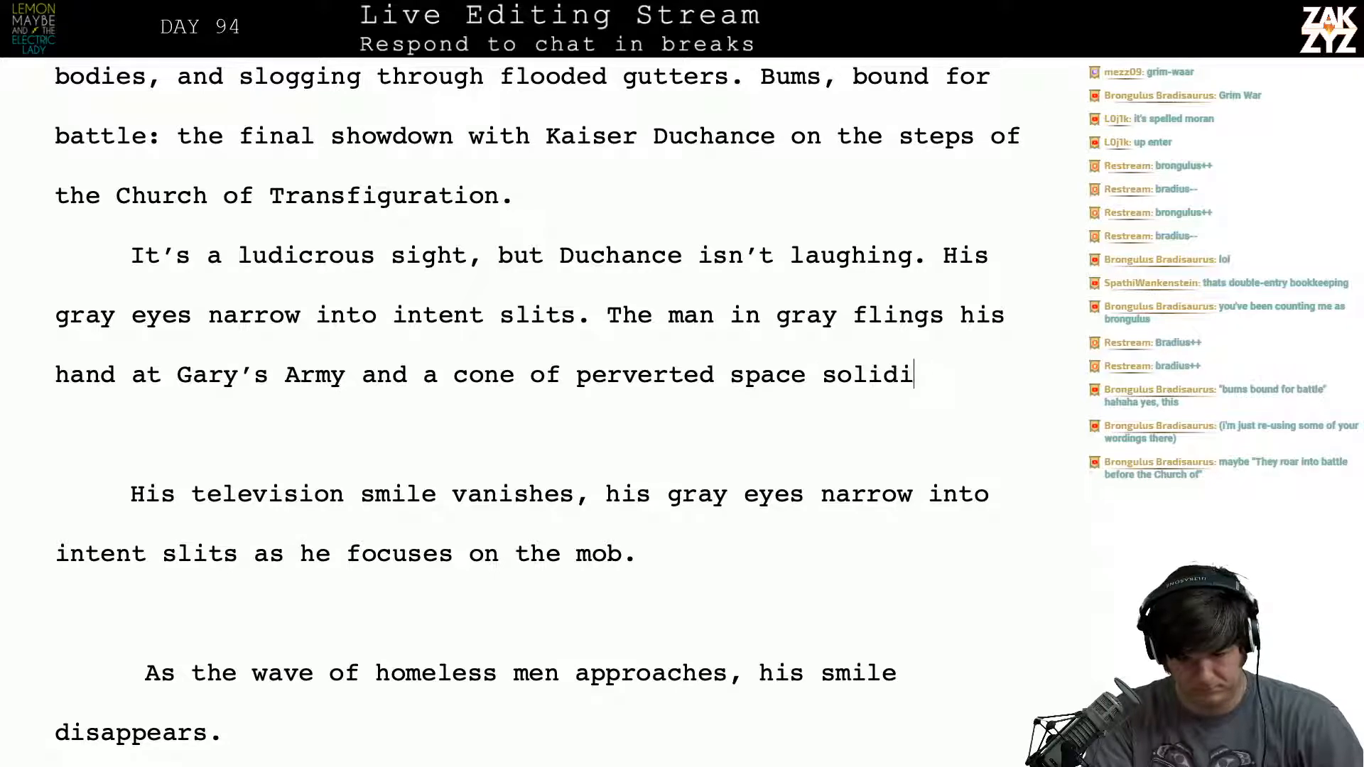
key("BackSpace")
key("BackSpace")
key("BackSpace")
key("BackSpace")
key("BackSpace")
key("BackSpace")
key("BackSpace")
key("BackSpace")
key("BackSpace")
key("BackSpace")
key("BackSpace")
key("BackSpace")
key("BackSpace")
key("BackSpace")
key("BackSpace")
key("BackSpace")
key("BackSpace")
key("BackSpace")
key("BackSpace")
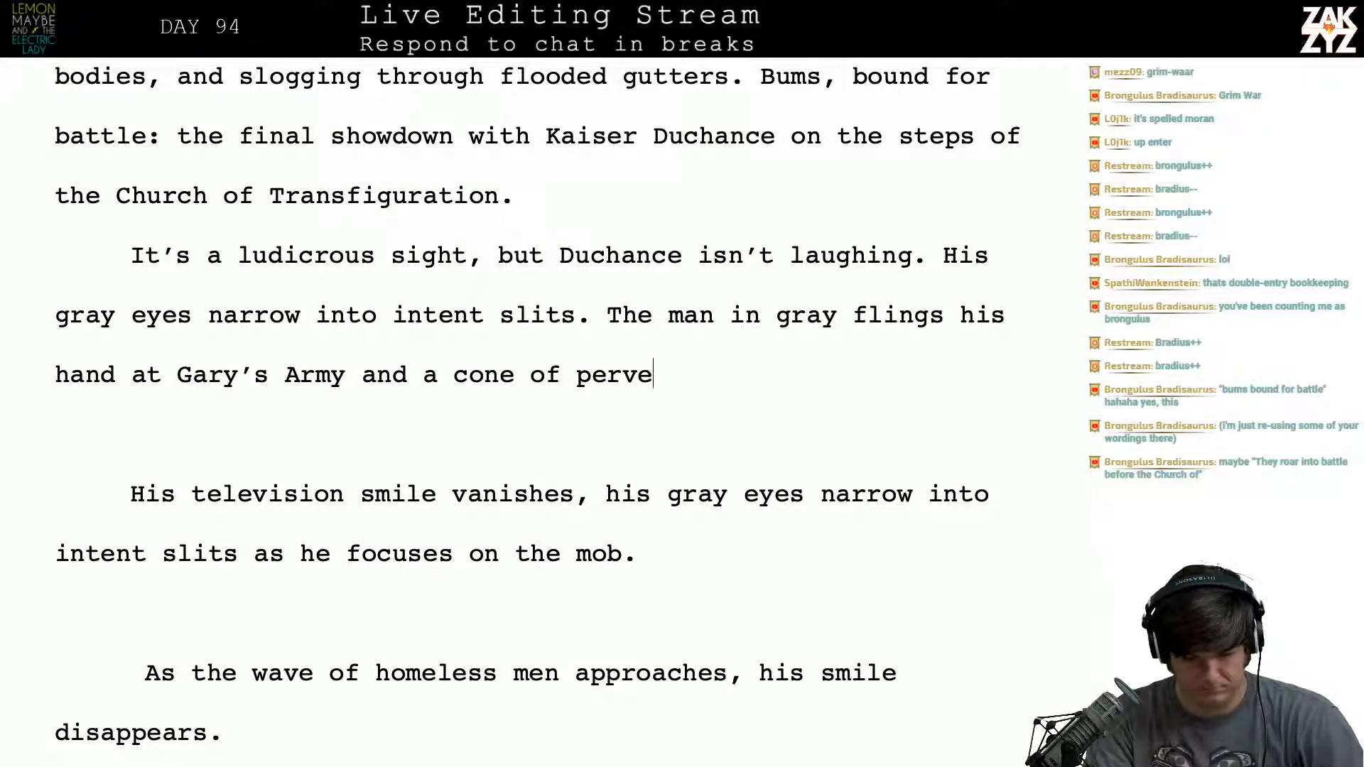
key("BackSpace")
key("BackSpace")
key("BackSpace")
key("BackSpace")
key("BackSpace")
key("BackSpace")
key("BackSpace")
key("BackSpace")
key("BackSpace")
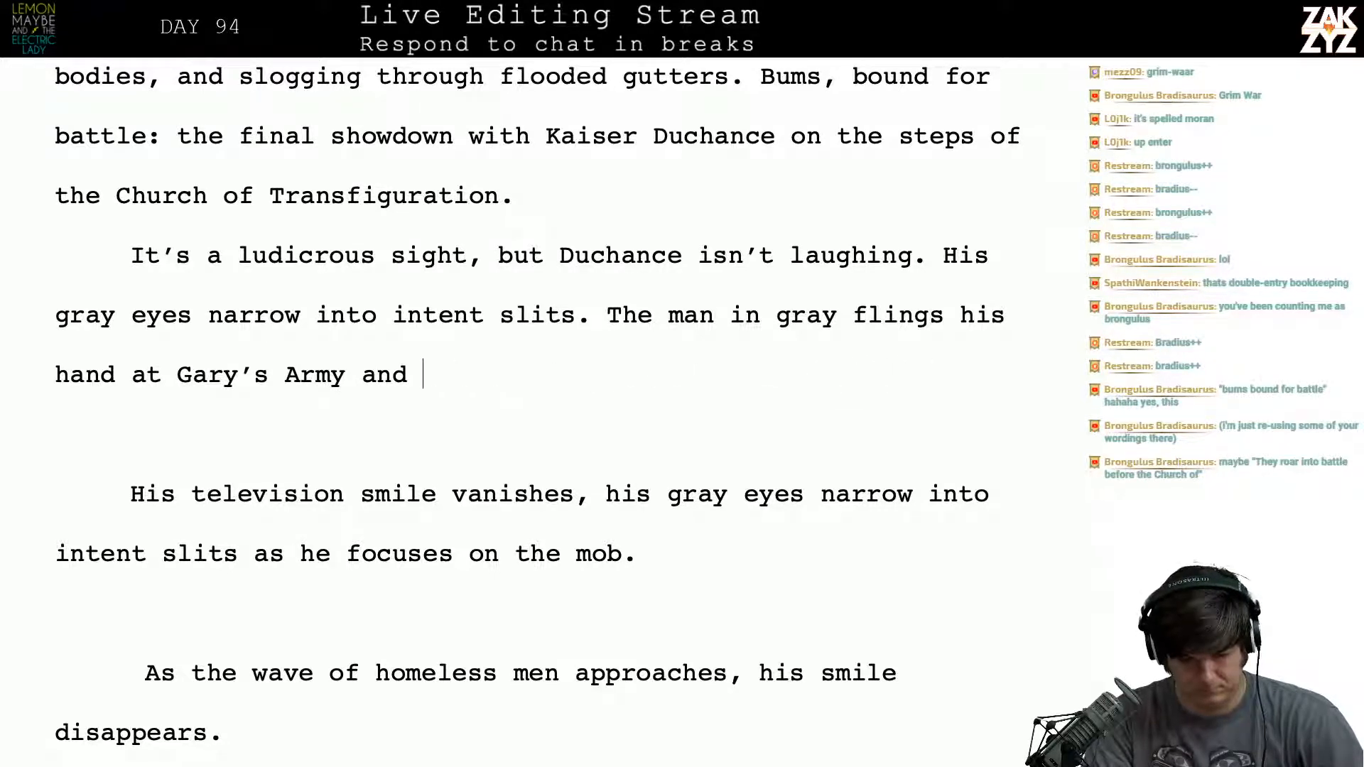
- Continue the sentence after "Gary's Army and" with "blasts them with a cone"
type("blasts them w")
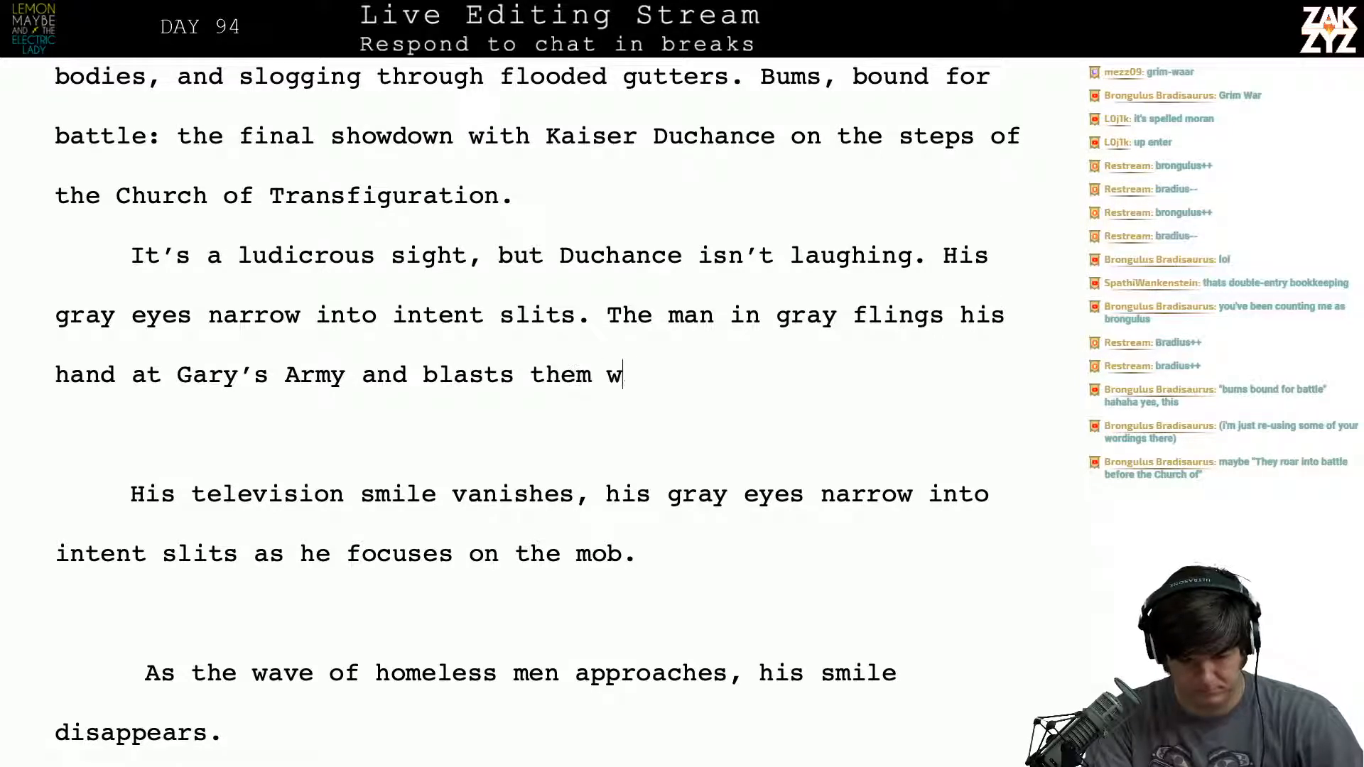
type("ith a con")
key("BackSpace")
key("BackSpace")
type("cone ")
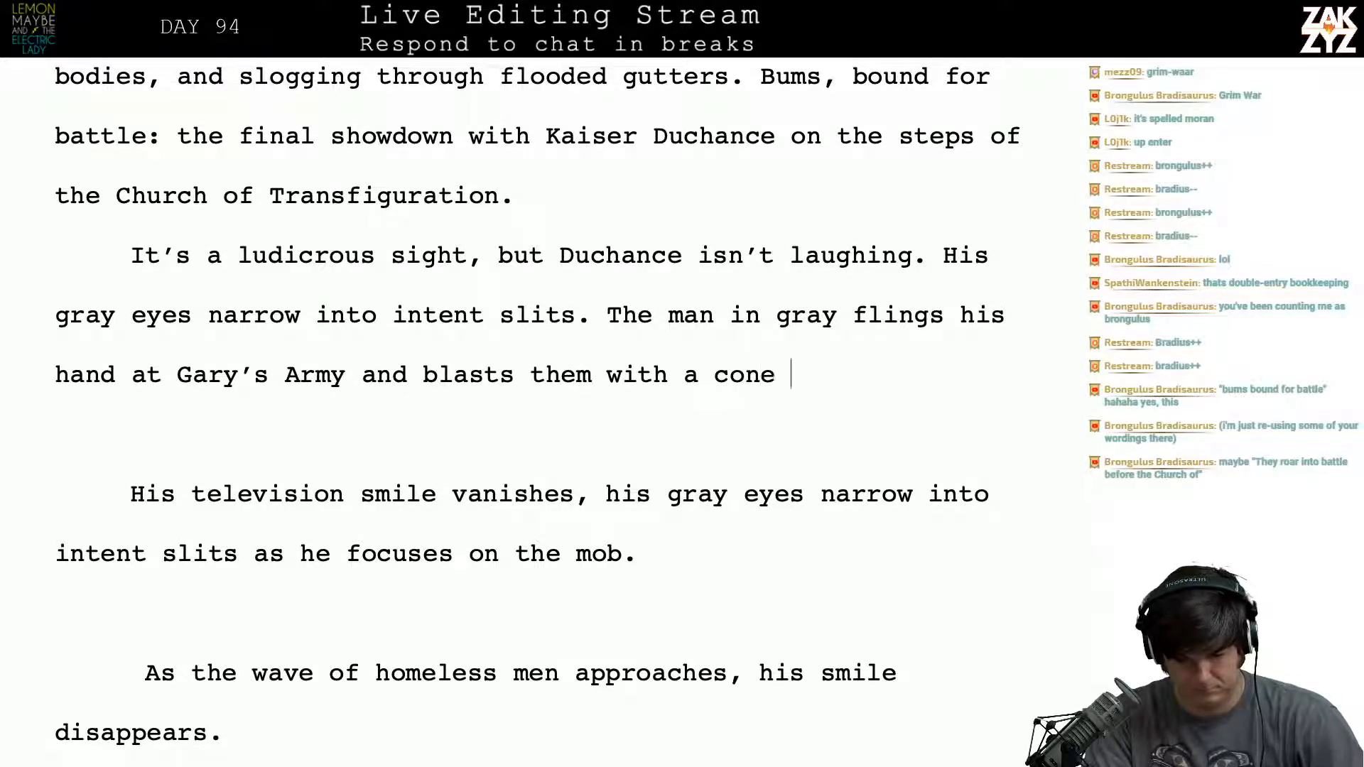
type("of perfe")
- Finish the sentence about Duchance's blast with "of perverted space."
key("BackSpace")
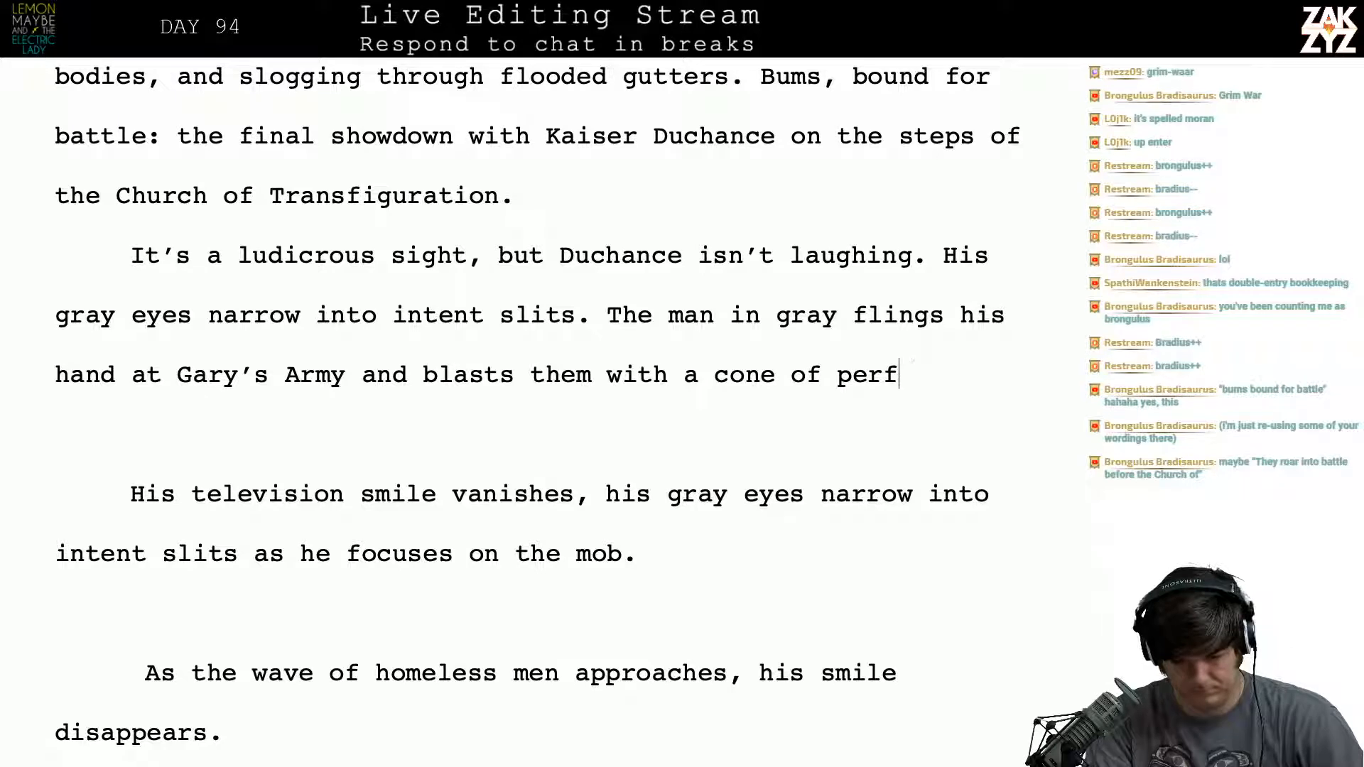
key("BackSpace")
type("vers")
key("BackSpace")
type("te")
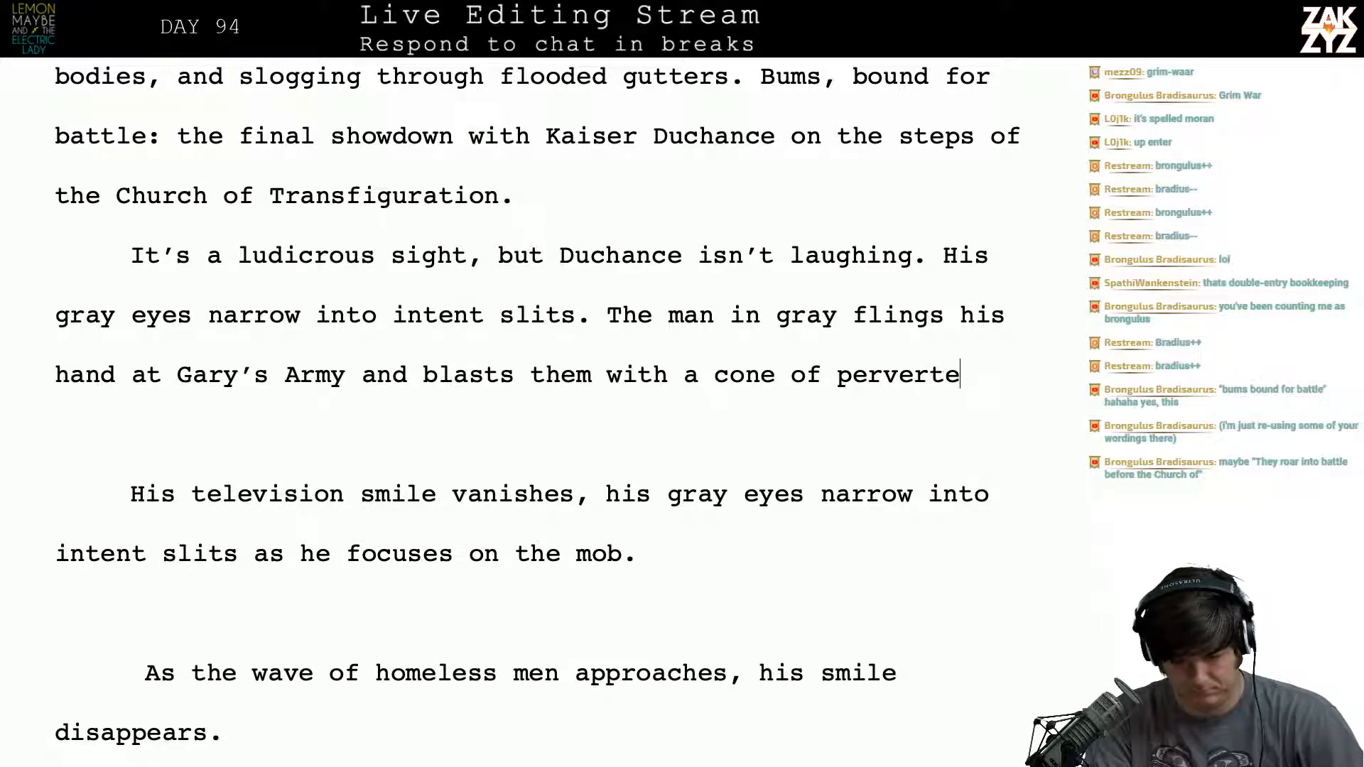
type("d ")
type("space.")
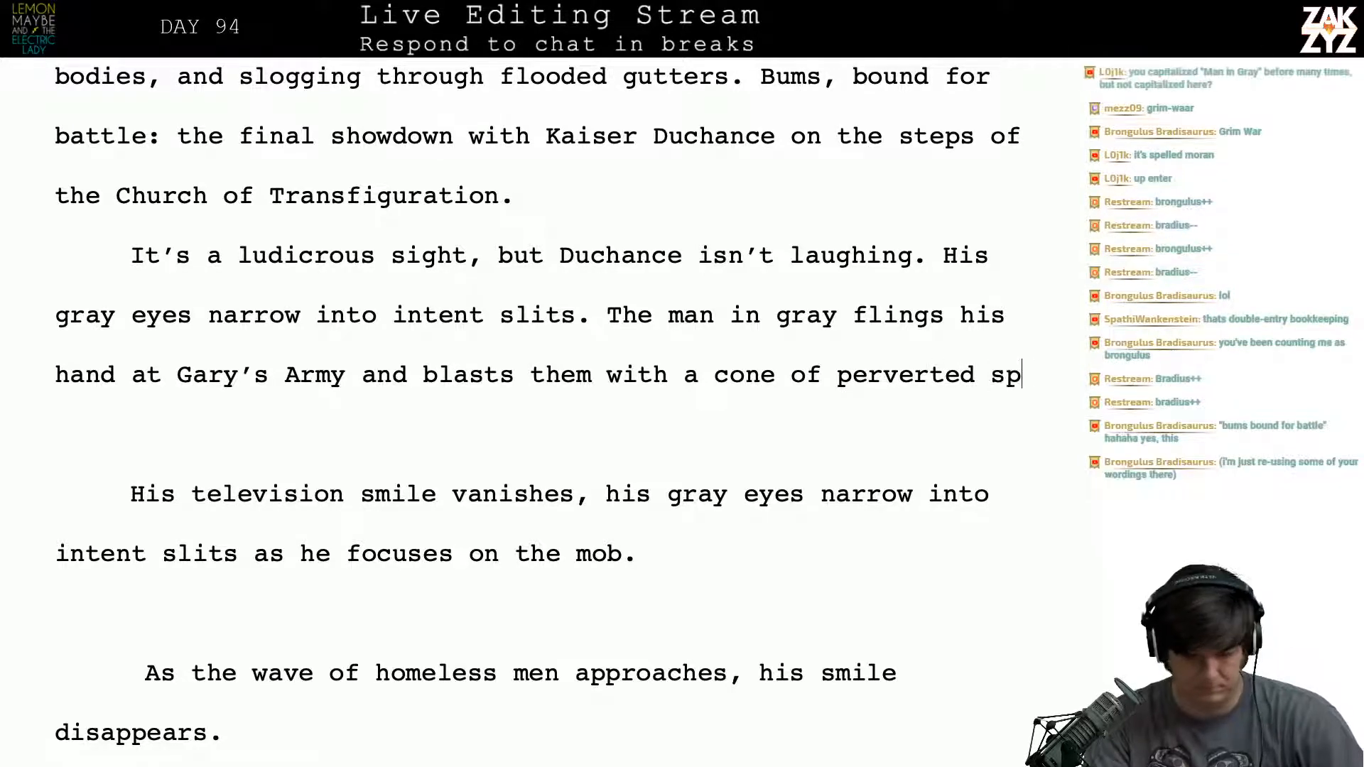
- Delete the leftover draft lines between "perverted space." and "A wave of black thoughts", joining the two sentences into one paragraph
key("shift+Down")
key("shift+Down")
key("shift+Down")
key("shift+Down")
key("shift+Down")
key("shift+Down")
key("shift+Down")
key("shift+Down")
key("shift+Down")
key("shift+Down")
key("shift+Down")
key("shift+Down")
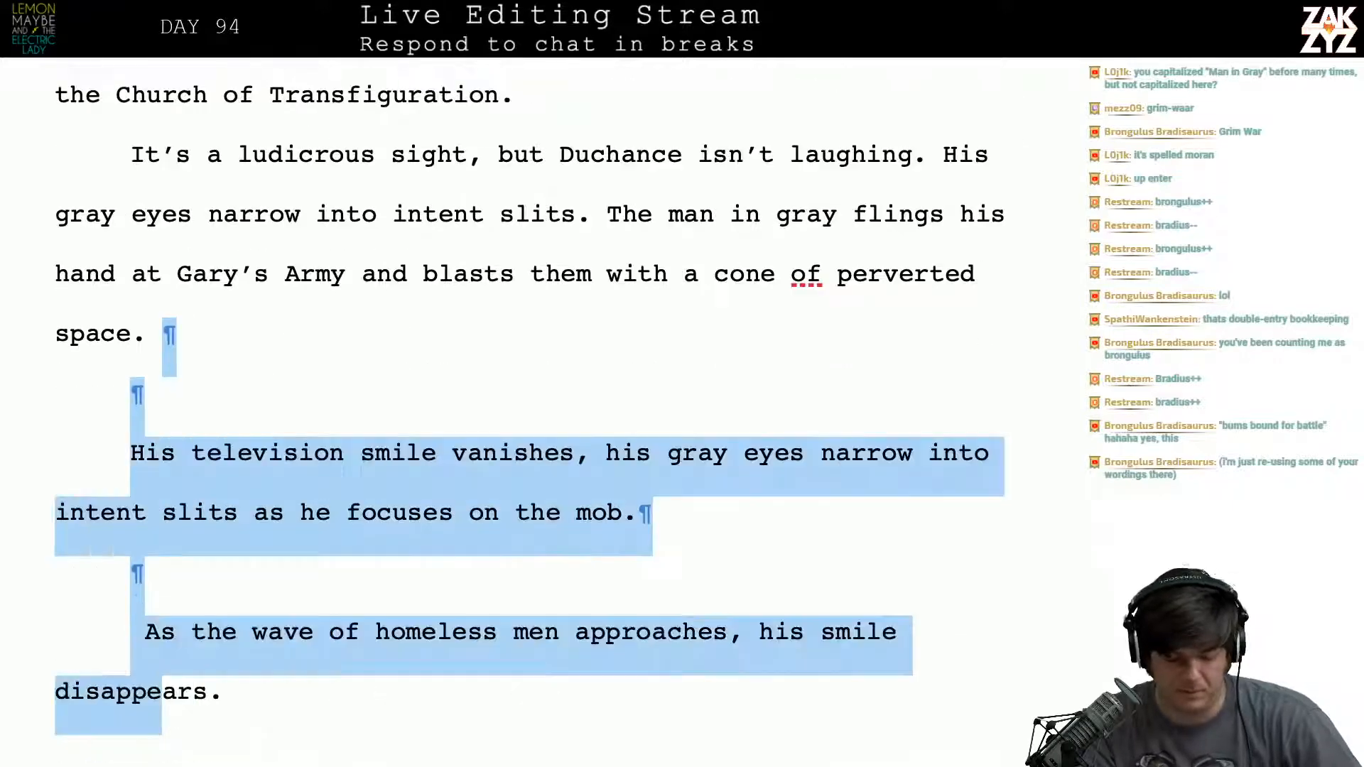
key("shift+Down")
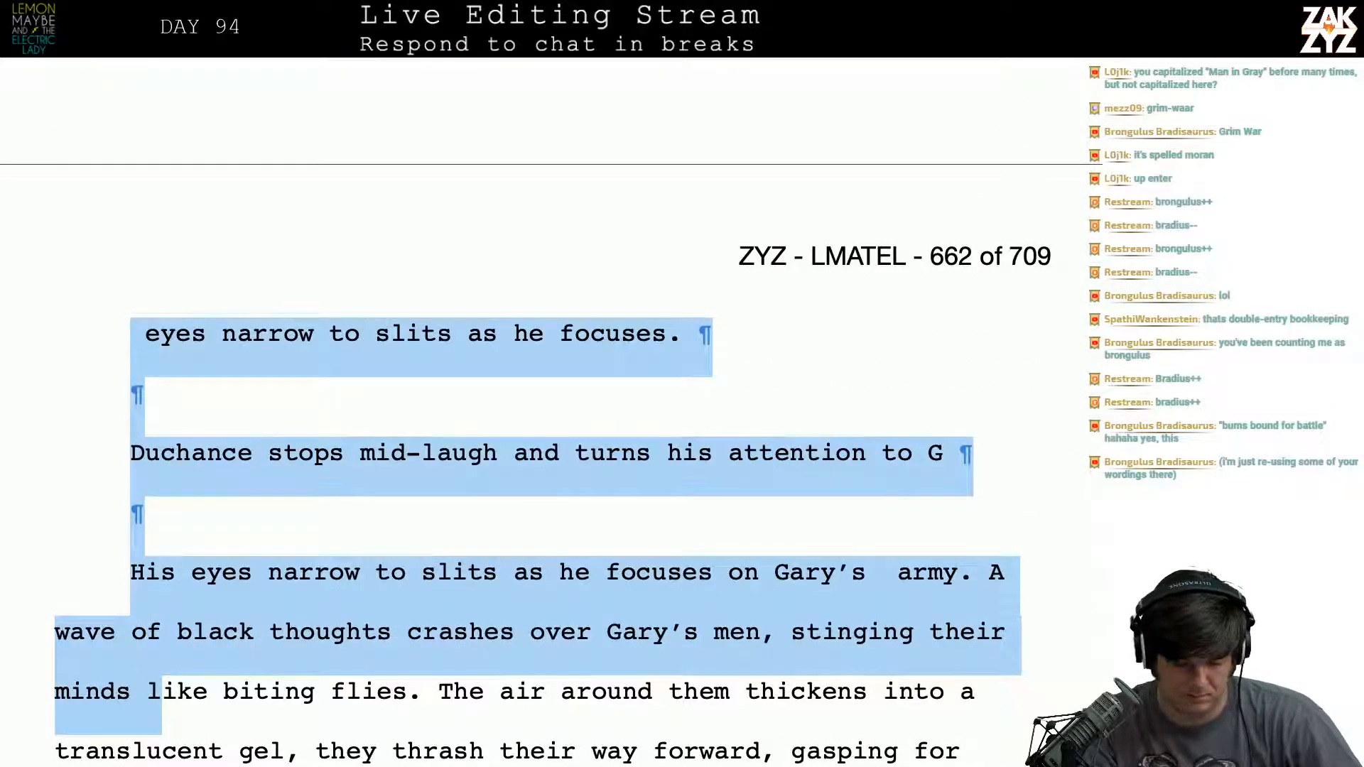
key("shift+Up")
key("shift+Up")
key("shift+Right")
key("shift+Right")
key("shift+Right")
key("shift+Right")
key("shift+Right")
key("shift+Right")
key("shift+Right")
key("shift+Right")
key("shift+Right")
key("shift+Right")
key("shift+Right")
key("shift+Right")
key("shift+Right")
key("shift+Right")
key("shift+Right")
key("shift+Right")
key("shift+Right")
key("shift+Right")
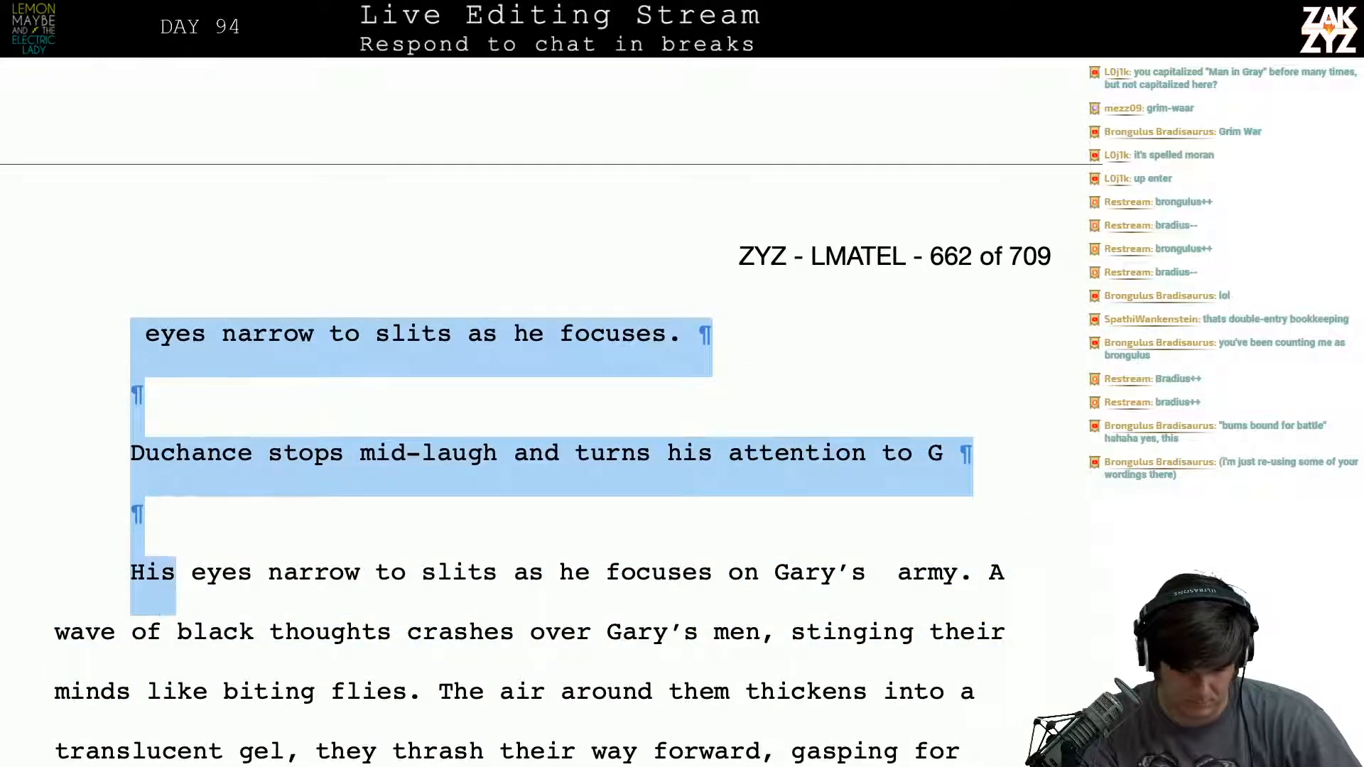
key("shift+Right")
key("shift+Right")
key("shift+Right")
key("shift+Right")
key("shift+Right")
key("shift+Right")
key("shift+Right")
key("shift+Right")
key("shift+Right")
key("shift+Right")
key("shift+Right")
key("shift+Right")
key("shift+Right")
key("shift+Right")
key("shift+Right")
key("shift+Right")
key("shift+Right")
key("shift+Right")
key("shift+Right")
key("shift+Right")
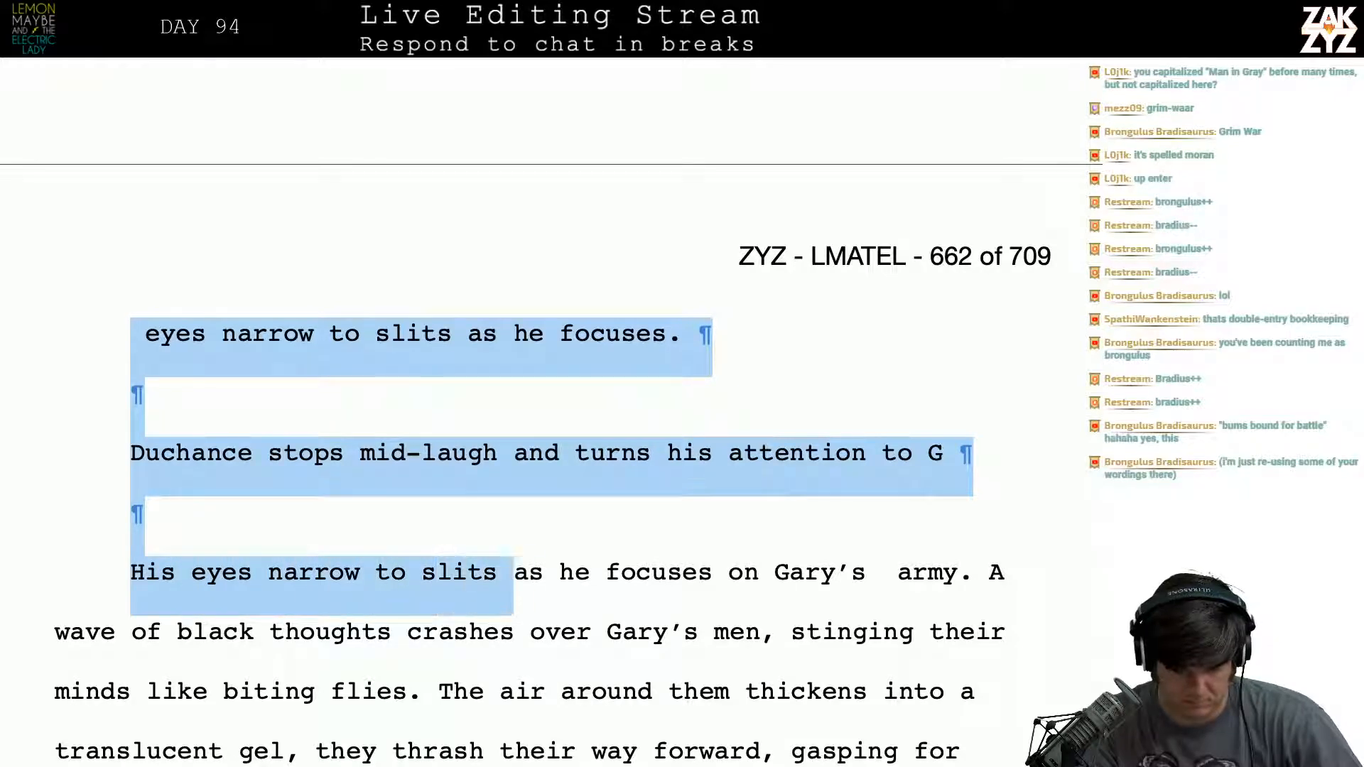
key("shift+Right")
key("shift+Right")
key("shift+Right")
key("shift+Right")
key("shift+Right")
key("shift+Right")
key("shift+Right")
key("shift+Right")
key("shift+Right")
key("shift+Right")
key("shift+Right")
key("shift+Right")
key("shift+Right")
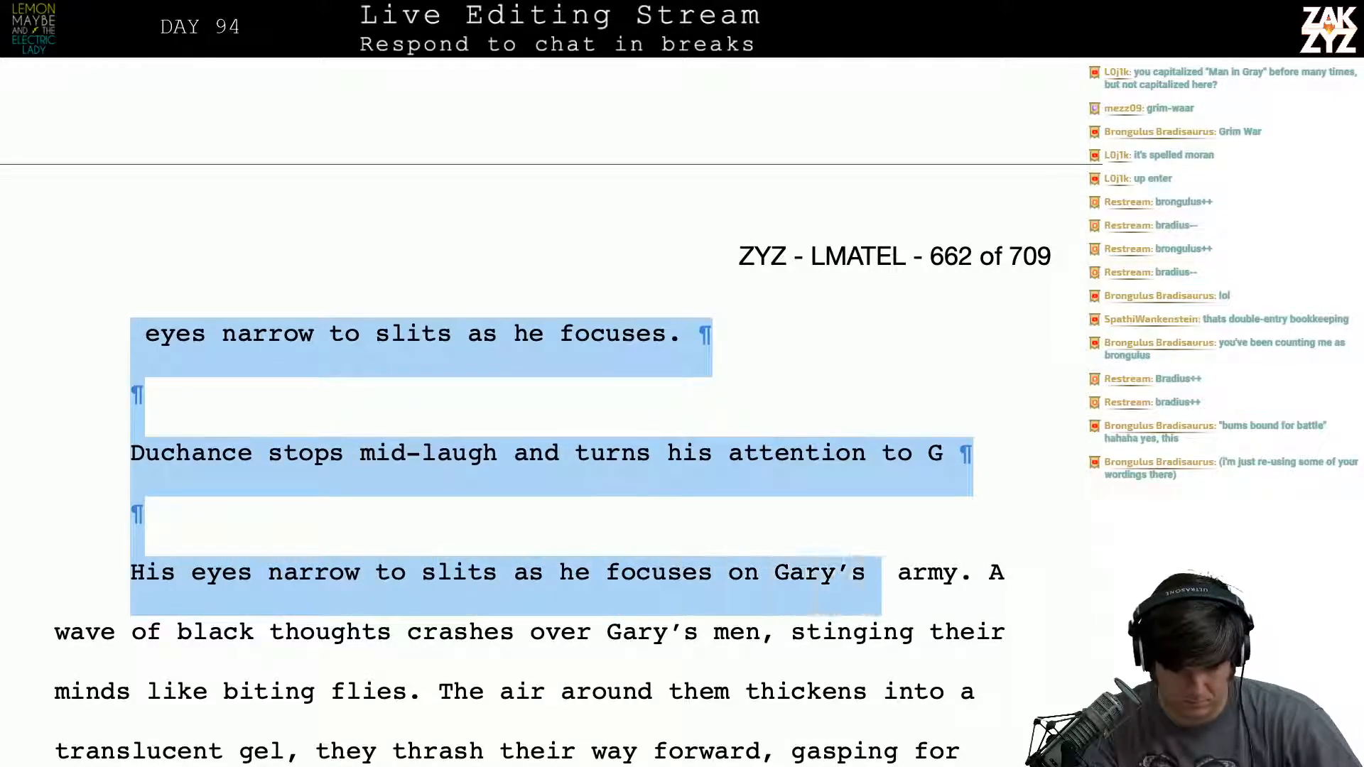
key("BackSpace")
scroll(537, 362, "up", 3)
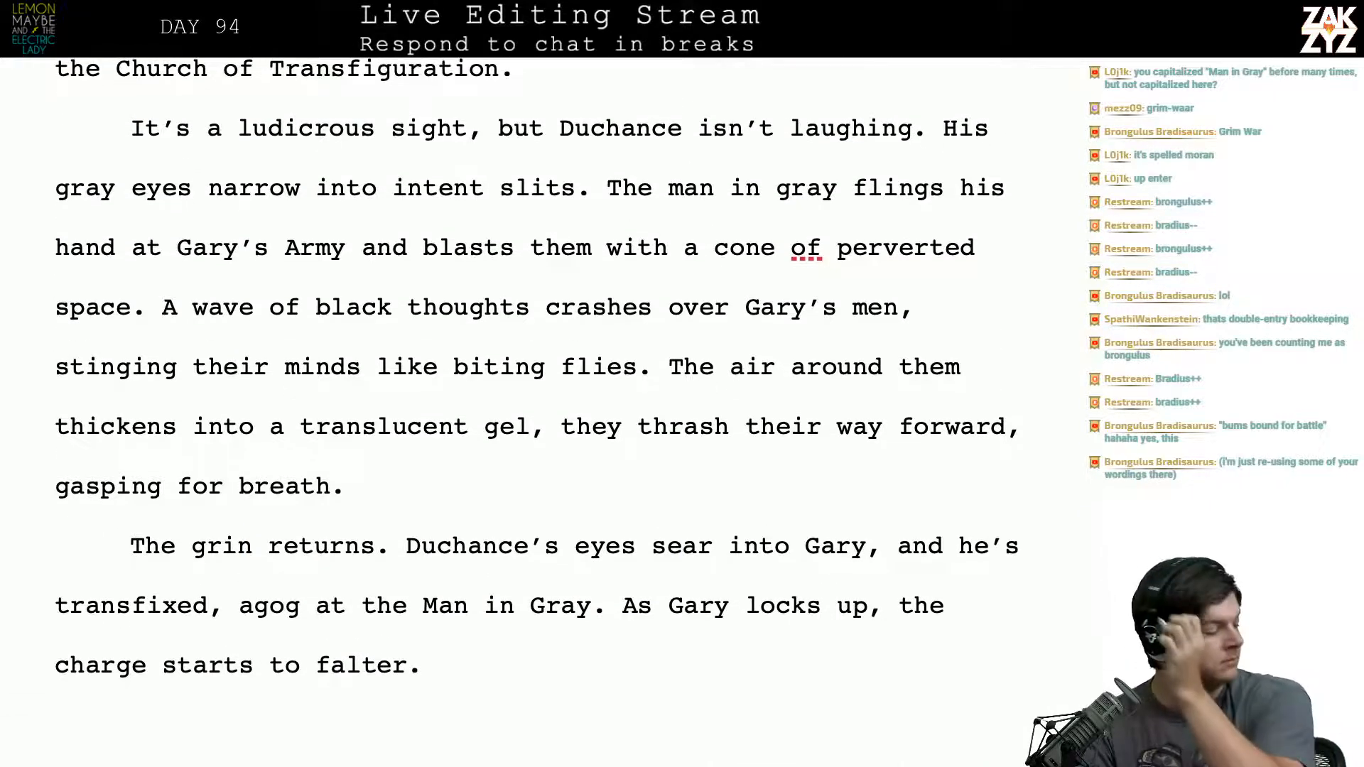
scroll(774, 291, "up", 1)
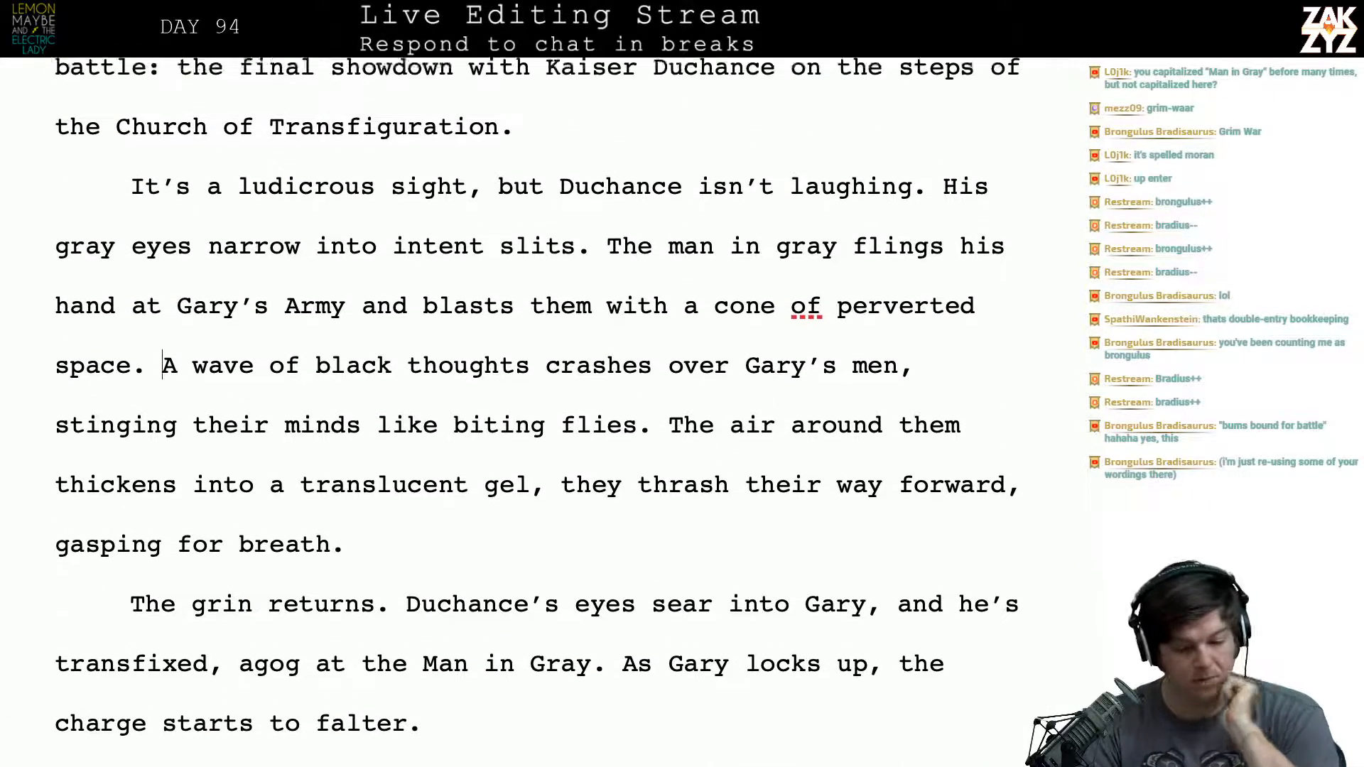
- Capitalize "man in gray" as "Man in Gray" in the sentence about Duchance flinging his hand
left_click(683, 279)
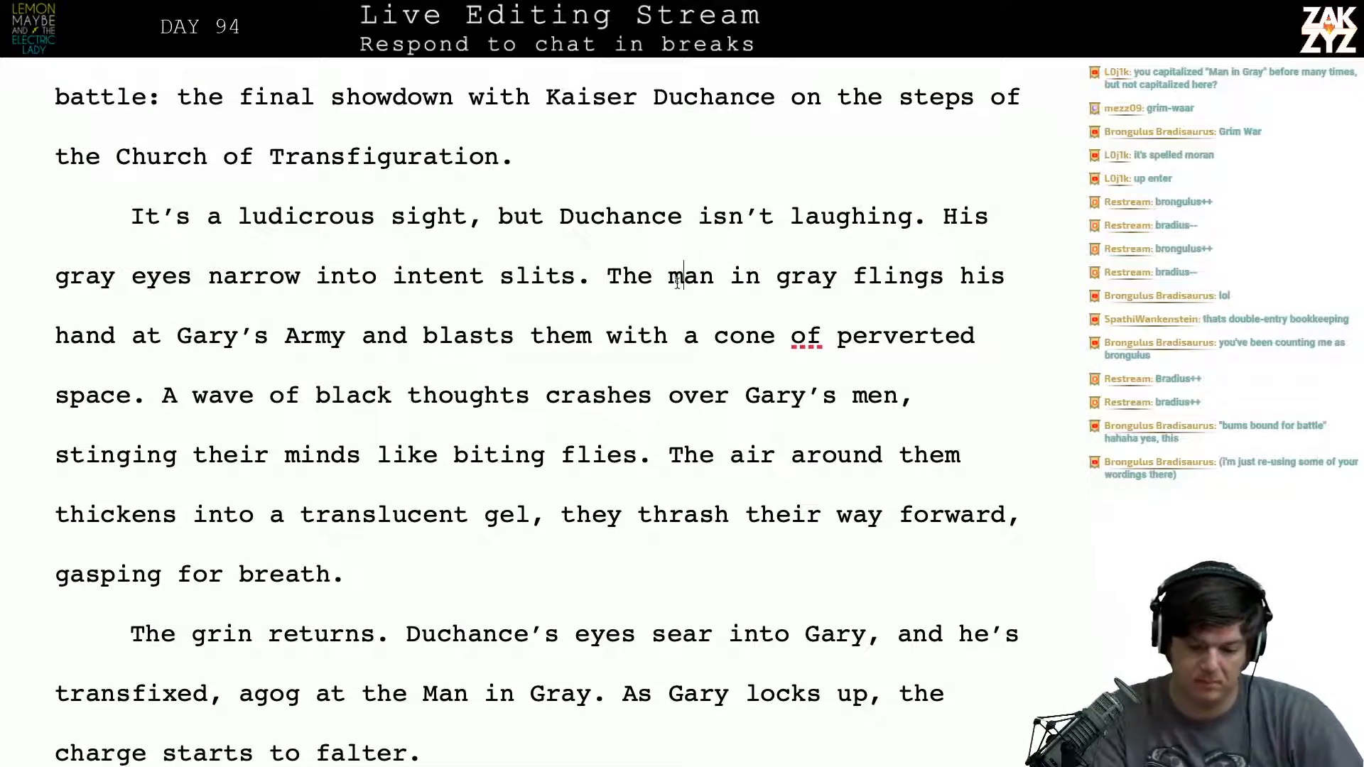
key("BackSpace")
type("M")
key("Right")
key("Right")
key("Right")
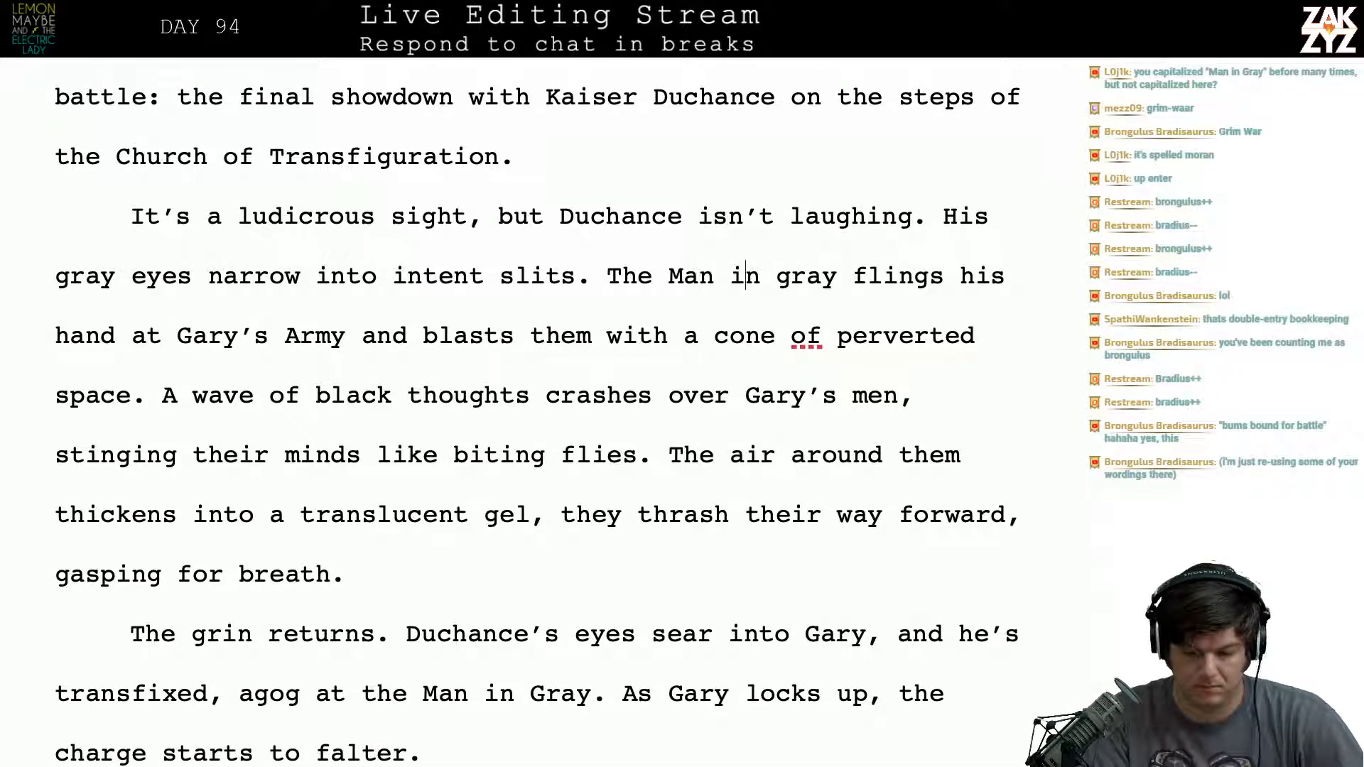
key("BackSpace")
type("G")
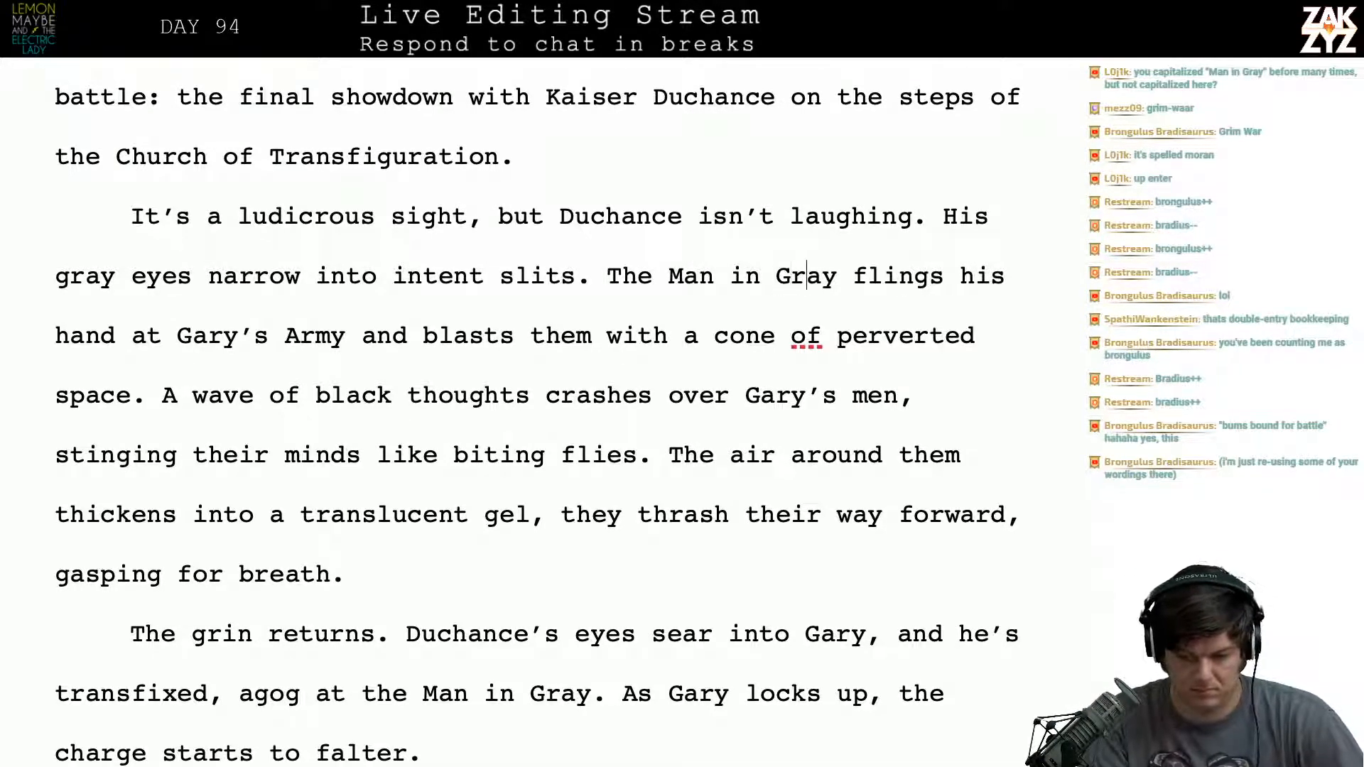
- Split the text before "of perverted space" and end Duchance's blast sentence with "of distortion." instead
key("Right")
key("Right")
key("Right")
key("Right")
key("Right")
key("Right")
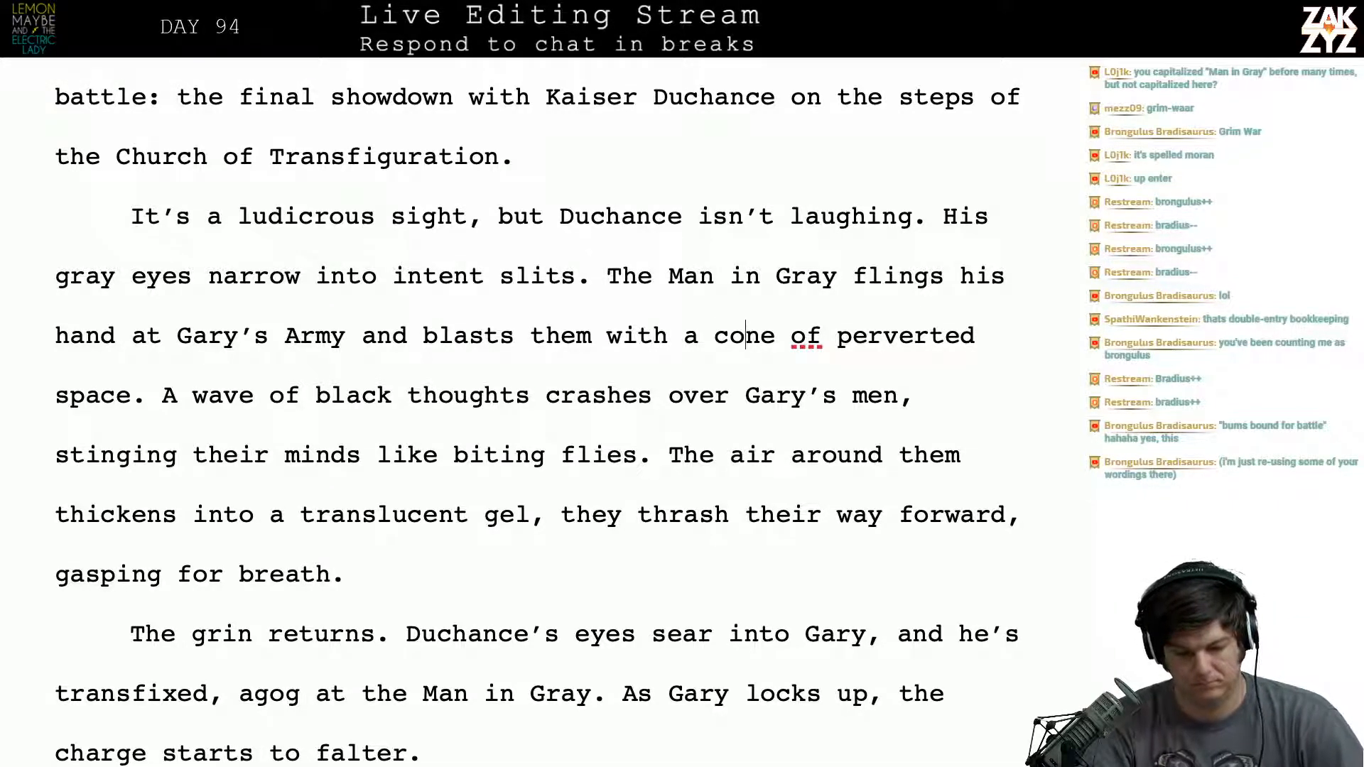
key("Return")
key("BackSpace")
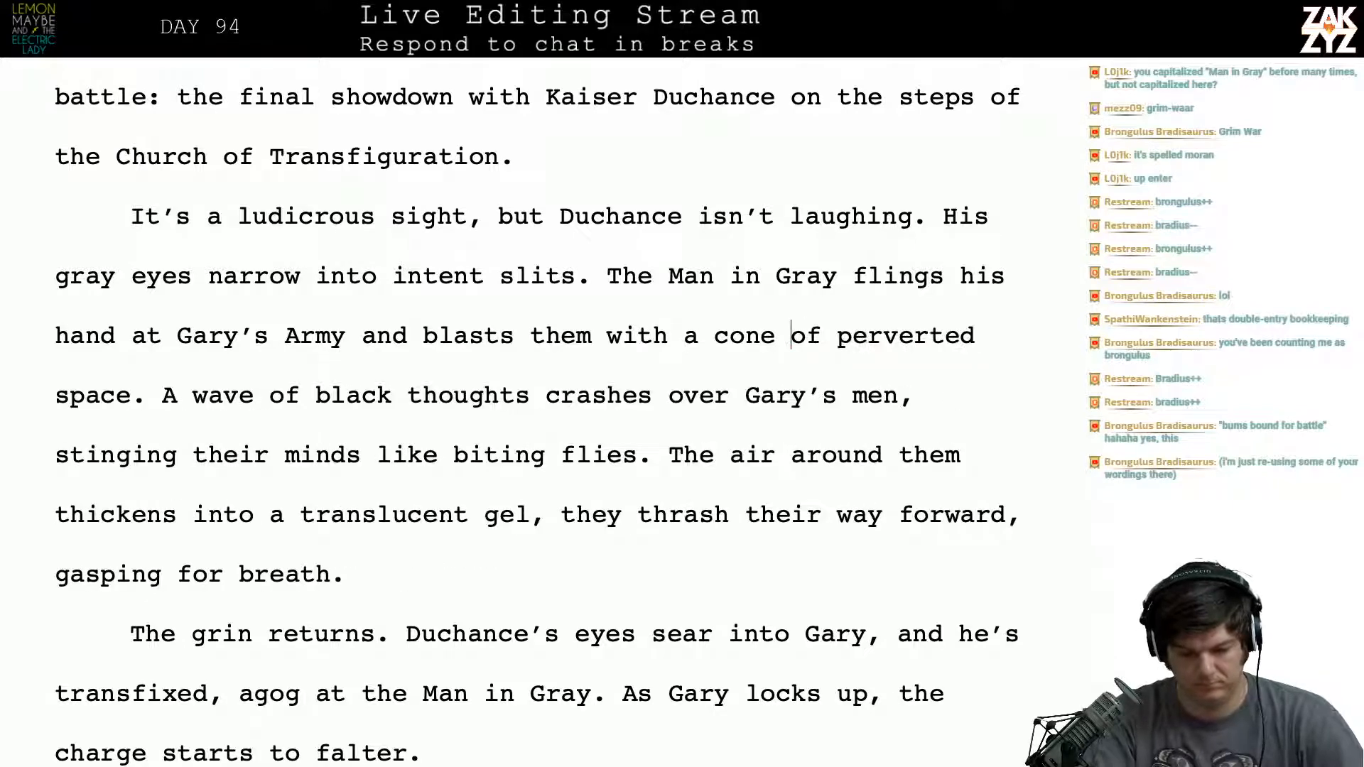
key("Return")
key("Return")
key("Up")
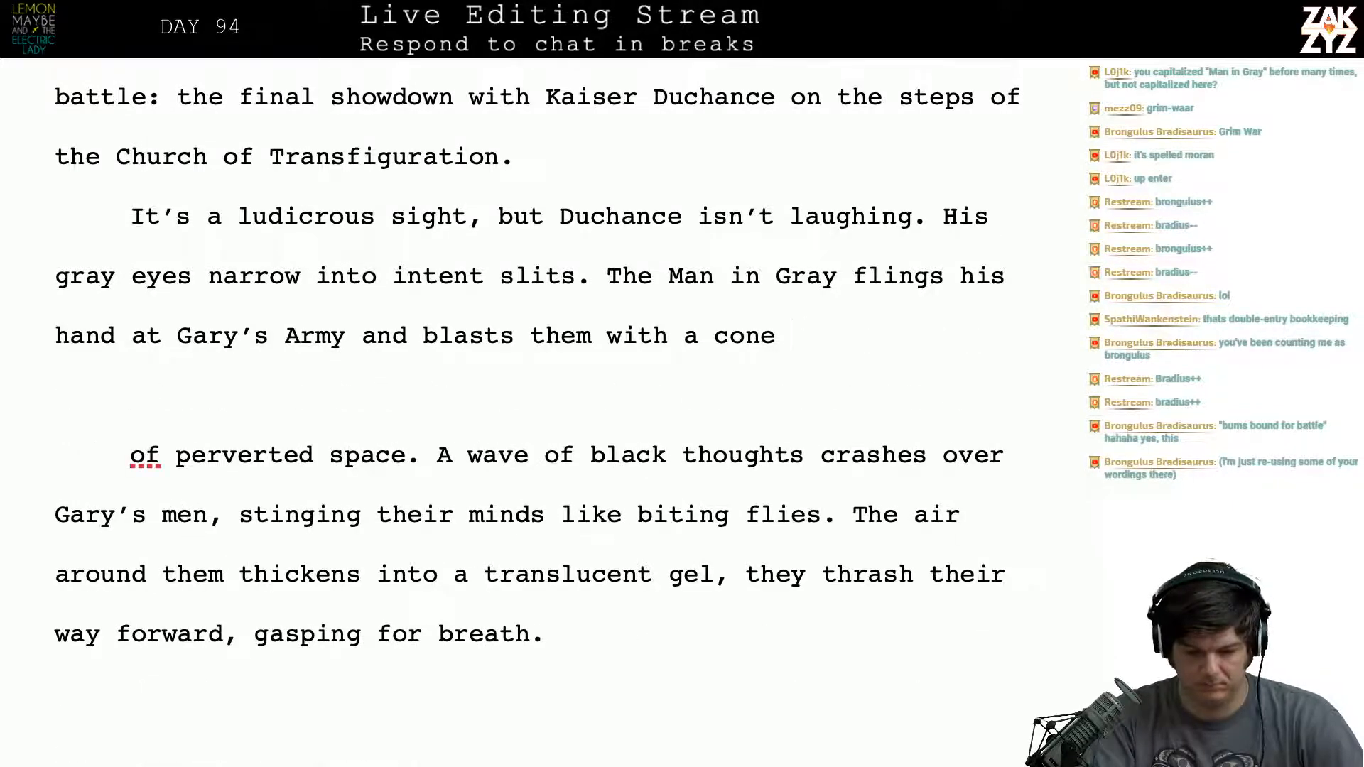
type("of distor")
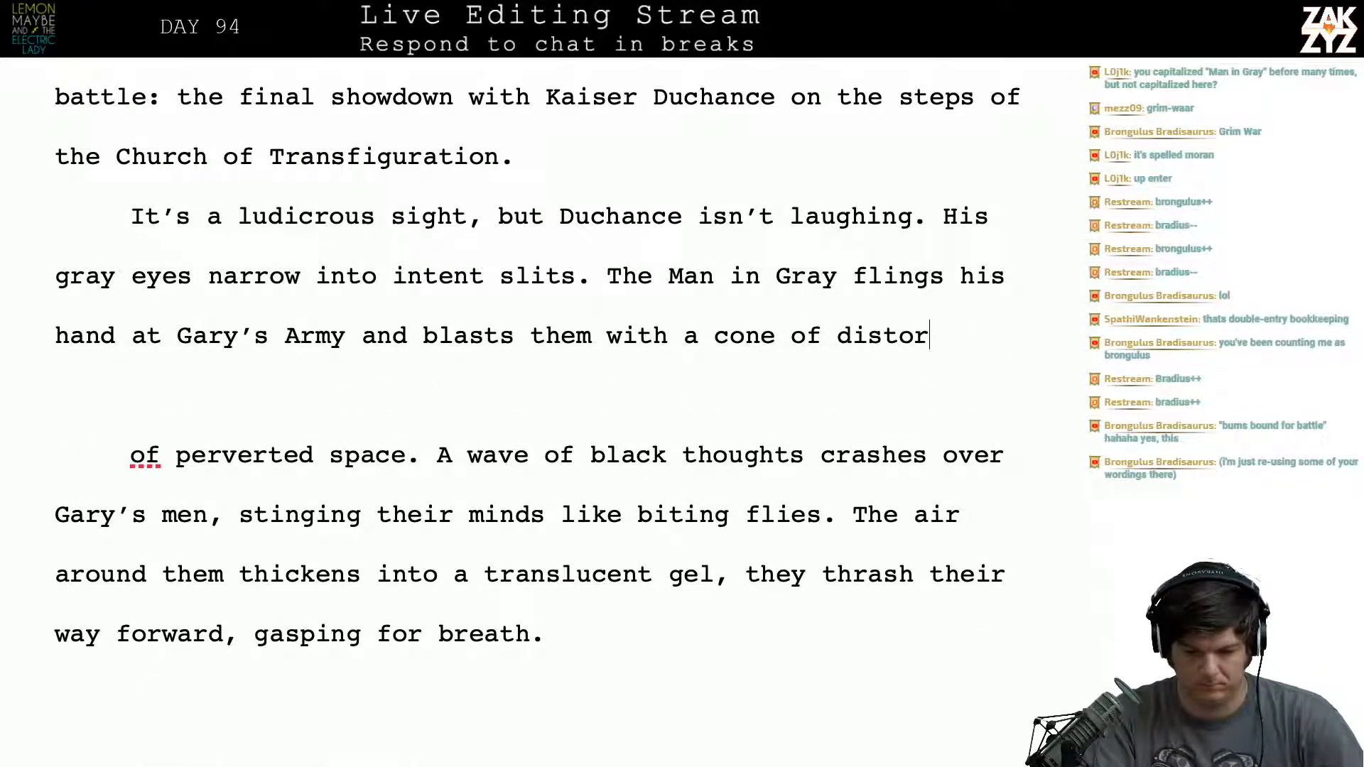
type("tion")
- Remove the leftover "of perverted space." and start a new paragraph with "A wave of black thoughts"
key("shift+Right")
key("shift+Right")
key("shift+Right")
key("shift+Right")
key("shift+Right")
key("shift+Right")
key("shift+Right")
key("shift+Right")
key("shift+Right")
key("shift+Right")
key("shift+Right")
key("shift+Right")
key("shift+Right")
key("shift+Right")
key("shift+Right")
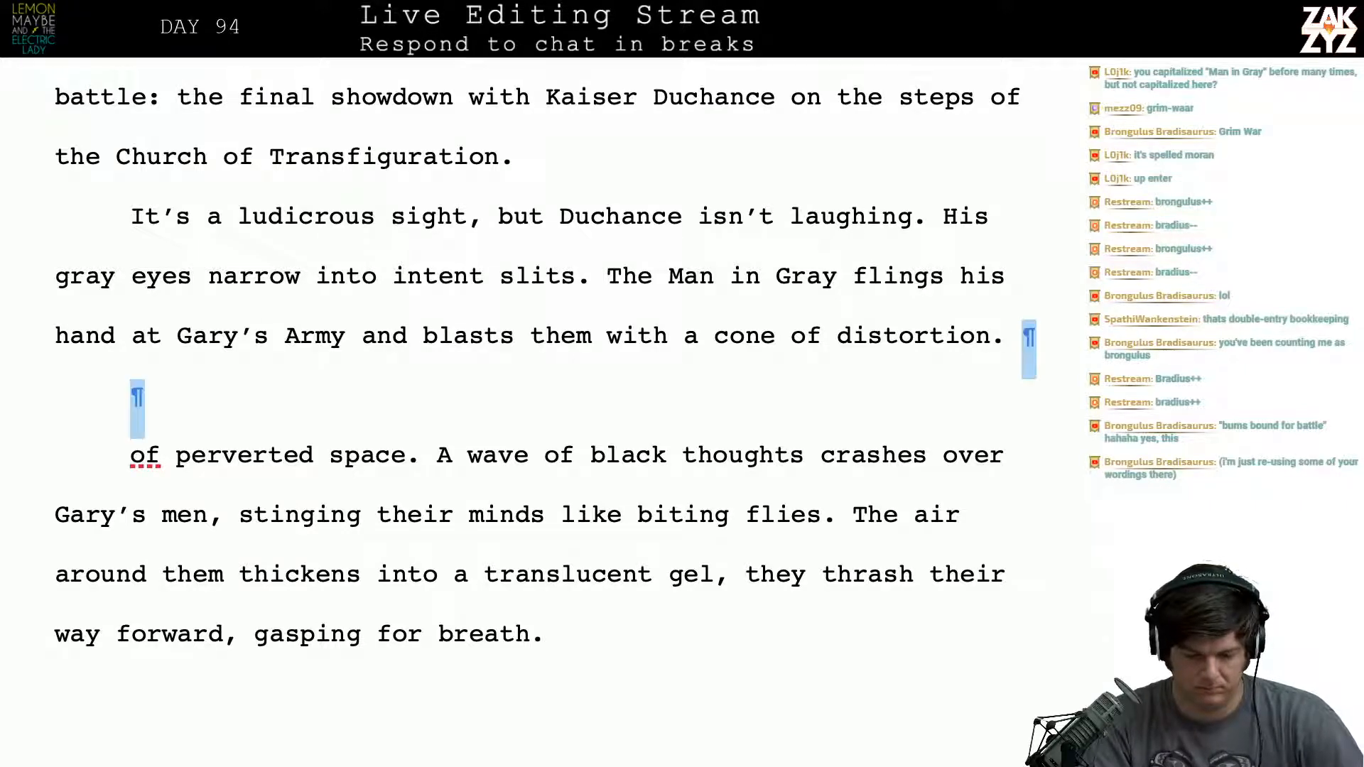
key("shift+Right")
key("shift+Right")
key("shift+Right")
key("shift+Right")
key("shift+Right")
key("shift+Right")
key("shift+Right")
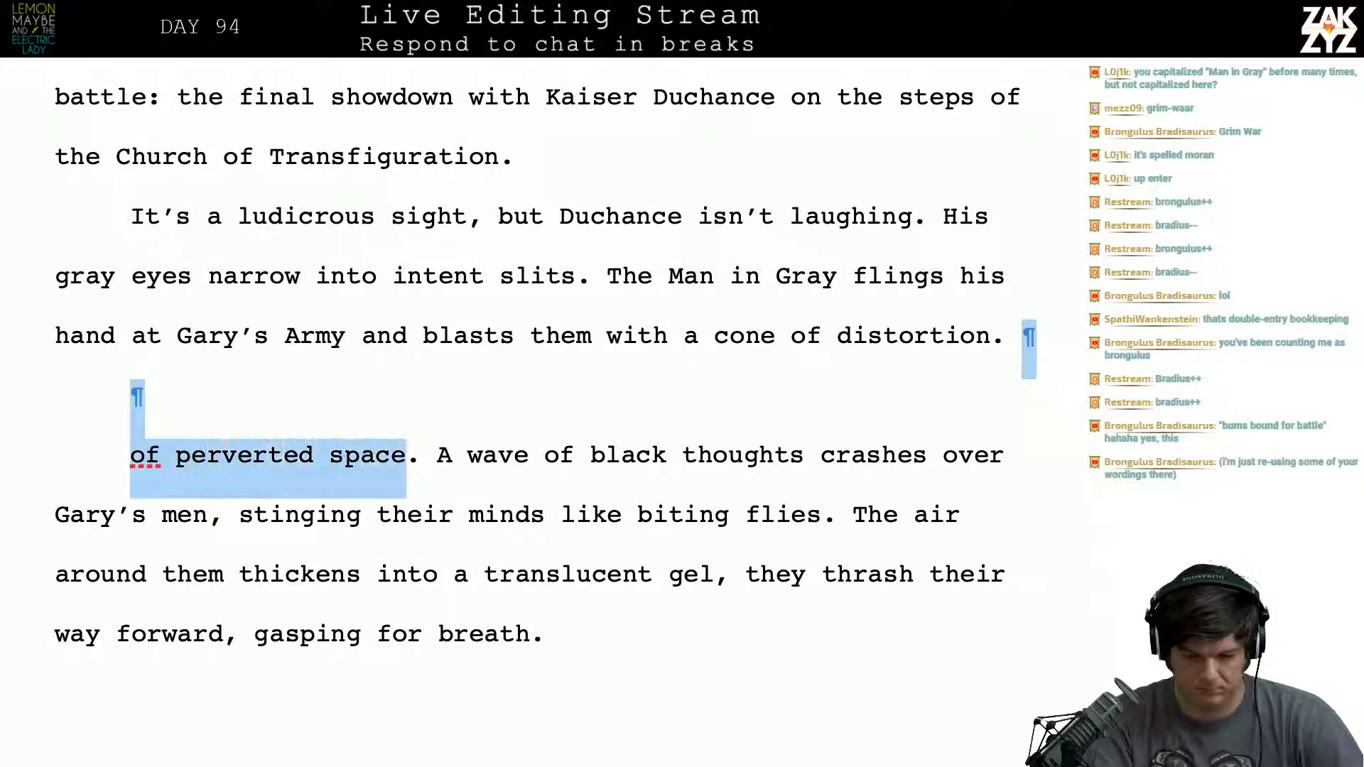
key("Delete")
key("Return")
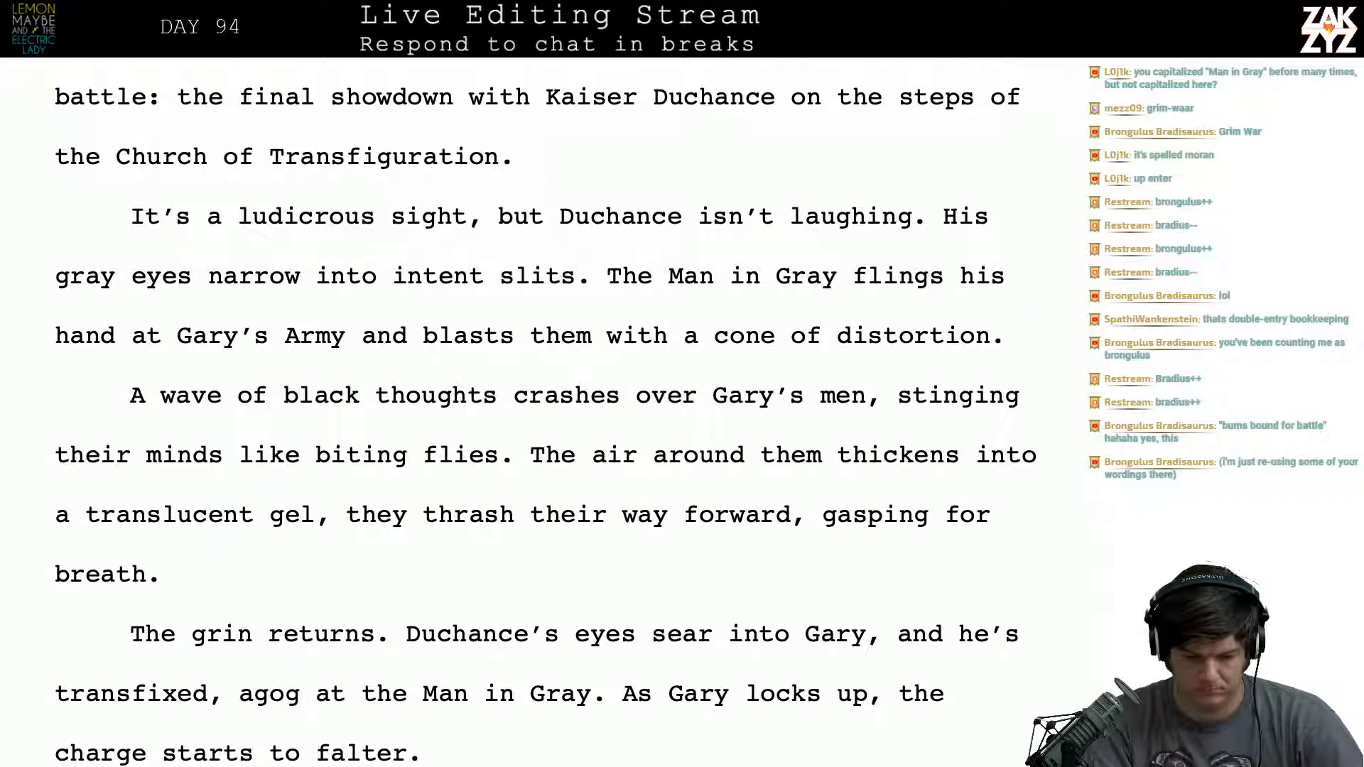
- Move the sentence "The air around them thickens" through "gasping for breath." to directly after "a cone of distortion."
key("Up")
key("Right")
key("Right")
key("Right")
key("Right")
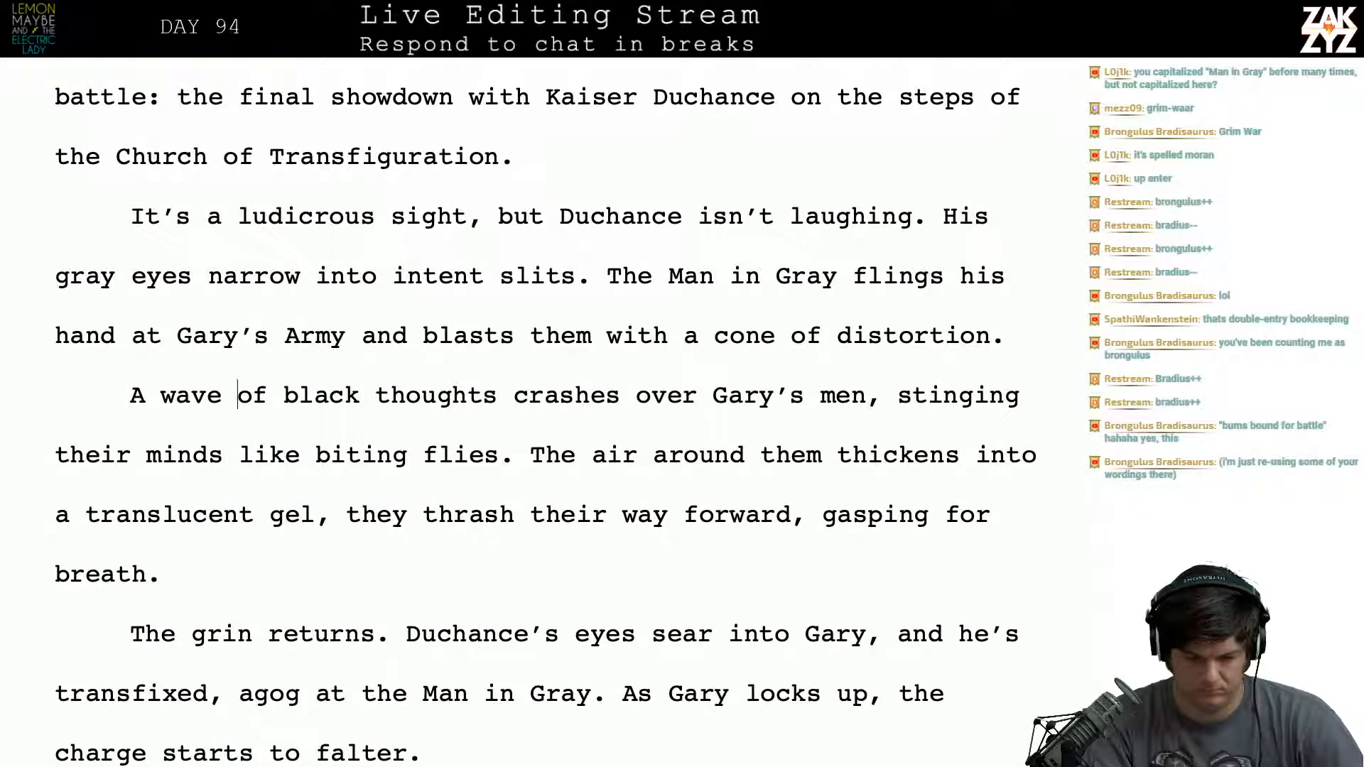
key("Right")
key("Right")
key("Right")
key("Right")
key("Right")
key("Right")
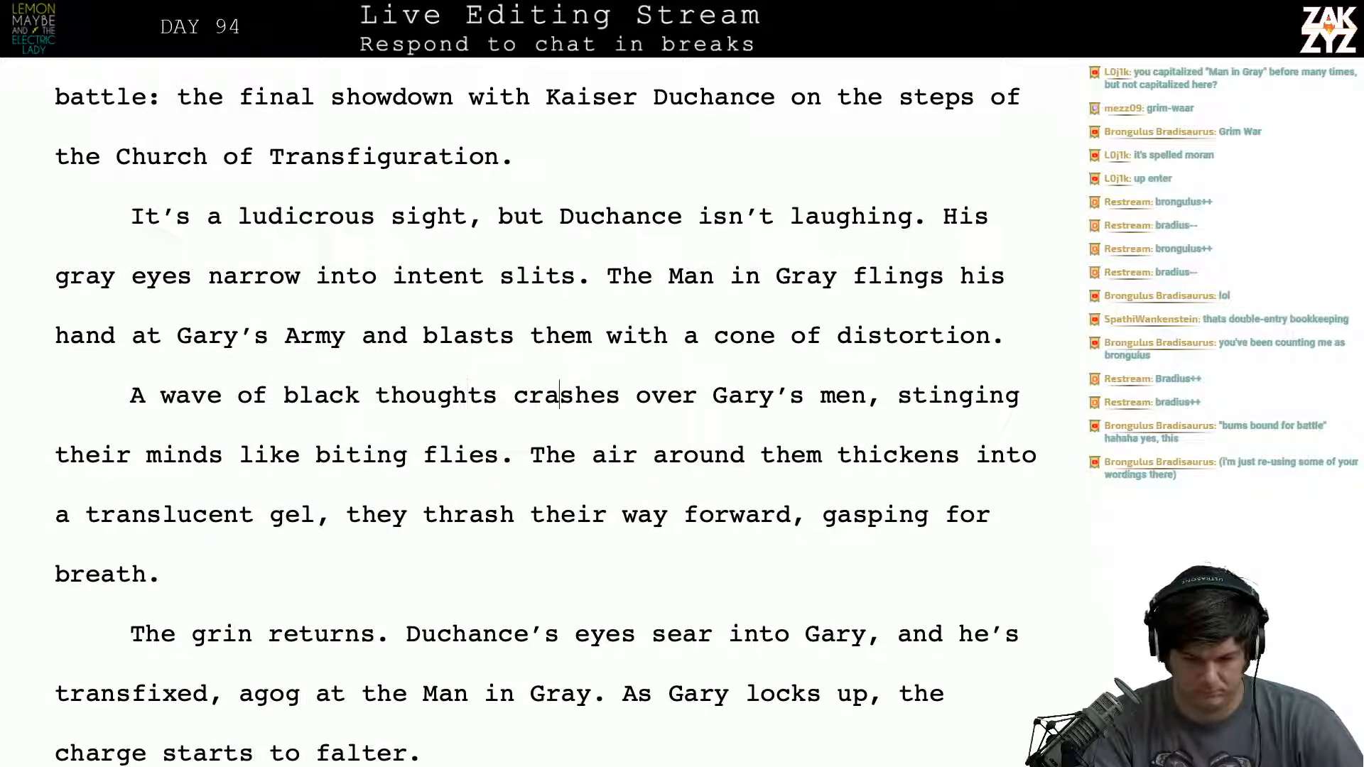
key("Right")
key("Right")
key("Right")
key("Right")
key("Right")
key("Right")
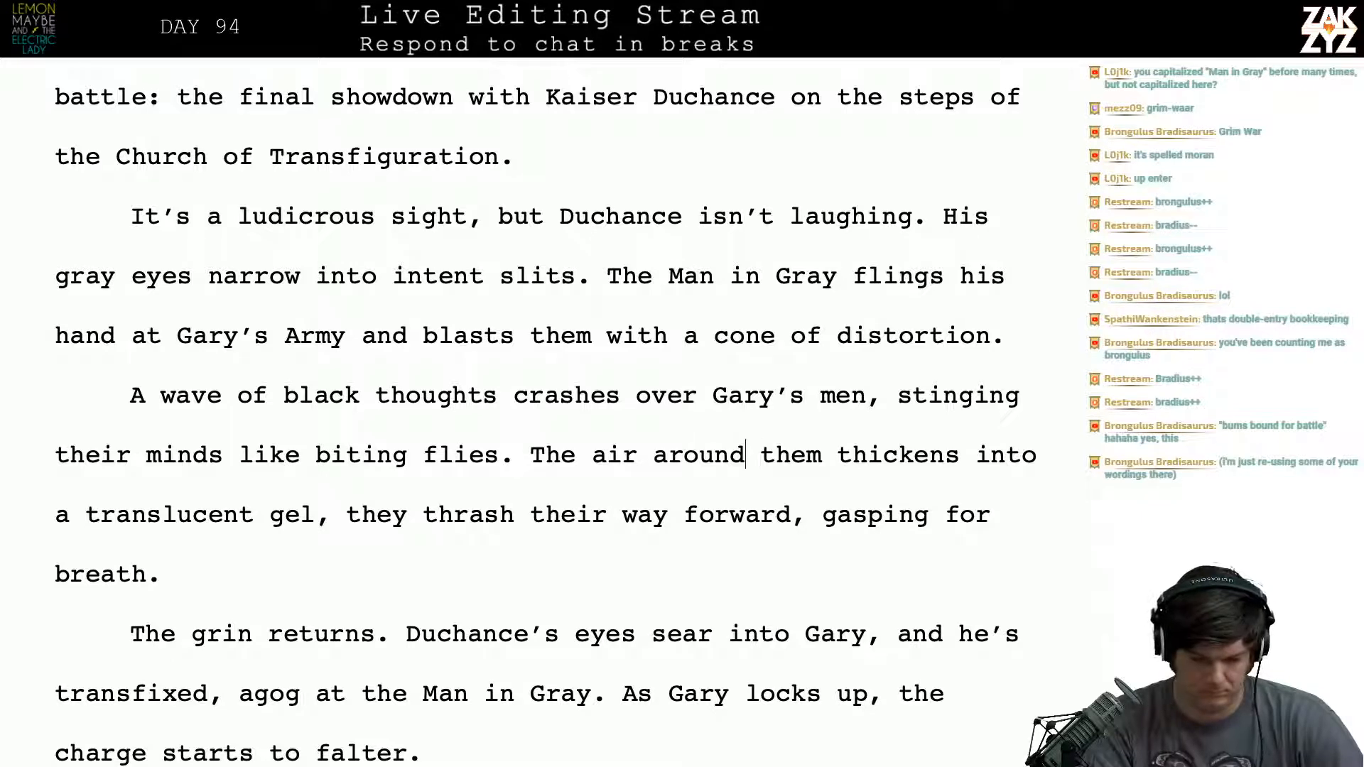
key("shift+Down")
key("shift+Down")
key("ctrl+c")
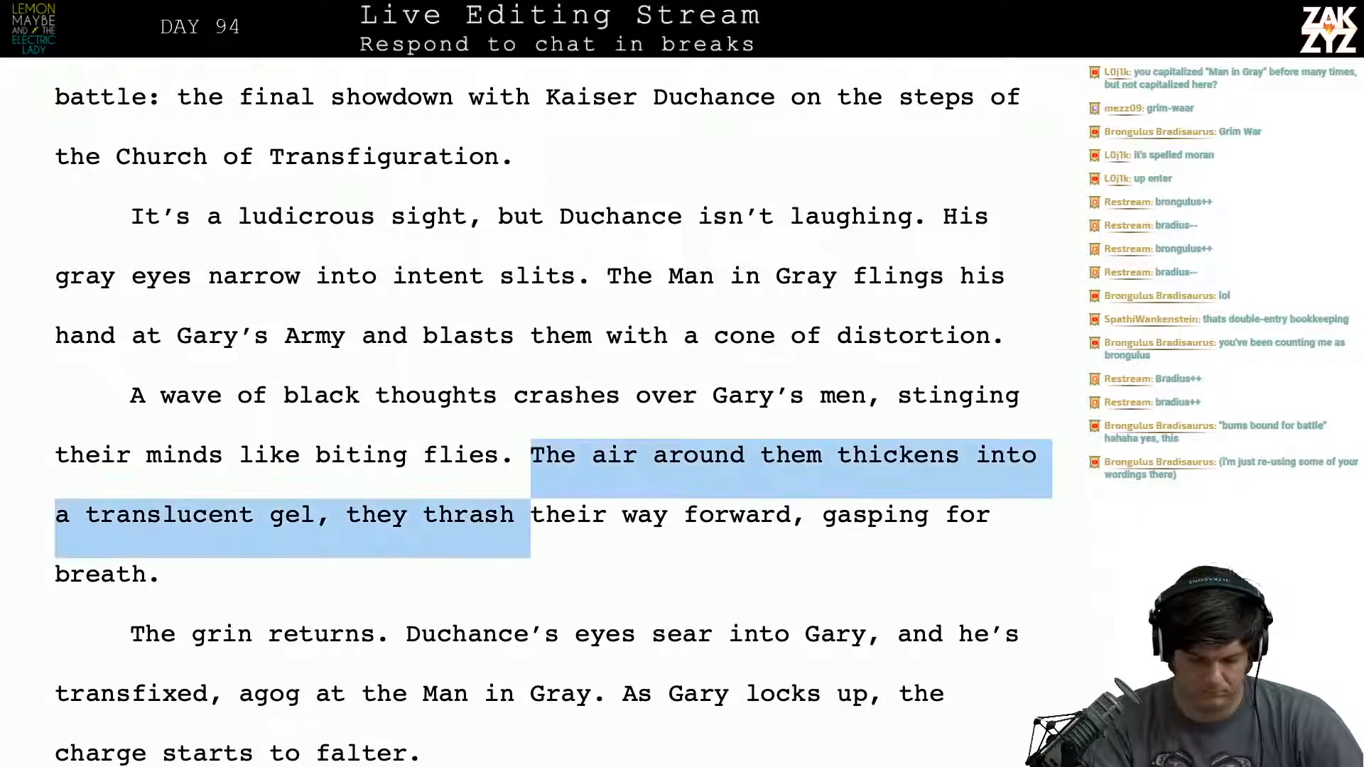
key("BackSpace")
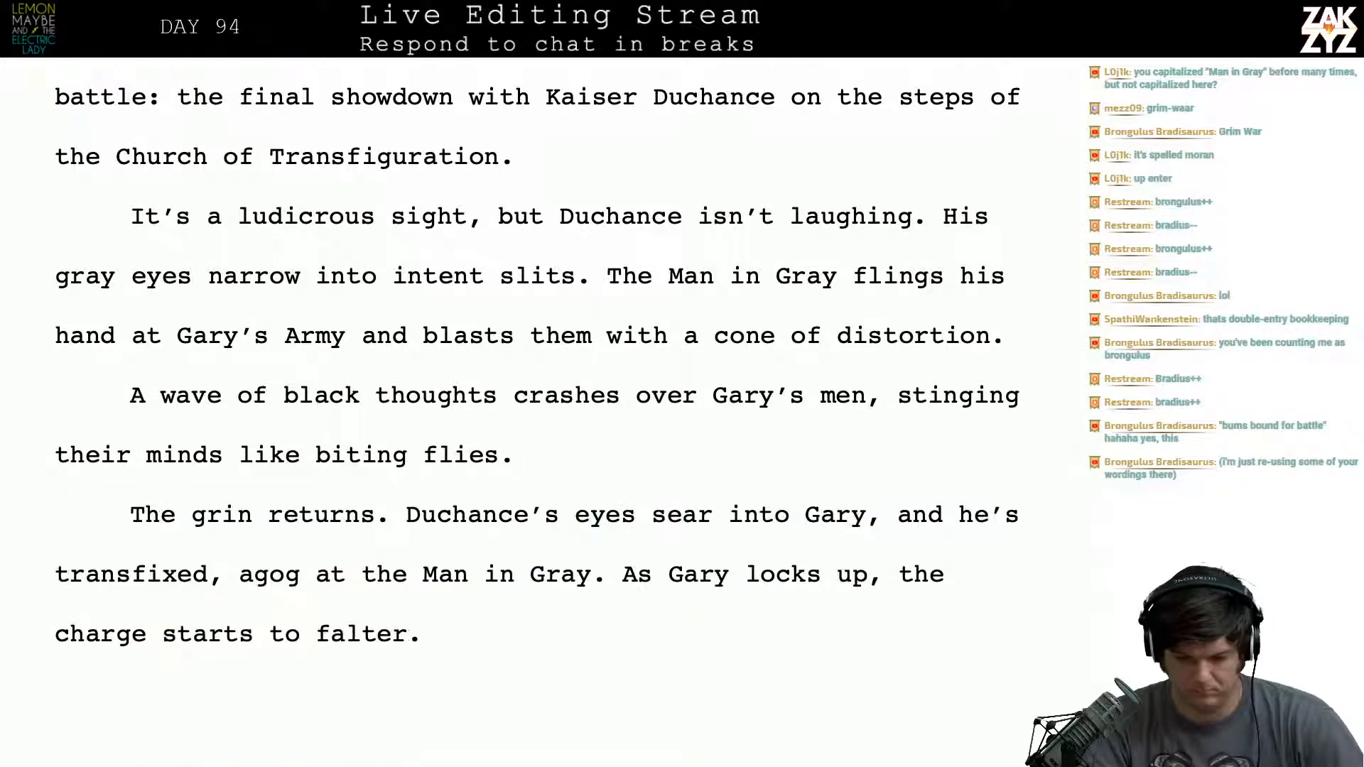
left_click(1008, 348)
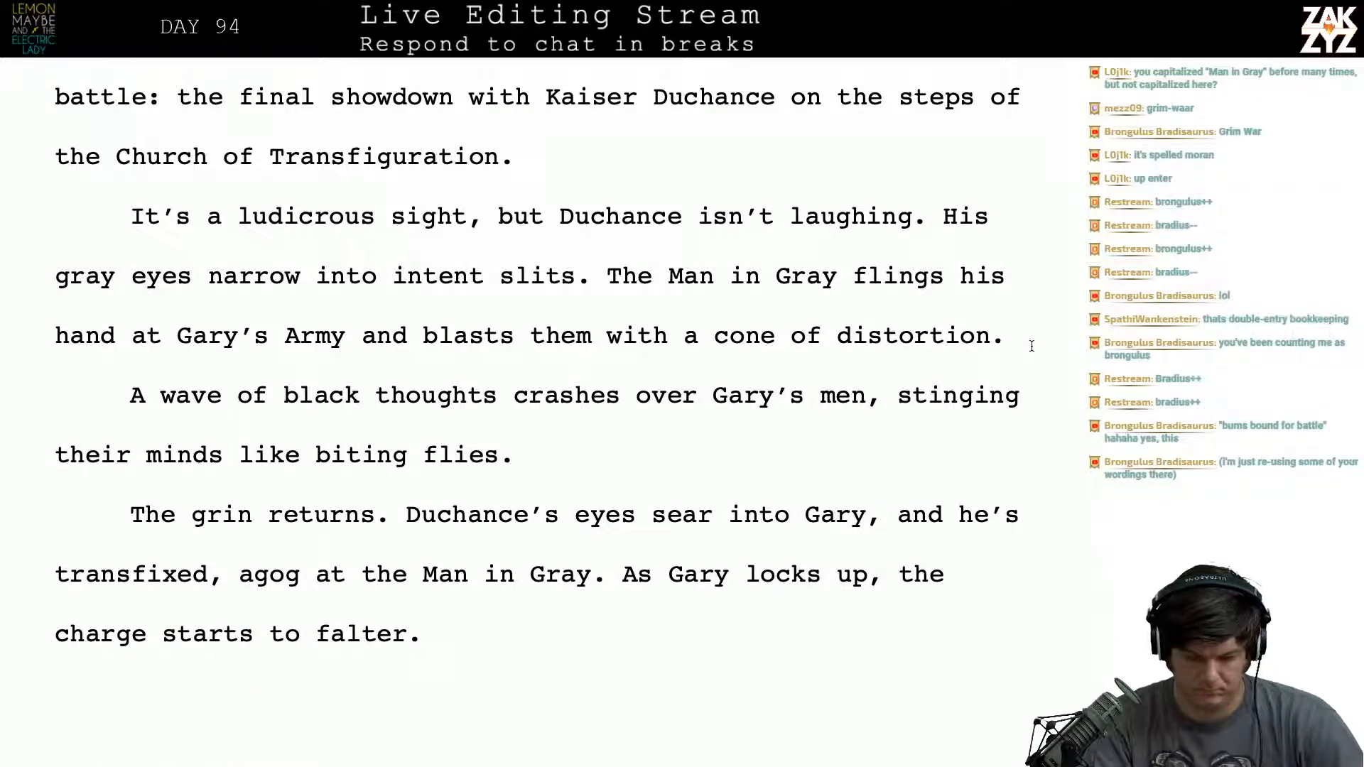
key("ctrl+v")
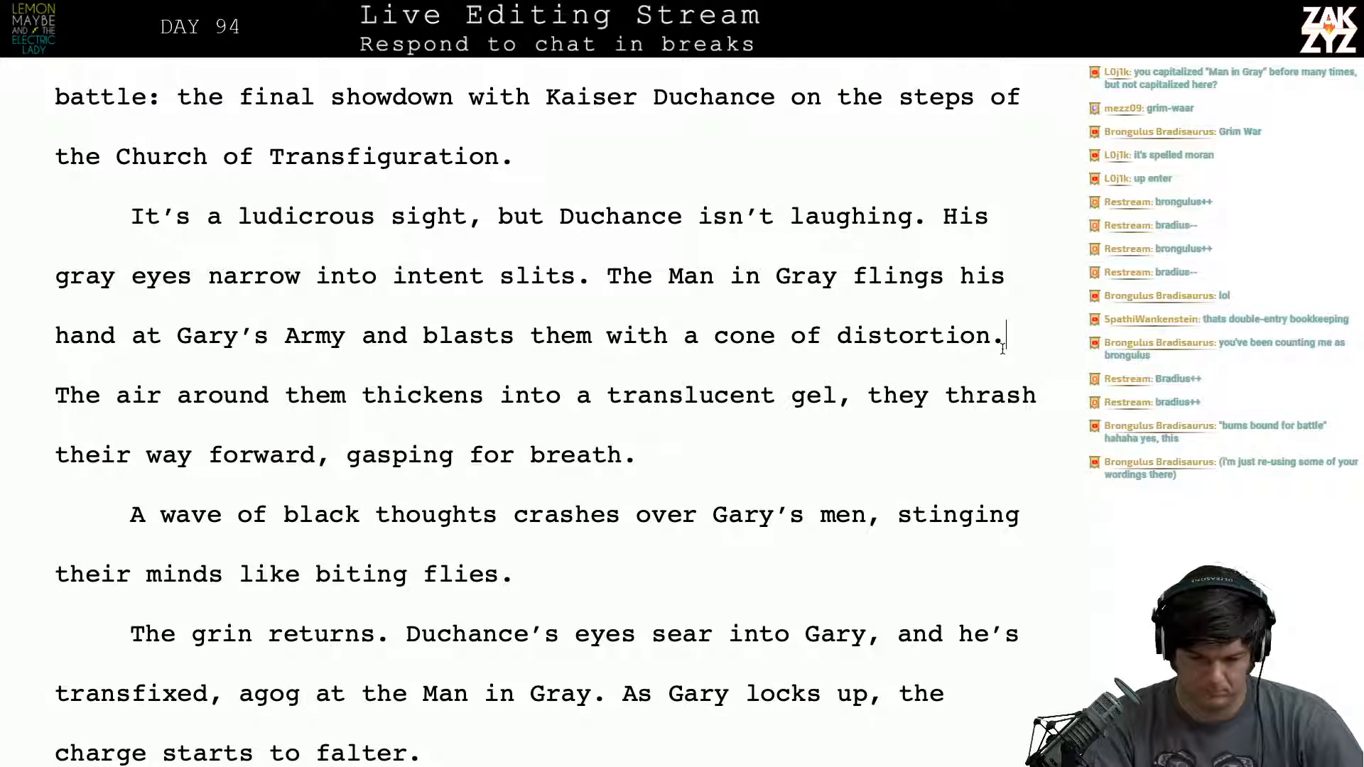
key("Right")
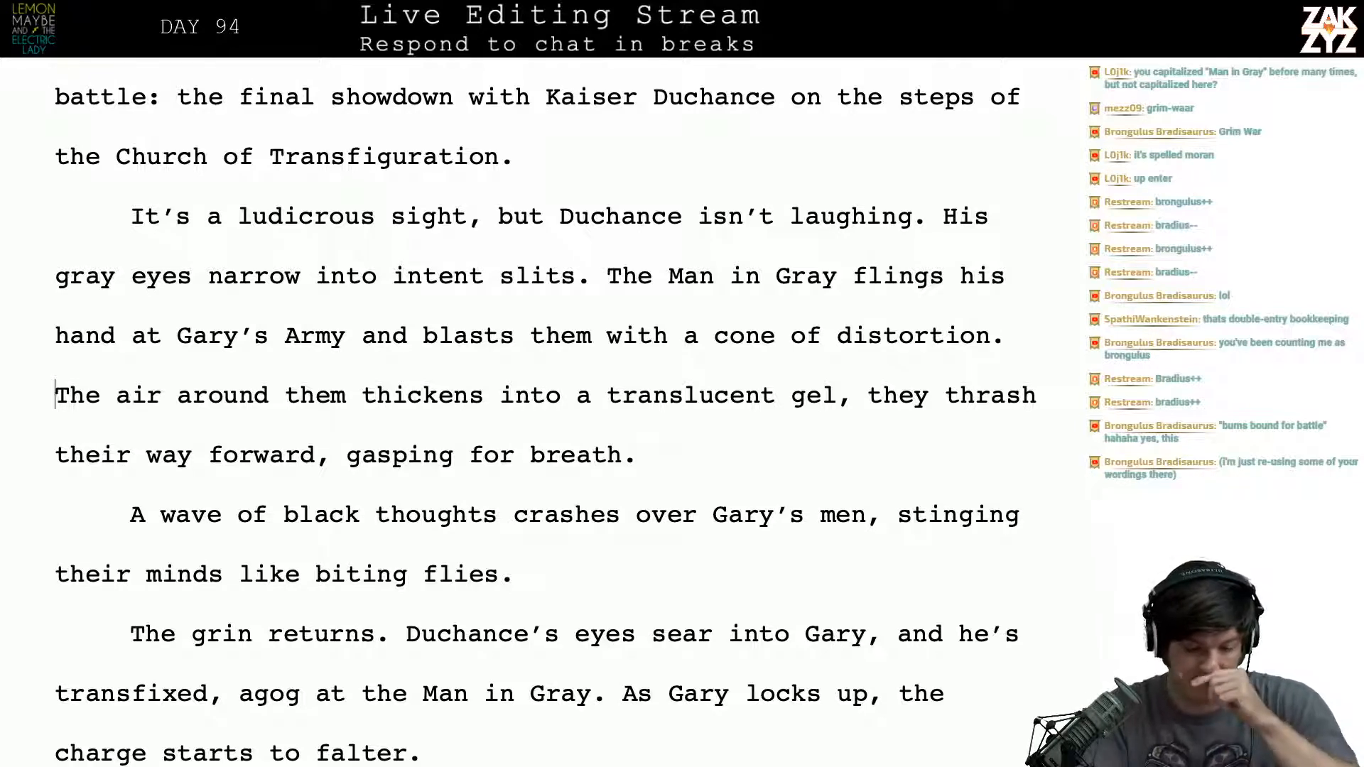
type("The air a")
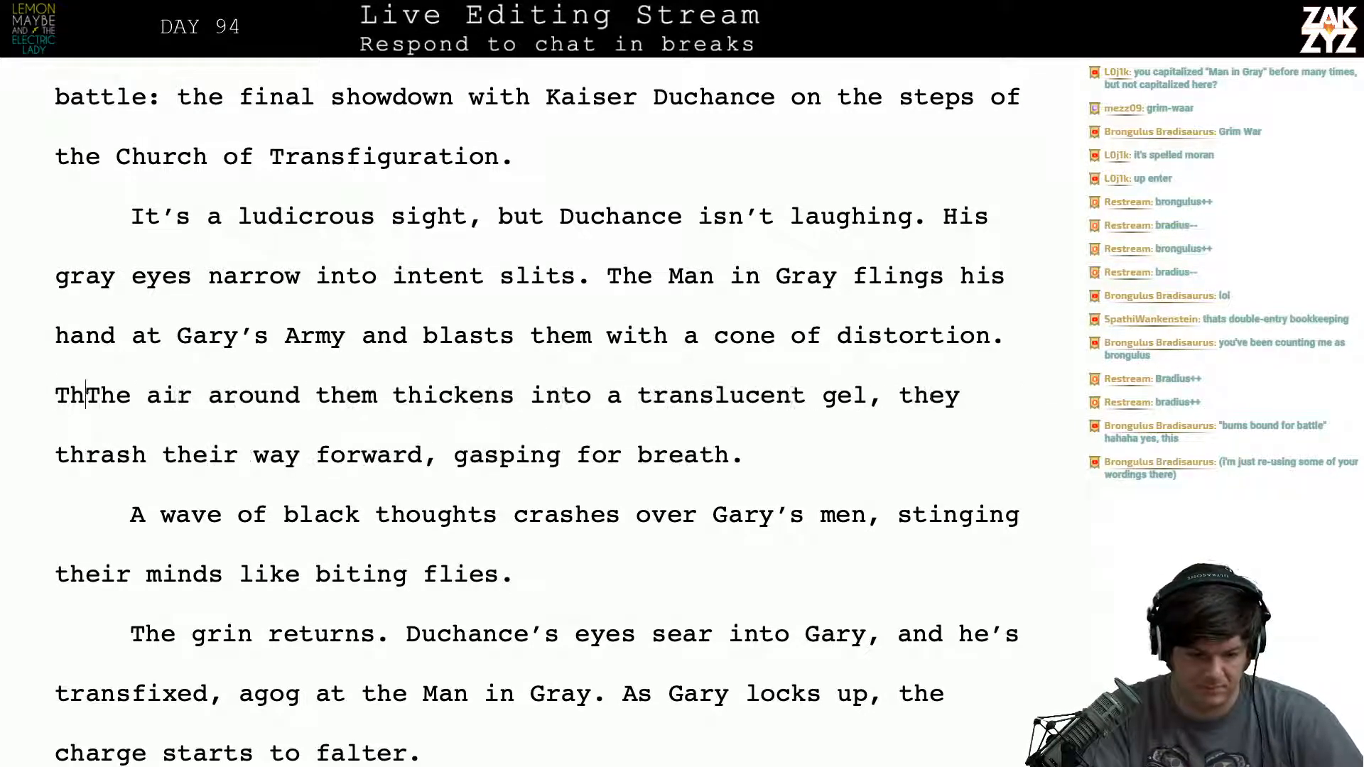
type("round the")
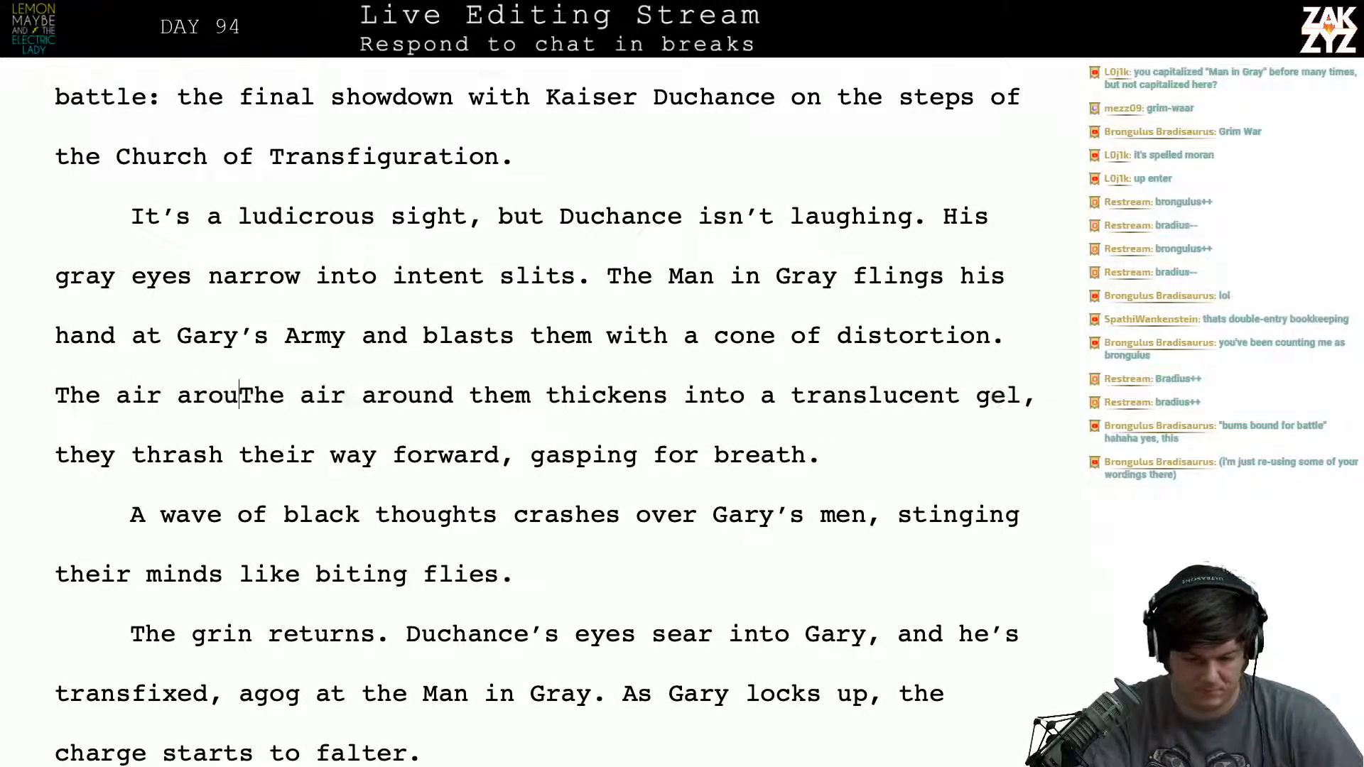
key("BackSpace")
key("BackSpace")
key("BackSpace")
key("BackSpace")
key("BackSpace")
key("BackSpace")
key("BackSpace")
key("BackSpace")
key("BackSpace")
key("BackSpace")
key("BackSpace")
key("BackSpace")
key("BackSpace")
key("BackSpace")
key("BackSpace")
key("BackSpace")
key("BackSpace")
key("BackSpace")
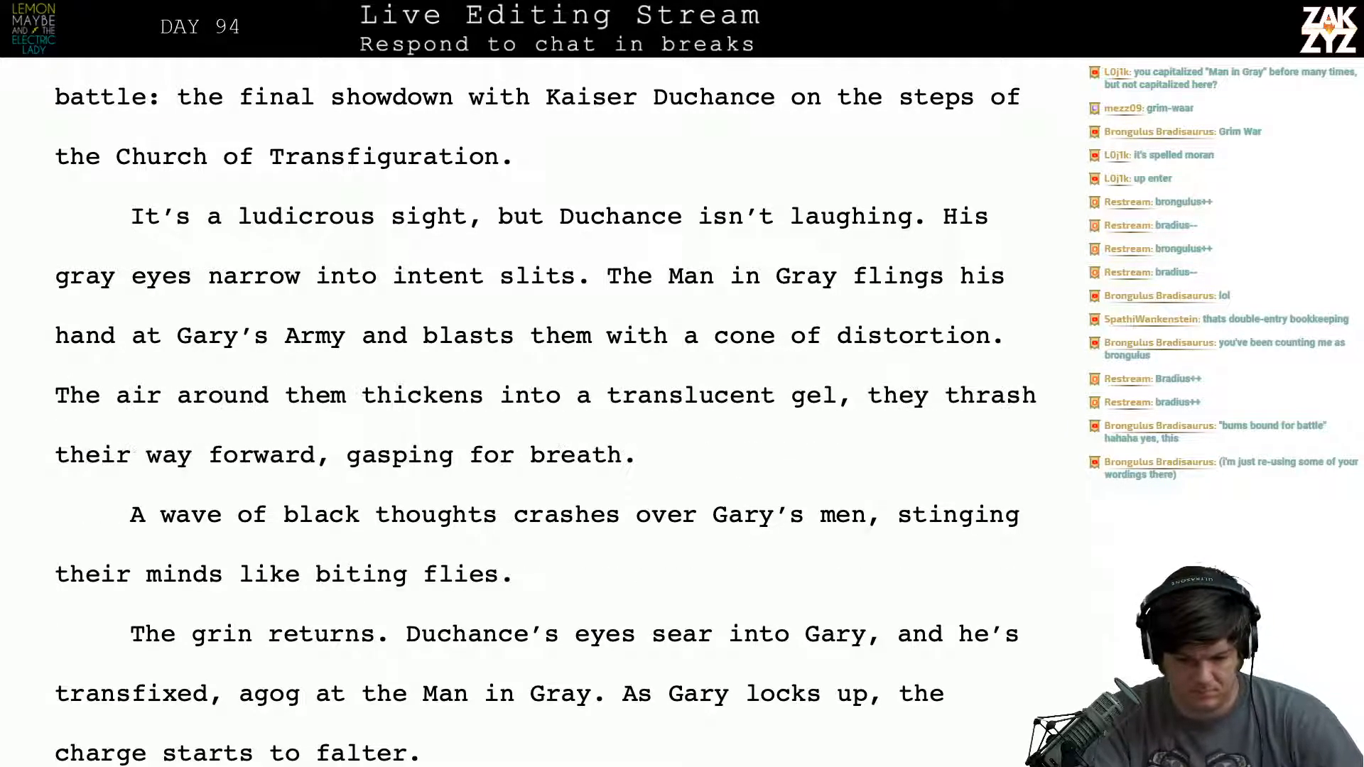
- Delete the word "distortion" after "a cone of" in Duchance's blast sentence, keeping the period
key("Right")
key("Right")
key("Right")
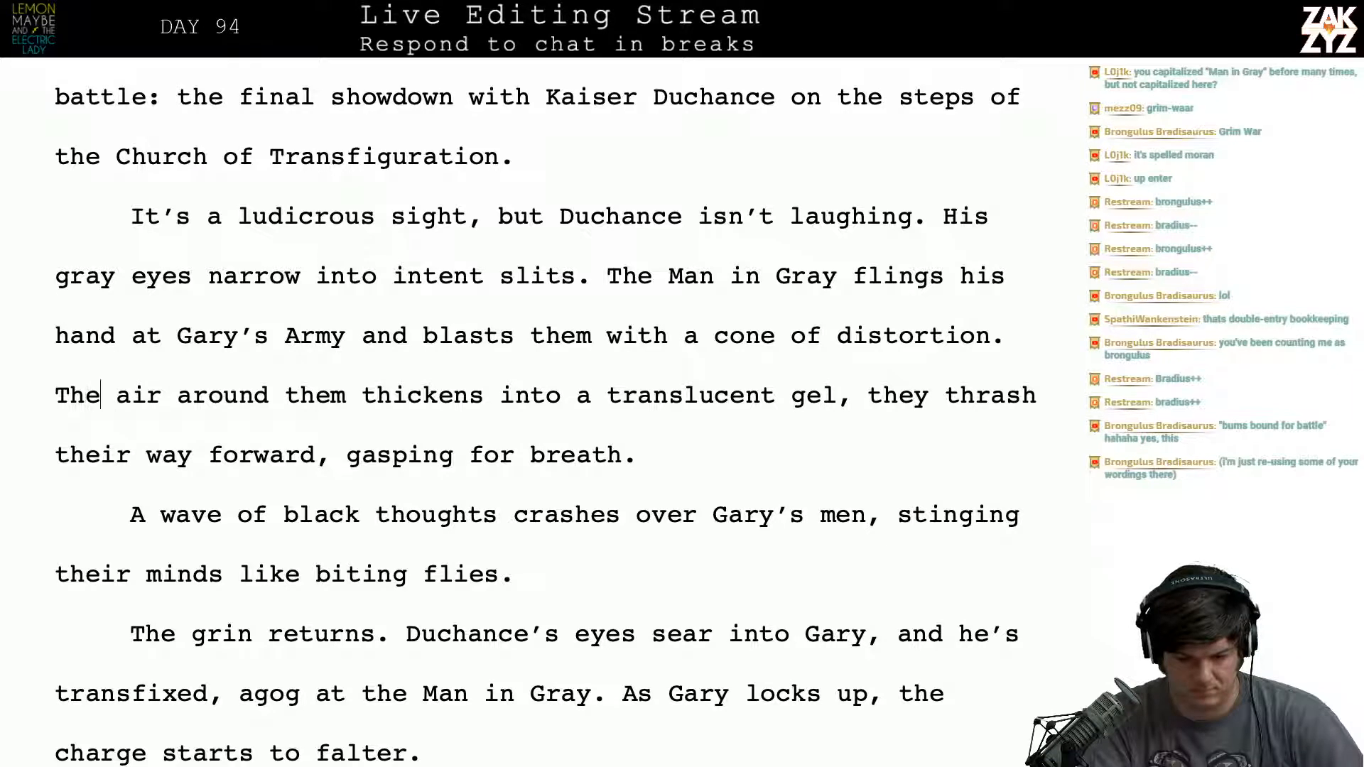
key("BackSpace")
key("BackSpace")
key("BackSpace")
key("BackSpace")
key("BackSpace")
key("BackSpace")
key("BackSpace")
key("BackSpace")
key("BackSpace")
key("BackSpace")
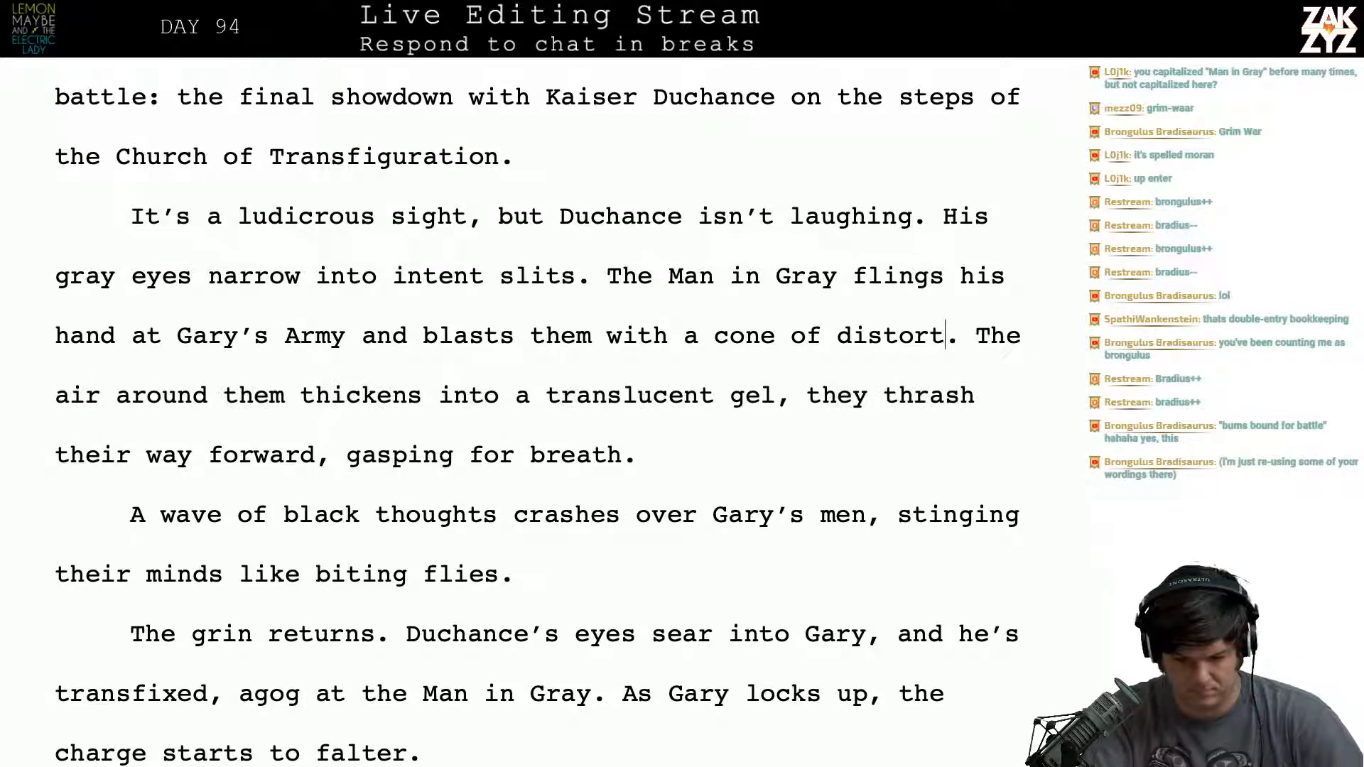
- Try "black" as the wording after "a cone of"
type("black")
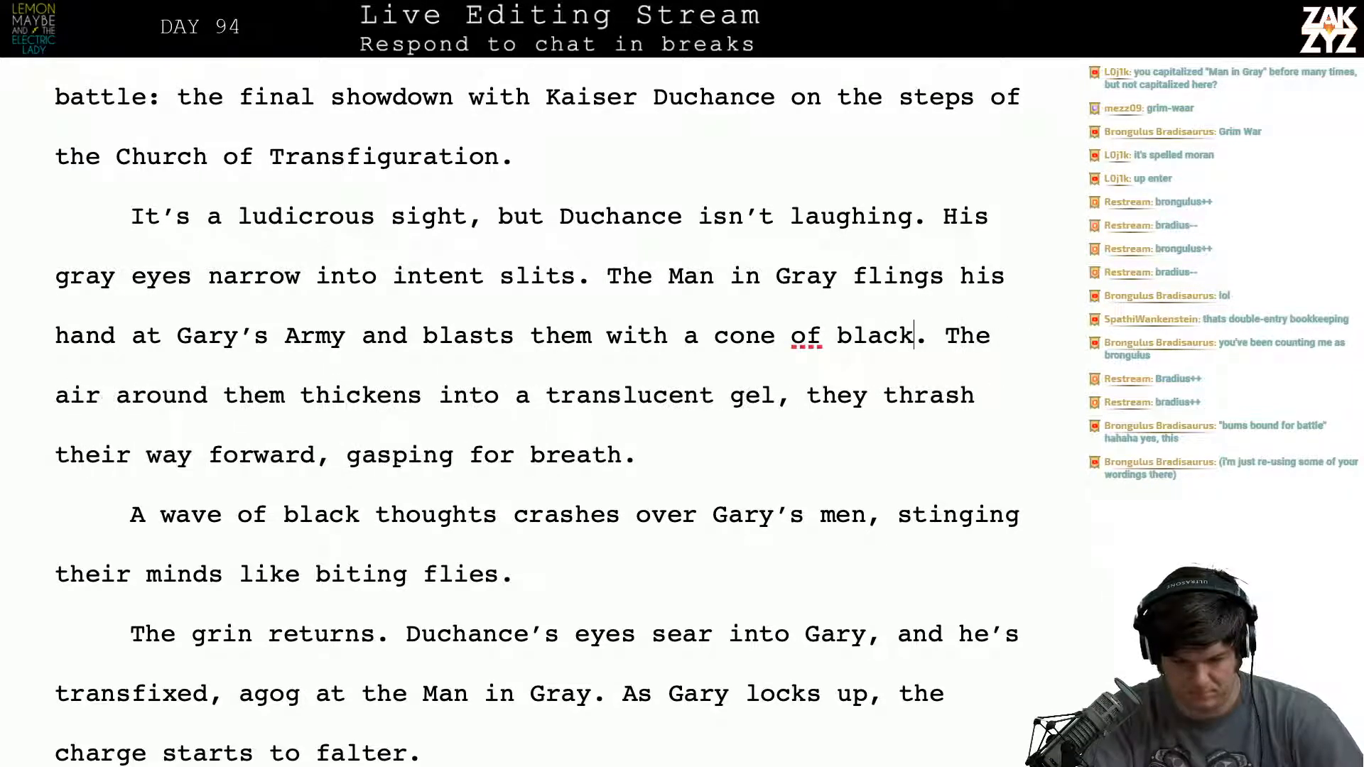
key("BackSpace")
key("BackSpace")
key("BackSpace")
key("BackSpace")
key("BackSpace")
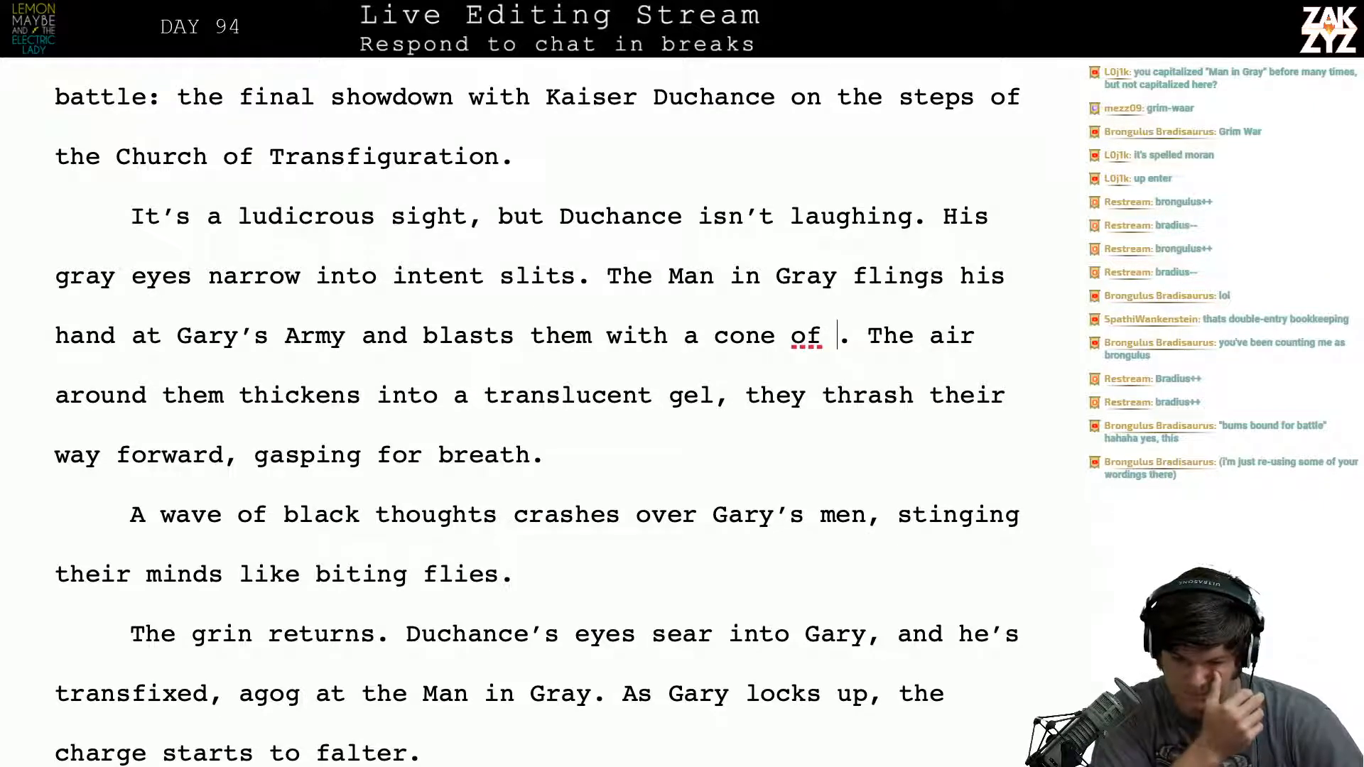
- Switch to Thesaurus.com in Safari and look up synonyms for "distortion"
key("super+Tab")
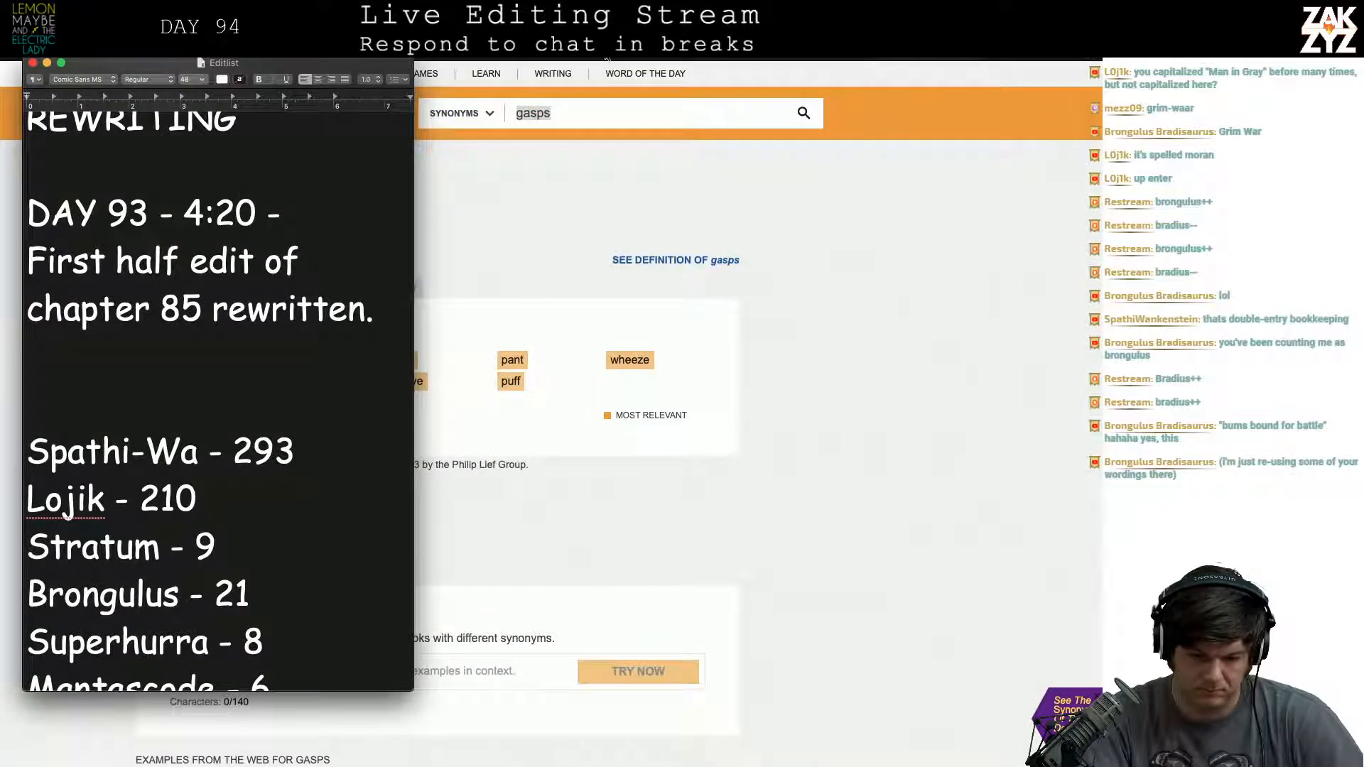
left_click(596, 111)
type("distorti")
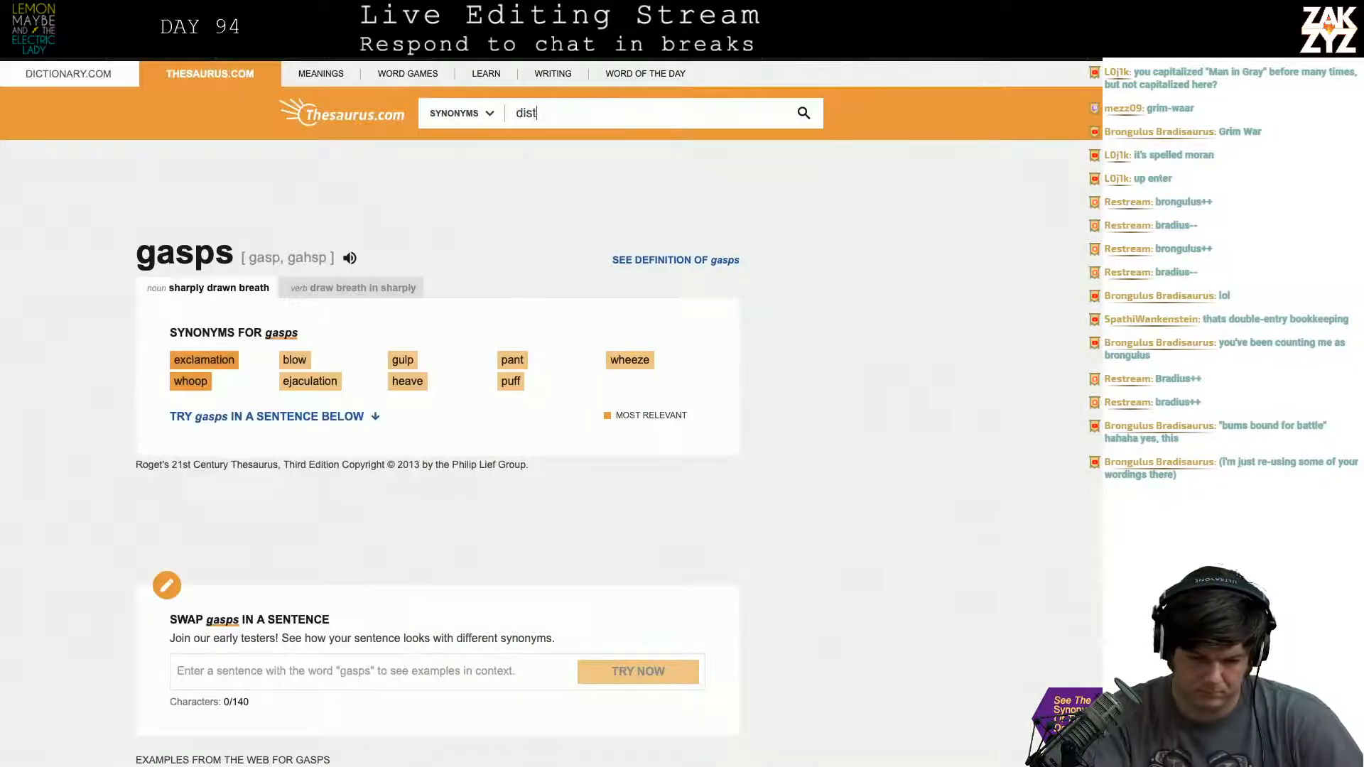
key("BackSpace")
key("BackSpace")
key("BackSpace")
key("BackSpace")
type("otion")
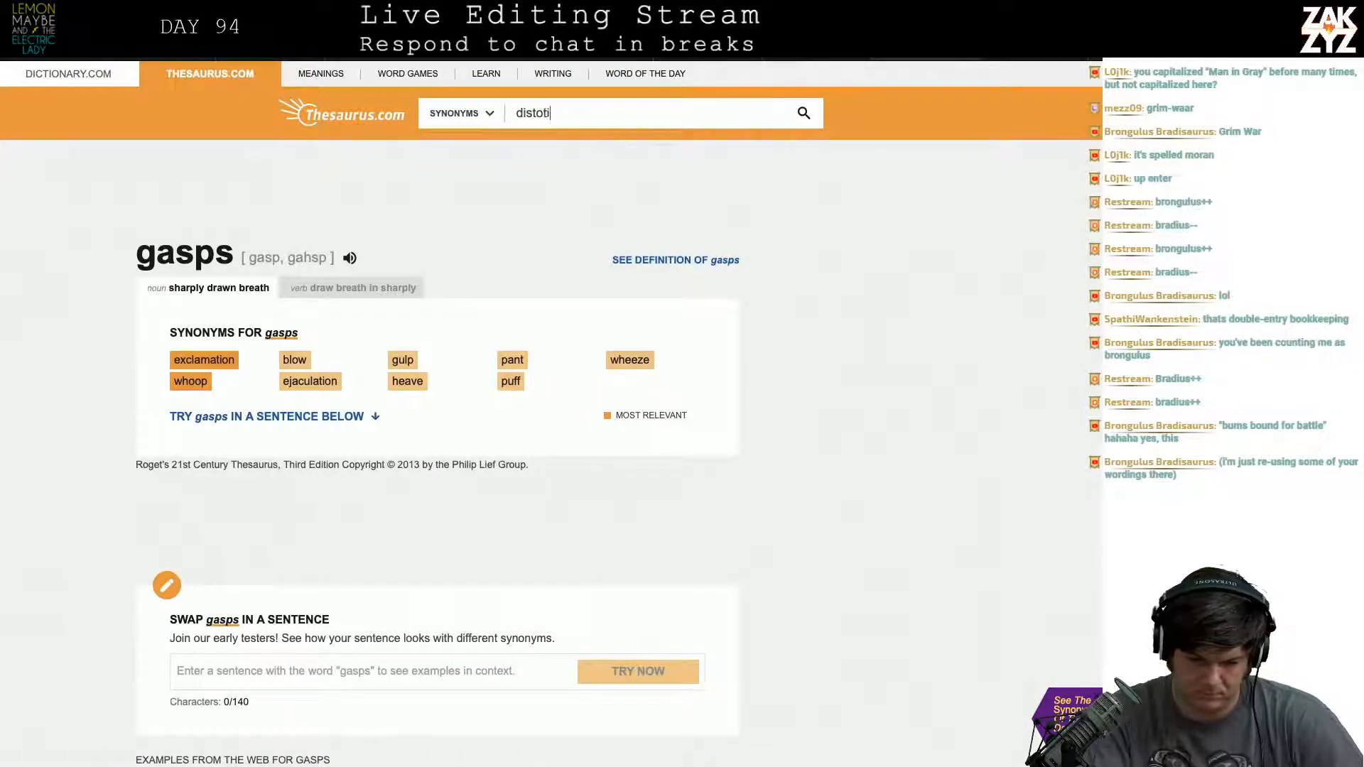
key("BackSpace")
key("BackSpace")
key("BackSpace")
key("BackSpace")
key("BackSpace")
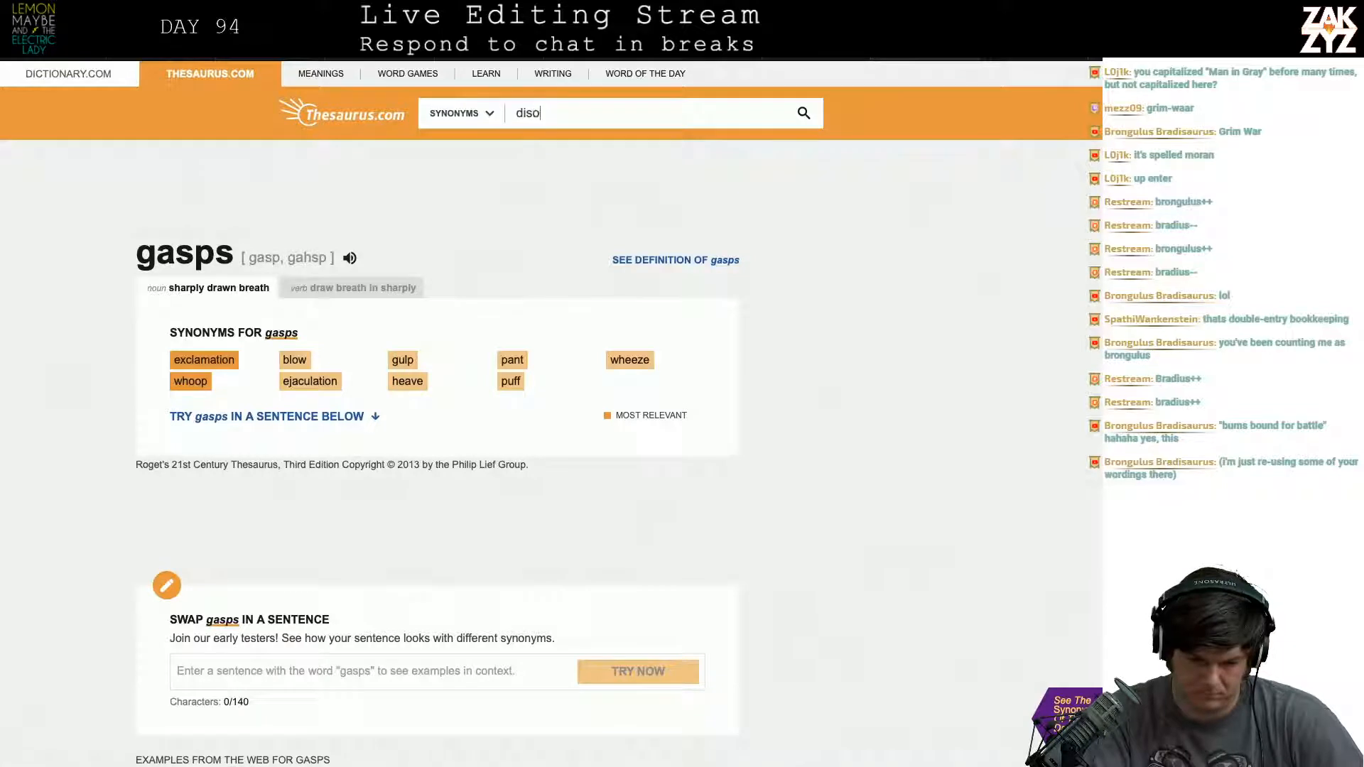
key("BackSpace")
type("tortion")
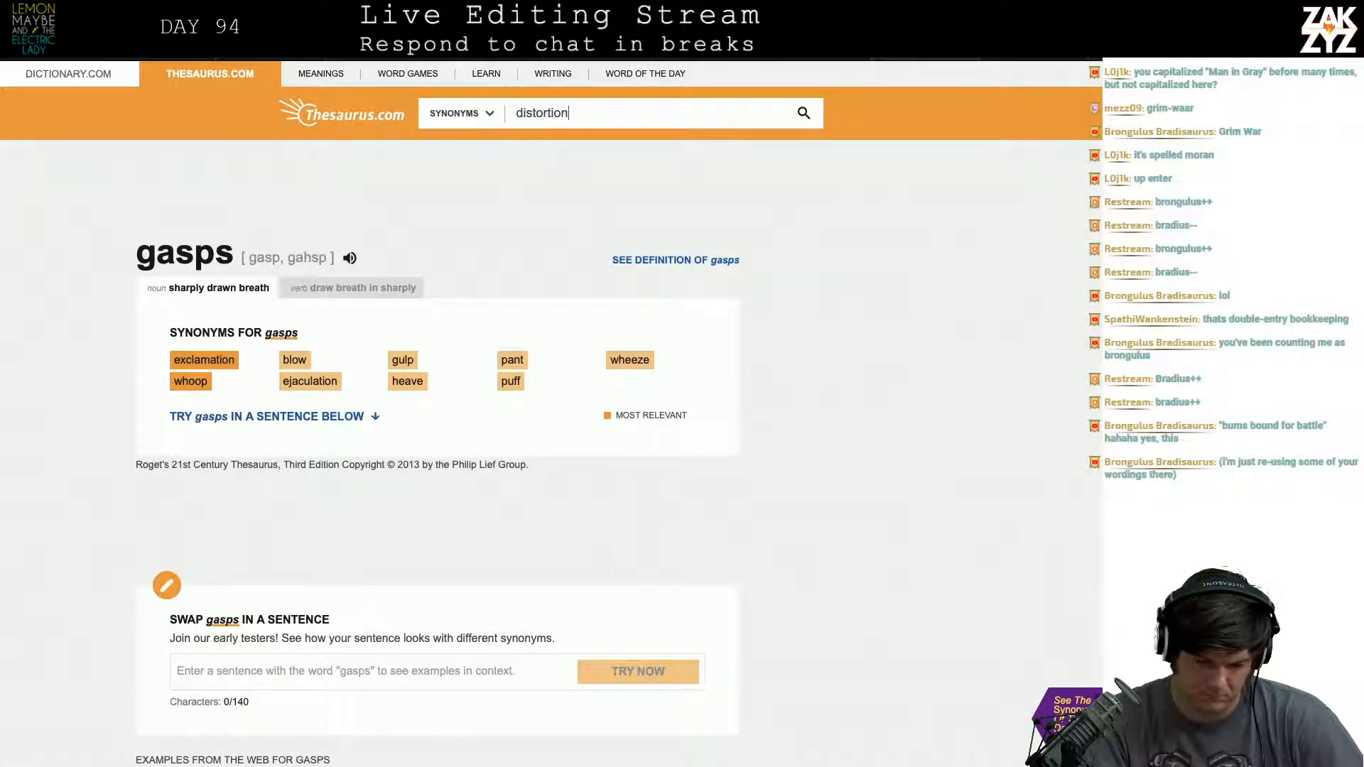
key("Return")
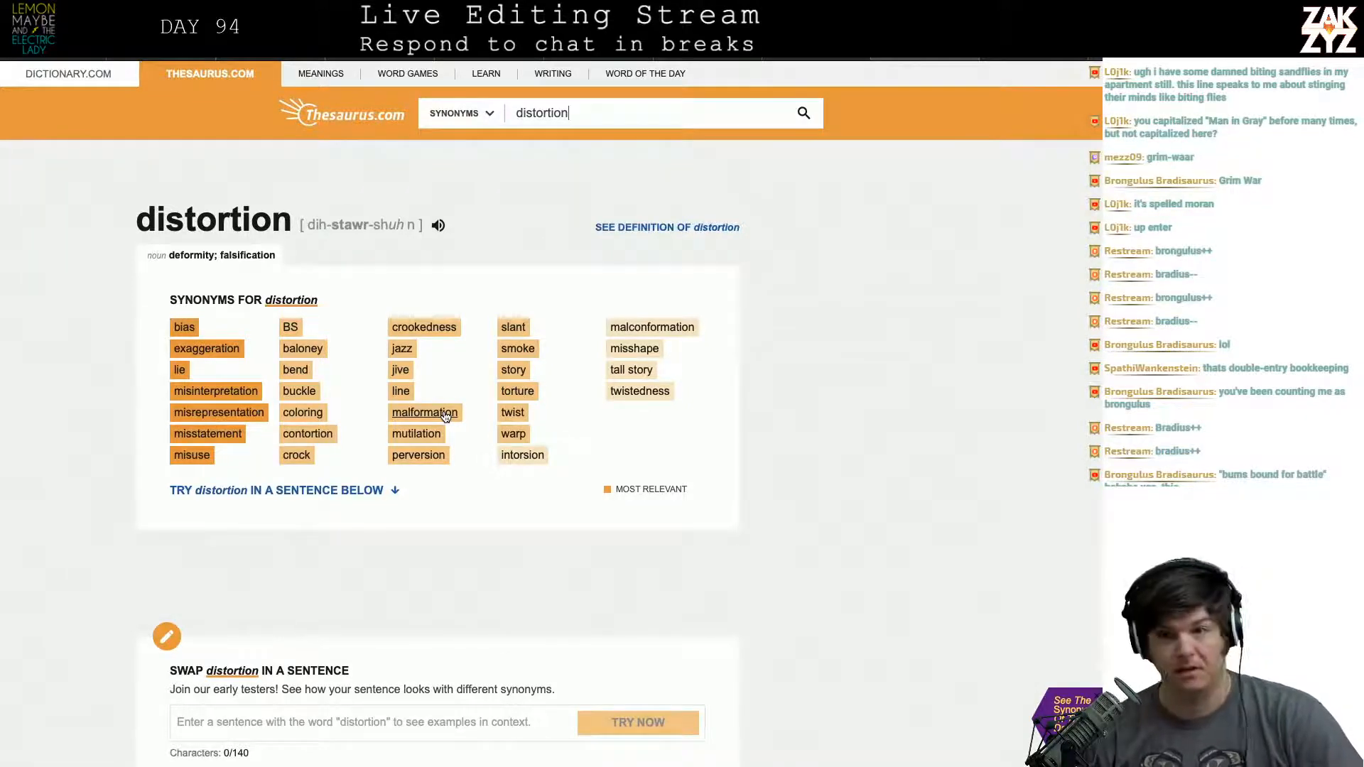
- Return to the manuscript in Pages and split the blast sentence after "Gary's Army", moving the rest down below a blank line
key("super+Tab")
key("super+Tab")
key("super+Tab")
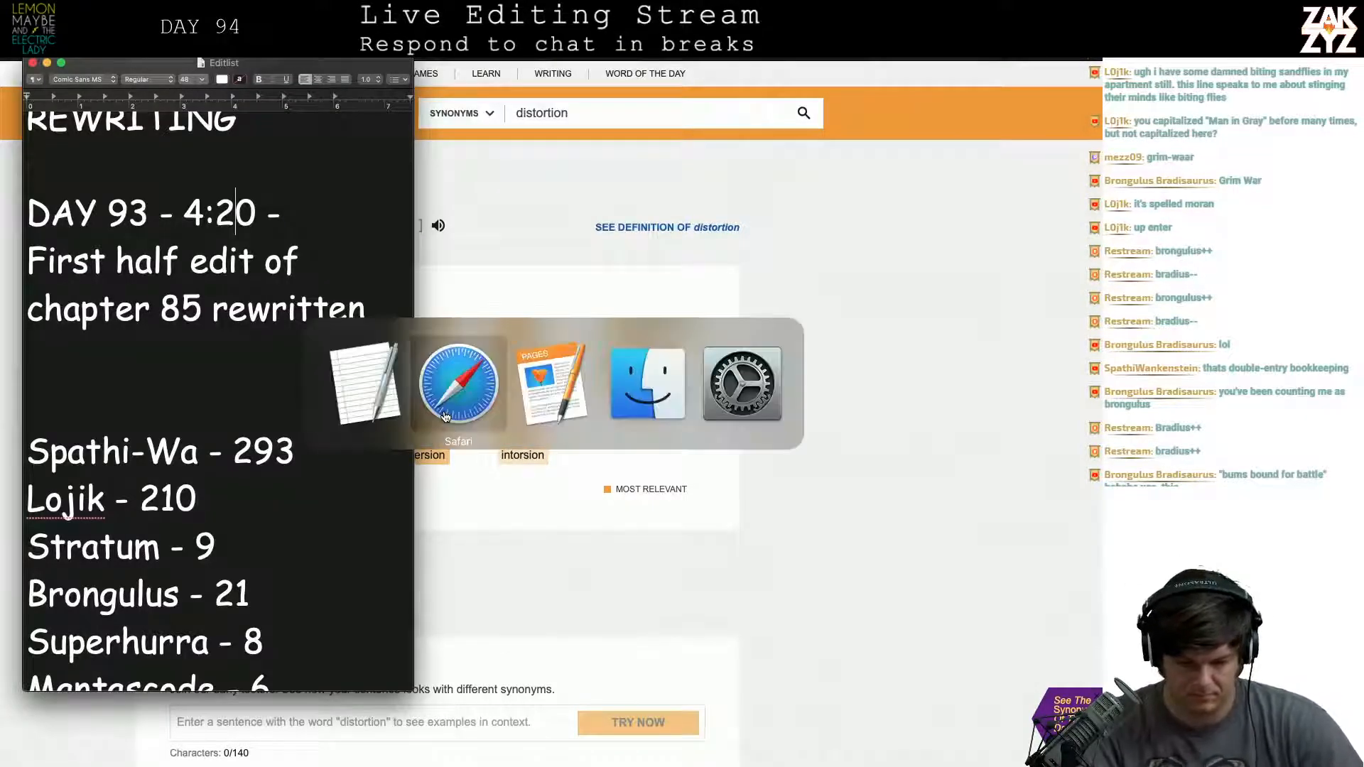
scroll(593, 387, "down", 2)
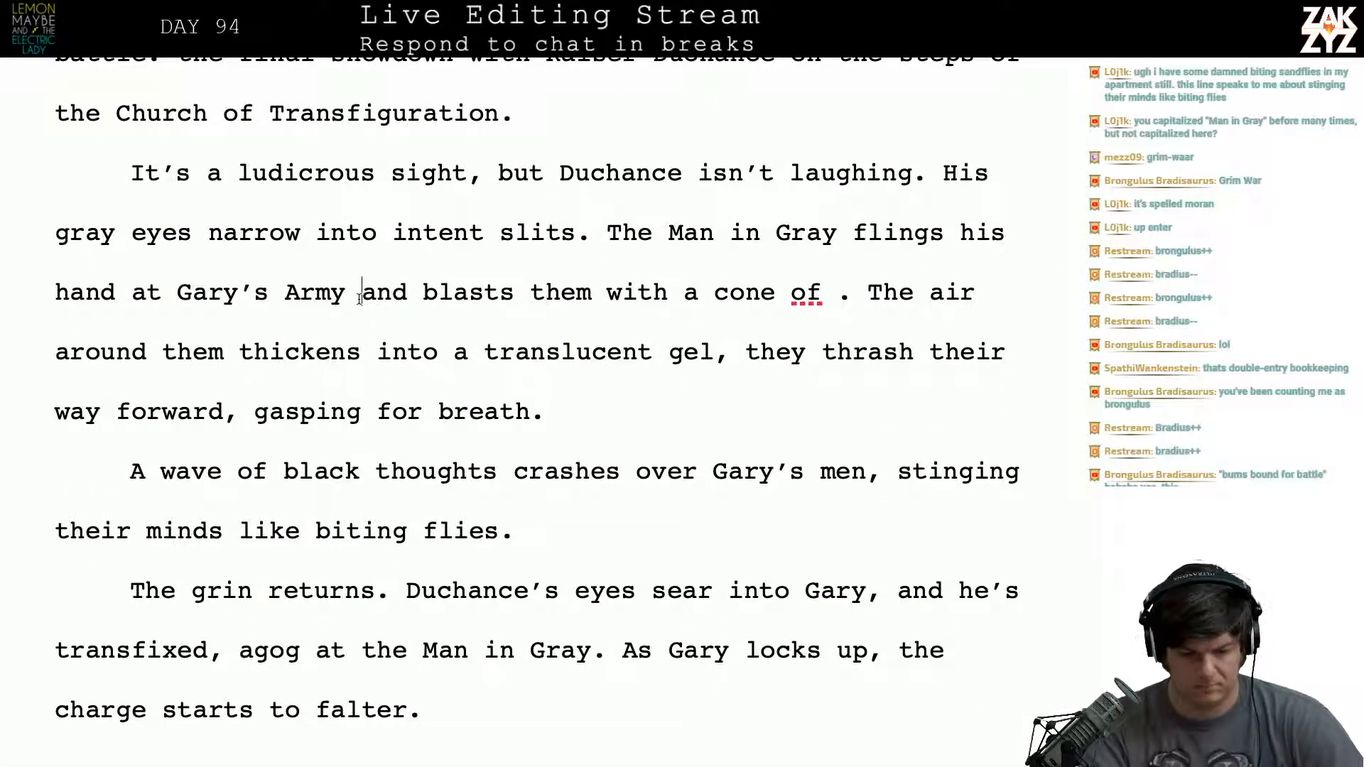
key("Return")
key("Return")
key("Up")
- Try continuing the sentence after "Gary's Army" with "a cone of perversion blasts them"
type("cond")
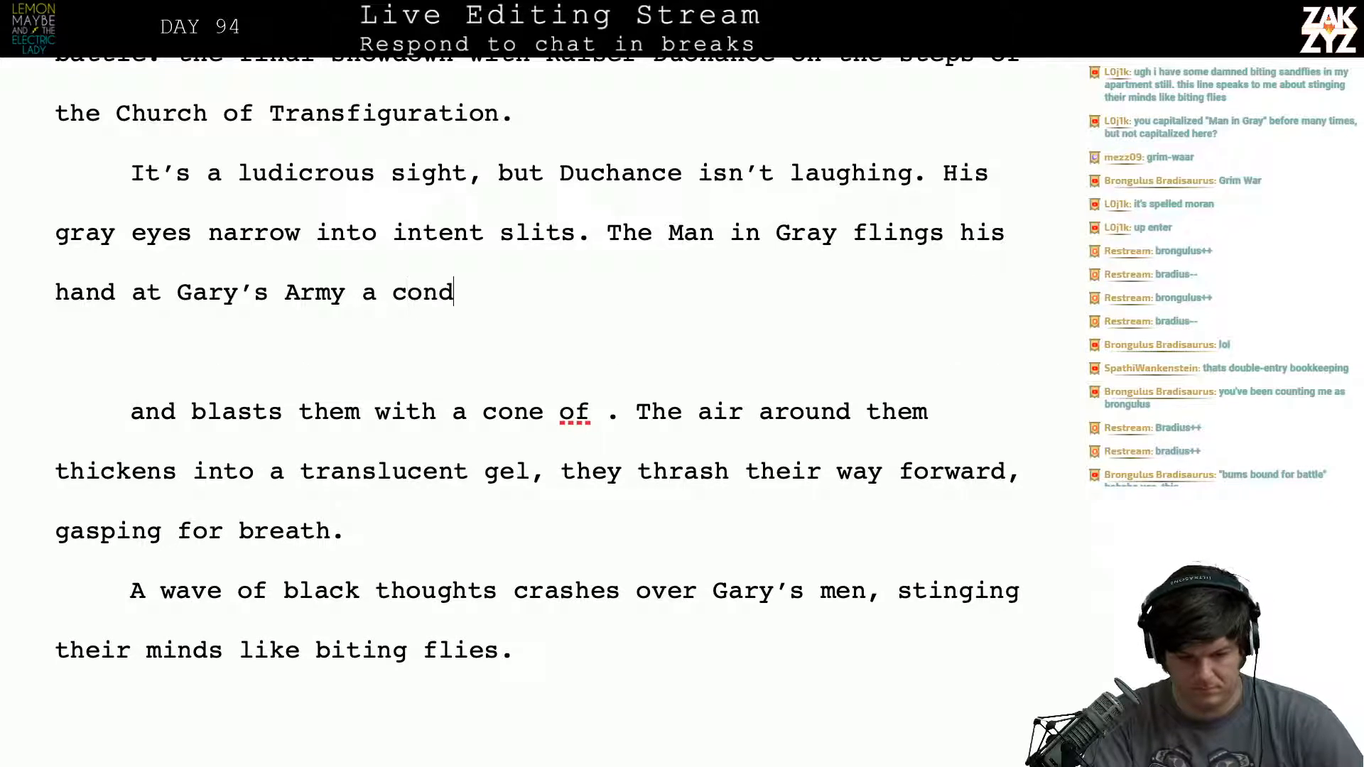
key("BackSpace")
type("e of perverisi")
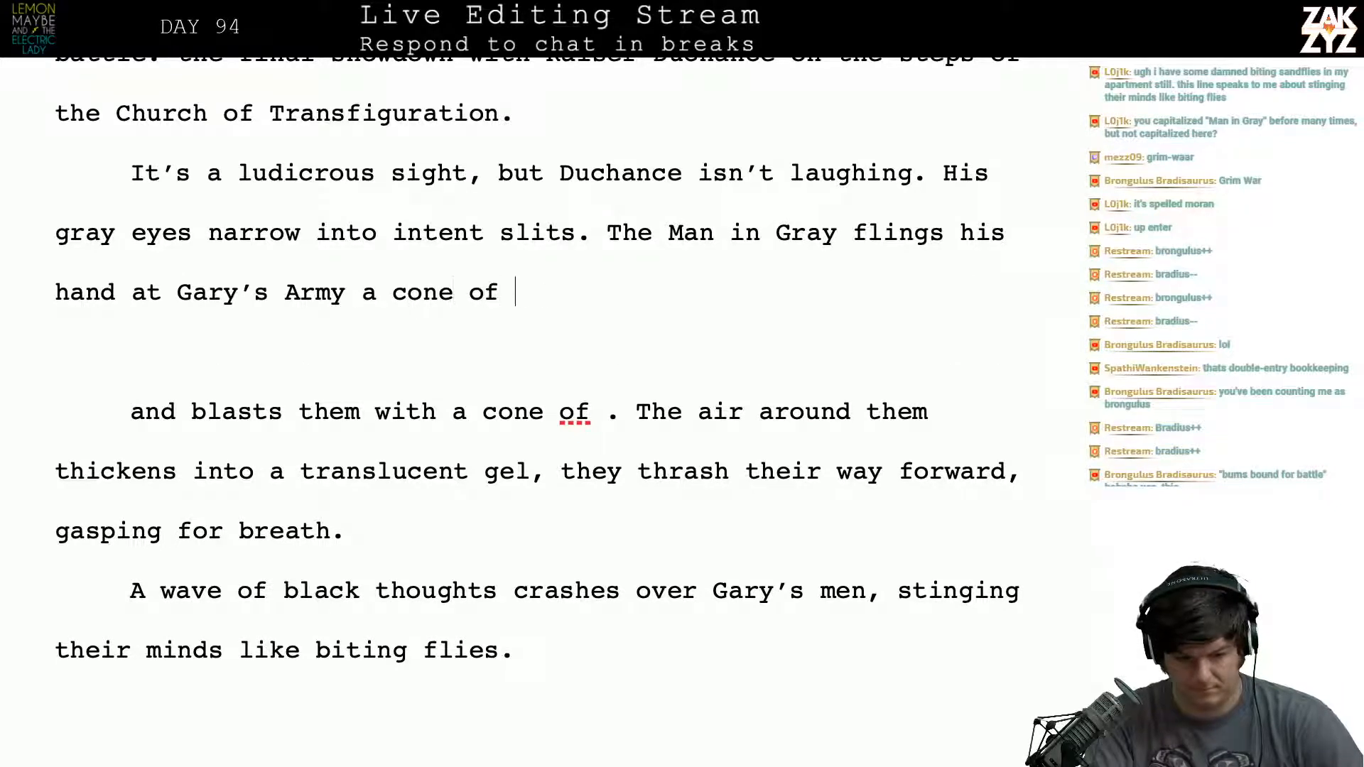
key("BackSpace")
key("BackSpace")
key("BackSpace")
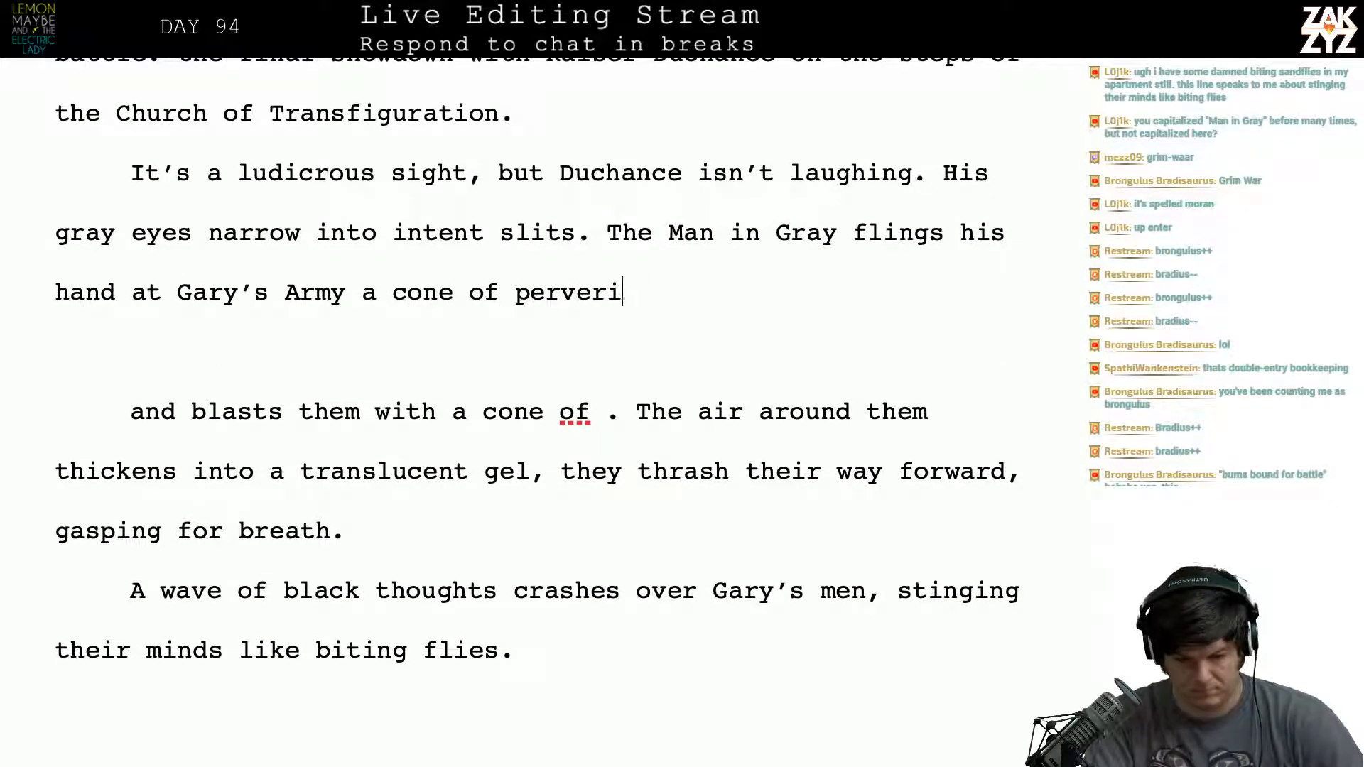
type("sion ")
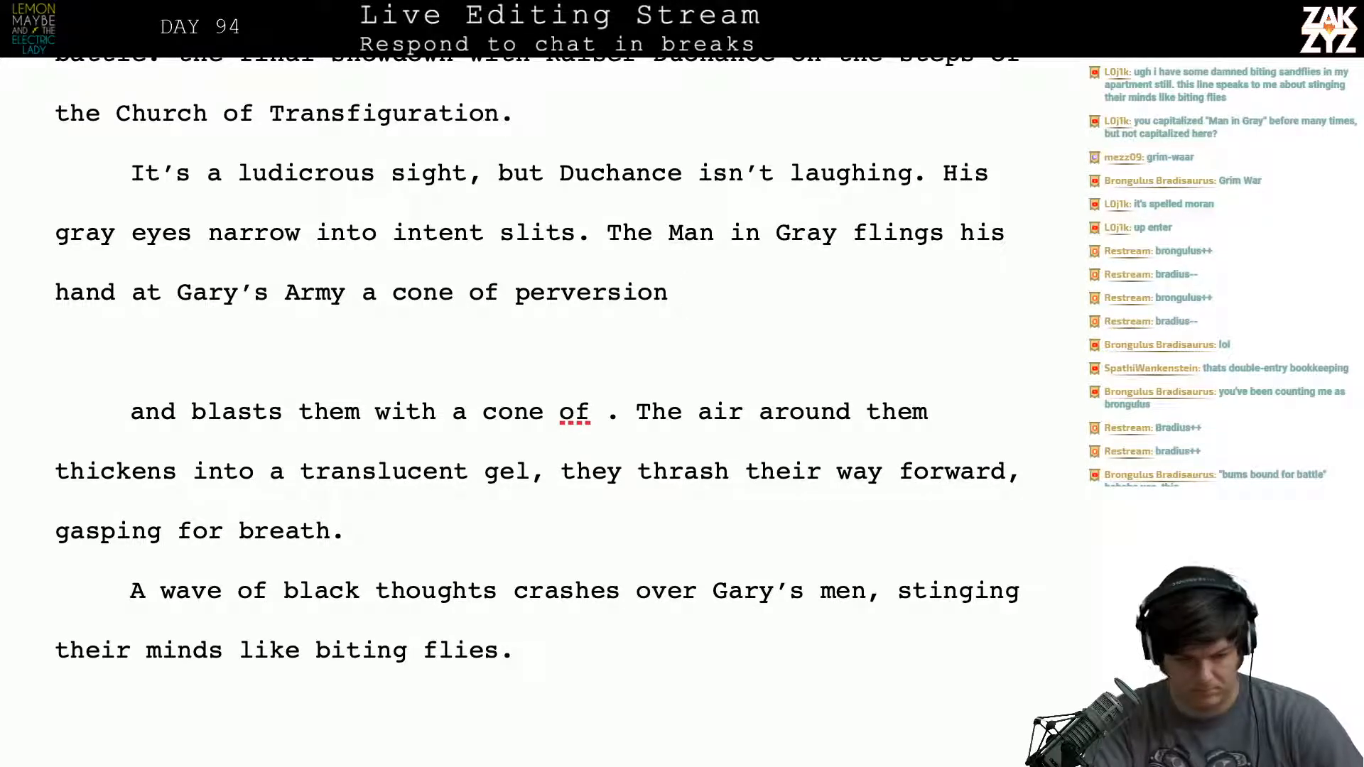
type("blasts them,")
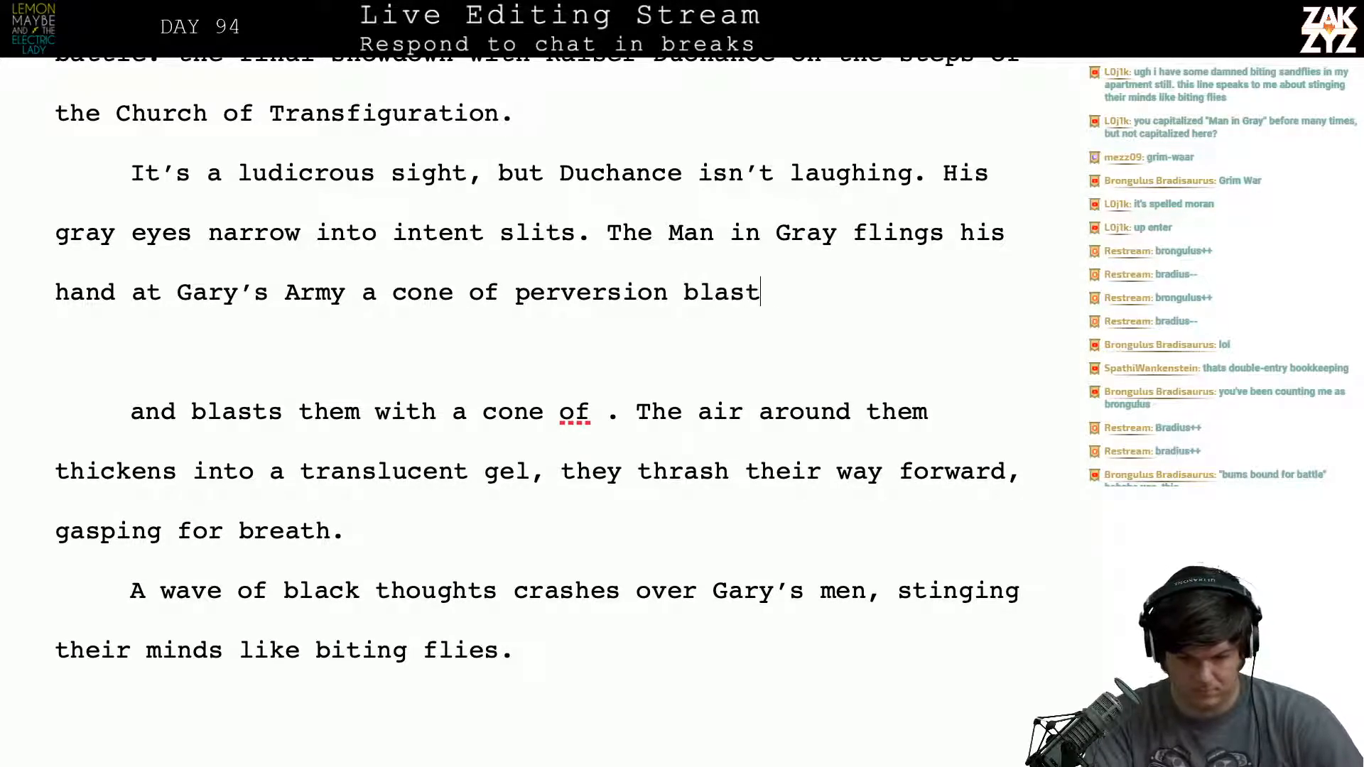
- Delete the trial wording "a cone of perversion blasts them" back to "Gary's Army"
key("BackSpace")
key("BackSpace")
key("BackSpace")
key("BackSpace")
key("BackSpace")
key("BackSpace")
key("BackSpace")
key("BackSpace")
key("BackSpace")
key("BackSpace")
key("BackSpace")
key("BackSpace")
key("BackSpace")
key("BackSpace")
key("BackSpace")
key("BackSpace")
key("BackSpace")
key("BackSpace")
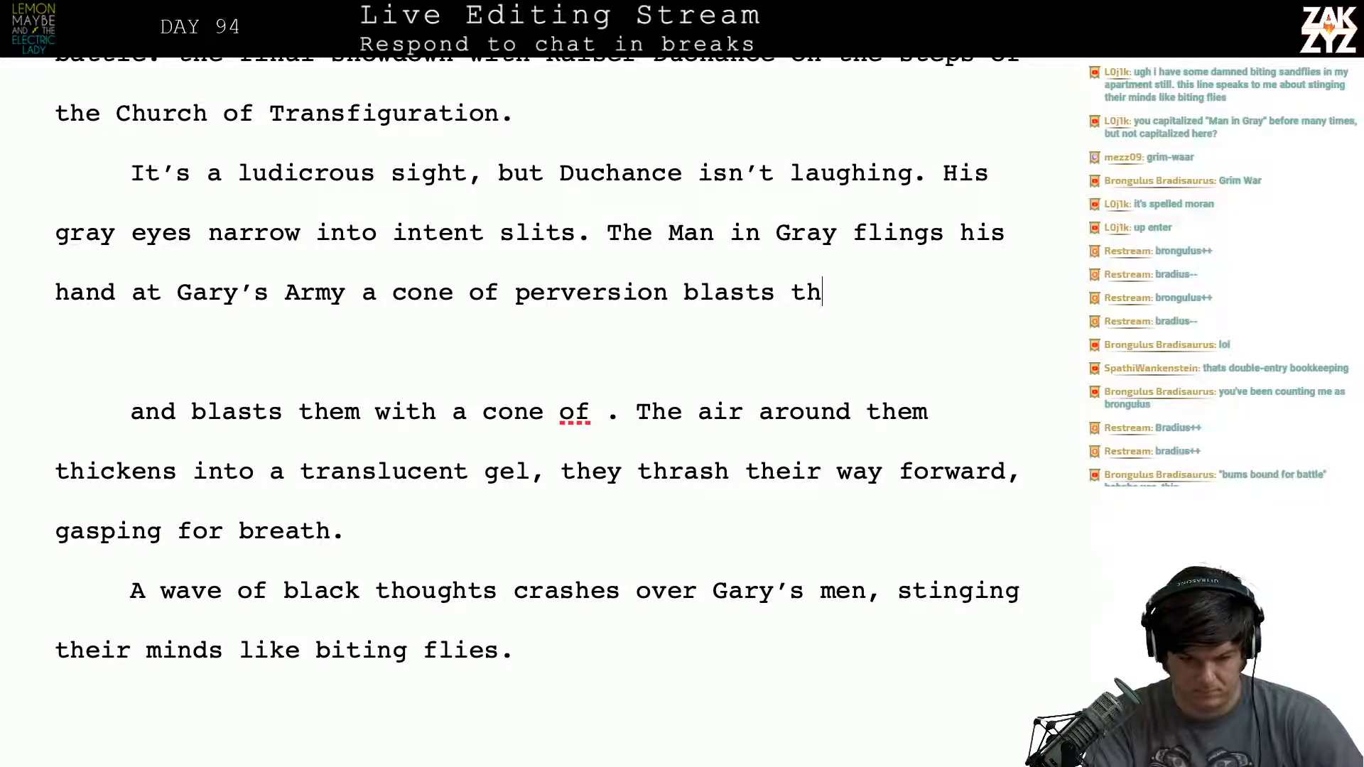
key("BackSpace")
key("BackSpace")
key("BackSpace")
key("BackSpace")
key("BackSpace")
key("BackSpace")
key("BackSpace")
key("BackSpace")
key("BackSpace")
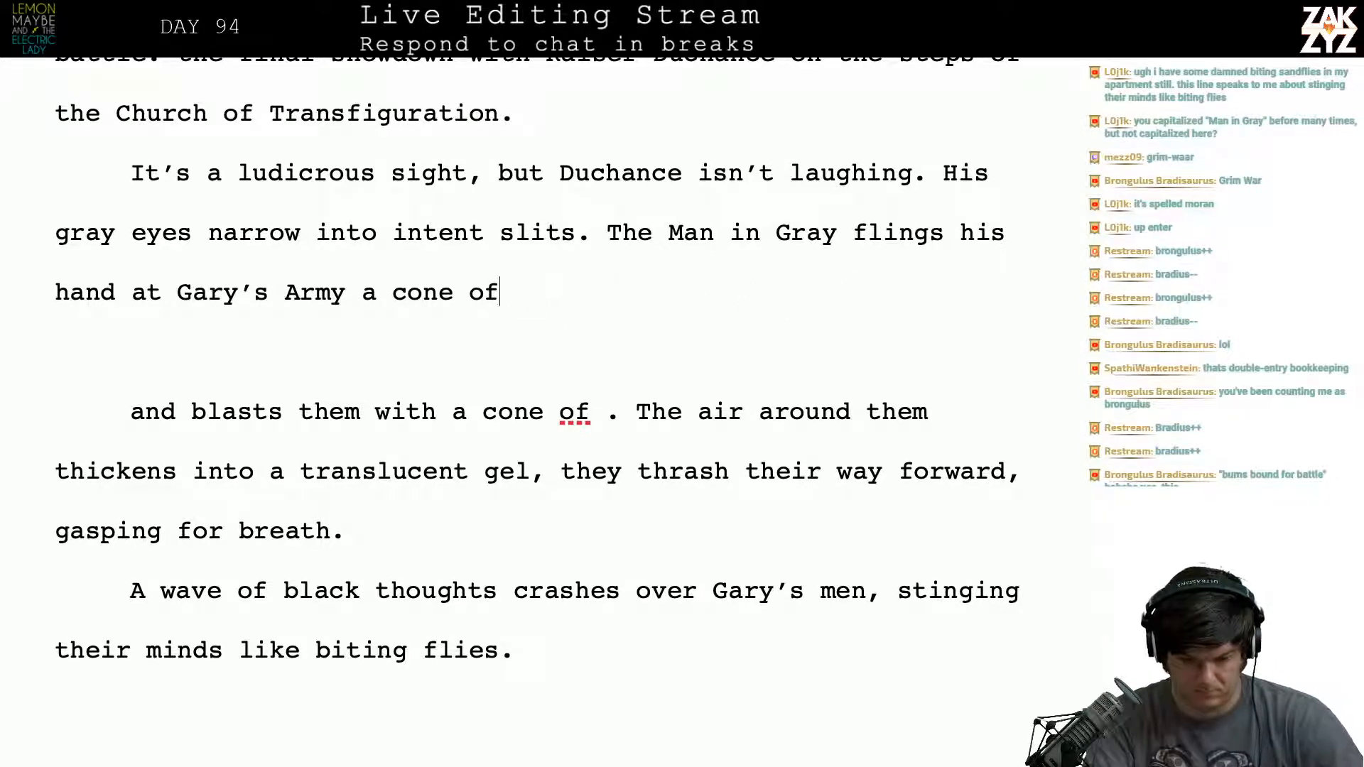
type("of")
key("BackSpace")
key("BackSpace")
key("BackSpace")
key("BackSpace")
key("BackSpace")
key("BackSpace")
key("BackSpace")
key("BackSpace")
key("BackSpace")
key("BackSpace")
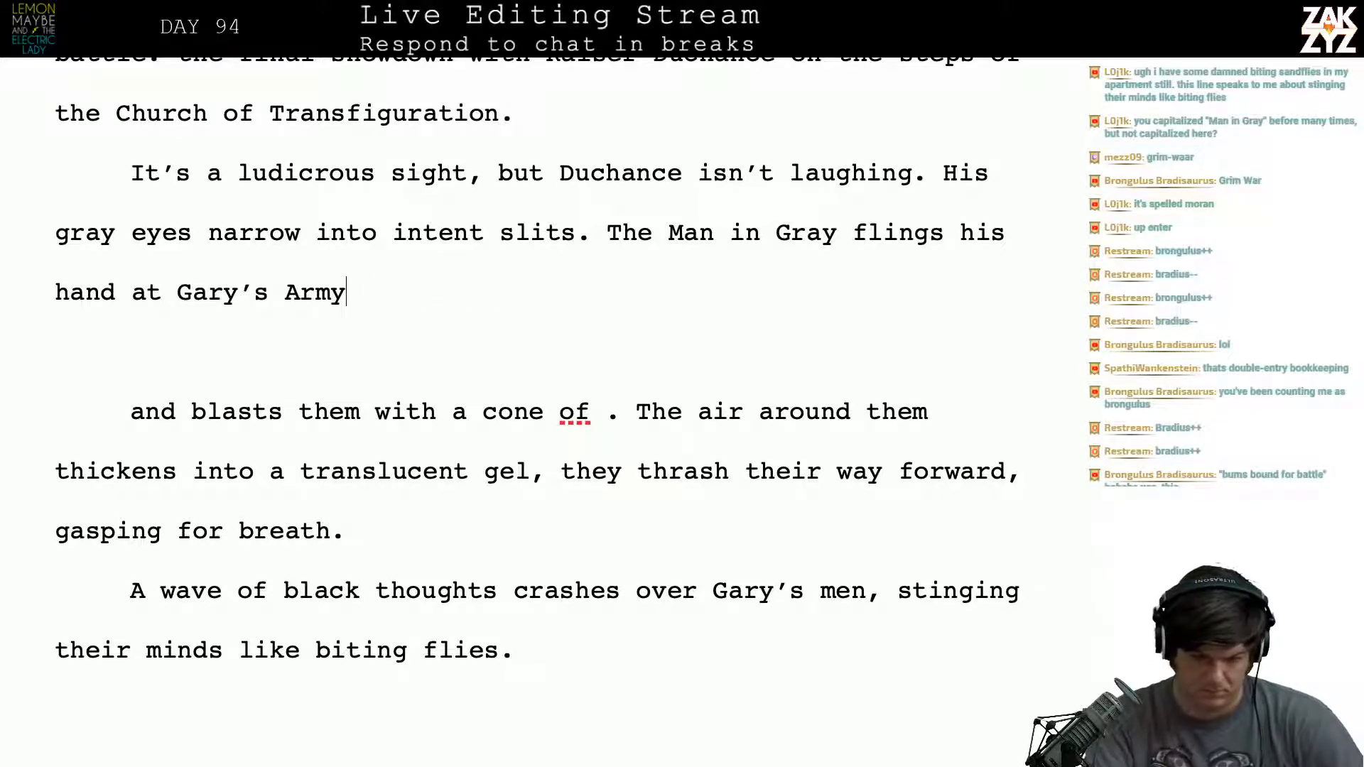
- Complete the sentence after "Gary's Army" with "and blasts them with a cone of perverted space."
type(", ")
type("adn")
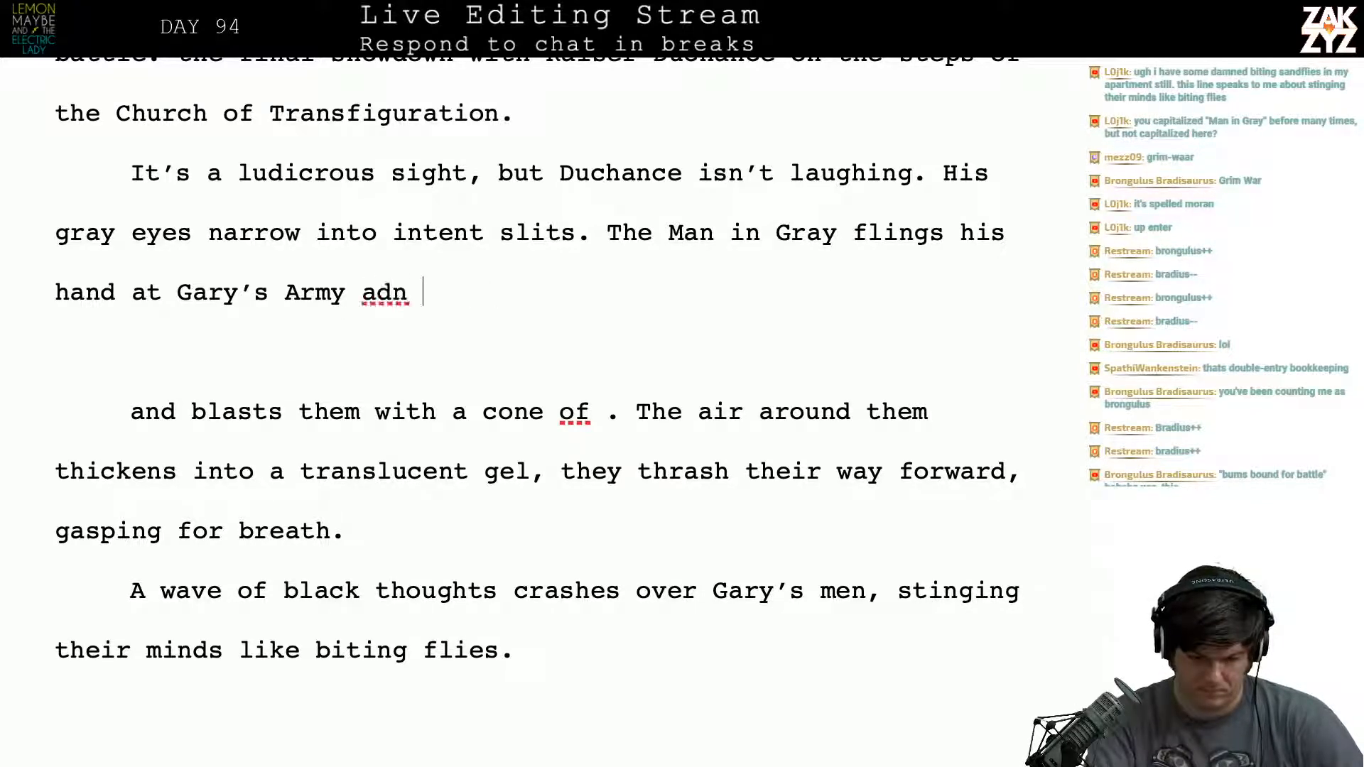
key("BackSpace")
key("BackSpace")
key("BackSpace")
type("nd blast")
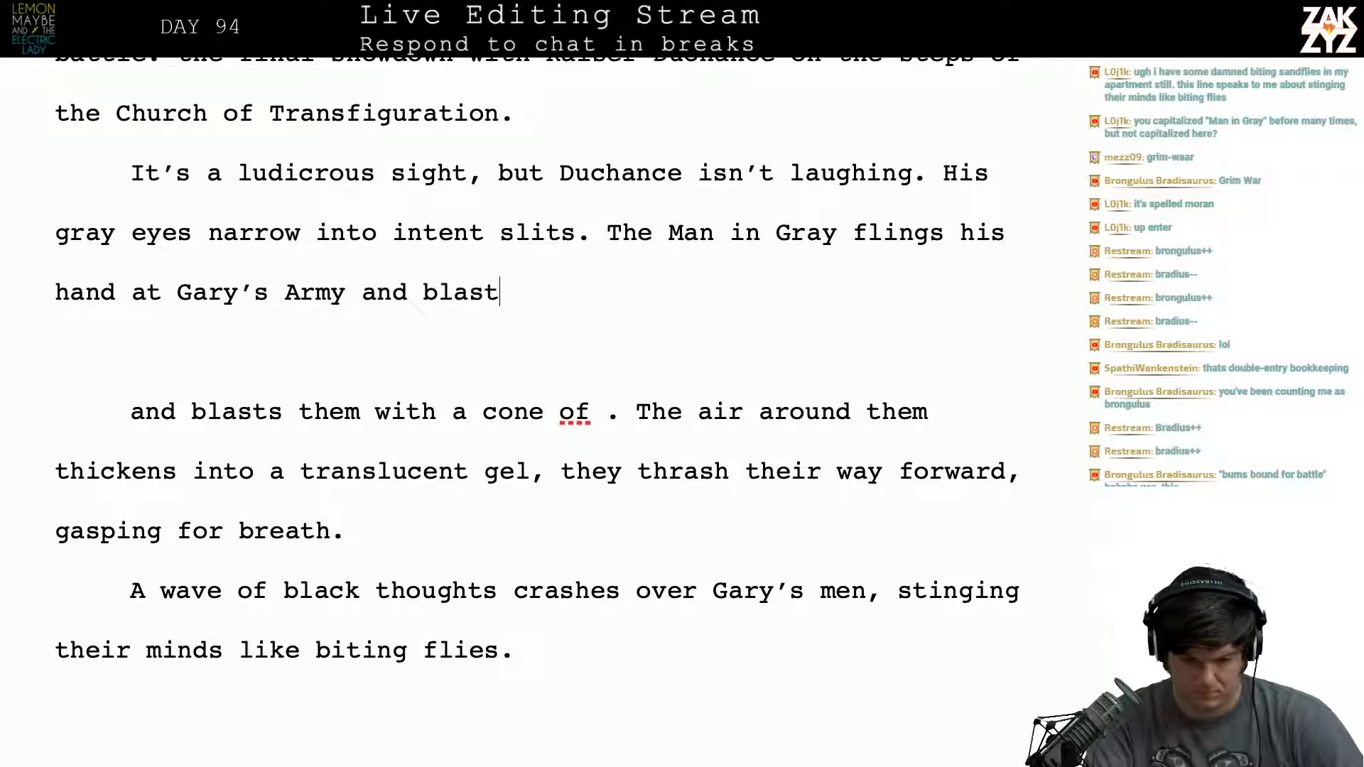
type("s them with a con")
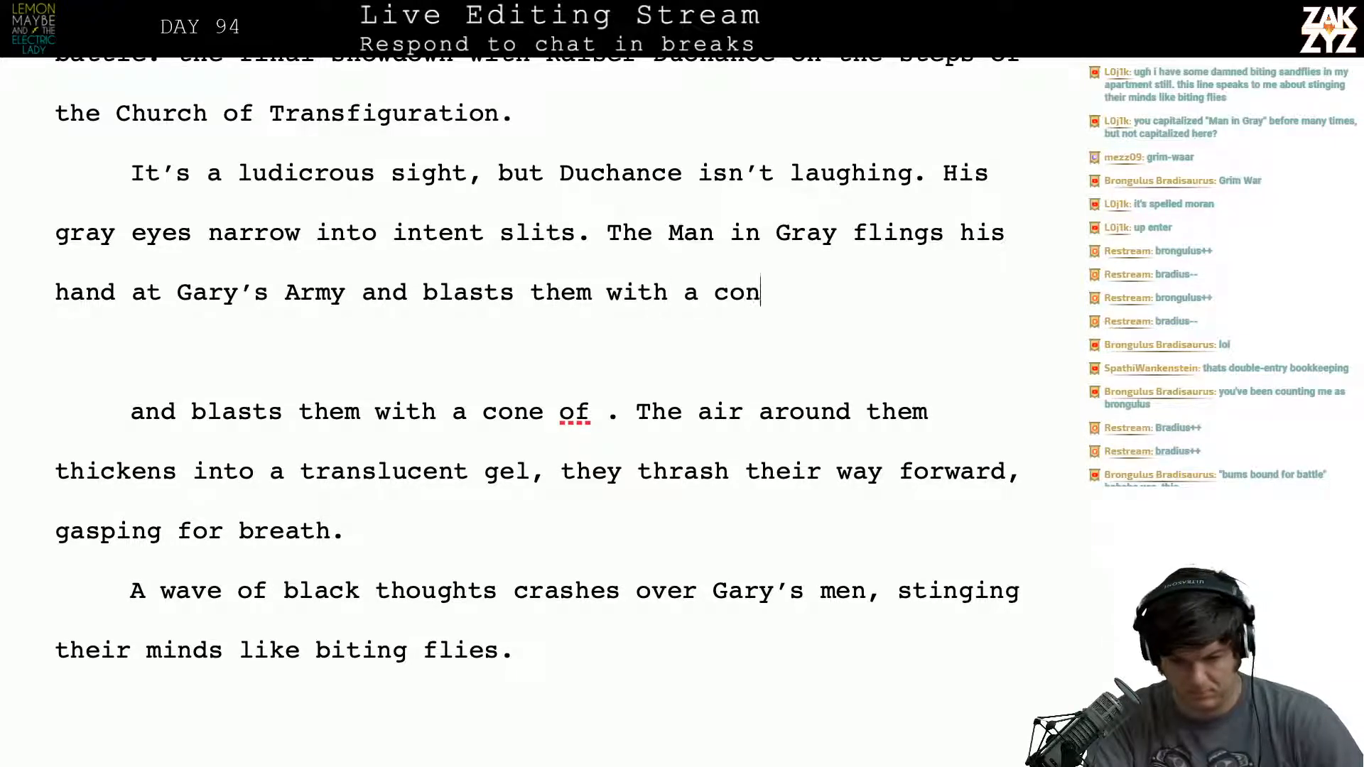
type("e of perveriso")
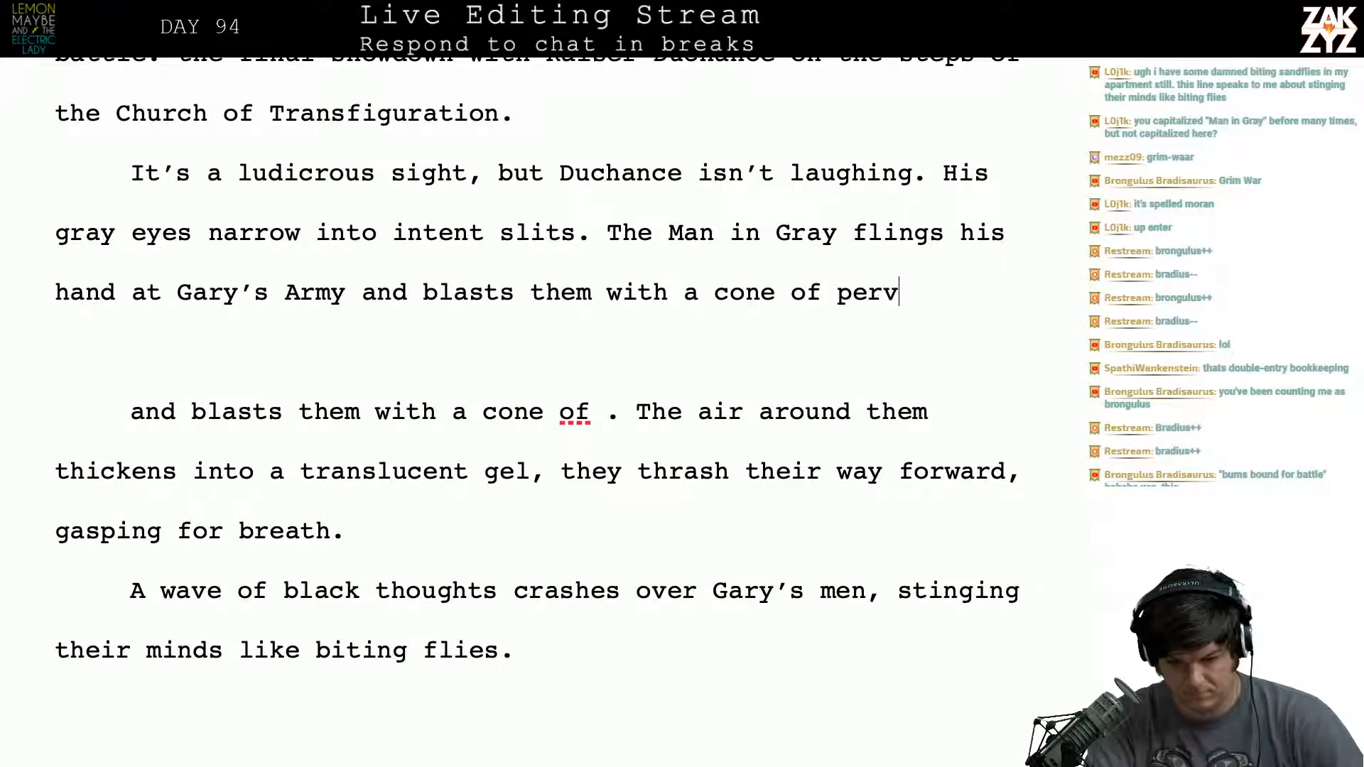
key("BackSpace")
key("BackSpace")
key("BackSpace")
key("BackSpace")
type("rted space.")
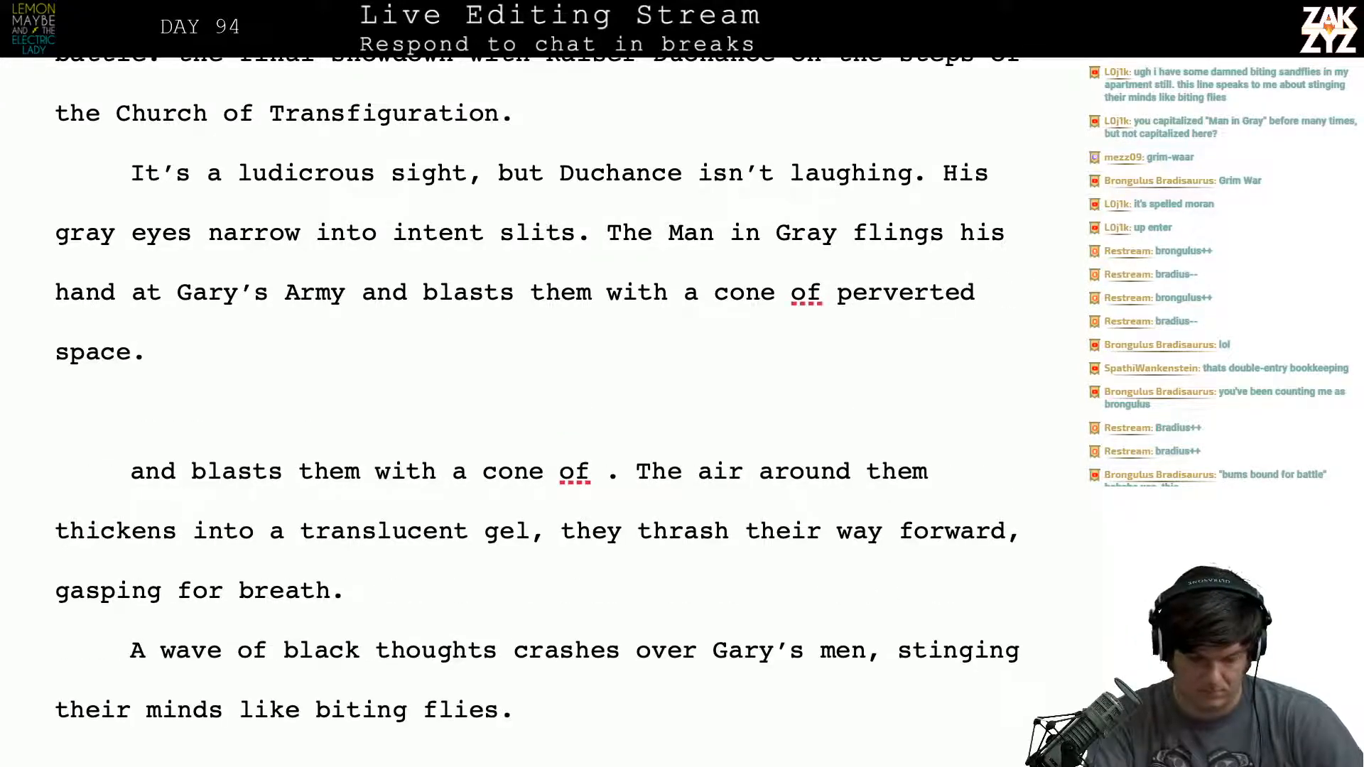
type(" Outlines ")
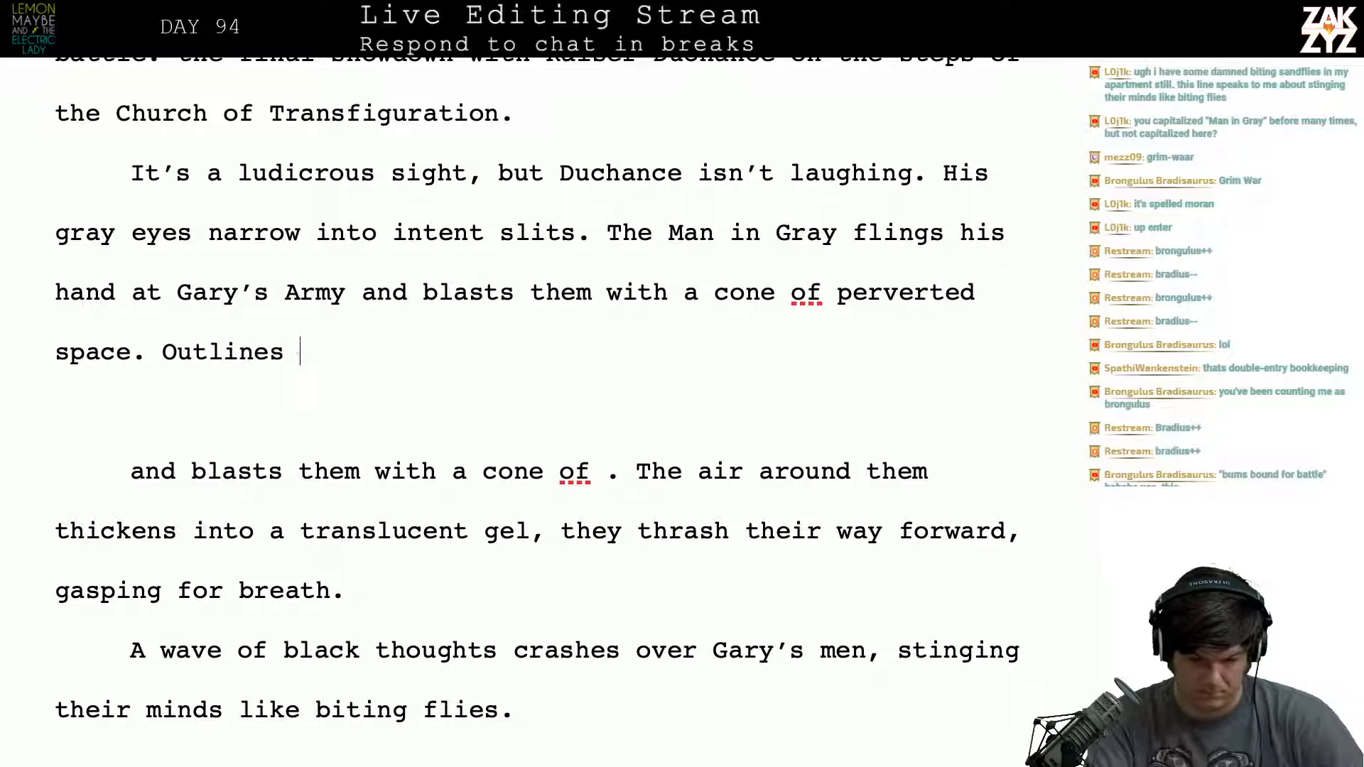
type("writhe,")
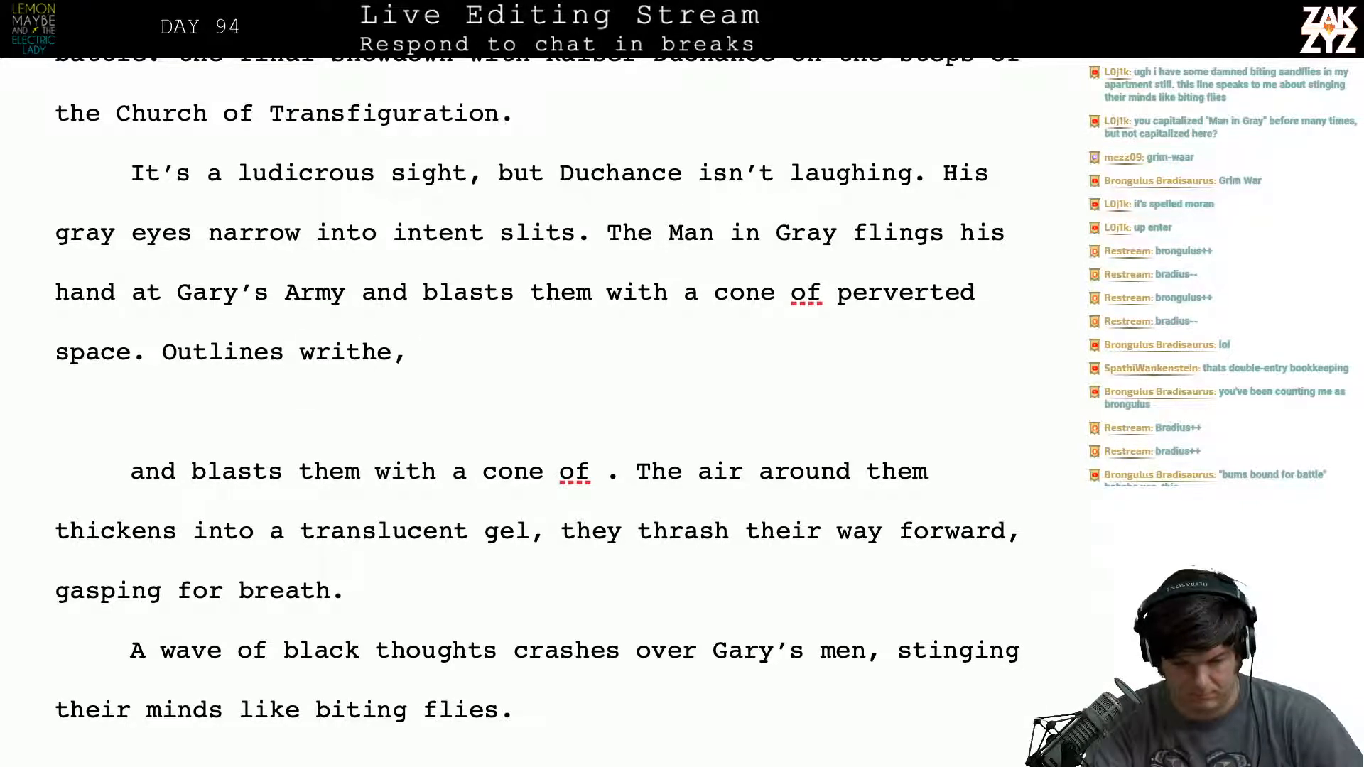
type(" and distory,")
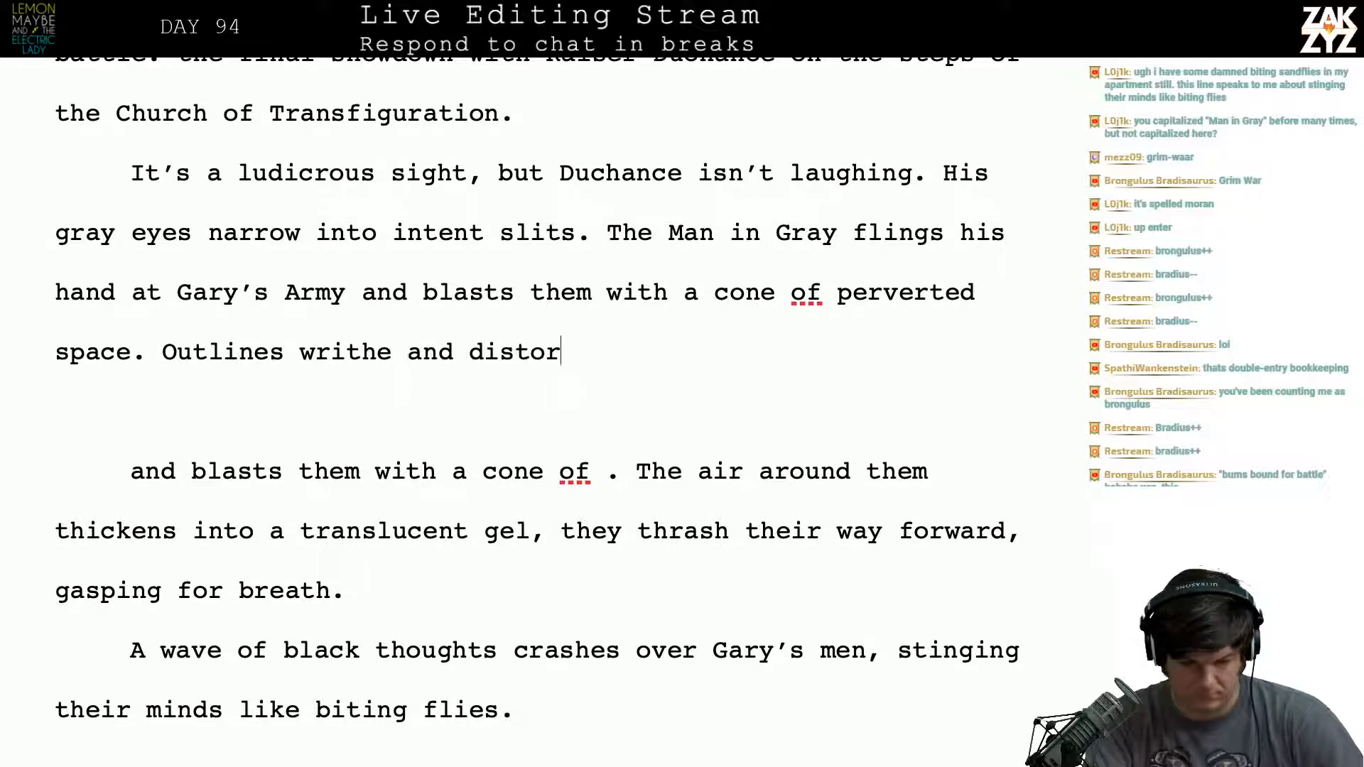
- Begin a new sentence after "perverted space." with "Outlines writhe and distort,"
key("BackSpace")
key("BackSpace")
key("BackSpace")
type("t,")
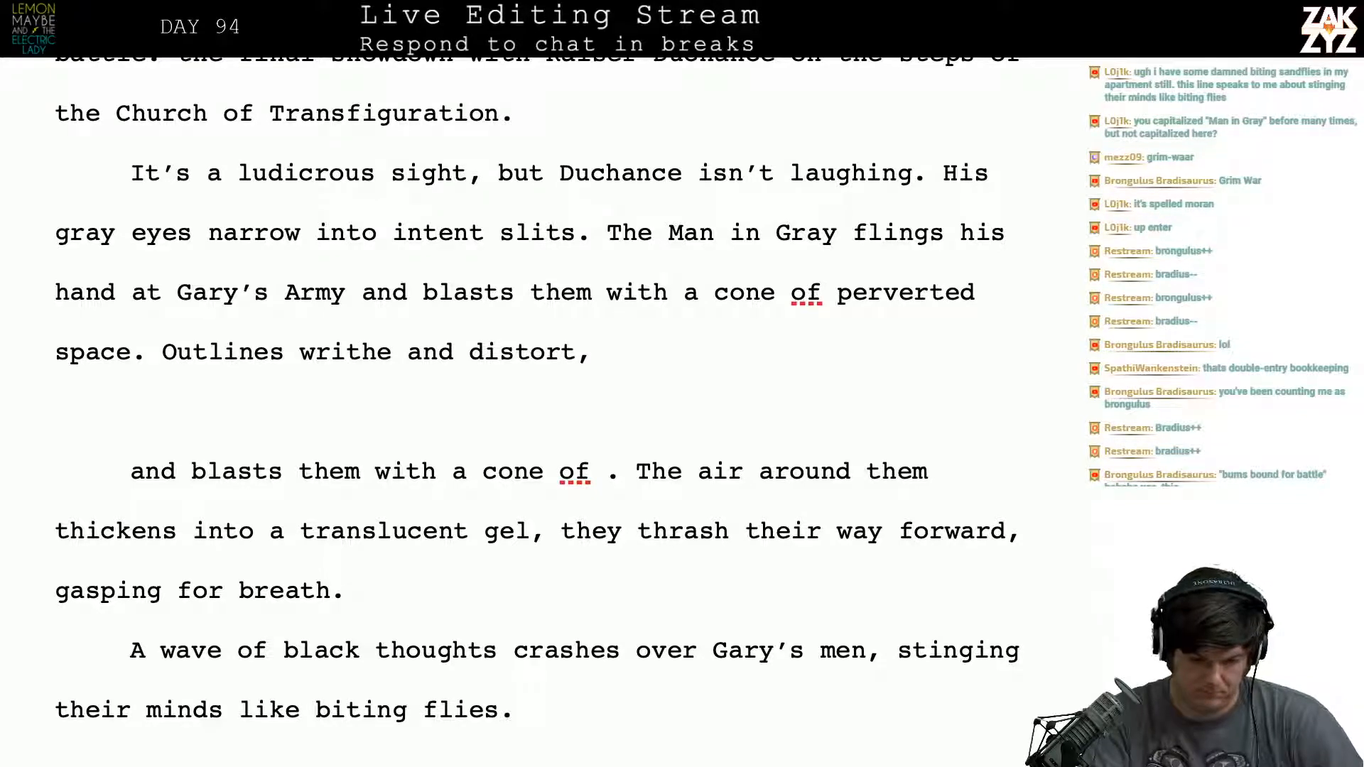
type("distan")
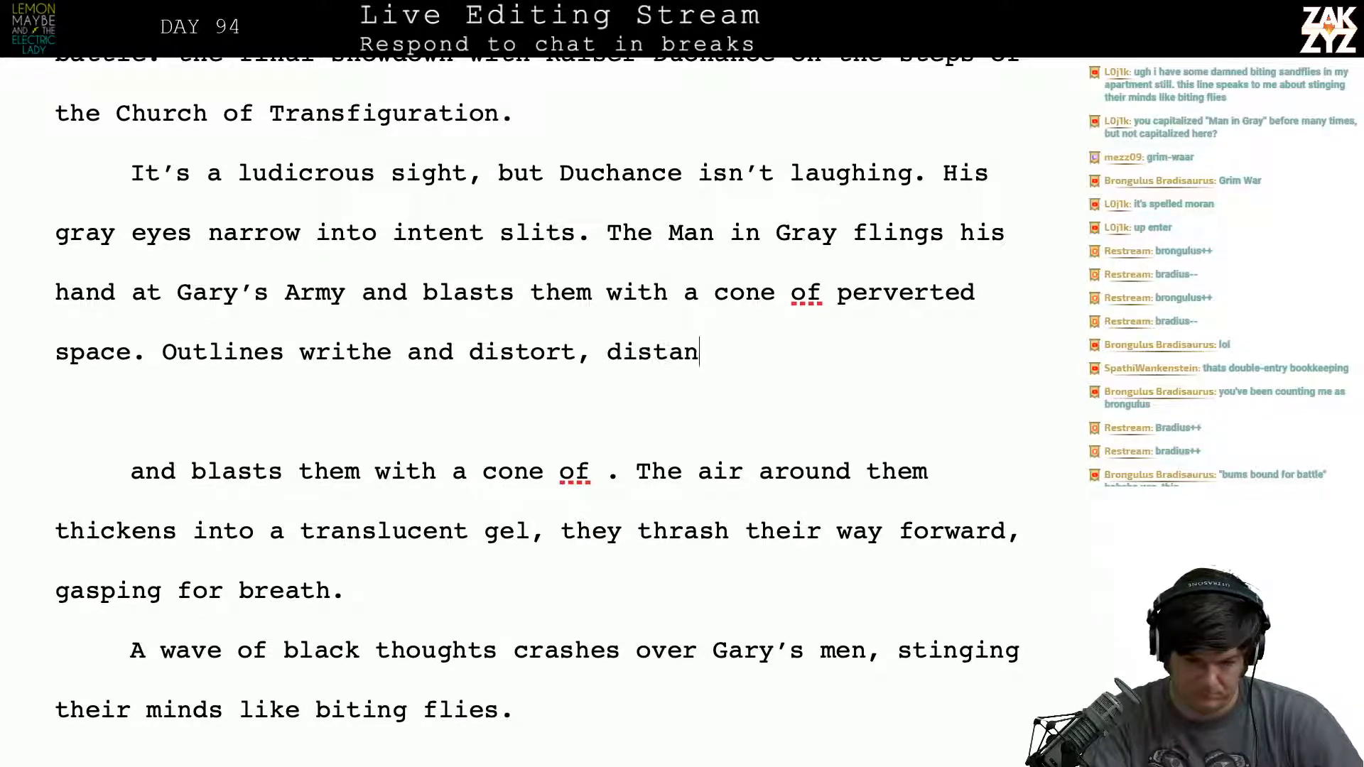
type("c")
key("BackSpace")
key("BackSpace")
key("BackSpace")
key("BackSpace")
key("BackSpace")
key("BackSpace")
key("BackSpace")
key("BackSpace")
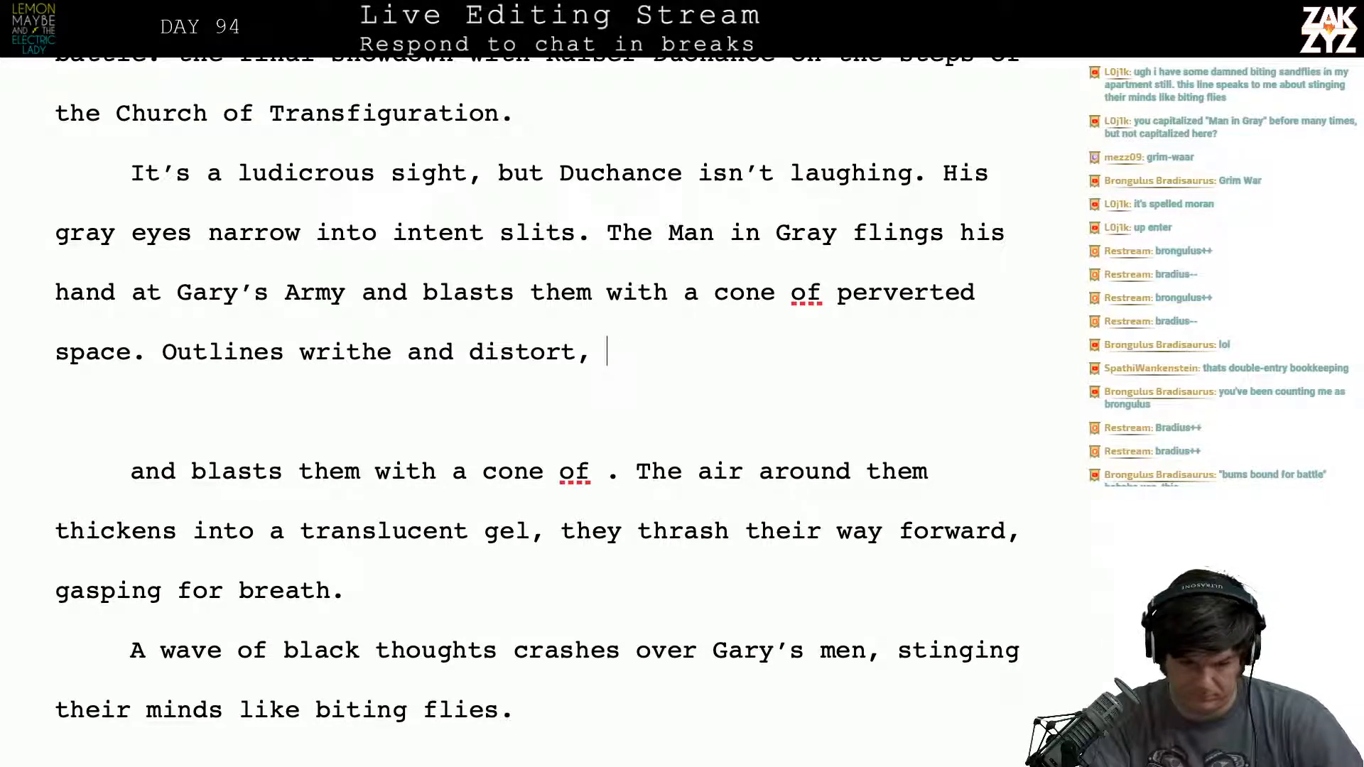
- Continue after "Outlines writhe and distort," with "the air around them thickens into a translucent gel,"
type("the air around them")
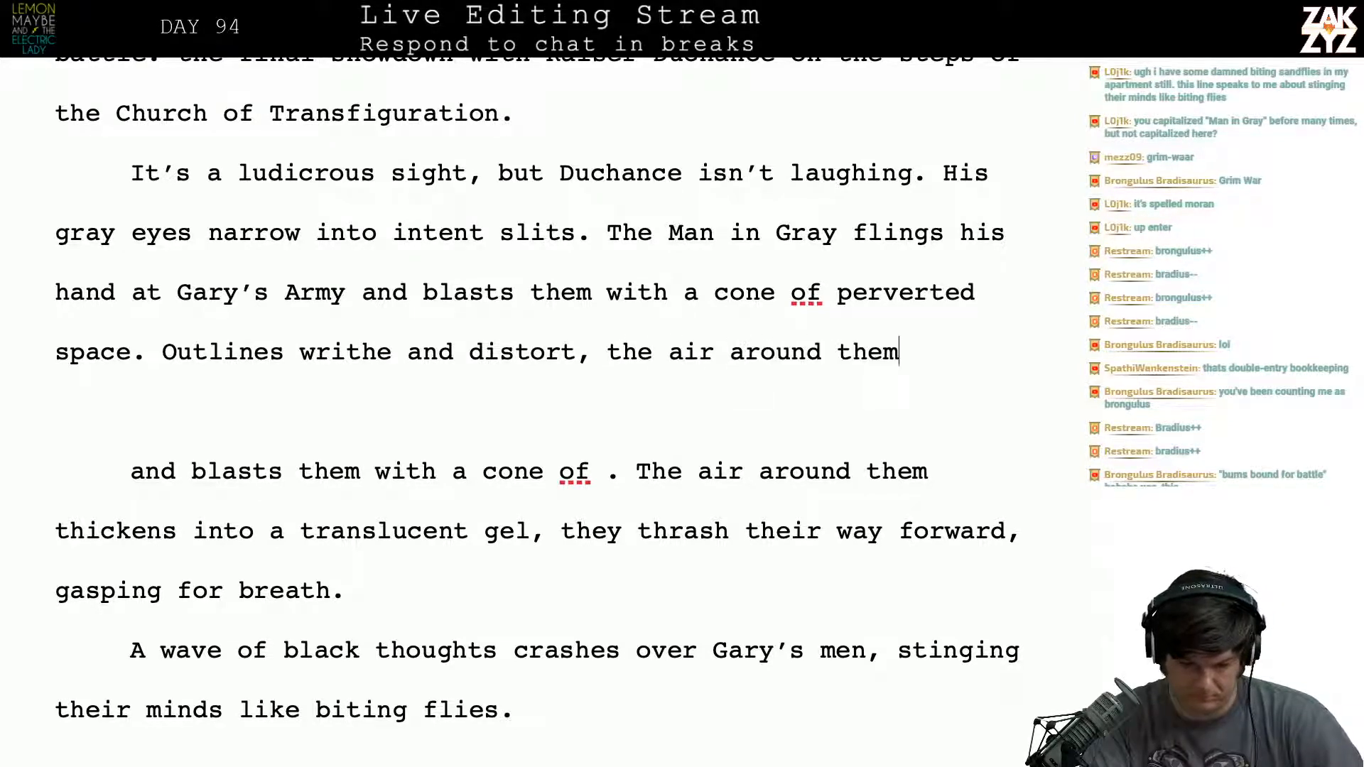
type(" thickens int")
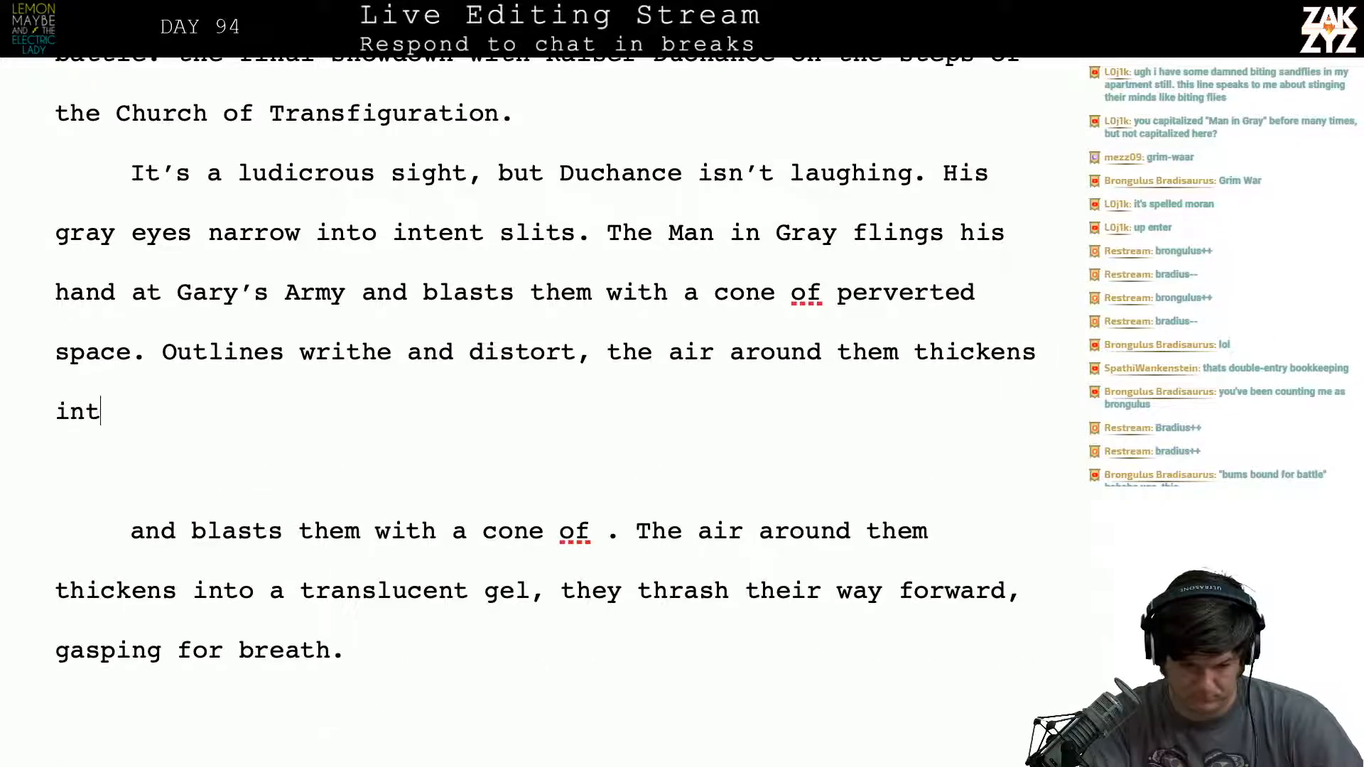
type("o a translu")
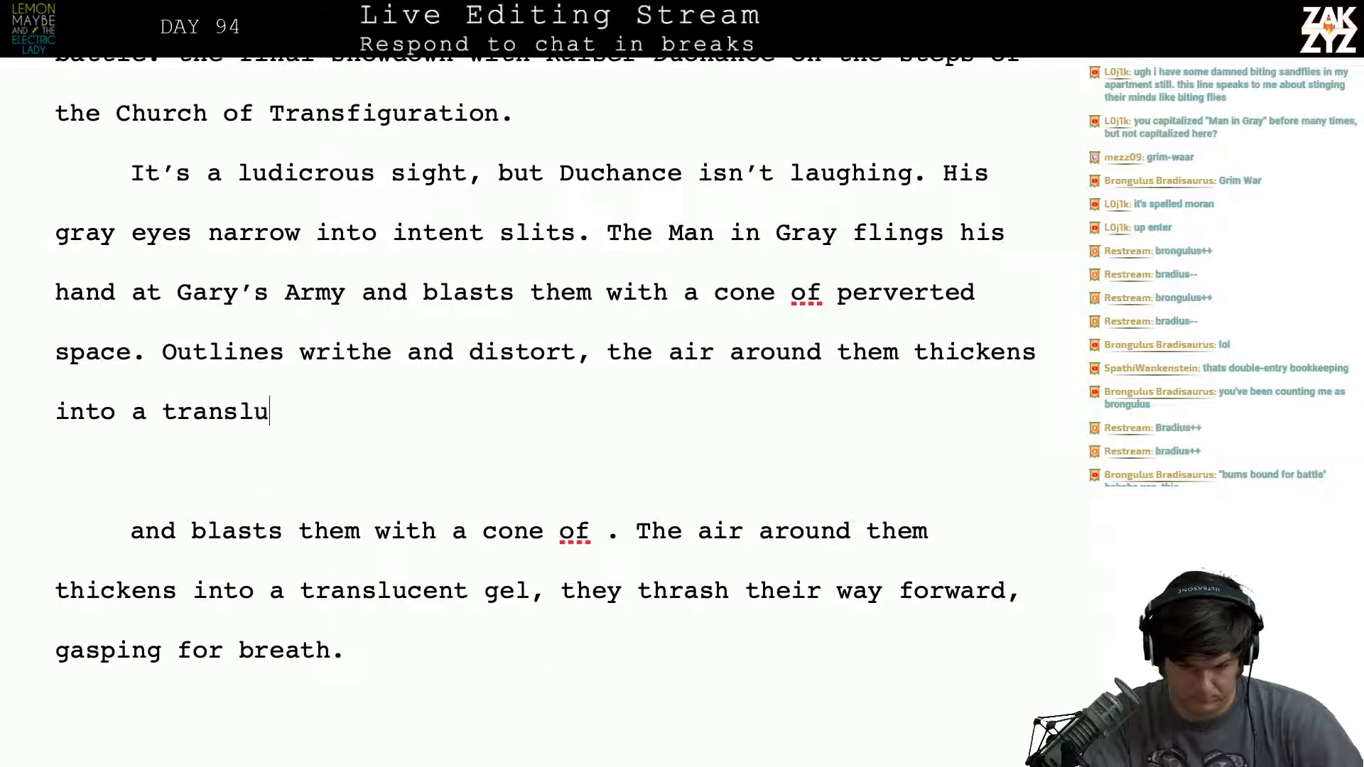
type("scent gel,")
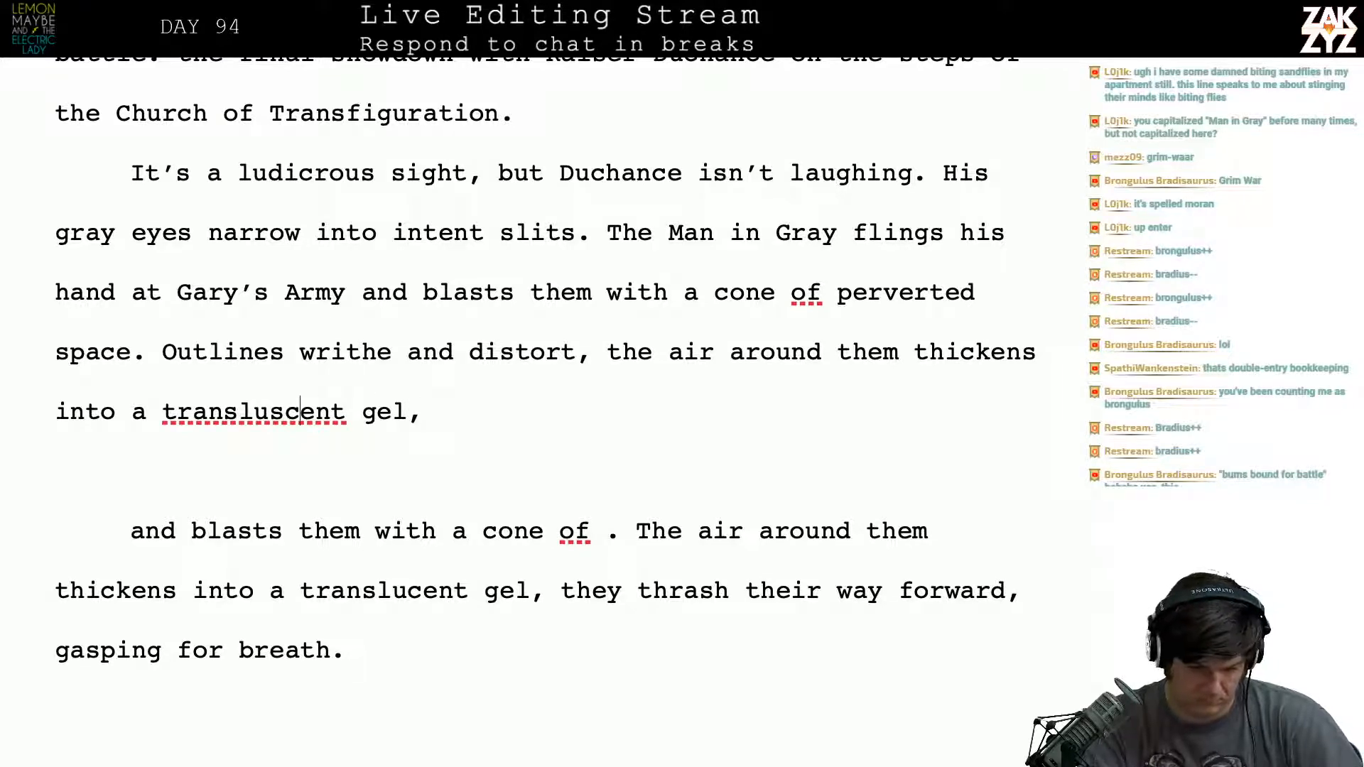
key("Left")
key("BackSpace")
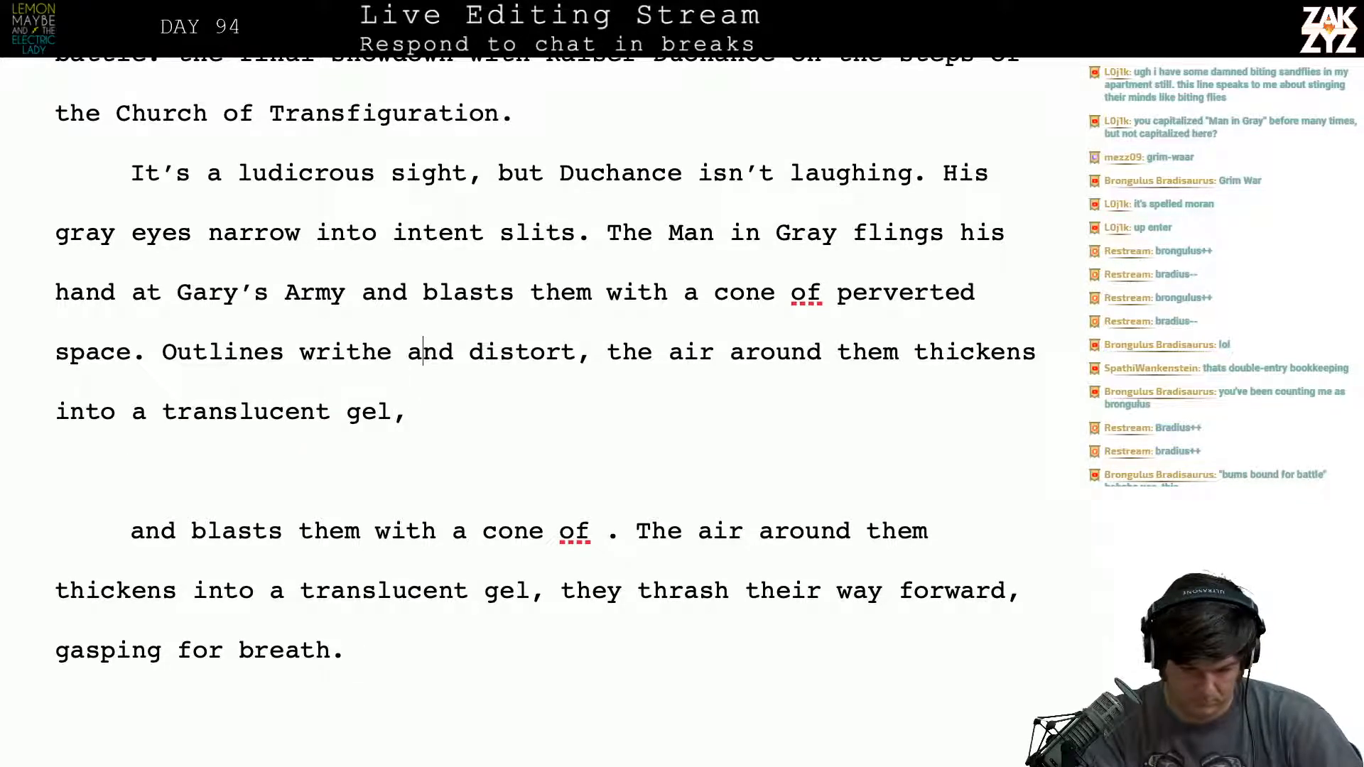
- Split off the text after "the air" as a separate paragraph and continue the sentence with "hardens into a"
key("Right")
key("Right")
key("Right")
key("Right")
key("Right")
key("Right")
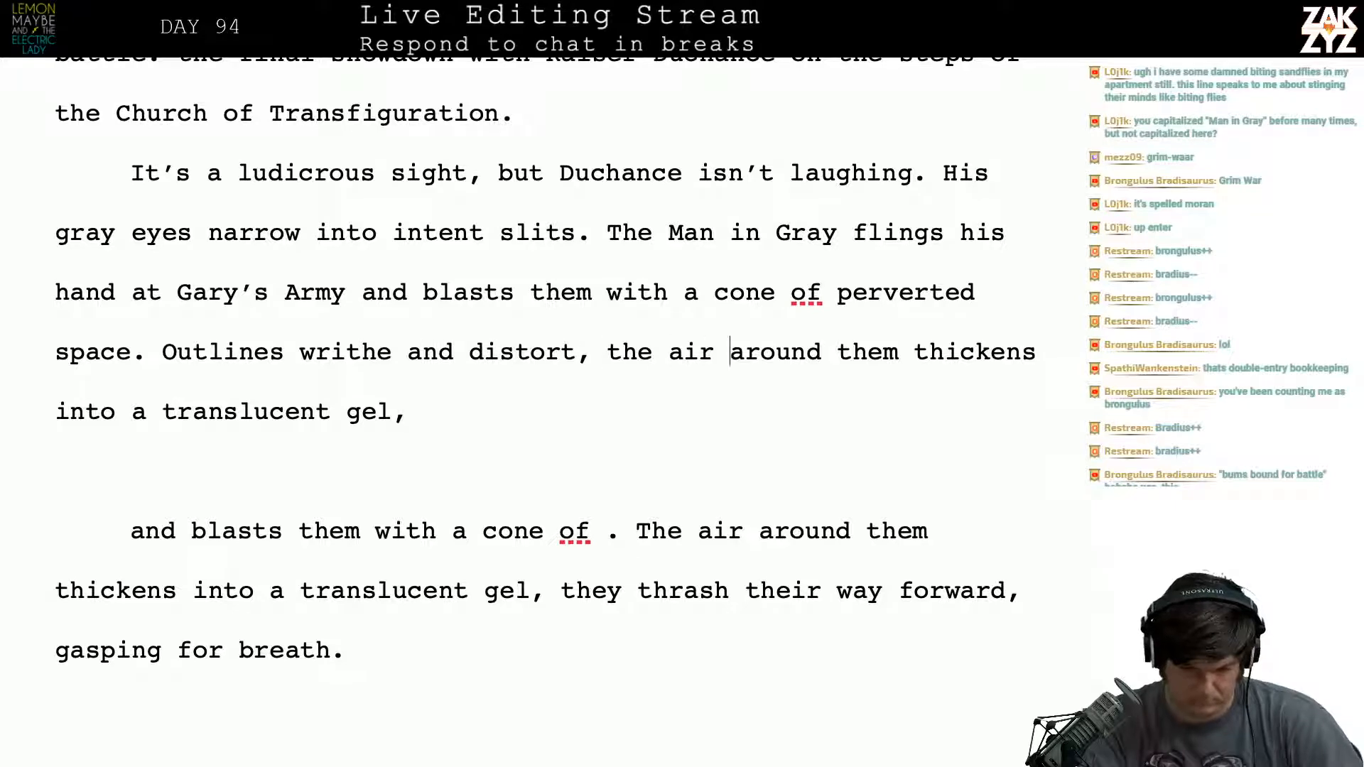
key("Return")
key("Return")
type("harden")
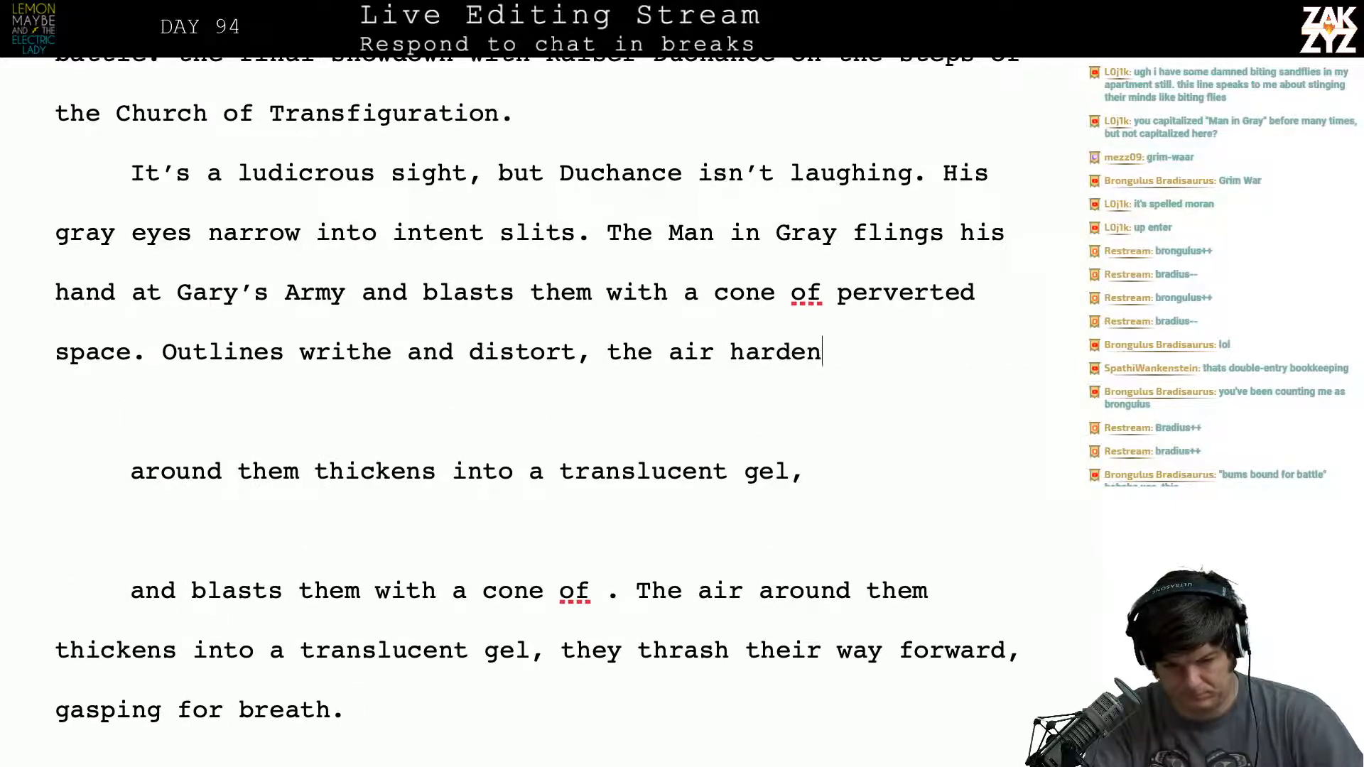
type("ts")
key("BackSpace")
key("BackSpace")
key("BackSpace")
type("s into a")
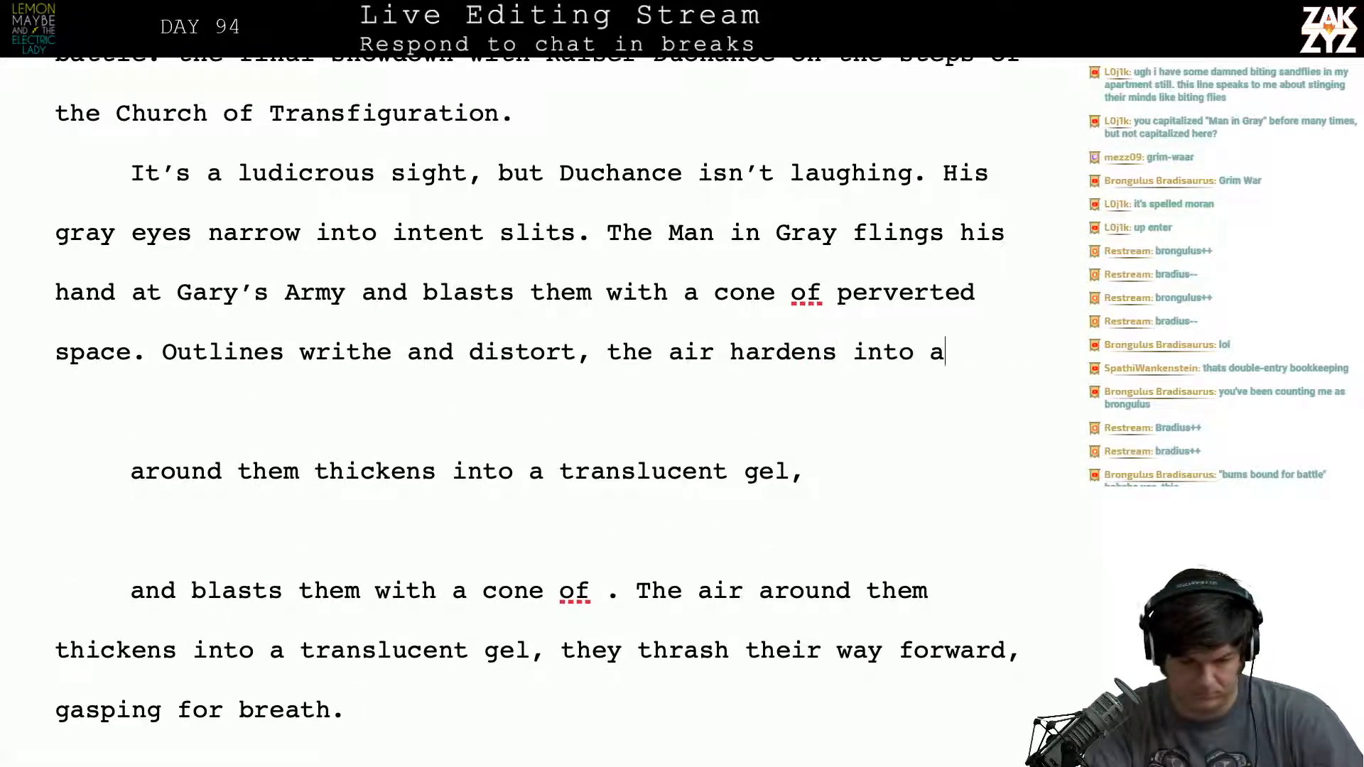
type(" transluscent ")
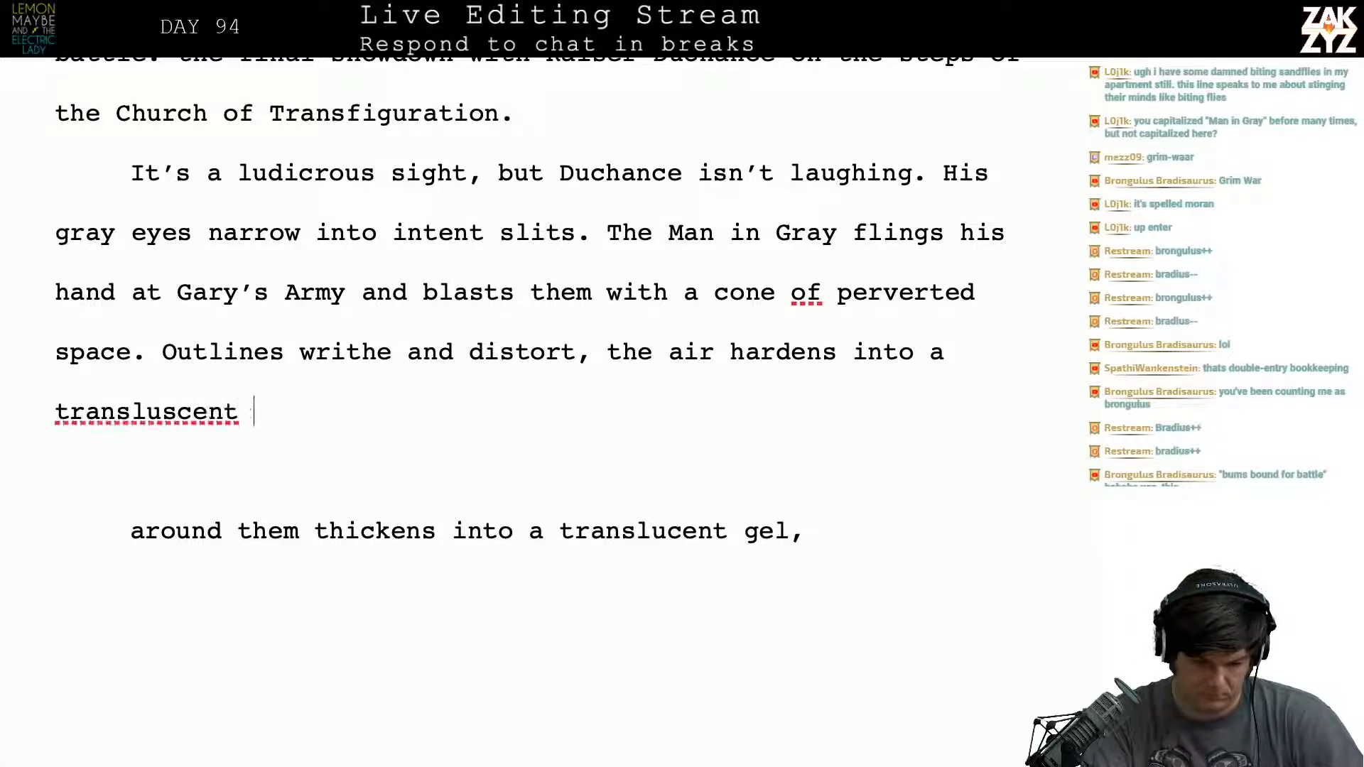
type("gel,")
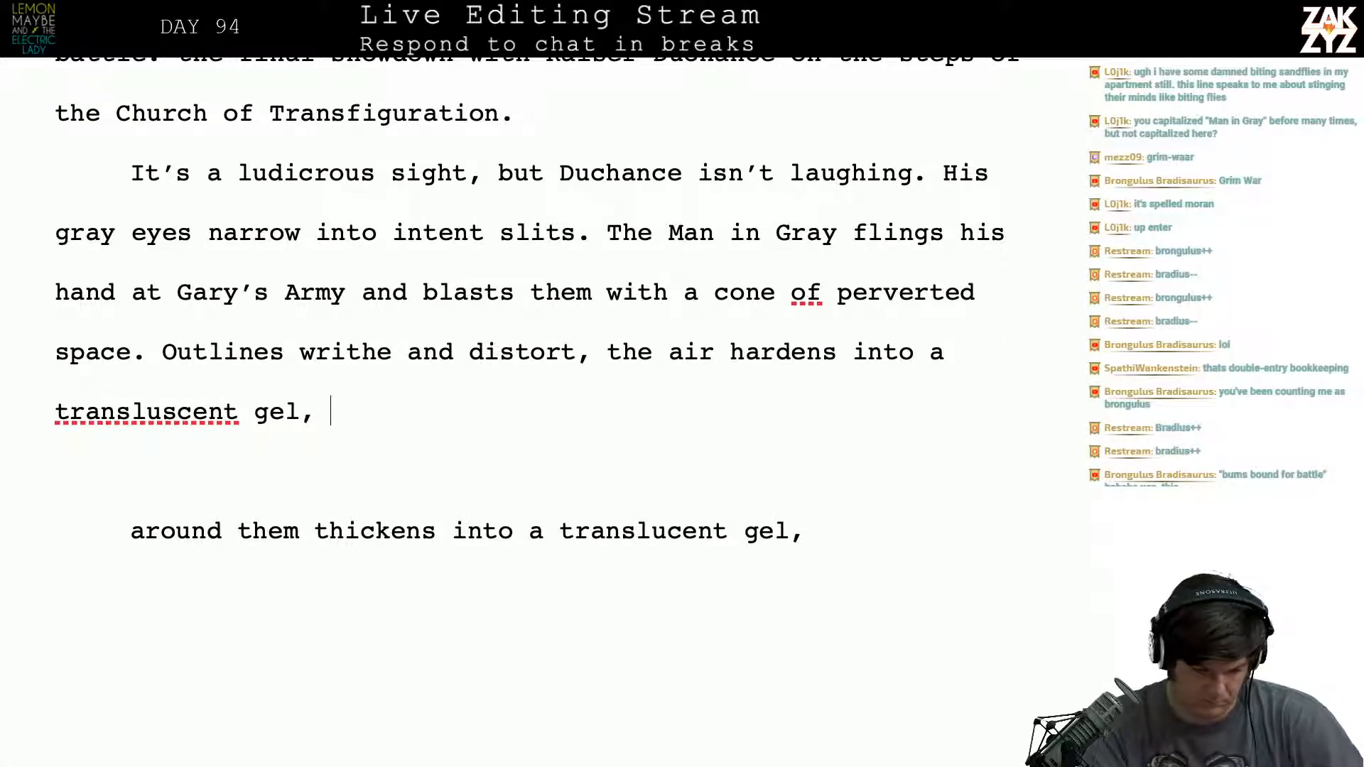
- Continue the sentence after "hardens into a" with "translucent gel,", correcting the spelling of "translucent"
key("Right")
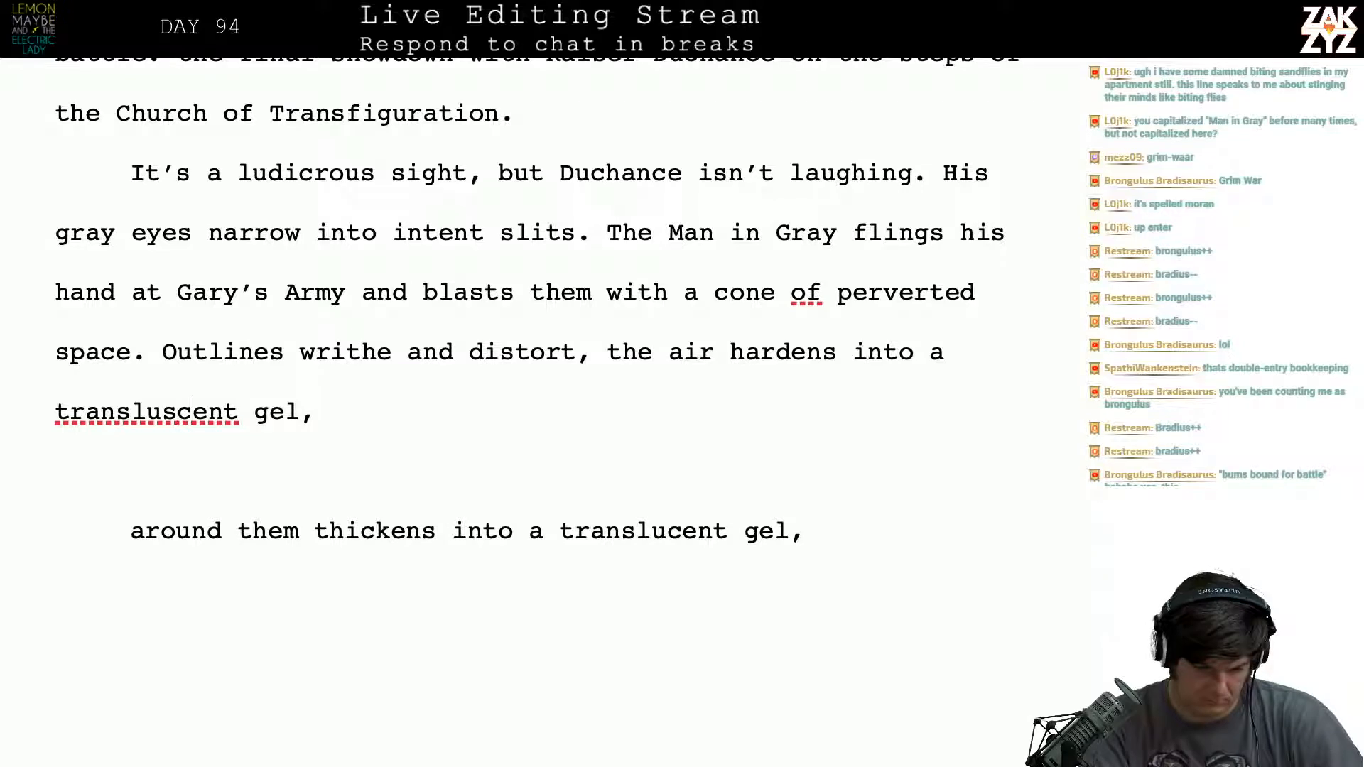
key("BackSpace")
key("Right")
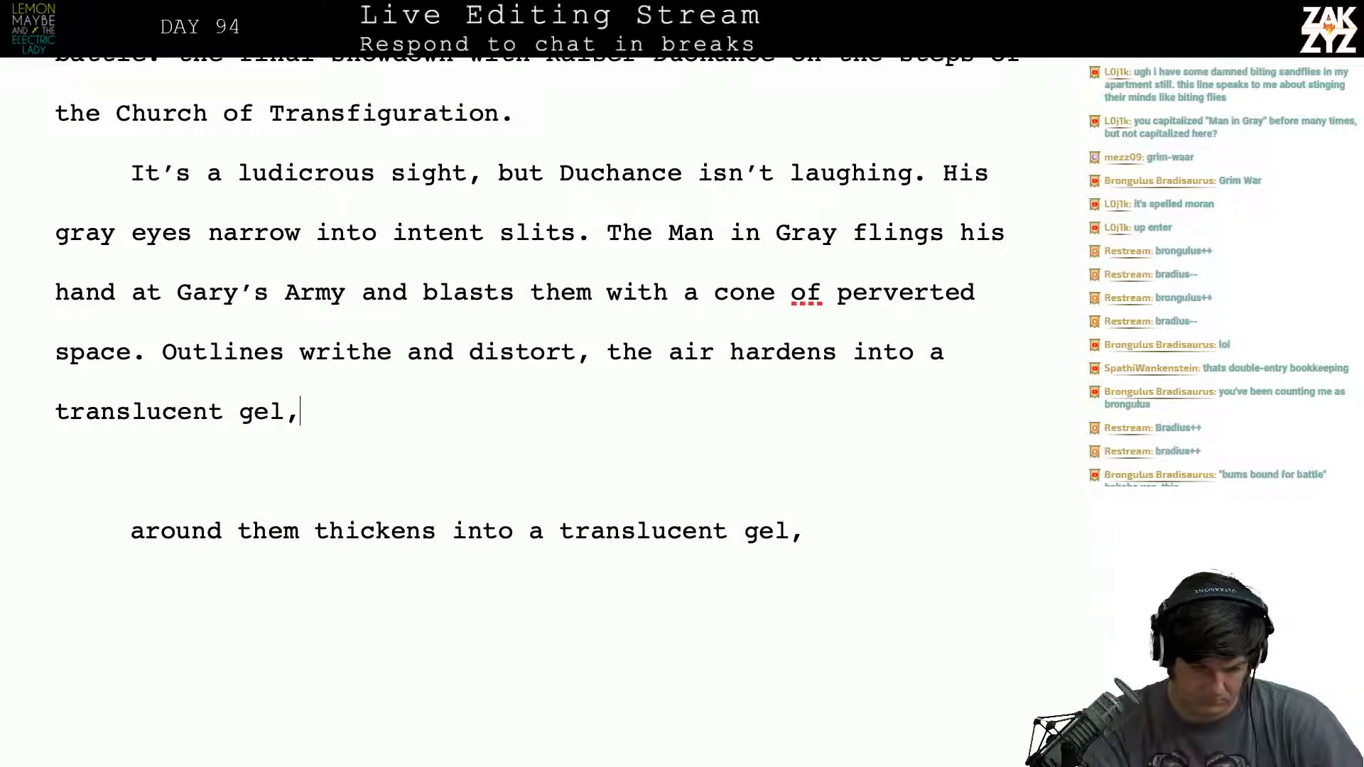
- Extend the sentence after "translucent gel," with "and a wave of black thoughts"
type("and t")
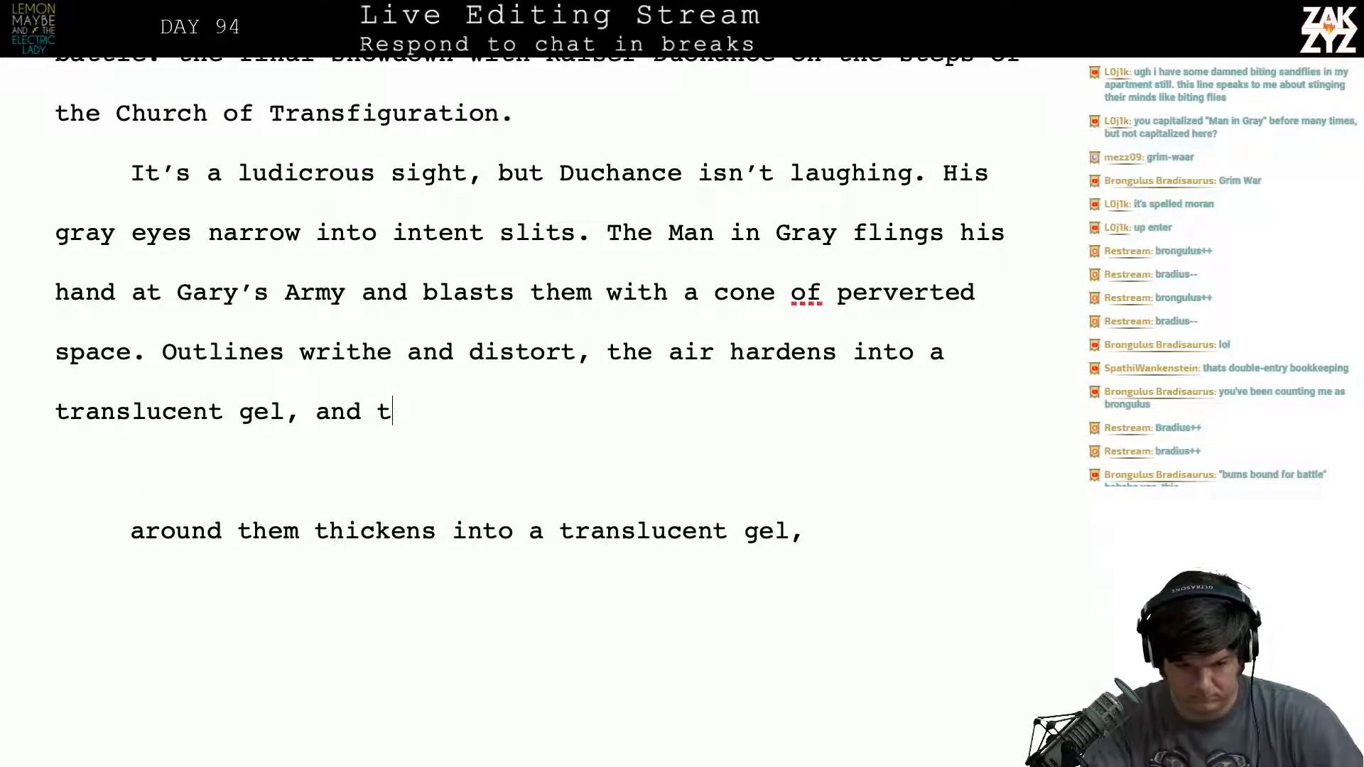
key("BackSpace")
type("a wave of bla")
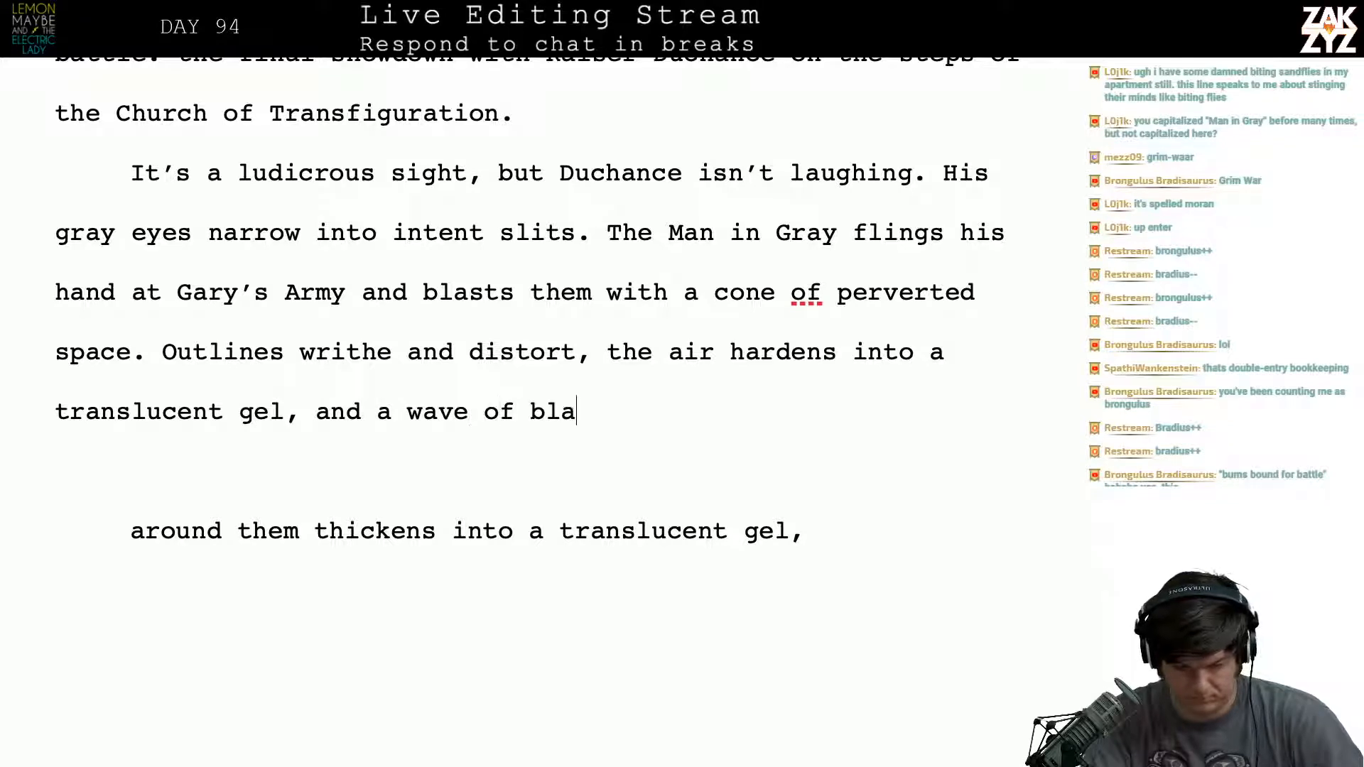
type("ck thoughts")
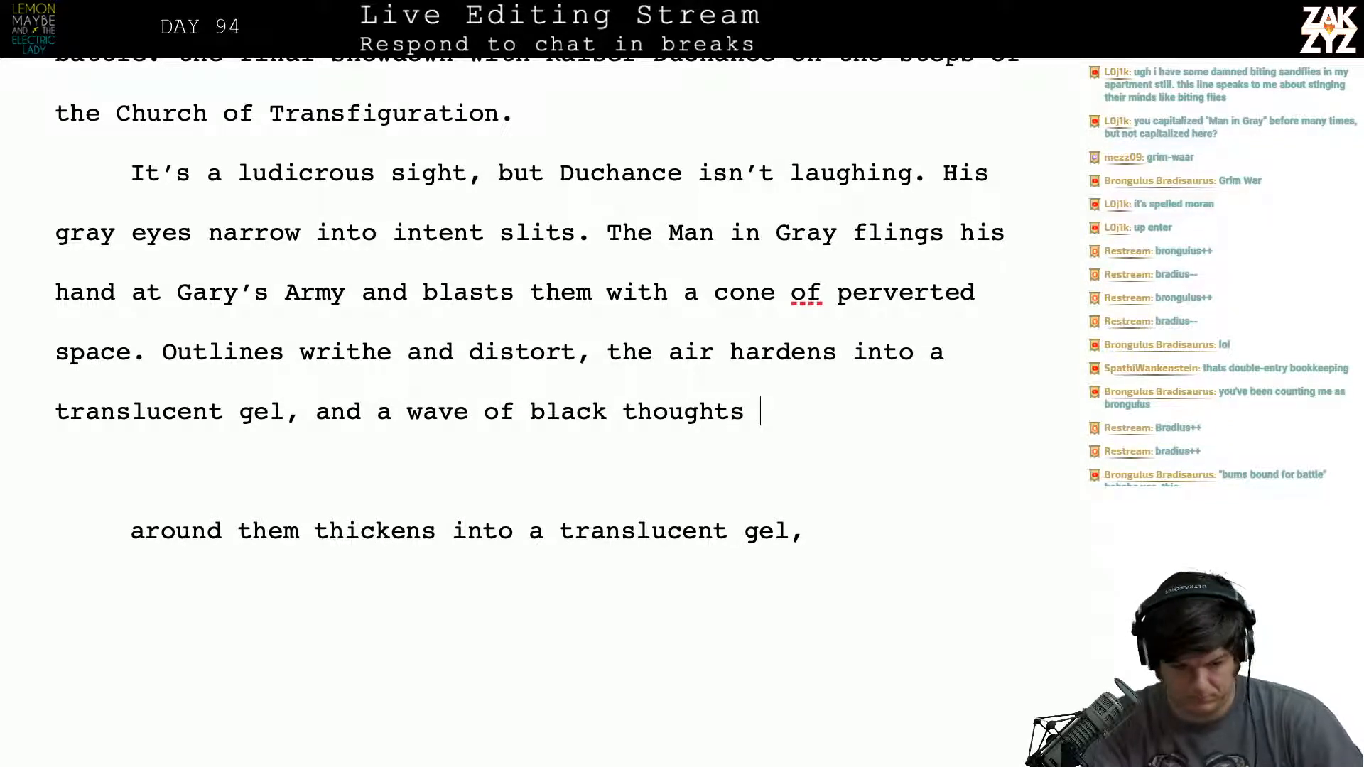
- Check the old black-thoughts passage below and continue the new sentence with "assaults them, stinging their"
key("Down")
key("Down")
key("Down")
key("Down")
key("Down")
key("Down")
key("Down")
key("Down")
key("Down")
key("Down")
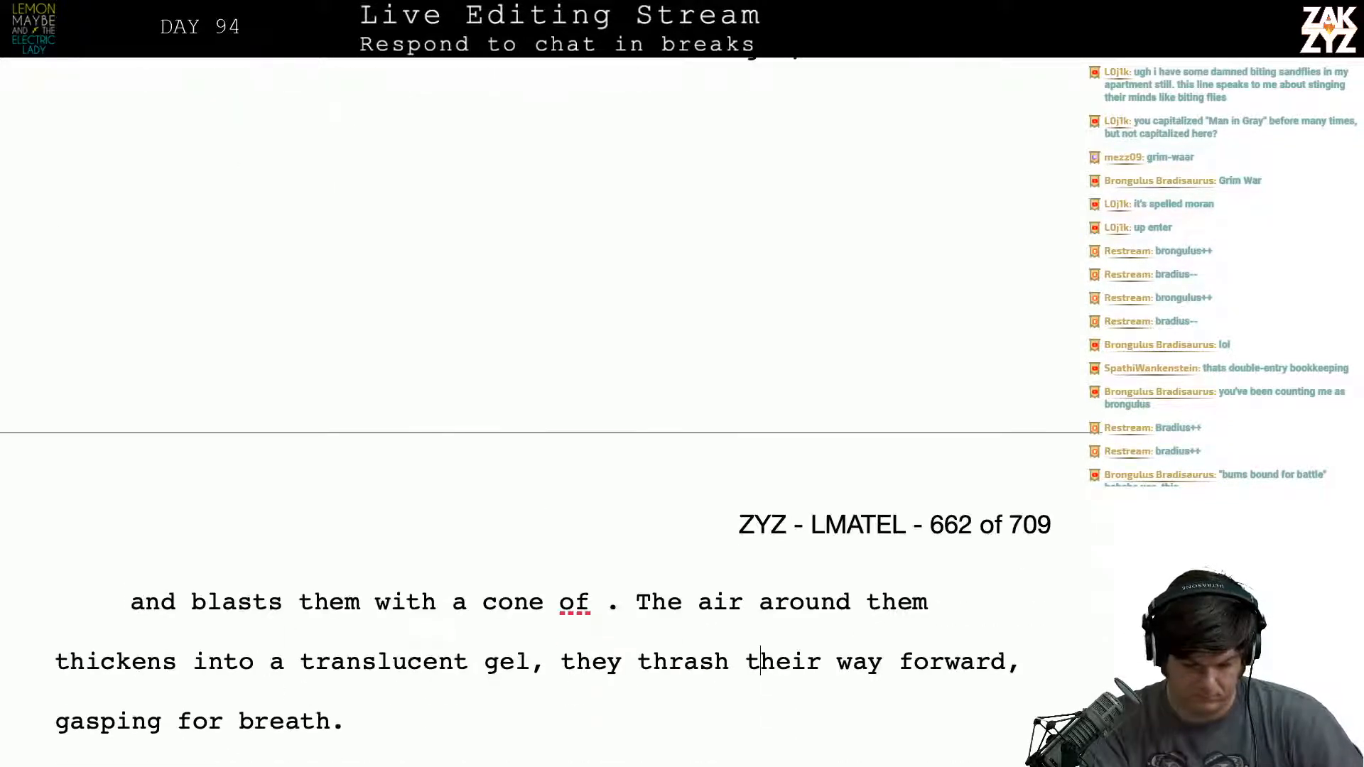
key("Down")
key("Down")
key("Down")
key("Down")
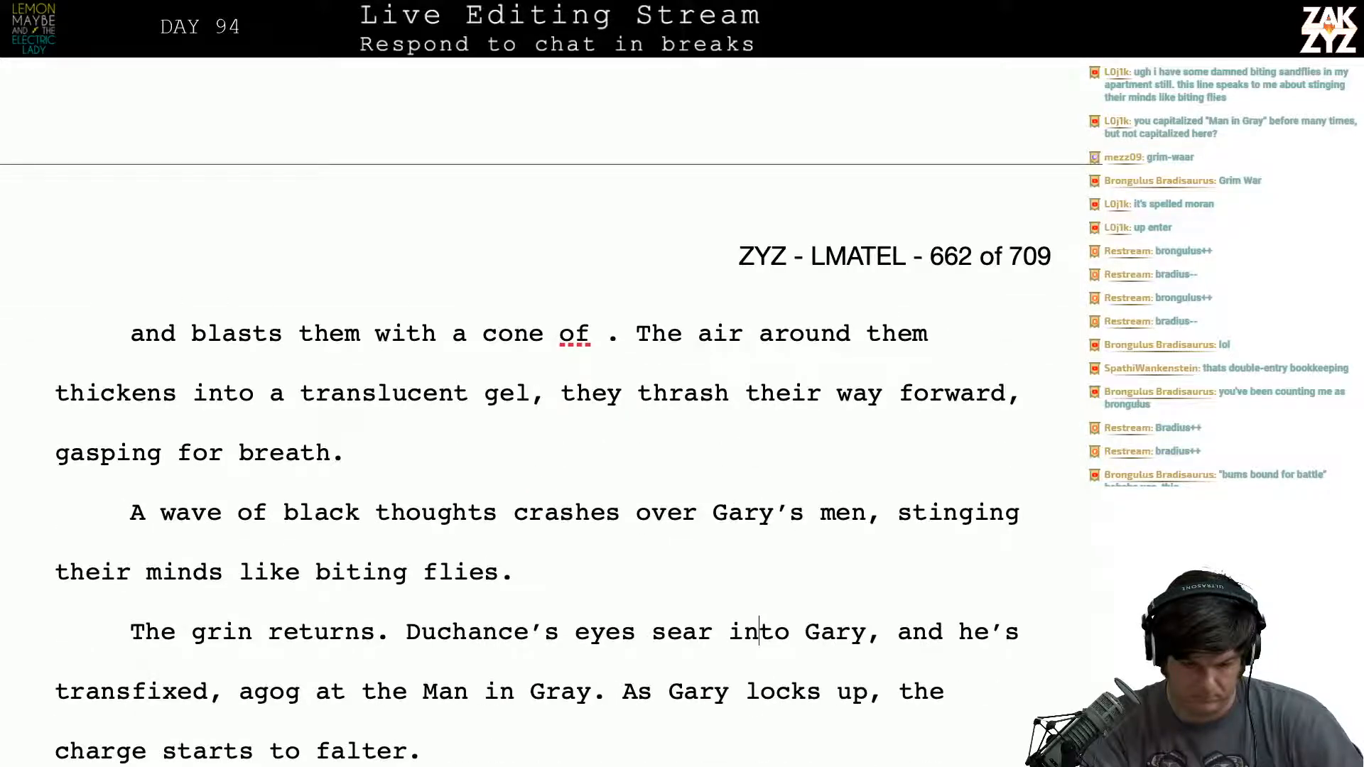
key("Up")
key("Up")
key("Up")
key("Up")
key("Up")
key("Up")
key("Up")
key("Up")
key("Up")
key("Up")
key("Up")
key("Up")
key("Up")
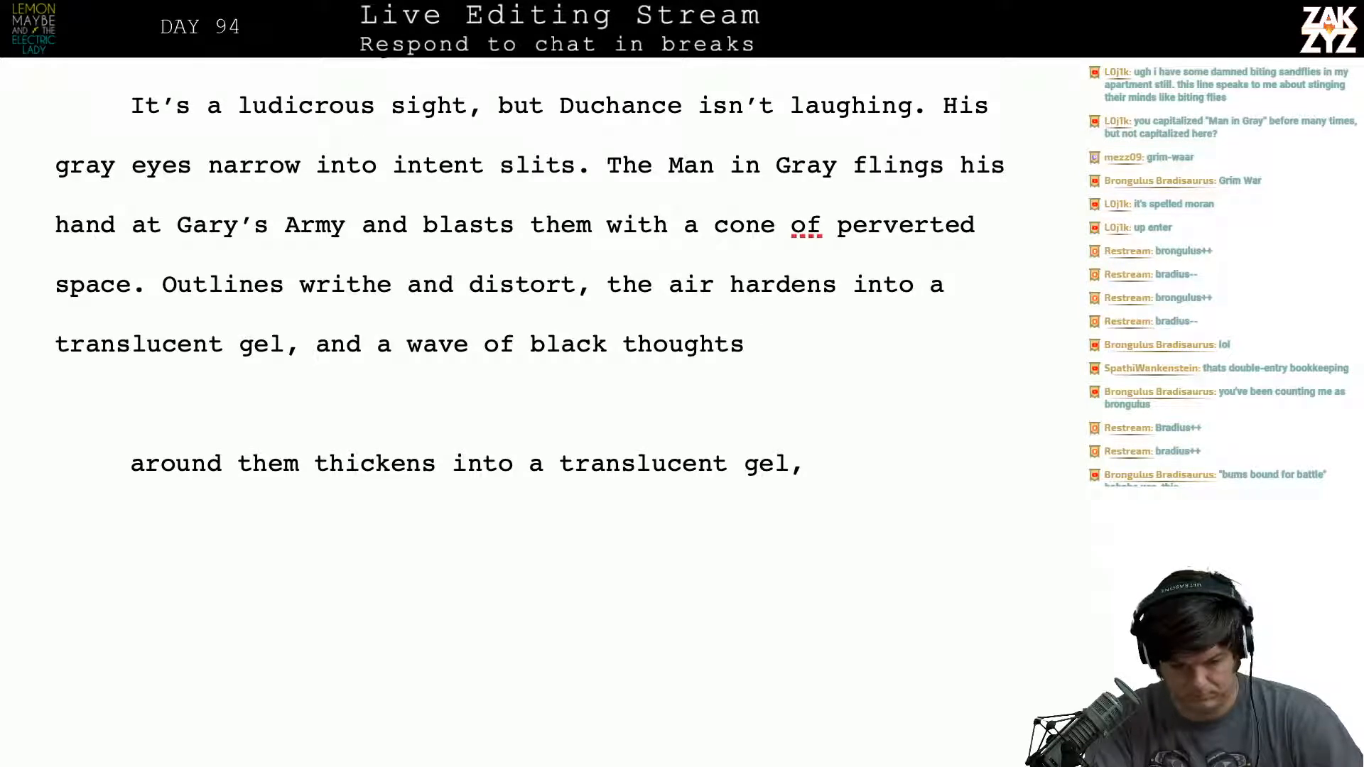
type("assa")
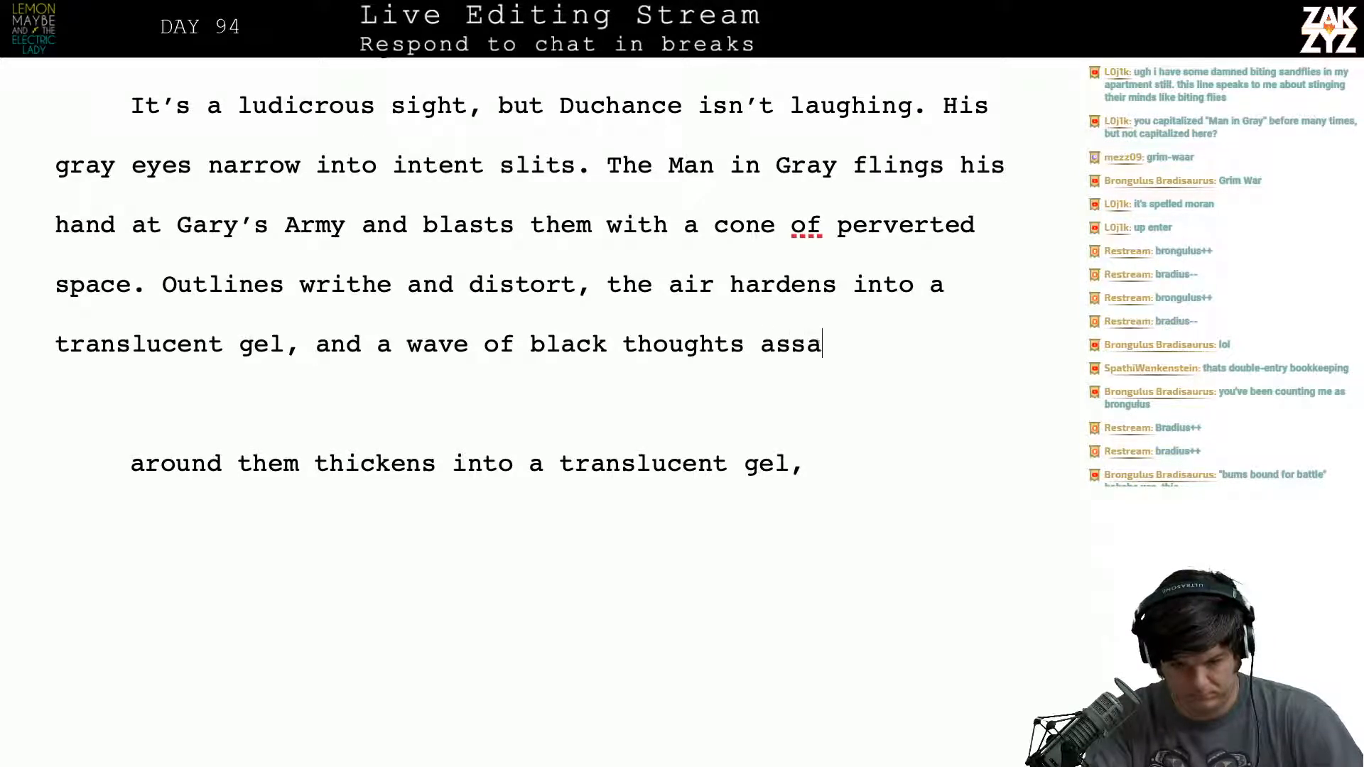
type("ults them,")
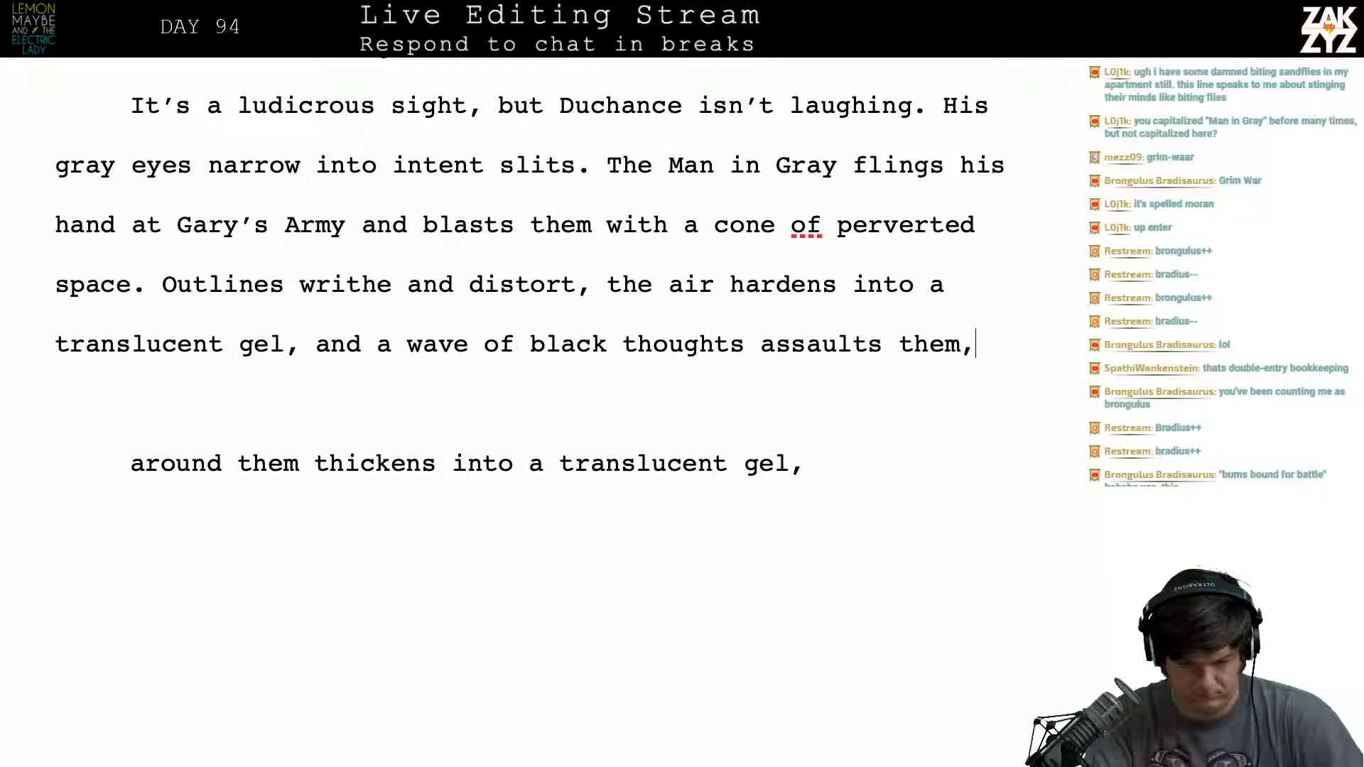
type(" stinging their")
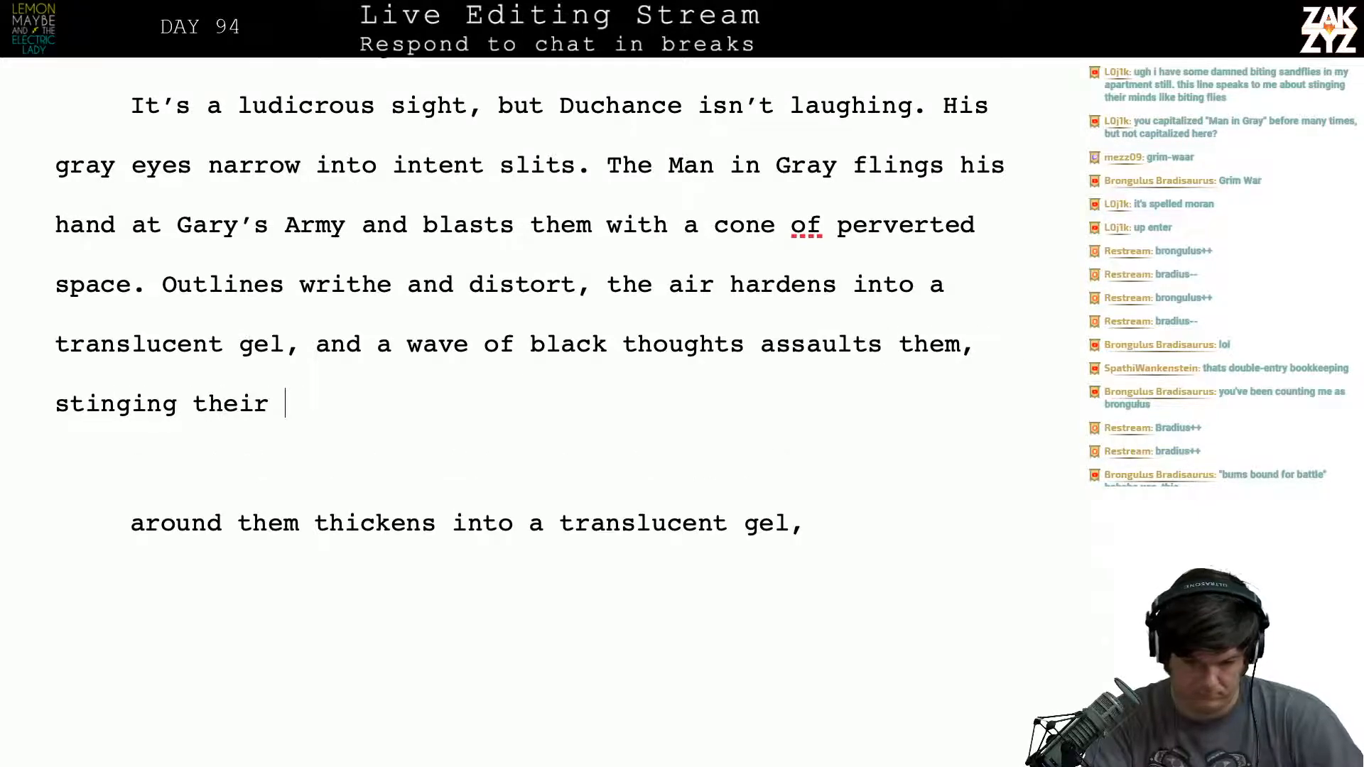
- Replace "stinging their" after "assaults them," with "like stinging flies in their minds."
key("BackSpace")
key("BackSpace")
key("BackSpace")
key("BackSpace")
key("BackSpace")
key("BackSpace")
key("BackSpace")
key("BackSpace")
key("BackSpace")
key("BackSpace")
key("BackSpace")
key("BackSpace")
key("BackSpace")
key("BackSpace")
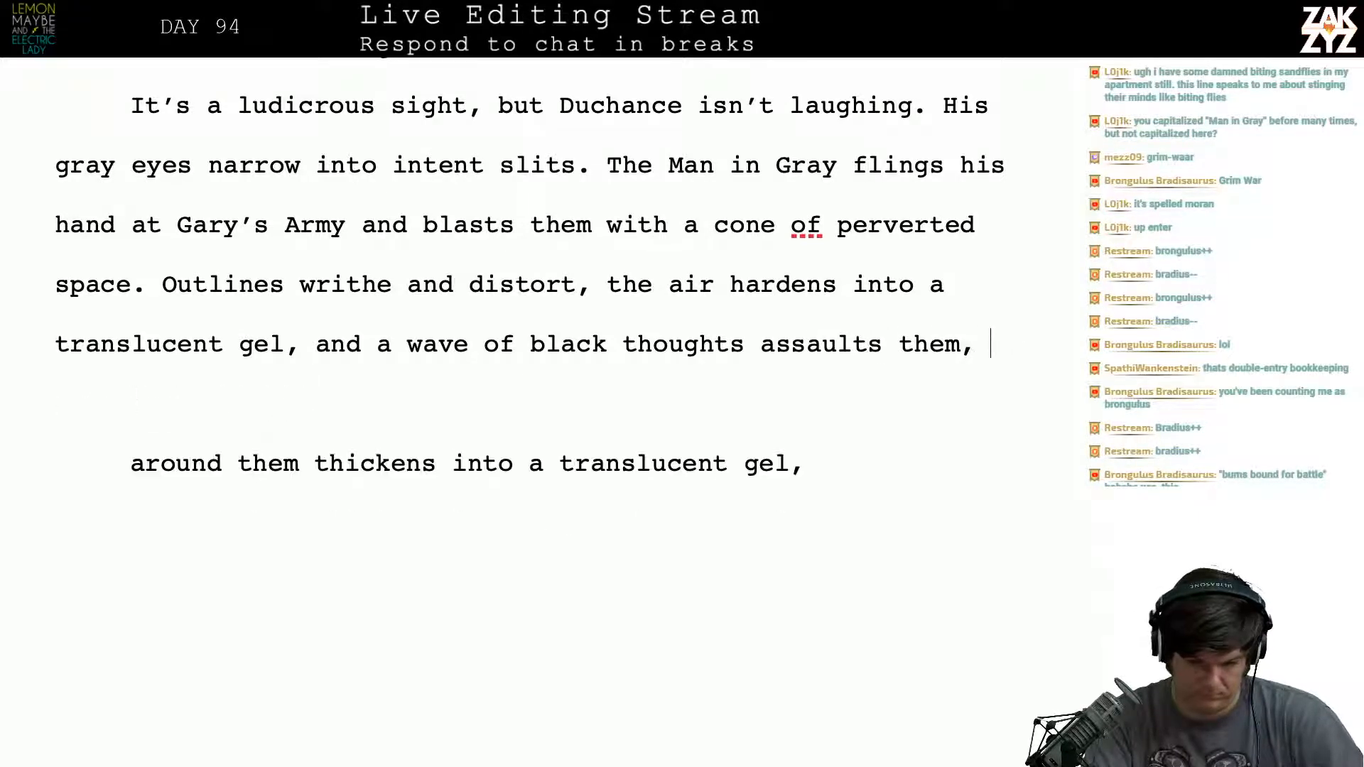
type("stinging")
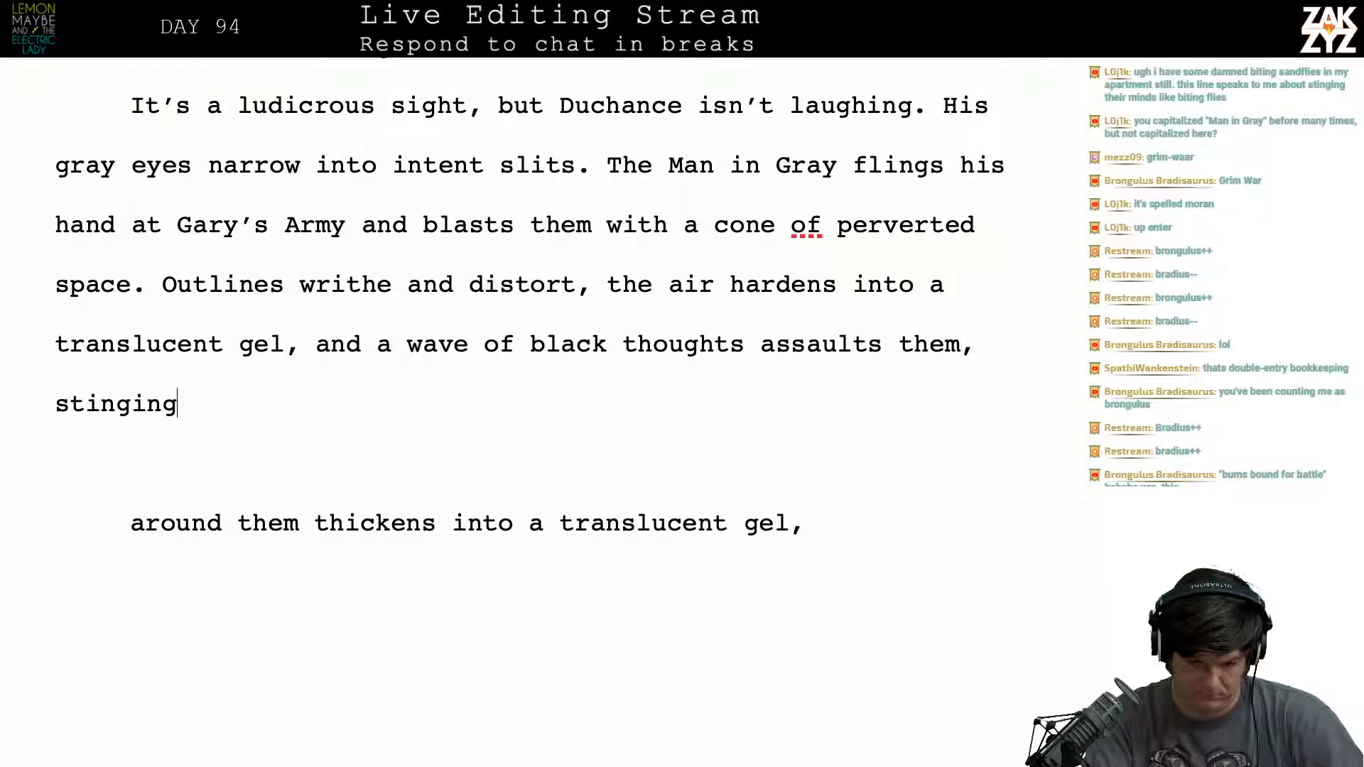
key("BackSpace")
key("BackSpace")
key("BackSpace")
key("BackSpace")
key("BackSpace")
key("BackSpace")
key("BackSpace")
key("BackSpace")
type("like st")
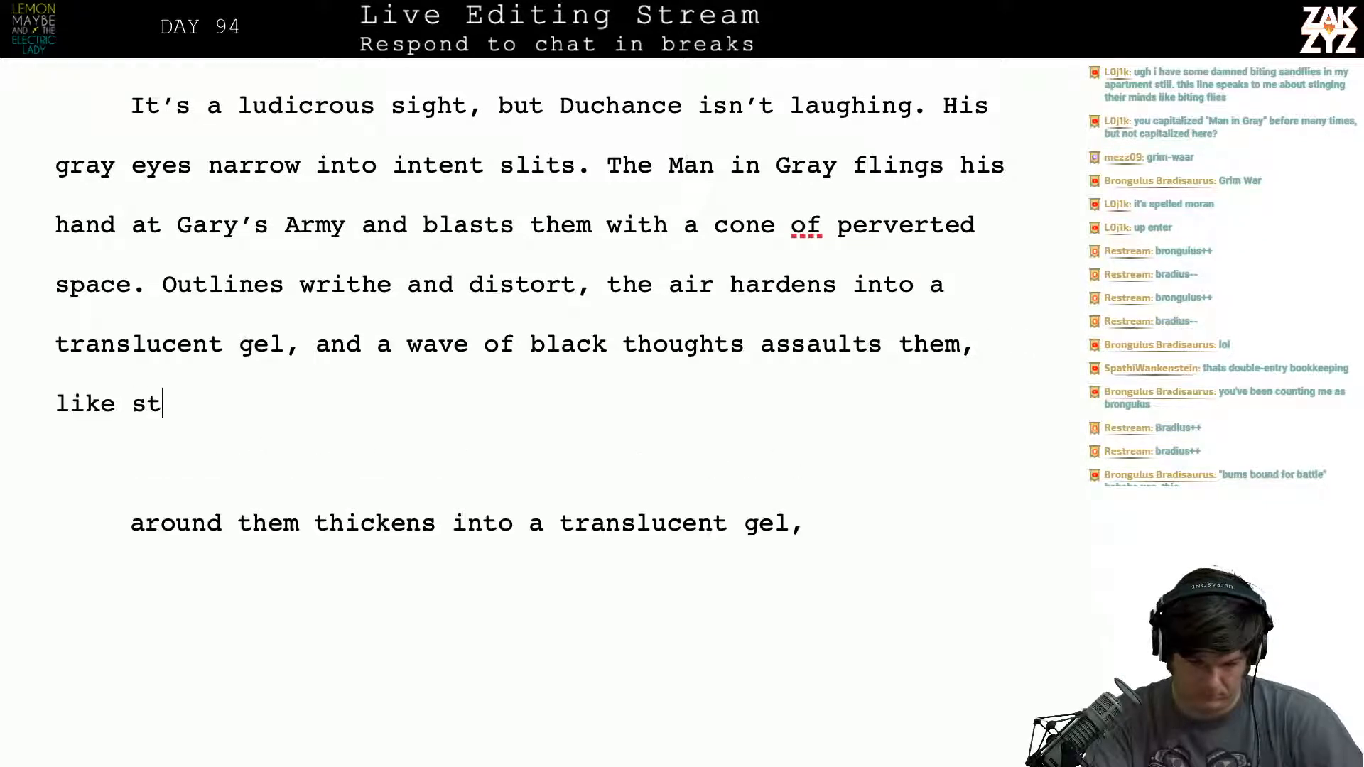
type("inging flies in")
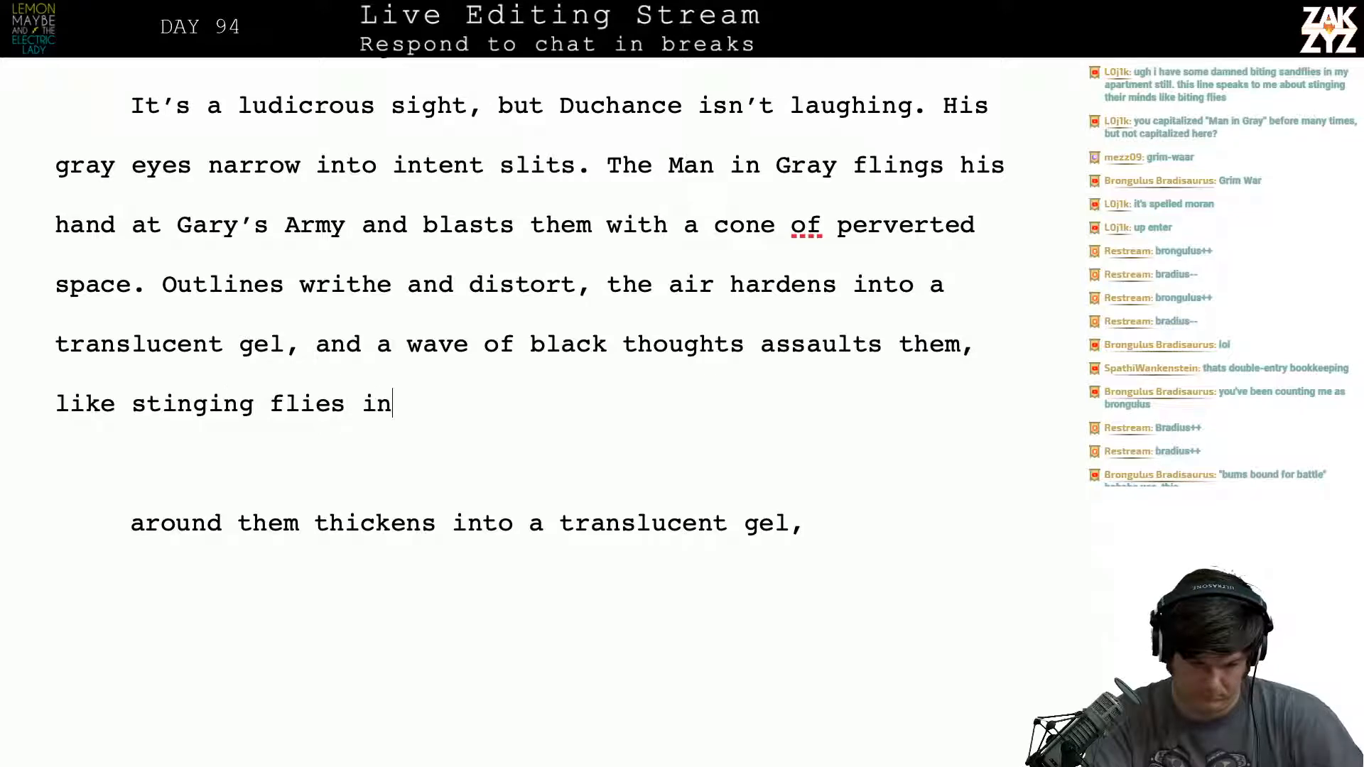
type(" their minds.")
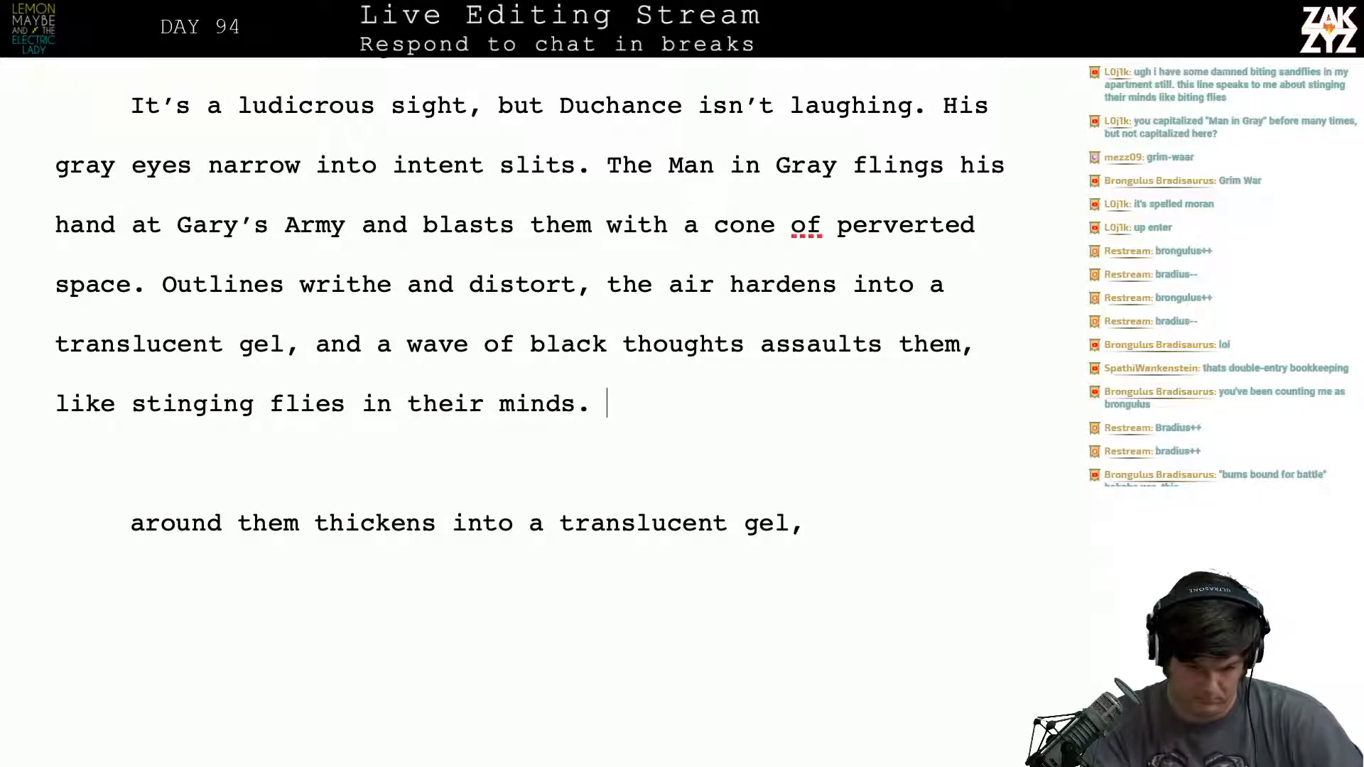
- Reread the surrounding paragraphs and change "black thoughts" to "black thought" in the rewritten sentence
key("Down")
key("Down")
key("Down")
key("Down")
key("Down")
key("Down")
key("Down")
key("Down")
key("Down")
key("Down")
key("Down")
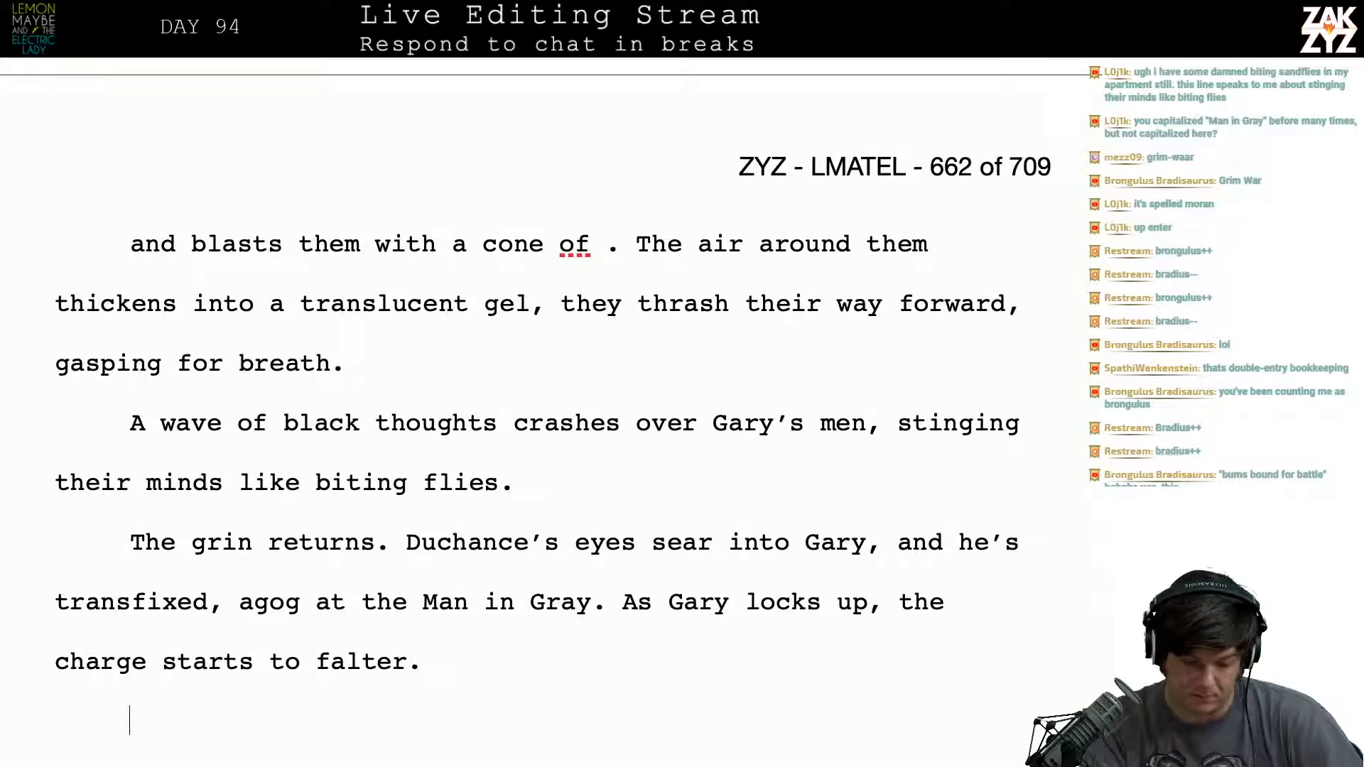
key("Left")
key("Up")
key("Up")
key("Up")
key("Up")
key("Up")
key("Up")
key("Up")
key("Up")
key("Up")
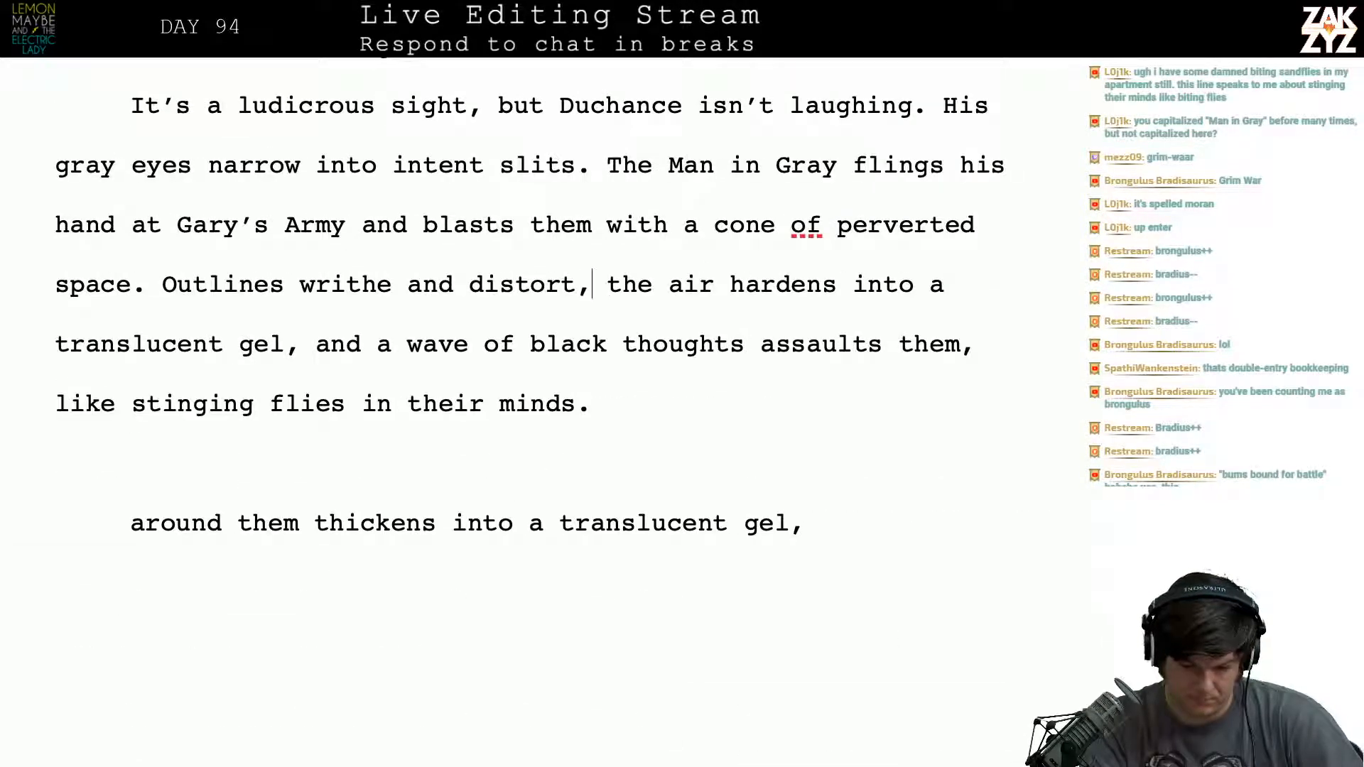
key("Right")
key("Right")
key("Right")
key("Right")
key("Right")
key("Right")
key("Down")
key("Right")
key("Right")
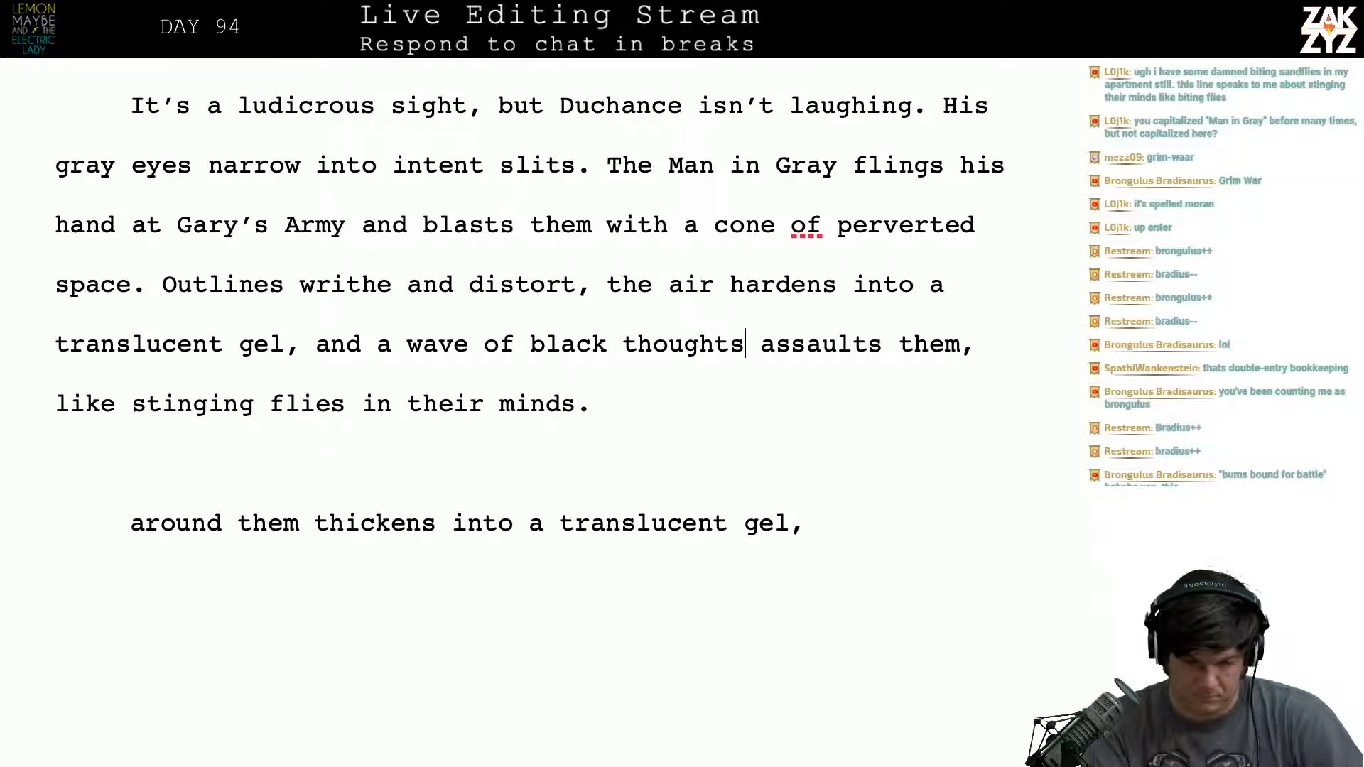
key("BackSpace")
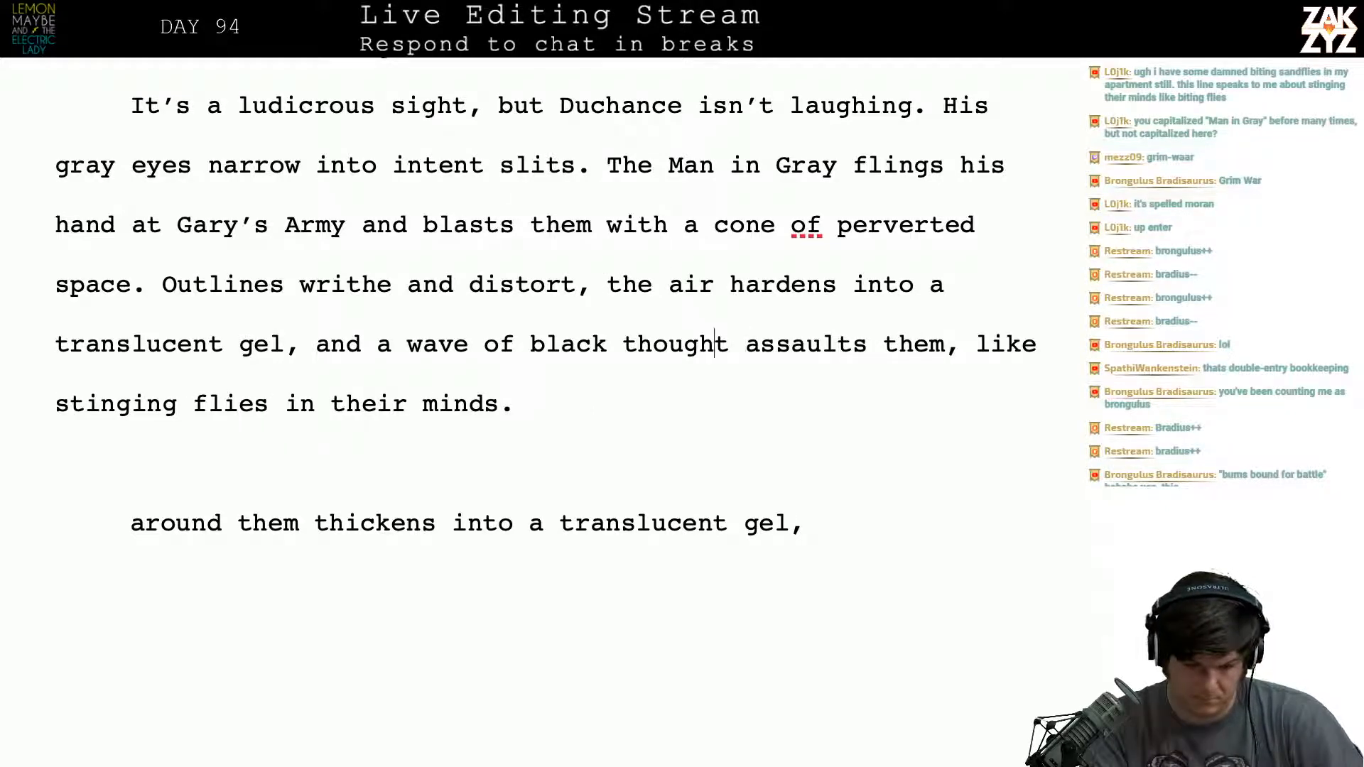
- Separate "and a wave of black thought assaults them" from "translucent gel," into its own paragraph with a blank line between
key("Left")
key("Left")
key("Left")
key("Left")
key("Left")
key("Left")
key("Left")
key("Left")
key("Left")
key("Left")
key("Left")
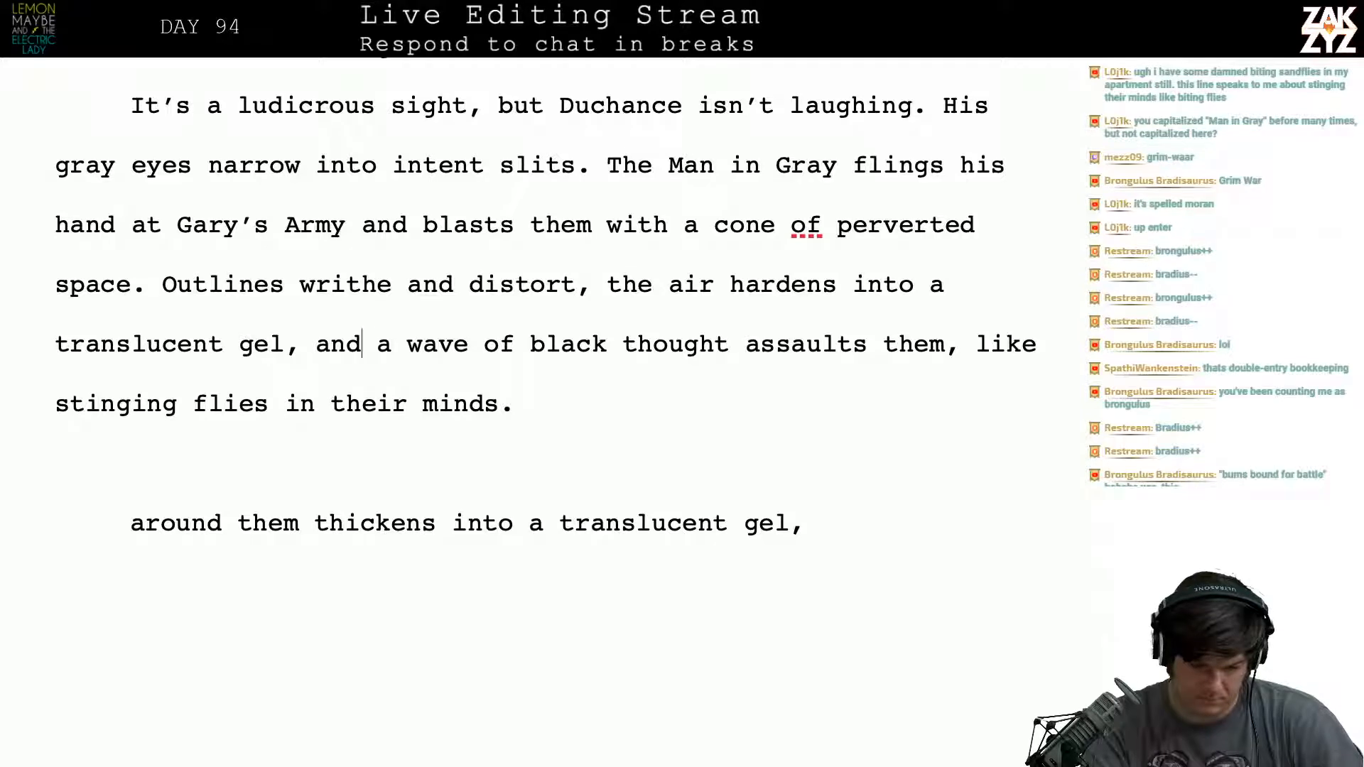
key("Return")
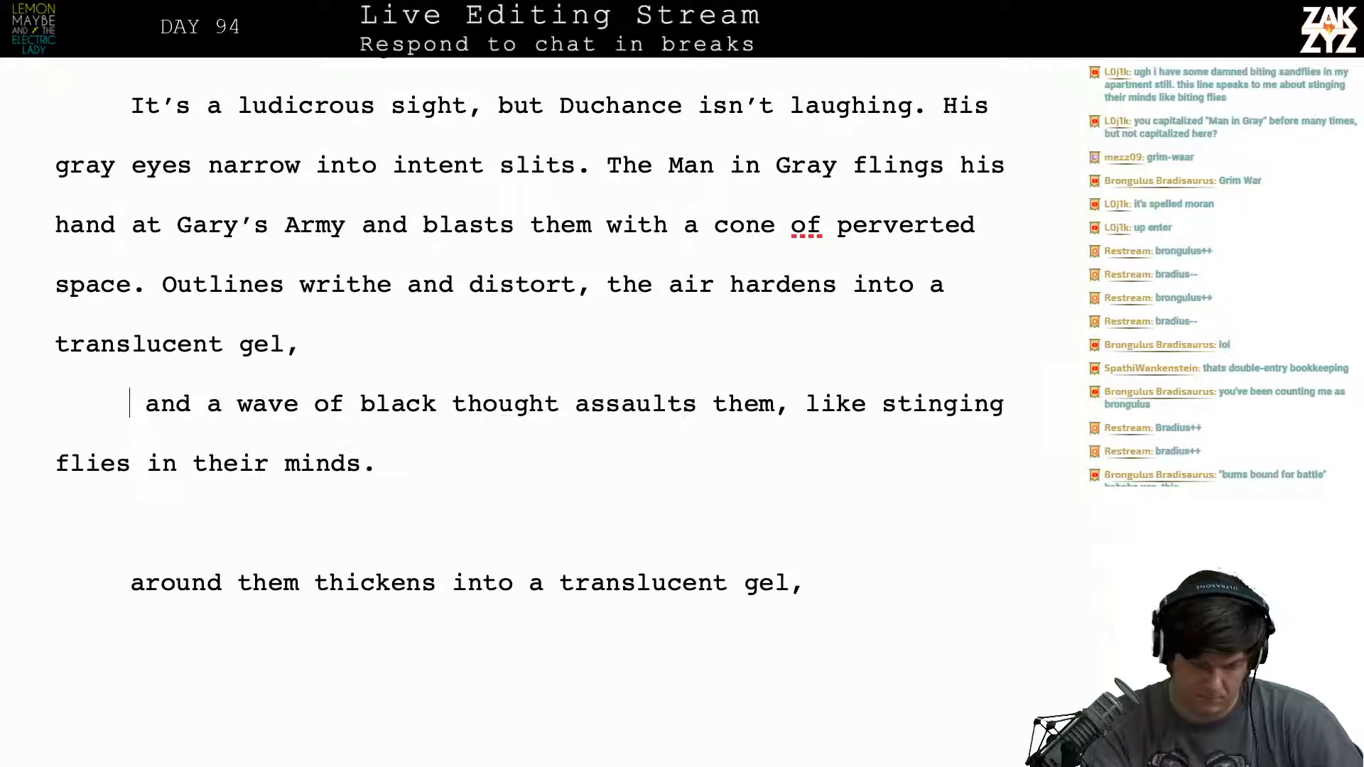
key("Return")
key("Up")
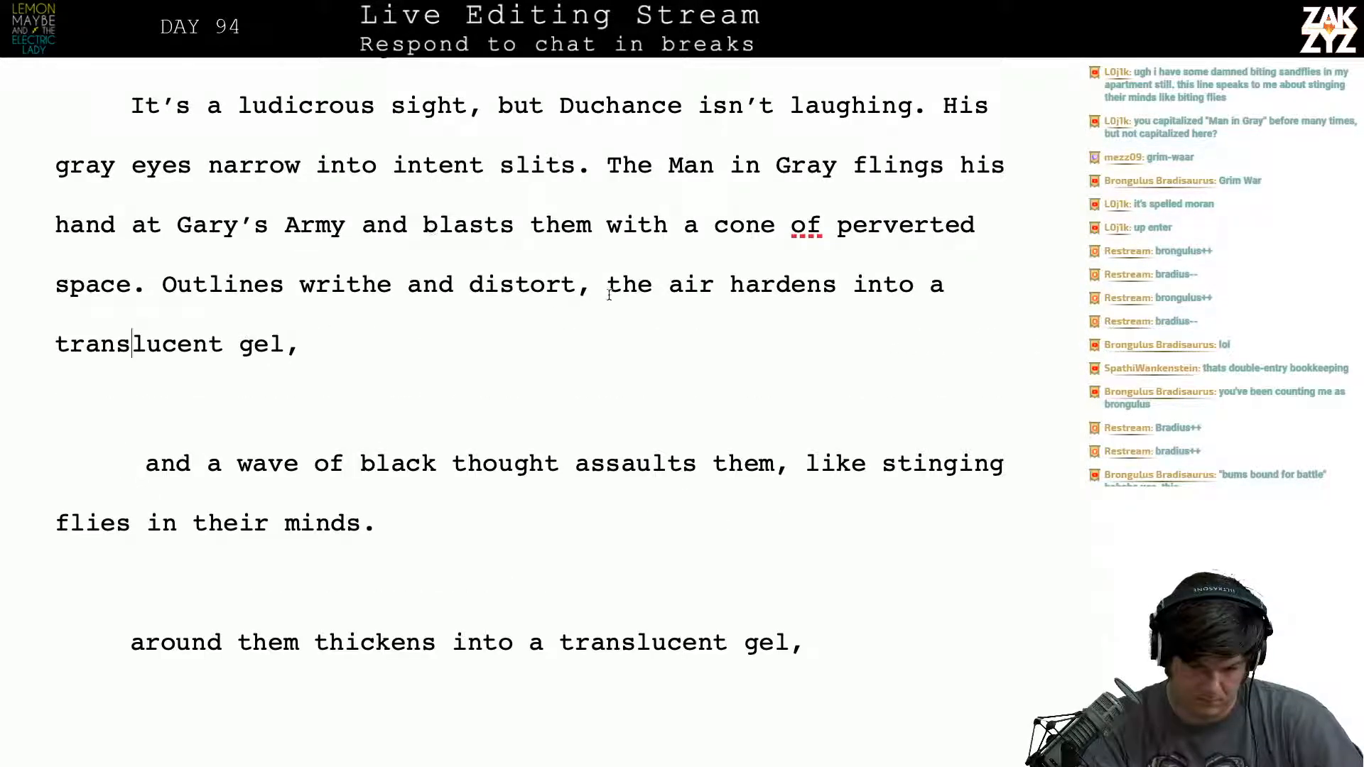
- Insert "dimensional perversion." after "blasts them with a cone of", ahead of "perverted space"
left_click(595, 295)
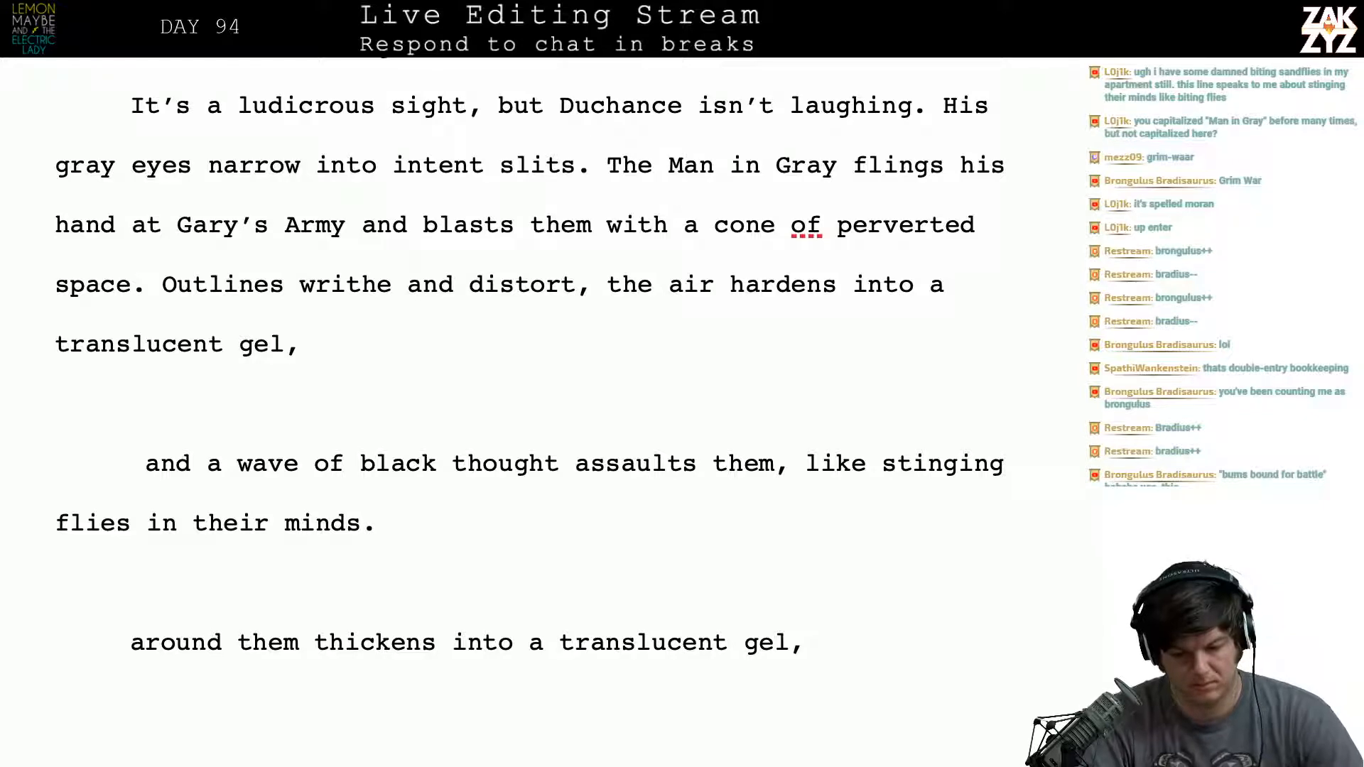
scroll(529, 369, "down", 1)
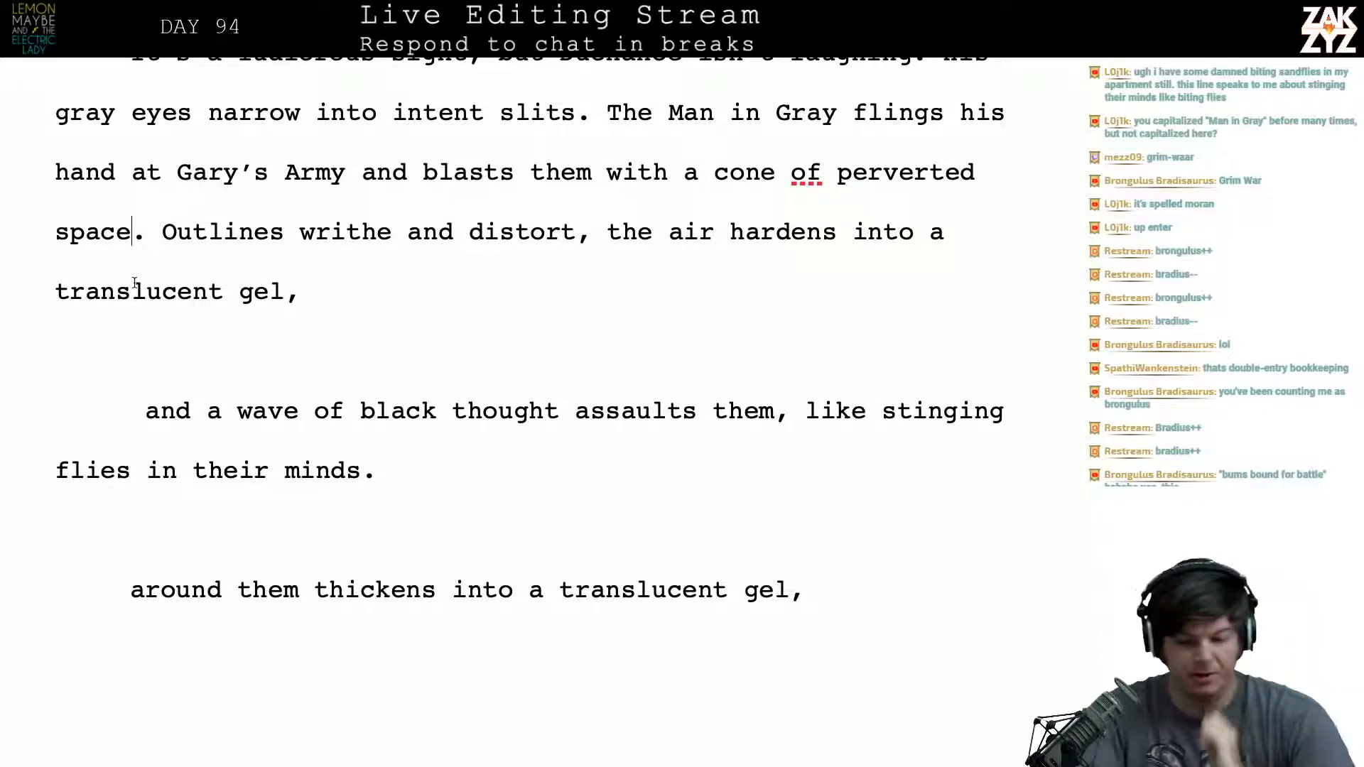
left_click(831, 179)
type("dimensional perversion")
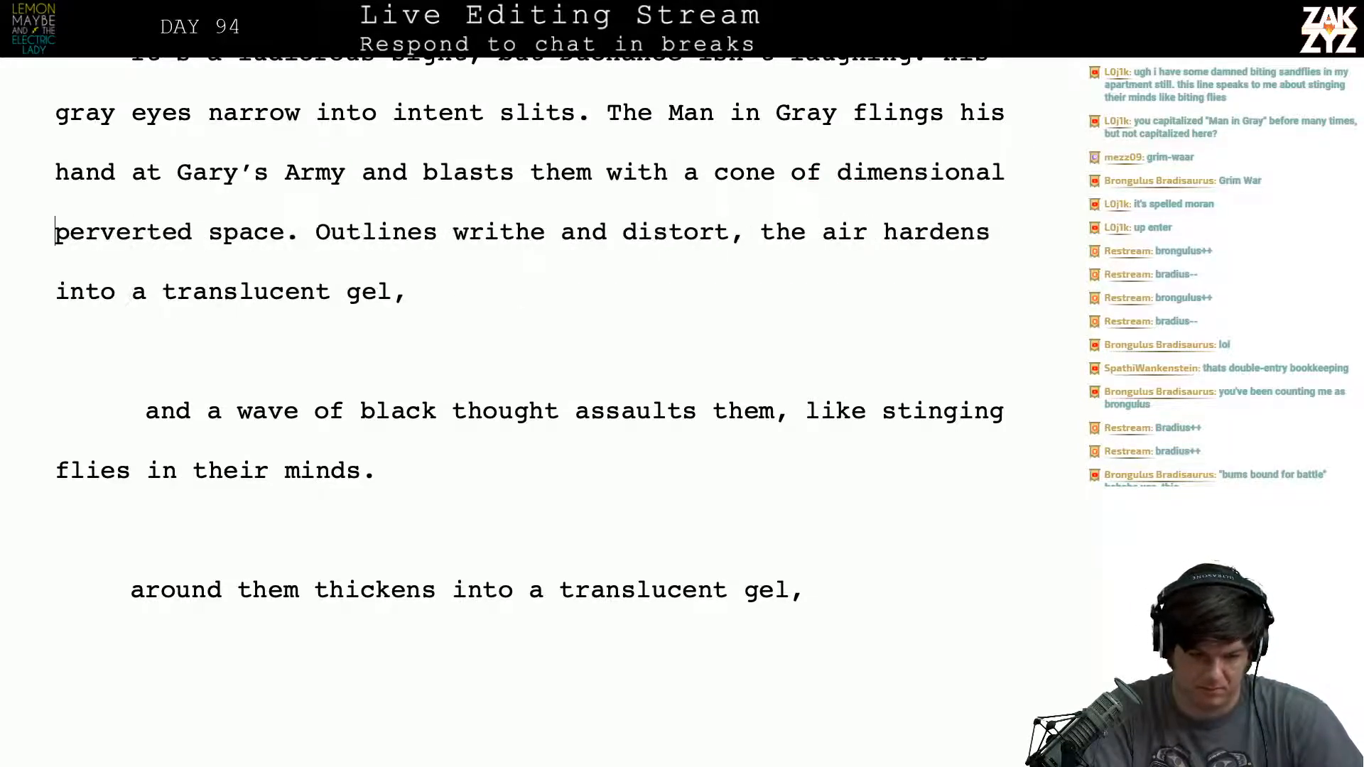
type(".")
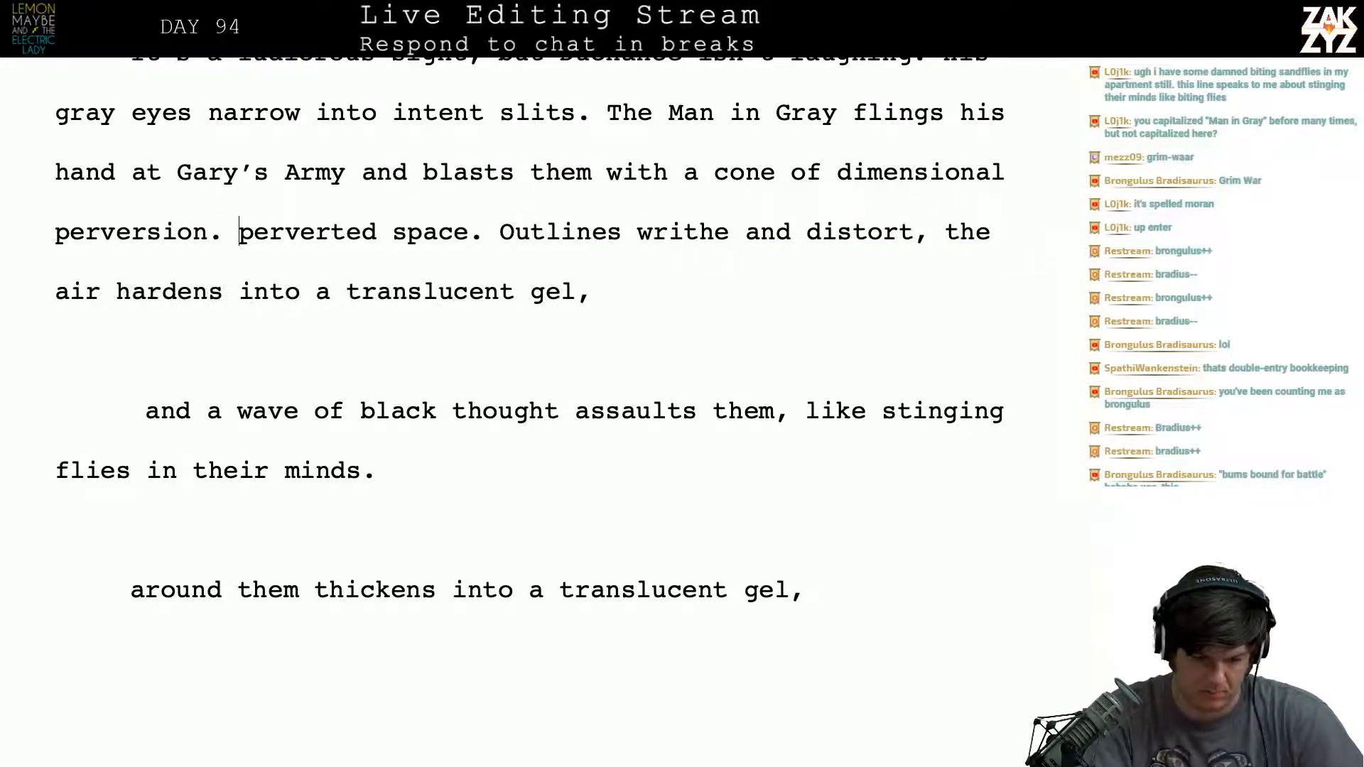
- Move the leftover text beginning "perverted space" into its own paragraph below "perversion.", with a blank line between
key("Return")
key("Return")
key("Up")
type("Out")
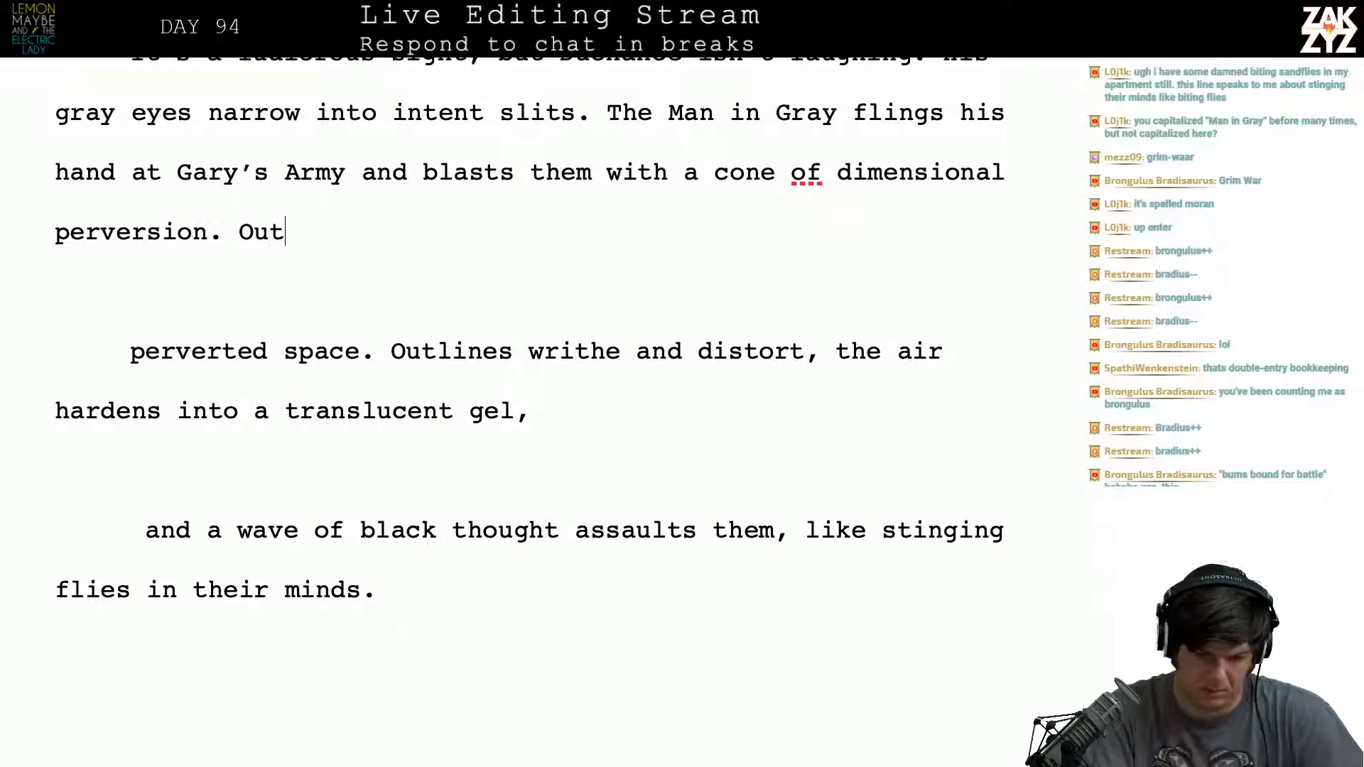
key("BackSpace")
key("BackSpace")
key("BackSpace")
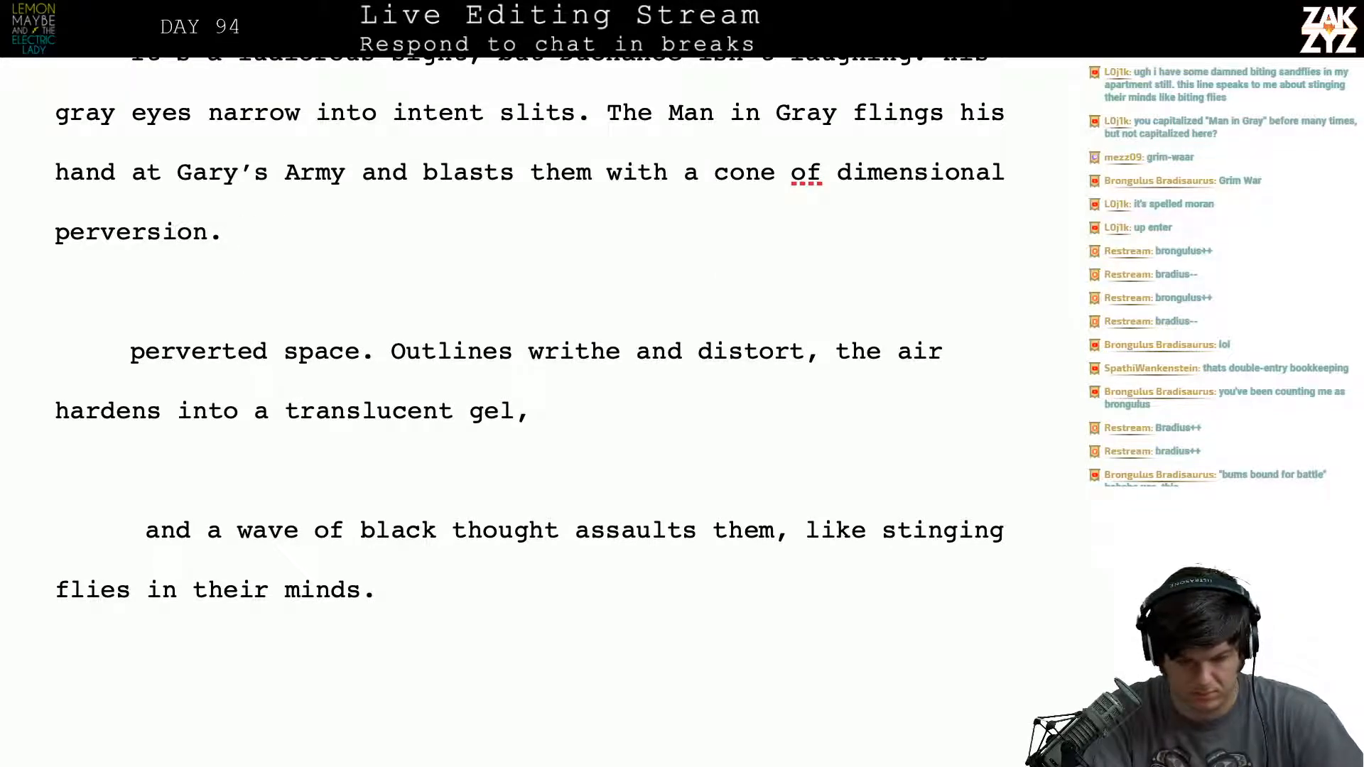
- Start a new sentence after "dimensional perversion." with "Forms distort,"
type("Forms skew")
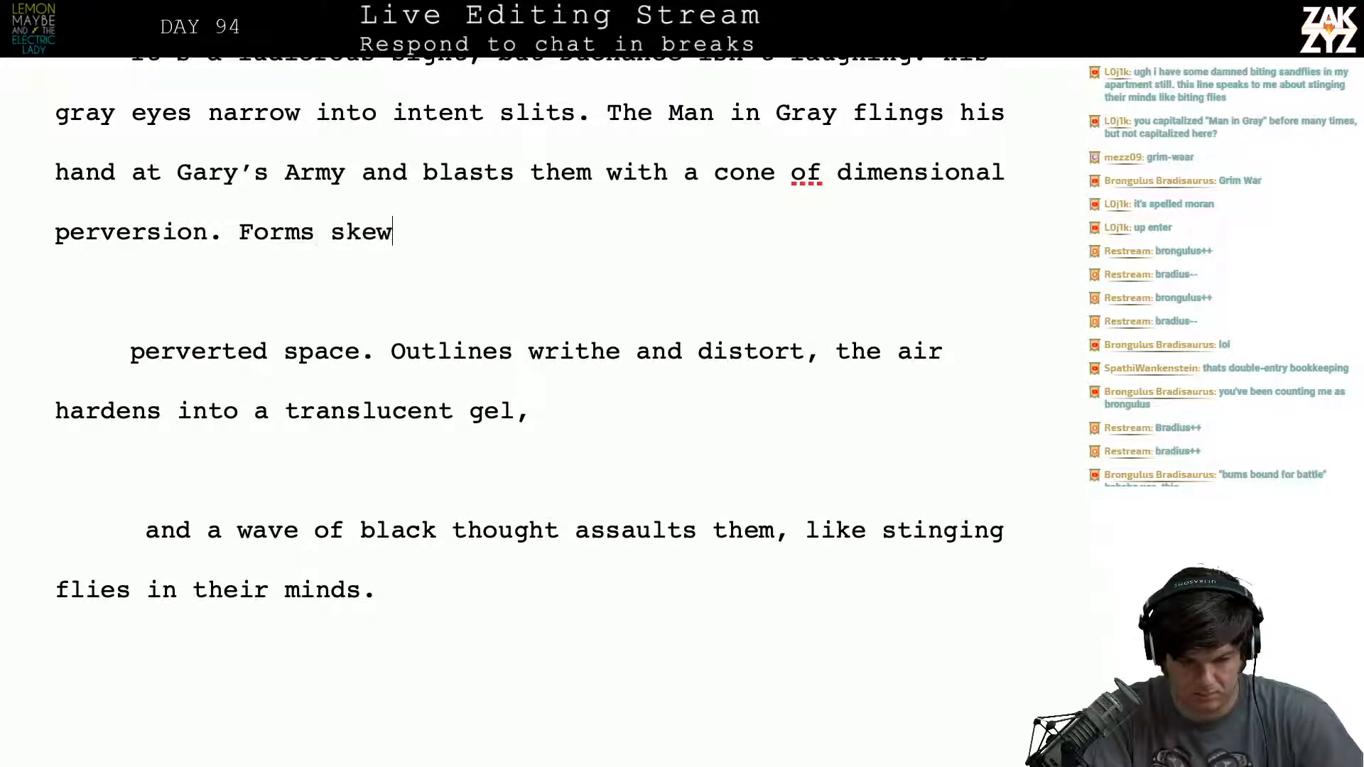
type(" wildly")
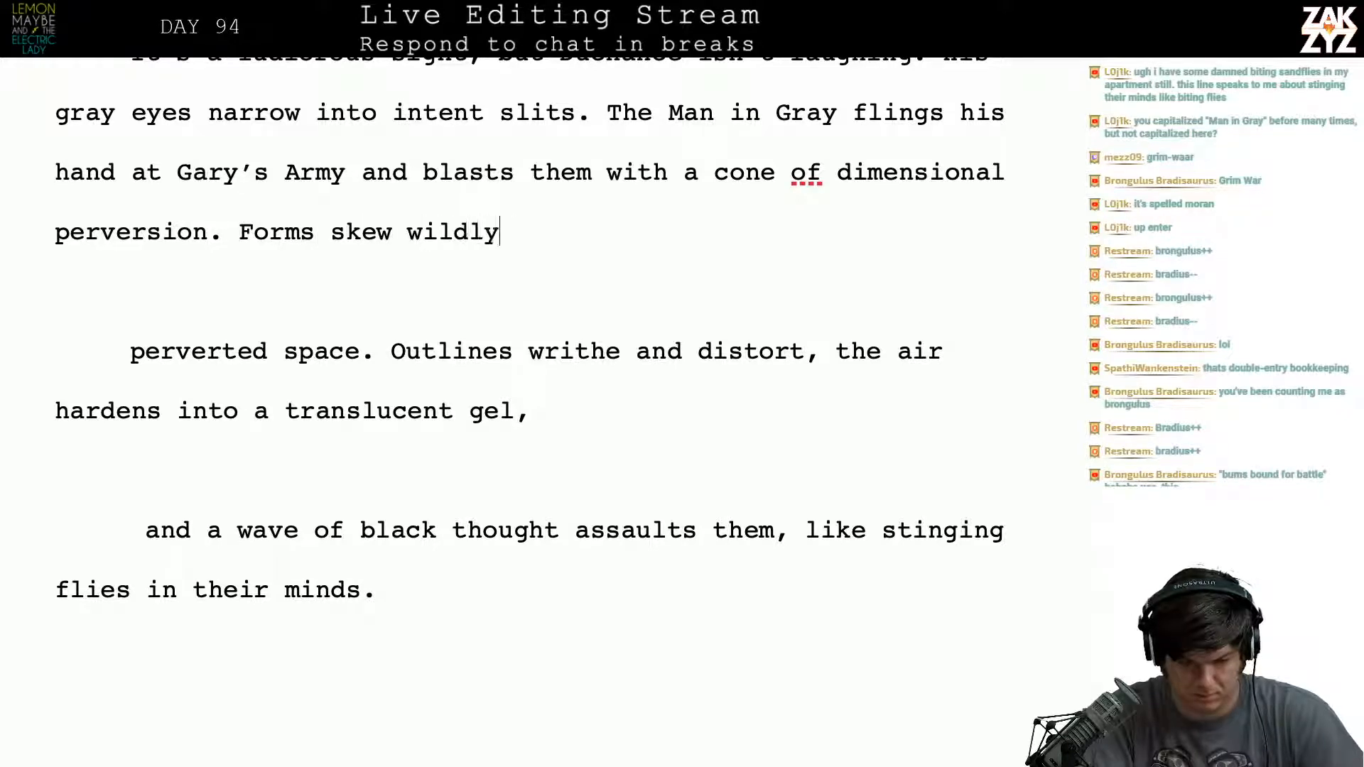
key("BackSpace")
key("BackSpace")
key("BackSpace")
key("BackSpace")
key("BackSpace")
key("BackSpace")
key("BackSpace")
key("BackSpace")
key("BackSpace")
key("BackSpace")
key("BackSpace")
key("BackSpace")
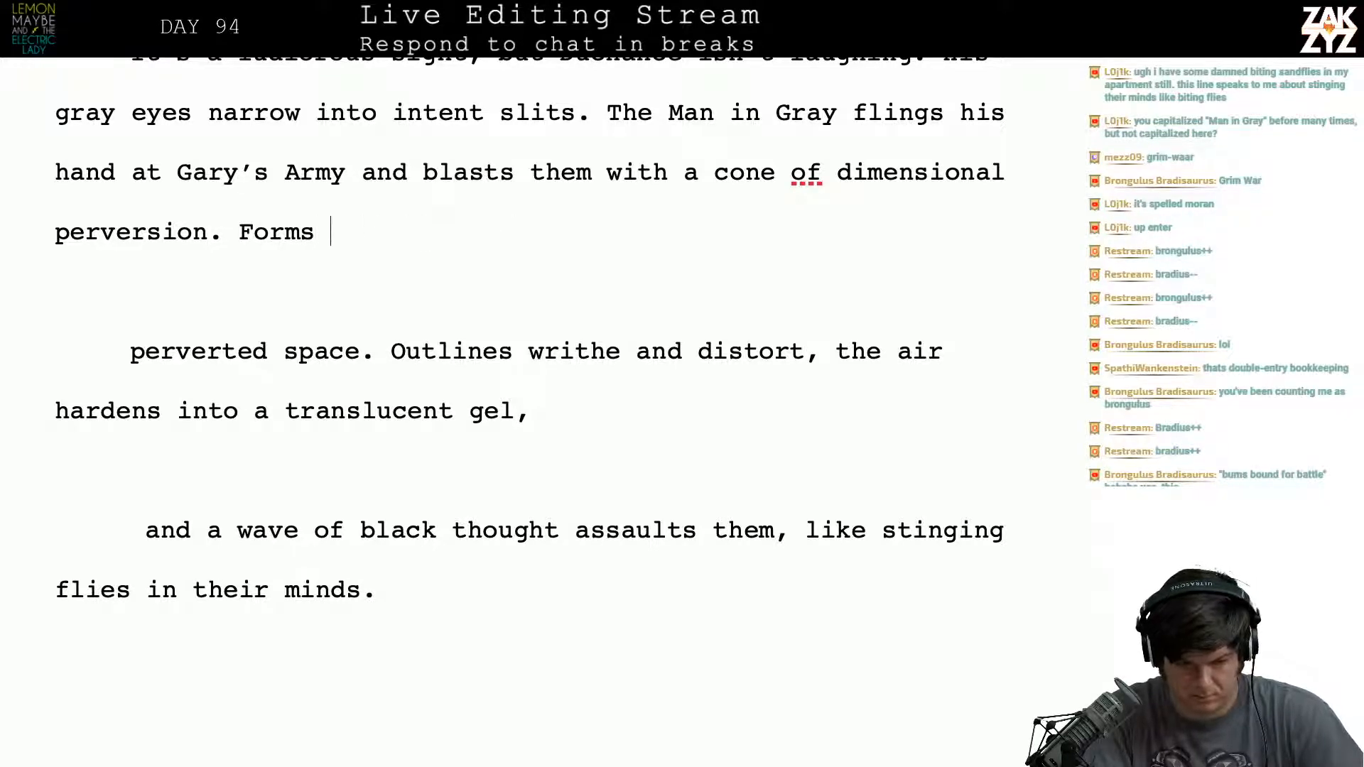
type("distor")
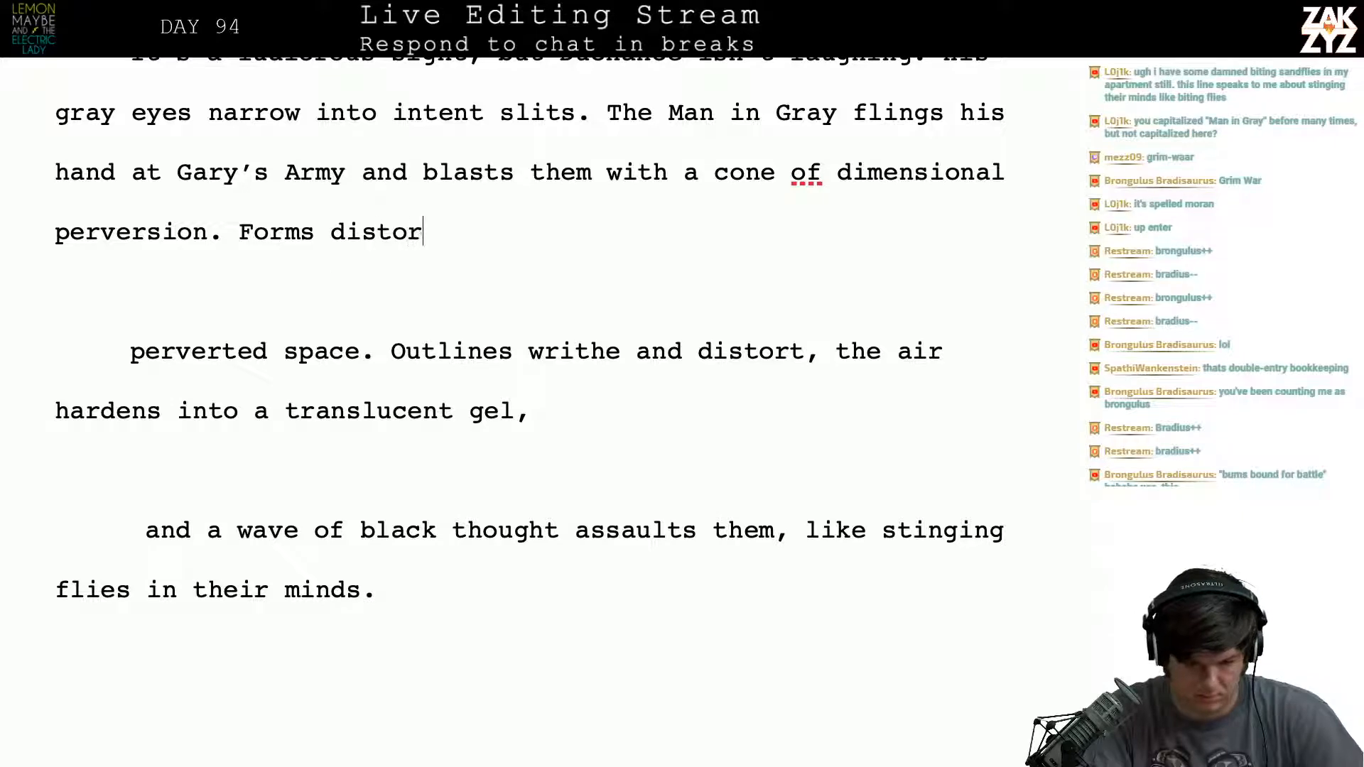
type("t, outlines wir")
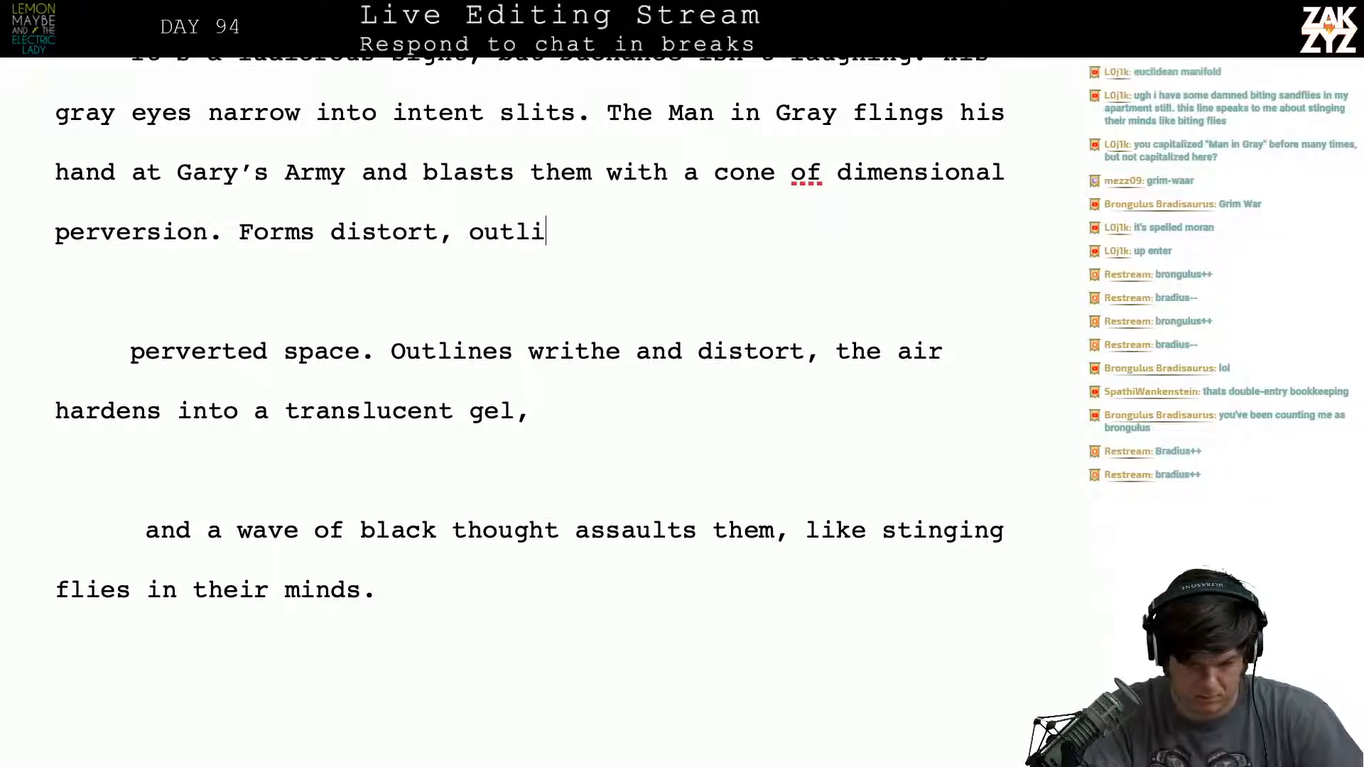
- Continue the sentence after "Forms distort," with "outlines writhe and deform"
key("BackSpace")
key("BackSpace")
type("rithe and")
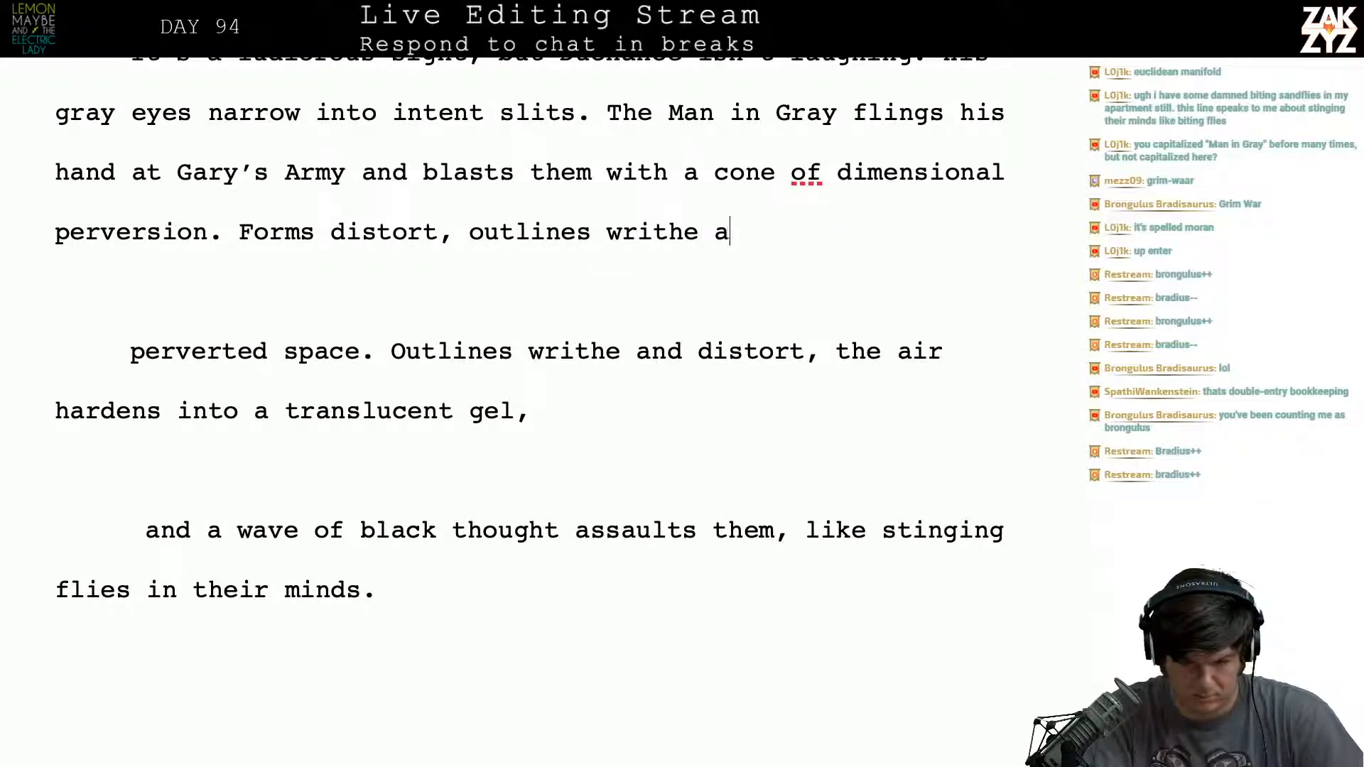
key("BackSpace")
key("BackSpace")
key("BackSpace")
type("and ")
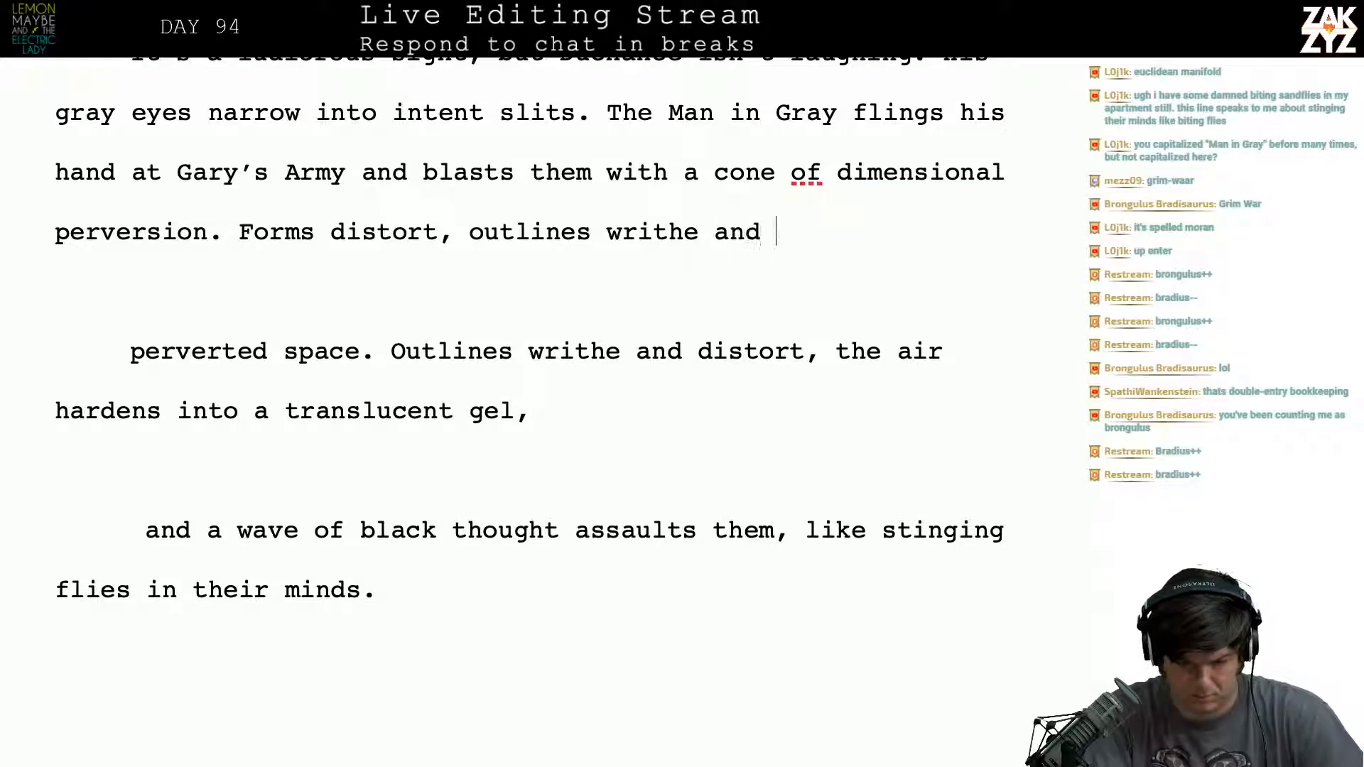
type("deforme,")
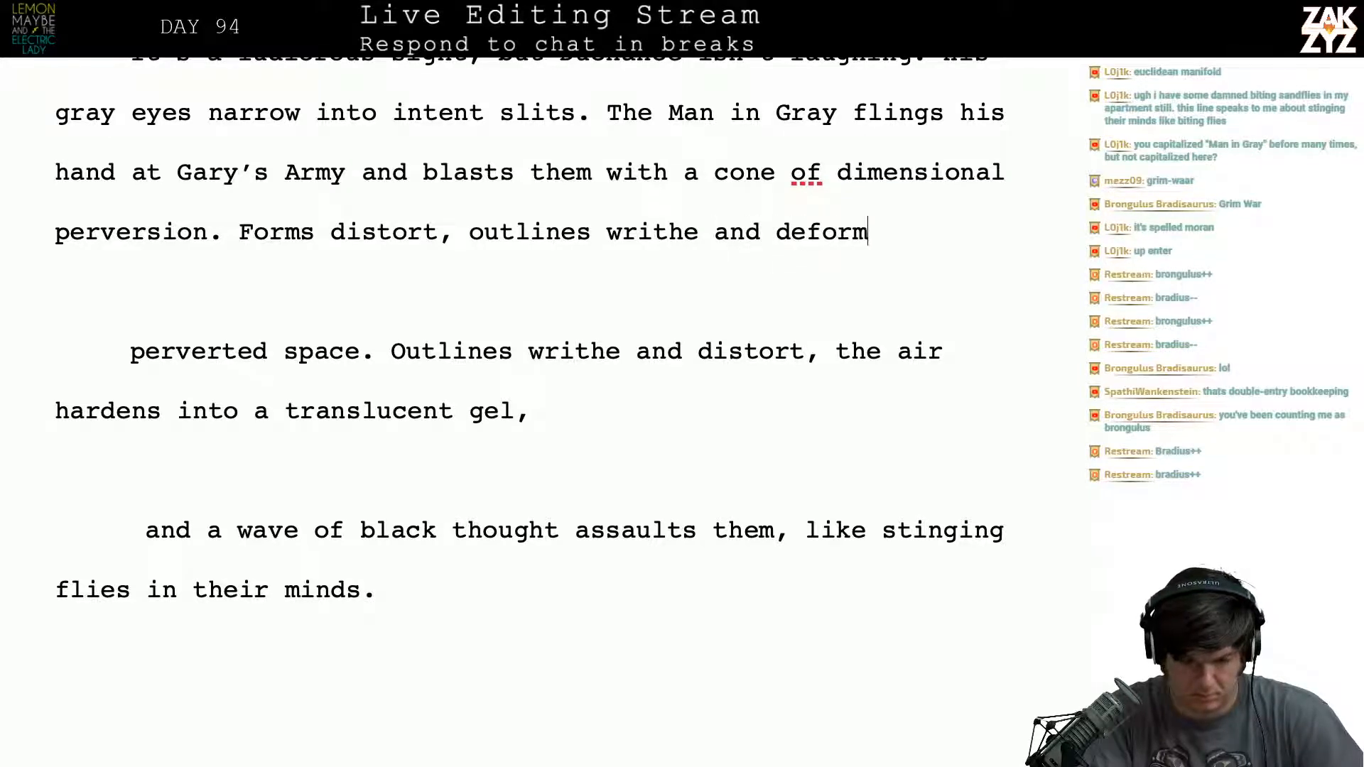
key("BackSpace")
key("BackSpace")
key("BackSpace")
type("m")
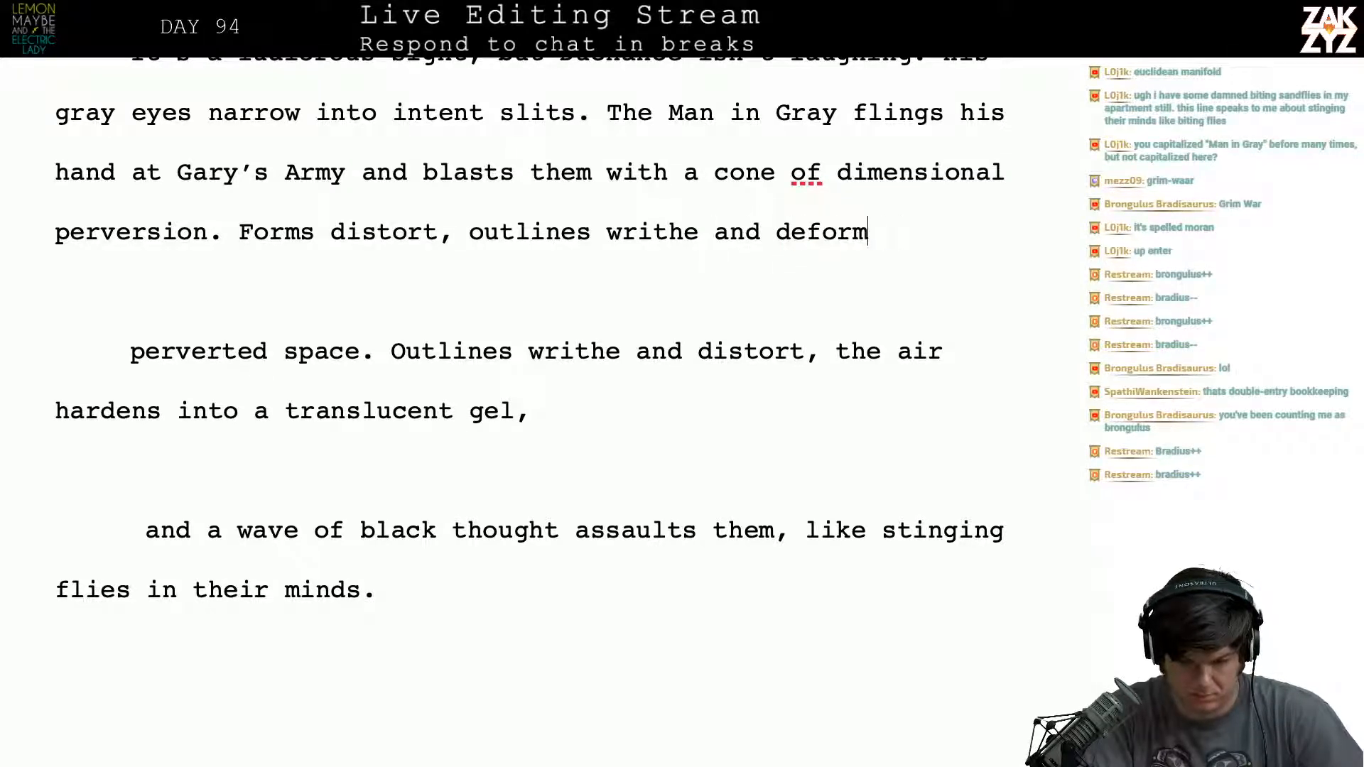
type(", and the air ")
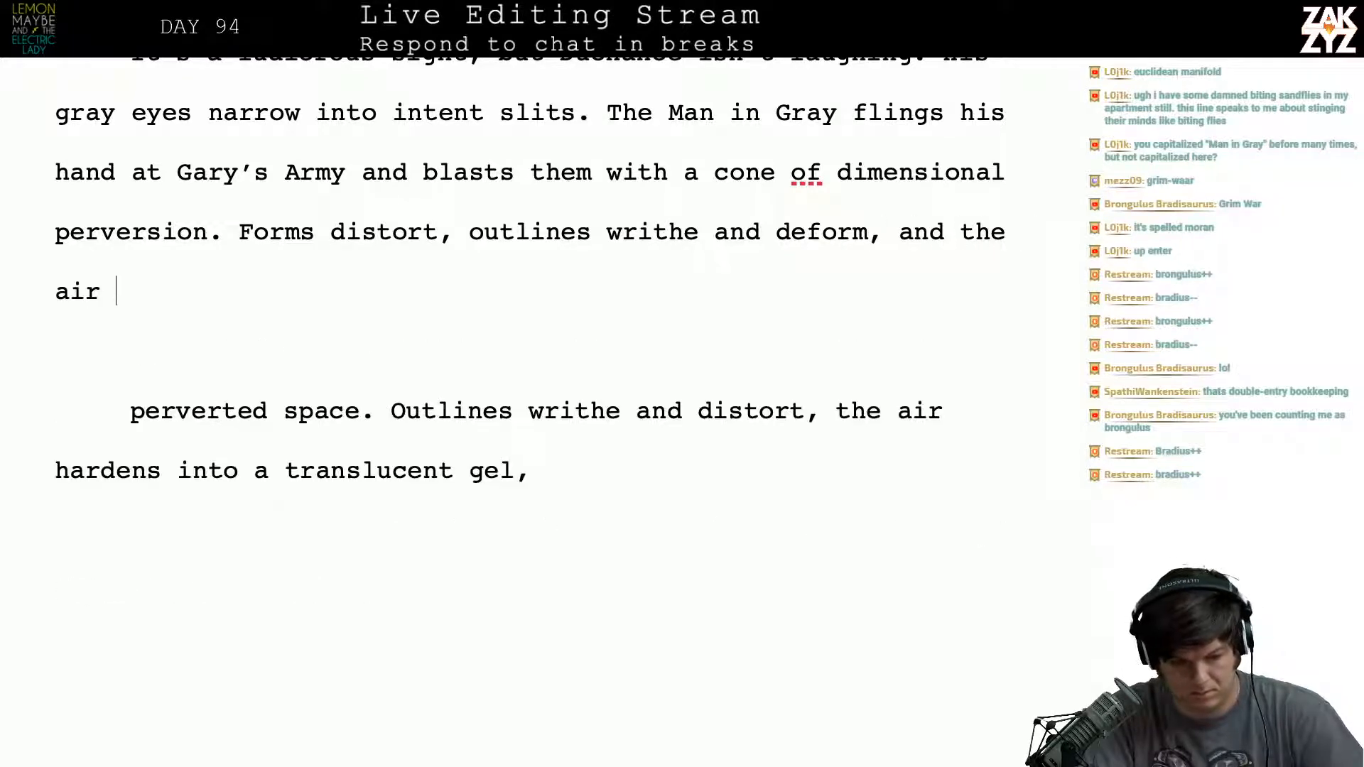
type("hardenss int")
- Add ", and the air hardens into" after "outlines writhe and deform"
key("BackSpace")
key("BackSpace")
key("BackSpace")
key("BackSpace")
key("BackSpace")
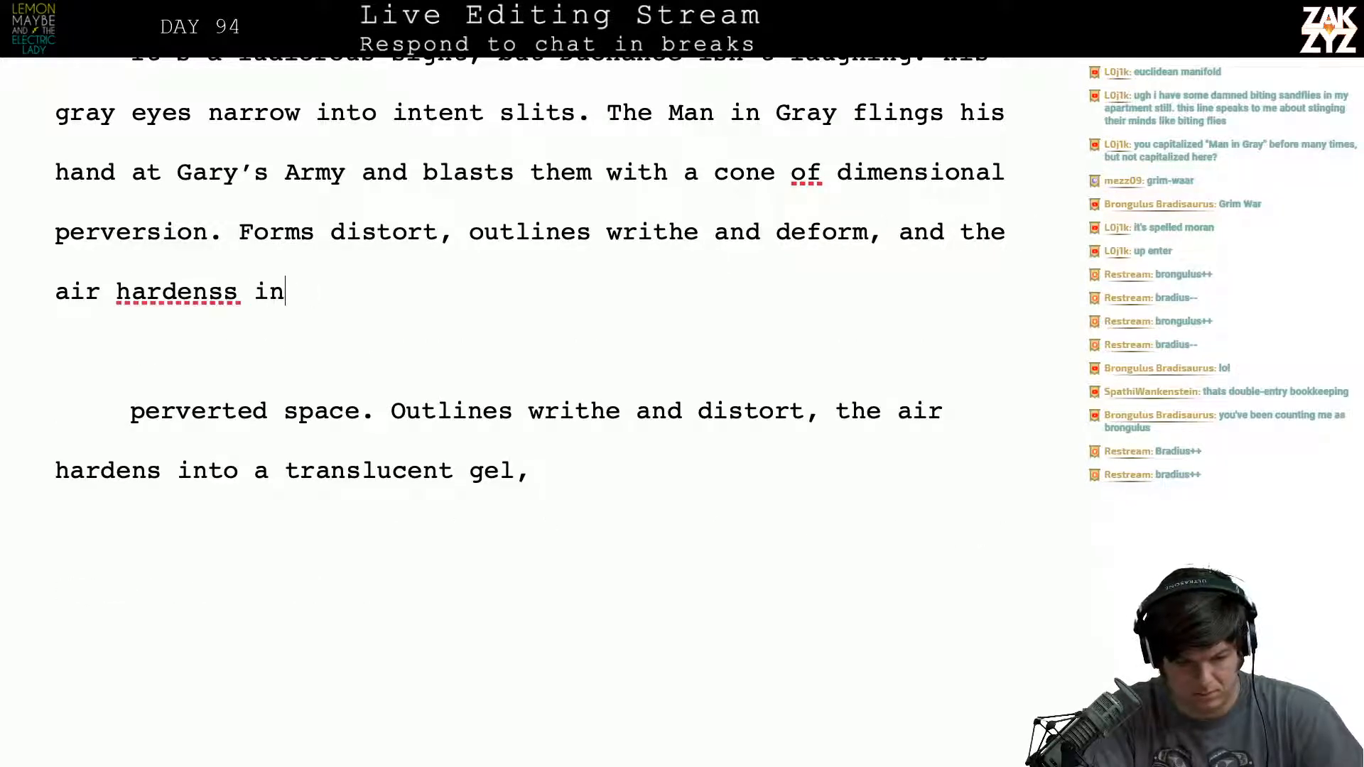
key("BackSpace")
key("BackSpace")
type("s")
key("BackSpace")
type("ns ")
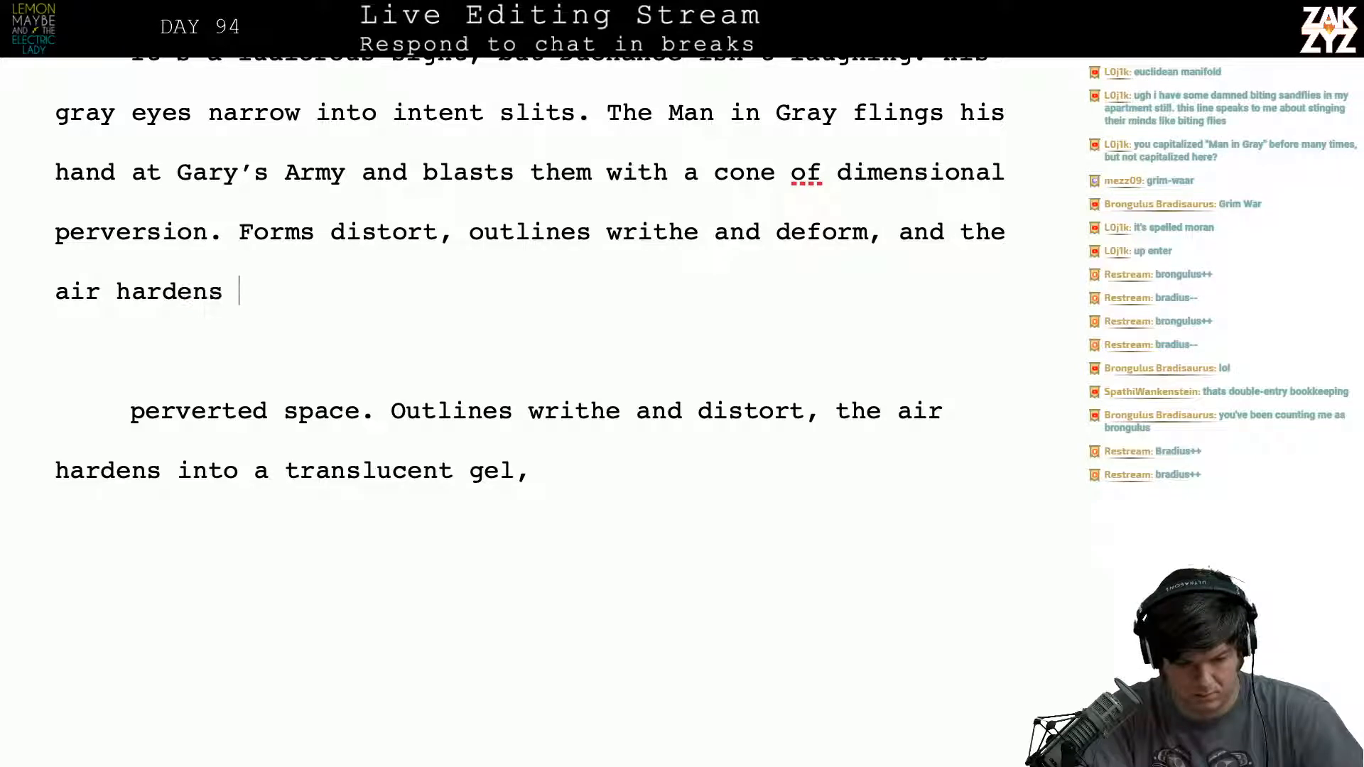
type("into an am")
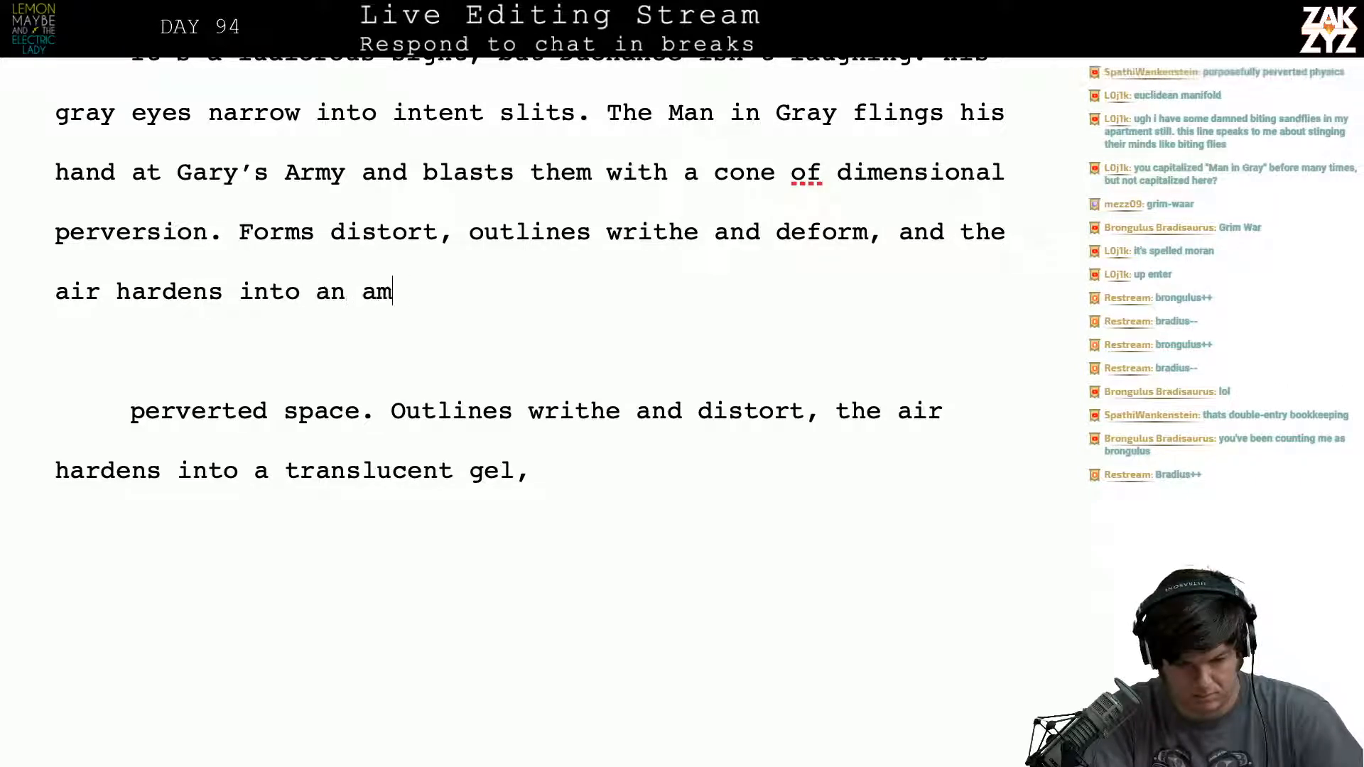
type("ber-like")
- Finish the sentence after "the air hardens into" with "an thick, transluscent gel."
key("BackSpace")
key("BackSpace")
key("BackSpace")
key("BackSpace")
key("BackSpace")
key("BackSpace")
key("BackSpace")
key("BackSpace")
key("BackSpace")
key("BackSpace")
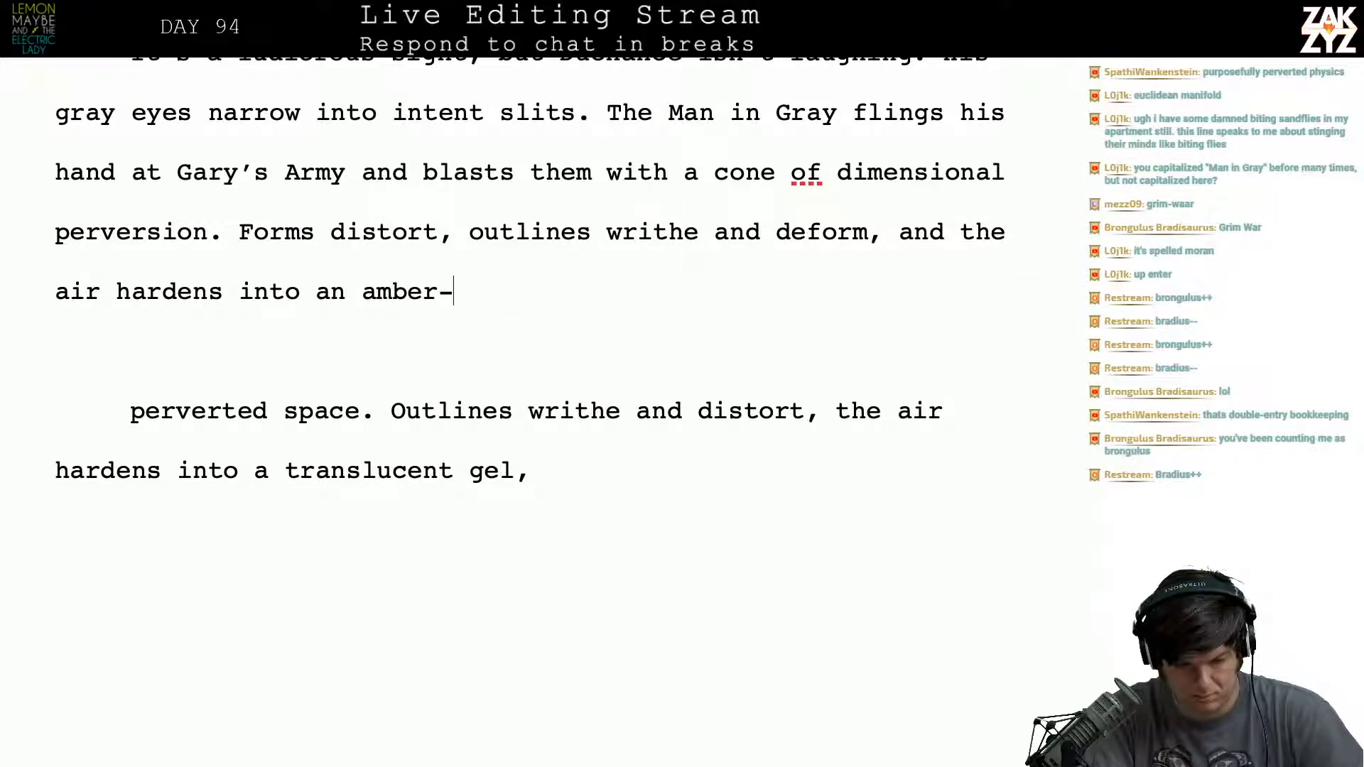
type("a se")
key("BackSpace")
type("a")
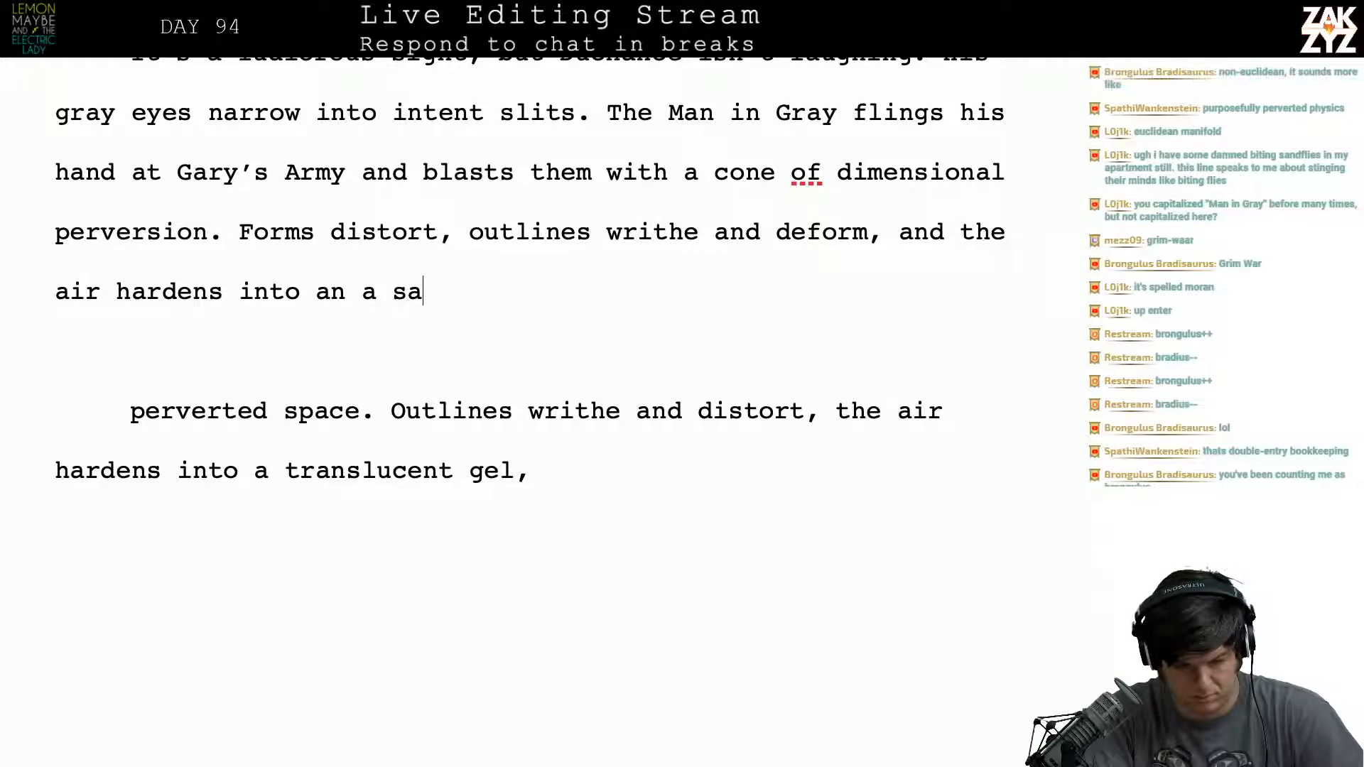
type("ppy")
key("BackSpace")
key("BackSpace")
key("BackSpace")
key("BackSpace")
key("BackSpace")
key("BackSpace")
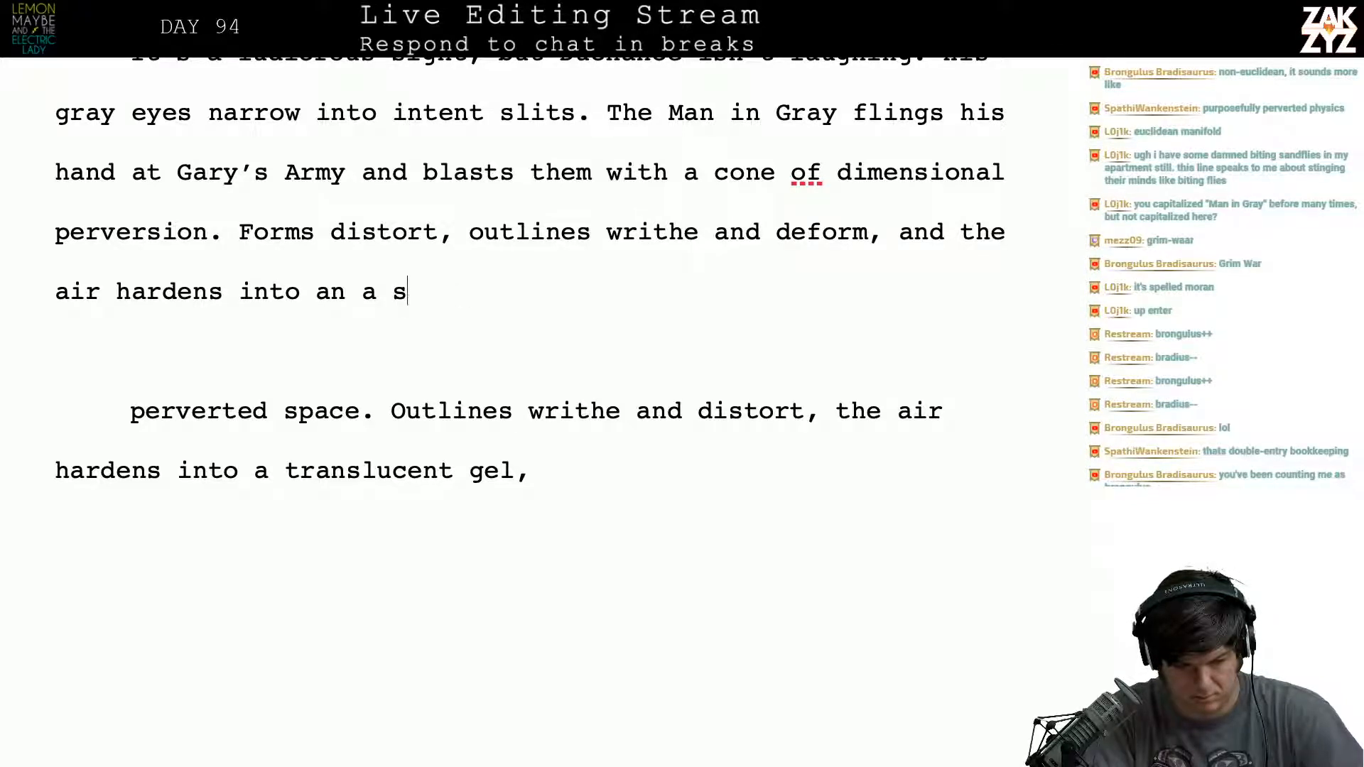
type("thick, ")
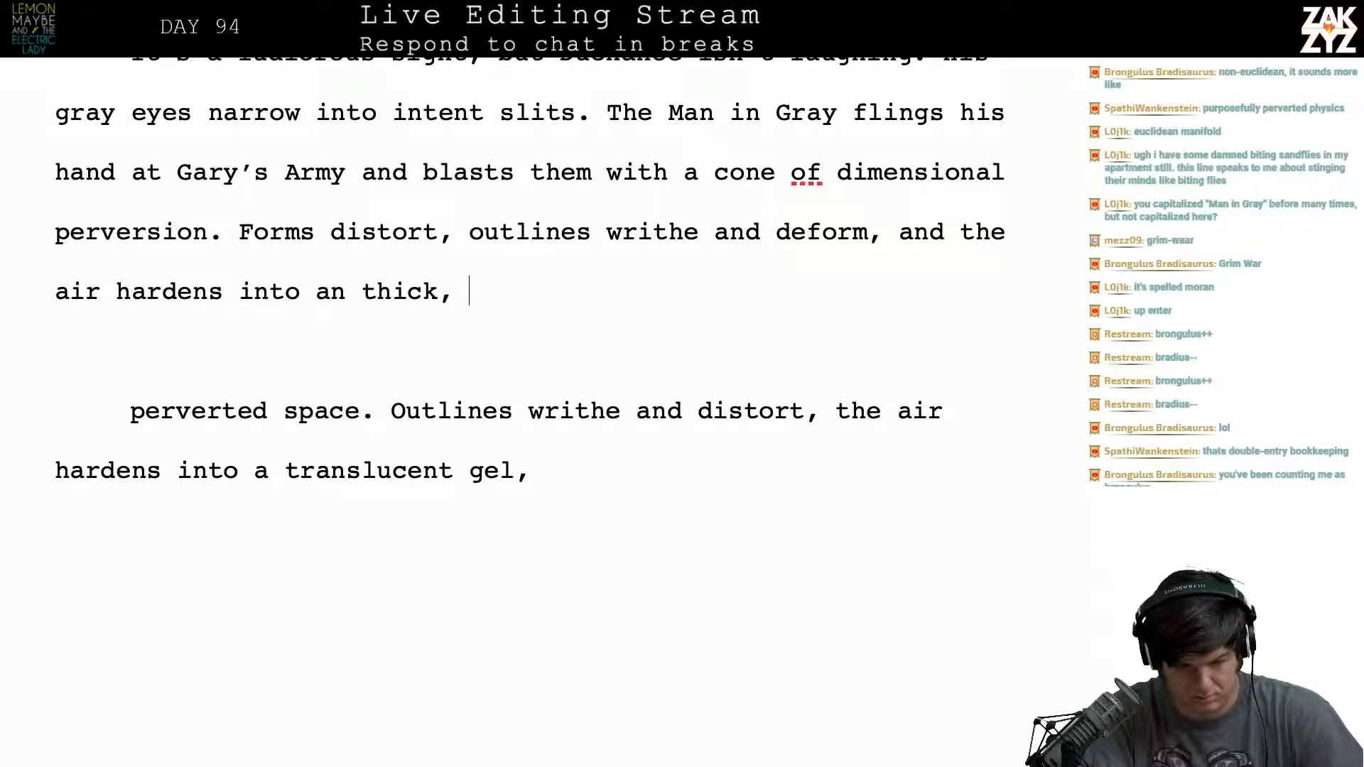
type("transluscent gel.")
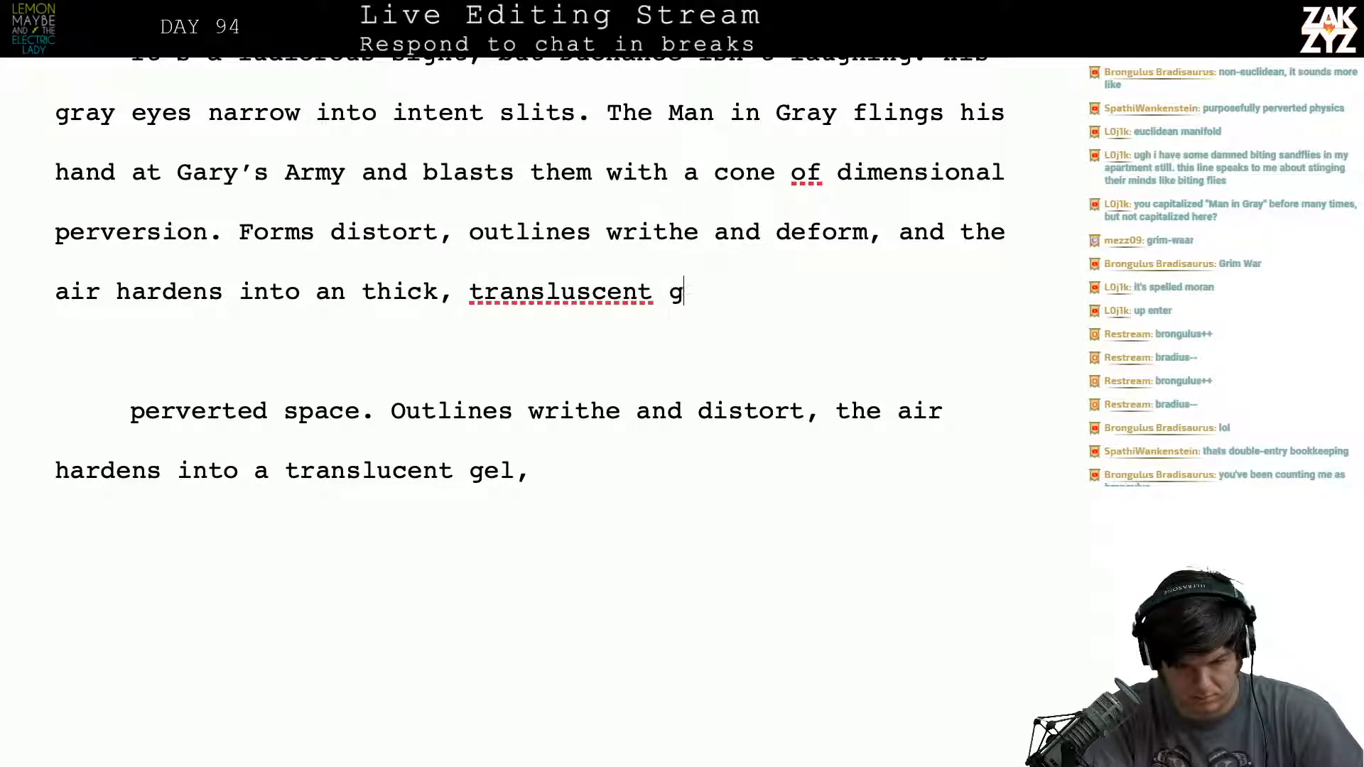
key("Left")
key("Left")
key("Left")
key("Left")
key("Left")
key("Left")
key("Left")
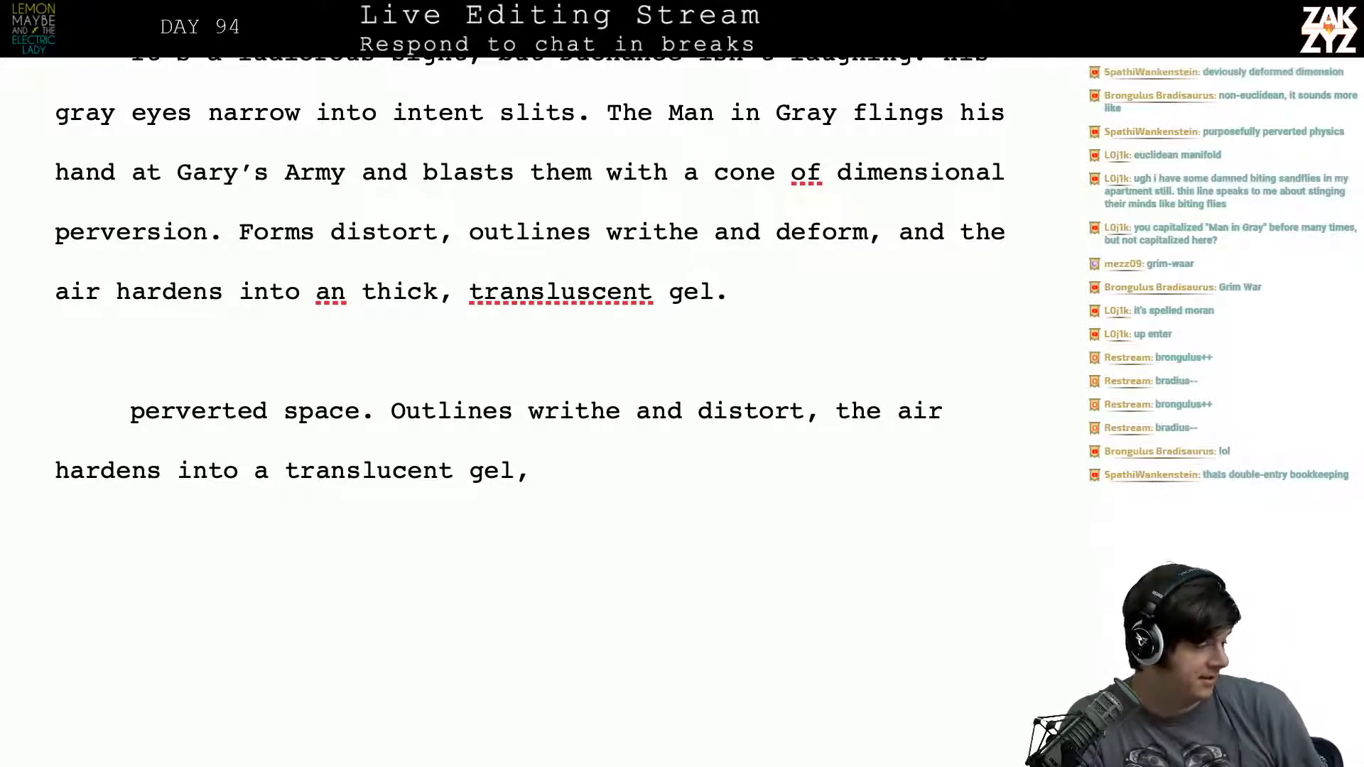
key("Left")
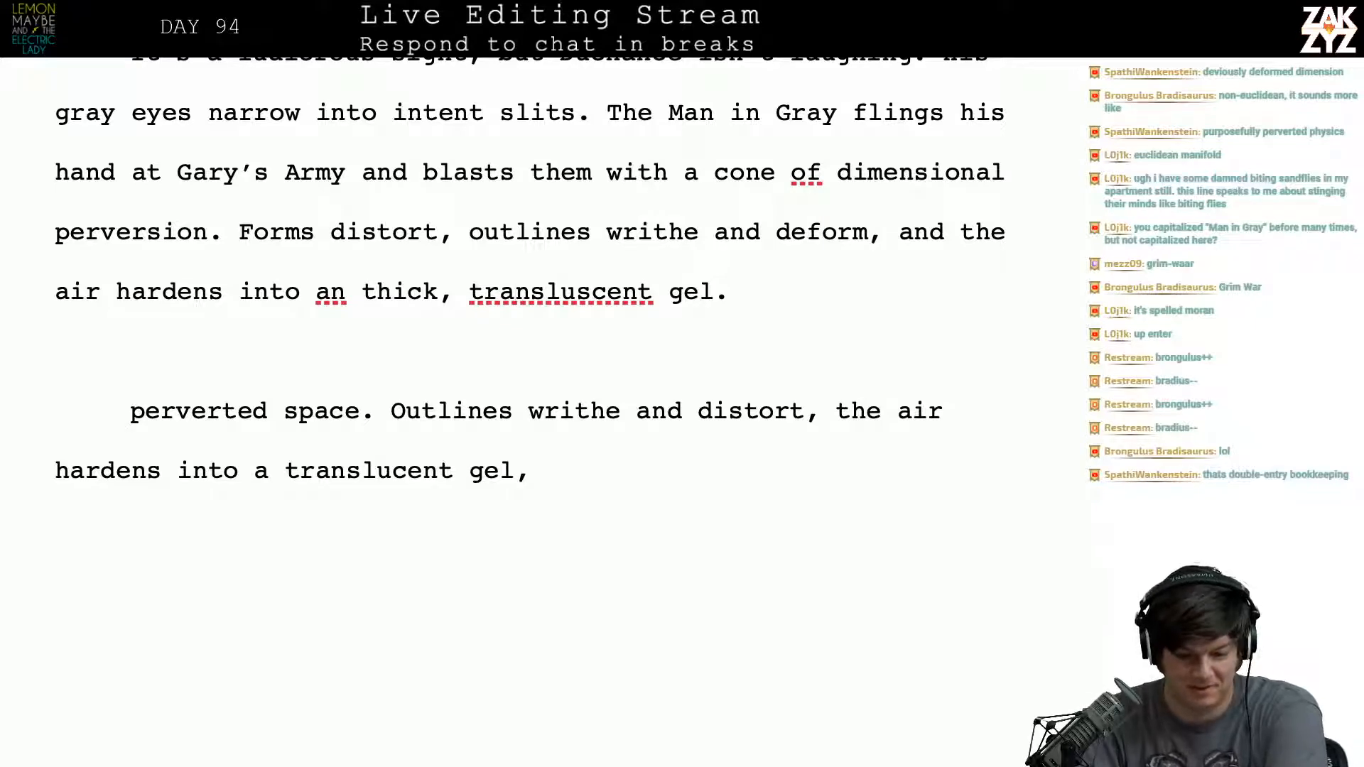
- Replace "flings" with "casts" in the phrase "The Man in Gray flings his hand"
scroll(531, 294, "up", 1)
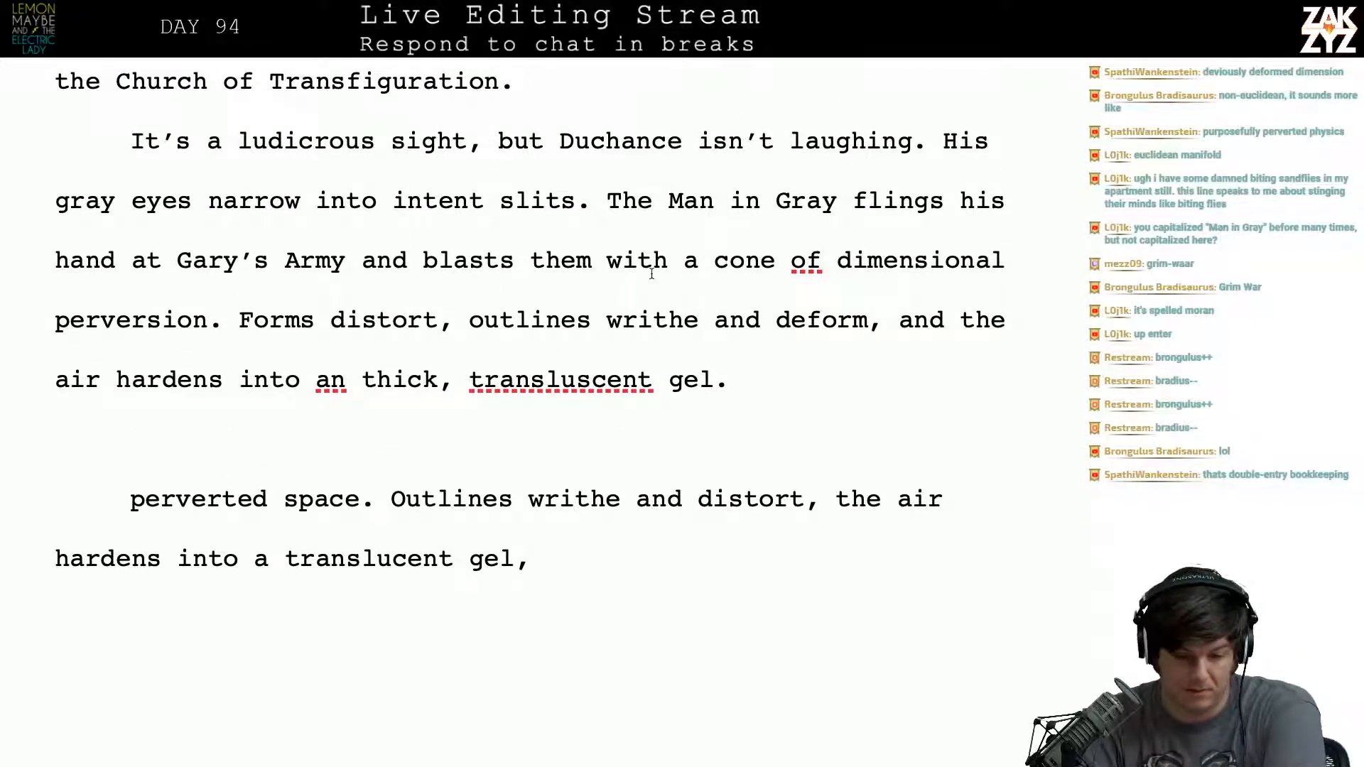
scroll(651, 273, "down", 1)
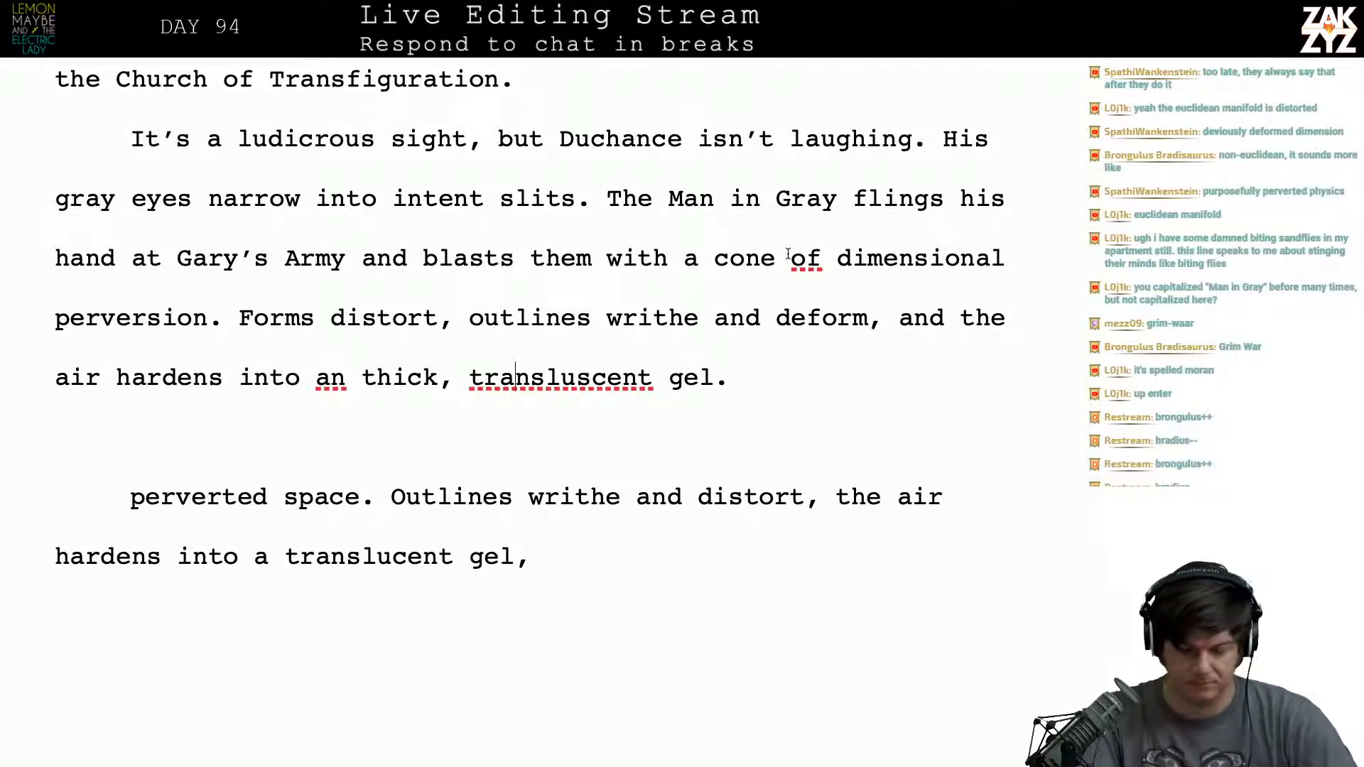
left_click(837, 212)
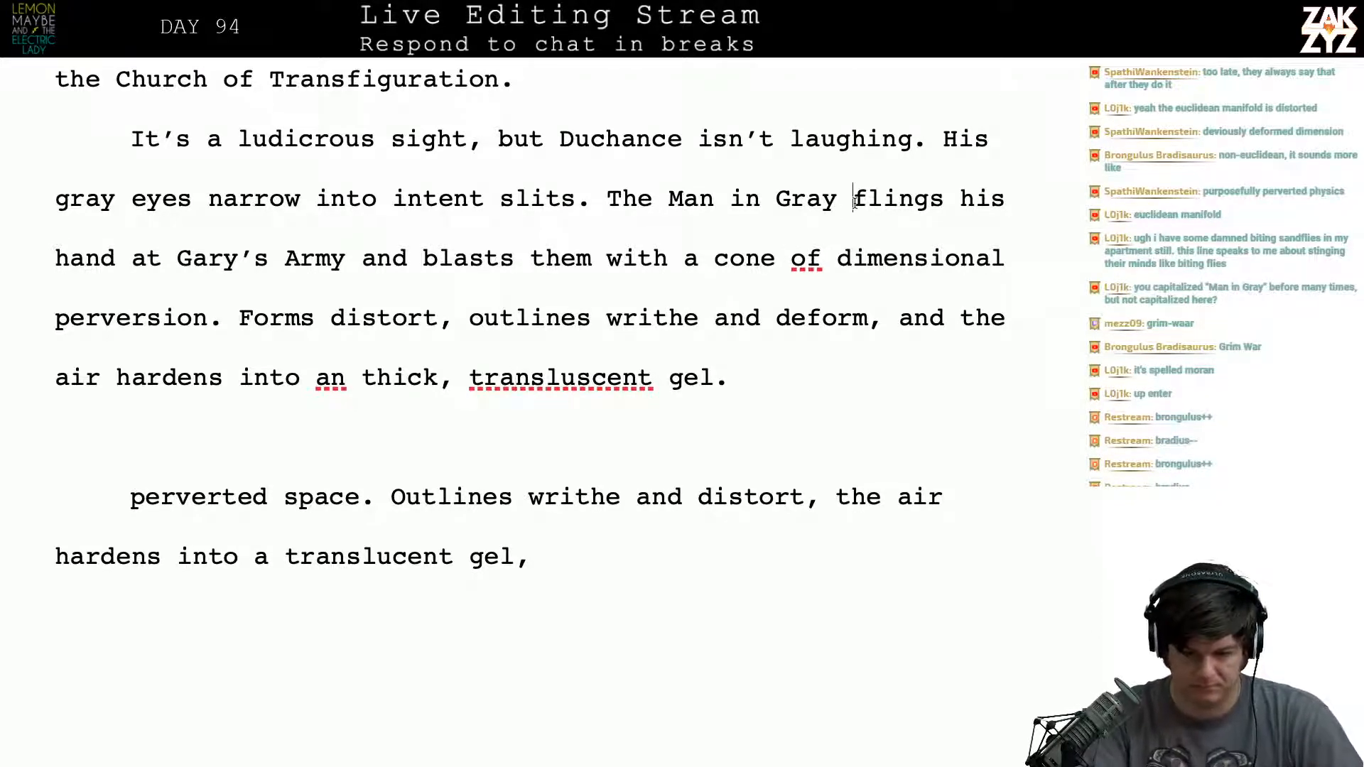
type("casts")
key("shift+Right")
key("shift+Right")
key("shift+Right")
key("shift+Right")
key("shift+Right")
key("shift+Right")
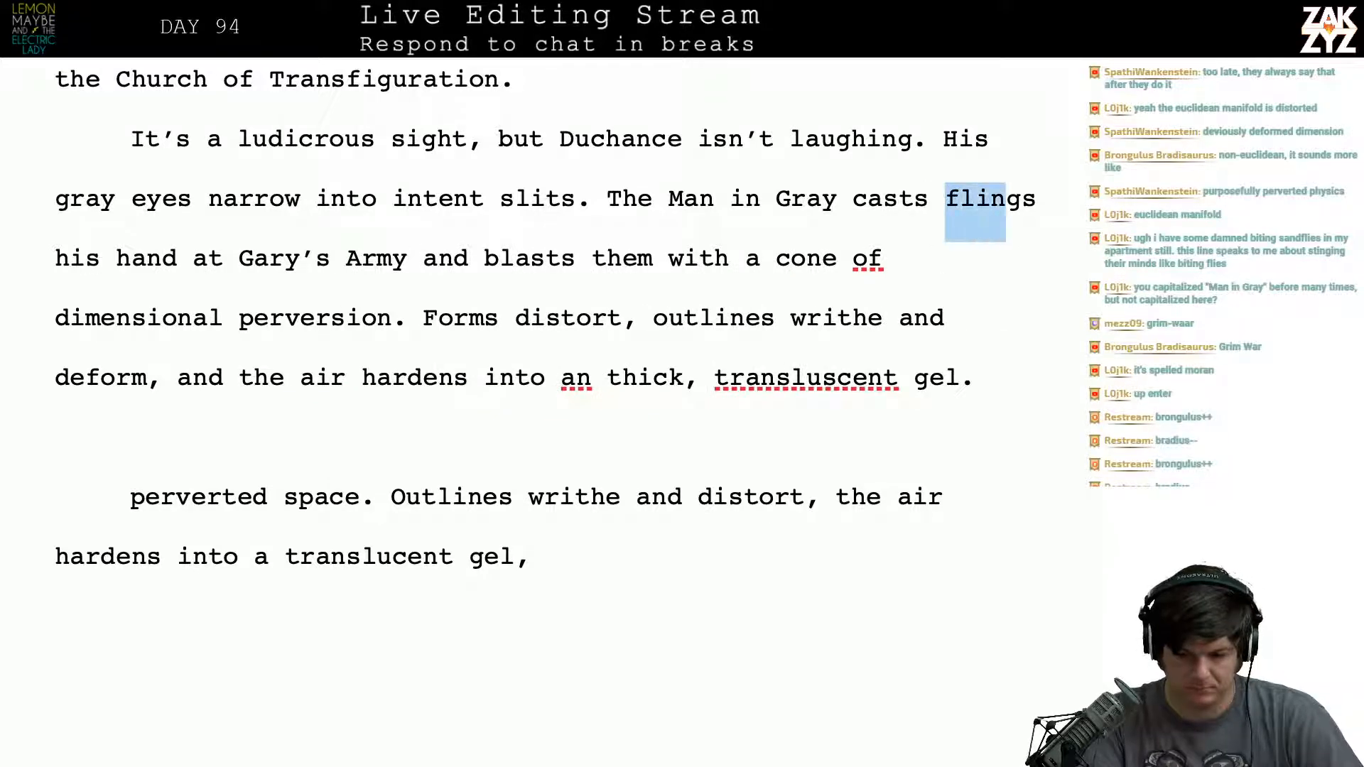
key("BackSpace")
- Break off the text after "outlines writhe and deform," into separate lines below, leaving a blank line between
key("Right")
key("Down")
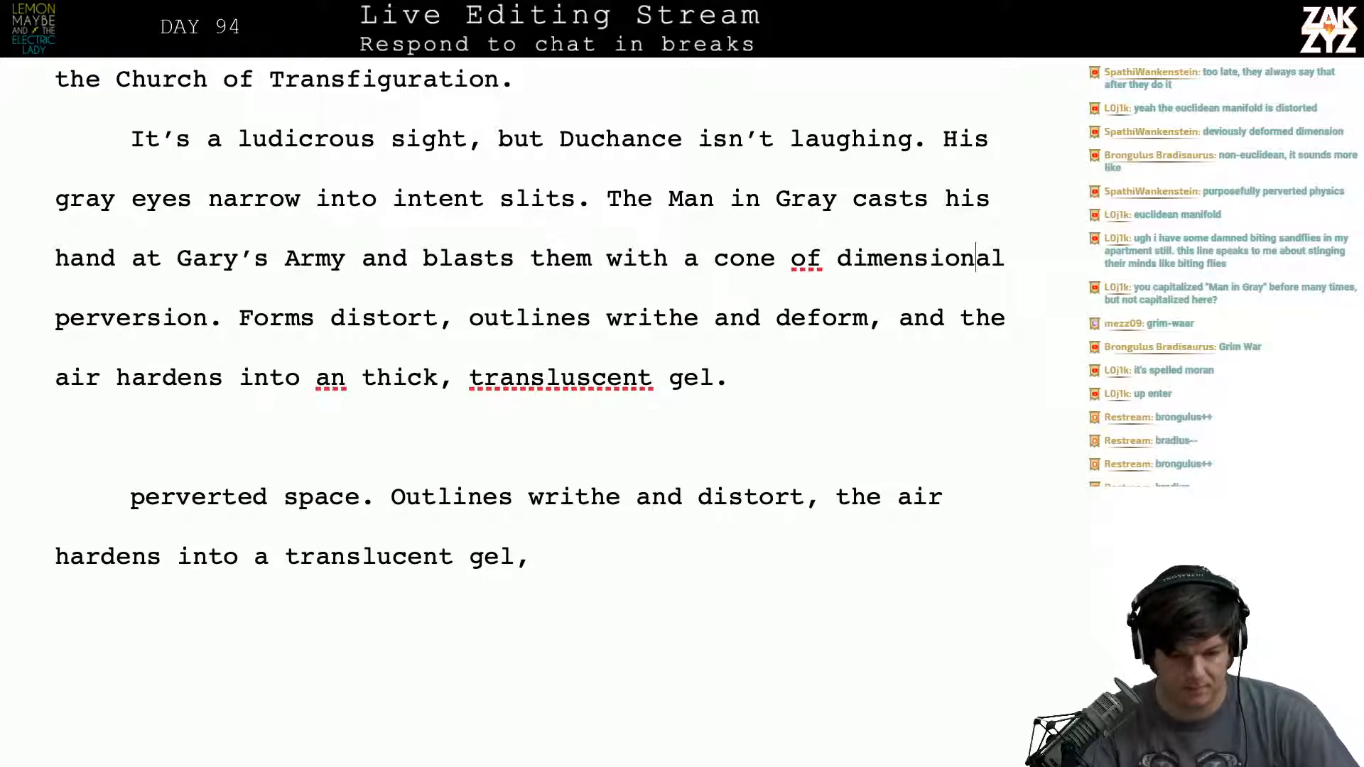
key("Left")
key("Left")
key("Left")
key("Left")
key("Left")
key("Left")
key("Left")
key("Left")
key("Left")
key("Left")
key("Left")
key("Left")
key("Left")
key("Left")
key("Left")
key("Left")
key("Left")
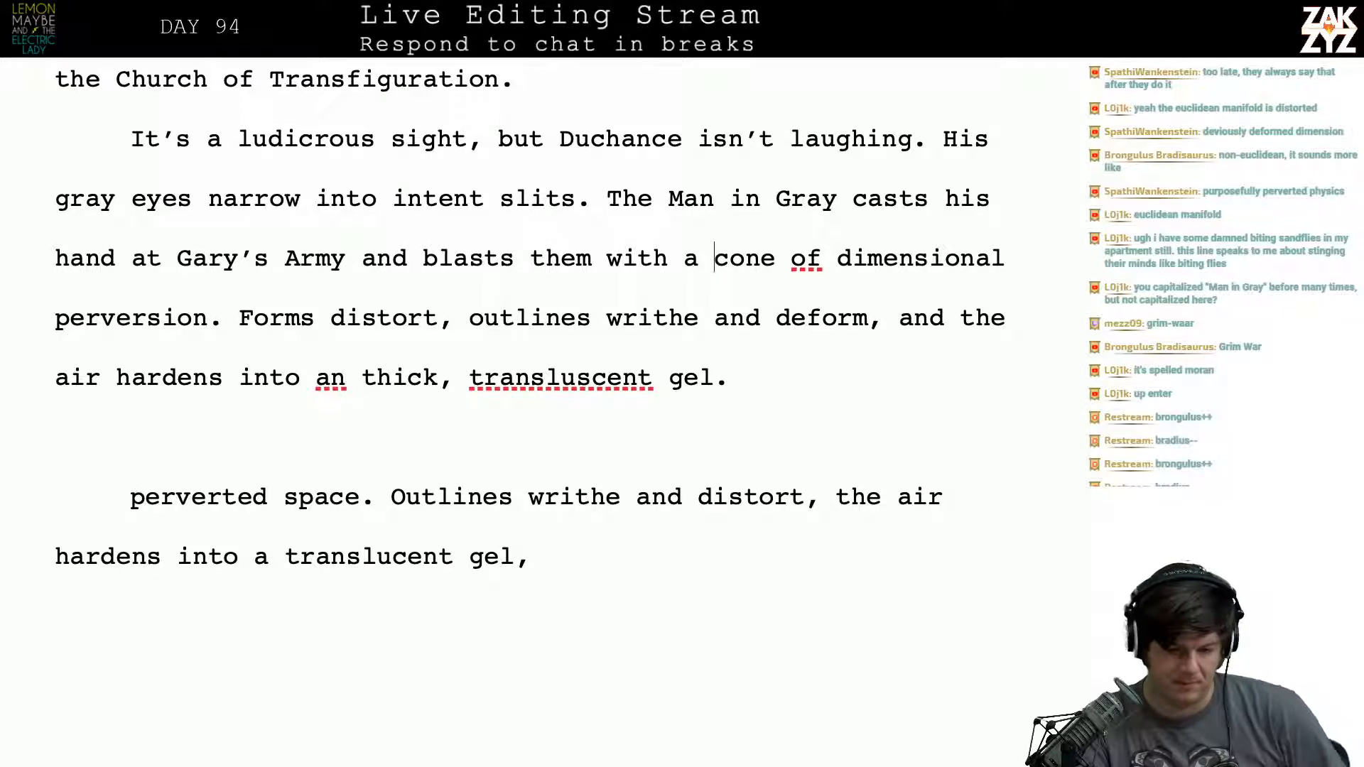
key("Left")
key("Left")
key("Left")
key("Left")
key("Left")
key("Left")
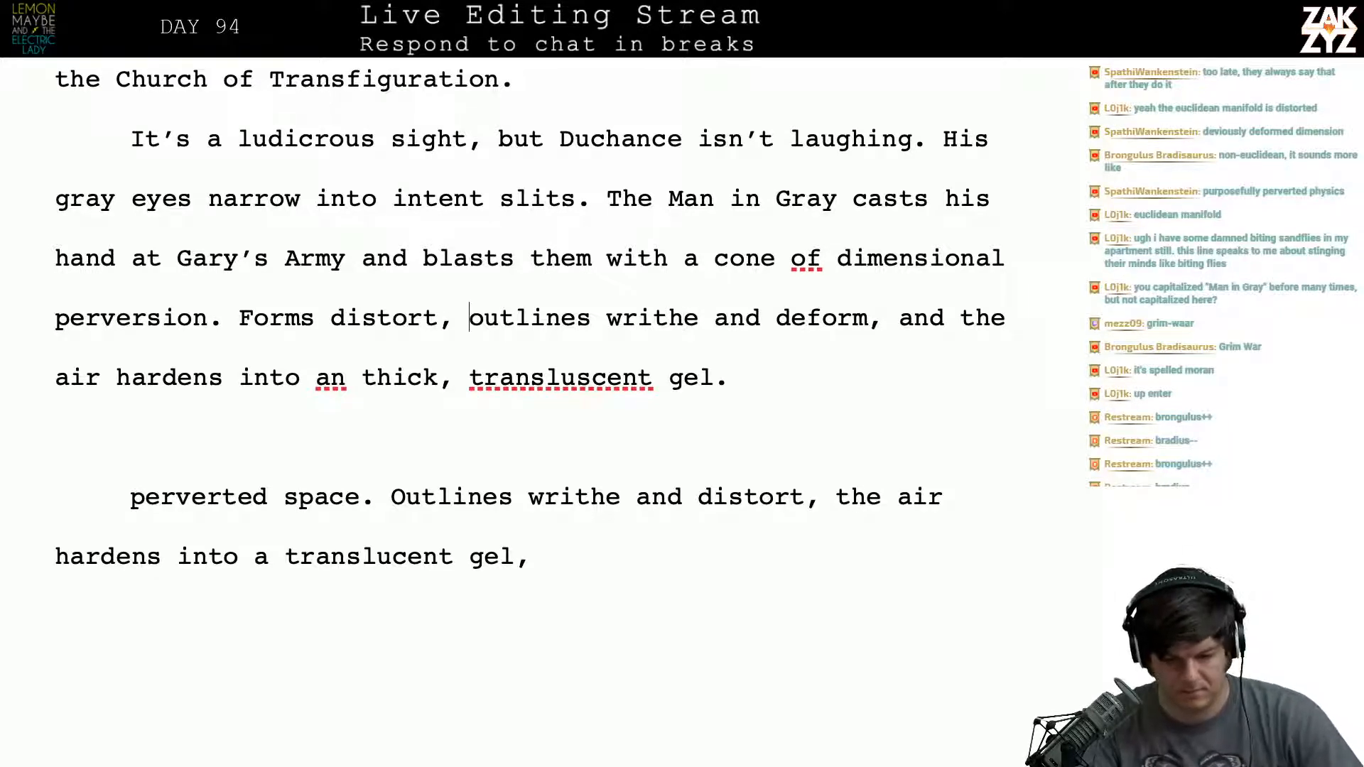
key("Right")
key("Right")
key("Right")
key("Right")
key("Right")
key("Right")
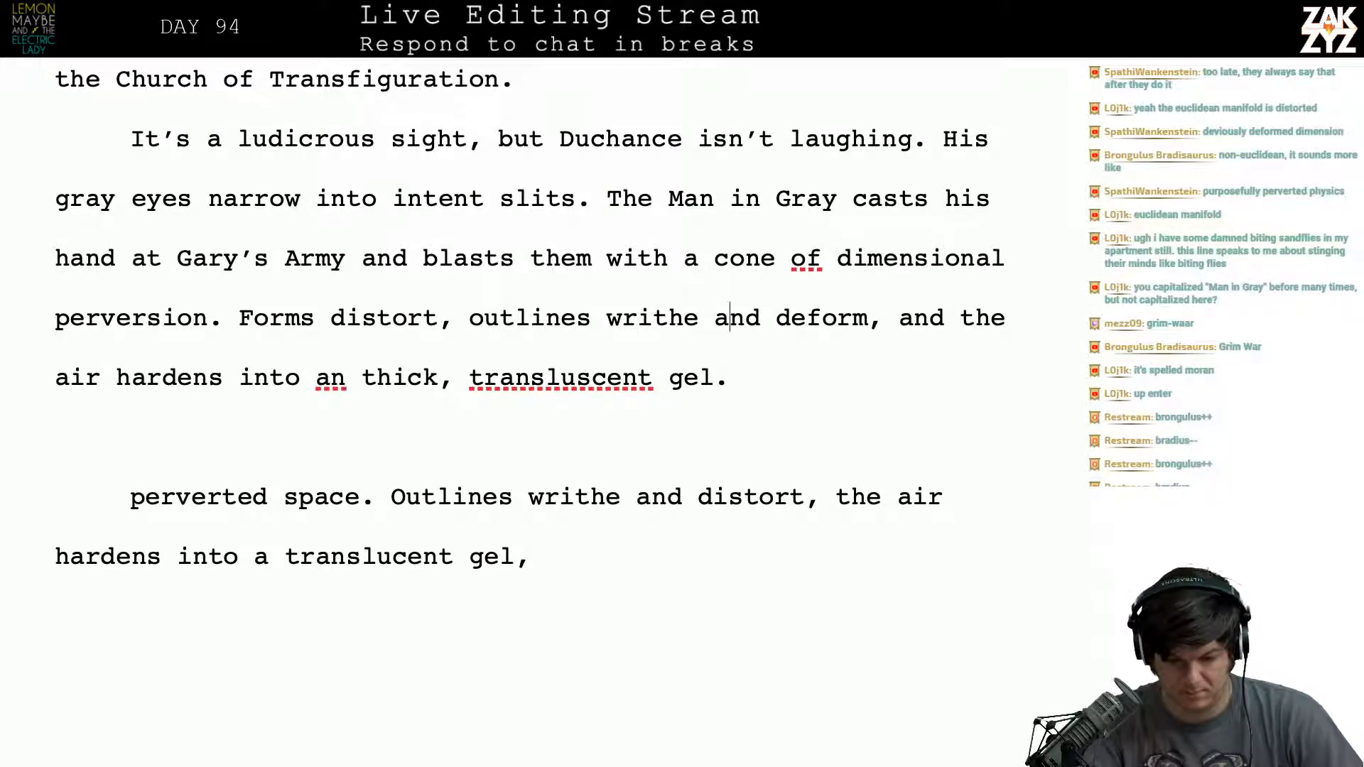
key("Return")
key("Left")
key("Left")
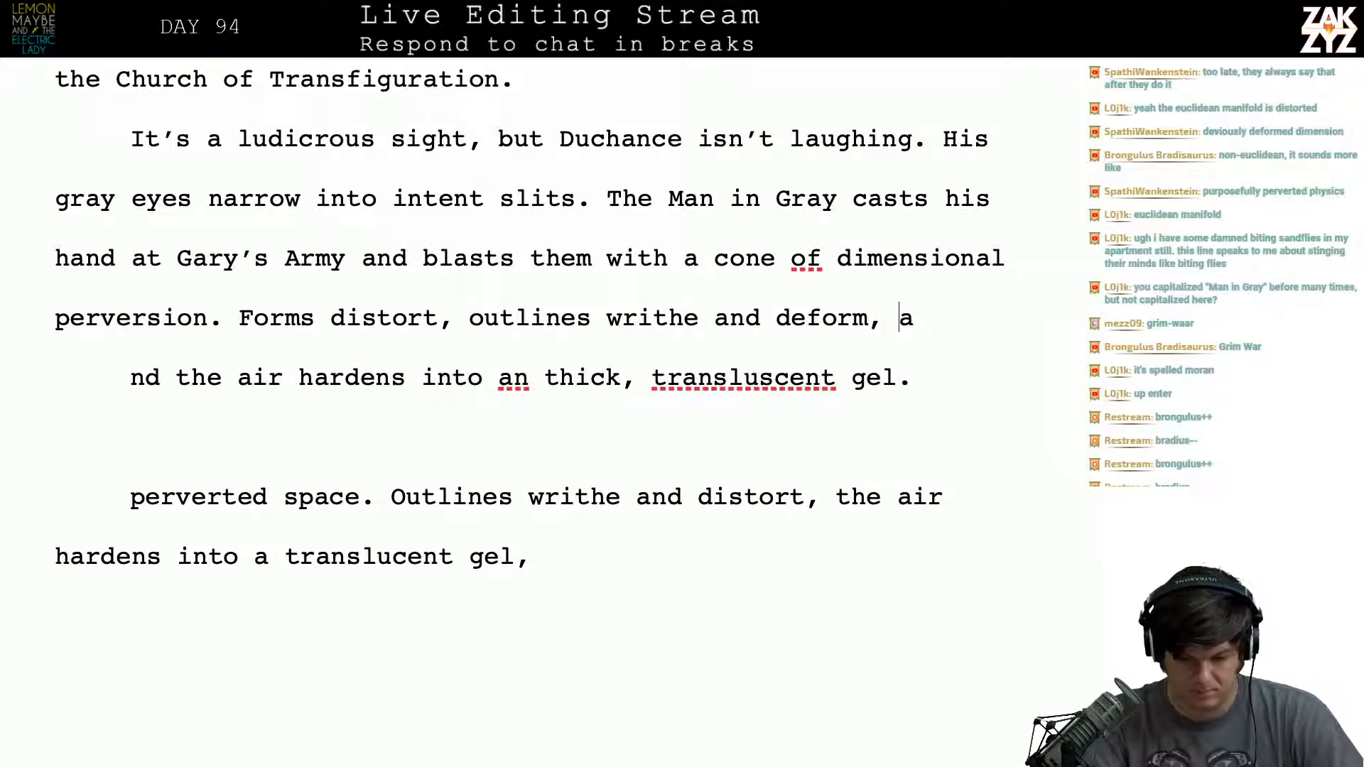
key("Return")
key("Return")
key("Up")
key("Left")
- Continue the sentence after "outlines writhe and deform," with "the very air around them hardens into a thick, translucent gel."
type("the")
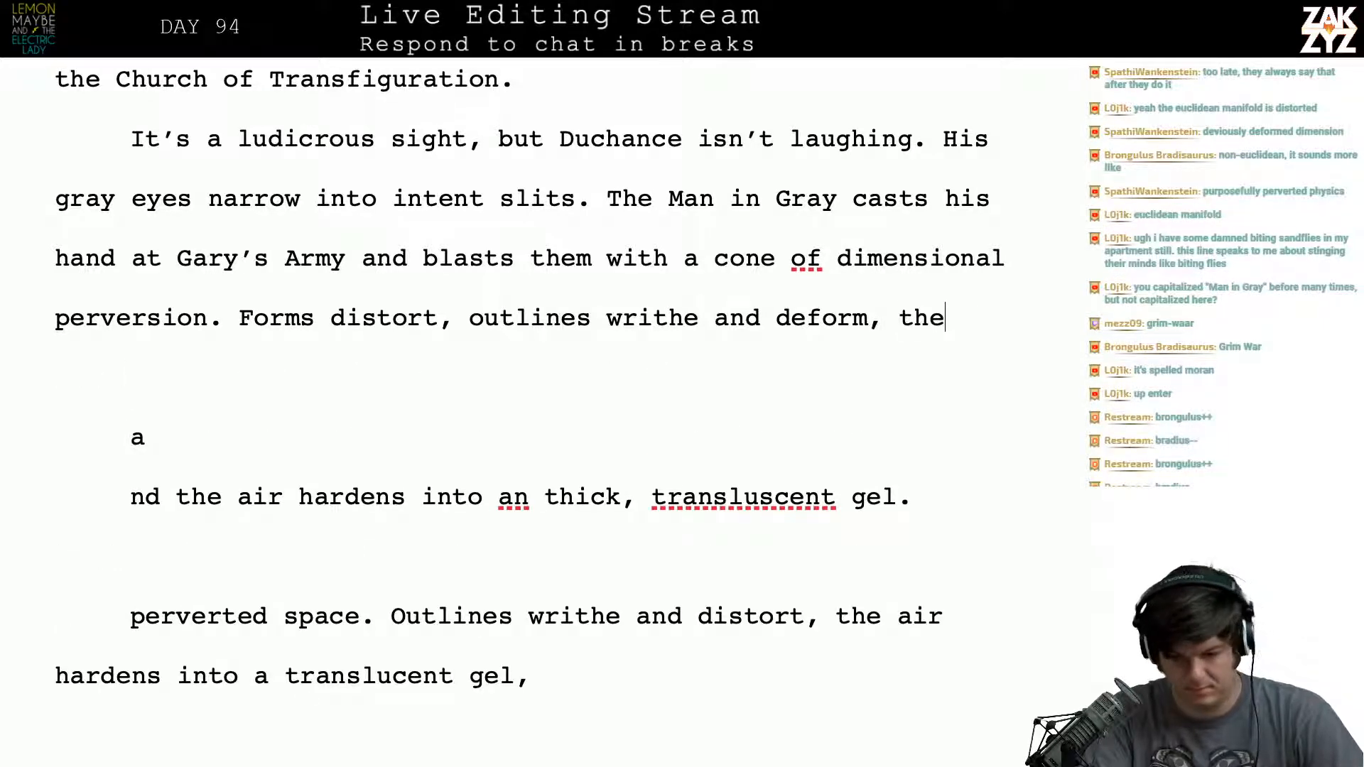
type(" very air around ")
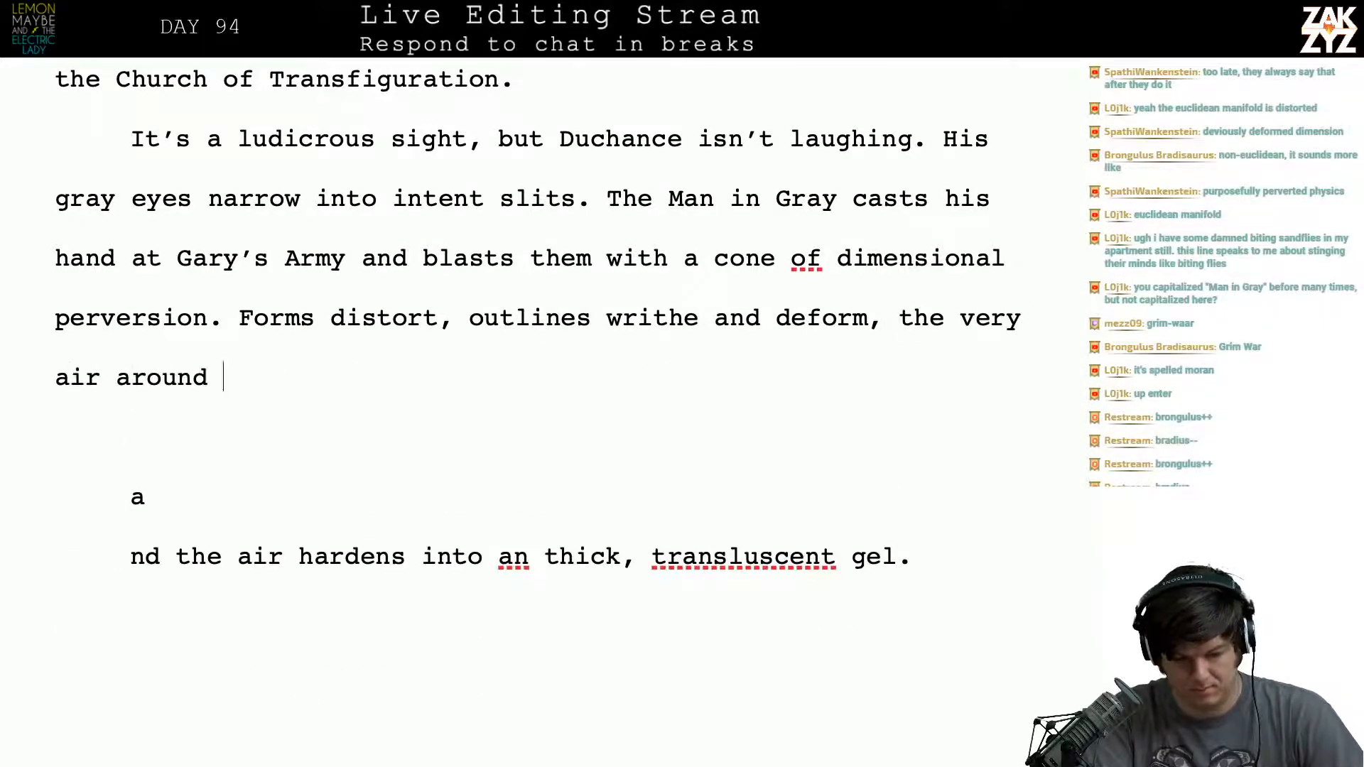
type("them hardens nto")
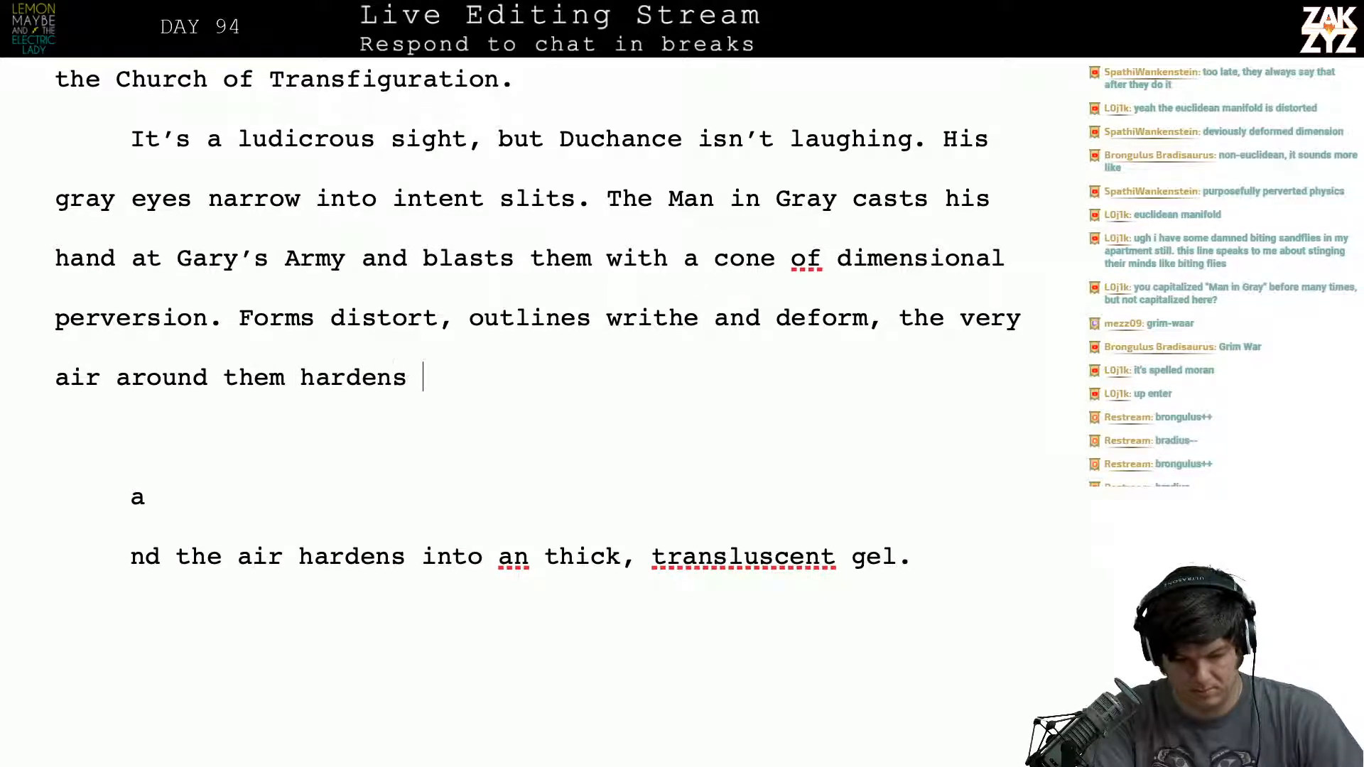
key("BackSpace")
key("BackSpace")
key("BackSpace")
type("into ")
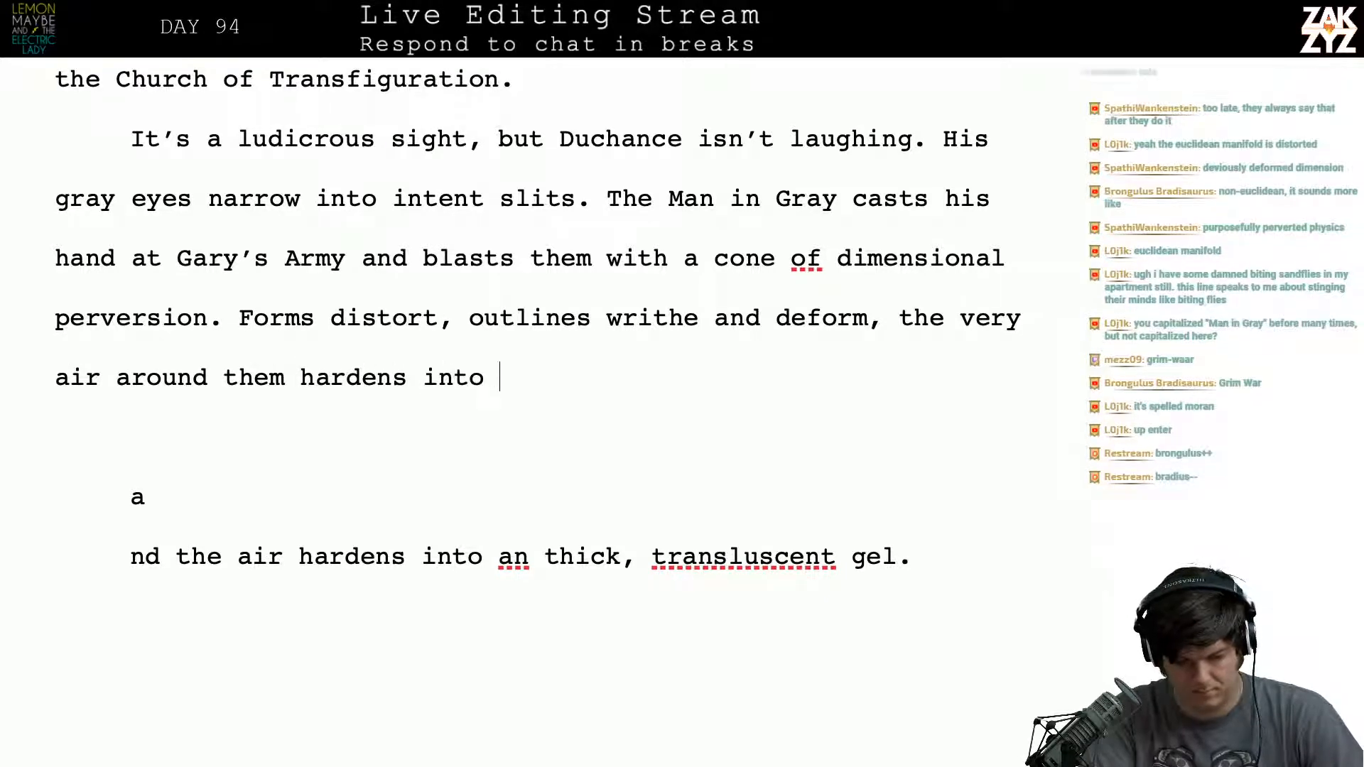
type("a thick, tra")
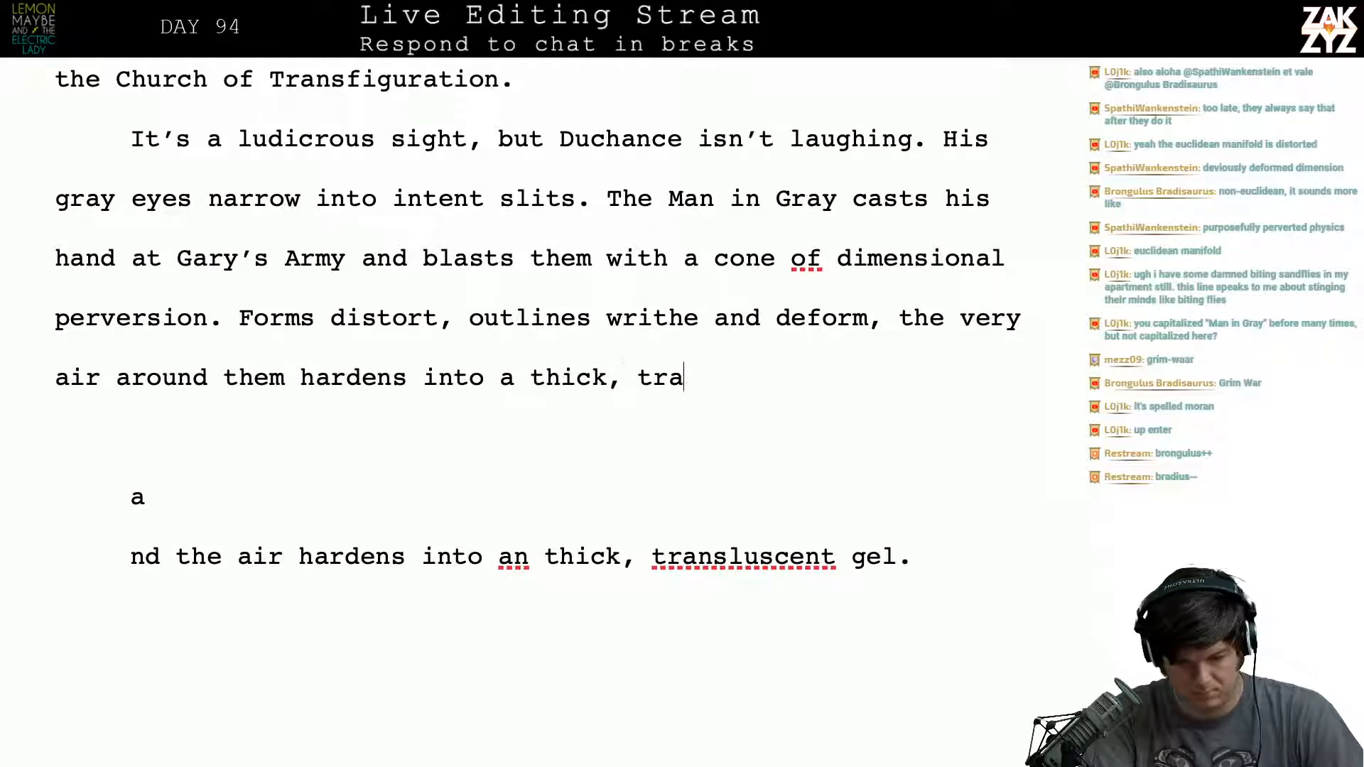
type("nslucent gel.")
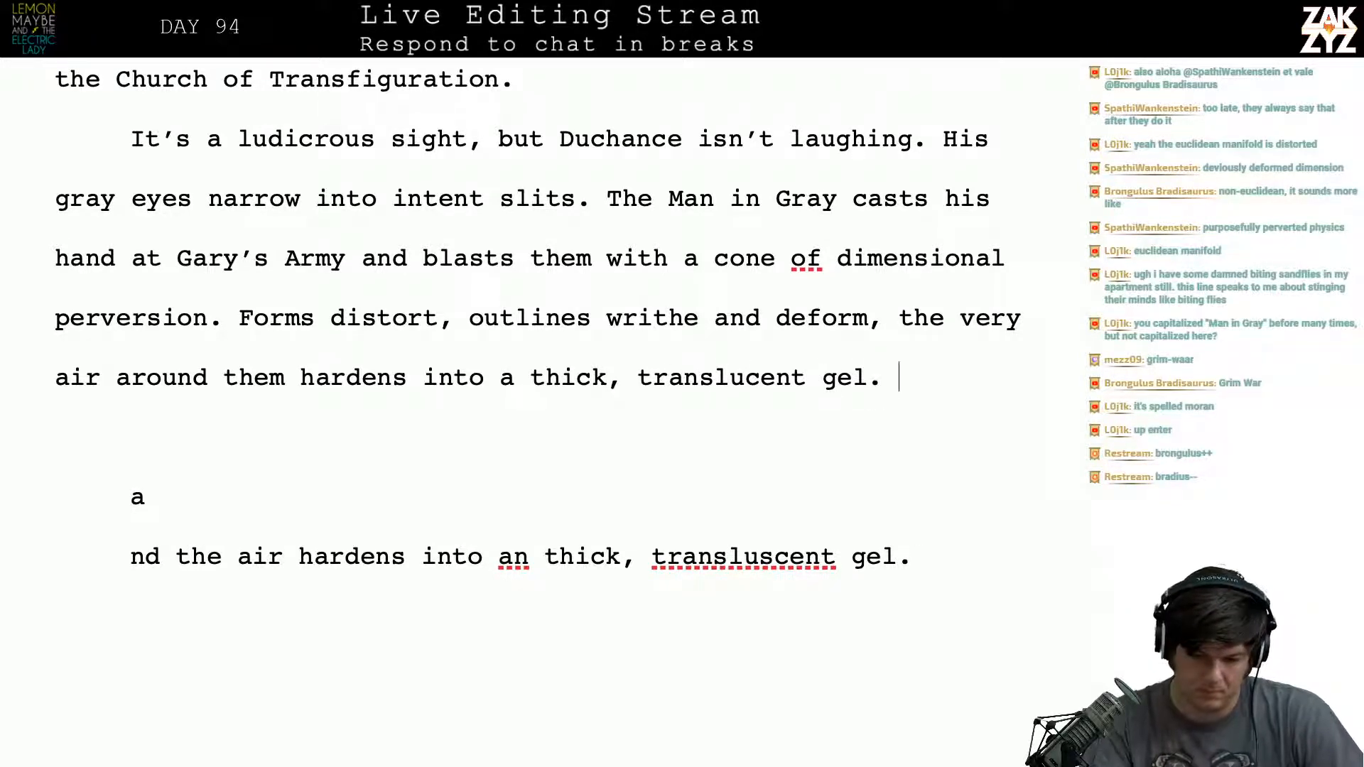
type(" As they t")
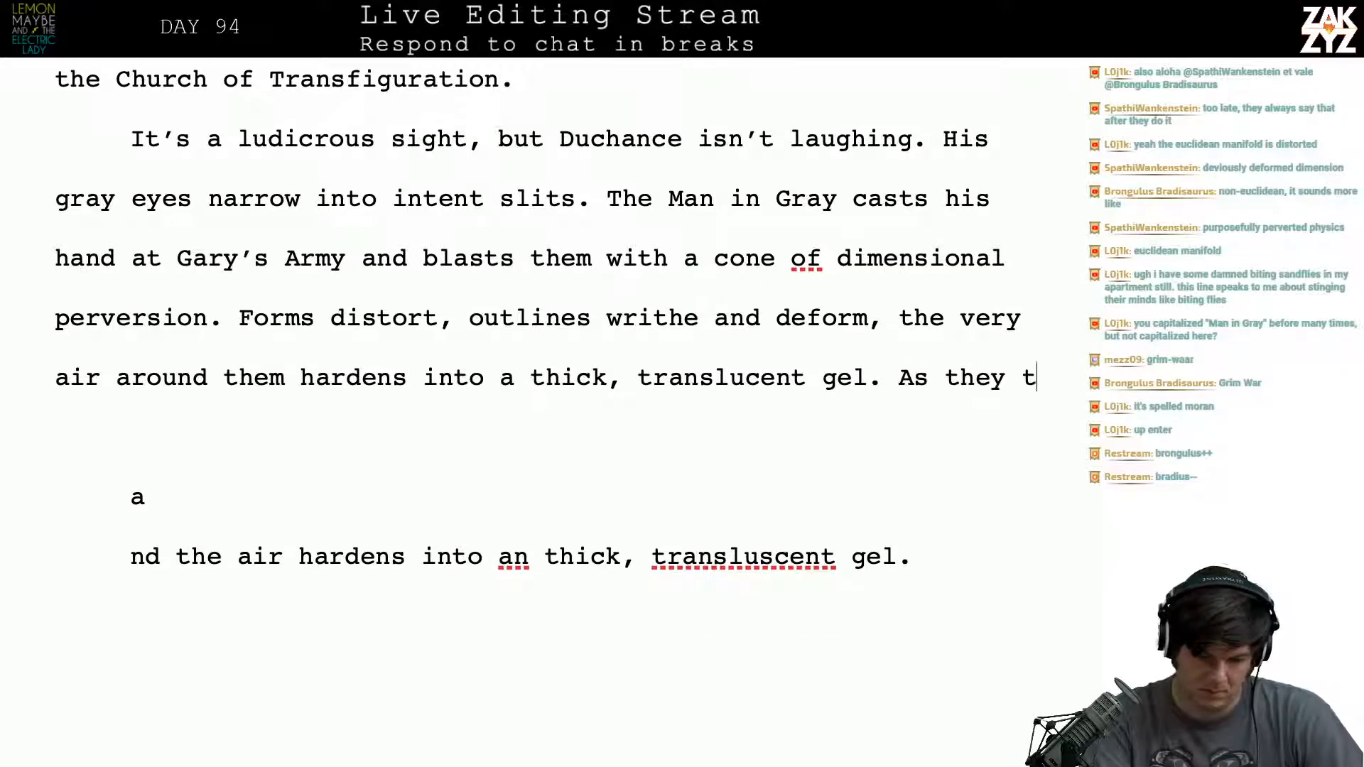
type("hrash their way hro")
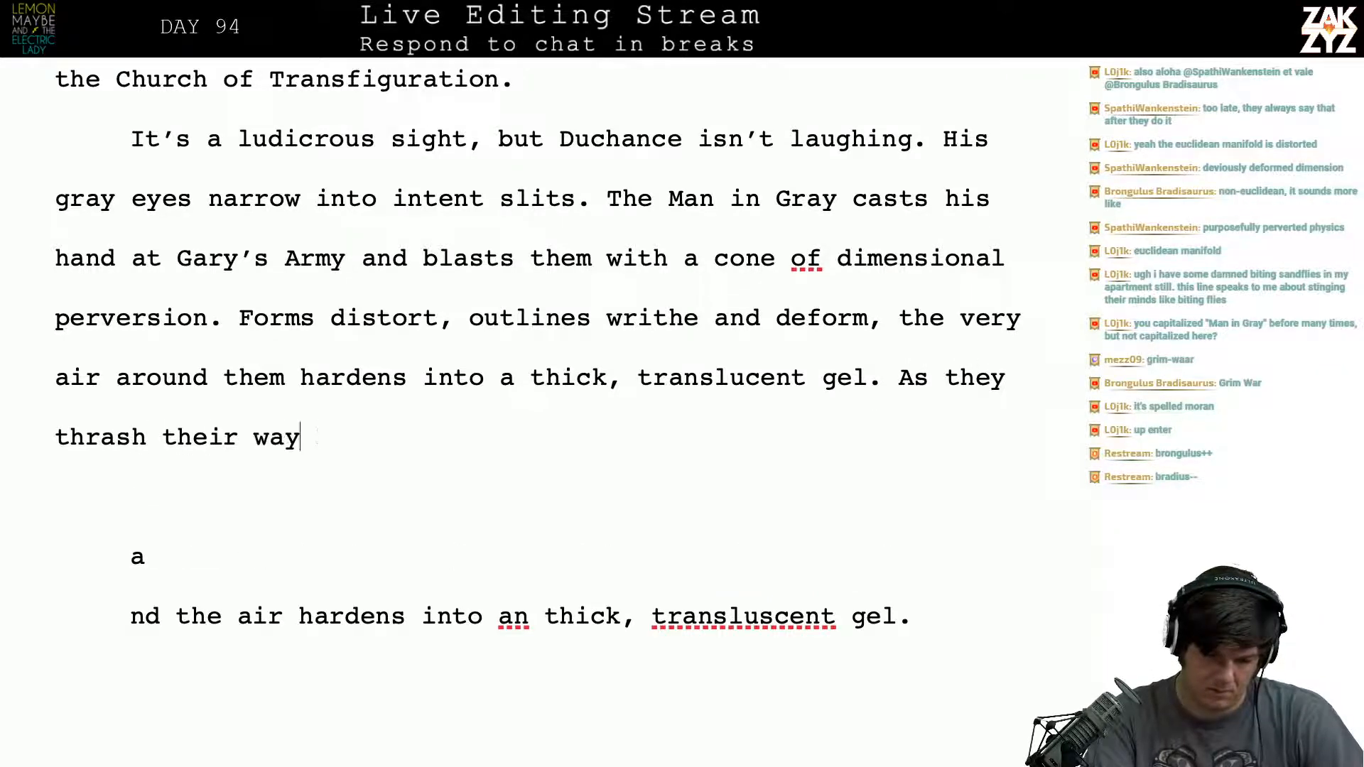
- Add the text "As they thrash their way ahead, a wave of black thoughts sweeps over them" after "translucent gel."
key("BackSpace")
key("BackSpace")
key("BackSpace")
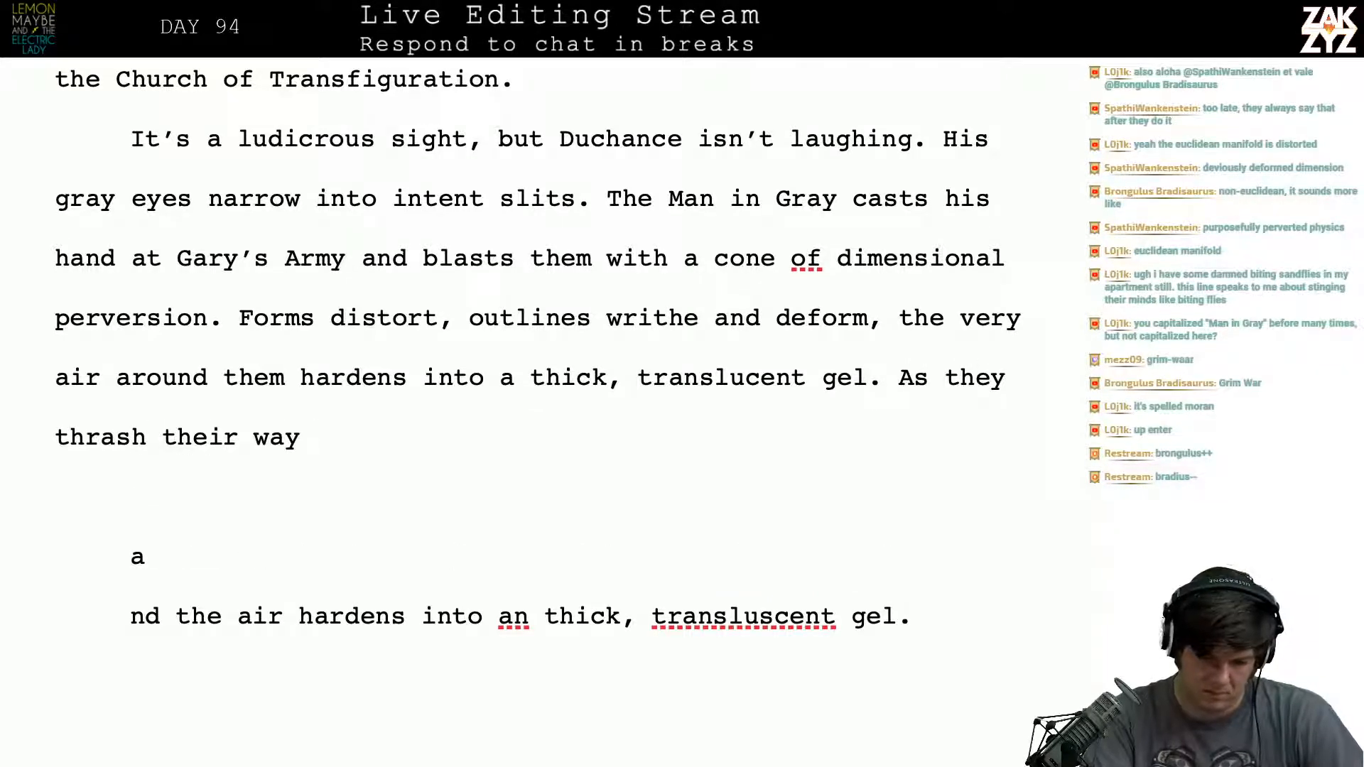
type("ahead, ")
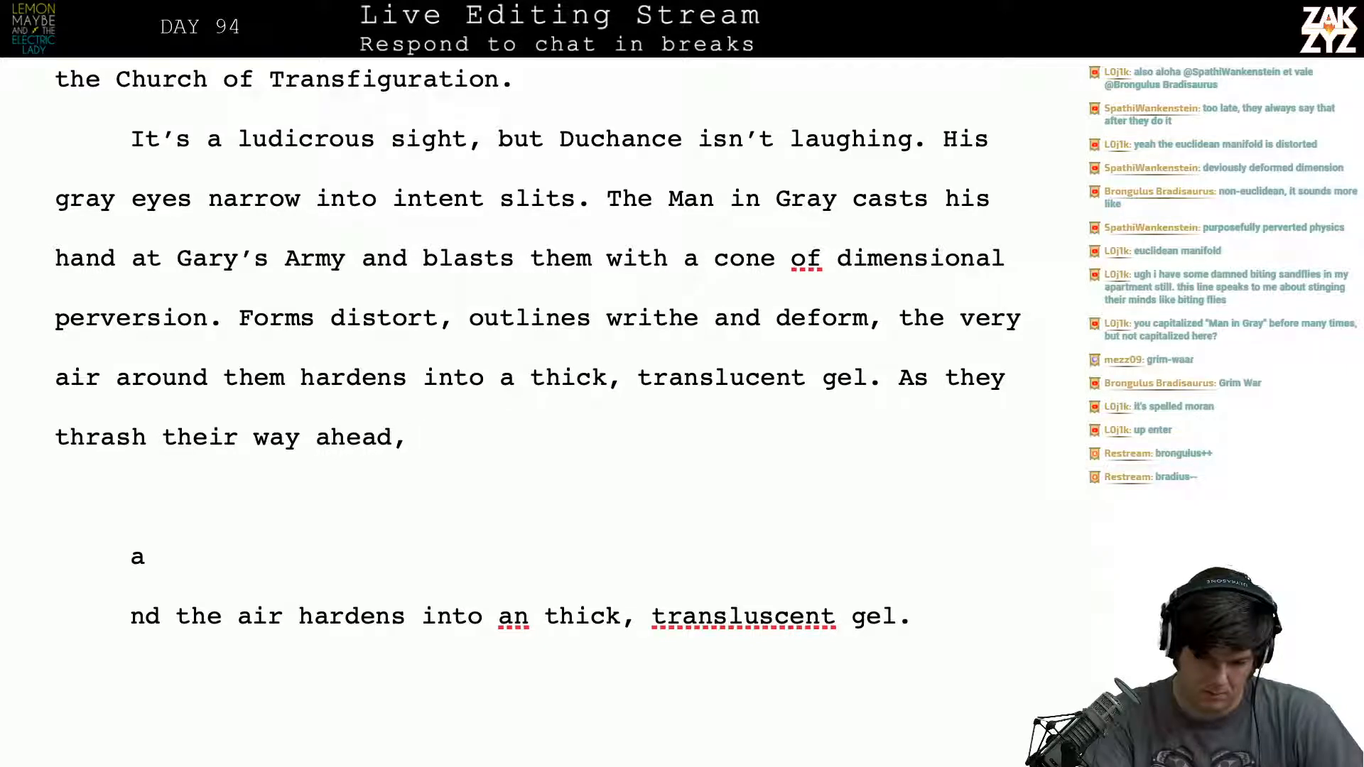
type("a wave of")
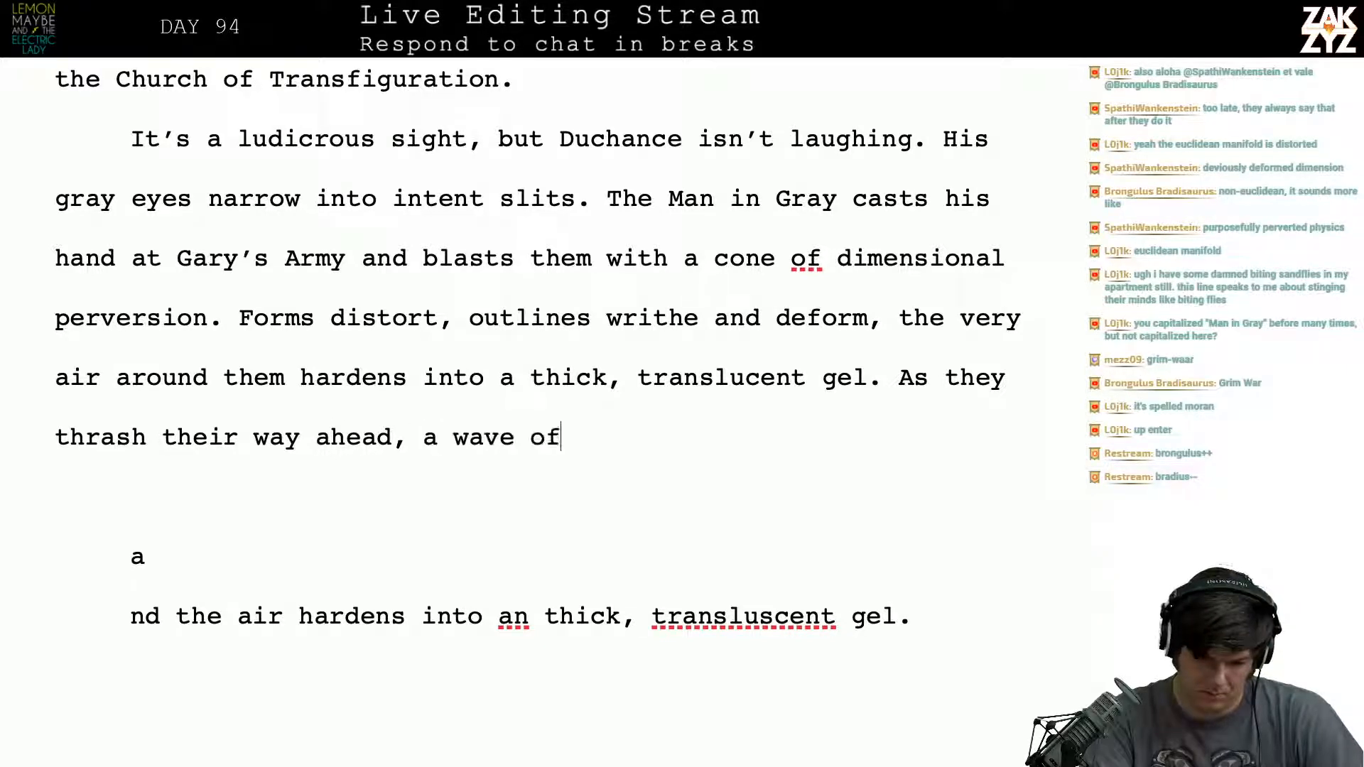
type(" black thoughts ")
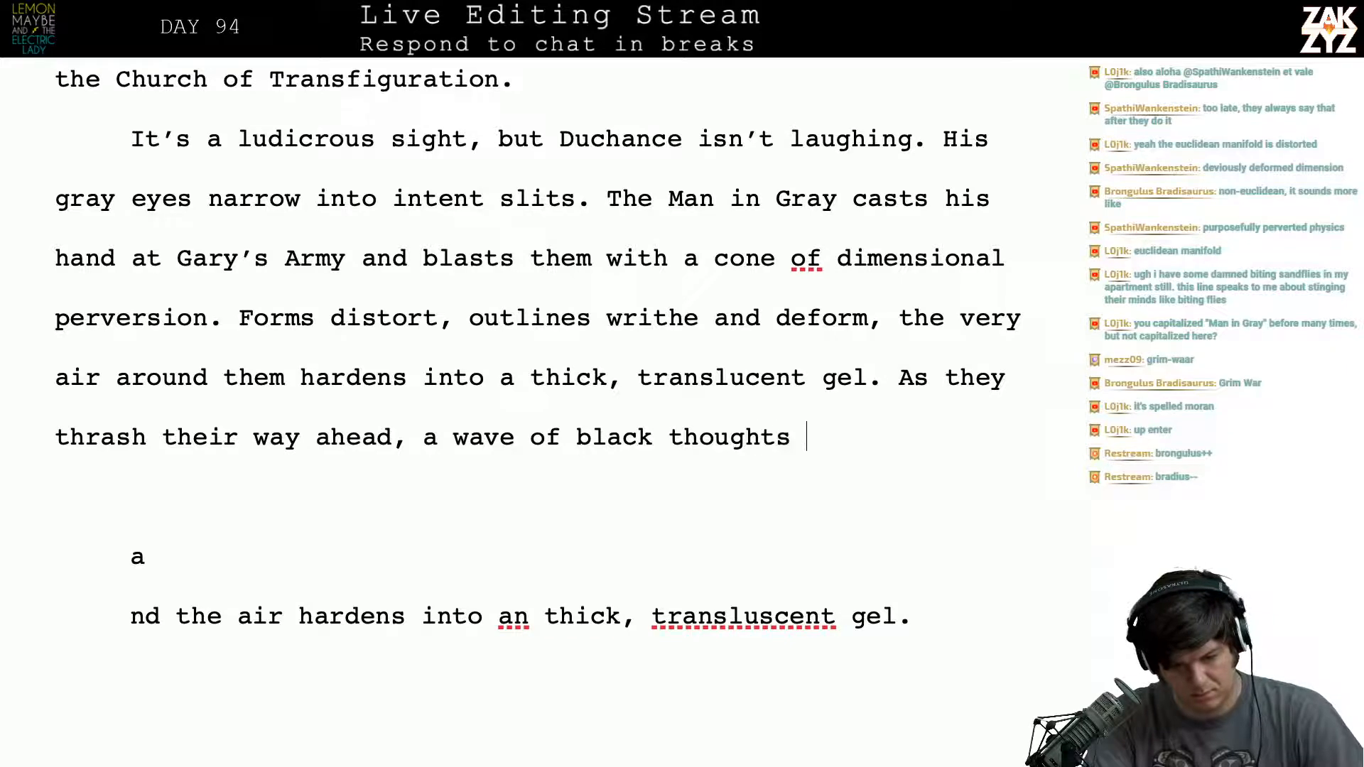
type("sweeps over them")
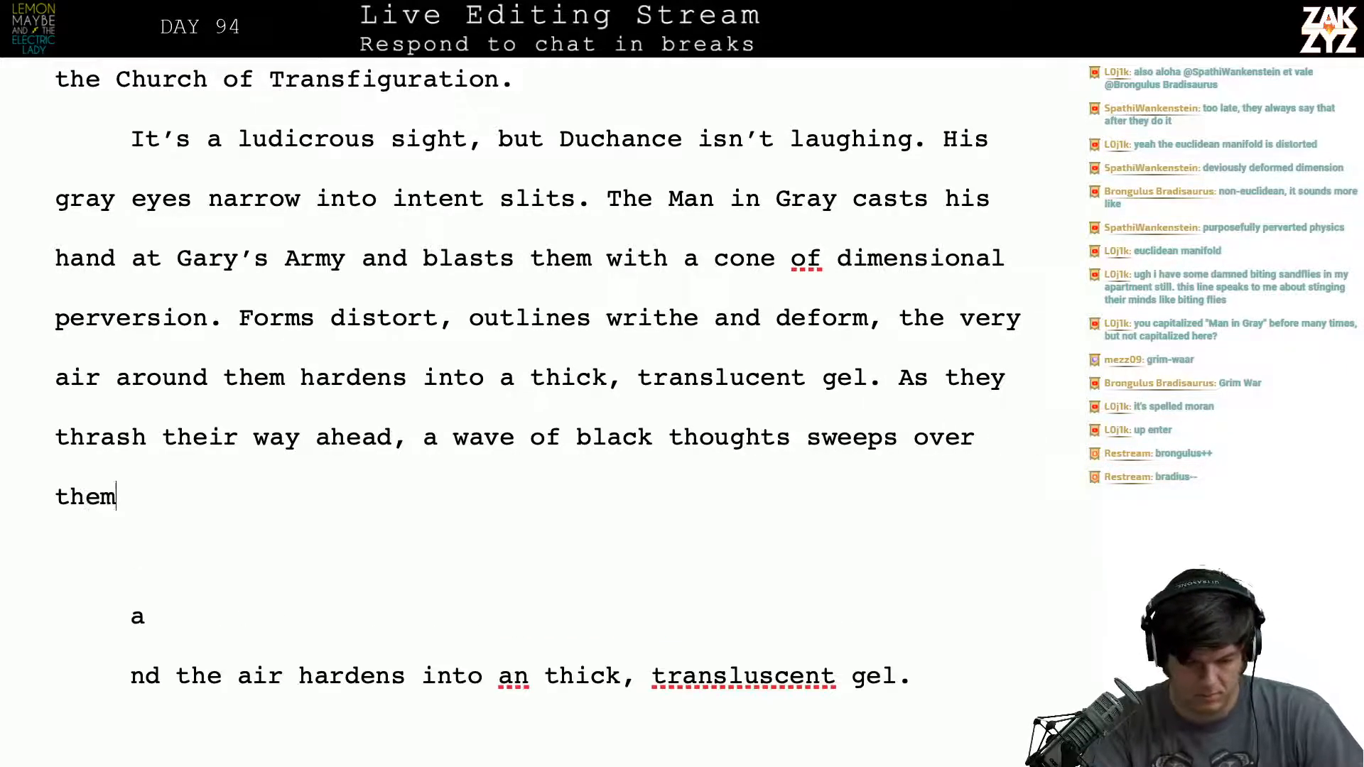
- Change "As they thrash" to "As the men thrash" in the new sentence
key("Up")
key("Left")
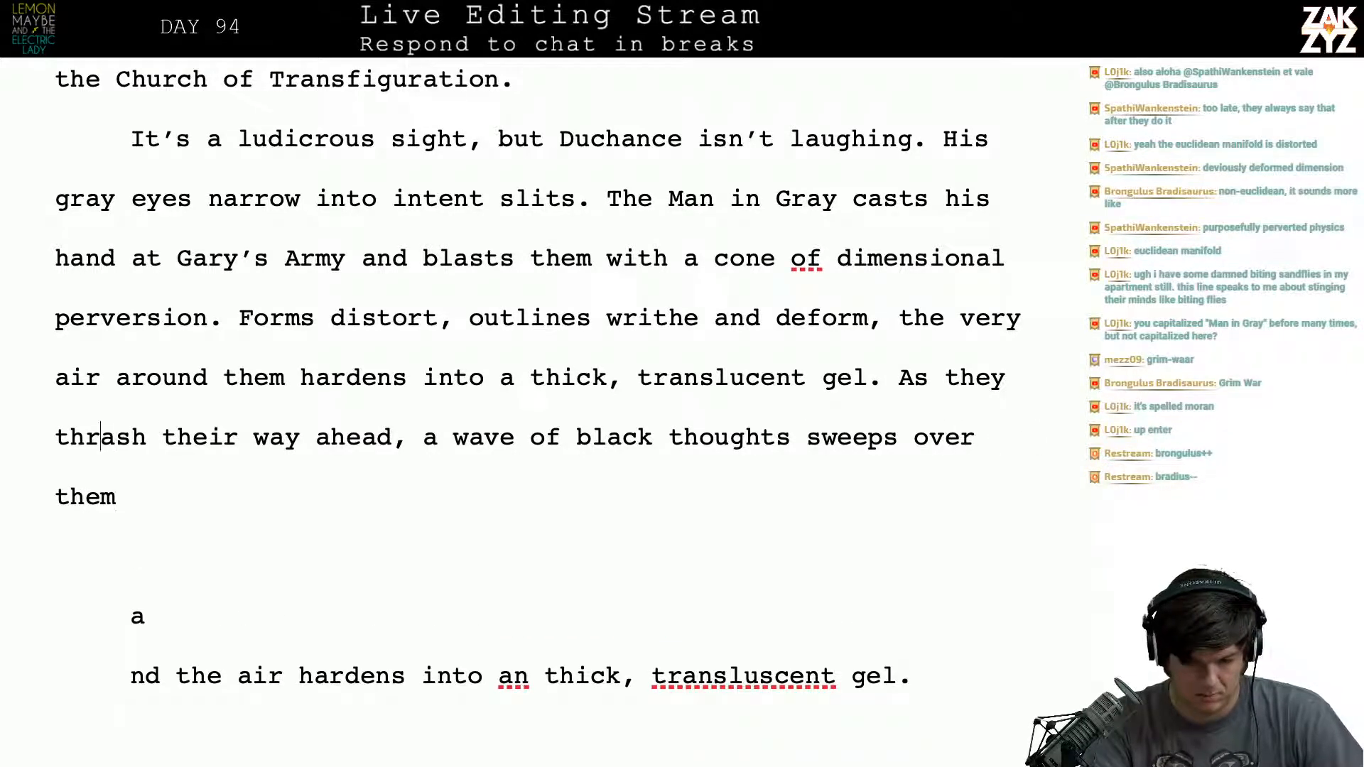
left_click(1006, 377)
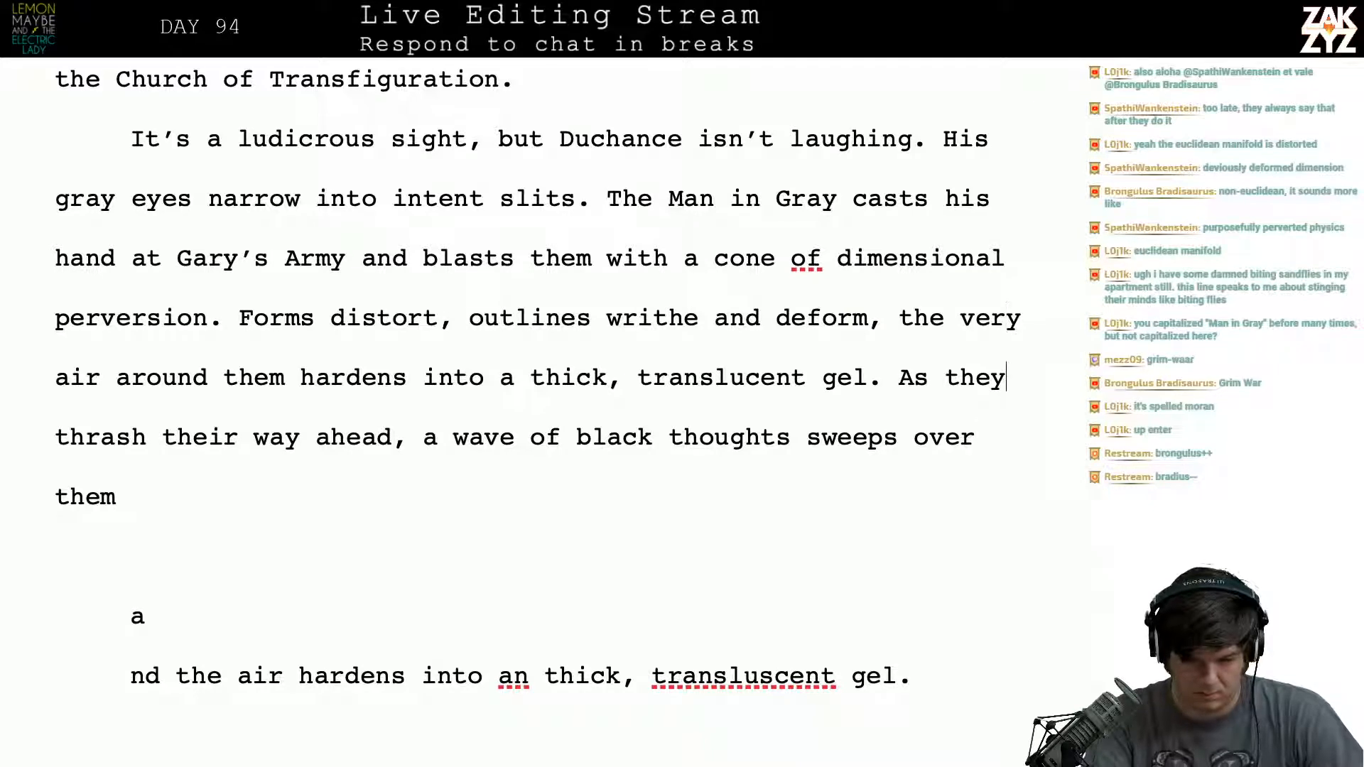
key("BackSpace")
type("men")
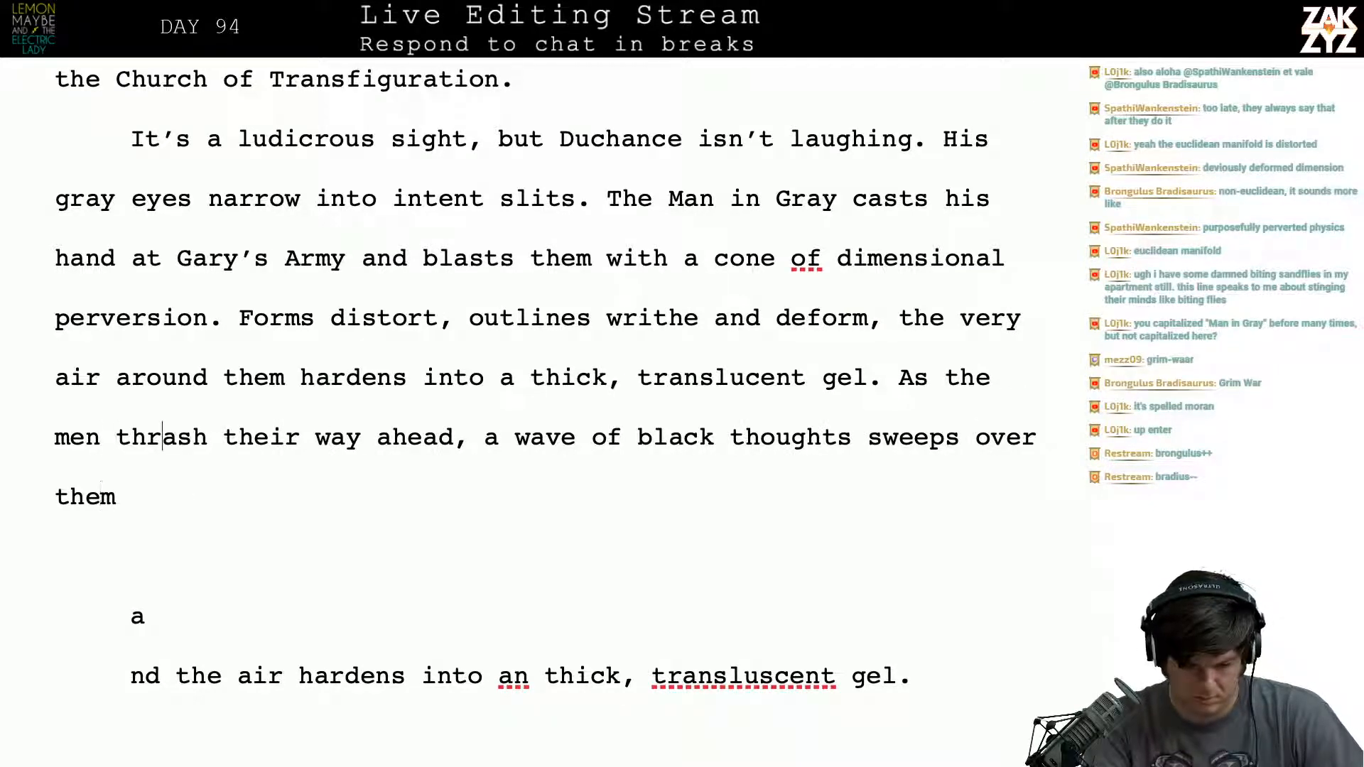
- Break off "ahead, a wave of black thoughts sweeps over them" below a blank line, and add "through" after "thrash their way"
key("Right")
key("Right")
key("Right")
key("Right")
key("Right")
key("Right")
key("Right")
key("Right")
key("Right")
key("Right")
key("Right")
key("Right")
key("Right")
key("Right")
key("Right")
key("Right")
key("Left")
key("Left")
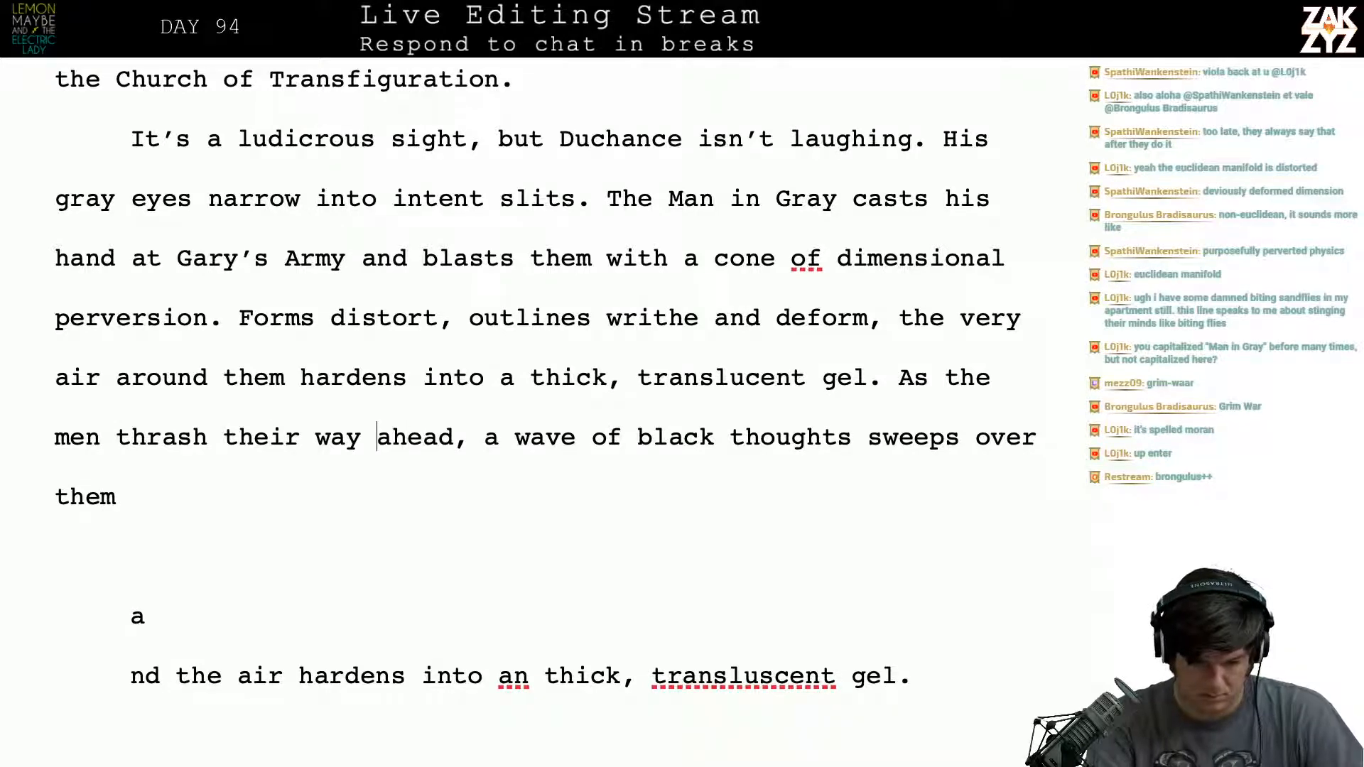
key("Return")
key("Return")
key("Left")
key("Left")
type("through")
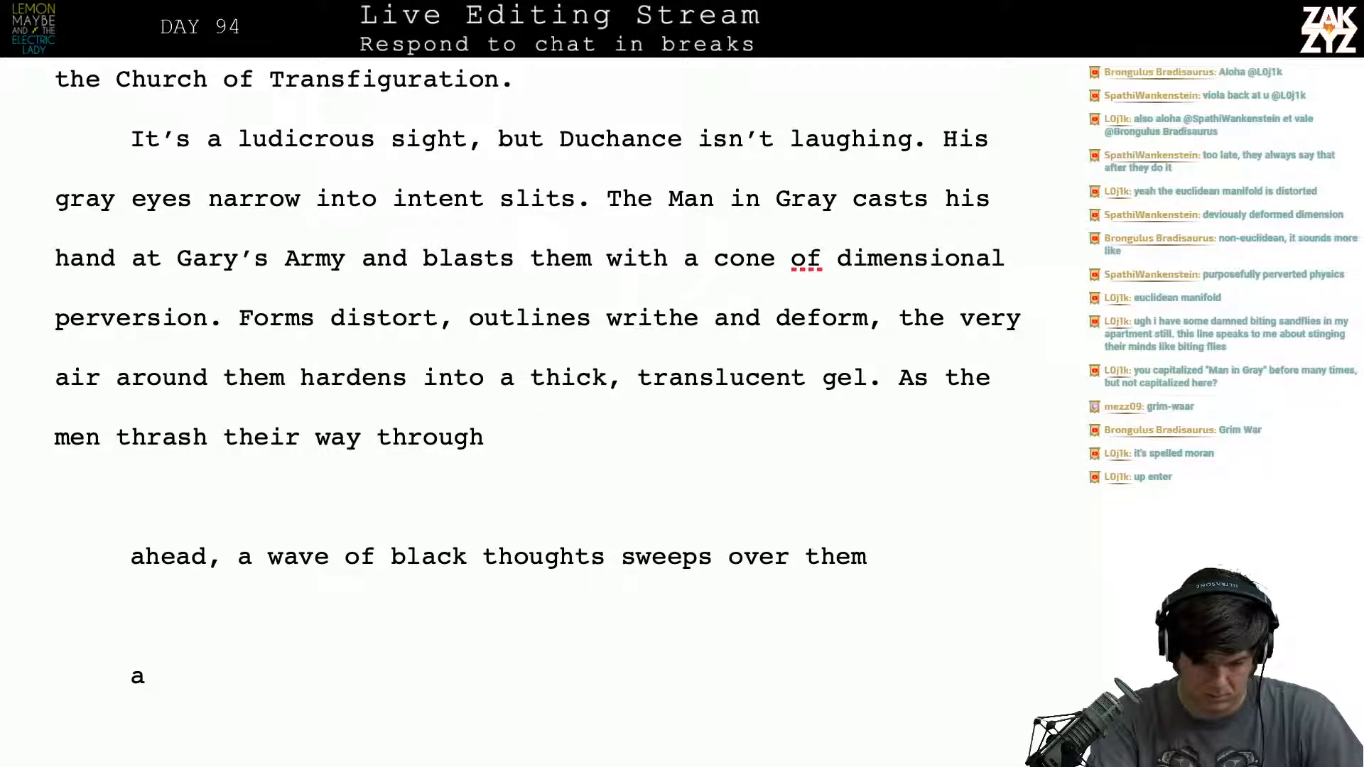
- Delete the unfinished opening "As the men thrash their way through" after "translucent gel."
type("the")
key("BackSpace")
key("BackSpace")
key("BackSpace")
key("BackSpace")
key("BackSpace")
key("BackSpace")
key("BackSpace")
key("BackSpace")
key("BackSpace")
key("BackSpace")
key("BackSpace")
key("BackSpace")
key("BackSpace")
key("BackSpace")
key("BackSpace")
key("BackSpace")
key("BackSpace")
key("BackSpace")
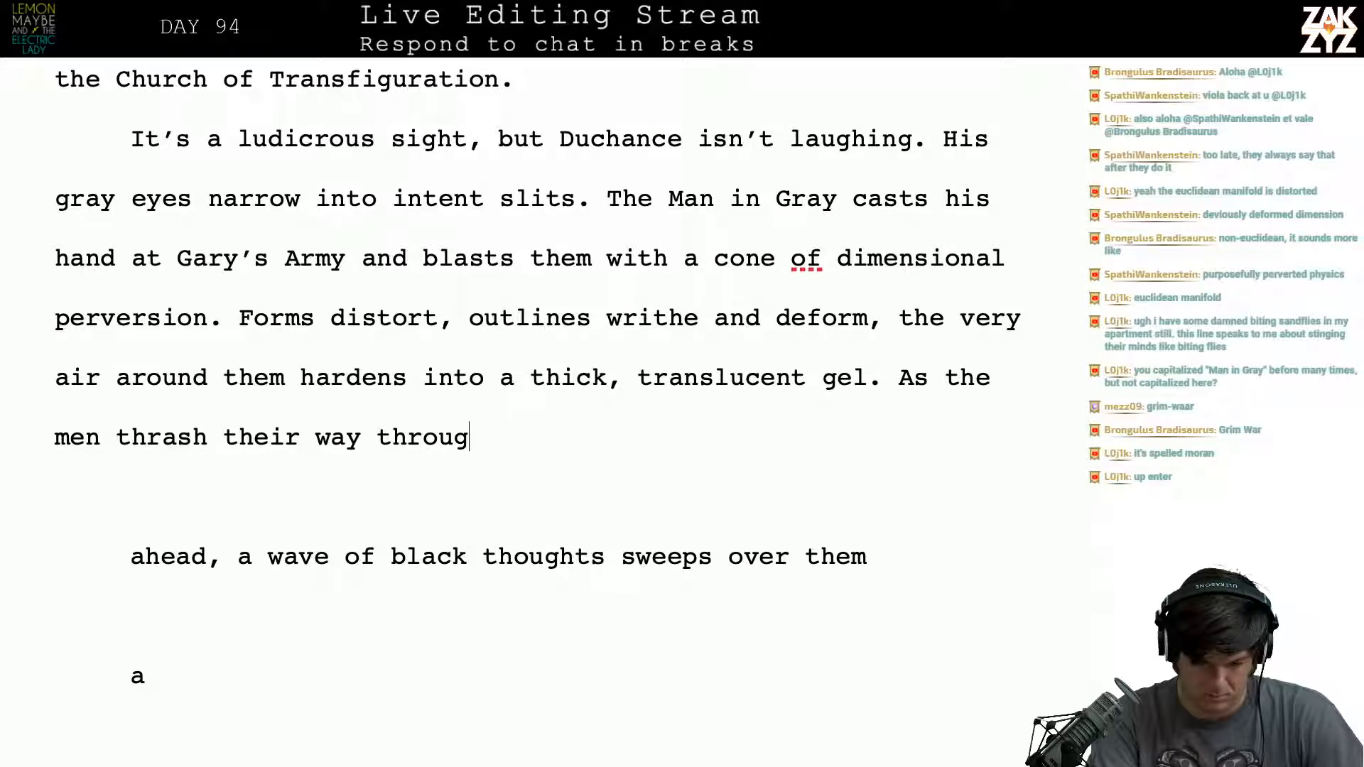
key("BackSpace")
key("BackSpace")
key("BackSpace")
key("BackSpace")
key("BackSpace")
key("BackSpace")
key("BackSpace")
key("BackSpace")
key("BackSpace")
key("BackSpace")
key("BackSpace")
key("BackSpace")
key("BackSpace")
key("BackSpace")
key("BackSpace")
key("BackSpace")
key("BackSpace")
key("BackSpace")
key("BackSpace")
key("BackSpace")
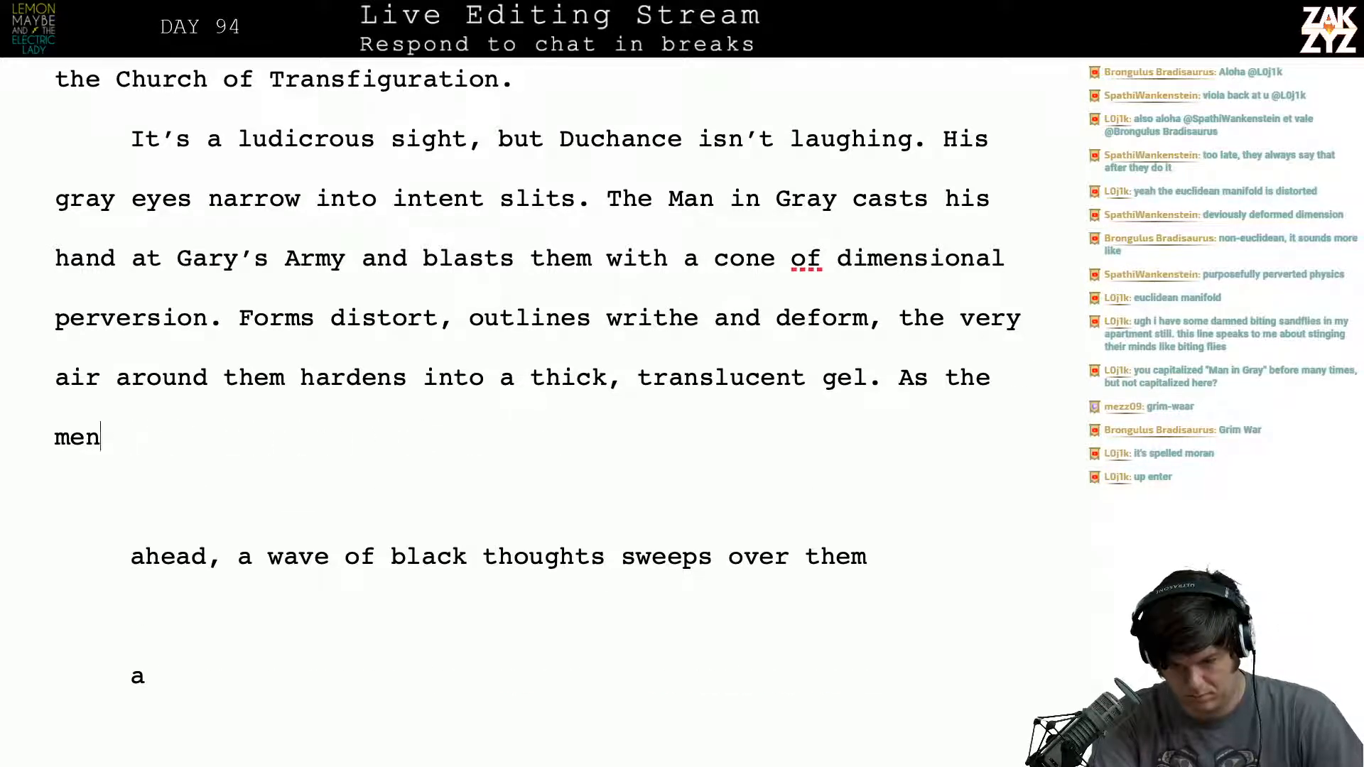
- Try the opening "Every step is like fighting through" after "translucent gel." and cut it back to "Every step is"
type("Ever")
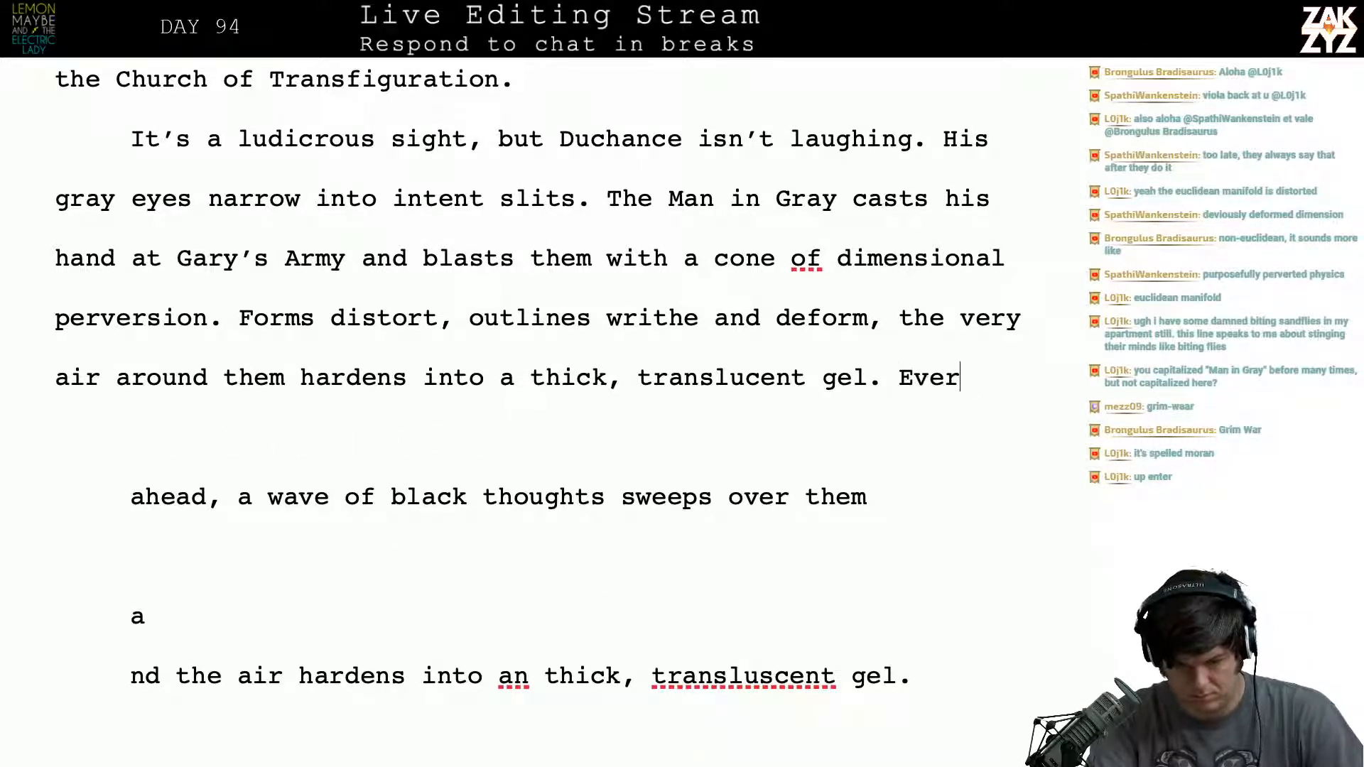
type("y step is like f")
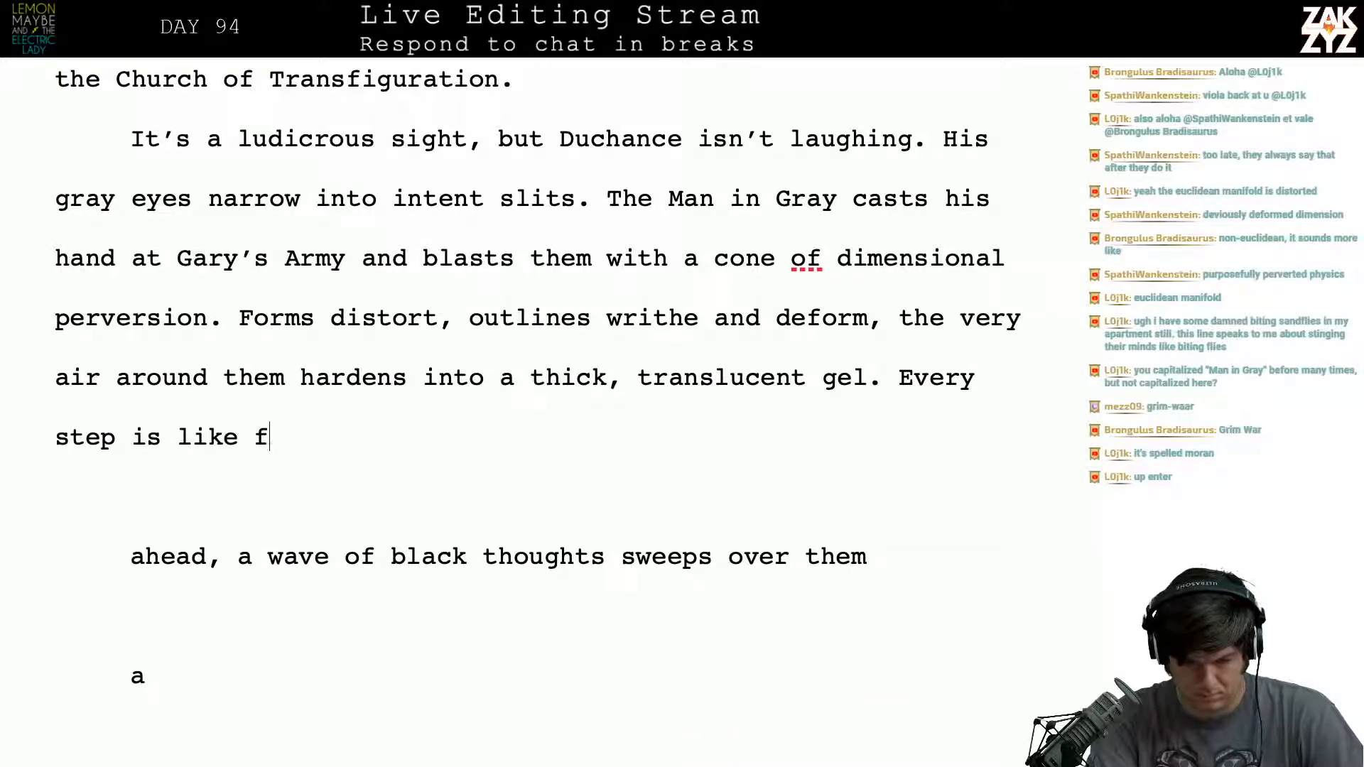
type("ighting through gel")
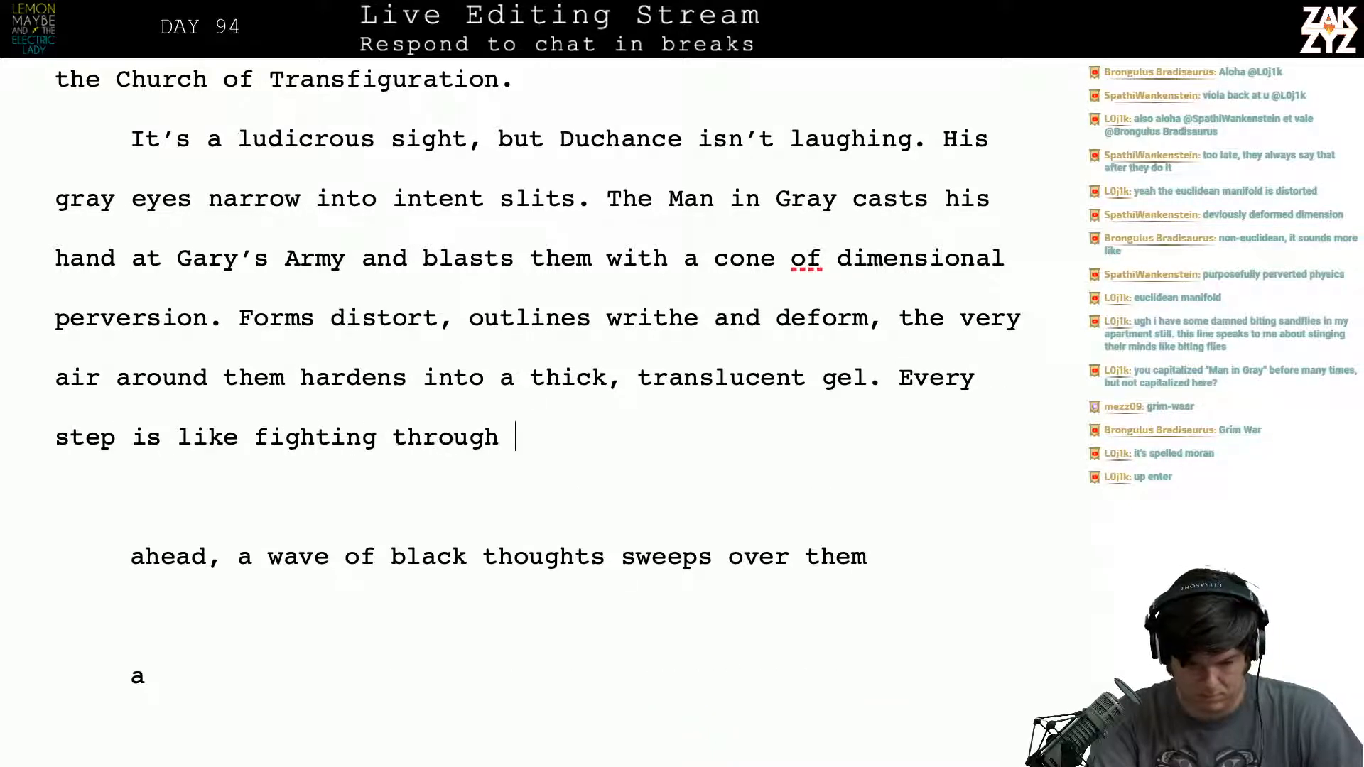
key("BackSpace")
key("BackSpace")
key("BackSpace")
key("BackSpace")
key("BackSpace")
key("BackSpace")
key("BackSpace")
key("BackSpace")
key("BackSpace")
key("BackSpace")
key("BackSpace")
key("BackSpace")
key("BackSpace")
key("BackSpace")
key("BackSpace")
key("BackSpace")
key("BackSpace")
key("BackSpace")
key("BackSpace")
key("BackSpace")
key("BackSpace")
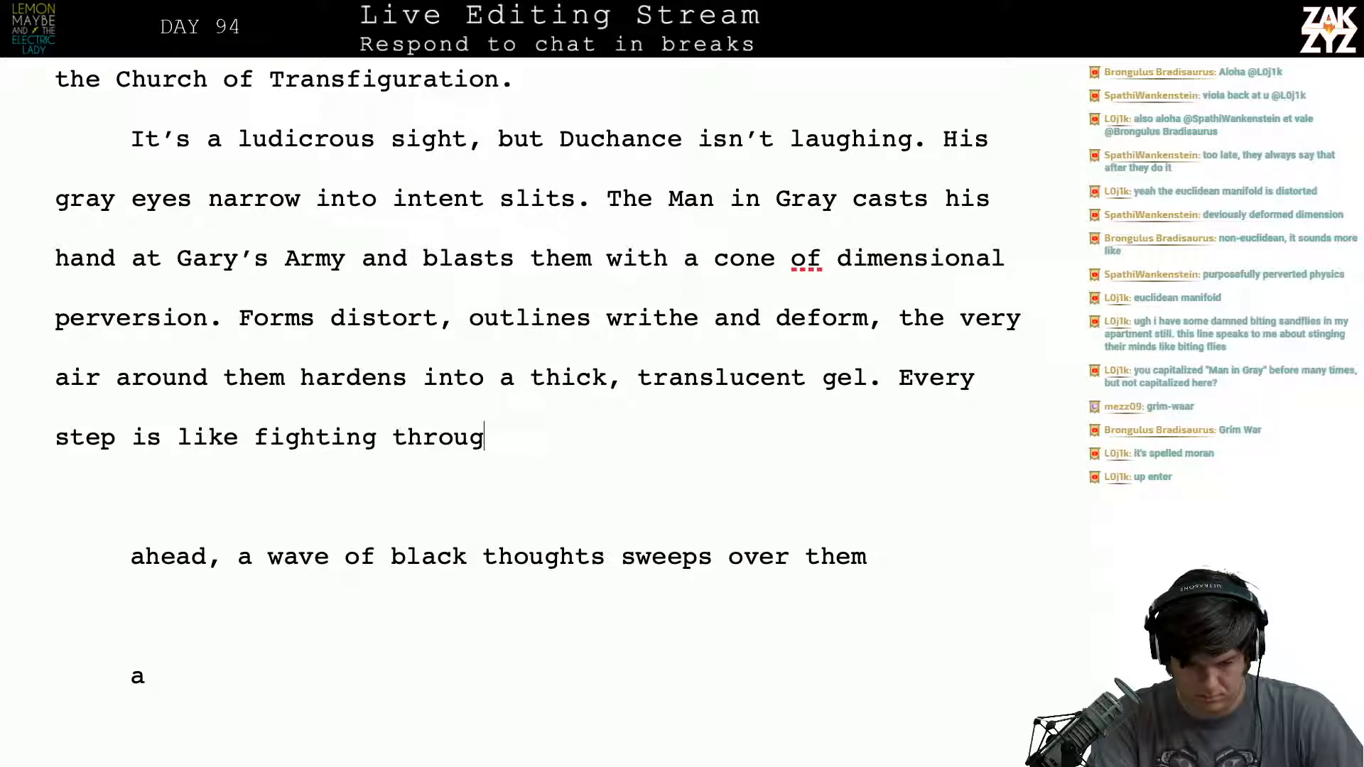
- Try continuing "Every step is" with "thrashing through Gelatin" and delete the whole unfinished sentence
key("BackSpace")
key("BackSpace")
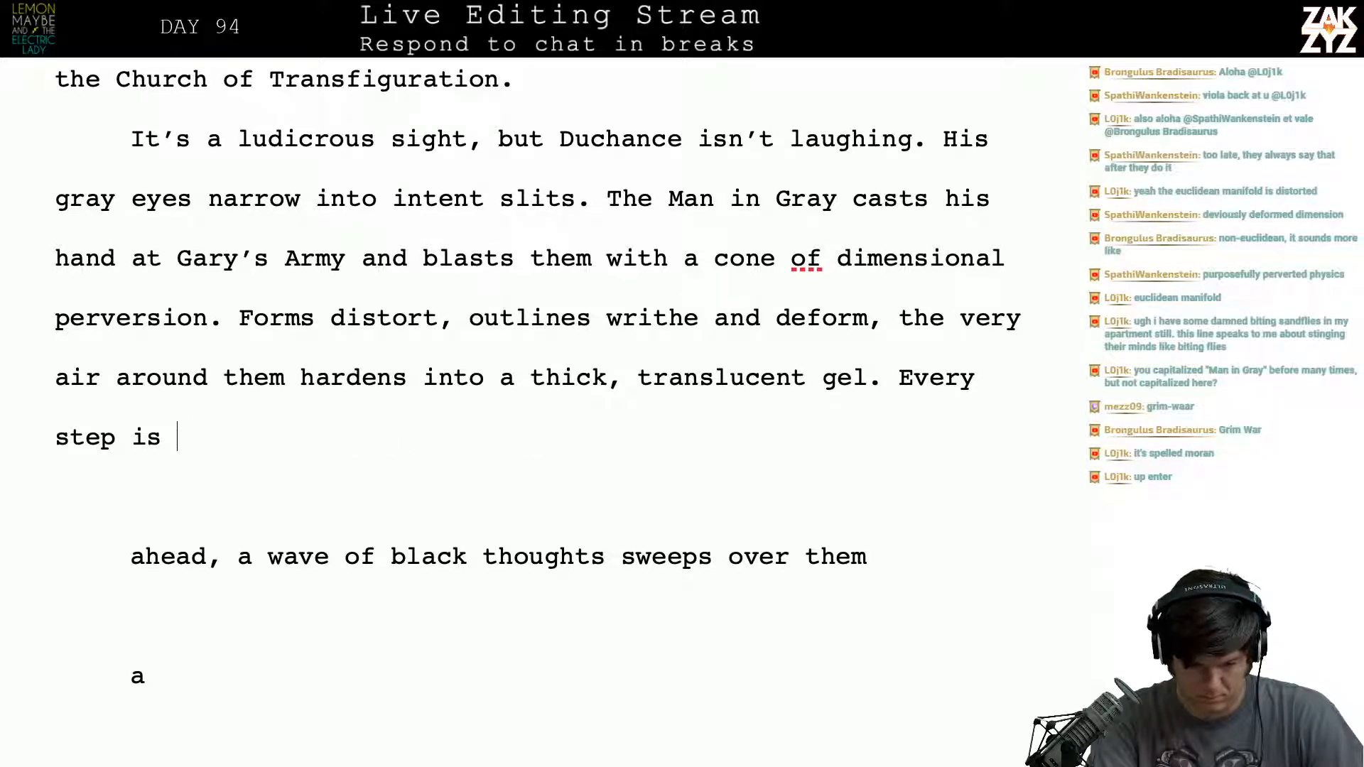
type("thrashing th")
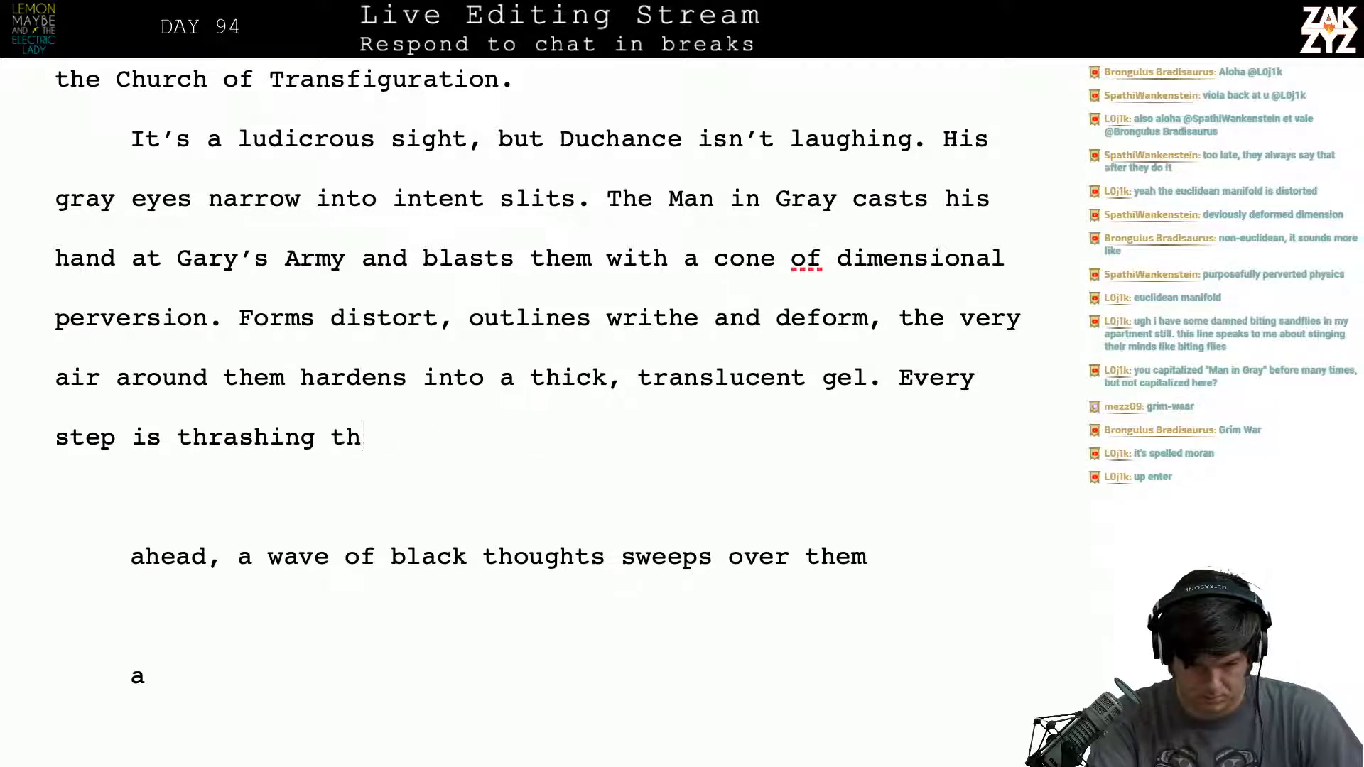
type("rough Gelatin,")
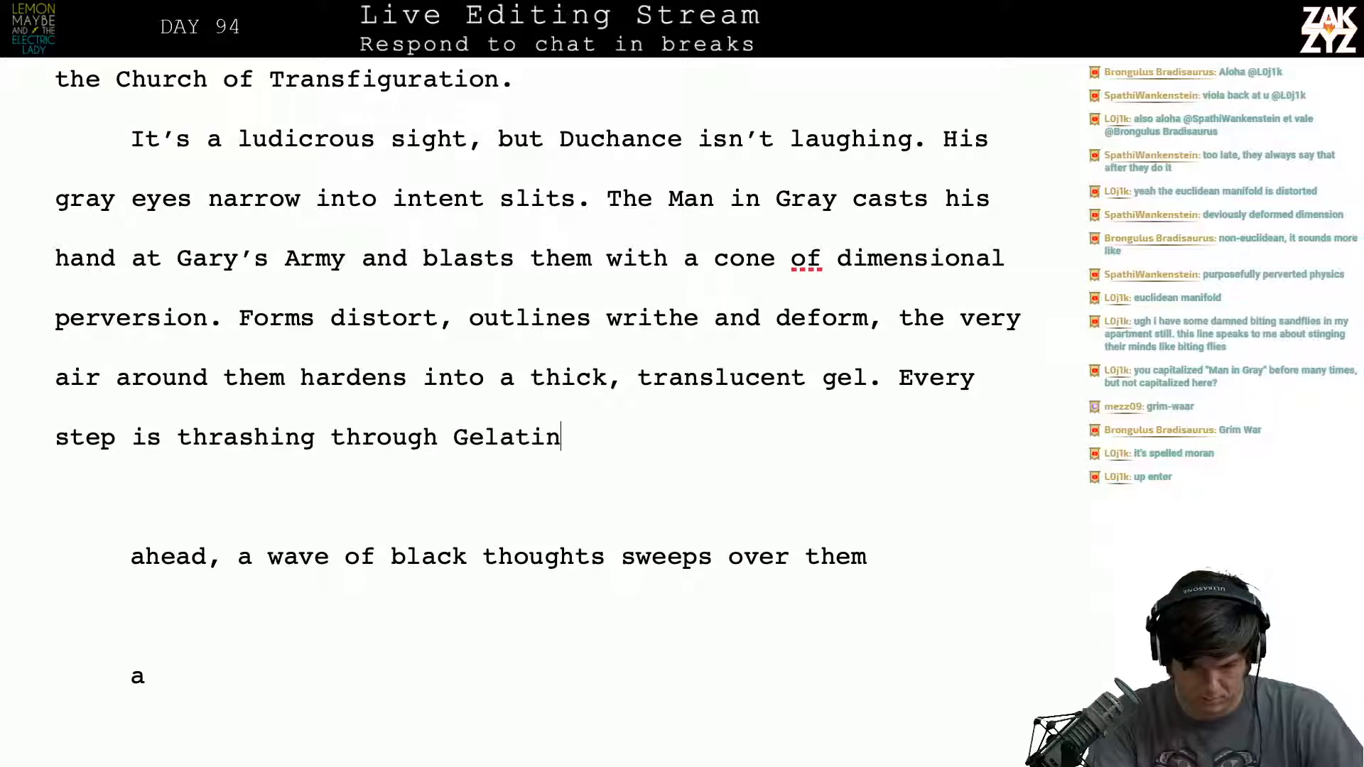
key("BackSpace")
key("BackSpace")
key("BackSpace")
key("BackSpace")
key("BackSpace")
key("BackSpace")
key("BackSpace")
key("BackSpace")
key("BackSpace")
key("BackSpace")
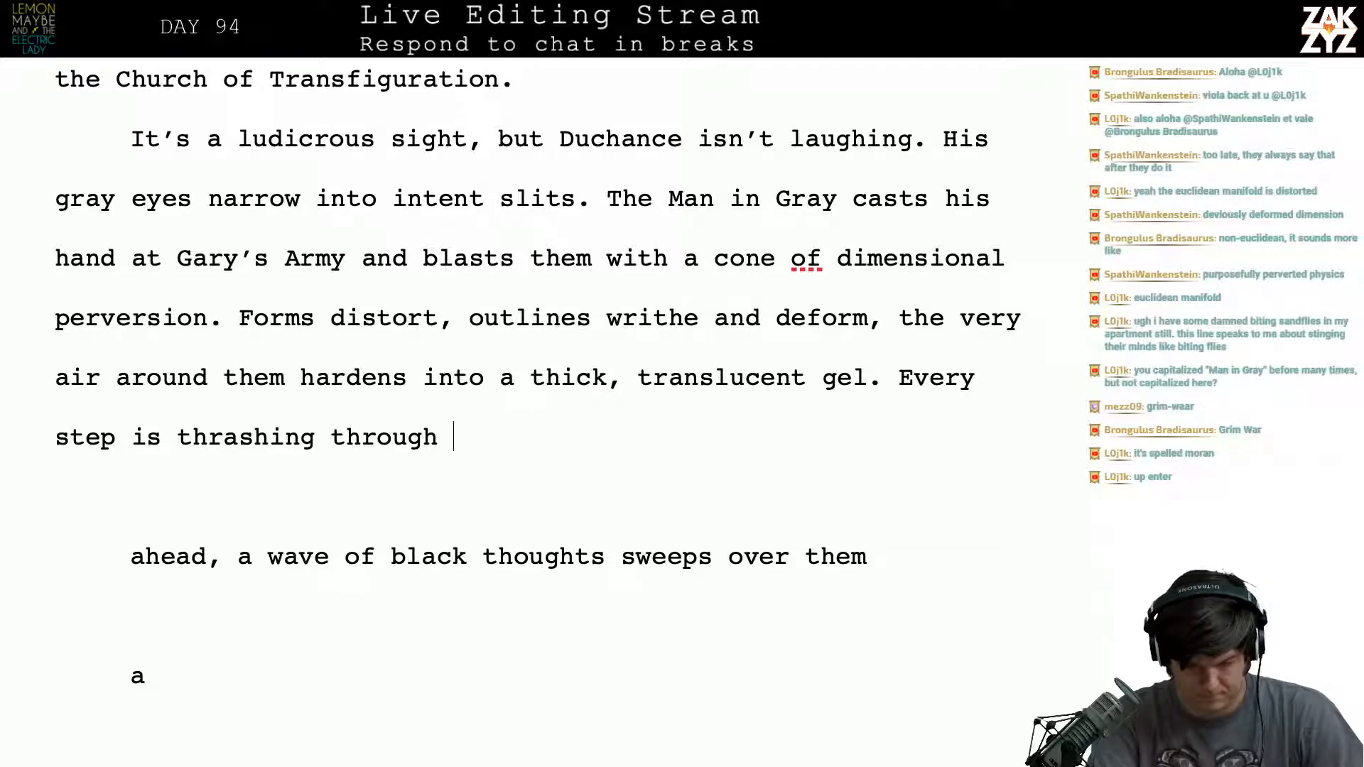
key("BackSpace")
key("BackSpace")
key("BackSpace")
key("BackSpace")
key("BackSpace")
key("BackSpace")
key("BackSpace")
key("BackSpace")
key("BackSpace")
key("BackSpace")
key("BackSpace")
key("BackSpace")
key("BackSpace")
key("BackSpace")
key("BackSpace")
key("BackSpace")
key("BackSpace")
key("BackSpace")
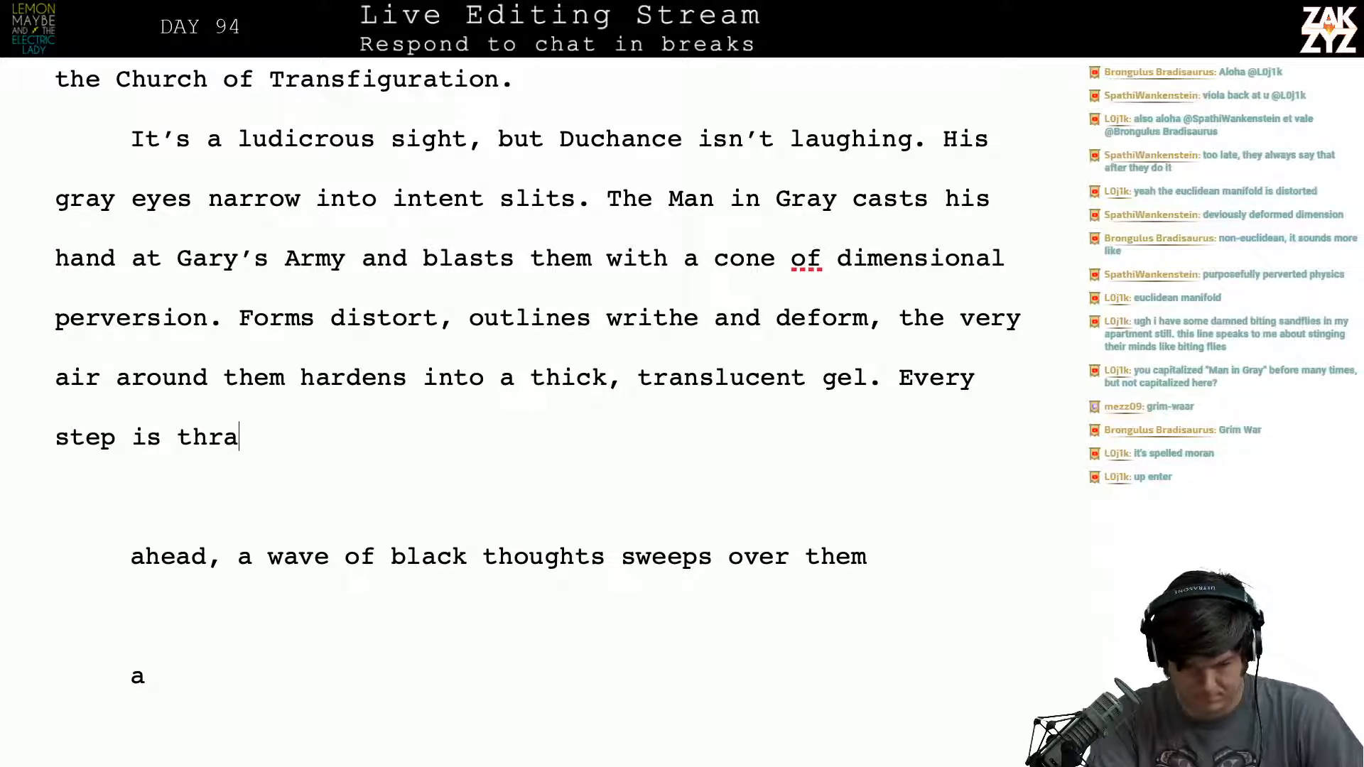
key("BackSpace")
key("BackSpace")
key("BackSpace")
key("BackSpace")
key("BackSpace")
key("BackSpace")
key("BackSpace")
key("BackSpace")
key("BackSpace")
key("BackSpace")
key("BackSpace")
key("BackSpace")
key("BackSpace")
- Begin a new sentence after "translucent gel." with "Every gasping step is like"
type("E")
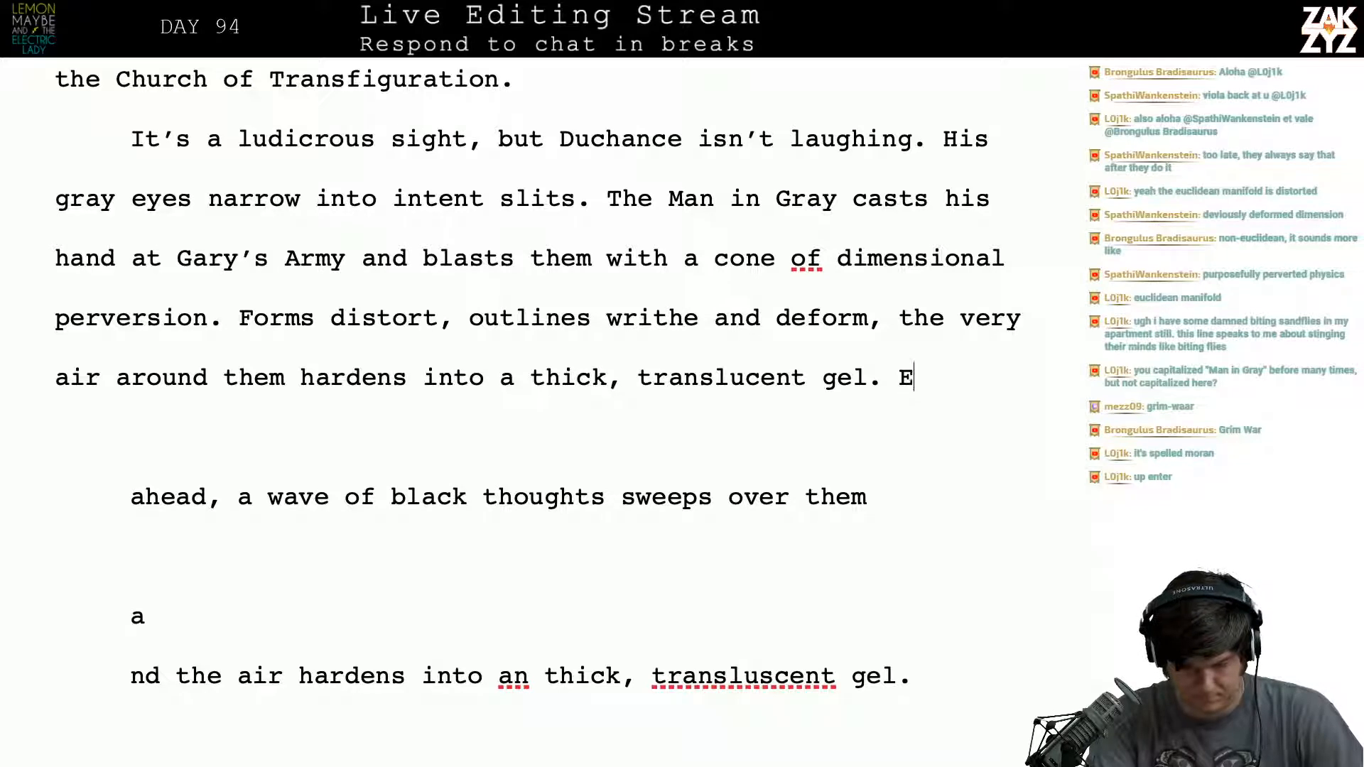
type("very gaspng")
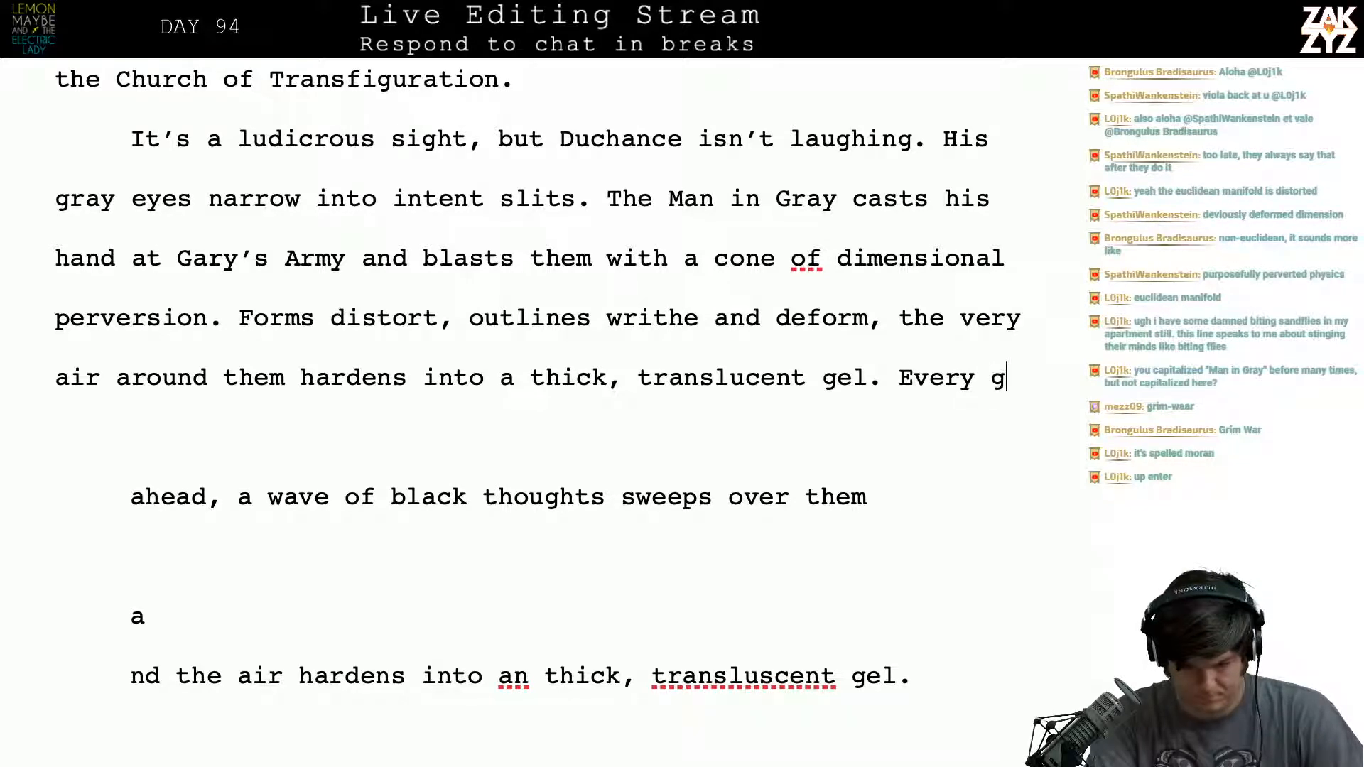
key("BackSpace")
key("BackSpace")
type("ing st")
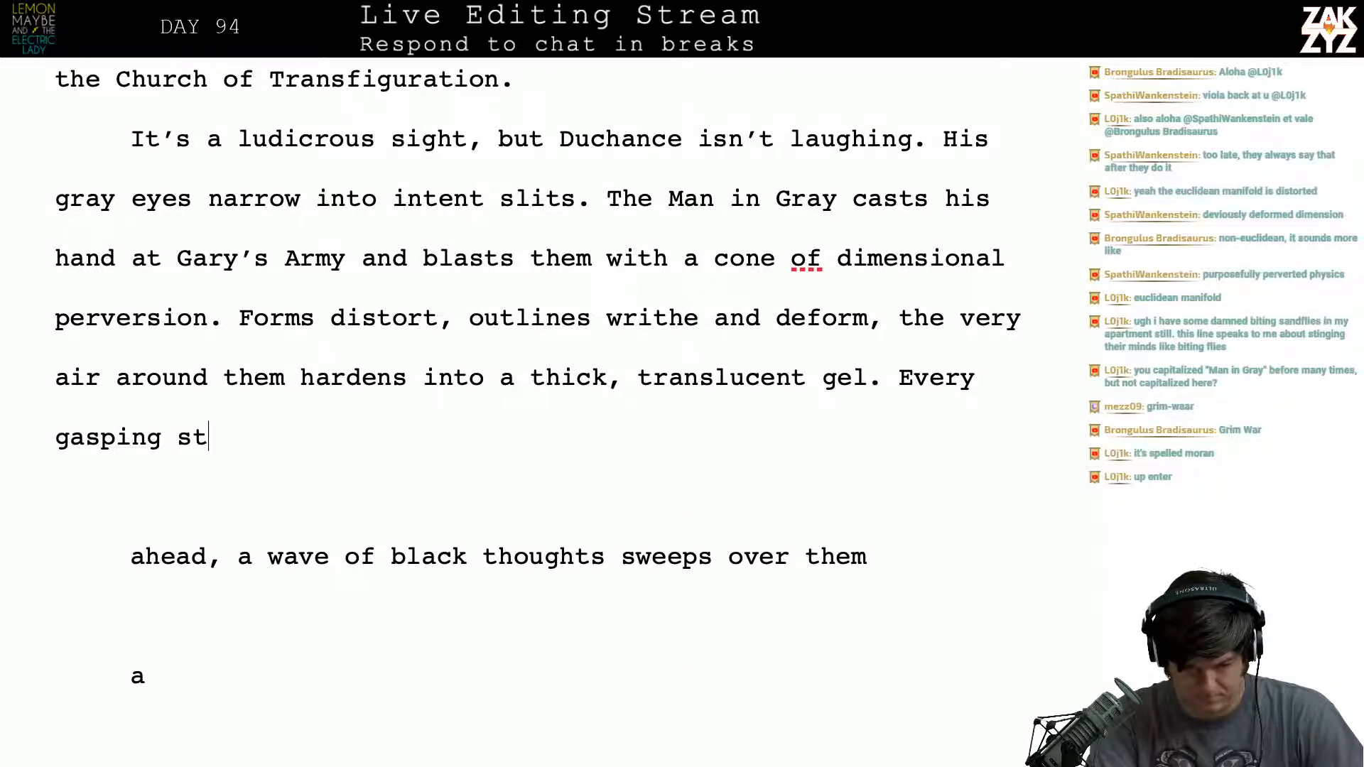
type("ep is like")
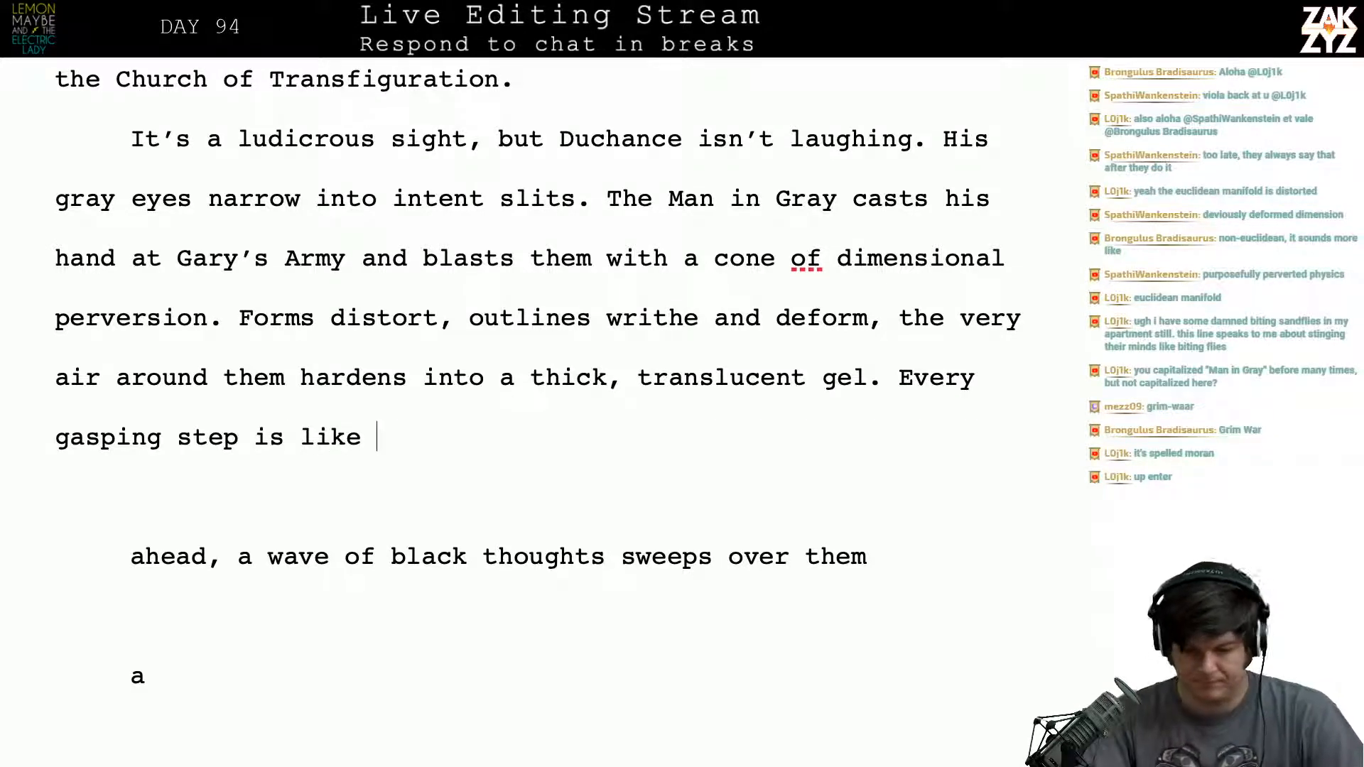
- Replace "gel" with "sap" in the phrase "hardens into a thick, translucent gel"
left_click(869, 376)
key("BackSpace")
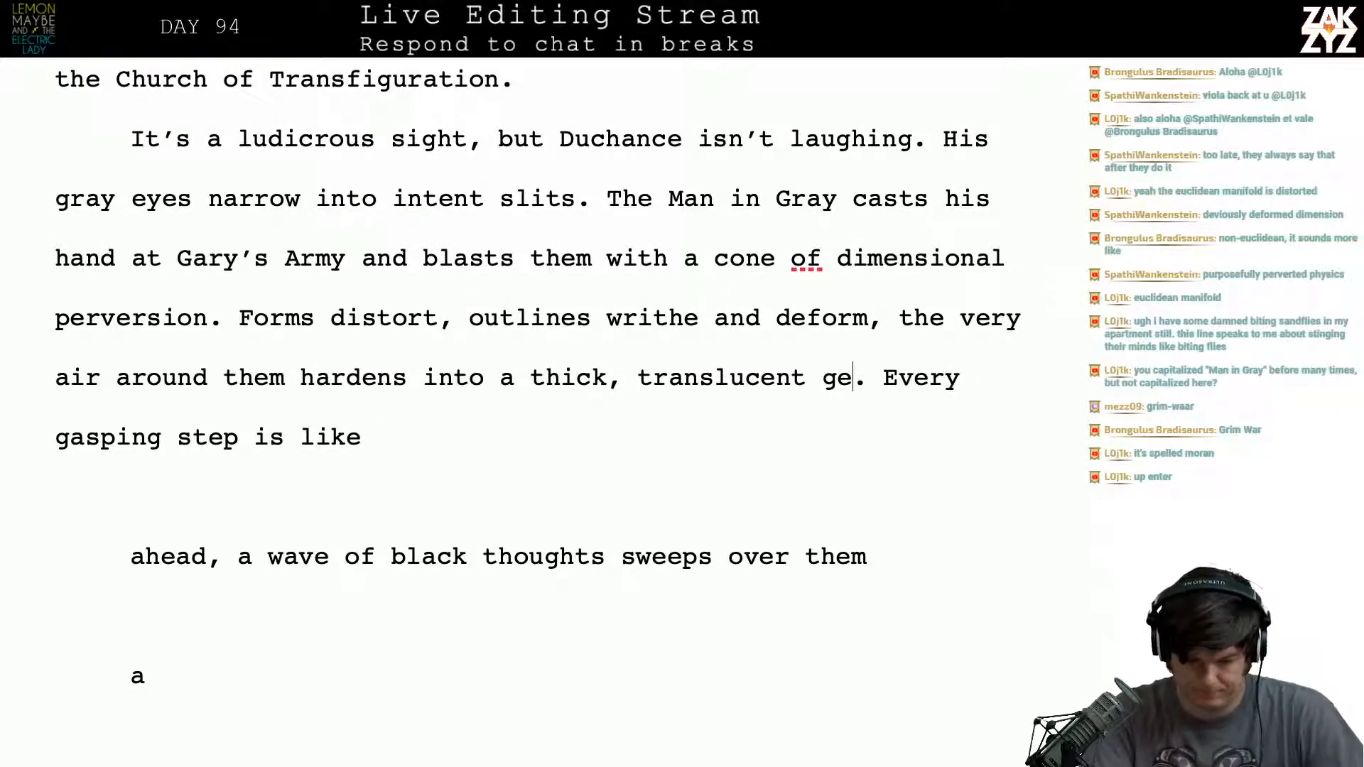
key("BackSpace")
key("BackSpace")
type("sap")
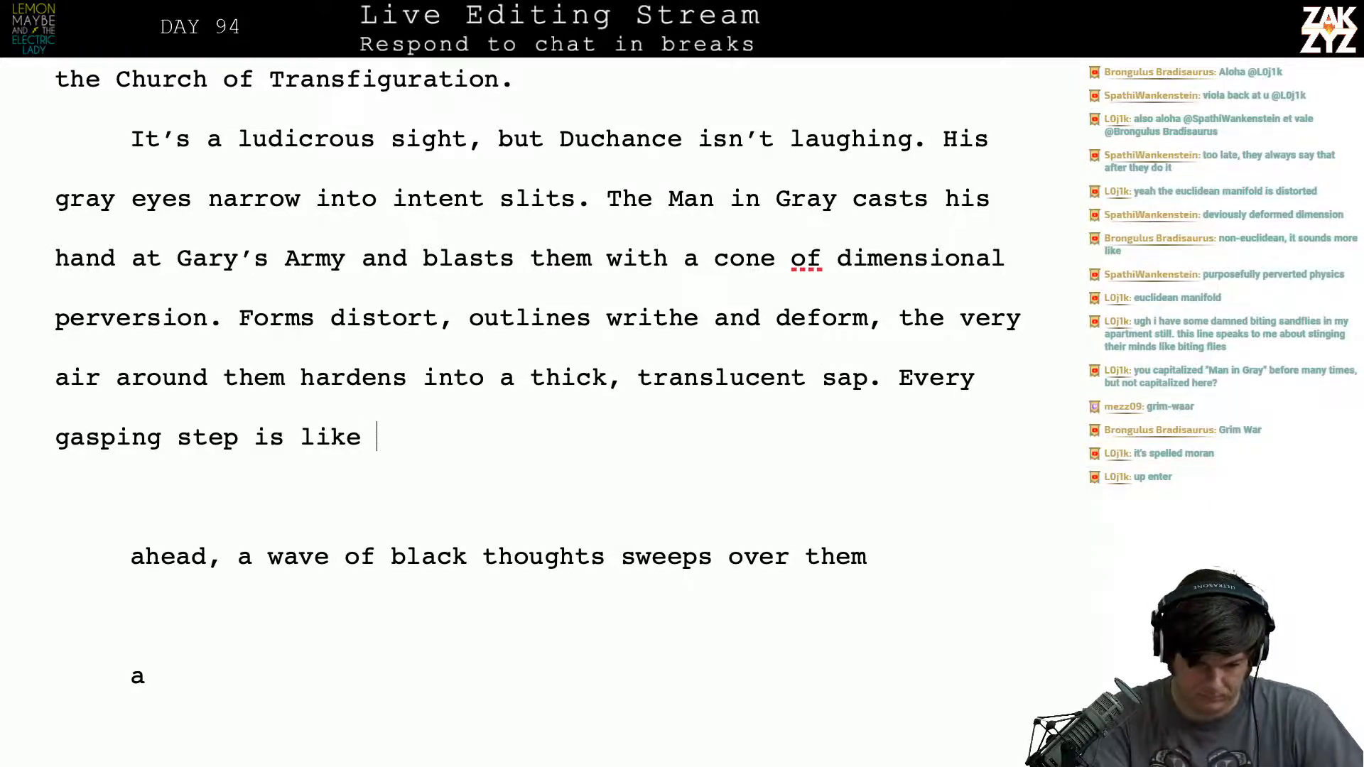
type("thrashing through")
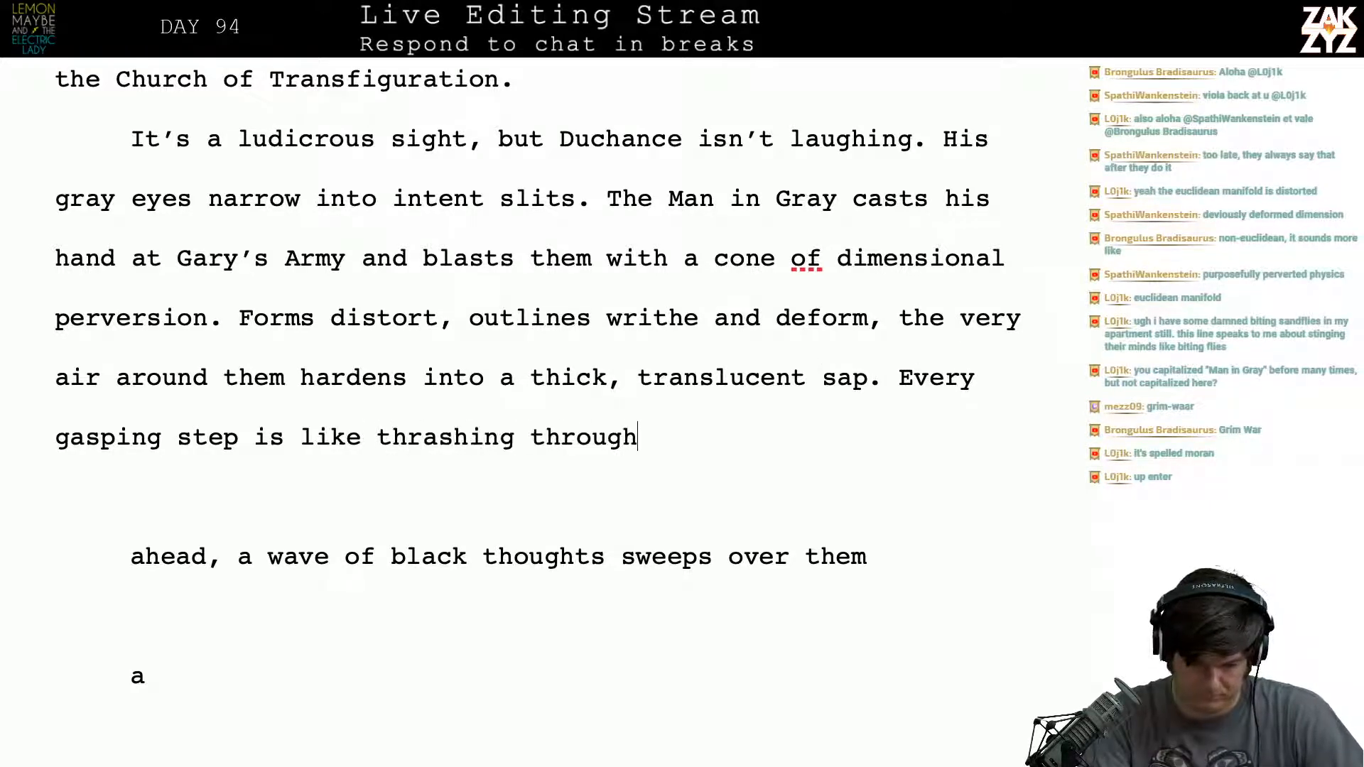
type("Gelatin")
- Finish the sentence "Every gasping step is like" with "thrashing through gelatin."
key("BackSpace")
key("BackSpace")
key("BackSpace")
key("BackSpace")
key("BackSpace")
key("BackSpace")
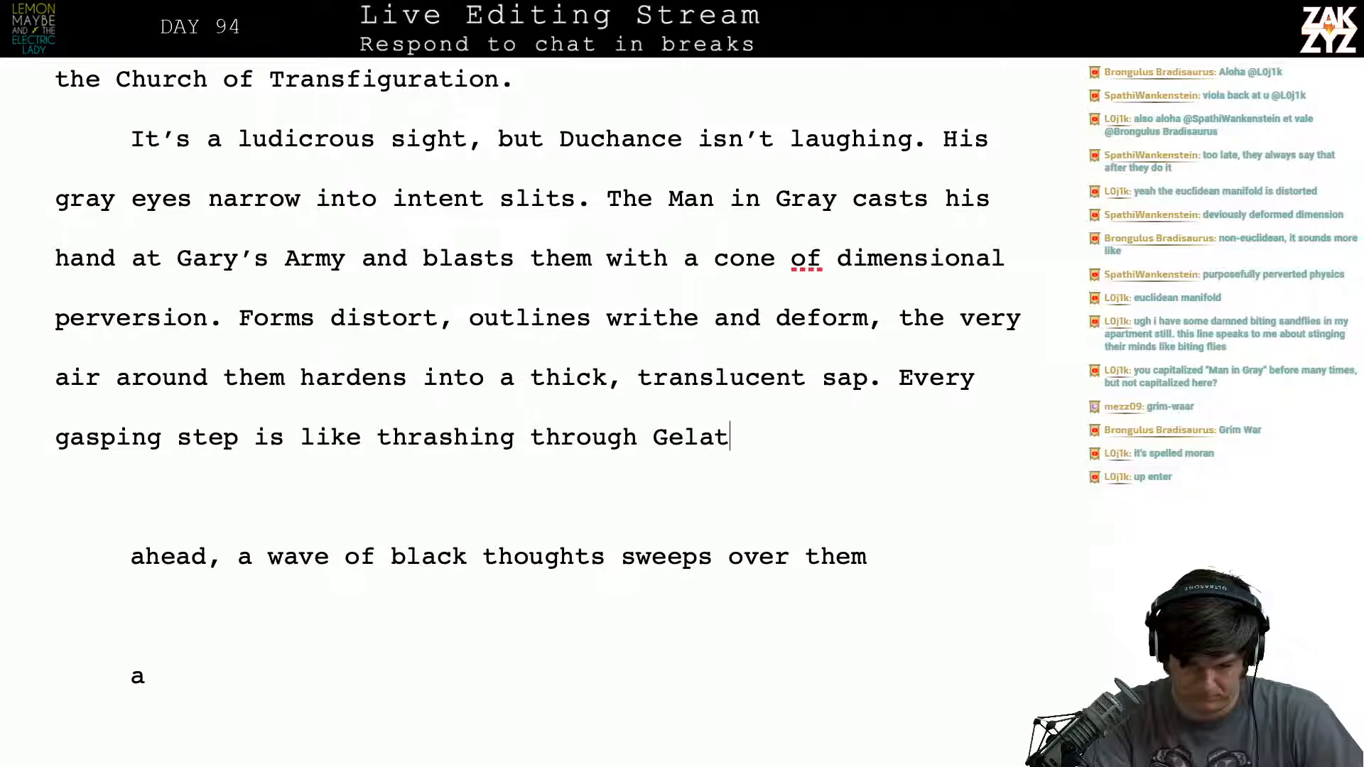
key("BackSpace")
type("gelatin.")
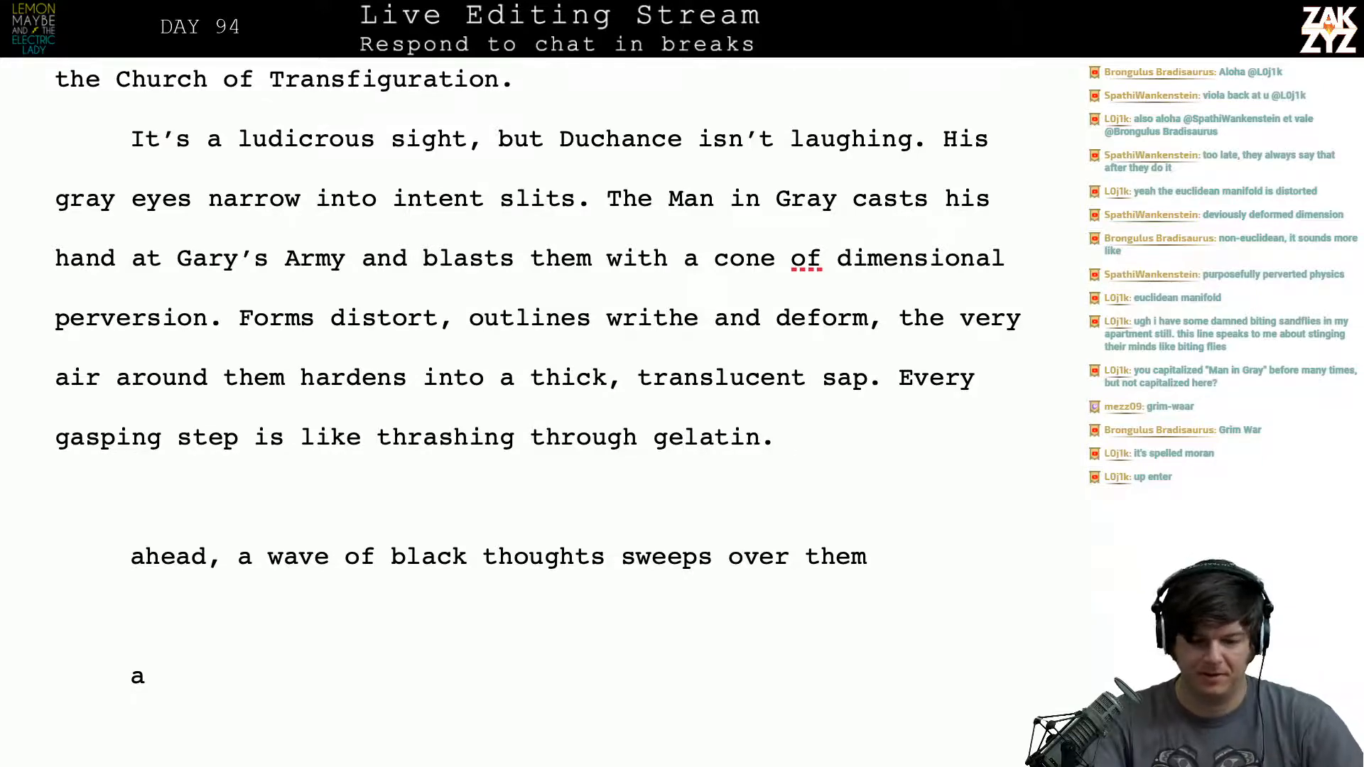
- Switch to the web browser and search the web for "euclidian manifold"
key("alt+Tab")
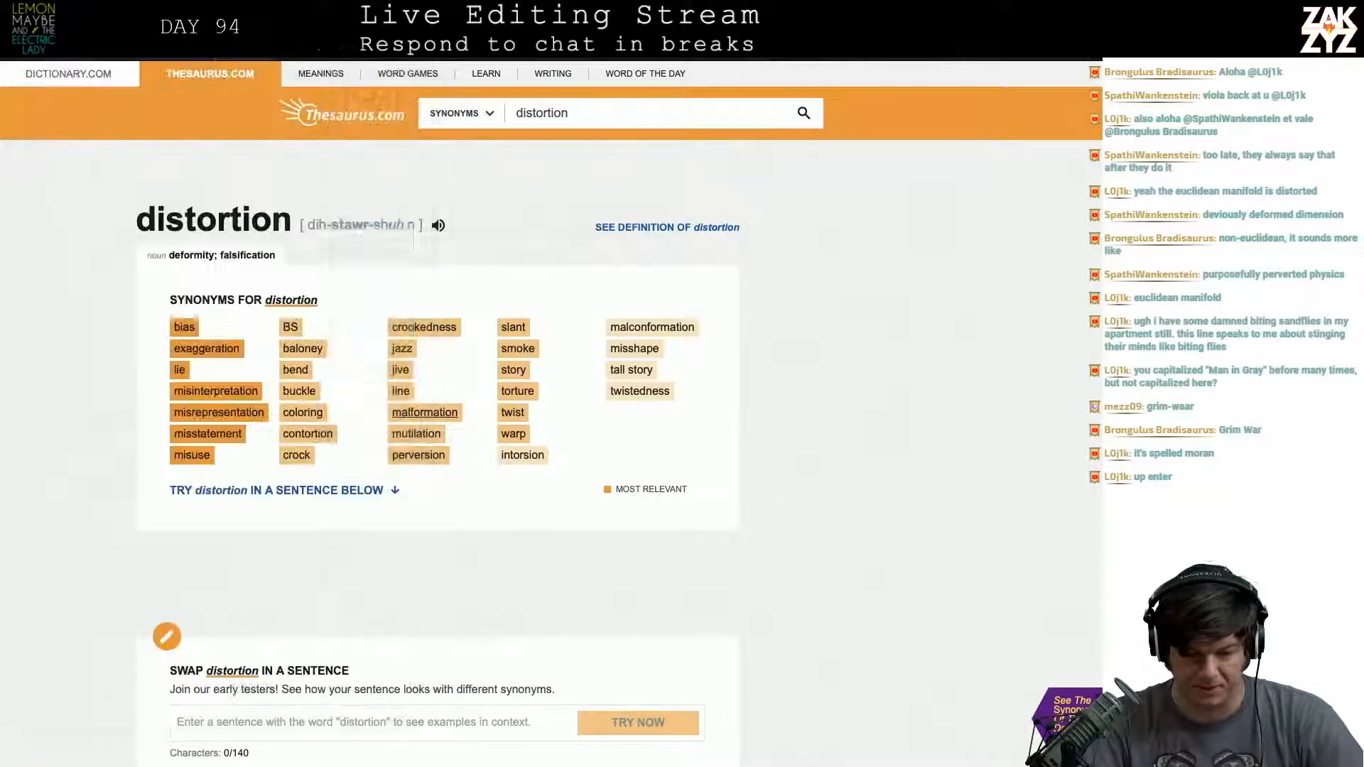
key("super+l")
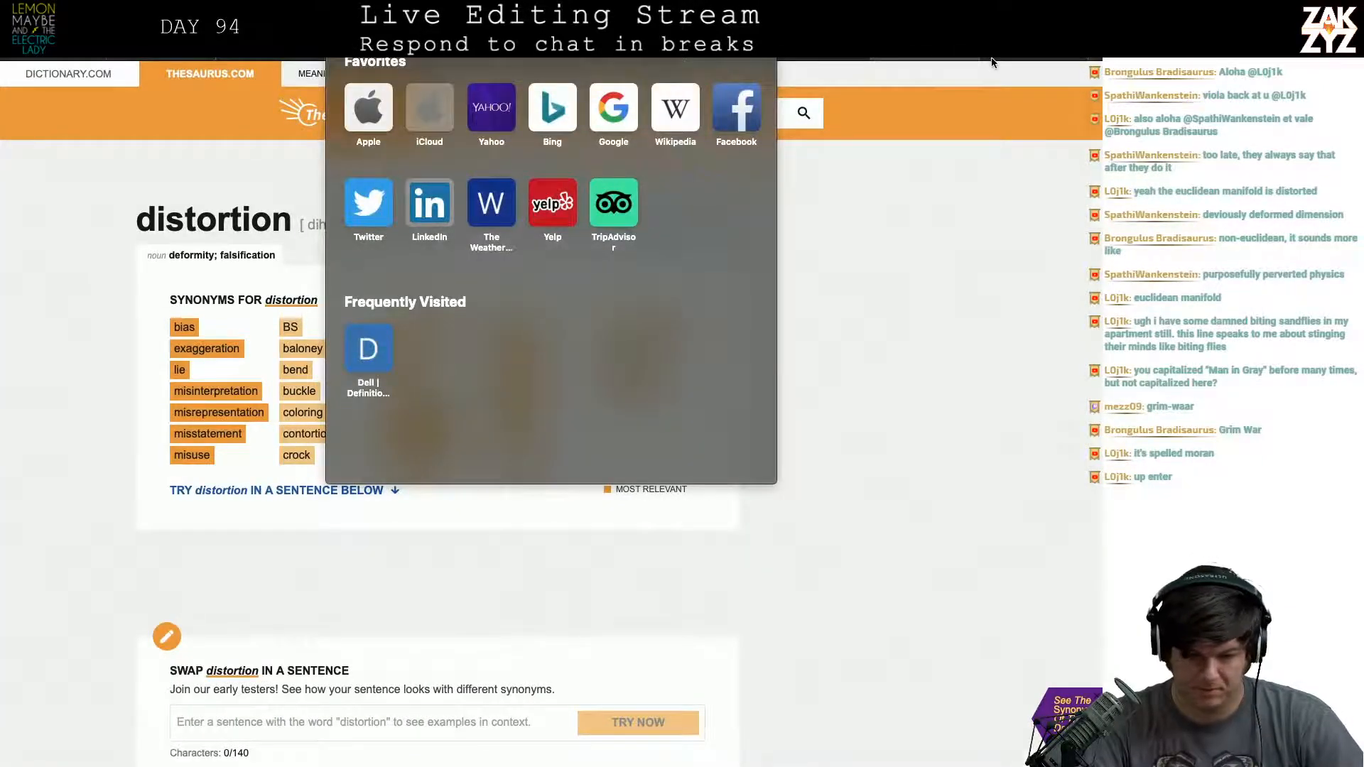
left_click(595, 61)
key("super+l")
type("uc")
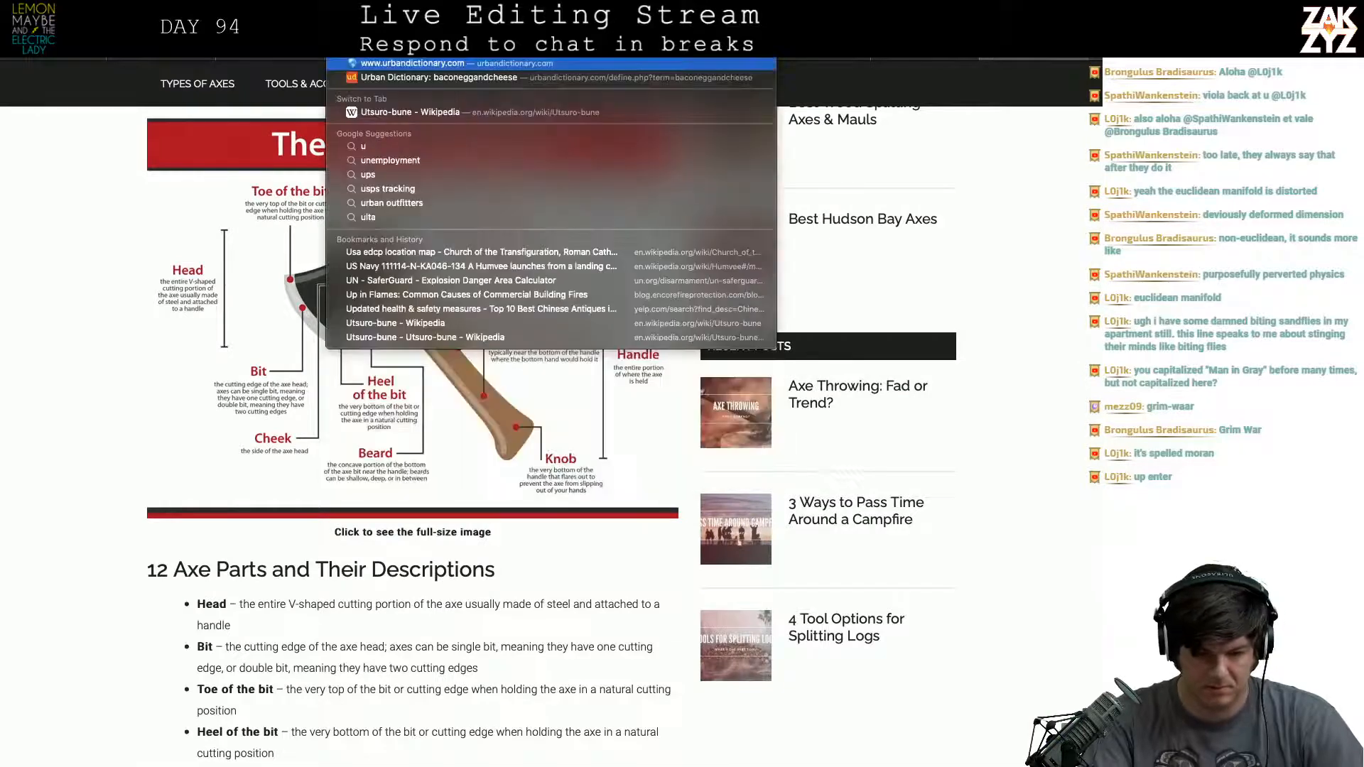
key("BackSpace")
key("BackSpace")
type("euclidian manifo")
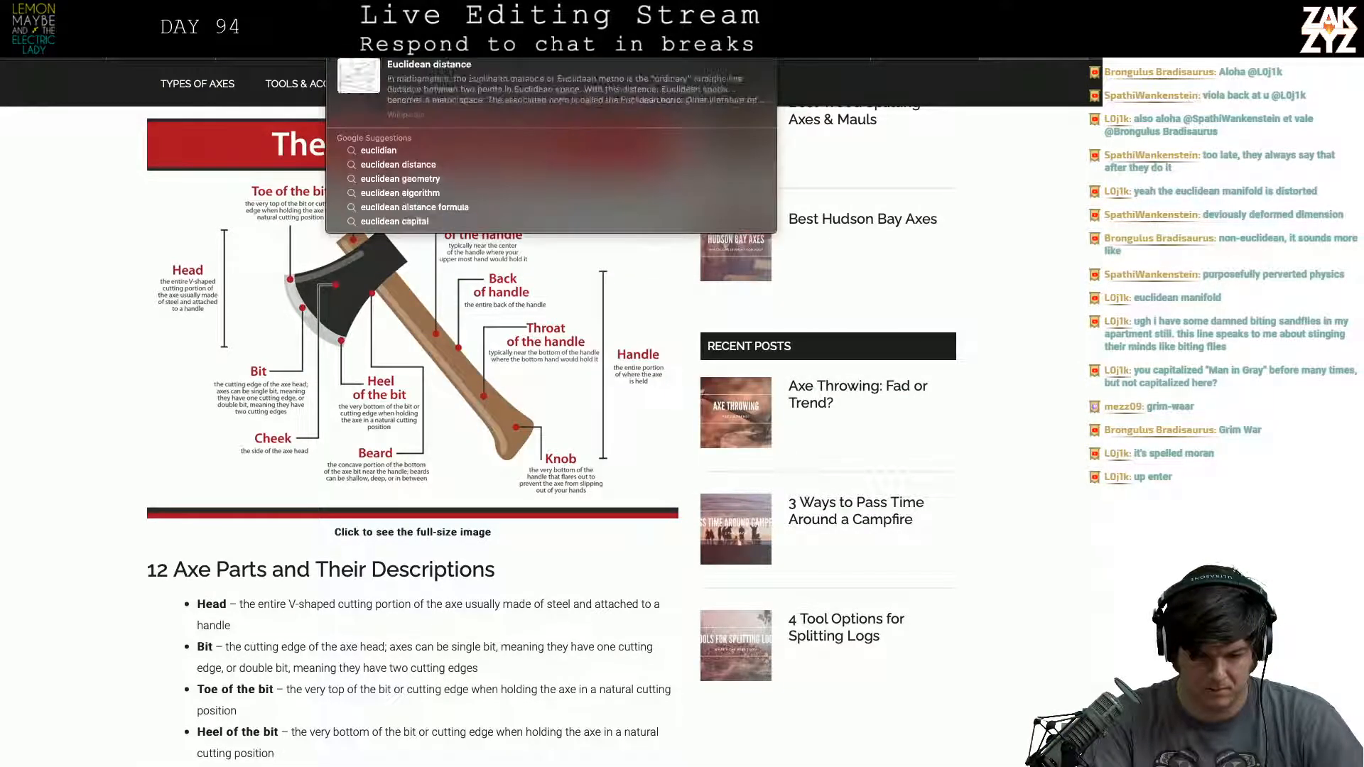
type("ld")
key("Return")
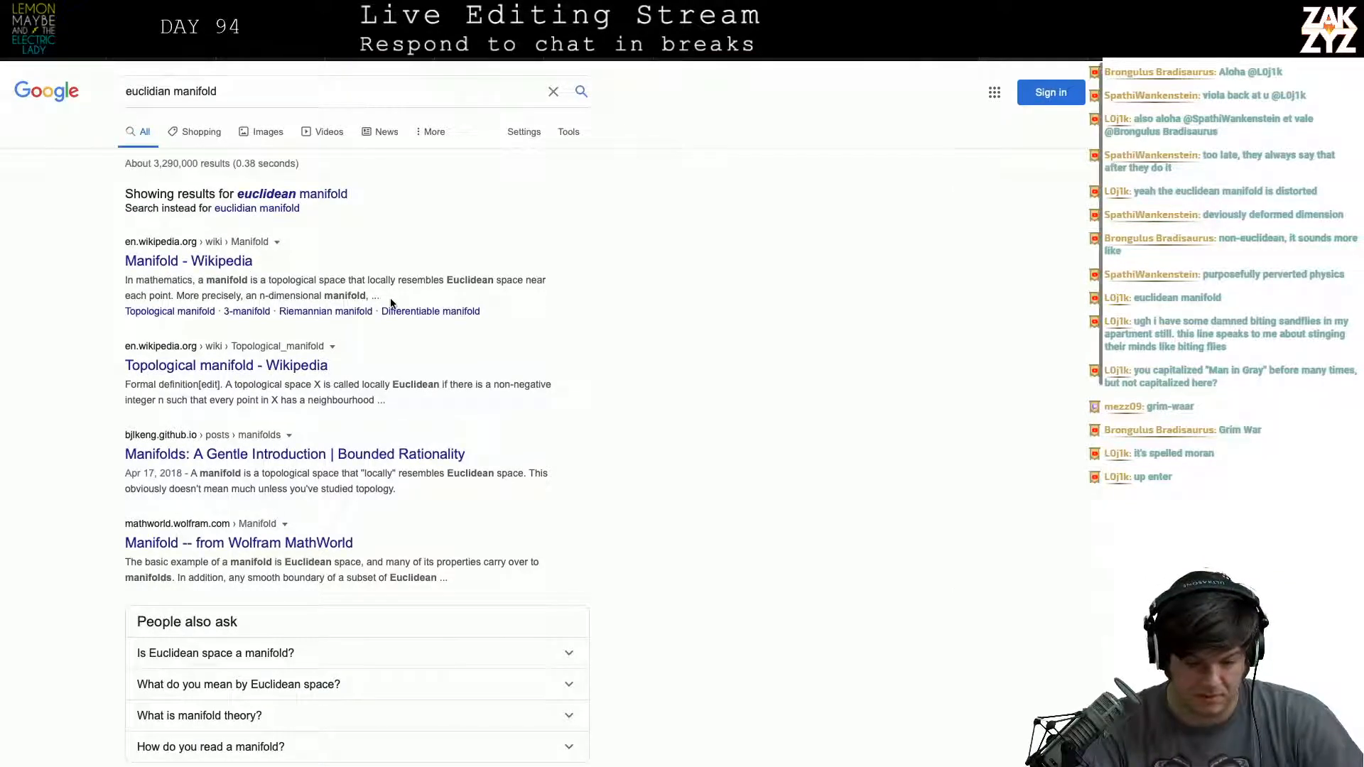
- Open the article "Manifolds: A Gentle Introduction" from the results and read its explanation of manifolds, including the circle example in Figure 1
scroll(390, 304, "down", 1)
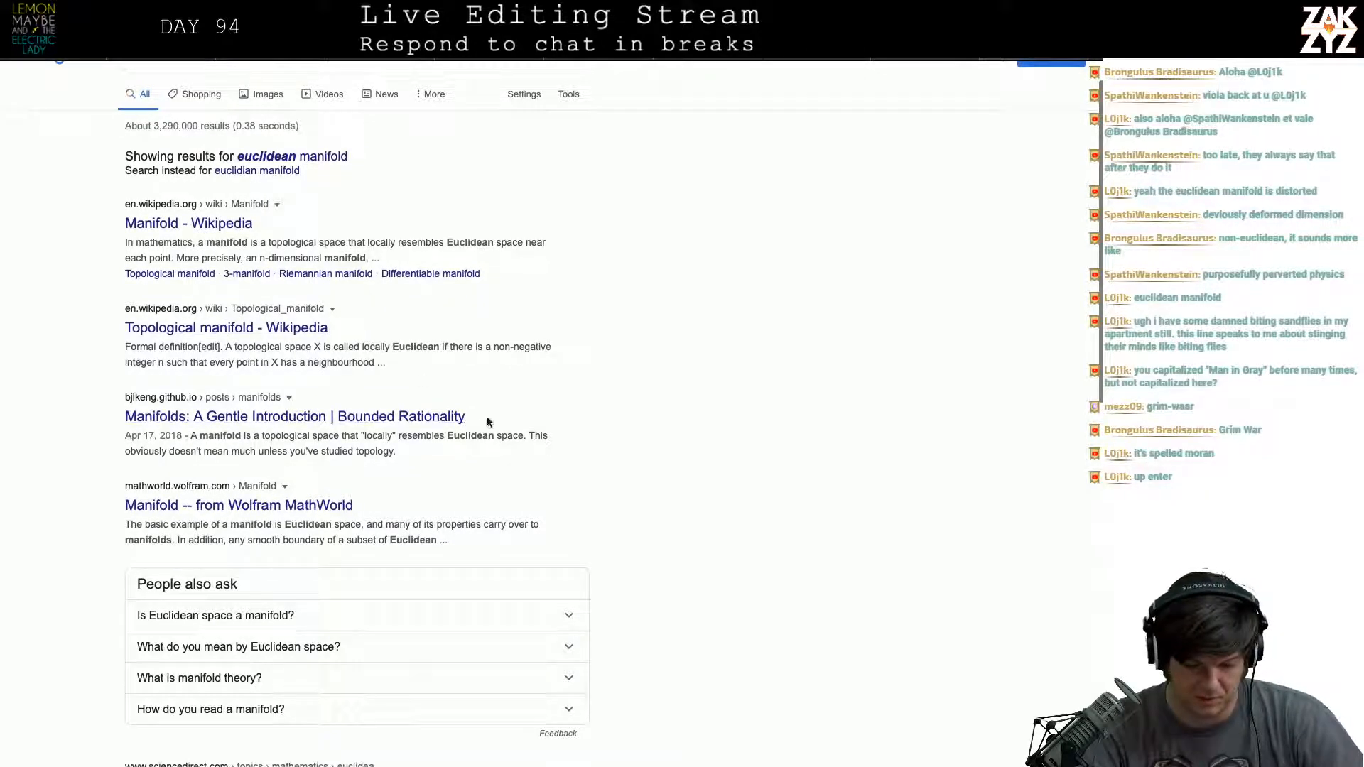
left_click(432, 420)
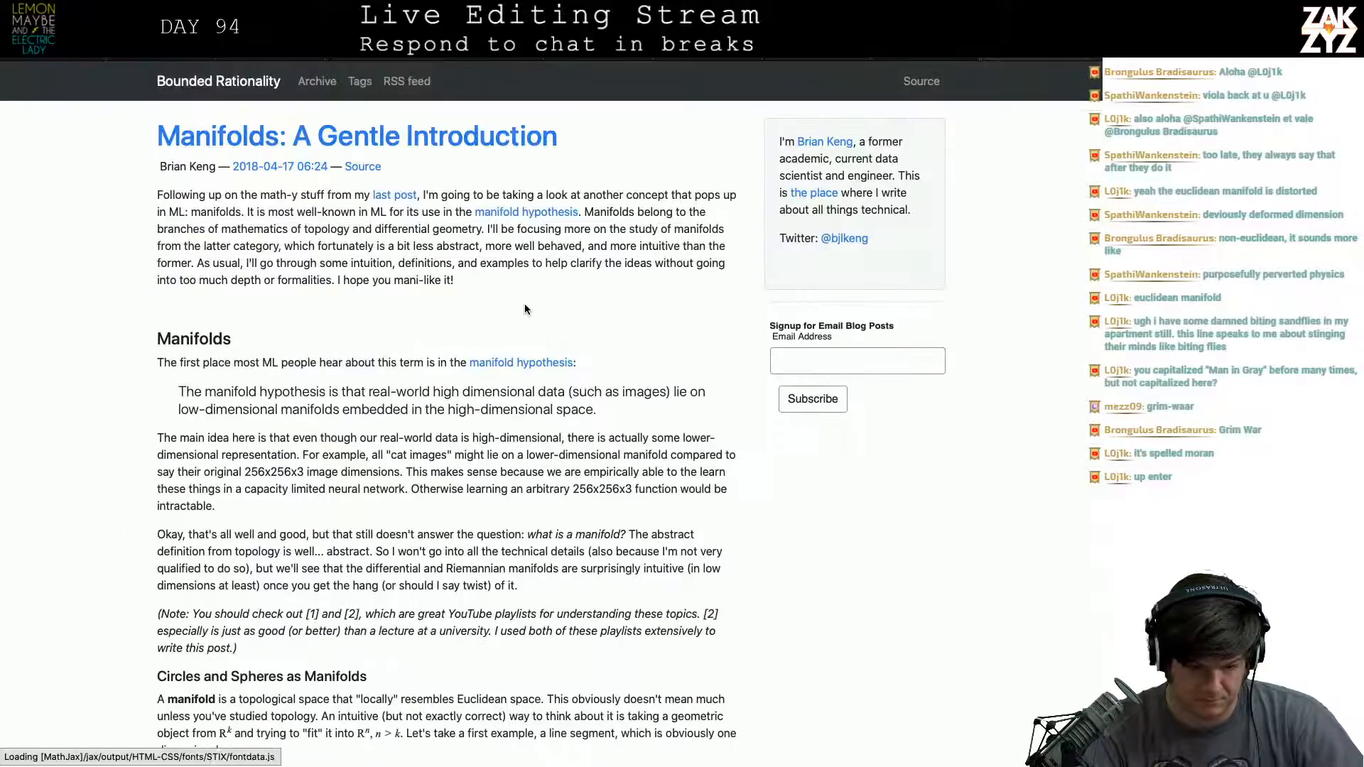
scroll(524, 305, "down", 2)
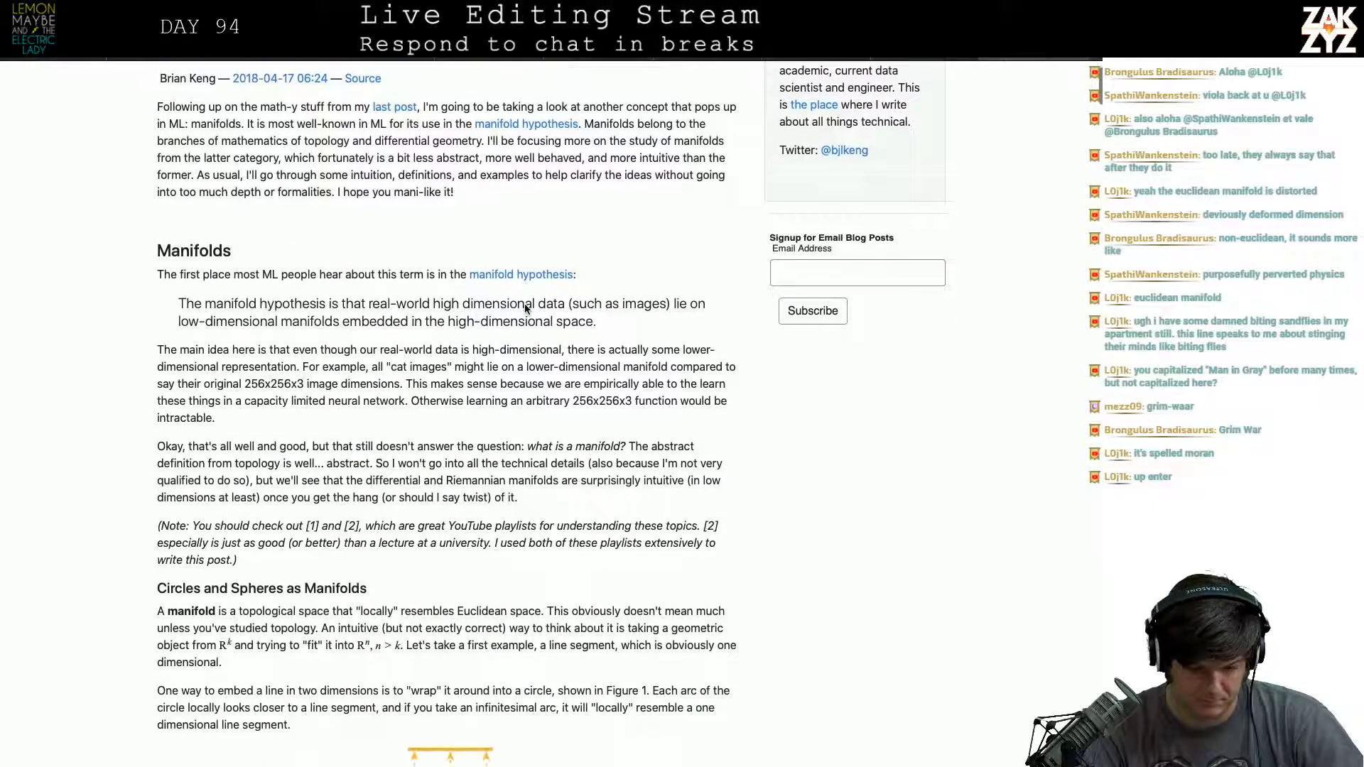
scroll(280, 418, "up", 1)
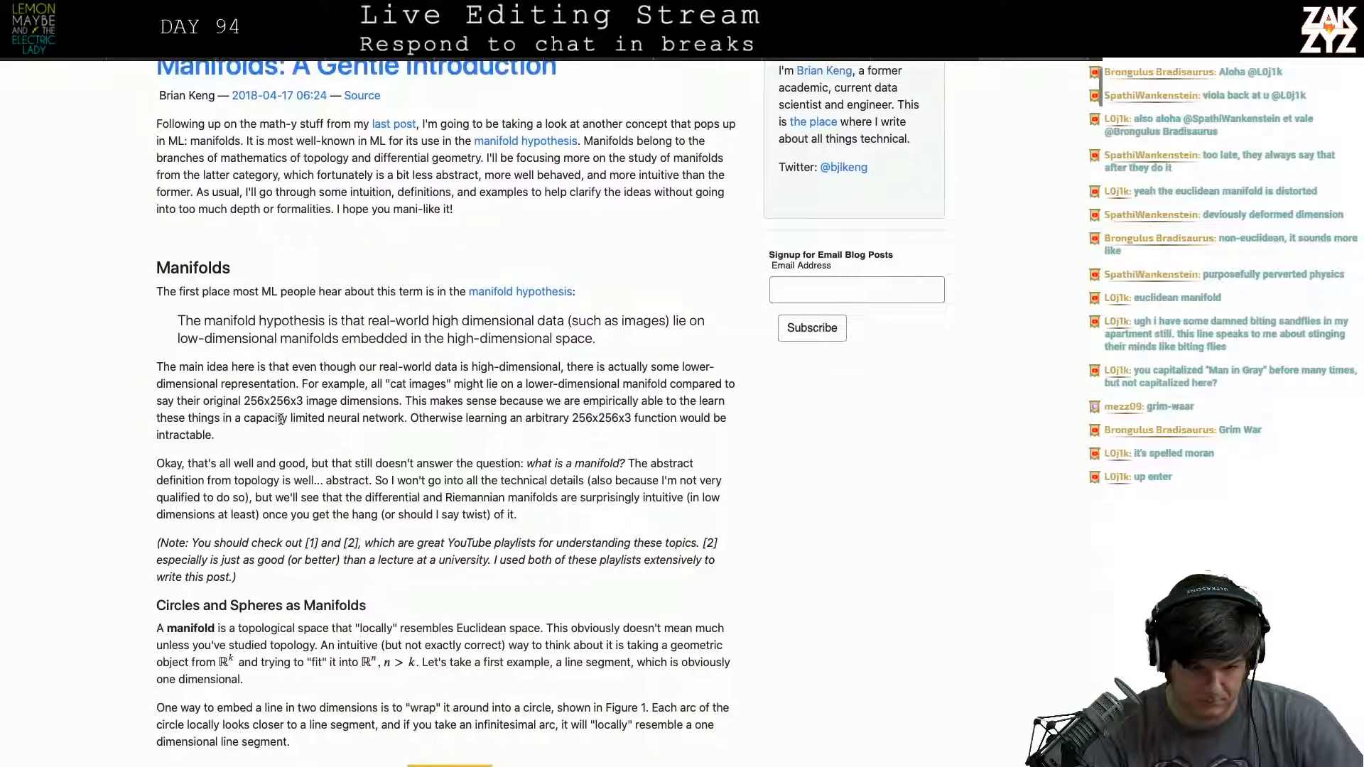
scroll(280, 419, "down", 1)
scroll(281, 419, "down", 1)
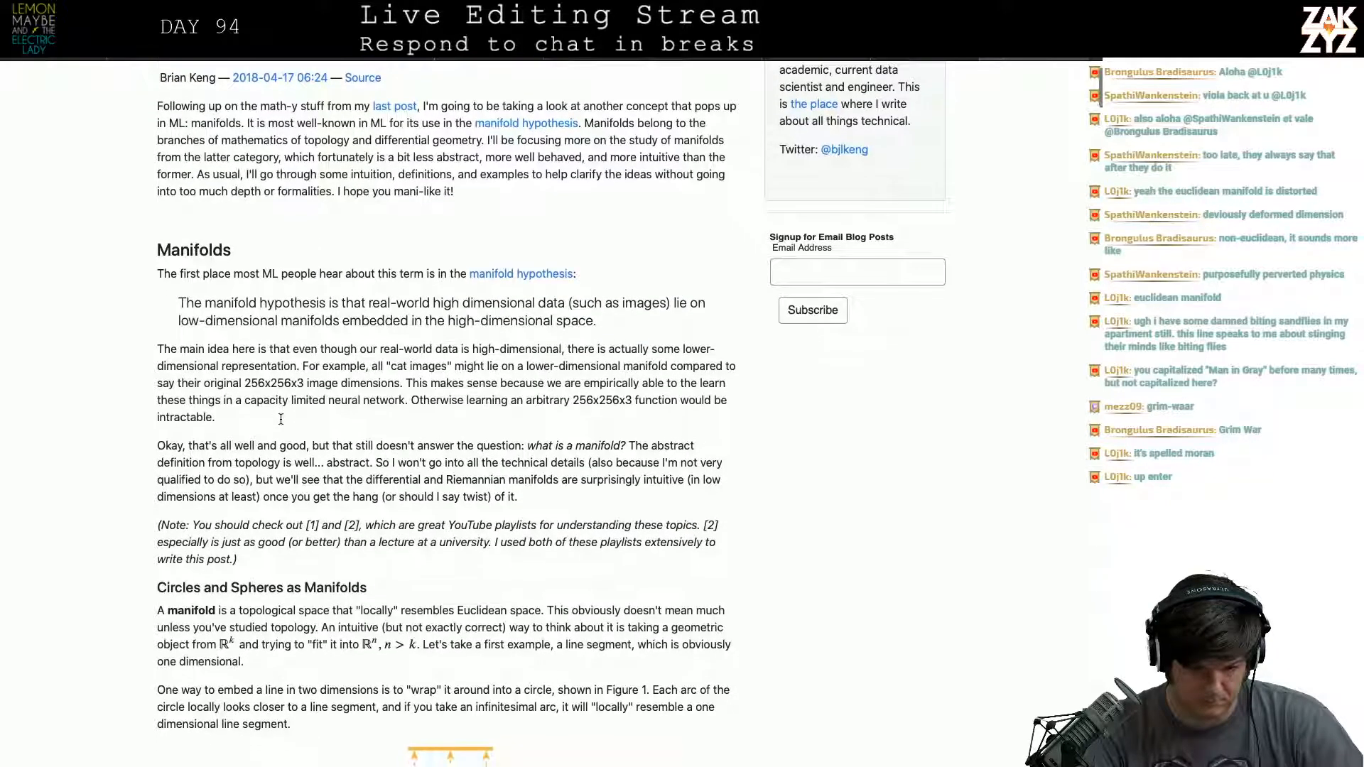
scroll(281, 419, "down", 1)
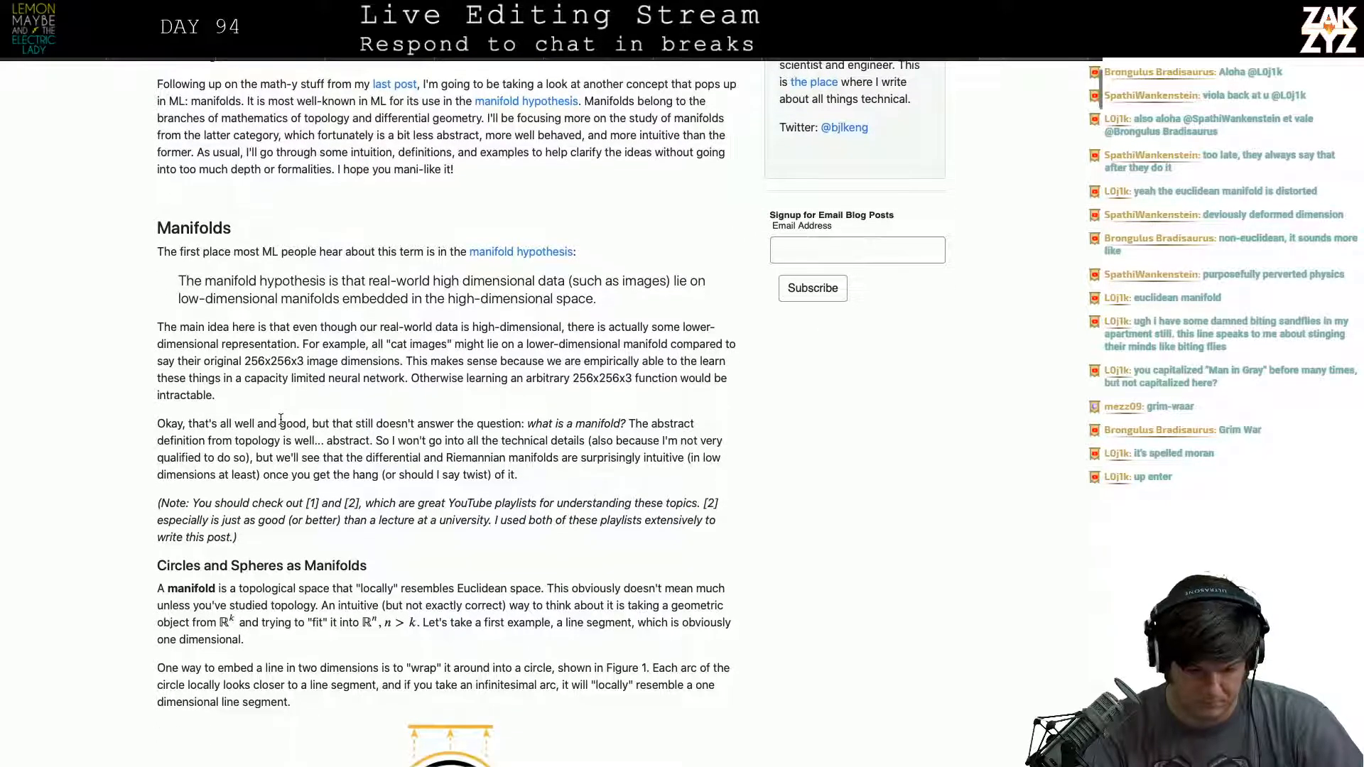
scroll(549, 570, "down", 3)
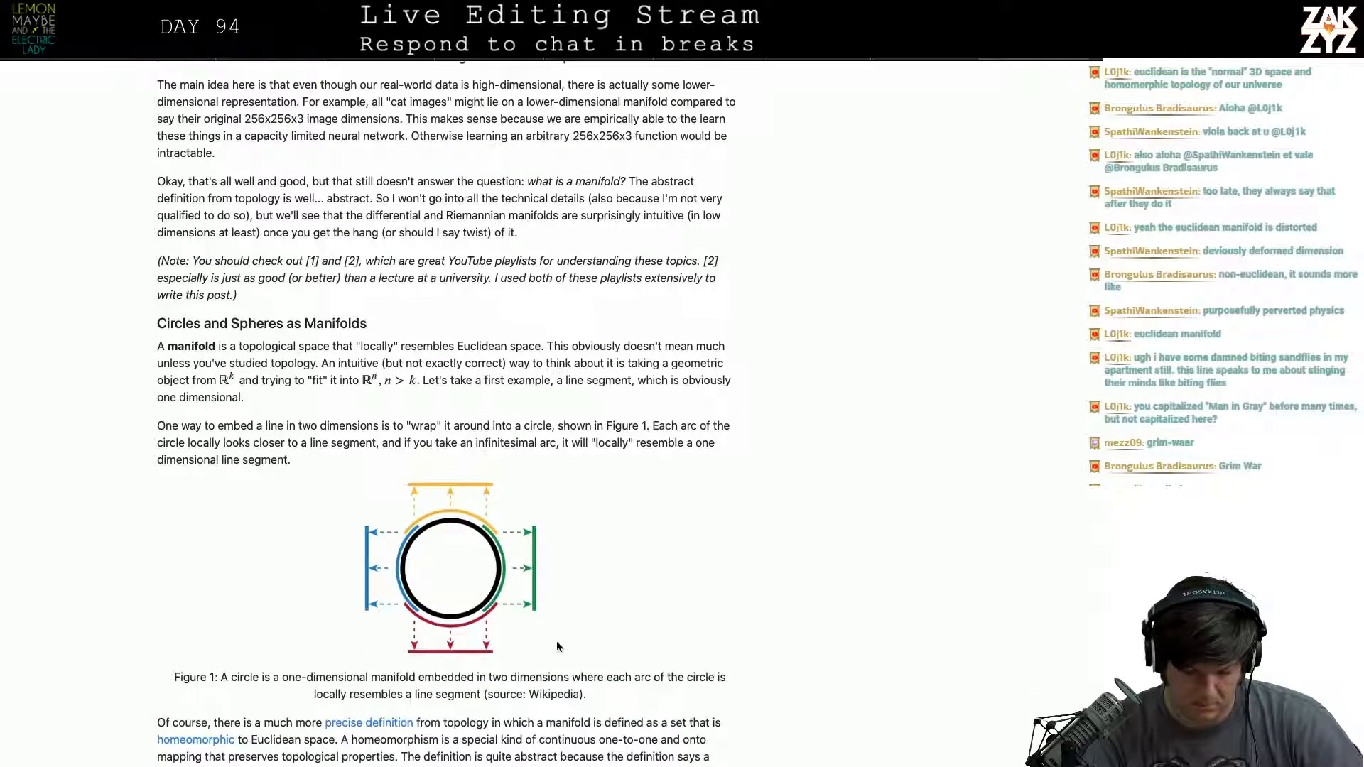
scroll(556, 641, "down", 1)
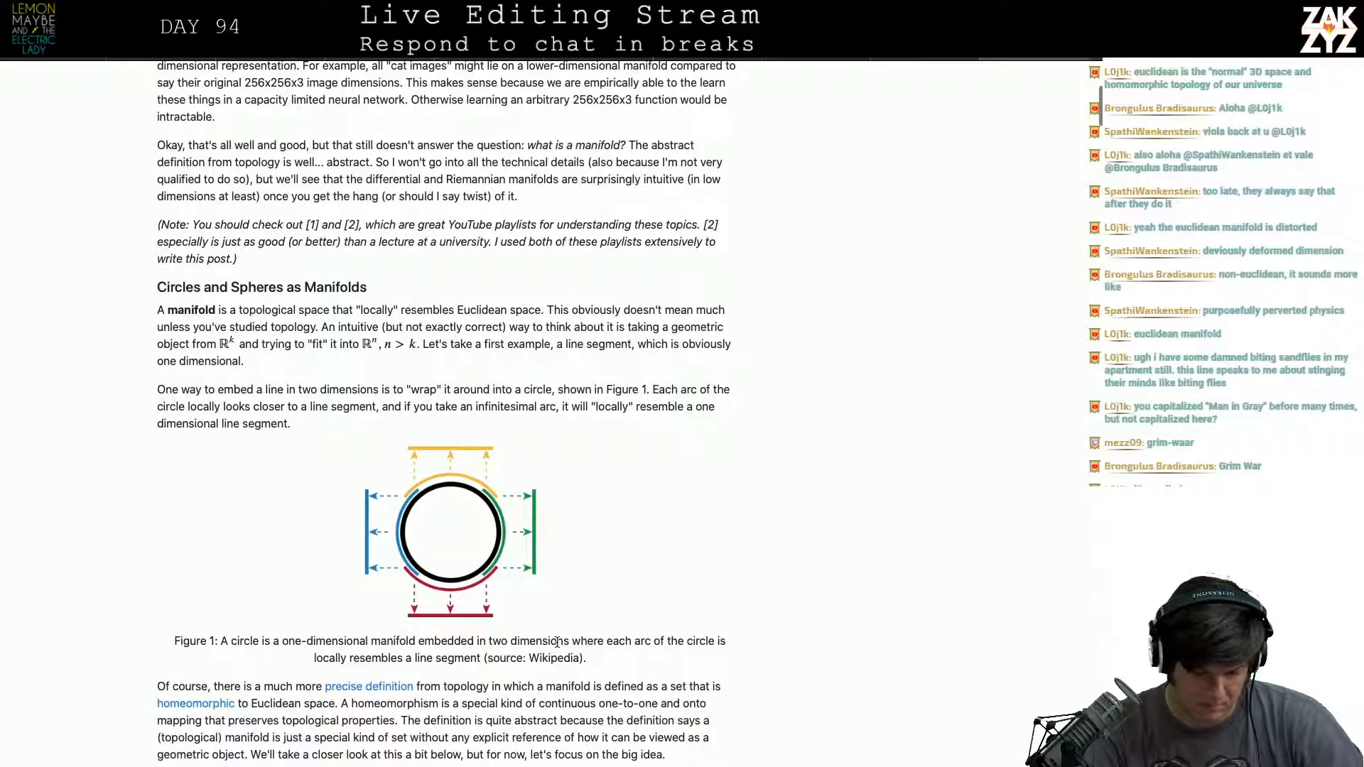
scroll(557, 642, "down", 1)
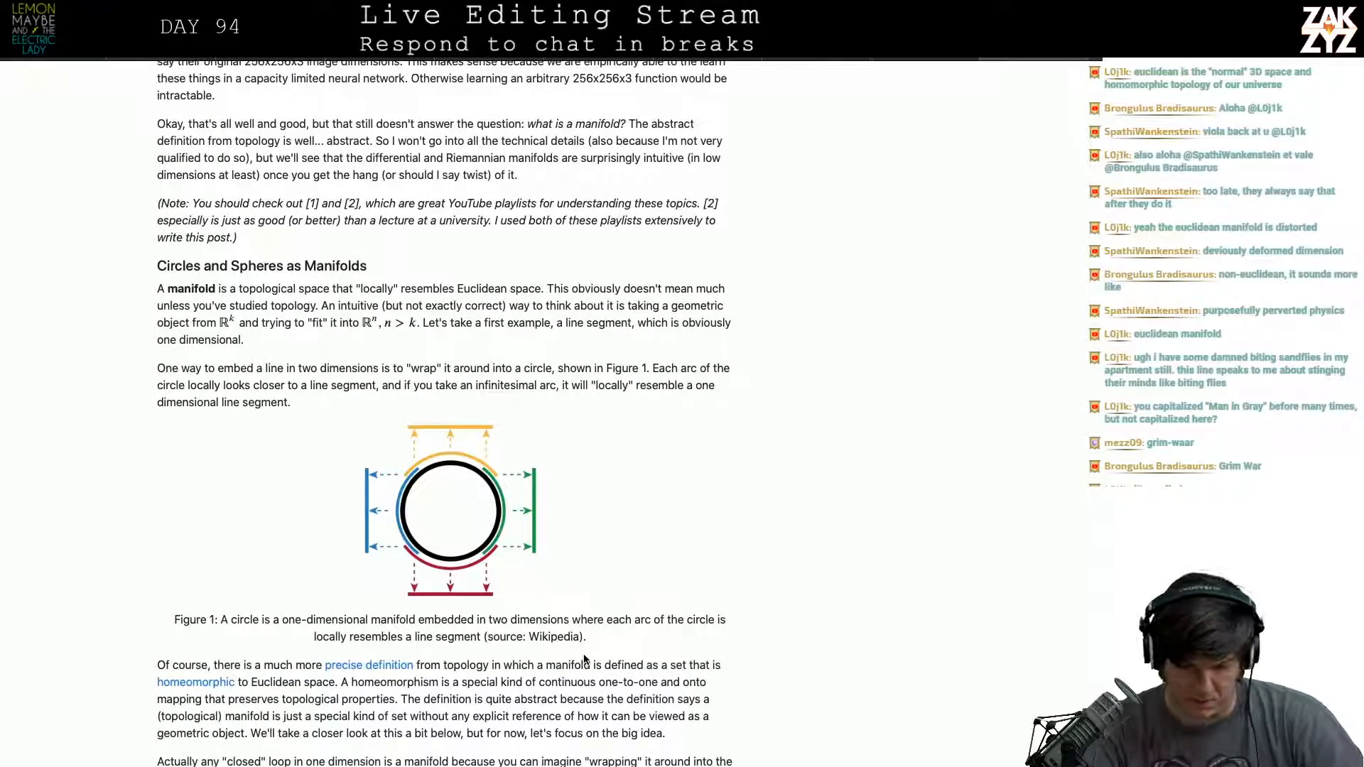
scroll(584, 659, "up", 1)
- Return to the manuscript in the word processor and delete "around them" from the phrase "the very air around them hardens"
key("super+Tab")
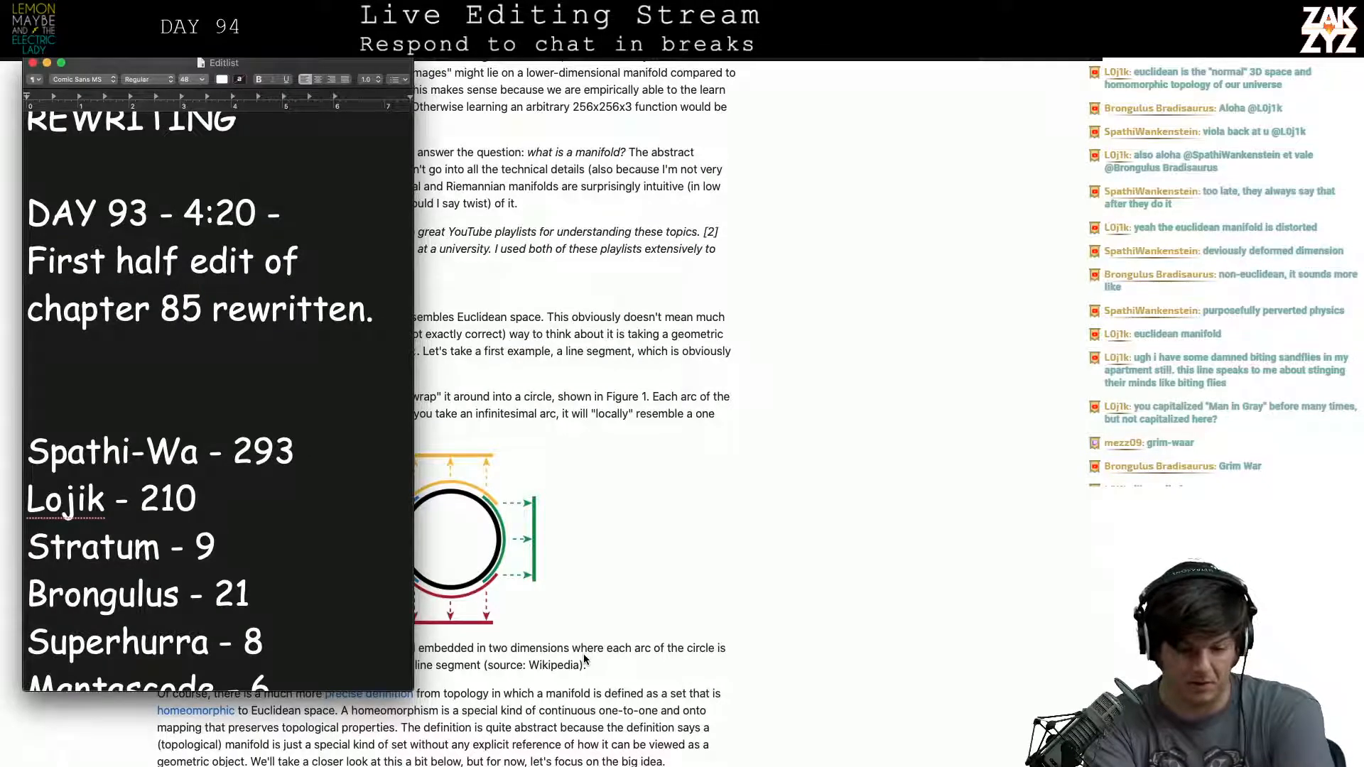
key("super+Tab")
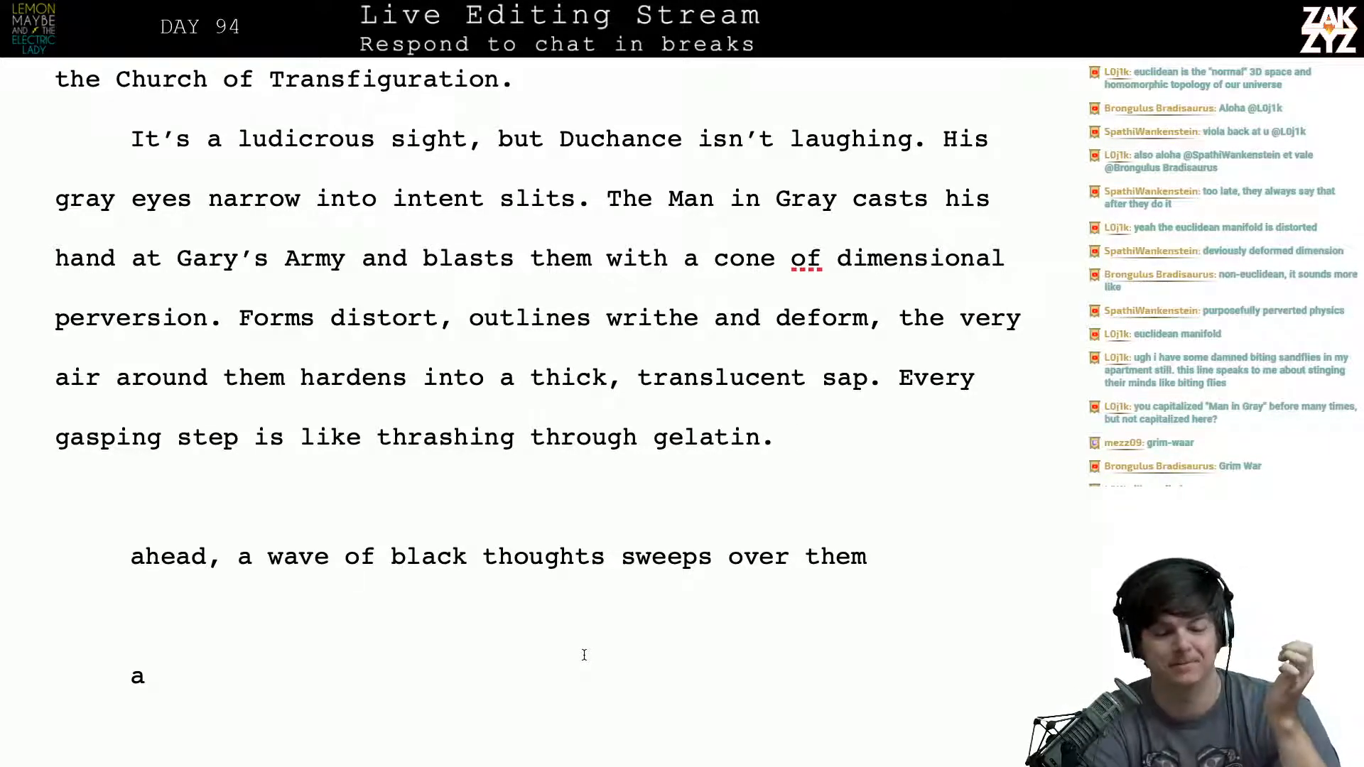
scroll(584, 654, "down", 2)
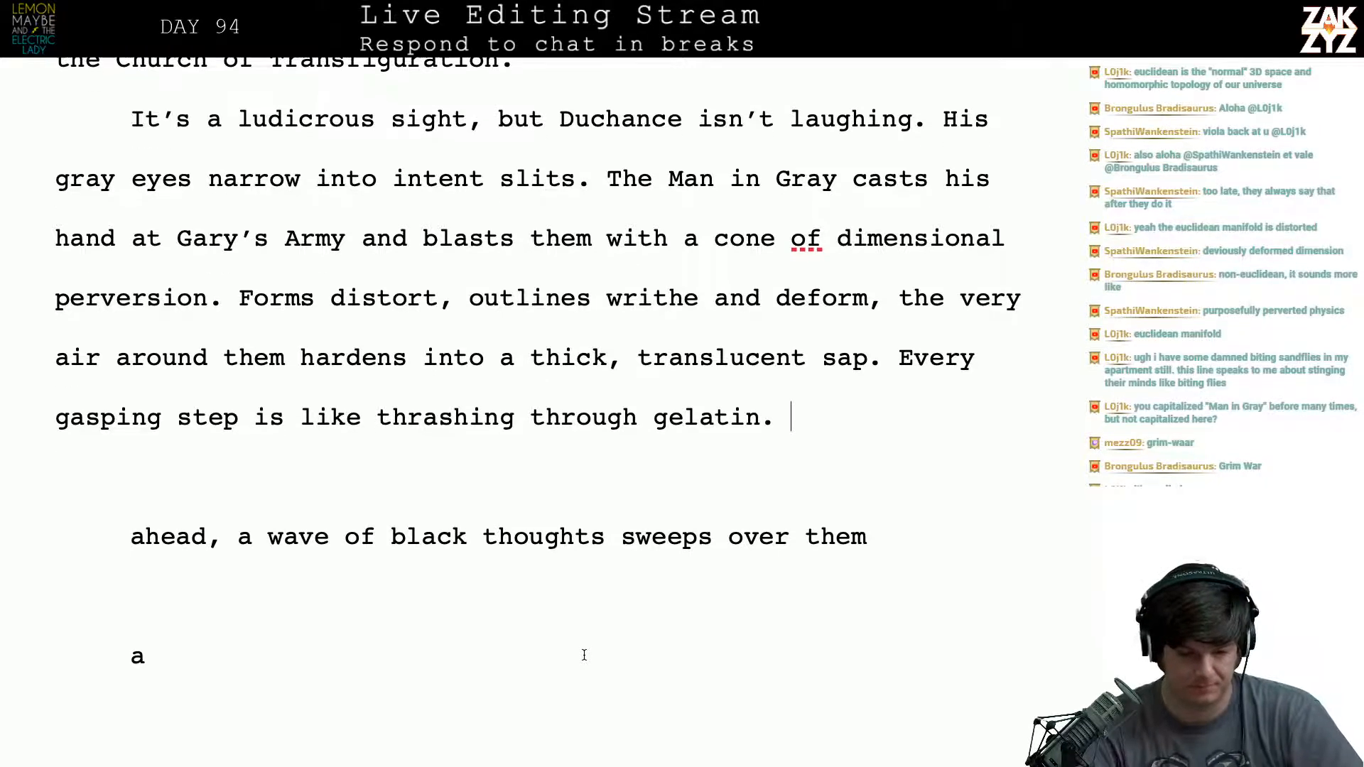
left_click(339, 226)
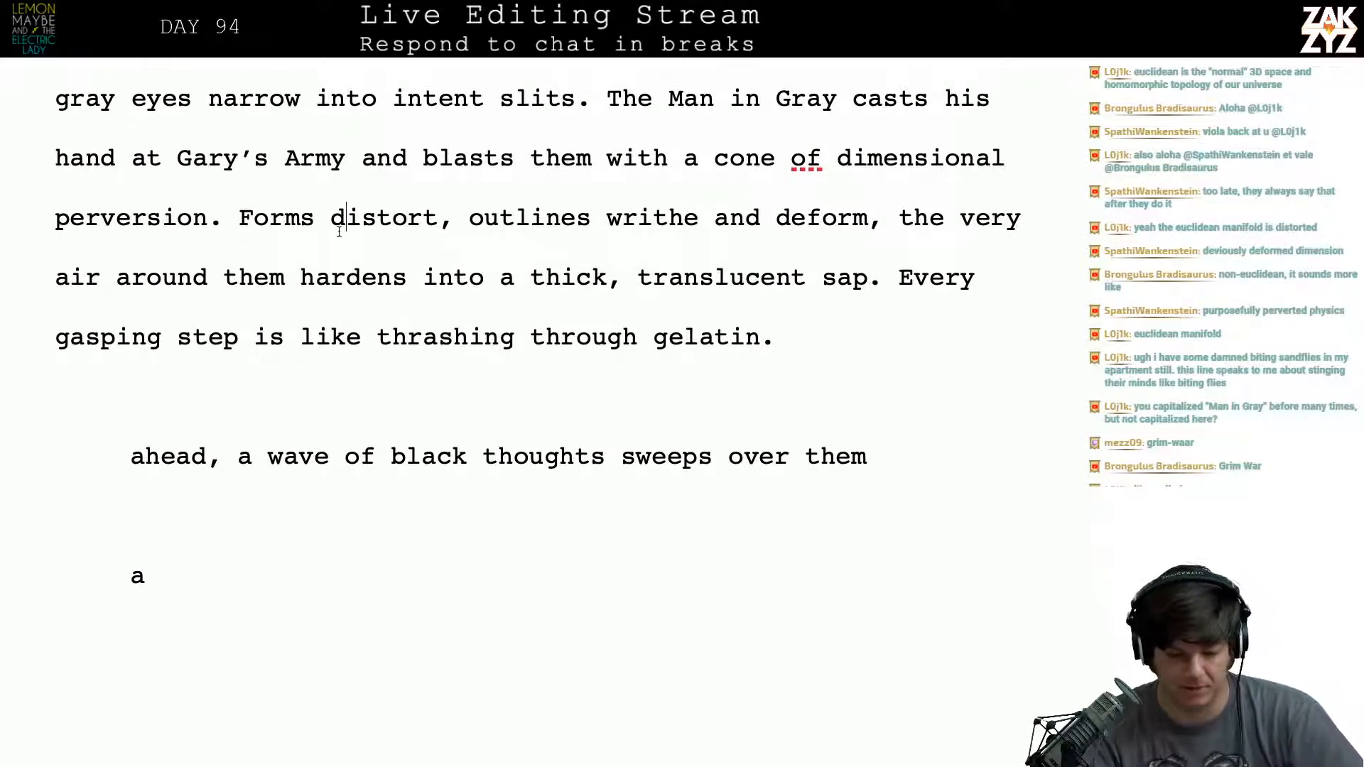
key("Down")
key("Left")
key("Left")
key("Left")
key("Left")
key("Left")
key("Left")
key("Left")
key("Left")
key("Left")
key("Left")
key("Left")
key("Left")
key("Left")
key("Left")
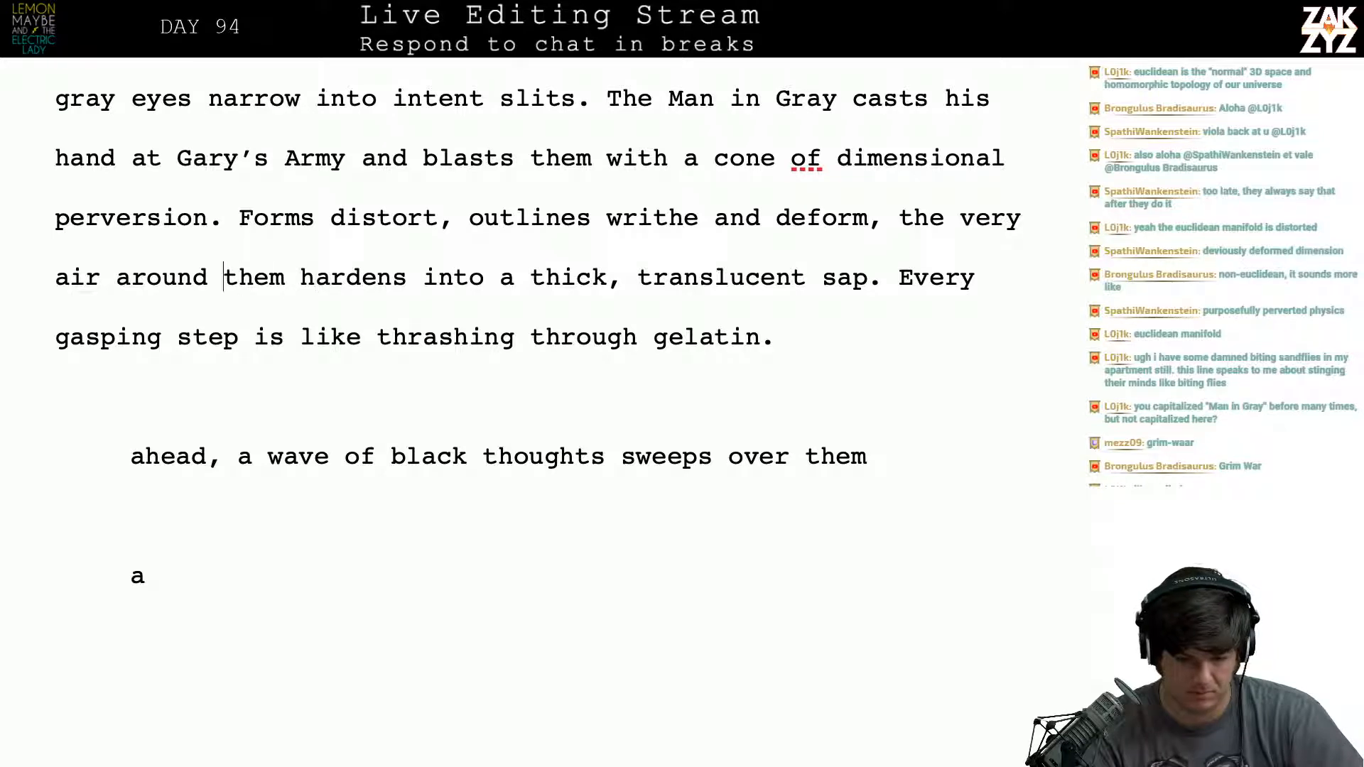
key("Left")
key("Left")
key("Left")
key("Right")
key("Right")
key("Right")
key("Right")
key("Right")
key("Right")
key("Right")
key("Right")
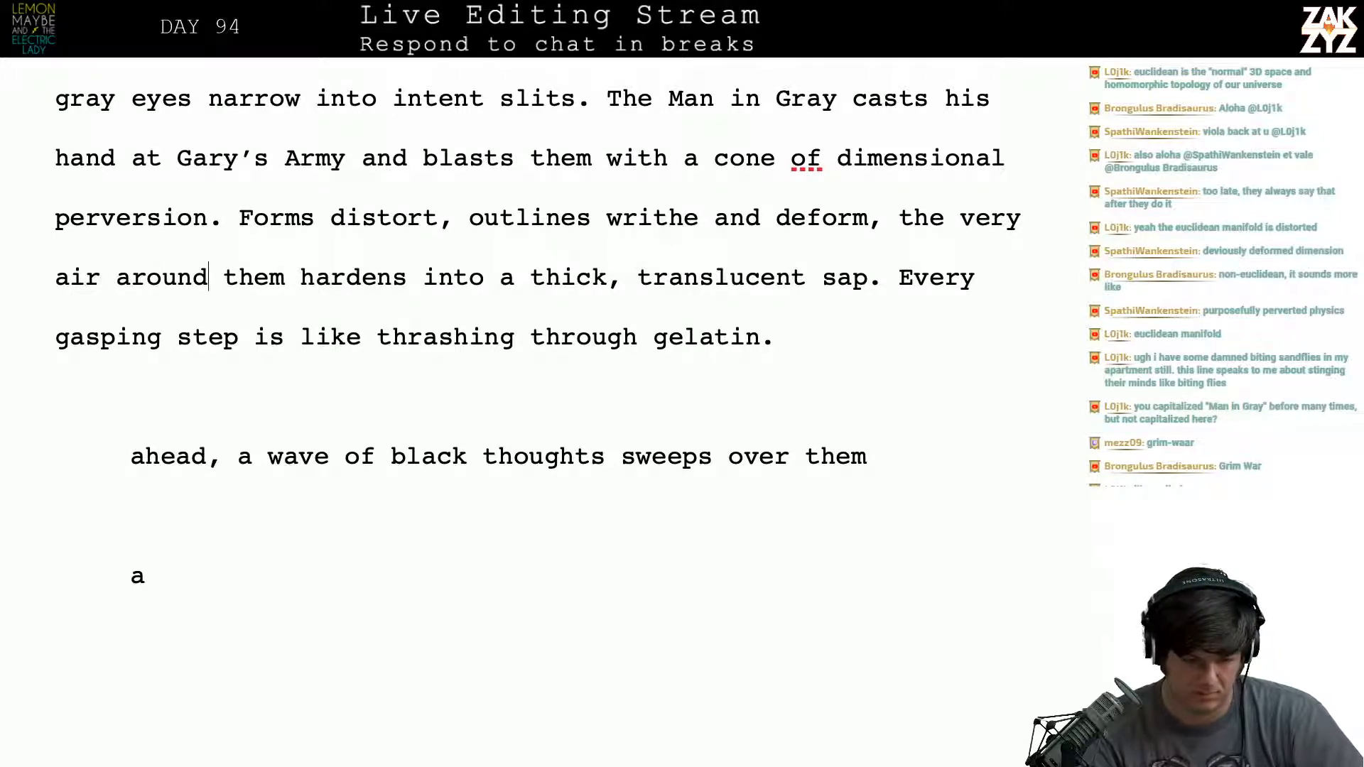
key("Left")
key("Left")
key("Left")
key("Left")
key("Left")
key("Left")
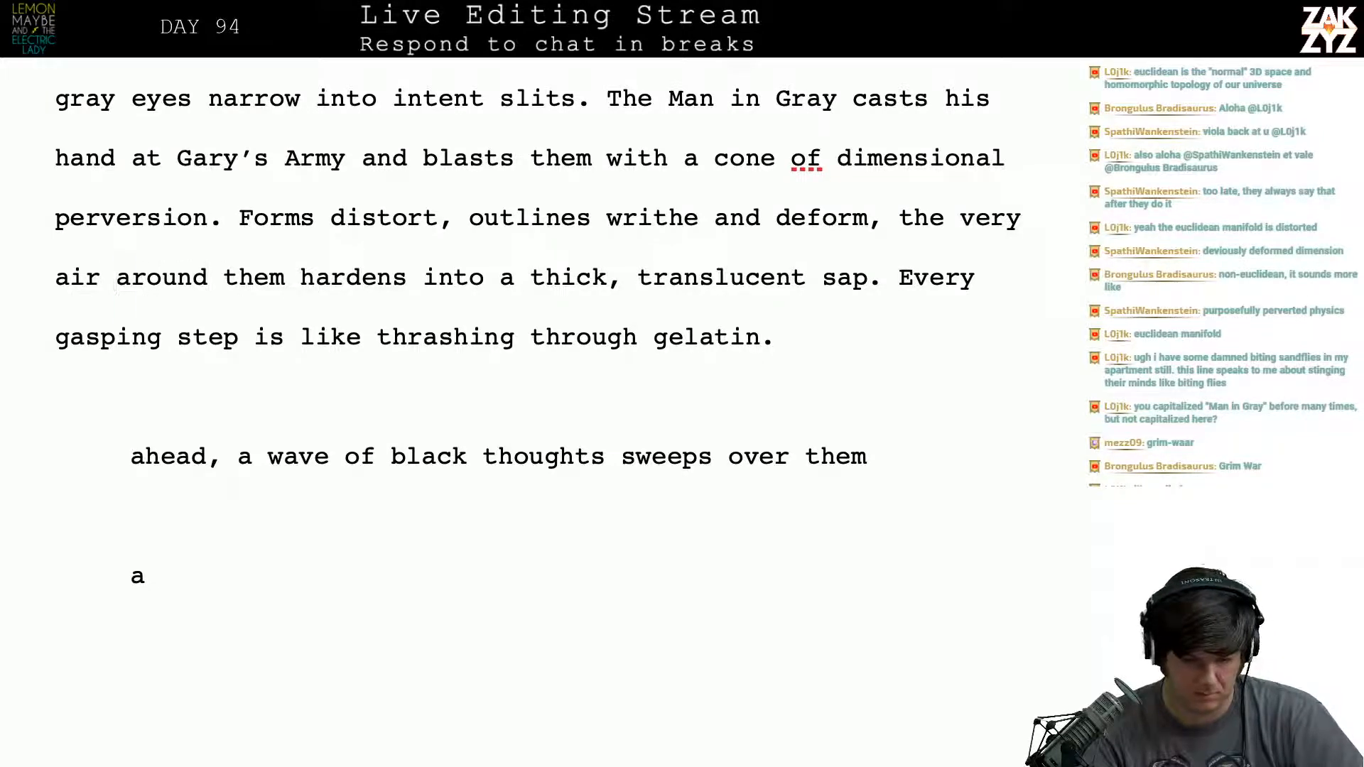
key("shift+Right")
key("shift+Right")
key("shift+Right")
key("shift+Right")
key("shift+Right")
key("shift+Right")
key("shift+Right")
key("shift+Right")
key("shift+Right")
key("shift+Right")
key("shift+Right")
key("shift+Right")
key("BackSpace")
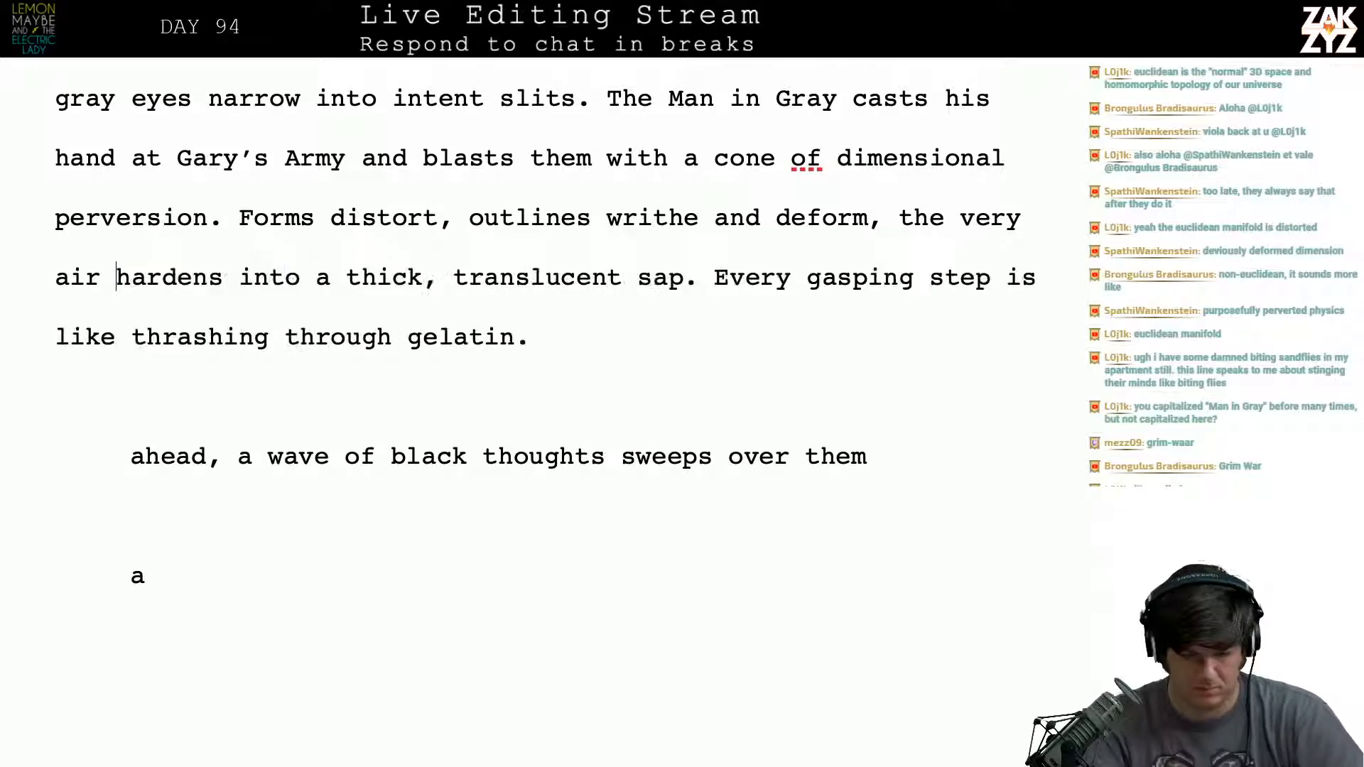
- Replace "the very" with "and" before "air hardens into a thick, translucent sap"
key("Left")
key("Left")
key("Left")
key("Left")
key("Left")
key("Left")
key("Left")
key("Left")
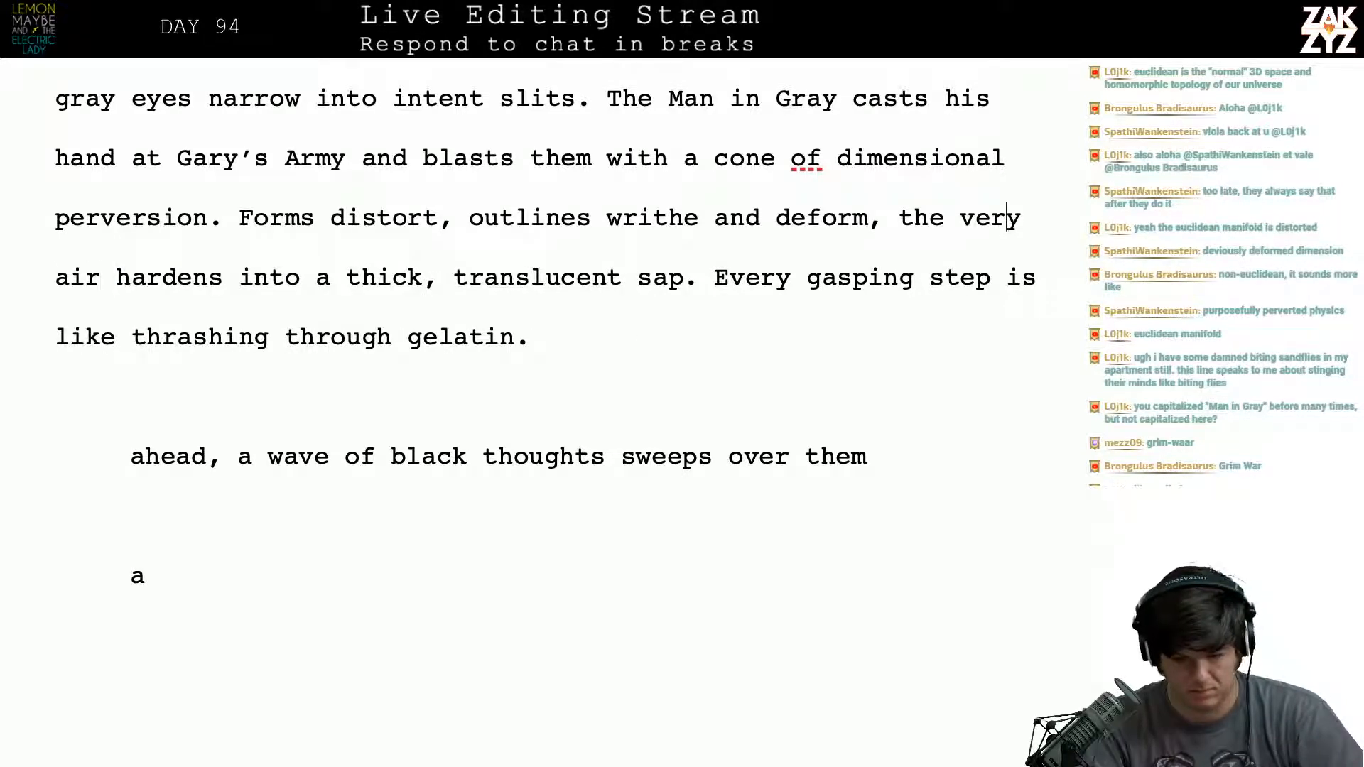
key("Right")
key("Right")
key("Right")
key("BackSpace")
key("BackSpace")
key("BackSpace")
key("BackSpace")
key("BackSpace")
key("BackSpace")
key("BackSpace")
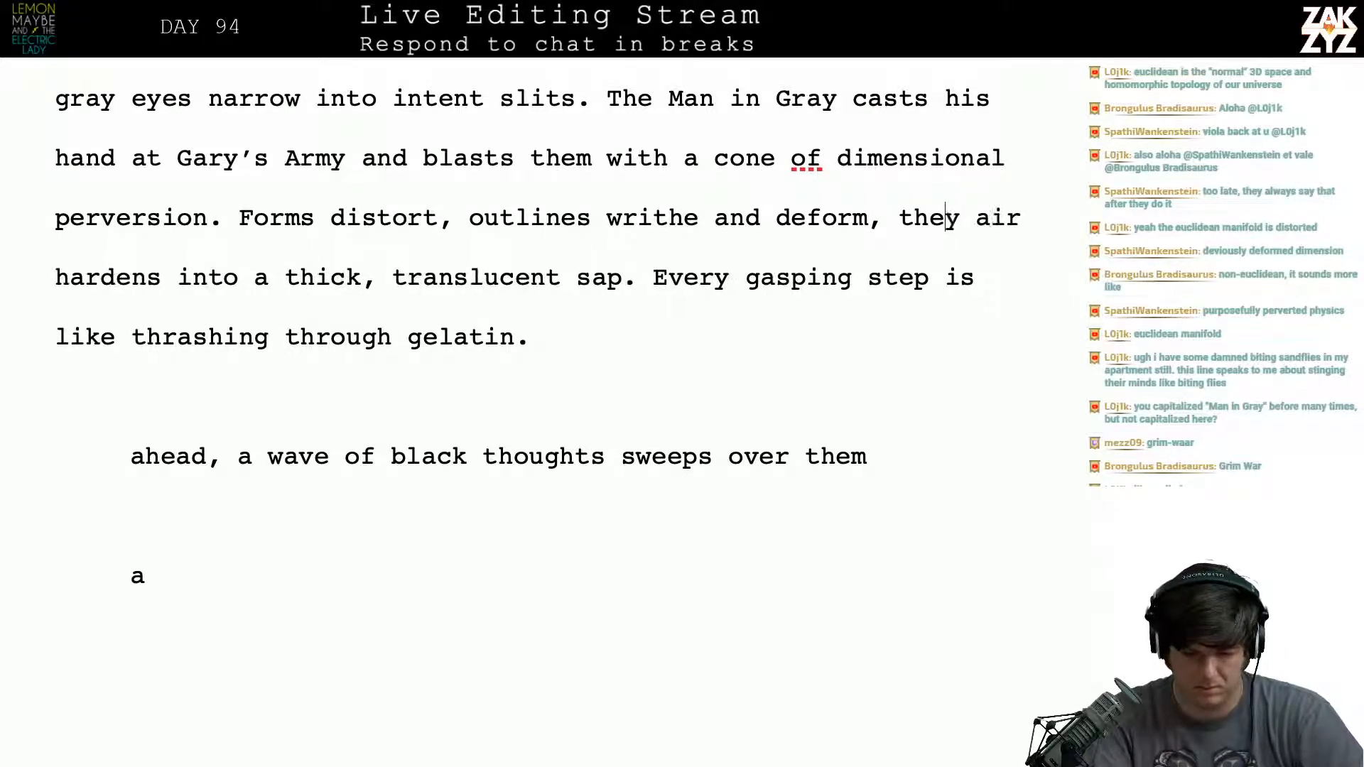
type("and")
key("Right")
key("BackSpace")
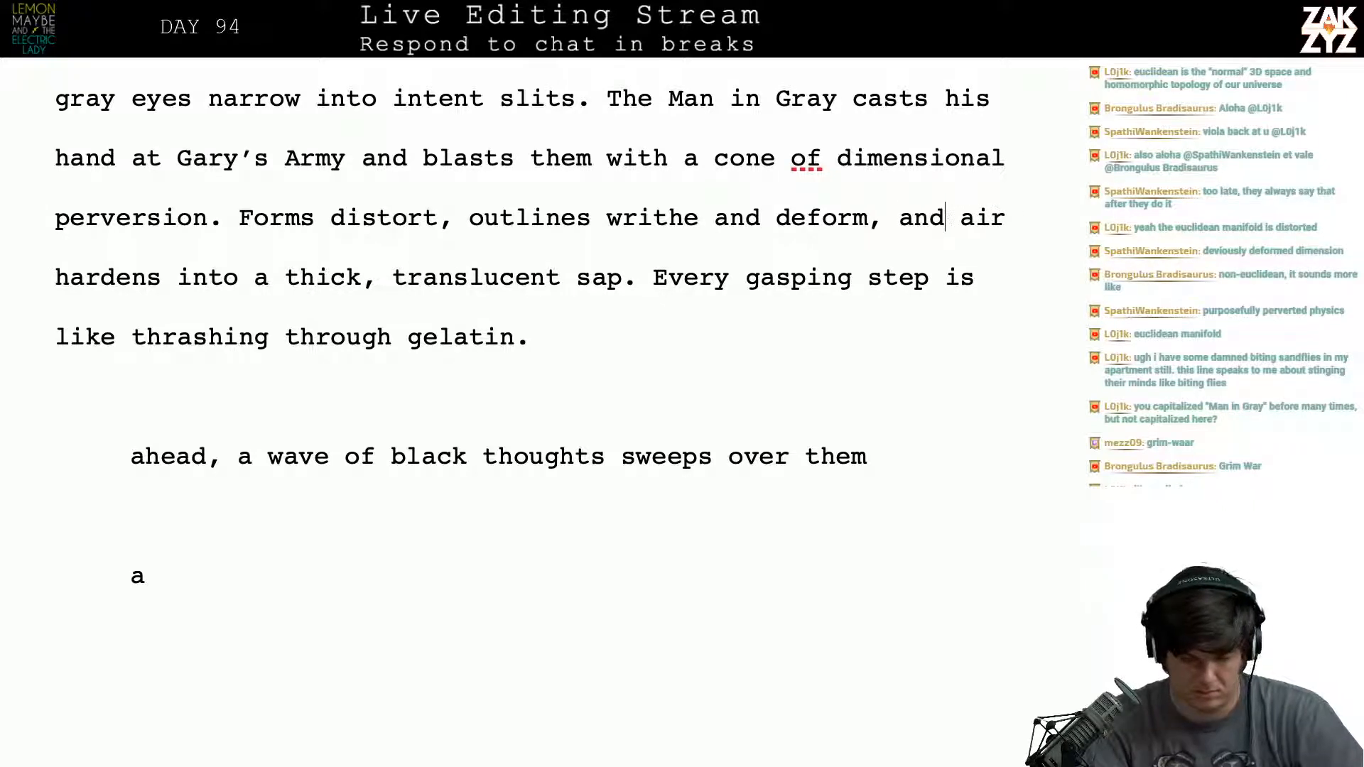
- After "like thrashing through gelatin.", begin a new sentence reading "A wave of black thoughts crashes over the warriors,"
key("Down")
key("Left")
key("Left")
key("Left")
key("Left")
key("Left")
key("Down")
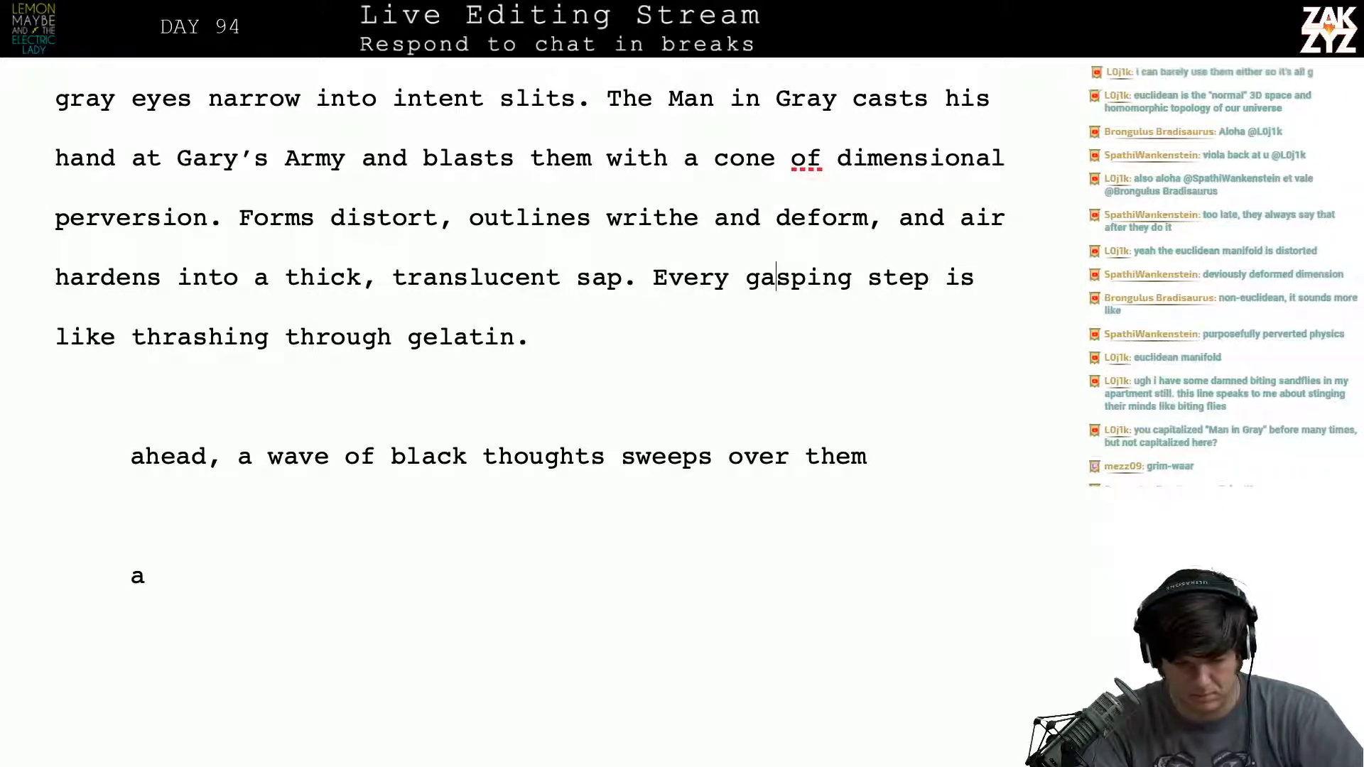
key("Down")
key("Up")
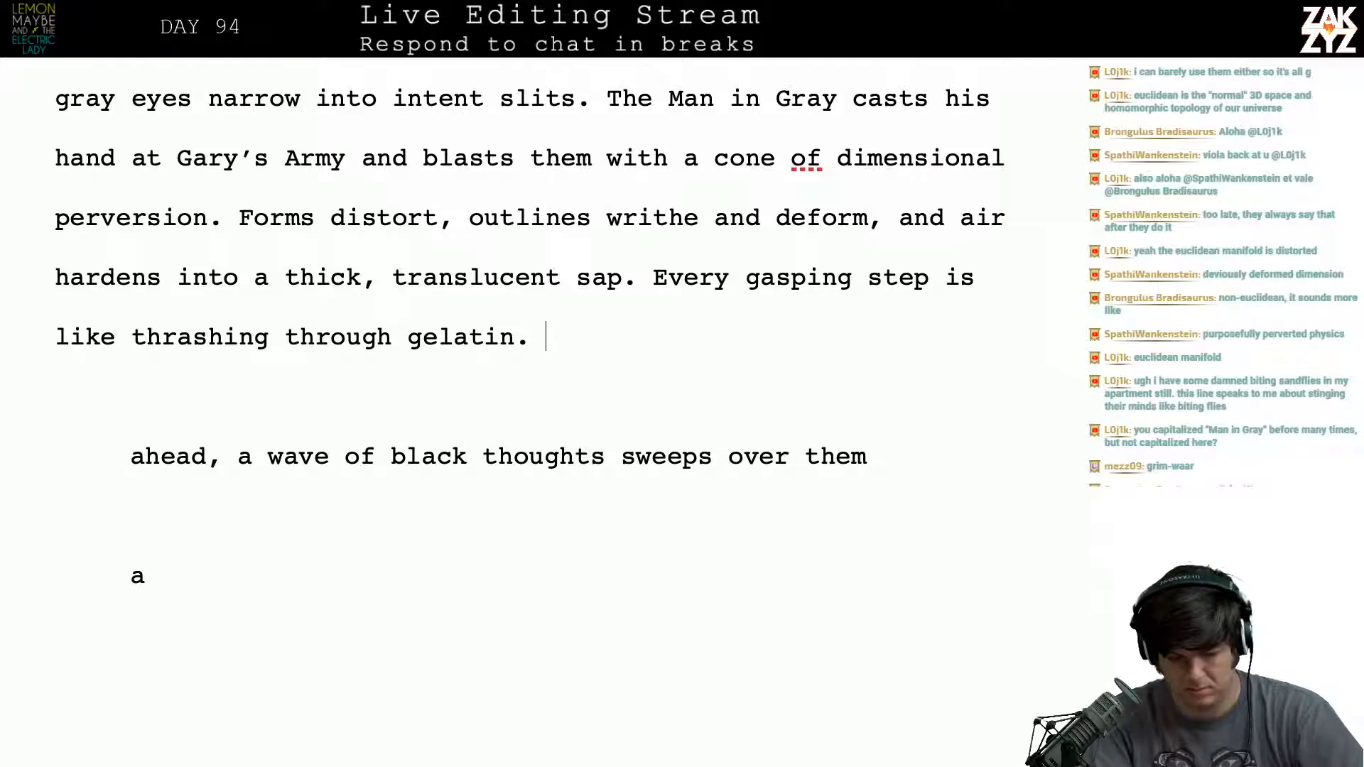
type("A wave of ")
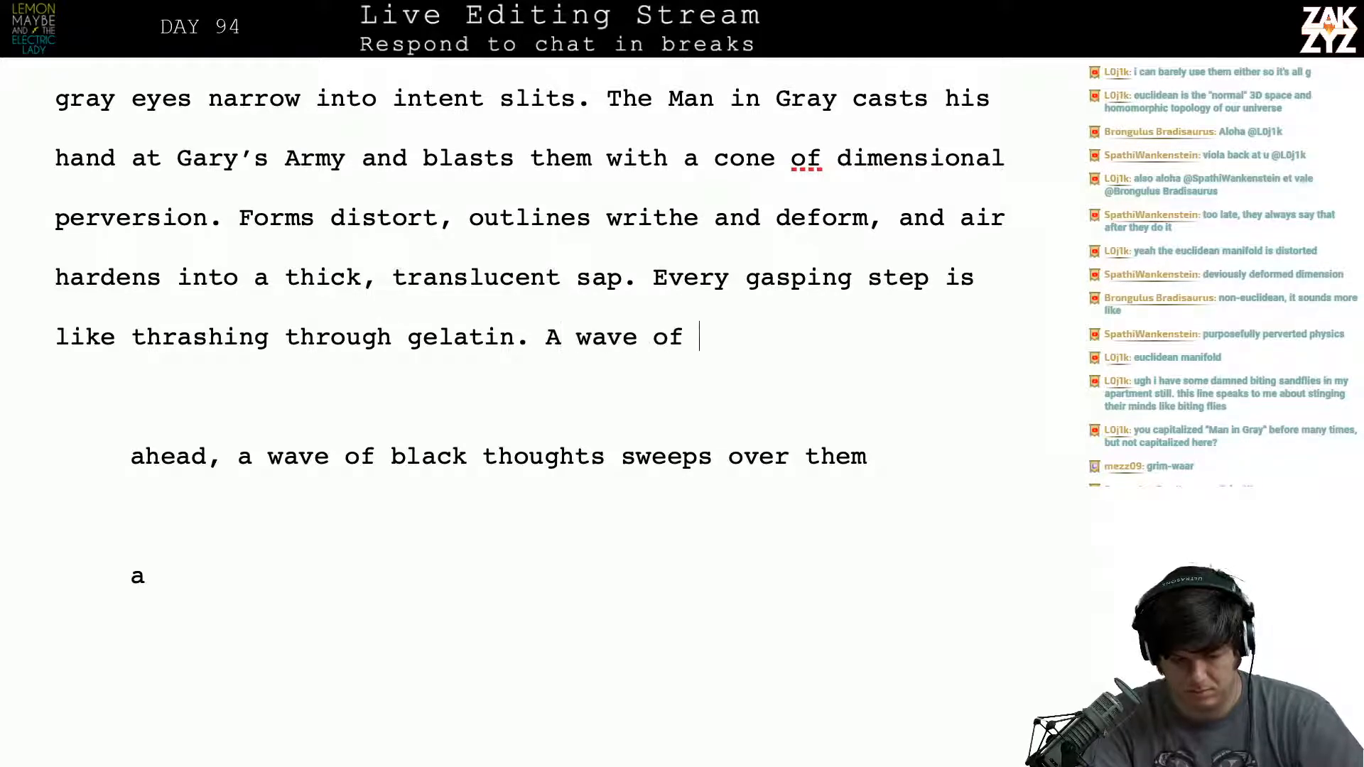
type("black thoughts c")
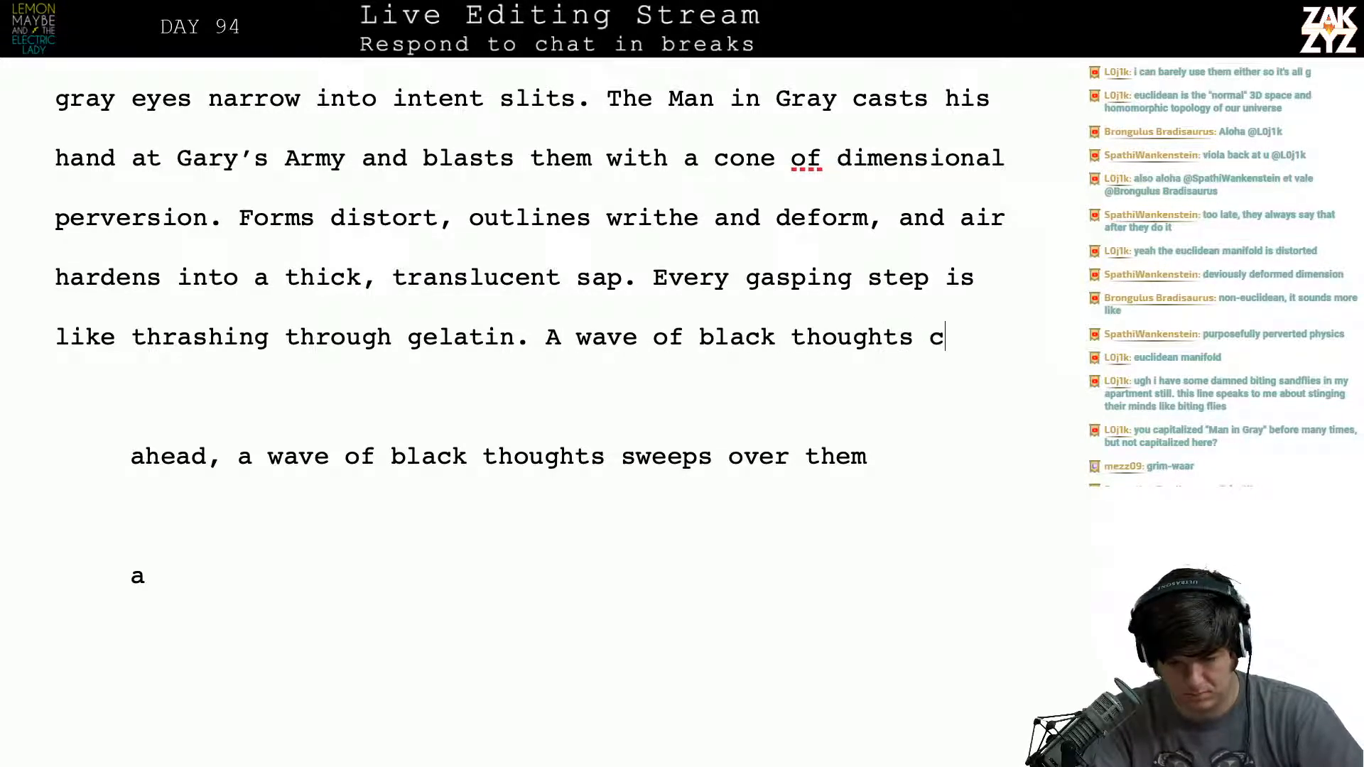
type("rashes over t")
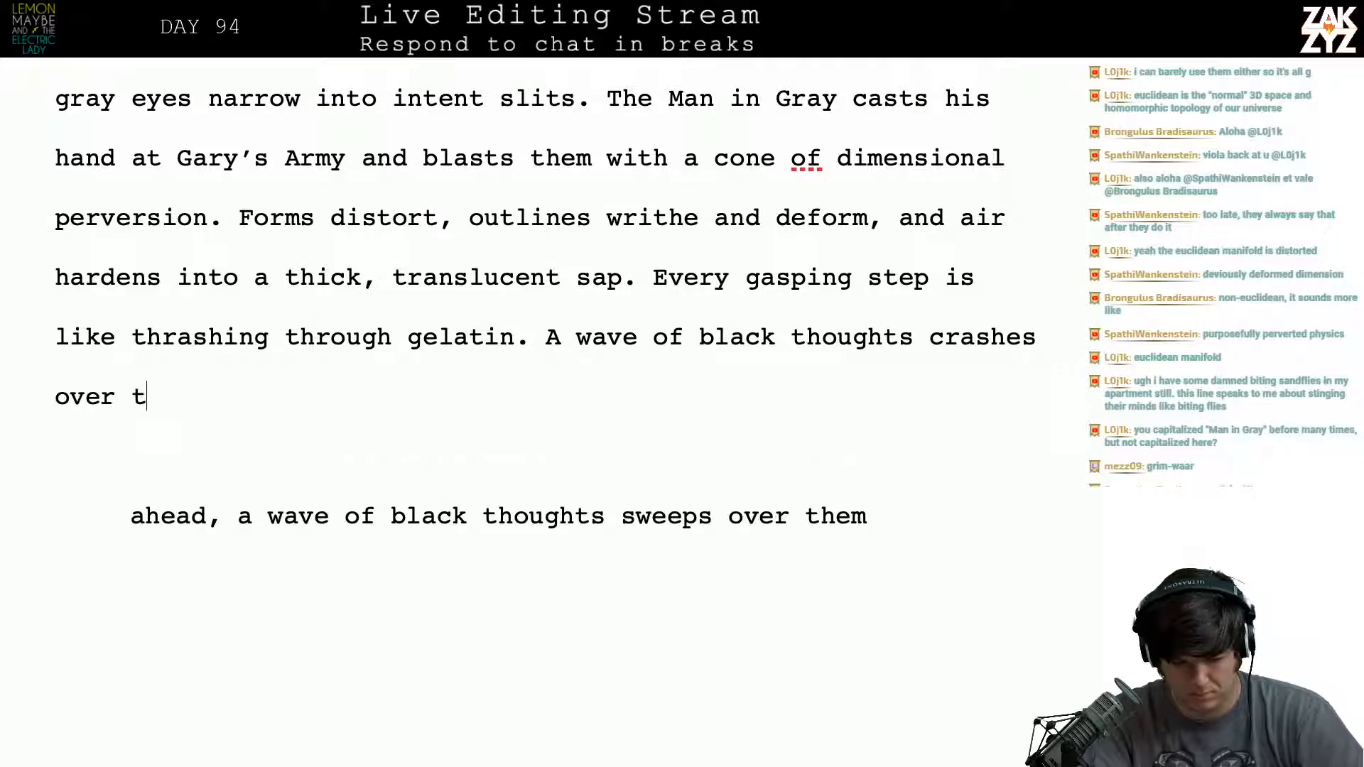
type("he warriors,")
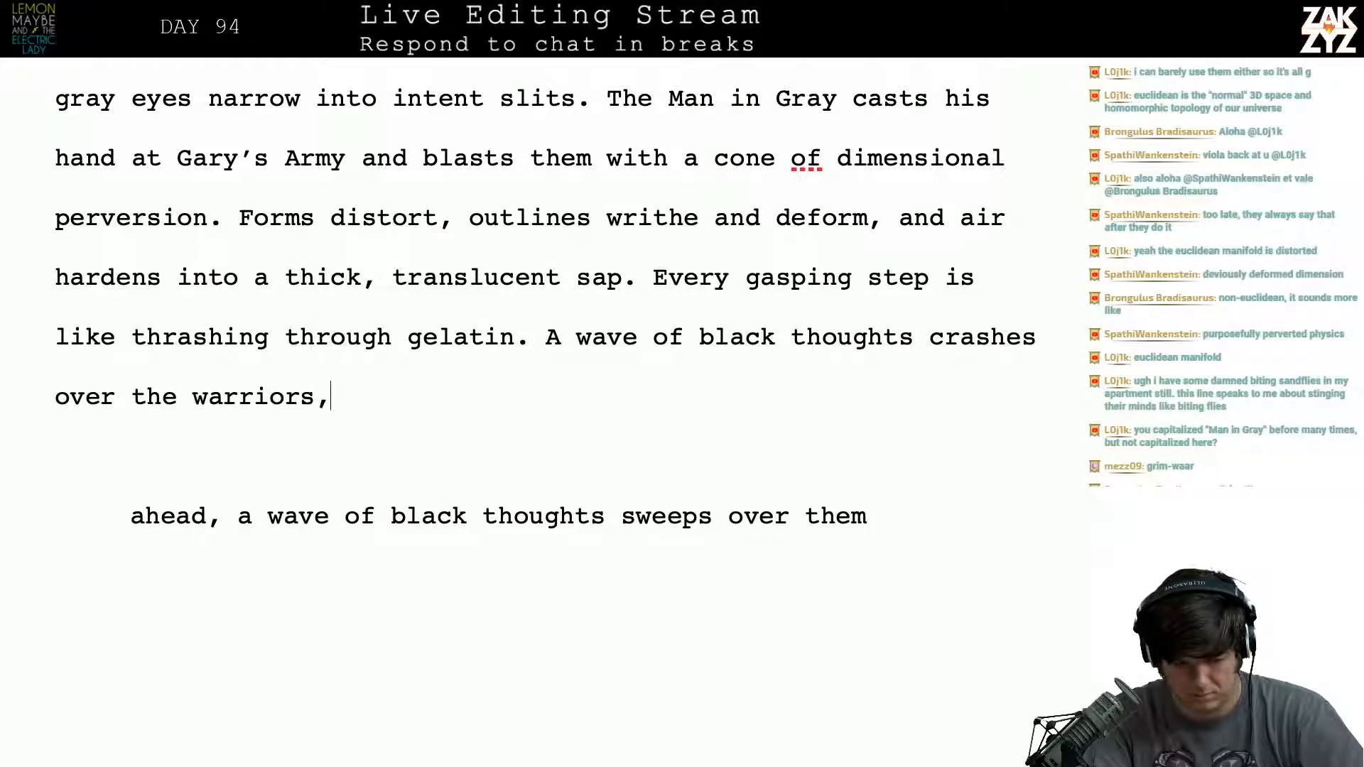
type(" stinign")
- Finish the sentence about the wave of black thoughts with "stinging their minds like biting flies."
key("BackSpace")
key("BackSpace")
key("BackSpace")
type("ng")
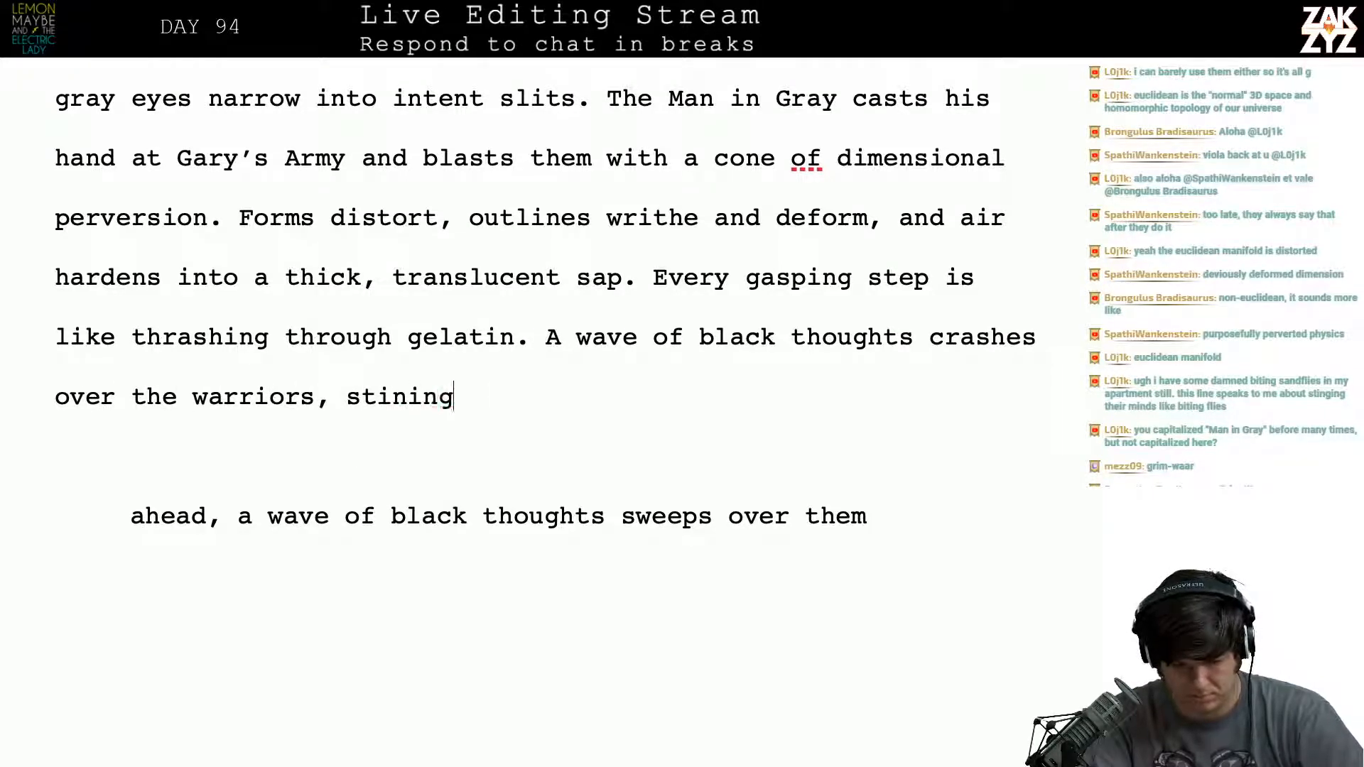
type(" the")
key("BackSpace")
key("BackSpace")
key("BackSpace")
key("BackSpace")
key("BackSpace")
key("BackSpace")
key("BackSpace")
type("gi")
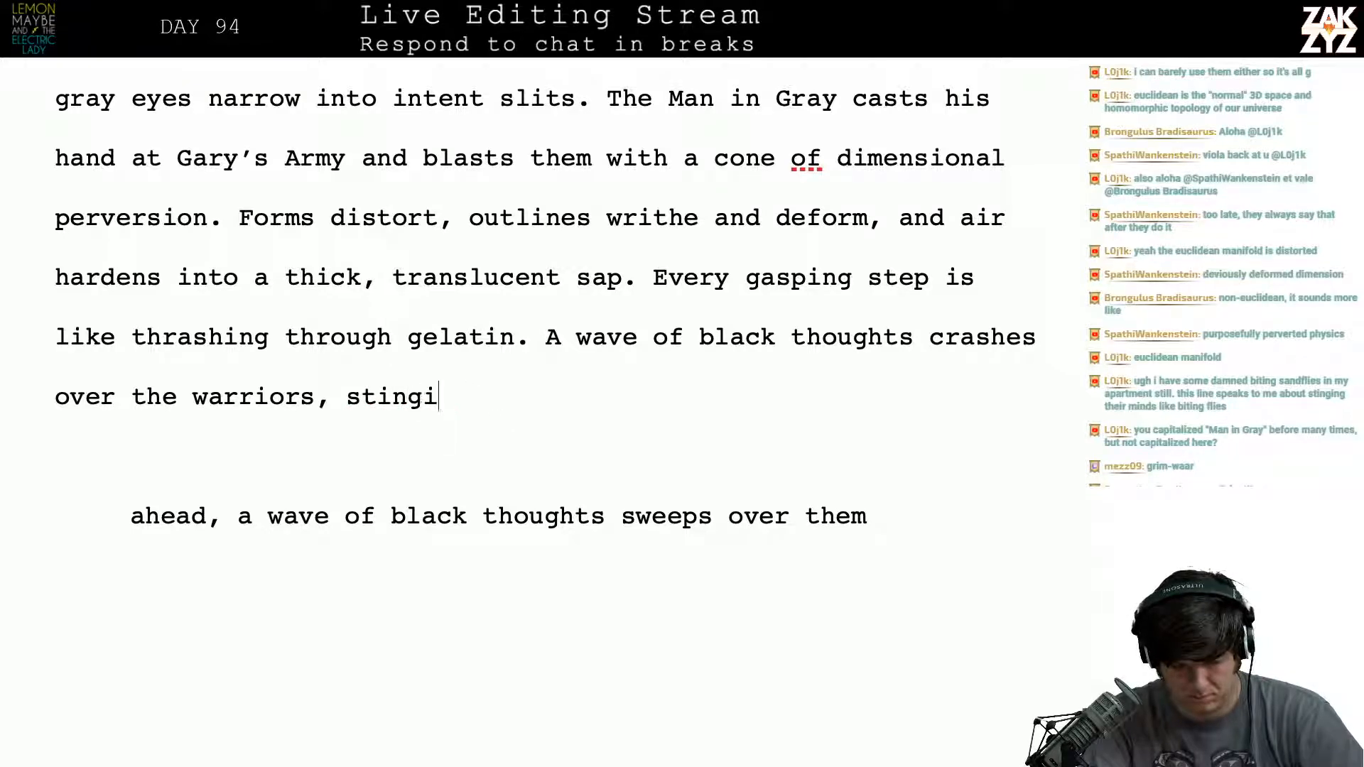
type("ng their")
key("BackSpace")
type("ir min")
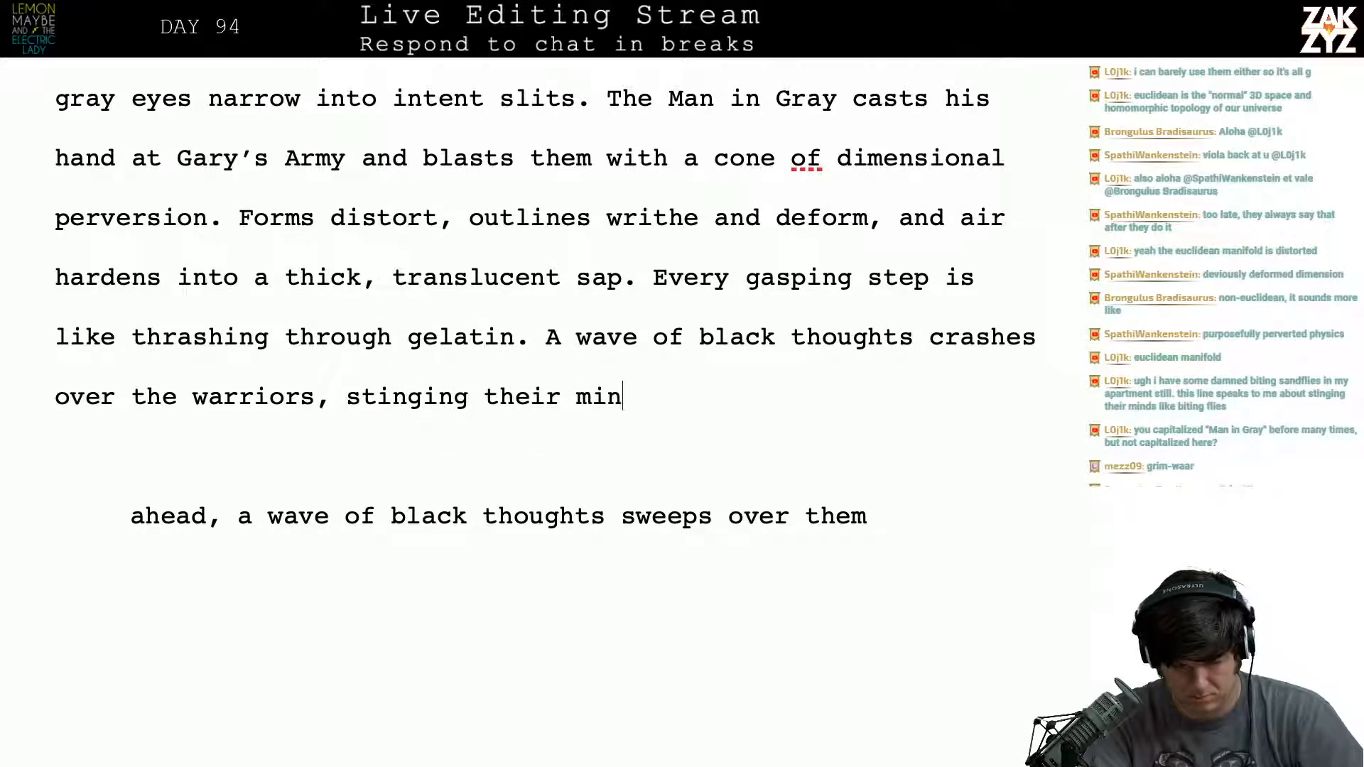
type("ds like biting flies.")
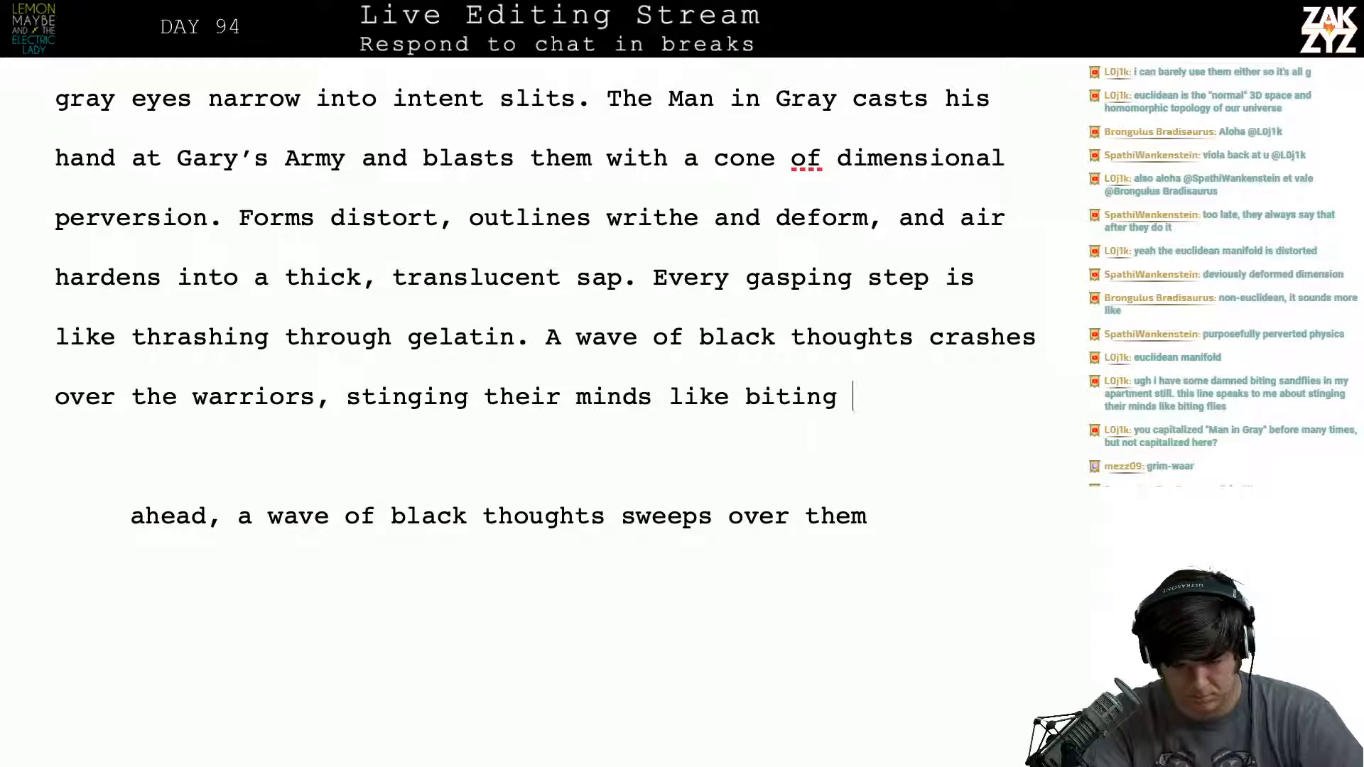
- Delete the leftover draft fragments between the finished "biting flies." sentence and the paragraph starting "The grin returns."
key("shift+Down")
key("shift+Down")
key("shift+Down")
key("shift+Down")
key("shift+Down")
key("shift+Down")
key("shift+Down")
key("shift+Down")
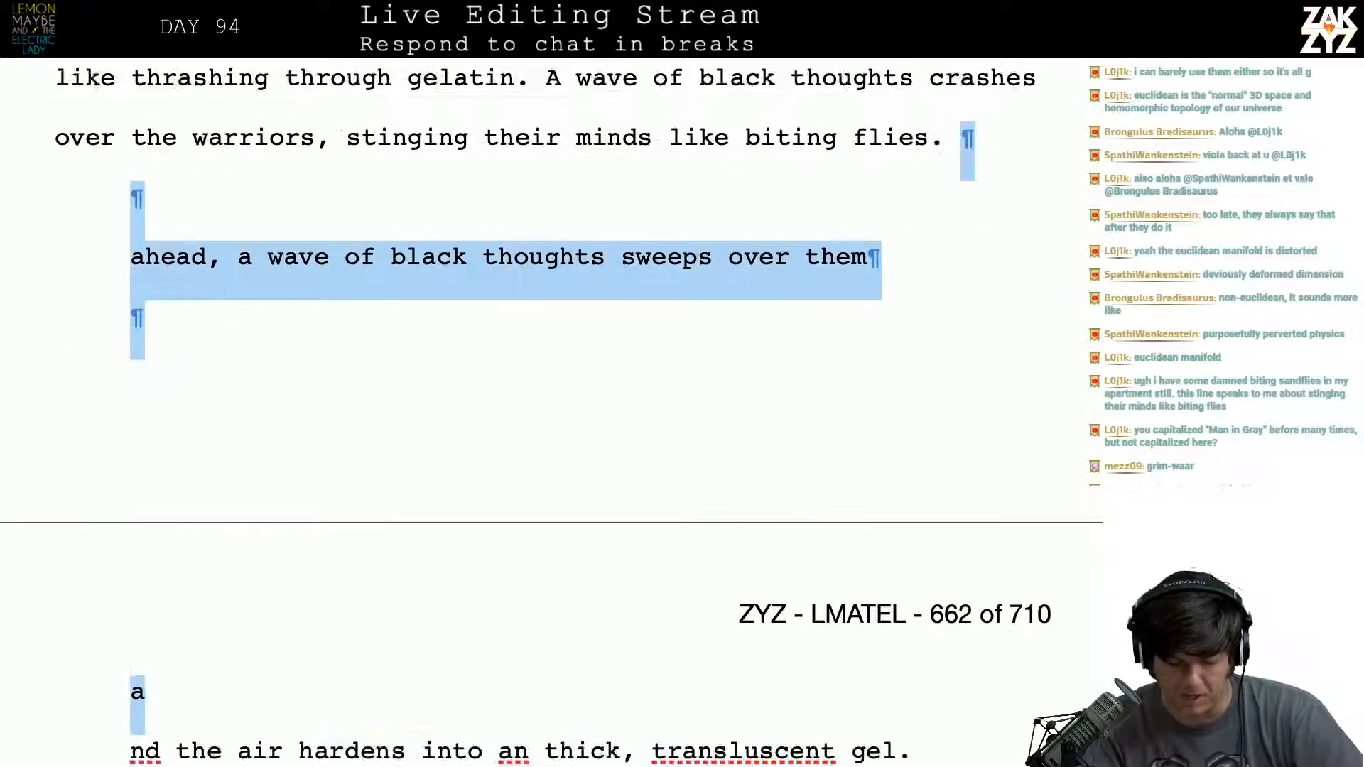
key("shift+Down")
key("shift+Down")
key("shift+Down")
key("shift+Down")
key("shift+Down")
key("shift+Down")
key("shift+Down")
key("shift+Down")
key("shift+Down")
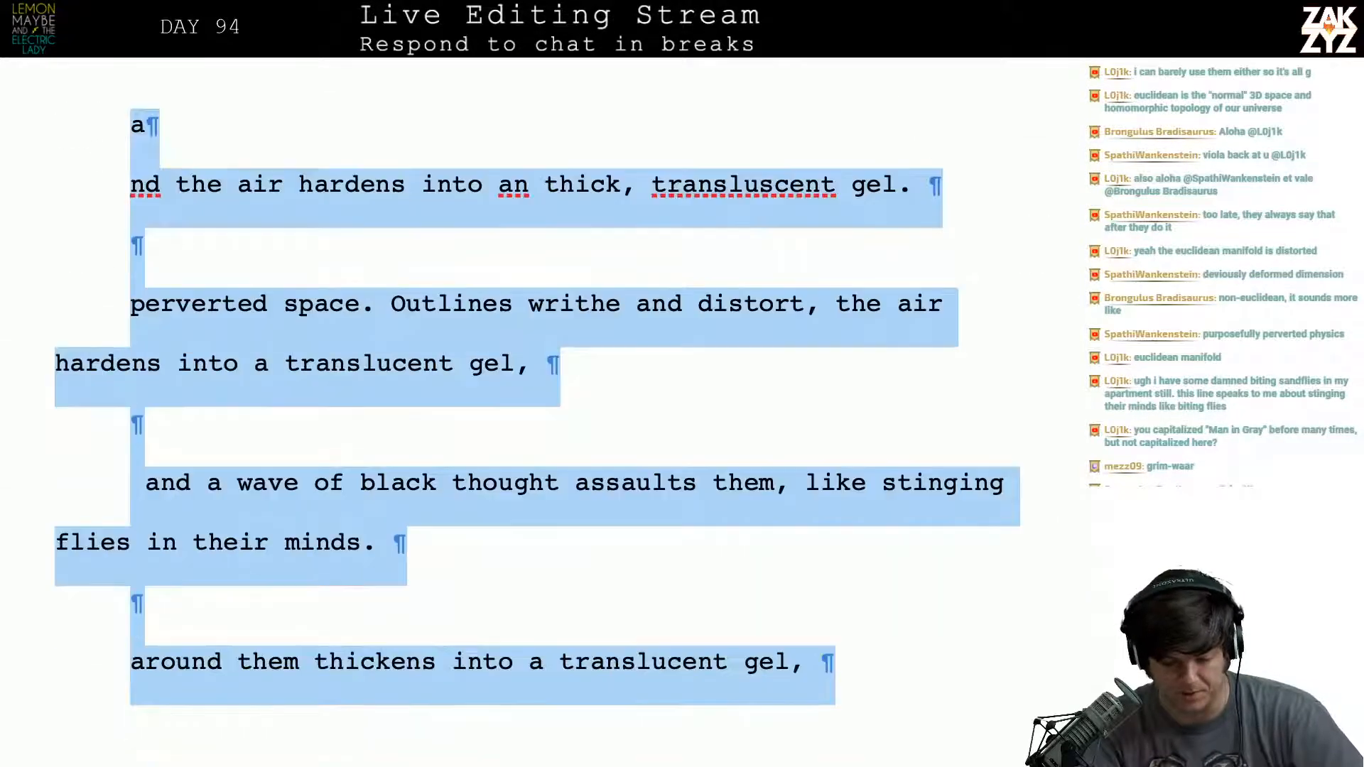
key("shift+Down")
key("shift+Down")
key("shift+Down")
key("shift+Down")
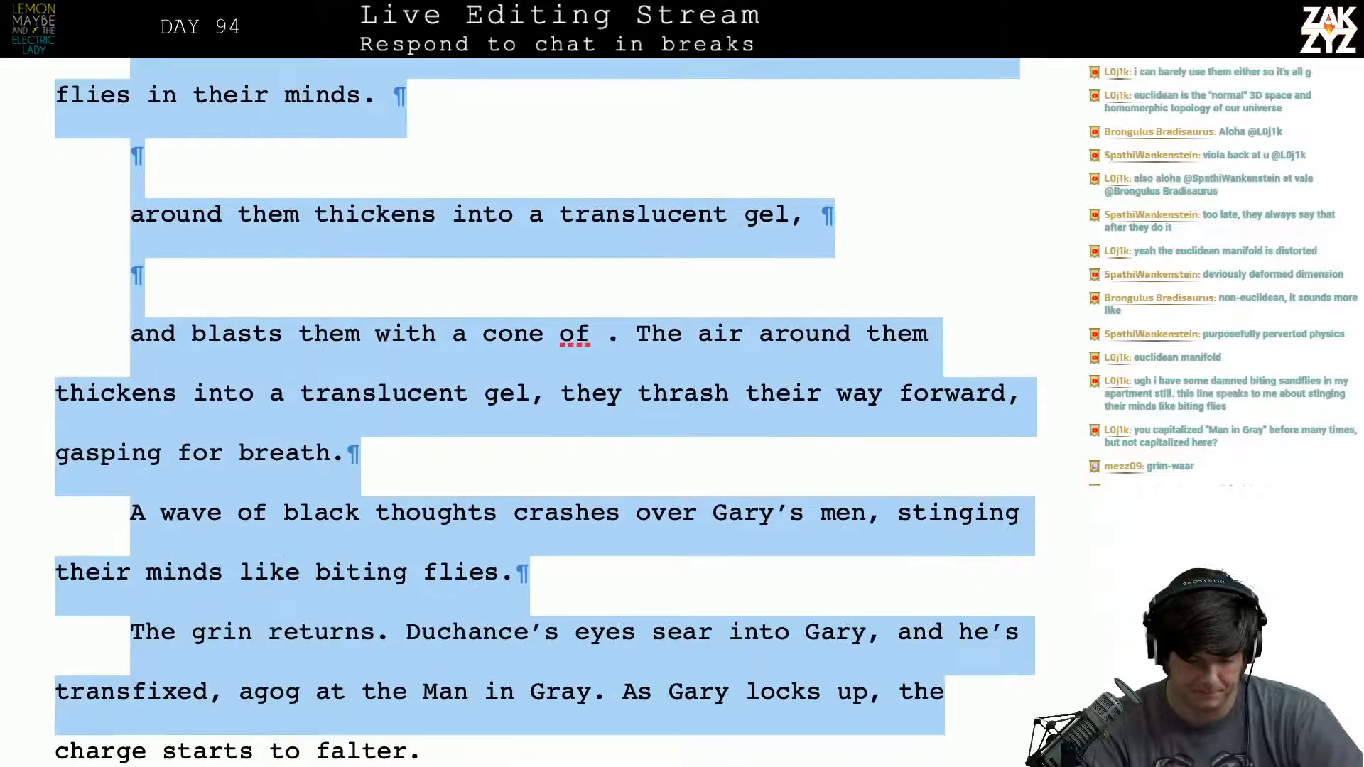
key("shift+Up")
key("BackSpace")
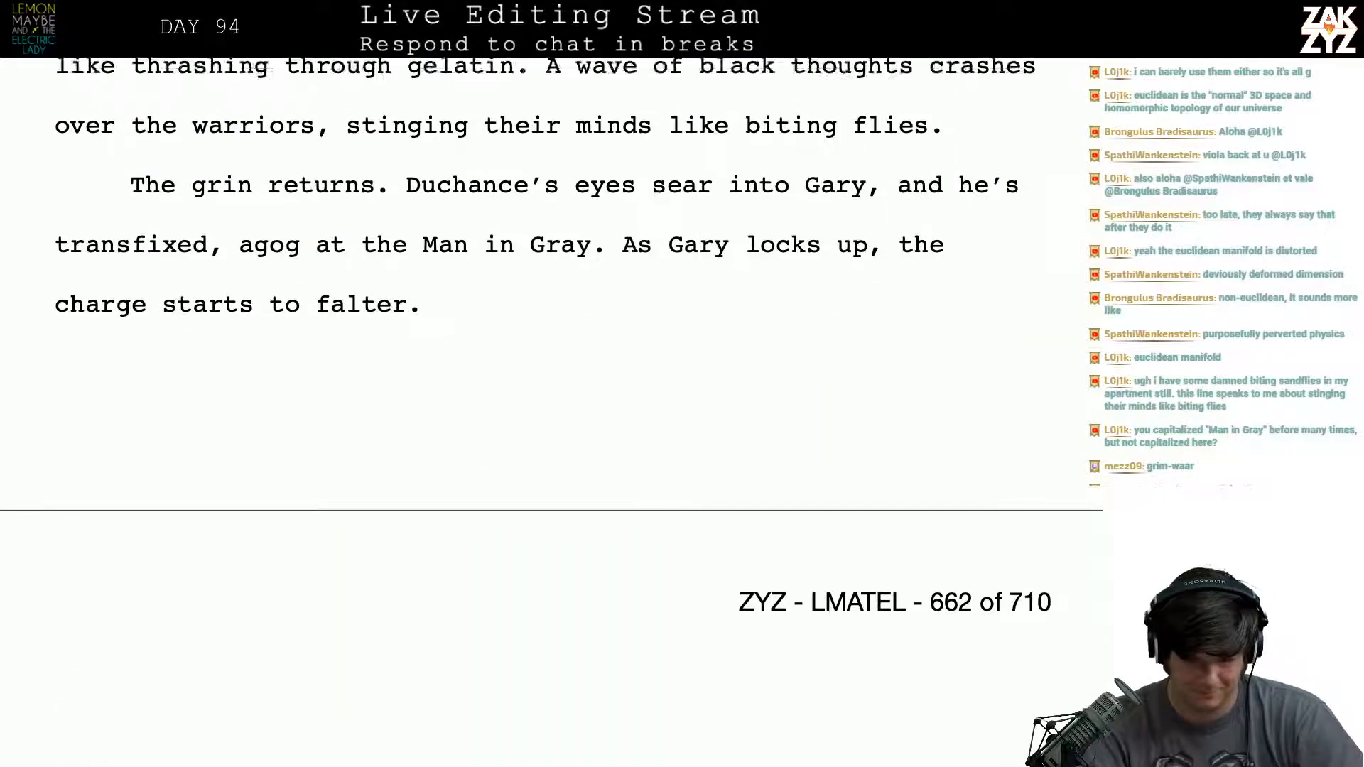
- Insert "grin vanishes, and his" between "His" and "gray eyes narrow" in the paragraph beginning "It's a ludicrous sight"
key("Left")
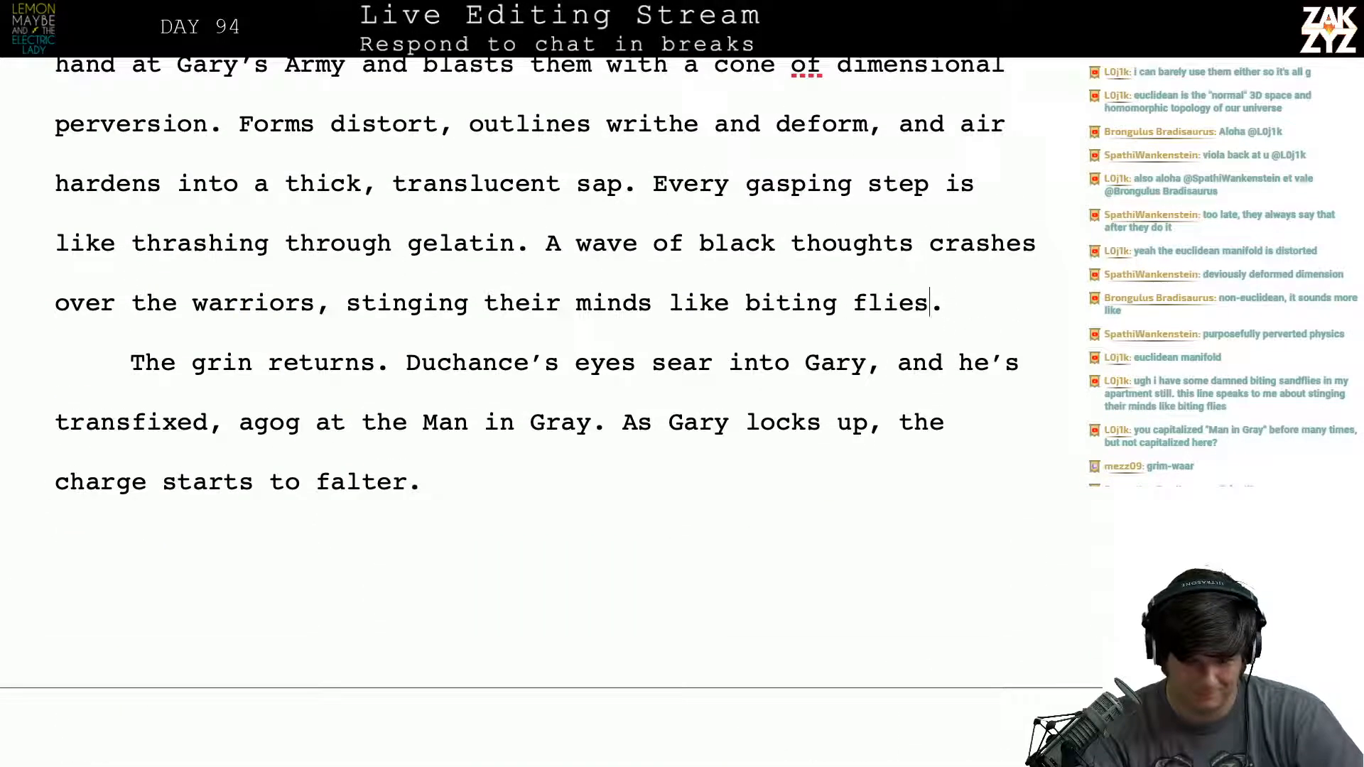
key("Up")
key("Up")
key("Up")
key("Up")
key("Up")
key("Up")
key("Up")
key("Up")
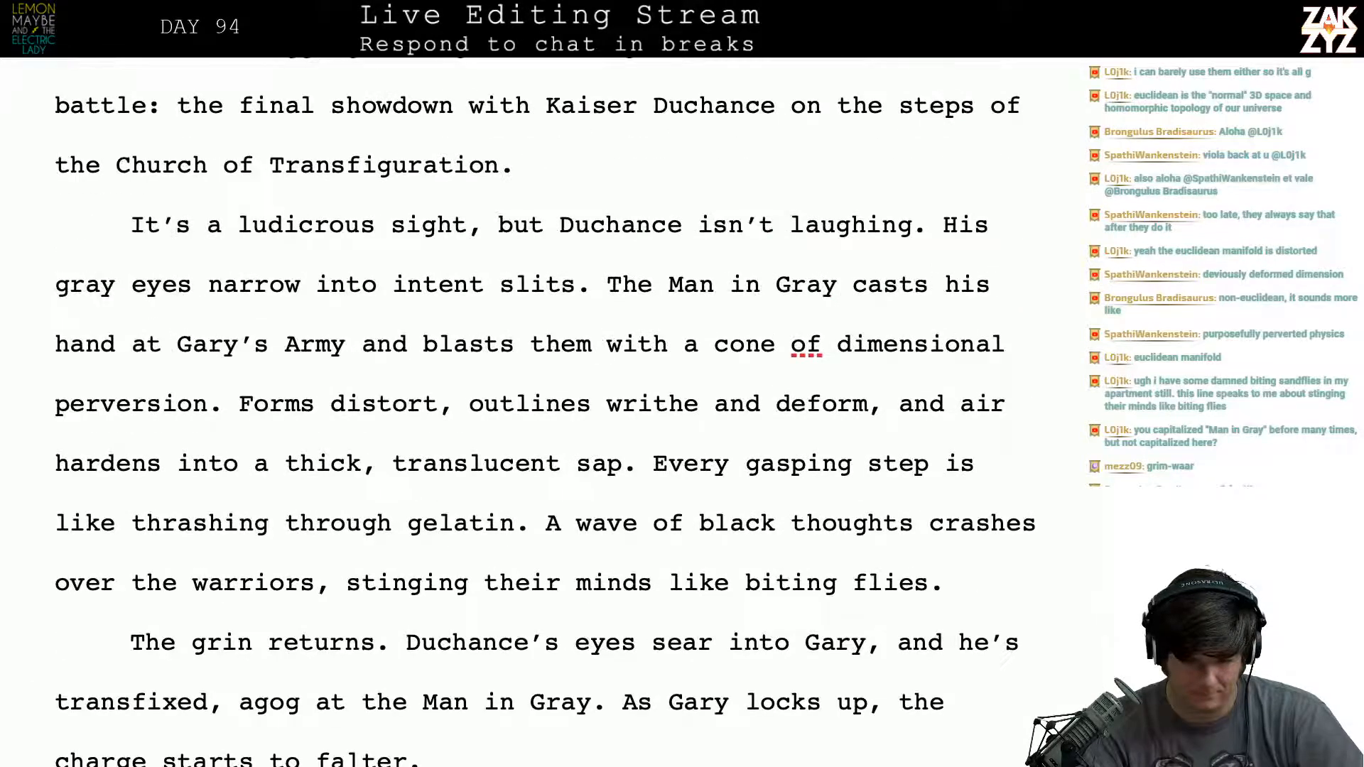
key("Down")
key("Left")
key("Down")
key("Down")
key("Up")
key("Right")
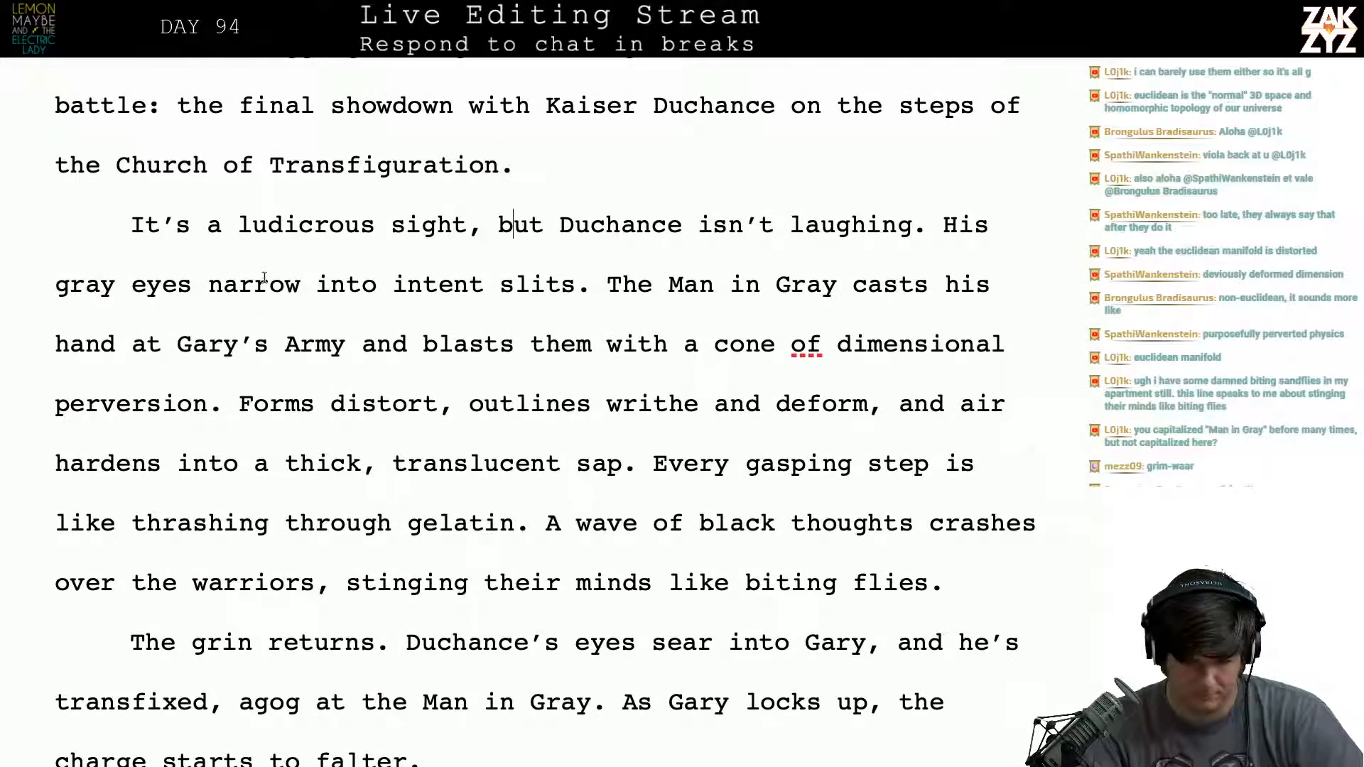
left_click(999, 221)
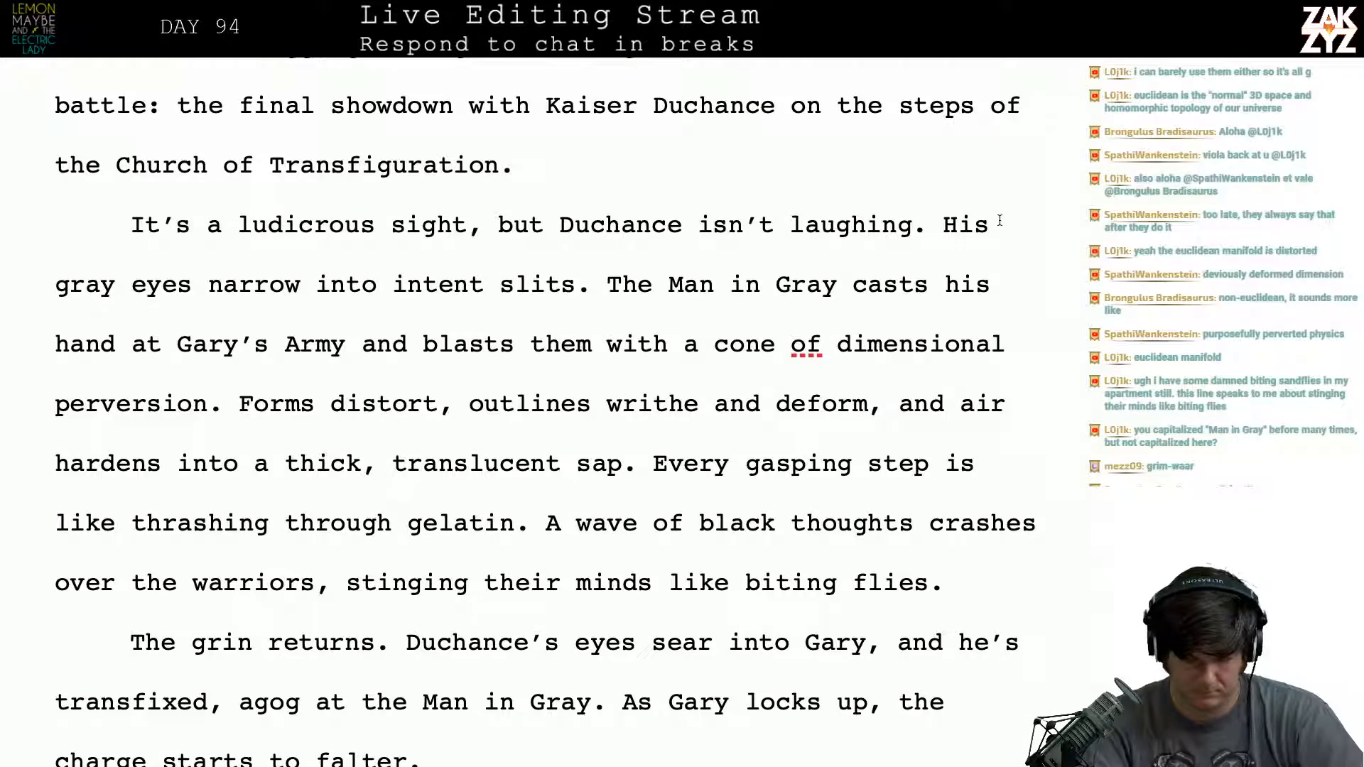
type("grin vani")
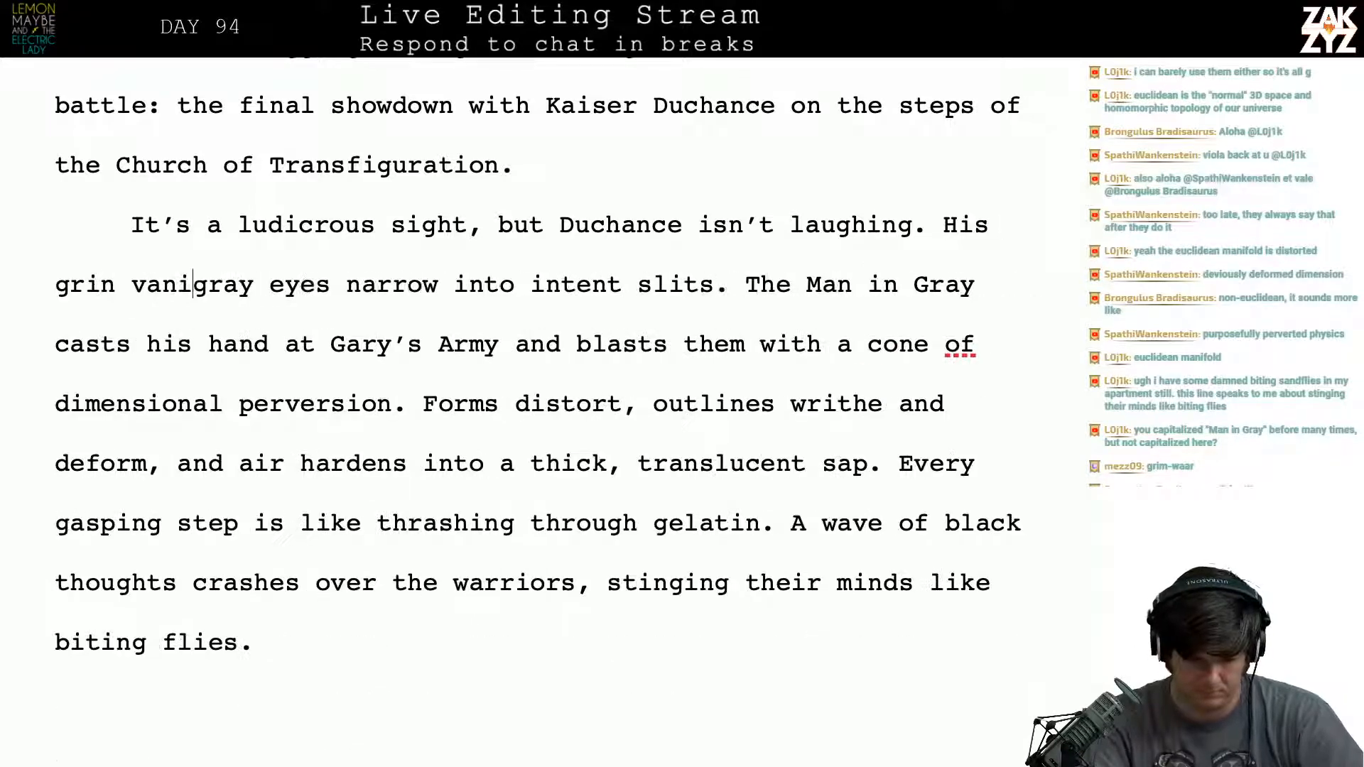
type("shes, and his")
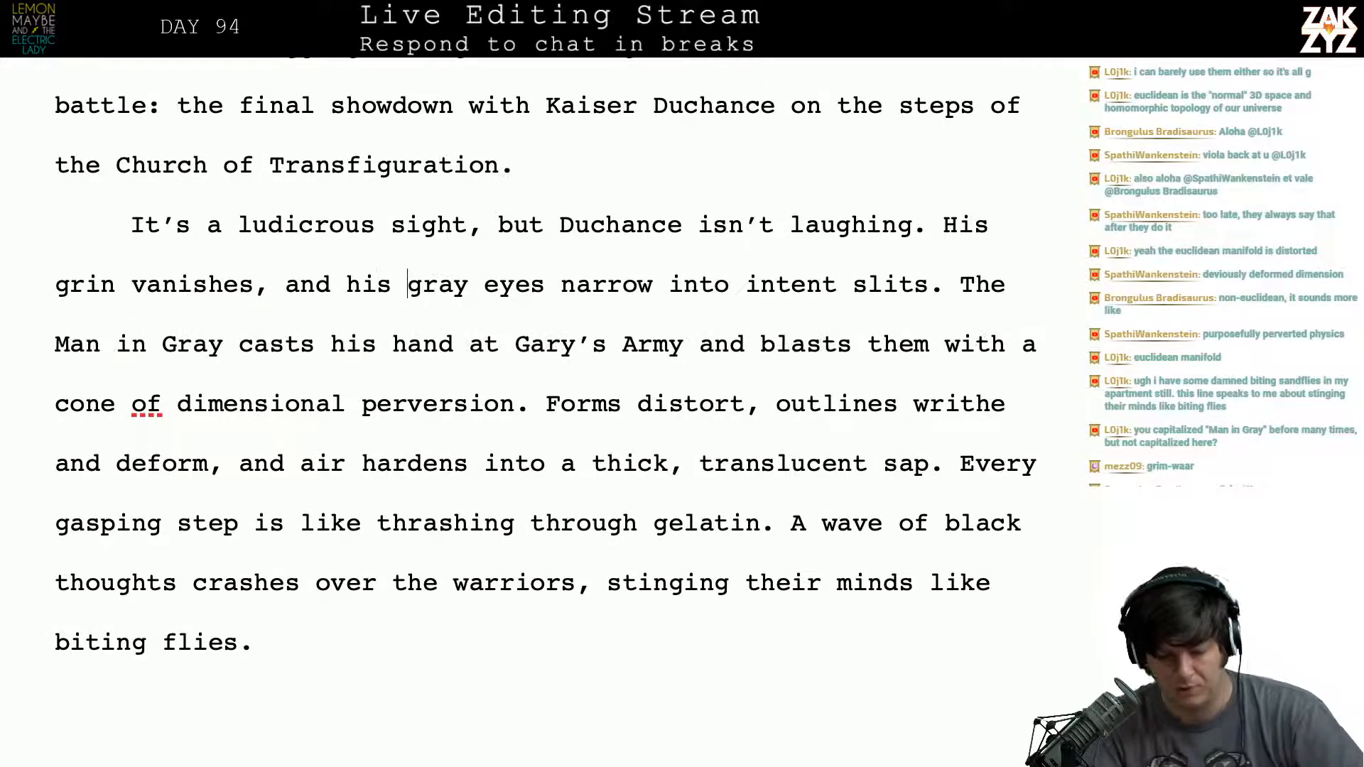
- Delete "intent" and its extra space so the phrase reads "his gray eyes narrow into slits"
key("Right")
key("Right")
key("Right")
key("Right")
key("Right")
key("Right")
key("Right")
key("Right")
key("Right")
key("Right")
key("Right")
key("Right")
key("Right")
key("Right")
key("Right")
key("Right")
key("Right")
key("Right")
key("Right")
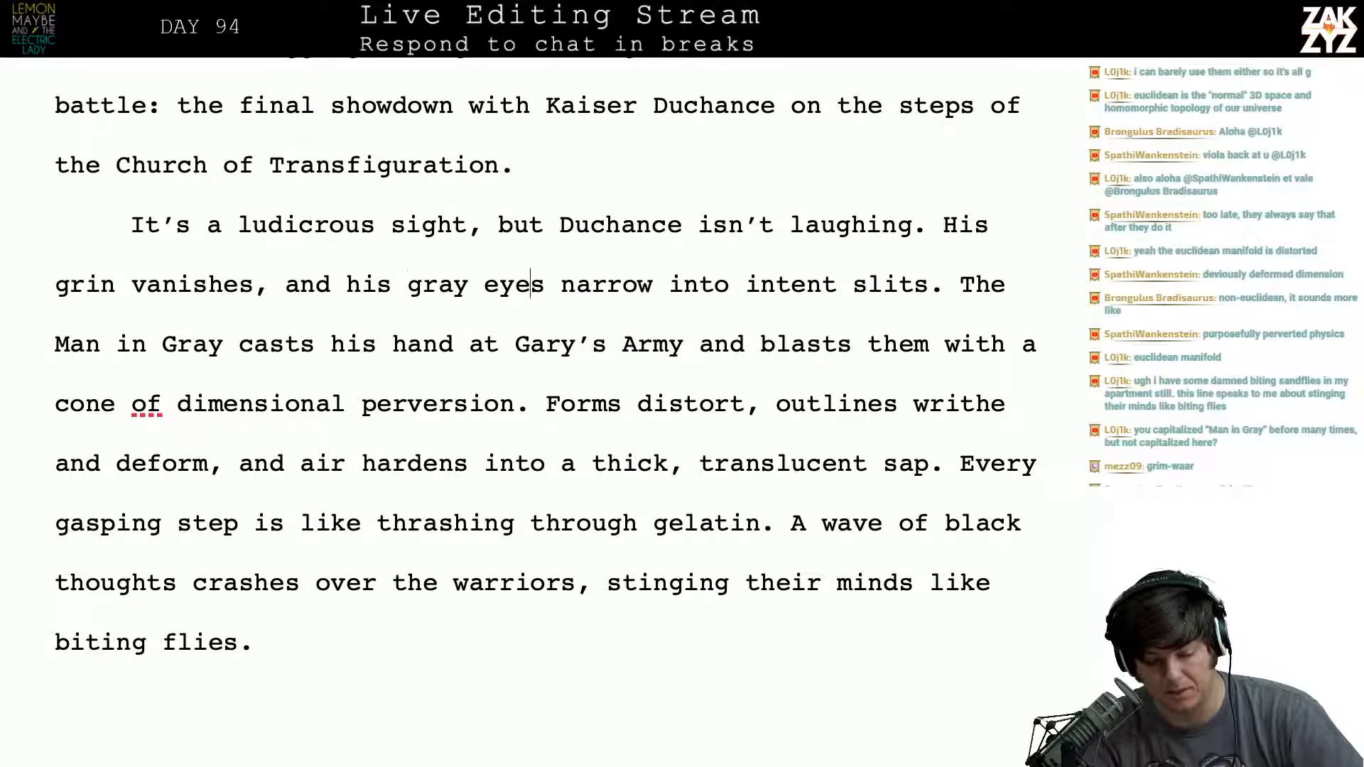
key("Right")
key("Right")
key("Right")
key("Right")
key("Right")
key("Right")
key("Right")
key("Right")
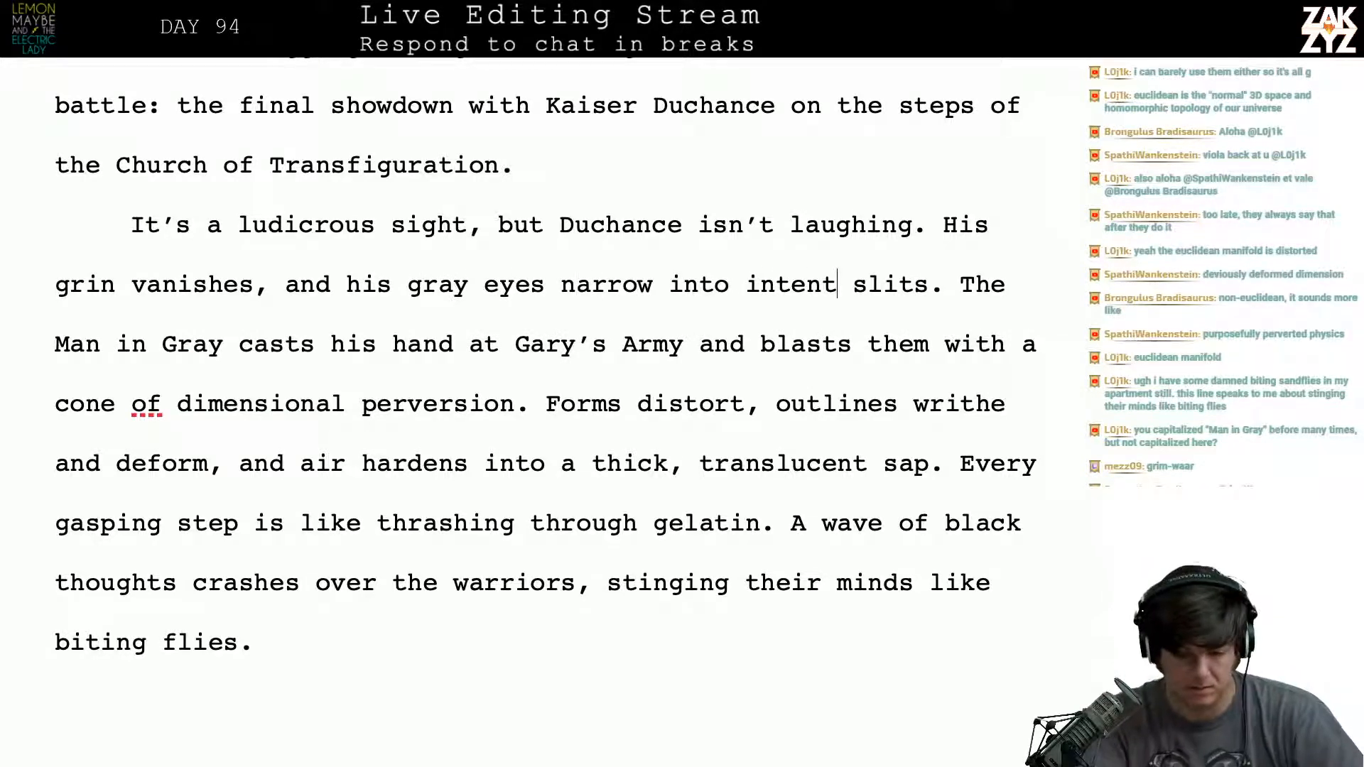
key("BackSpace")
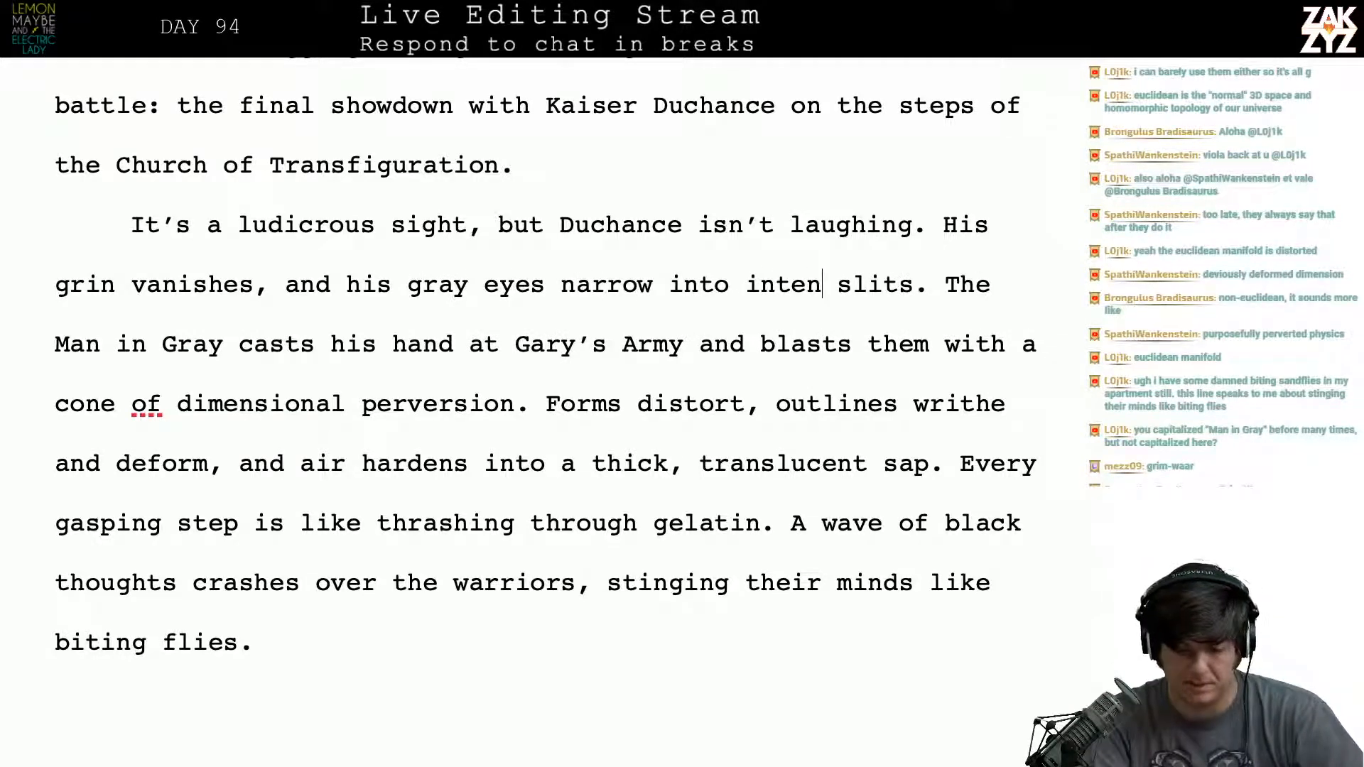
type("t")
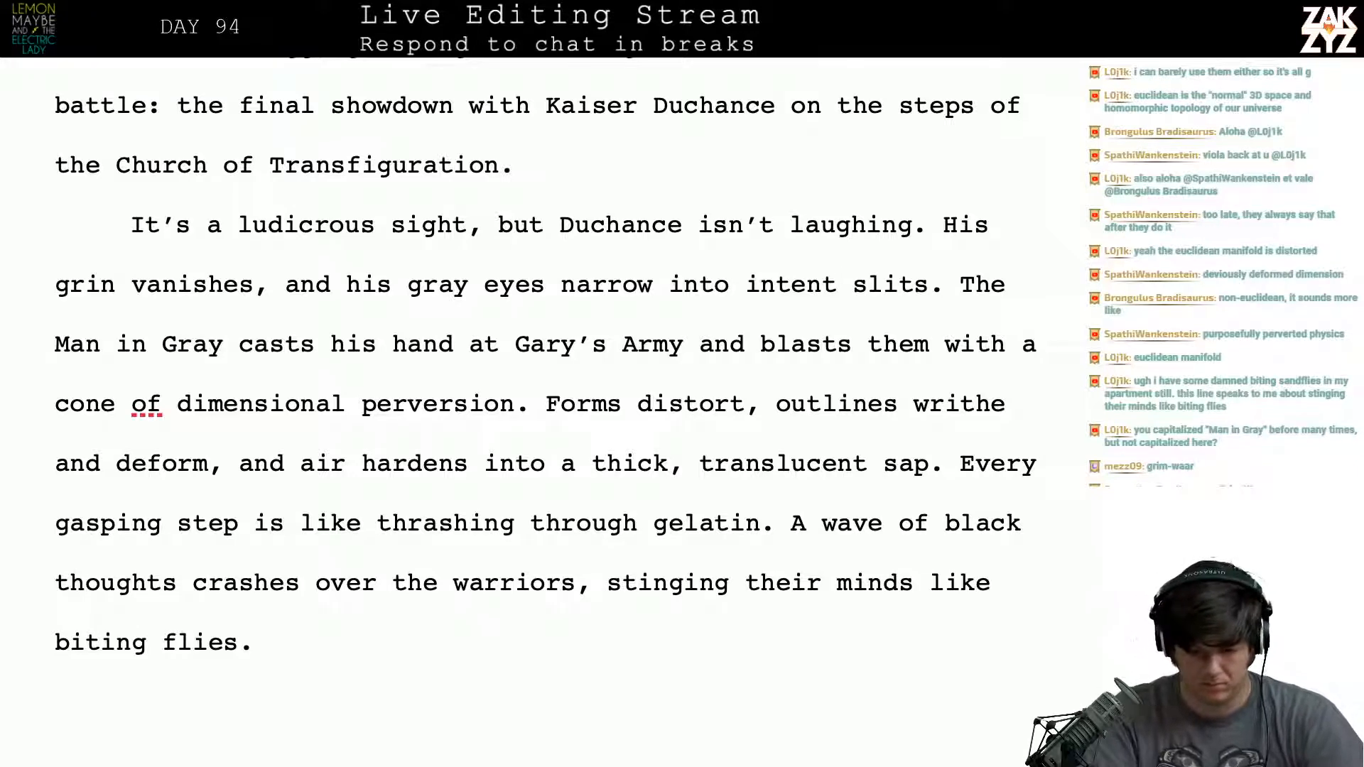
key("BackSpace")
key("BackSpace")
key("BackSpace")
key("BackSpace")
key("BackSpace")
key("BackSpace")
key("BackSpace")
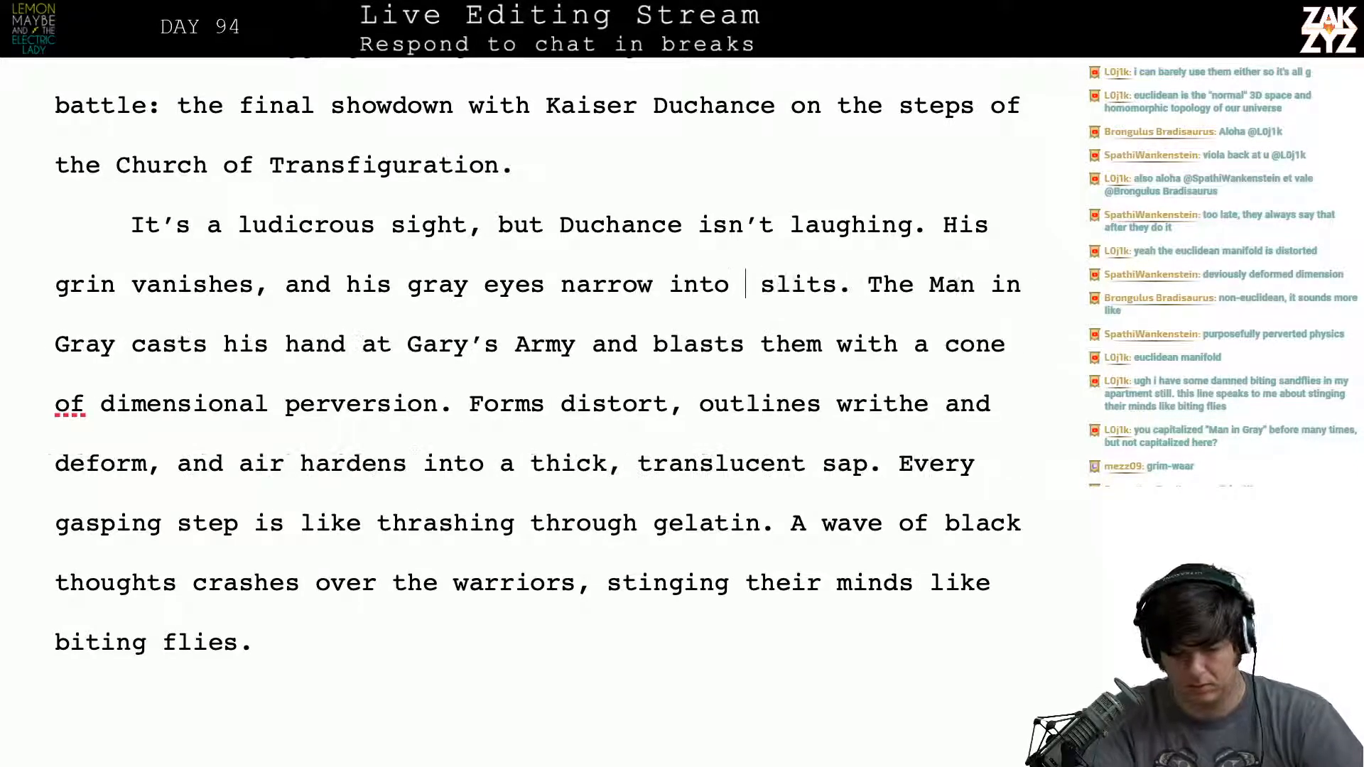
key("Left")
key("Right")
- Start a new paragraph at "The Man in Gray casts his hand at Gary's Army"
key("Down")
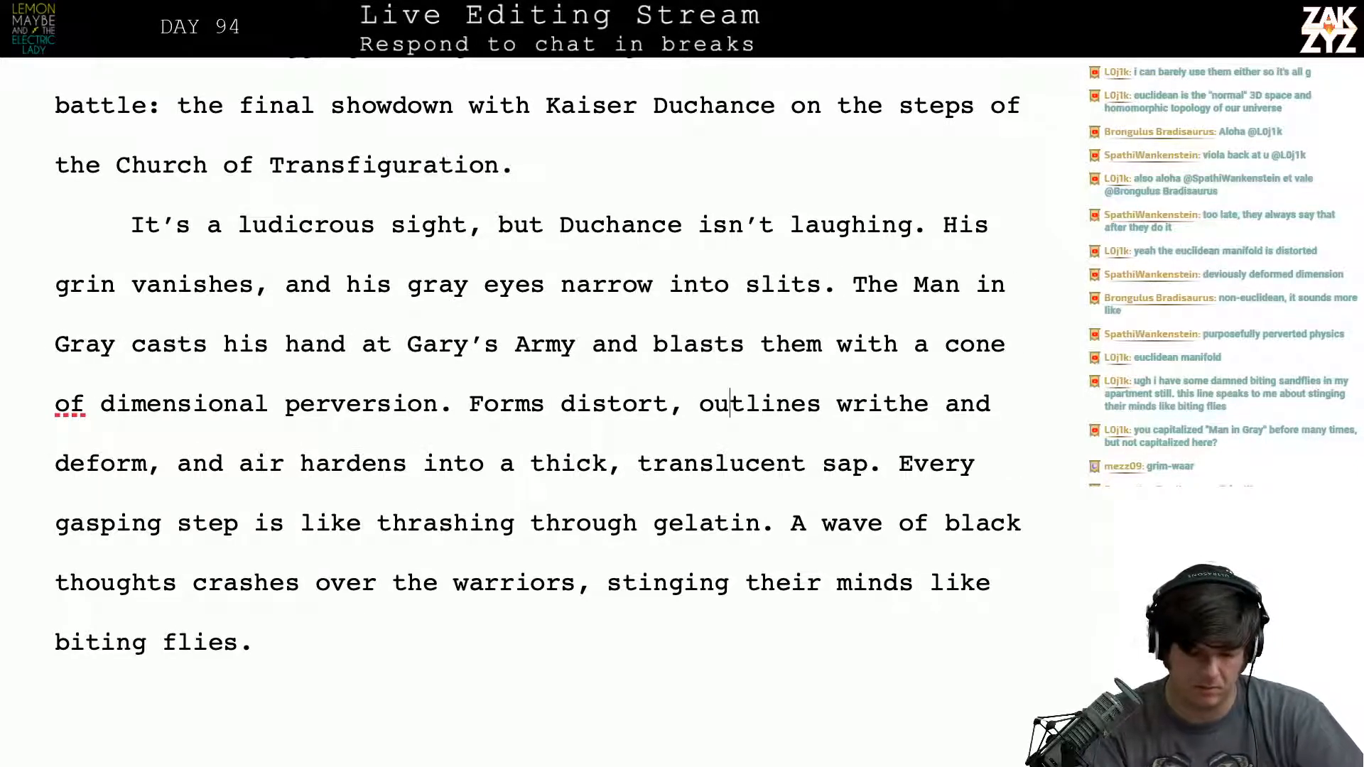
key("Up")
key("Right")
key("Right")
key("Right")
key("Right")
key("Right")
key("Right")
key("Right")
key("Right")
key("Right")
key("Right")
key("Up")
key("Left")
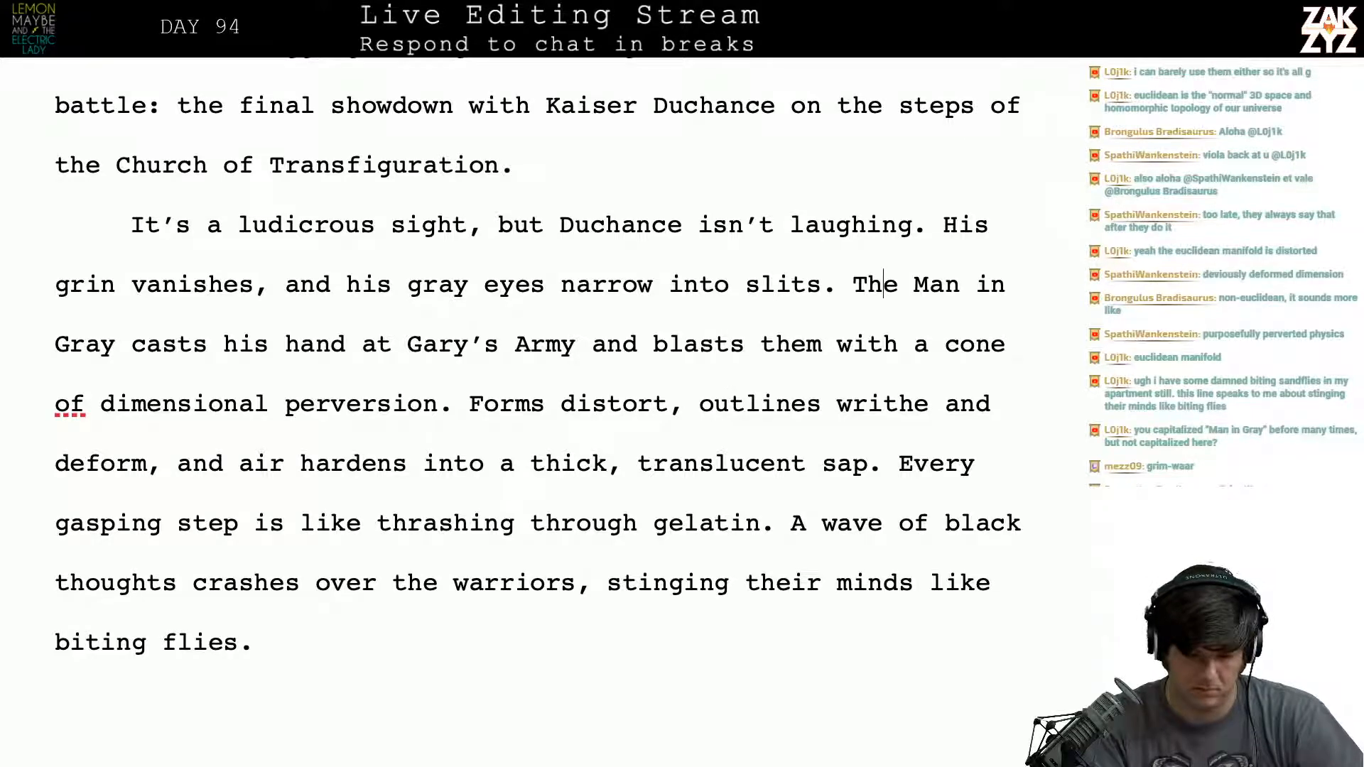
key("Left")
key("Left")
key("Return")
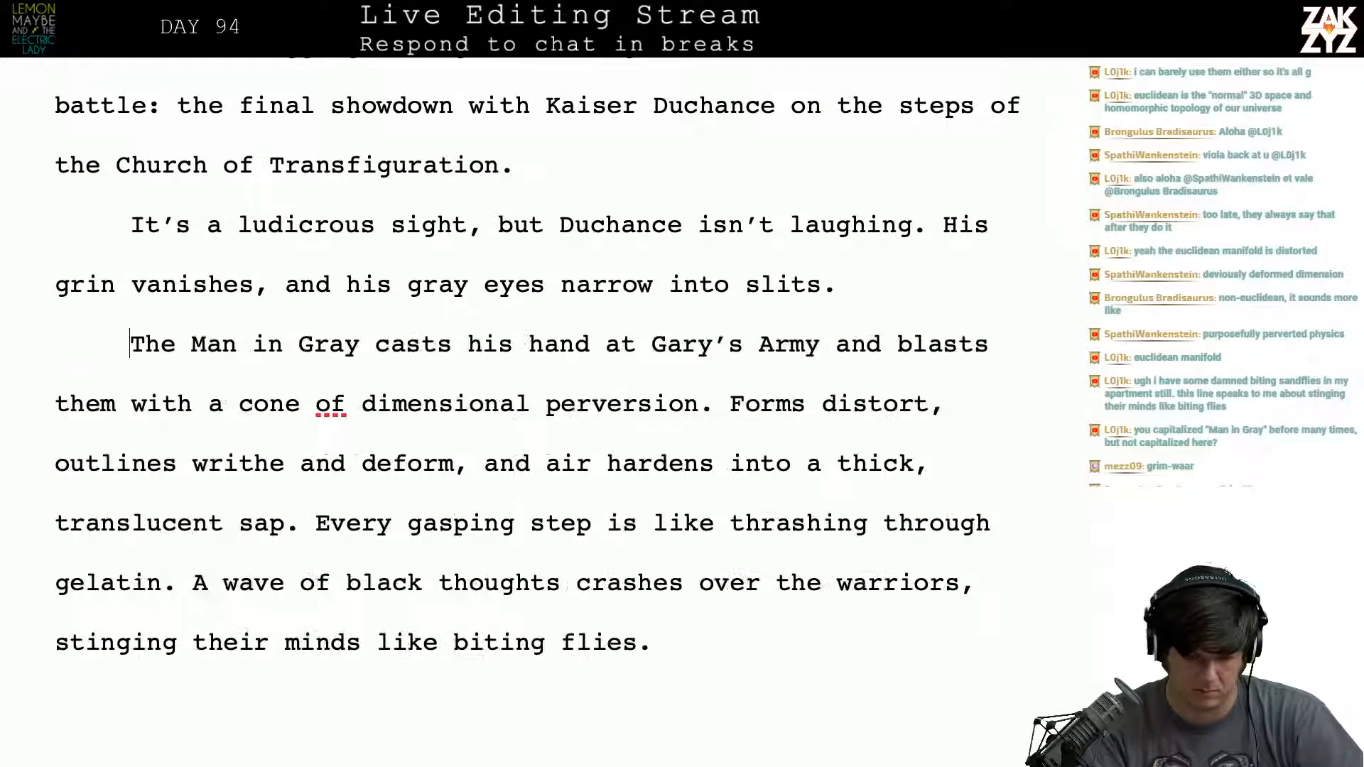
key("Left")
key("Right")
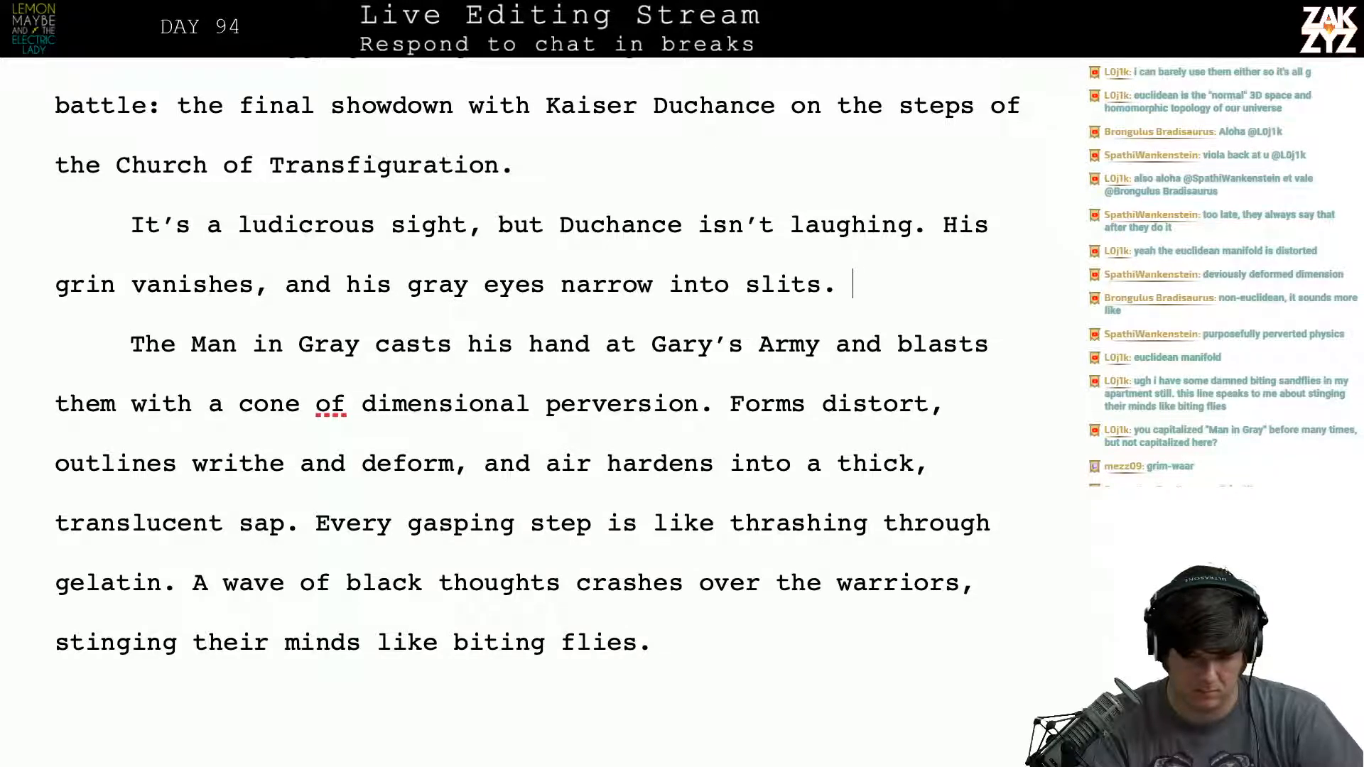
key("Right")
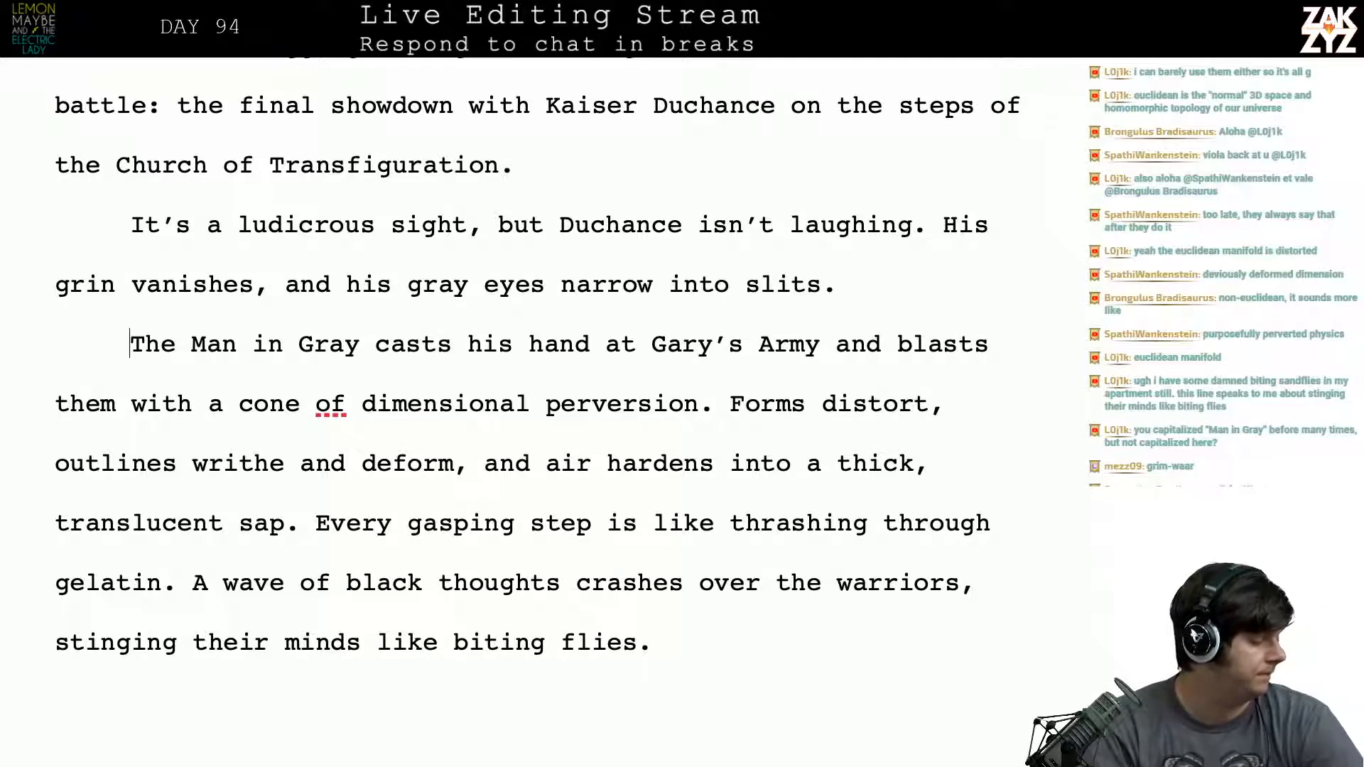
- Delete "into slits" so that the sentence about Duchance's vanishing grin ends with "his gray eyes narrow."
scroll(537, 359, "down", 1)
scroll(537, 337, "down", 1)
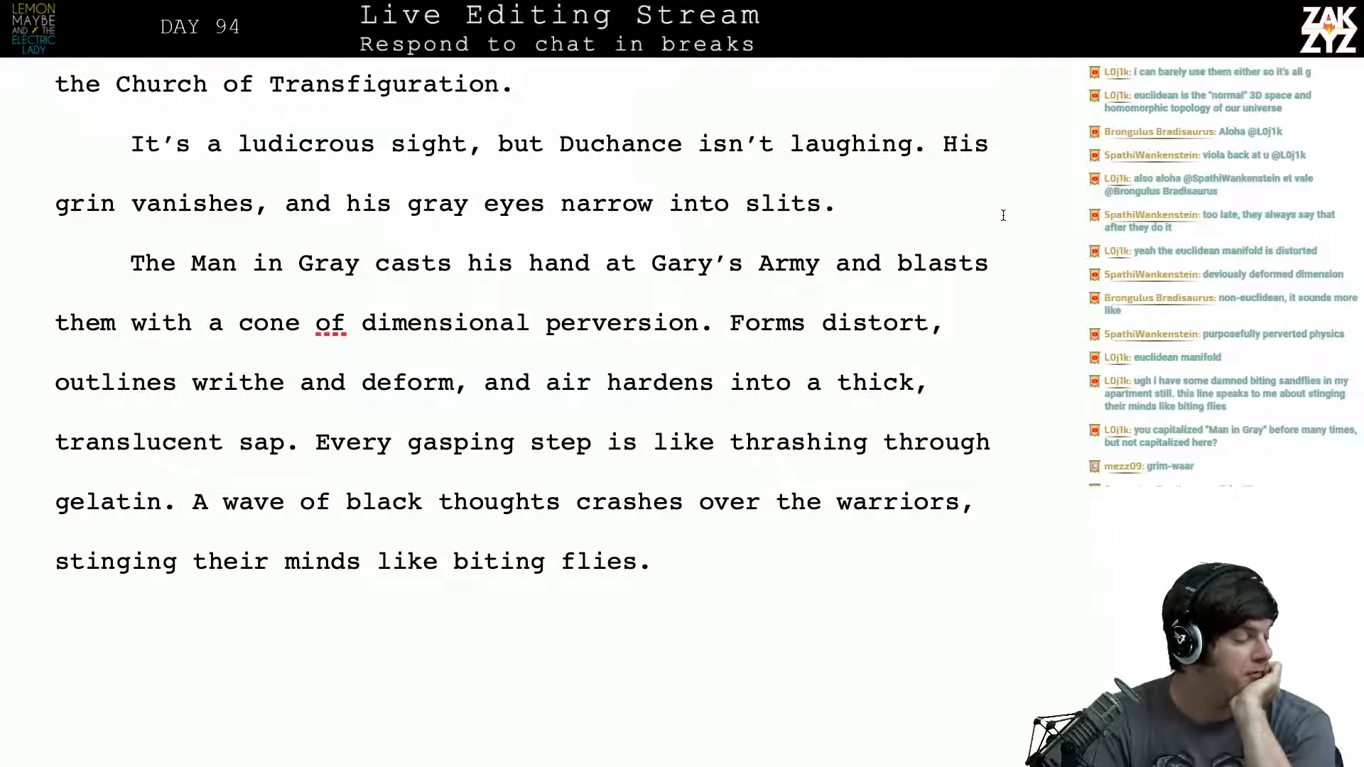
scroll(1003, 215, "down", 1)
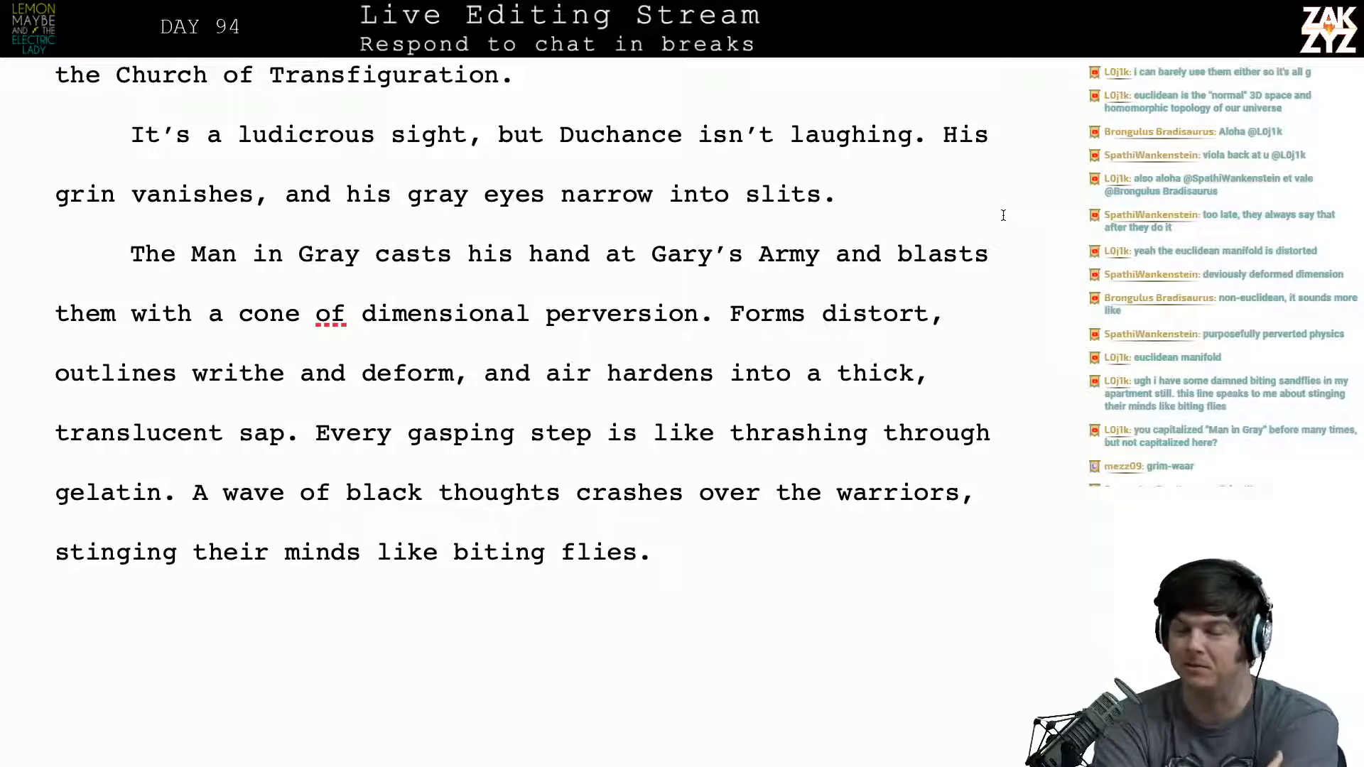
scroll(1003, 214, "down", 5)
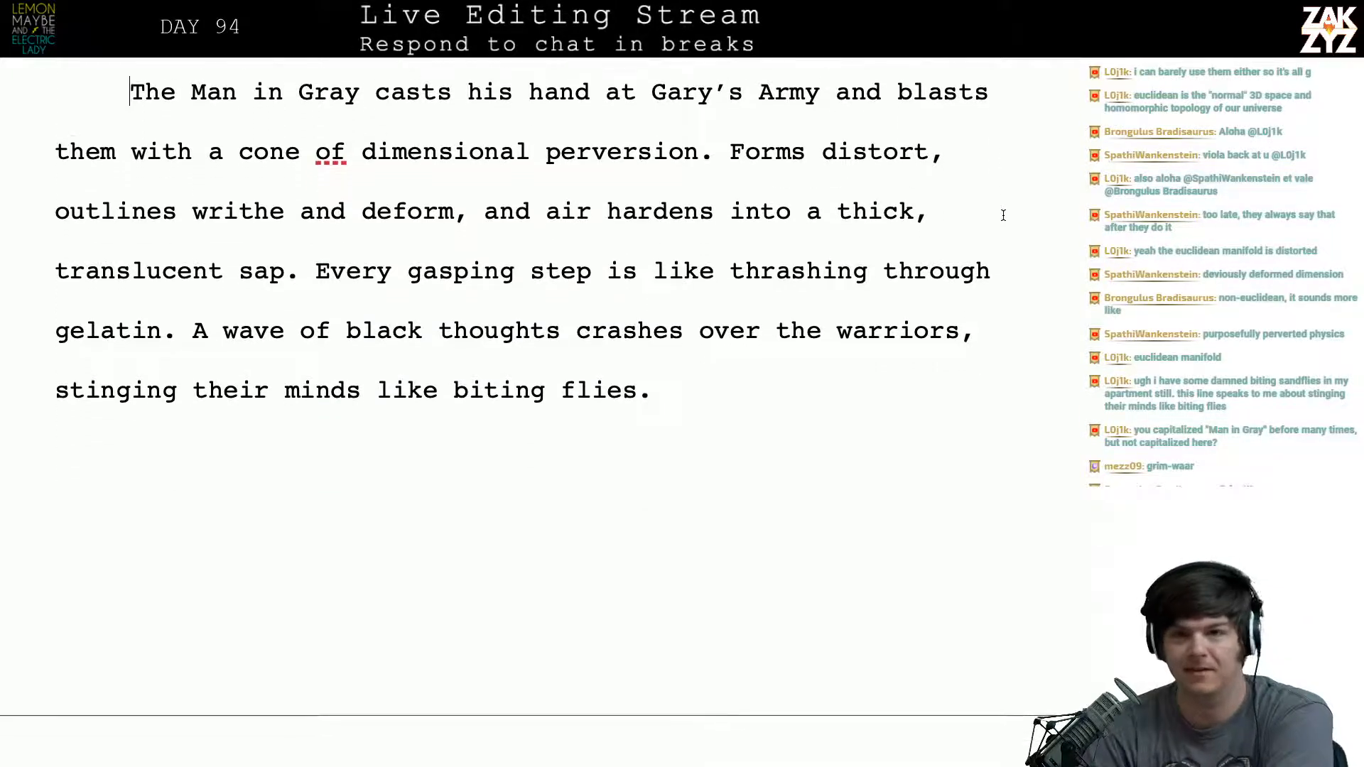
scroll(1003, 215, "down", 3)
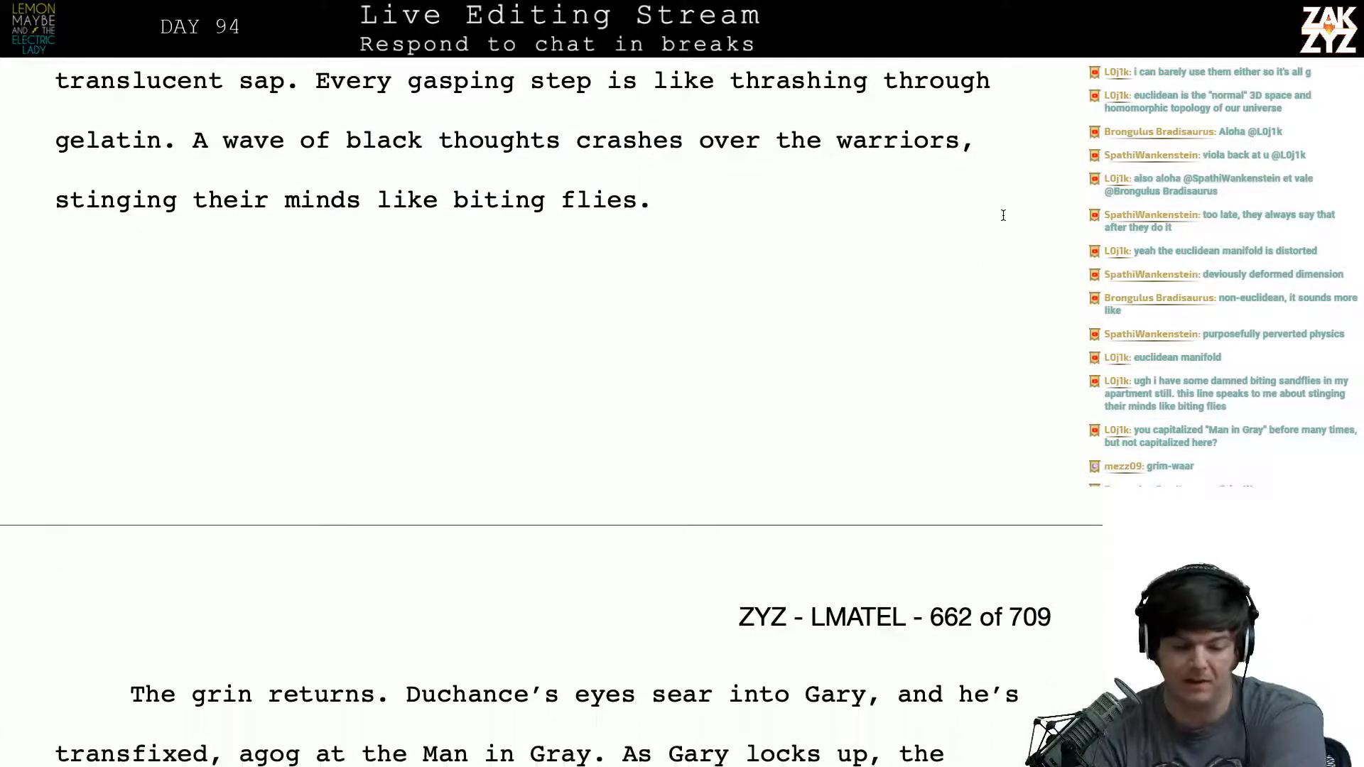
left_click(806, 151)
scroll(806, 151, "up", 5)
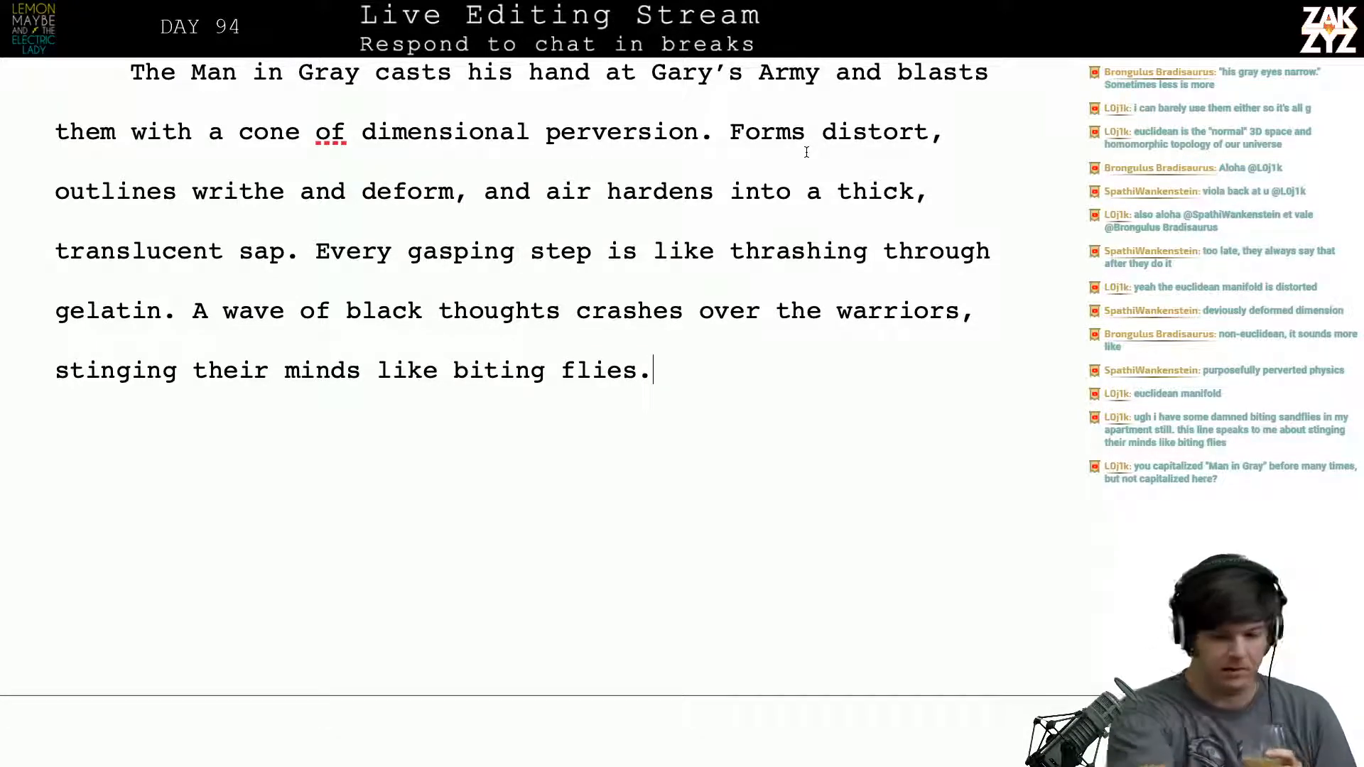
scroll(806, 152, "up", 3)
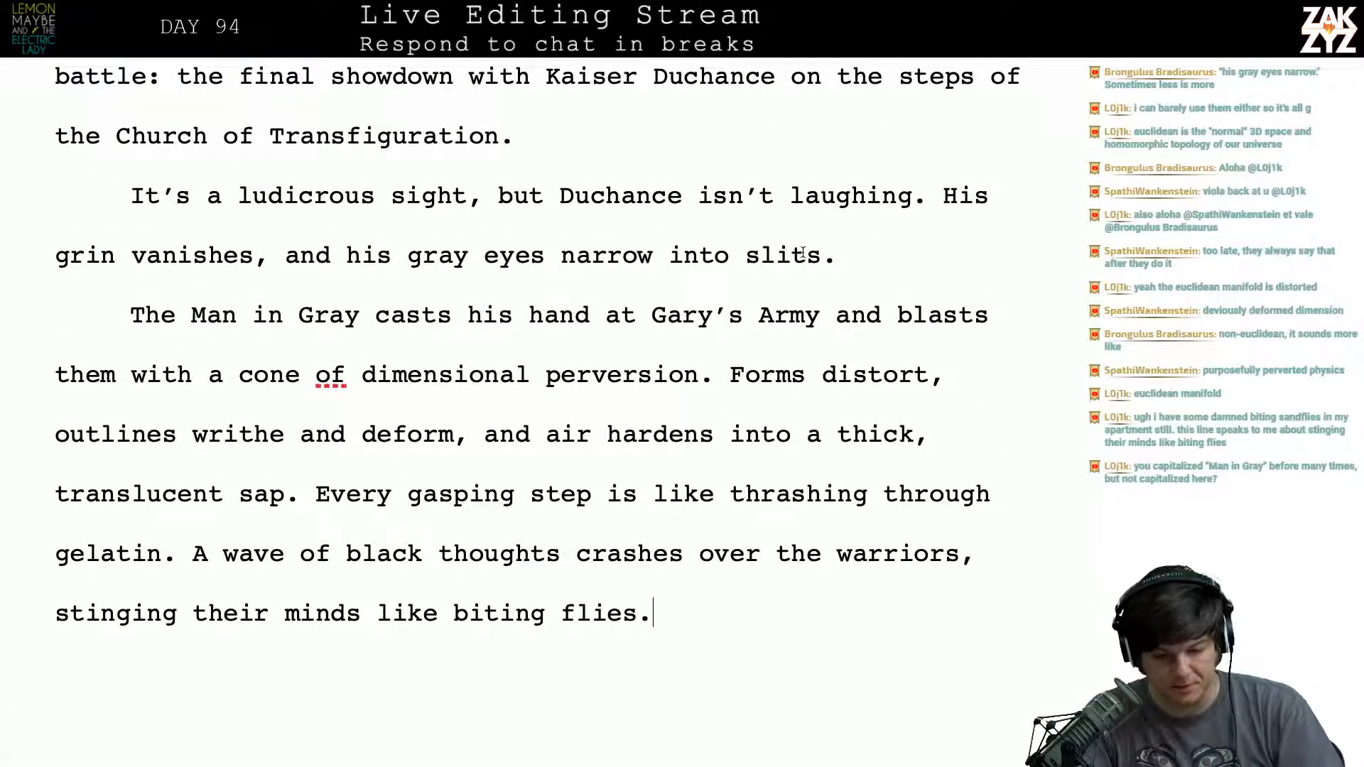
left_click_drag(822, 256, 653, 260)
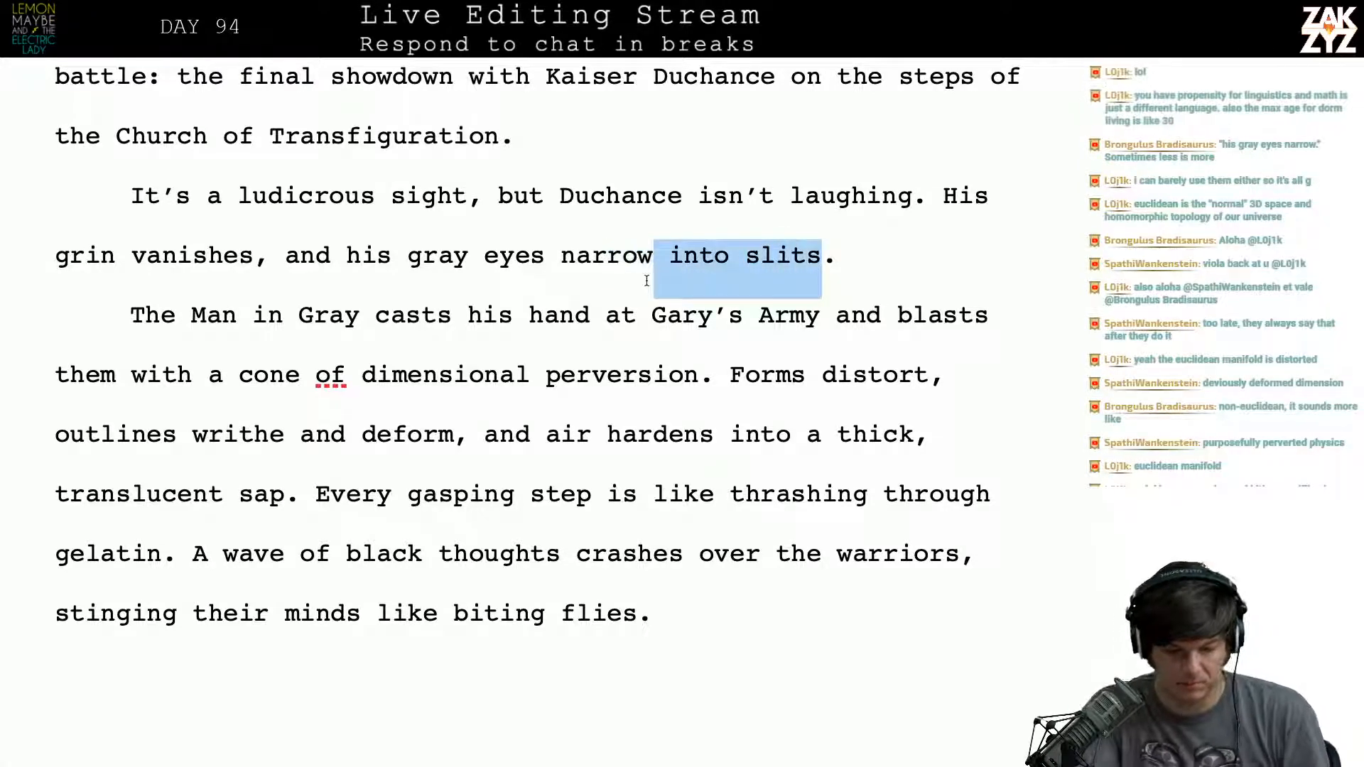
key("BackSpace")
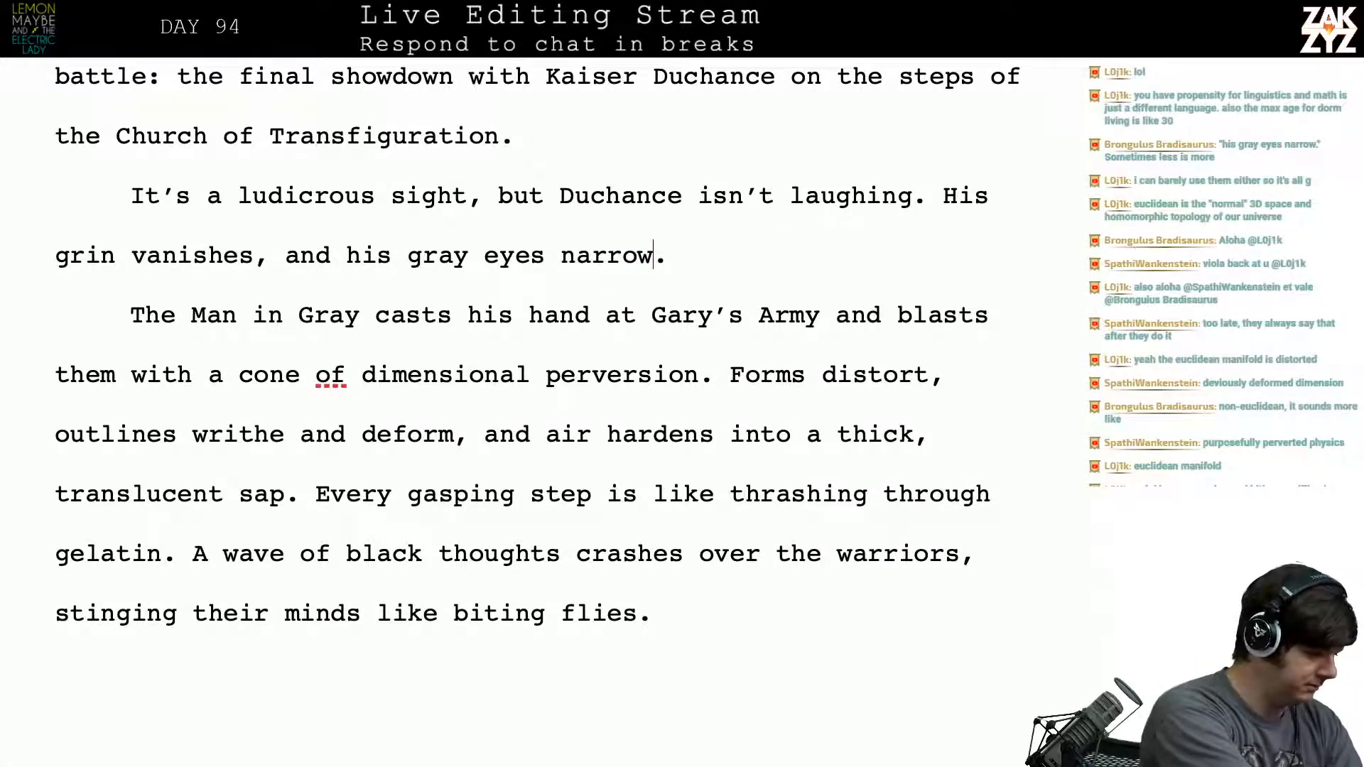
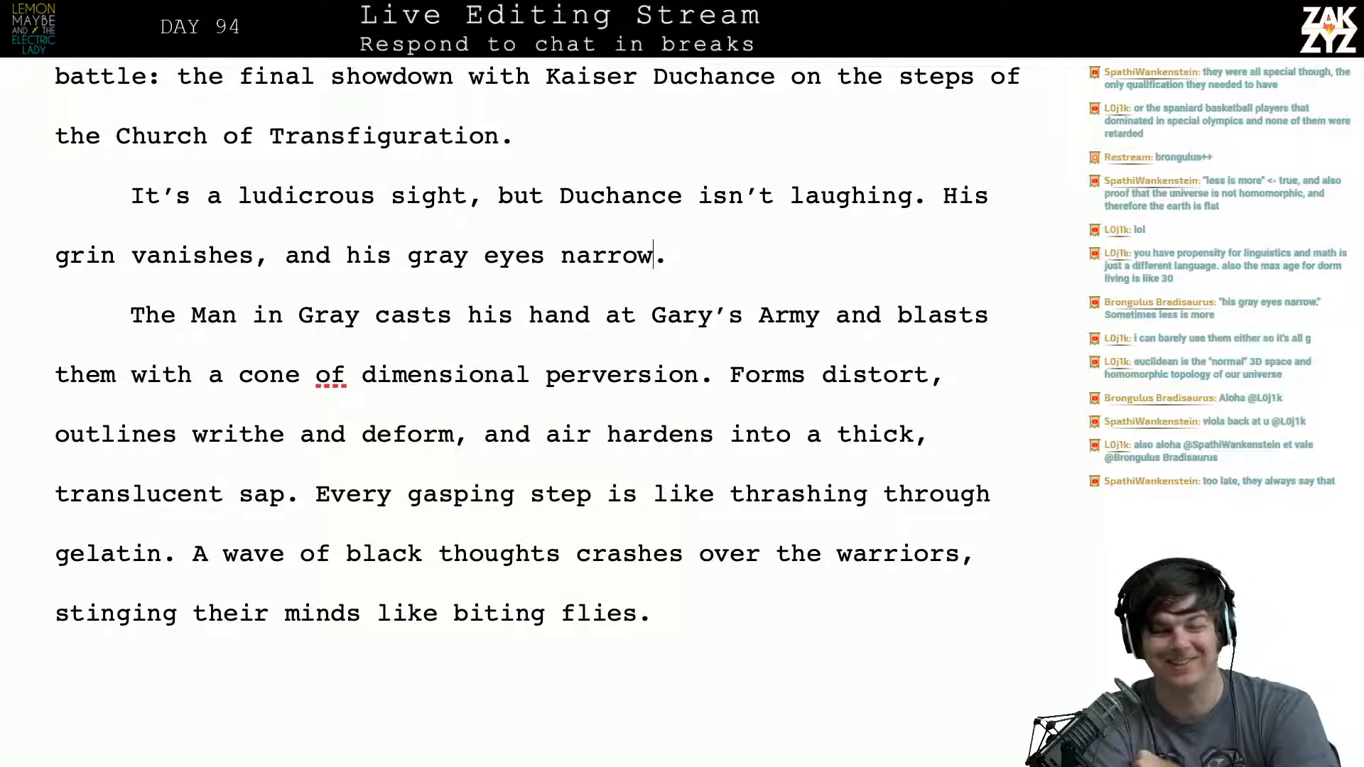
- Split the paragraph after "The Man in Gray casts his hand" and continue that line with "and blasts the approaching army with a"
scroll(538, 341, "down", 3)
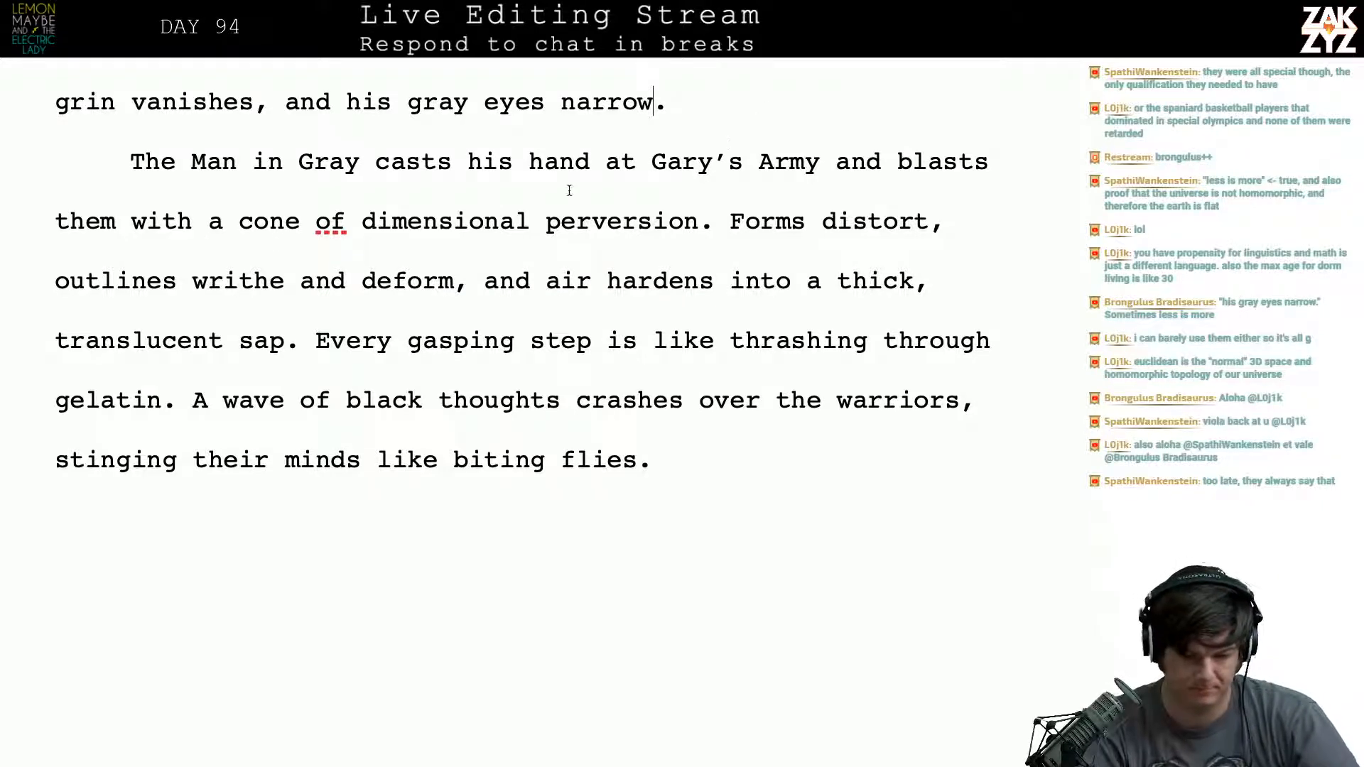
left_click(604, 164)
key("Return")
key("Left")
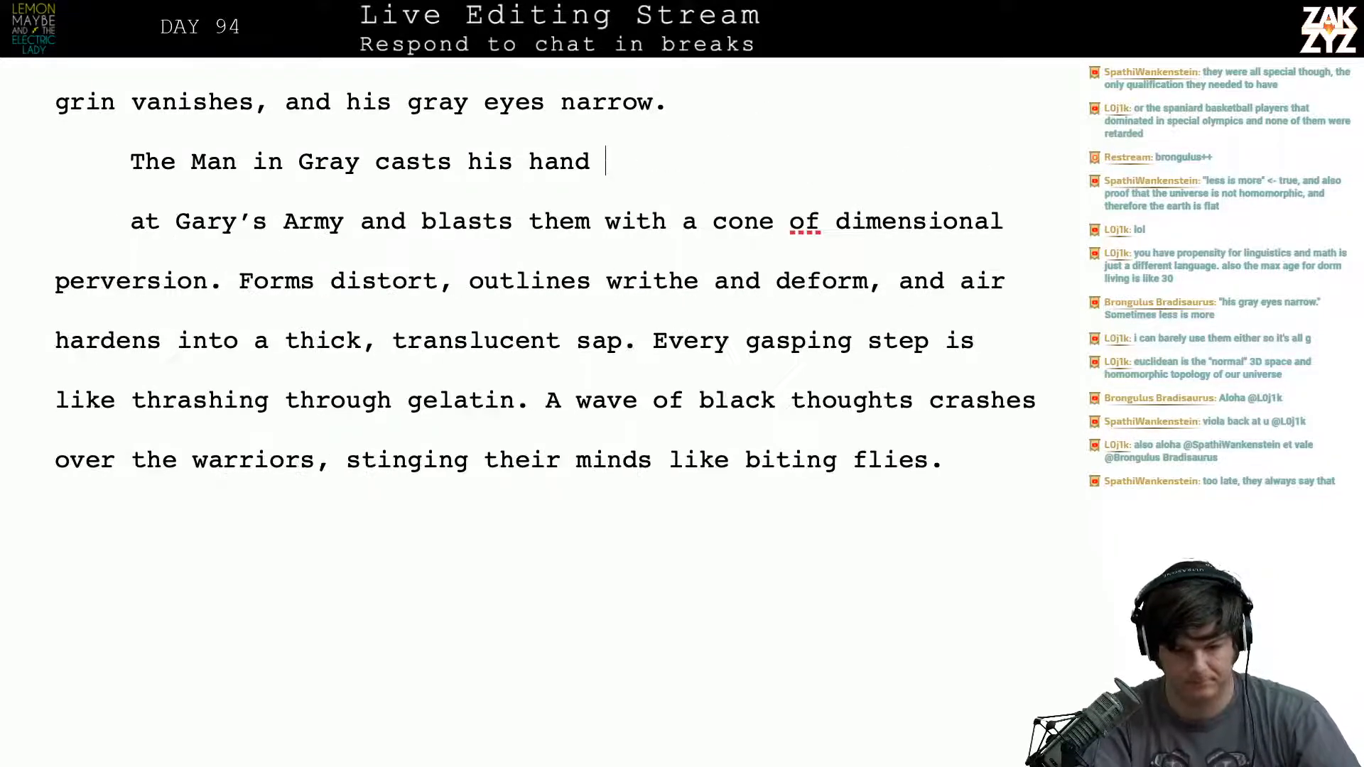
type("u")
key("BackSpace")
type("at")
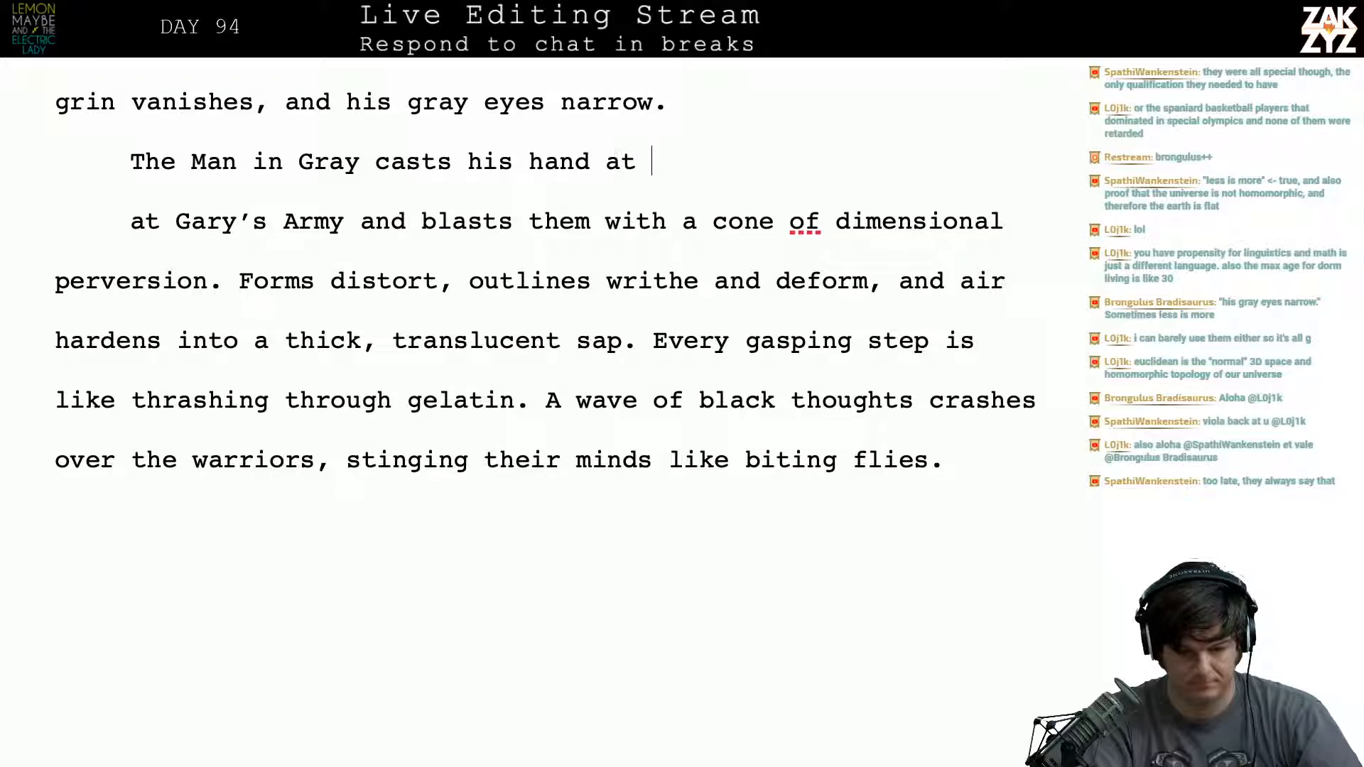
key("BackSpace")
key("BackSpace")
key("BackSpace")
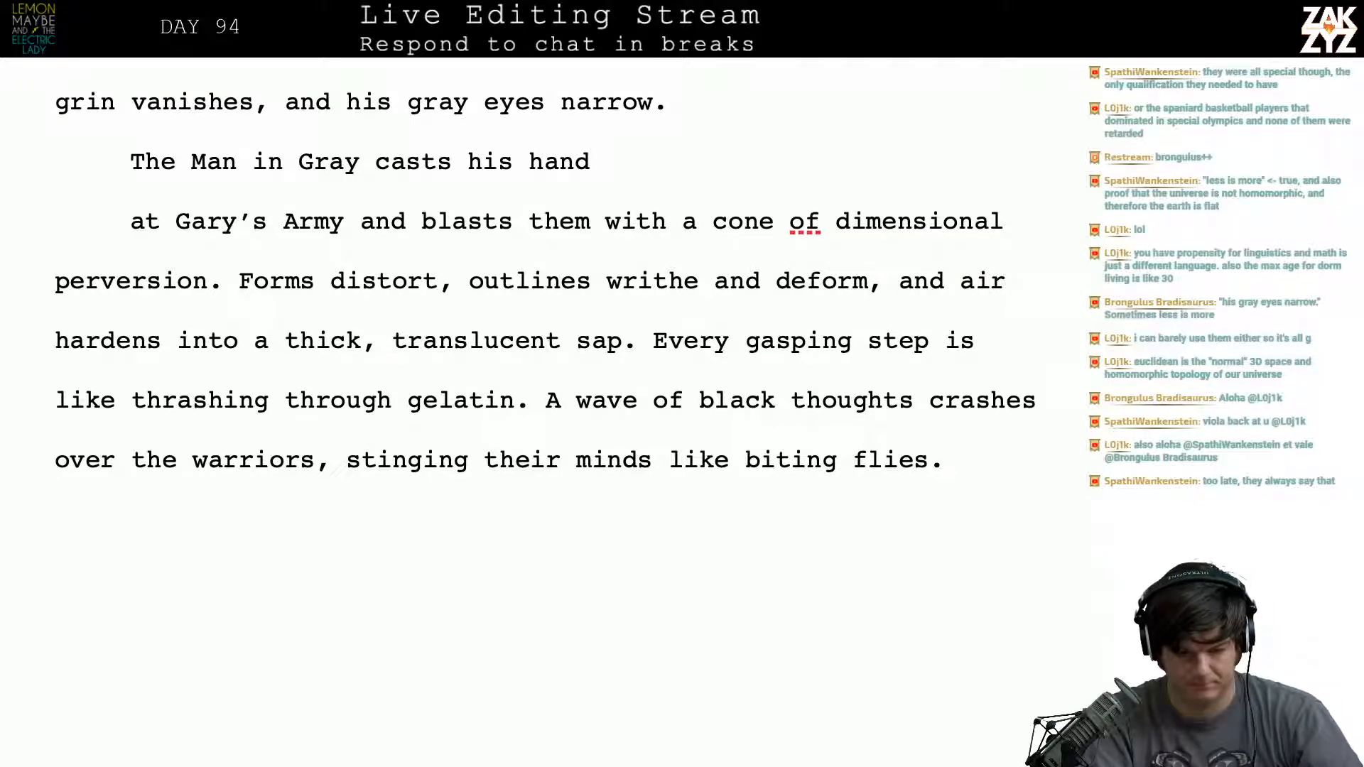
type("and ")
type("blasts ")
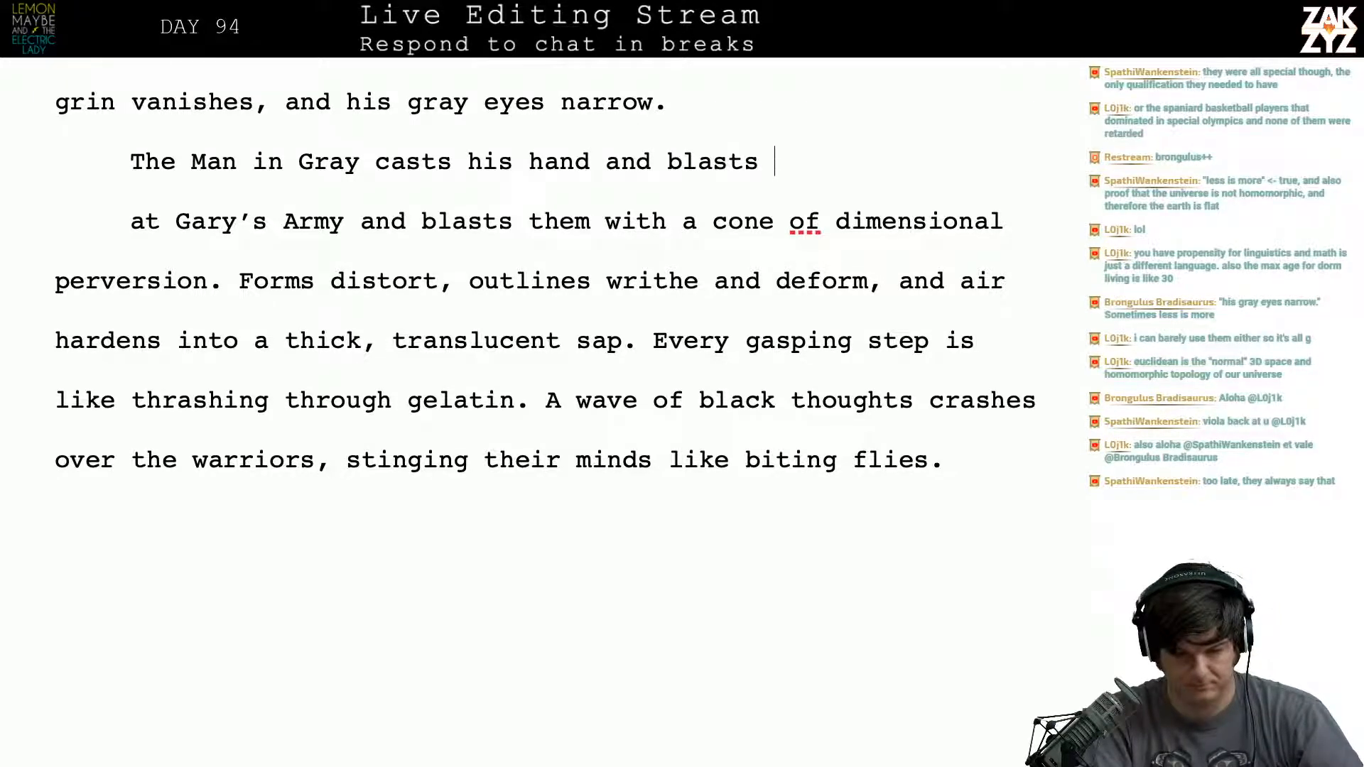
type("the approaching ")
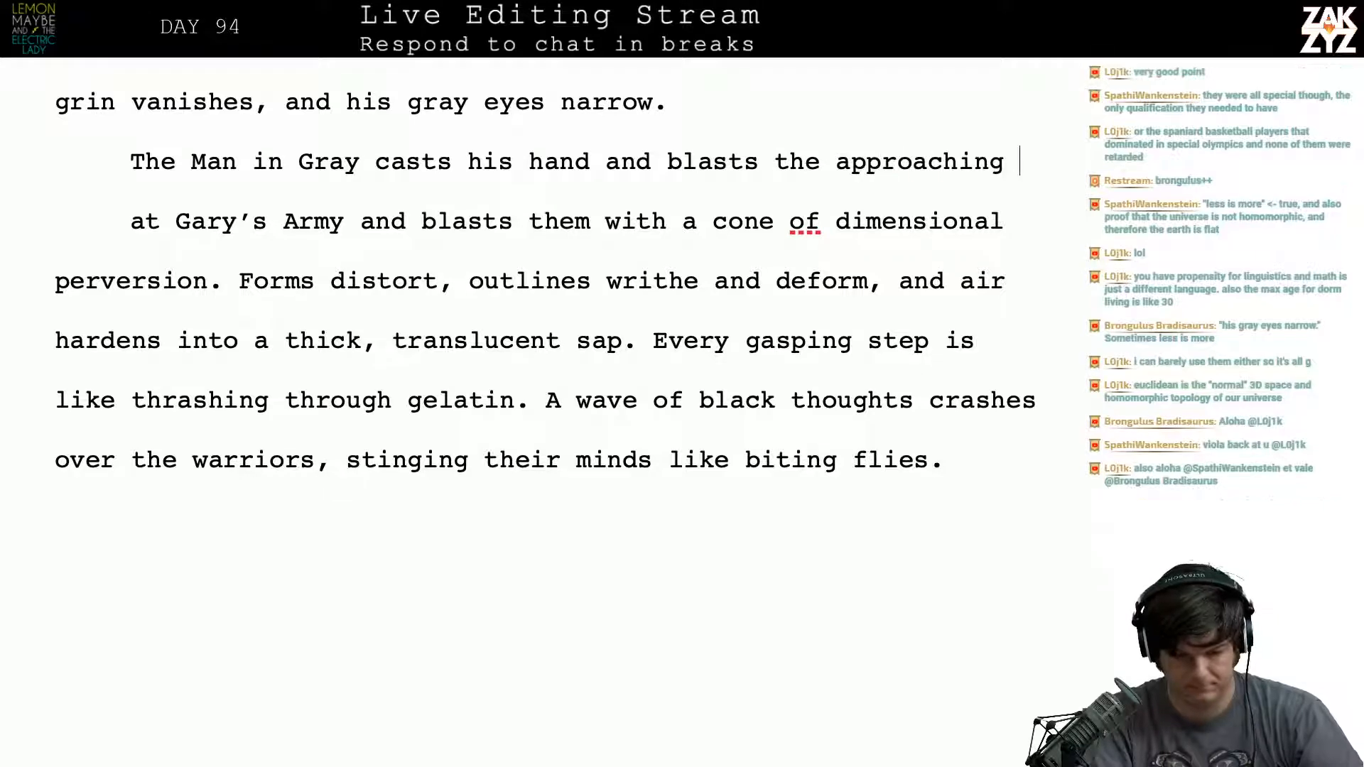
type("army with a")
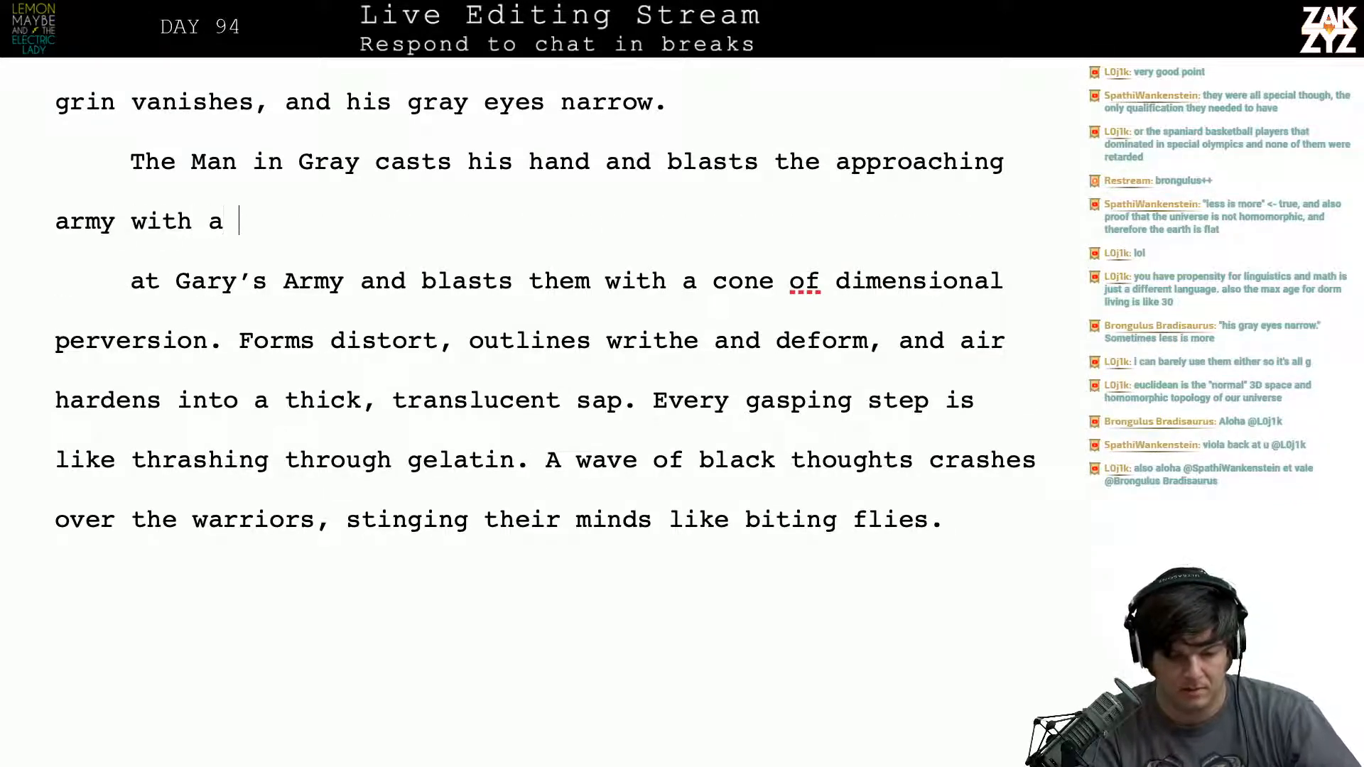
- Delete the paragraph break and leftover "at Gary's Army and blasts them with a" to join the new wording to "cone of dimensional perversion"
key("shift+Down")
key("shift+Right")
key("shift+Right")
key("shift+Right")
key("shift+Right")
key("shift+Right")
key("shift+Right")
key("shift+Right")
key("shift+Right")
key("shift+Right")
key("shift+Right")
key("shift+Right")
key("shift+Right")
key("shift+Right")
key("shift+Right")
key("shift+Right")
key("shift+Right")
key("shift+Right")
key("shift+Right")
key("shift+Right")
key("shift+Right")
key("shift+Right")
key("shift+Right")
key("shift+Right")
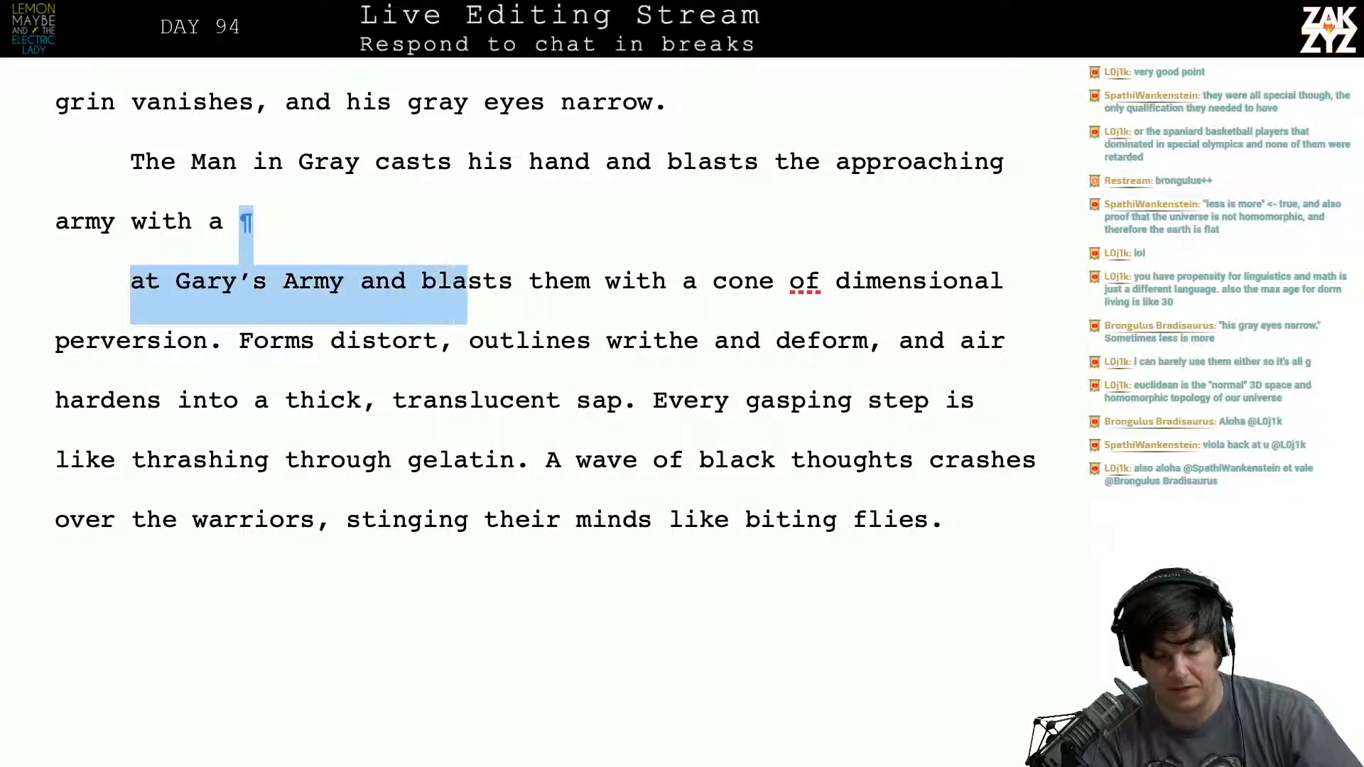
key("shift+Right")
key("shift+Right")
key("shift+Right")
key("shift+Right")
key("shift+Right")
key("shift+Right")
key("shift+Right")
key("shift+Right")
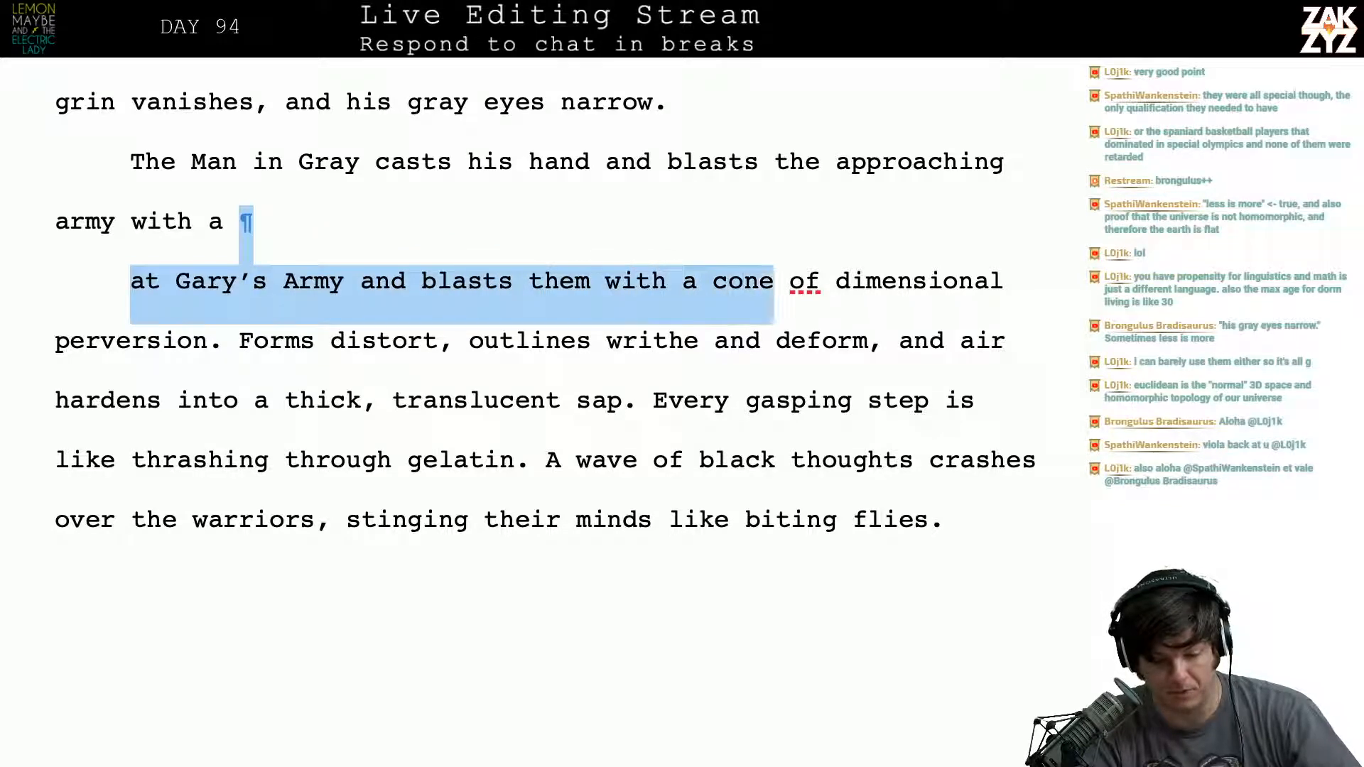
key("shift+Left")
key("shift+Left")
key("shift+Left")
key("shift+Left")
key("BackSpace")
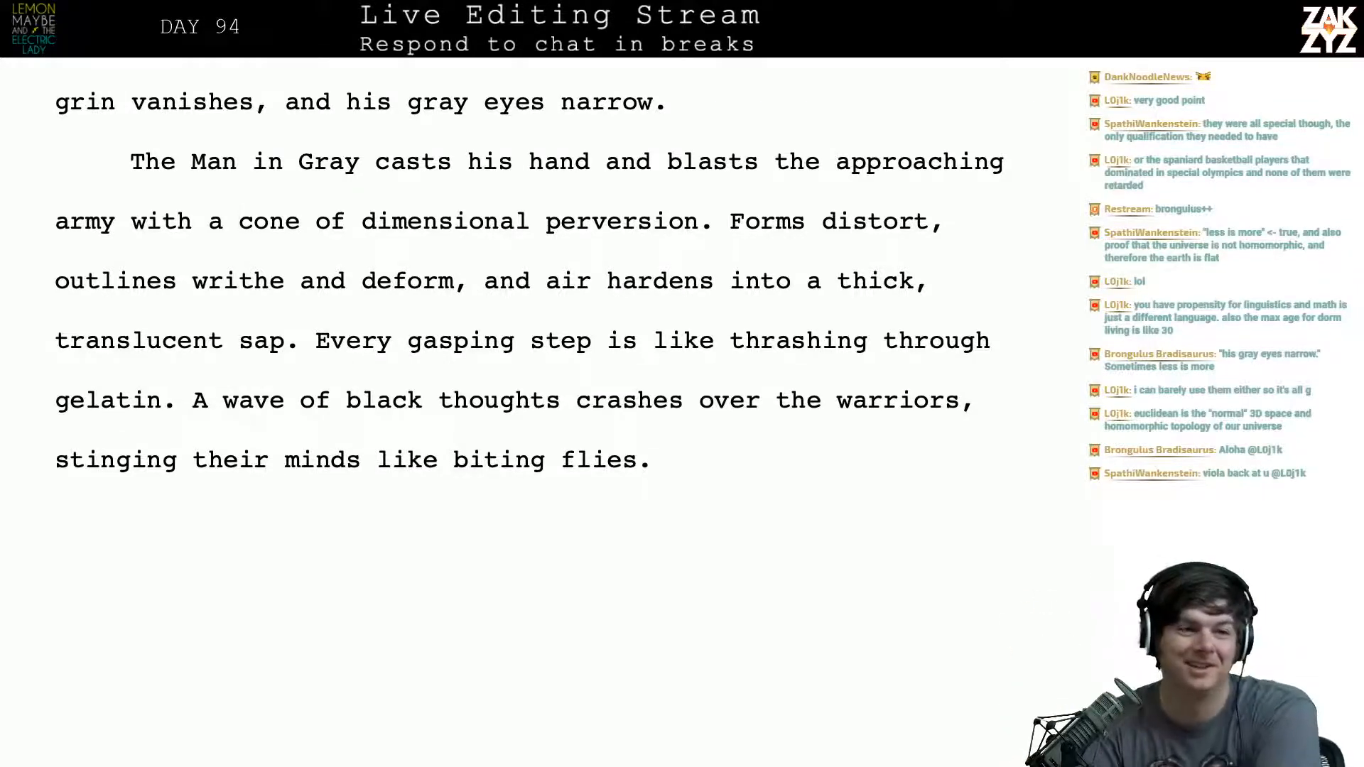
- Reread the revised paragraph about the Man in Gray's blast of dimensional perversion
scroll(584, 113, "down", 2)
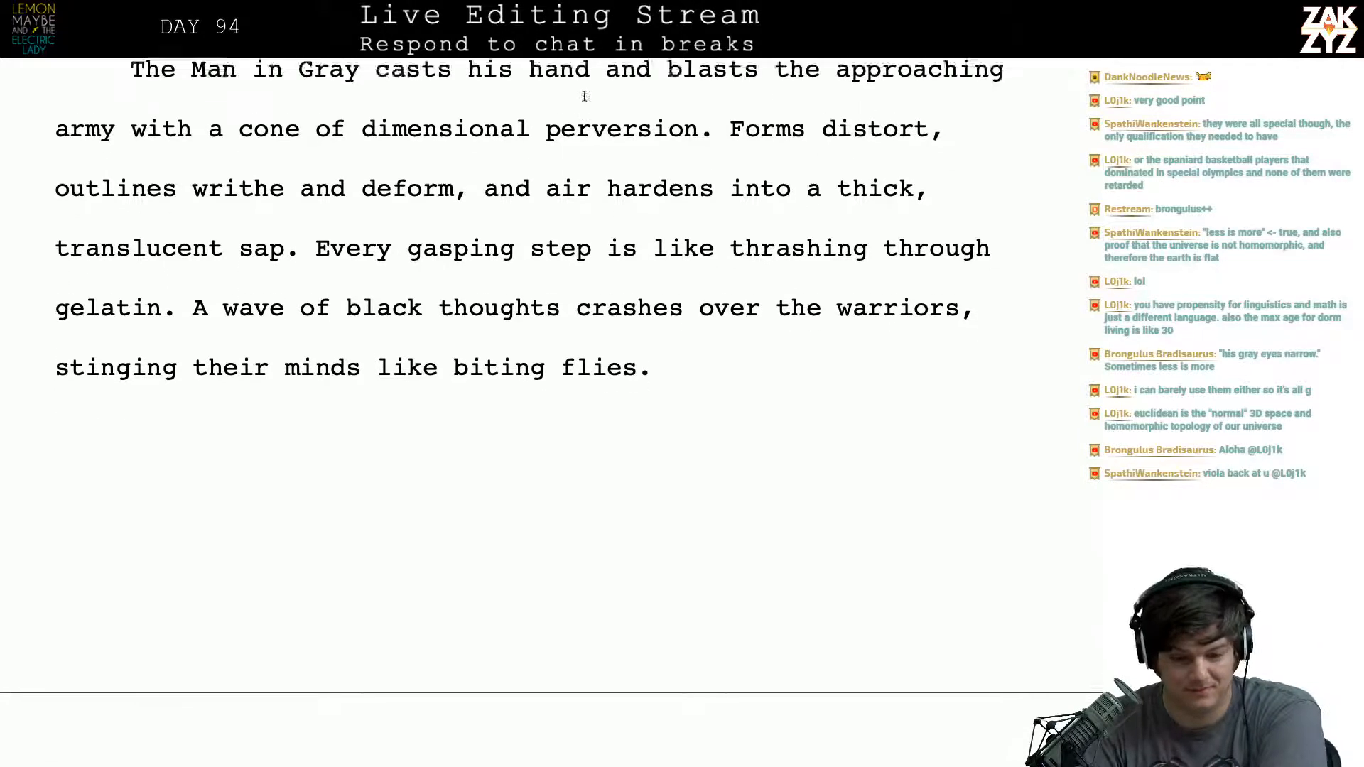
scroll(584, 96, "up", 2)
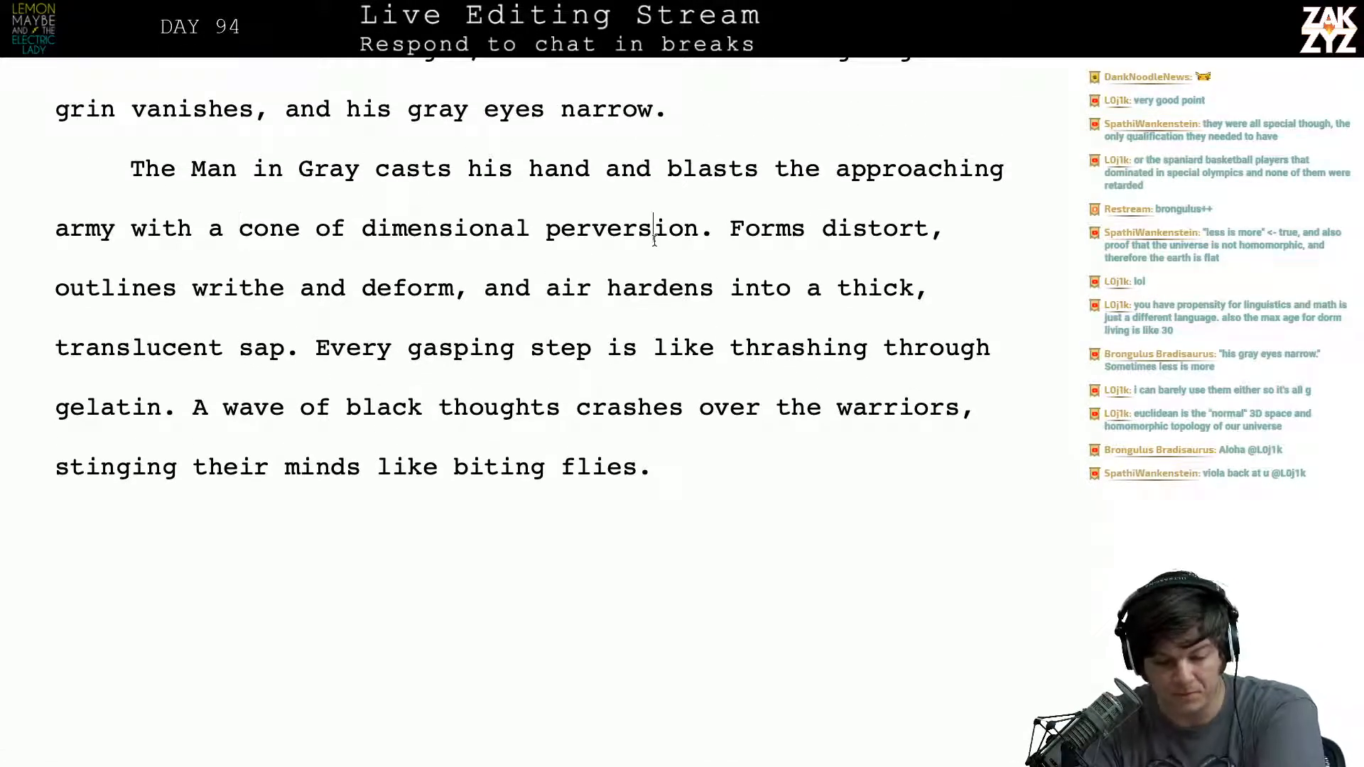
key("Right")
key("Right")
key("Right")
key("Down")
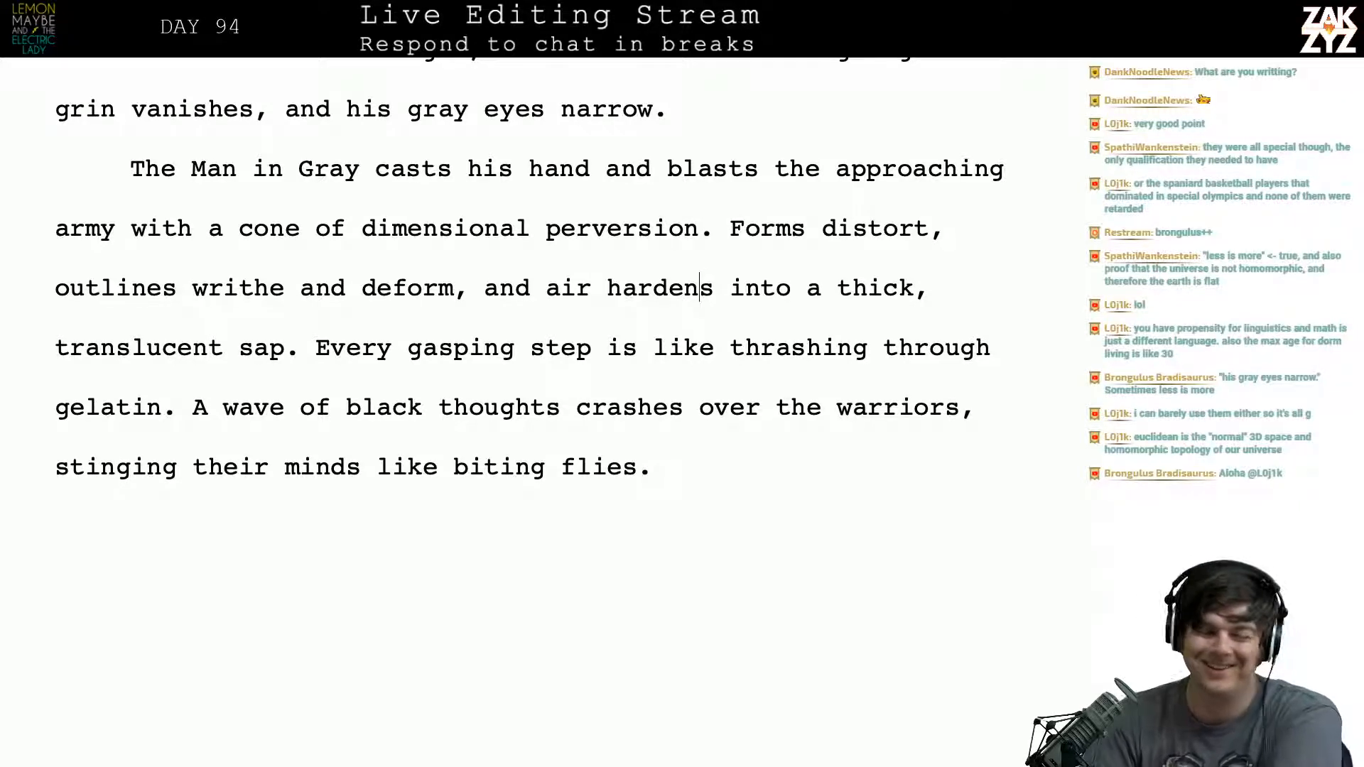
scroll(511, 412, "down", 1)
scroll(511, 411, "up", 1)
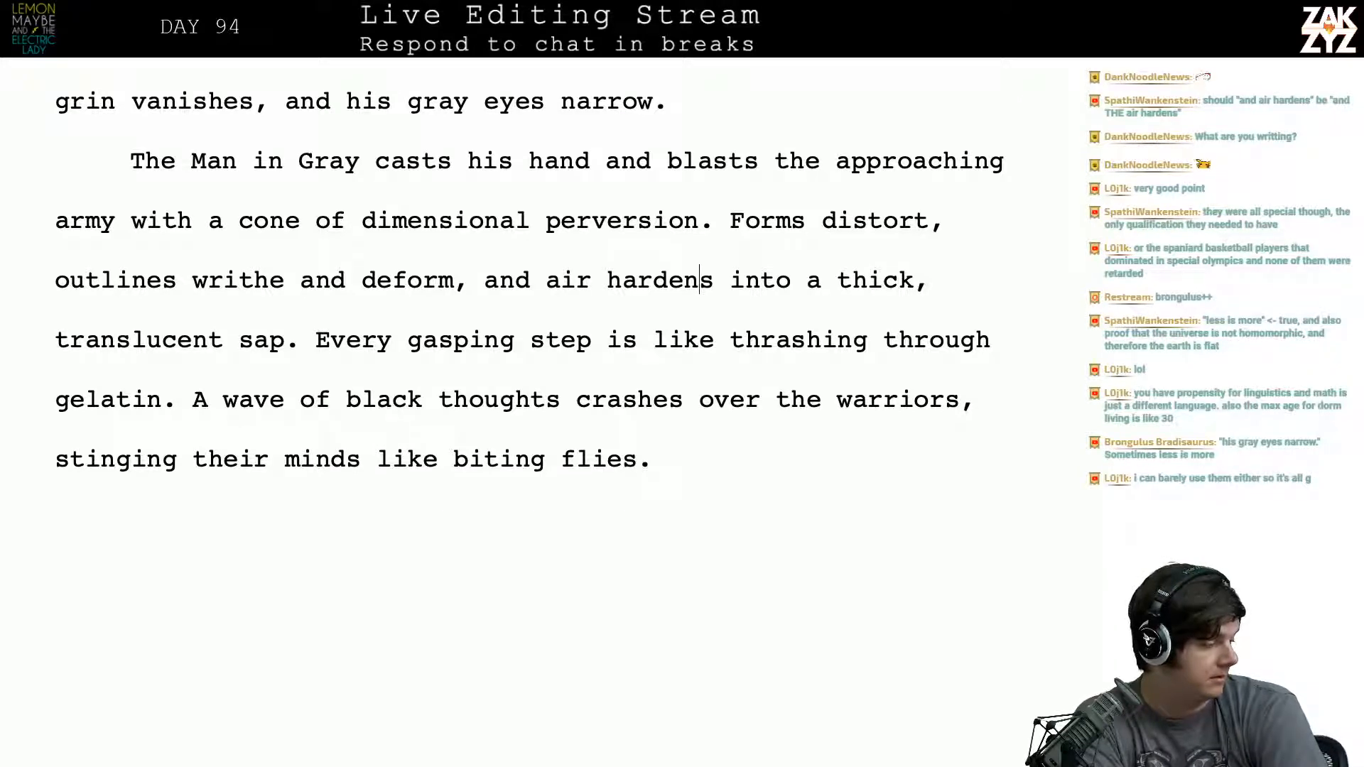
- Examine the wording of "and air hardens into a thick, translucent sap" for a possible missing article
scroll(722, 251, "up", 1)
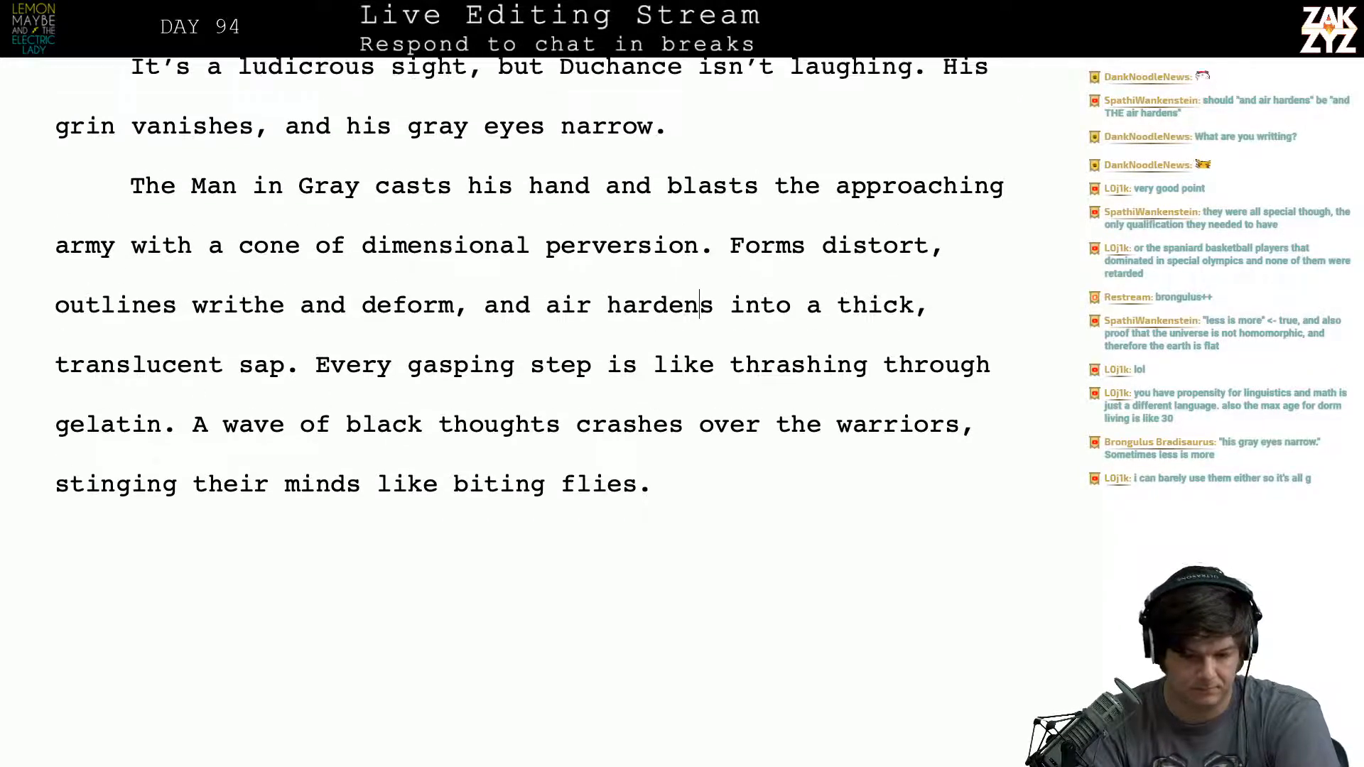
left_click(544, 311)
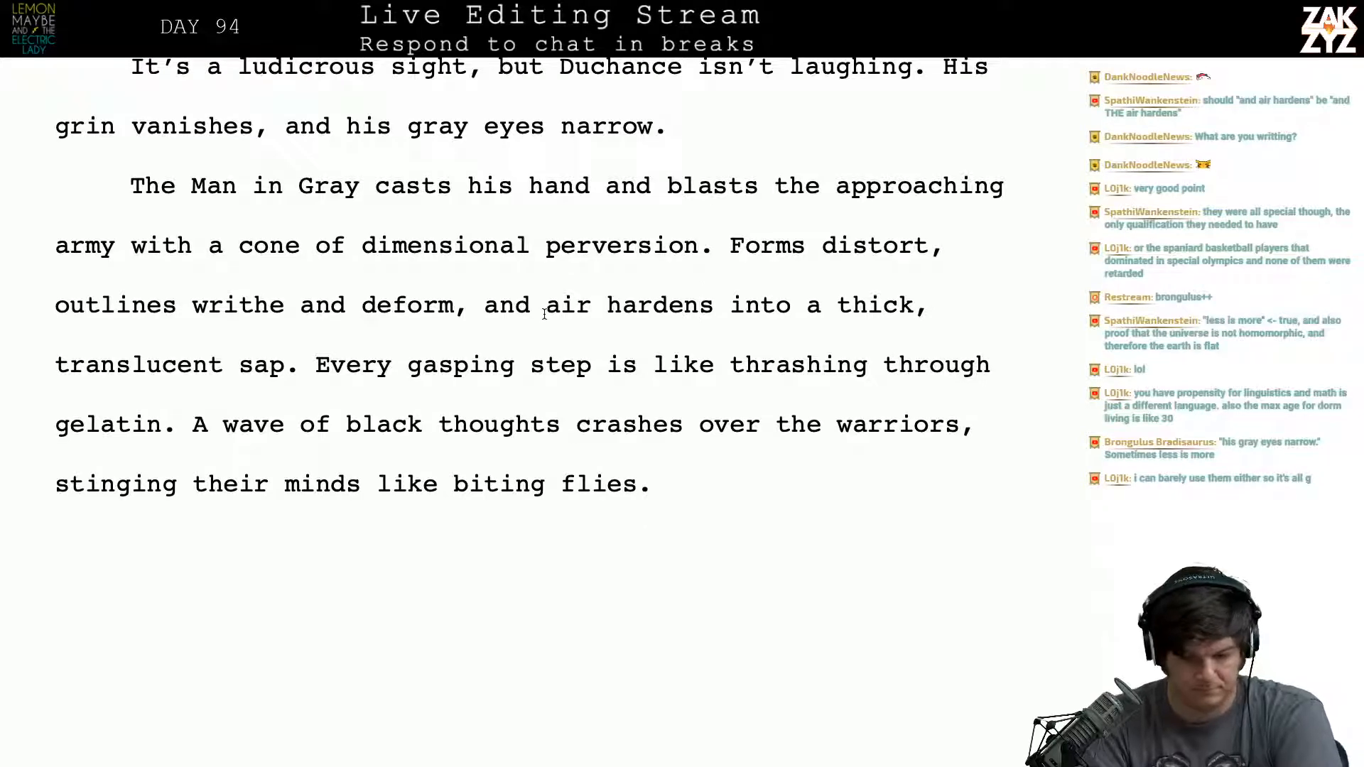
key("Left")
key("Right")
key("Left")
key("Right")
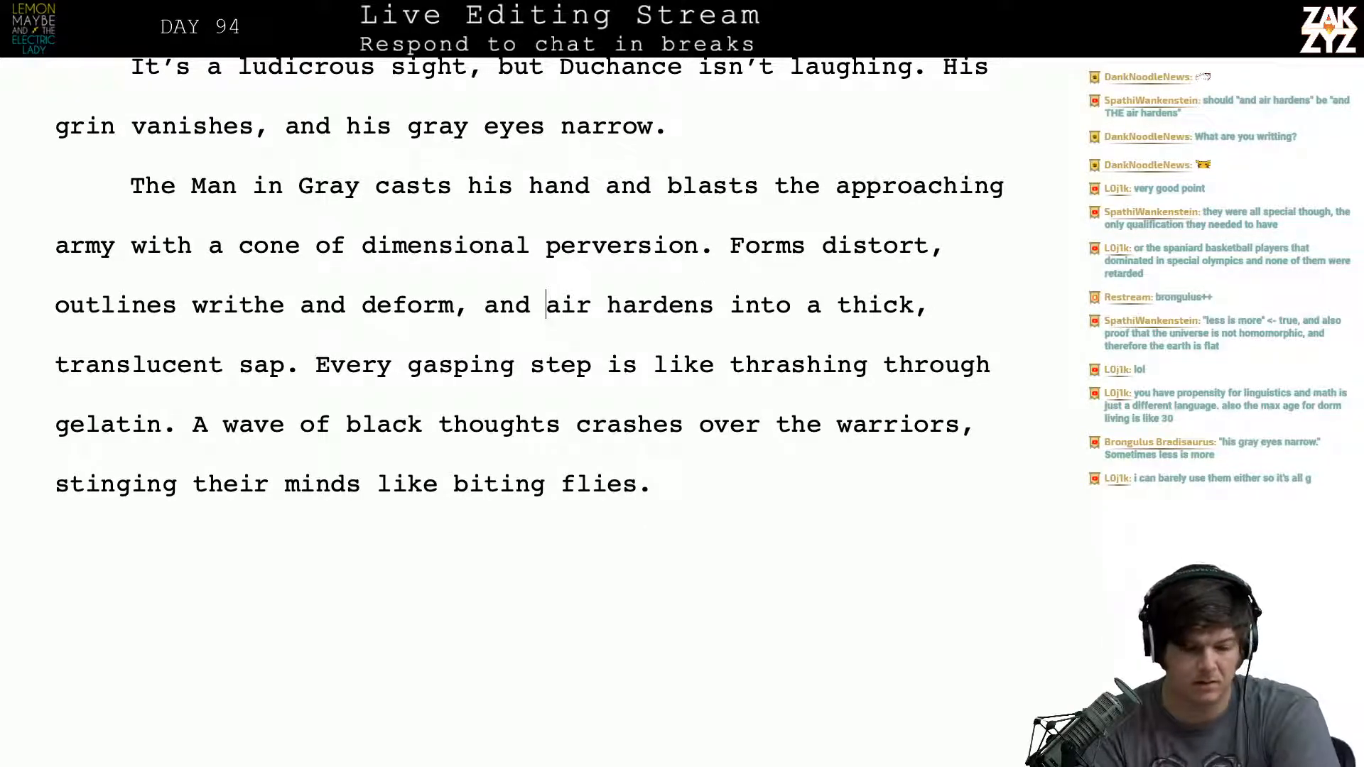
key("Right")
key("Left")
key("Left")
key("Left")
key("Left")
key("Right")
key("Right")
key("Right")
key("Right")
key("Right")
key("Right")
key("Right")
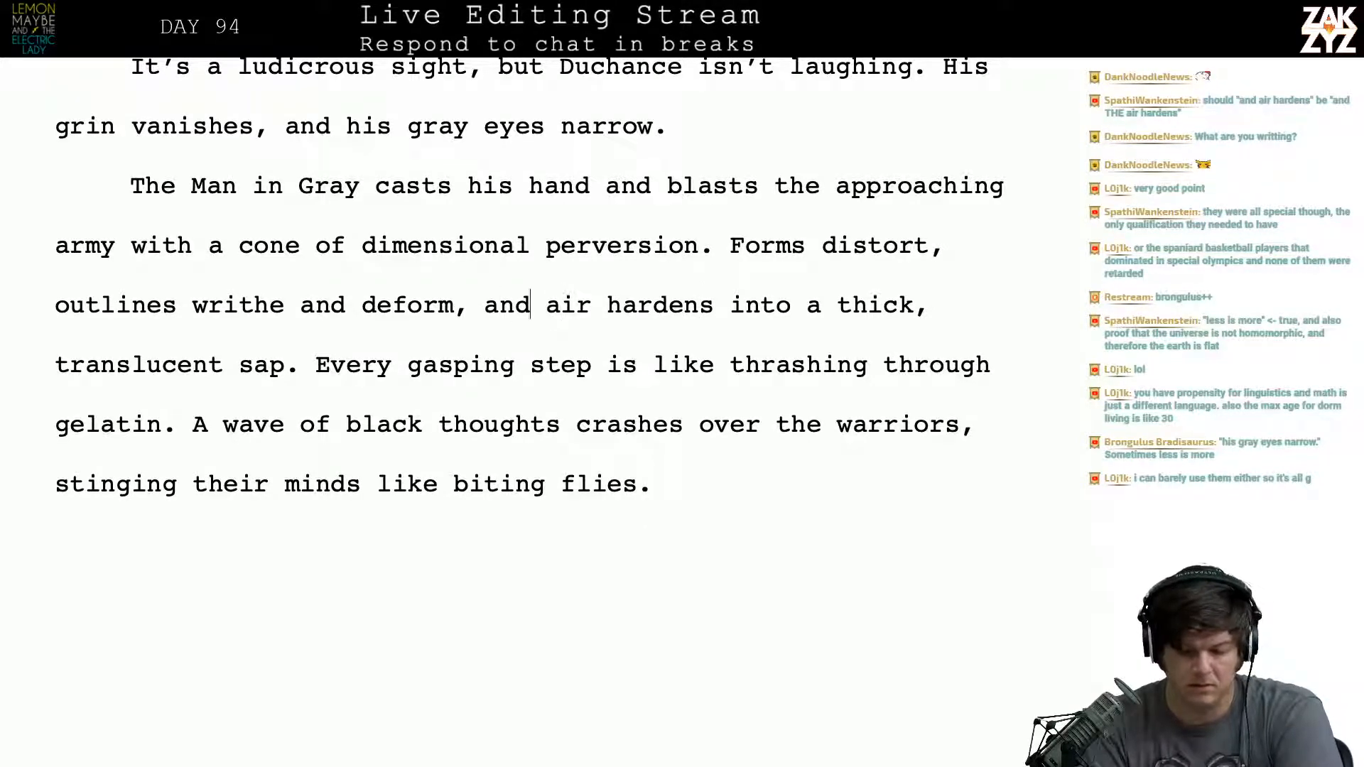
key("Left")
key("Left")
key("Left")
key("Left")
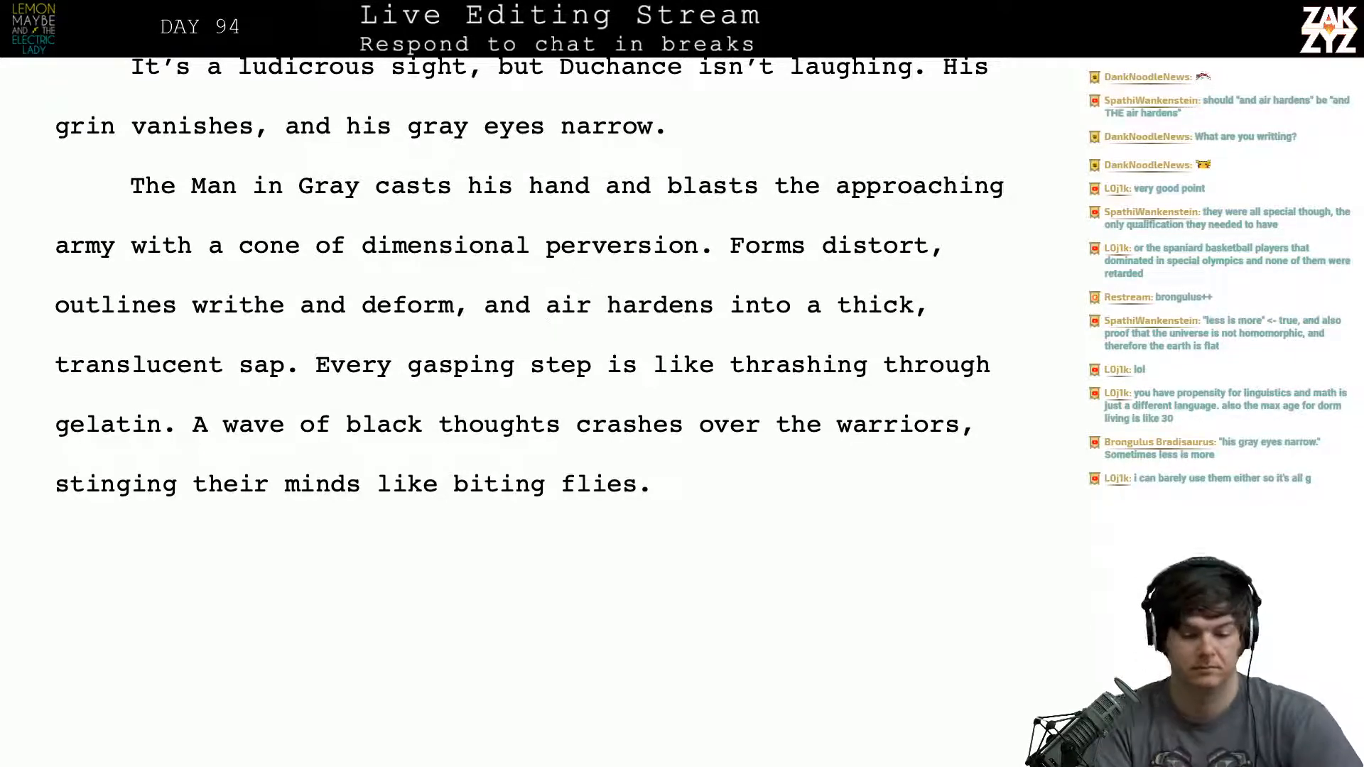
key("Right")
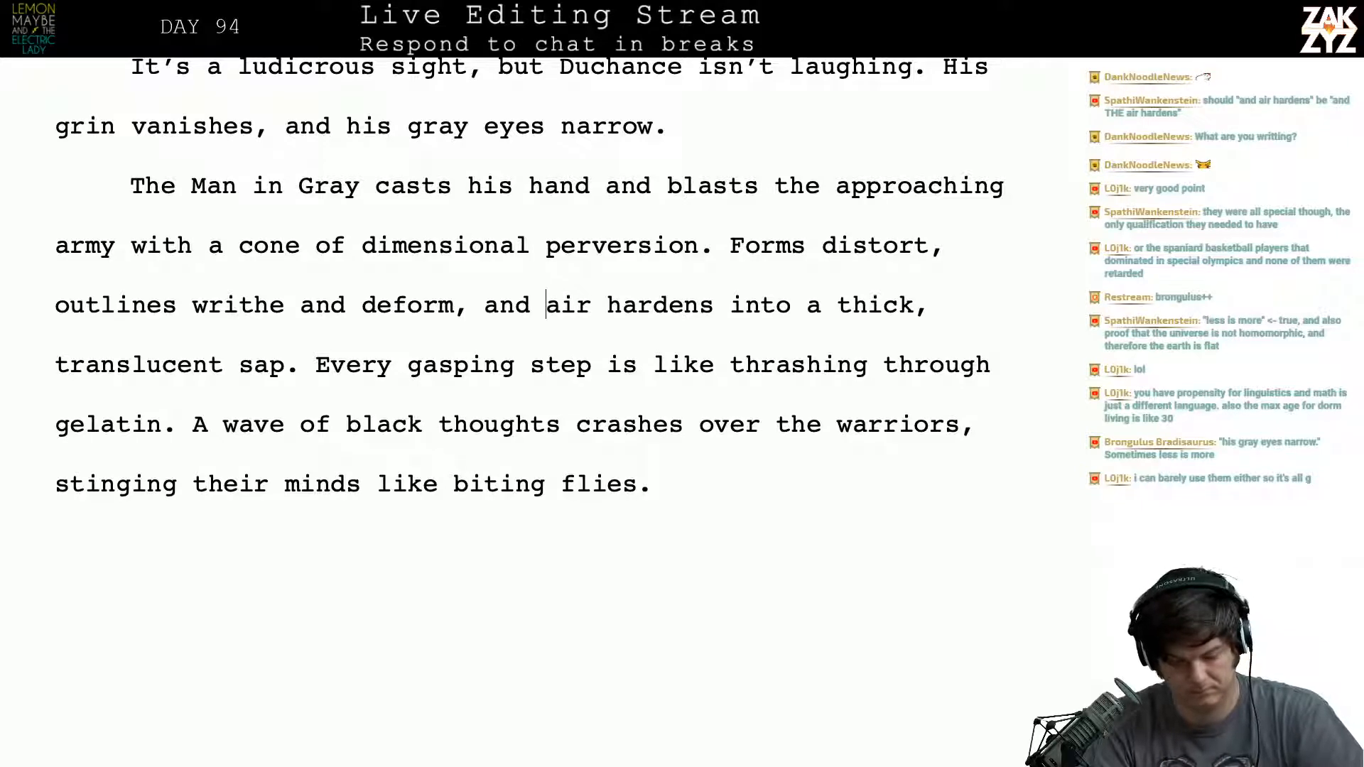
key("Right")
key("Left")
key("Right")
key("Right")
key("Right")
key("Right")
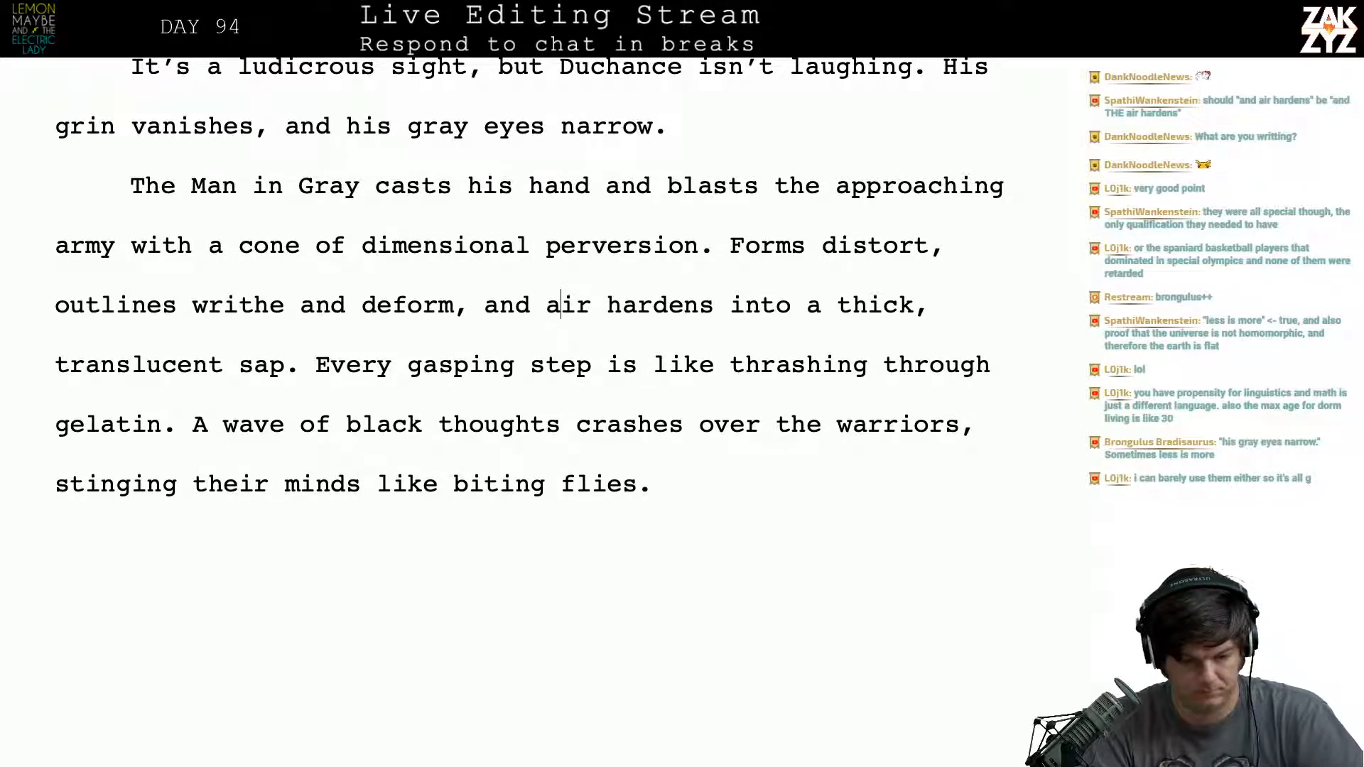
key("Down")
key("Up")
key("Right")
key("Right")
key("Right")
key("Right")
key("Right")
key("Right")
key("Right")
key("Right")
key("Right")
key("Right")
key("Right")
key("Right")
key("Right")
key("Right")
key("Right")
key("Right")
key("Right")
key("Right")
key("Right")
key("Right")
key("Right")
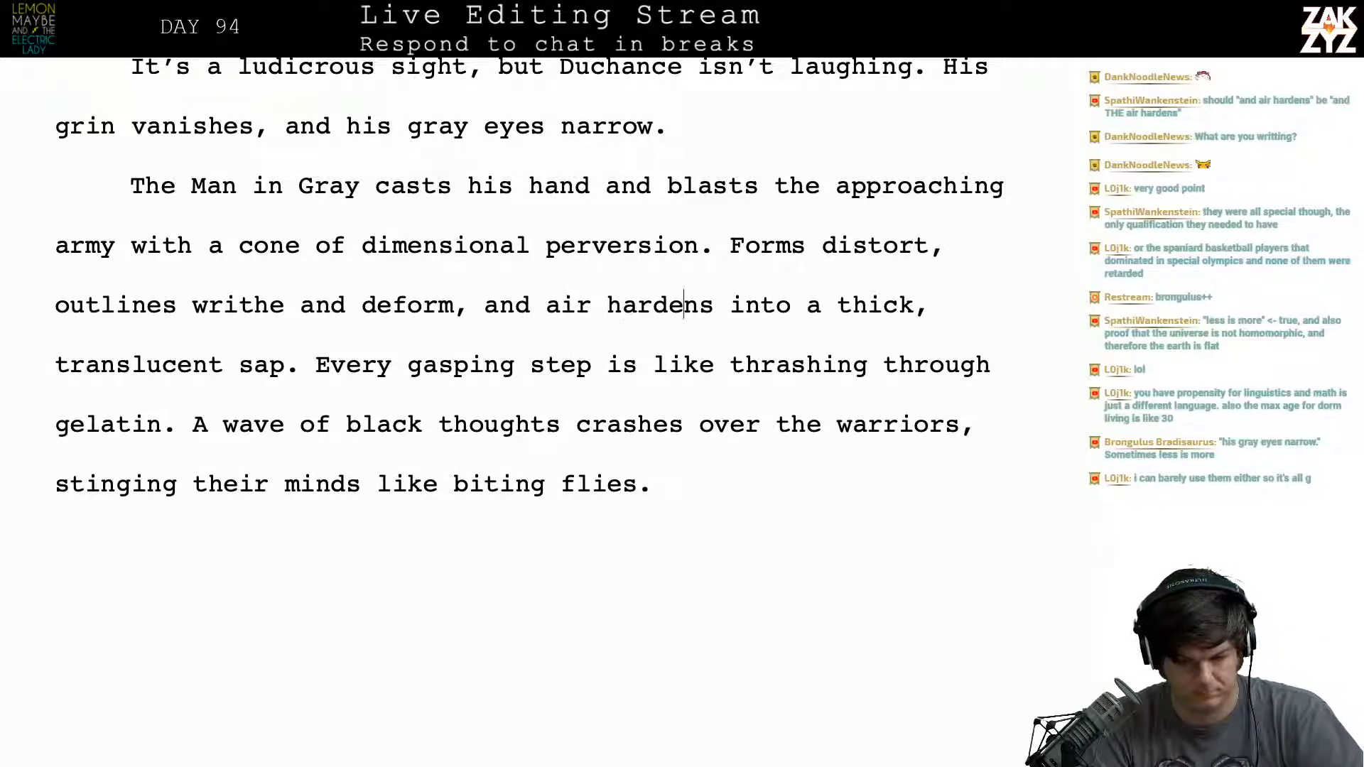
key("Left")
key("Left")
key("Left")
key("Left")
key("Left")
key("Left")
key("Left")
key("Left")
key("Left")
key("Left")
key("Left")
key("Left")
key("Left")
key("Left")
key("Left")
key("Left")
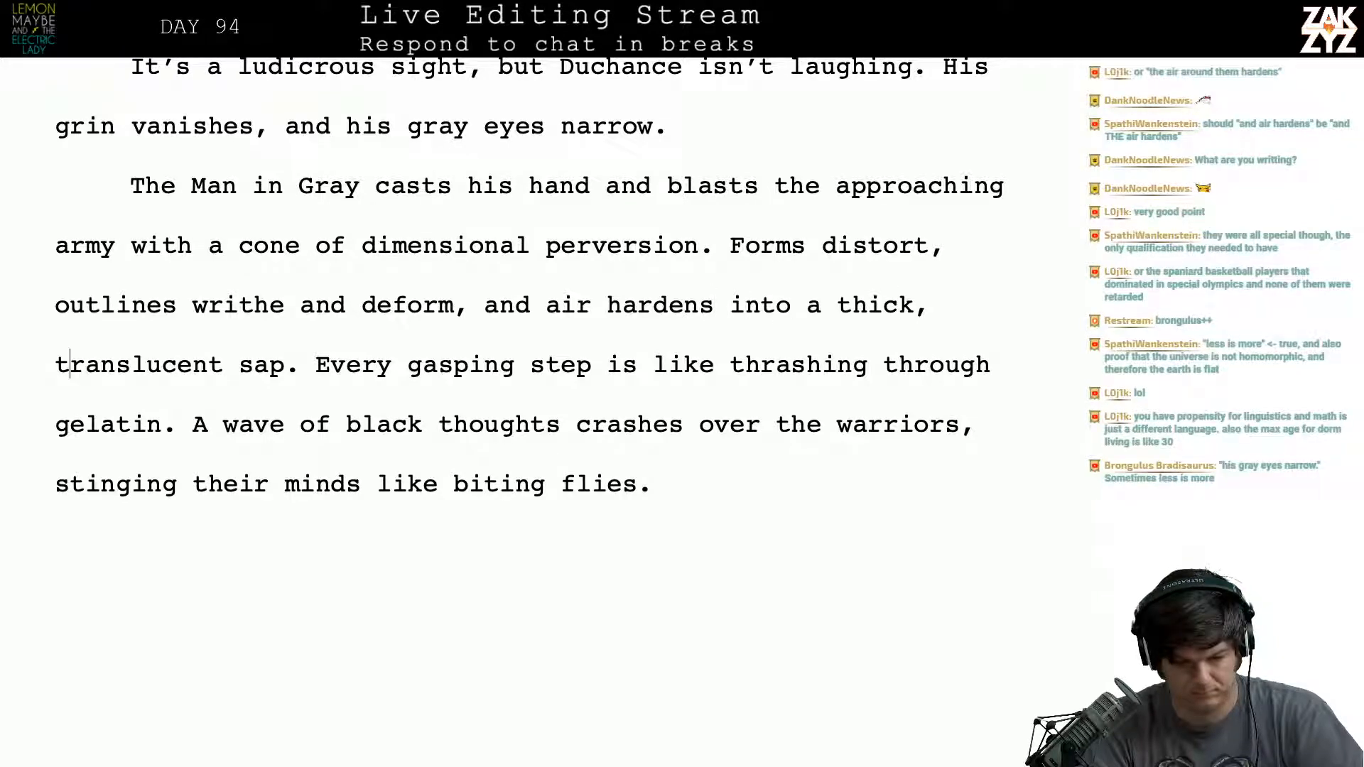
key("Left")
key("Left")
key("Left")
key("Left")
key("Left")
key("Left")
key("Left")
key("Left")
key("Left")
key("Left")
key("Left")
key("Left")
key("Left")
key("Left")
key("Left")
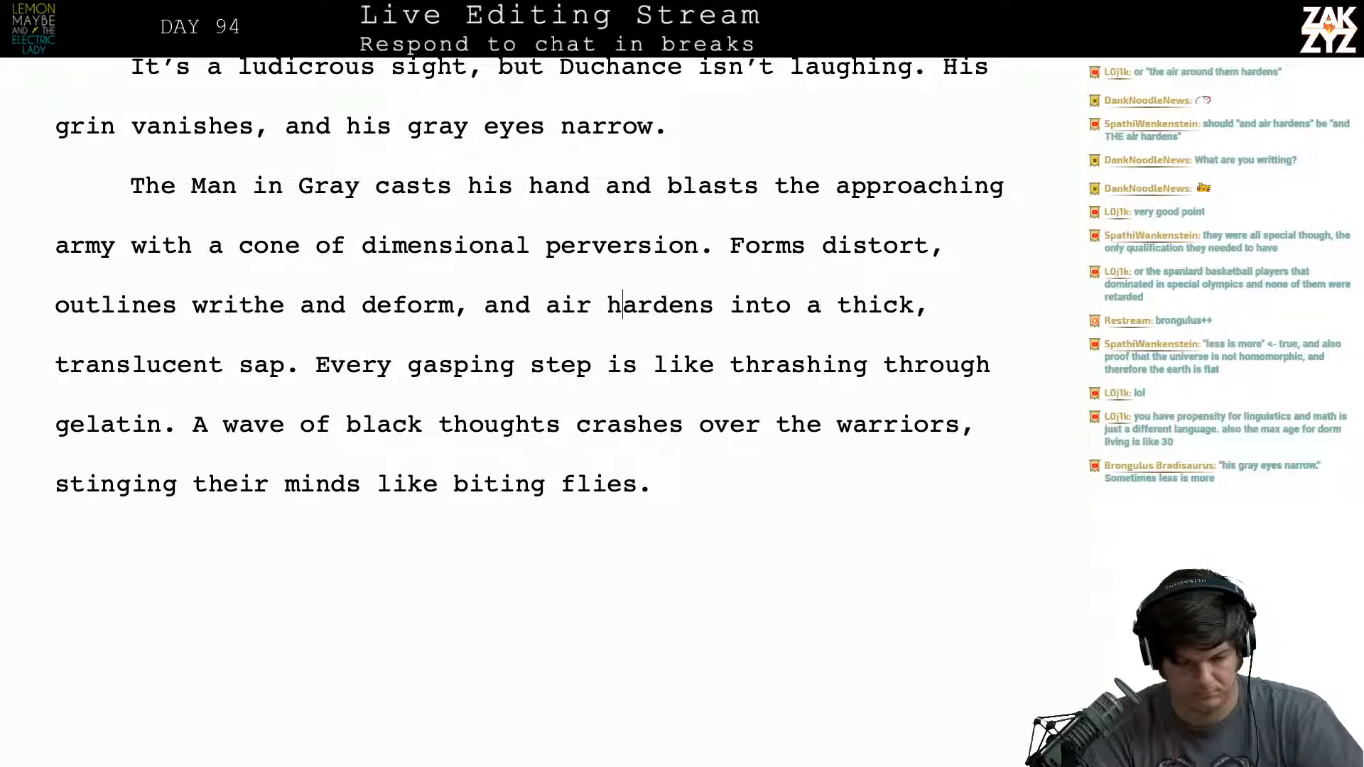
- Try the wording "even the" before "air hardens" in the sentence about distorting forms
key("Right")
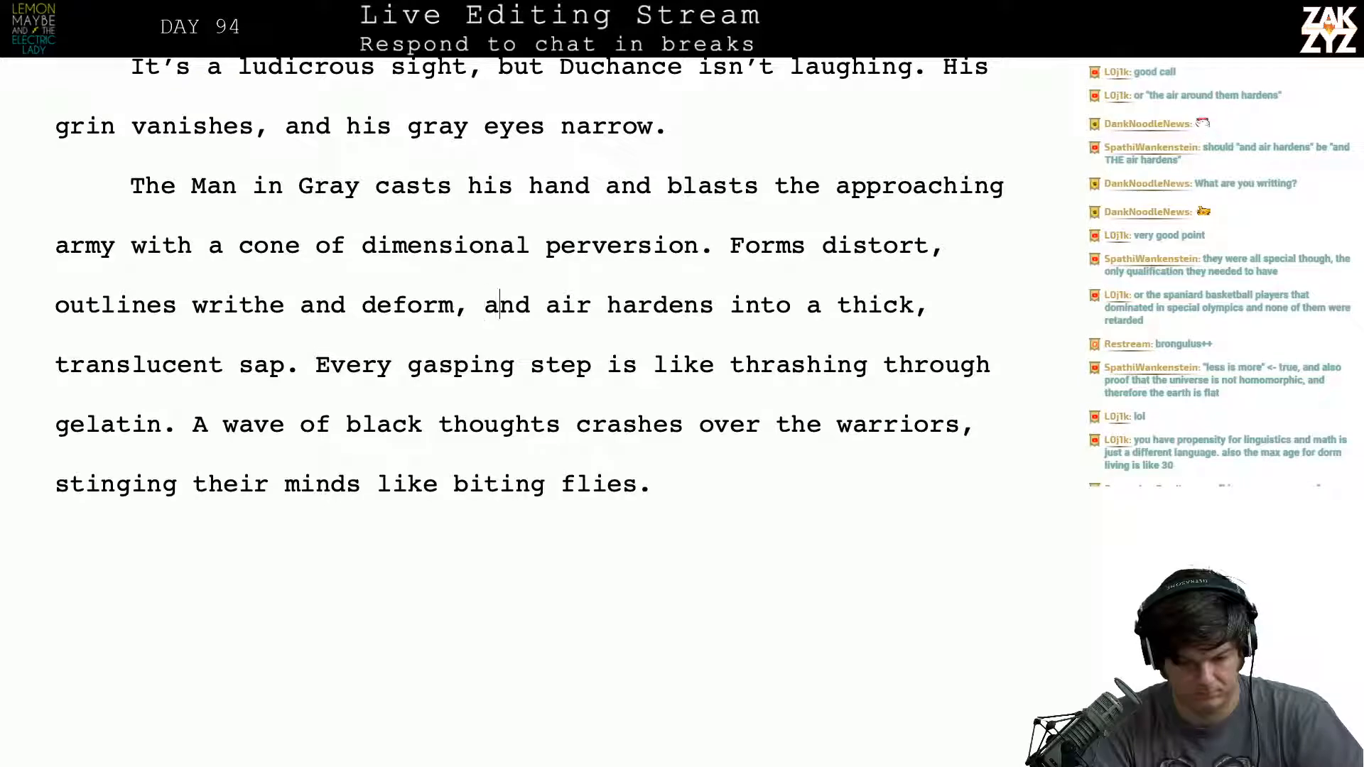
key("Right")
key("Right")
type("the")
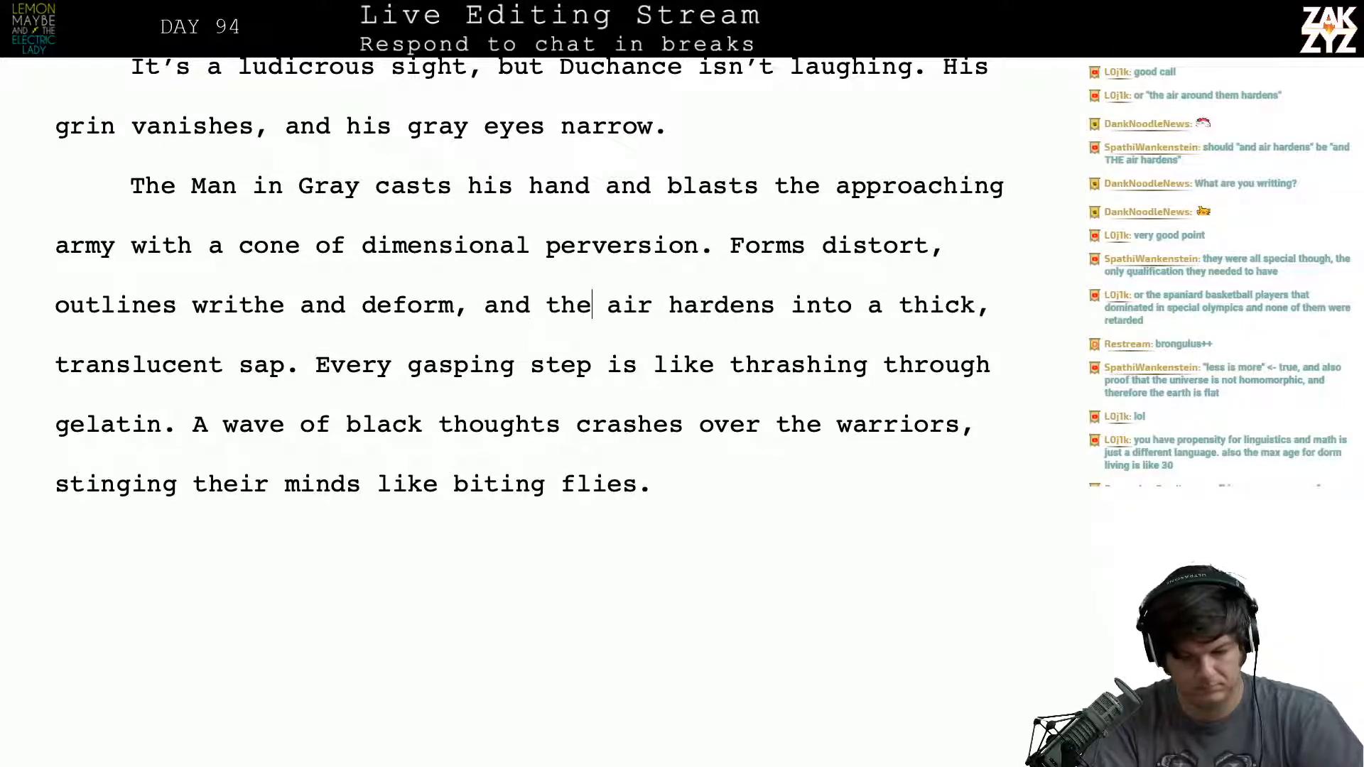
key("BackSpace")
key("BackSpace")
key("BackSpace")
type("even the")
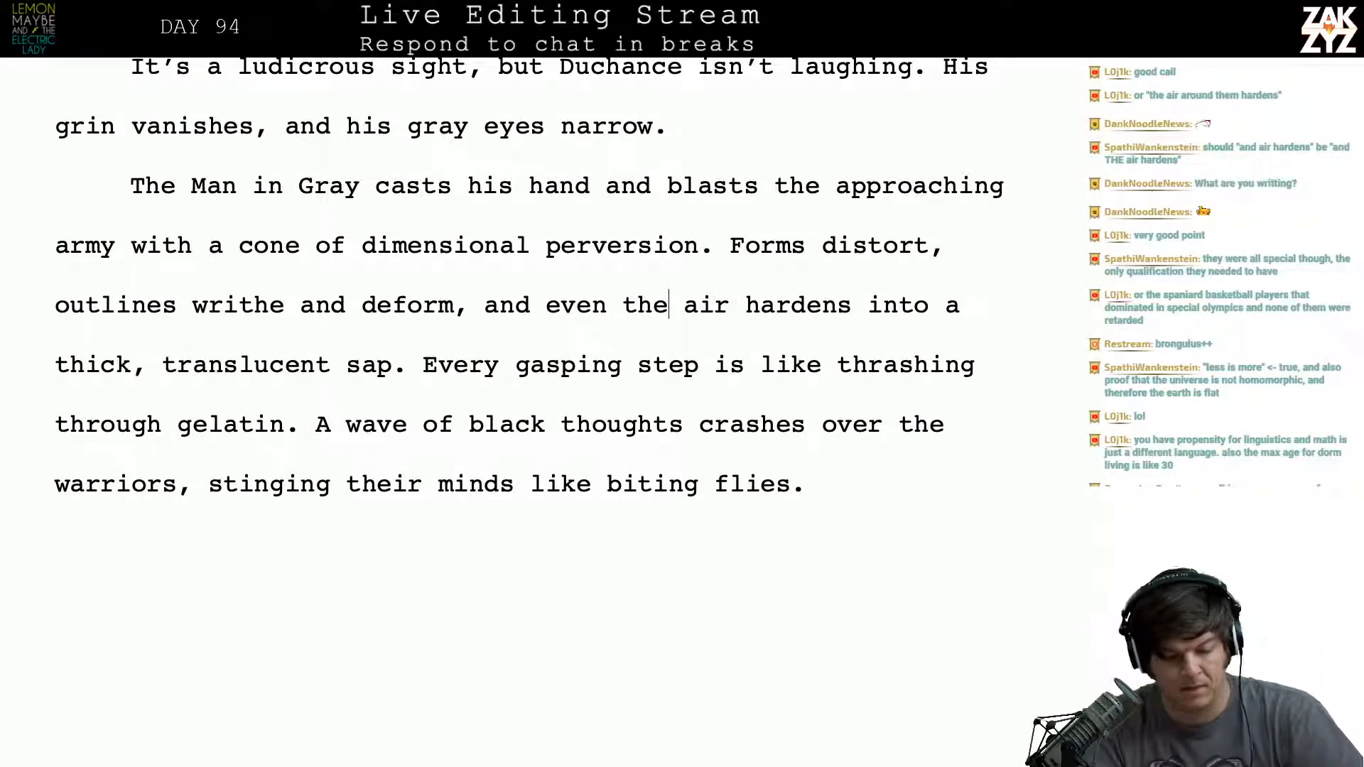
- Remove the word "even" from "and even the air hardens"
key("Left")
key("Left")
key("Left")
key("Left")
key("Right")
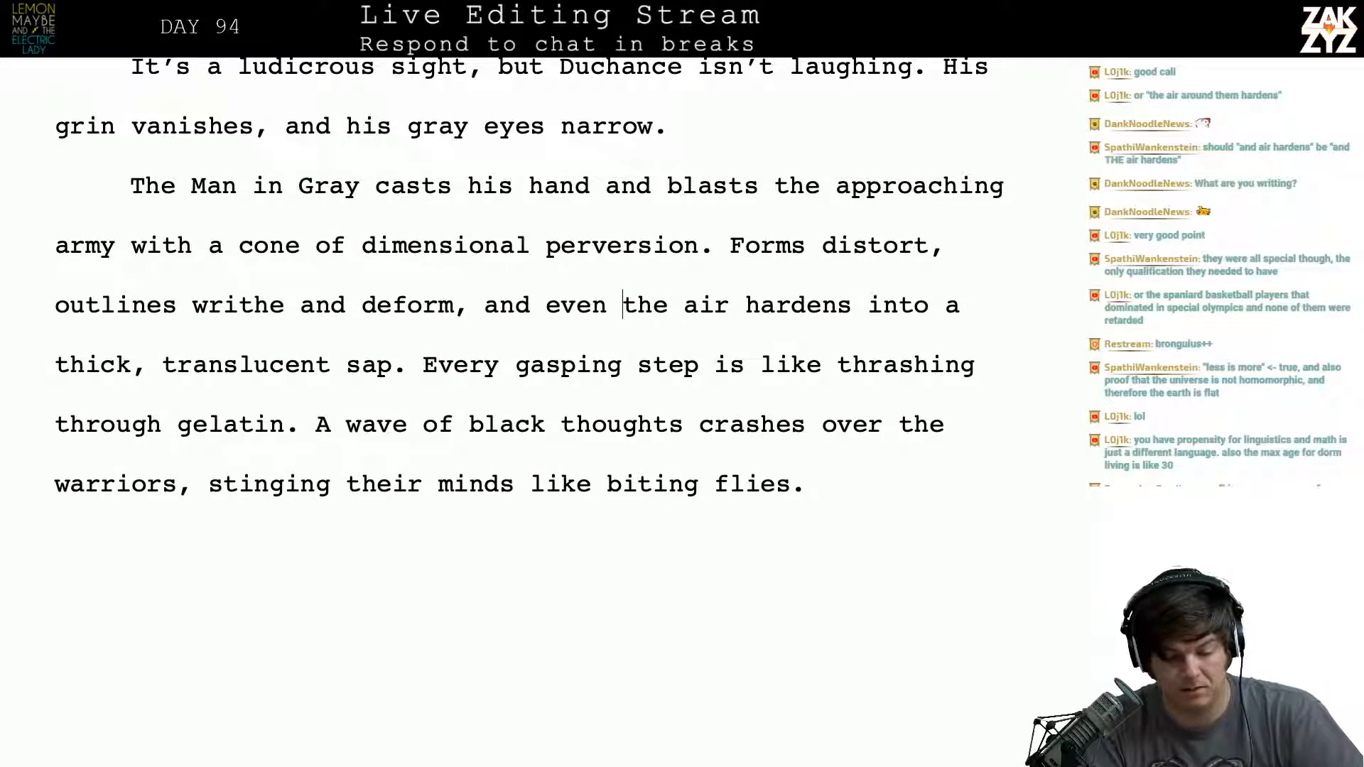
key("Right")
key("Left")
key("Left")
key("Left")
key("Left")
key("Left")
key("Left")
key("Left")
key("Right")
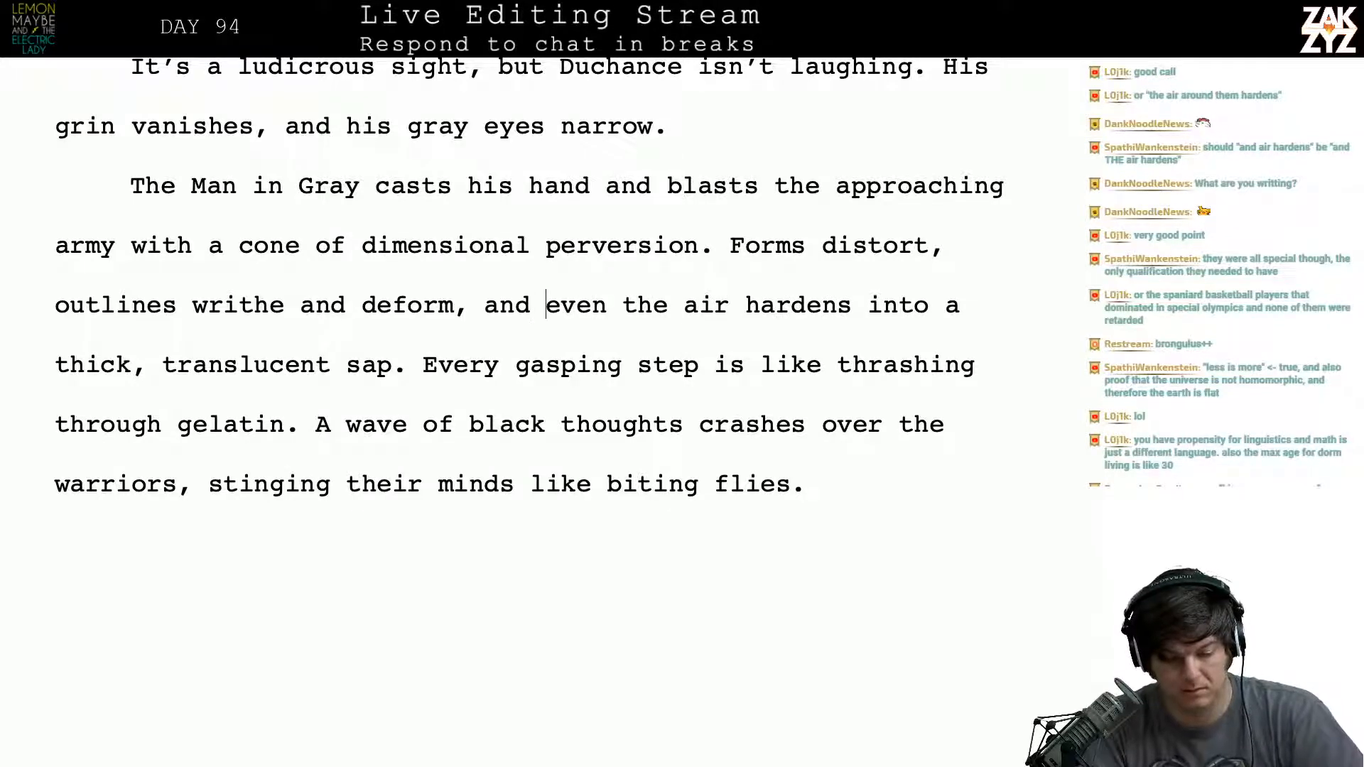
key("Right")
key("Right")
key("Right")
key("Right")
key("BackSpace")
key("BackSpace")
key("BackSpace")
key("BackSpace")
key("BackSpace")
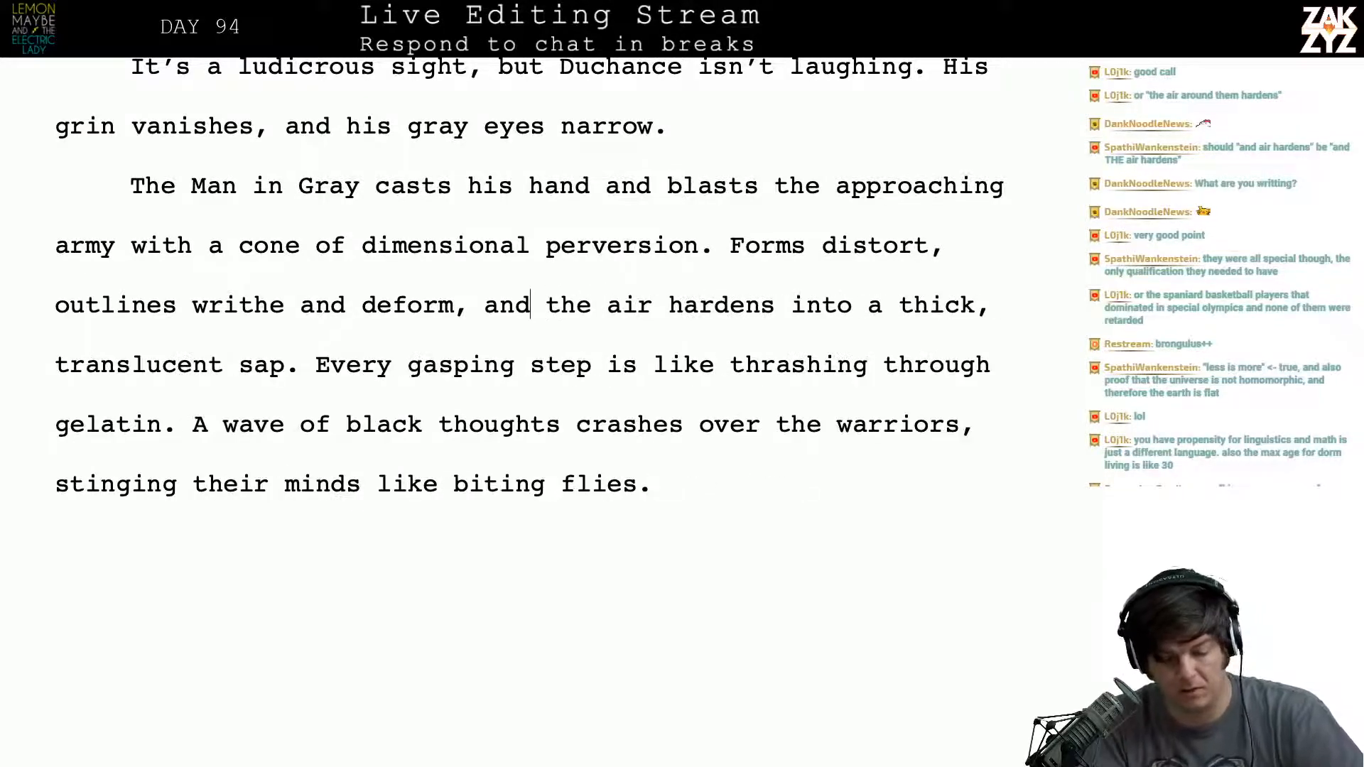
- Remove the article "the" before "air hardens" to restore the phrase "and air hardens"
key("Down")
key("Left")
key("Left")
key("Left")
key("Left")
key("Up")
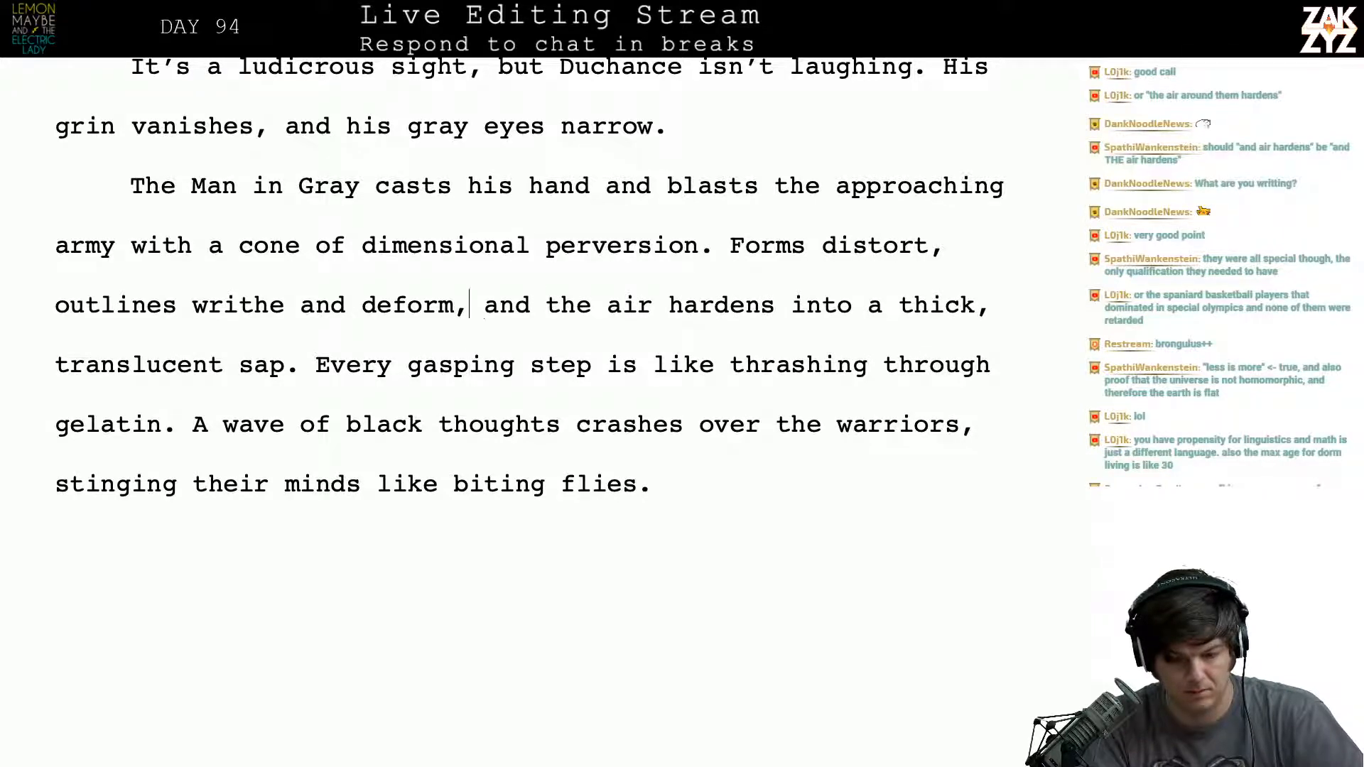
key("Right")
key("Right")
key("Right")
key("Right")
key("Right")
key("Right")
key("Right")
key("Right")
key("BackSpace")
key("BackSpace")
key("BackSpace")
key("BackSpace")
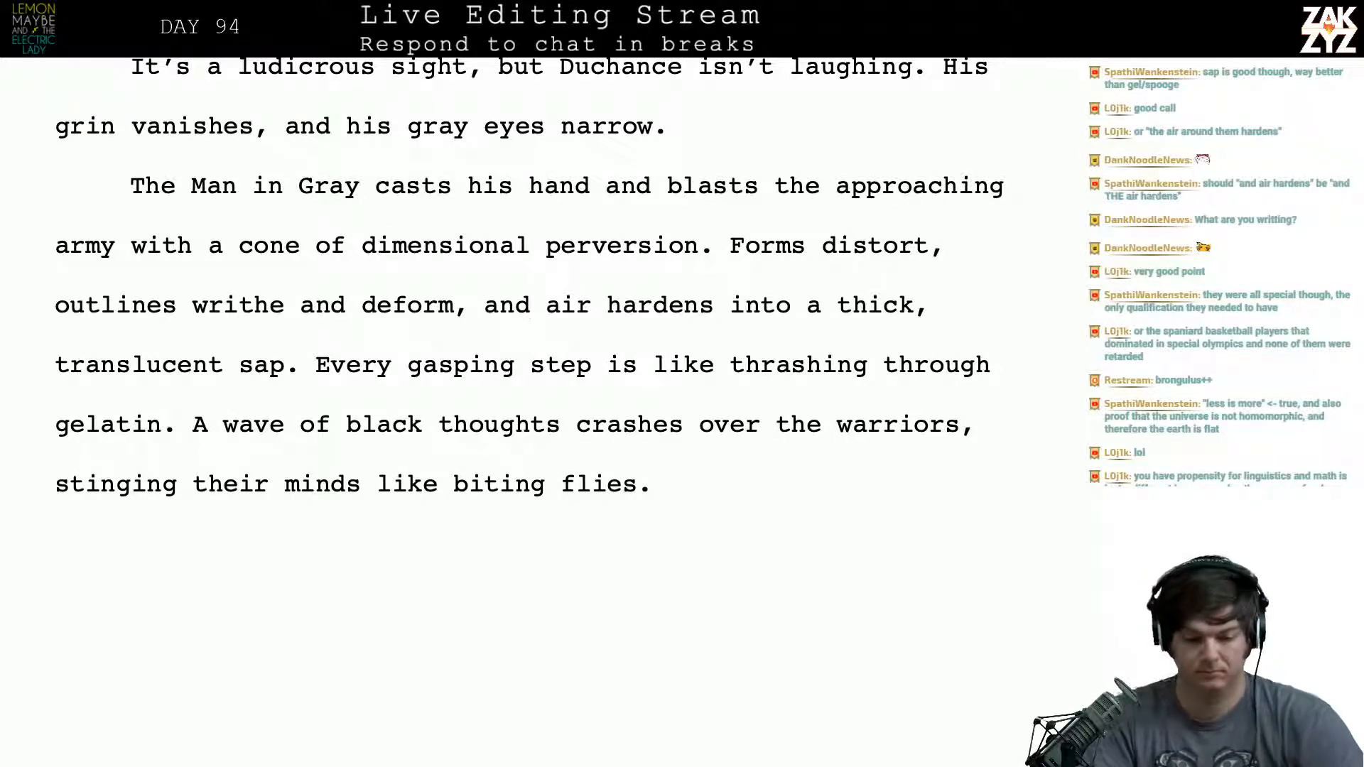
key("Right")
key("Right")
key("Right")
key("Left")
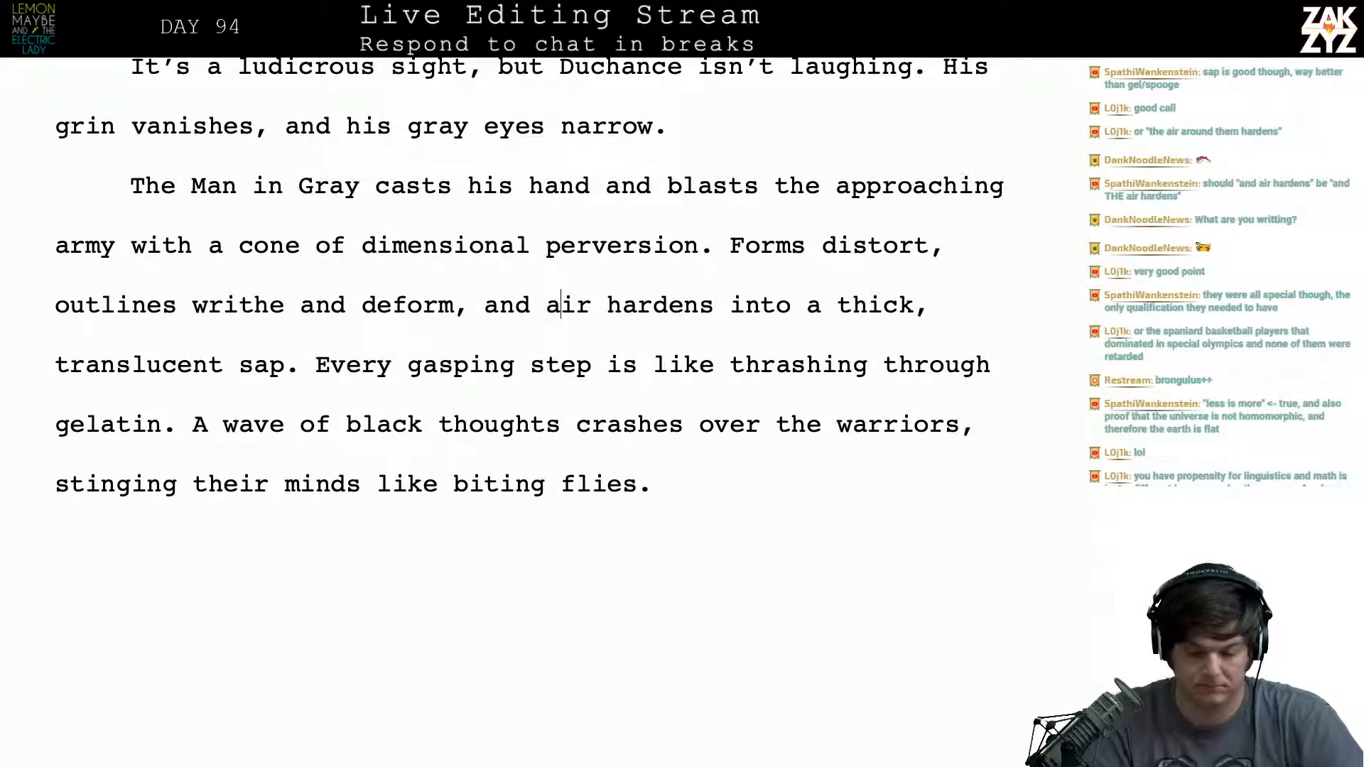
key("Right")
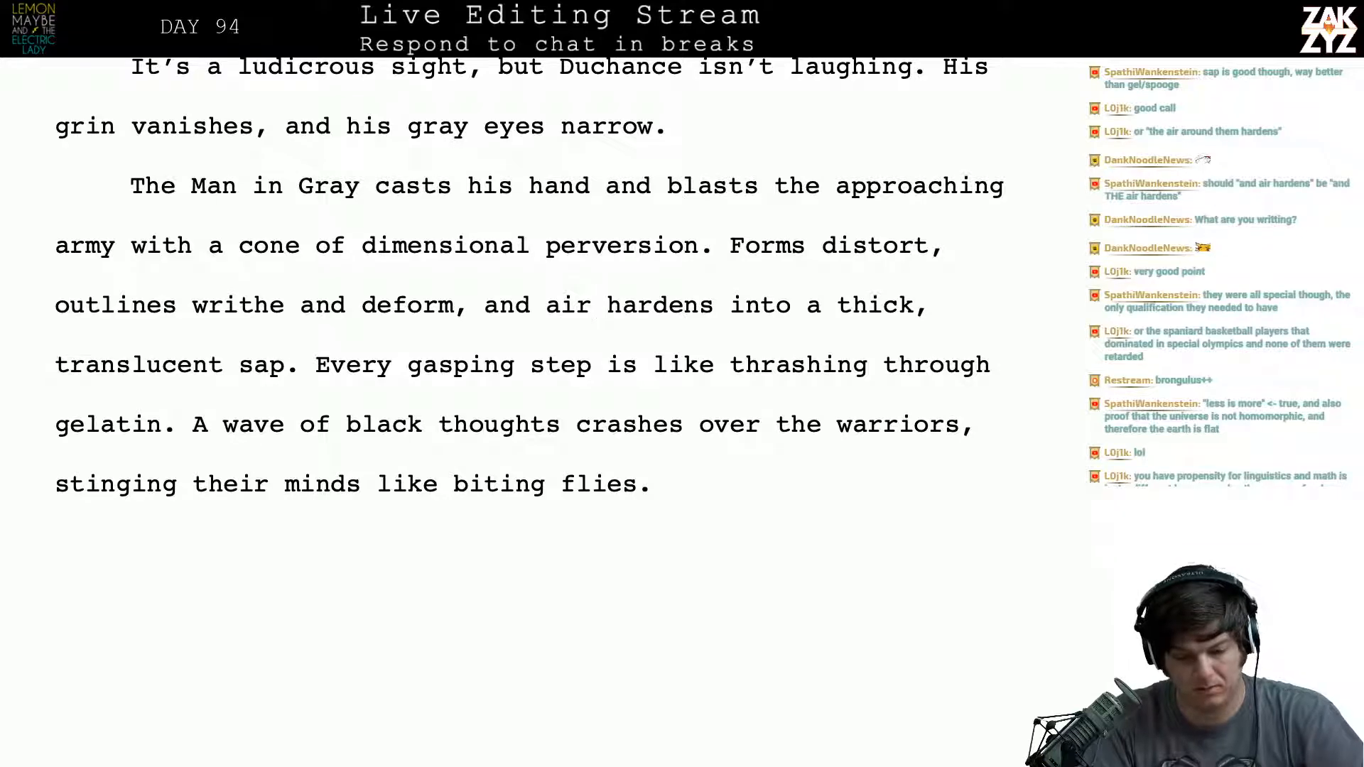
key("Left")
key("Left")
key("Left")
key("Left")
key("Left")
key("Left")
key("Left")
key("Left")
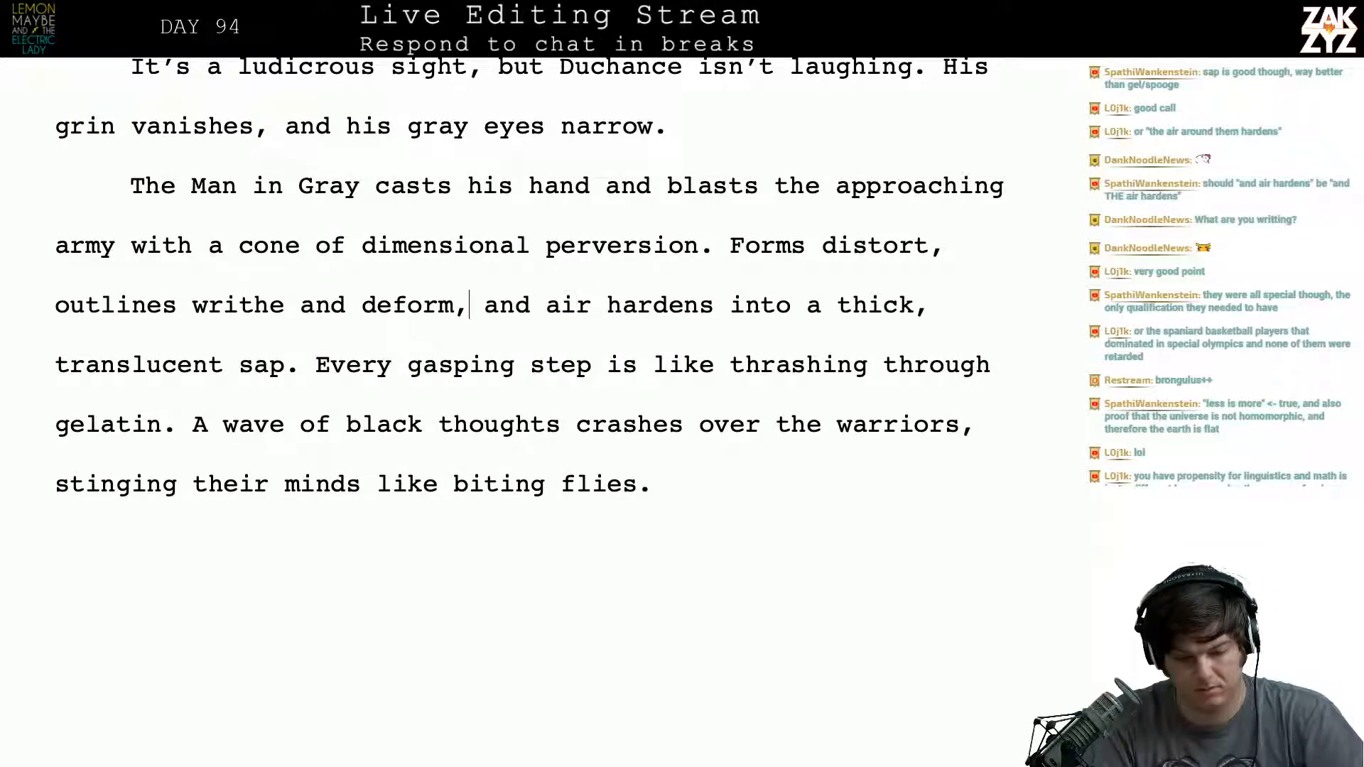
- Replace "and" before "air hardens" with "even the" so the clause reads "even the air hardens into a thick, translucent sap"
key("Right")
key("Right")
key("Right")
key("Right")
key("Right")
key("Right")
key("Left")
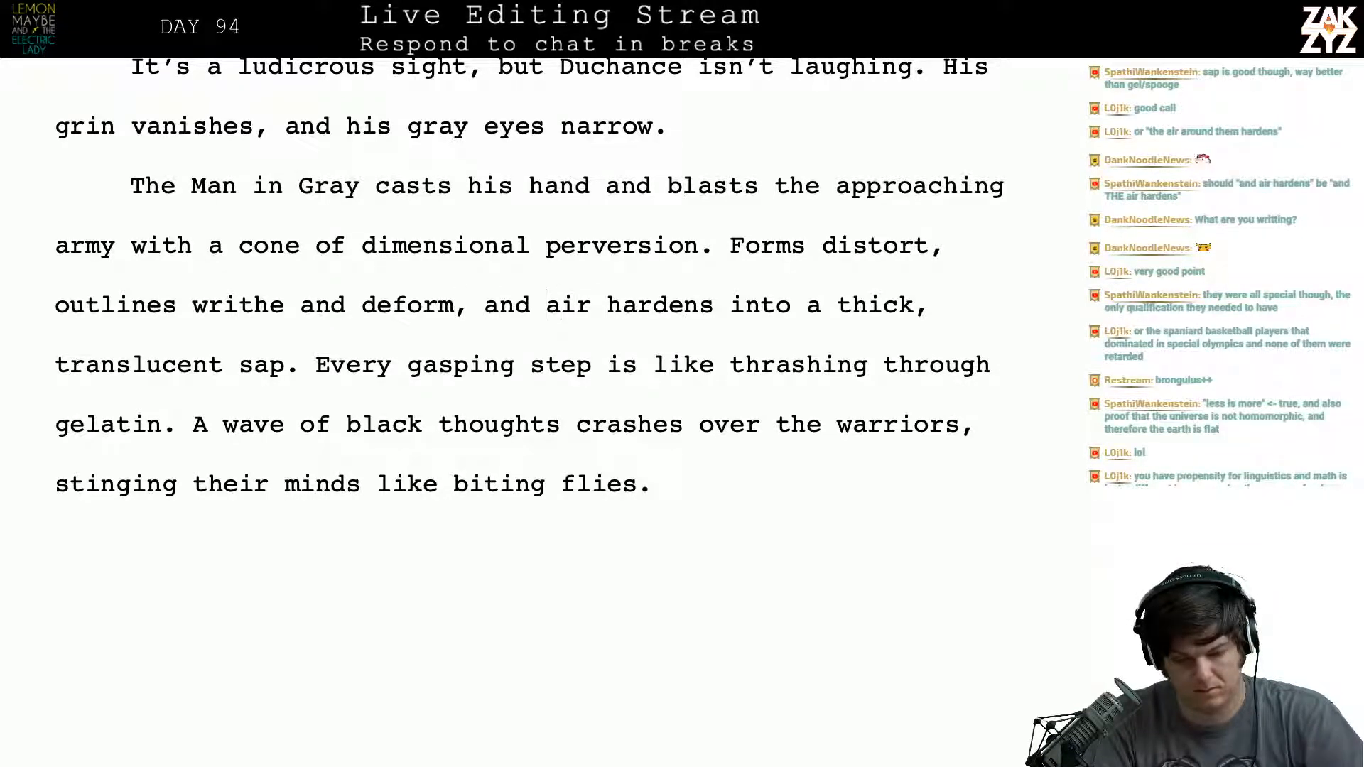
key("Left")
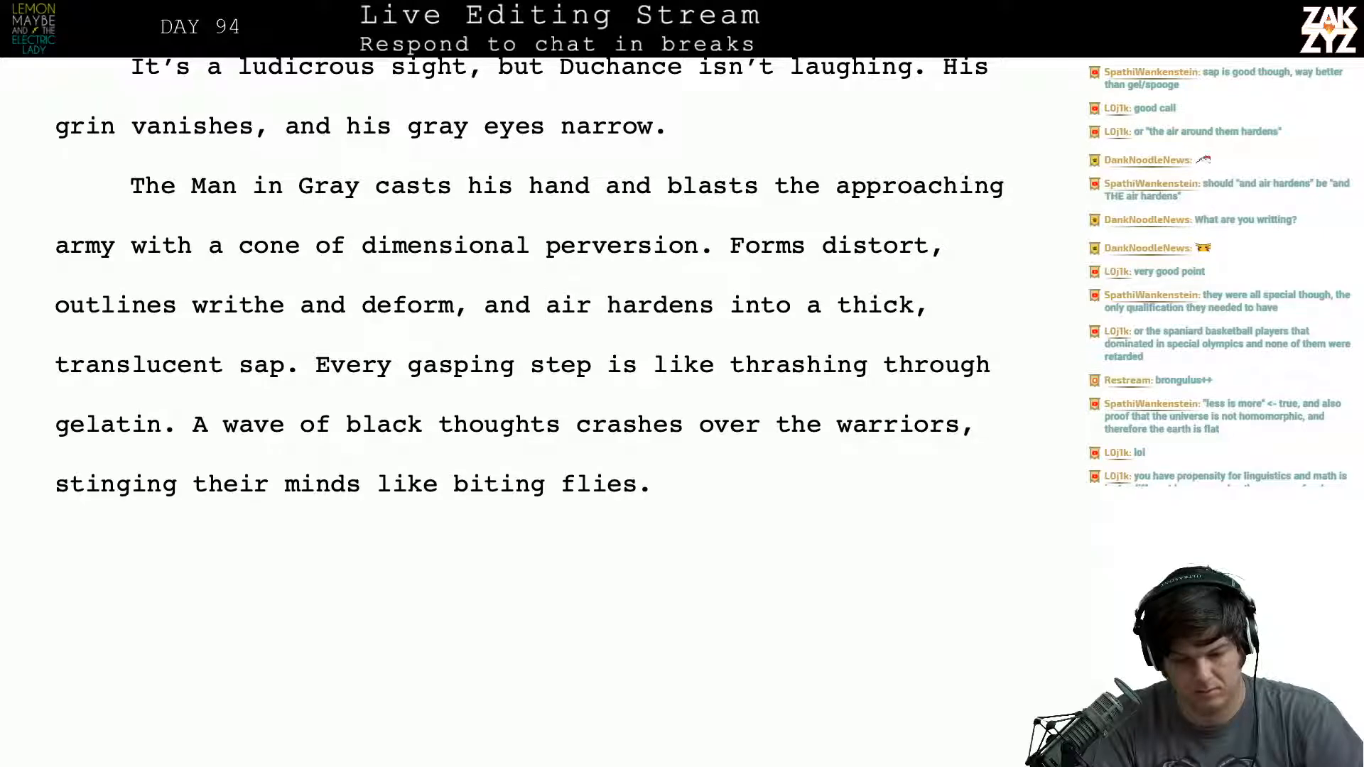
key("Left")
key("Left")
key("Left")
key("Left")
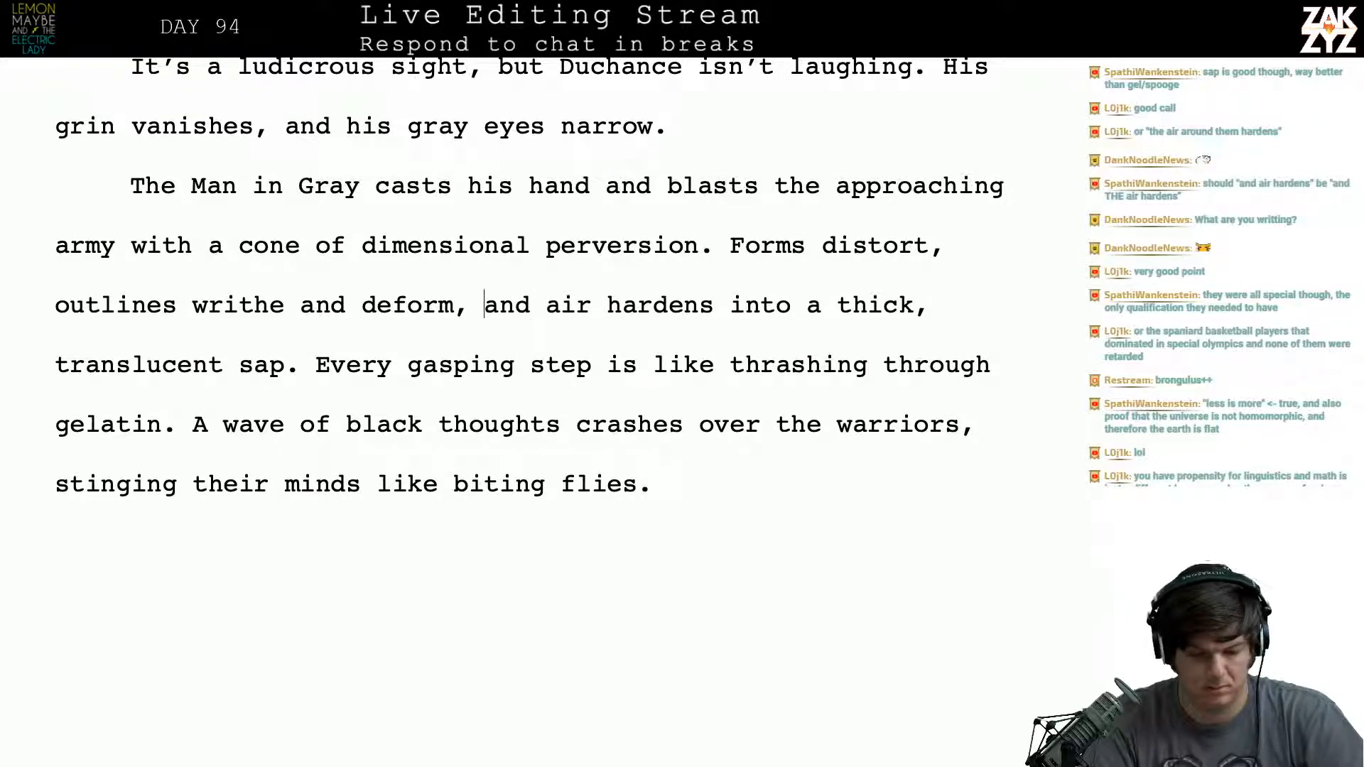
key("Left")
key("Right")
type("even the")
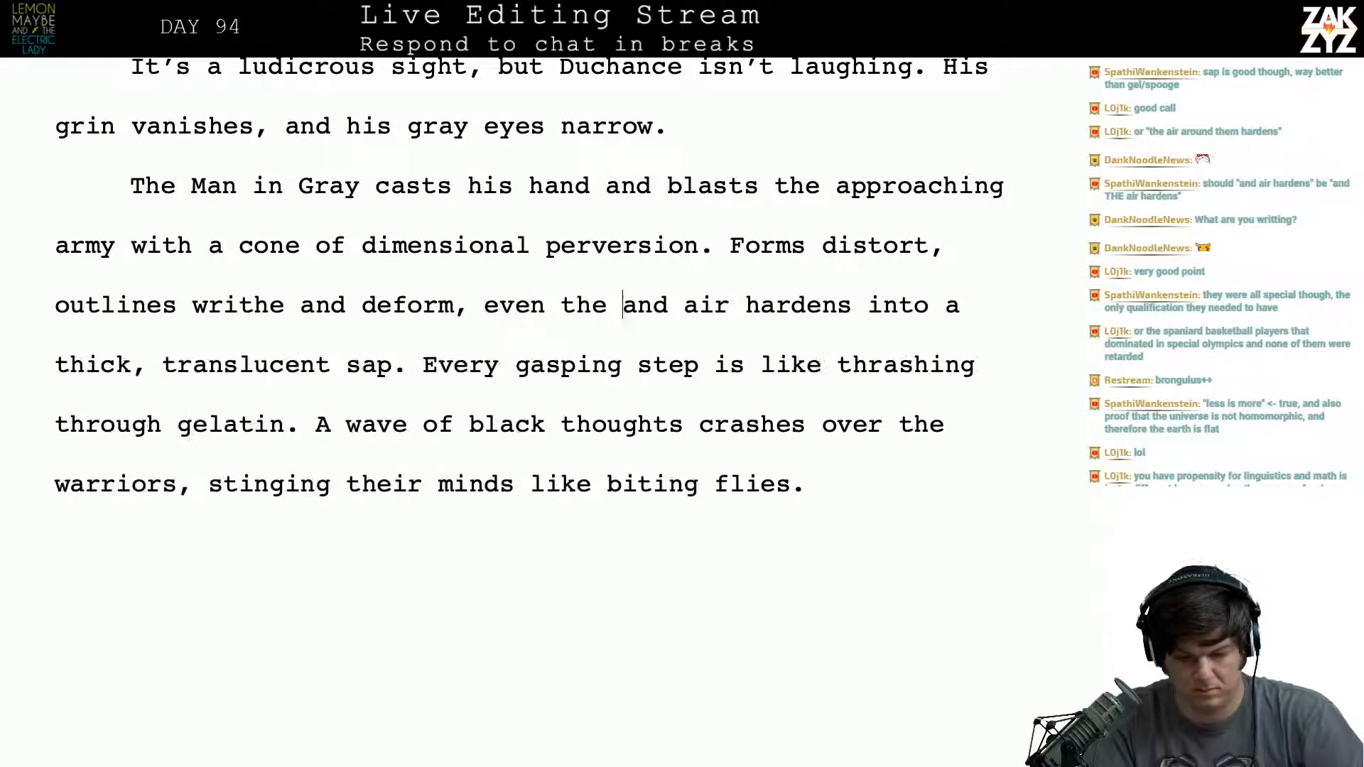
key("shift+Right")
key("shift+Right")
key("shift+Right")
key("shift+Right")
key("Delete")
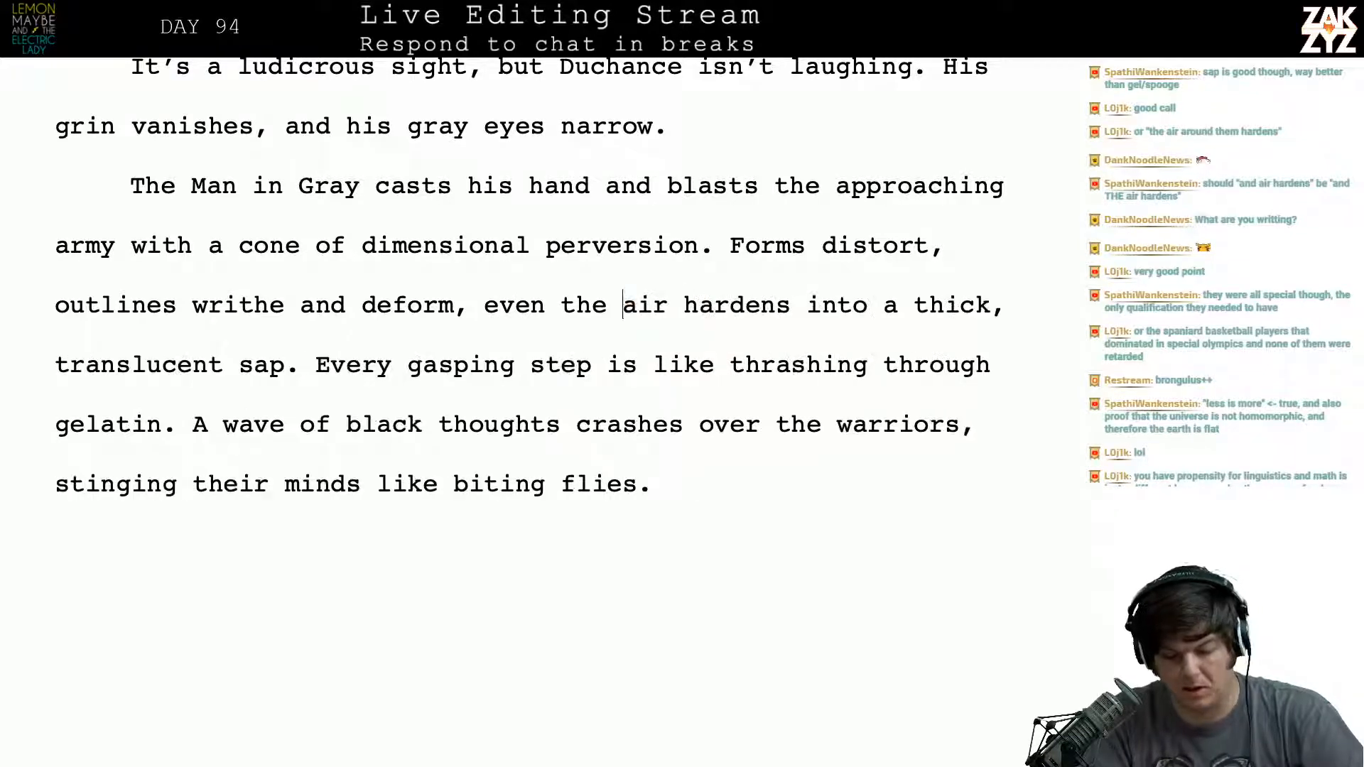
- Reread the paragraph where the Man in Gray blasts the army, checking how the sentences around "even the air hardens" flow
scroll(529, 384, "down", 2)
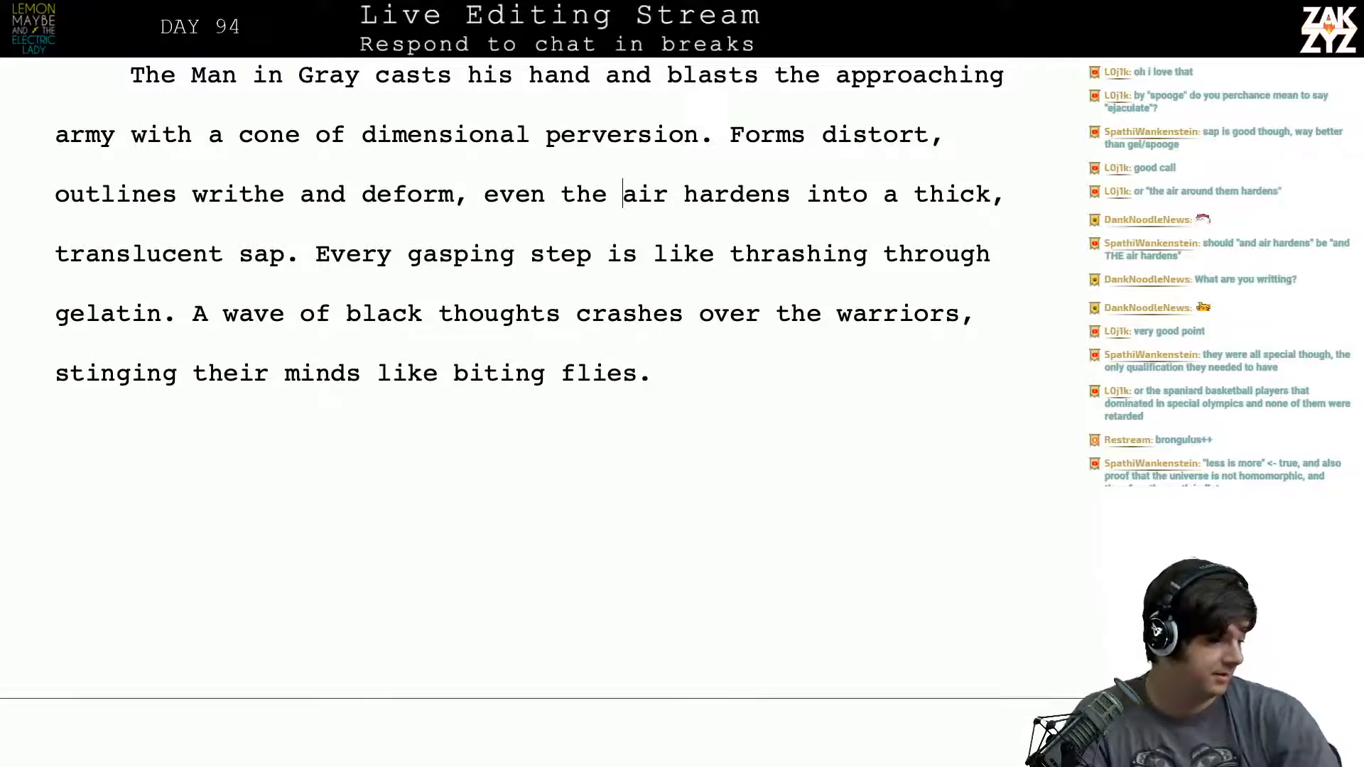
scroll(528, 412, "down", 2)
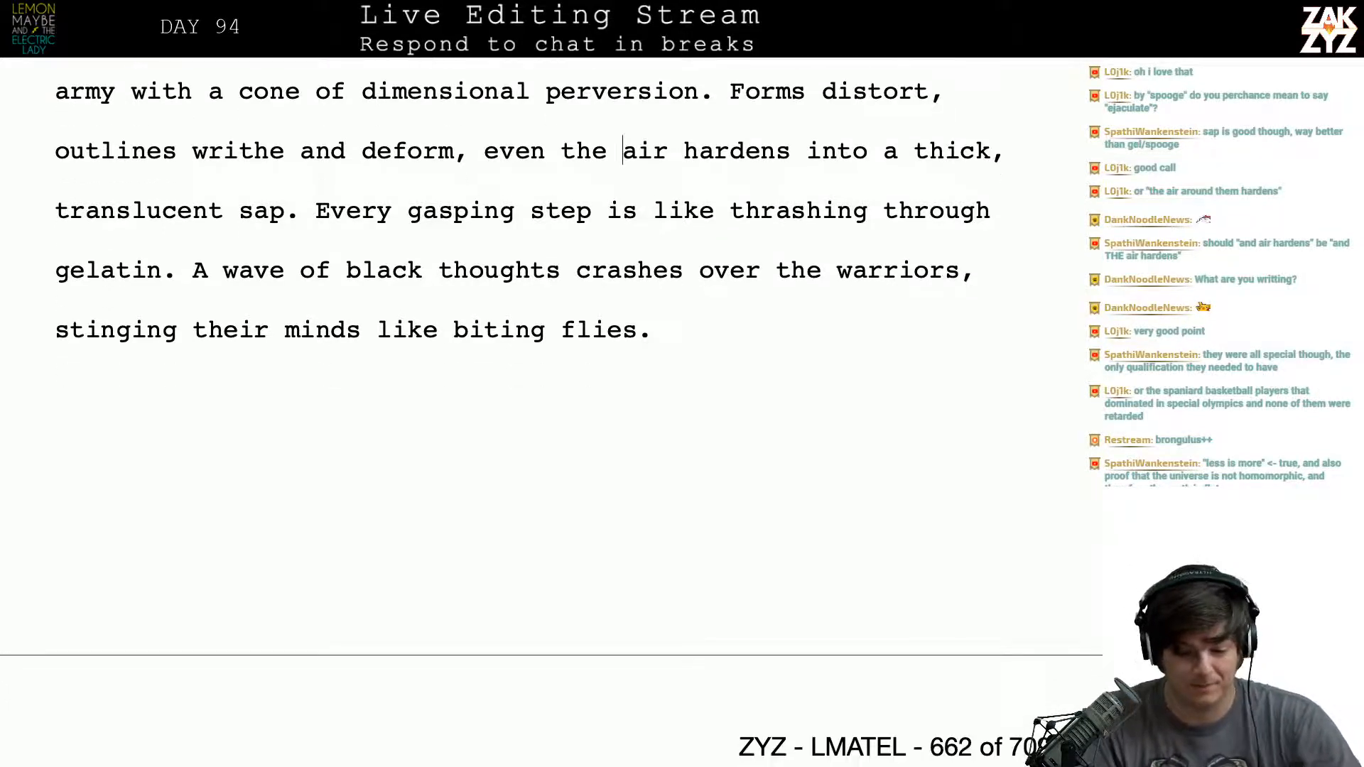
scroll(529, 412, "up", 4)
scroll(444, 320, "up", 1)
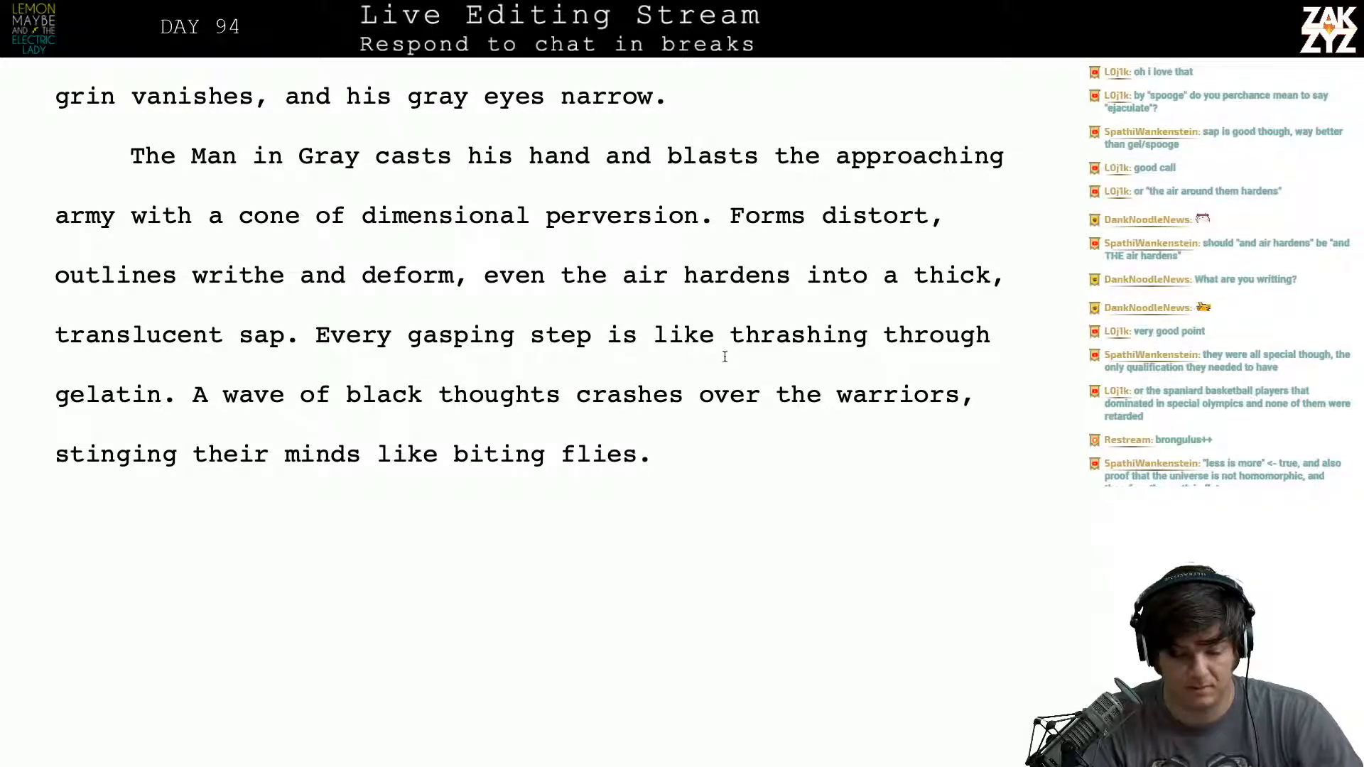
scroll(530, 387, "down", 1)
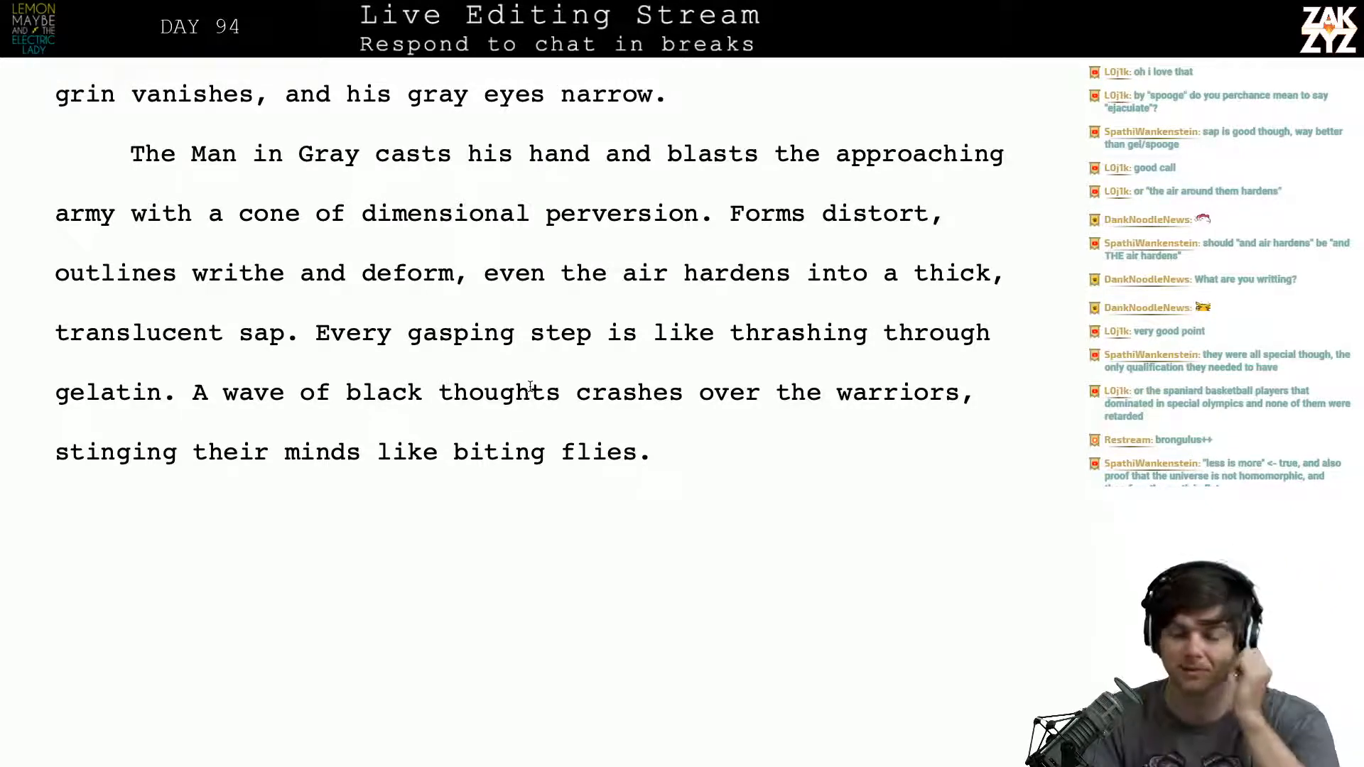
scroll(530, 386, "down", 1)
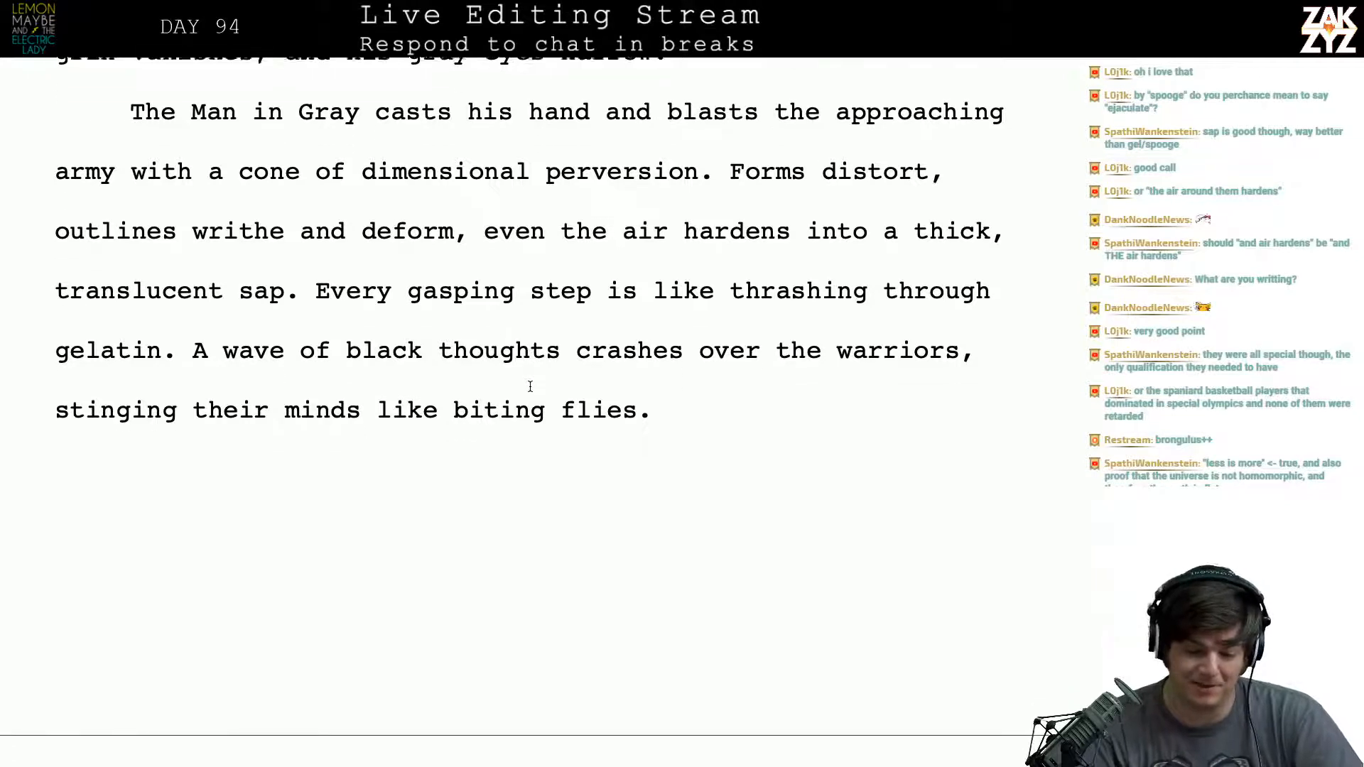
scroll(530, 386, "down", 1)
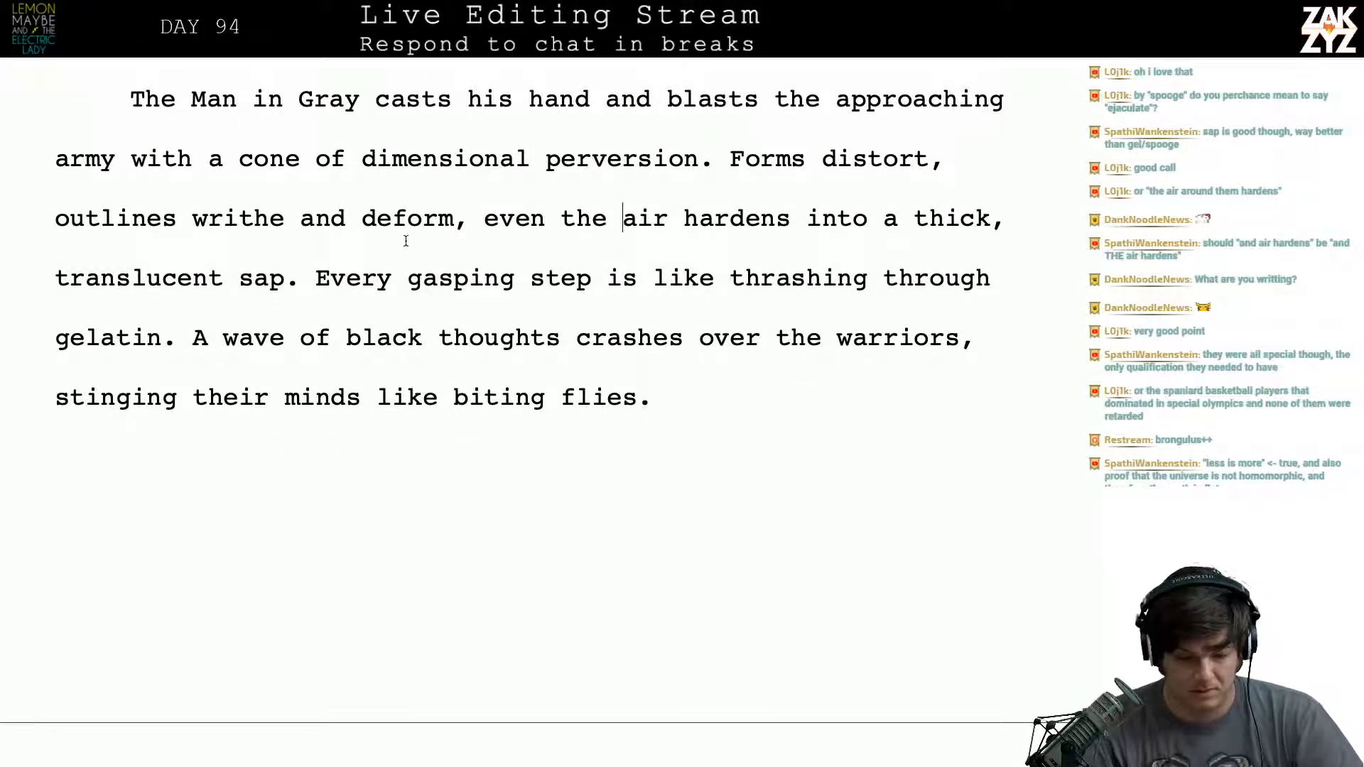
scroll(543, 226, "down", 1)
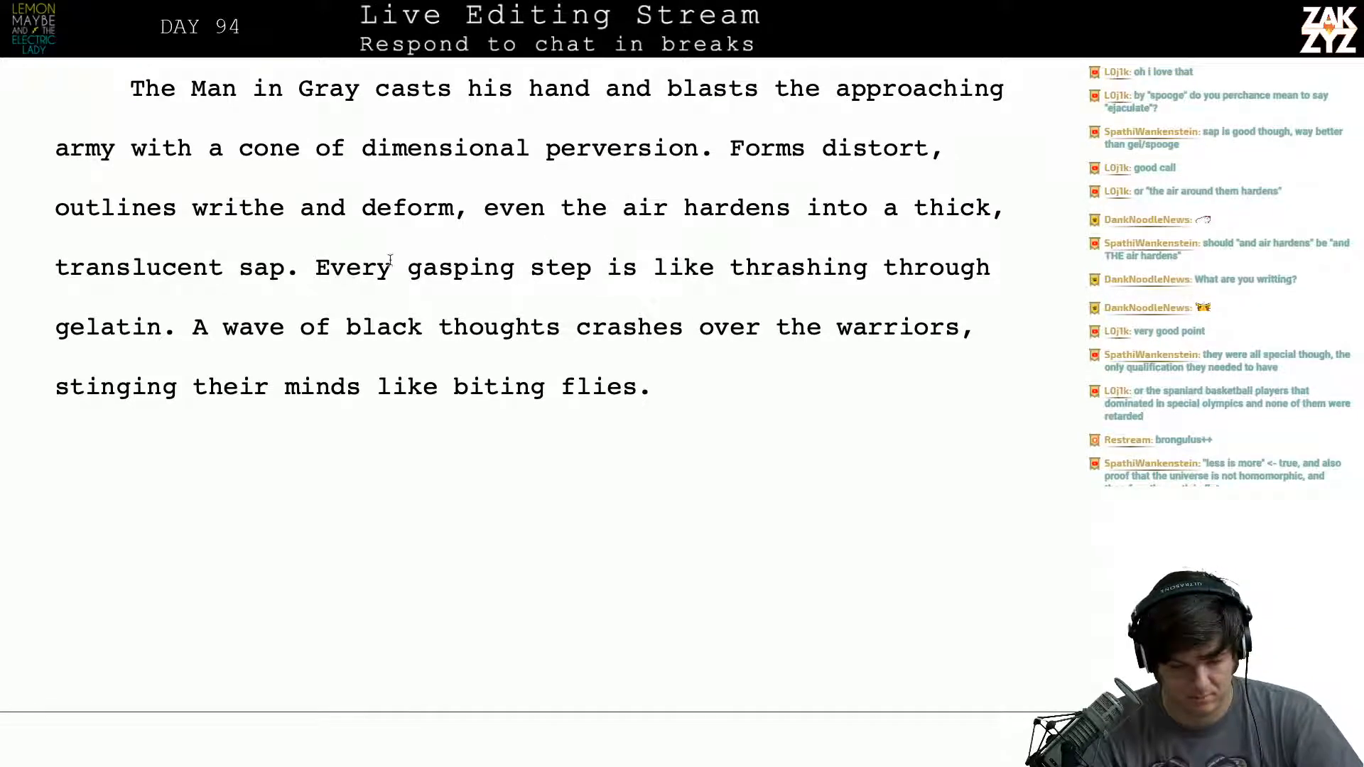
scroll(459, 302, "down", 1)
- Split the paragraph before "Every gasping step" and begin a new sentence after "translucent sap." with "The charge is"
left_click(315, 259)
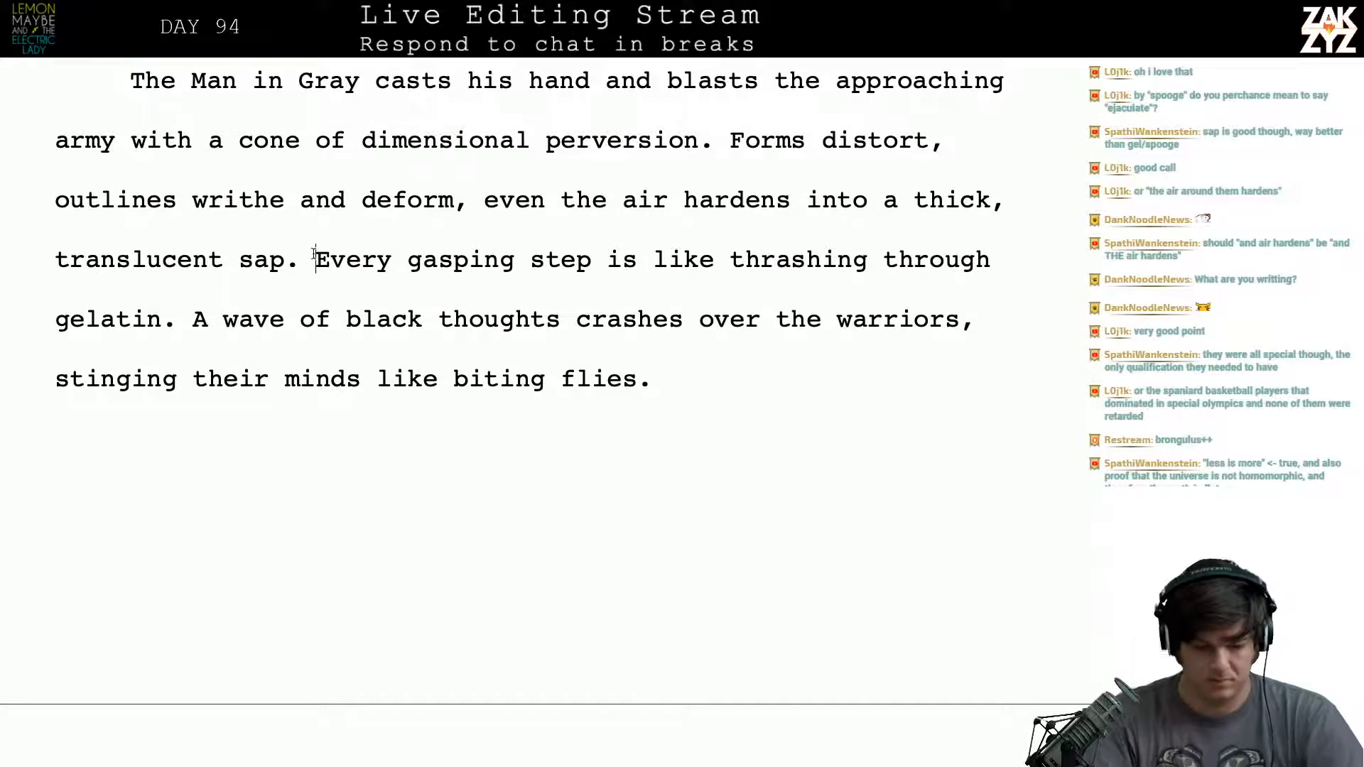
key("Return")
key("Left")
type("The Char")
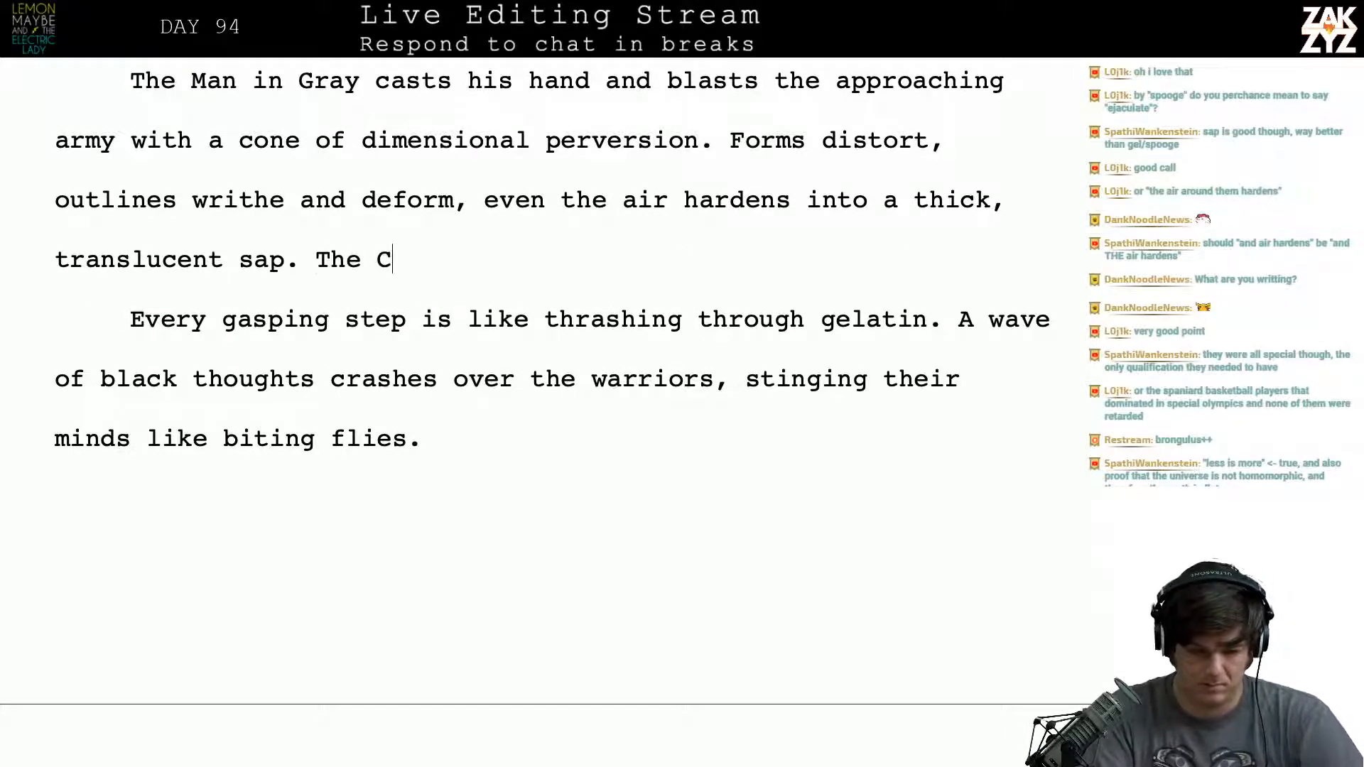
key("BackSpace")
key("BackSpace")
key("BackSpace")
key("BackSpace")
type("c")
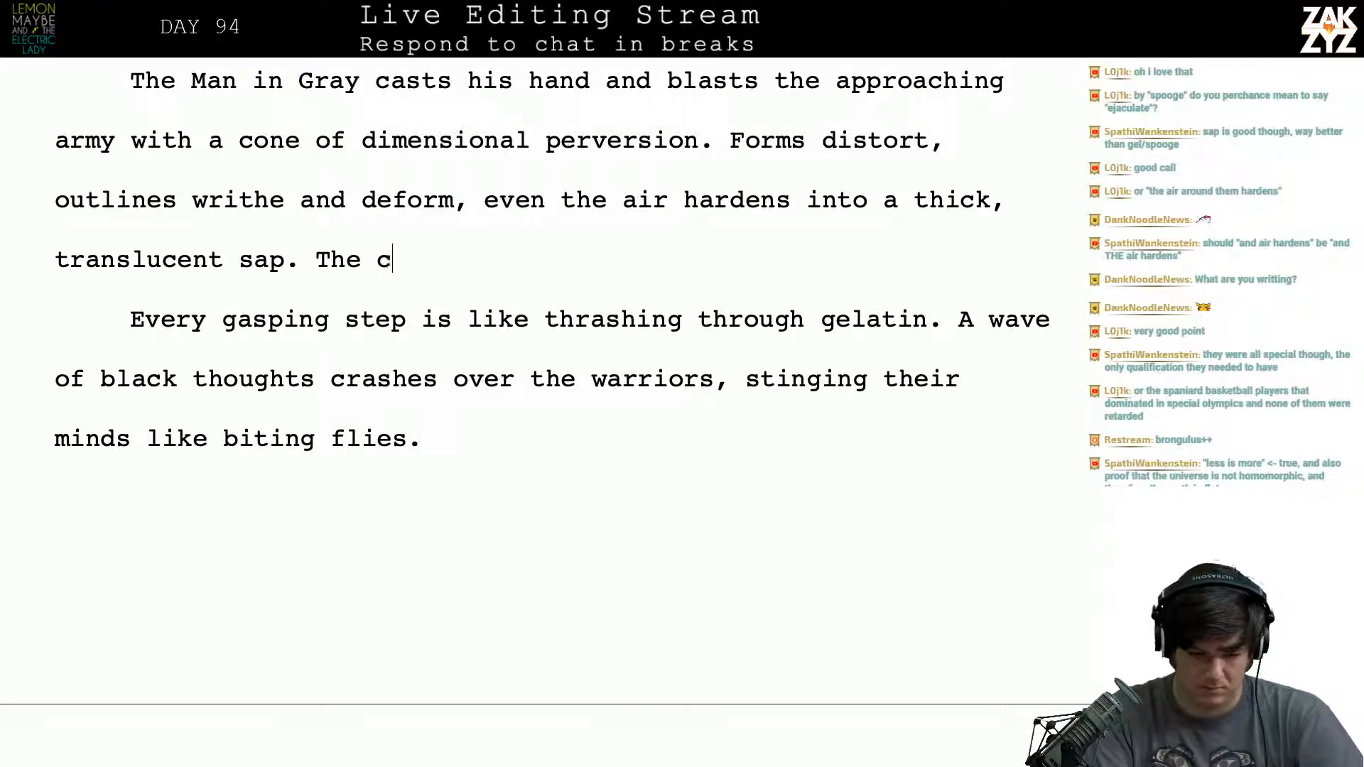
type("harge is frozen in")
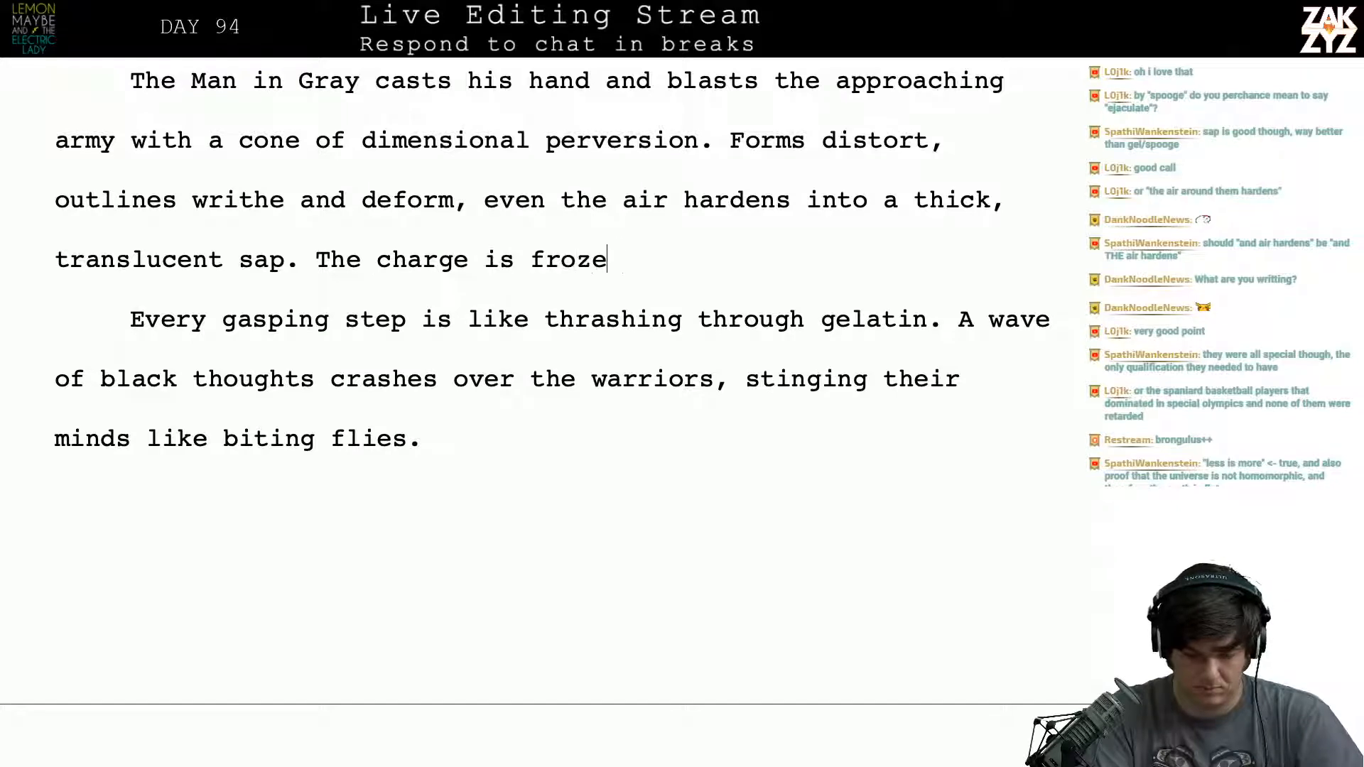
- Try continuing "The charge is" with "frozen in" and cut the sentence back to "The"
key("BackSpace")
key("BackSpace")
key("BackSpace")
key("BackSpace")
key("BackSpace")
key("BackSpace")
key("BackSpace")
key("BackSpace")
key("BackSpace")
key("BackSpace")
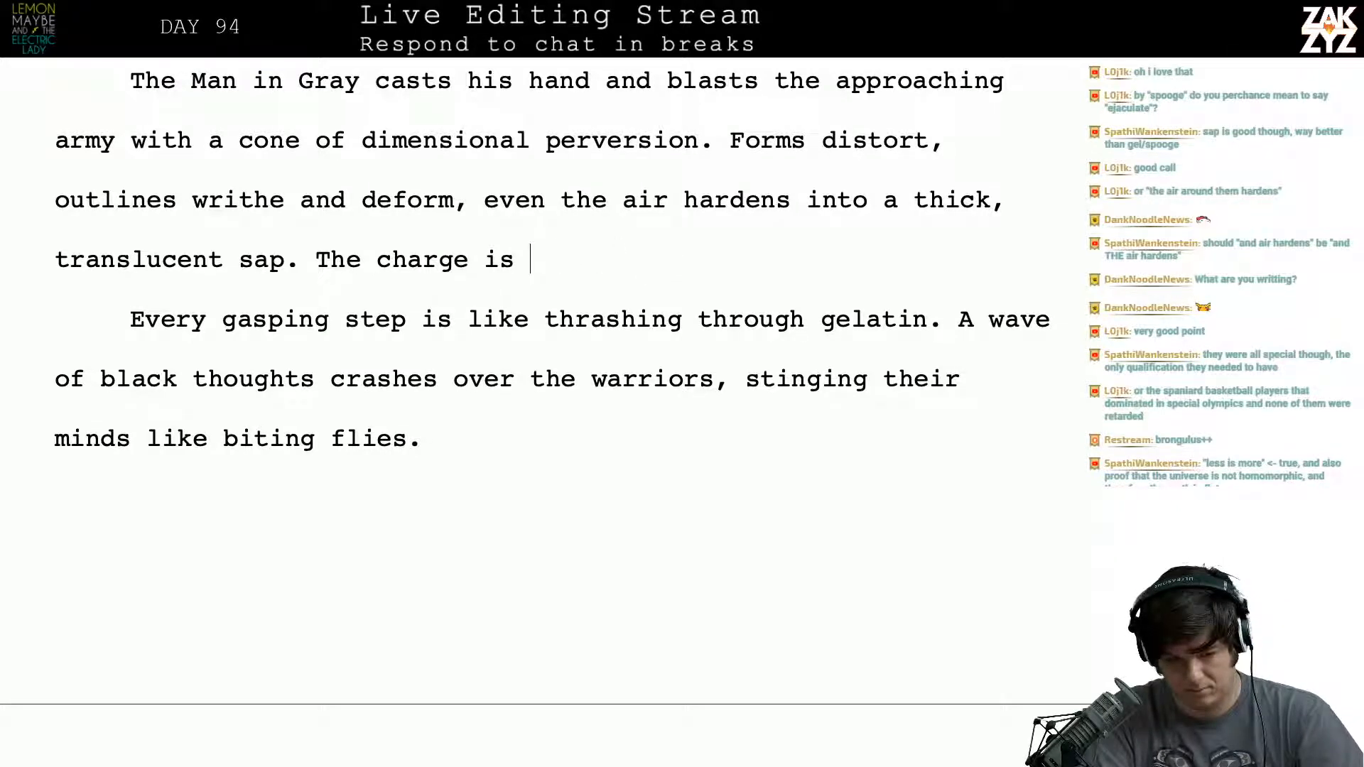
type("tumb")
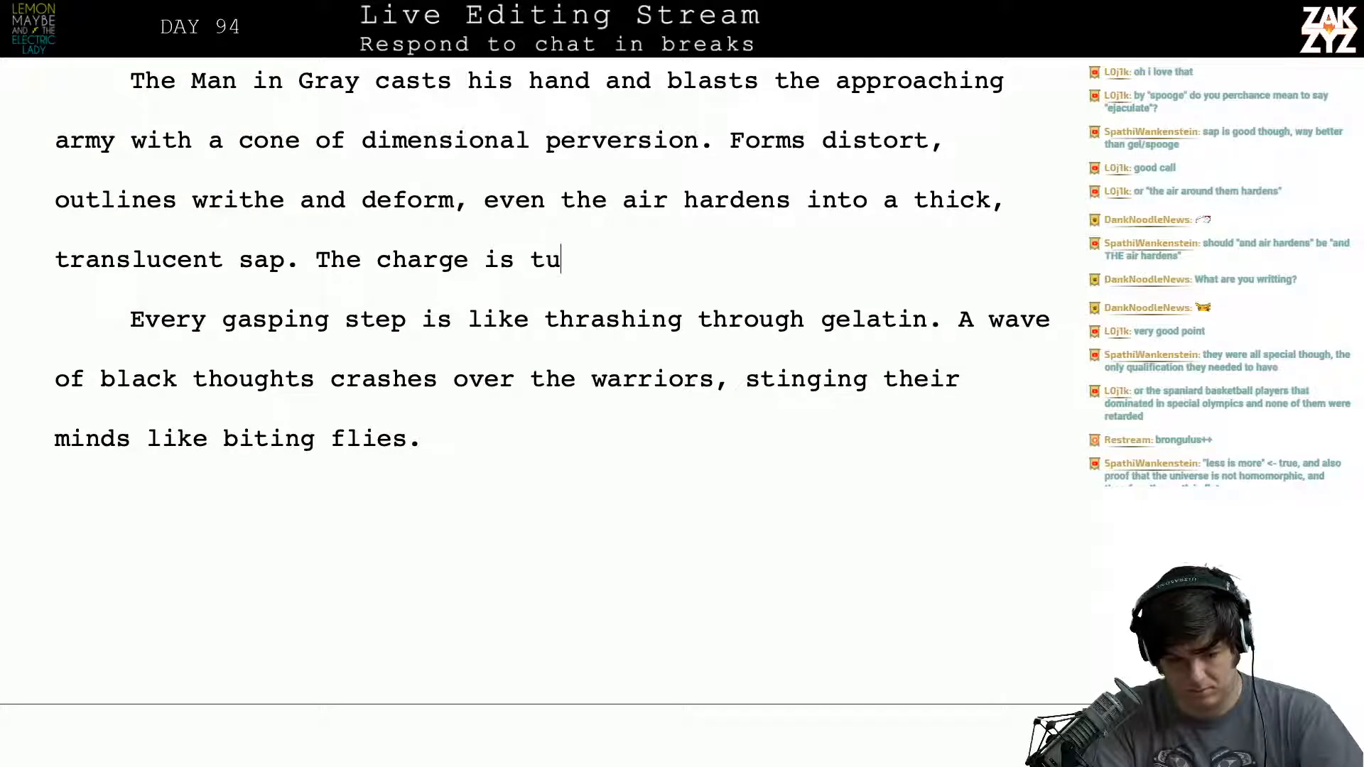
key("BackSpace")
key("BackSpace")
key("BackSpace")
key("BackSpace")
key("BackSpace")
key("BackSpace")
key("BackSpace")
key("BackSpace")
key("BackSpace")
key("BackSpace")
key("BackSpace")
key("BackSpace")
key("BackSpace")
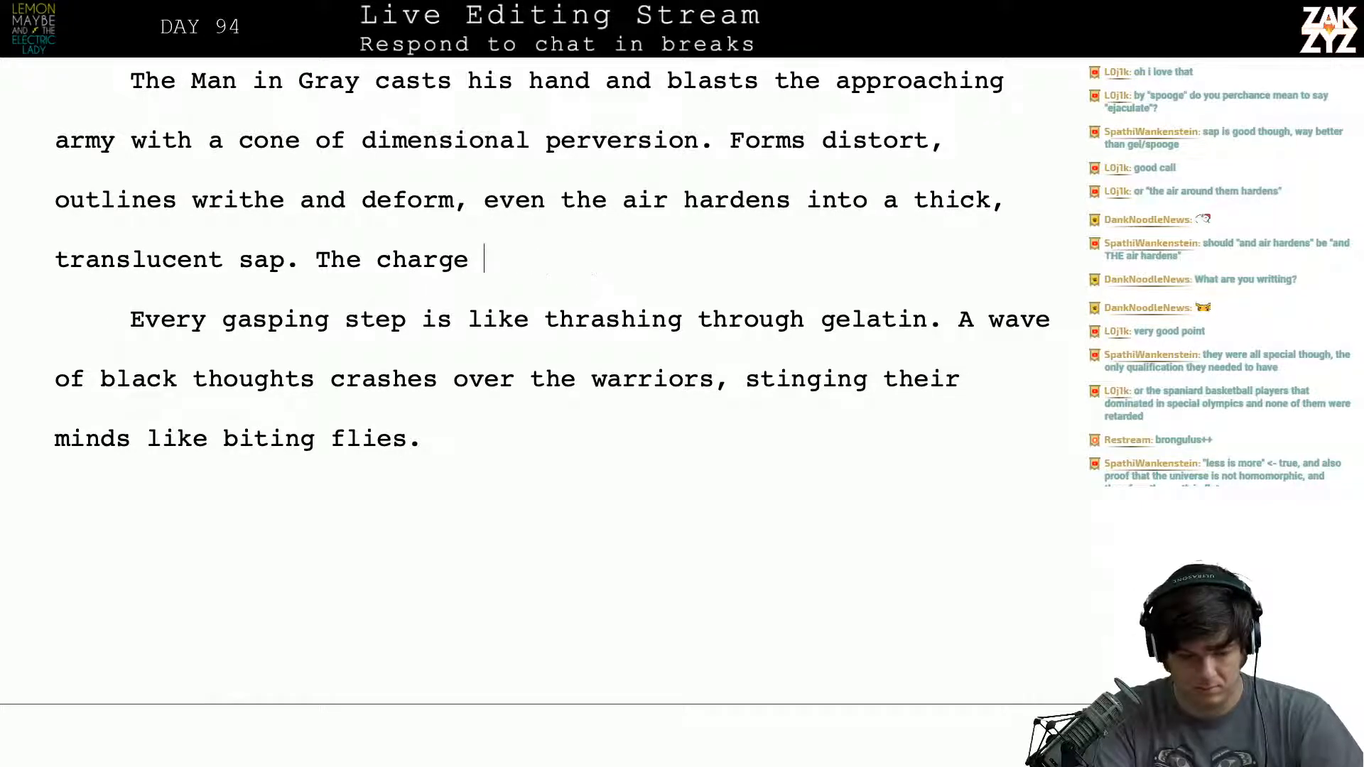
key("BackSpace")
- Try "doubletime" as the subject of the new sentence and remove it again
type("doub")
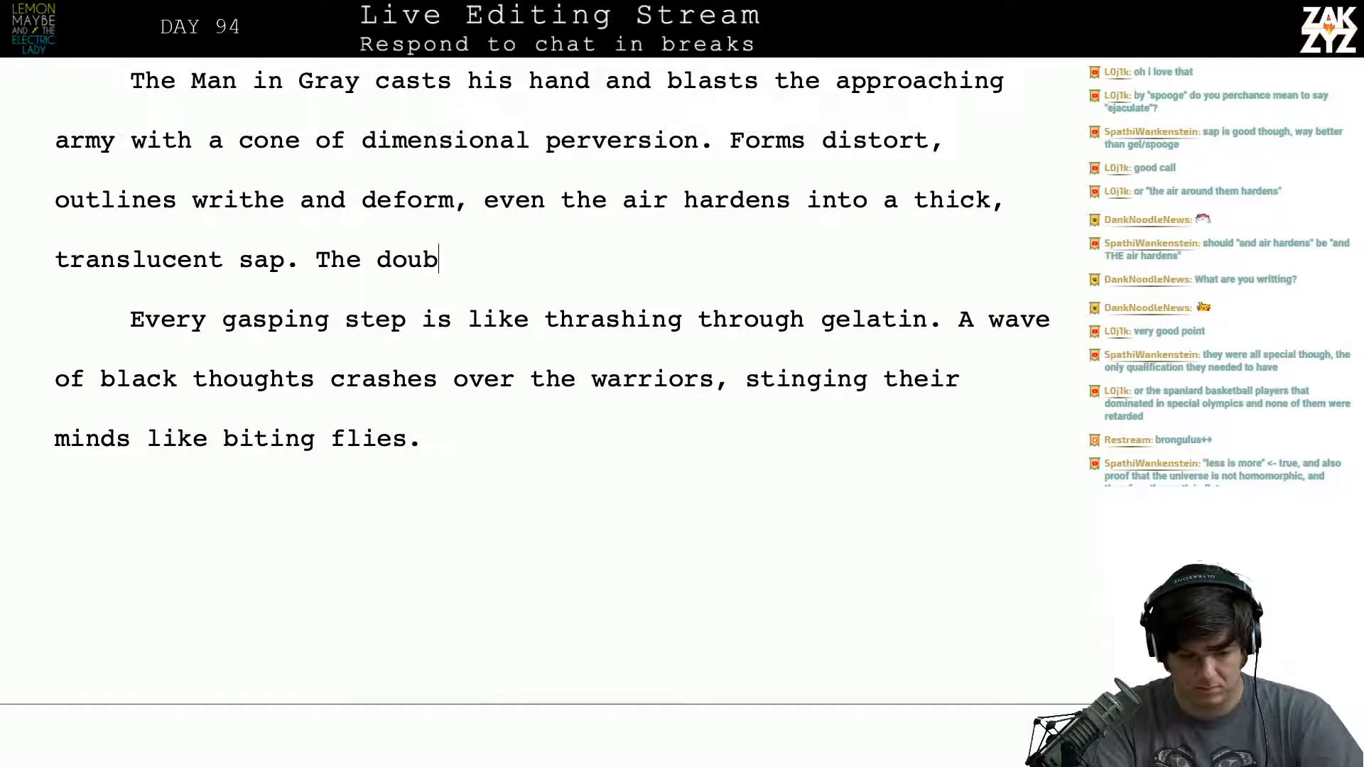
type("letime")
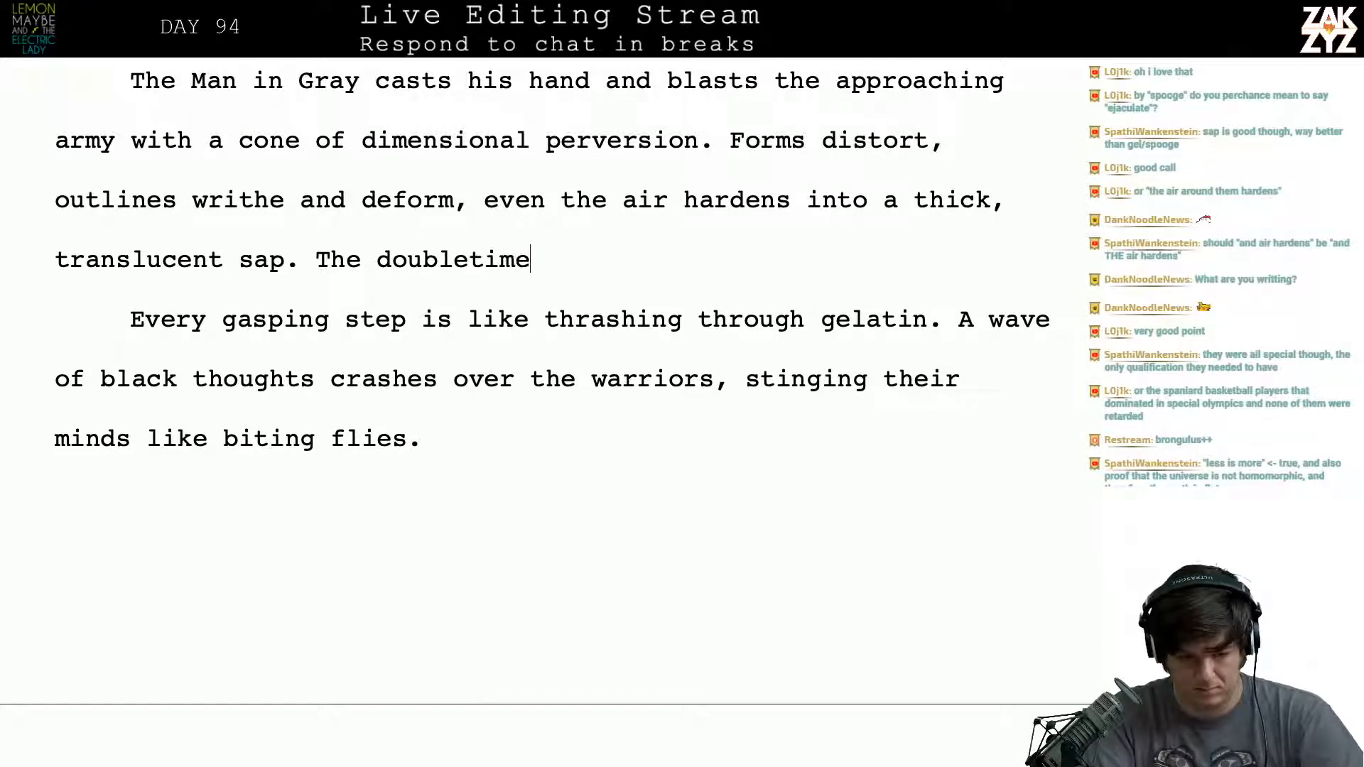
type(" of th")
key("BackSpace")
key("BackSpace")
key("BackSpace")
key("BackSpace")
key("BackSpace")
key("BackSpace")
key("BackSpace")
key("BackSpace")
key("BackSpace")
key("BackSpace")
key("BackSpace")
key("BackSpace")
key("BackSpace")
key("BackSpace")
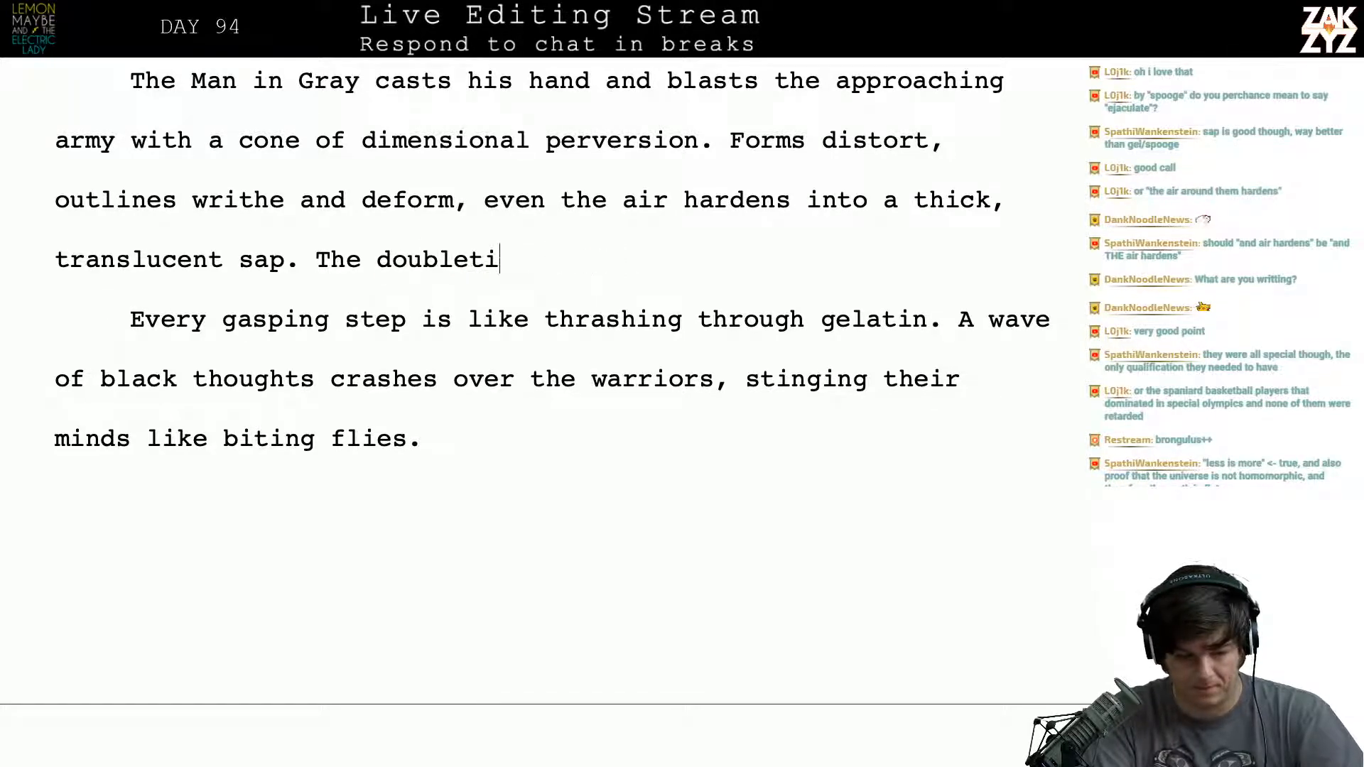
key("BackSpace")
key("BackSpace")
- Reword the opening of the new sentence after "translucent sap." as "The charging men are"
type("chrg")
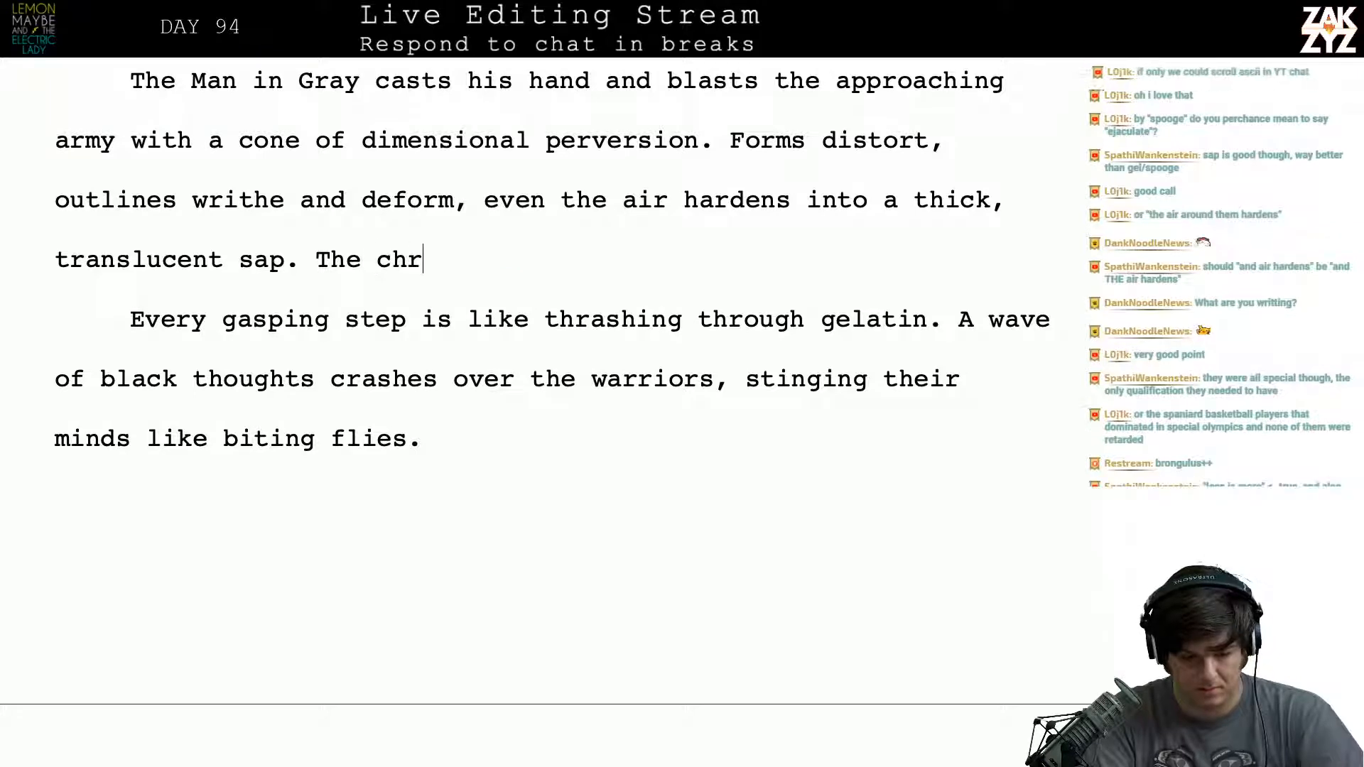
key("BackSpace")
type("arge")
key("BackSpace")
key("BackSpace")
key("BackSpace")
key("BackSpace")
key("BackSpace")
key("BackSpace")
key("BackSpace")
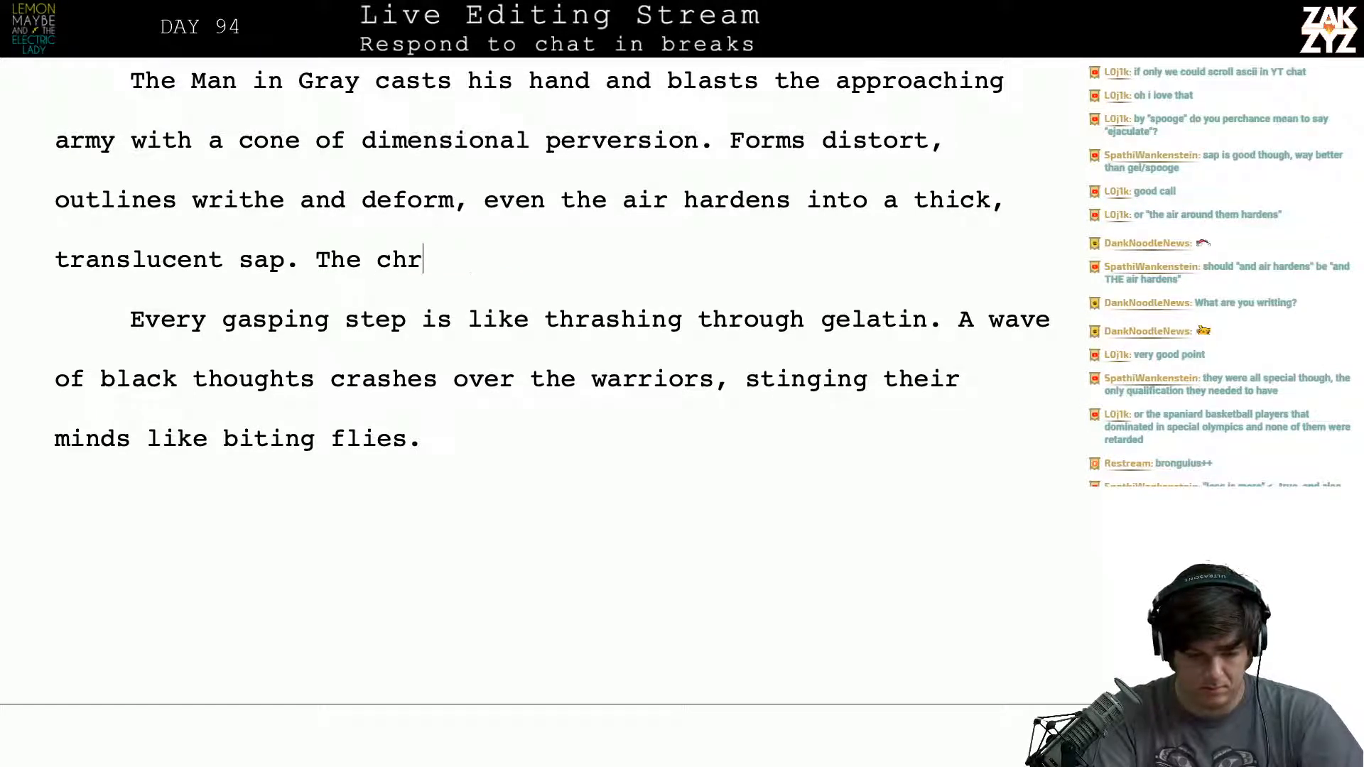
type("charging me")
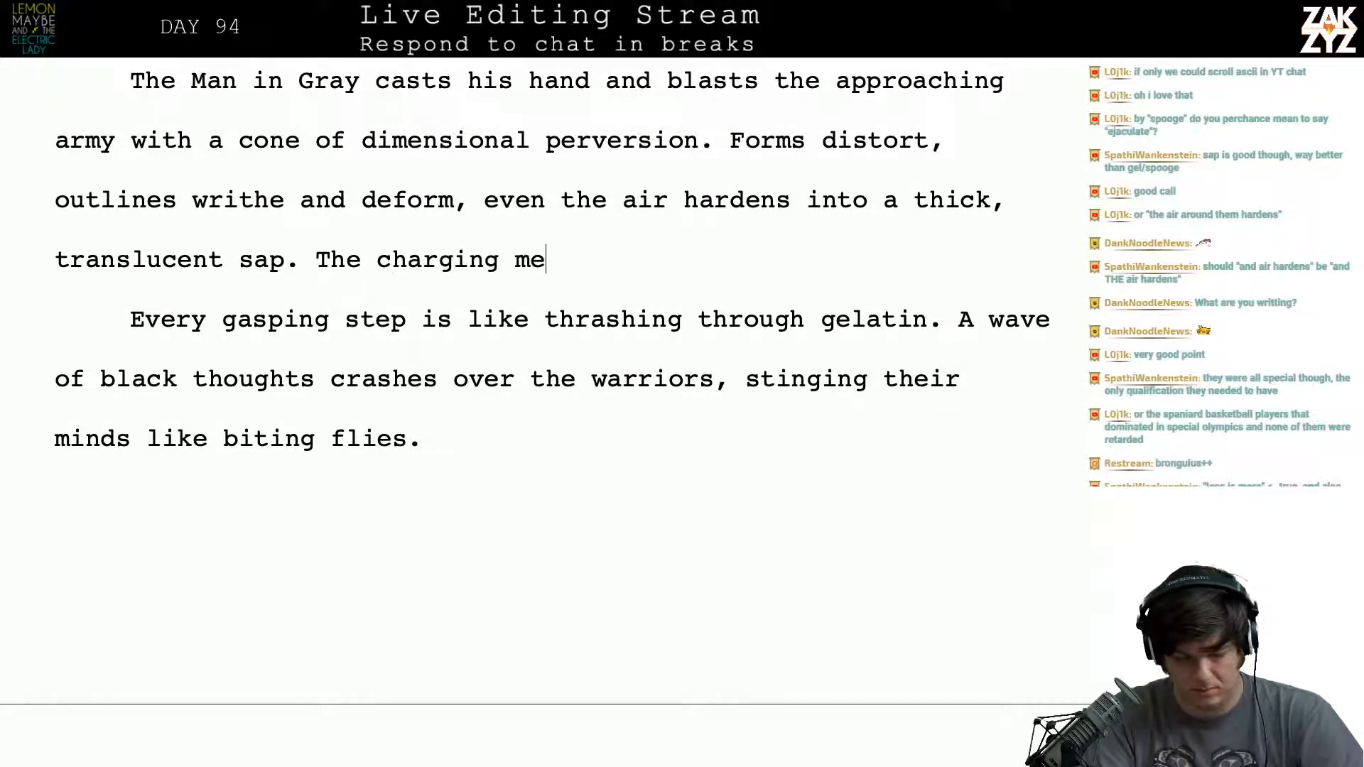
type("n are ")
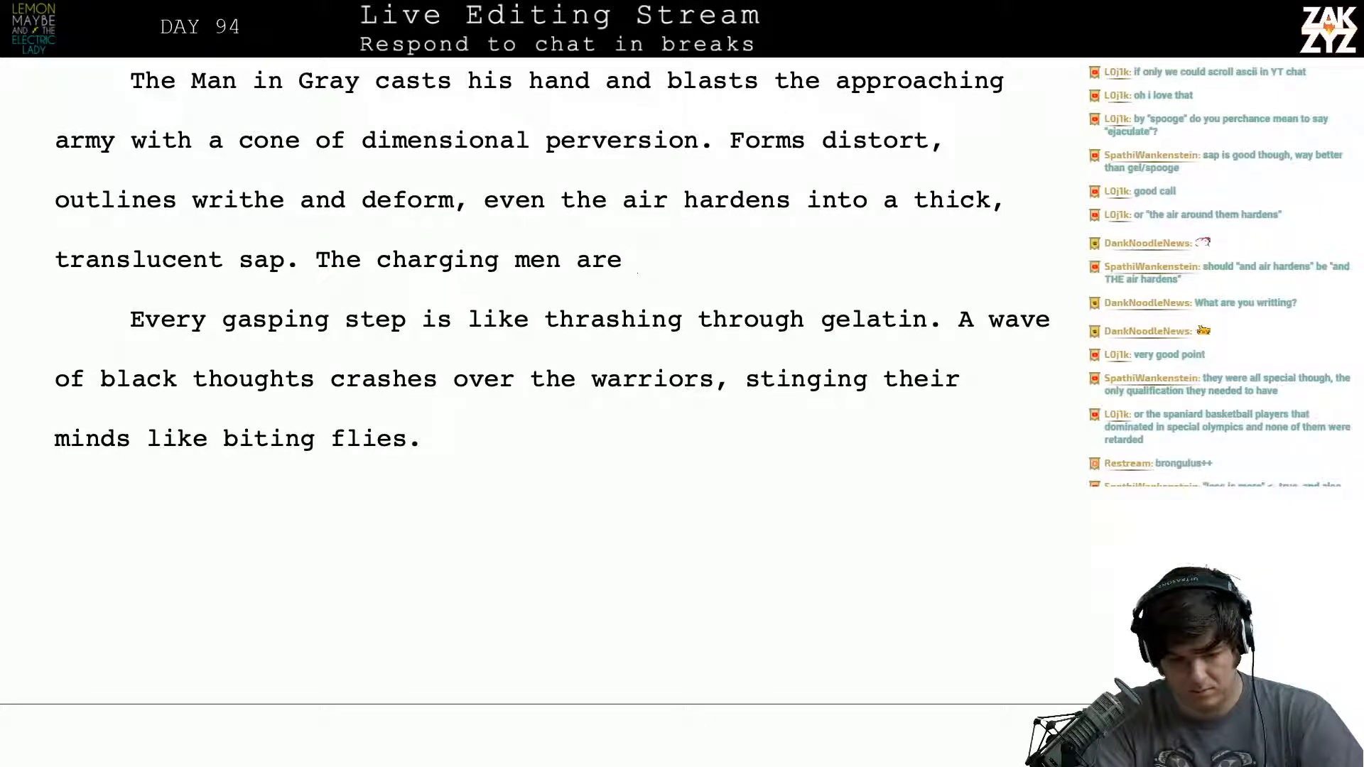
type("thrash")
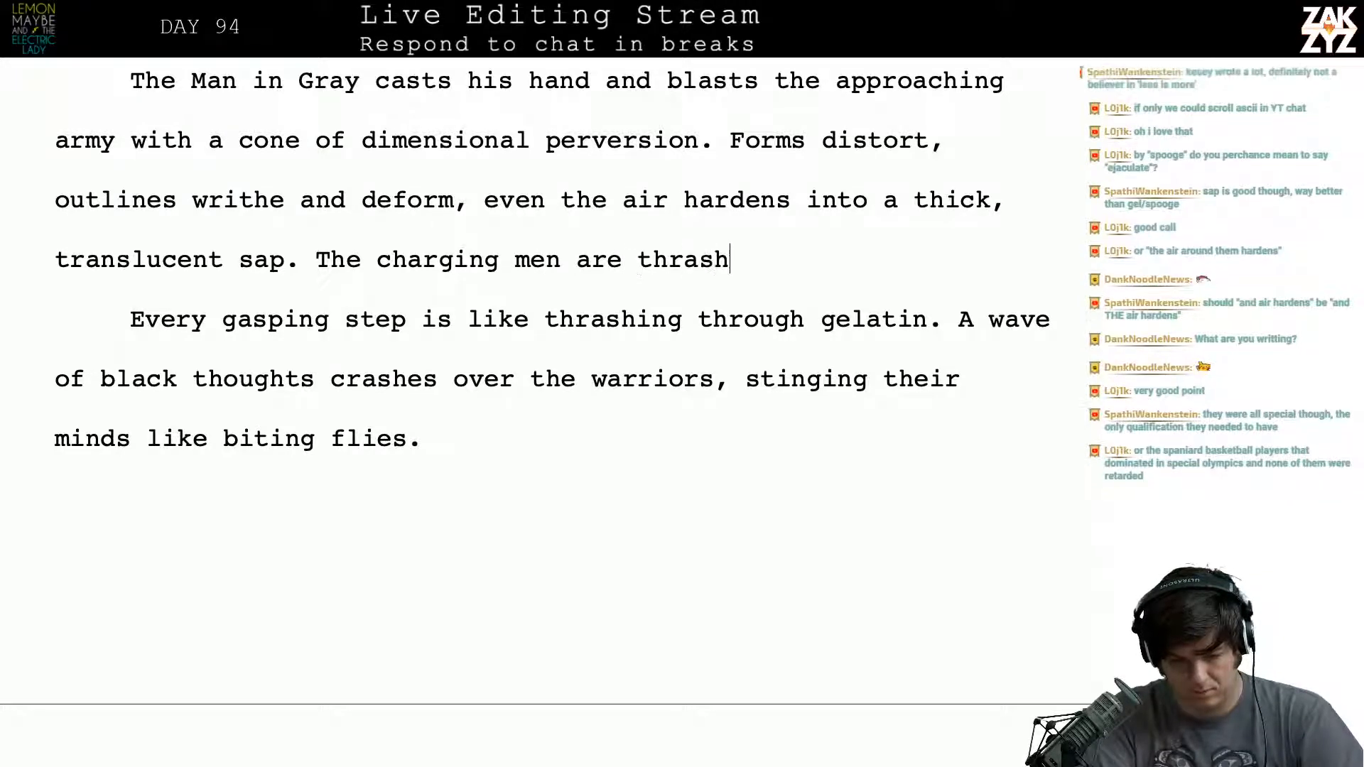
type("ing their")
- Try continuing the sentence after "The charging men are" with "thrashing their" and "redu", removing each attempt
key("BackSpace")
key("BackSpace")
key("BackSpace")
key("BackSpace")
key("BackSpace")
key("BackSpace")
key("BackSpace")
key("BackSpace")
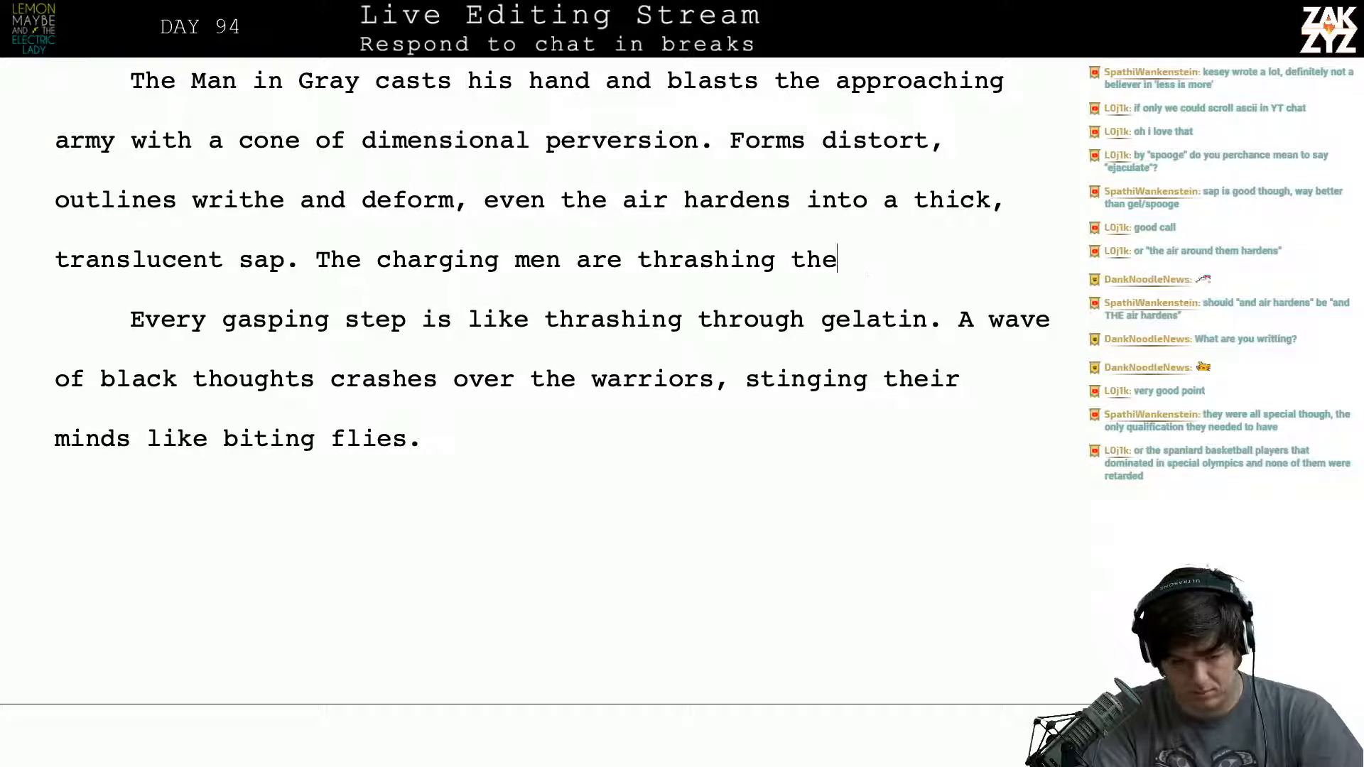
key("BackSpace")
key("BackSpace")
key("BackSpace")
key("BackSpace")
key("BackSpace")
key("BackSpace")
key("BackSpace")
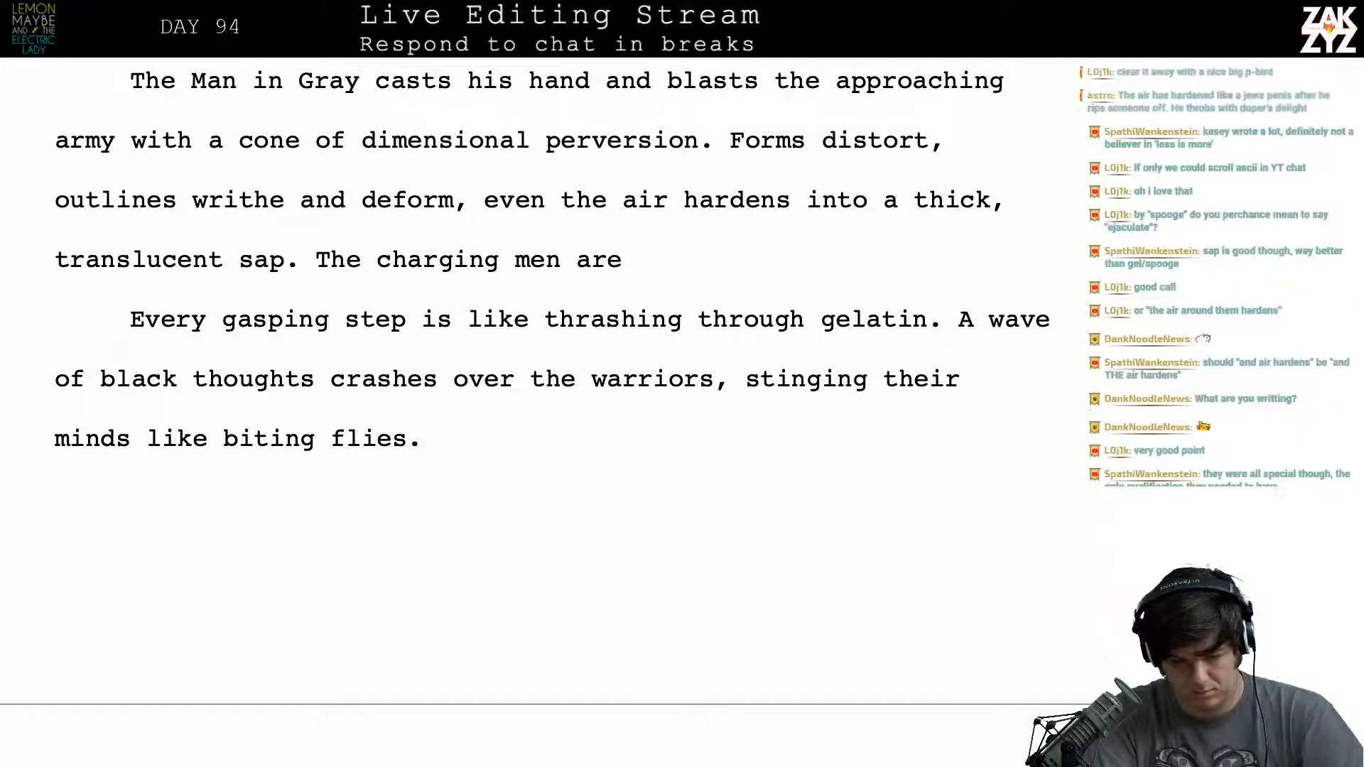
type("redu")
key("BackSpace")
key("BackSpace")
key("BackSpace")
key("BackSpace")
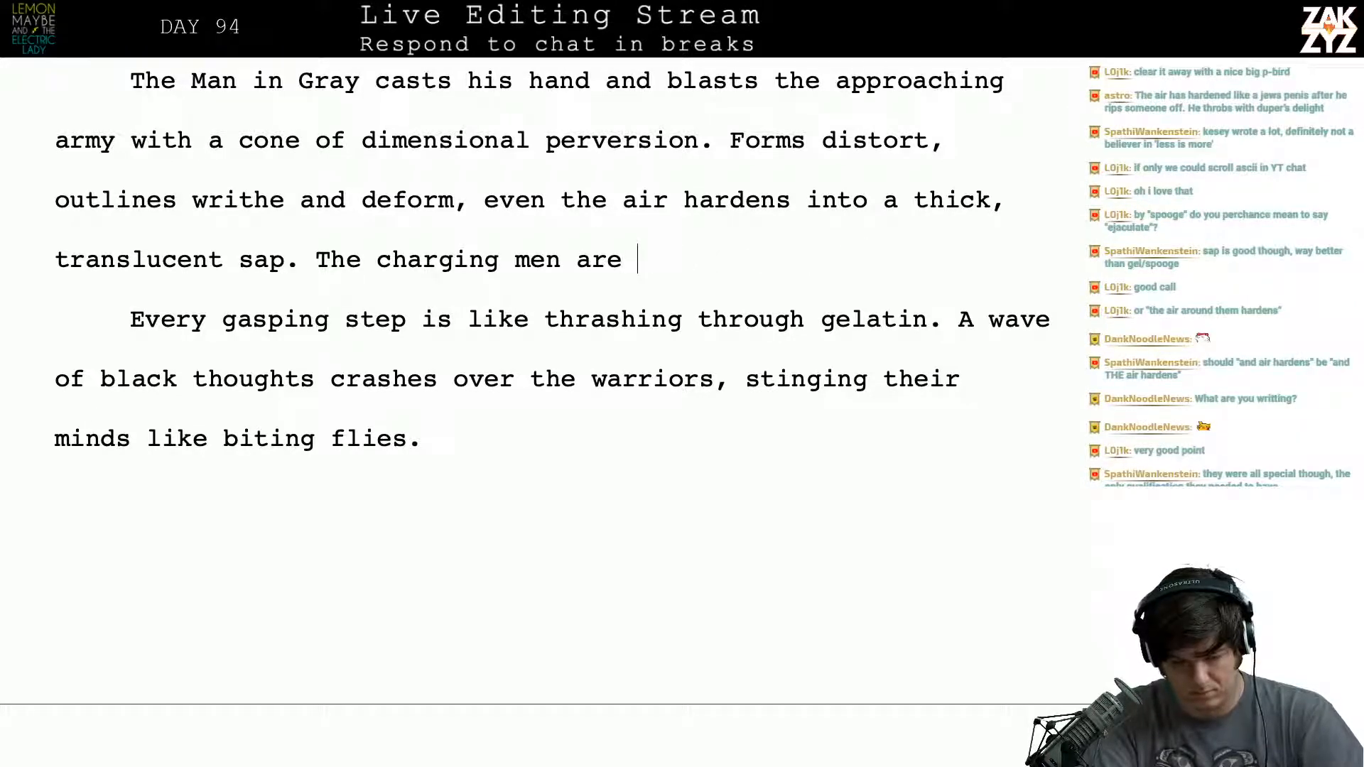
- Replace "men are" after "The charging" with "is slowed to a tenth"
key("BackSpace")
key("BackSpace")
key("BackSpace")
key("BackSpace")
key("BackSpace")
key("BackSpace")
key("BackSpace")
key("BackSpace")
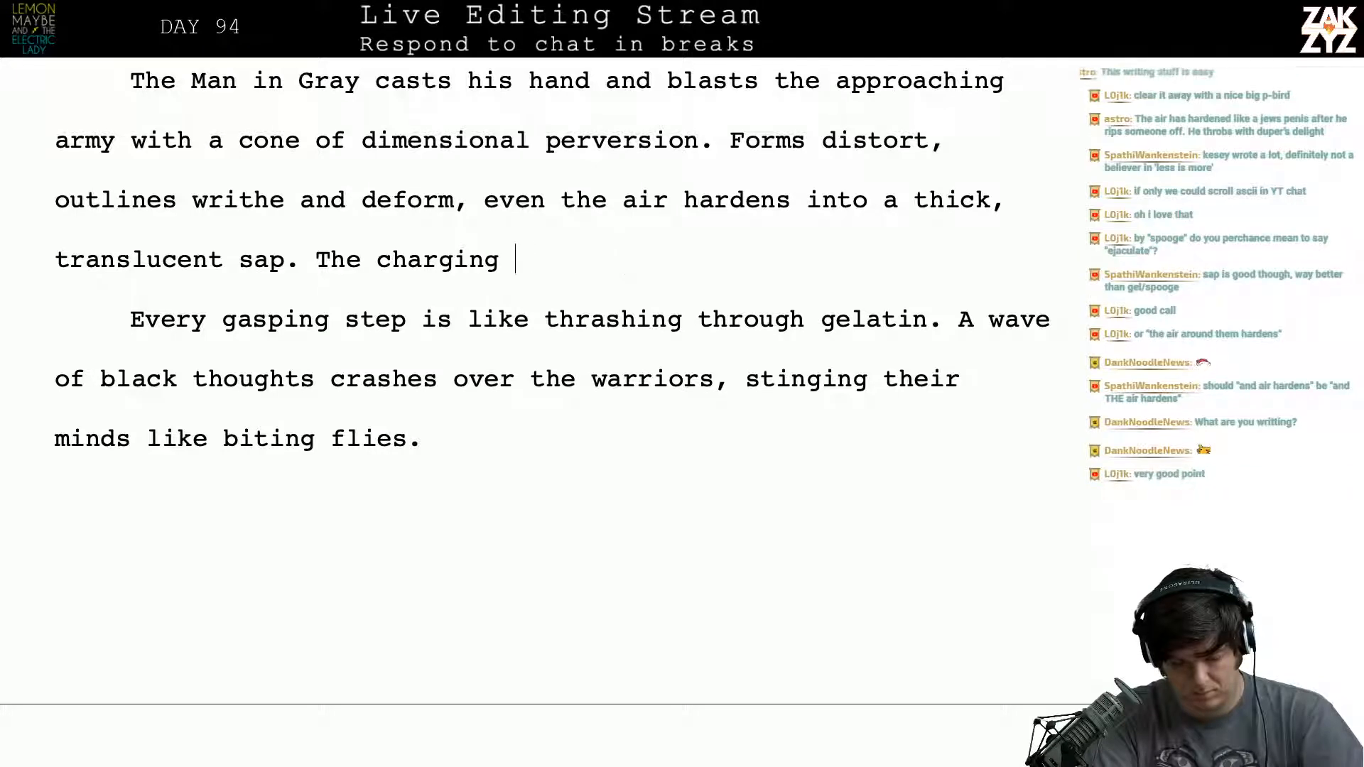
type("is slow")
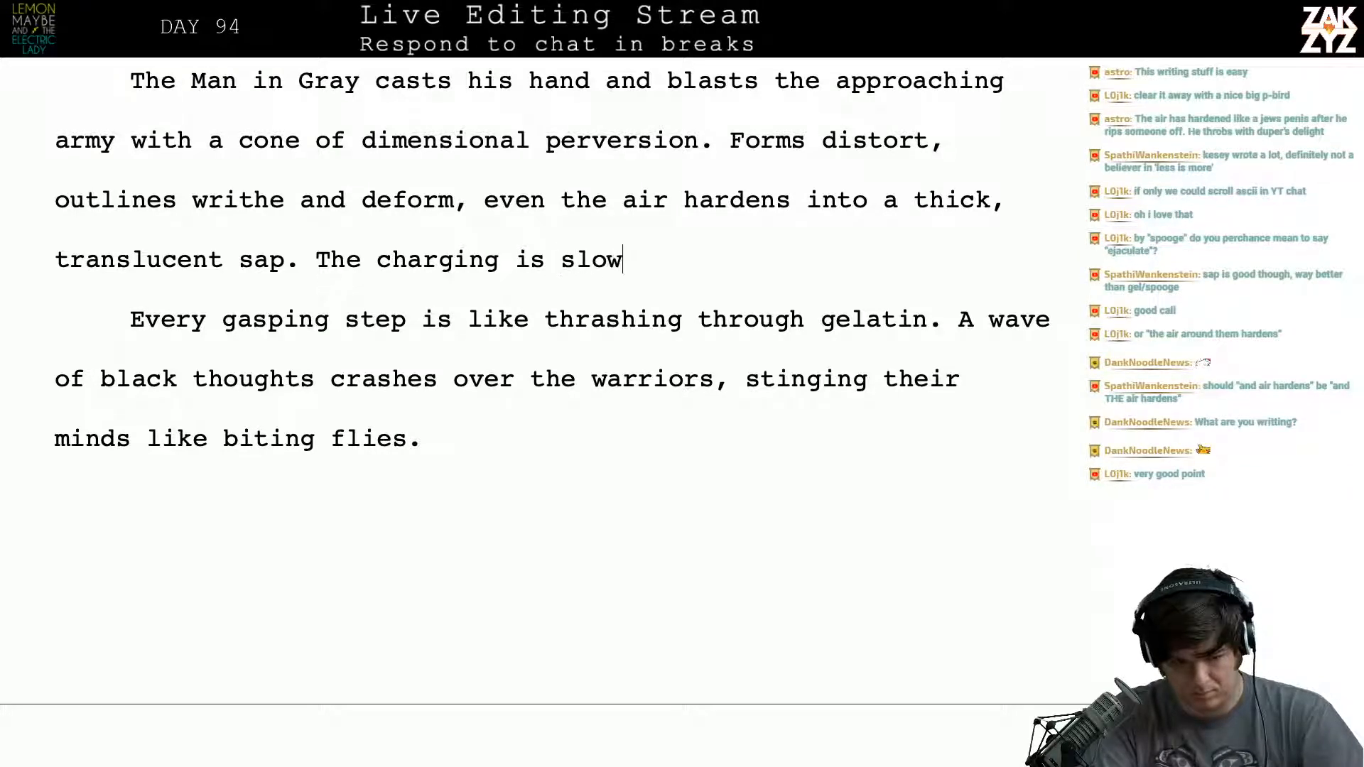
type("ed to a ")
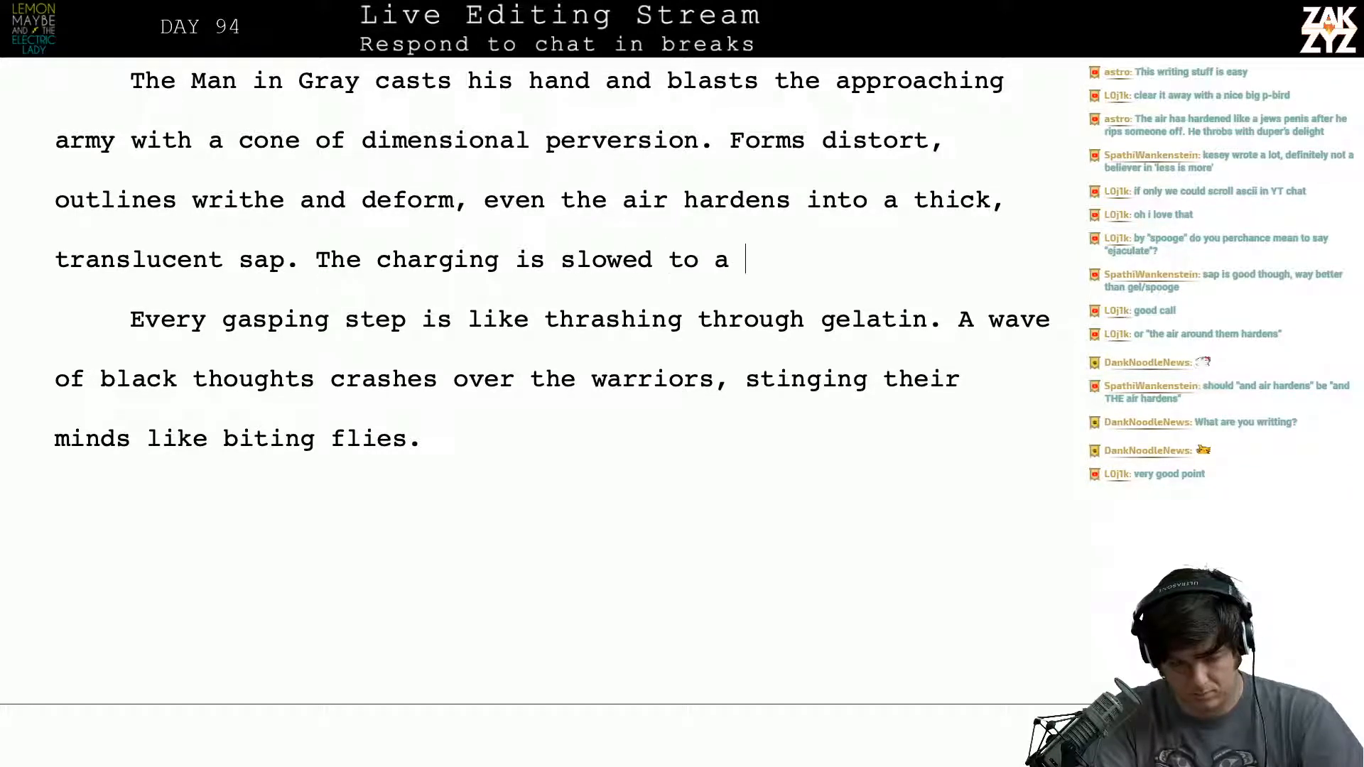
type("tenth")
- Remove "slowed to a tenth", leaving the unfinished sentence as "The charging is"
key("BackSpace")
key("BackSpace")
key("BackSpace")
key("BackSpace")
key("BackSpace")
key("BackSpace")
key("BackSpace")
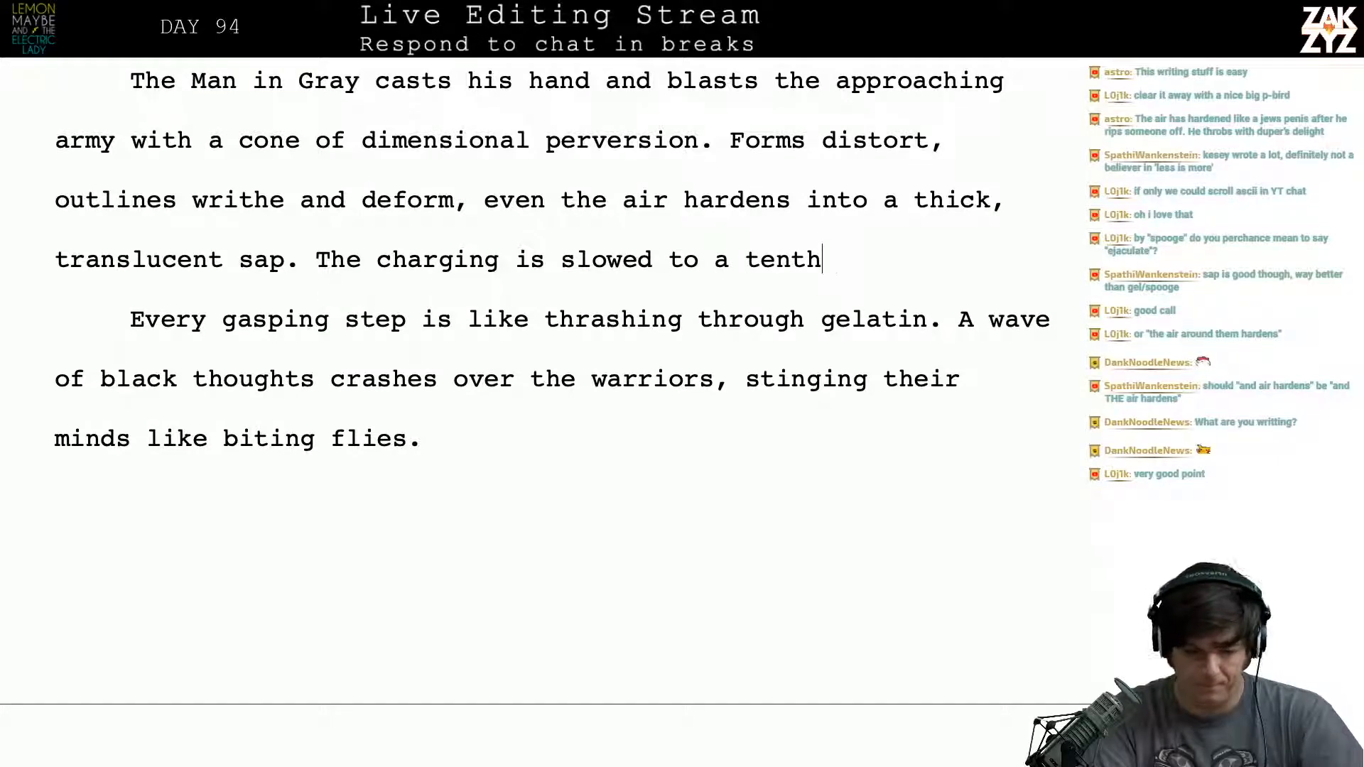
key("BackSpace")
key("BackSpace")
key("BackSpace")
key("BackSpace")
key("BackSpace")
key("BackSpace")
key("BackSpace")
key("BackSpace")
key("BackSpace")
key("BackSpace")
key("BackSpace")
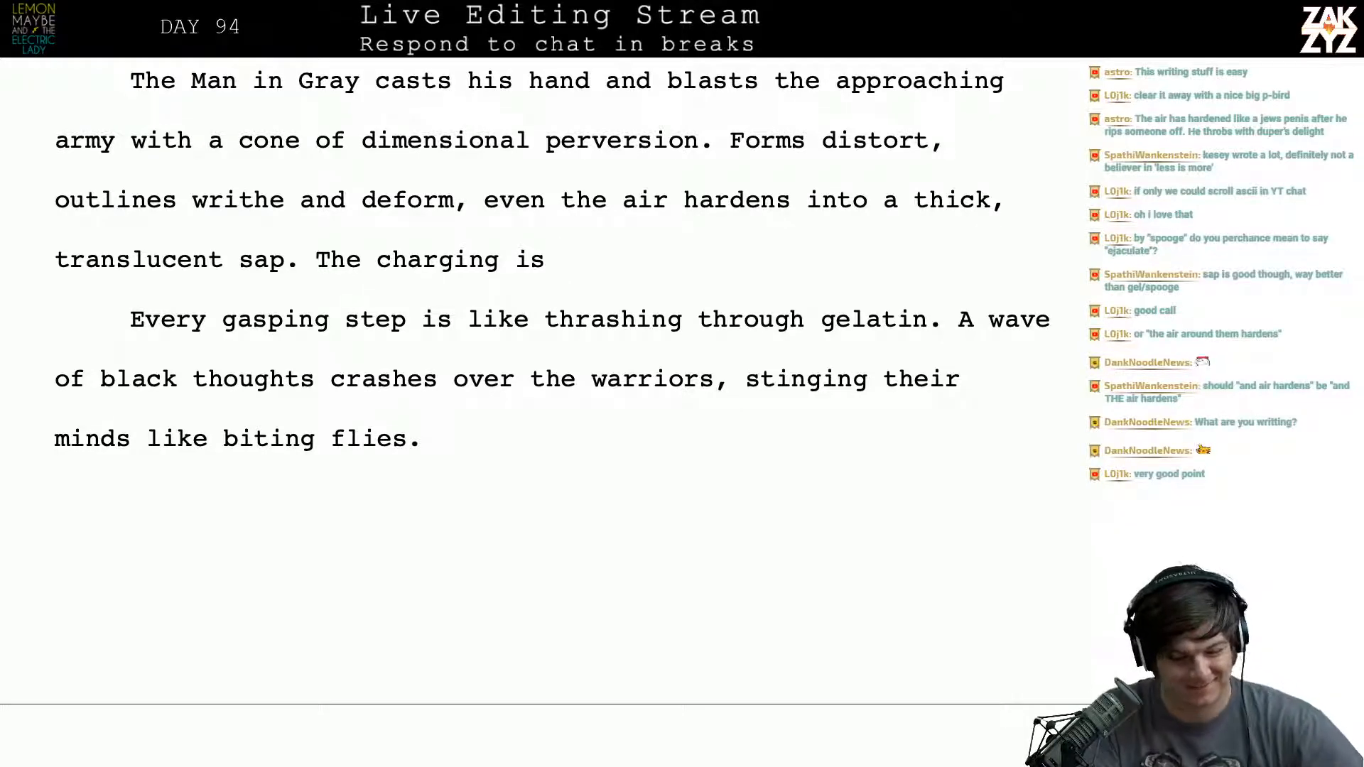
- Reword the unfinished sentence after "translucent sap." from "The charging is" to "The charge"
scroll(528, 377, "down", 2)
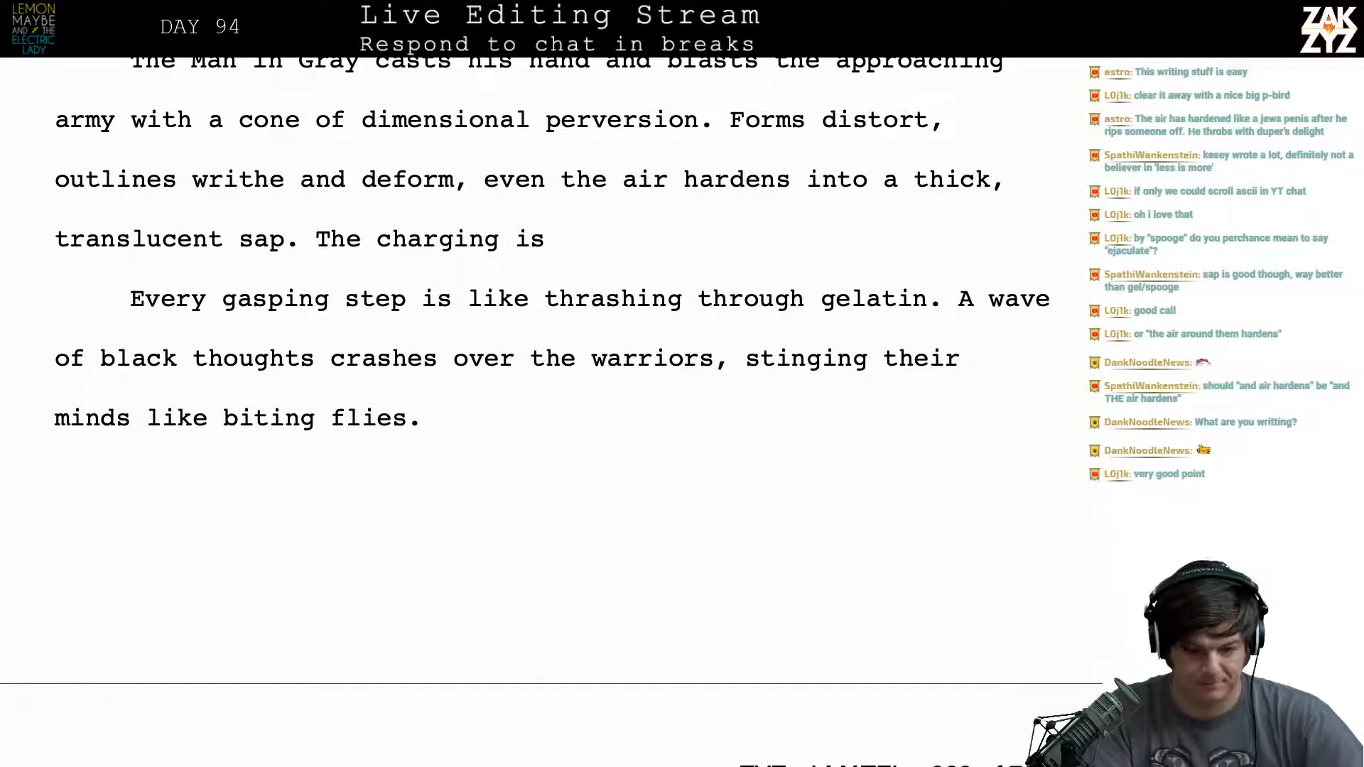
key("BackSpace")
key("BackSpace")
key("BackSpace")
key("BackSpace")
key("BackSpace")
key("BackSpace")
key("BackSpace")
key("BackSpace")
key("BackSpace")
key("BackSpace")
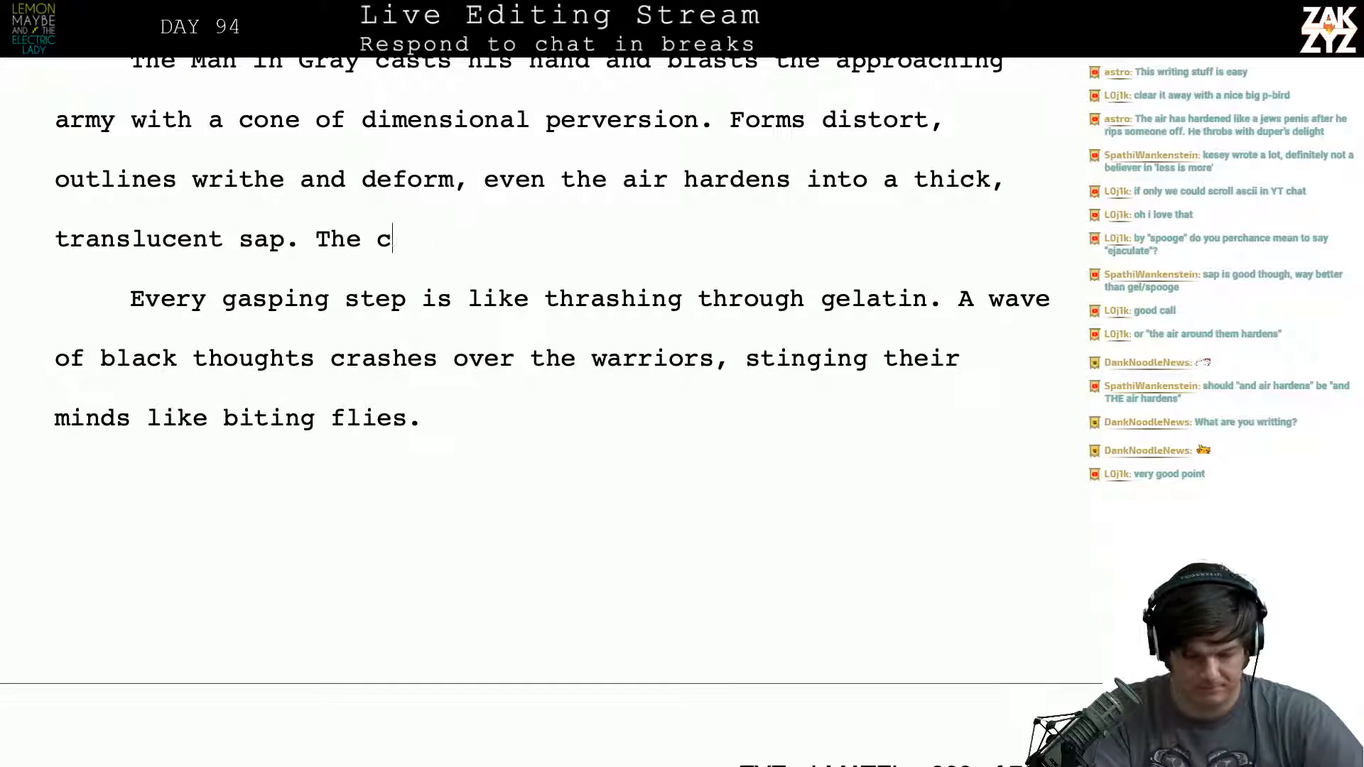
type("charge")
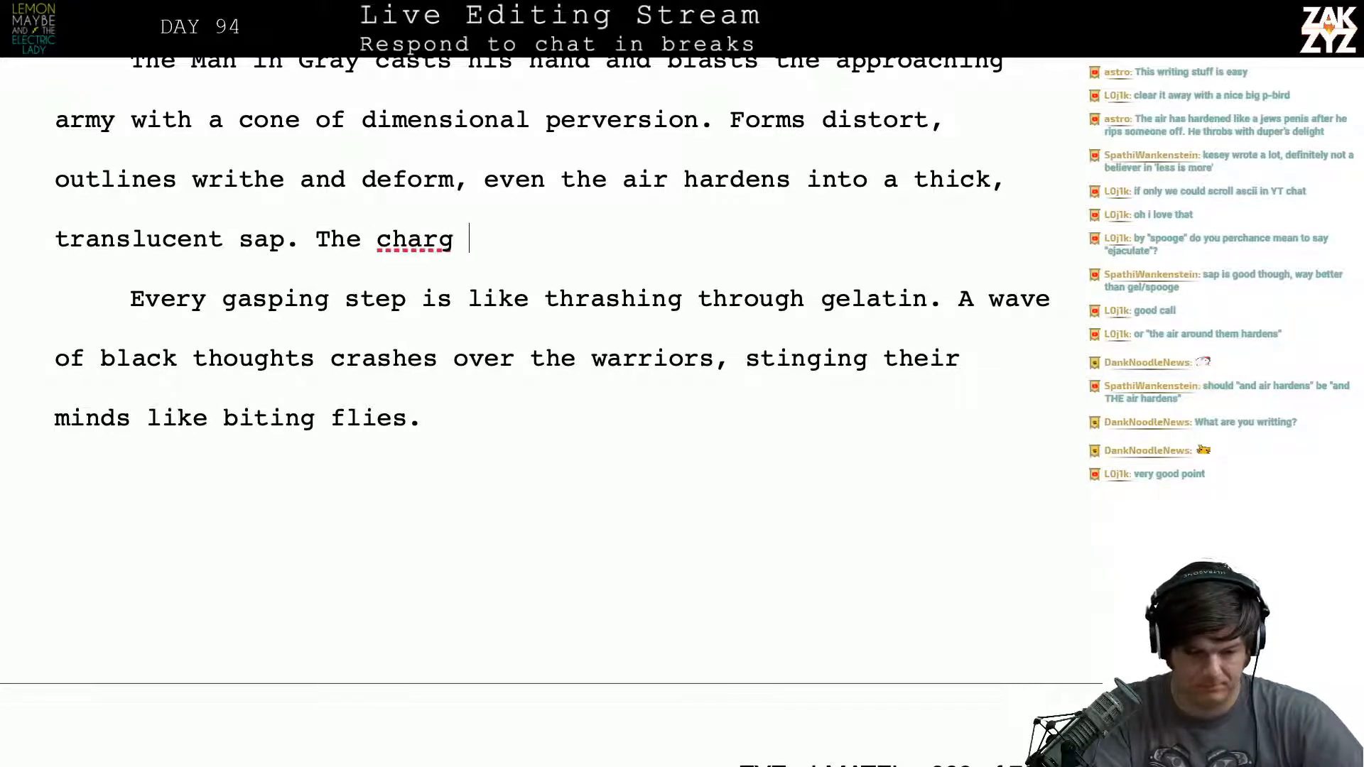
key("BackSpace")
key("BackSpace")
key("BackSpace")
key("BackSpace")
key("BackSpace")
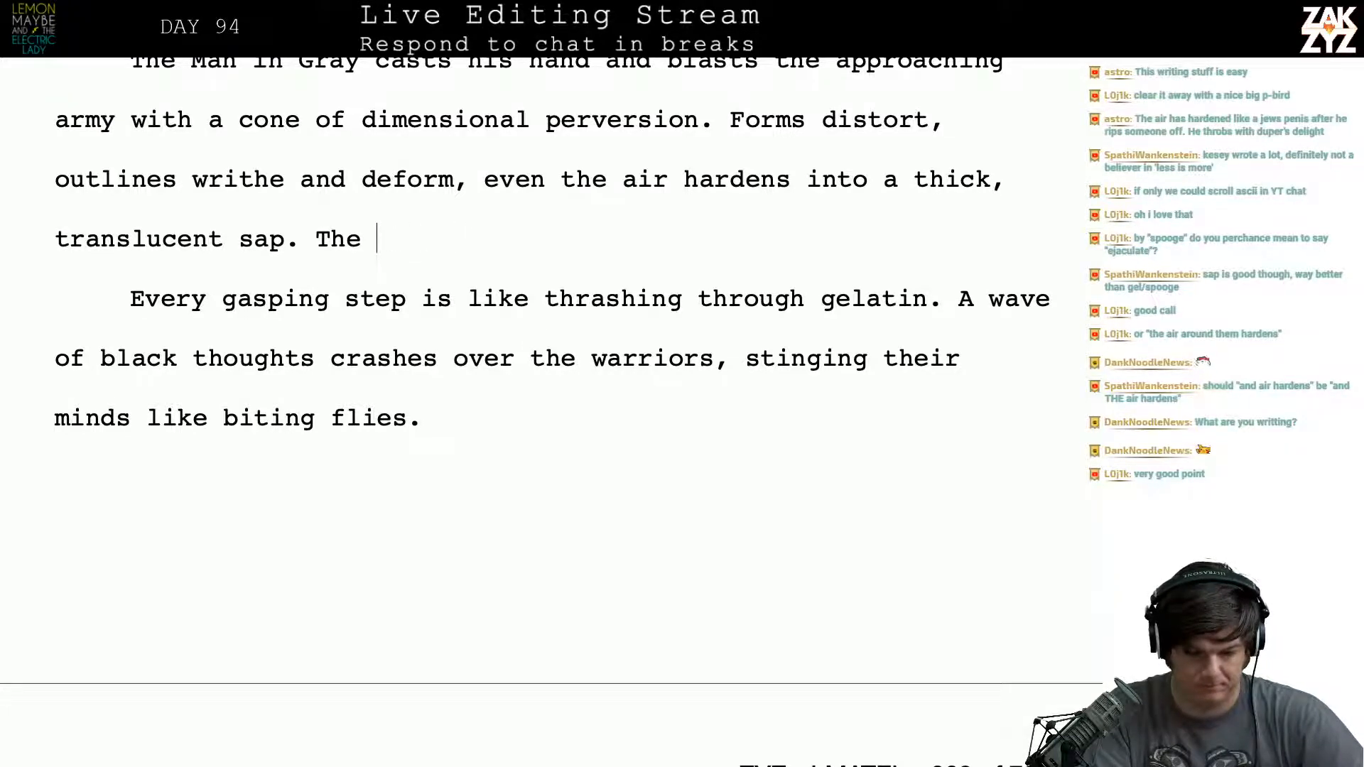
type("a")
key("BackSpace")
type("charge ")
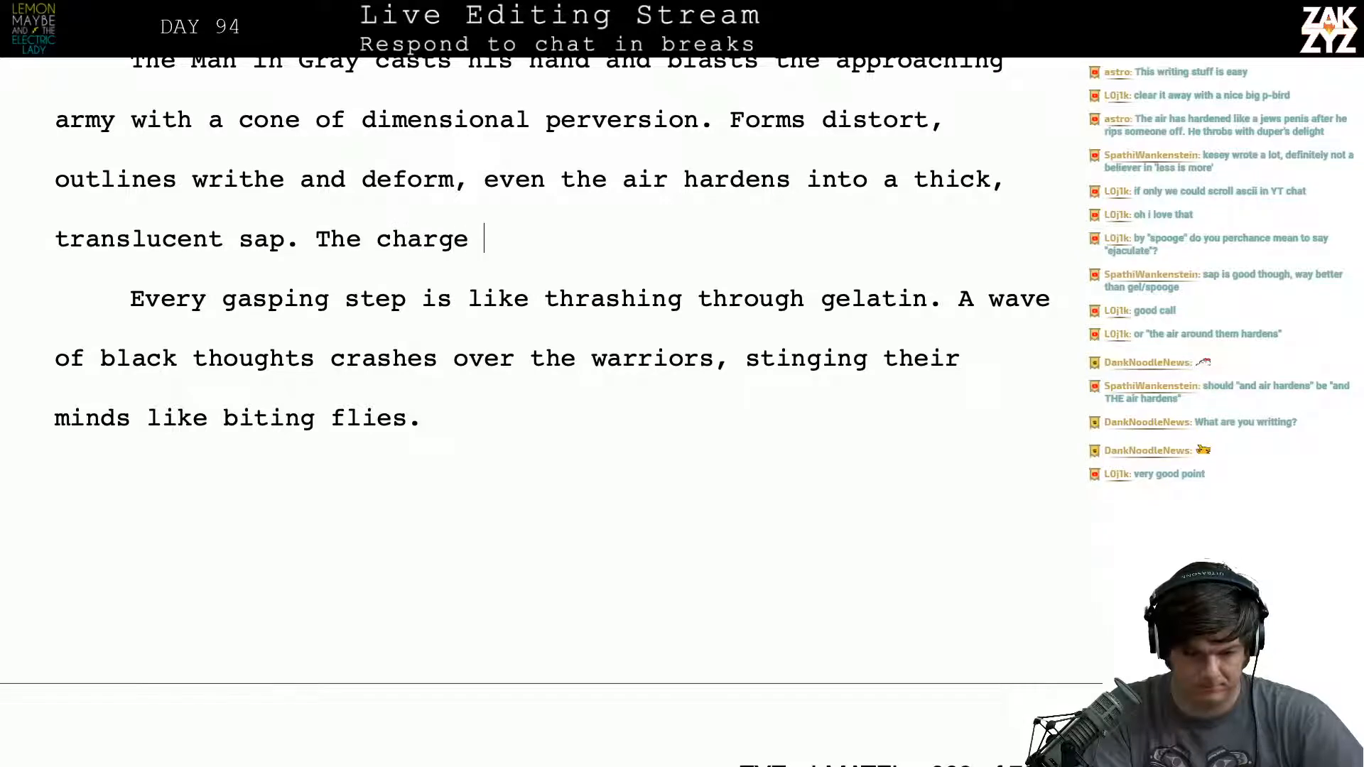
type("is")
- Try continuing "The charge" with "is" and "is mo", and clear the whole unfinished sentence after "translucent sap."
key("BackSpace")
key("BackSpace")
key("BackSpace")
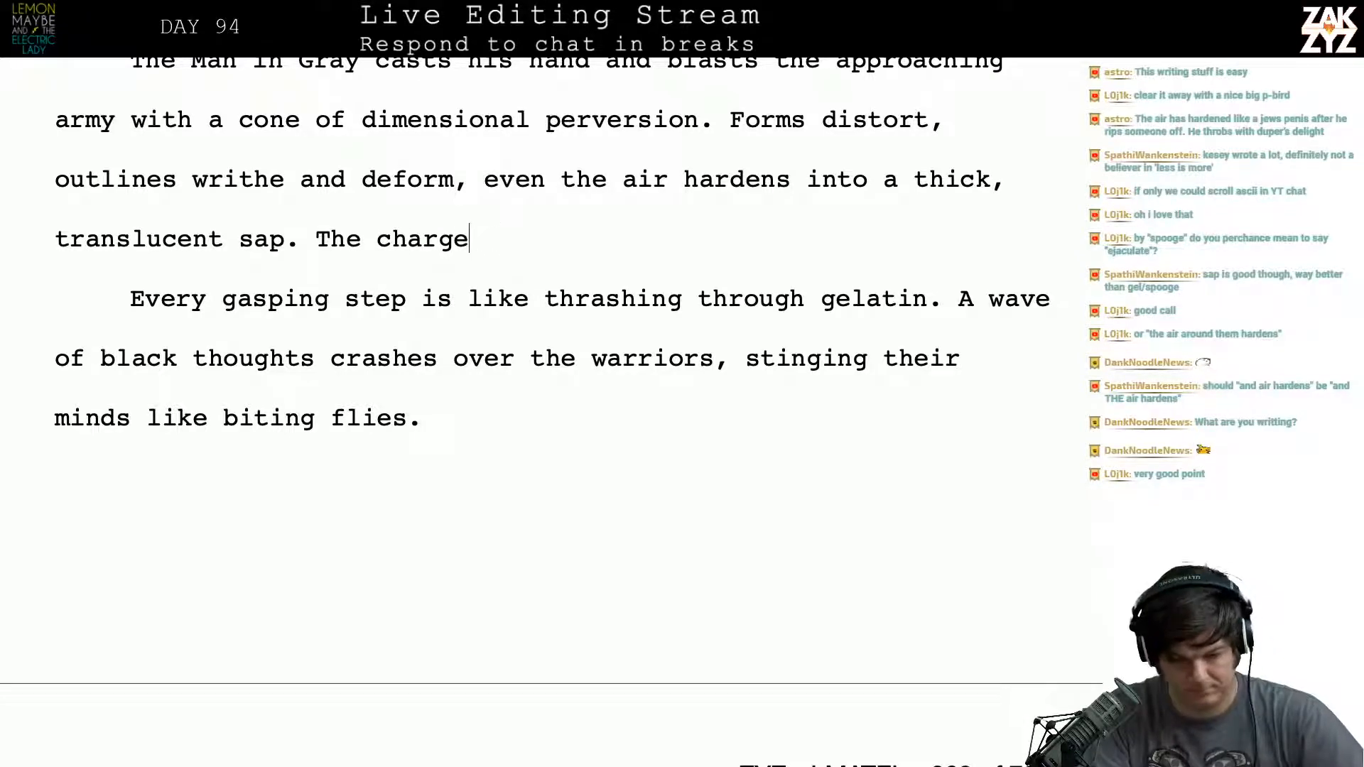
type("is moving")
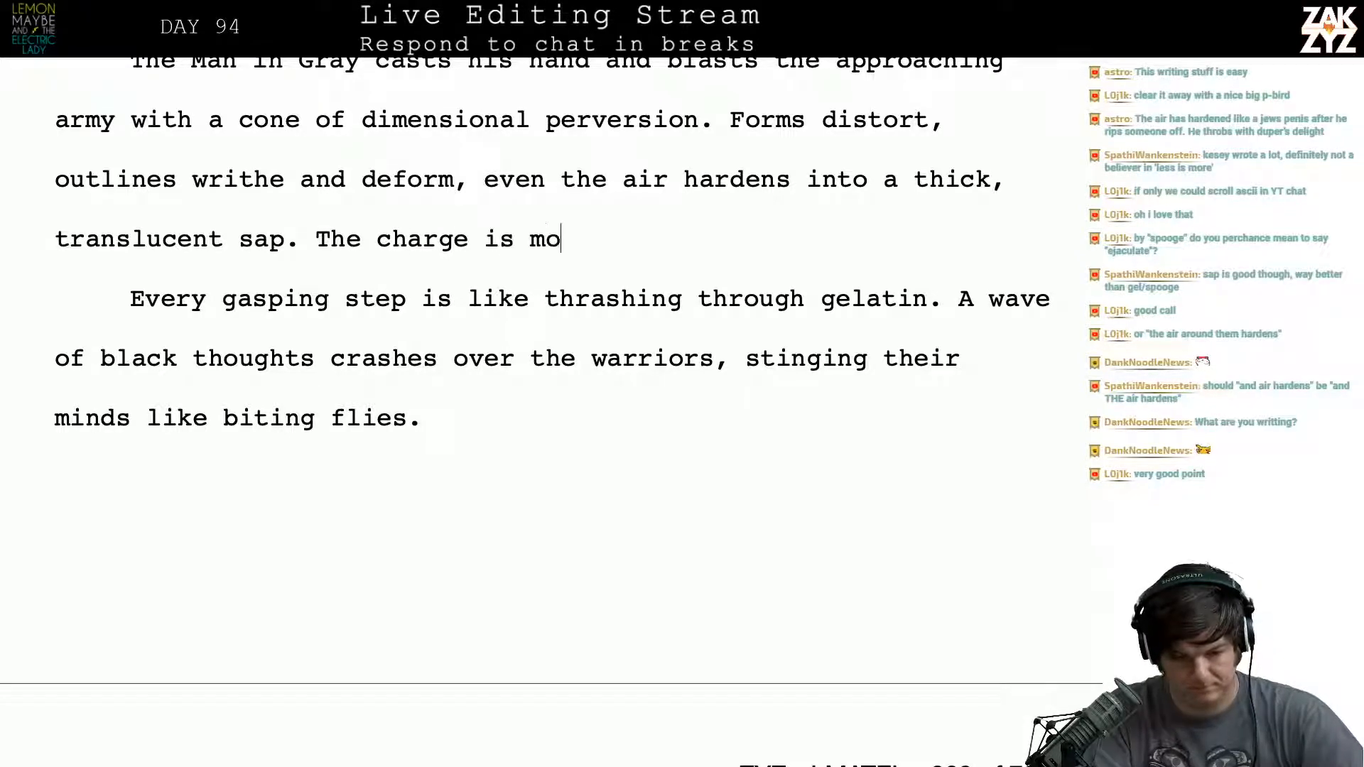
key("BackSpace")
key("BackSpace")
key("BackSpace")
key("BackSpace")
key("BackSpace")
key("BackSpace")
key("BackSpace")
key("BackSpace")
key("BackSpace")
key("BackSpace")
key("BackSpace")
key("BackSpace")
key("BackSpace")
key("BackSpace")
key("BackSpace")
key("BackSpace")
key("BackSpace")
key("BackSpace")
key("BackSpace")
key("BackSpace")
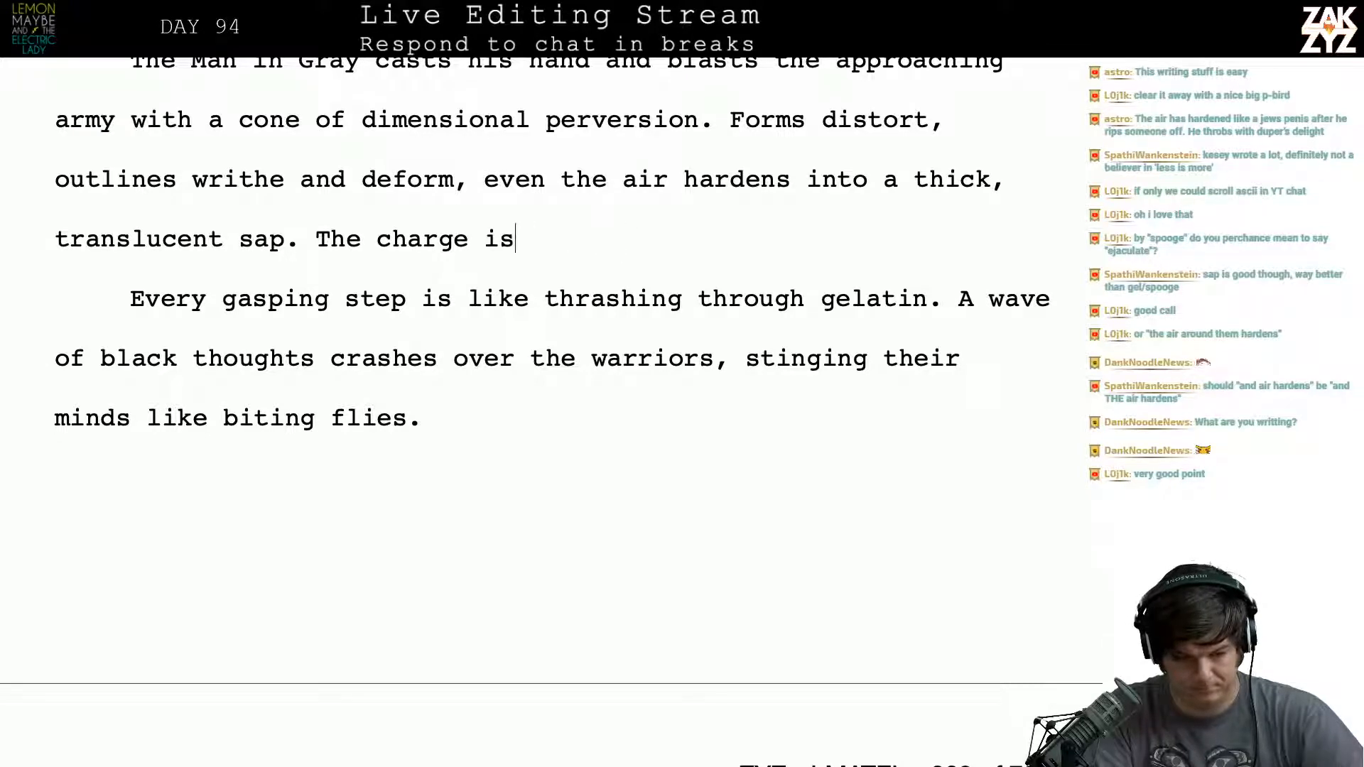
key("BackSpace")
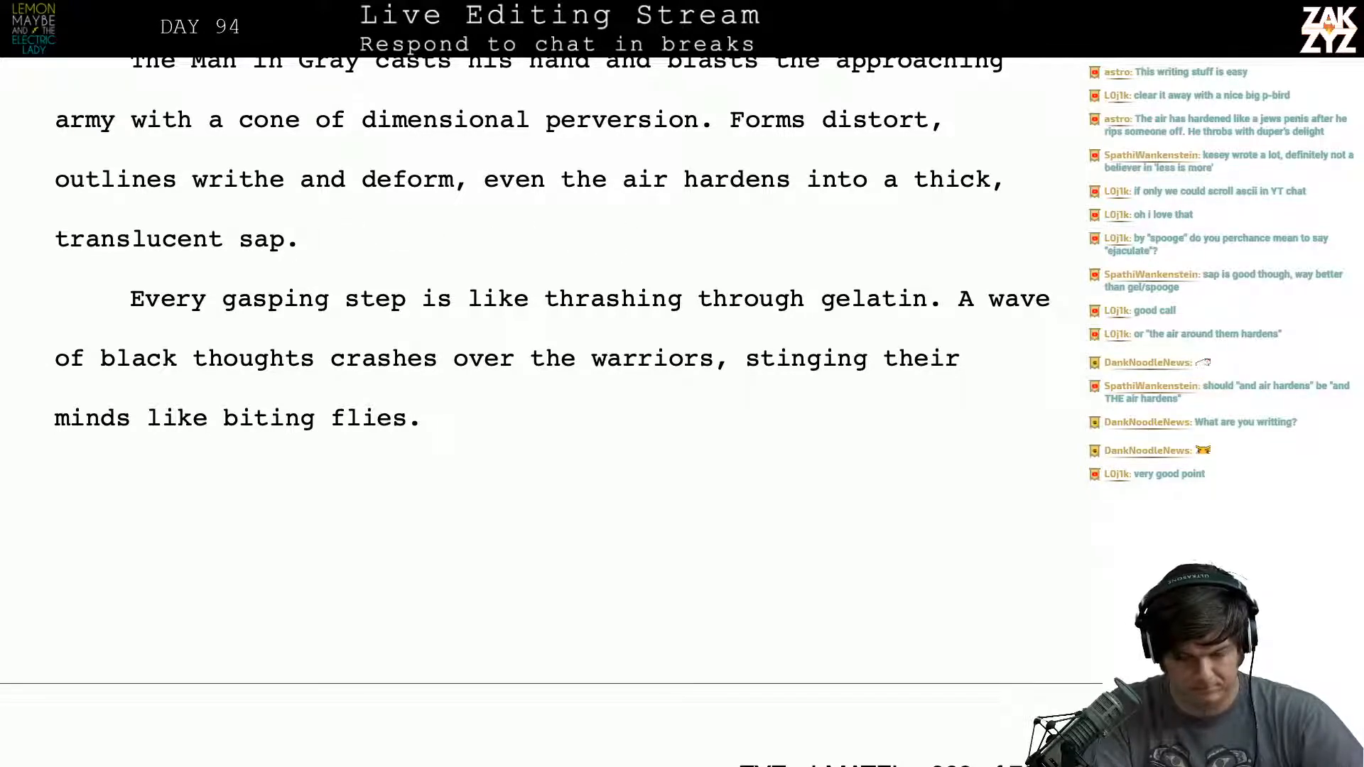
- Try starting the sentence after "translucent sap." with "The men are slowed to a craw", and remove the attempt
type("The men are ")
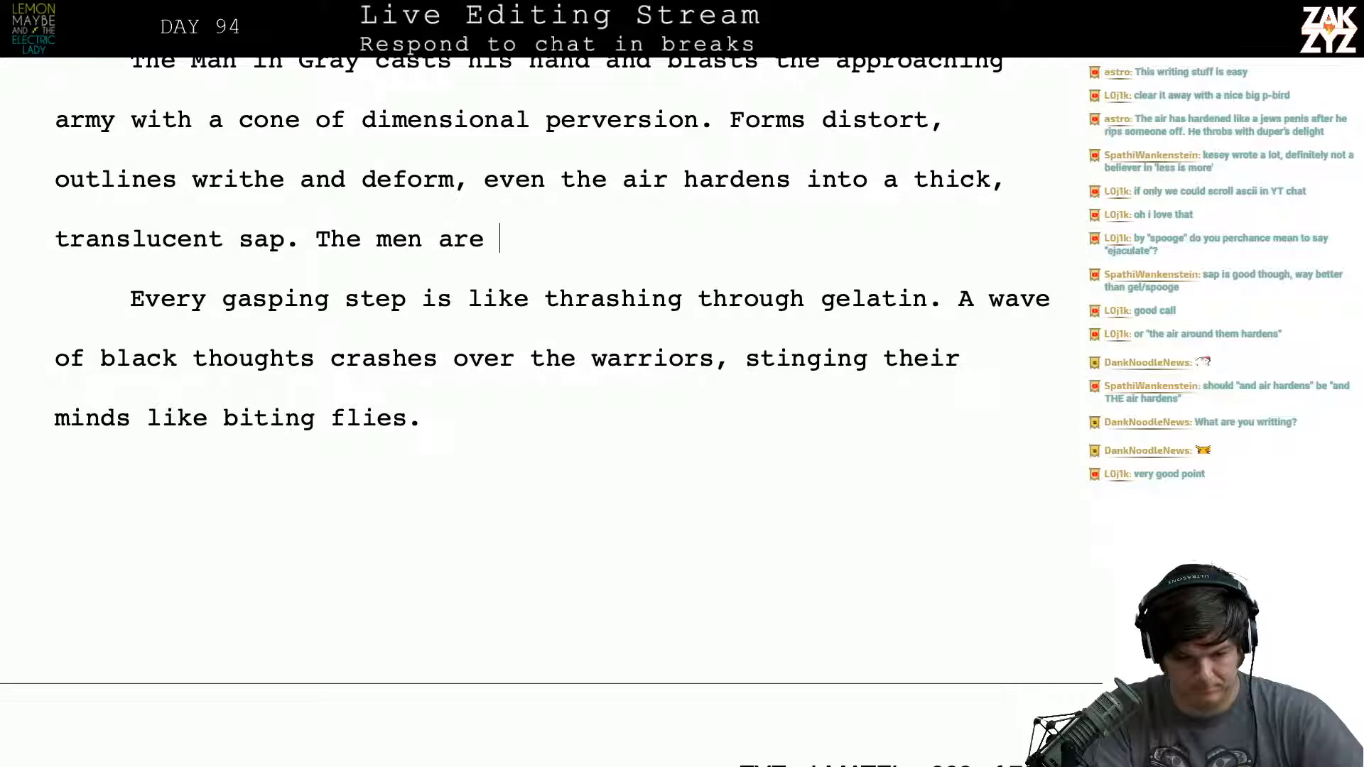
type("slowed to a craw")
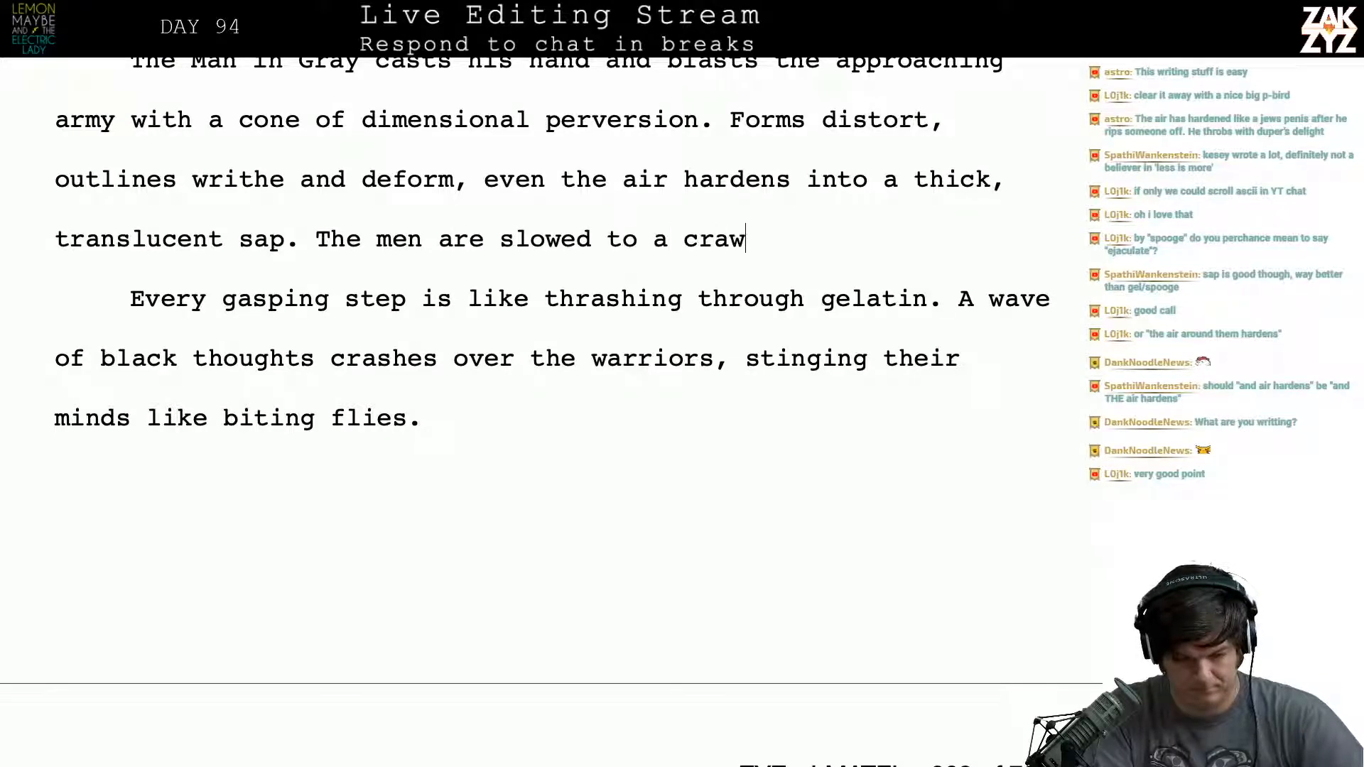
key("BackSpace")
key("BackSpace")
key("BackSpace")
key("BackSpace")
key("BackSpace")
key("BackSpace")
key("BackSpace")
key("BackSpace")
key("BackSpace")
key("BackSpace")
key("BackSpace")
key("BackSpace")
key("BackSpace")
key("BackSpace")
key("BackSpace")
key("BackSpace")
key("BackSpace")
key("BackSpace")
key("BackSpace")
key("BackSpace")
key("BackSpace")
key("BackSpace")
key("BackSpace")
key("BackSpace")
key("BackSpace")
key("BackSpace")
key("BackSpace")
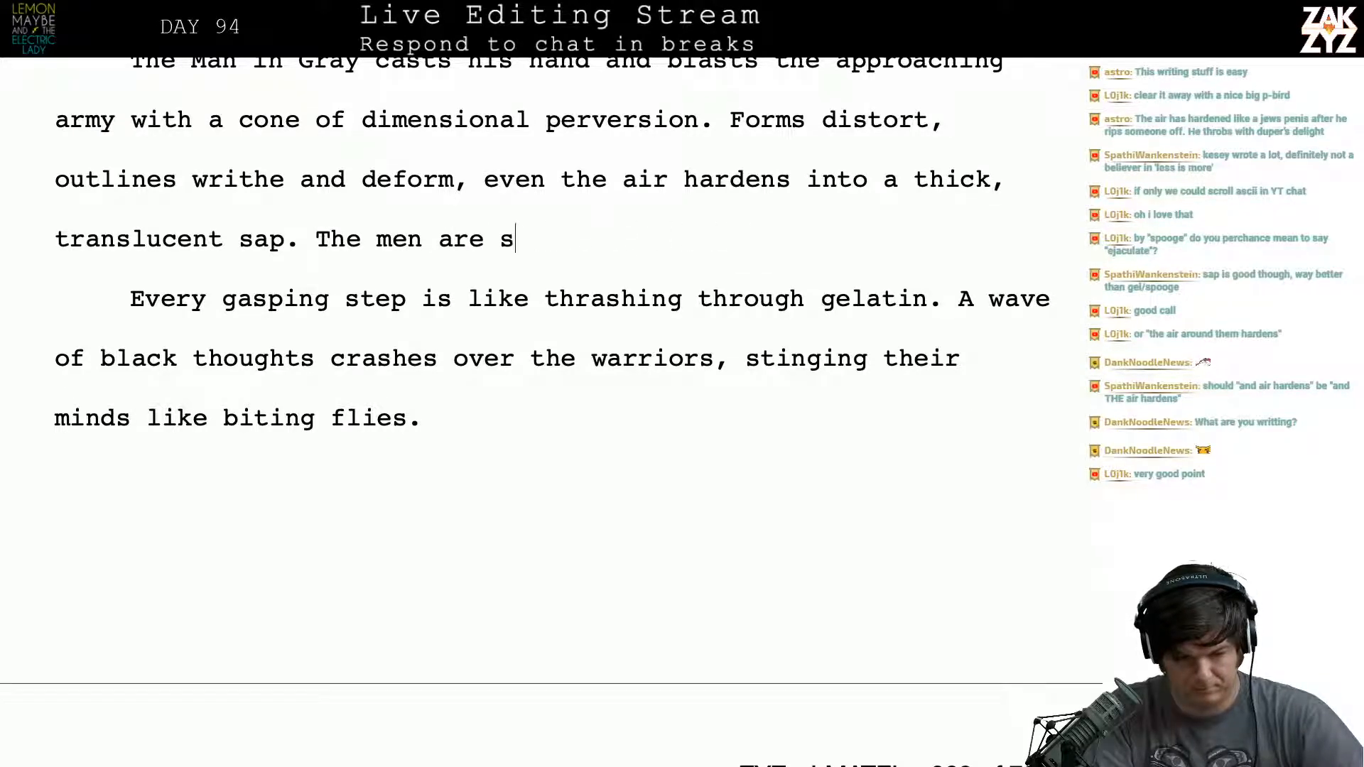
key("BackSpace")
- Write "Gary's men are slowed to a crawl, each gasping step is like thrashing through gelatin." after "translucent sap."
type("G")
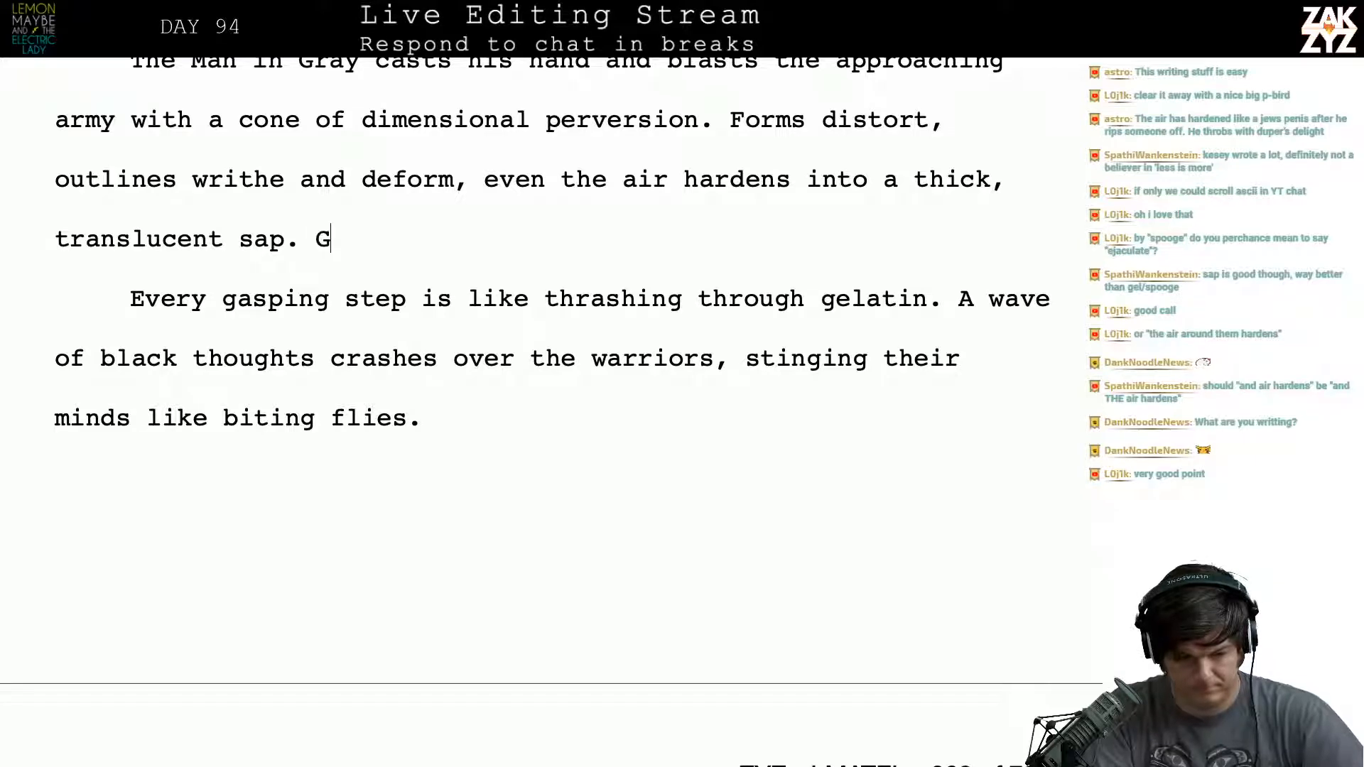
type("ary's men a")
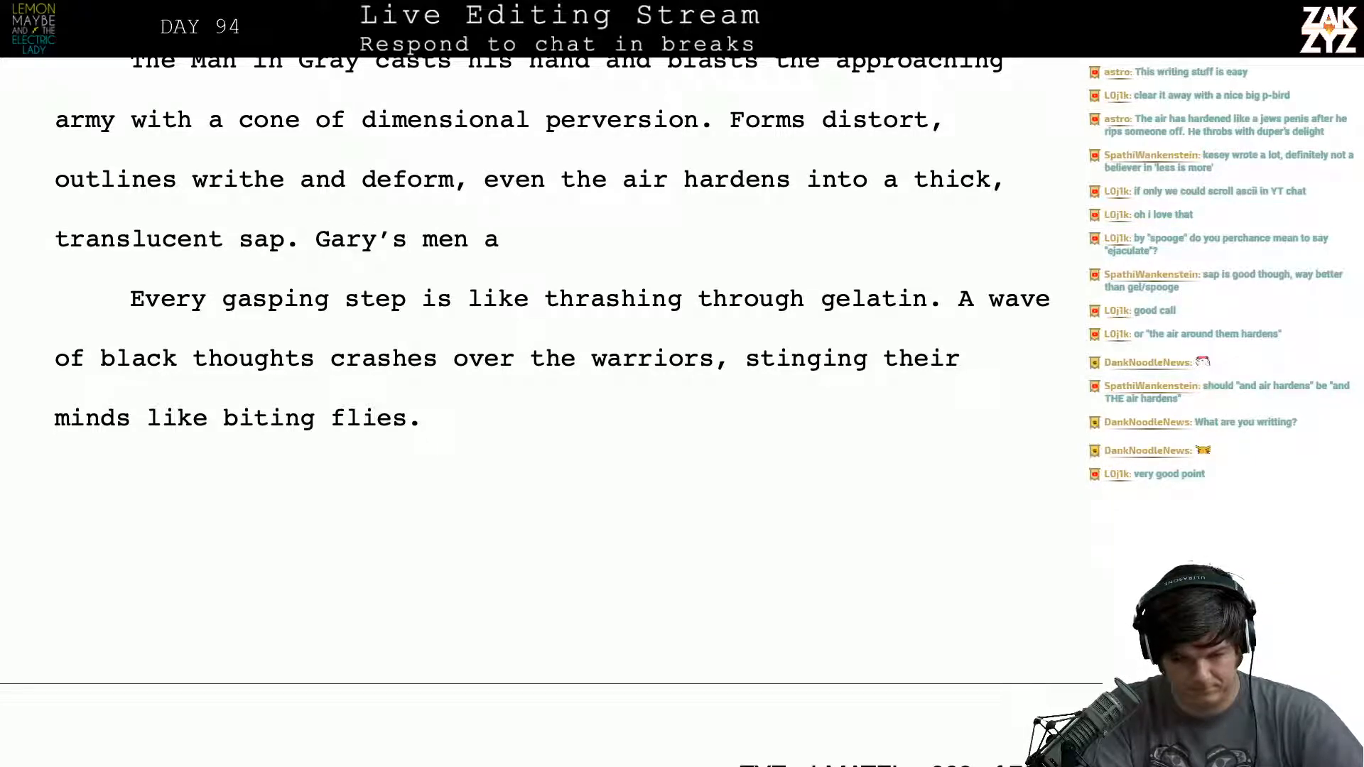
type("re slowed to")
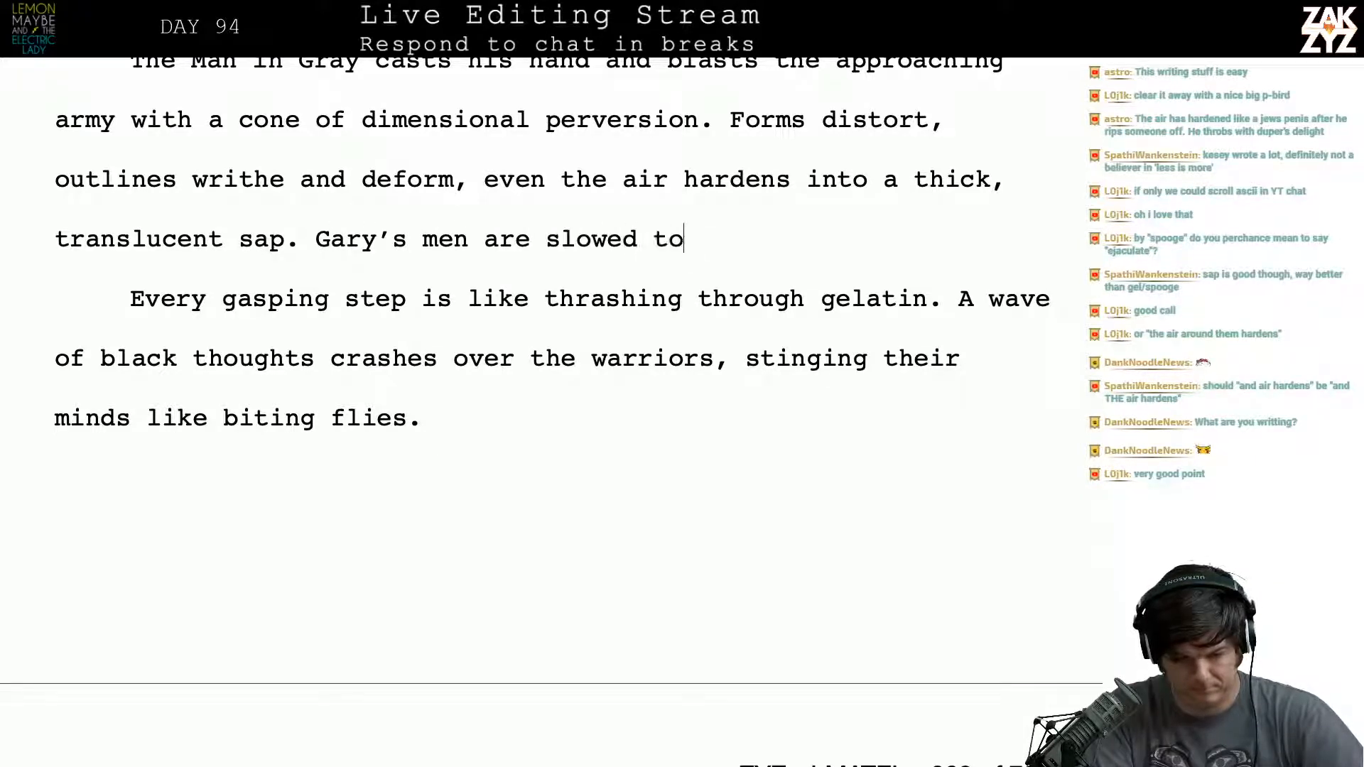
type(" a crawl, eac")
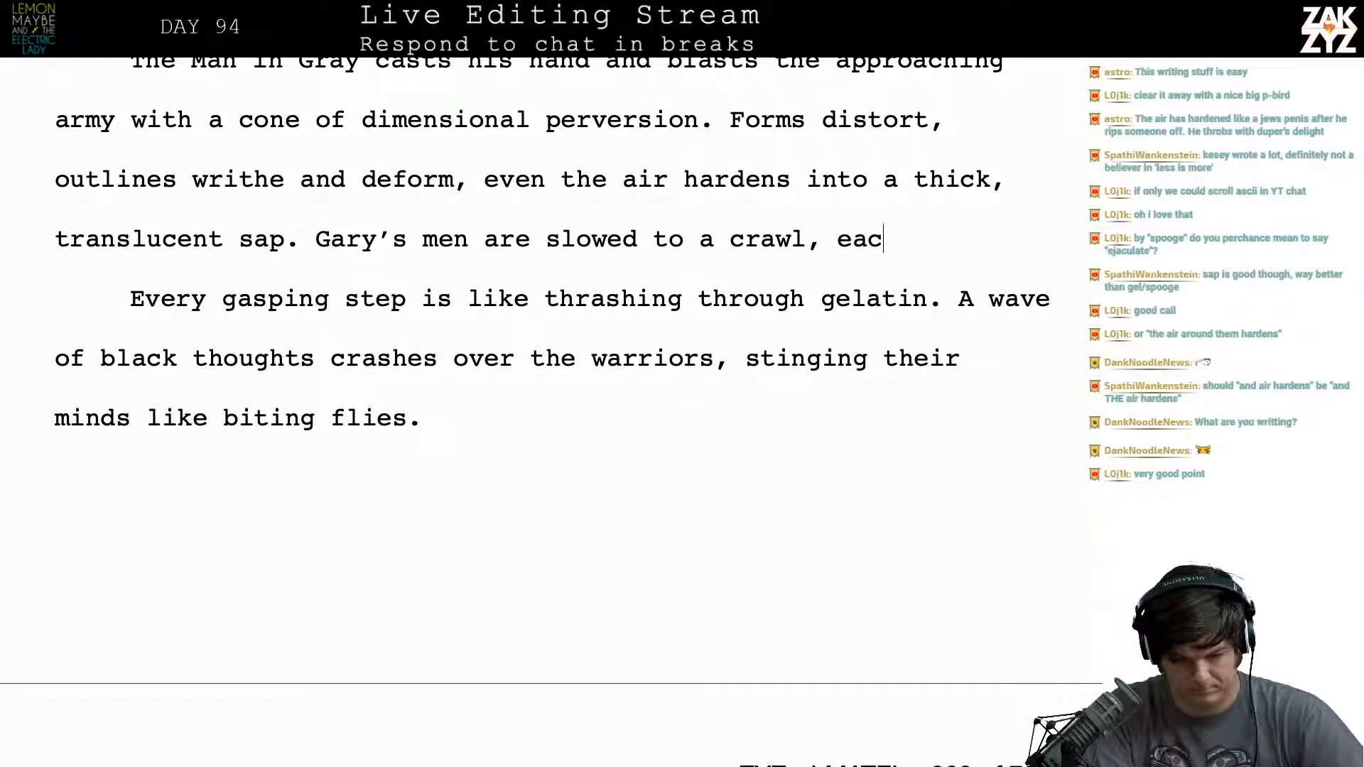
type("h gasping step is li")
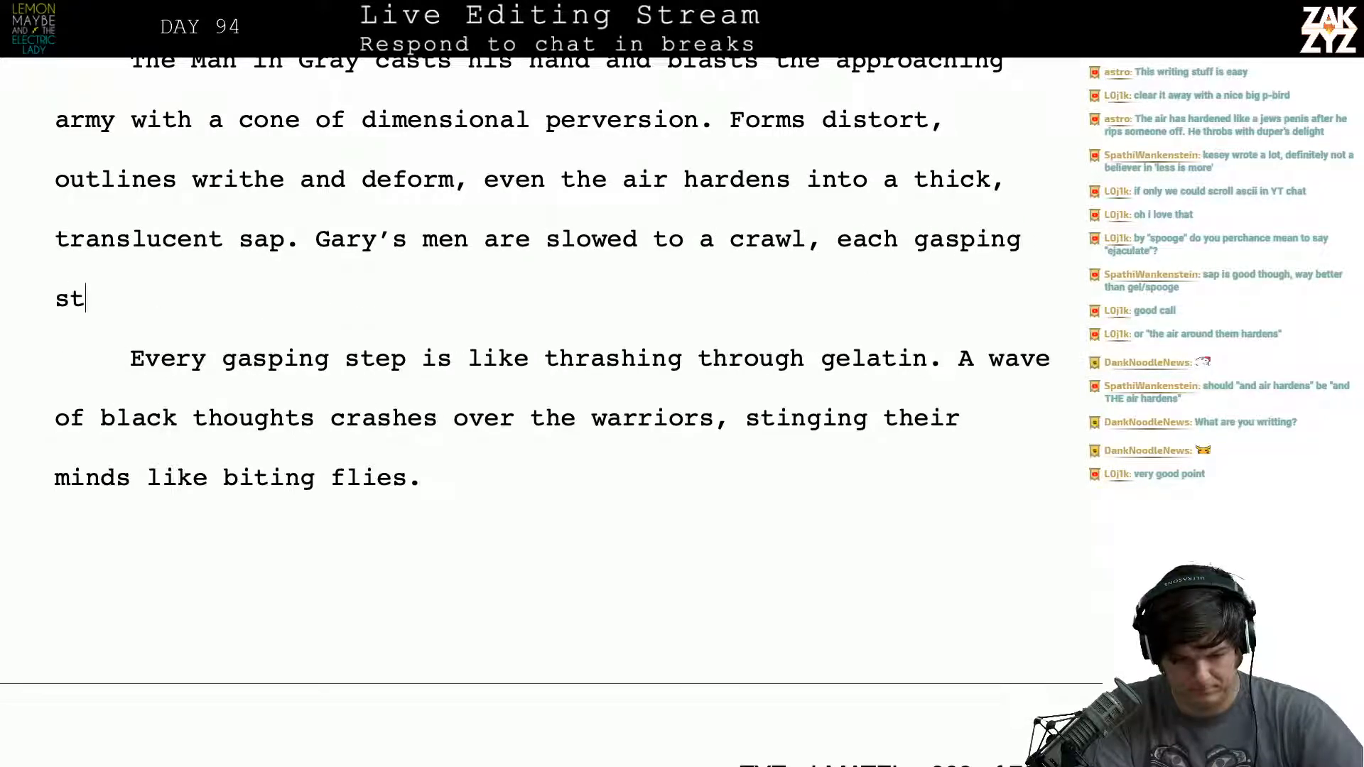
type("ke thrash")
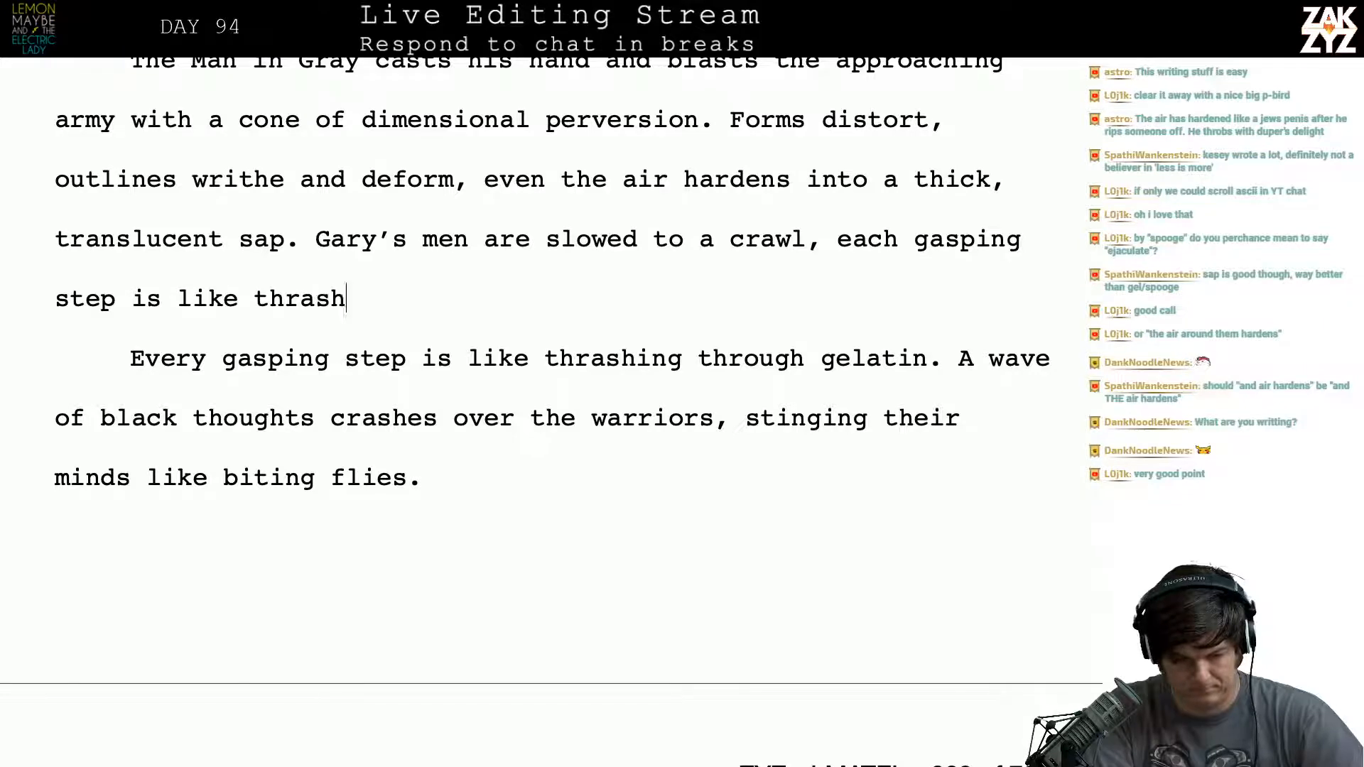
type("ing through gel")
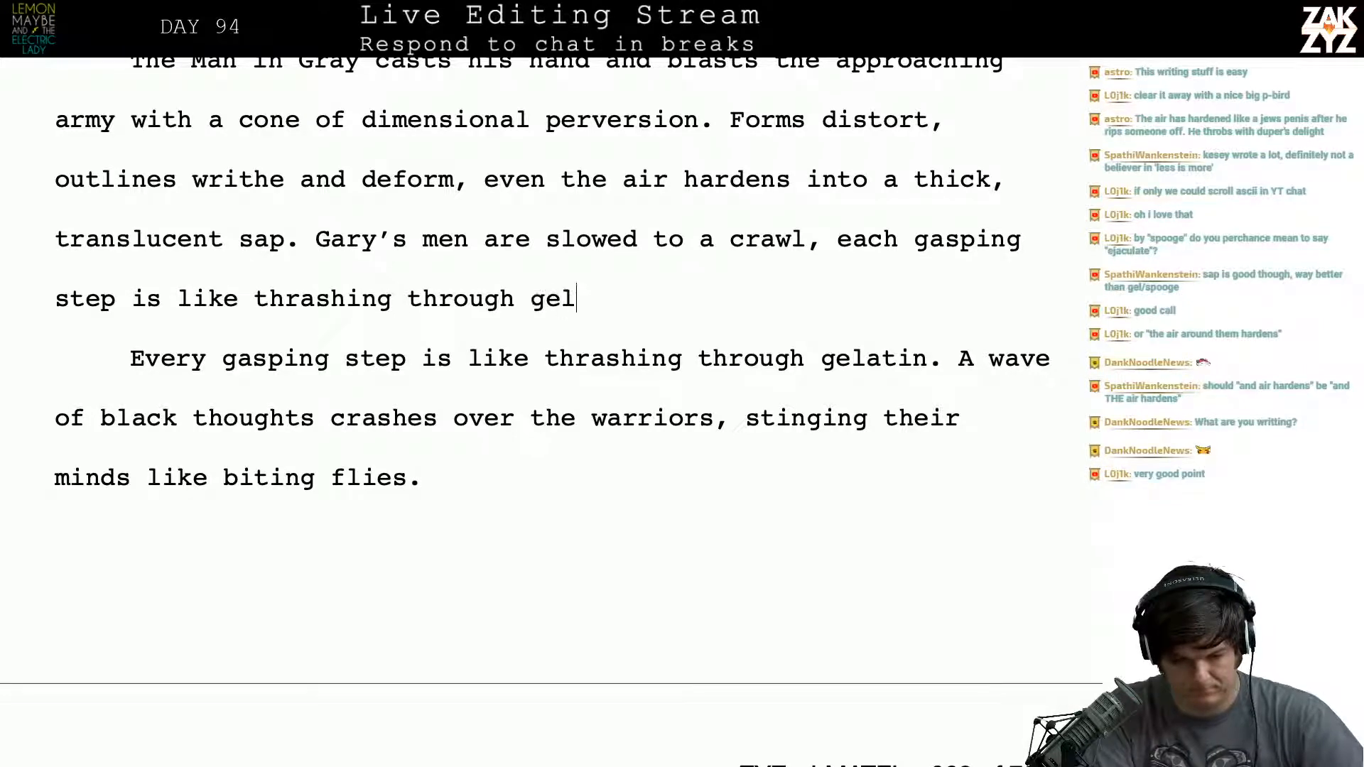
type("atin. ")
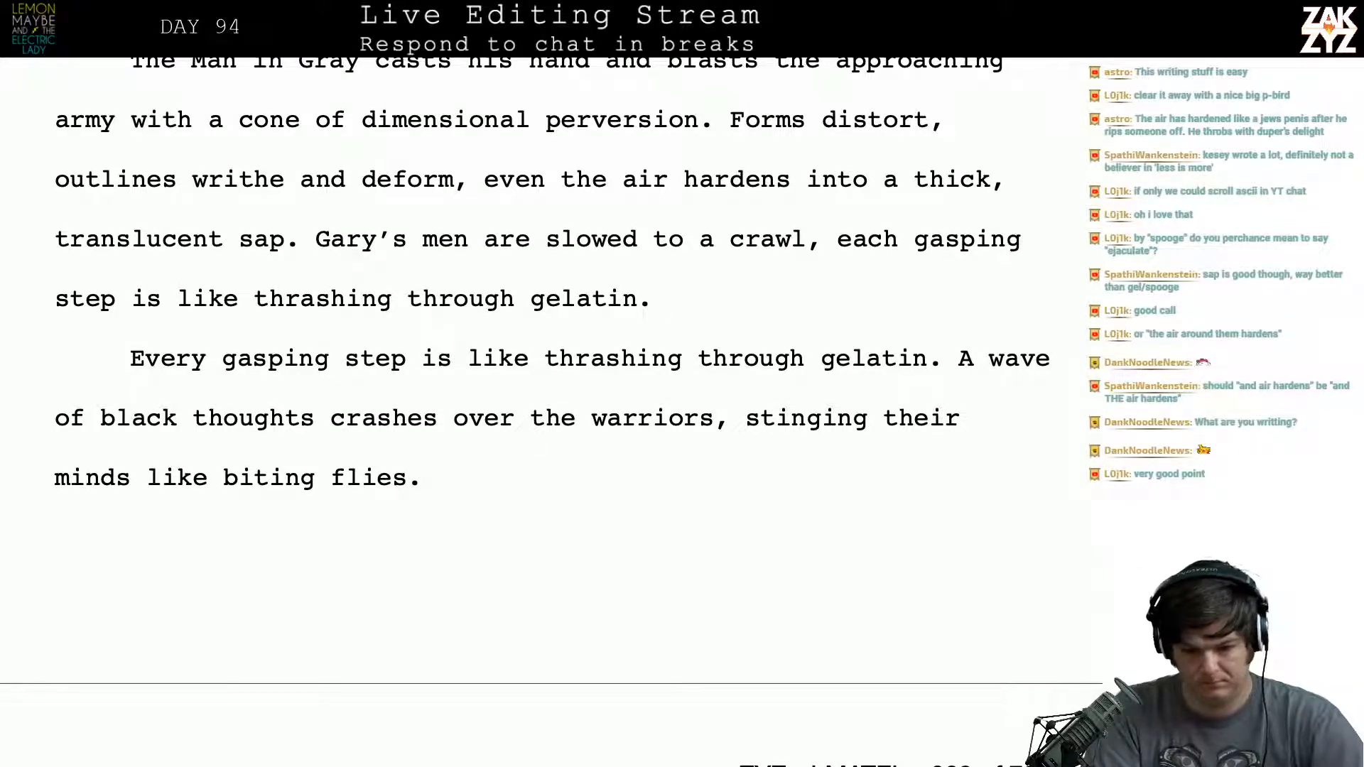
type("Duchance")
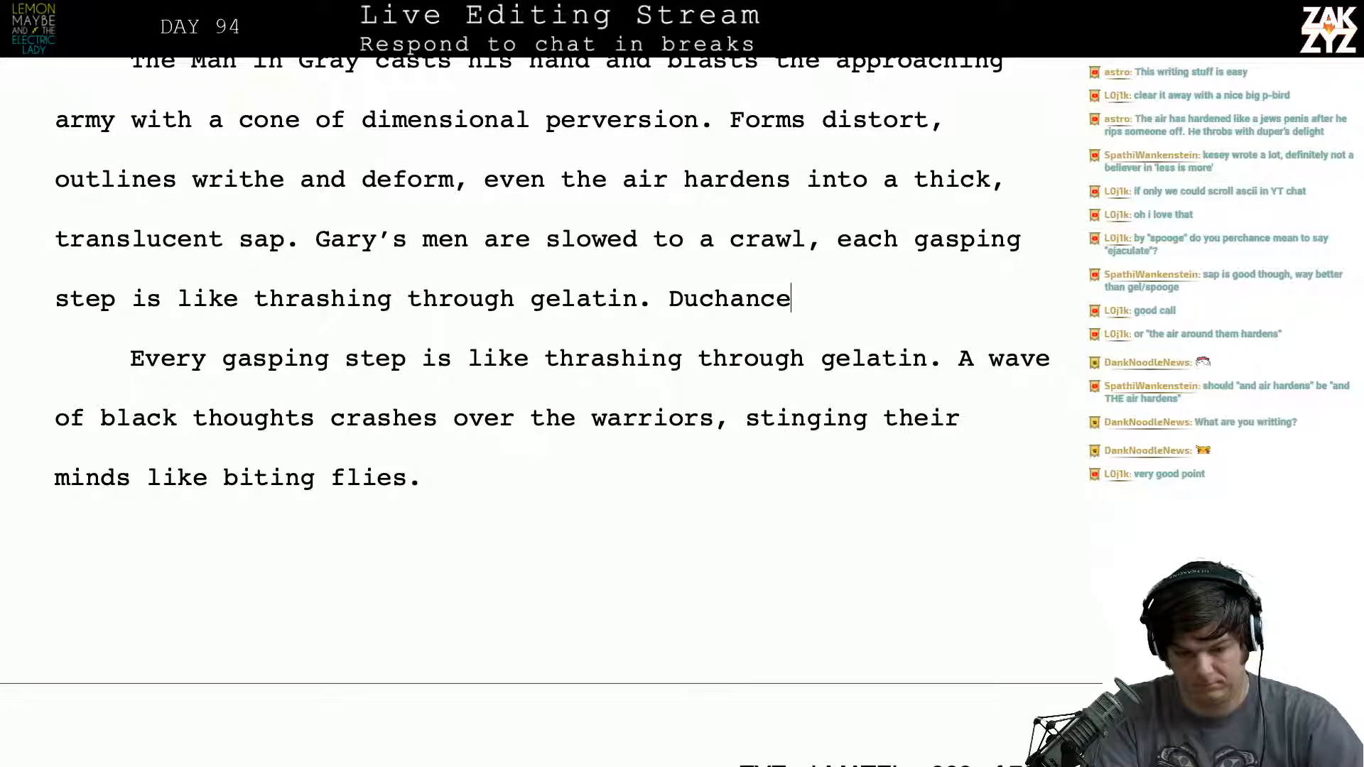
- Begin another sentence after "thrashing through gelatin." with the character name "Duchance"
key("BackSpace")
type("e ")
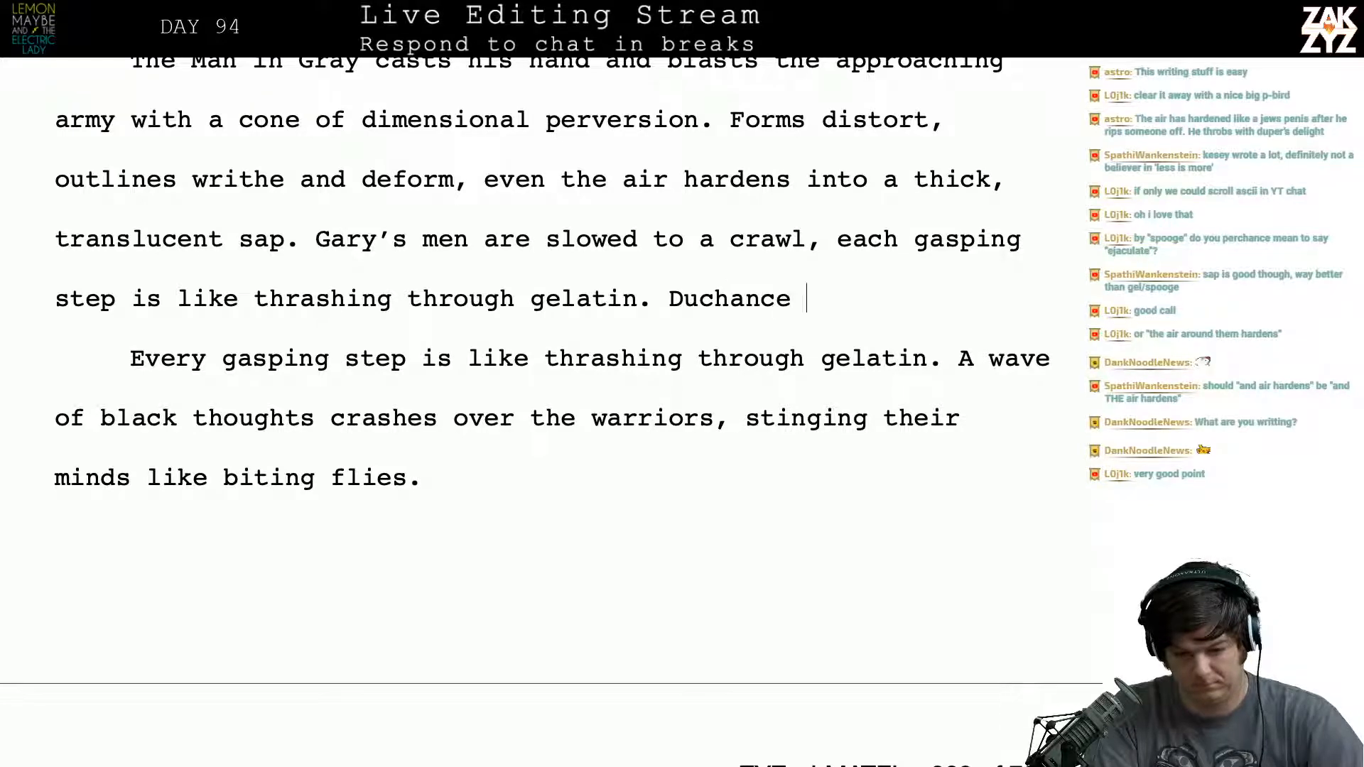
type("f")
key("BackSpace")
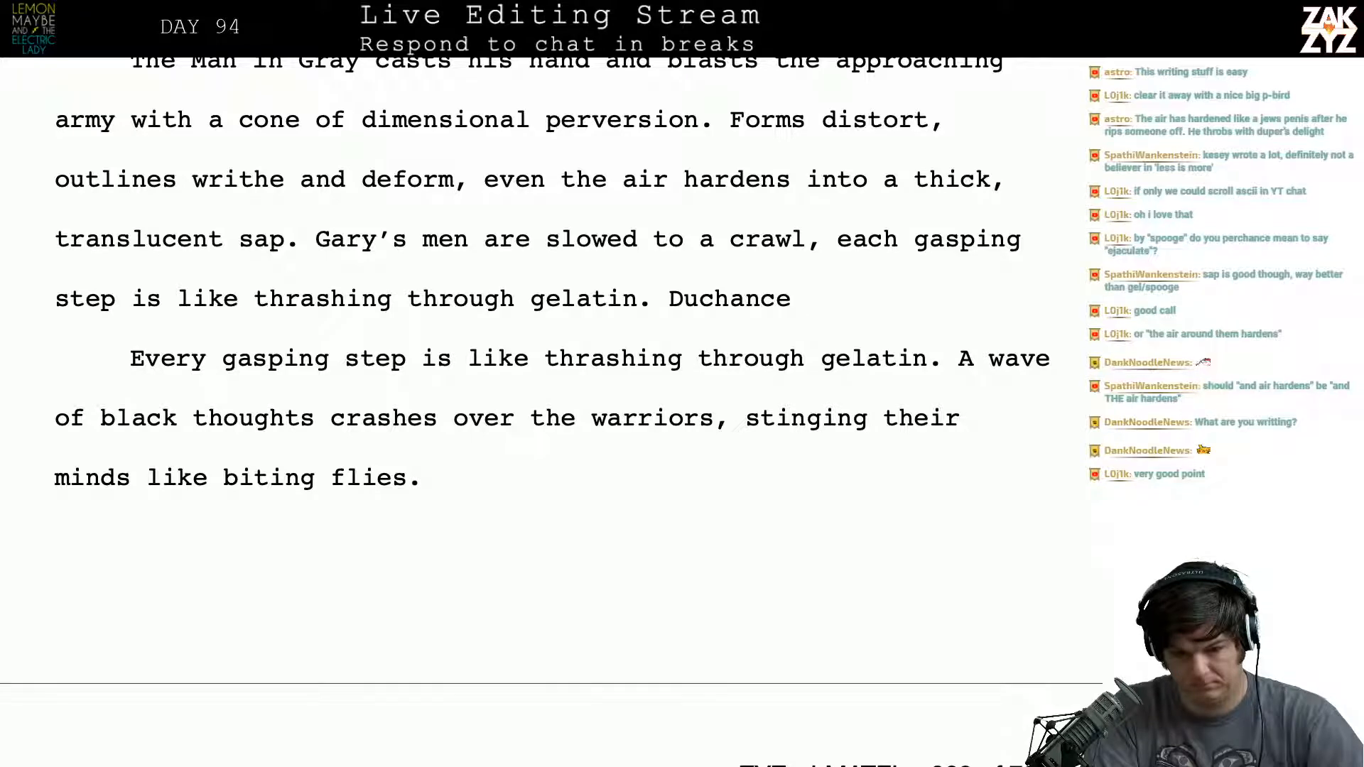
- Try continuing the sentence after "Duchance" with "throws up", and remove the attempt
type("throws up")
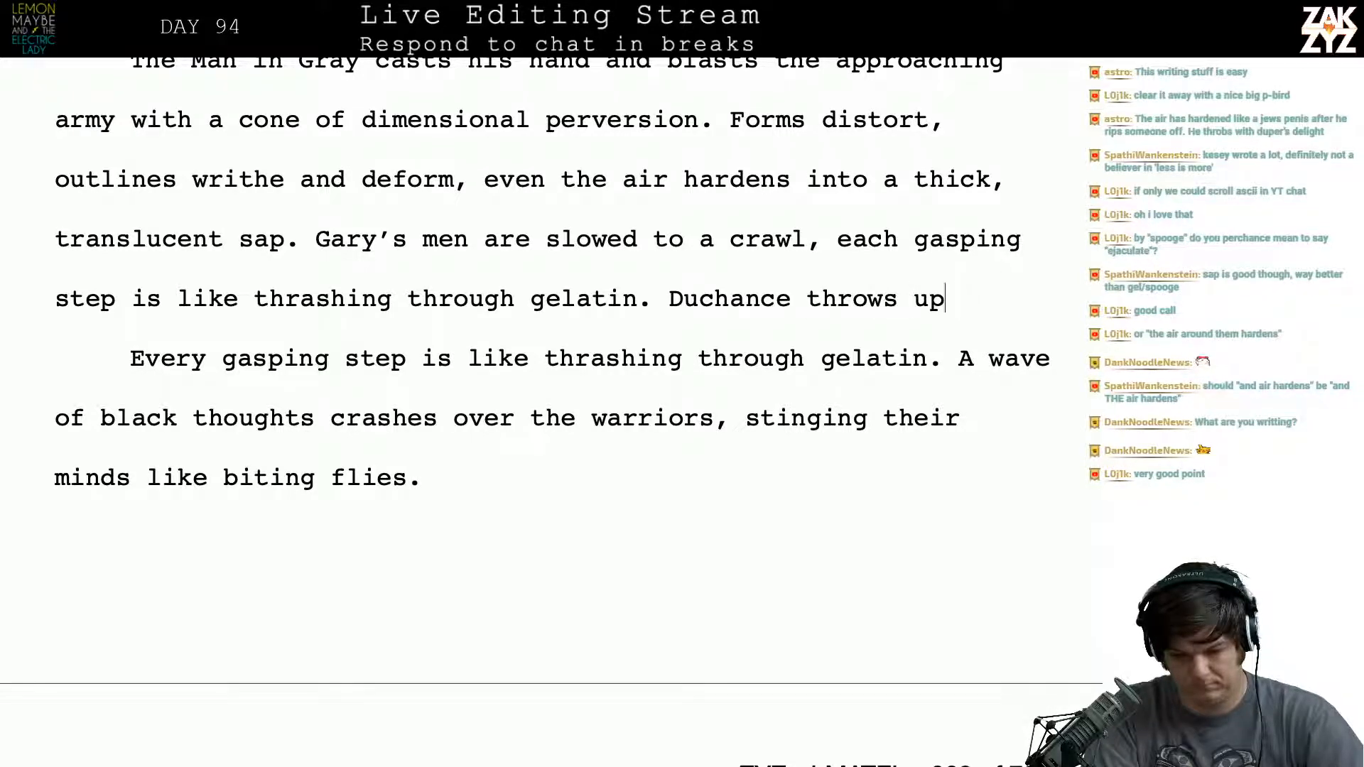
key("BackSpace")
key("BackSpace")
key("BackSpace")
key("BackSpace")
key("BackSpace")
key("BackSpace")
key("BackSpace")
key("BackSpace")
key("BackSpace")
type("f")
key("BackSpace")
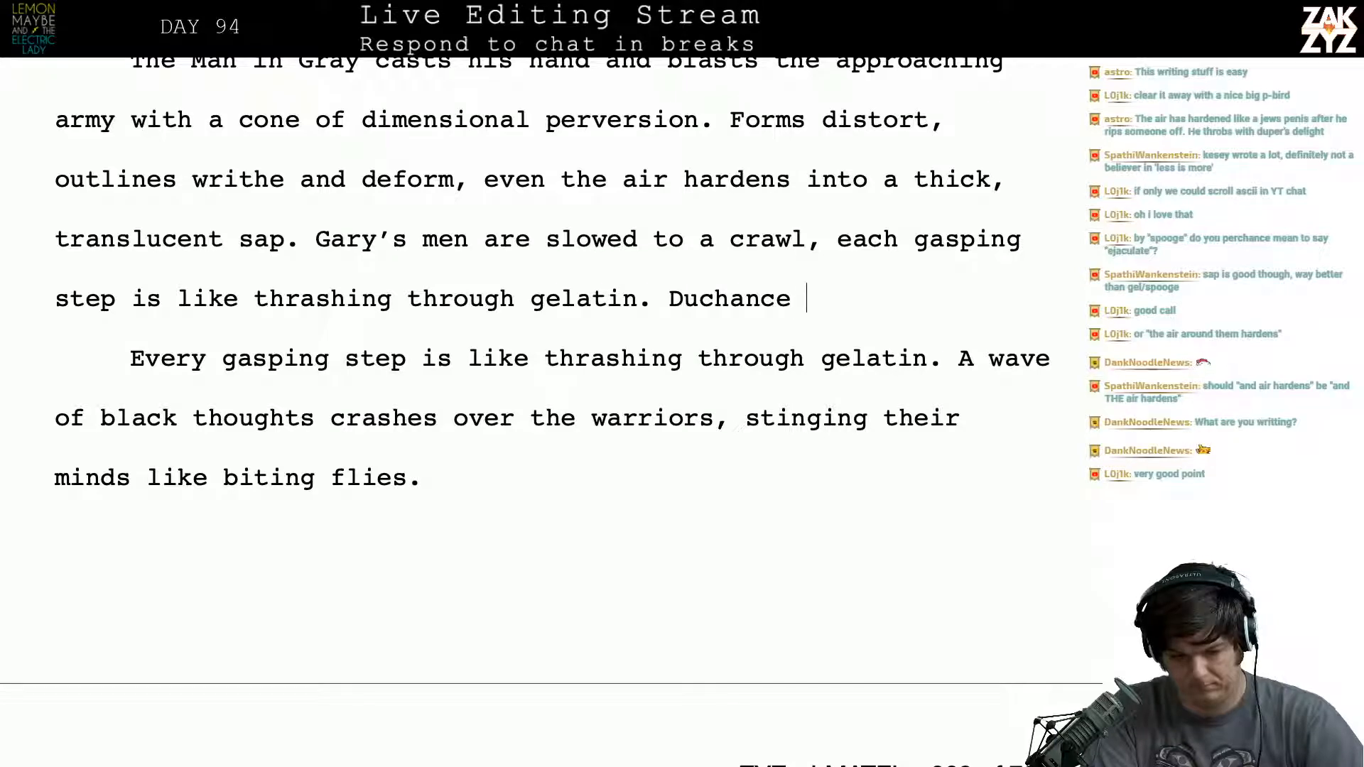
- Continue the Duchance sentence with "throws his other hand out, and a wave of black thoughts crashes over the army,"
type("throws his other ")
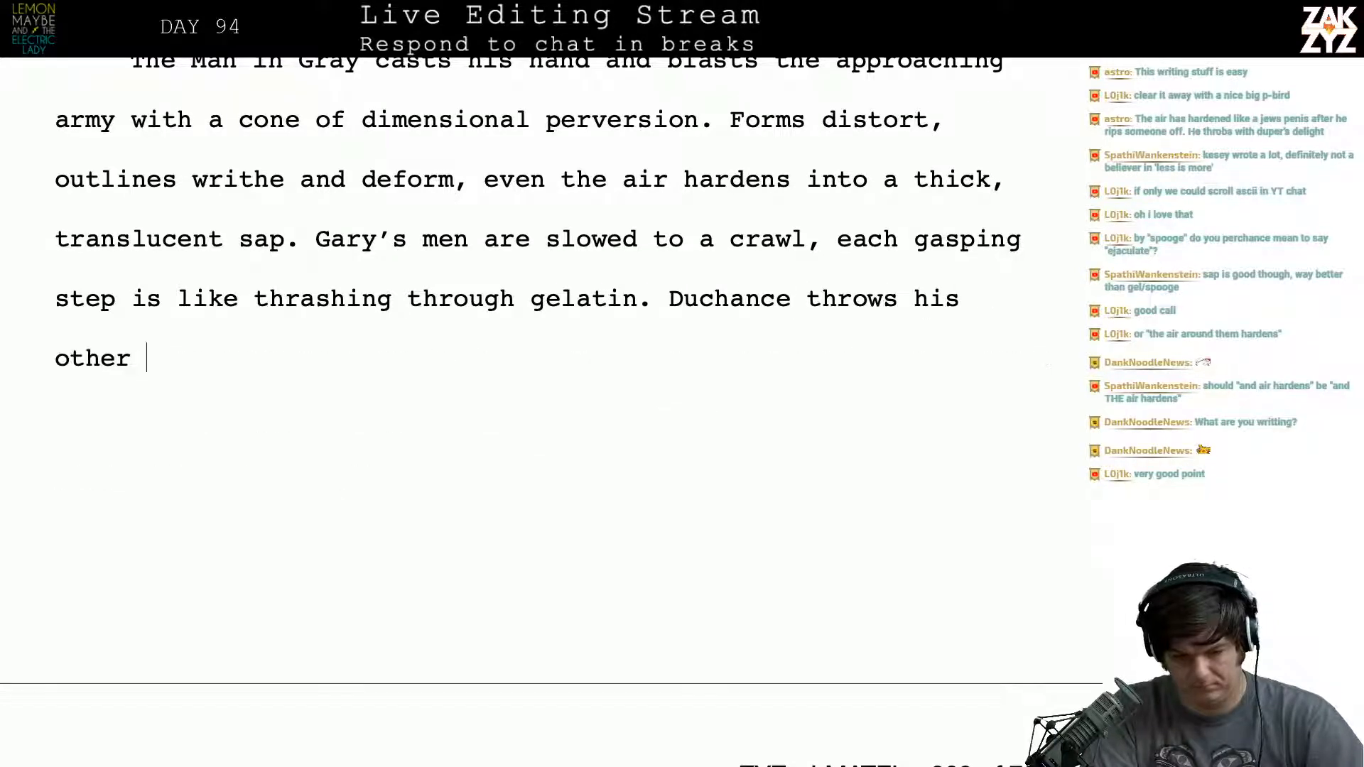
type("hand out, and a ")
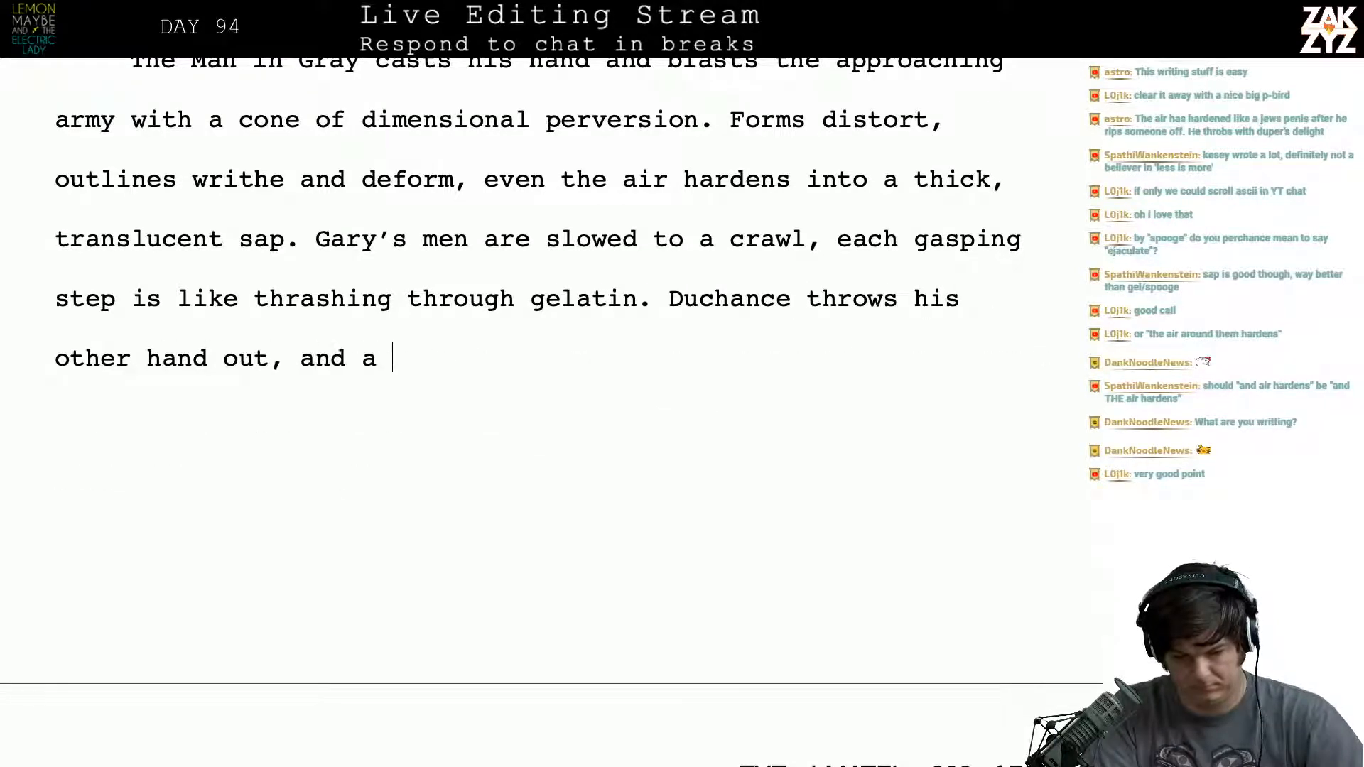
type("wave of black th")
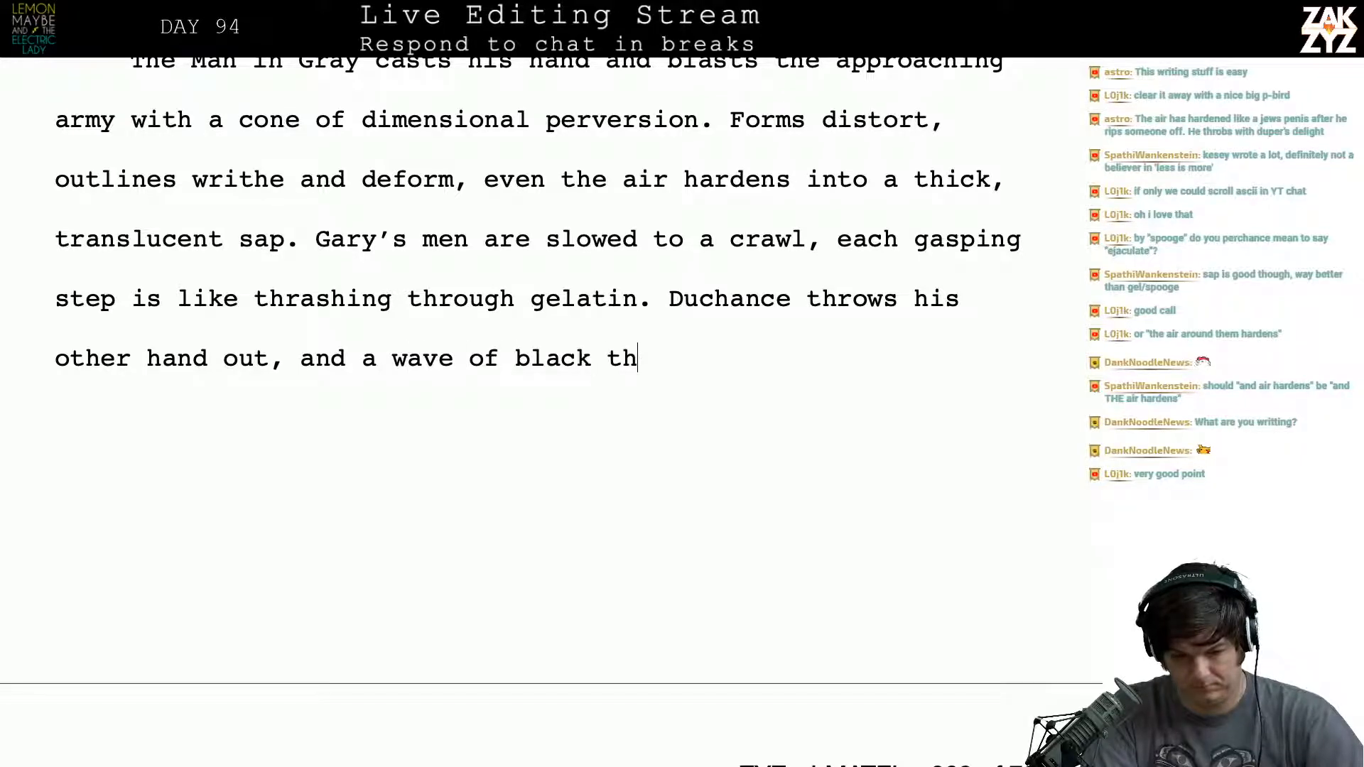
type("oughts crashes o")
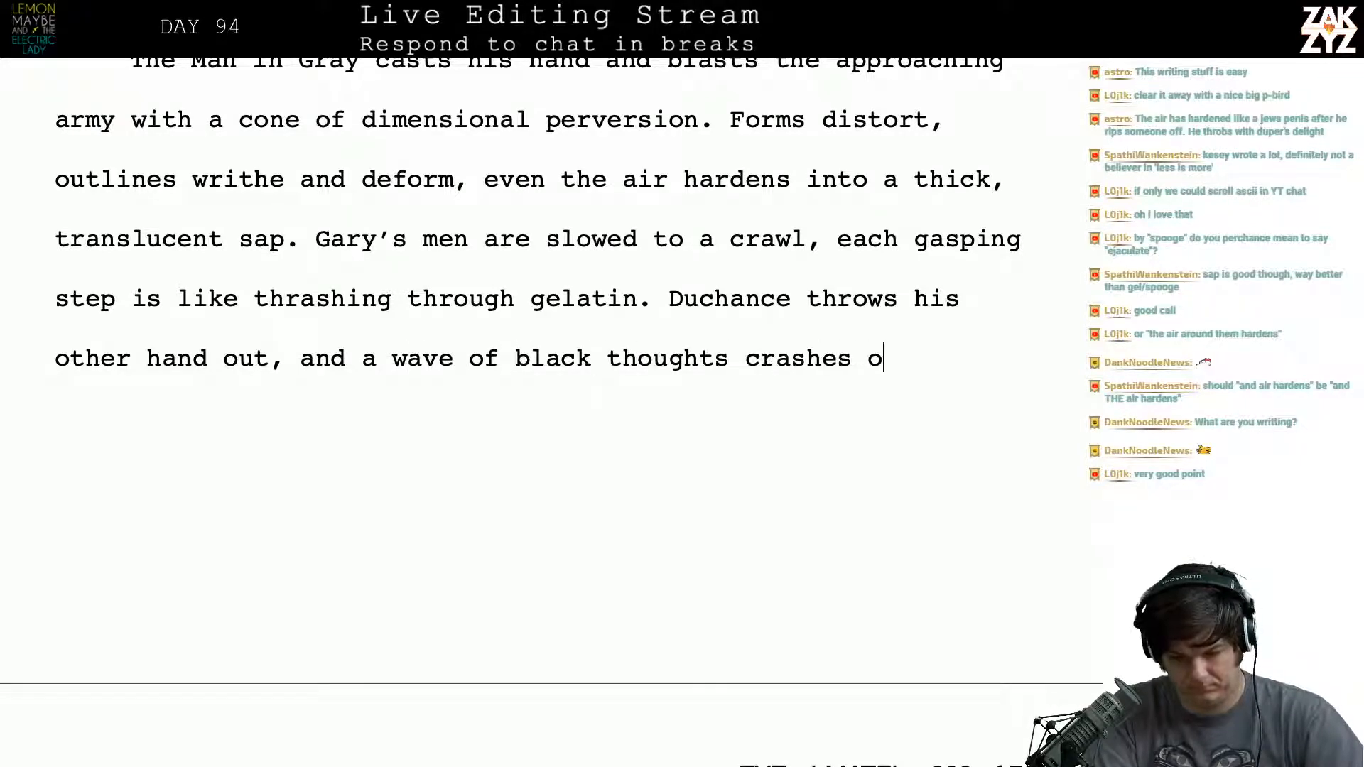
type("ver the army, ")
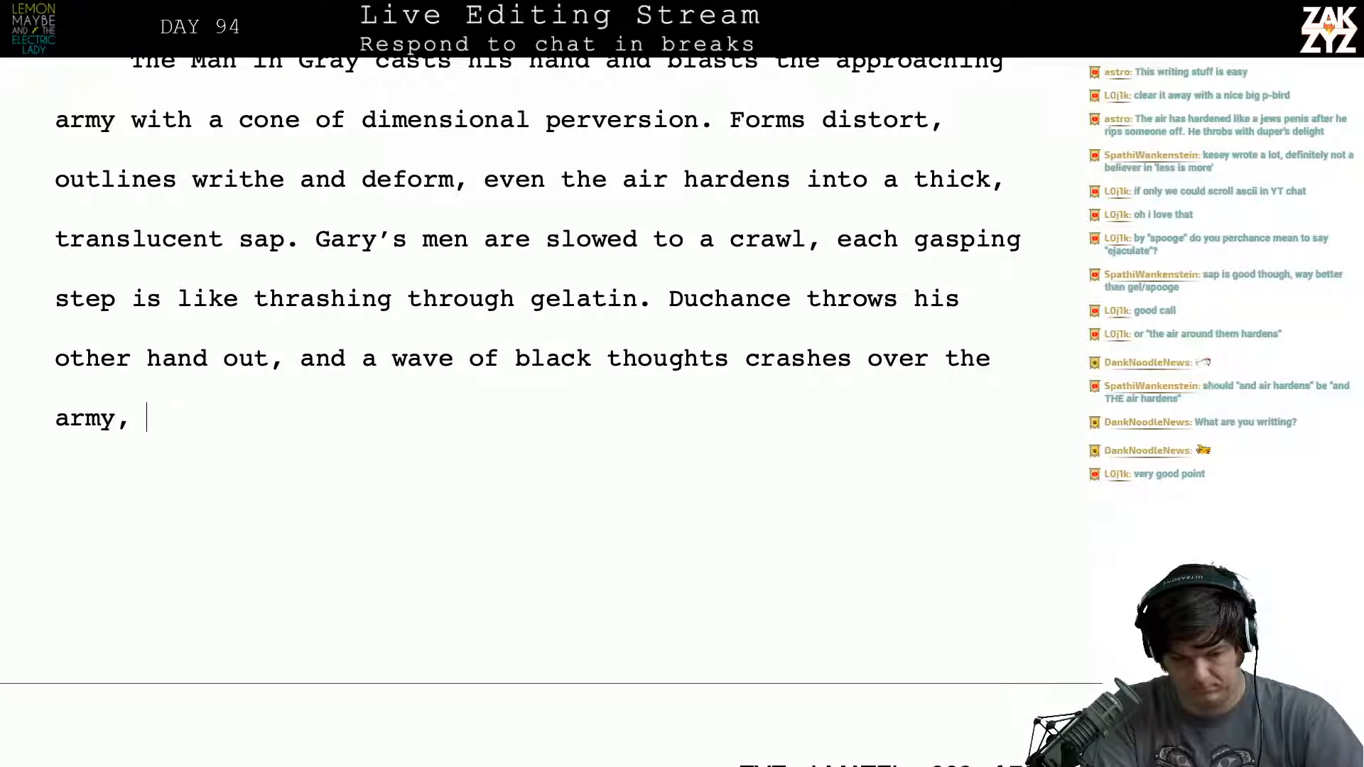
type("li")
- Delete everything between "army," and "stinging their minds like biting flies.", including the old gasping-step sentence, to join the old ending to the new sentence
scroll(177, 691, "down", 3)
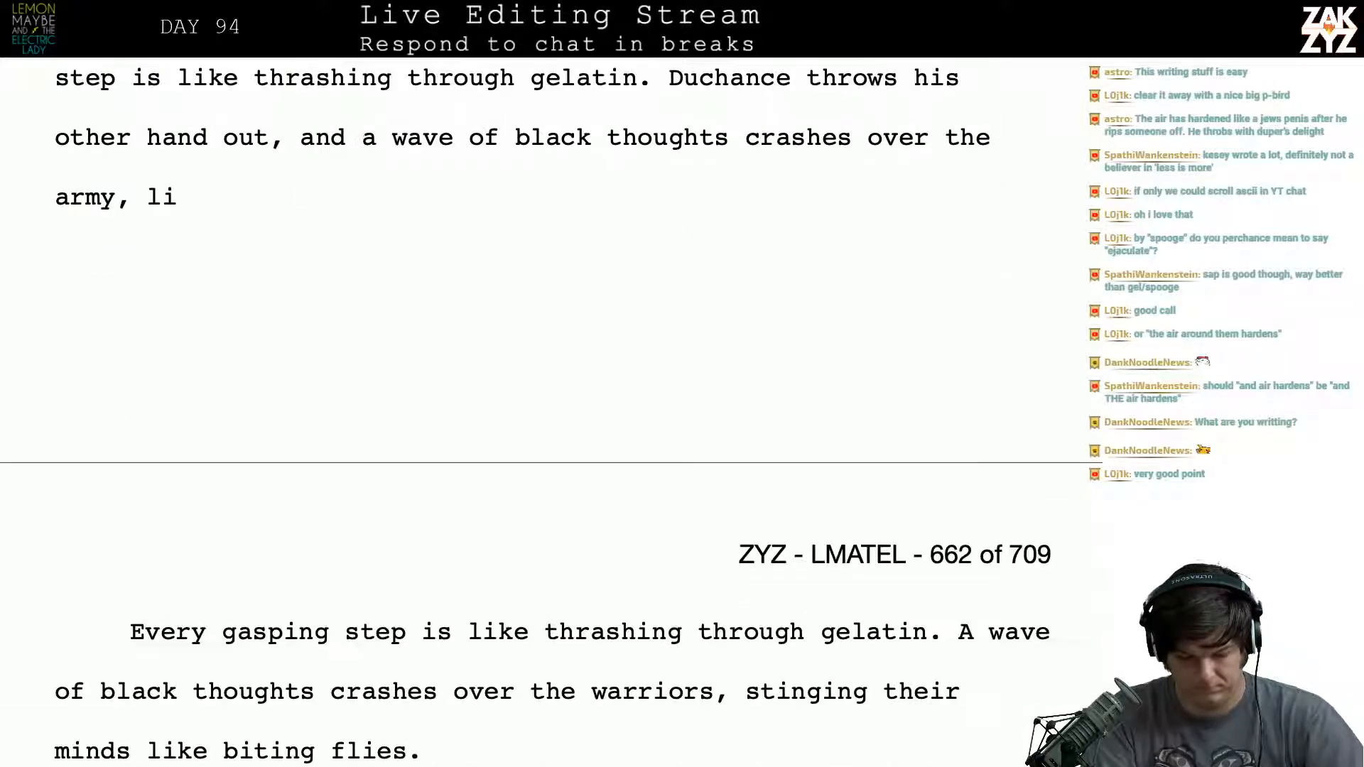
left_click_drag(147, 196, 732, 632)
key("BackSpace")
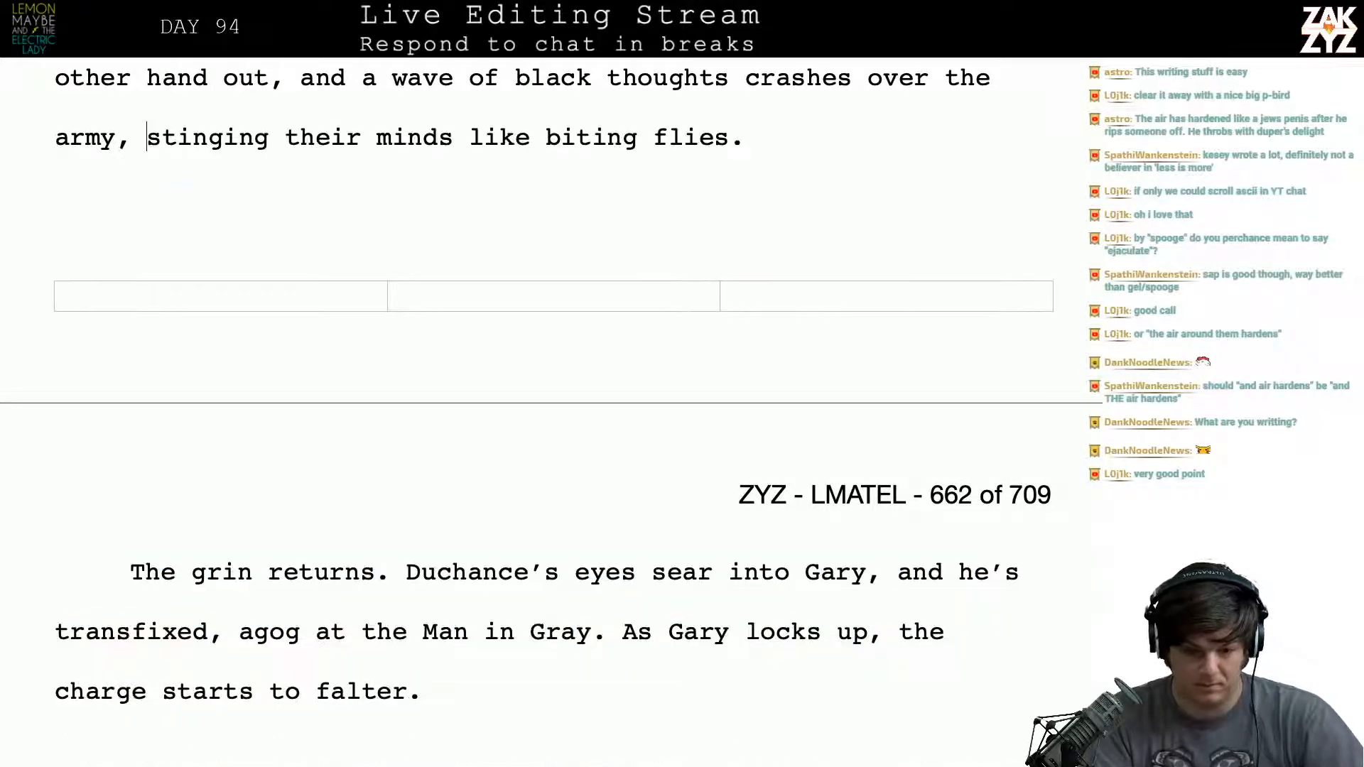
- Remove the comma after "throws his other hand out" in the Duchance sentence
scroll(554, 284, "up", 2)
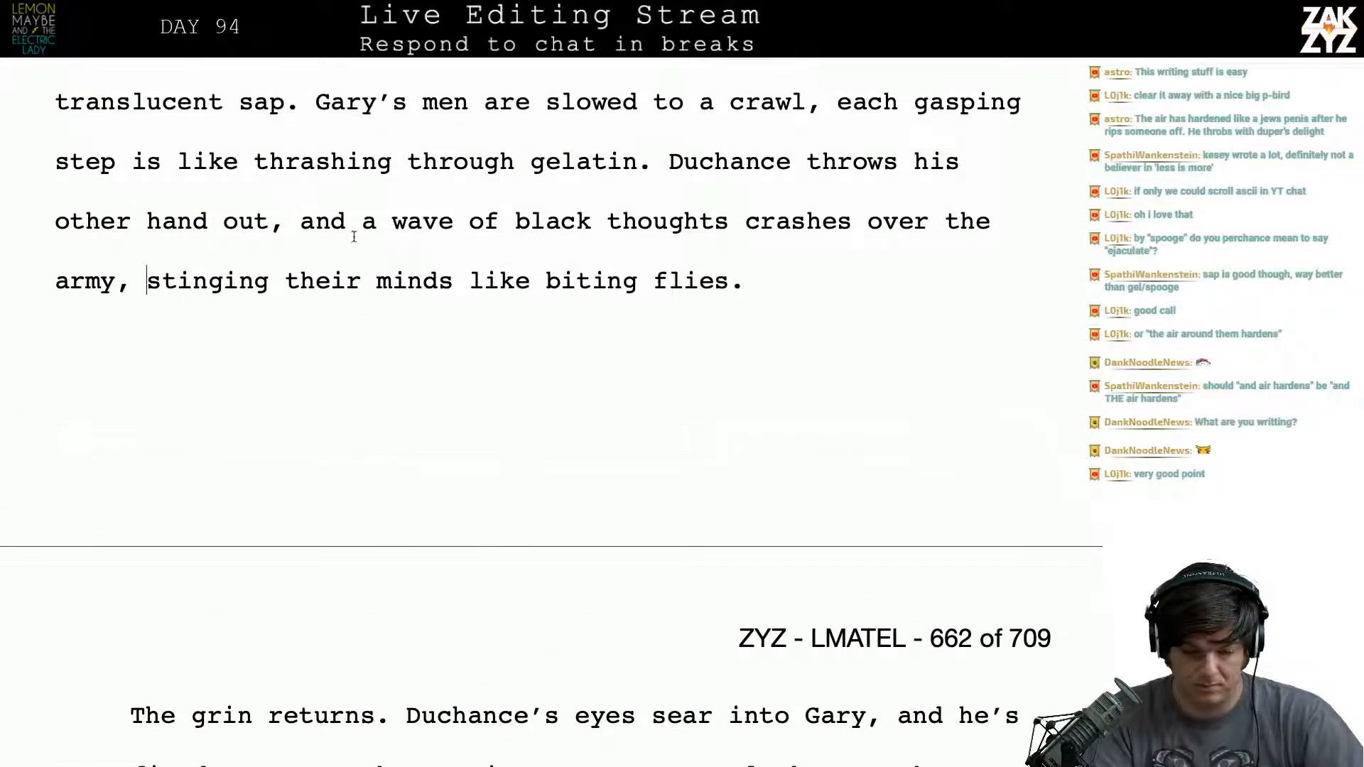
left_click(292, 220)
key("BackSpace")
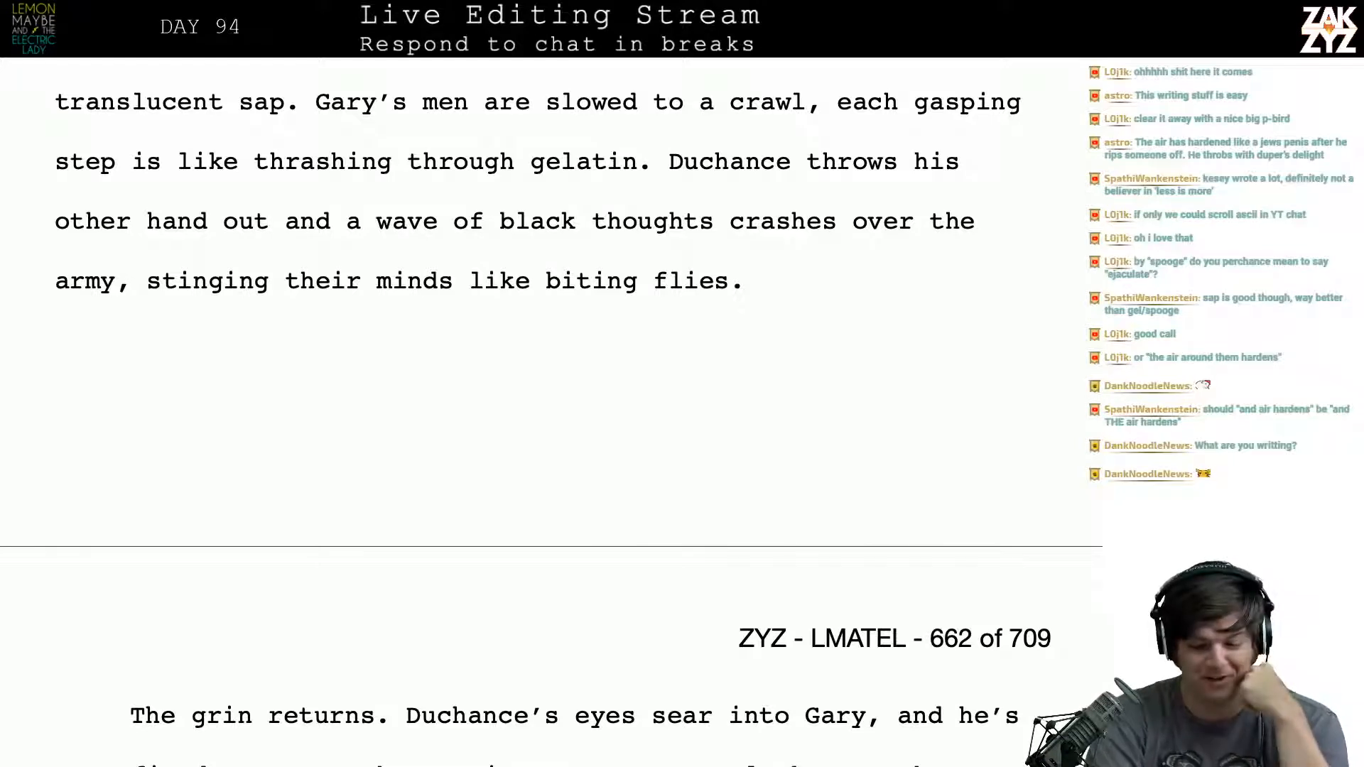
scroll(353, 340, "down", 5)
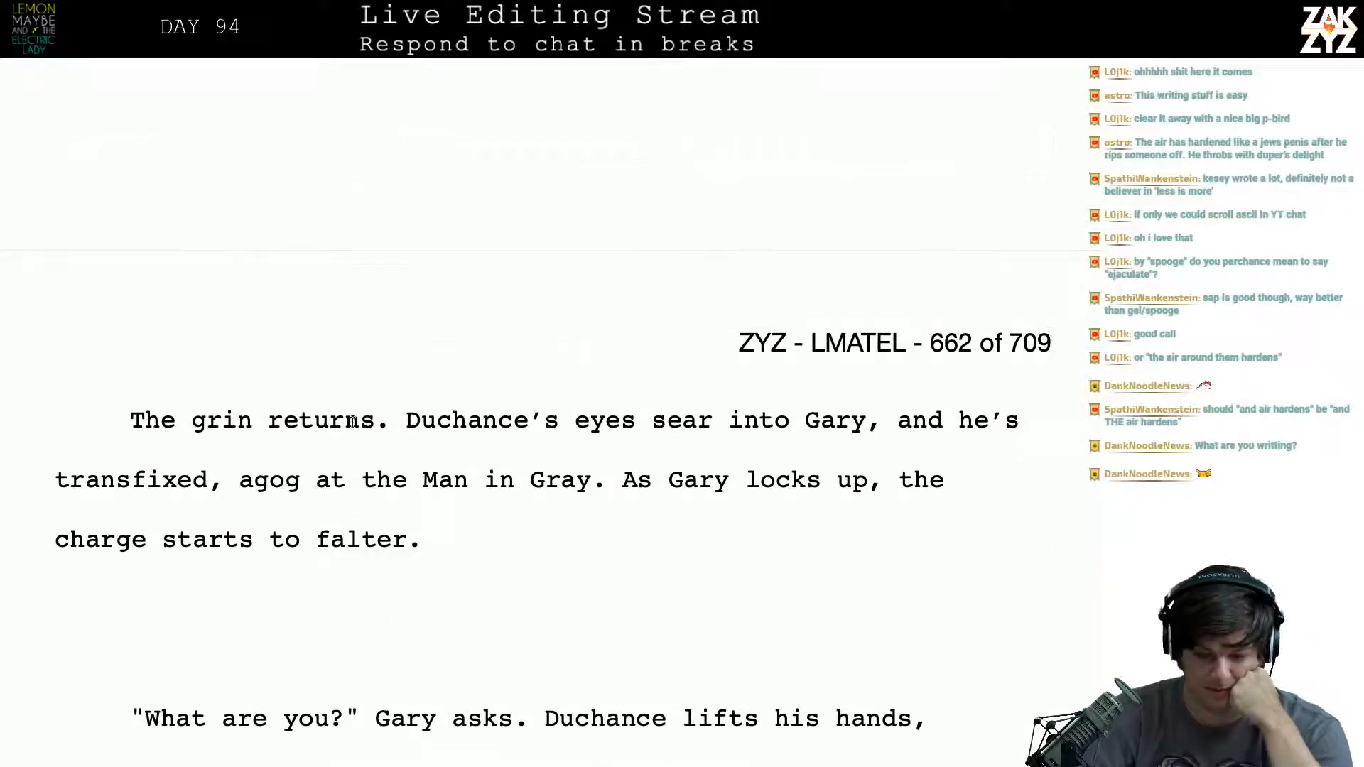
- Try opening a new sentence after "biting flies." with "Howl" and with "Cries of frozen", and remove both attempts
scroll(353, 340, "up", 4)
left_click(784, 272)
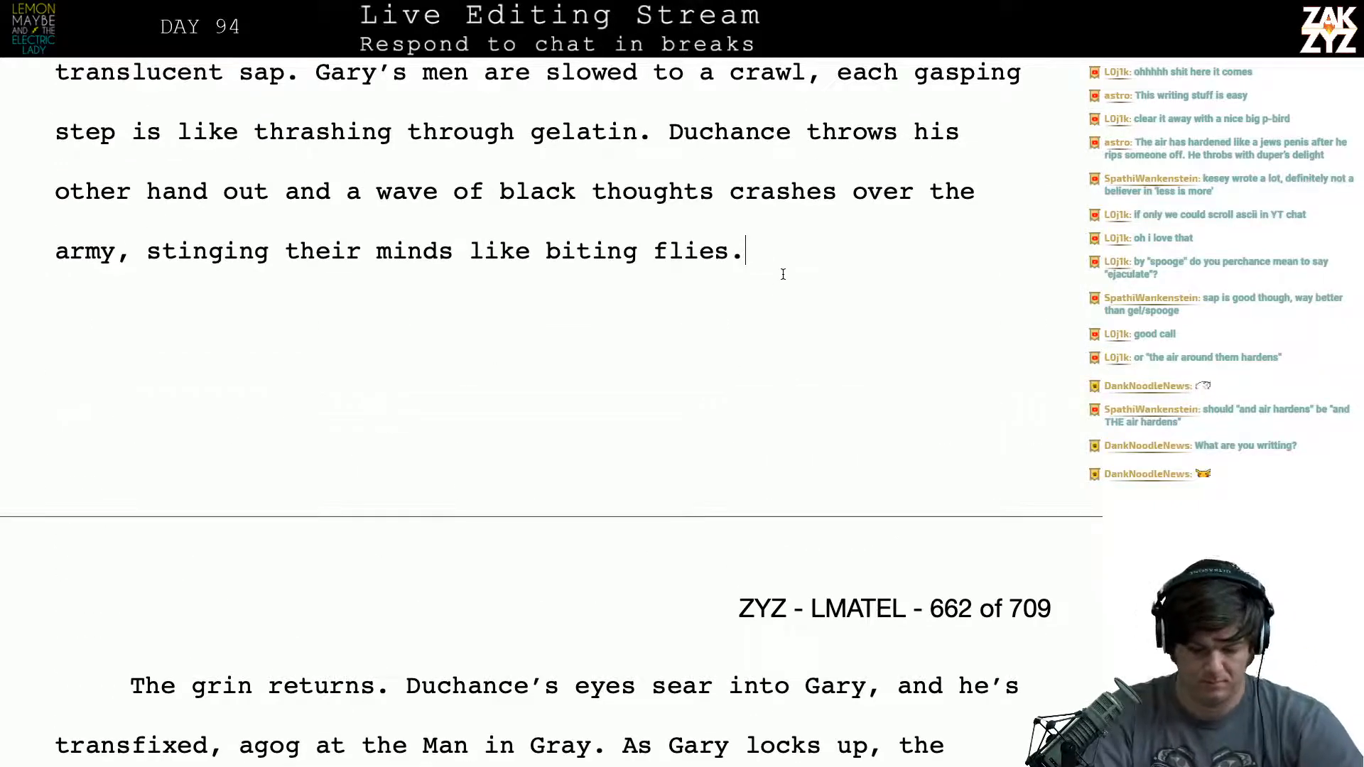
type("Howl")
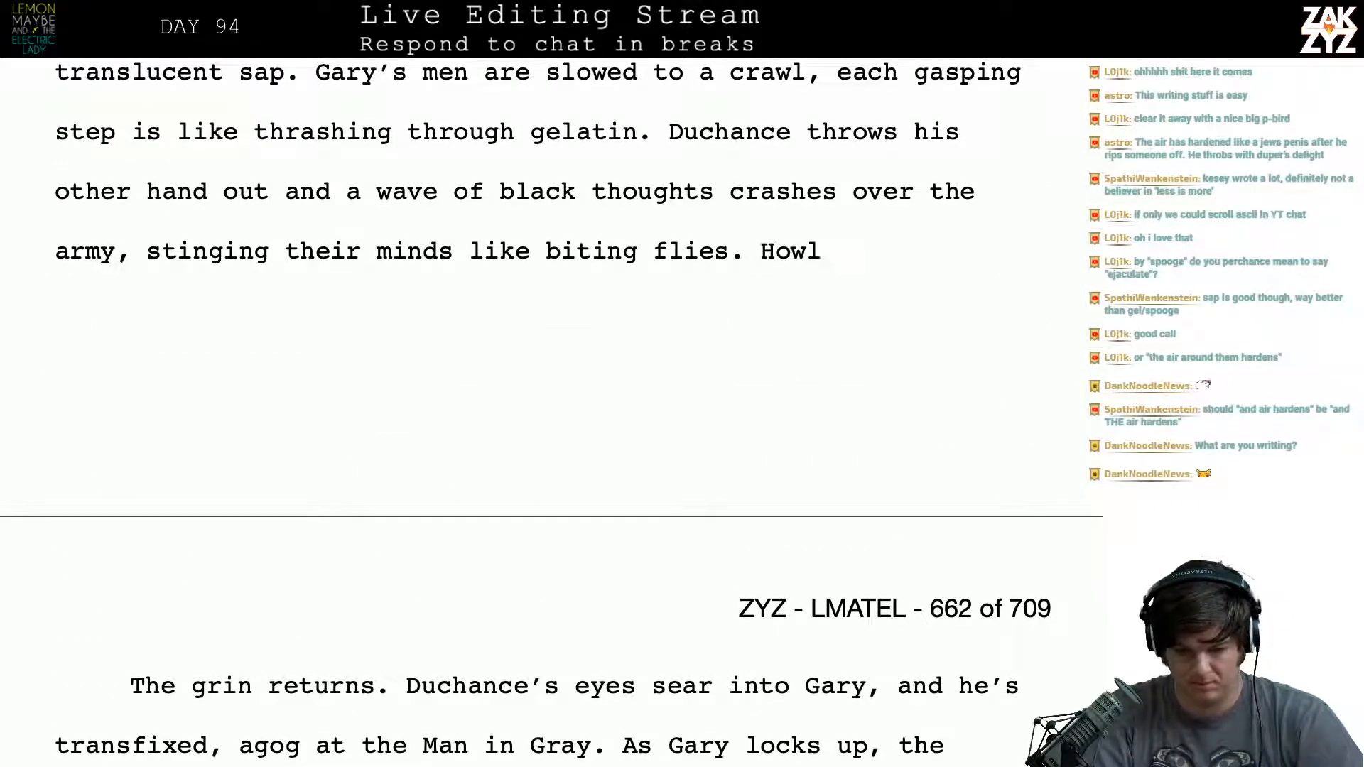
key("BackSpace")
key("BackSpace")
key("BackSpace")
key("BackSpace")
type("Cries of frozen")
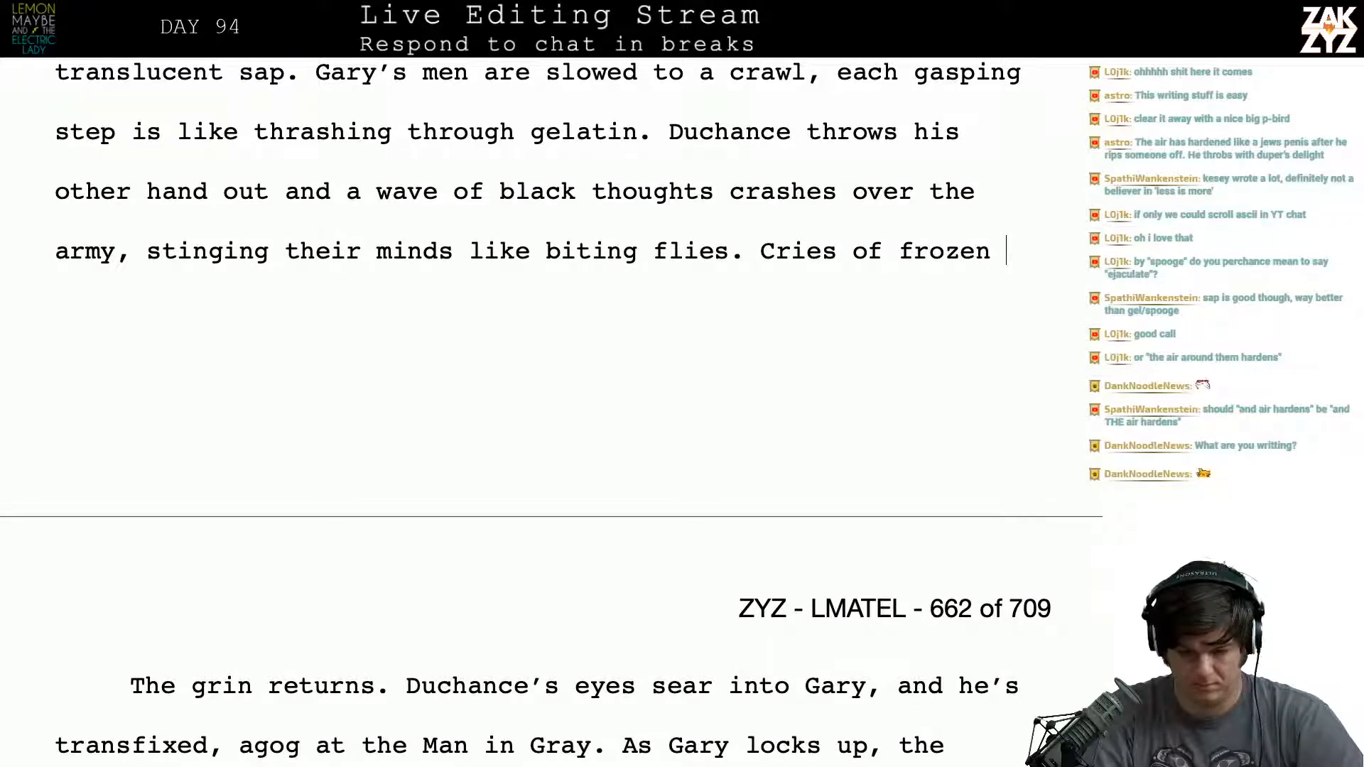
key("BackSpace")
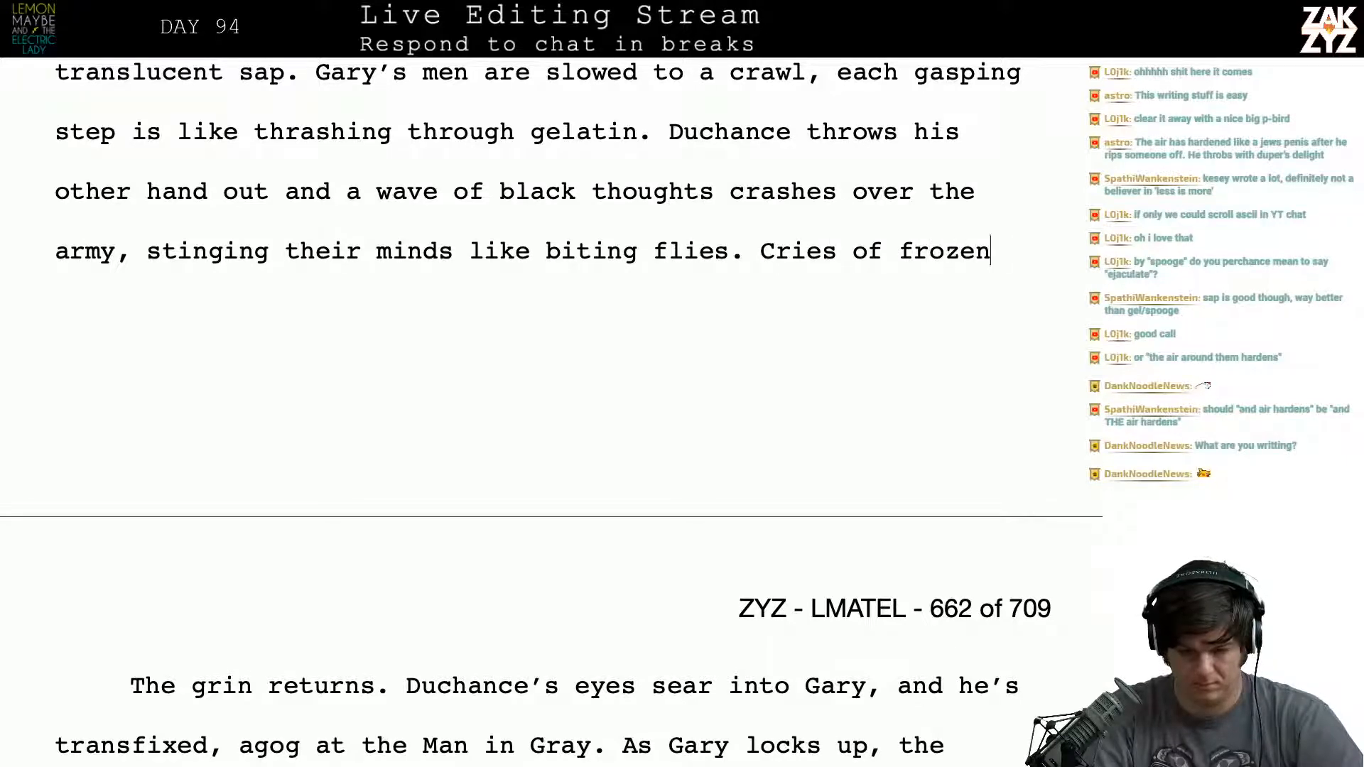
key("BackSpace")
key("BackSpace")
key("BackSpace")
key("BackSpace")
key("BackSpace")
key("BackSpace")
key("BackSpace")
key("BackSpace")
key("BackSpace")
key("BackSpace")
key("BackSpace")
key("BackSpace")
key("BackSpace")
key("BackSpace")
key("BackSpace")
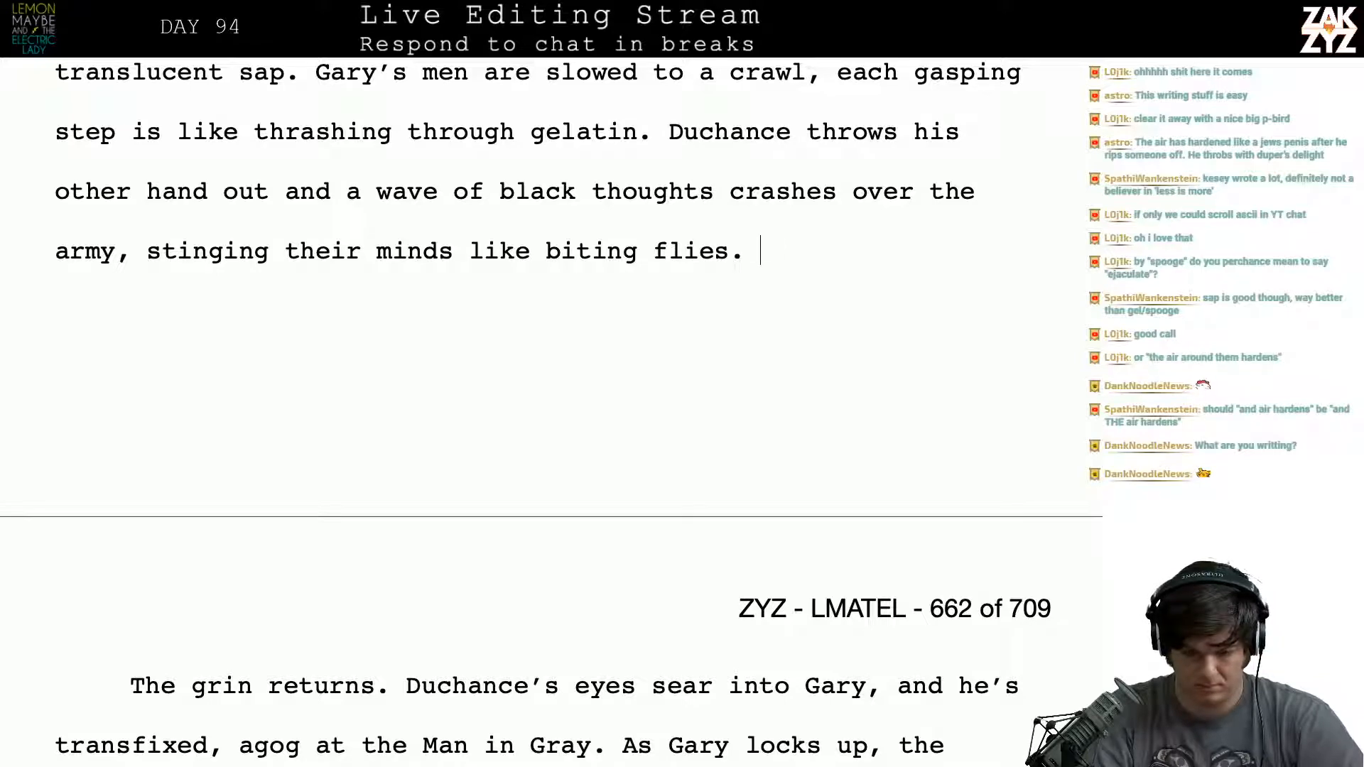
type("E")
key("BackSpace")
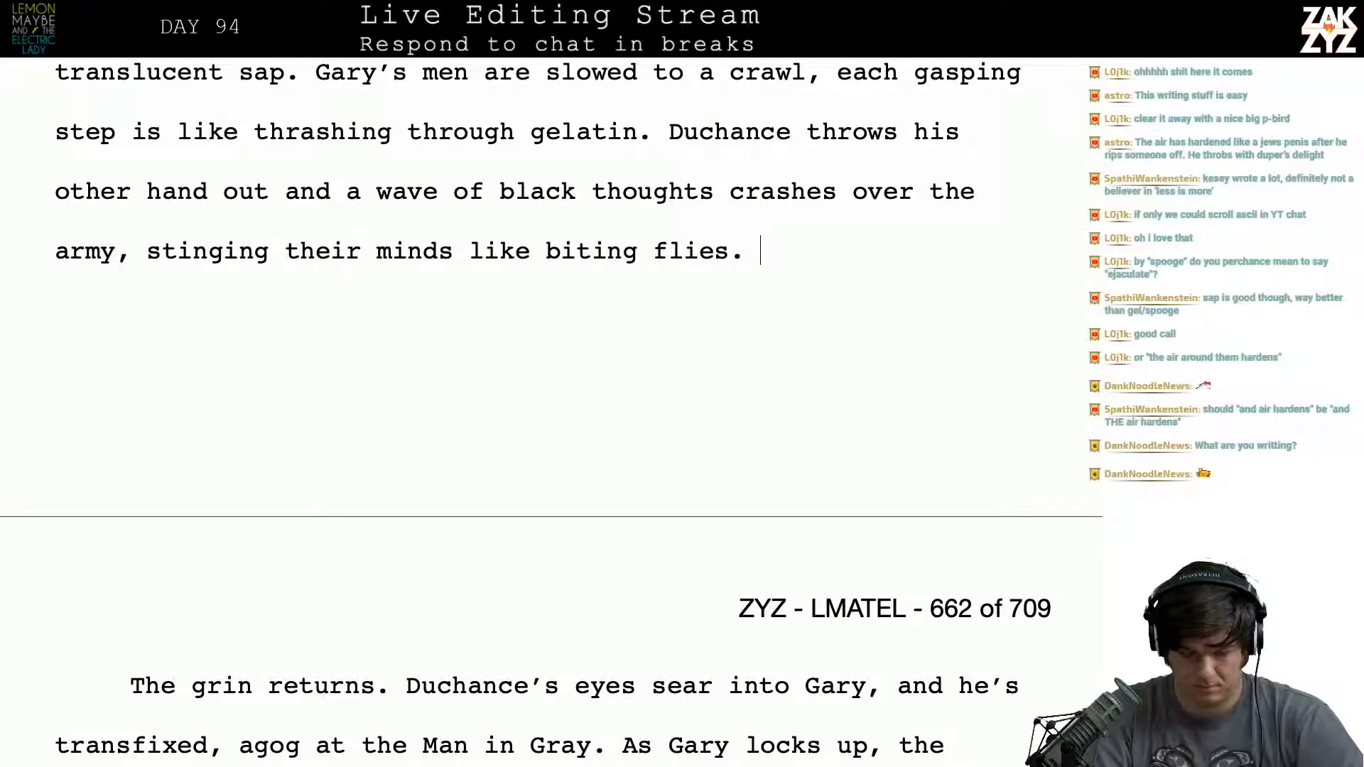
- Try starting the new sentence after "biting flies." with "Echoing cries of ag" and with "The", and remove the attempts
type("Echoing cries ")
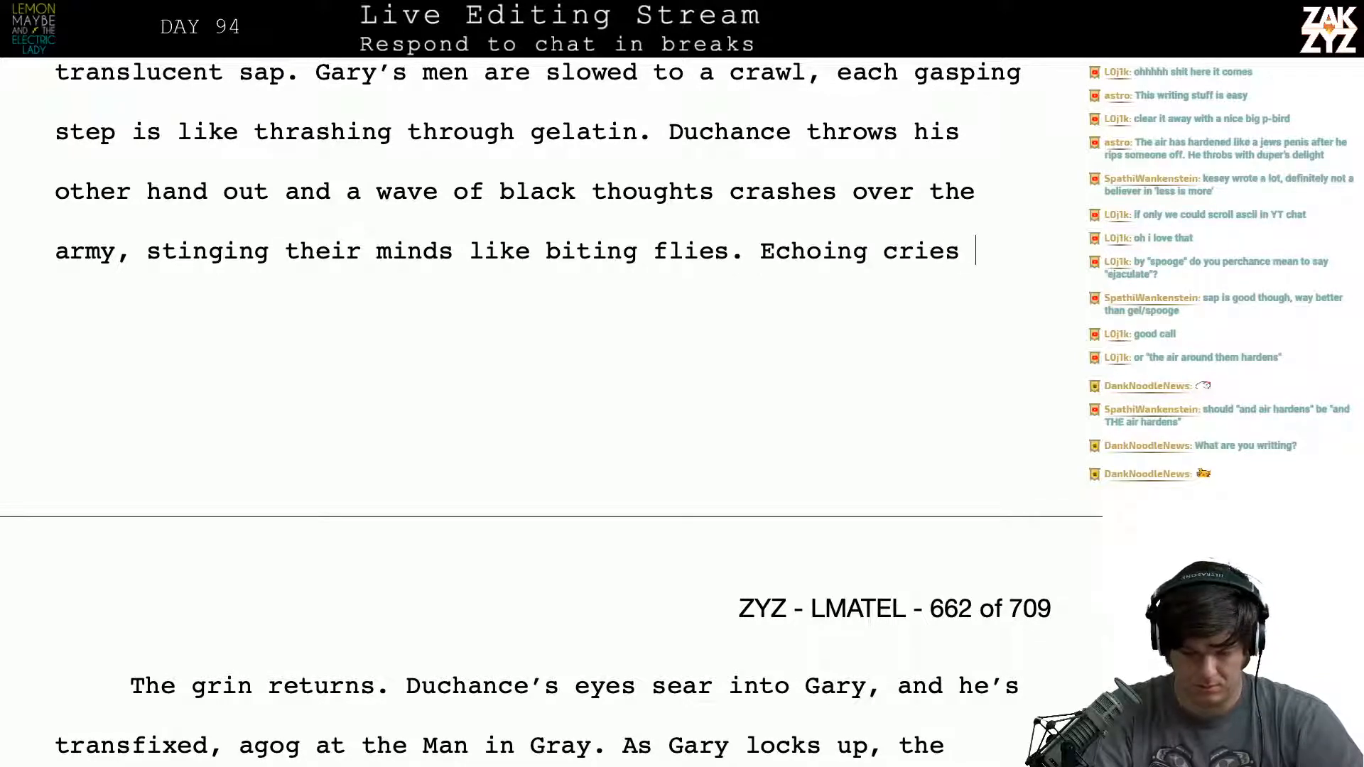
type("of ag")
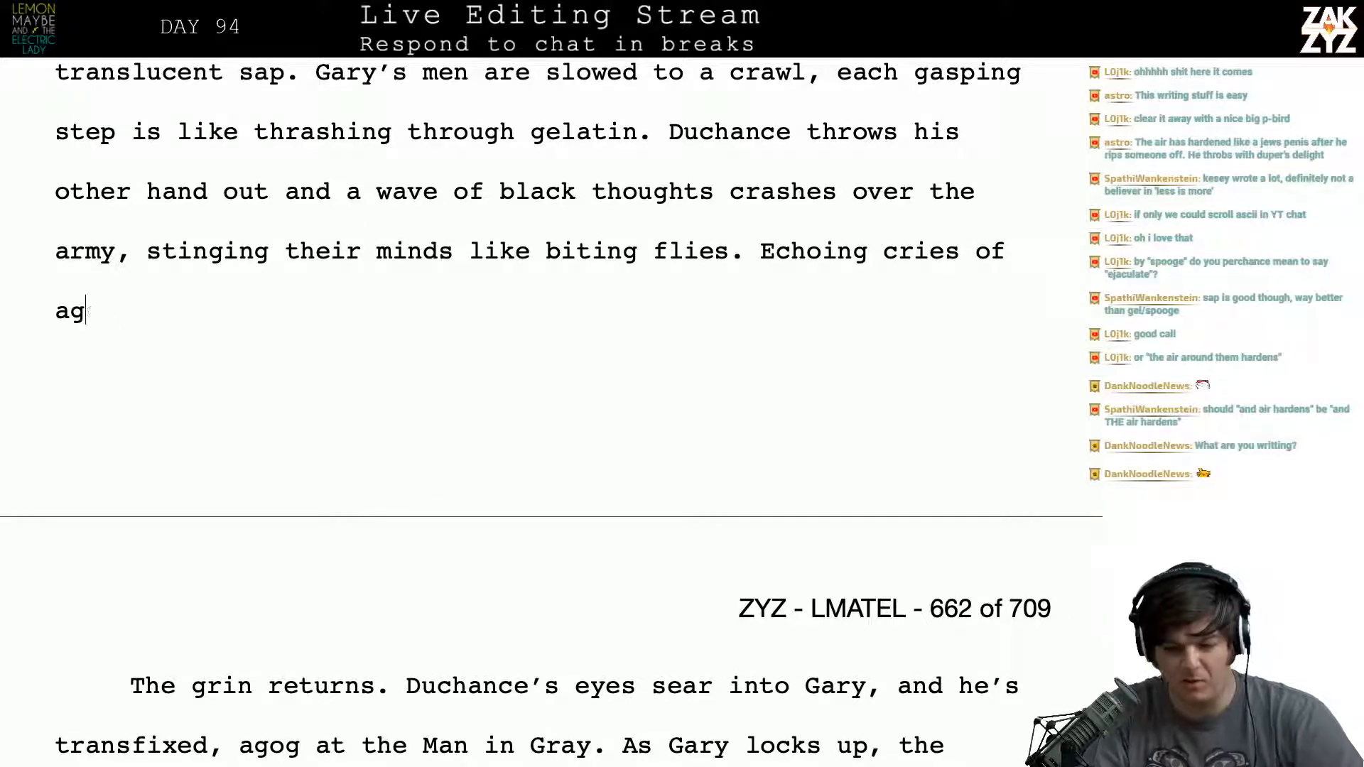
key("BackSpace")
key("BackSpace")
key("BackSpace")
key("BackSpace")
key("BackSpace")
key("BackSpace")
key("BackSpace")
key("BackSpace")
key("BackSpace")
key("BackSpace")
key("BackSpace")
key("BackSpace")
key("BackSpace")
key("BackSpace")
key("BackSpace")
key("BackSpace")
key("BackSpace")
key("BackSpace")
key("BackSpace")
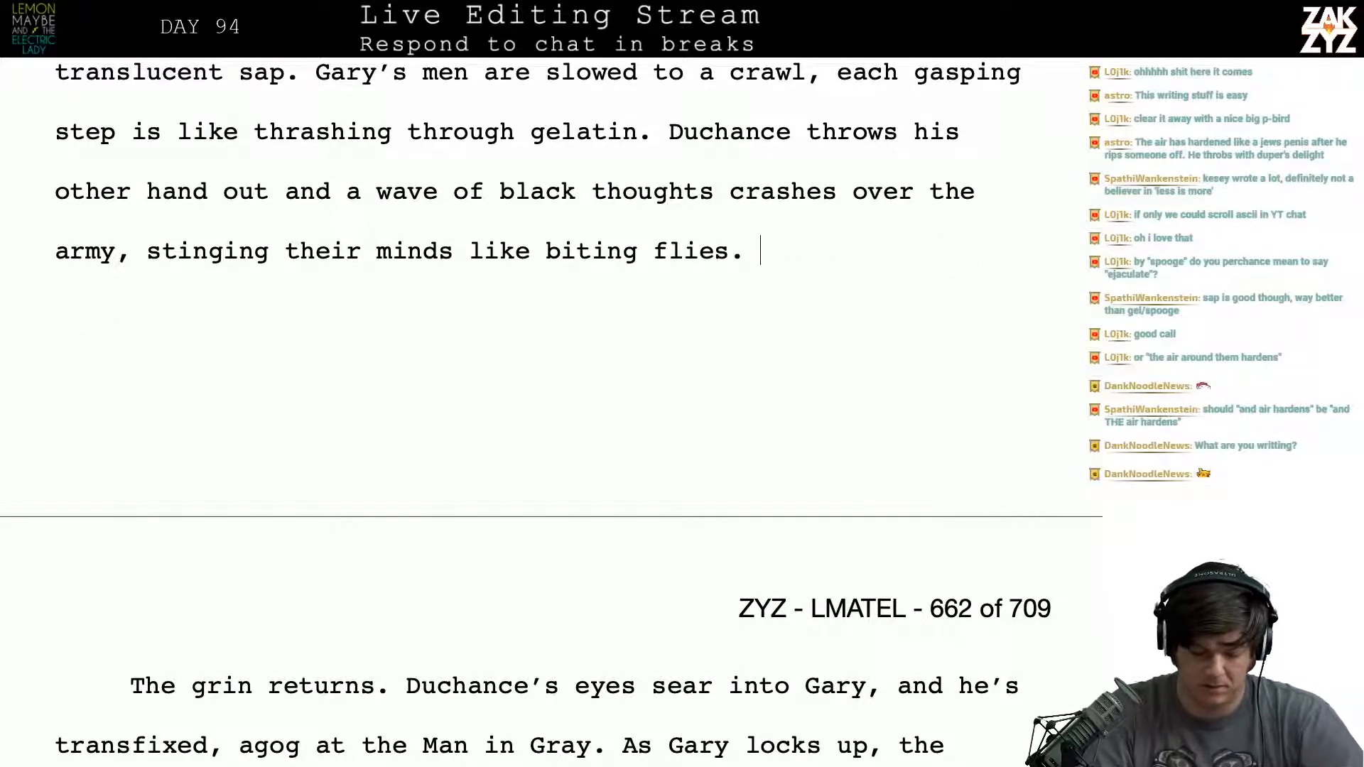
type("The")
key("BackSpace")
key("BackSpace")
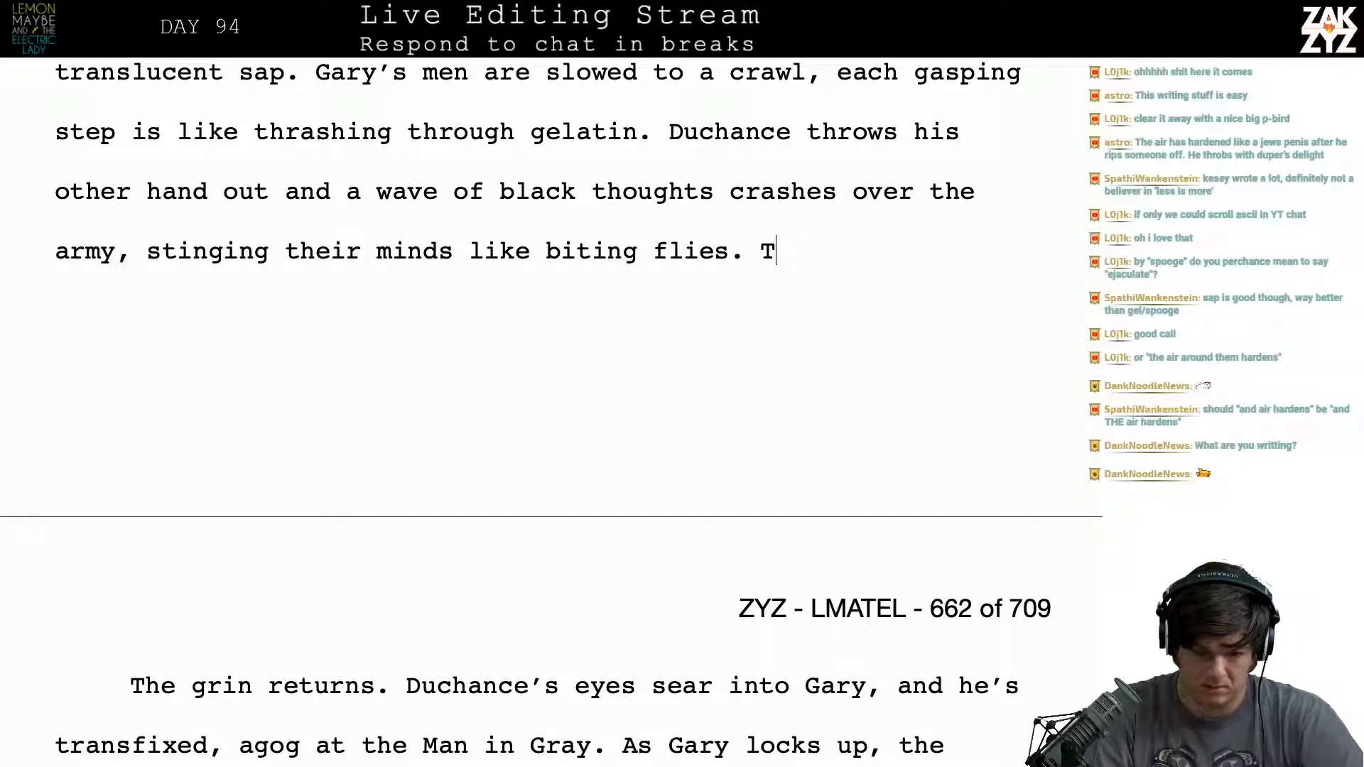
key("BackSpace")
- Begin a new sentence after "biting flies." with "Cries of agony reverberate through the"
type("Cries of ")
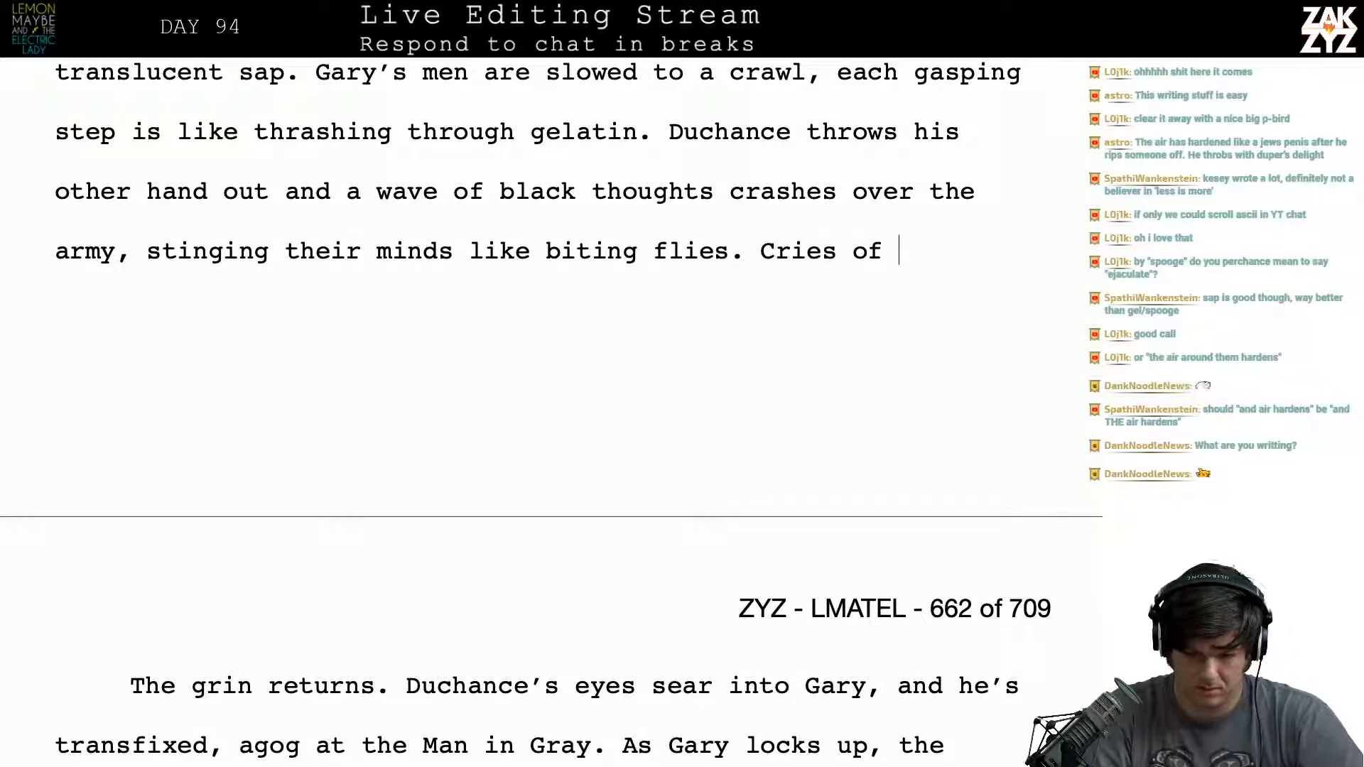
type("agony ")
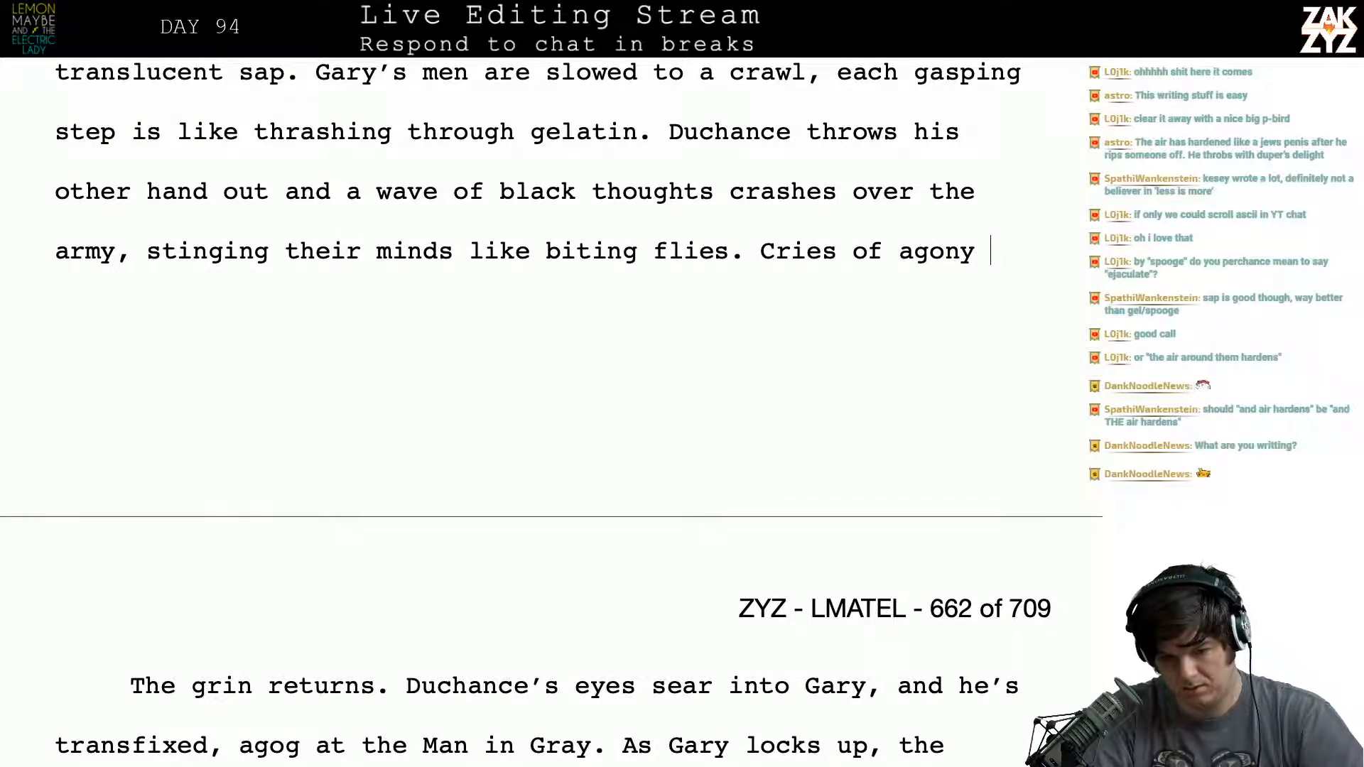
type("reverber")
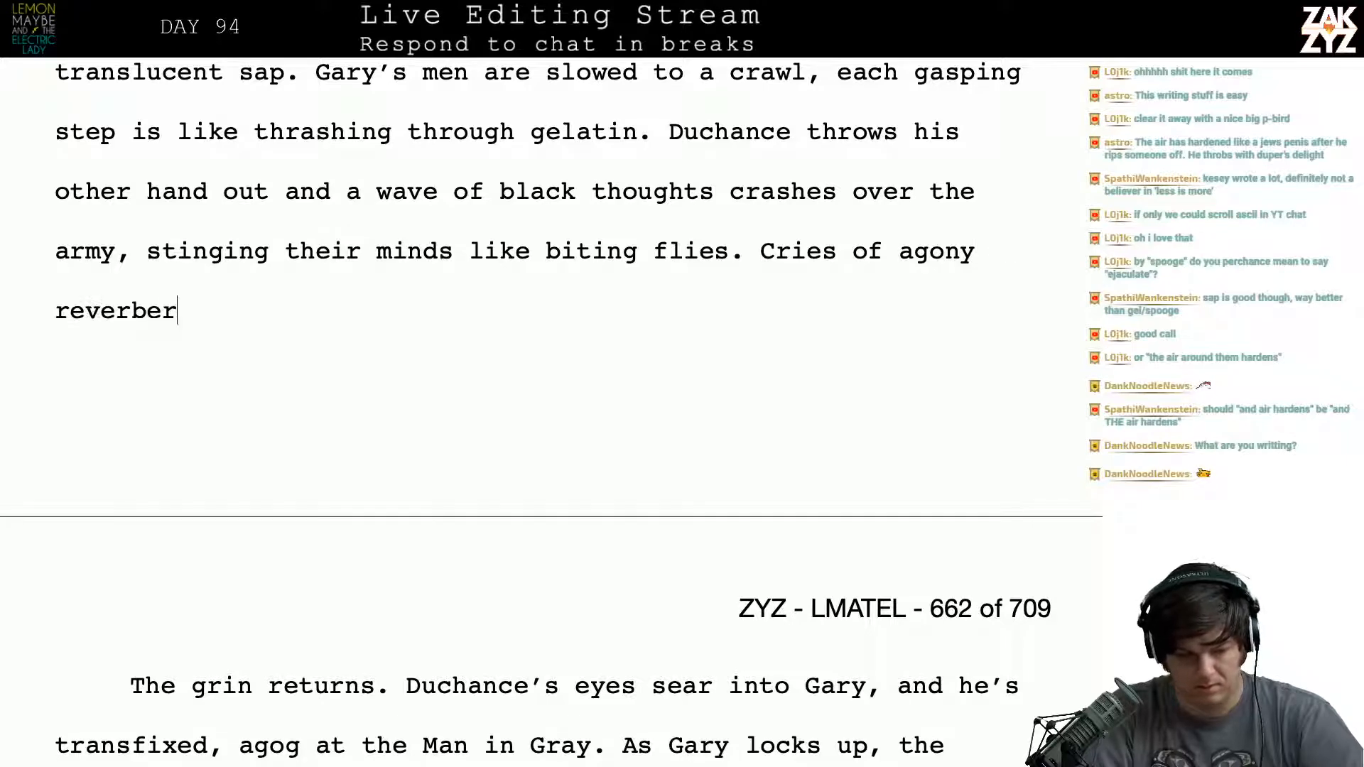
type("ate through the")
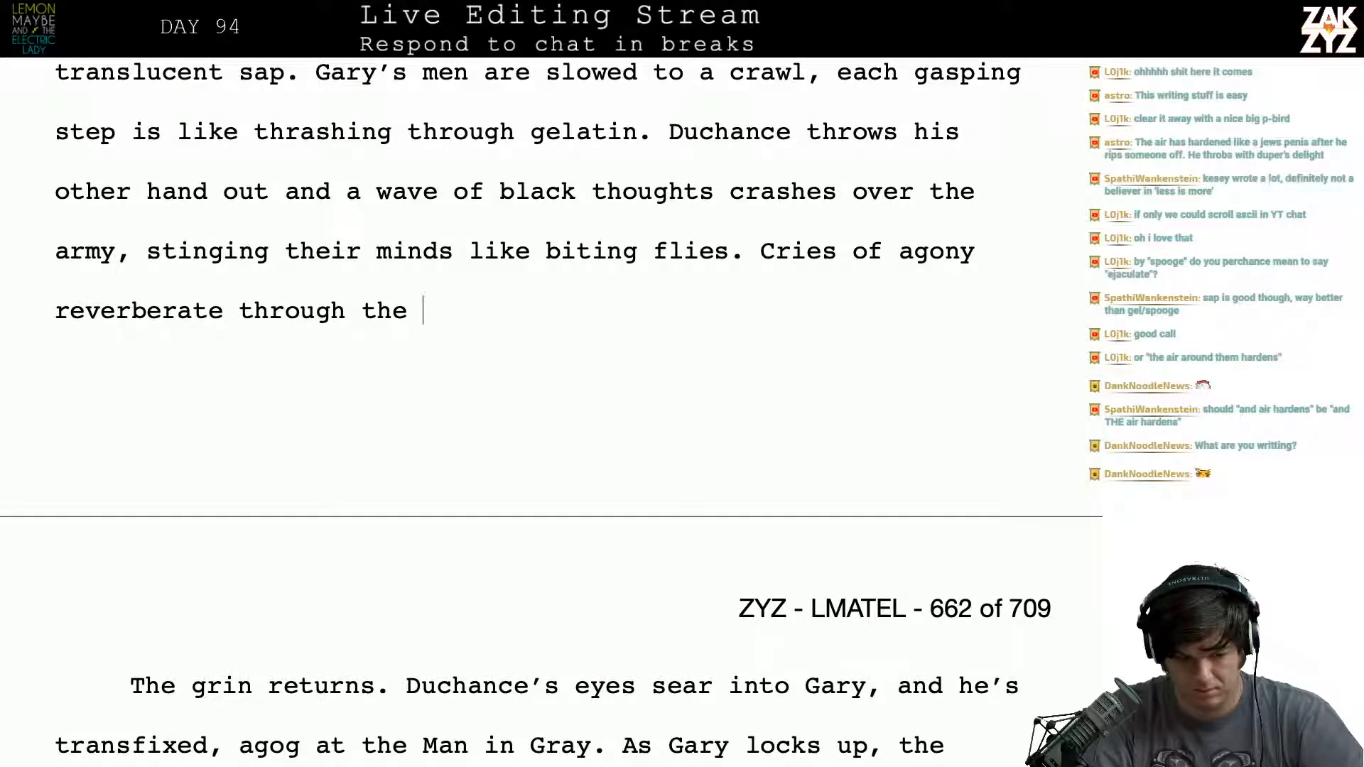
- Try ending the cries sentence with "tainted space" and "tainted topogra", and delete everything after "through"
type("tainte")
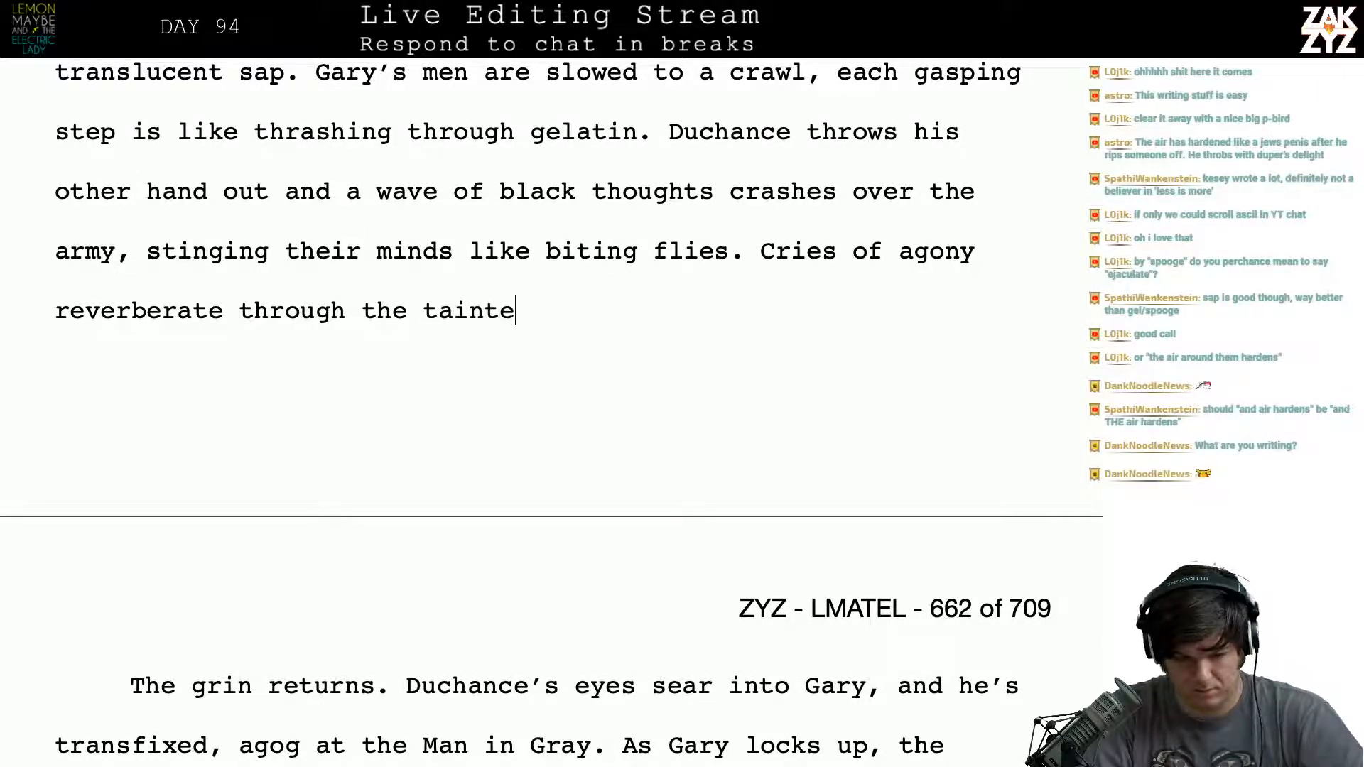
type("d space")
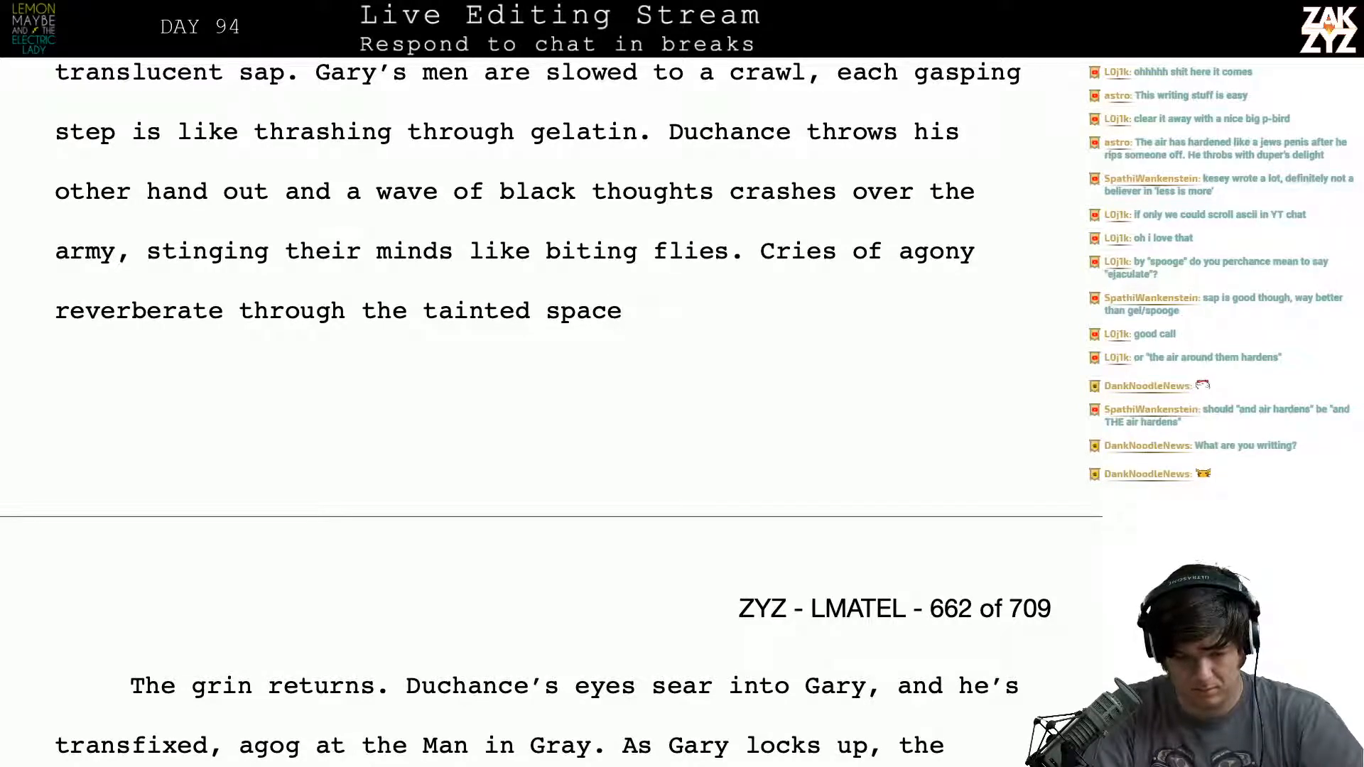
key("BackSpace")
key("BackSpace")
key("BackSpace")
key("BackSpace")
key("BackSpace")
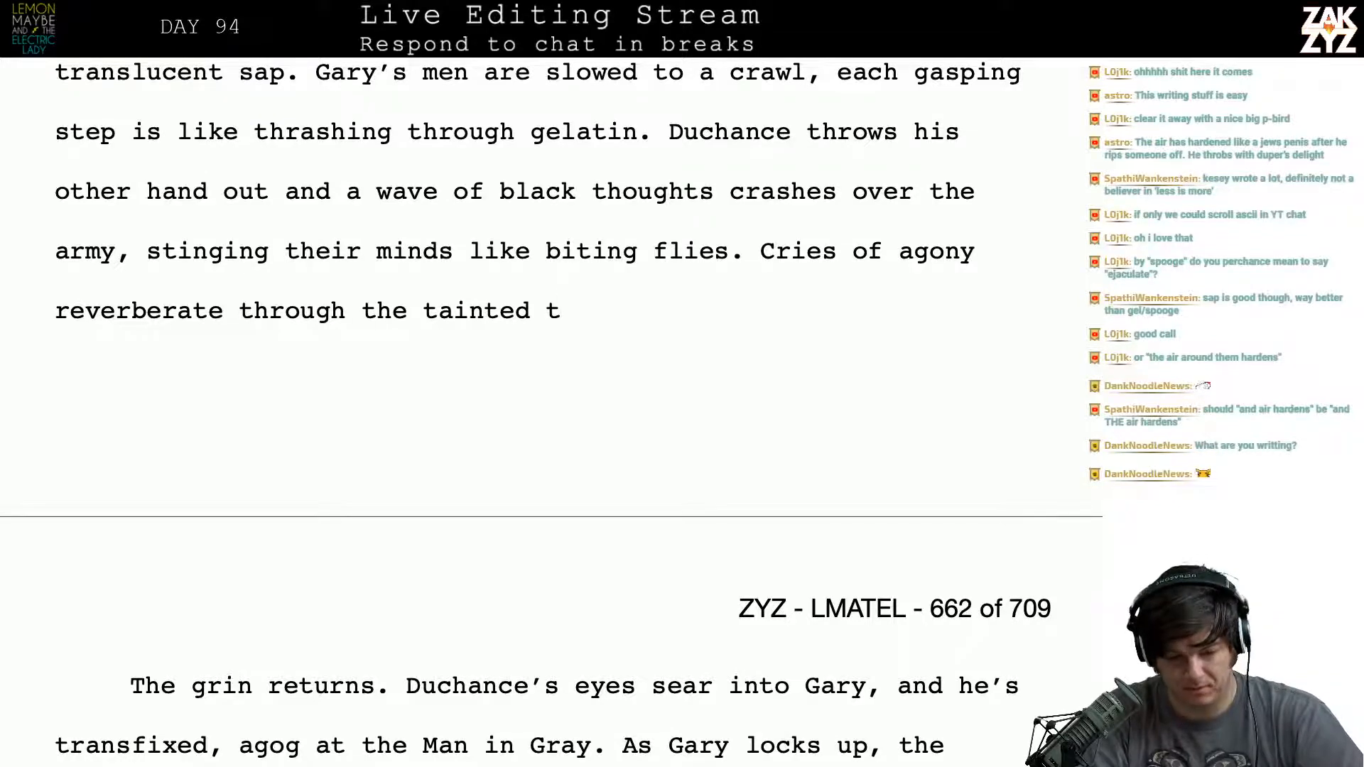
type("topogra")
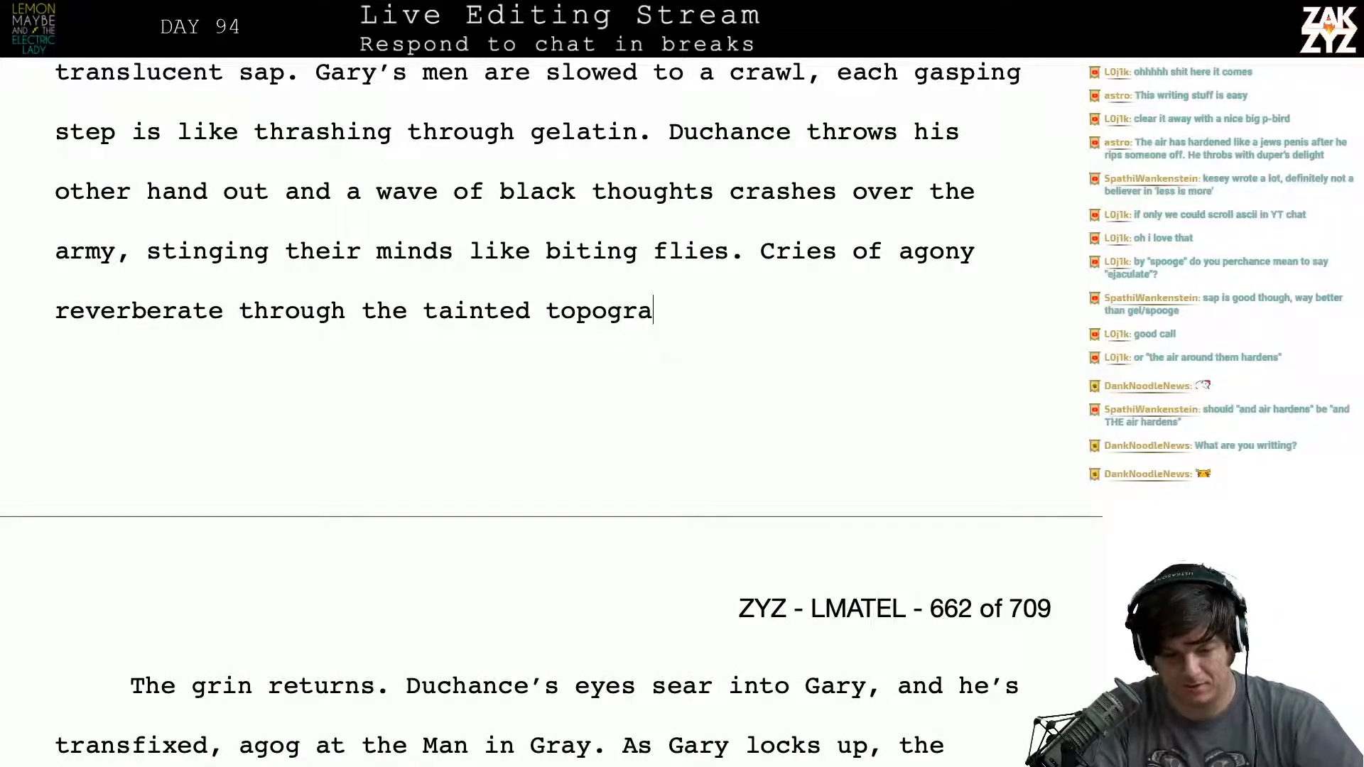
key("BackSpace")
key("BackSpace")
key("BackSpace")
key("BackSpace")
key("BackSpace")
key("BackSpace")
key("BackSpace")
key("BackSpace")
key("BackSpace")
key("BackSpace")
key("BackSpace")
key("BackSpace")
key("BackSpace")
key("BackSpace")
key("BackSpace")
key("BackSpace")
key("BackSpace")
key("BackSpace")
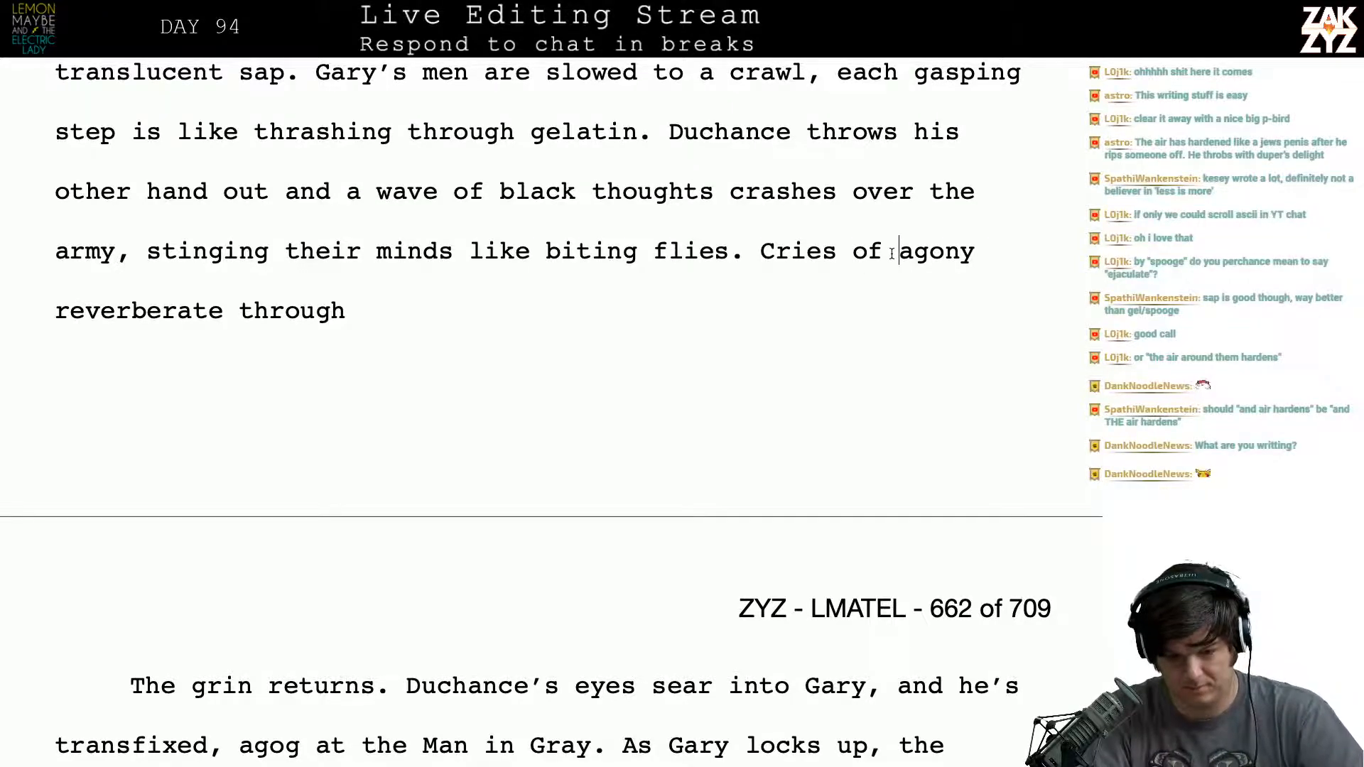
- Try inserting "non-euclid" before "agony" in the cries sentence, and remove it
type("non-eu")
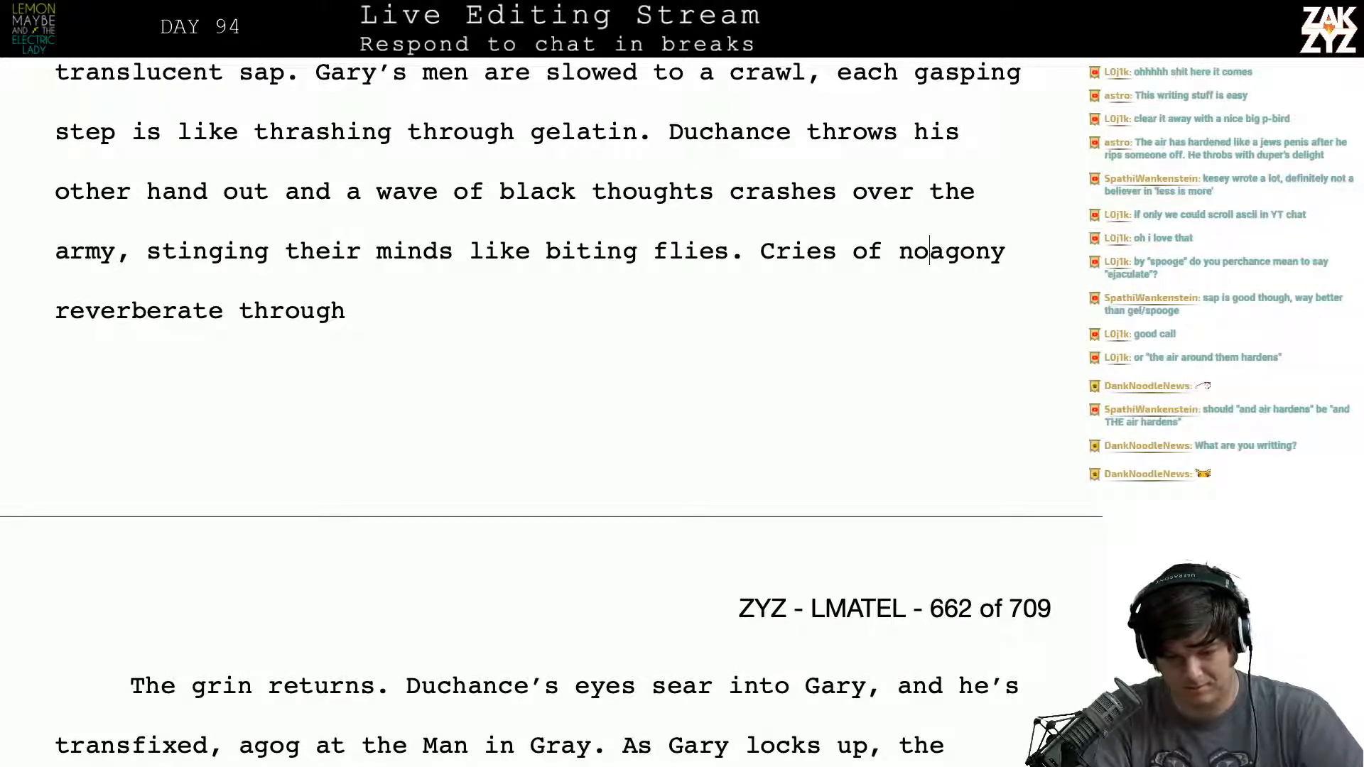
type("clidan")
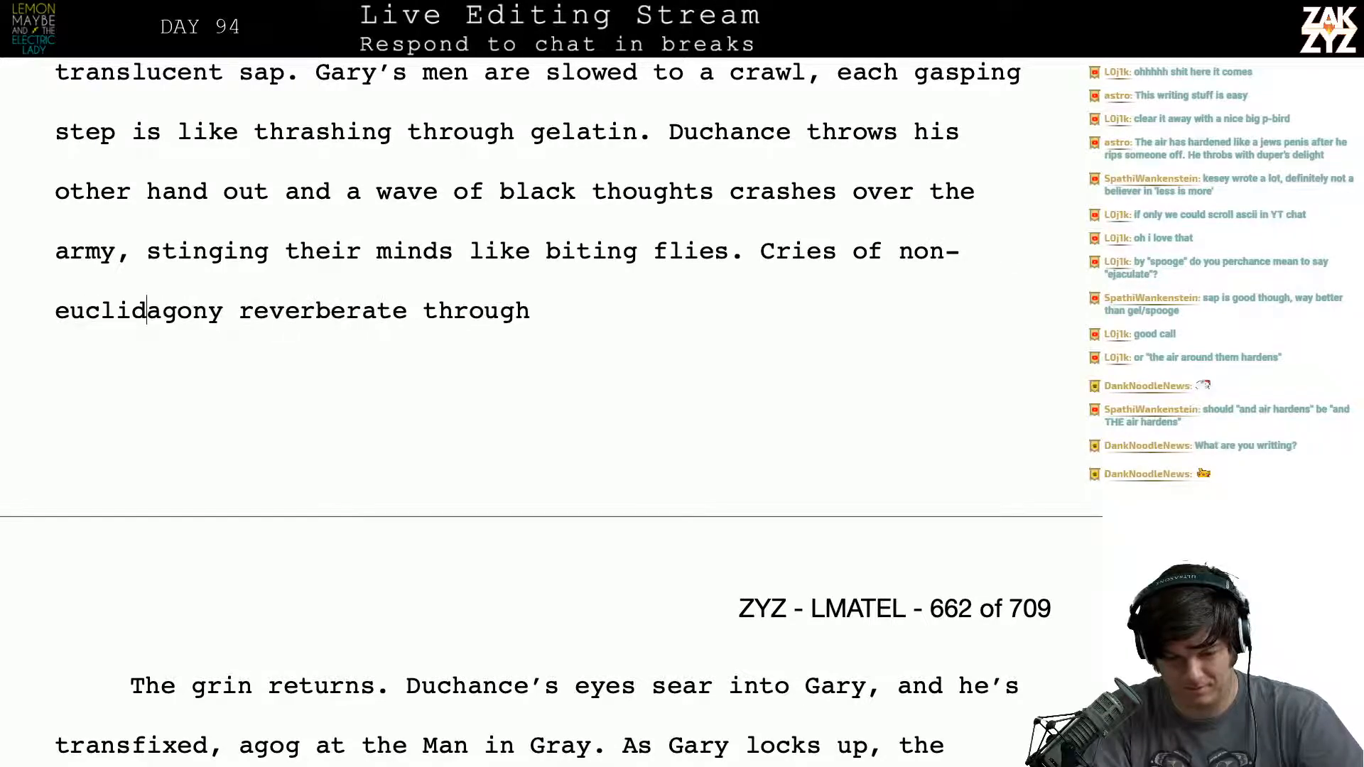
key("BackSpace")
key("BackSpace")
key("BackSpace")
key("BackSpace")
key("BackSpace")
key("BackSpace")
key("BackSpace")
key("BackSpace")
key("BackSpace")
key("BackSpace")
key("BackSpace")
key("BackSpace")
key("BackSpace")
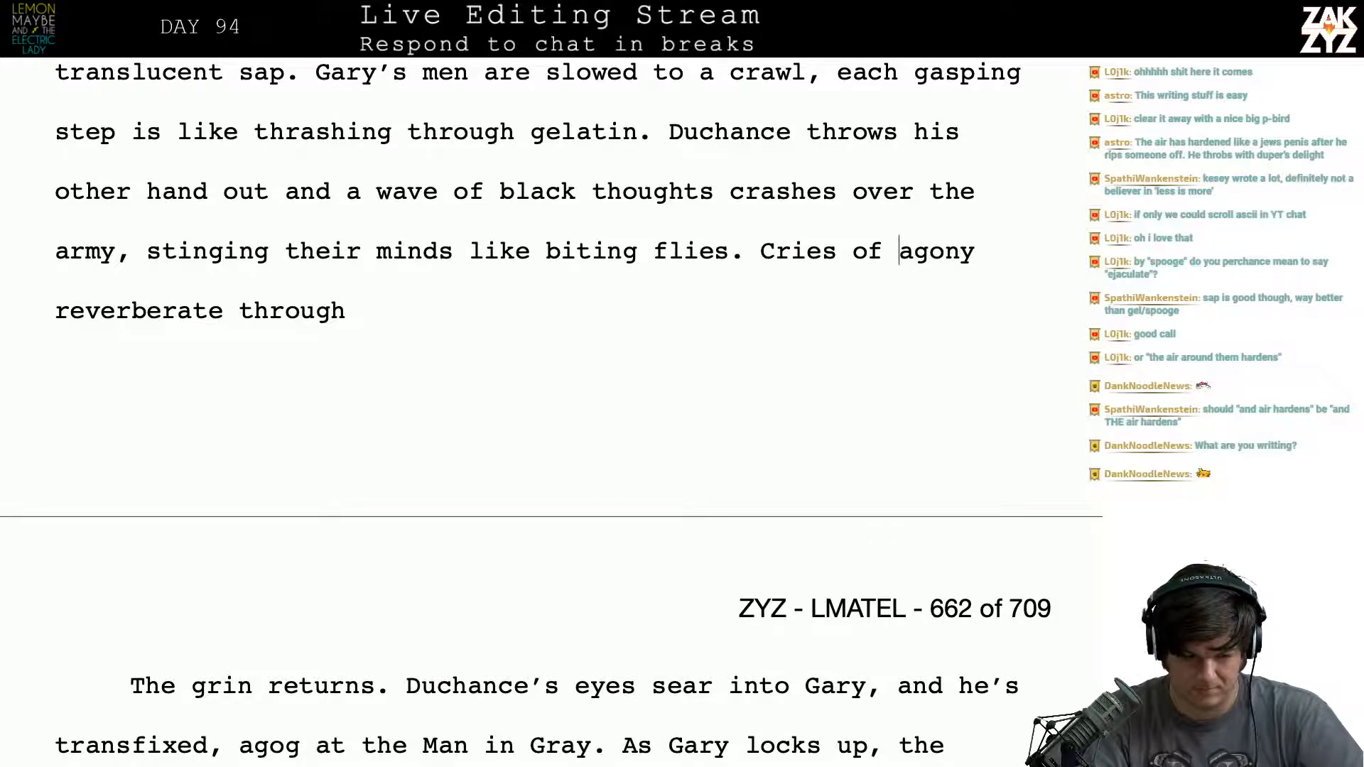
- Replace "through" after "reverberate" with "strangely through the cone of"
key("BackSpace")
type("t")
key("BackSpace")
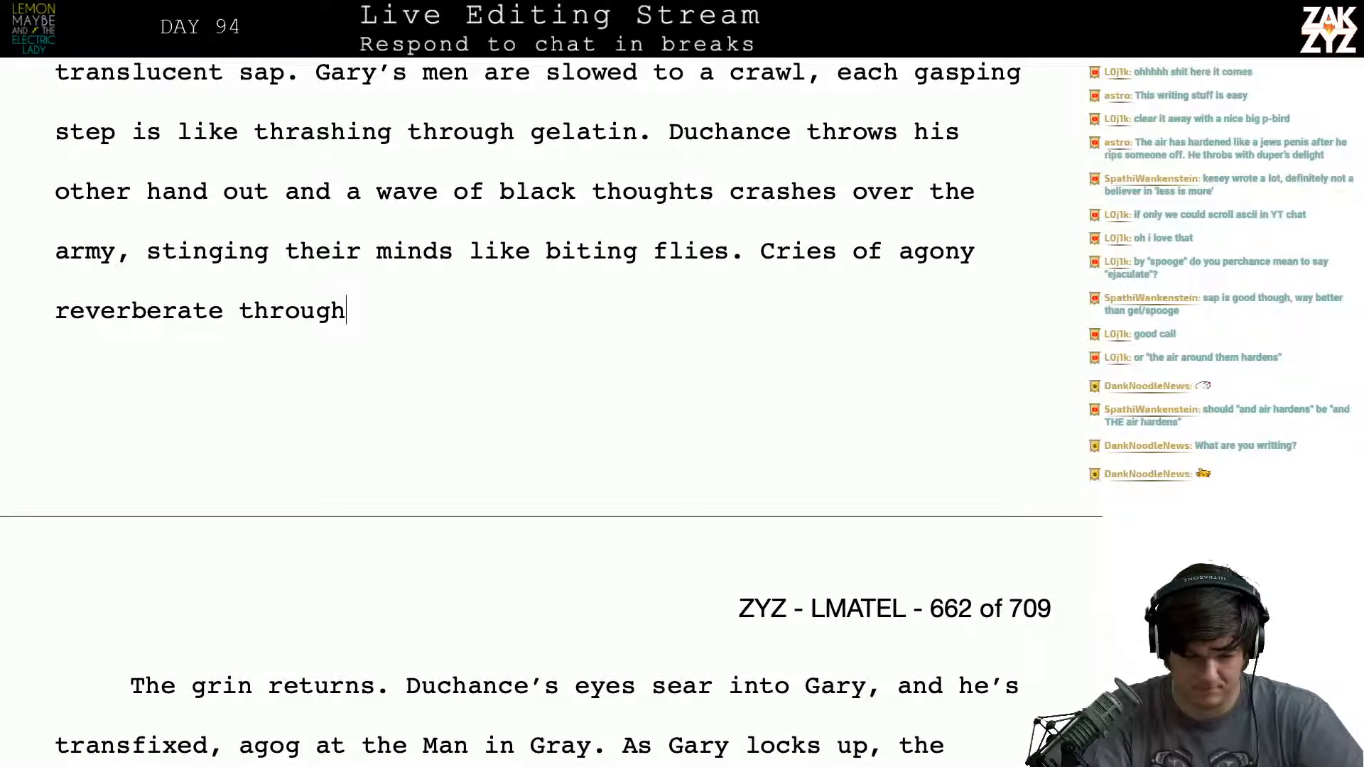
type("the")
key("BackSpace")
key("BackSpace")
key("BackSpace")
key("BackSpace")
key("BackSpace")
key("BackSpace")
key("BackSpace")
key("BackSpace")
key("BackSpace")
key("BackSpace")
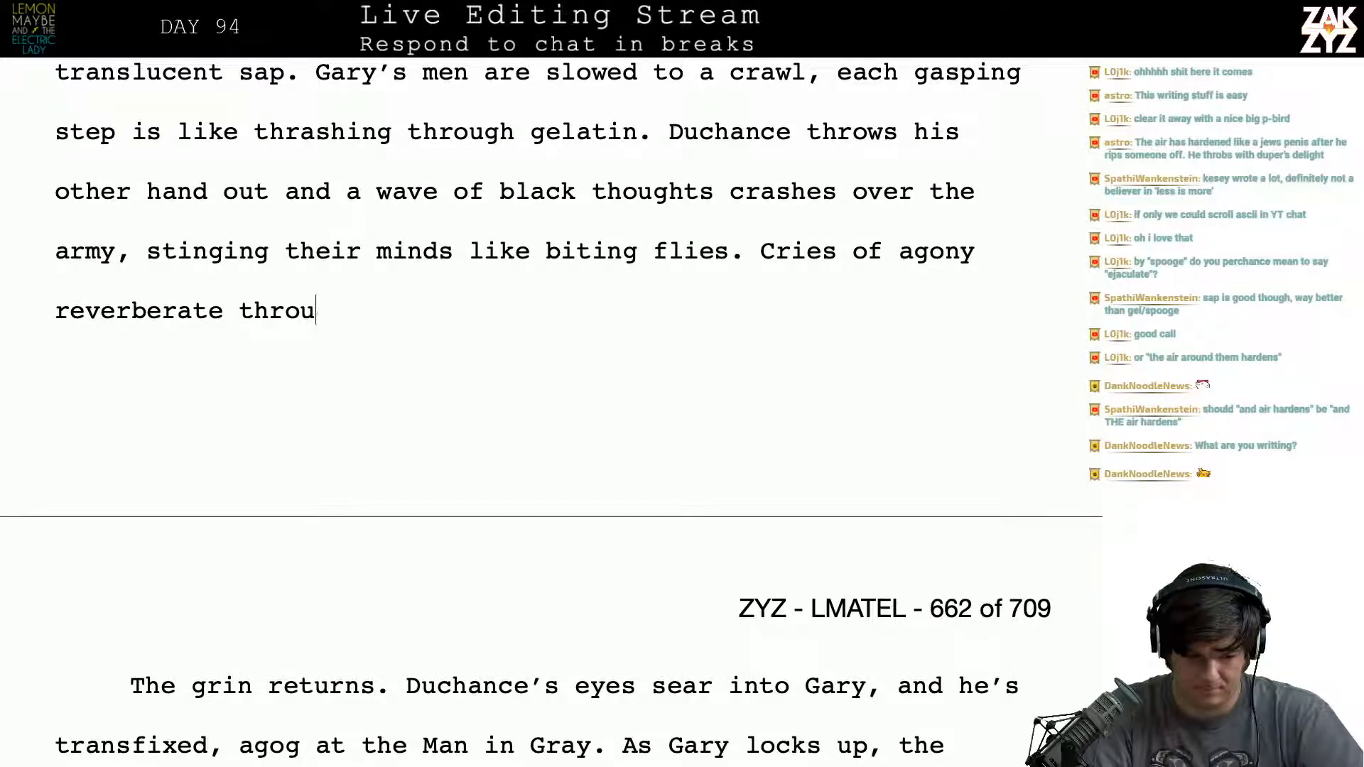
key("BackSpace")
type("strangely t")
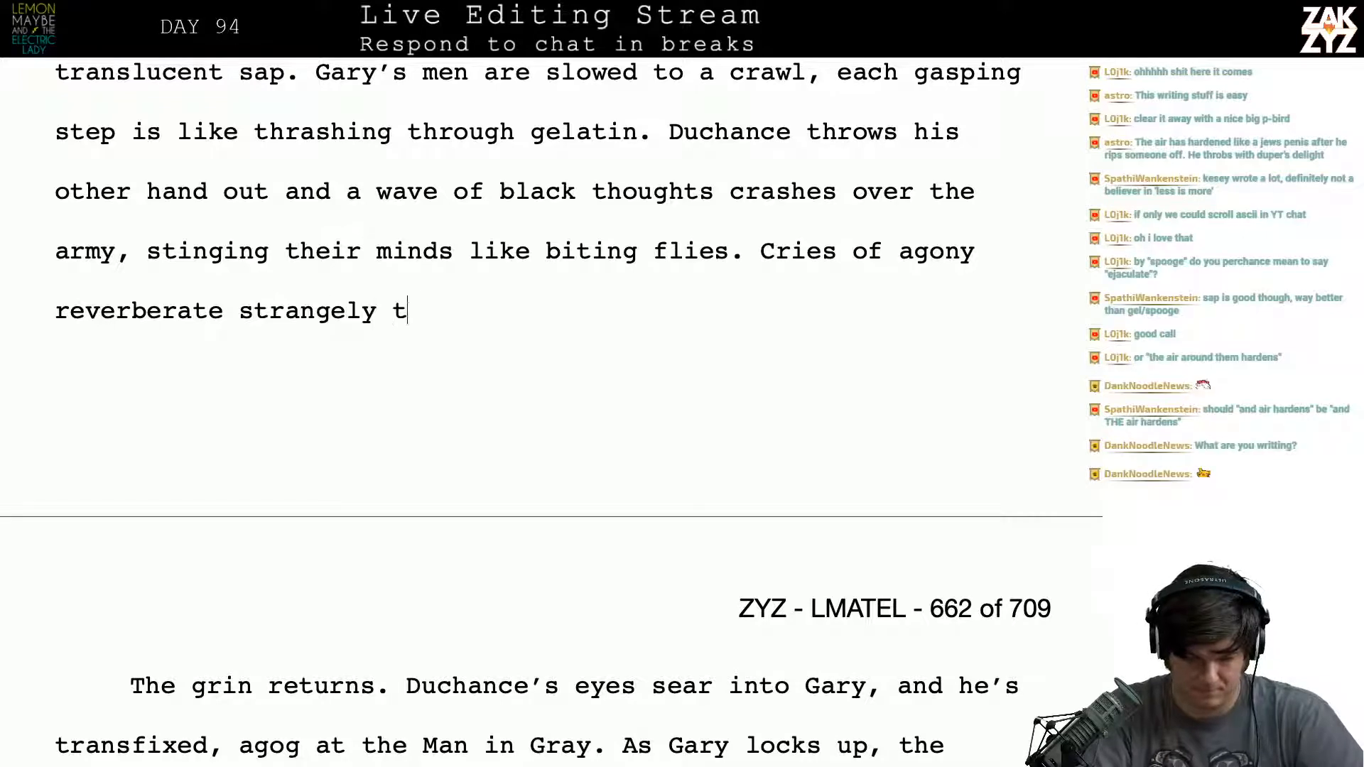
type("hrough the cone ofn")
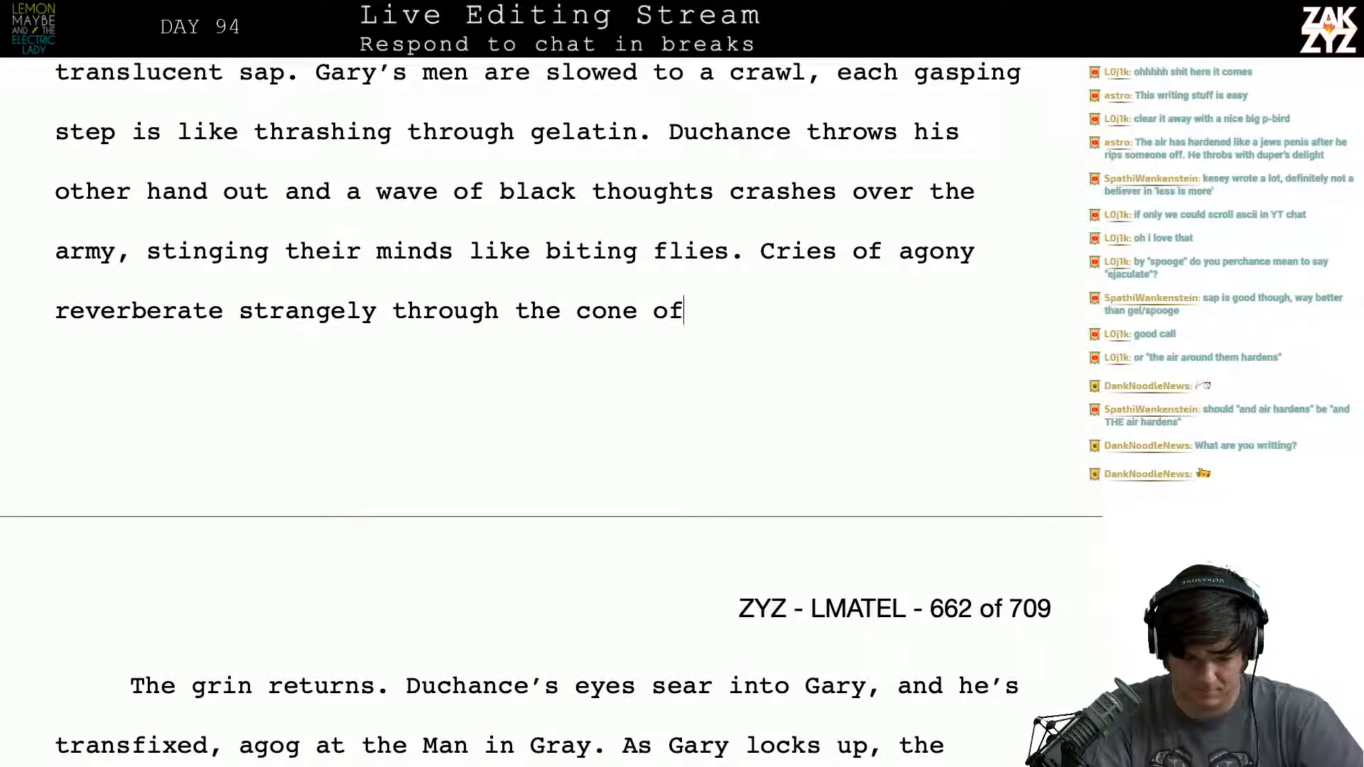
- Continue the phrase after "the cone of" with "non-euclidian"
key("BackSpace")
key("BackSpace")
type("f non-e")
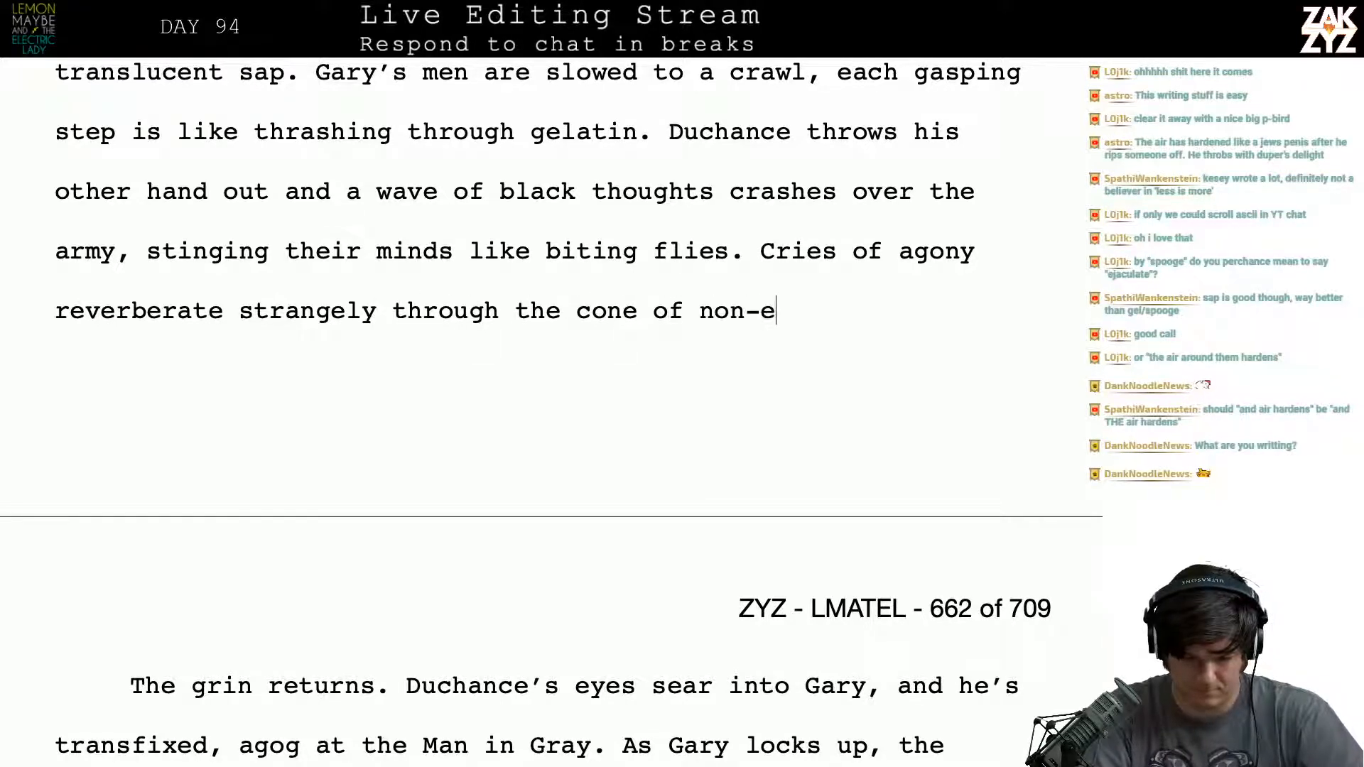
type("uclidai")
key("BackSpace")
key("BackSpace")
type("ian")
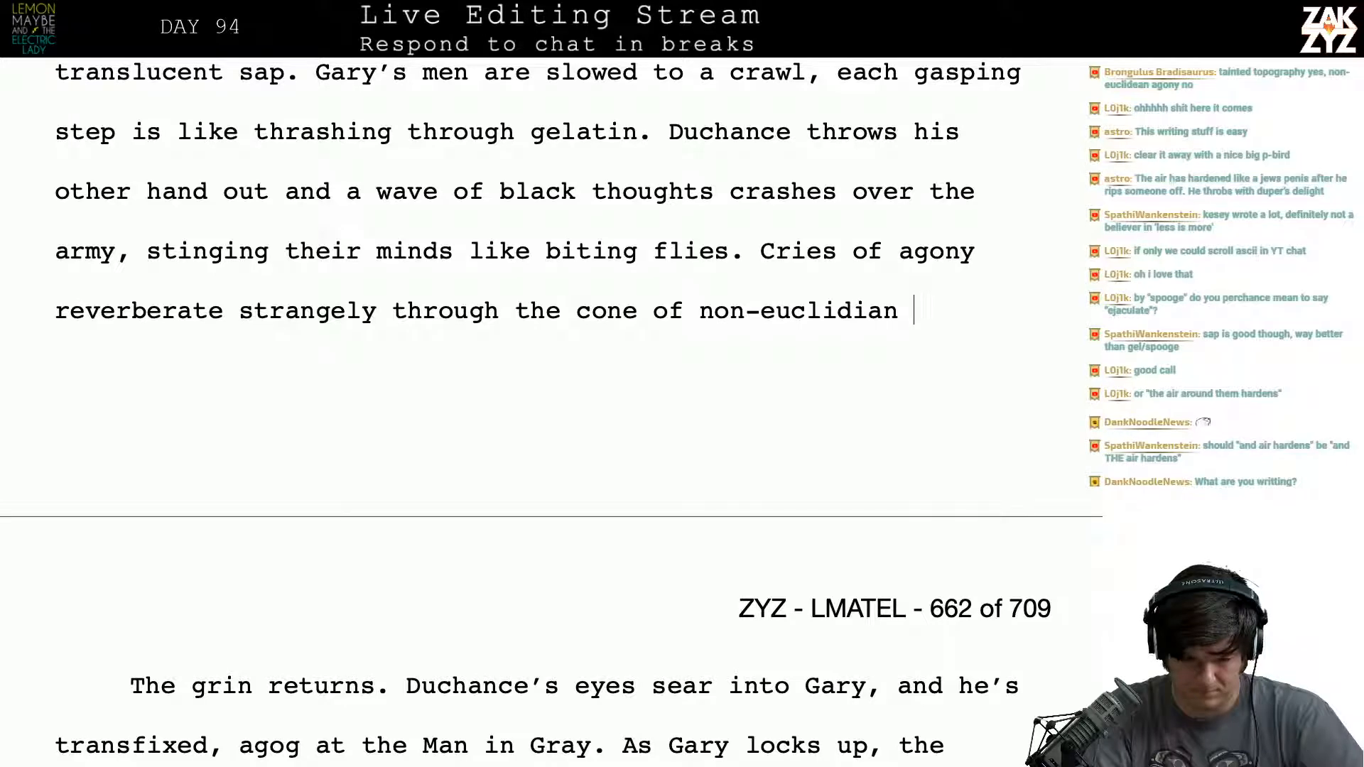
- Replace "the cone of non-euclidian" with "non-euclidian nightmare," after "strangely through"
key("BackSpace")
key("BackSpace")
key("BackSpace")
key("BackSpace")
key("BackSpace")
key("BackSpace")
key("BackSpace")
key("BackSpace")
key("BackSpace")
key("BackSpace")
key("BackSpace")
key("BackSpace")
key("BackSpace")
key("BackSpace")
key("BackSpace")
key("BackSpace")
key("BackSpace")
key("BackSpace")
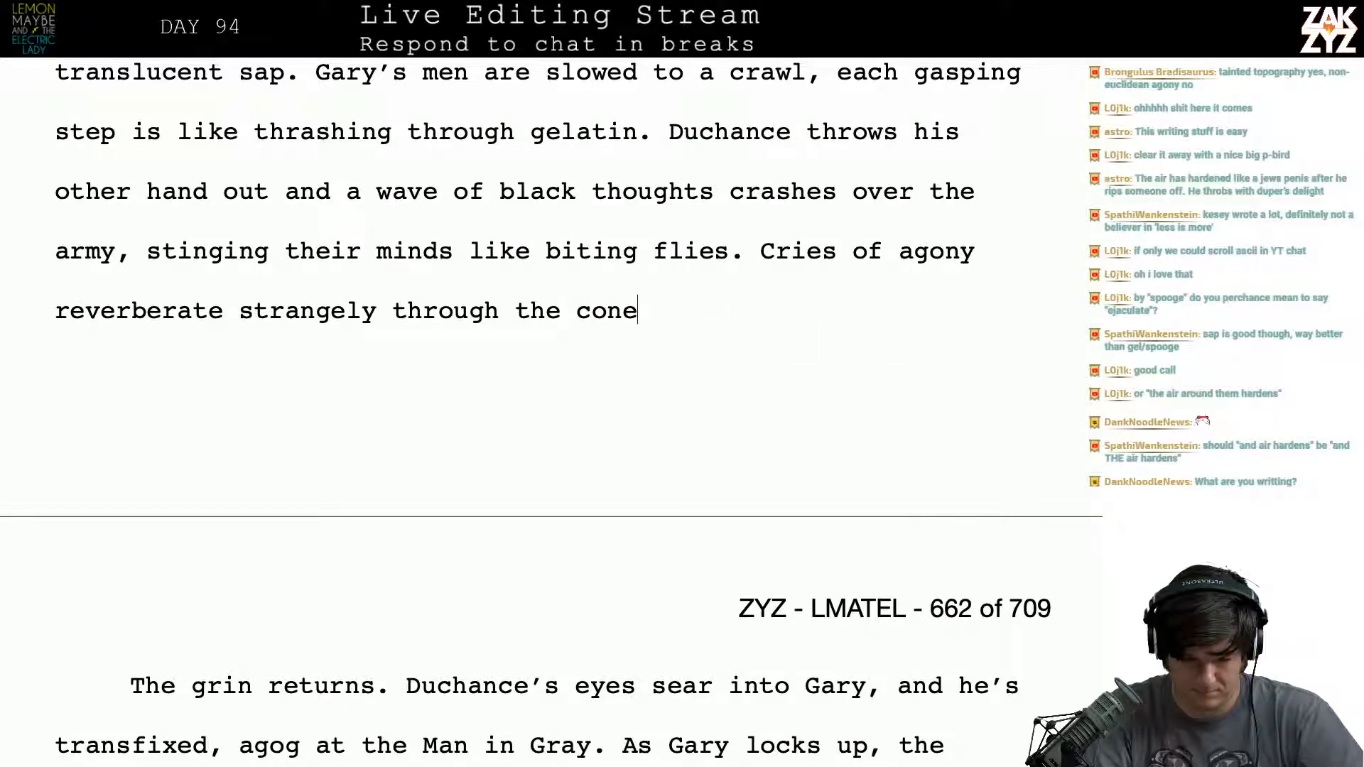
key("BackSpace")
key("BackSpace")
key("BackSpace")
key("BackSpace")
key("BackSpace")
key("BackSpace")
key("BackSpace")
key("BackSpace")
type("non-eu")
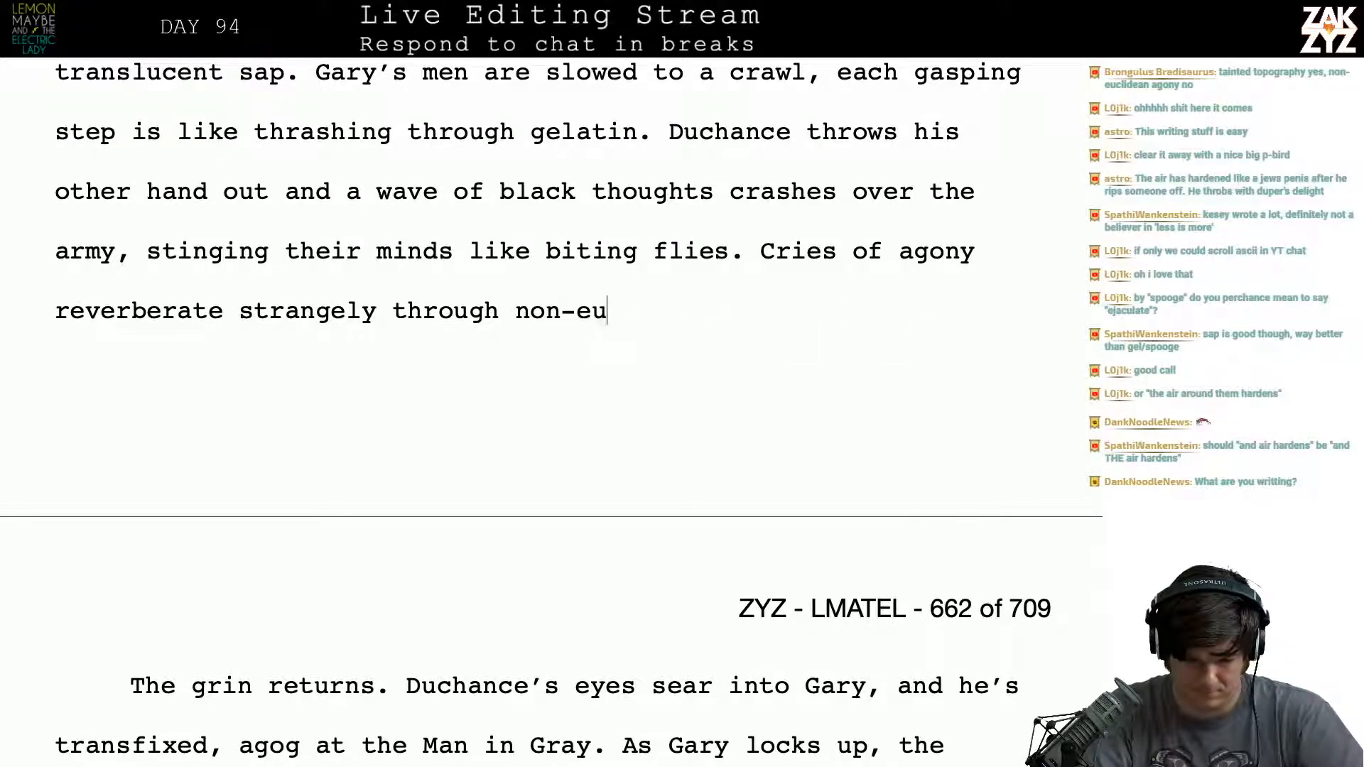
type("clidian nigh")
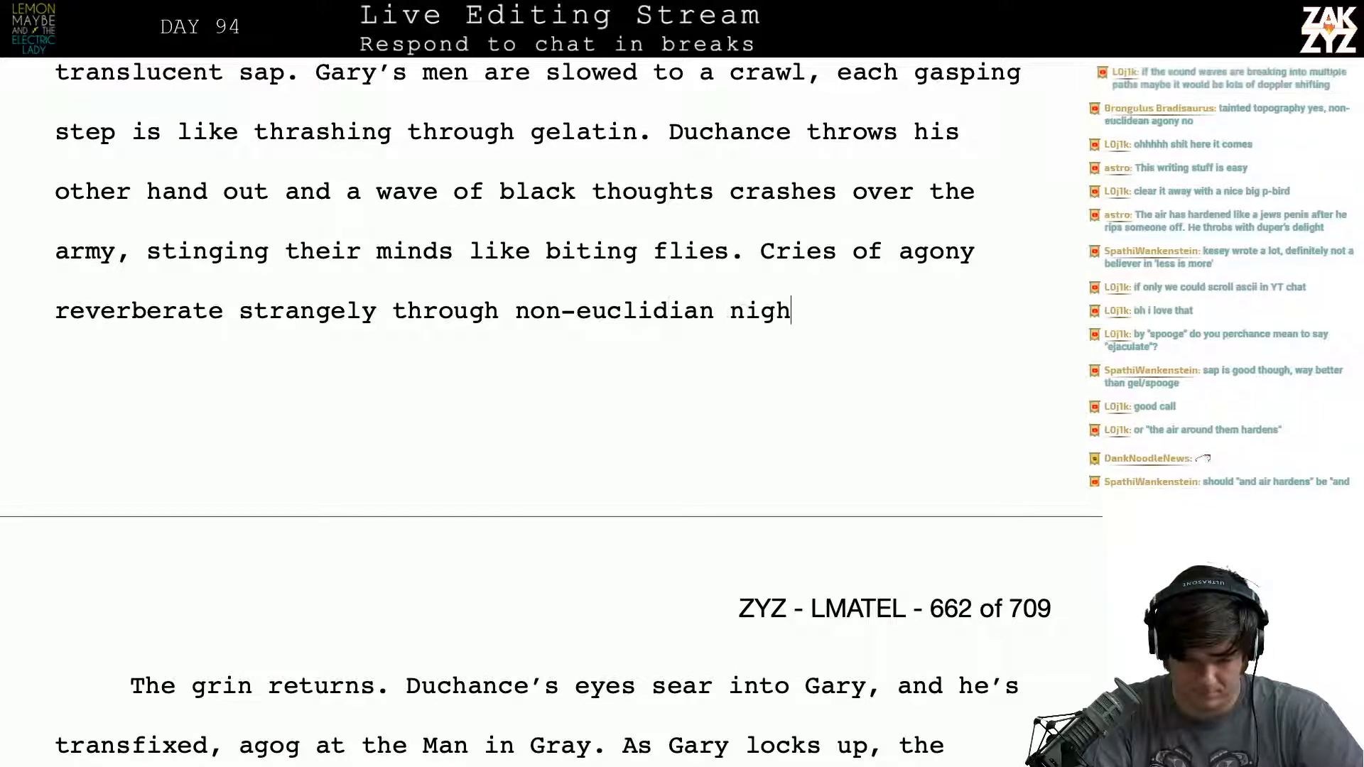
type("tmare,")
key("BackSpace")
key("BackSpace")
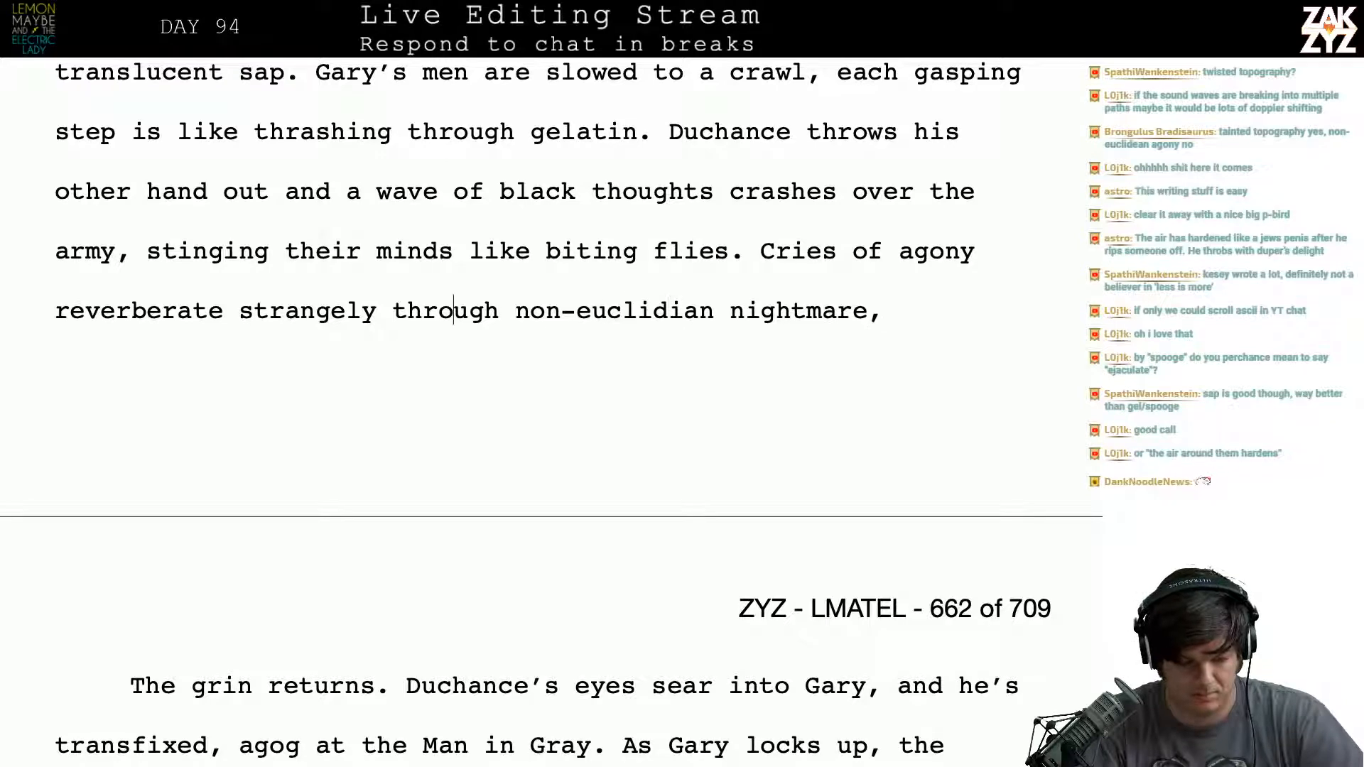
- Replace "reverberate" with "resonate and reverberate" in the sentence about the cries of agony
key("Left")
key("Left")
key("Left")
key("Left")
key("BackSpace")
key("BackSpace")
key("BackSpace")
key("BackSpace")
key("BackSpace")
key("BackSpace")
key("BackSpace")
key("BackSpace")
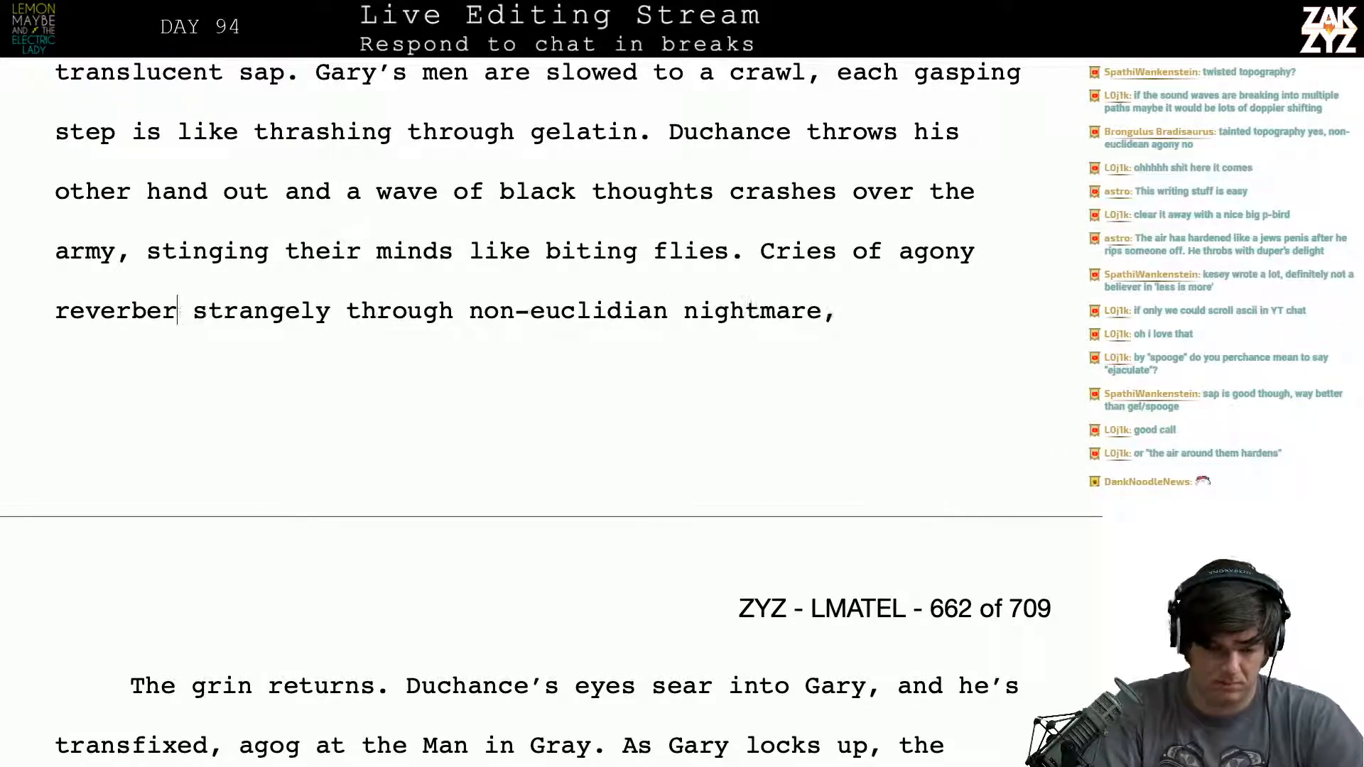
type("s")
key("BackSpace")
key("BackSpace")
type("sonate and ")
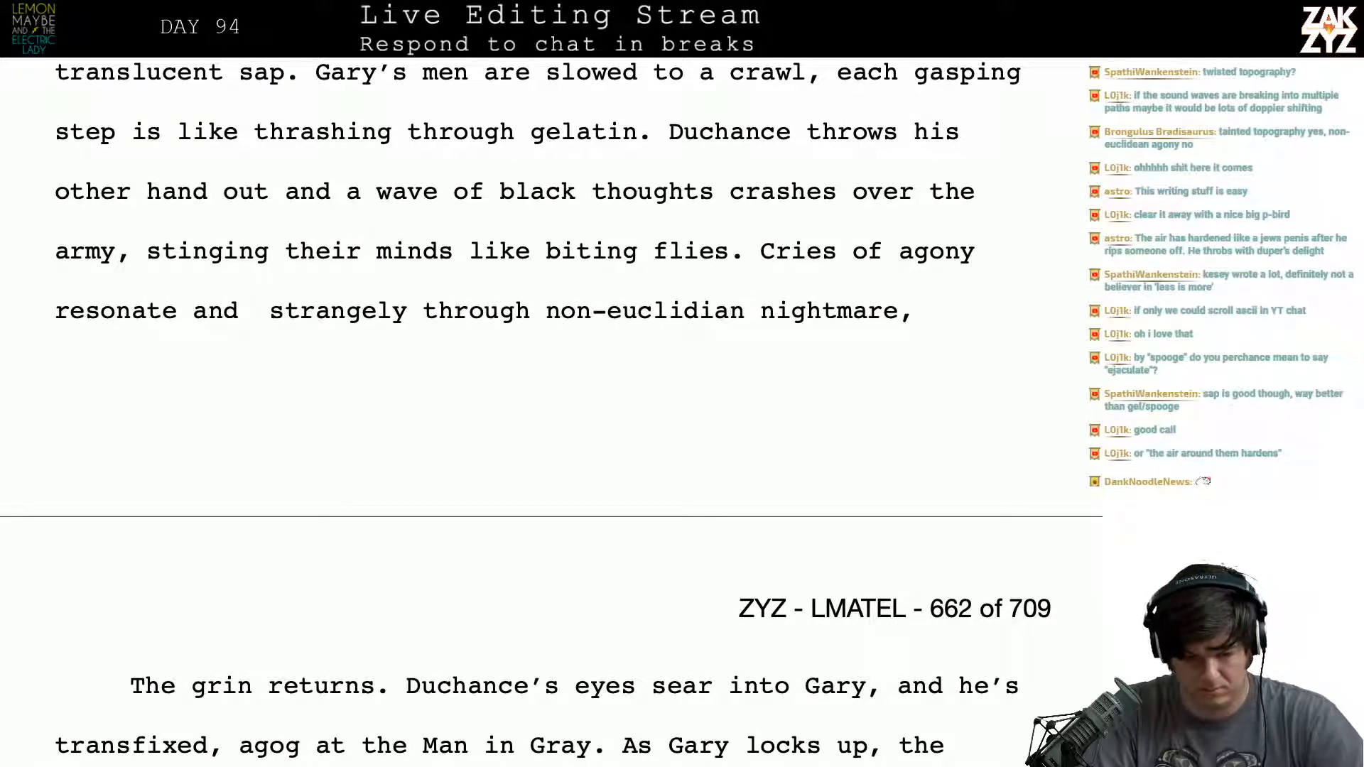
type("reverberat")
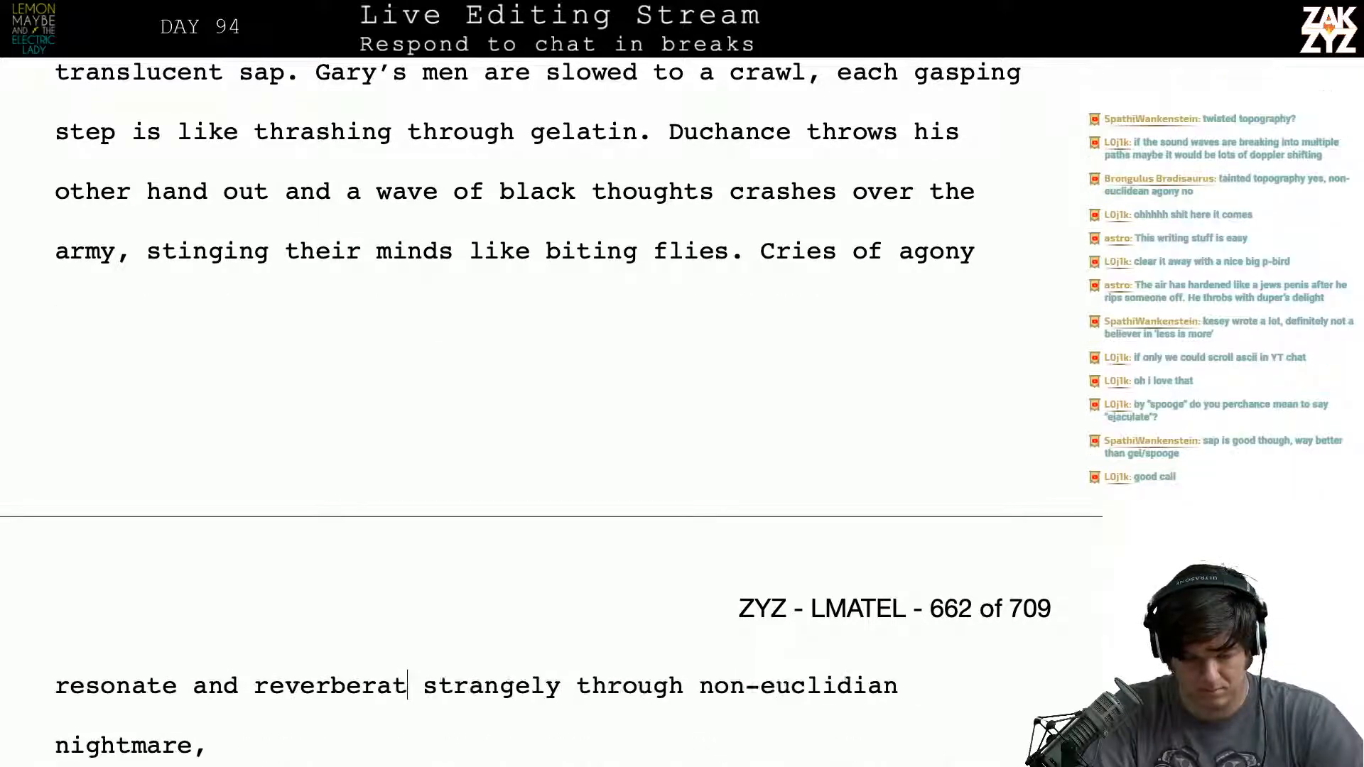
type("e through  strangely")
- Continue the sentence after "resonate and reverberate" with "through the non-euclidian nightmare."
key("BackSpace")
key("BackSpace")
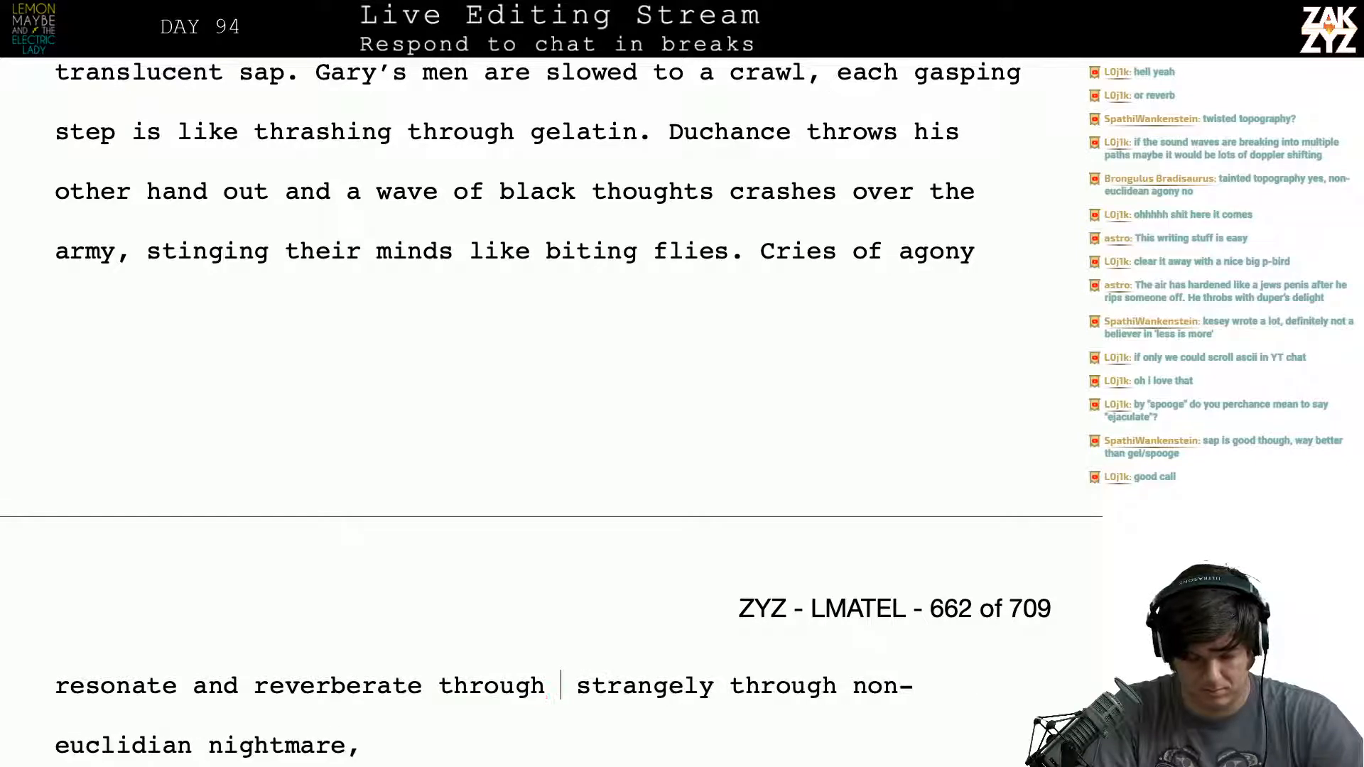
type("the non-eucli ")
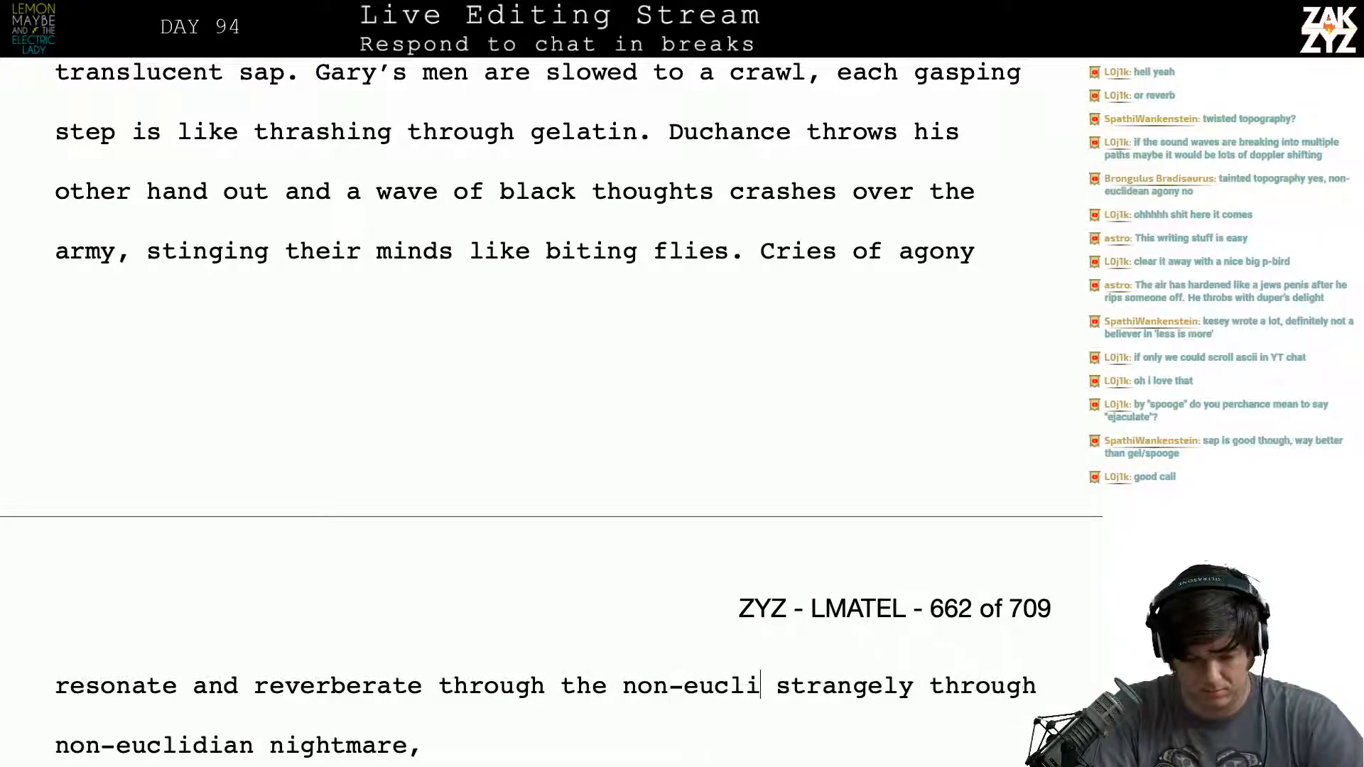
type("dian nightmar")
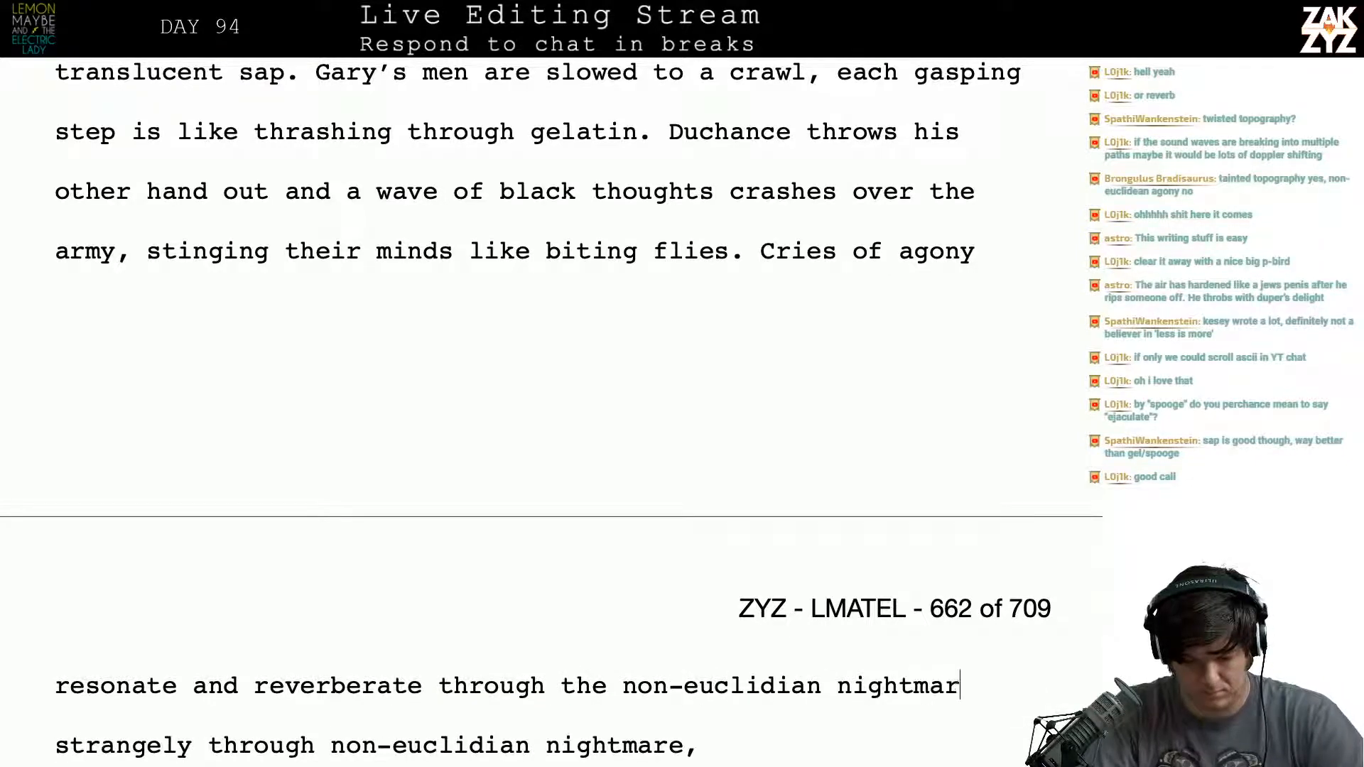
type("e,")
key("BackSpace")
key("BackSpace")
type(".")
- Delete the leftover words "strangely through non-euclidian nightmare," after the new sentence ending
key("shift+Down")
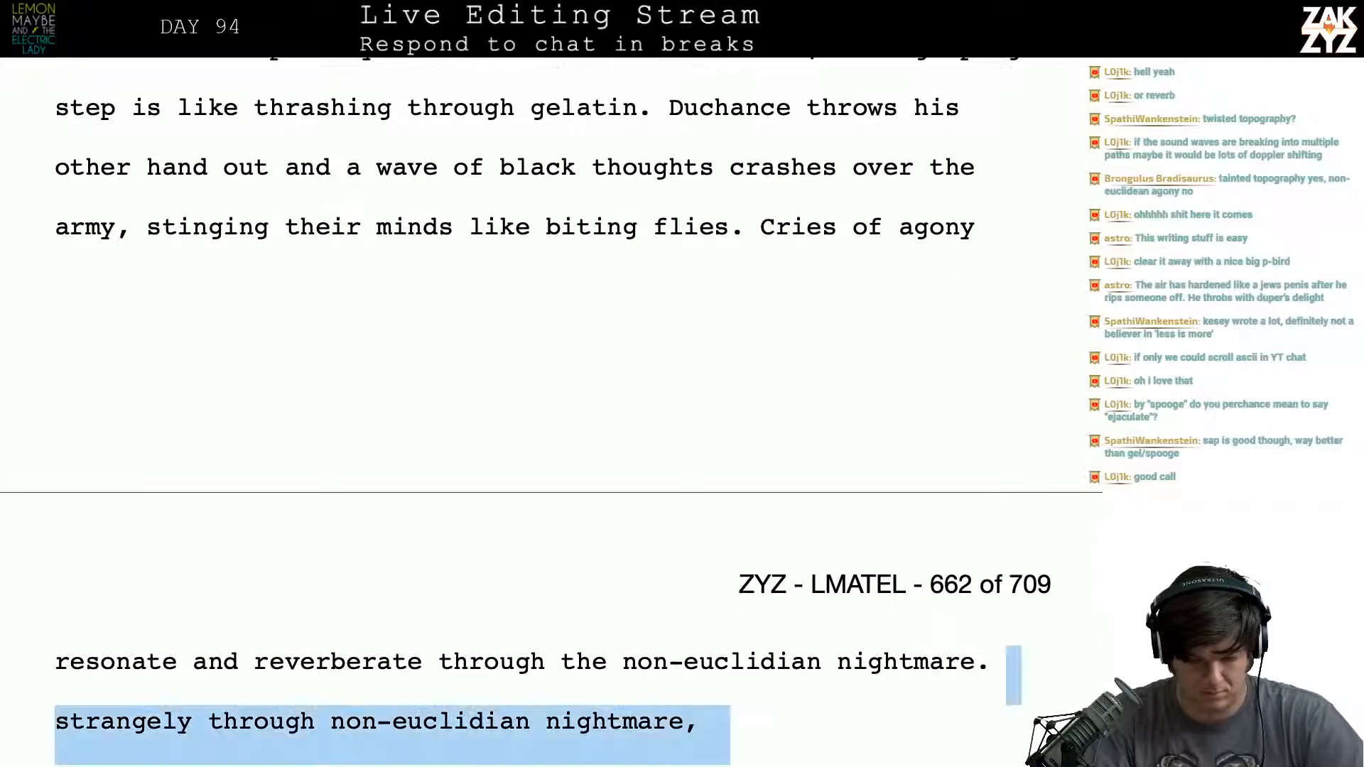
key("shift+Down")
key("shift+Down")
key("shift+Down")
key("shift+Up")
key("shift+Up")
key("shift+Up")
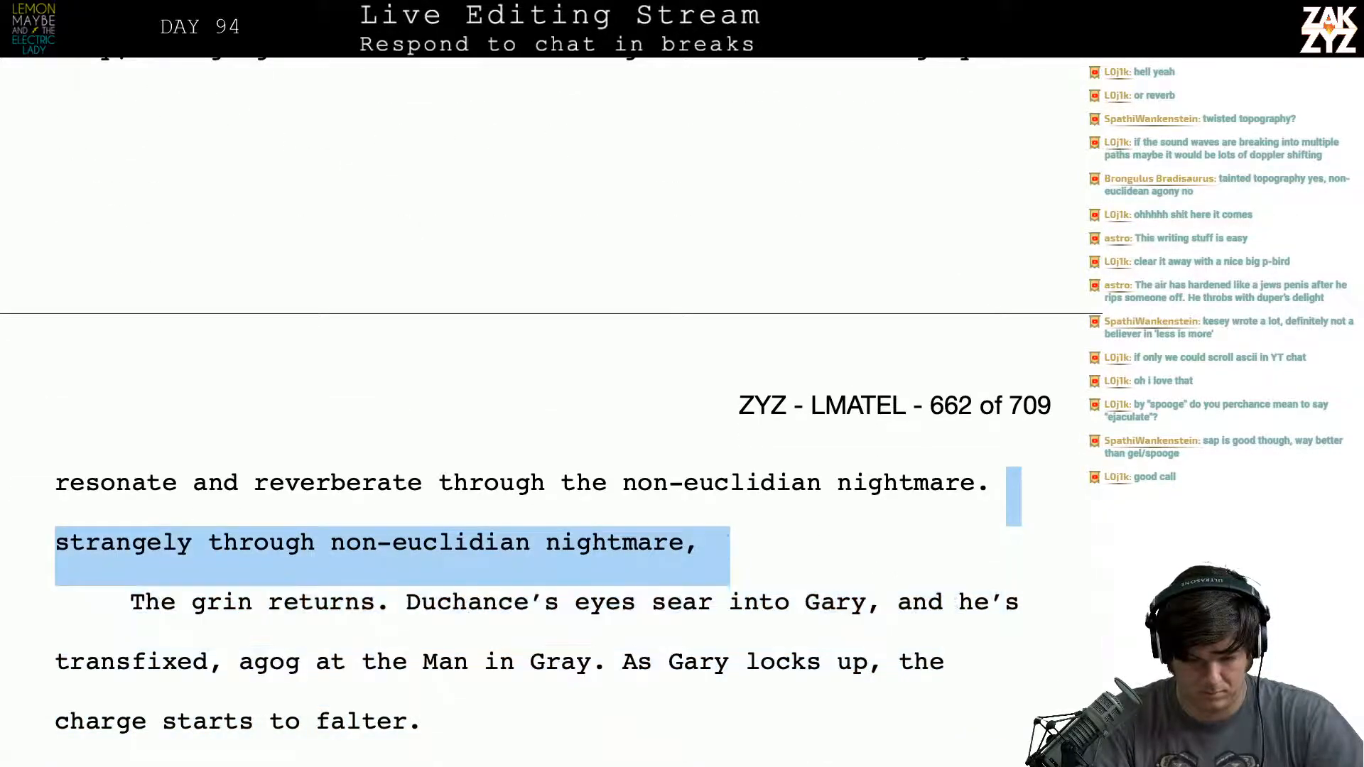
key("BackSpace")
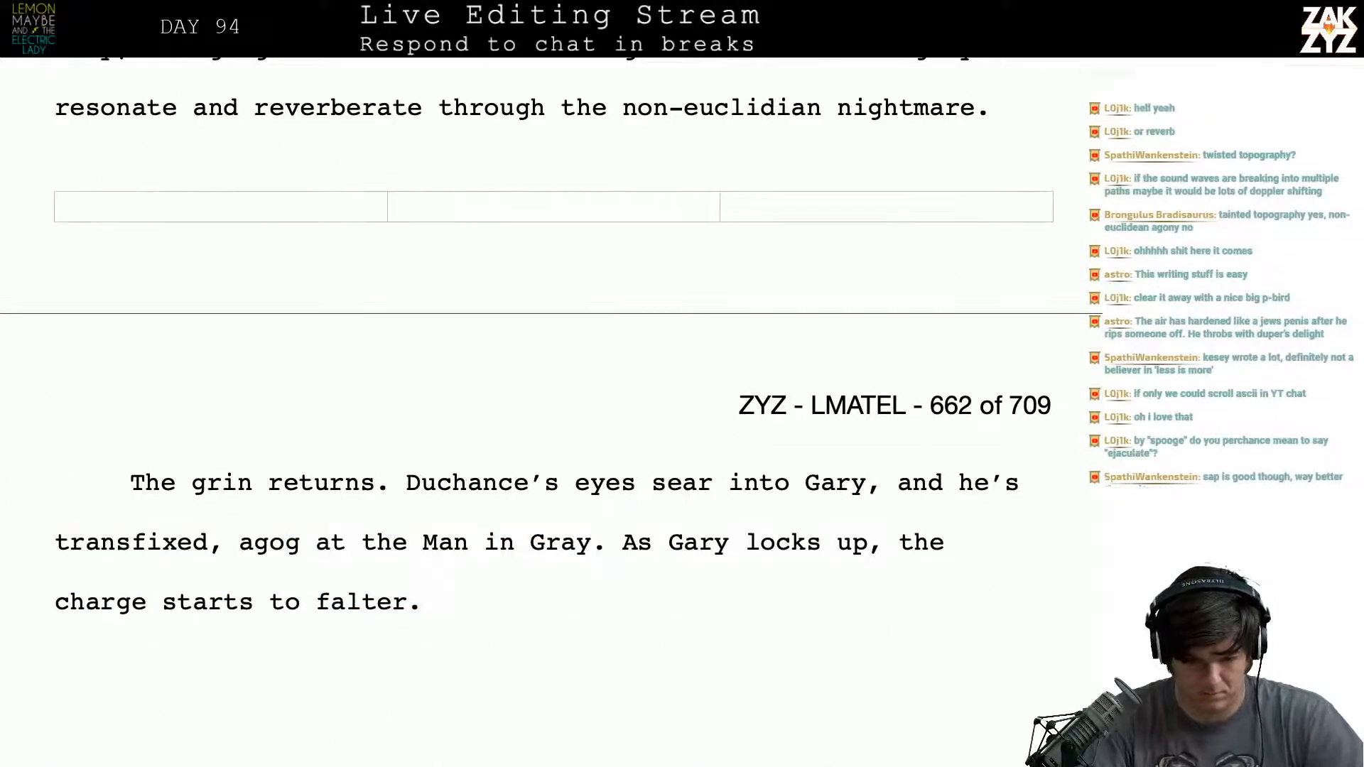
- Try extending the cries sentence after "nightmare" with ", the battle is over before"
scroll(540, 397, "up", 5)
scroll(889, 233, "down", 2)
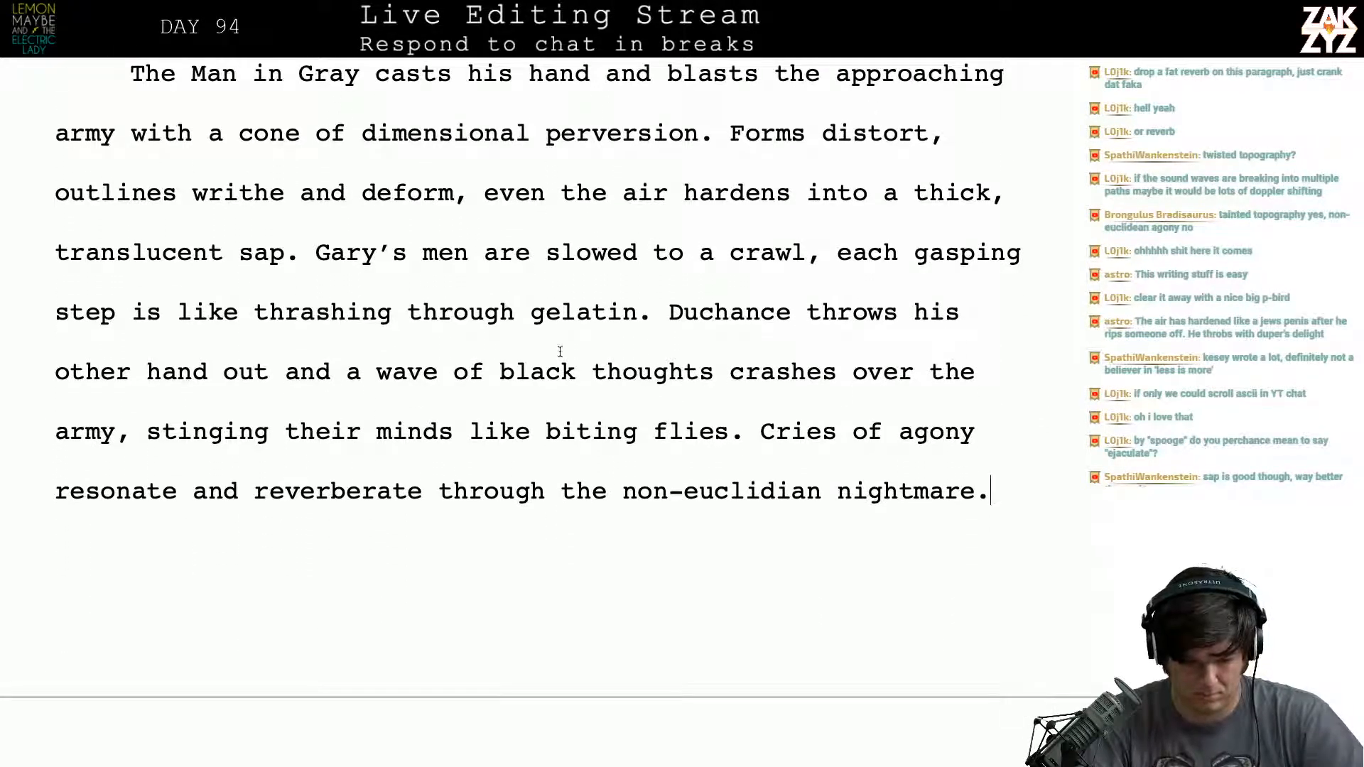
scroll(640, 380, "down", 1)
key("BackSpace")
type(". ")
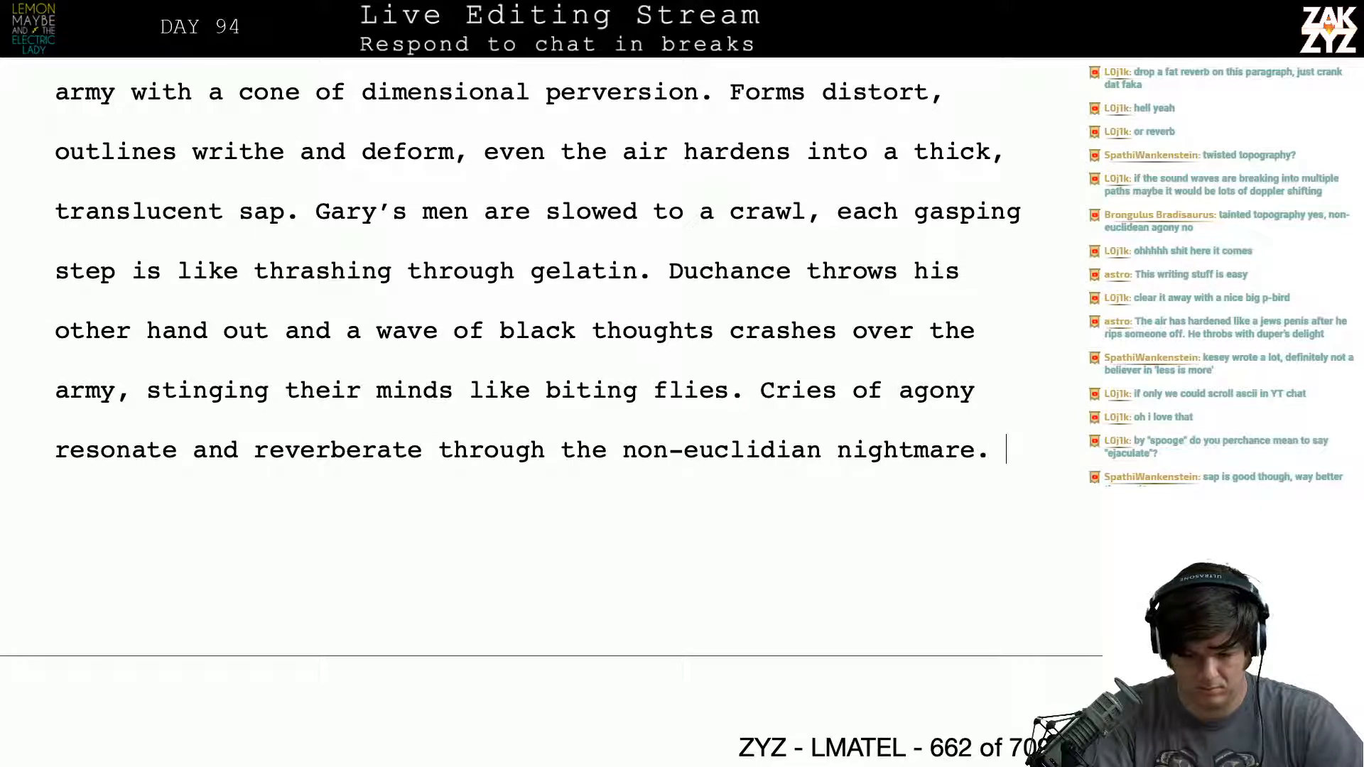
key("BackSpace")
key("BackSpace")
type(", ")
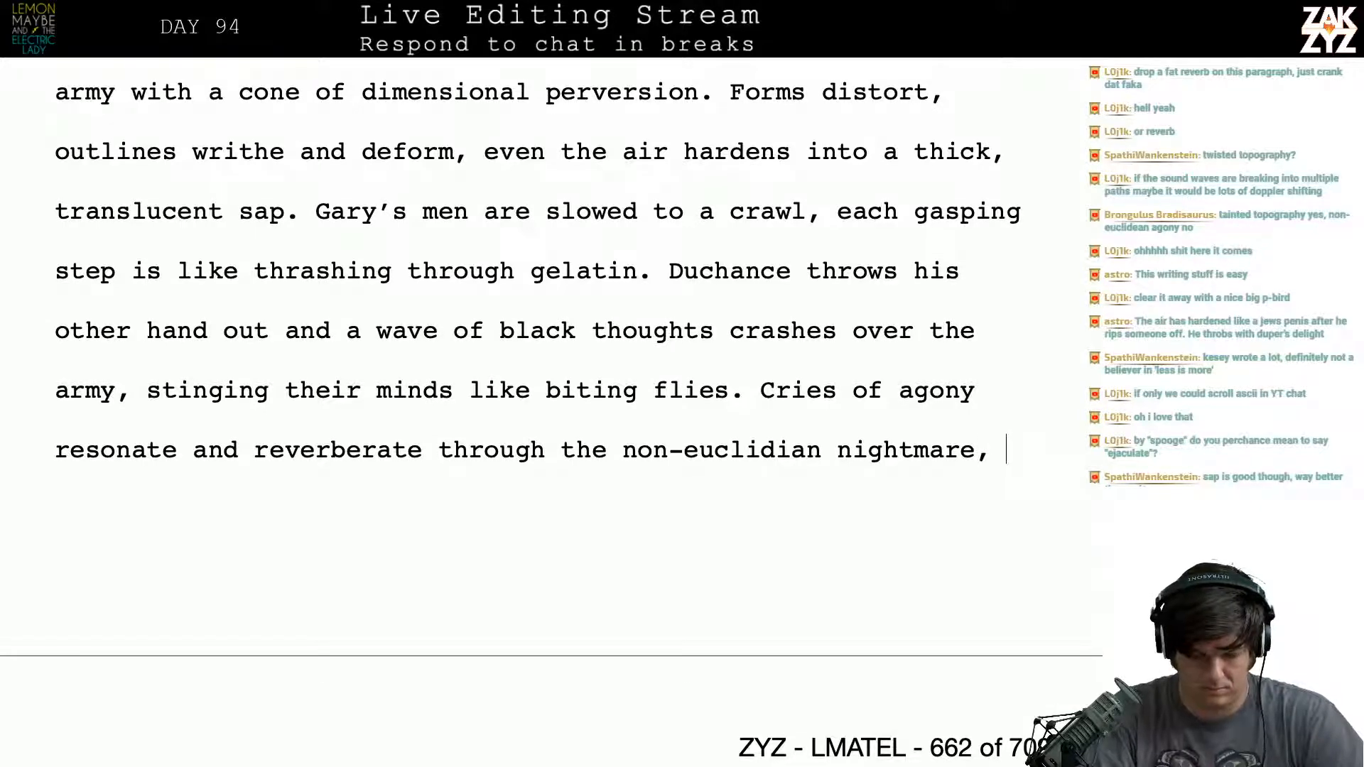
type("the battle")
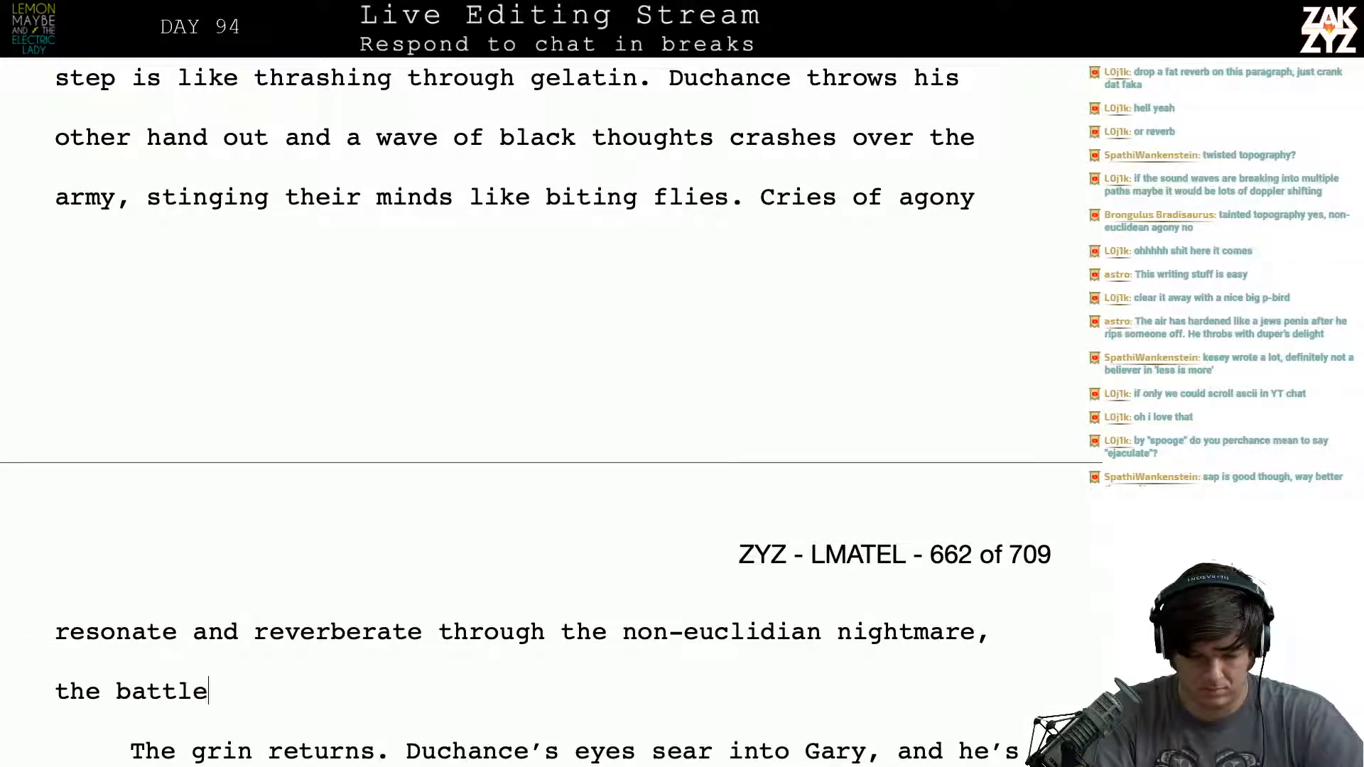
type(" is over before it")
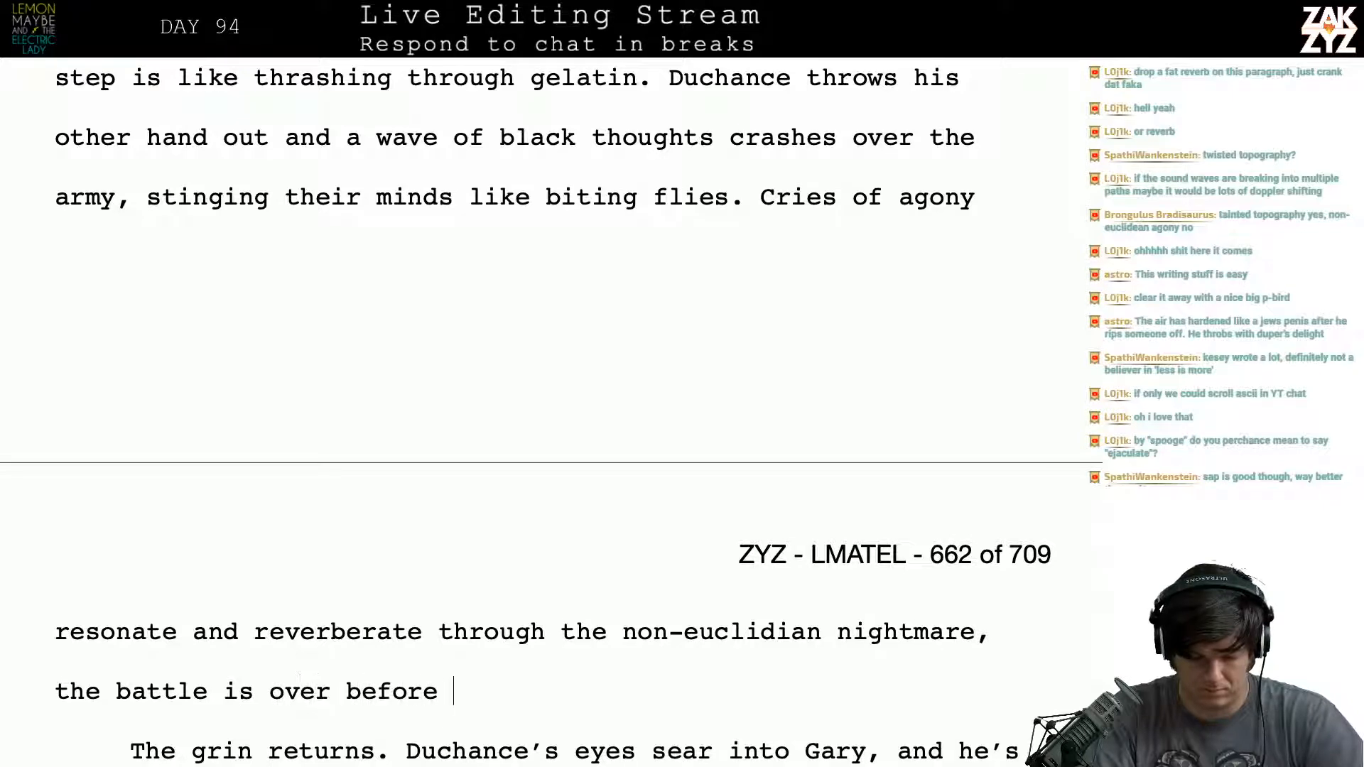
key("BackSpace")
key("BackSpace")
key("BackSpace")
key("BackSpace")
key("BackSpace")
key("BackSpace")
key("BackSpace")
key("BackSpace")
key("BackSpace")
key("BackSpace")
key("BackSpace")
key("BackSpace")
key("BackSpace")
key("BackSpace")
key("BackSpace")
key("BackSpace")
key("BackSpace")
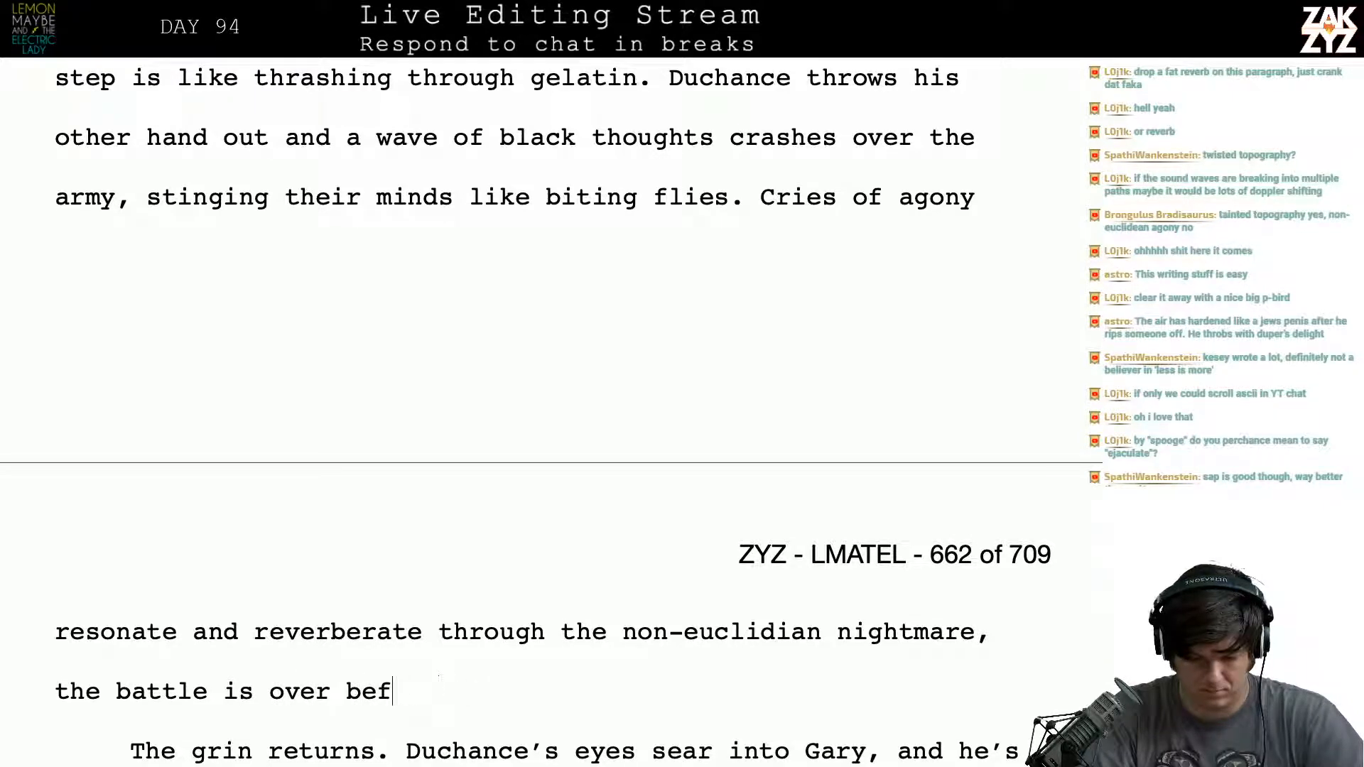
- Try rewording the battle clause as "is won", and remove the whole clause back to "nightmare"
type("is won e")
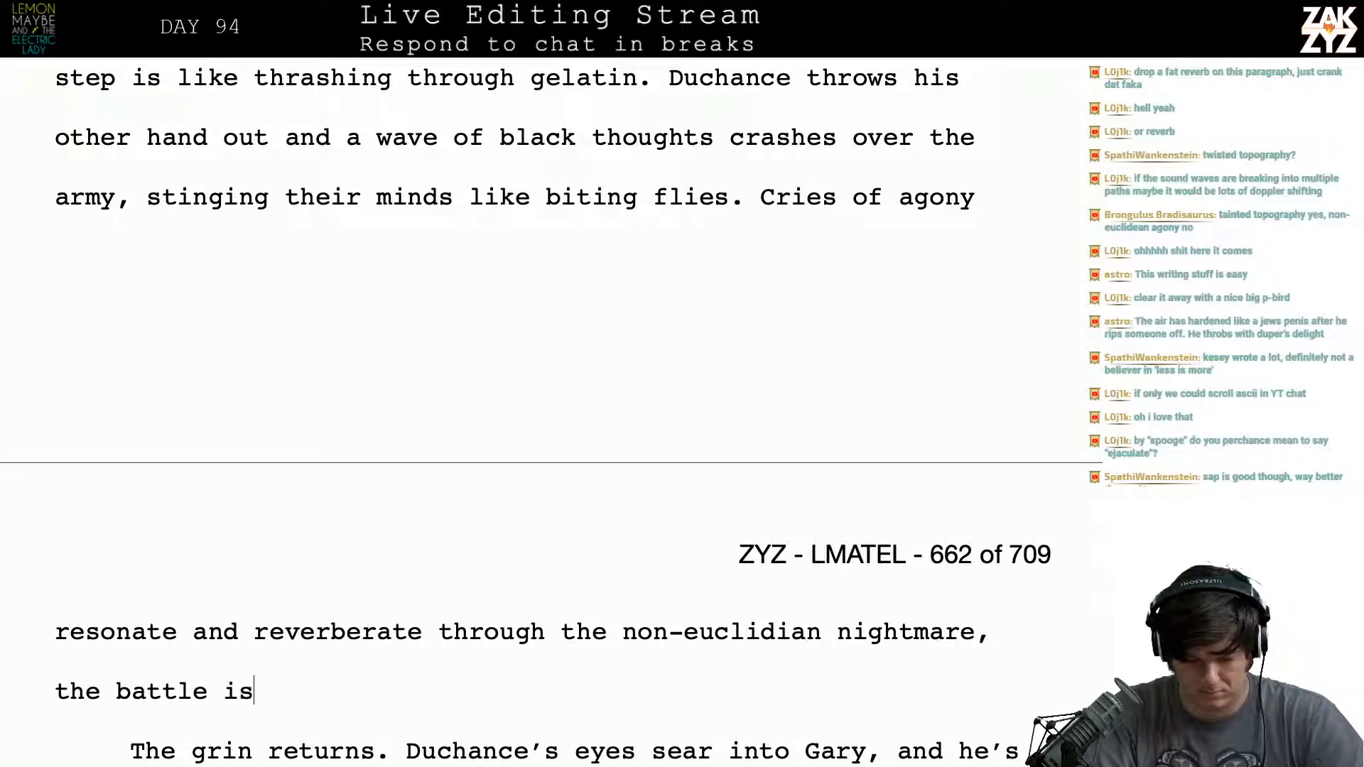
key("BackSpace")
key("BackSpace")
key("BackSpace")
key("BackSpace")
key("BackSpace")
key("BackSpace")
key("BackSpace")
key("BackSpace")
key("BackSpace")
key("BackSpace")
key("BackSpace")
key("BackSpace")
key("BackSpace")
key("BackSpace")
key("BackSpace")
key("BackSpace")
key("BackSpace")
key("BackSpace")
key("BackSpace")
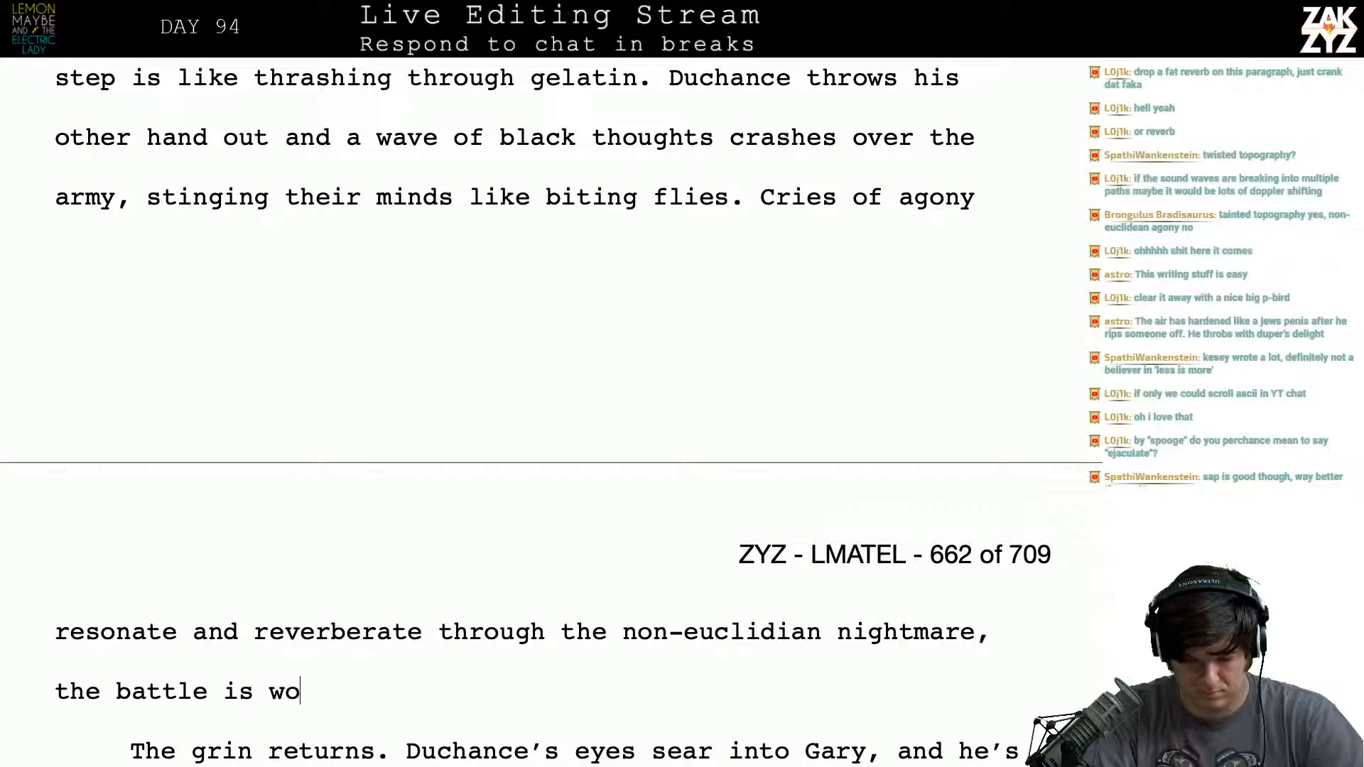
key("BackSpace")
key("BackSpace")
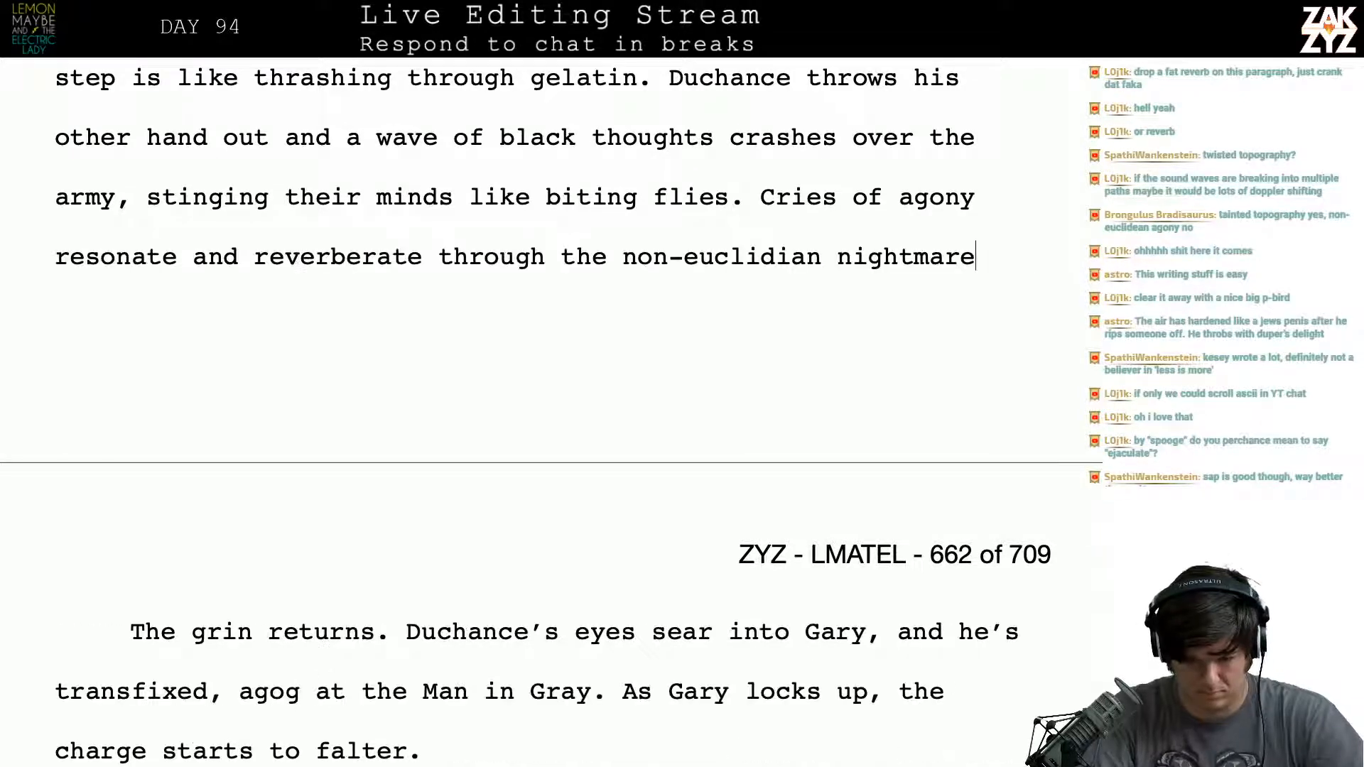
type(".")
key("BackSpace")
key("BackSpace")
- Add a comma after "nightmare", try the clause "the battle is over without", and delete that clause
type(",")
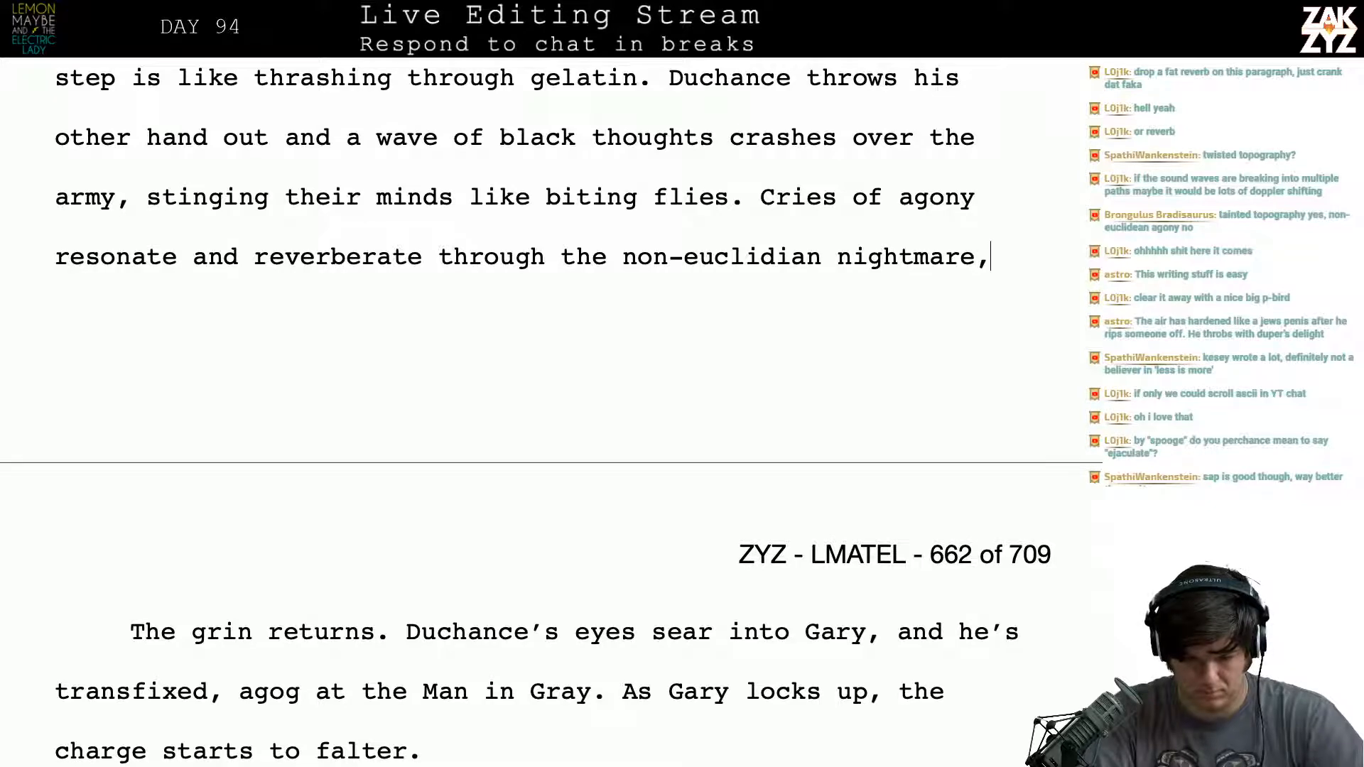
type(" the battle is ")
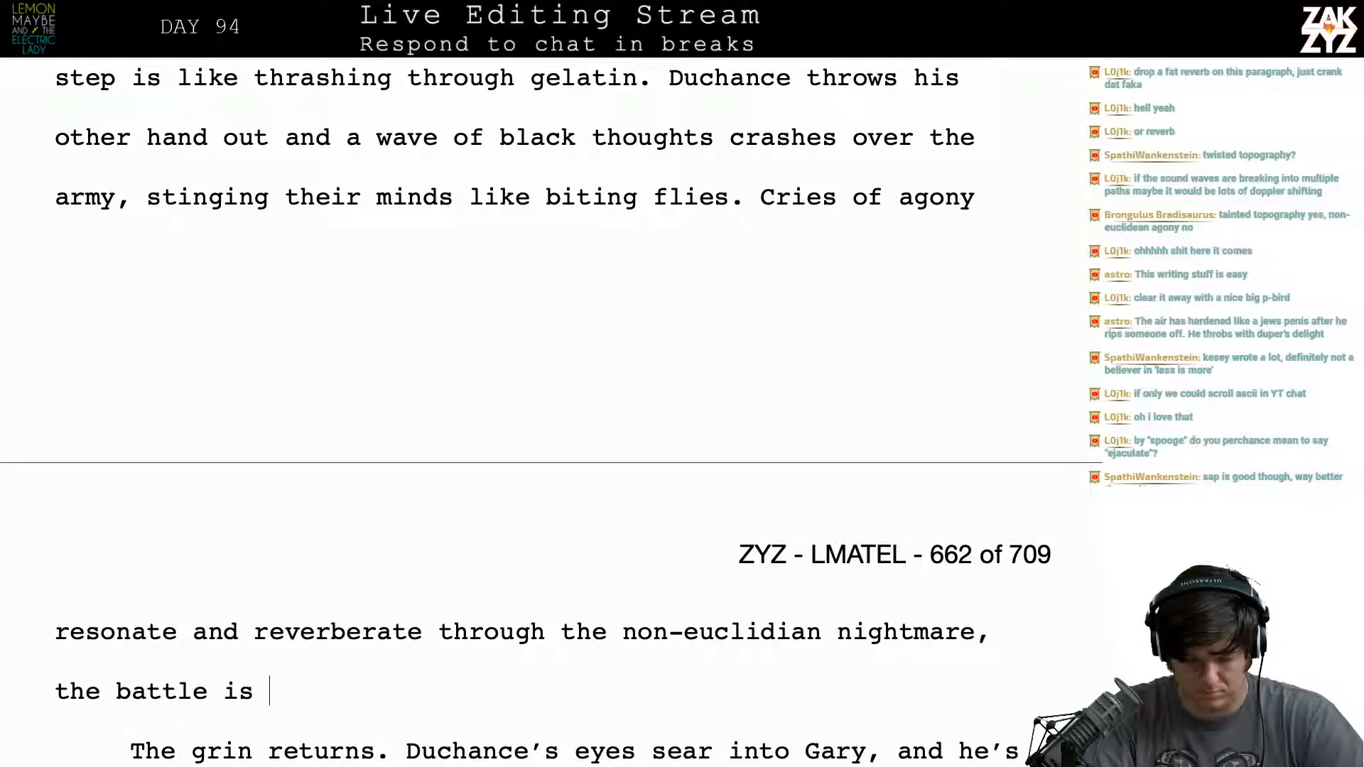
type("over beo")
key("BackSpace")
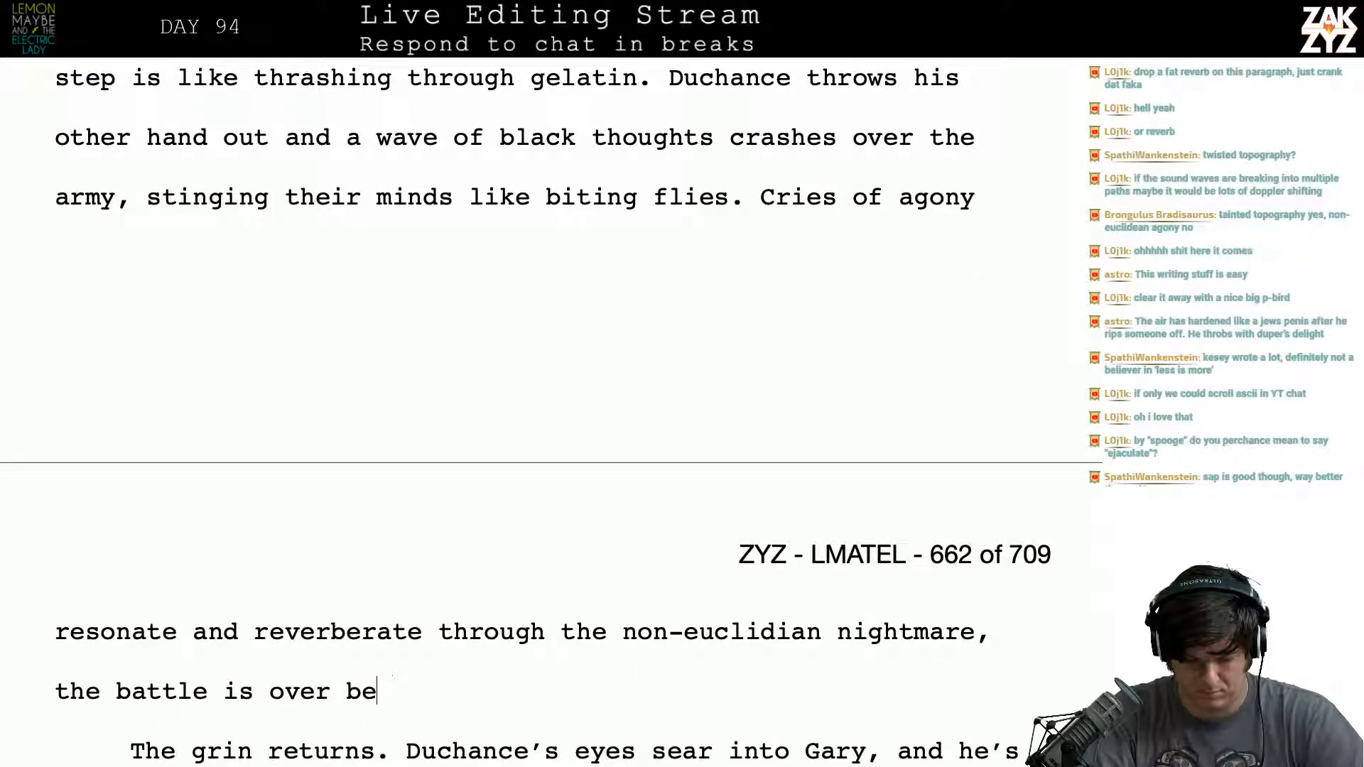
key("BackSpace")
key("BackSpace")
type("without")
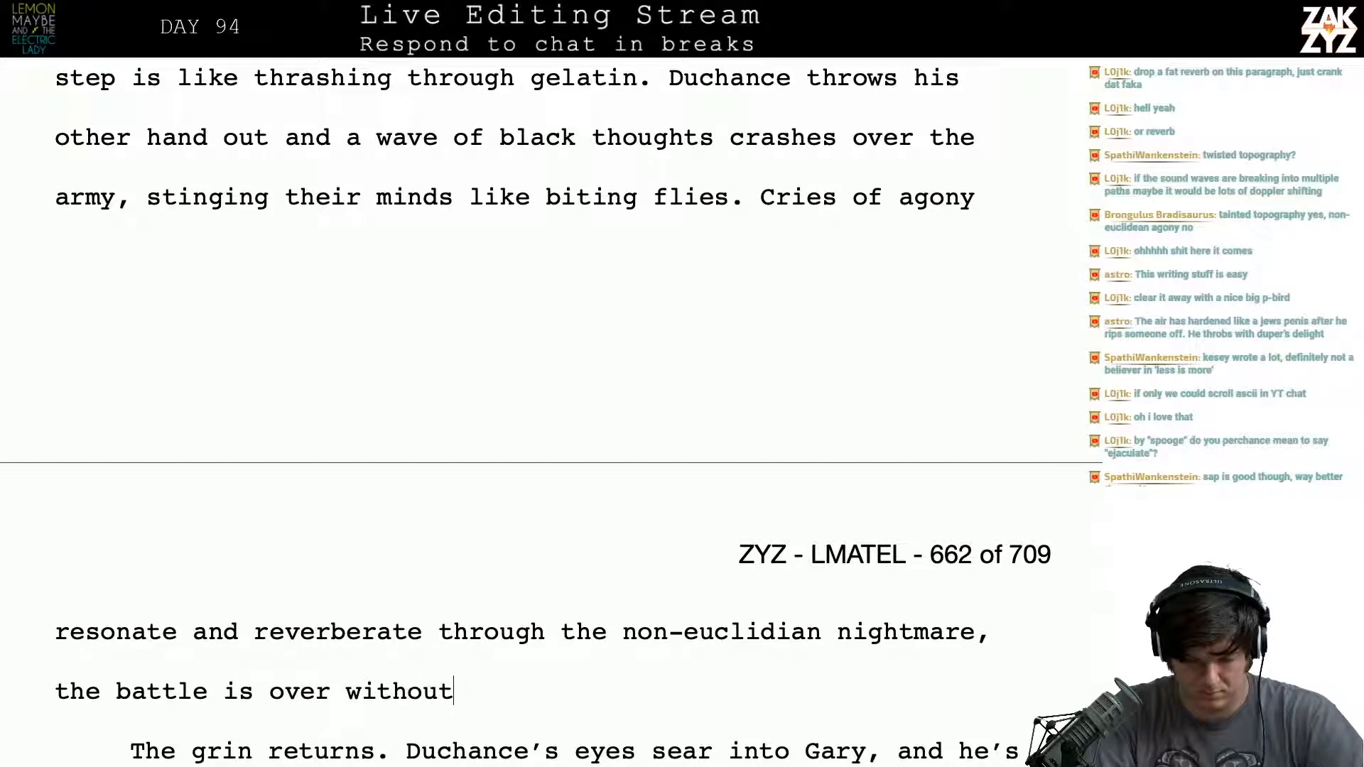
key("BackSpace")
key("BackSpace")
key("BackSpace")
key("BackSpace")
key("BackSpace")
key("BackSpace")
key("BackSpace")
key("BackSpace")
key("BackSpace")
key("BackSpace")
key("BackSpace")
key("BackSpace")
key("BackSpace")
key("BackSpace")
key("BackSpace")
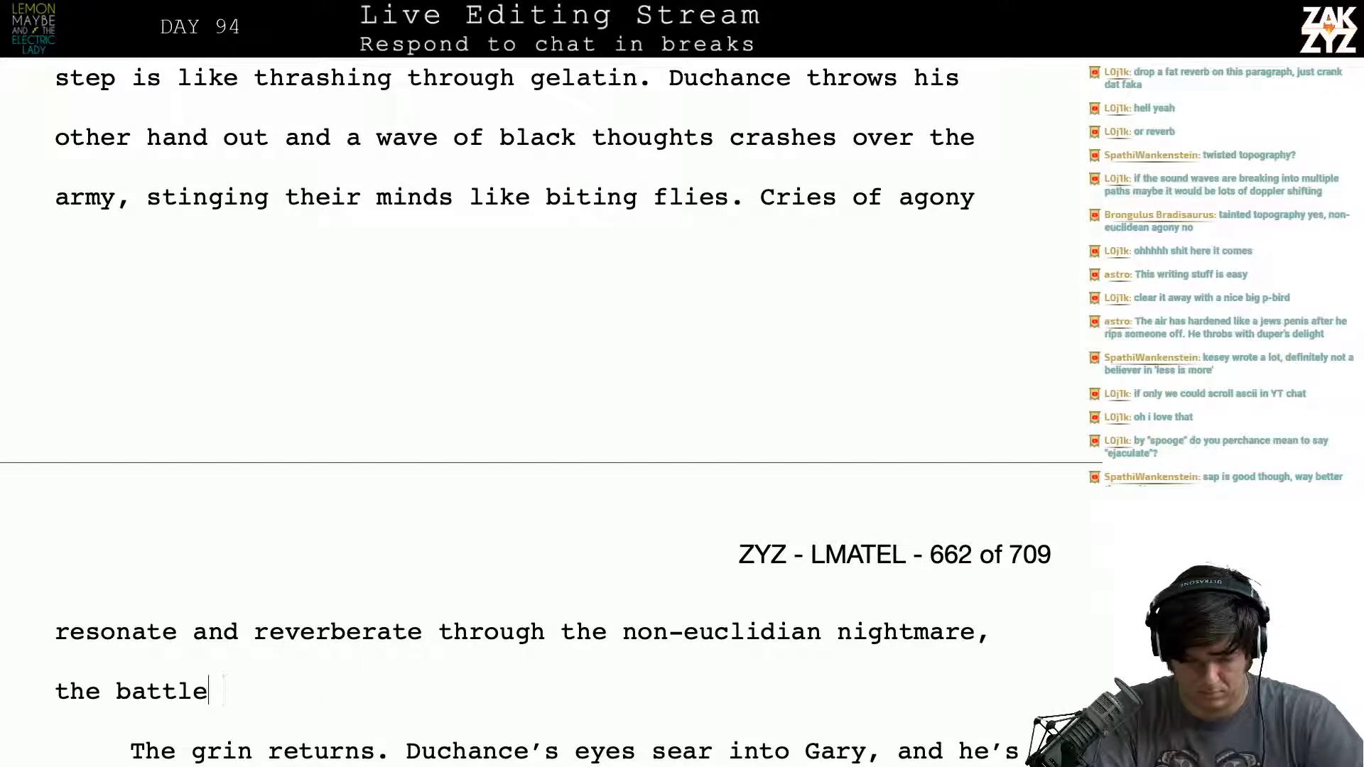
key("BackSpace")
key("BackSpace")
key("BackSpace")
key("BackSpace")
key("BackSpace")
key("BackSpace")
key("BackSpace")
key("BackSpace")
key("BackSpace")
key("BackSpace")
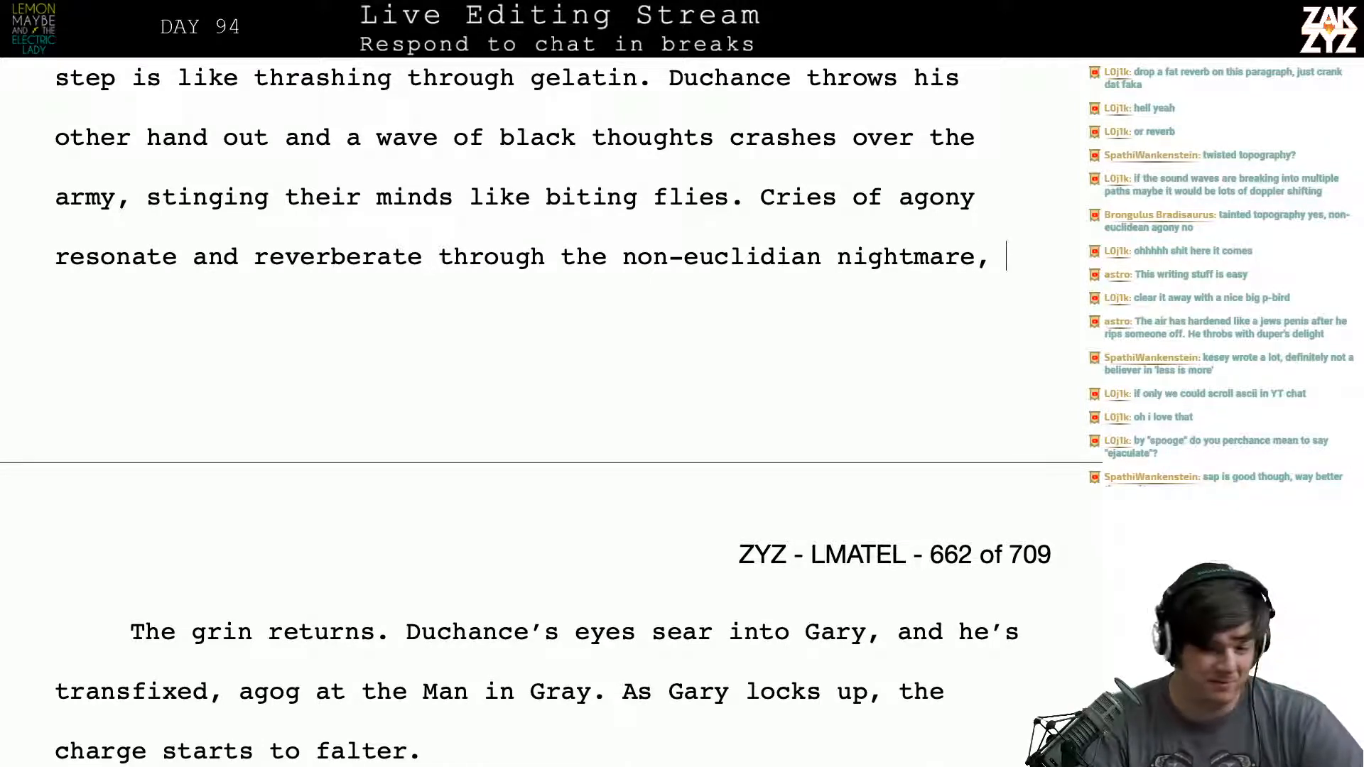
- Finish the cries sentence after "nightmare," with "it's hell on earth."
scroll(636, 388, "up", 1)
scroll(636, 388, "down", 1)
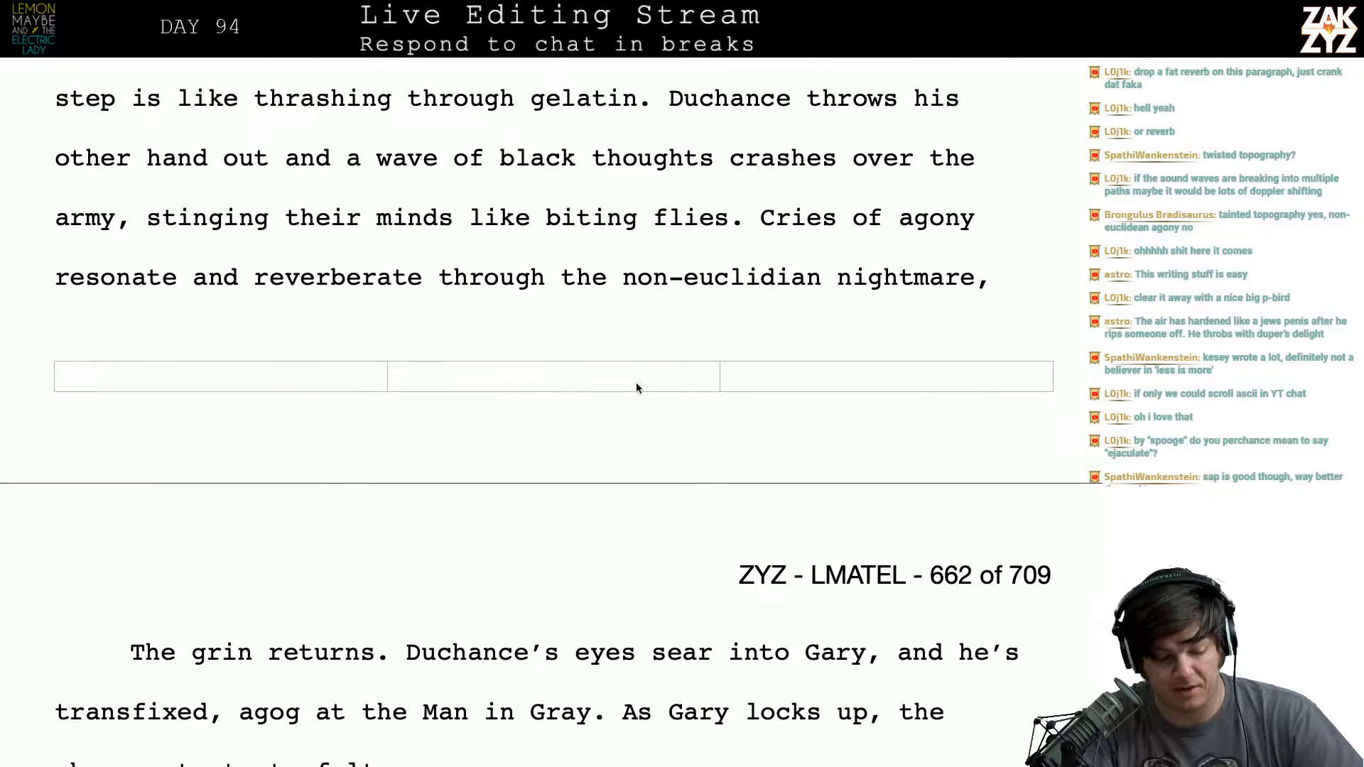
scroll(511, 301, "down", 1)
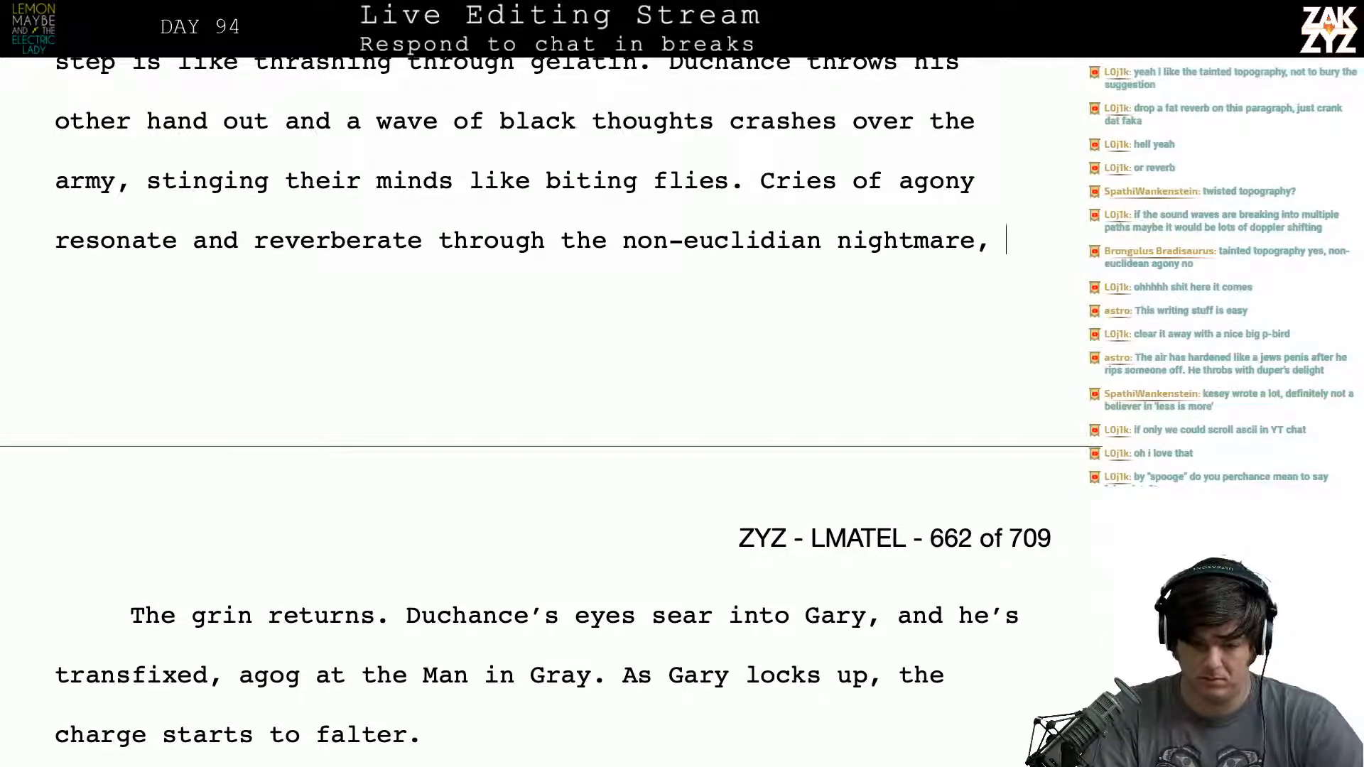
type("it's hell-")
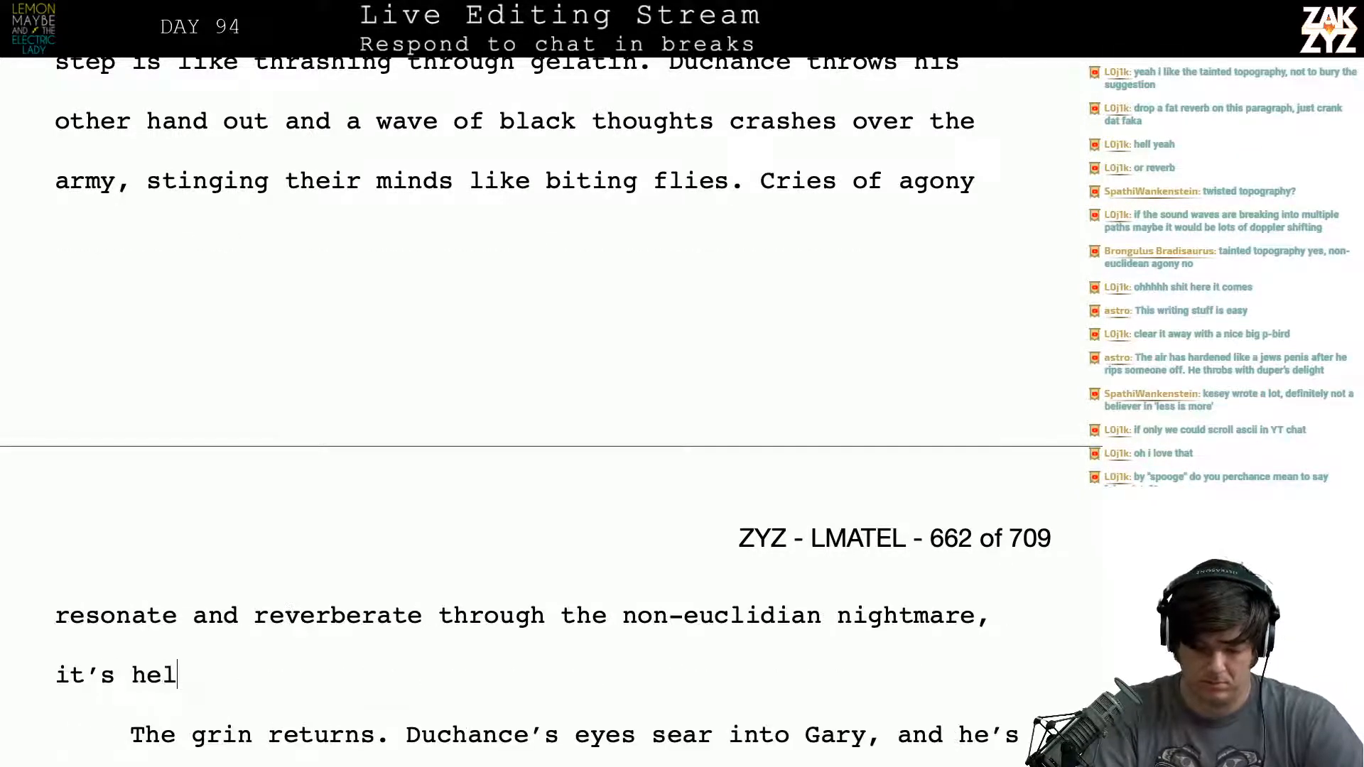
key("BackSpace")
type("on earth.")
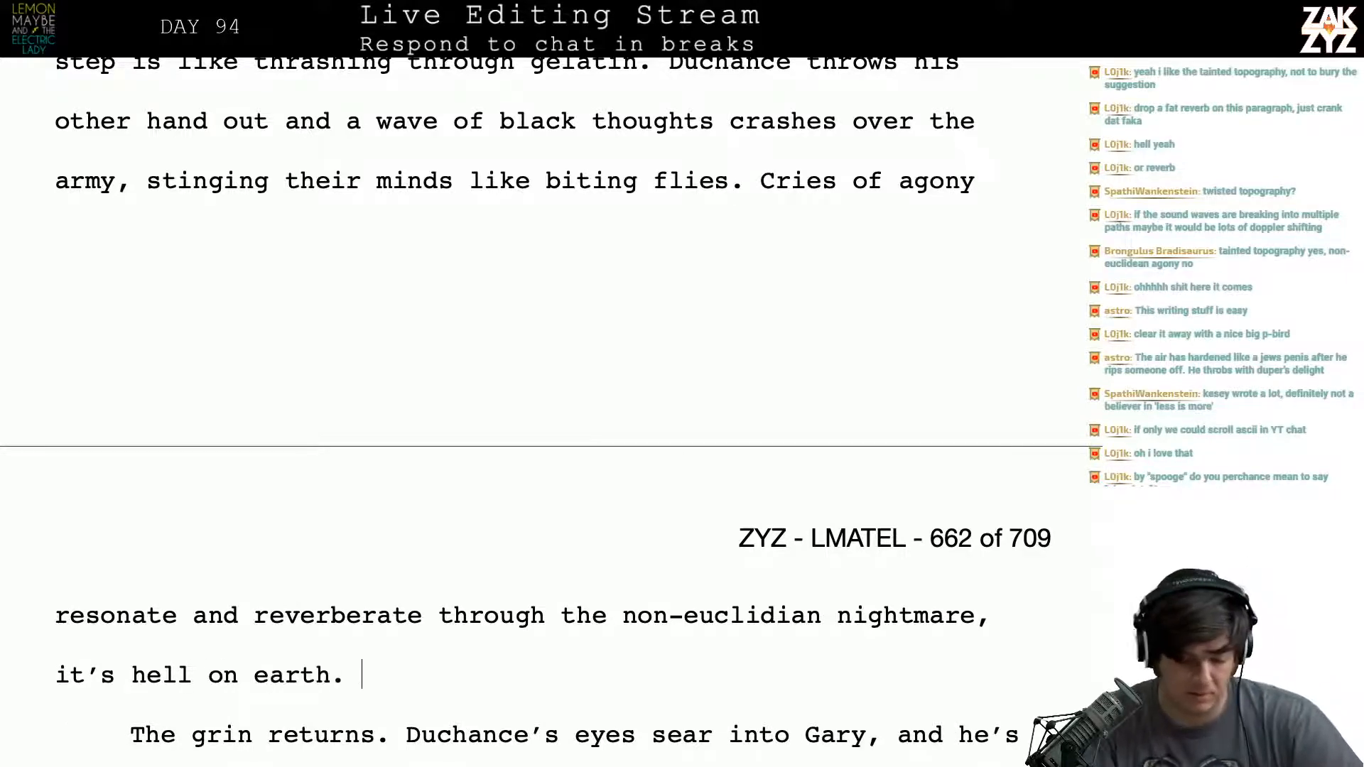
- Delete "Gary," after "Duchance's eyes sear into" in the next paragraph
key("Right")
key("Down")
key("Down")
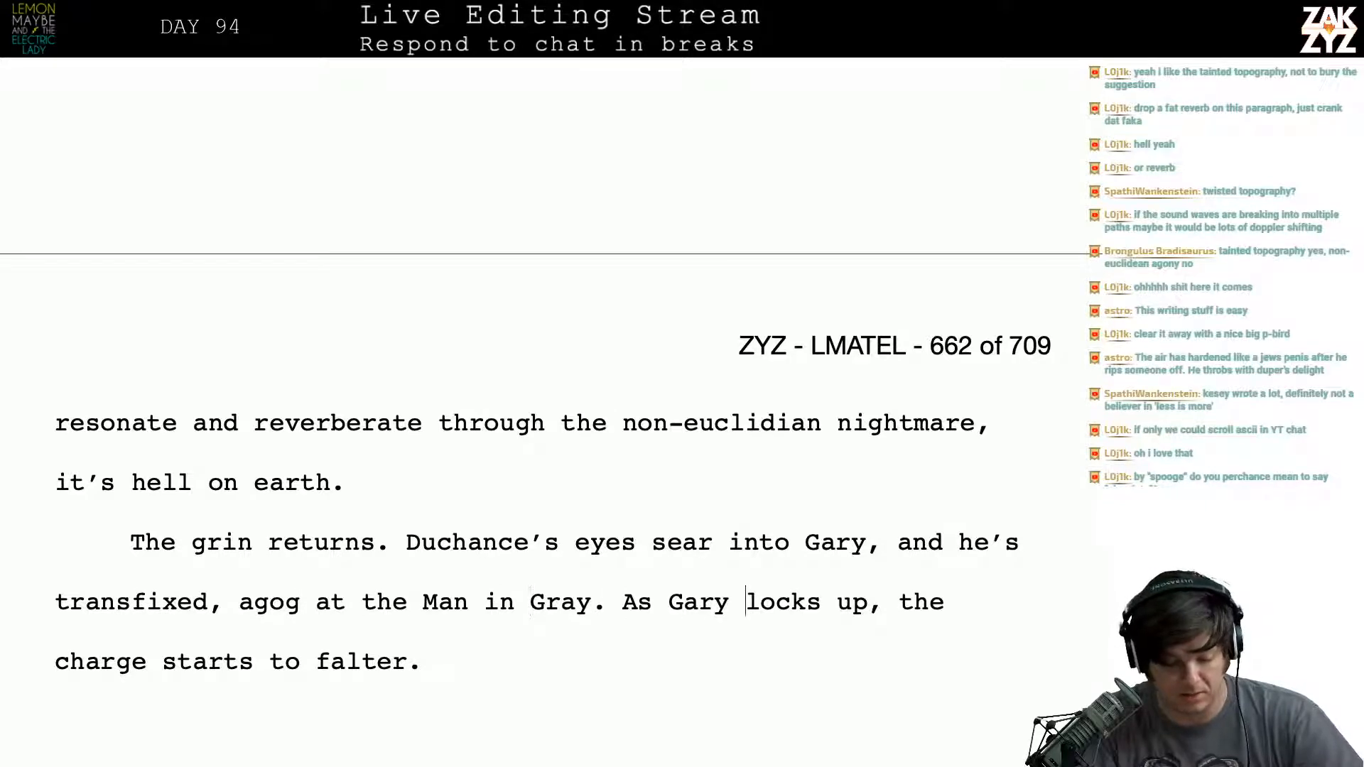
key("BackSpace")
type(".")
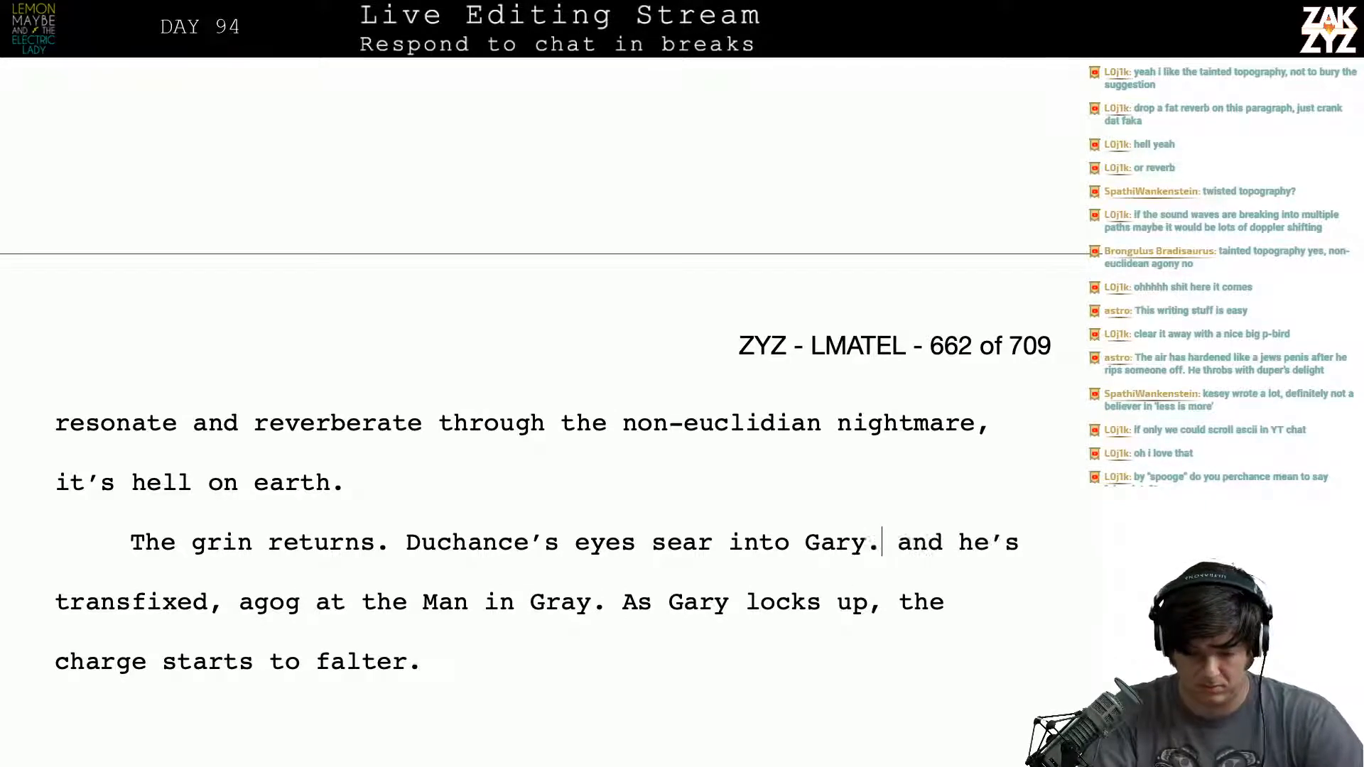
key("BackSpace")
key("BackSpace")
key("BackSpace")
key("BackSpace")
key("BackSpace")
key("BackSpace")
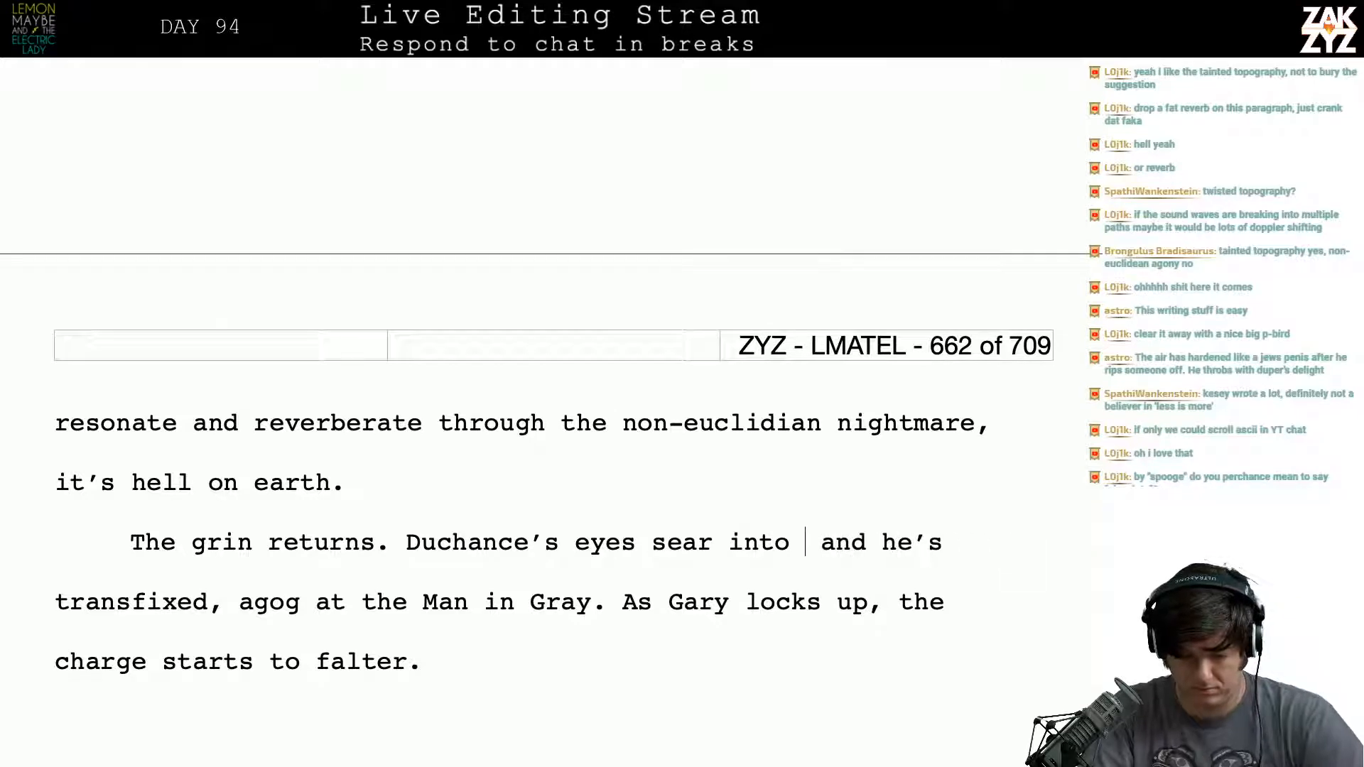
- Replace "sear into" after "Duchance's eyes" with "seek out the leader of the hobo brigade." and start the next sentence with "Gar"
type("the")
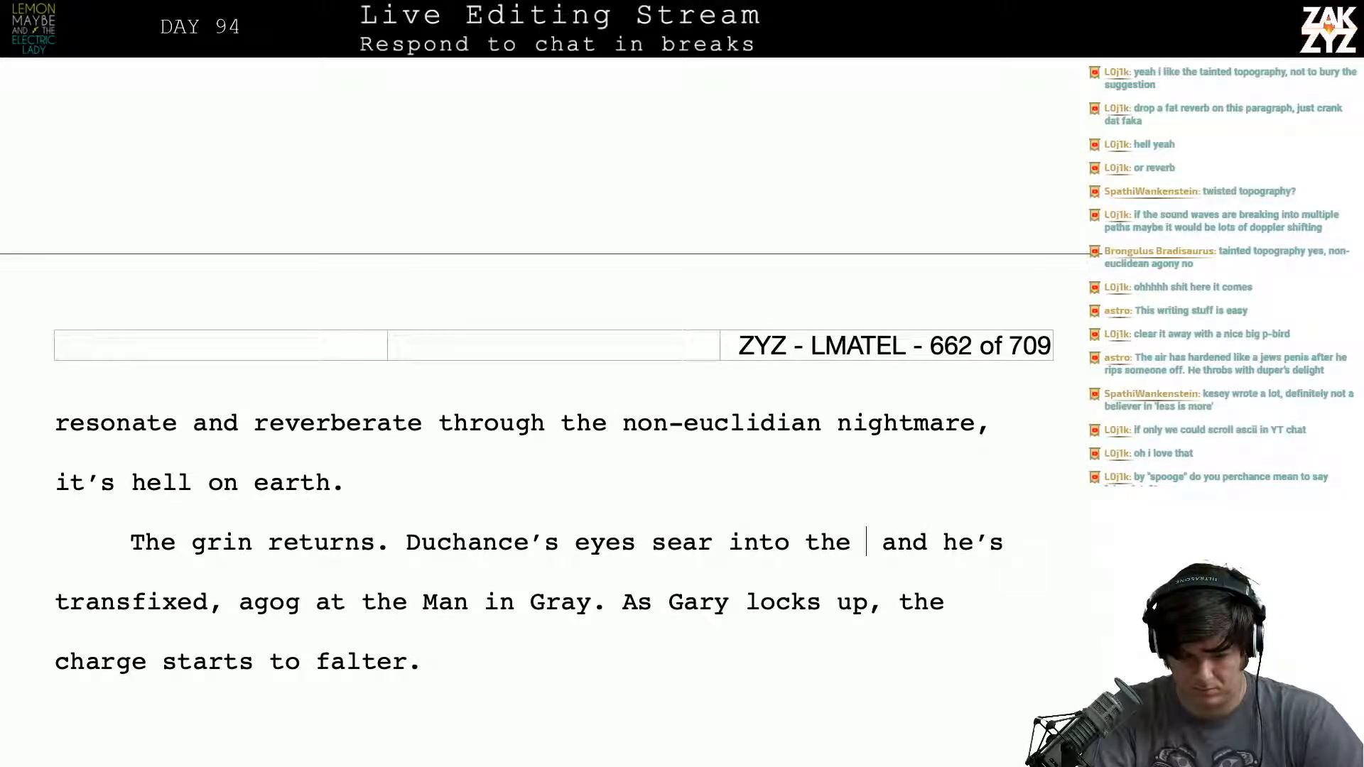
key("BackSpace")
key("BackSpace")
key("BackSpace")
key("BackSpace")
key("BackSpace")
key("BackSpace")
key("BackSpace")
key("BackSpace")
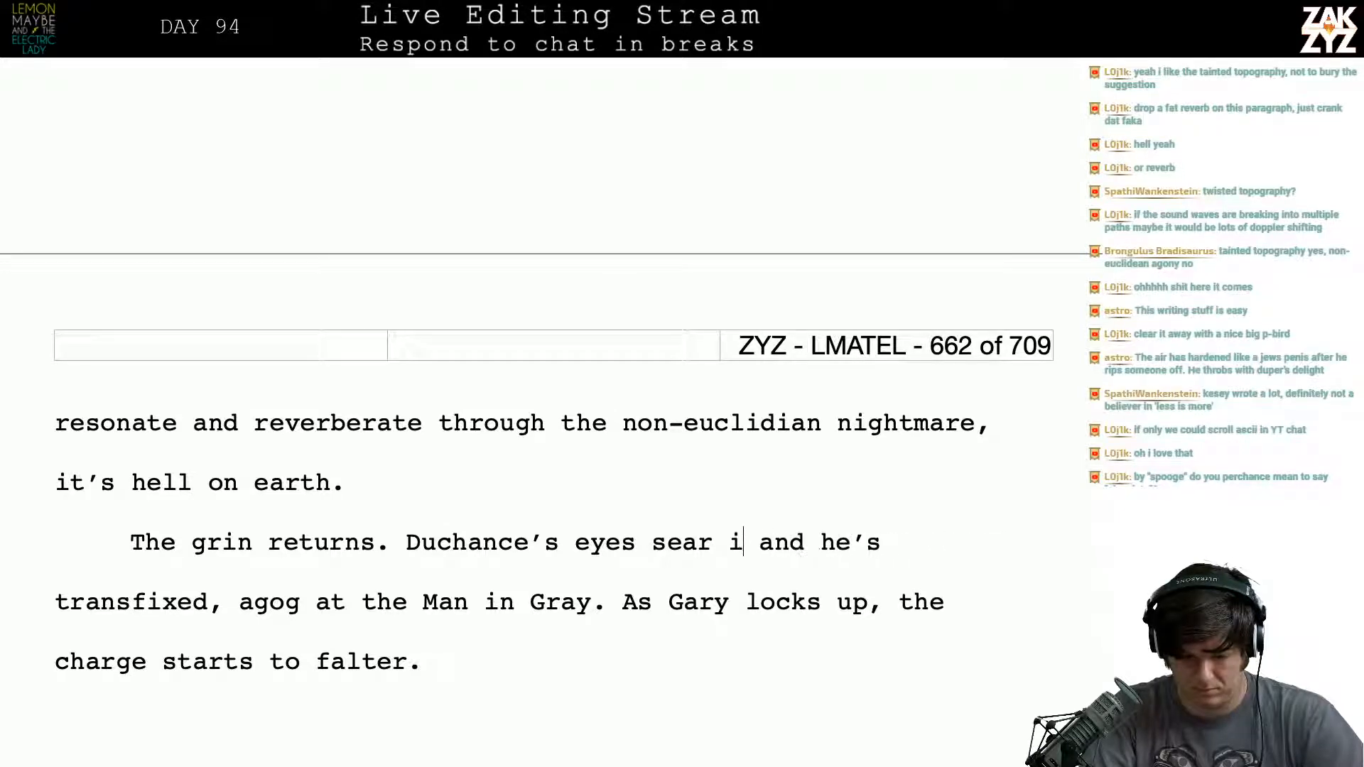
key("BackSpace")
key("BackSpace")
key("BackSpace")
key("BackSpace")
type("ek out the ")
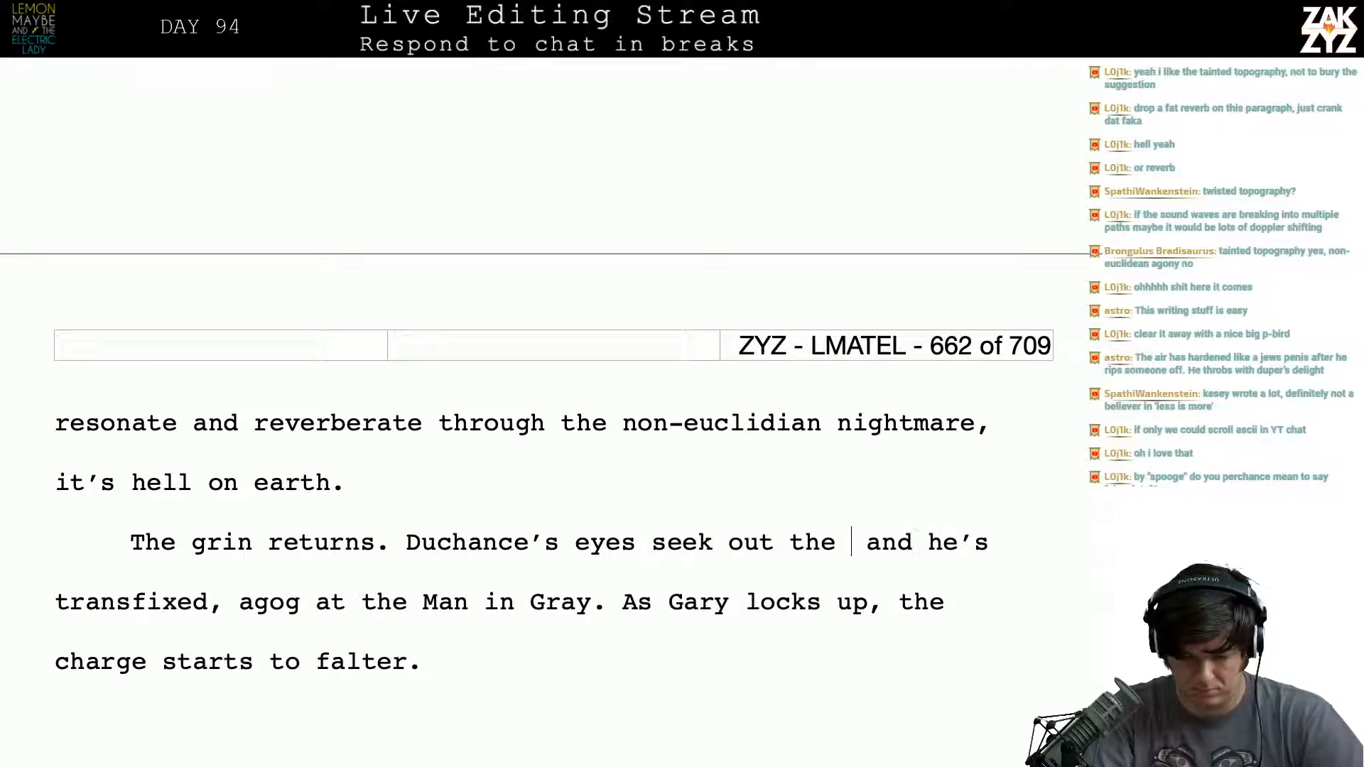
type("leader of the hob")
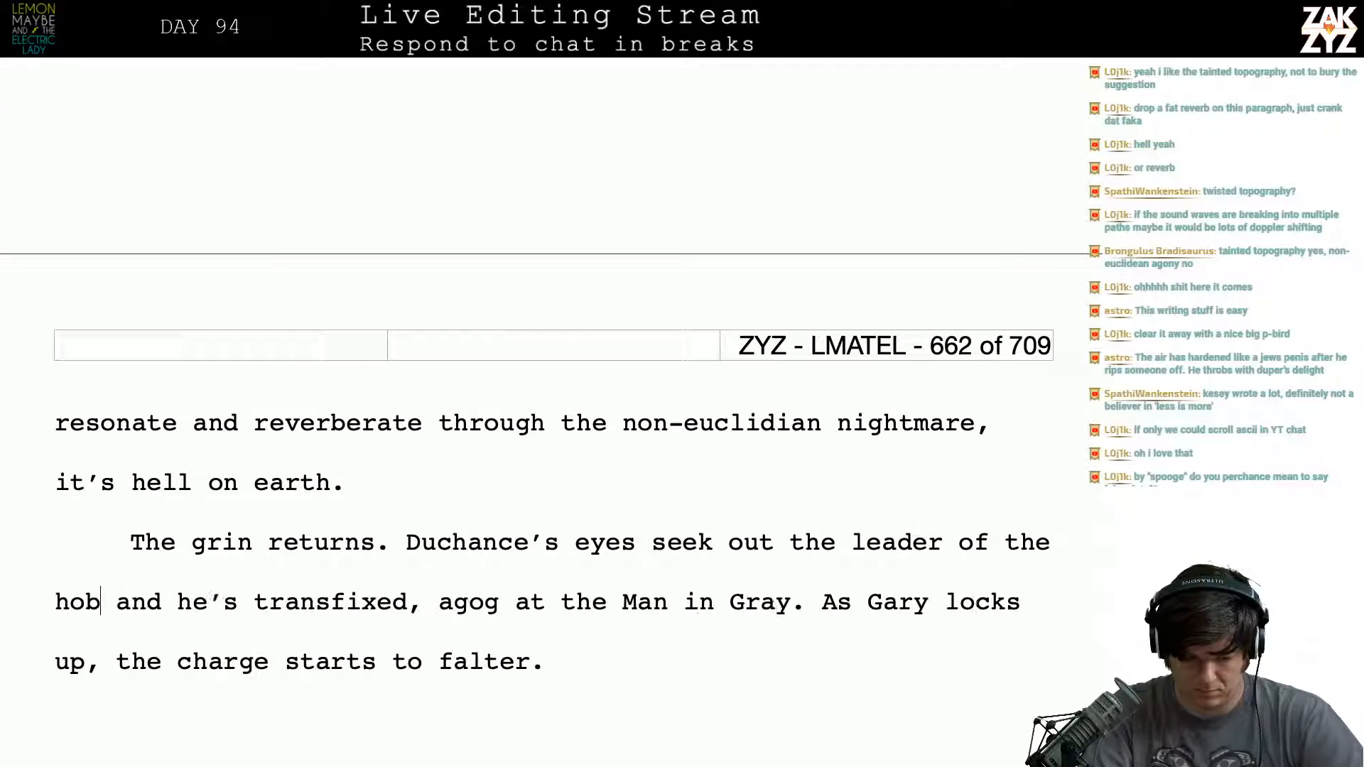
type("o brigad")
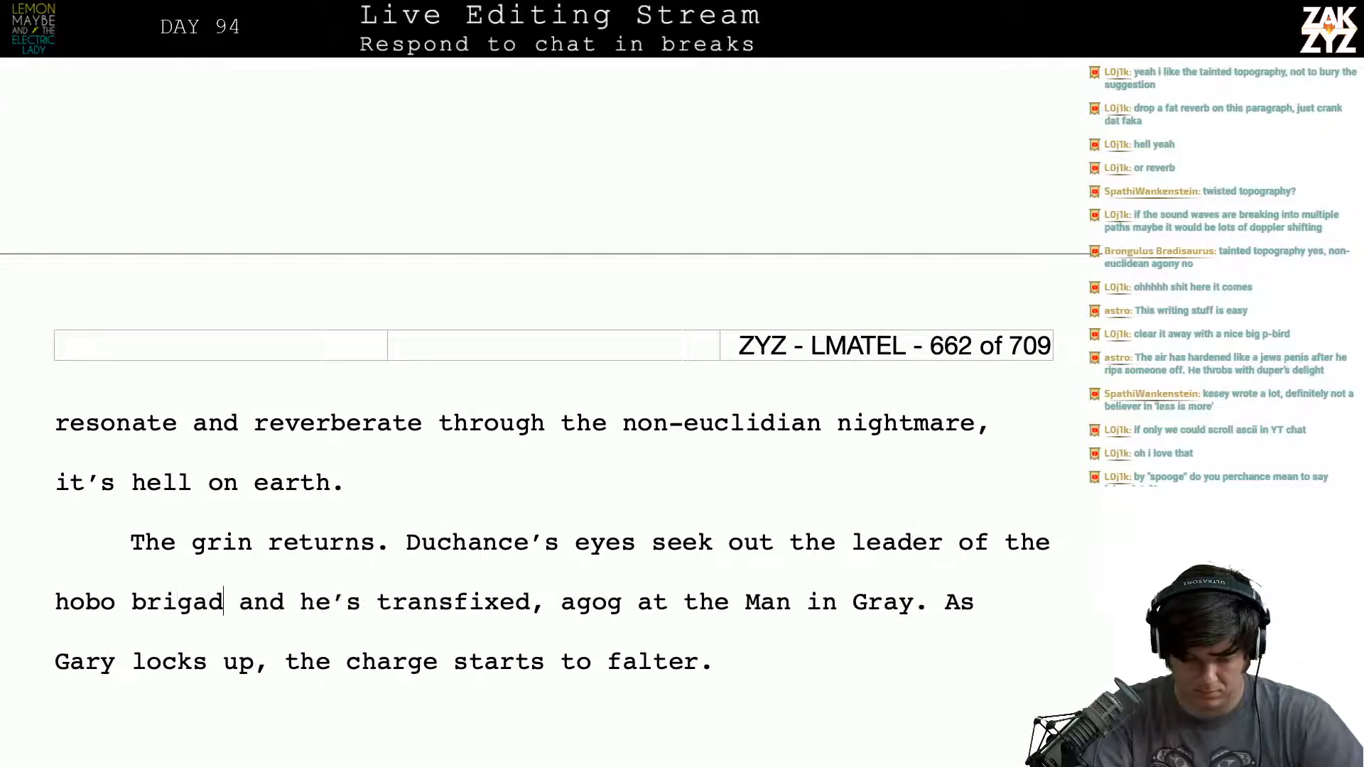
type("e. Gar")
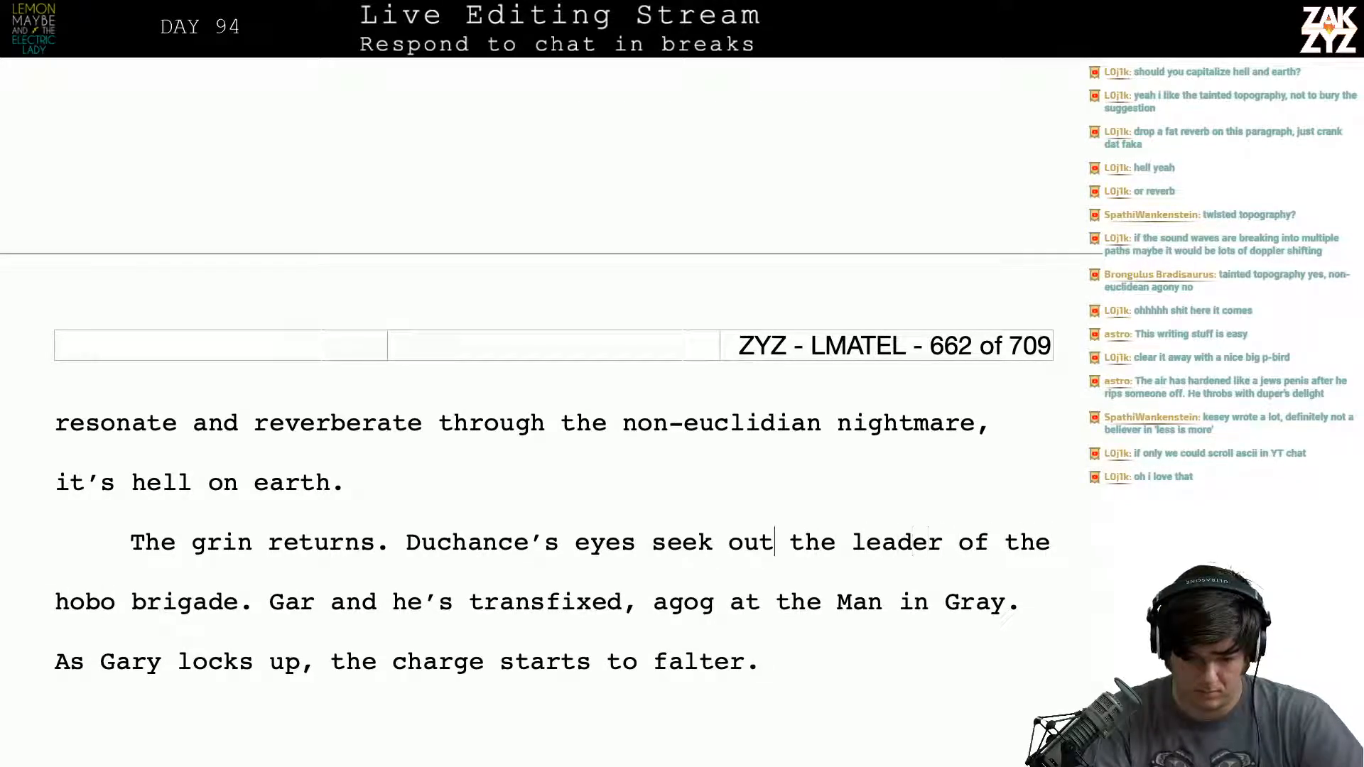
- Split the paragraph before "seek out", try "hunt for the general" after "Duchance's eyes", and cut it back to "hunt"
key("Return")
key("Return")
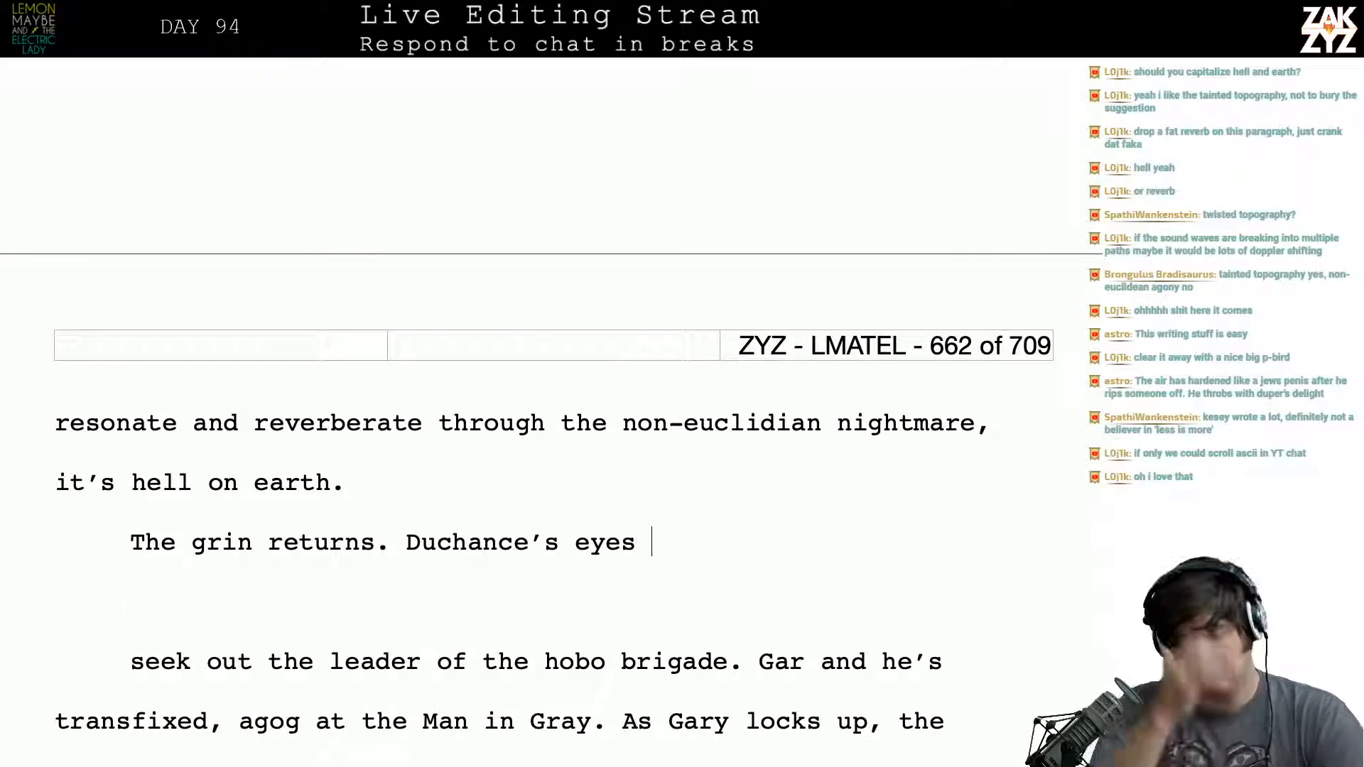
key("Left")
key("Left")
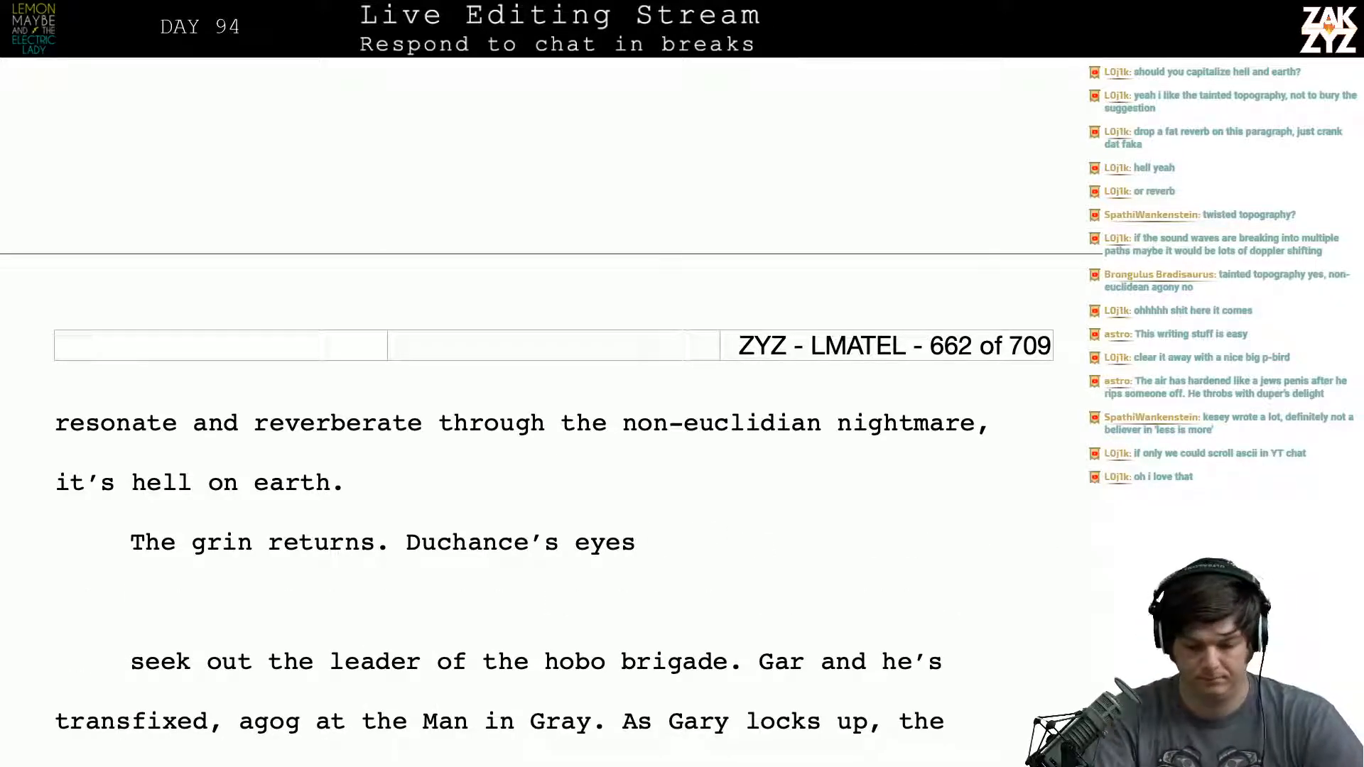
type("hunt for the ")
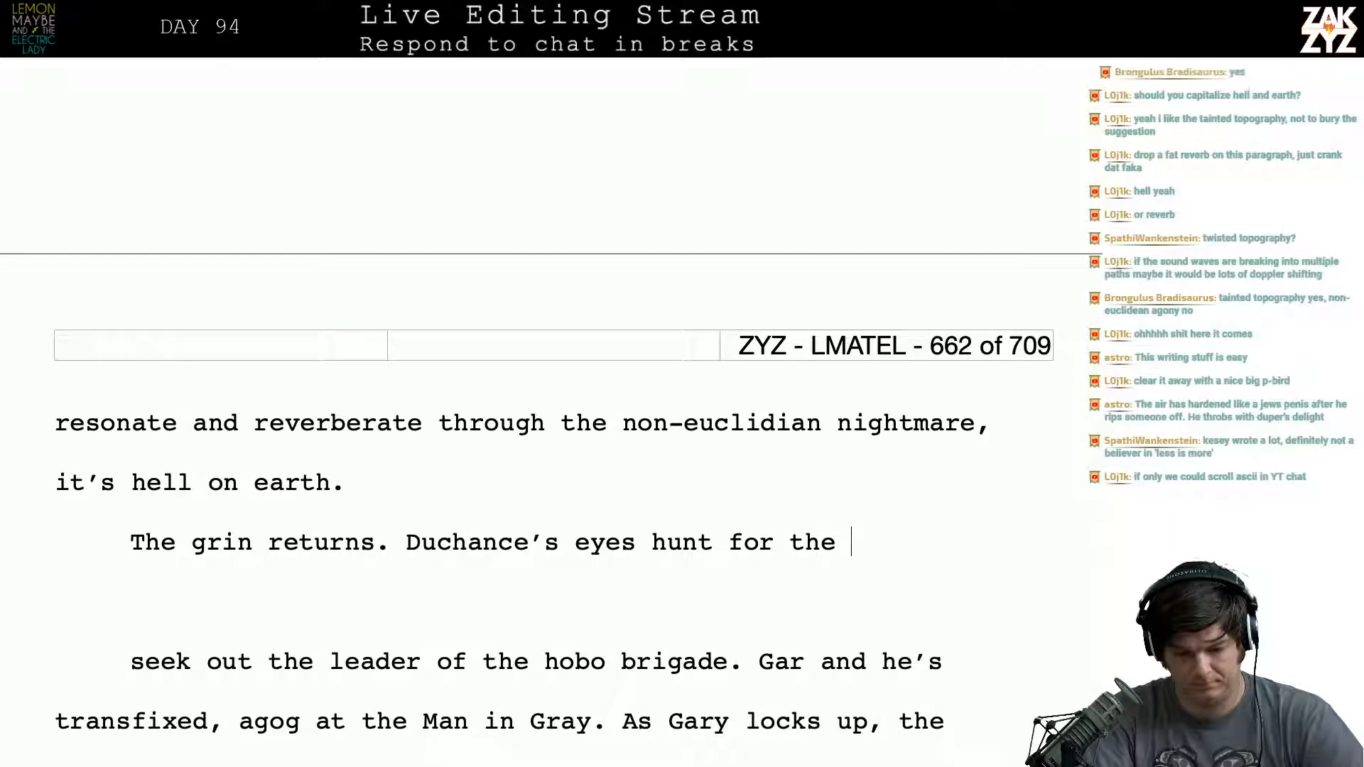
type("general")
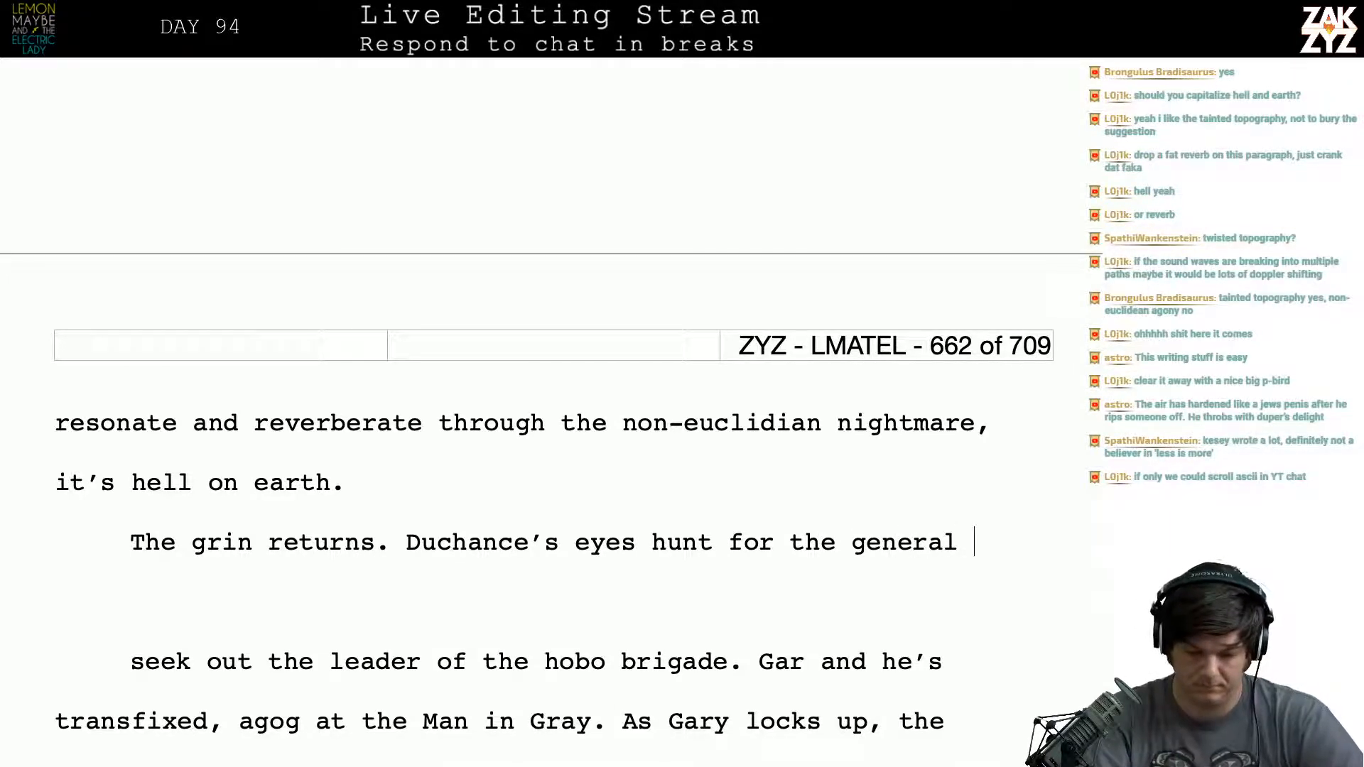
key("BackSpace")
key("BackSpace")
key("BackSpace")
key("BackSpace")
key("BackSpace")
key("BackSpace")
key("BackSpace")
key("BackSpace")
key("BackSpace")
key("BackSpace")
key("BackSpace")
key("BackSpace")
key("BackSpace")
key("BackSpace")
key("BackSpace")
key("BackSpace")
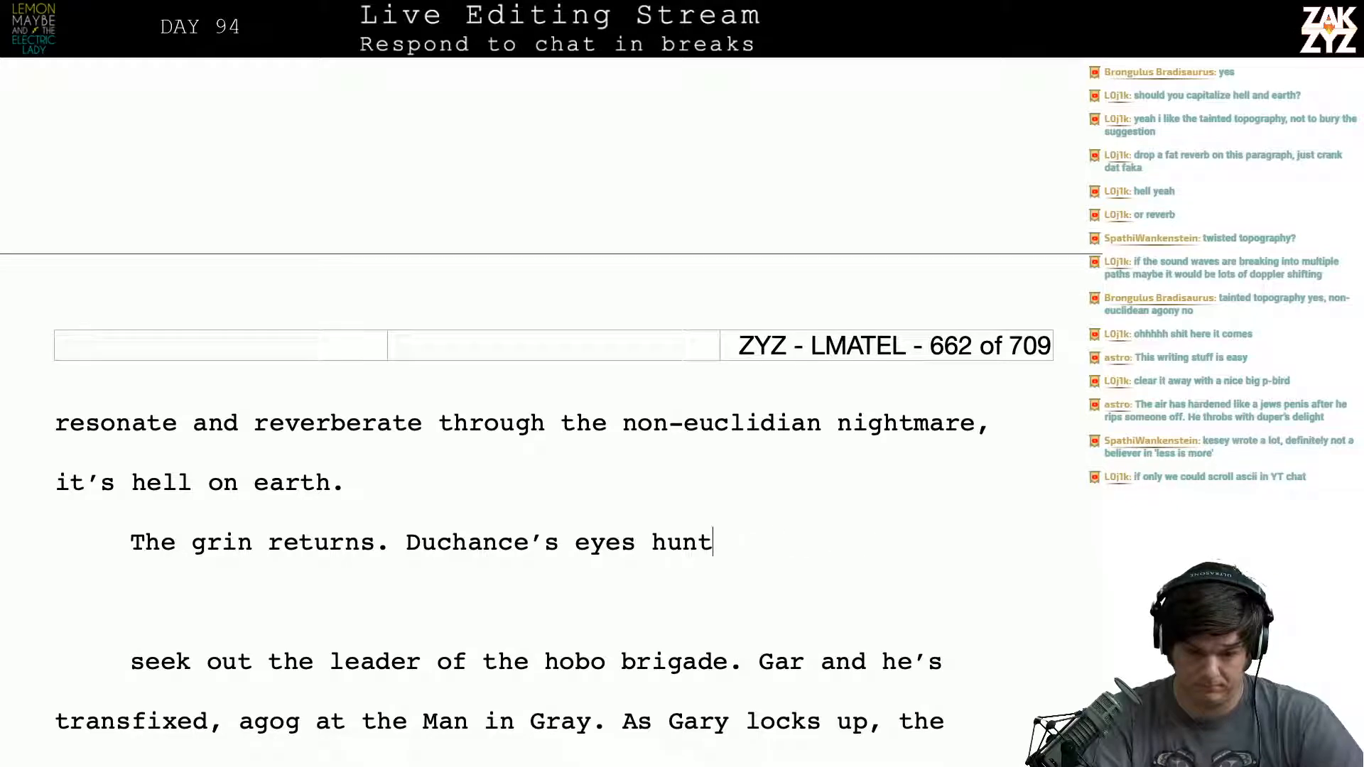
- Continue the sentence after "Duchance's eyes hunt" with "through the pandemonium and lock onto Gary."
type("through the w")
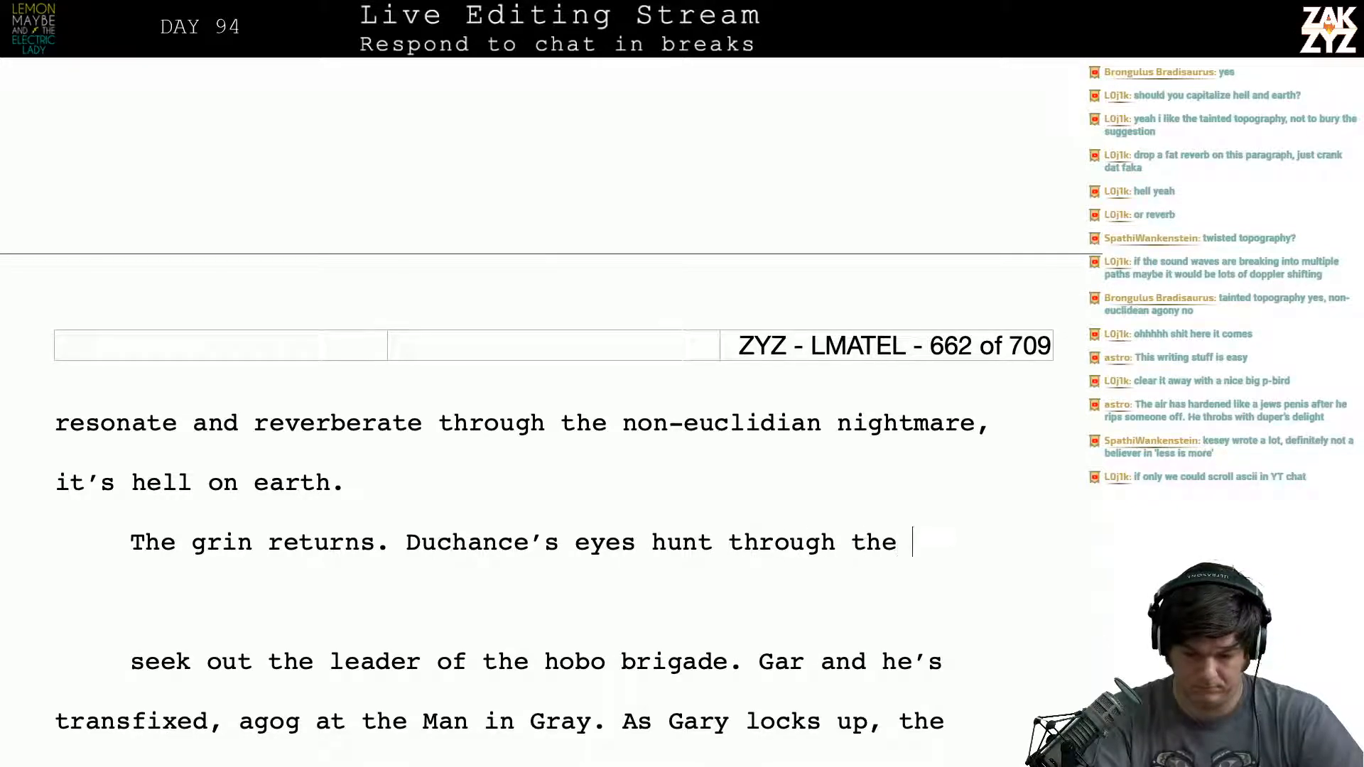
key("BackSpace")
key("BackSpace")
key("BackSpace")
key("BackSpace")
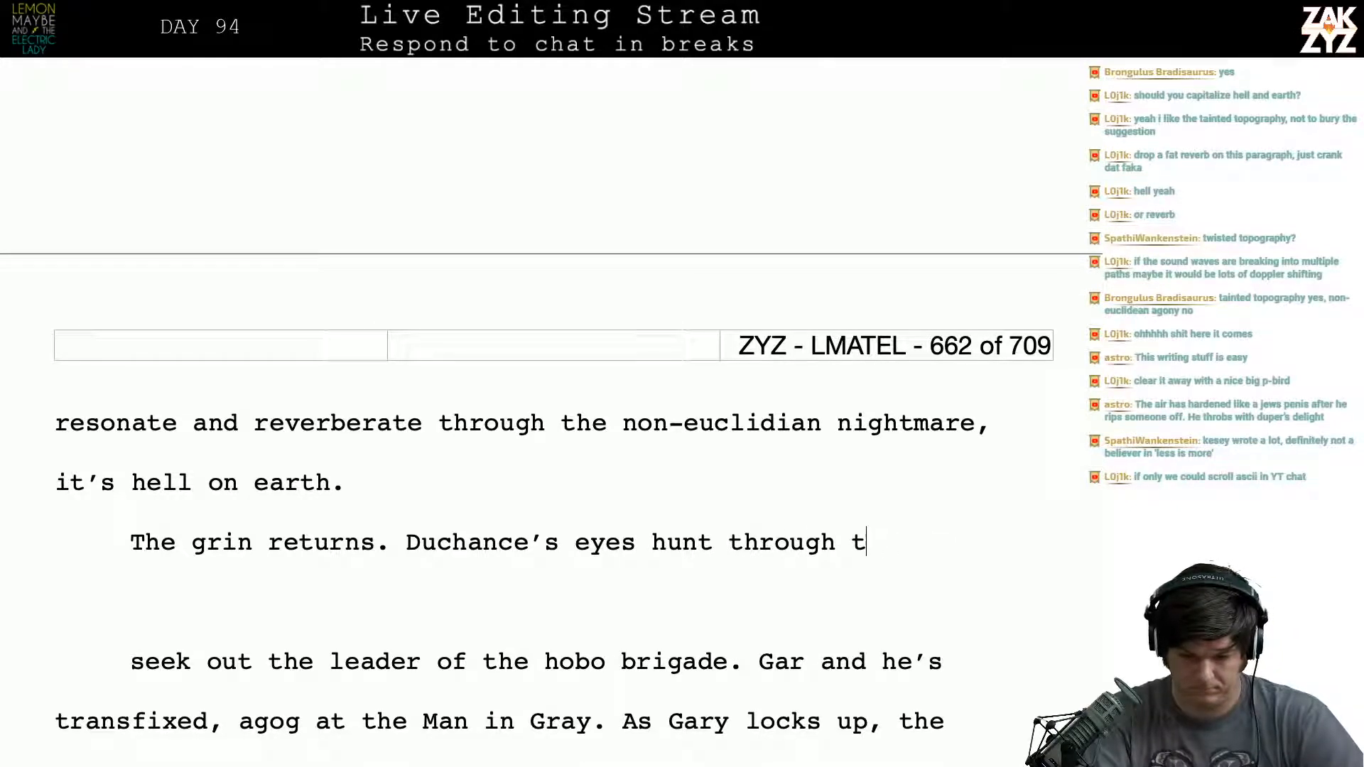
type("the ")
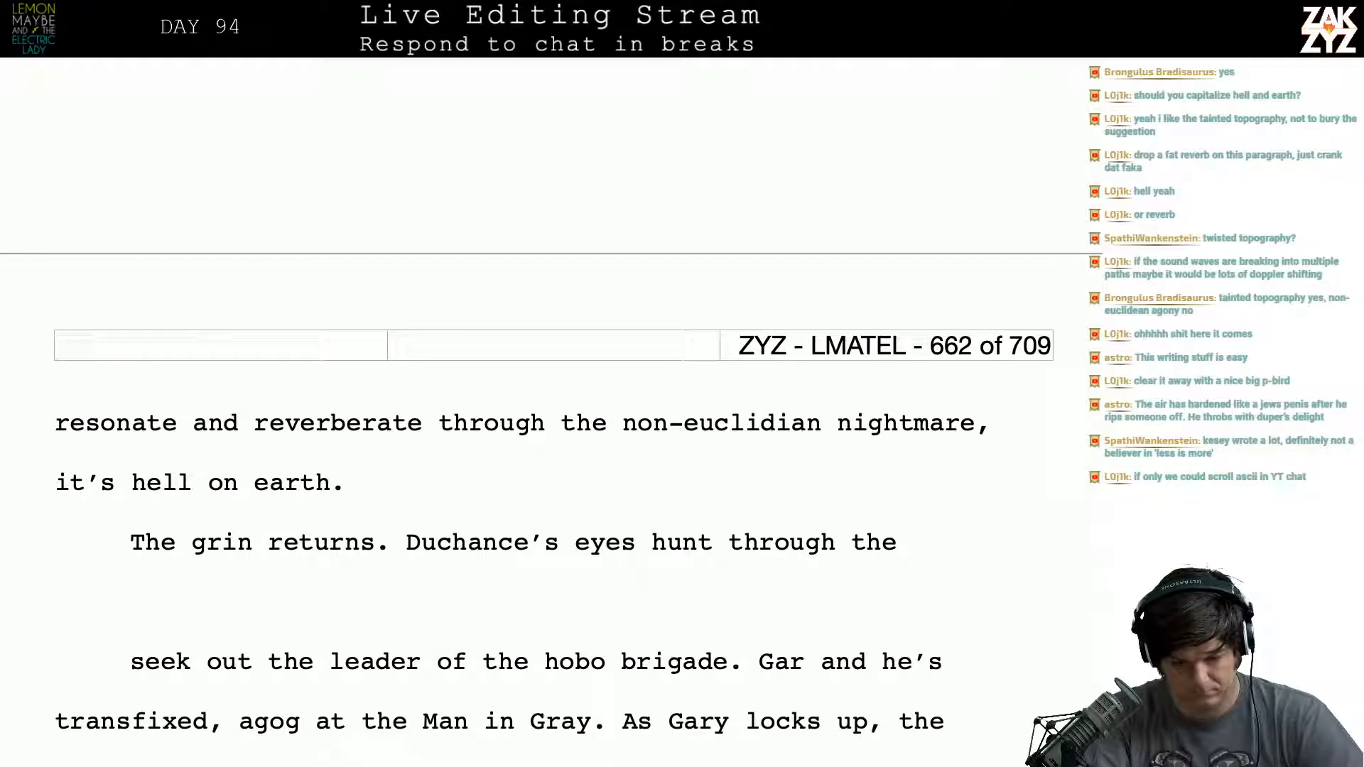
type("pandemoniu")
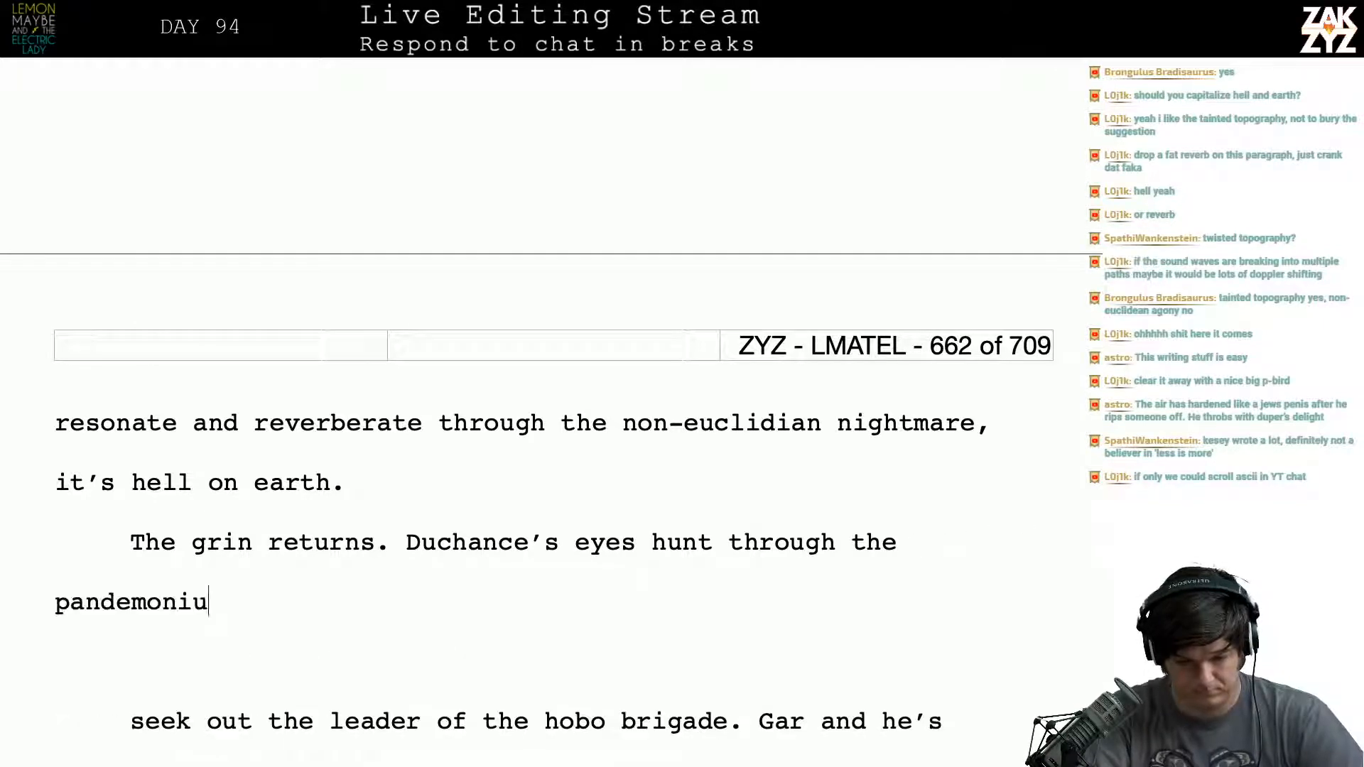
type("m and latc")
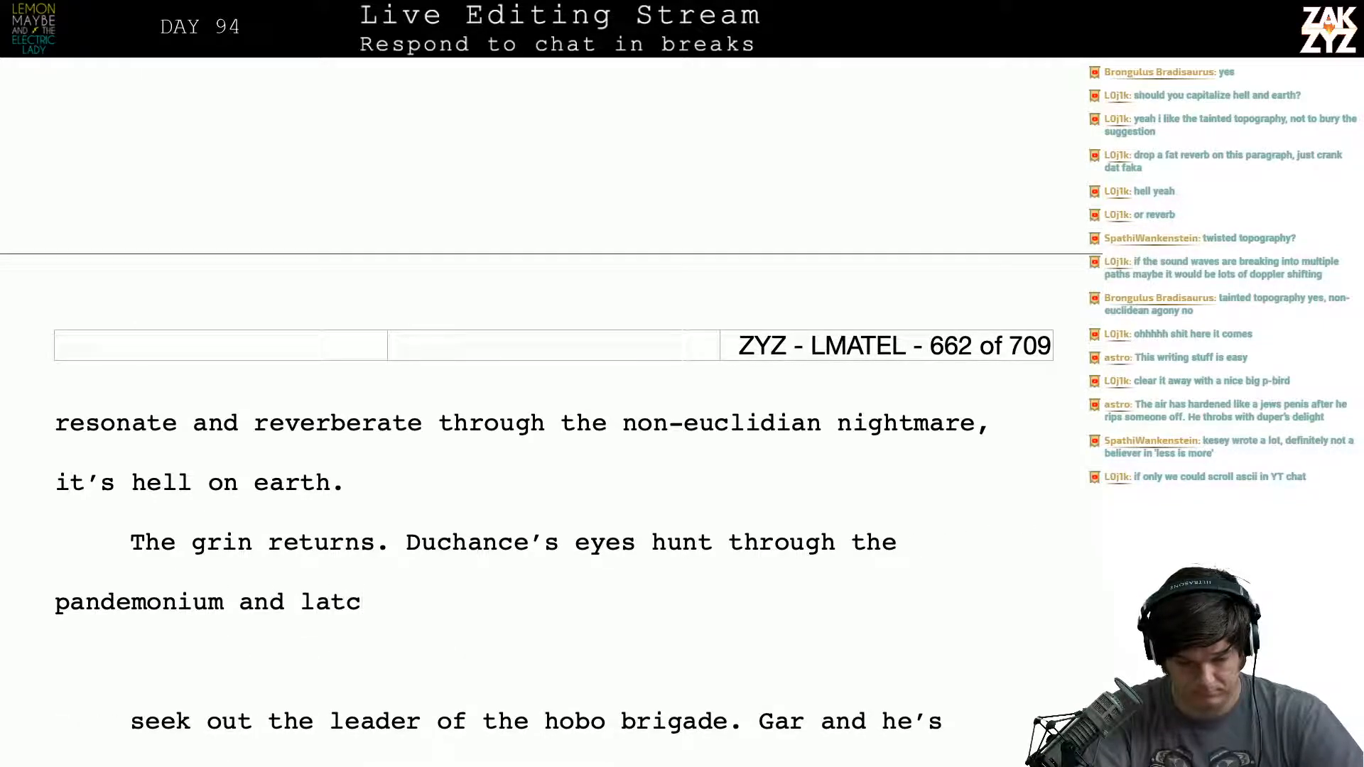
key("BackSpace")
key("BackSpace")
key("BackSpace")
type("ock onto G")
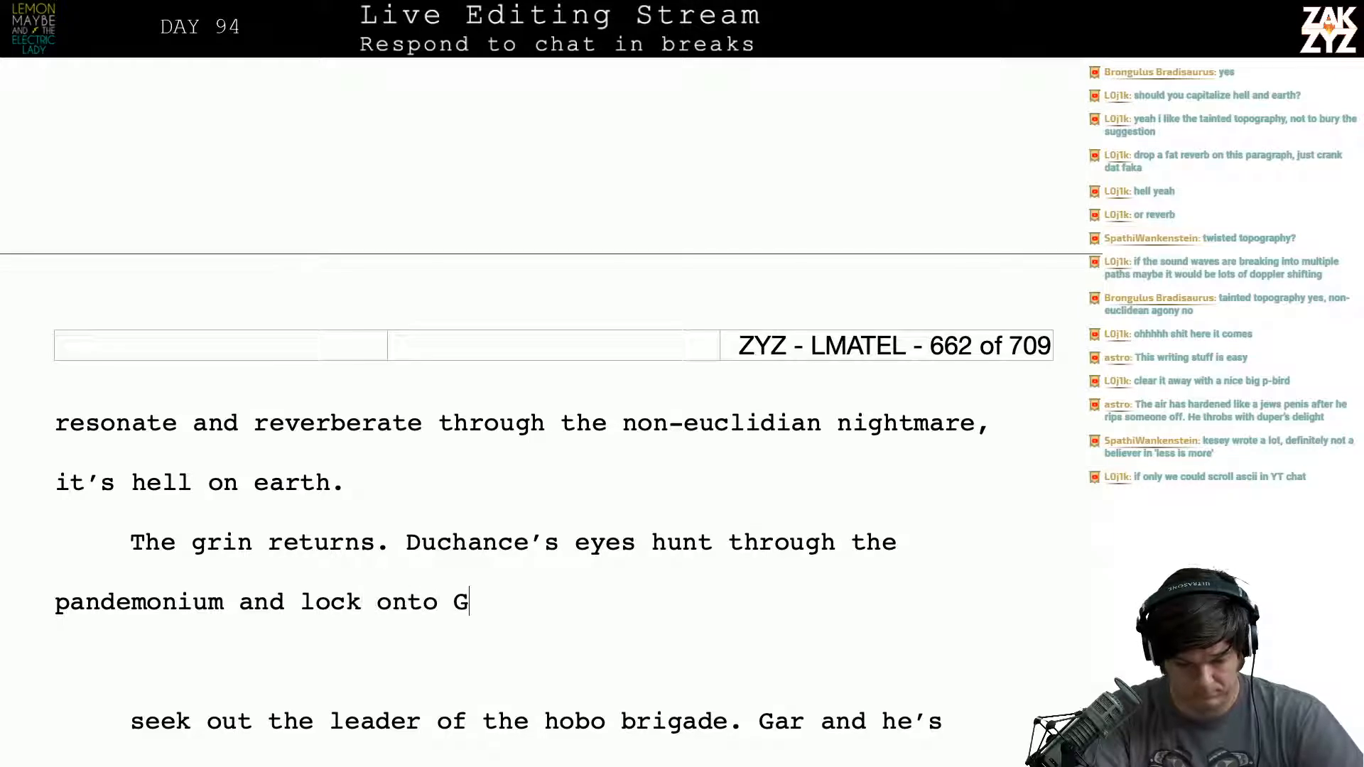
type("ary.")
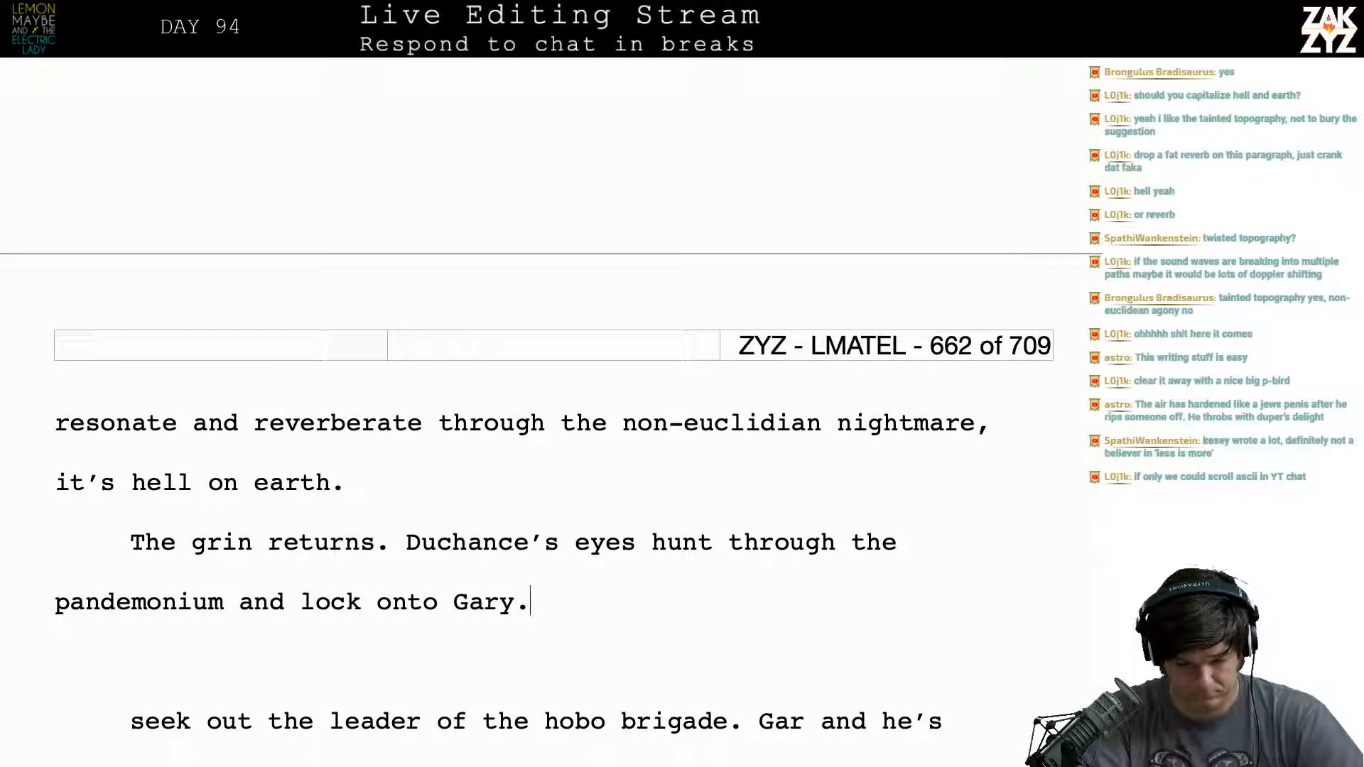
- Replace "Gary" after "lock onto" with "the general" and begin the next sentence with "Gary"
key("BackSpace")
key("BackSpace")
key("BackSpace")
key("BackSpace")
key("BackSpace")
type("t")
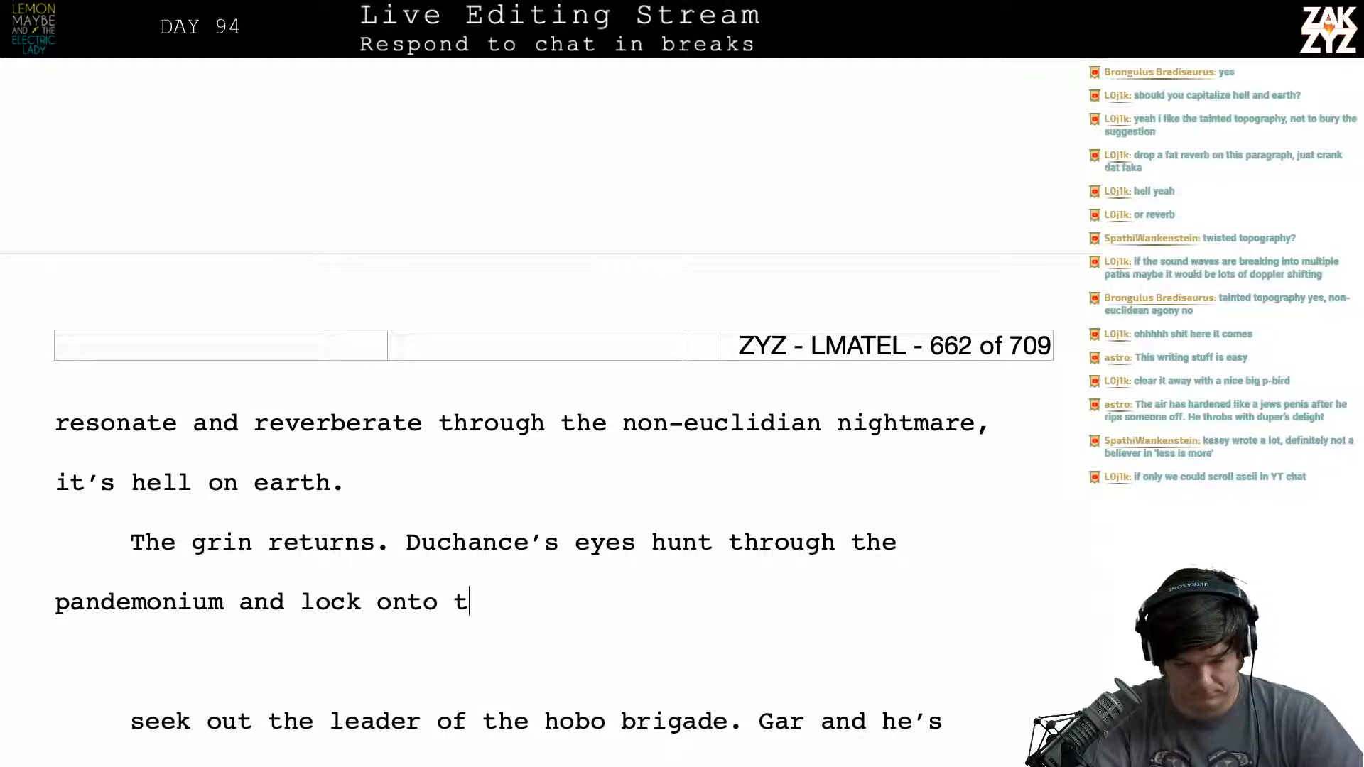
type("he general. G")
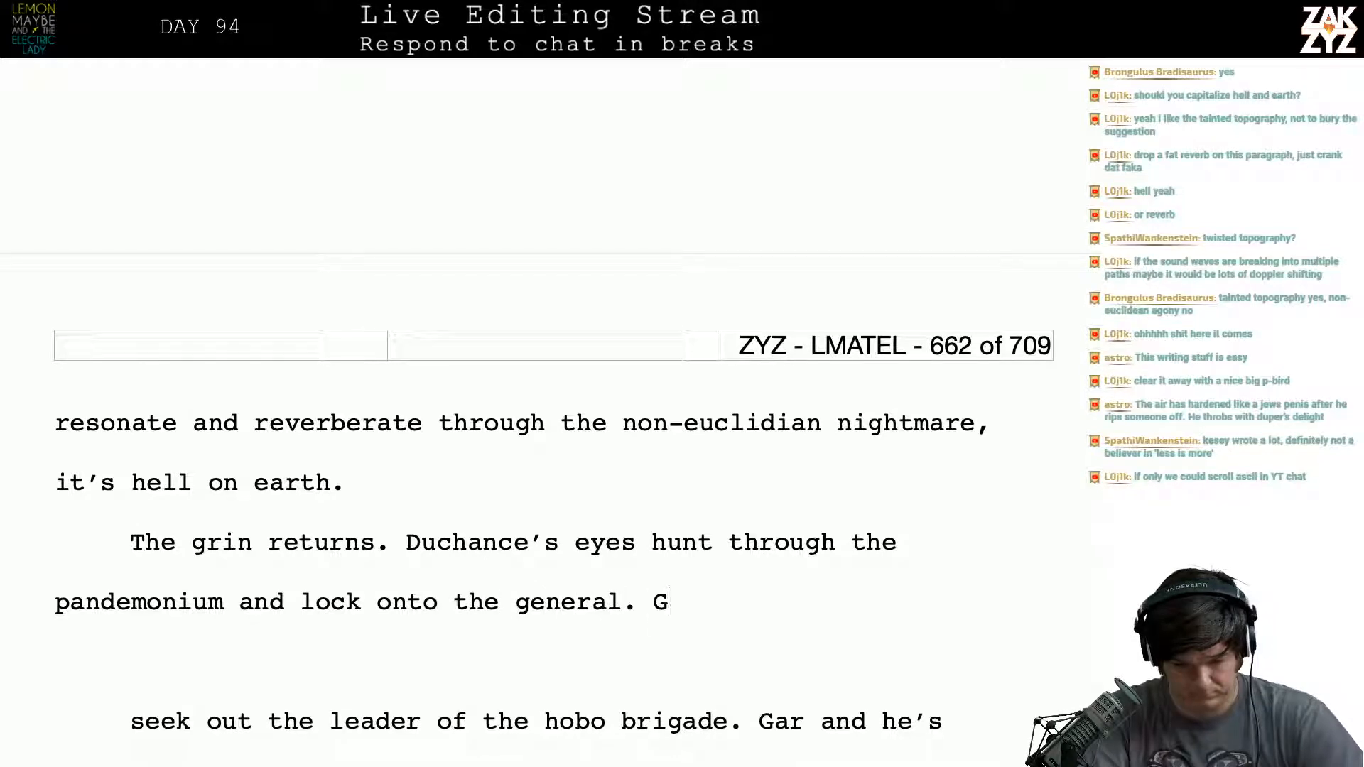
type("ary stands ")
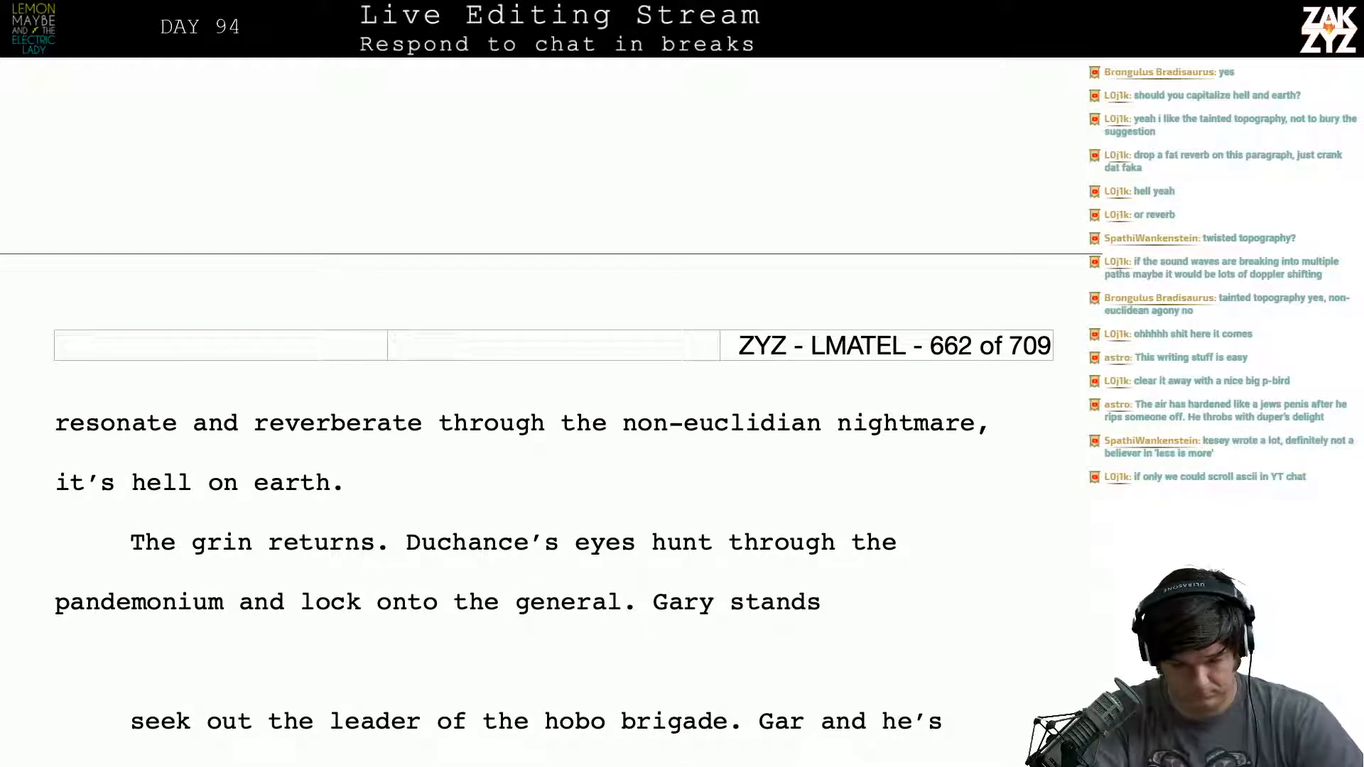
type("transfixed, ")
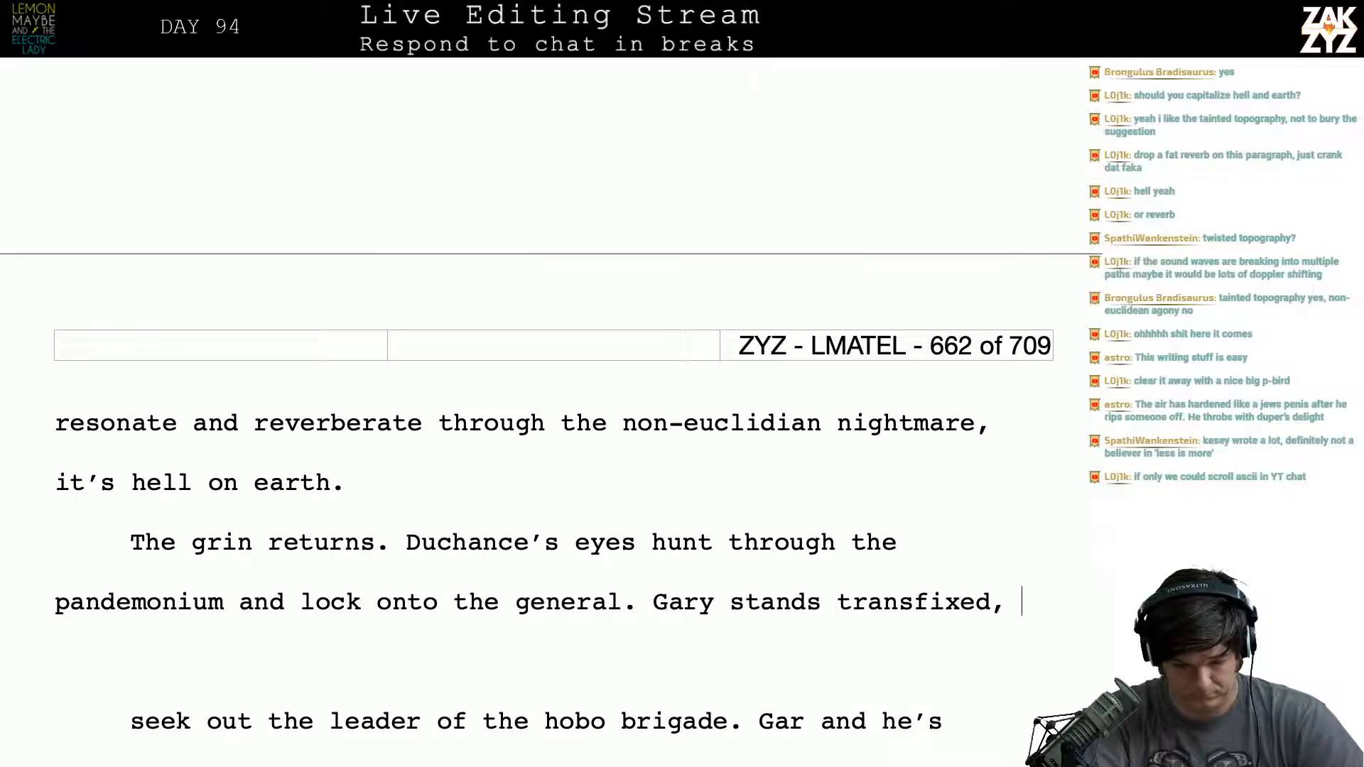
type("agog at the man")
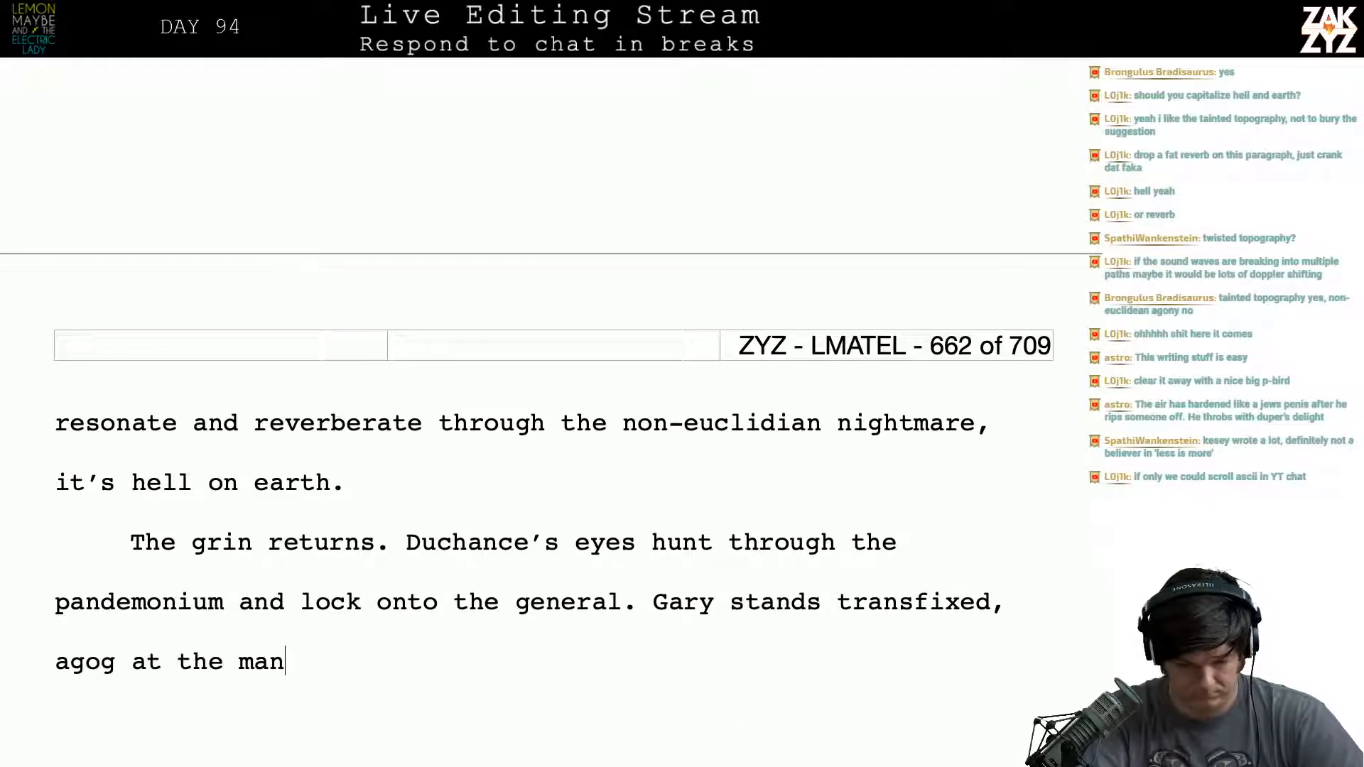
type(" in")
- Complete the sentence beginning with "Gary" as "stands transfixed, agog at the Man in Gray."
key("BackSpace")
key("BackSpace")
key("BackSpace")
key("BackSpace")
key("BackSpace")
key("BackSpace")
type("Man ")
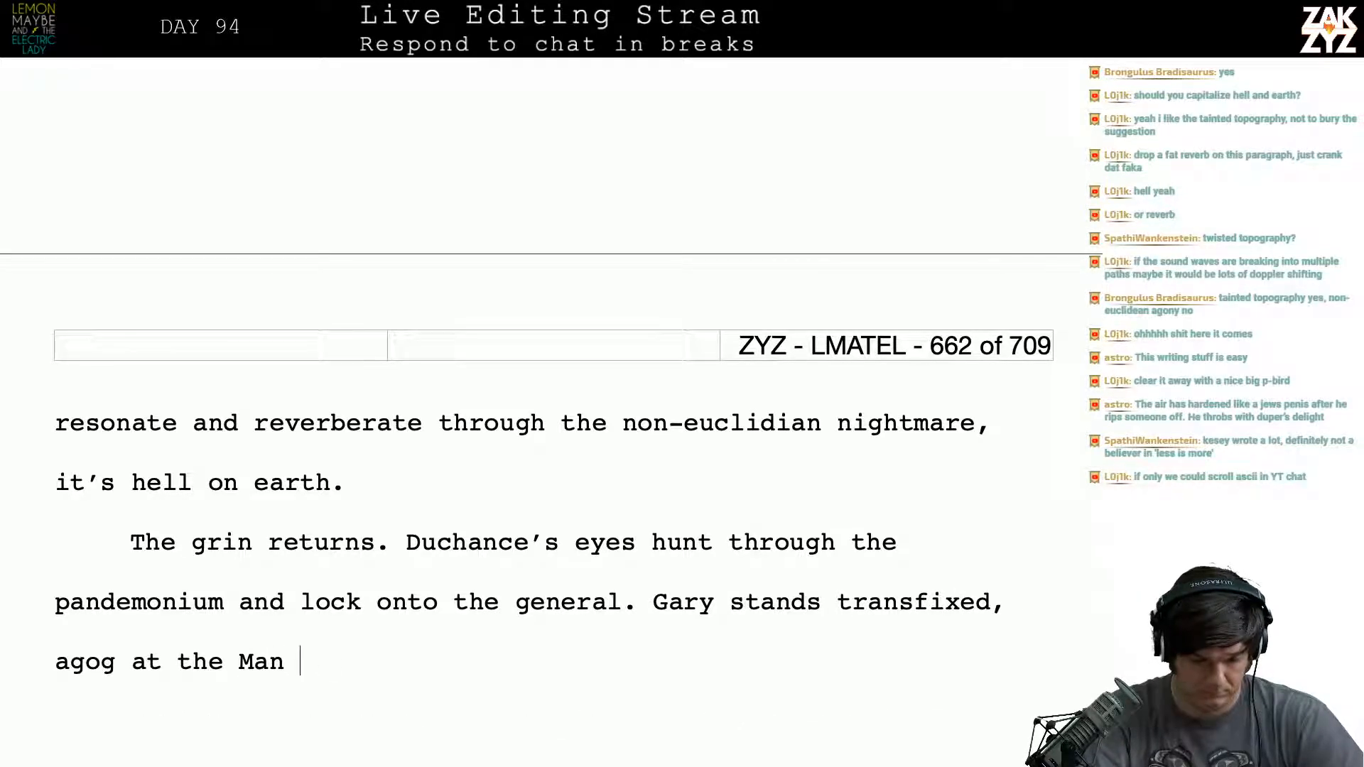
type("in Gray.")
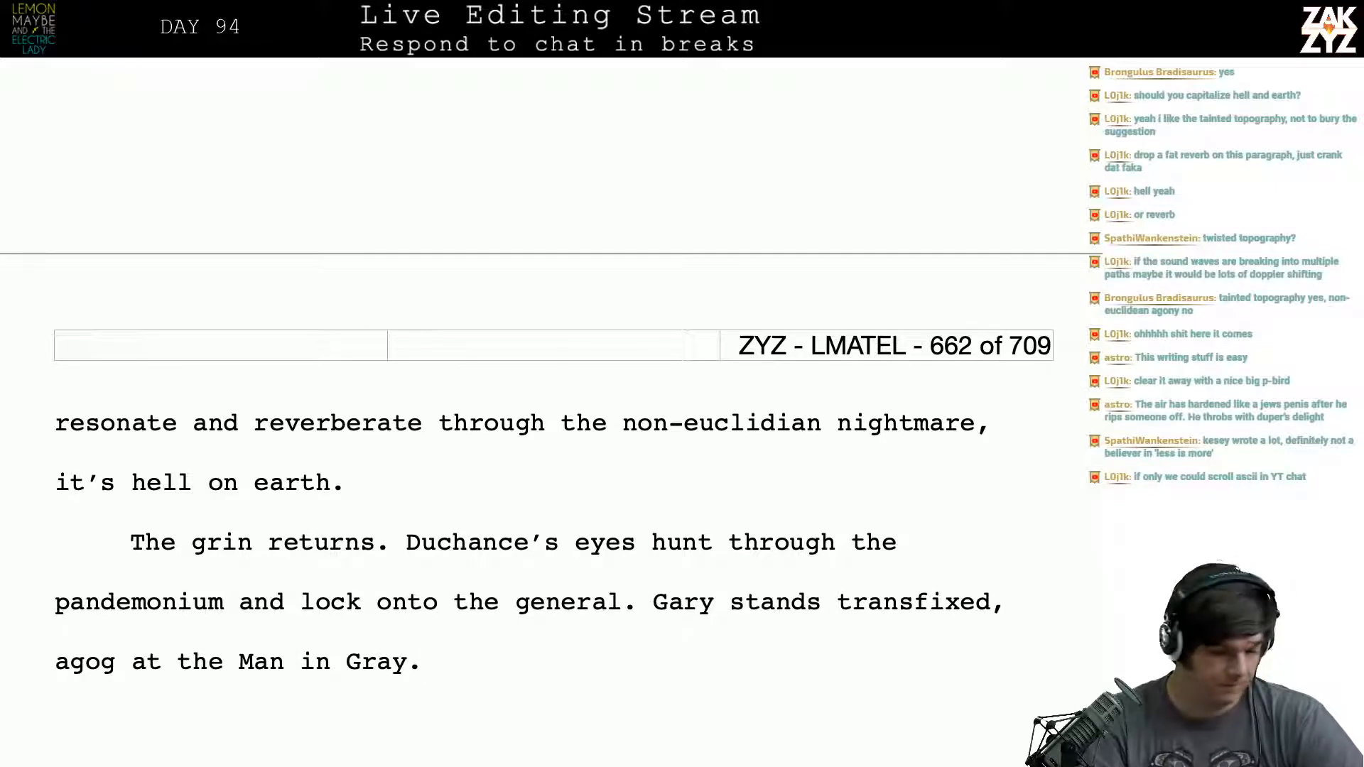
- Capitalize "Hell" and "Earth" in the sentence ending the cries of agony paragraph
scroll(552, 455, "down", 2)
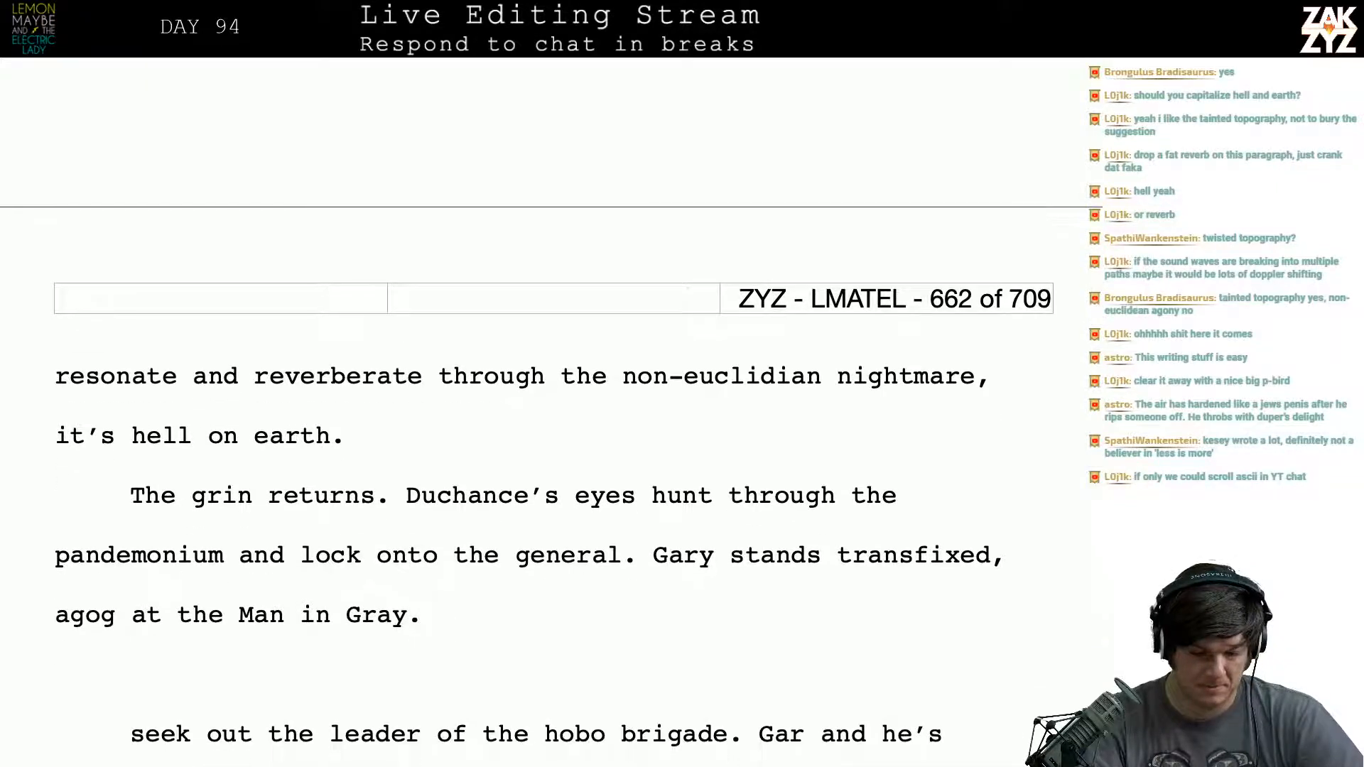
left_click(256, 437)
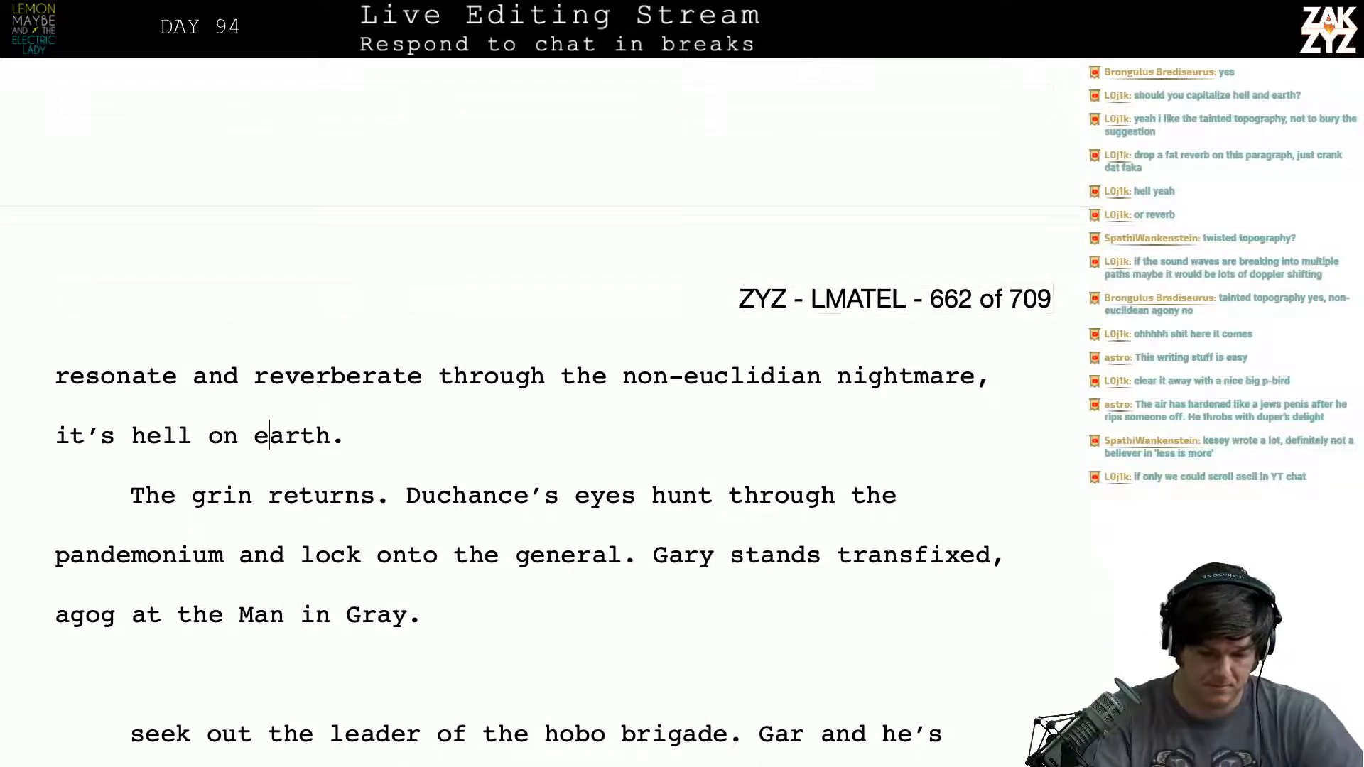
key("BackSpace")
type("E")
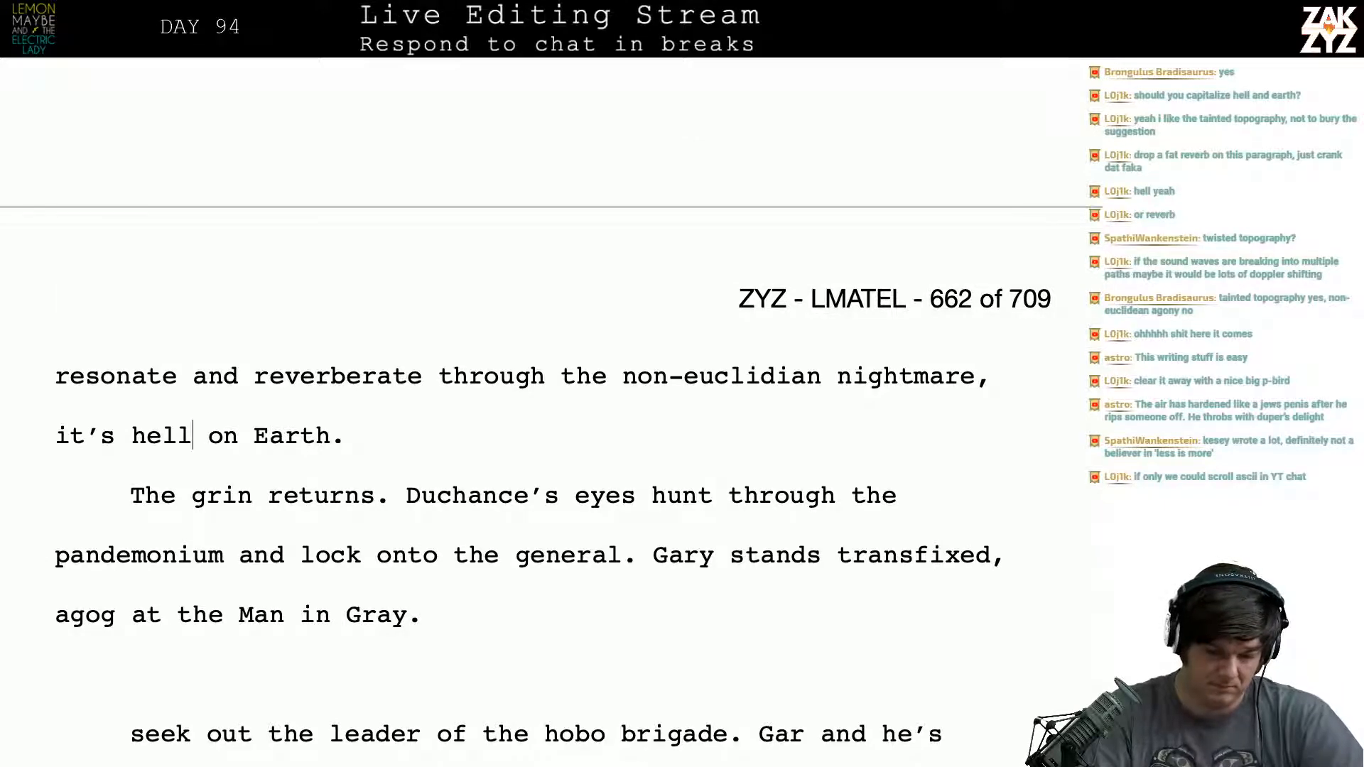
key("BackSpace")
type("H")
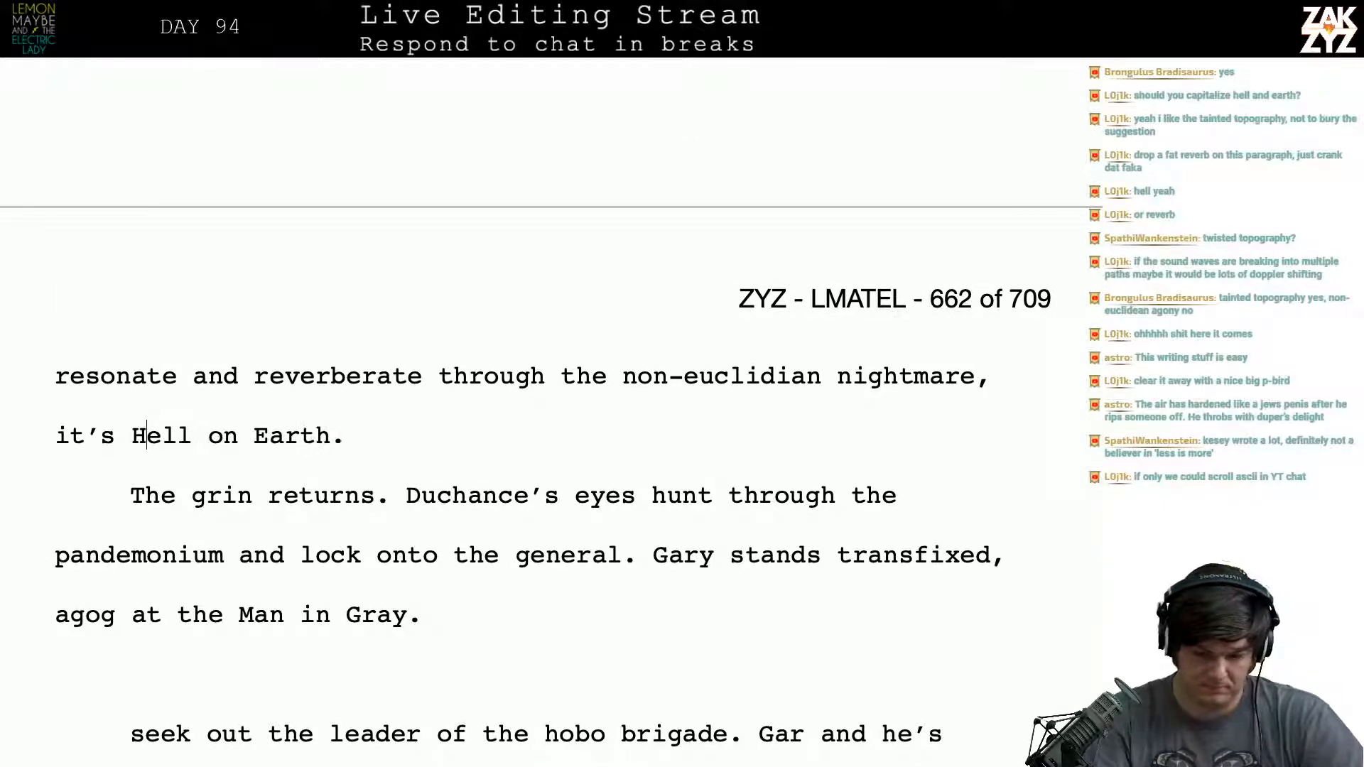
- Reread the blast paragraph, the reworded Duchance paragraph and the preceding text back to the chapter's opening
key("Up")
key("Up")
key("Up")
key("Up")
key("Up")
key("Right")
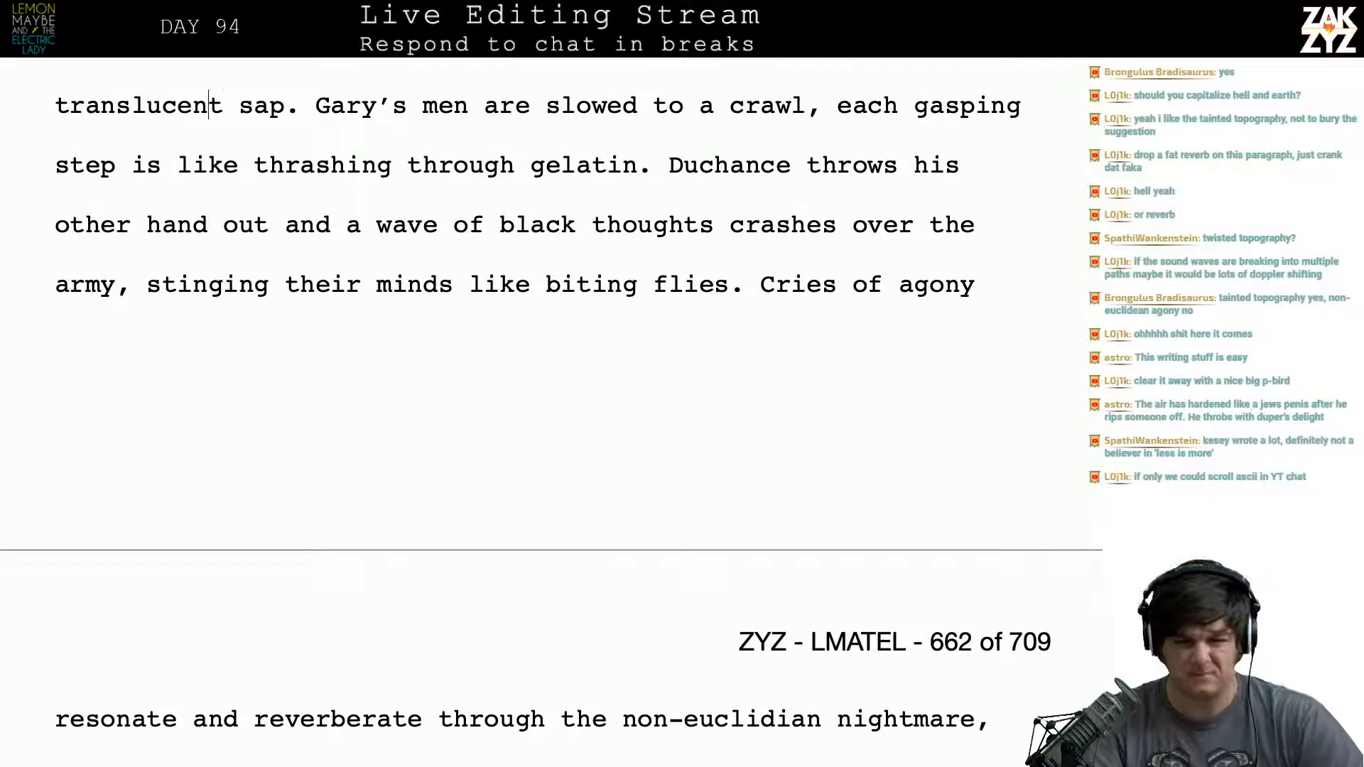
key("Right")
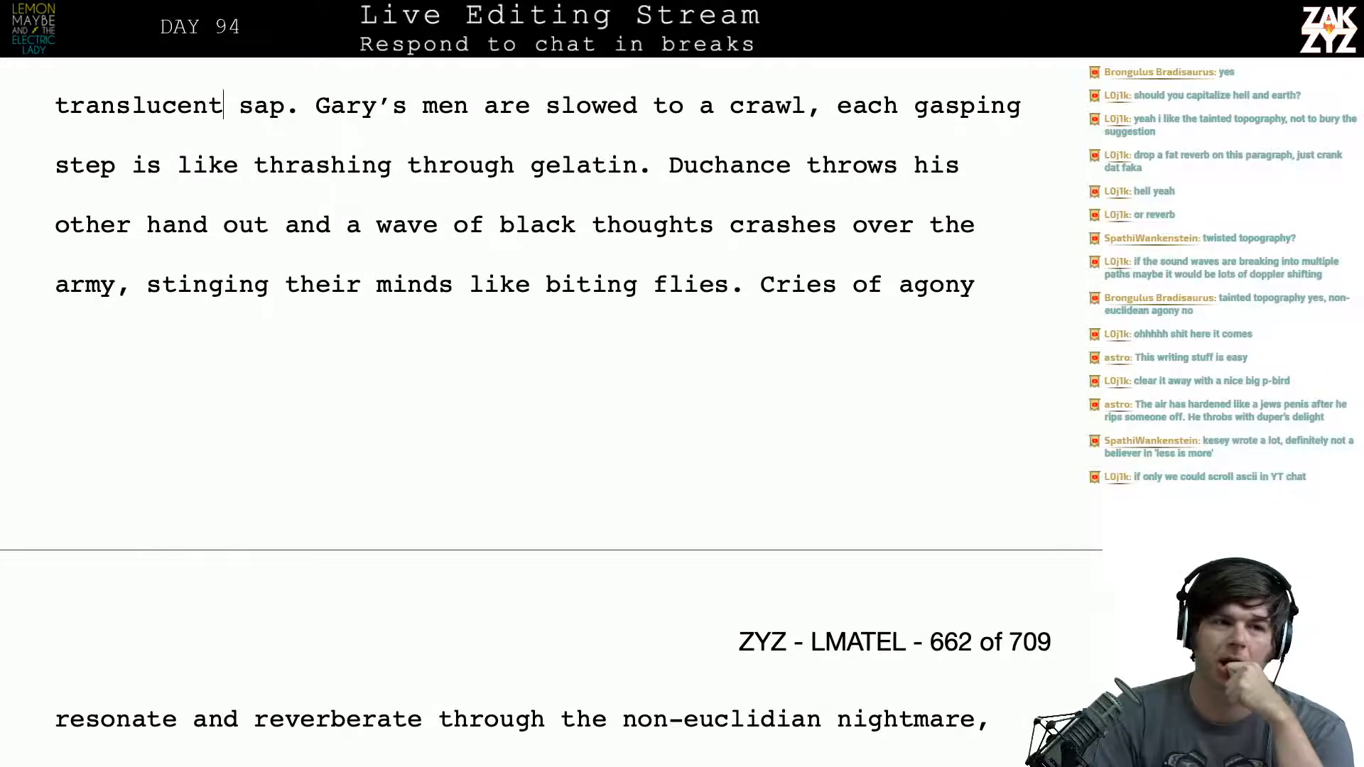
scroll(268, 415, "down", 5)
scroll(267, 416, "down", 2)
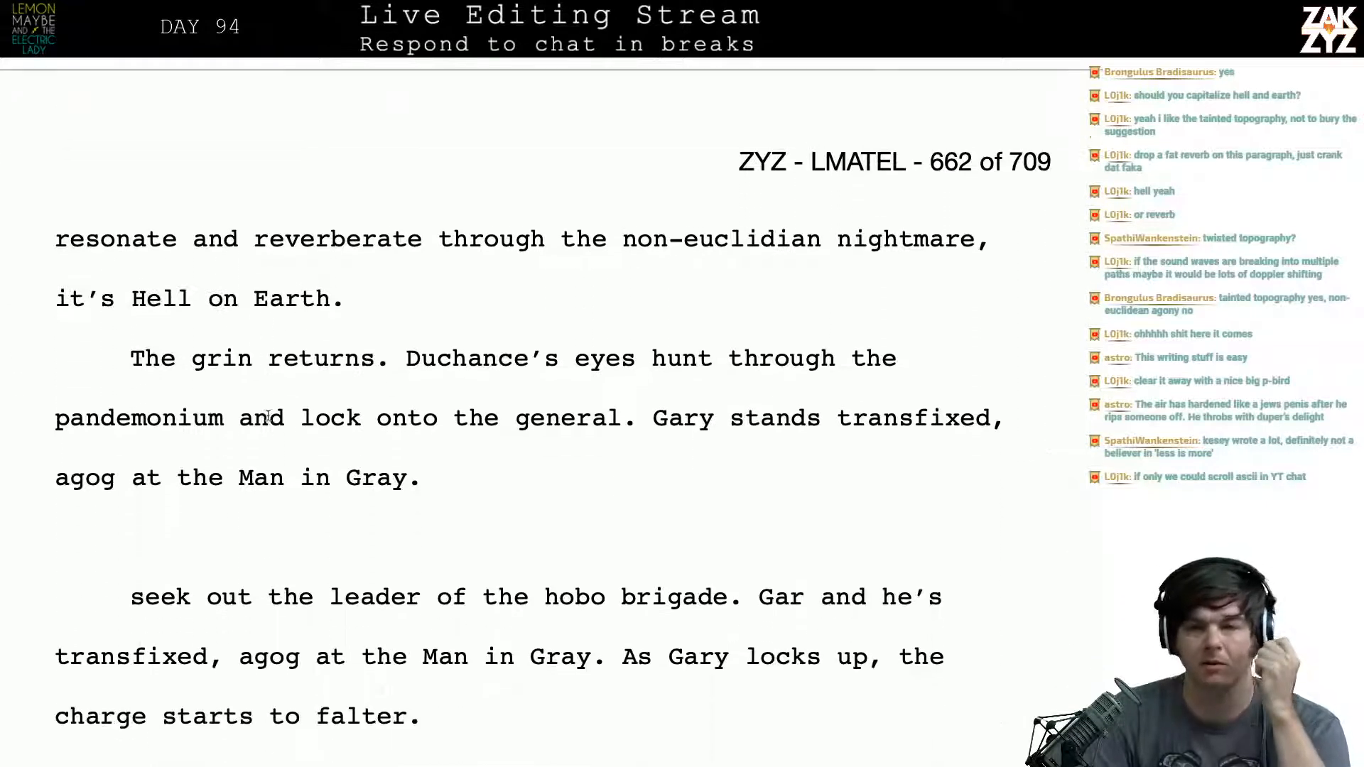
scroll(268, 415, "down", 2)
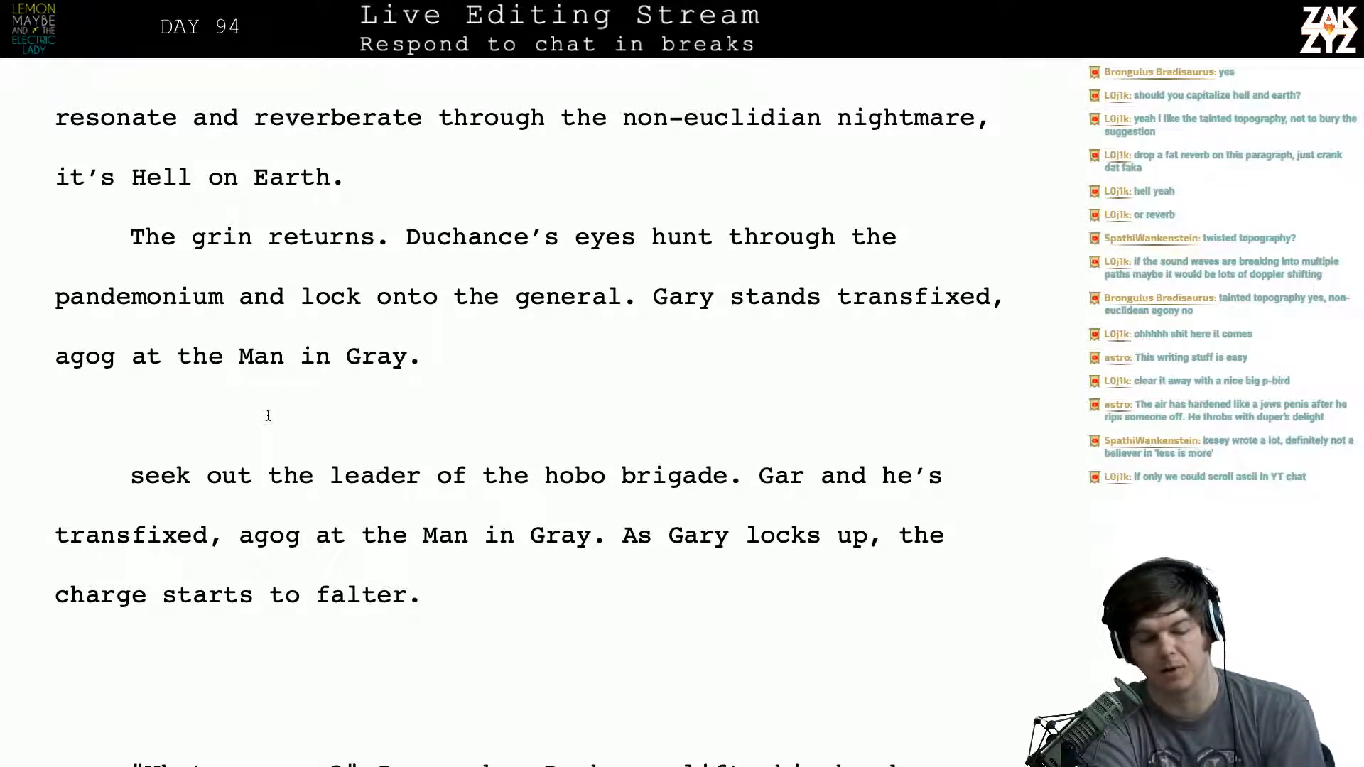
scroll(268, 415, "up", 15)
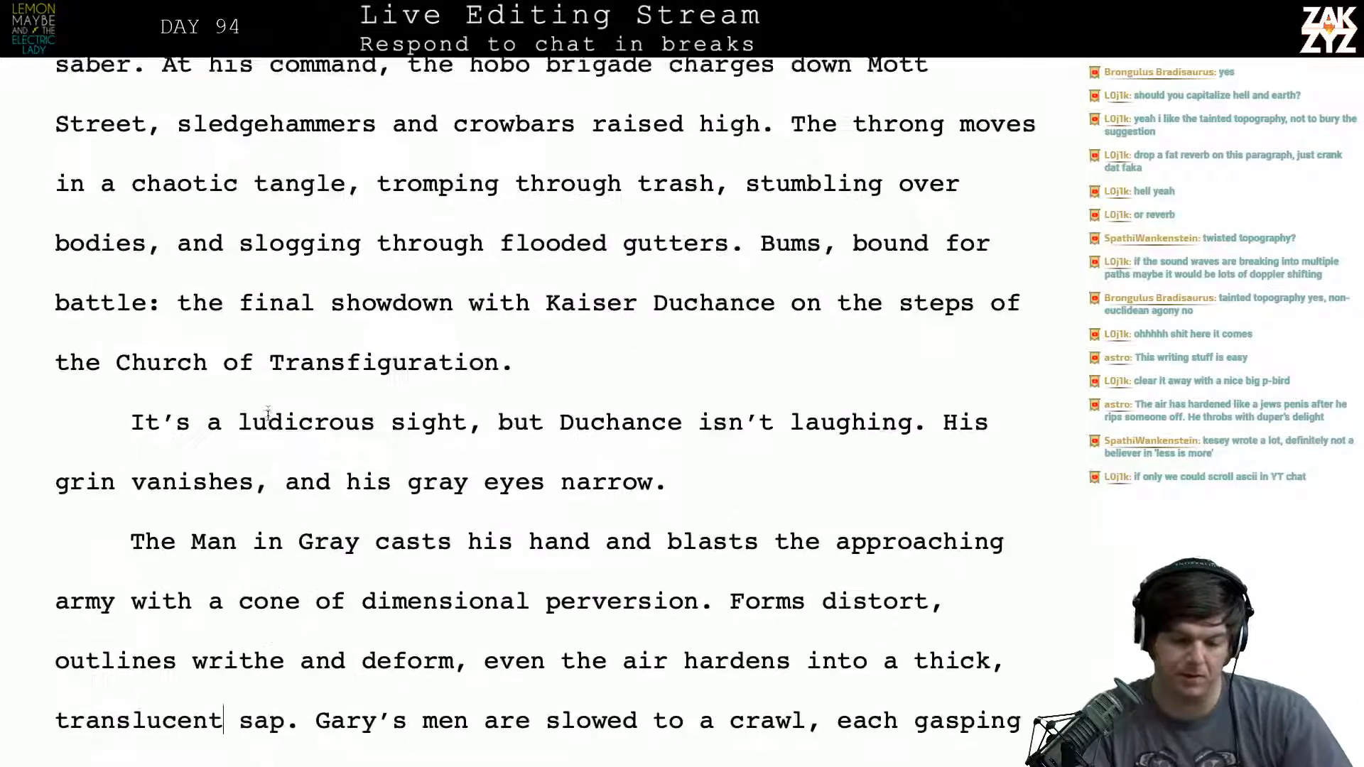
scroll(267, 420, "down", 1)
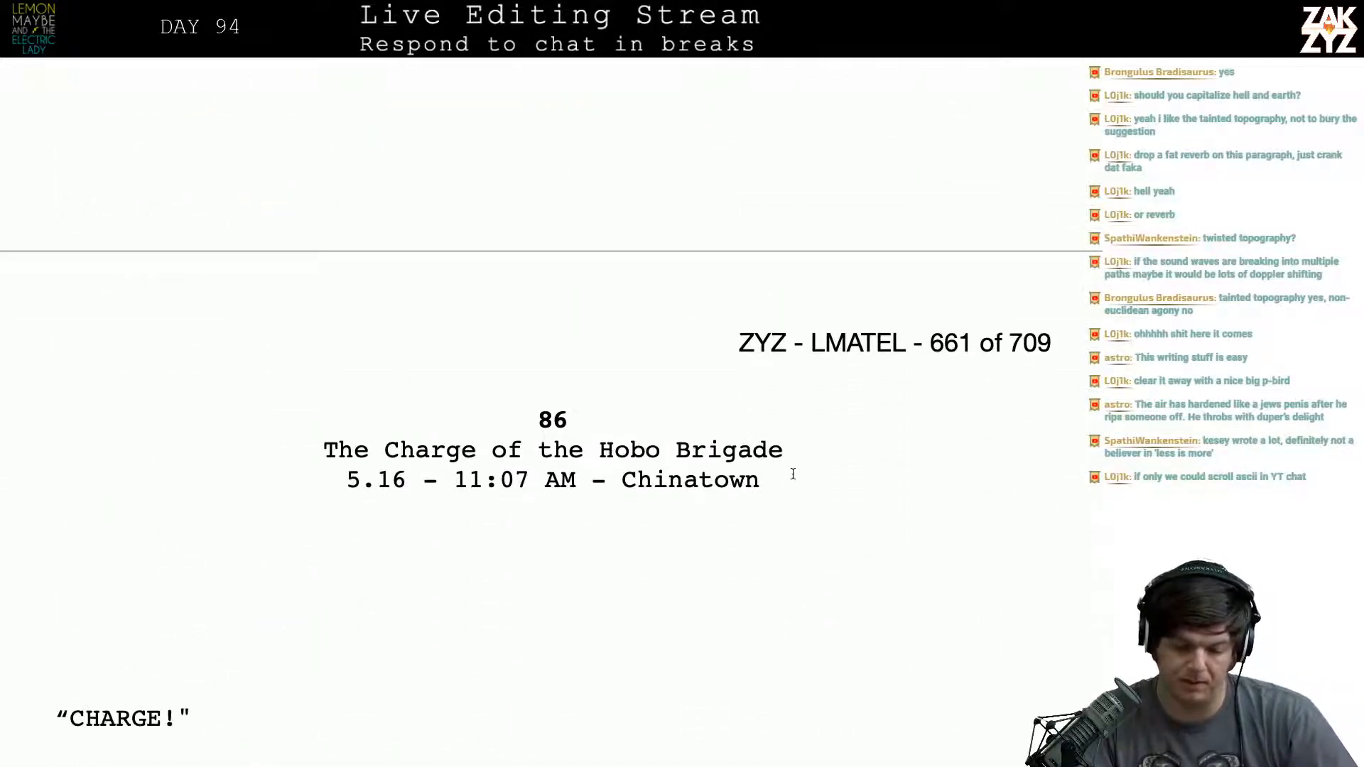
- Attach a comment to the chapter 86 heading reading "Duchance's power over space and time needs to be foreshadowed twice in the earlier book."
left_click_drag(770, 510, 439, 429)
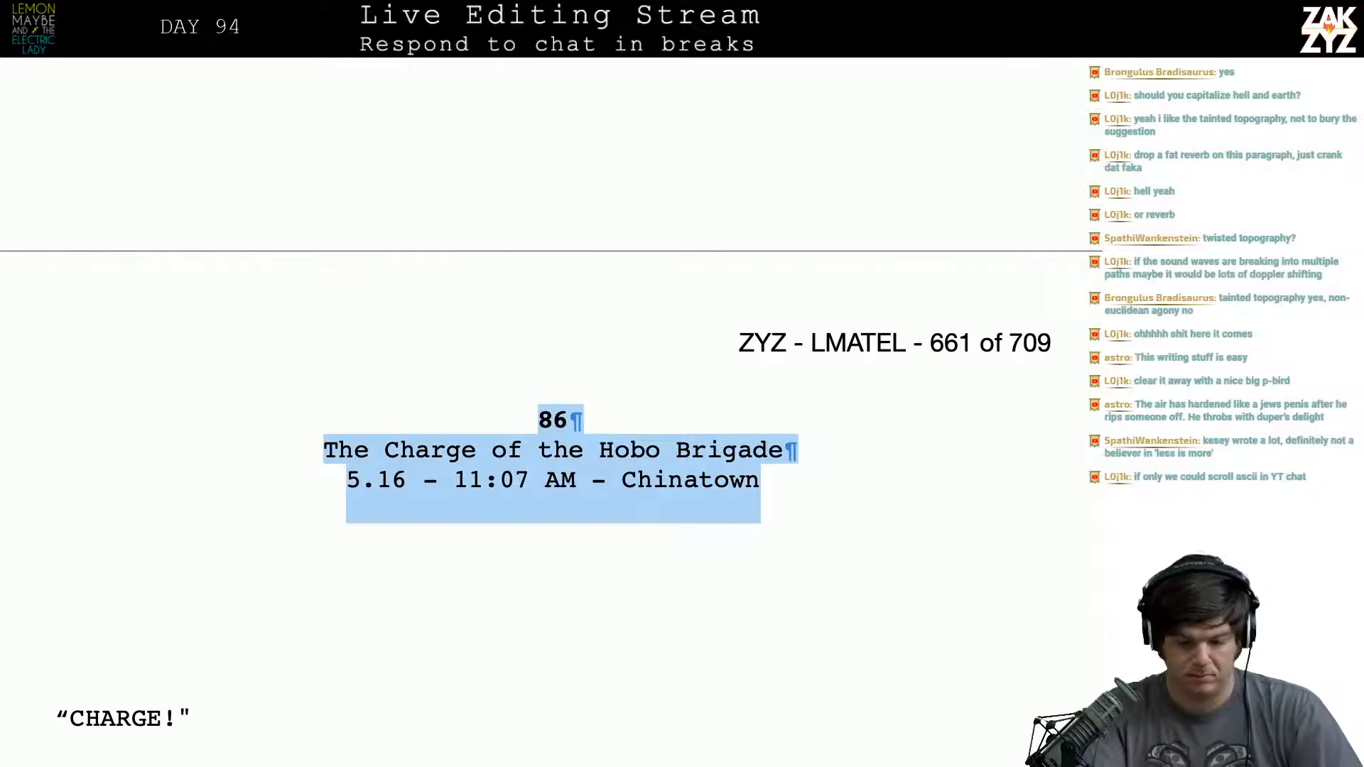
key("super+shift+k")
type("Duchance's")
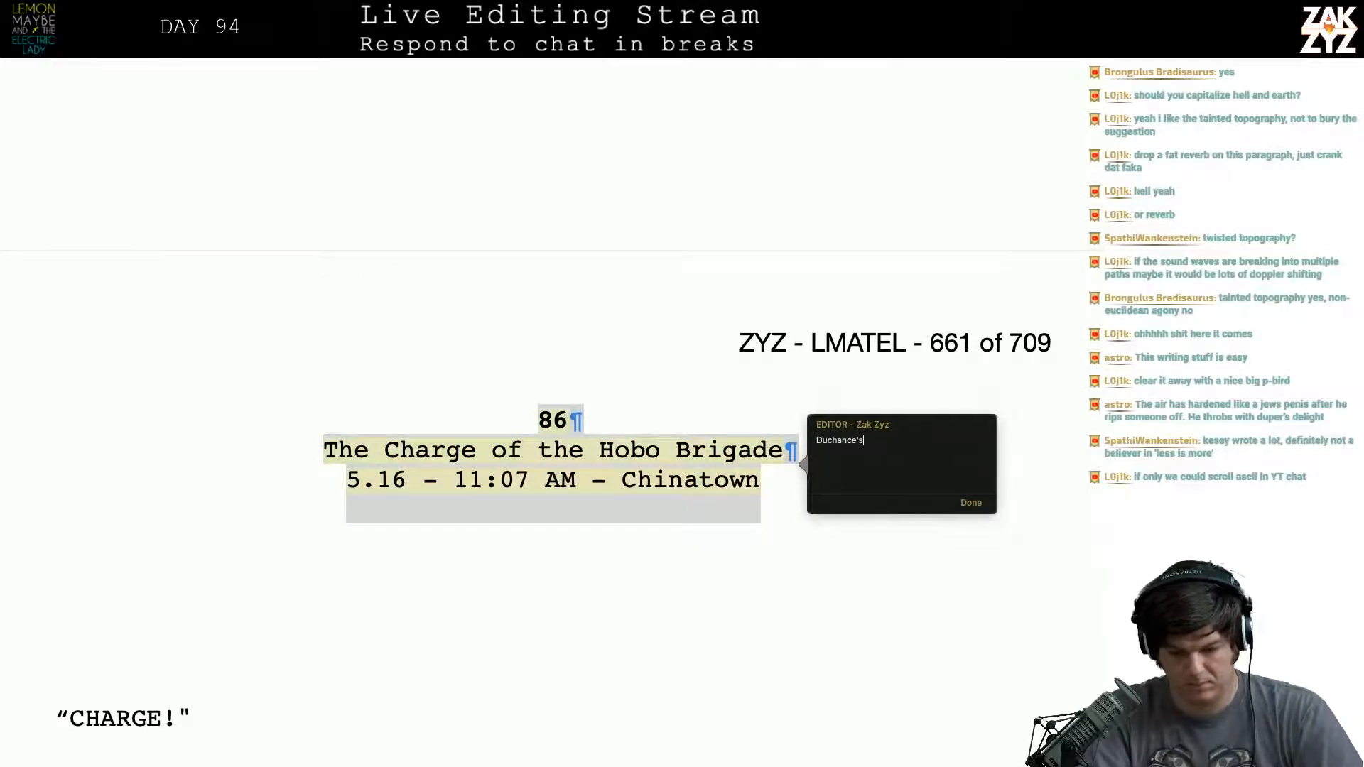
type(" power over ")
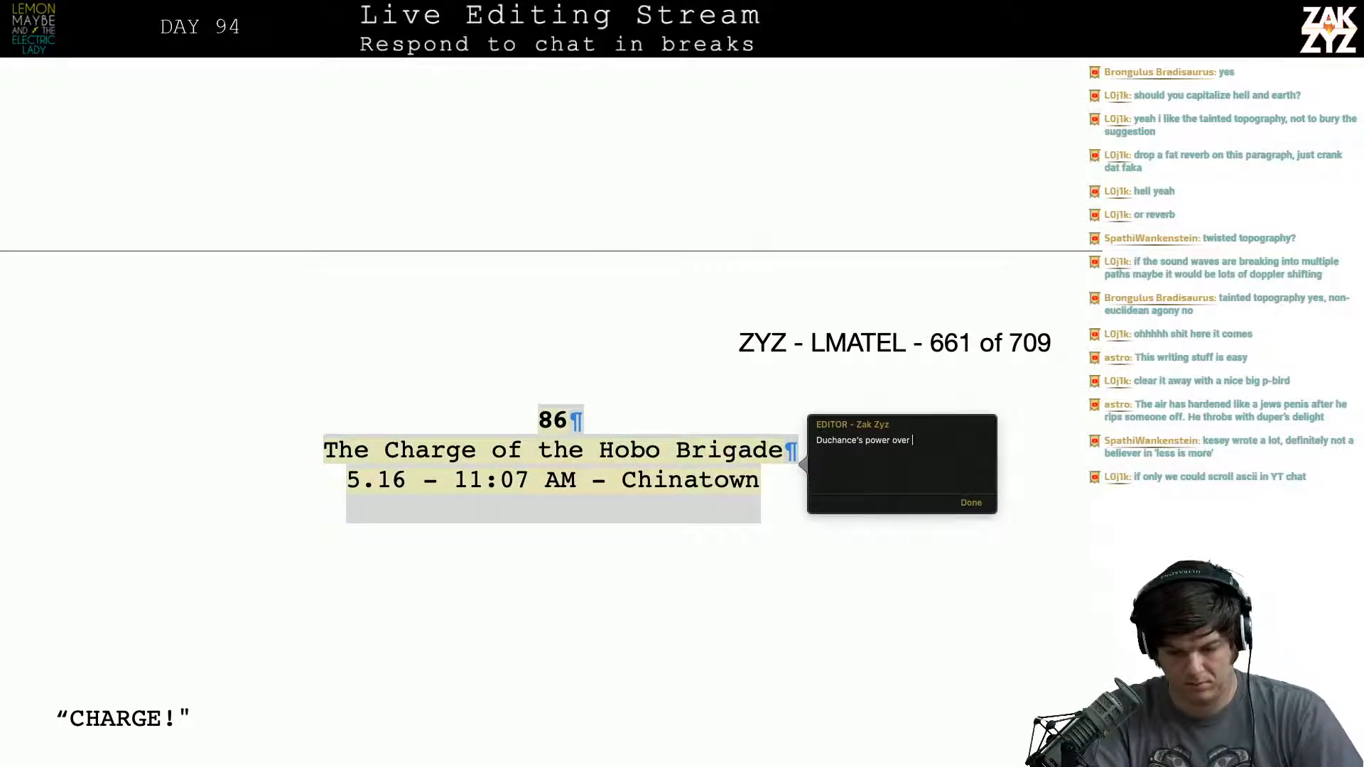
type("space and time")
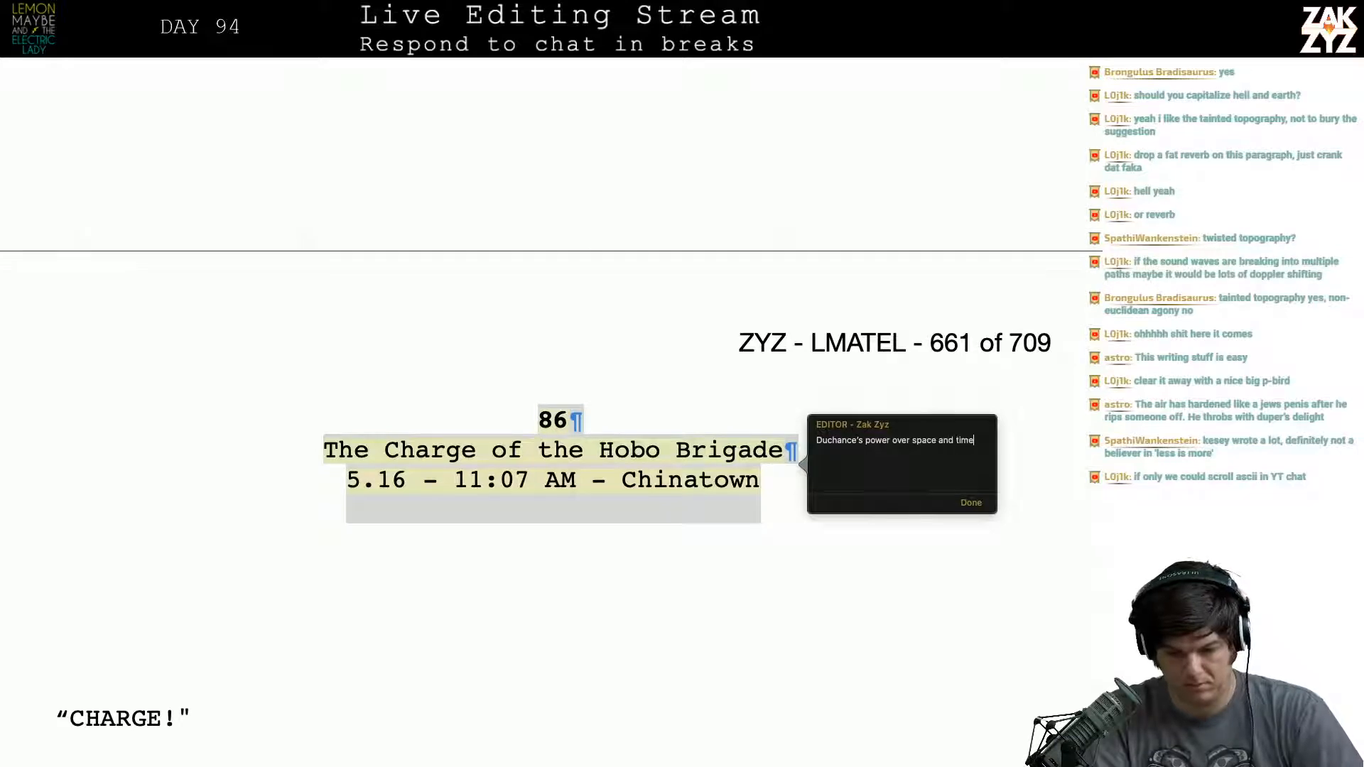
type(" needs to be foreshadowed twi")
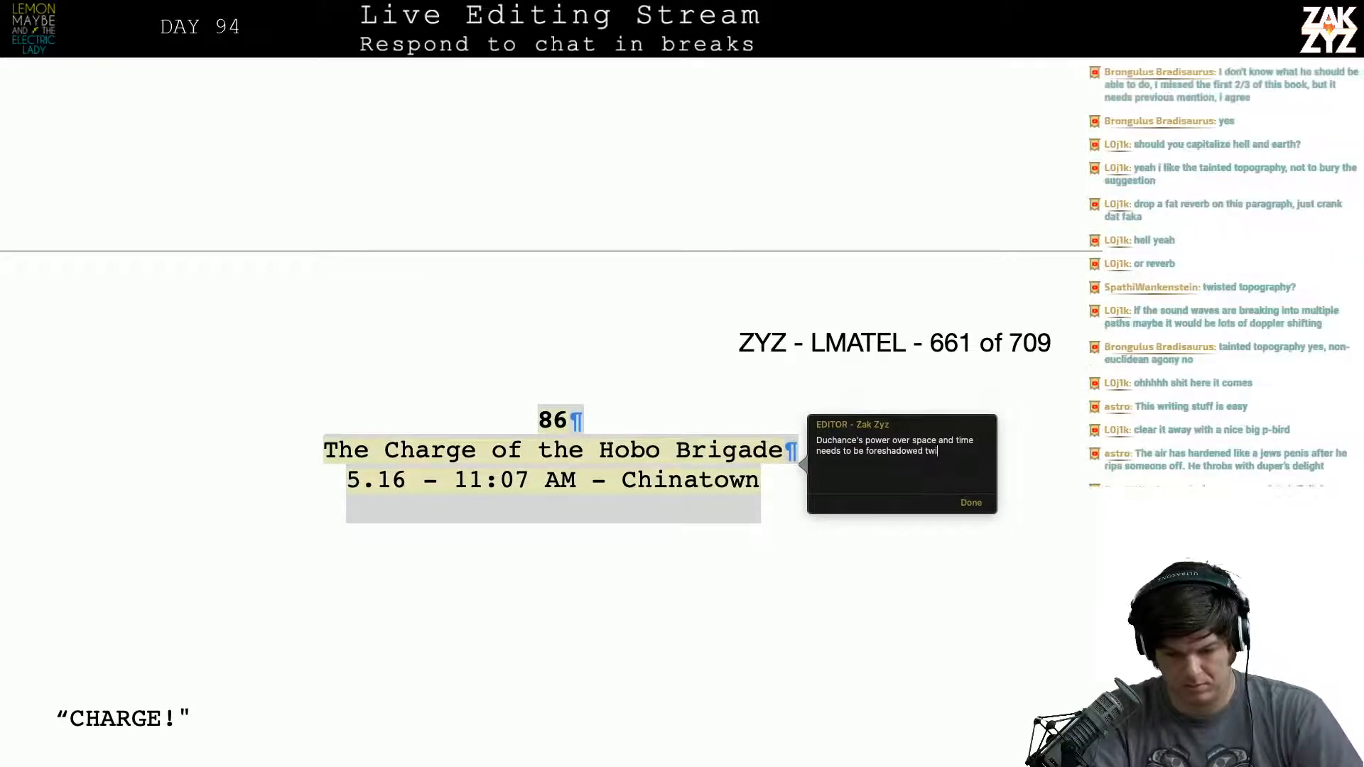
type("ce in the earlier")
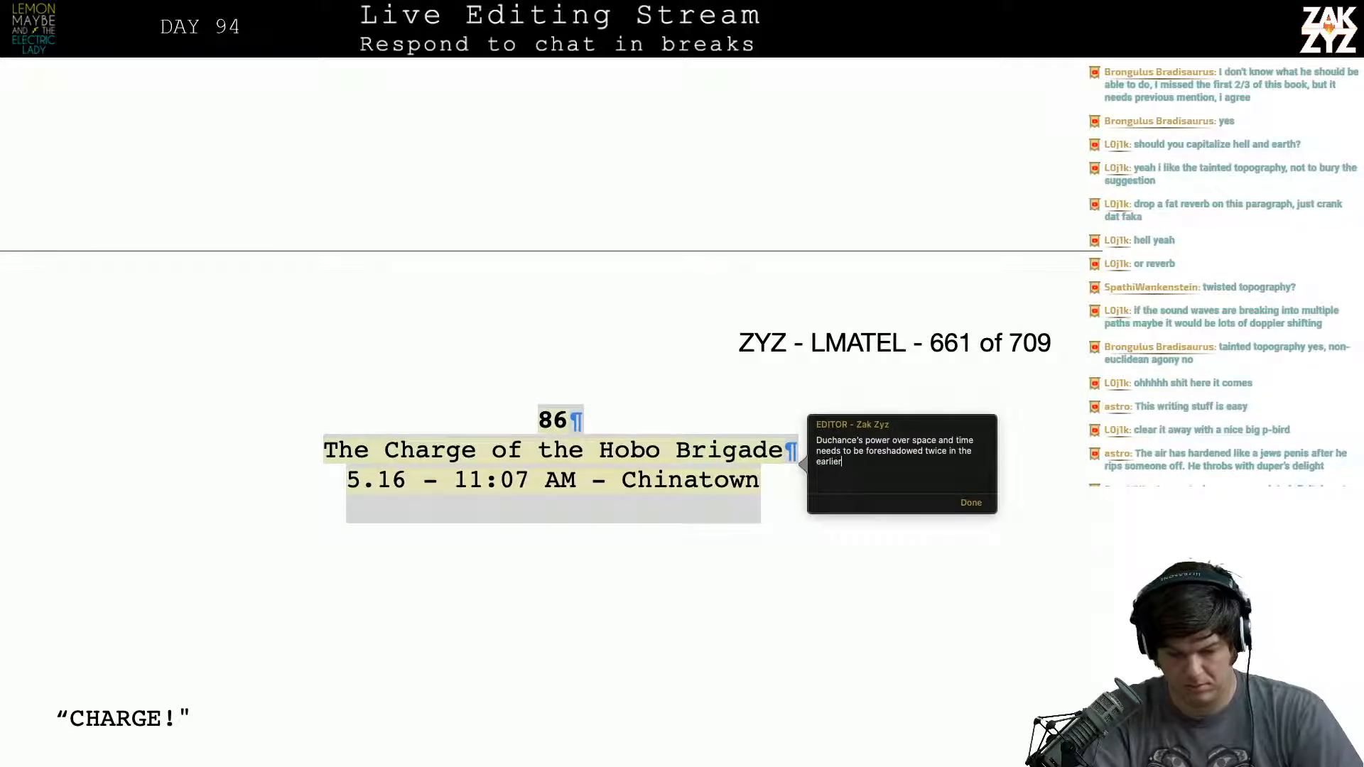
type(" book. Do ")
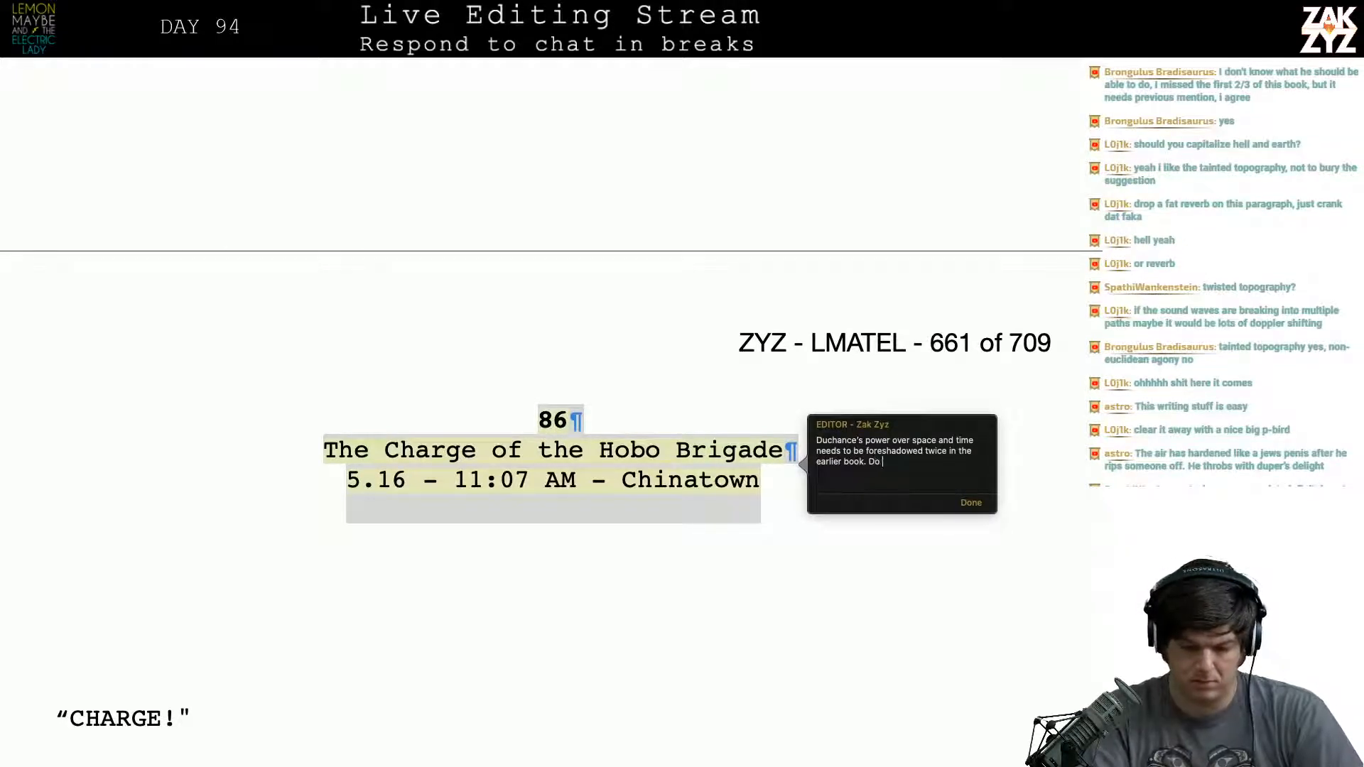
type("once in the scen")
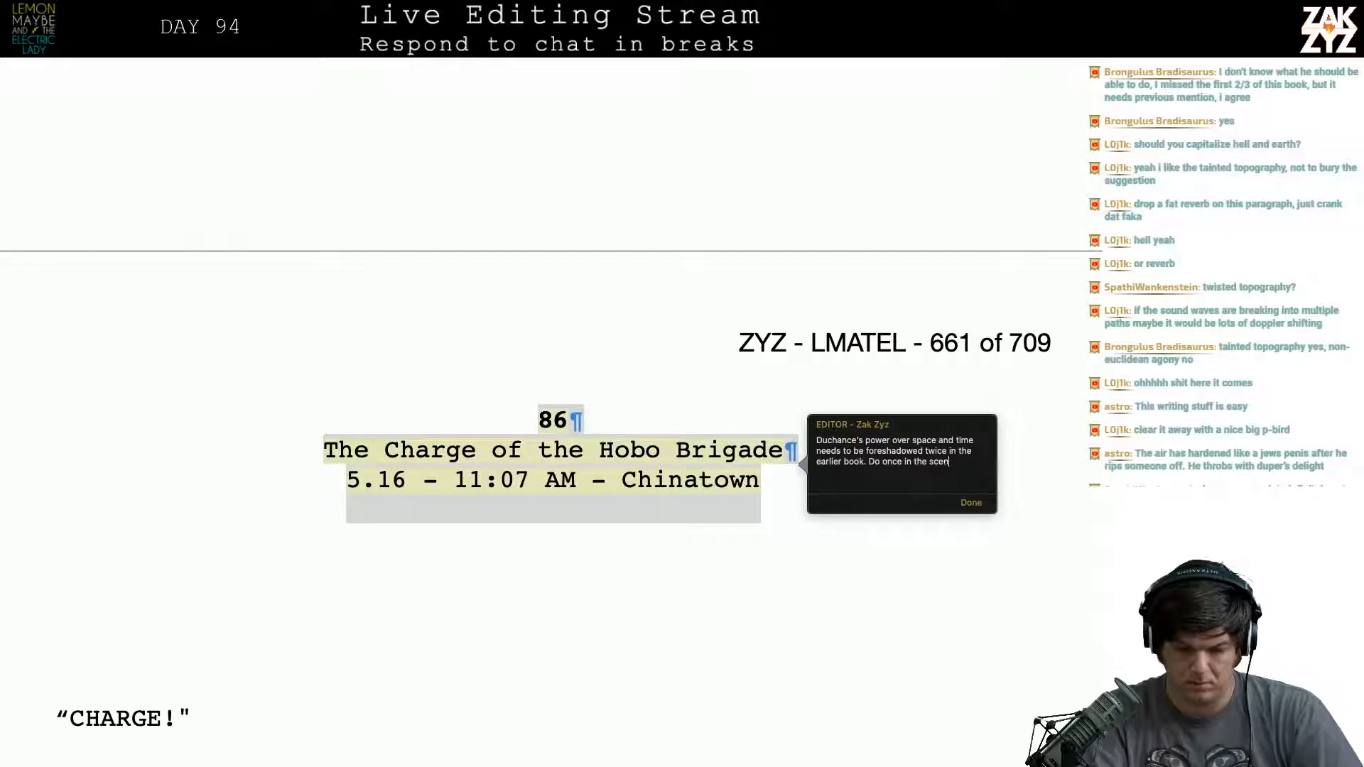
type("e with matthew, and")
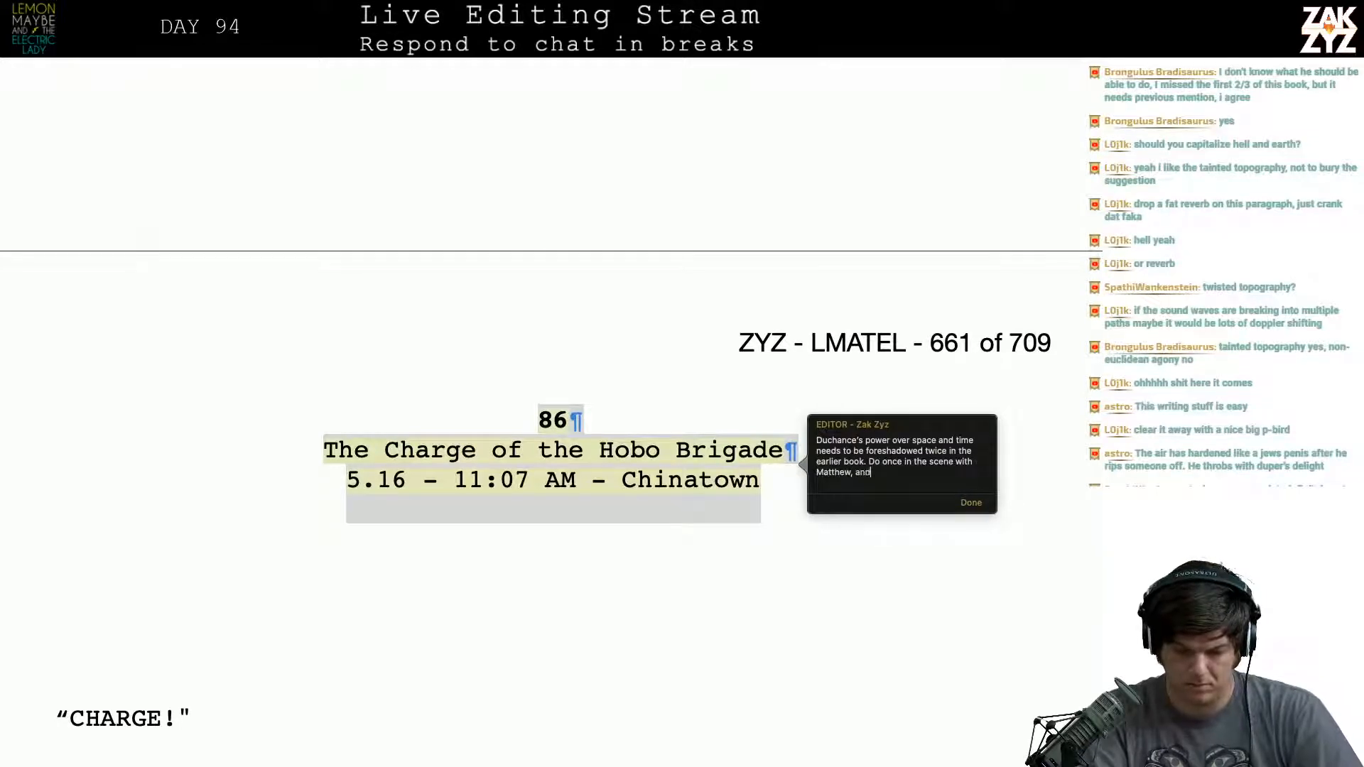
type(" then at some po")
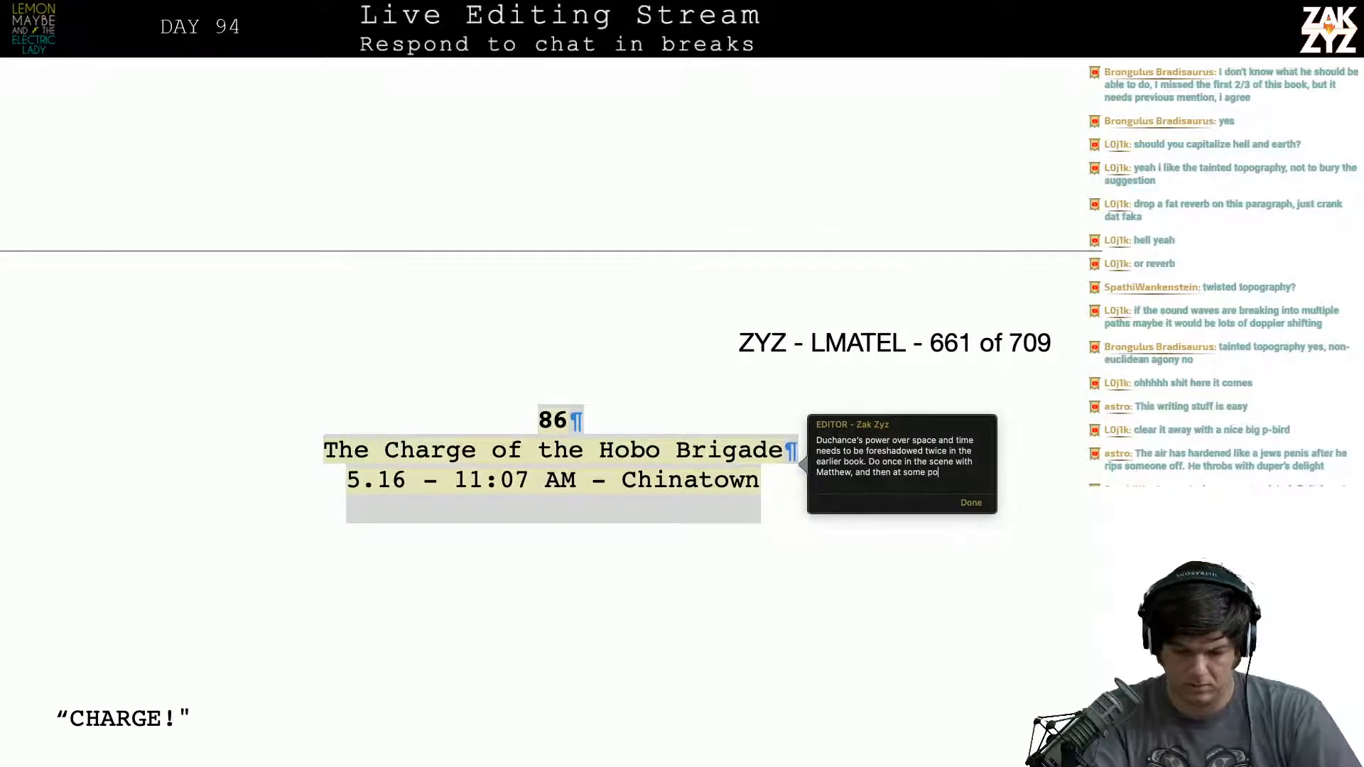
type("int there should b")
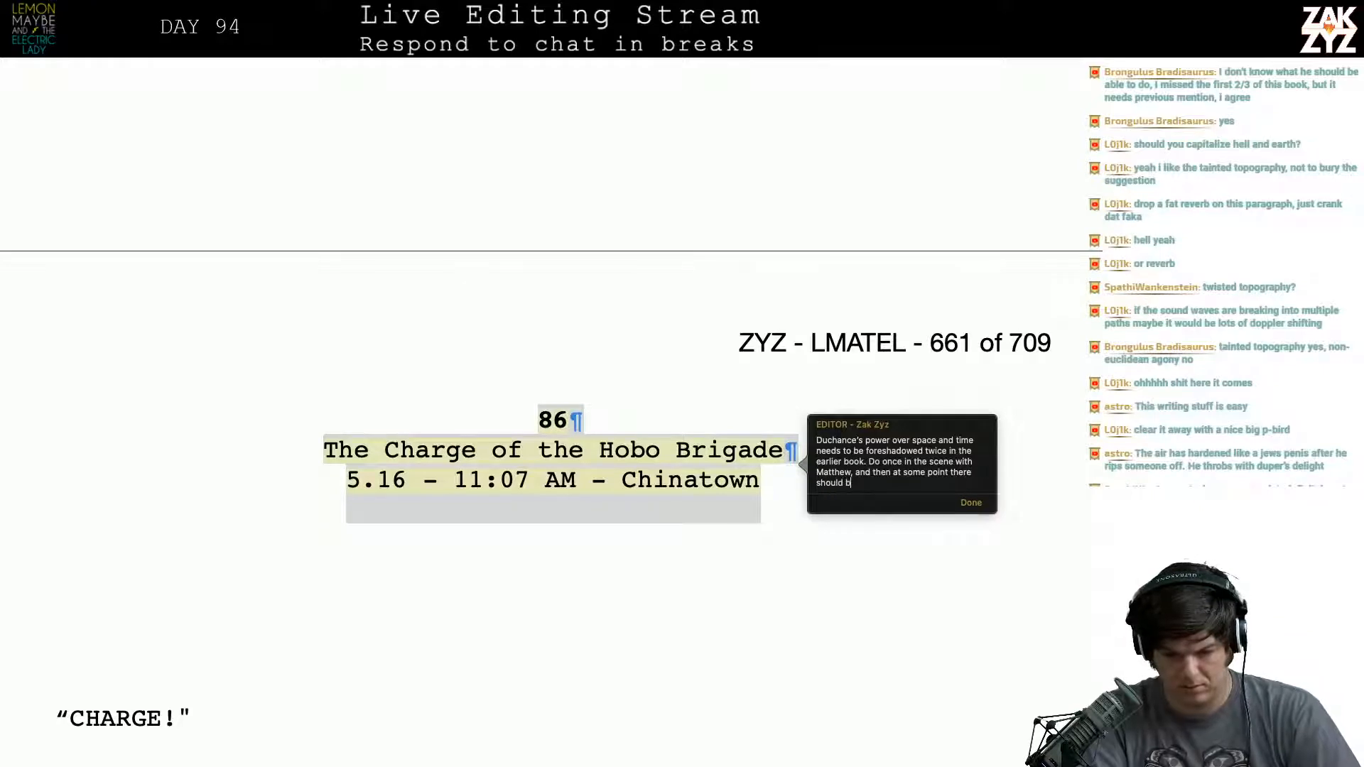
type("e an attempt on")
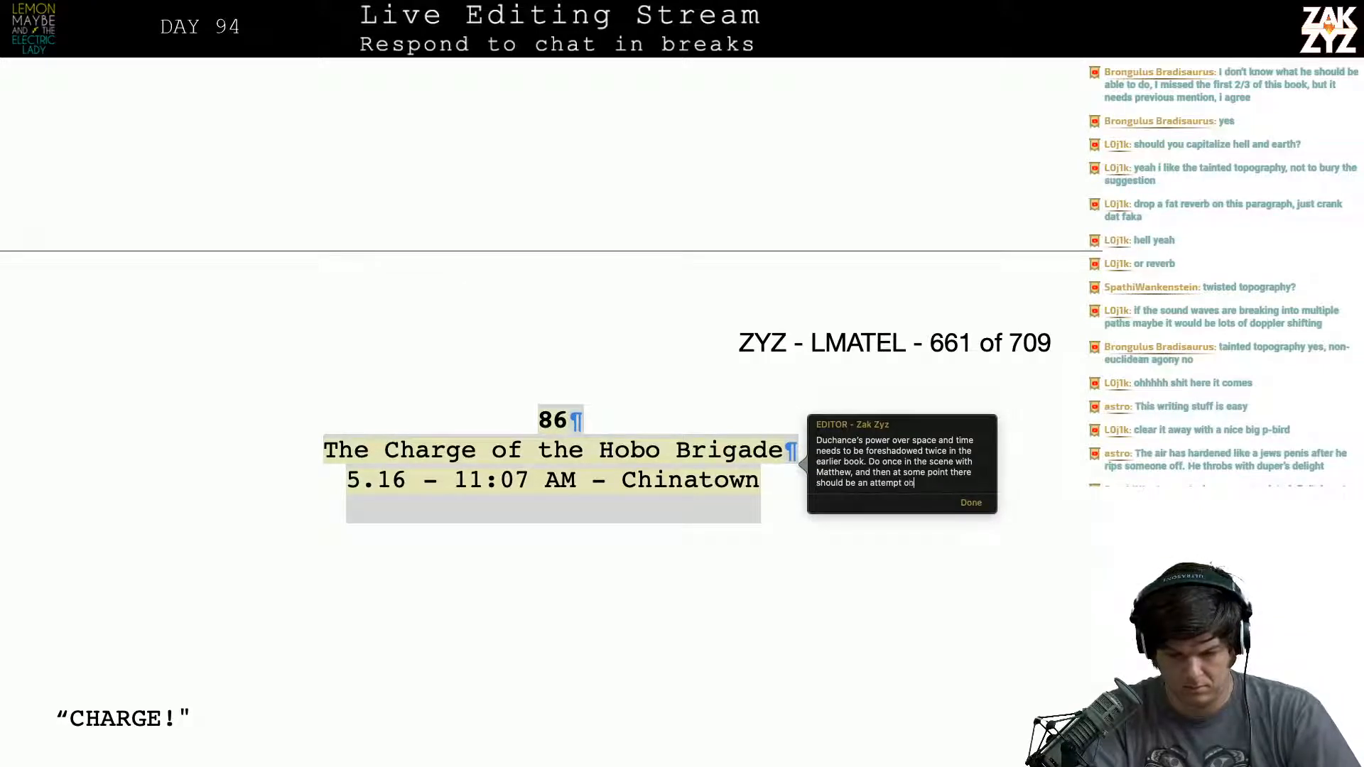
type(" his life that goes awa")
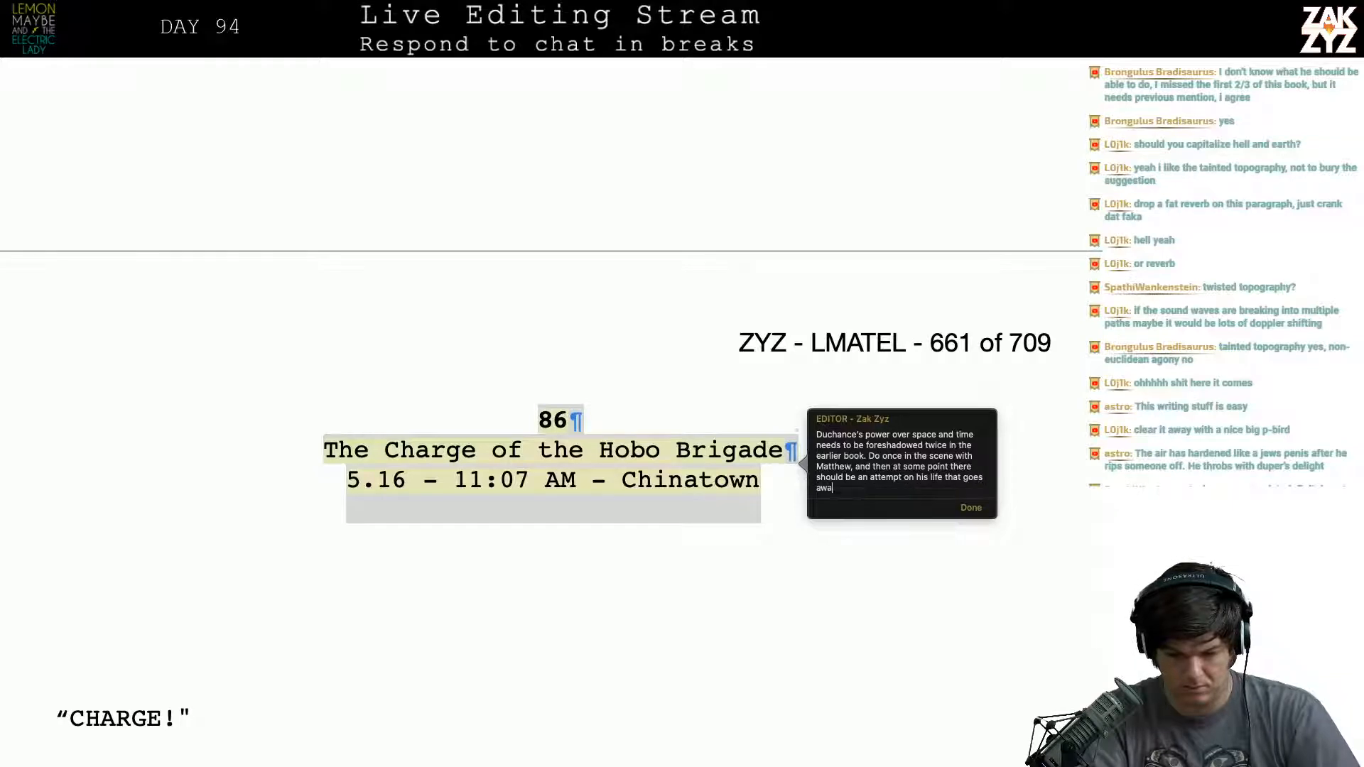
- Complete the comment with "some point there should be an attempt on his life that goes awry a la hitler." and close it
key("BackSpace")
type("ry ")
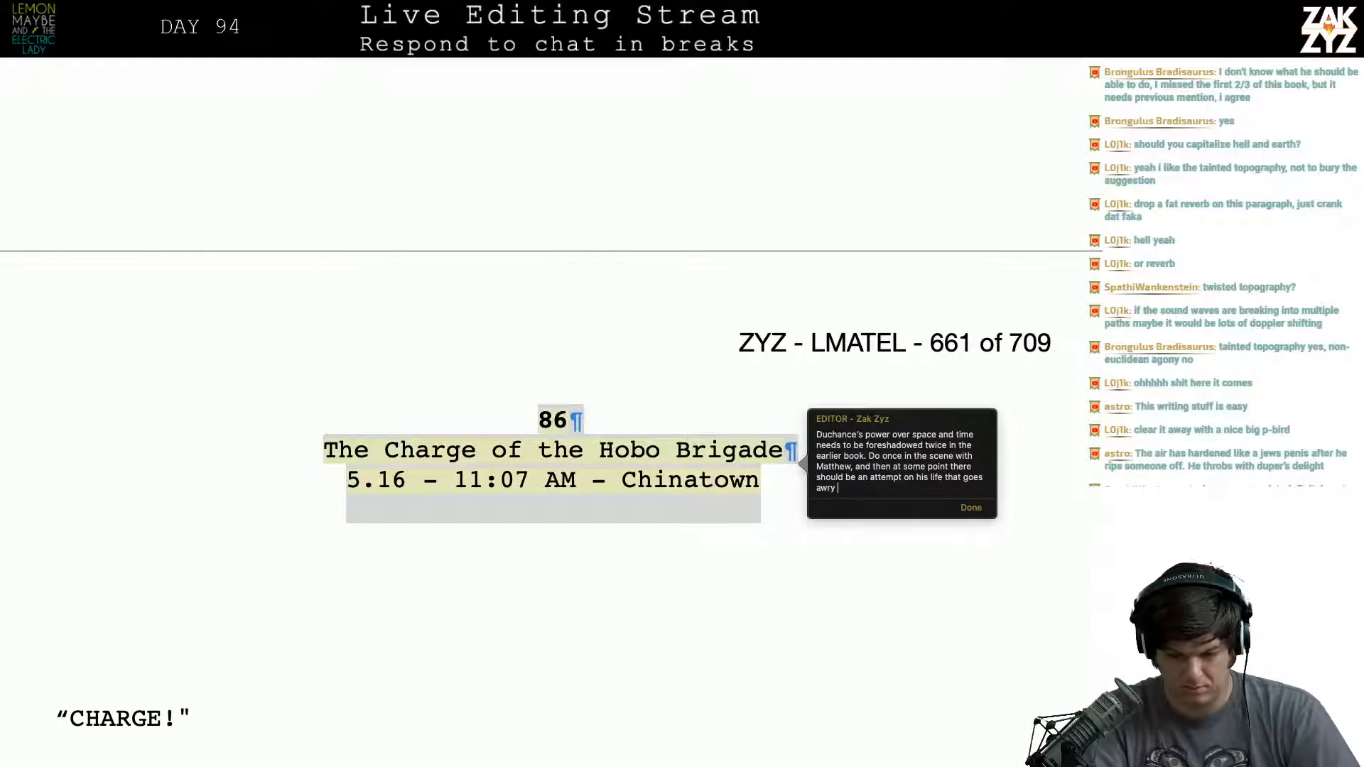
type("a la hitler.")
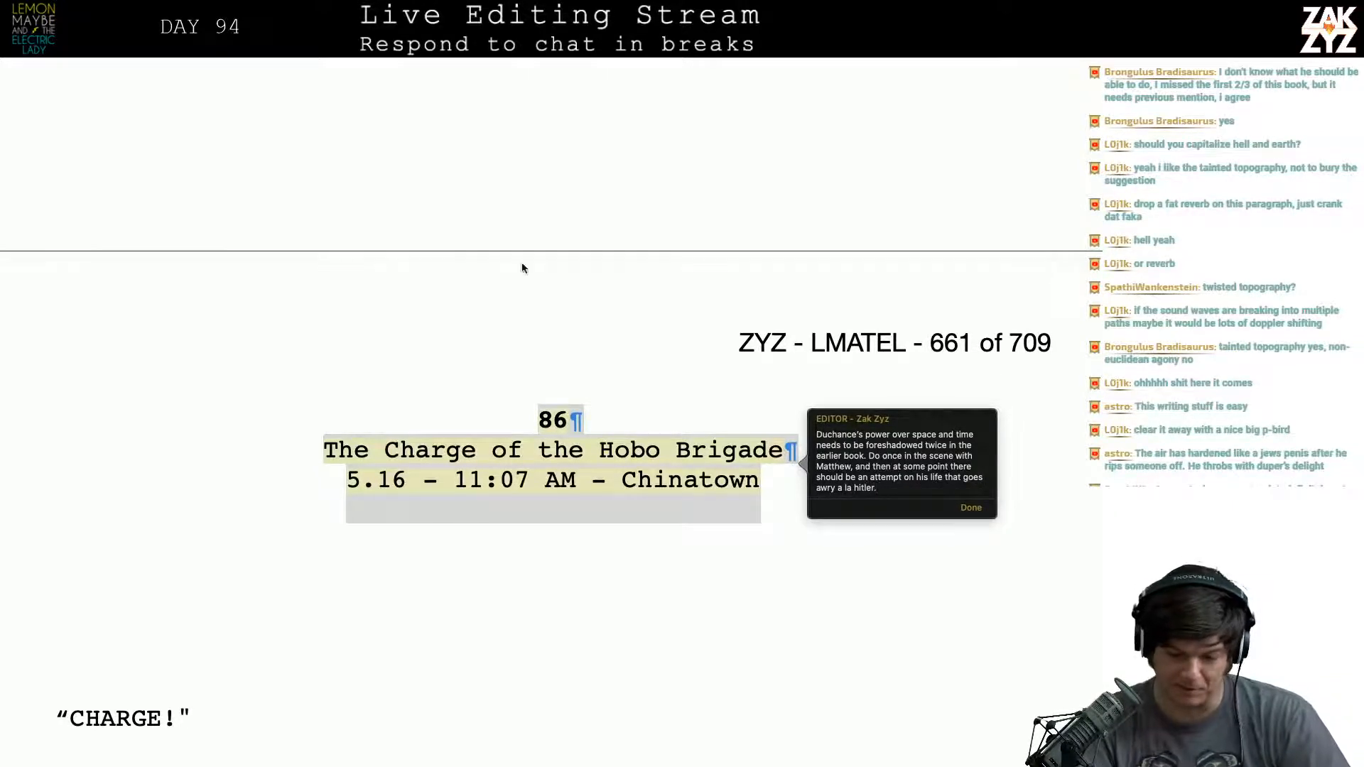
left_click(758, 423)
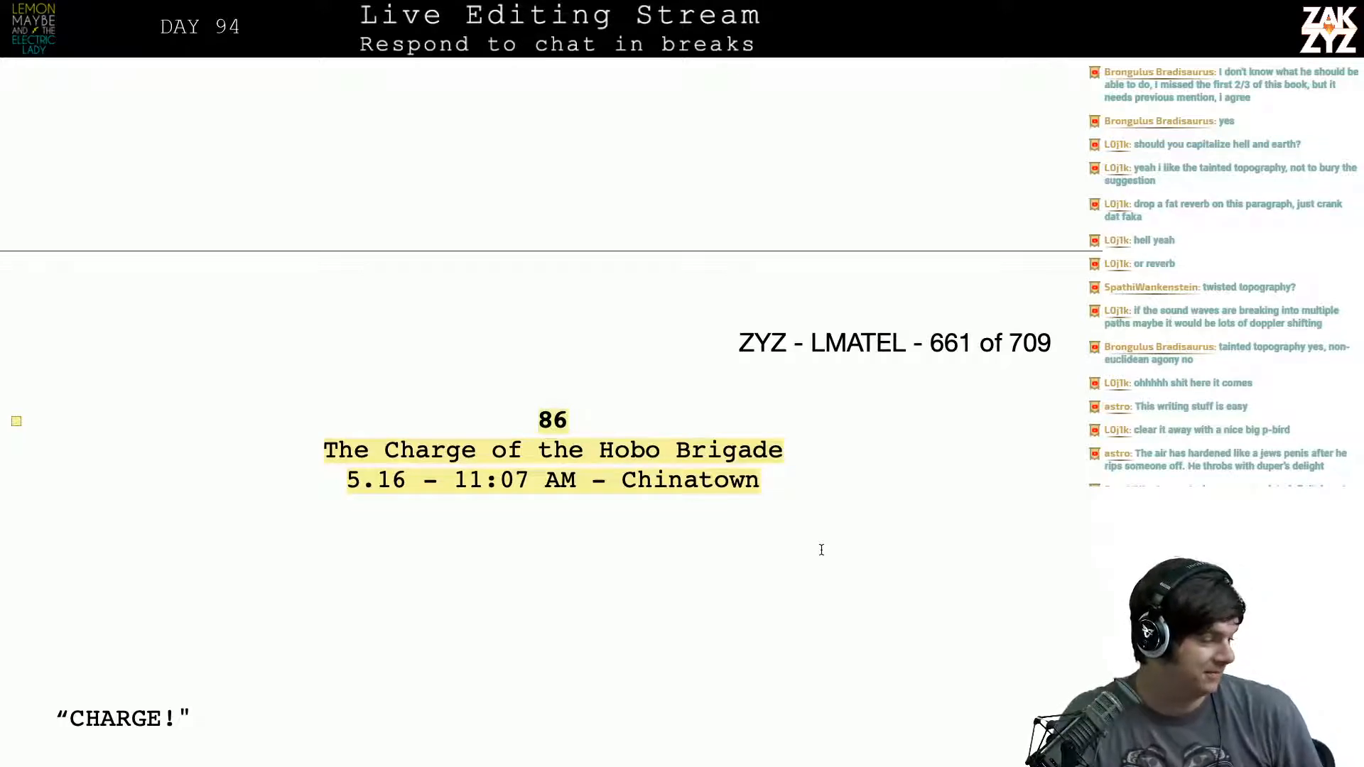
- Insert ", seeking the leader." after "pandemonium" in the paragraph about Duchance's eyes
scroll(821, 550, "down", 8)
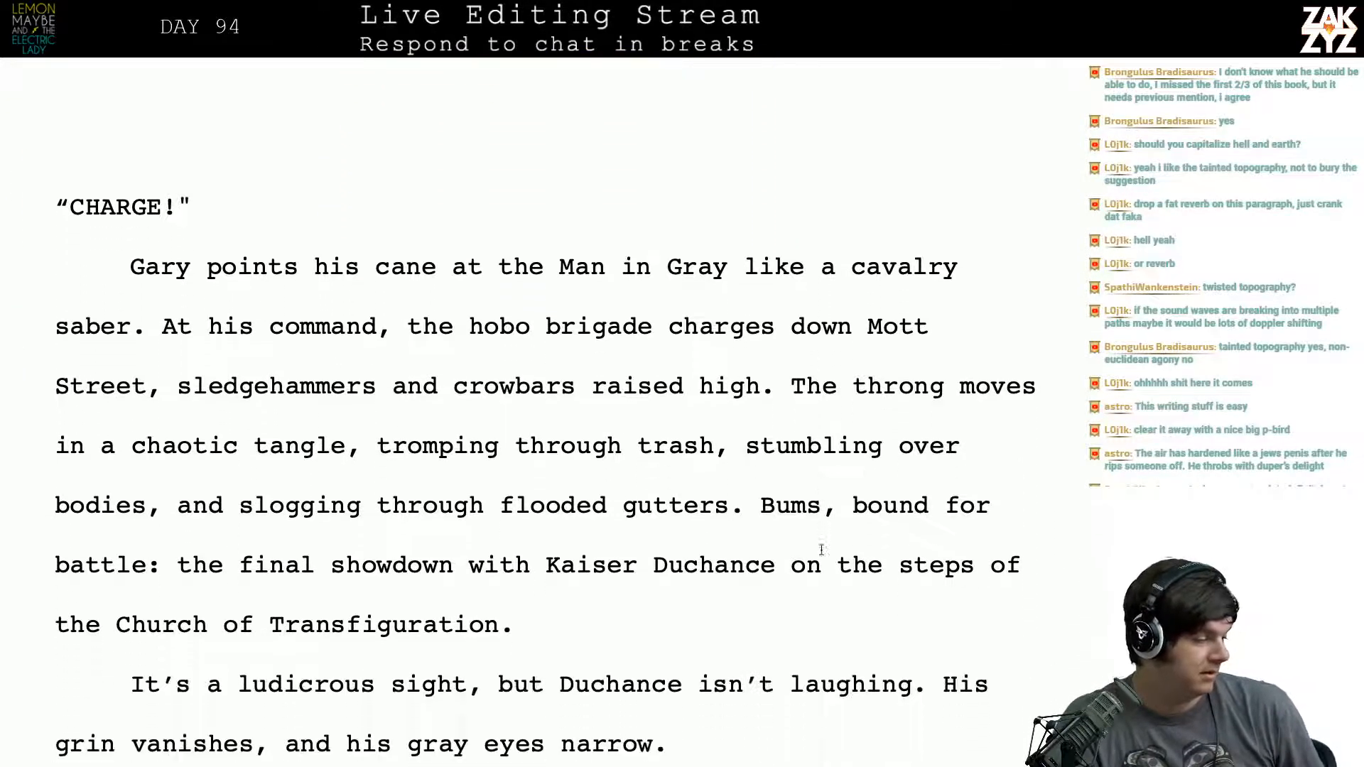
scroll(821, 550, "down", 6)
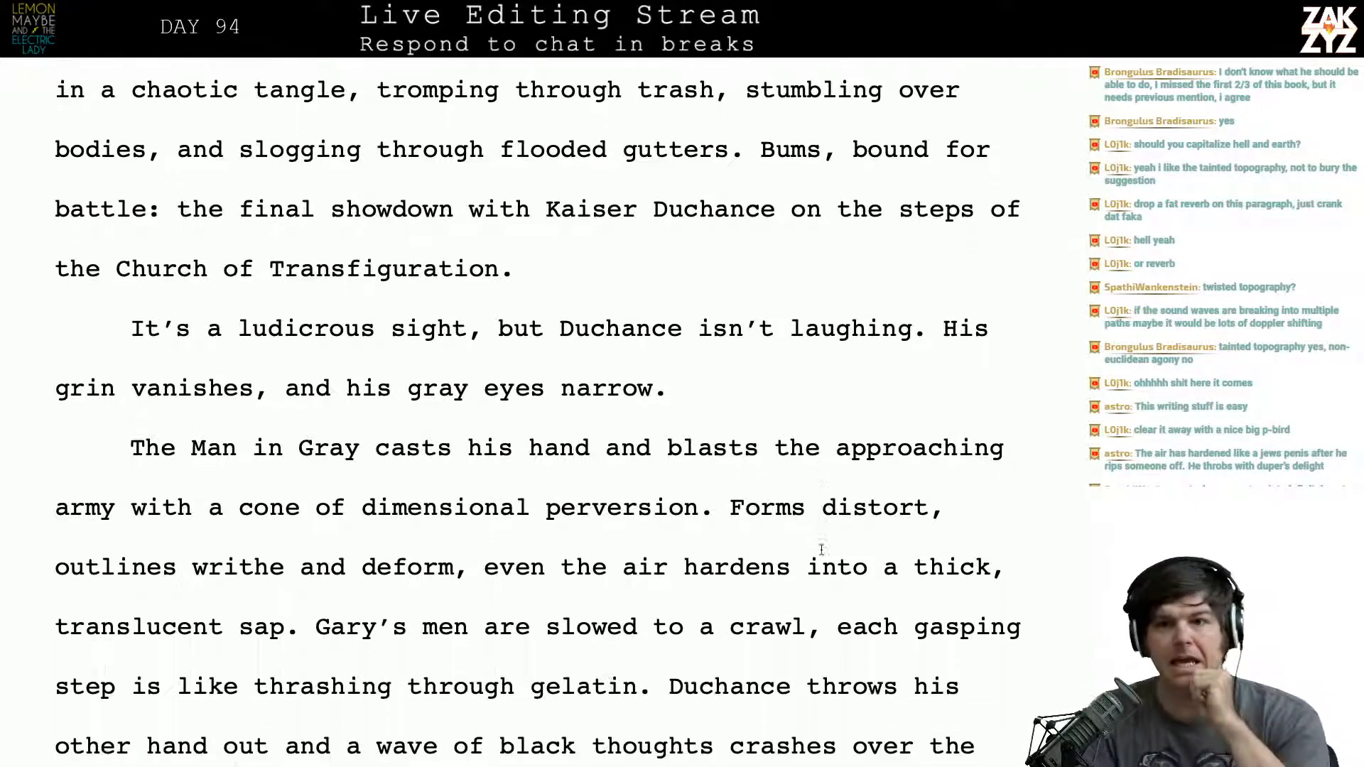
scroll(821, 549, "down", 2)
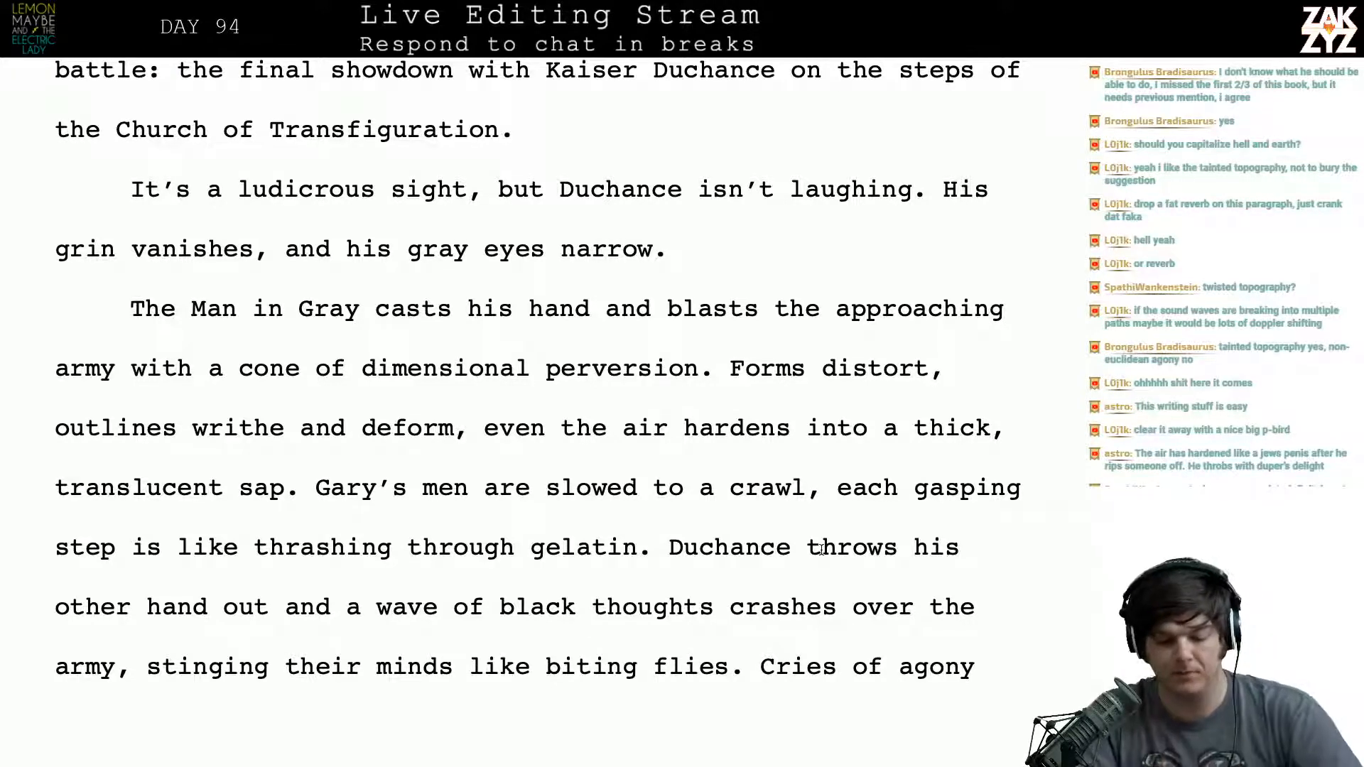
scroll(820, 549, "down", 7)
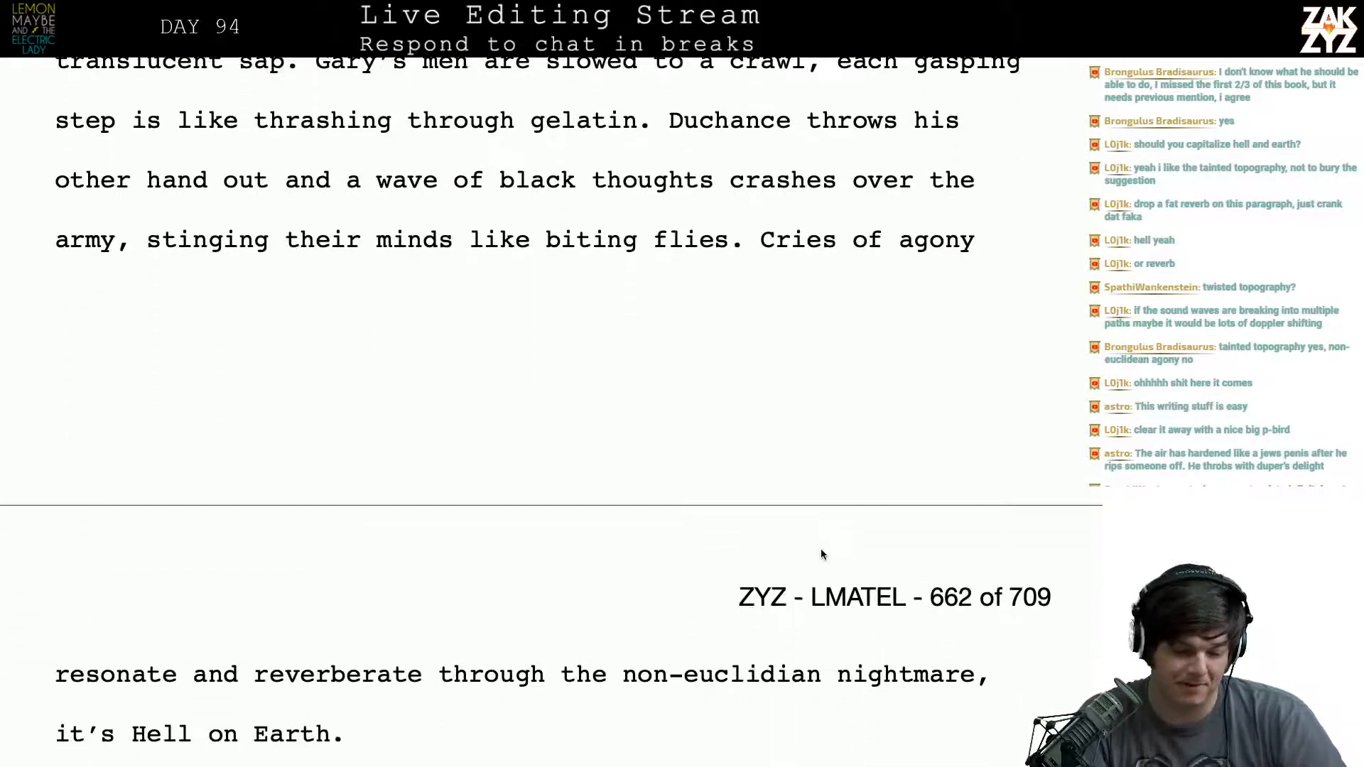
scroll(820, 554, "down", 10)
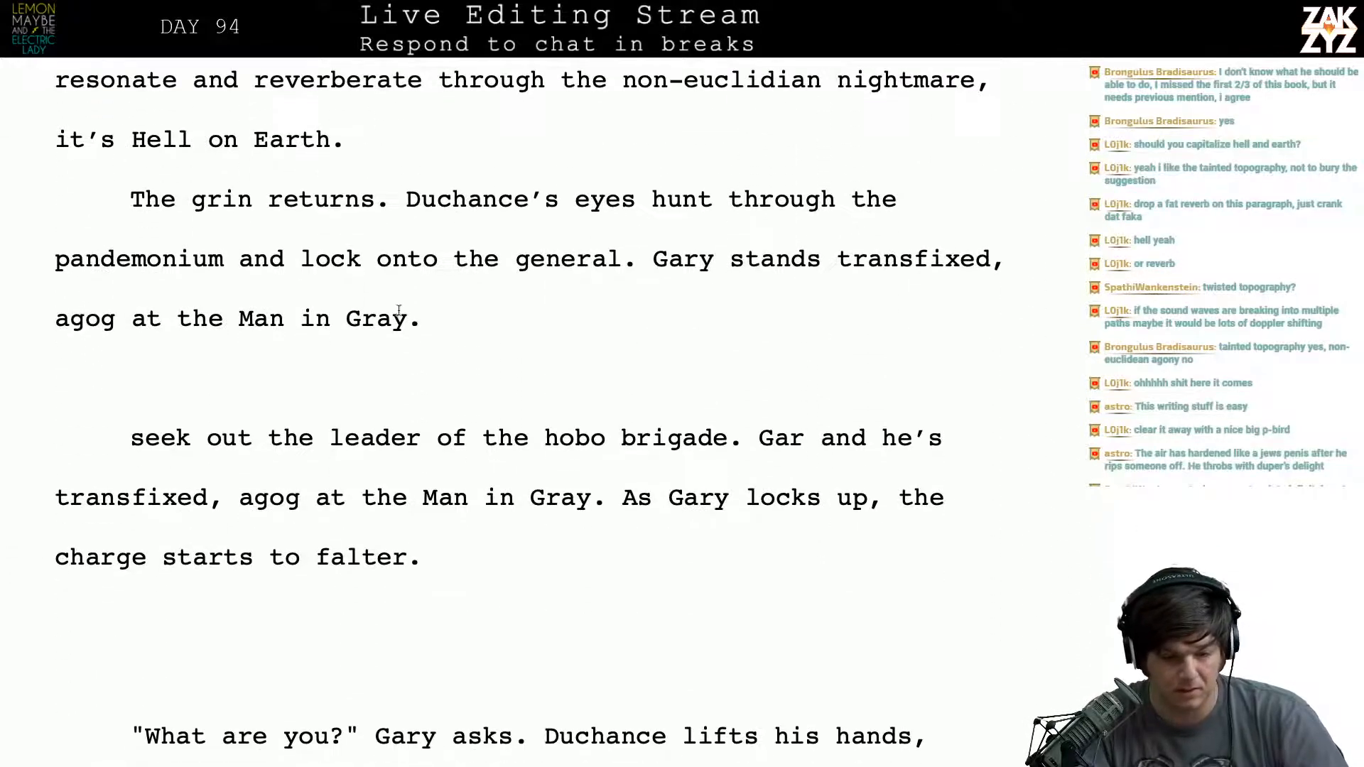
scroll(481, 255, "down", 1)
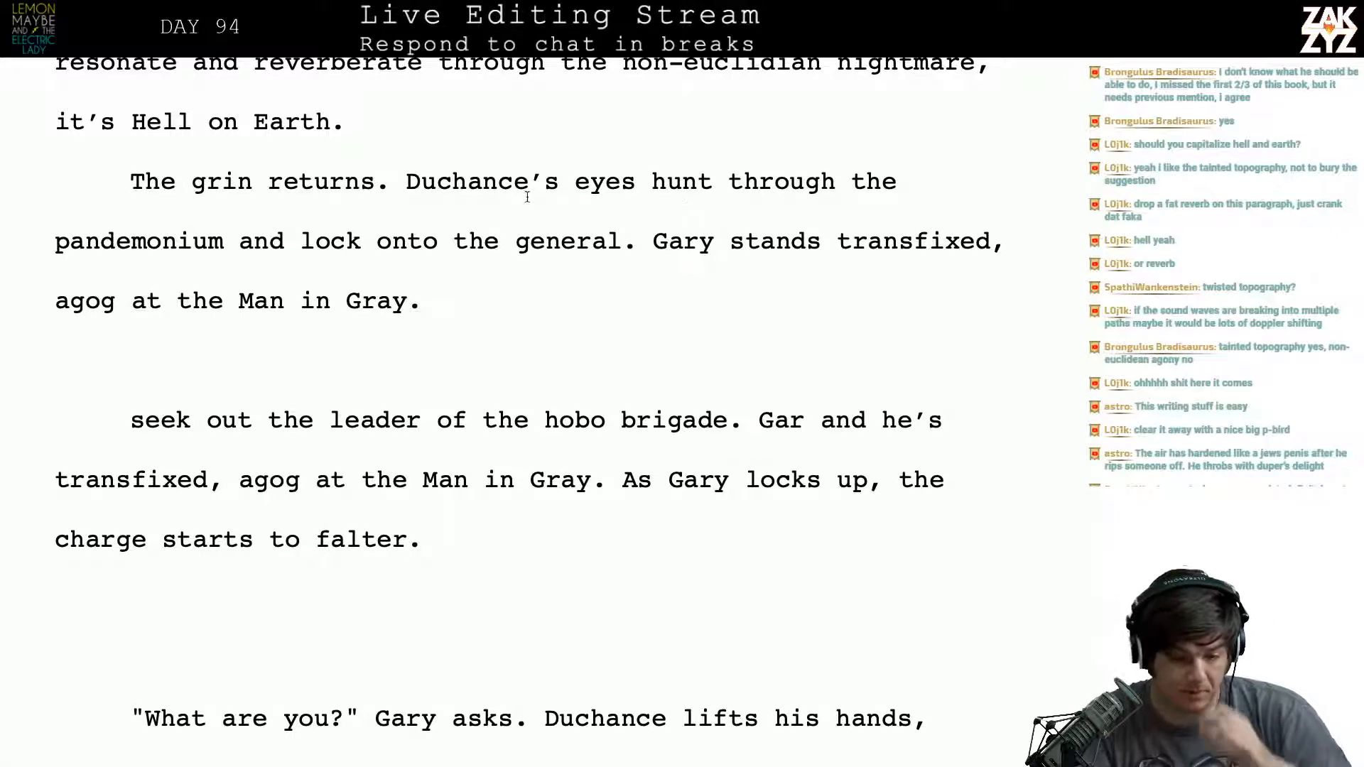
scroll(582, 213, "down", 1)
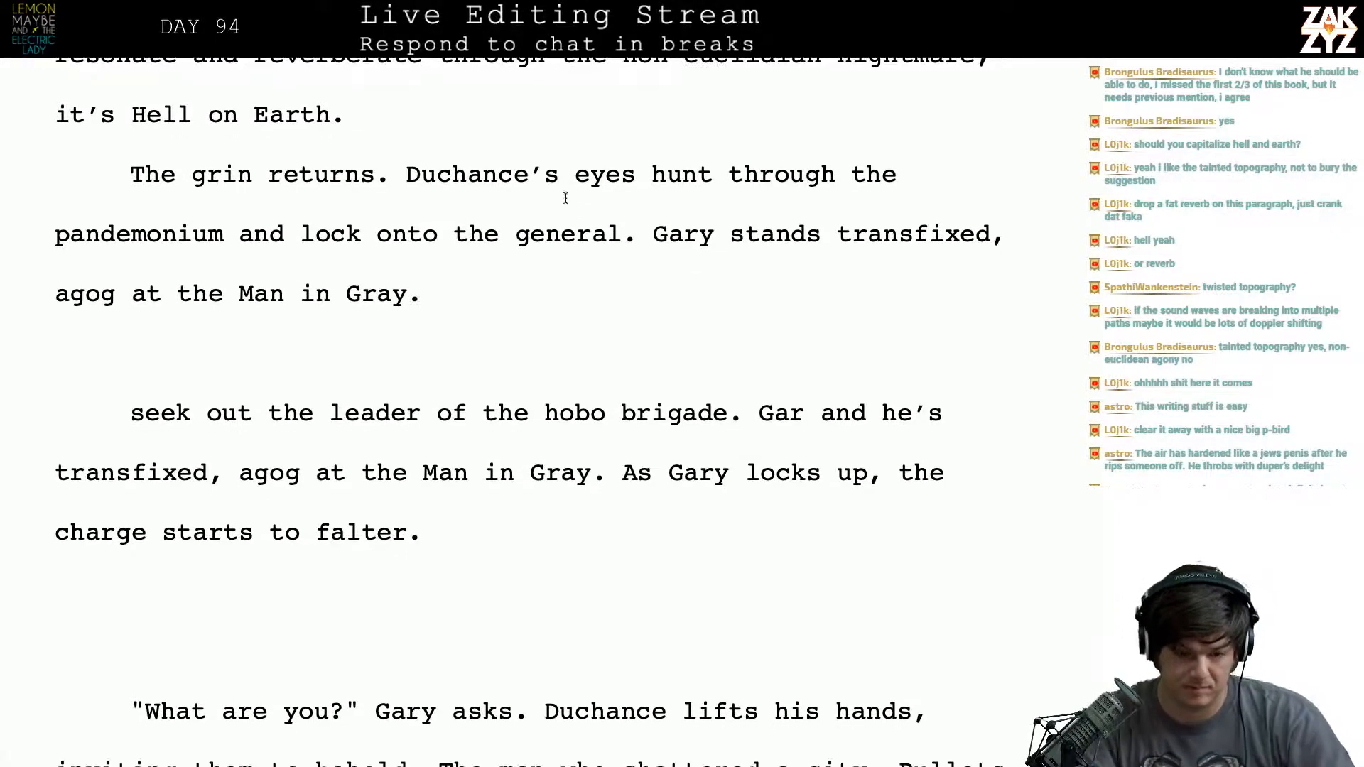
left_click(572, 177)
key("Right")
key("Right")
key("Right")
key("Right")
key("Right")
key("Right")
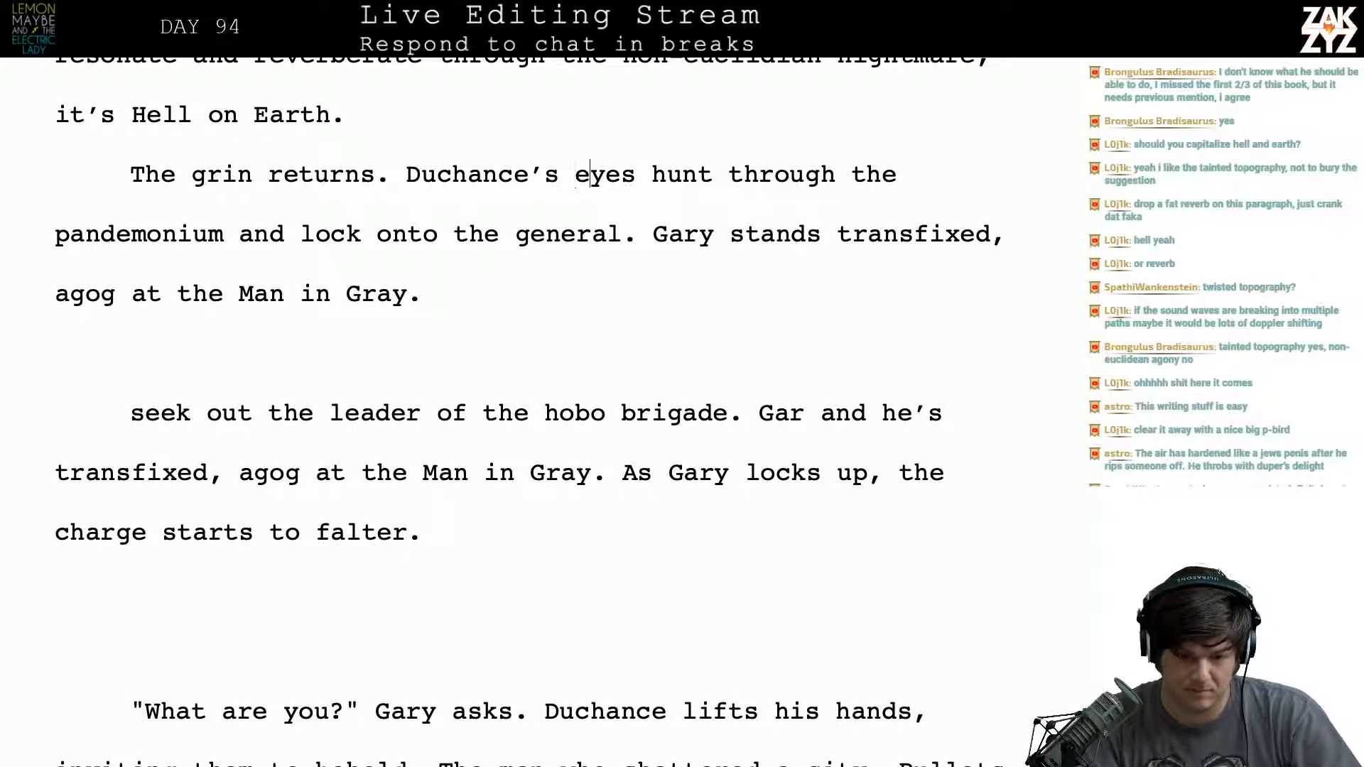
key("Left")
key("Down")
key("Left")
key("Left")
key("Left")
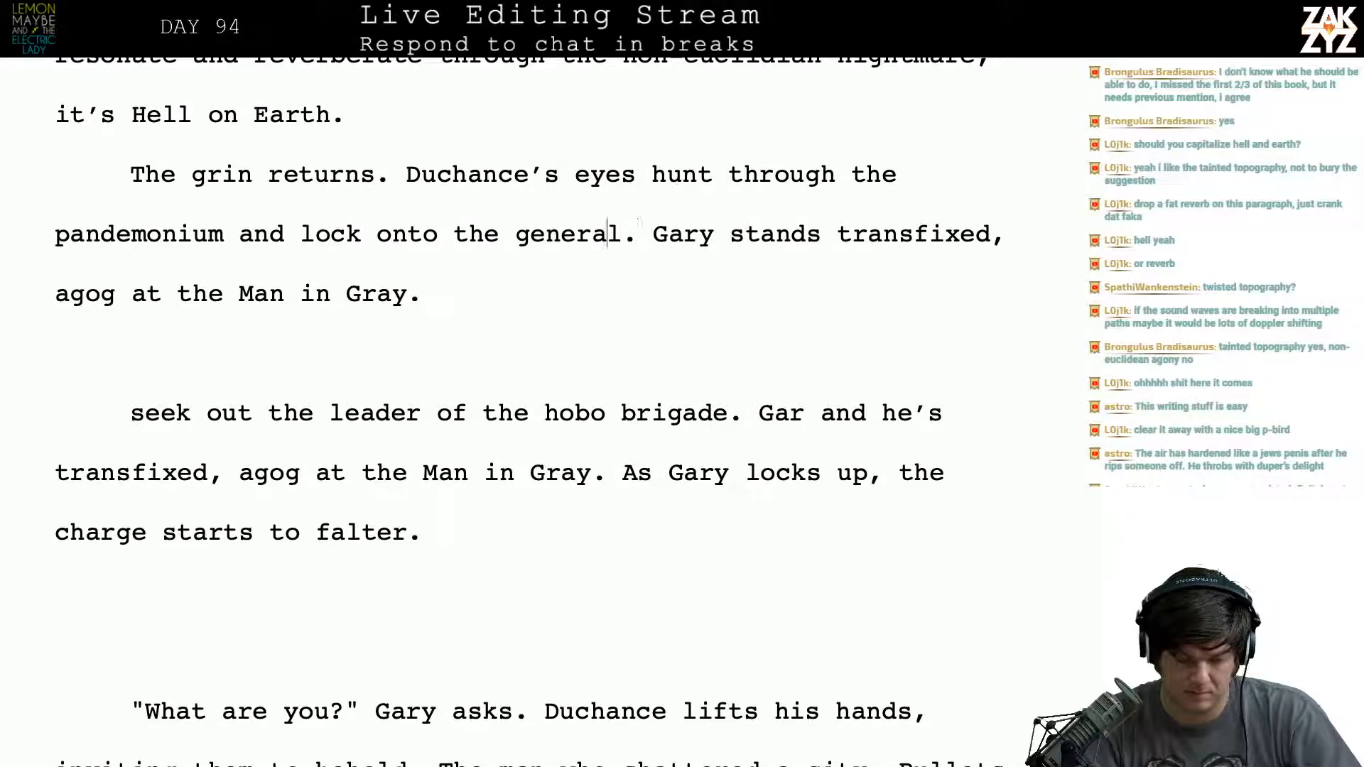
key("Left")
key("Left")
key("Left")
key("Left")
key("Left")
key("Left")
key("Right")
key("Right")
key("Right")
key("Right")
key("Right")
key("Right")
key("Right")
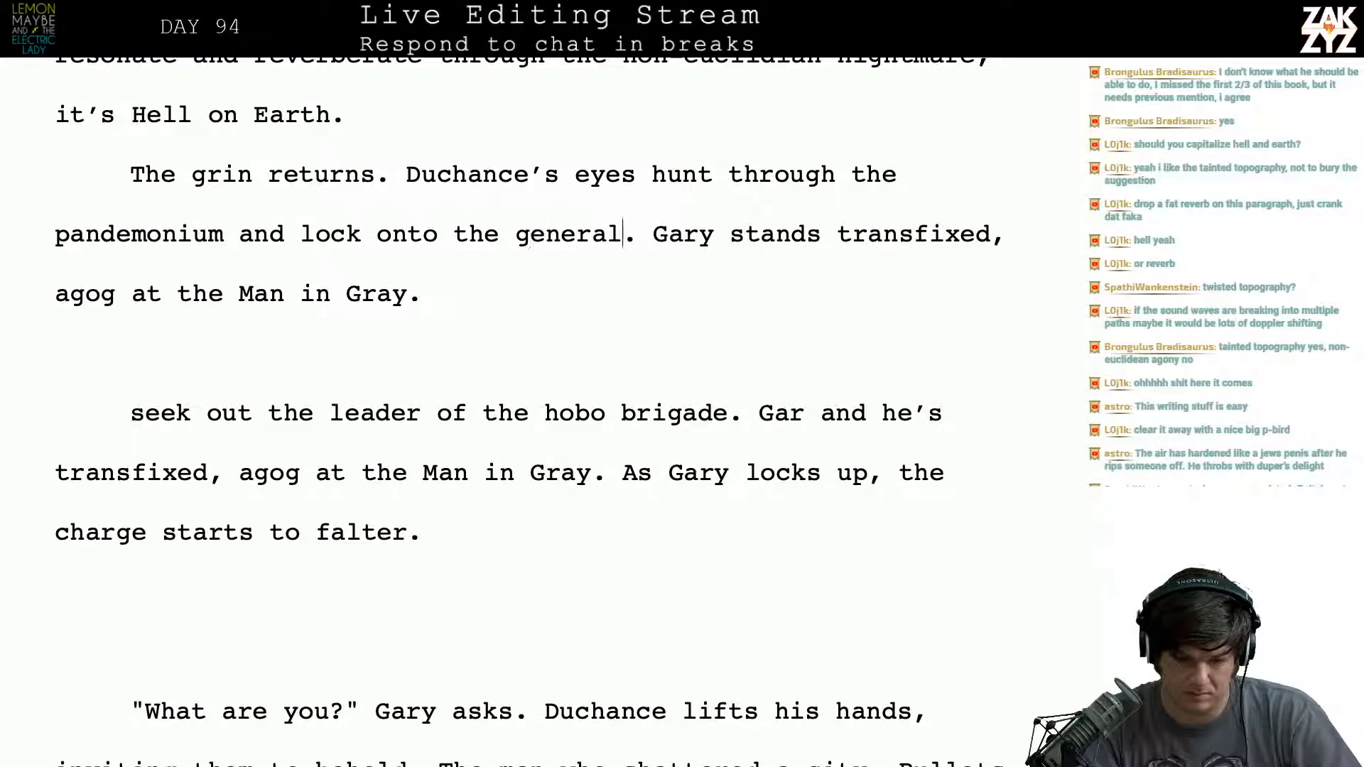
key("Left")
key("Left")
key("Left")
key("Left")
key("Left")
key("Left")
key("Left")
key("Left")
key("Left")
key("Left")
key("Left")
key("Left")
key("Left")
key("Left")
key("Left")
key("Left")
key("Left")
key("Left")
key("Left")
key("Left")
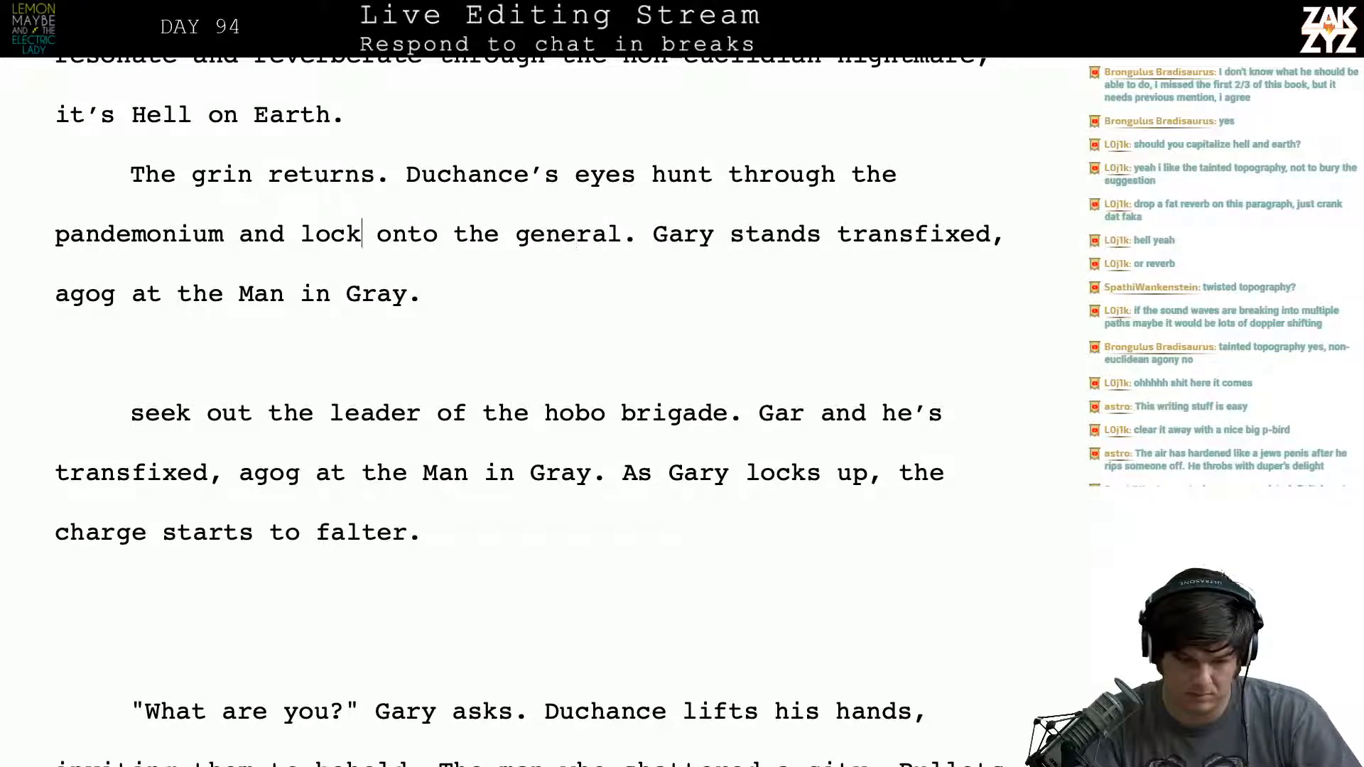
key("Left")
key("Left")
key("Left")
type(", seek")
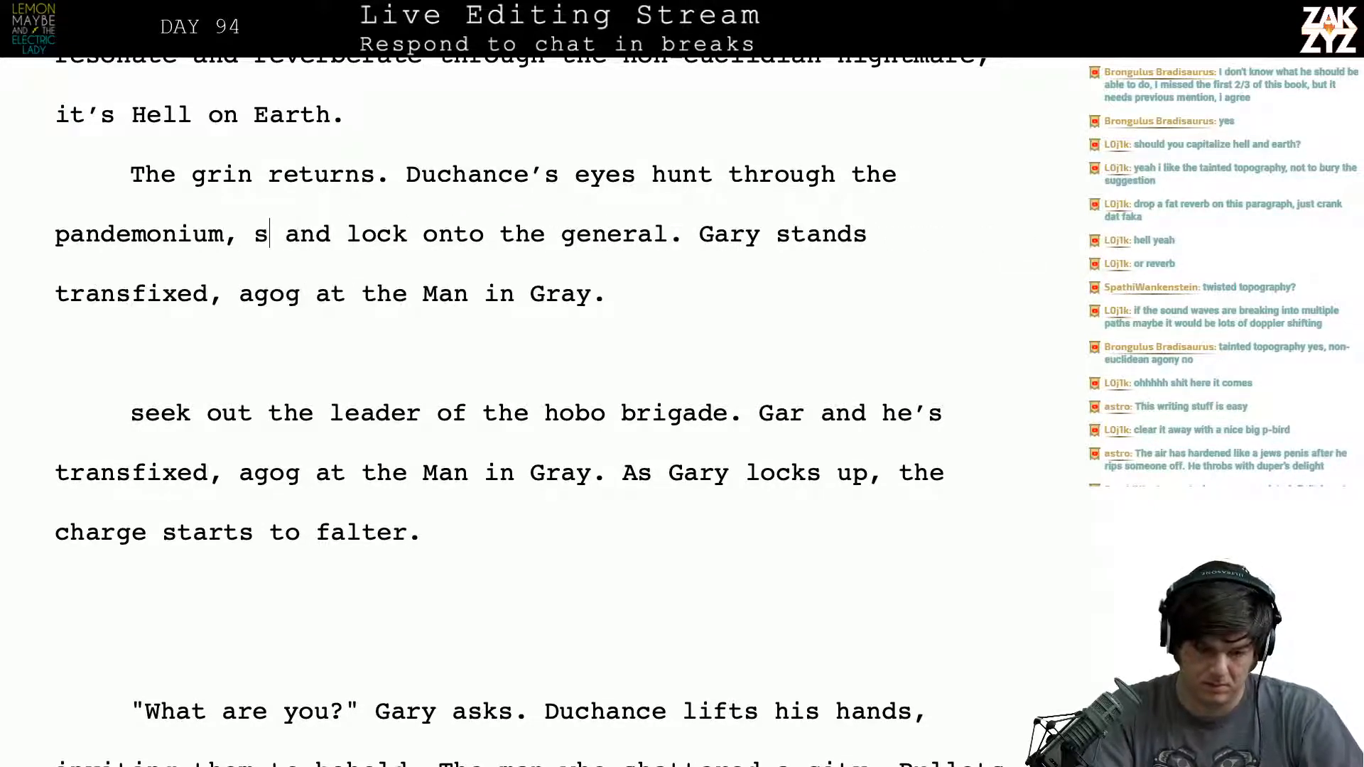
type("ing the leader. ")
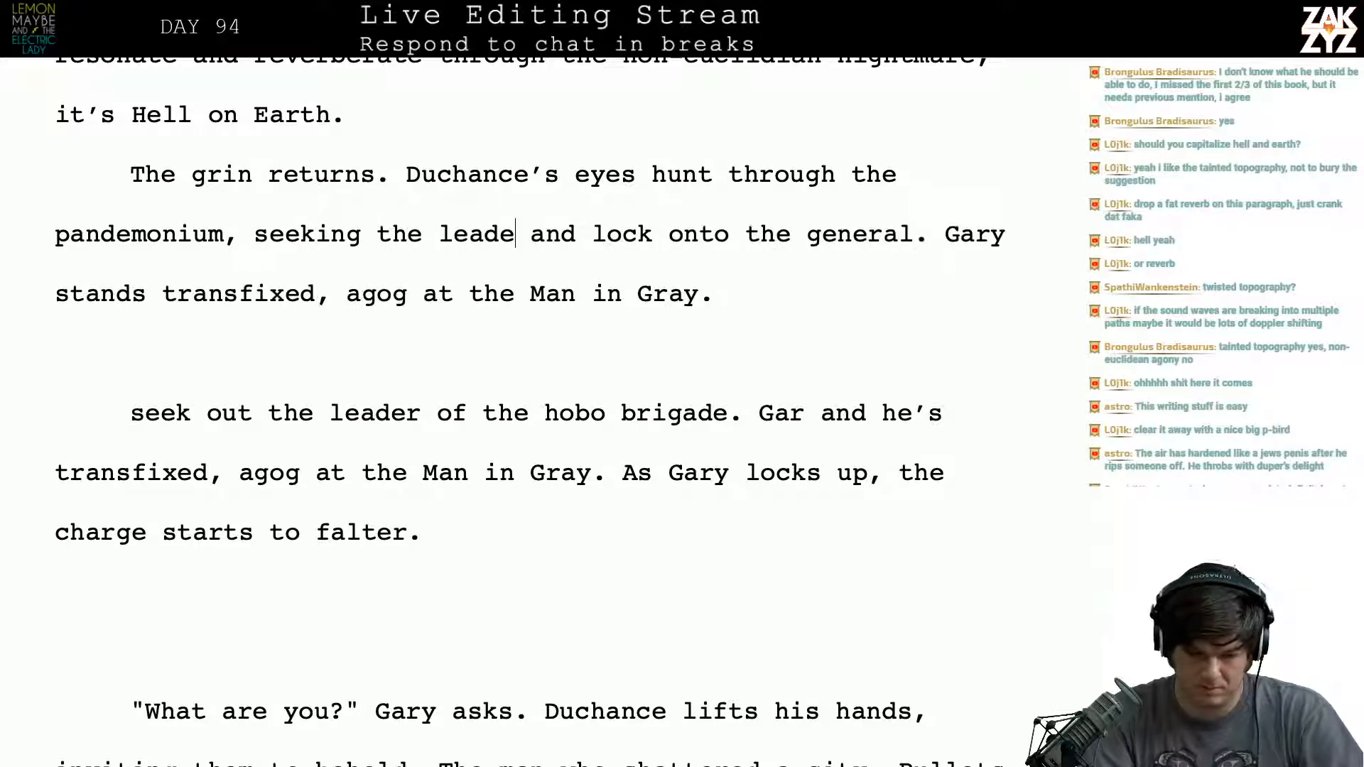
type("Gar")
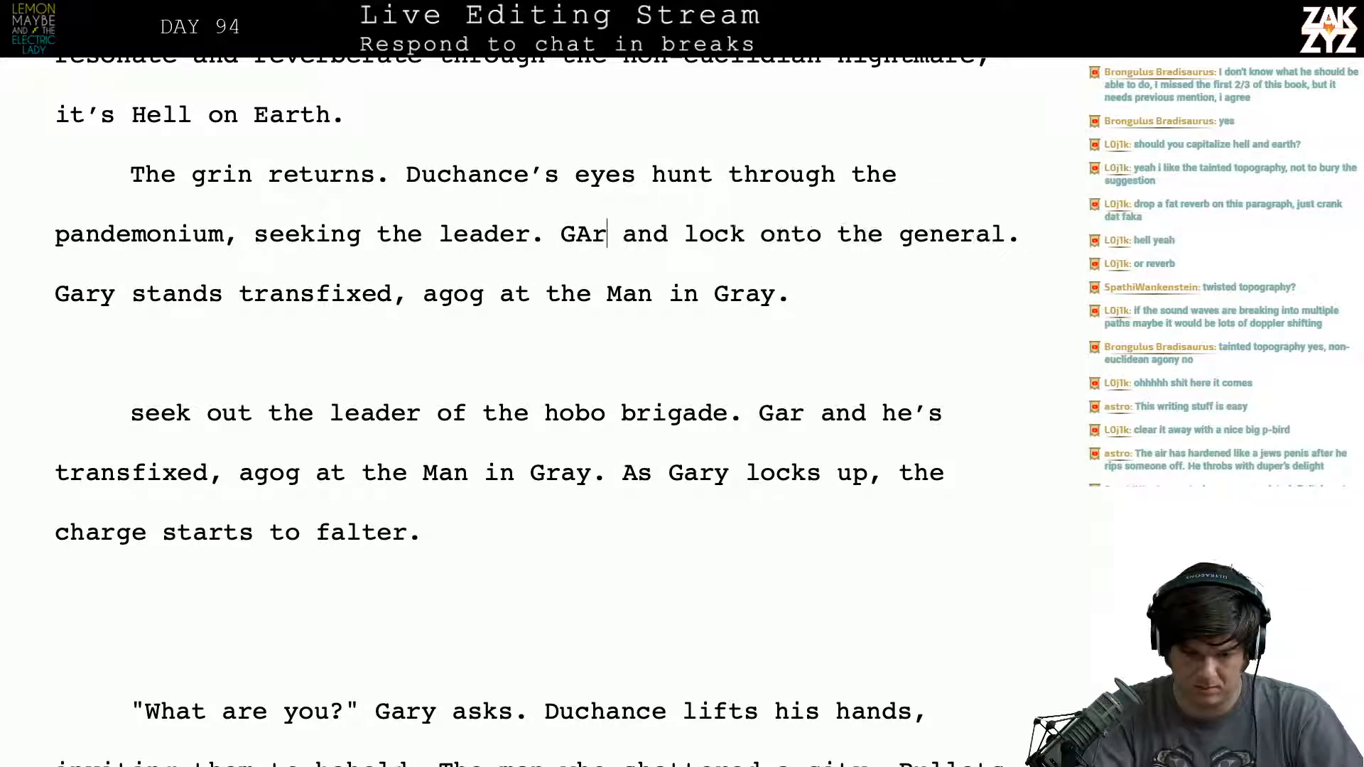
type("y")
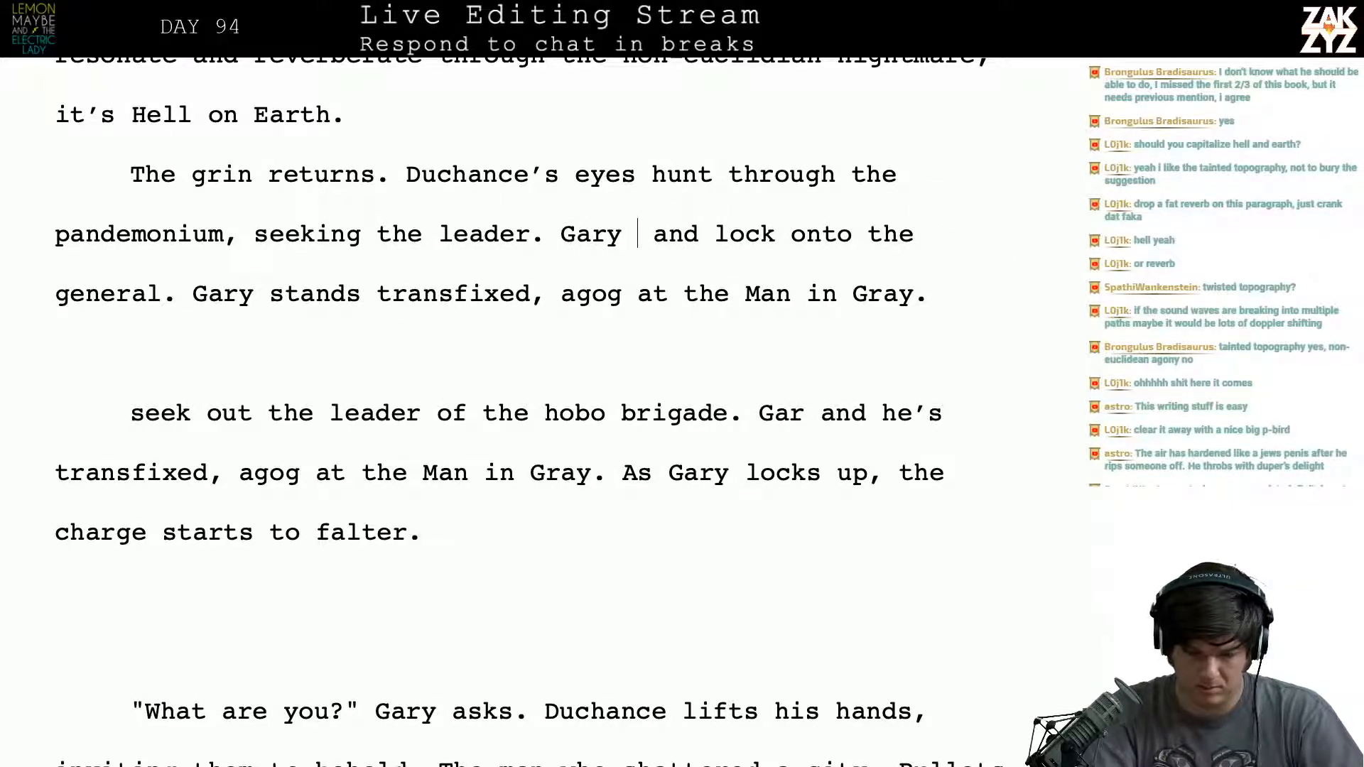
key("BackSpace")
key("BackSpace")
key("BackSpace")
key("BackSpace")
key("BackSpace")
type("A")
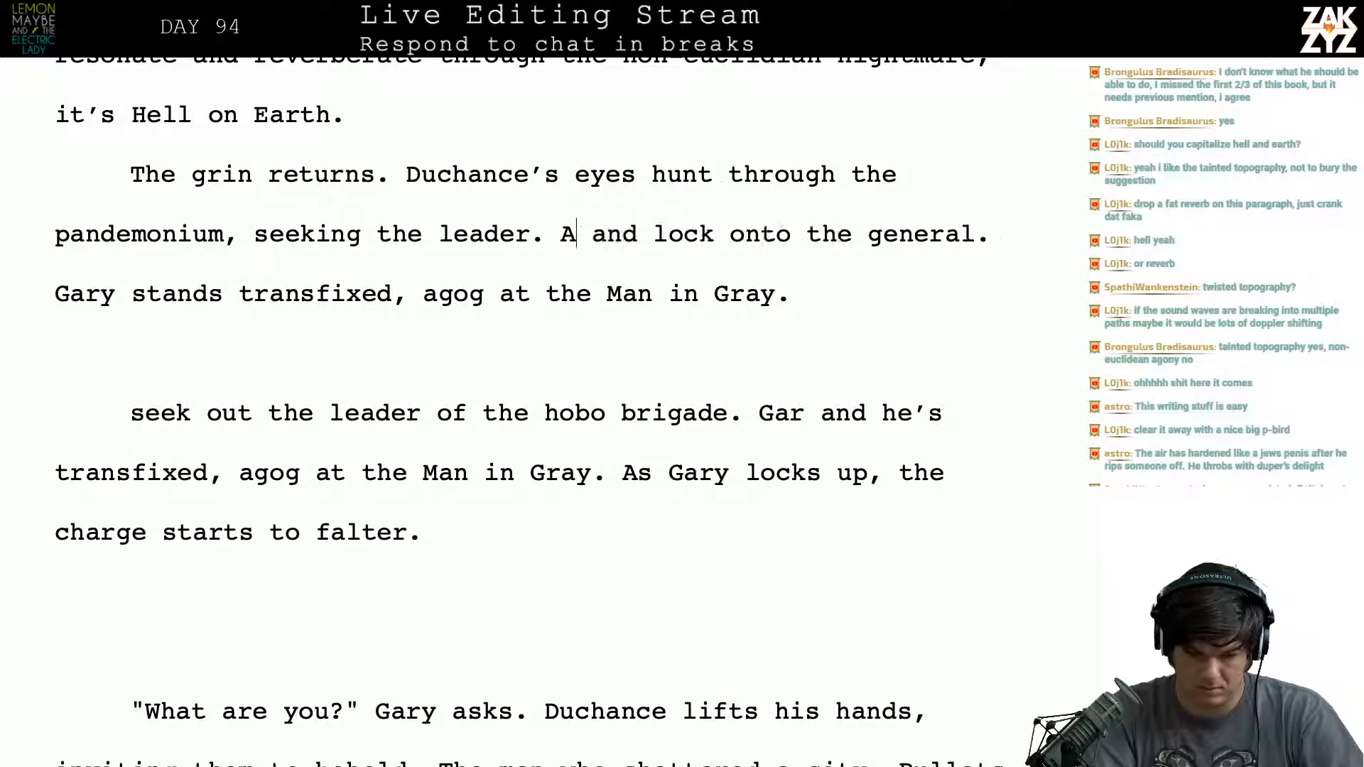
key("BackSpace")
type("In")
key("BackSpace")
key("BackSpace")
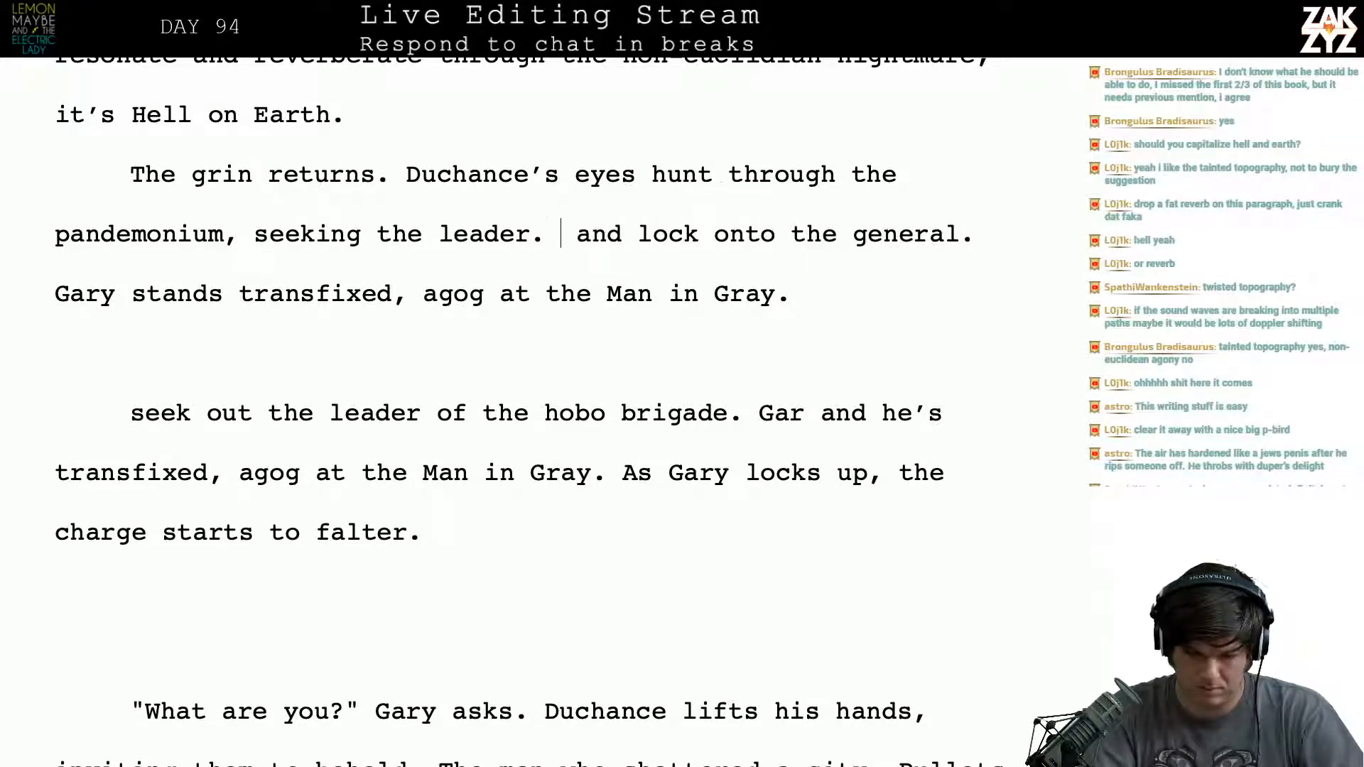
type("Behind them")
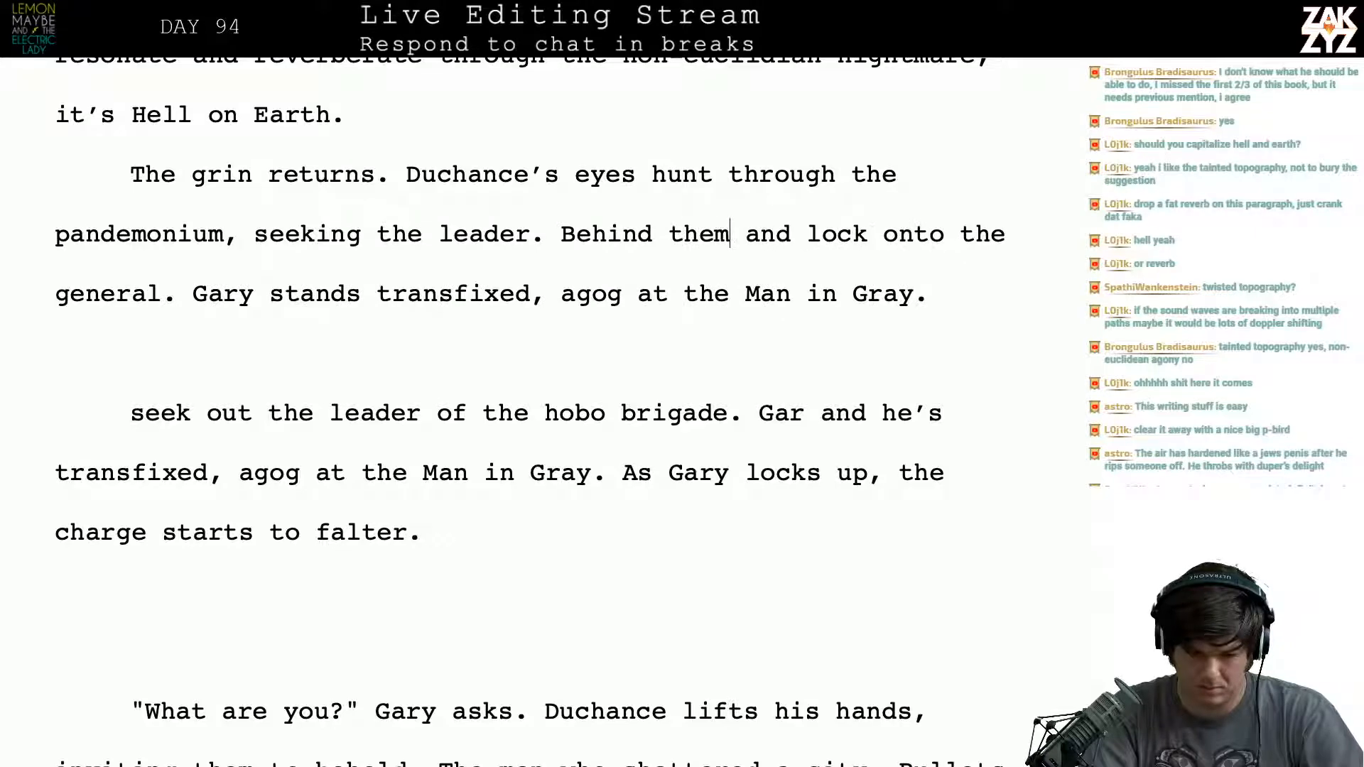
type(", Gary")
key("BackSpace")
key("BackSpace")
key("BackSpace")
key("BackSpace")
key("BackSpace")
key("BackSpace")
key("BackSpace")
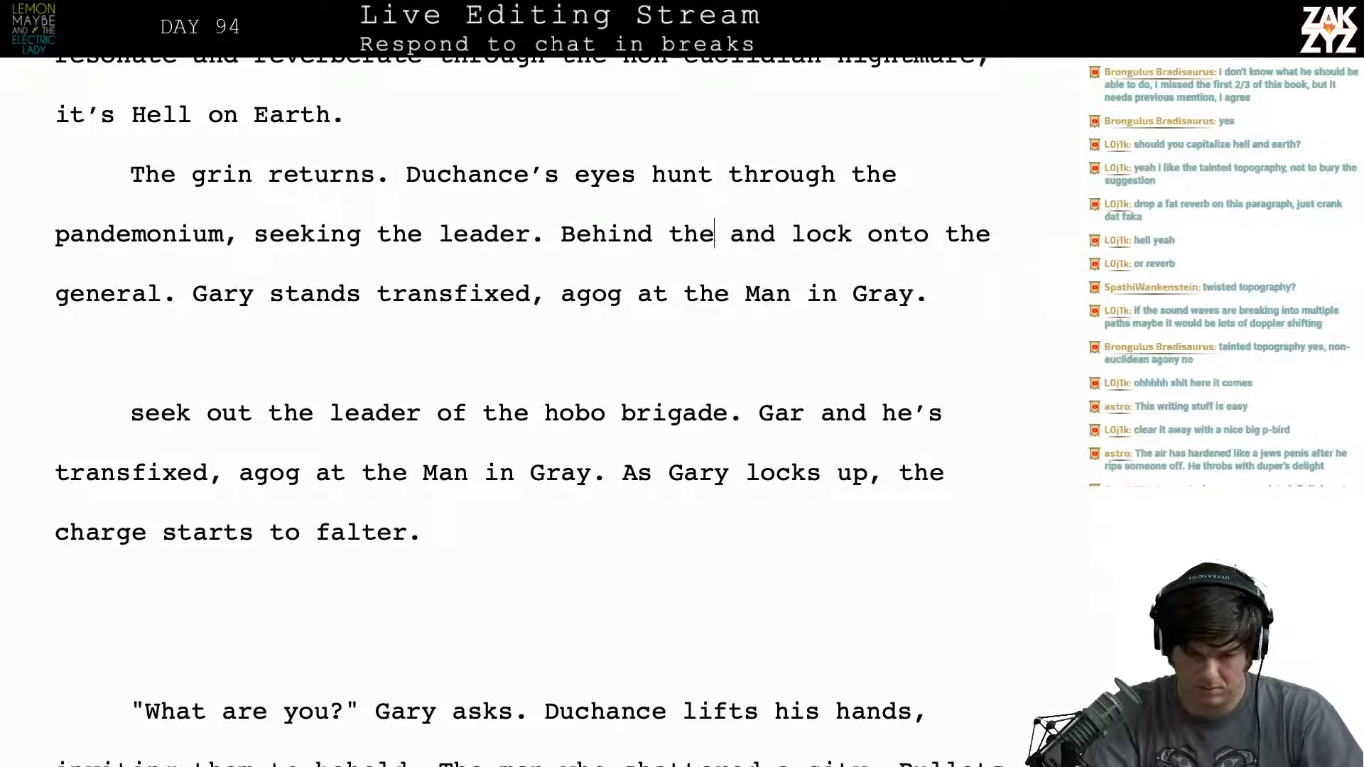
key("BackSpace")
key("BackSpace")
key("BackSpace")
key("BackSpace")
key("BackSpace")
key("BackSpace")
key("BackSpace")
key("BackSpace")
key("BackSpace")
key("BackSpace")
type("G")
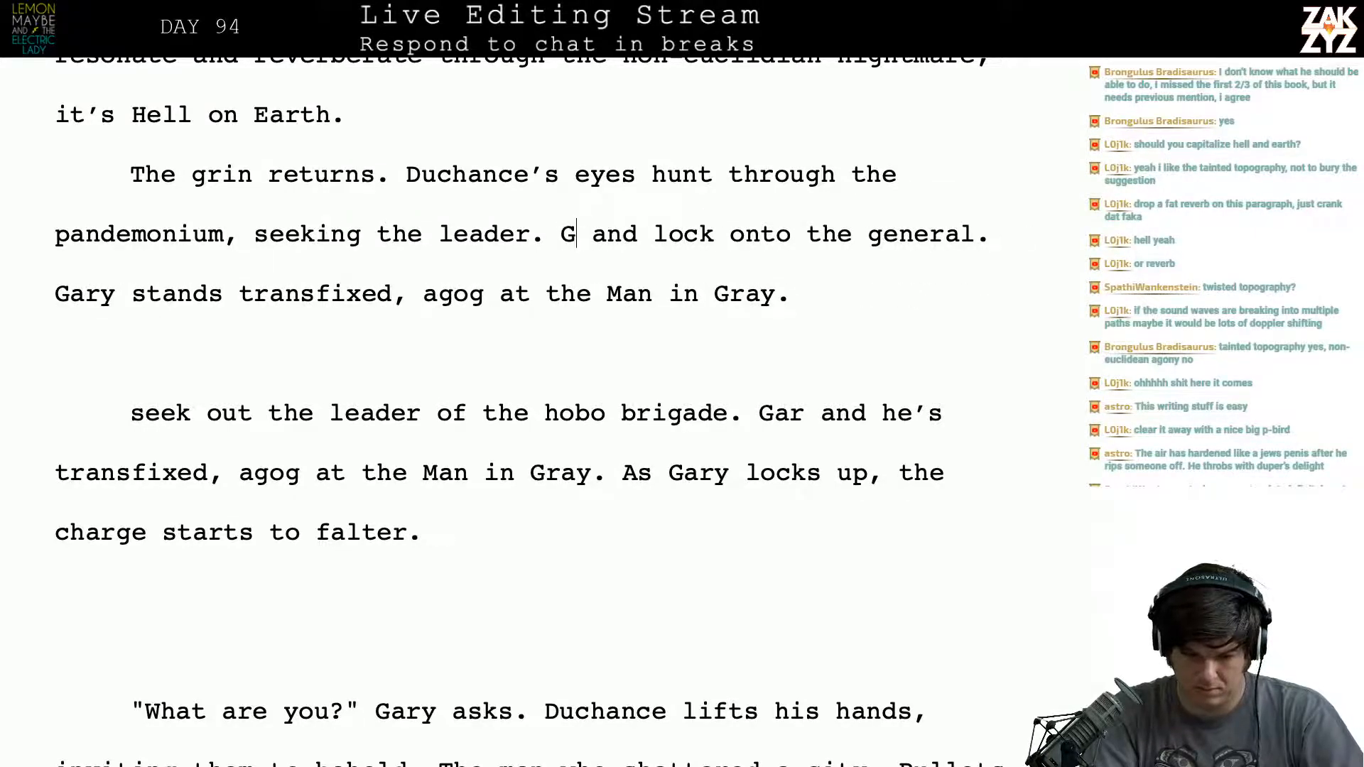
type("ary")
type("'s ")
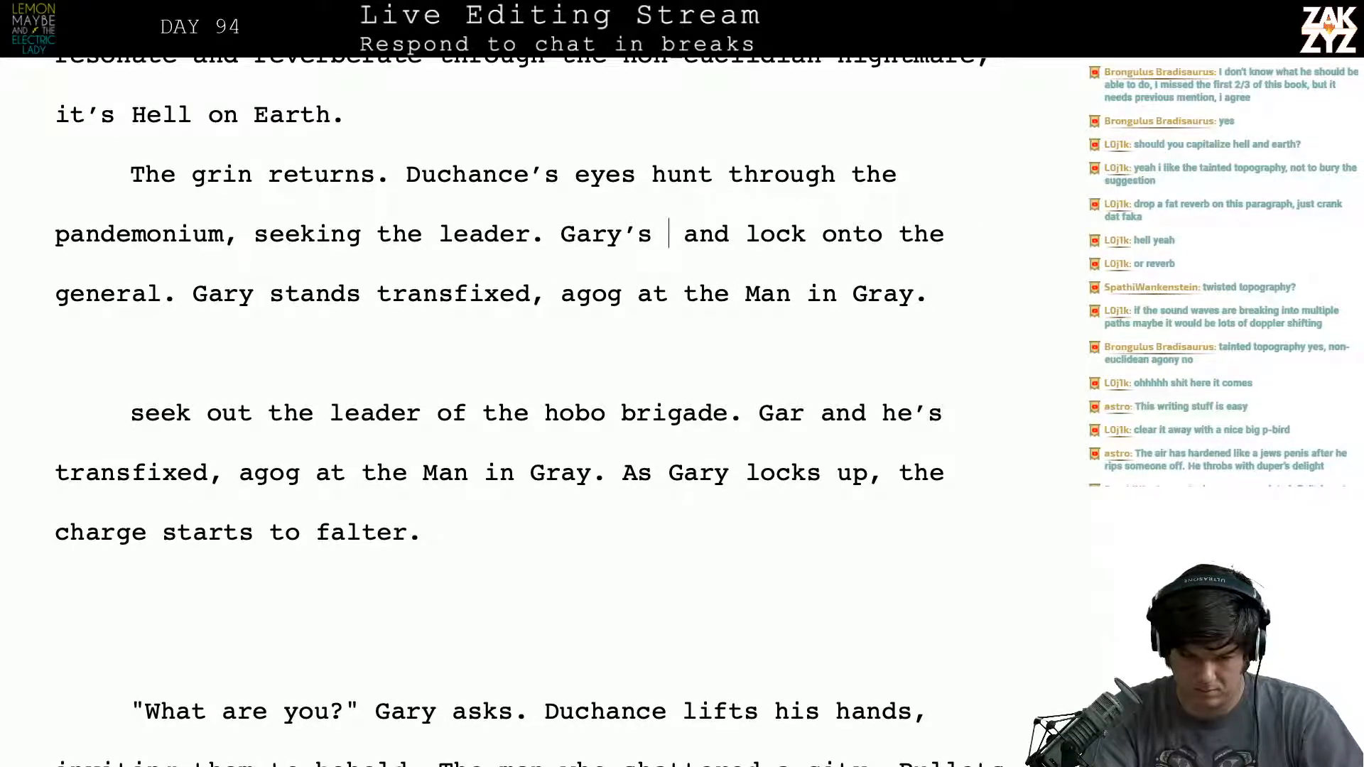
type("at the ")
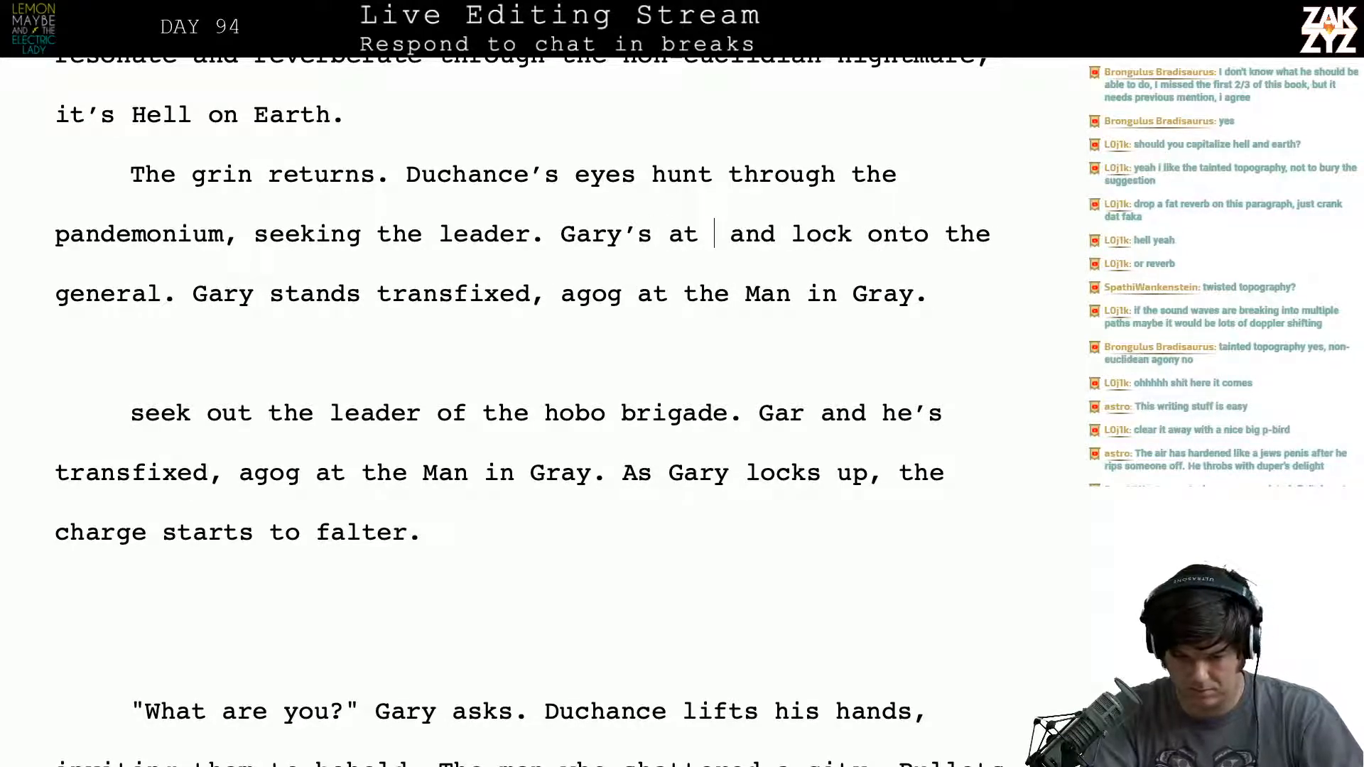
type("ver")
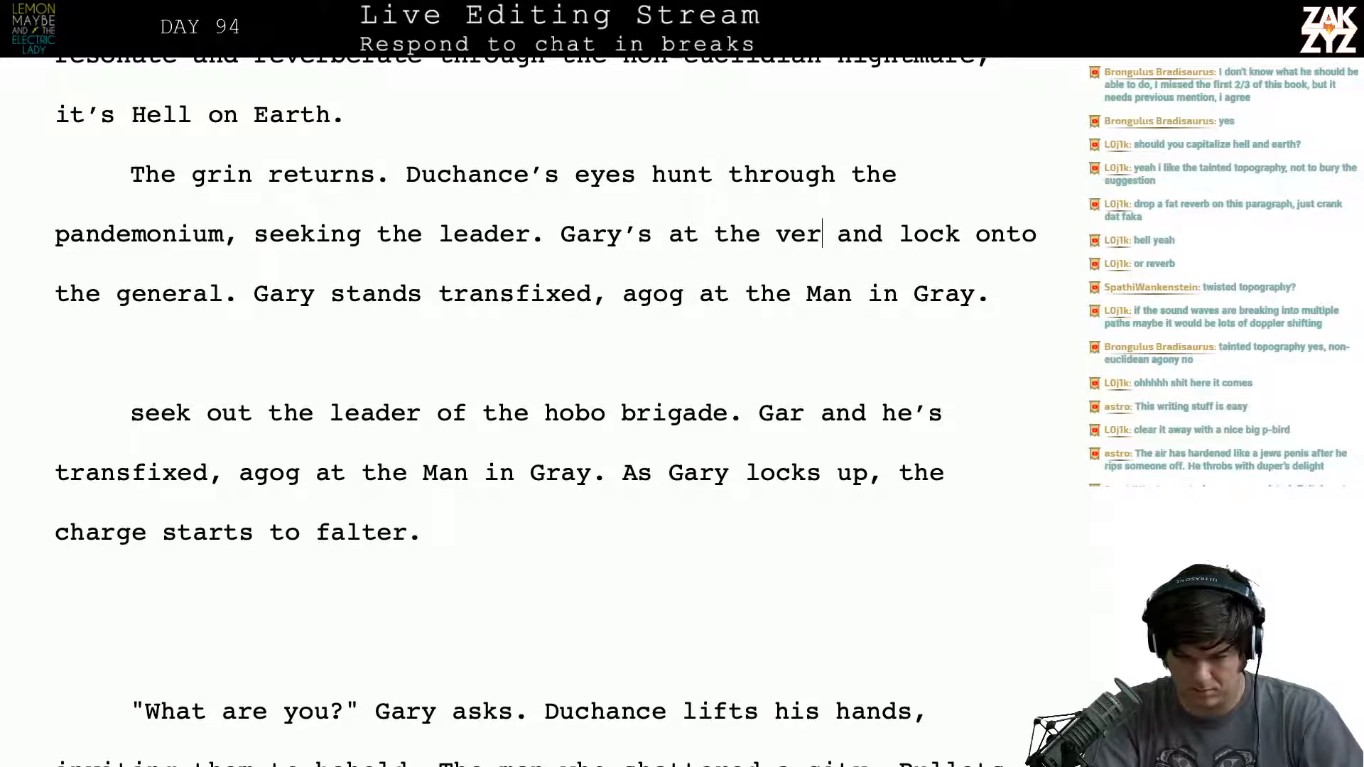
key("BackSpace")
key("BackSpace")
key("BackSpace")
type("edge of the")
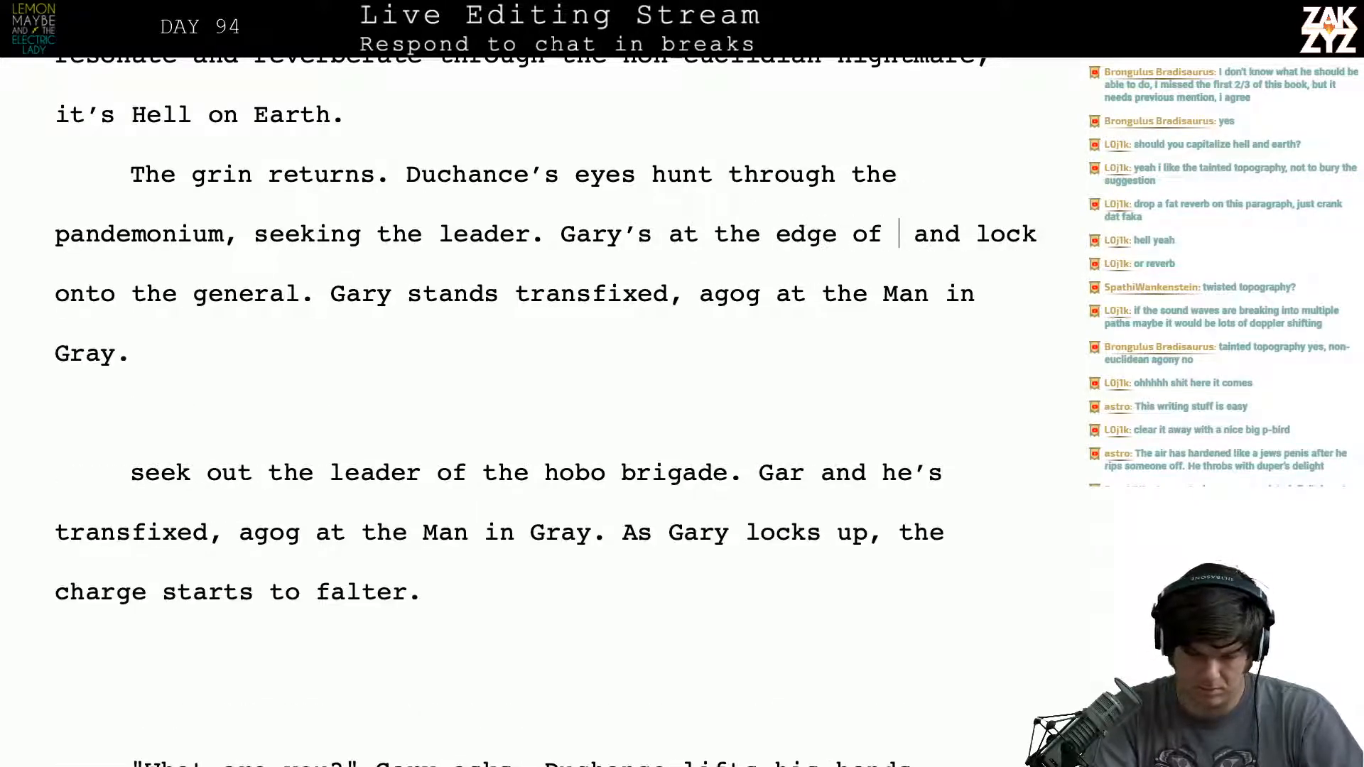
key("BackSpace")
key("BackSpace")
key("BackSpace")
key("BackSpace")
key("BackSpace")
key("BackSpace")
key("BackSpace")
key("BackSpace")
key("BackSpace")
key("BackSpace")
key("BackSpace")
key("BackSpace")
key("BackSpace")
key("BackSpace")
key("BackSpace")
key("BackSpace")
key("BackSpace")
key("BackSpace")
key("BackSpace")
key("BackSpace")
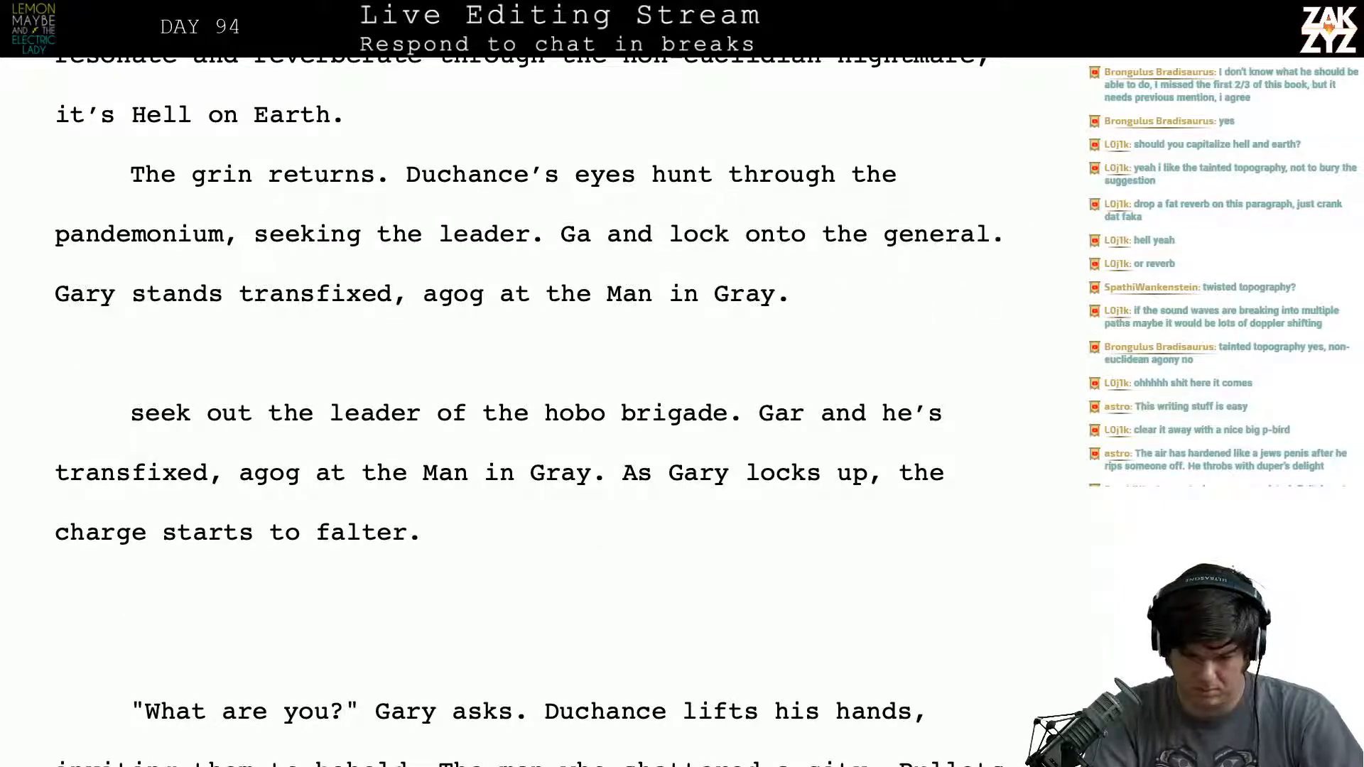
- Begin the sentence after "seeking the leader." with "Gary’s fought his way out of the"
type("ry’s manage")
type("d to avoid and lock onto the")
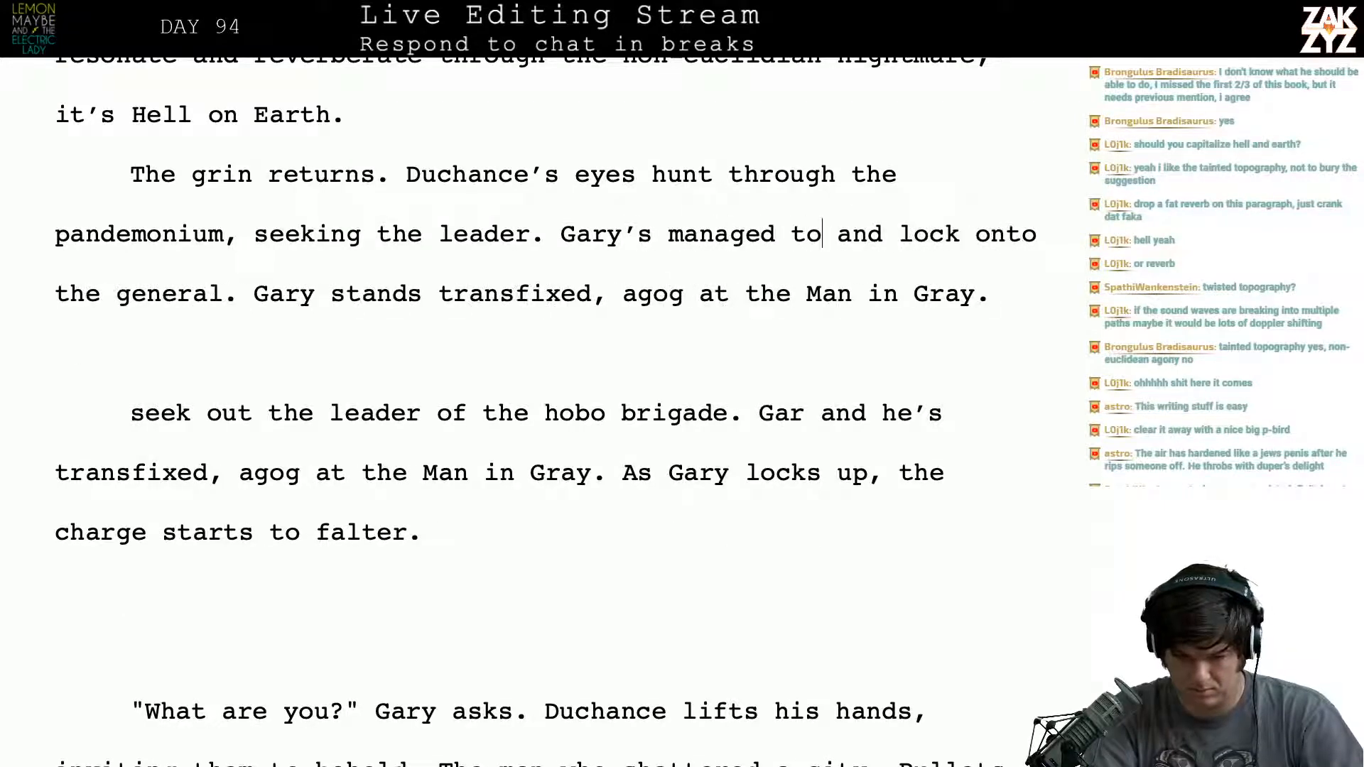
key("BackSpace")
type("the a")
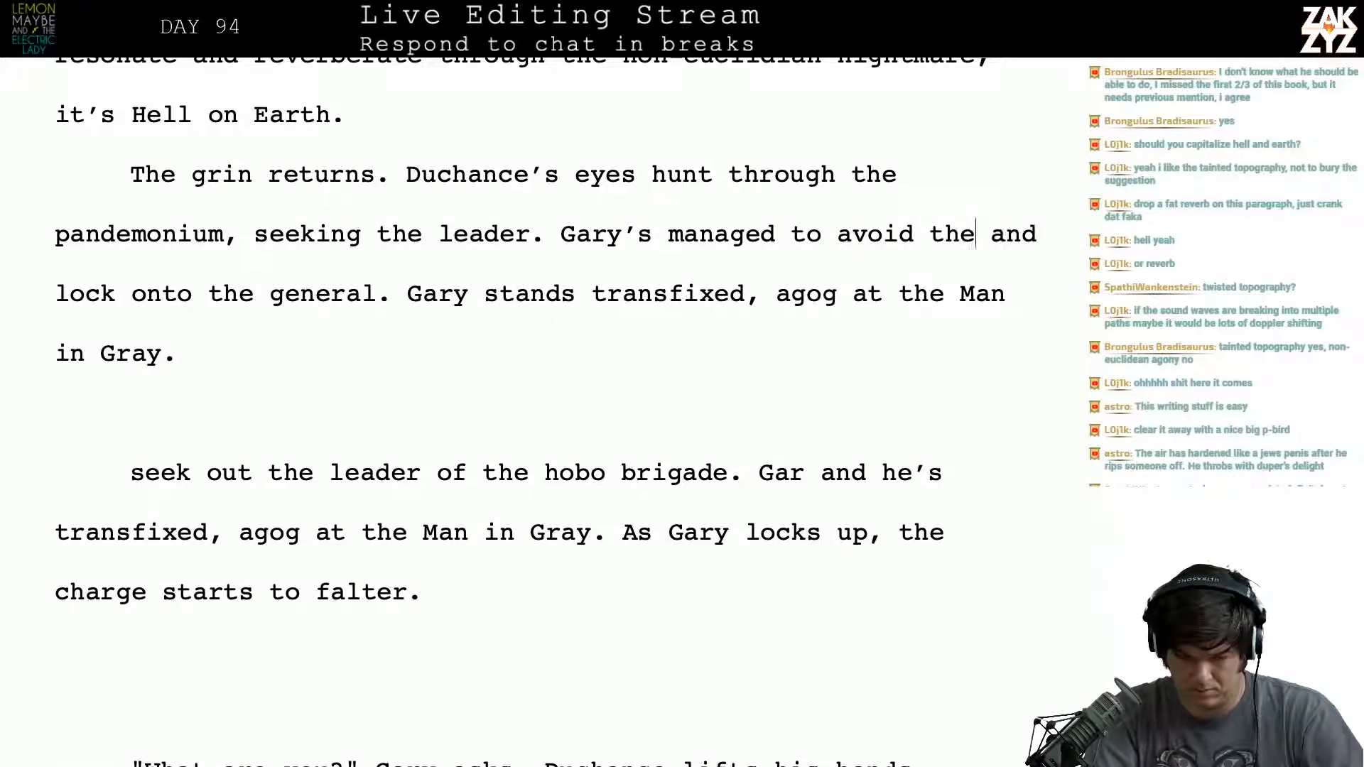
key("BackSpace")
key("BackSpace")
key("BackSpace")
key("BackSpace")
key("BackSpace")
key("BackSpace")
key("BackSpace")
key("BackSpace")
key("BackSpace")
key("BackSpace")
key("BackSpace")
key("BackSpace")
key("BackSpace")
key("BackSpace")
key("BackSpace")
key("BackSpace")
key("BackSpace")
key("BackSpace")
key("BackSpace")
key("BackSpace")
key("BackSpace")
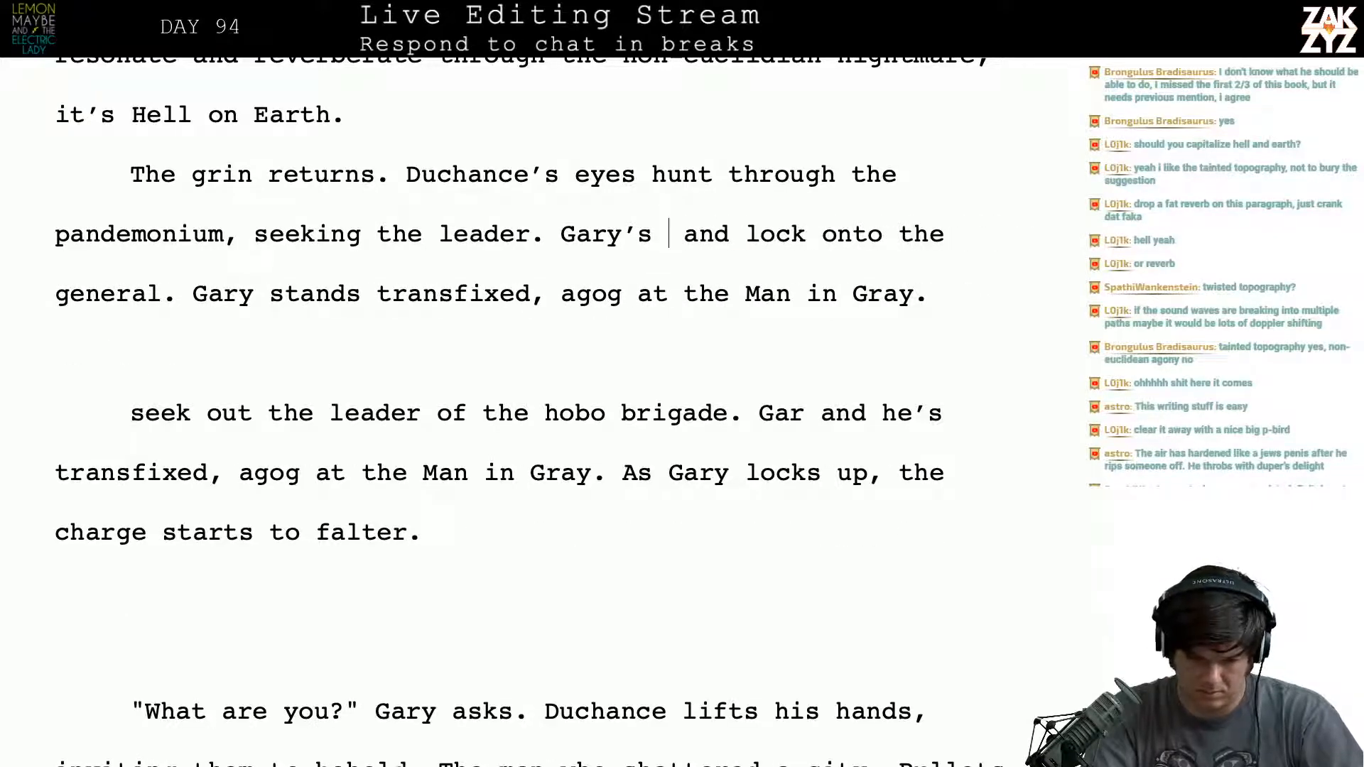
type("fought his way out of the")
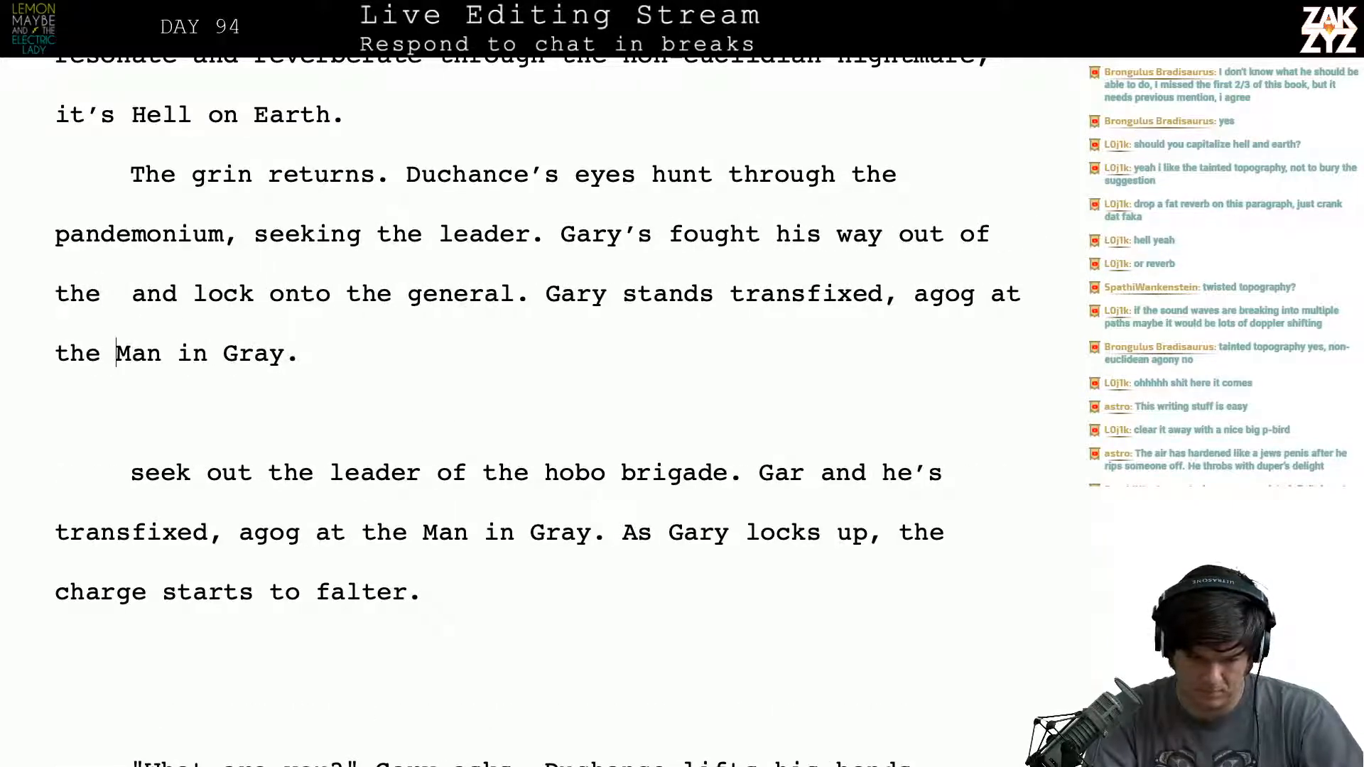
- Split the leftover "and lock onto the general" text into its own paragraph and continue the sentence with "cone, he’s puffing and gasping. He fe"
key("Return")
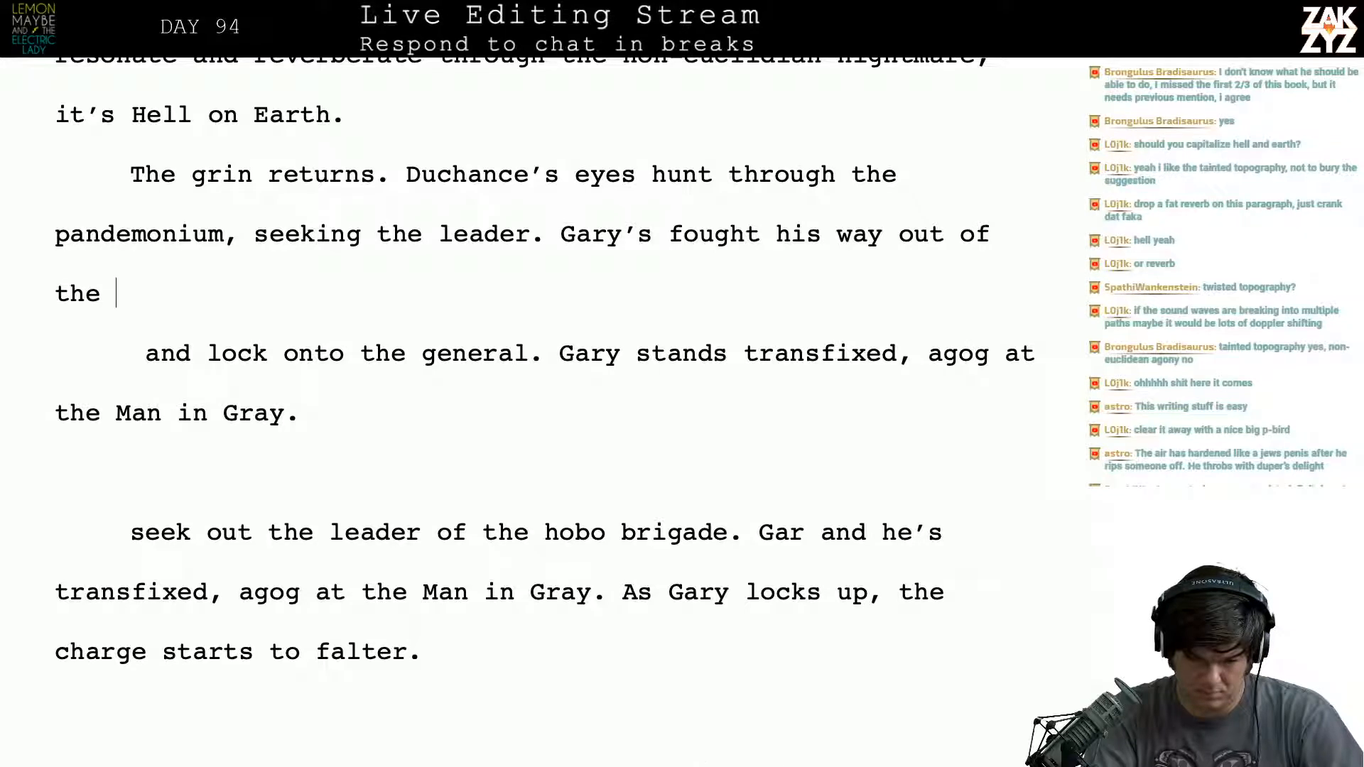
type("cone, he")
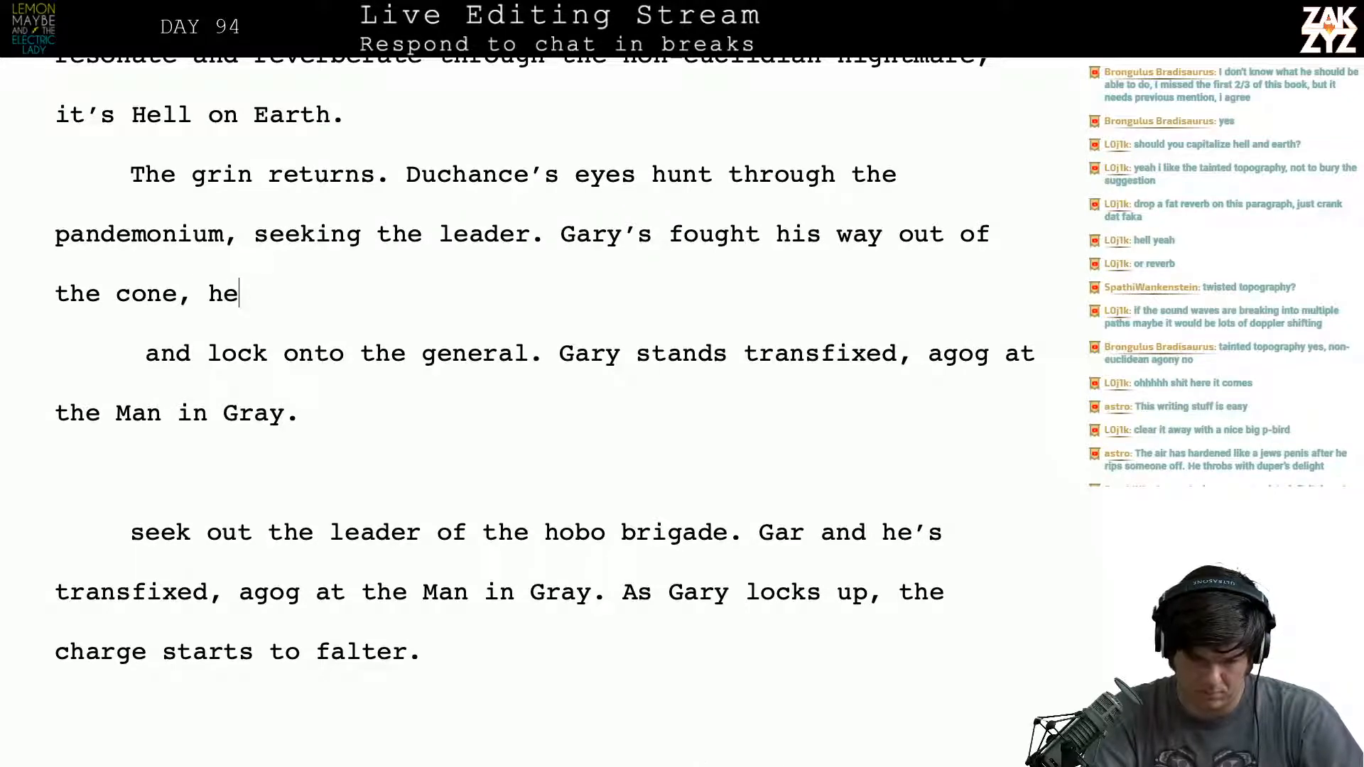
type("'s gas")
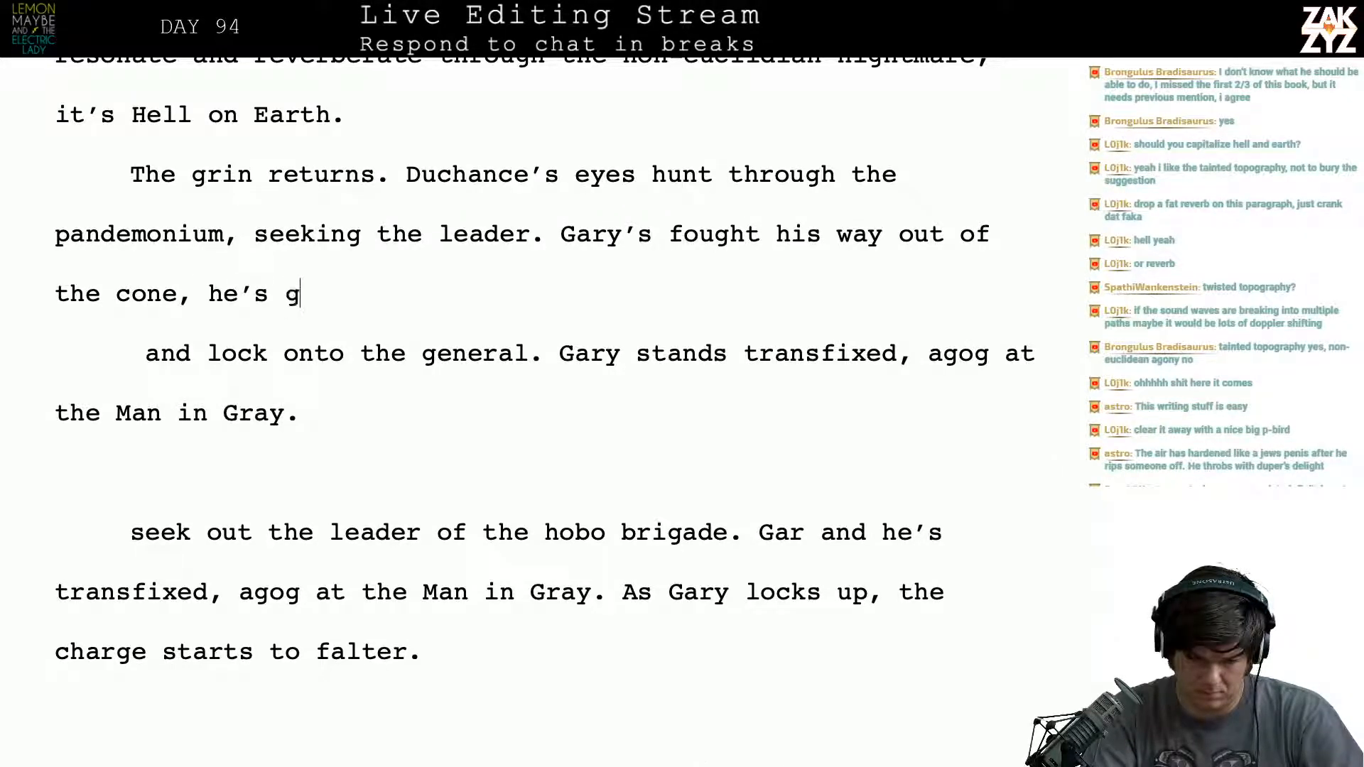
key("BackSpace")
key("BackSpace")
key("BackSpace")
type("pu")
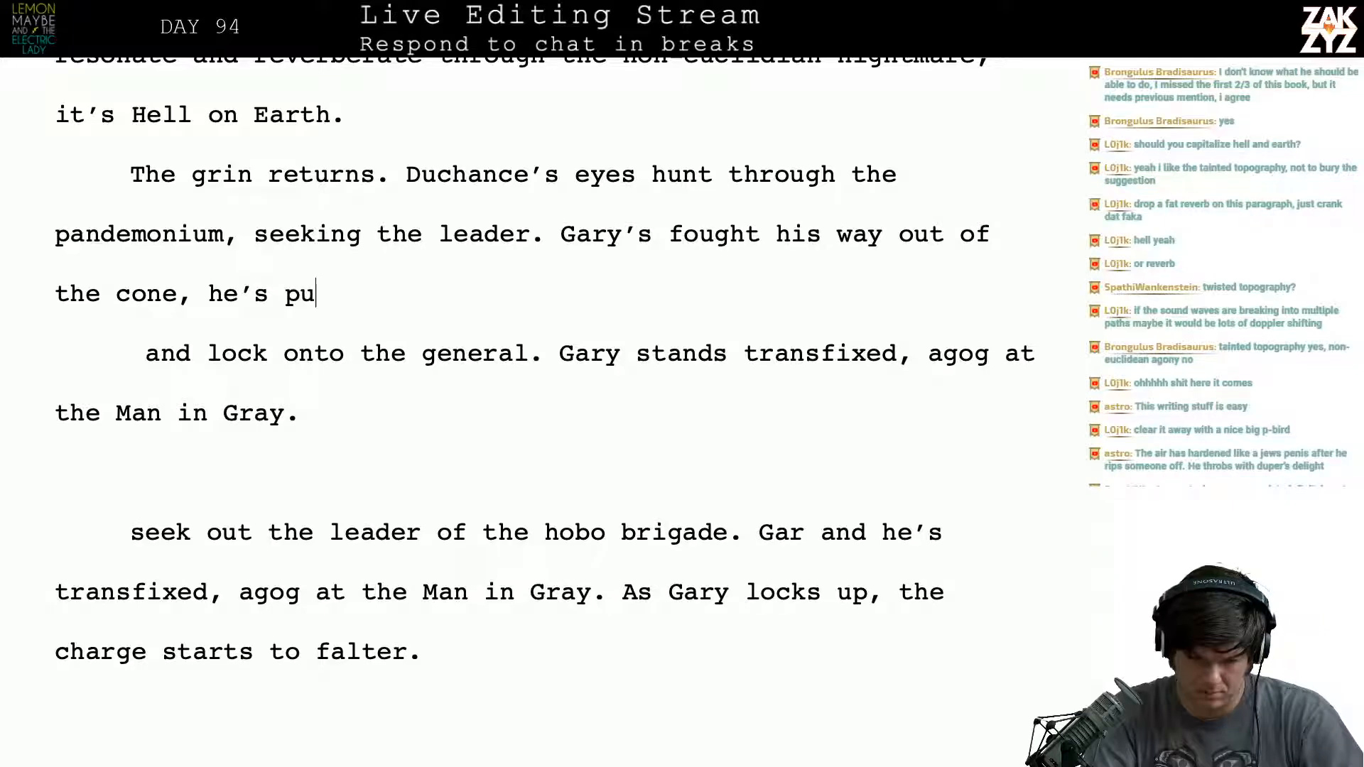
type("ffing and gasping,")
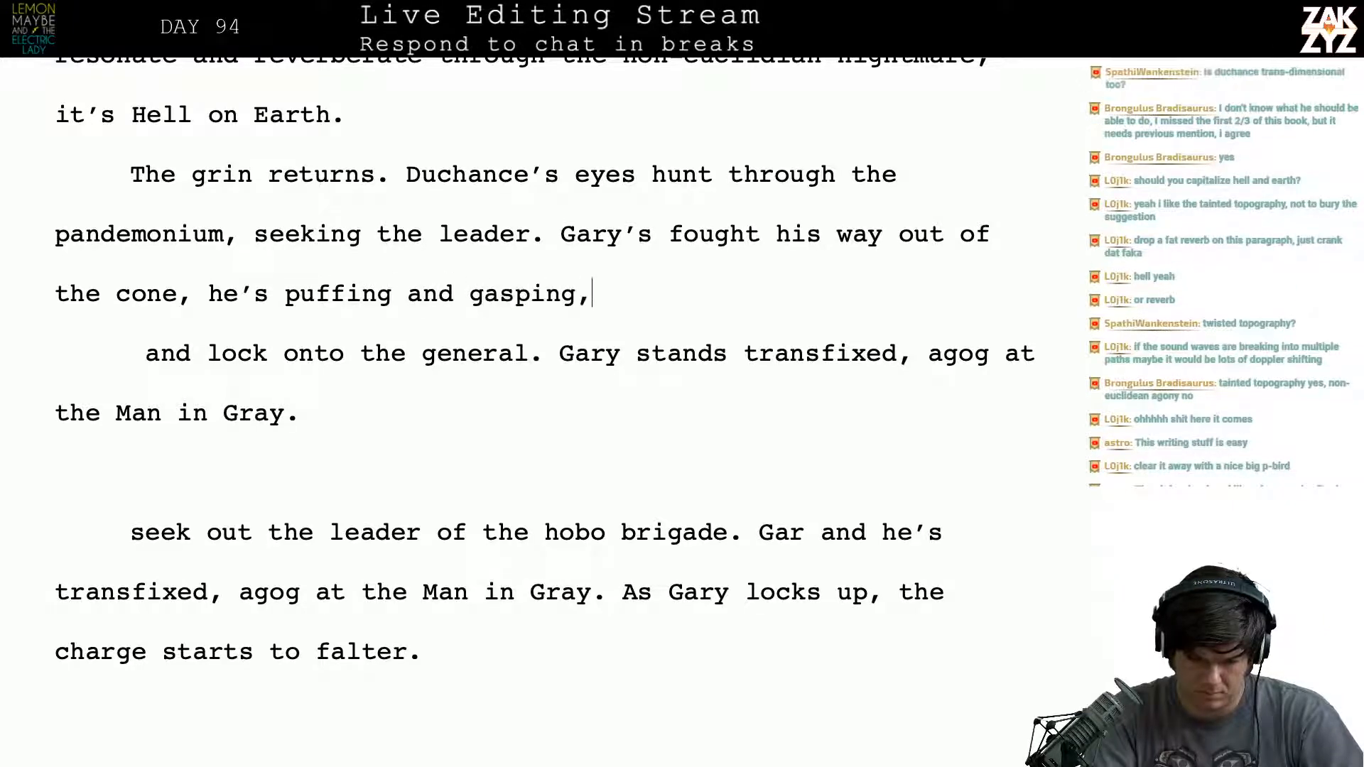
key("BackSpace")
type(".")
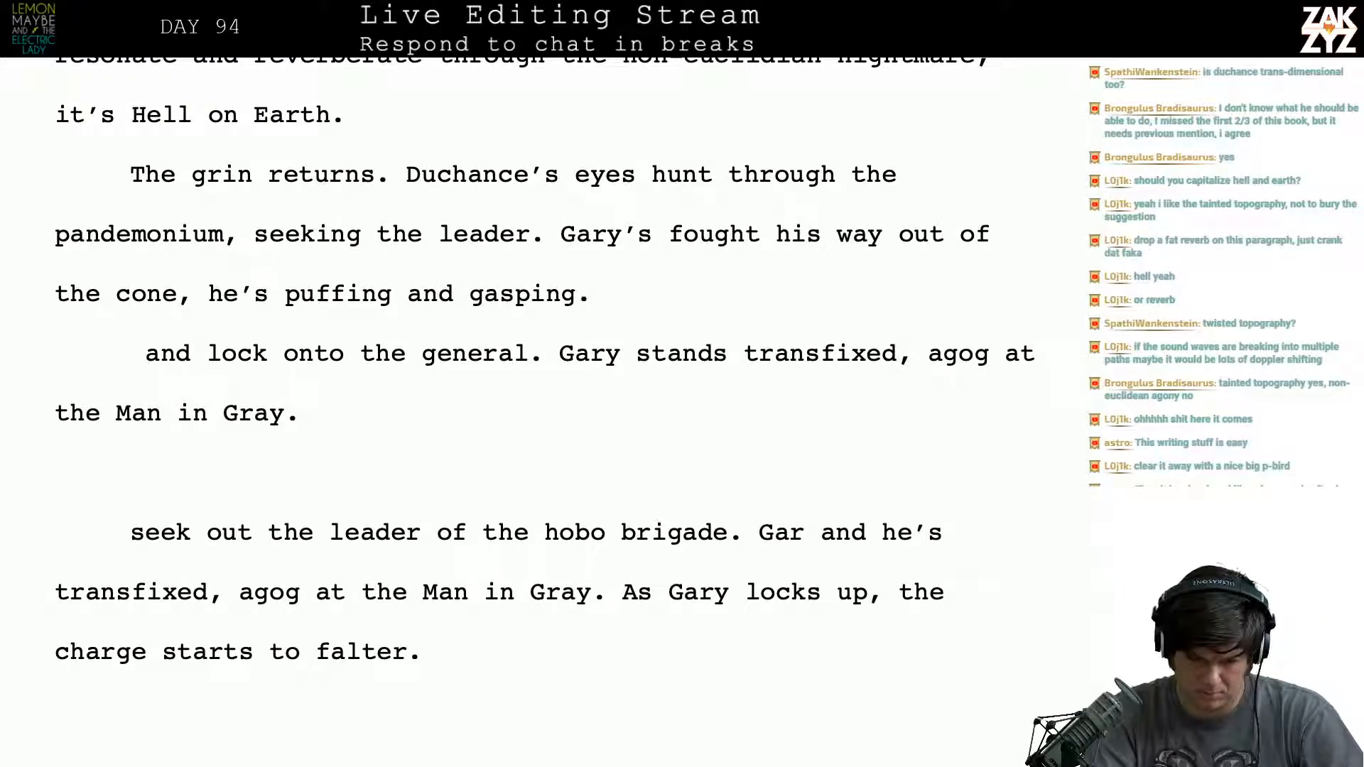
type(" H")
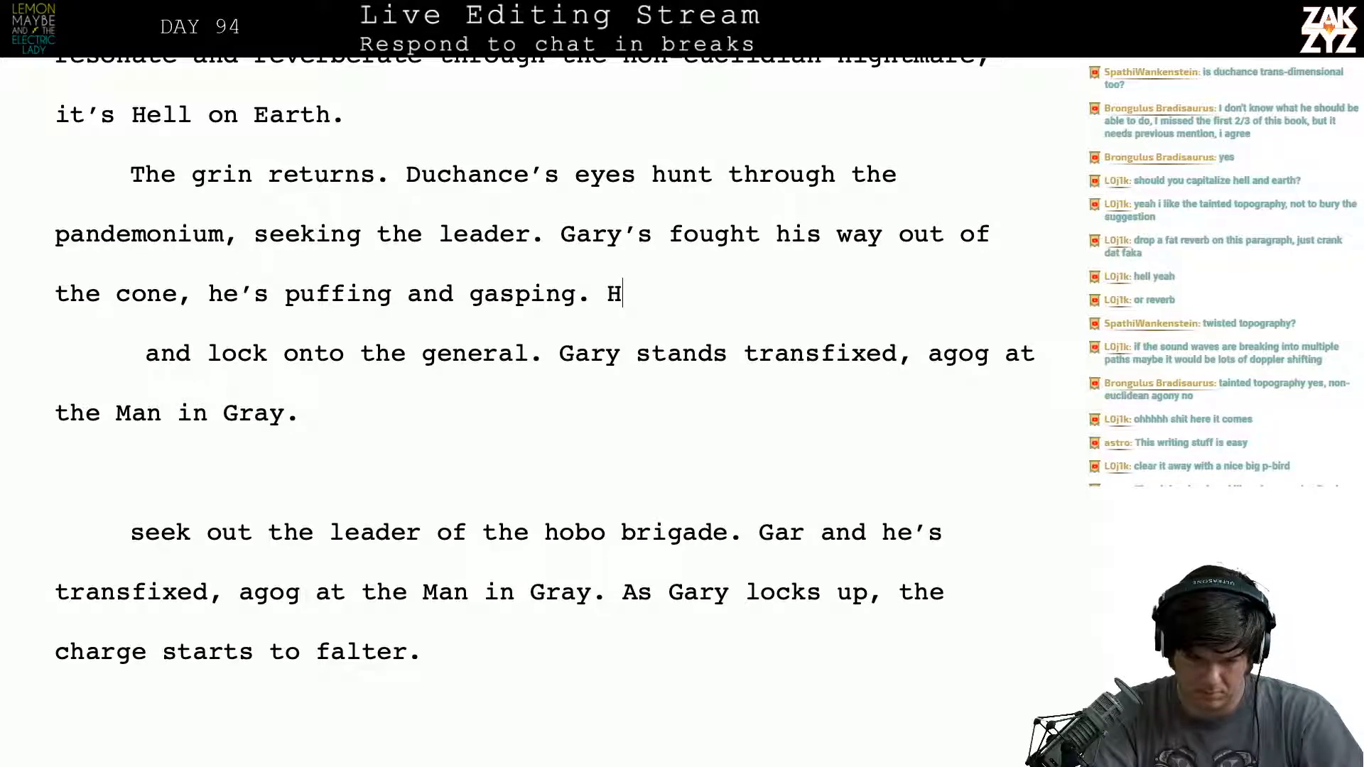
type("e fe")
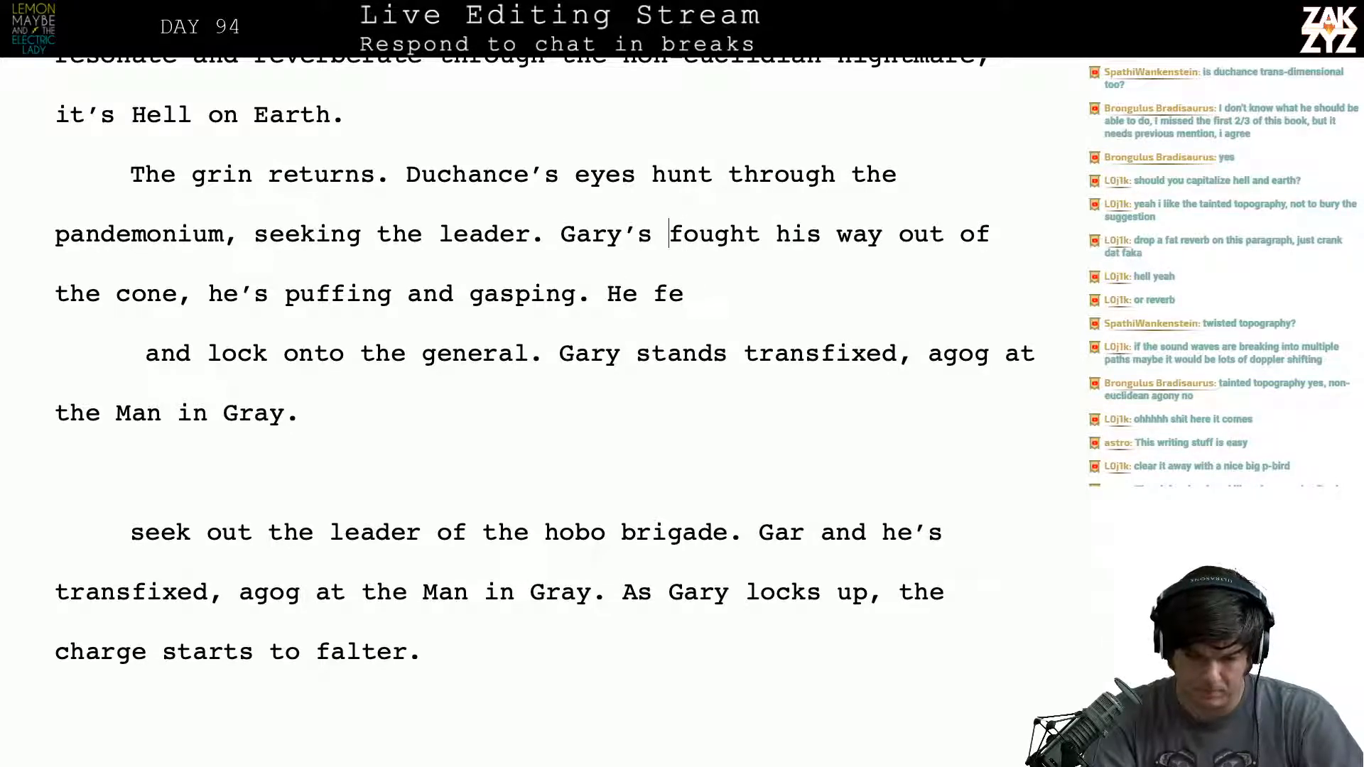
- Split the paragraph before "fought his way out" and shorten "Gary’s" to "Gary" after "seeking the leader."
key("Return")
key("BackSpace")
key("BackSpace")
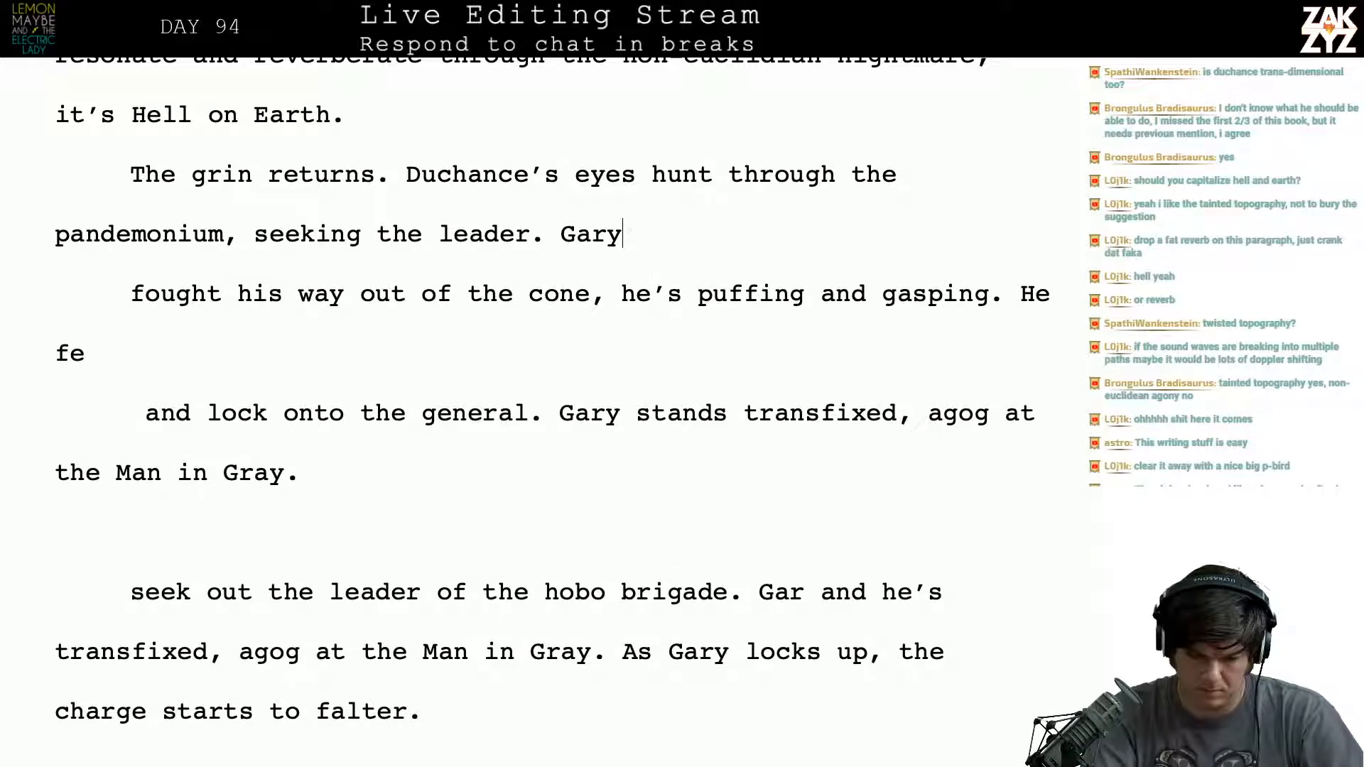
type("was at the edge ")
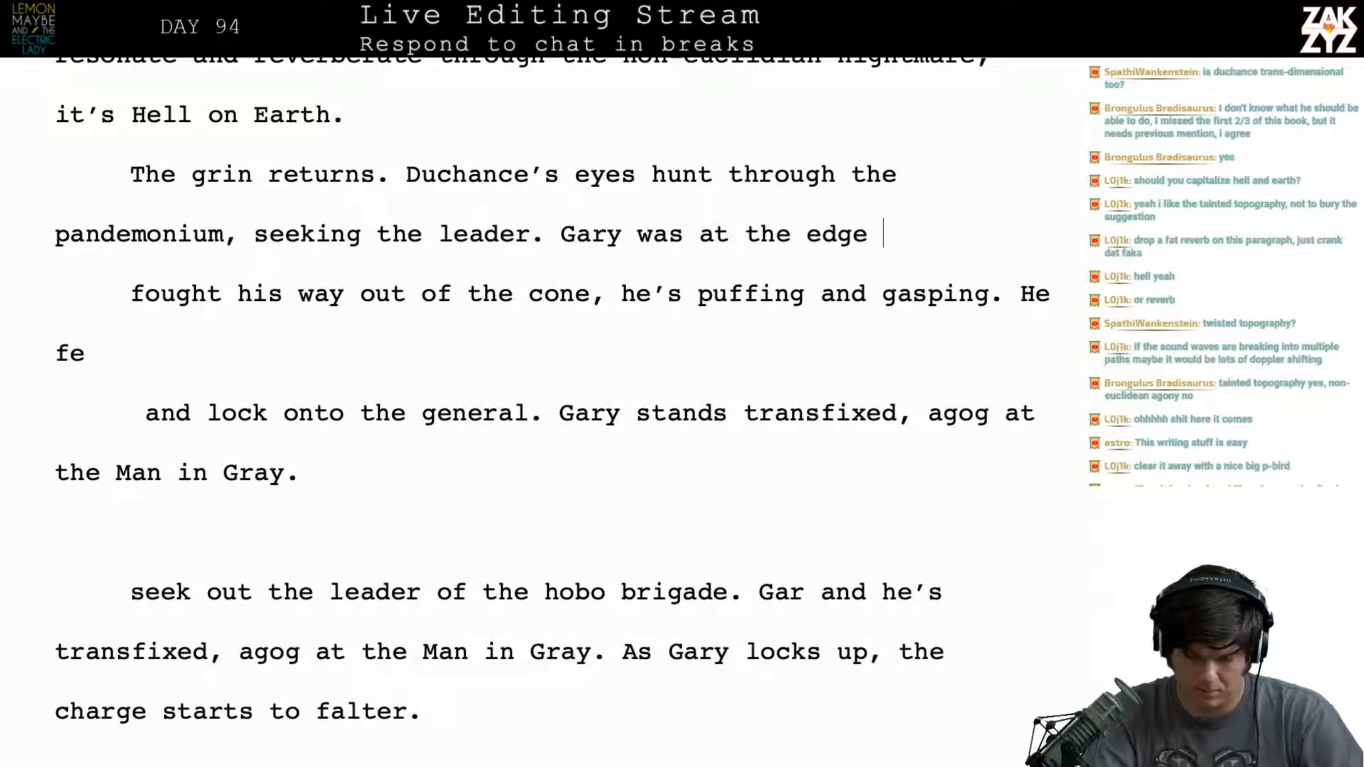
type("of the cone, he fought hi")
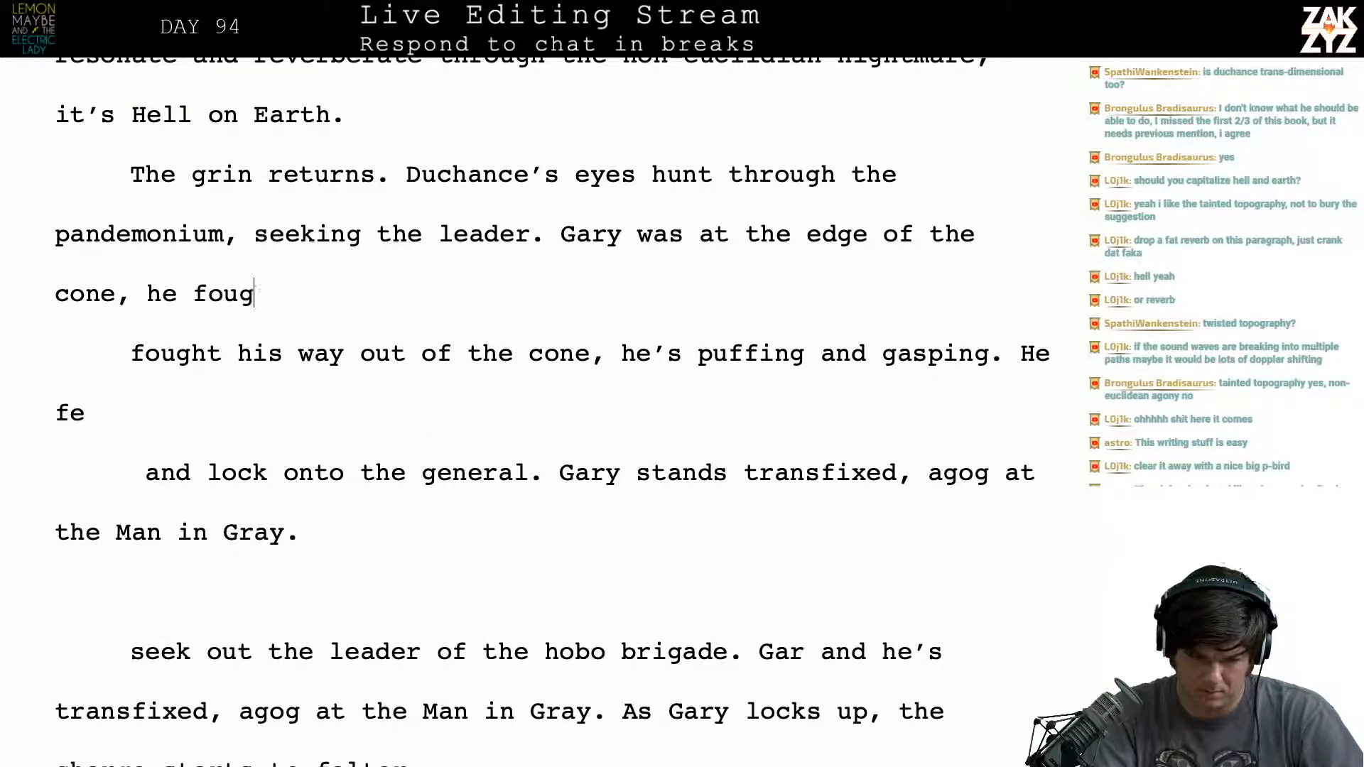
key("BackSpace")
key("BackSpace")
key("BackSpace")
key("BackSpace")
key("BackSpace")
key("BackSpace")
key("BackSpace")
key("BackSpace")
key("BackSpace")
key("BackSpace")
key("BackSpace")
key("BackSpace")
key("BackSpace")
key("BackSpace")
key("BackSpace")
key("BackSpace")
key("BackSpace")
key("BackSpace")
key("BackSpace")
key("BackSpace")
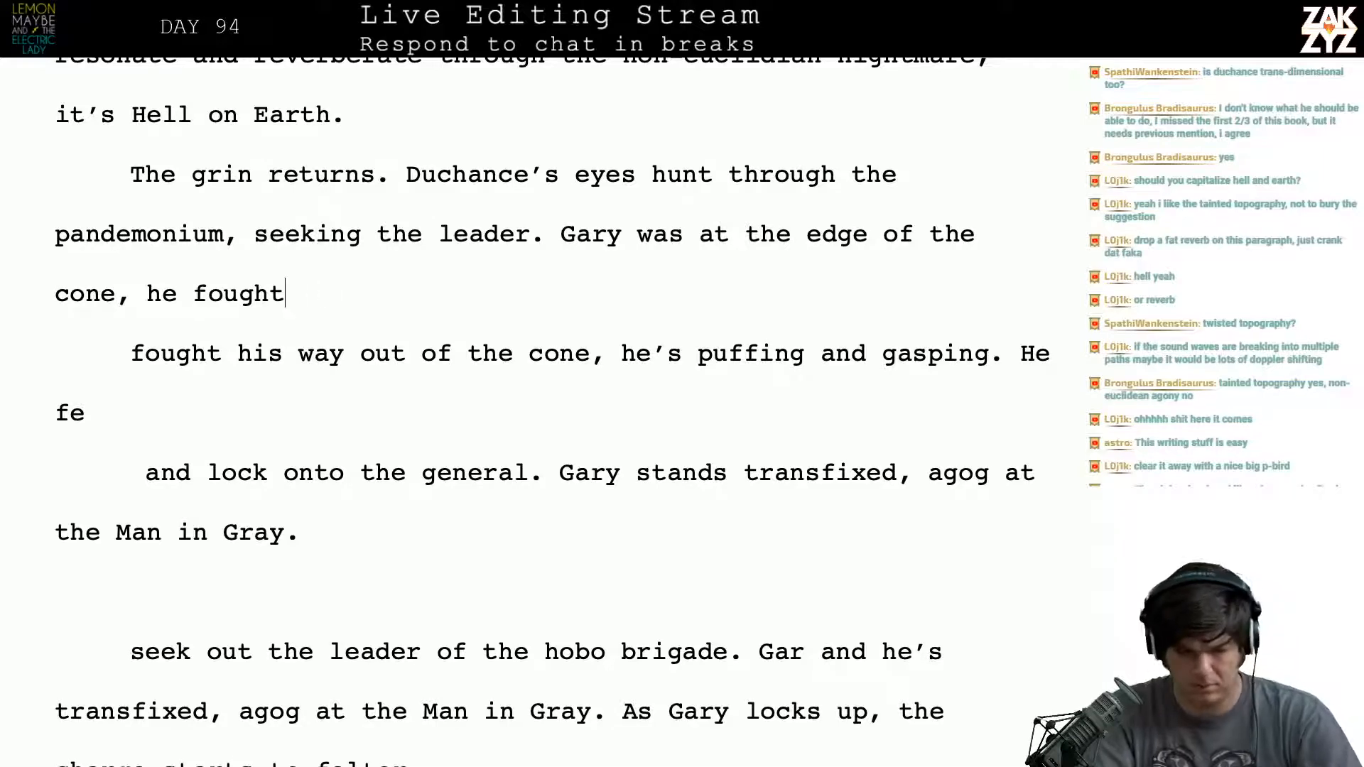
key("BackSpace")
key("BackSpace")
key("BackSpace")
key("BackSpace")
key("BackSpace")
key("BackSpace")
key("BackSpace")
key("BackSpace")
key("BackSpace")
key("BackSpace")
key("BackSpace")
key("BackSpace")
key("BackSpace")
key("BackSpace")
key("BackSpace")
key("BackSpace")
key("BackSpace")
key("BackSpace")
key("BackSpace")
key("BackSpace")
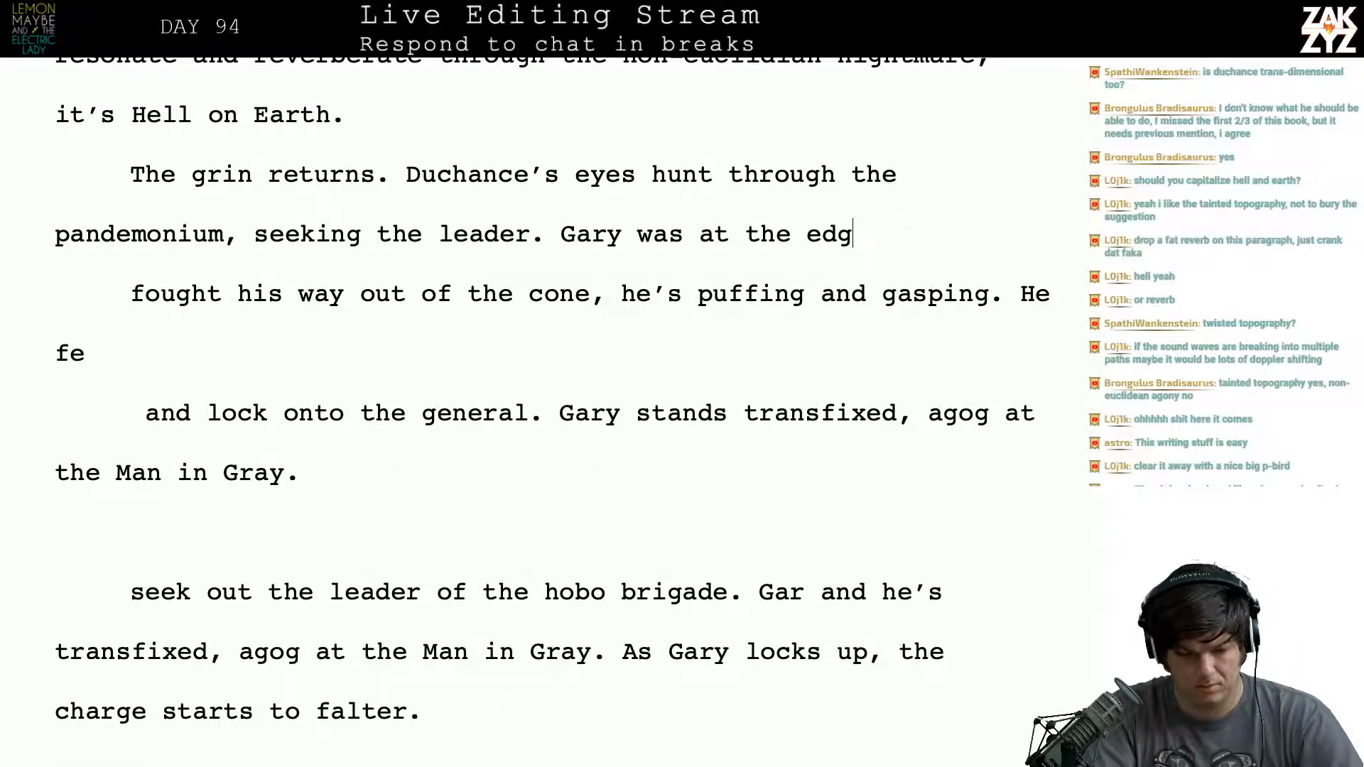
- Reword the sentence after "seeking the leader." to "Gary was at the very edge of the cone, he fights his way o"
type("was a")
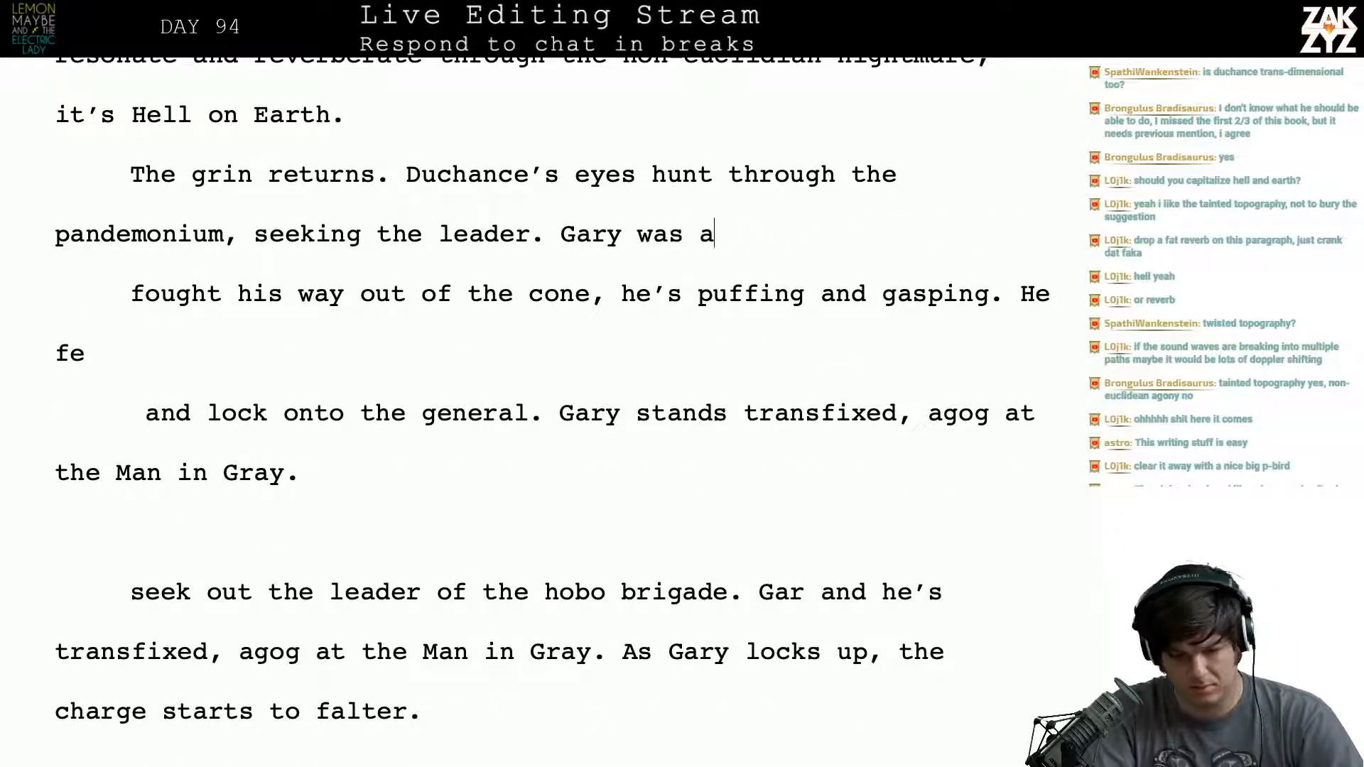
type("t the very edge o")
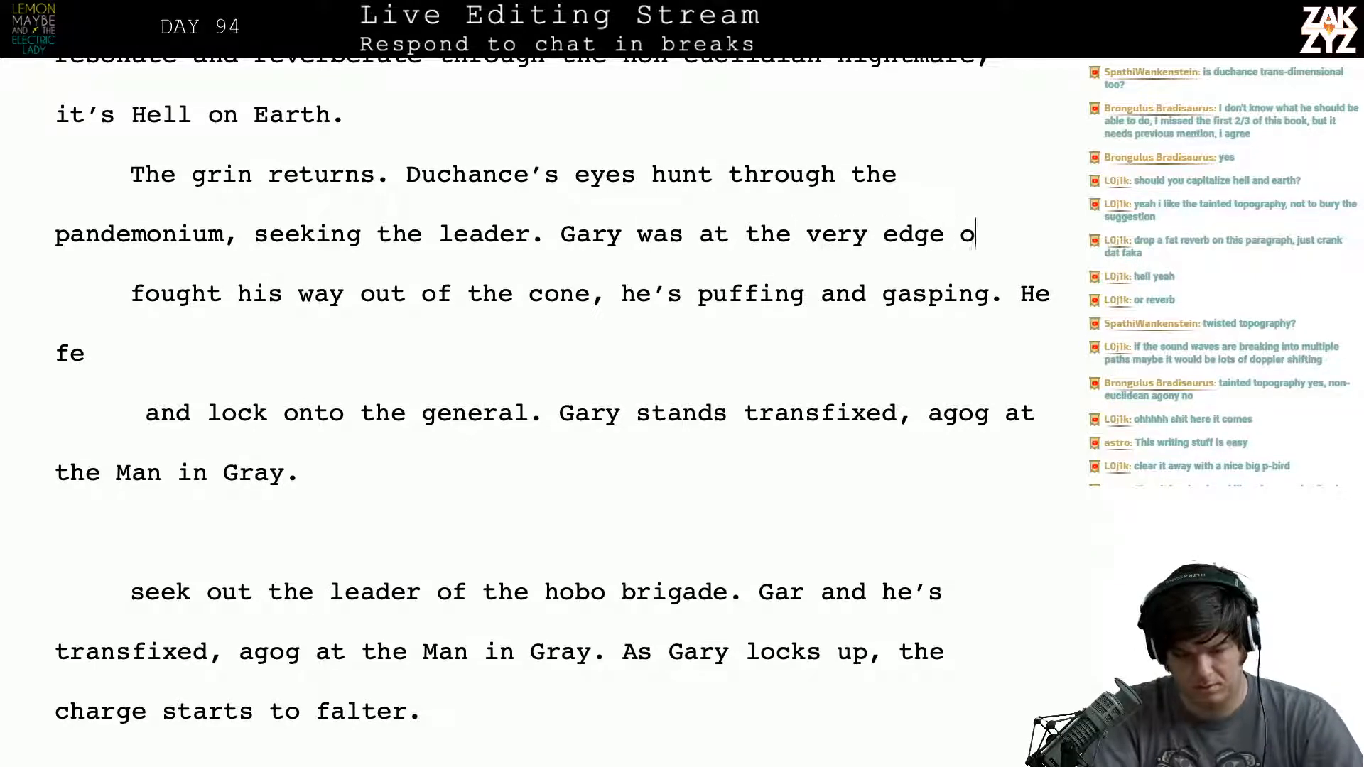
type("f the cone, he figh")
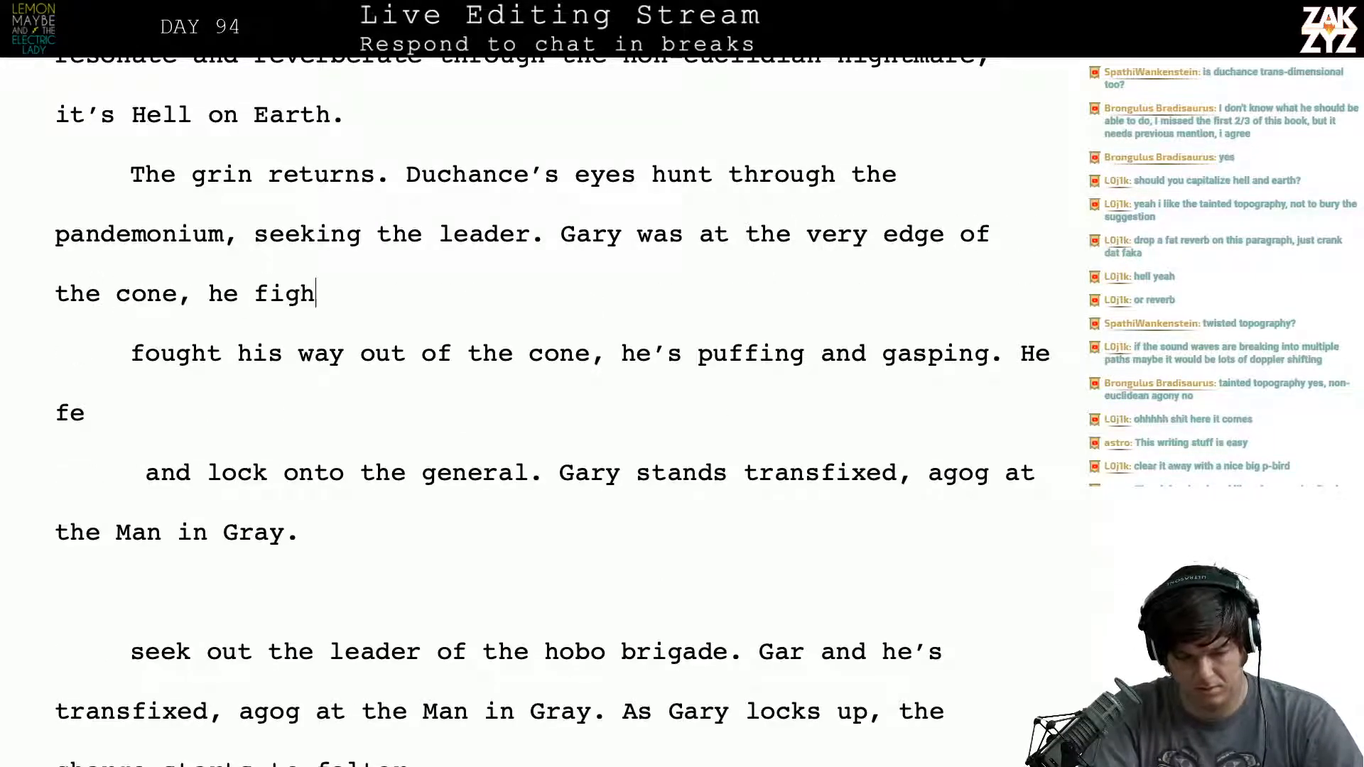
type("ts his way ")
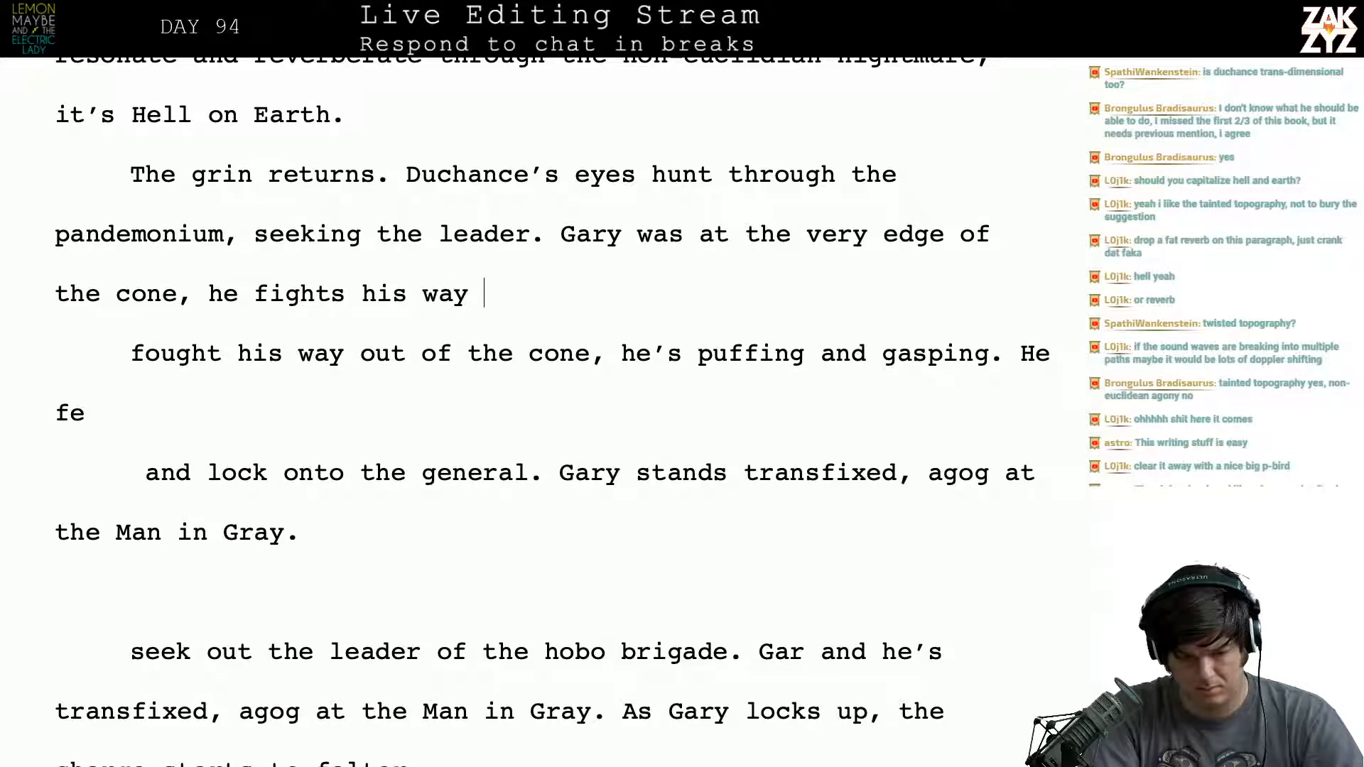
type("out and ")
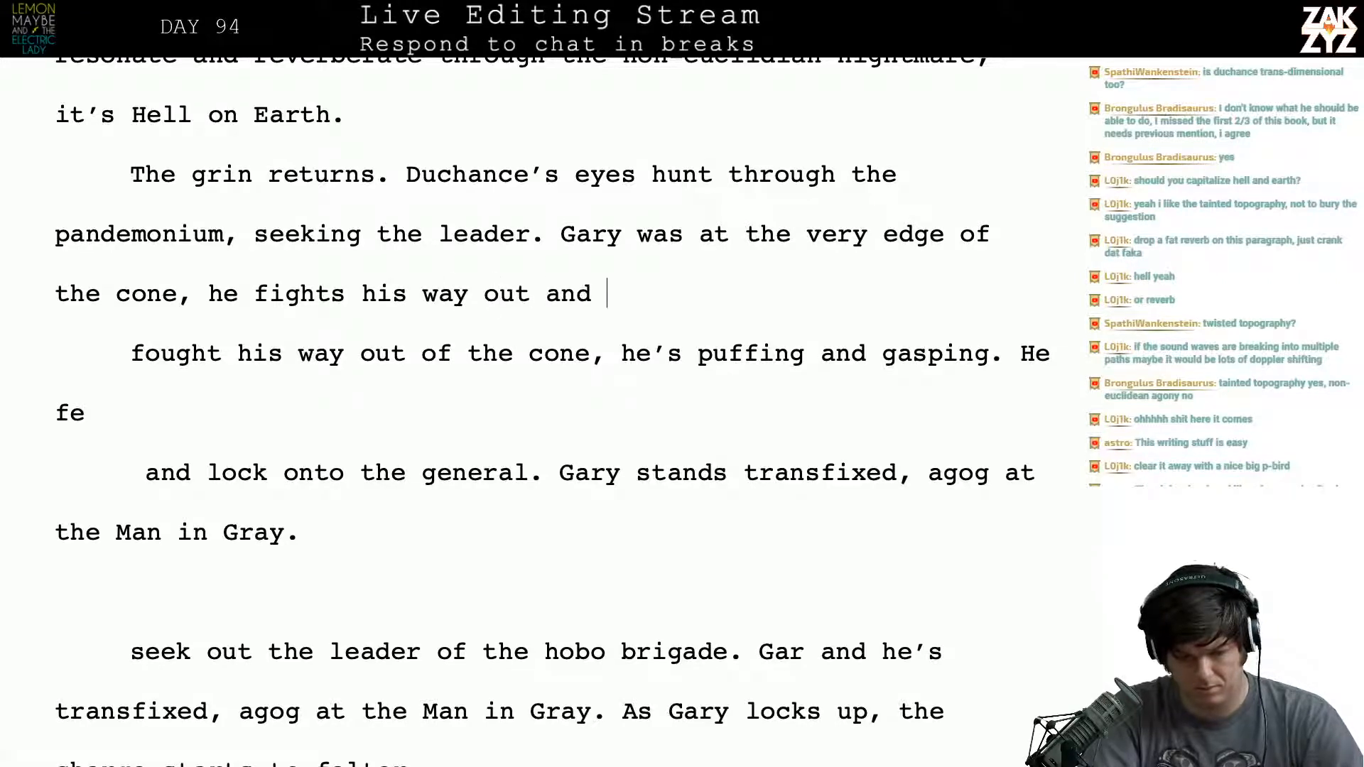
type("p")
key("BackSpace")
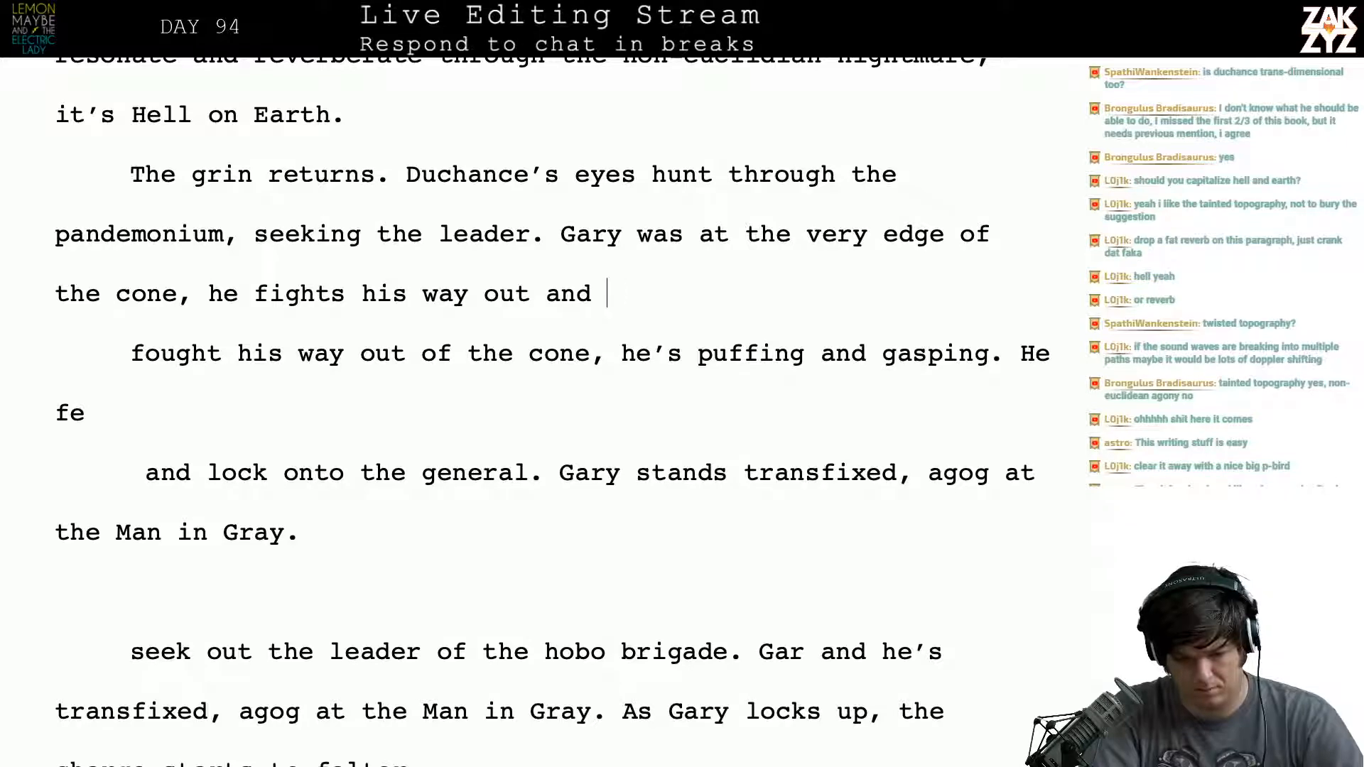
key("BackSpace")
key("BackSpace")
key("BackSpace")
key("BackSpace")
key("BackSpace")
key("BackSpace")
key("BackSpace")
- Separate the draft starting "Gary was at the very edge" into its own paragraph, leaving a blank line above it
key("Right")
key("Right")
key("Right")
key("Right")
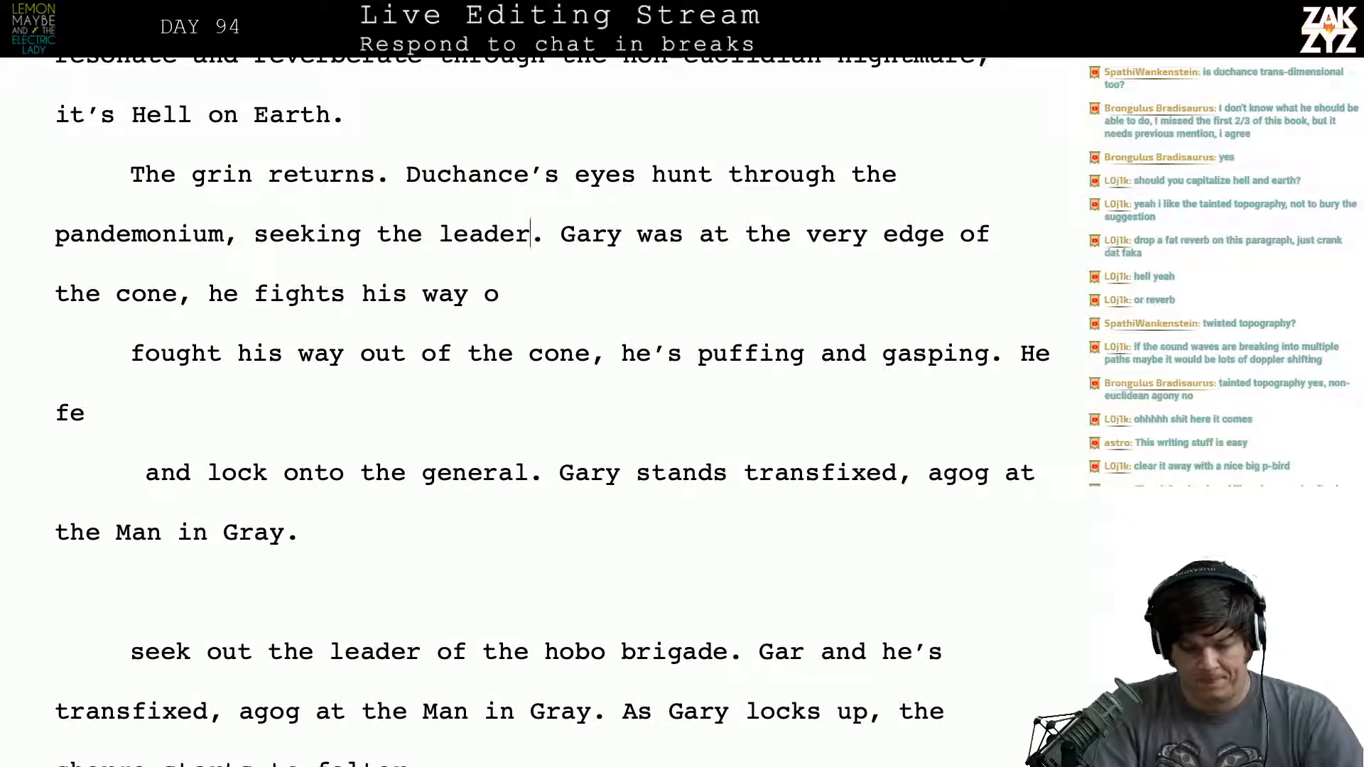
key("Return")
key("Return")
key("Left")
key("Left")
type("G")
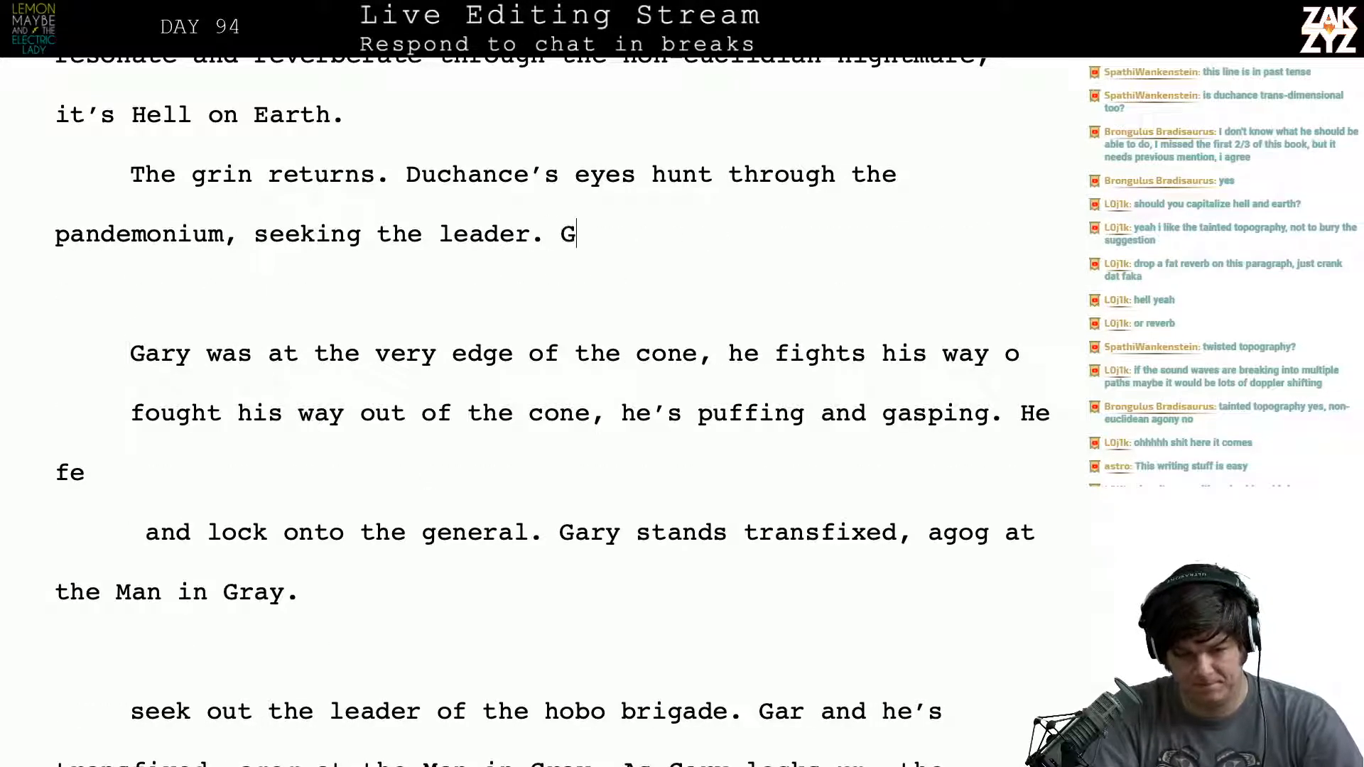
type("ary fights his ")
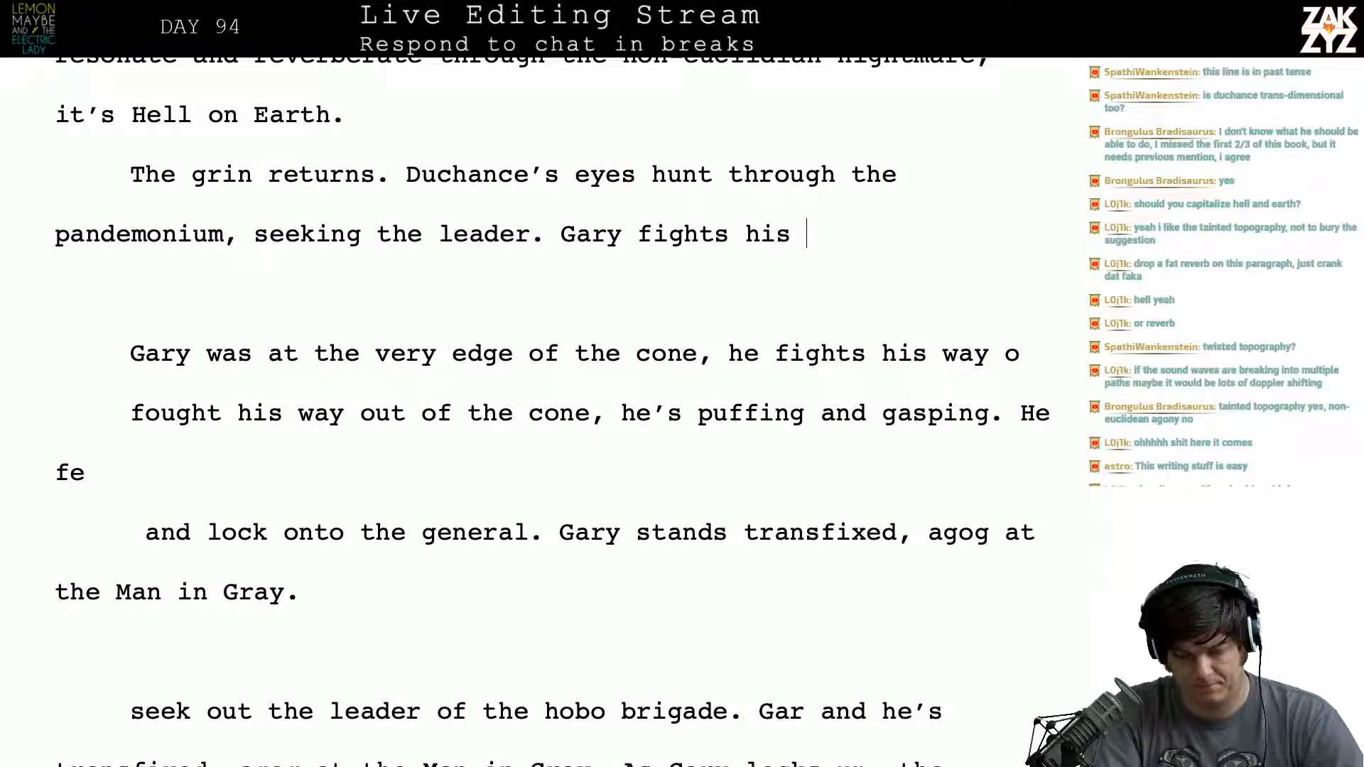
type("way")
key("BackSpace")
key("BackSpace")
key("BackSpace")
key("BackSpace")
key("BackSpace")
key("BackSpace")
key("BackSpace")
key("BackSpace")
key("BackSpace")
key("BackSpace")
key("BackSpace")
key("BackSpace")
key("BackSpace")
key("BackSpace")
key("BackSpace")
key("BackSpace")
key("BackSpace")
key("BackSpace")
key("BackSpace")
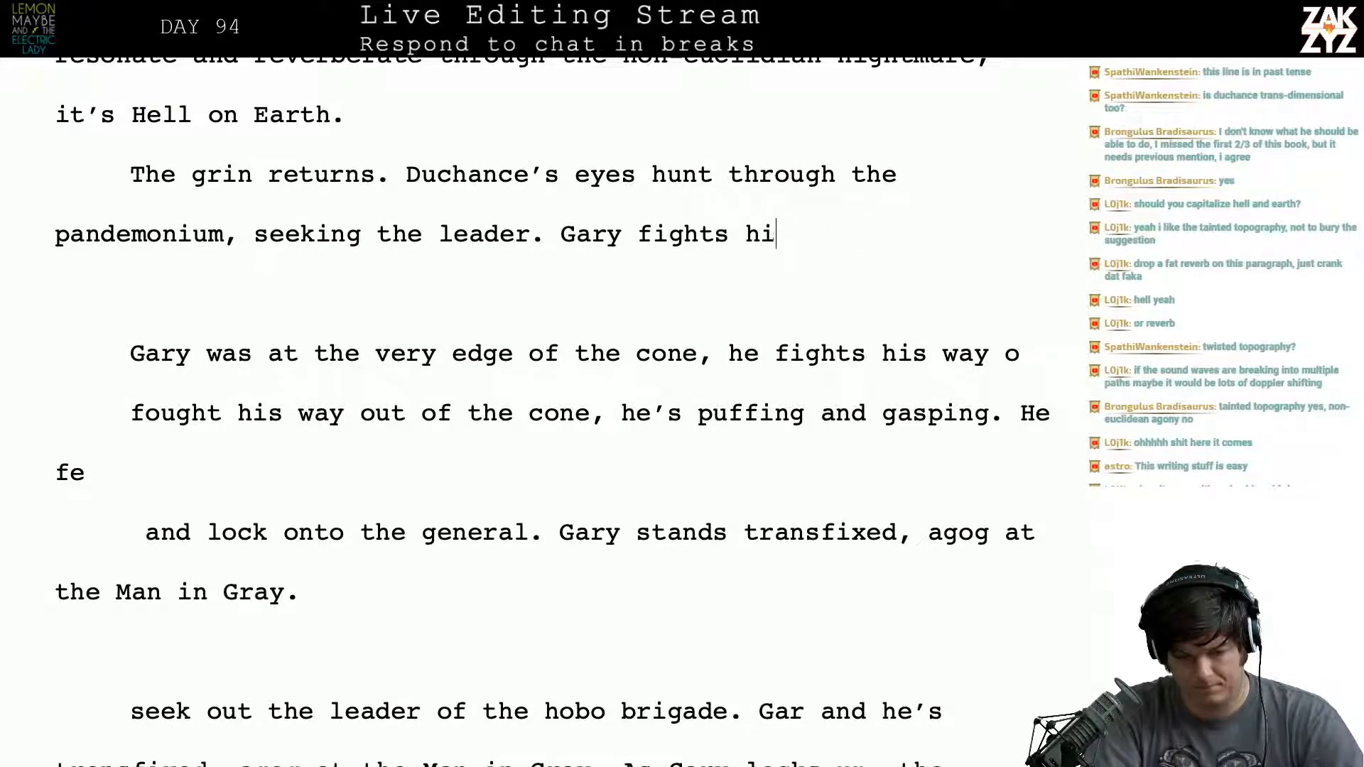
- After "seeking the leader.", write "Gary was caught on the very edge of the cone, he fights his way out and"
type("Gar")
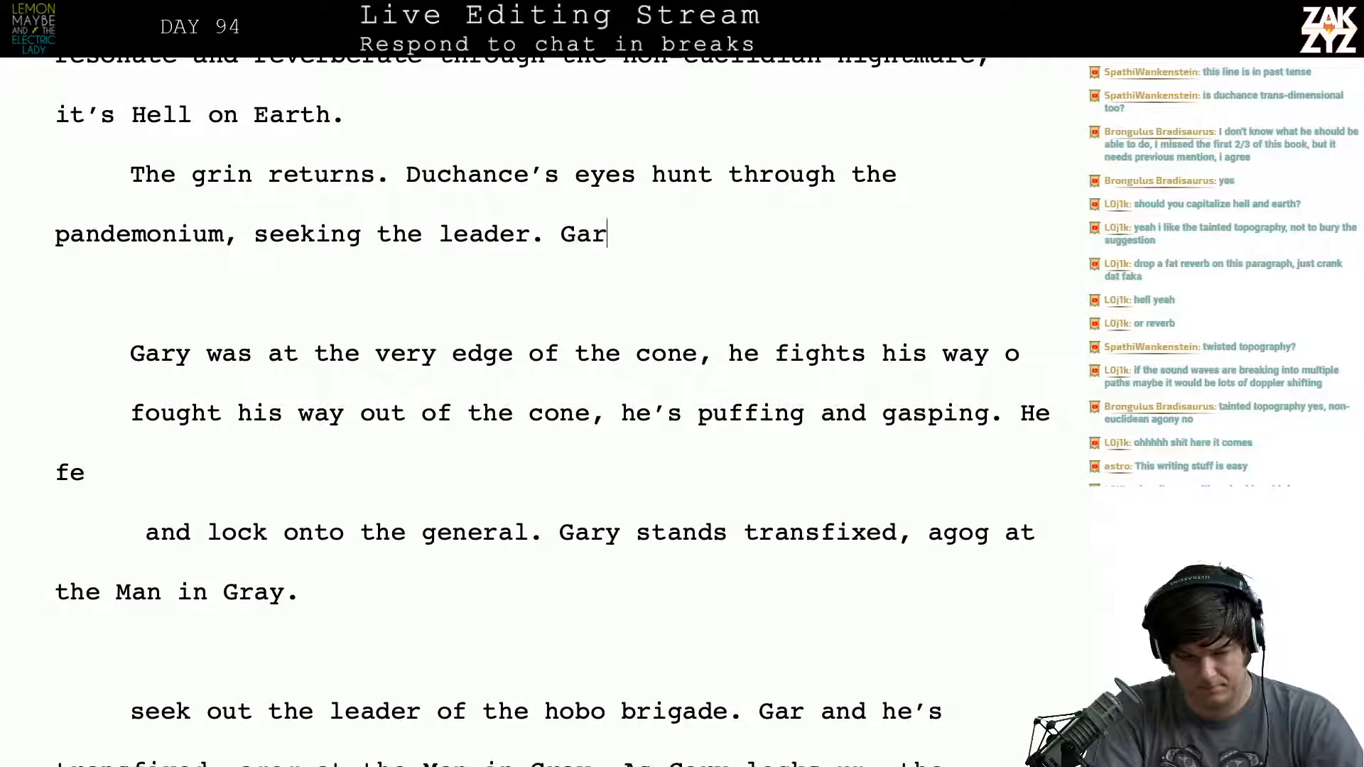
type("y was caught on t")
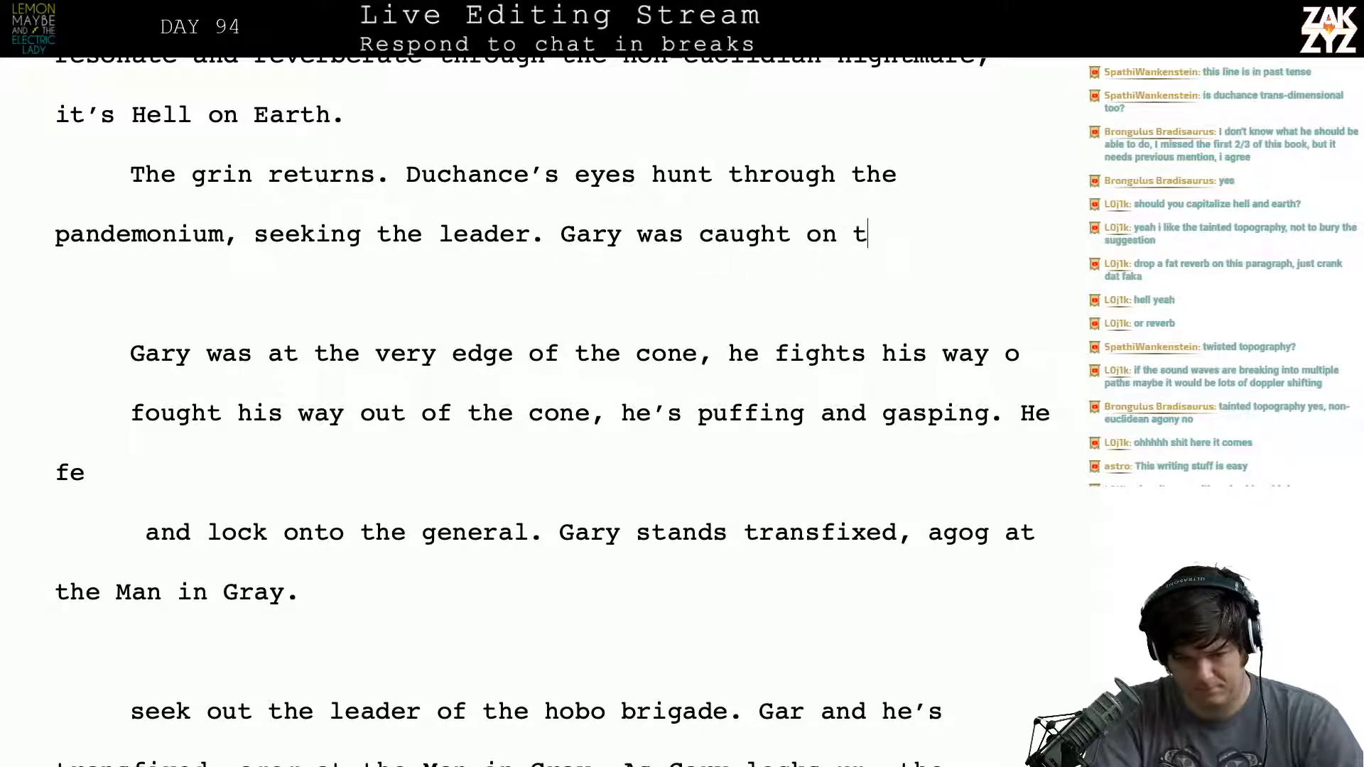
type("he very edge of ")
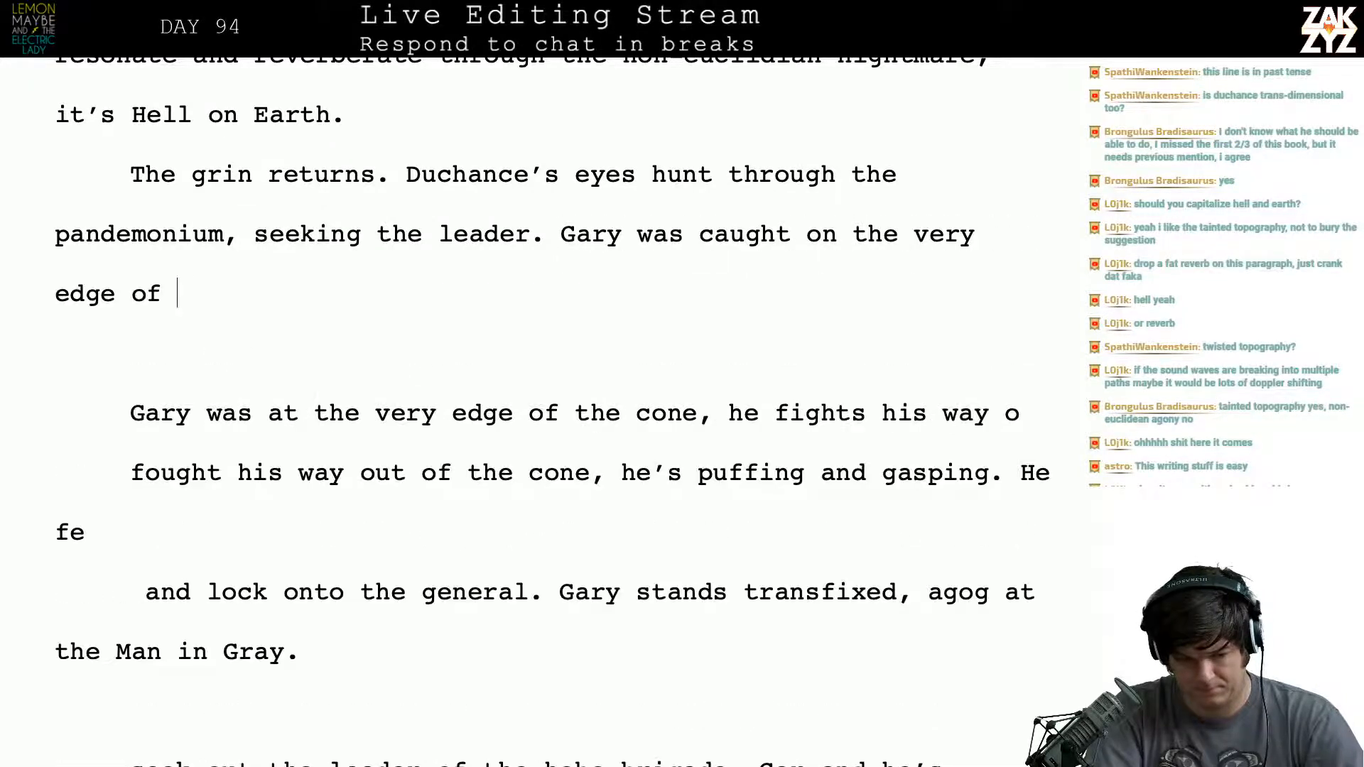
type("the cone, he fights")
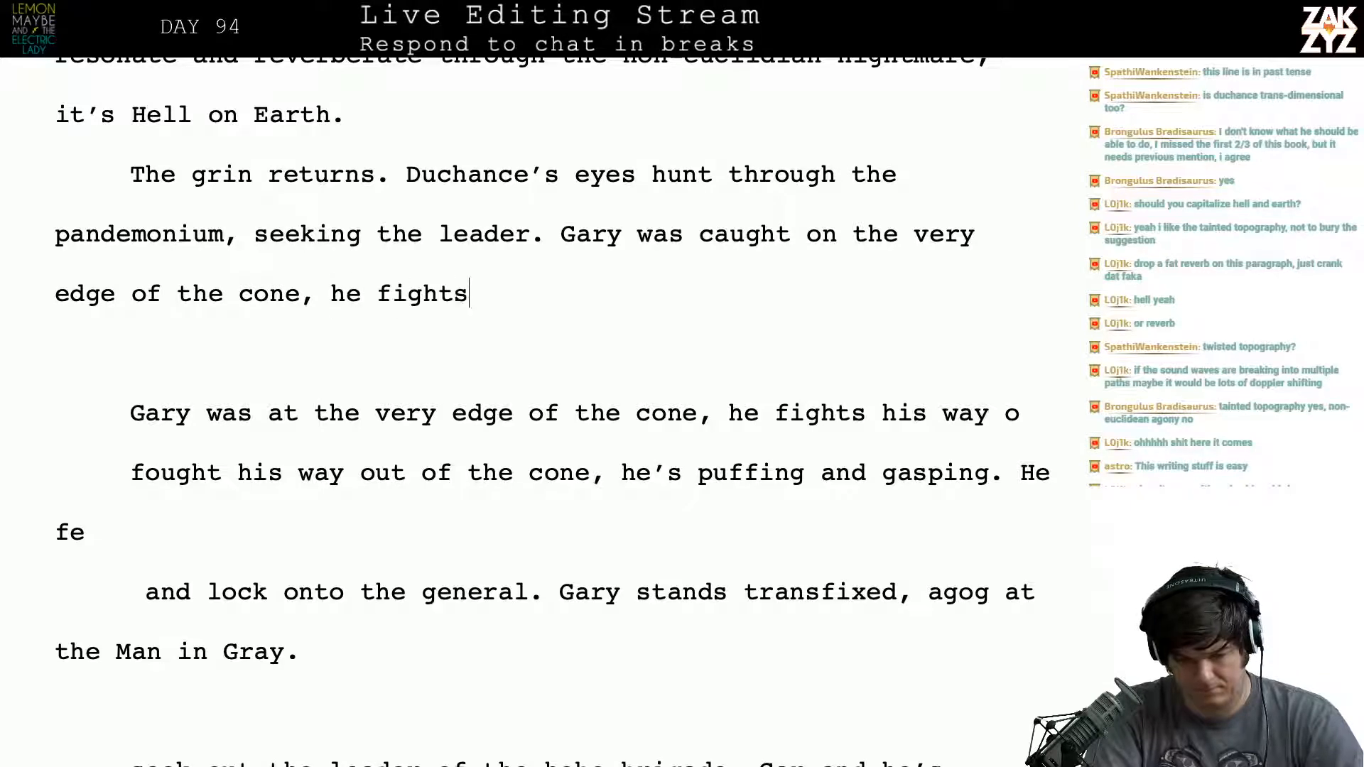
type(" his way out and emer")
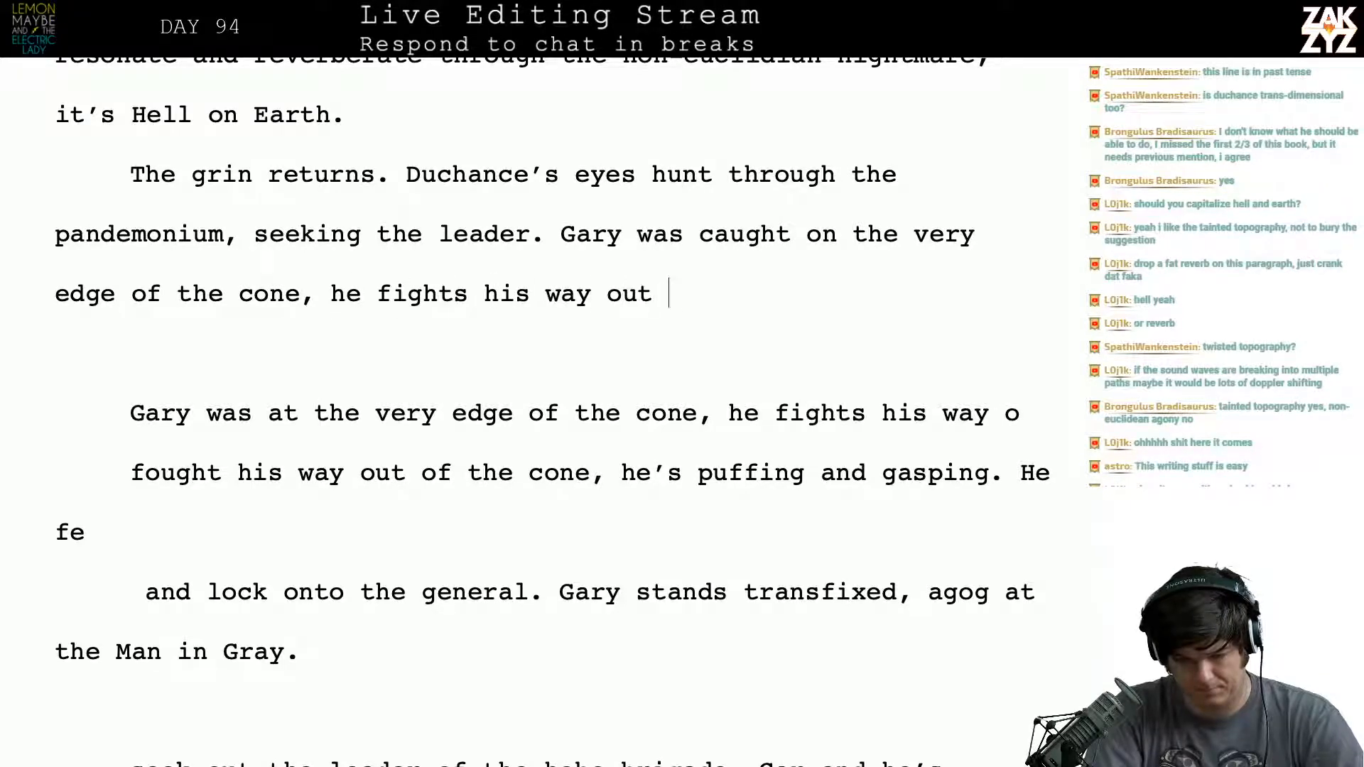
- Continue Gary's sentence after "fights his way out and" with "leans heavily on his cane"
key("BackSpace")
key("BackSpace")
key("BackSpace")
key("BackSpace")
type("leand")
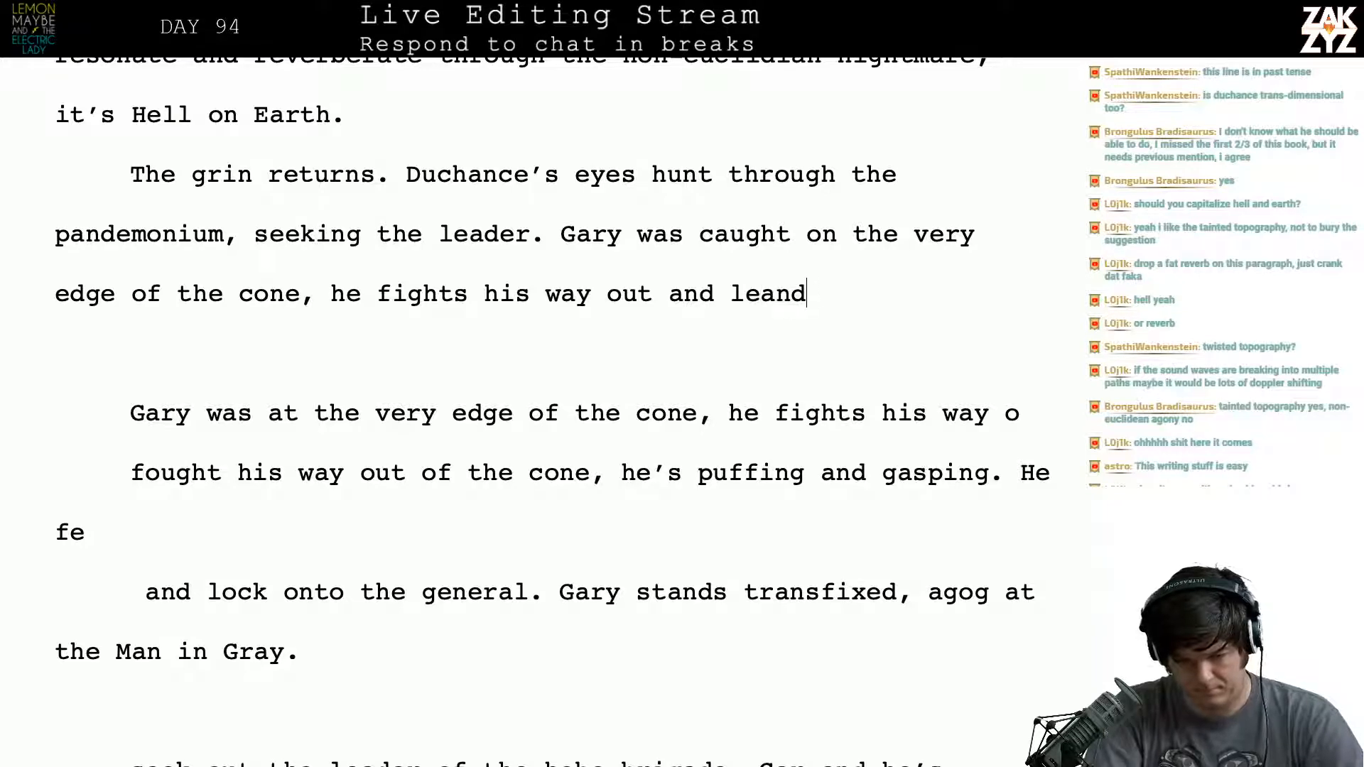
key("BackSpace")
type("s hea")
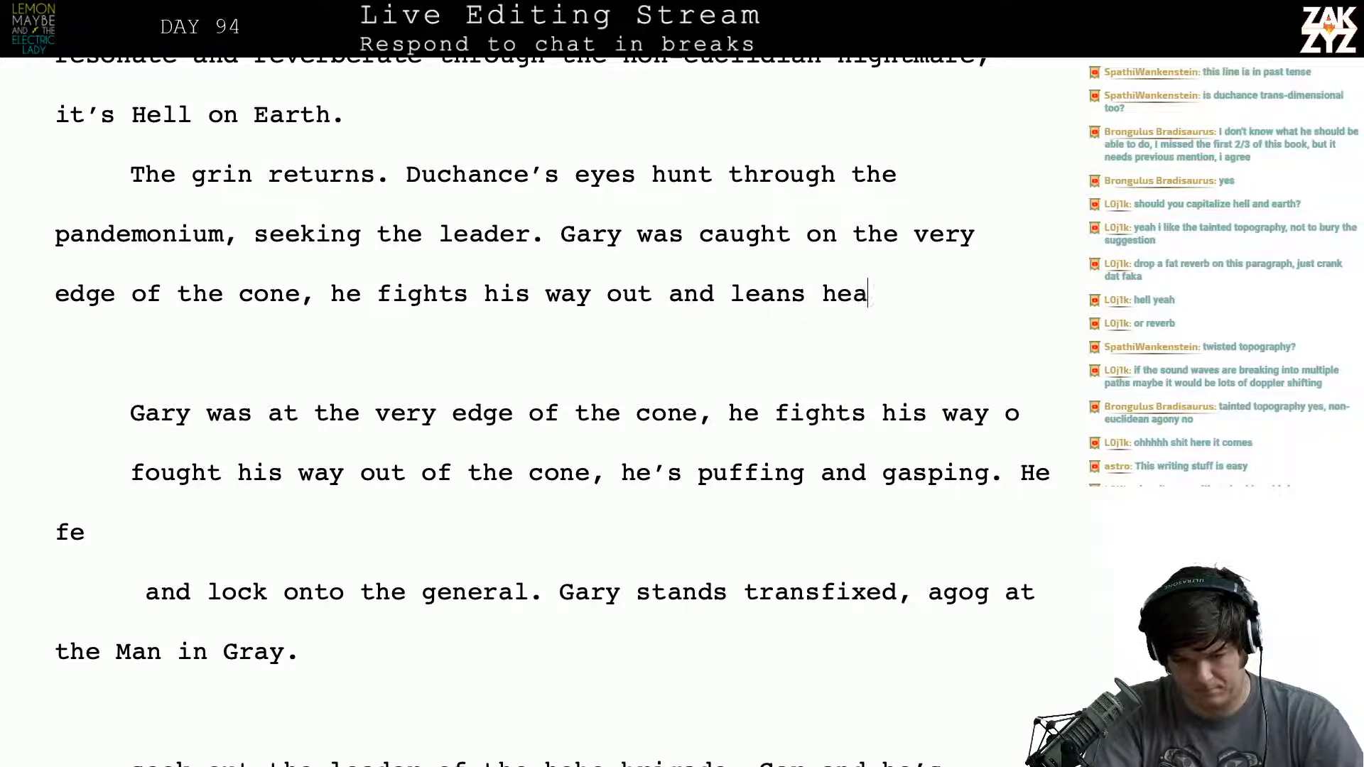
type("vily on his cane")
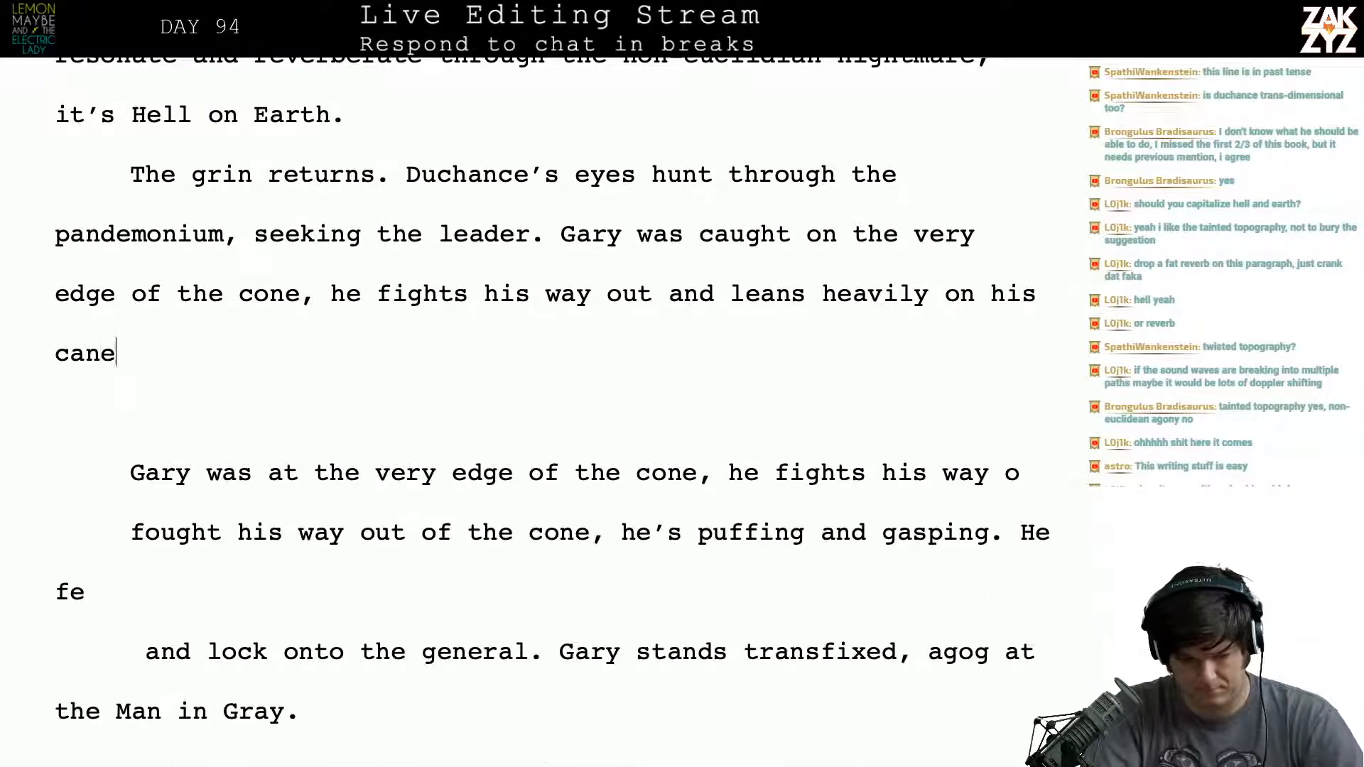
type(", puffing and g")
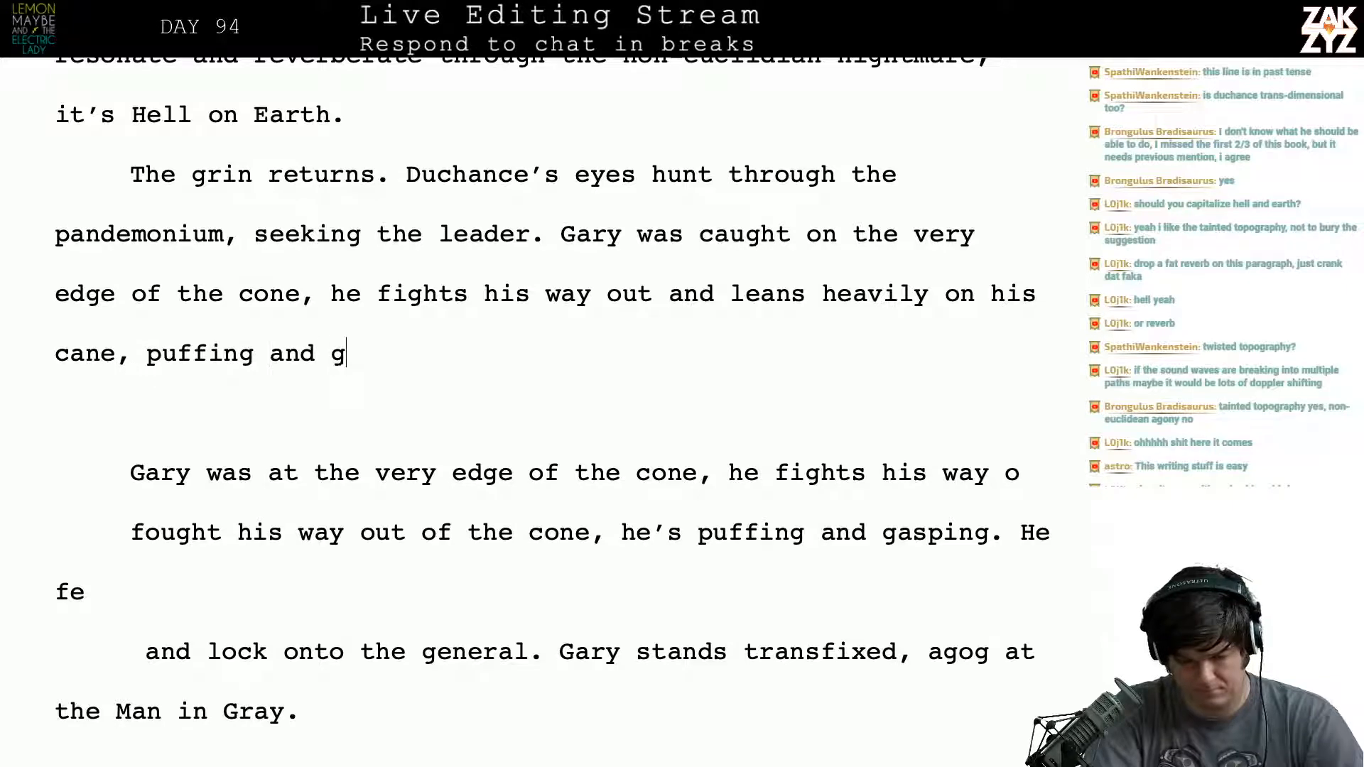
- Finish the sentence after "leans heavily on his cane" with ", gasping for breath."
key("BackSpace")
key("BackSpace")
key("BackSpace")
key("BackSpace")
key("BackSpace")
key("BackSpace")
key("BackSpace")
key("BackSpace")
key("BackSpace")
key("BackSpace")
key("BackSpace")
key("BackSpace")
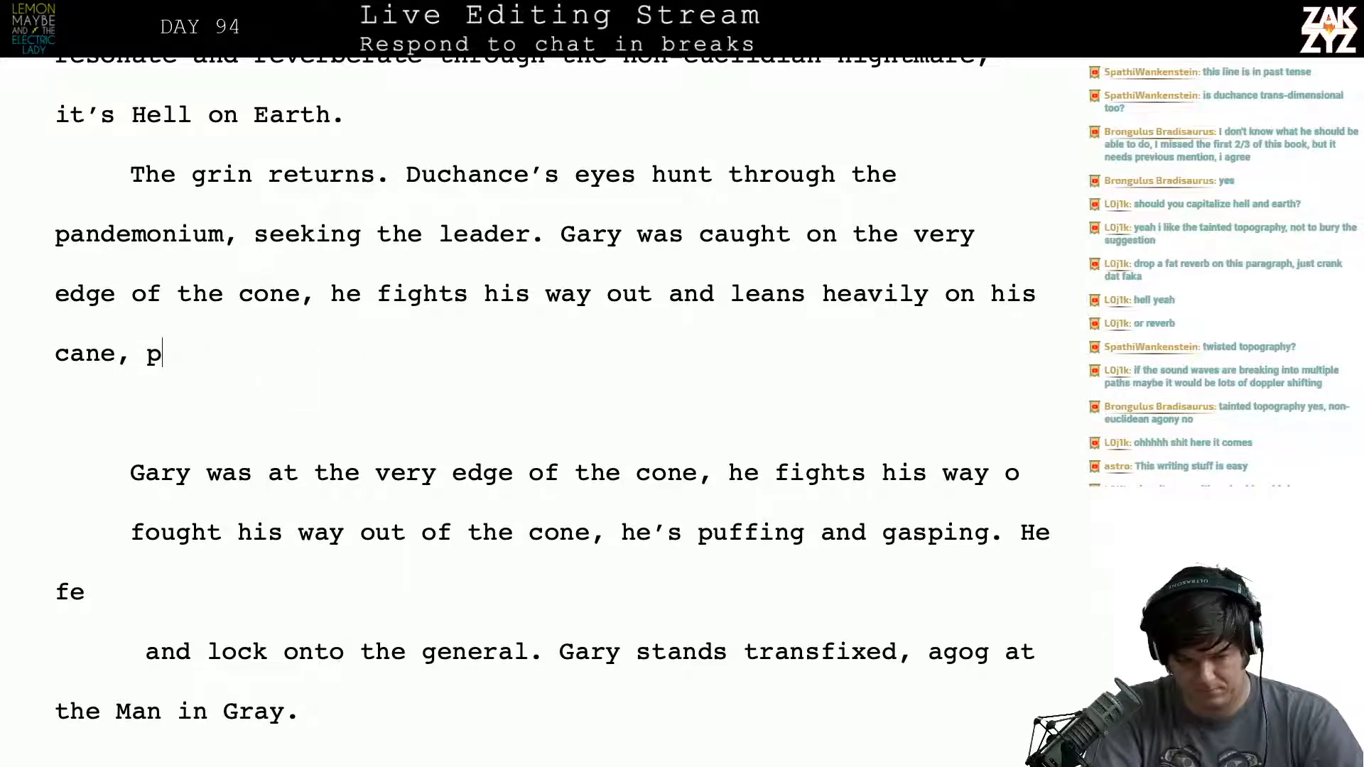
type("gasping for breath. ")
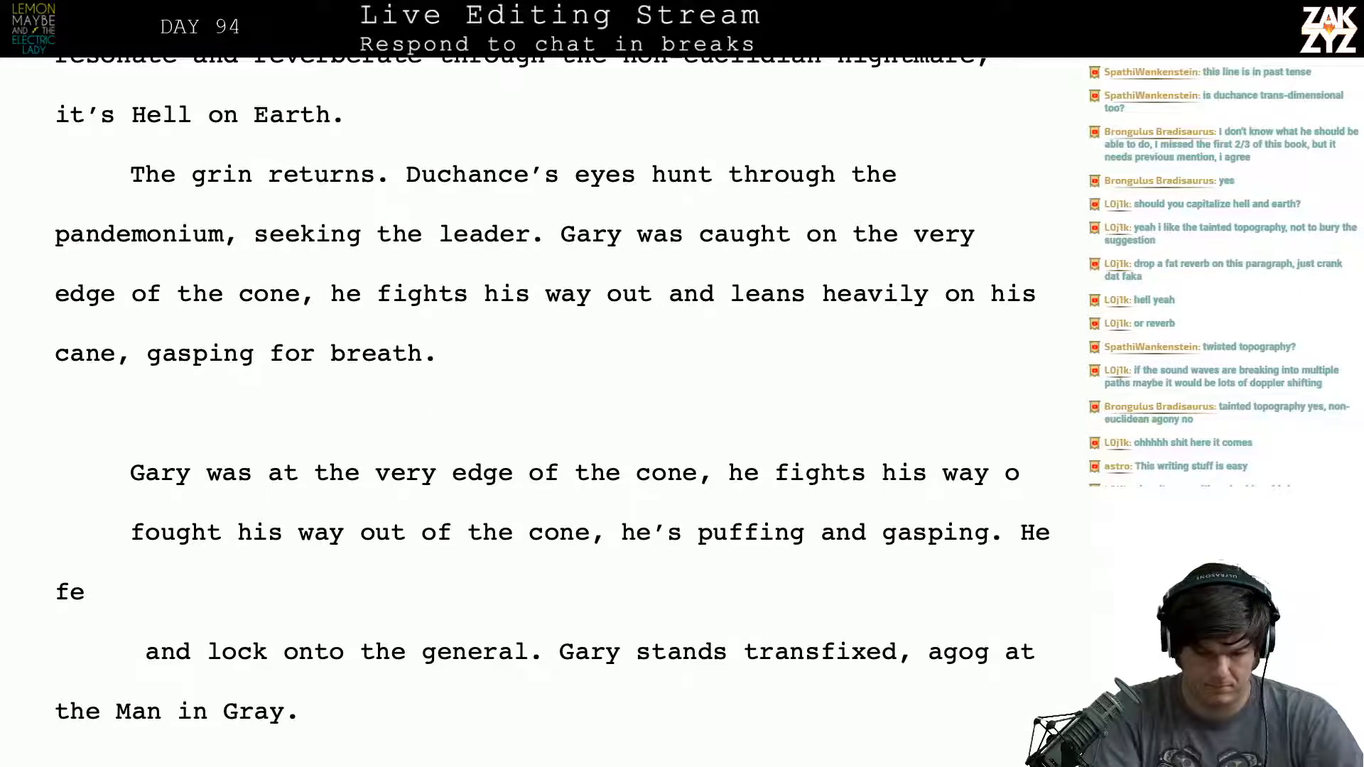
type("He feels the")
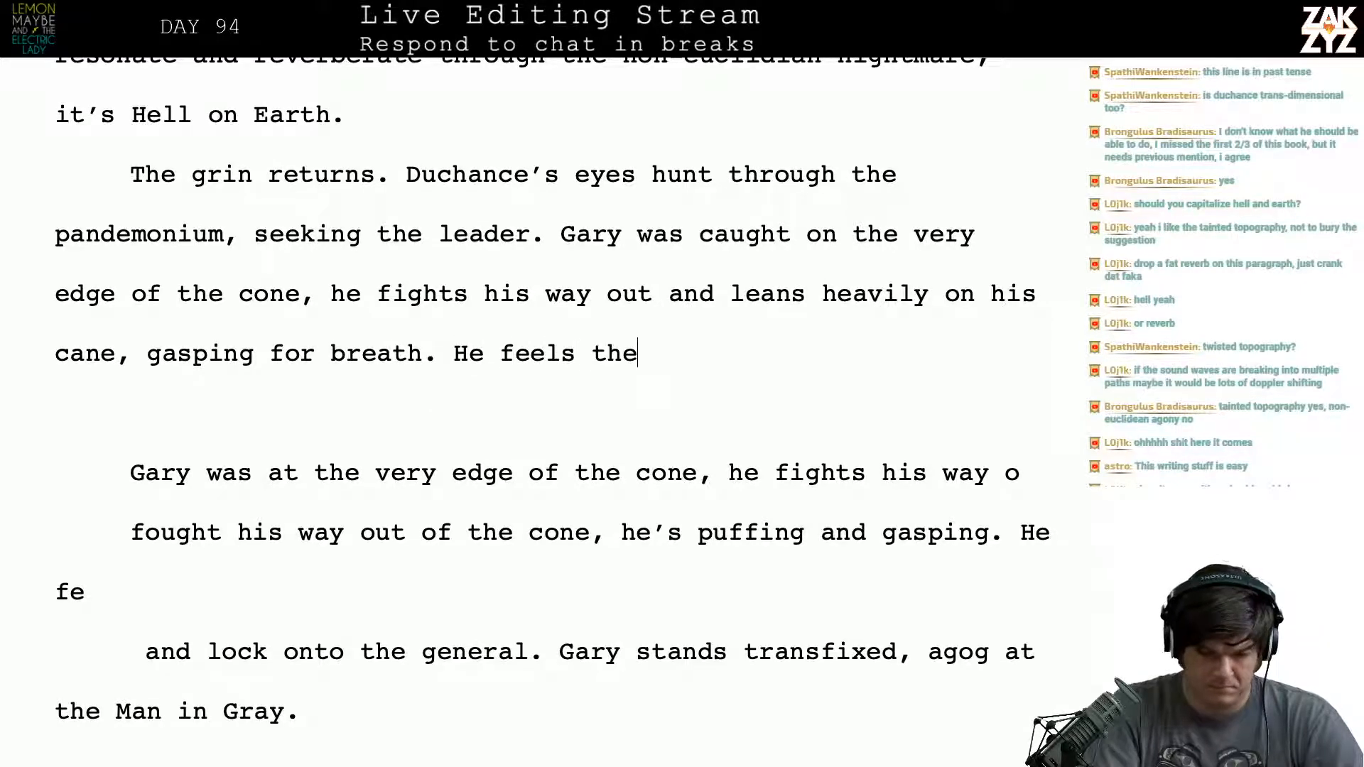
key("BackSpace")
key("BackSpace")
key("BackSpace")
key("BackSpace")
key("BackSpace")
key("BackSpace")
key("BackSpace")
key("BackSpace")
key("BackSpace")
key("BackSpace")
key("BackSpace")
key("BackSpace")
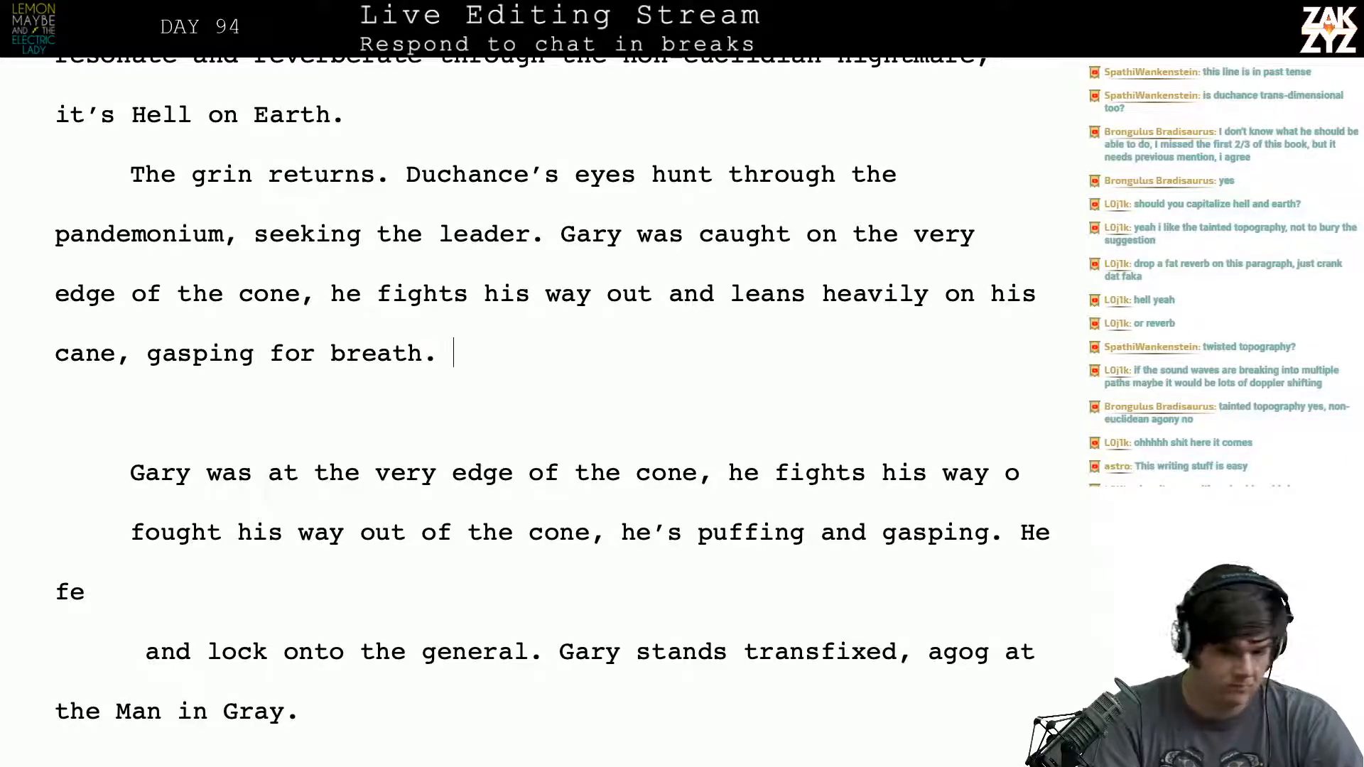
scroll(552, 390, "down", 1)
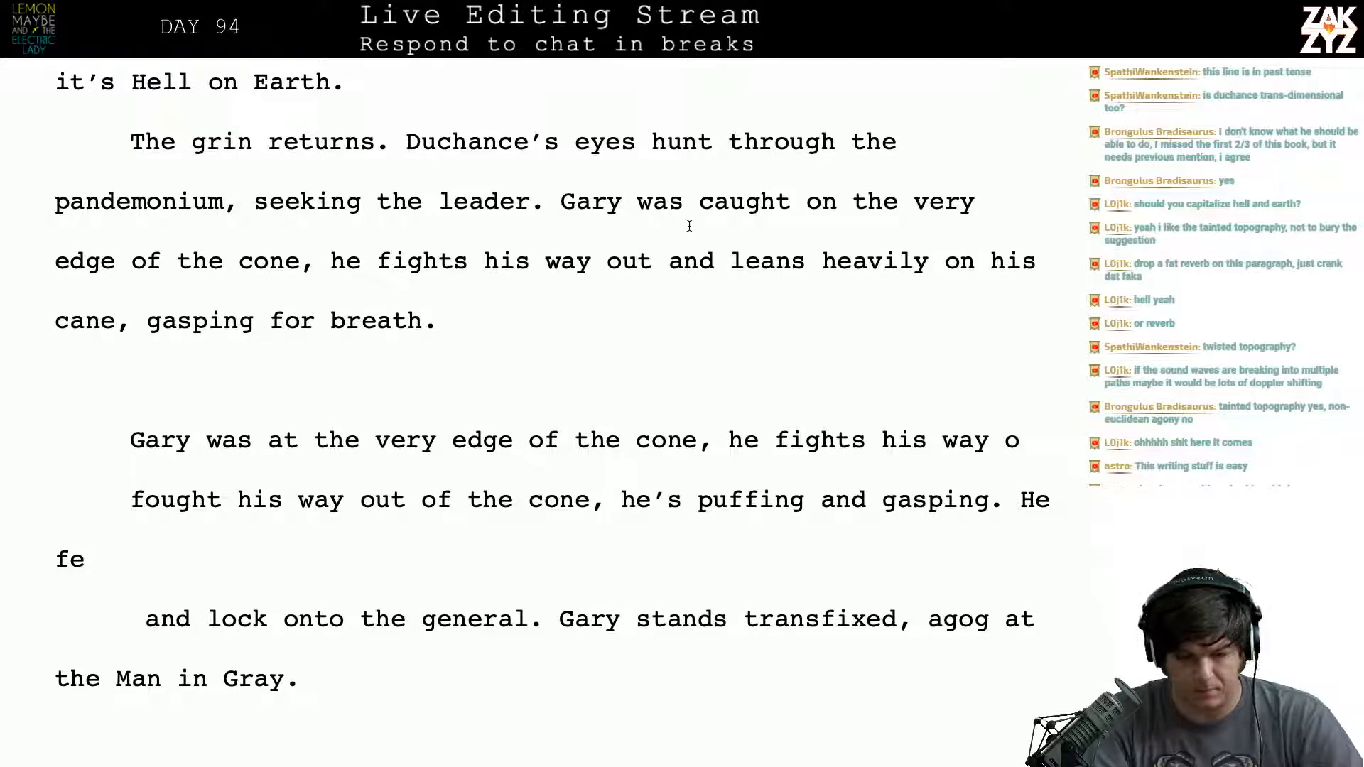
scroll(548, 194, "down", 3)
scroll(549, 194, "up", 4)
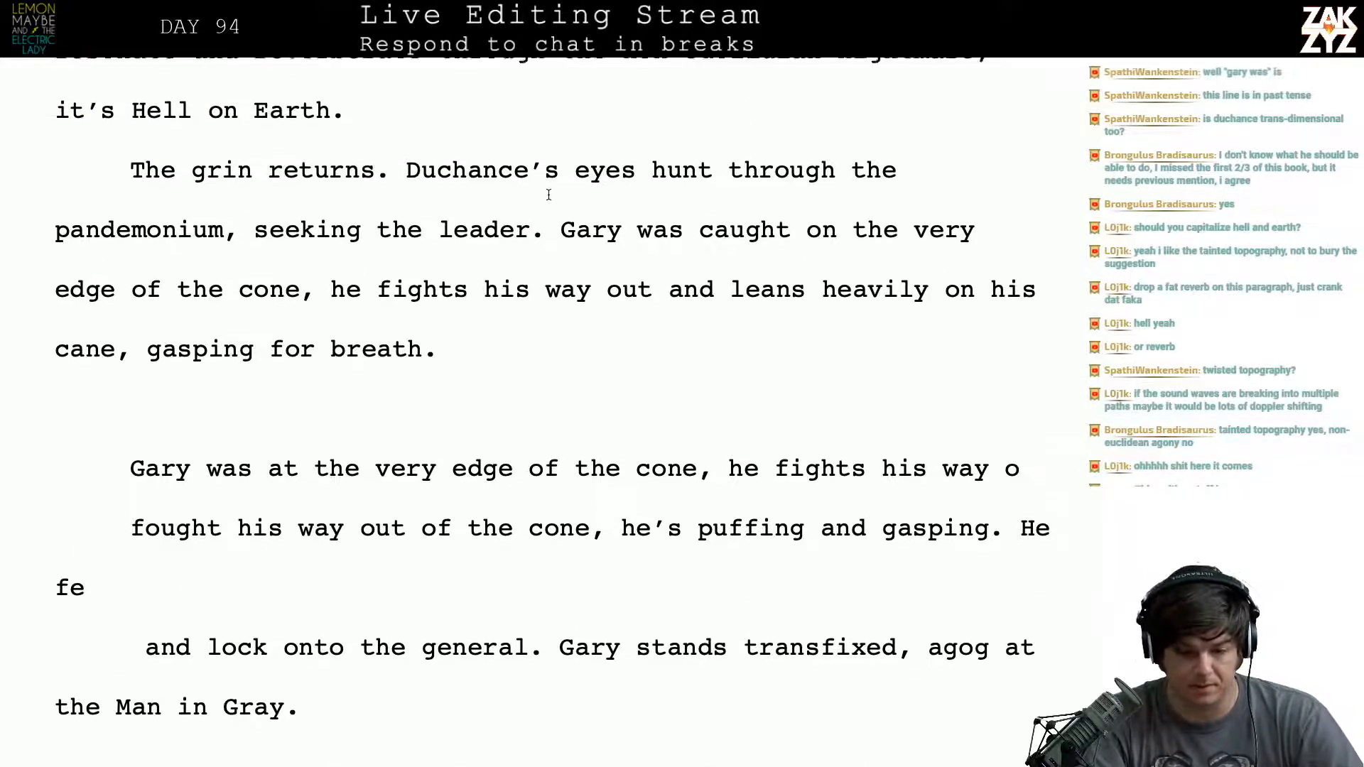
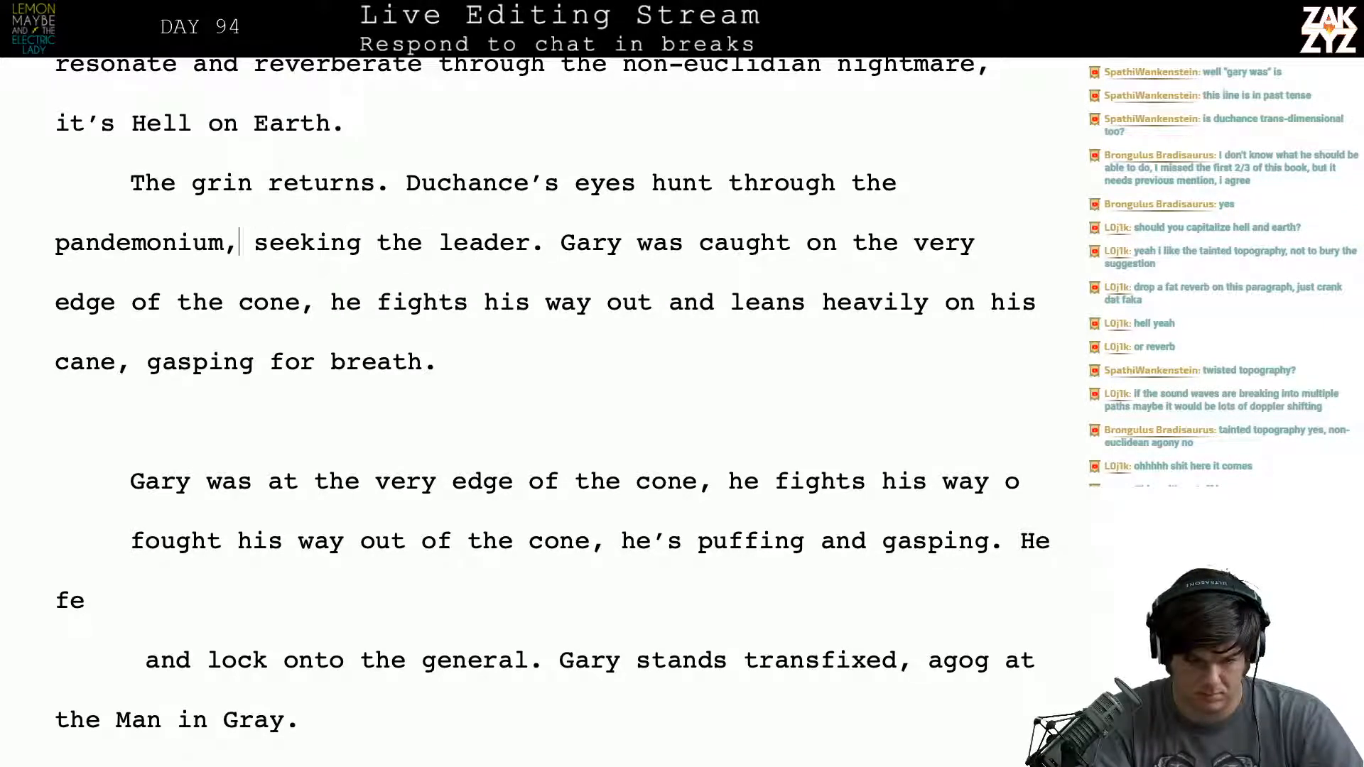
- Split the paragraph after "pandemonium," so the old wording from "seeking the leader." starts its own paragraph
key("Return")
key("Left")
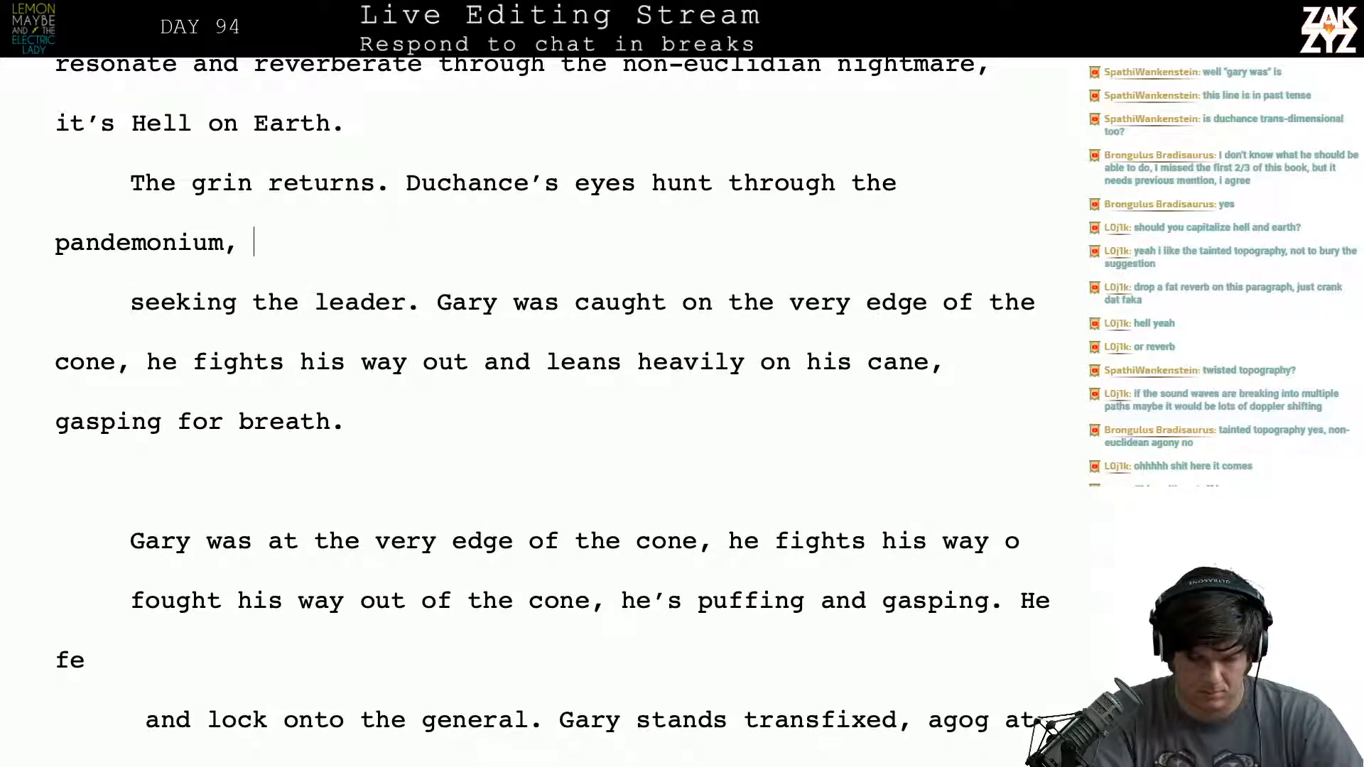
type("hun")
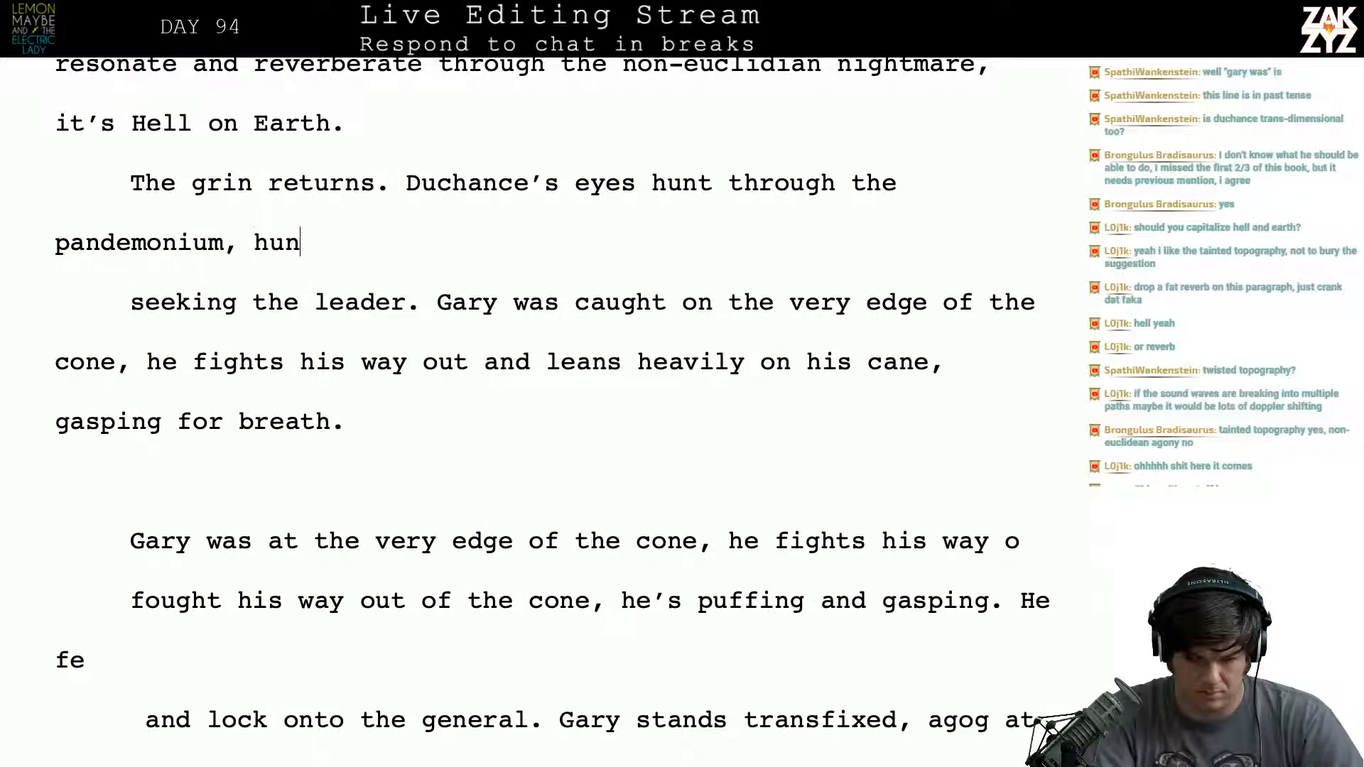
key("BackSpace")
key("BackSpace")
key("BackSpace")
type("se")
key("BackSpace")
key("BackSpace")
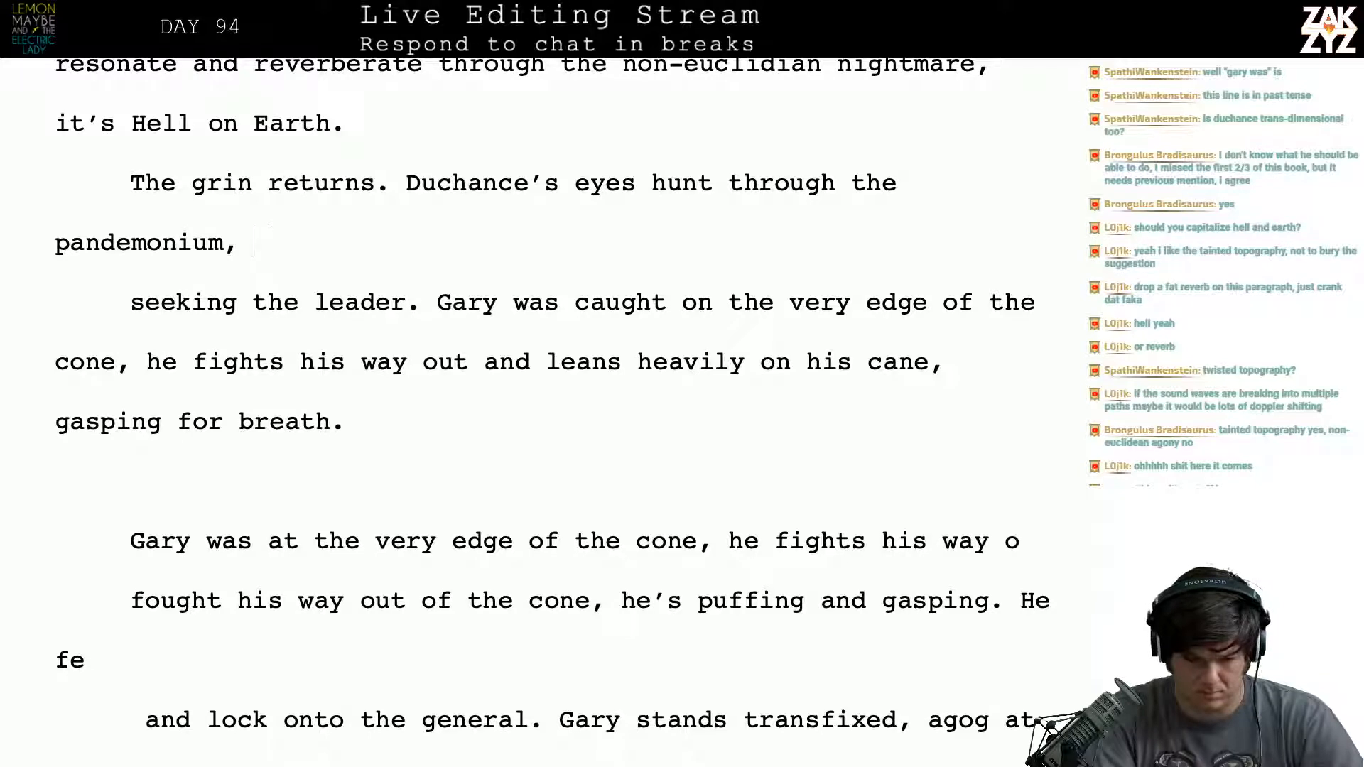
- Complete the sentence after "pandemonium," with "looking for the general." and leave a blank line above the old wording
type("looking ofr")
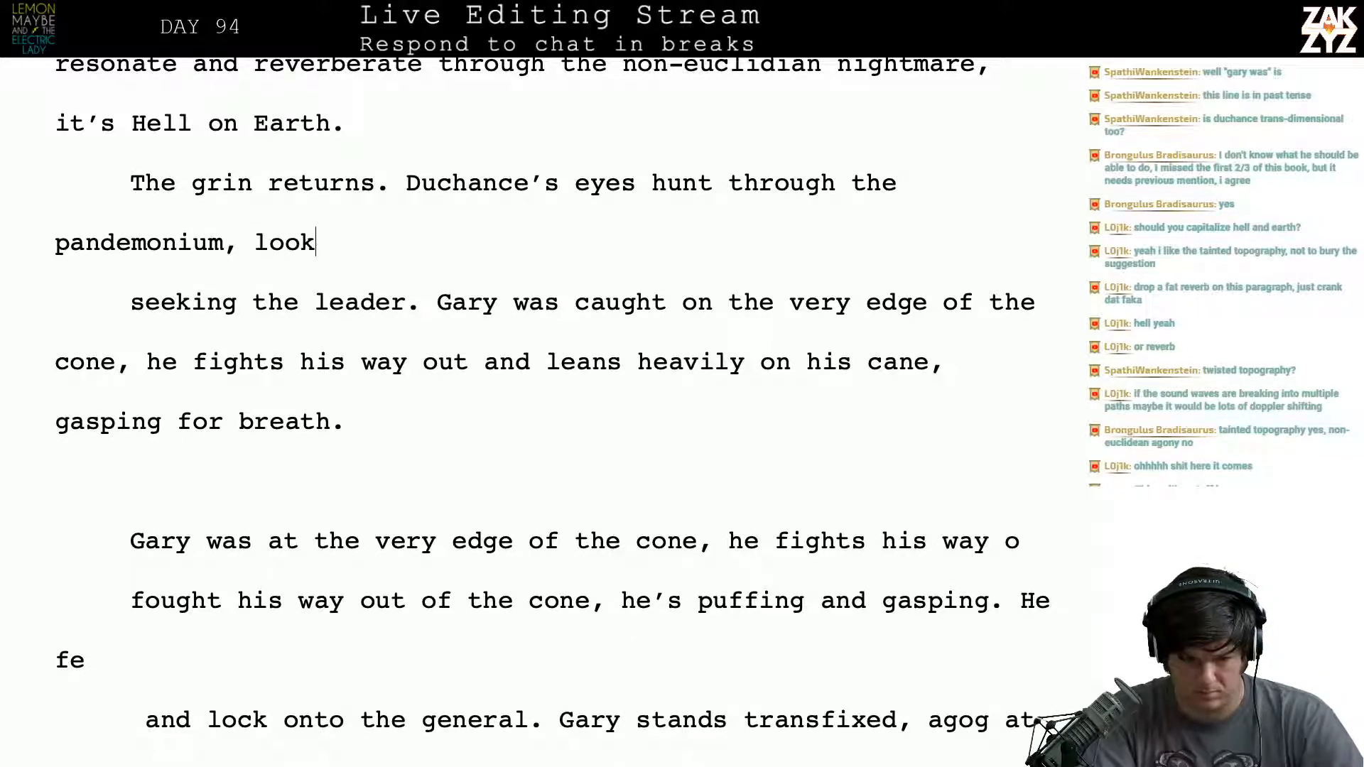
key("BackSpace")
key("BackSpace")
key("BackSpace")
key("BackSpace")
type("for the gneer")
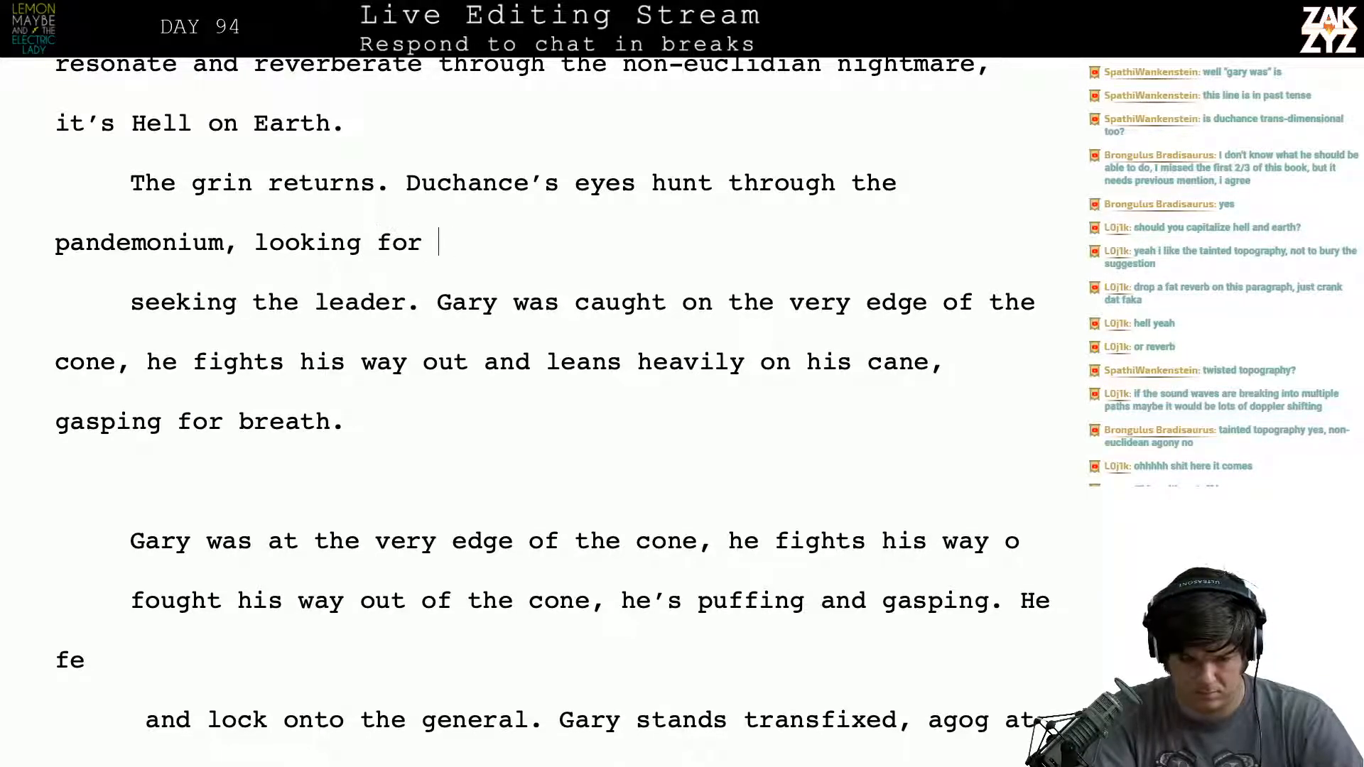
key("BackSpace")
key("BackSpace")
key("BackSpace")
key("BackSpace")
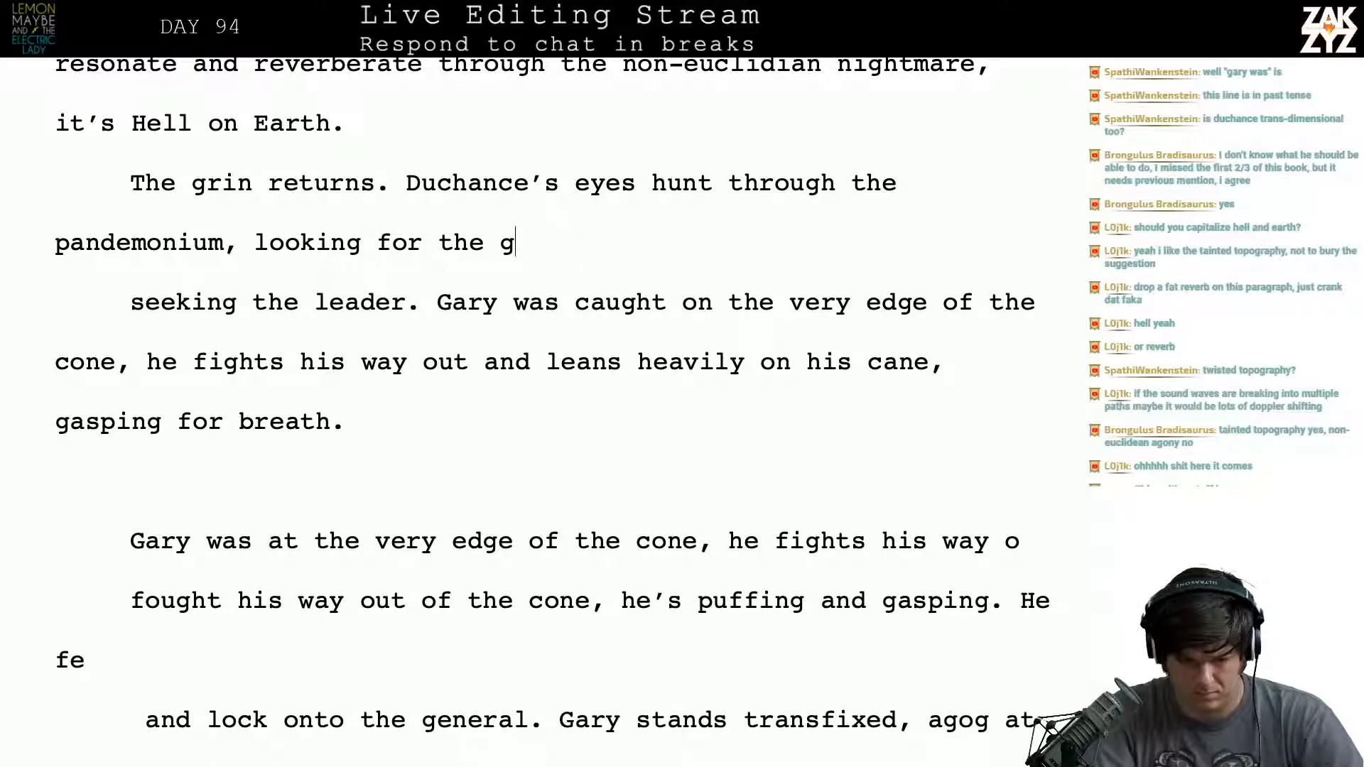
type("eneral.")
key("Return")
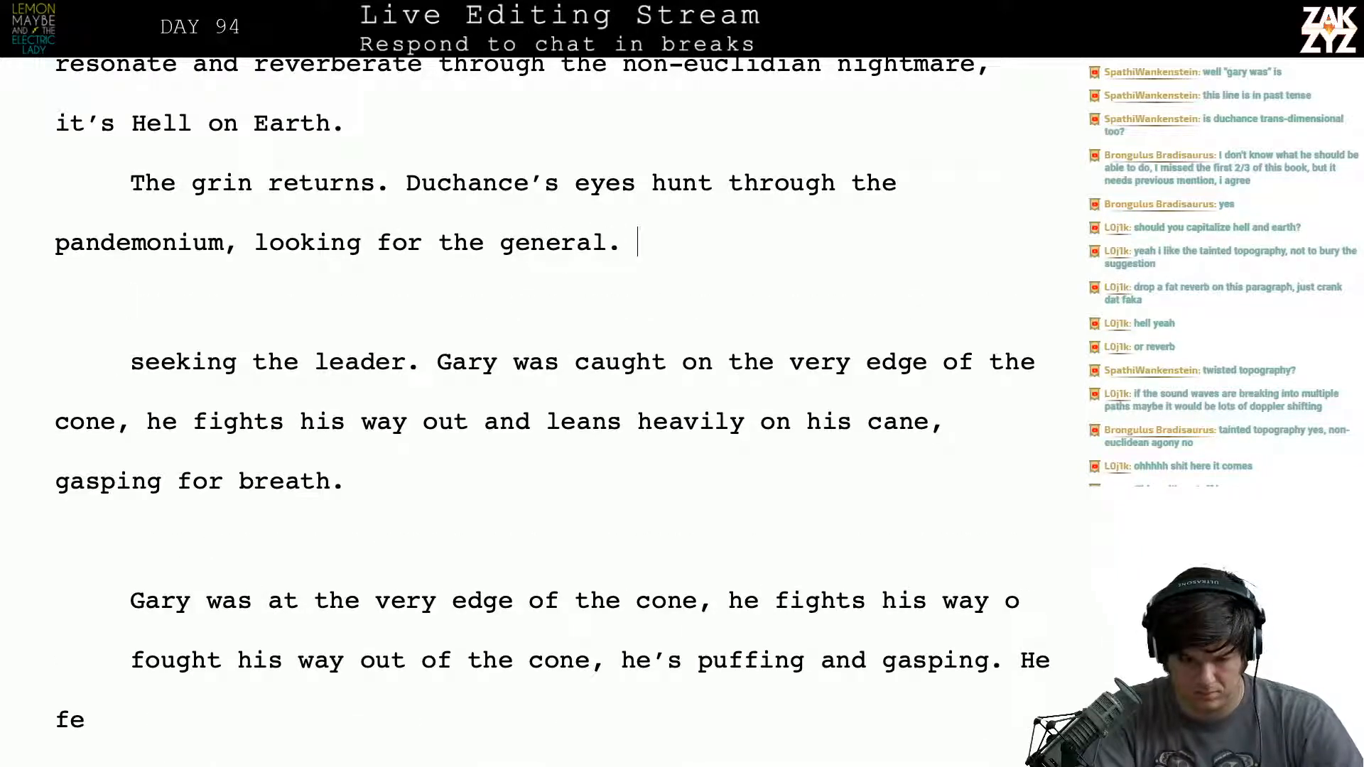
- After "looking for the general.", write "Gary was on the very edge of the cone, he fights his way through the"
type("Gary ")
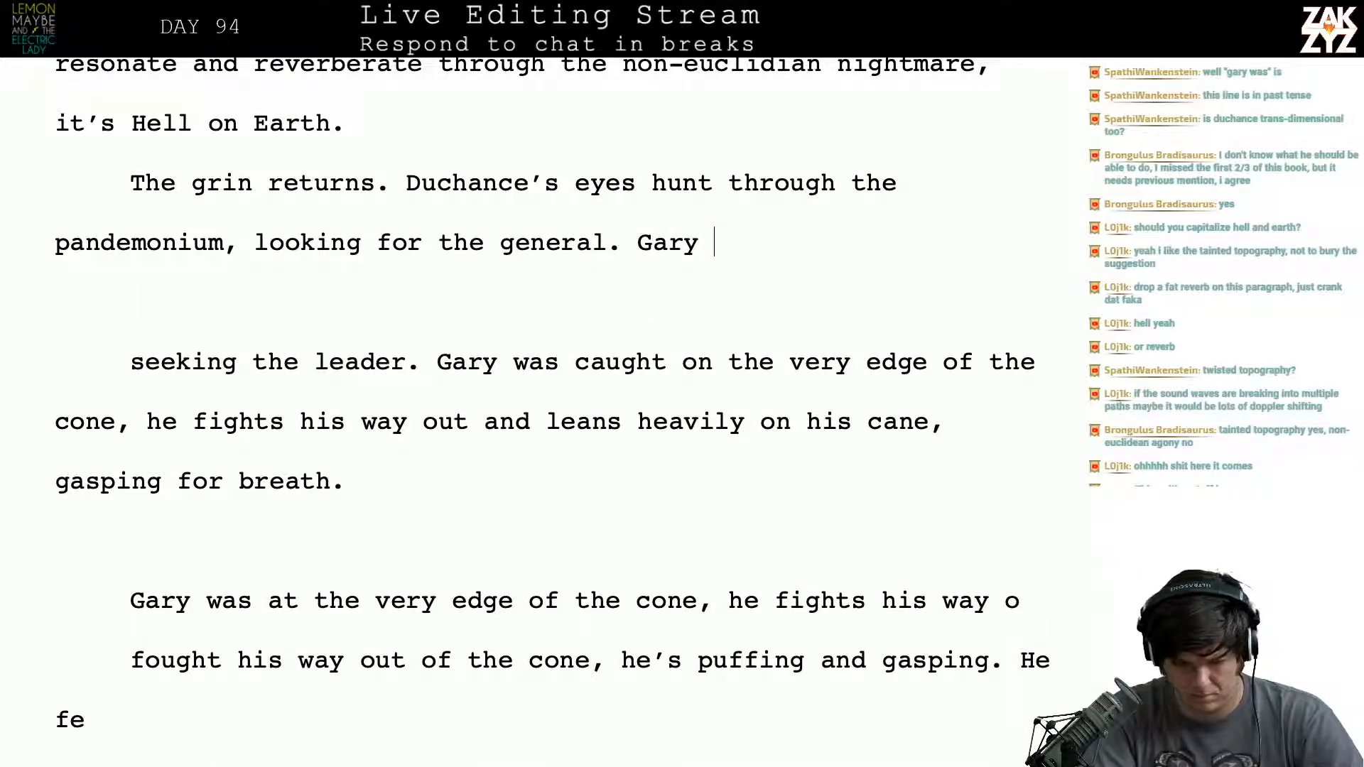
type("was o")
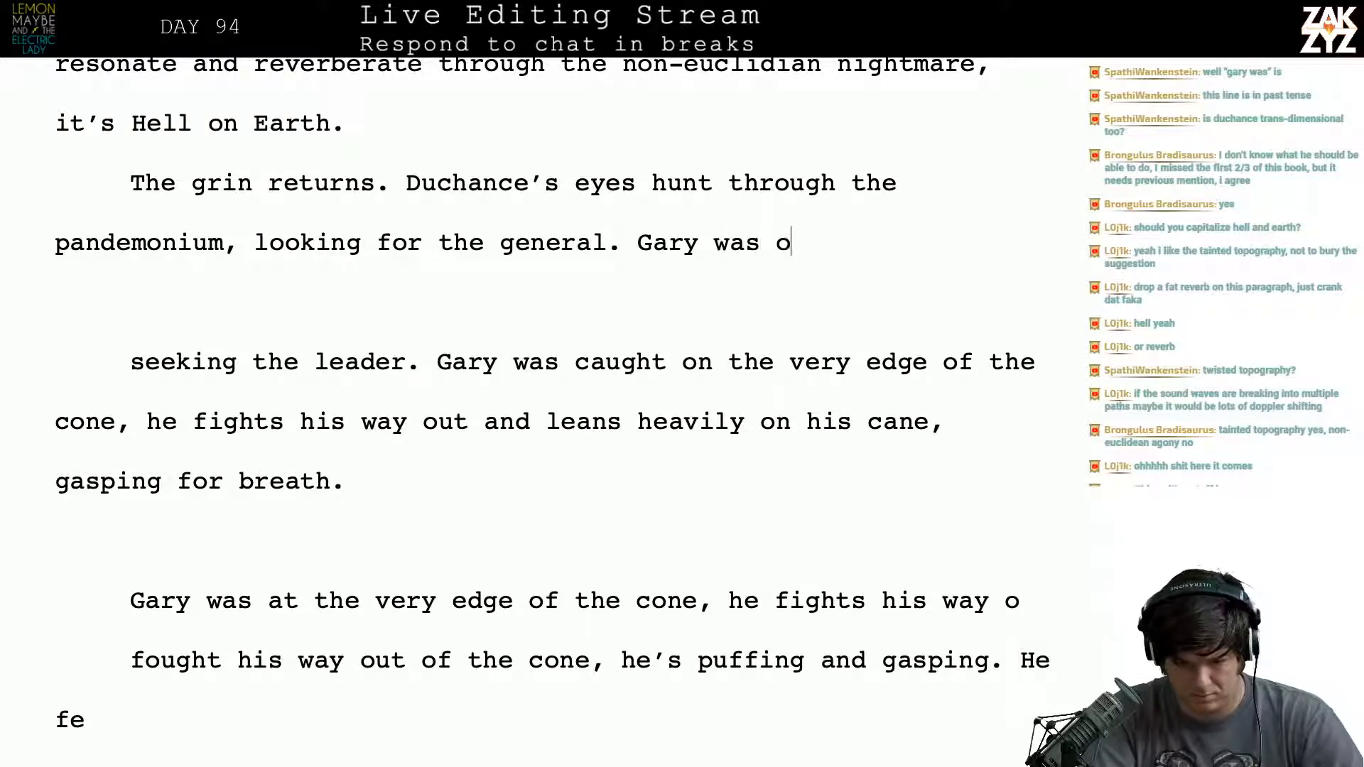
type("n the very edge ")
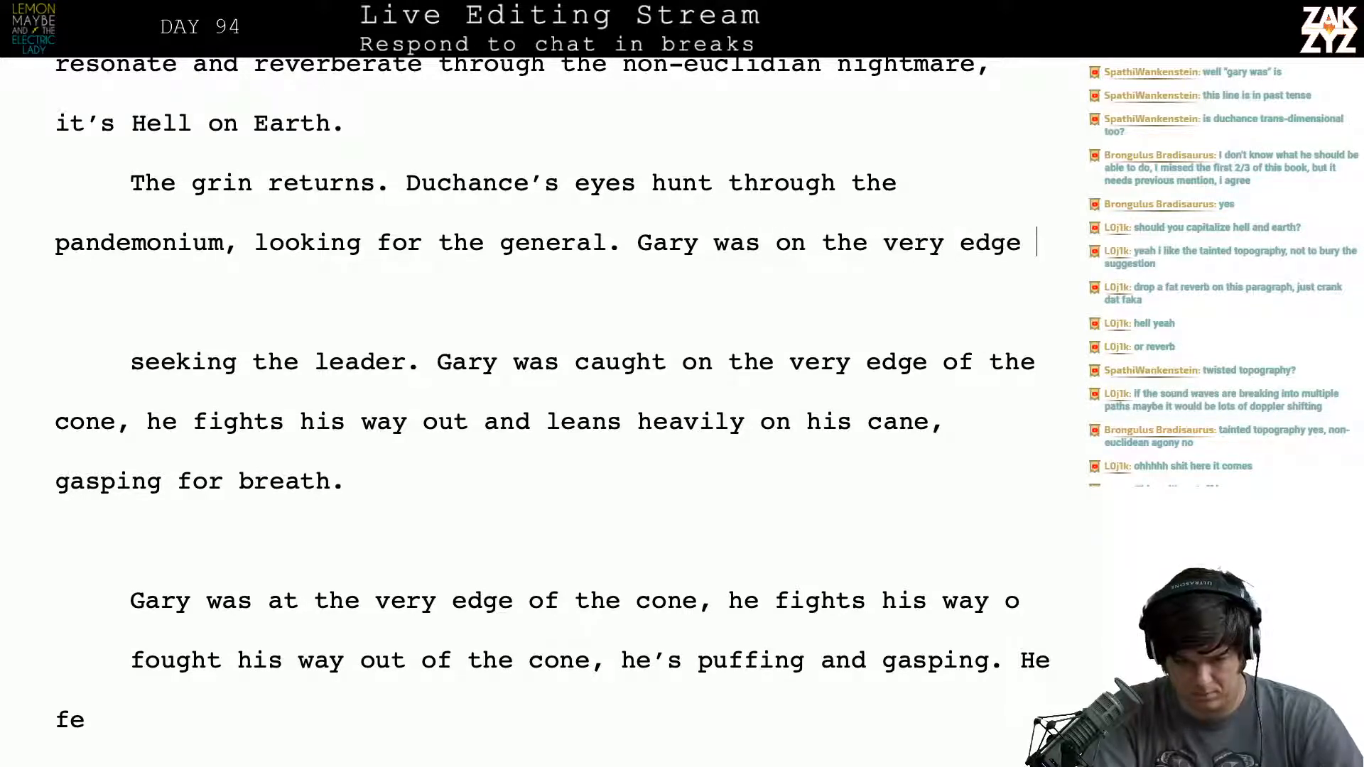
type("of the cone, he ")
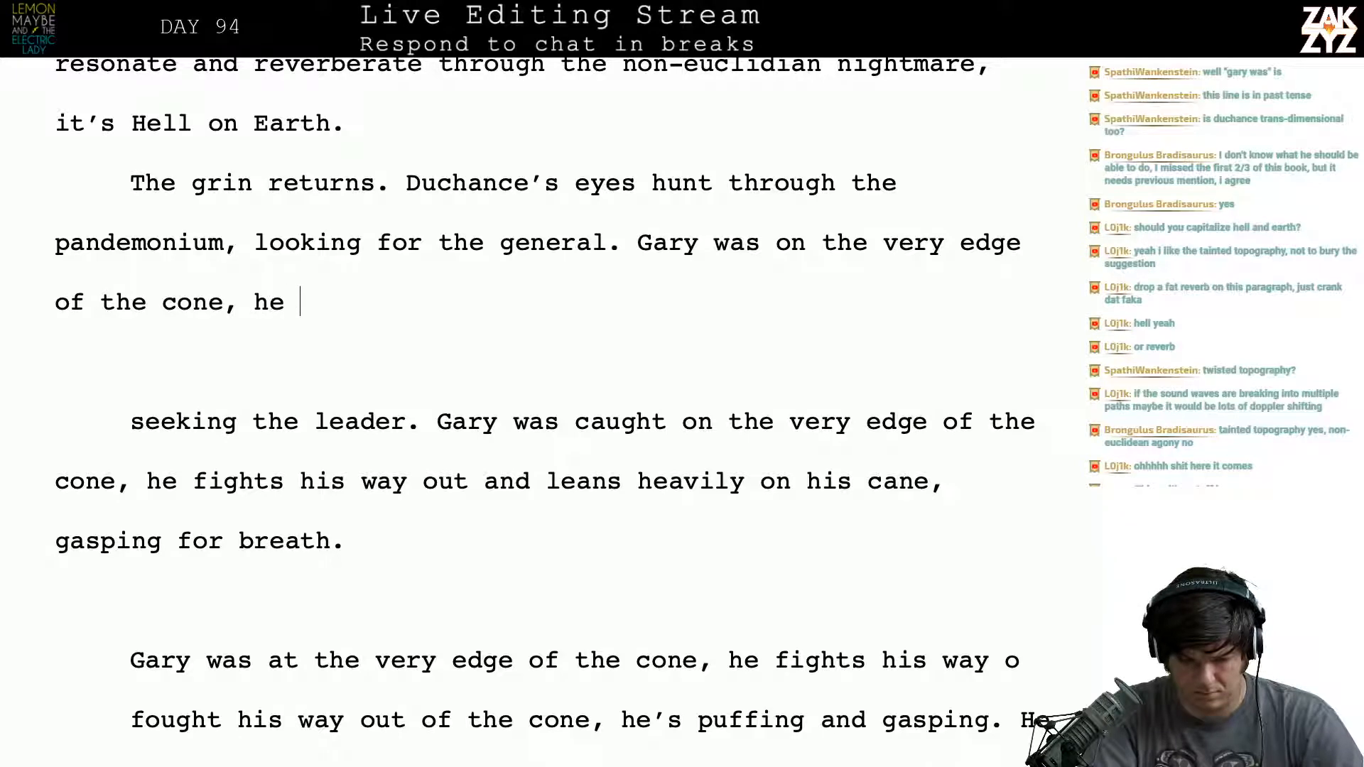
type("fights his way ")
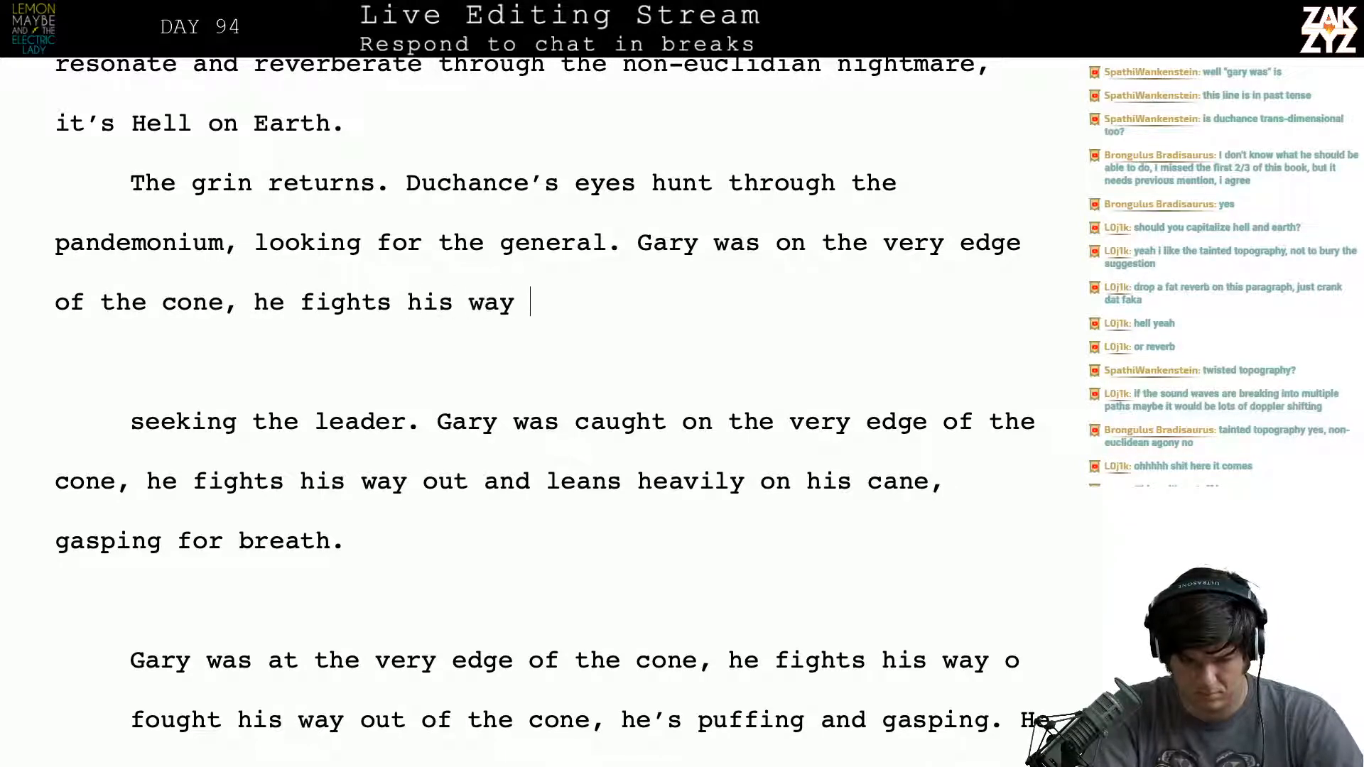
type("through the")
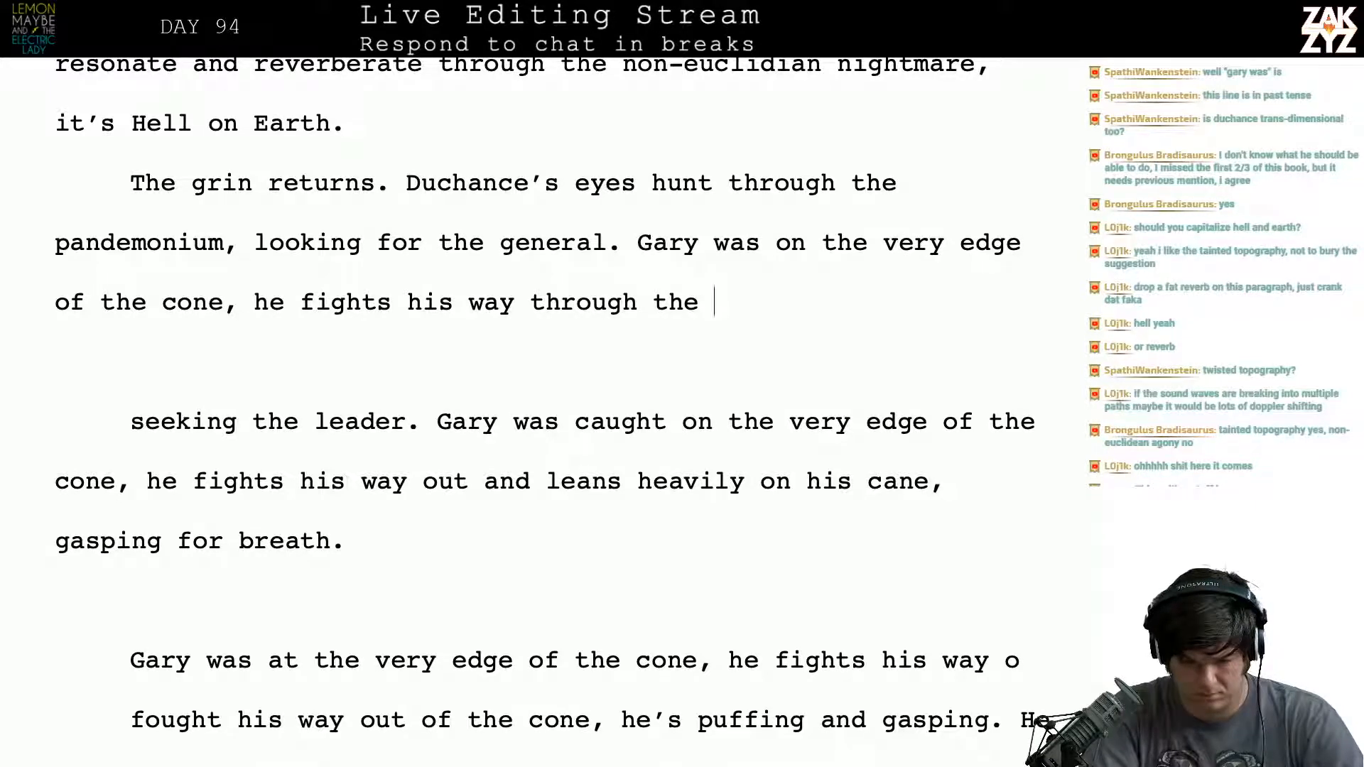
- Replace "fights his way through the" in the new Gary sentence with "thrashes his way through"
key("BackSpace")
key("BackSpace")
key("BackSpace")
key("BackSpace")
key("BackSpace")
key("BackSpace")
key("BackSpace")
key("BackSpace")
key("BackSpace")
key("BackSpace")
key("BackSpace")
key("BackSpace")
key("BackSpace")
key("BackSpace")
key("BackSpace")
key("BackSpace")
key("BackSpace")
key("BackSpace")
key("BackSpace")
key("BackSpace")
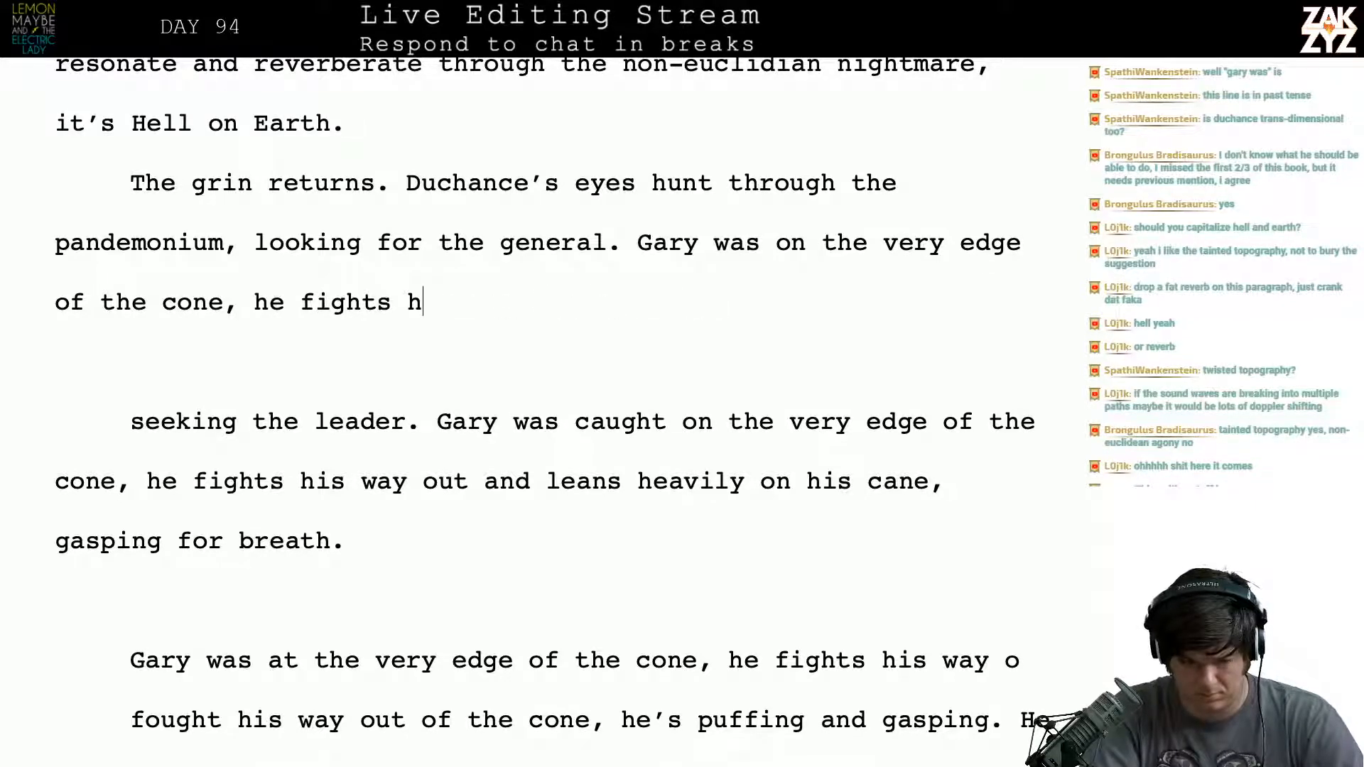
key("BackSpace")
key("BackSpace")
type("thrashes ")
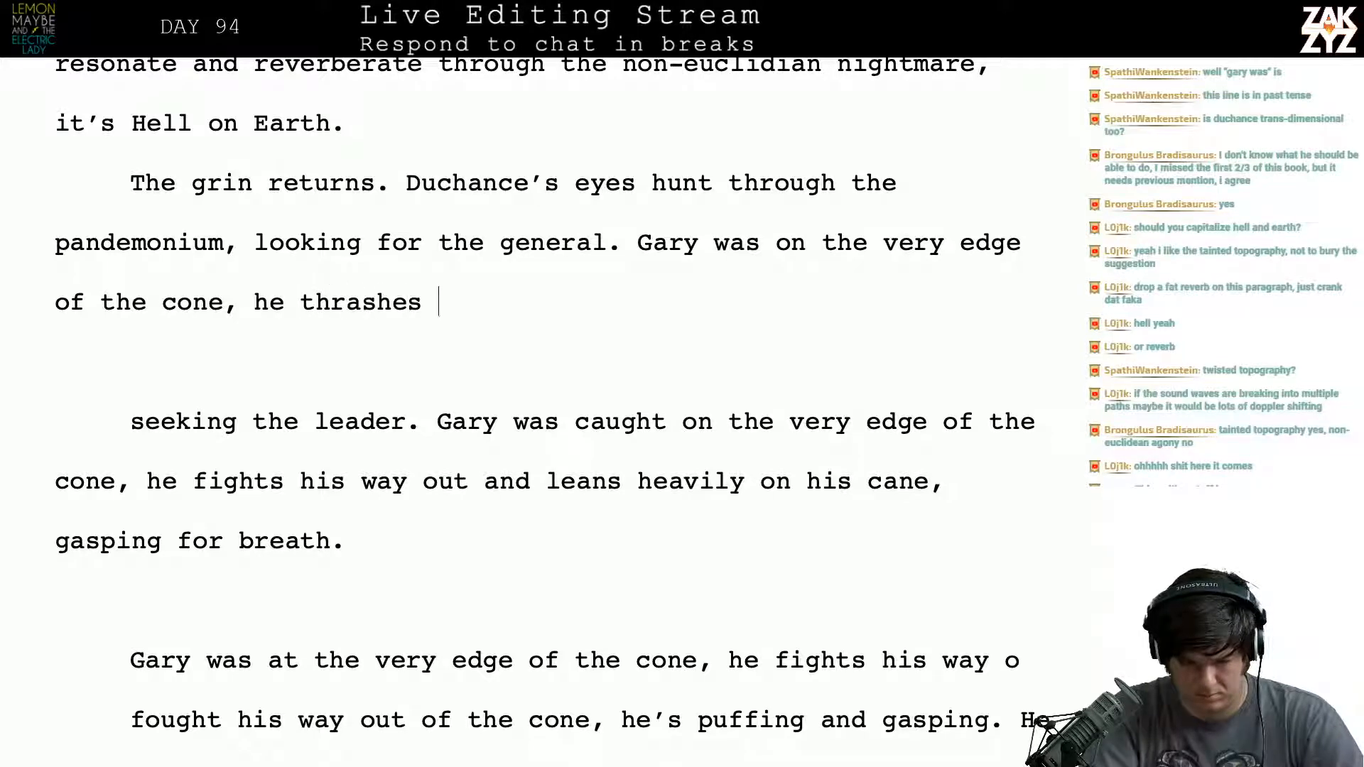
type("his way through")
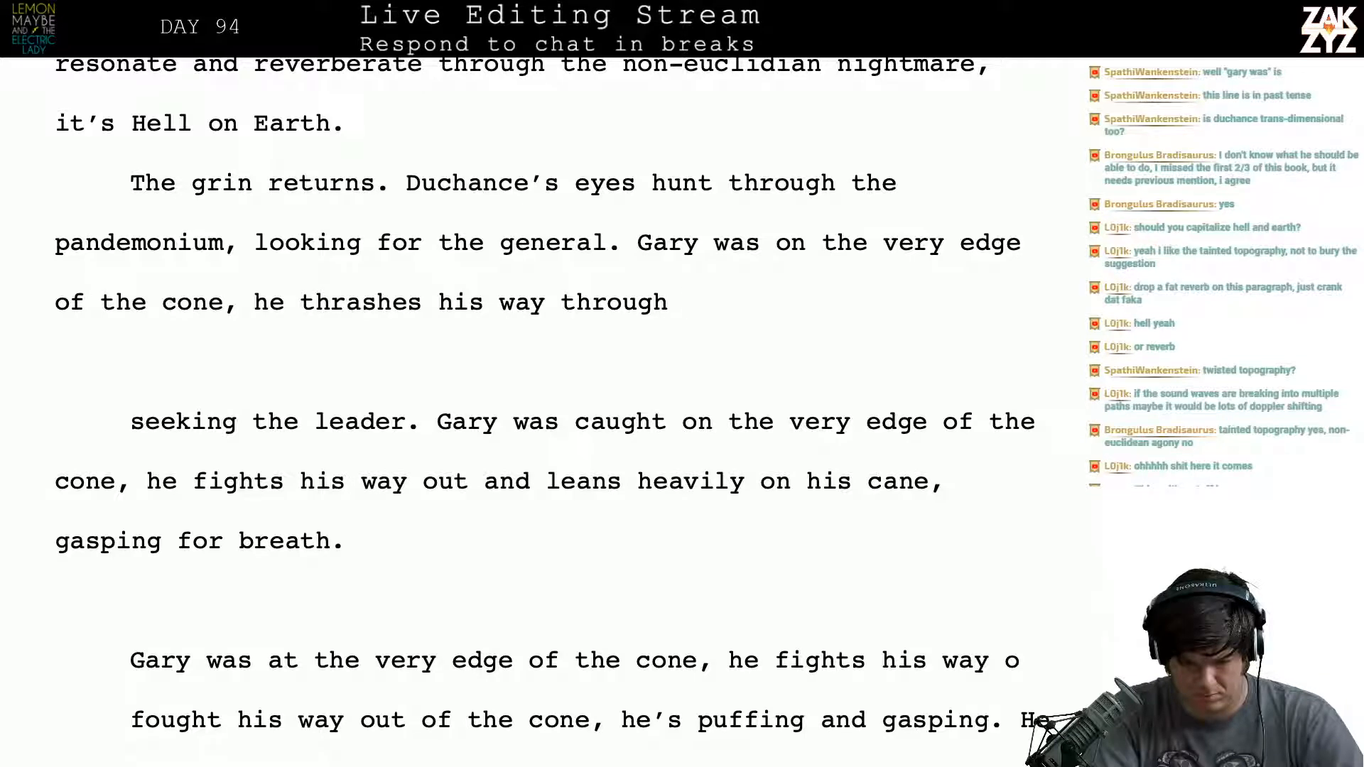
type(" and ")
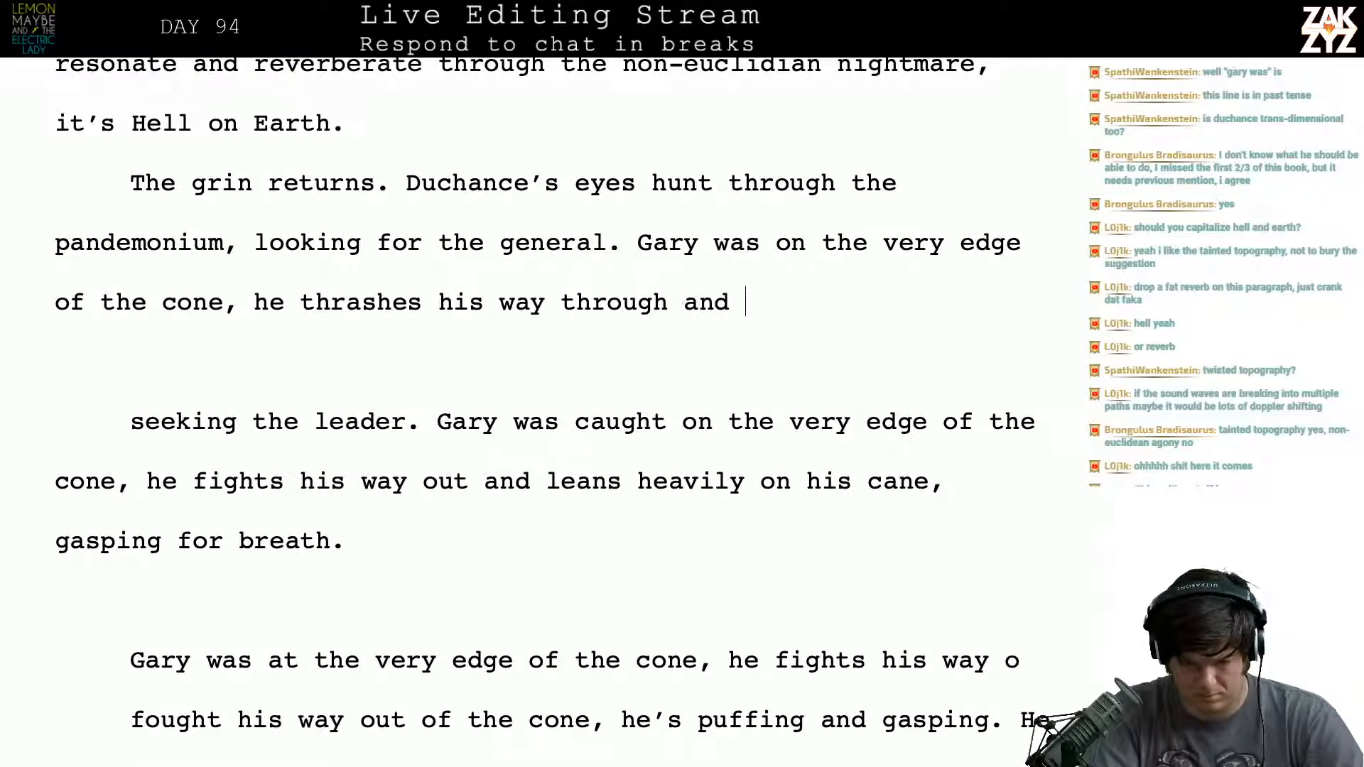
type("gasps for air")
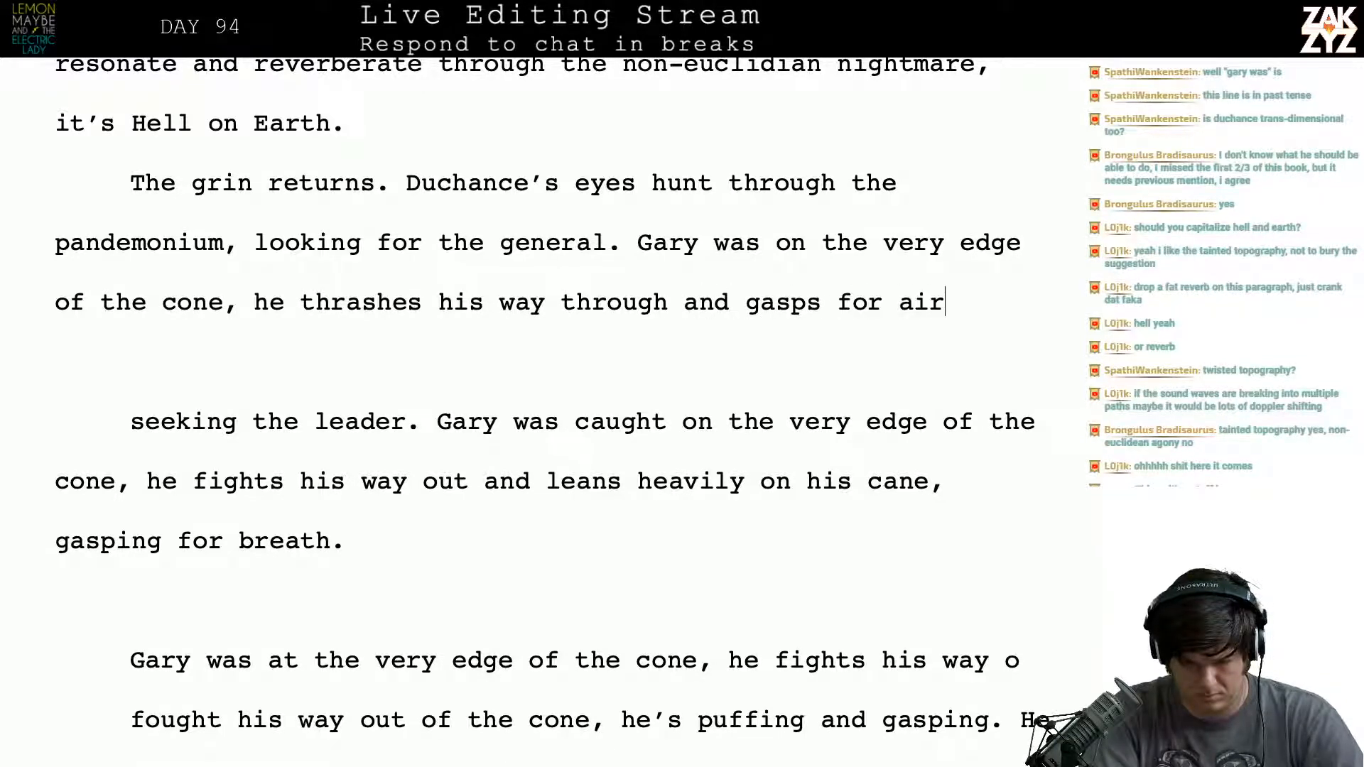
type(", leaning")
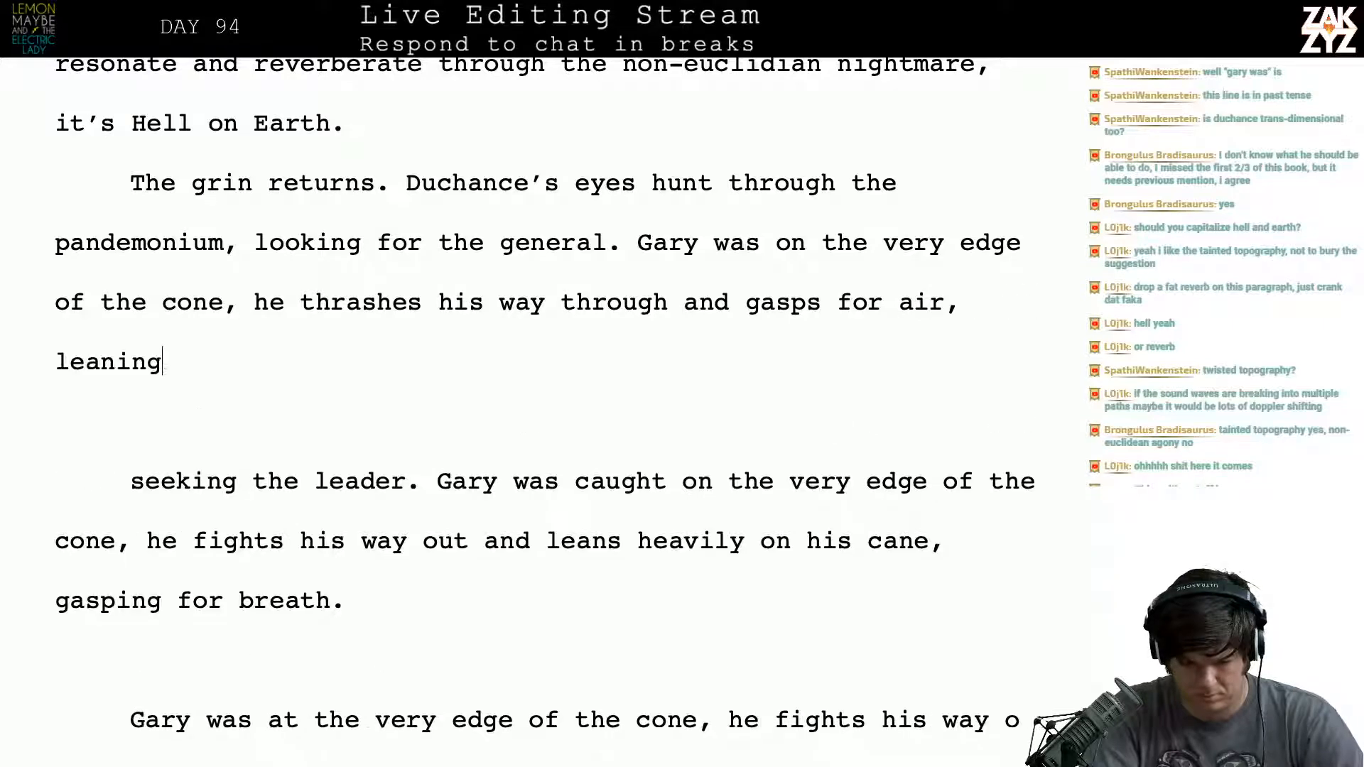
type(" heavily on his ")
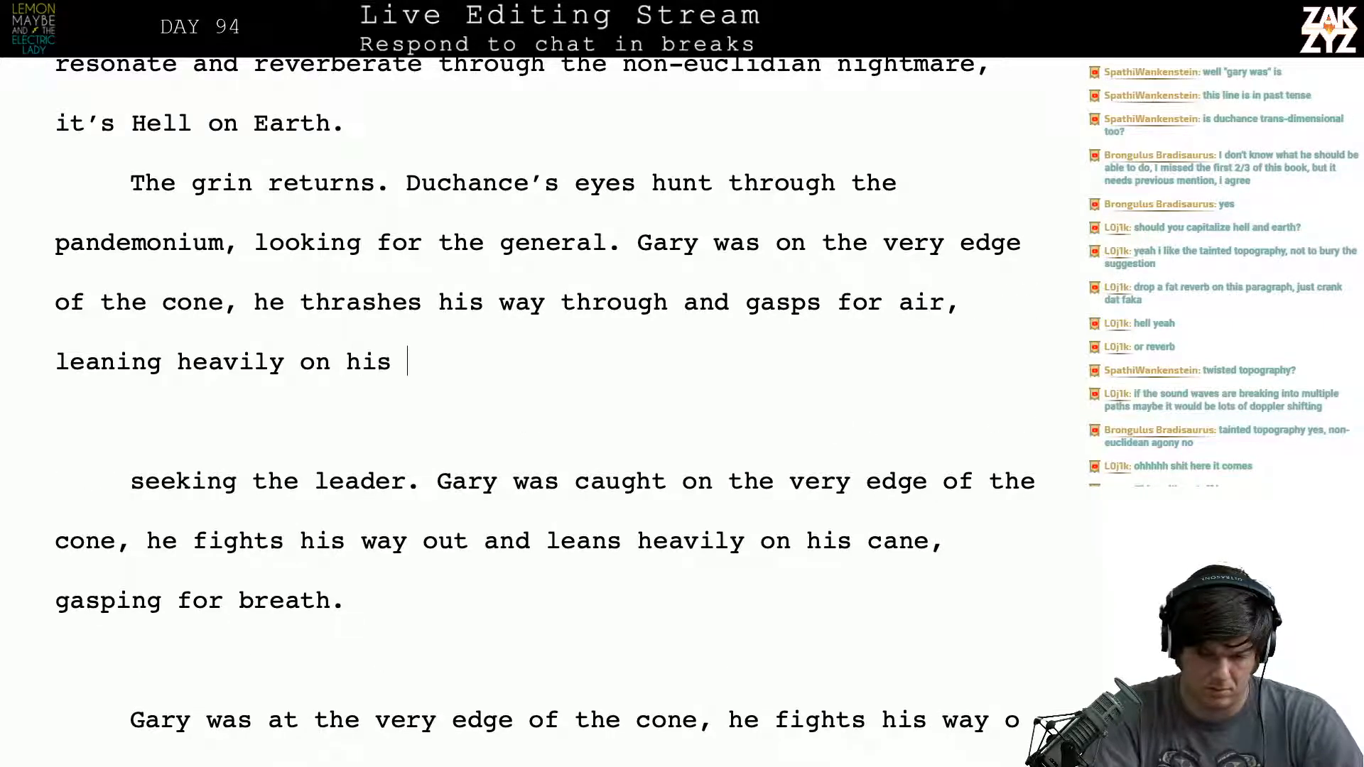
type("cane. He looks")
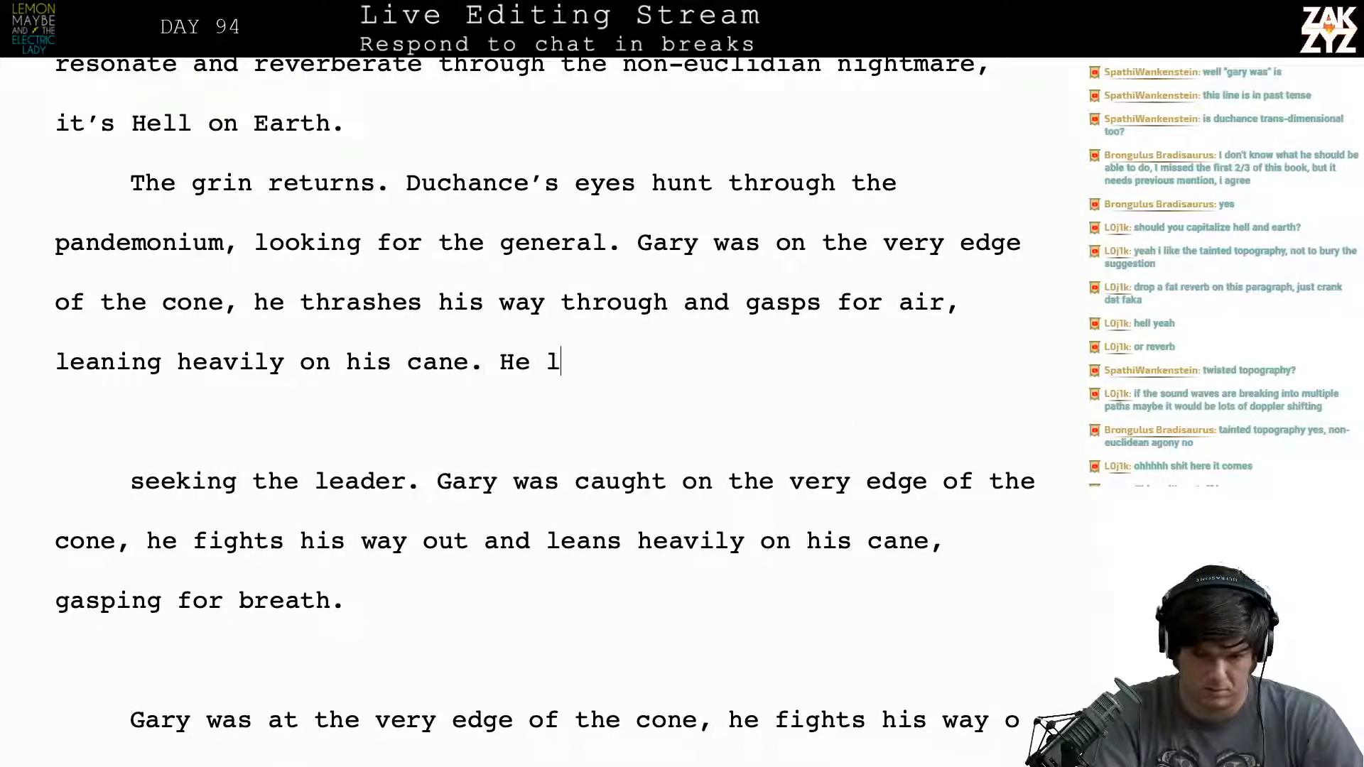
- After "leaning heavily on his cane.", begin a new sentence with "Duchance's stare is like"
key("BackSpace")
key("BackSpace")
key("BackSpace")
key("BackSpace")
key("BackSpace")
key("BackSpace")
key("BackSpace")
key("BackSpace")
key("BackSpace")
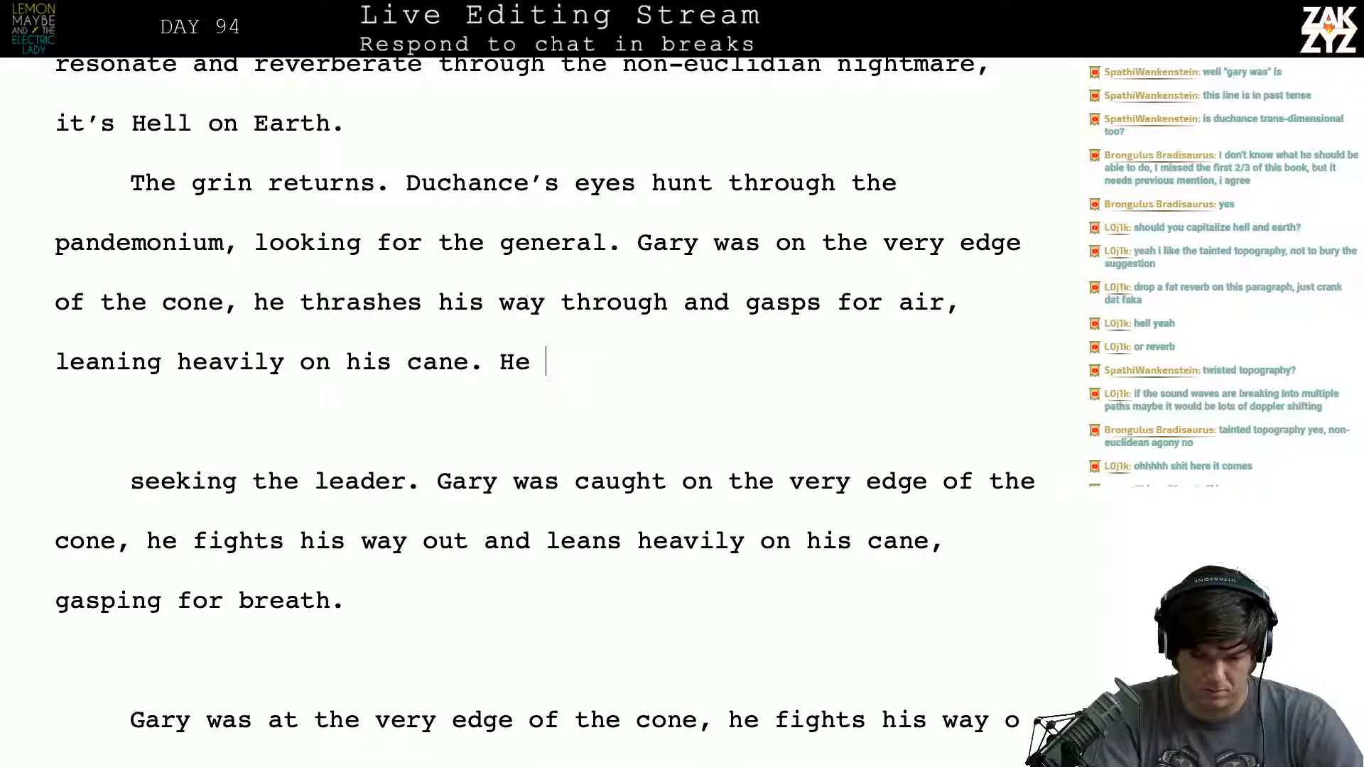
type("Duchance's e")
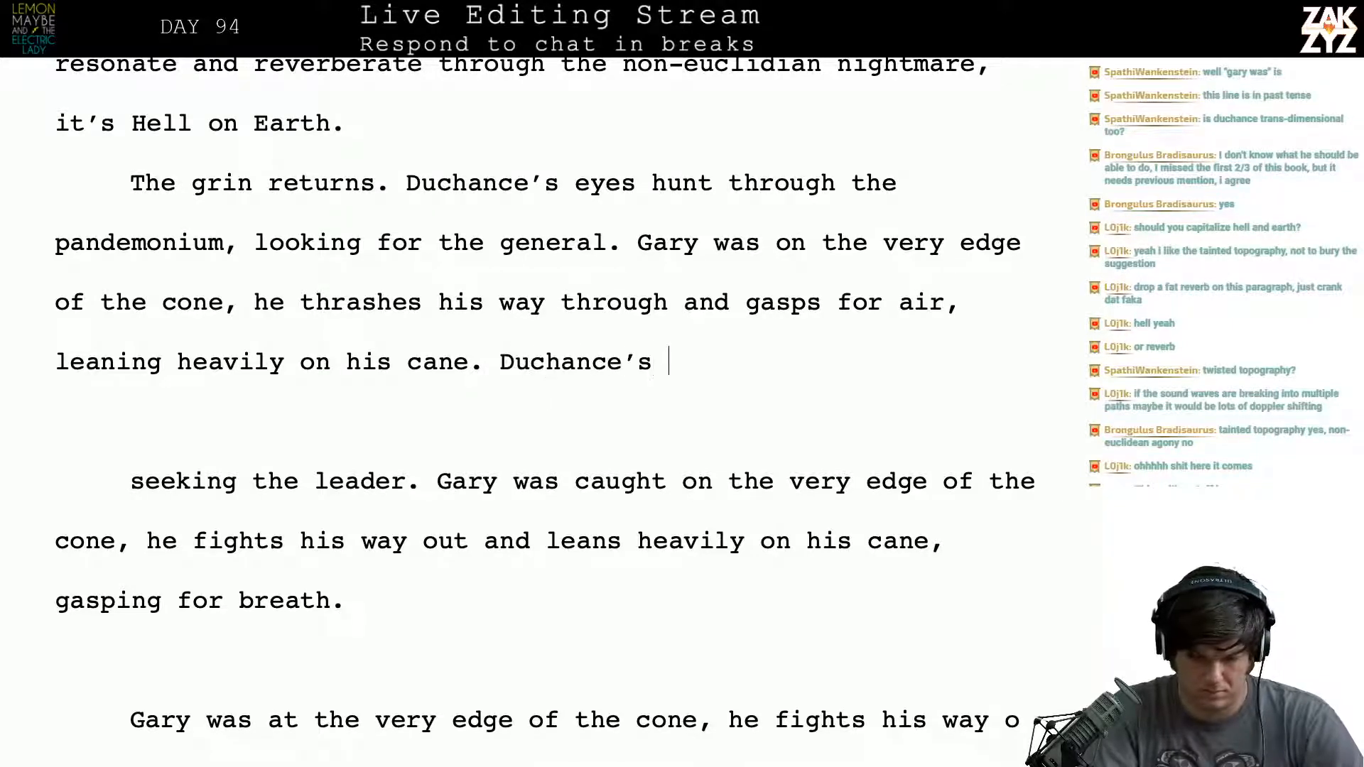
type("tare is like")
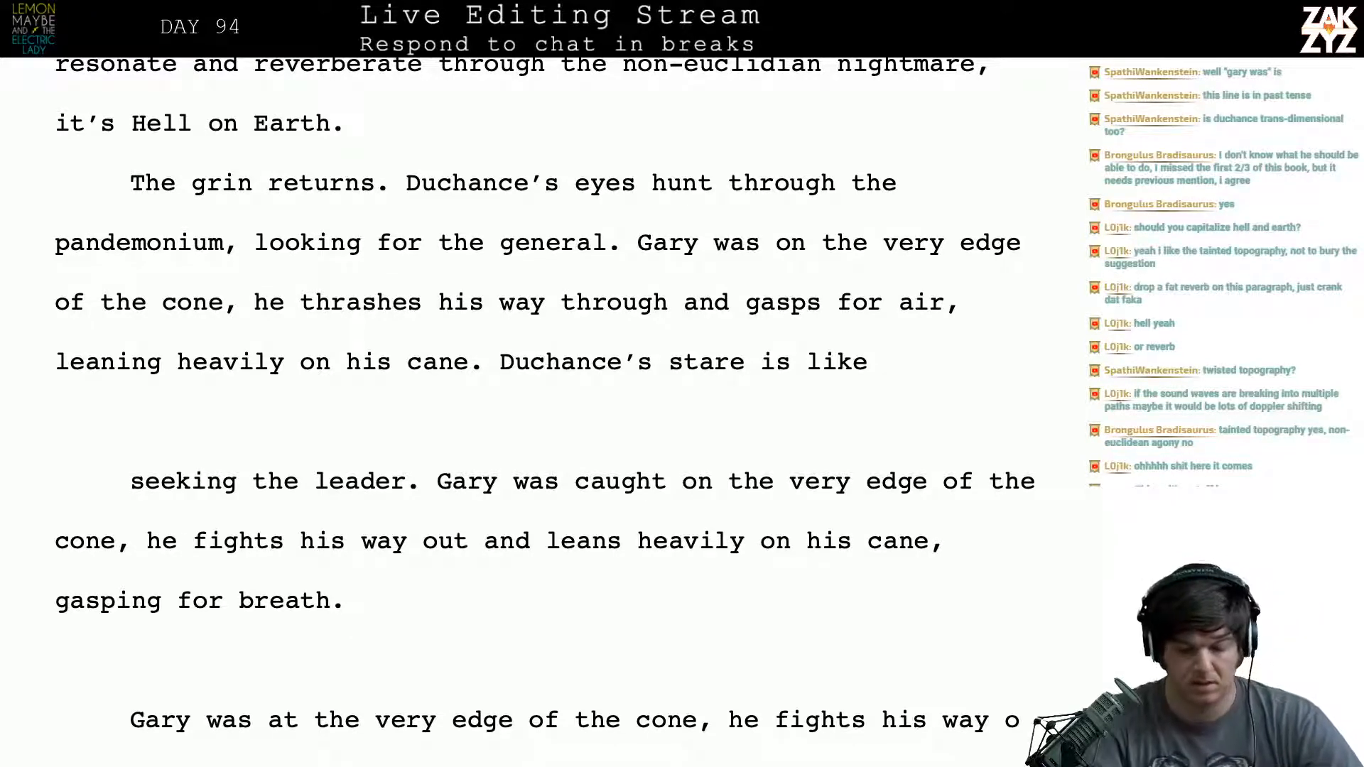
- Restart Gary's sentence as "Gary's at the edge of the cone," and move the old wording from "was on the very edge" below a blank line
scroll(420, 252, "down", 1)
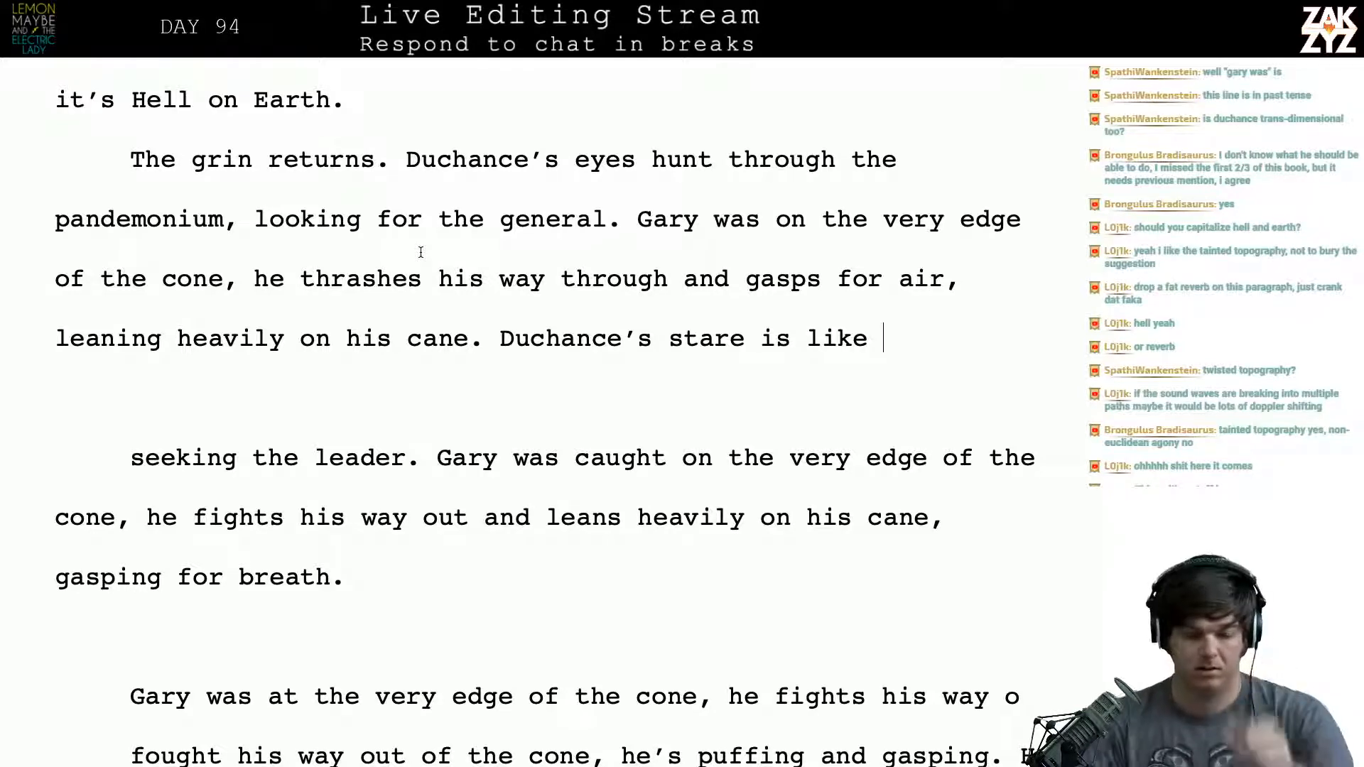
left_click(699, 221)
type("'s at the v")
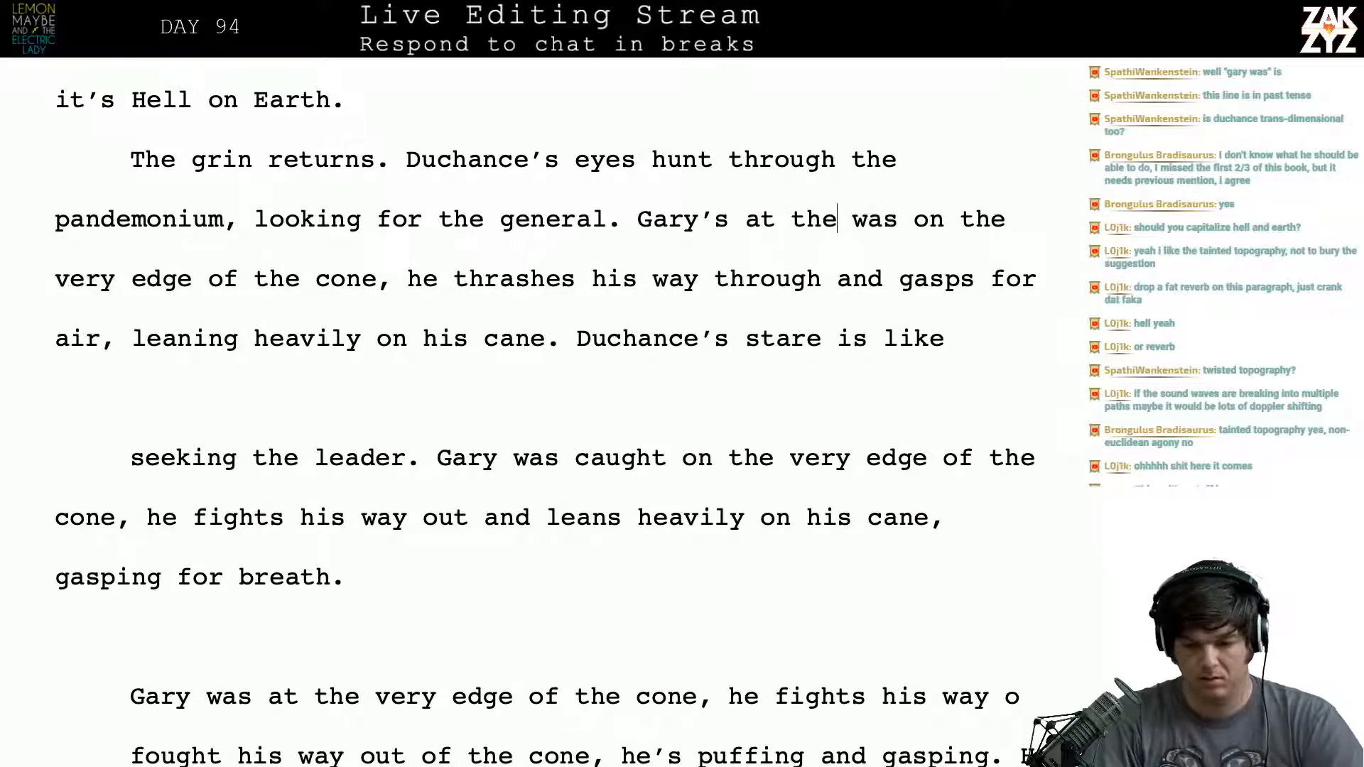
key("BackSpace")
type("edge of the c")
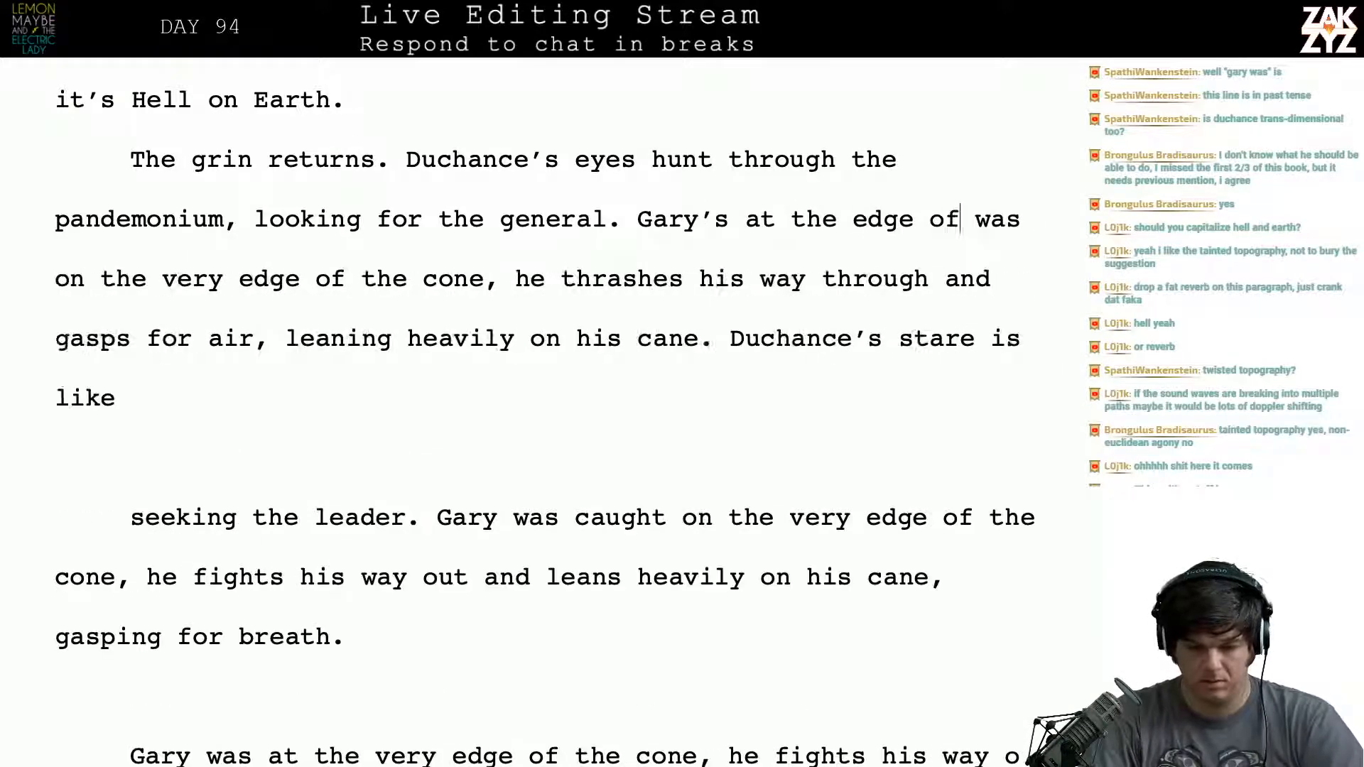
type("one,")
key("Return")
key("Return")
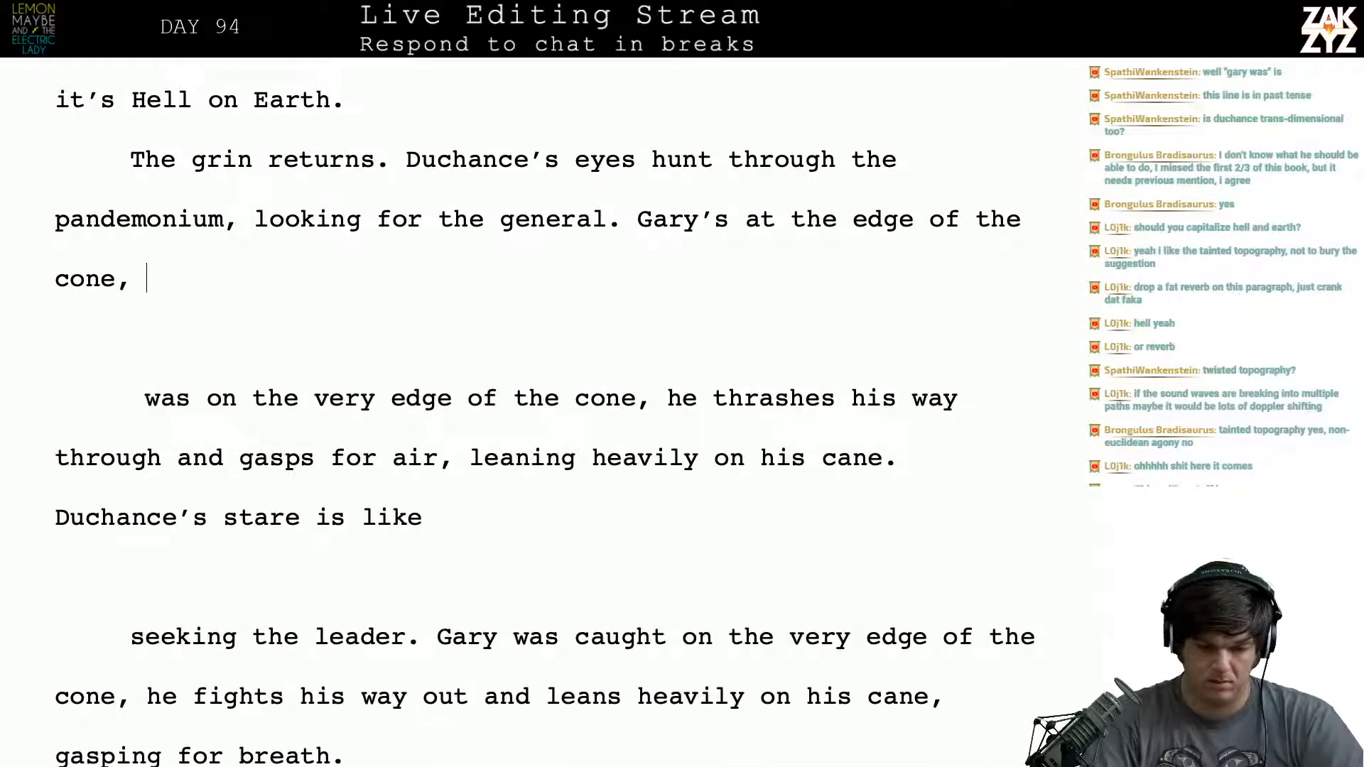
- Finish the sentence after "Gary's at the edge of the cone," with "he thrashes his way out and gasps for air."
type("he thras")
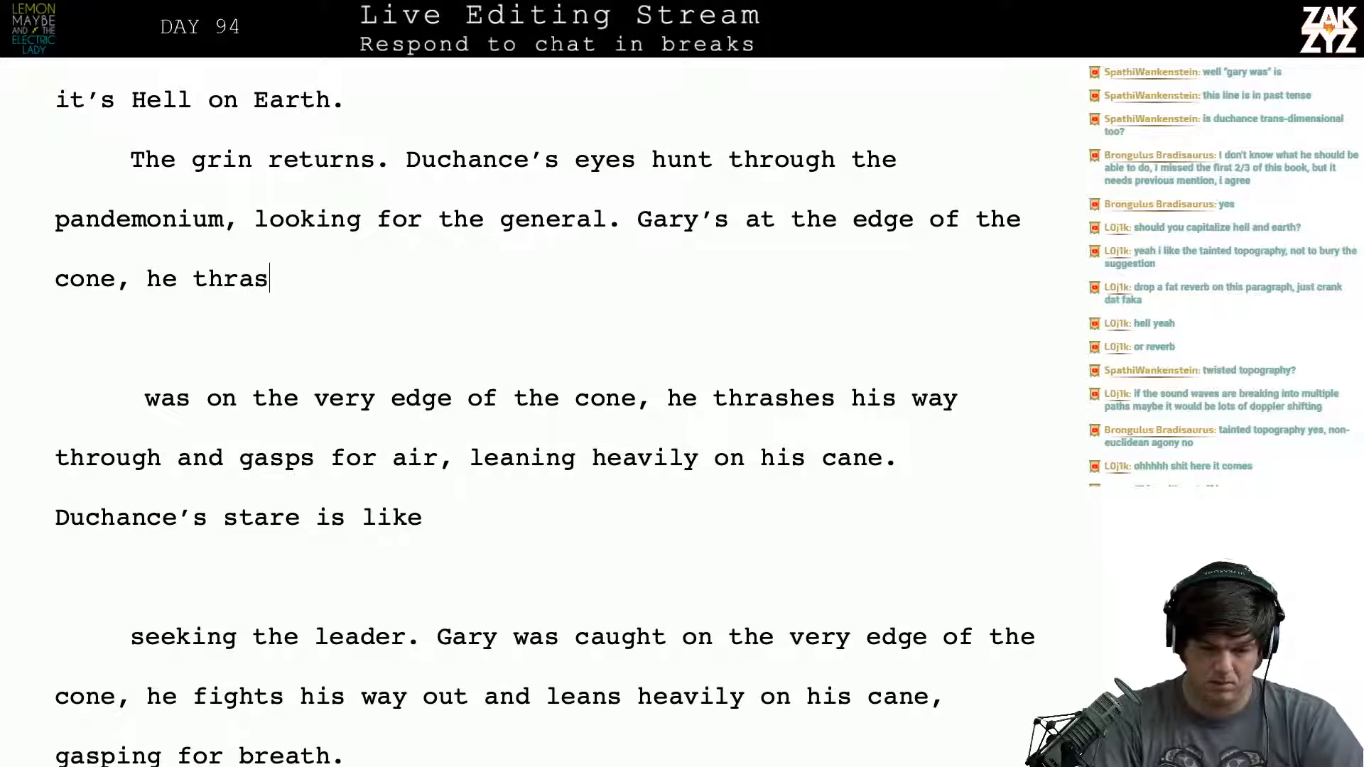
type("he s")
key("BackSpace")
key("BackSpace")
key("BackSpace")
type("s h")
type("is ")
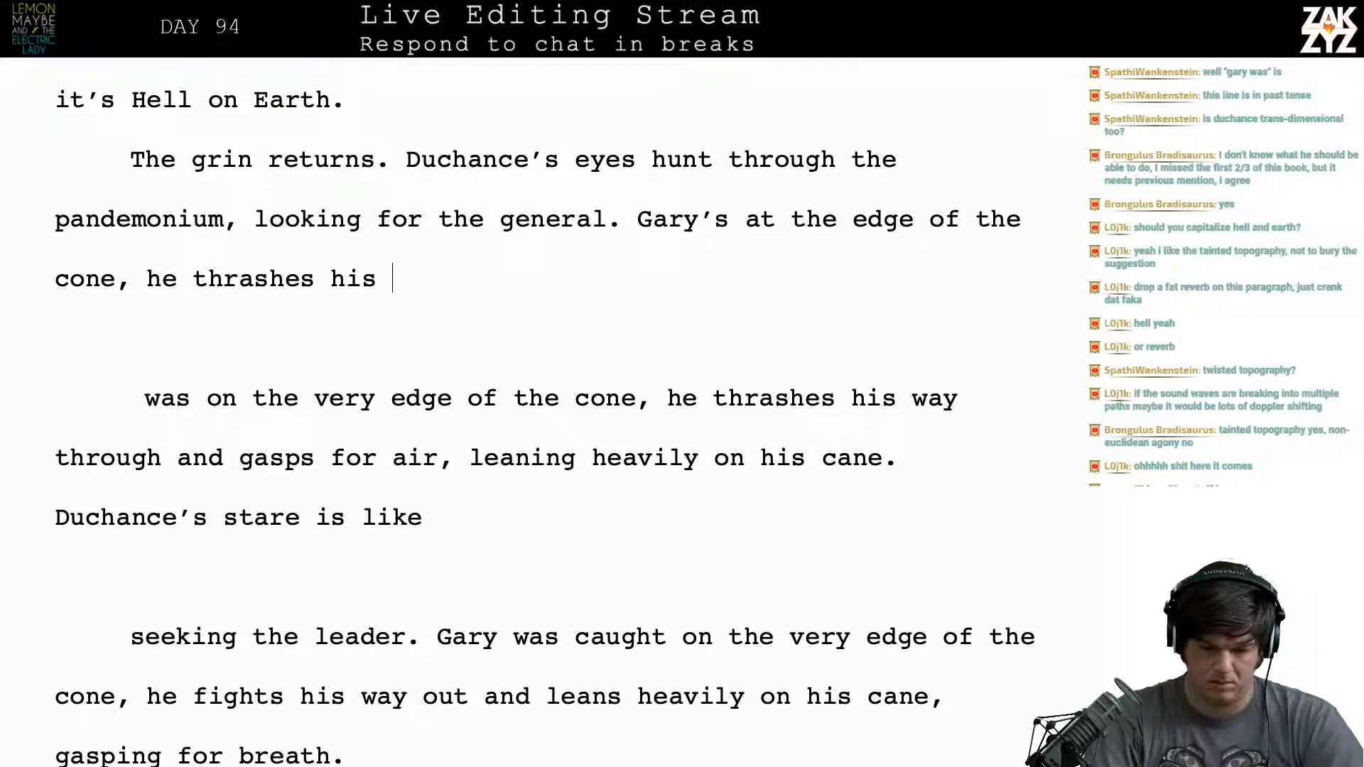
type("way out and gasp")
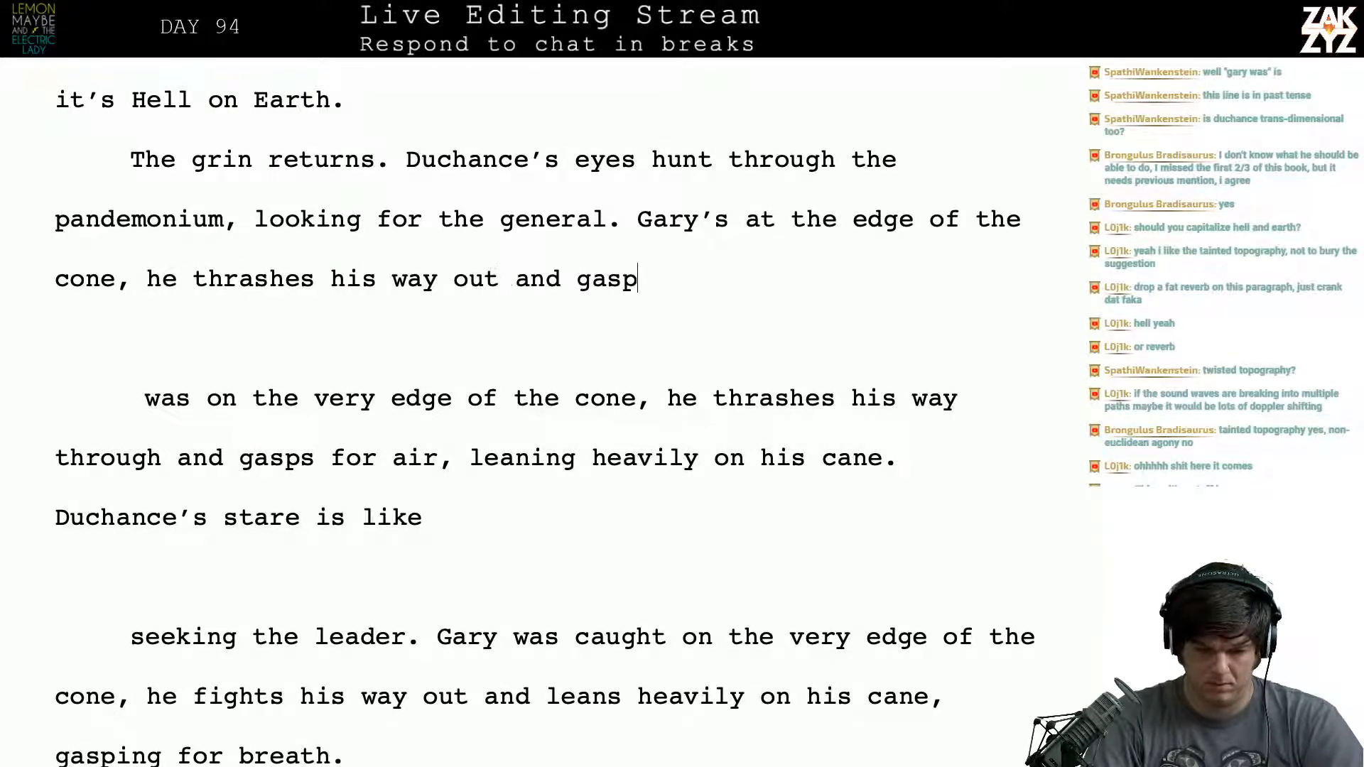
type("s for air.")
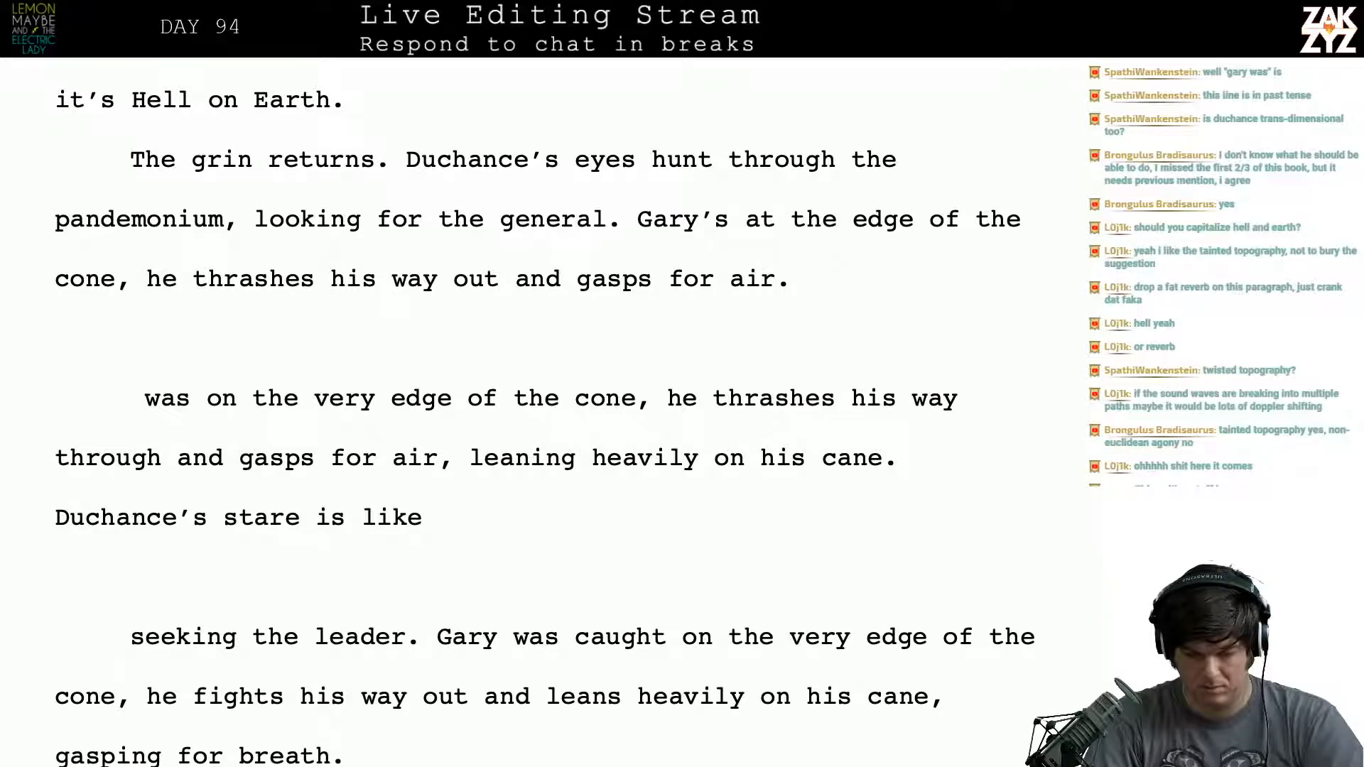
scroll(540, 412, "up", 10)
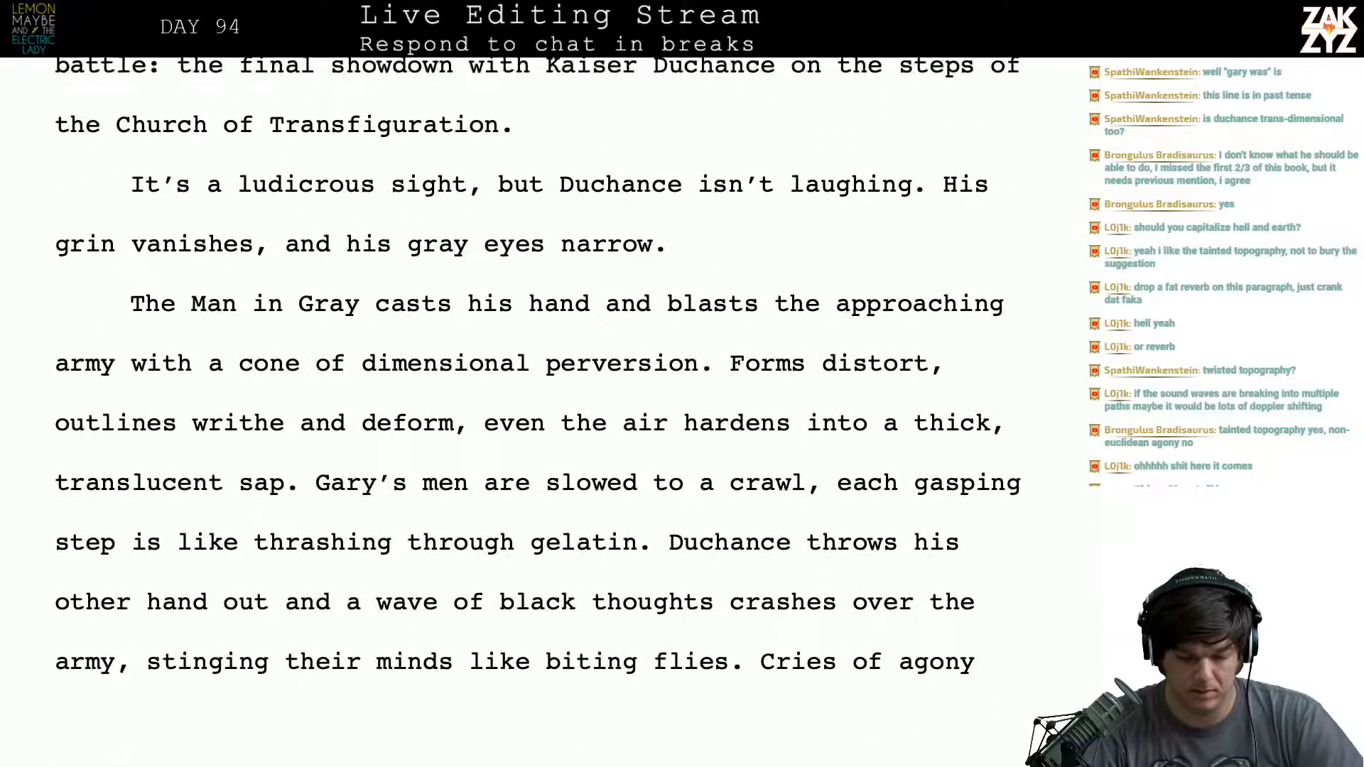
scroll(540, 412, "down", 2)
scroll(539, 412, "down", 1)
scroll(540, 412, "up", 1)
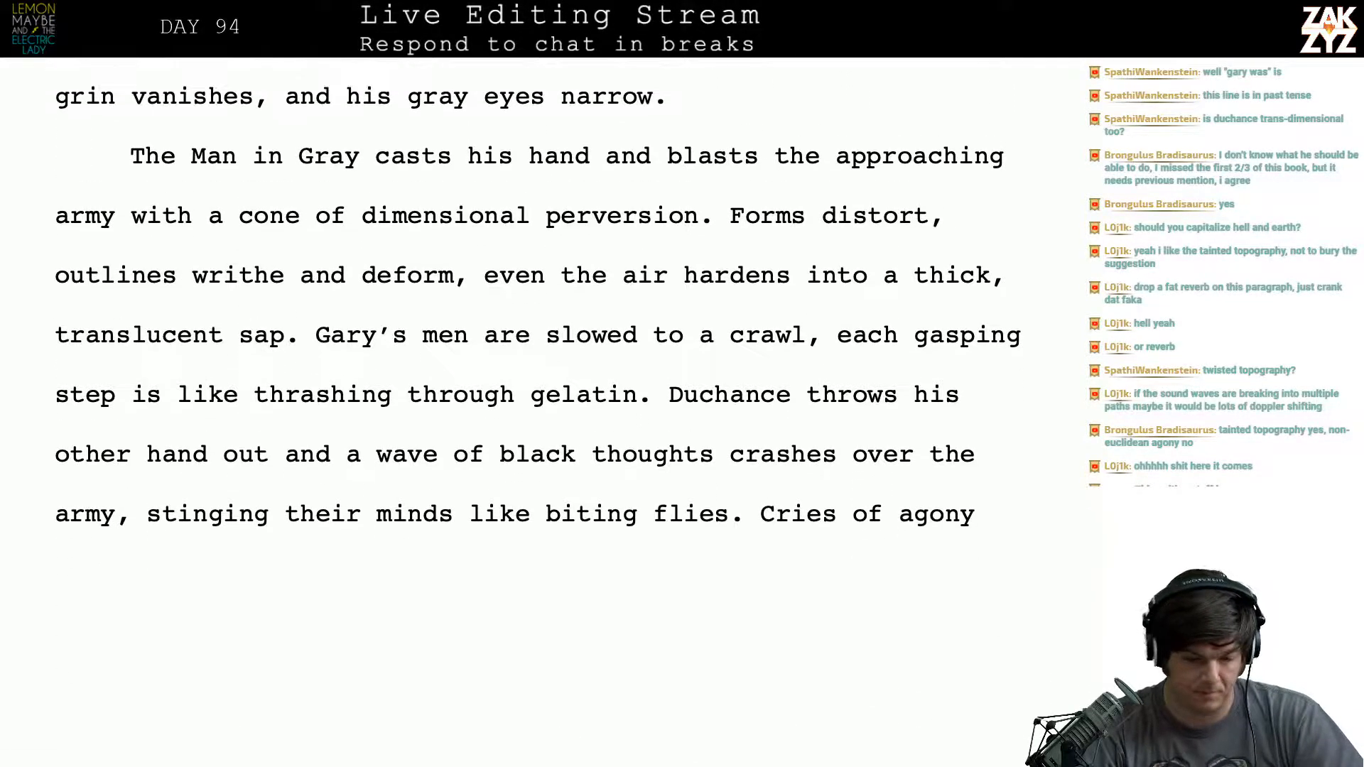
scroll(540, 411, "down", 5)
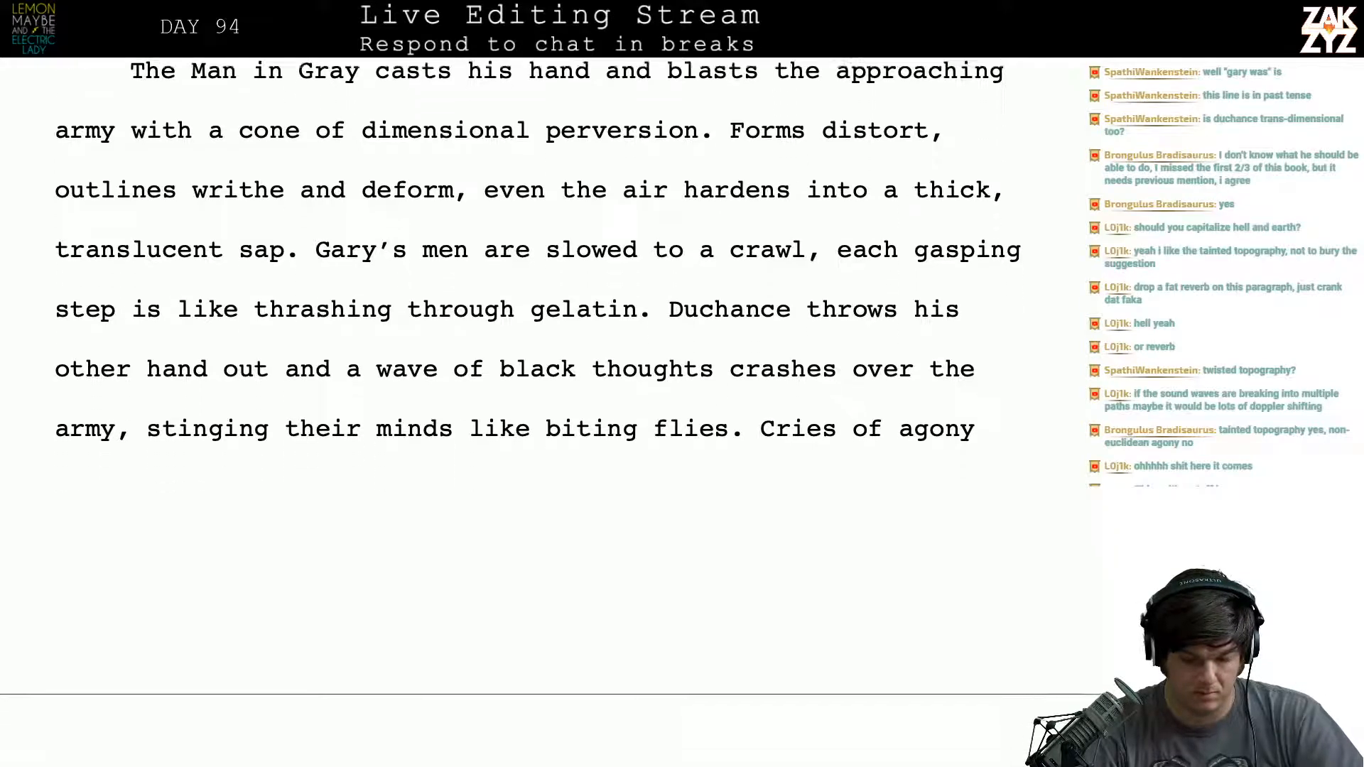
- After "he thrashes his way out", add "and sucks in air" and move "and gasps for air." below a blank line
scroll(604, 217, "down", 3)
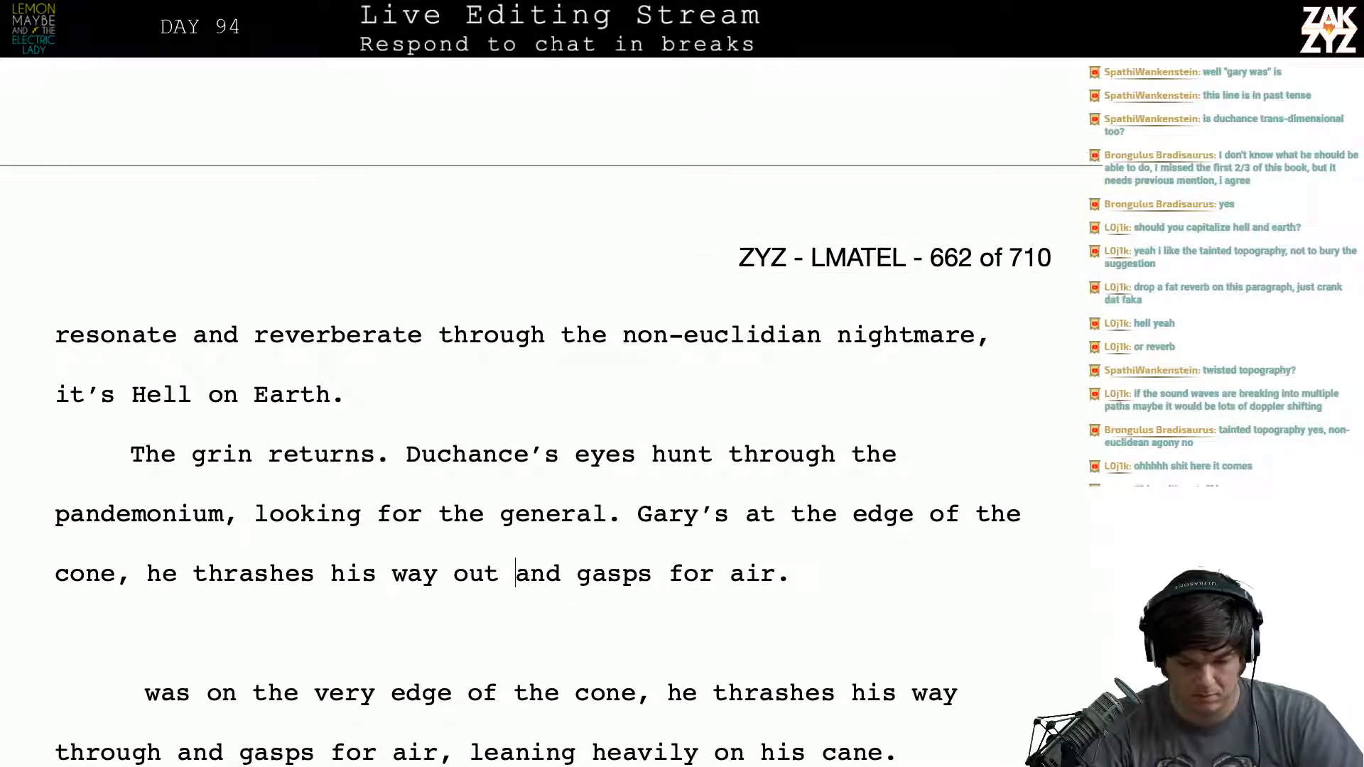
left_click(500, 572)
type("and")
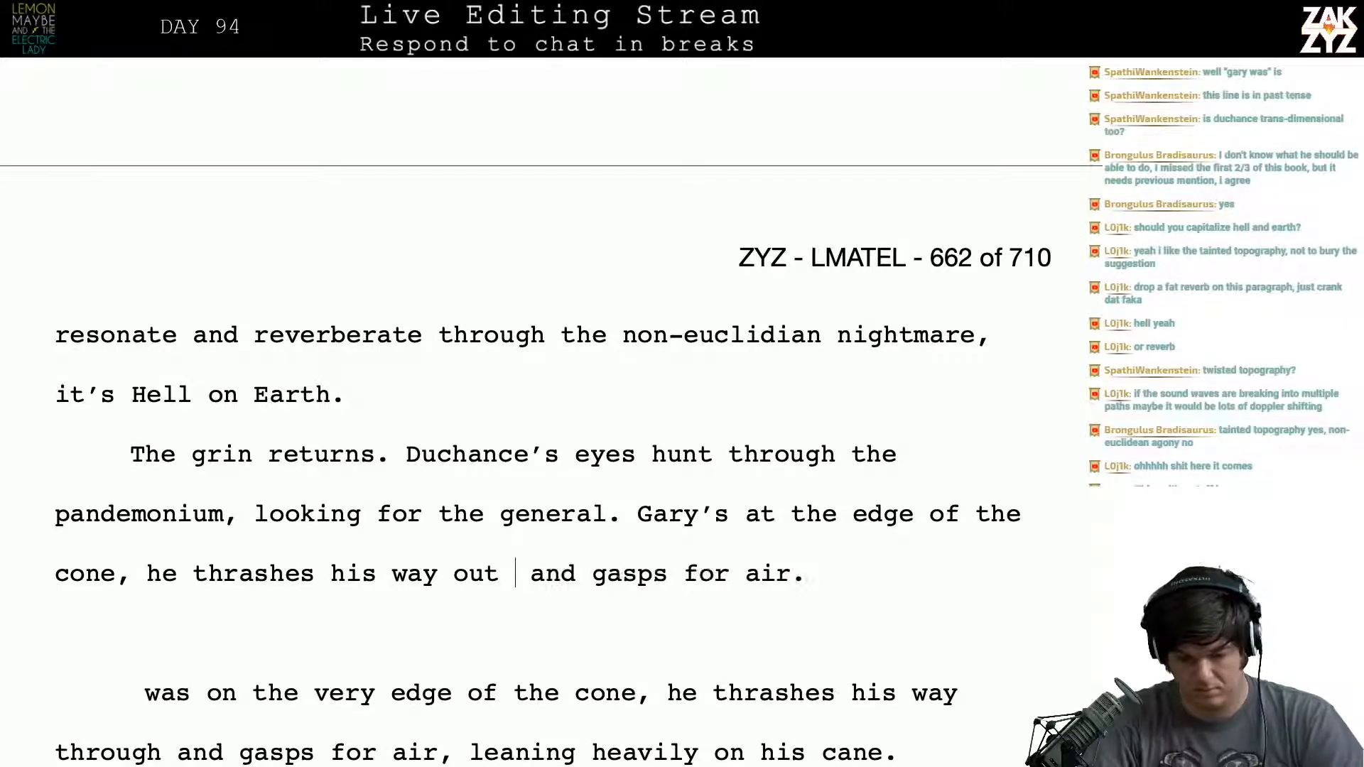
key("Return")
key("Left")
key("Left")
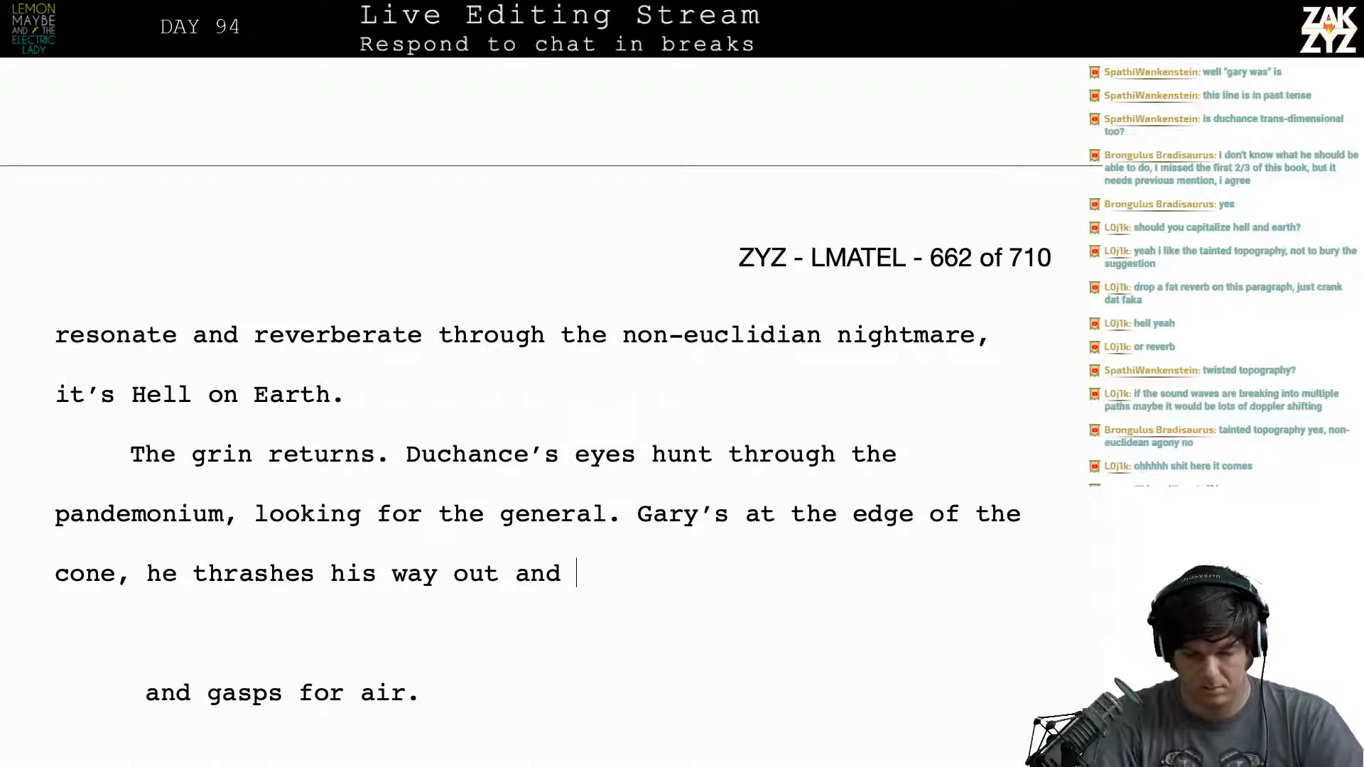
type("sucks in air")
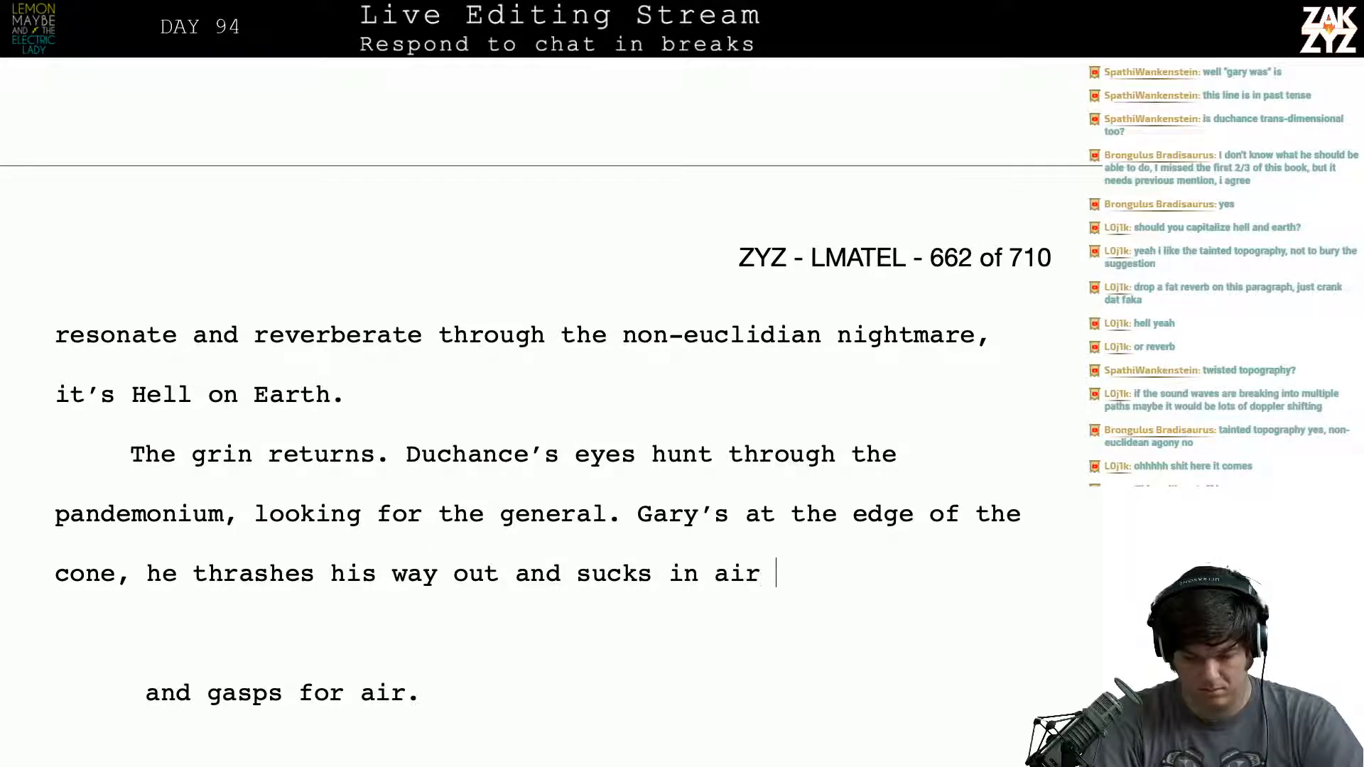
- Replace "and sucks in air" after "thrashes his way out" with ", wheezing and struggling for breath"
key("BackSpace")
key("BackSpace")
key("BackSpace")
key("BackSpace")
key("BackSpace")
key("BackSpace")
key("BackSpace")
key("BackSpace")
key("BackSpace")
key("BackSpace")
key("BackSpace")
key("BackSpace")
key("BackSpace")
key("BackSpace")
key("BackSpace")
key("BackSpace")
key("BackSpace")
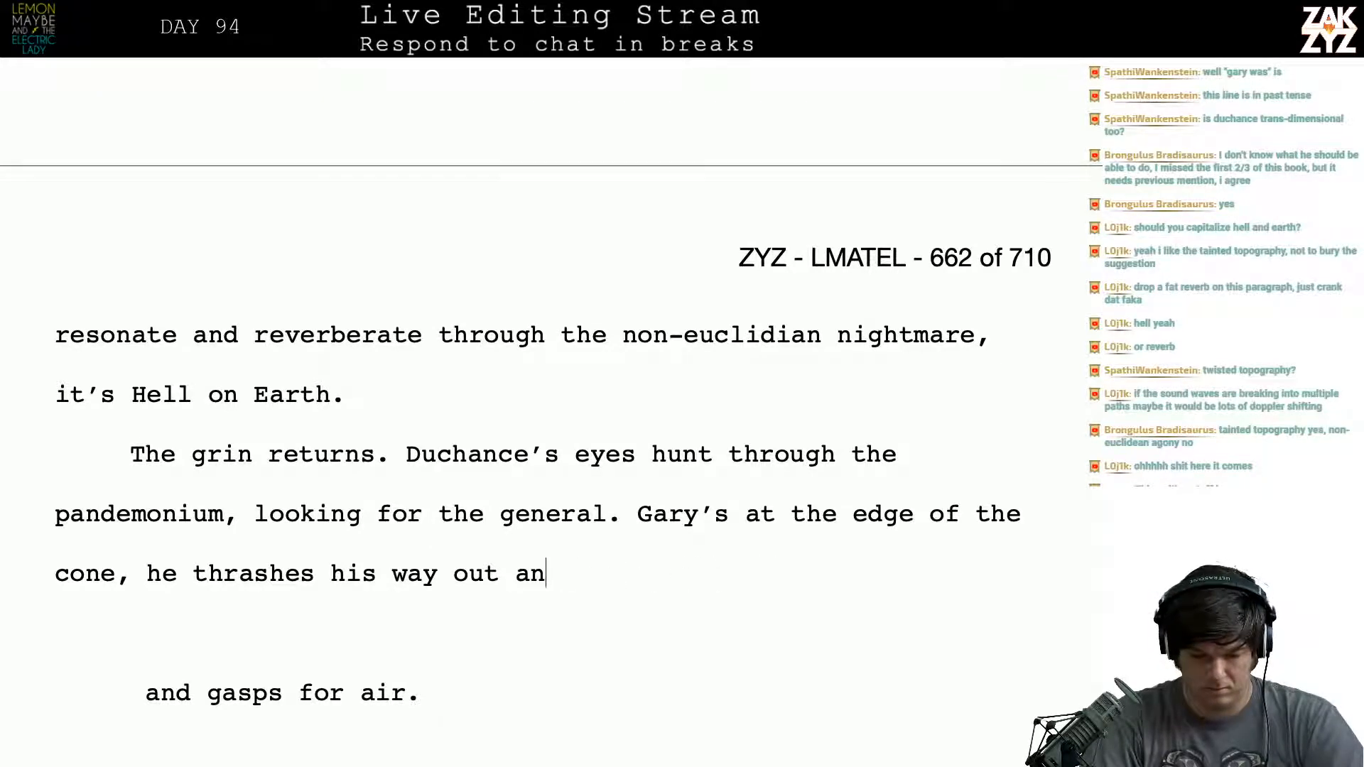
type(", wheezing and ")
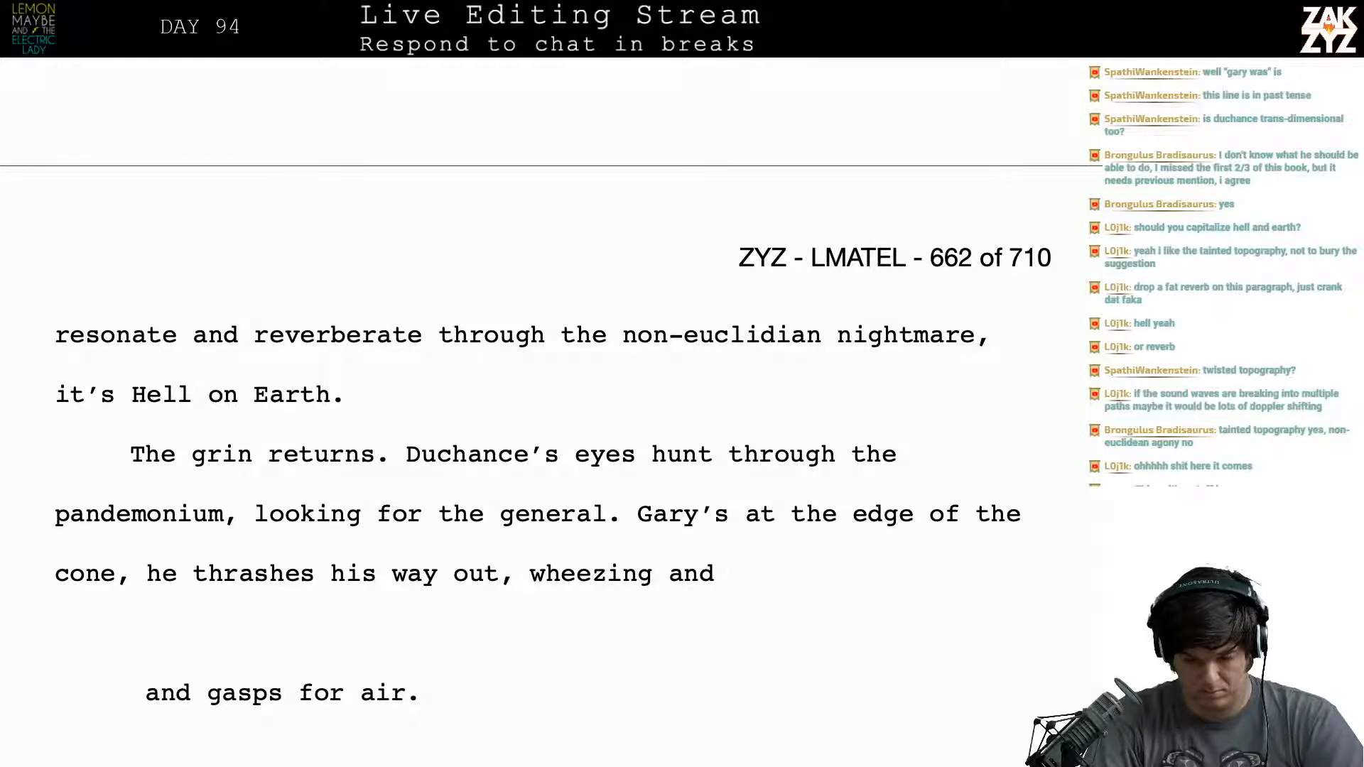
type("d")
key("BackSpace")
type("strugglin")
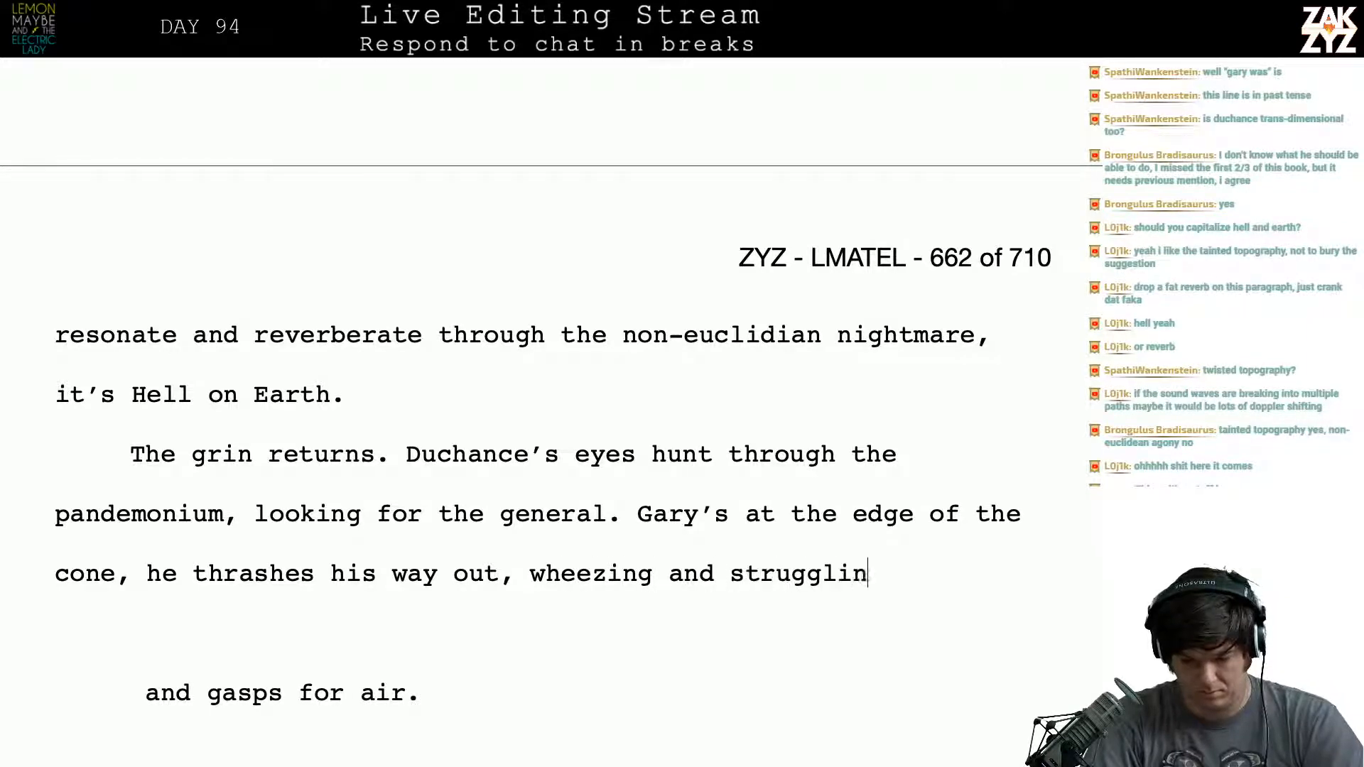
type("g for breath")
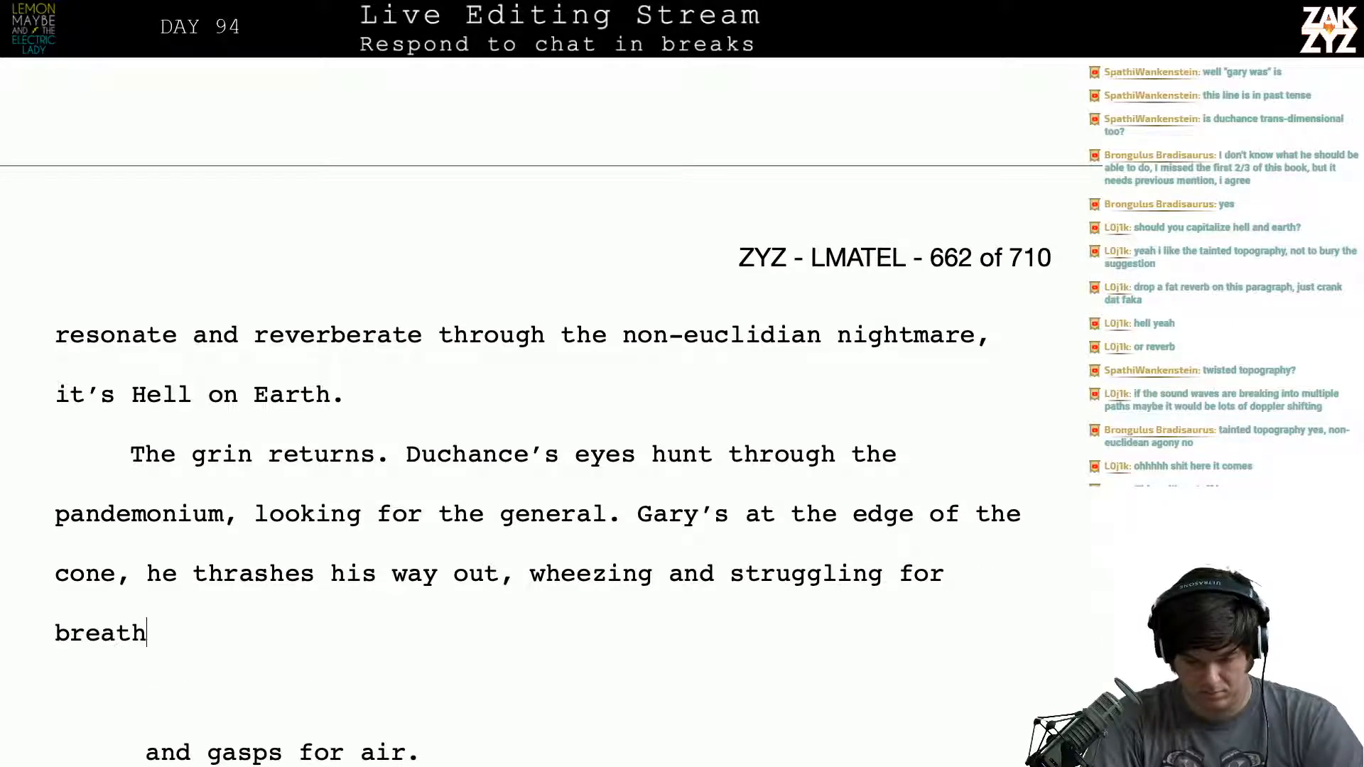
- Shorten the ending after "thrashes his way out," to "wheezing for breath."
key("BackSpace")
key("BackSpace")
key("BackSpace")
key("BackSpace")
key("BackSpace")
key("BackSpace")
key("BackSpace")
key("BackSpace")
key("BackSpace")
key("BackSpace")
key("BackSpace")
key("BackSpace")
key("BackSpace")
key("BackSpace")
key("BackSpace")
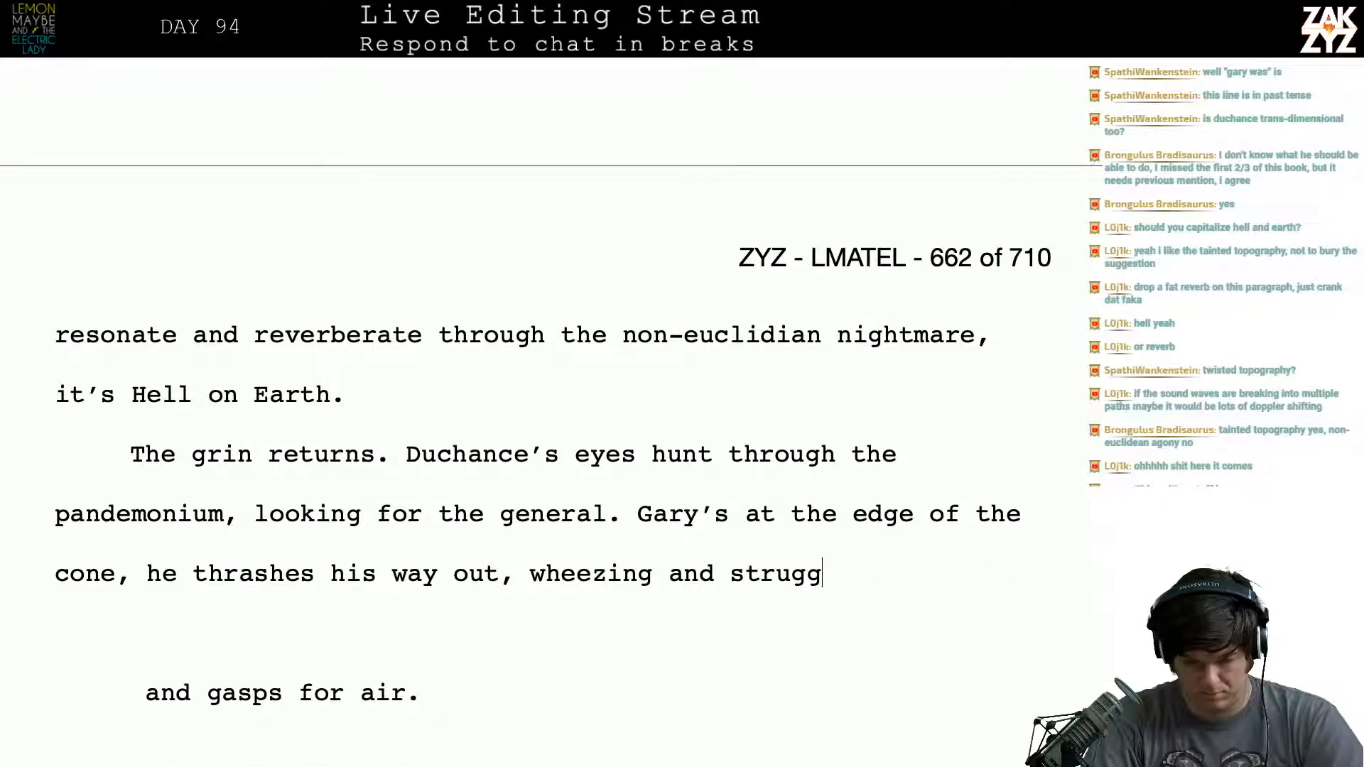
key("BackSpace")
key("BackSpace")
key("BackSpace")
key("BackSpace")
key("BackSpace")
key("BackSpace")
key("BackSpace")
key("BackSpace")
key("BackSpace")
key("BackSpace")
key("BackSpace")
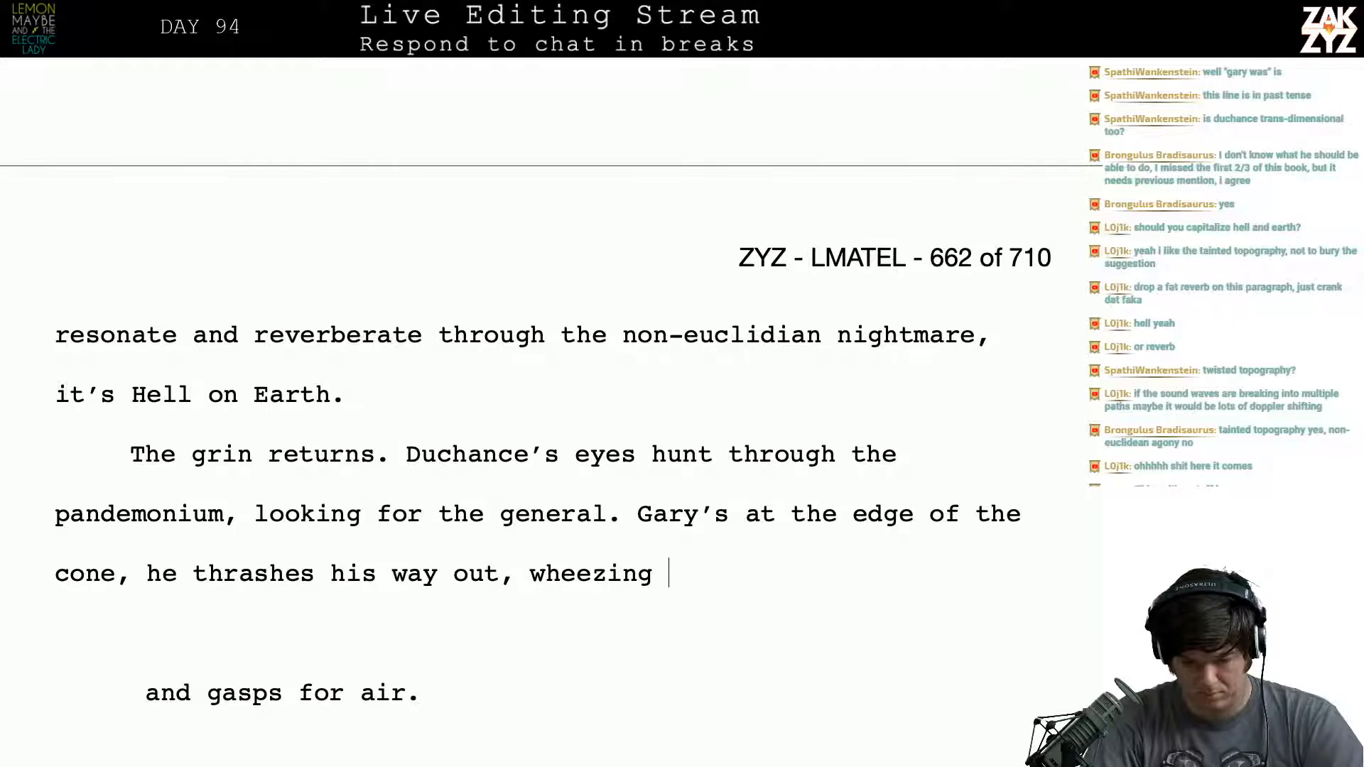
type("for breath.")
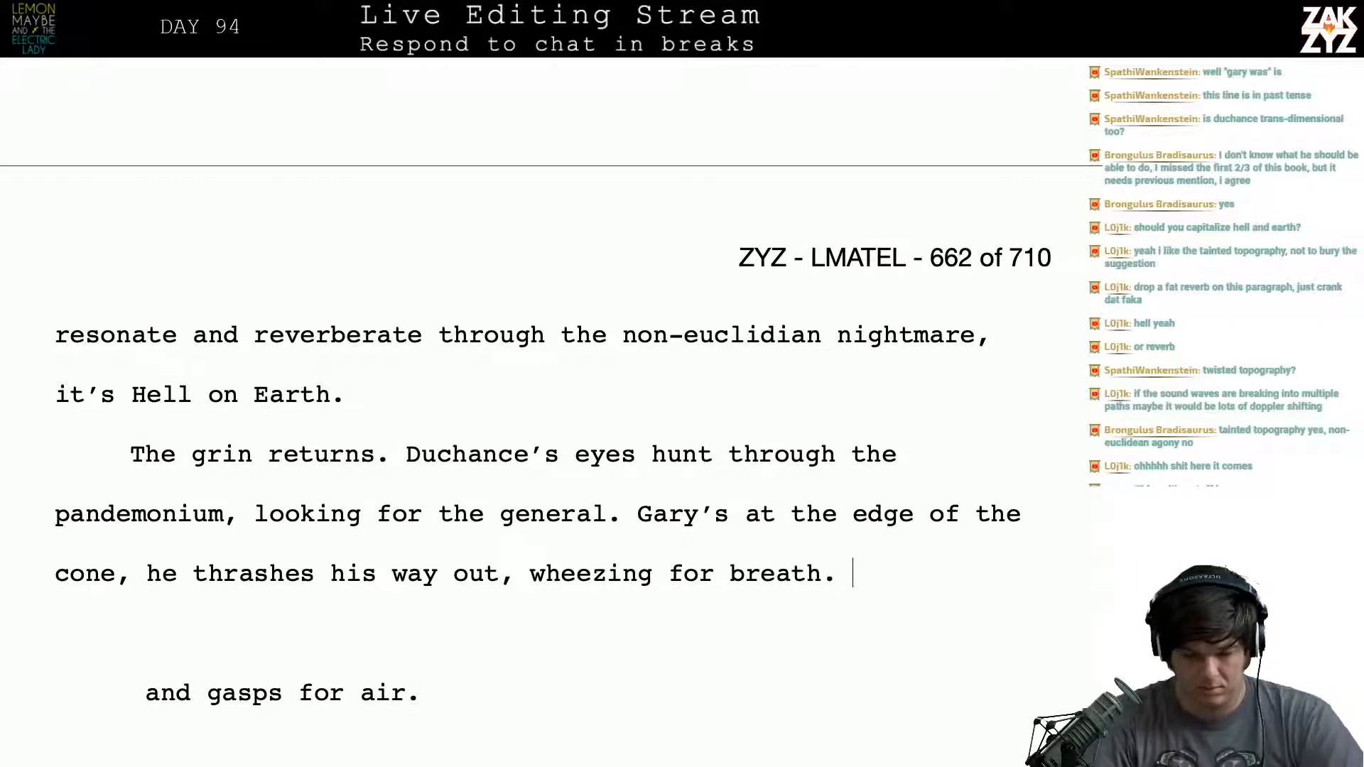
key("BackSpace")
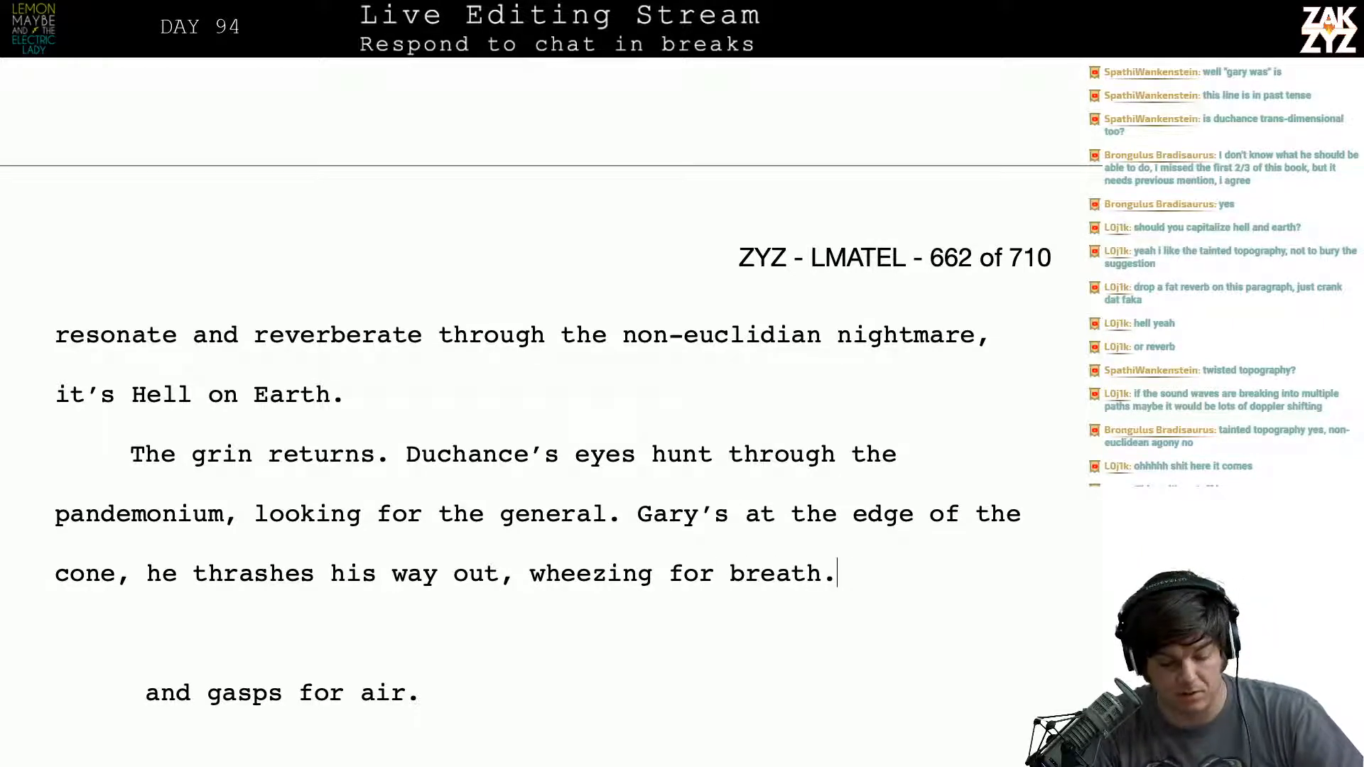
- Replace the comma after "cone" with a period and move the wording from "at the edge of the cone" below a blank line
left_click(139, 573)
key("BackSpace")
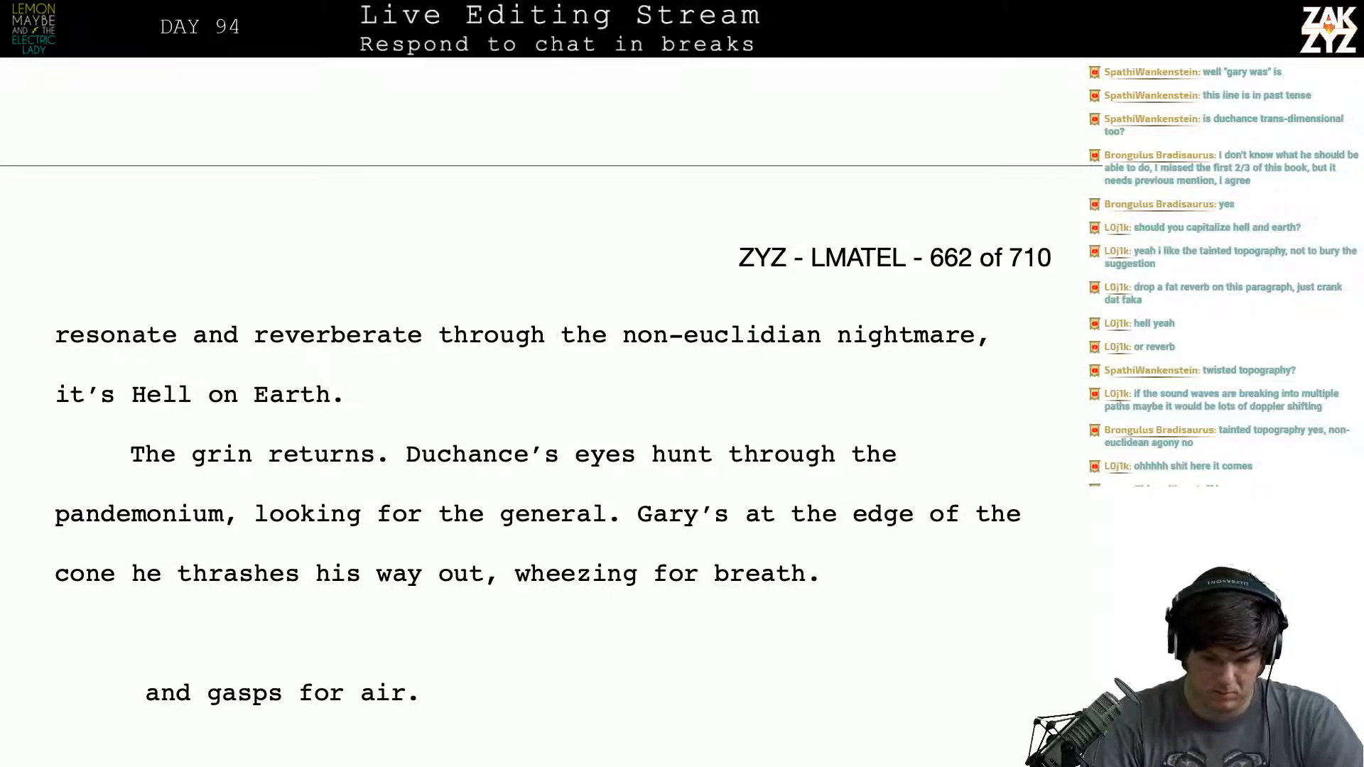
type(".")
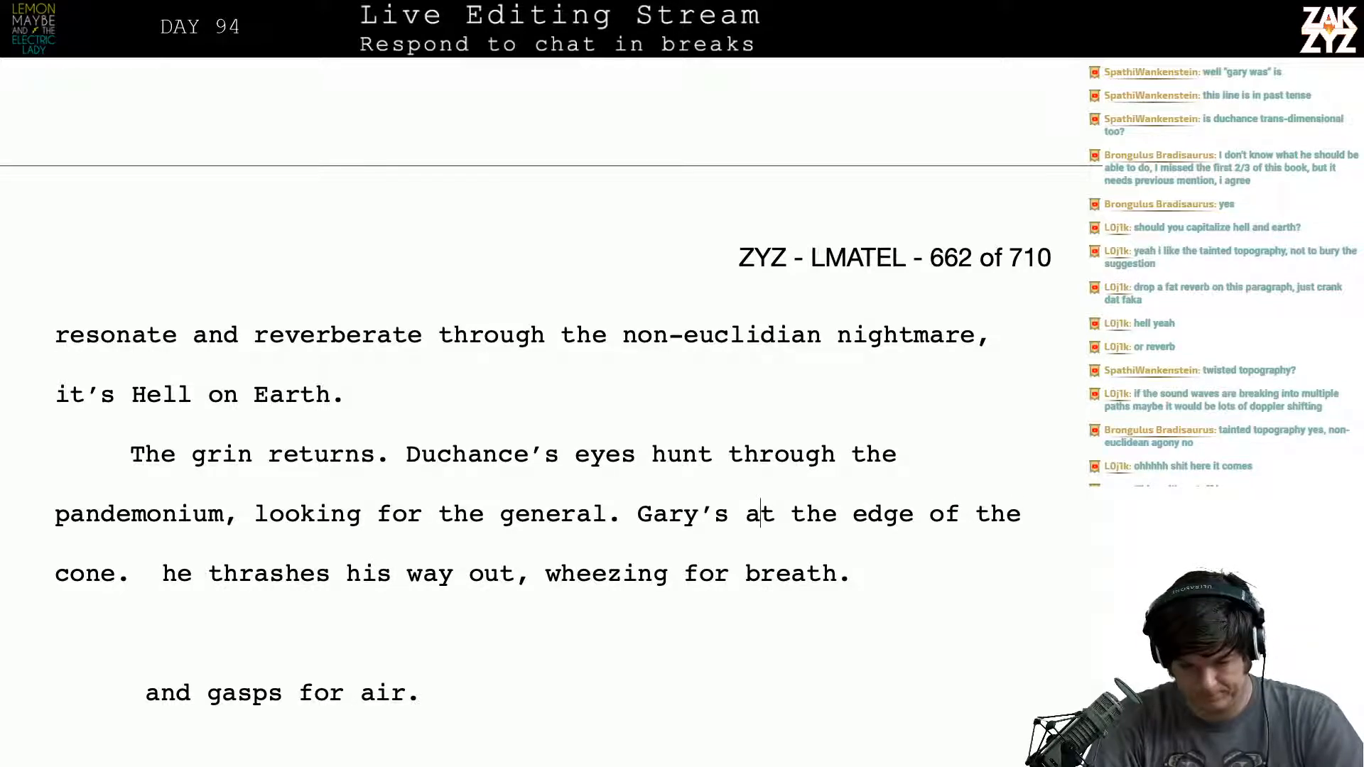
key("Return")
key("Return")
type("t")
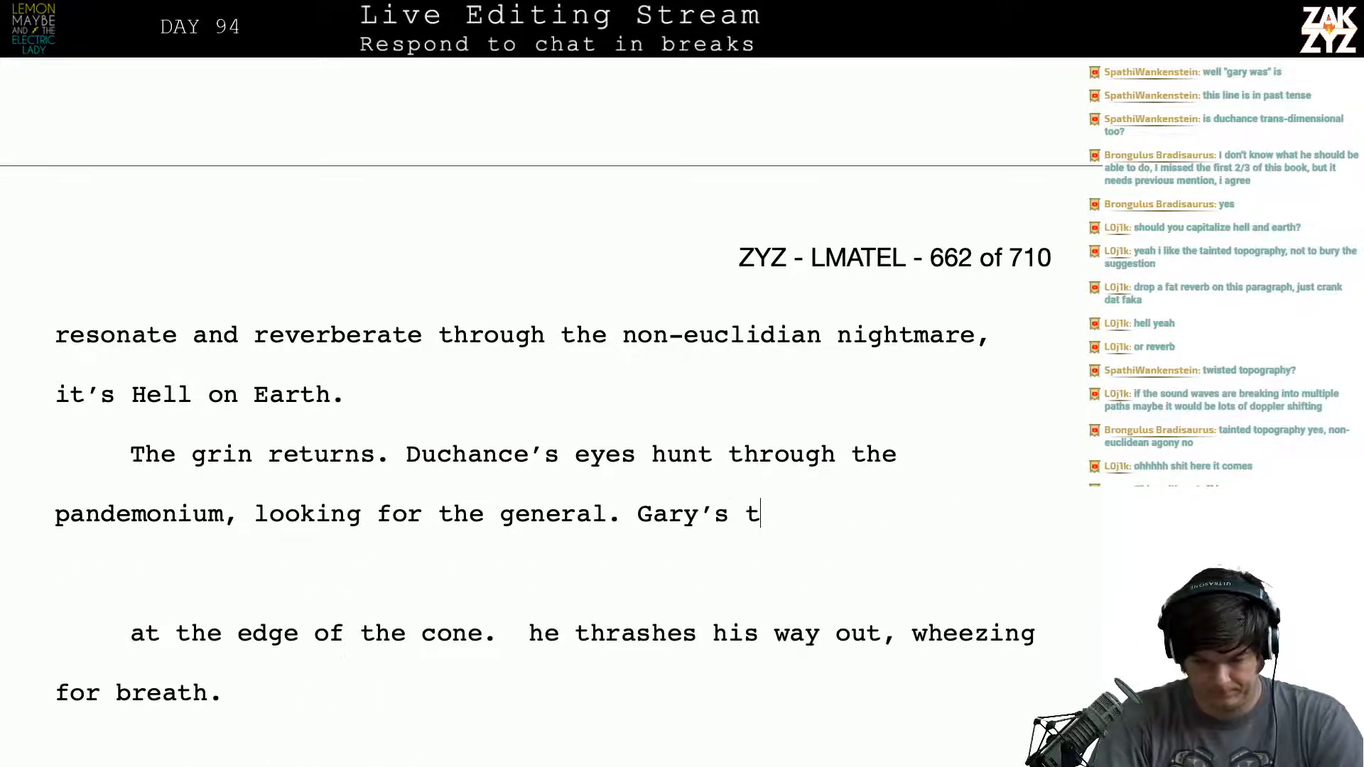
type("rapped")
key("BackSpace")
key("BackSpace")
key("BackSpace")
key("BackSpace")
key("BackSpace")
key("BackSpace")
key("BackSpace")
key("BackSpace")
- Continue after "Gary's" with "caught at the periphery of the cone, he thrashes his way out and wheezes for breath. Duchance's"
type("ca")
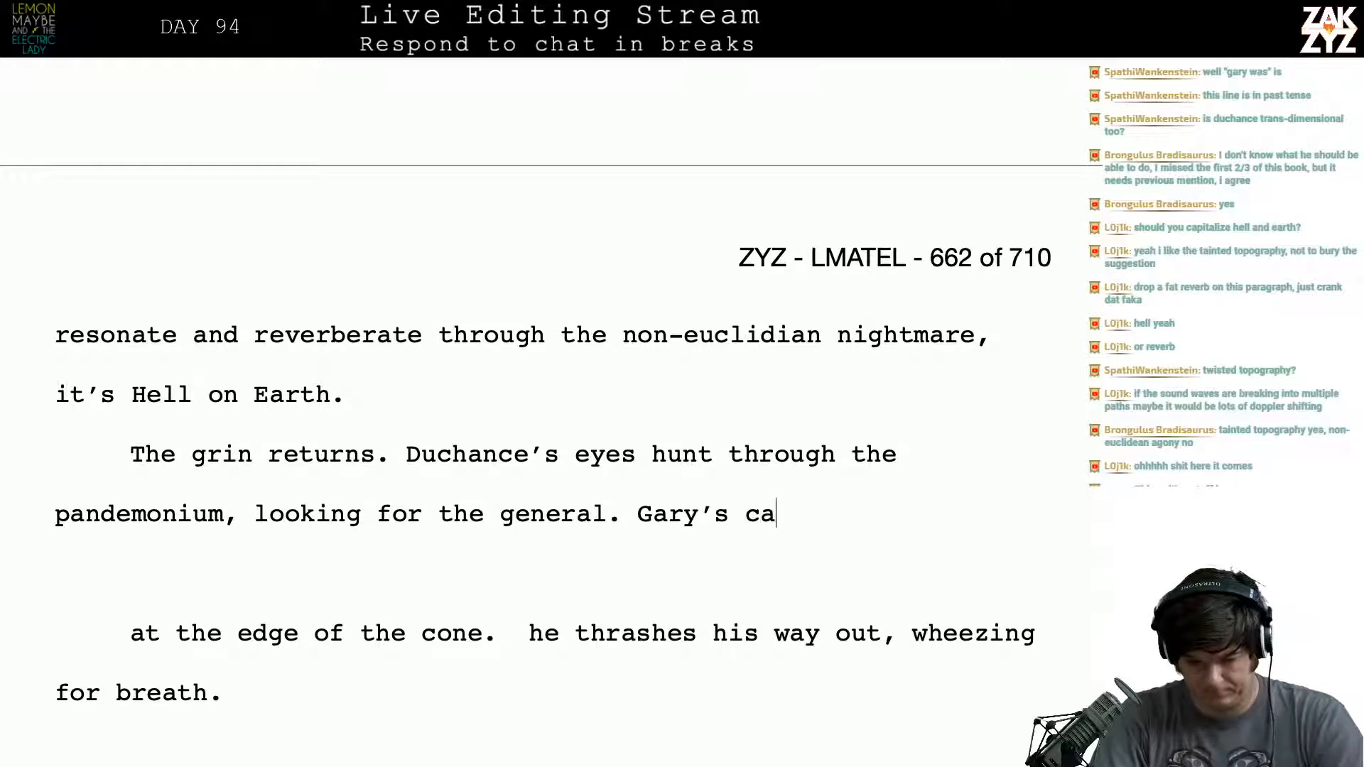
type("ught at the ")
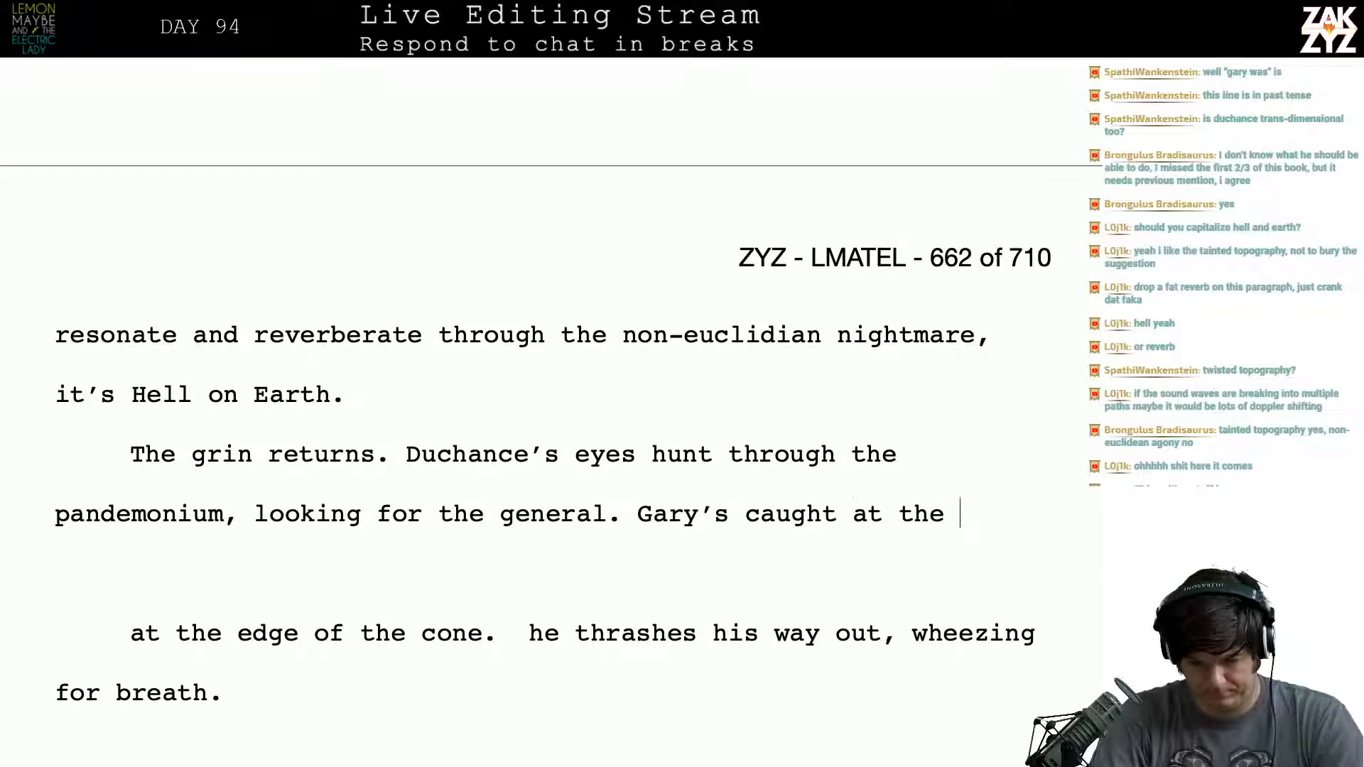
type("periphery of the cone")
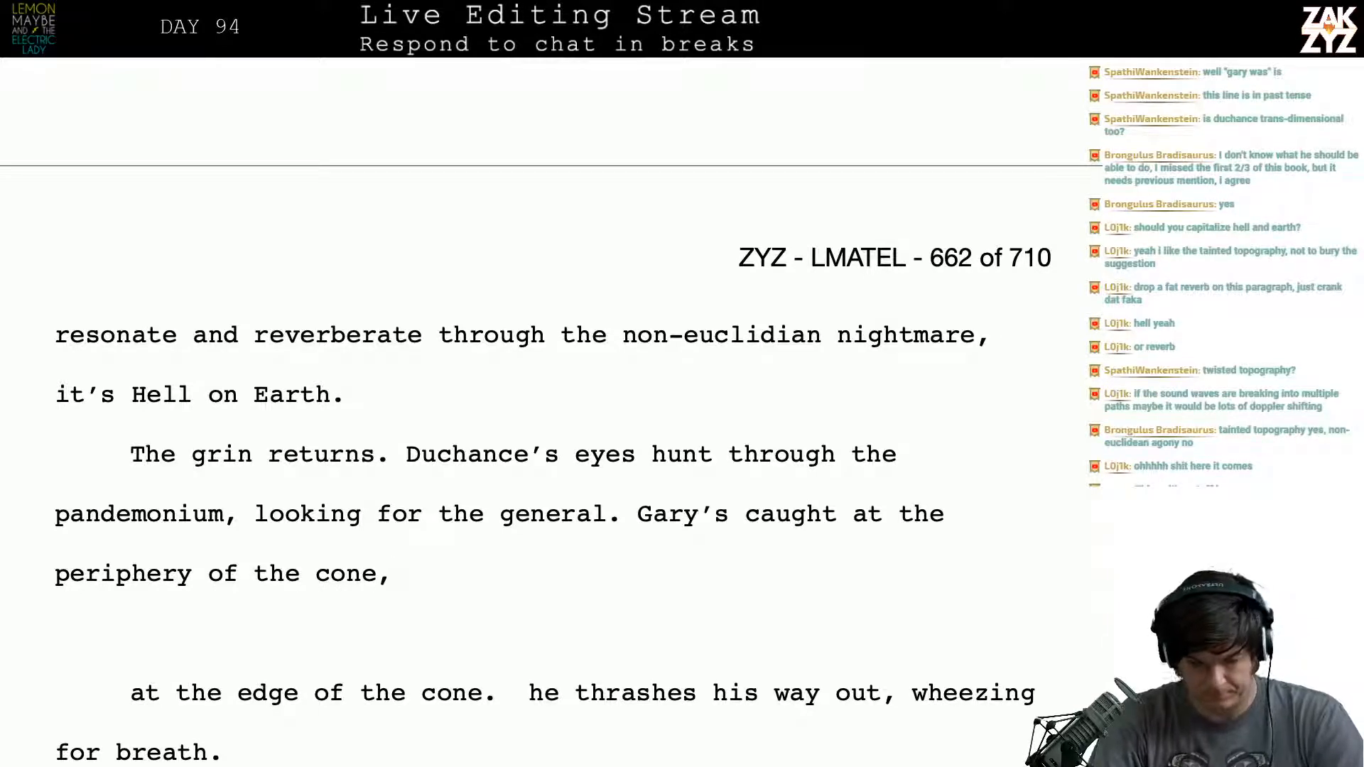
type(", he t")
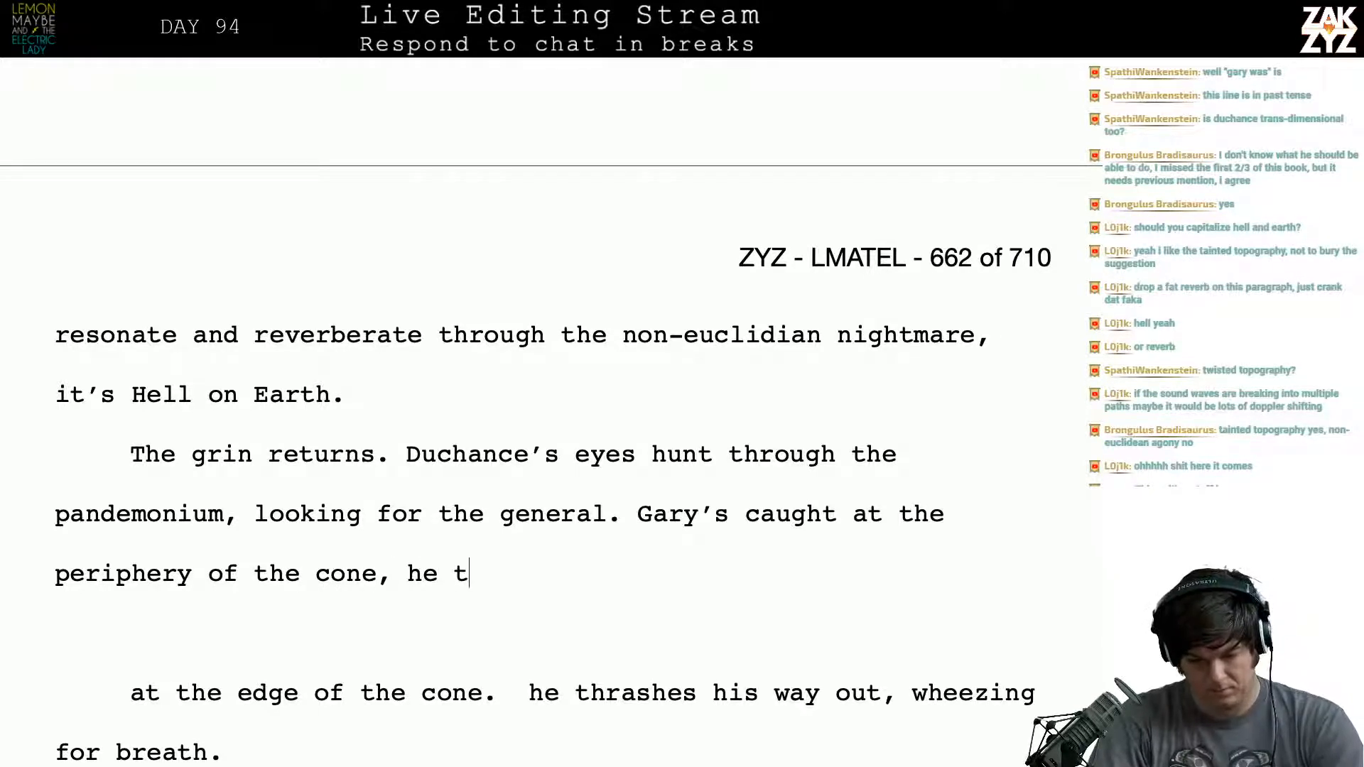
type("hrashes his way out and ")
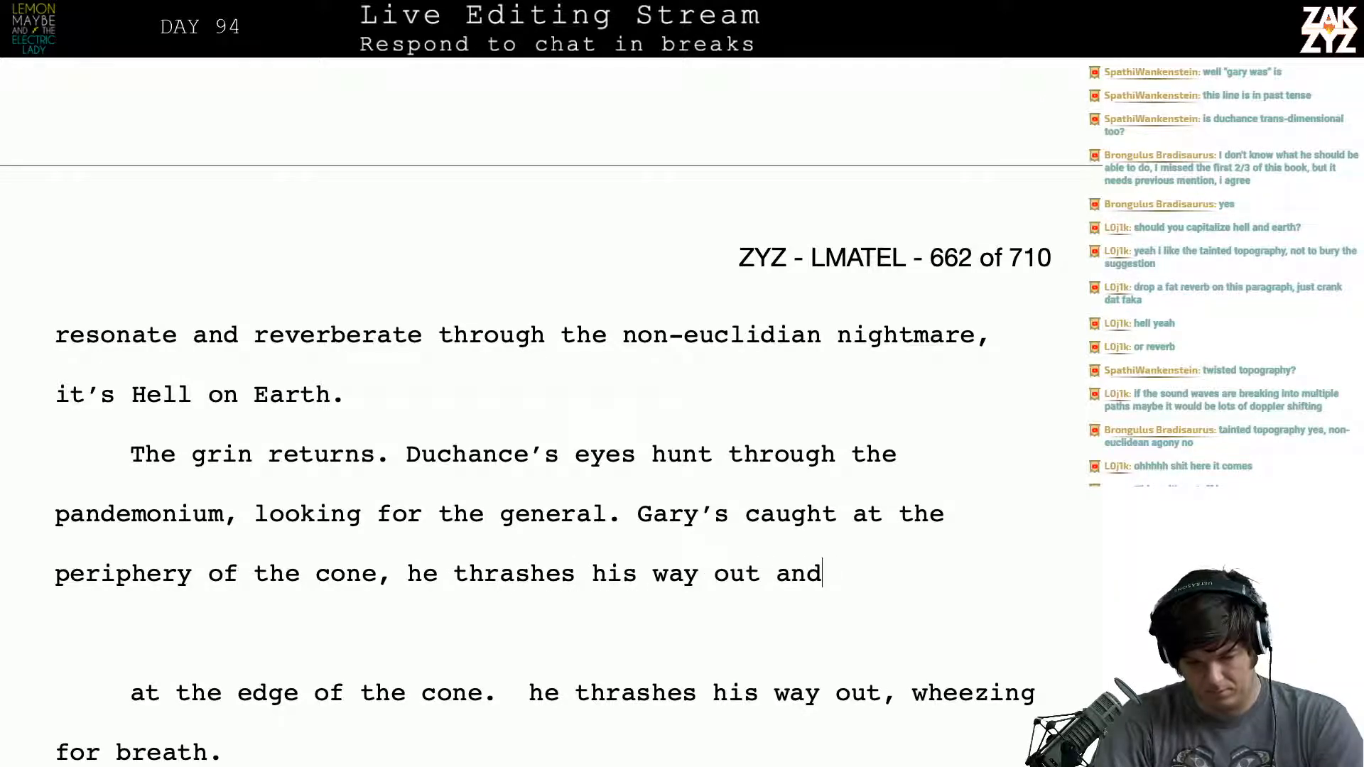
type("wheezes ")
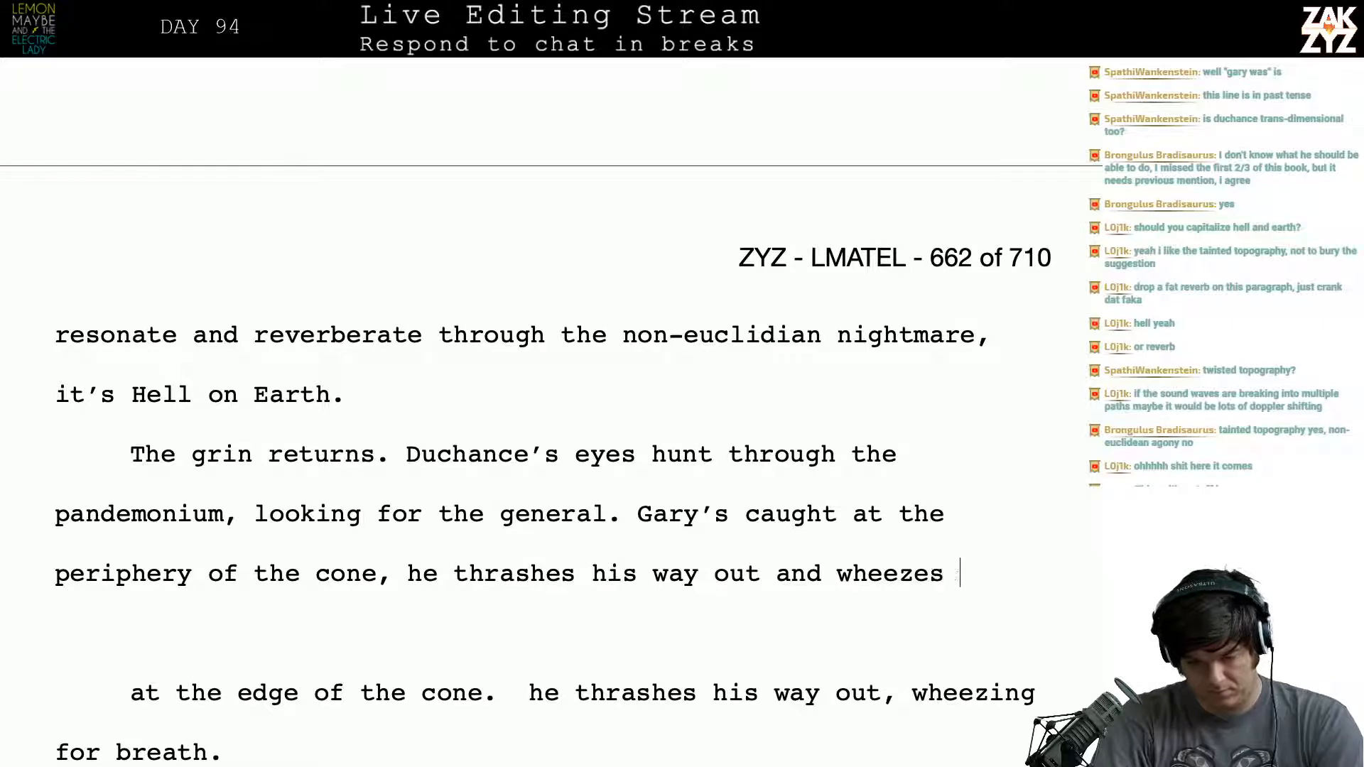
type("for breath. D")
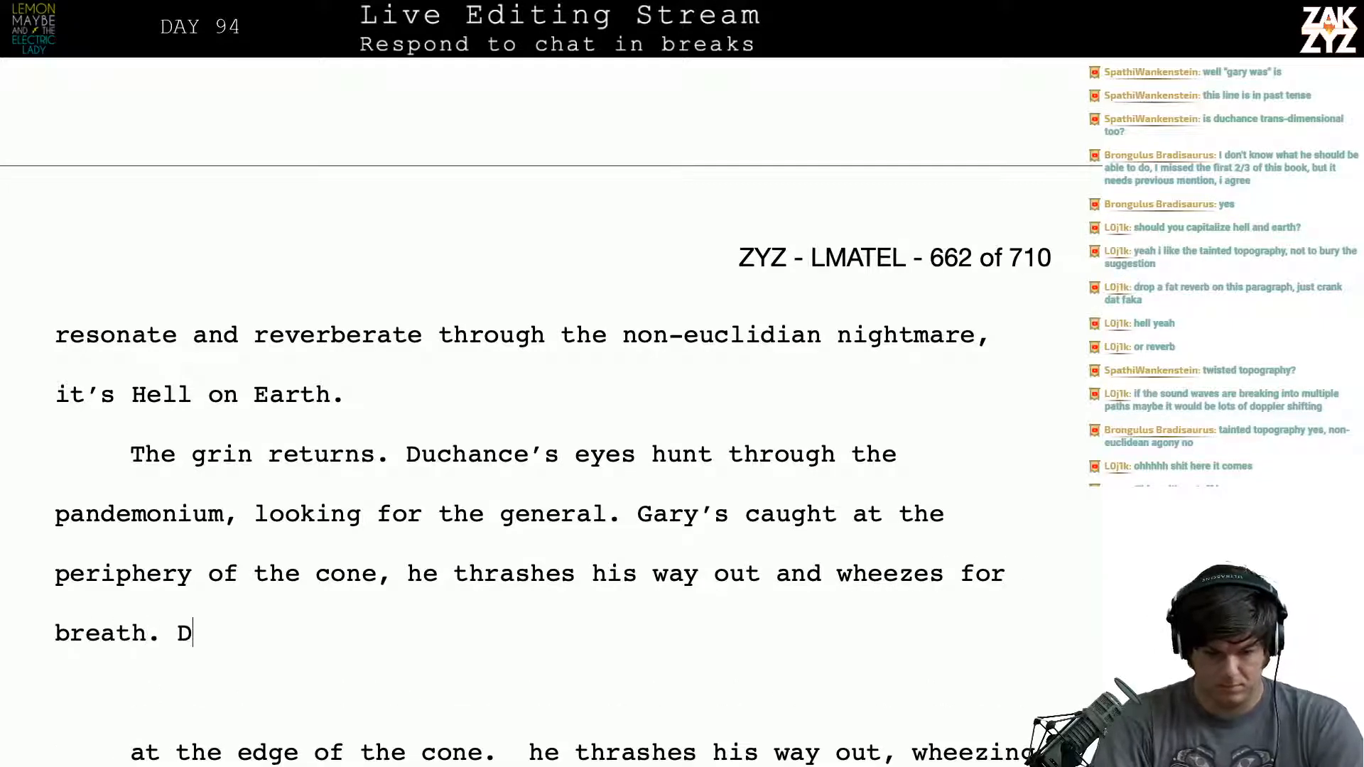
type("uchance's ")
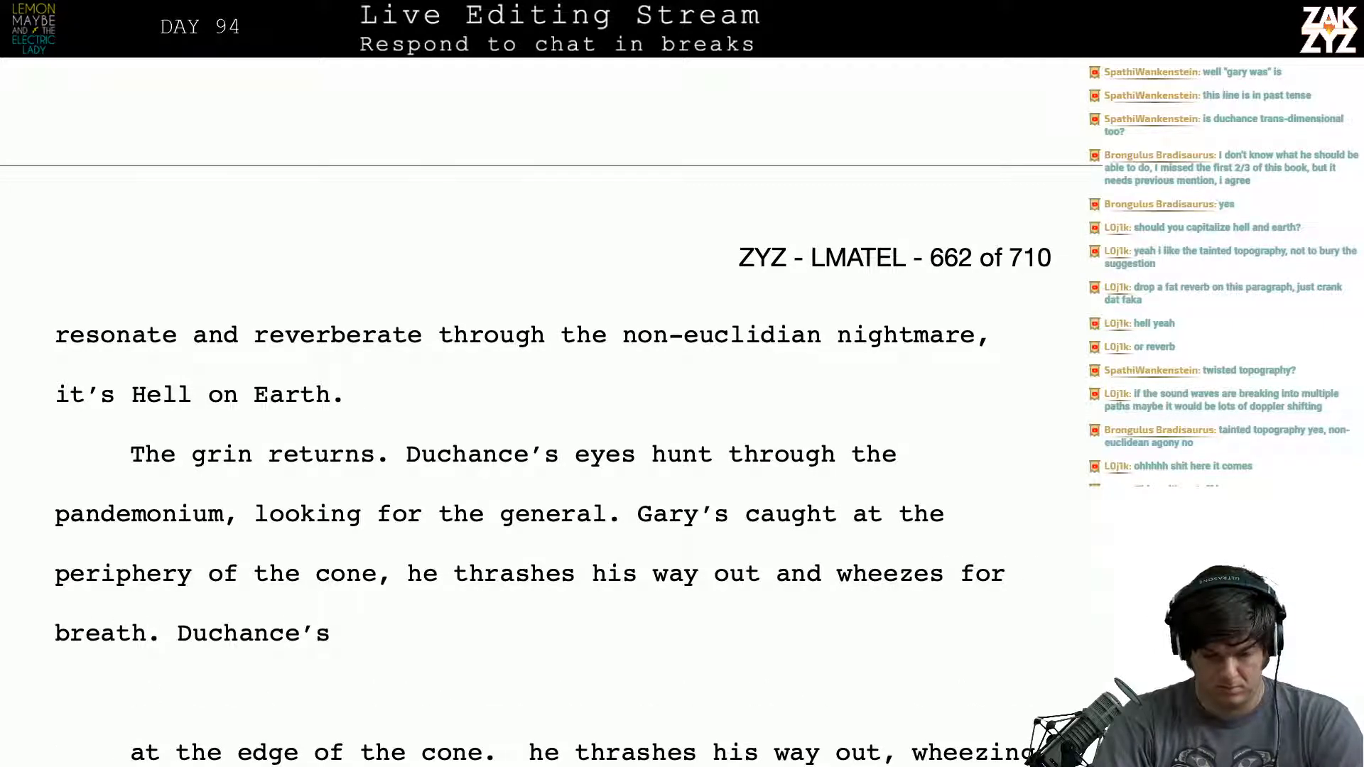
type("glare shin")
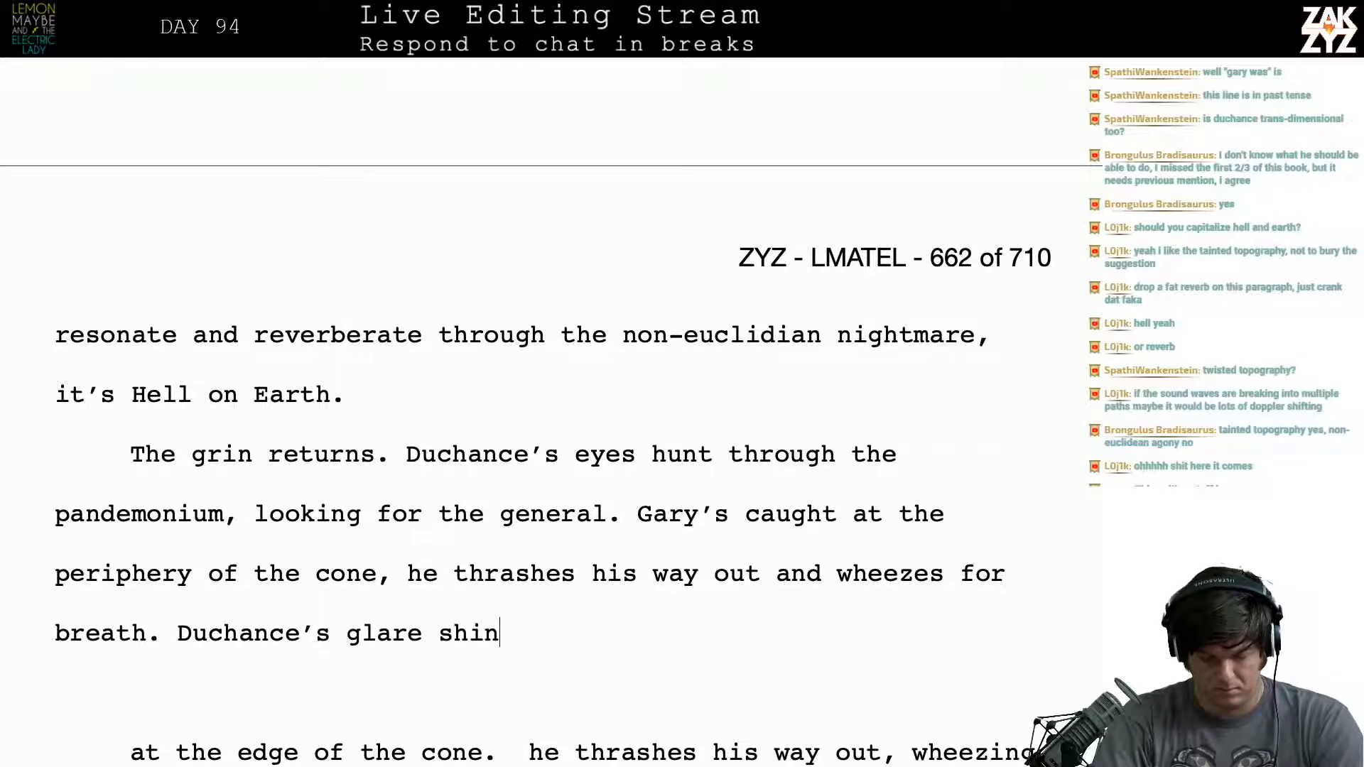
type("es on him like t")
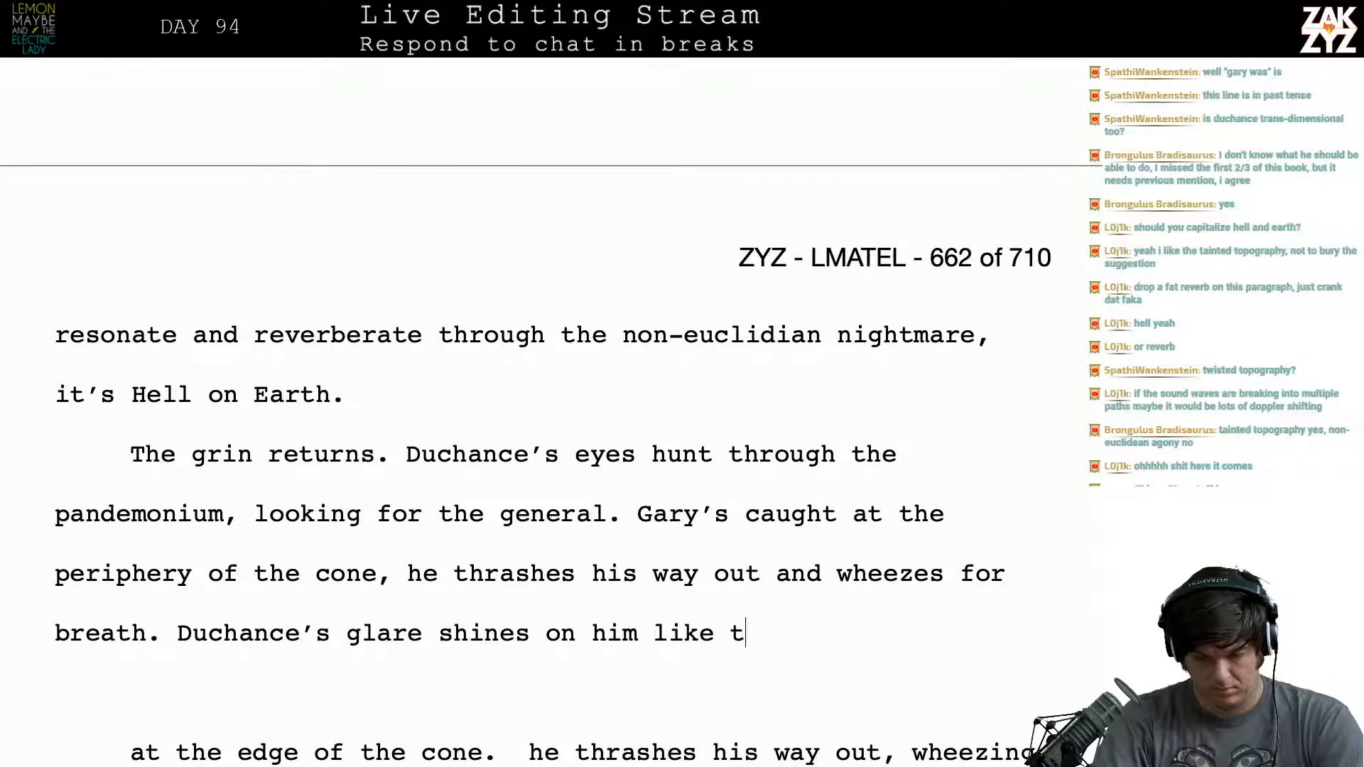
type("he sund")
- Try continuing after "Duchance's" with "glare shines on him like the sun, he looks up and stares"
key("BackSpace")
type(", ")
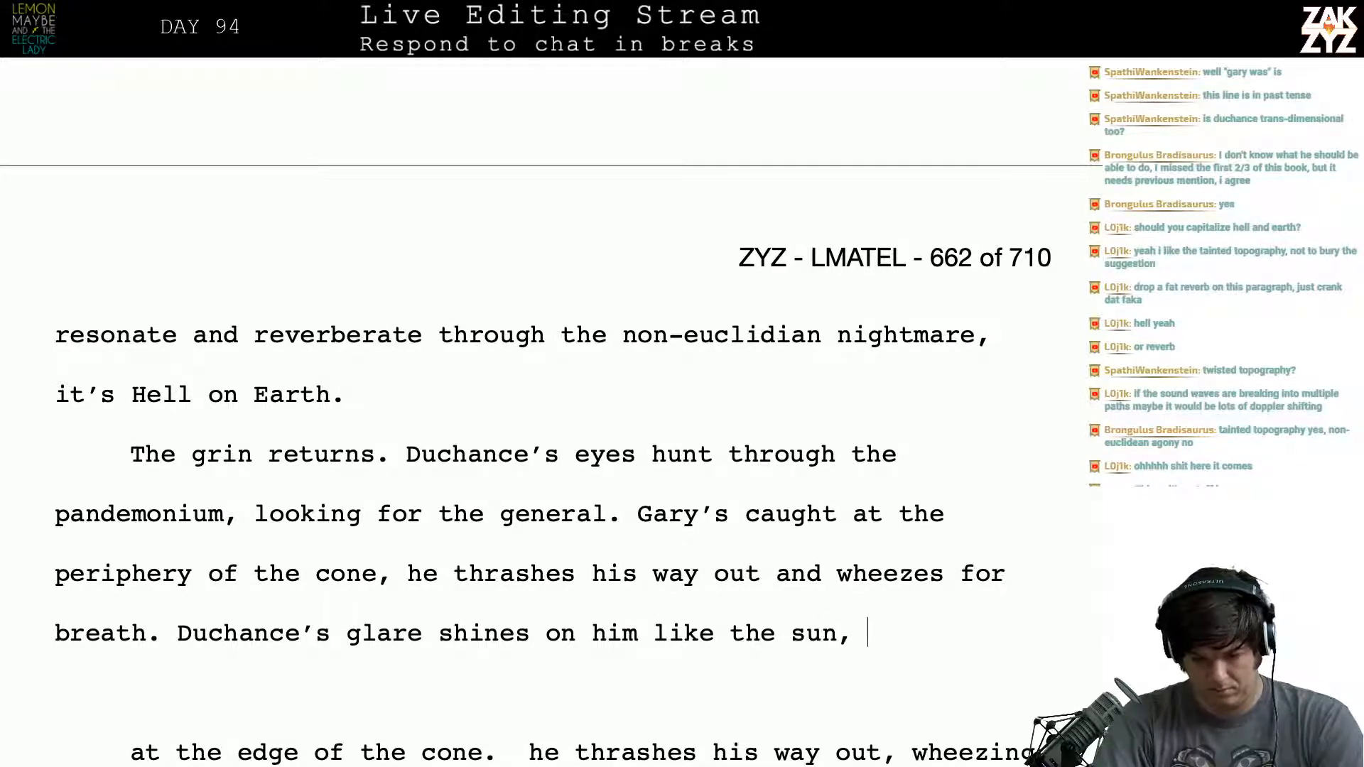
type("he looks up ")
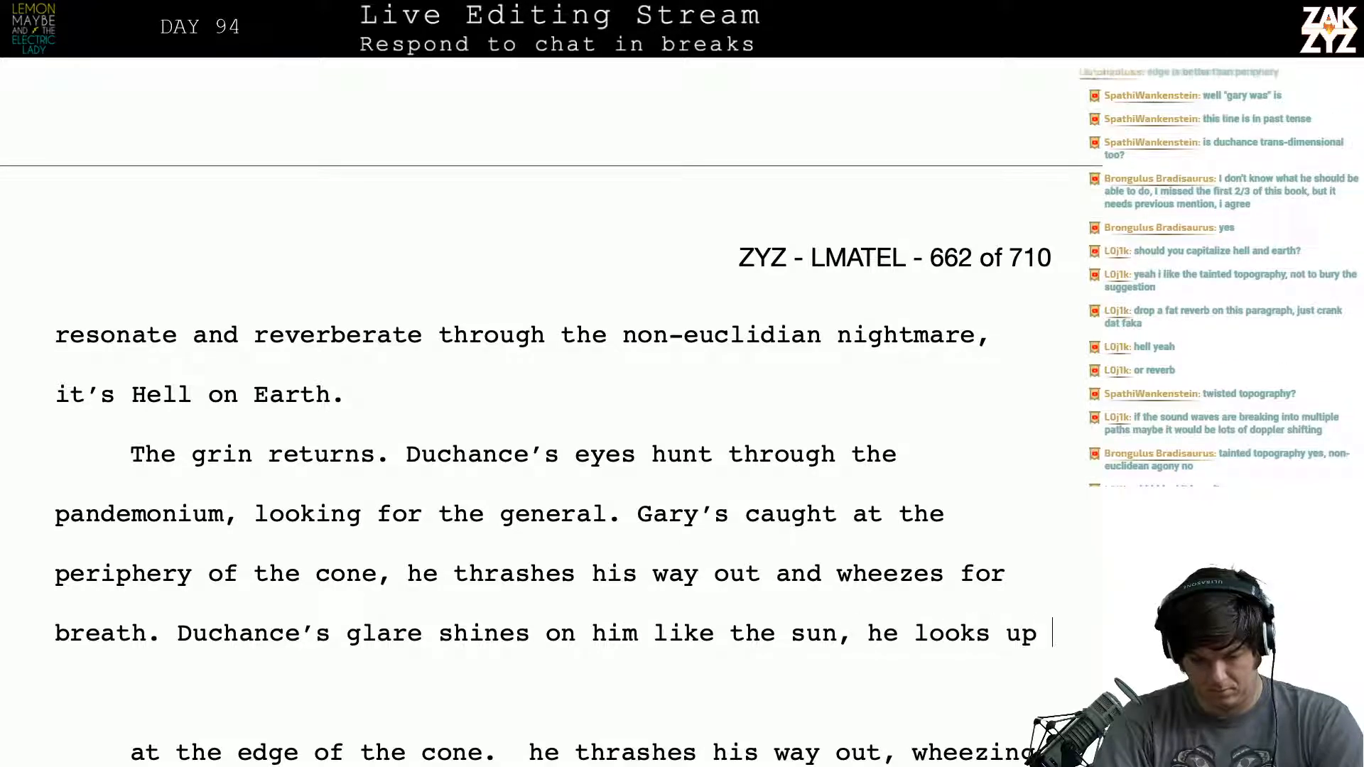
type("and stares")
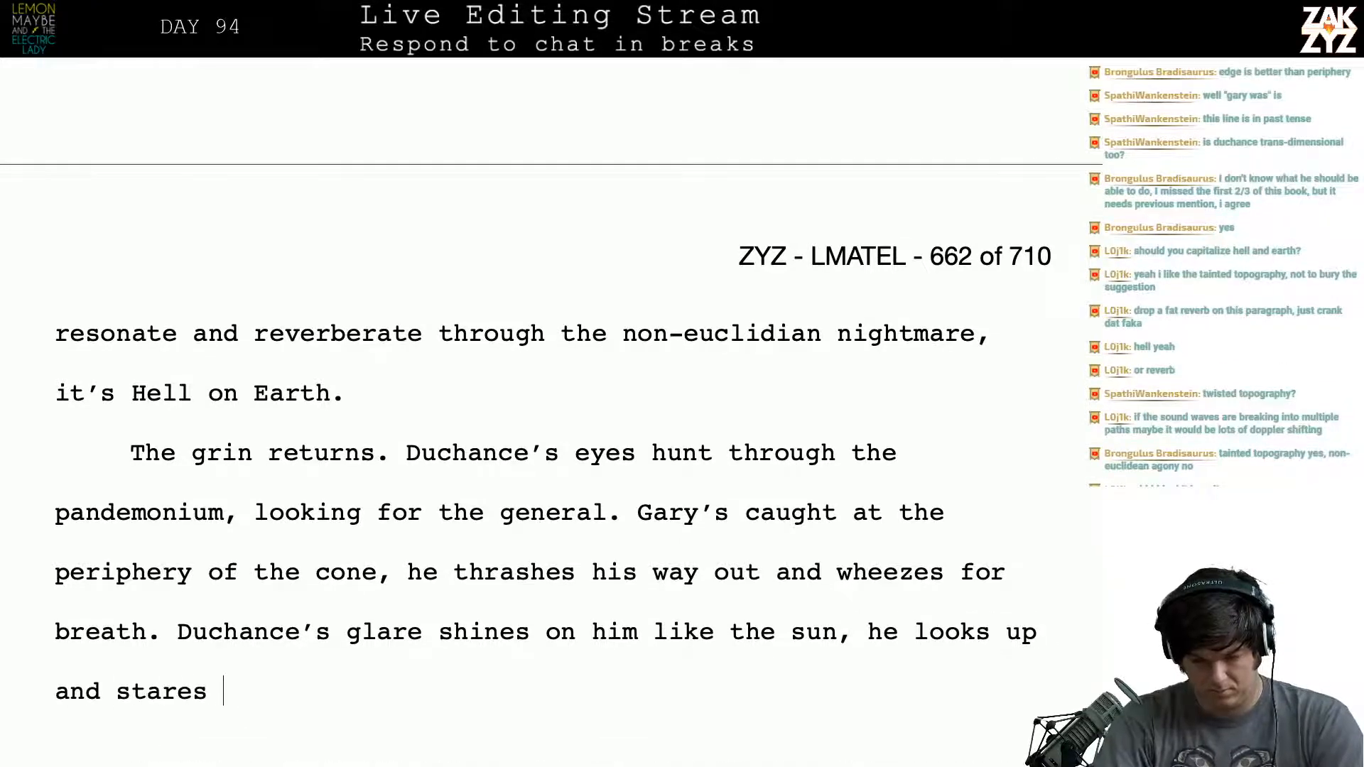
- Delete the wording after "Duchance's" and try "glare shines on him like a" in its place
key("BackSpace")
key("BackSpace")
key("BackSpace")
key("BackSpace")
key("BackSpace")
key("BackSpace")
key("BackSpace")
key("BackSpace")
key("BackSpace")
key("BackSpace")
key("BackSpace")
key("BackSpace")
key("BackSpace")
key("BackSpace")
key("BackSpace")
key("BackSpace")
key("BackSpace")
key("BackSpace")
key("BackSpace")
key("BackSpace")
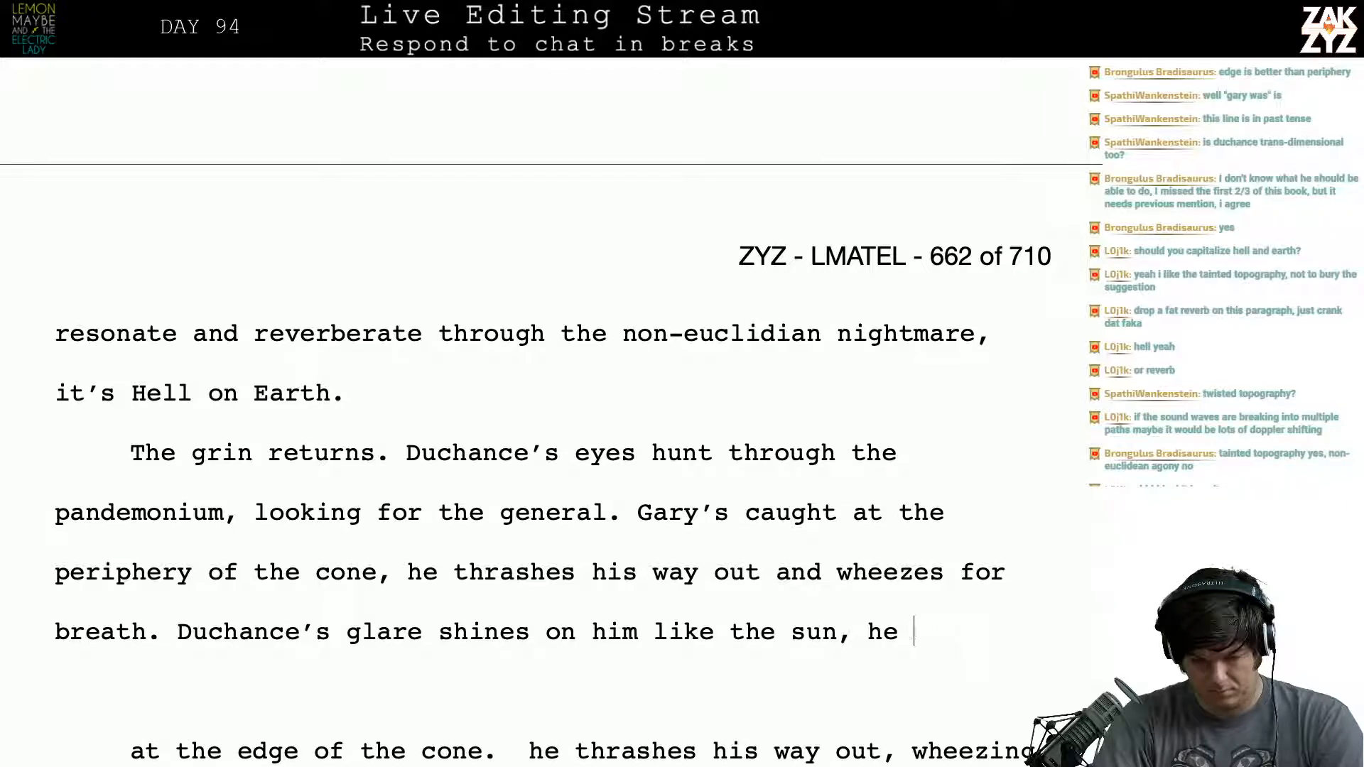
key("BackSpace")
key("BackSpace")
key("BackSpace")
key("BackSpace")
key("BackSpace")
key("BackSpace")
key("BackSpace")
key("BackSpace")
key("BackSpace")
key("BackSpace")
key("BackSpace")
key("BackSpace")
key("BackSpace")
key("BackSpace")
key("BackSpace")
key("BackSpace")
key("BackSpace")
key("BackSpace")
key("BackSpace")
key("BackSpace")
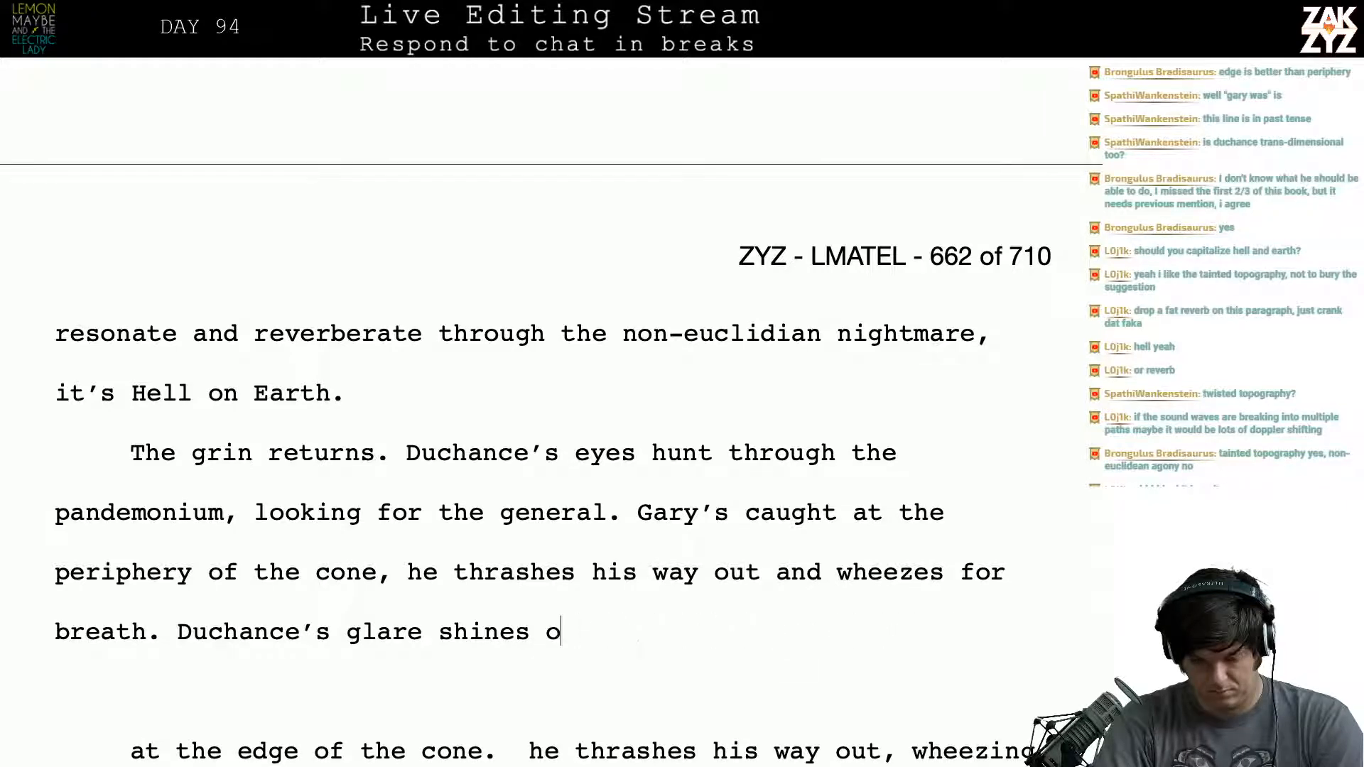
key("BackSpace")
key("BackSpace")
key("BackSpace")
key("BackSpace")
key("BackSpace")
key("BackSpace")
key("BackSpace")
key("BackSpace")
key("BackSpace")
key("BackSpace")
key("BackSpace")
key("BackSpace")
key("BackSpace")
key("BackSpace")
type("Gl")
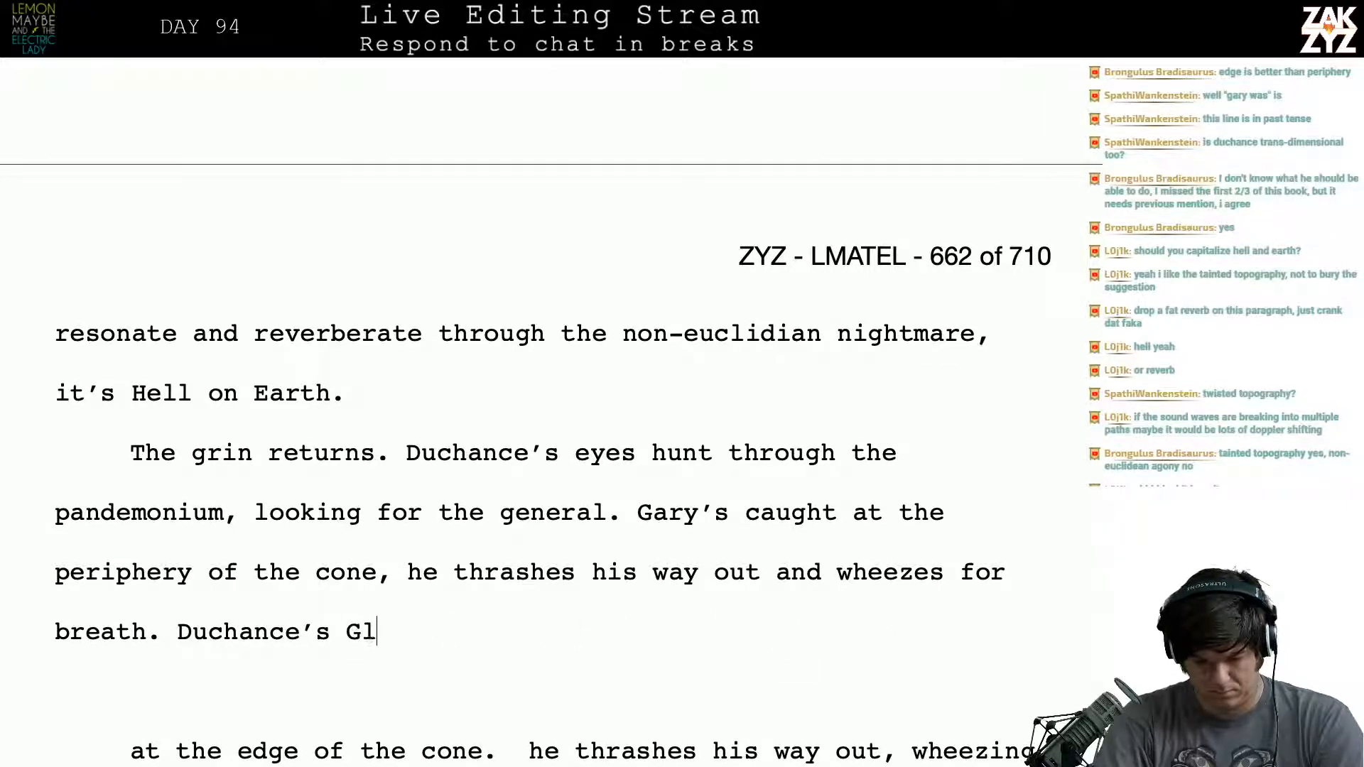
key("BackSpace")
key("BackSpace")
type("glare shines ")
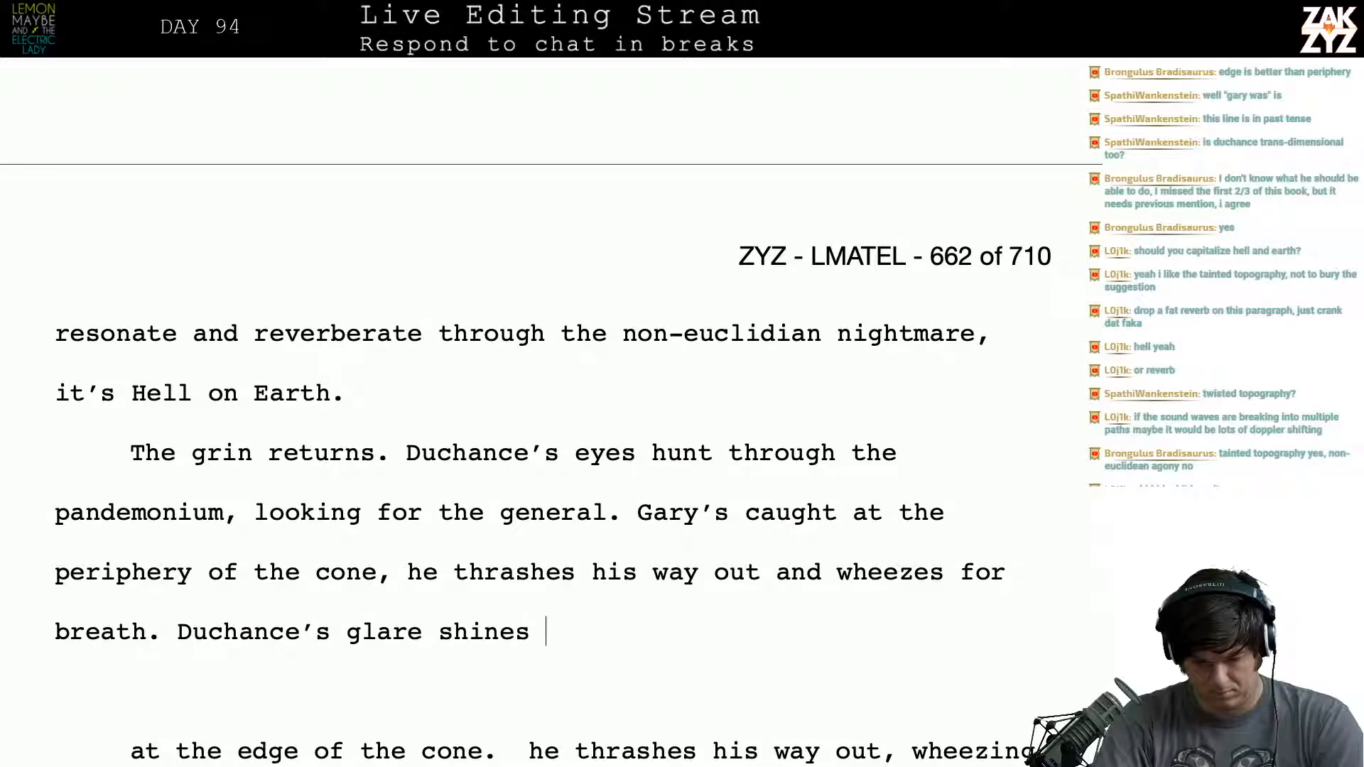
type("on him like a")
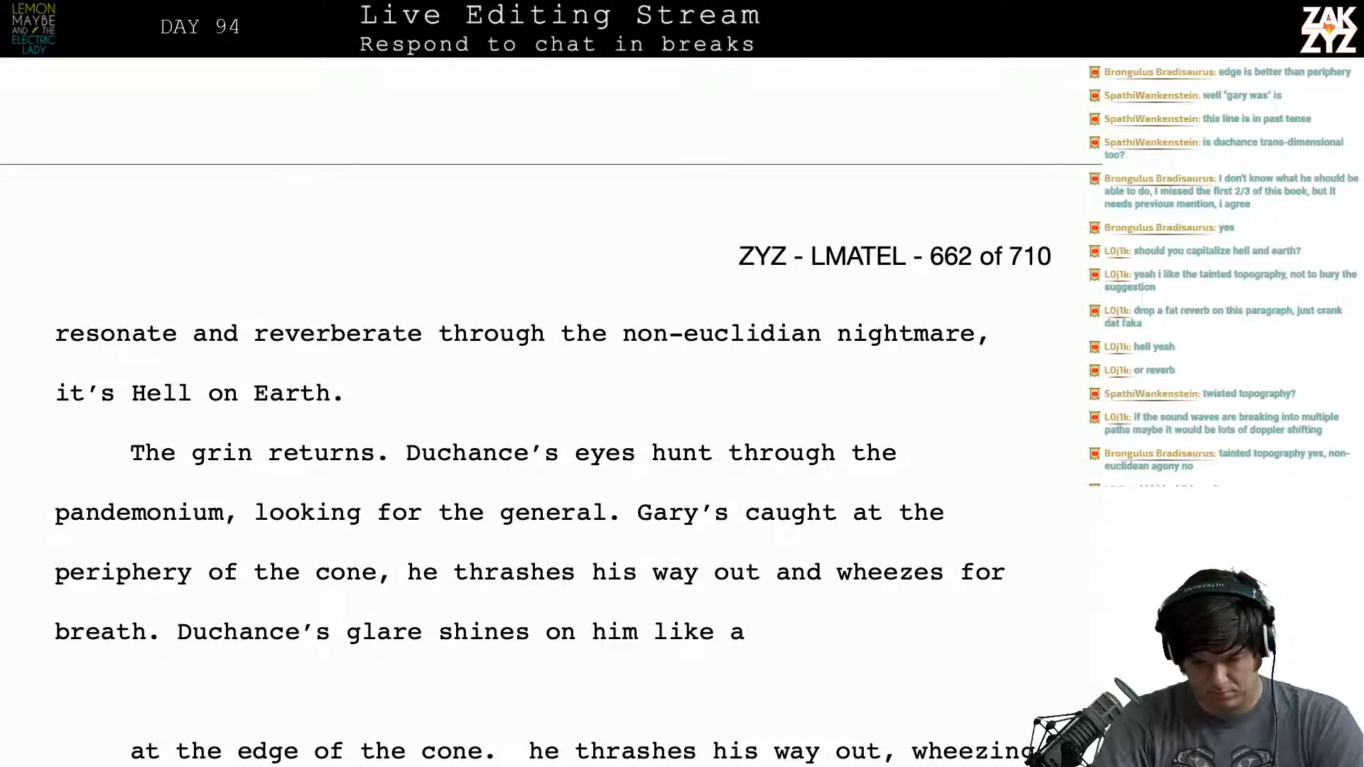
- Replace "shines on him like a" after "Duchance's glare" with "feels like an in"
key("BackSpace")
key("BackSpace")
key("BackSpace")
key("BackSpace")
key("BackSpace")
key("BackSpace")
key("BackSpace")
key("BackSpace")
key("BackSpace")
key("BackSpace")
key("BackSpace")
key("BackSpace")
key("BackSpace")
key("BackSpace")
key("BackSpace")
key("BackSpace")
key("BackSpace")
key("BackSpace")
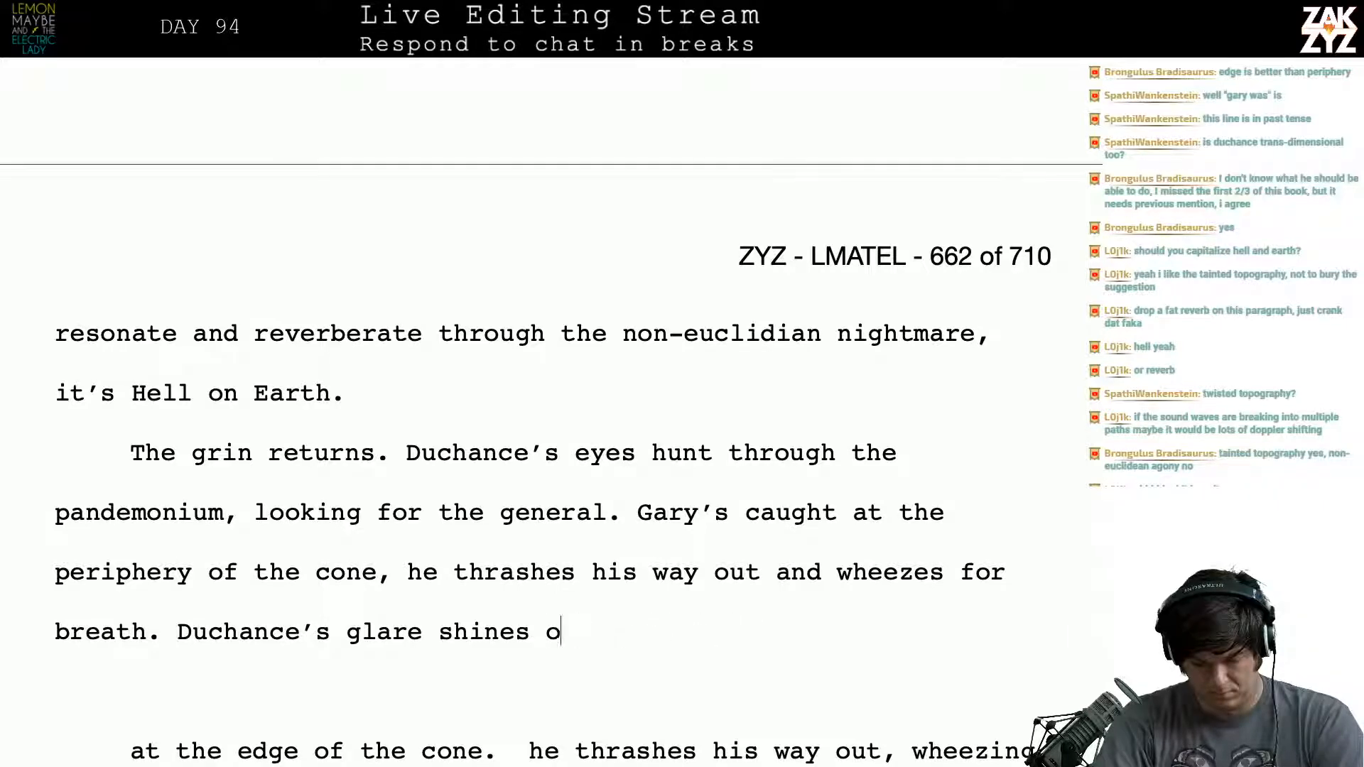
key("BackSpace")
key("BackSpace")
key("BackSpace")
key("BackSpace")
key("BackSpace")
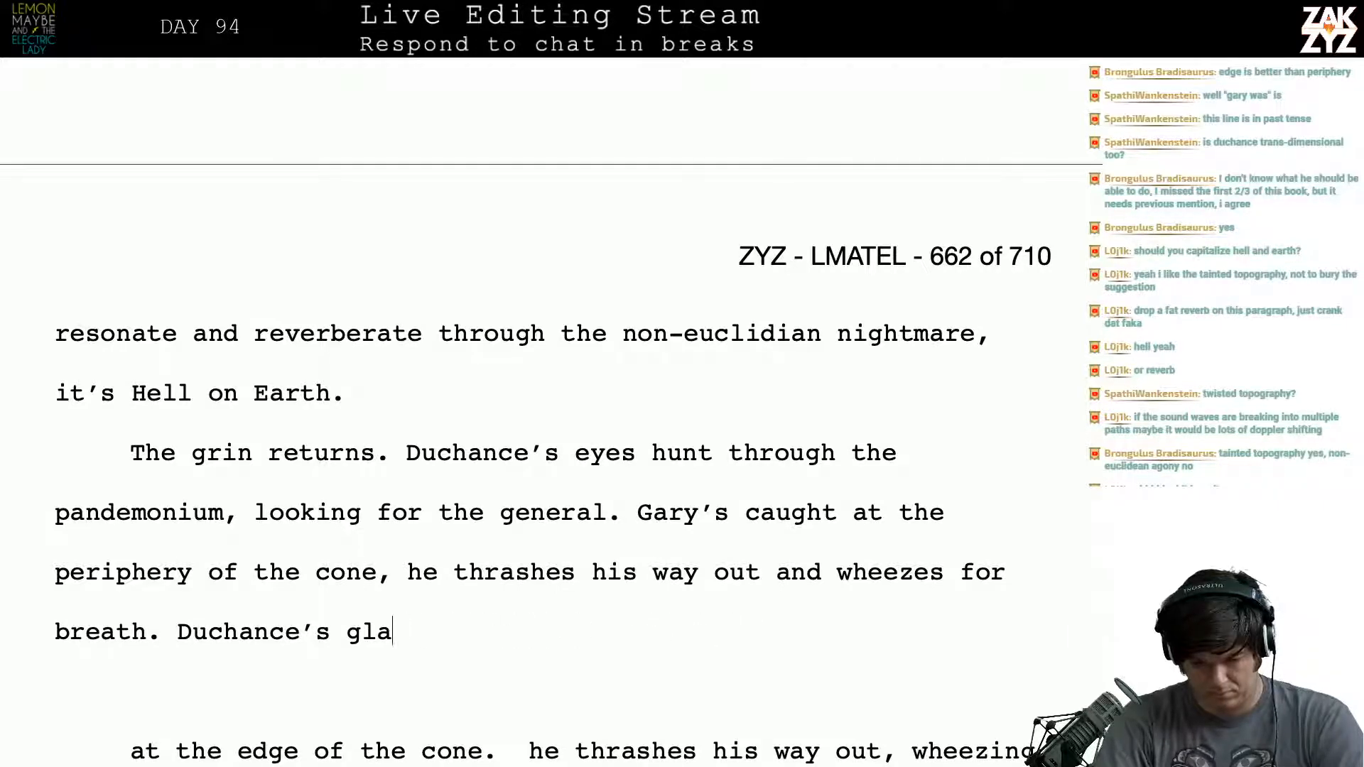
type("re feels like ")
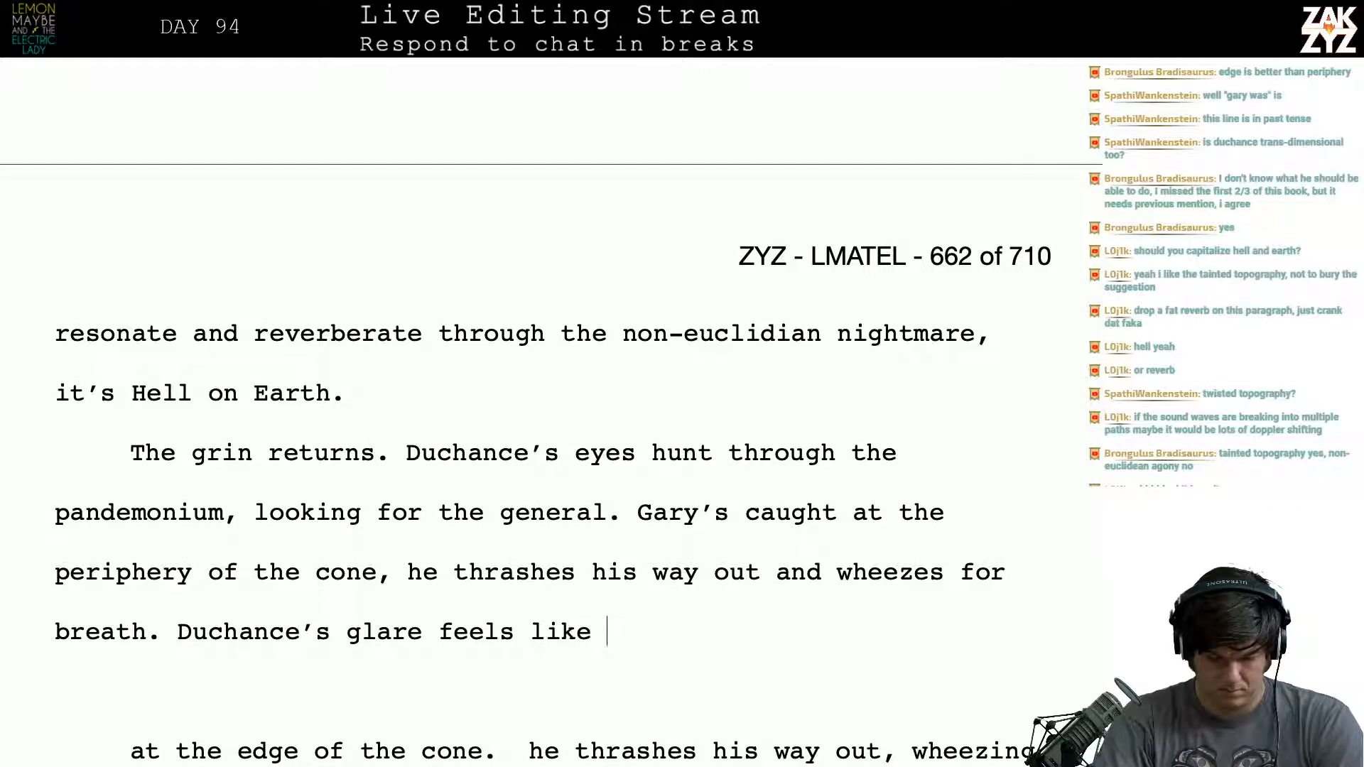
type("an in")
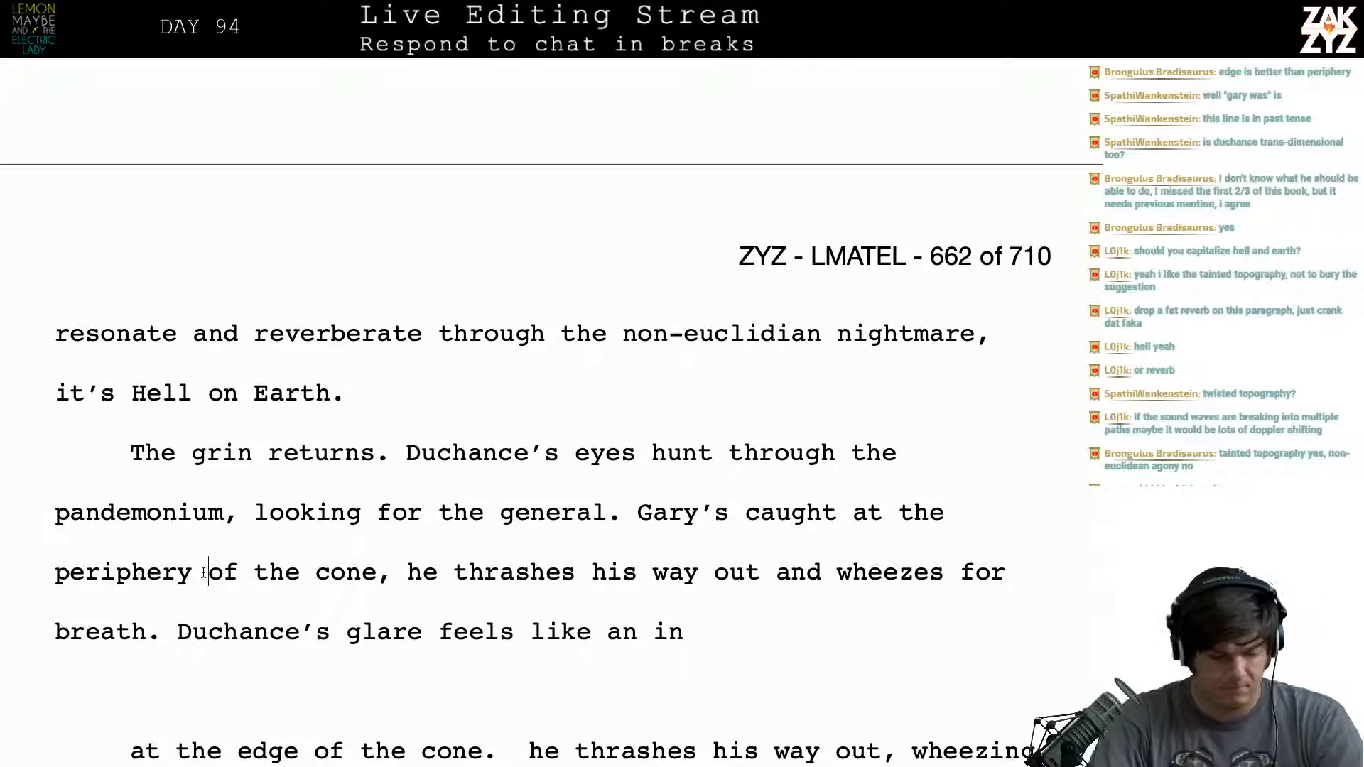
- Replace "periphery" with "warbling edge" in the sentence about Gary being caught in the cone
key("BackSpace")
key("BackSpace")
key("BackSpace")
key("BackSpace")
key("BackSpace")
key("BackSpace")
key("BackSpace")
key("BackSpace")
key("BackSpace")
key("BackSpace")
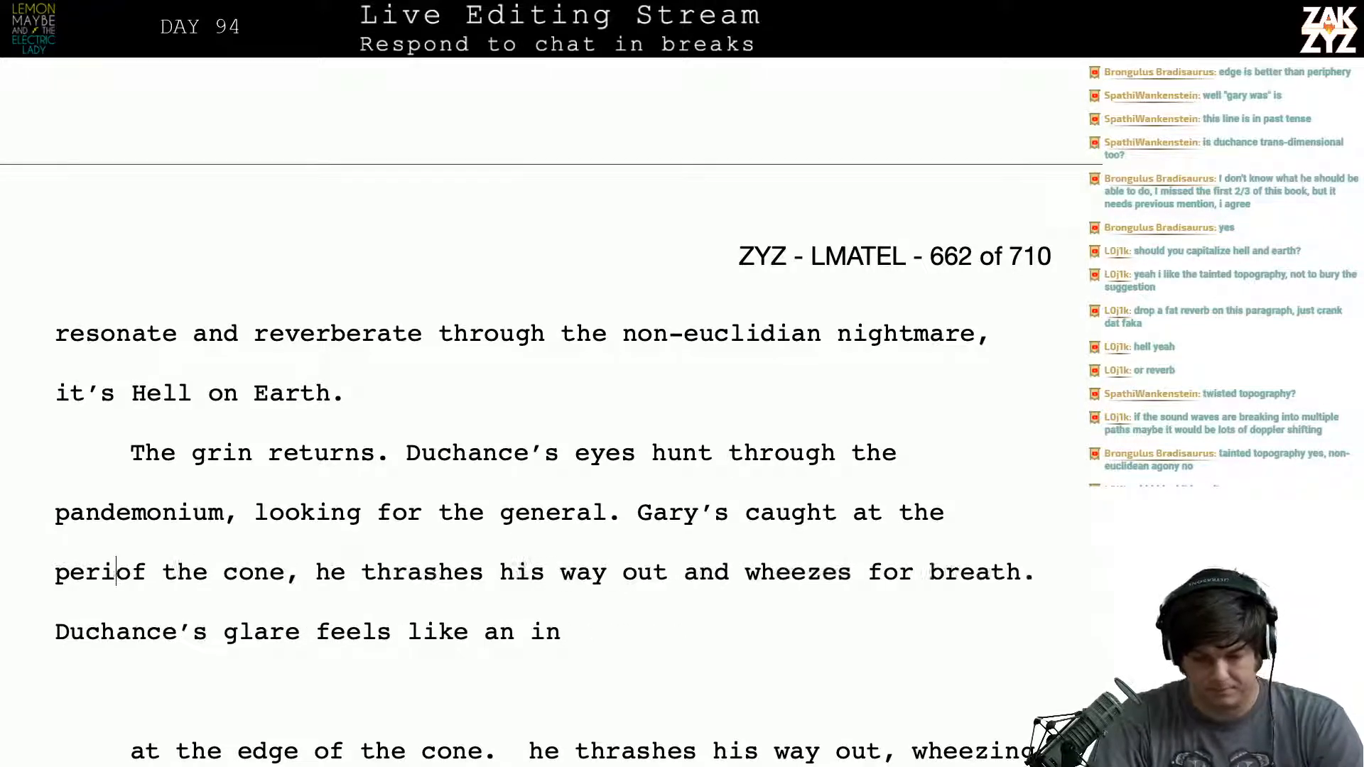
type("edge")
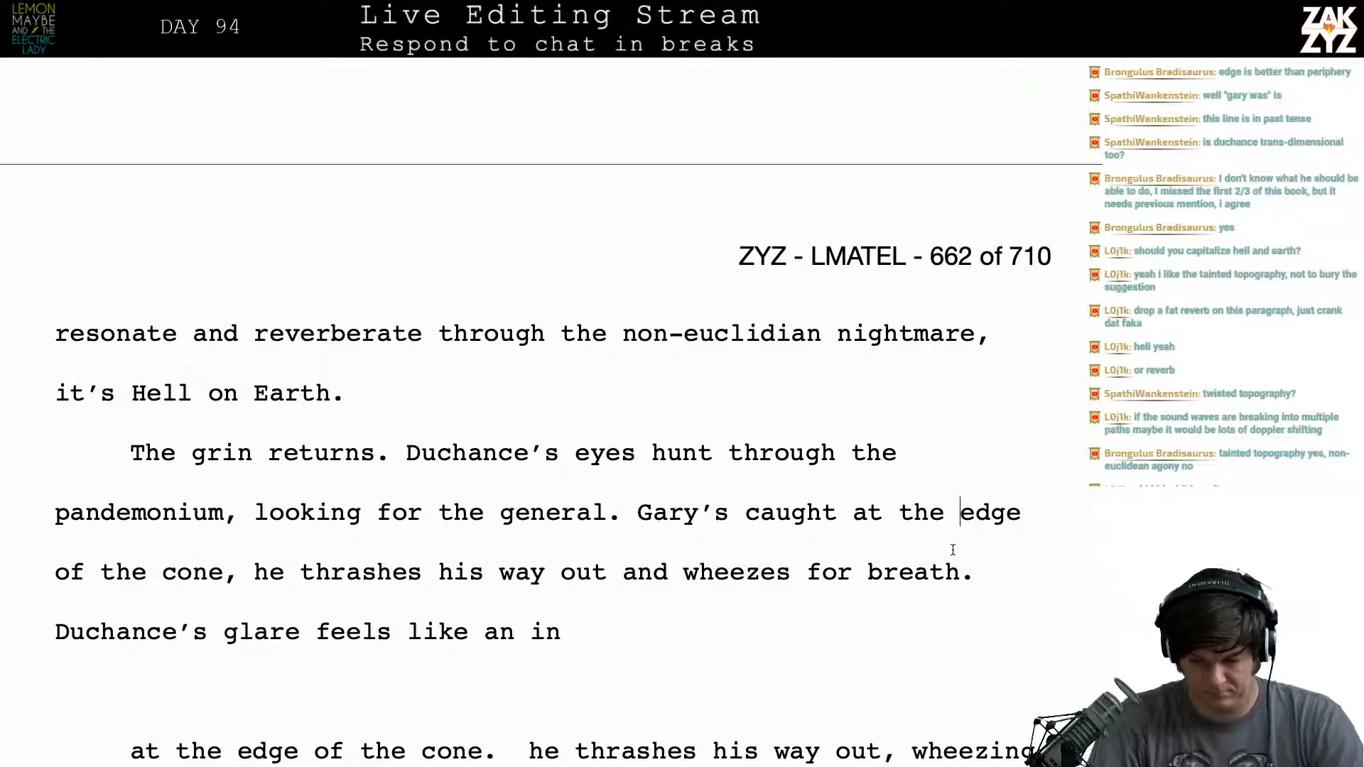
left_click(958, 512)
type("warbling edge")
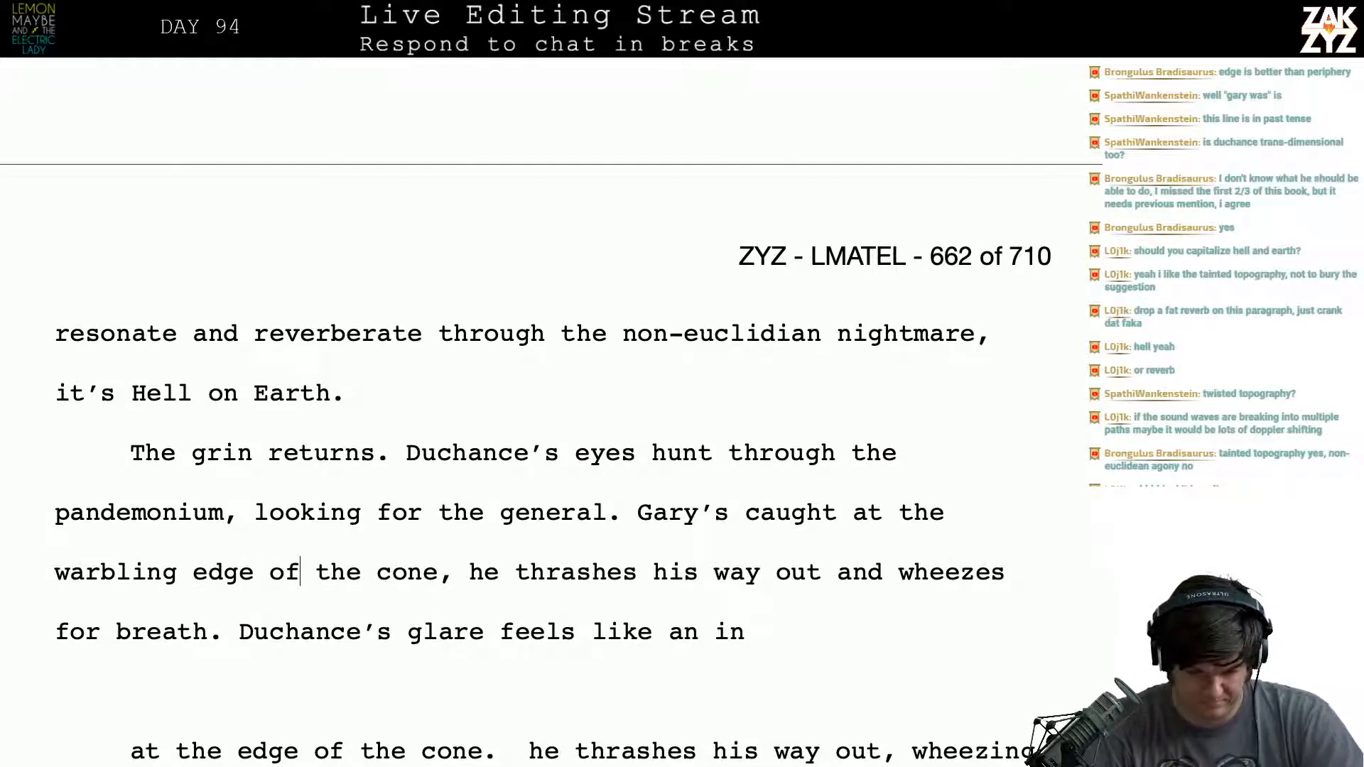
- Move the wording from "he thrashes" below a blank line and continue after "cone," with "he fights his way free,"
key("Return")
key("Return")
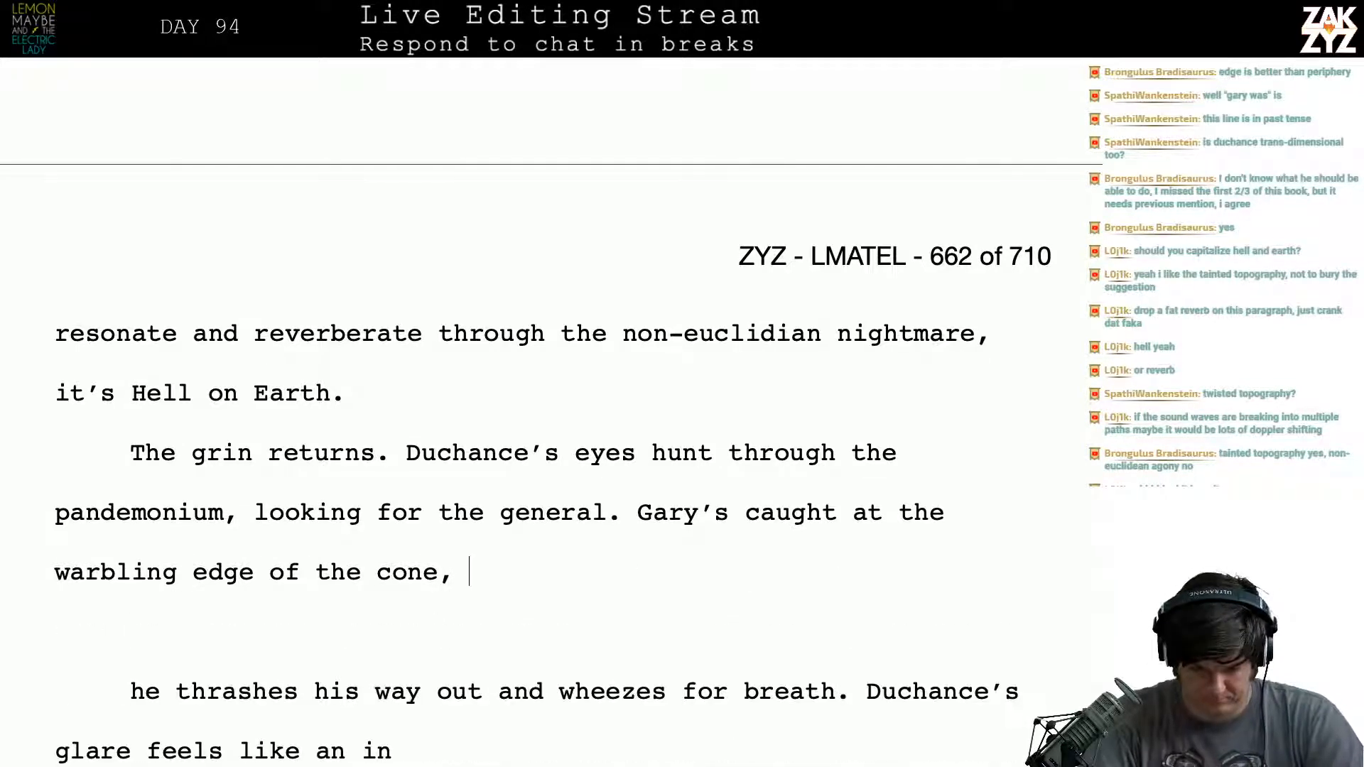
type("he fights his ")
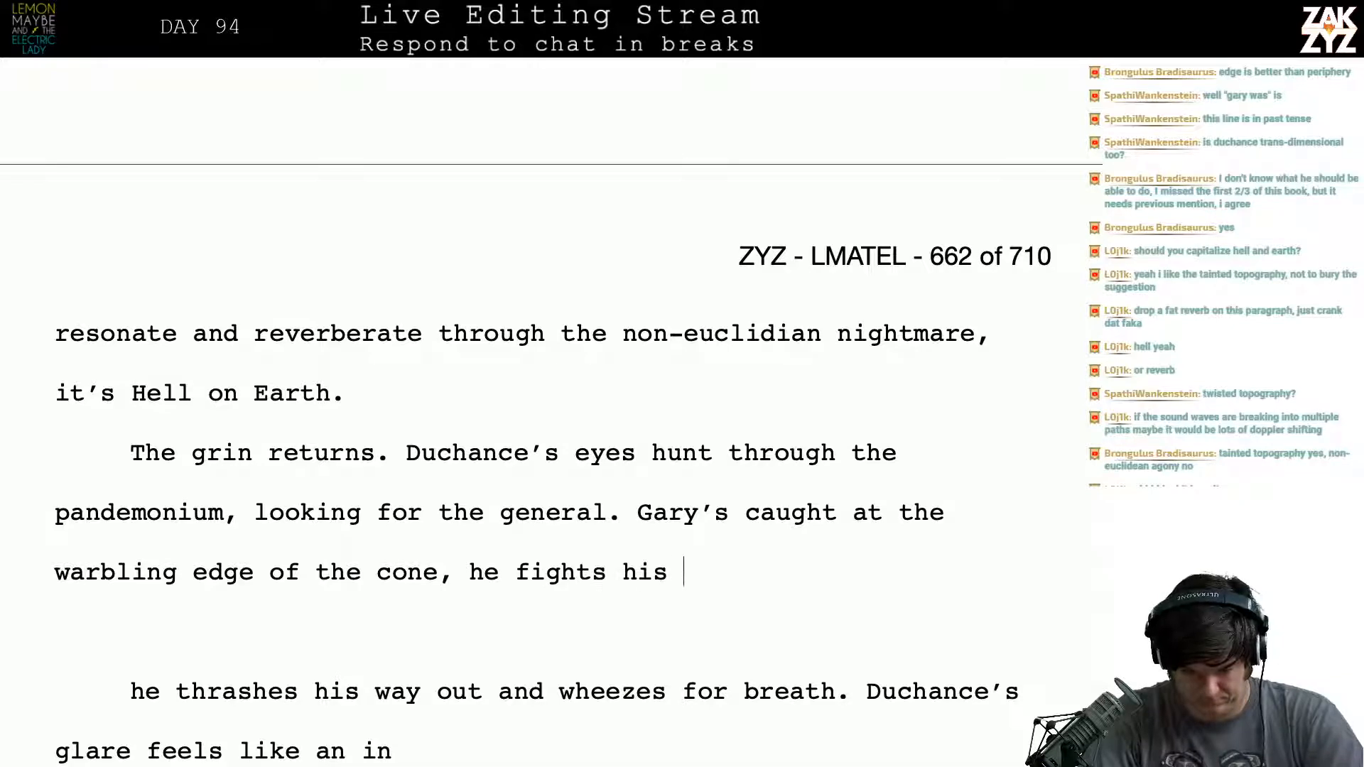
type("way free,")
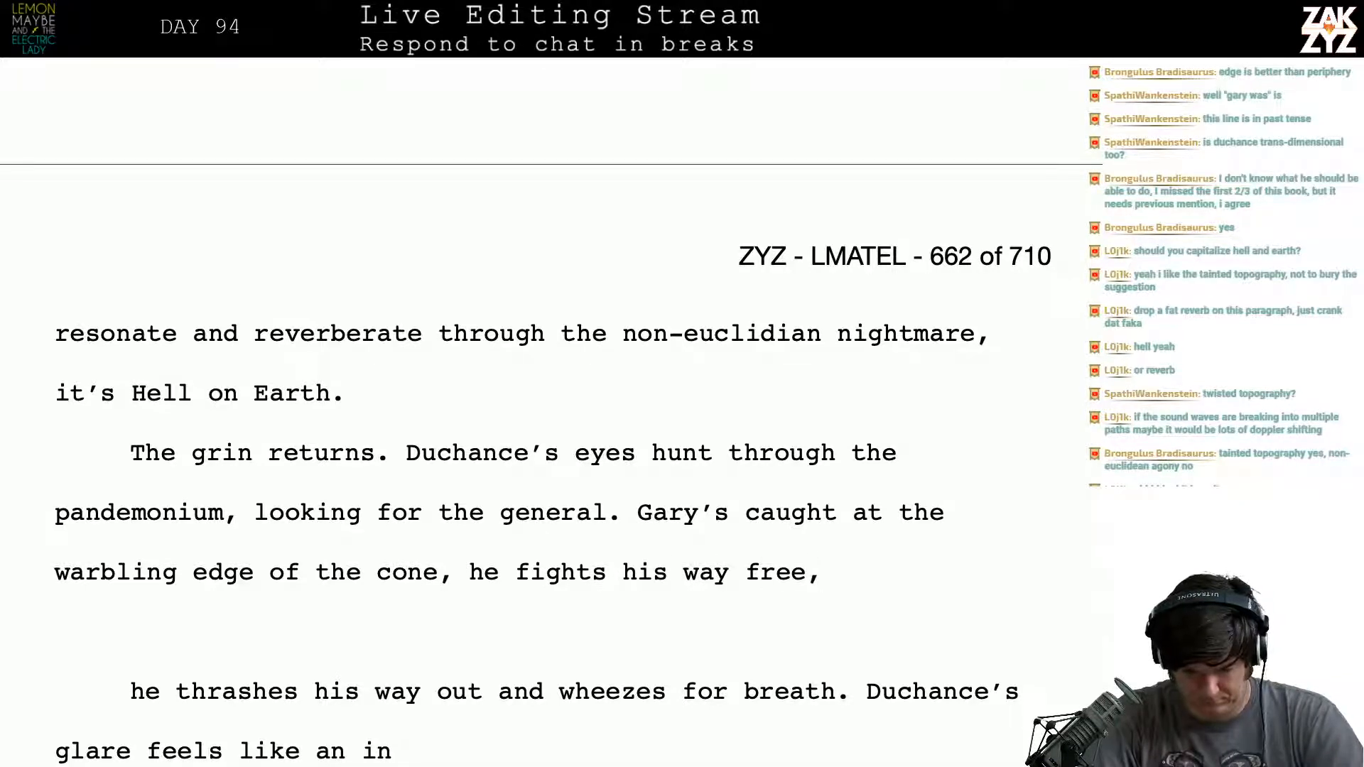
- Try continuing the sentence after "free" with "and stumbles"
key("BackSpace")
type("and stumbles o")
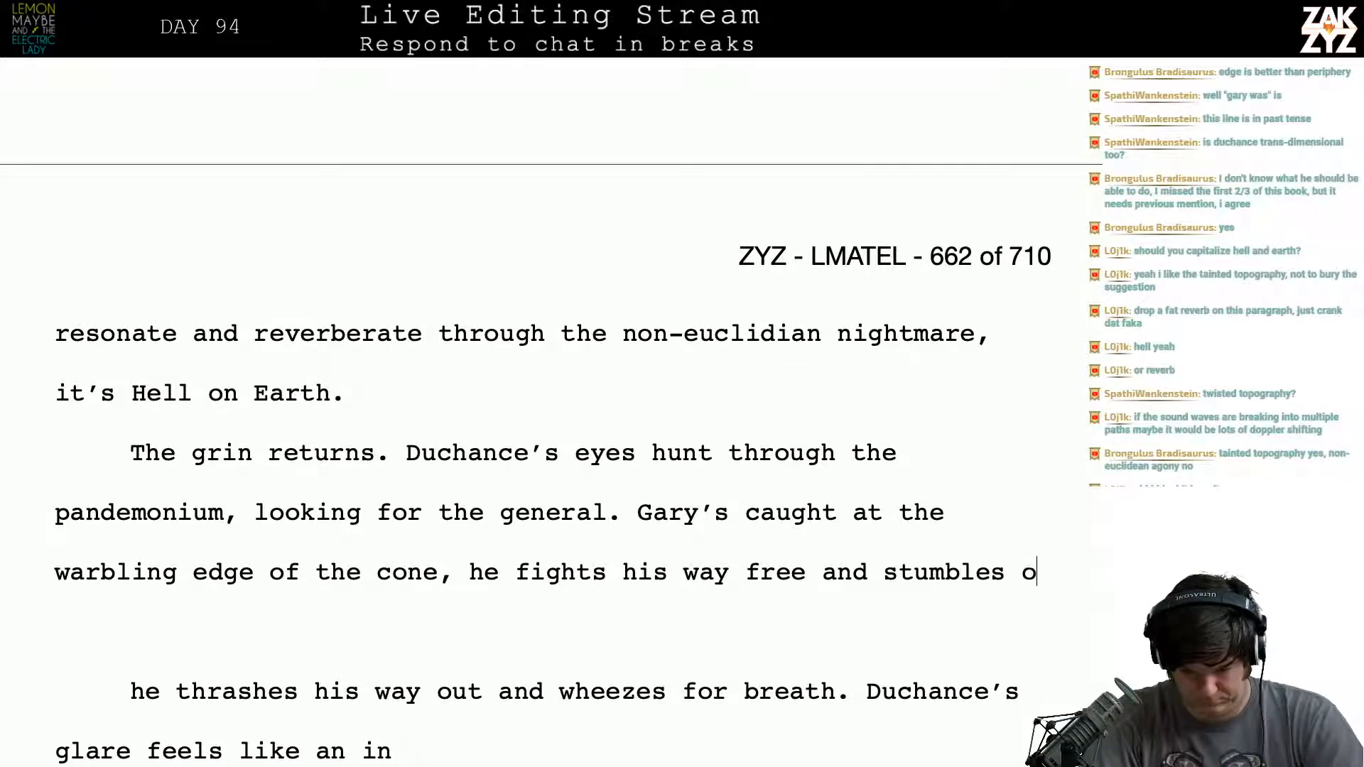
key("BackSpace")
key("BackSpace")
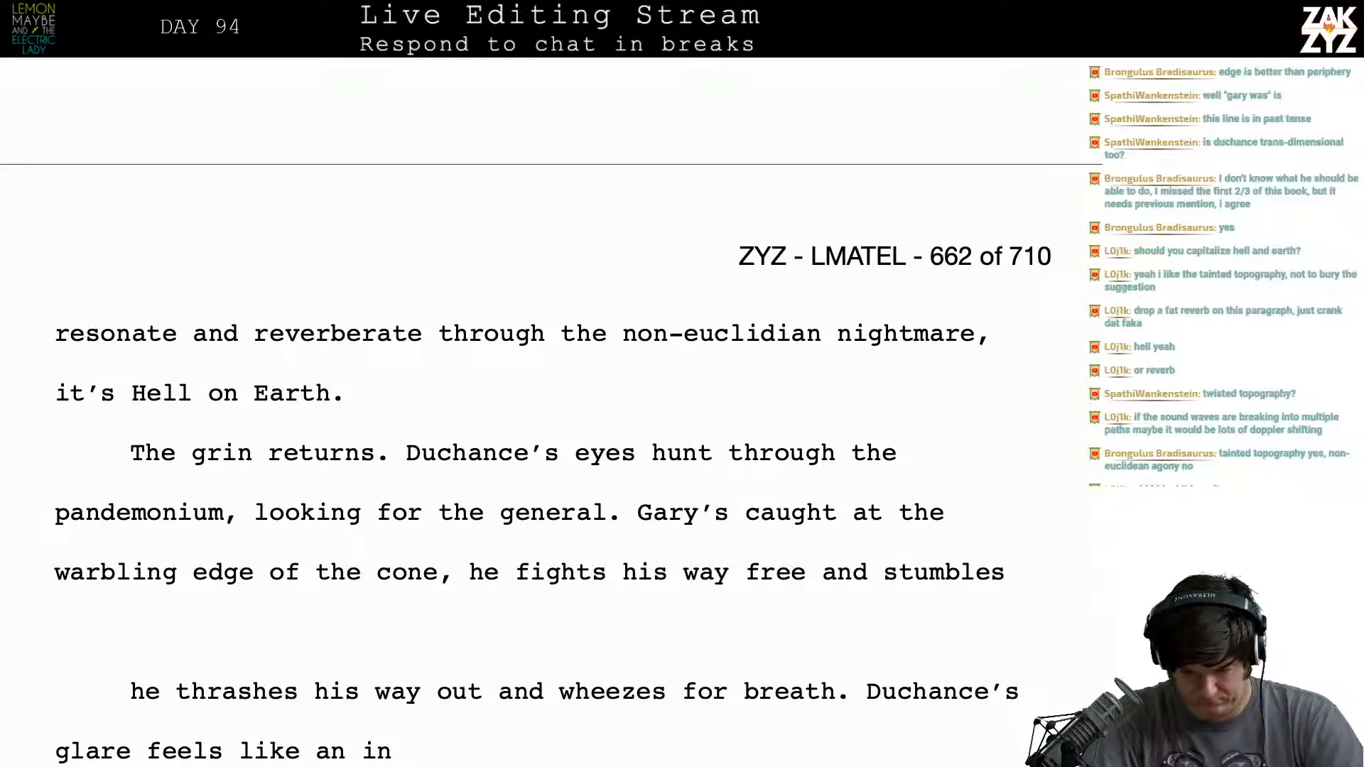
key("BackSpace")
key("BackSpace")
key("BackSpace")
key("BackSpace")
key("BackSpace")
key("BackSpace")
key("BackSpace")
key("BackSpace")
key("BackSpace")
key("BackSpace")
key("BackSpace")
key("BackSpace")
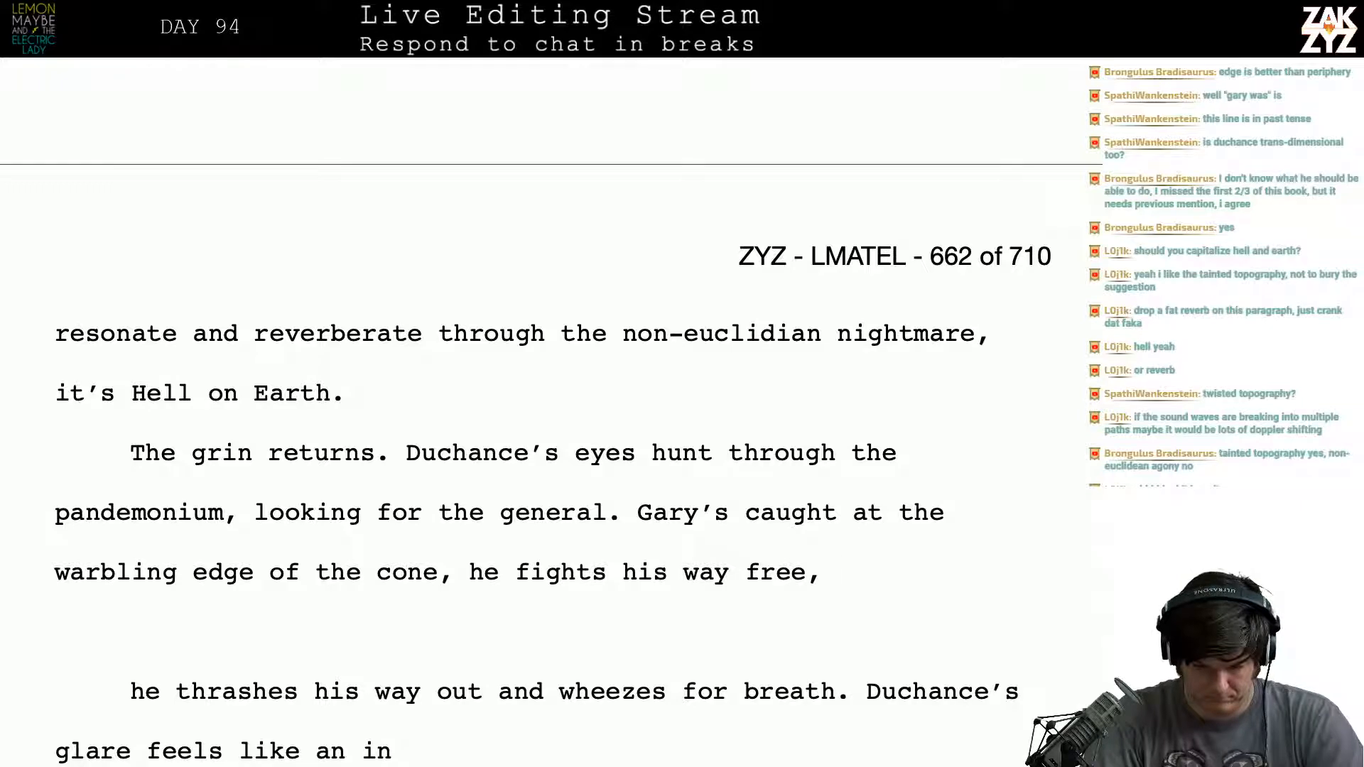
type("and")
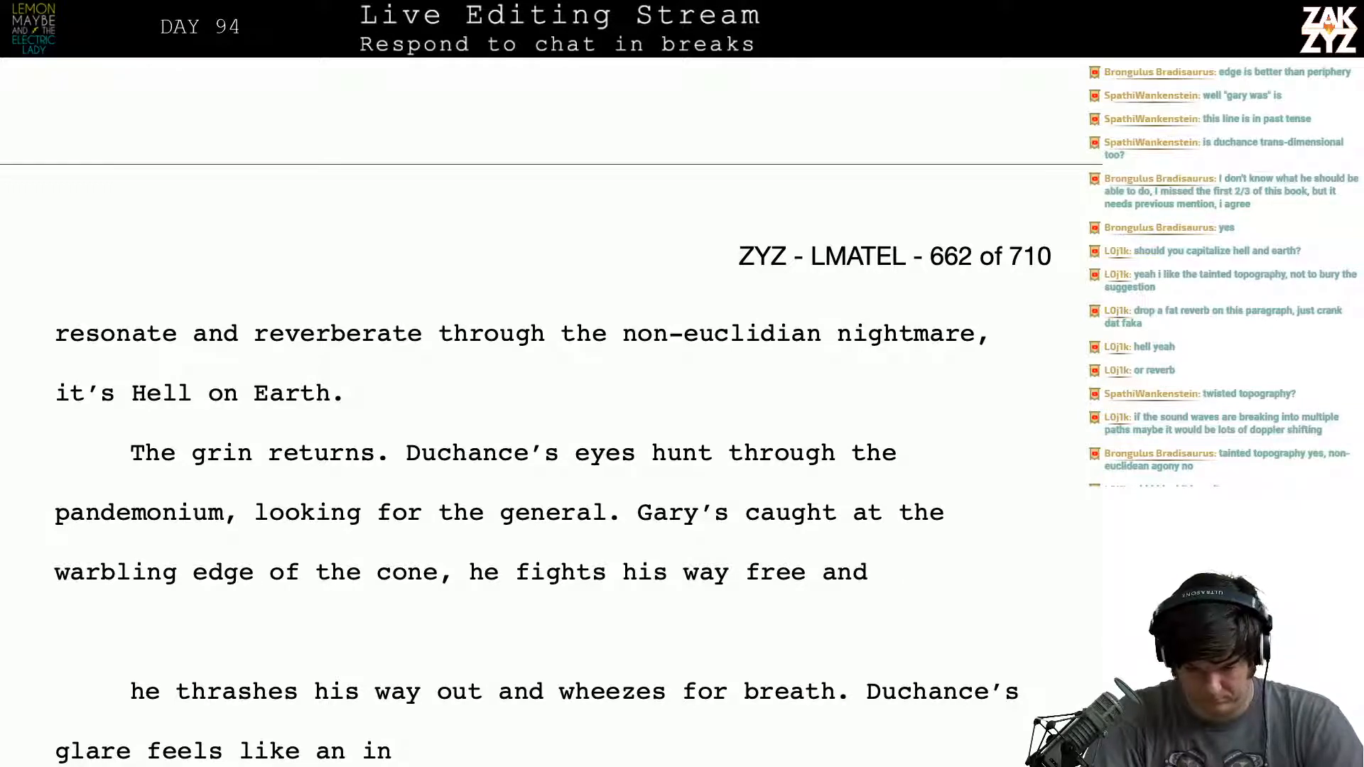
key("BackSpace")
key("BackSpace")
key("BackSpace")
key("BackSpace")
- Finish the sentence after "he fights his way free" with ", wheezing for breath."
type(", wh")
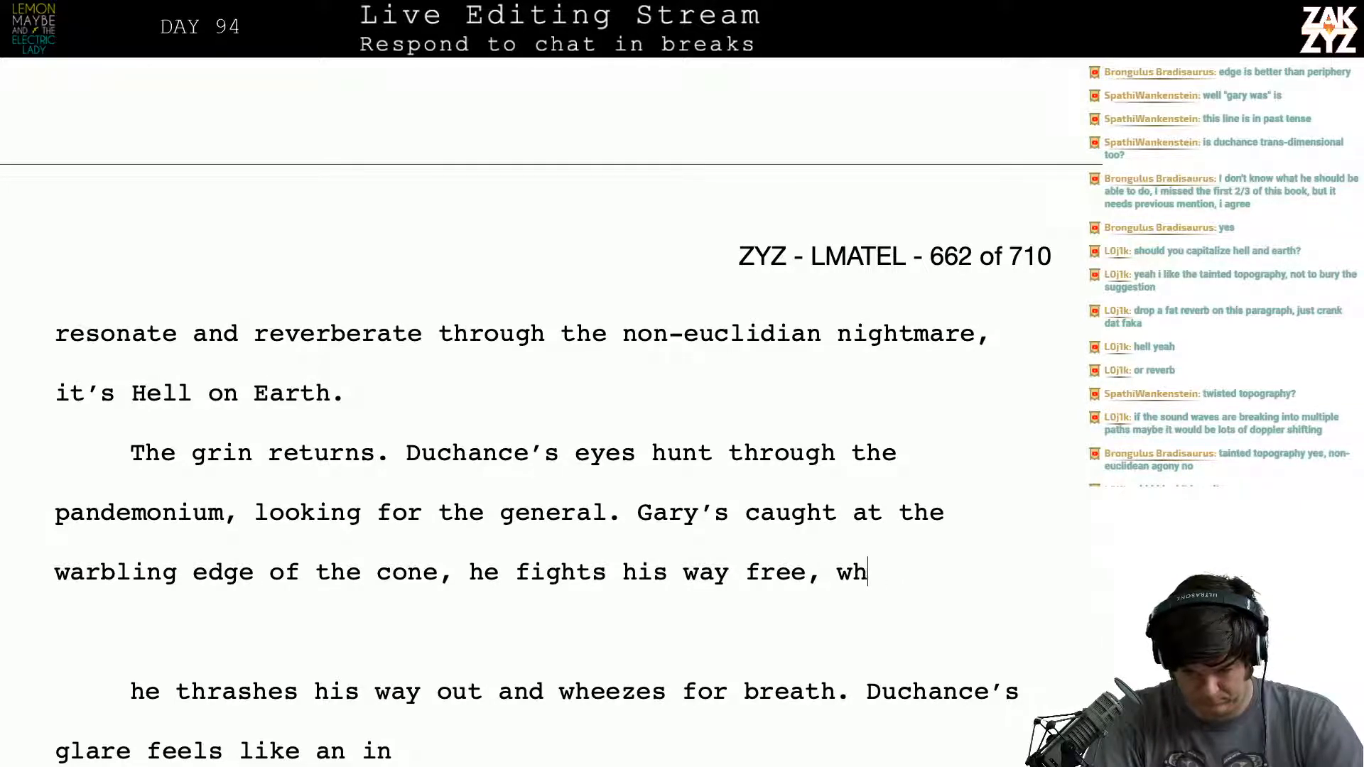
type("eezing for ")
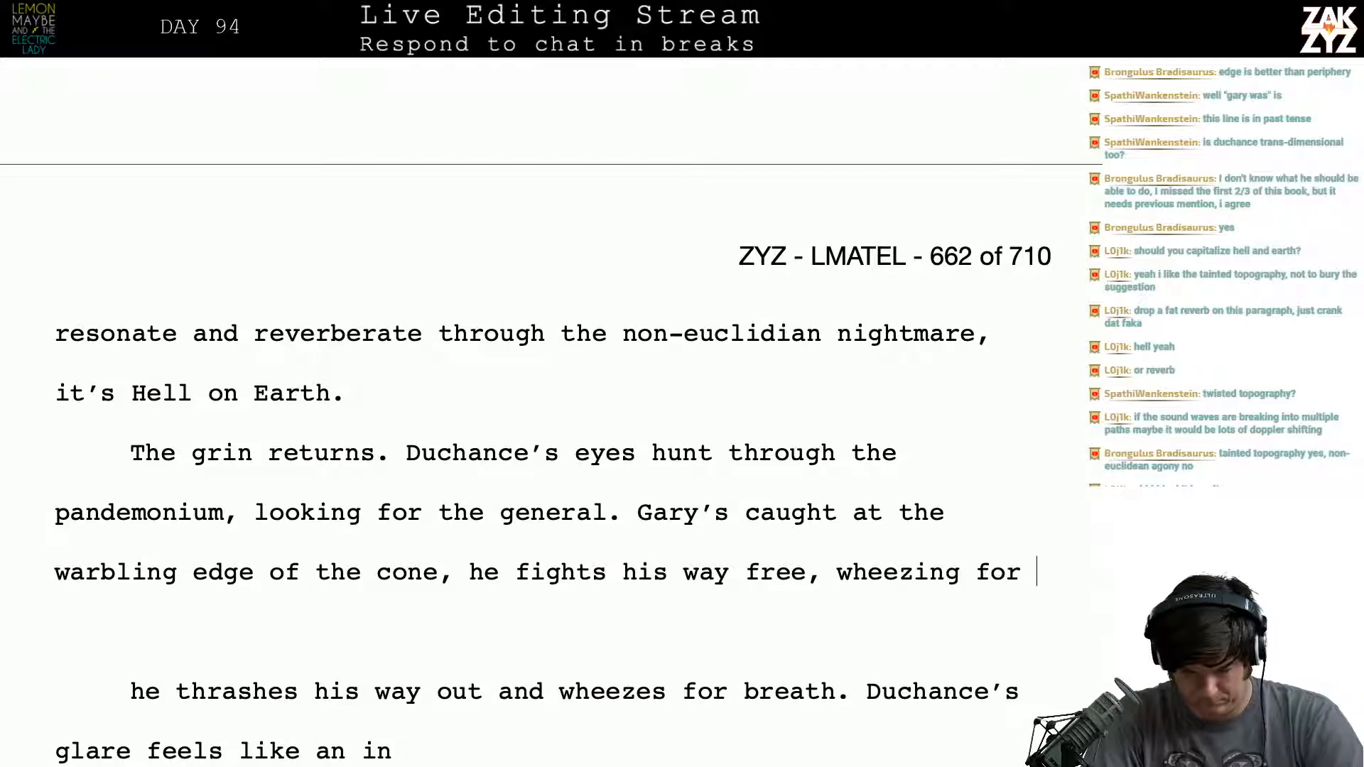
type("breath.")
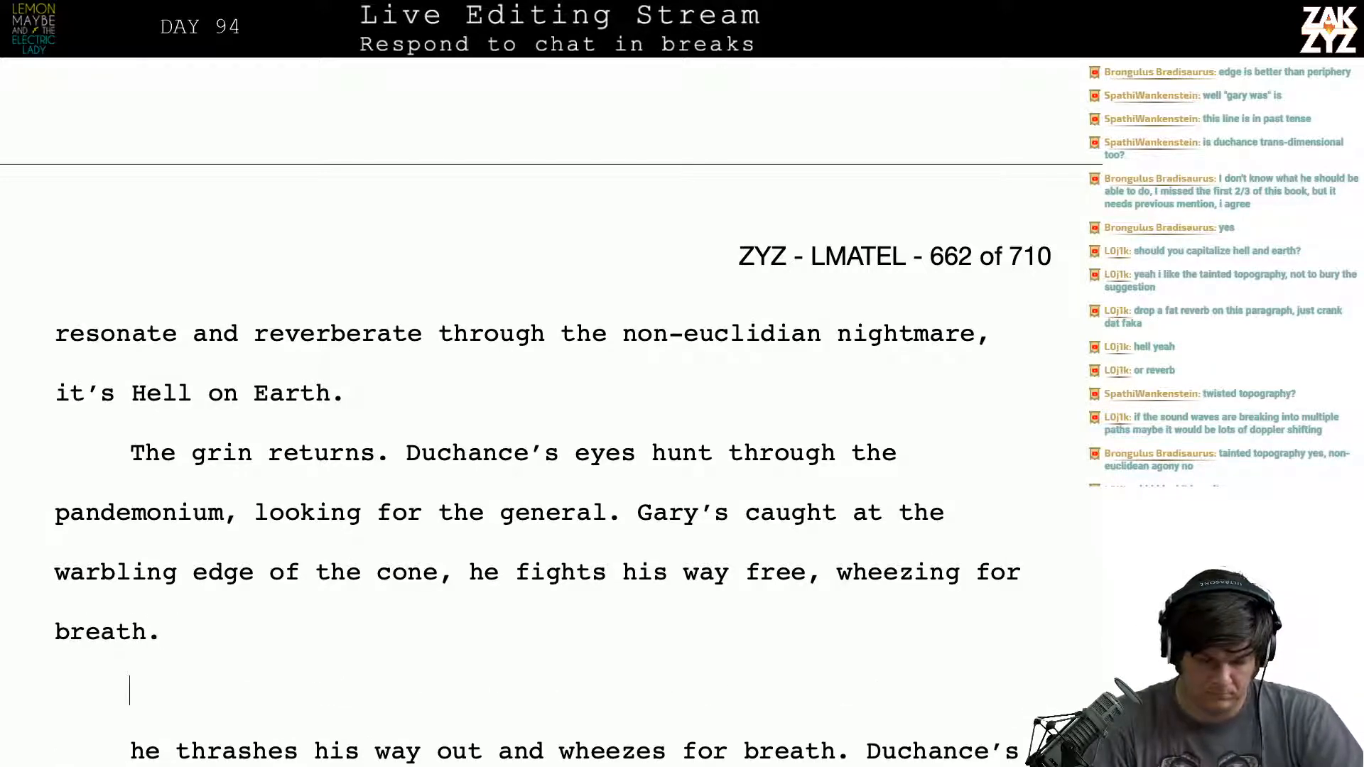
- Start a new sentence after "wheezing for breath." with "Duchance's glare falls on", correcting the spelling of the name
key("Down")
key("Up")
key("Up")
type("Duchane's")
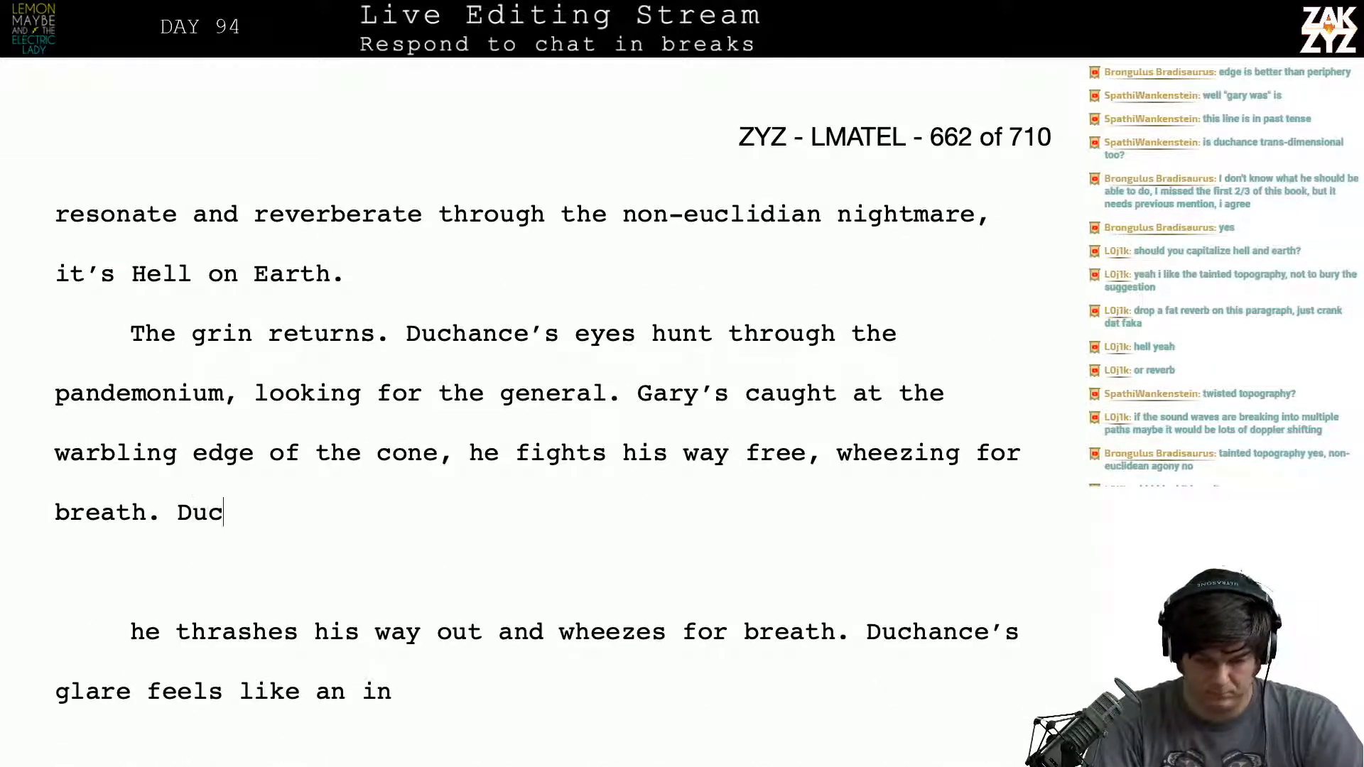
key("BackSpace")
key("BackSpace")
key("BackSpace")
key("BackSpace")
key("BackSpace")
type("ce")
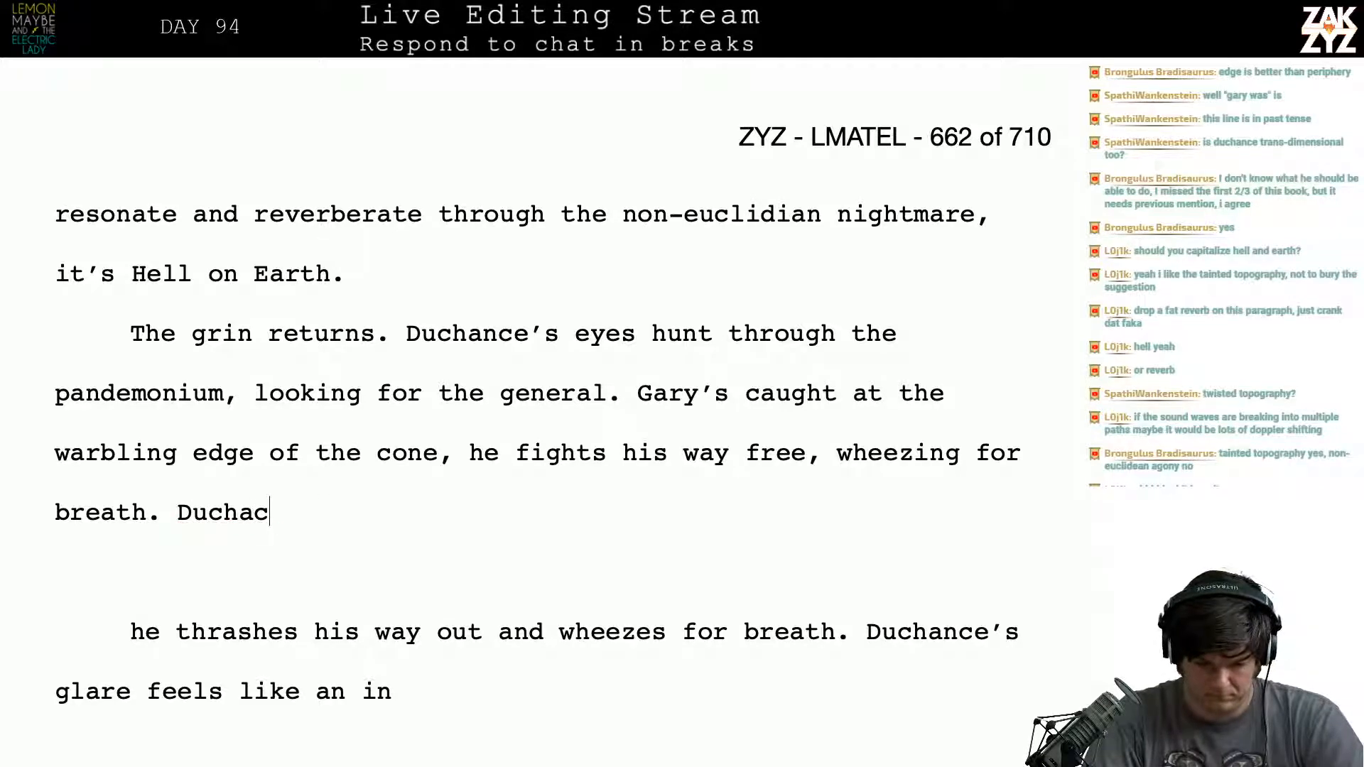
key("BackSpace")
key("BackSpace")
type("nce's ")
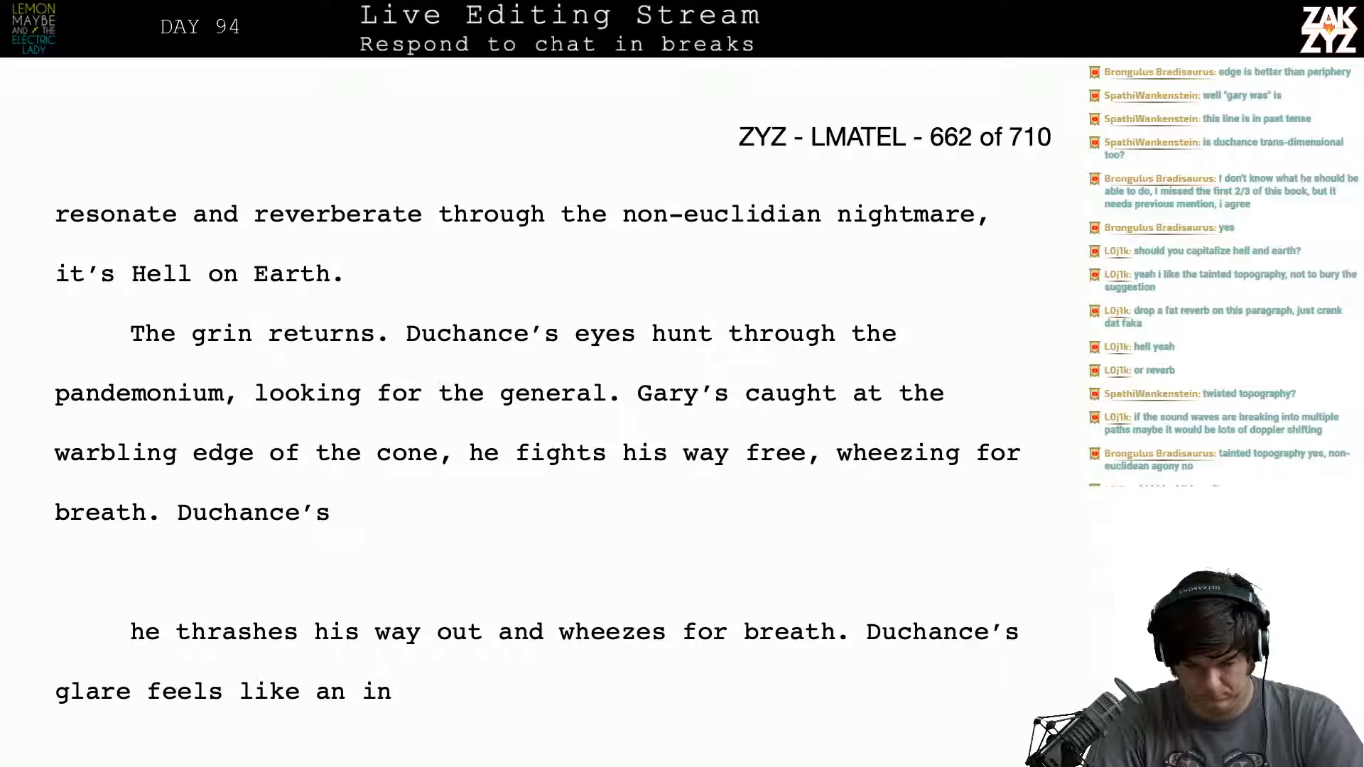
type("w")
key("BackSpace")
type("glare")
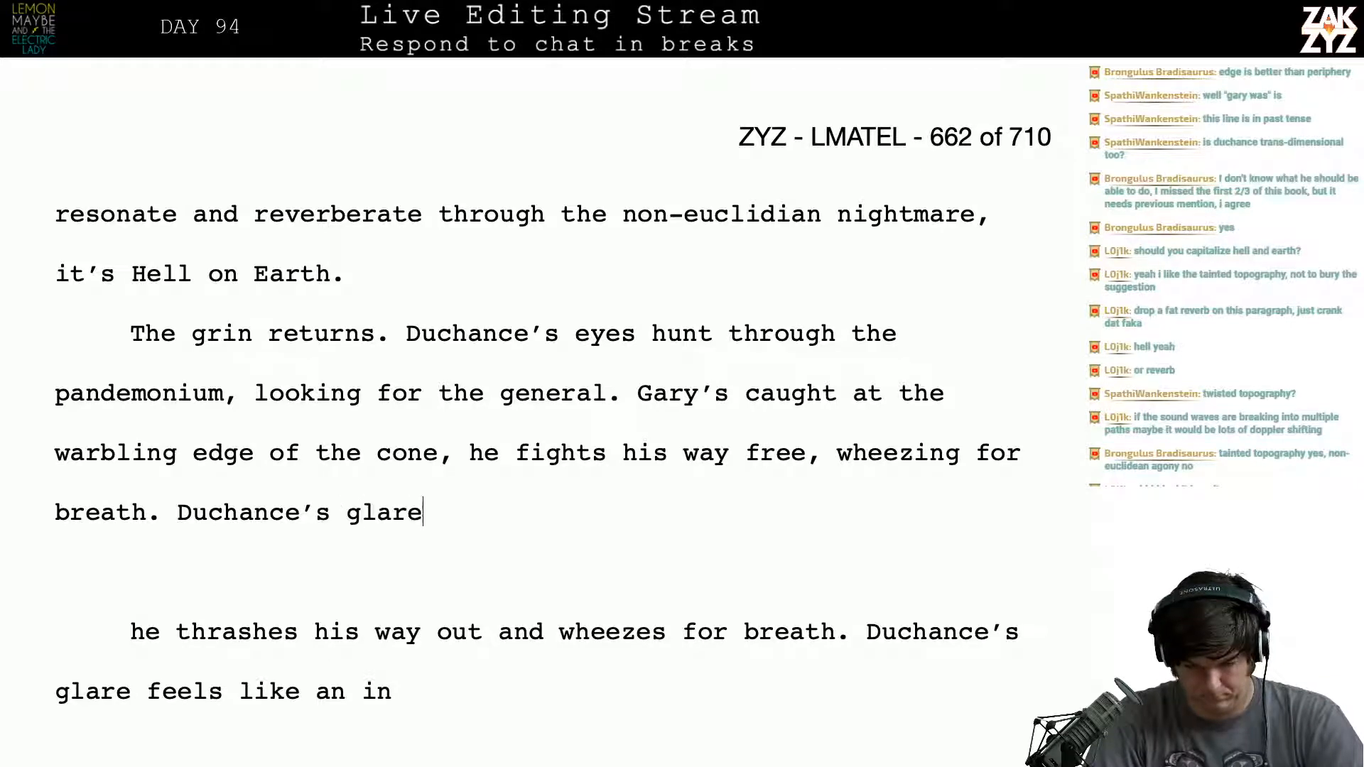
type(" falls on him, ")
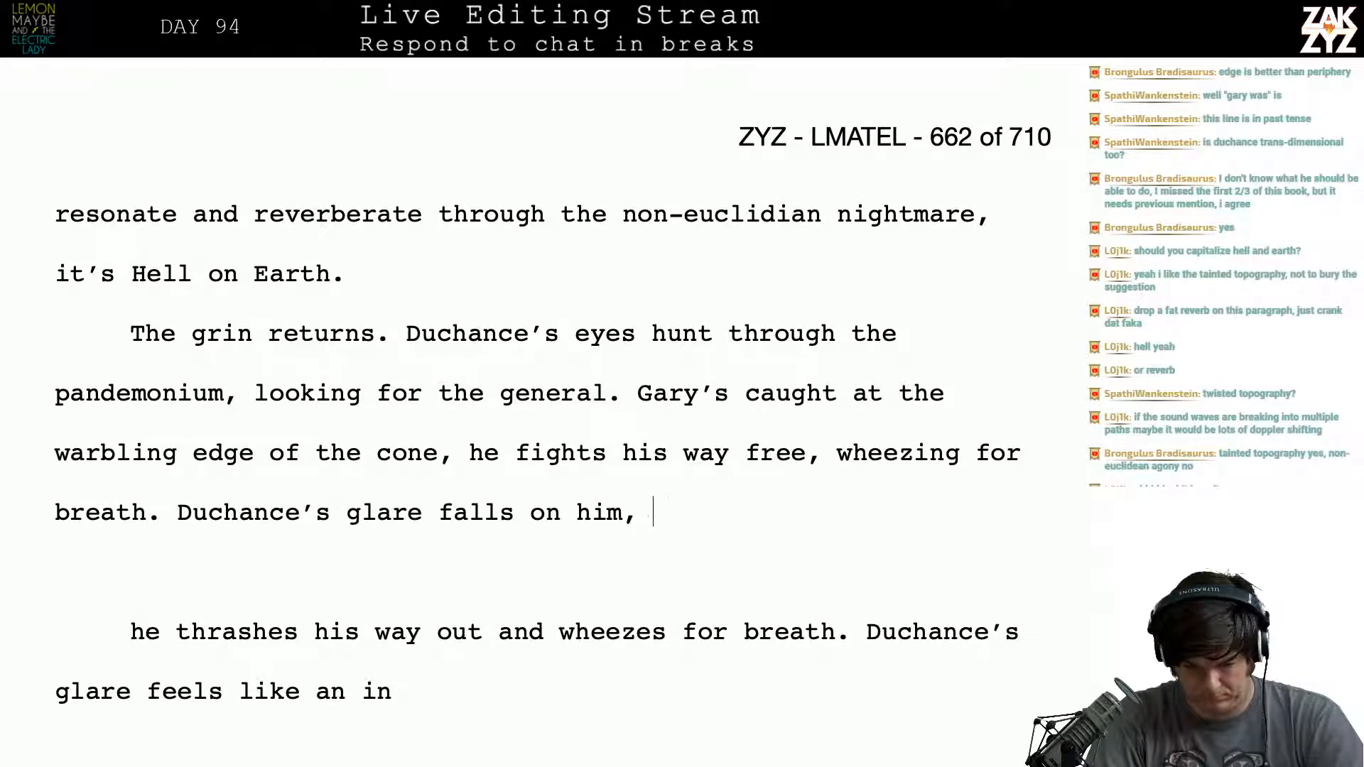
type("burning his")
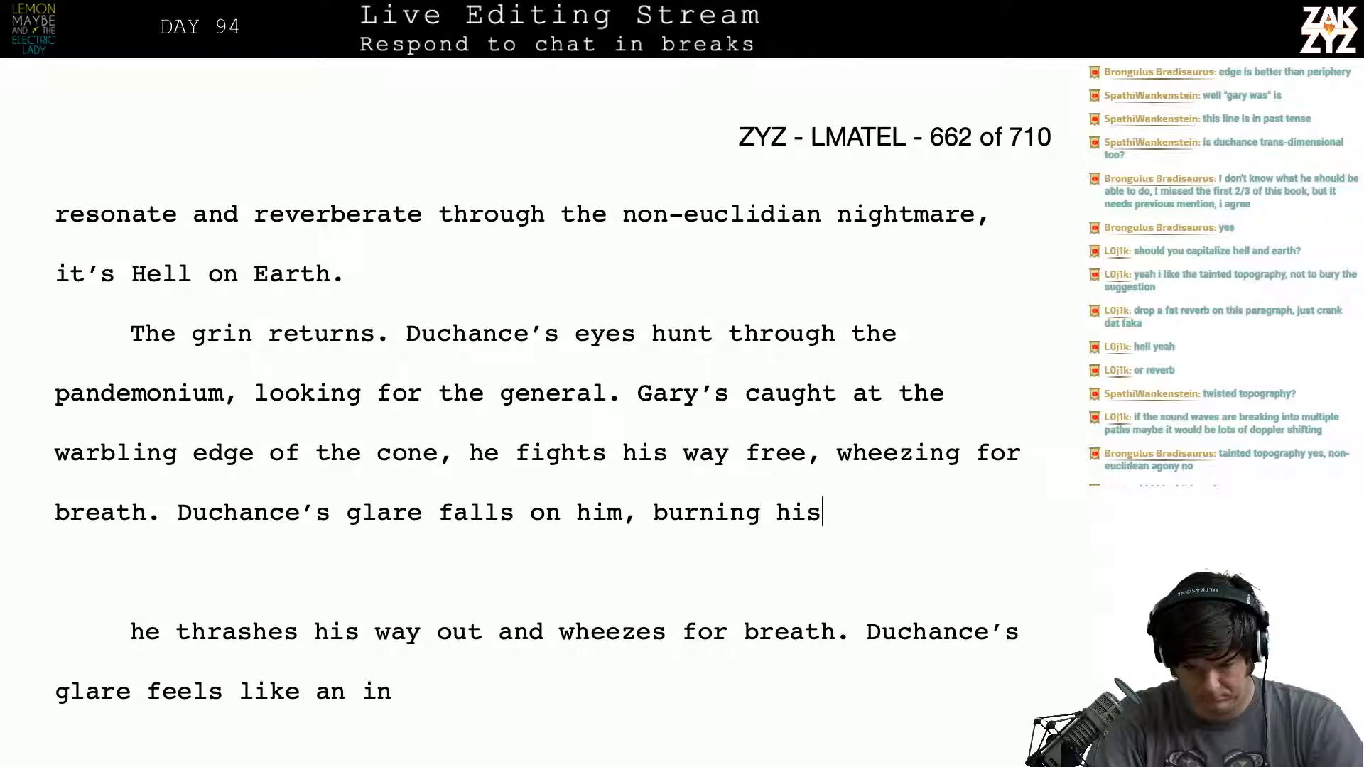
- Try "burning his" after "falls on him," and replace it so the sentence reads "falls on him like a ray, Gary"
key("BackSpace")
key("BackSpace")
key("BackSpace")
key("BackSpace")
key("BackSpace")
key("BackSpace")
key("BackSpace")
key("BackSpace")
key("BackSpace")
key("BackSpace")
key("BackSpace")
key("BackSpace")
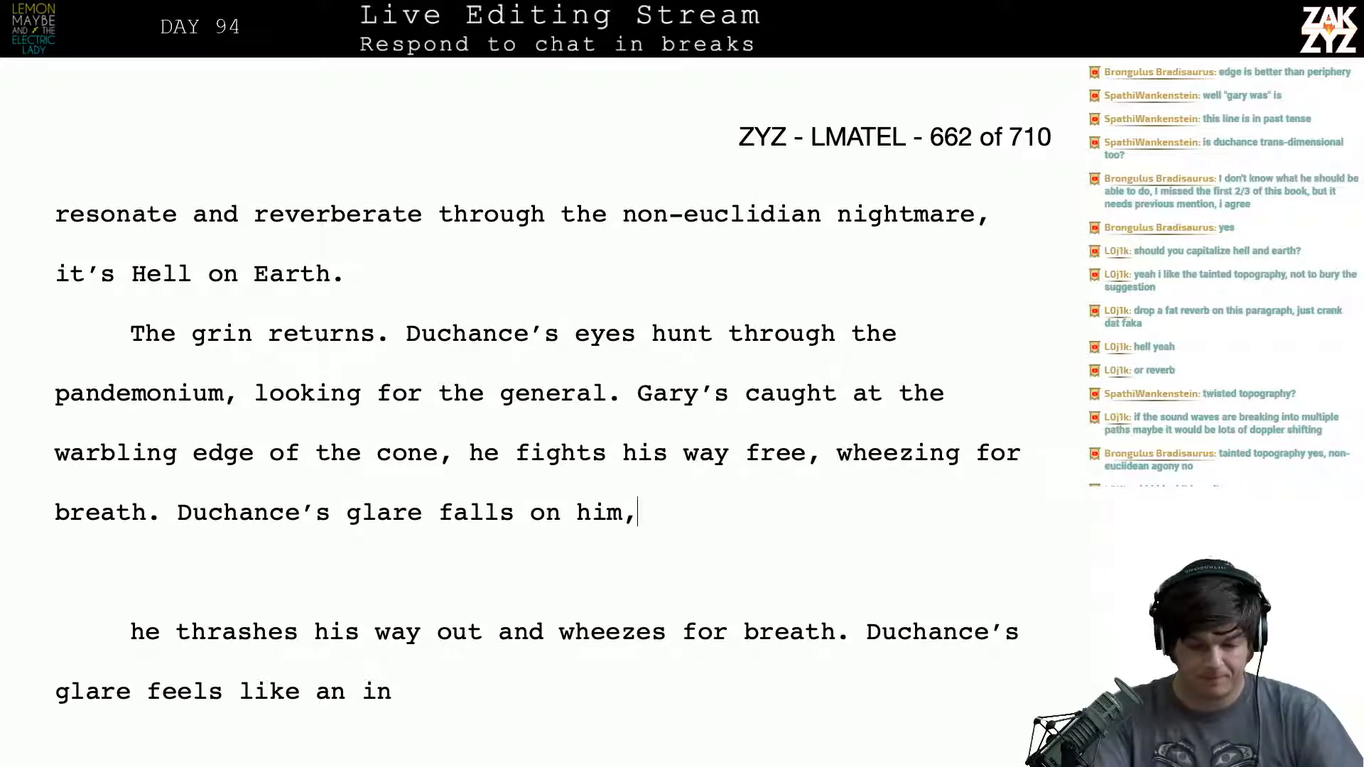
type("like a")
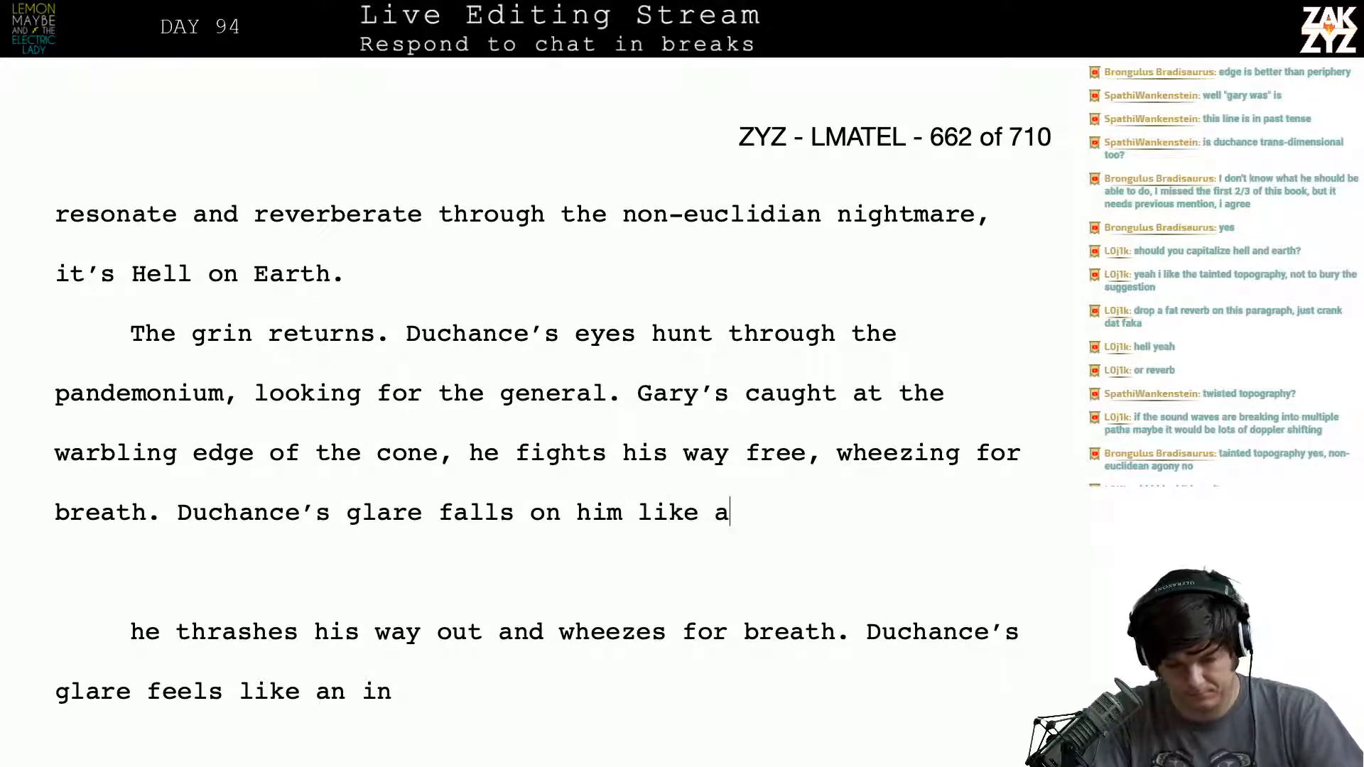
type(" ray, Ga")
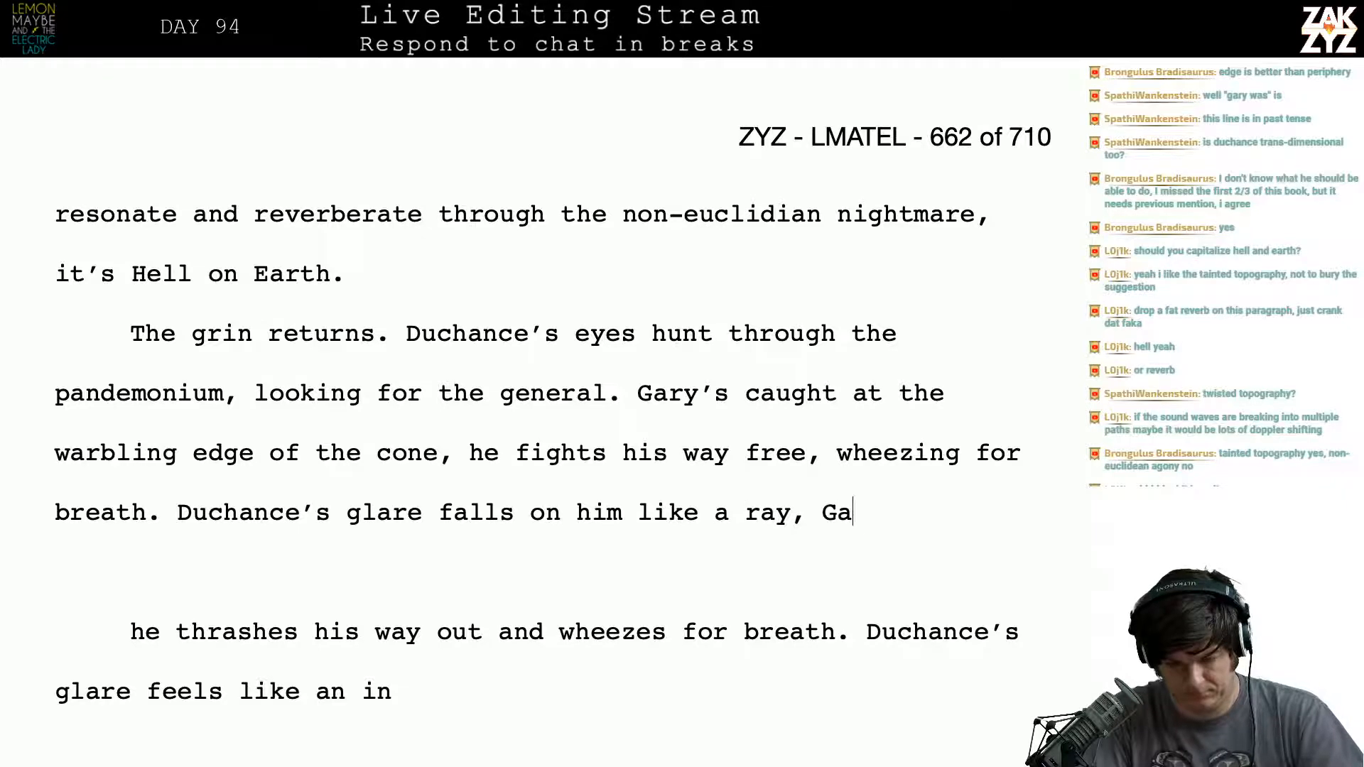
type("ry look")
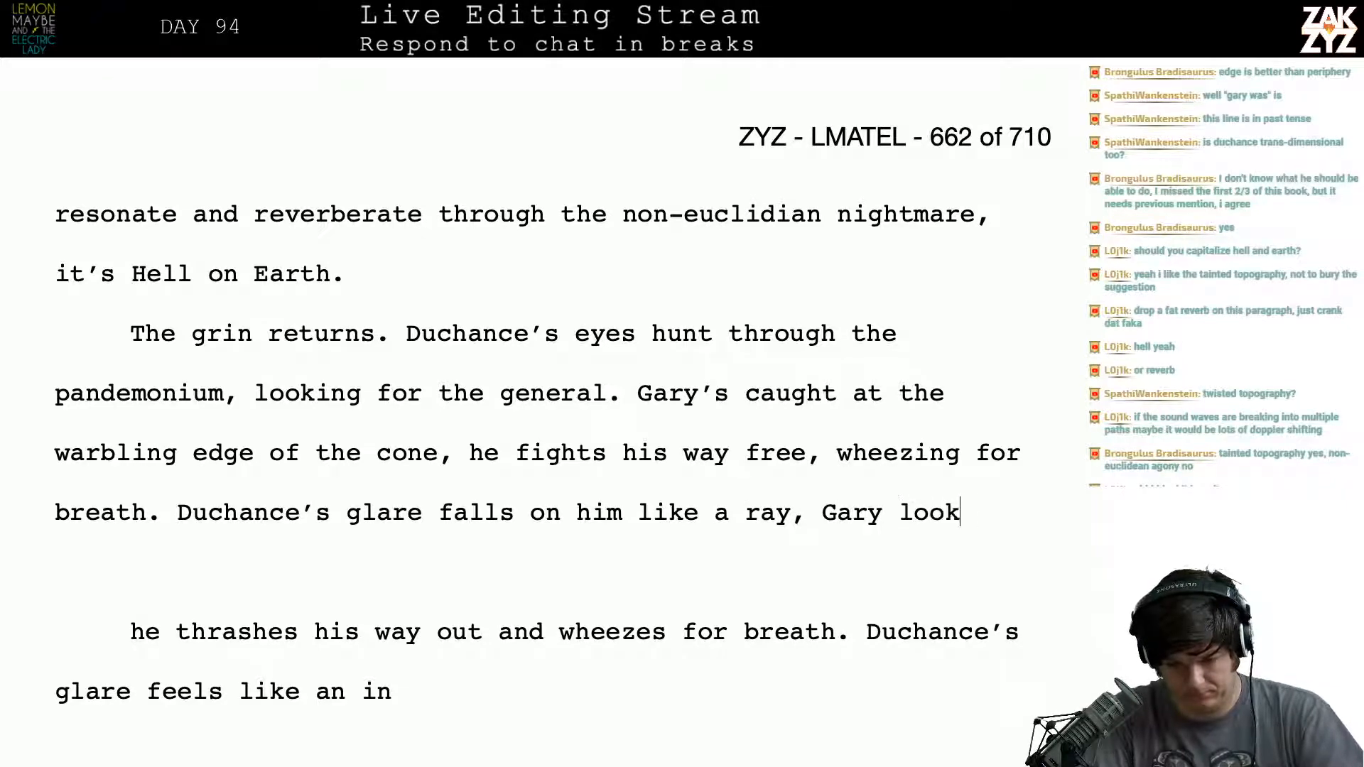
type("s upan")
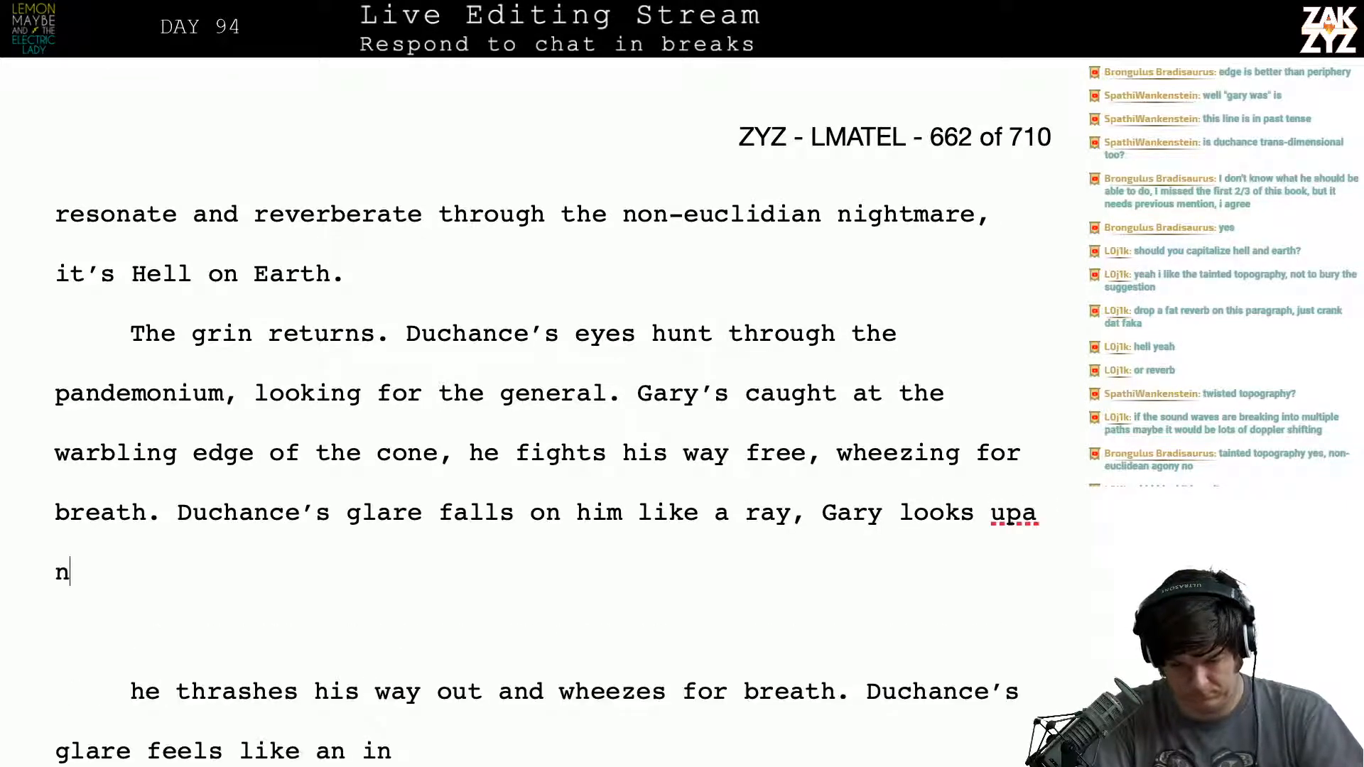
- Try continuing after "Gary" with "looks up an"
key("BackSpace")
key("BackSpace")
key("BackSpace")
key("BackSpace")
key("BackSpace")
key("BackSpace")
key("BackSpace")
key("BackSpace")
key("BackSpace")
key("BackSpace")
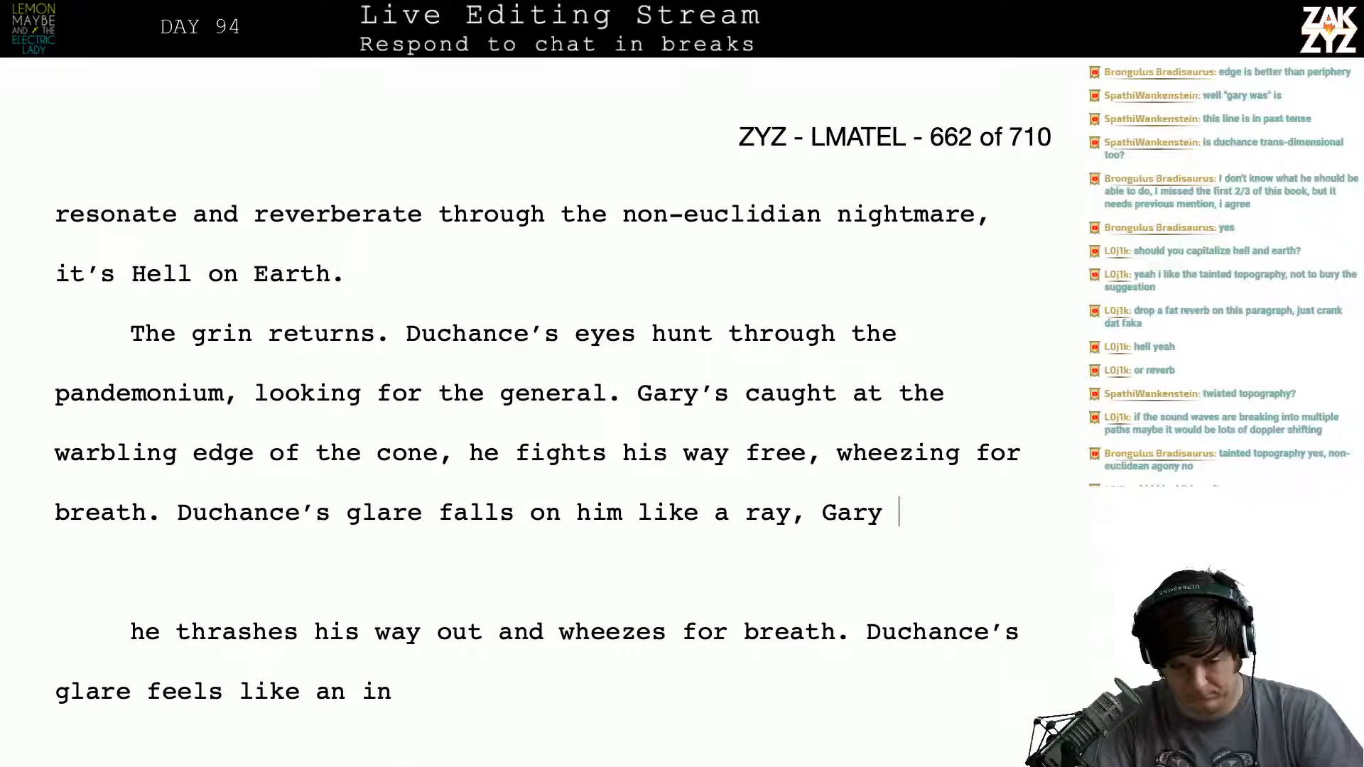
- Complete the sentence after "like a ray, Gary" with "meets his eyes and is agog."
type("cat")
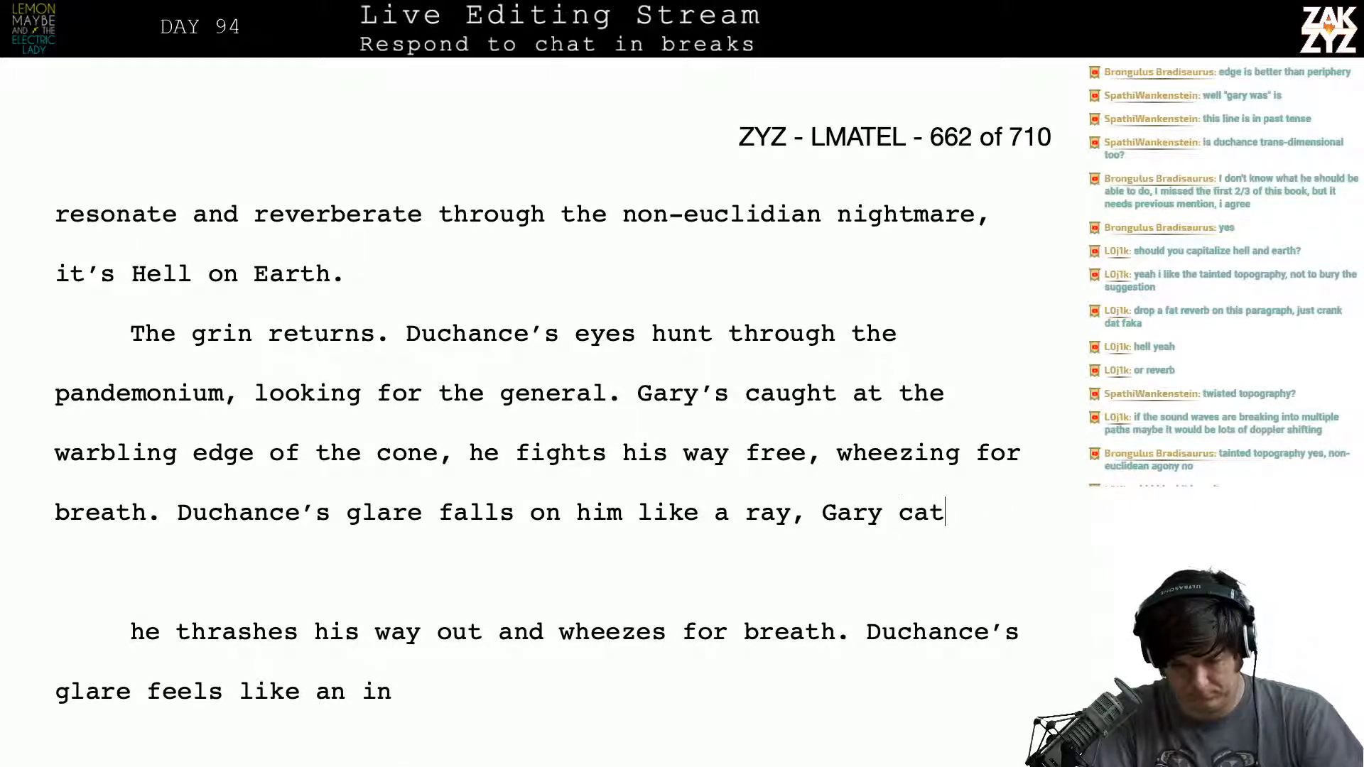
key("BackSpace")
key("BackSpace")
key("BackSpace")
type("meets his ")
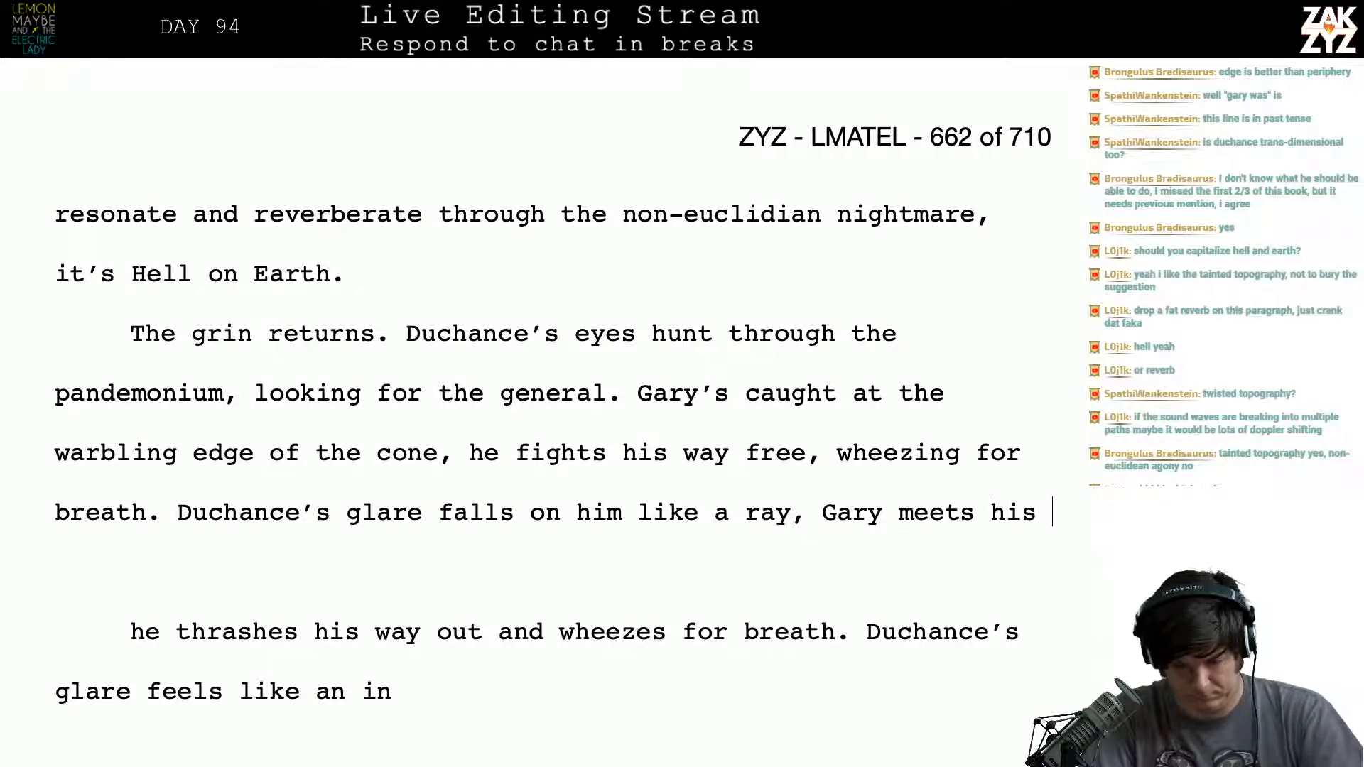
type("eyes and is agog.")
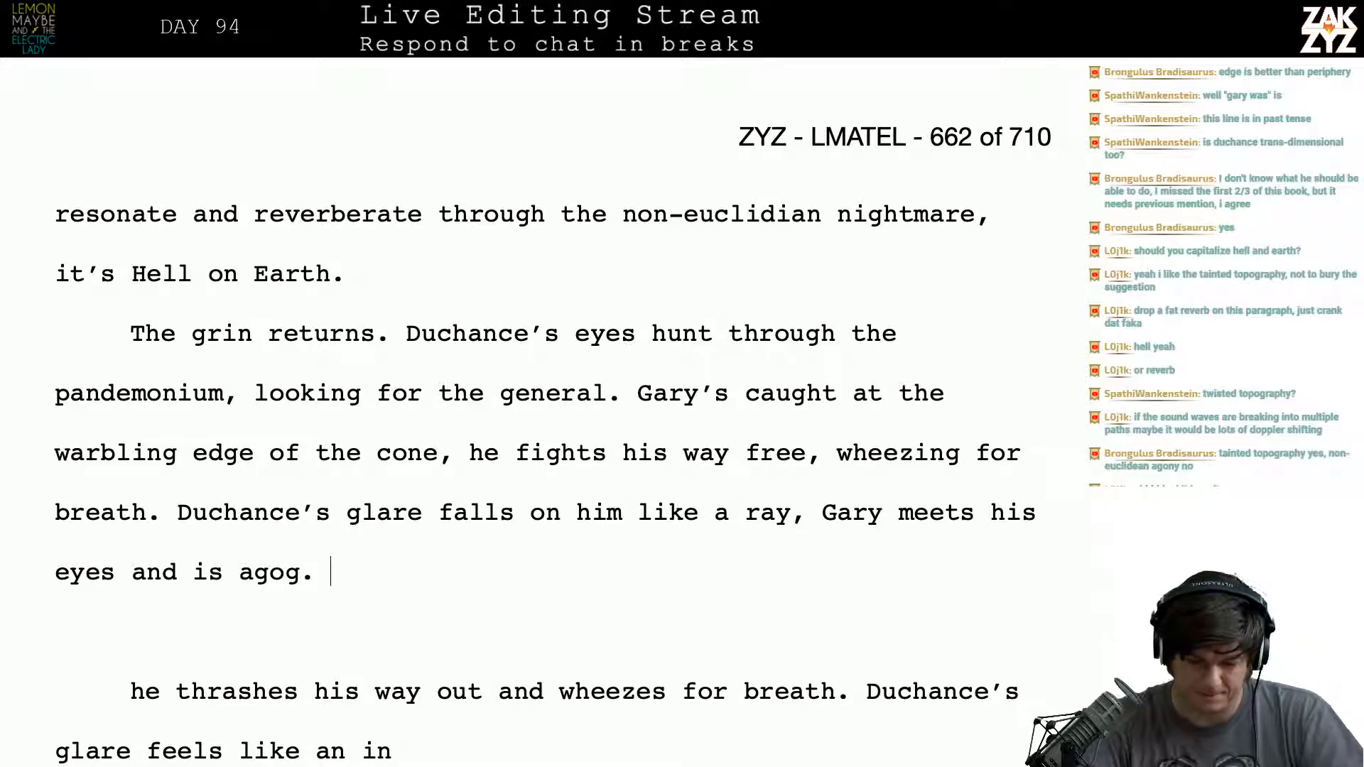
- Move the sentence beginning "Duchance's glare falls on him" into its own paragraph, leaving an empty line after "wheezing for breath."
scroll(934, 501, "down", 3)
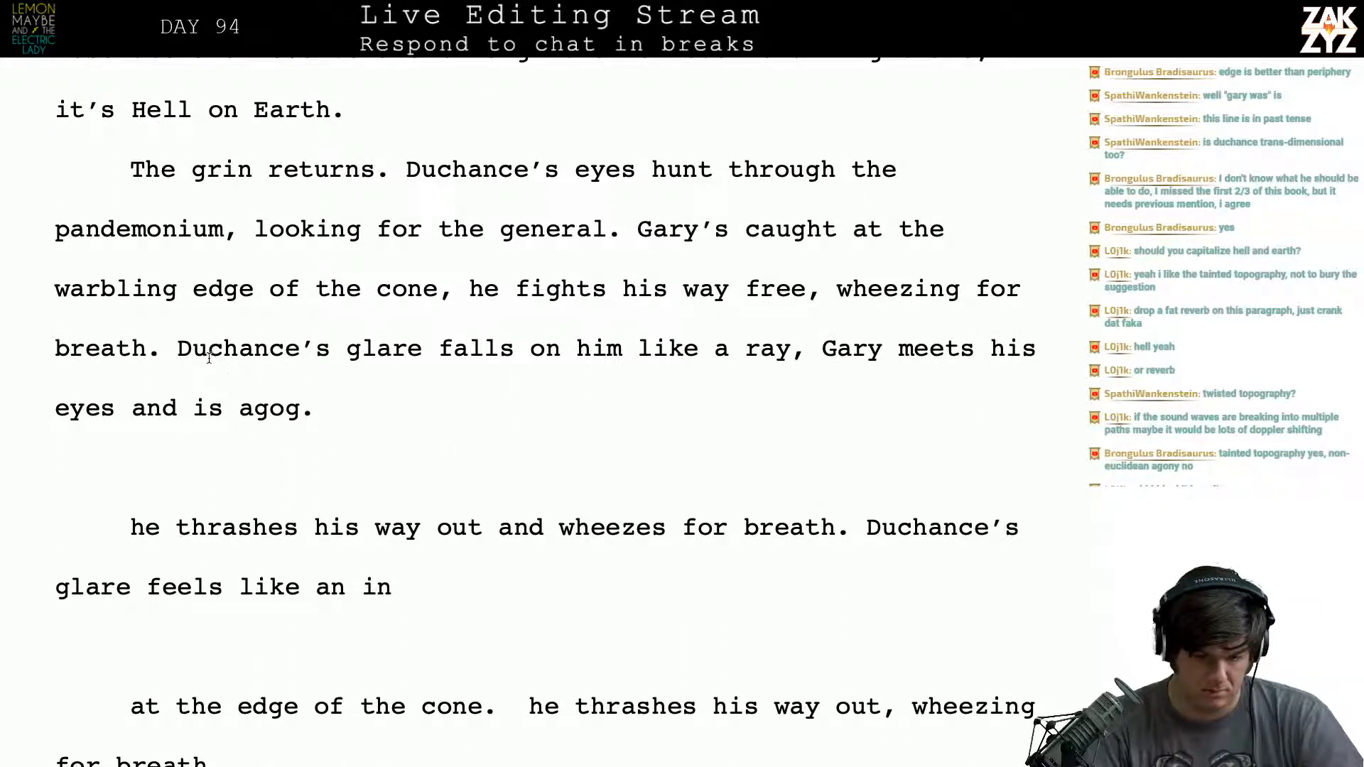
key("Return")
key("Return")
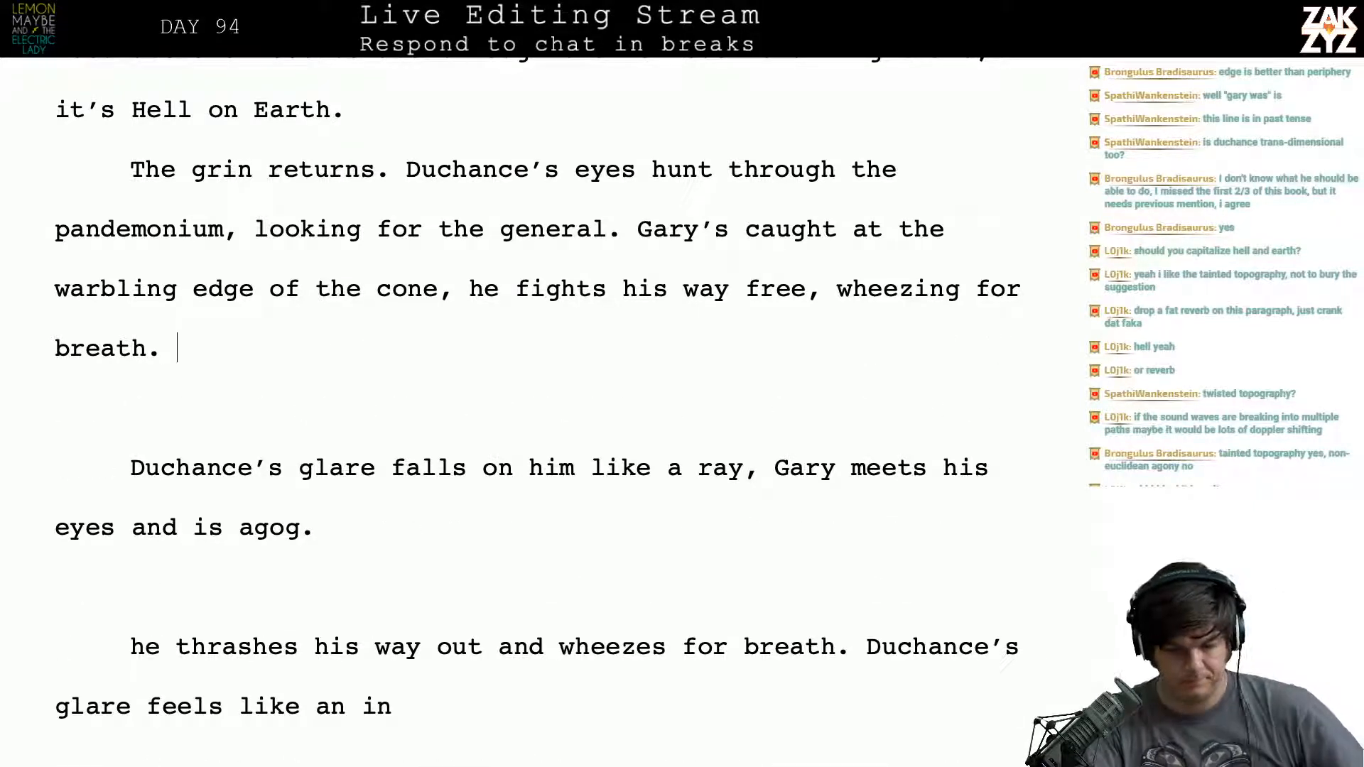
type("The")
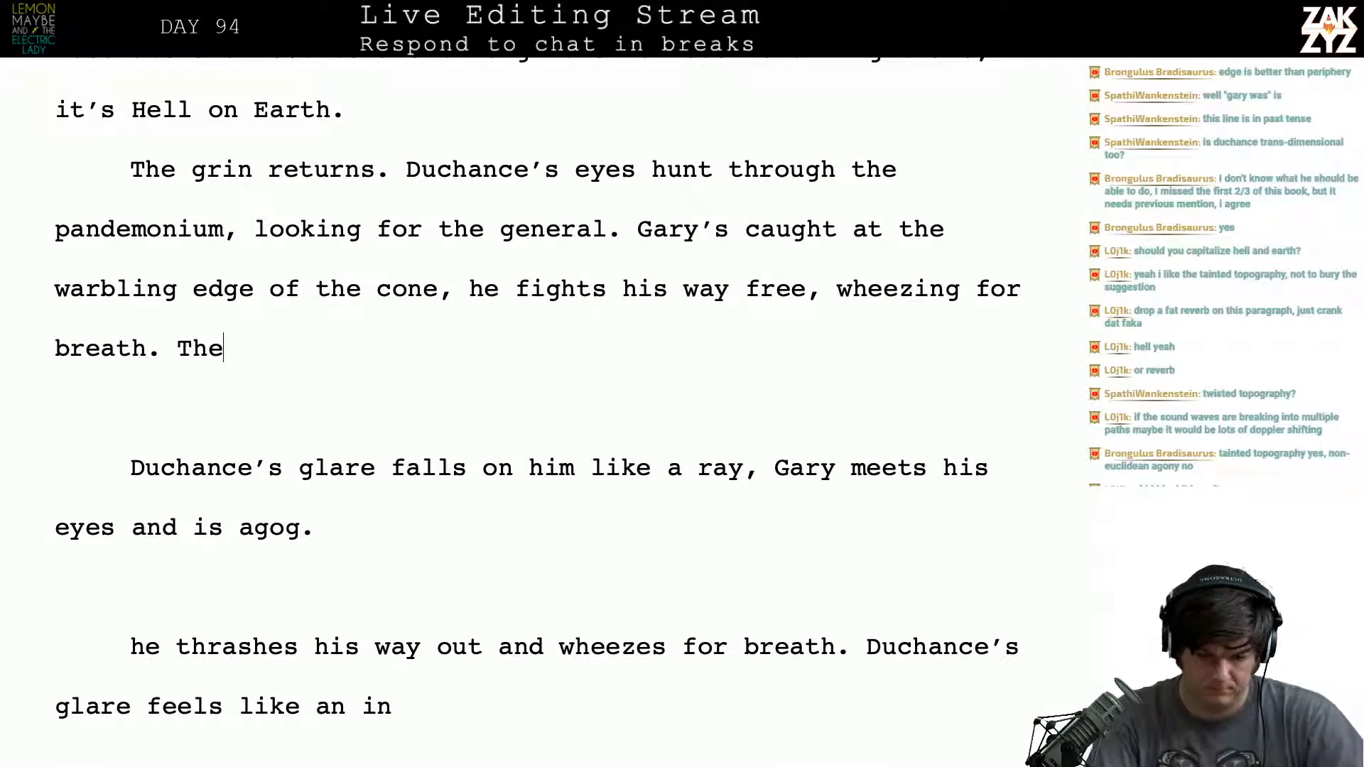
key("BackSpace")
key("BackSpace")
key("BackSpace")
key("BackSpace")
- Start a new sentence after "wheezing for breath." with "He feels Duchance's glare", correcting the spelling of "glare"
type("He f")
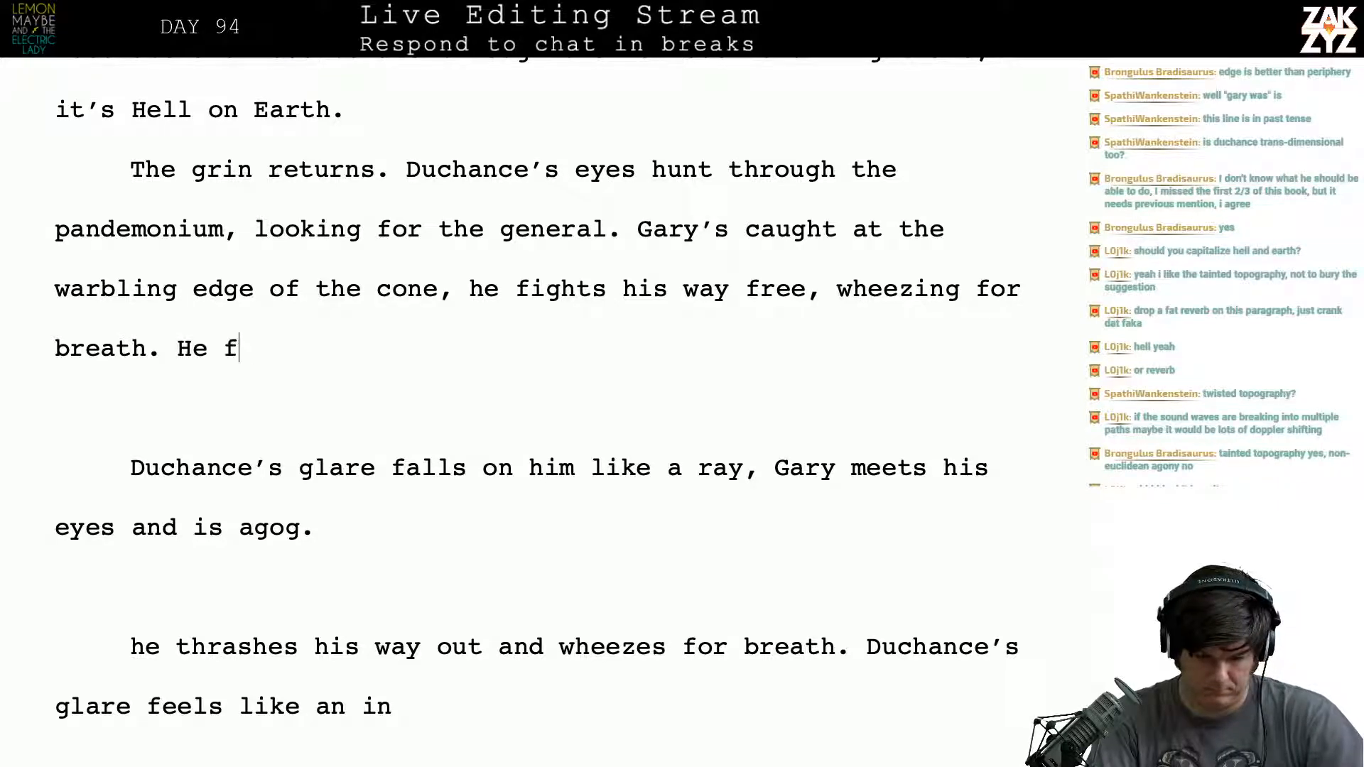
type("eels Duchance's")
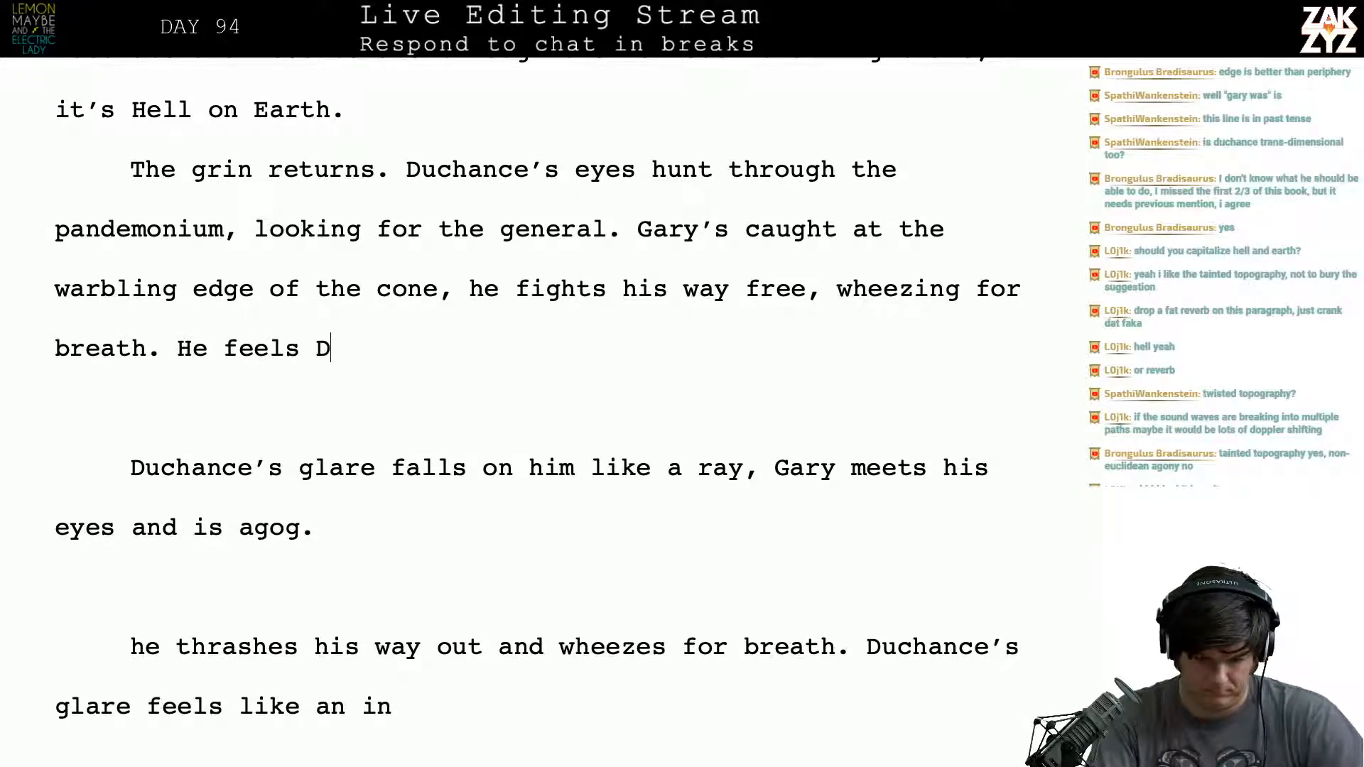
type("ar e")
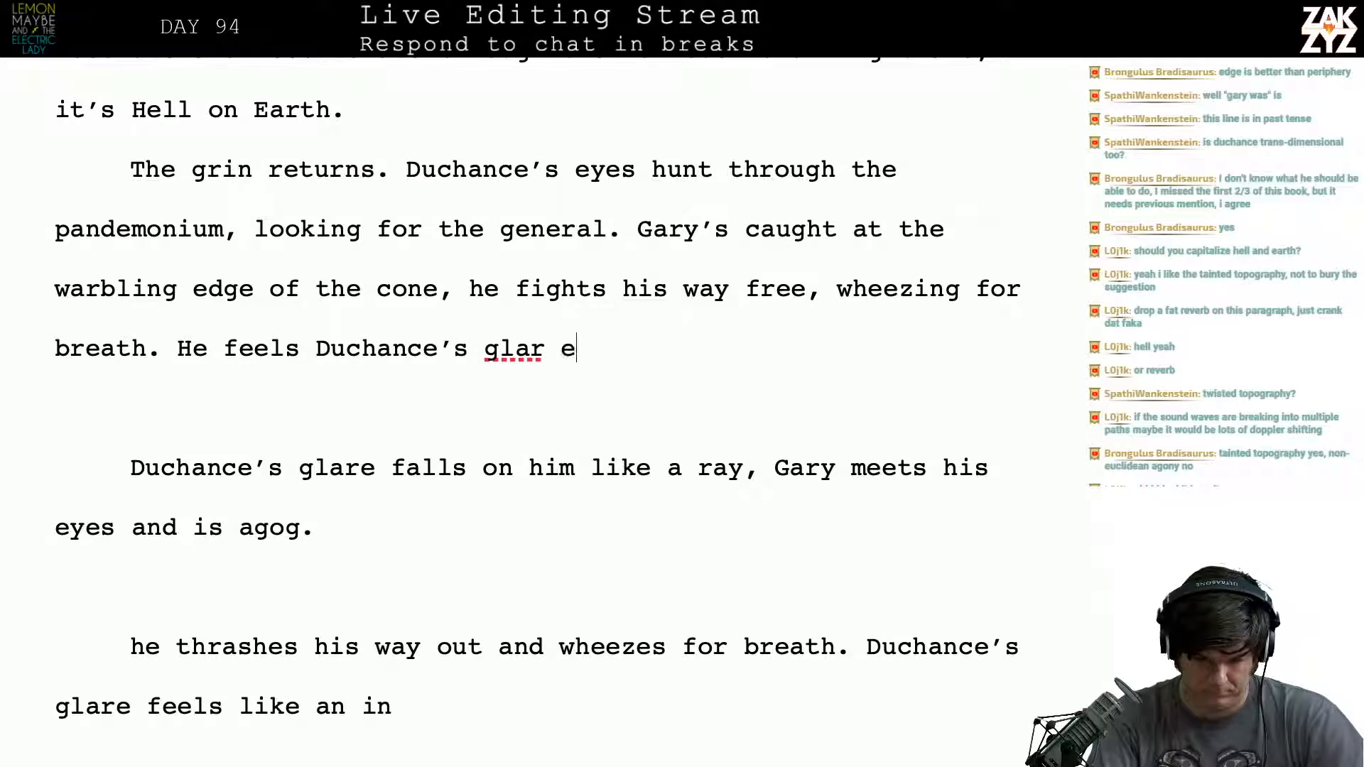
key("BackSpace")
key("BackSpace")
- Continue the sentence after "He feels Duchance's glare" with "as if he were caught in a spotlight,"
type("e as if he")
type(" waere")
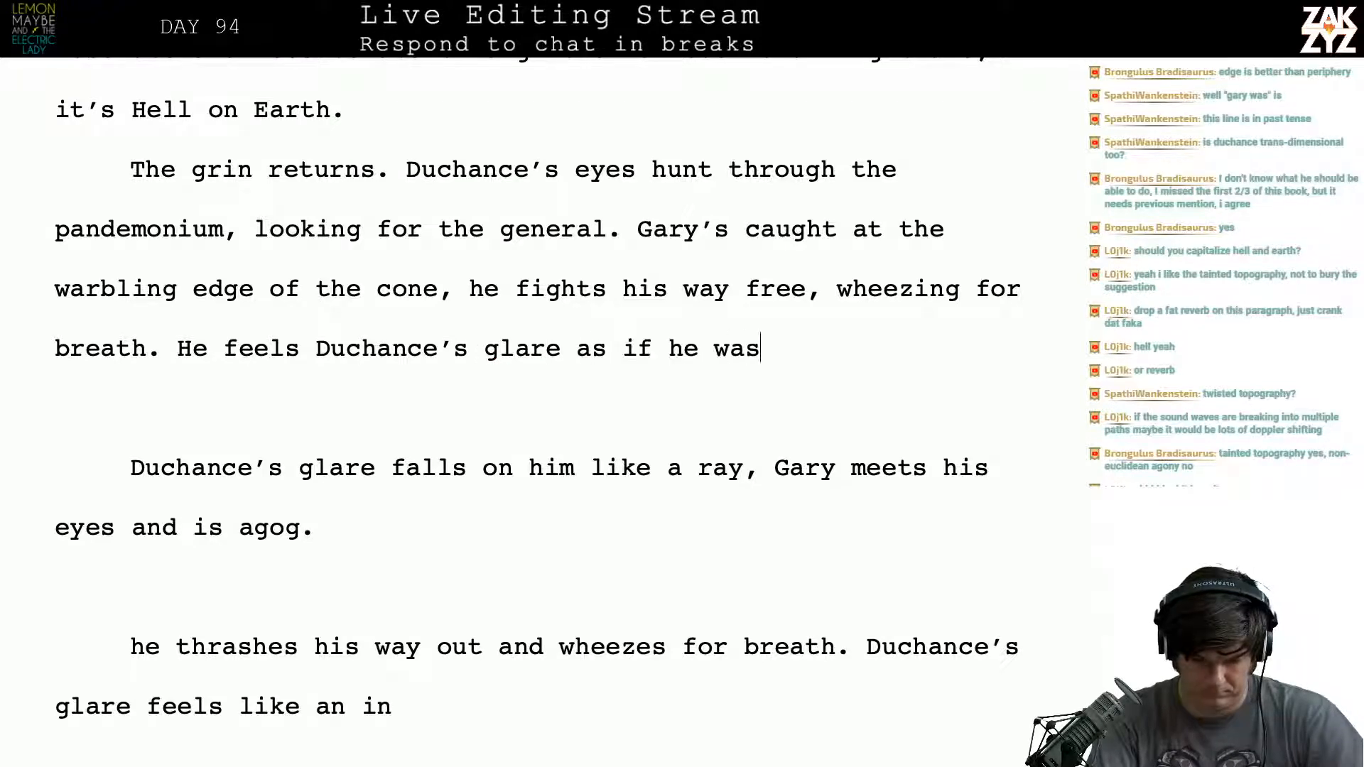
key("BackSpace")
key("BackSpace")
key("BackSpace")
key("BackSpace")
type("ere caugh")
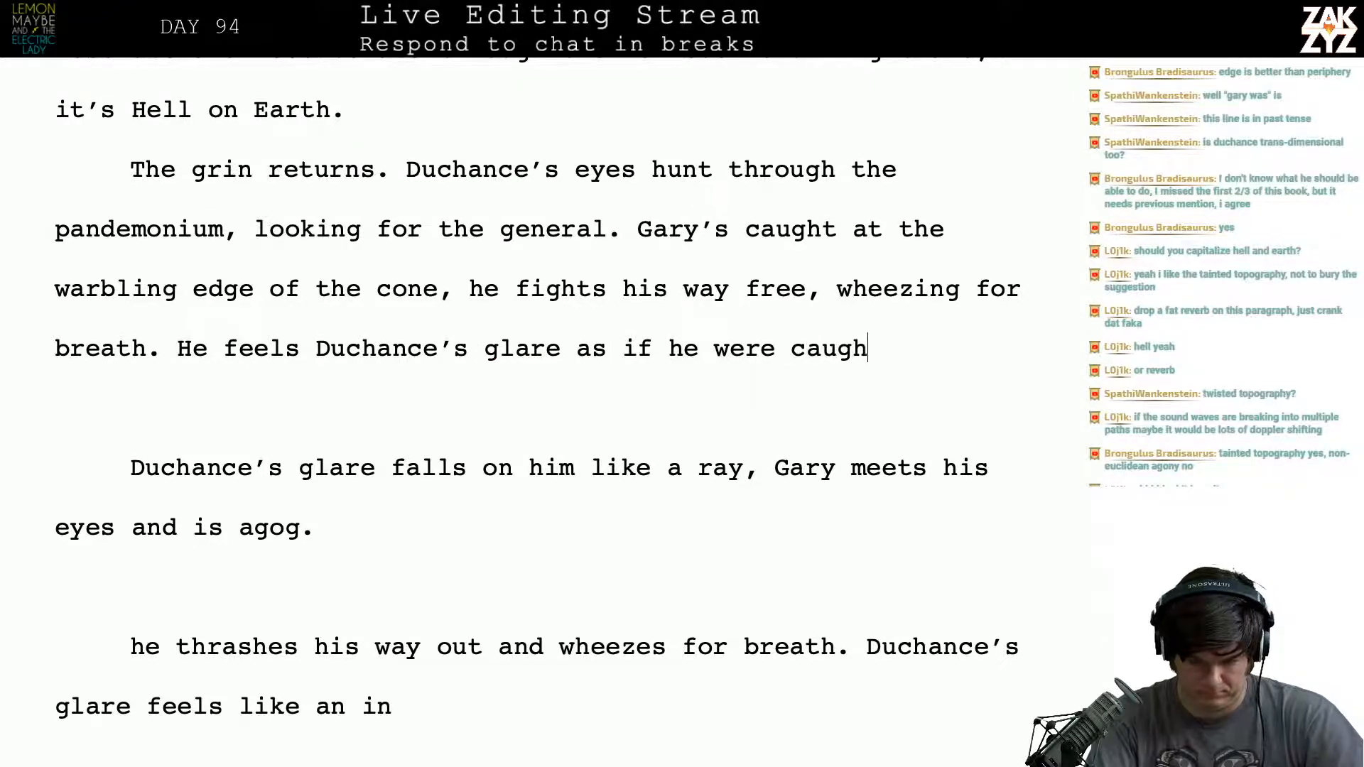
type("t in a spotlight")
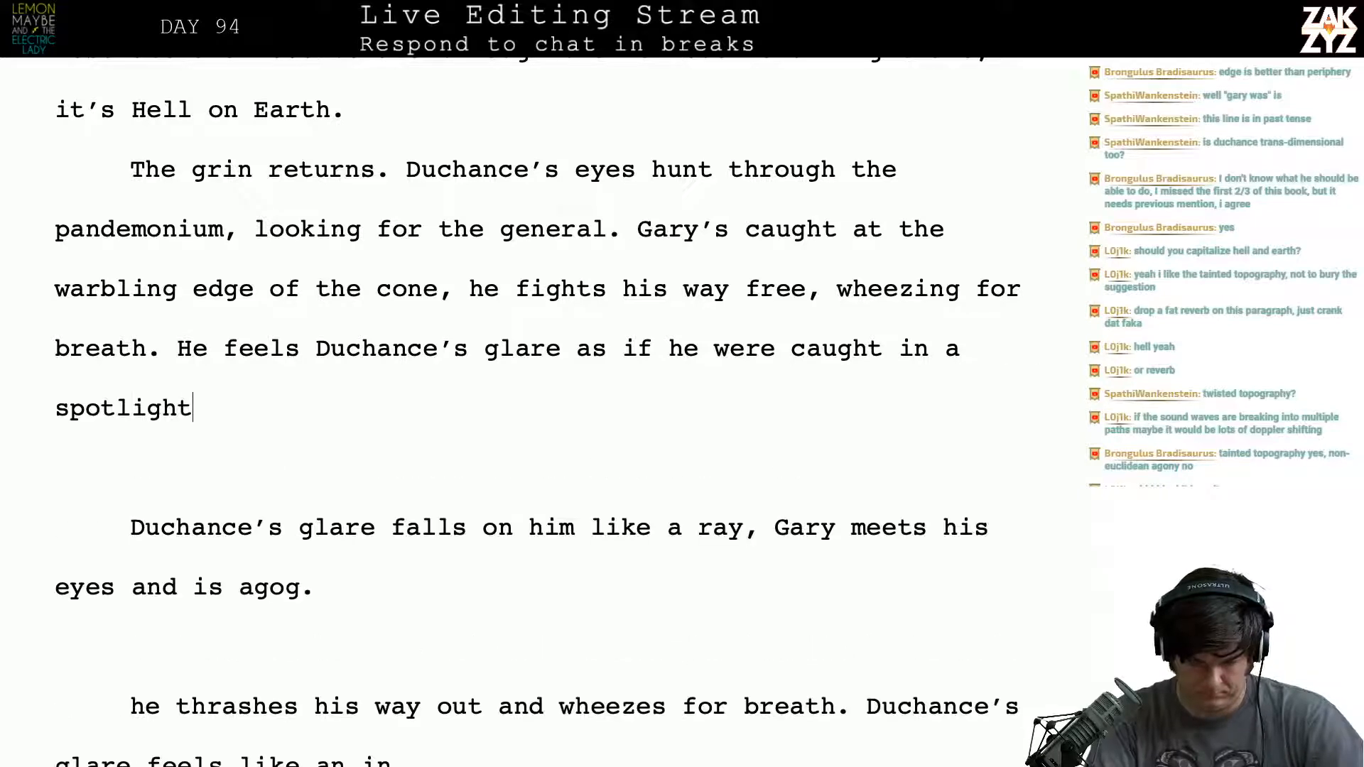
type(", when he looks up")
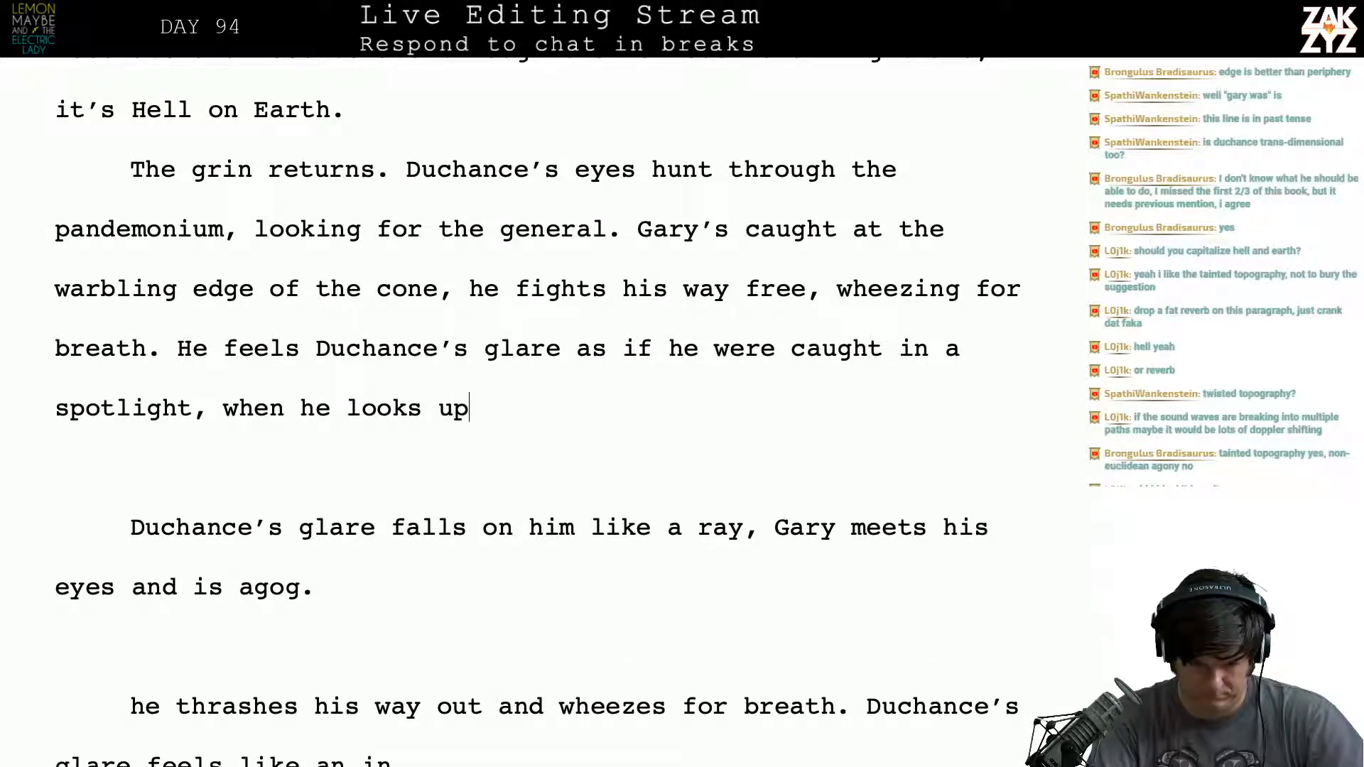
key("BackSpace")
key("BackSpace")
key("BackSpace")
key("BackSpace")
key("BackSpace")
key("BackSpace")
key("BackSpace")
key("BackSpace")
key("BackSpace")
key("BackSpace")
key("BackSpace")
key("BackSpace")
key("BackSpace")
key("BackSpace")
key("BackSpace")
key("BackSpace")
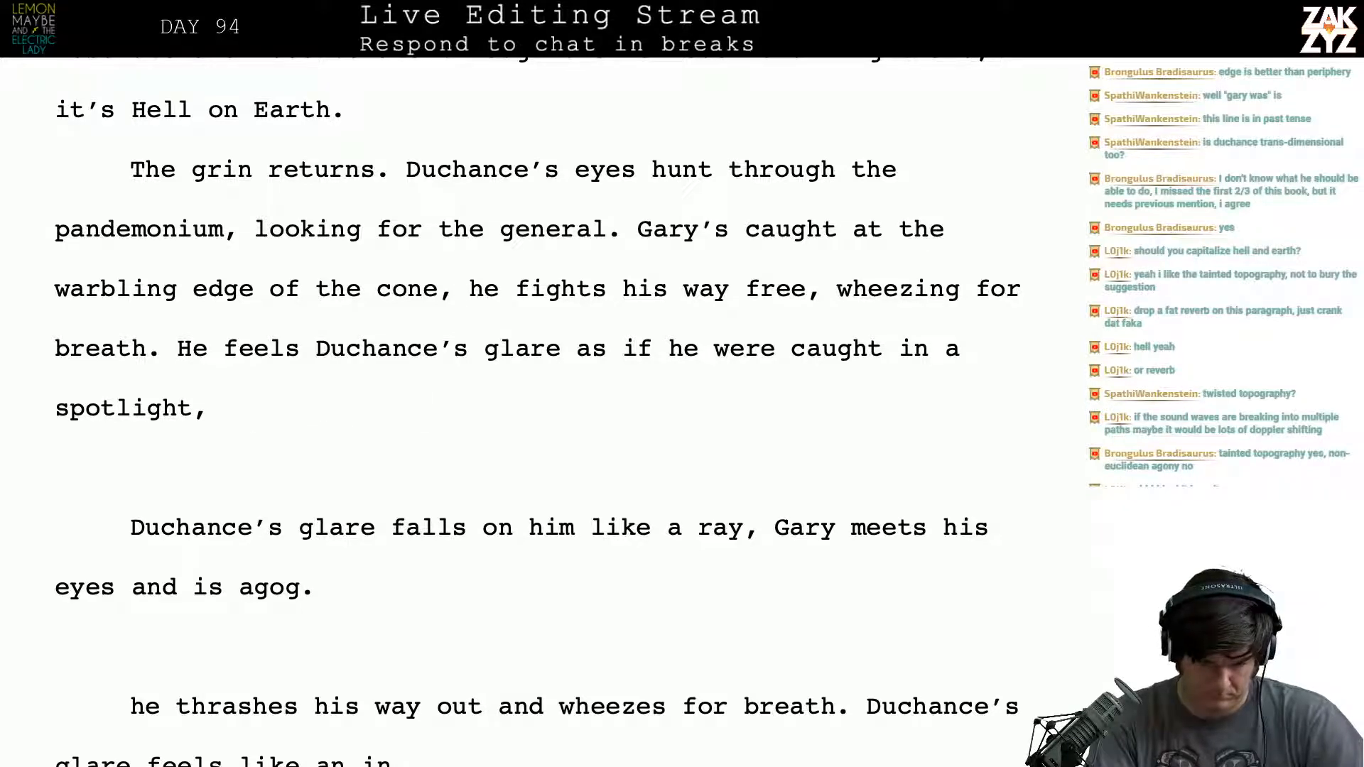
- Extend the sentence after "wheezing for breath" with "and leaning heavily on his cane."
key("Up")
key("Left")
key("Left")
key("Left")
key("Left")
key("Right")
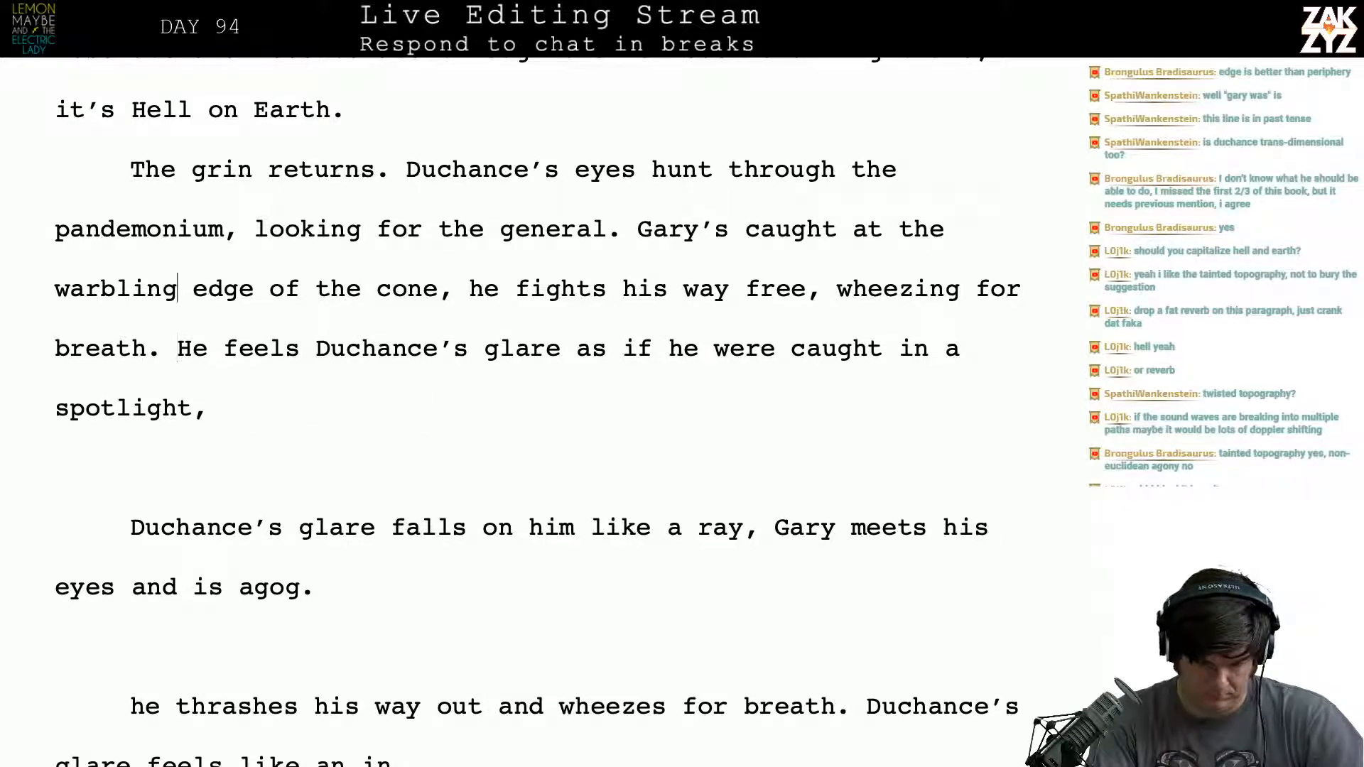
key("Right")
key("Down")
key("Left")
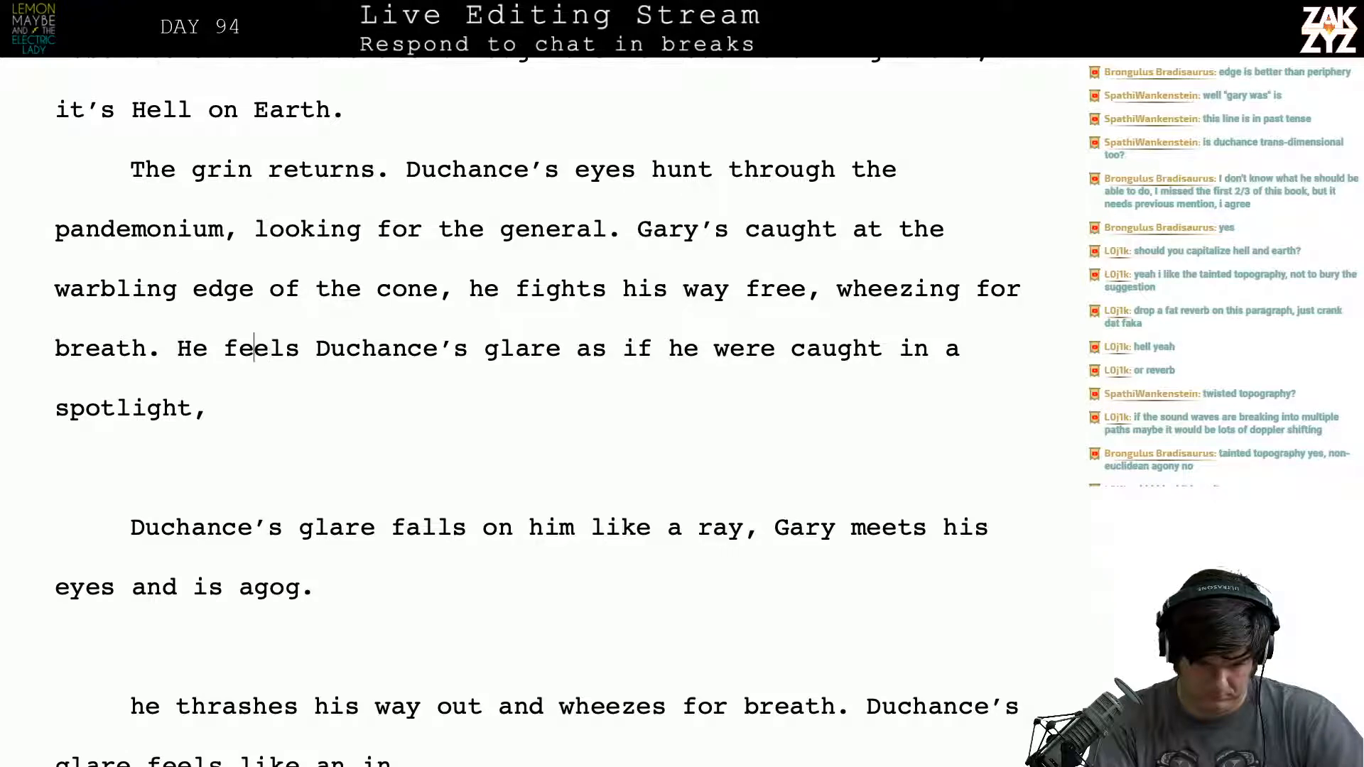
key("Left")
key("Left")
key("Left")
key("Left")
key("Left")
key("Left")
type("a")
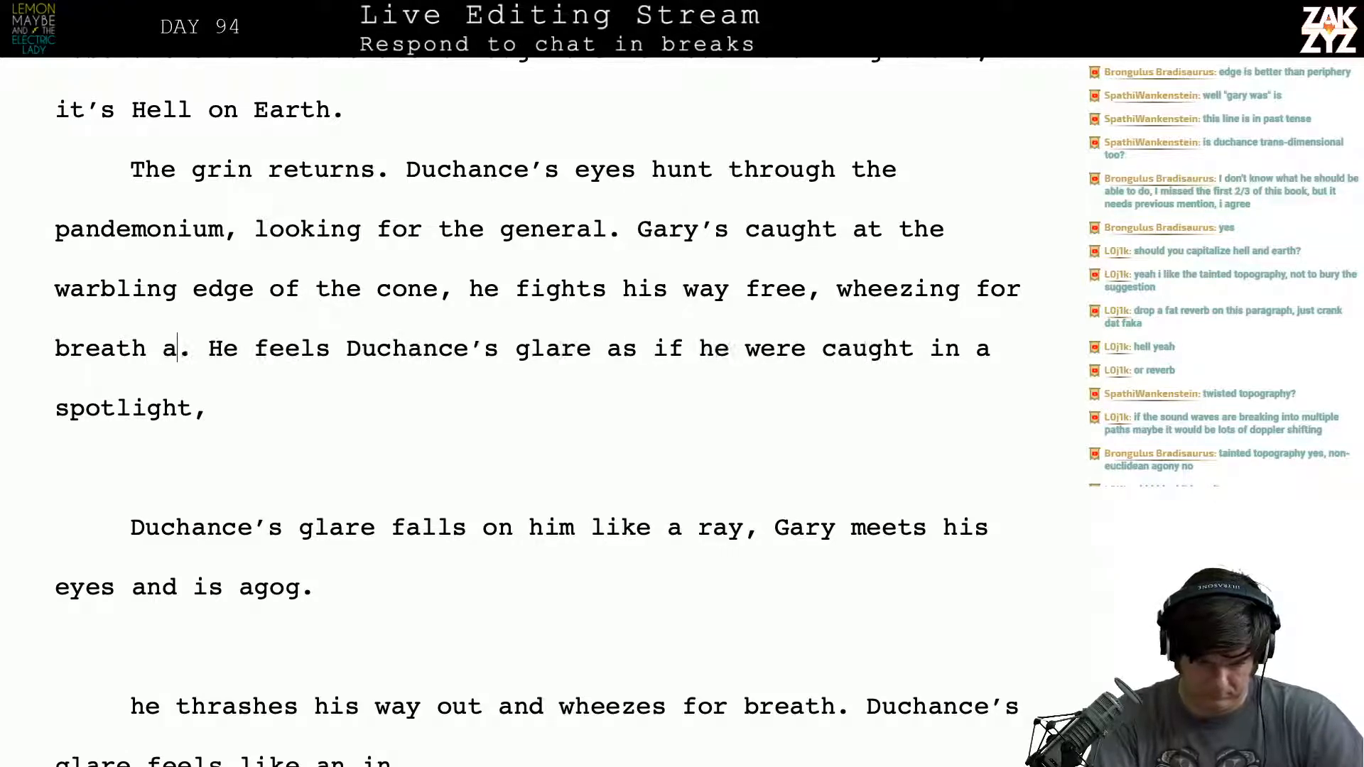
type("nd le")
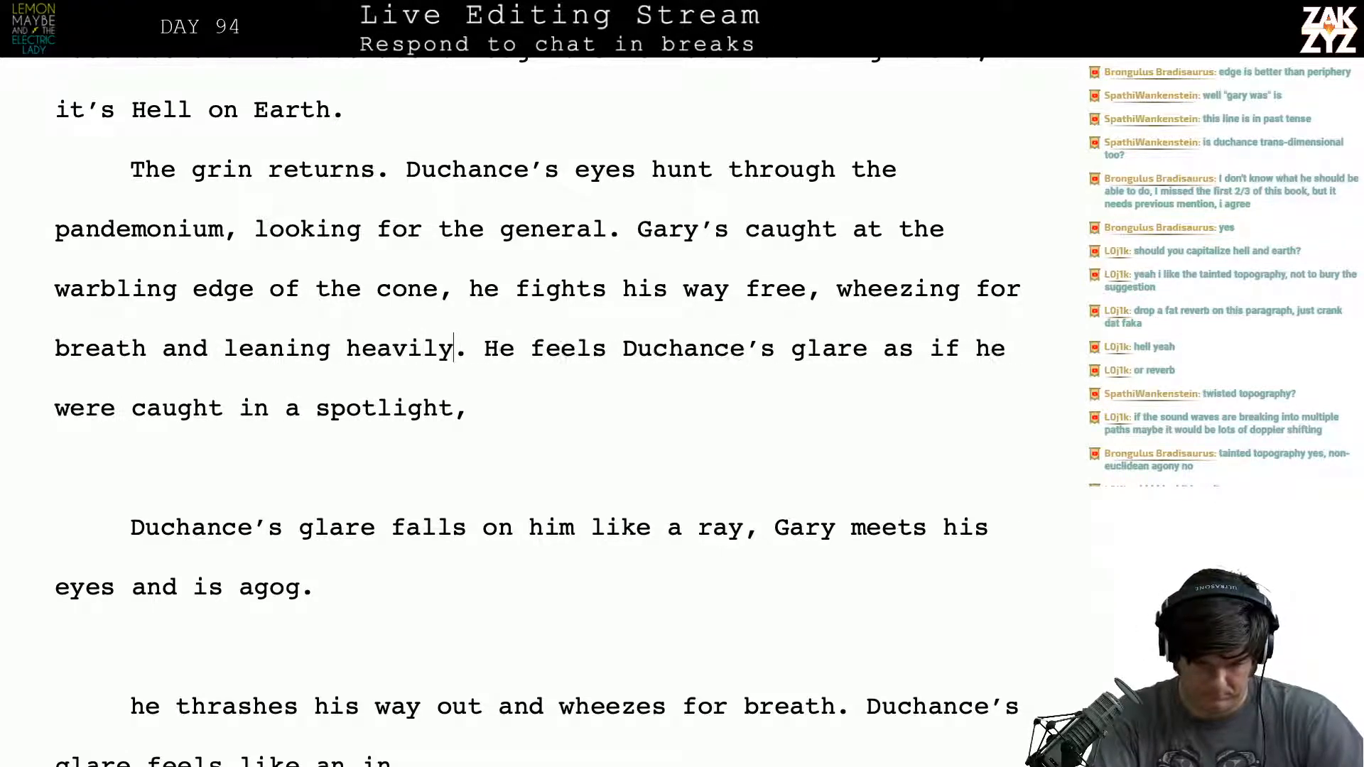
type("aning heavily on his cane")
- Push the "He feels Duchance's glare" sentence down into a separate paragraph and return to the end of "on his cane."
key("Return")
key("Return")
key("Up")
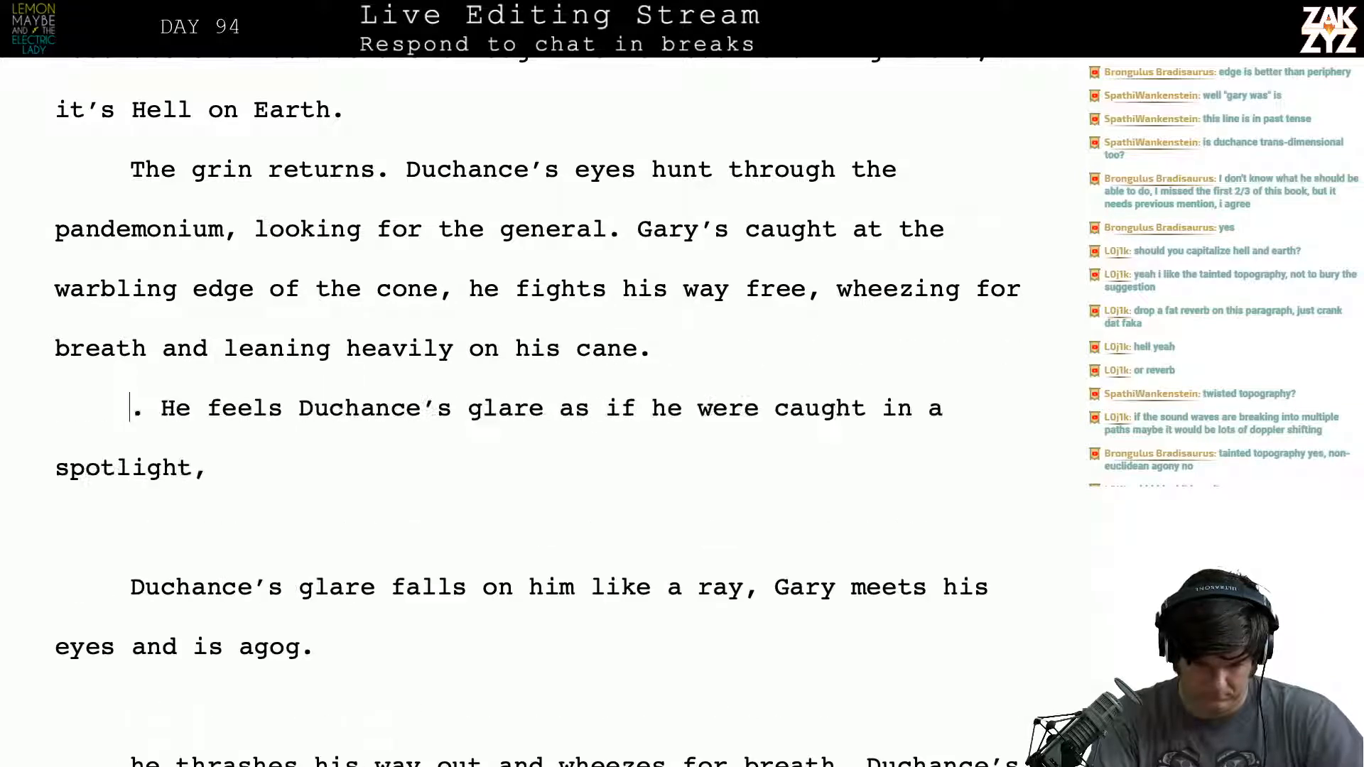
key("Left")
type("Duchanc")
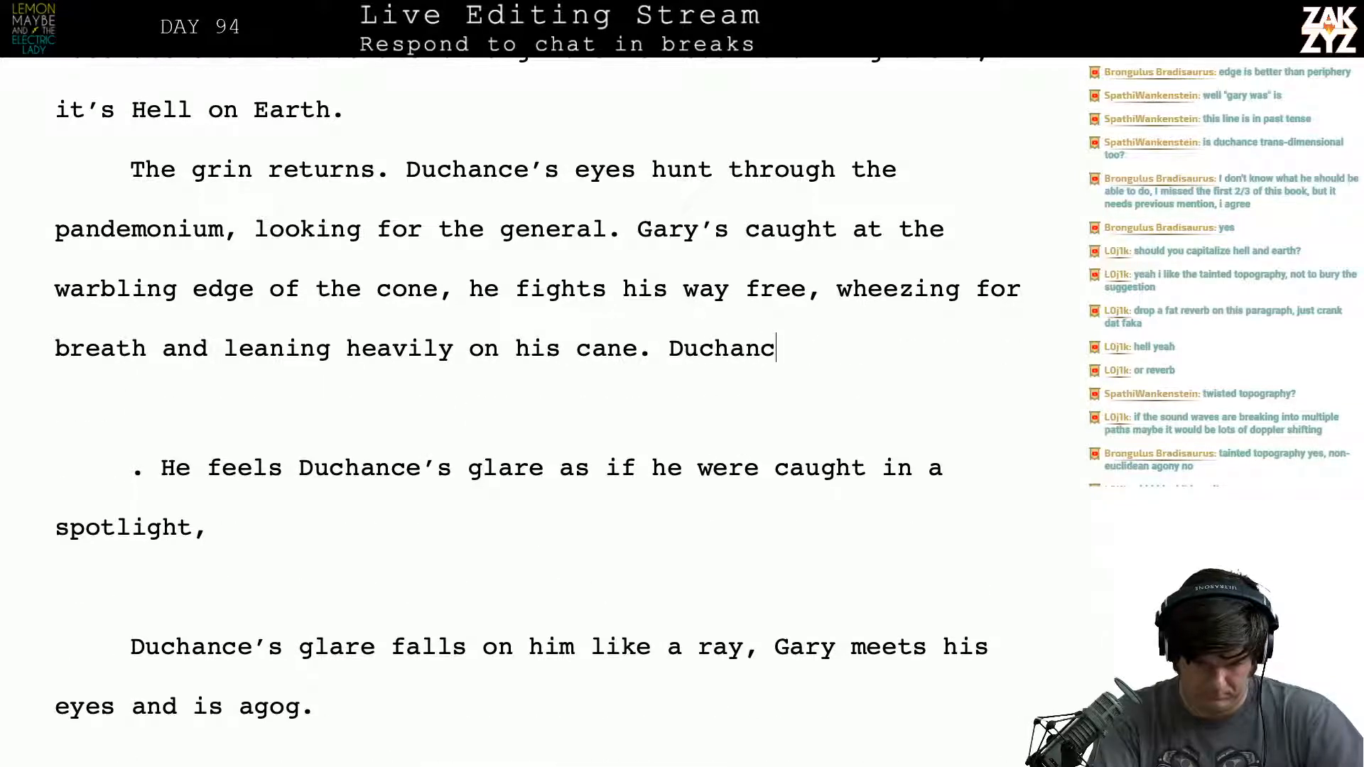
key("BackSpace")
key("BackSpace")
key("BackSpace")
key("BackSpace")
key("BackSpace")
key("BackSpace")
key("BackSpace")
- Write "He can feel Duchance's glare, like the heat of a spotlight." after "leaning heavily on his cane."
type("H")
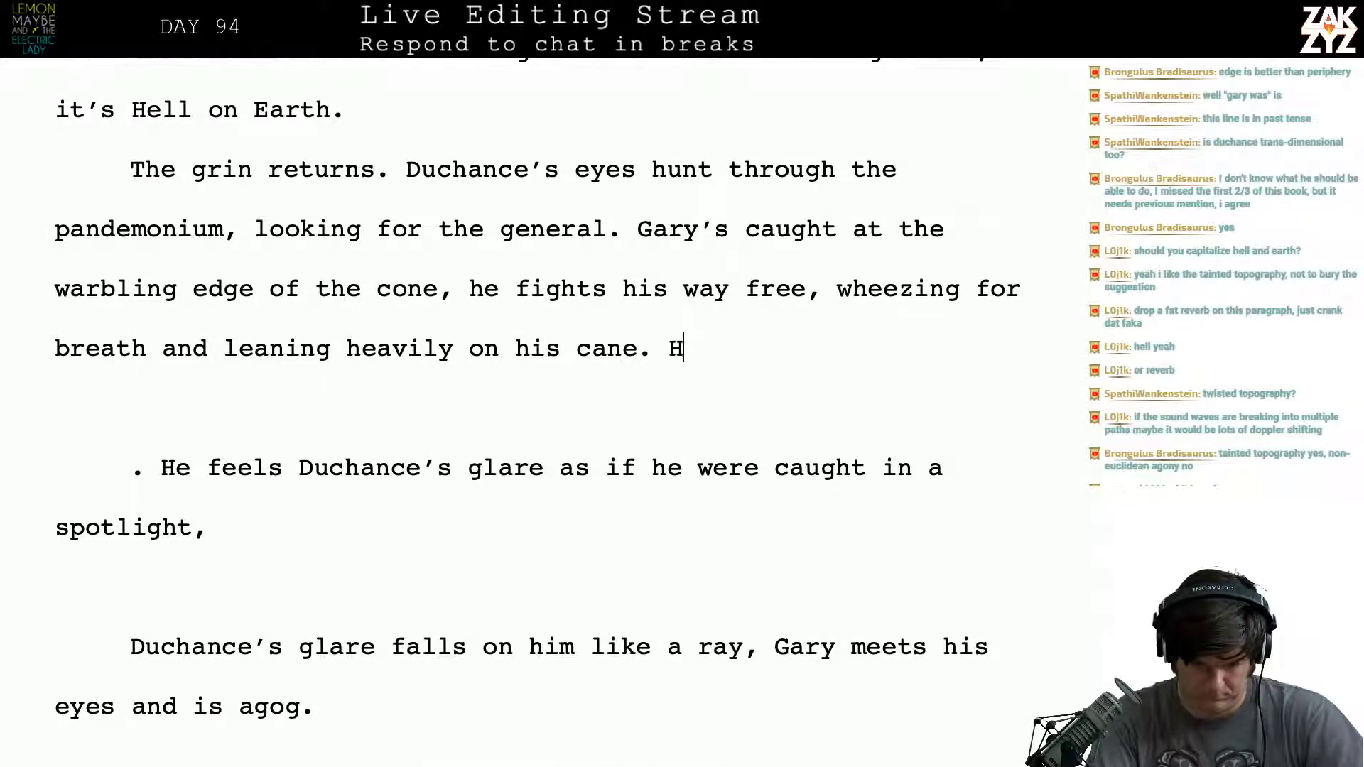
type("e can feel ")
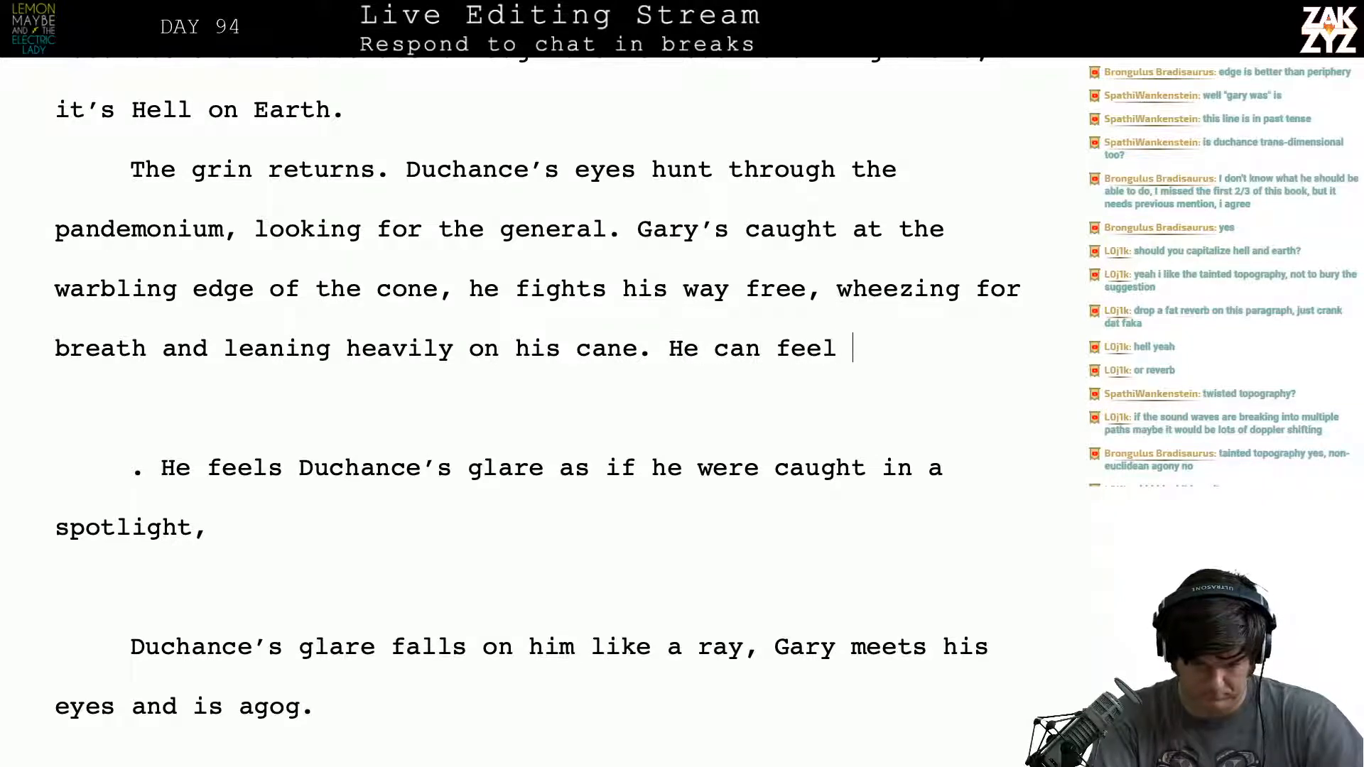
type("Duchance's glare, ")
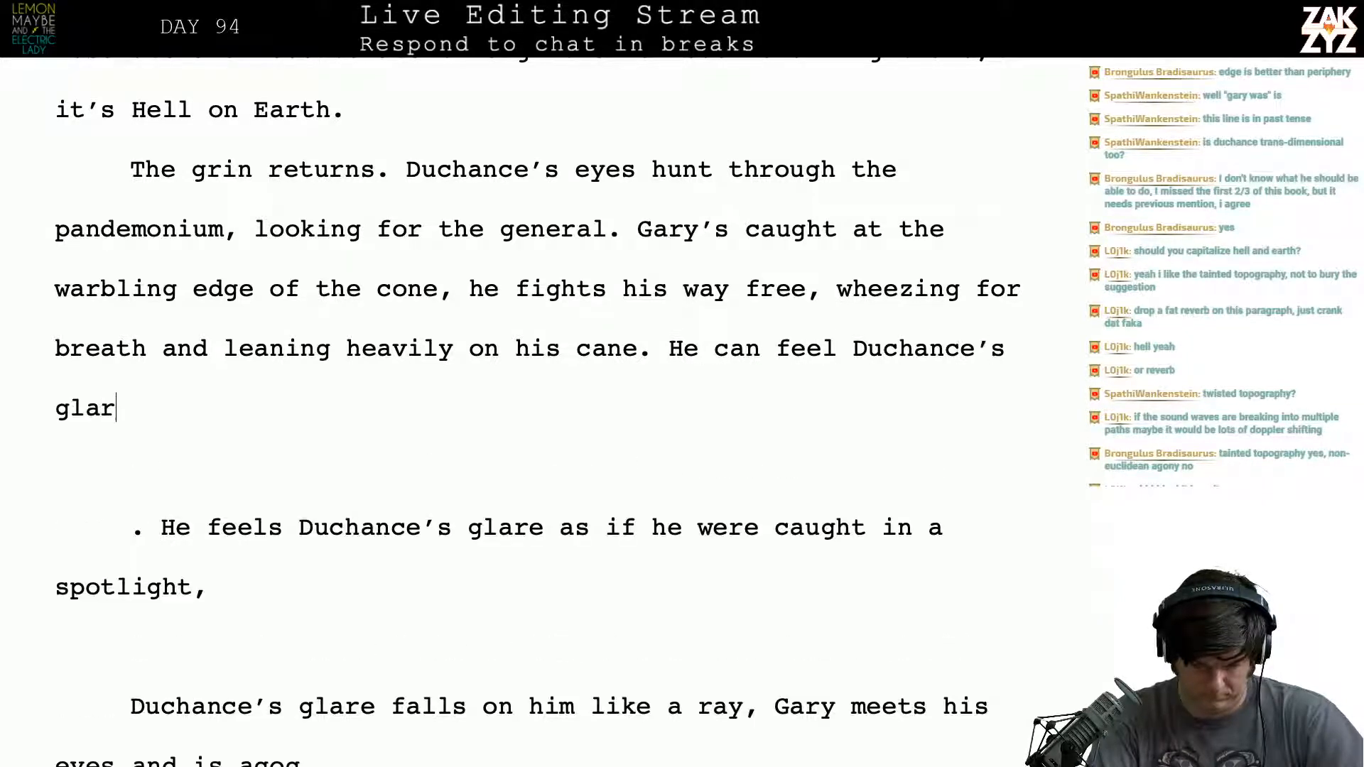
type("like a")
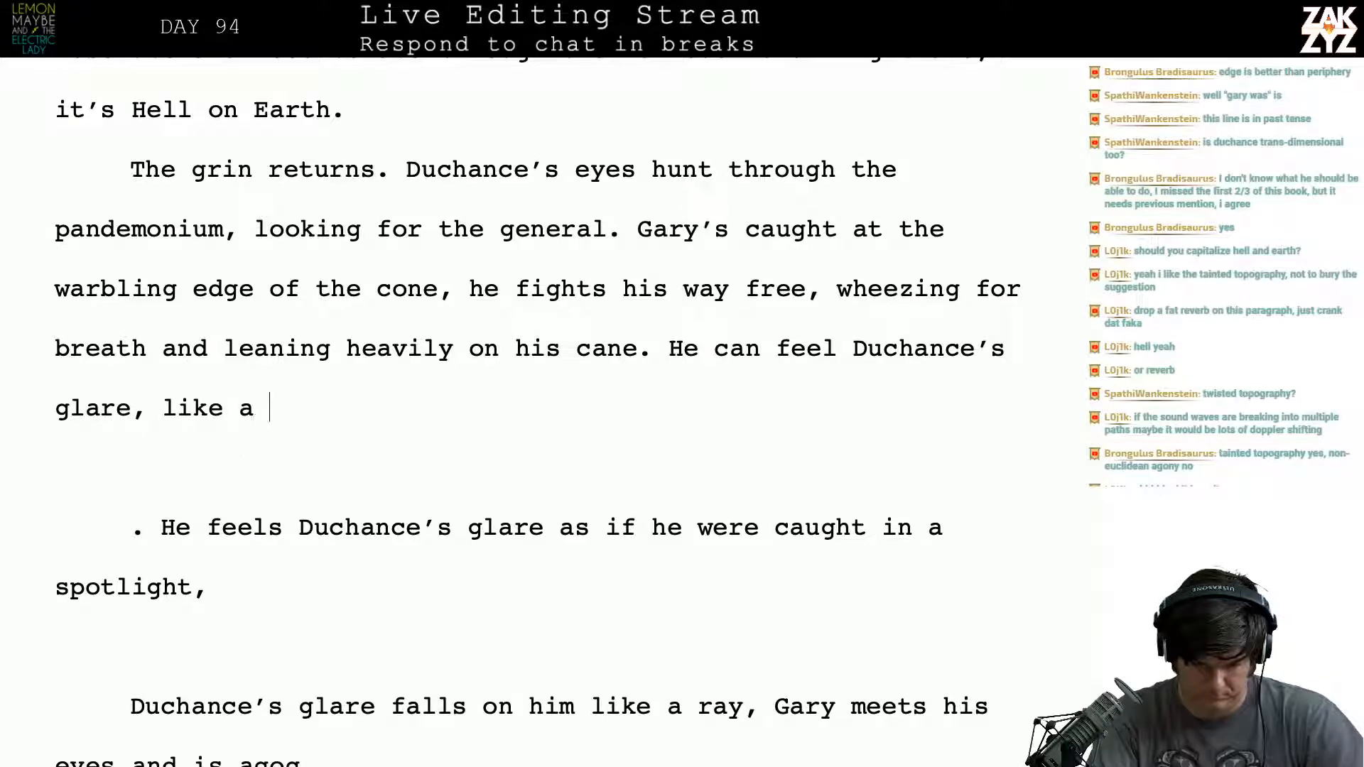
key("BackSpace")
type("t")
key("BackSpace")
key("BackSpace")
type("the")
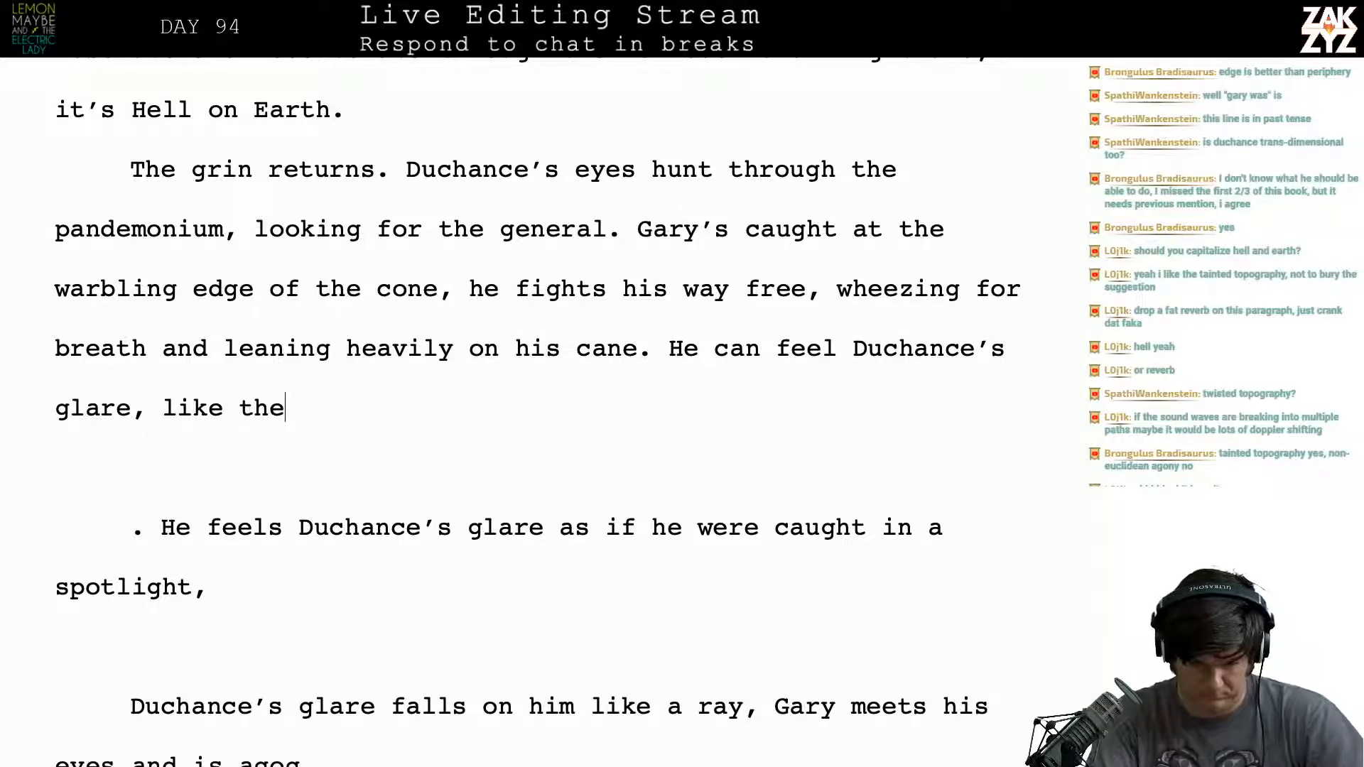
type(" heat of a spo")
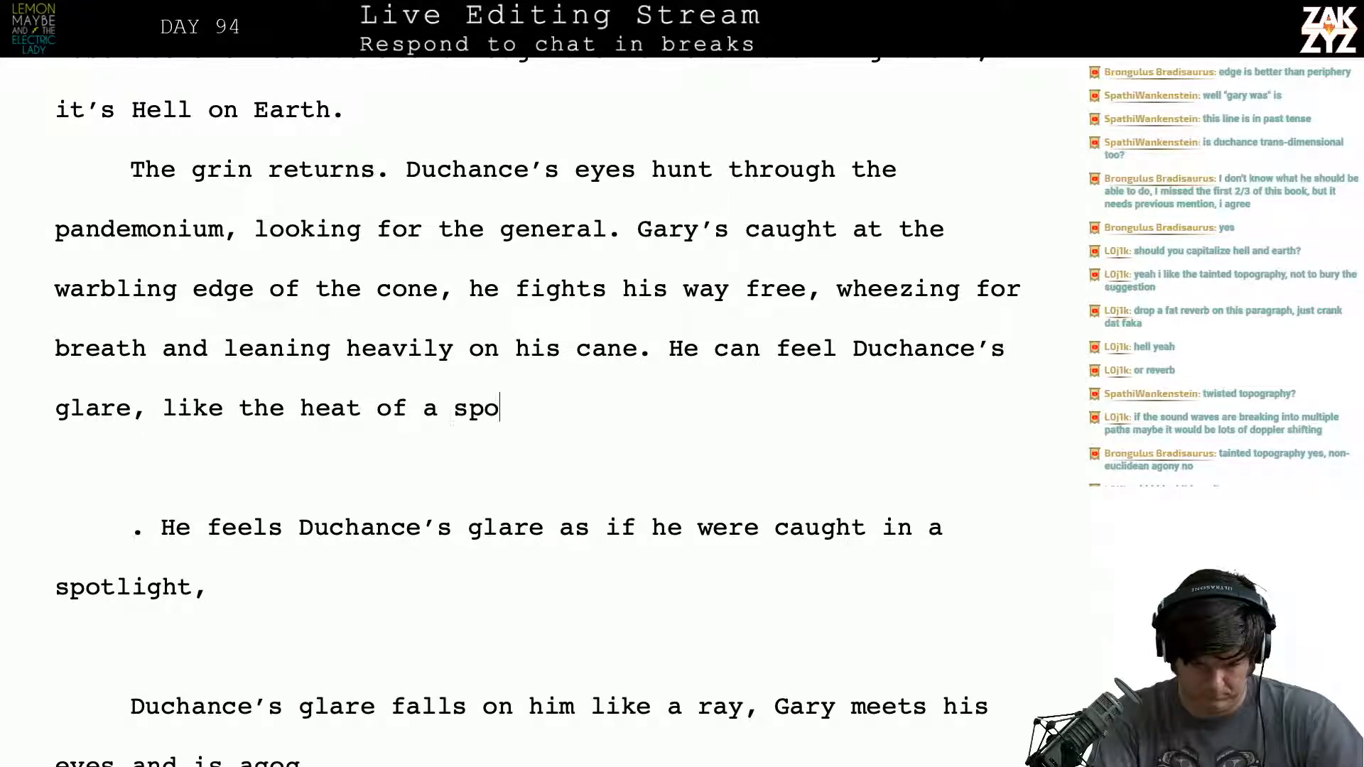
type("tlight. When he looks")
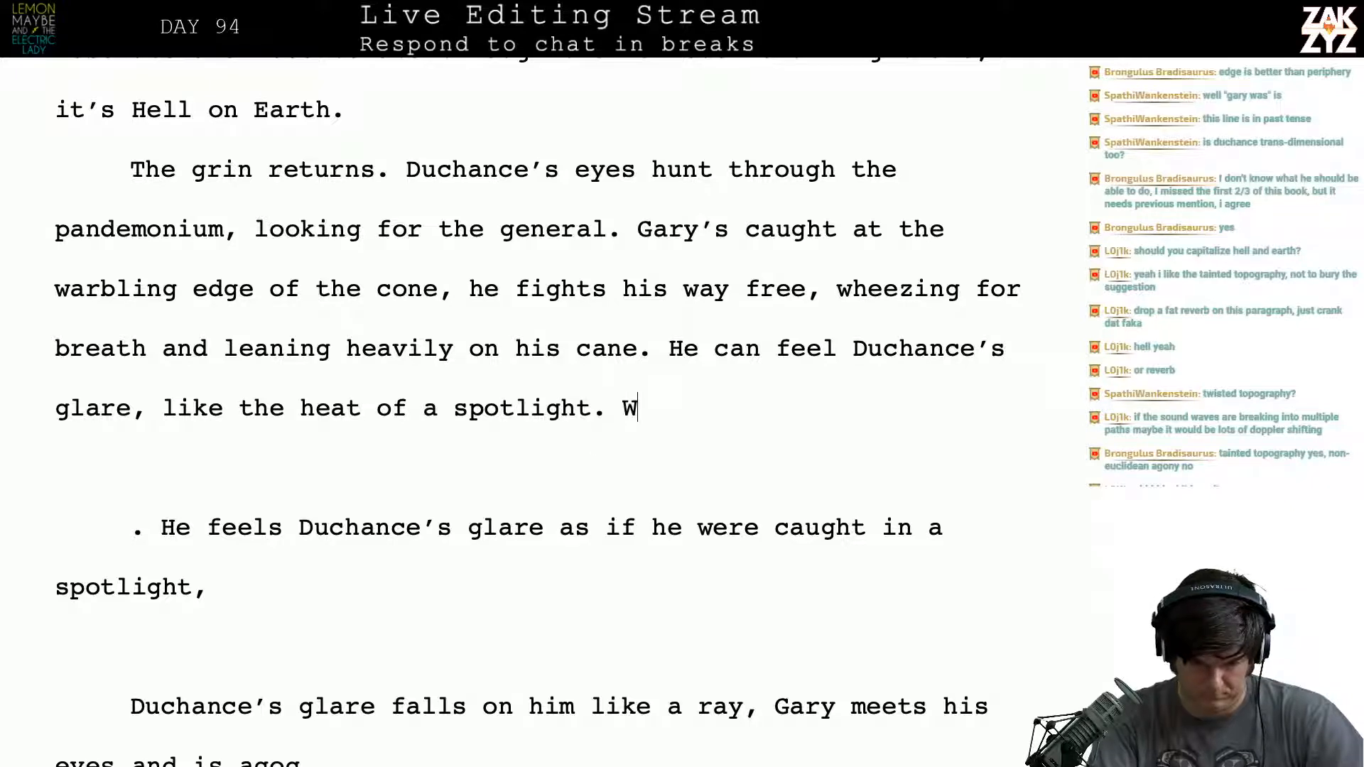
key("BackSpace")
key("BackSpace")
key("BackSpace")
key("BackSpace")
key("BackSpace")
key("BackSpace")
key("BackSpace")
key("BackSpace")
key("BackSpace")
key("BackSpace")
key("BackSpace")
key("BackSpace")
key("BackSpace")
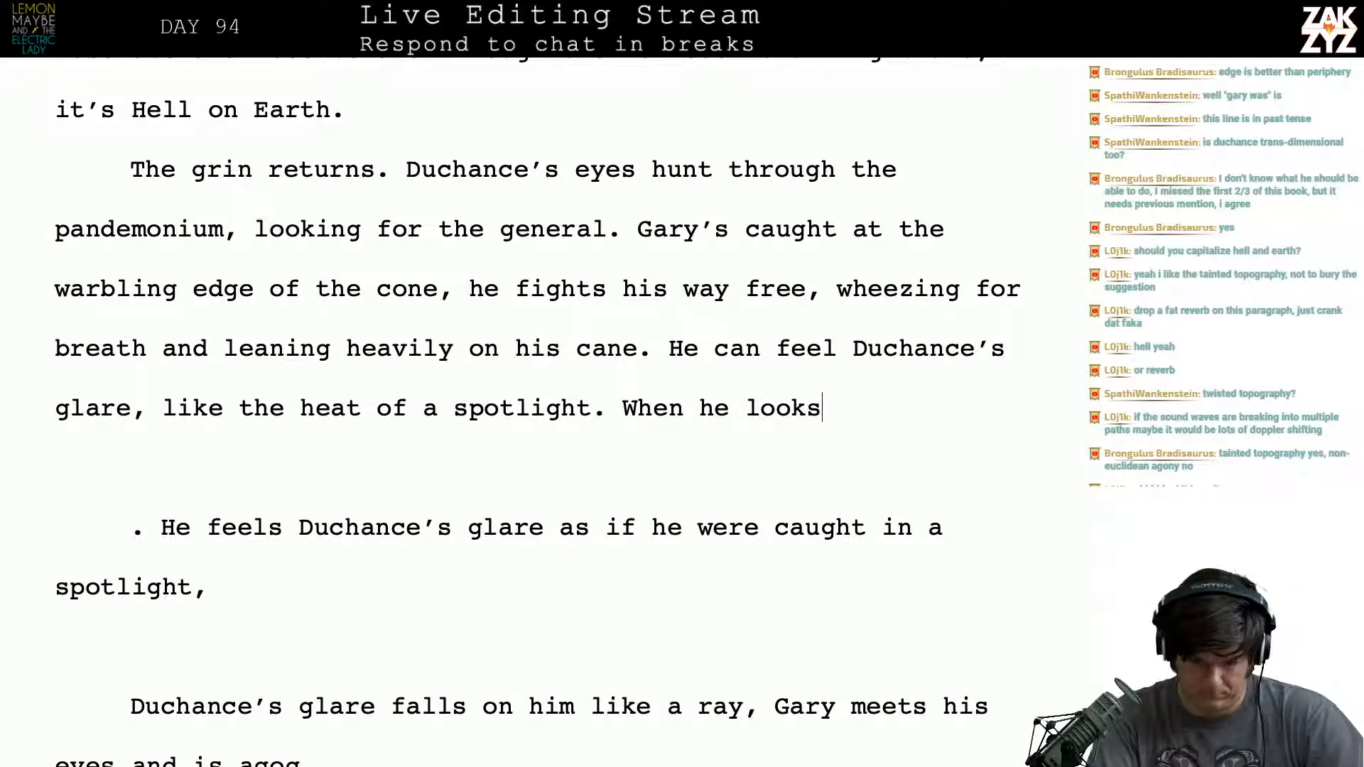
key("BackSpace")
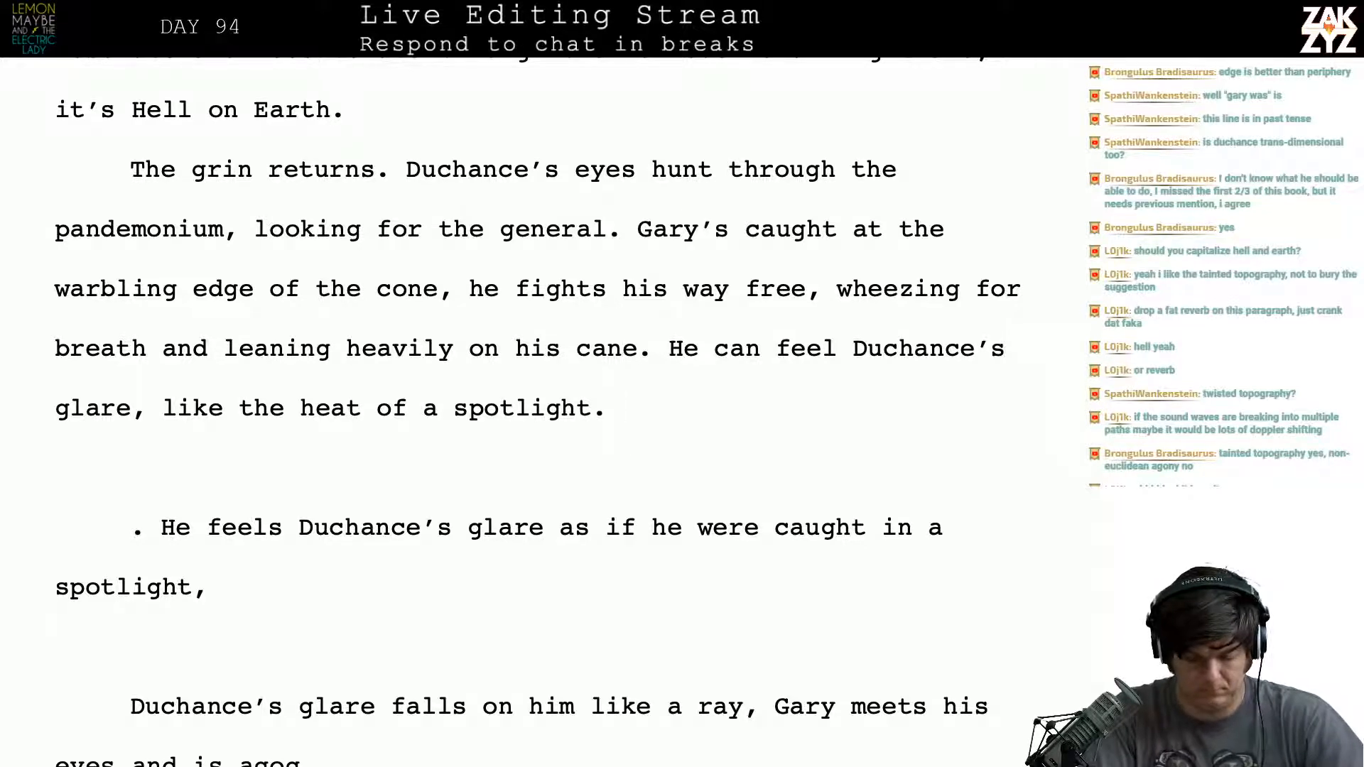
- Try continuing after "the heat of a spotlight." with "When he looks up, his mo"
type("When he")
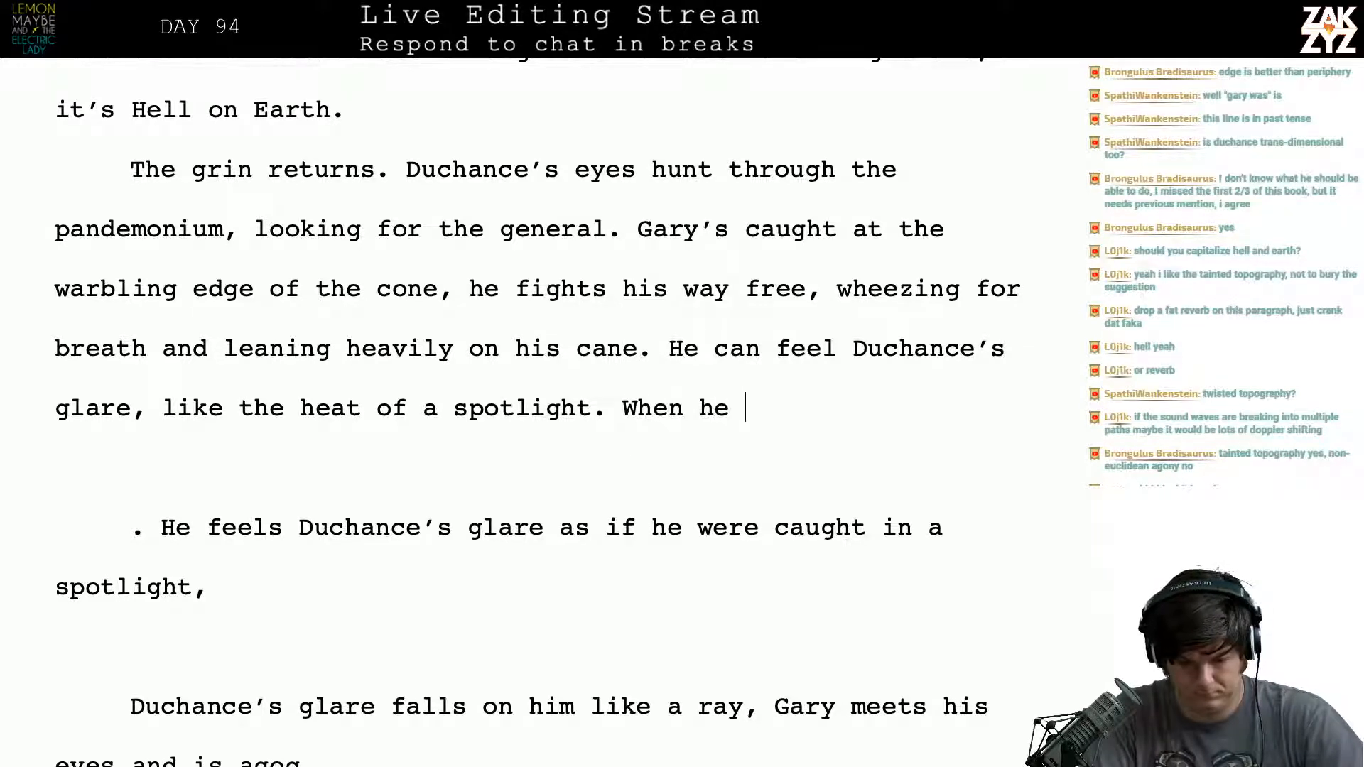
type(" looks")
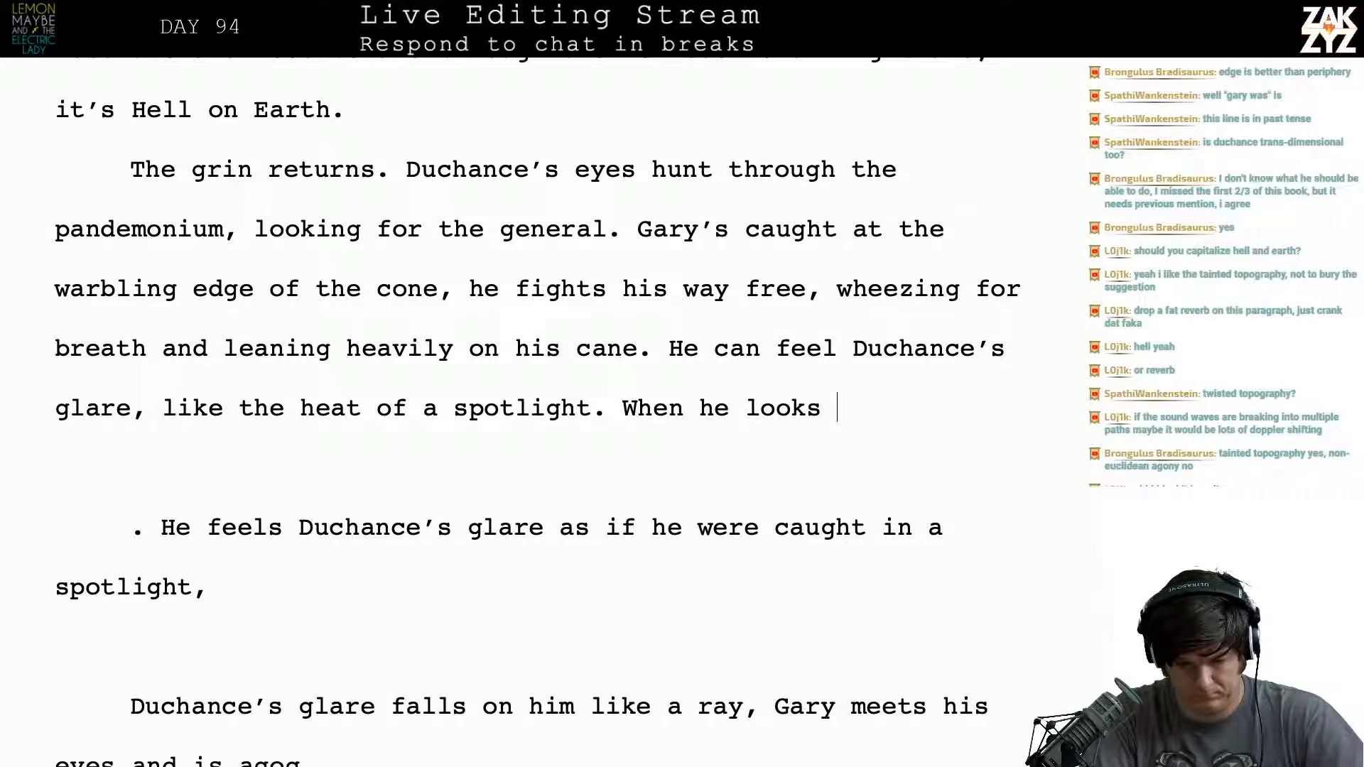
key("BackSpace")
key("BackSpace")
key("BackSpace")
key("BackSpace")
type("oks ")
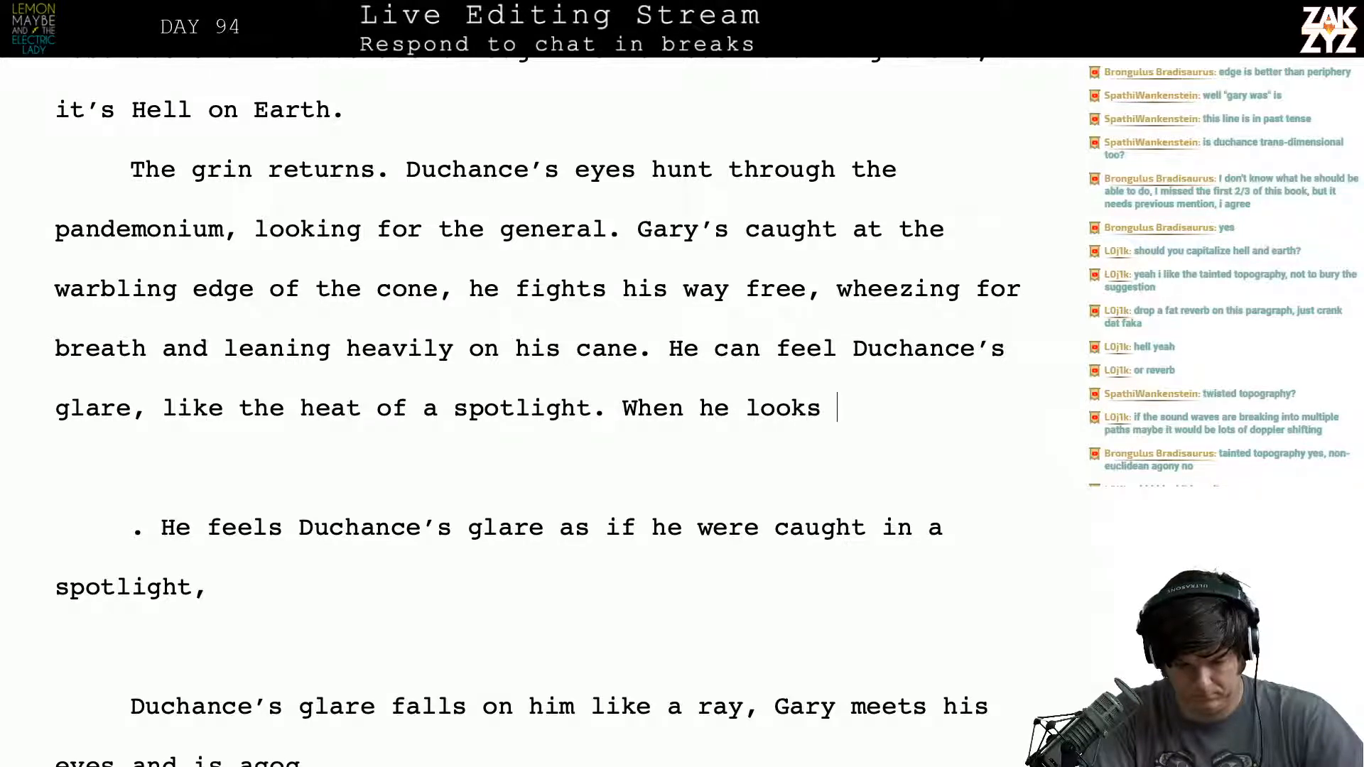
type("up, he")
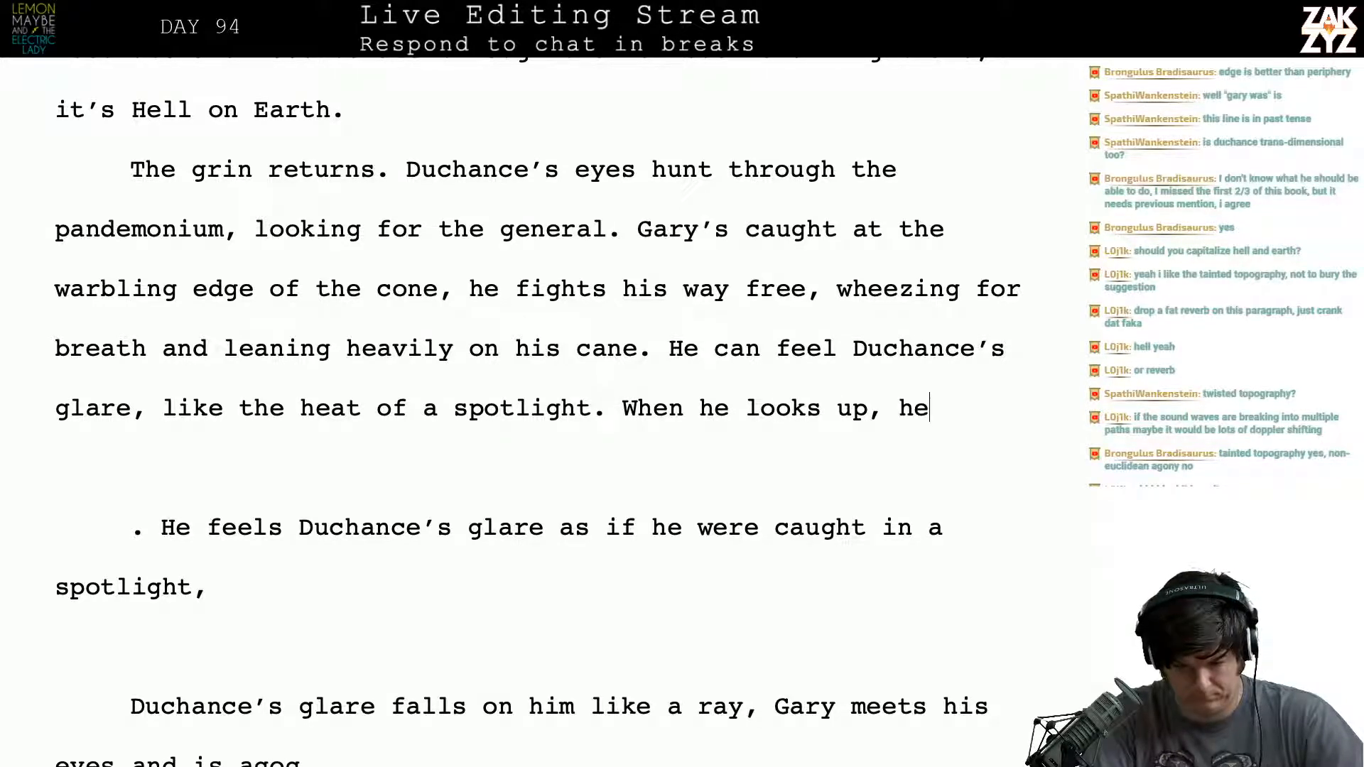
key("BackSpace")
type("is mo")
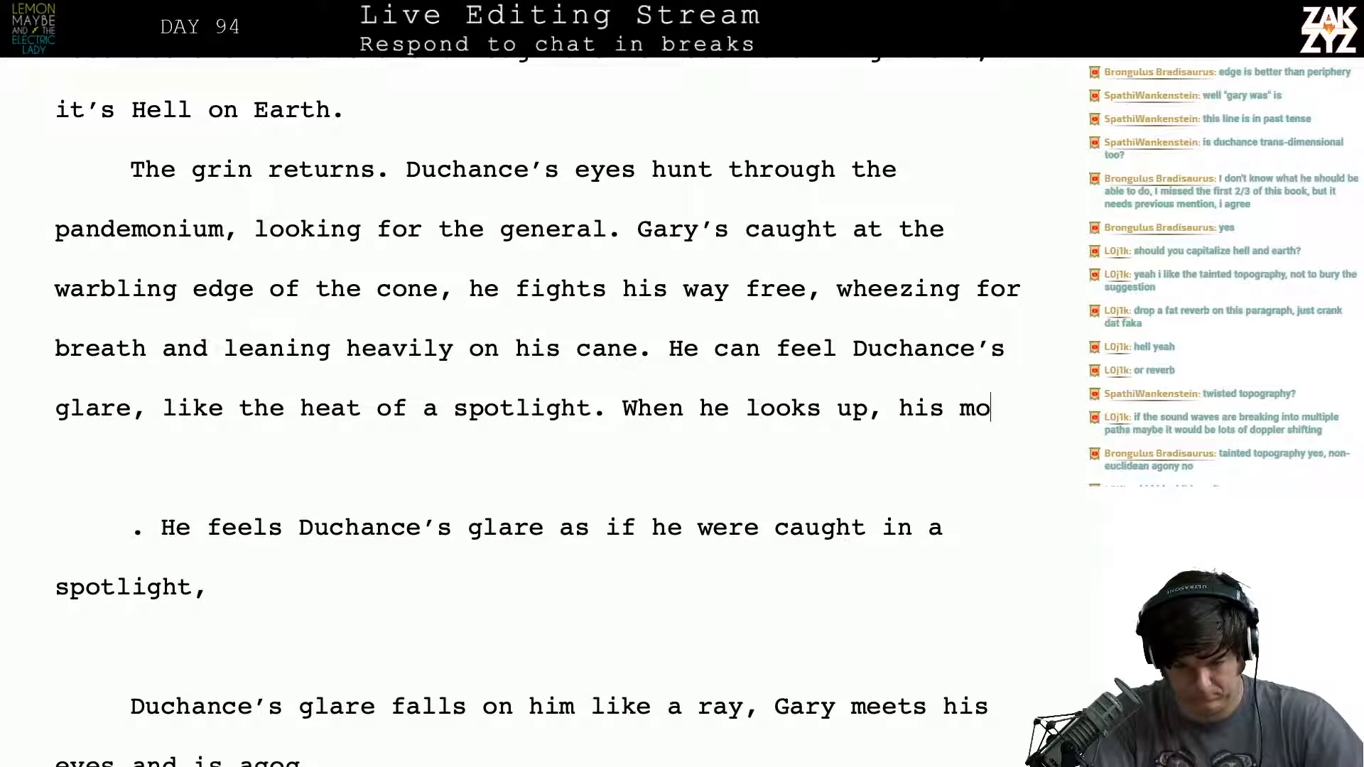
key("BackSpace")
key("BackSpace")
key("BackSpace")
key("BackSpace")
key("BackSpace")
key("BackSpace")
key("BackSpace")
key("BackSpace")
key("BackSpace")
key("BackSpace")
key("BackSpace")
key("BackSpace")
key("BackSpace")
key("BackSpace")
key("BackSpace")
key("BackSpace")
key("BackSpace")
key("BackSpace")
key("BackSpace")
key("BackSpace")
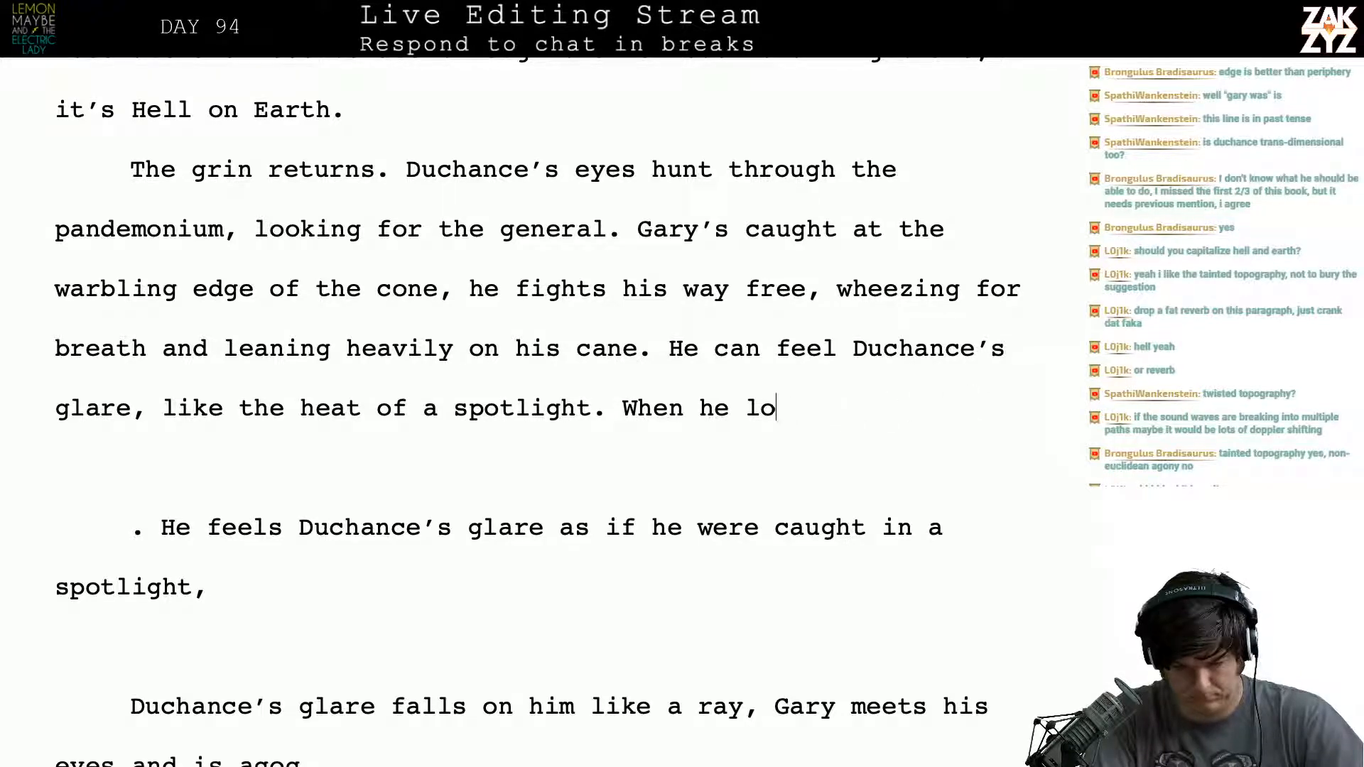
key("BackSpace")
key("BackSpace")
key("BackSpace")
key("BackSpace")
- Write "When Gary looks up, his mouth falls open, agog at the Man in Gray." after "the heat of a spotlight."
type("Whe")
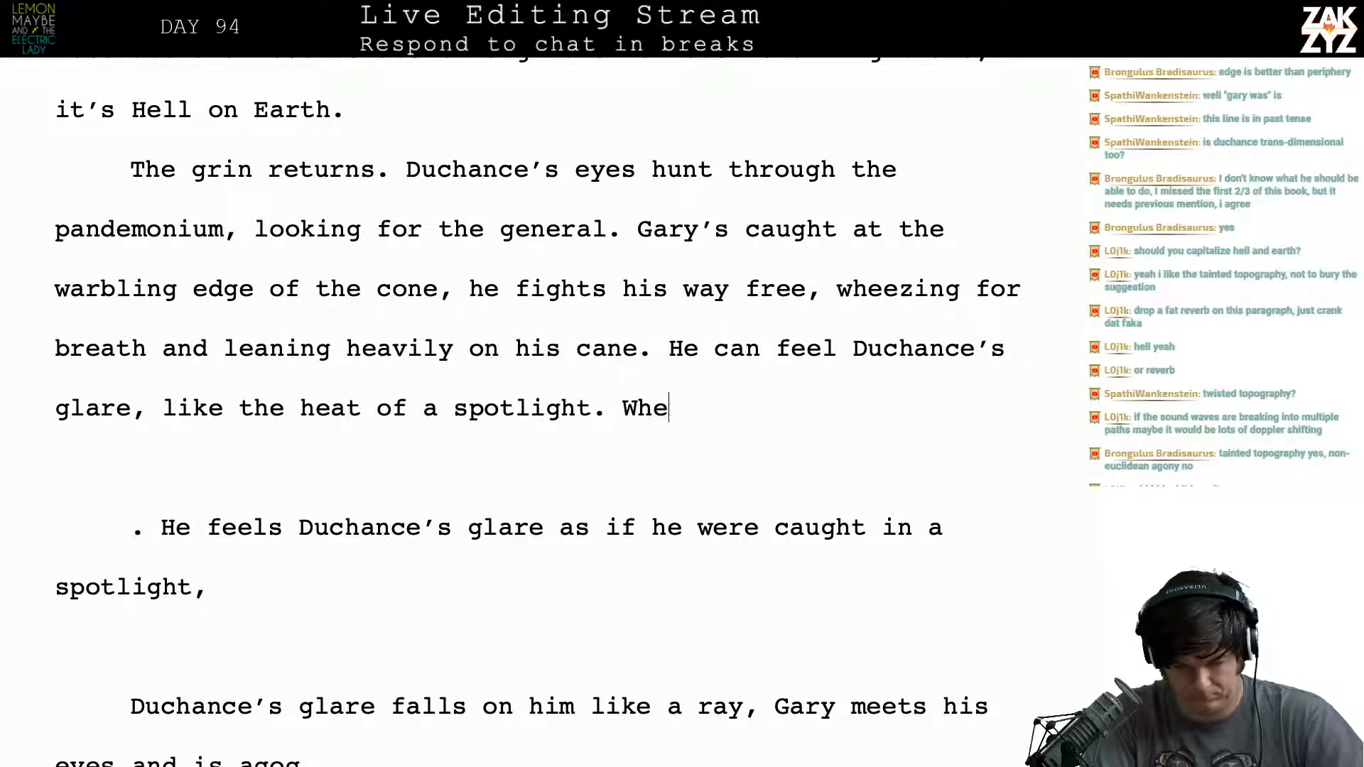
type("n Gary lo")
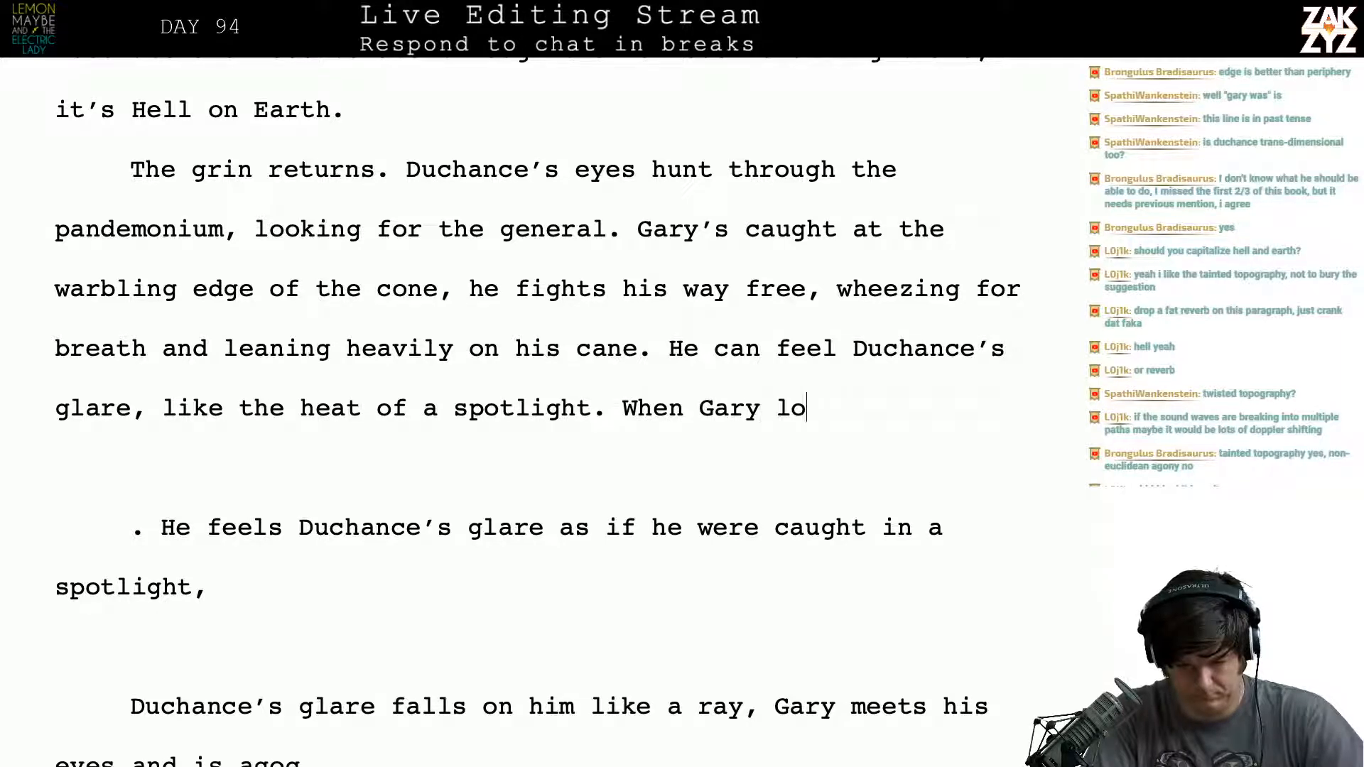
type("oks up, h")
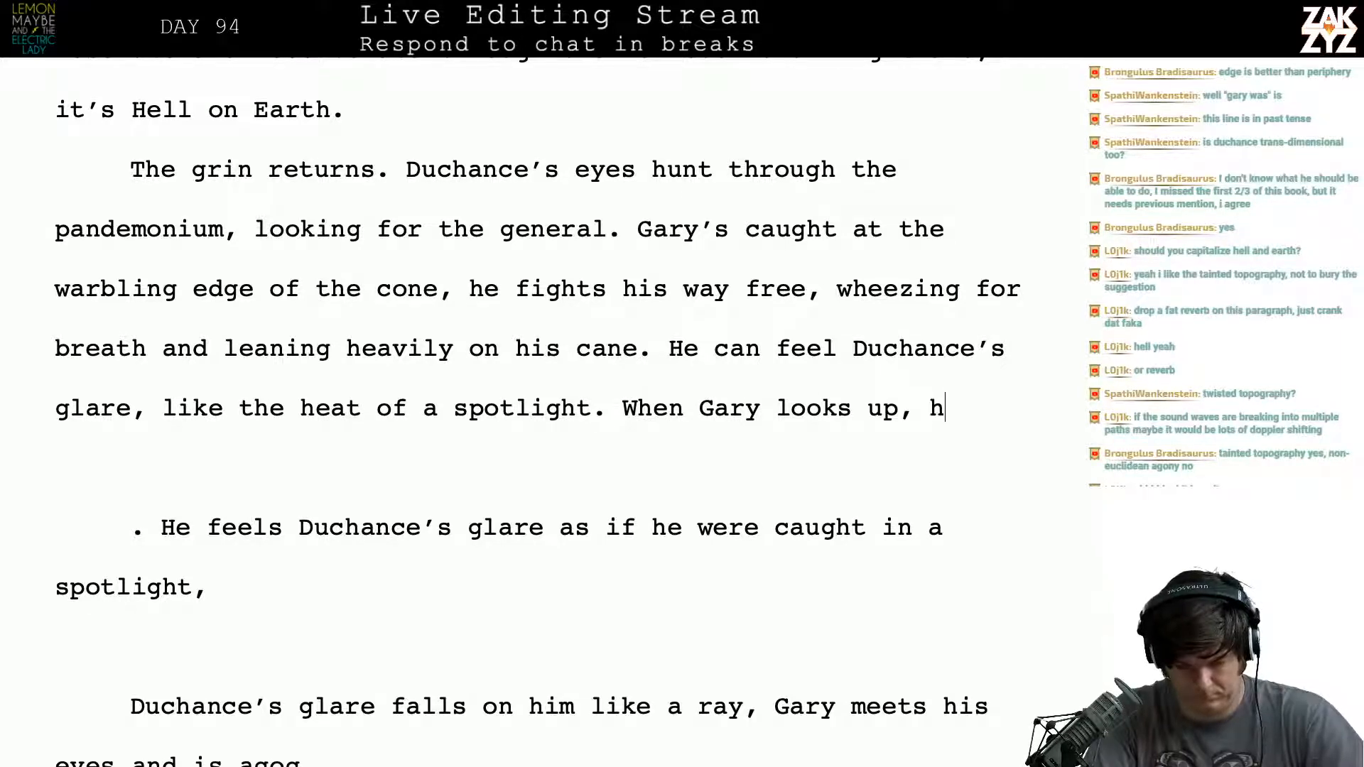
type("is mouth falls open, ao")
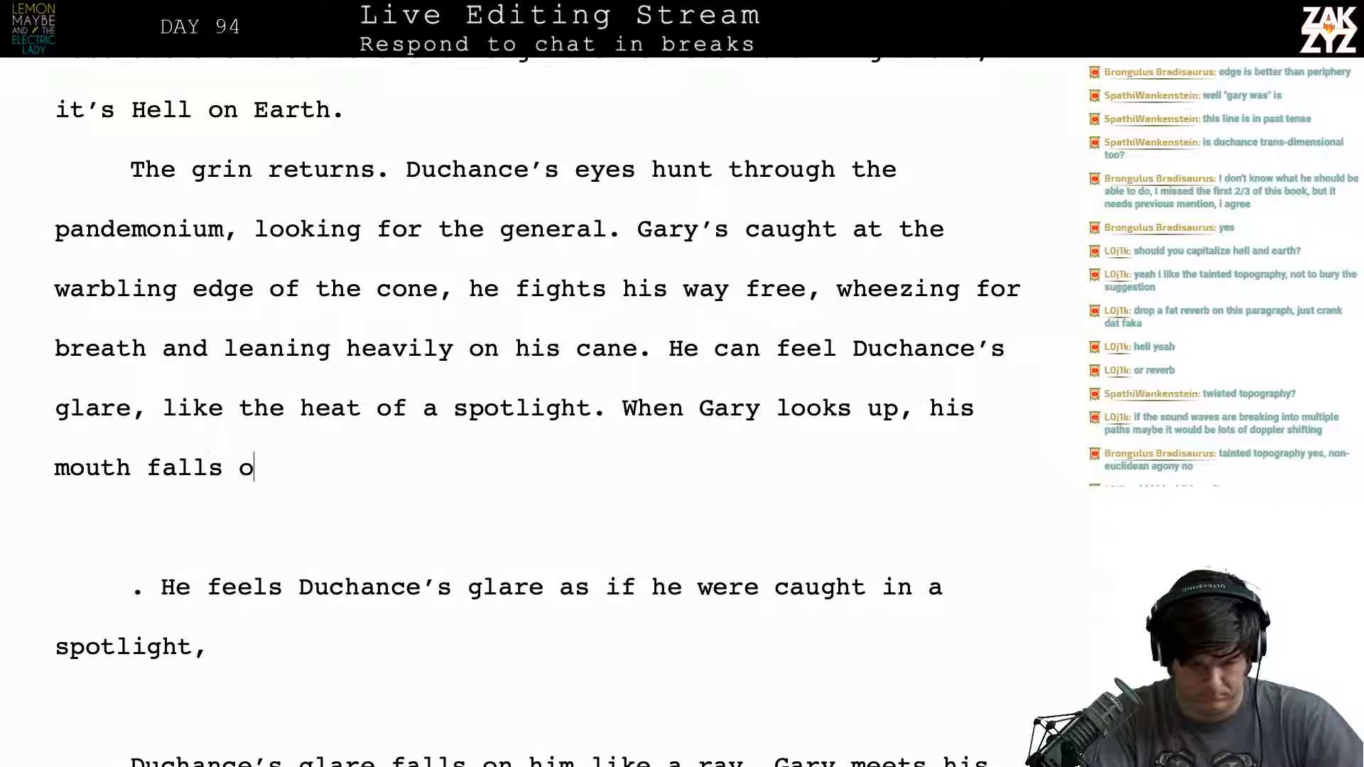
key("BackSpace")
type("gog")
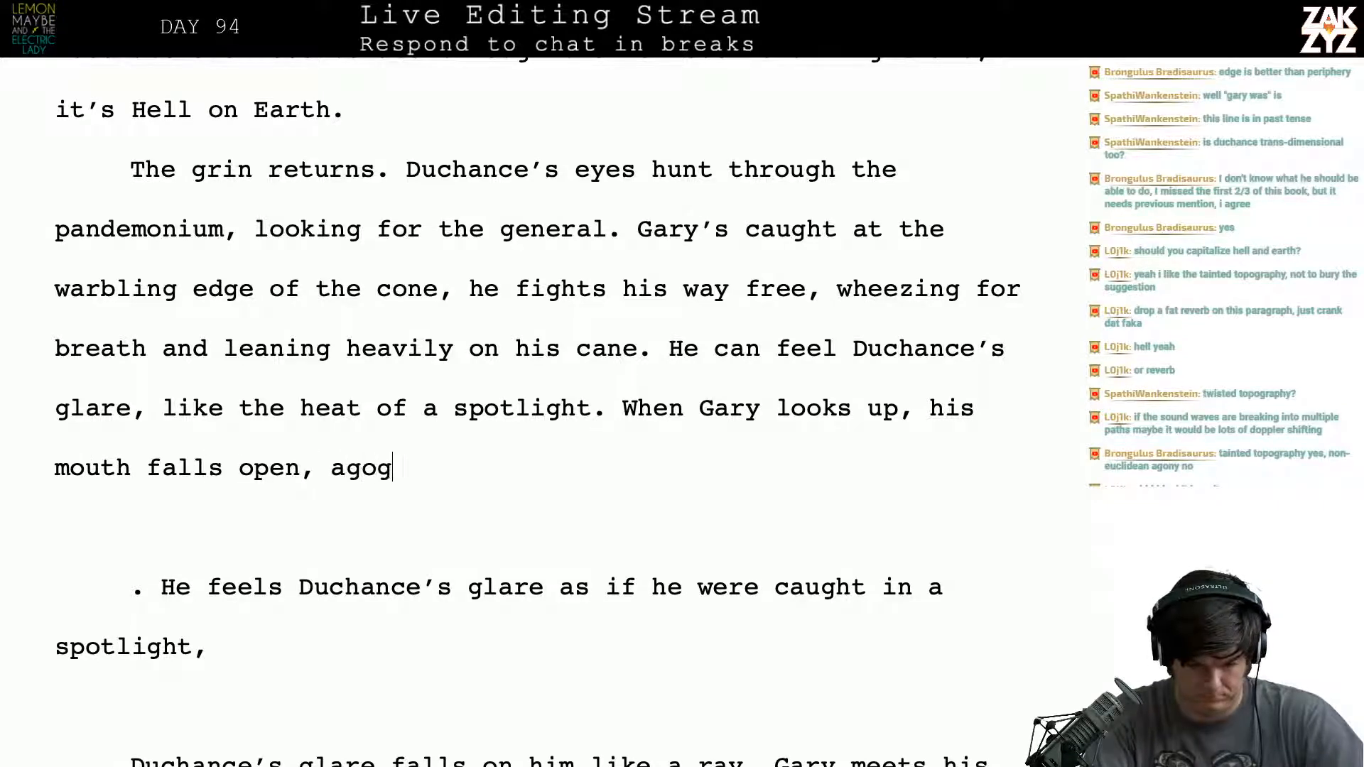
type(" at the Man in Gray.")
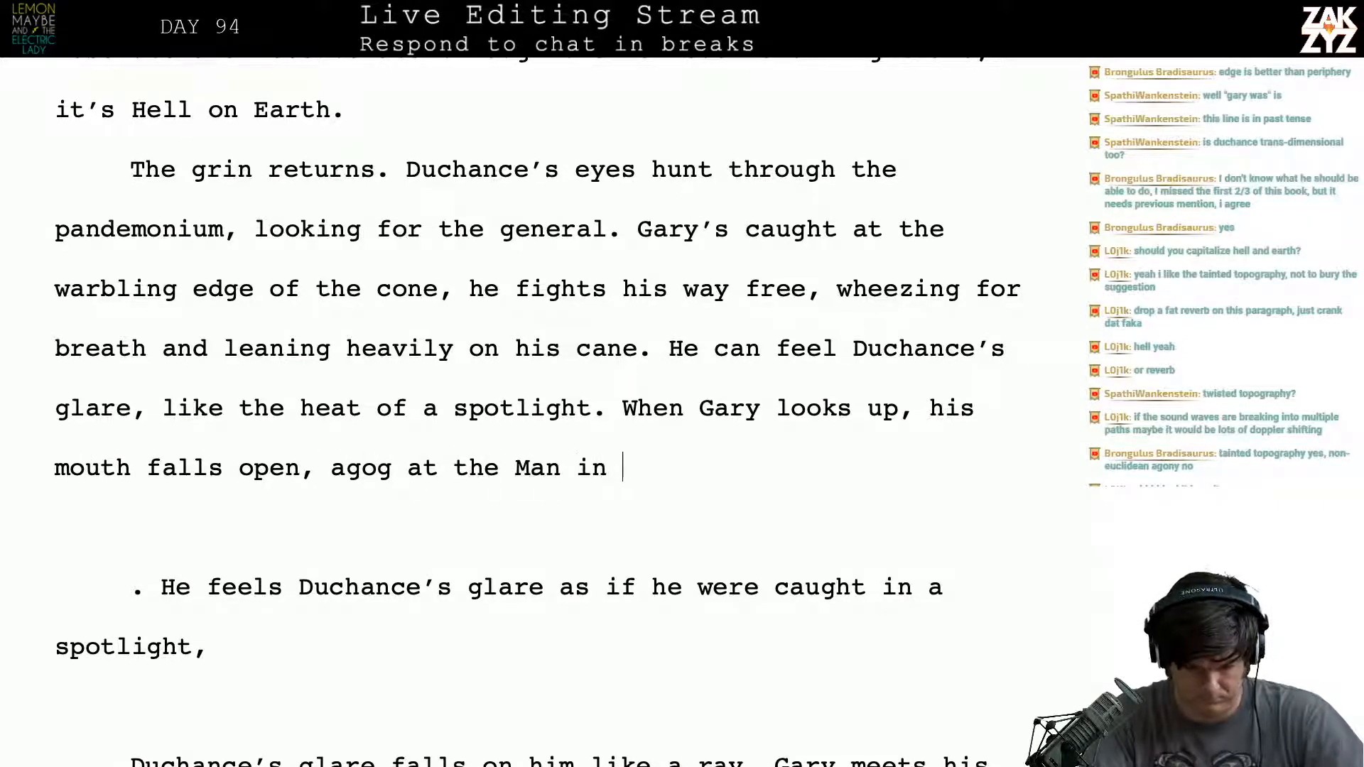
- Delete the leftover draft fragments from ". He feels Duchance's glare" down to "Gary stands transfixed, agog at the Man in Gray."
key("shift+Down")
key("shift+Down")
key("shift+Down")
key("shift+Down")
key("shift+Down")
key("shift+Down")
key("shift+Down")
key("shift+Down")
key("shift+Down")
key("shift+Down")
key("shift+Down")
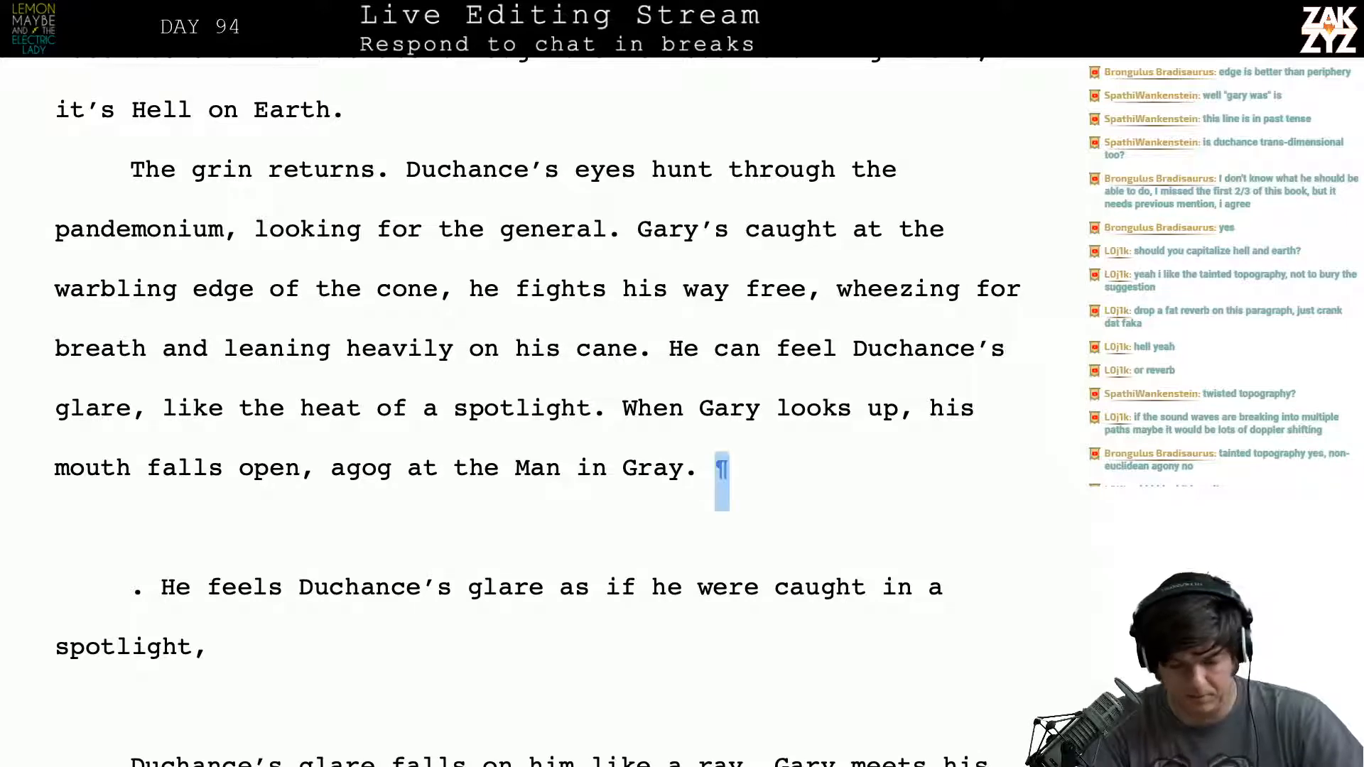
key("shift+Down")
key("shift+Down")
key("shift+Down")
key("shift+Down")
key("shift+Down")
key("shift+Down")
key("shift+Down")
key("shift+Down")
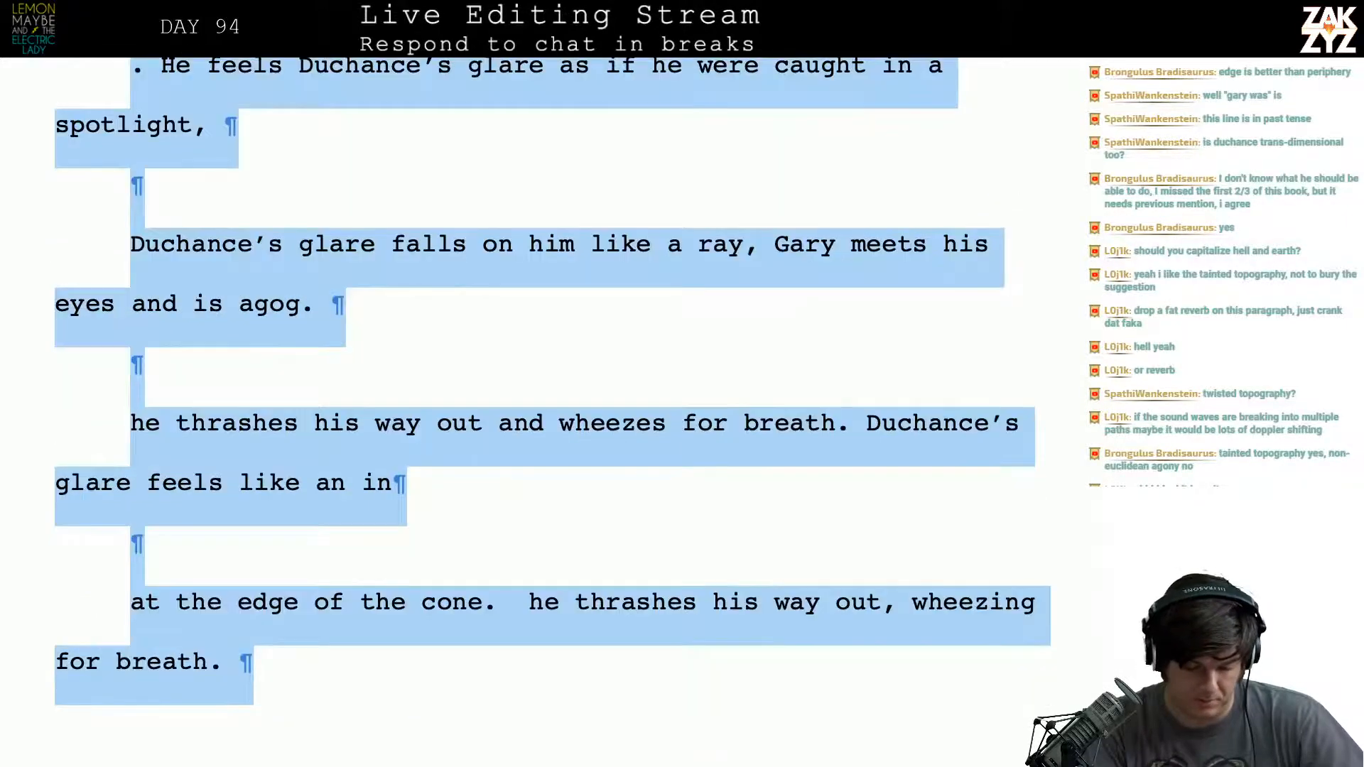
key("shift+Down")
key("shift+Down")
key("shift+Down")
key("shift+Down")
key("shift+Down")
key("shift+Down")
key("shift+Down")
key("shift+Down")
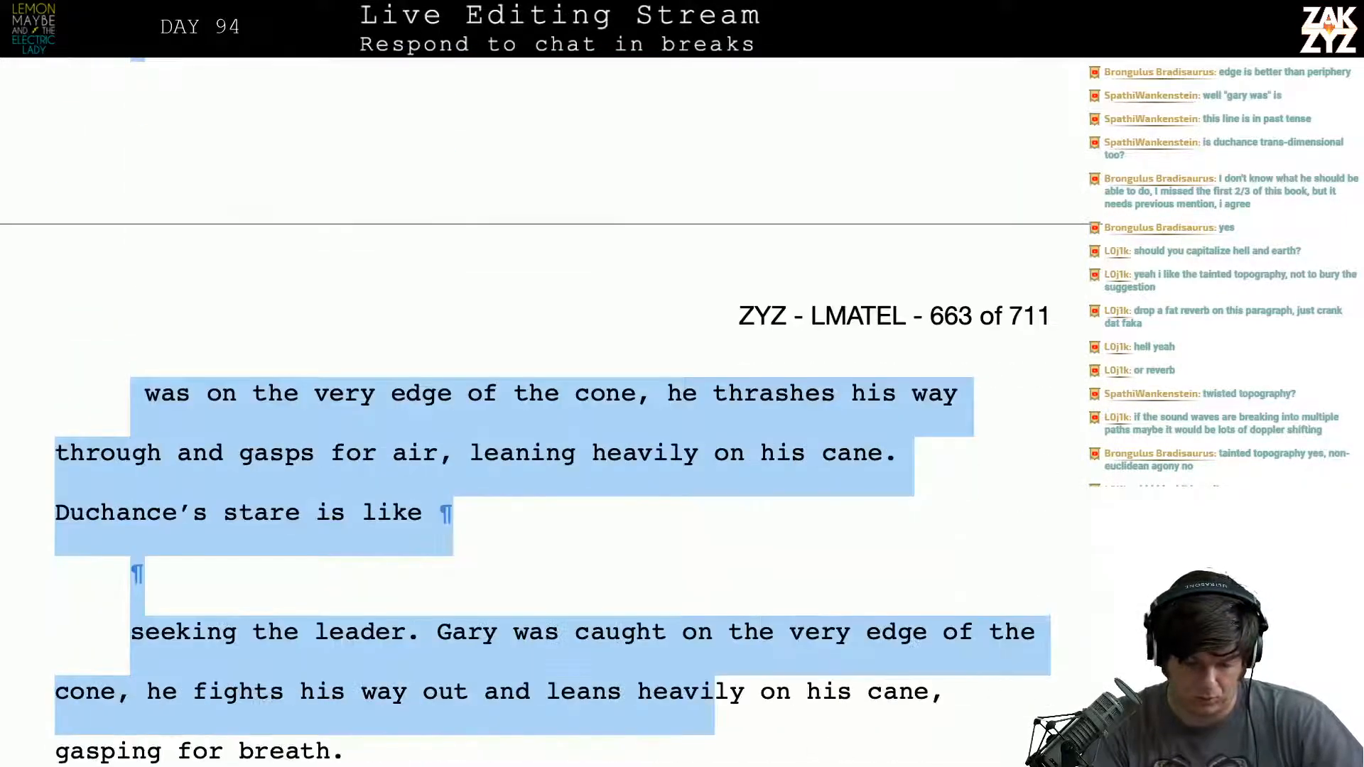
key("shift+Down")
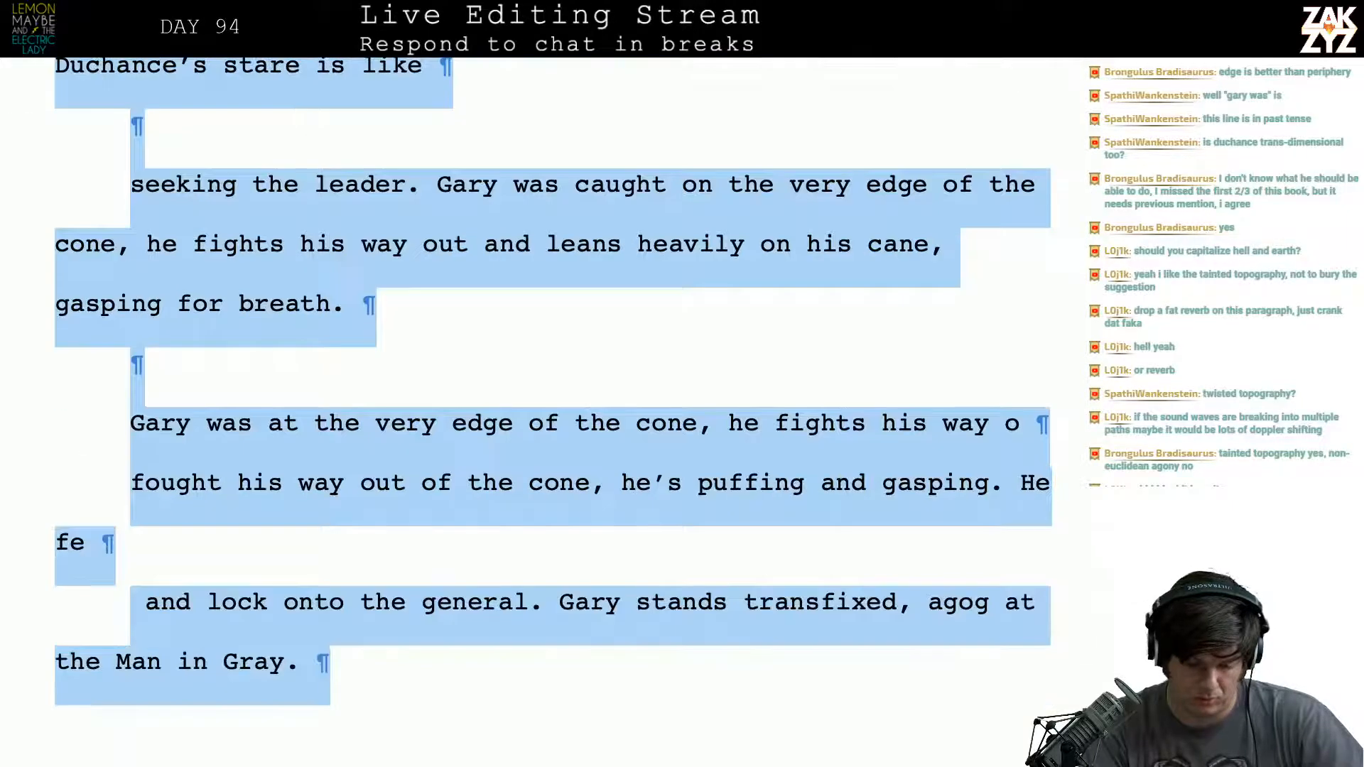
key("shift+Left")
key("shift+Right")
key("shift+Left")
key("BackSpace")
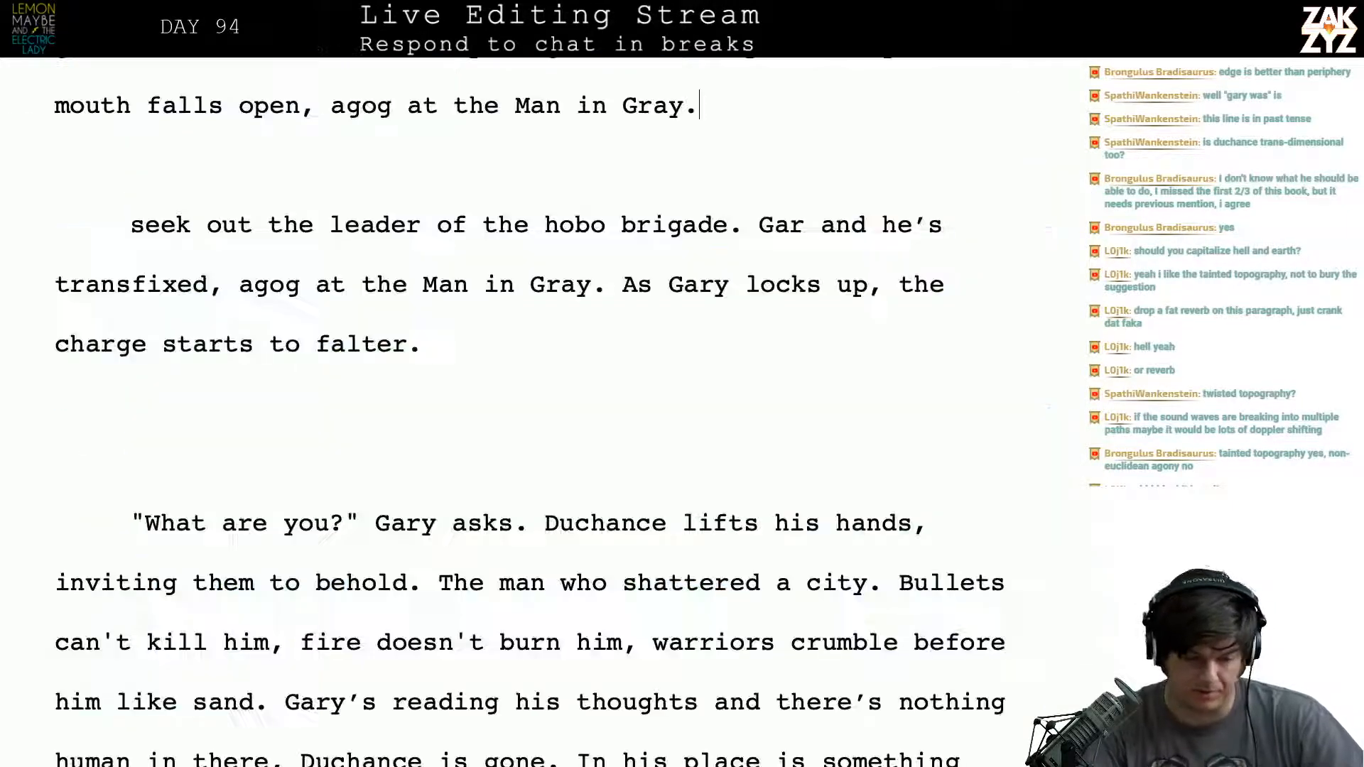
- Delete the "seek out the leader of the hobo brigade" fragment and the blank lines before "What are you?"
scroll(529, 412, "up", 2)
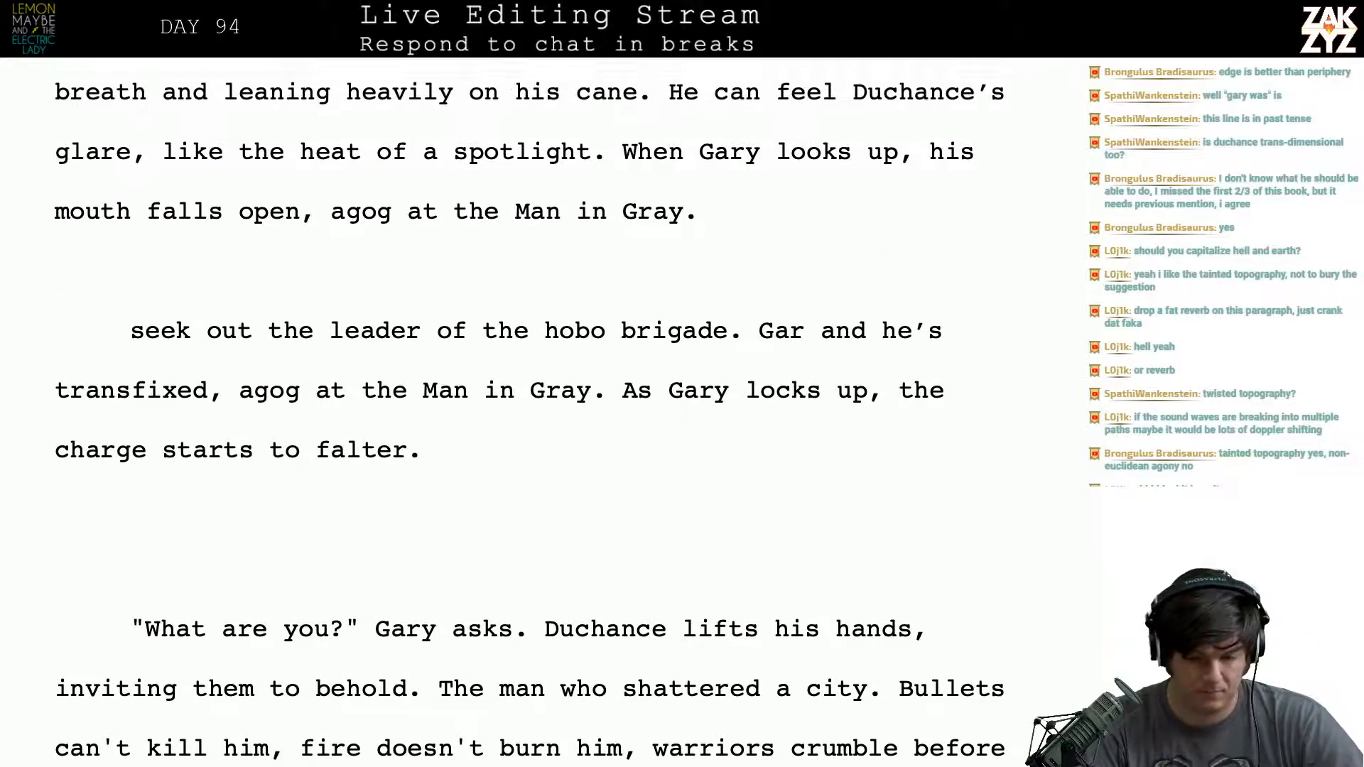
scroll(529, 411, "down", 1)
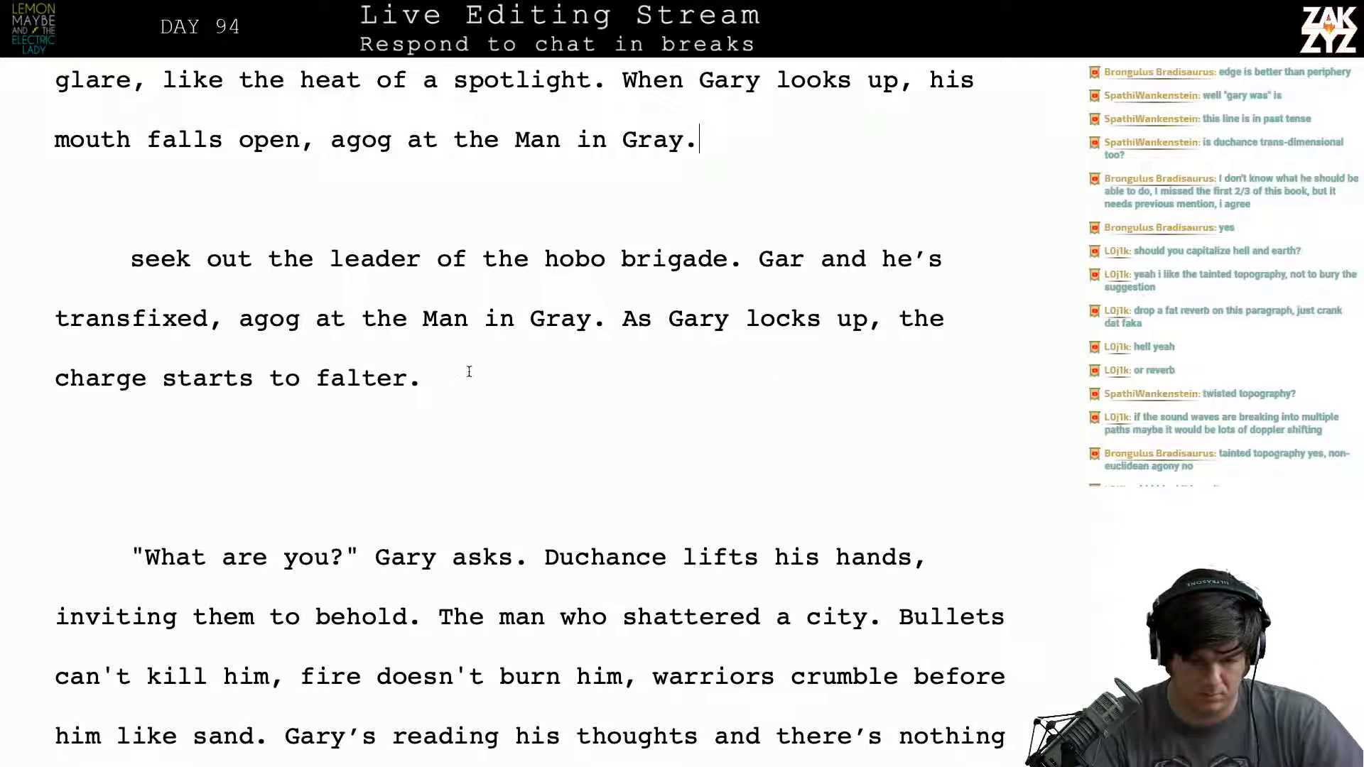
left_click_drag(468, 372, 92, 229)
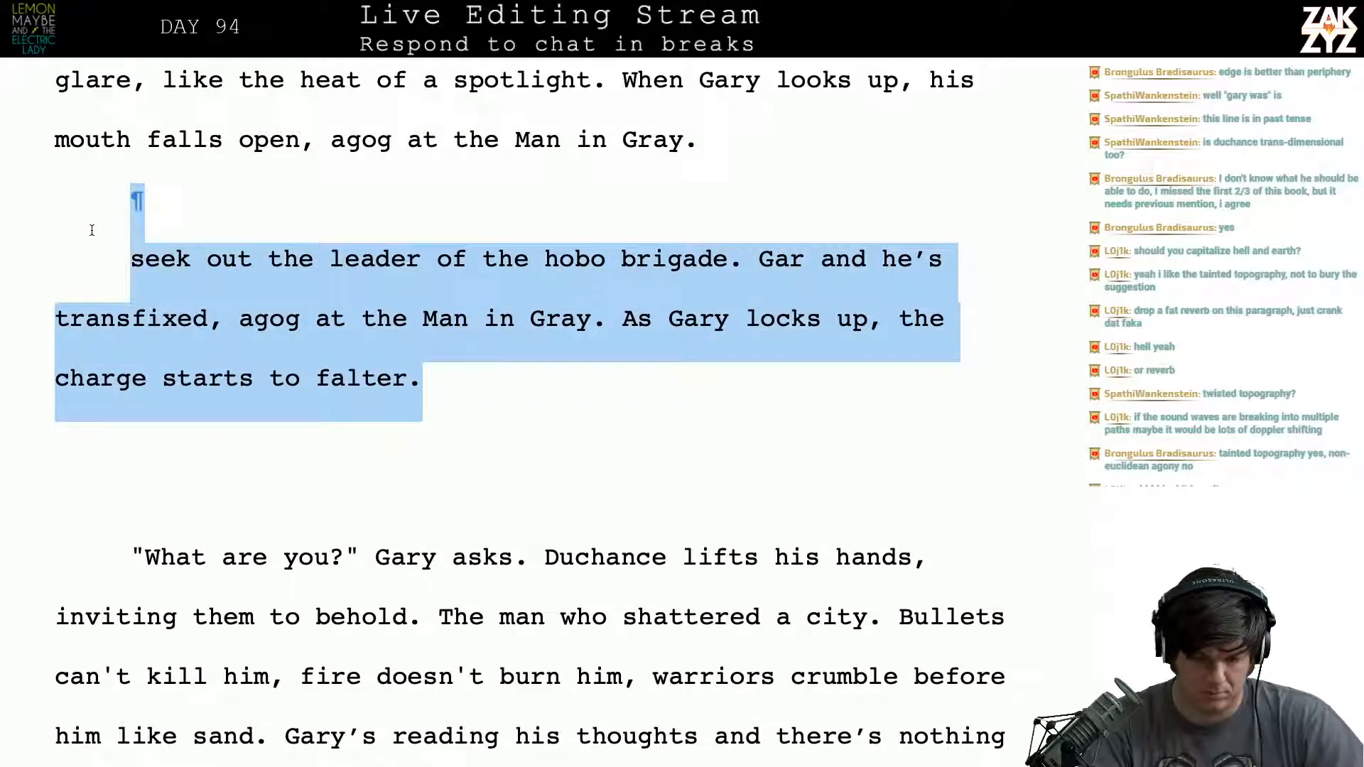
key("BackSpace")
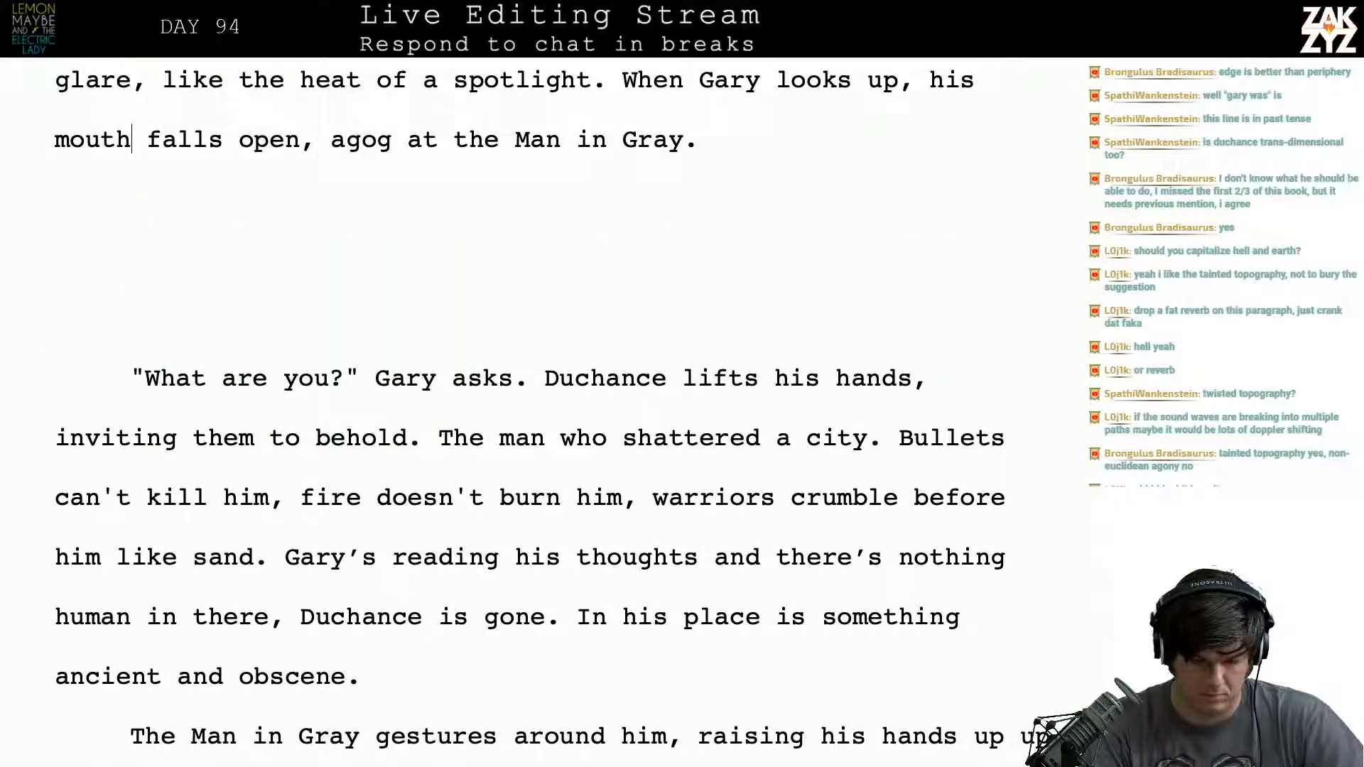
key("BackSpace")
key("BackSpace")
key("BackSpace")
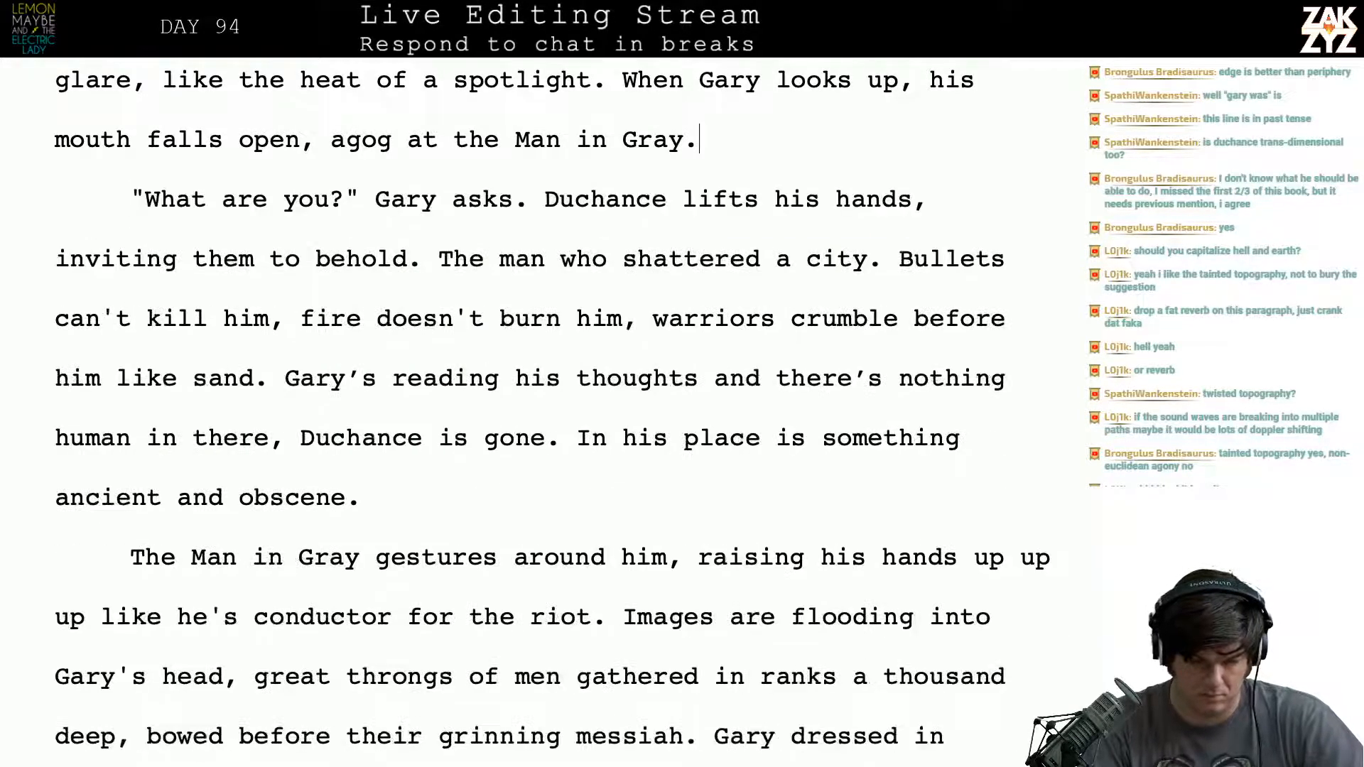
- Try inserting "the fuck" after "What" in Gary's question "What are you?"
type("the fuck")
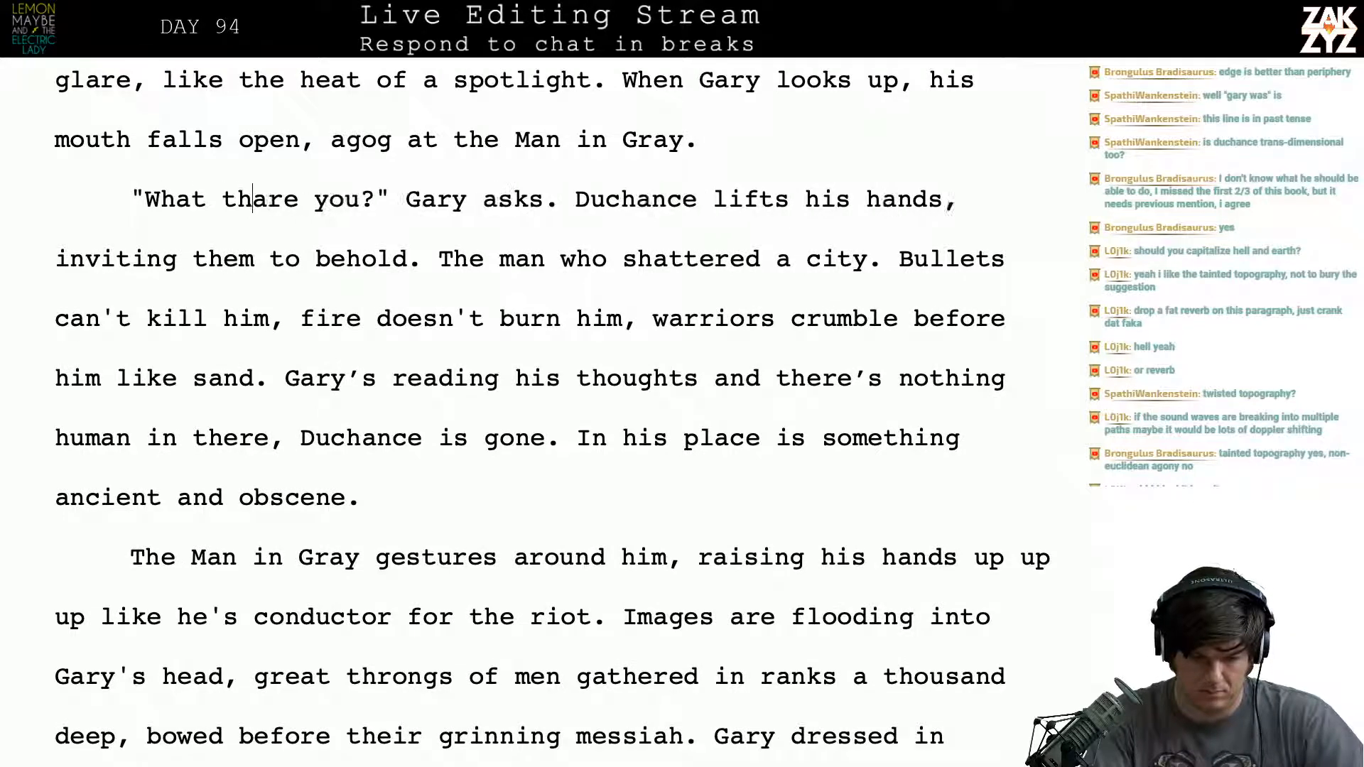
key("BackSpace")
key("BackSpace")
key("BackSpace")
key("BackSpace")
key("BackSpace")
key("BackSpace")
key("BackSpace")
key("BackSpace")
key("BackSpace")
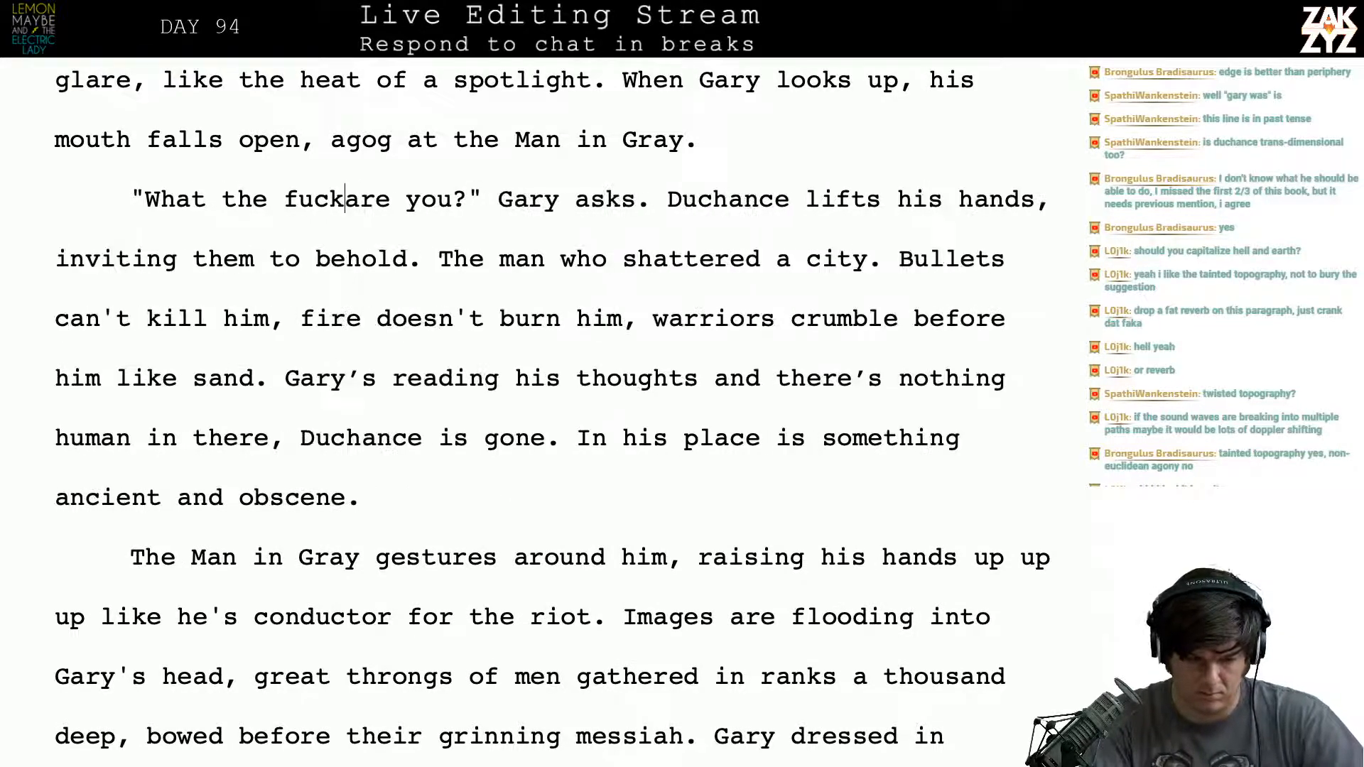
- Break the paragraph after "Gary asks." so that "Duchance lifts his hands" begins a separate paragraph
key("Right")
key("Right")
key("Right")
key("Right")
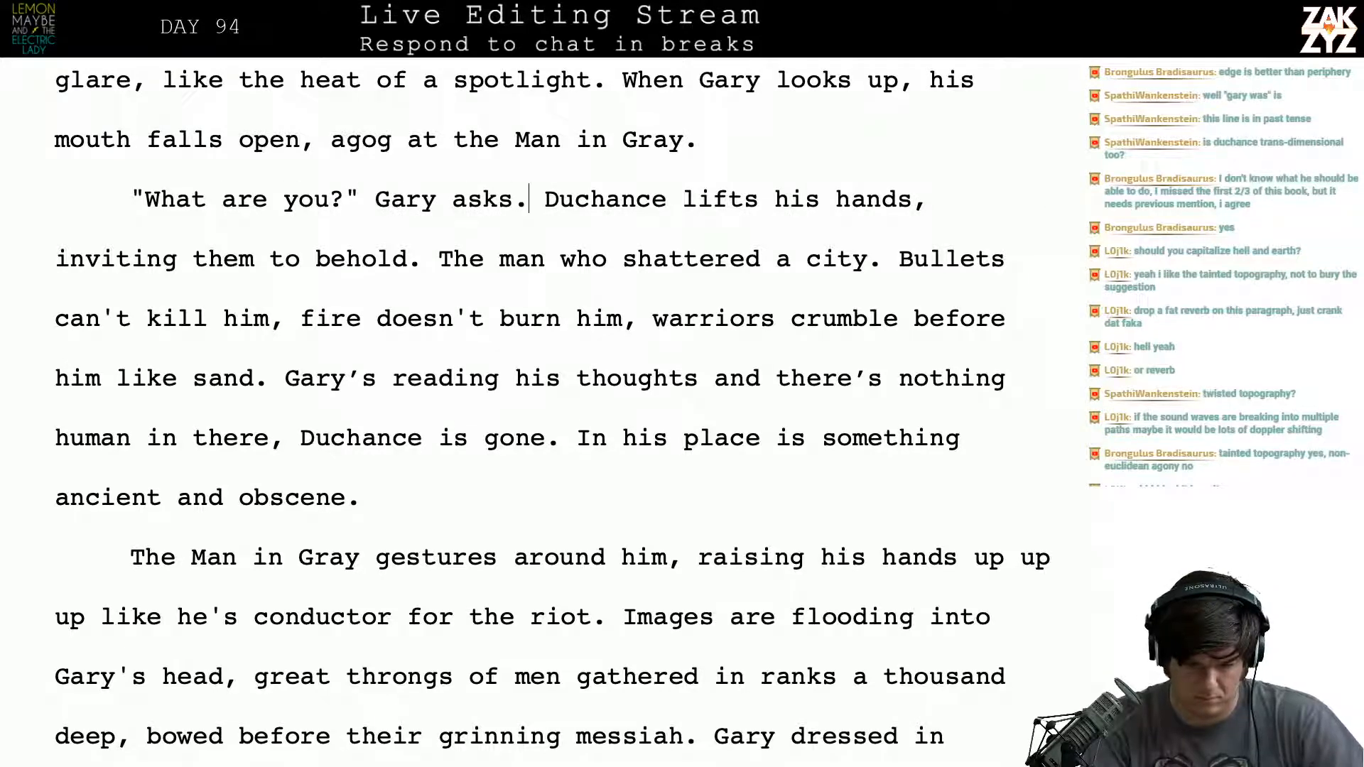
key("Right")
key("Return")
key("Up")
key("Left")
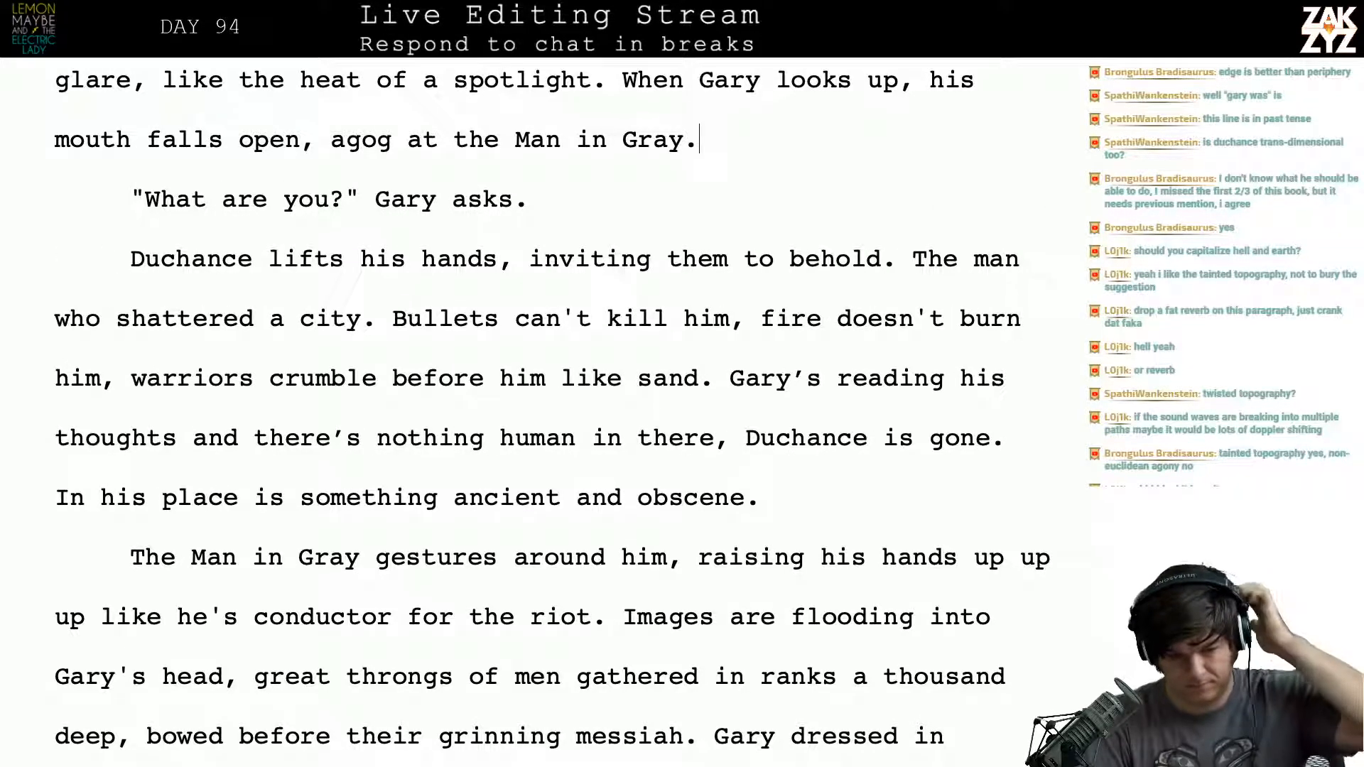
- Add "Kaiser" before "Duchance" at the start of the "lifts his hands" paragraph
key("Down")
key("Up")
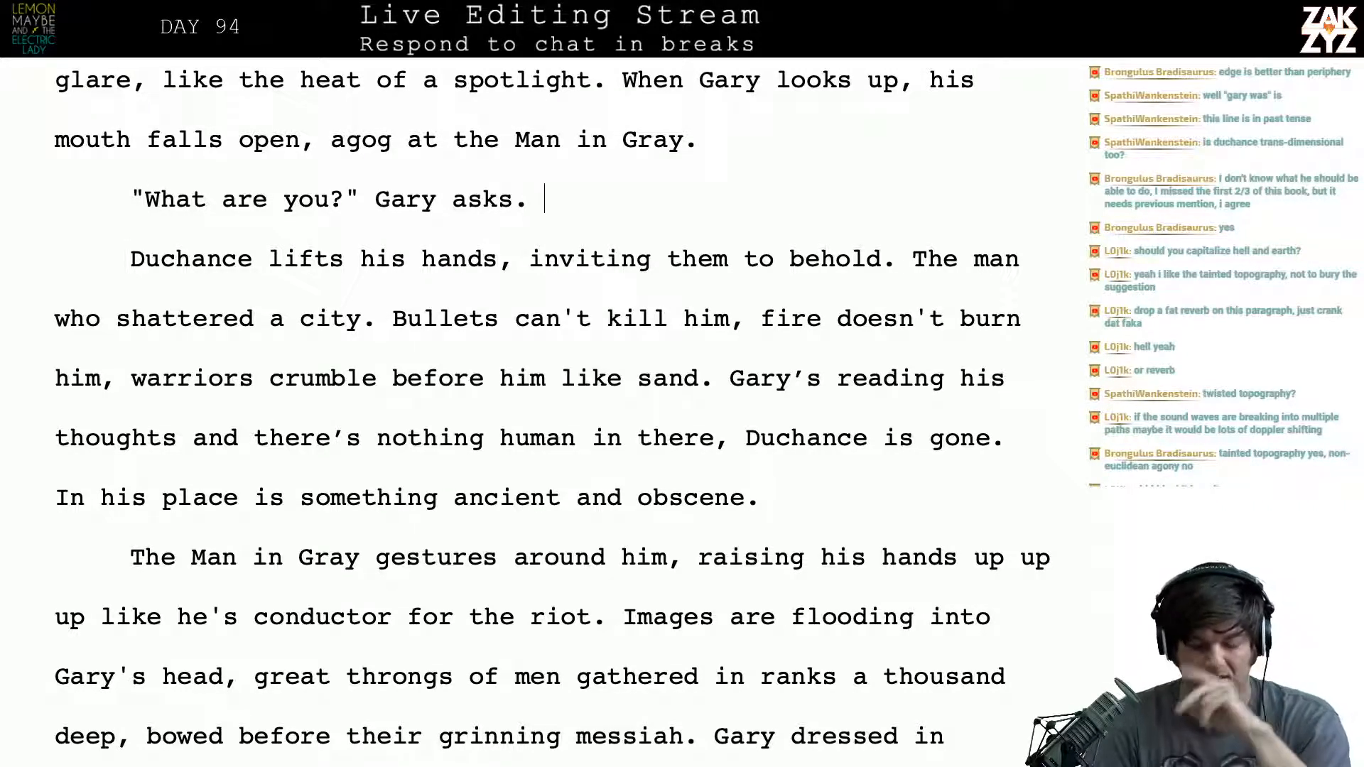
key("Down")
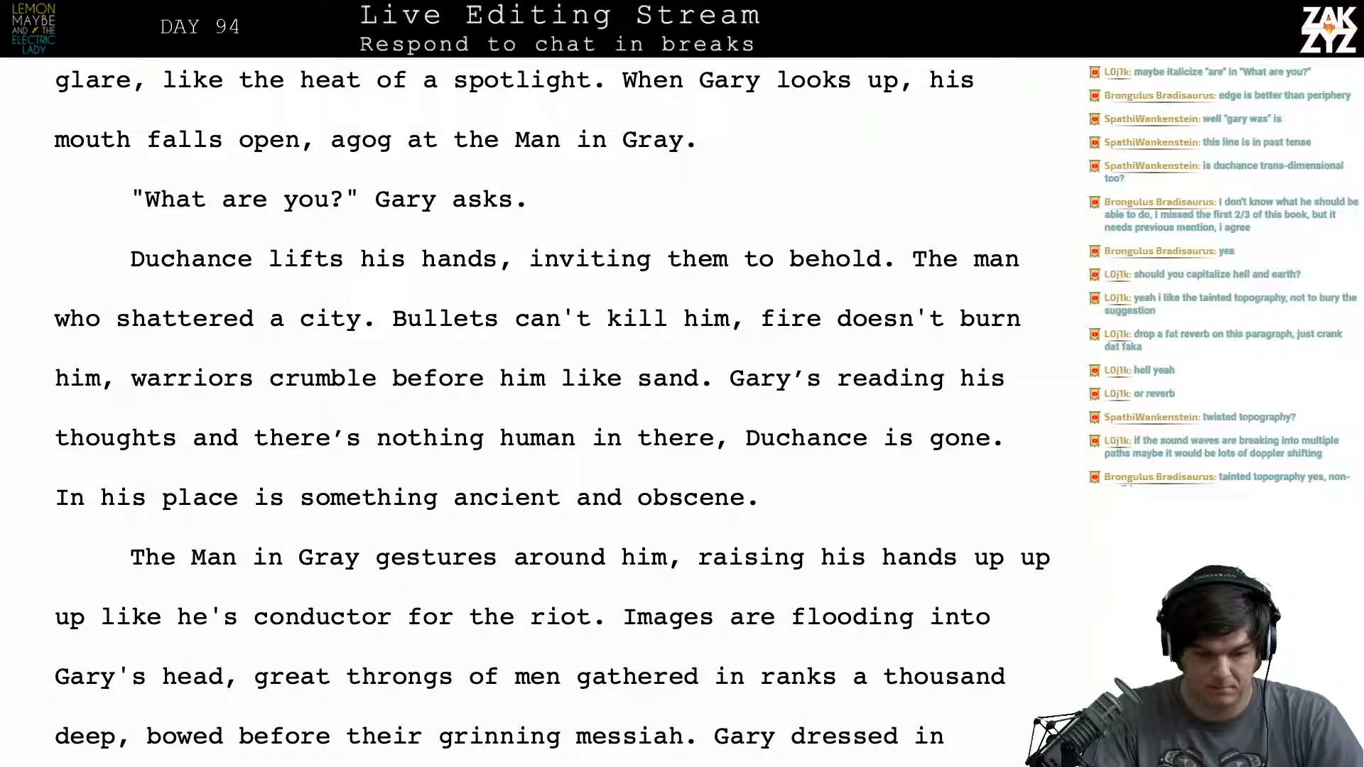
type("Kaiser")
key("Right")
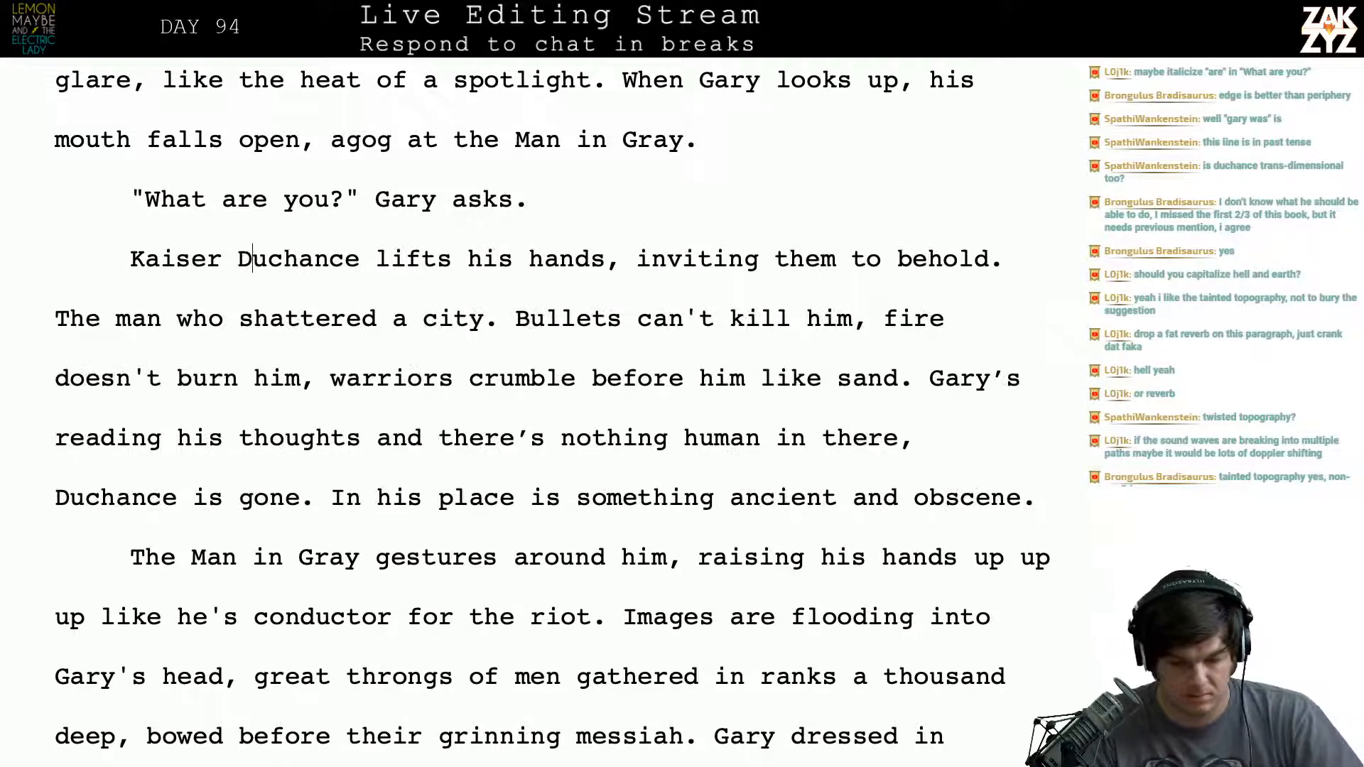
- Replace "them" with "Gary" in "inviting them to behold."
left_click(841, 259)
key("BackSpace")
key("BackSpace")
key("BackSpace")
key("BackSpace")
type("Gary")
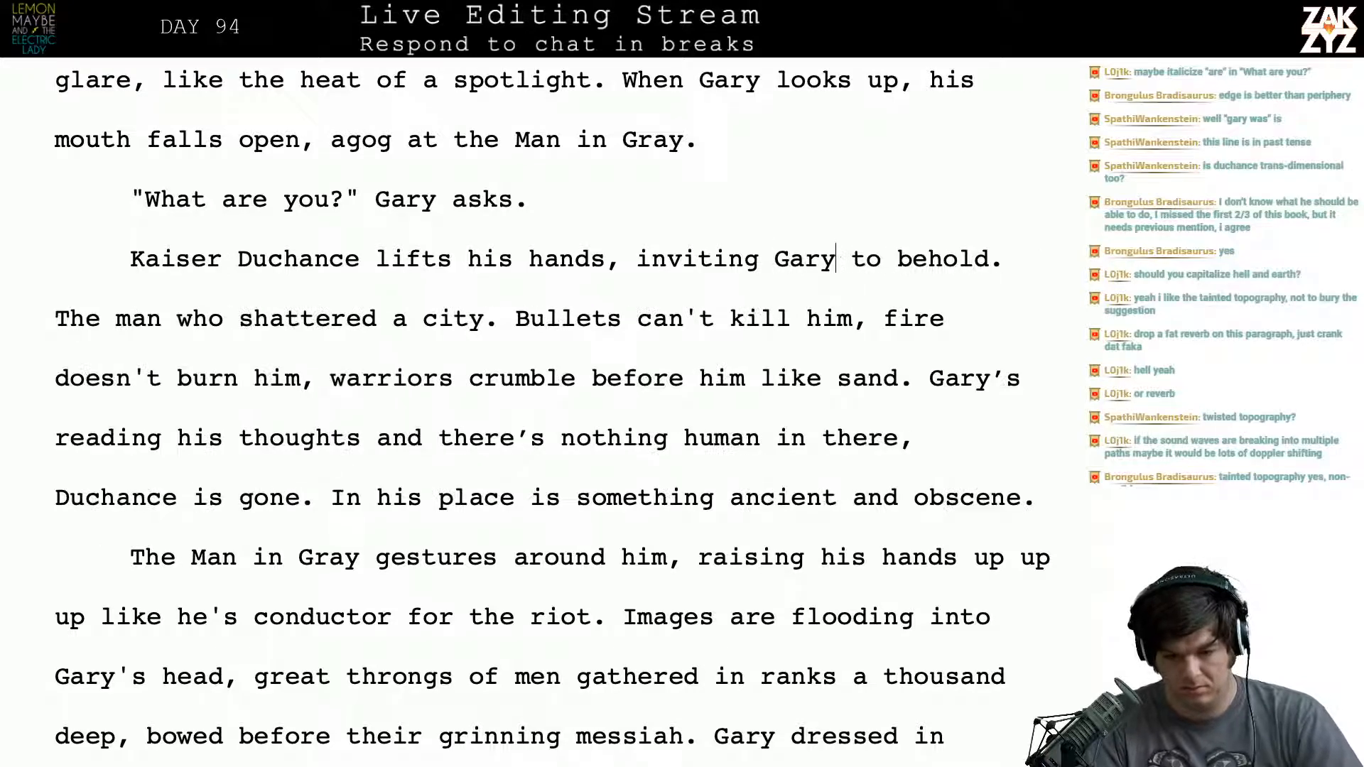
key("Right")
key("Right")
key("Right")
key("Right")
key("Right")
key("Right")
key("Right")
key("Right")
key("Right")
key("Right")
key("Right")
key("Right")
key("Right")
key("Right")
key("Right")
key("Right")
key("Right")
key("Right")
key("Right")
key("Right")
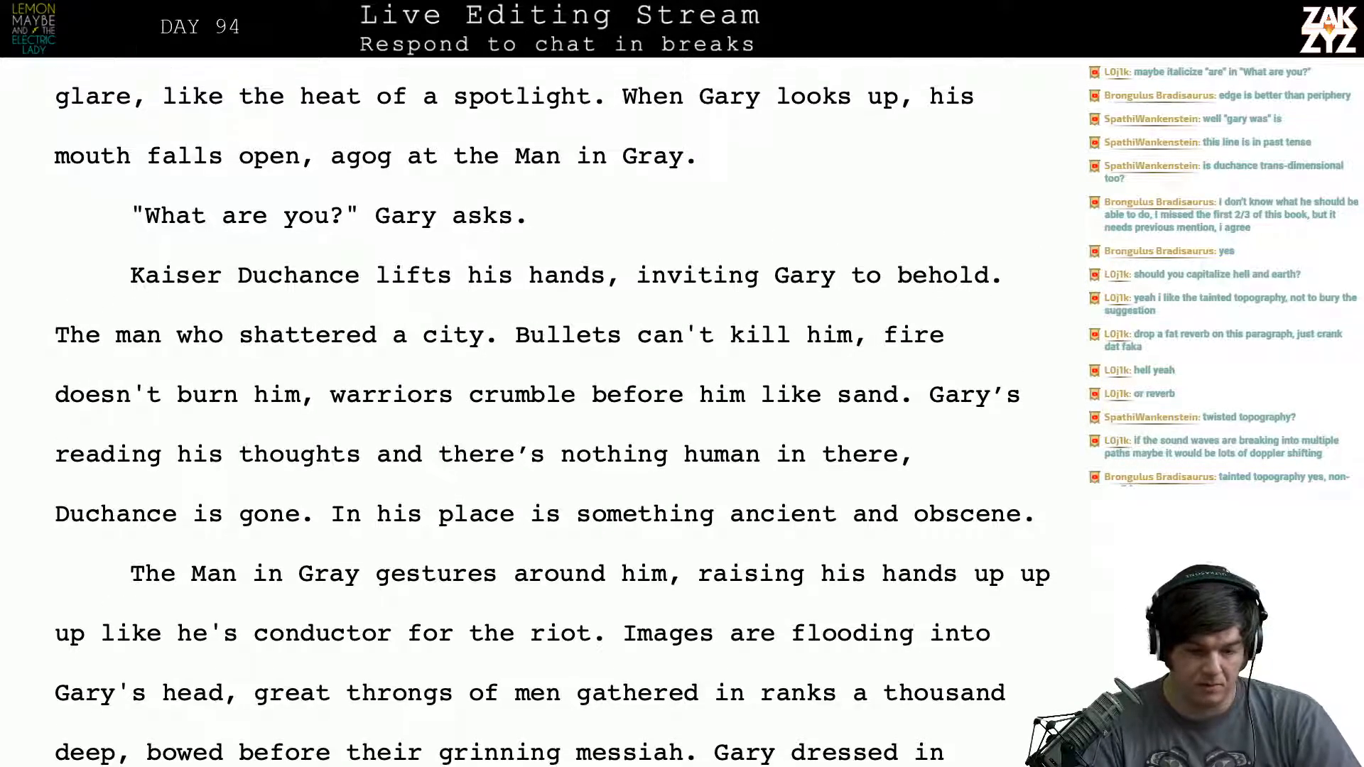
- Italicize the word "are" in Gary's question "What are you?"
scroll(552, 414, "up", 1)
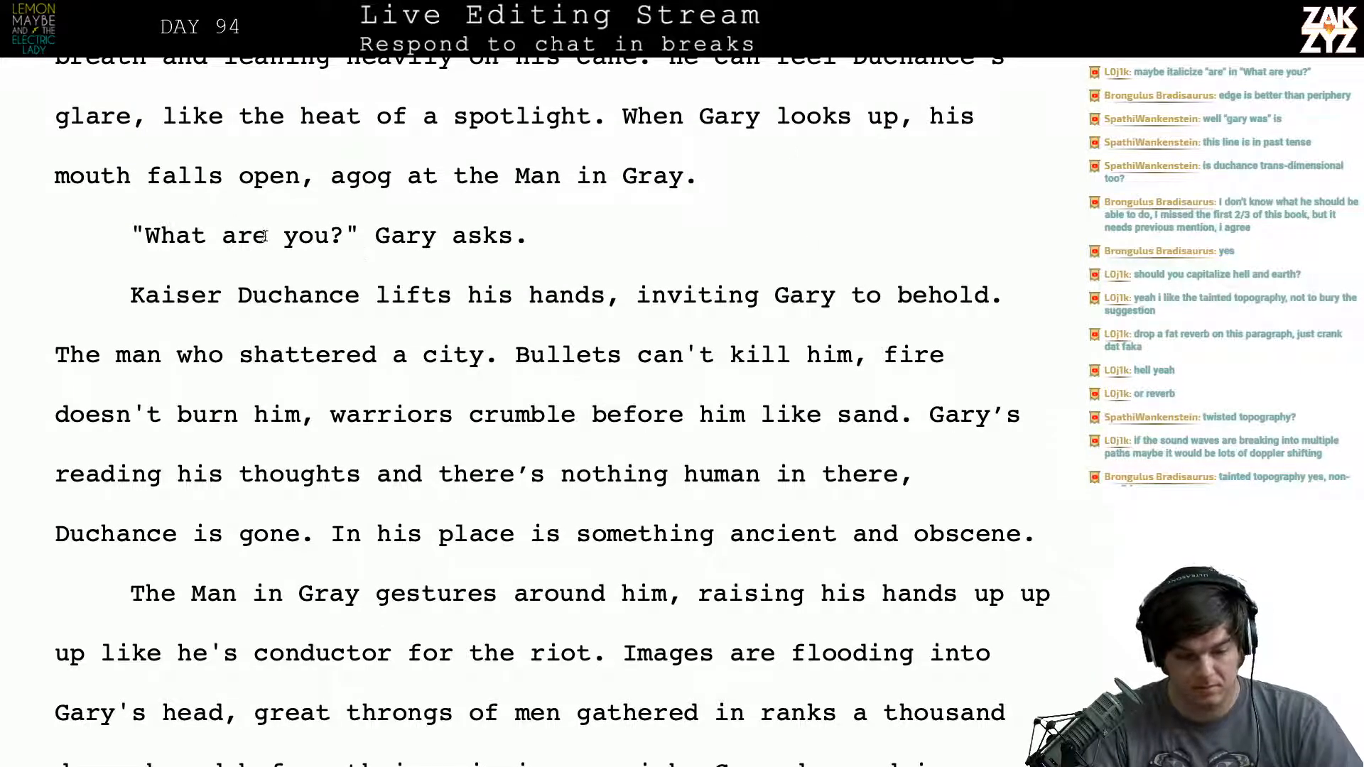
left_click_drag(268, 238, 223, 243)
key("ctrl+i")
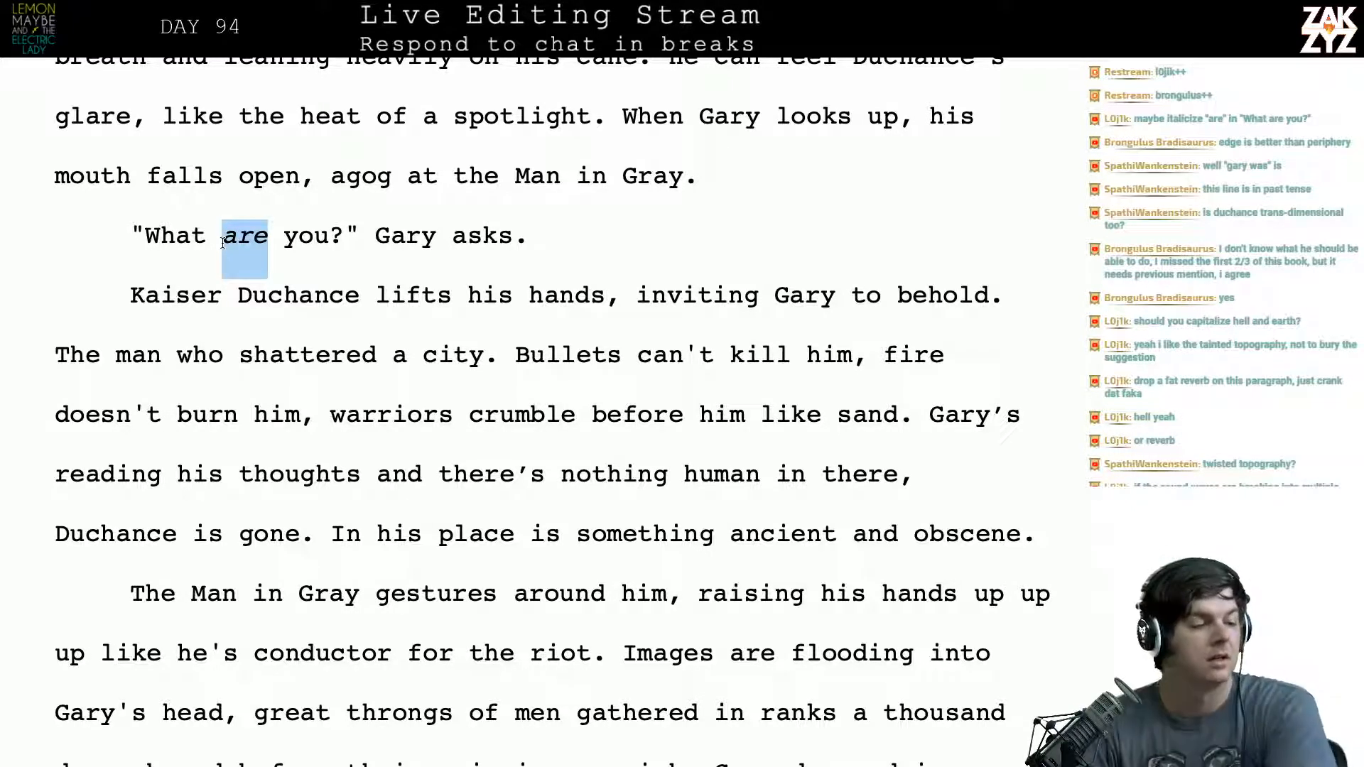
- Reread the paragraph beginning "Kaiser Duchance lifts his hands" and the text that follows, checking its opening sentences for wording
scroll(223, 242, "down", 3)
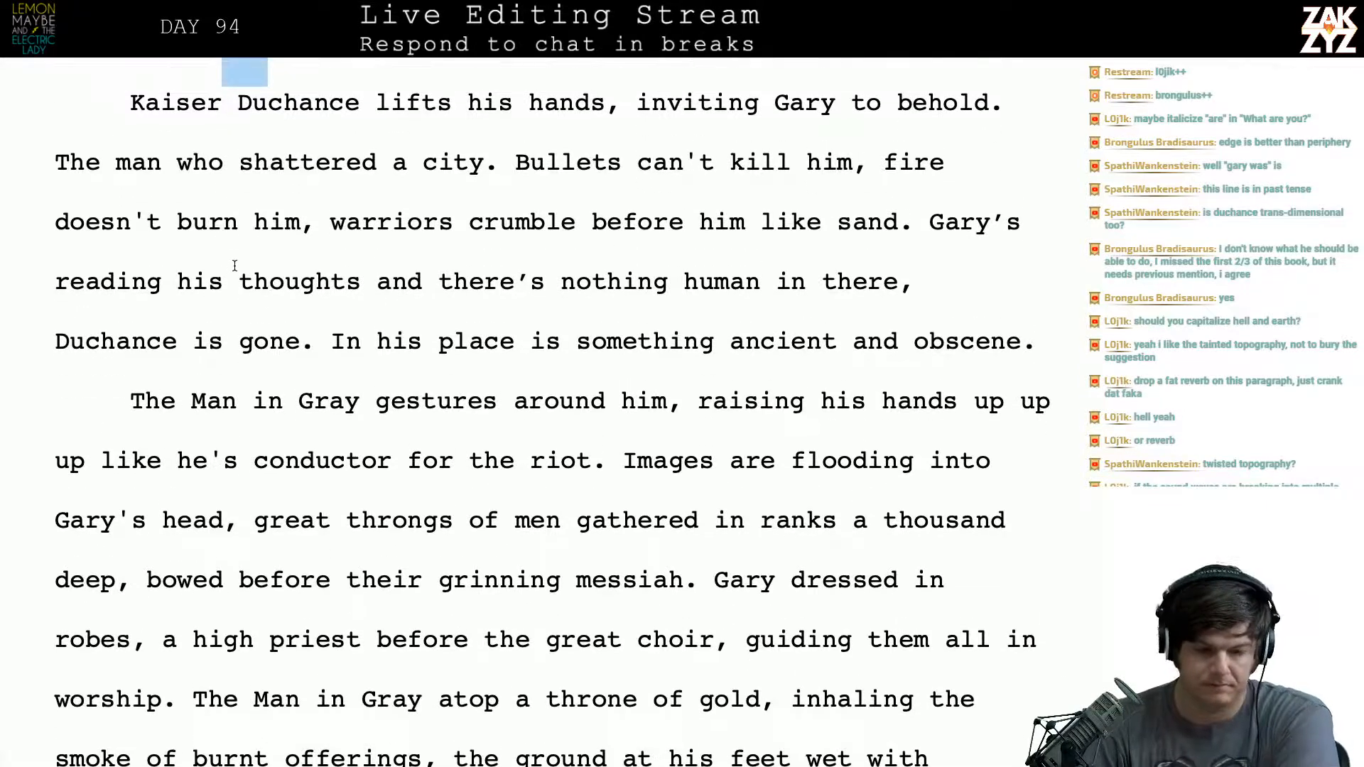
left_click(271, 196)
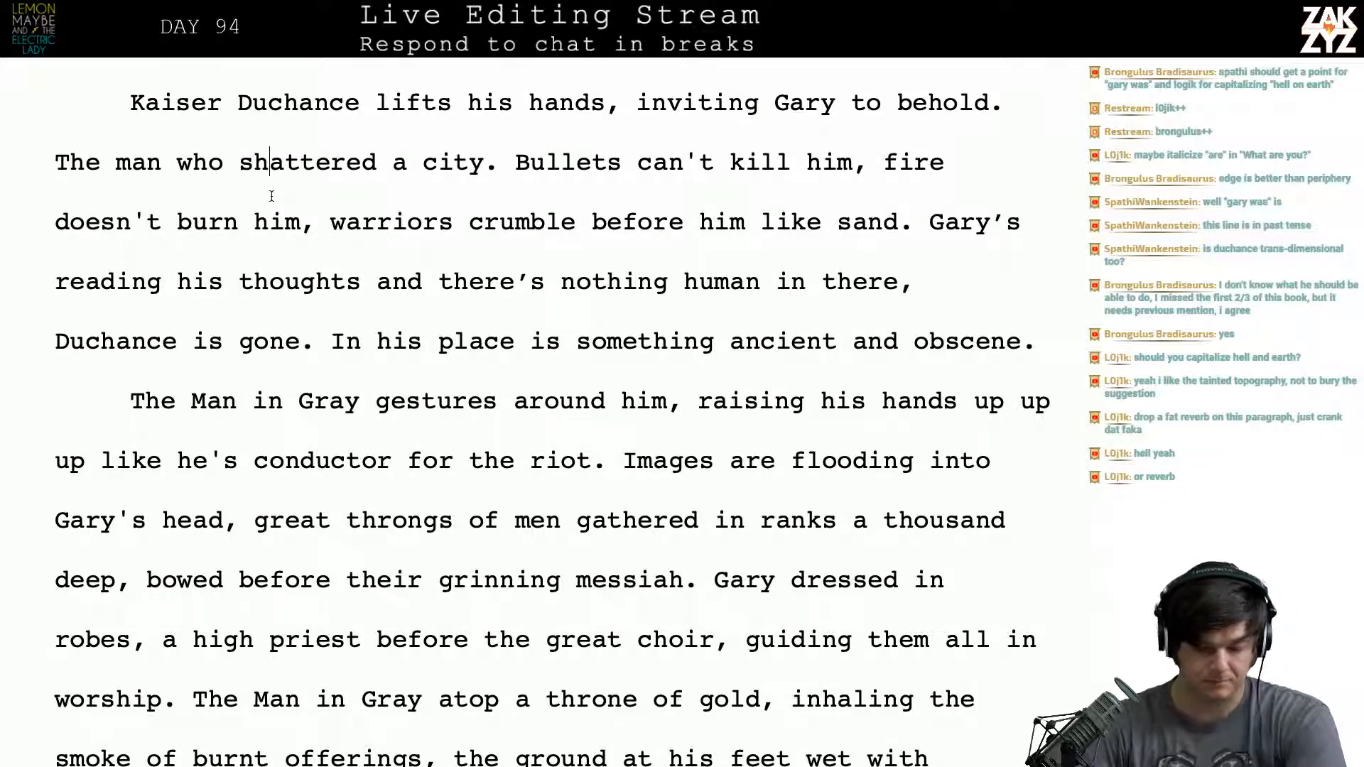
scroll(271, 196, "down", 1)
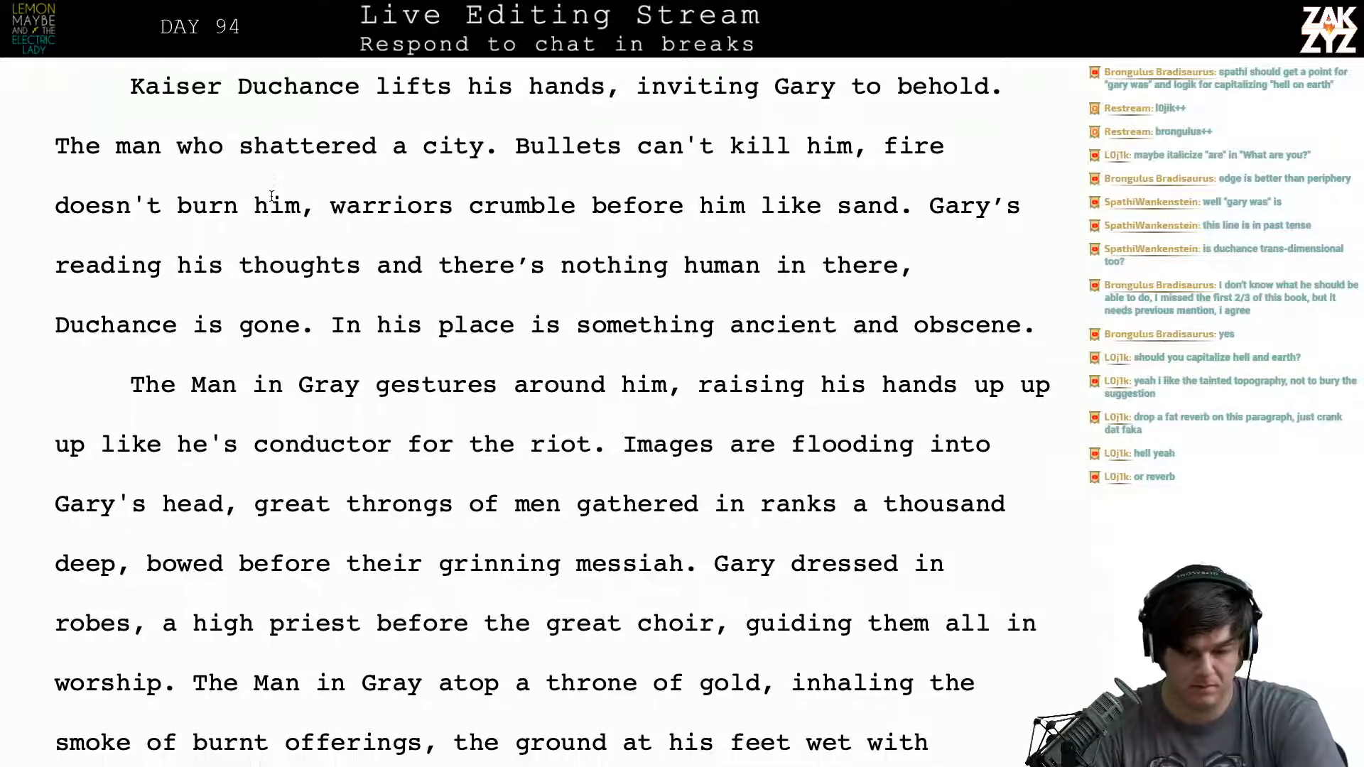
scroll(271, 196, "up", 1)
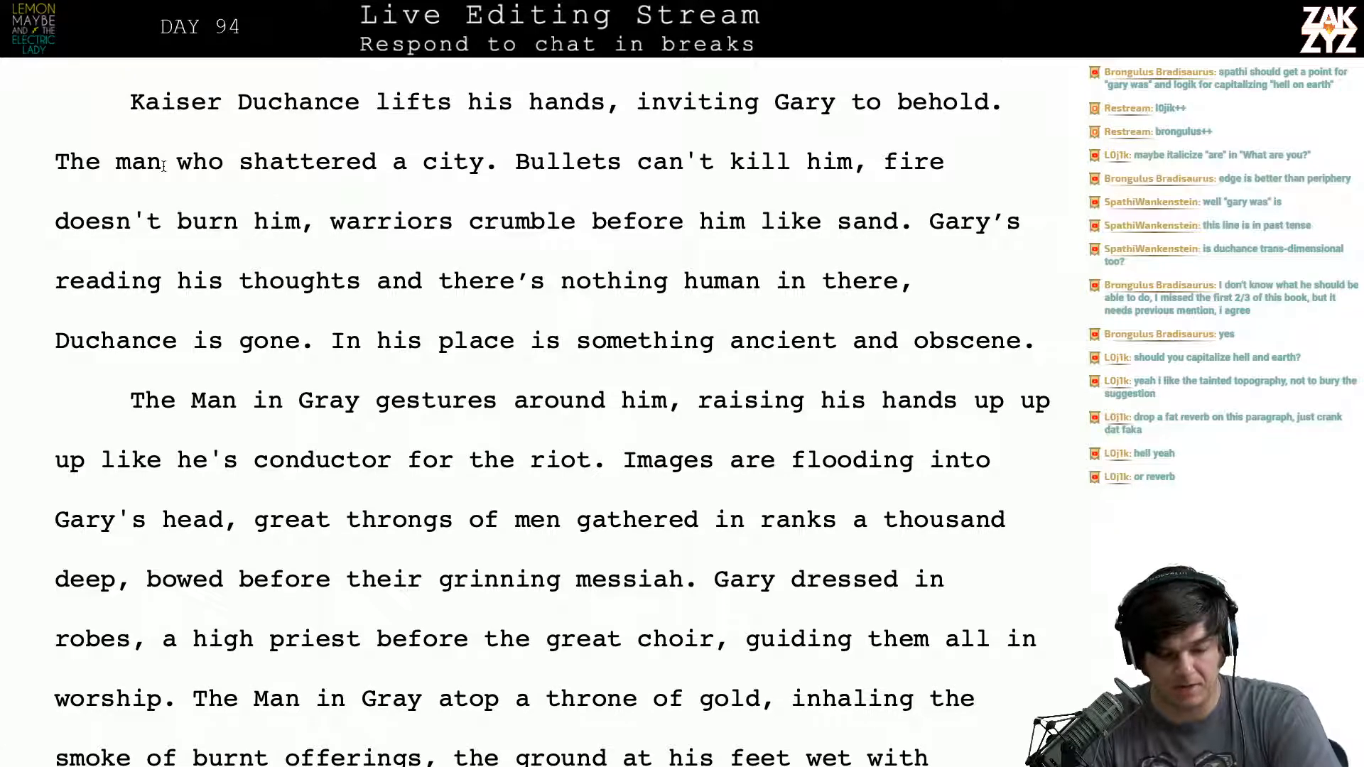
left_click(118, 167)
key("Right")
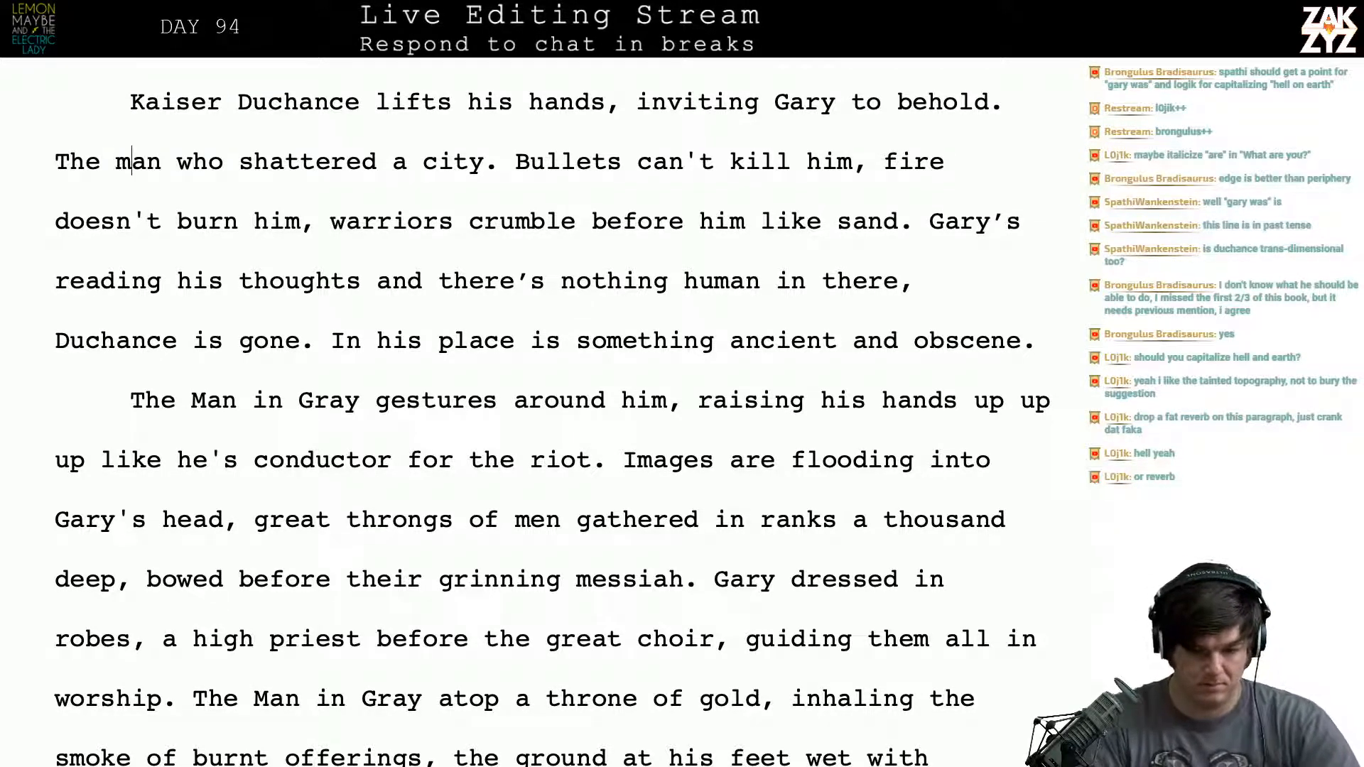
key("Right")
key("Right")
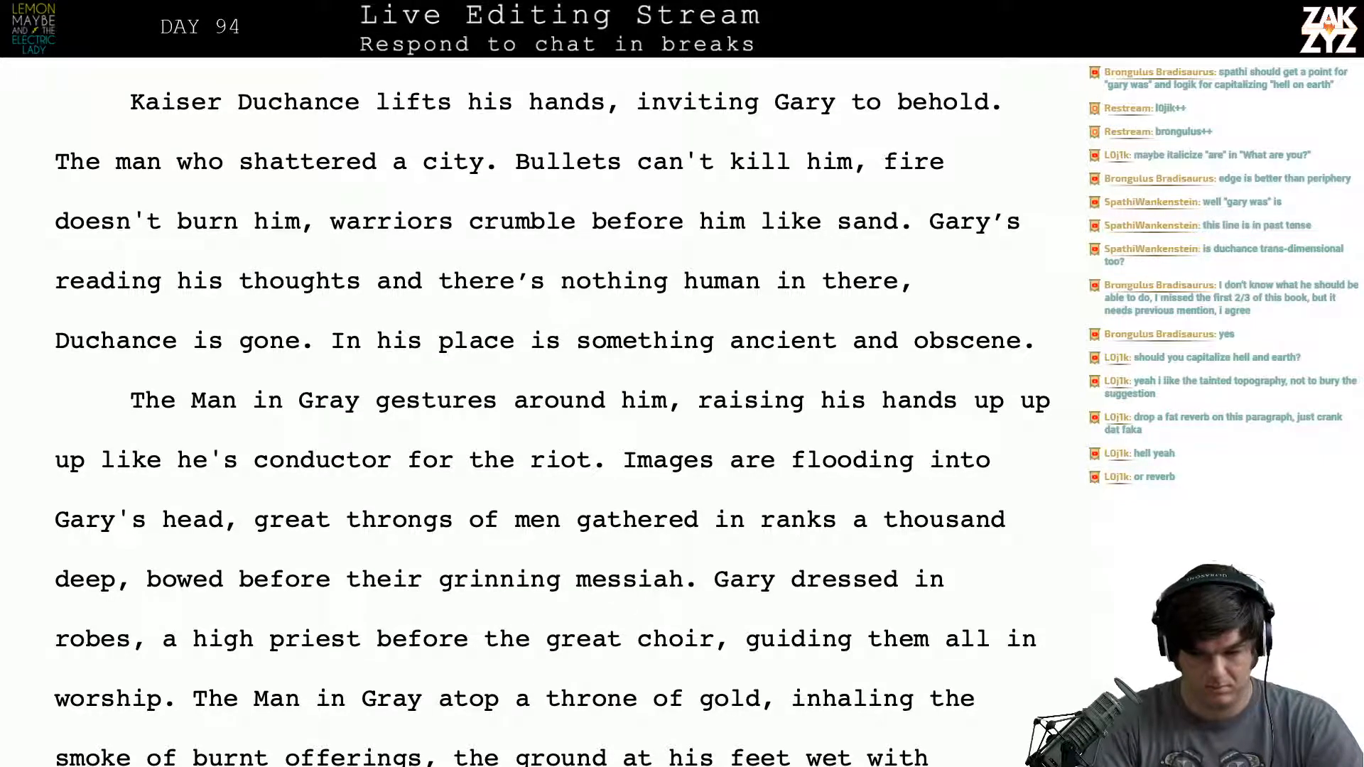
key("Left")
key("Left")
key("Left")
key("Up")
key("Right")
key("Right")
key("Right")
key("Right")
key("Right")
key("Right")
key("Right")
key("Right")
key("Right")
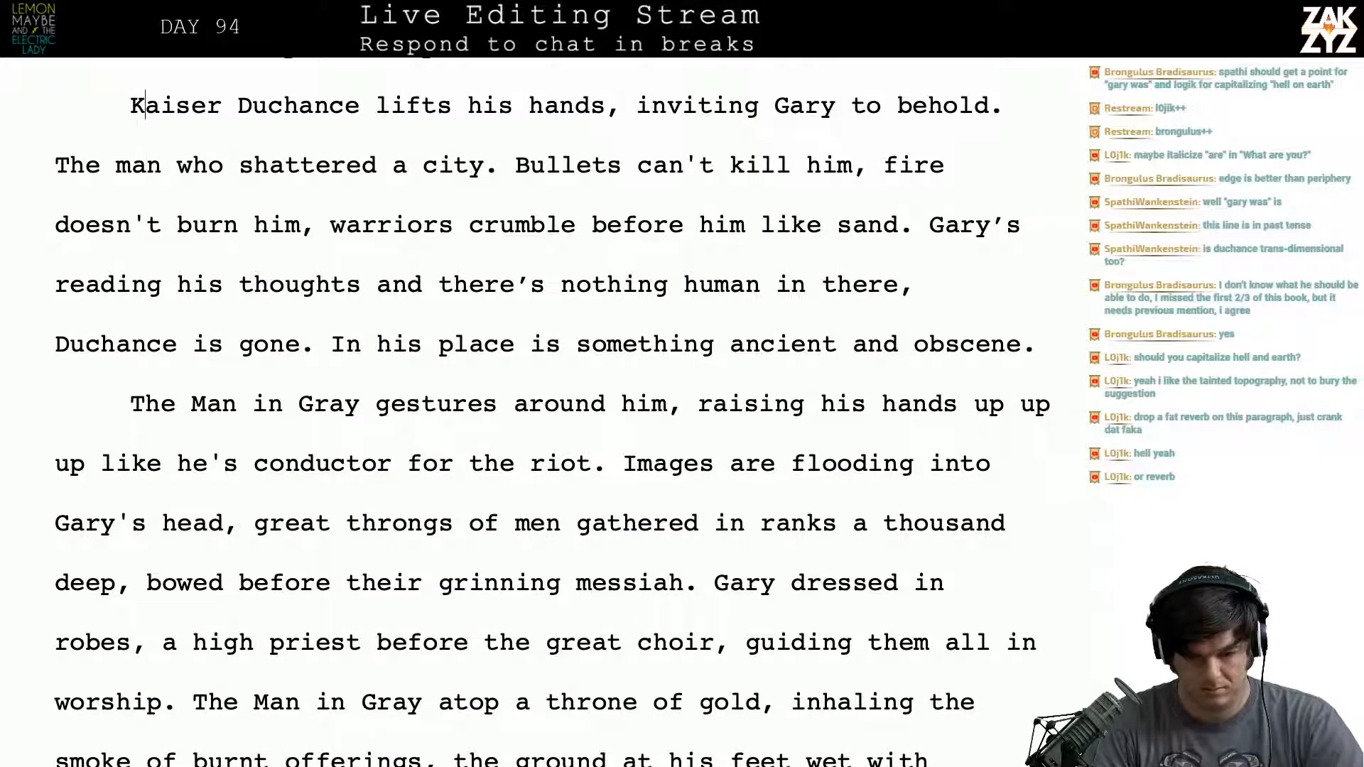
key("Right")
key("Right")
key("Right")
key("Right")
key("Right")
key("Right")
key("Right")
key("Right")
key("Right")
key("Right")
key("Right")
key("Right")
key("Right")
key("Right")
key("Right")
key("Right")
key("Right")
key("Right")
key("Right")
key("Right")
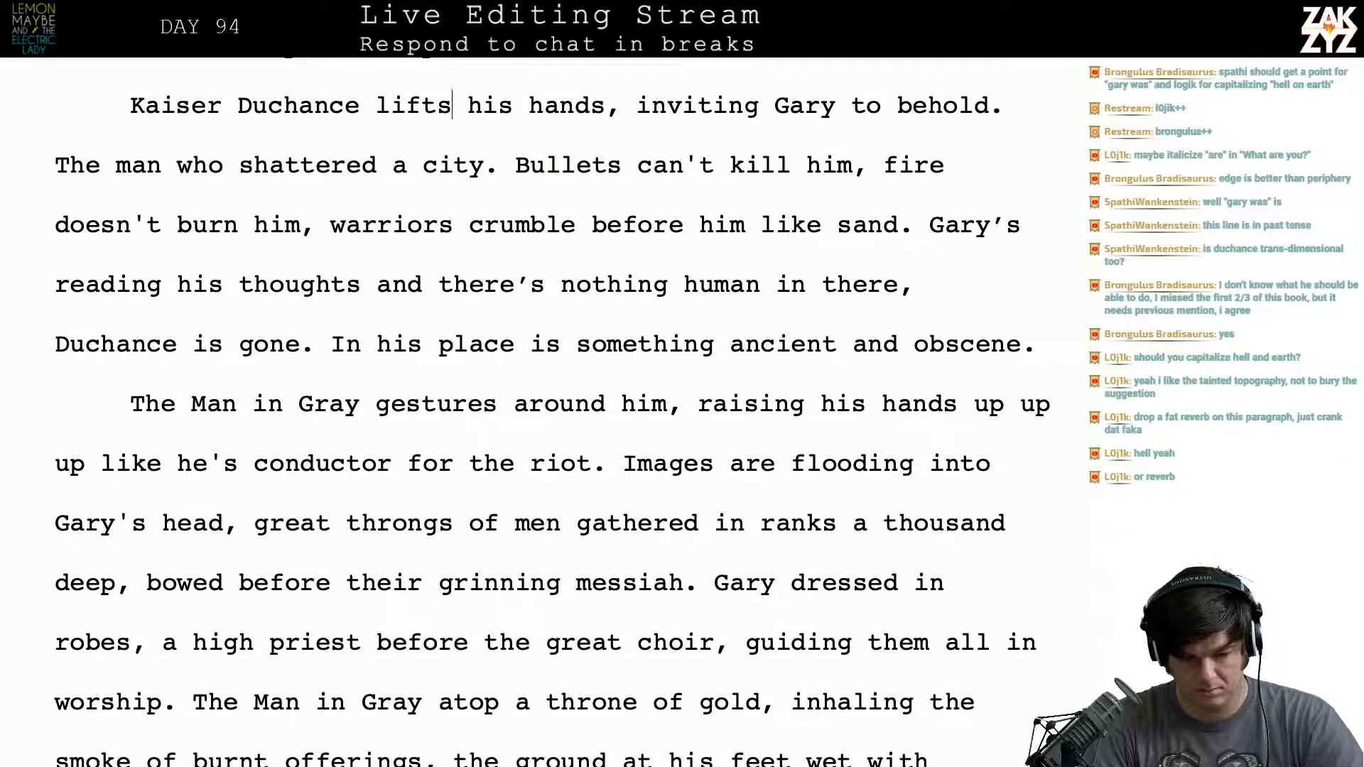
- End the opening after "Kaiser Duchance" with a period, making the name a standalone sentence before "lifts his hands."
key("Right")
key("Right")
key("Up")
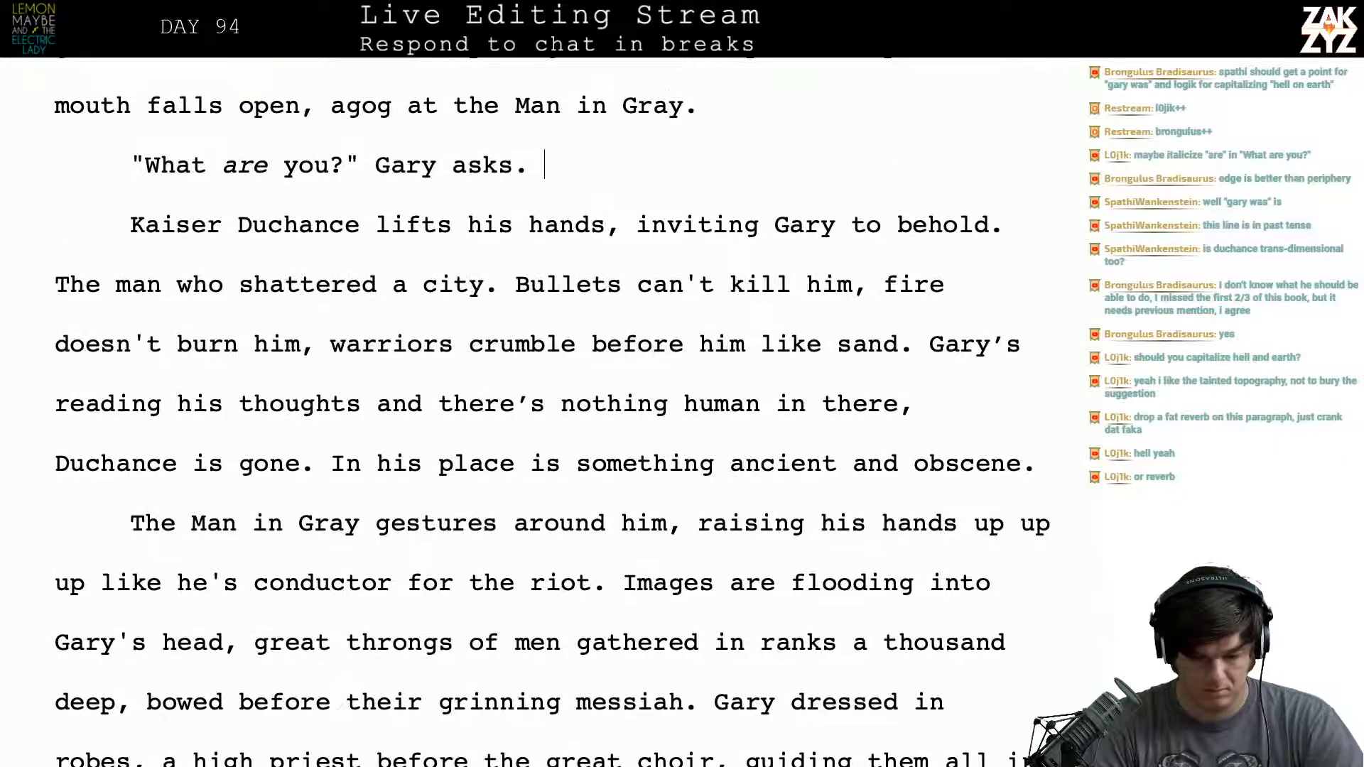
key("Down")
key("Down")
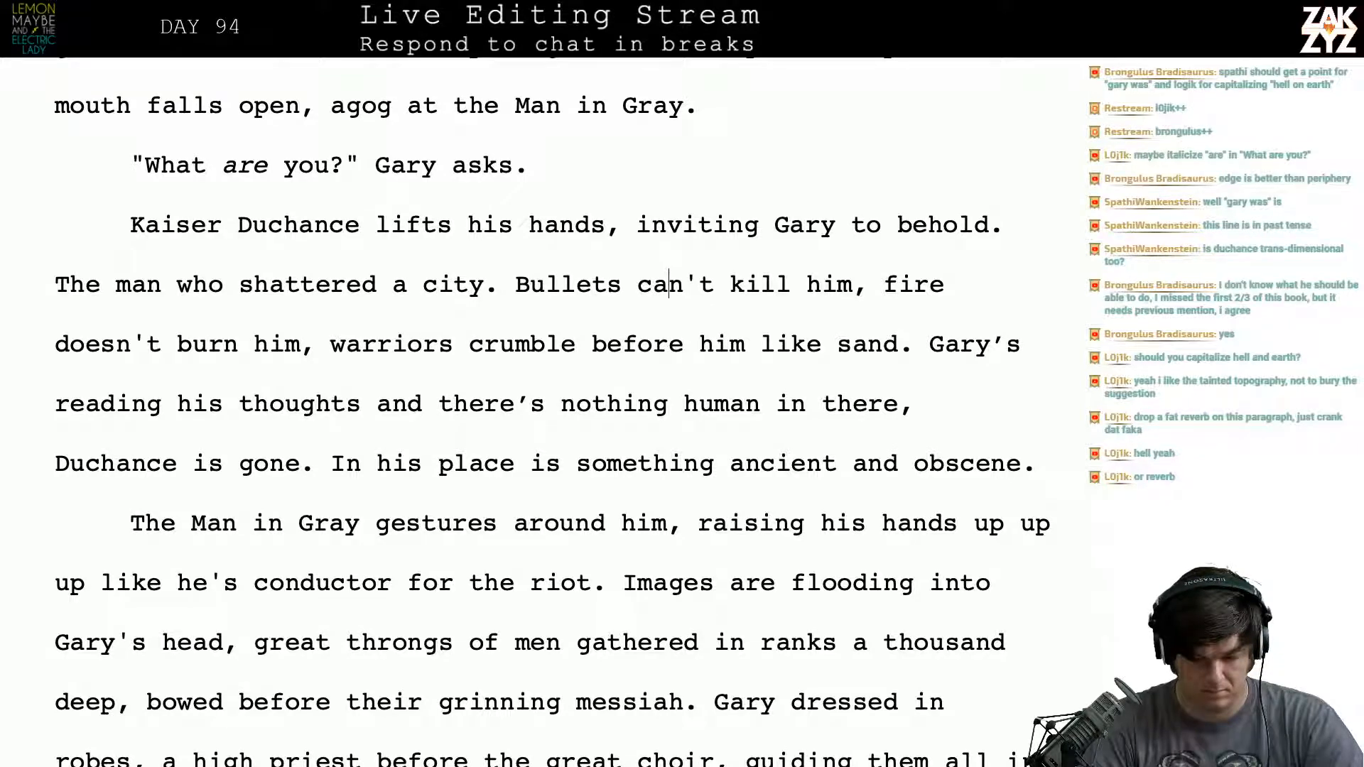
key("Up")
key("Up")
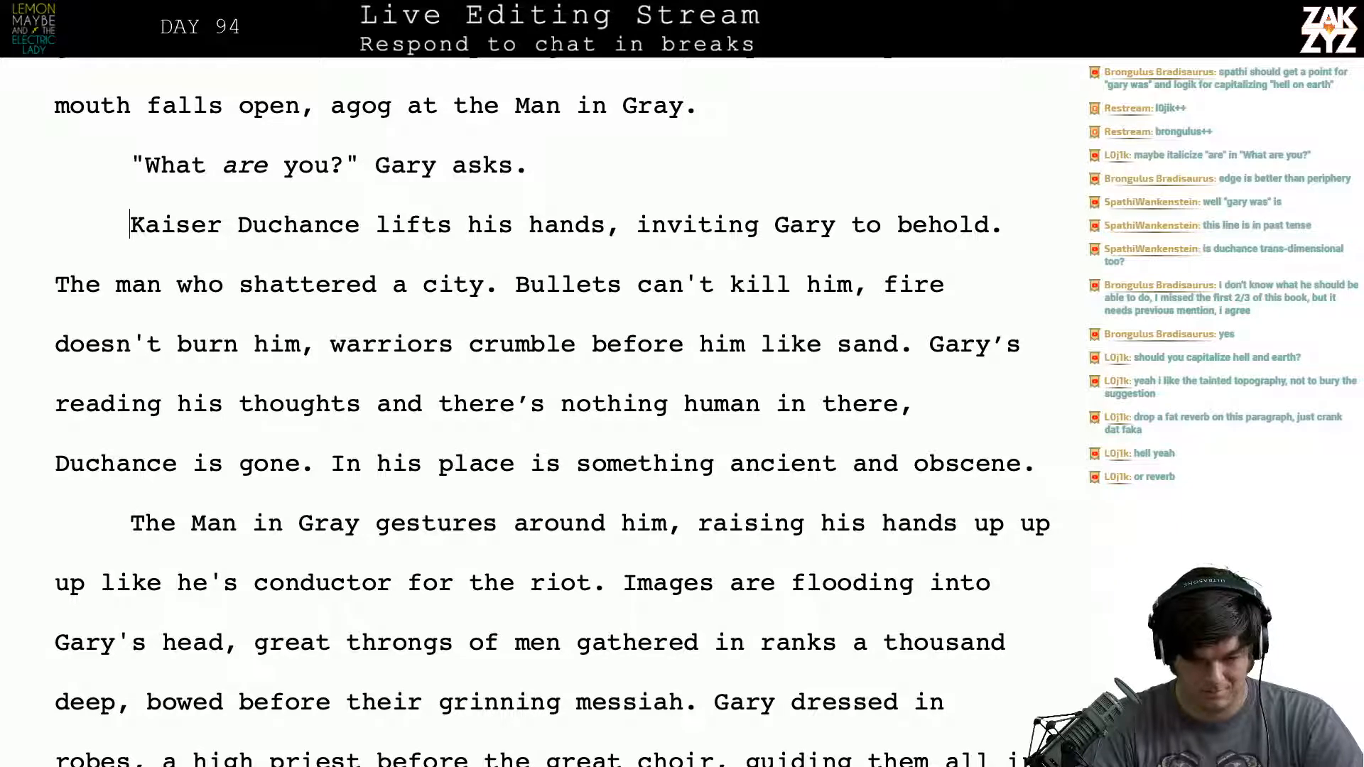
key("Right")
key("Right")
key("Right")
key("Right")
key("Right")
key("Right")
key("Right")
key("Right")
key("Right")
key("Right")
key("Right")
key("Right")
key("Right")
key("Right")
key("Right")
key("Right")
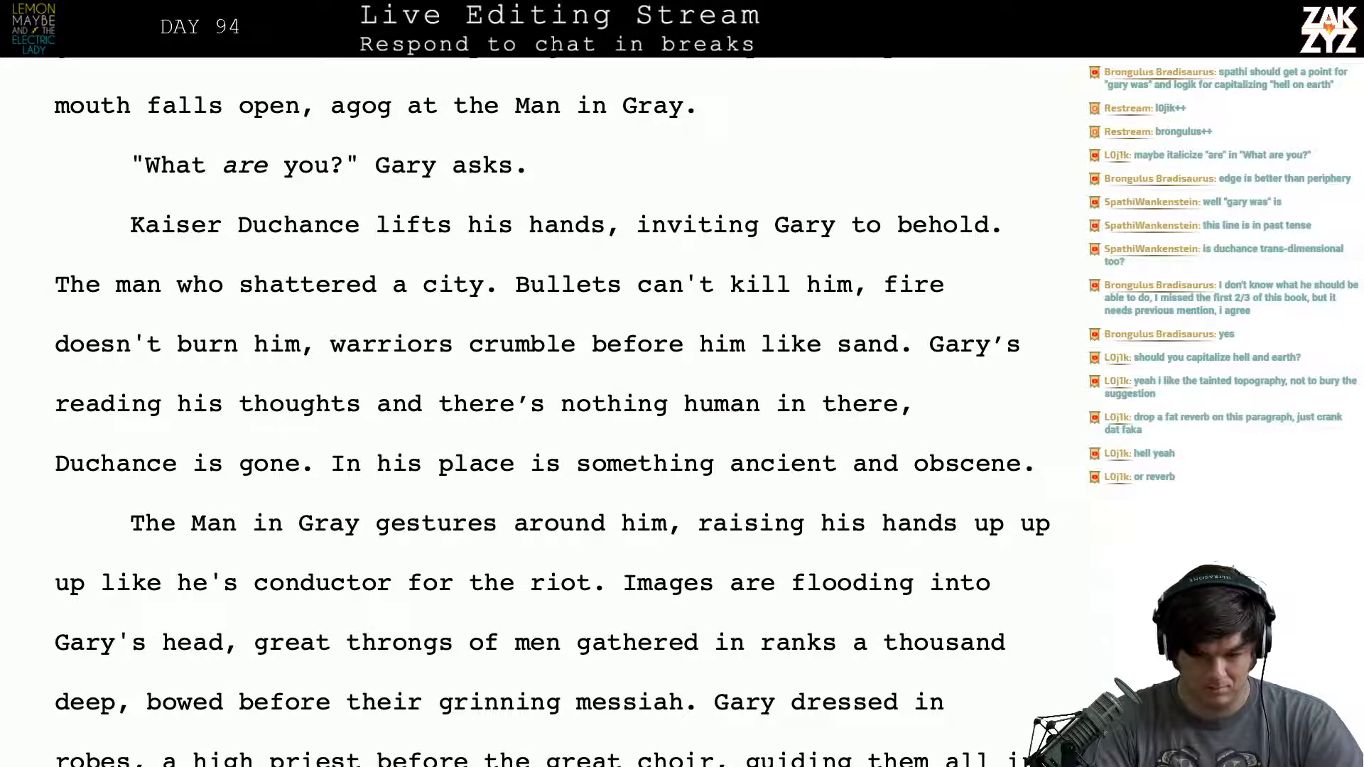
type("G")
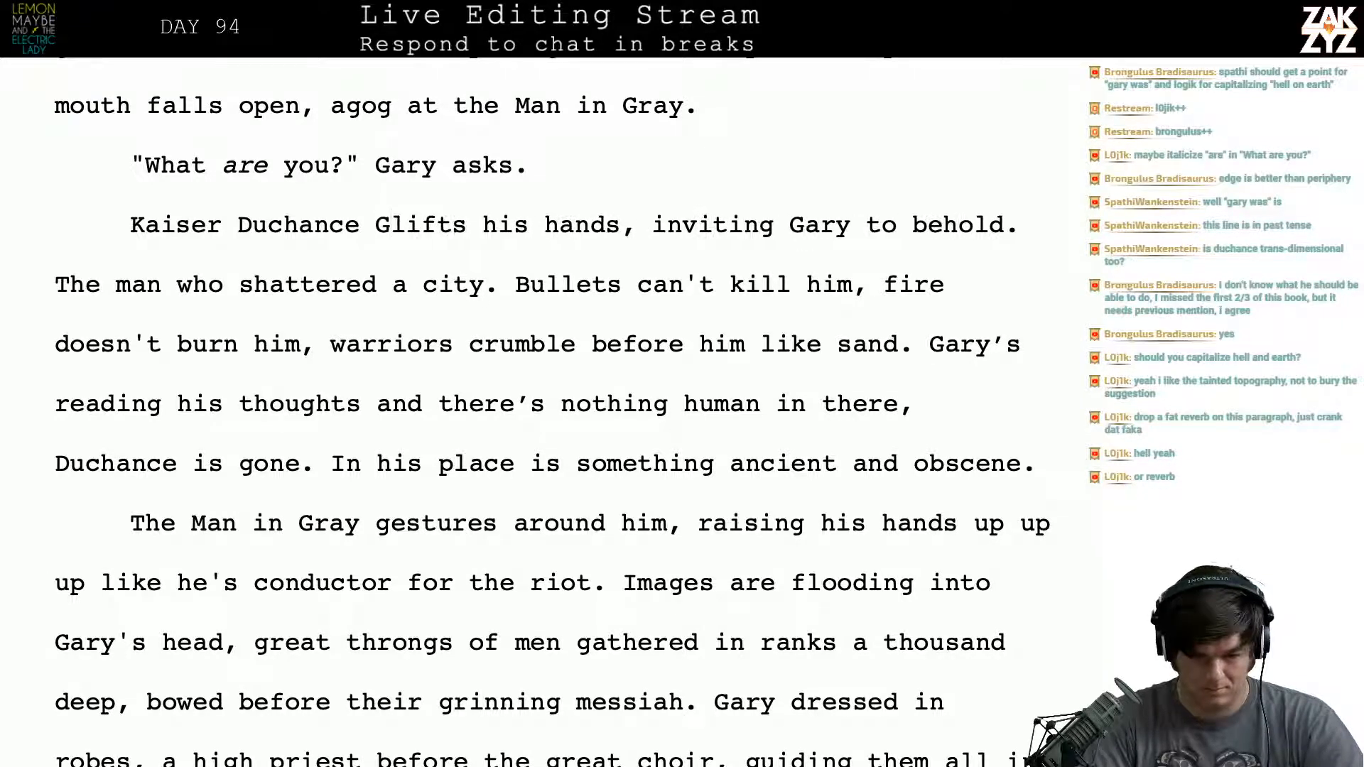
key("BackSpace")
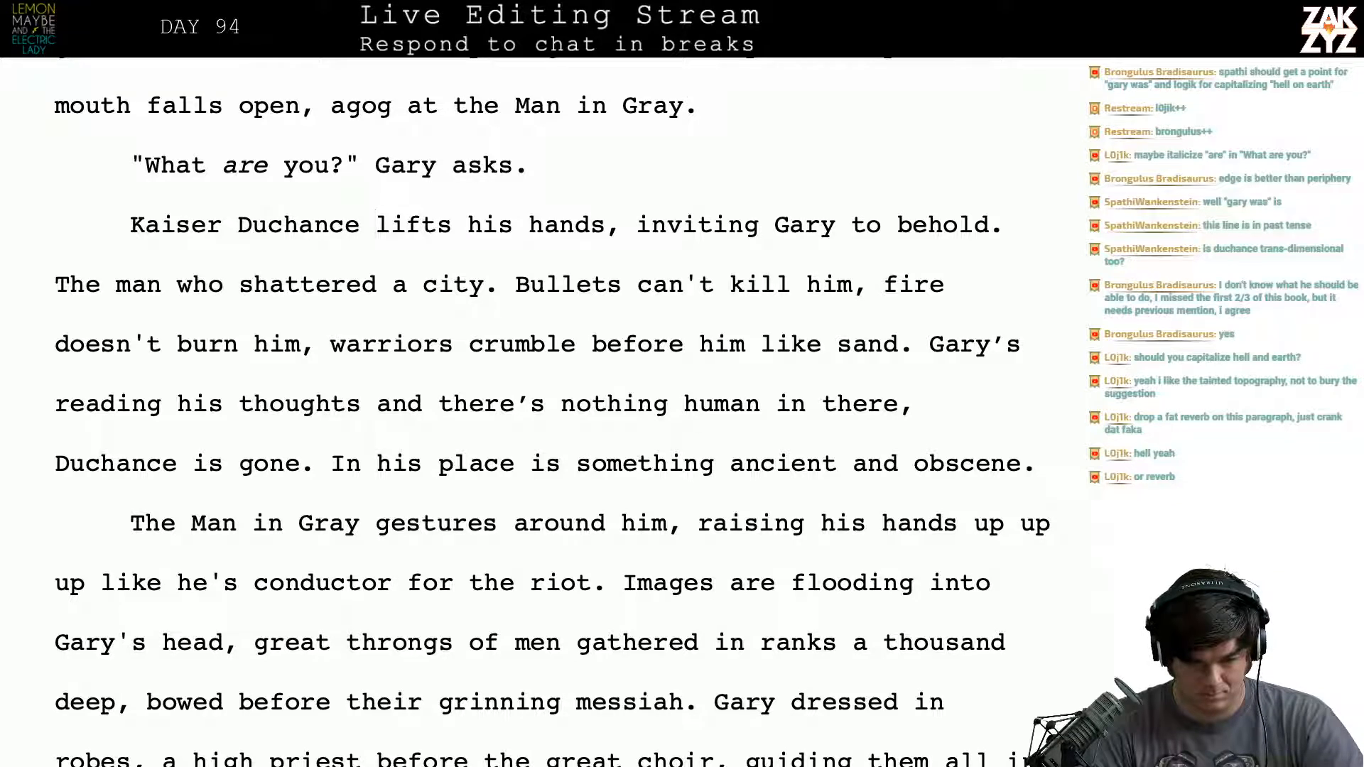
type(".")
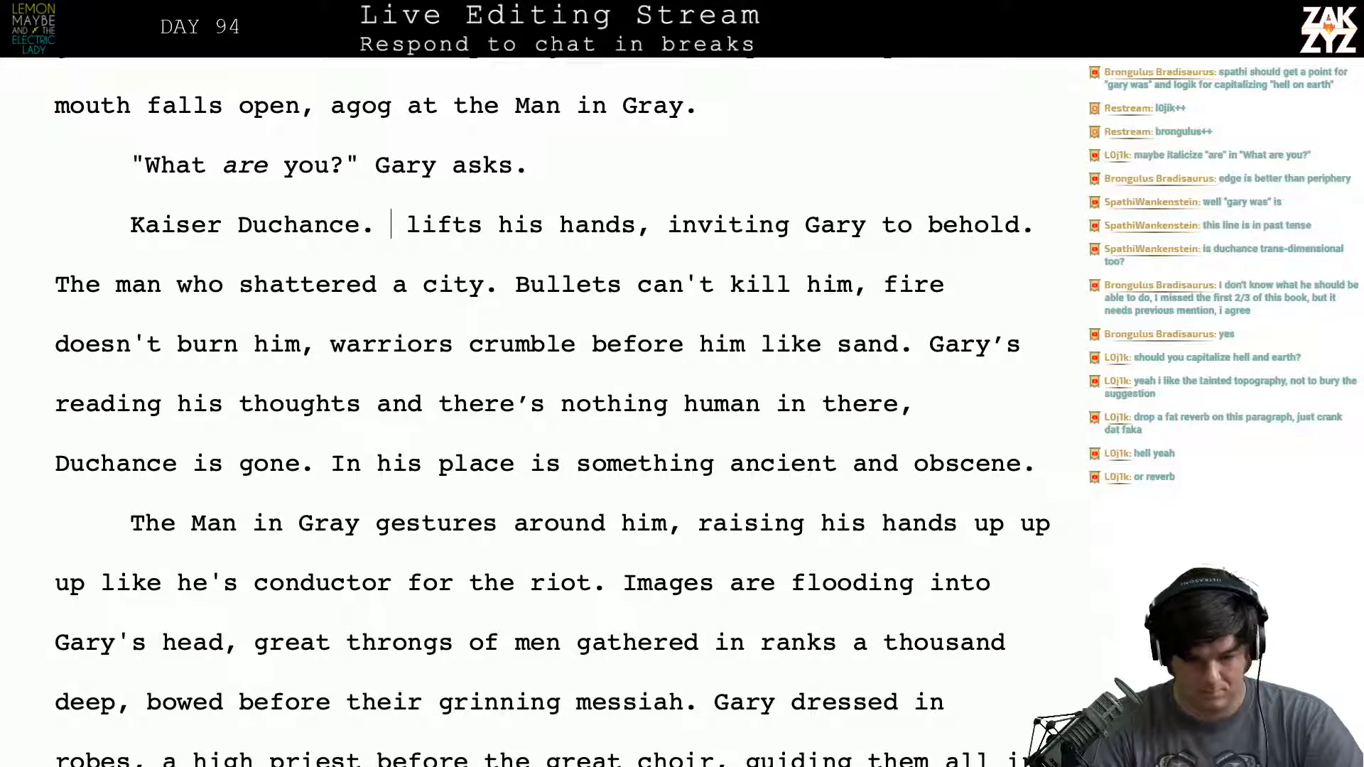
- Delete "lifts his hands, inviting Gary to behold." so that "The man who shattered a city" directly follows the name
key("shift+Right")
key("shift+Right")
key("shift+Right")
key("shift+Right")
key("shift+Right")
key("shift+Right")
key("shift+Right")
key("shift+Right")
key("shift+Right")
key("shift+Right")
key("shift+Right")
key("shift+Right")
key("shift+Right")
key("shift+Right")
key("shift+Right")
key("shift+Right")
key("shift+Right")
key("shift+Right")
key("shift+Right")
key("shift+Right")
key("shift+Right")
key("shift+Right")
key("shift+Right")
key("shift+Right")
key("shift+Right")
key("shift+Right")
key("shift+Right")
key("shift+Right")
key("shift+Right")
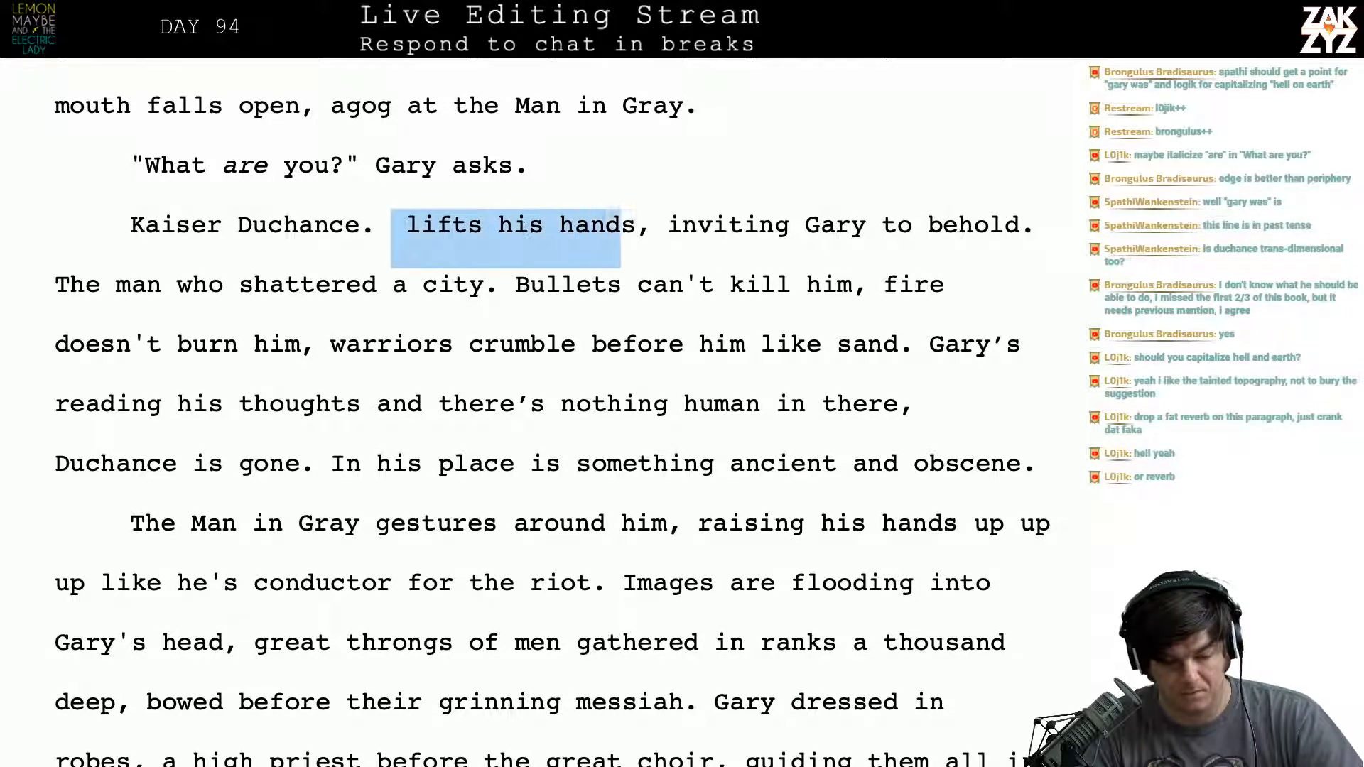
key("shift+Right")
key("shift+Right")
key("shift+Right")
key("shift+Right")
key("shift+Right")
key("shift+Right")
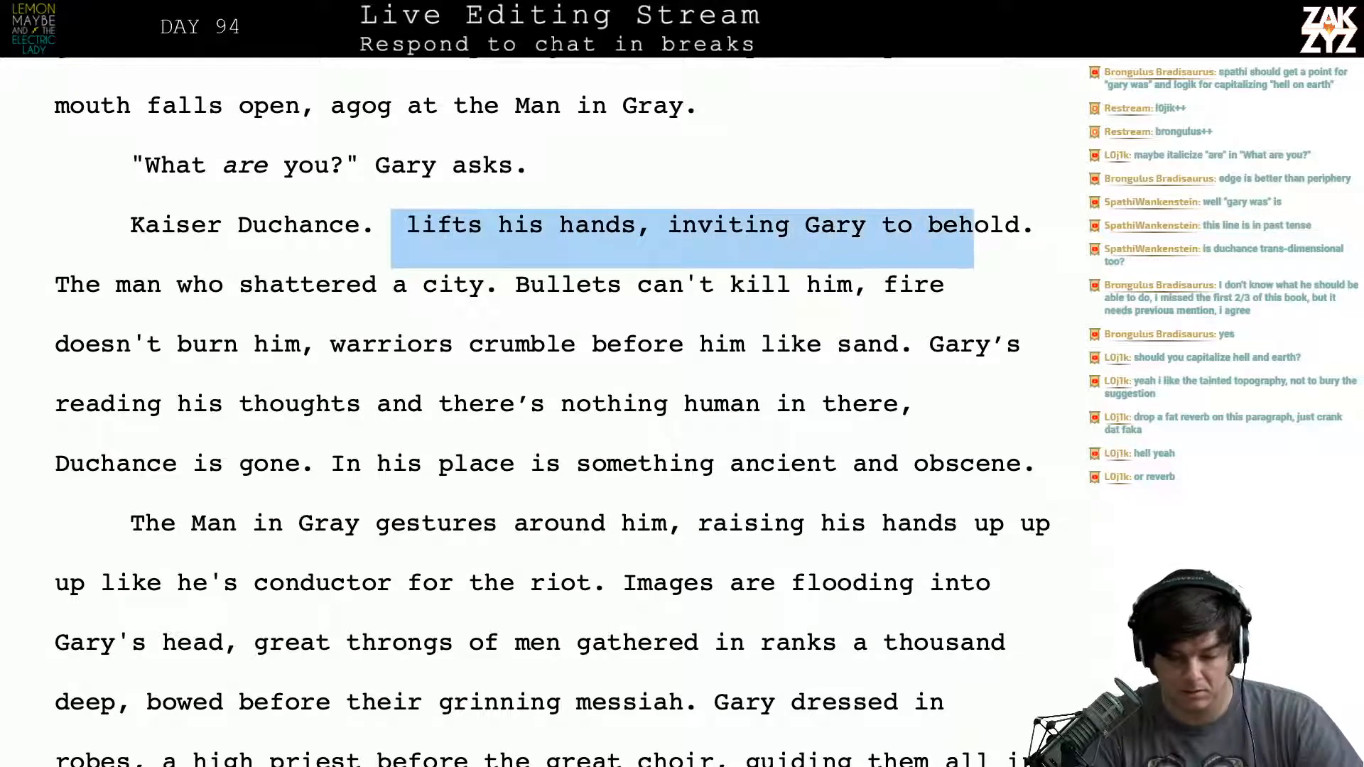
key("shift+Right")
key("shift+Right")
key("shift+Right")
key("shift+Right")
key("Delete")
- Insert "long" before "gone" in the clause "Duchance is gone."
scroll(553, 412, "down", 1)
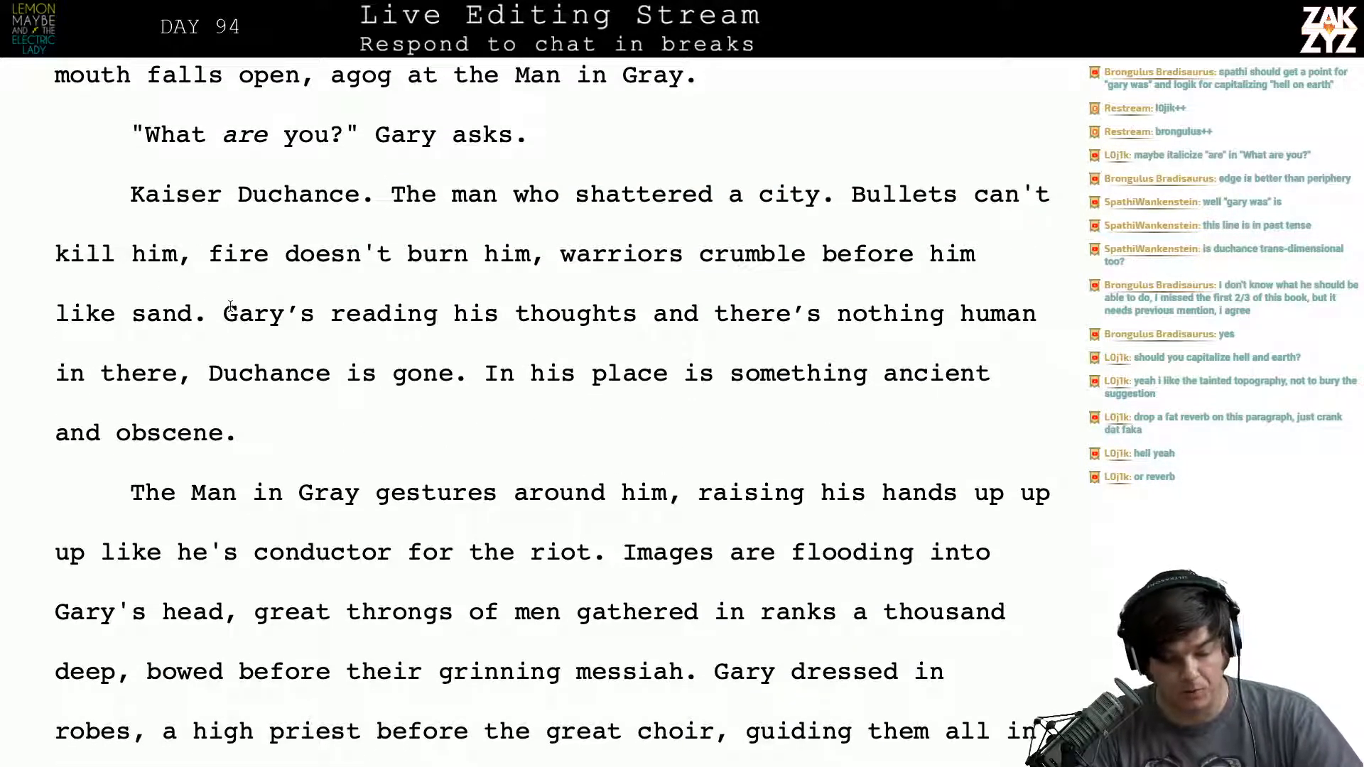
key("Left")
key("Left")
key("Left")
key("Right")
key("Right")
key("Right")
key("Right")
key("Right")
key("Right")
key("Right")
key("Right")
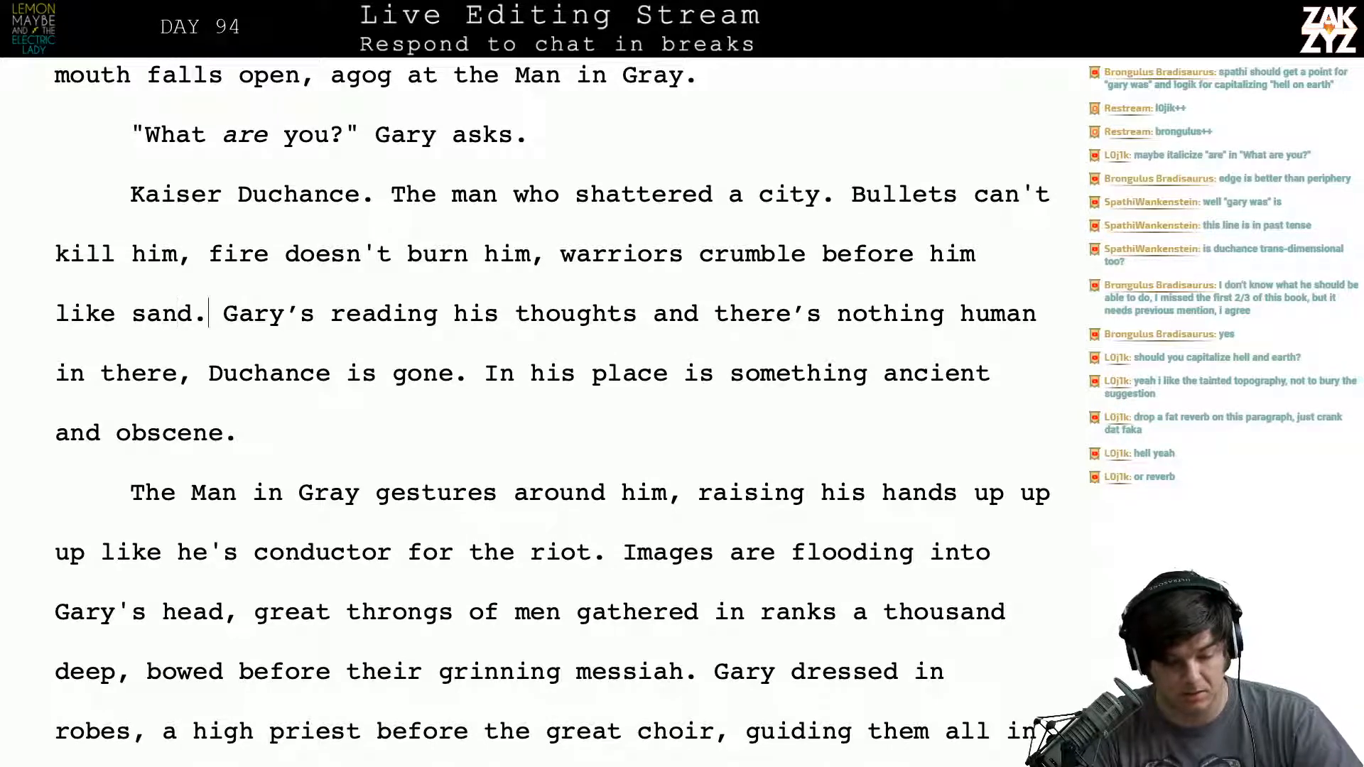
key("Right")
key("Right")
key("Right")
key("Right")
key("Right")
key("Right")
key("Right")
key("Right")
key("Right")
key("Right")
key("Right")
key("Right")
key("Down")
key("Left")
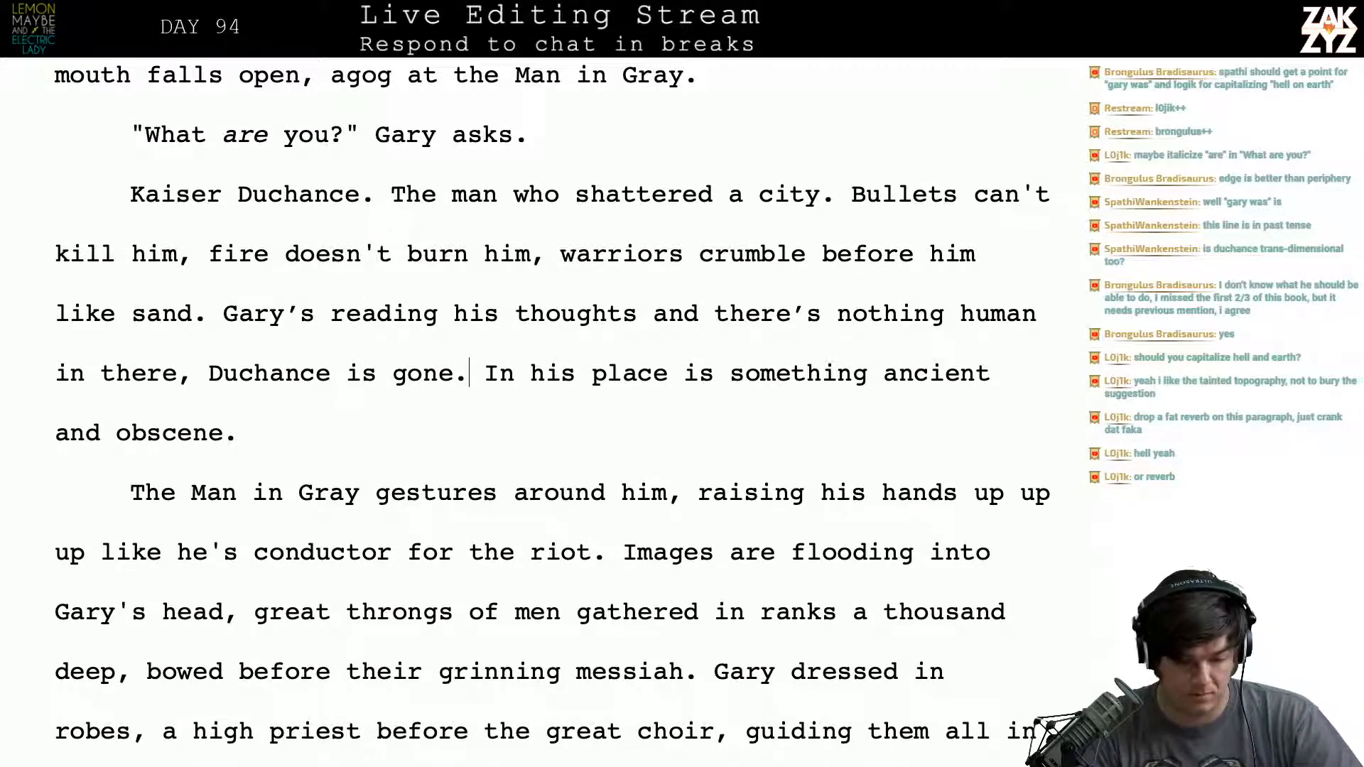
key("Left")
key("Left")
key("Left")
key("Left")
key("Left")
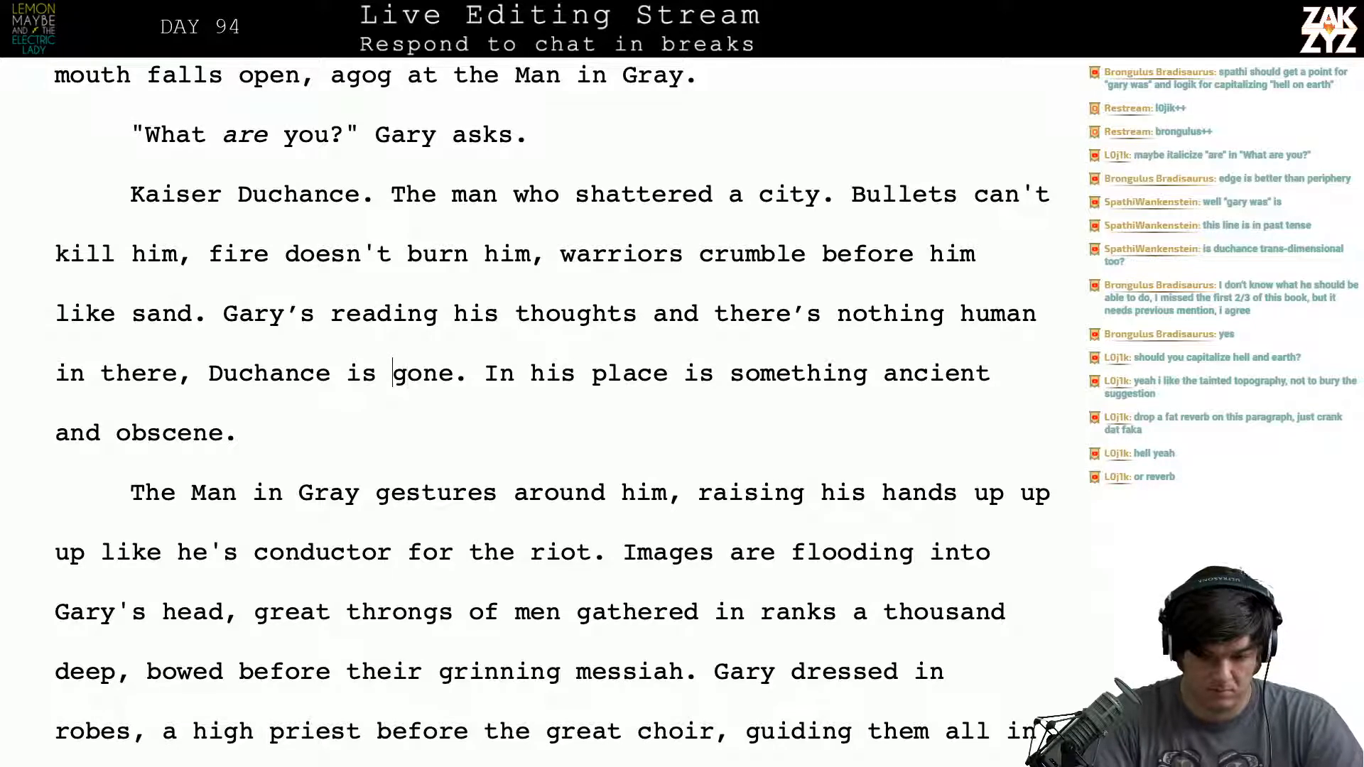
type("long")
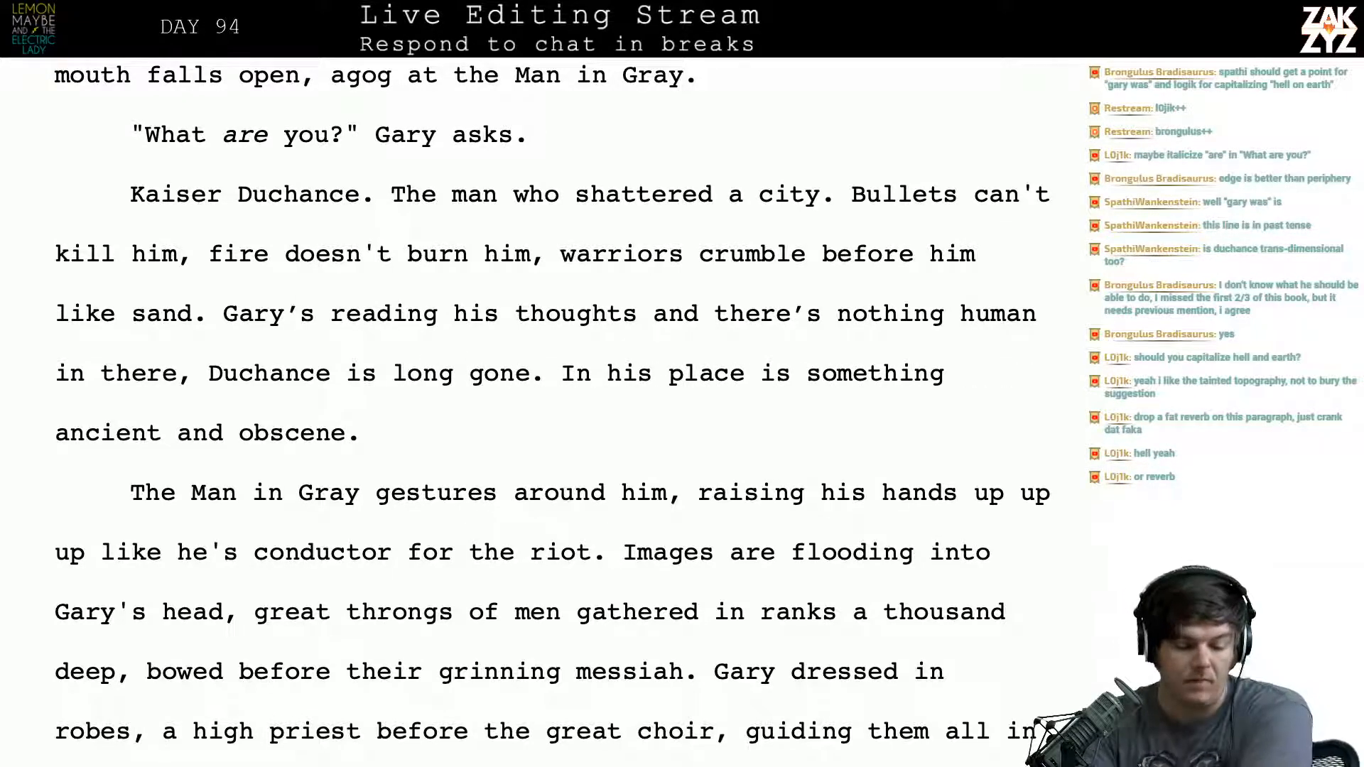
- Replace "Kaiser Duchance" with "The Man in Gray" at the start of the paragraph after Gary's question
scroll(372, 285, "down", 1)
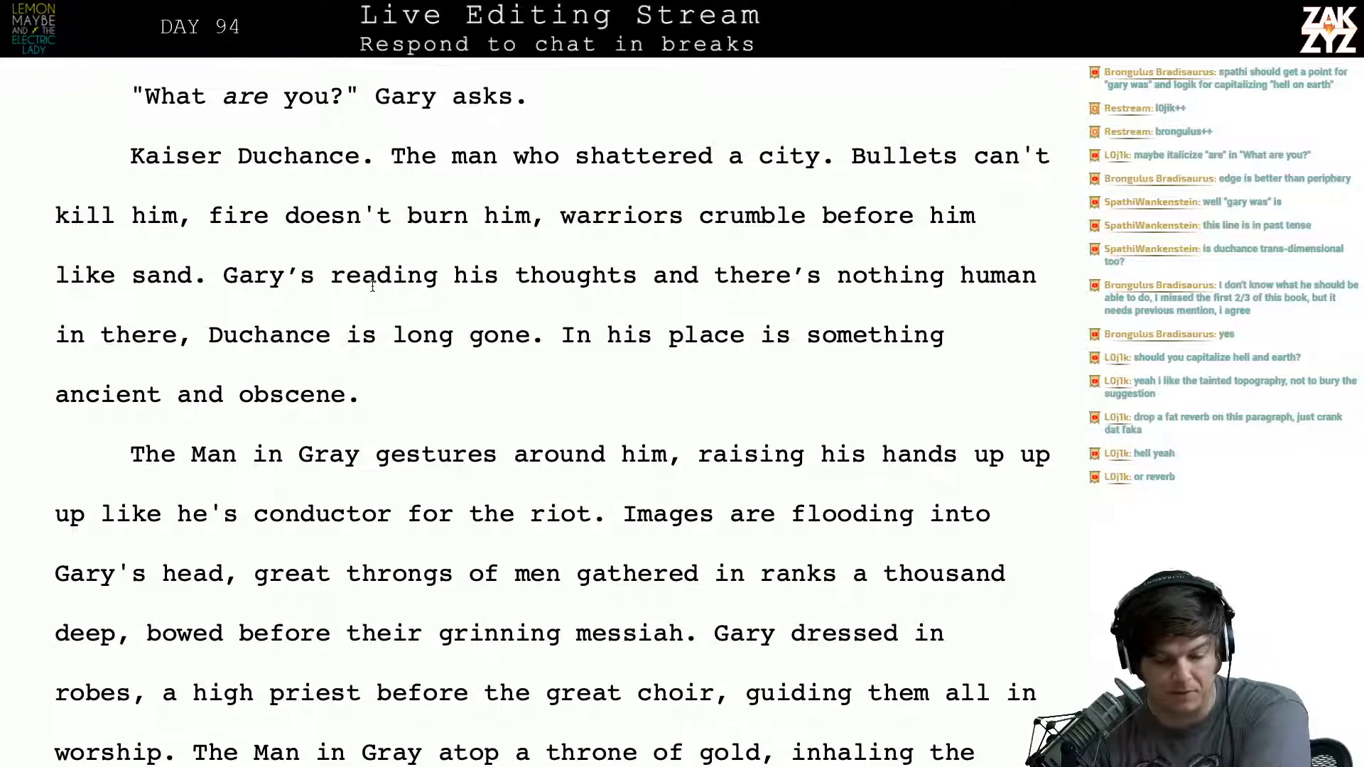
left_click(329, 336)
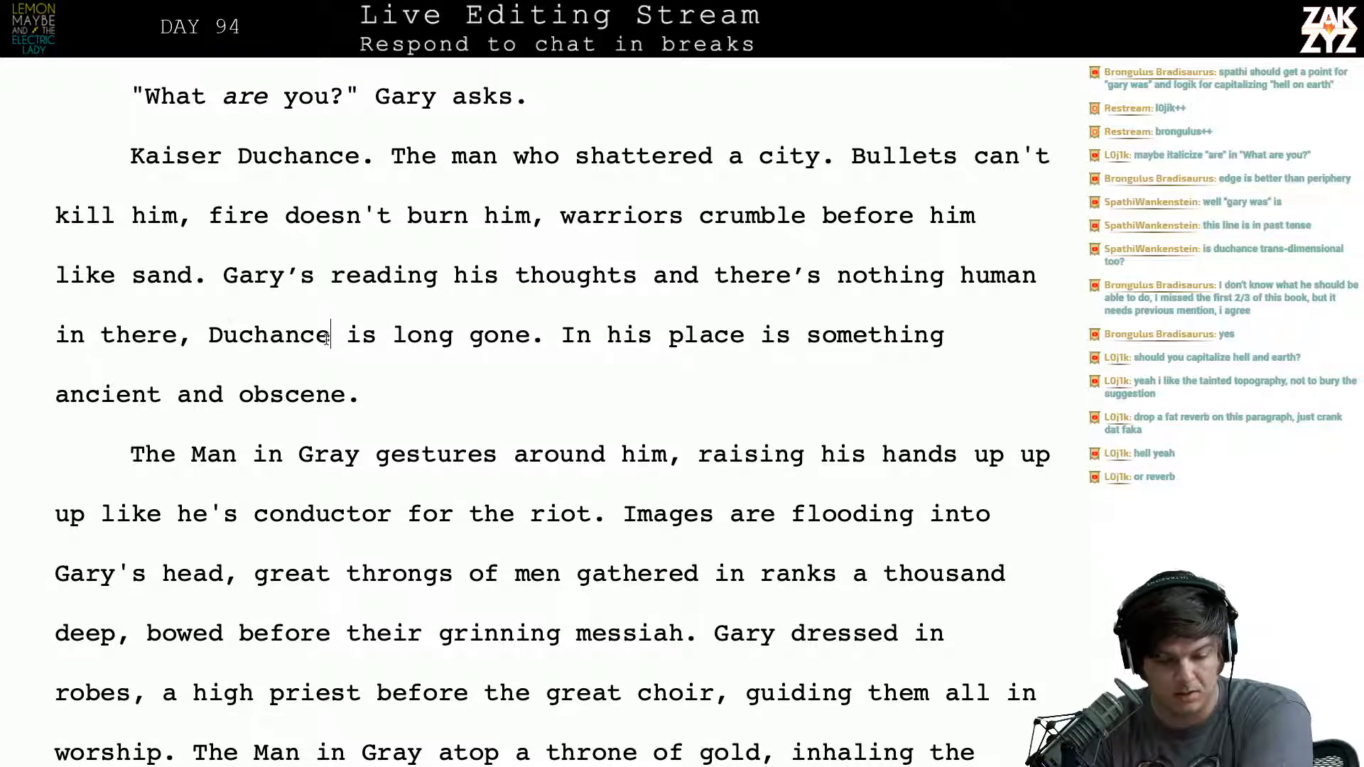
key("Left")
key("Up")
key("Right")
key("Up")
key("Up")
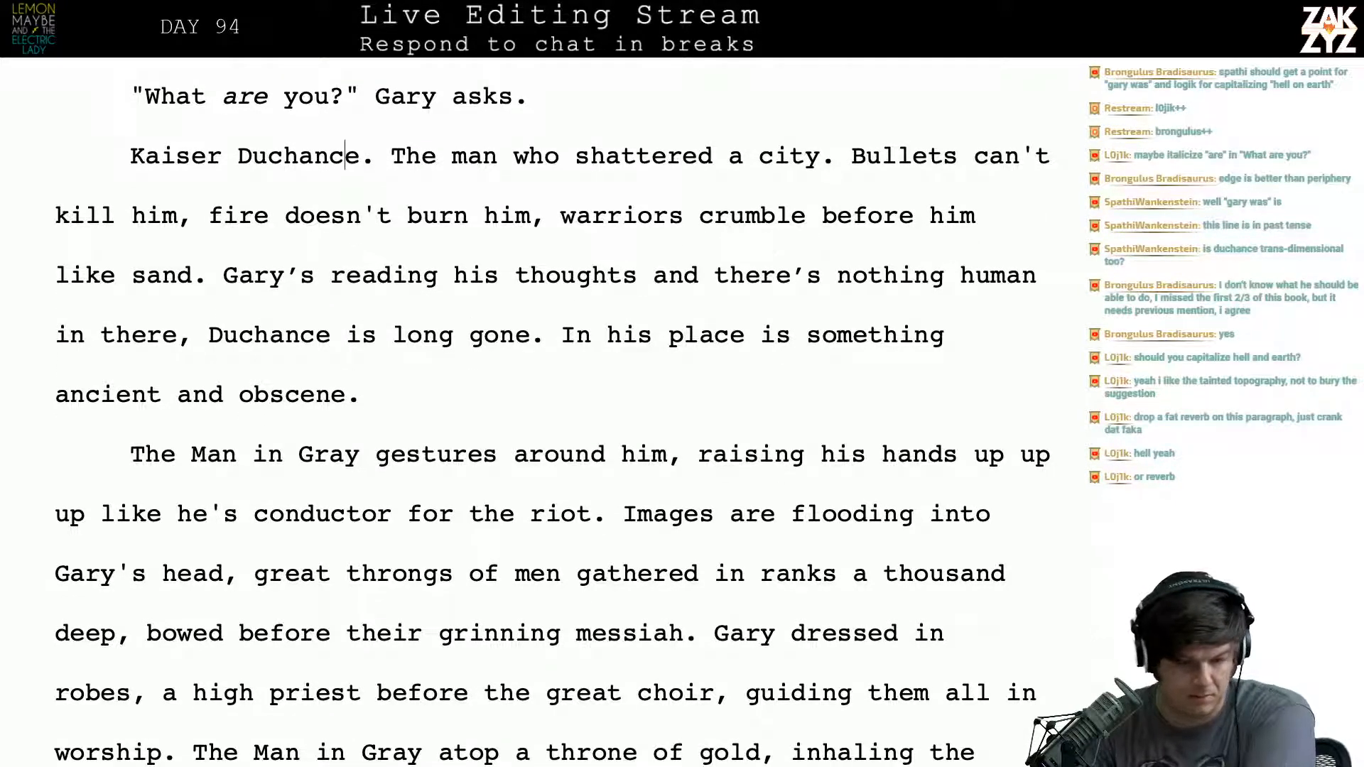
key("Right")
key("BackSpace")
key("BackSpace")
key("BackSpace")
key("BackSpace")
key("BackSpace")
key("BackSpace")
key("BackSpace")
key("BackSpace")
key("BackSpace")
key("BackSpace")
key("BackSpace")
key("BackSpace")
key("BackSpace")
key("BackSpace")
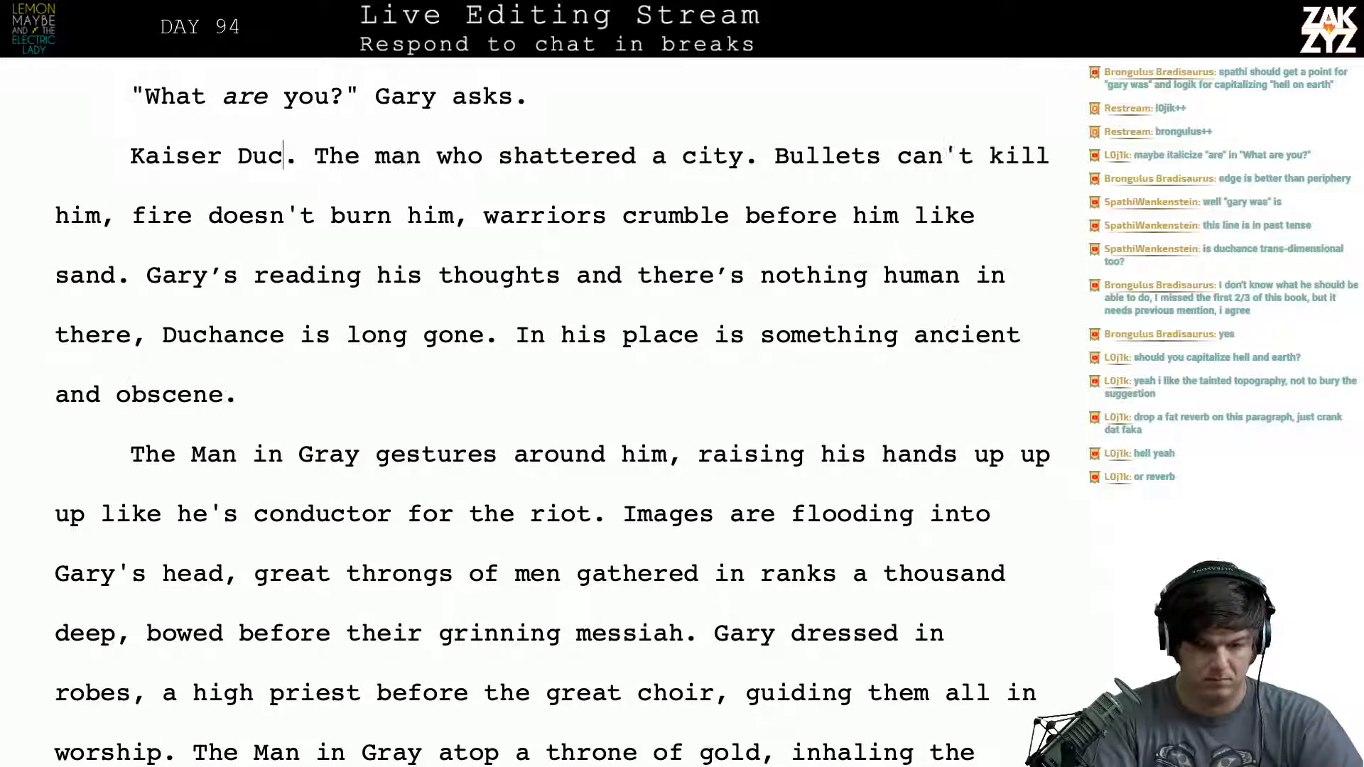
key("BackSpace")
type("The man ")
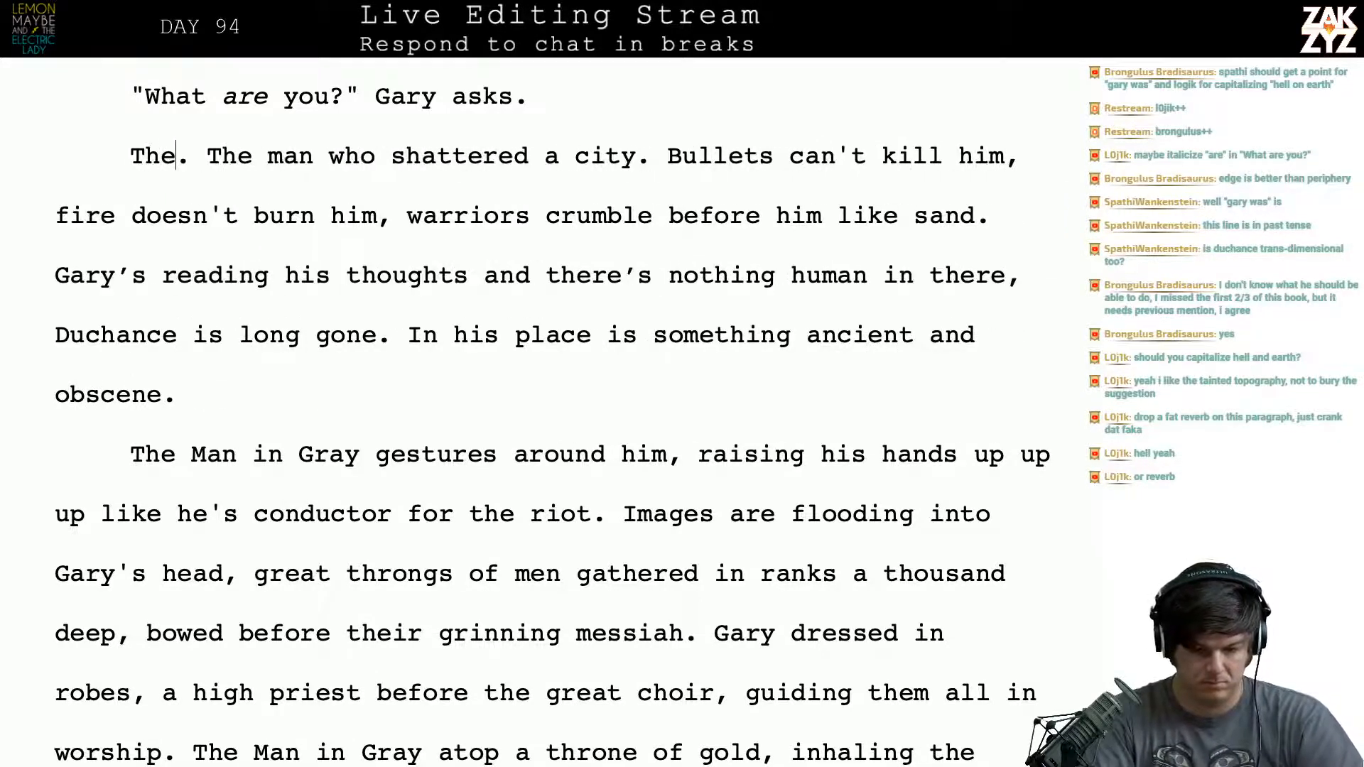
type("in")
key("BackSpace")
key("BackSpace")
key("BackSpace")
key("BackSpace")
key("BackSpace")
key("BackSpace")
key("BackSpace")
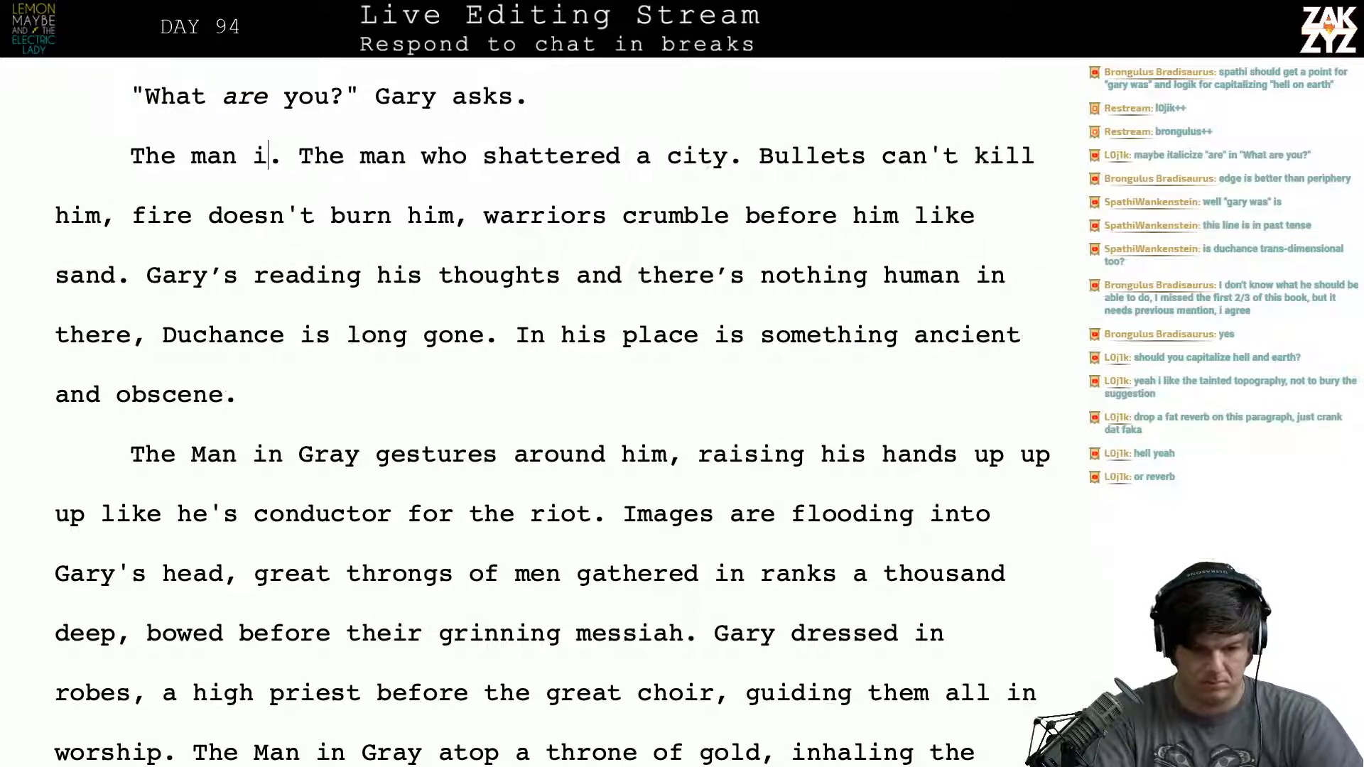
type("Man in Gray")
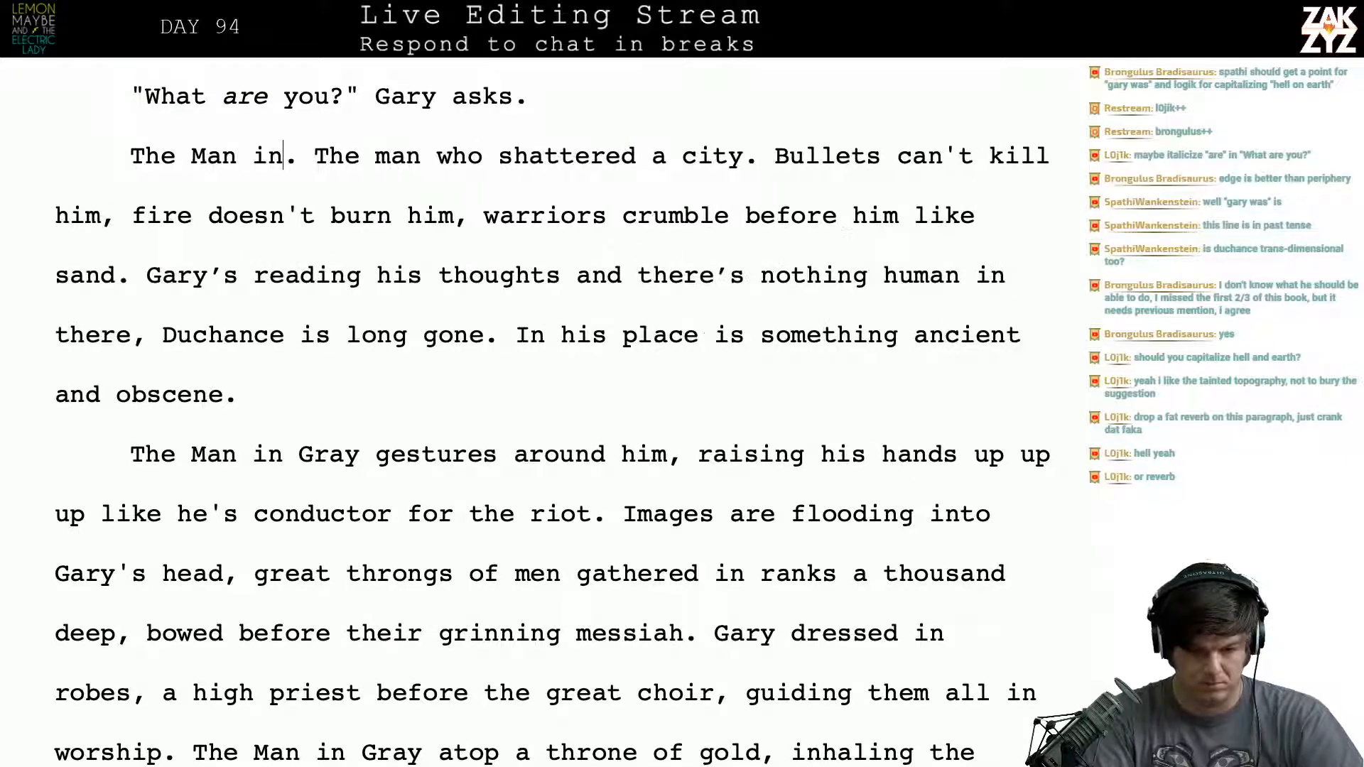
- Replace "man" with "fiend" in the phrase "The man who shattered a city."
key("Right")
key("Right")
key("Right")
key("Right")
key("Right")
key("Right")
key("Right")
key("Right")
key("Right")
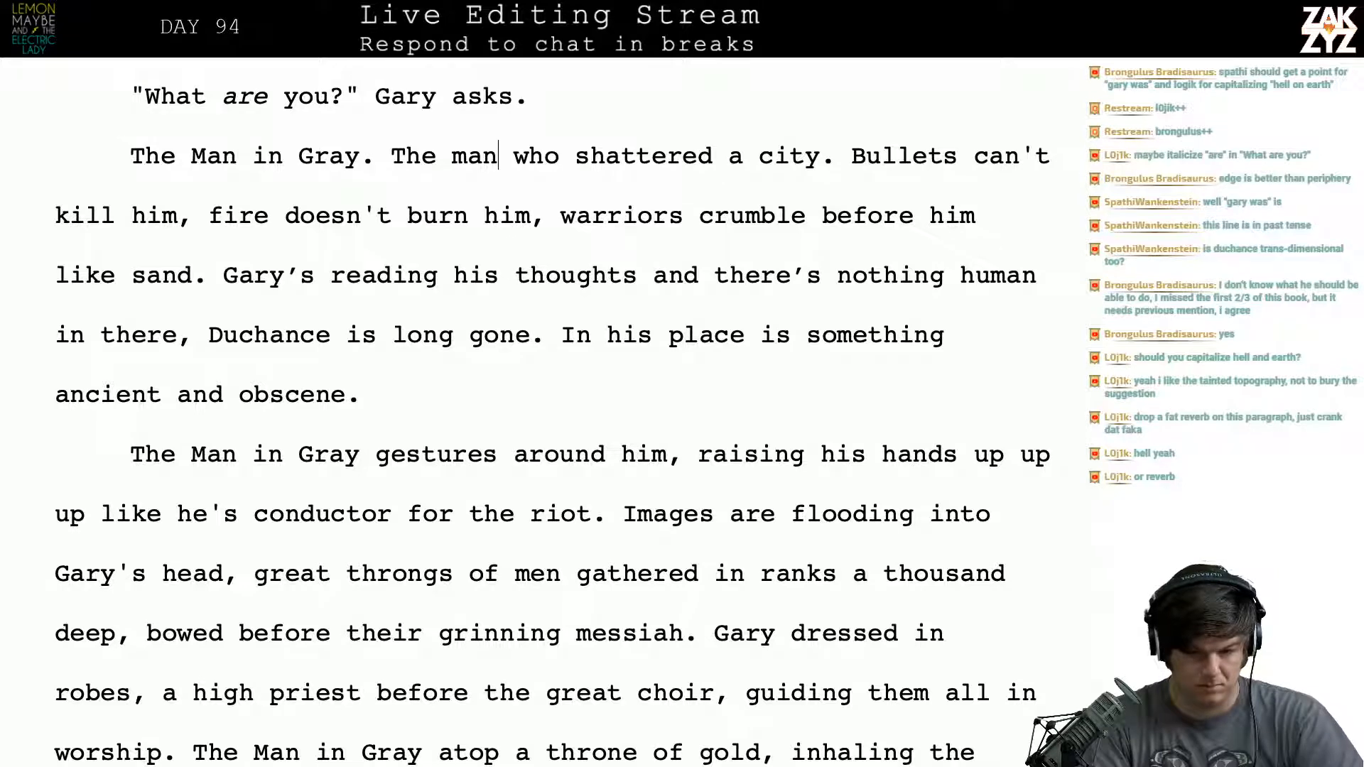
key("BackSpace")
key("BackSpace")
key("BackSpace")
type("fiend")
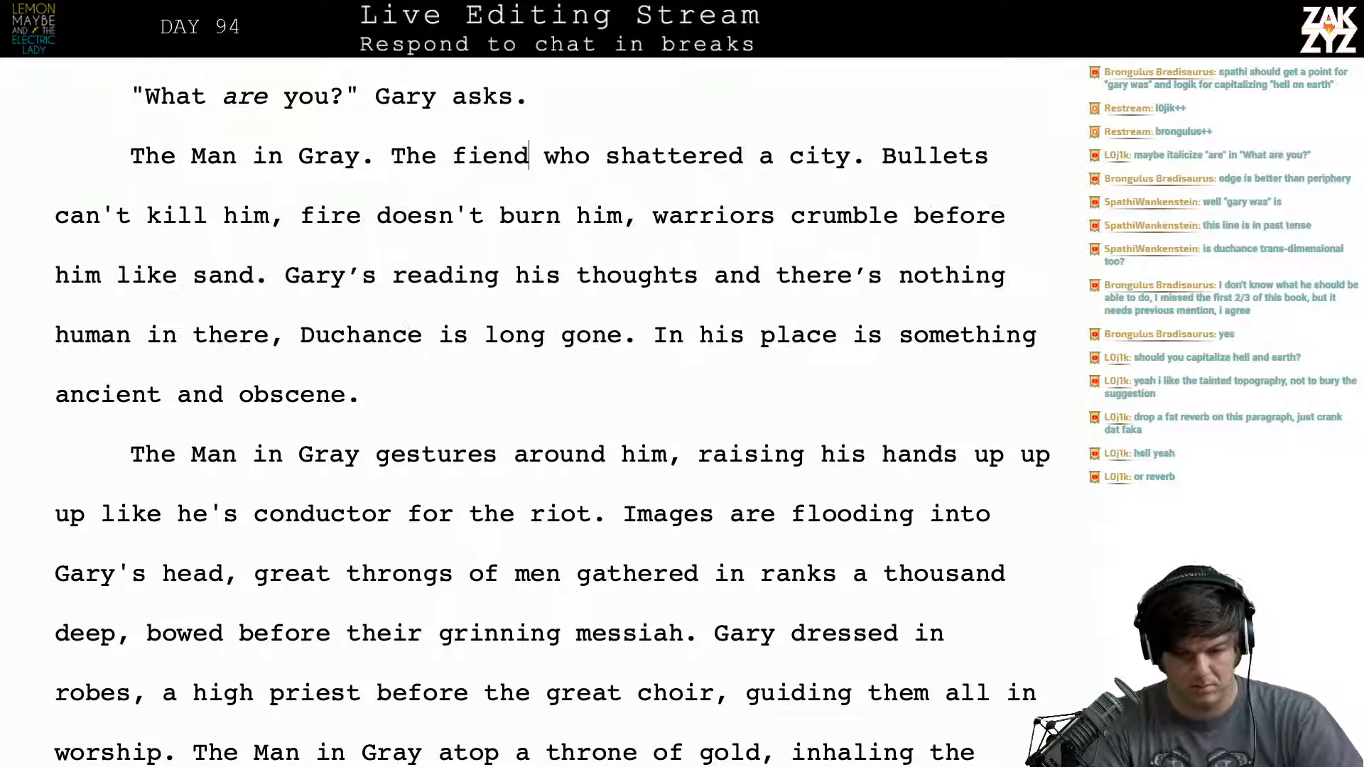
- Reread the revised paragraph from "Bullets can't kill him" to "ancient and obscene" and the one following it, checking wording and punctuation
key("Right")
key("Right")
key("Right")
key("Right")
key("Right")
key("Right")
key("Right")
key("Right")
key("Right")
key("Down")
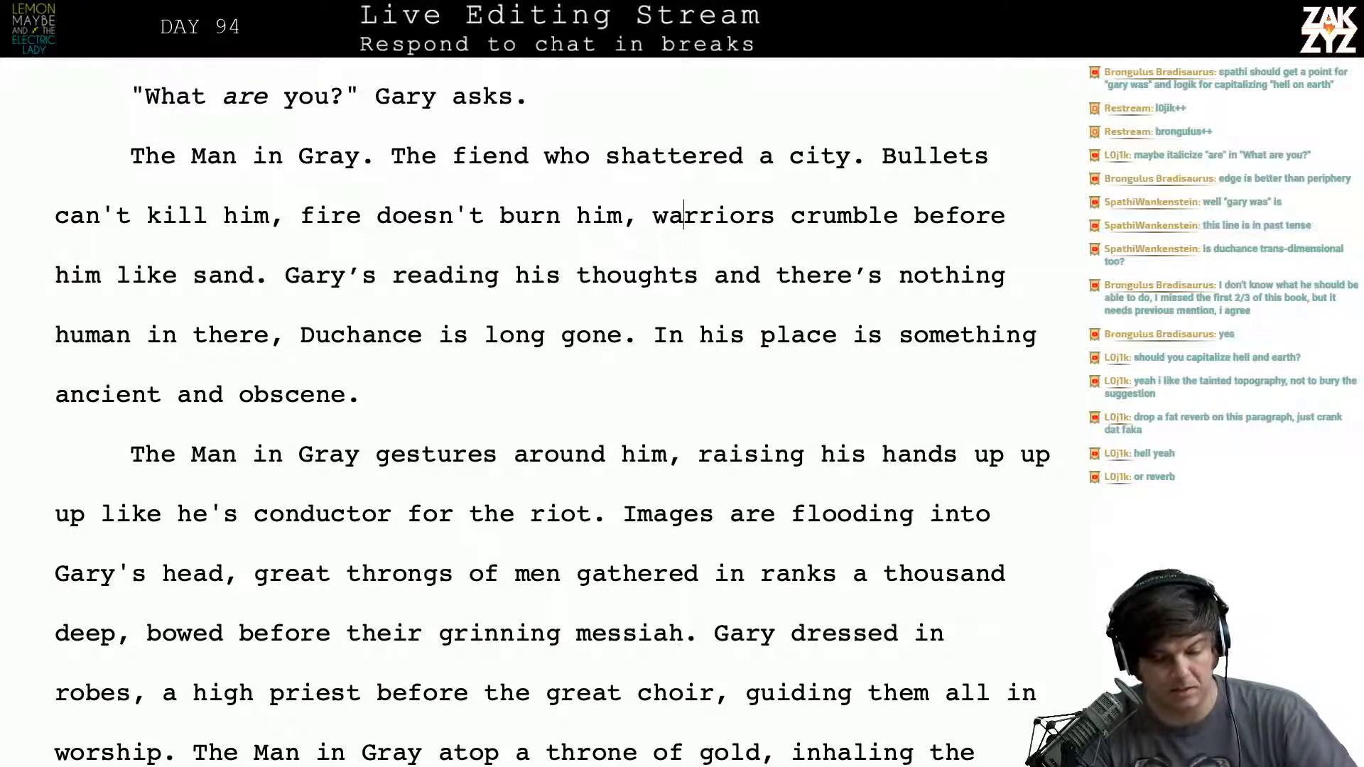
key("Left")
key("Left")
key("Left")
key("Left")
key("Left")
key("Left")
key("Left")
key("Left")
key("Left")
key("Left")
key("Left")
key("Left")
key("Left")
key("Left")
key("Left")
key("Left")
key("Left")
key("Left")
key("Left")
key("Left")
key("Left")
key("Left")
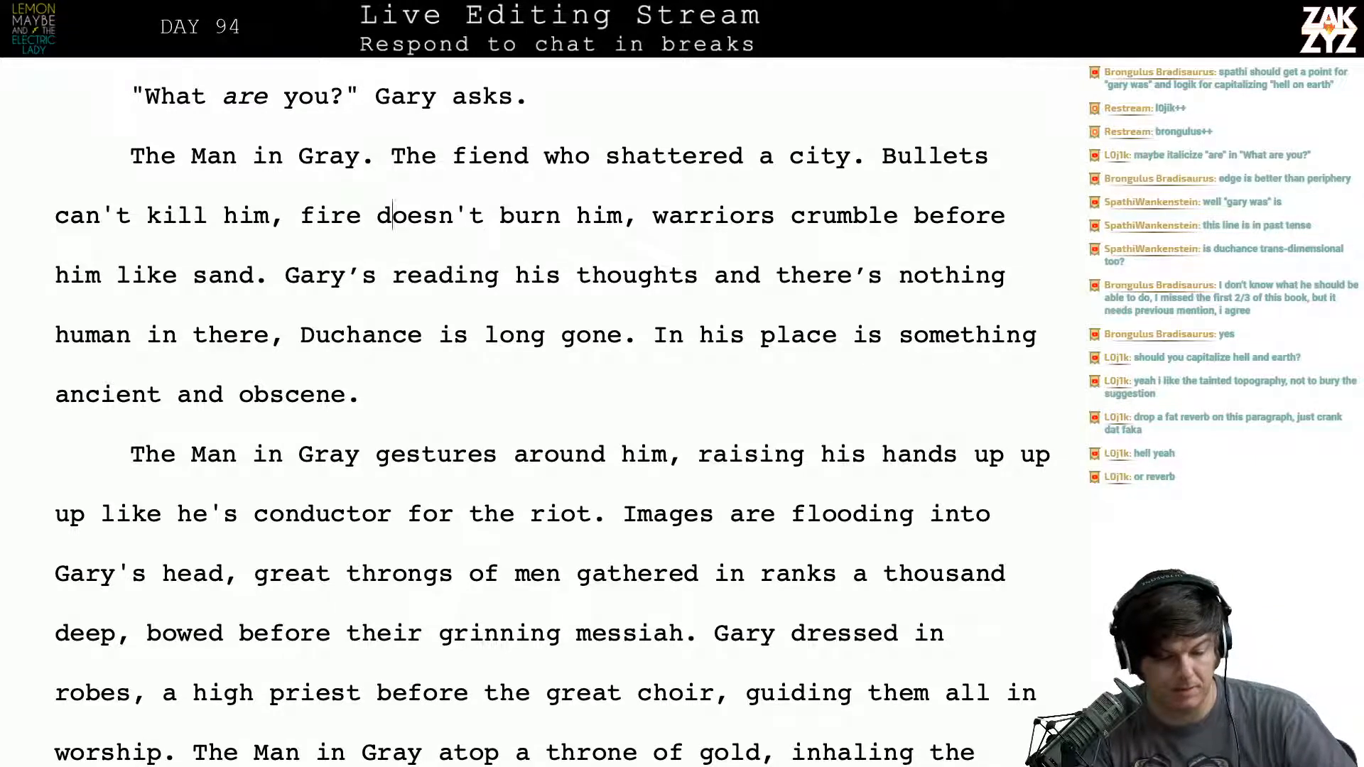
key("Right")
key("Right")
key("Right")
key("Right")
key("Right")
key("Right")
key("Right")
key("Right")
key("Right")
key("Right")
key("Right")
key("Right")
key("Right")
key("Right")
key("Right")
key("Right")
key("Right")
key("Right")
key("Right")
key("Right")
key("Right")
key("Right")
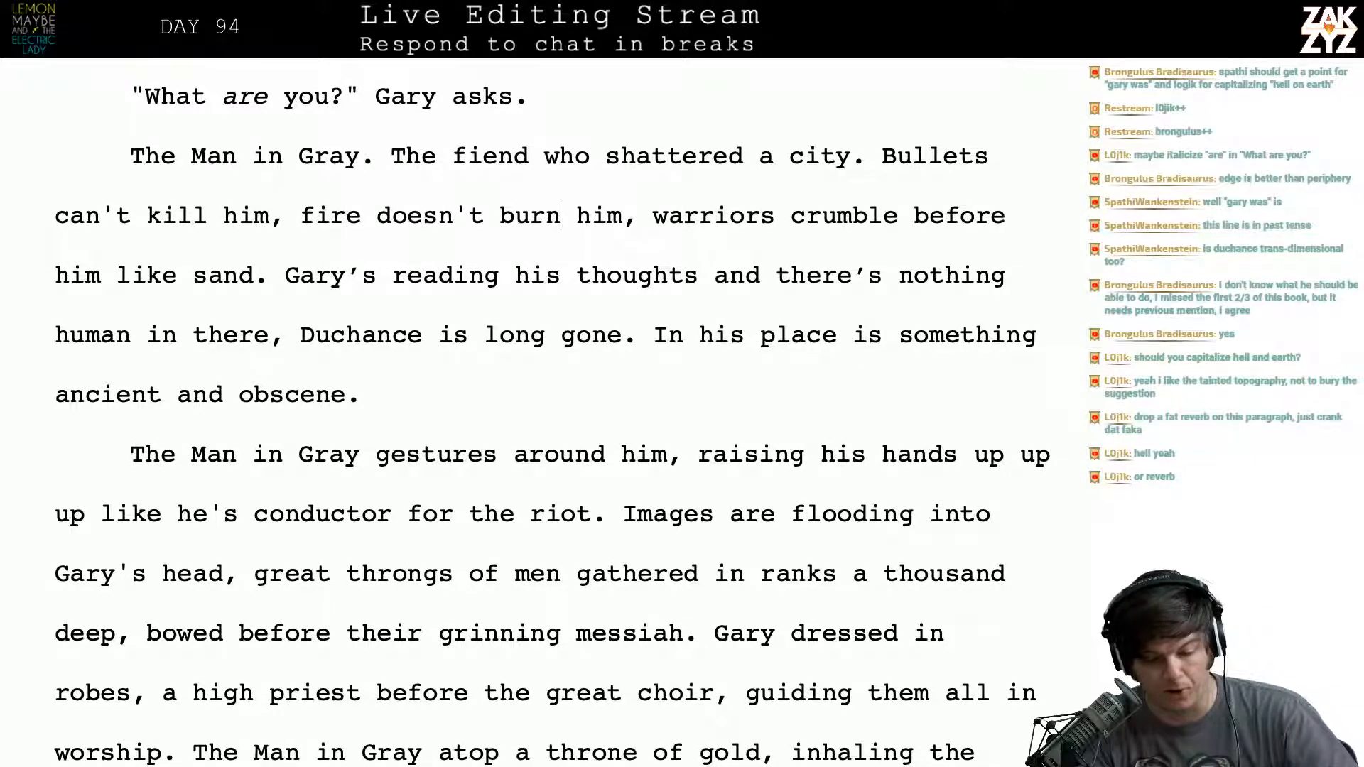
key("Right")
key("Right")
key("Right")
key("Right")
key("Right")
key("Right")
key("Right")
key("Right")
key("Right")
key("Right")
key("Right")
key("Right")
key("Right")
key("Right")
key("Right")
key("Right")
key("Right")
key("Right")
key("Right")
key("Right")
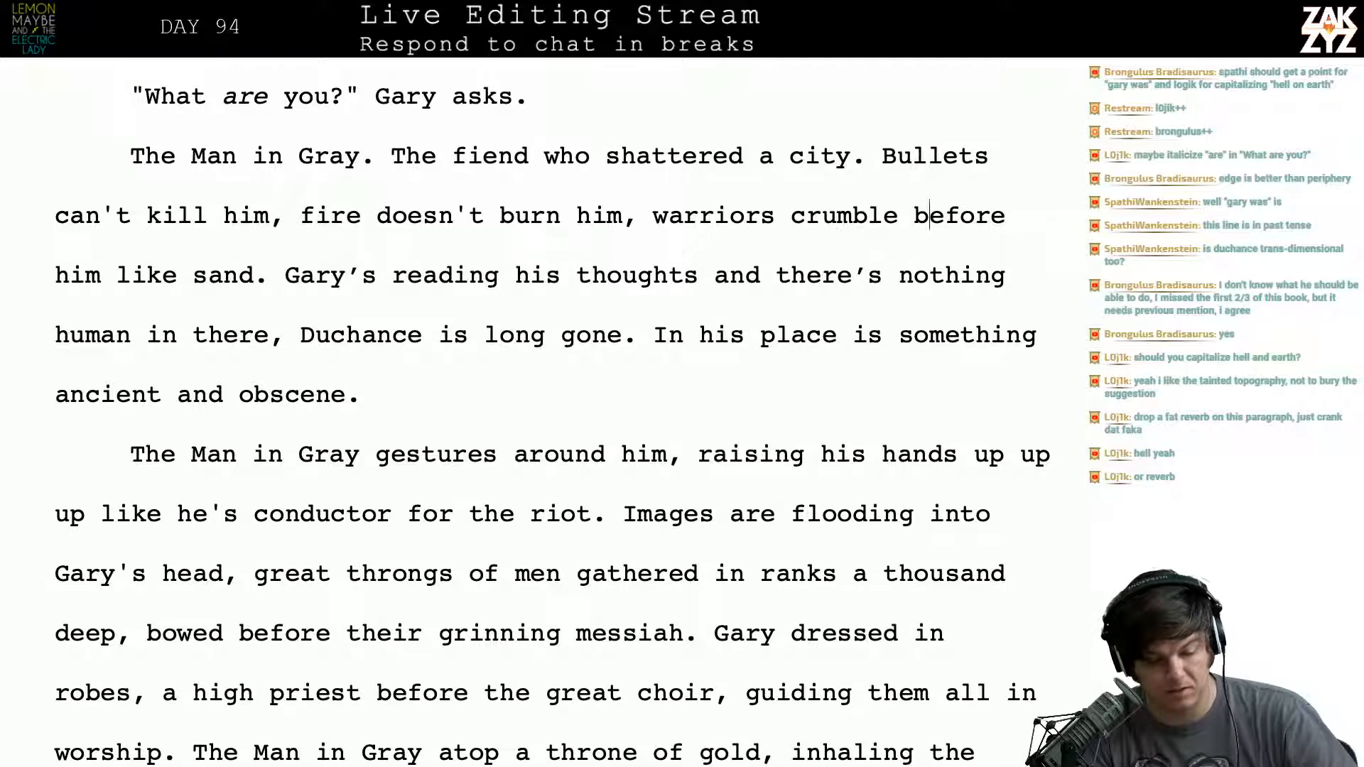
key("Right")
key("Right")
key("Right")
key("Right")
key("Right")
key("Right")
key("Right")
key("Right")
key("Right")
key("Right")
key("Right")
key("Right")
key("Right")
key("Right")
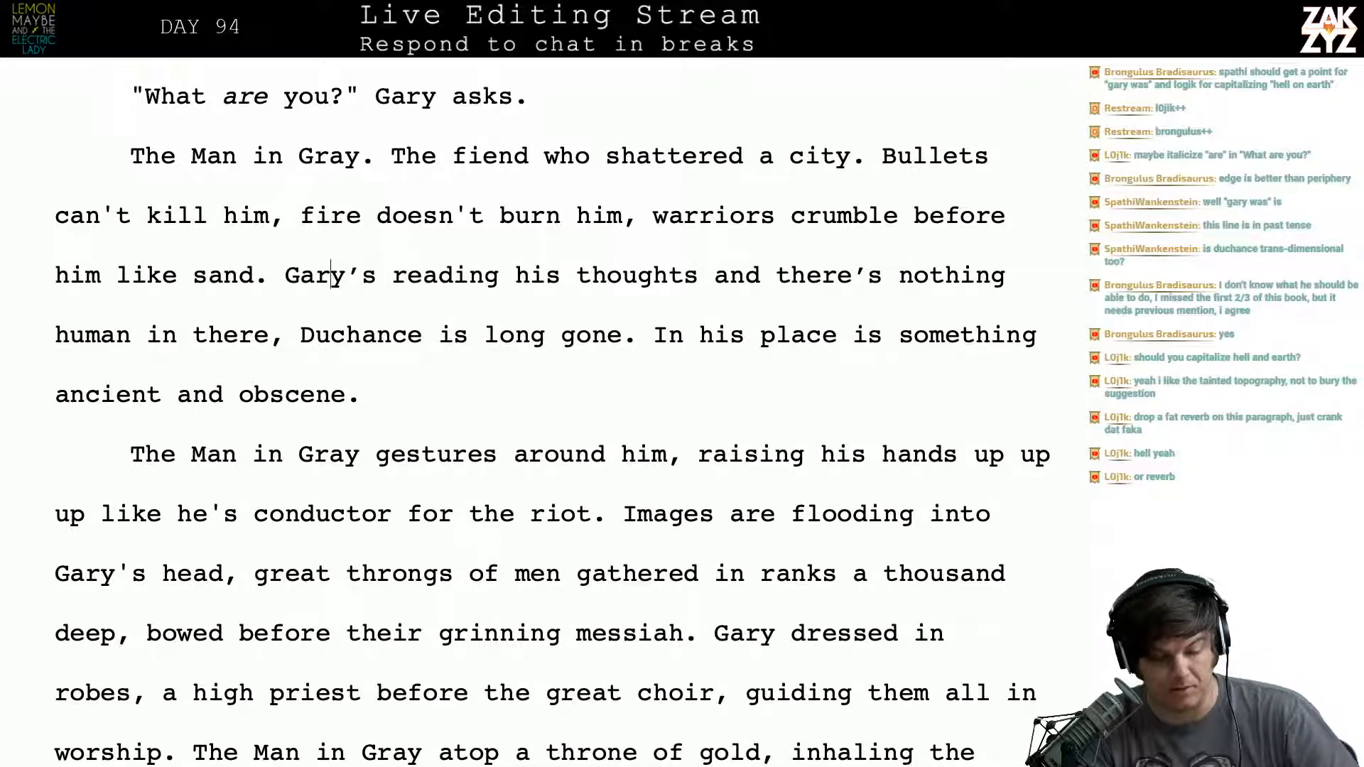
key("Down")
key("Left")
key("Left")
key("Left")
key("Left")
key("Left")
key("Left")
key("Left")
key("Left")
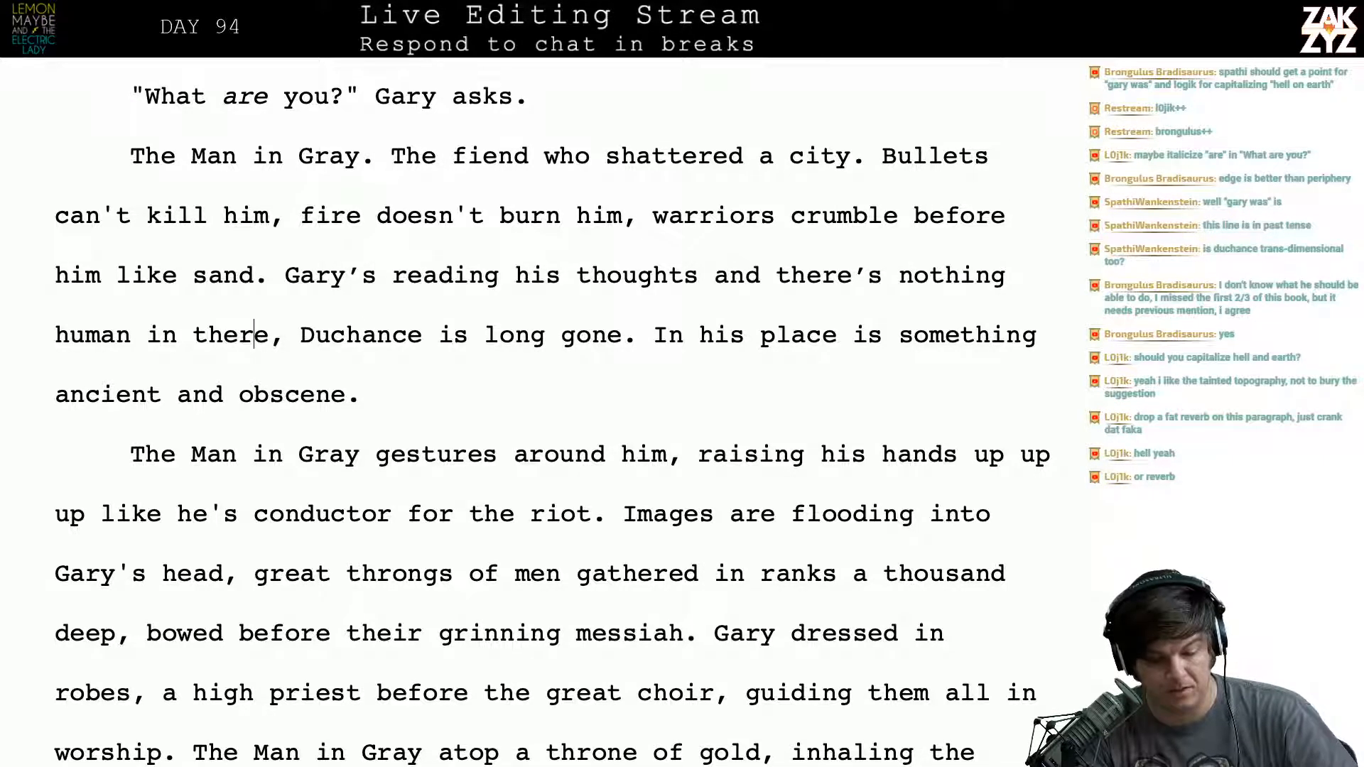
key("Right")
key("Right")
key("Right")
key("Right")
key("Right")
key("Right")
key("Right")
key("Right")
key("Right")
key("Right")
key("Right")
key("Right")
key("Right")
key("Right")
key("Right")
key("Right")
key("Right")
key("Right")
key("Right")
key("Right")
key("Right")
key("Right")
key("Right")
key("Right")
key("Right")
key("Right")
key("Right")
key("Right")
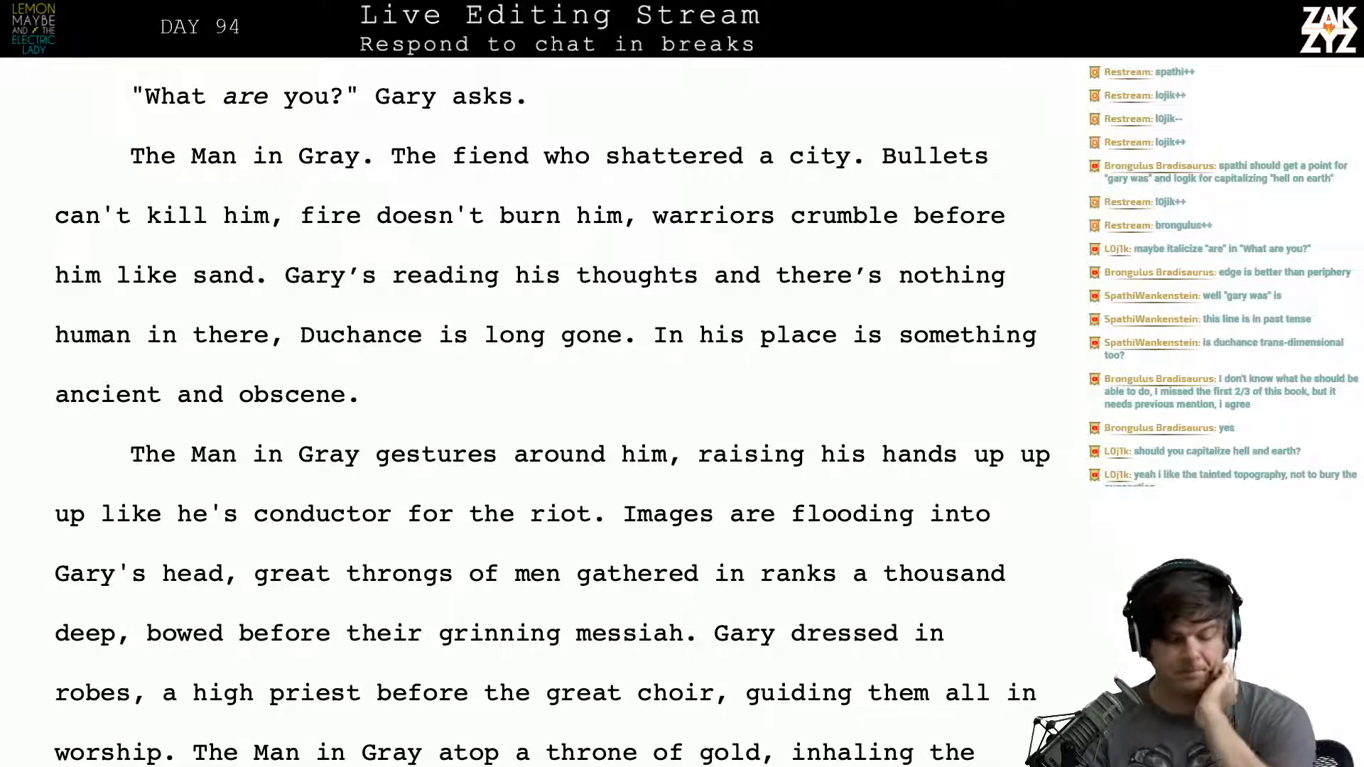
scroll(325, 339, "down", 3)
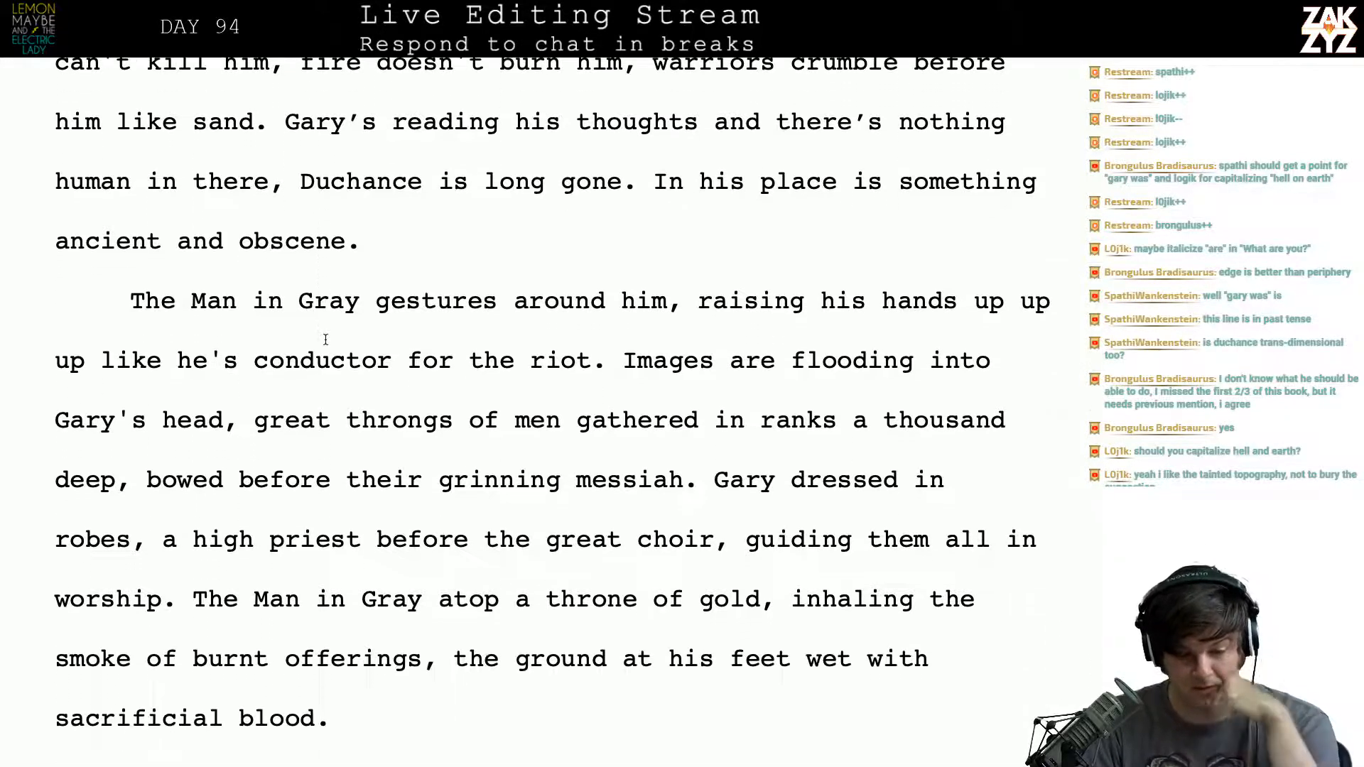
scroll(326, 339, "up", 3)
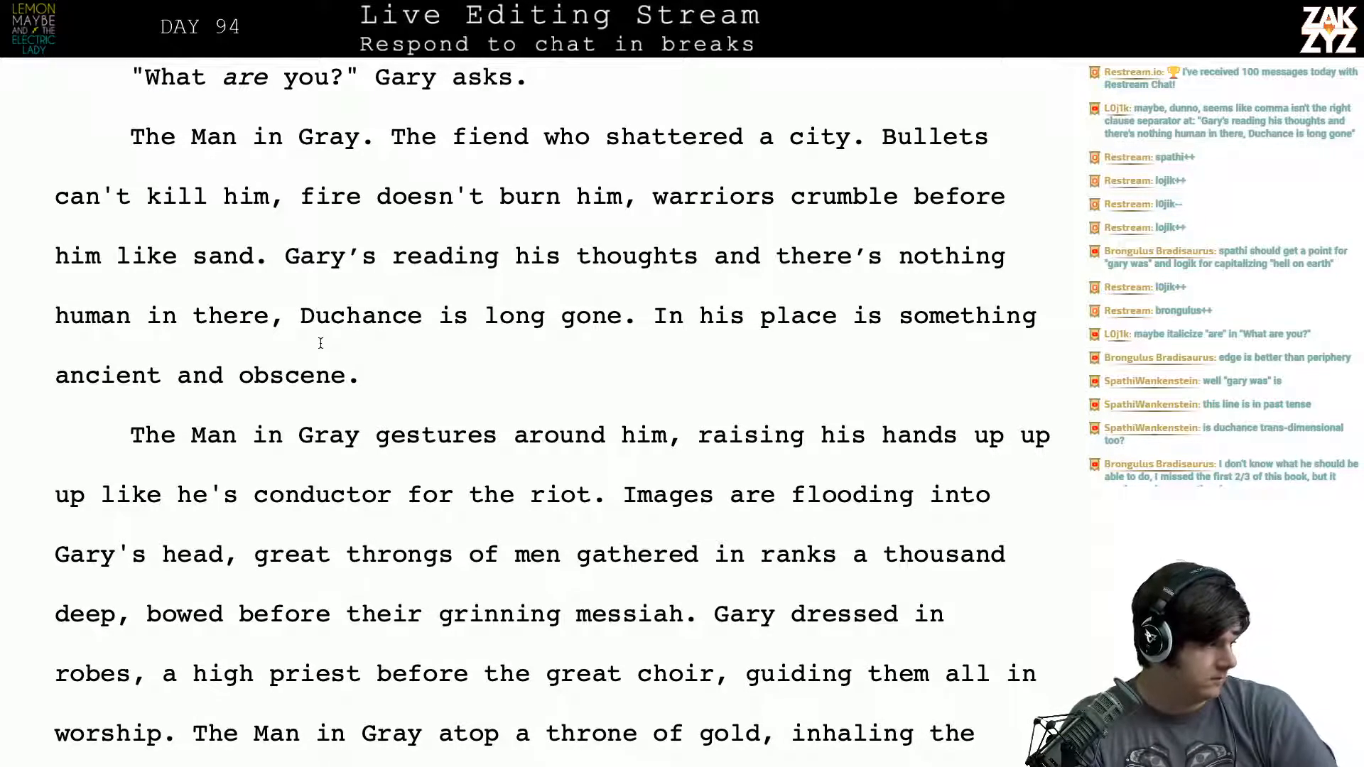
- Replace the comma after "nothing human in there" with a period, so "Duchance is long gone" stands as its own sentence
left_click(314, 333)
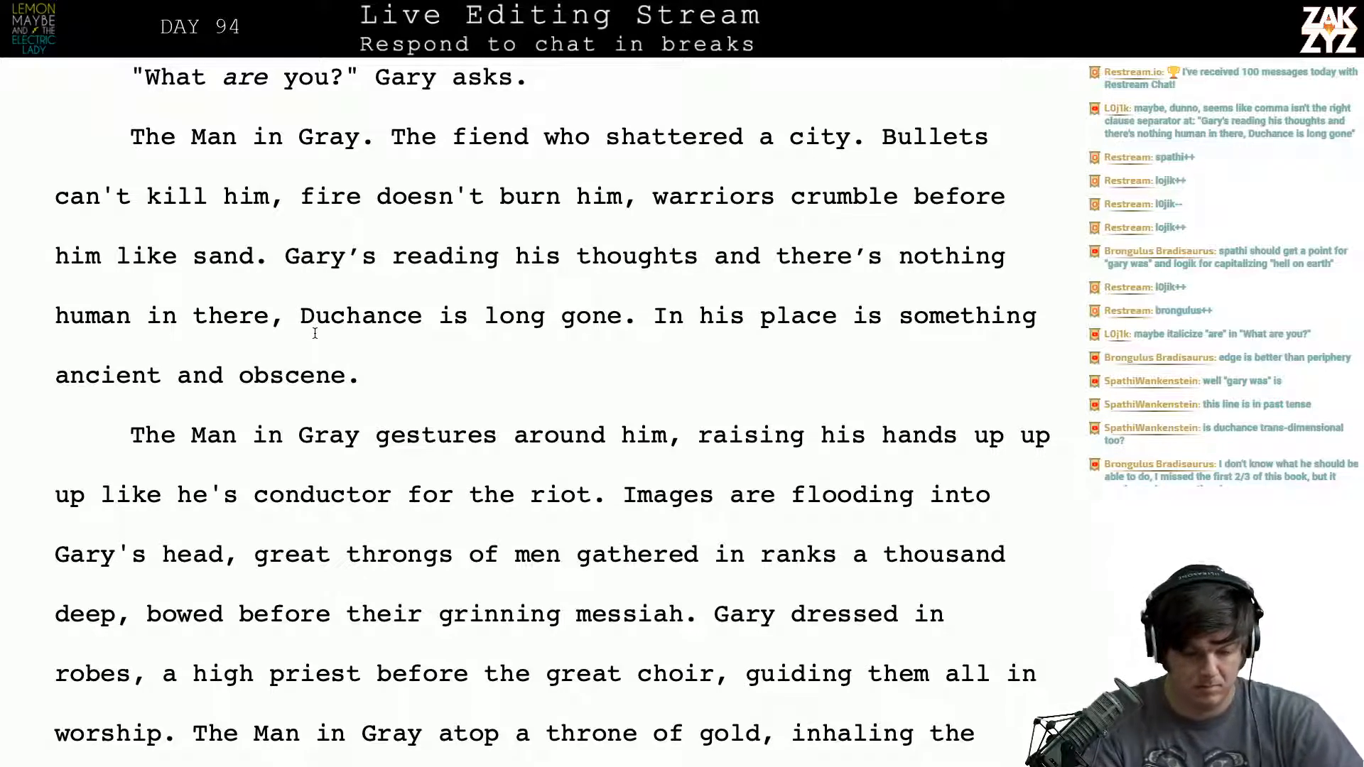
key("Left")
key("BackSpace")
type(".")
key("Right")
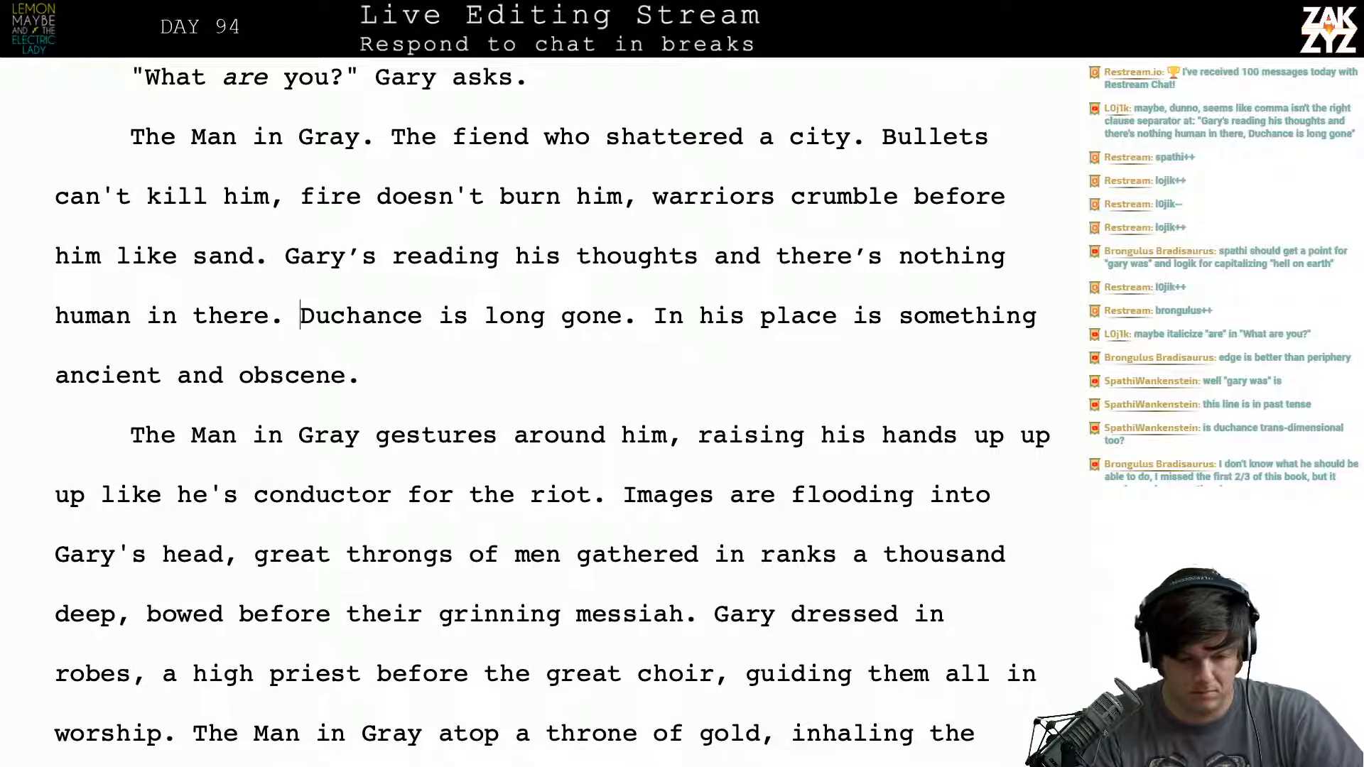
key("Down")
key("Left")
key("Up")
key("Right")
key("Right")
key("Right")
key("Right")
key("Right")
key("Right")
key("Right")
key("Right")
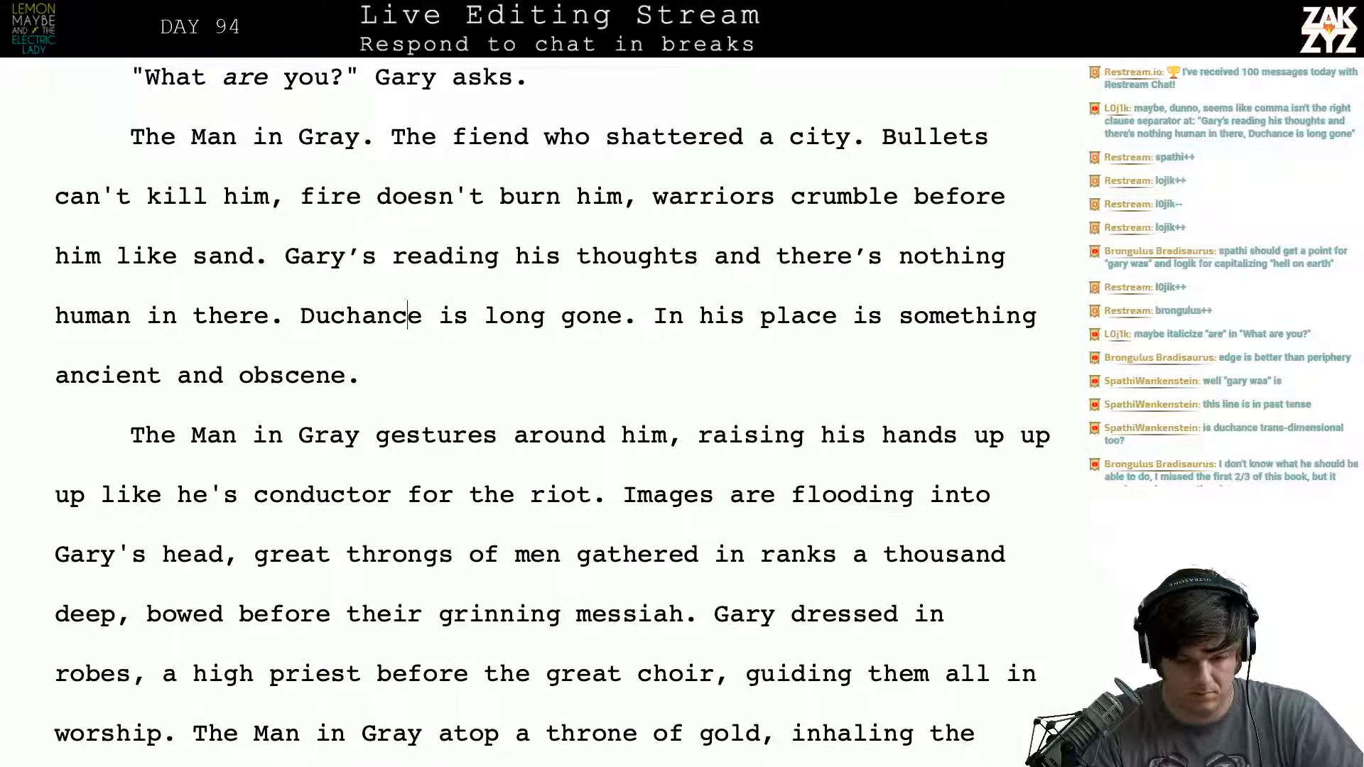
- Reread the passage from "The Man in Gray. The fiend who shattered a city." through "Duchance is long gone."
key("Right")
key("Right")
key("Right")
key("Right")
key("Right")
key("Right")
key("Up")
key("Right")
key("Right")
key("Right")
key("Right")
key("Right")
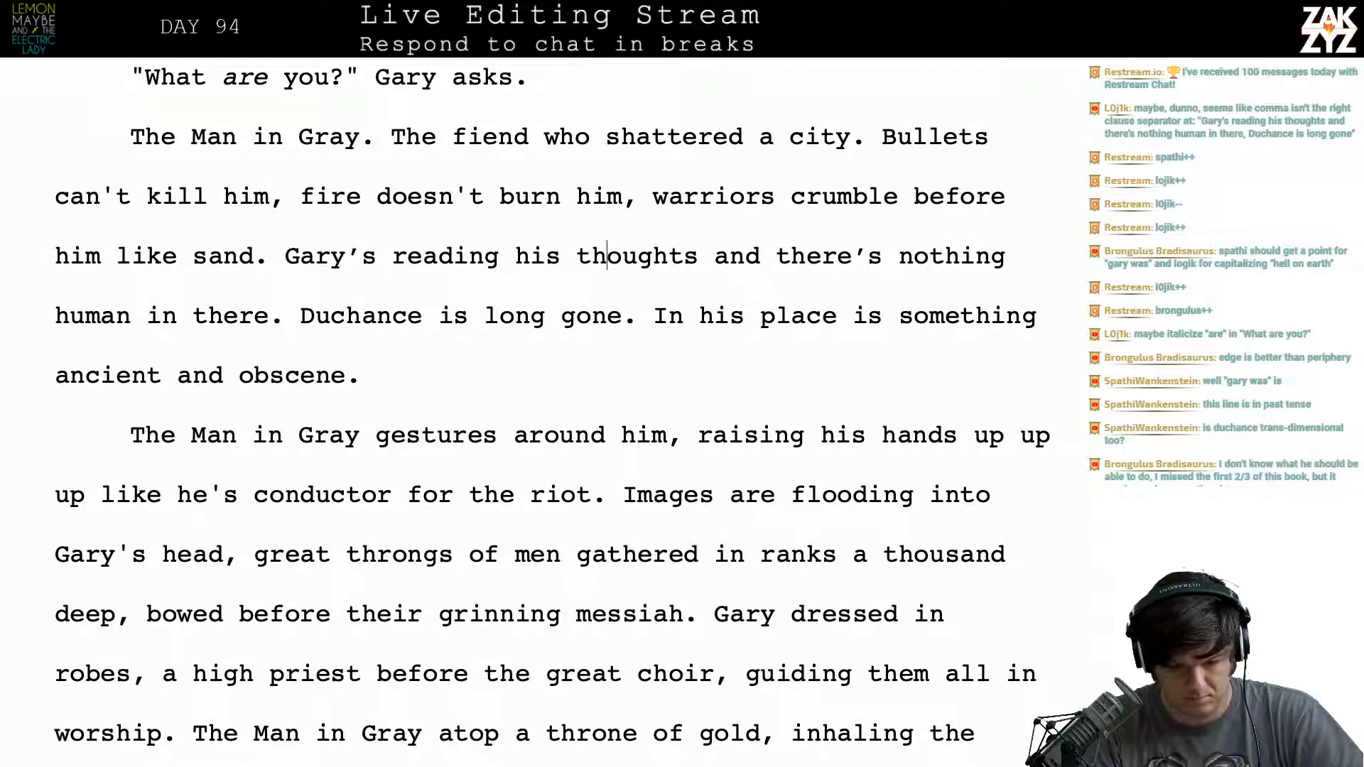
key("Right")
key("Right")
key("Right")
key("Right")
key("Right")
key("Right")
key("Right")
key("Right")
key("Right")
key("Right")
key("Right")
key("Right")
key("Right")
key("Right")
key("Down")
scroll(551, 400, "up", 1)
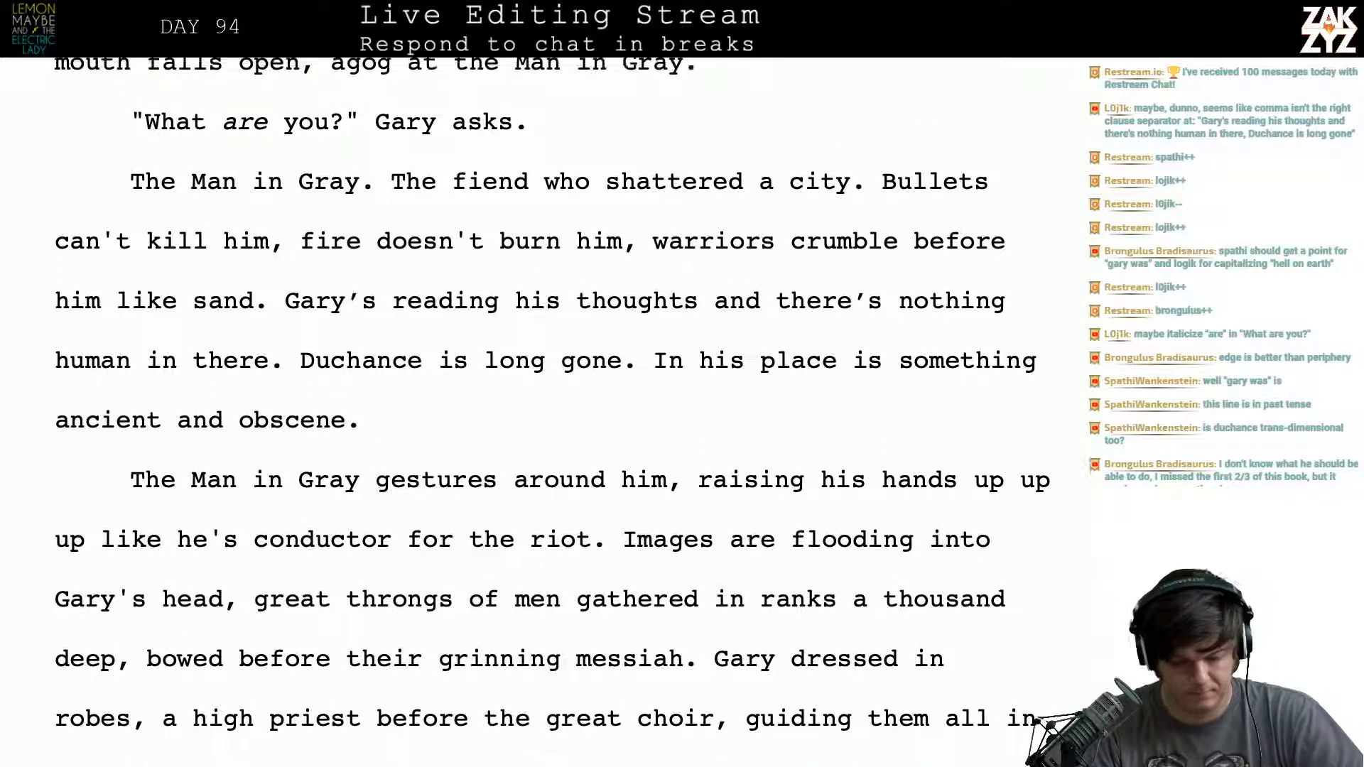
scroll(822, 390, "up", 1)
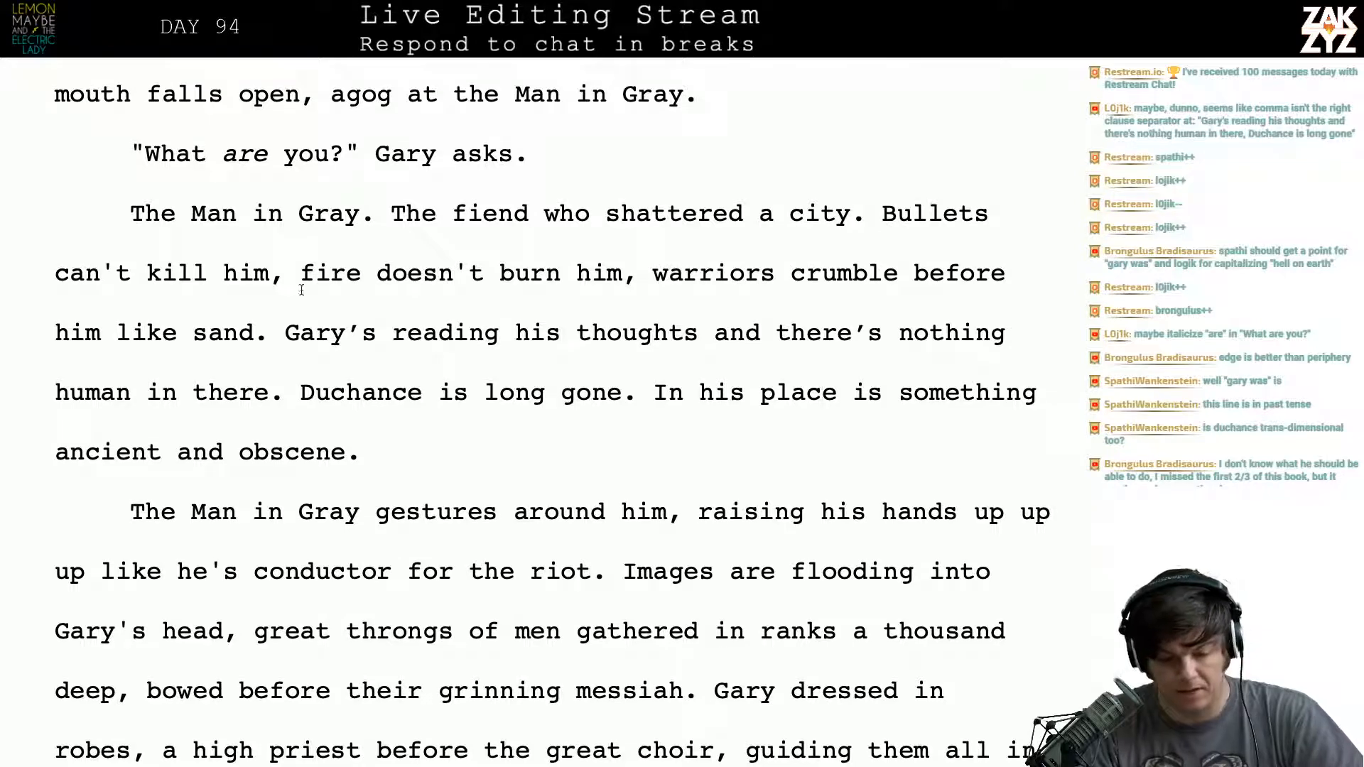
left_click(543, 213)
key("Right")
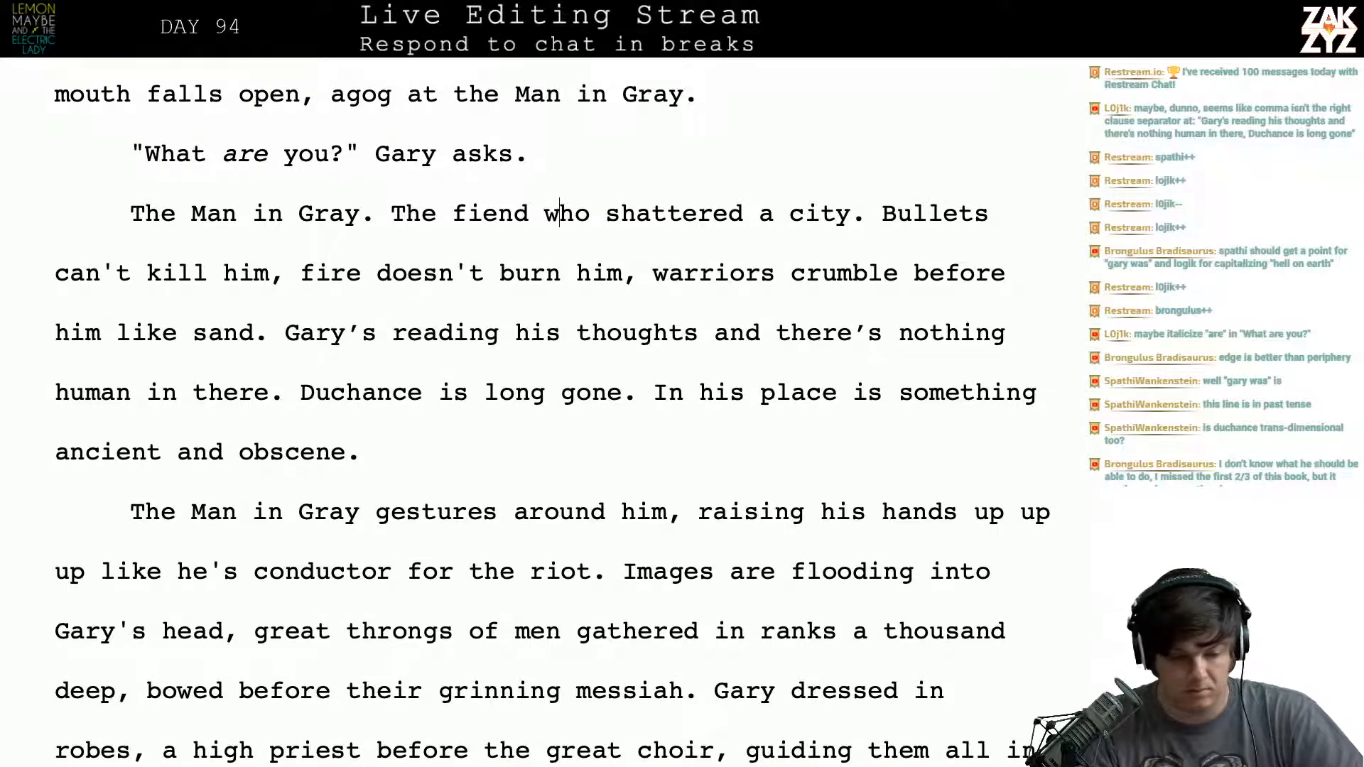
- Delete "agog at the Man in Gray" from the sentence about Gary's mouth falling open
key("Up")
key("Up")
key("Right")
key("Up")
key("Up")
key("Right")
key("Right")
key("Right")
key("Right")
key("Right")
key("Right")
key("Down")
key("Down")
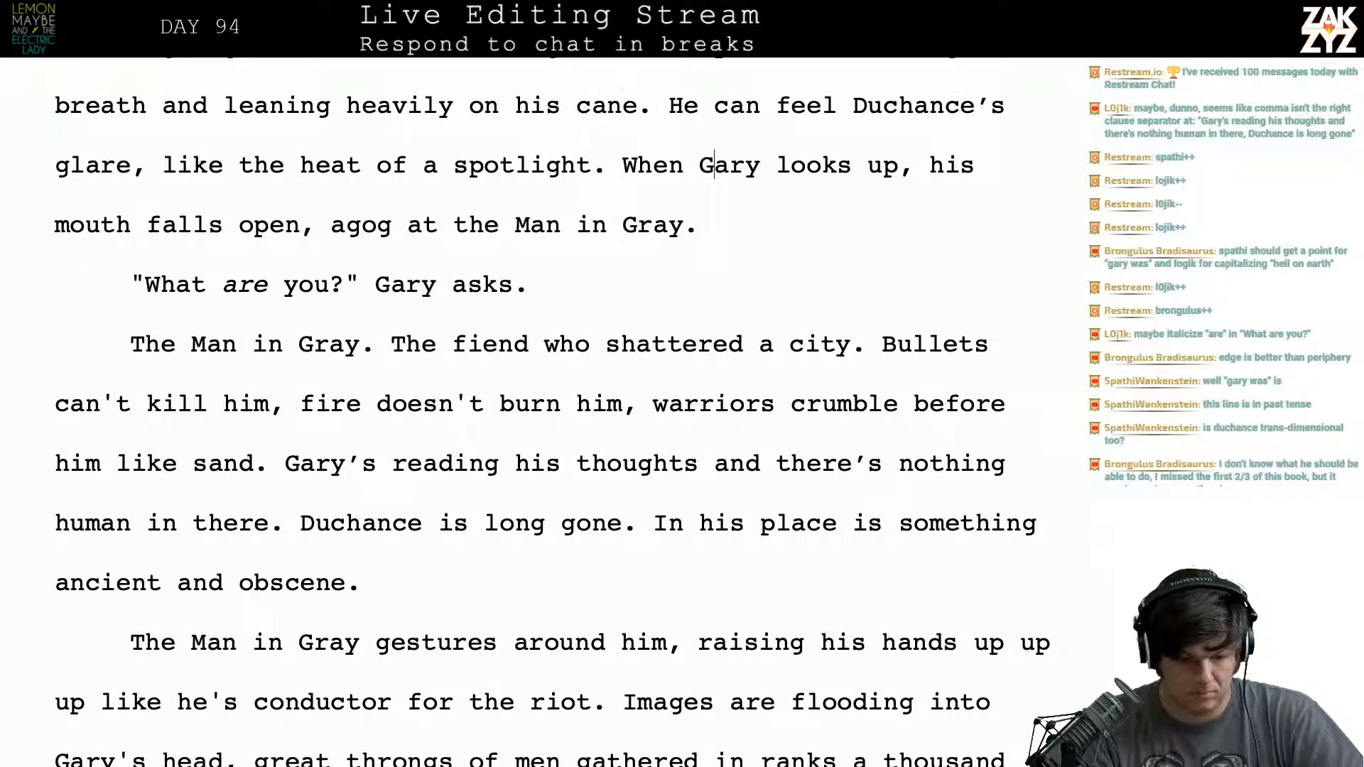
key("Left")
key("Left")
key("BackSpace")
key("BackSpace")
key("BackSpace")
key("BackSpace")
key("BackSpace")
key("BackSpace")
key("BackSpace")
key("BackSpace")
key("BackSpace")
key("BackSpace")
key("BackSpace")
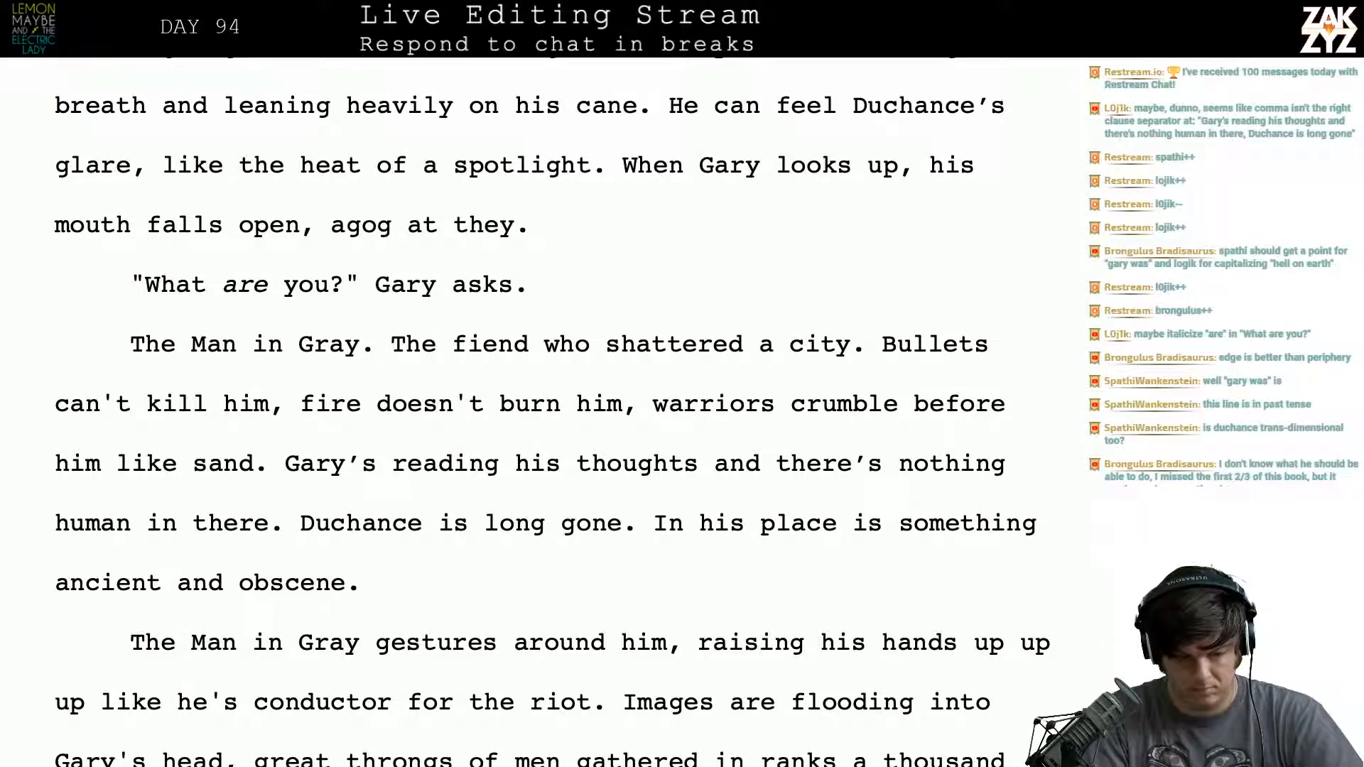
key("BackSpace")
key("BackSpace")
key("BackSpace")
key("BackSpace")
key("Left")
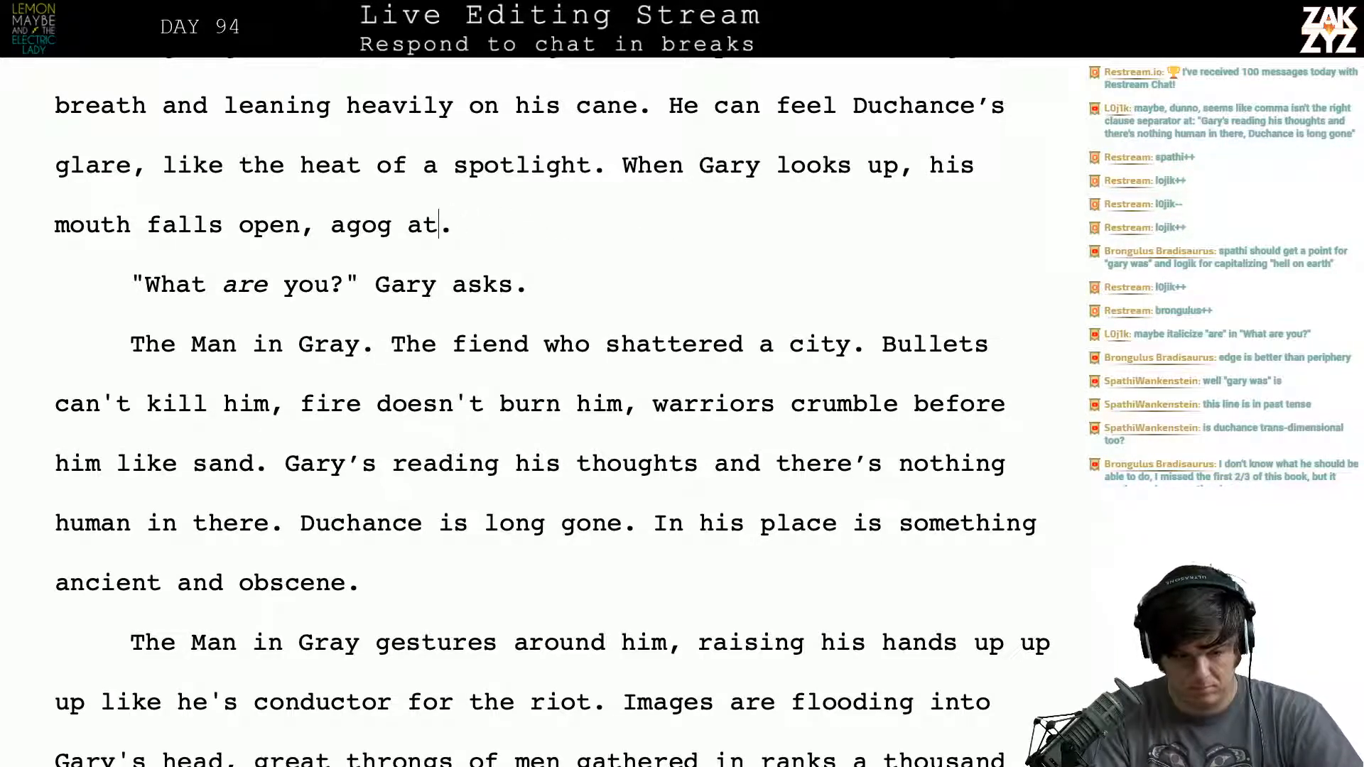
key("Right")
type("the")
key("BackSpace")
key("BackSpace")
key("BackSpace")
key("BackSpace")
key("BackSpace")
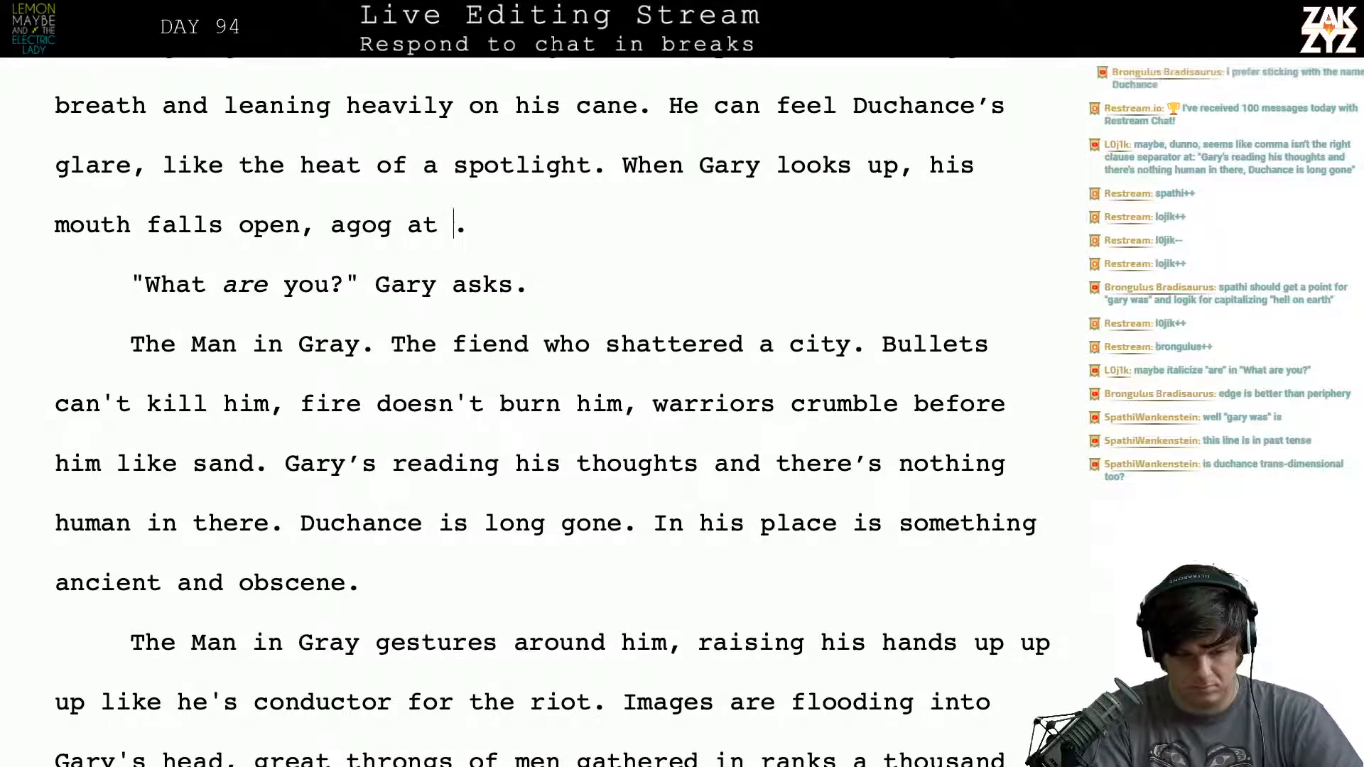
key("BackSpace")
key("BackSpace")
key("BackSpace")
key("BackSpace")
key("BackSpace")
key("BackSpace")
key("BackSpace")
key("BackSpace")
key("BackSpace")
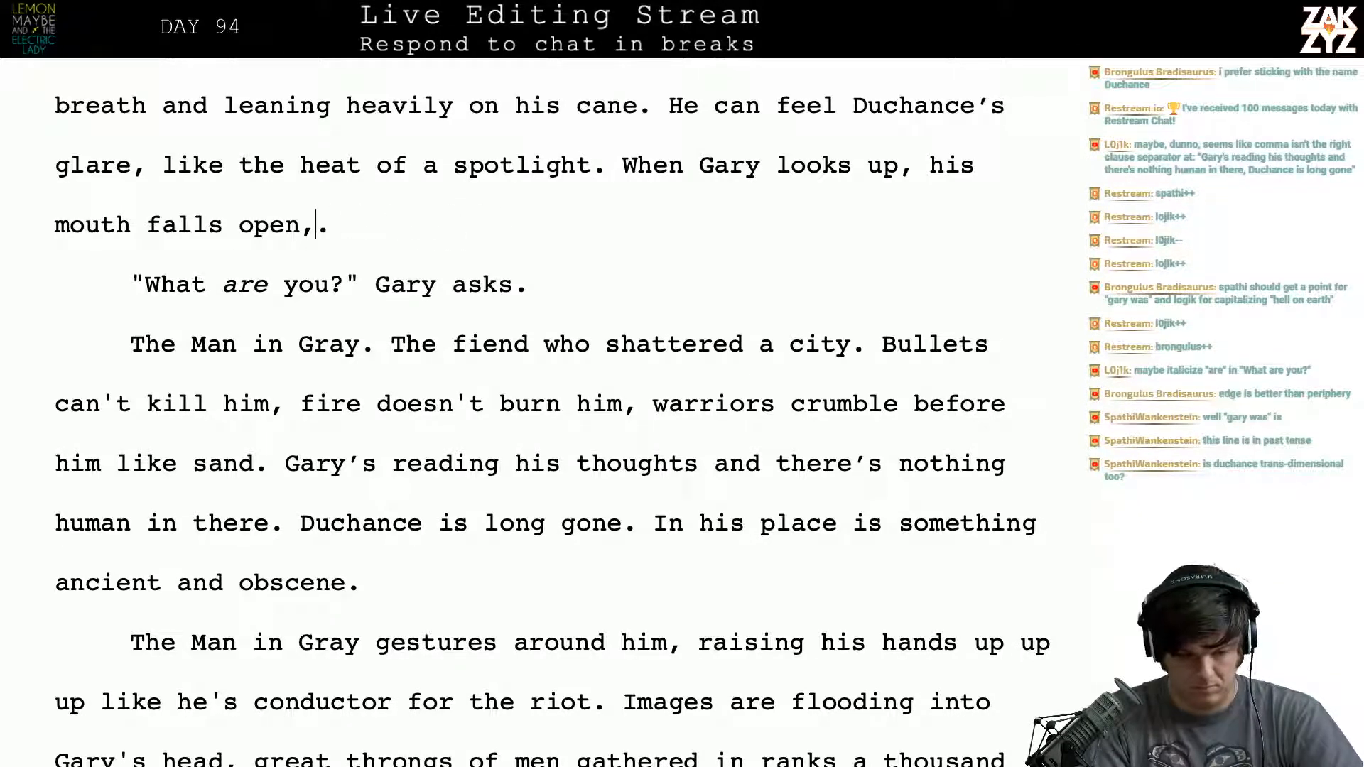
- Extend the sentence after "his mouth falls open" with "as he gets his first taste of Duchance's thoughts"
type("as he gets ")
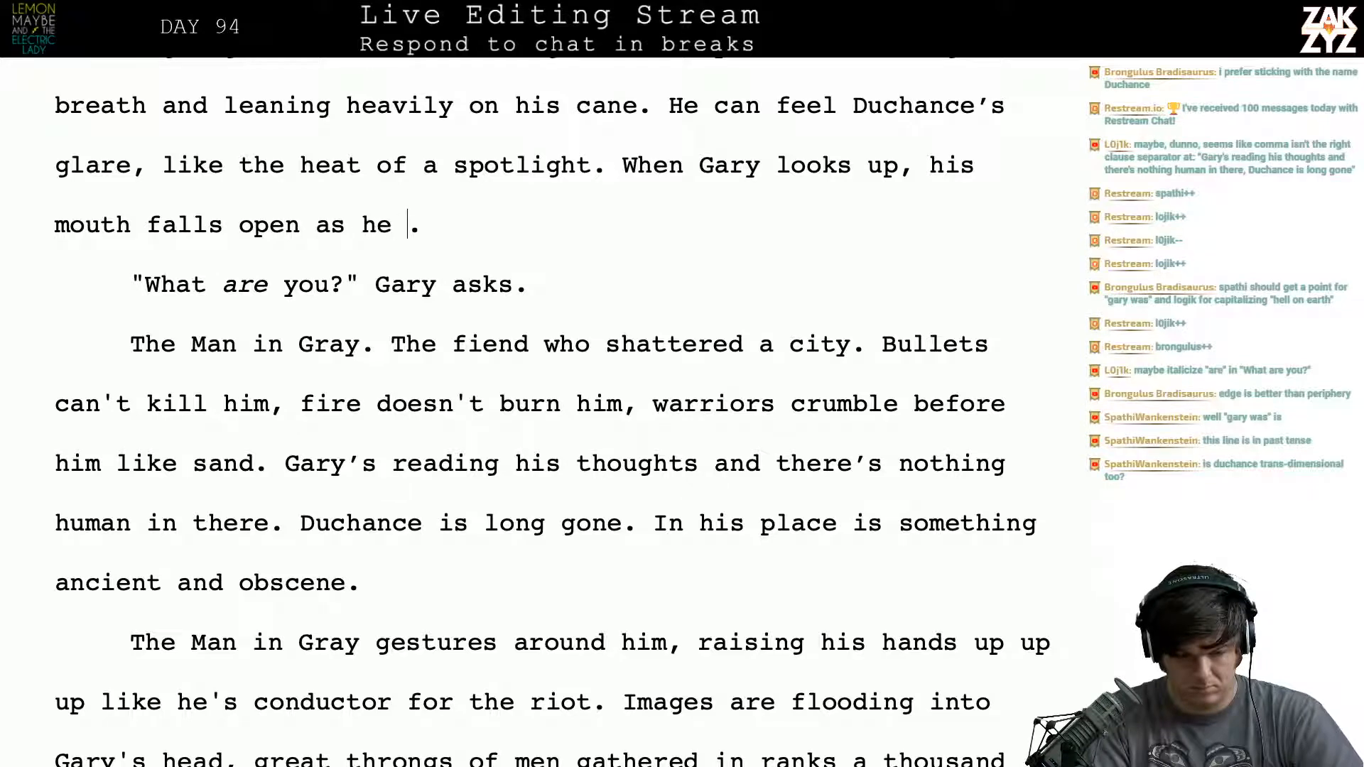
type("a")
key("BackSpace")
type("his first")
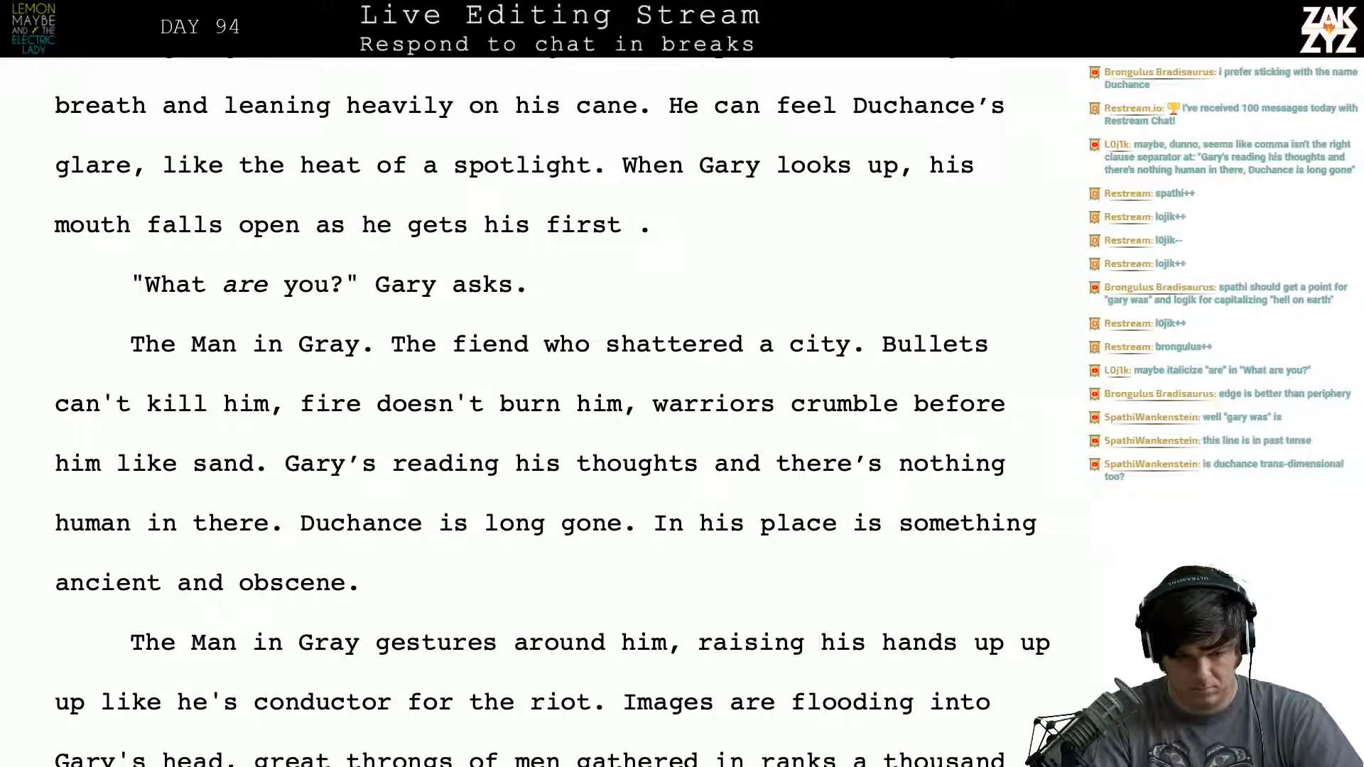
type(" ch")
key("BackSpace")
key("BackSpace")
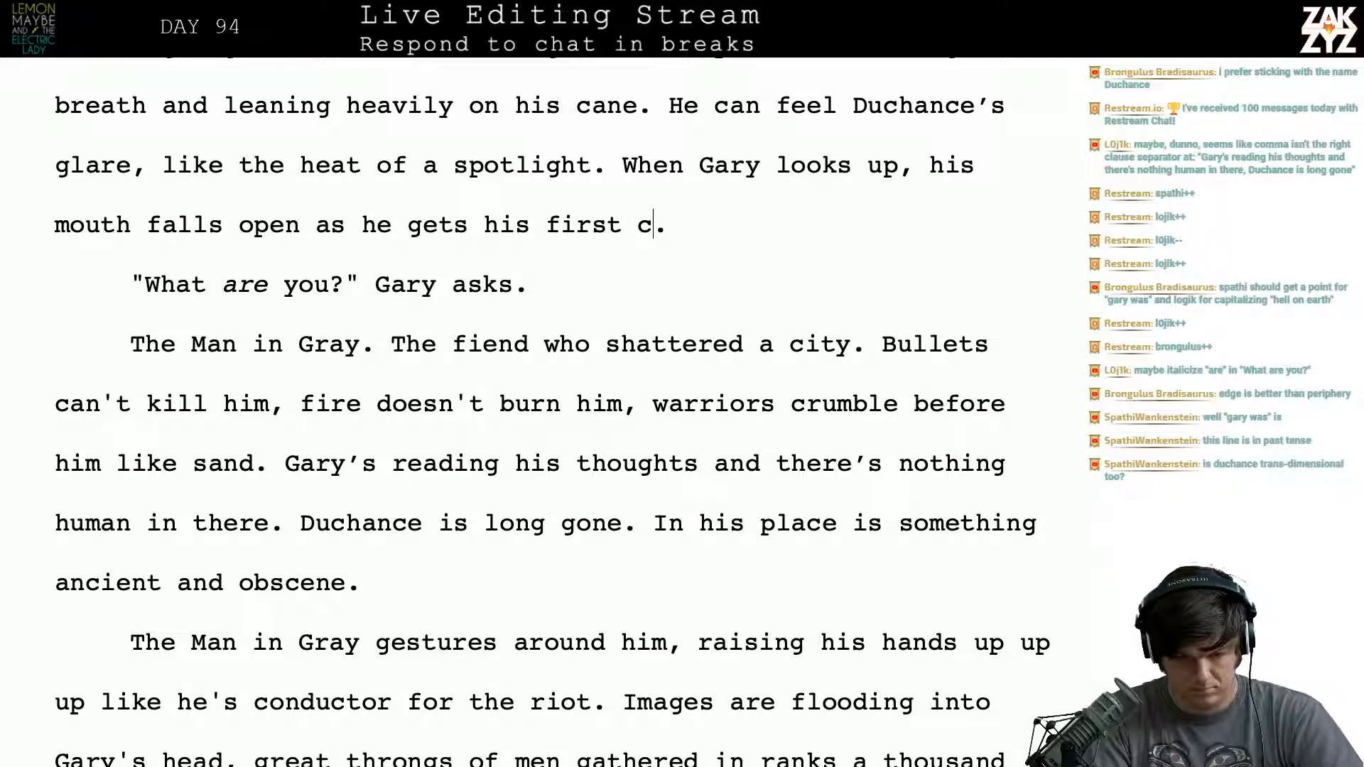
type("taste fo")
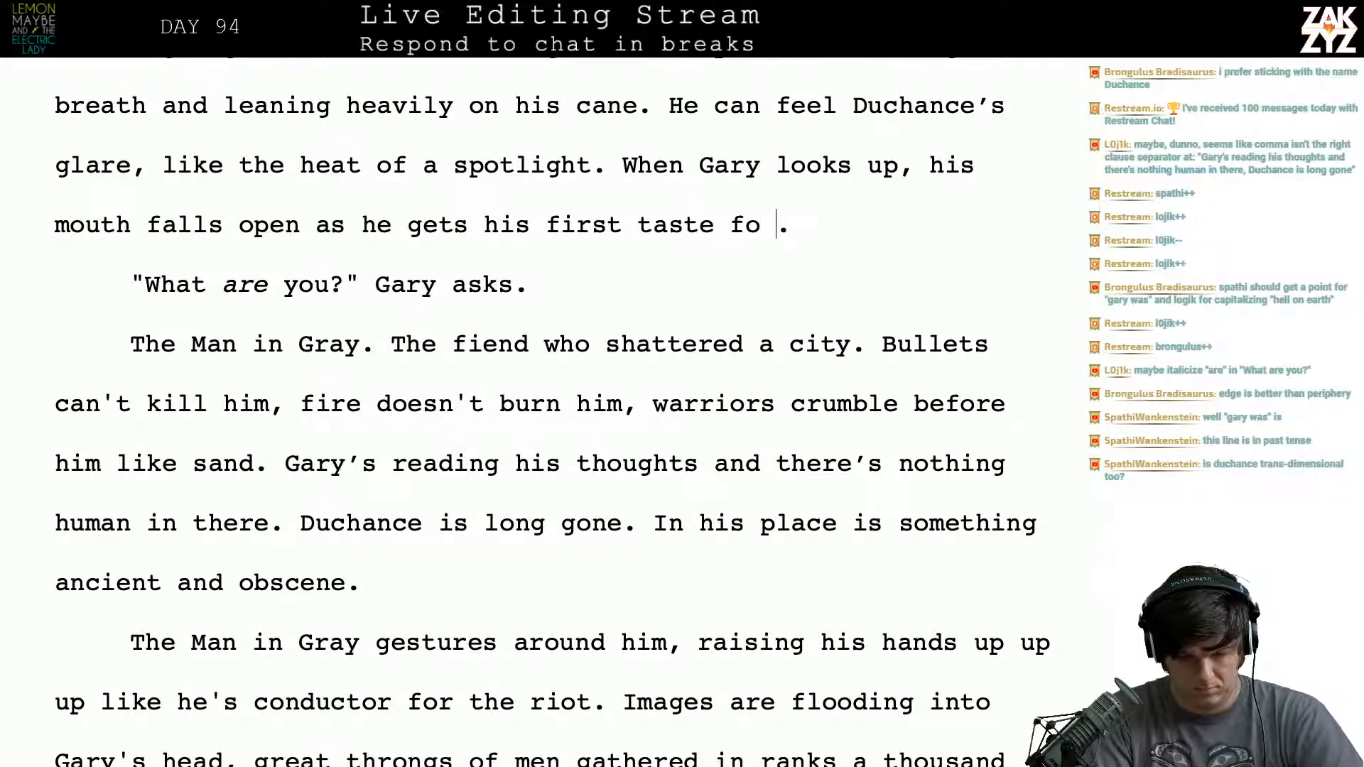
key("BackSpace")
key("BackSpace")
type("of ")
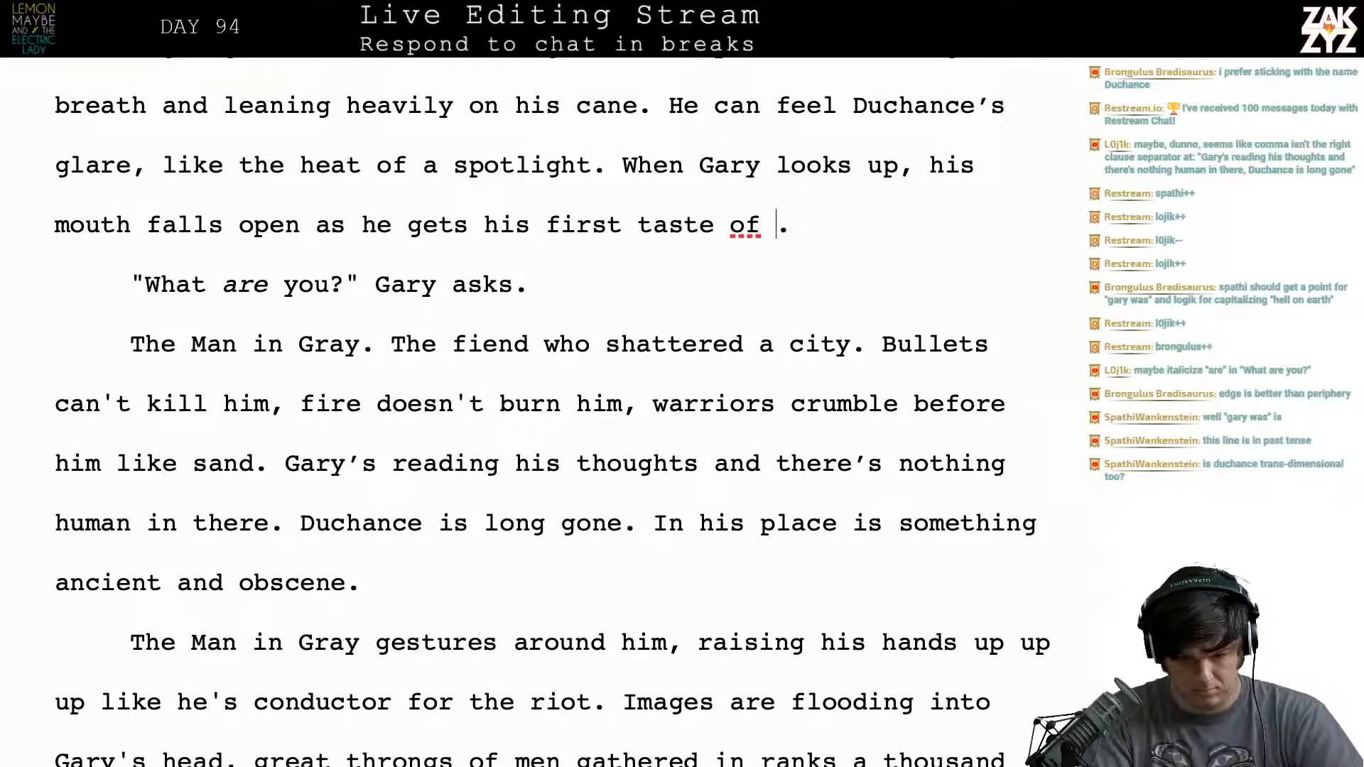
type("Duchance's thou")
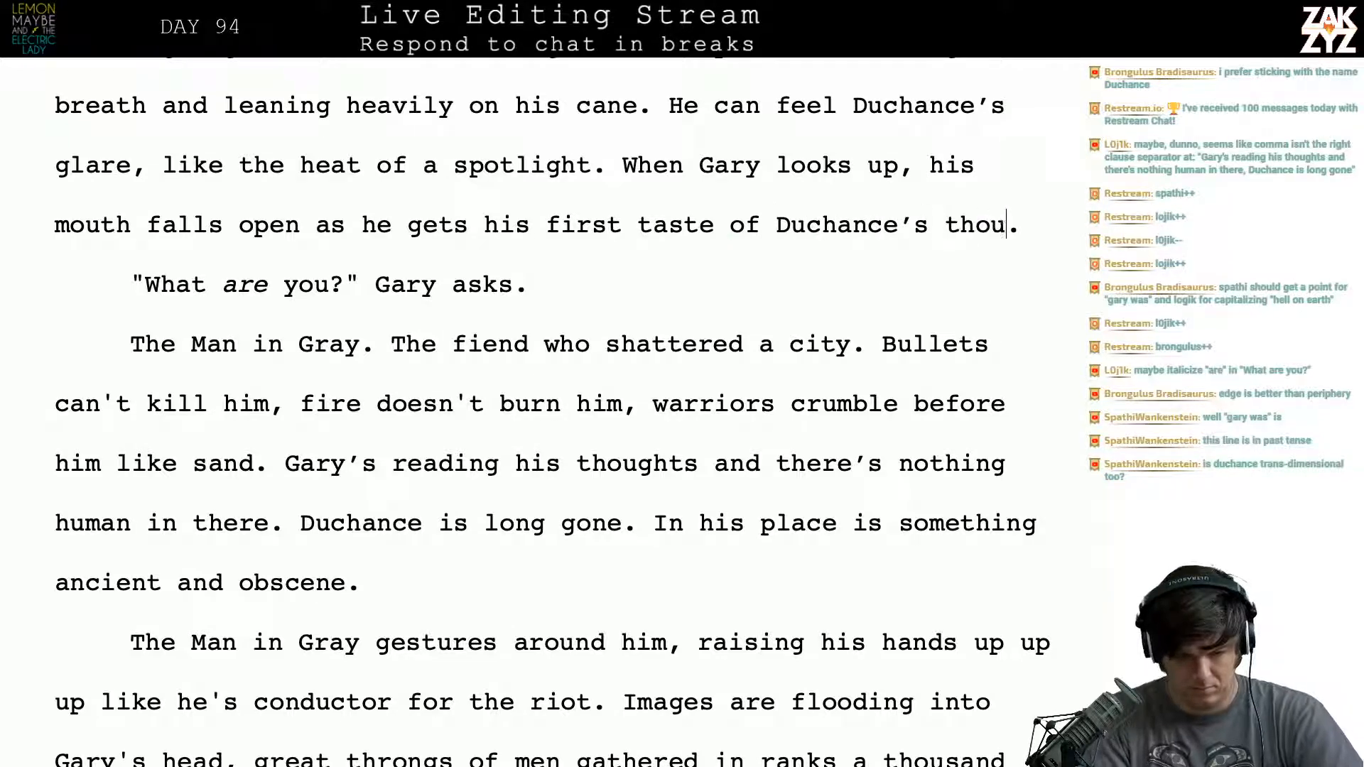
type("ghts")
- Break the paragraph before "his mouth falls open" and delete "When Gary looks up," after "the heat of a spotlight."
key("Right")
key("Right")
key("Right")
key("Right")
key("Right")
key("Right")
key("Right")
key("Right")
key("Right")
key("Right")
key("Right")
key("Right")
key("Right")
key("Right")
key("Right")
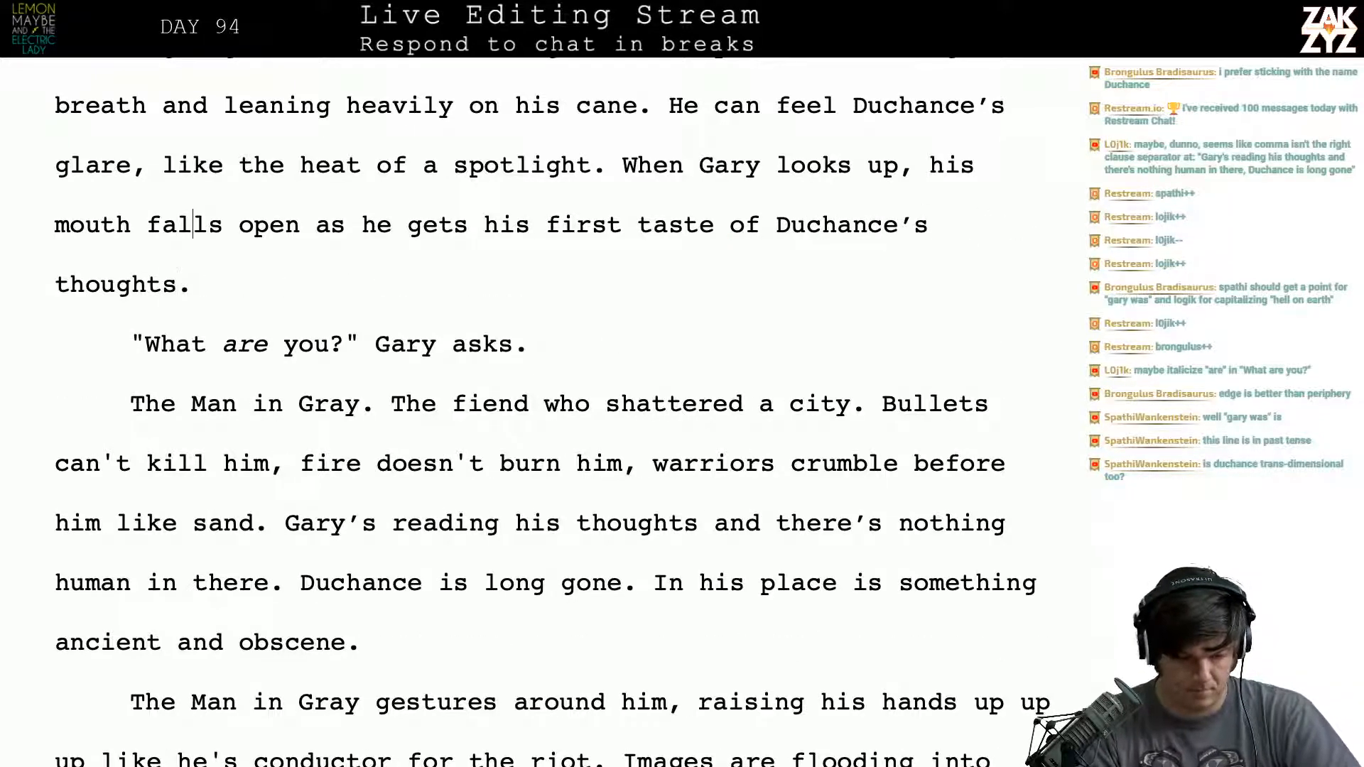
key("Right")
key("Right")
key("Right")
key("Right")
key("Right")
key("Right")
key("Right")
key("Right")
key("Right")
key("Right")
key("Right")
key("Right")
key("Right")
key("Right")
key("Right")
key("Right")
key("Right")
key("Right")
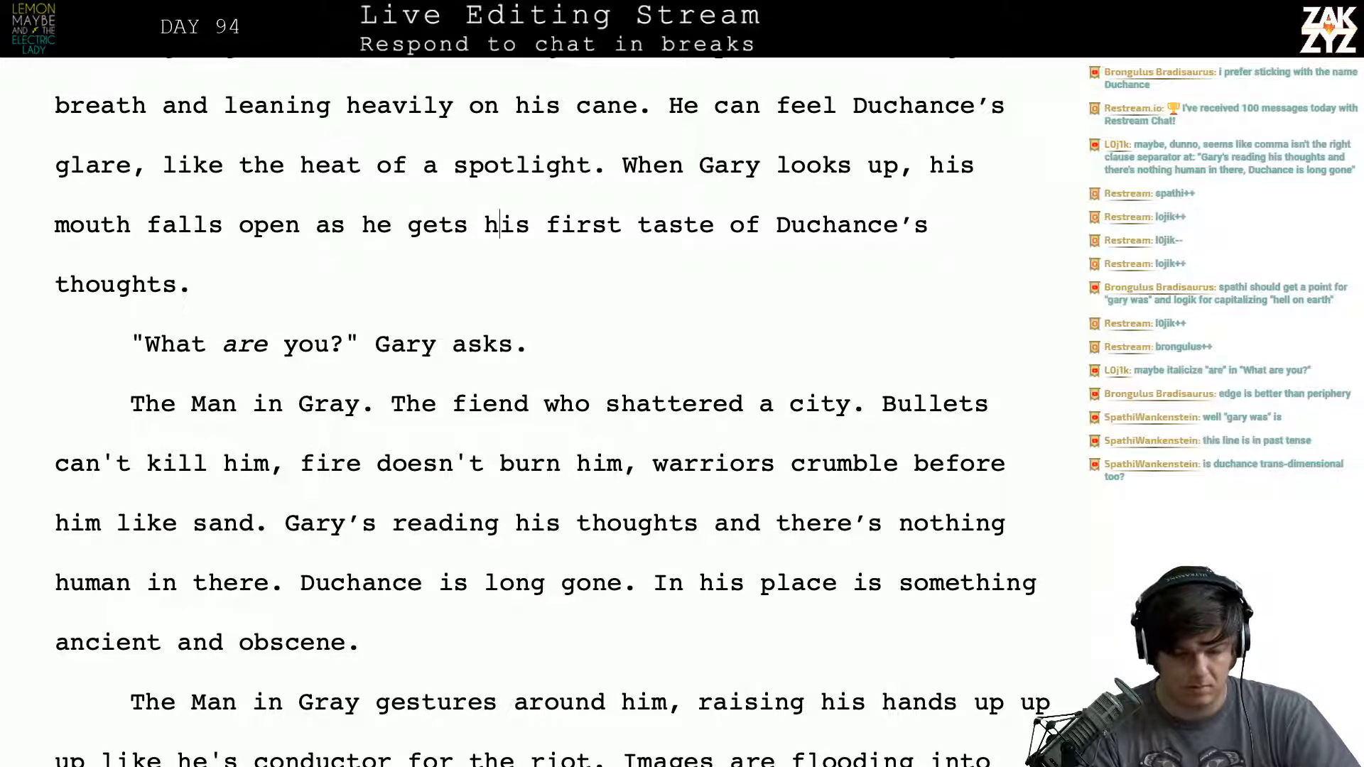
key("Up")
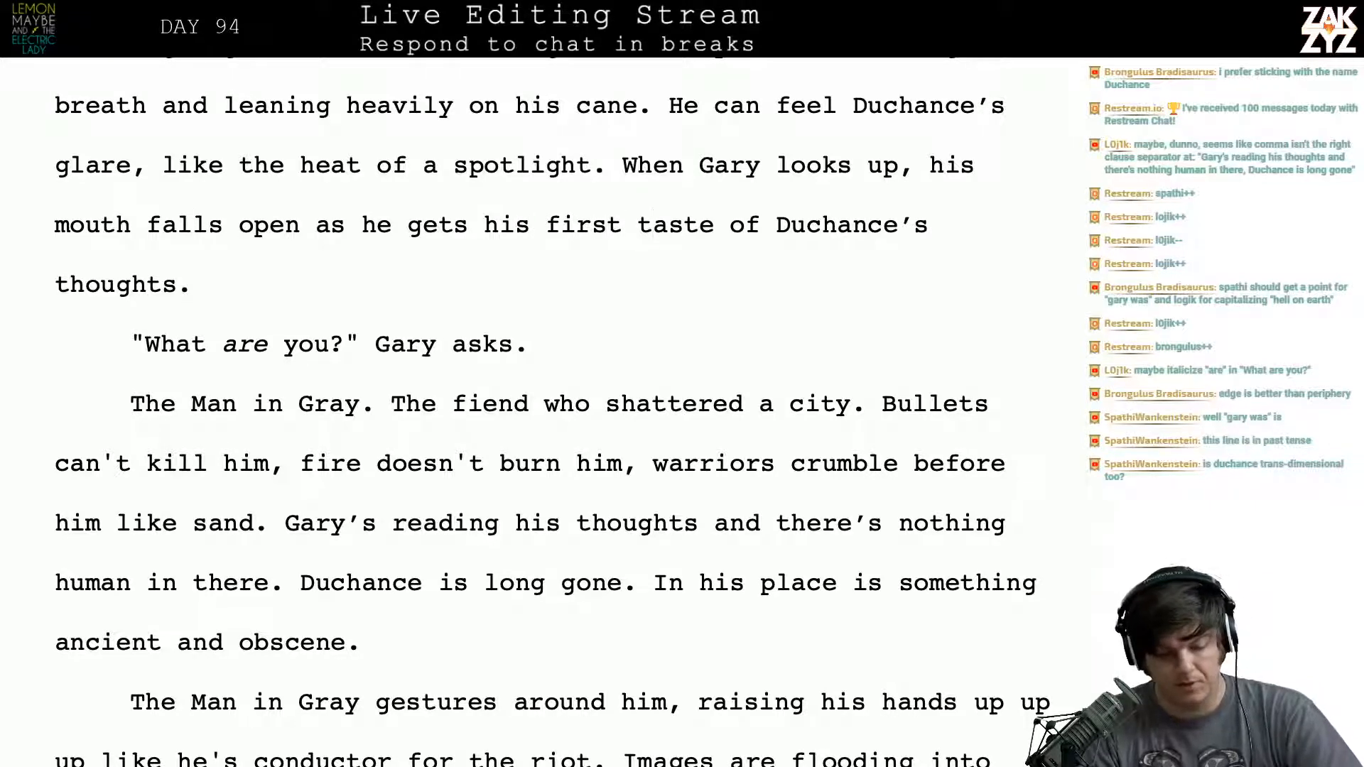
key("Right")
key("Right")
key("Right")
key("Right")
key("Right")
key("Right")
key("Right")
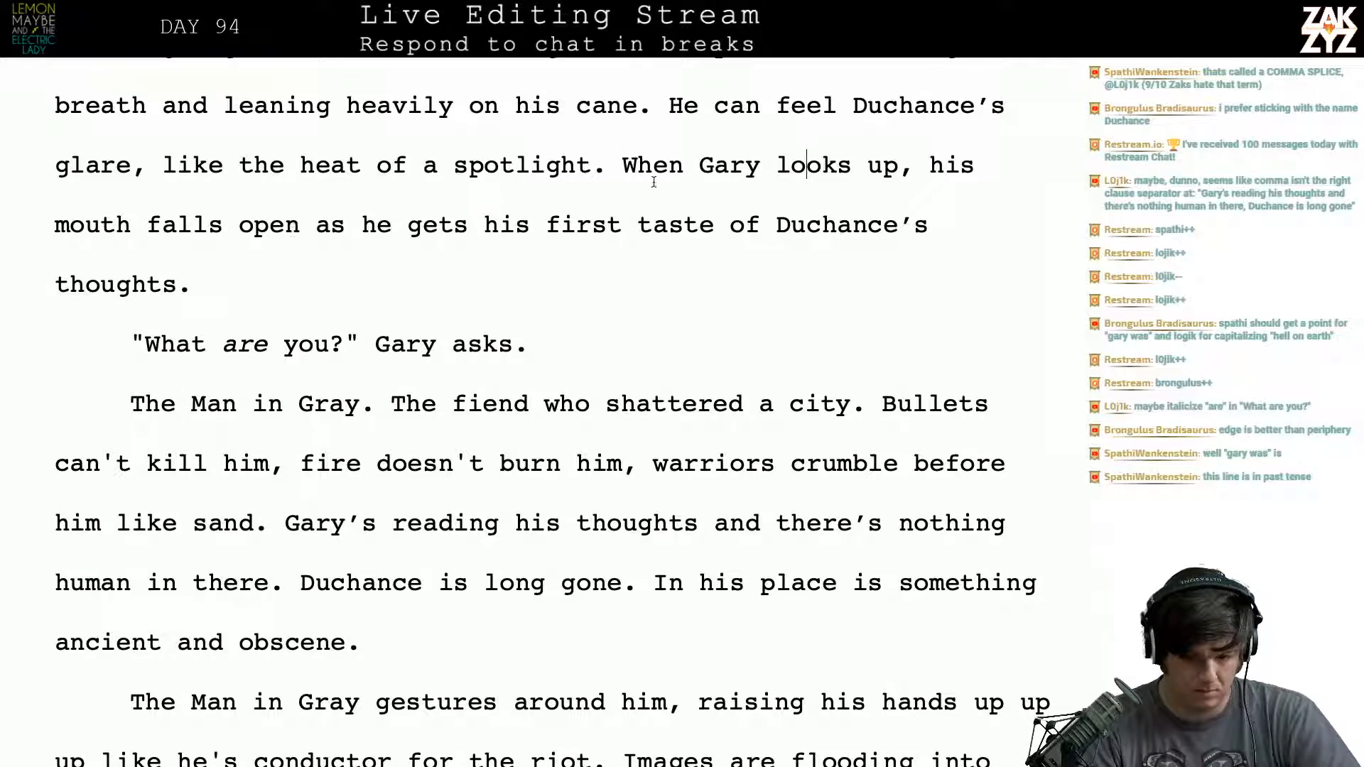
left_click(911, 165)
key("Return")
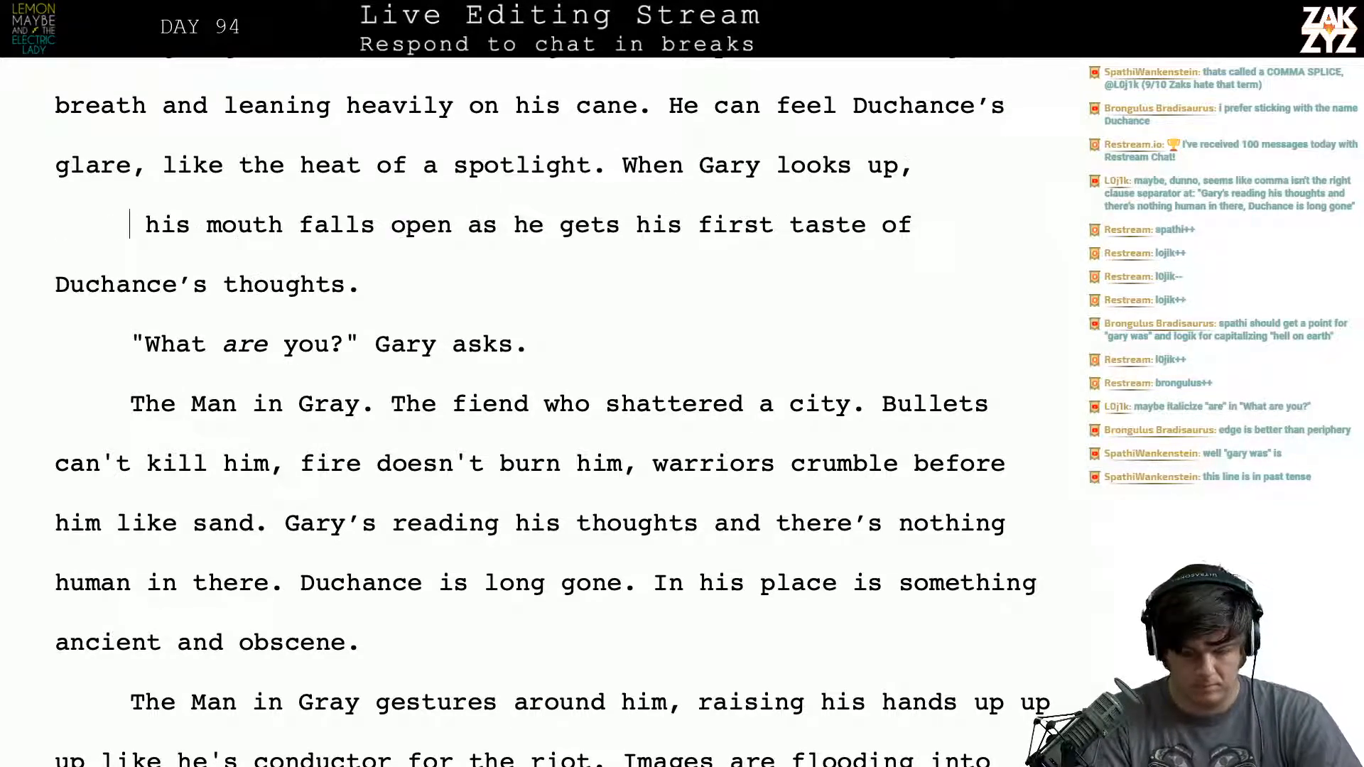
key("Left")
type("he")
key("BackSpace")
key("BackSpace")
key("BackSpace")
key("BackSpace")
key("BackSpace")
key("BackSpace")
key("BackSpace")
key("BackSpace")
key("BackSpace")
key("BackSpace")
key("BackSpace")
key("BackSpace")
key("BackSpace")
key("BackSpace")
key("BackSpace")
key("BackSpace")
key("BackSpace")
key("BackSpace")
key("BackSpace")
key("BackSpace")
key("BackSpace")
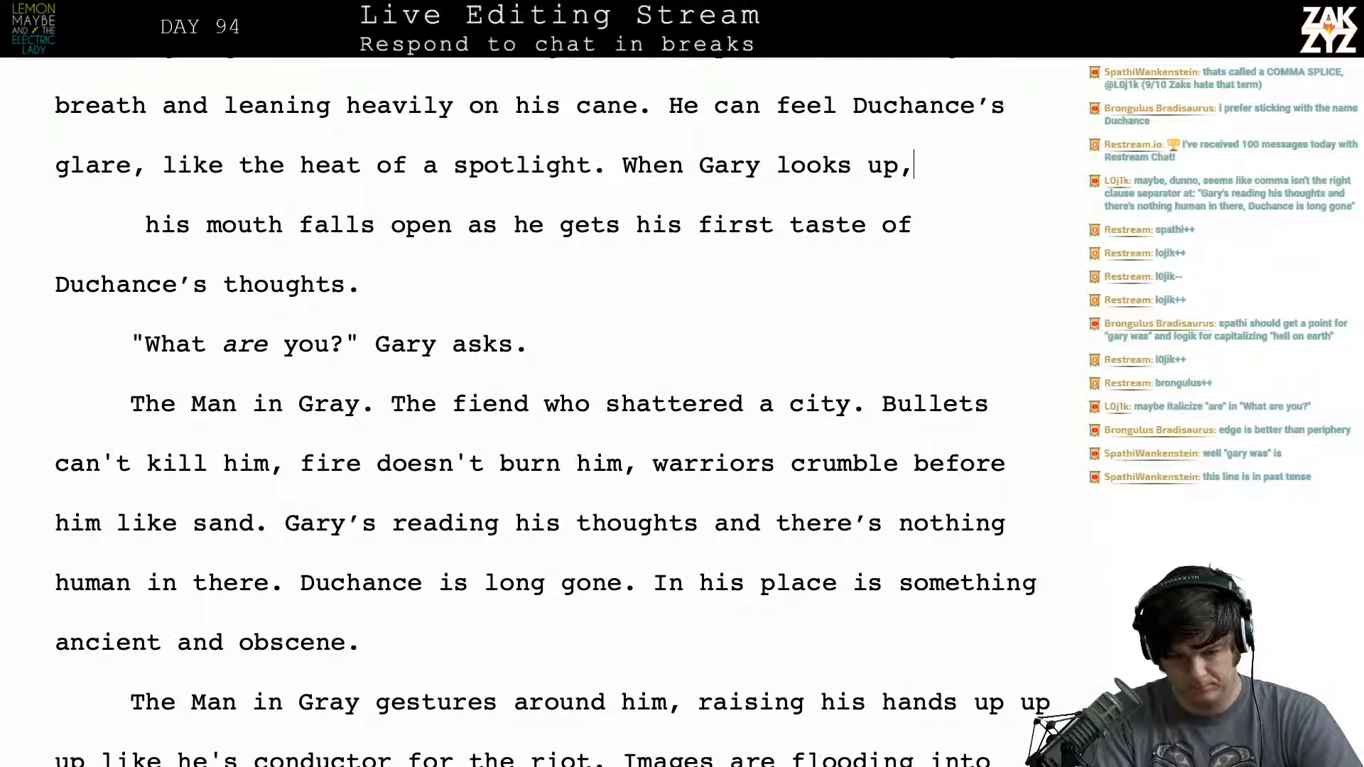
key("BackSpace")
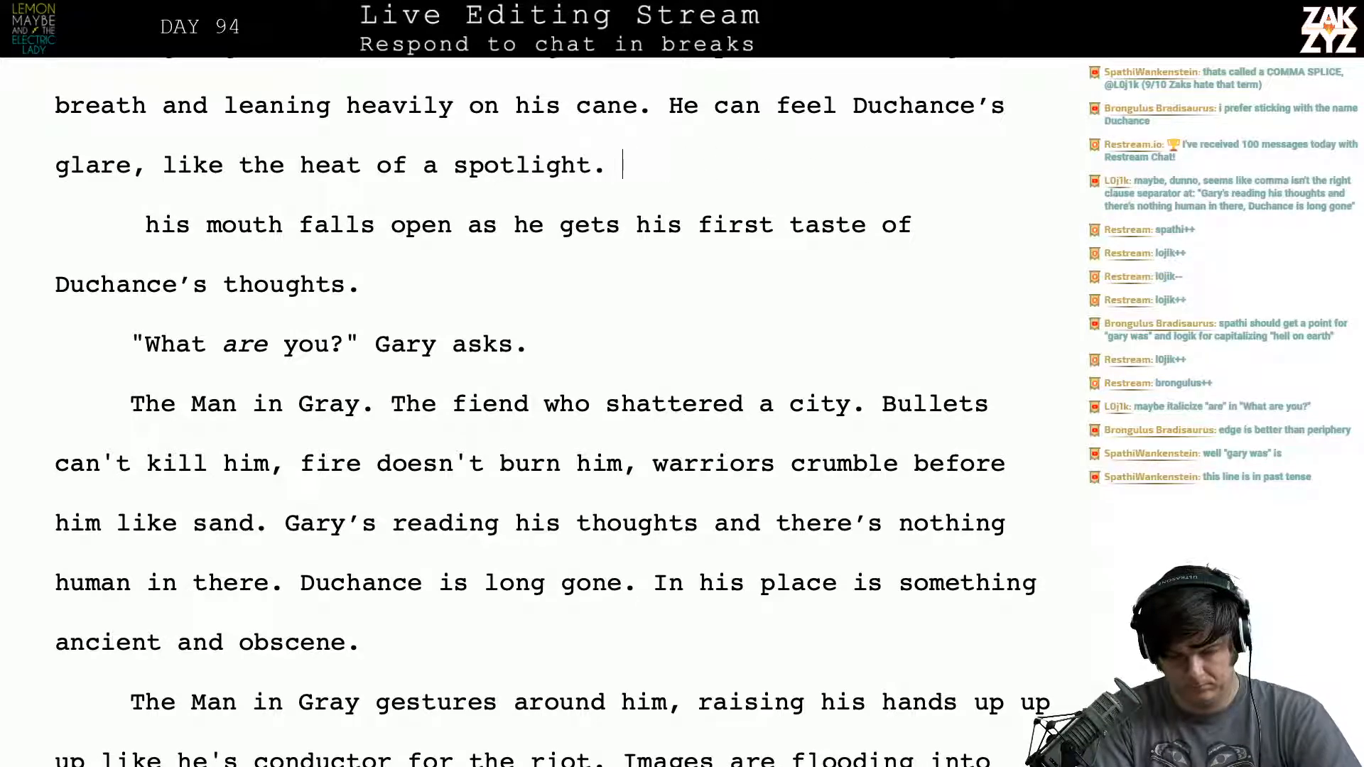
- Start a replacement sentence after "the heat of a spotlight." with the words "Gary looks up, agog"
type("Gary looks up and")
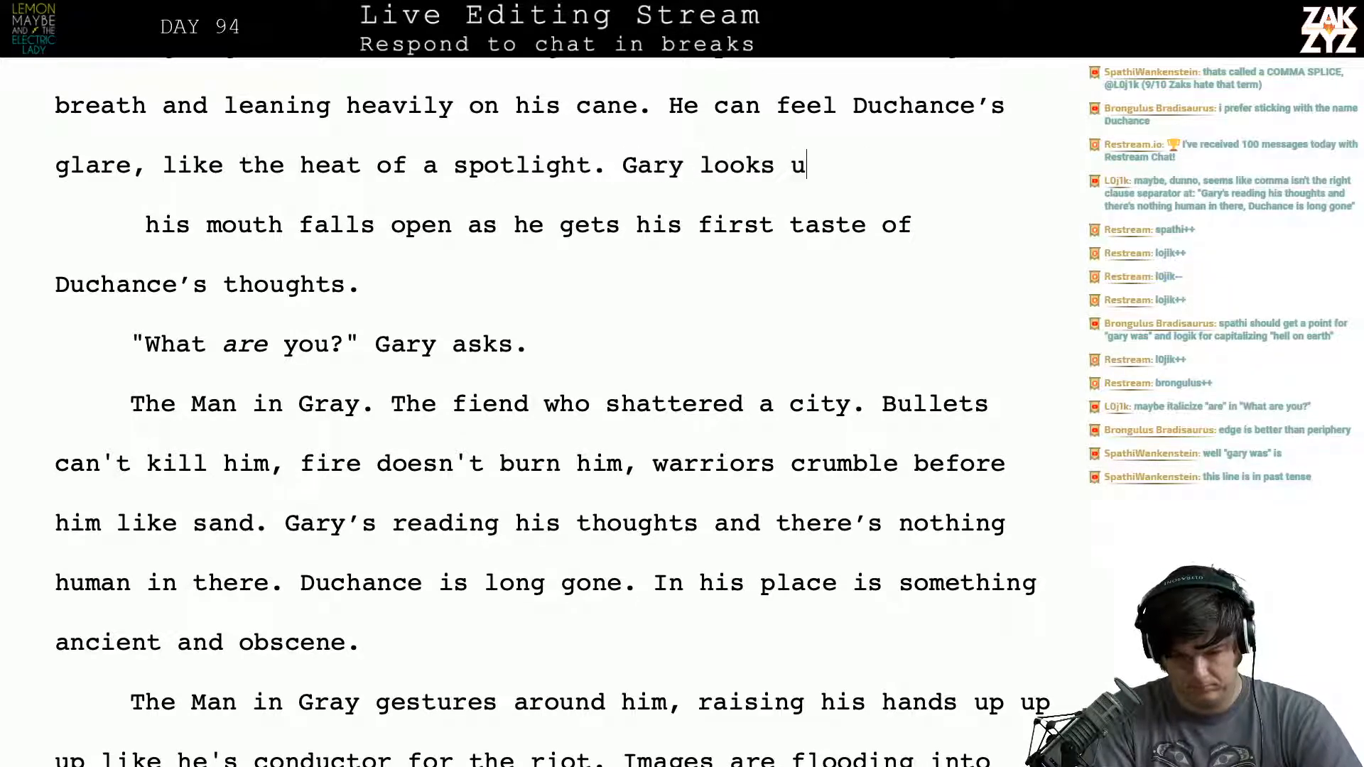
type("s ago")
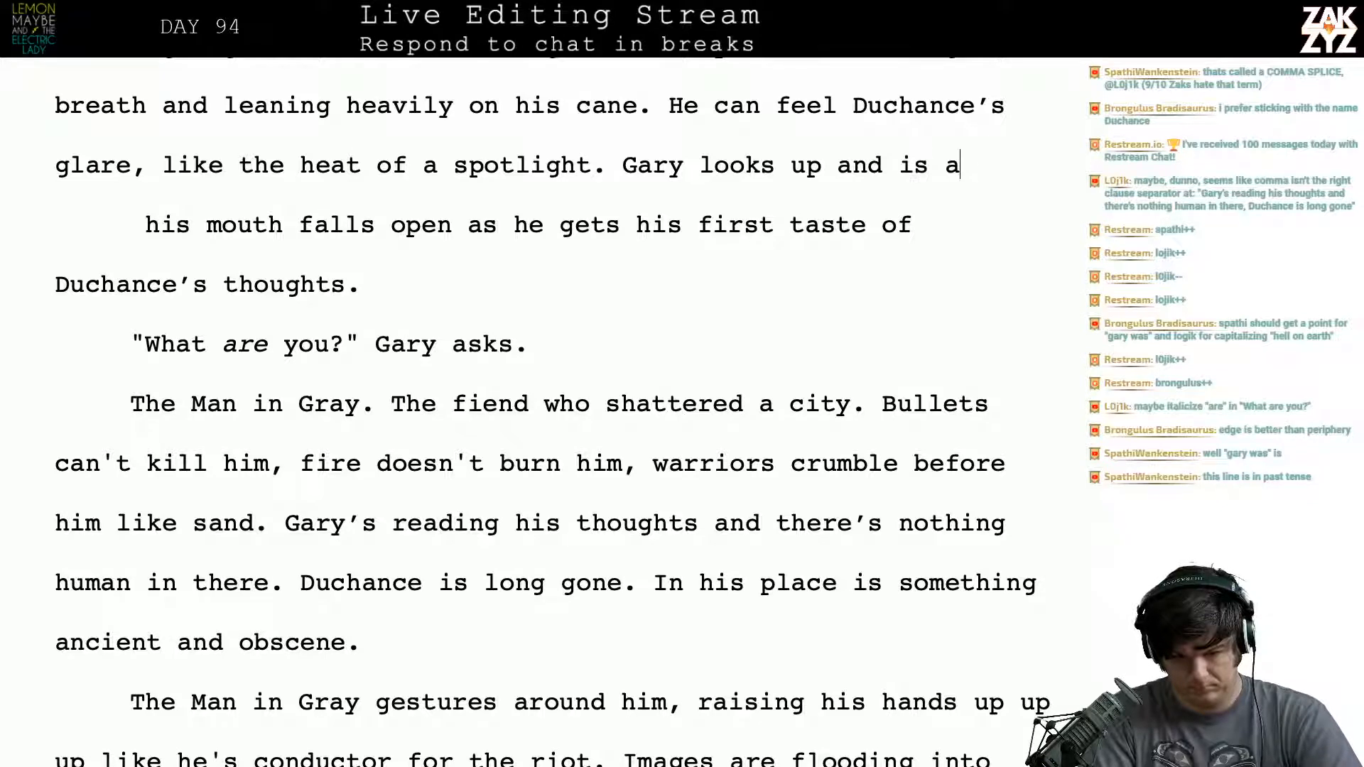
key("BackSpace")
key("BackSpace")
key("BackSpace")
key("BackSpace")
key("BackSpace")
key("BackSpace")
key("BackSpace")
key("BackSpace")
key("BackSpace")
key("BackSpace")
key("BackSpace")
key("BackSpace")
key("BackSpace")
key("BackSpace")
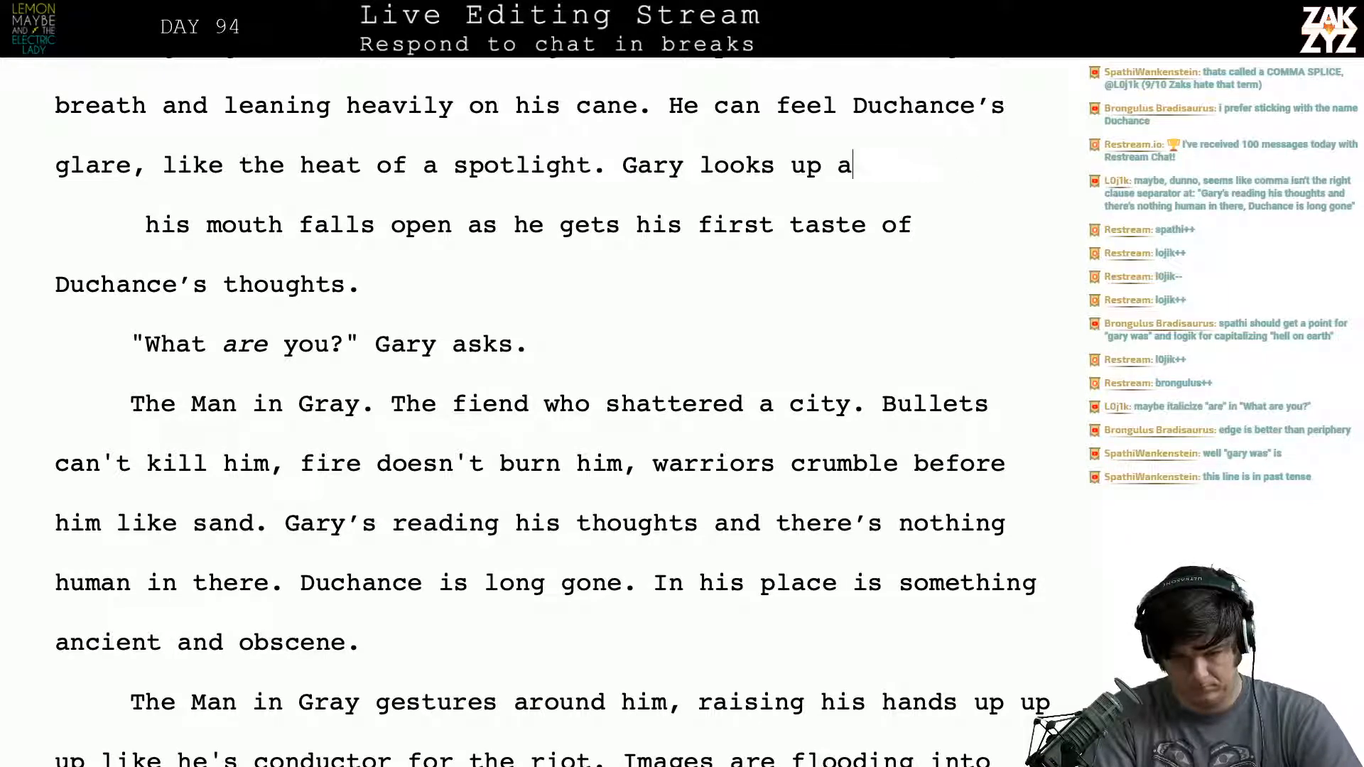
type("int")
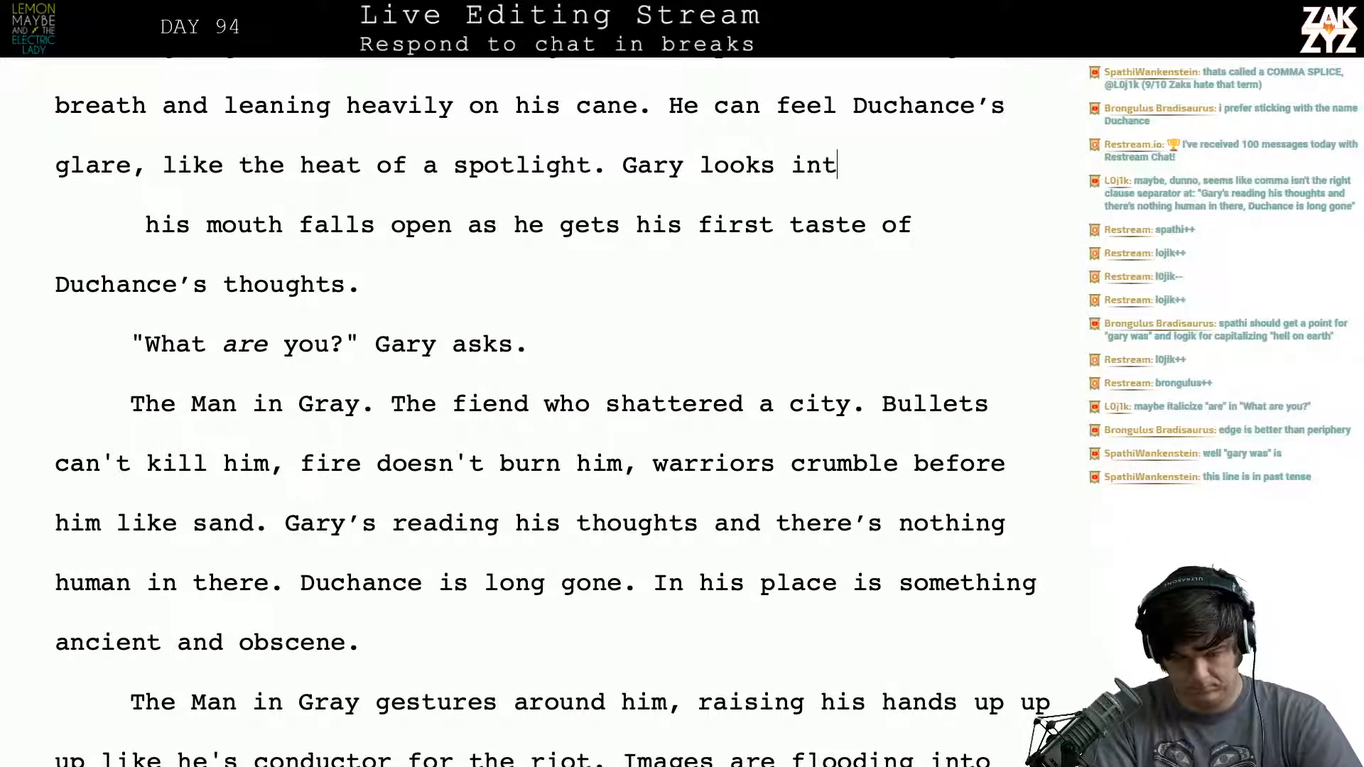
key("BackSpace")
key("BackSpace")
key("BackSpace")
type("up, agogi")
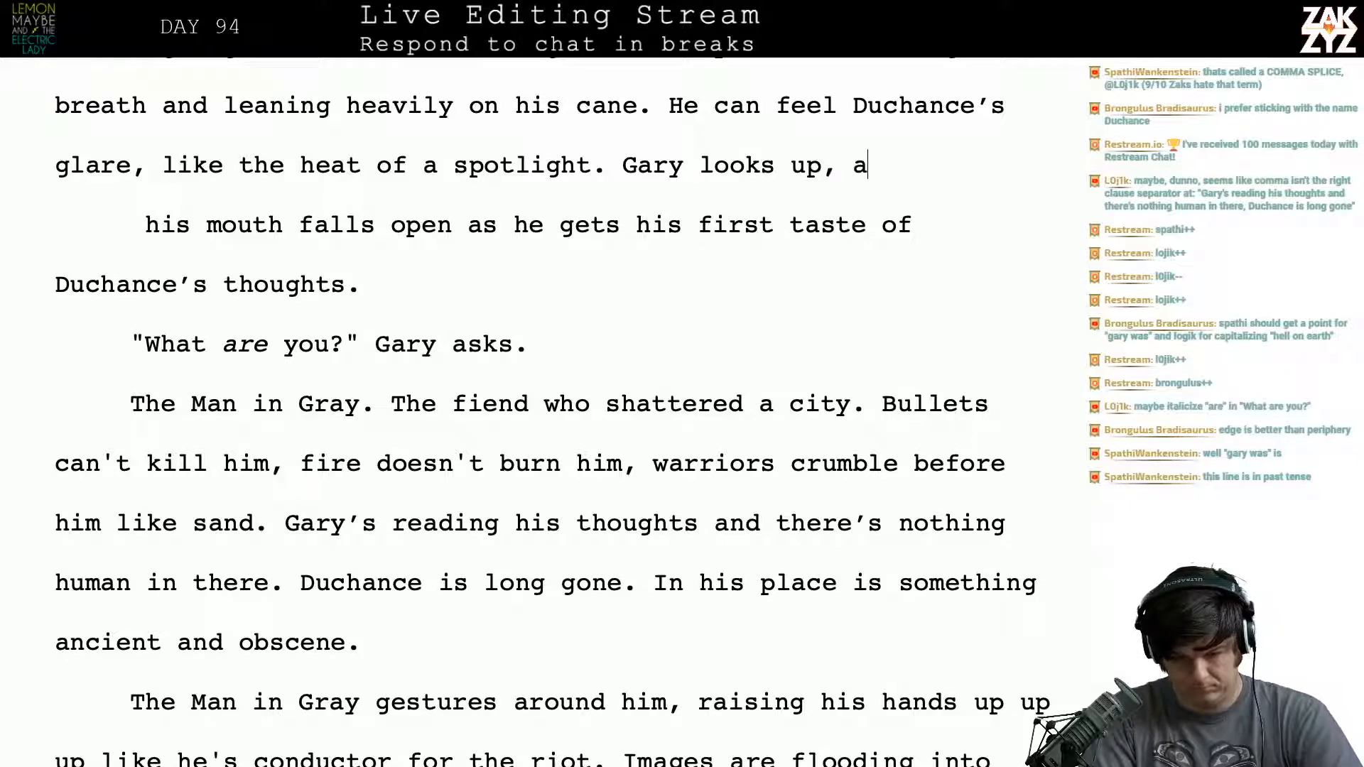
key("BackSpace")
key("BackSpace")
- End the "agog" sentence with a period and add "He gets his first taste of Duchance's thoughts."
type("g. H")
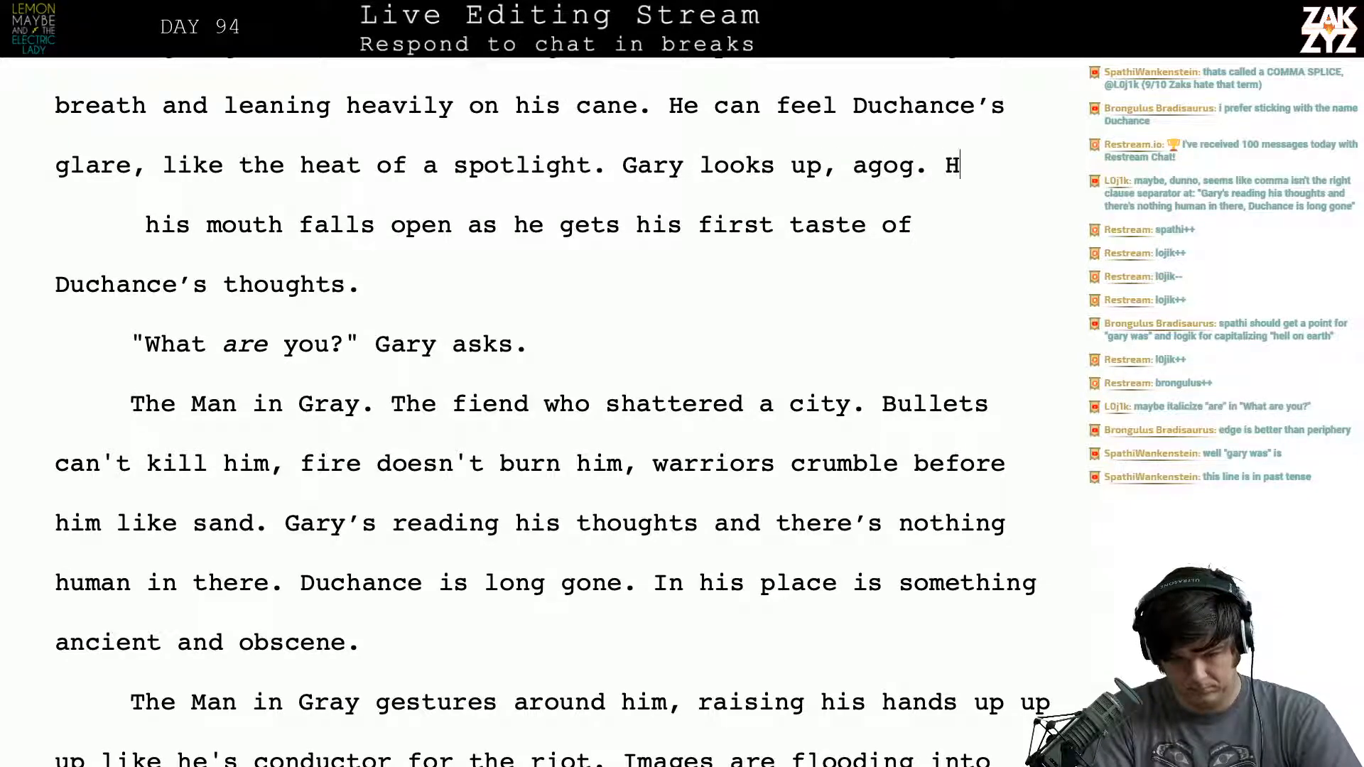
type("e gets his f")
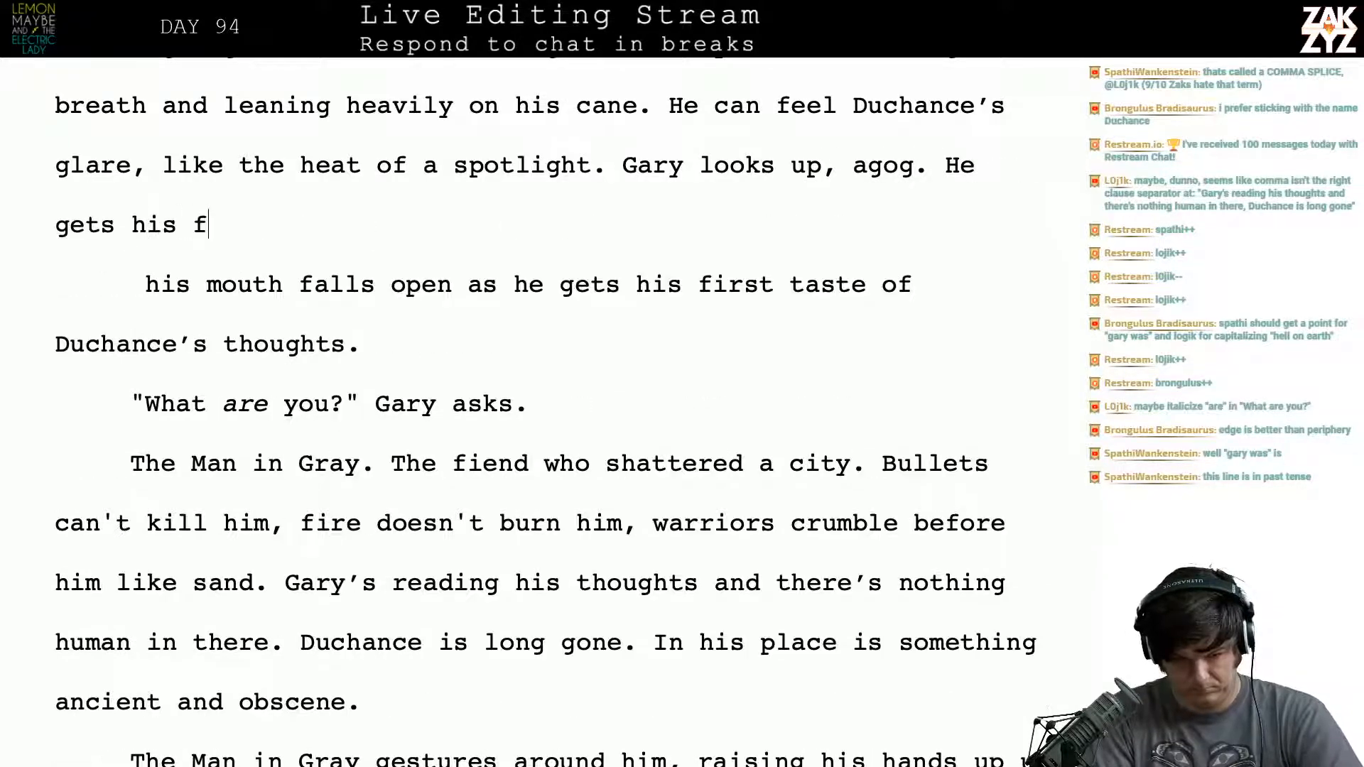
type("irst taste")
key("BackSpace")
type("te ")
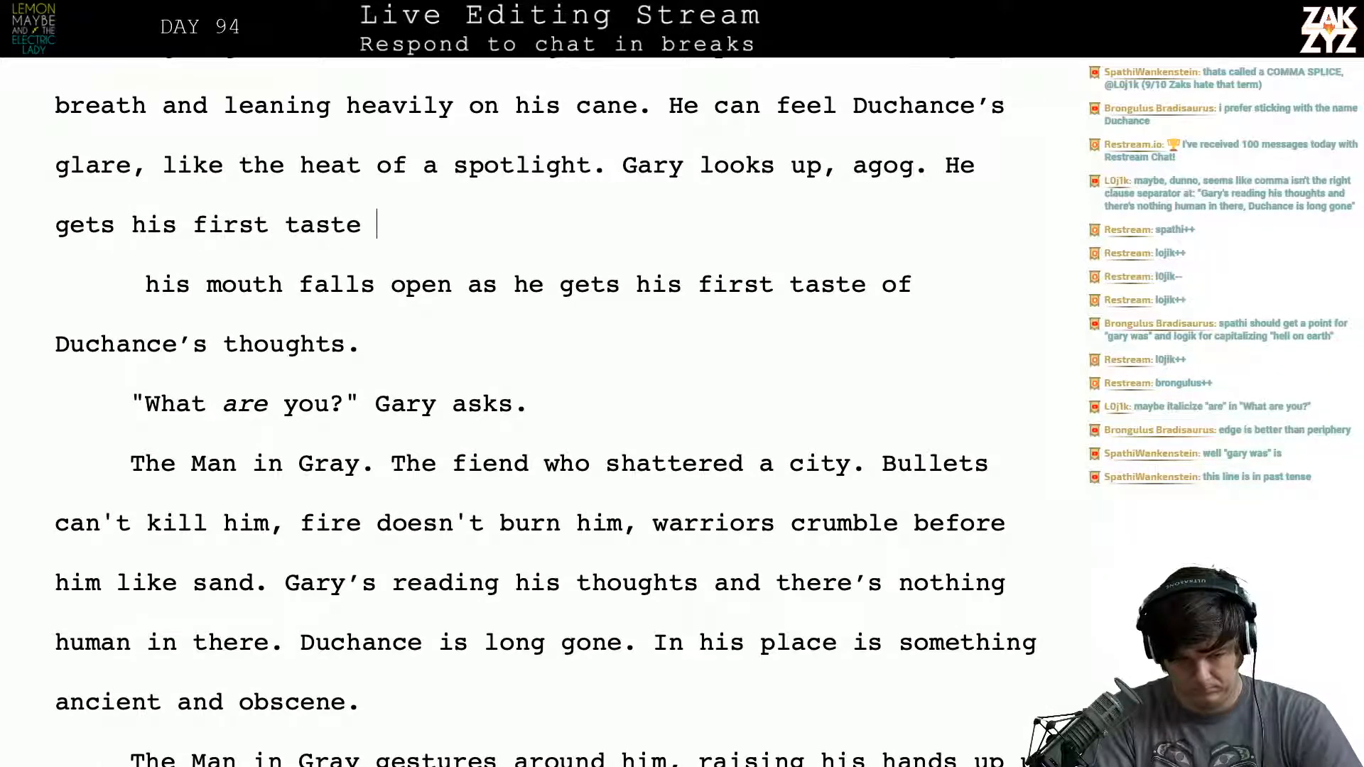
type("of Duchance's tho")
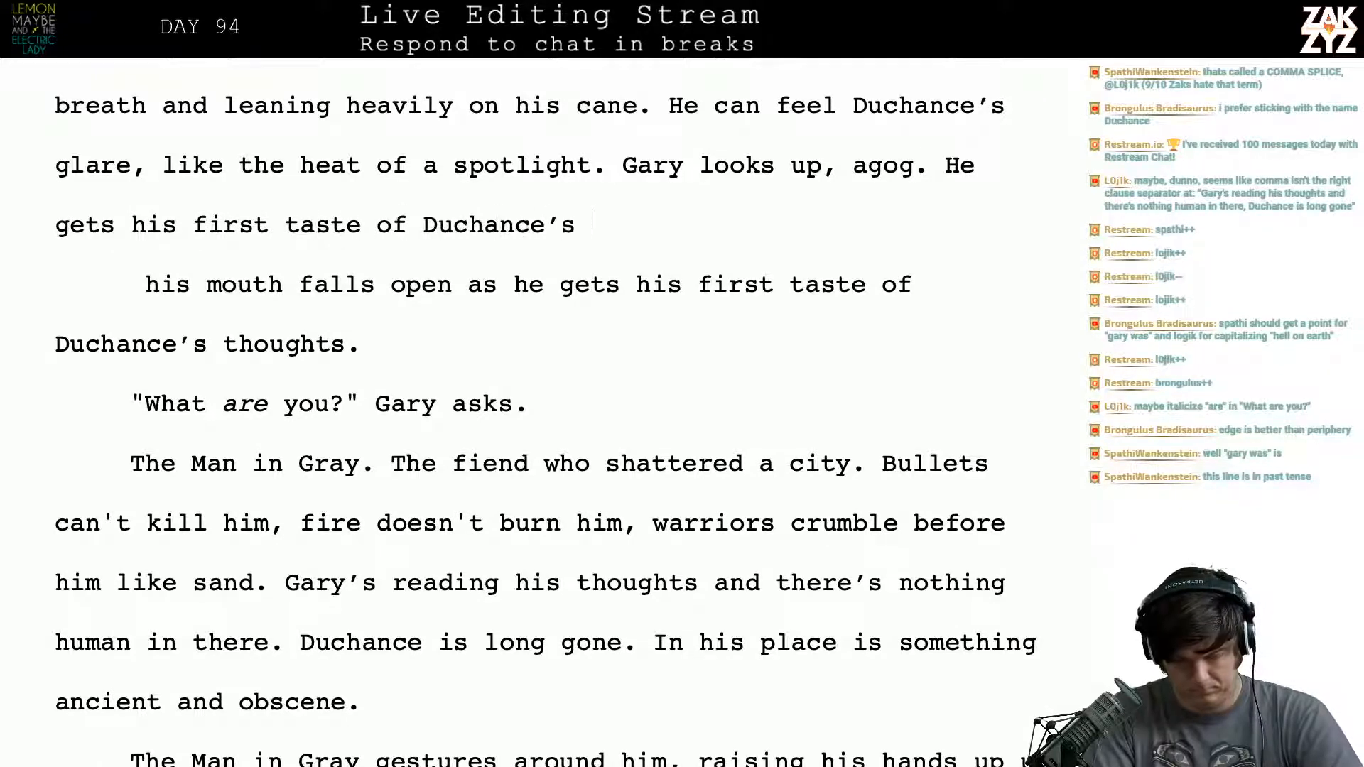
type("ughts.")
- Delete the leftover paragraph "his mouth falls open as he gets his first taste of Duchance's thoughts."
key("shift+Down")
key("shift+Down")
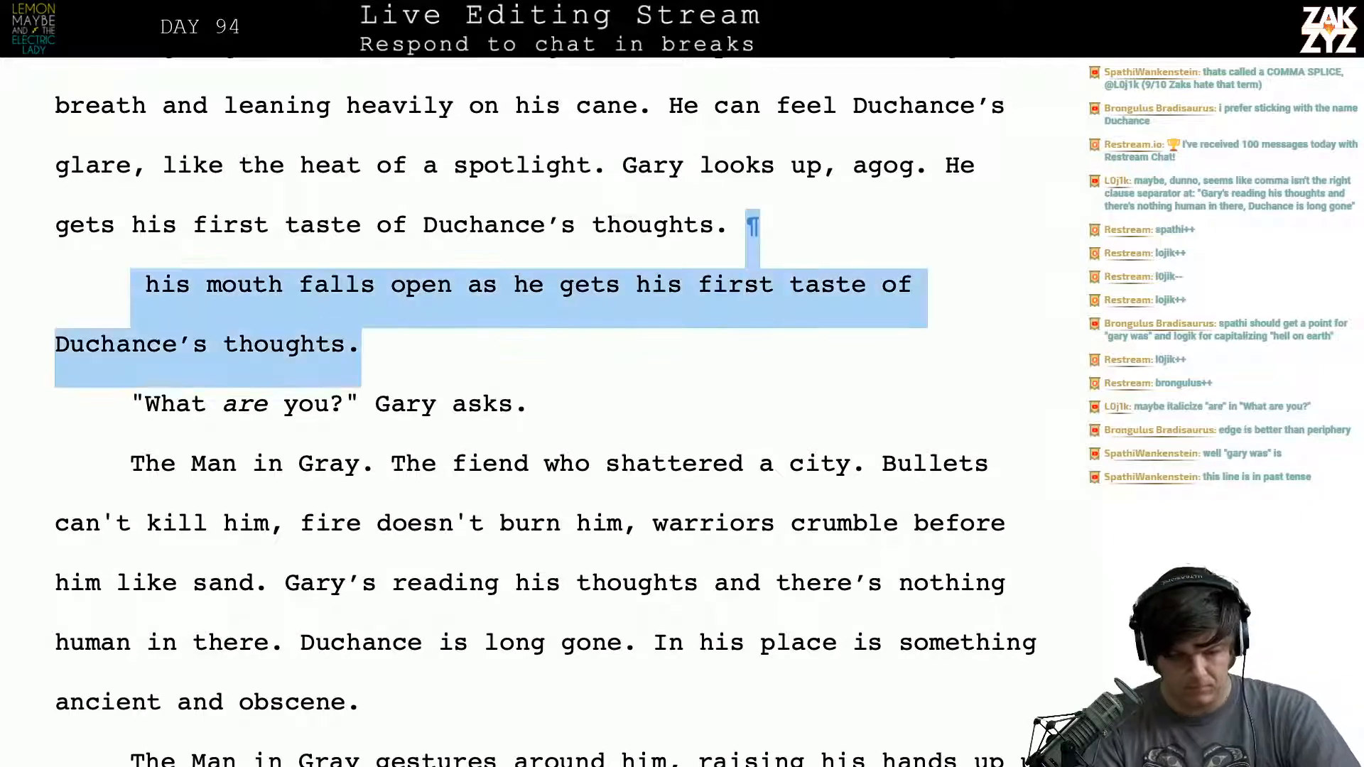
key("BackSpace")
key("BackSpace")
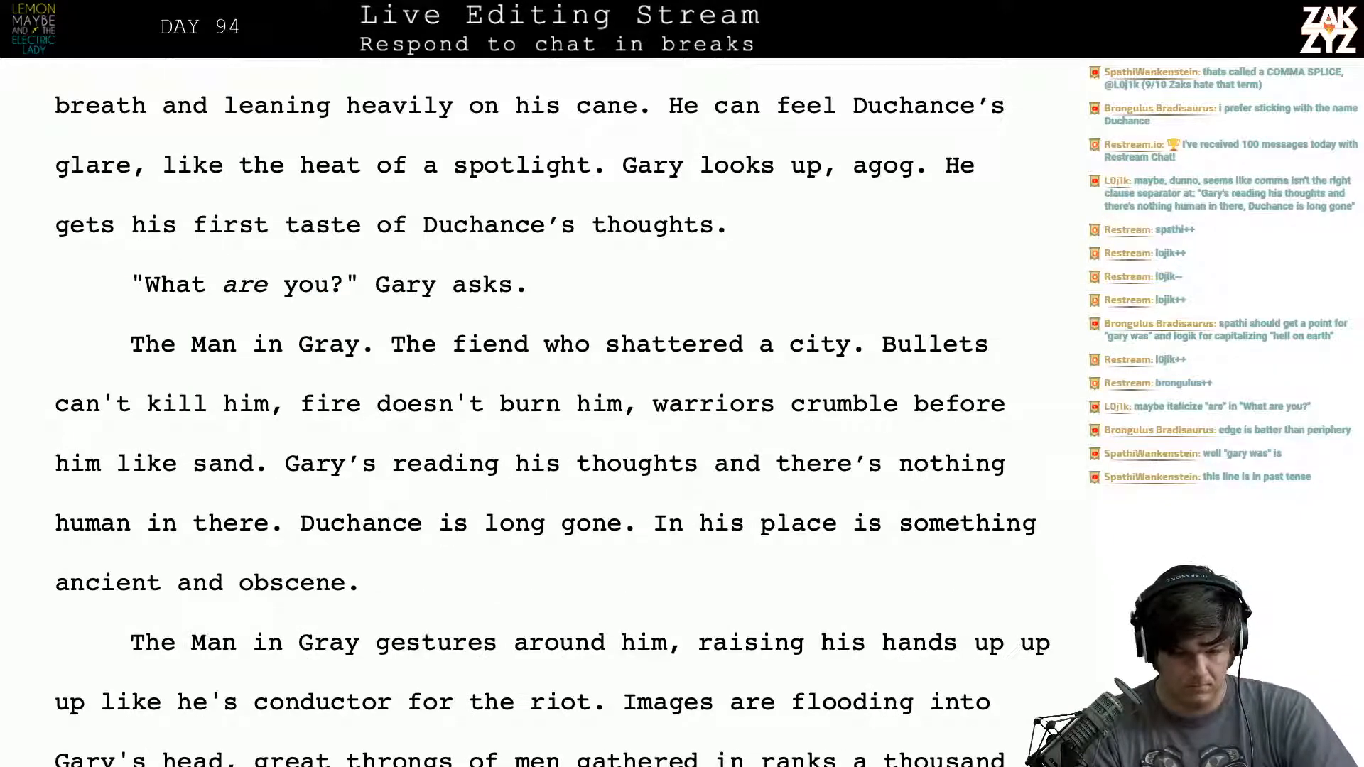
- Replace "Duchance's" with "Kaiser's" in the sentence "He gets his first taste of Duchance's thoughts."
key("Left")
key("Left")
key("Left")
key("Left")
key("Left")
key("Left")
key("Left")
key("Left")
key("Left")
key("Down")
key("Left")
key("Left")
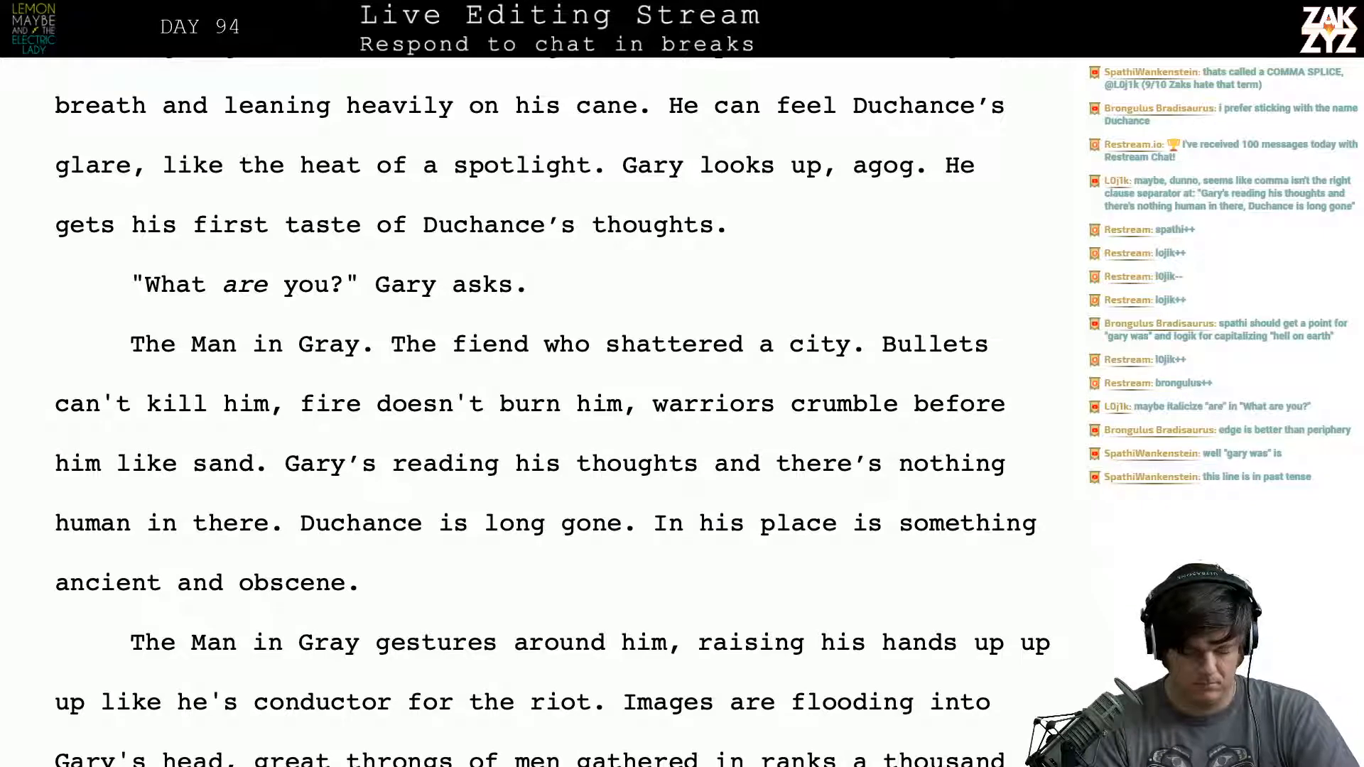
key("Right")
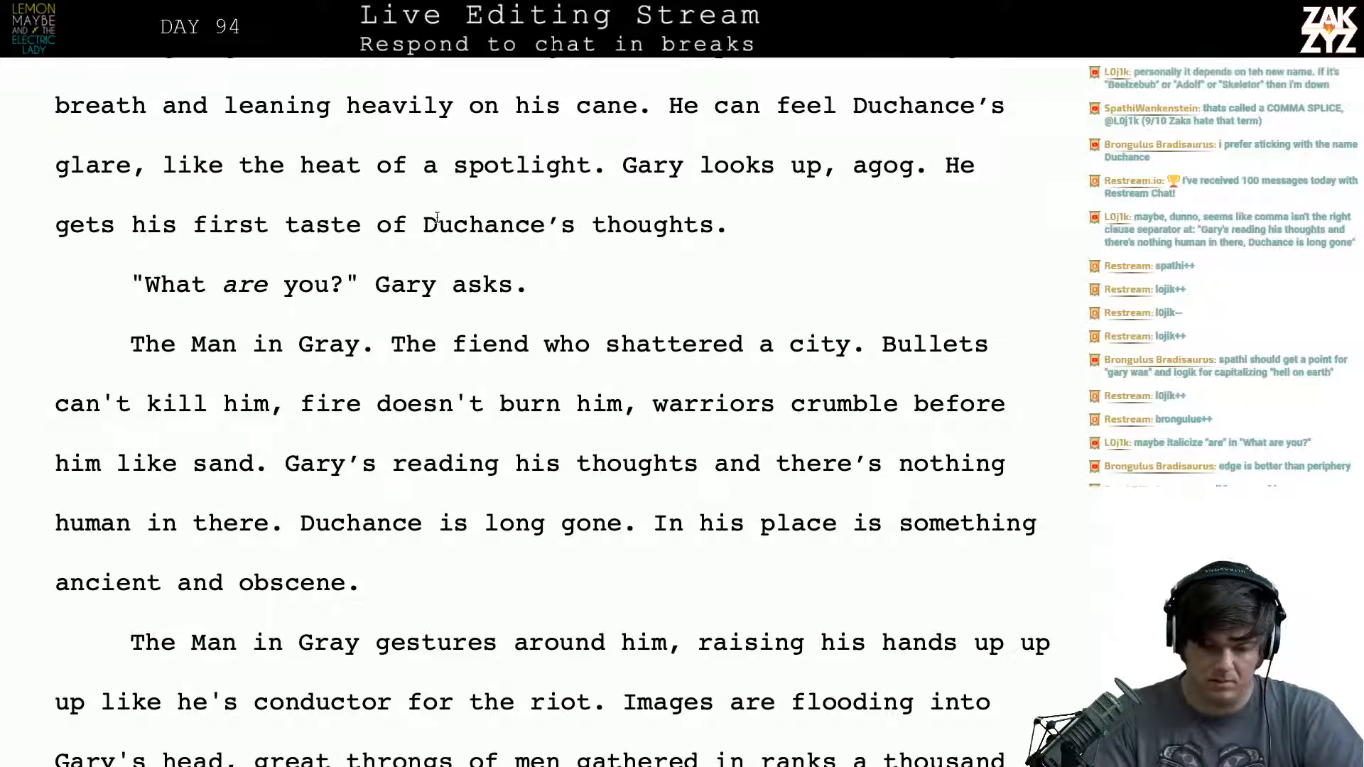
type("Kaiser's")
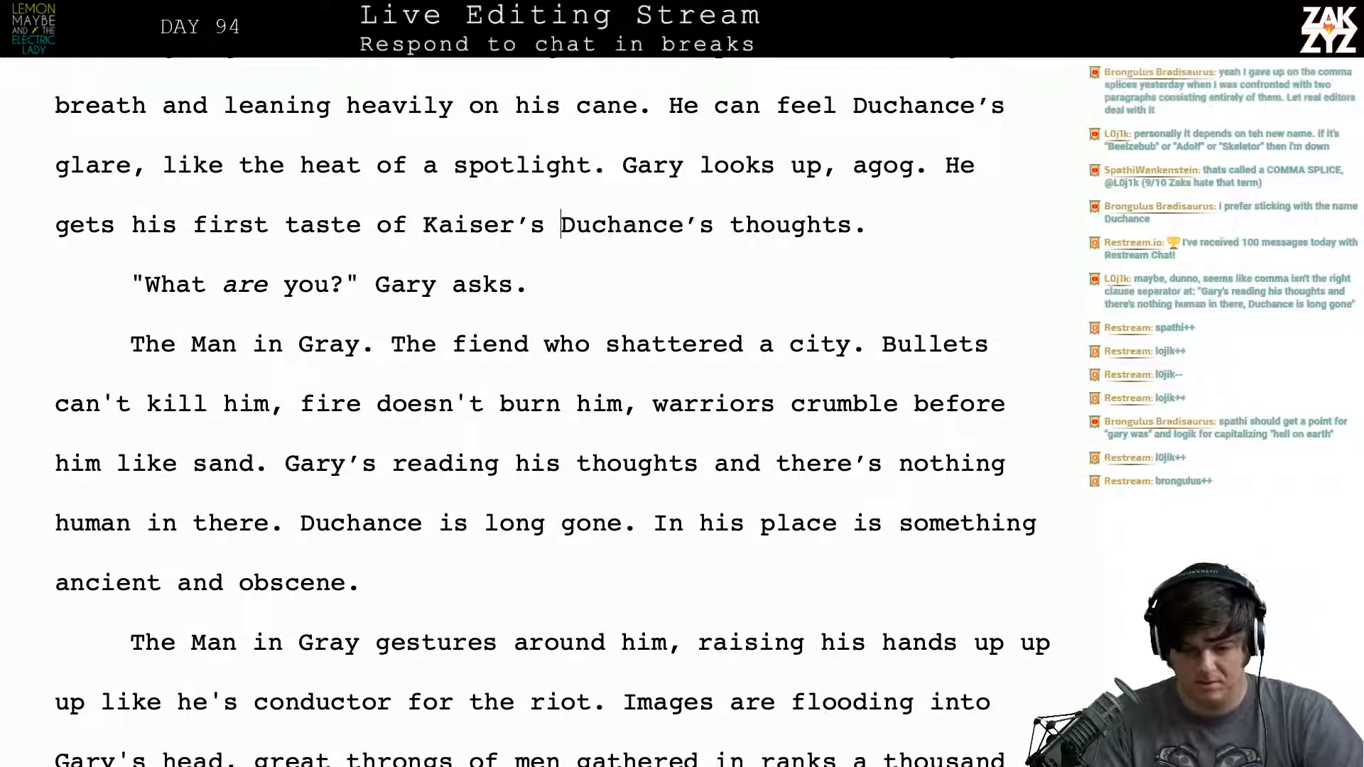
key("shift+Right")
key("shift+Right")
key("shift+Right")
key("shift+Right")
key("shift+Right")
key("shift+Right")
key("shift+Right")
key("shift+Right")
key("shift+Right")
key("shift+Right")
key("shift+Right")
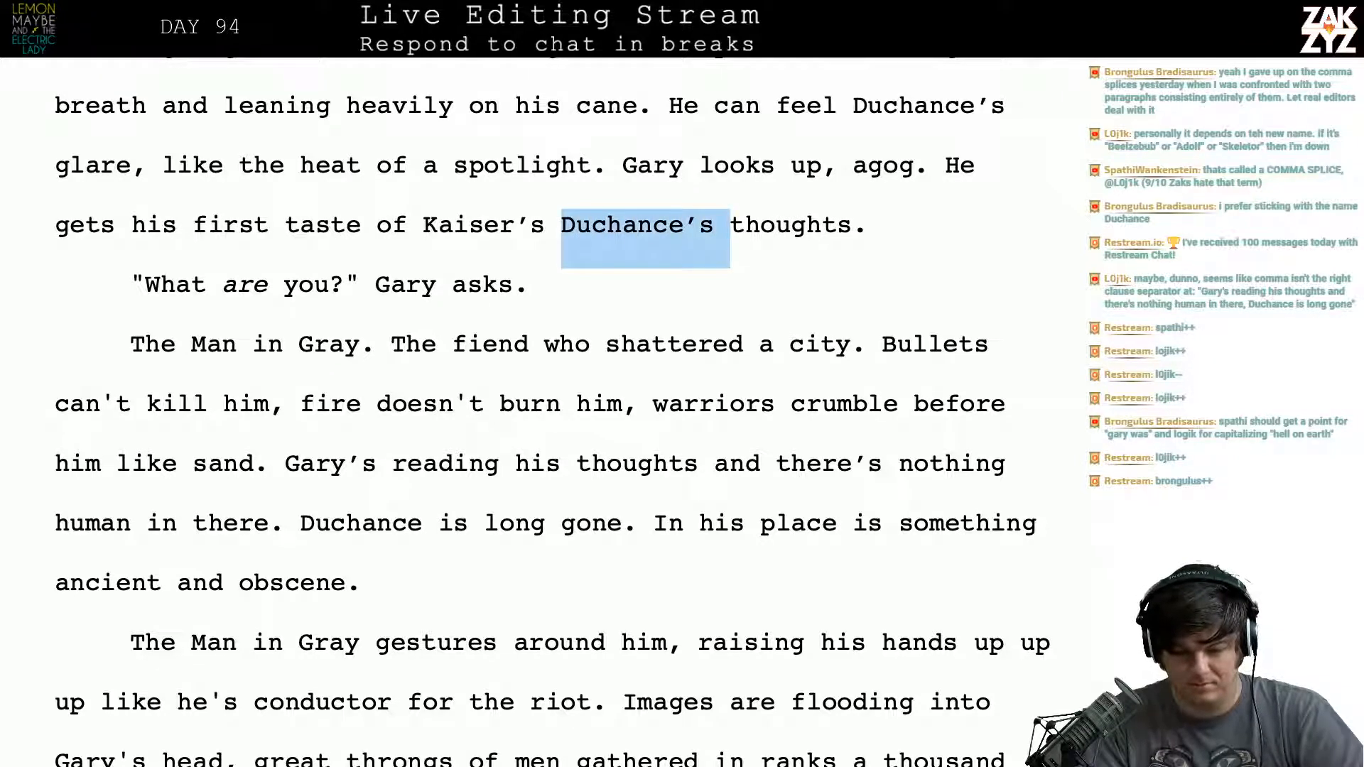
key("BackSpace")
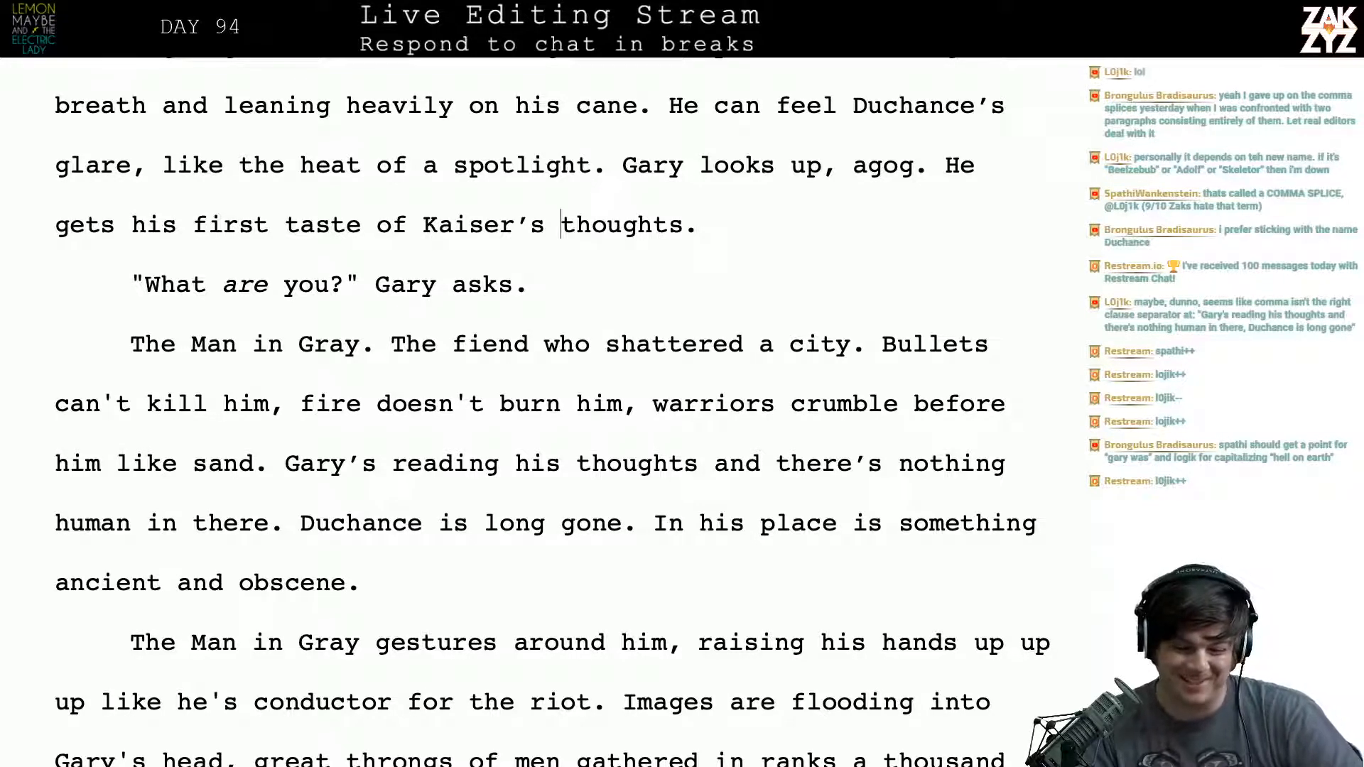
scroll(540, 412, "down", 1)
scroll(540, 412, "up", 2)
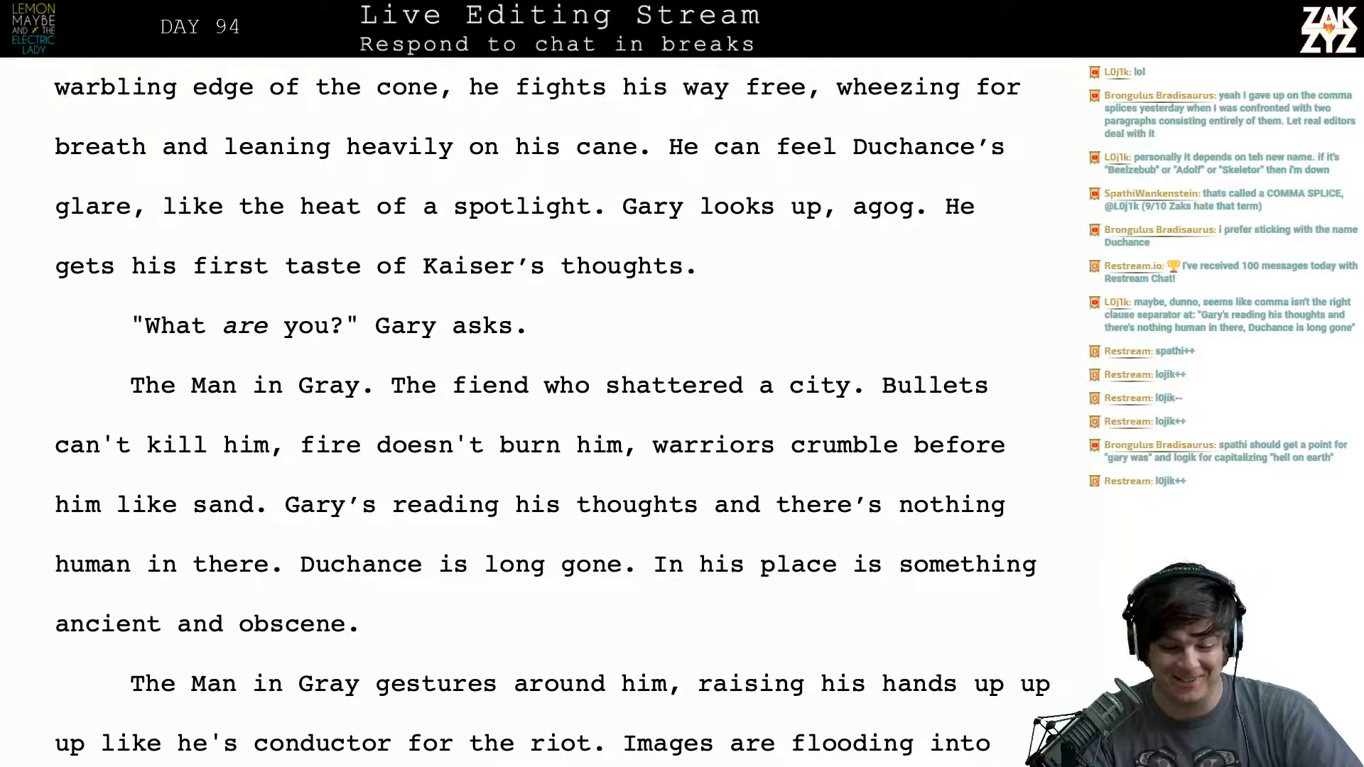
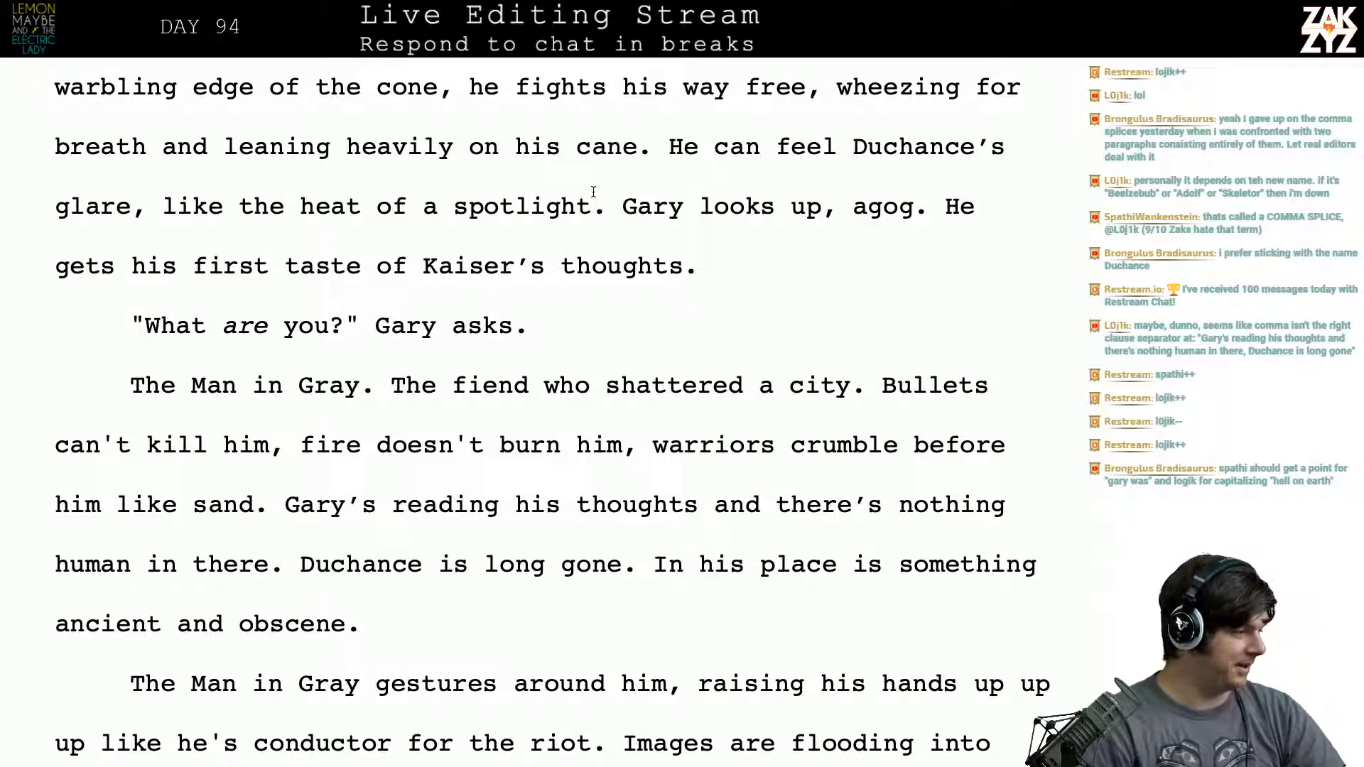
- Replace "city" with "New York" in the sentence "The fiend who shattered a city."
scroll(593, 191, "down", 1)
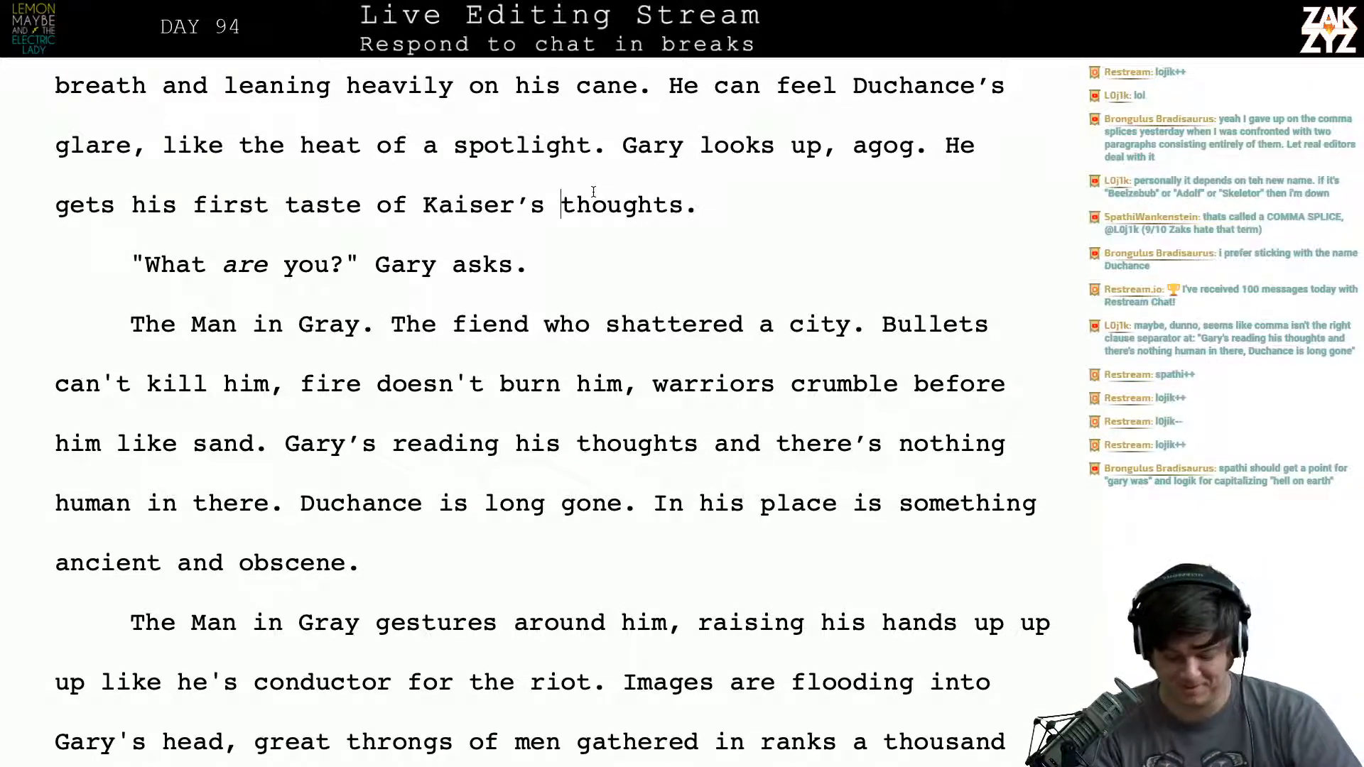
scroll(593, 188, "down", 3)
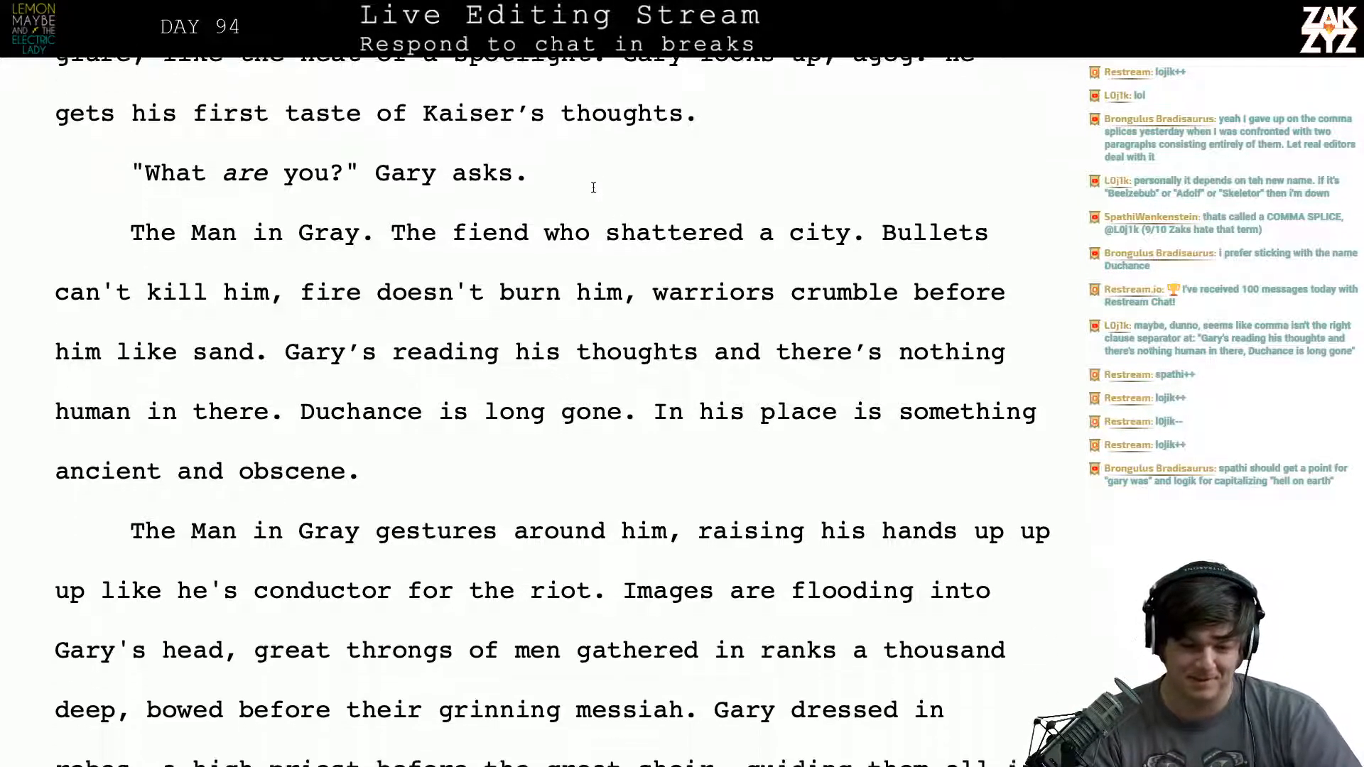
left_click(593, 188)
key("Left")
key("Left")
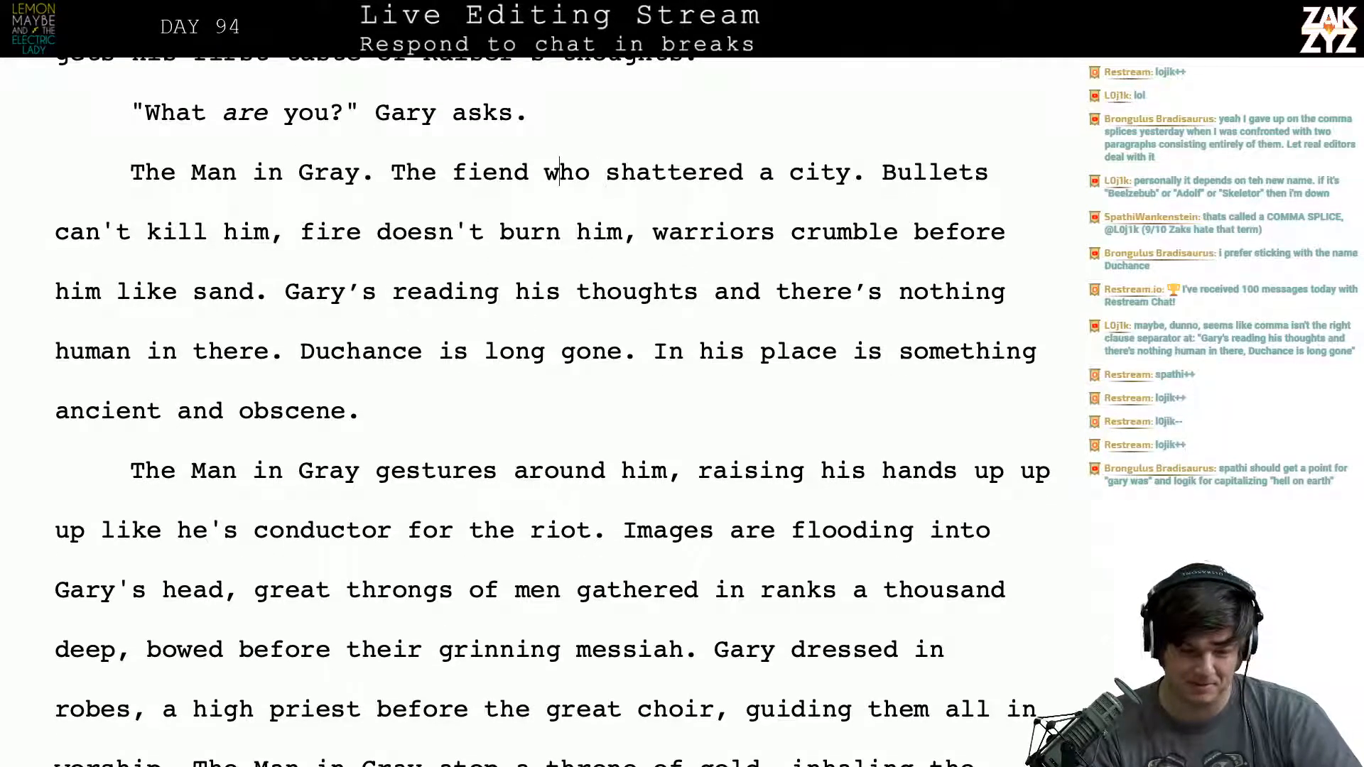
key("Right")
key("Down")
key("Up")
key("Left")
key("Right")
key("Right")
key("Right")
key("Right")
key("Right")
key("Right")
key("Right")
key("Right")
key("Right")
key("Right")
key("Right")
key("Right")
key("Right")
key("Right")
key("Right")
key("Right")
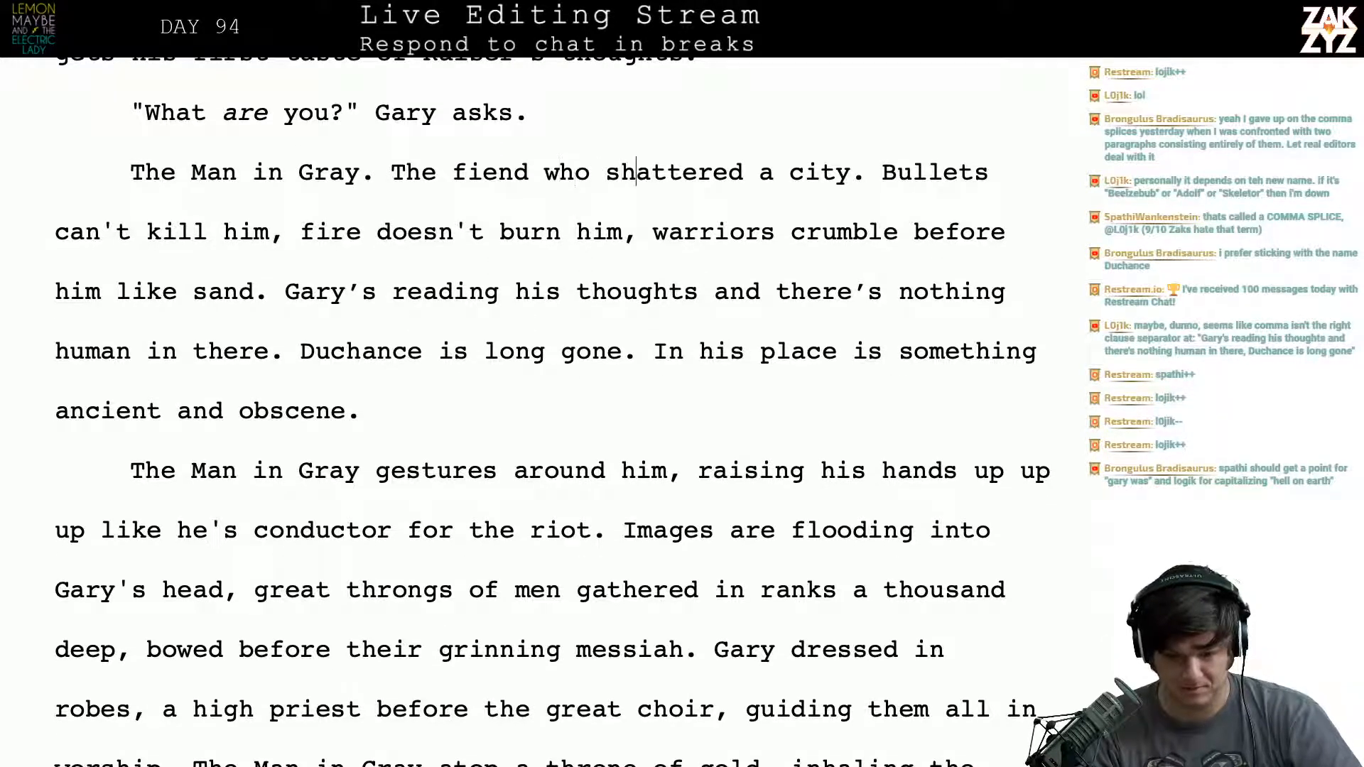
key("Left")
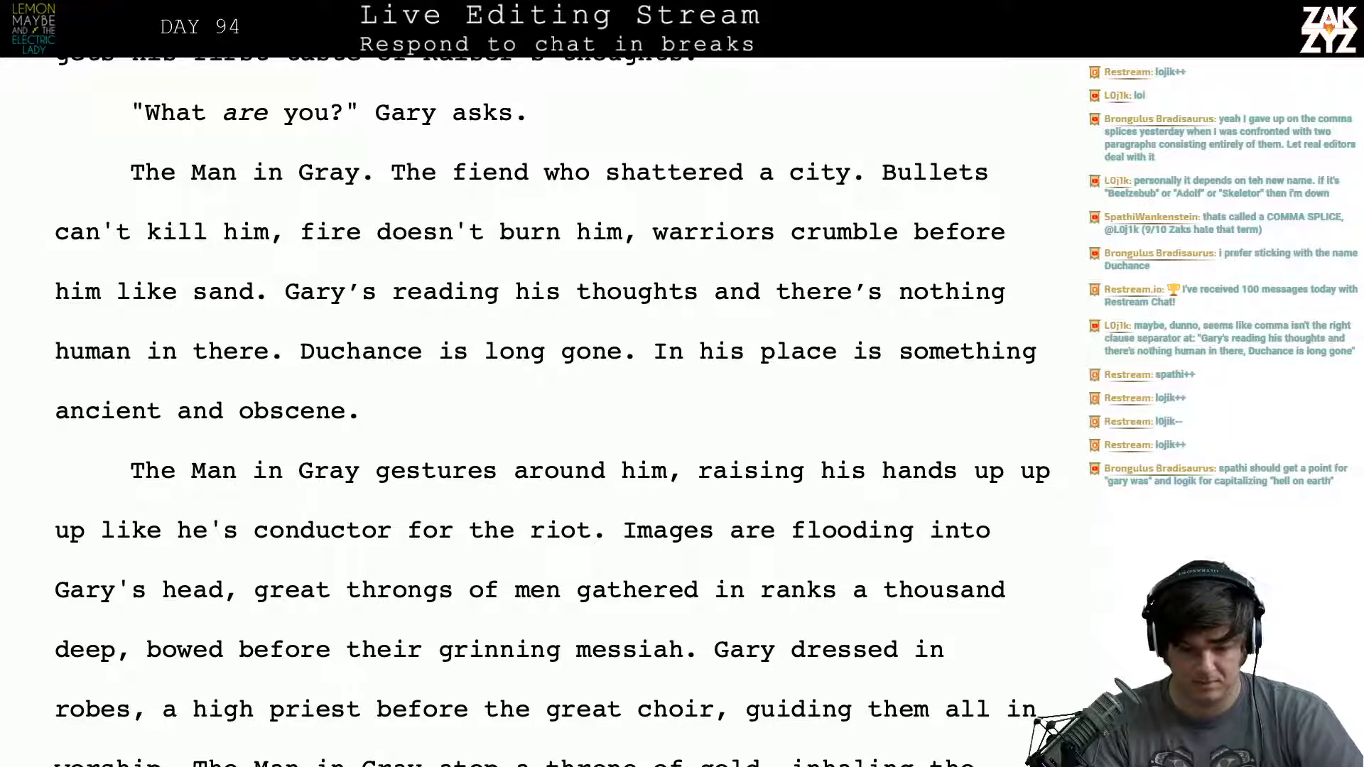
type("New York")
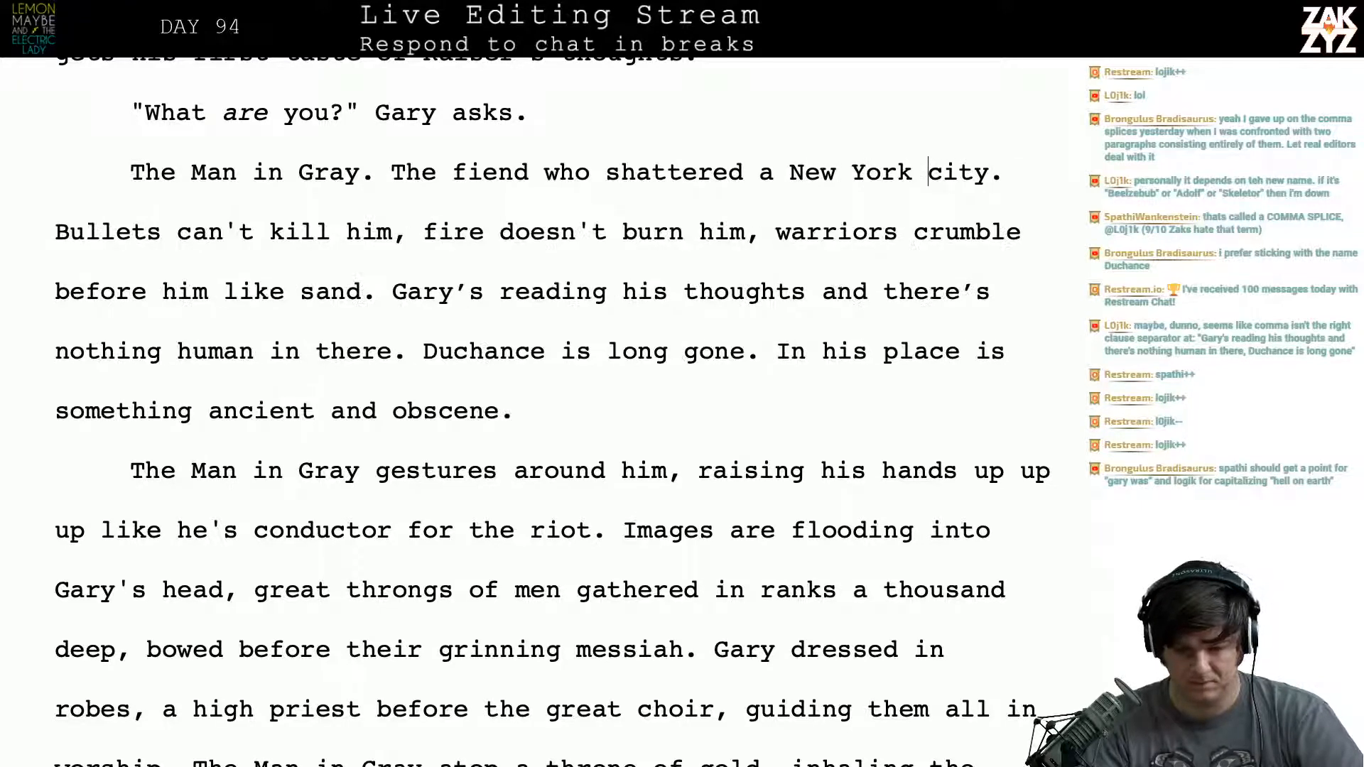
key("shift+Right")
key("shift+Right")
key("shift+Right")
key("shift+Right")
key("BackSpace")
key("BackSpace")
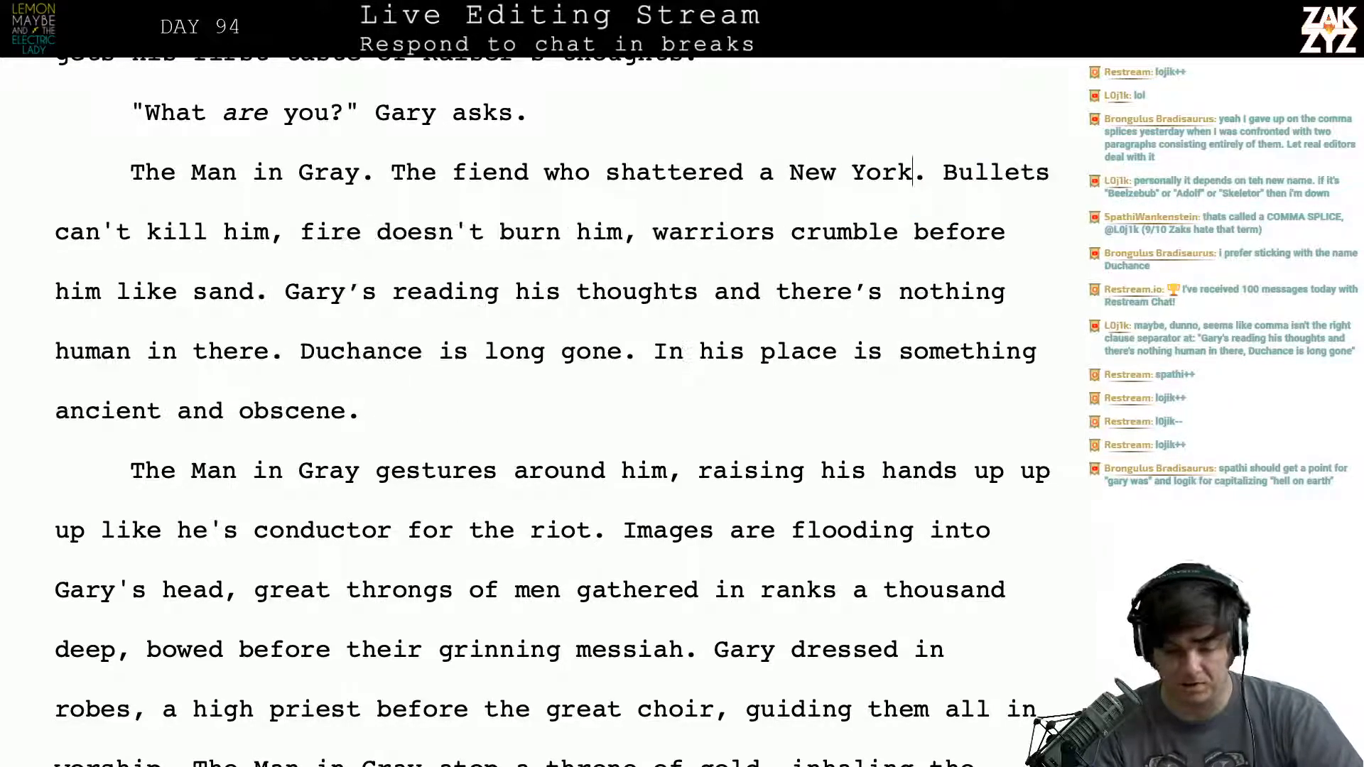
- Delete the stray article "a" before "New York" in the sentence about the fiend
key("Right")
key("Right")
key("Right")
key("Right")
key("Right")
key("Right")
key("Right")
key("Right")
key("Right")
key("Right")
key("Right")
key("Right")
key("Right")
key("Right")
key("Right")
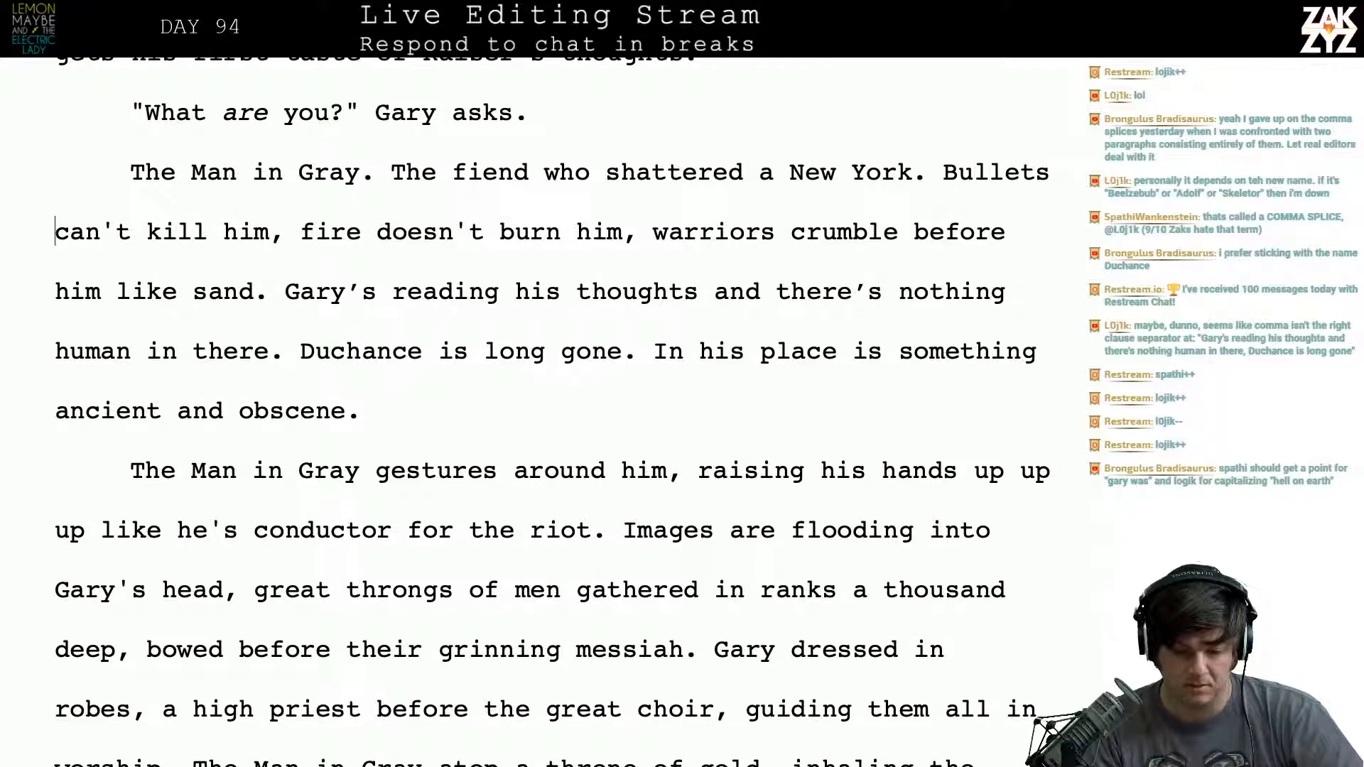
key("Left")
key("Left")
key("Left")
key("Left")
key("Left")
key("Left")
key("Left")
key("Left")
key("Left")
key("Left")
key("Left")
key("Left")
key("Left")
key("Left")
key("Left")
key("Left")
key("Left")
key("Left")
key("Left")
key("Left")
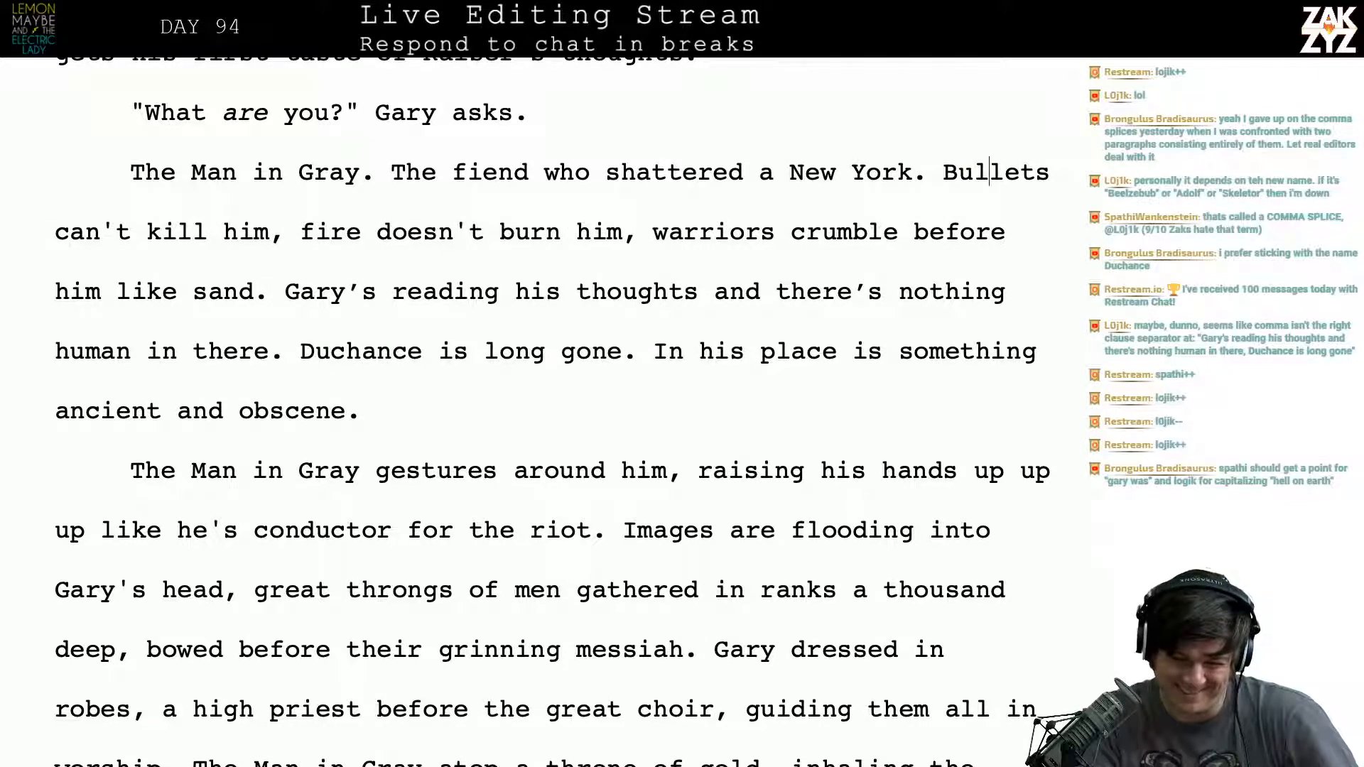
key("Left")
key("BackSpace")
key("BackSpace")
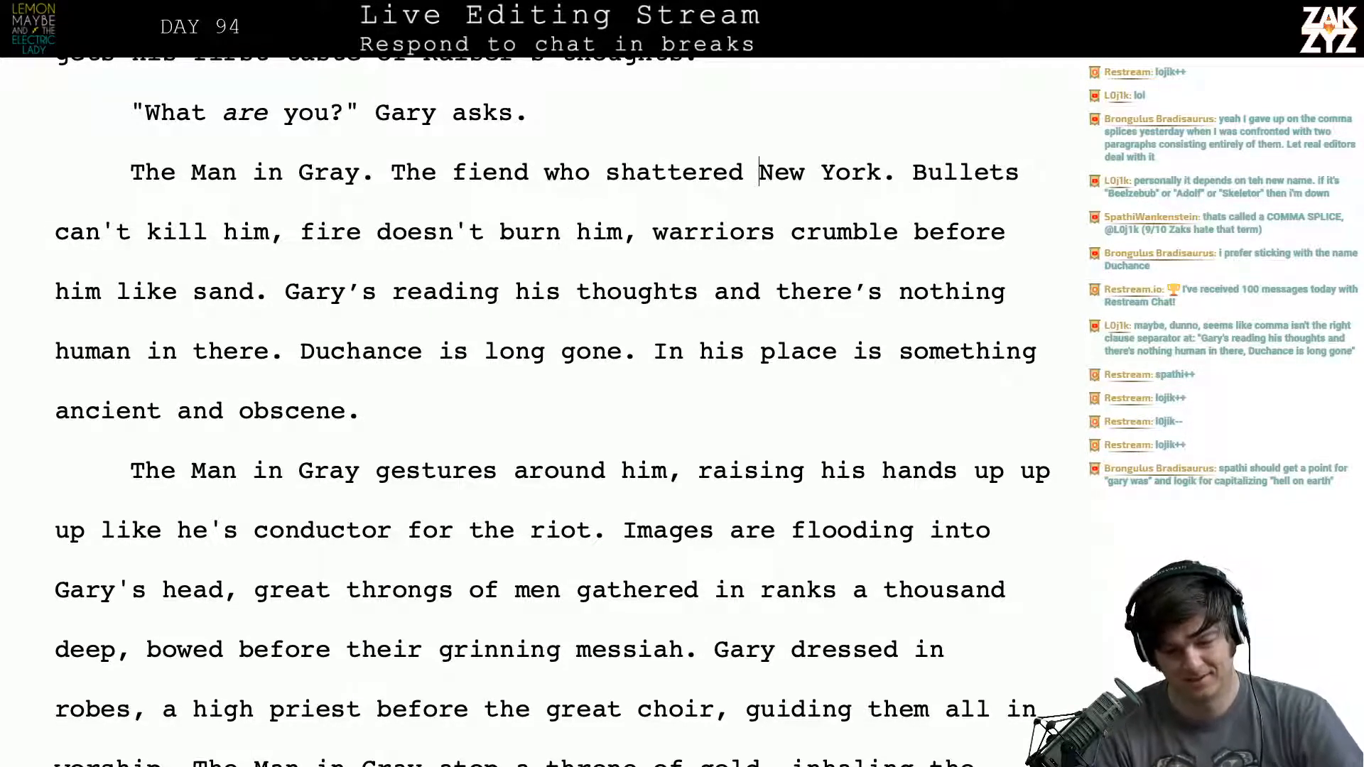
- Review the sentence about bullets, fire and warriors crumbling before the Man in Gray
key("Right")
key("Right")
key("Right")
key("Right")
key("Right")
key("Right")
key("Right")
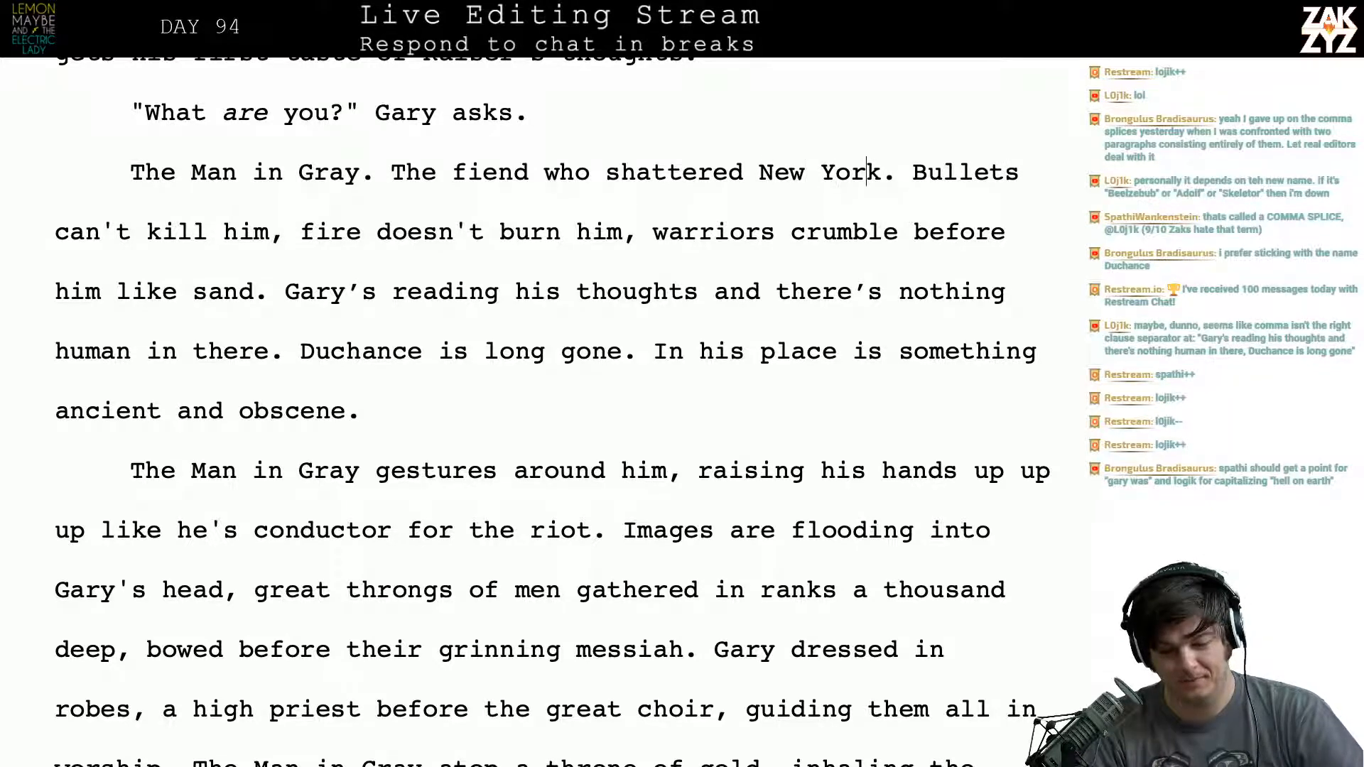
key("Left")
key("Right")
key("Right")
key("Down")
key("Left")
key("Left")
key("Left")
key("Left")
key("Left")
key("Left")
key("Left")
key("Left")
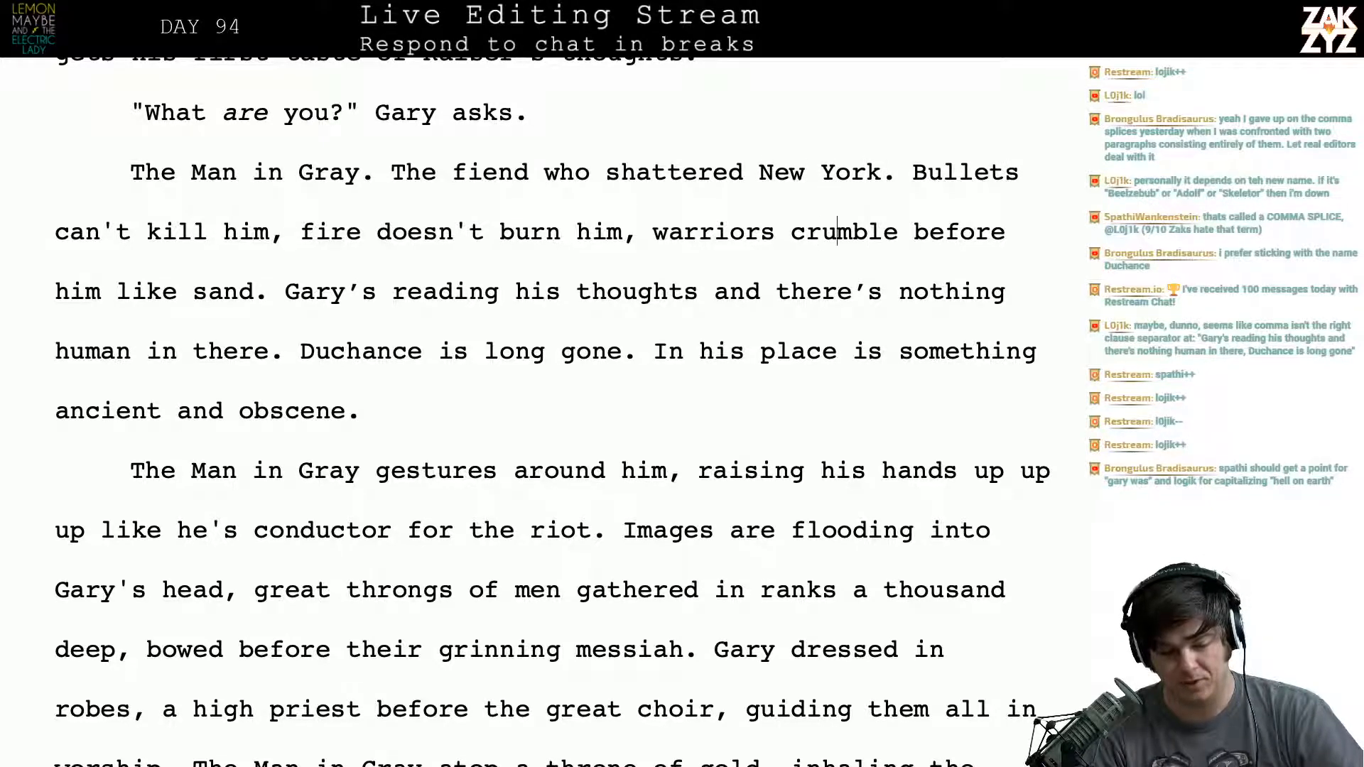
key("Left")
key("Left")
key("Left")
key("Left")
key("Left")
key("Left")
key("Left")
key("Left")
key("Left")
key("Left")
key("Left")
key("Left")
key("Left")
key("Left")
key("Left")
key("Left")
key("Left")
key("Left")
key("Left")
key("Left")
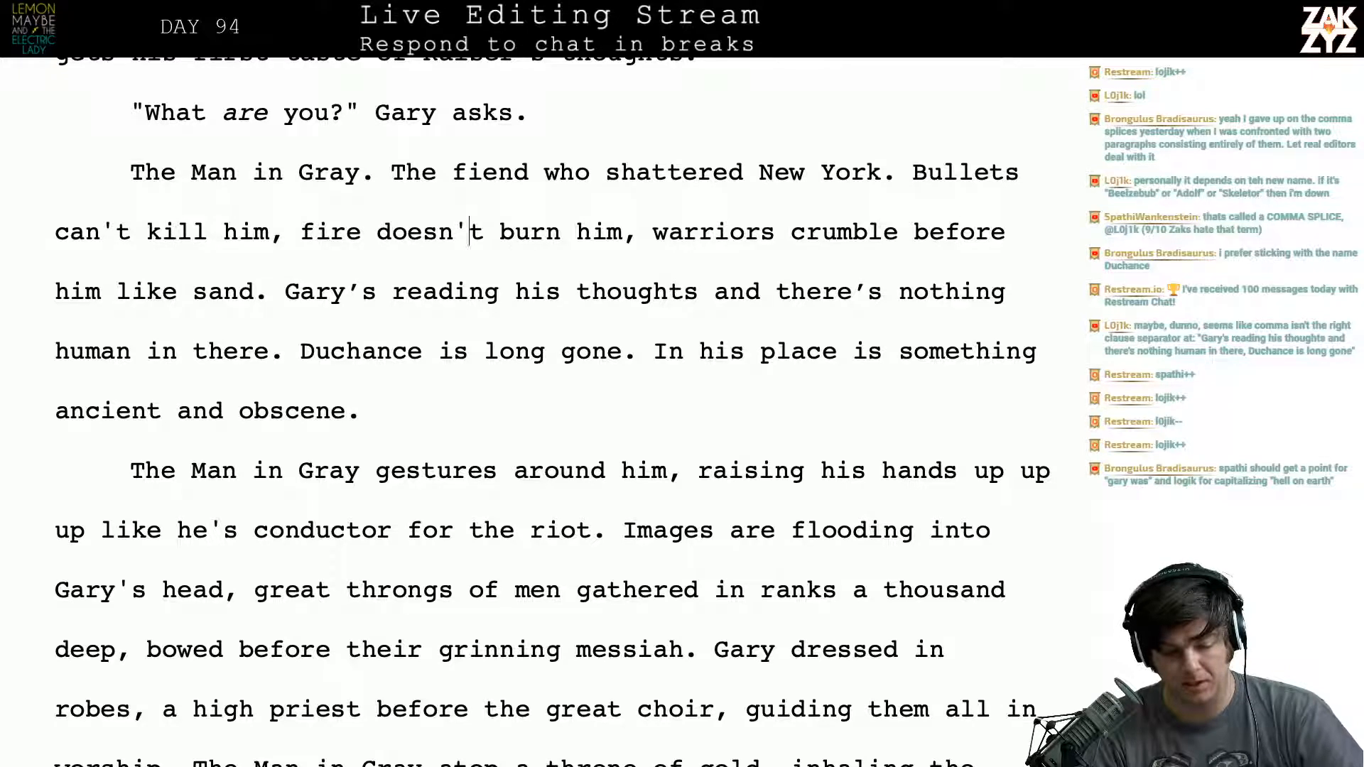
key("Left")
key("Left")
key("Left")
key("Right")
key("Right")
key("Right")
key("Right")
key("Right")
key("Right")
key("Right")
key("Right")
key("Right")
key("Right")
key("Right")
key("Right")
key("Right")
key("Right")
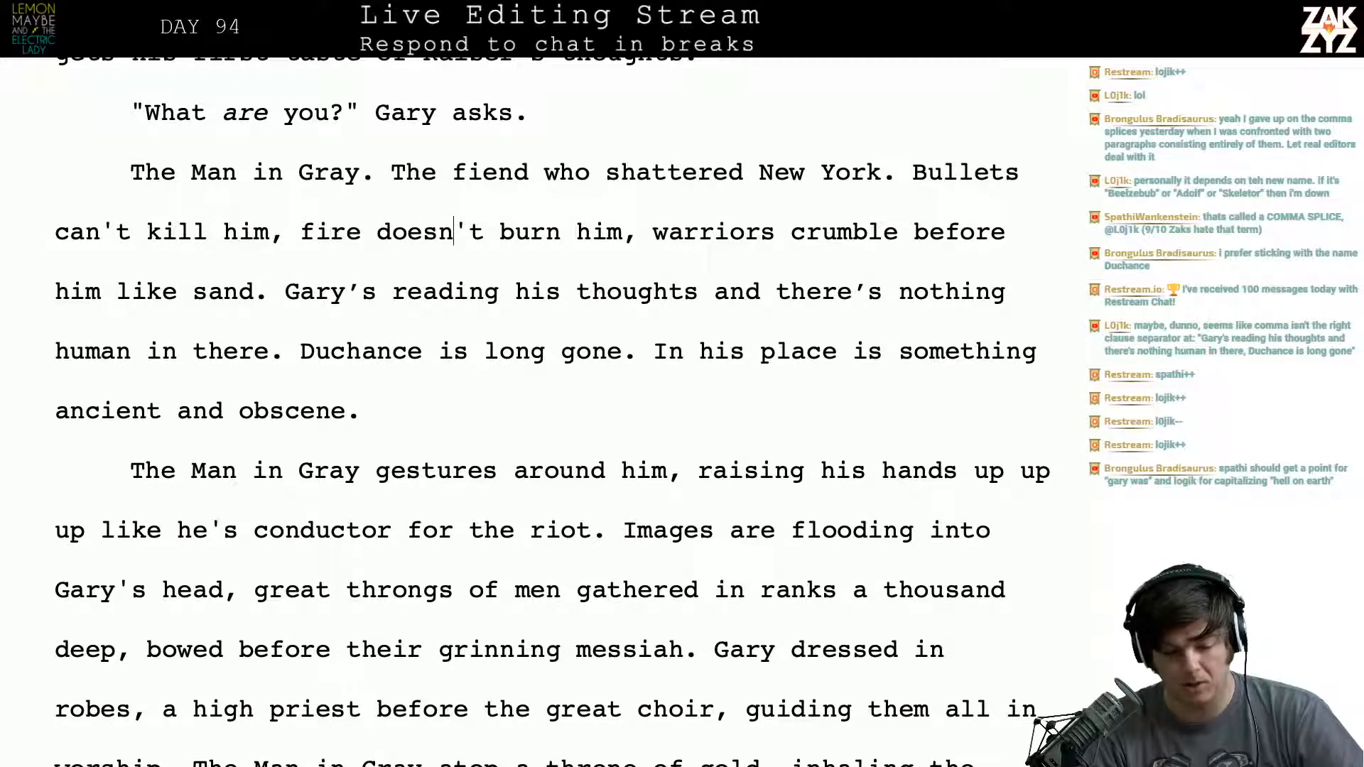
key("Right")
key("Right")
key("Right")
key("Right")
key("Right")
key("Right")
key("Right")
key("Right")
key("Right")
- Compare the wording of "Gary's reading his thoughts" with the earlier sentence about Kaiser's thoughts
key("Down")
key("Left")
key("Left")
key("Left")
key("Left")
key("Left")
key("Left")
key("Left")
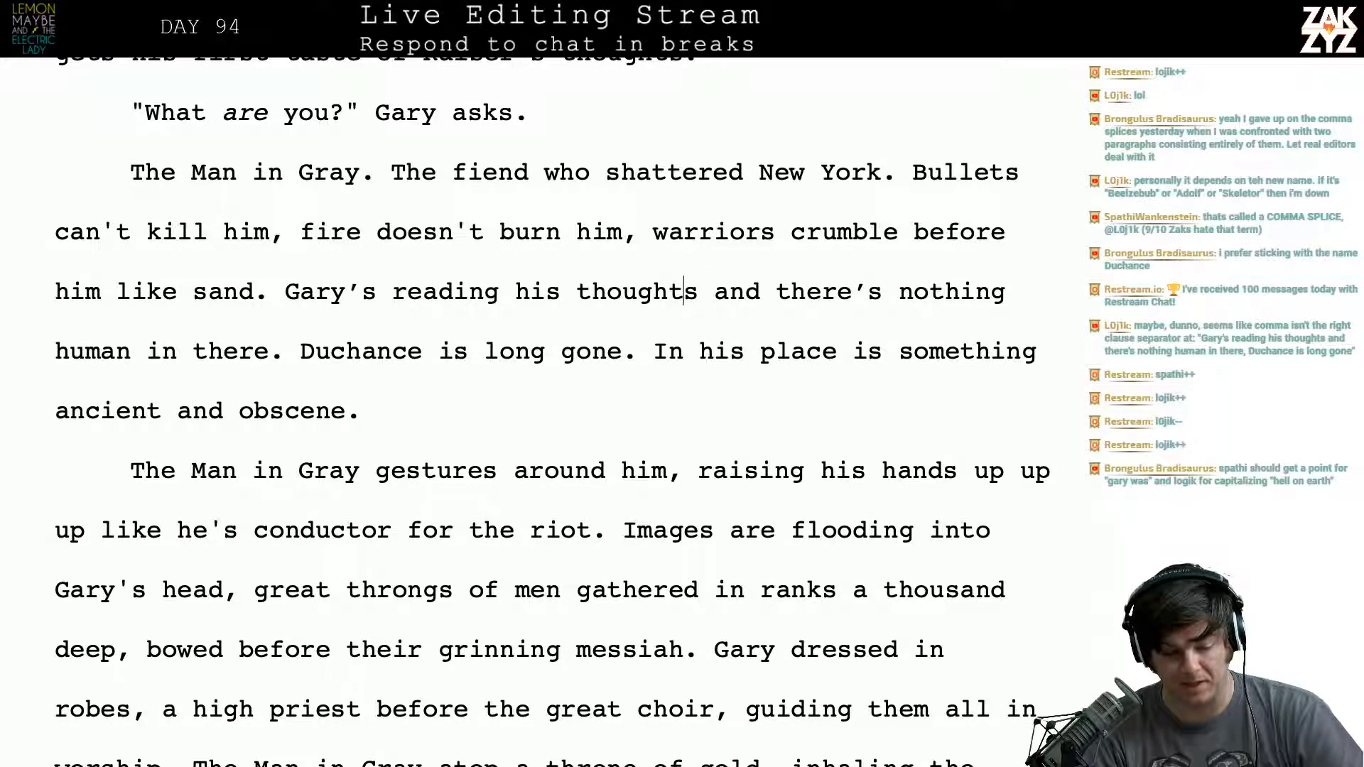
key("Left")
key("Left")
key("Left")
key("Left")
key("Left")
key("Left")
key("Left")
key("Left")
key("Left")
key("Right")
key("Right")
key("Right")
key("Right")
key("Right")
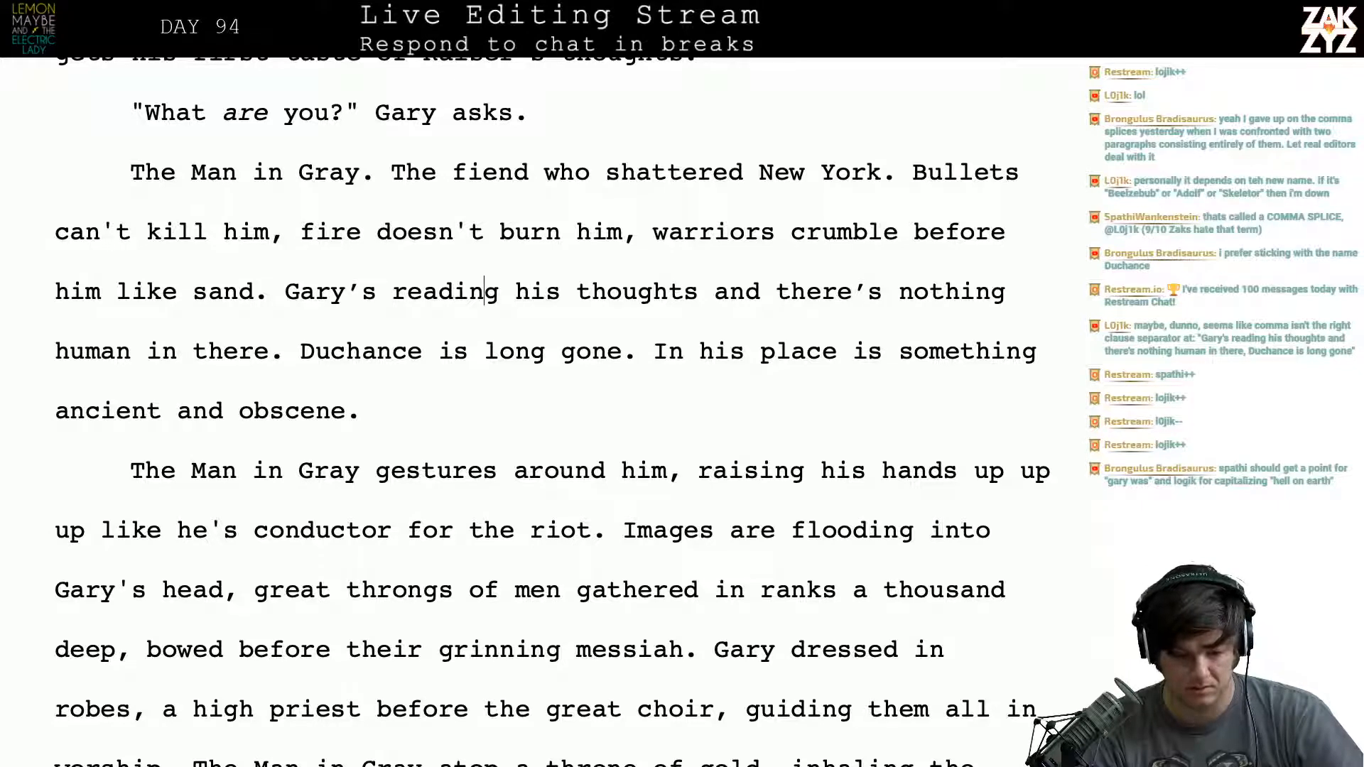
key("Left")
key("Right")
key("Right")
key("Right")
key("Right")
key("Right")
key("Right")
key("Right")
key("Right")
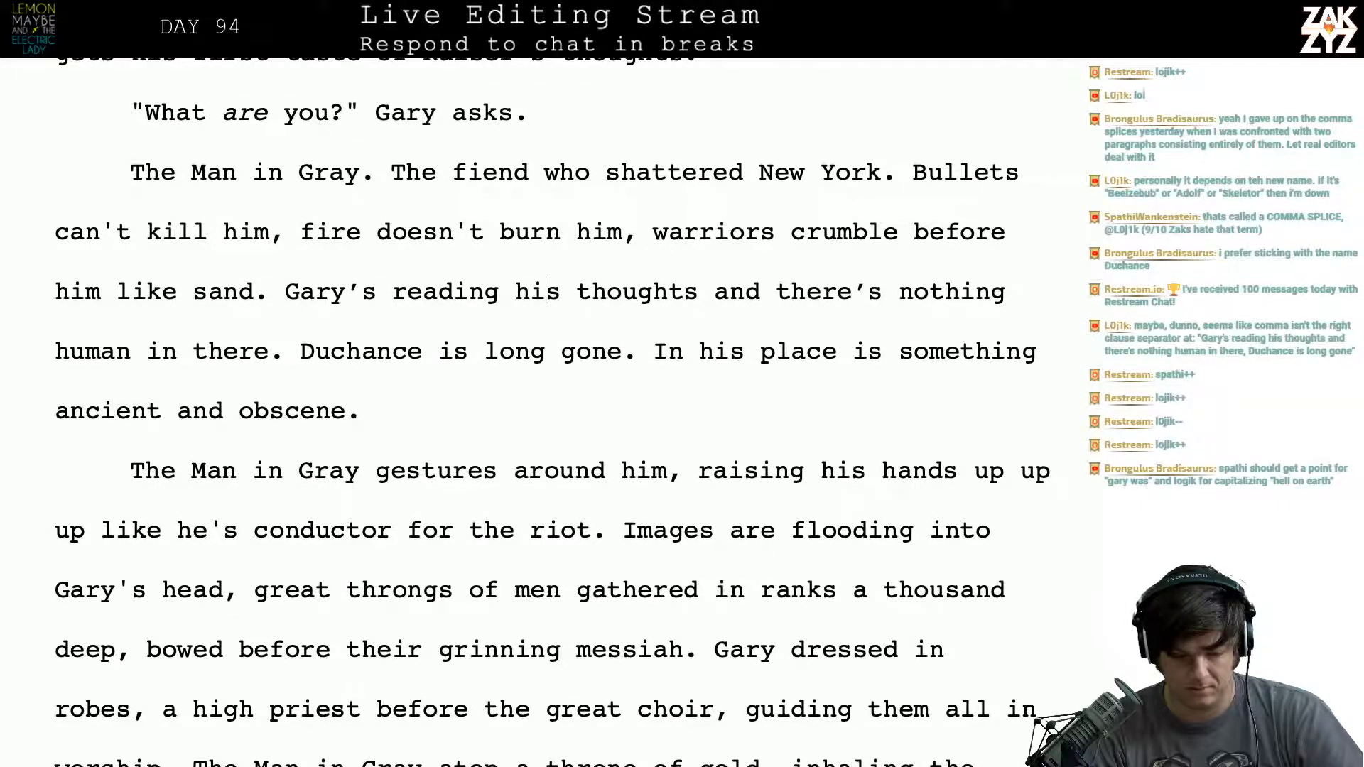
key("Right")
key("Right")
key("Right")
key("Right")
key("Right")
key("Left")
key("Up")
key("Up")
key("Down")
key("Up")
key("Up")
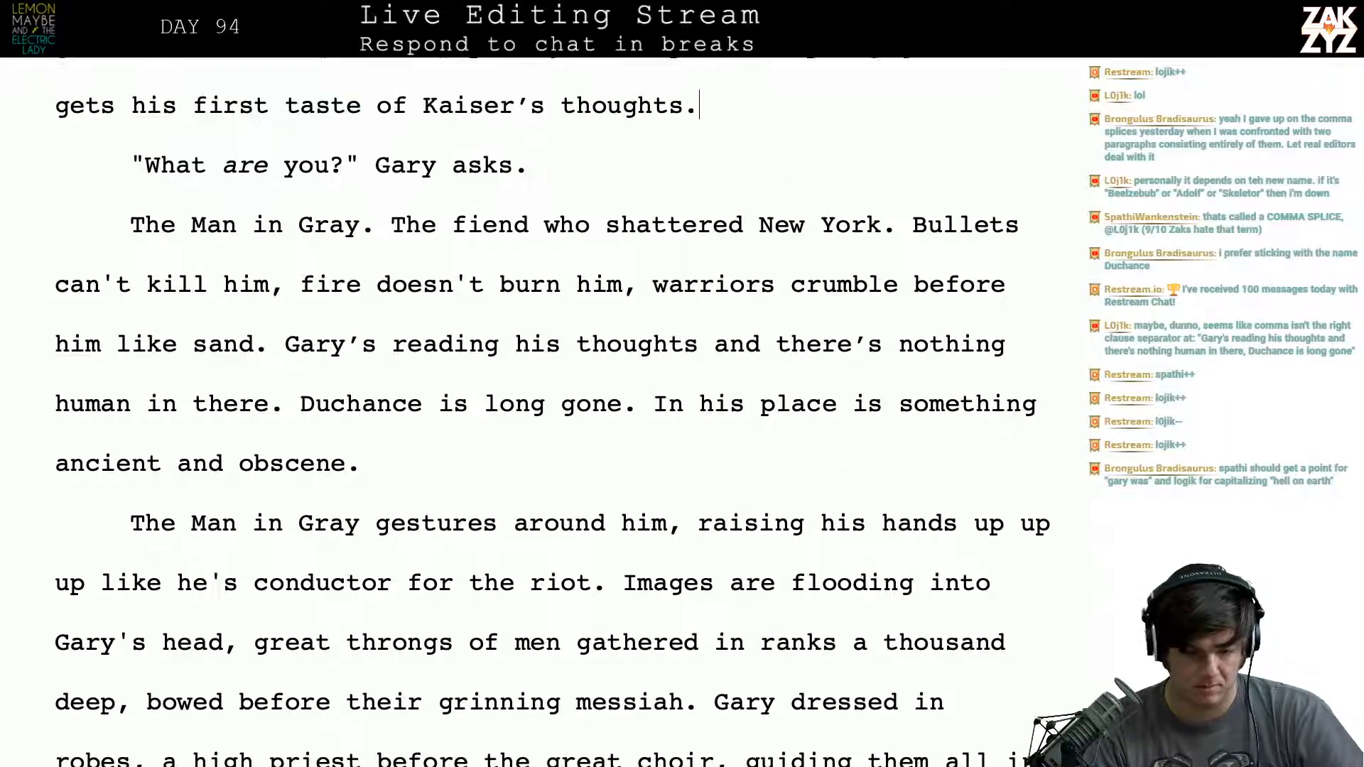
key("Up")
key("Down")
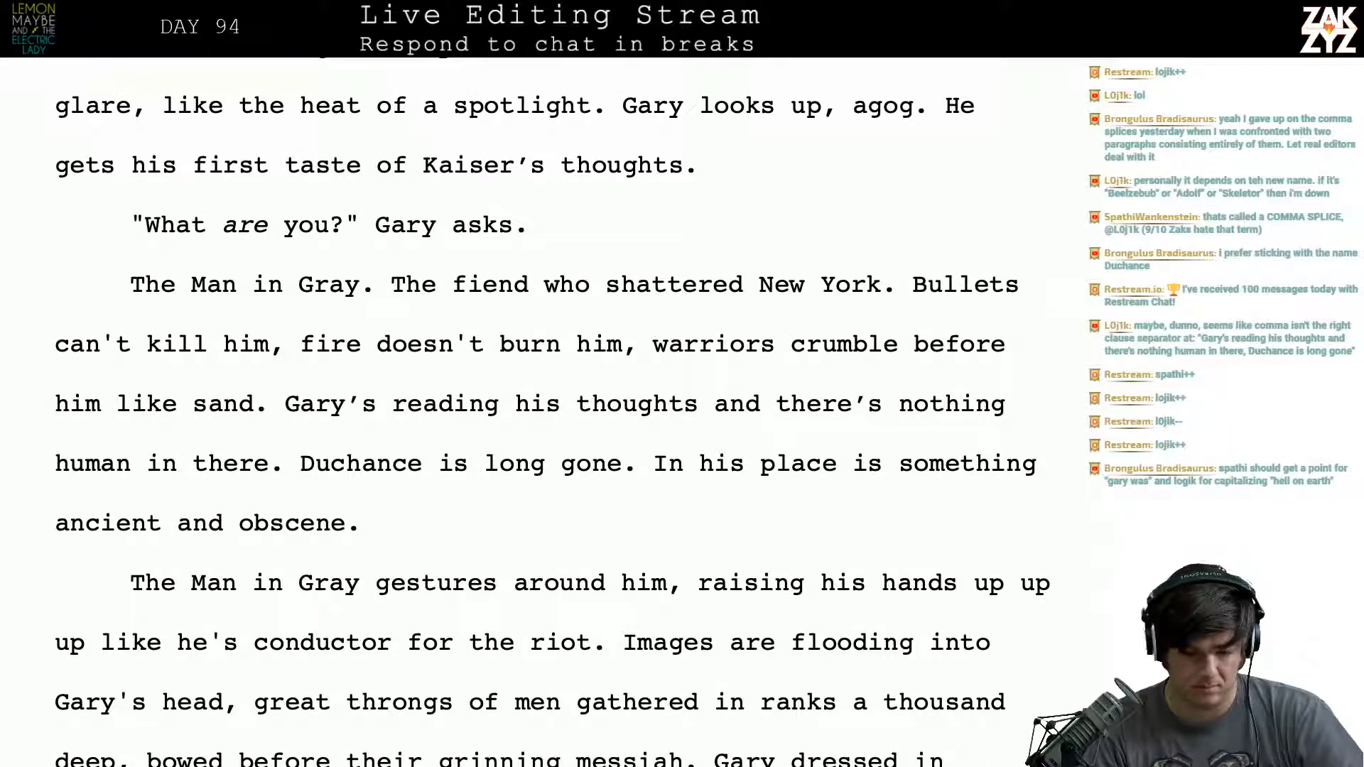
- Replace "thoughts" with "mind" in the clause "Gary's reading his thoughts and there's nothing human in there."
key("Down")
key("Down")
key("Down")
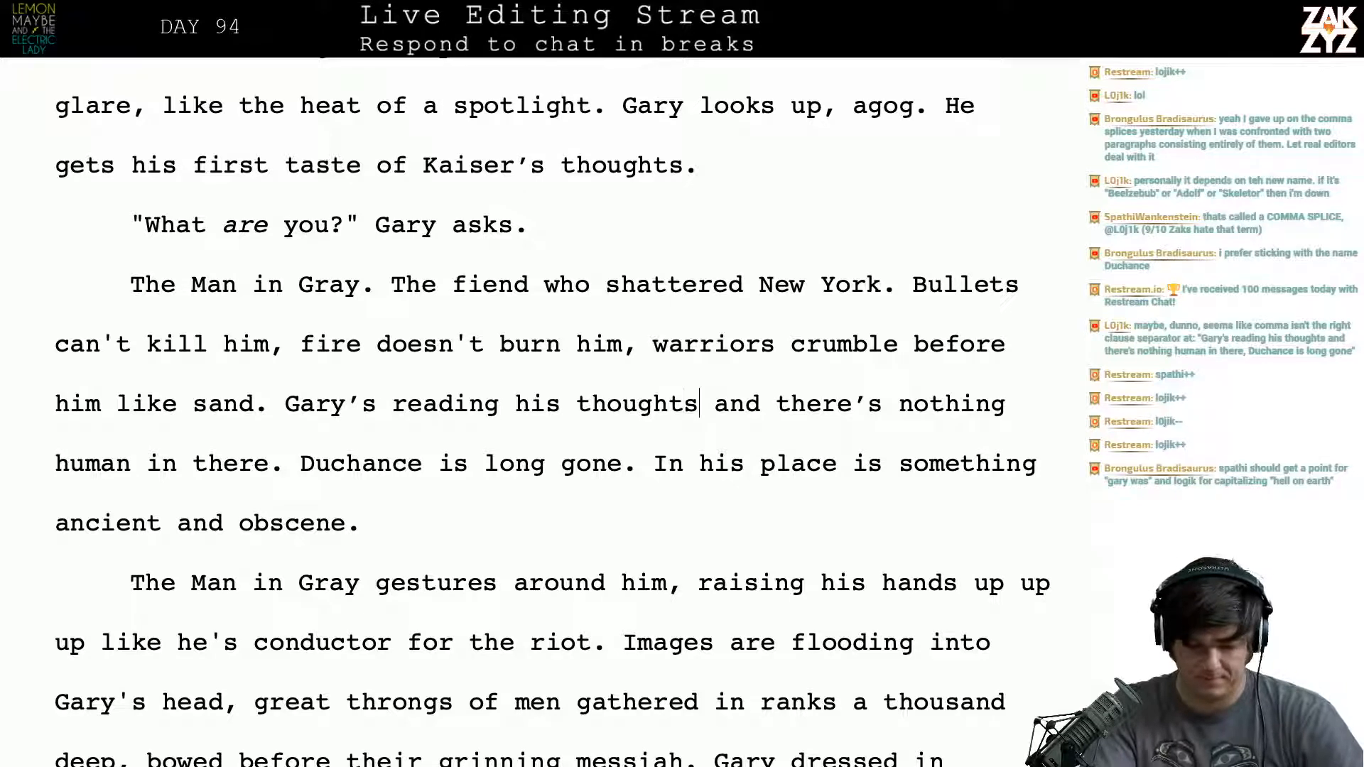
key("Delete")
key("BackSpace")
key("BackSpace")
key("BackSpace")
key("BackSpace")
key("BackSpace")
key("BackSpace")
key("BackSpace")
type("mind")
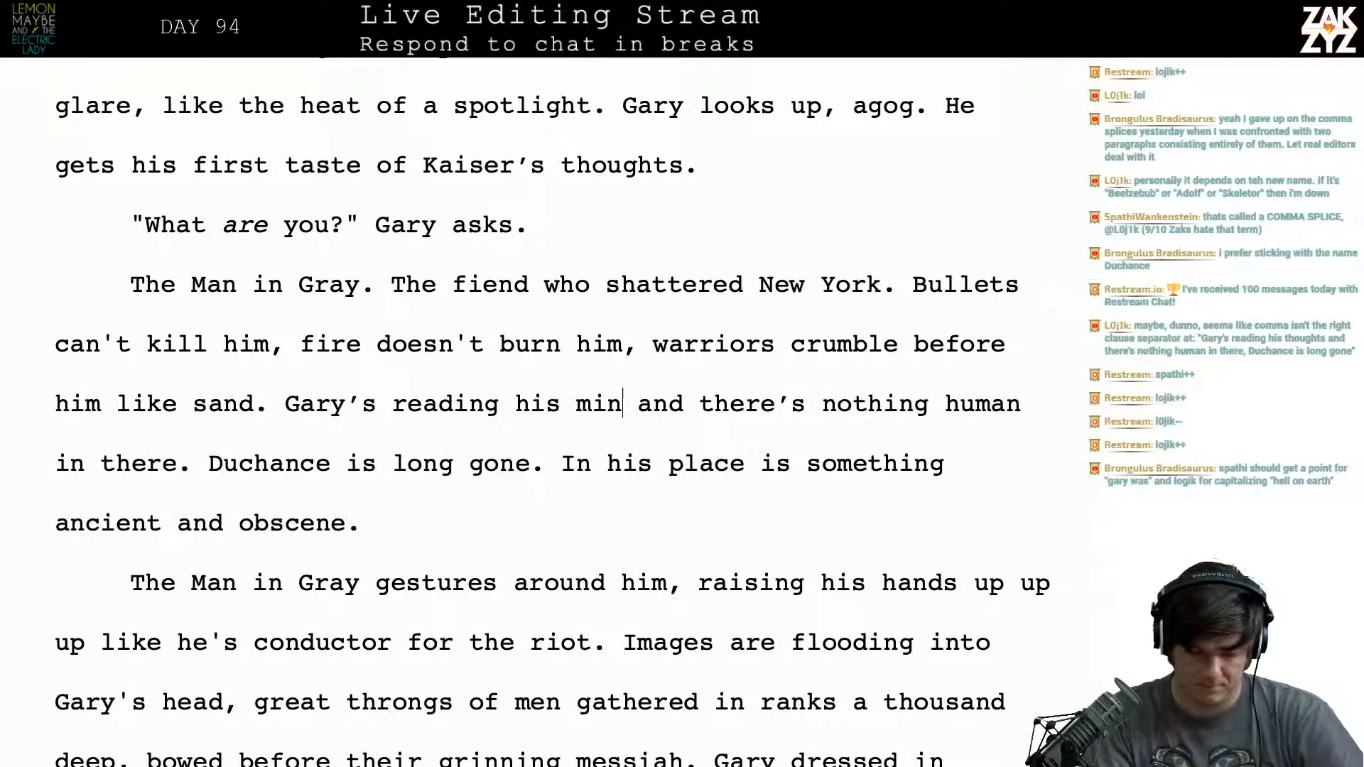
key("Left")
key("Left")
key("Left")
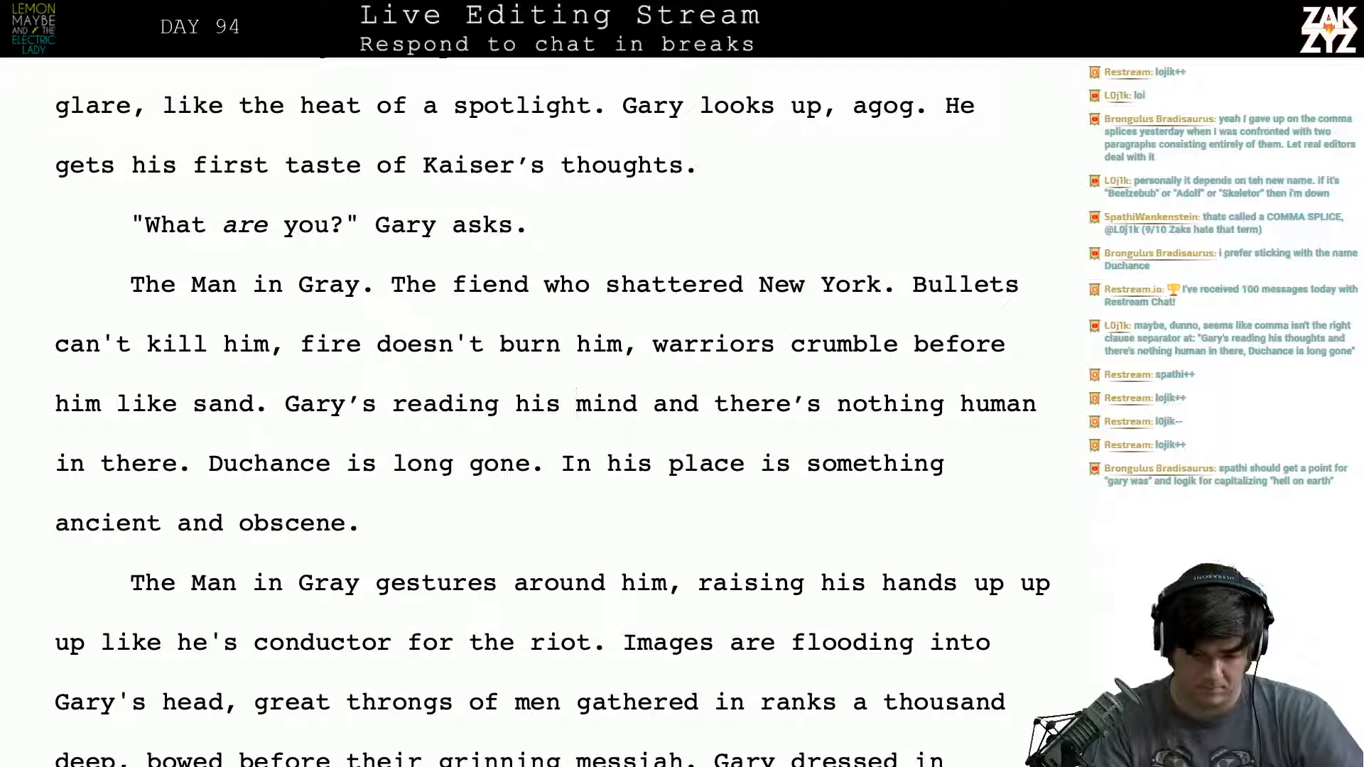
- Insert "Kaiser Duchance," before "The Man in Gray" at the start of the paragraph following Gary's question
scroll(574, 582, "down", 1)
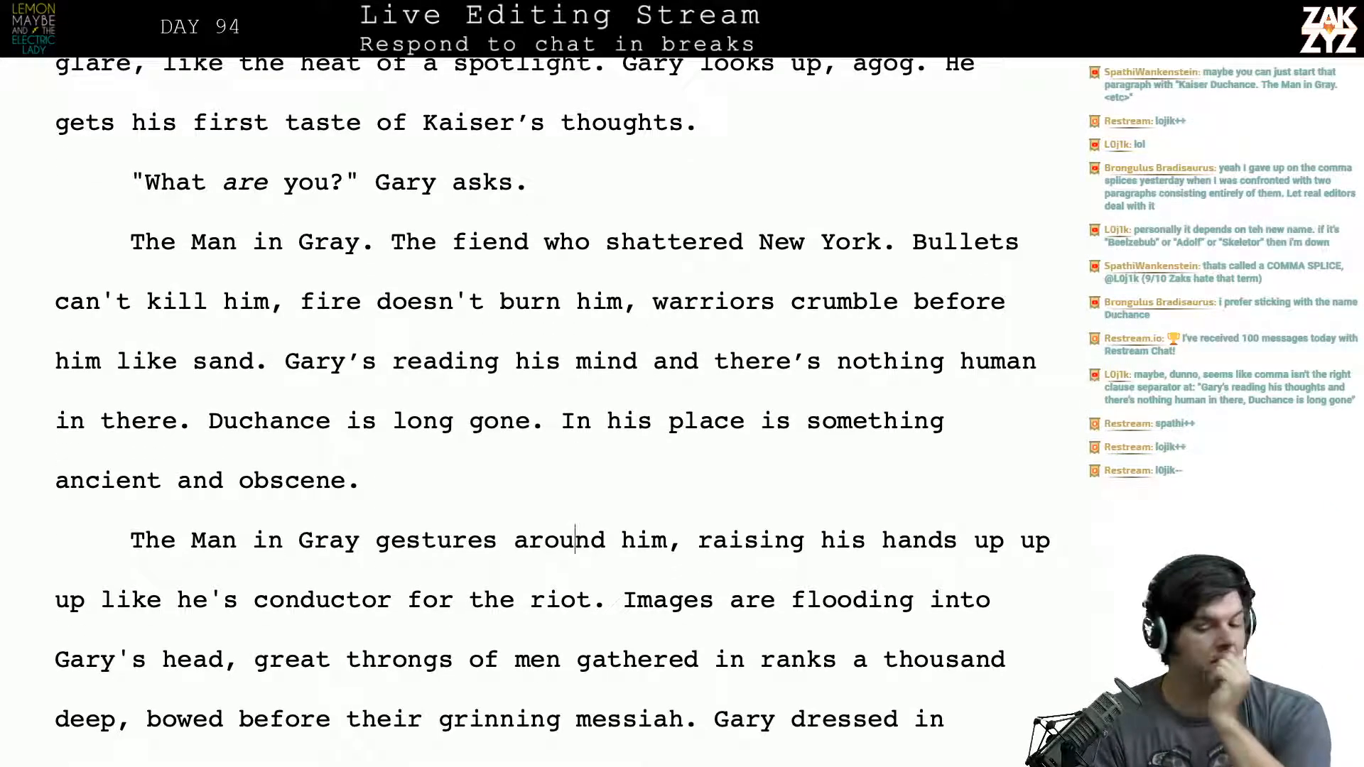
scroll(553, 403, "up", 2)
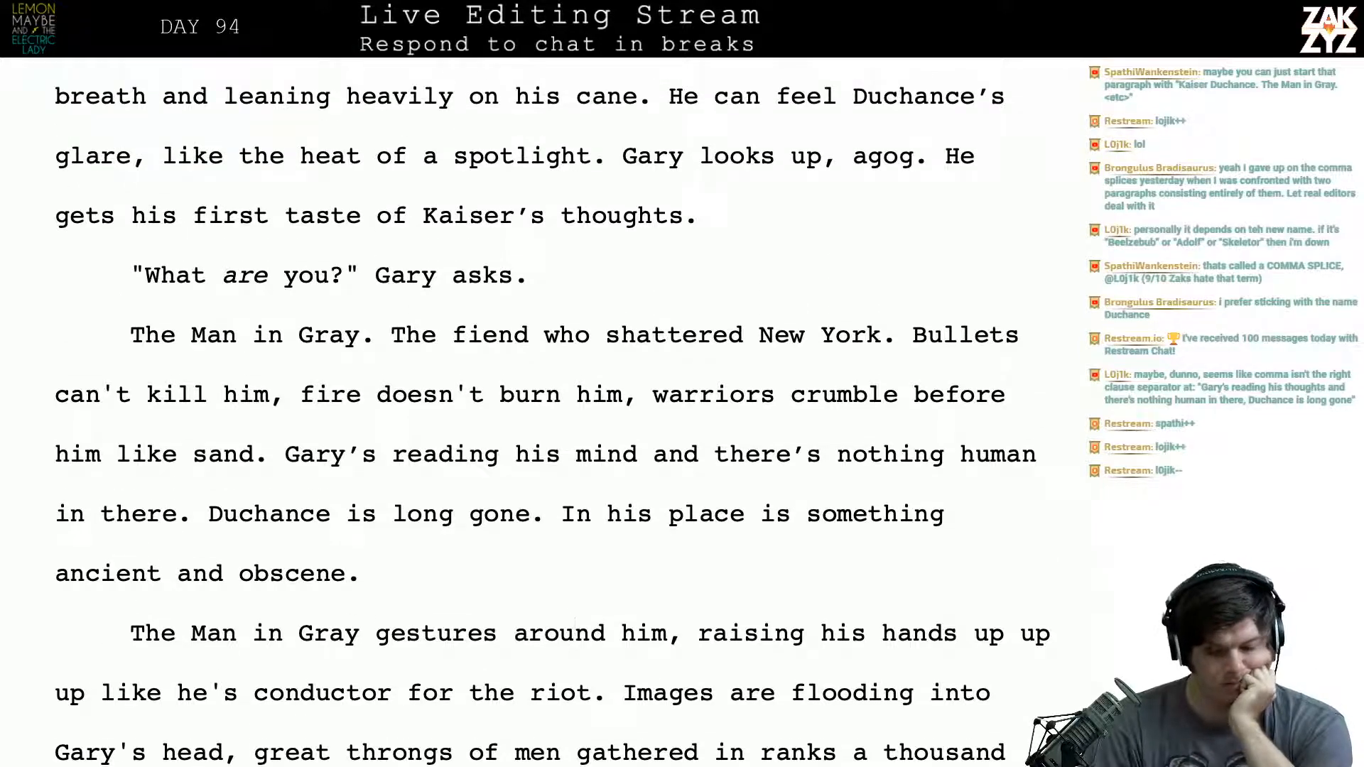
left_click(106, 326)
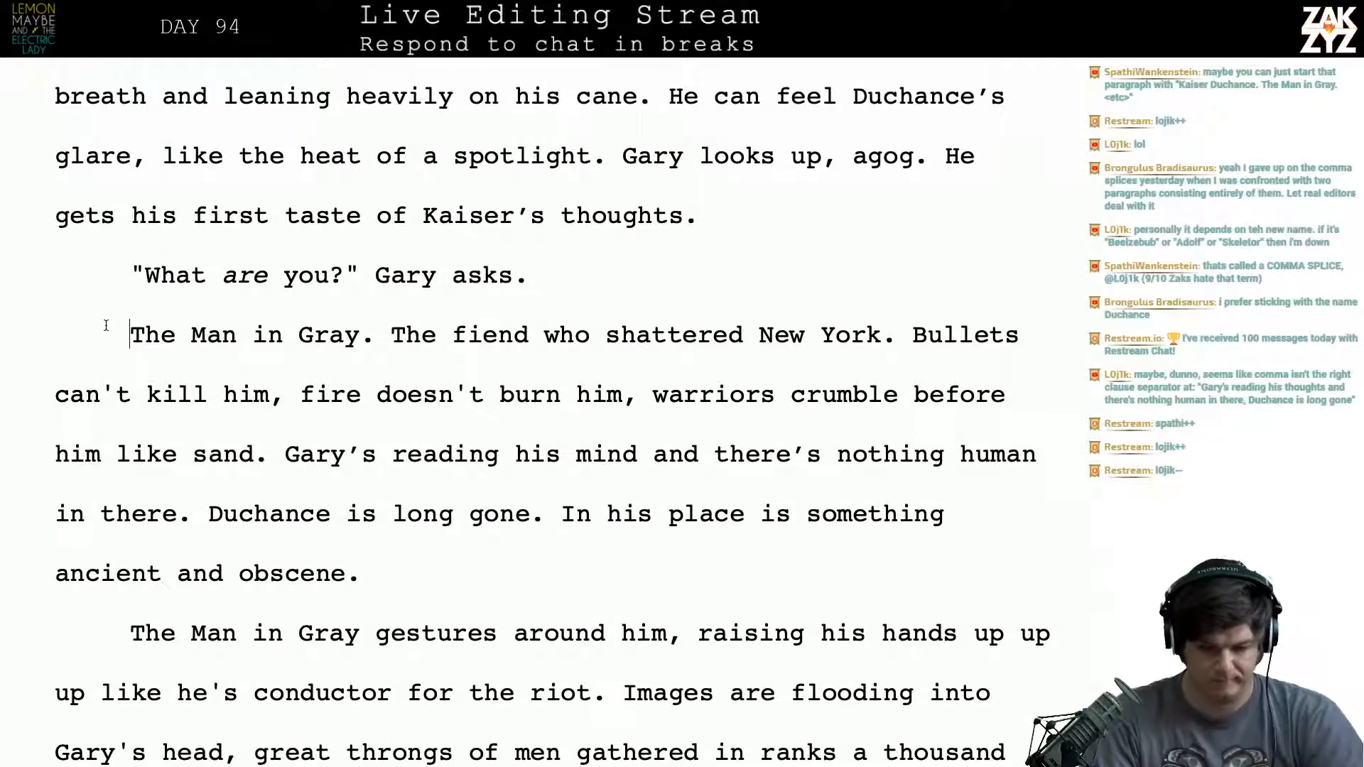
type("Kaiser Duc")
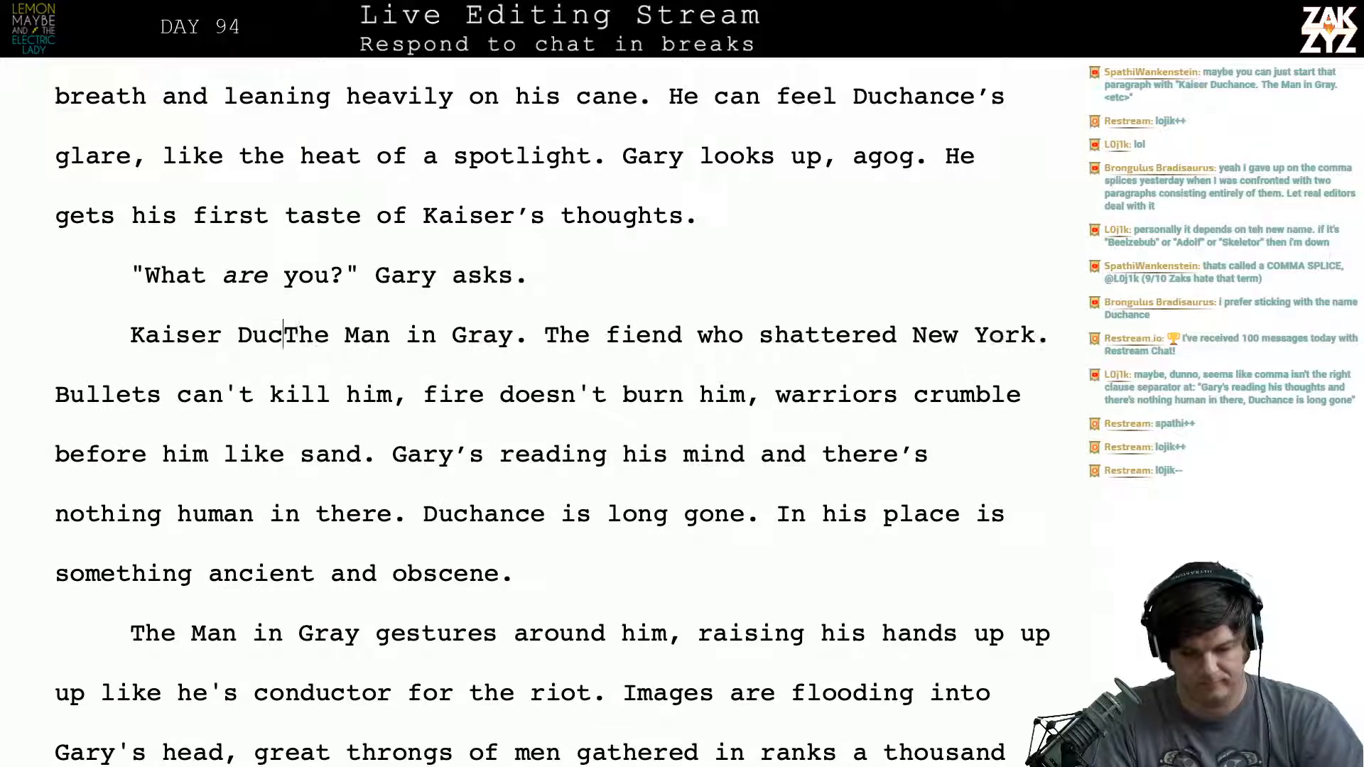
type("hance.")
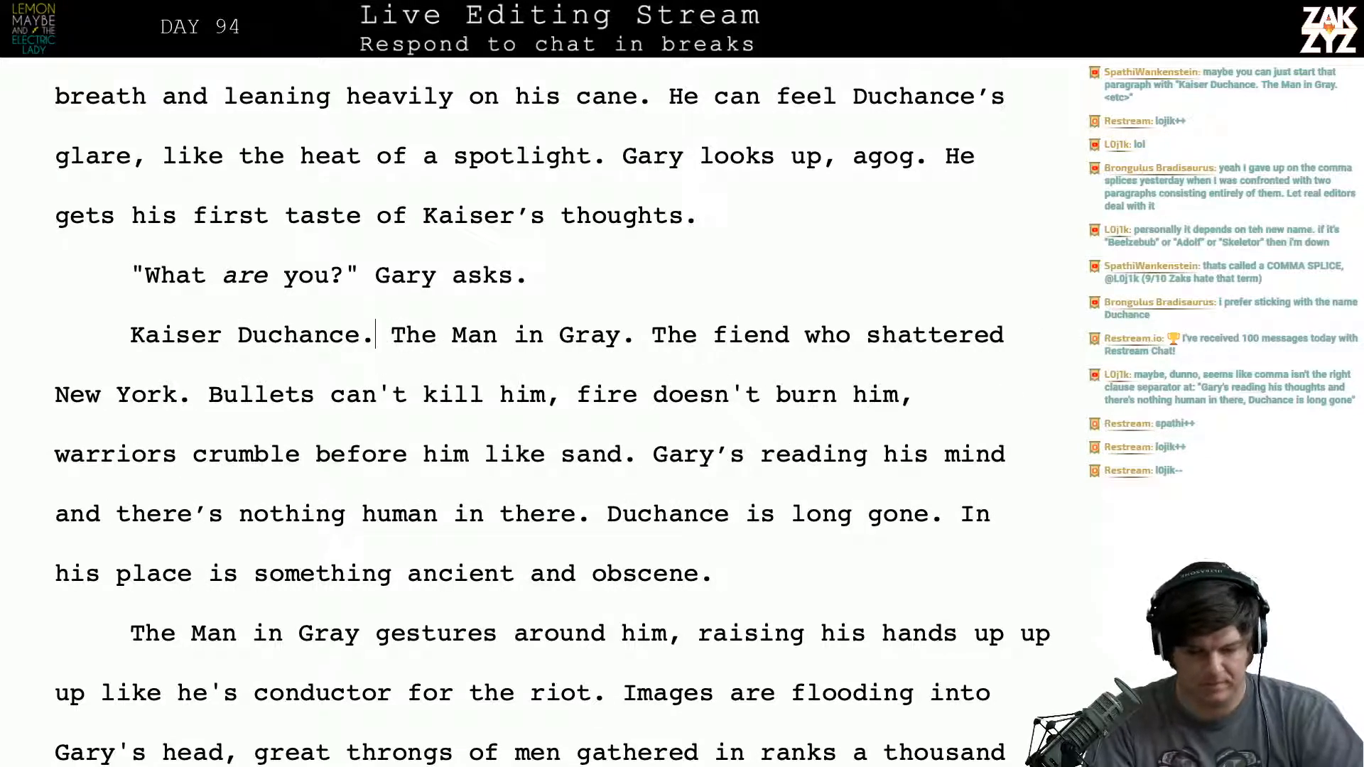
key("BackSpace")
key("BackSpace")
type(",")
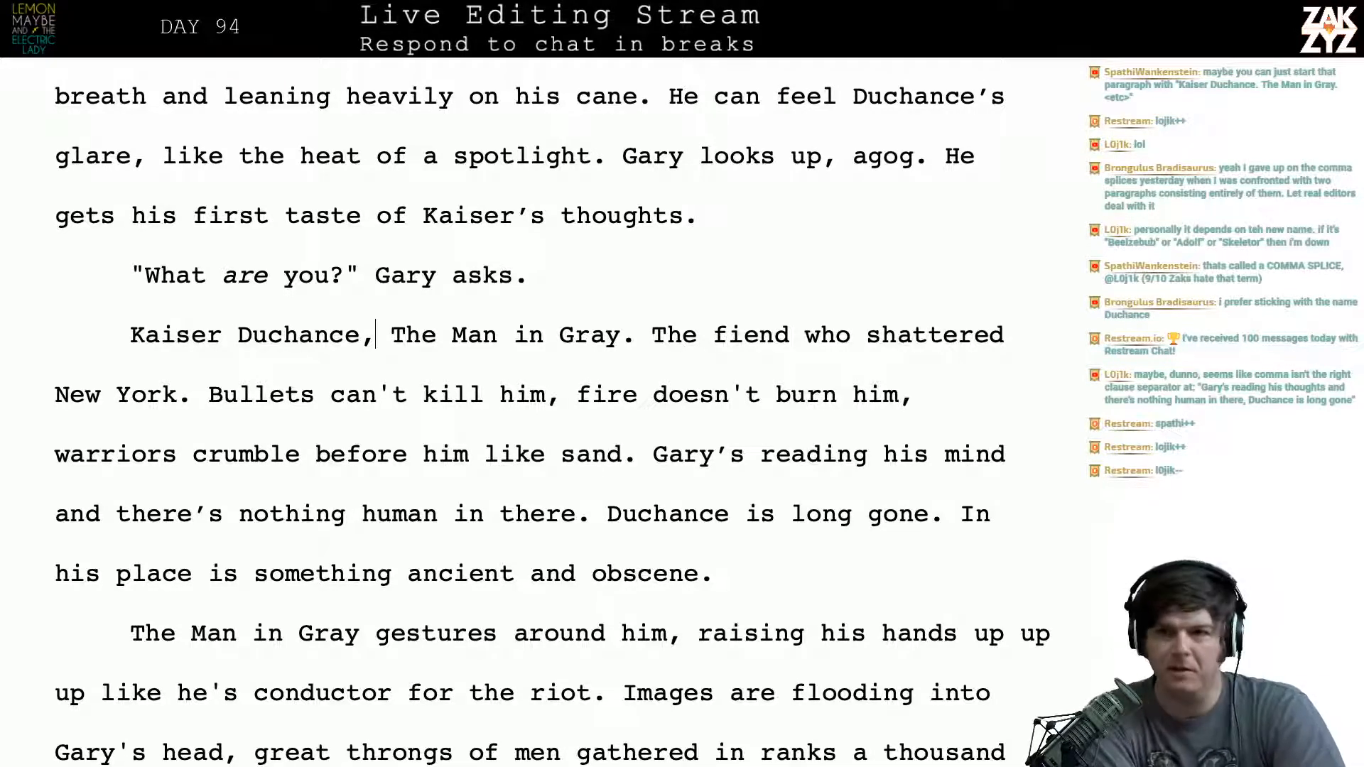
- Read through the paragraph where the Man in Gray gestures around him, down to the closing "sacrificial blood" sentence
key("Down")
key("Down")
key("Down")
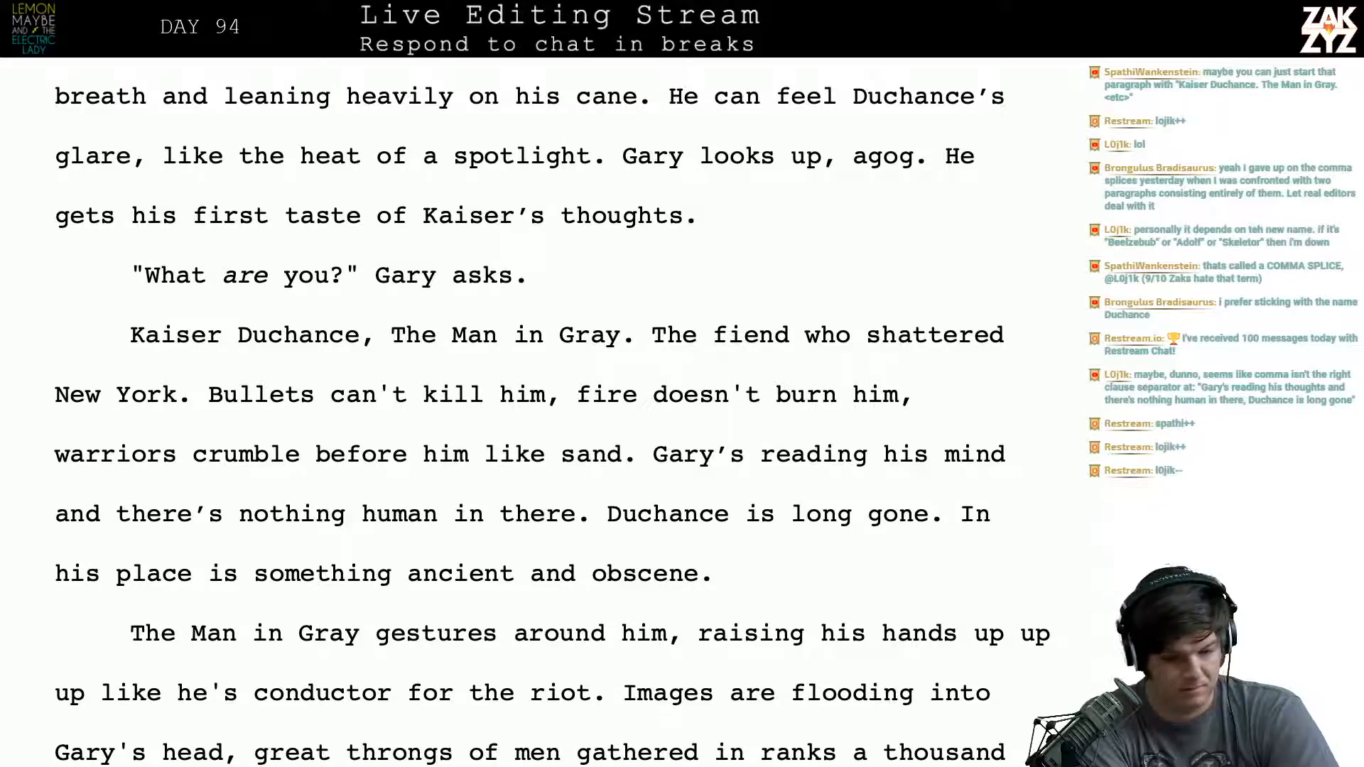
key("Down")
key("Down")
key("Down")
key("Down")
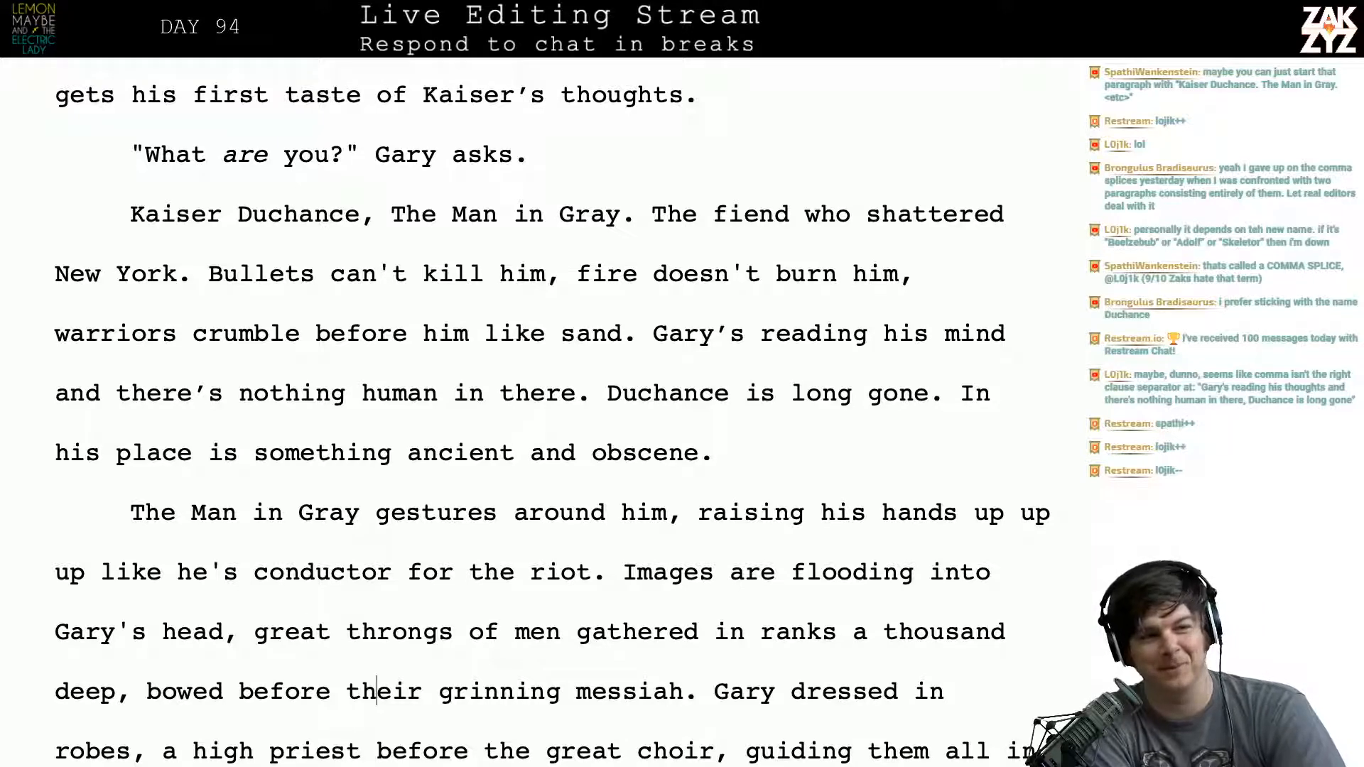
key("Up")
key("Up")
key("Up")
key("Down")
key("Down")
key("Down")
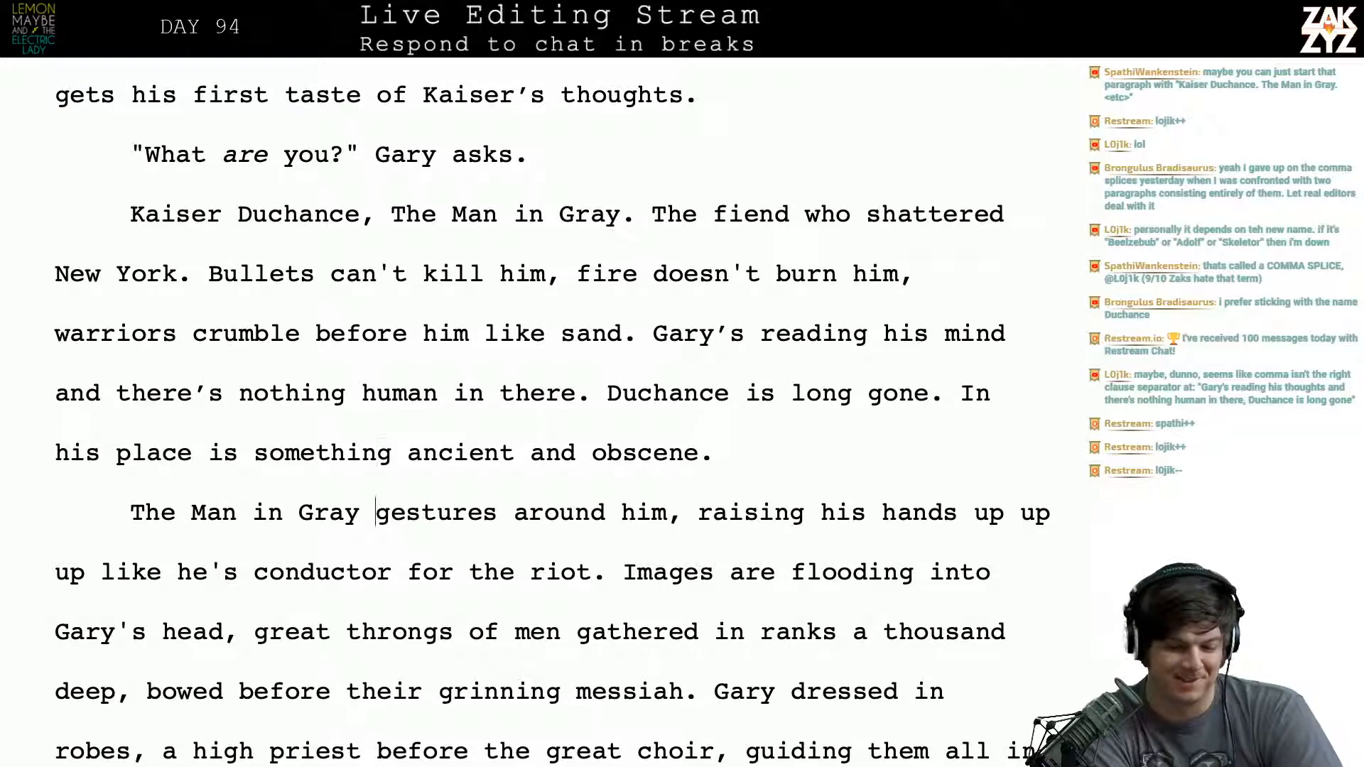
key("Down")
key("Down")
key("Down")
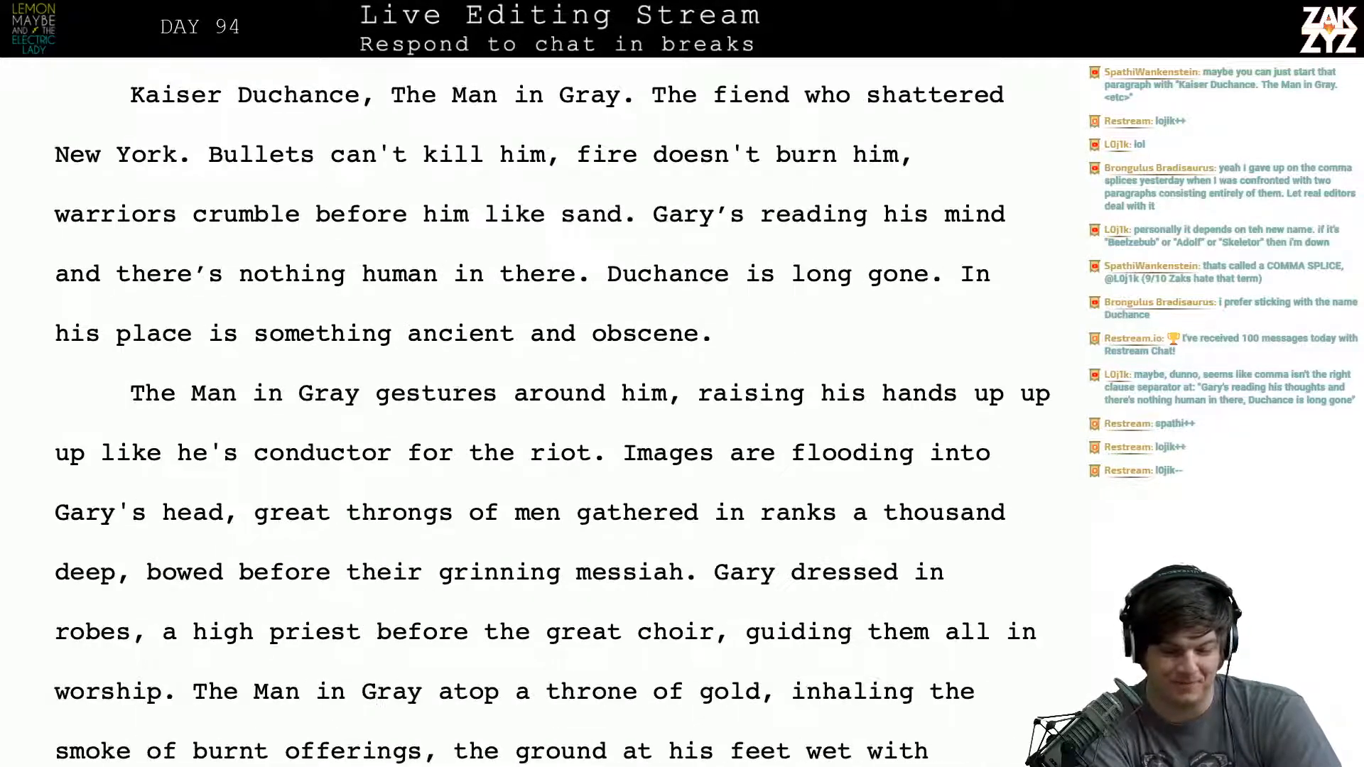
key("Down")
key("Down")
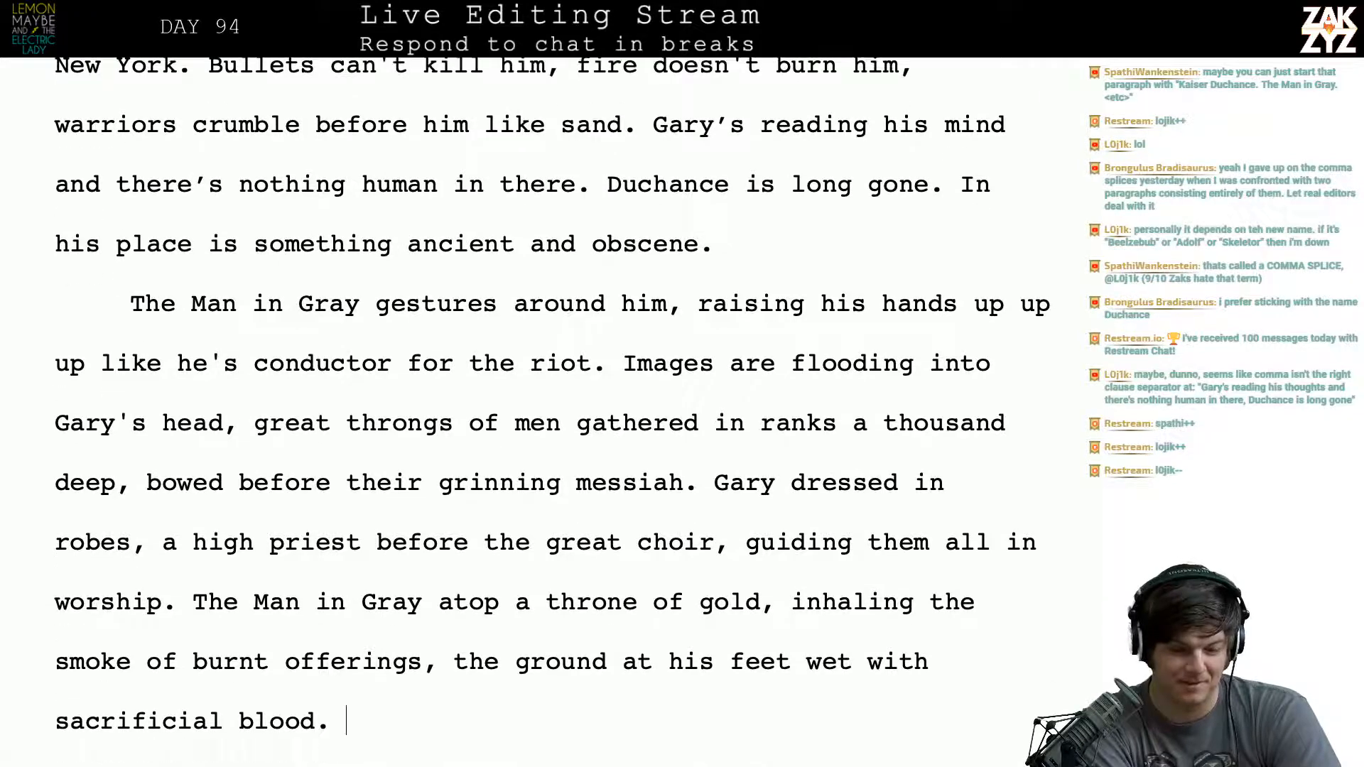
key("Down")
key("Up")
key("Up")
key("Up")
key("Up")
key("Up")
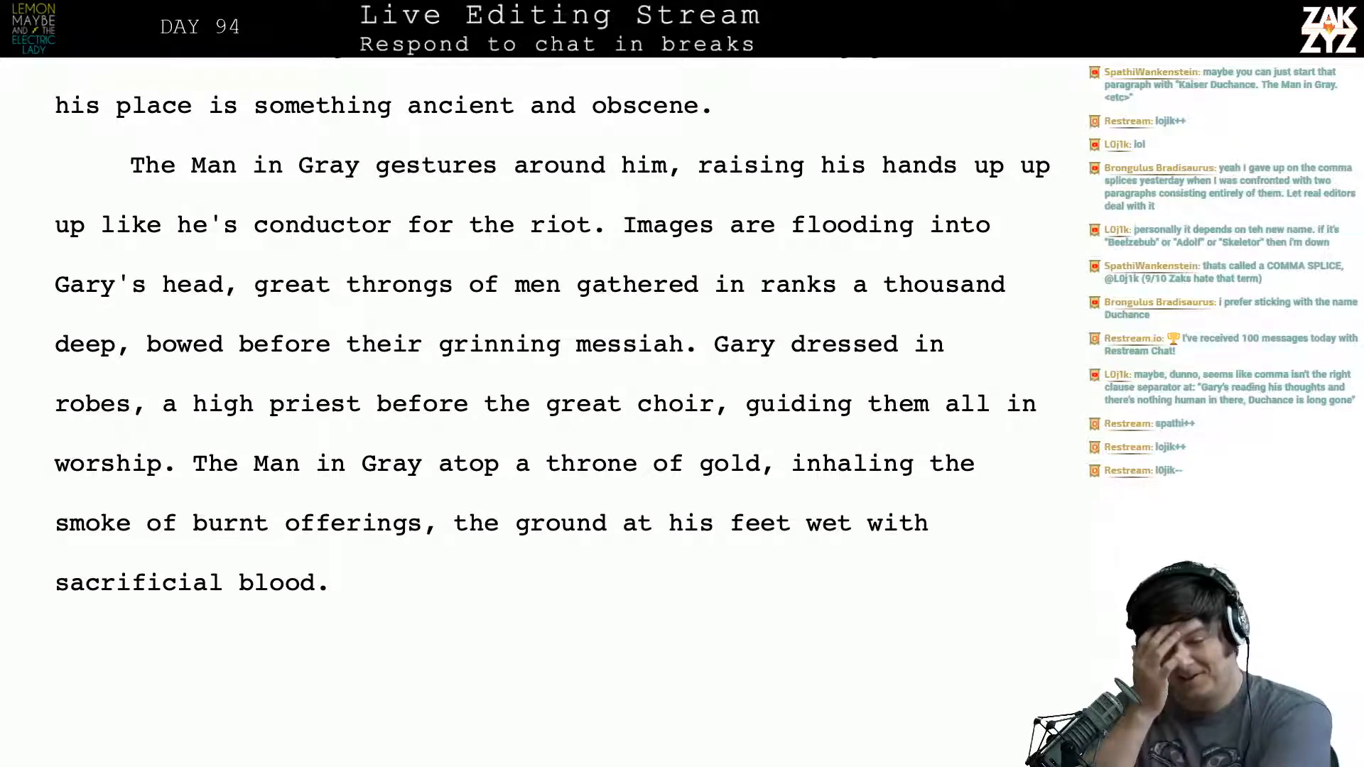
scroll(553, 412, "down", 1)
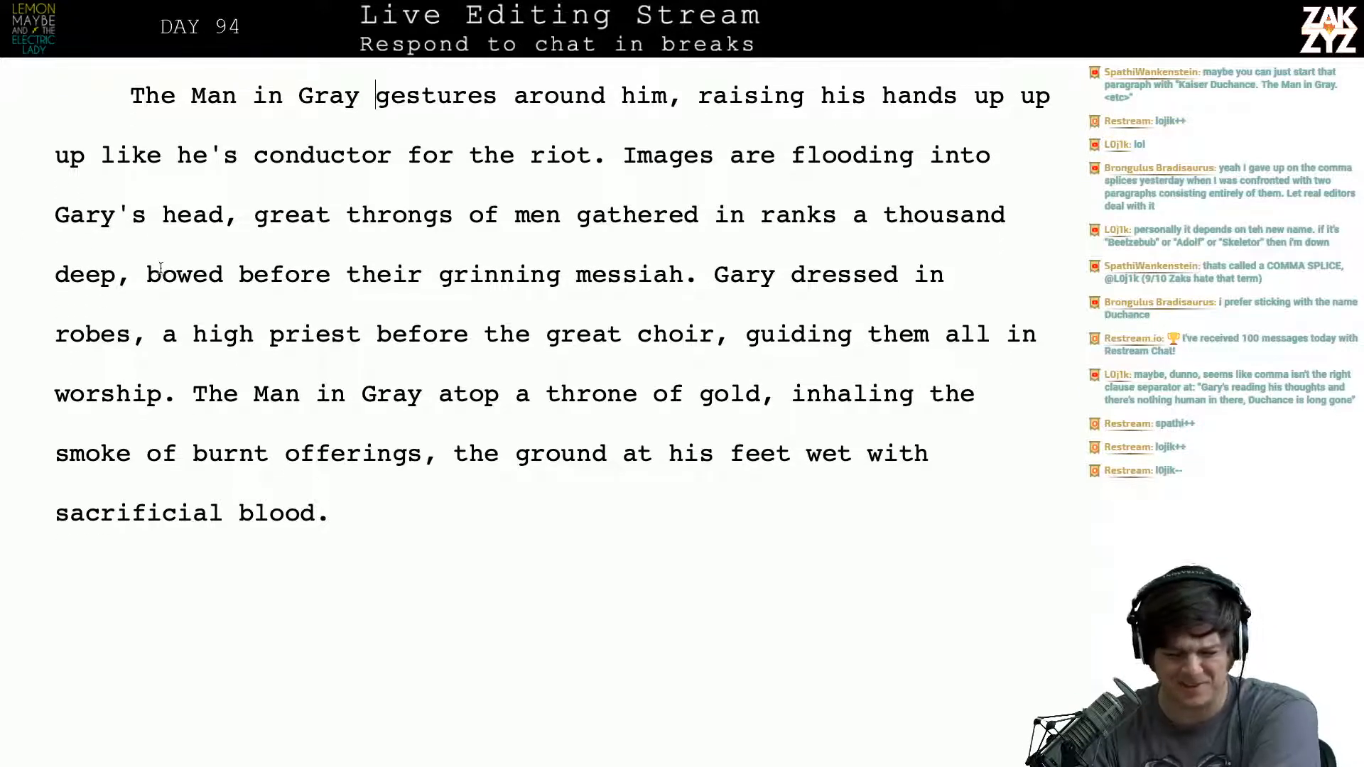
- Split the Man in Gray paragraph before "gestures around him" and continue its opening words with "abandons his spell"
scroll(266, 178, "up", 1)
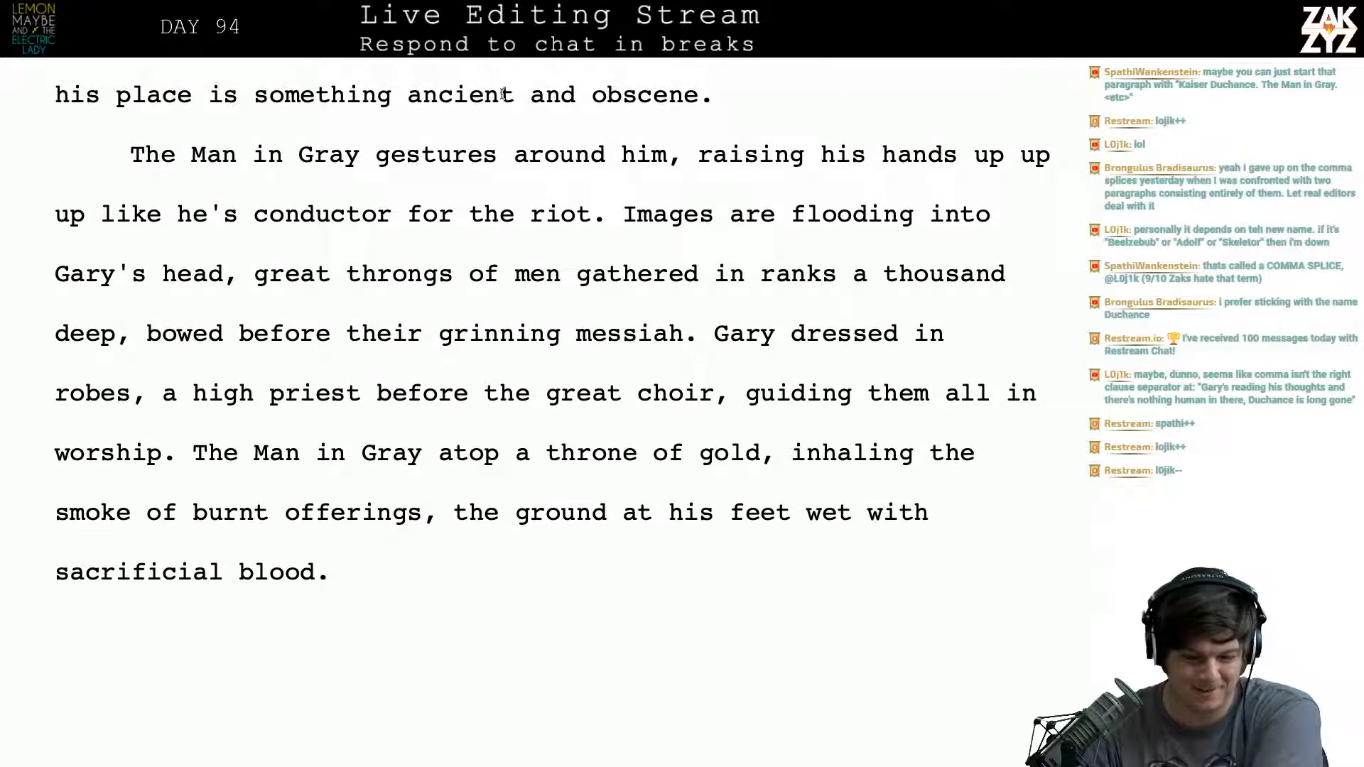
scroll(837, 213, "up", 2)
scroll(837, 214, "up", 2)
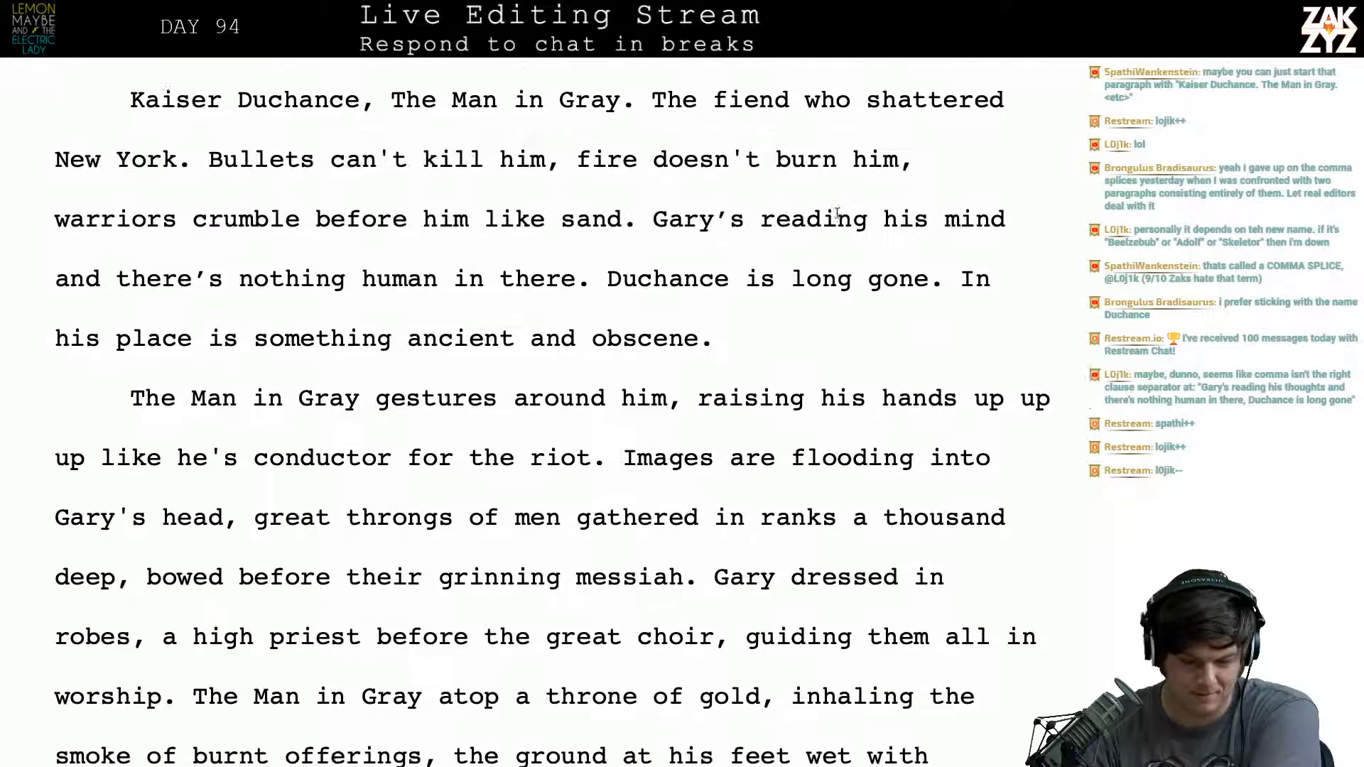
scroll(836, 213, "down", 1)
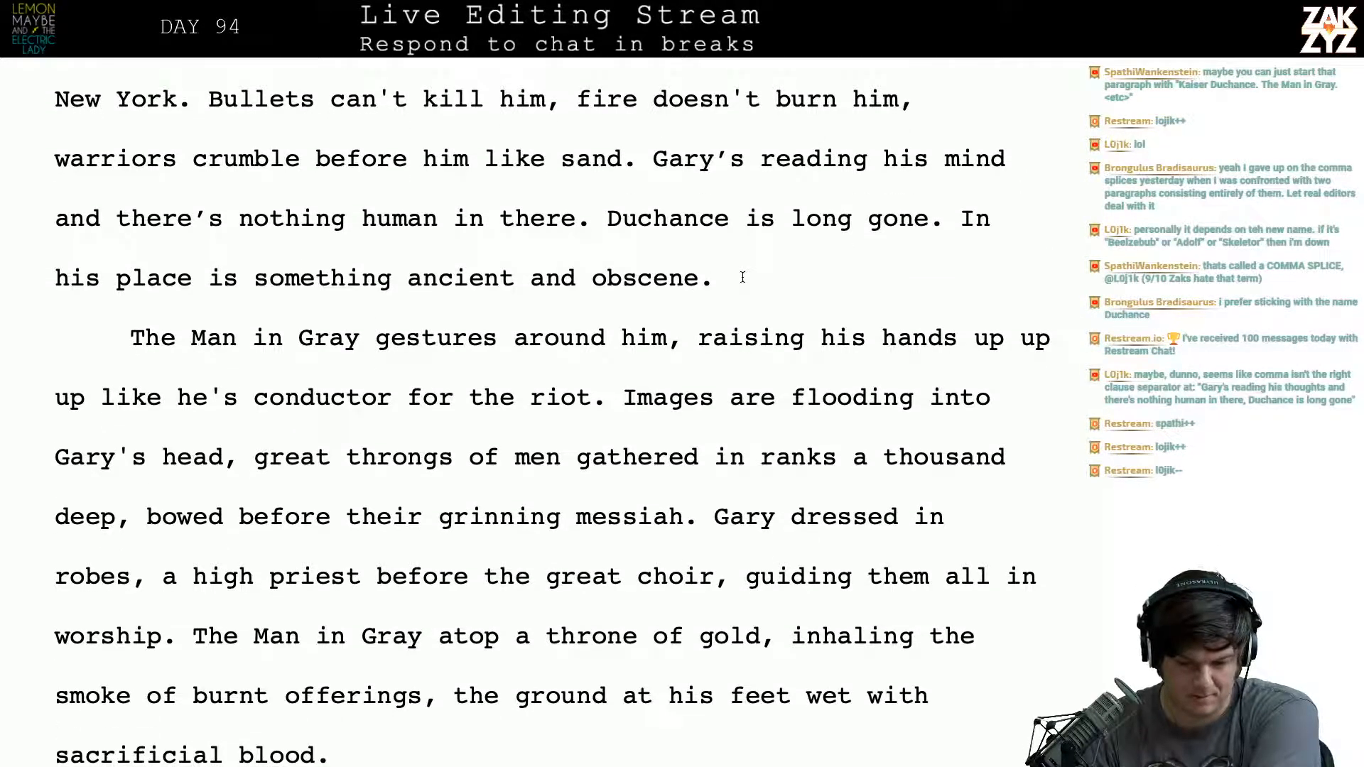
key("Right")
key("Right")
key("Right")
key("Right")
key("Right")
key("Right")
key("Right")
key("Right")
key("Right")
key("Right")
key("Right")
key("Right")
key("Right")
key("Right")
key("Right")
key("Right")
key("Right")
key("Right")
key("Right")
key("Right")
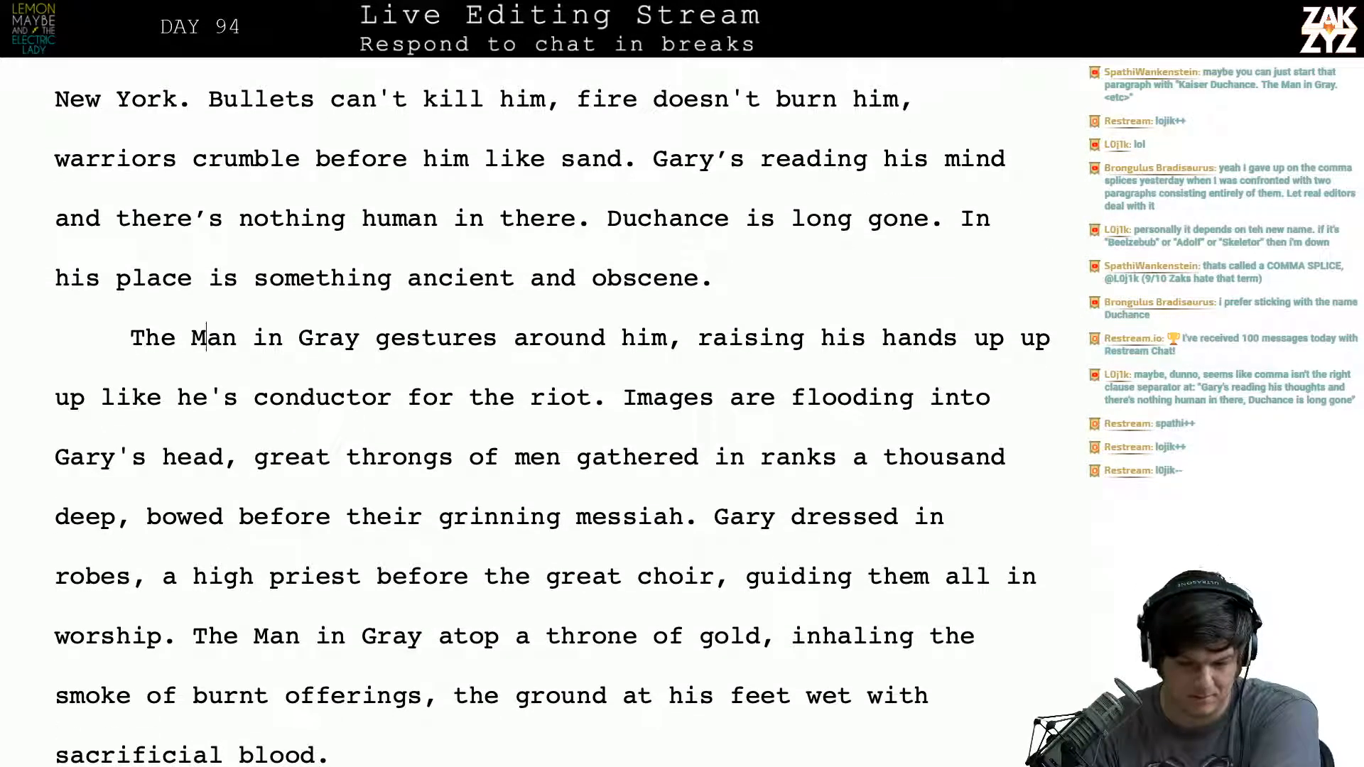
key("Right")
key("Right")
key("Right")
key("Right")
key("Right")
key("Left")
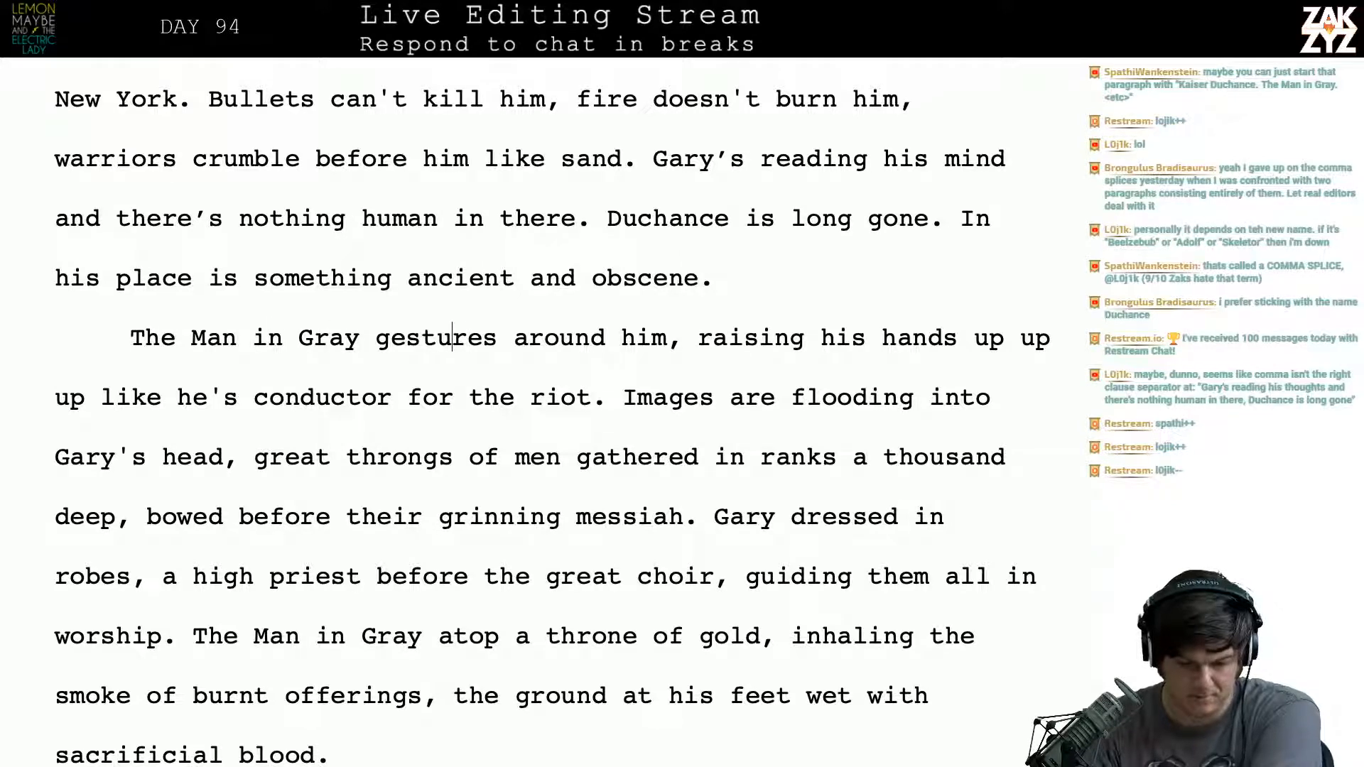
key("Right")
key("Right")
key("Right")
key("Right")
key("Right")
key("Left")
key("Left")
key("Left")
key("Left")
key("Left")
key("Left")
key("Left")
key("Left")
key("Left")
key("Left")
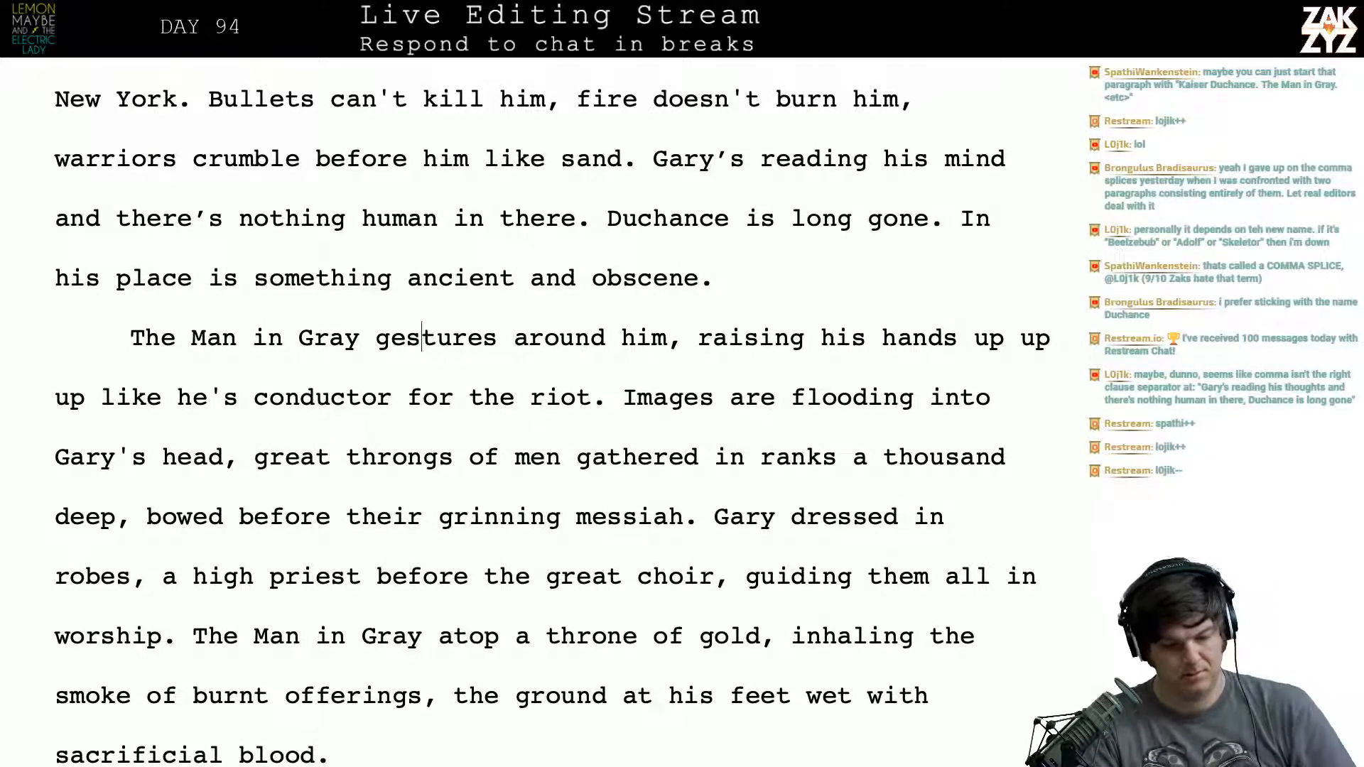
key("Return")
key("Left")
type("drop")
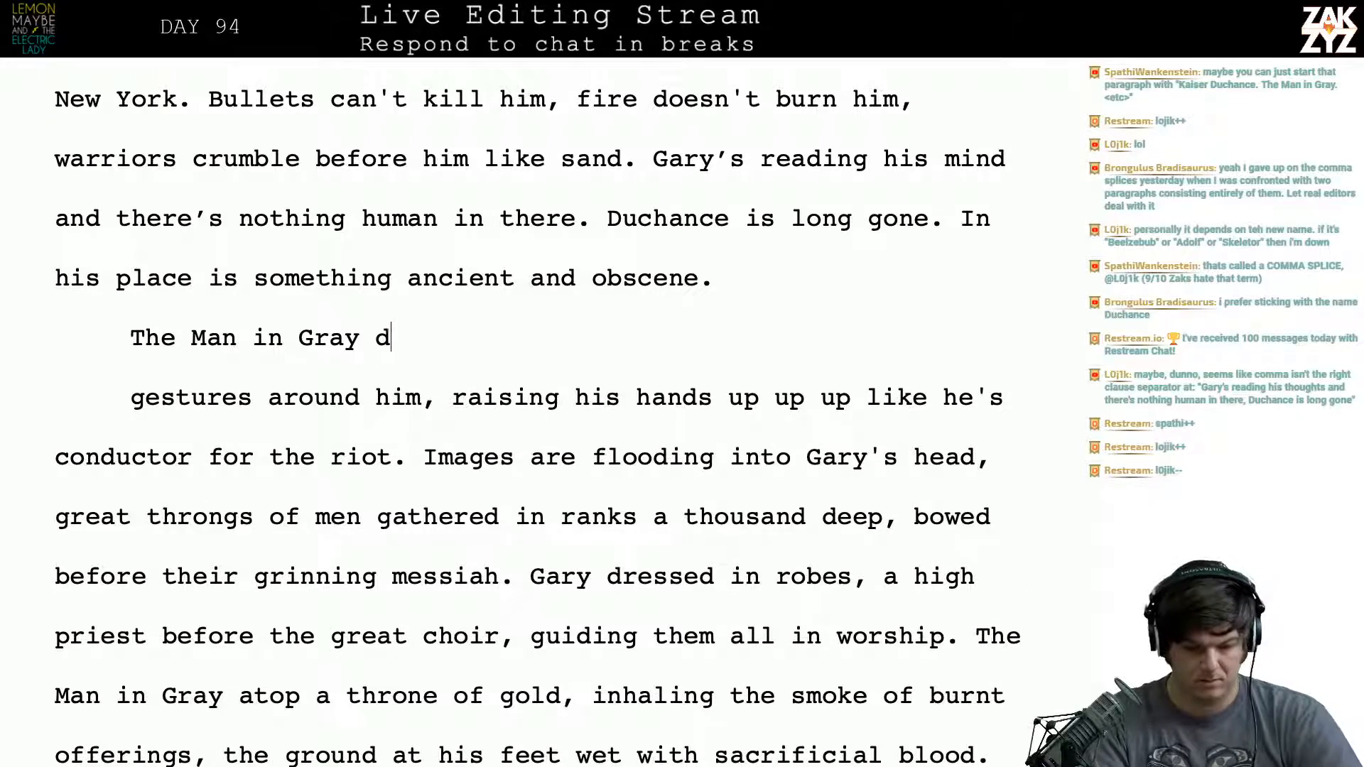
key("BackSpace")
key("BackSpace")
key("BackSpace")
key("BackSpace")
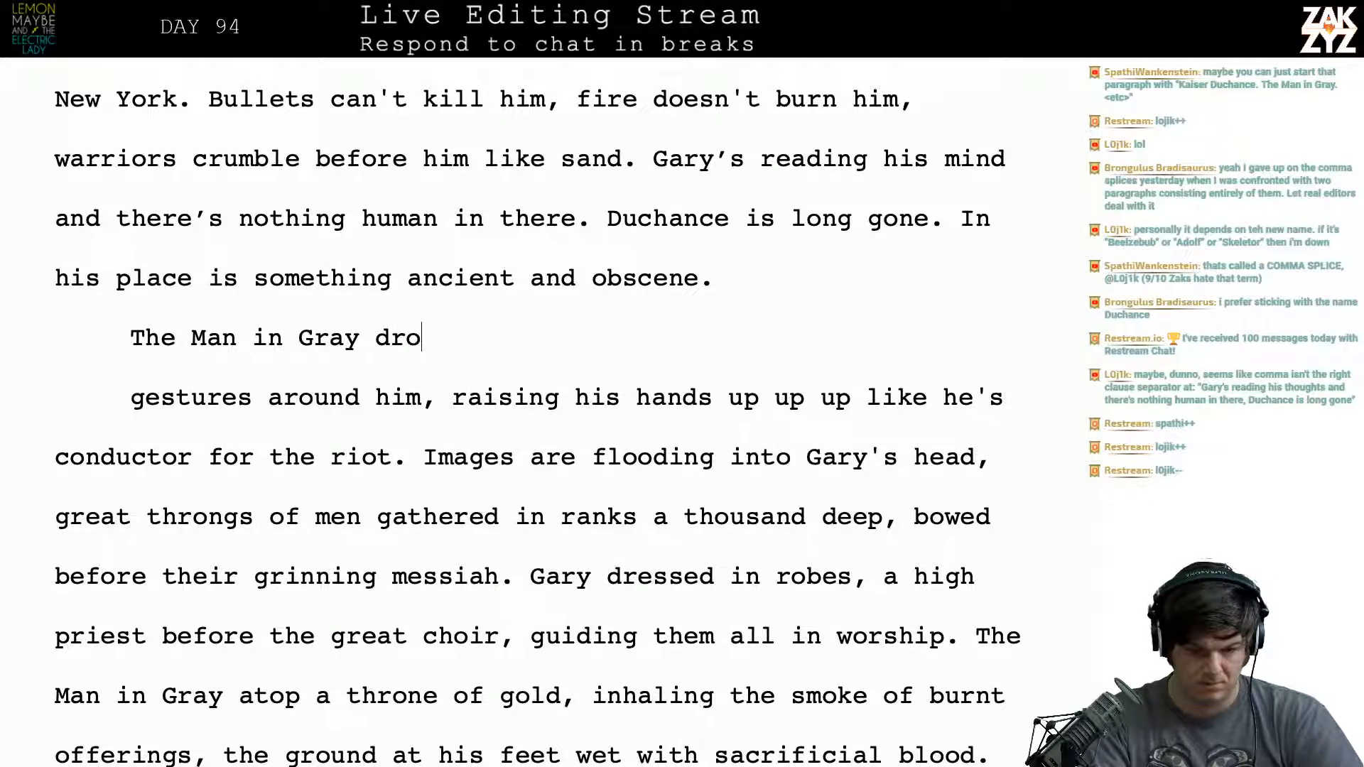
type("abandons his spell")
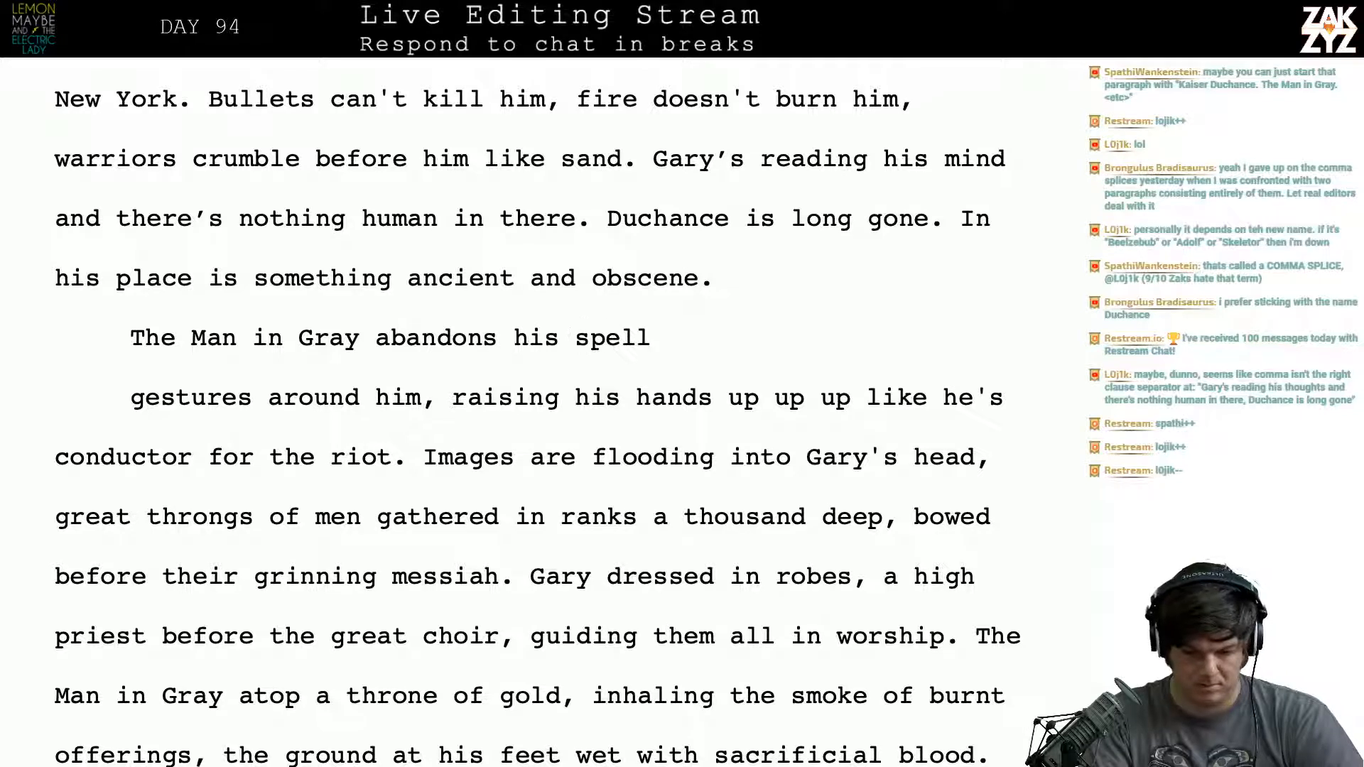
type(" and gestur")
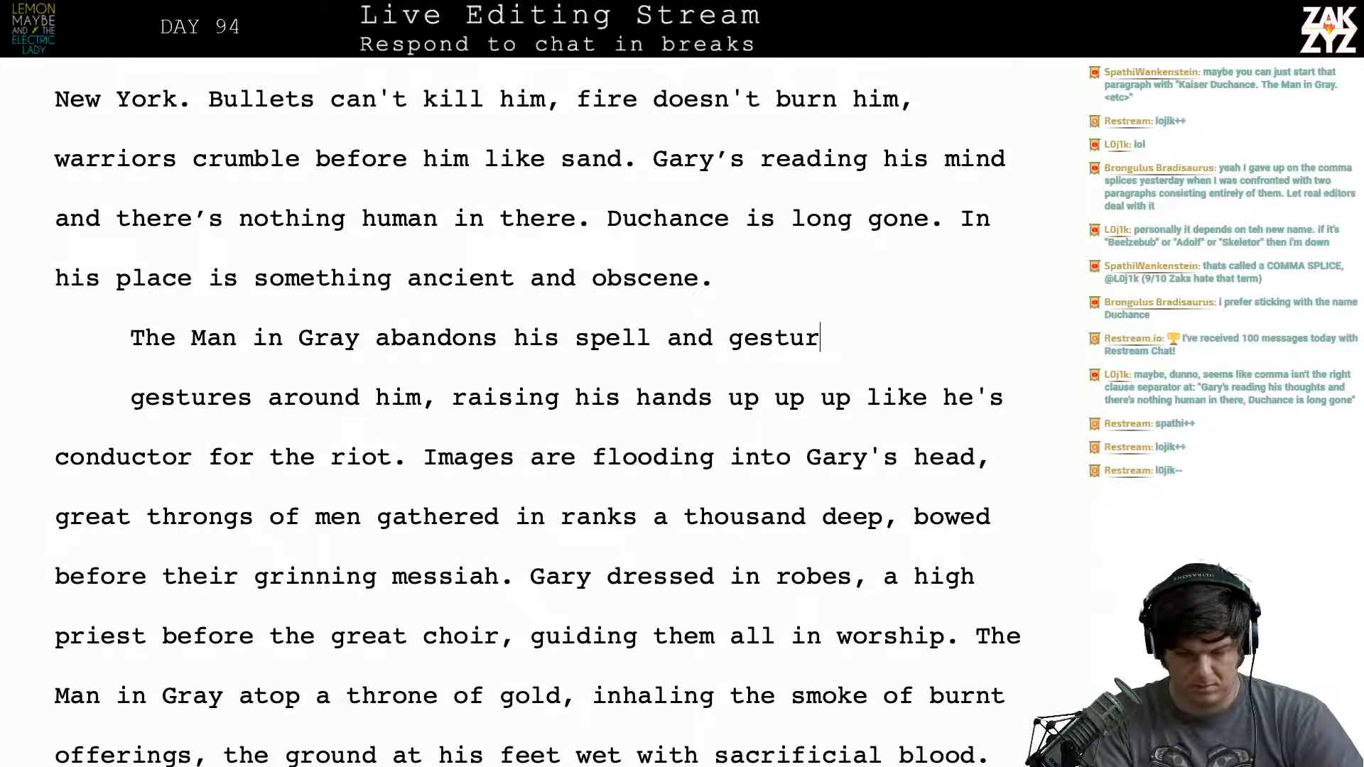
type("es at the ")
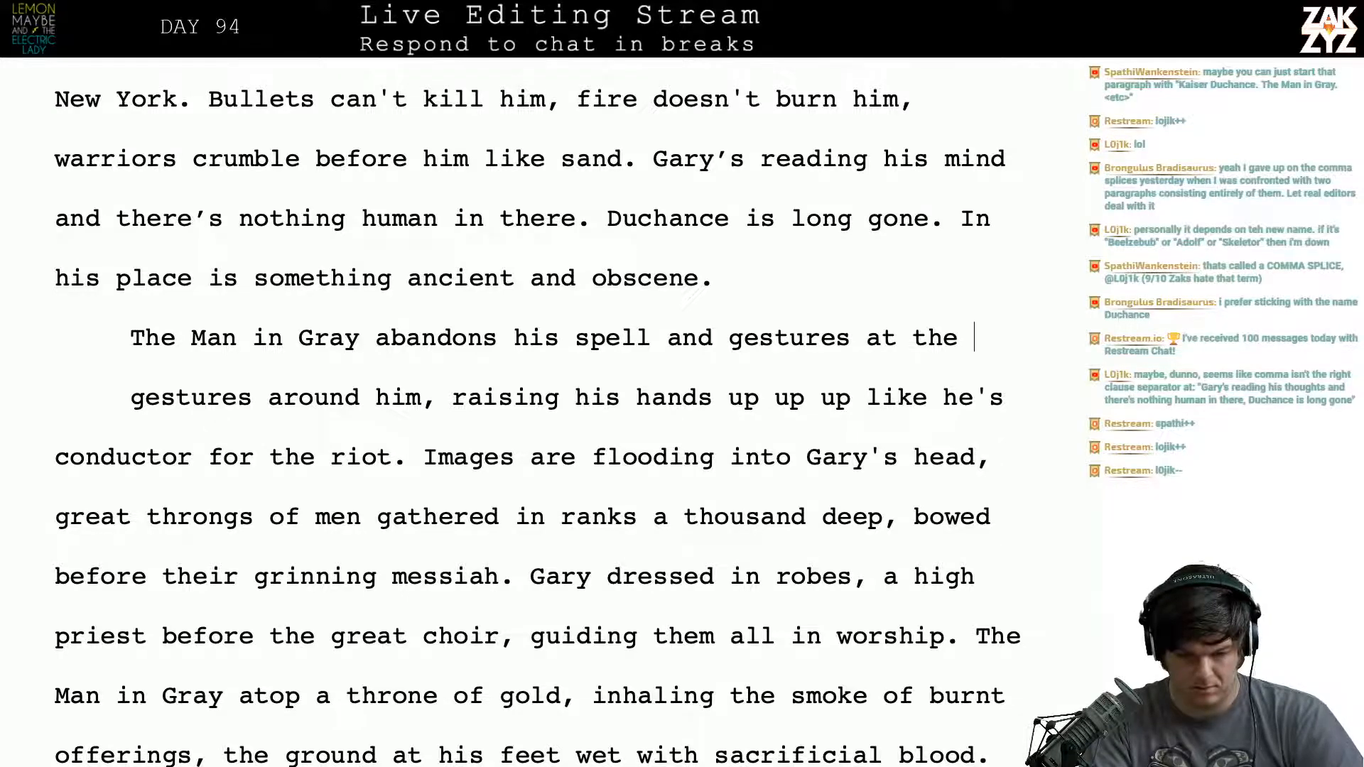
type("stre")
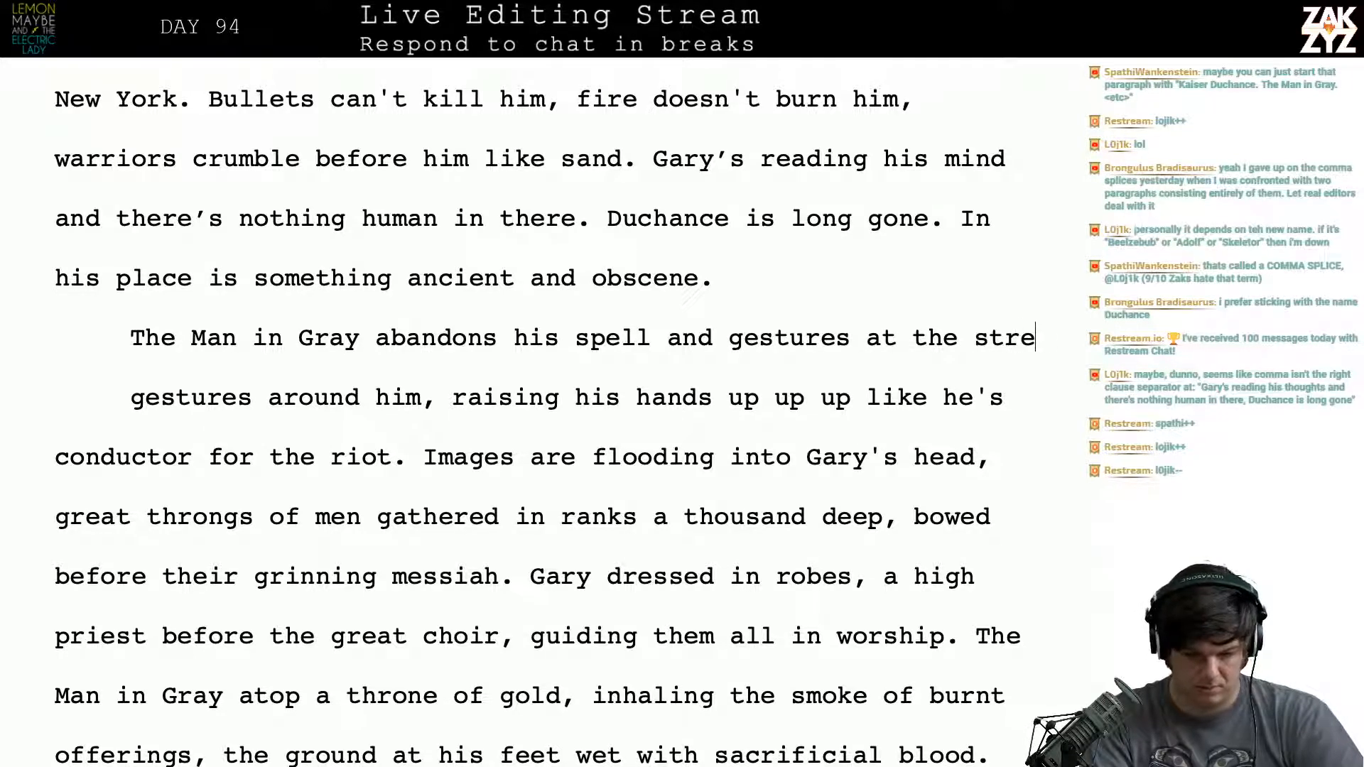
type("ts aro")
- Complete the new opening sentence with "and gestures at the streets around him."
key("BackSpace")
key("BackSpace")
key("BackSpace")
key("BackSpace")
key("BackSpace")
key("BackSpace")
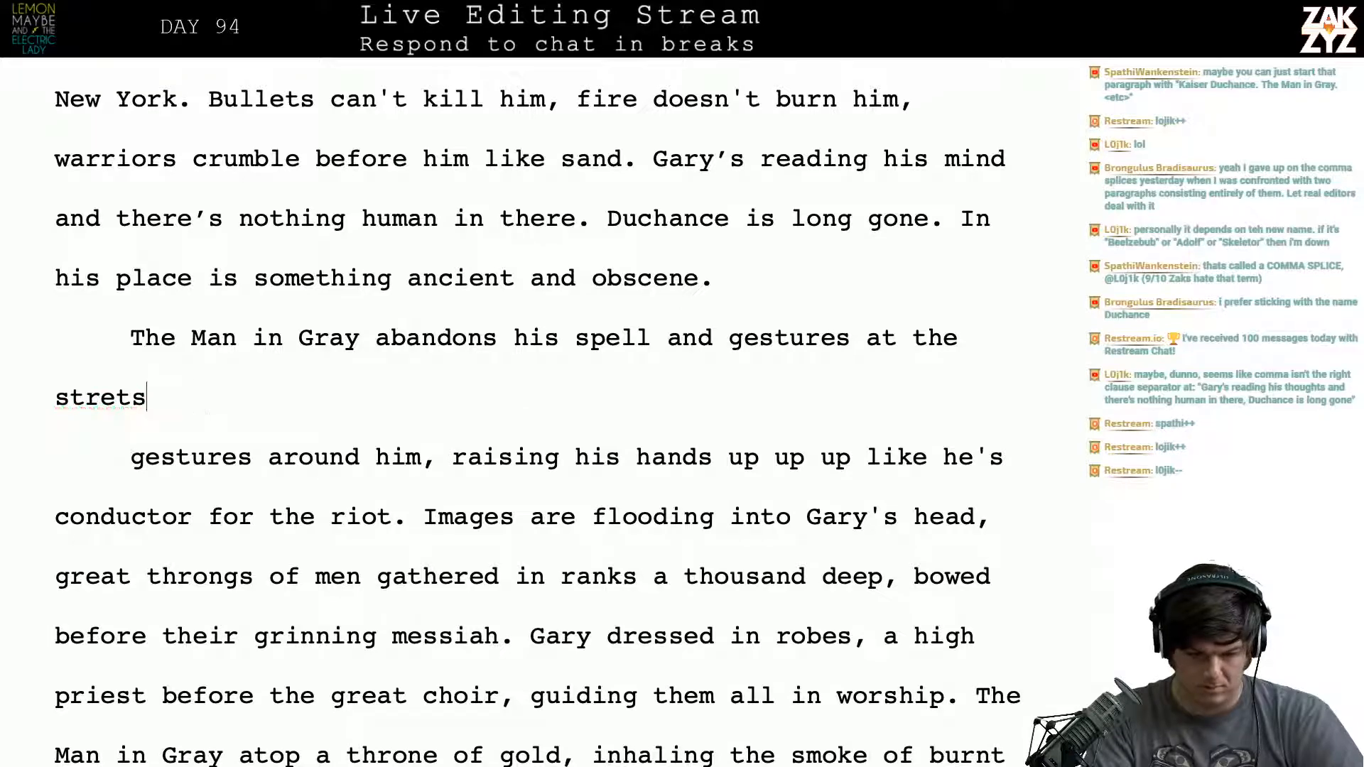
type("ets around him, ")
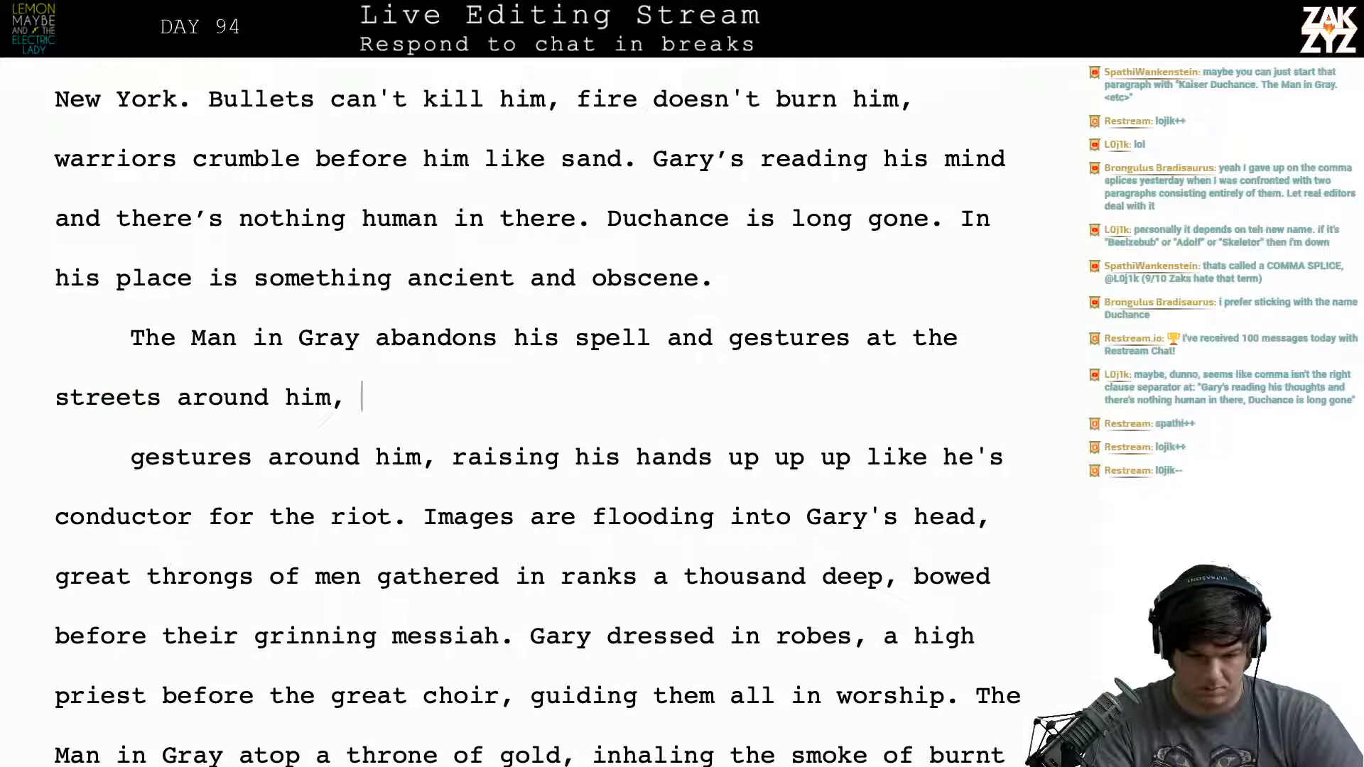
type("as i")
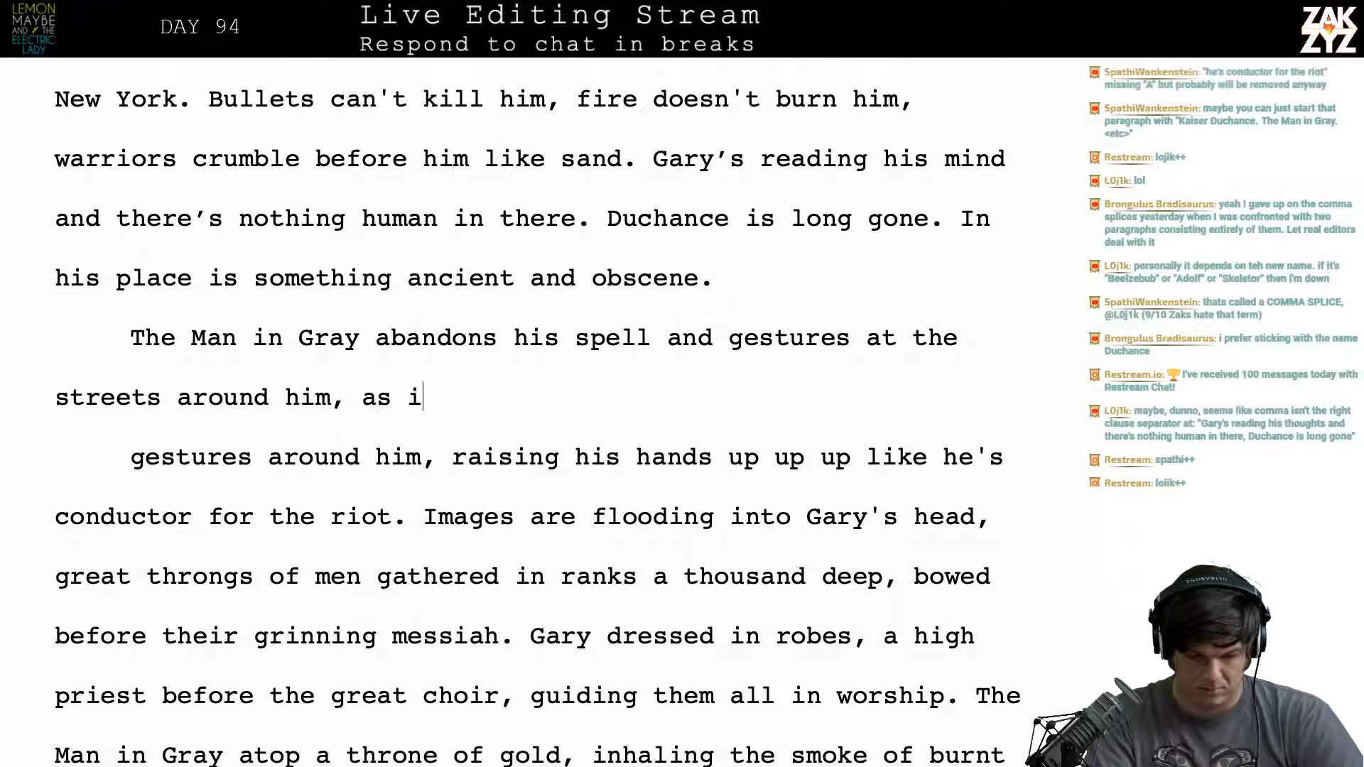
key("BackSpace")
key("BackSpace")
key("BackSpace")
key("BackSpace")
key("BackSpace")
key("BackSpace")
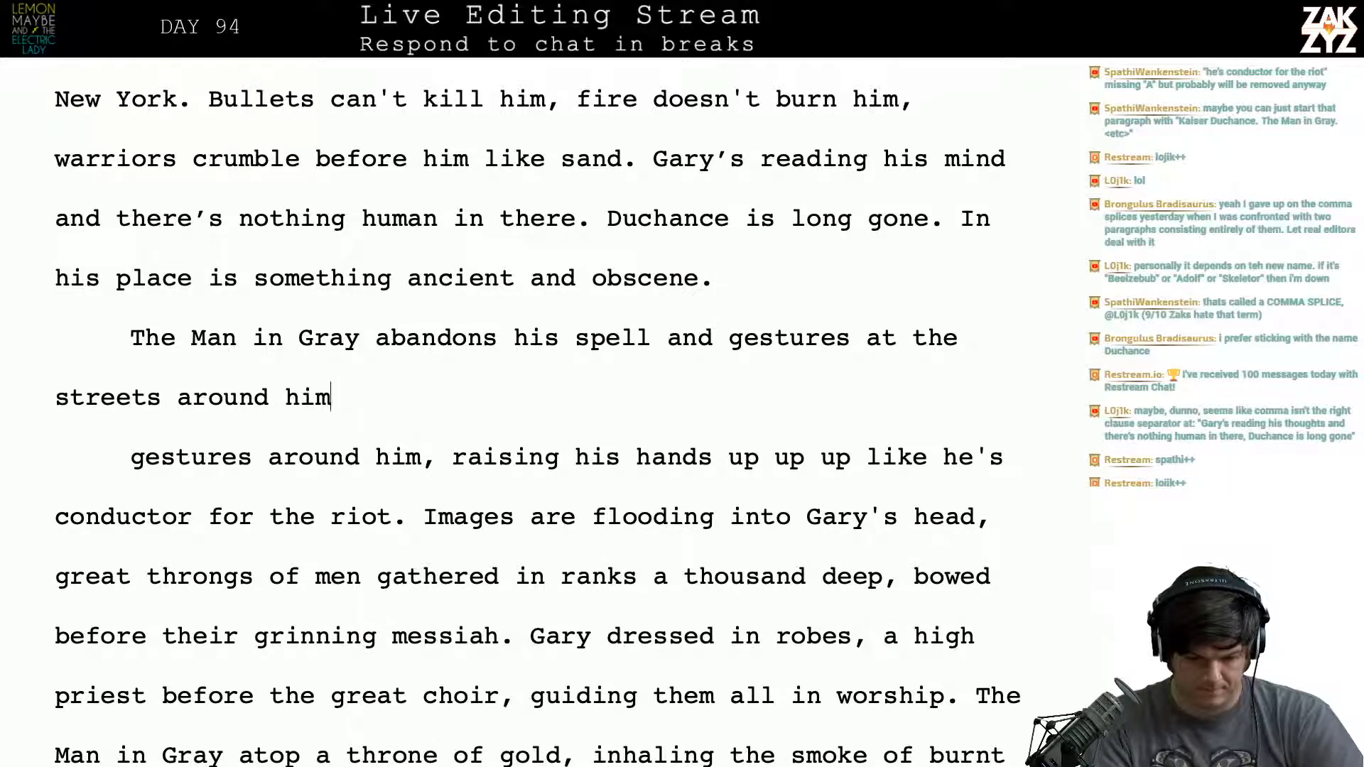
type(".")
- Delete the old text from the paragraph break through "conductor for the riot." so "Images are flooding" follows the new sentence
key("shift+Down")
key("shift+Down")
key("shift+Right")
key("shift+Right")
key("shift+Right")
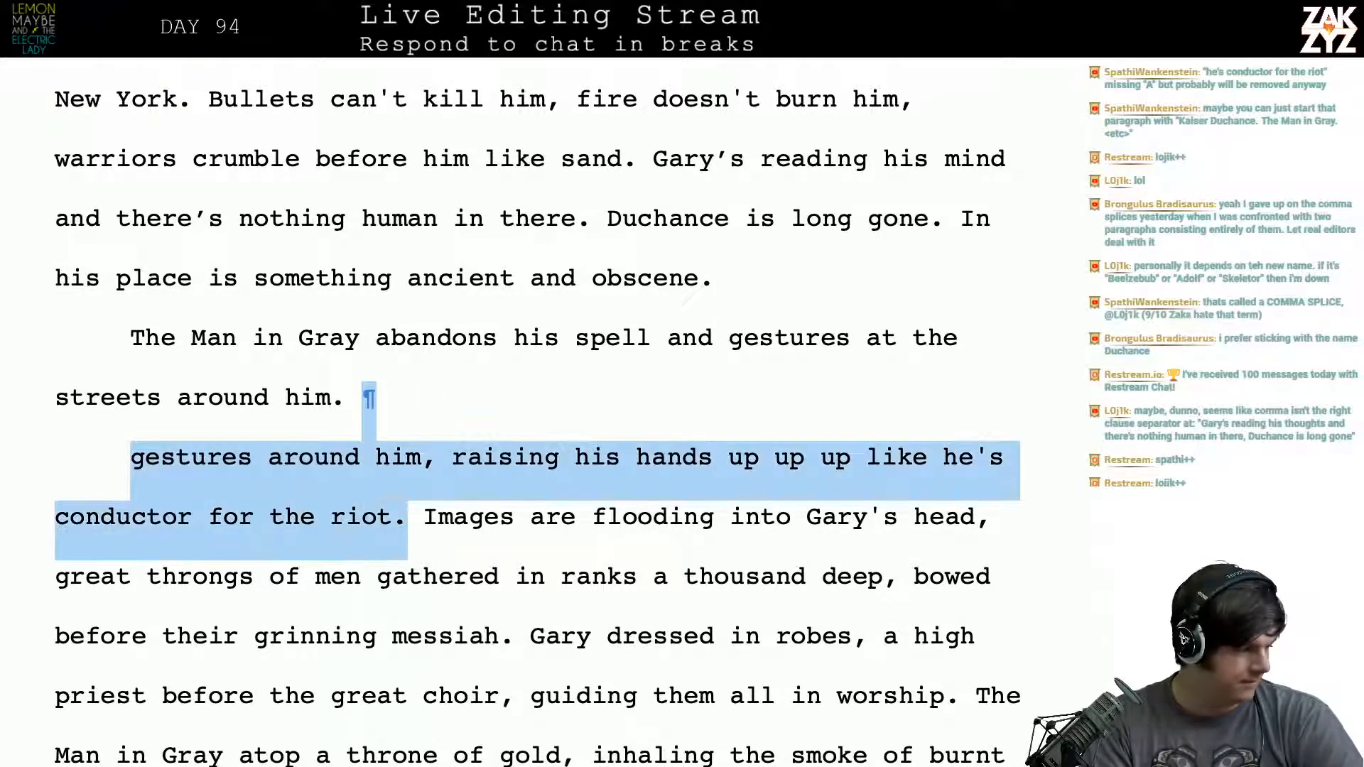
key("BackSpace")
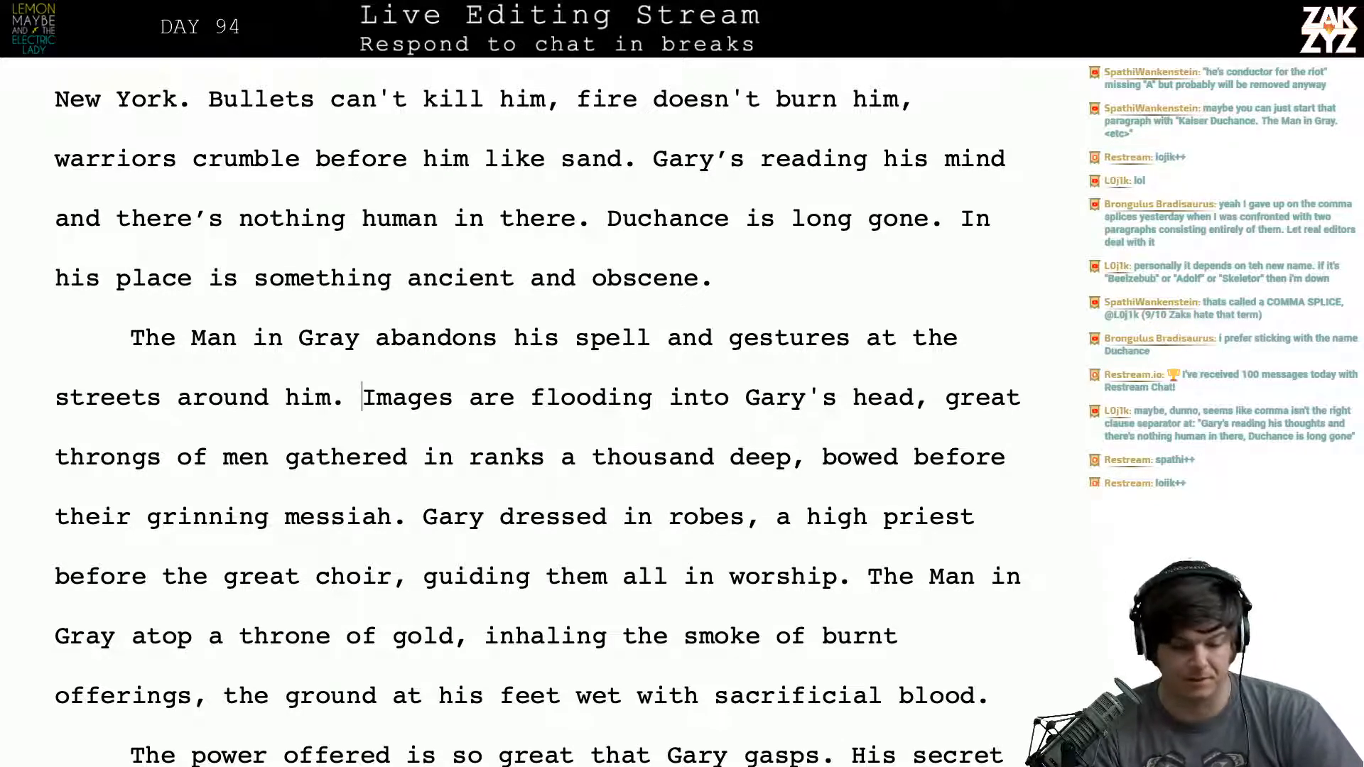
scroll(755, 233, "down", 2)
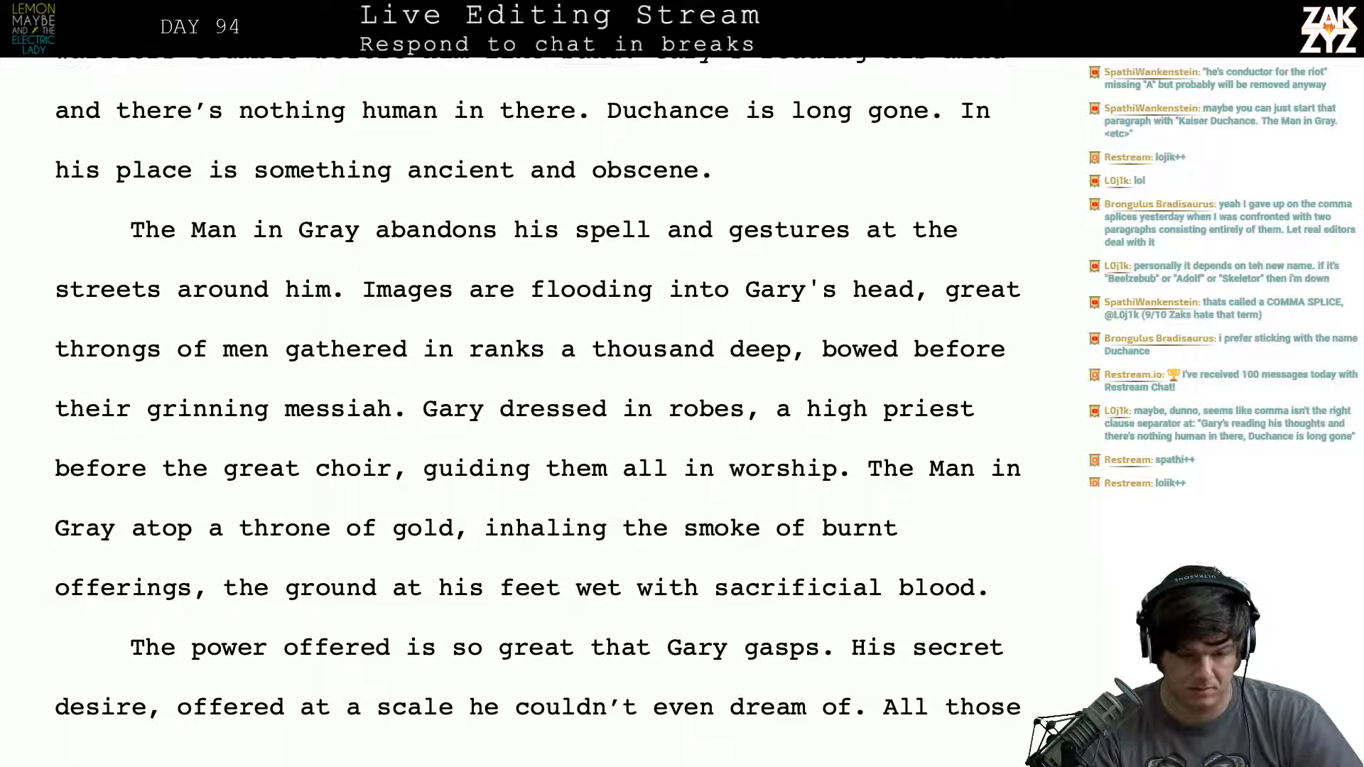
key("Return")
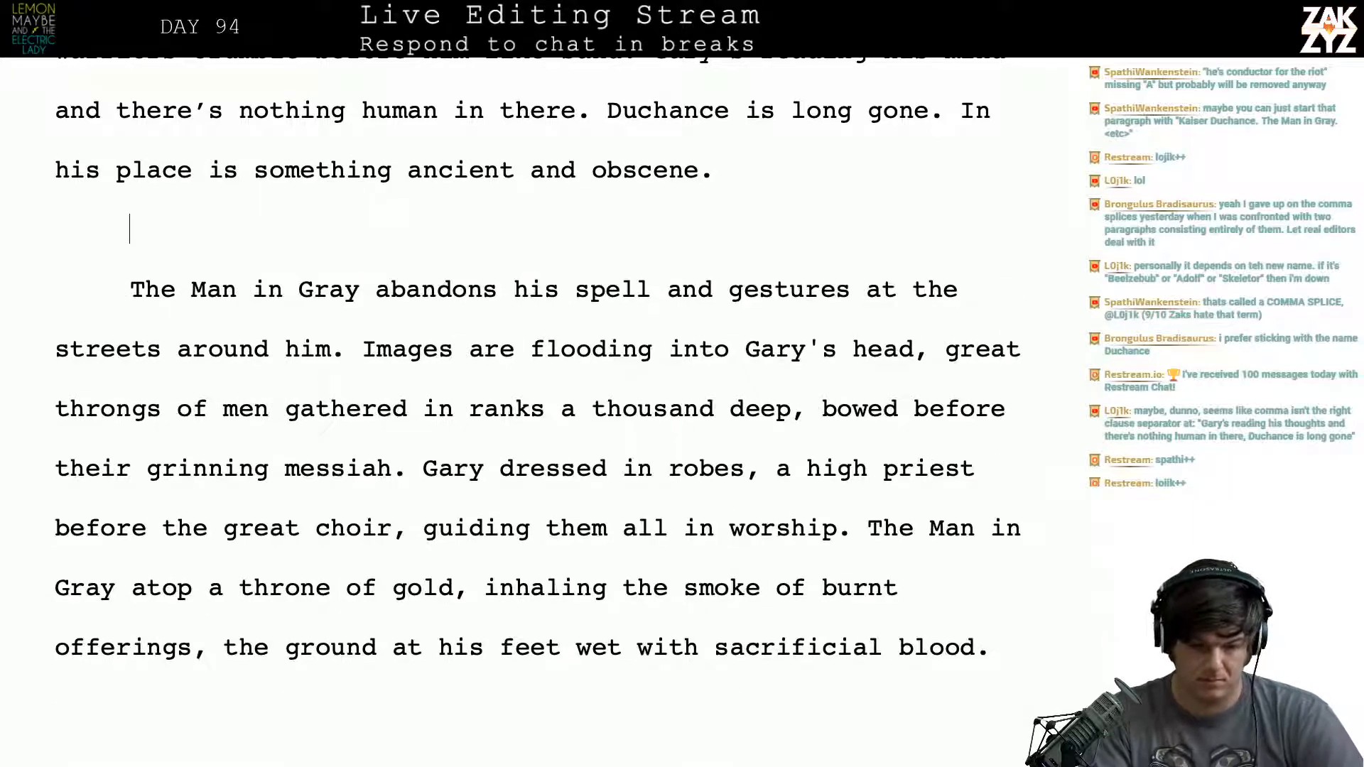
type("The man")
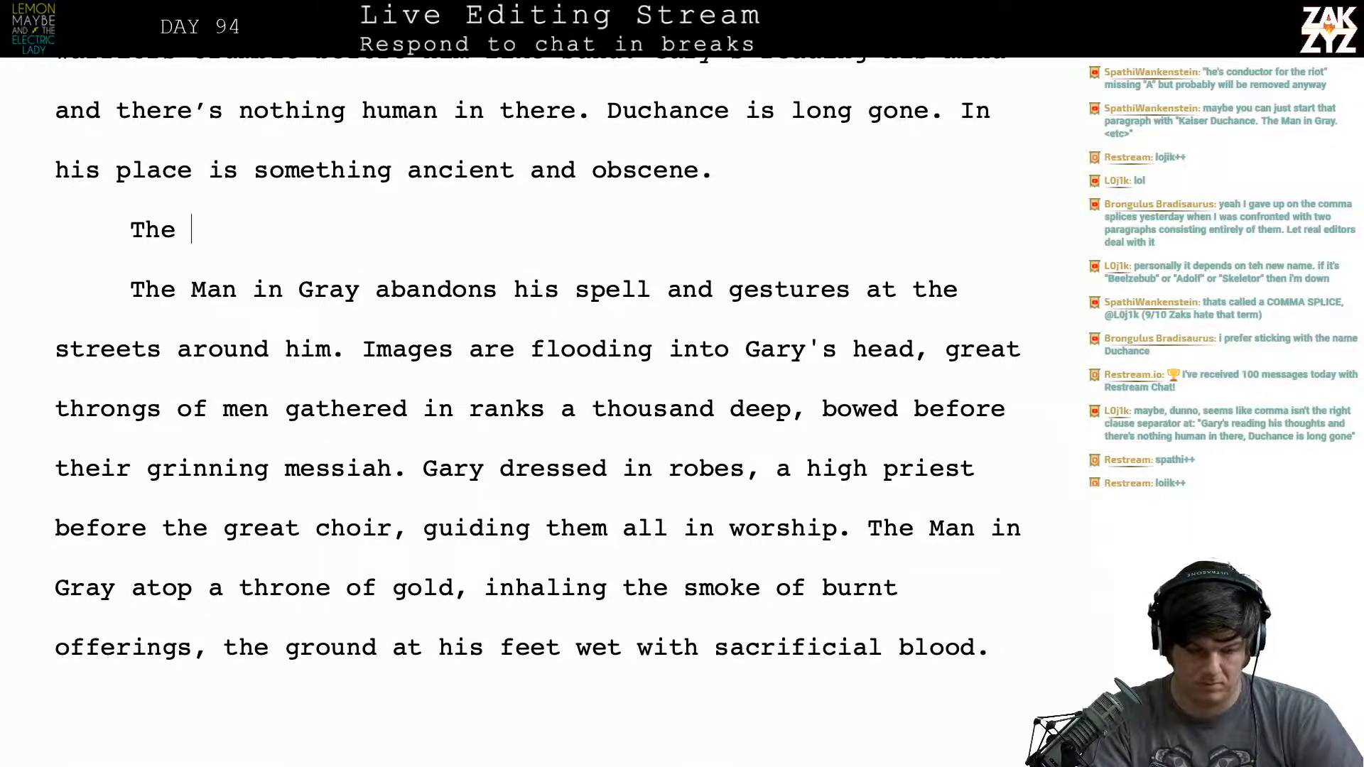
key("BackSpace")
key("BackSpace")
key("BackSpace")
key("BackSpace")
key("BackSpace")
key("BackSpace")
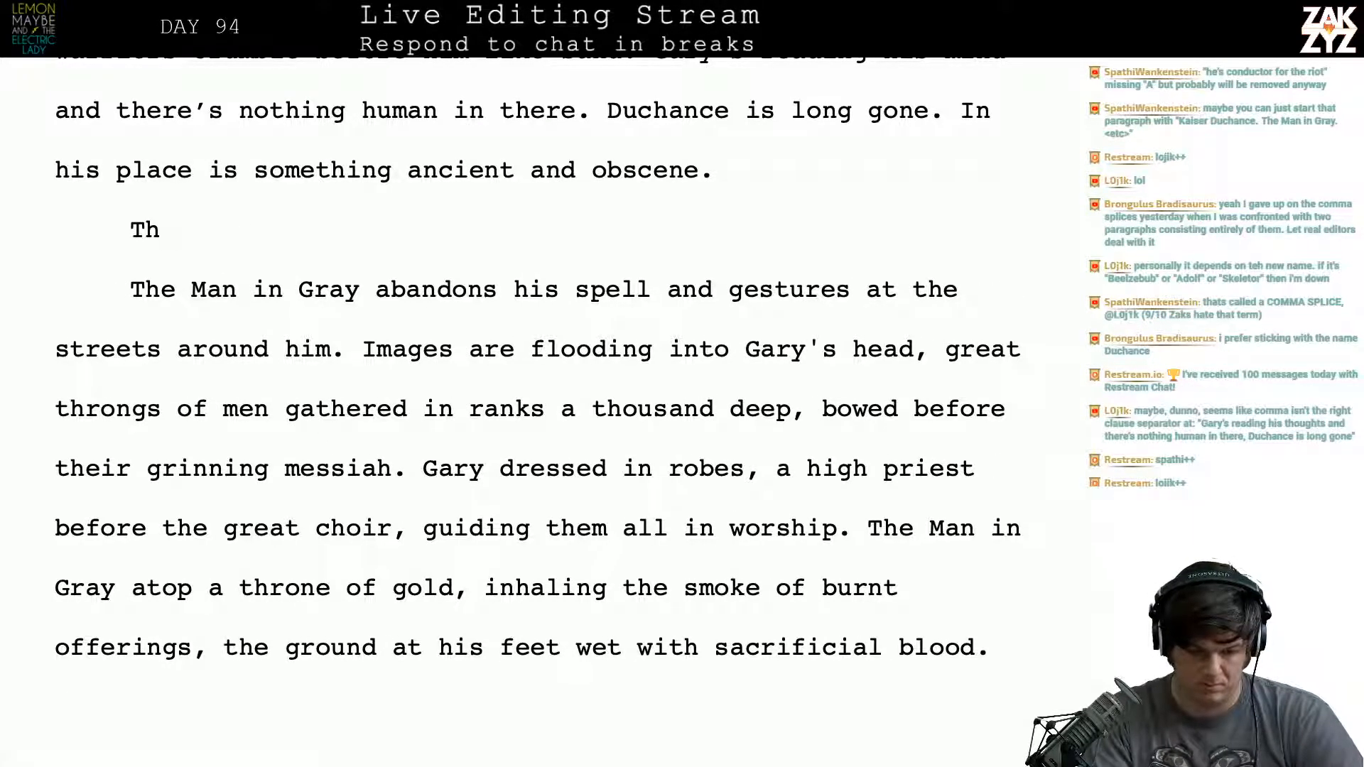
key("BackSpace")
key("BackSpace")
type("The")
key("BackSpace")
key("BackSpace")
key("BackSpace")
key("BackSpace")
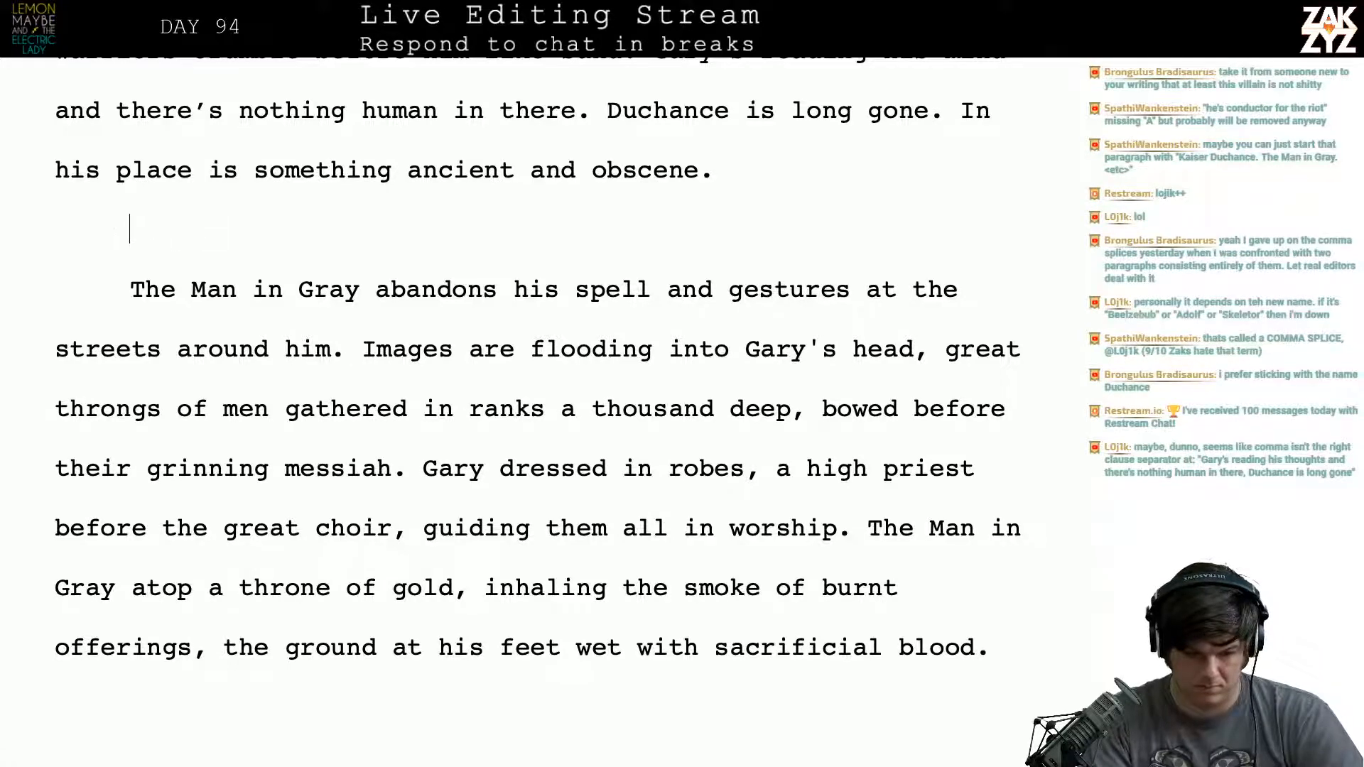
key("BackSpace")
- Reread the revised sentence about the Man in Gray abandoning his spell and gesturing at the streets
key("Right")
key("Down")
key("Left")
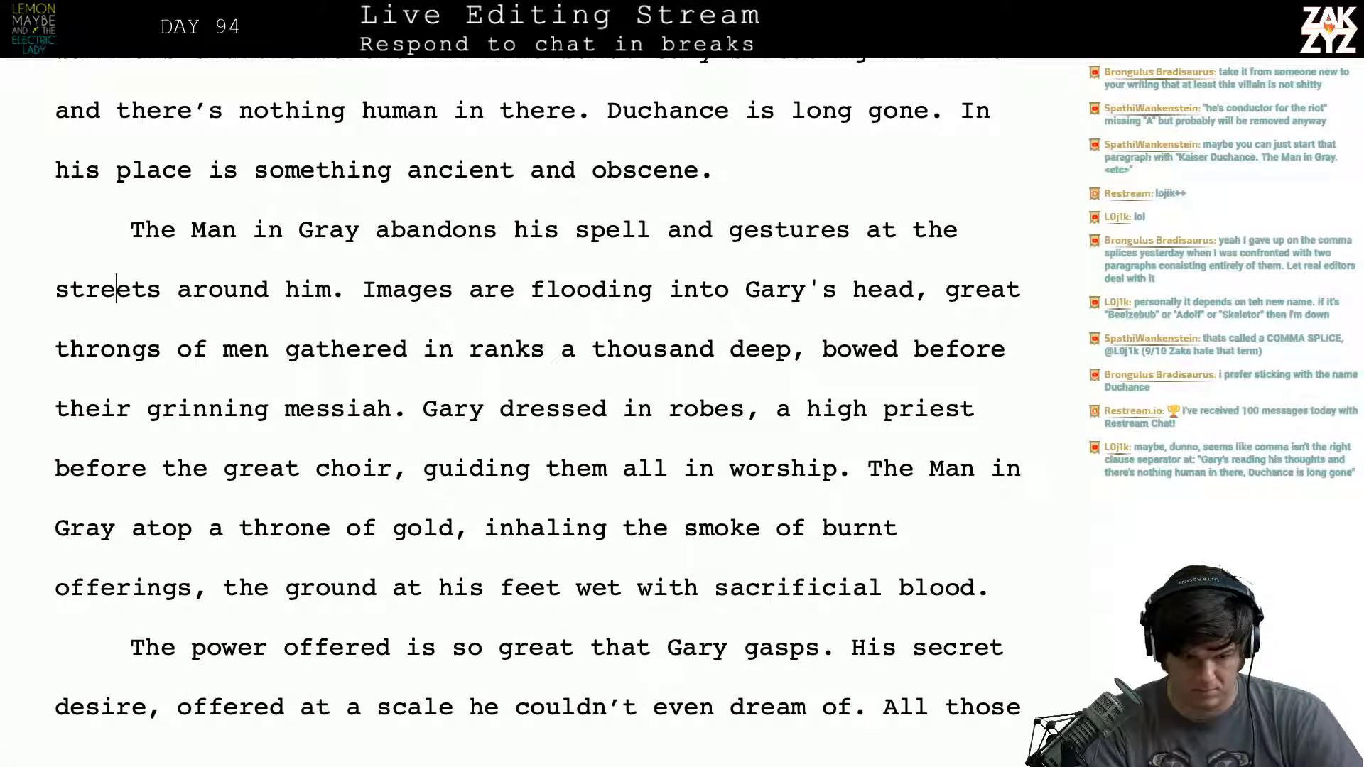
key("Left")
key("Left")
key("Left")
key("Right")
key("Right")
key("Right")
key("Right")
key("Right")
key("Right")
key("Right")
key("Right")
key("Right")
key("Right")
key("Right")
key("Right")
key("Right")
key("Right")
key("Right")
key("Right")
key("Right")
key("Right")
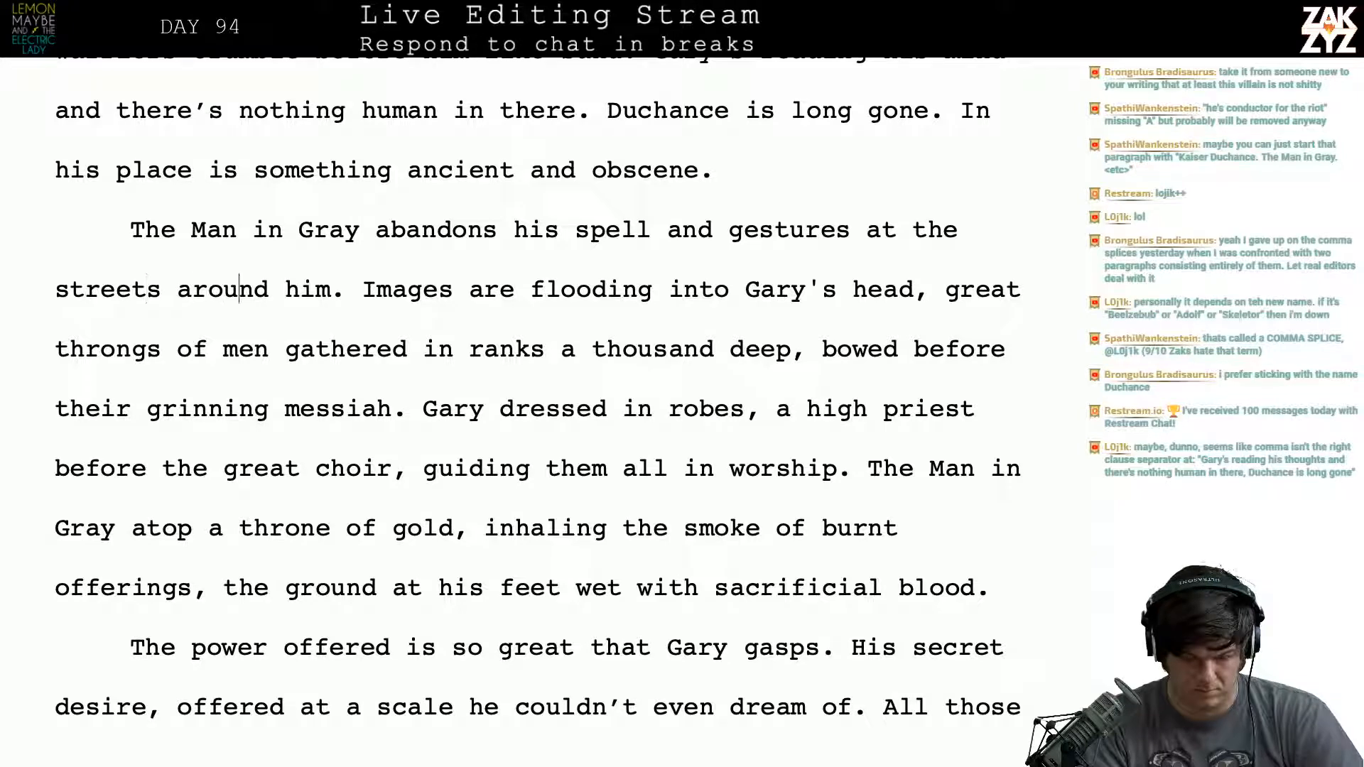
key("Up")
key("Right")
key("Right")
key("Right")
key("Right")
key("Right")
key("Right")
key("Right")
key("Right")
key("Right")
key("Right")
key("Right")
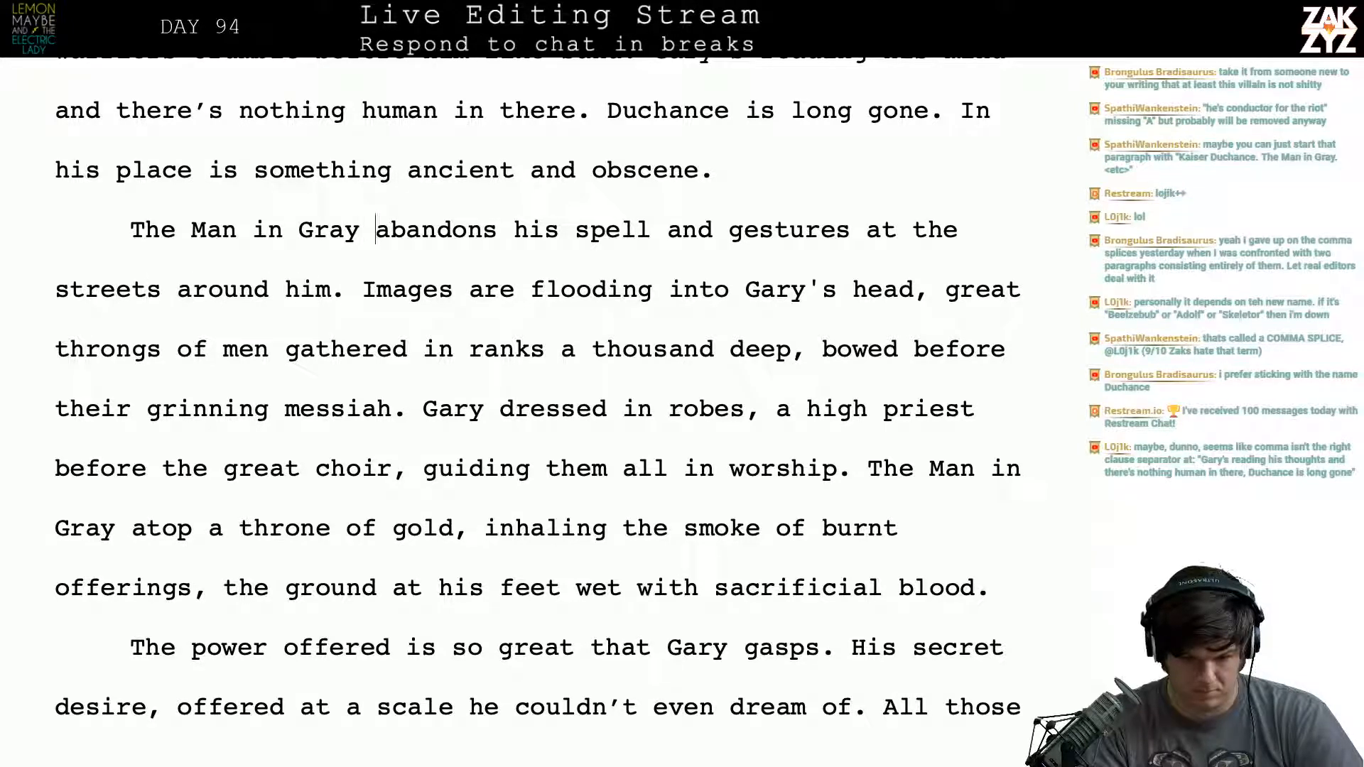
key("Left")
- Insert two blank paragraphs after the sentence ending "something ancient and obscene."
key("Right")
key("Right")
key("Right")
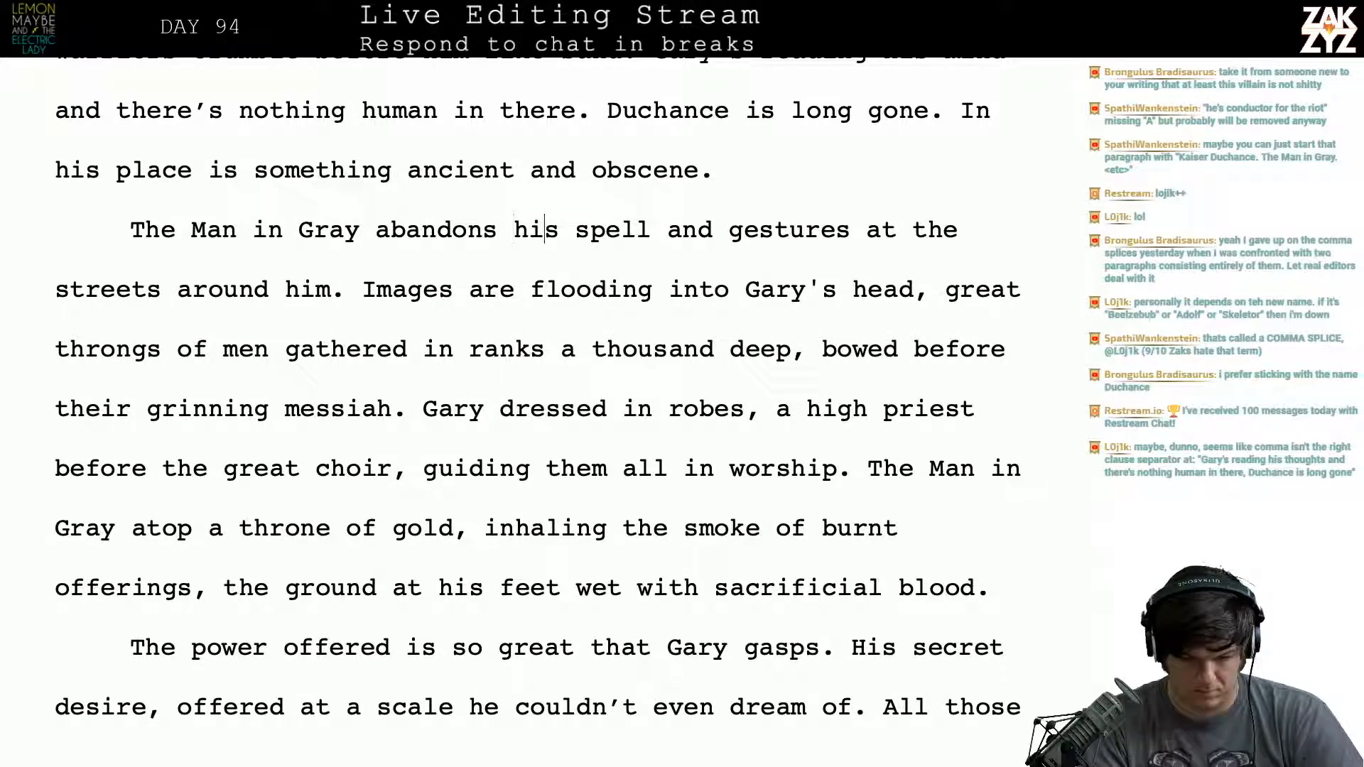
key("Up")
key("Right")
key("Right")
key("Right")
key("Right")
key("Right")
key("Right")
key("Right")
key("Right")
key("Right")
key("Right")
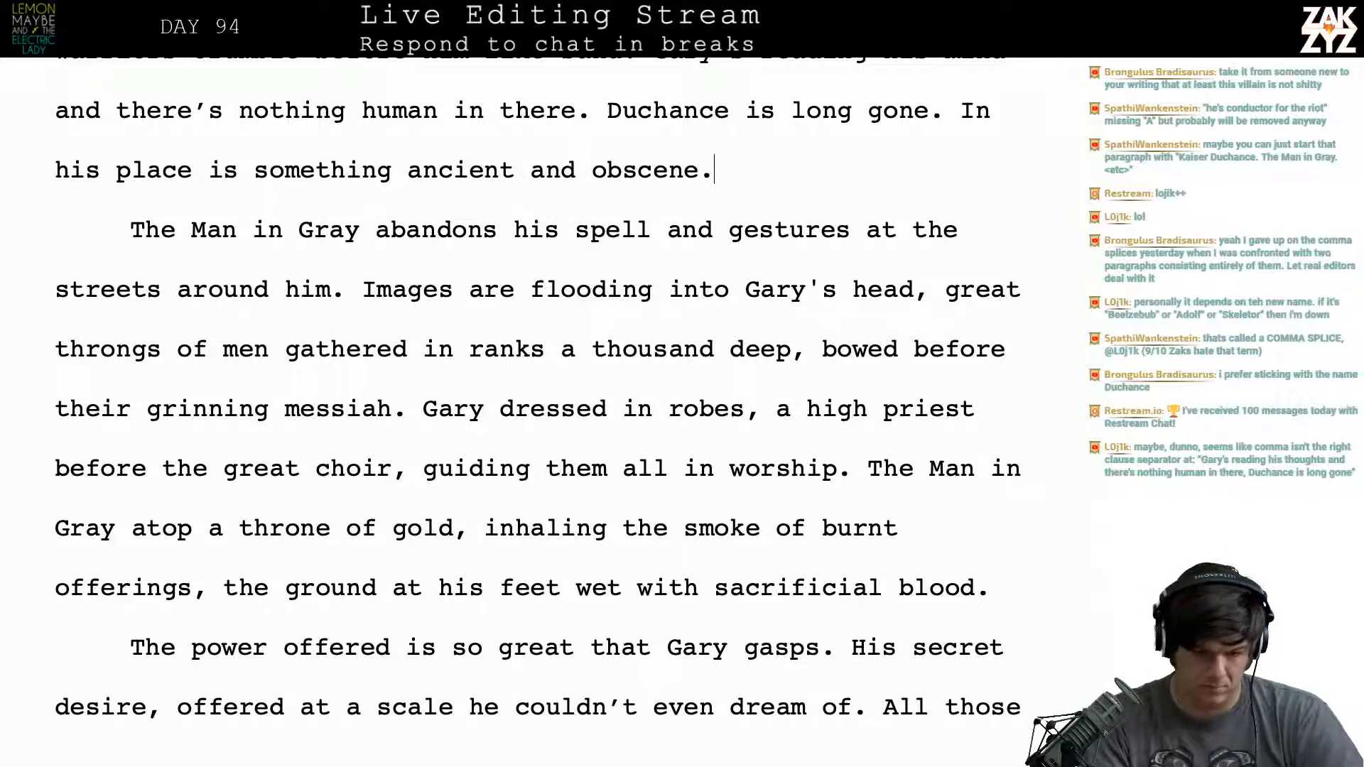
key("Return")
key("Return")
key("Up")
- Try opening the first blank paragraph with "The army is forgotten."
type("The h")
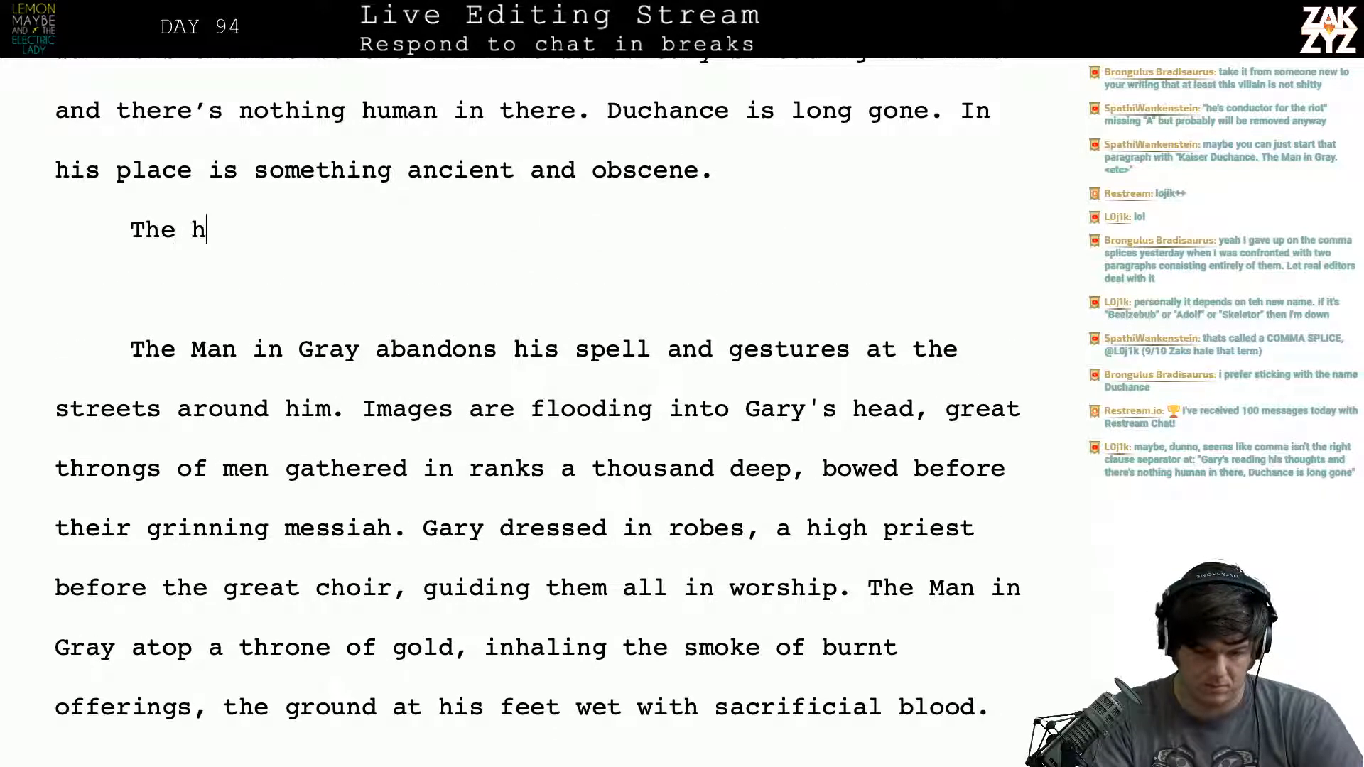
key("BackSpace")
type("army is f")
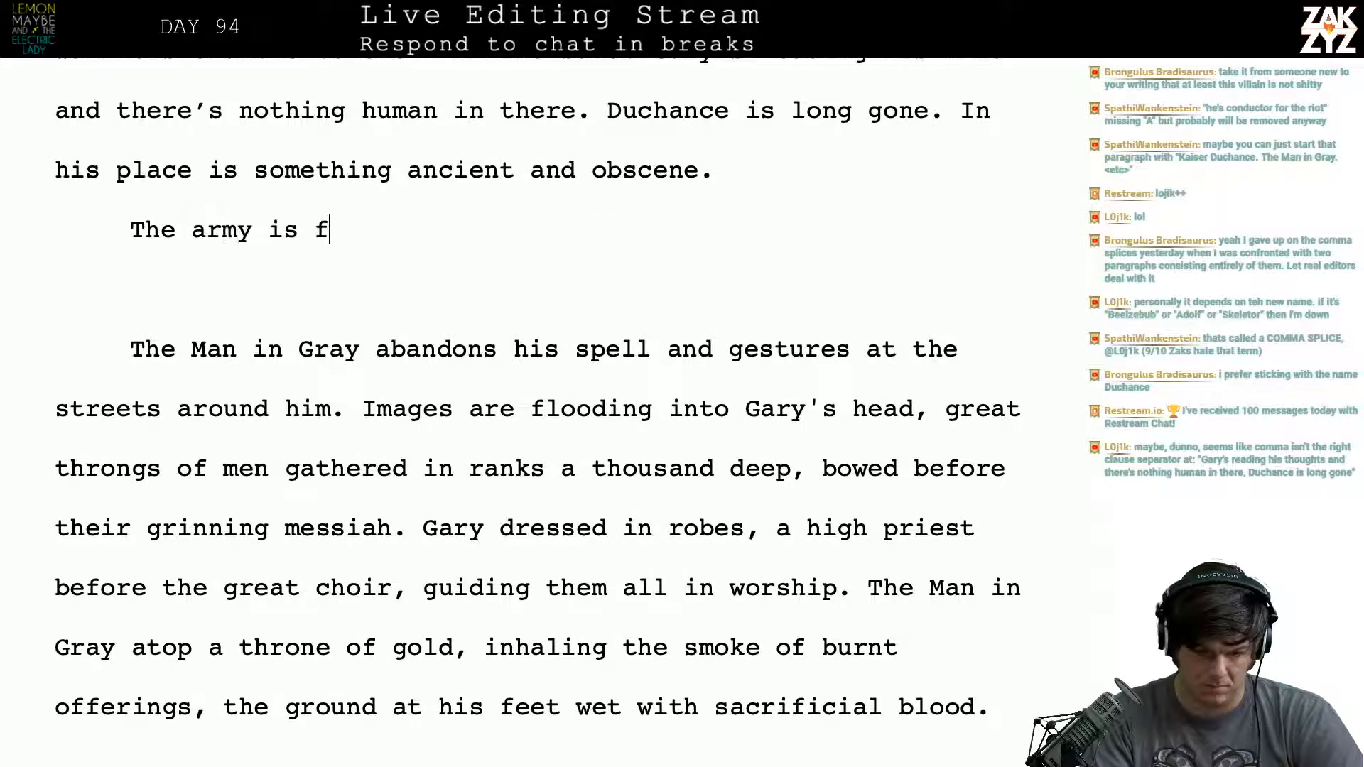
type("orgotten. D")
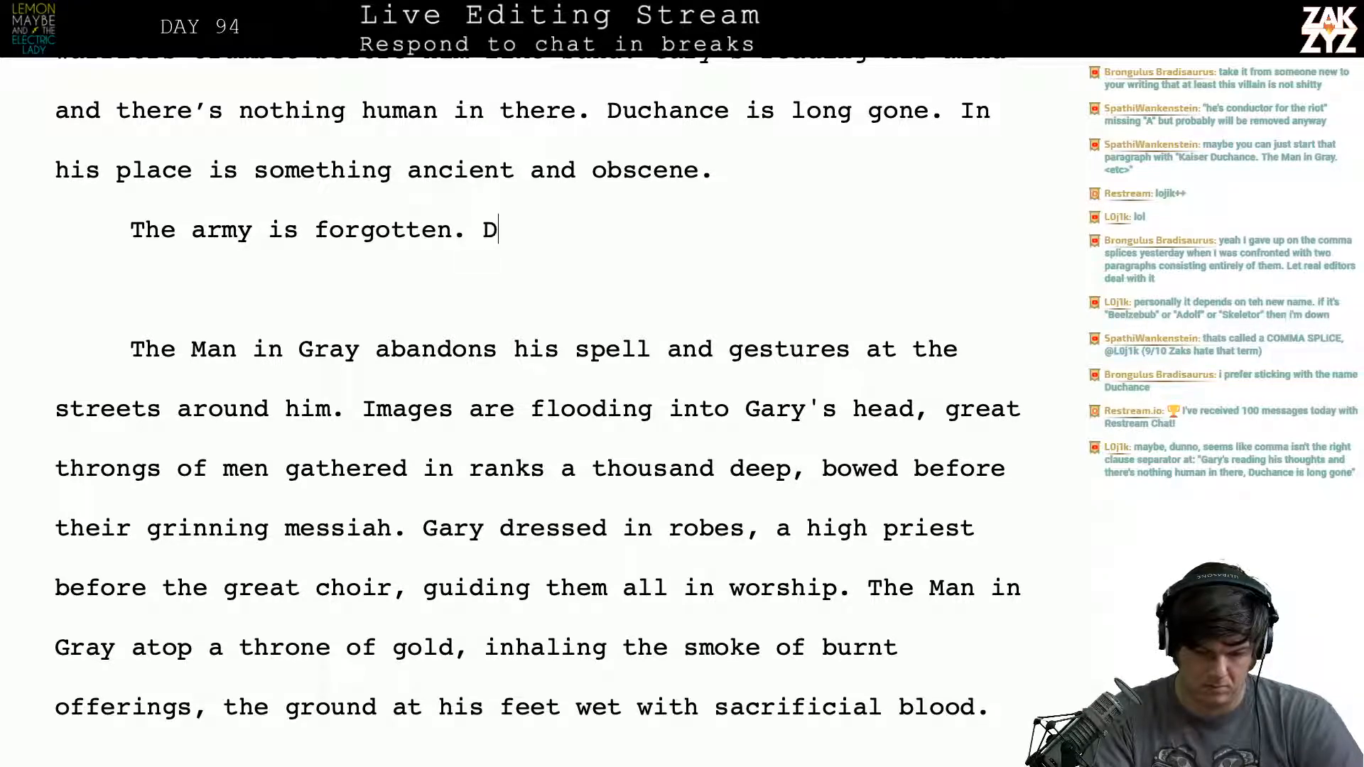
key("BackSpace")
type("Teh")
key("BackSpace")
key("BackSpace")
key("BackSpace")
key("BackSpace")
key("BackSpace")
key("BackSpace")
key("BackSpace")
key("BackSpace")
key("BackSpace")
key("BackSpace")
key("BackSpace")
key("BackSpace")
key("BackSpace")
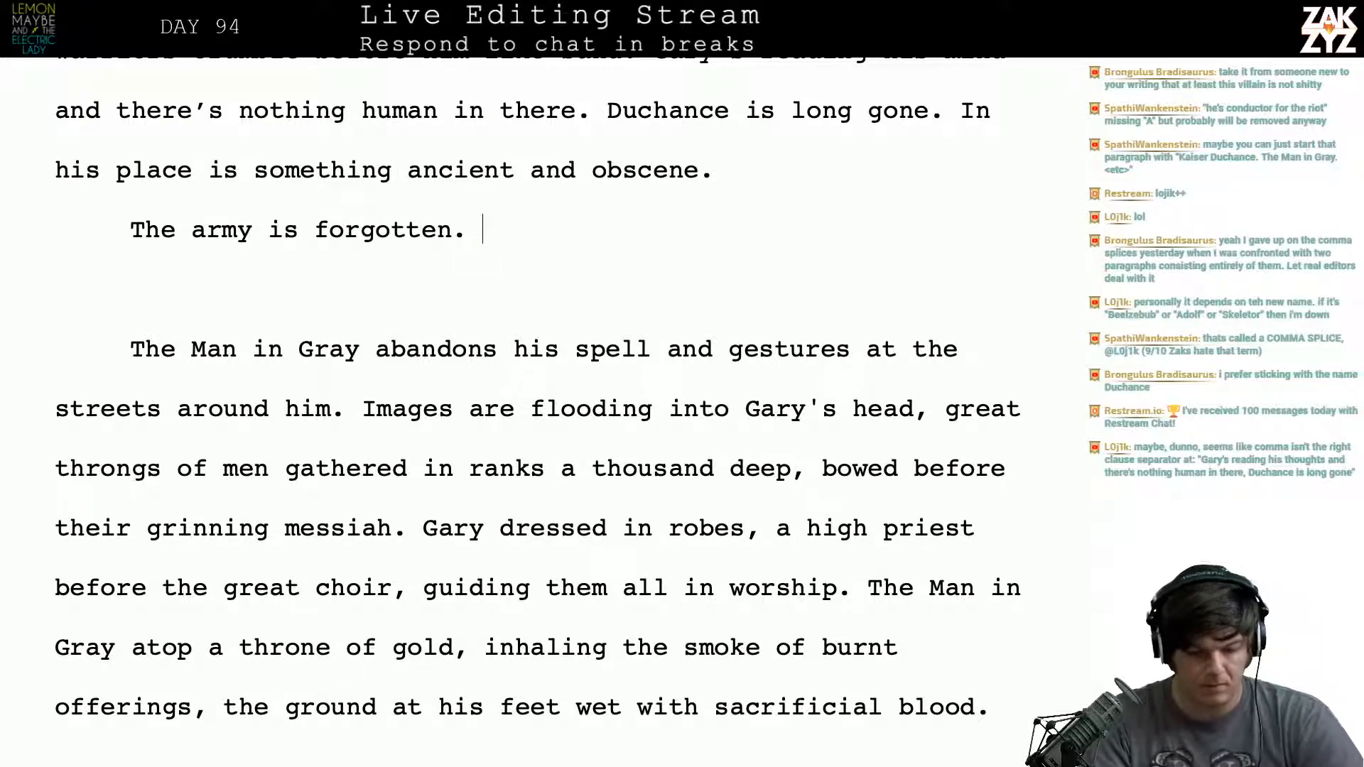
key("BackSpace")
key("BackSpace")
key("BackSpace")
key("BackSpace")
key("BackSpace")
key("BackSpace")
key("BackSpace")
key("BackSpace")
key("BackSpace")
key("BackSpace")
key("BackSpace")
key("BackSpace")
key("BackSpace")
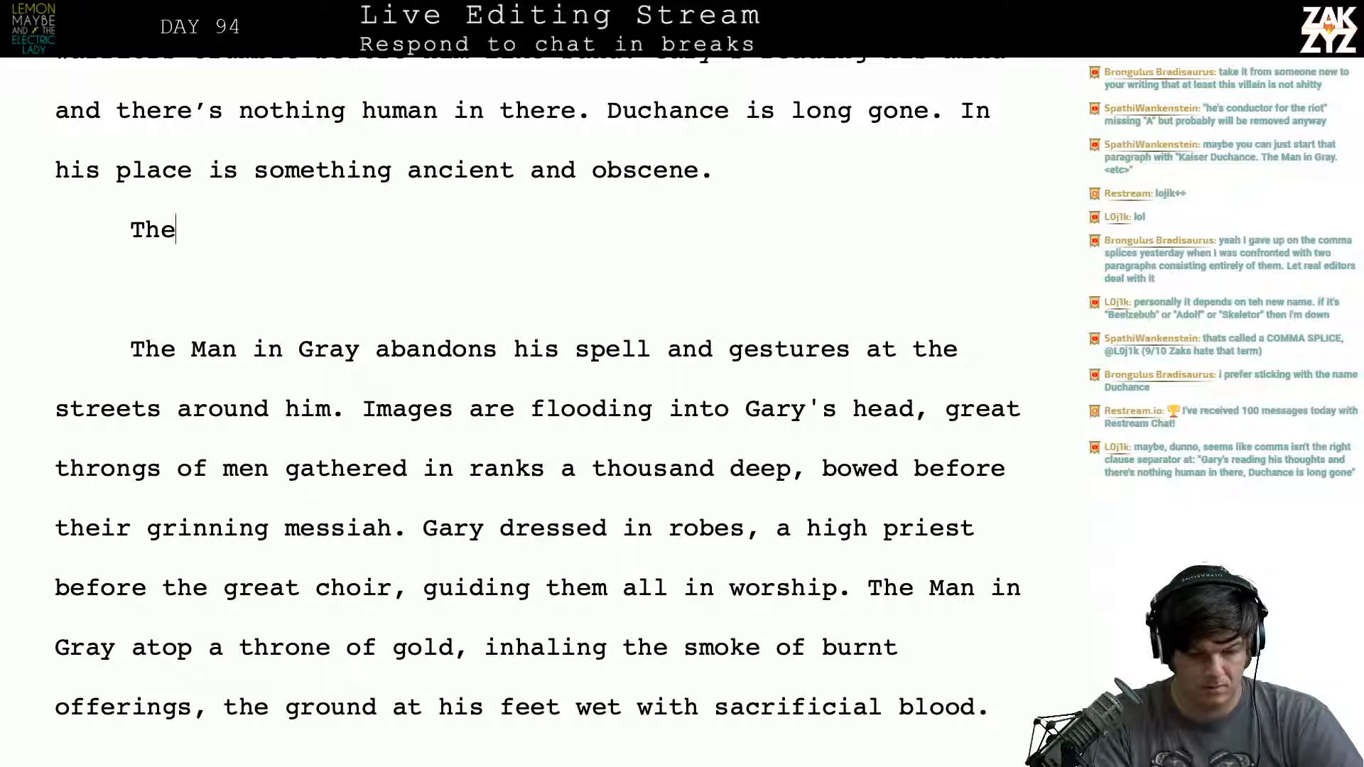
type("The man in")
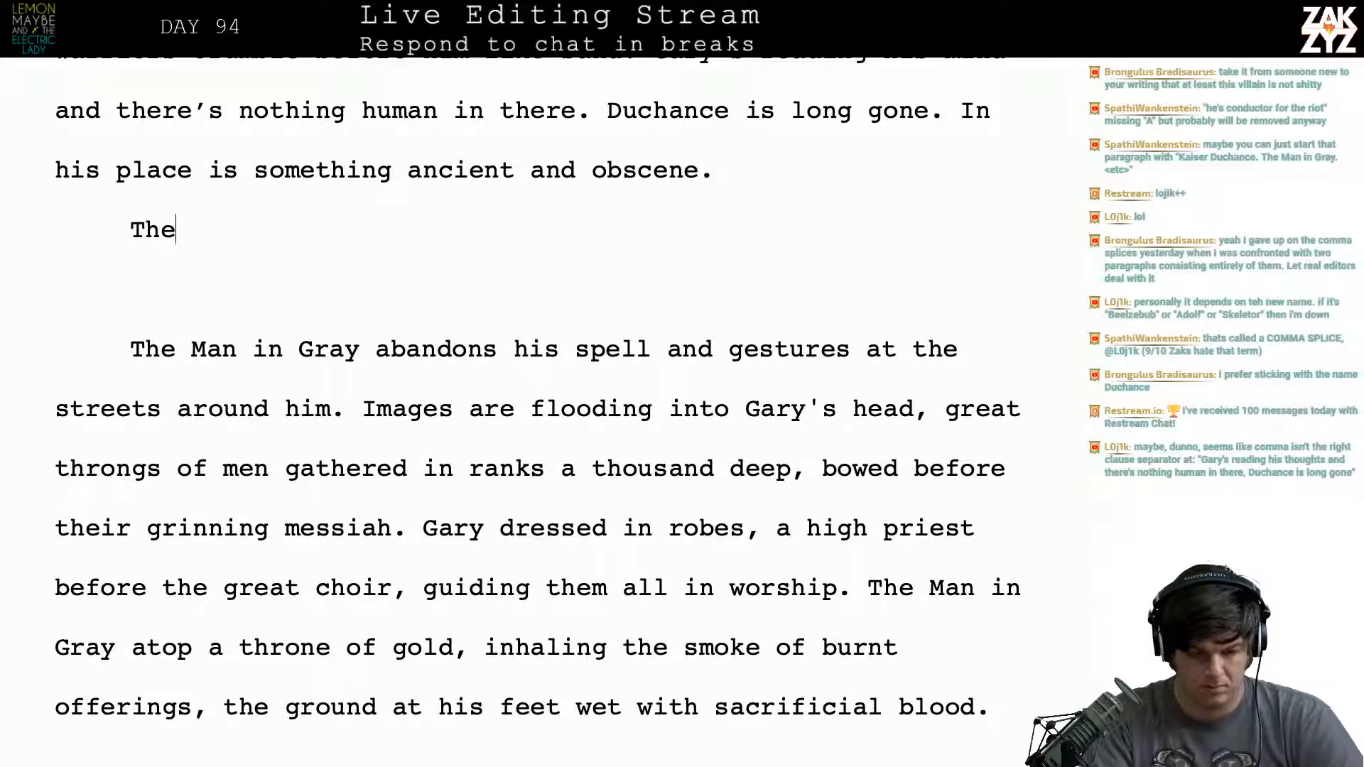
type(" Gray a")
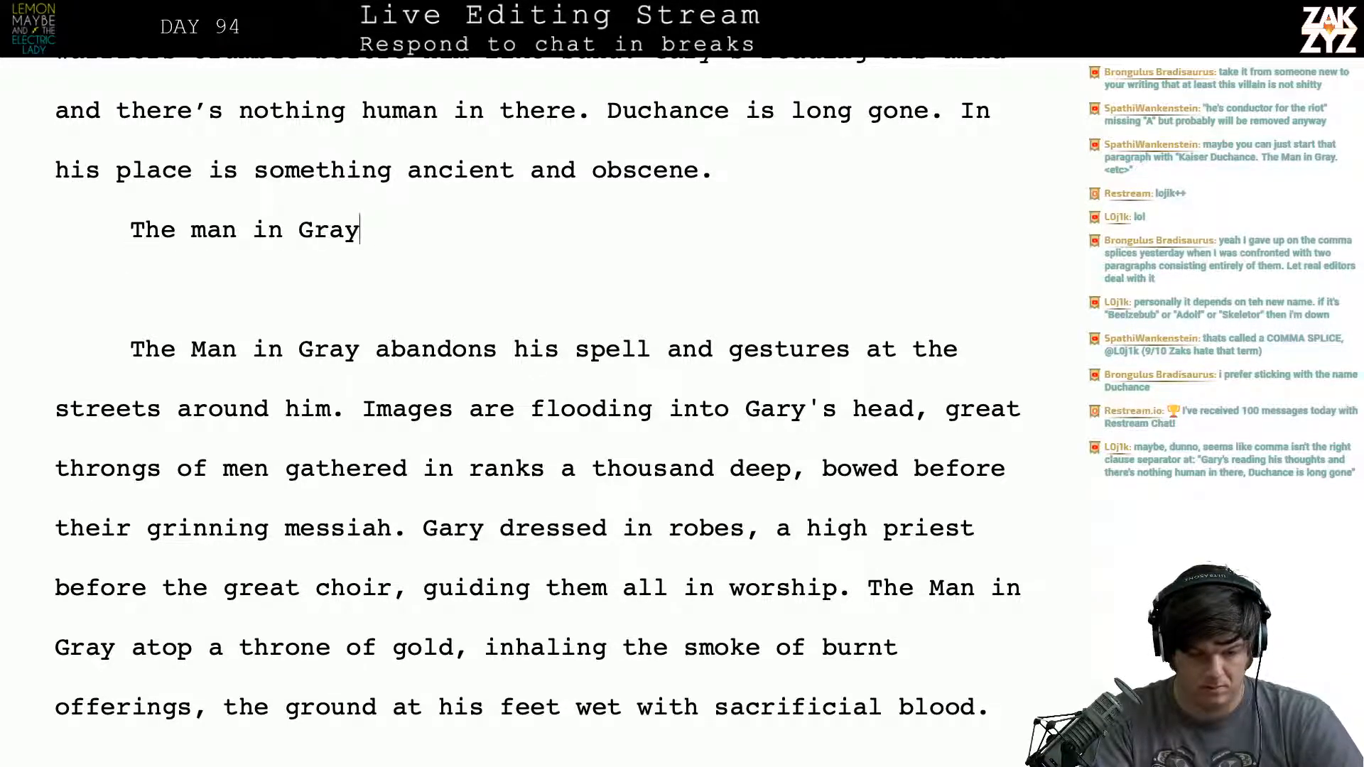
key("BackSpace")
key("BackSpace")
key("BackSpace")
key("BackSpace")
key("BackSpace")
key("BackSpace")
key("BackSpace")
key("BackSpace")
key("BackSpace")
key("BackSpace")
key("BackSpace")
key("BackSpace")
key("BackSpace")
key("BackSpace")
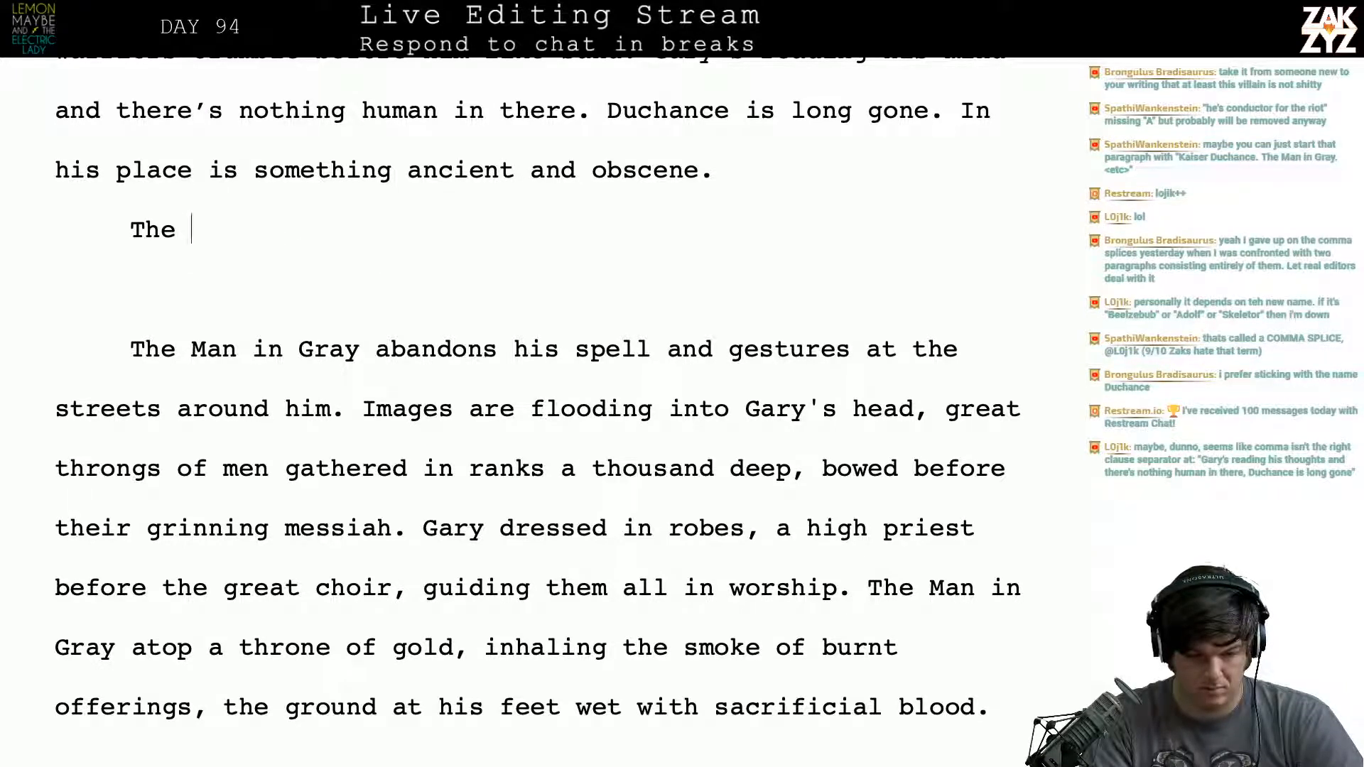
type("spell is f")
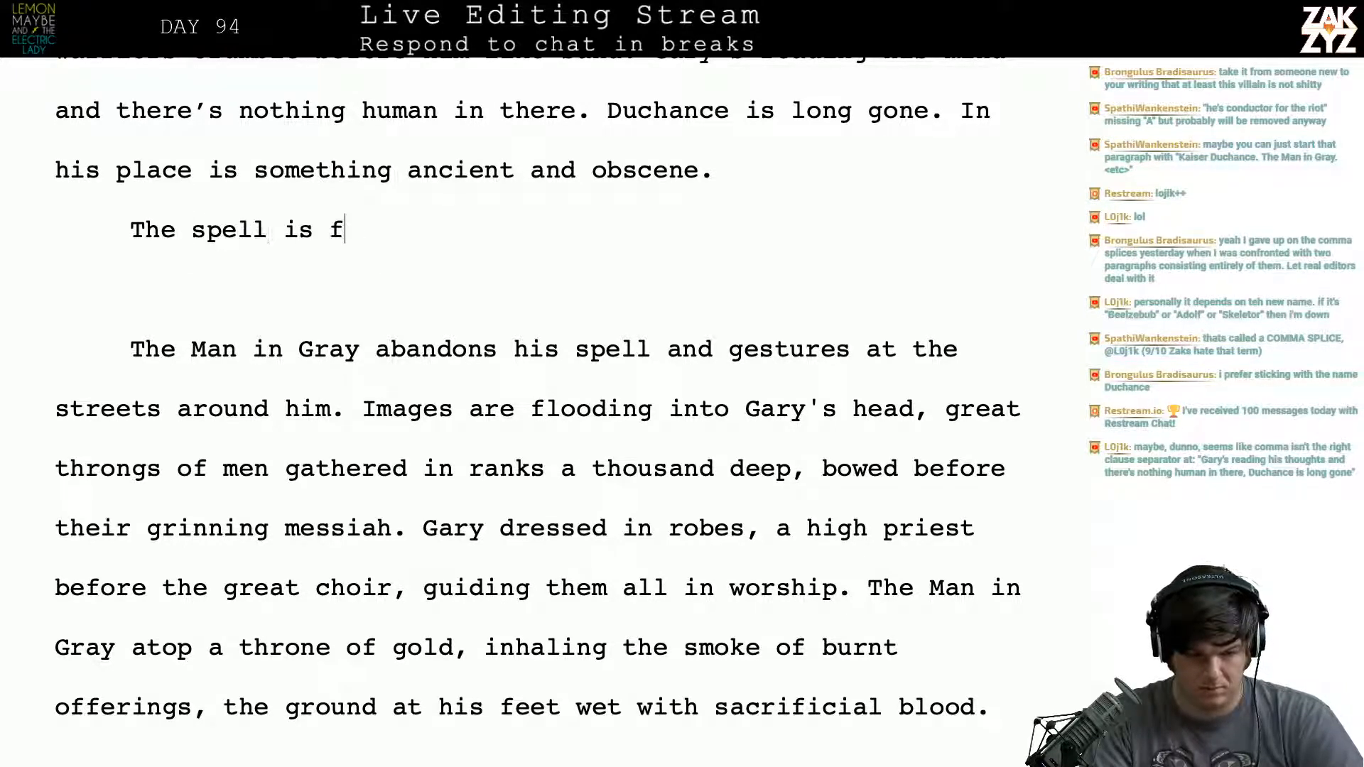
type("orgotten,")
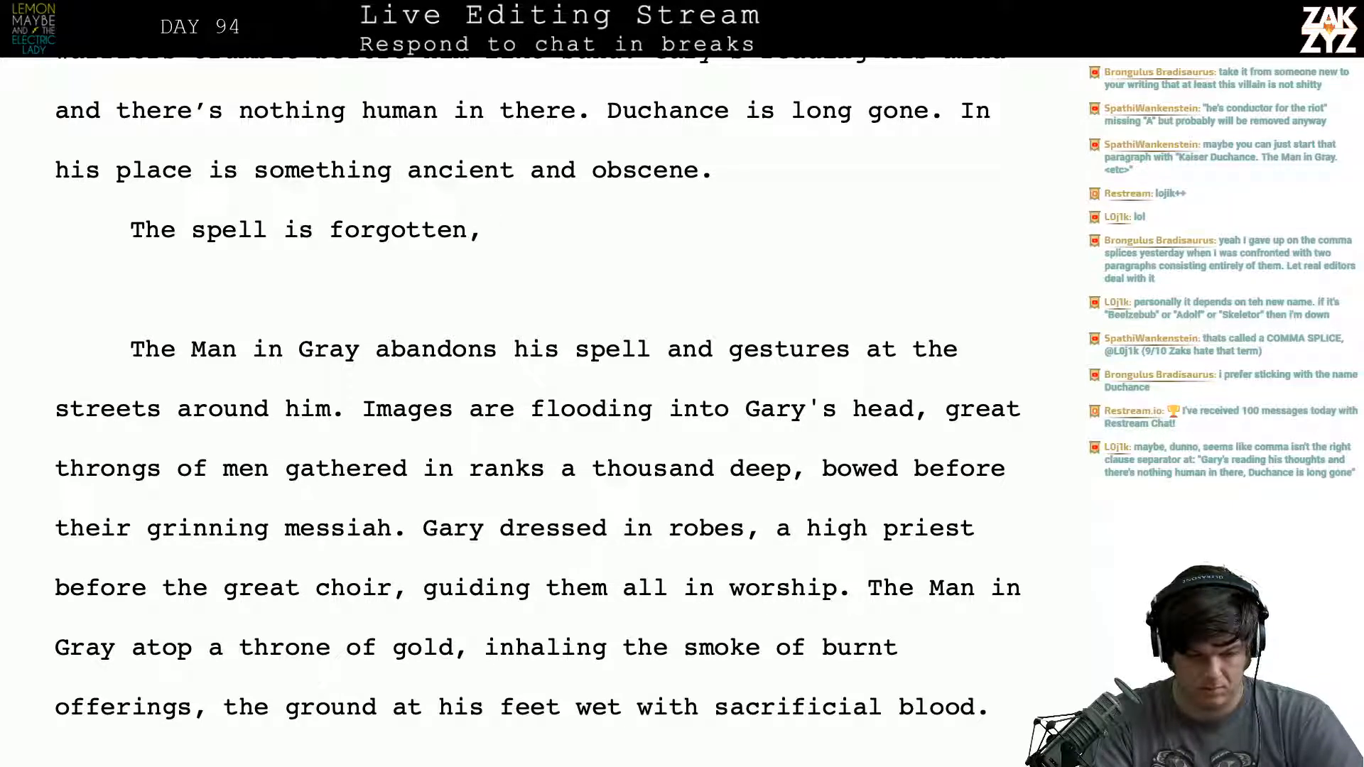
key("BackSpace")
key("BackSpace")
key("BackSpace")
key("BackSpace")
key("BackSpace")
key("BackSpace")
key("BackSpace")
key("BackSpace")
key("BackSpace")
key("BackSpace")
key("BackSpace")
key("BackSpace")
key("BackSpace")
key("BackSpace")
key("BackSpace")
key("BackSpace")
key("BackSpace")
key("BackSpace")
key("BackSpace")
key("BackSpace")
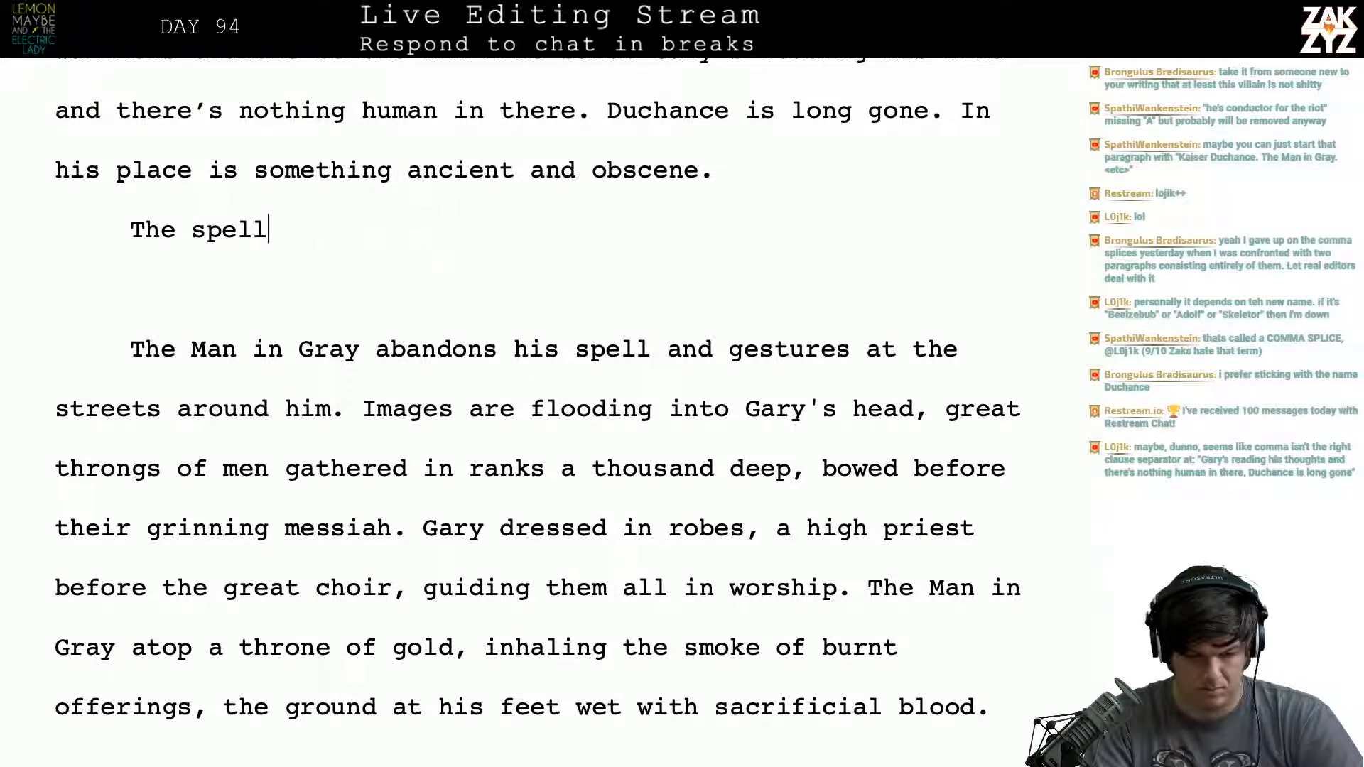
key("BackSpace")
key("BackSpace")
key("BackSpace")
- Open the new paragraph after "ancient and obscene." with "The Man in Gray abandons his spell, the army is forgotten"
type("The m")
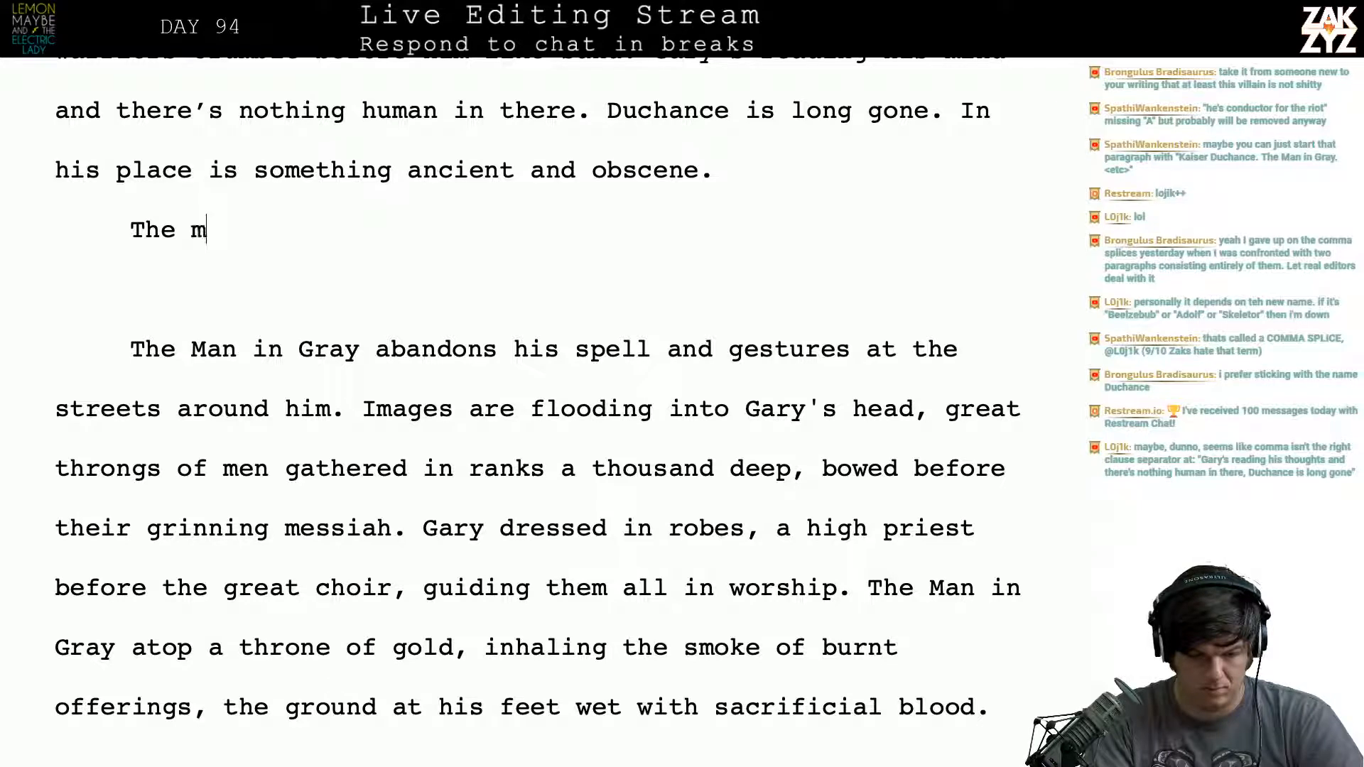
key("BackSpace")
type("Man in Gray ")
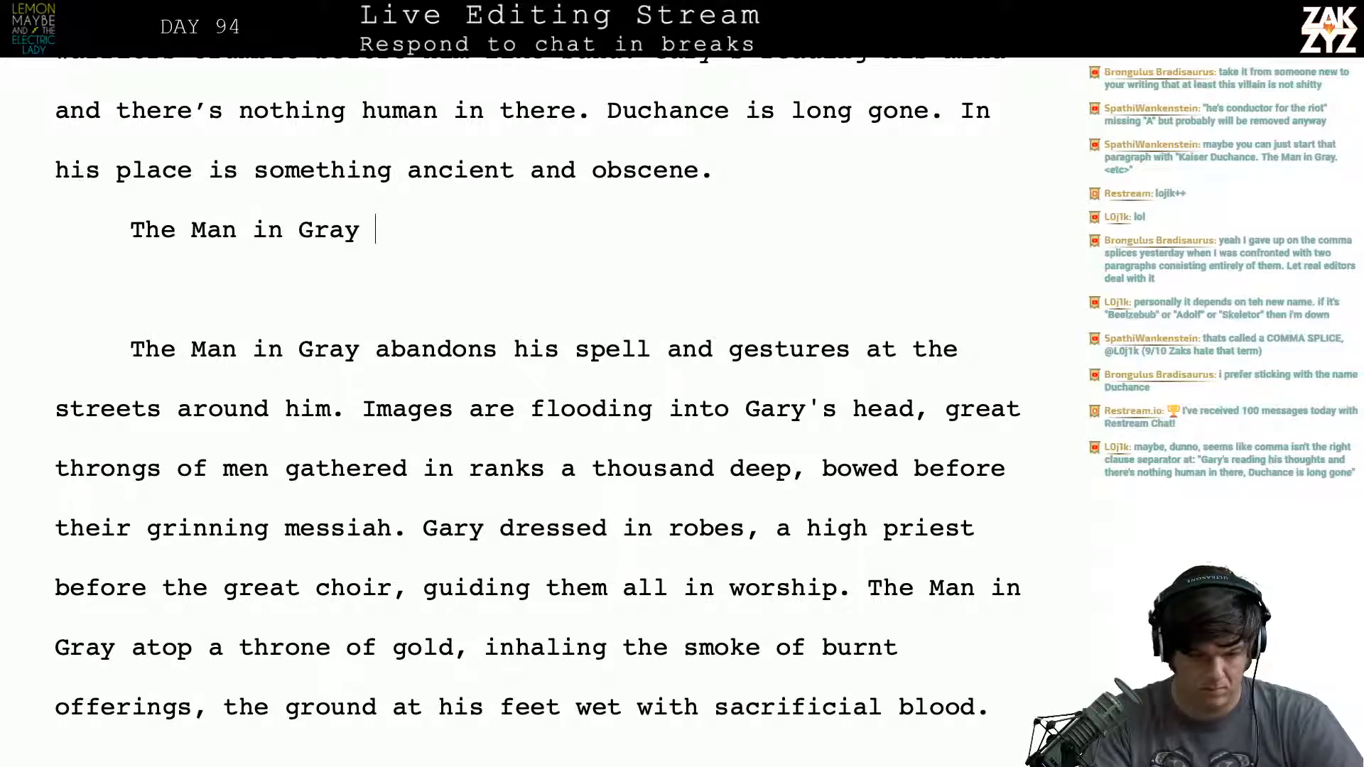
type("a")
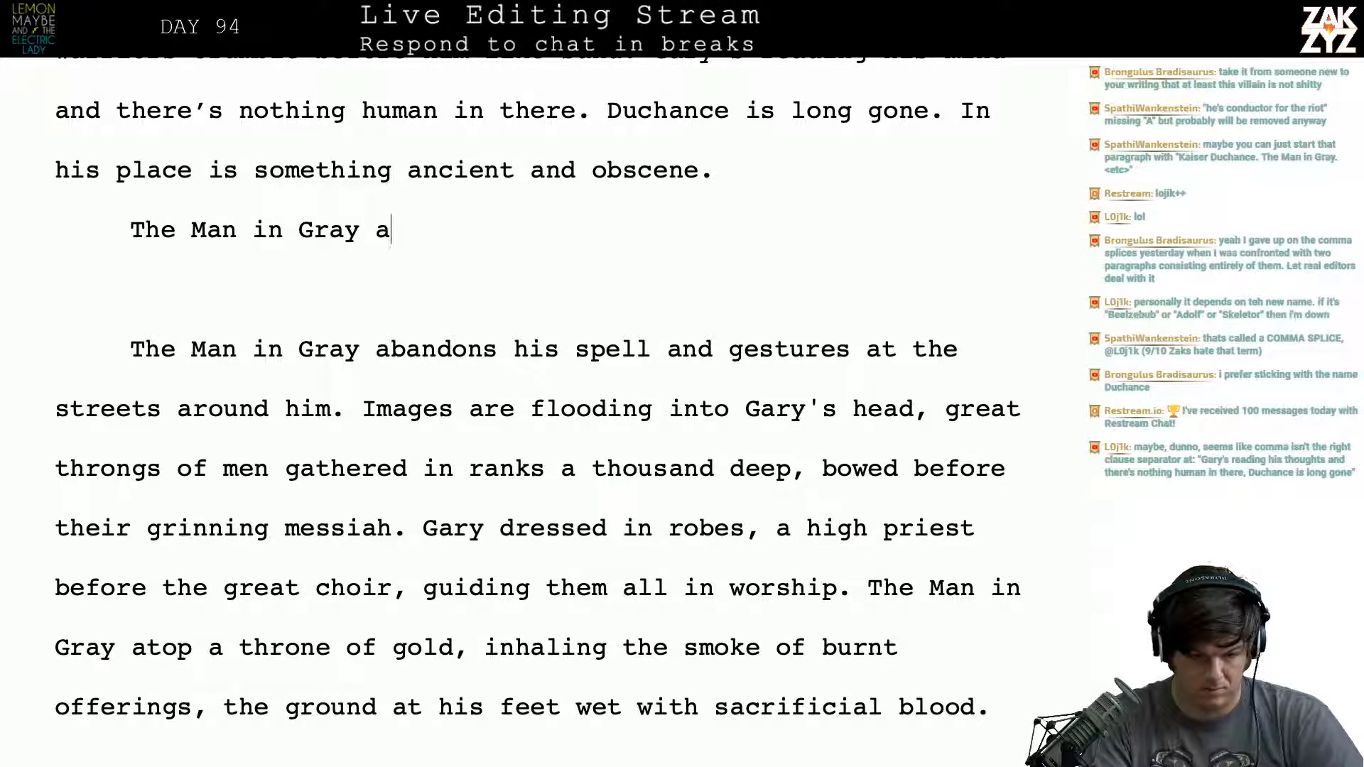
type("bandons his s")
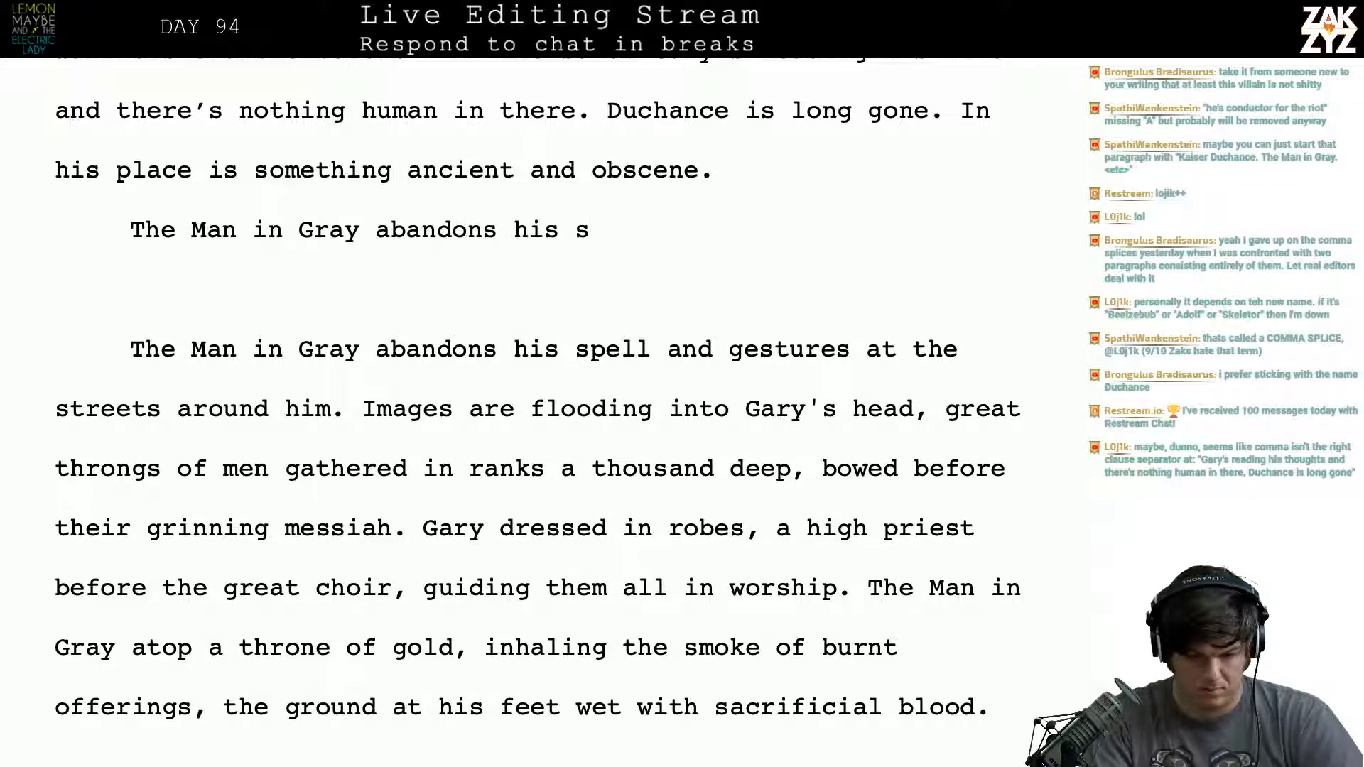
type("pell, the army ")
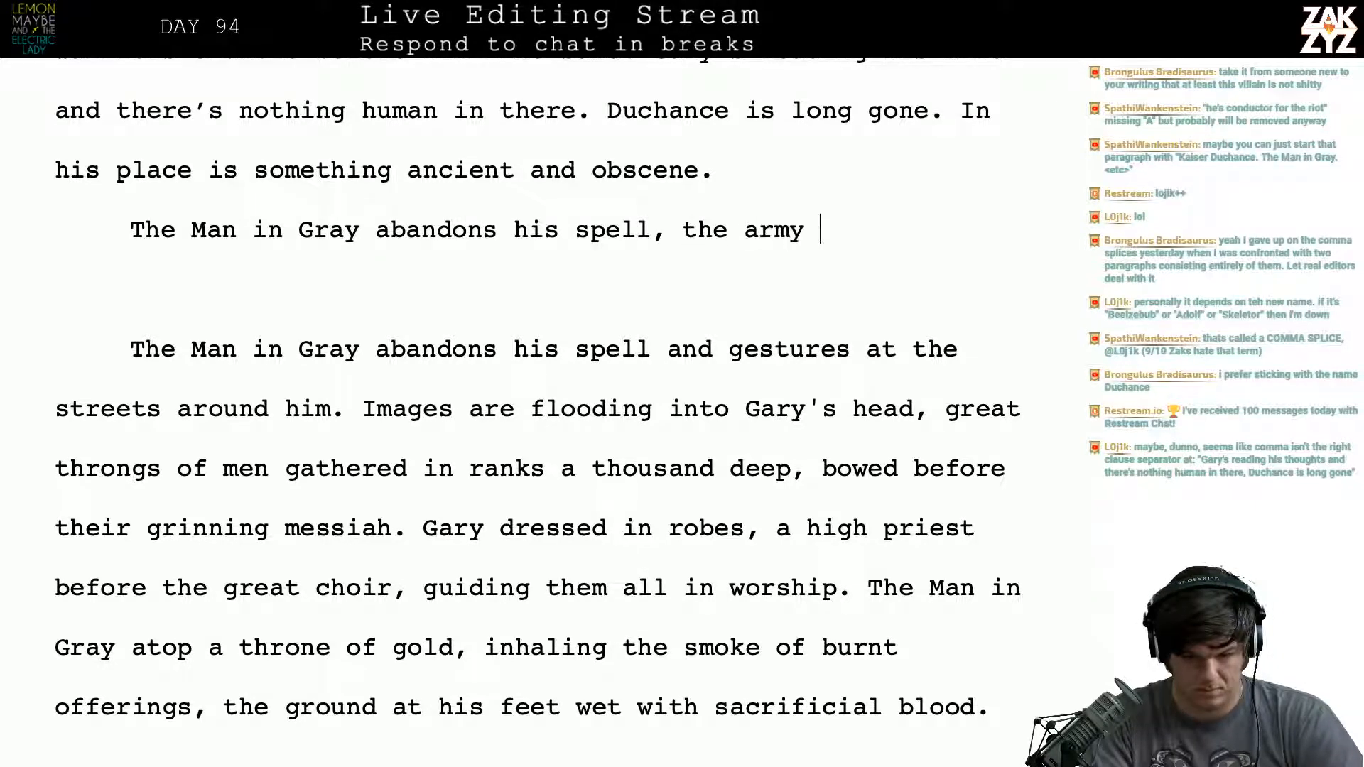
type("is forgotten. He foke")
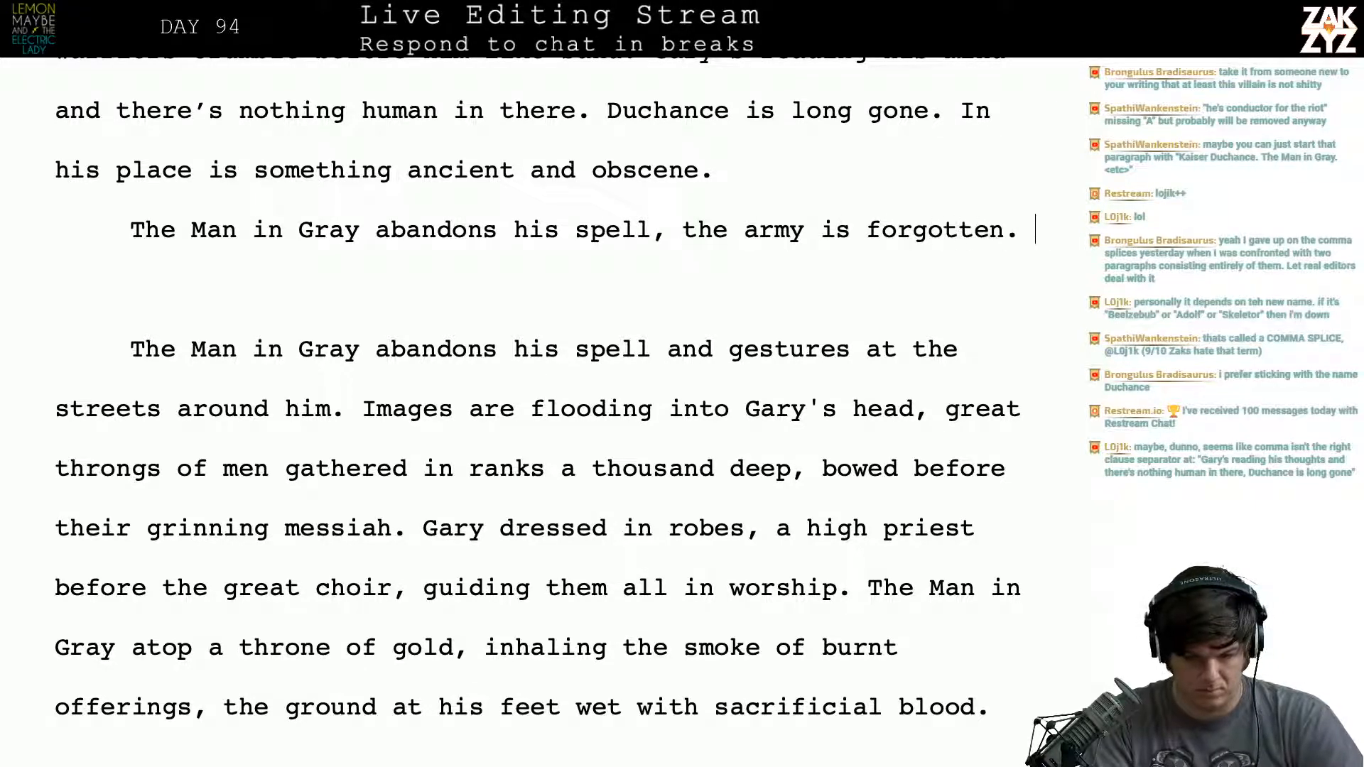
- End the opening sentence with a period and add "He focuses everything on Gary."
key("BackSpace")
key("BackSpace")
type("cuse s")
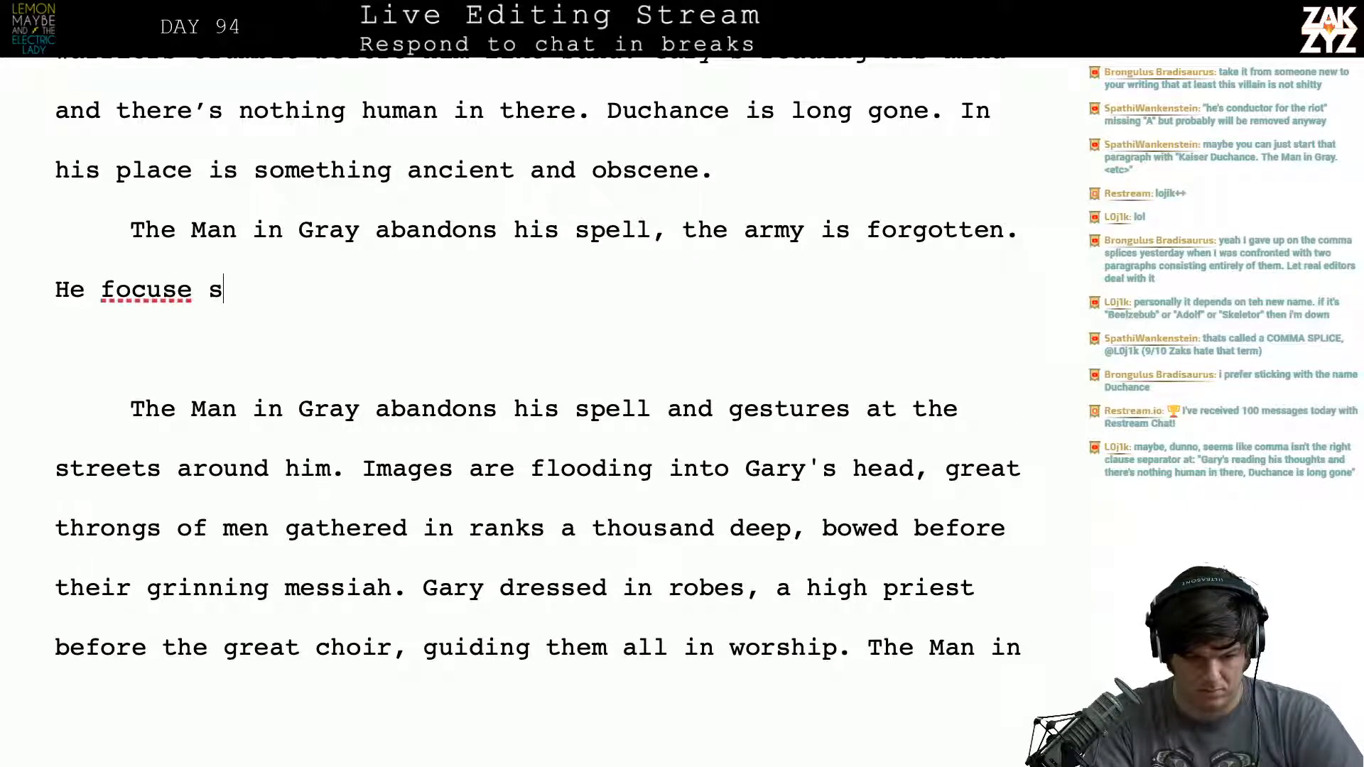
key("BackSpace")
key("BackSpace")
type("s everything on Gary. ")
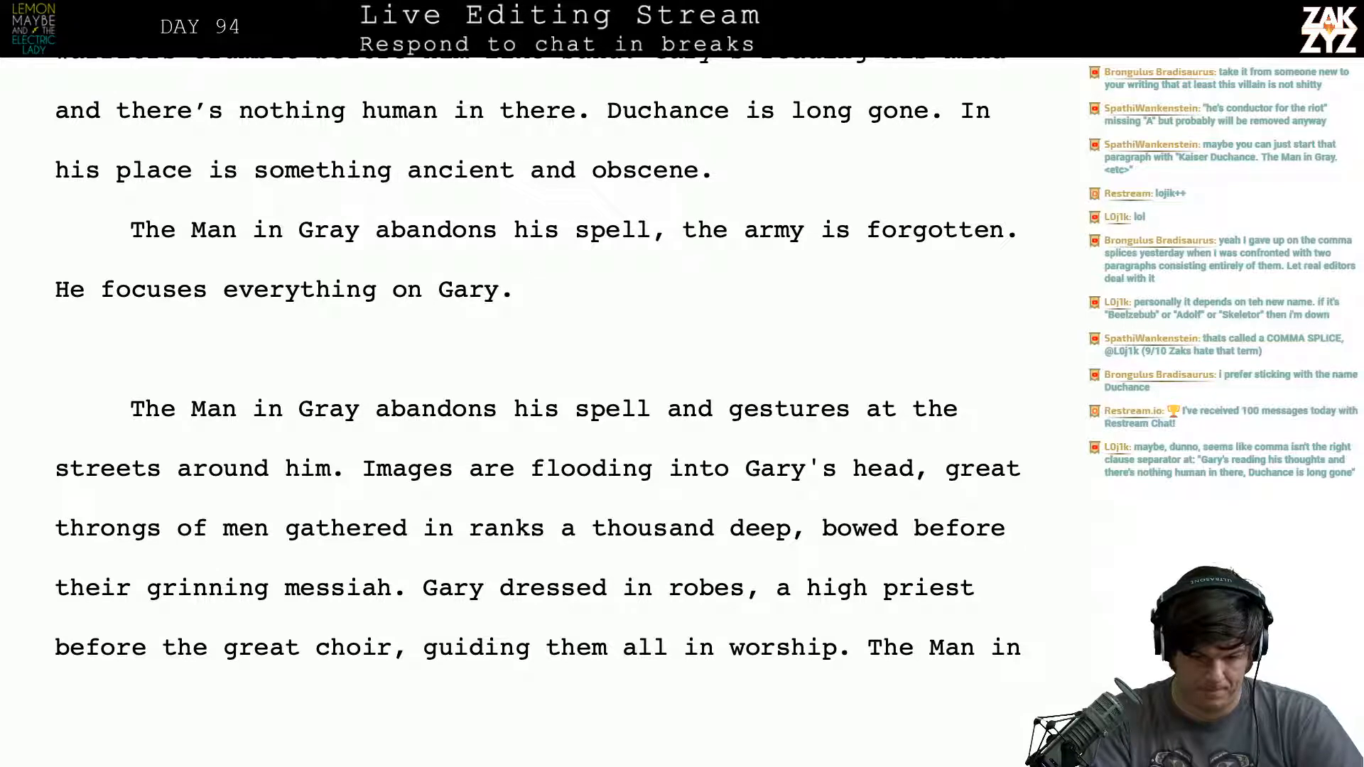
type("Im")
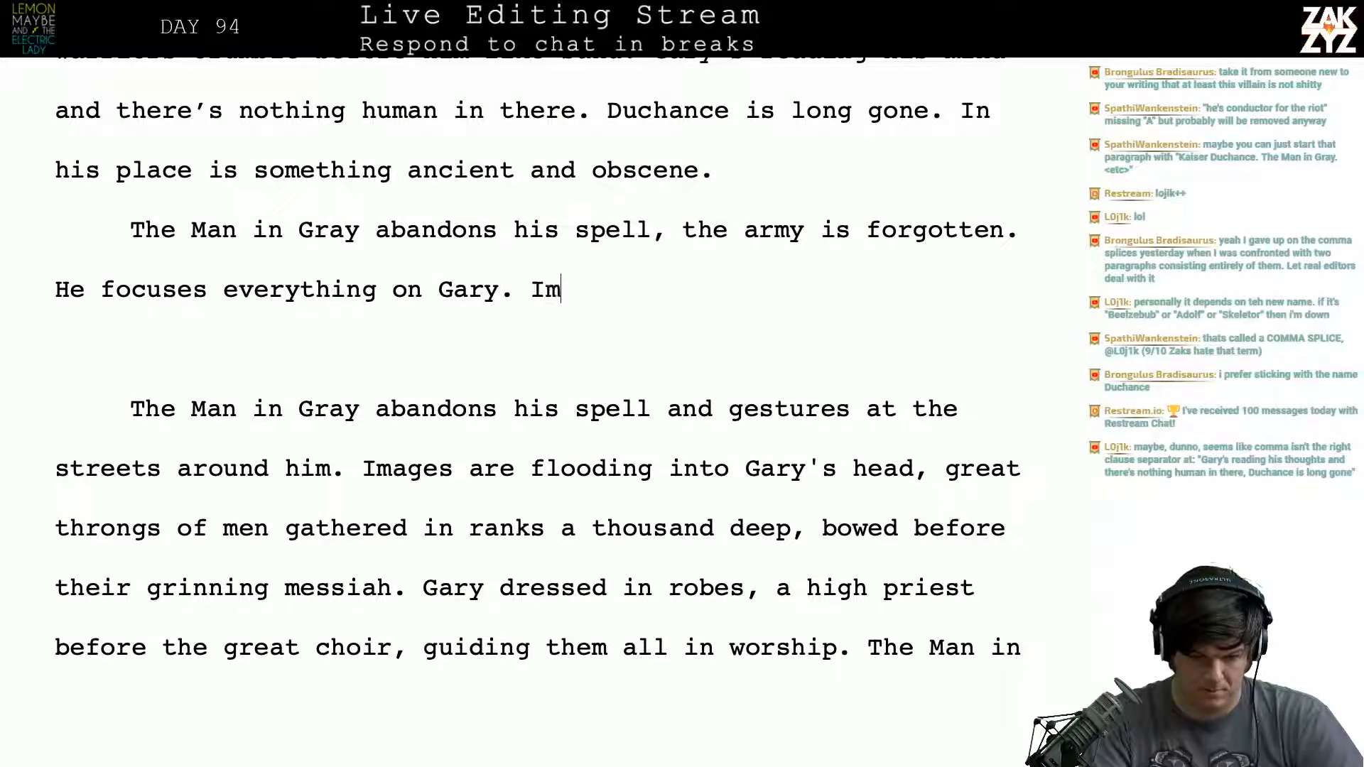
type("ages are ")
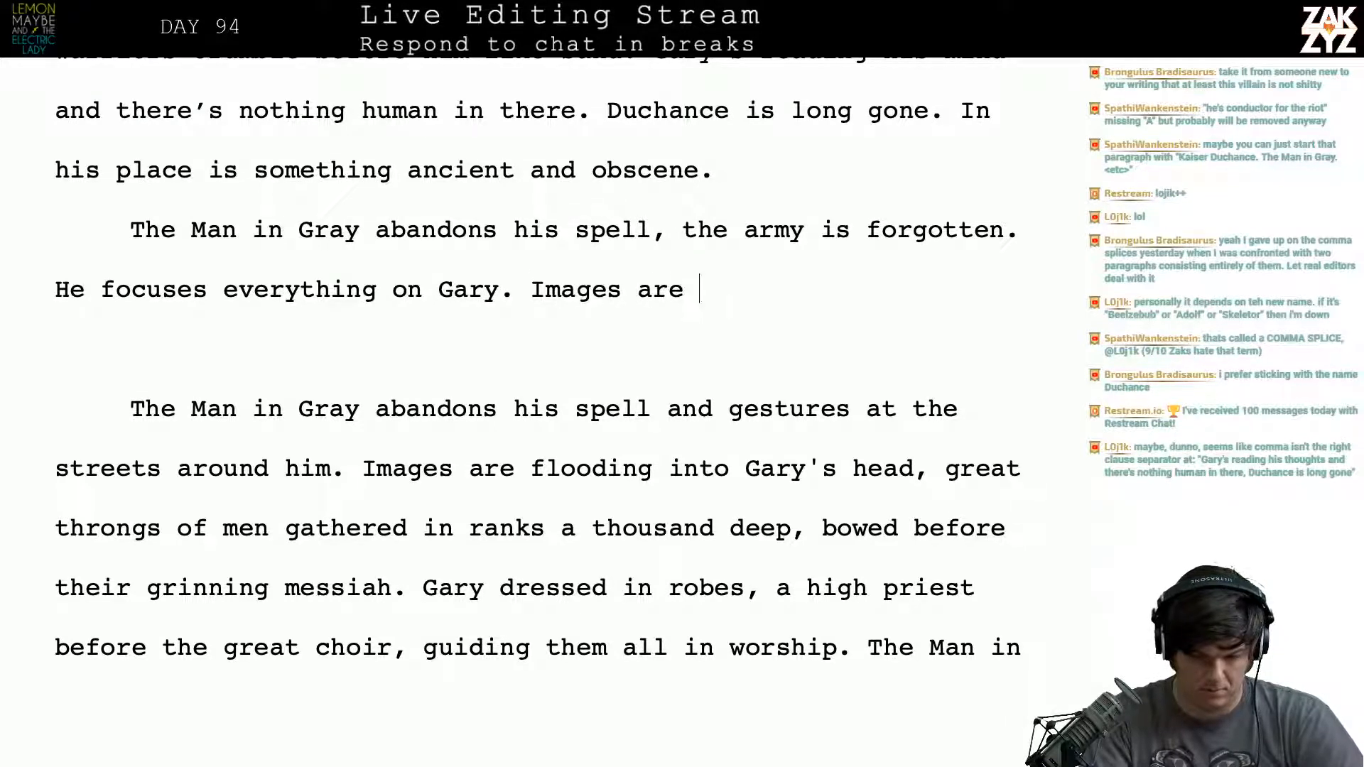
type("flooding Gary's mind.")
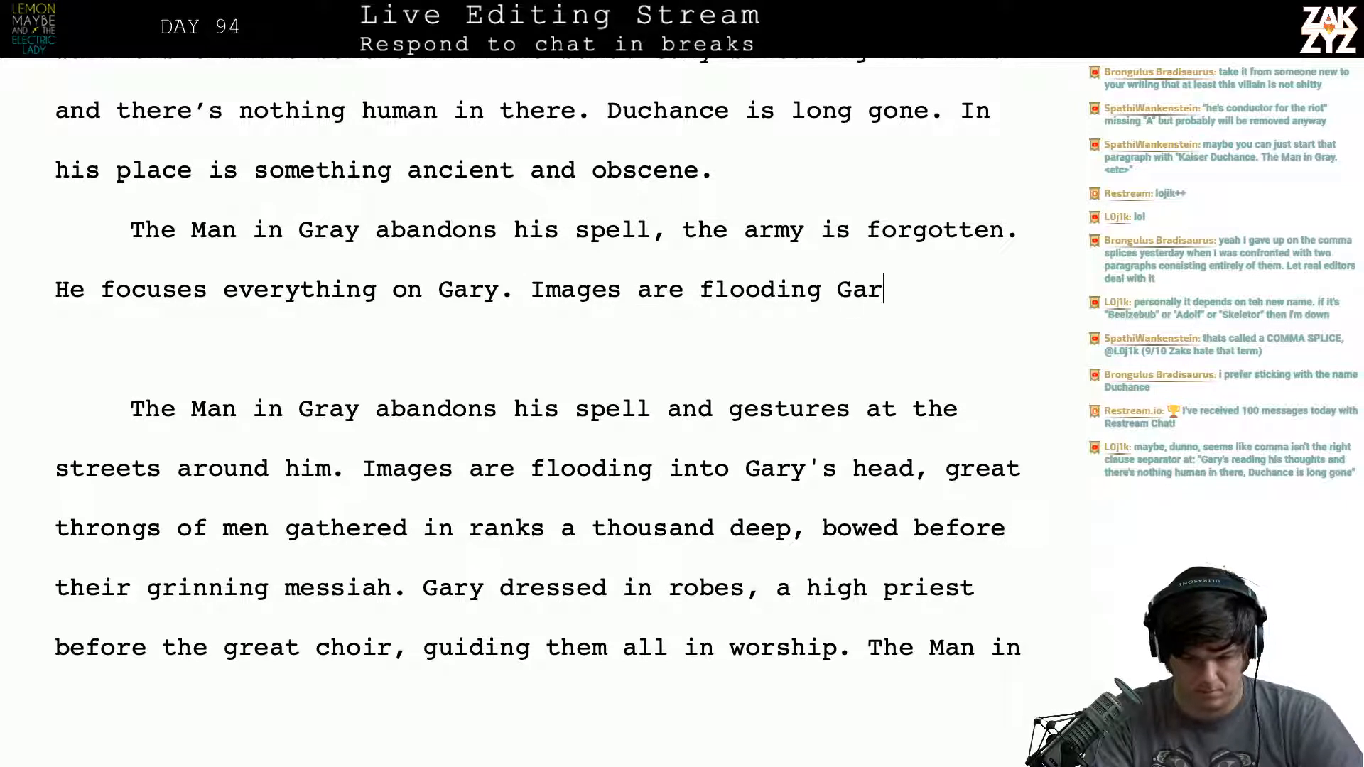
- Delete the old text from the paragraph break through "Gary's head," and capitalize "Great throngs" as a new sentence following "Gary's mind."
key("Left")
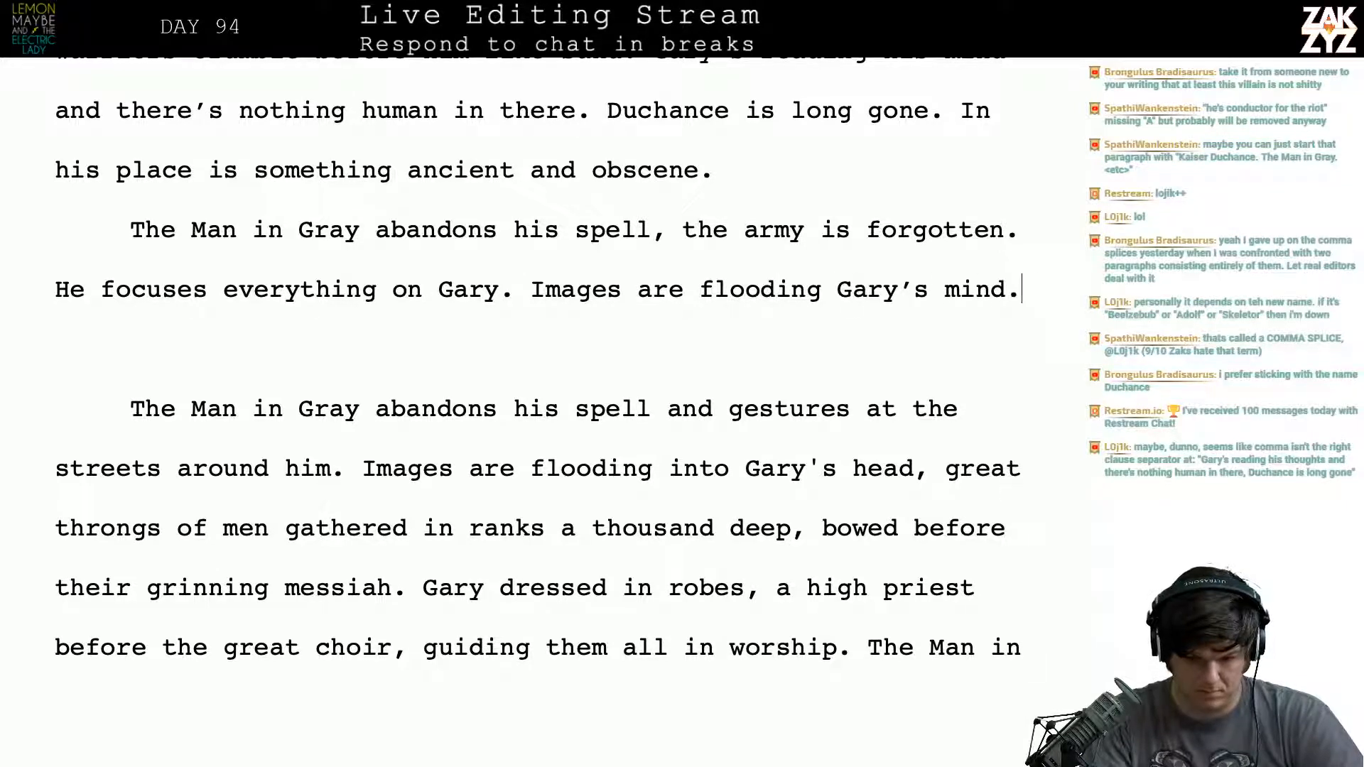
key("Left")
key("Right")
key("Right")
key("shift+Down")
key("shift+Down")
key("shift+Down")
key("shift+Left")
key("shift+Left")
key("shift+Left")
key("shift+Left")
key("shift+Left")
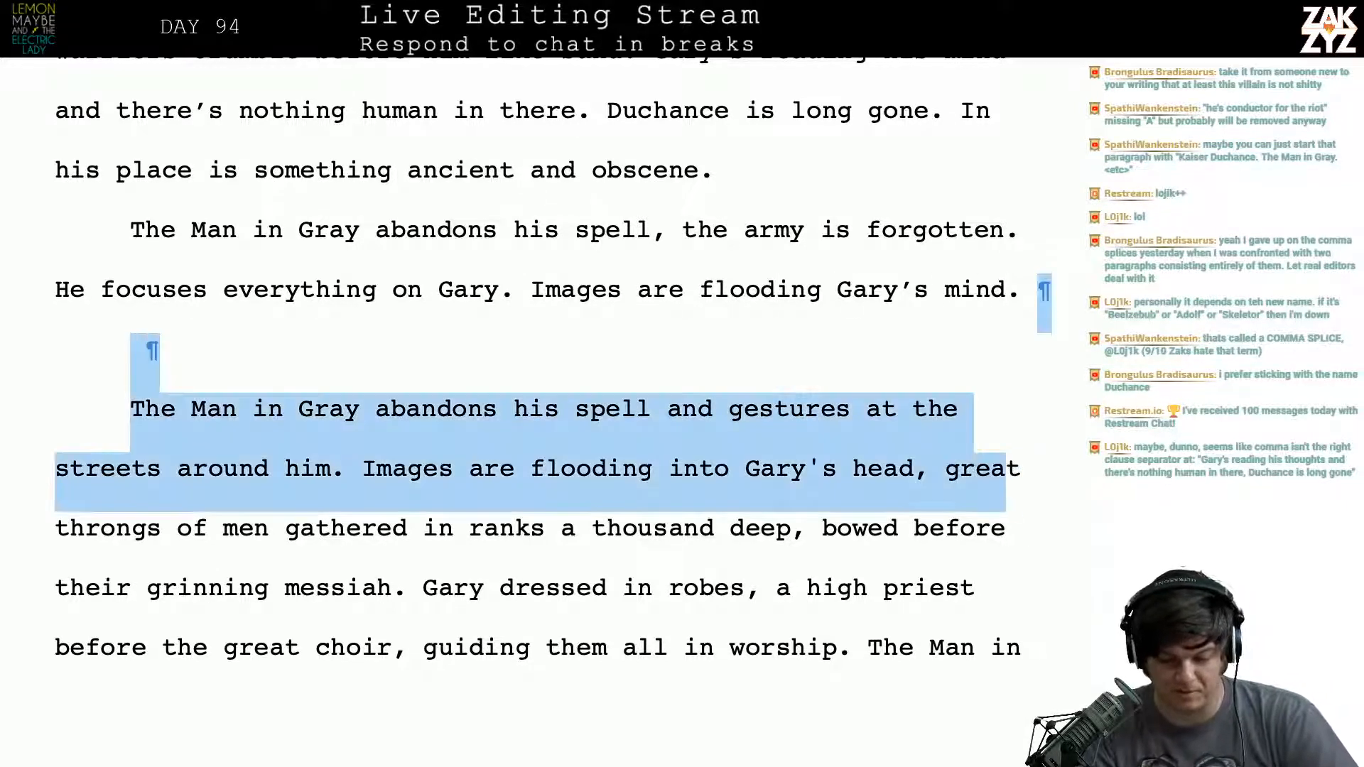
key("shift+Right")
key("BackSpace")
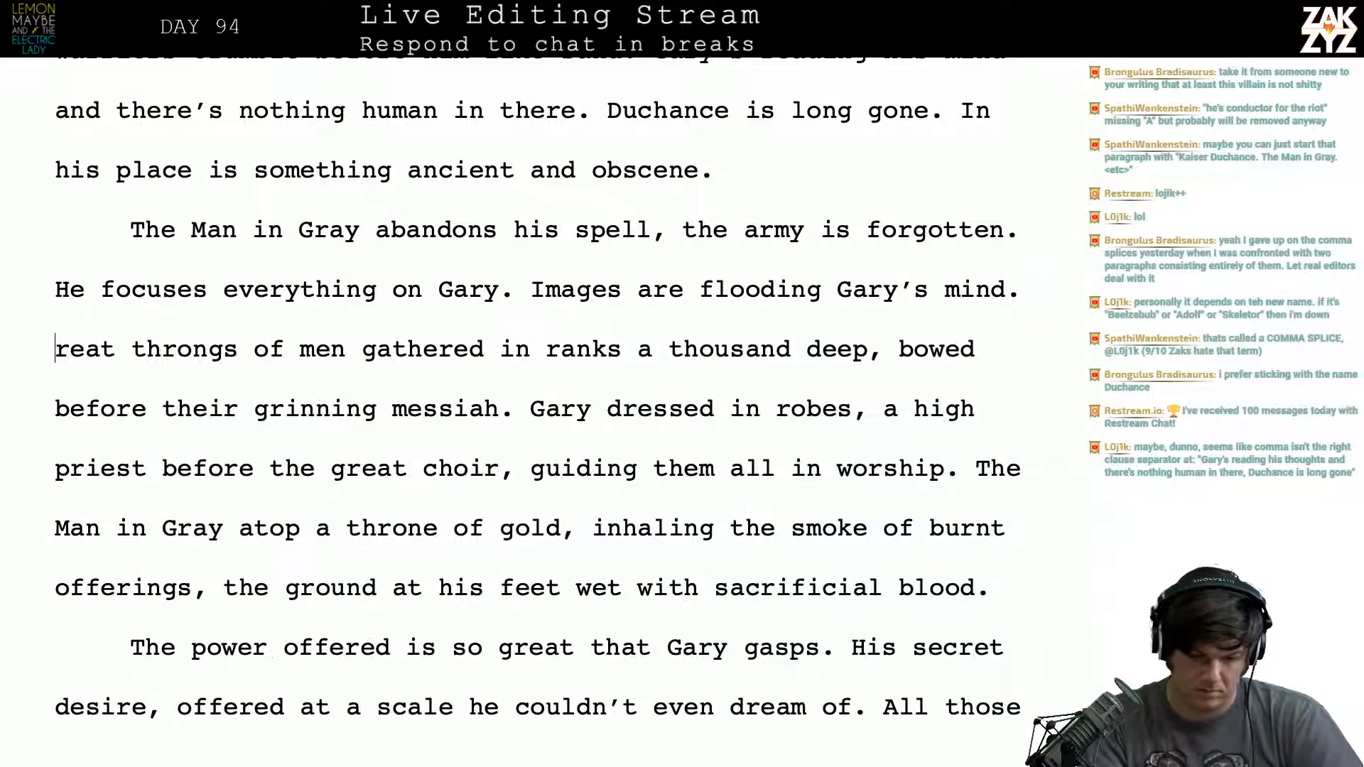
type("G")
- Review the rewritten paragraph and the preceding battle passage back to Duchance's first reaction to the approaching army
scroll(537, 389, "down", 1)
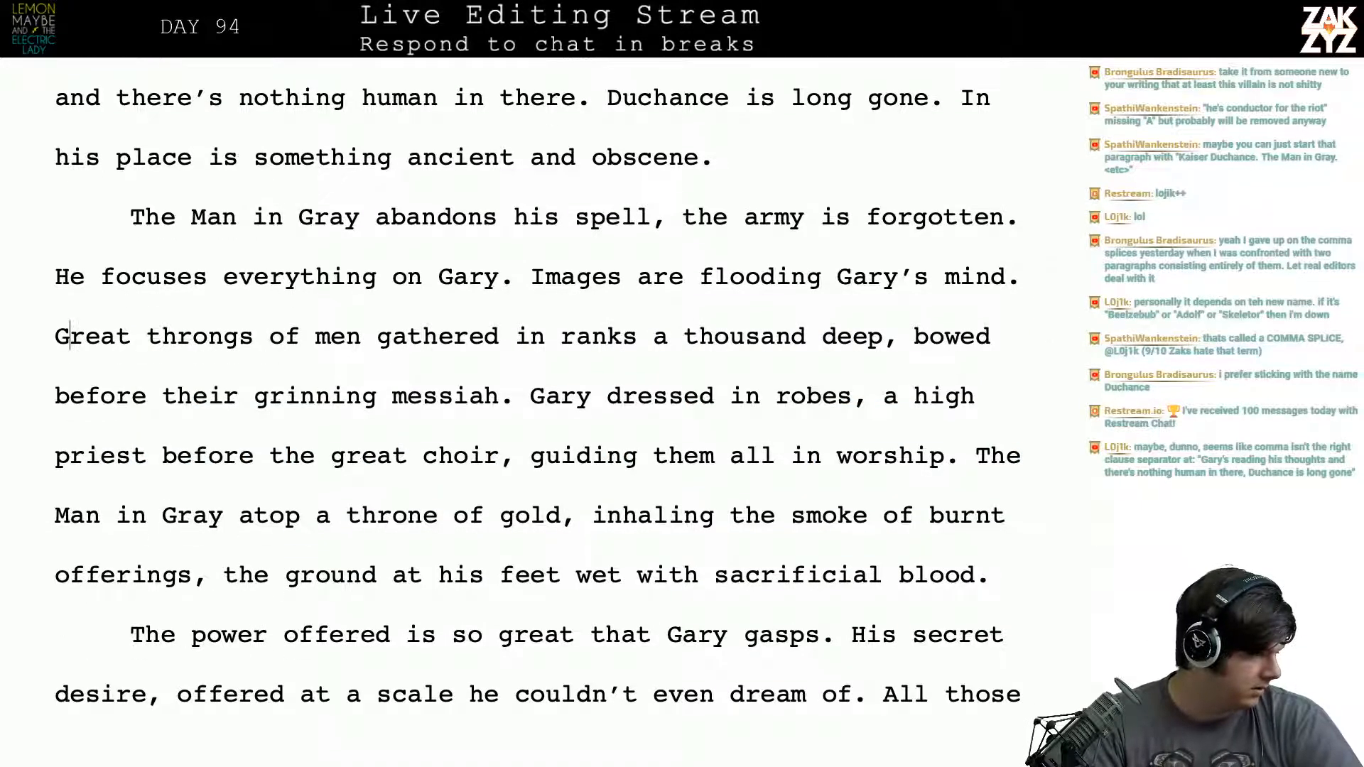
scroll(536, 390, "down", 1)
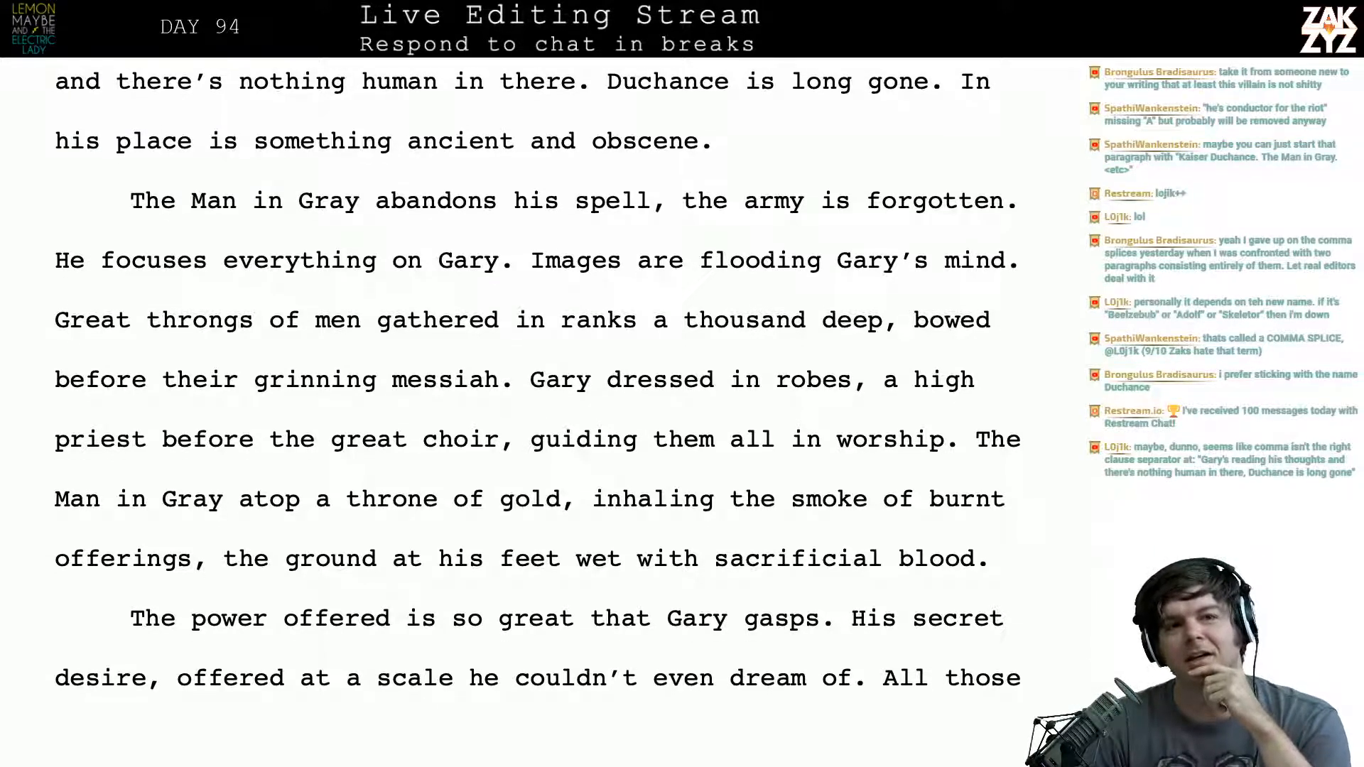
scroll(537, 373, "down", 1)
scroll(537, 374, "up", 3)
scroll(537, 412, "up", 1)
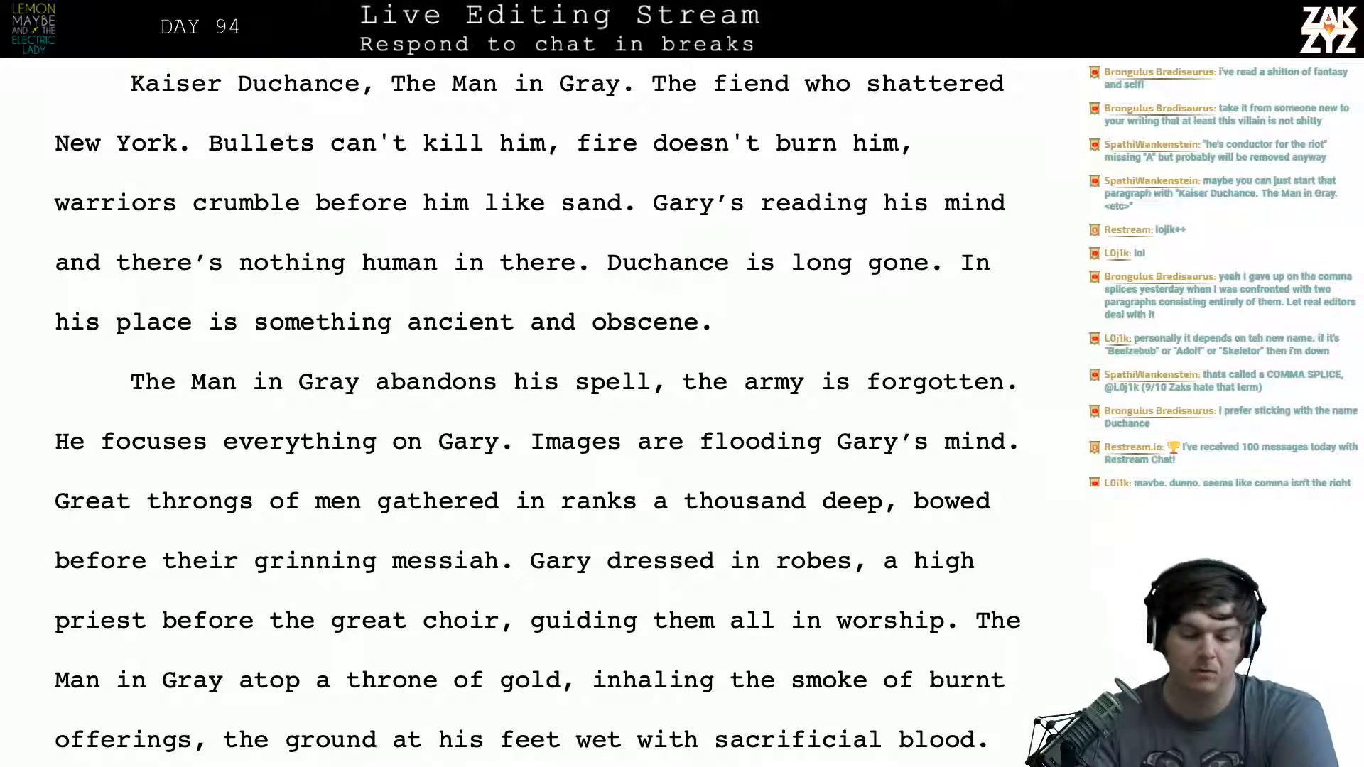
scroll(529, 412, "up", 5)
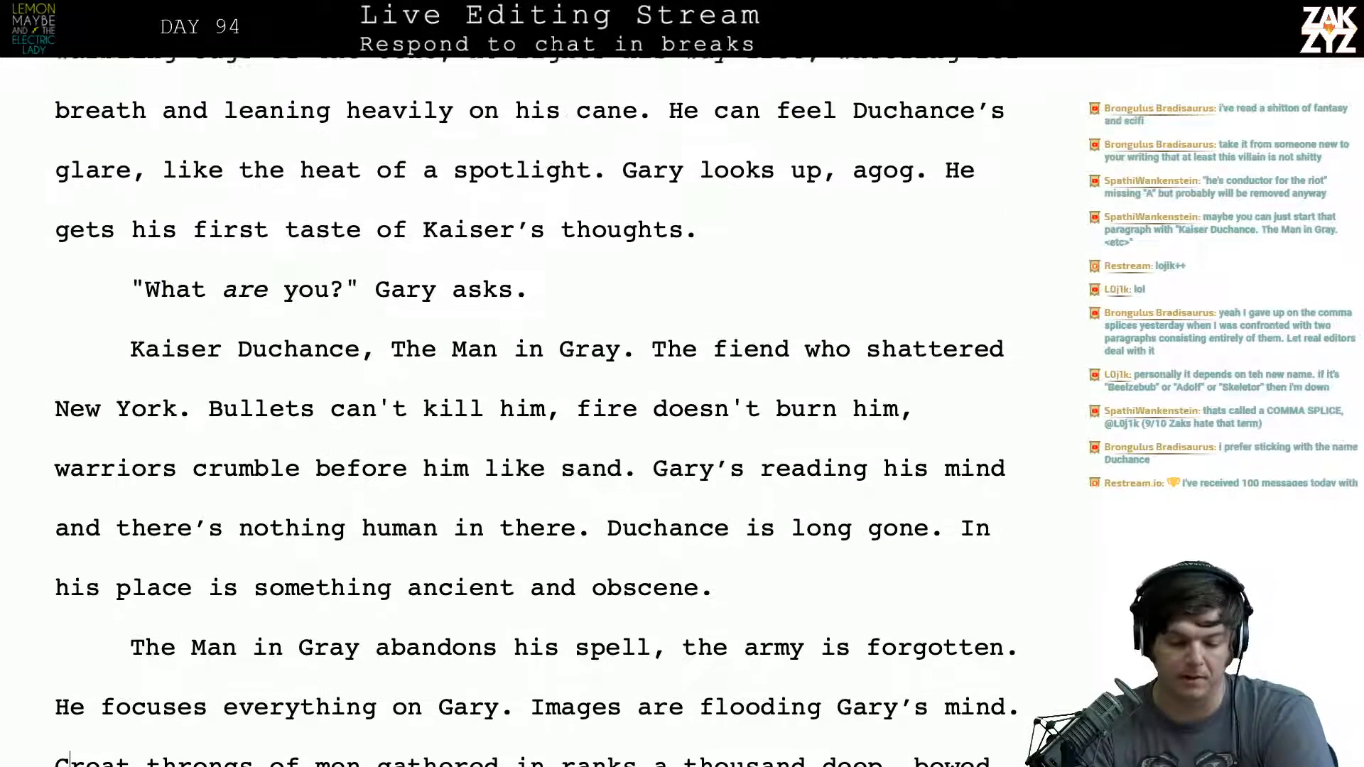
scroll(552, 402, "up", 8)
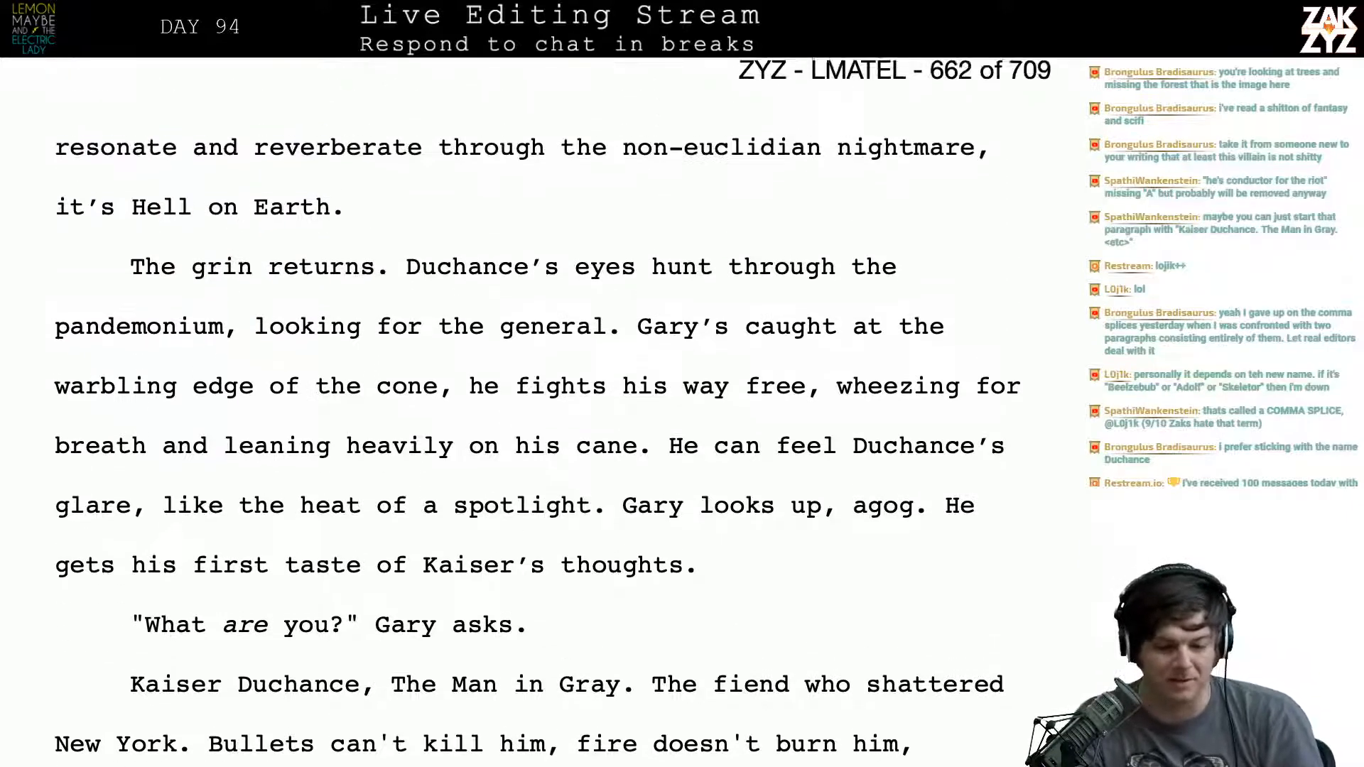
scroll(552, 403, "up", 1)
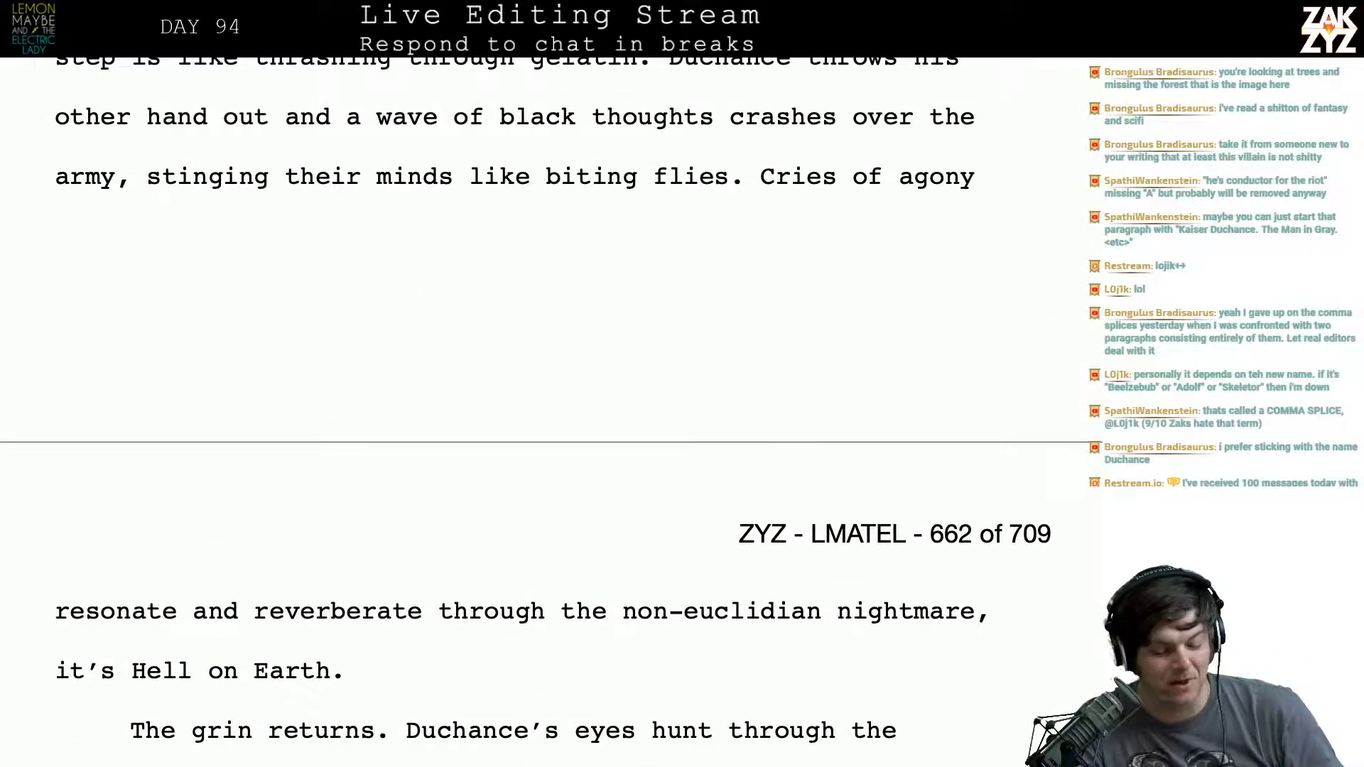
scroll(552, 402, "up", 1)
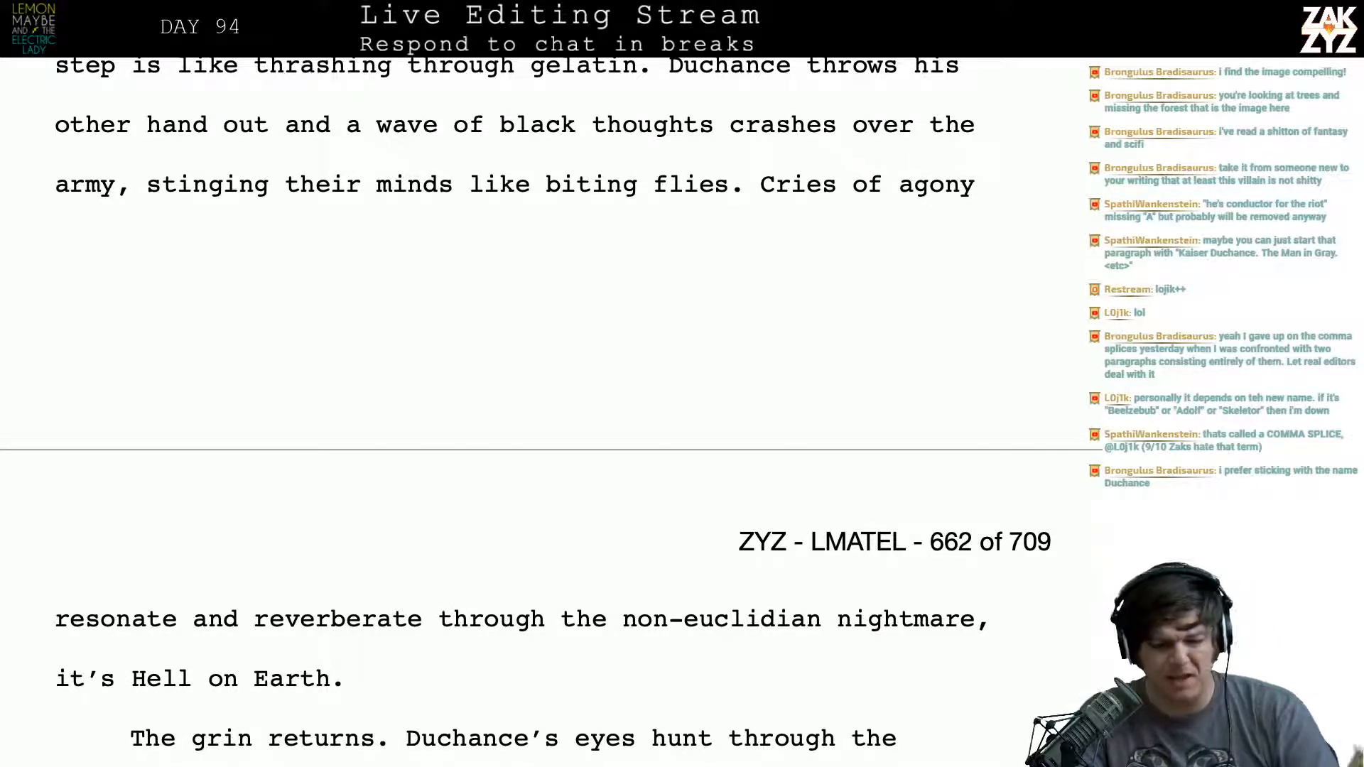
scroll(528, 401, "up", 5)
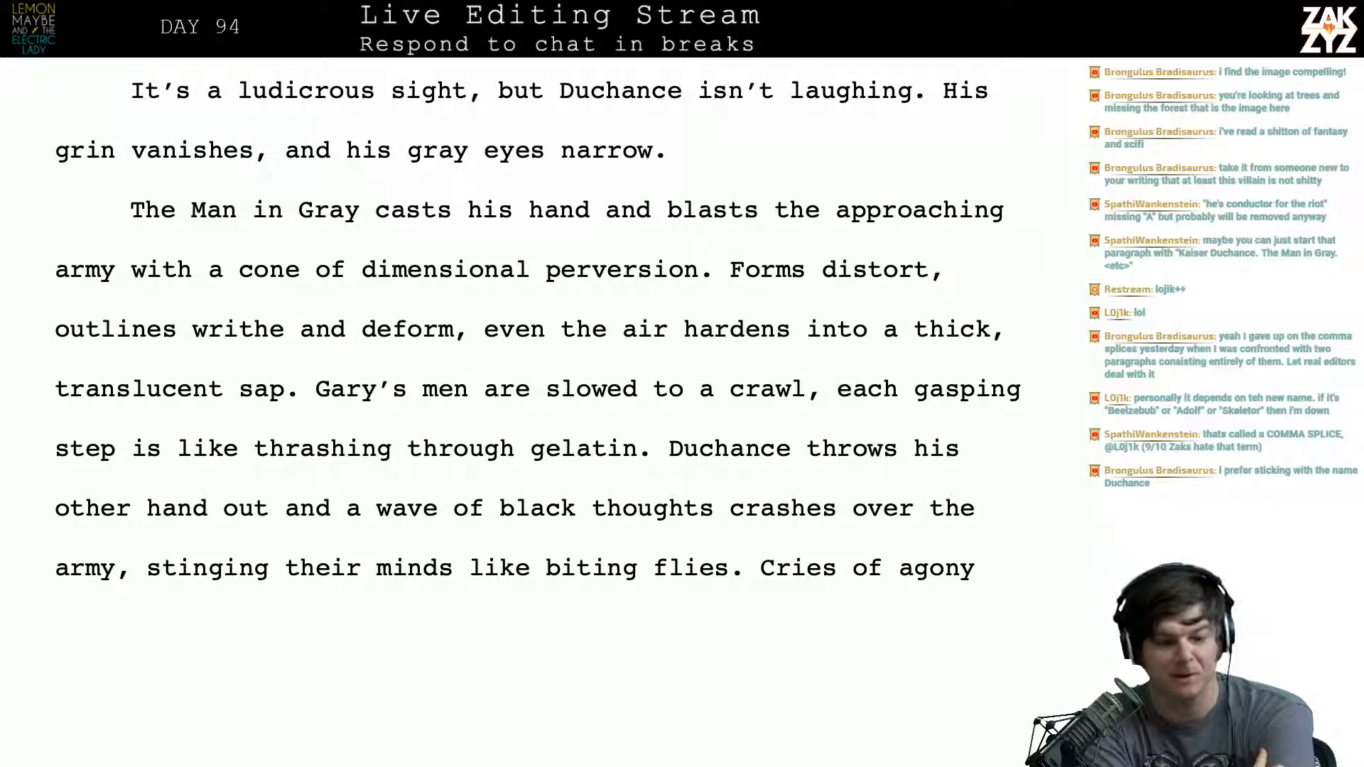
scroll(537, 334, "up", 2)
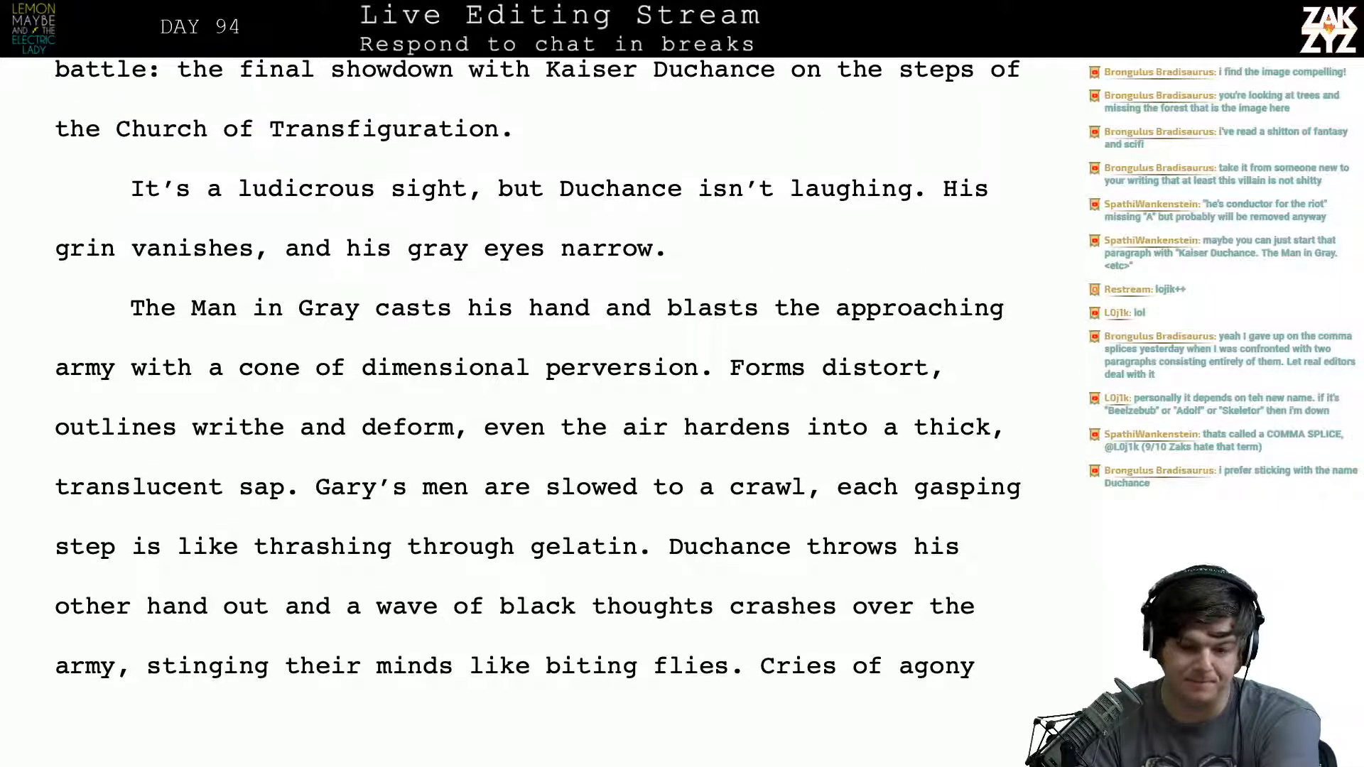
- Reread the scene forward from "It's a ludicrous sight" through the rewritten paragraph about images flooding Gary's mind
scroll(537, 334, "down", 1)
scroll(742, 146, "down", 1)
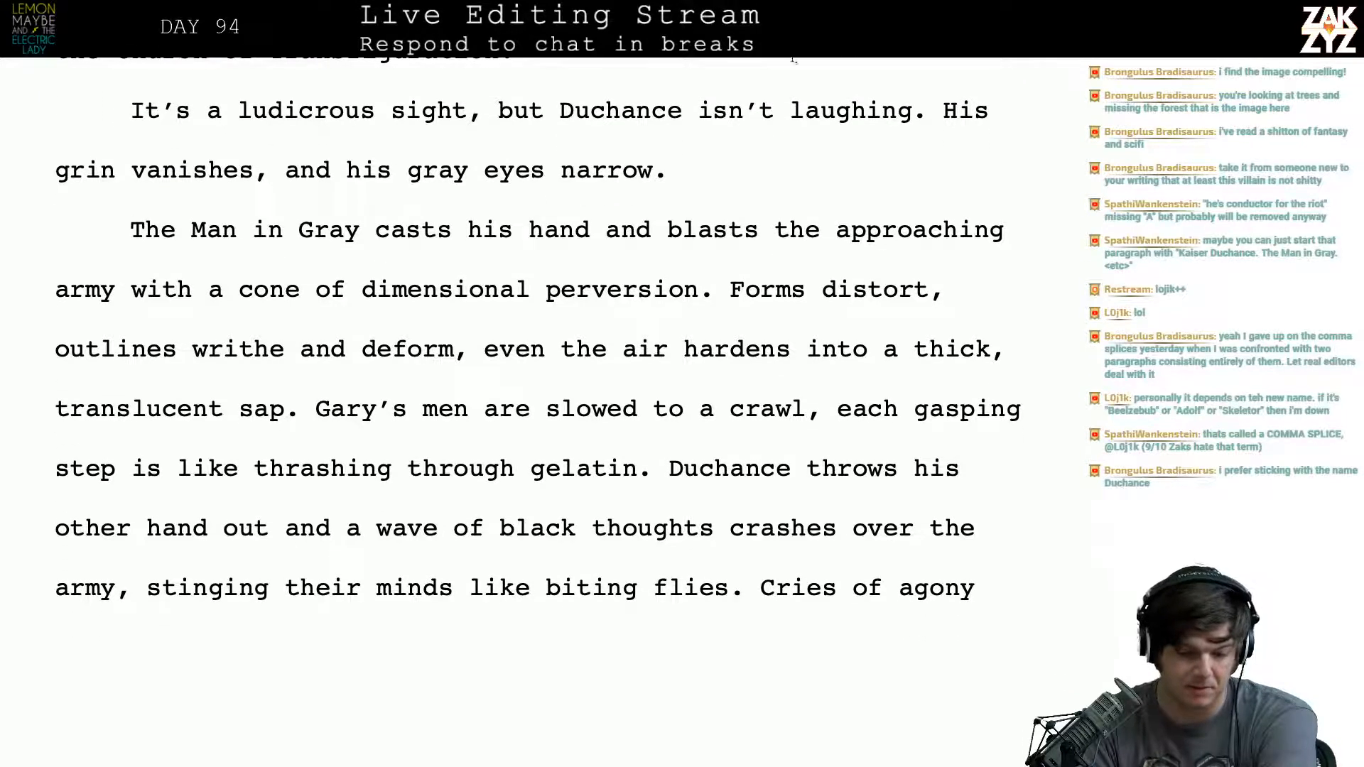
scroll(652, 297, "down", 4)
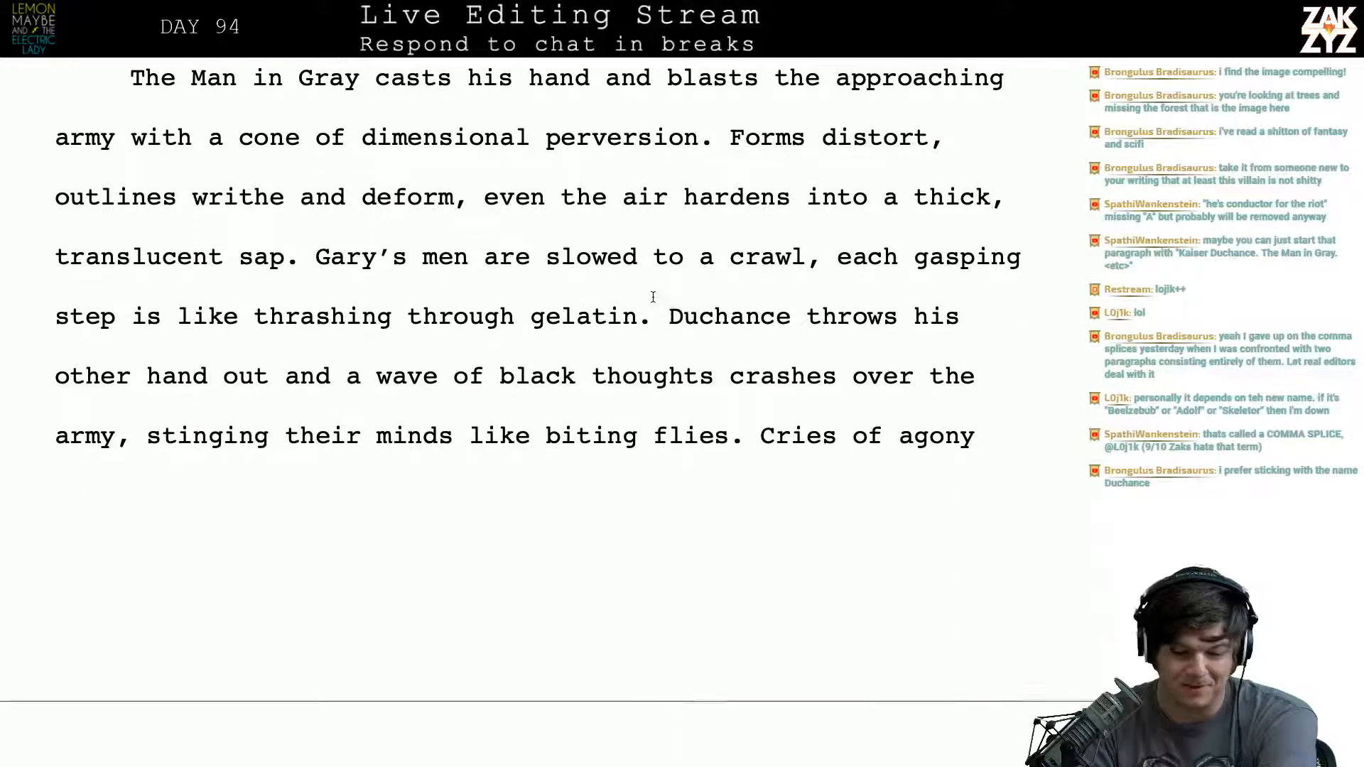
scroll(646, 287, "down", 2)
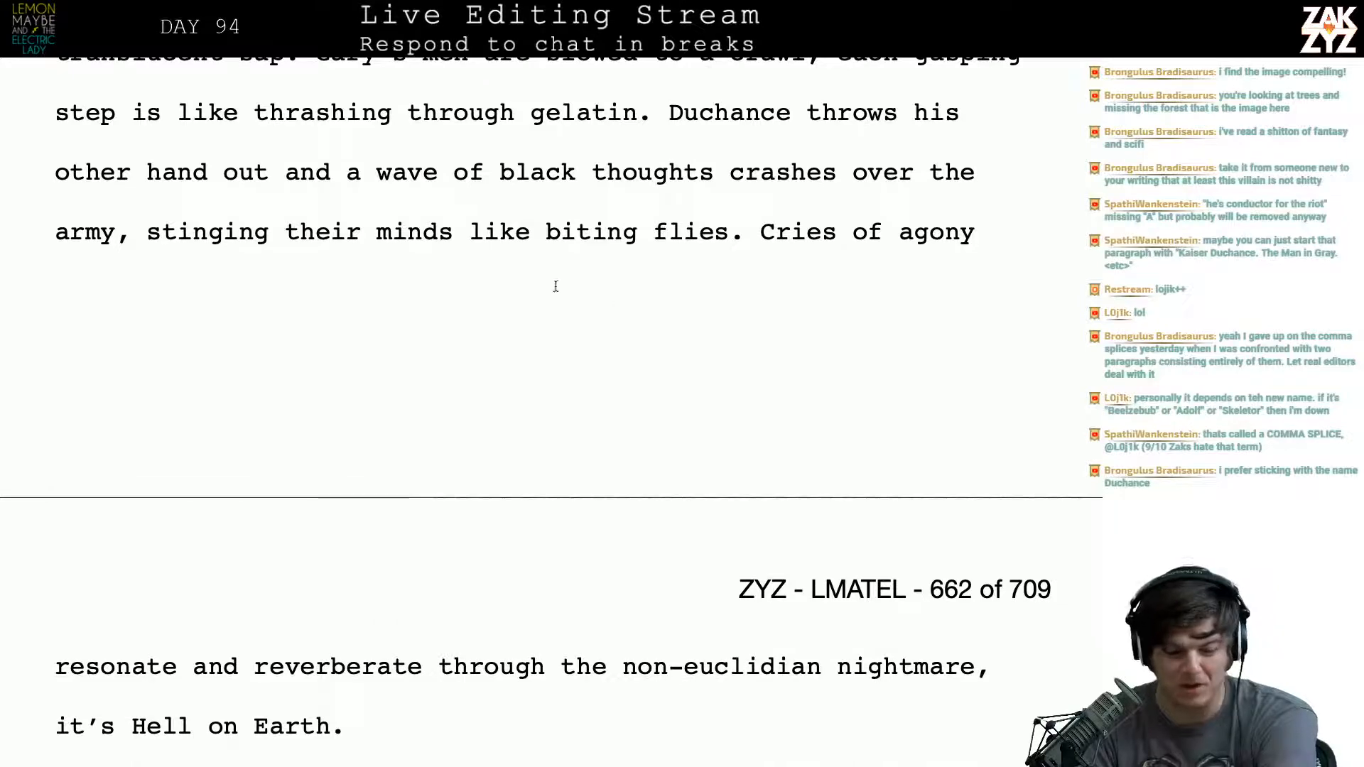
scroll(426, 181, "down", 1)
scroll(428, 181, "down", 10)
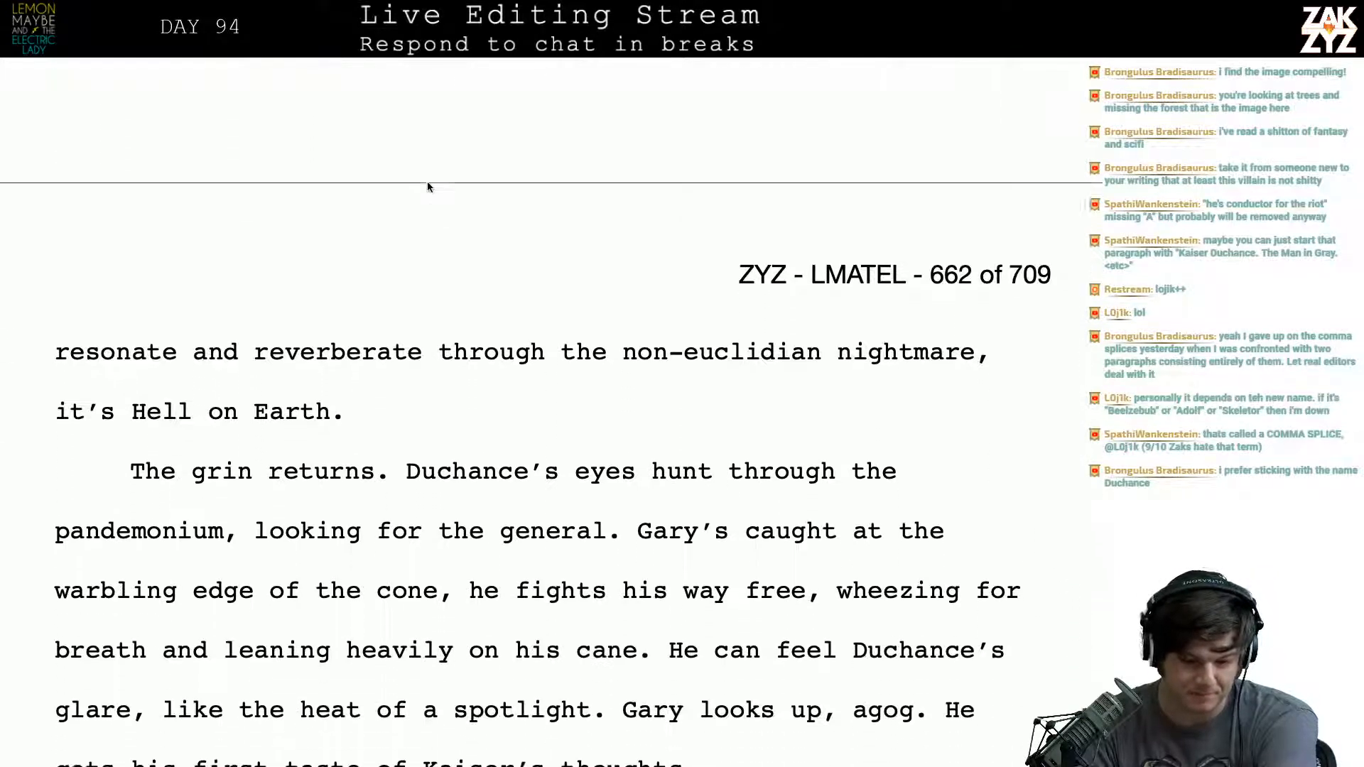
scroll(427, 182, "down", 8)
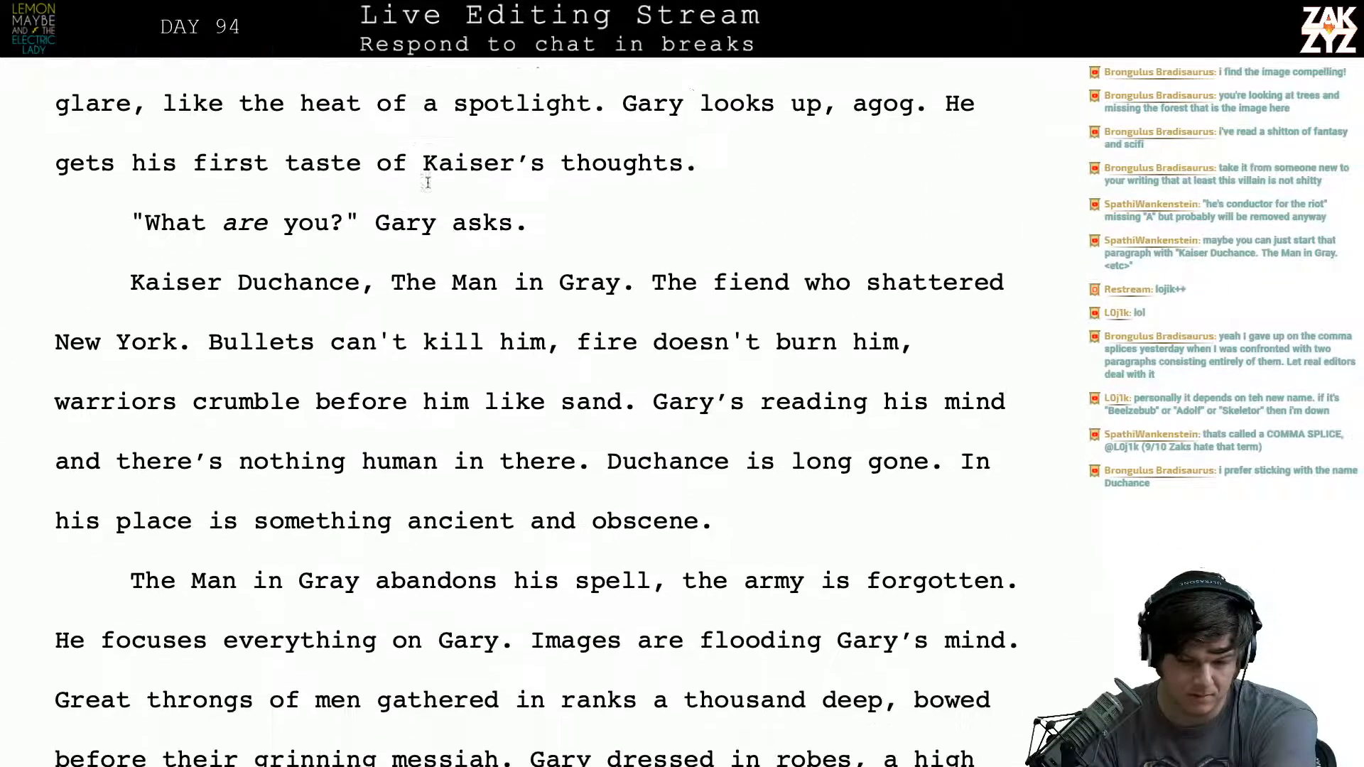
scroll(427, 182, "down", 4)
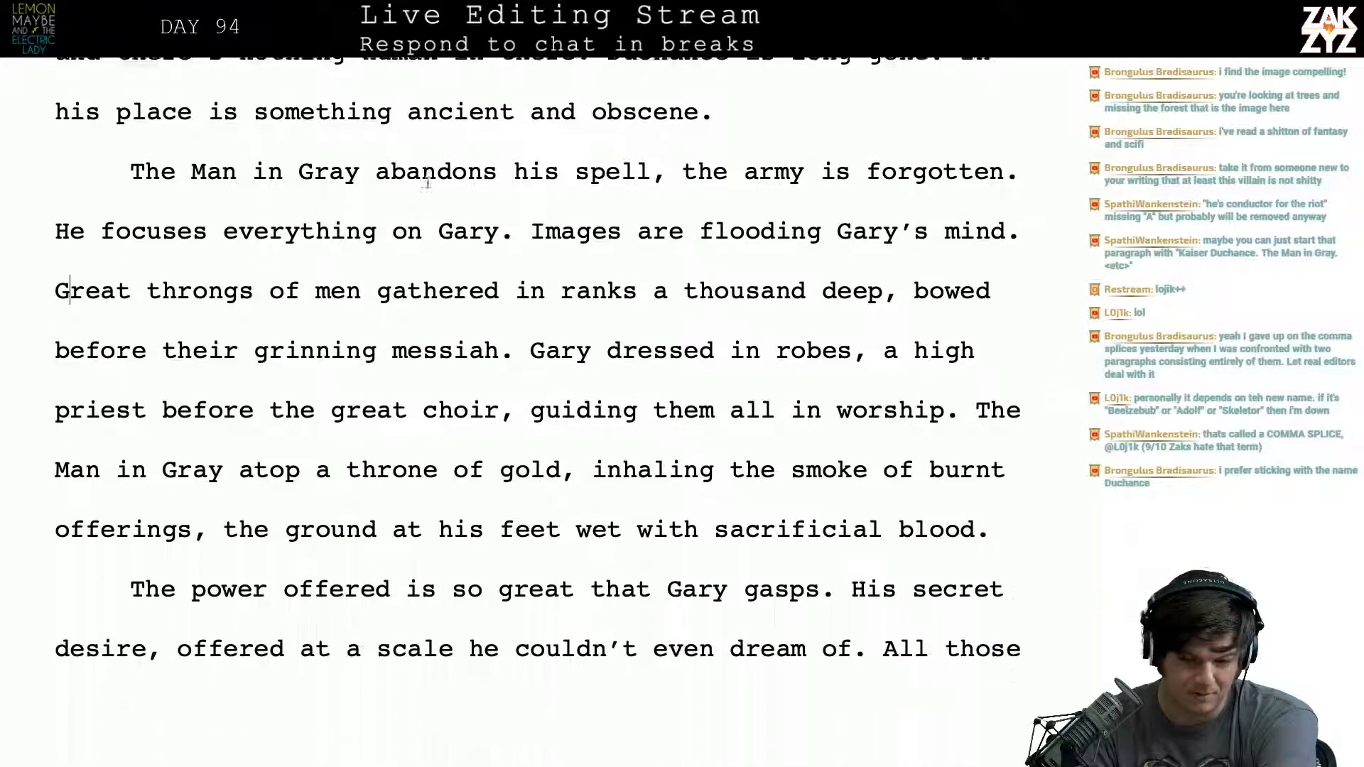
- Replace "throng" with "army" in the sentence "The throng moves in a chaotic tangle" after trying "brigade"
scroll(427, 182, "up", 7)
scroll(427, 183, "down", 2)
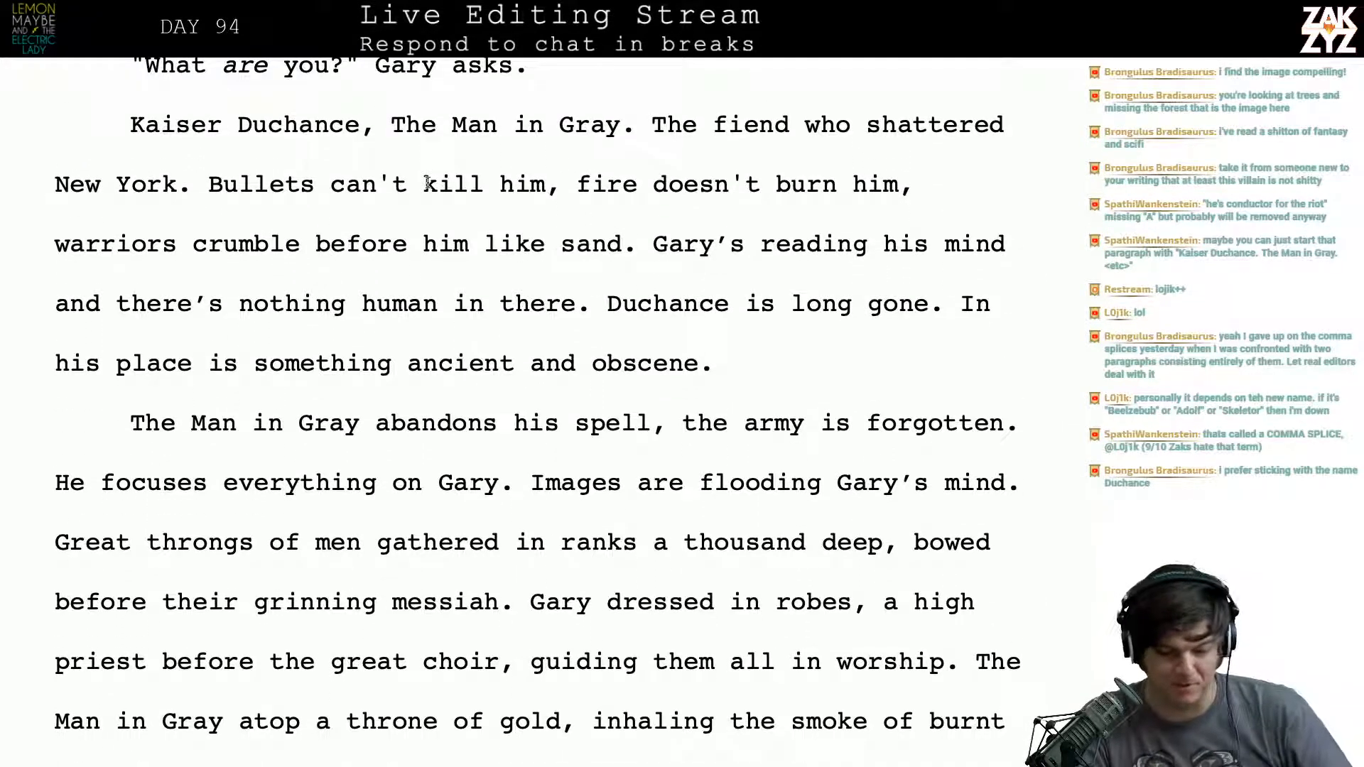
scroll(427, 182, "down", 3)
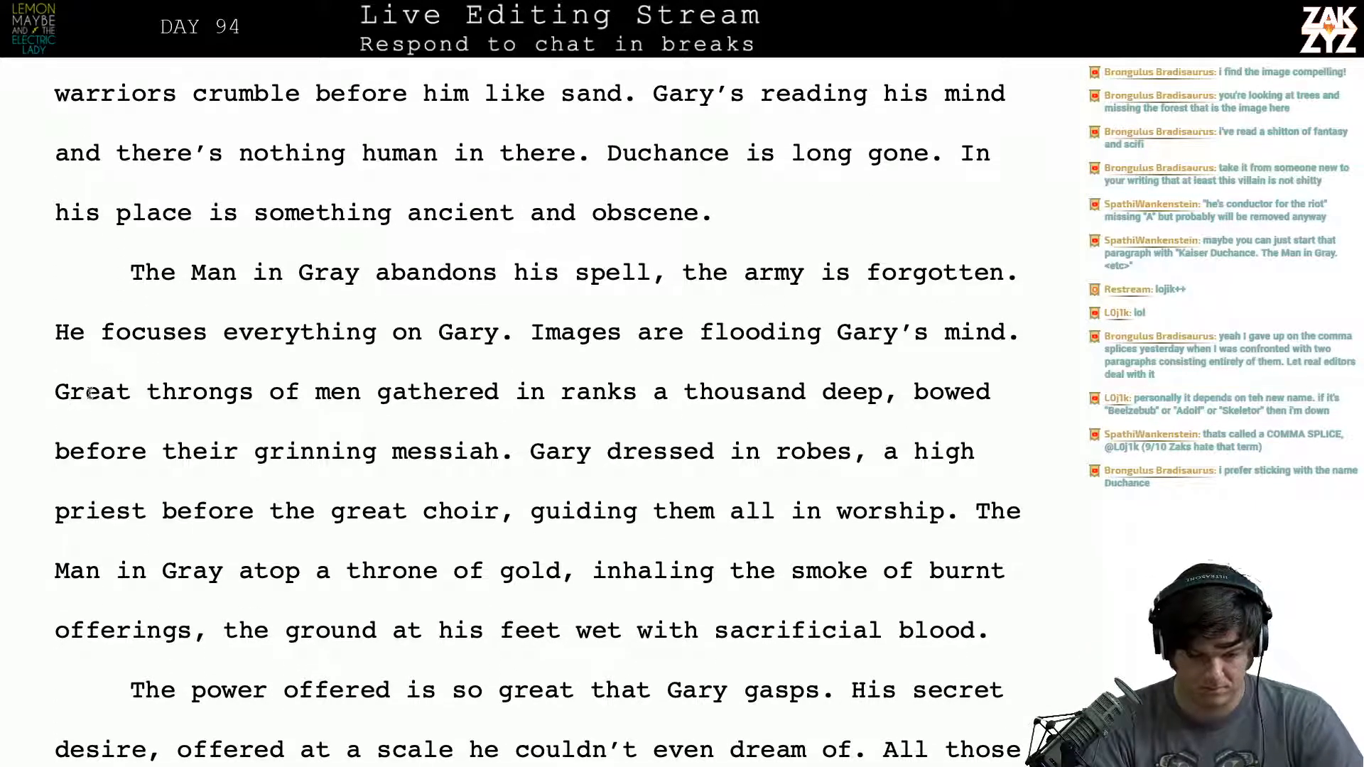
scroll(258, 393, "up", 20)
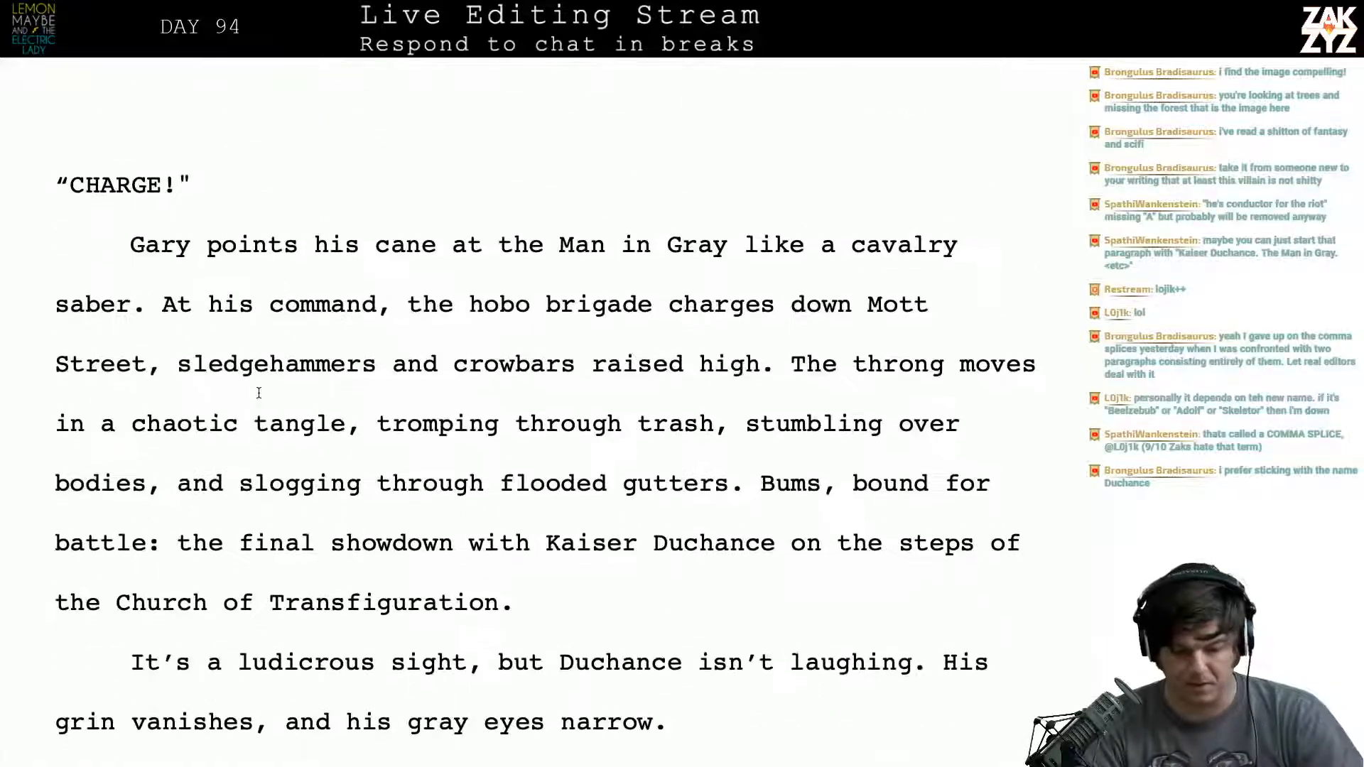
scroll(258, 393, "down", 1)
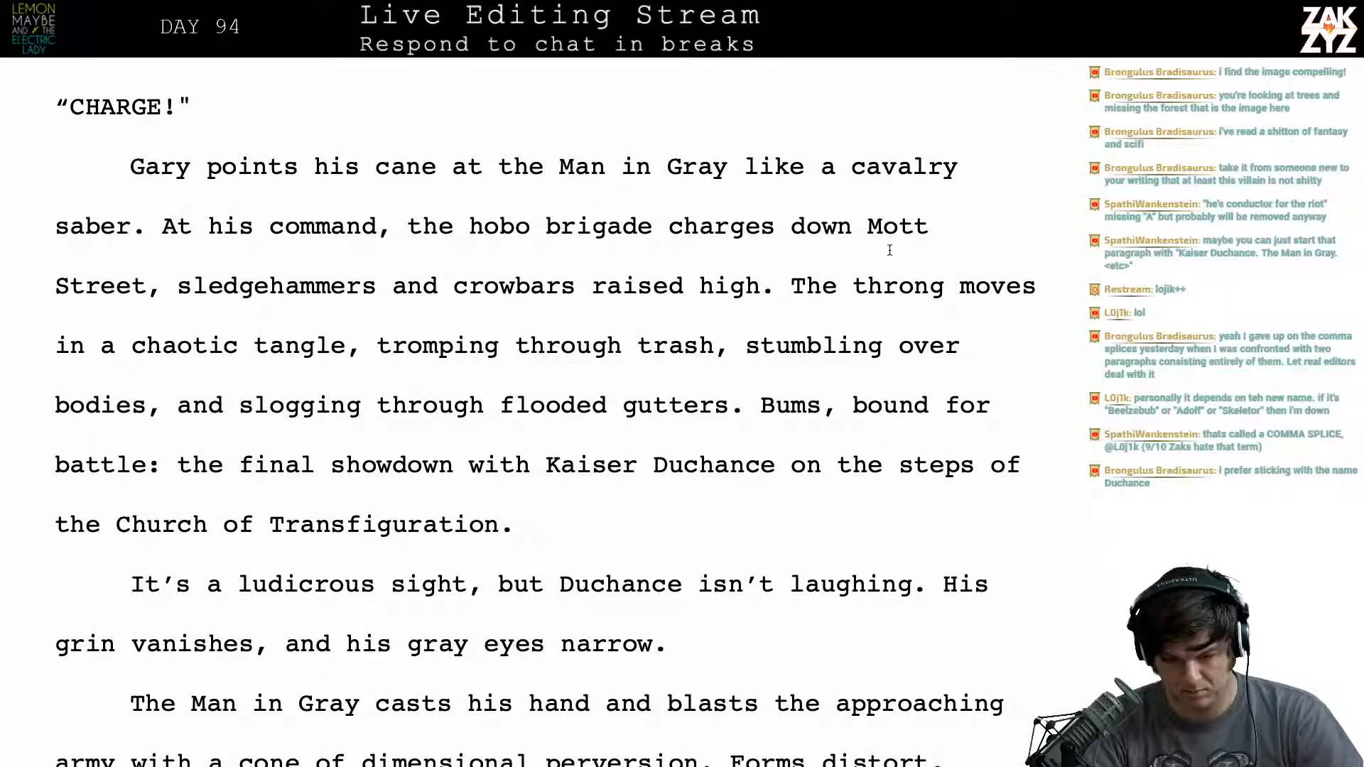
key("BackSpace")
key("BackSpace")
key("BackSpace")
key("BackSpace")
key("BackSpace")
key("BackSpace")
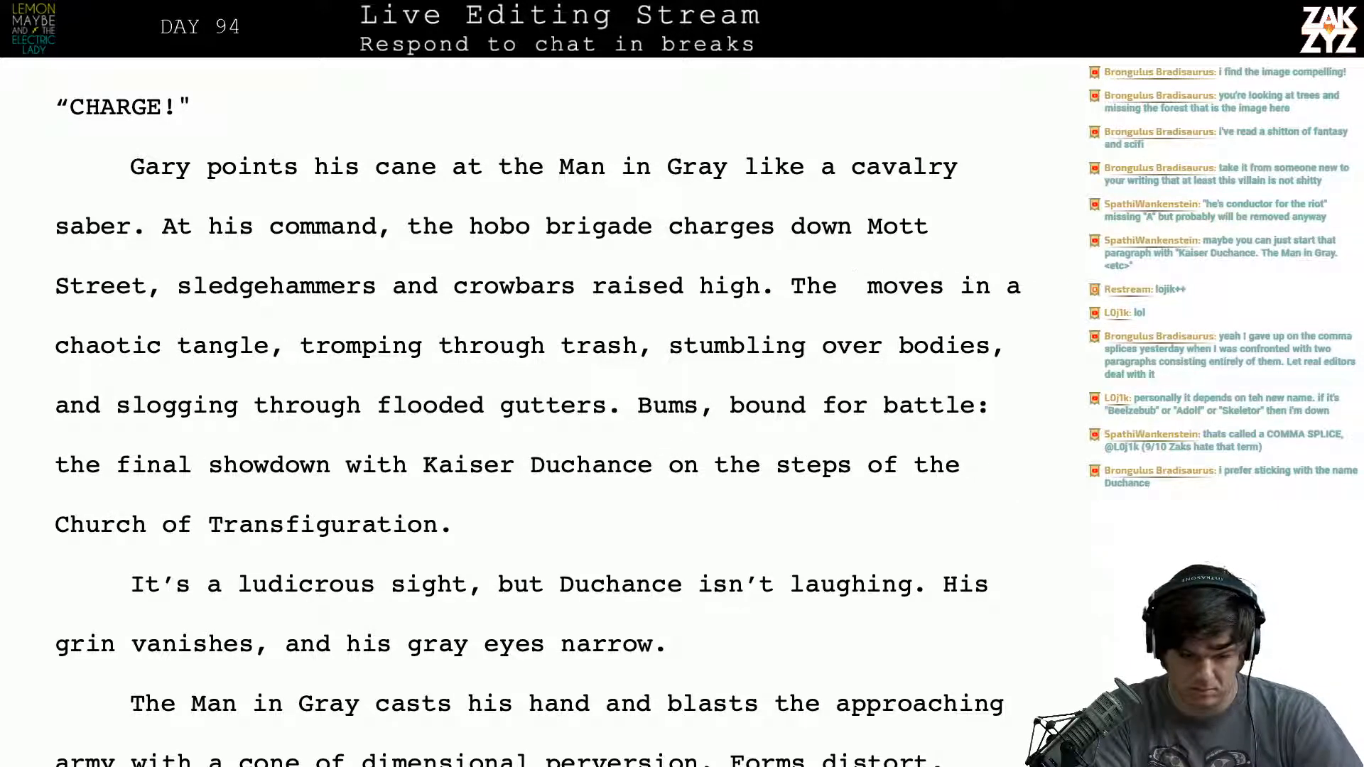
type("brigade")
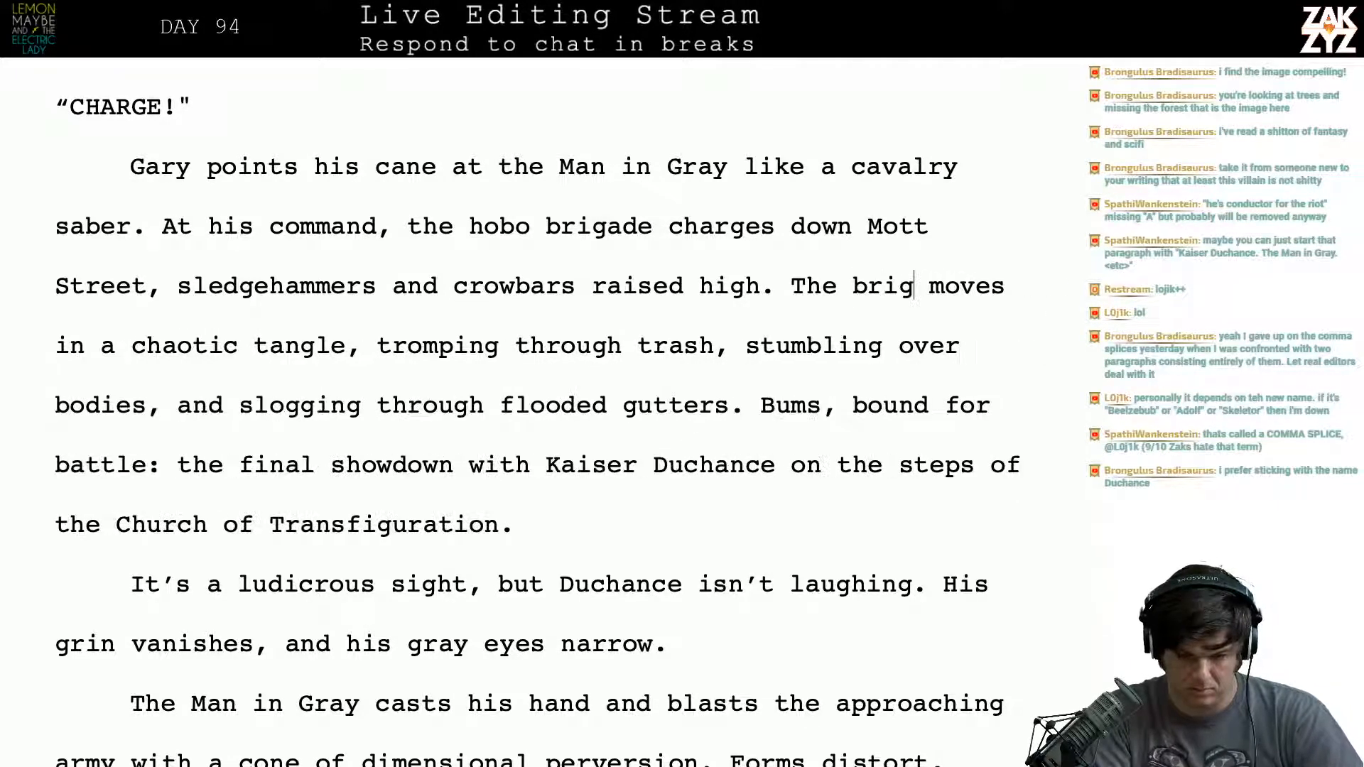
key("BackSpace")
key("BackSpace")
key("BackSpace")
key("BackSpace")
key("BackSpace")
key("BackSpace")
key("BackSpace")
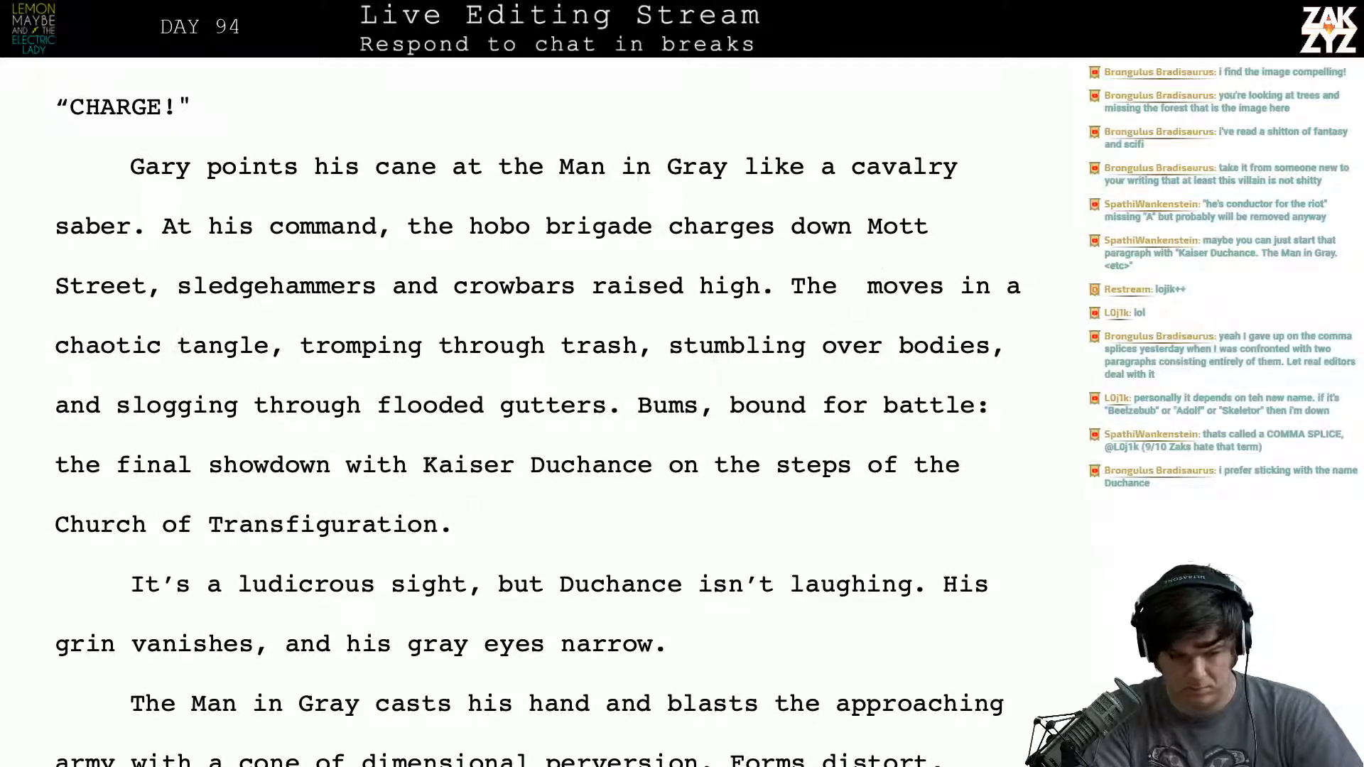
type("army")
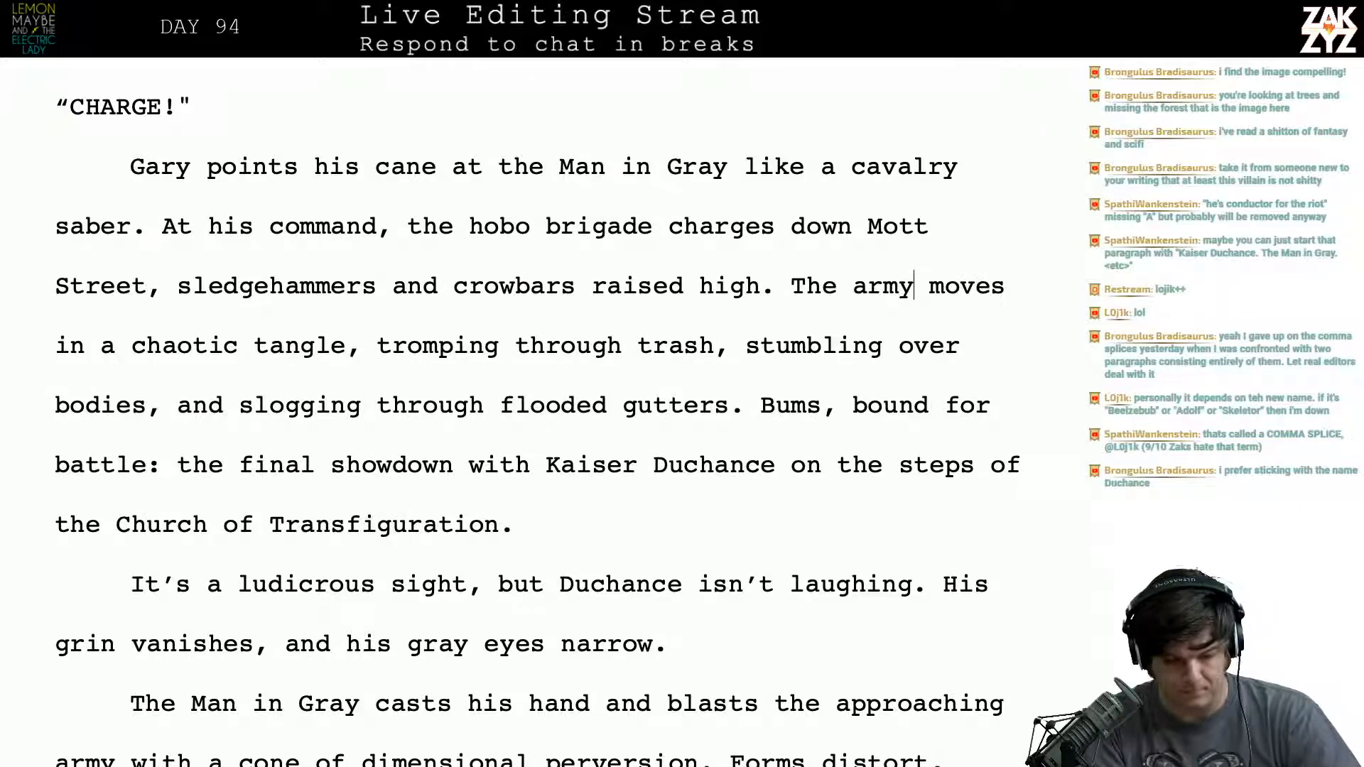
- Review the passage from the charge down to the paragraph where the Man in Gray abandons his spell
key("Down")
key("Down")
key("Down")
key("Down")
key("Down")
key("Down")
key("Down")
key("Down")
key("Down")
key("Down")
key("Down")
key("Down")
key("Down")
key("Down")
key("Down")
key("Down")
key("Down")
key("Down")
key("Down")
key("Down")
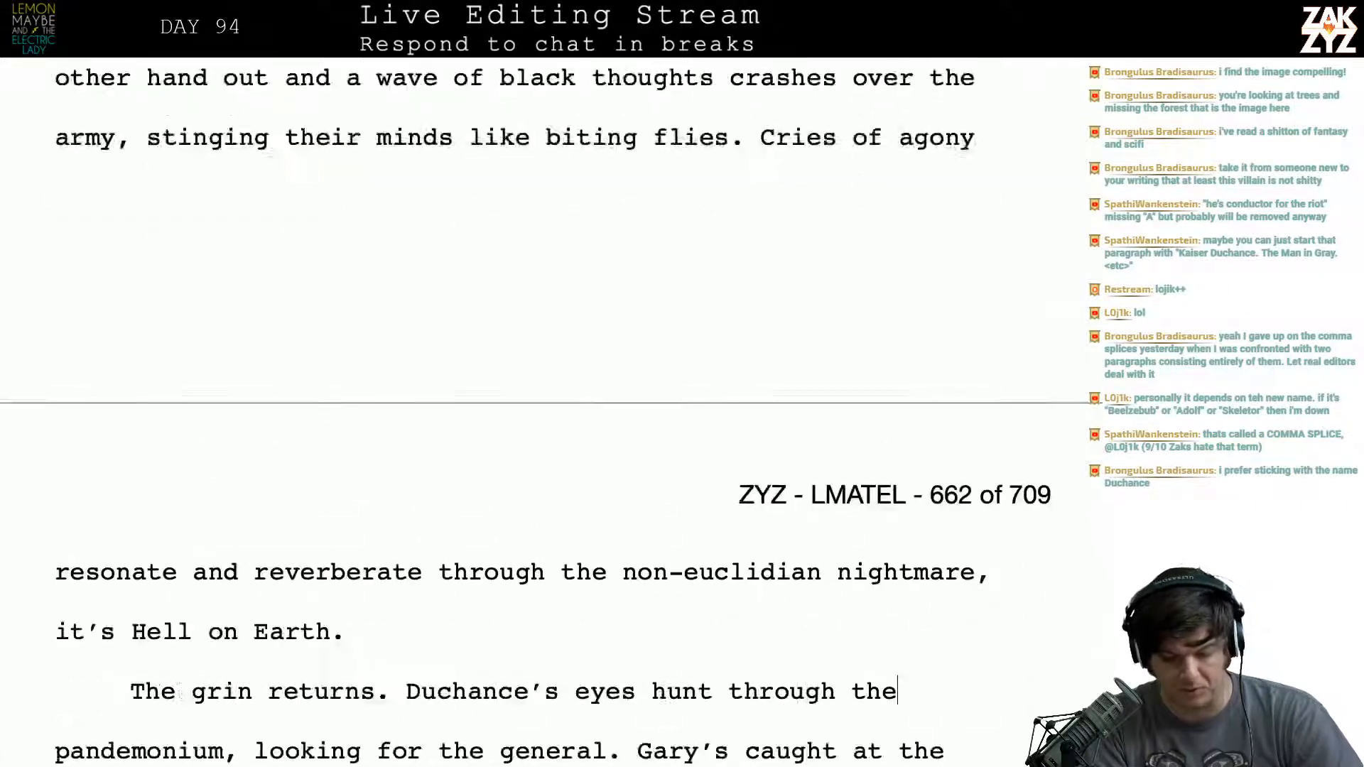
key("Down")
key("Down")
key("Down")
key("Down")
key("Down")
key("Down")
key("Down")
key("Down")
key("Down")
key("Down")
key("Down")
key("Down")
key("Down")
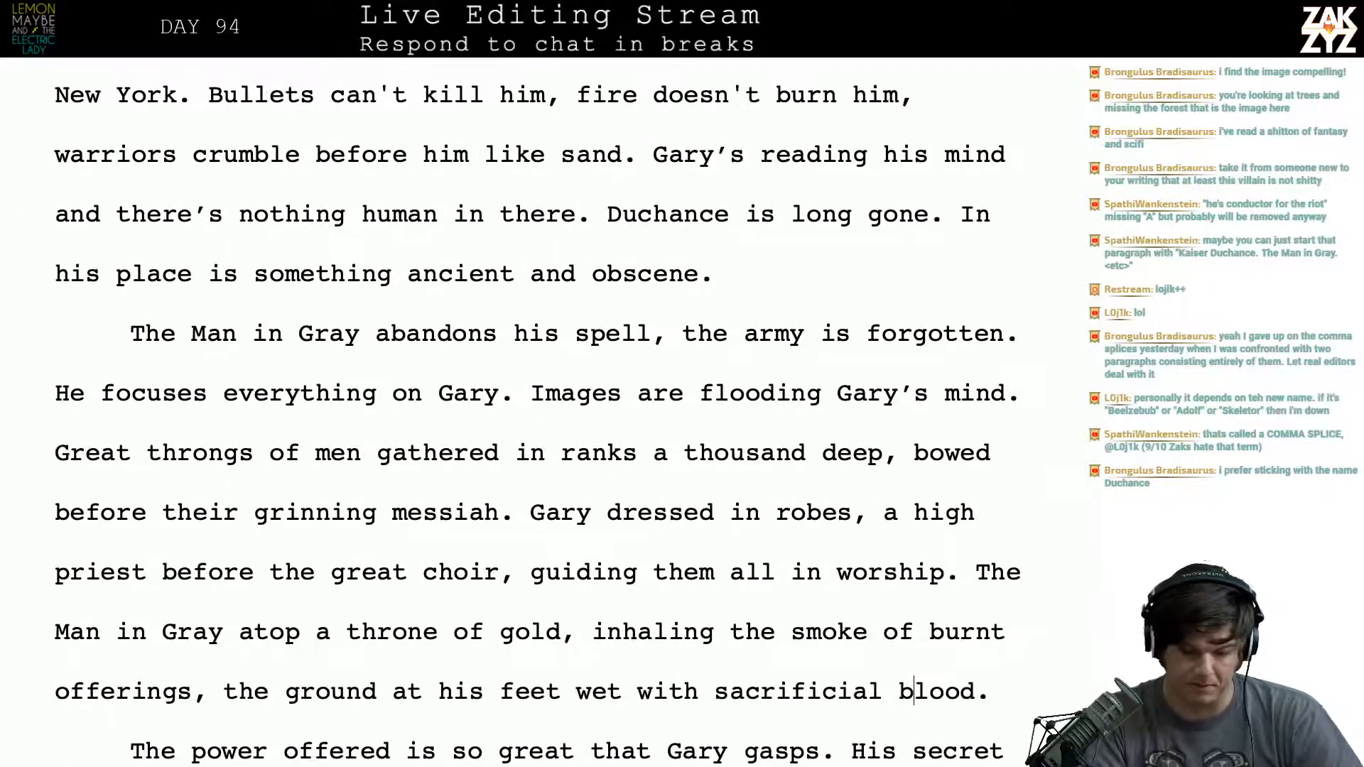
key("Down")
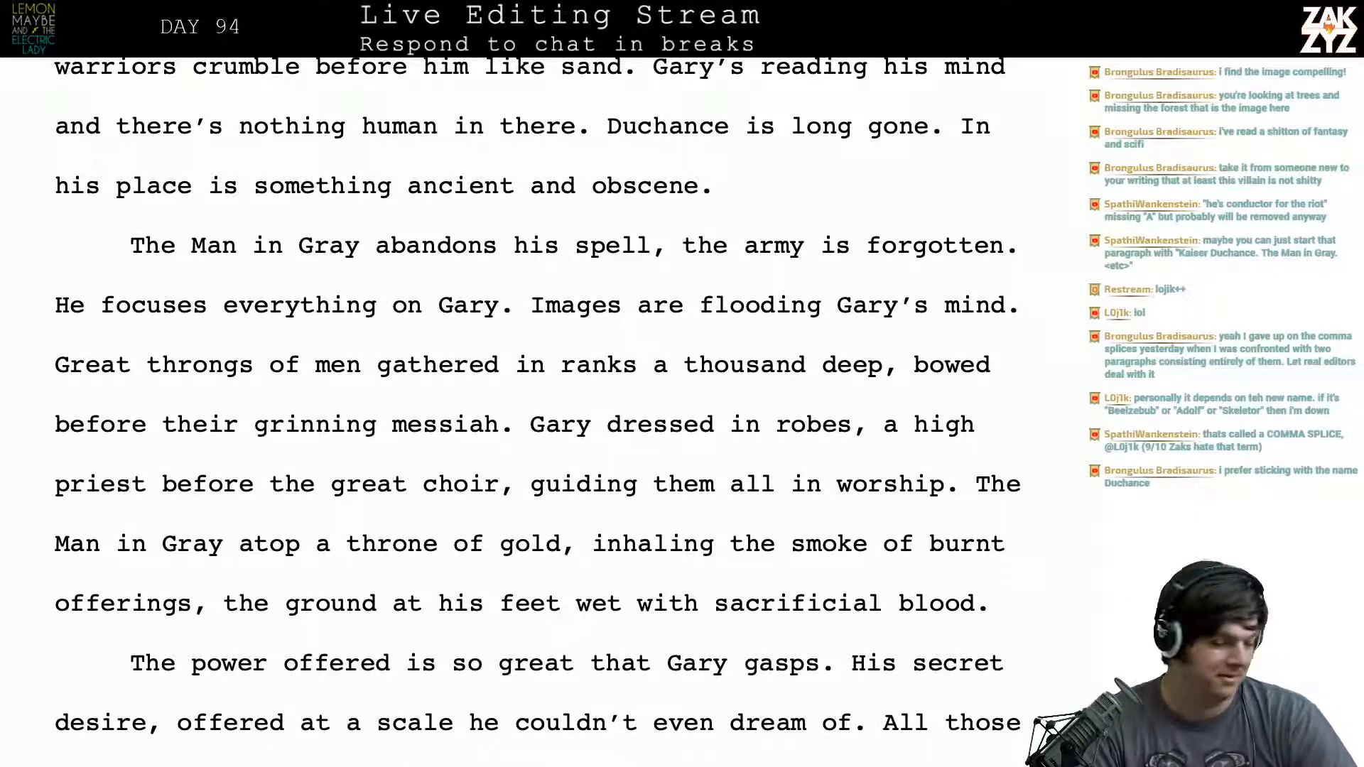
scroll(536, 392, "down", 1)
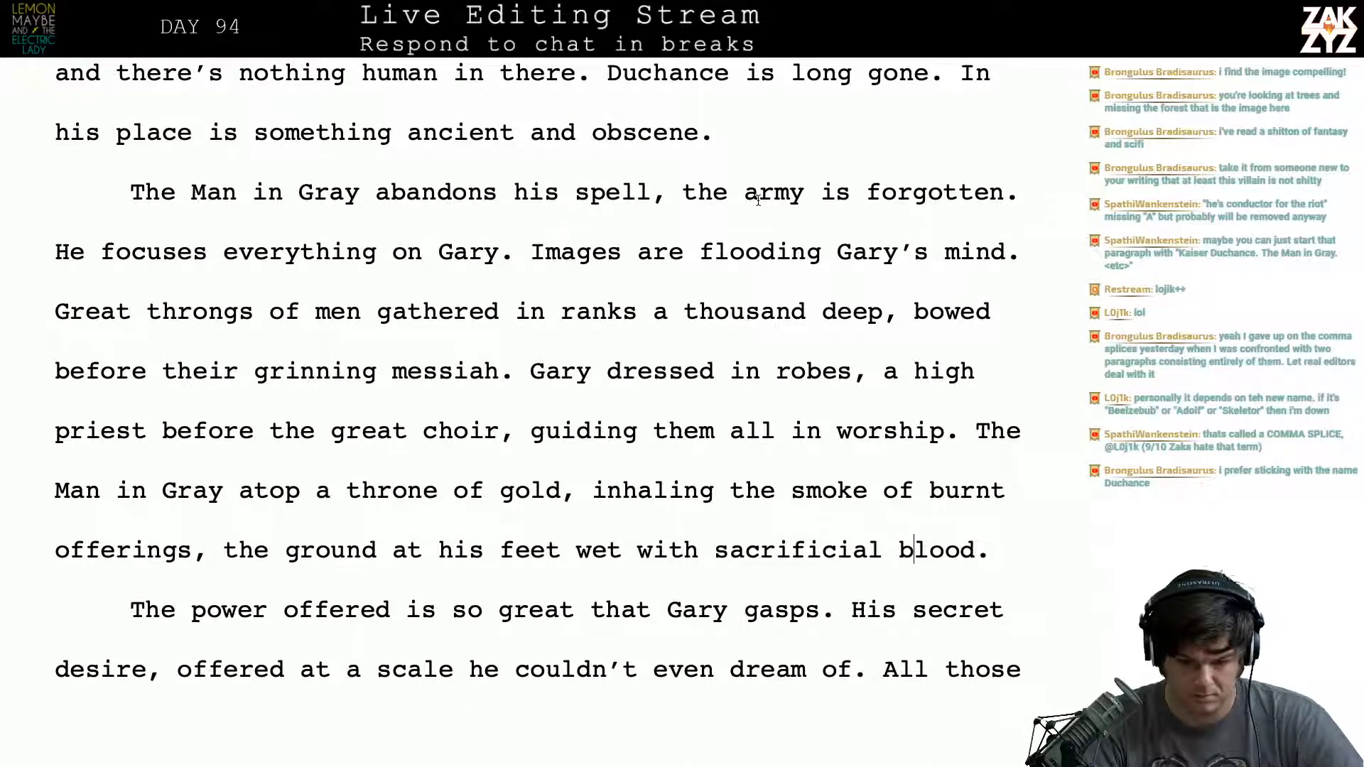
scroll(733, 196, "down", 1)
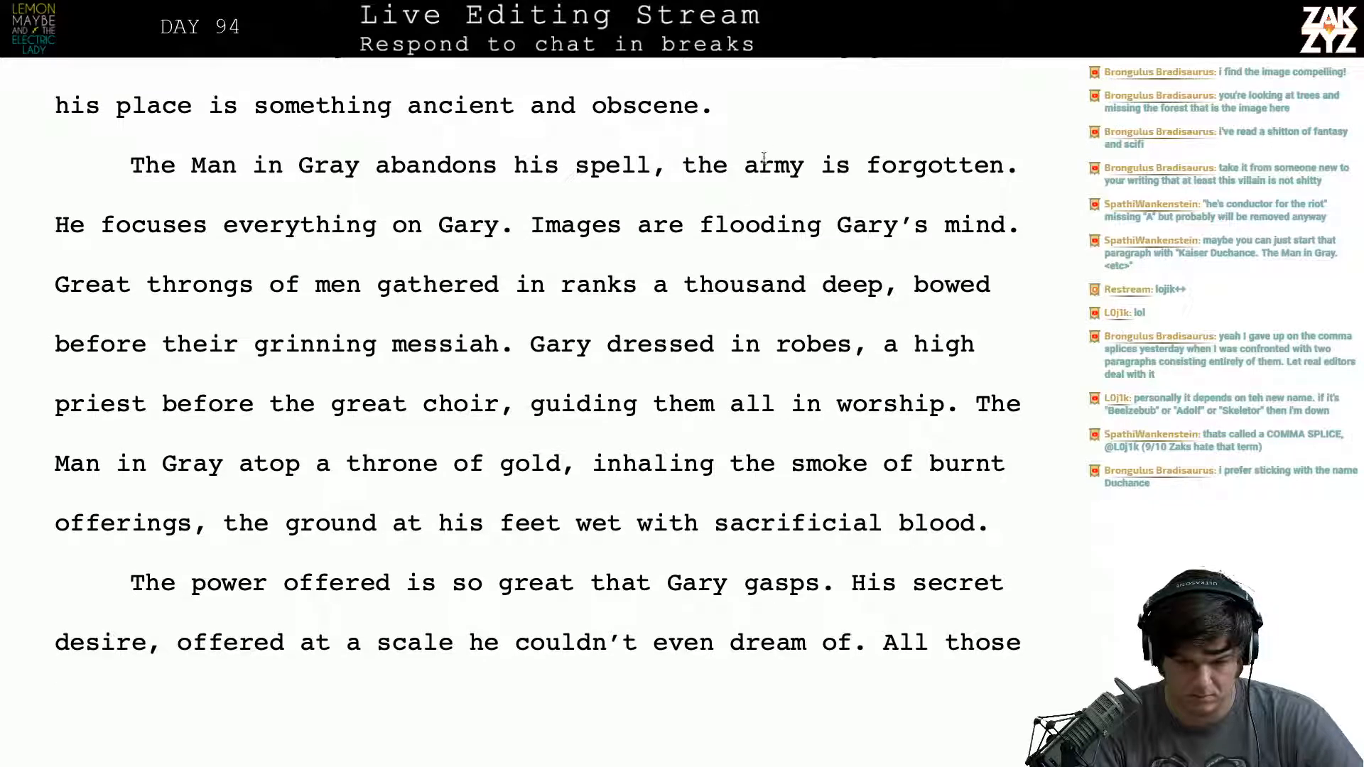
- Insert the sentence "His entire focus is on Gary." after "the army is forgotten."
left_click(1035, 181)
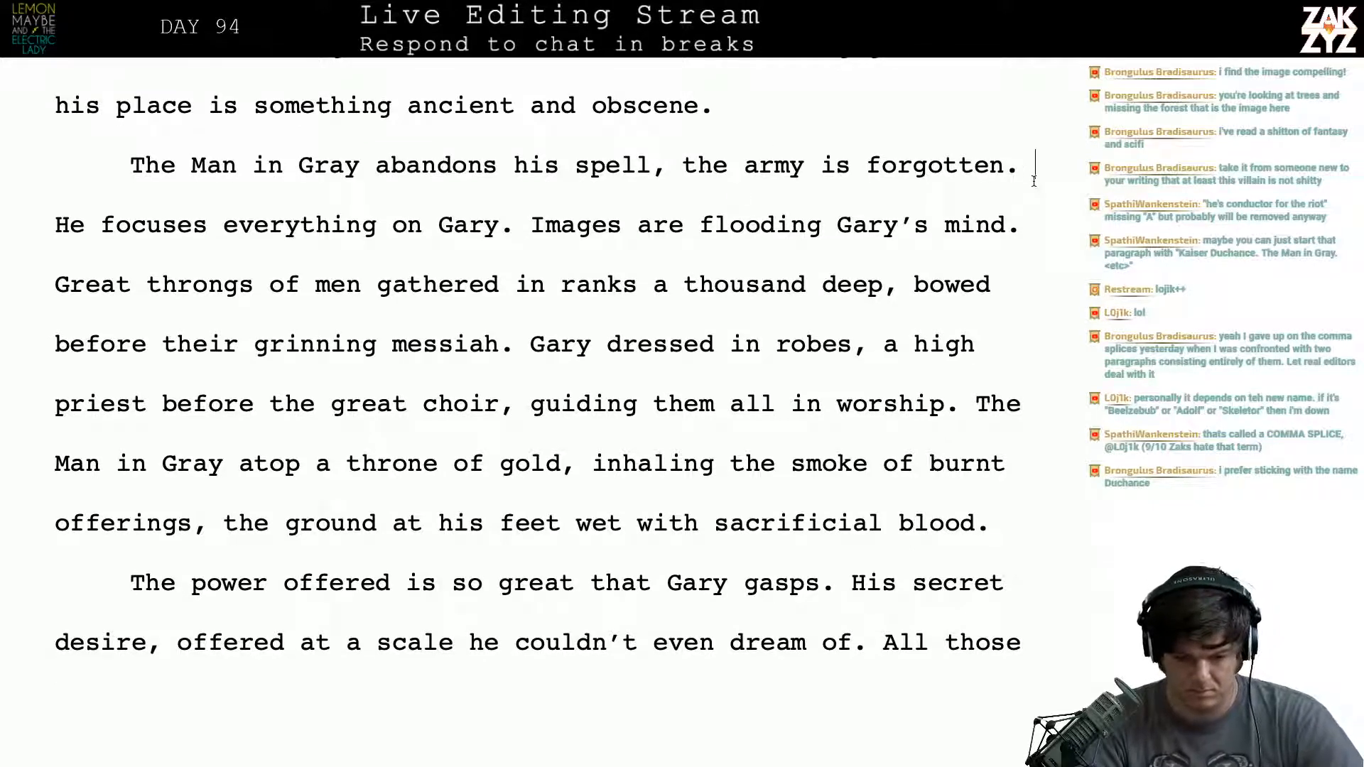
key("Left")
key("Right")
key("ctrl+Right")
key("Right")
key("Right")
key("Right")
key("Right")
key("Right")
key("Right")
key("Right")
key("Right")
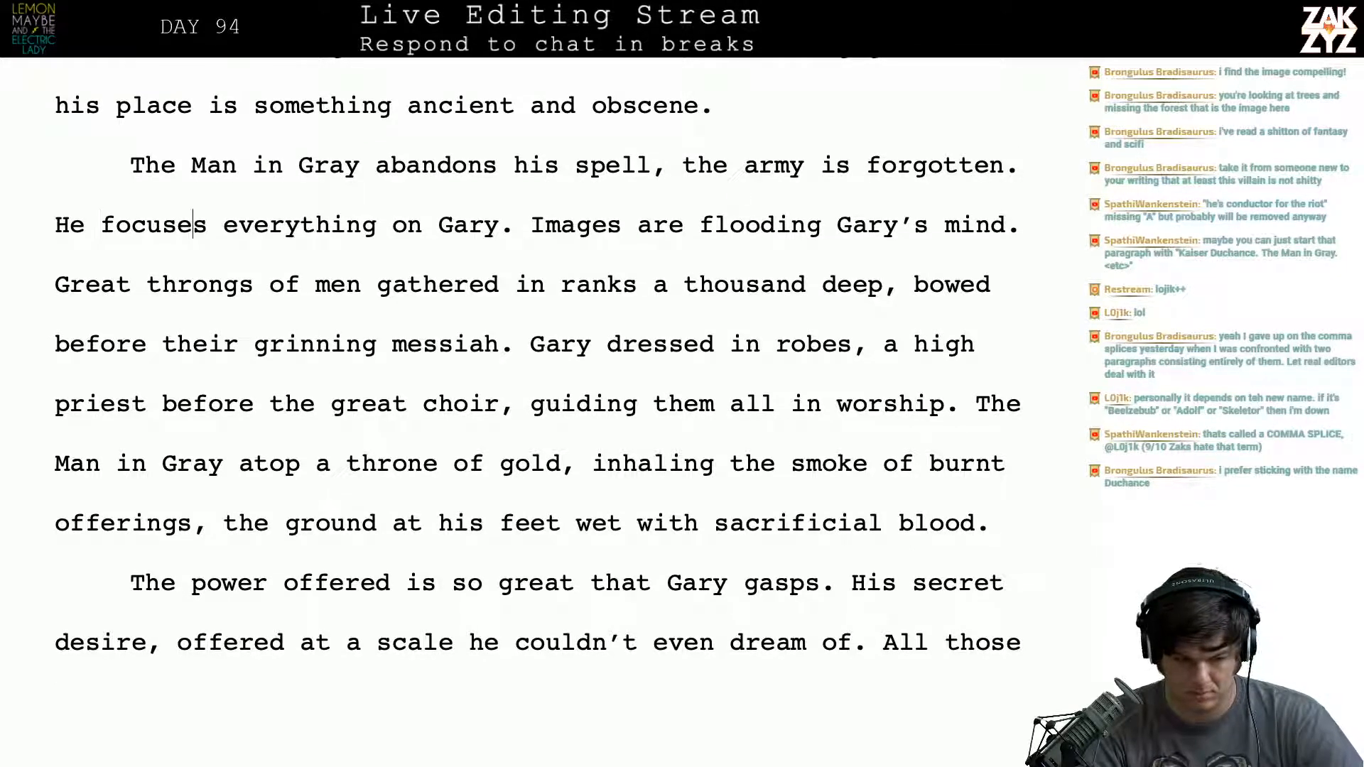
key("Left")
key("Left")
key("Left")
key("Left")
key("Left")
key("Left")
key("Left")
key("Left")
key("Left")
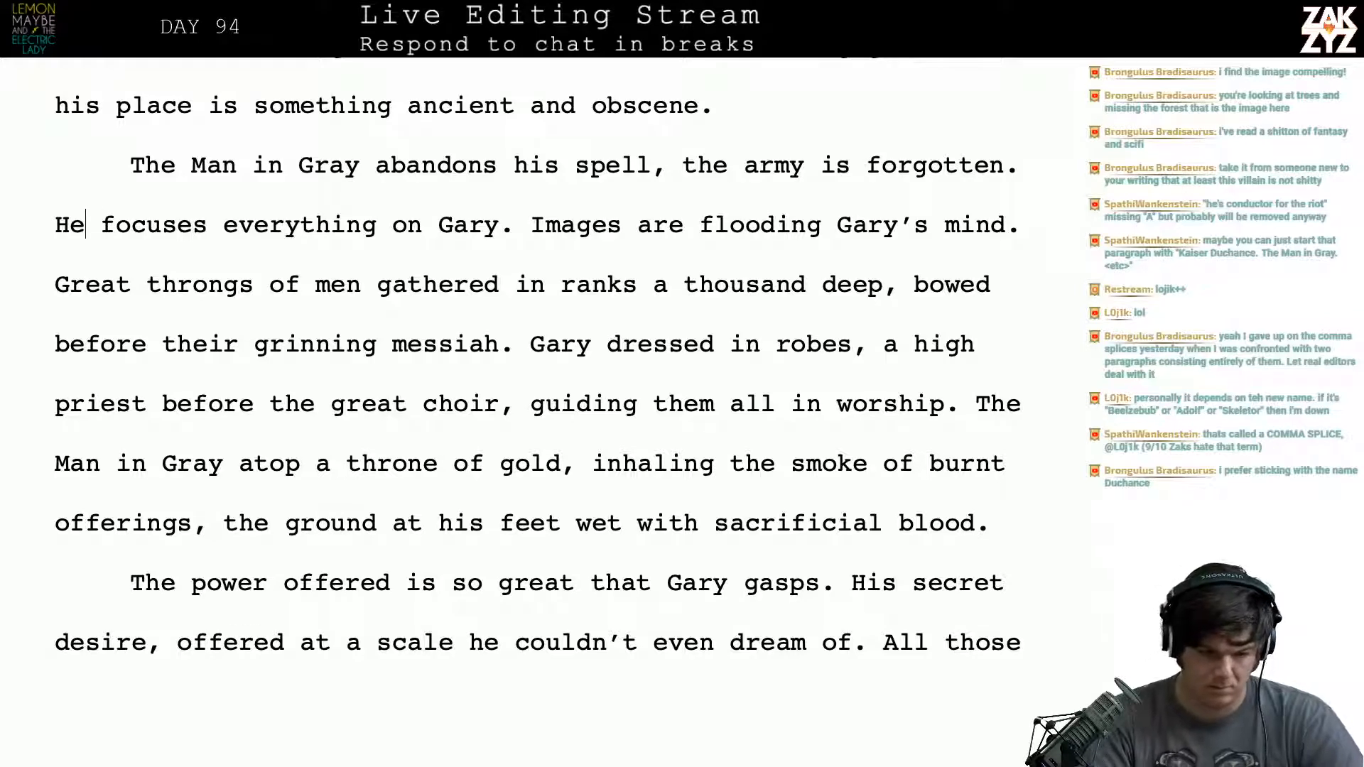
key("Left")
key("Left")
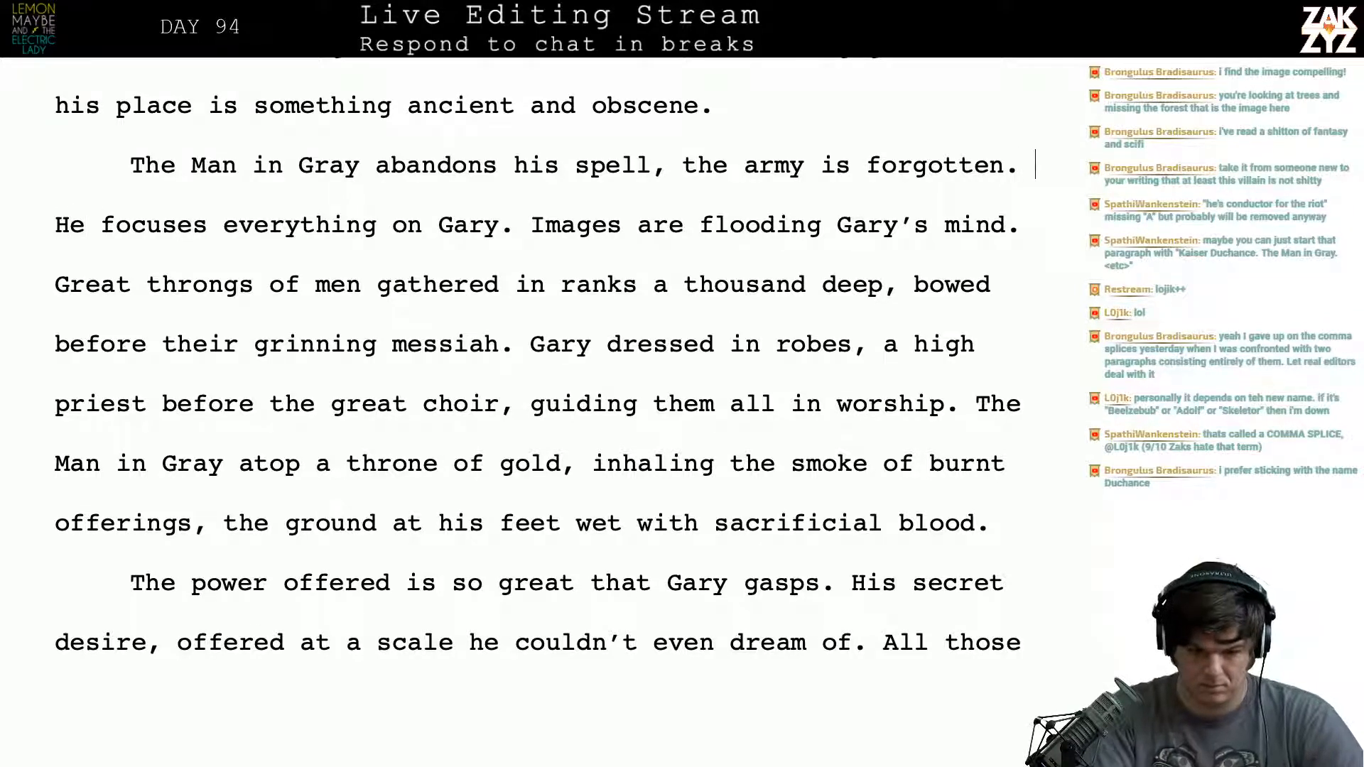
key("Left")
type("His entire fo")
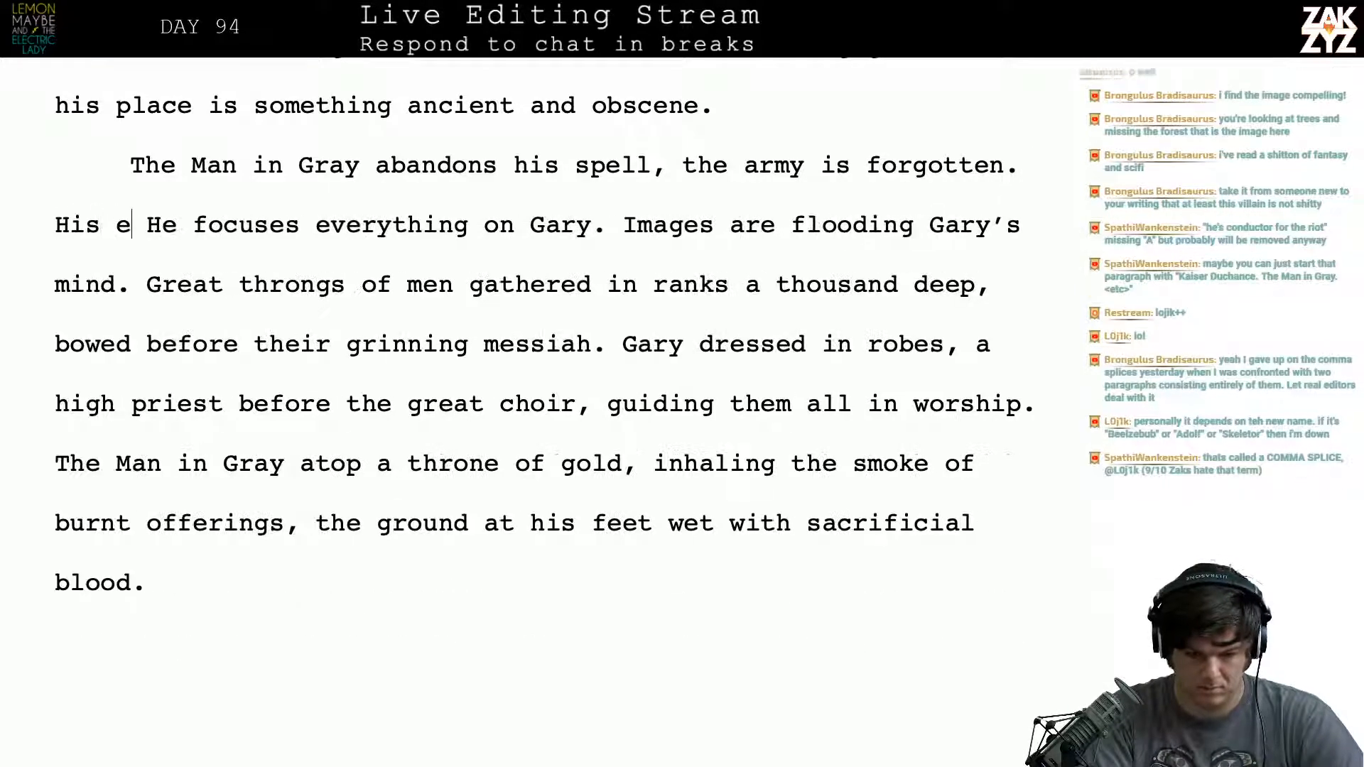
type("cus is on G")
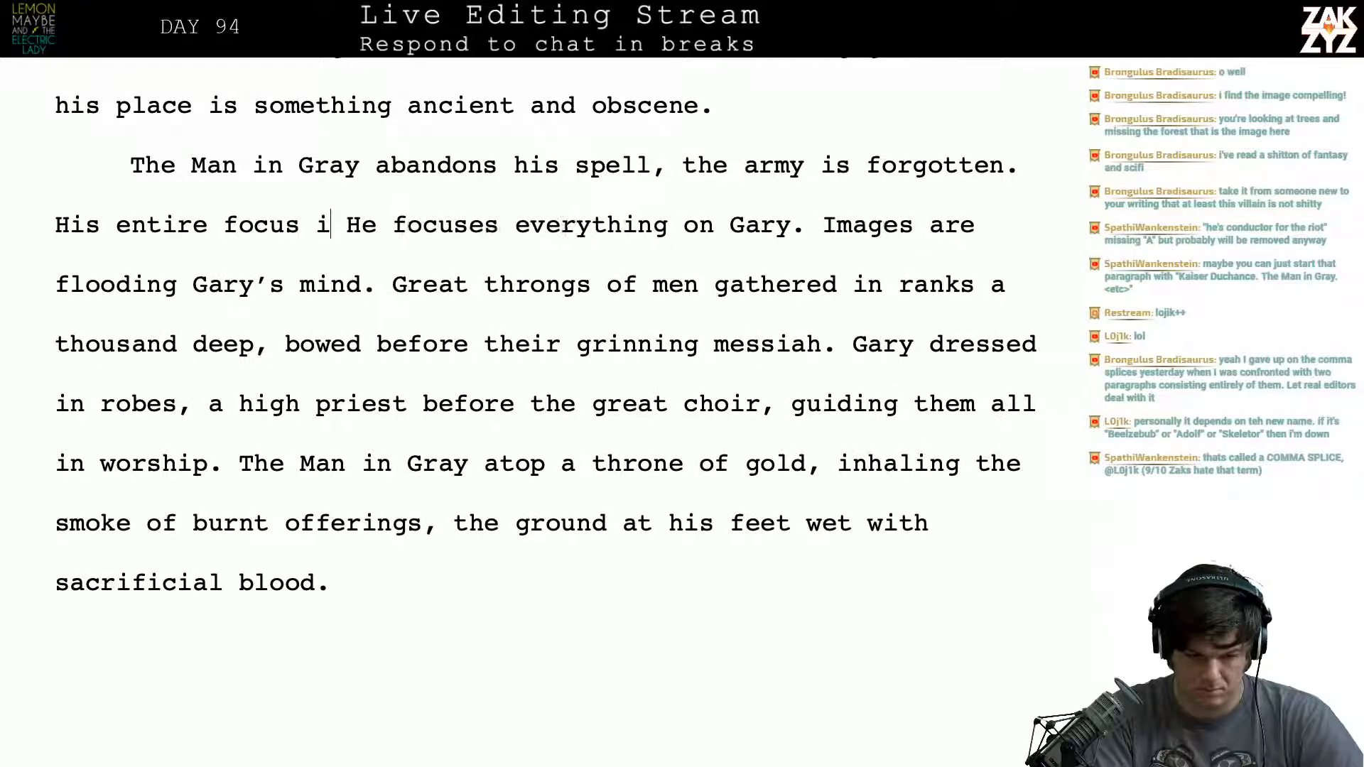
type("ary.")
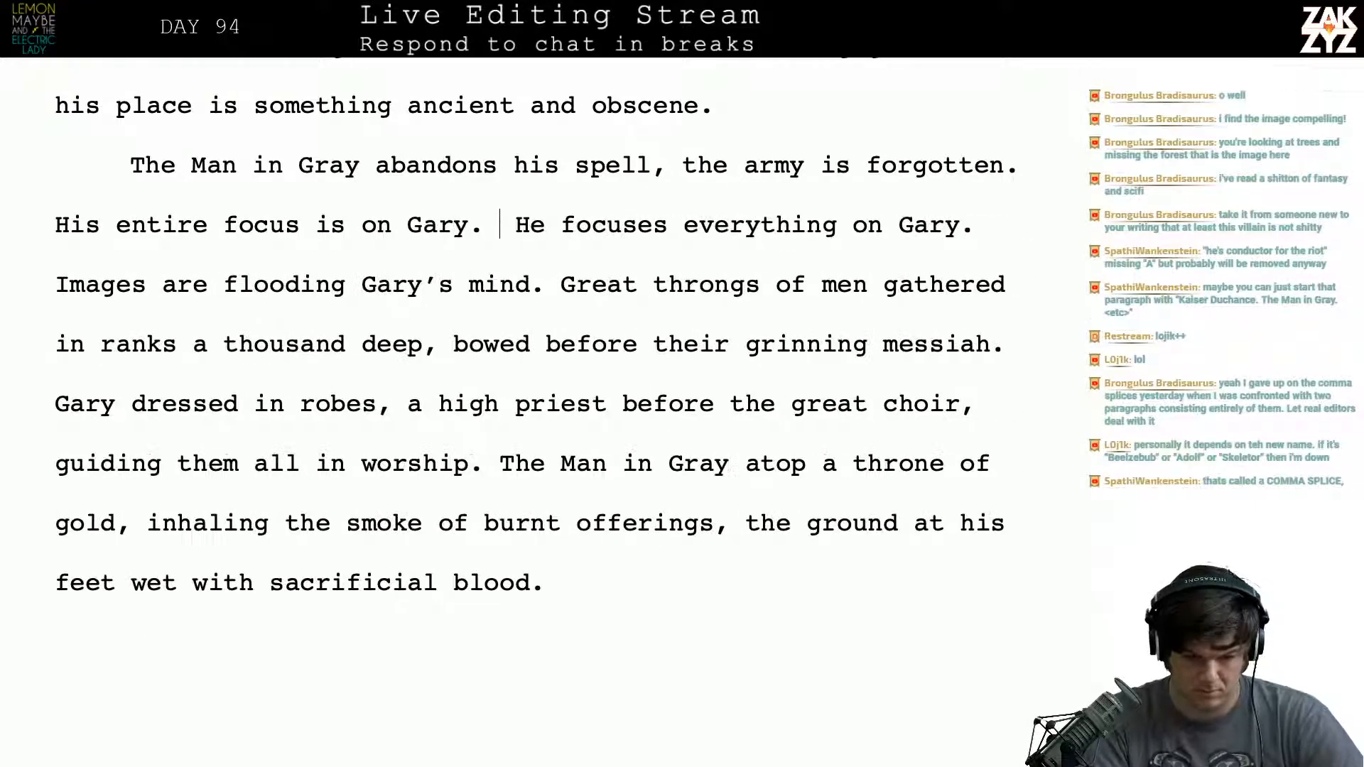
- Delete the redundant sentence "He focuses everything on Gary." along with the period and spaces after "His entire focus is on Gary"
key("shift+Down")
key("shift+Up")
key("shift+Right")
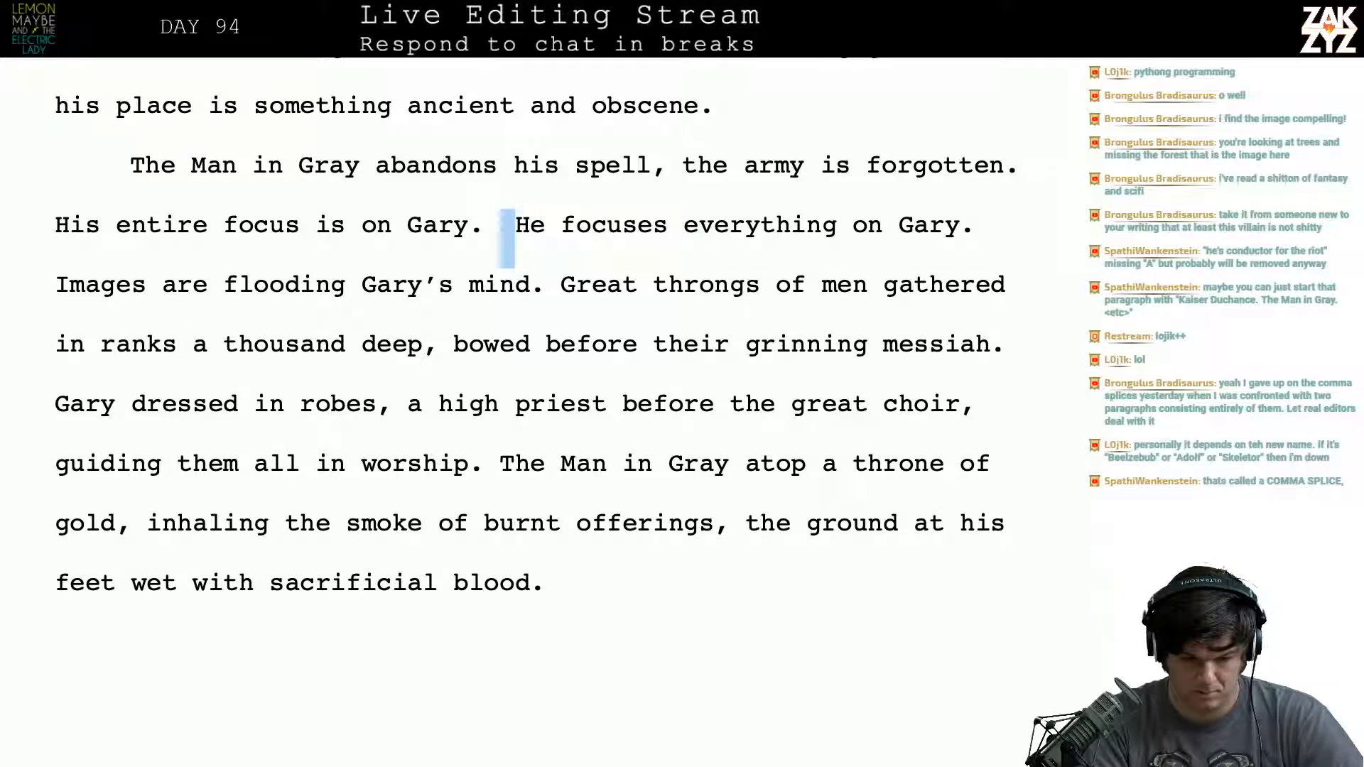
key("shift+Right")
key("shift+Right")
key("shift+Right")
key("shift+Right")
key("shift+Right")
key("shift+Right")
key("shift+Right")
key("shift+Right")
key("shift+Right")
key("shift+Right")
key("shift+Right")
key("shift+Right")
key("shift+Right")
key("shift+Right")
key("shift+Right")
key("shift+Right")
key("shift+Right")
key("shift+Right")
key("shift+Right")
key("shift+Right")
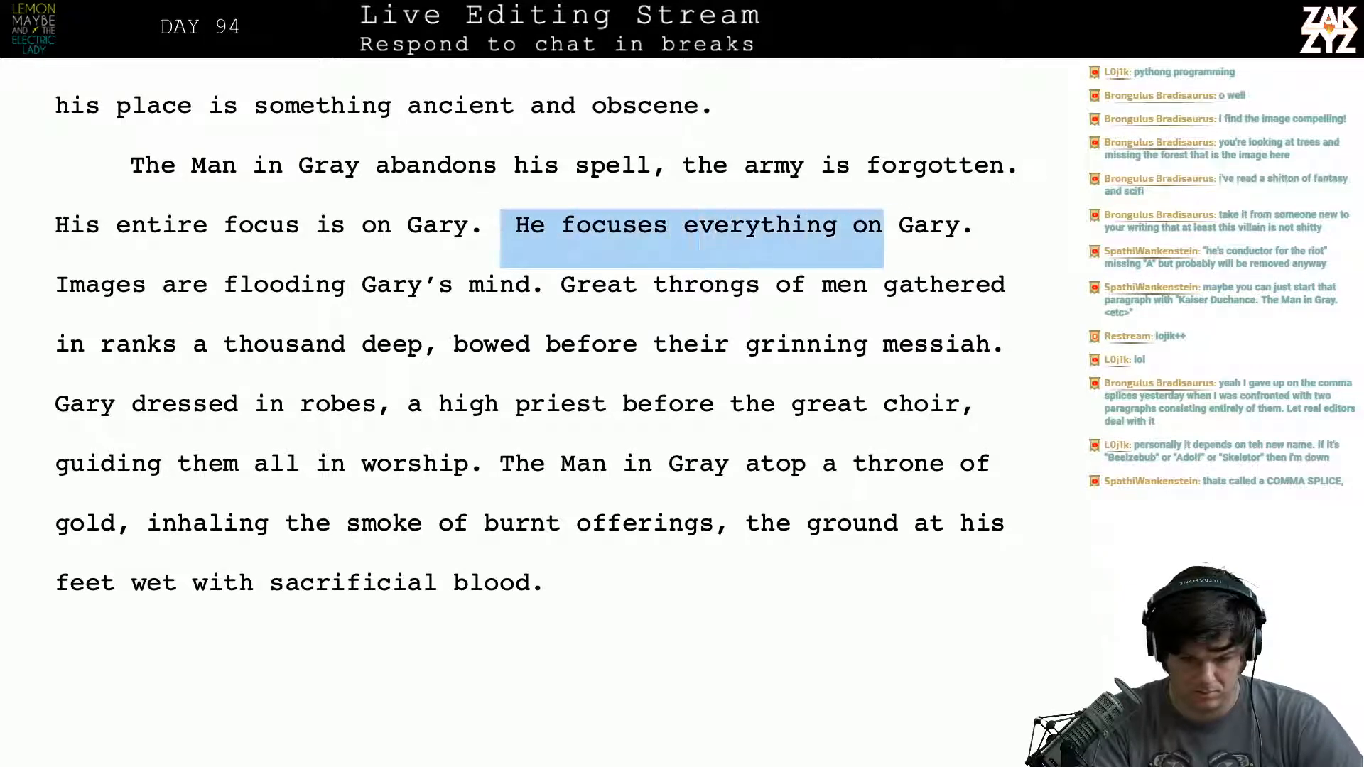
key("shift+Right")
key("shift+Right")
key("shift+Right")
key("shift+Right")
key("shift+Right")
key("shift+Right")
key("BackSpace")
key("BackSpace")
key("BackSpace")
key("BackSpace")
- Extend "His entire focus is on Gary" with ", flooding his mind with images."
type(", fl")
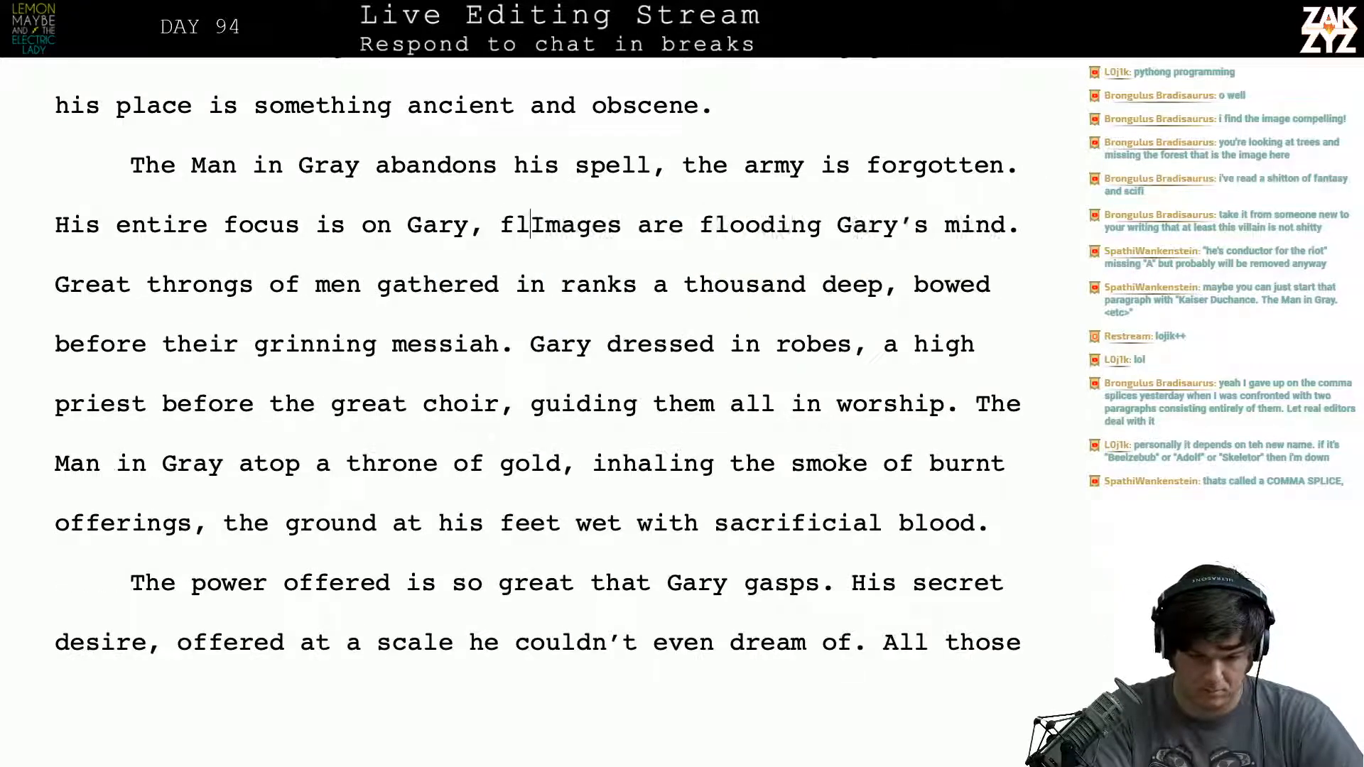
type("ooding his mind w")
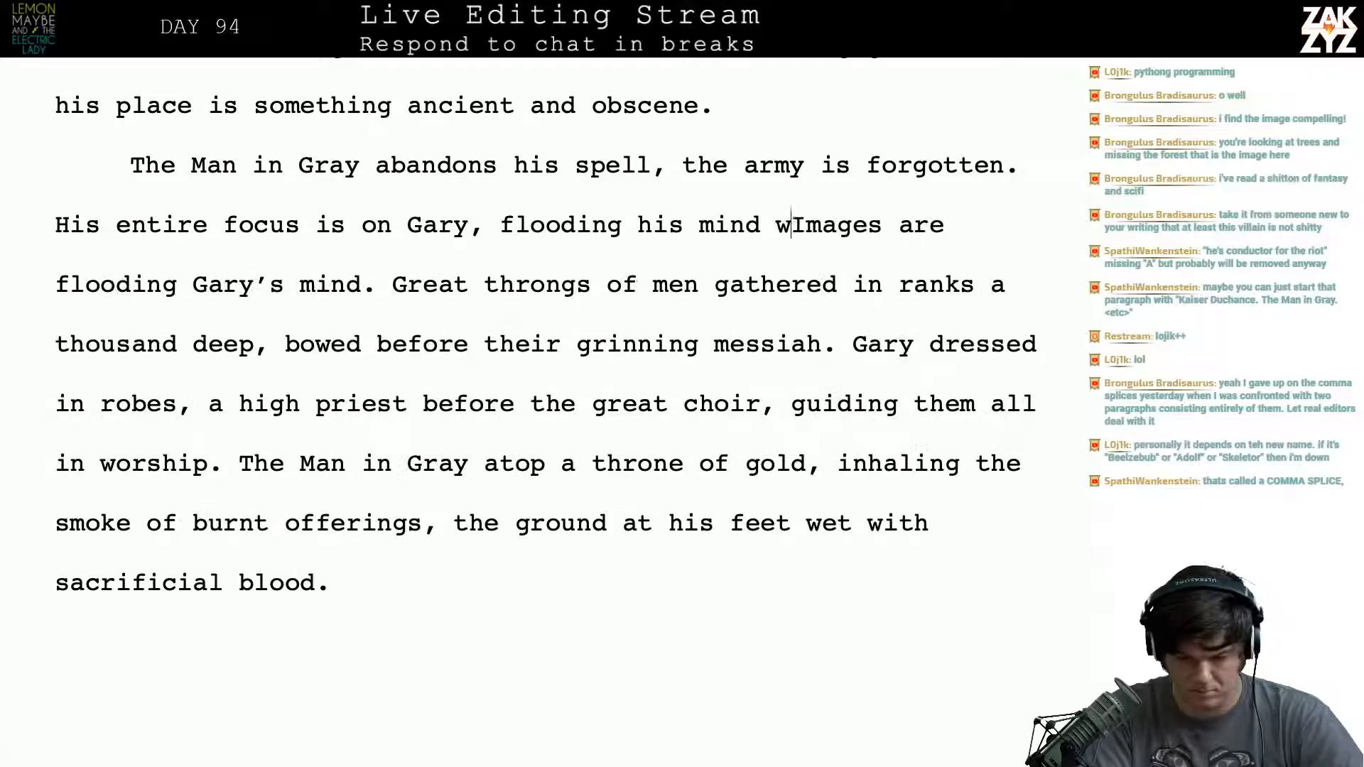
type("ith images.")
key("Return")
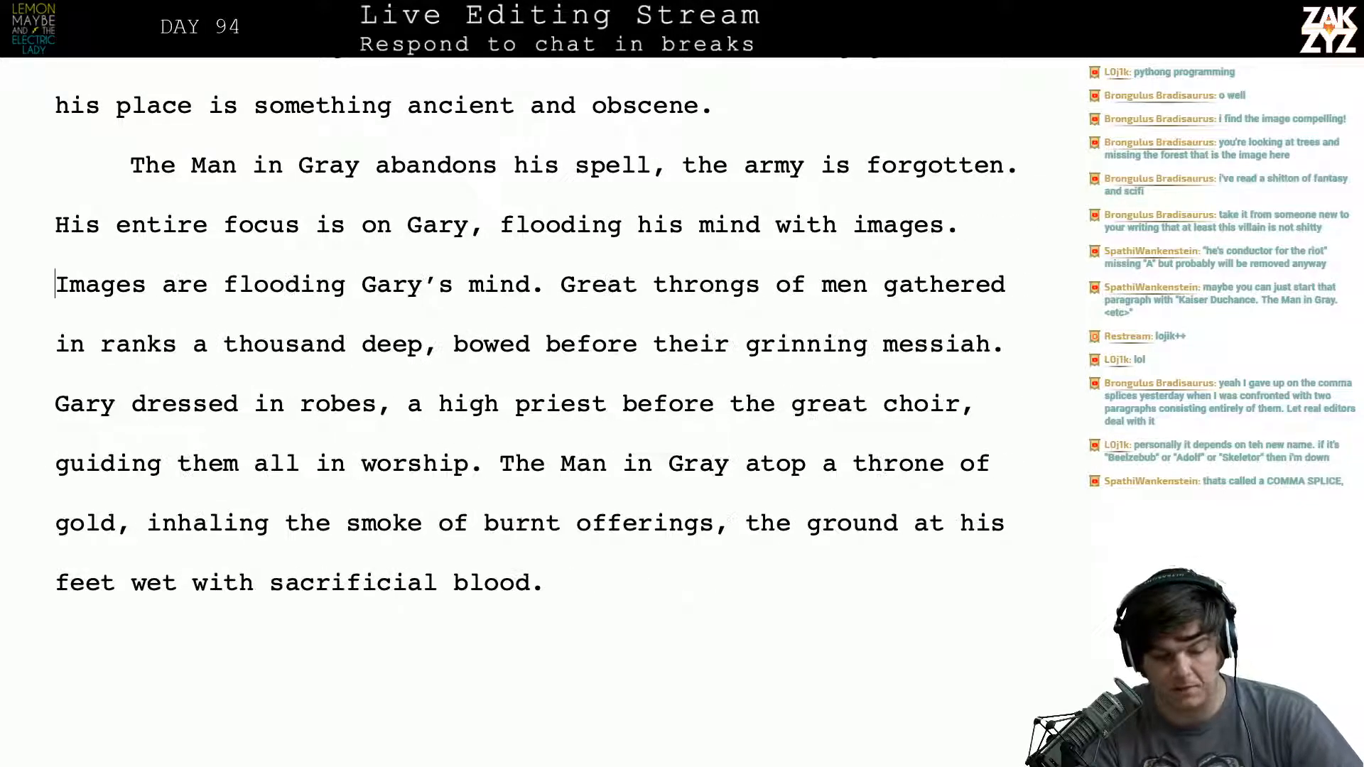
key("Up")
key("Right")
key("Right")
key("Right")
key("Right")
key("Right")
key("Down")
key("Left")
key("Left")
key("Left")
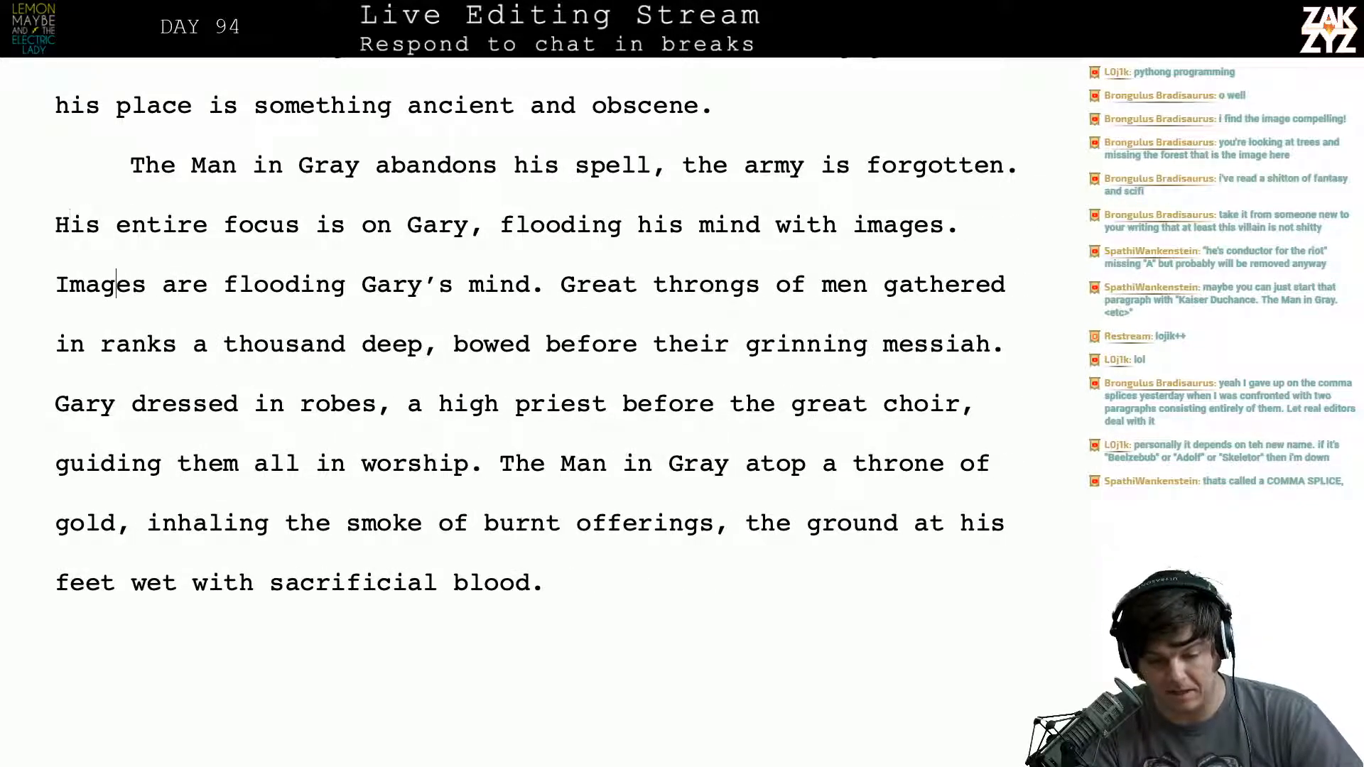
key("Left")
key("Left")
key("Left")
key("Left")
key("Left")
key("Left")
key("Left")
key("Left")
key("Left")
key("Left")
key("Right")
key("Right")
key("Right")
key("Right")
key("Right")
key("Right")
key("Right")
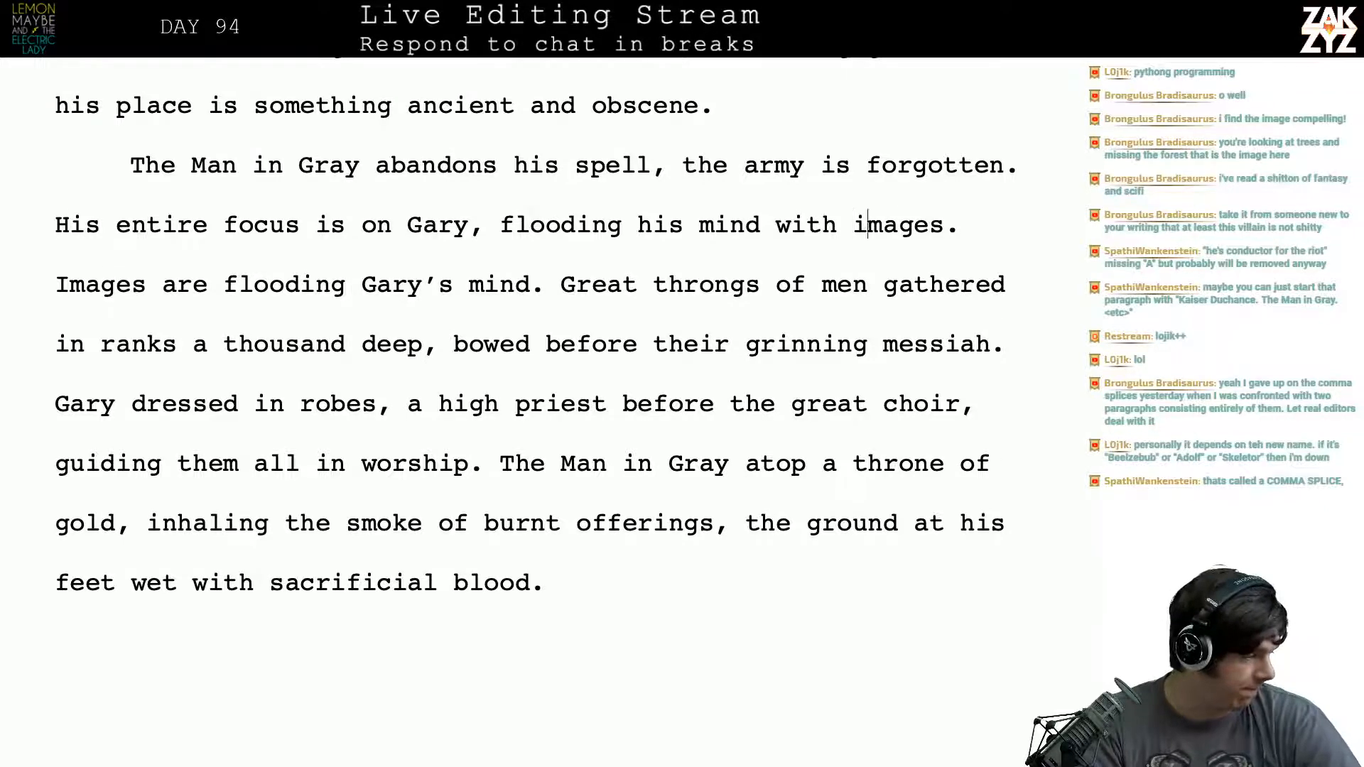
key("Right")
key("Right")
key("Right")
key("Right")
key("Right")
key("Right")
key("Right")
key("Right")
key("Right")
key("Right")
key("Right")
key("Right")
key("Right")
key("Right")
key("Right")
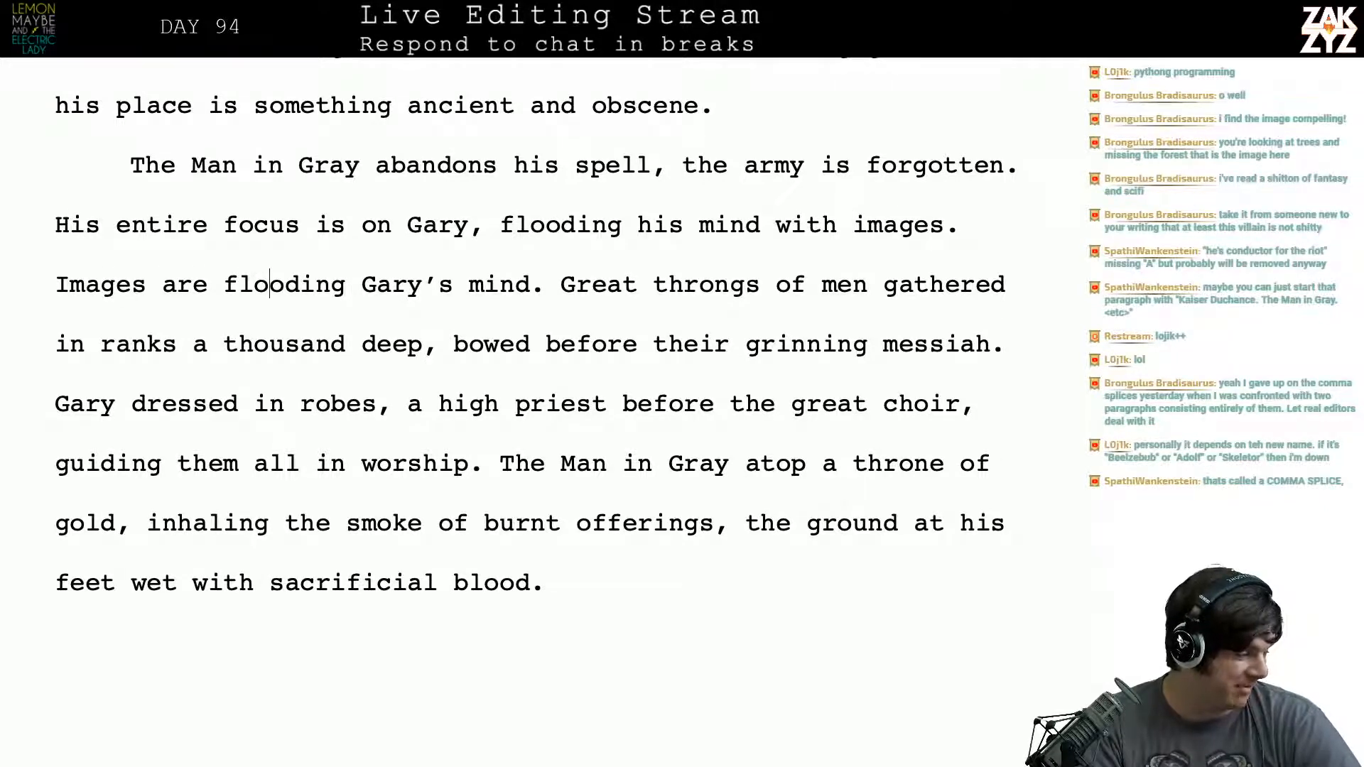
key("Left")
key("Right")
key("Right")
key("Left")
key("Left")
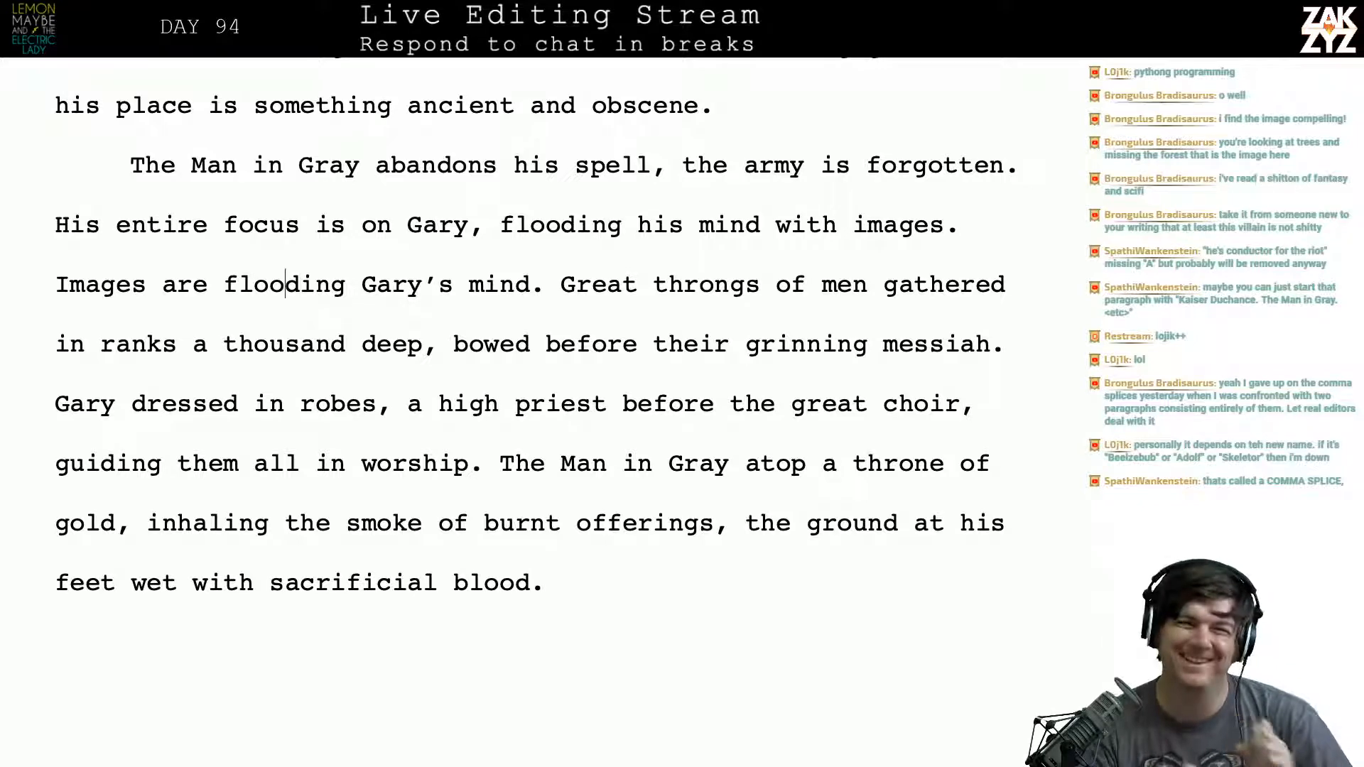
key("Right")
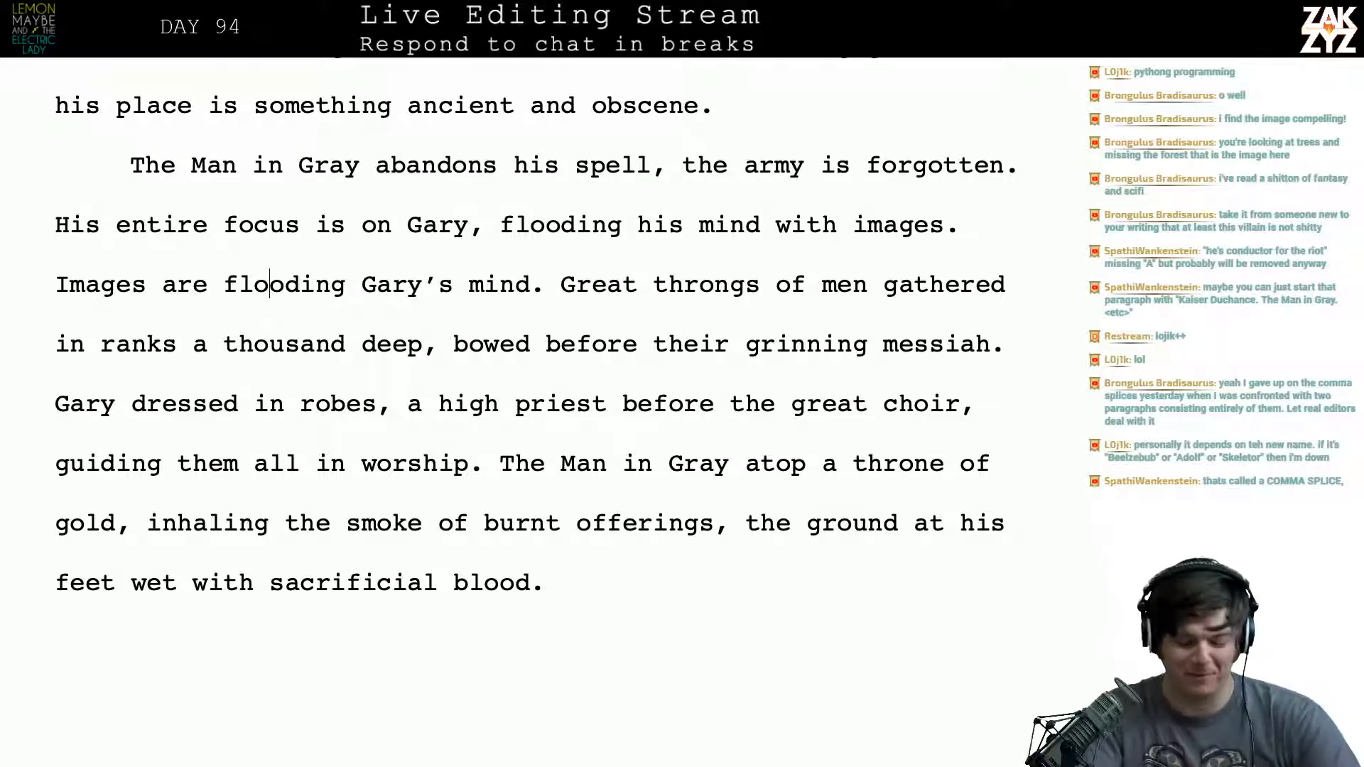
key("Right")
key("Left")
key("Left")
key("Left")
key("Left")
key("Left")
key("Left")
key("Left")
key("Left")
key("Left")
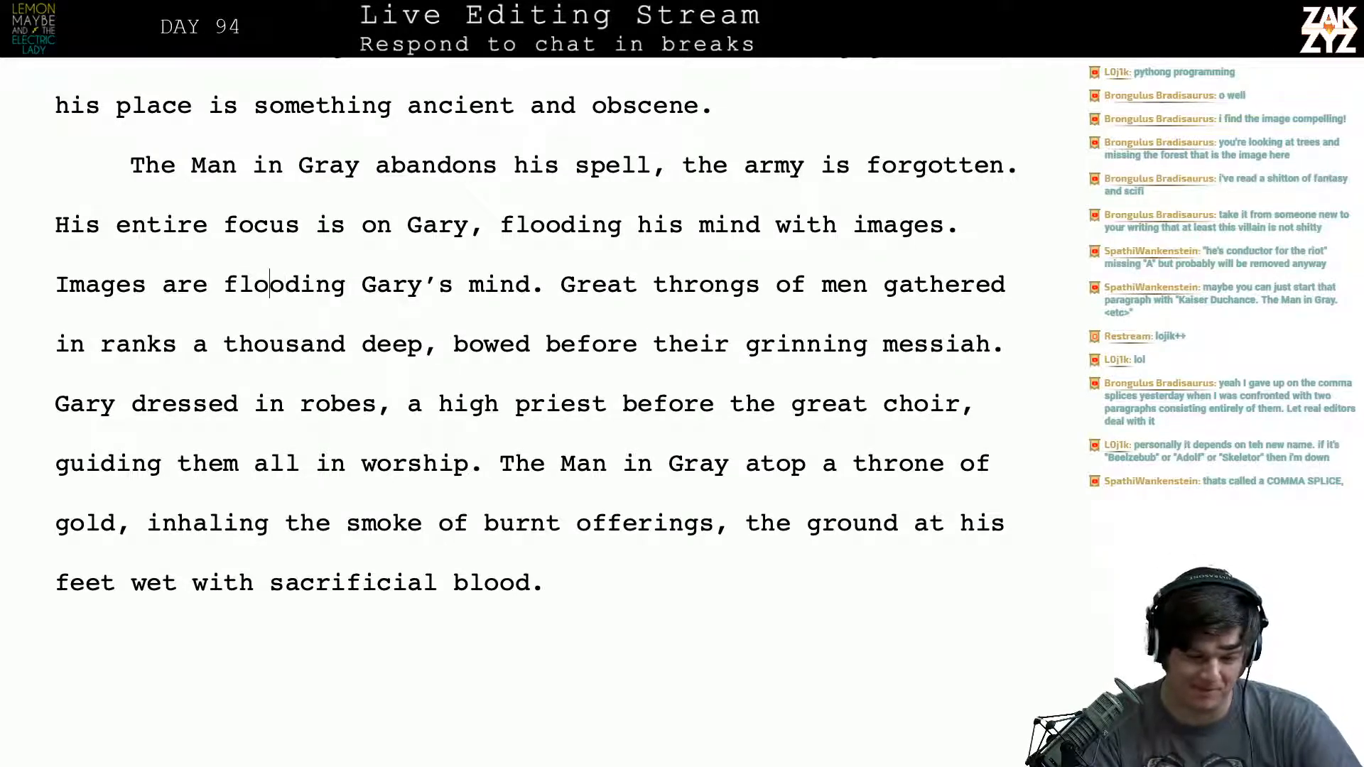
key("Left")
key("Left")
key("Left")
key("Left")
key("Left")
key("Left")
key("Left")
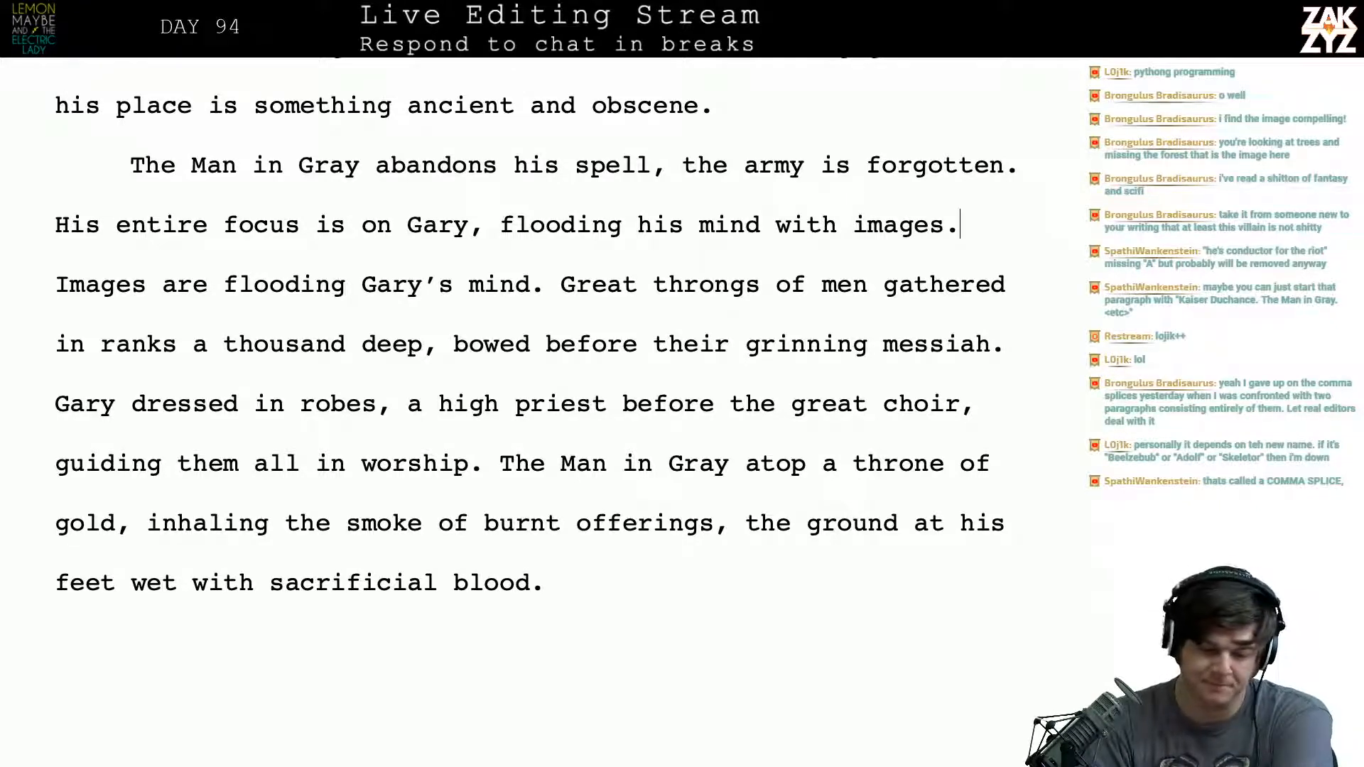
- Delete the redundant sentence "Images are flooding Gary's mind." so that "Great throngs" follows "flooding his mind with images."
key("Right")
key("shift+Right")
key("shift+Right")
key("shift+Right")
key("shift+Right")
key("shift+Right")
key("shift+Right")
key("shift+Right")
key("shift+Right")
key("shift+Right")
key("shift+Right")
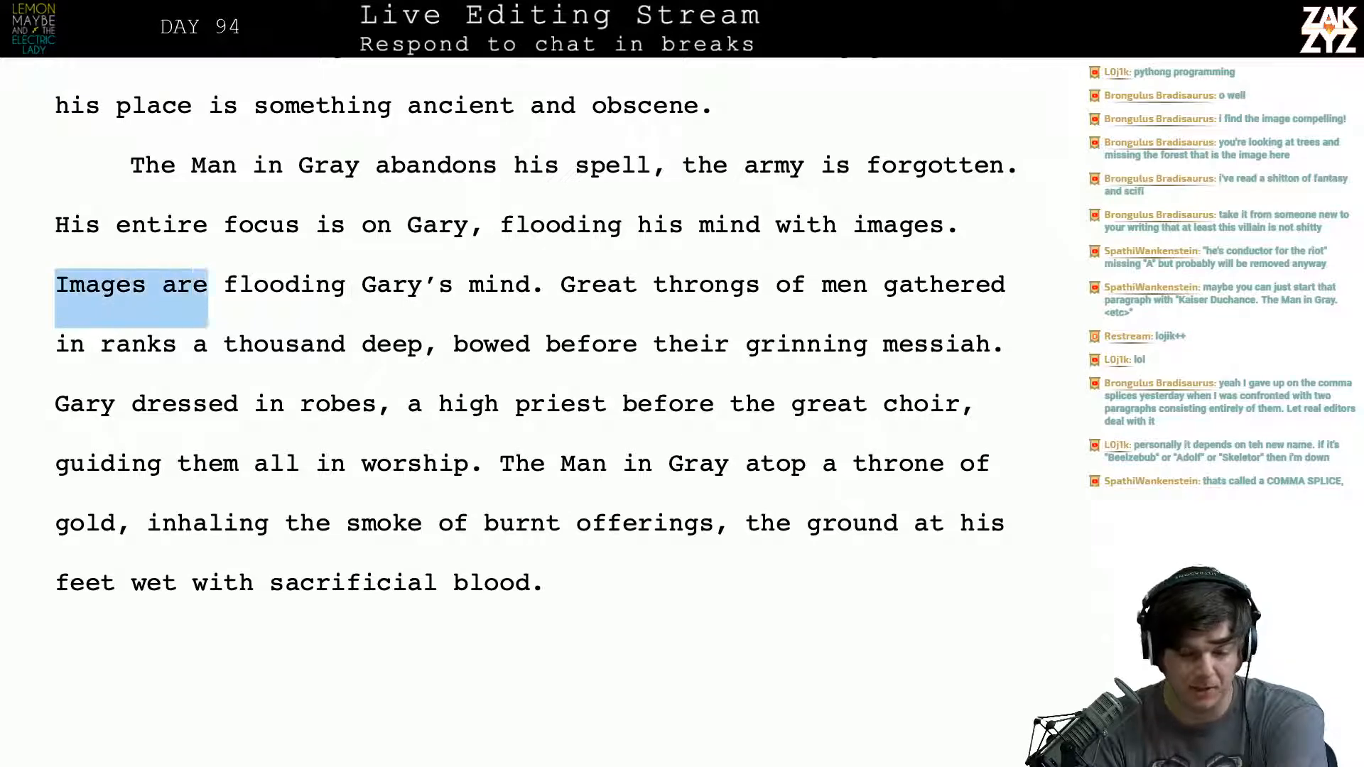
key("shift+Right")
key("shift+Right")
key("shift+Right")
key("shift+Right")
key("shift+Right")
key("shift+Right")
key("shift+Right")
key("shift+Right")
key("shift+Right")
key("shift+Right")
key("shift+Right")
key("shift+Right")
key("shift+Right")
key("shift+Right")
key("shift+Right")
key("shift+Right")
key("shift+Right")
key("shift+Right")
key("shift+Right")
key("shift+Right")
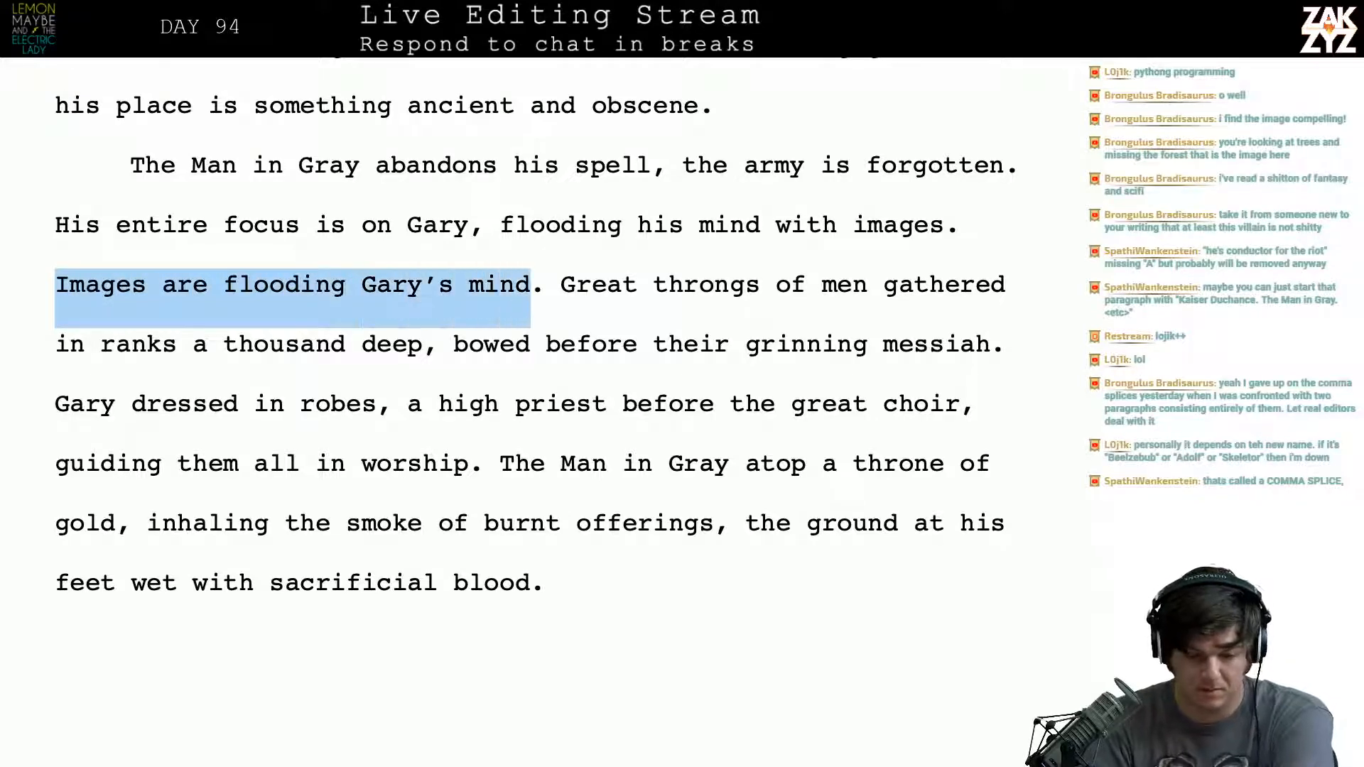
key("shift+Right")
key("shift+Right")
key("shift+Left")
key("BackSpace")
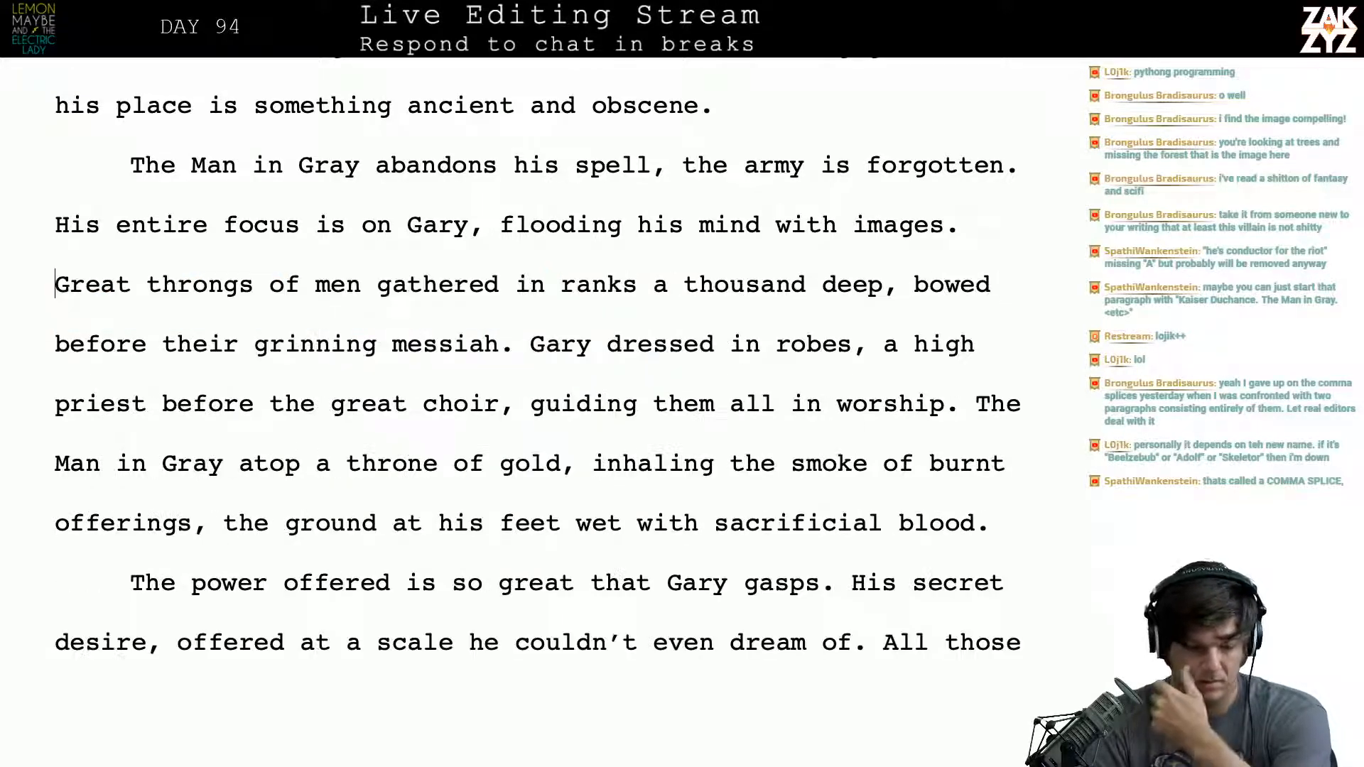
- Try rewording the start of "His entire focus is on Gary" as "His entire attention"
left_click(105, 217)
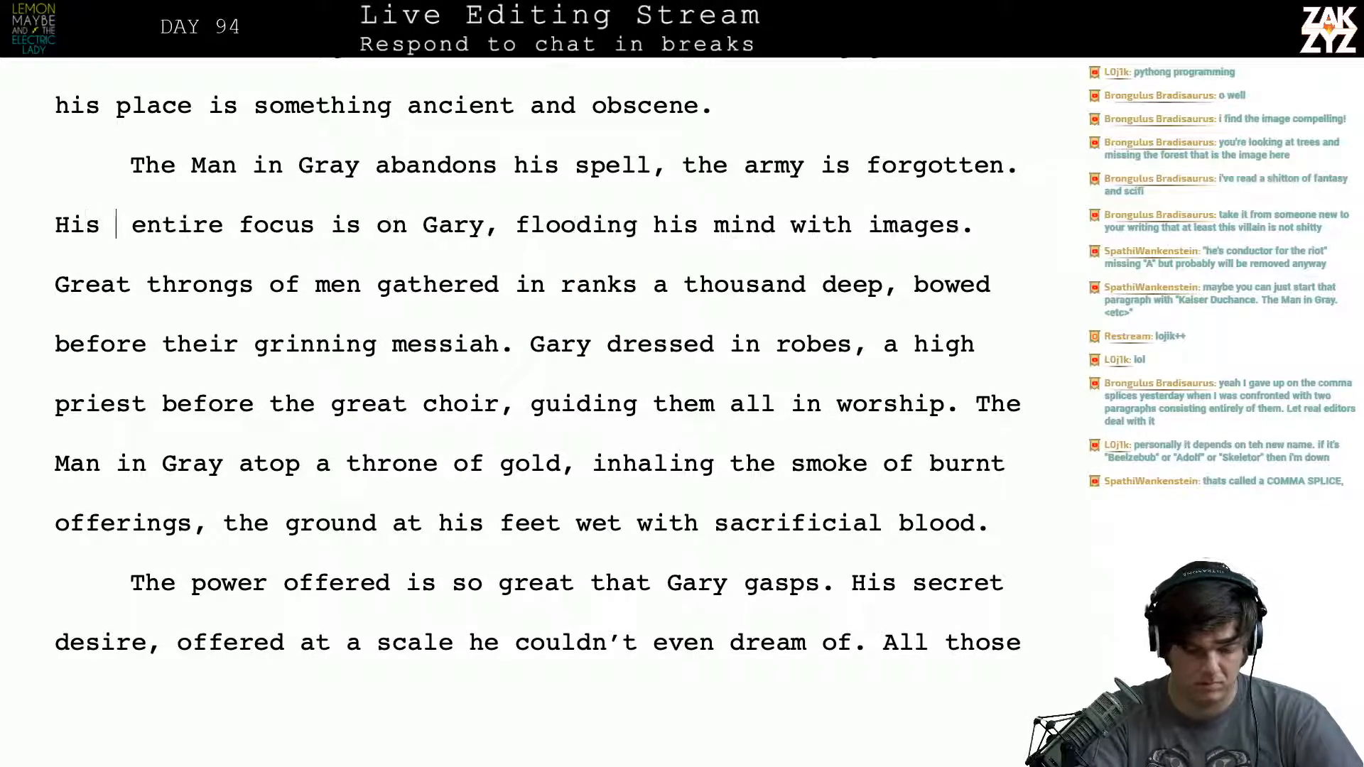
type("whole")
key("BackSpace")
key("BackSpace")
key("BackSpace")
key("BackSpace")
key("BackSpace")
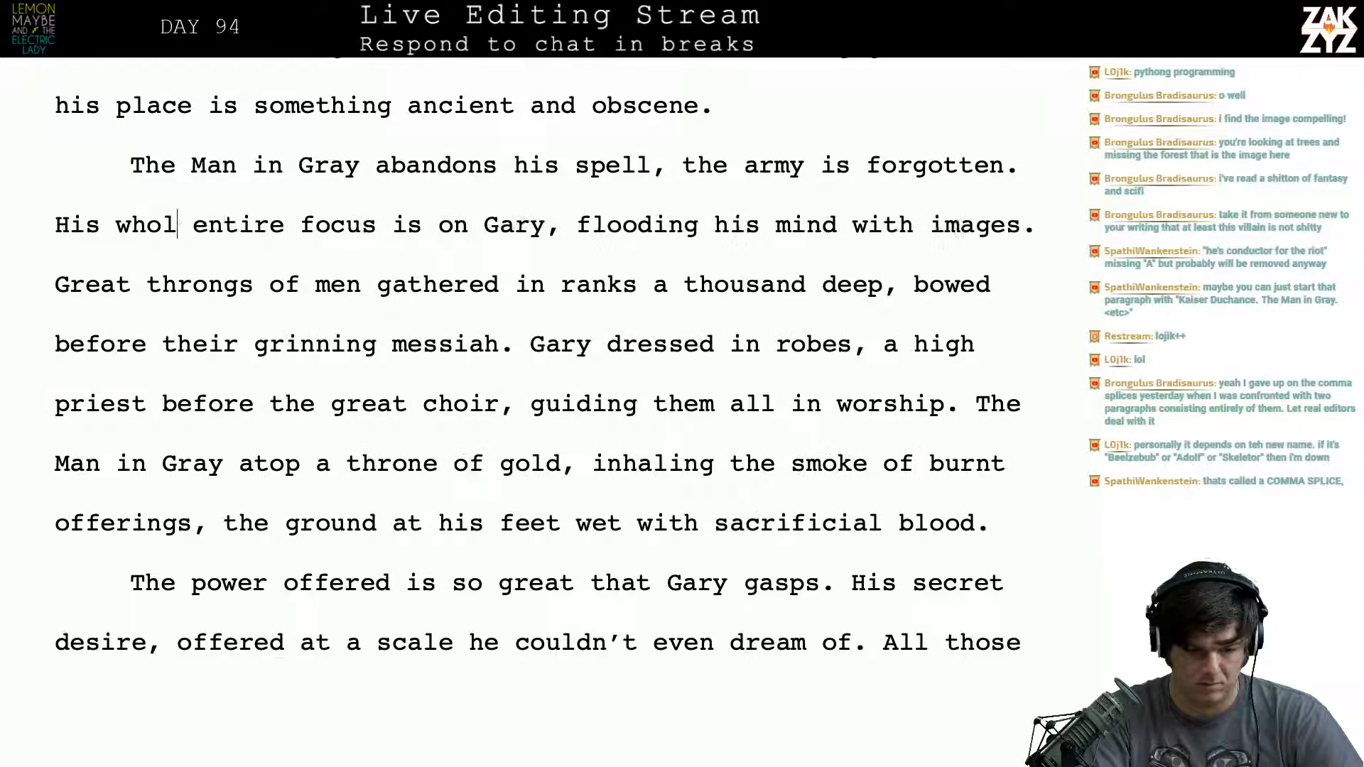
type("ei")
key("BackSpace")
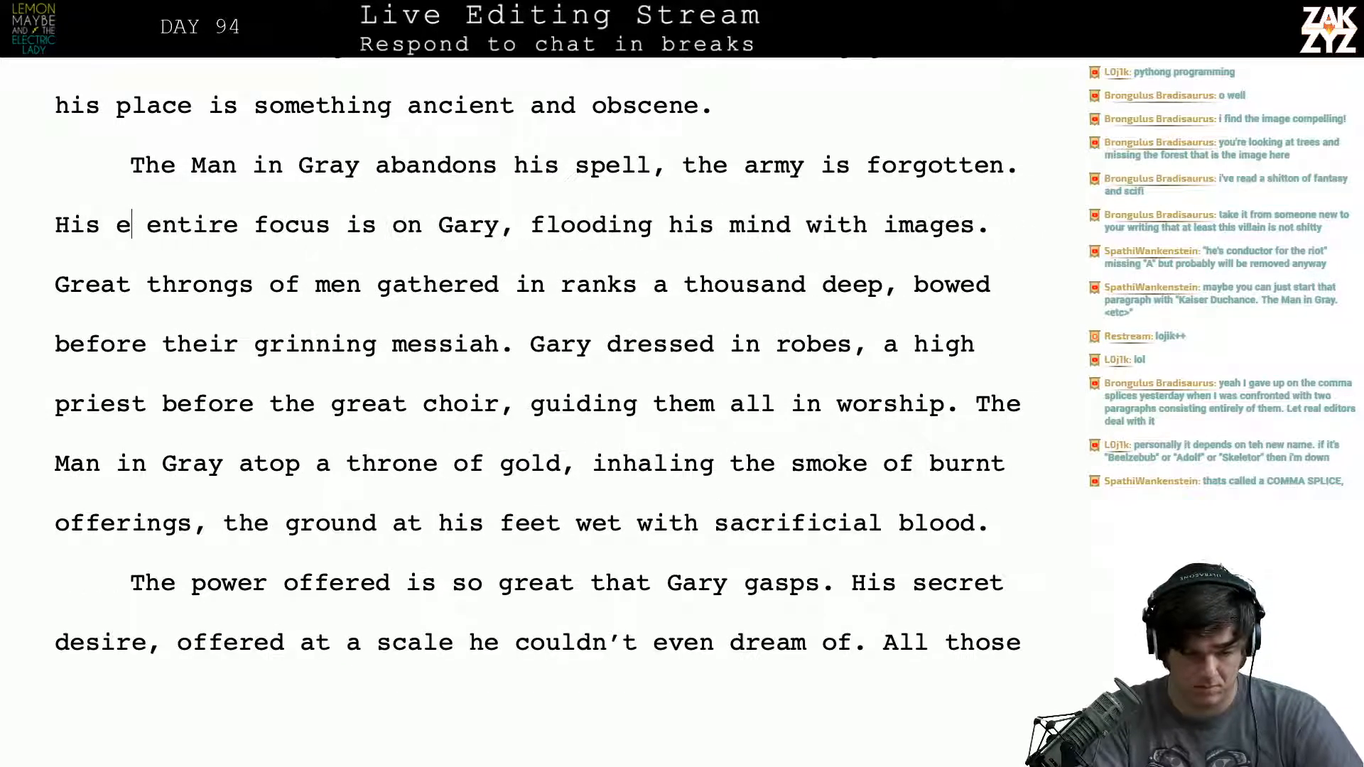
type("ntire attention")
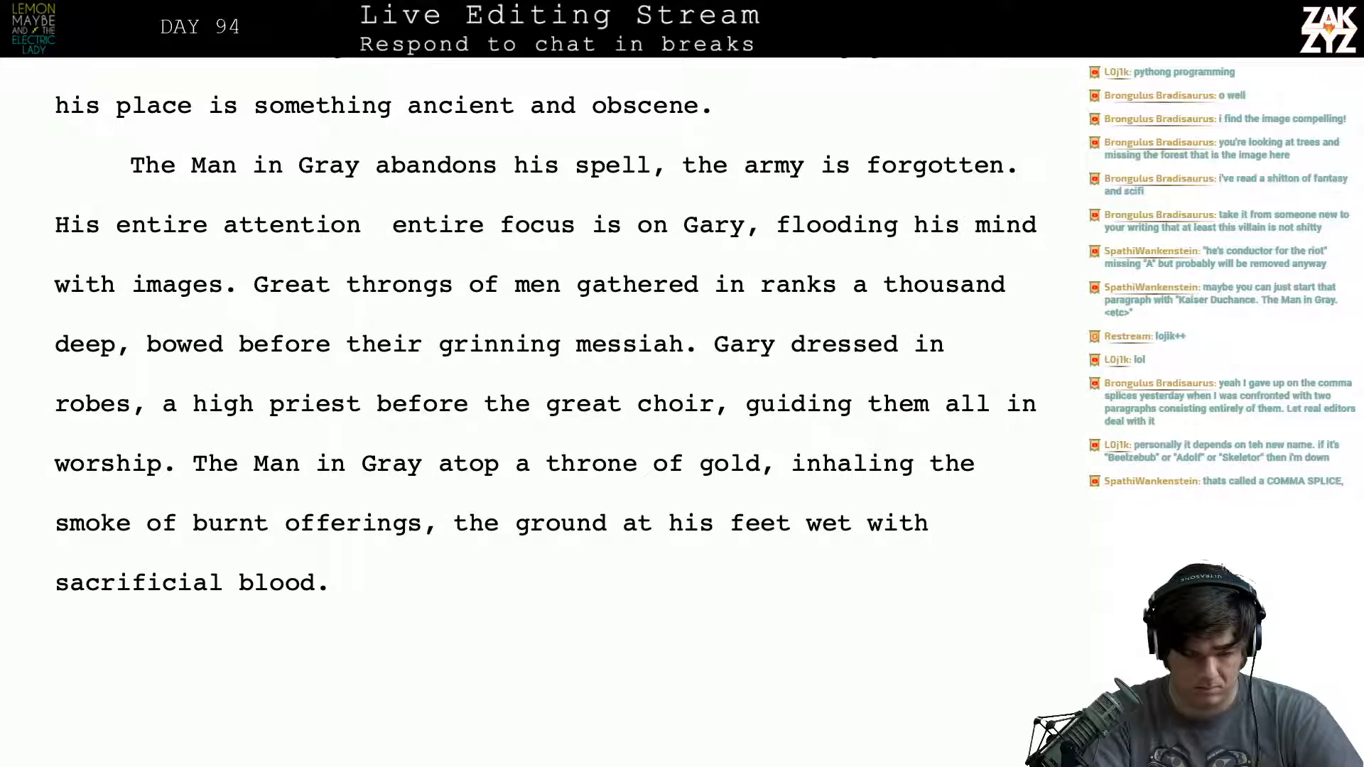
key("BackSpace")
key("BackSpace")
key("BackSpace")
key("BackSpace")
key("BackSpace")
key("BackSpace")
key("BackSpace")
key("BackSpace")
key("BackSpace")
key("BackSpace")
key("BackSpace")
key("BackSpace")
key("BackSpace")
key("BackSpace")
key("BackSpace")
key("BackSpace")
key("BackSpace")
key("BackSpace")
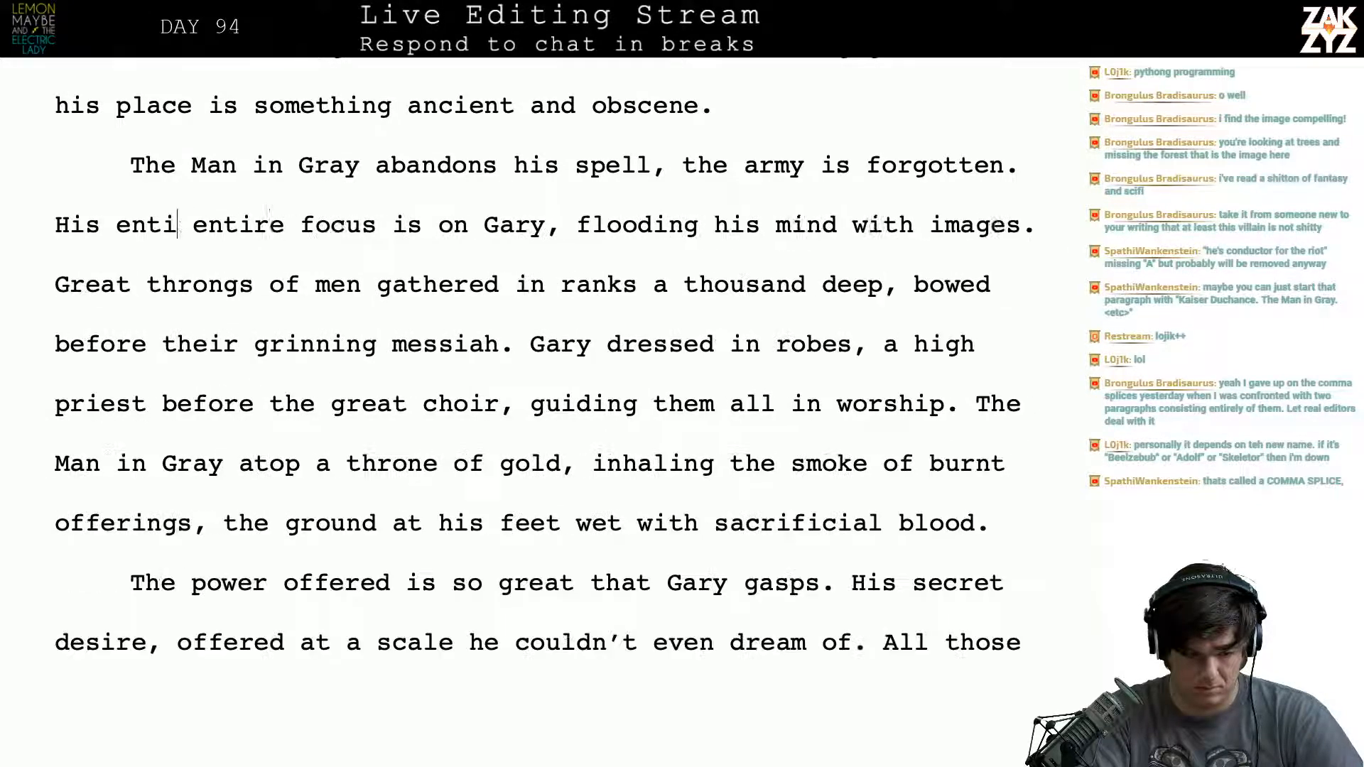
- Try opening the sentence about the Man in Gray's focus with "The weight of his"
key("BackSpace")
key("BackSpace")
key("BackSpace")
type("The wie")
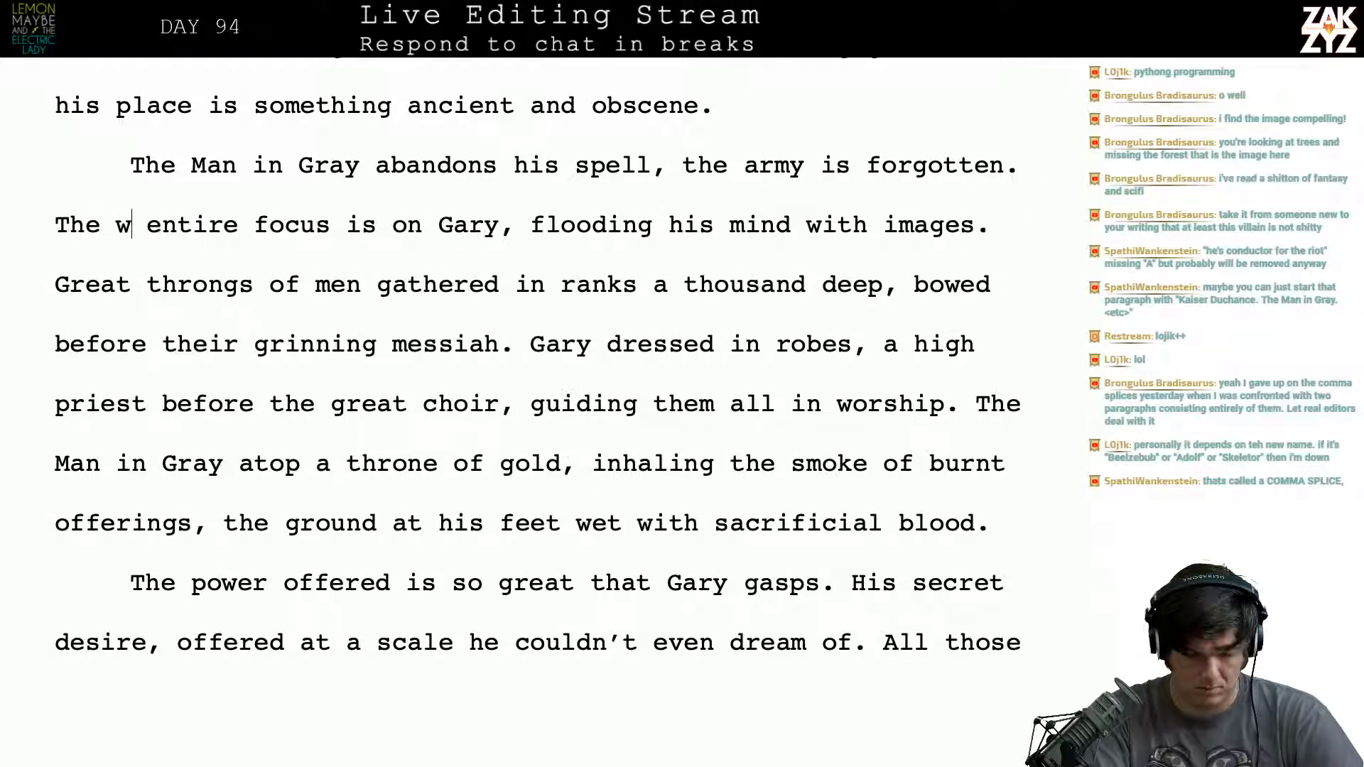
key("BackSpace")
key("BackSpace")
type("eight of his e")
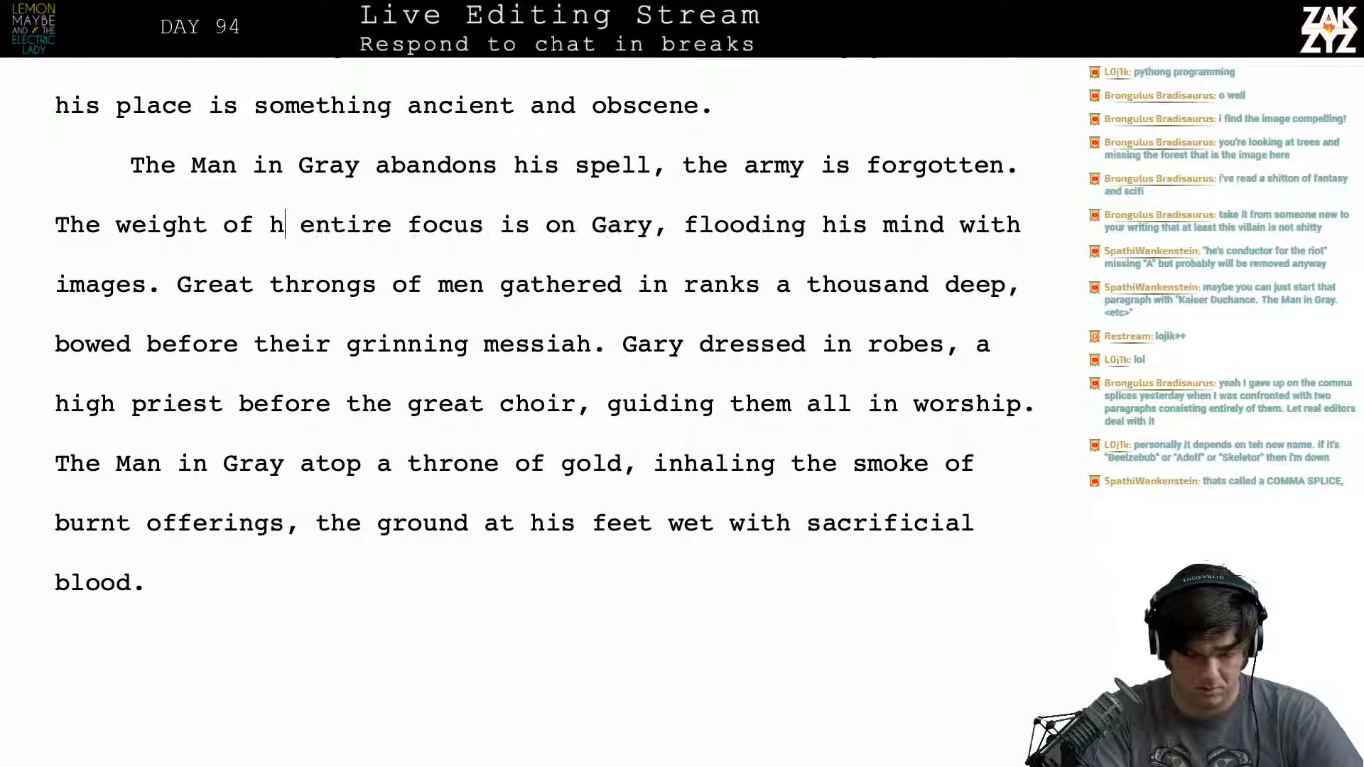
key("BackSpace")
key("BackSpace")
key("BackSpace")
key("BackSpace")
key("BackSpace")
key("BackSpace")
key("BackSpace")
key("BackSpace")
key("BackSpace")
key("BackSpace")
key("BackSpace")
key("BackSpace")
key("BackSpace")
key("BackSpace")
key("BackSpace")
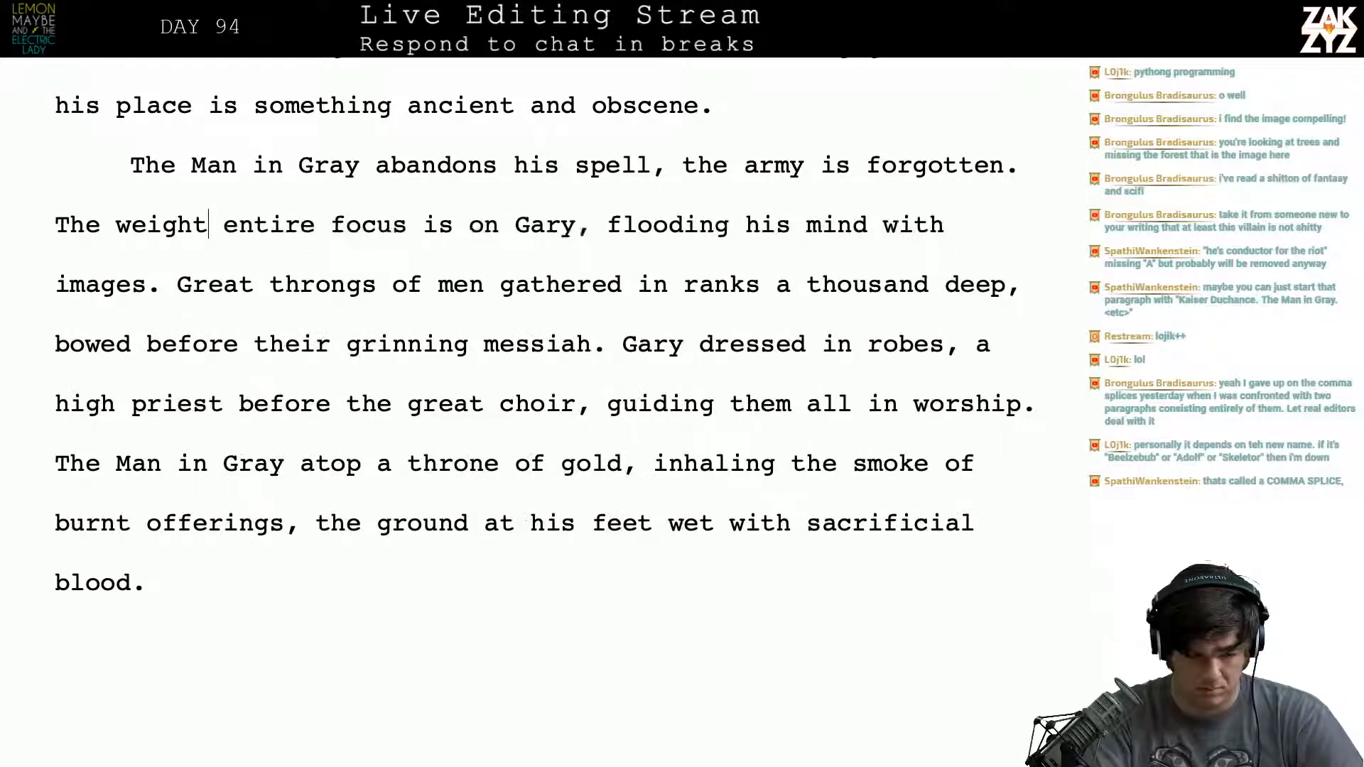
key("BackSpace")
key("BackSpace")
key("BackSpace")
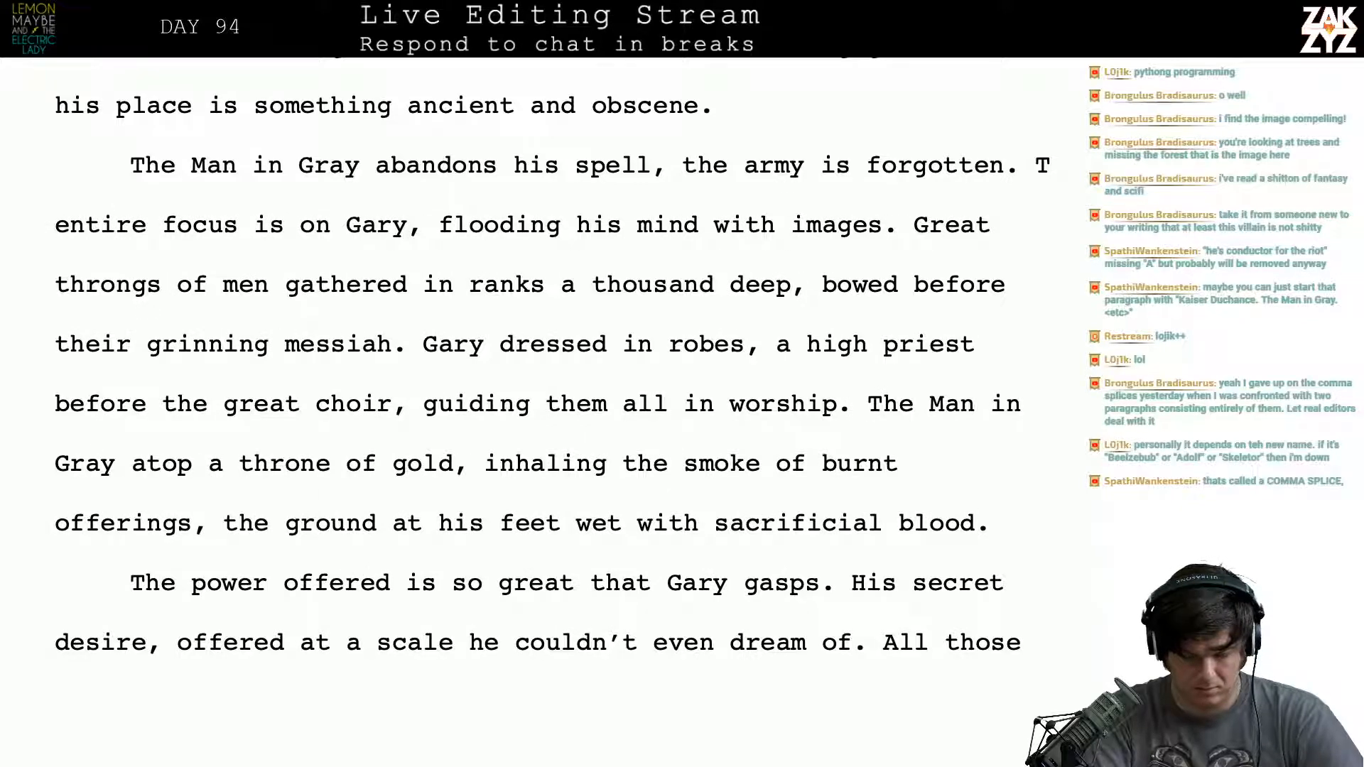
- Set the passage beginning "entire focus is on Gary" apart below a blank line, leaving room for a rewrite after "the army is forgotten."
type("he")
key("Return")
key("Return")
key("Up")
key("Up")
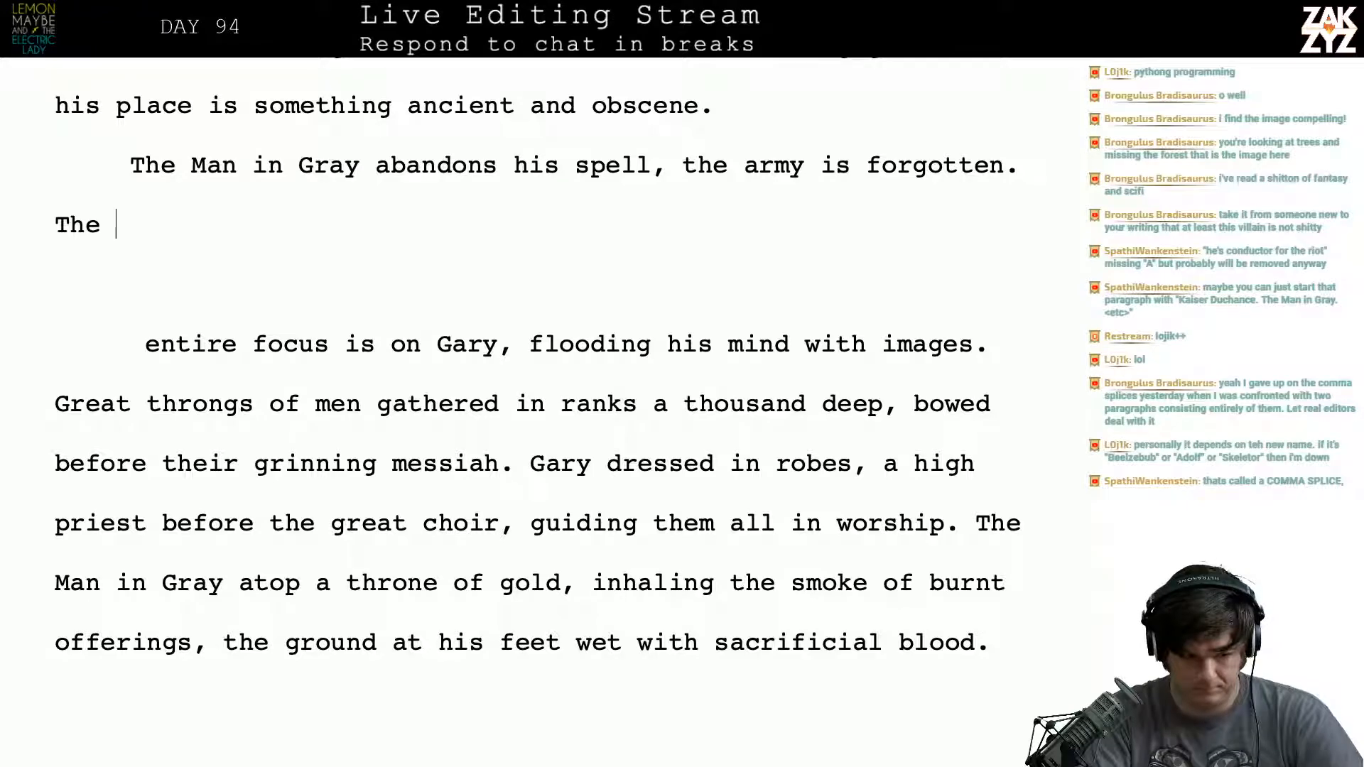
- Try starting the rewritten sentence with "The searing focus" and with "He"
type("searing focus")
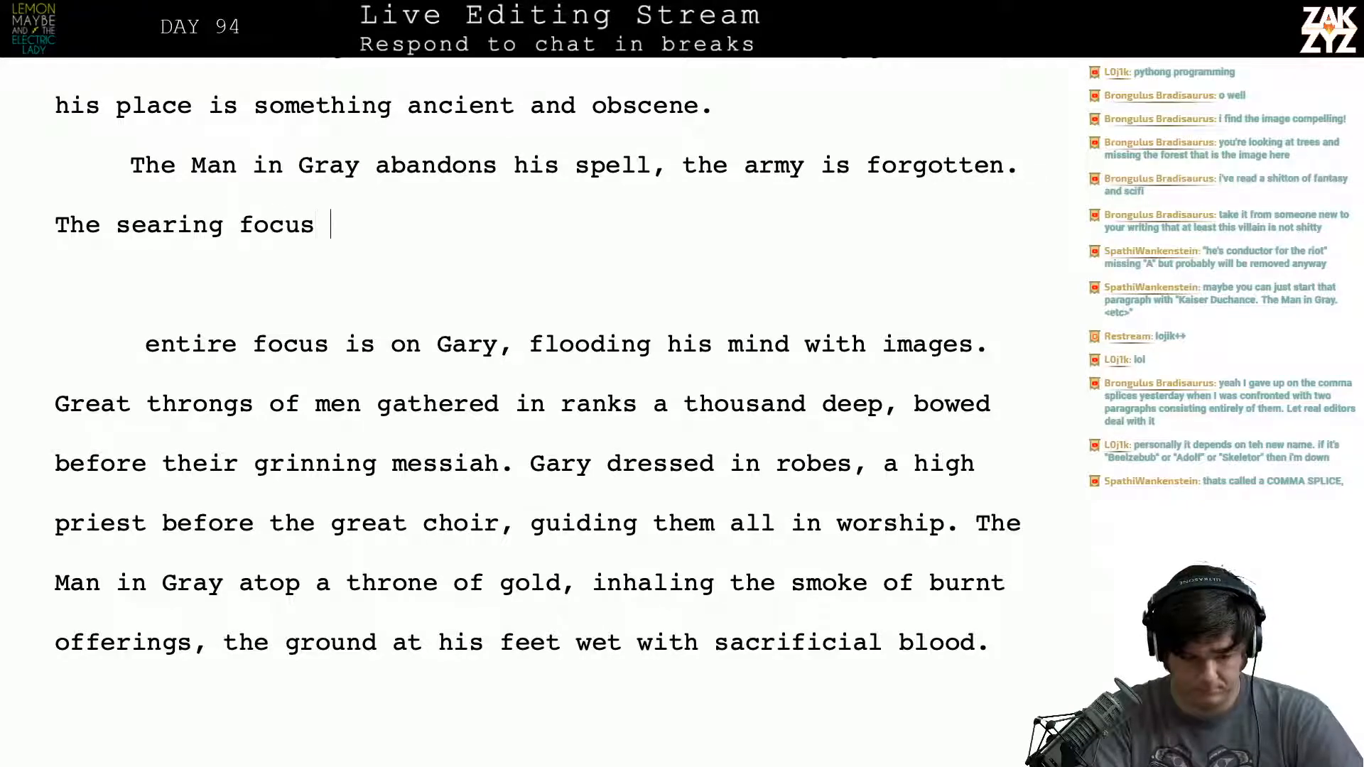
key("BackSpace")
key("BackSpace")
key("BackSpace")
key("BackSpace")
key("BackSpace")
key("BackSpace")
key("BackSpace")
key("BackSpace")
key("BackSpace")
key("BackSpace")
key("BackSpace")
key("BackSpace")
key("BackSpace")
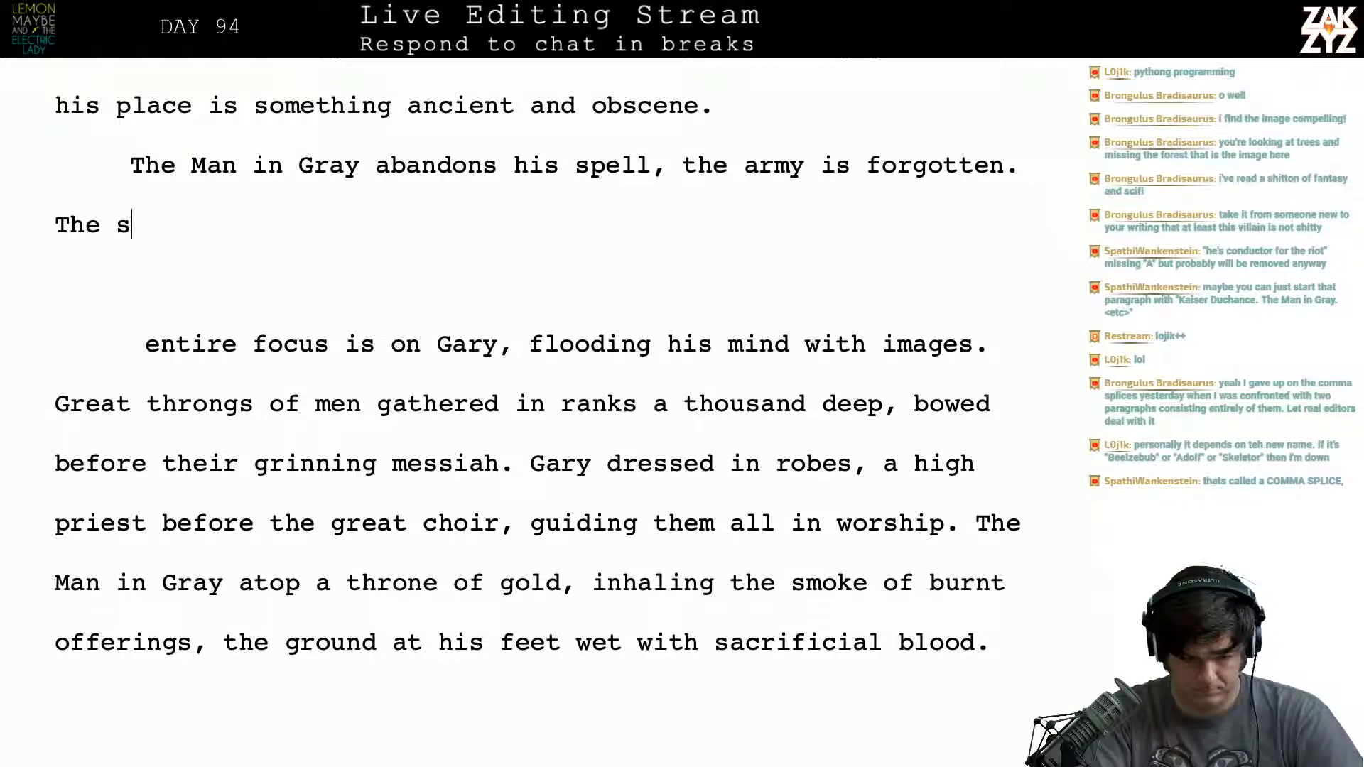
key("BackSpace")
key("BackSpace")
key("BackSpace")
key("BackSpace")
key("BackSpace")
key("BackSpace")
type("He o")
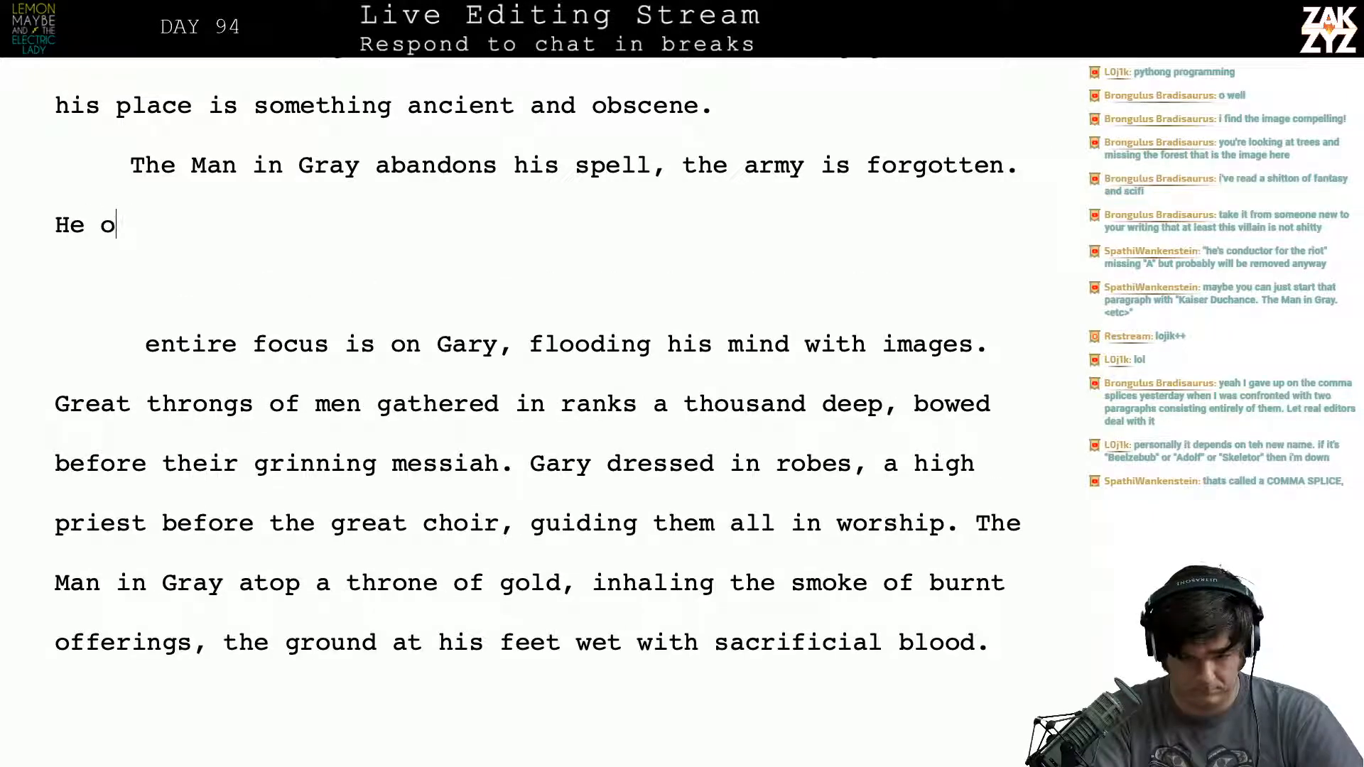
key("BackSpace")
key("BackSpace")
key("BackSpace")
key("BackSpace")
- Write the sentence "Only Gary matters now." after "the army is forgotten."
type("Only gar")
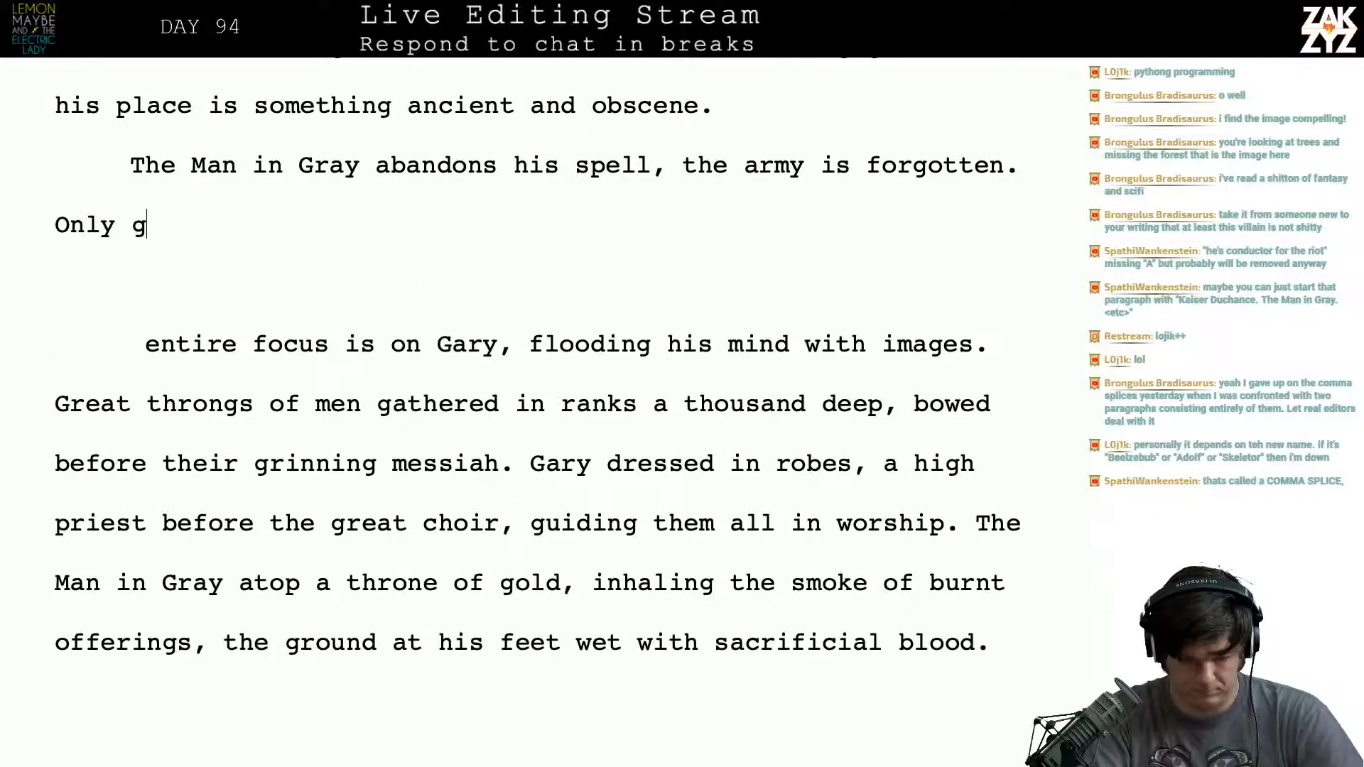
key("BackSpace")
key("BackSpace")
key("BackSpace")
type("Gary mattes n")
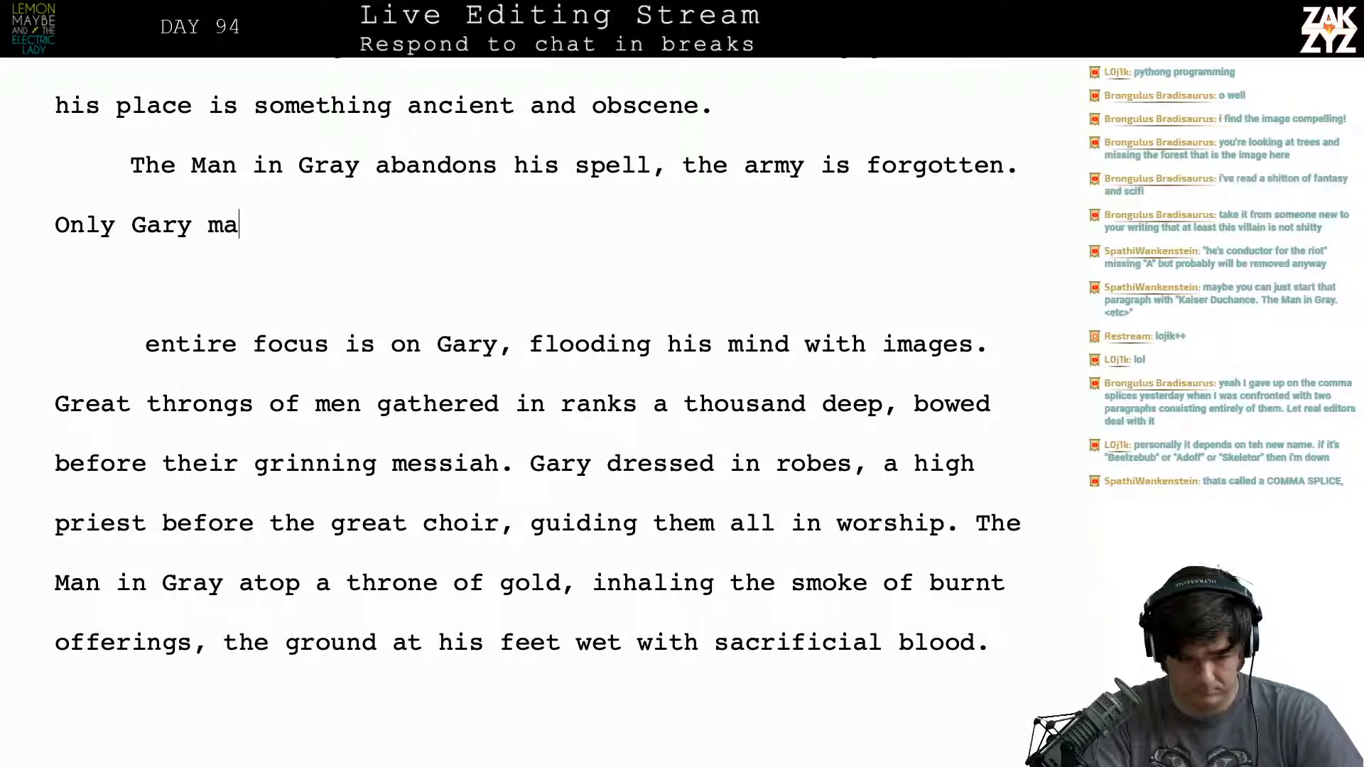
key("BackSpace")
key("BackSpace")
key("BackSpace")
type("rs now. D")
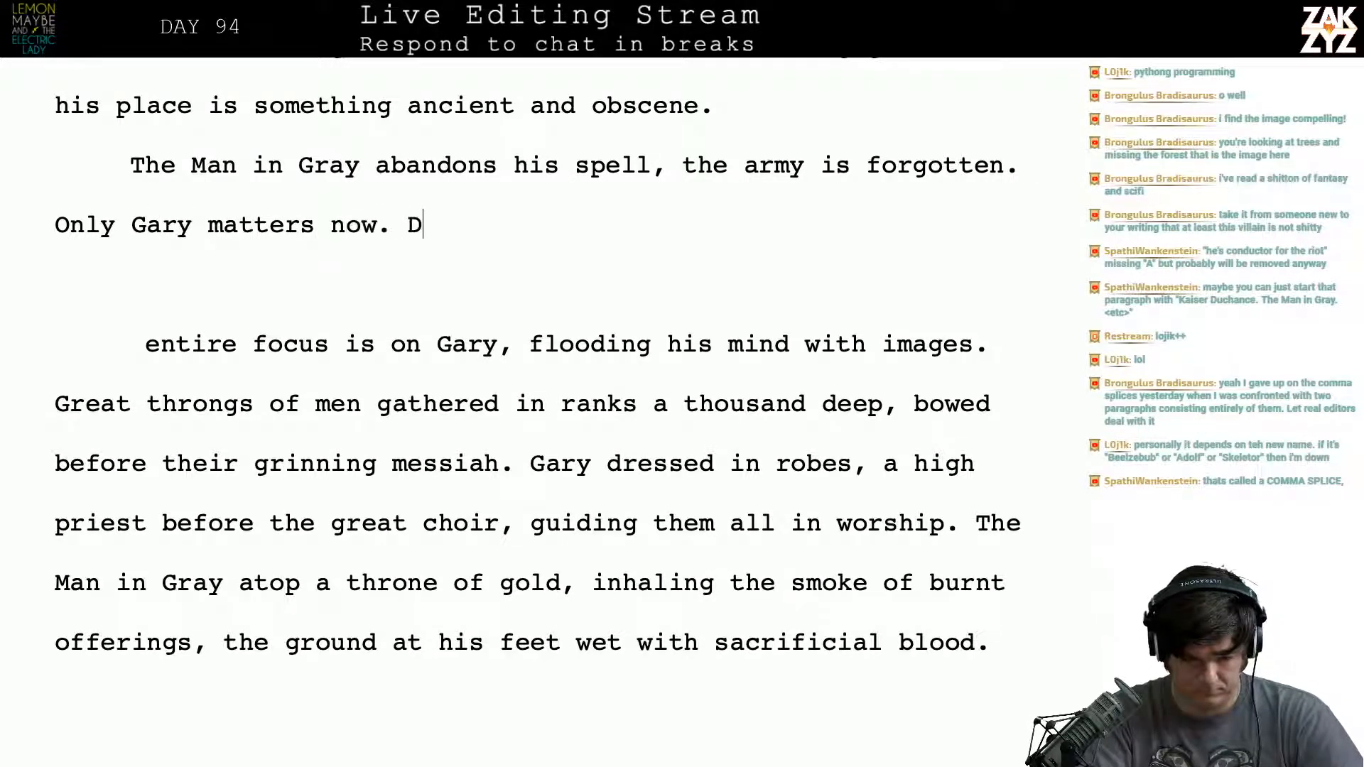
key("BackSpace")
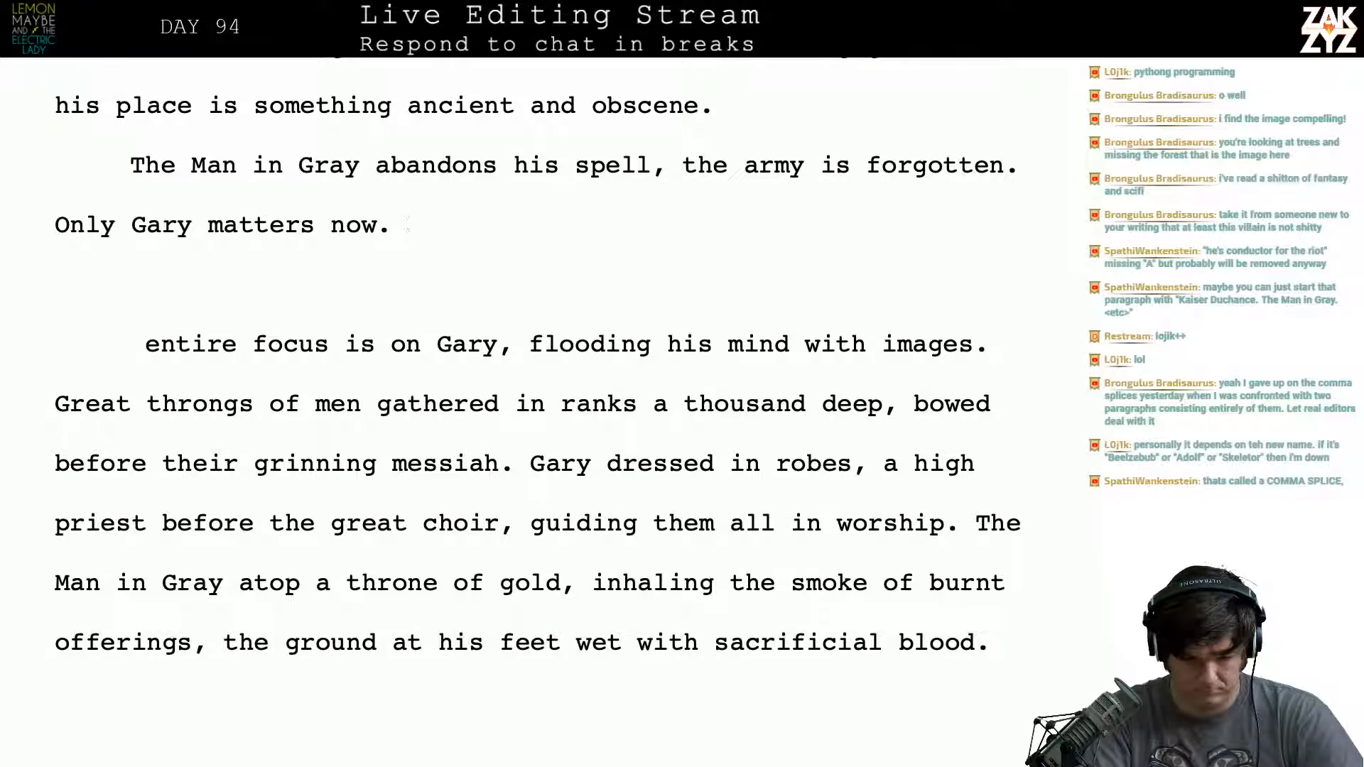
- Add the opening "His mind is flooding with images:" after "Only Gary matters now."
type("H")
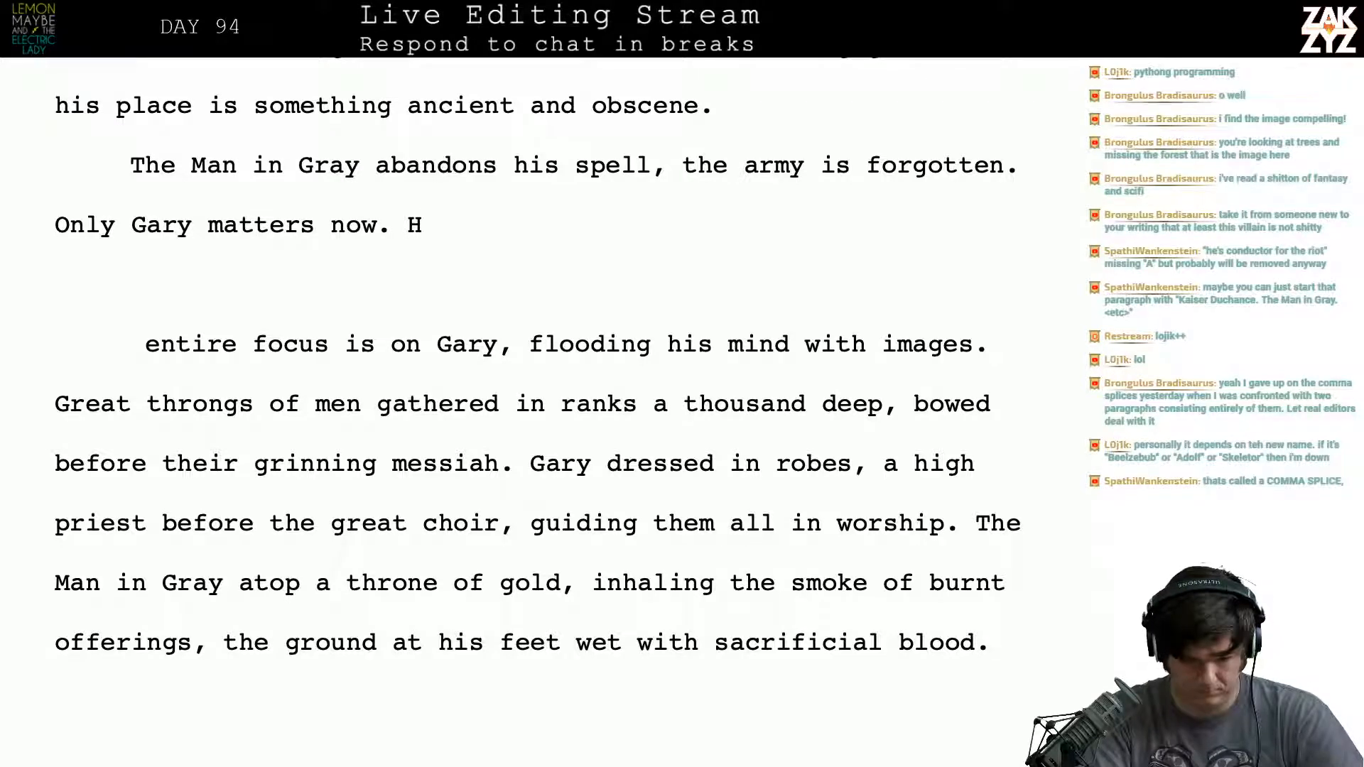
type("is mind is flo")
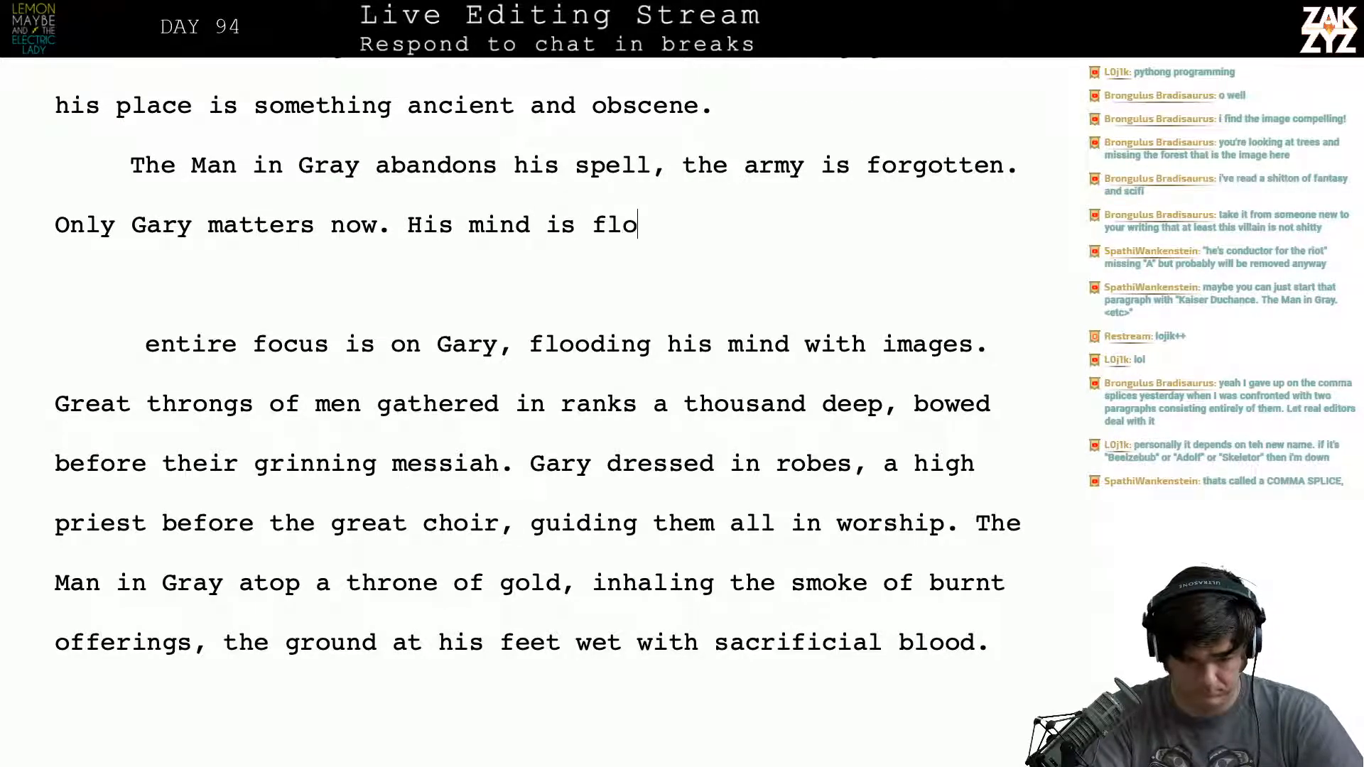
type("oding with imag")
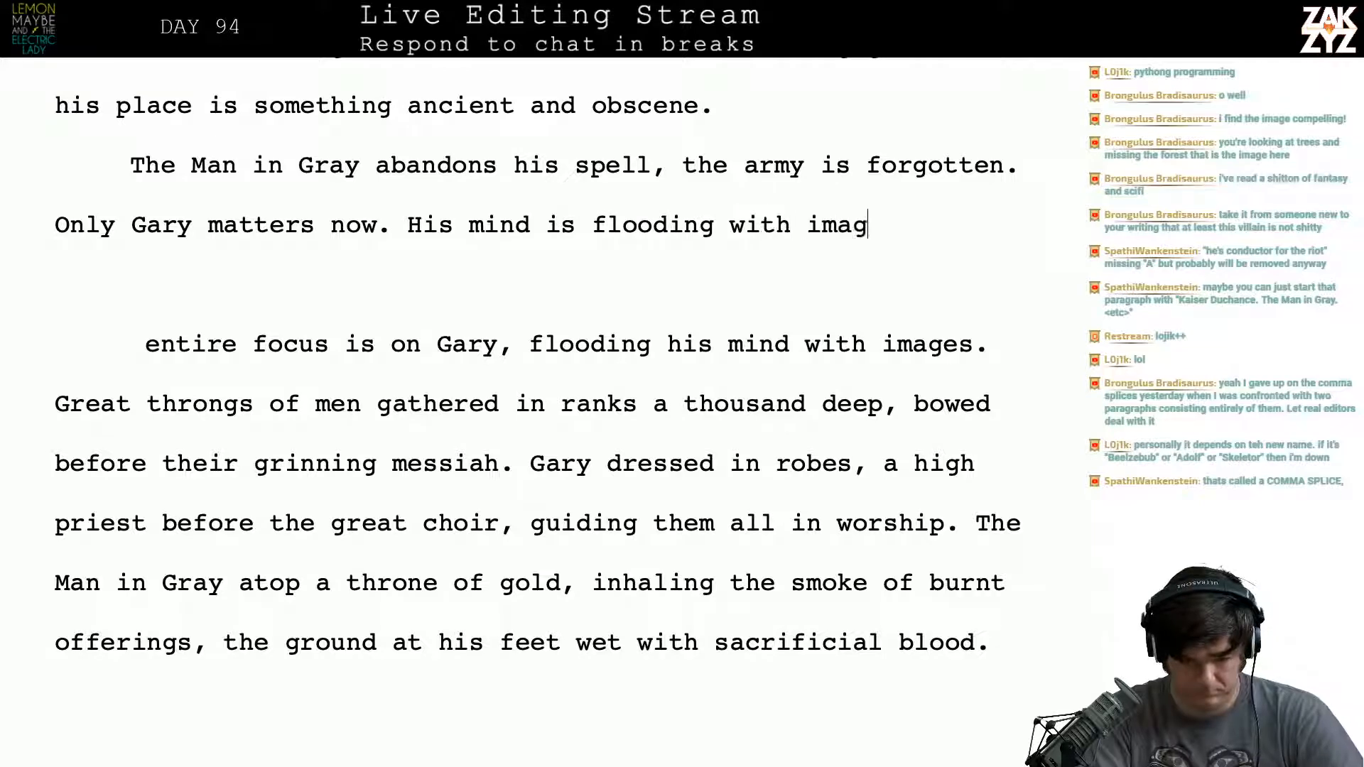
type("es:")
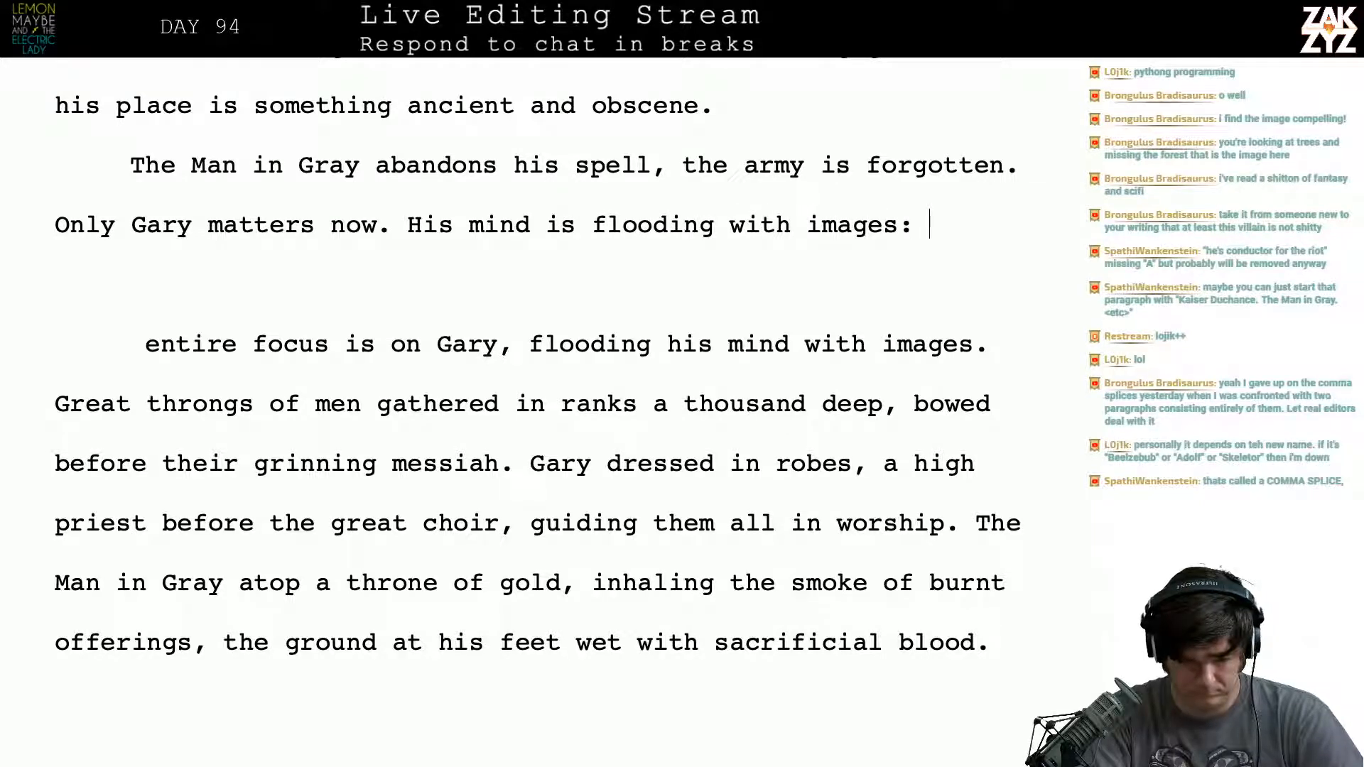
- Continue after the colon with "throngs of men gathered in ranks a hundred thousand deep,"
type("throng")
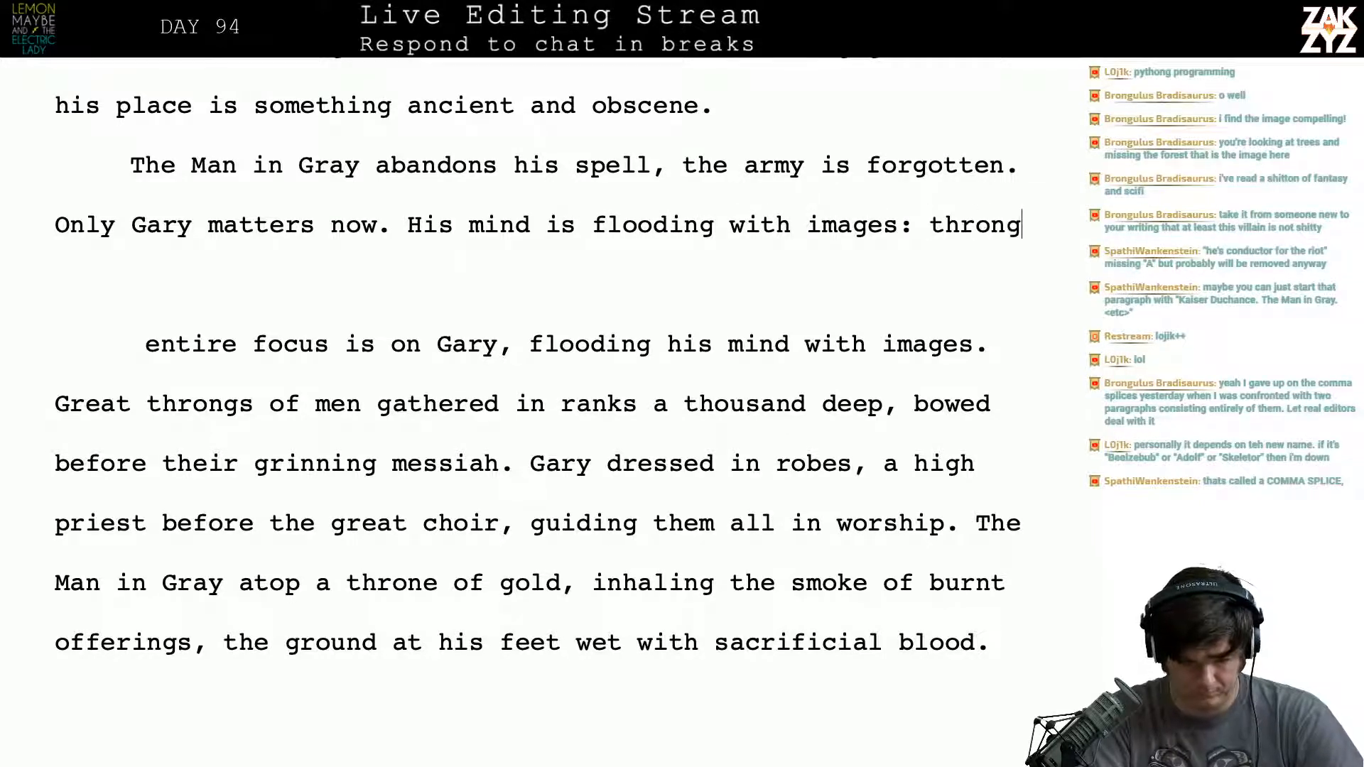
type("s of men ga")
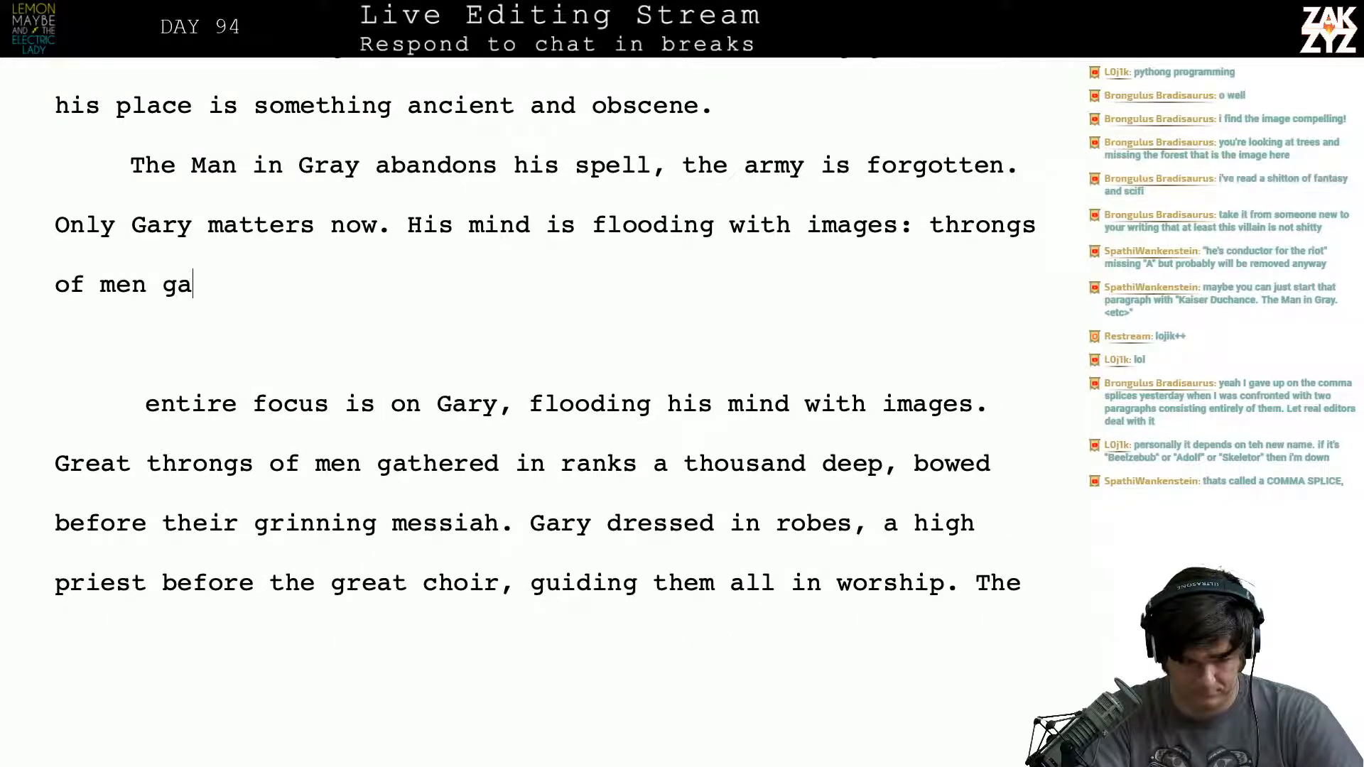
type("thered in rank")
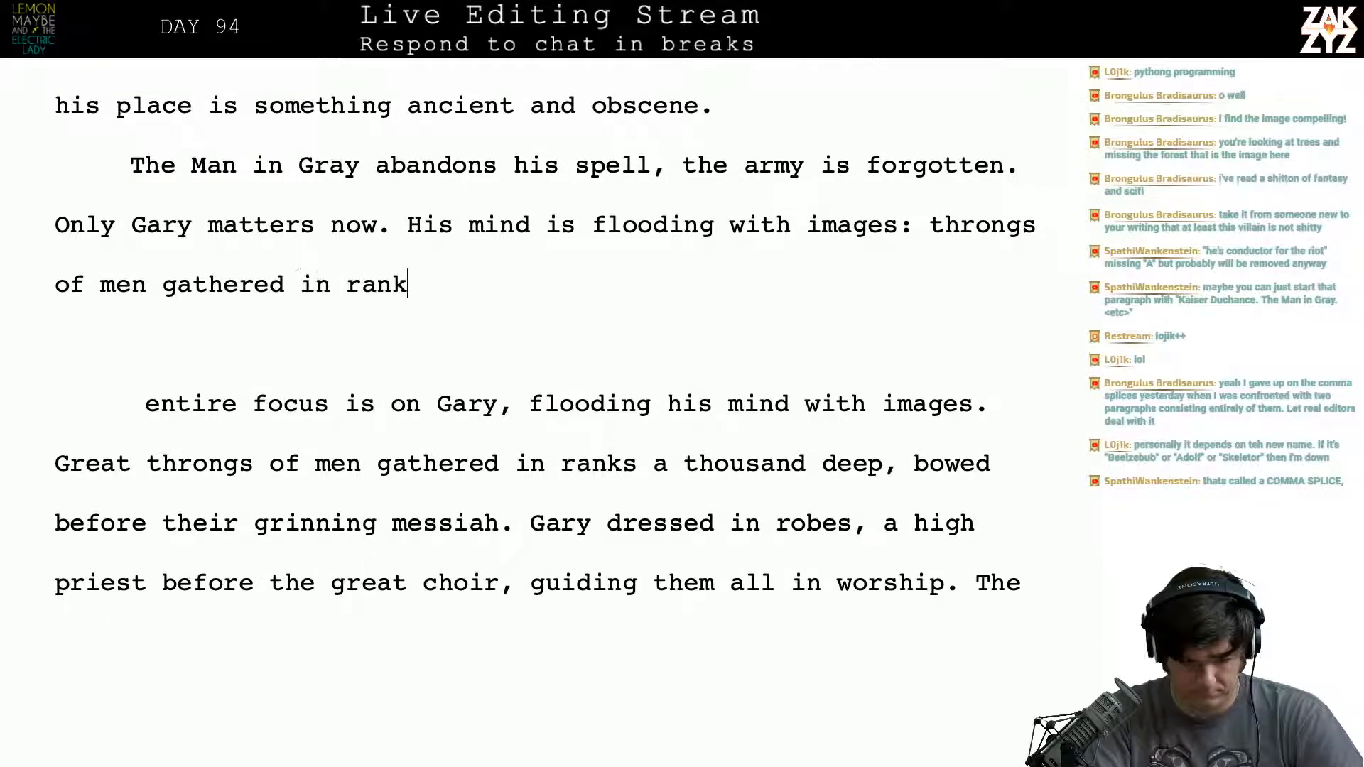
type("s a")
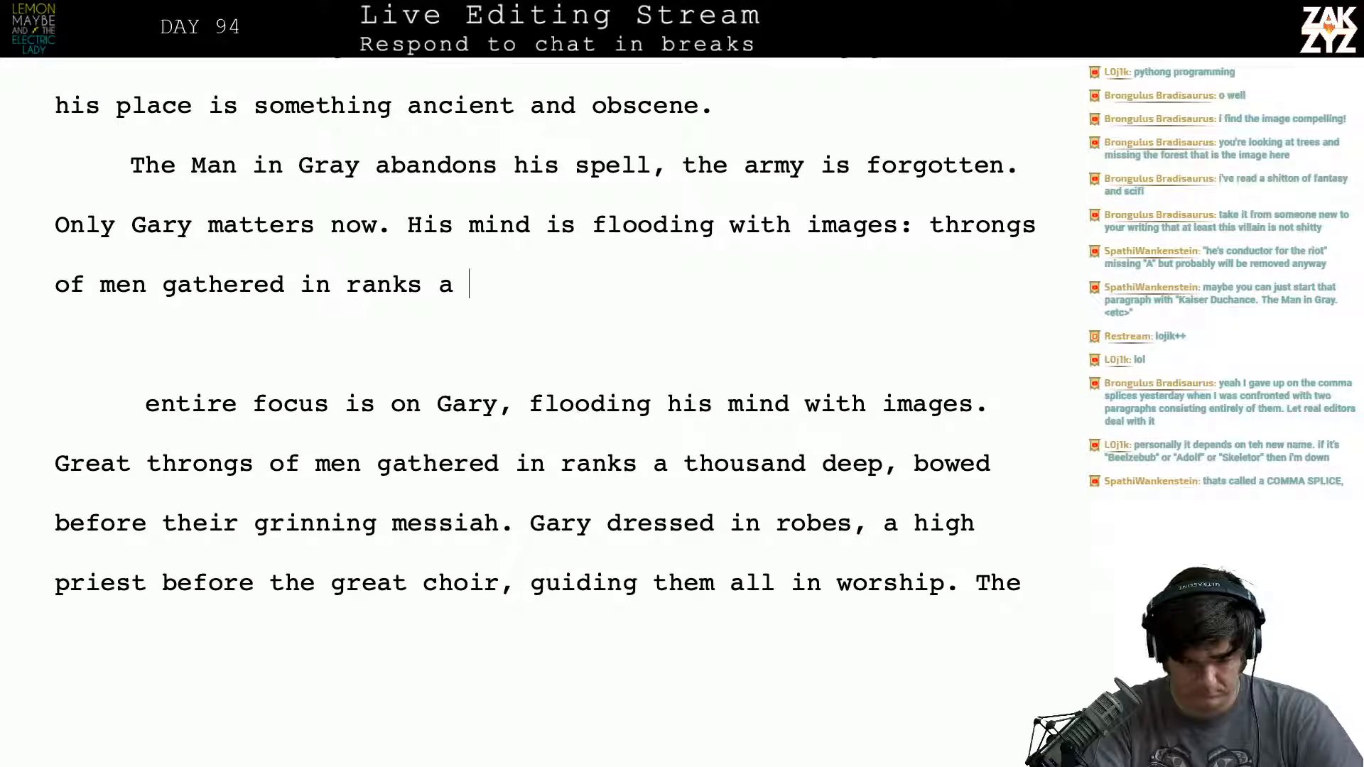
key("BackSpace")
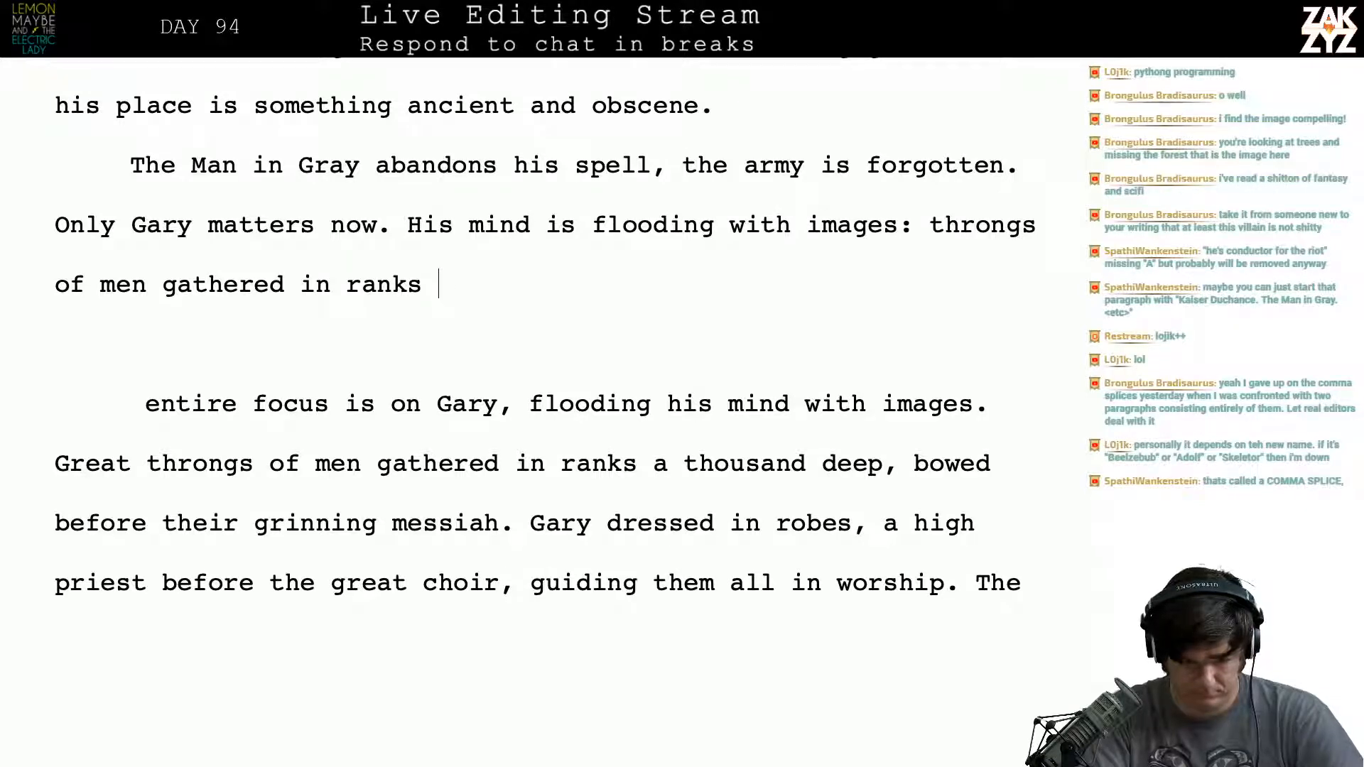
type("a hundred th")
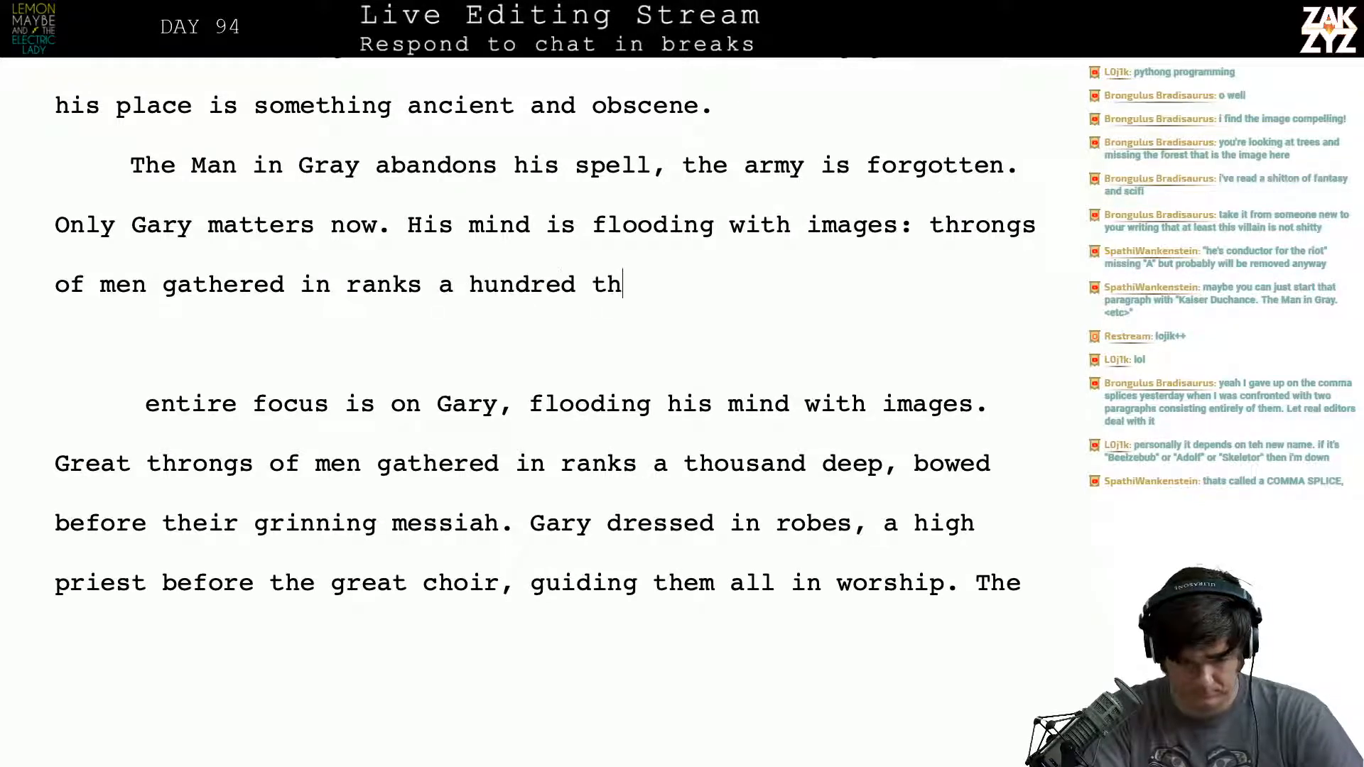
type("ousand deep, ")
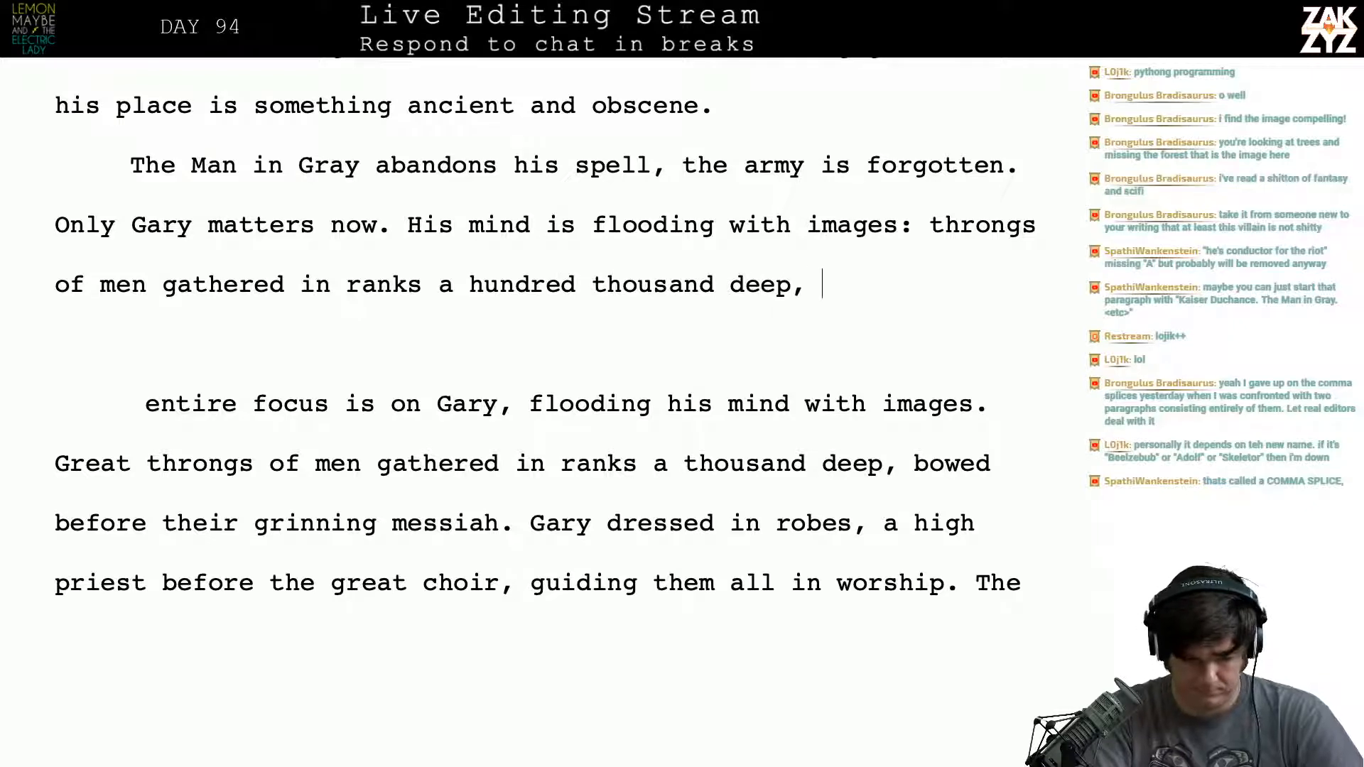
type("bowed")
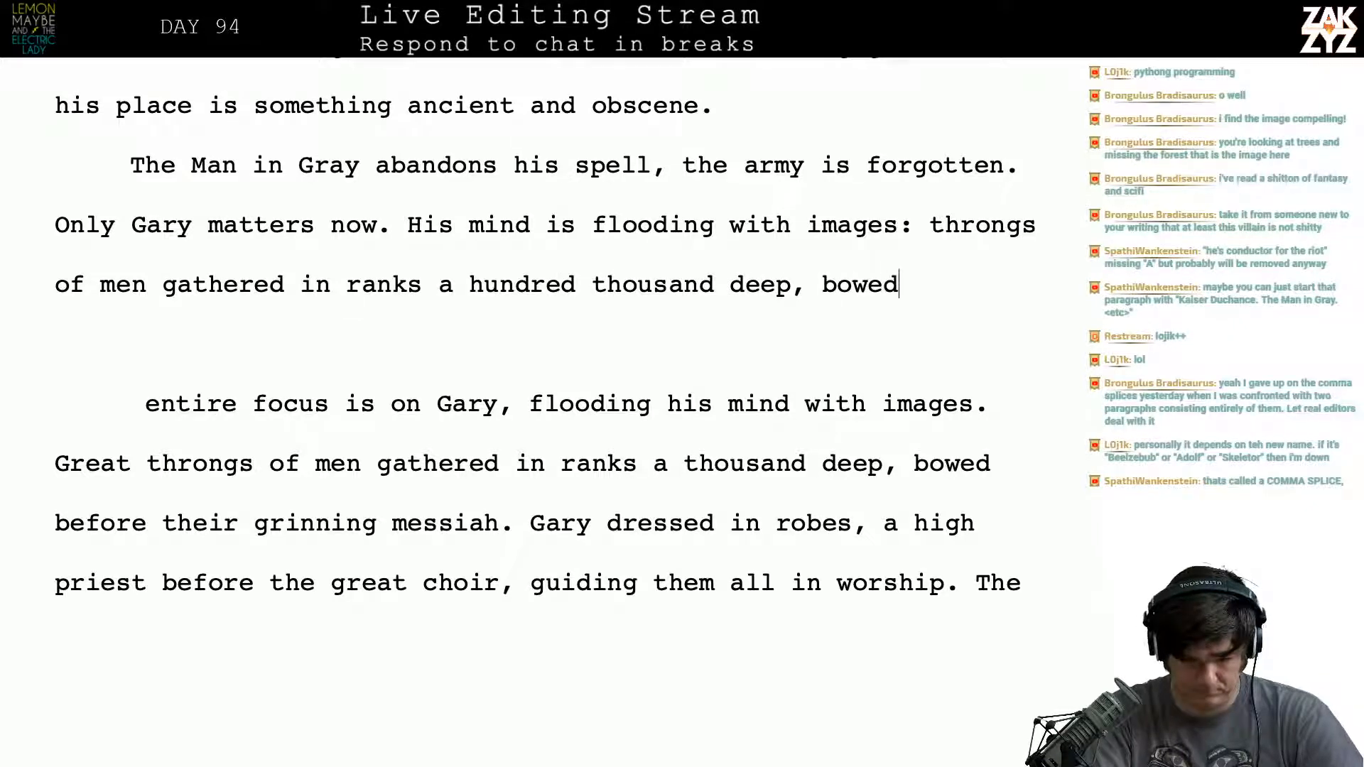
type(" before their ")
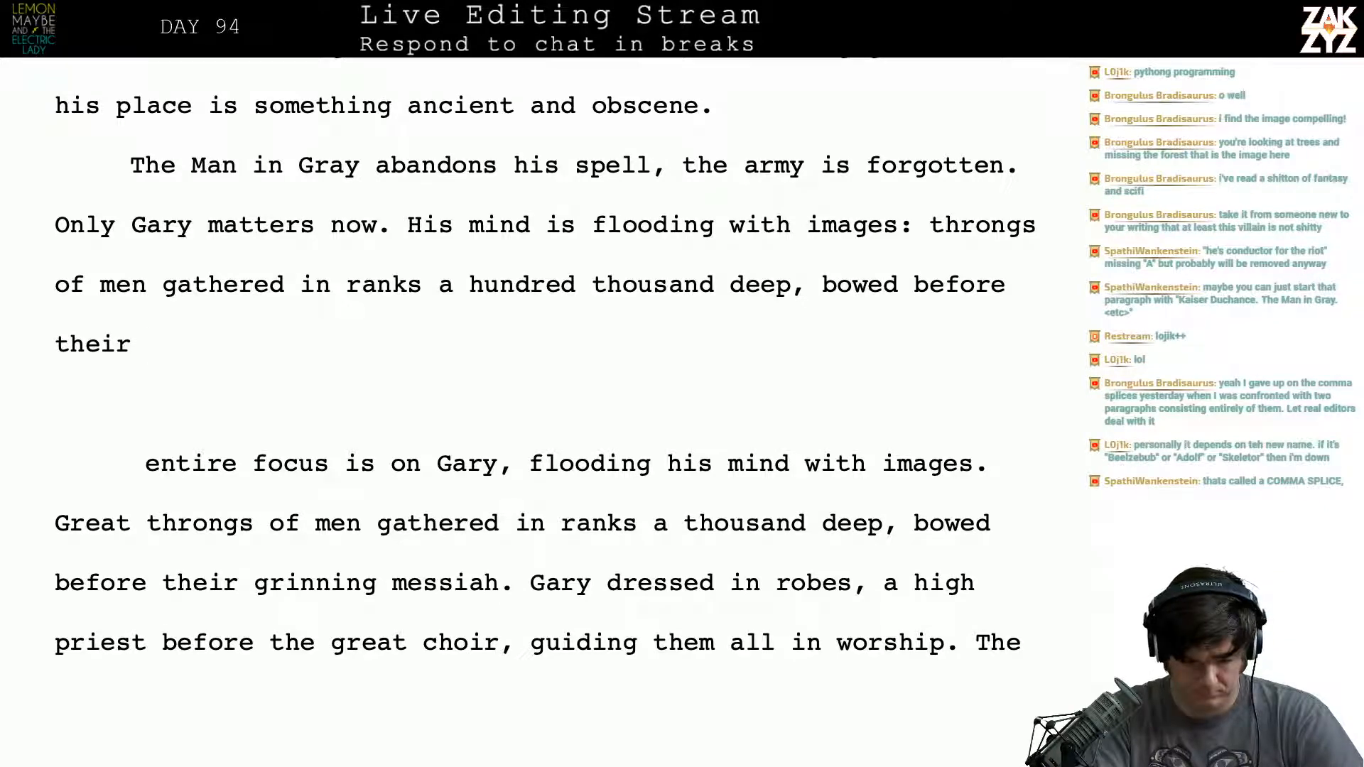
type("grinning mas")
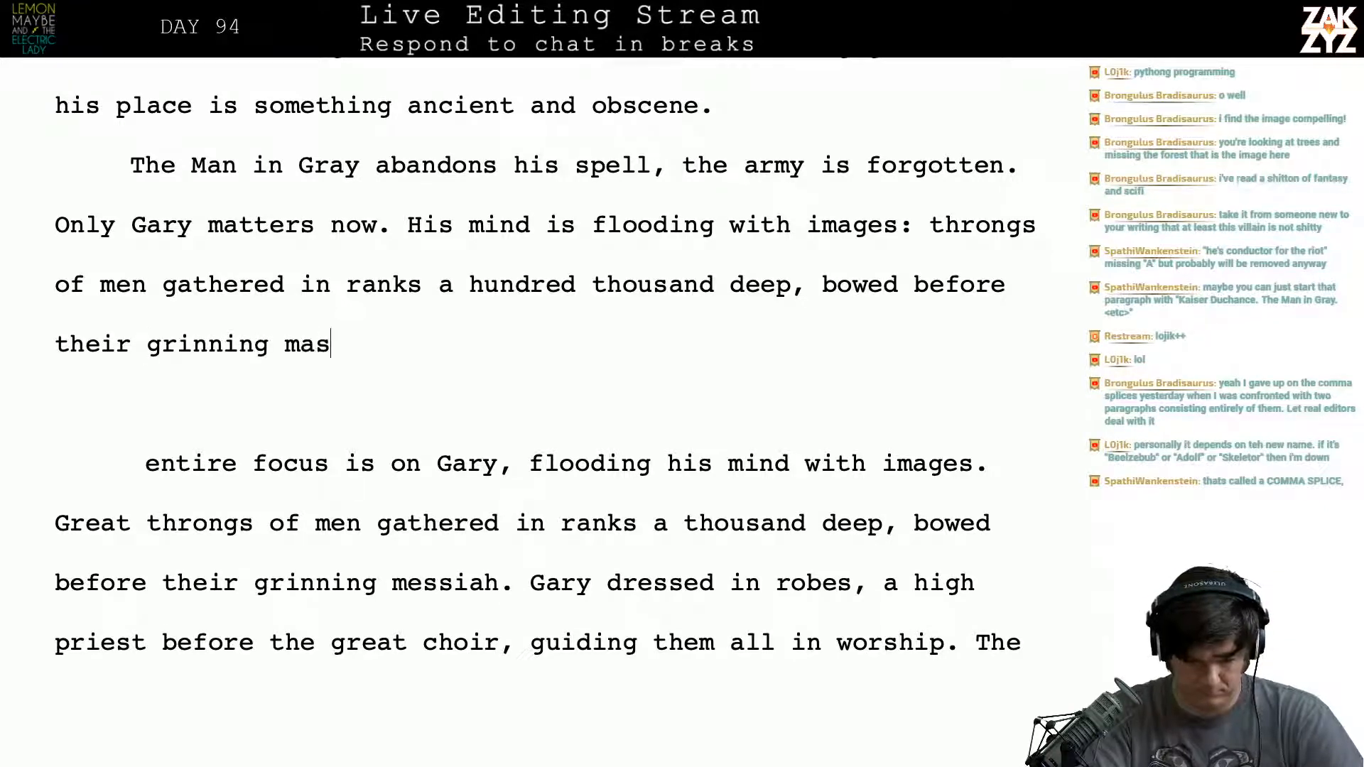
- Finish the throngs sentence with "bowed before their grinning messiah."
key("BackSpace")
key("BackSpace")
key("BackSpace")
type("Messi")
key("BackSpace")
key("BackSpace")
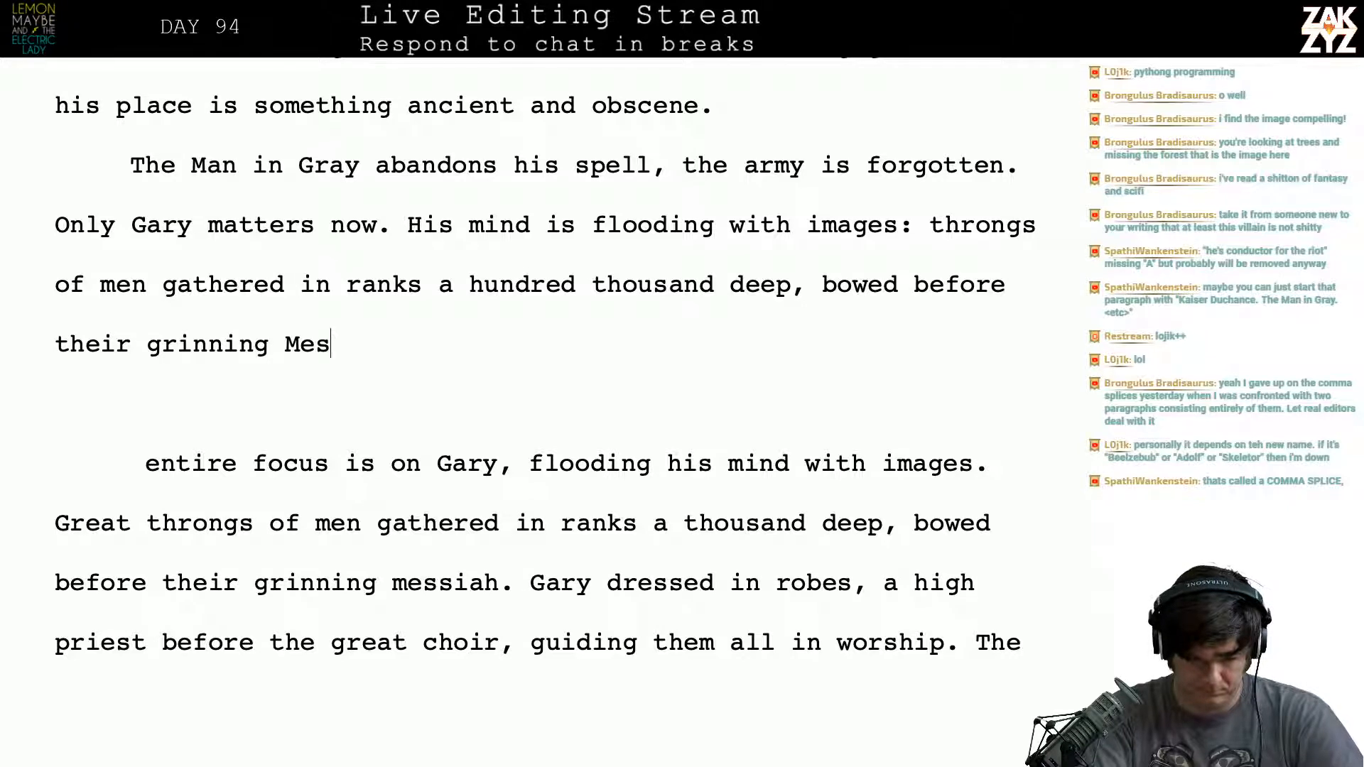
key("BackSpace")
key("BackSpace")
key("BackSpace")
type("messiagh")
key("BackSpace")
key("BackSpace")
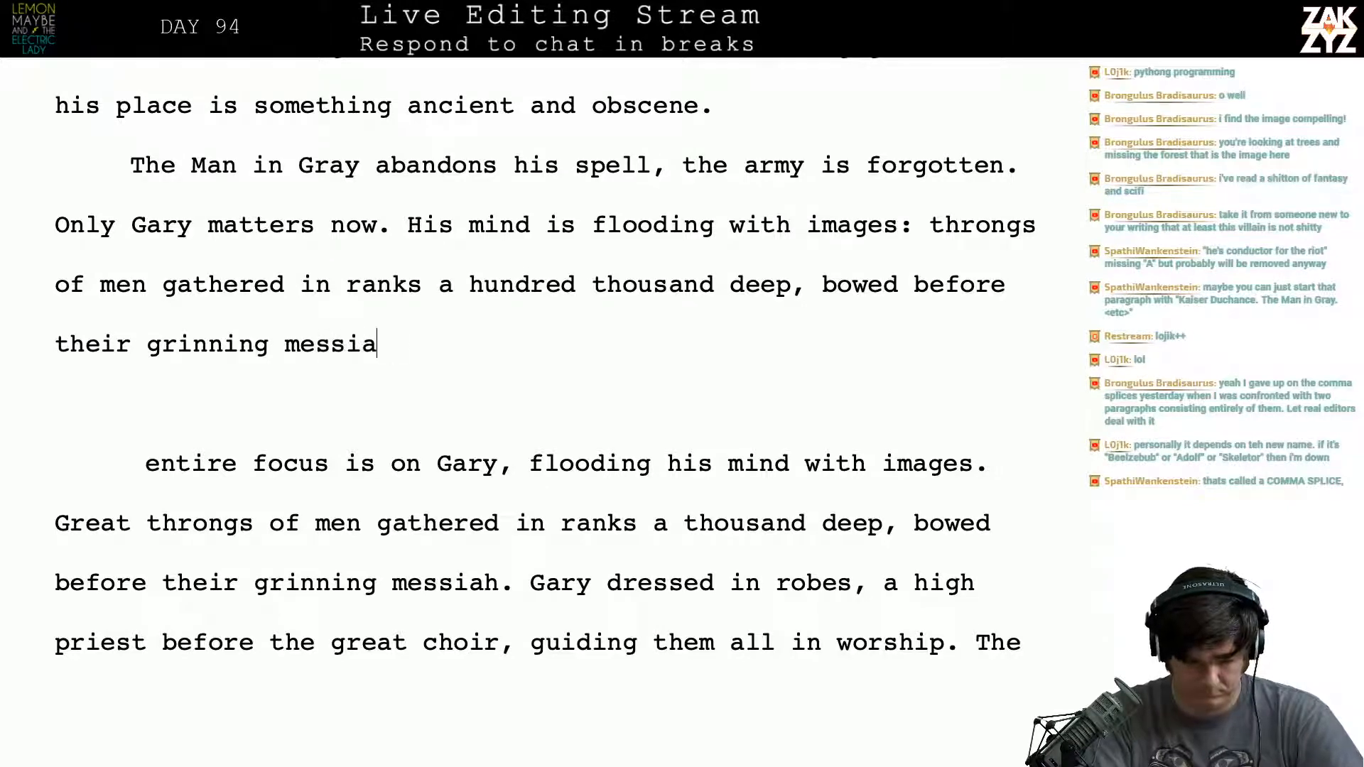
type("h. Gary ")
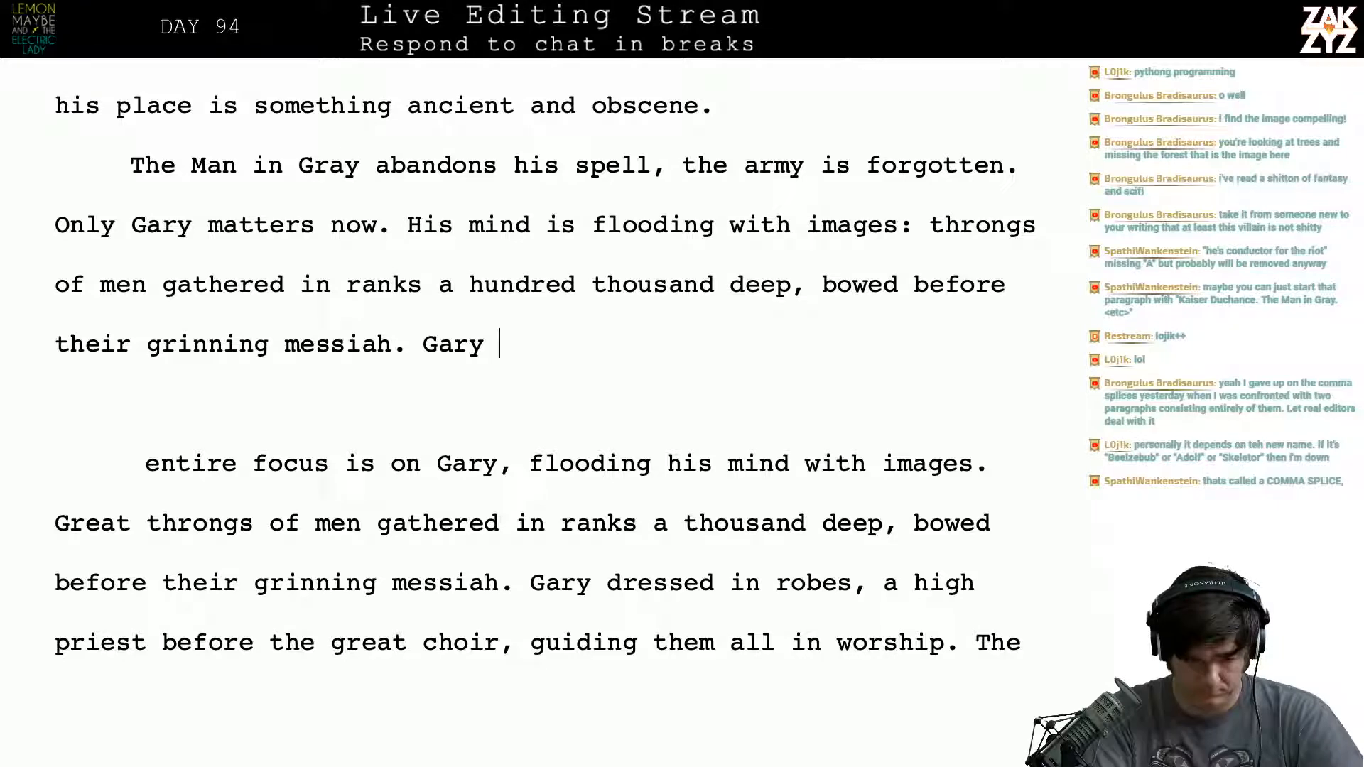
type("clad in a ")
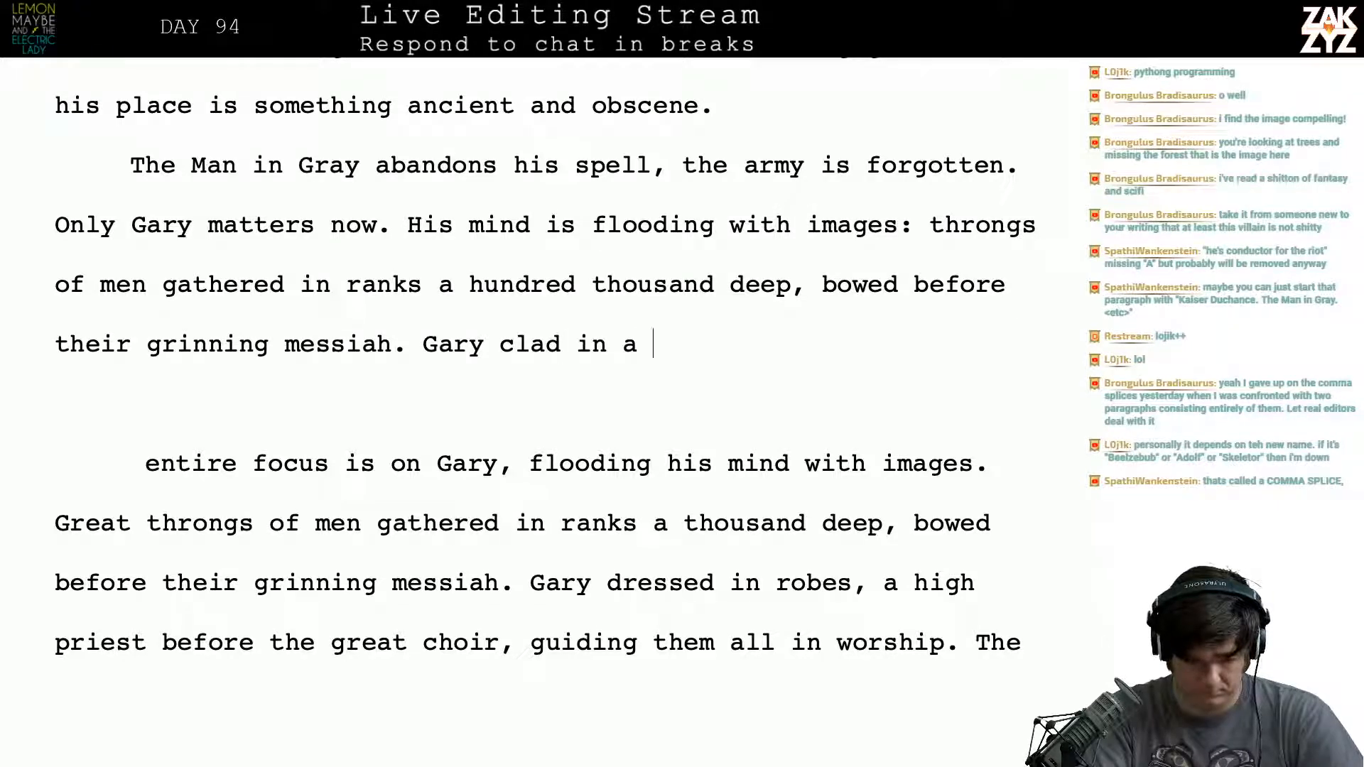
type("prie")
- Begin a new sentence after "their grinning messiah." with "Gary clad in golden robes,"
key("BackSpace")
key("BackSpace")
key("BackSpace")
key("BackSpace")
key("BackSpace")
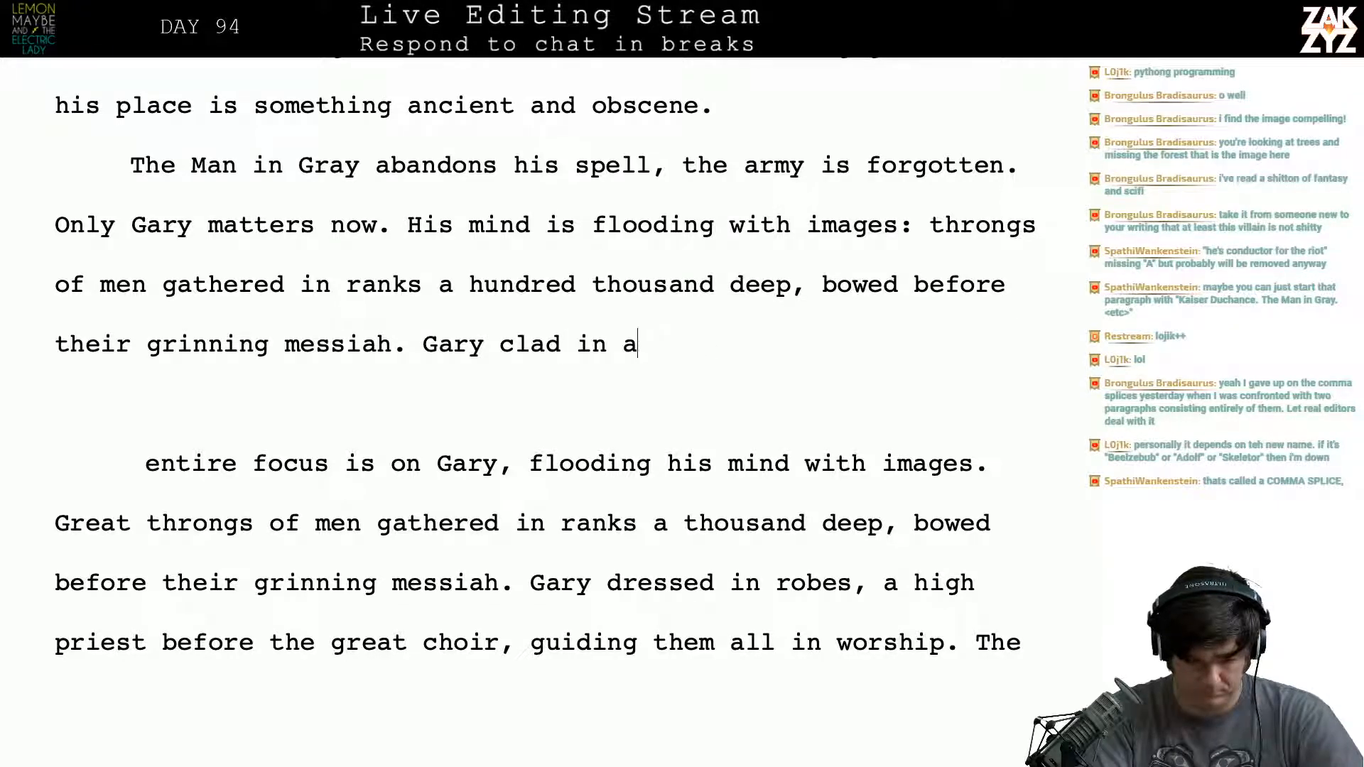
key("BackSpace")
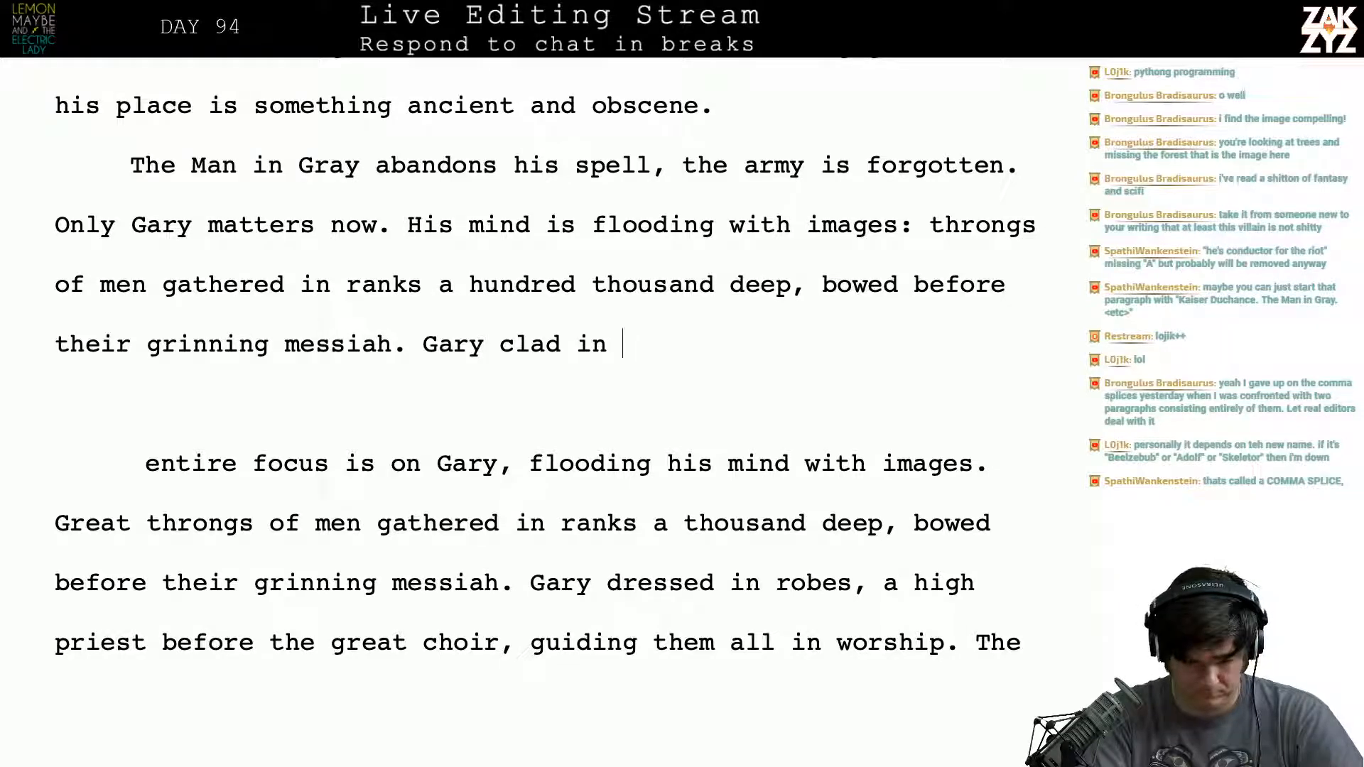
type("gr")
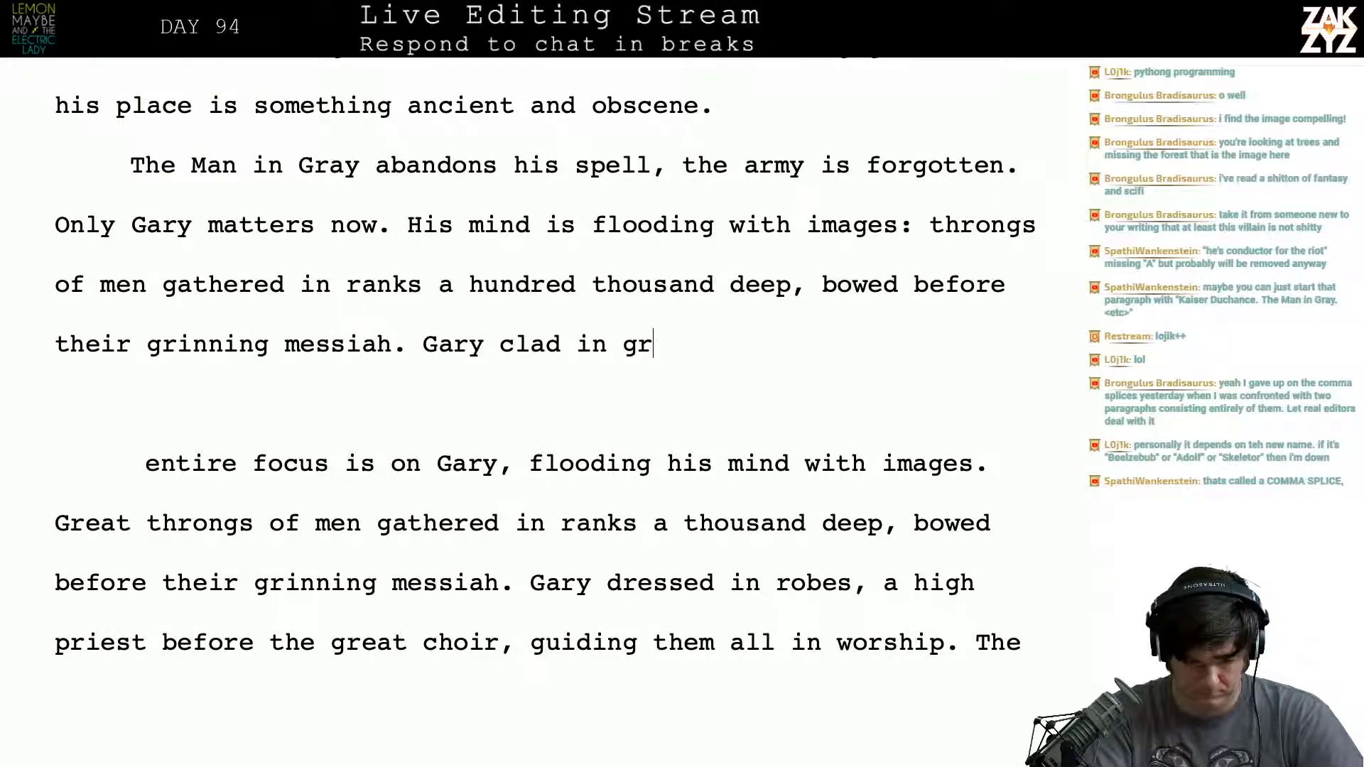
key("BackSpace")
type("olden robes, ")
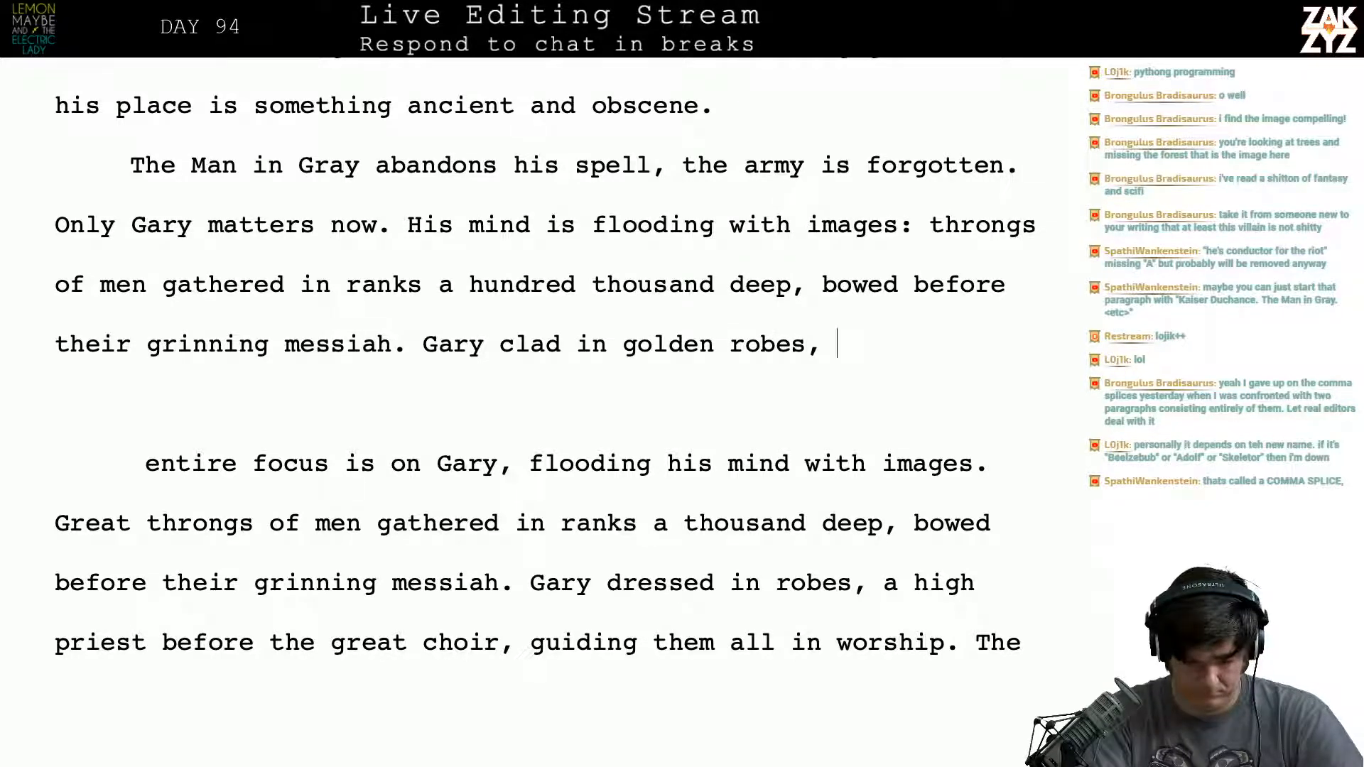
type("the hig")
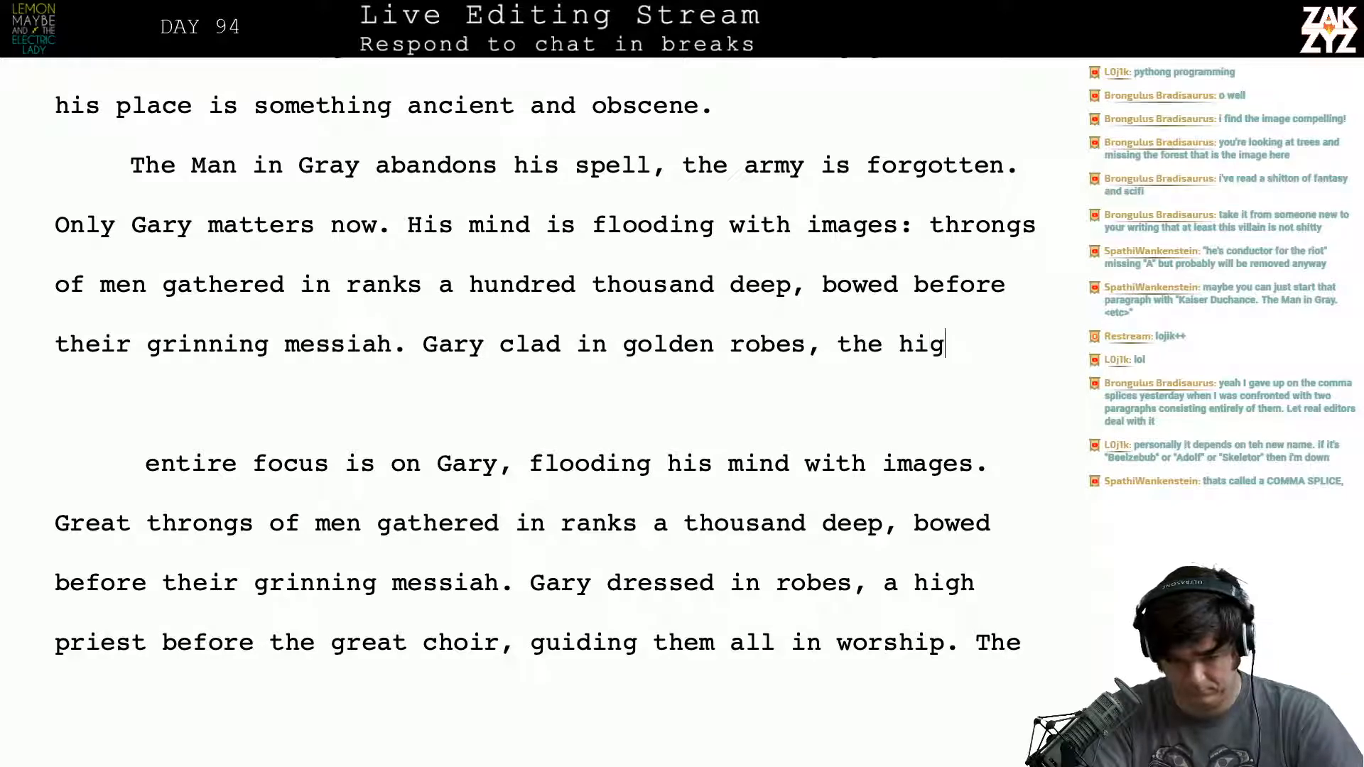
type("h pries")
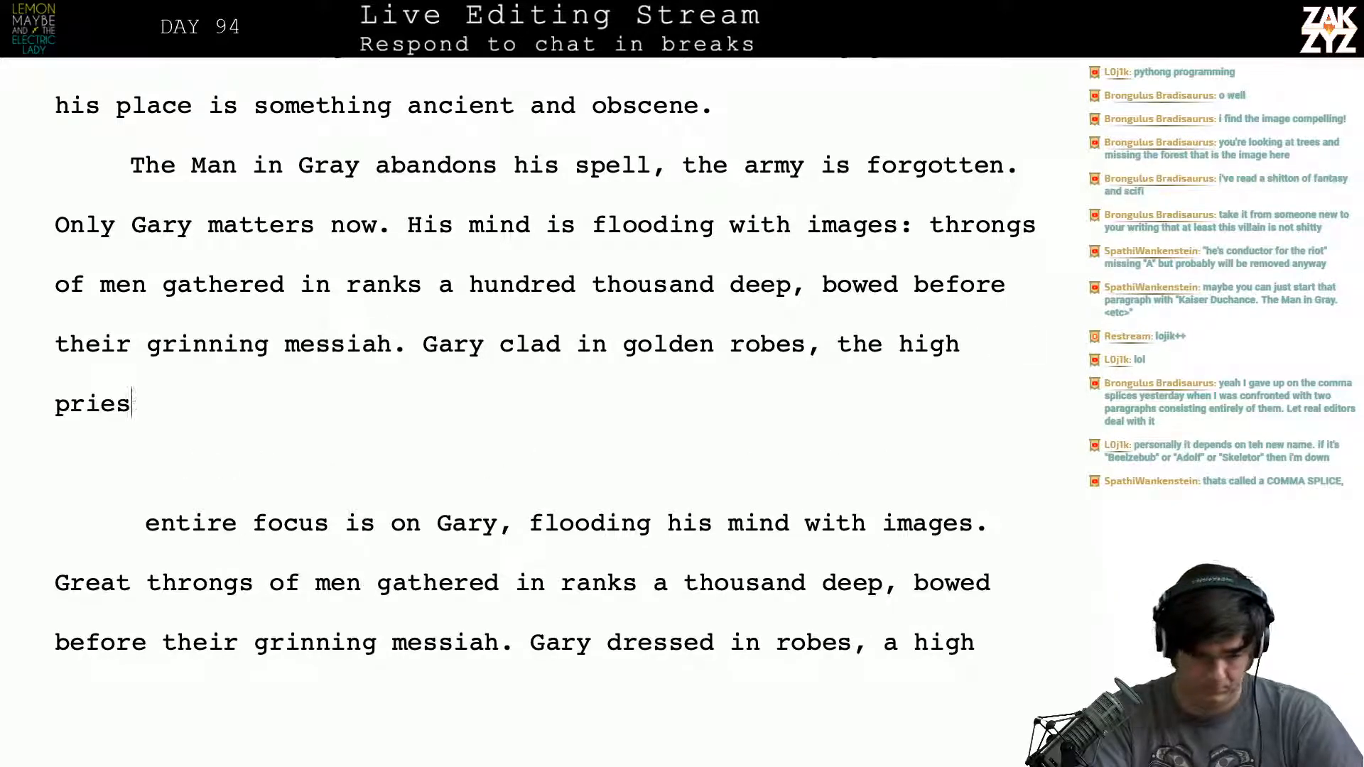
type("t of the ch")
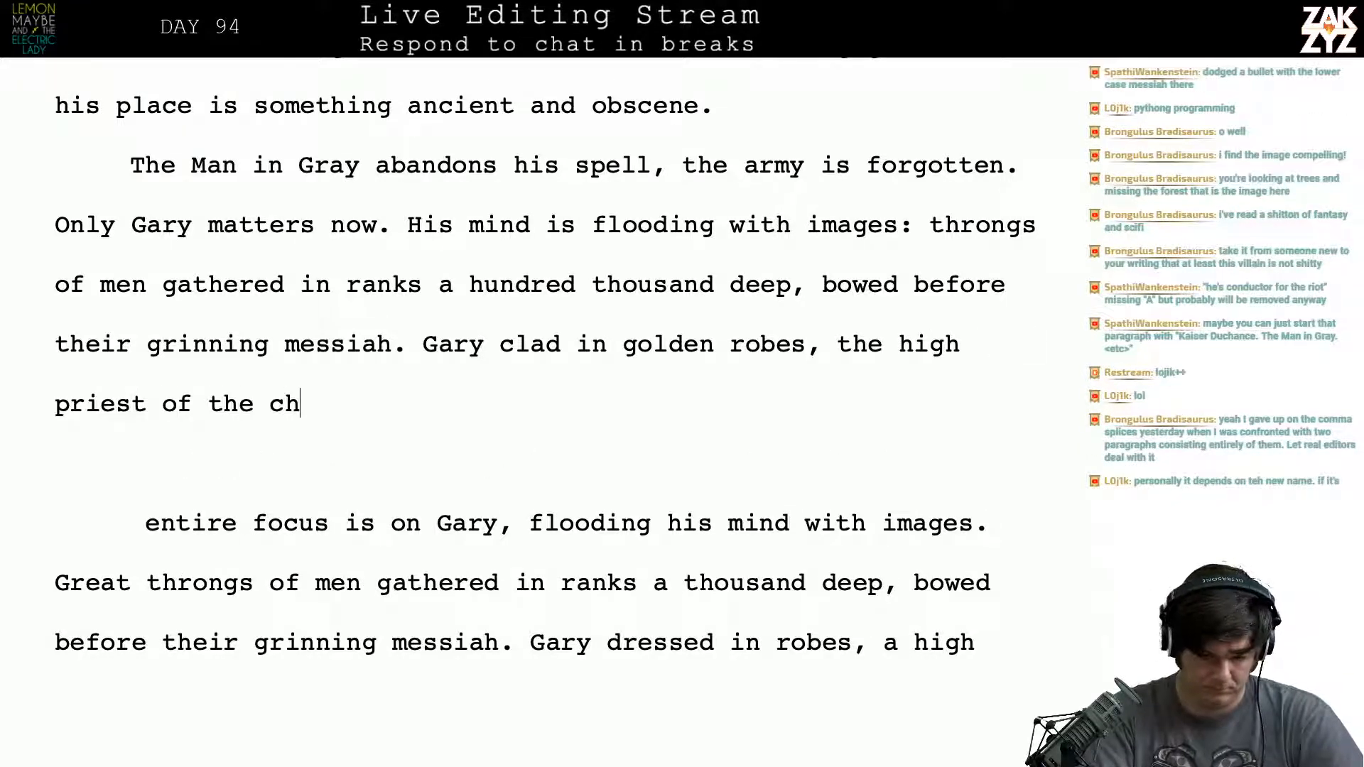
- Continue the sentence after "golden robes," with "the high priest"
key("BackSpace")
key("BackSpace")
key("BackSpace")
key("BackSpace")
key("BackSpace")
key("BackSpace")
key("BackSpace")
key("BackSpace")
key("BackSpace")
key("BackSpace")
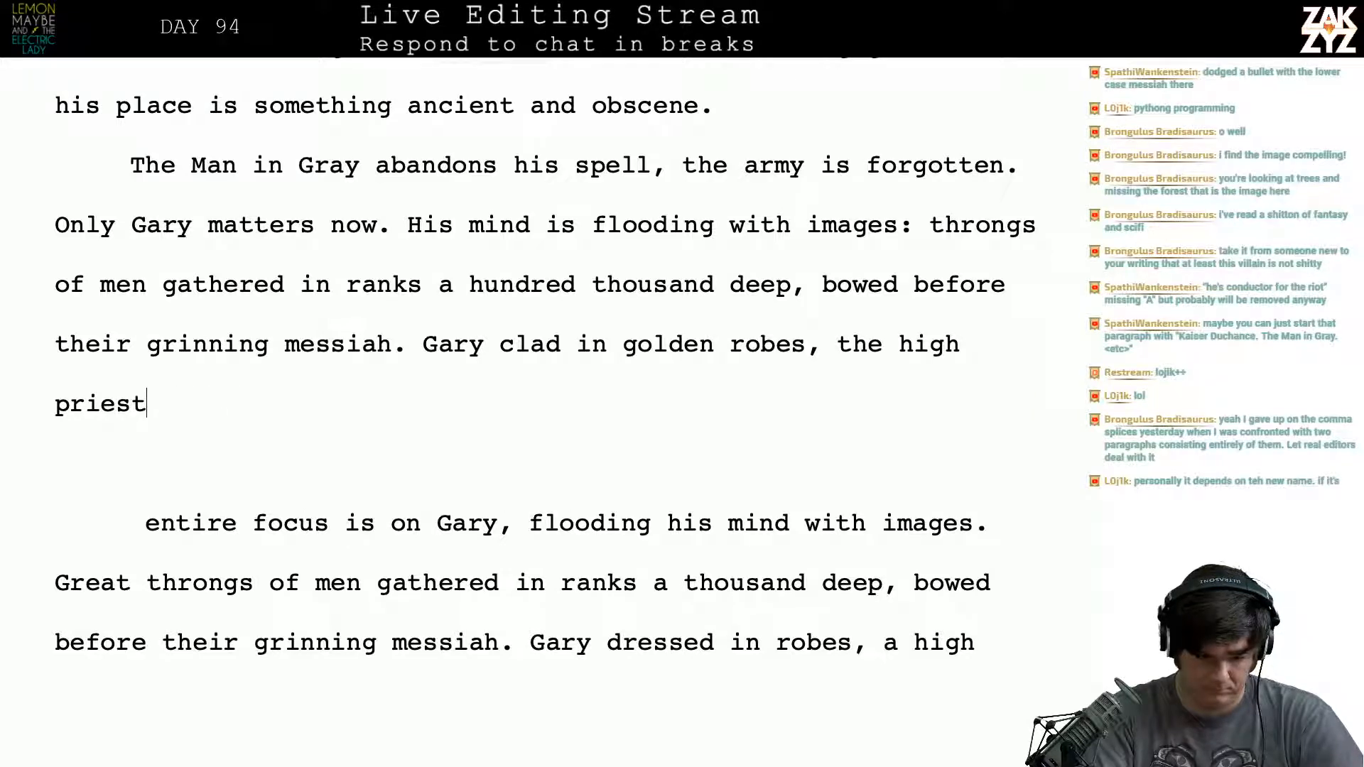
- Extend the high priest phrase with "leading the world in wor"
type("leading the ")
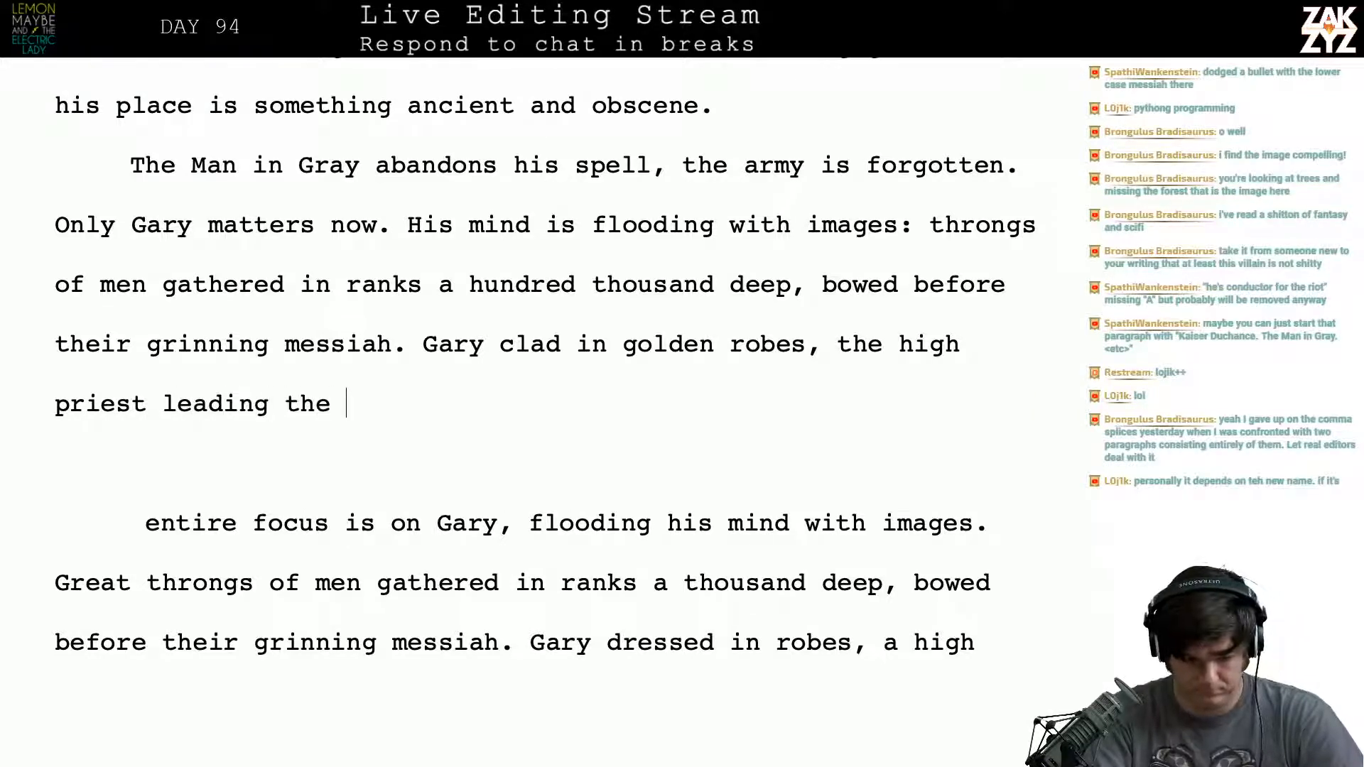
type("assem")
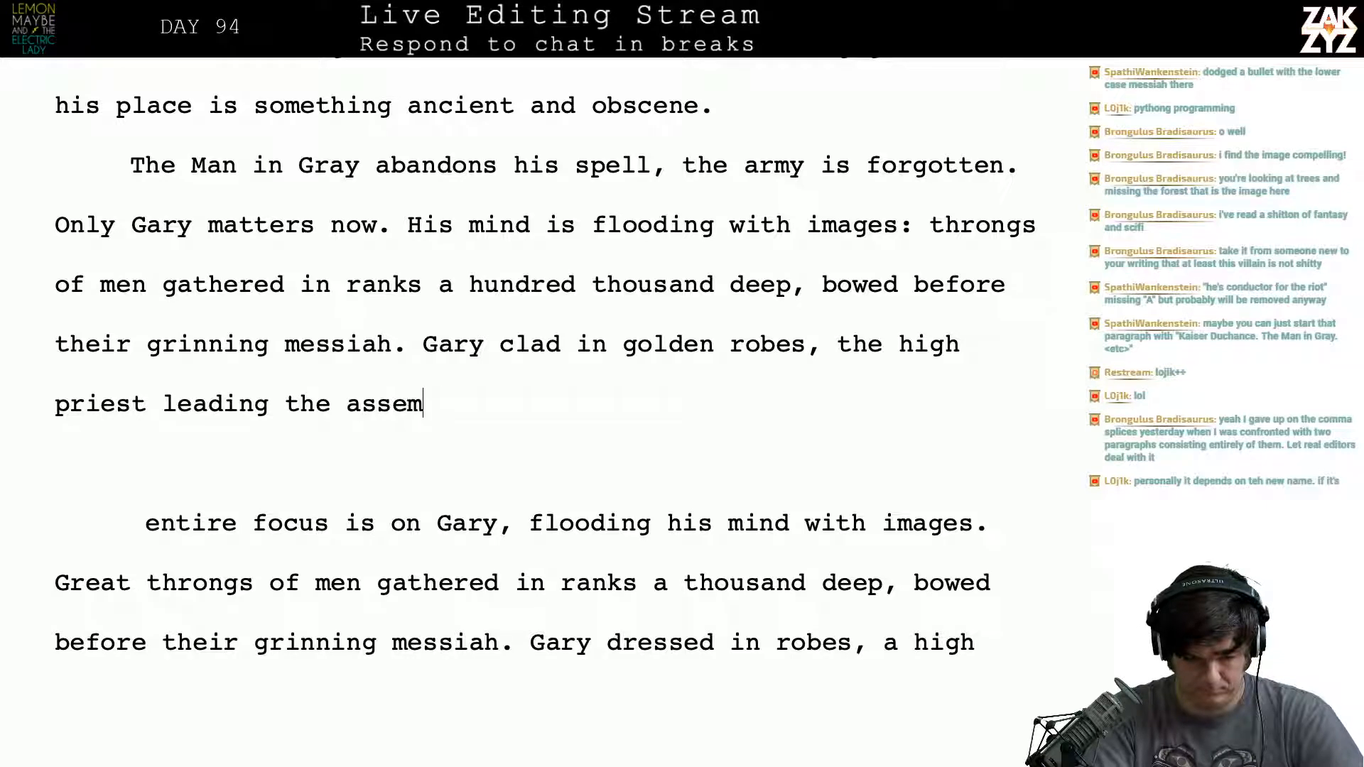
key("BackSpace")
key("BackSpace")
key("BackSpace")
key("BackSpace")
key("BackSpace")
key("BackSpace")
key("BackSpace")
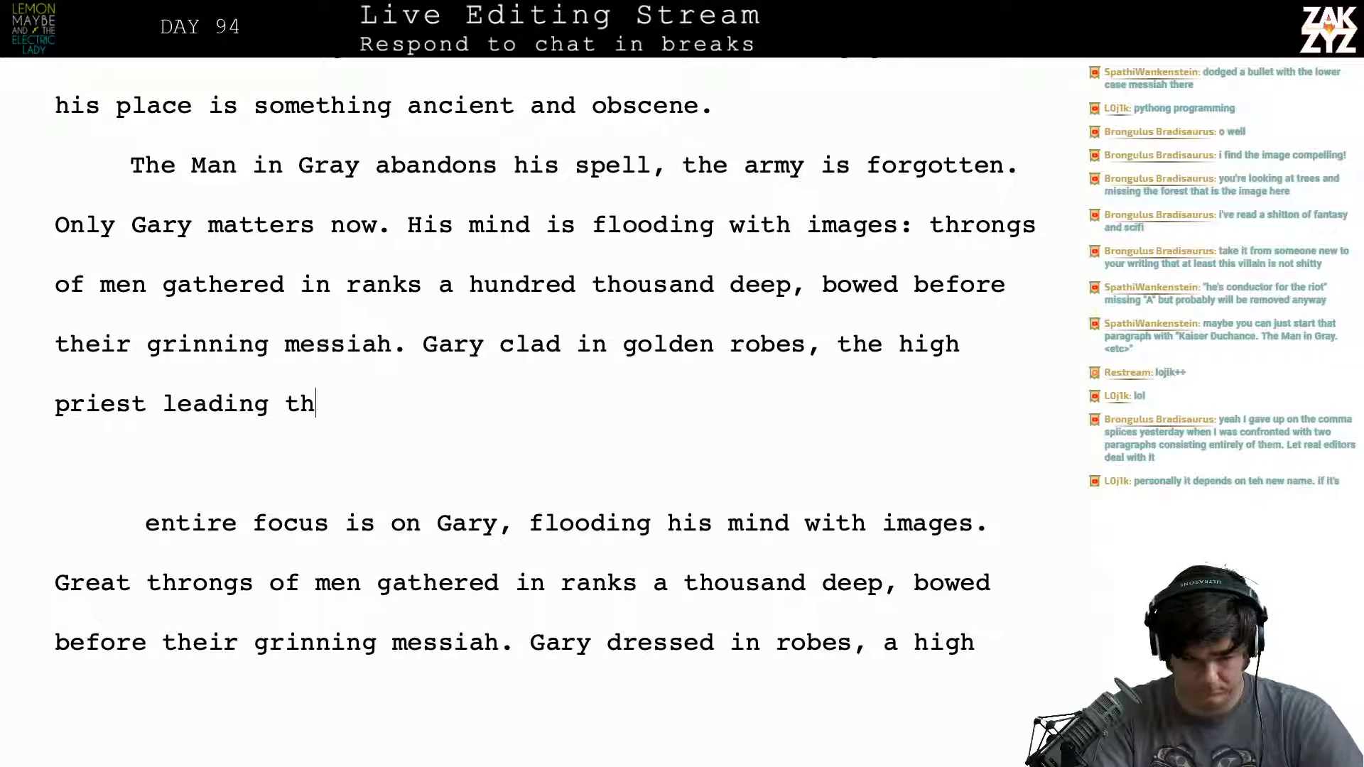
type("e world in w")
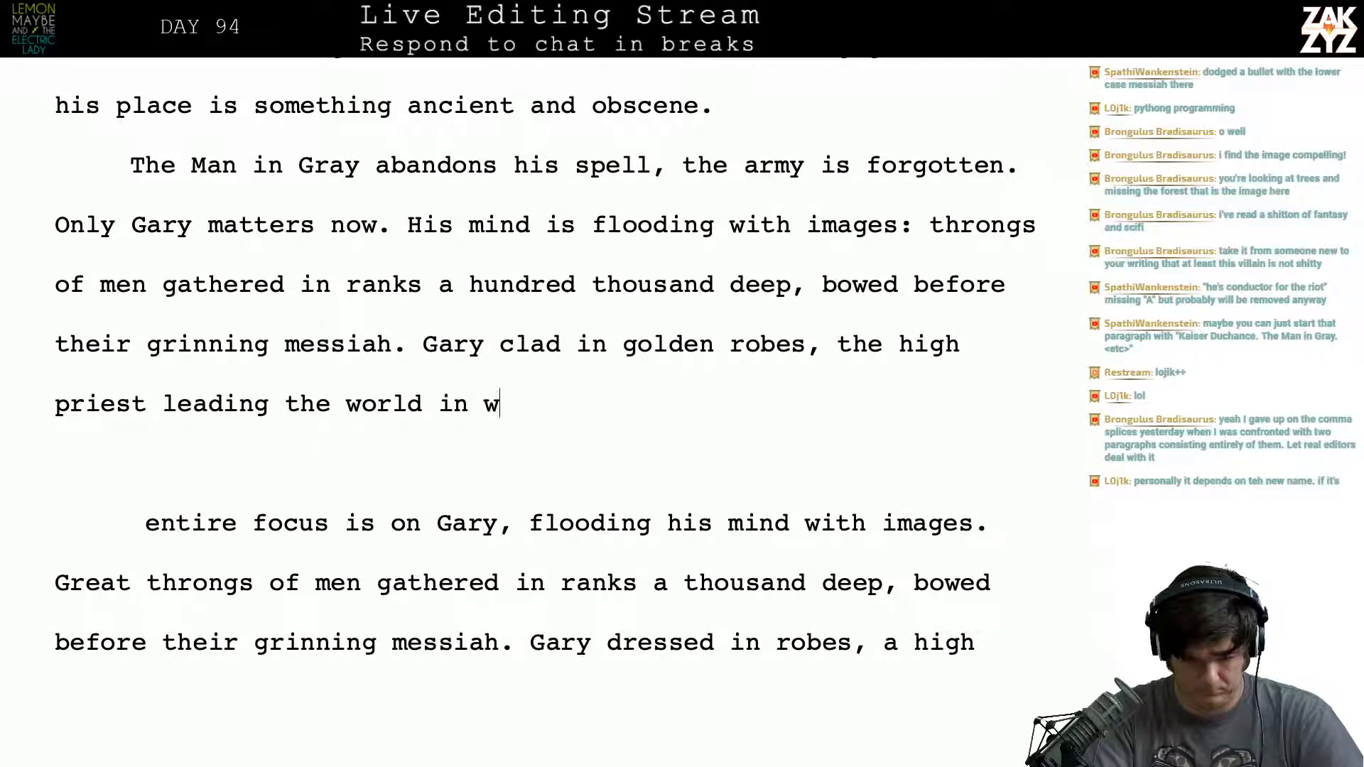
type("or")
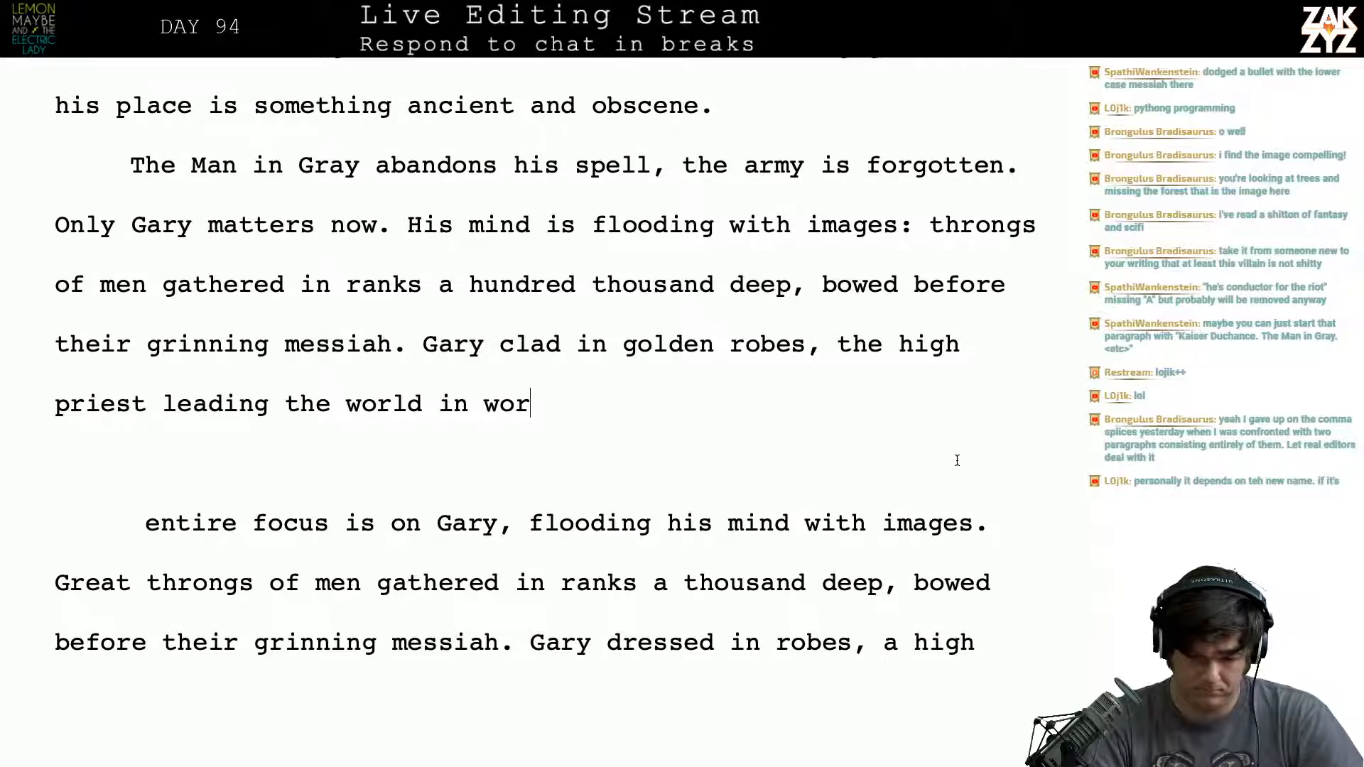
- Split the text from "high priest leading" onward into its own paragraph, with a blank line above it
left_click(890, 345)
key("Right")
key("Return")
key("Return")
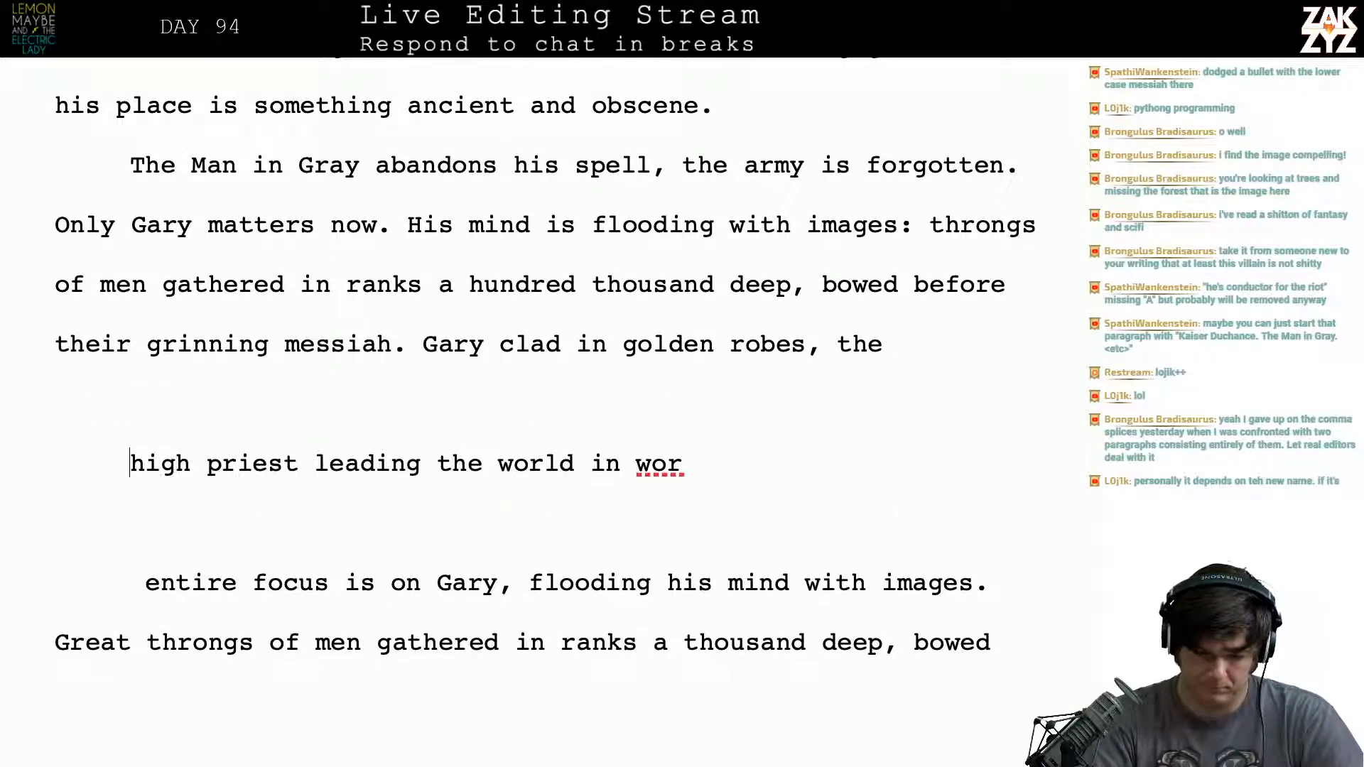
key("Left")
key("Left")
- Try describing Gary as "the pope of Chinatown," after "golden robes,"
type("black")
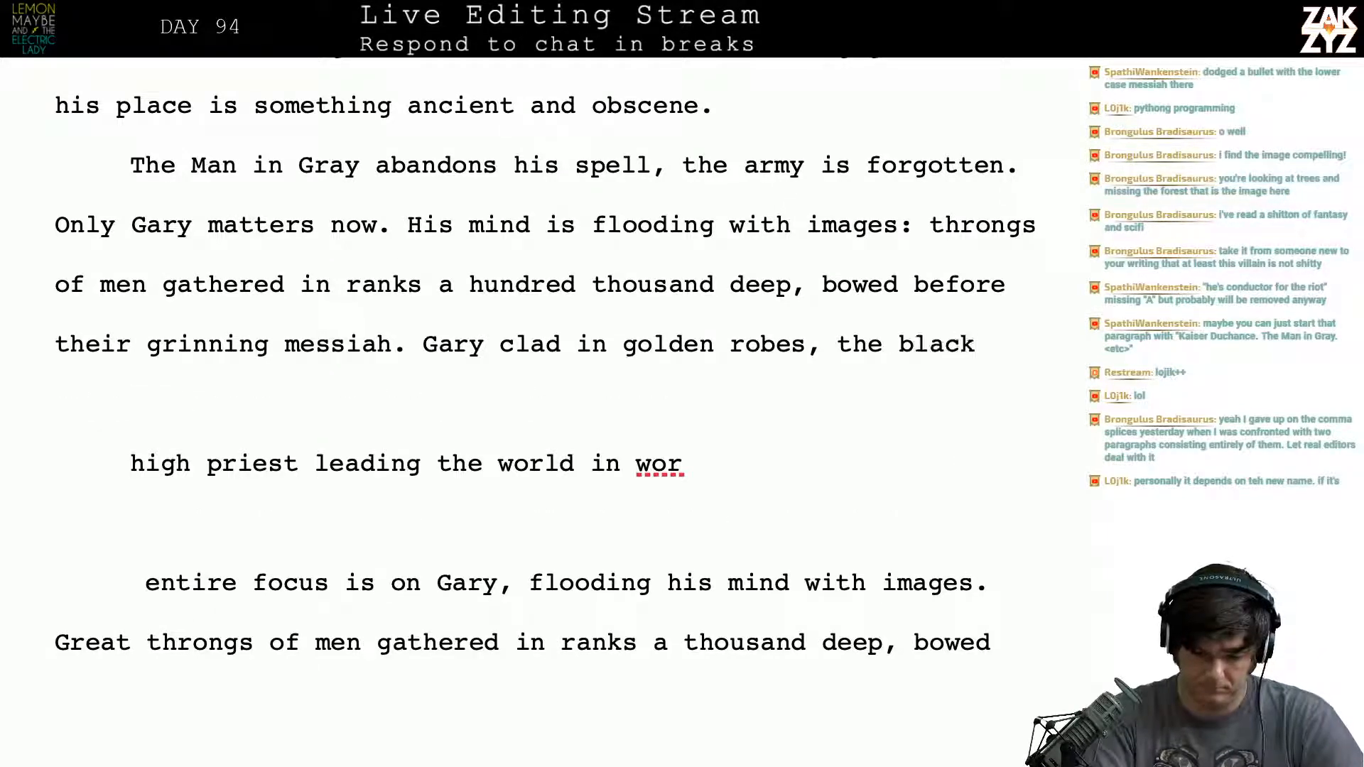
key("BackSpace")
key("BackSpace")
key("BackSpace")
key("BackSpace")
key("BackSpace")
key("BackSpace")
key("BackSpace")
key("BackSpace")
key("BackSpace")
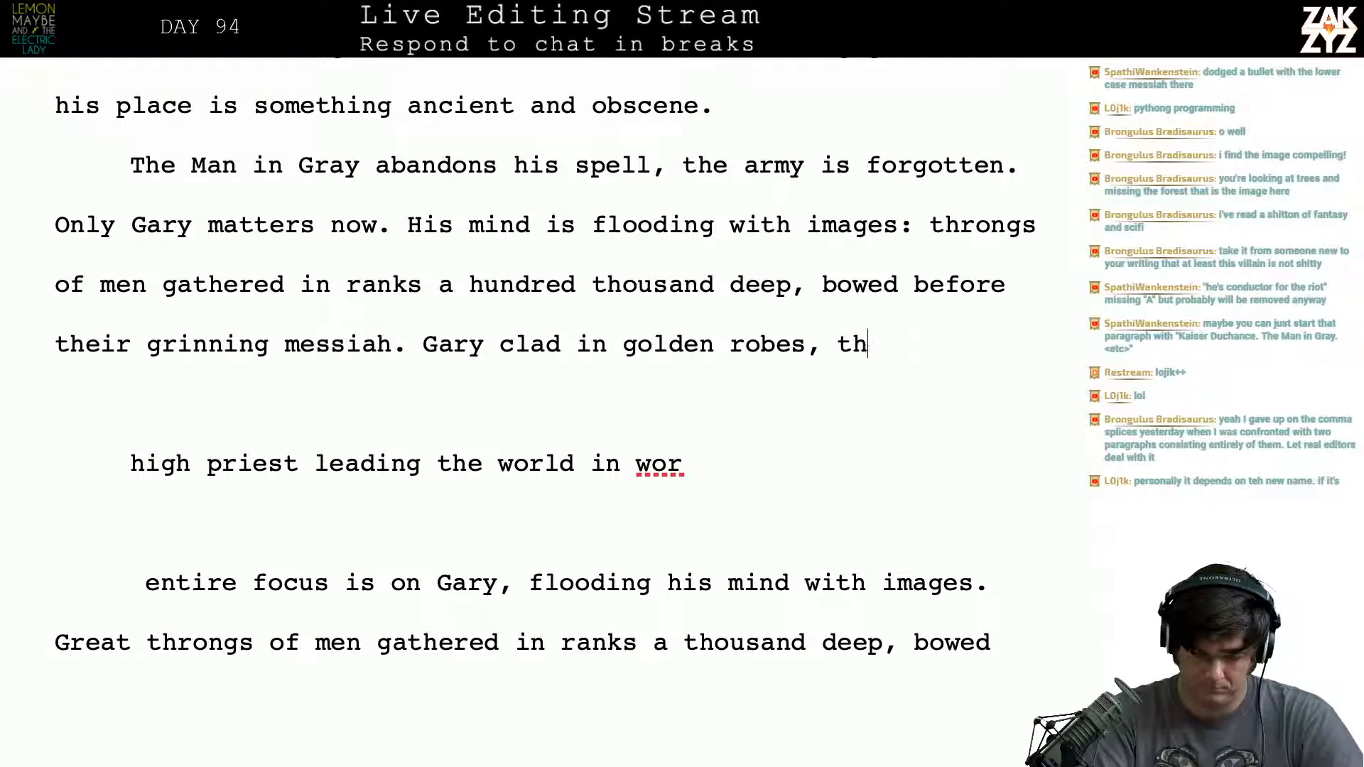
type("a")
key("BackSpace")
type("the p")
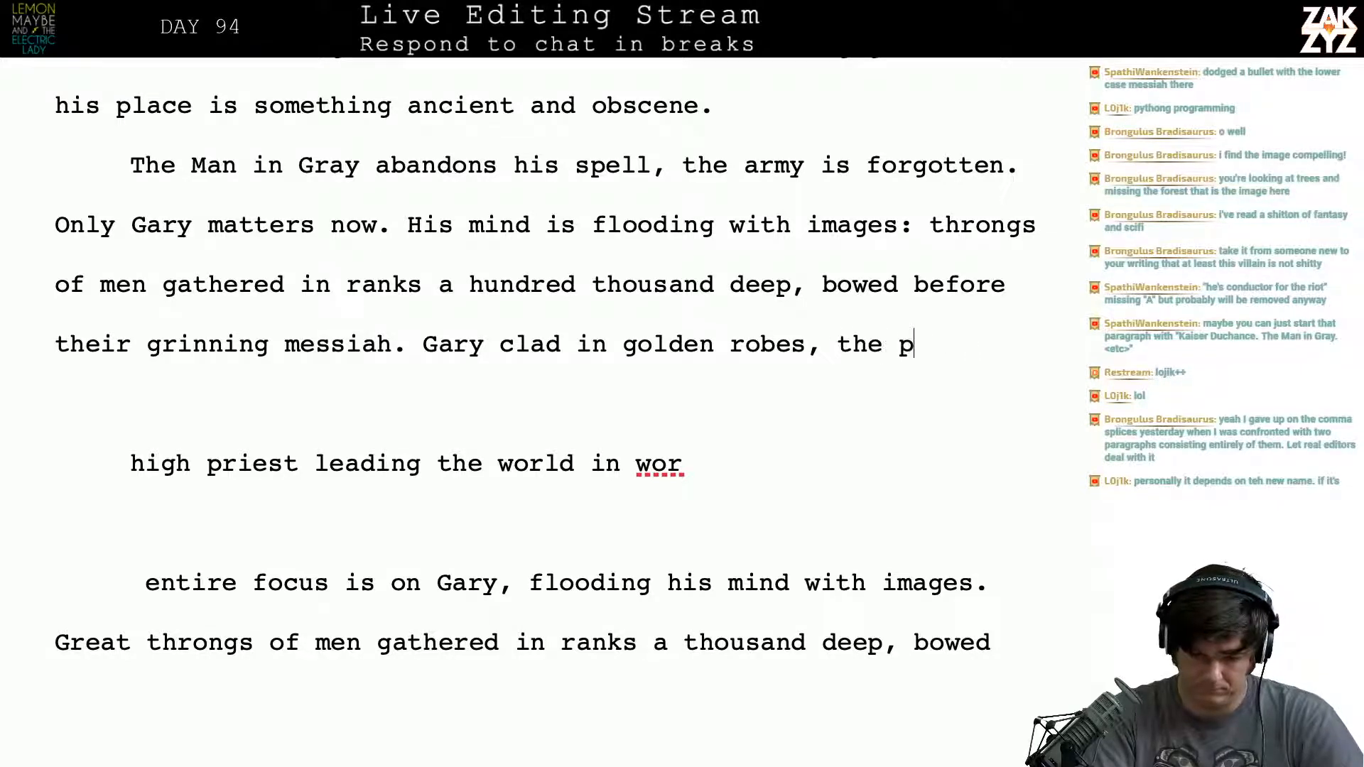
type("ope of ")
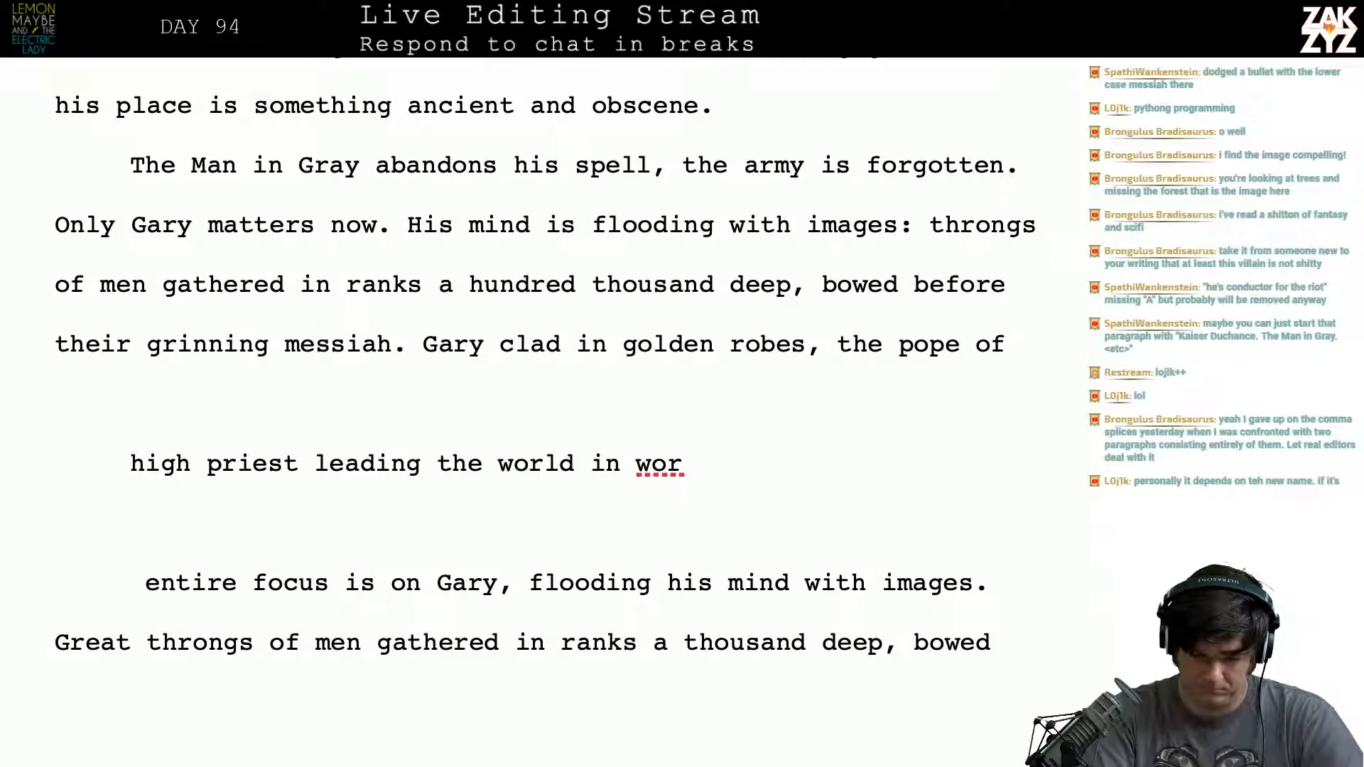
type("Chinatown,")
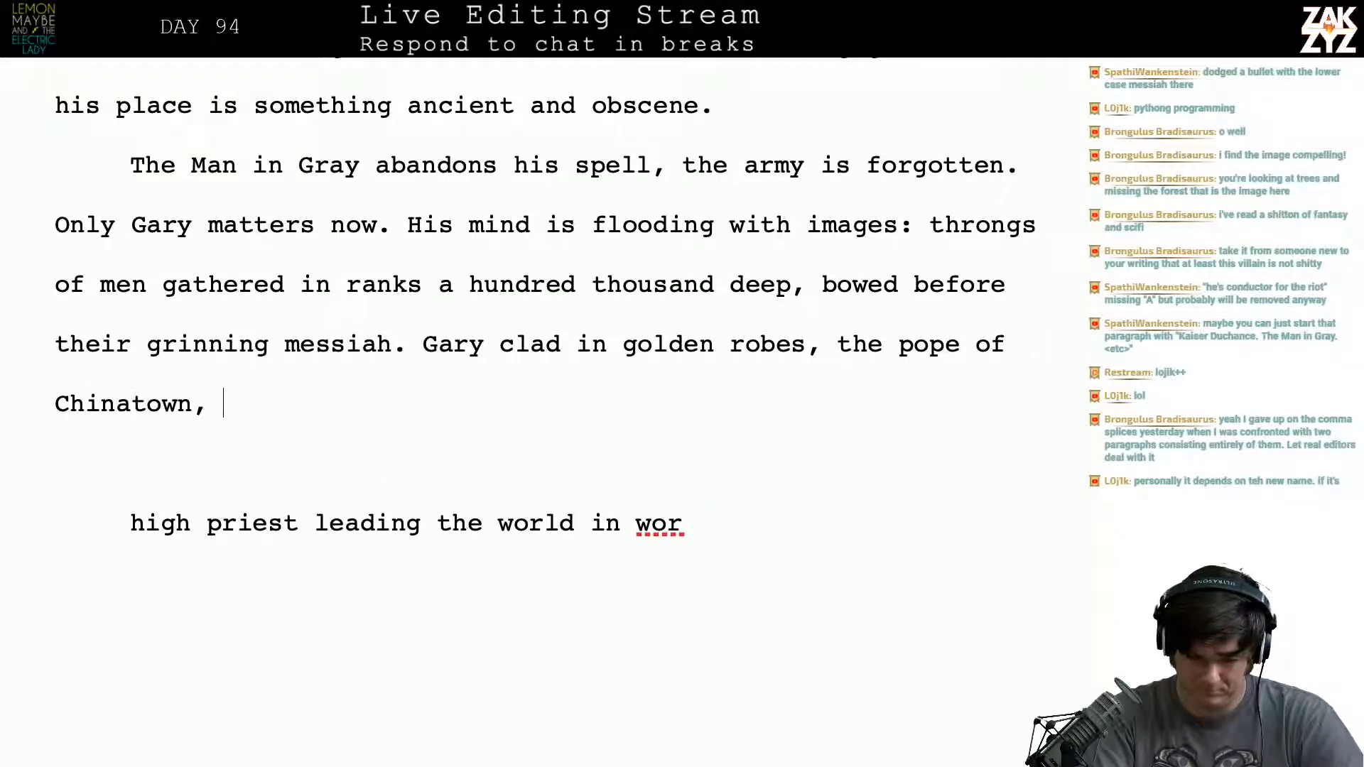
- Replace everything after "Gary" in that sentence with "draped in golden robes,"
key("BackSpace")
key("BackSpace")
key("BackSpace")
key("BackSpace")
key("BackSpace")
key("BackSpace")
key("BackSpace")
key("BackSpace")
key("BackSpace")
key("BackSpace")
key("BackSpace")
key("BackSpace")
key("BackSpace")
key("BackSpace")
key("BackSpace")
key("BackSpace")
key("BackSpace")
key("BackSpace")
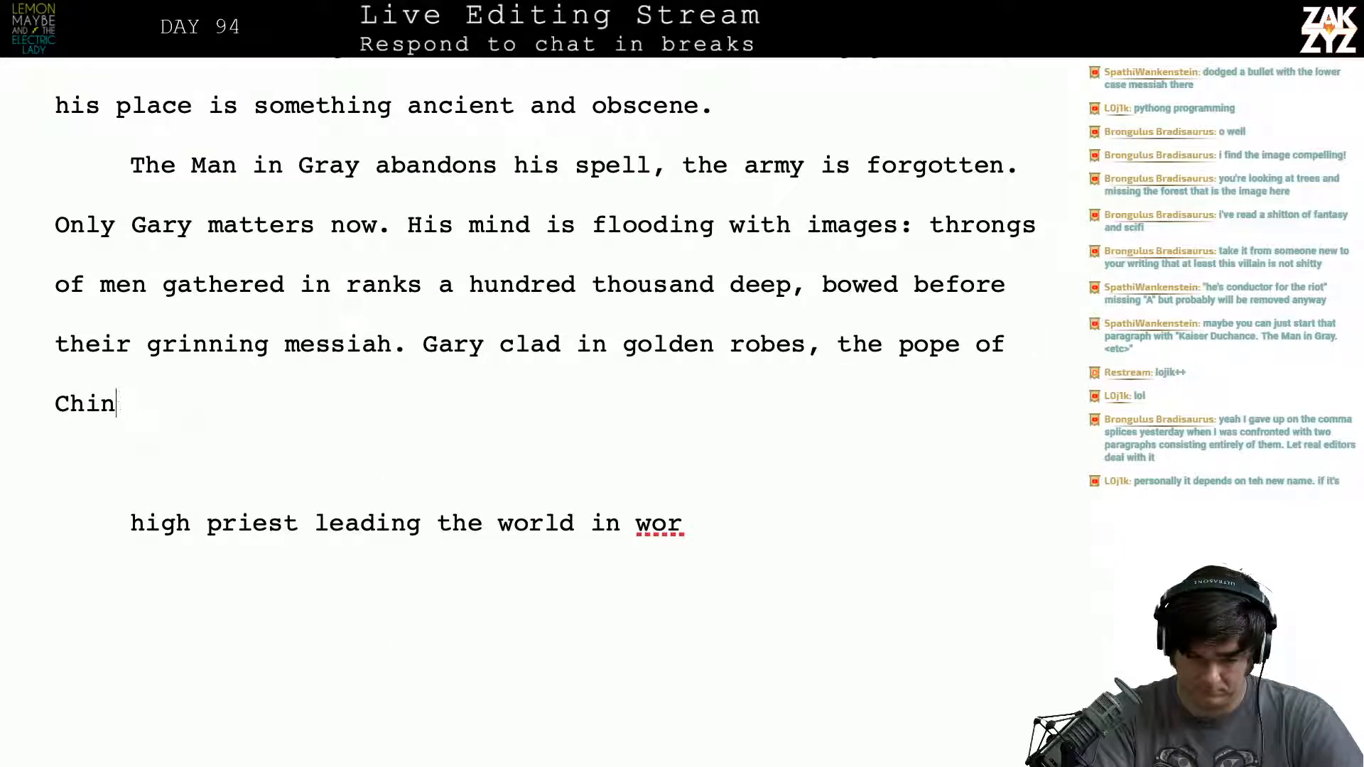
key("BackSpace")
key("BackSpace")
key("BackSpace")
key("BackSpace")
key("BackSpace")
key("BackSpace")
key("BackSpace")
key("BackSpace")
key("BackSpace")
key("BackSpace")
key("BackSpace")
key("BackSpace")
key("BackSpace")
key("BackSpace")
key("BackSpace")
key("BackSpace")
key("BackSpace")
key("BackSpace")
key("BackSpace")
key("BackSpace")
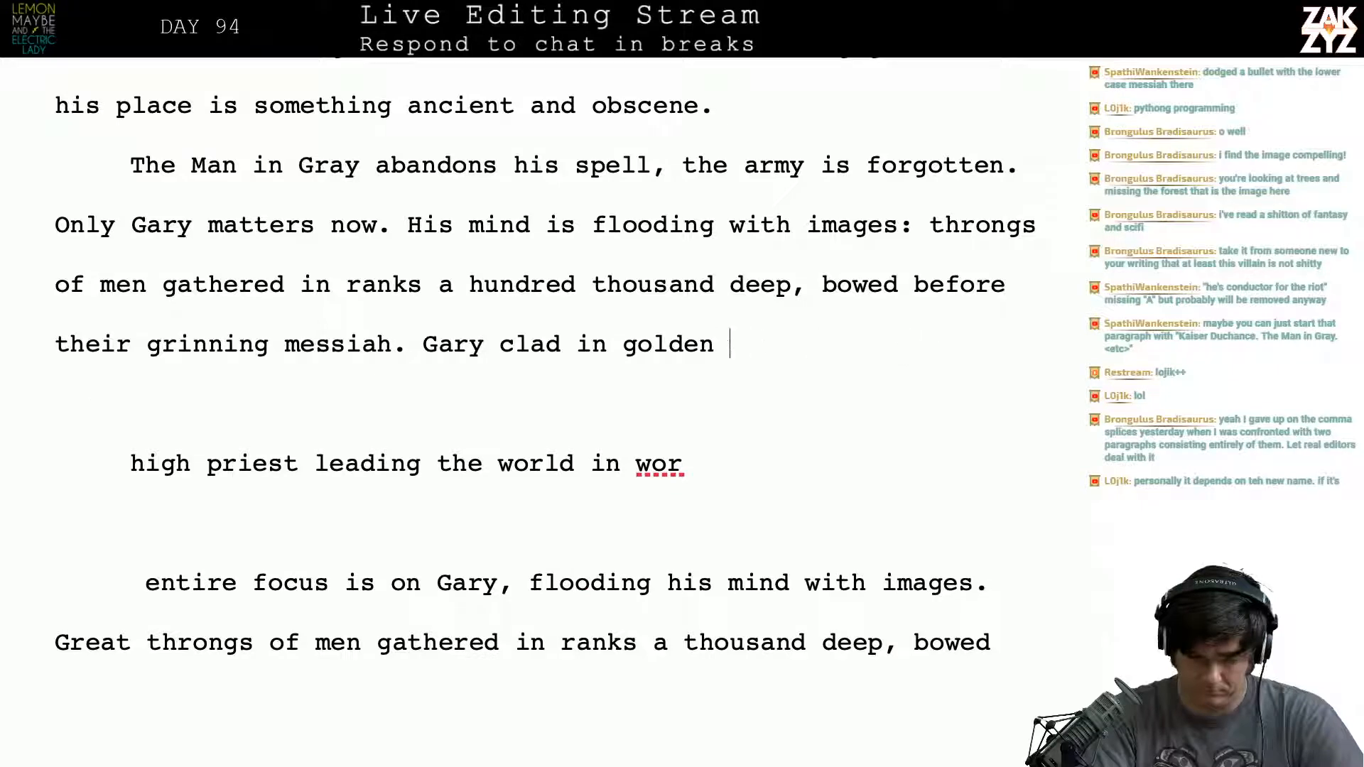
key("BackSpace")
key("BackSpace")
key("BackSpace")
key("BackSpace")
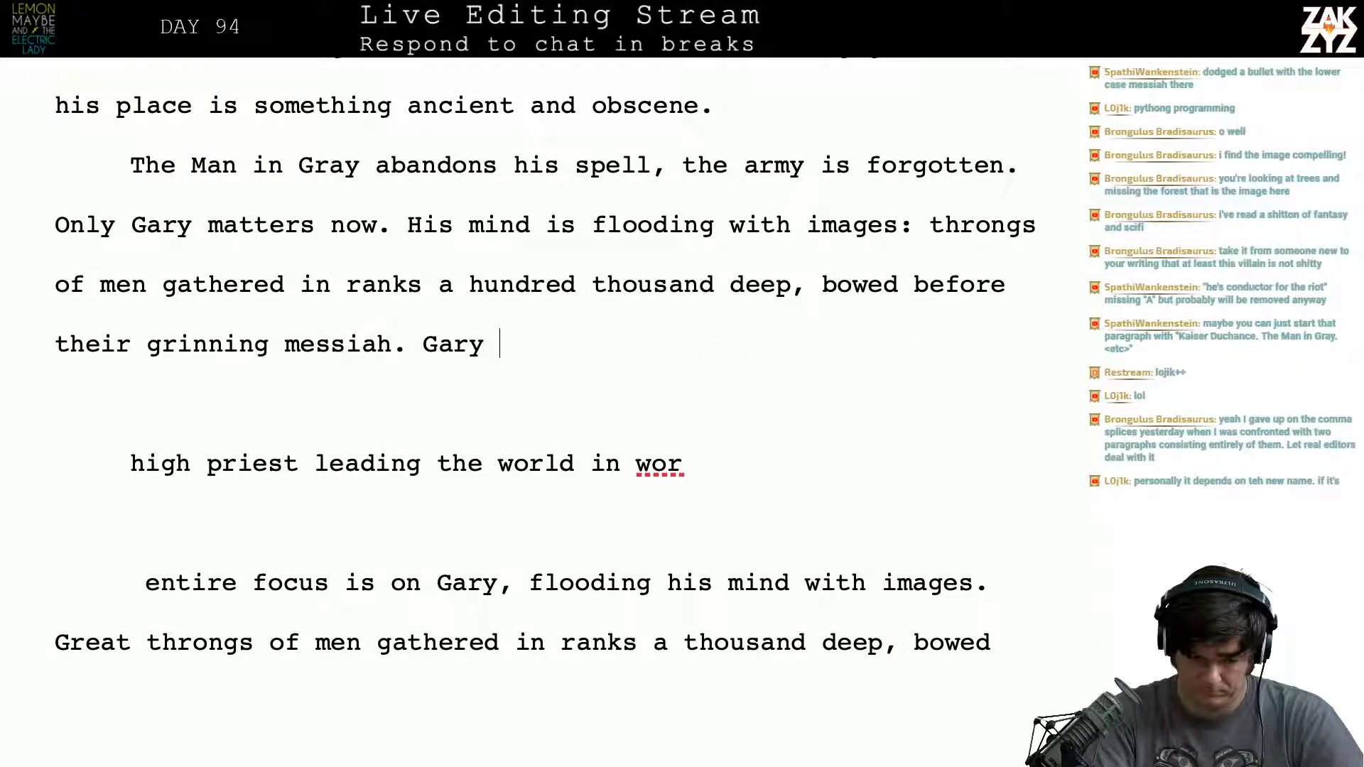
type("draped in")
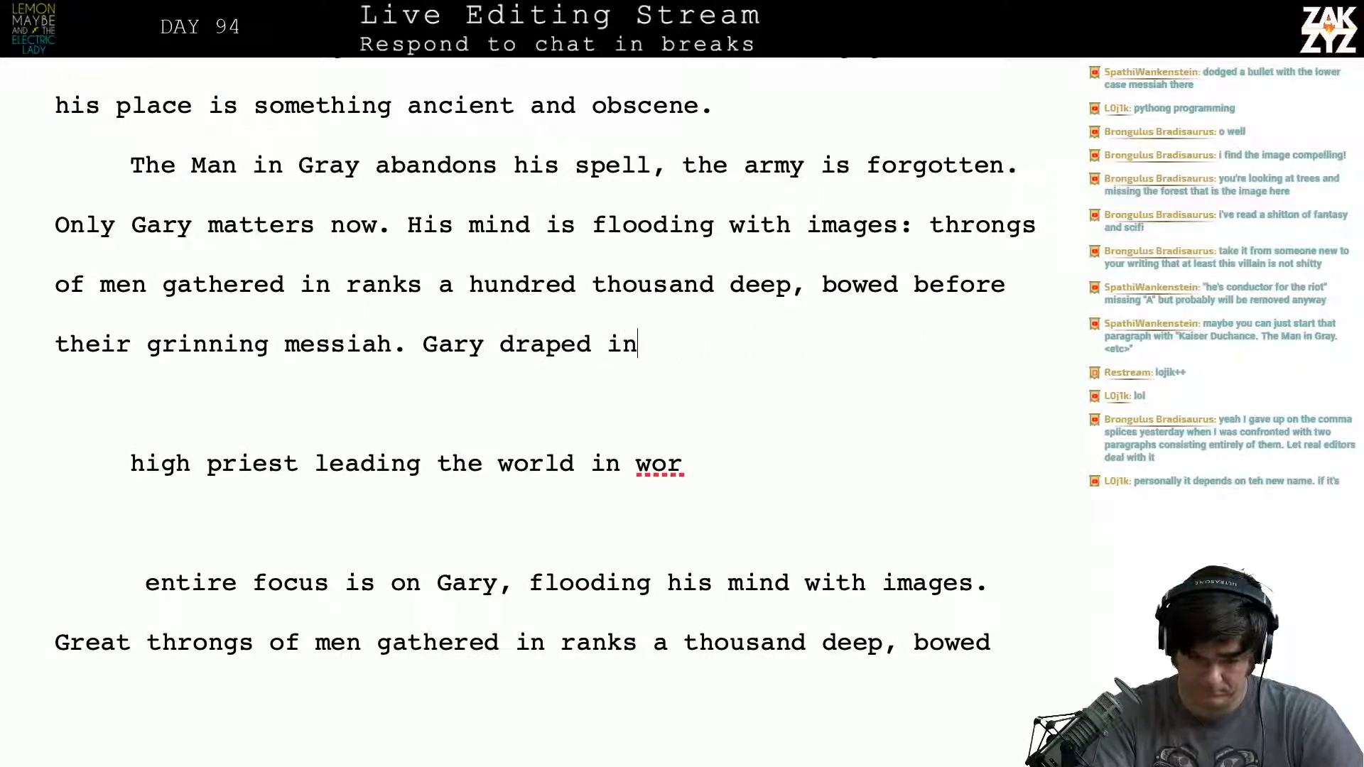
type(" golden robes,")
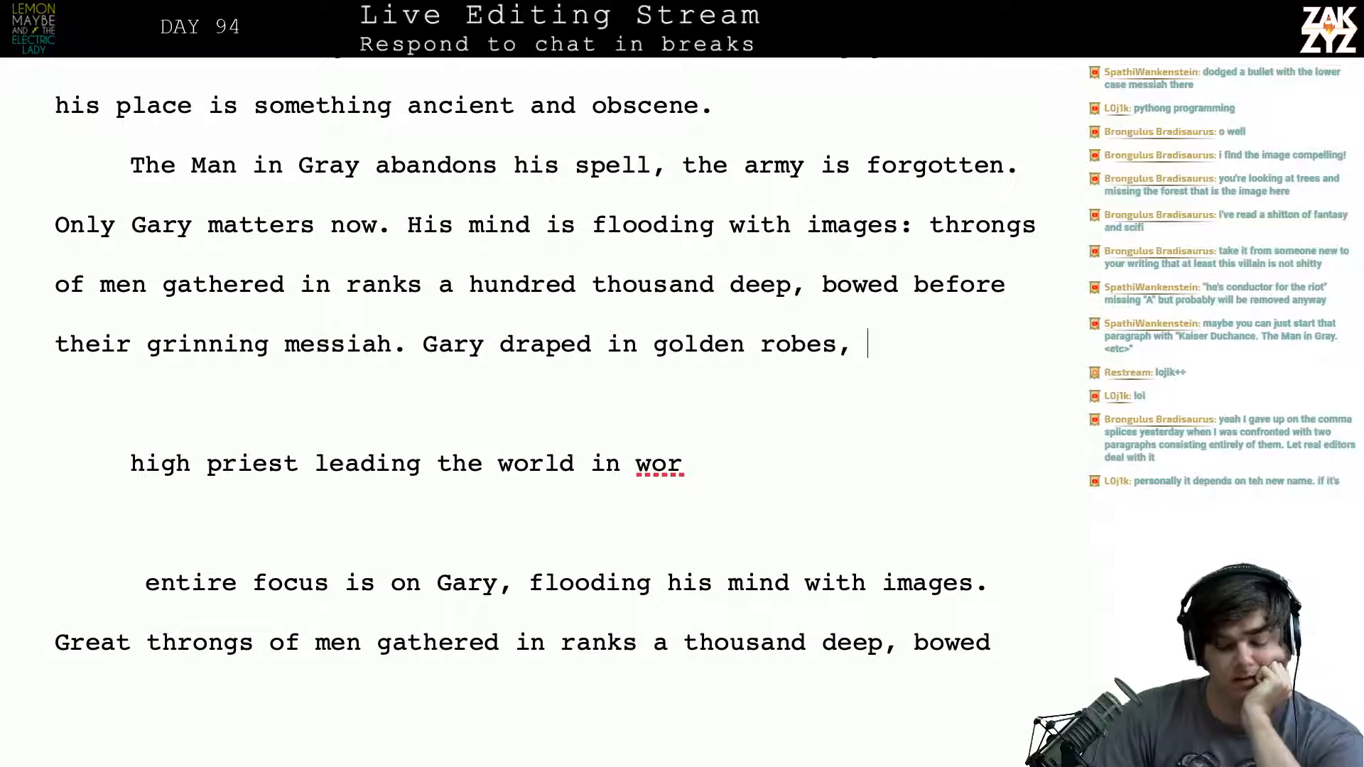
- Change "hundred thousand" to "ten-thousand" in the phrase describing the ranks of men
scroll(595, 384, "down", 1)
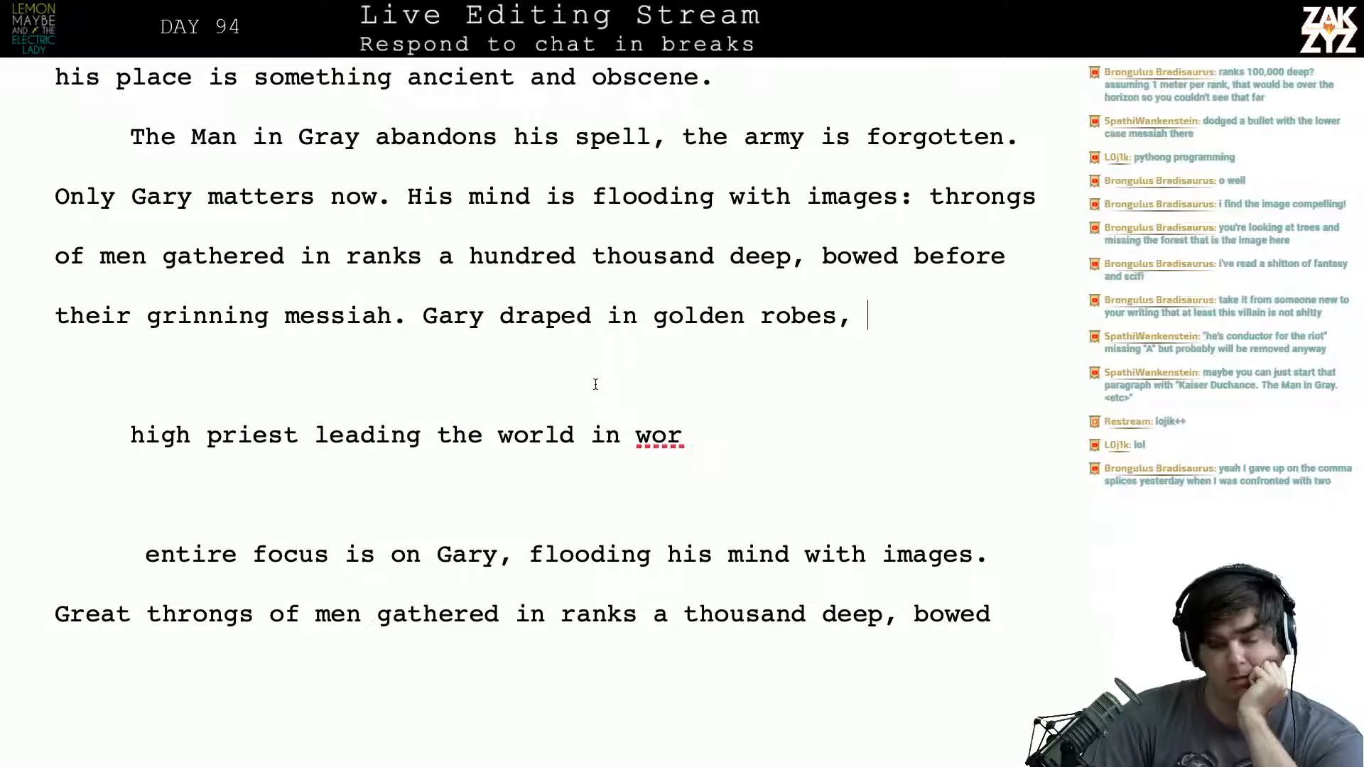
scroll(595, 384, "up", 1)
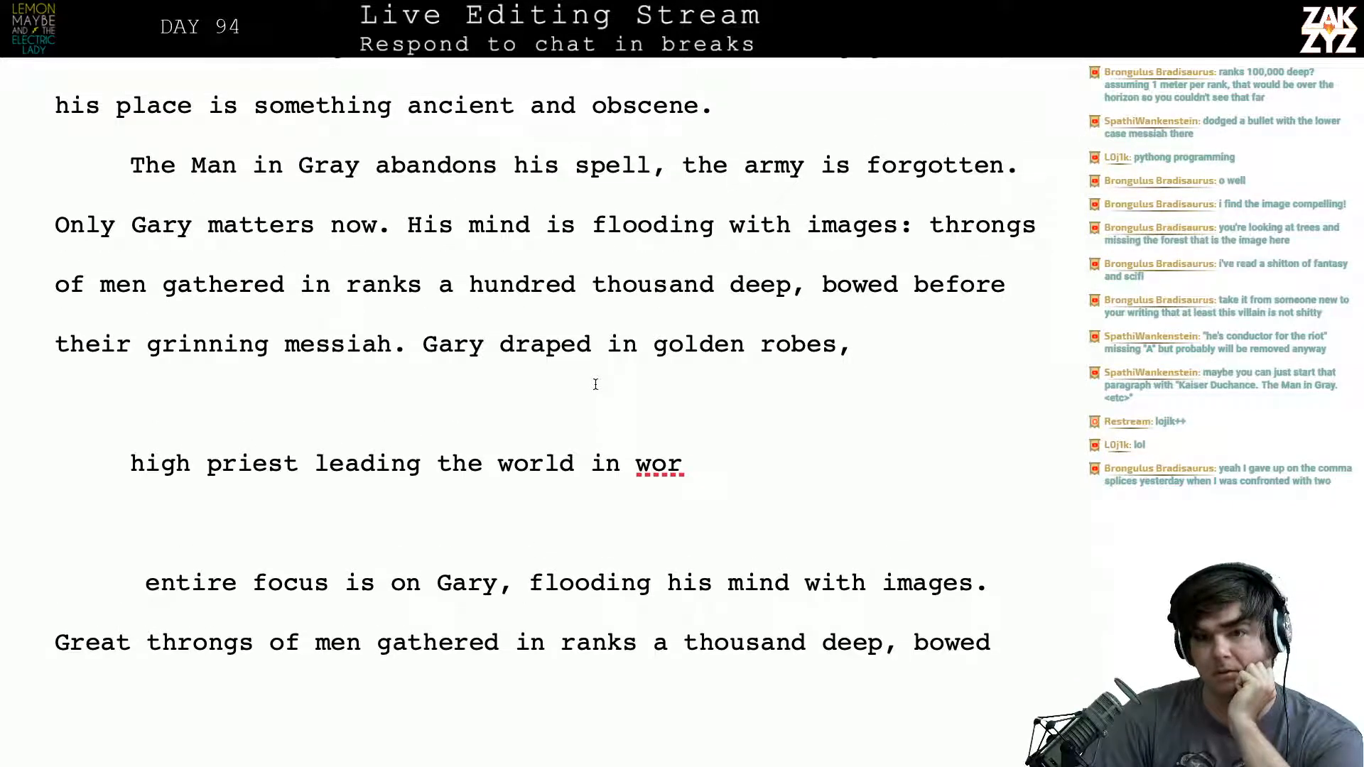
scroll(595, 384, "down", 1)
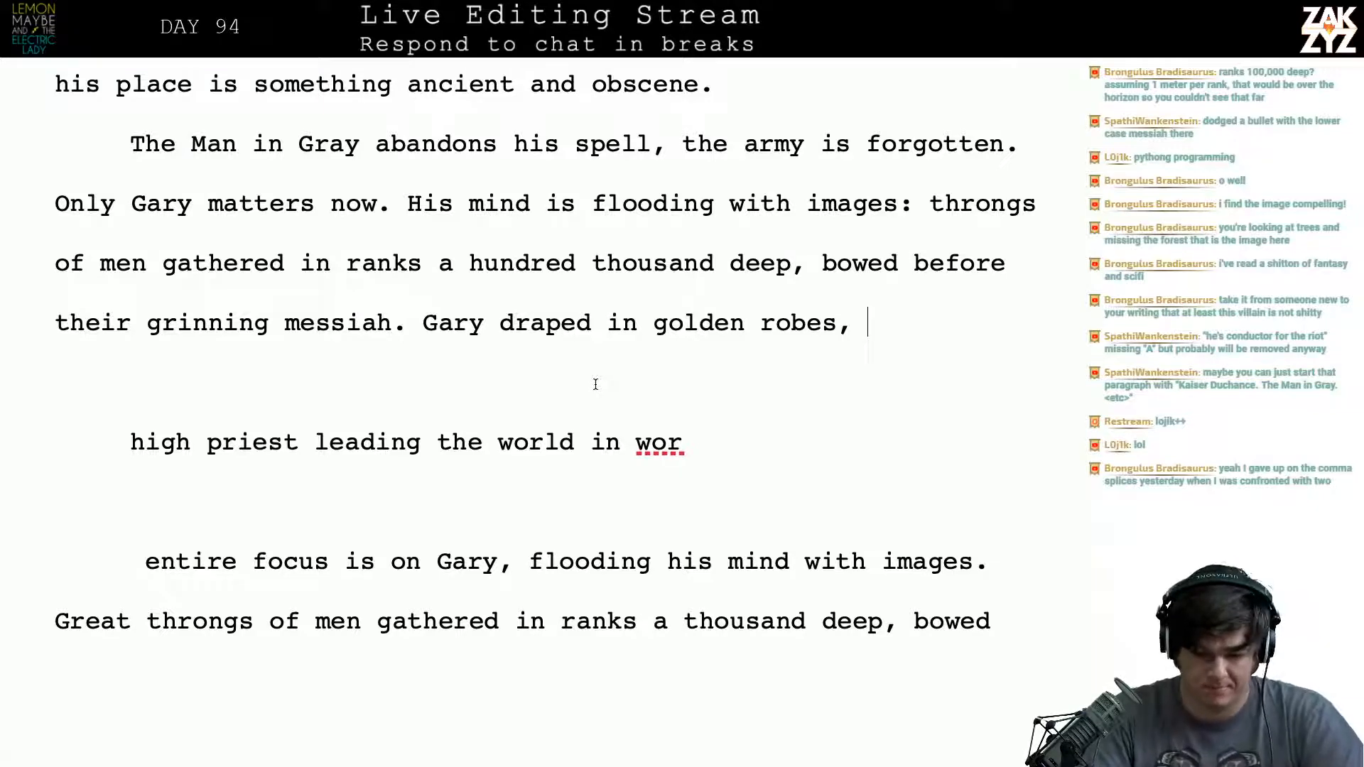
left_click(585, 273)
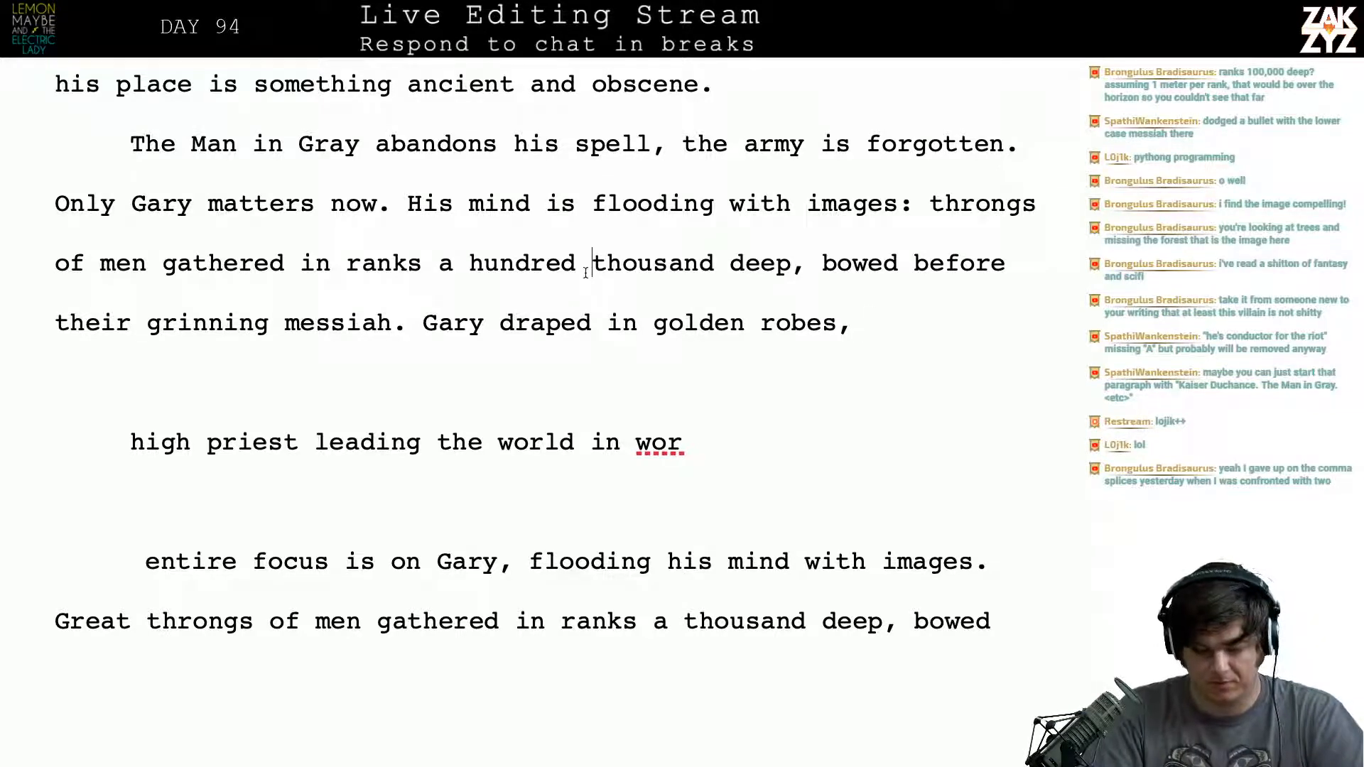
key("BackSpace")
key("BackSpace")
key("BackSpace")
key("BackSpace")
key("BackSpace")
key("BackSpace")
key("BackSpace")
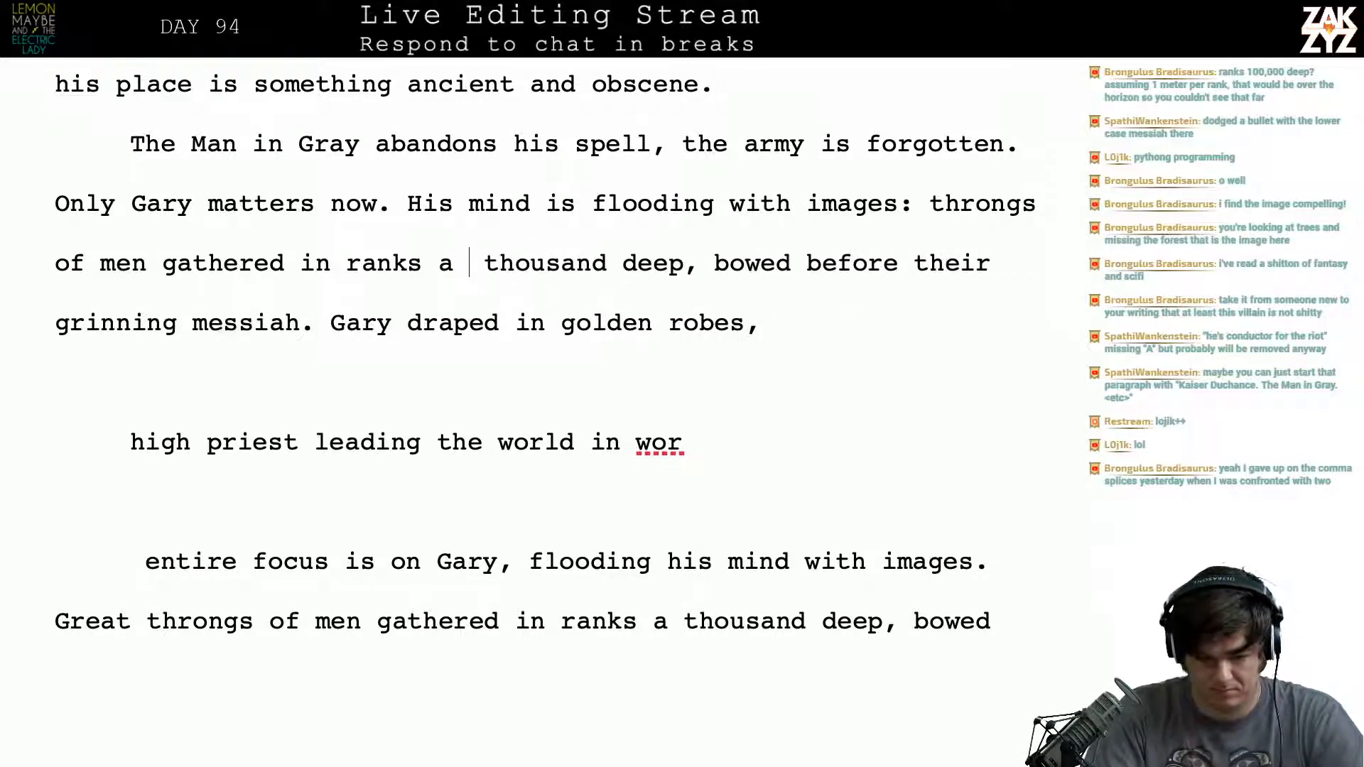
type("ten-")
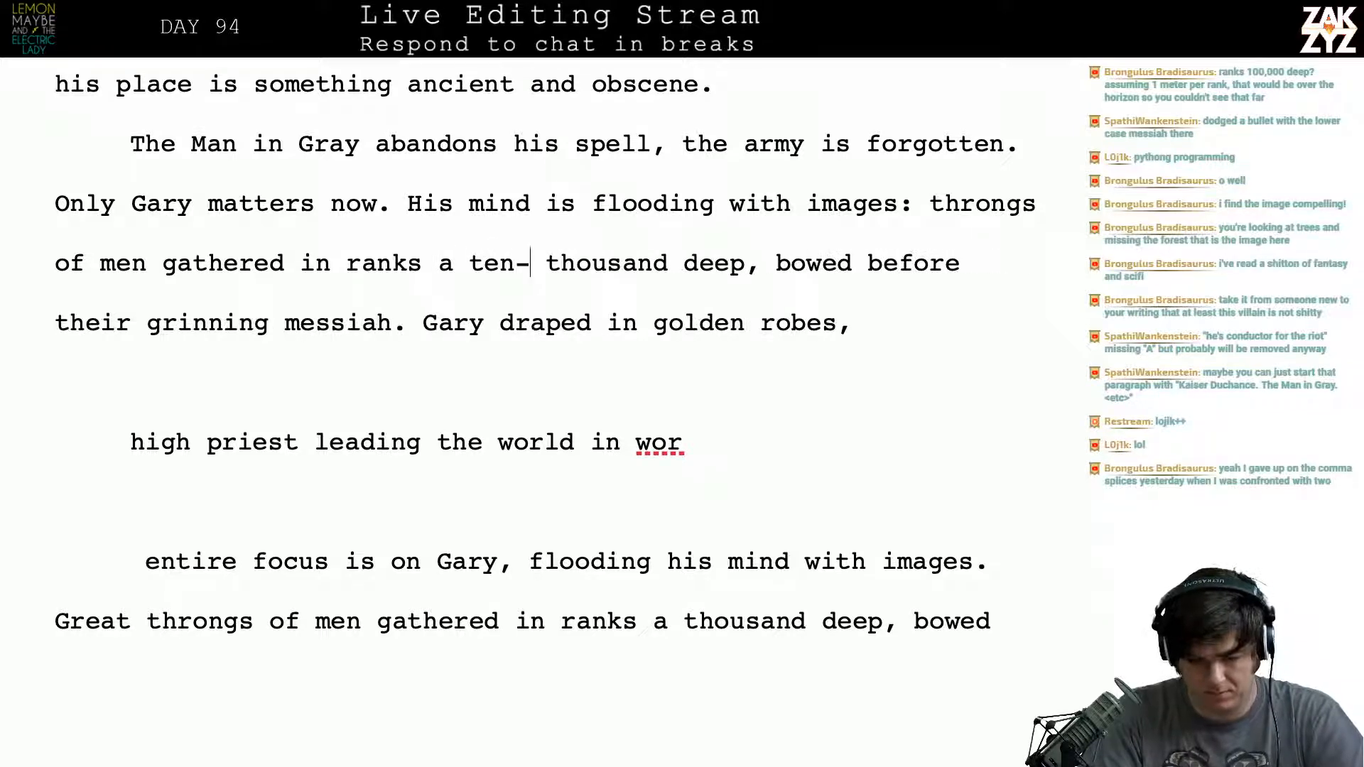
key("Delete")
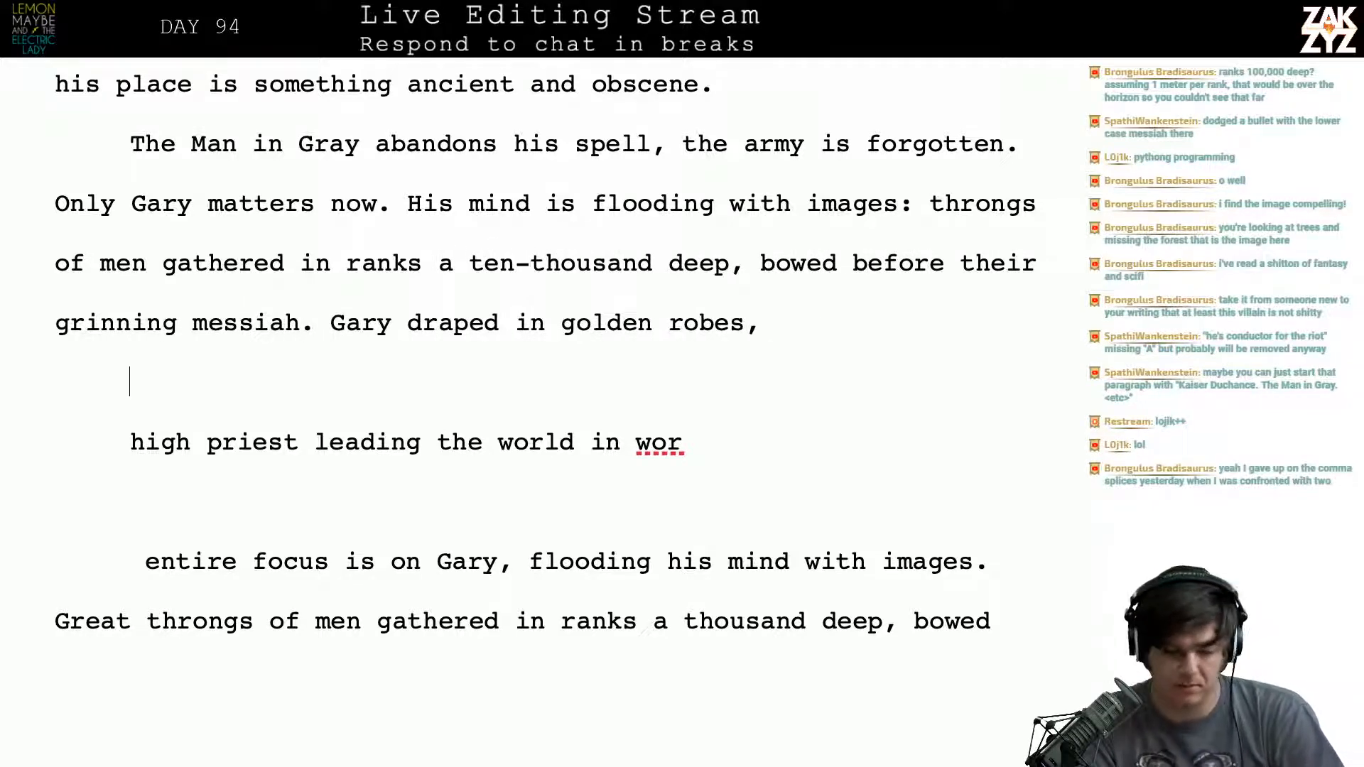
key("Right")
key("Right")
key("Right")
key("Right")
key("Right")
key("Right")
key("Right")
key("Right")
key("Right")
key("Right")
key("Right")
key("Right")
key("Right")
key("Right")
key("Right")
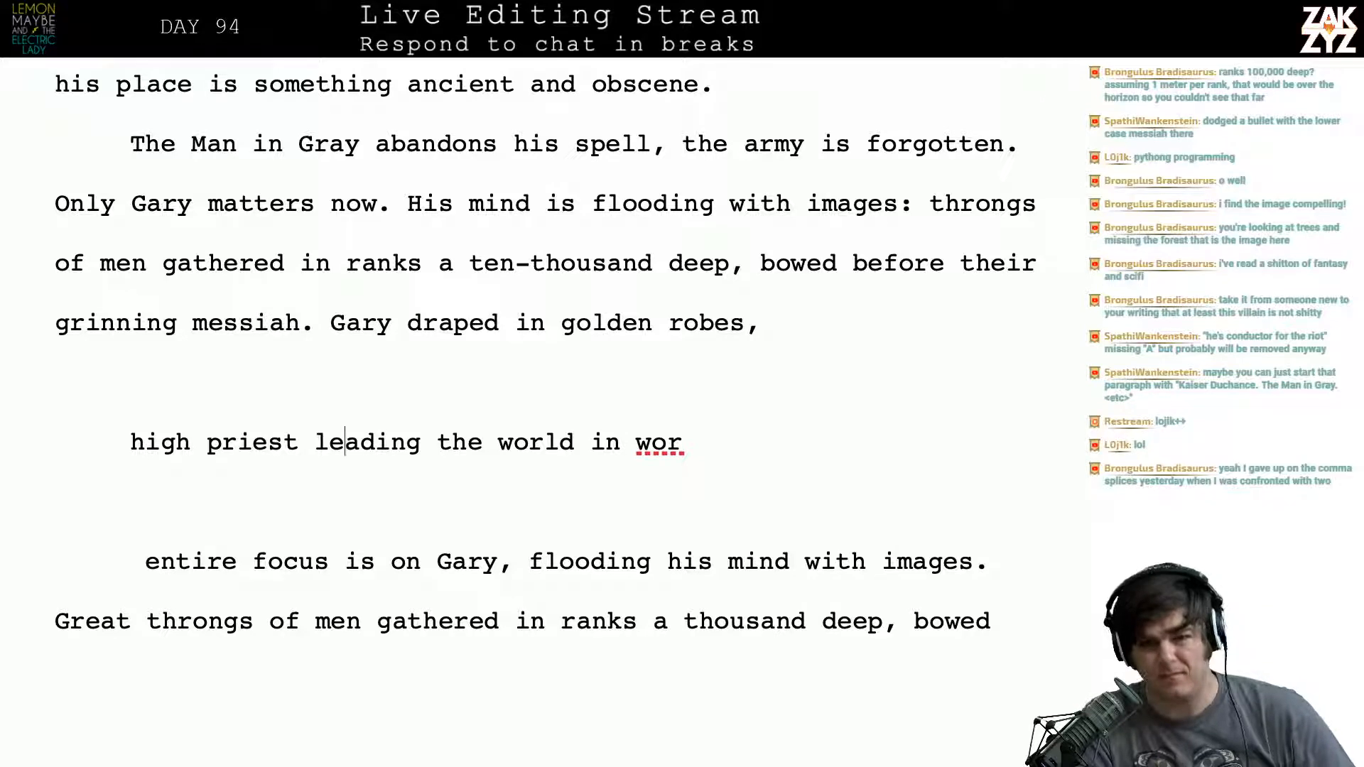
key("Right")
key("Right")
key("Right")
key("Right")
key("Right")
key("Right")
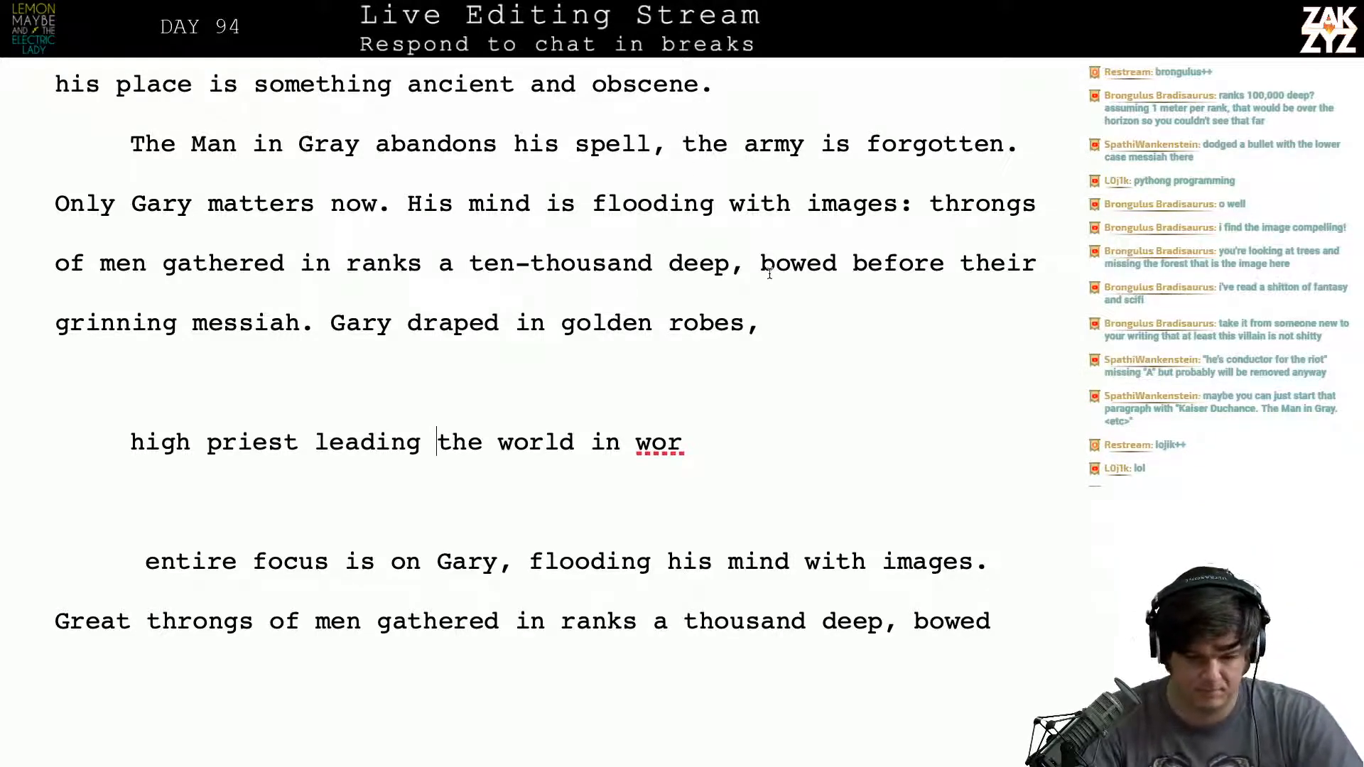
- Delete "of men" after "throngs" in the sentence about the images flooding Gary's mind
scroll(770, 269, "down", 1)
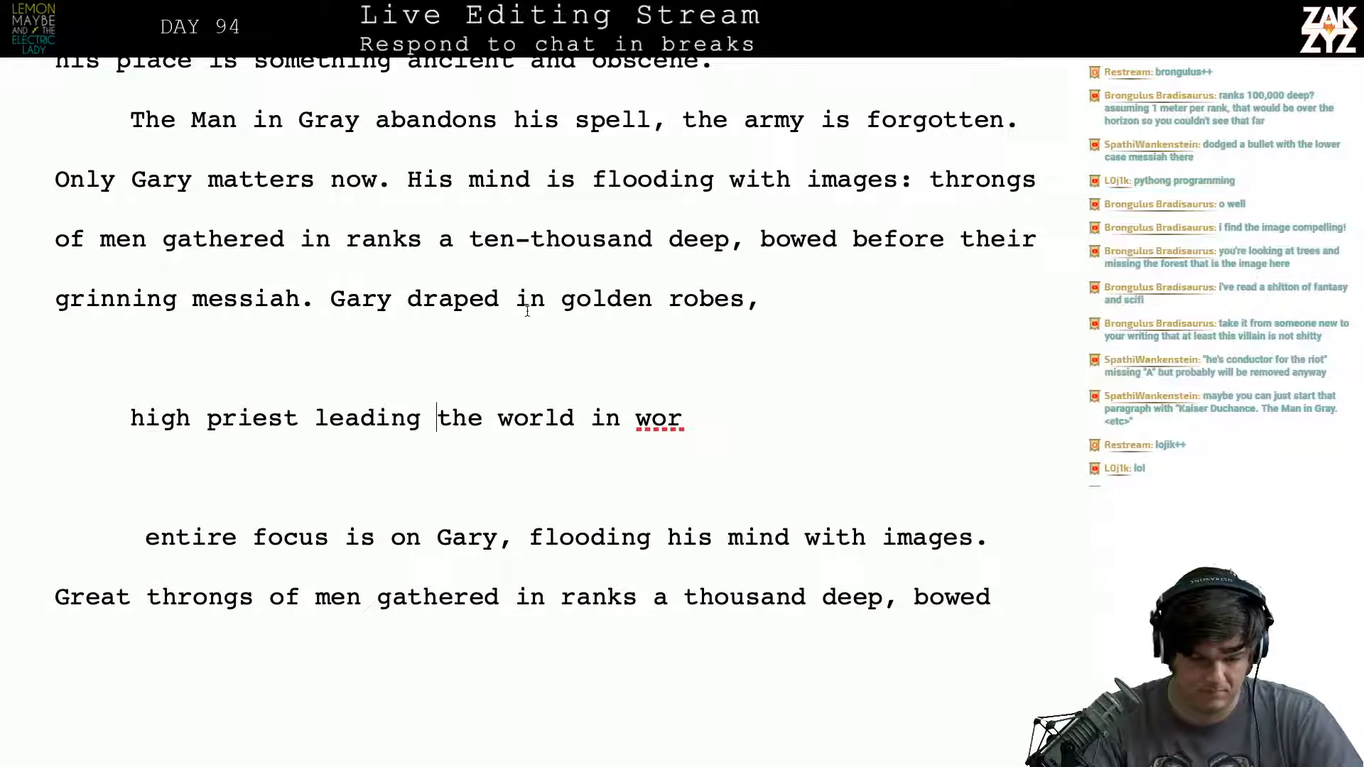
key("Left")
key("Left")
key("BackSpace")
key("BackSpace")
key("BackSpace")
key("BackSpace")
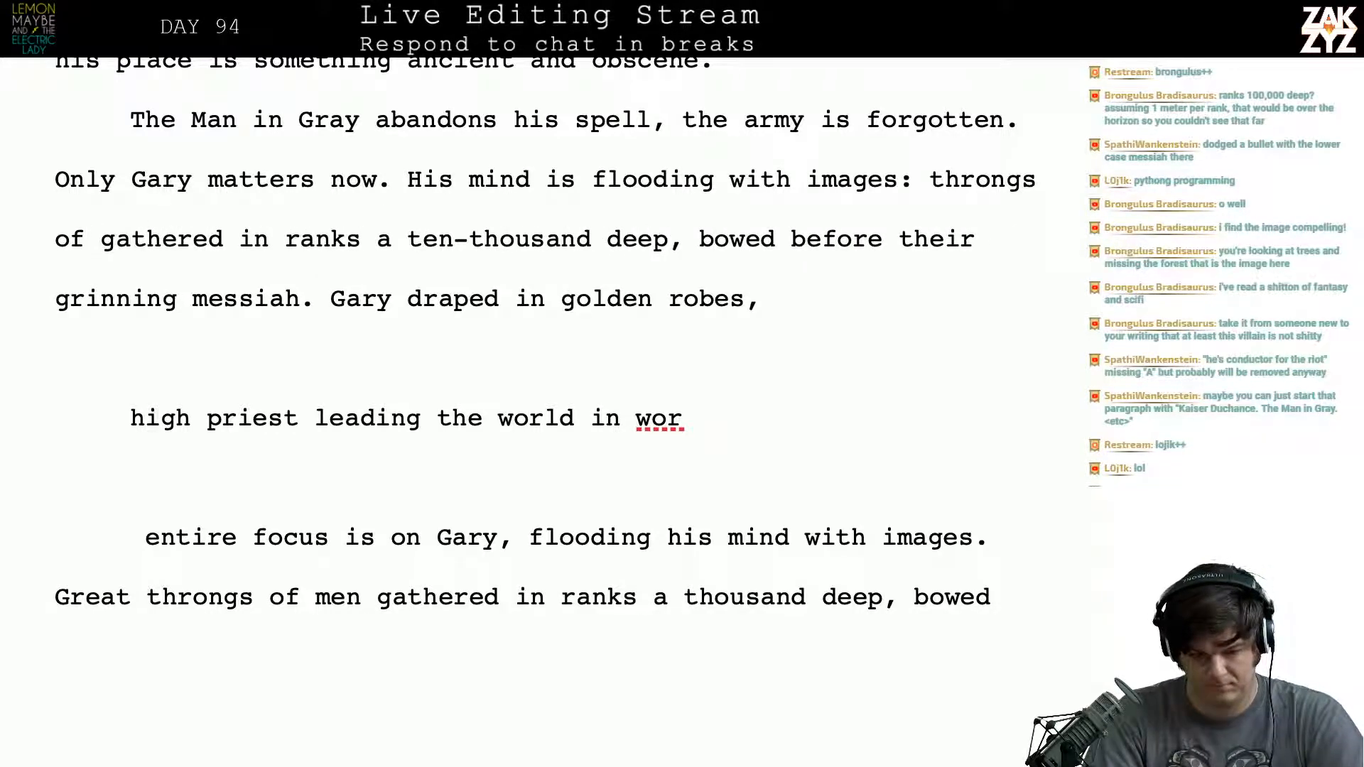
type("w")
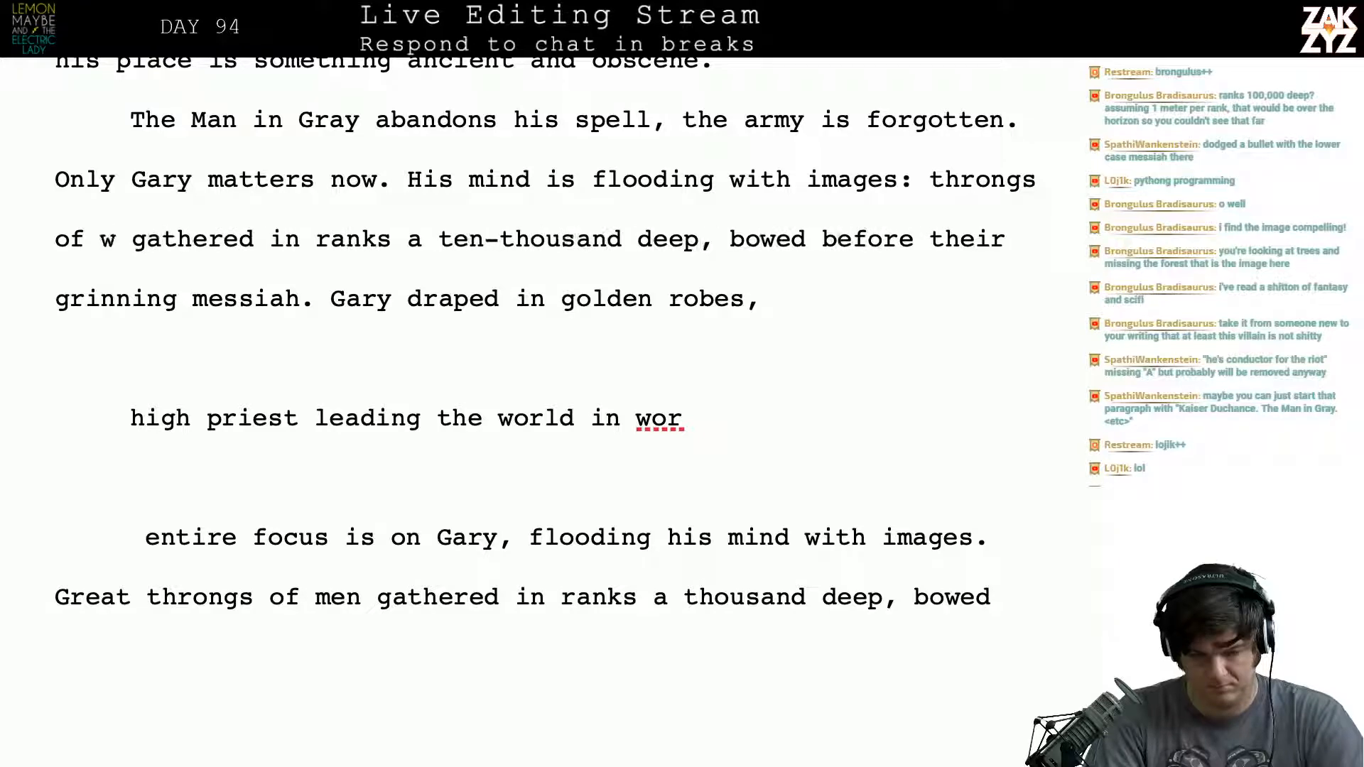
key("BackSpace")
key("BackSpace")
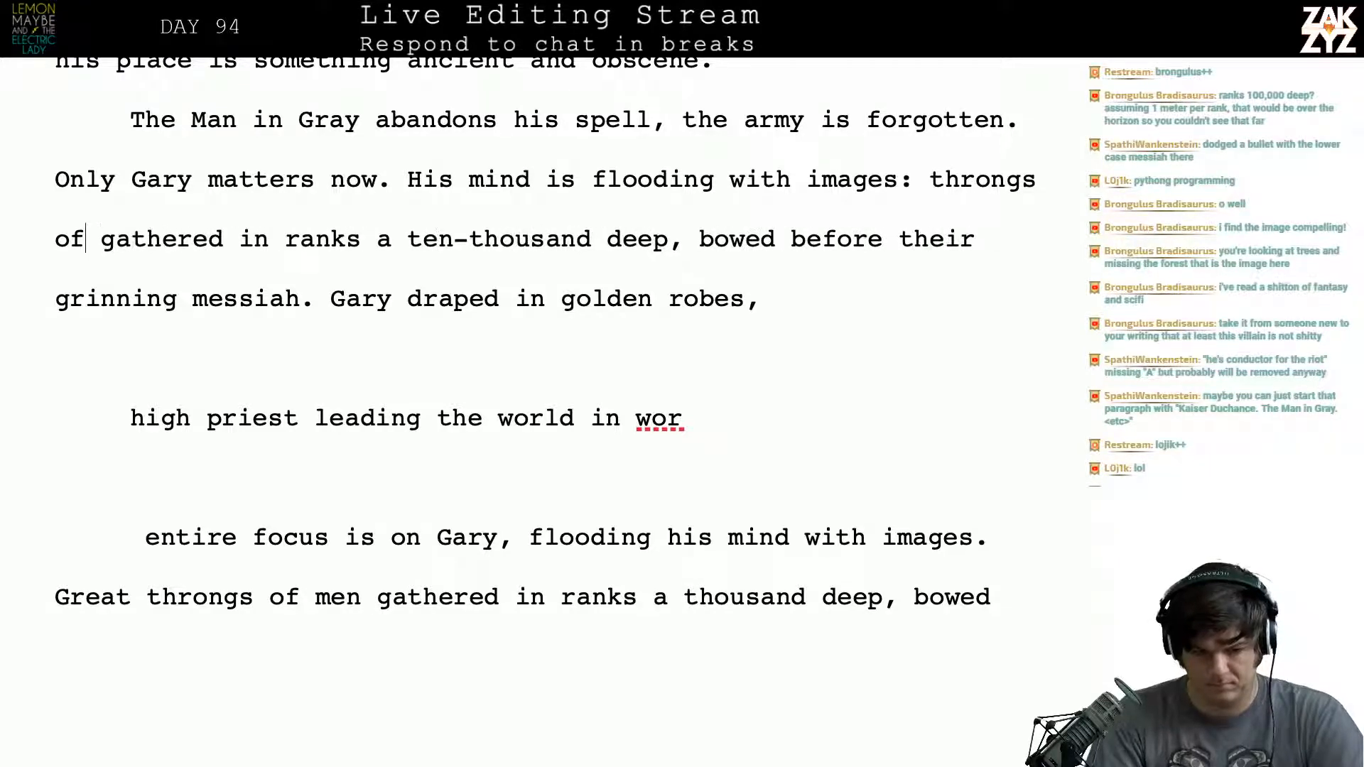
key("Left")
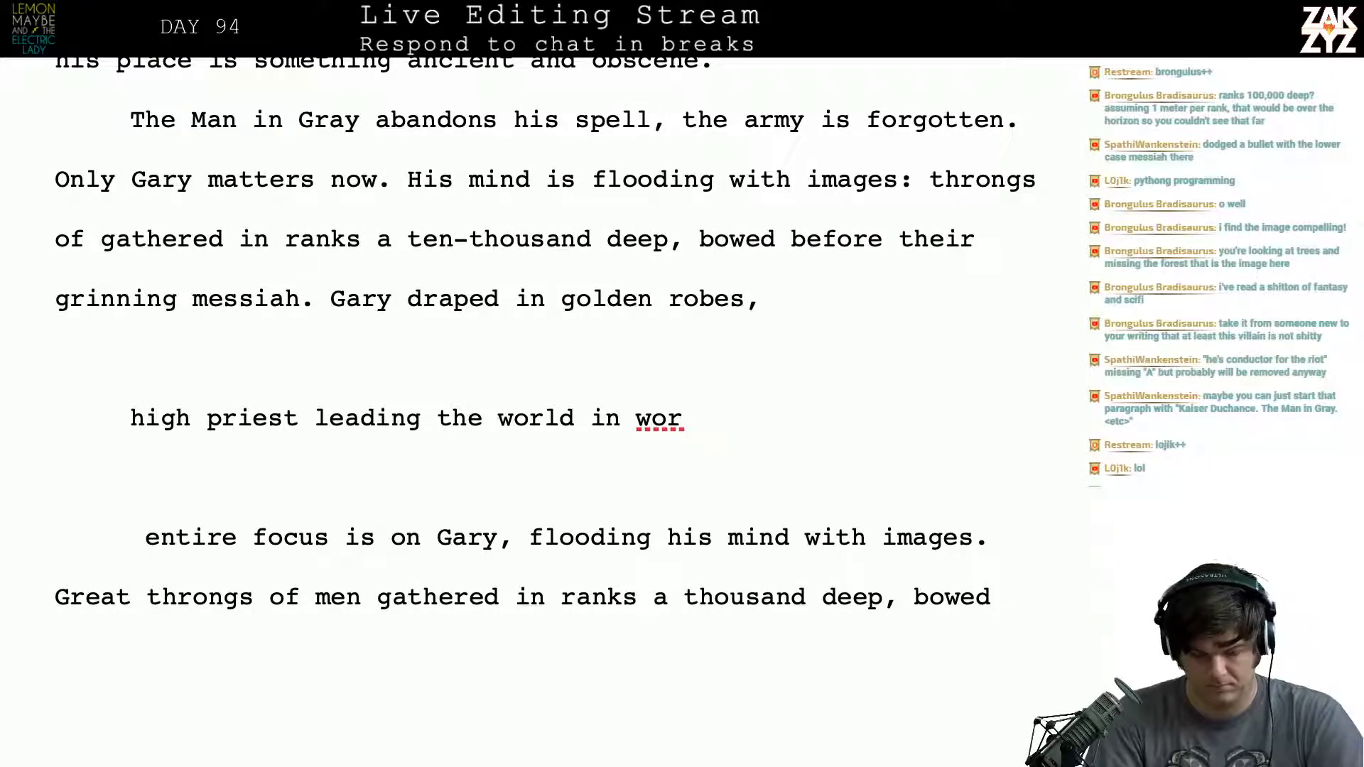
key("BackSpace")
key("BackSpace")
key("BackSpace")
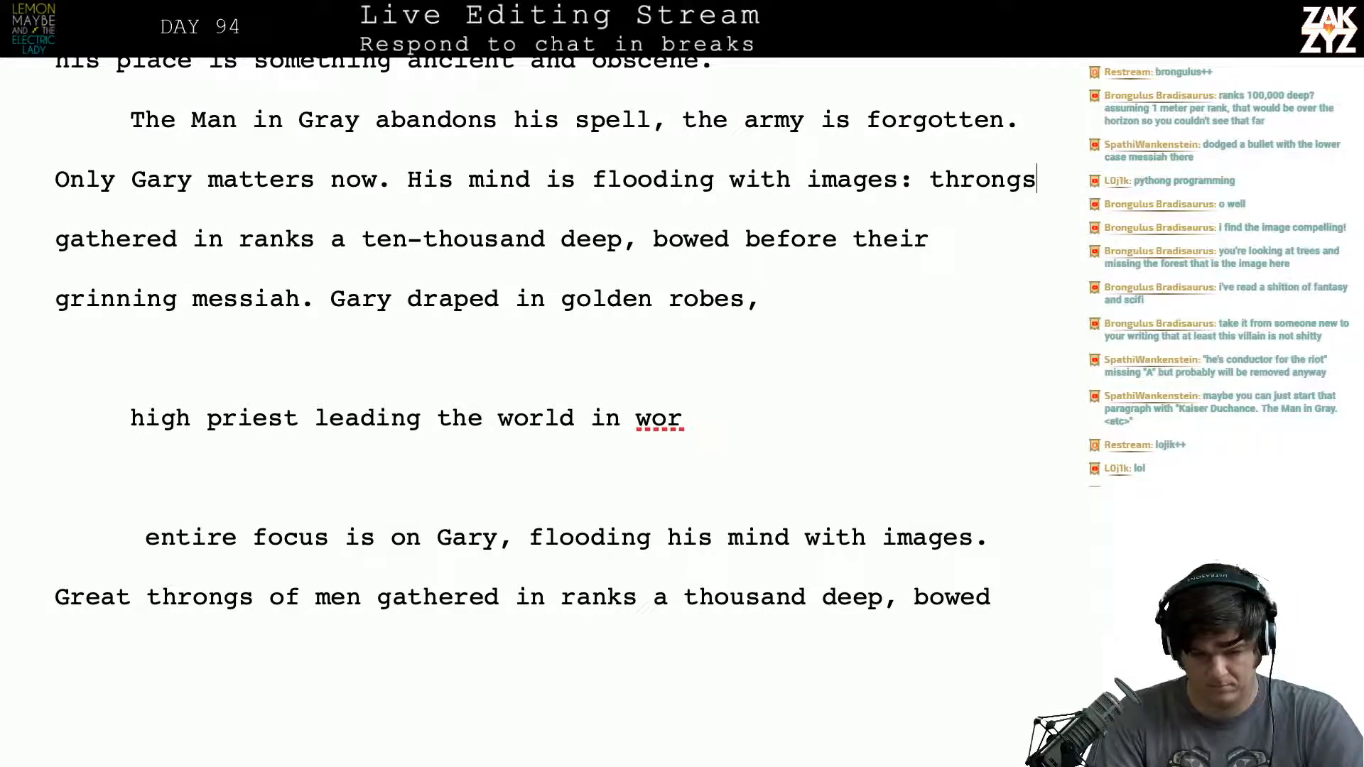
- Insert "teeming" before "throngs gathered in ranks"
key("Left")
key("Left")
key("Left")
key("Left")
key("Left")
key("Left")
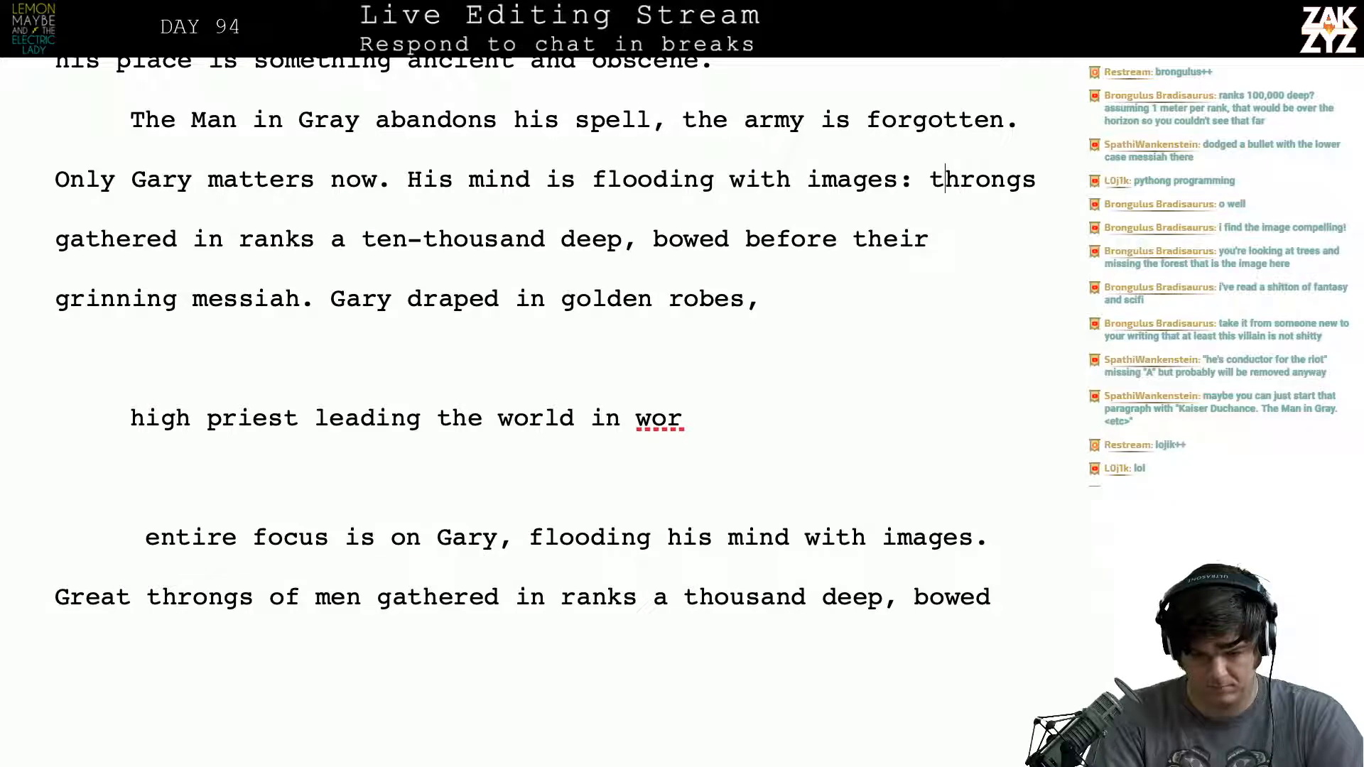
key("Left")
type("teeming")
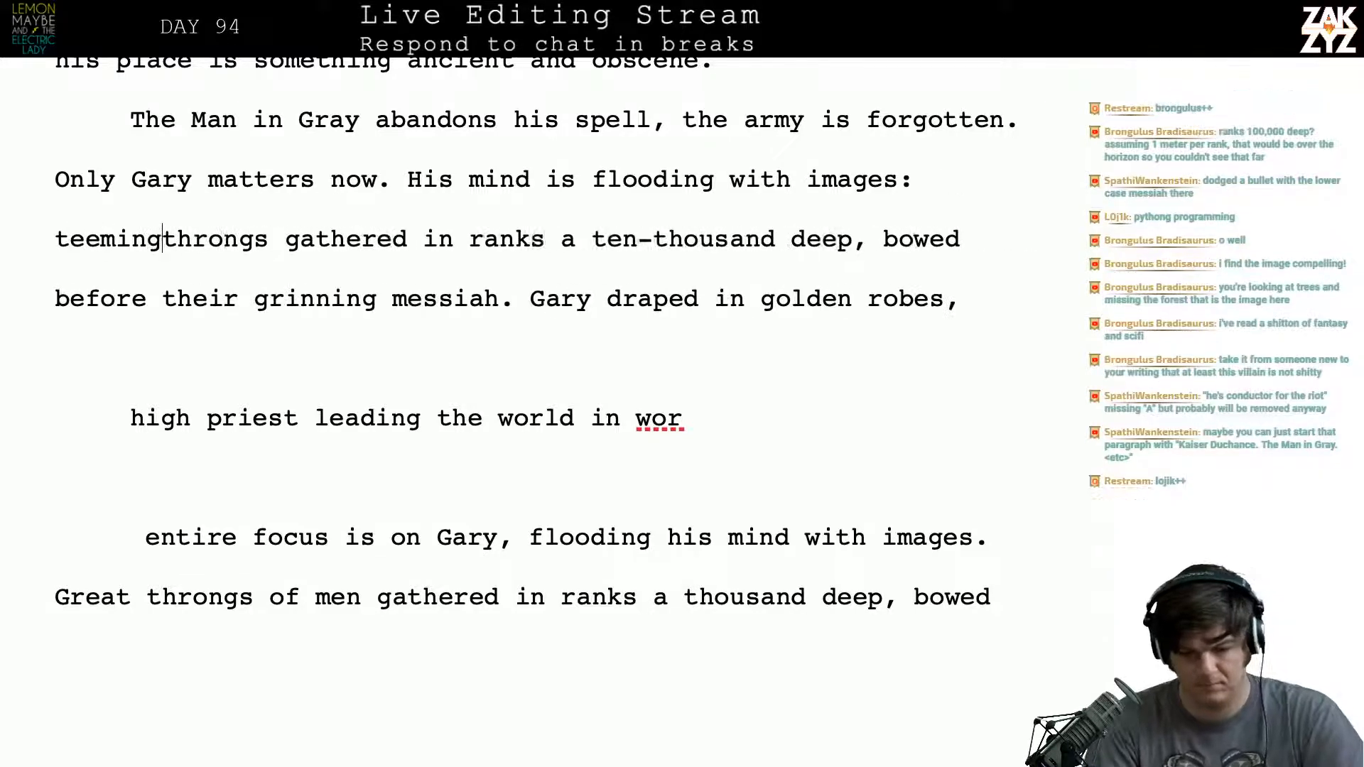
key("Right")
key("Left")
key("Right")
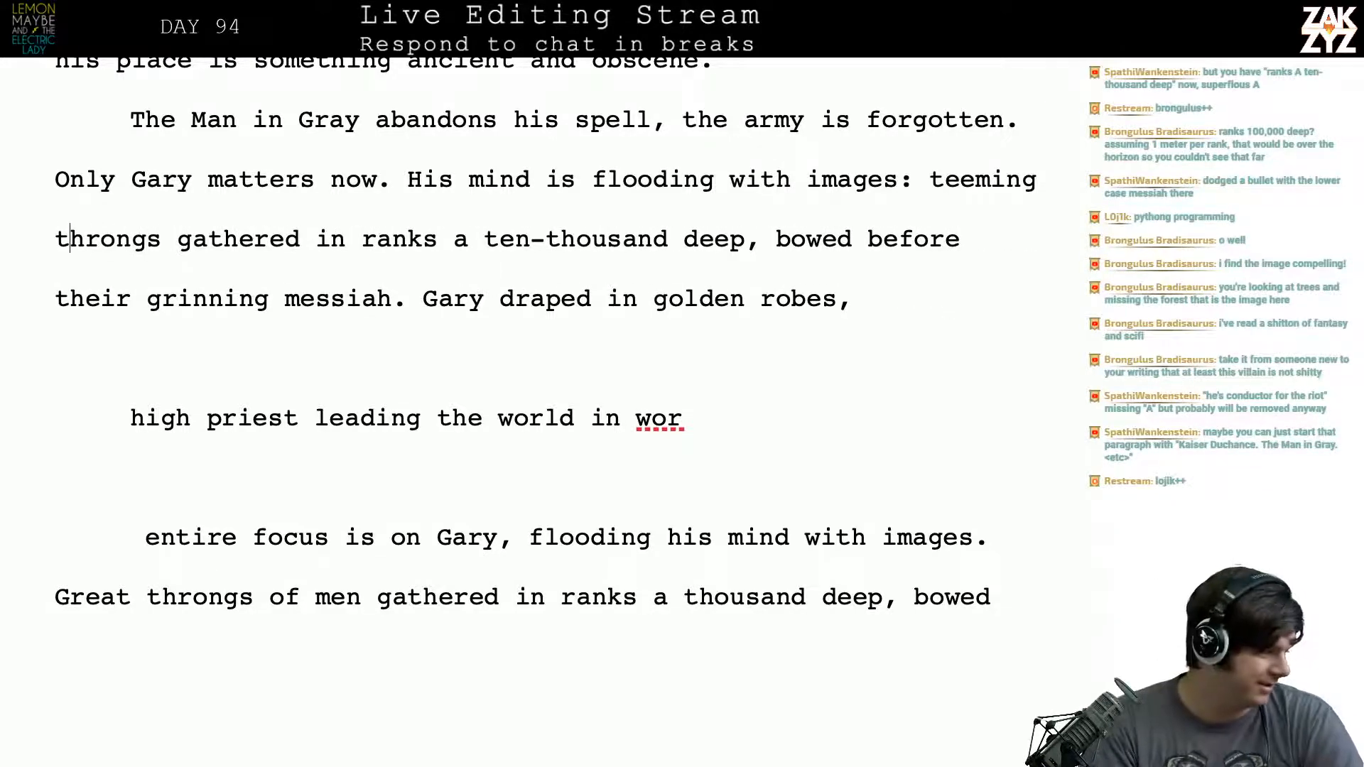
- Split the text from "teeming throngs" onward into its own paragraph, leaving the preceding sentence open after "images:"
key("Right")
key("Right")
key("Right")
key("Right")
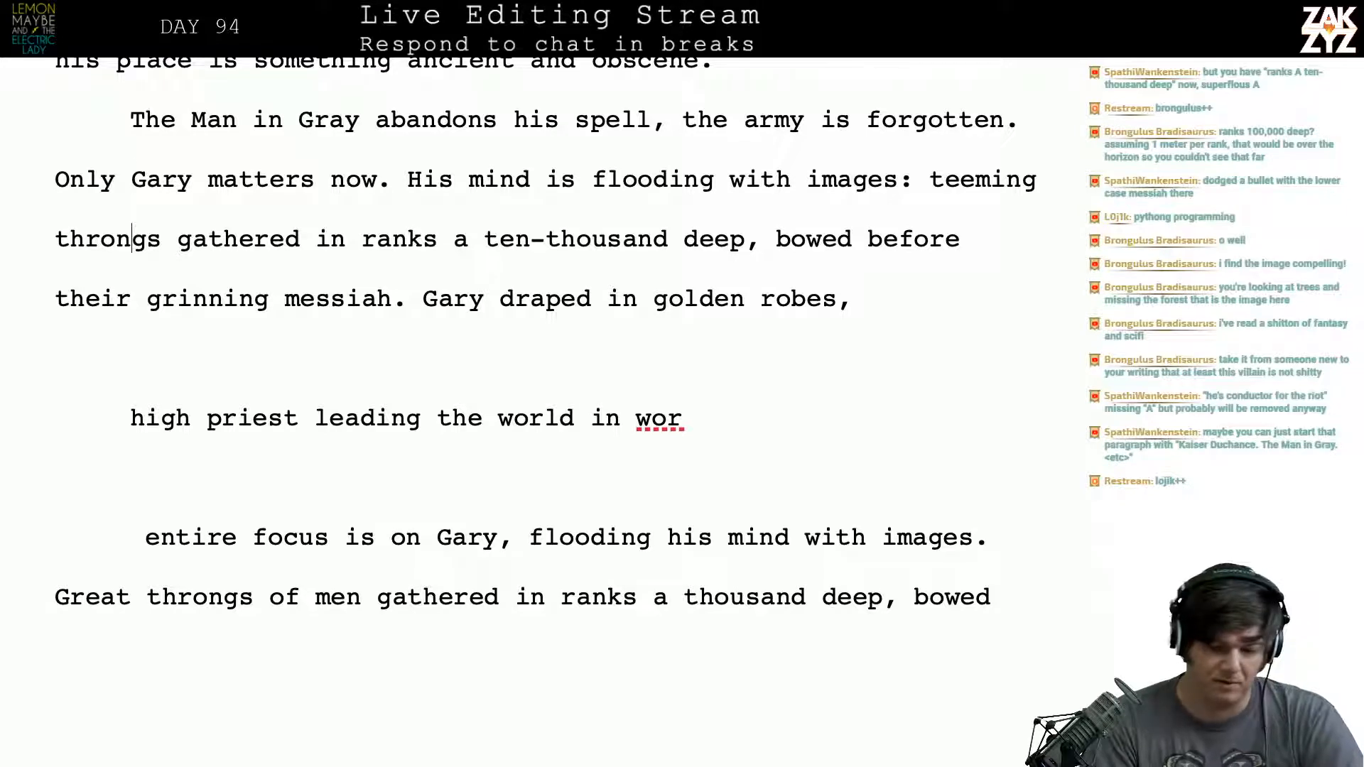
key("Up")
key("Right")
key("Right")
key("Right")
key("Right")
key("Right")
key("Right")
key("Right")
key("Right")
key("Right")
key("Right")
key("Right")
key("Right")
key("Right")
key("Right")
key("Right")
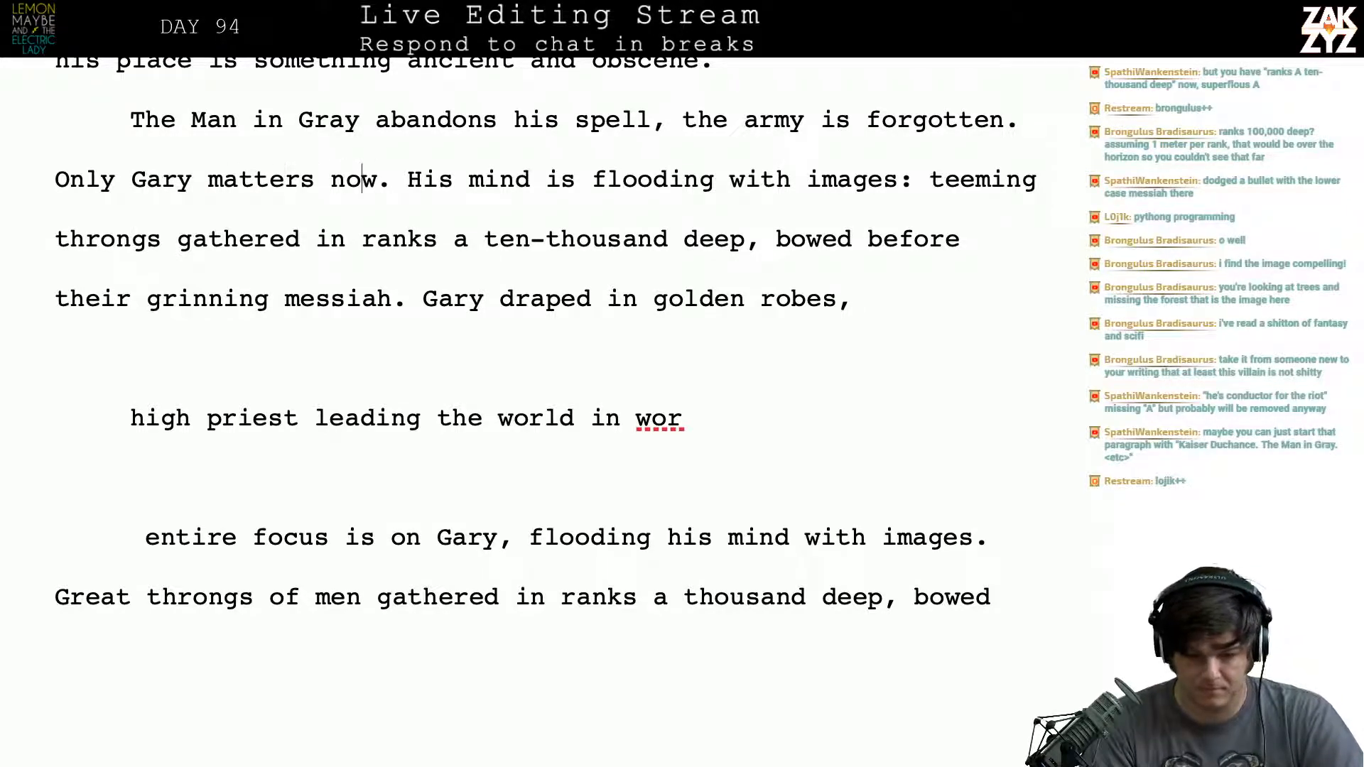
key("Right")
key("Right")
key("Right")
key("Right")
key("Right")
key("Right")
key("Right")
key("Right")
key("Right")
key("Right")
key("Right")
key("Right")
key("Right")
key("Right")
key("Right")
key("Right")
key("Right")
key("Right")
key("Right")
key("Right")
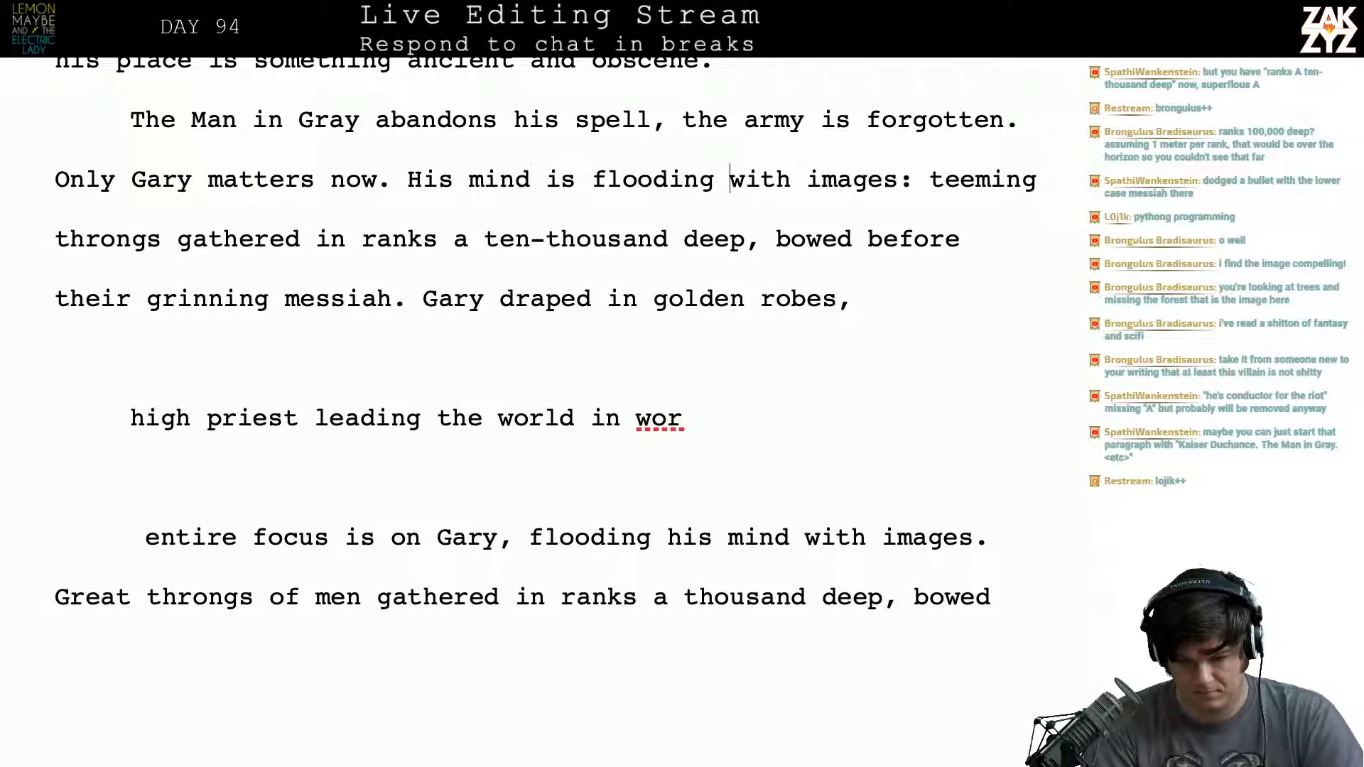
key("Right")
key("Right")
key("Right")
key("Right")
key("Right")
key("Right")
key("Right")
key("Right")
key("Right")
key("Right")
key("Right")
key("Right")
key("Right")
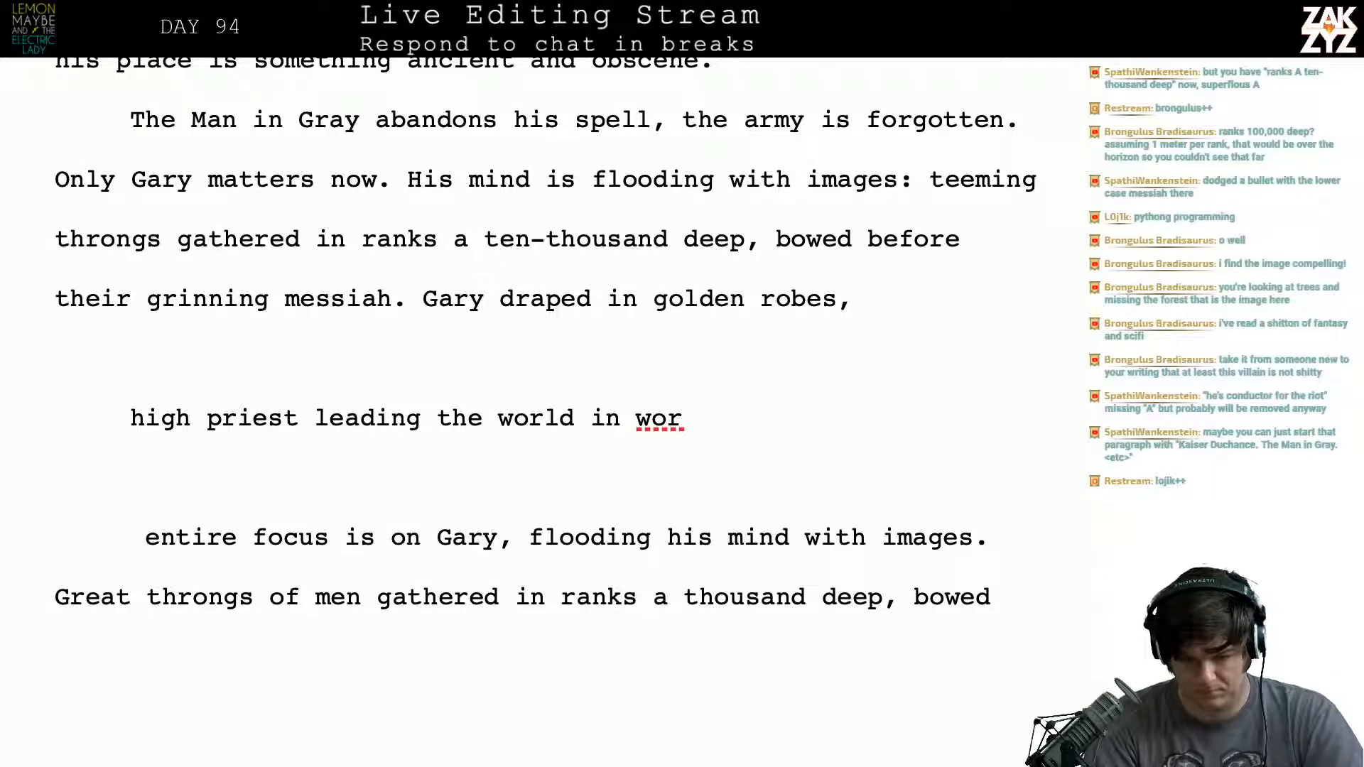
key("Return")
key("Left")
- Write "throngs of worshippers" after "images:" as a fresh version of the description
type("throngs")
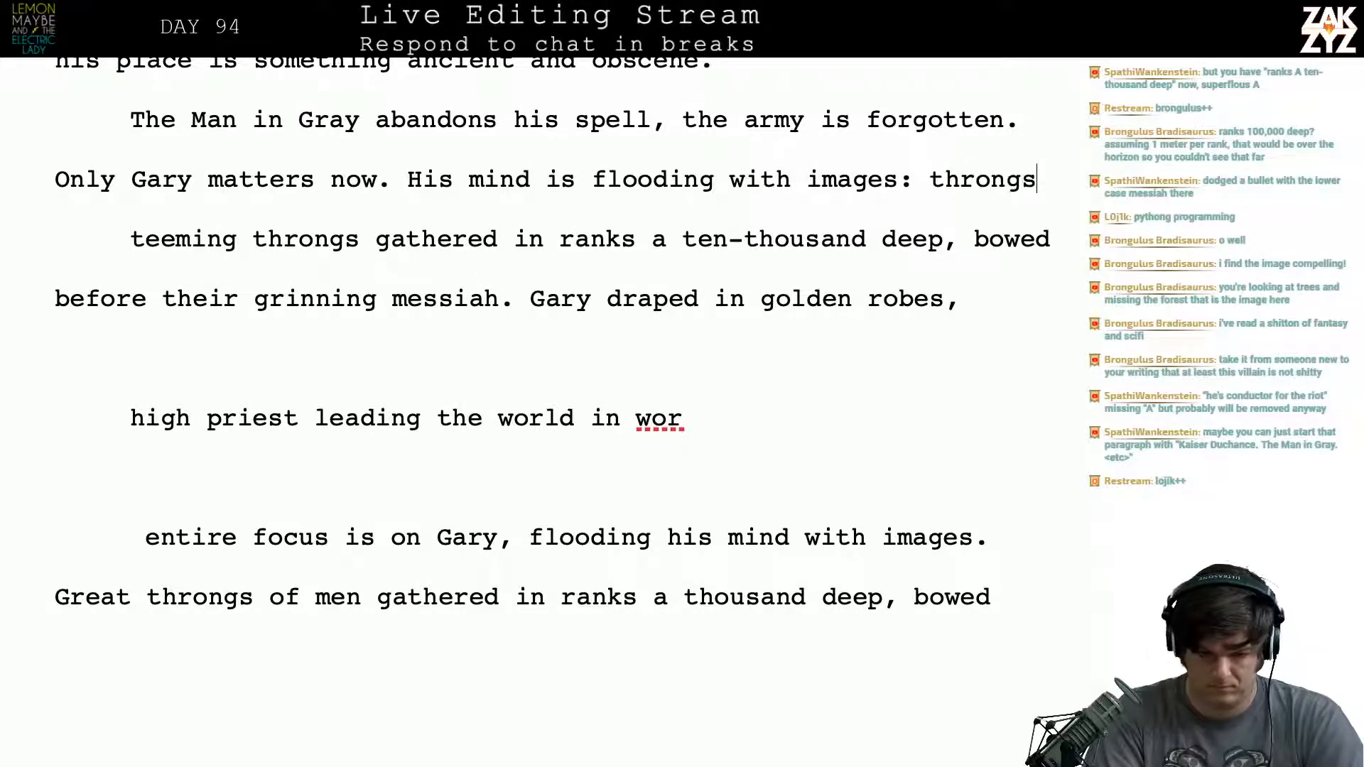
type(" of wosshi")
key("BackSpace")
key("BackSpace")
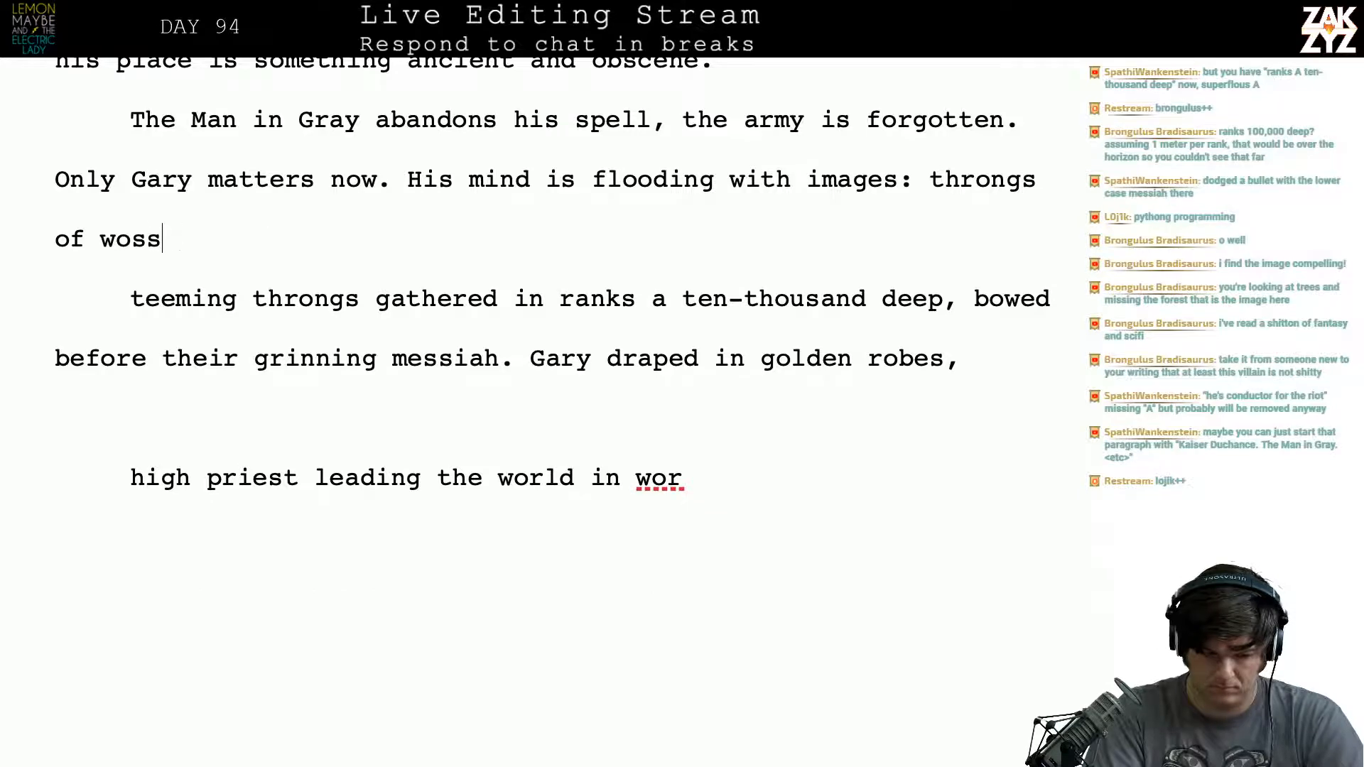
key("BackSpace")
key("BackSpace")
type("rshipo")
key("BackSpace")
type("pers ")
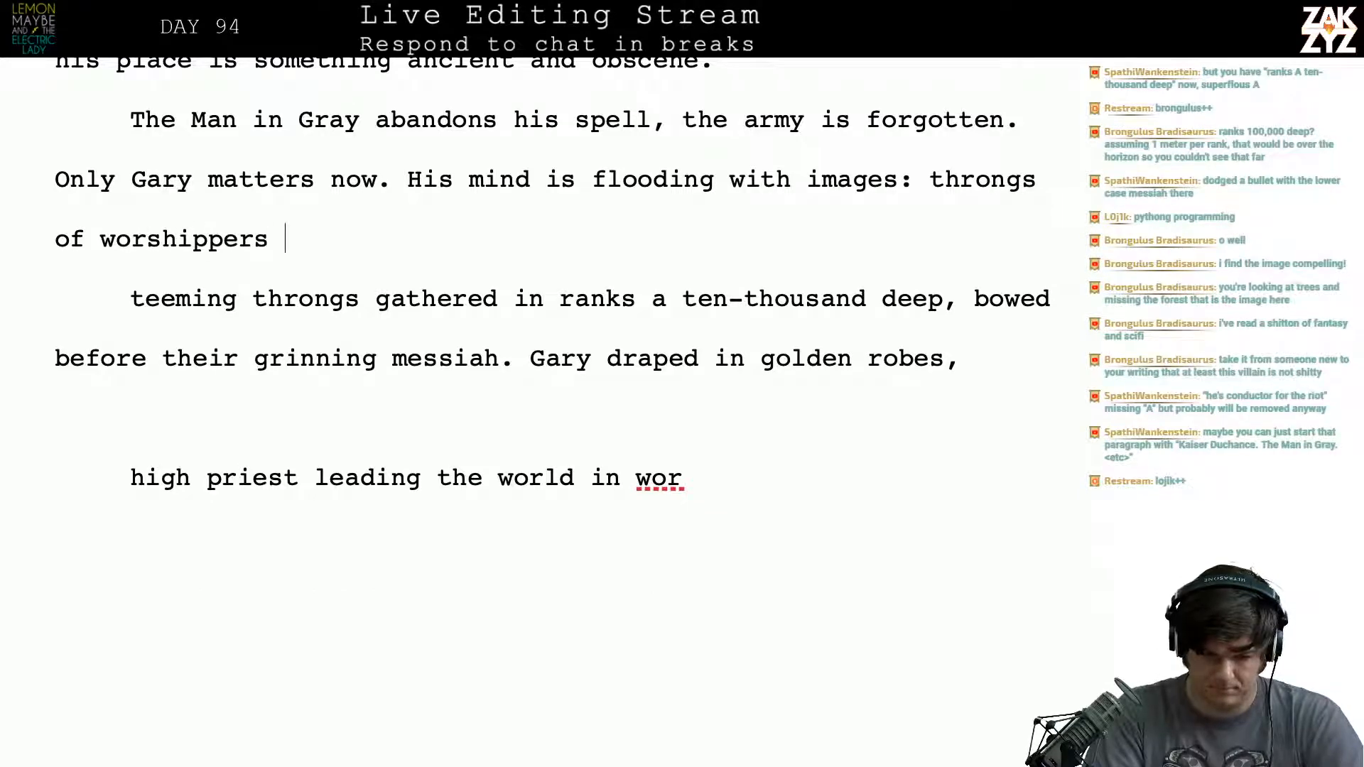
type("in ")
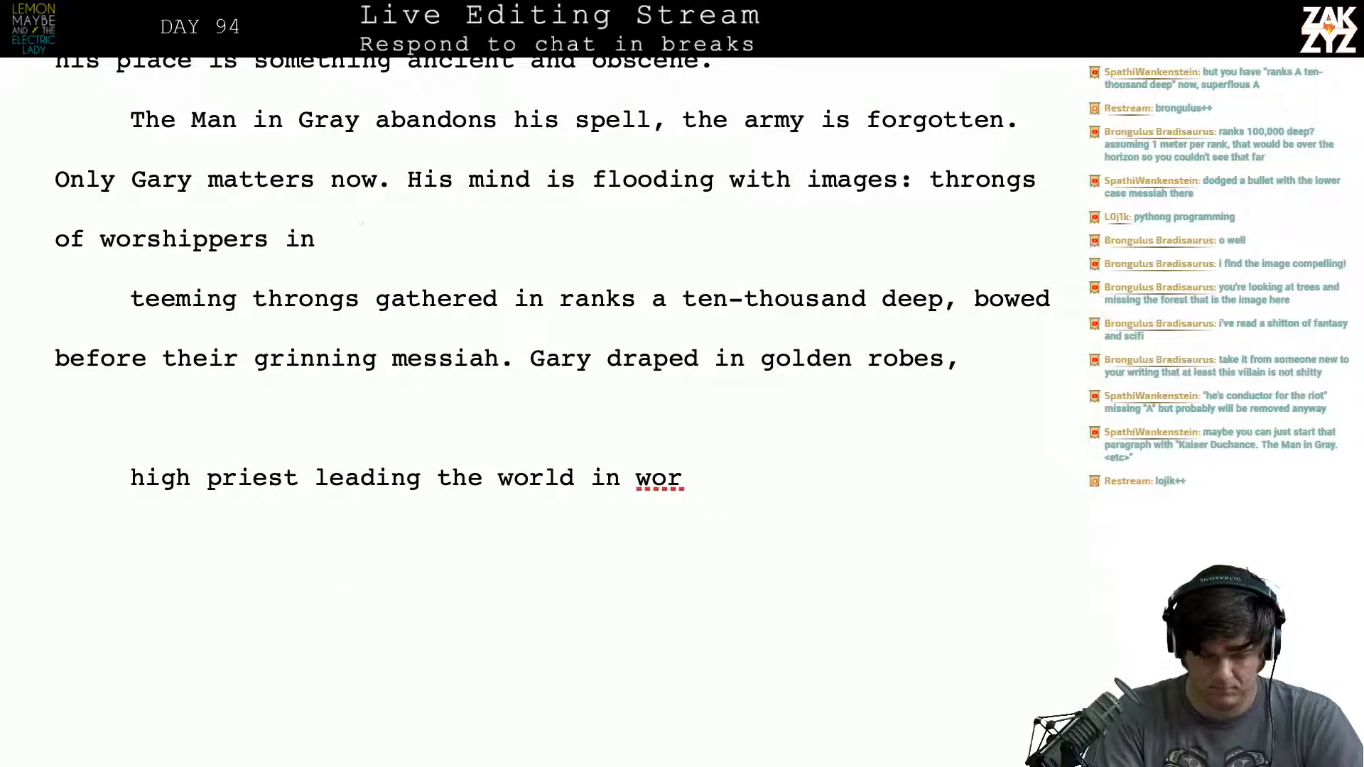
type("ranks ten")
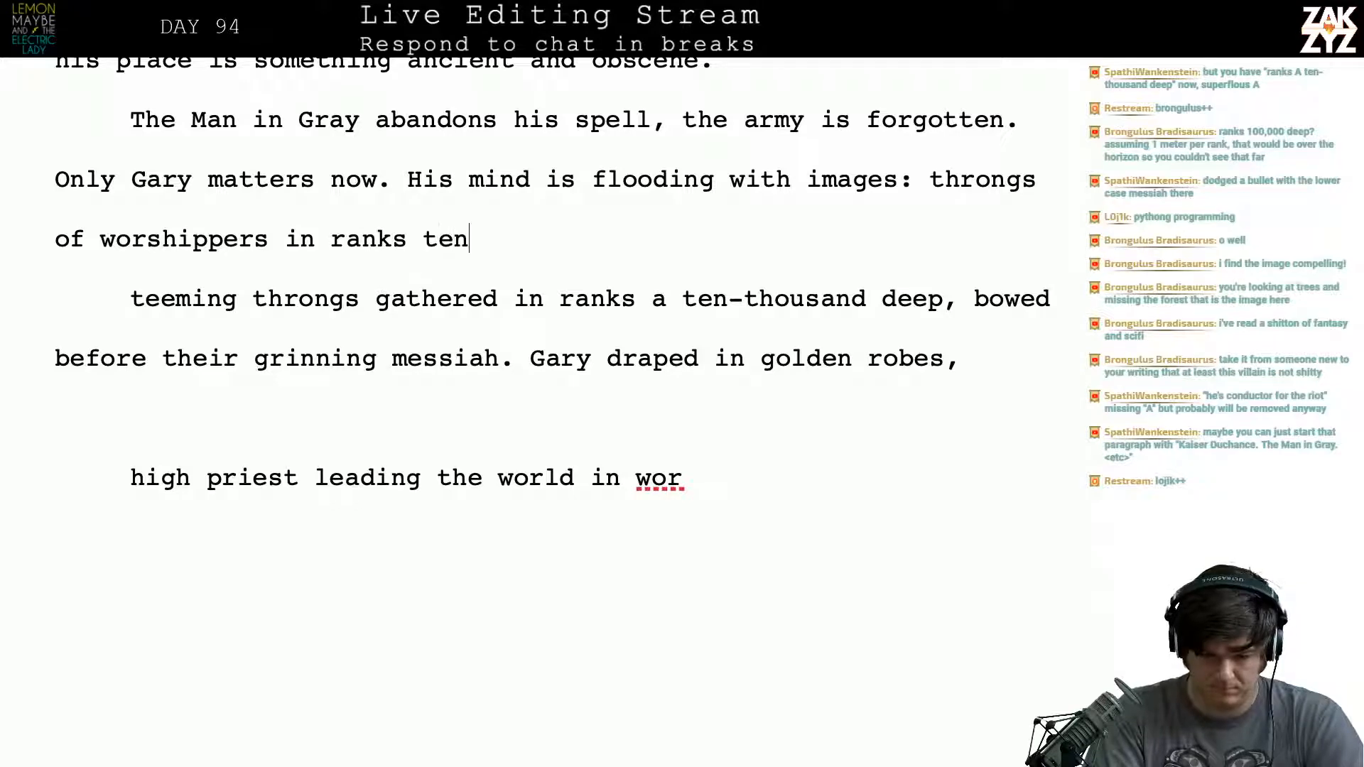
type(" thousand deep")
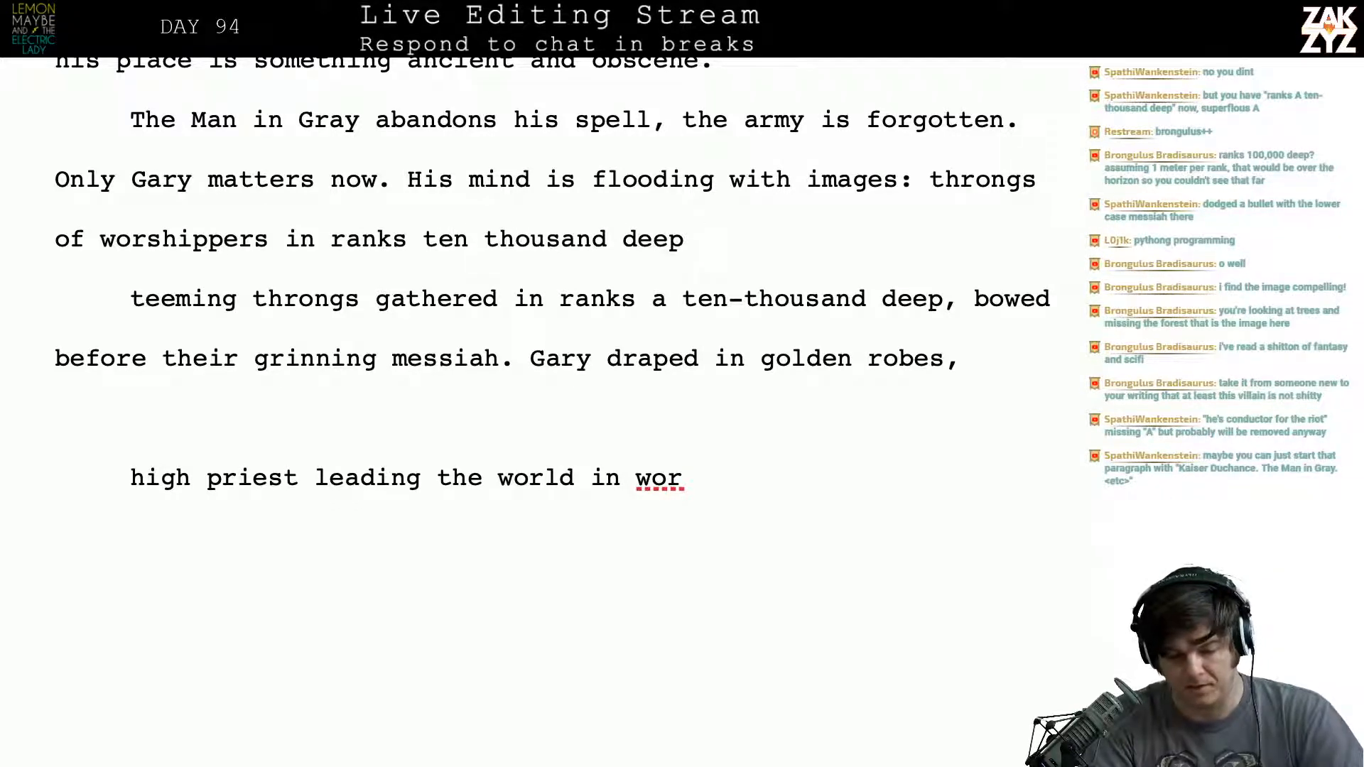
- Continue the new sentence with "in ranks ten thousand deep" and add a blank line before the old version
key("Return")
key("Left")
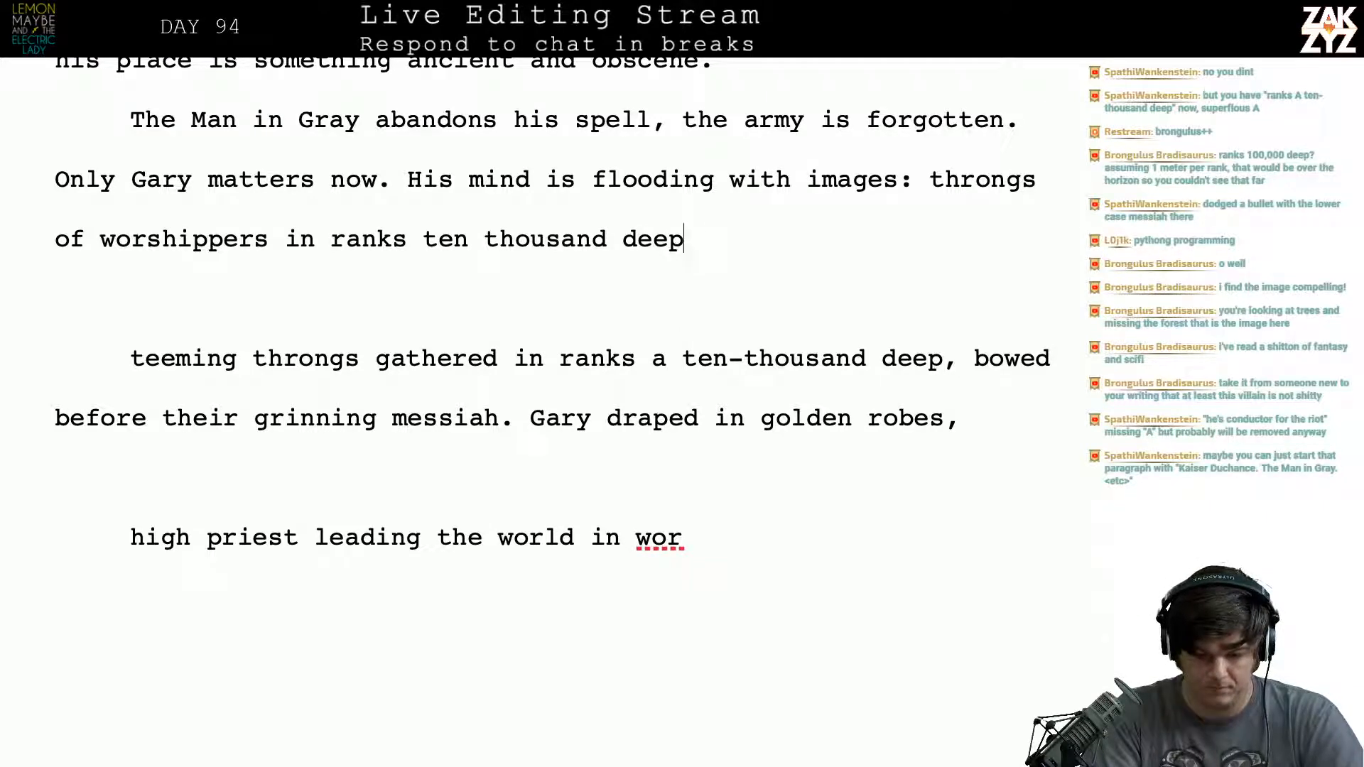
- Finish the sentence about the worshippers with ", bowed before their grinning messiah."
type(", bowed b")
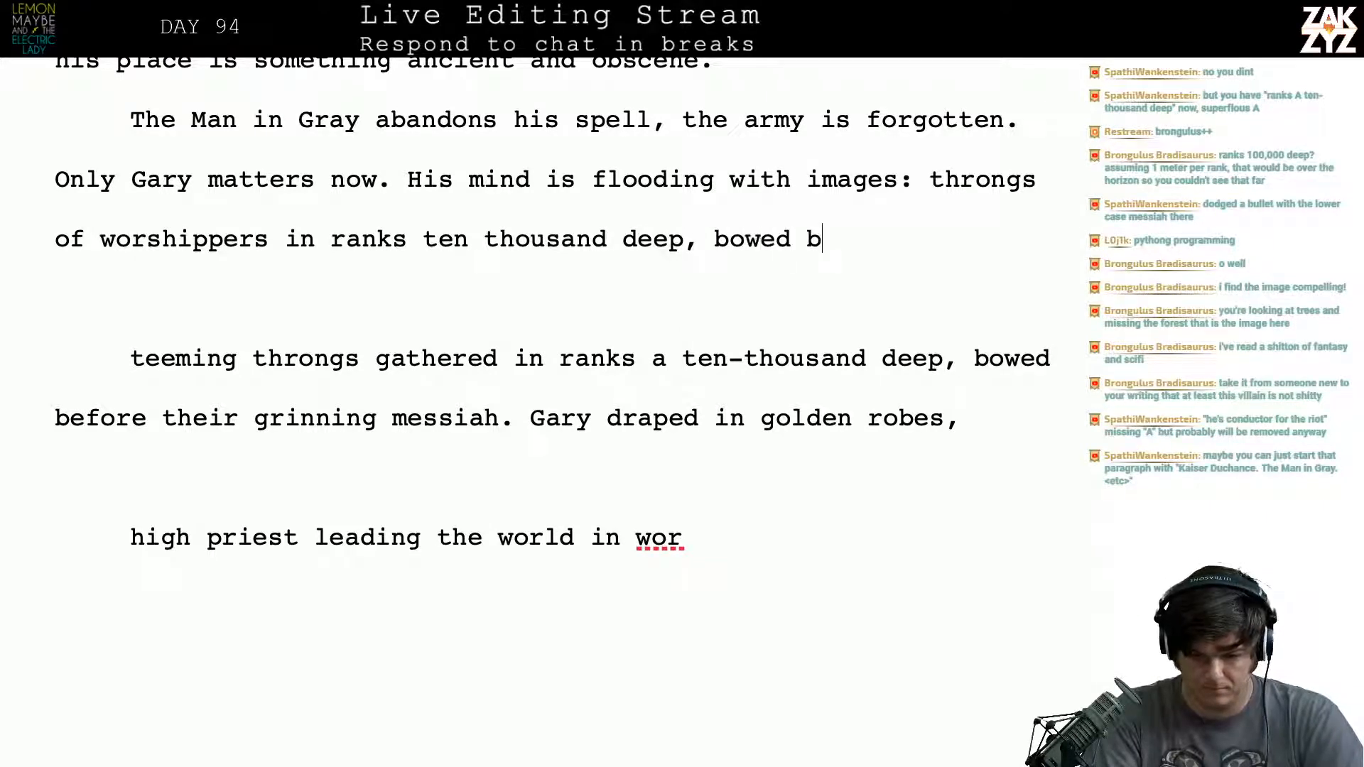
type("efore thei")
type("nning")
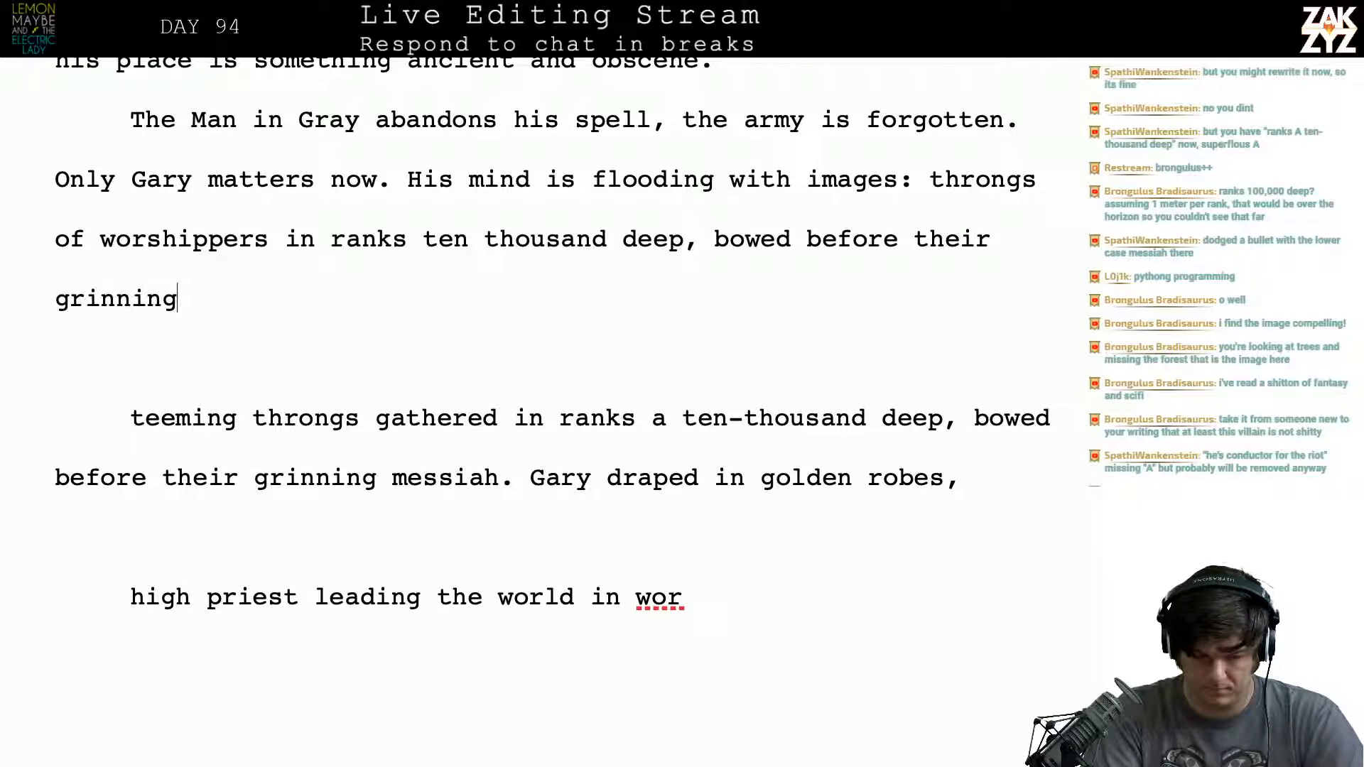
type(" messiah. ")
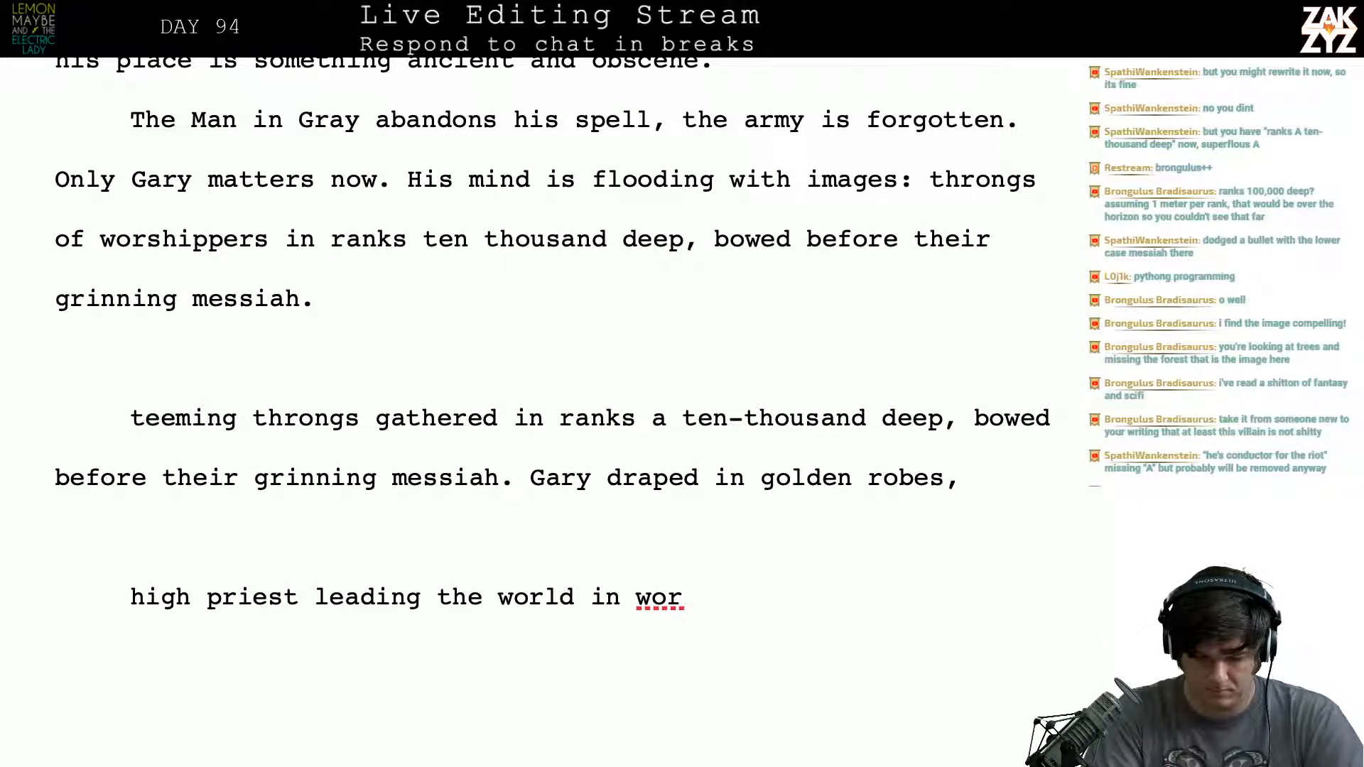
type("Gary clad in")
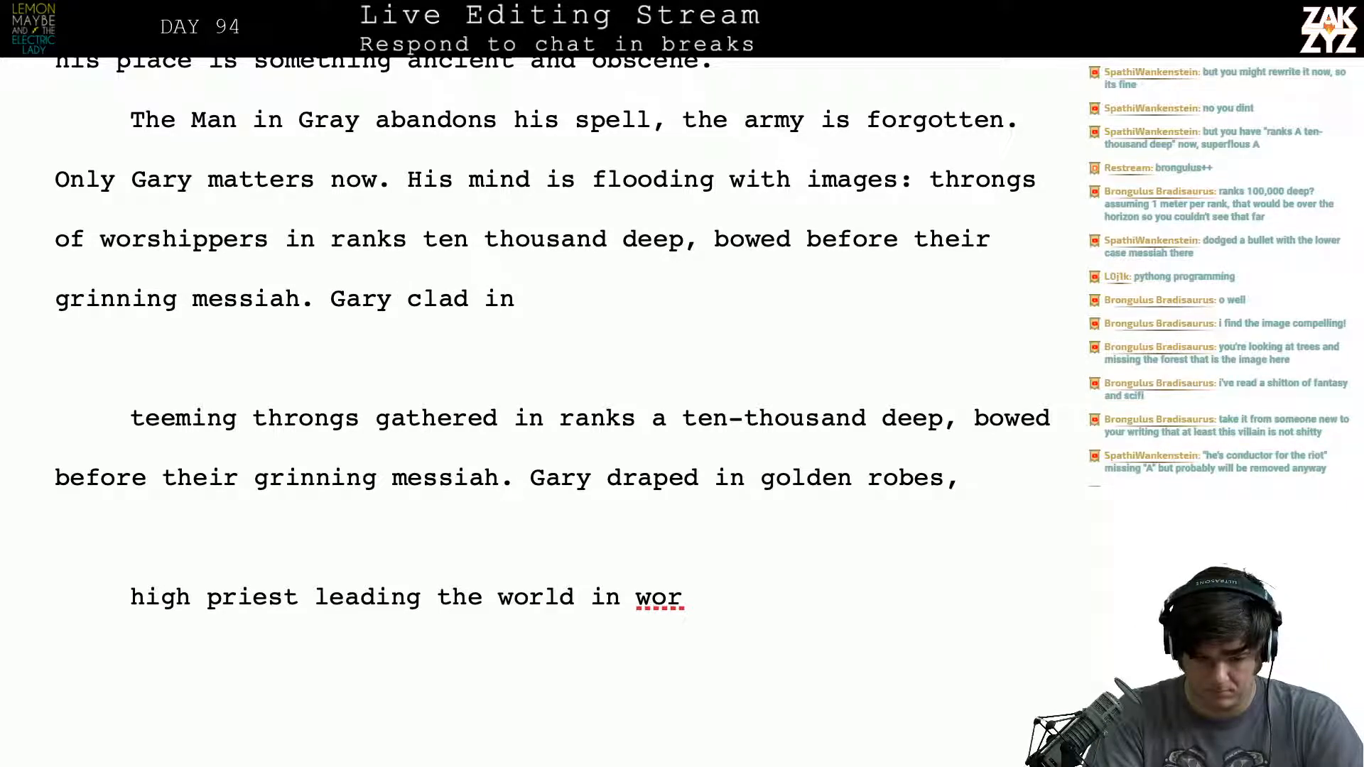
- Begin the following sentence with "Gary draped in robes, the", replacing the first wording "clad in"
key("BackSpace")
key("BackSpace")
key("BackSpace")
key("BackSpace")
key("BackSpace")
key("BackSpace")
key("BackSpace")
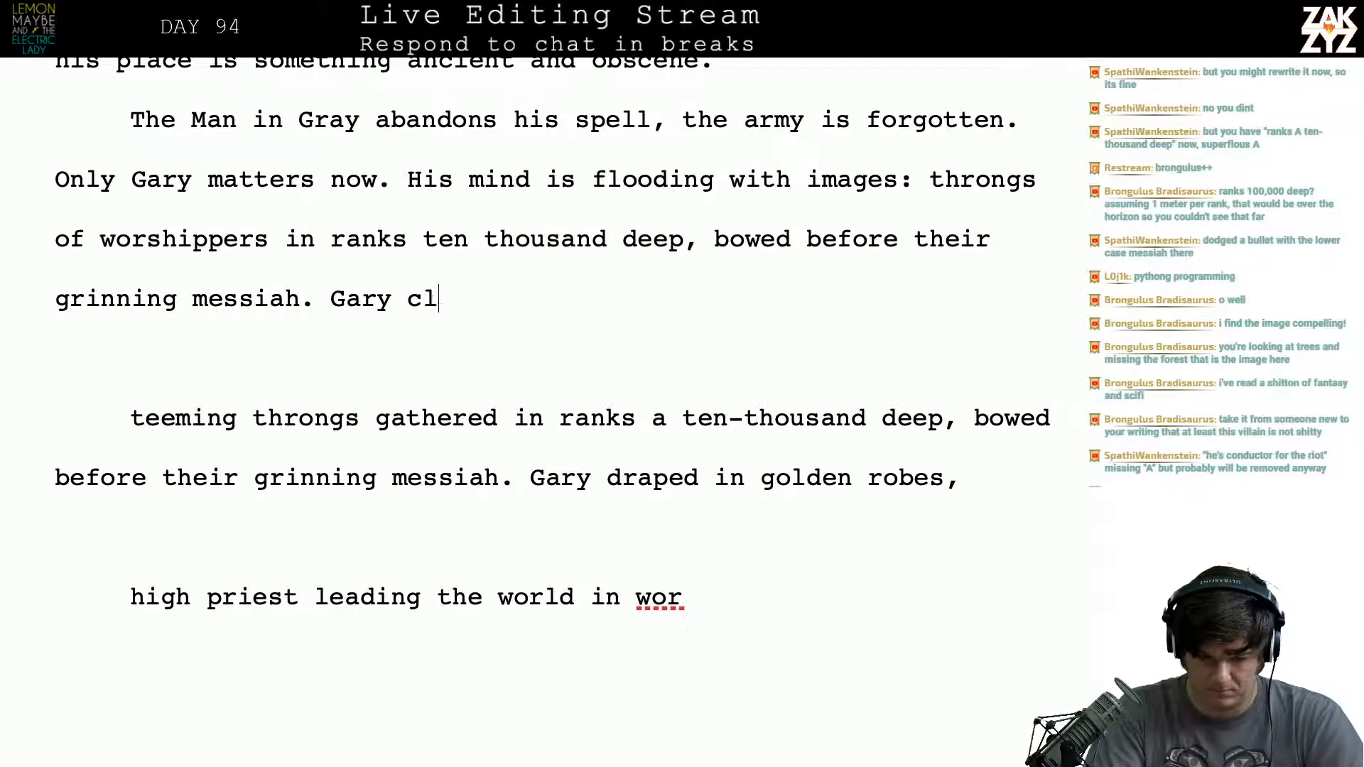
type("draped in ro")
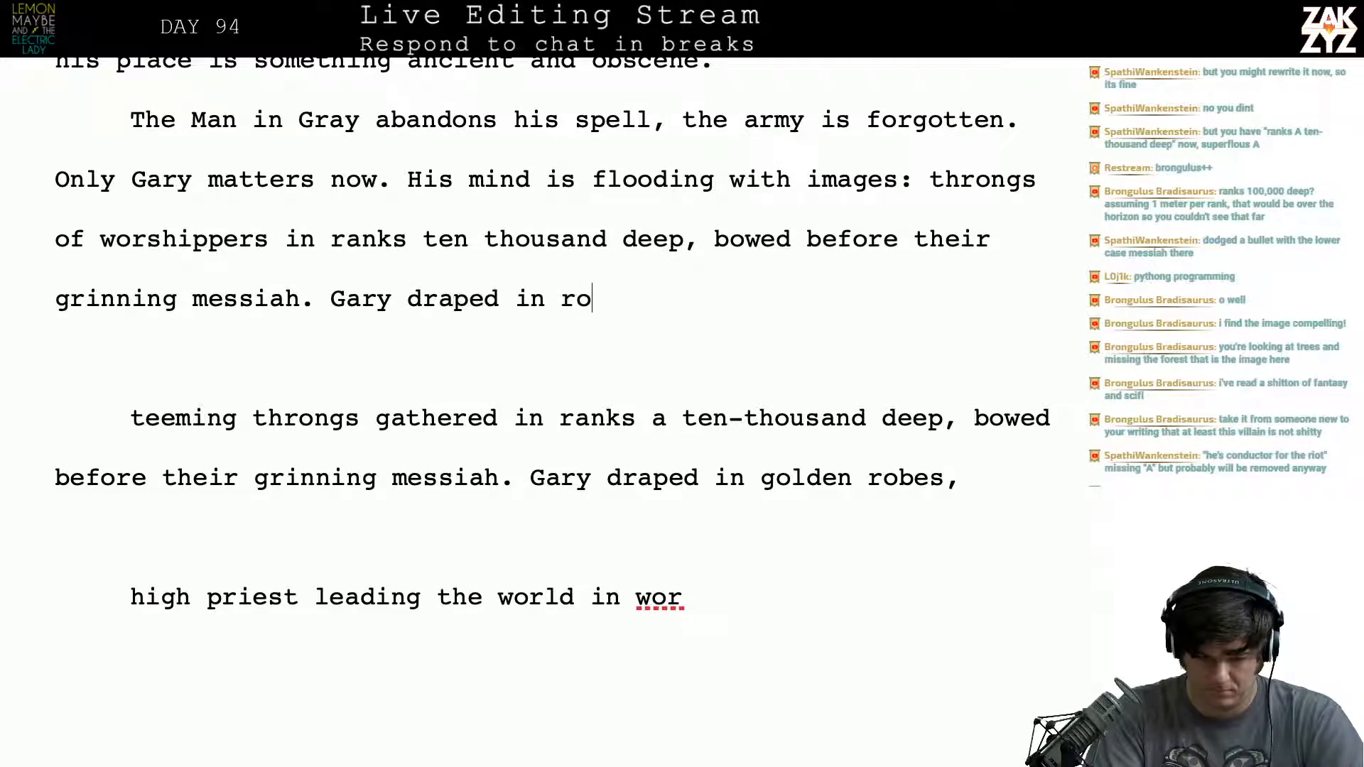
type("bes, the Gray")
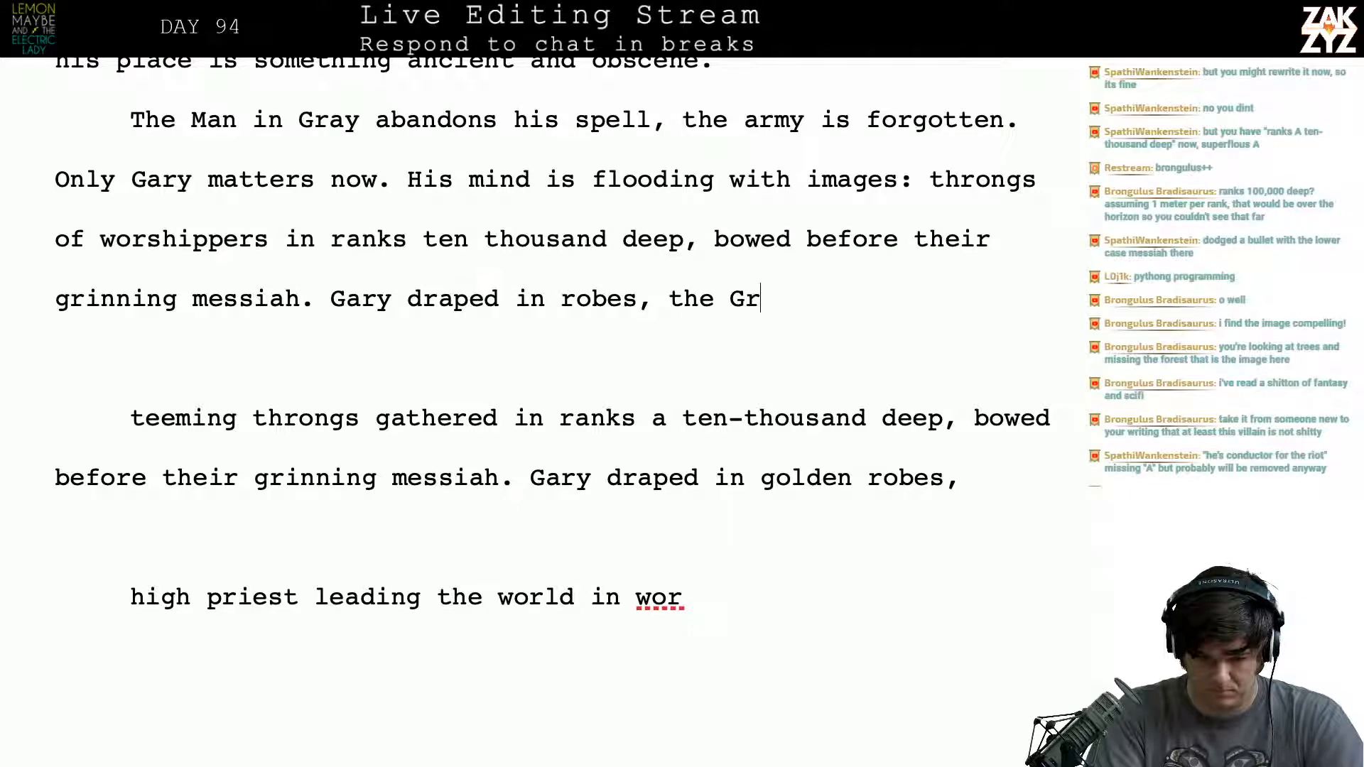
- Continue the sentence about Gary's robes with "gray pope, leading the"
key("BackSpace")
key("BackSpace")
key("BackSpace")
key("BackSpace")
type("ga")
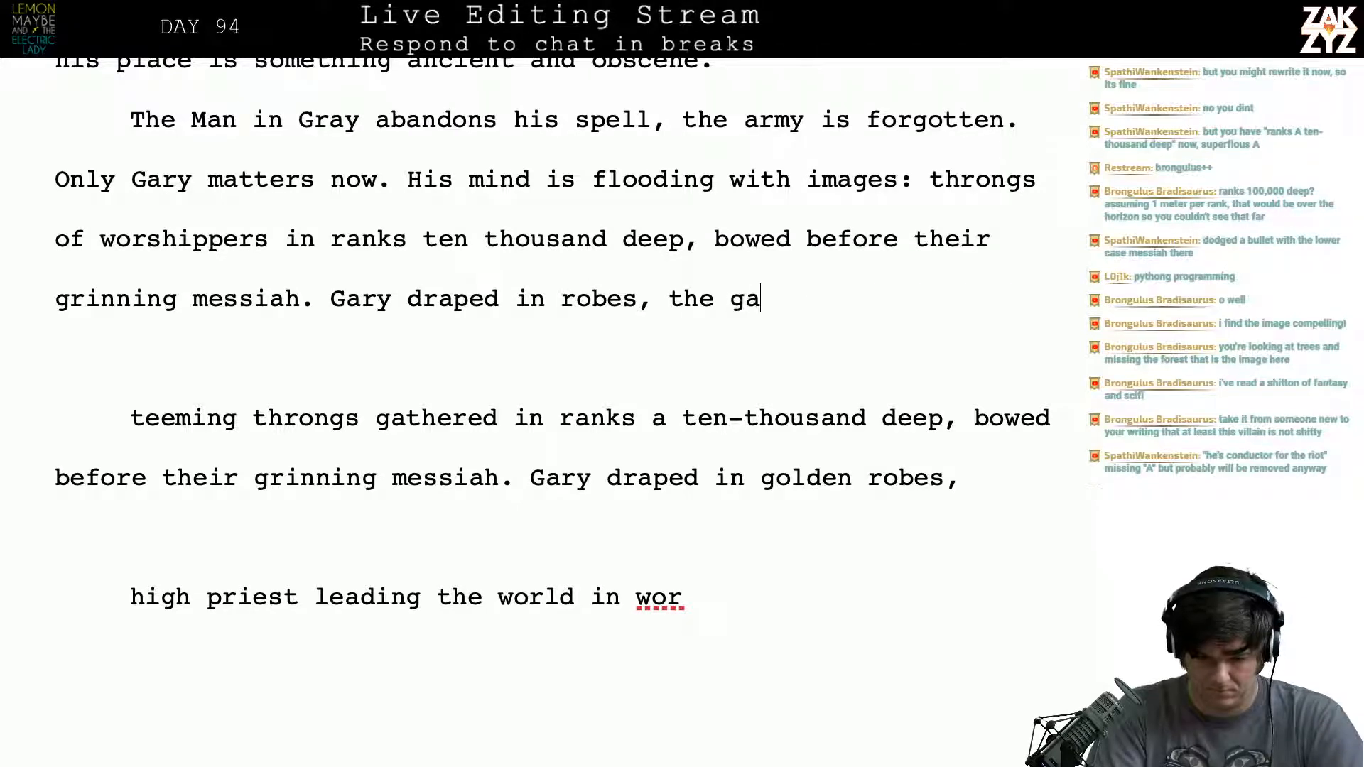
type("ry pope, le")
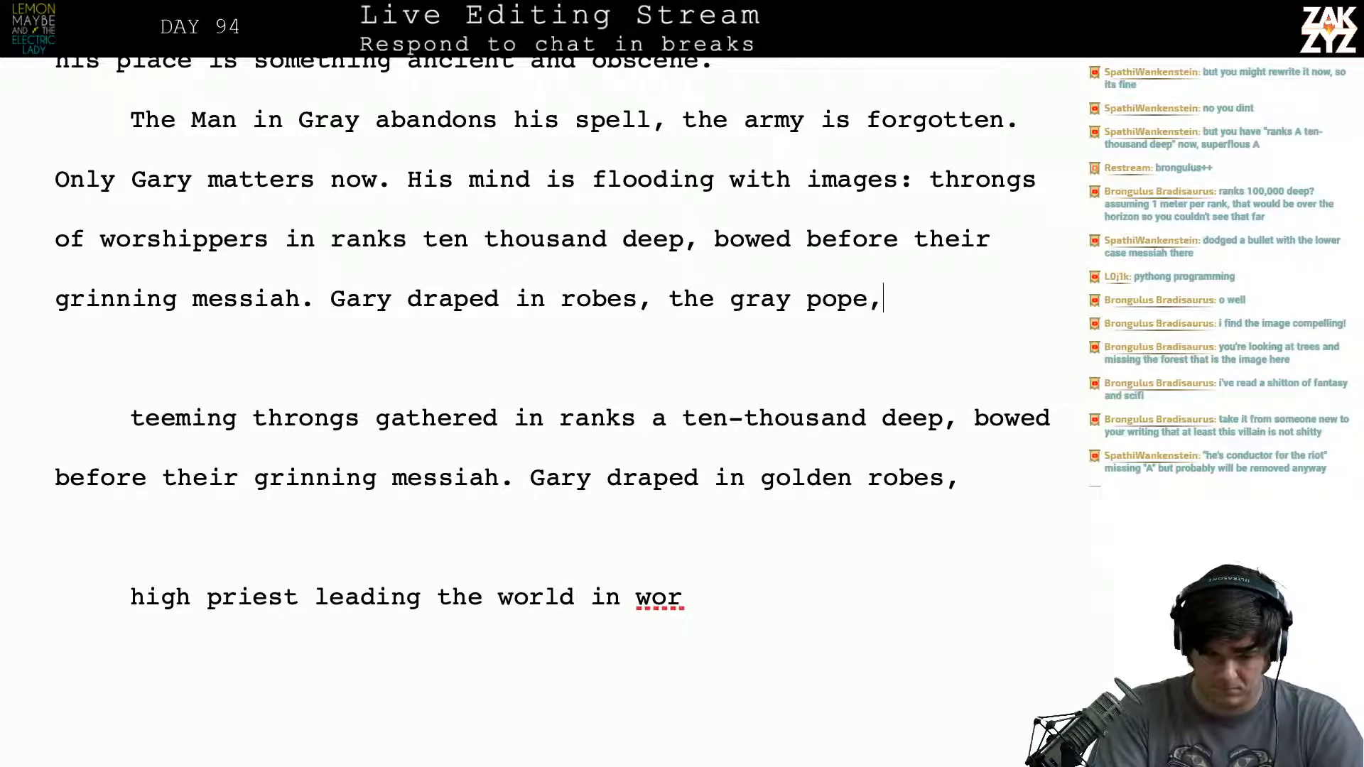
type("aing")
key("BackSpace")
key("BackSpace")
key("BackSpace")
type("ding the")
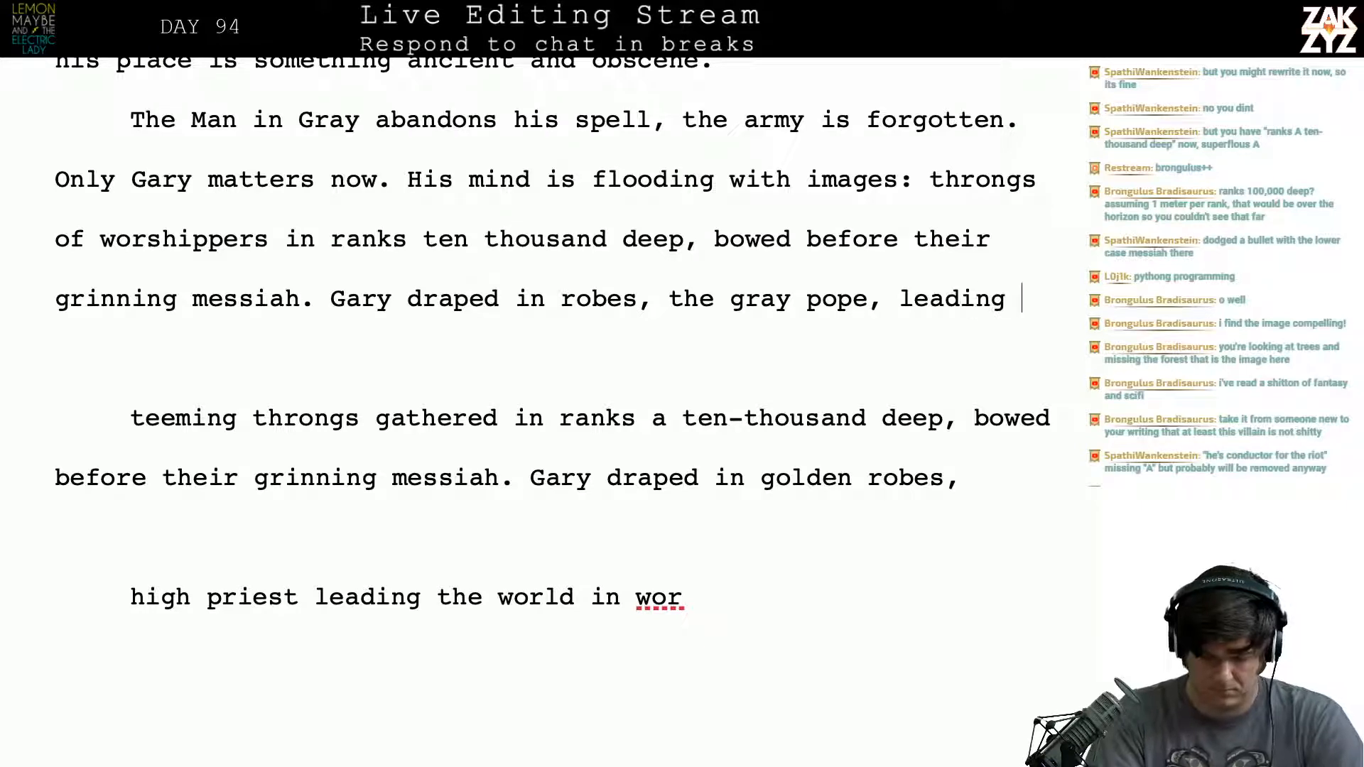
- Examine the older draft of the paragraph further down, where Gary is a high priest before the choir
key("Return")
key("Down")
key("Down")
key("Down")
key("Down")
key("Down")
key("Down")
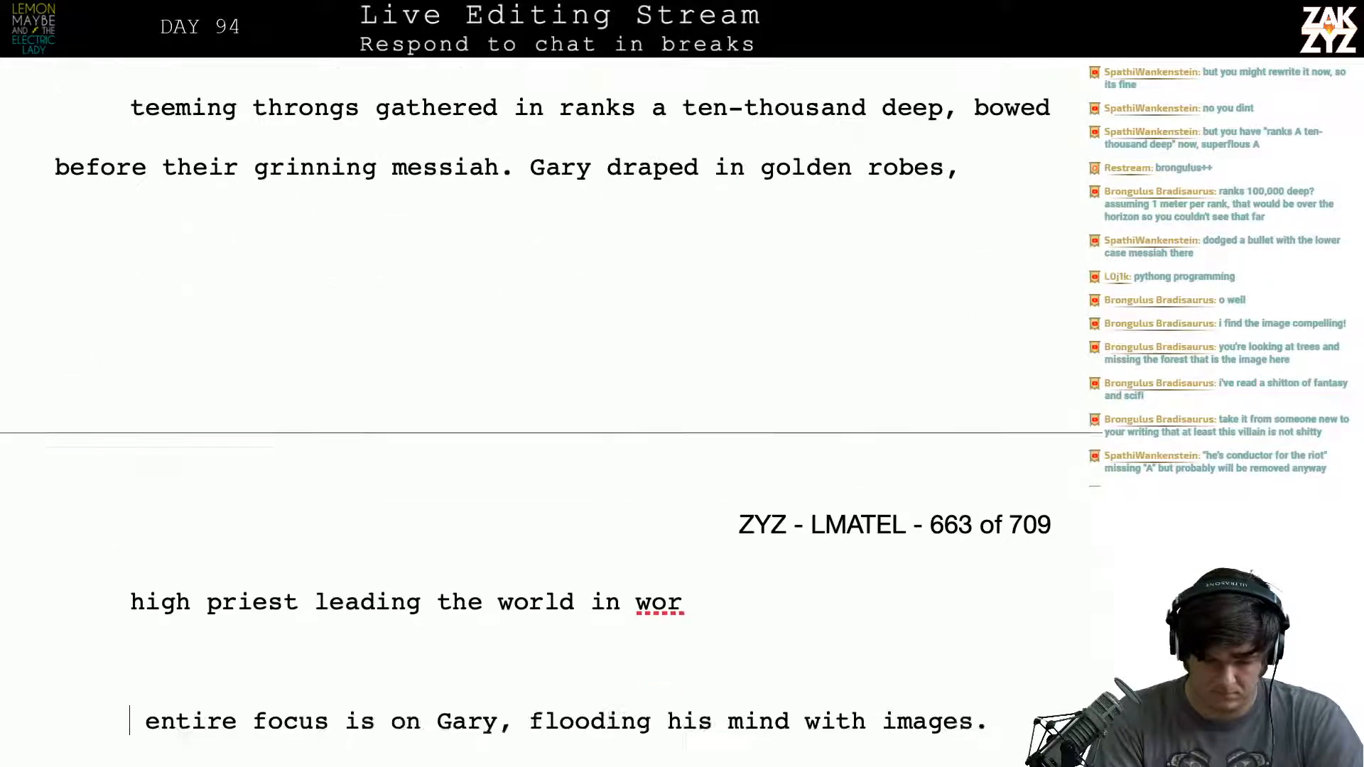
key("Up")
key("Up")
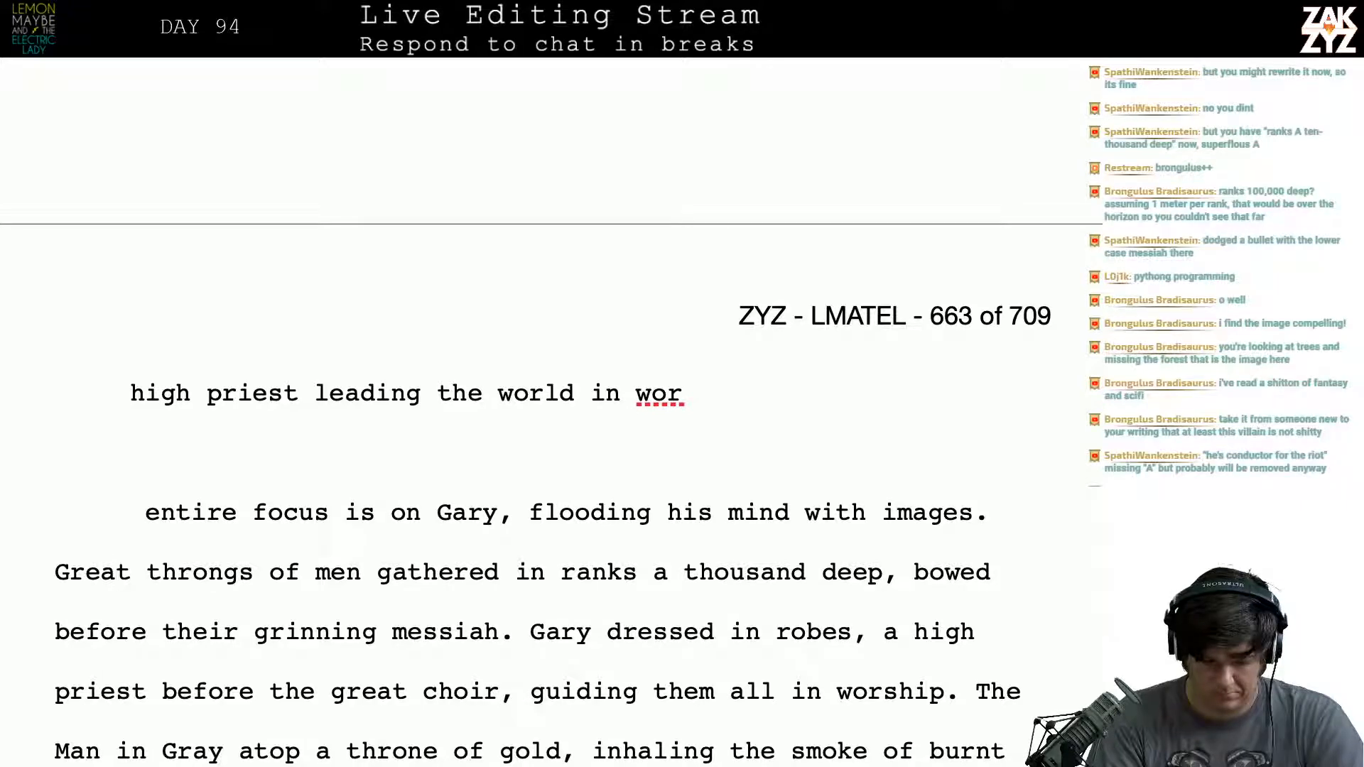
key("Up")
key("Up")
key("Up")
key("Up")
key("Up")
key("Up")
key("Up")
key("Up")
key("Up")
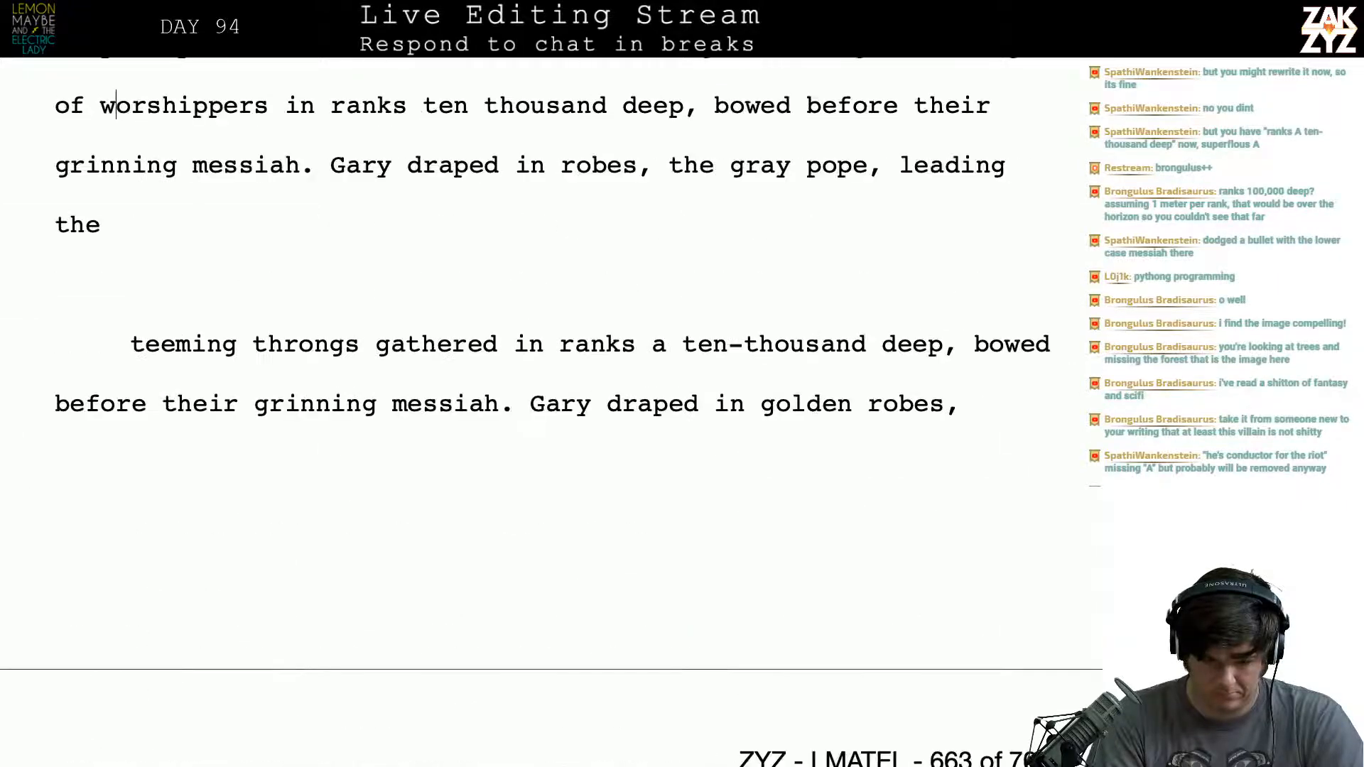
- Split the sentence after "Gary", moving "draped in robes, the gray pope, leading the" down into its own paragraph with a blank line between
key("Down")
key("Down")
key("Down")
key("Up")
key("Right")
key("Right")
key("Right")
key("Right")
key("Right")
key("Right")
key("Right")
key("Right")
key("Right")
key("Right")
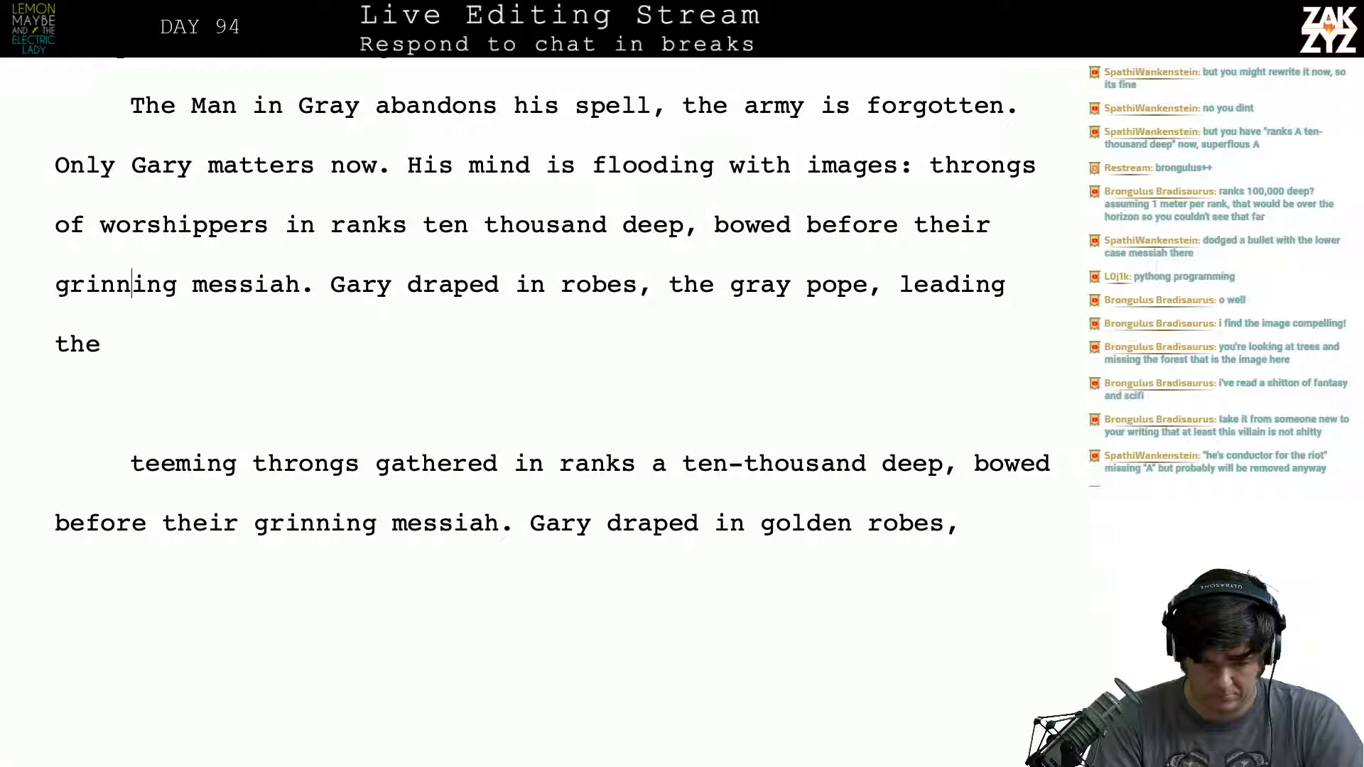
key("Right")
key("Right")
key("Right")
key("Right")
key("Right")
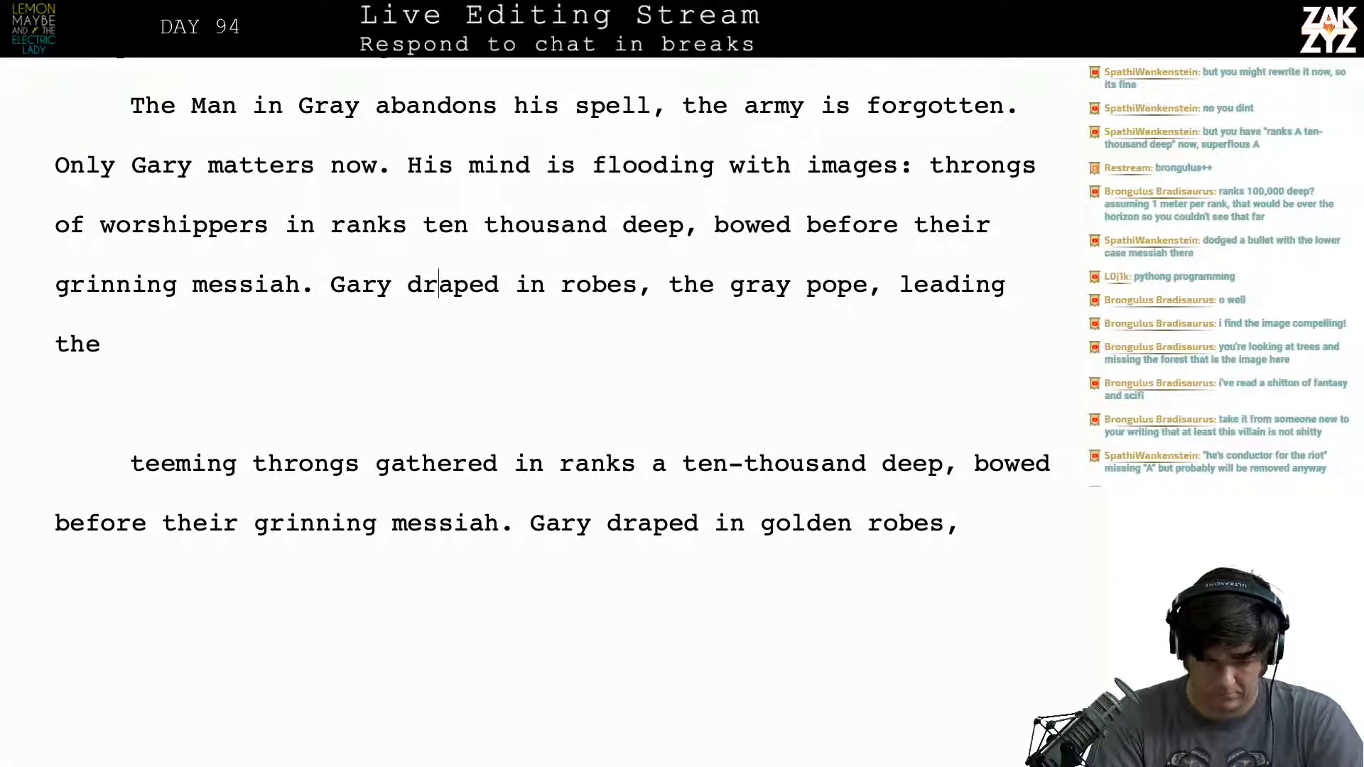
key("Left")
key("Left")
key("Left")
key("Left")
key("Left")
key("Right")
key("Right")
key("Right")
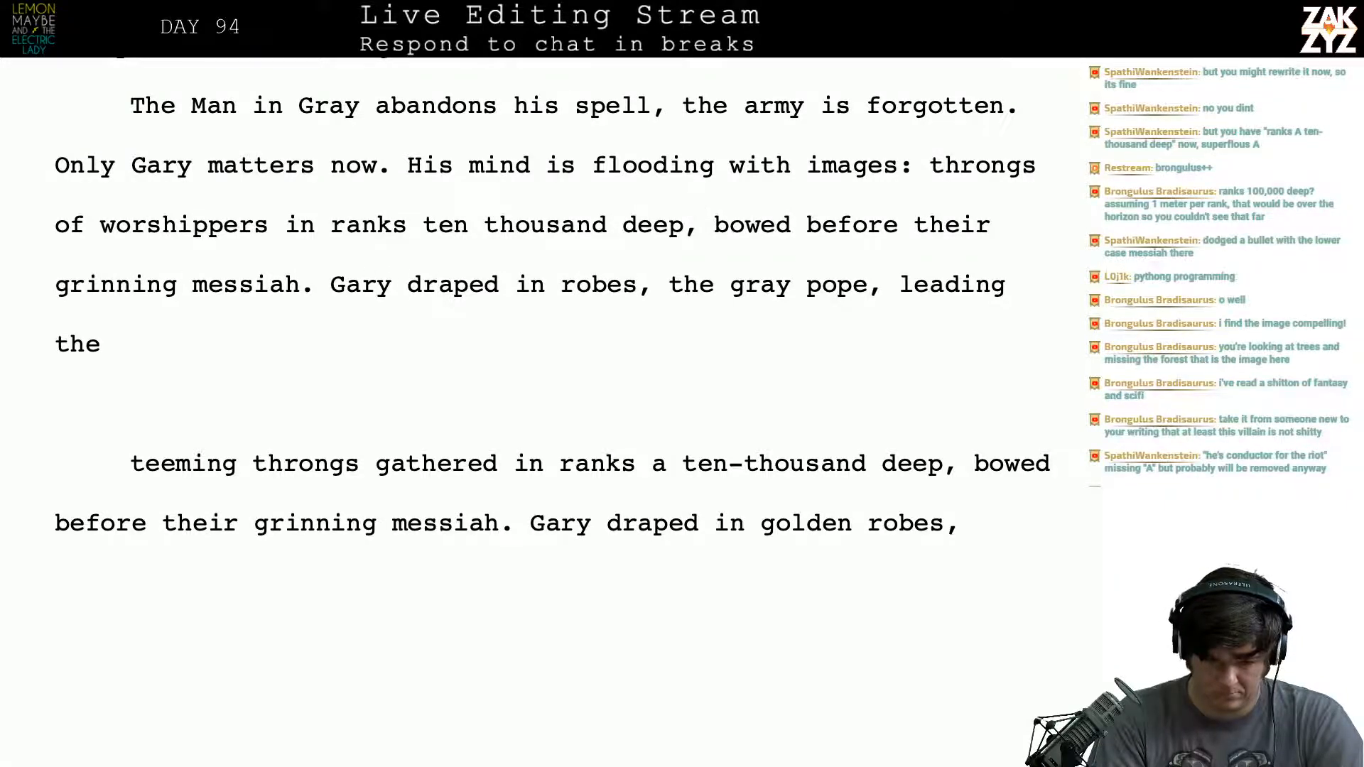
key("Return")
key("Return")
key("Left")
key("Left")
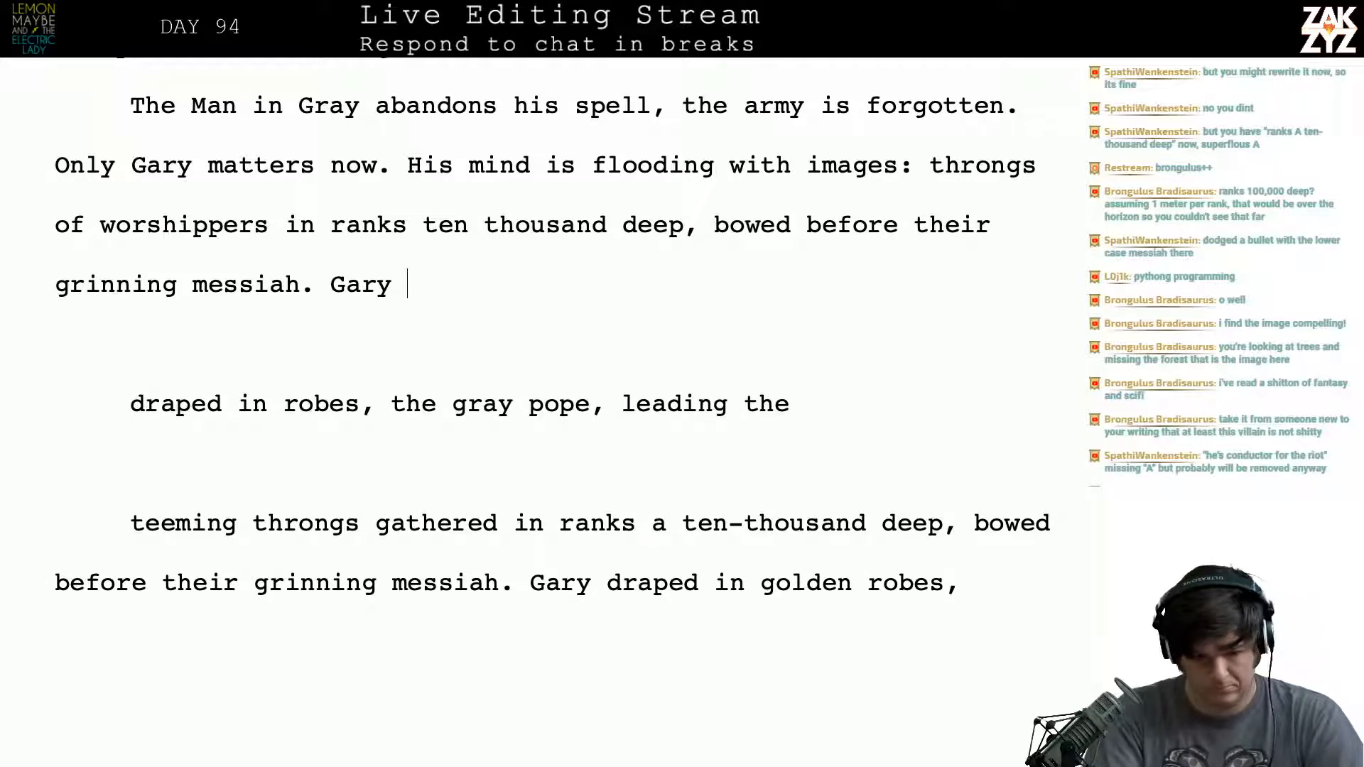
key("Left")
key("Right")
- Rewrite the sentence after "Gary" as "draped in robes, leading the", discarding the first wording "clad"
type("clad")
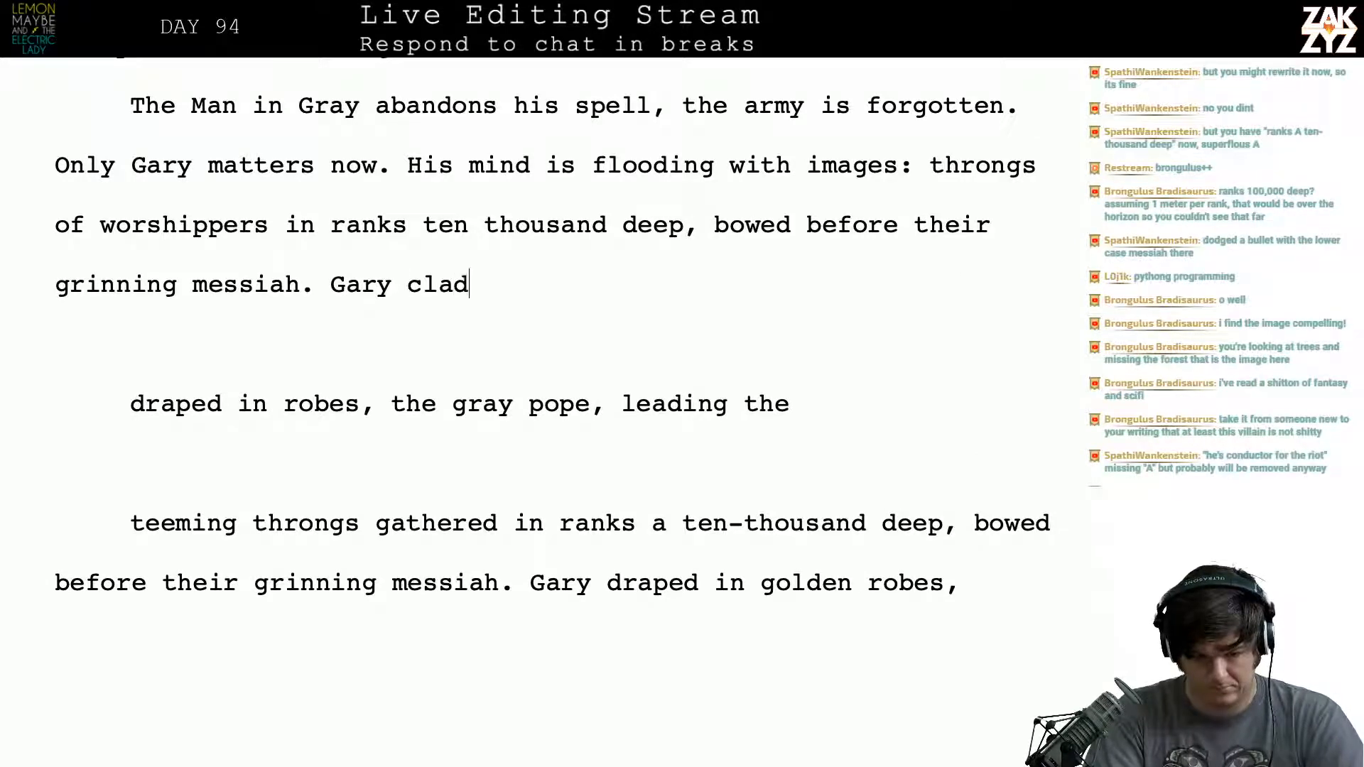
key("BackSpace")
key("BackSpace")
key("BackSpace")
key("BackSpace")
type("draped ")
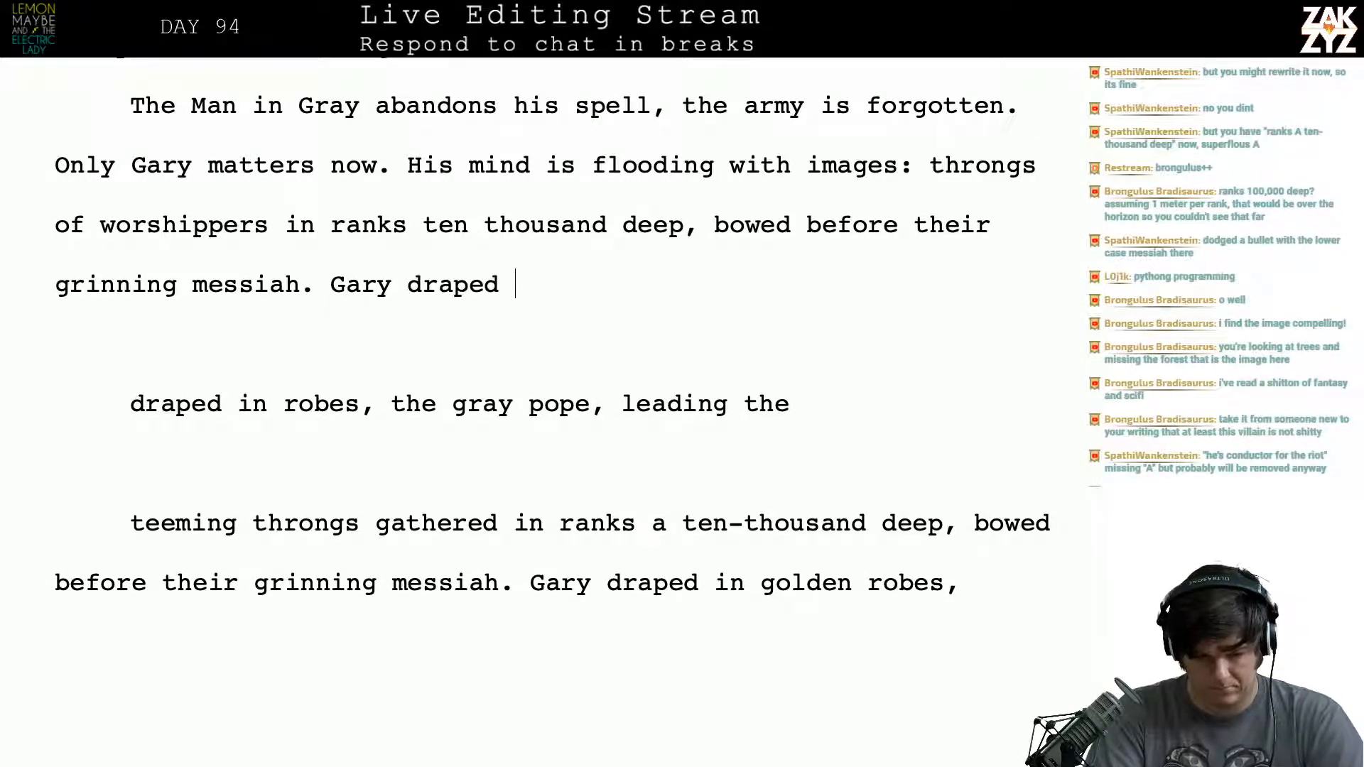
type("in robes, lea")
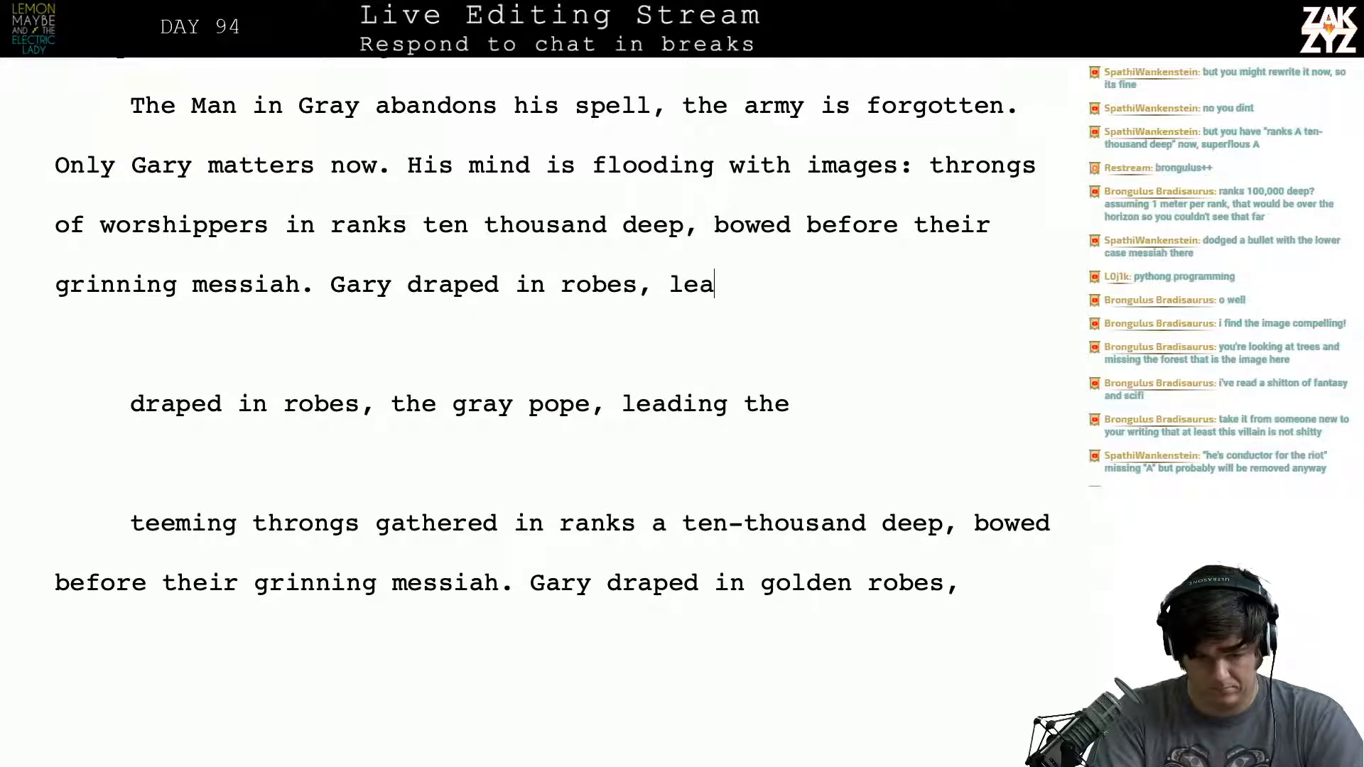
type("ding the v")
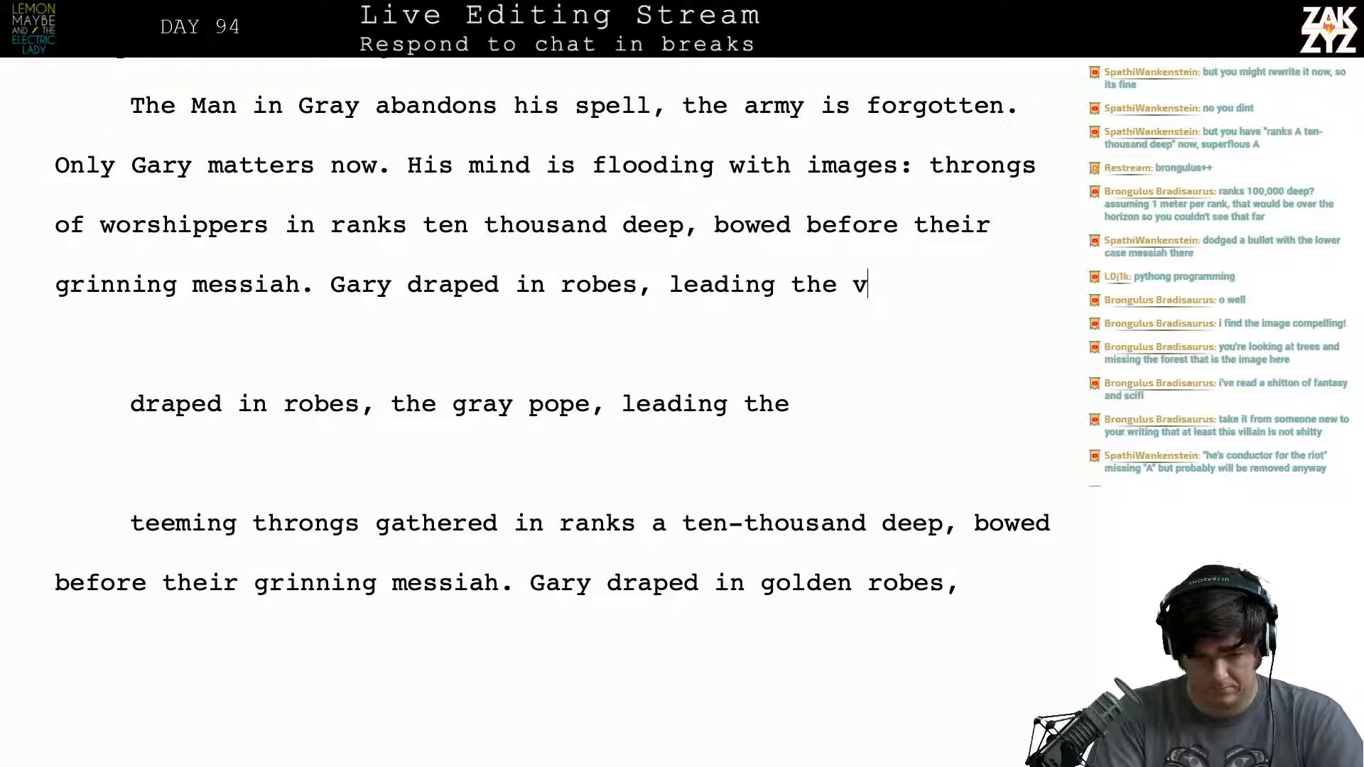
type("ast choirs in")
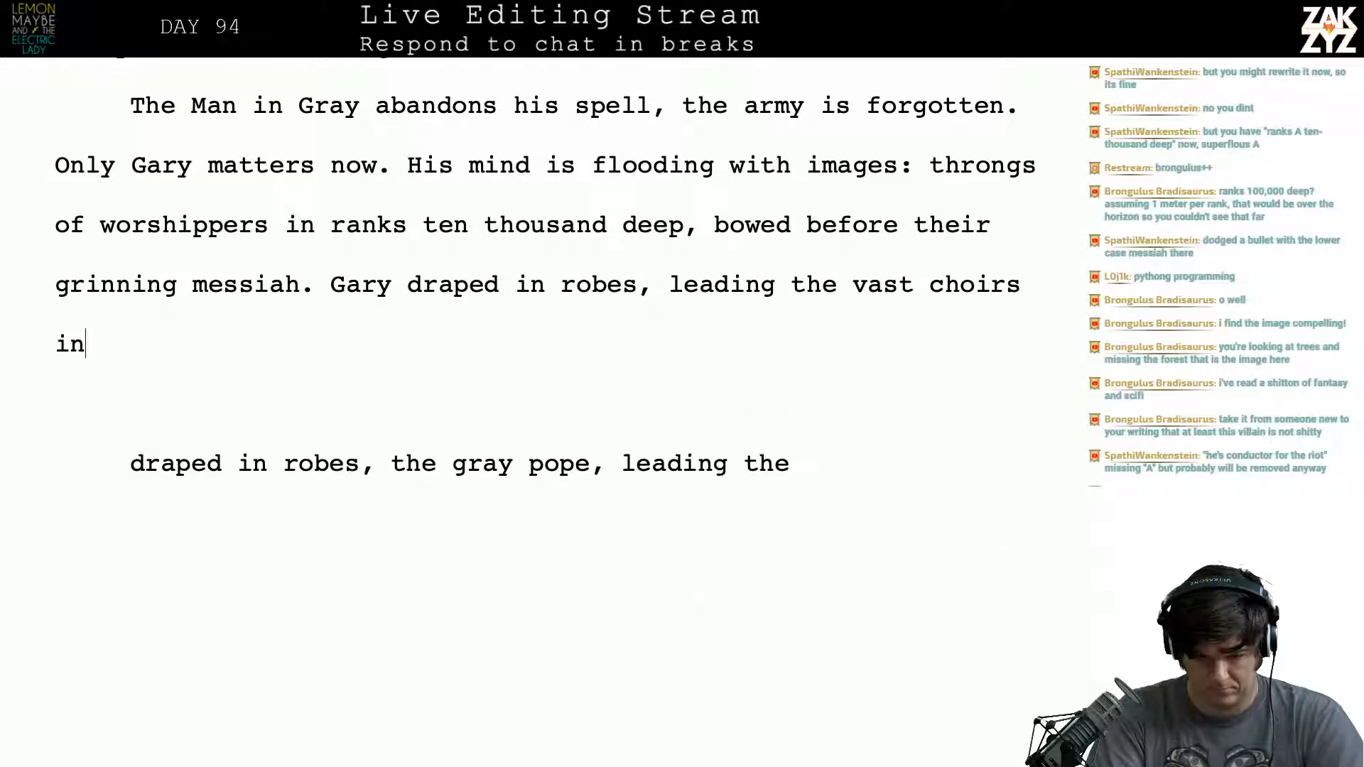
type(" wor")
- Try continuing the sentence after "leading the" with "vast choirs in"
key("BackSpace")
key("BackSpace")
key("BackSpace")
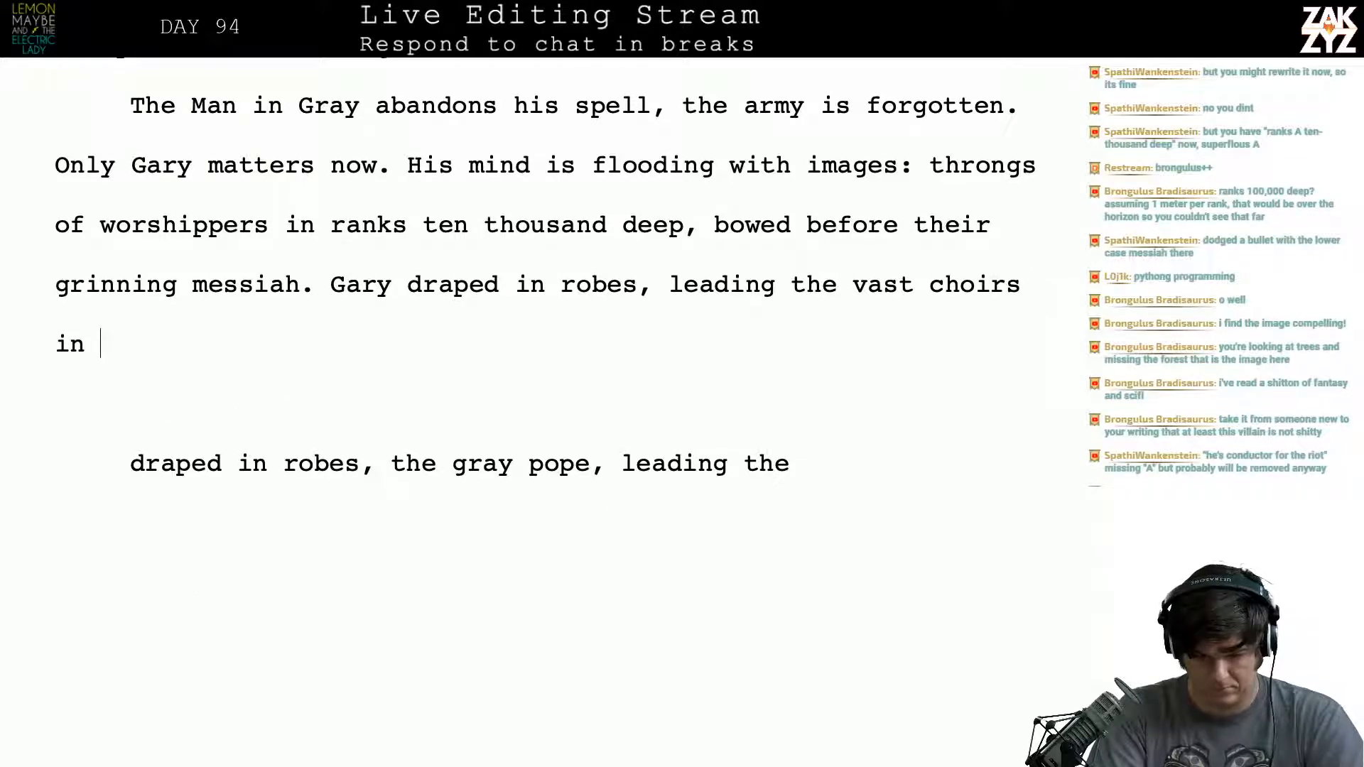
key("BackSpace")
key("BackSpace")
key("BackSpace")
key("BackSpace")
key("BackSpace")
key("BackSpace")
key("BackSpace")
key("BackSpace")
key("BackSpace")
key("BackSpace")
key("BackSpace")
key("BackSpace")
key("BackSpace")
key("BackSpace")
key("BackSpace")
key("BackSpace")
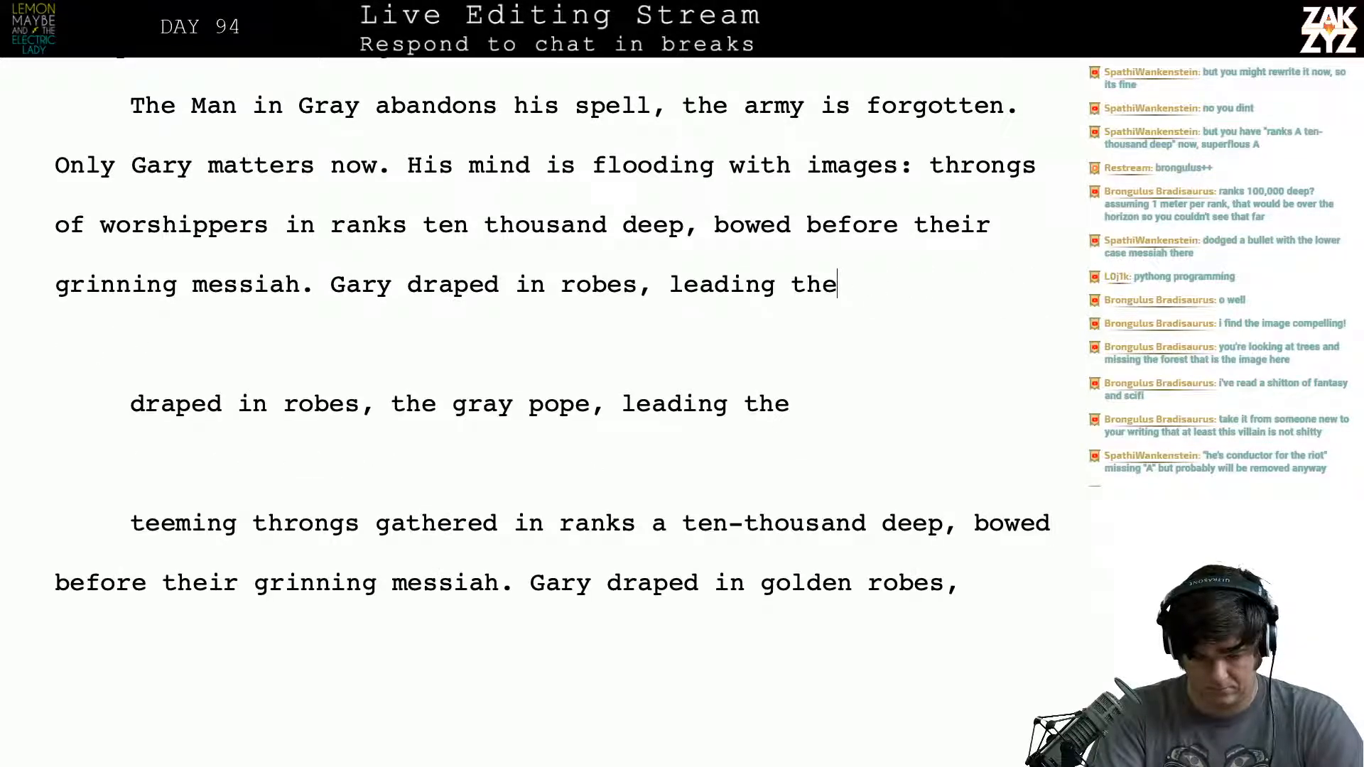
- Try "faithful in" as the continuation after "leading the"
key("Return")
type("f")
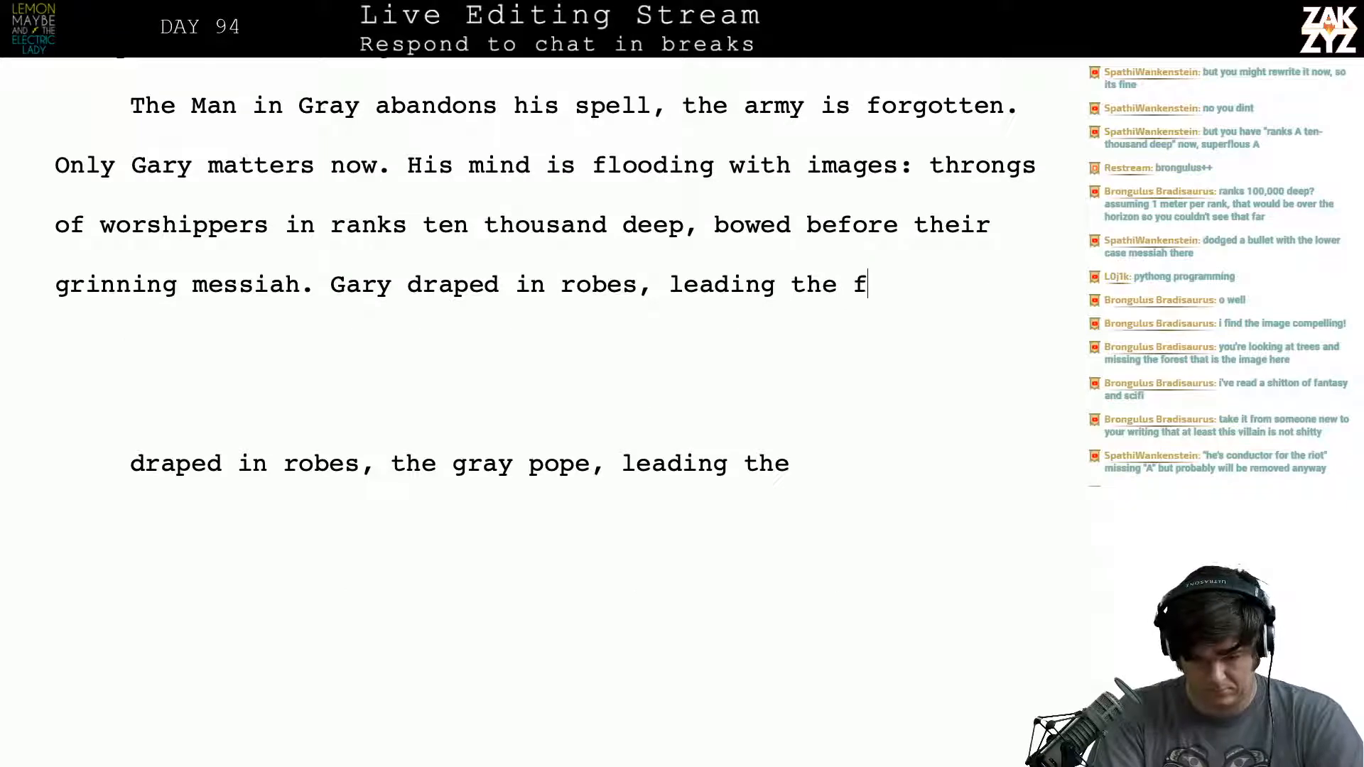
type("aithful in")
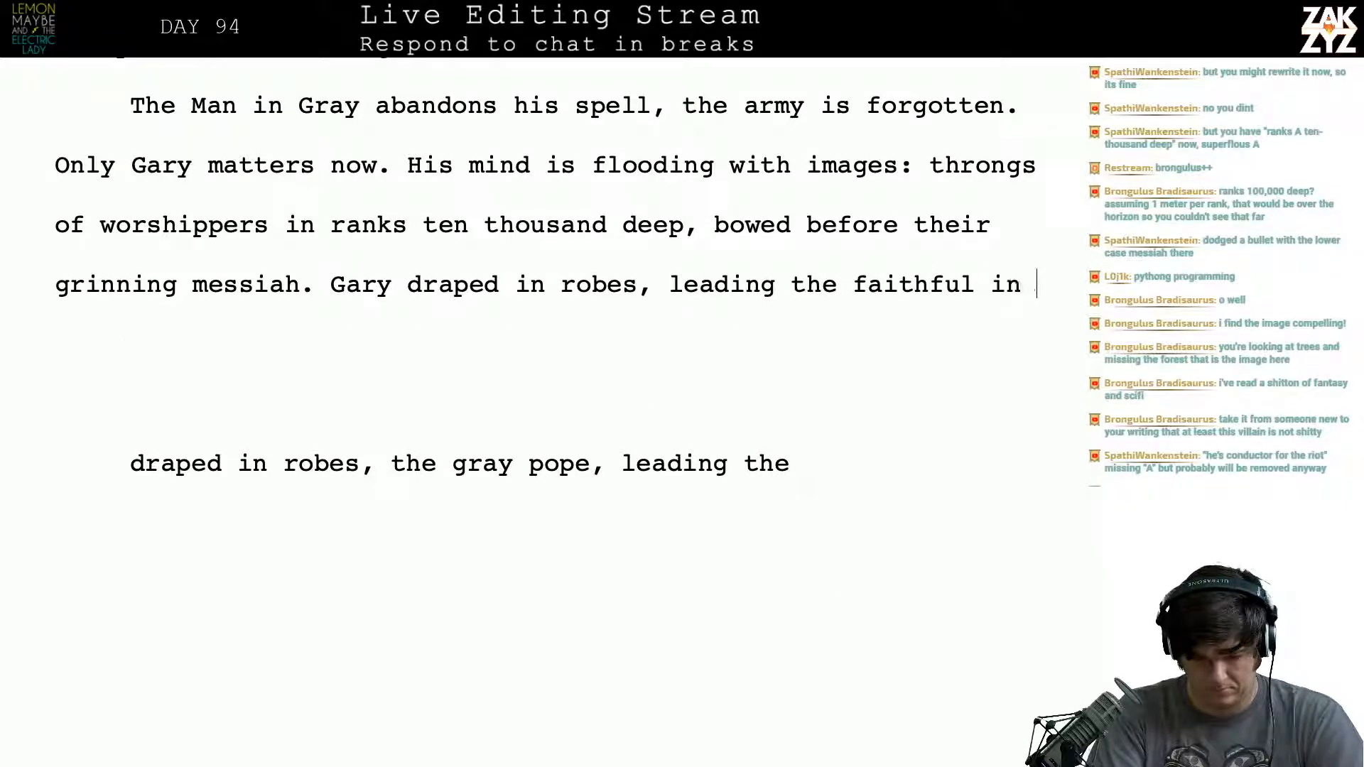
key("BackSpace")
key("BackSpace")
key("BackSpace")
key("BackSpace")
key("BackSpace")
key("BackSpace")
key("BackSpace")
key("BackSpace")
key("BackSpace")
key("BackSpace")
key("BackSpace")
key("BackSpace")
key("BackSpace")
key("BackSpace")
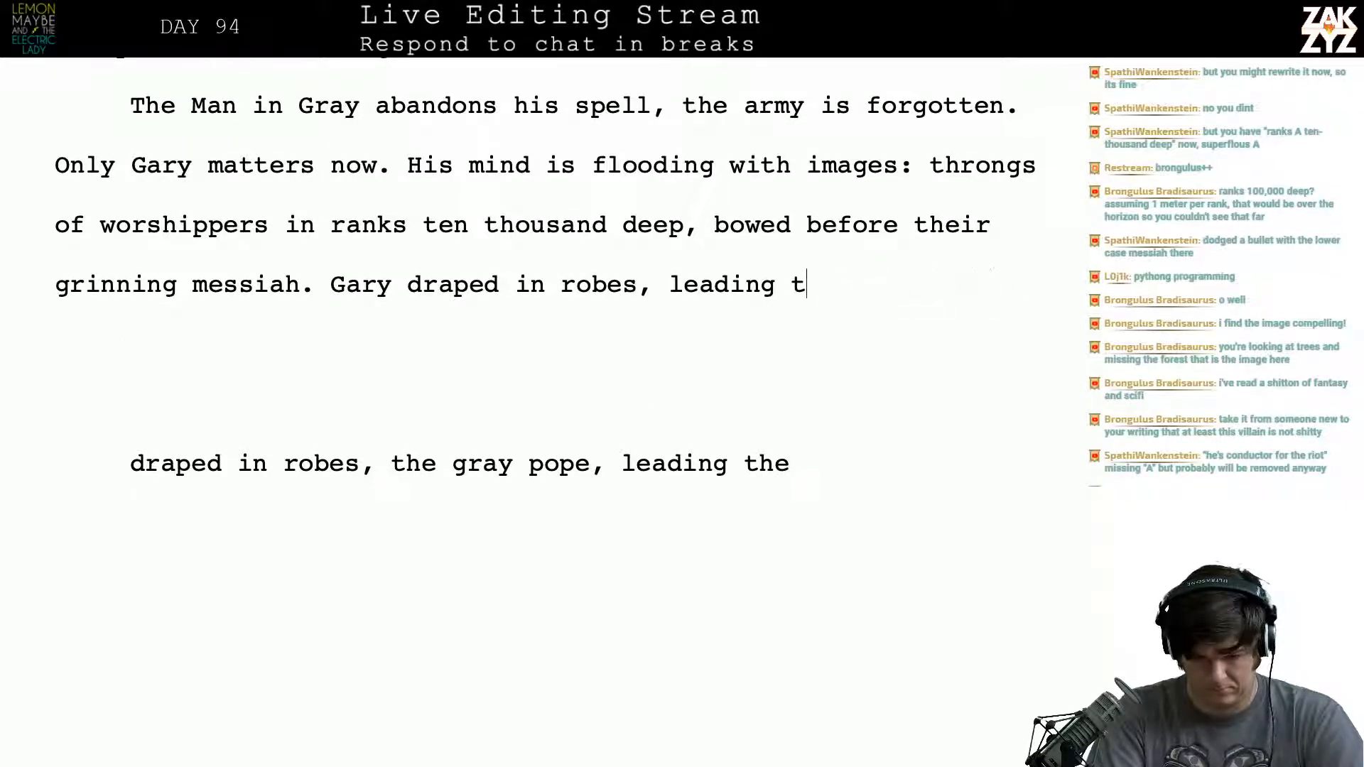
type("he ")
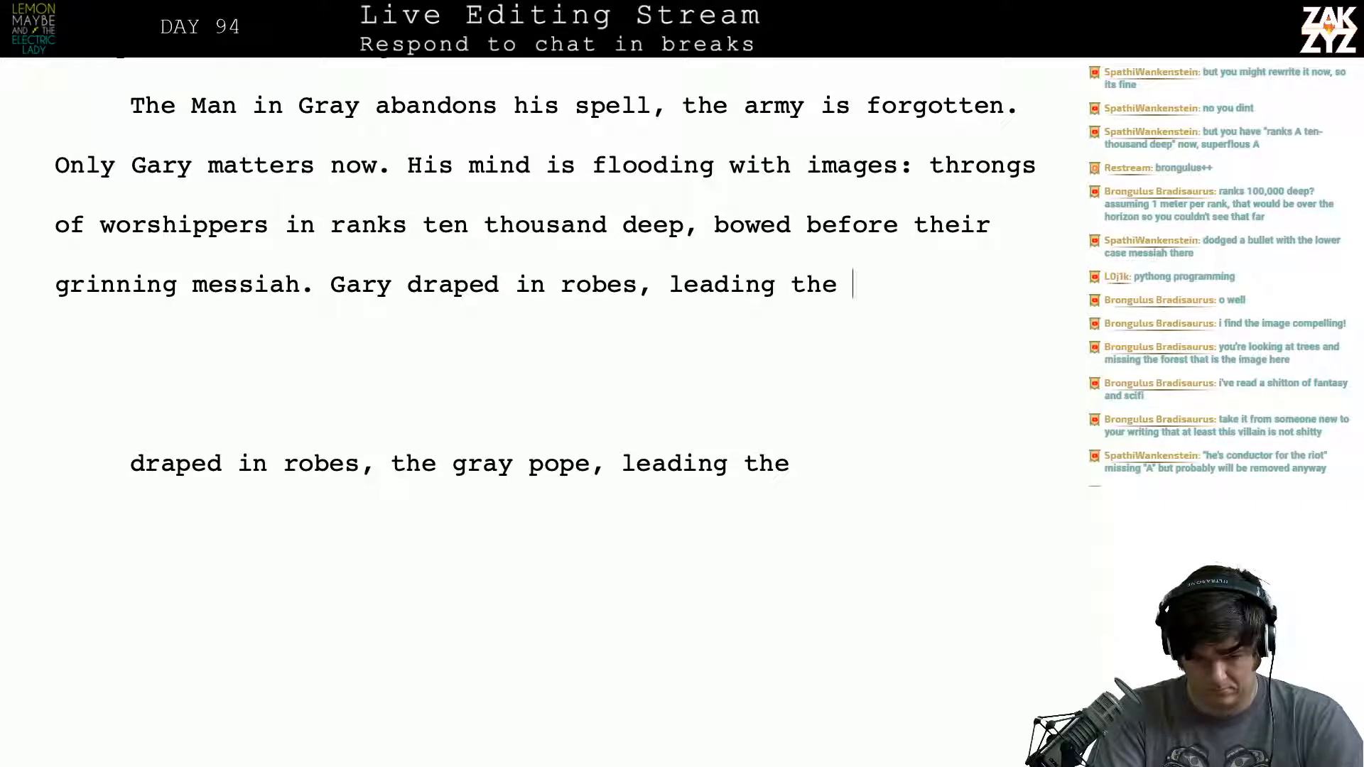
type("infin")
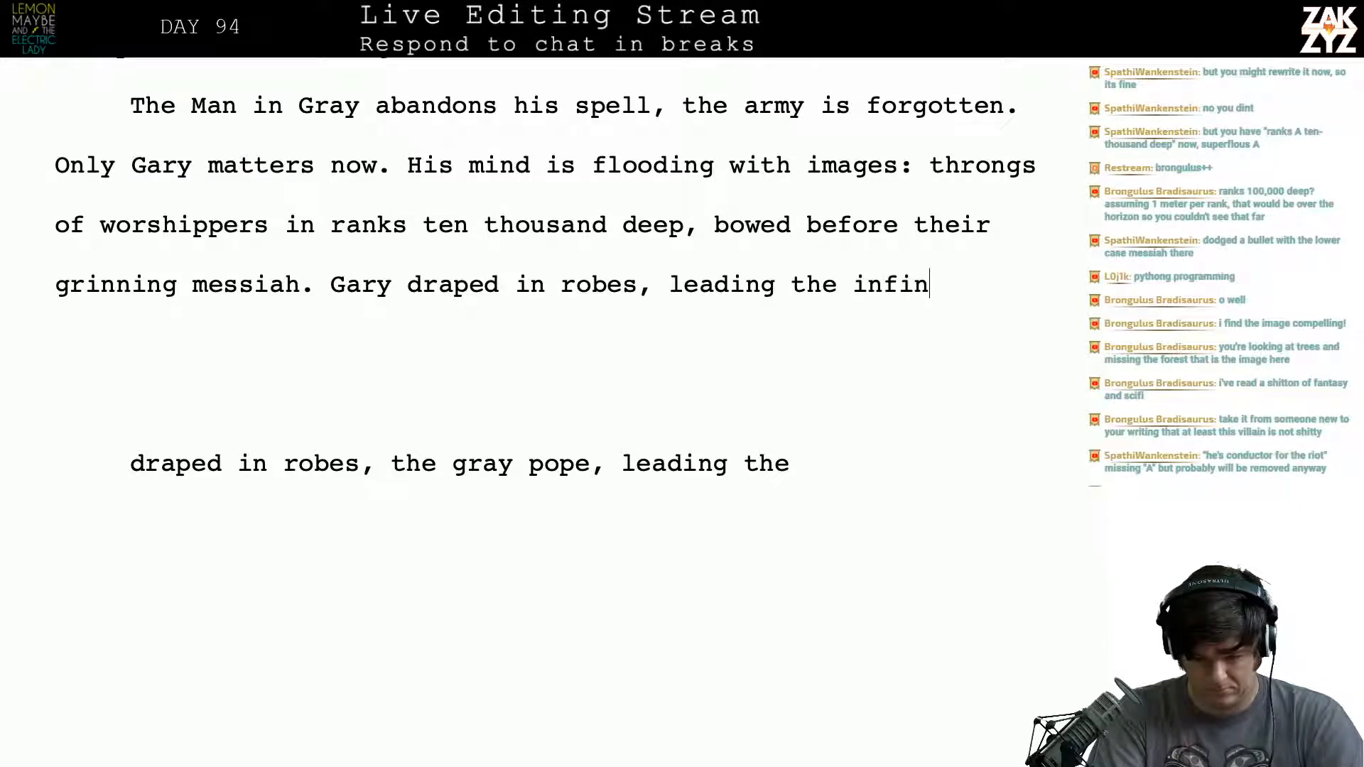
- Try a continuation starting with "infin" after "leading the", and add another line break below
key("BackSpace")
key("BackSpace")
key("BackSpace")
key("BackSpace")
key("BackSpace")
key("BackSpace")
key("Return")
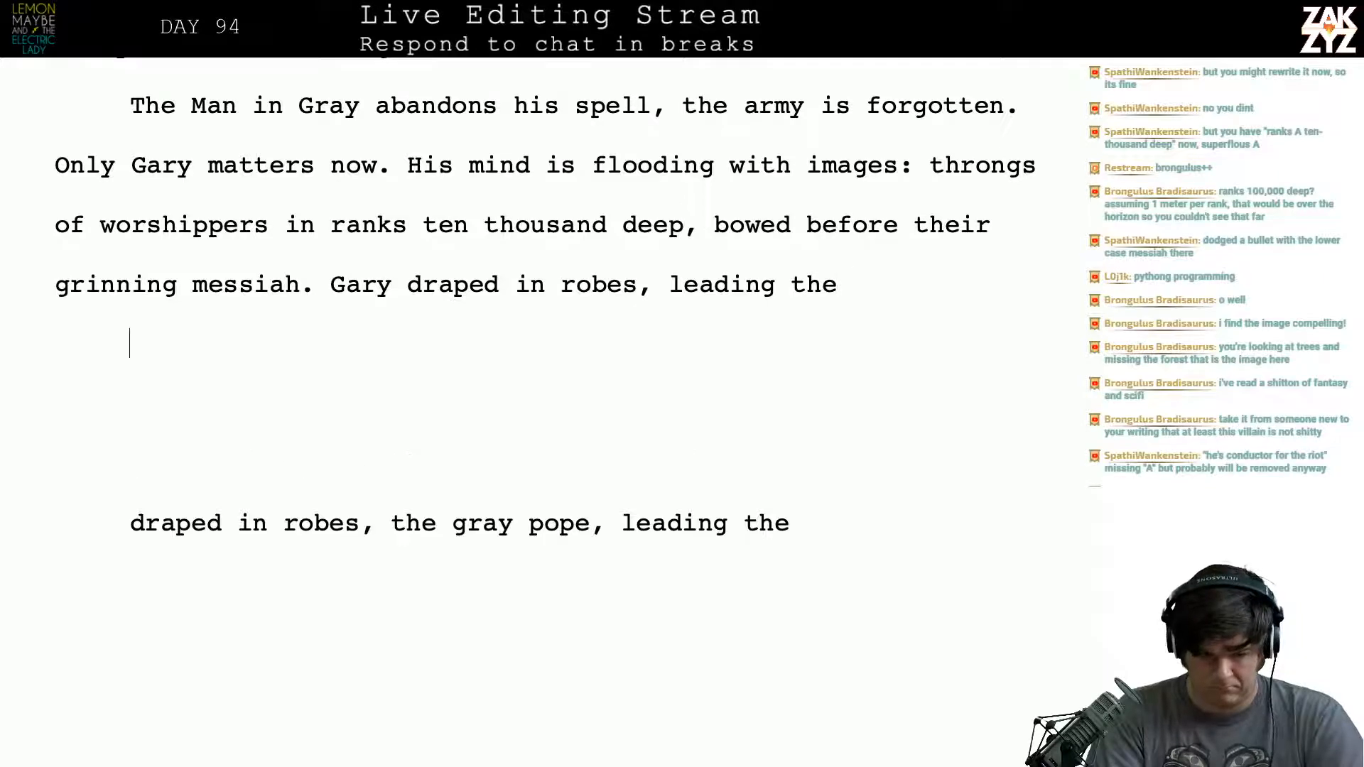
- Replace "worshippers" with "followers" in the phrase about the throngs in ranks ten thousand deep
key("Up")
key("Up")
key("Right")
key("Right")
key("Right")
key("Right")
key("Right")
key("Right")
key("Right")
key("Right")
key("Right")
key("Right")
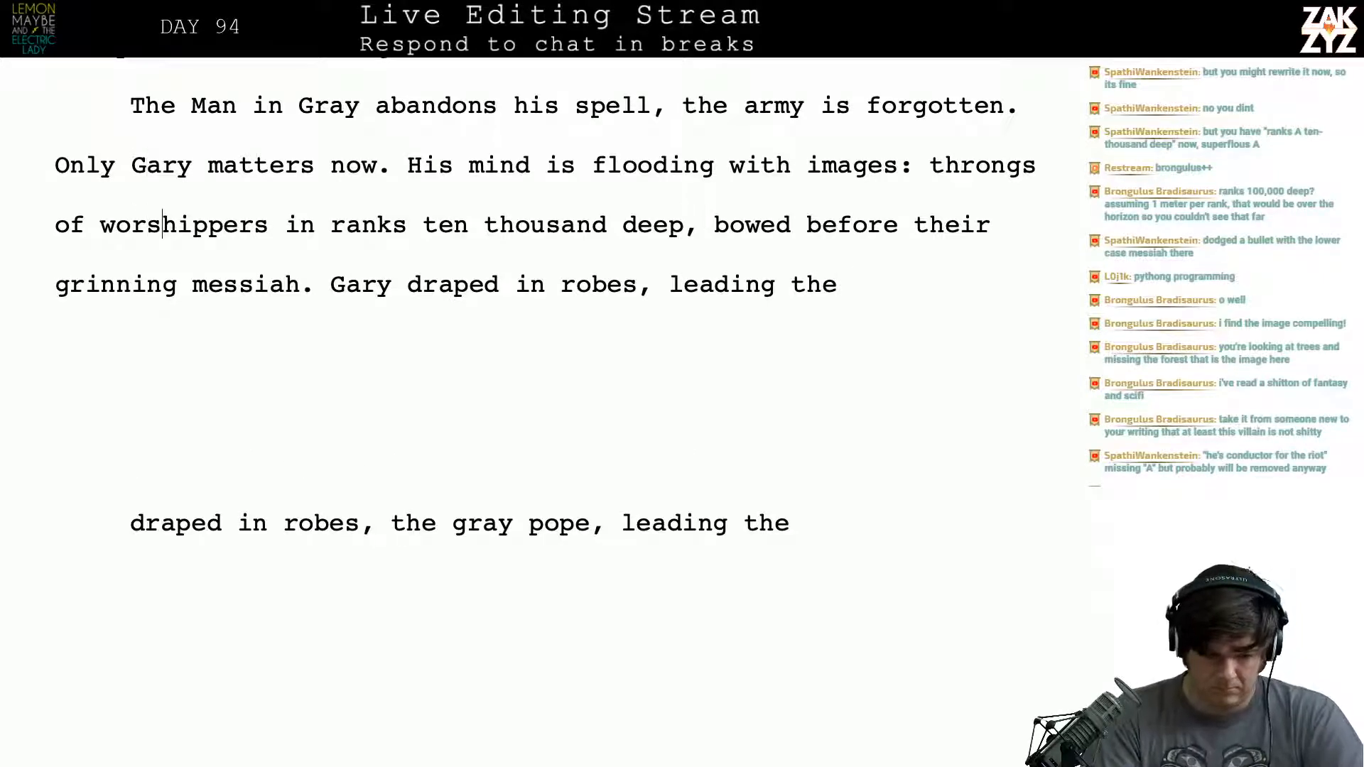
key("Left")
key("BackSpace")
key("BackSpace")
key("BackSpace")
key("BackSpace")
key("BackSpace")
key("BackSpace")
key("BackSpace")
key("BackSpace")
key("BackSpace")
key("BackSpace")
key("BackSpace")
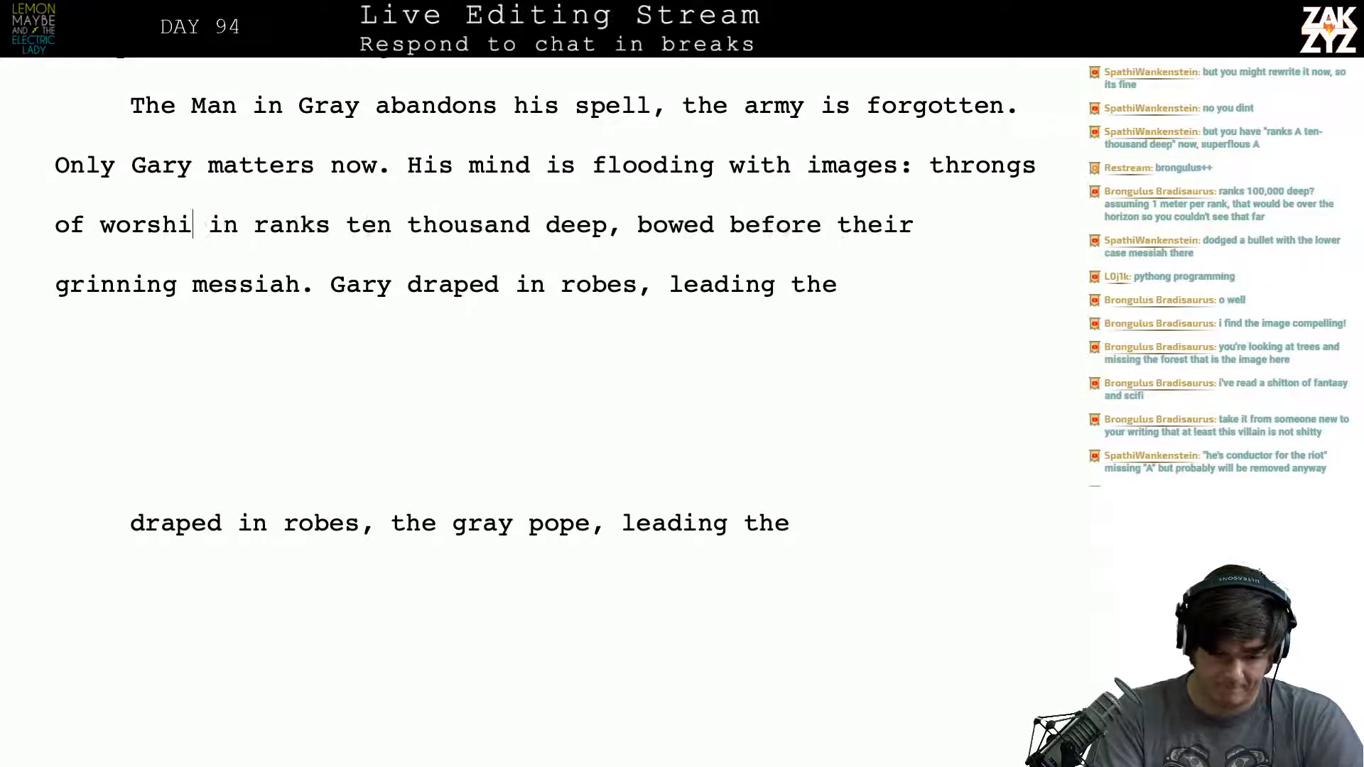
type("followers")
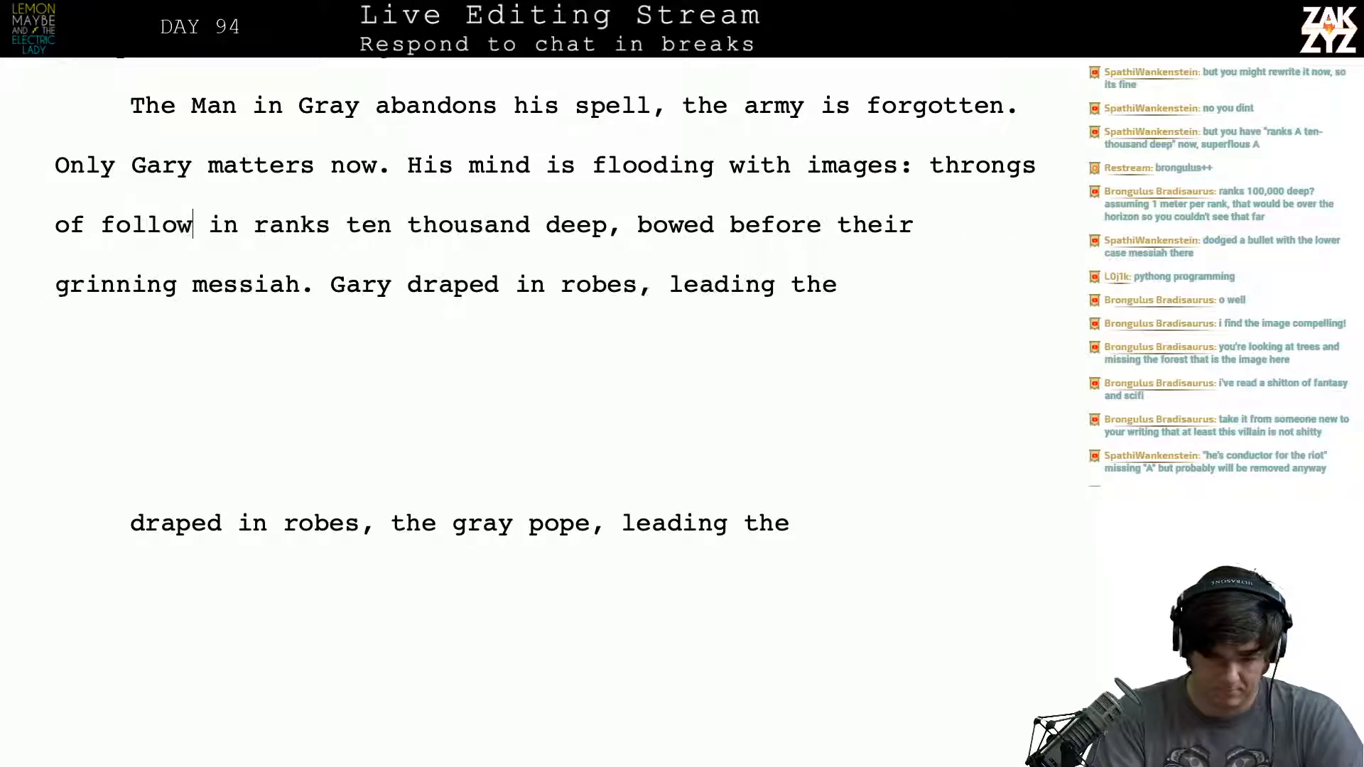
key("BackSpace")
type("ers")
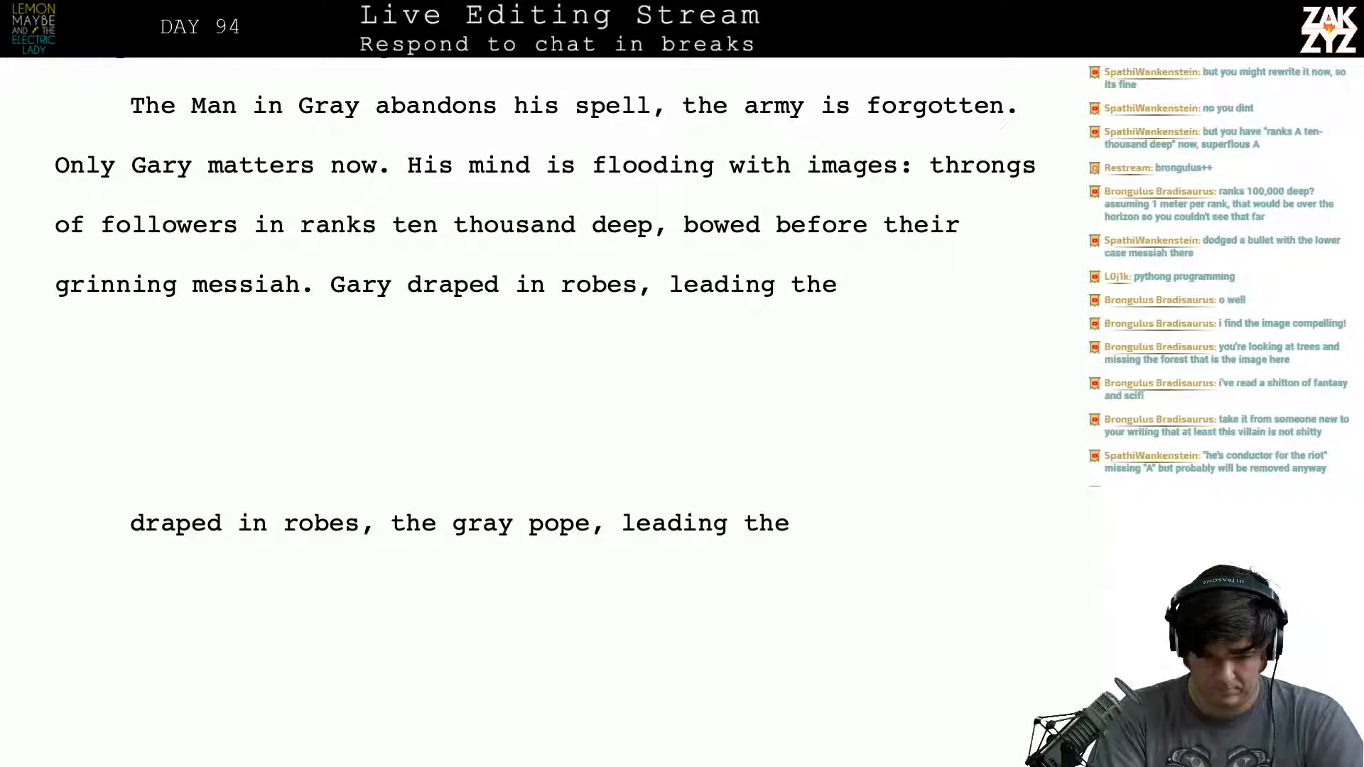
type("vast")
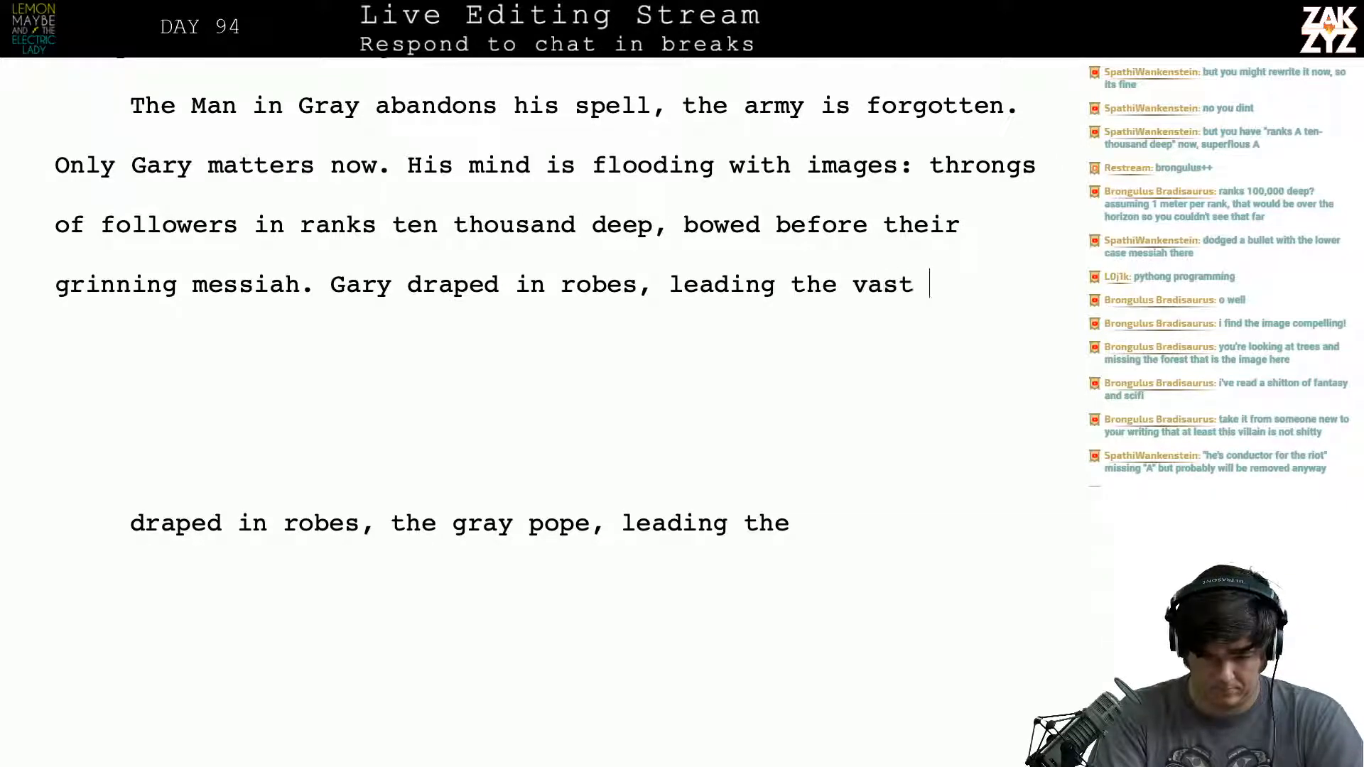
- Try adding "vast" after "leading the" in the sentence about Gary's robes
key("BackSpace")
key("BackSpace")
key("BackSpace")
key("BackSpace")
key("BackSpace")
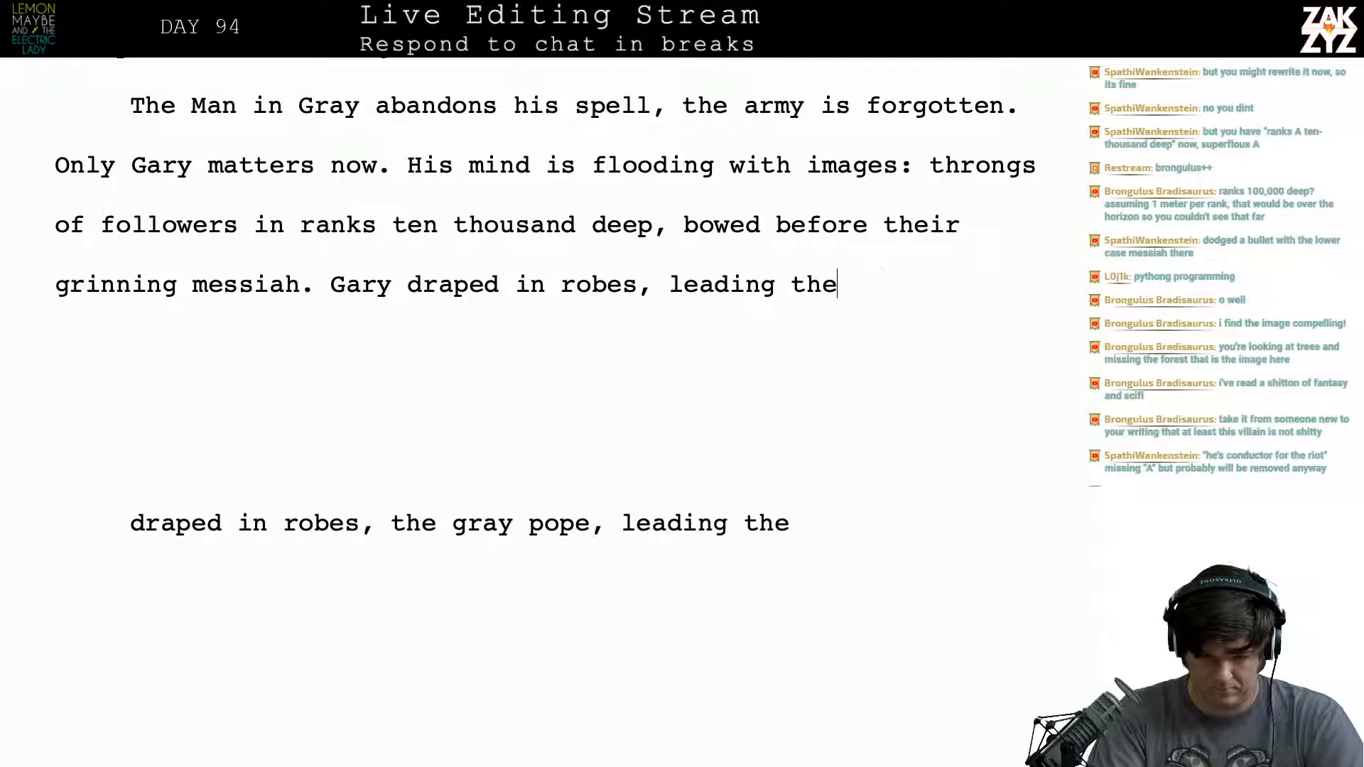
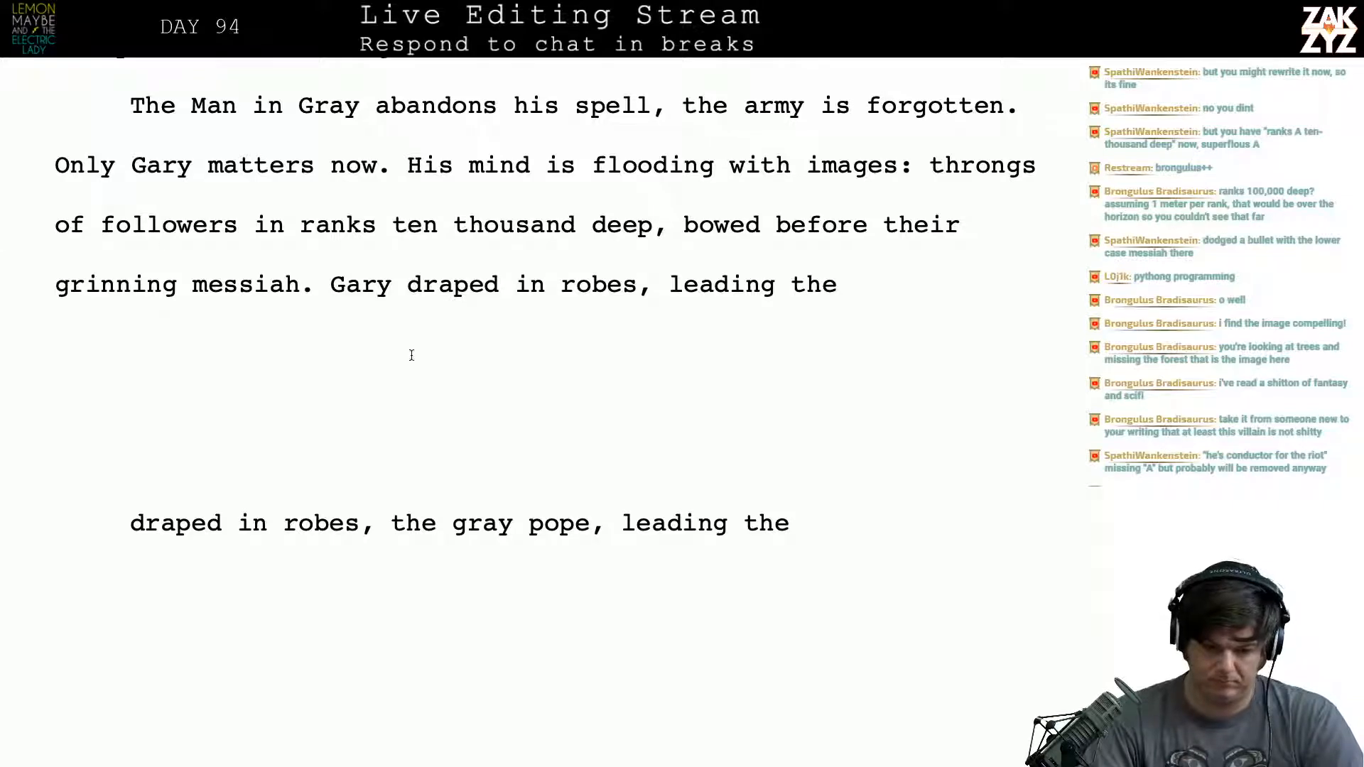
- Insert "golden" before "robes" in the sentence about Gary leading his followers
left_click(560, 284)
type("golden")
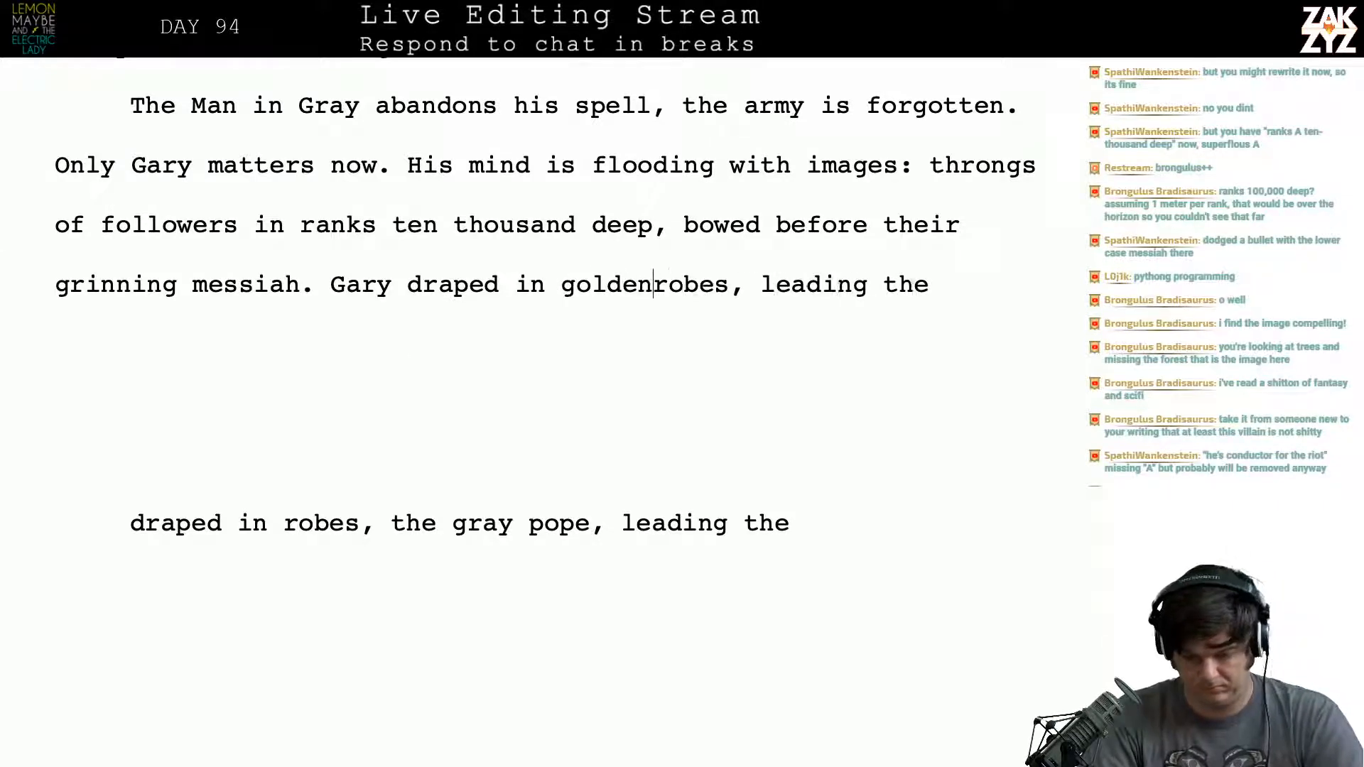
key("Right")
key("Right")
key("Right")
key("Right")
key("Right")
key("Right")
key("Right")
key("Right")
key("Right")
key("Right")
key("Right")
key("Right")
key("Right")
key("Right")
key("Right")
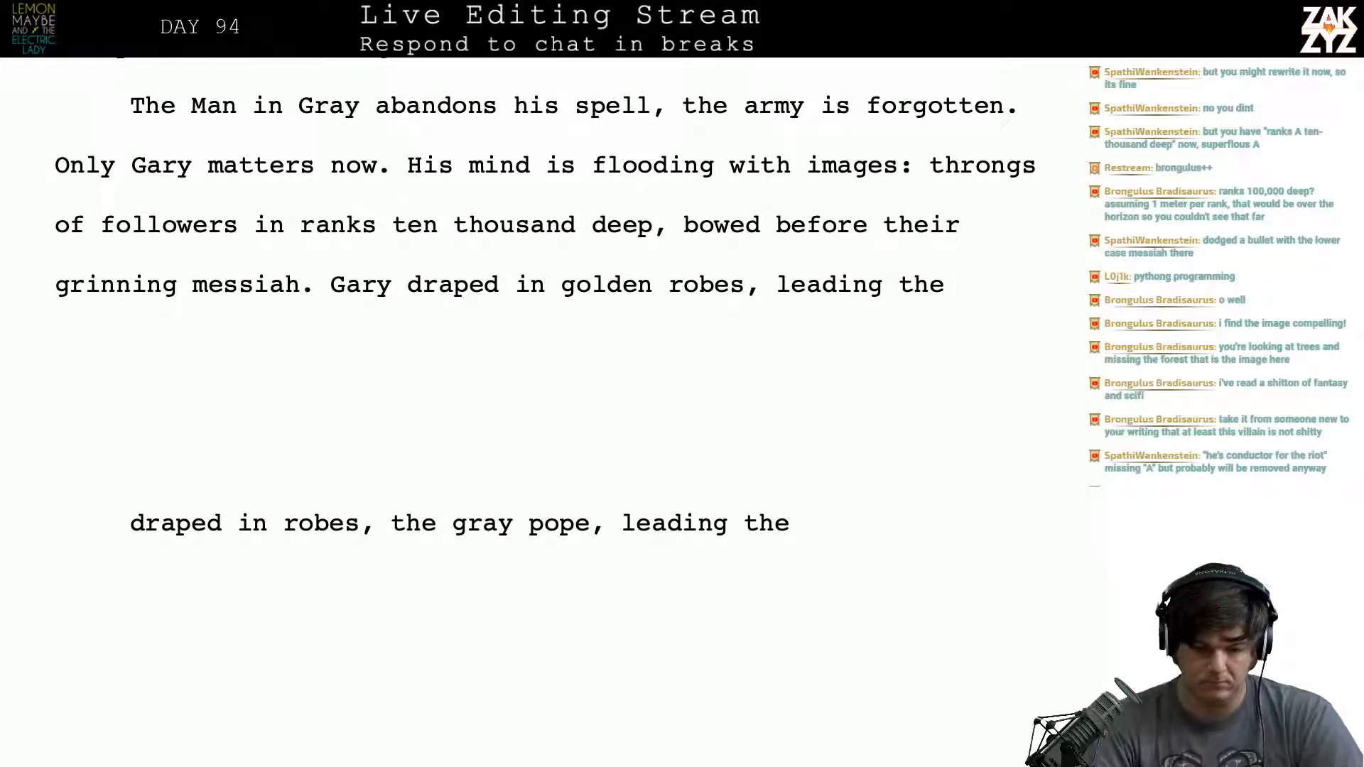
- Switch to Safari and look up synonyms for "gathering" on Thesaurus.com
key("super+Tab")
left_click(637, 129)
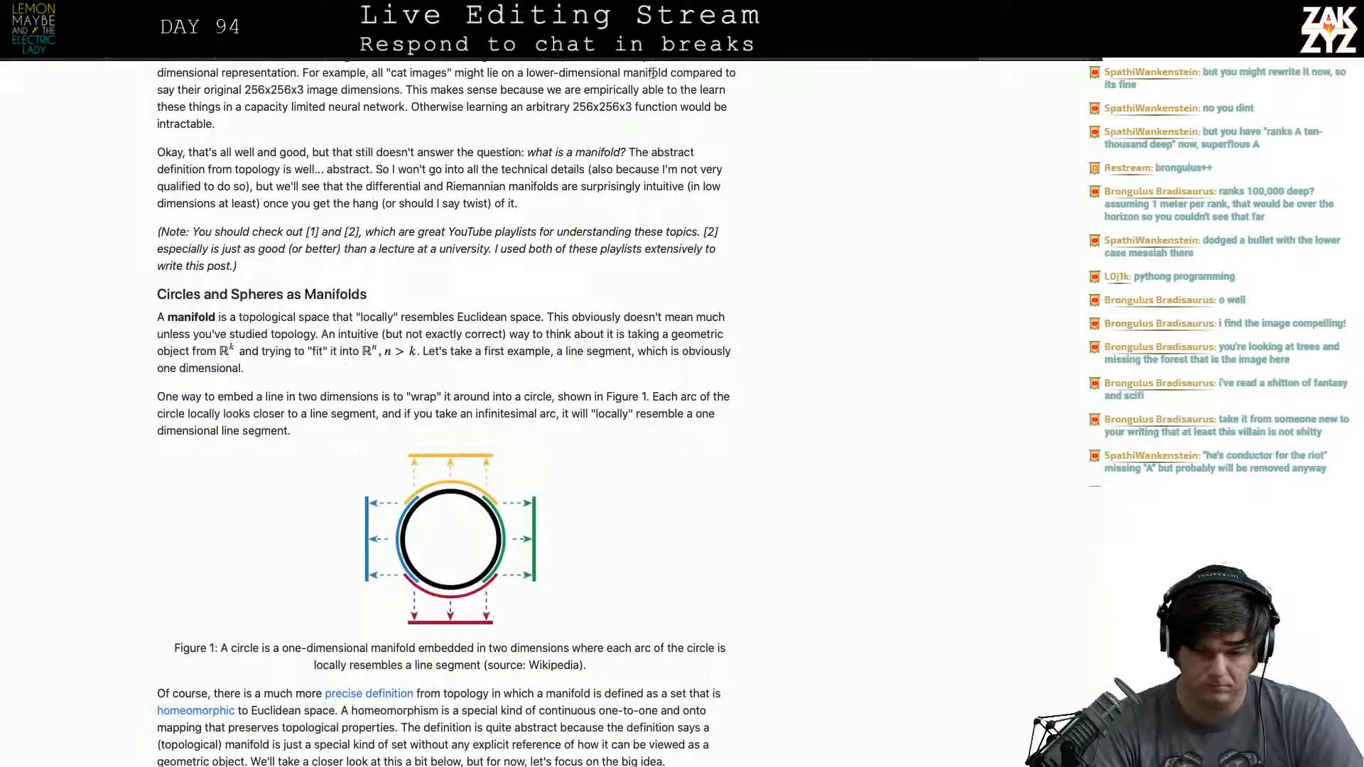
left_click(550, 35)
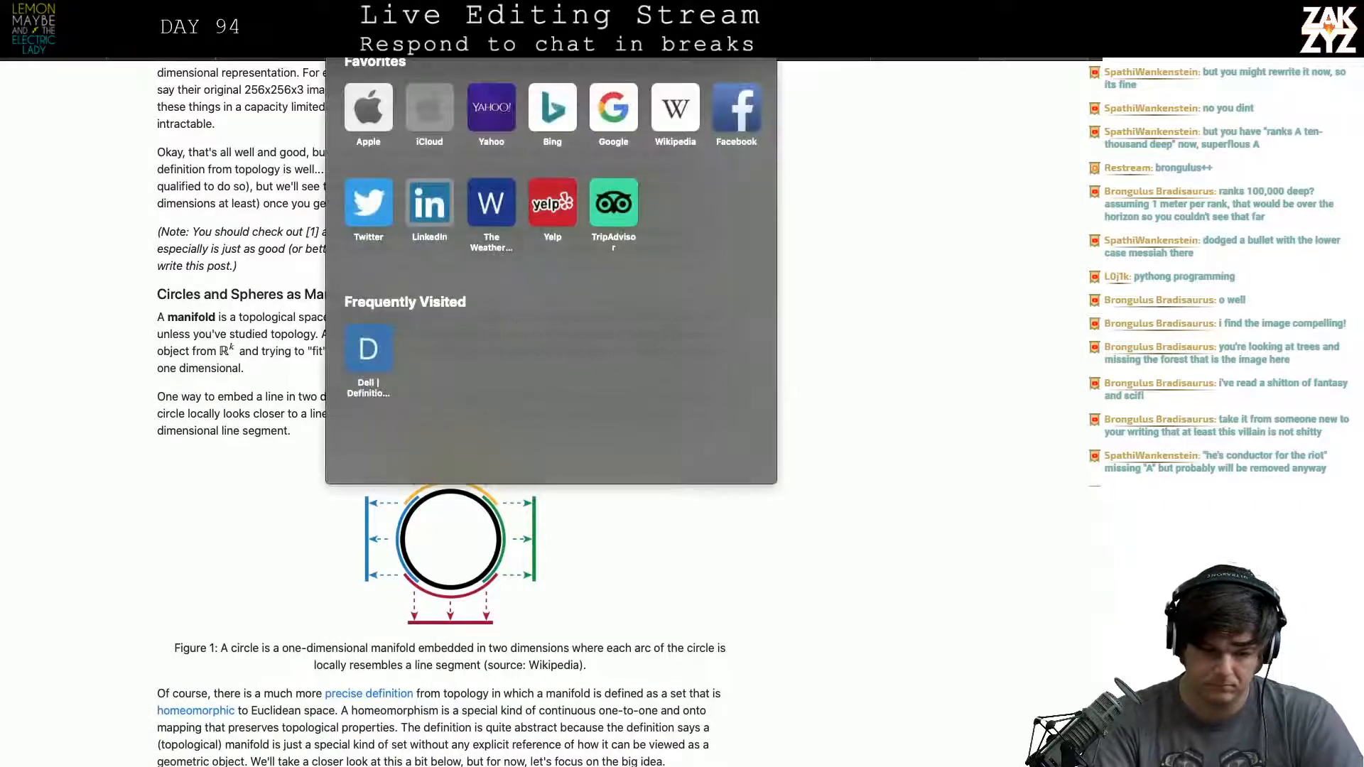
type("thes")
key("Return")
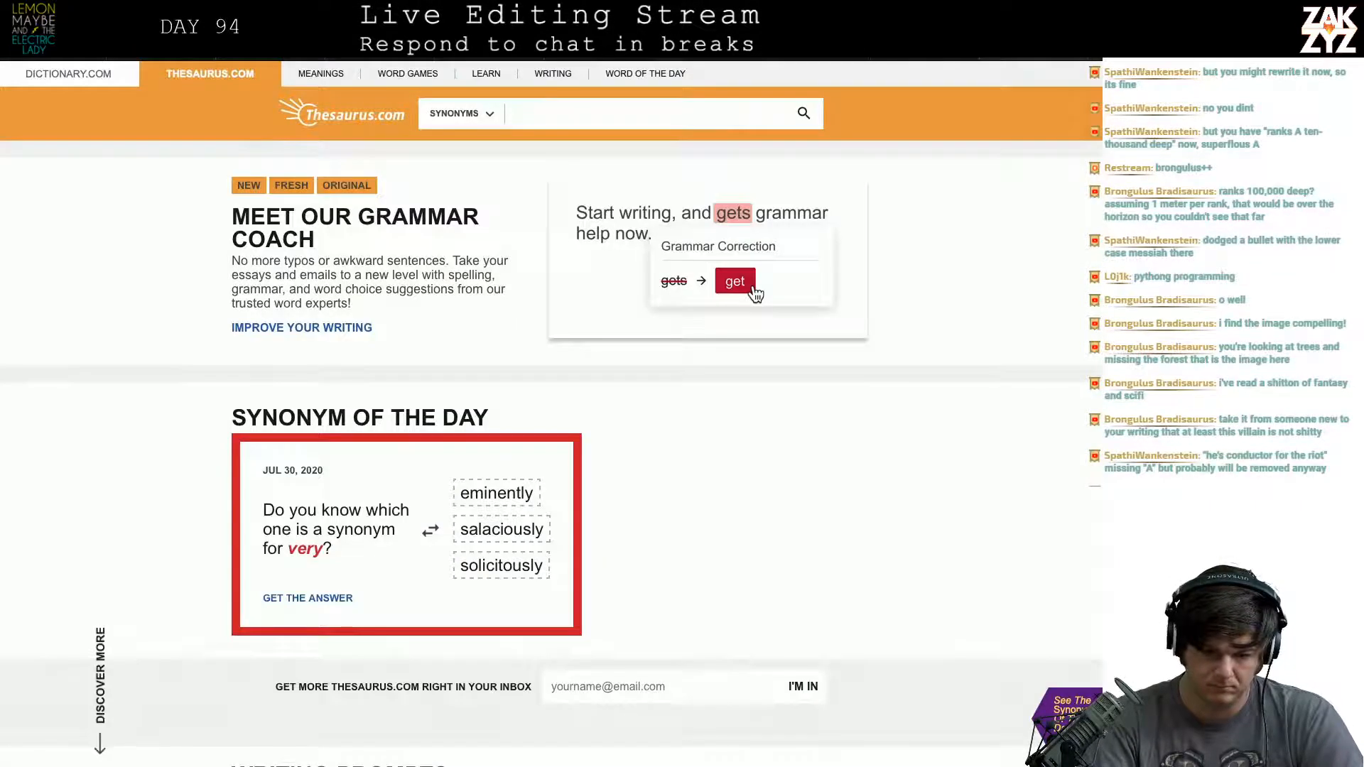
type("gathering")
key("Return")
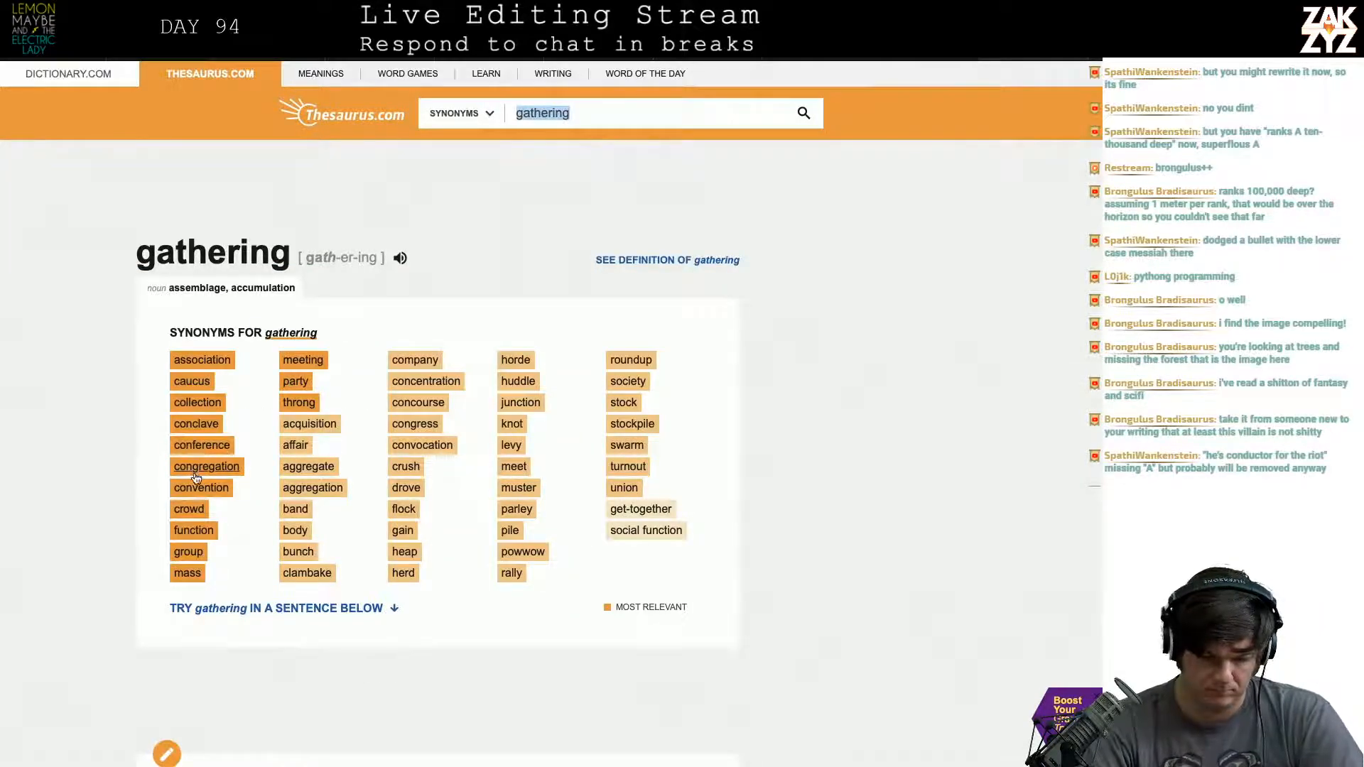
- Return to the manuscript in Pages and continue the sentence after "leading the" with "vast congregation in worship"
key("super+Tab")
key("super+Tab")
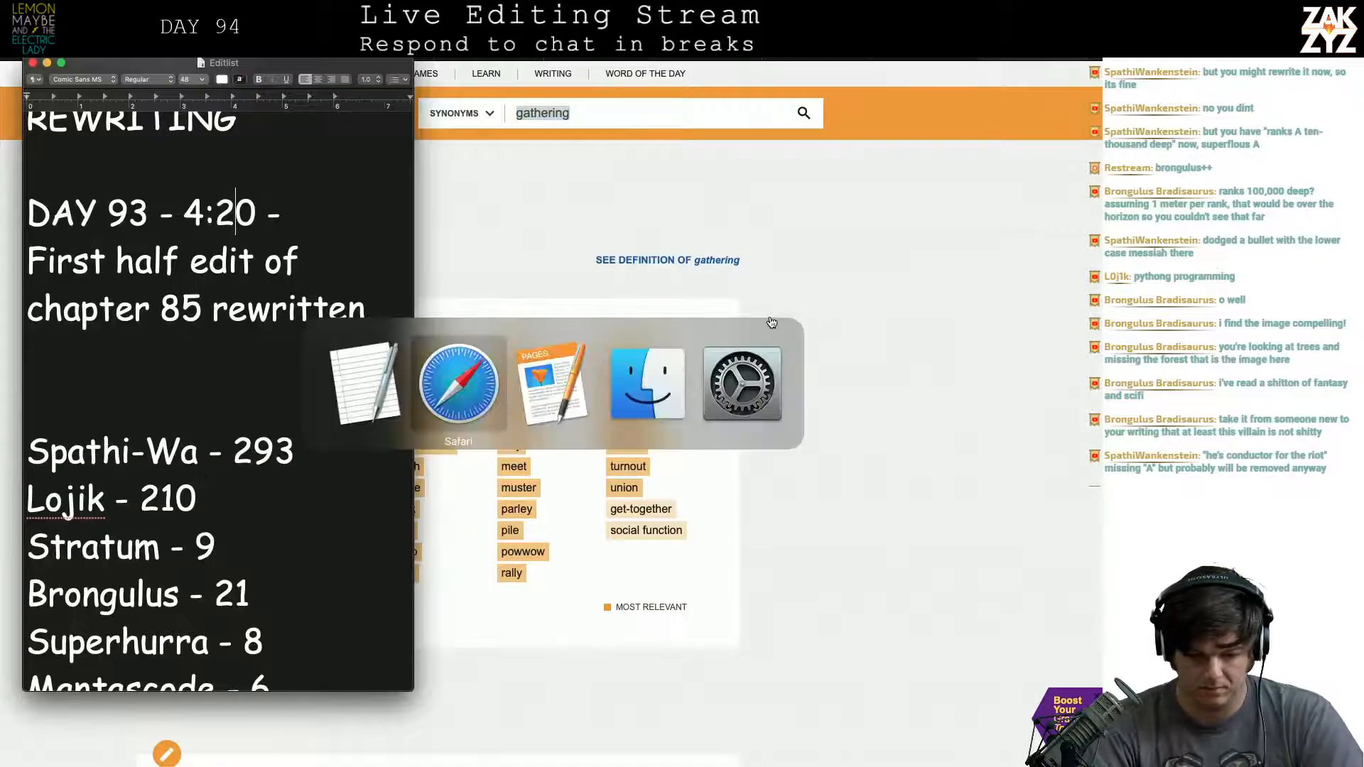
key("super+Tab")
type("v")
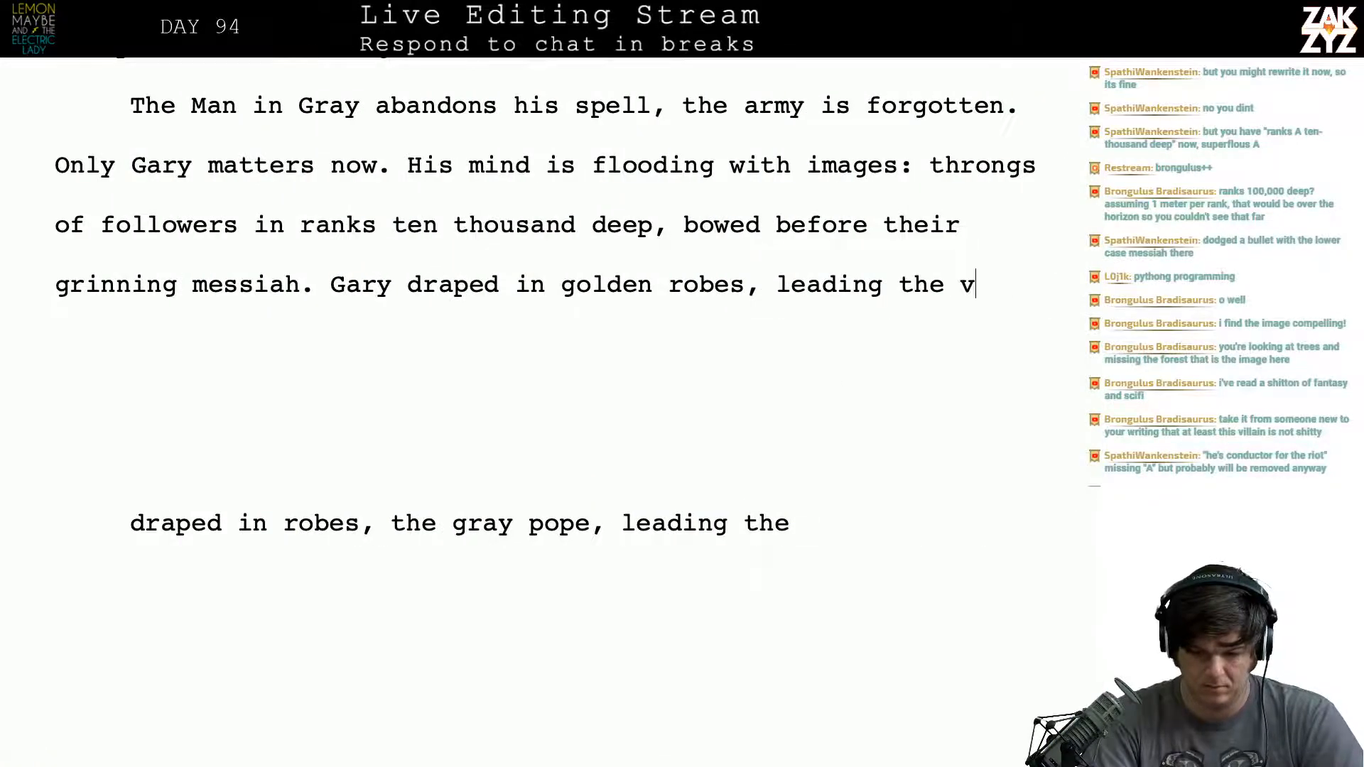
key("BackSpace")
key("BackSpace")
key("BackSpace")
type("e vas")
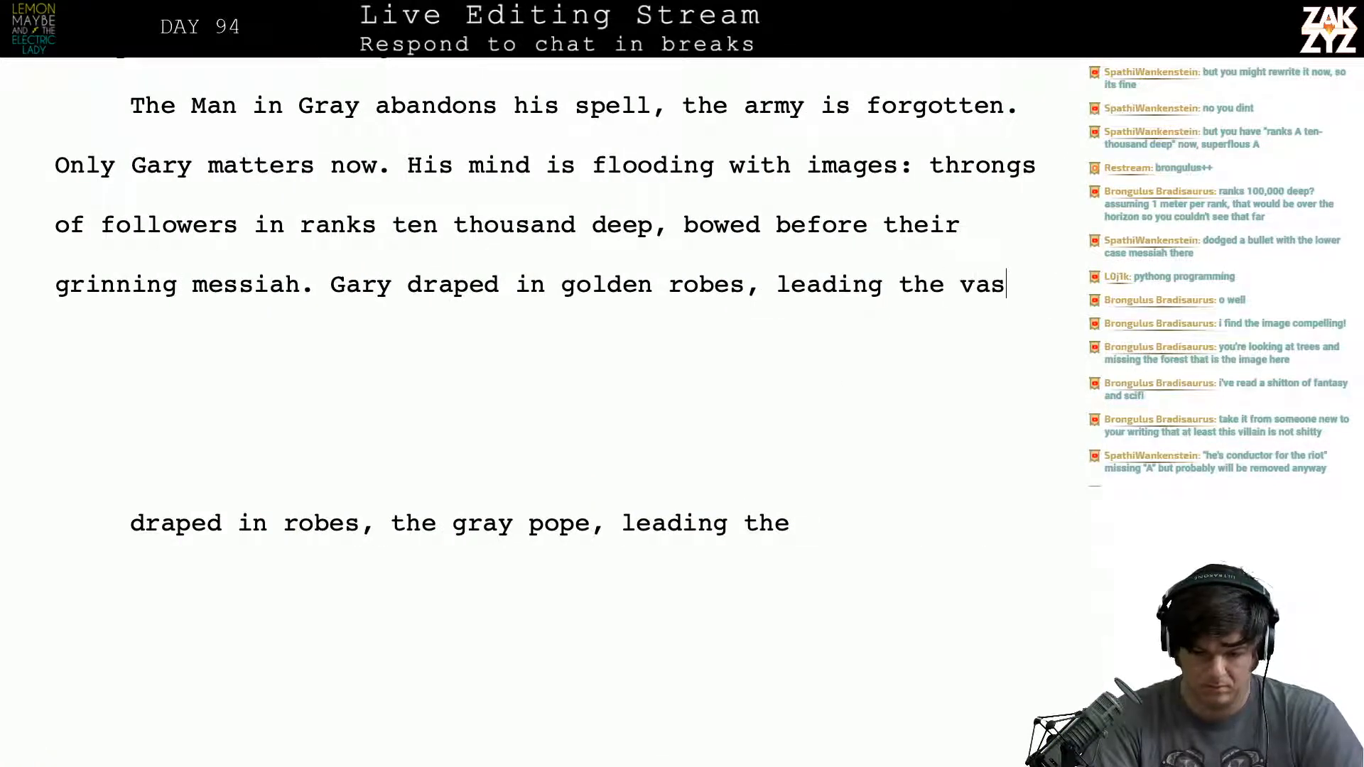
type("t congregation")
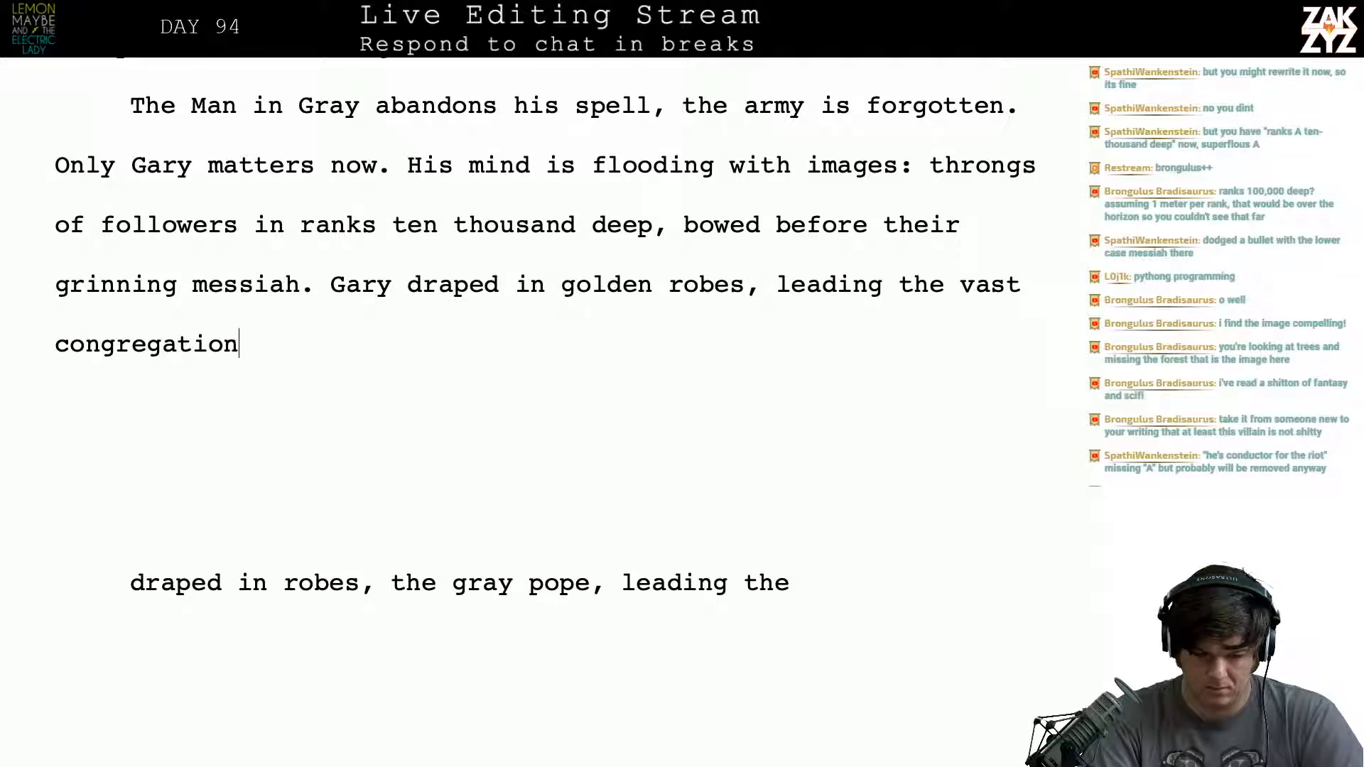
type(" in worship, the")
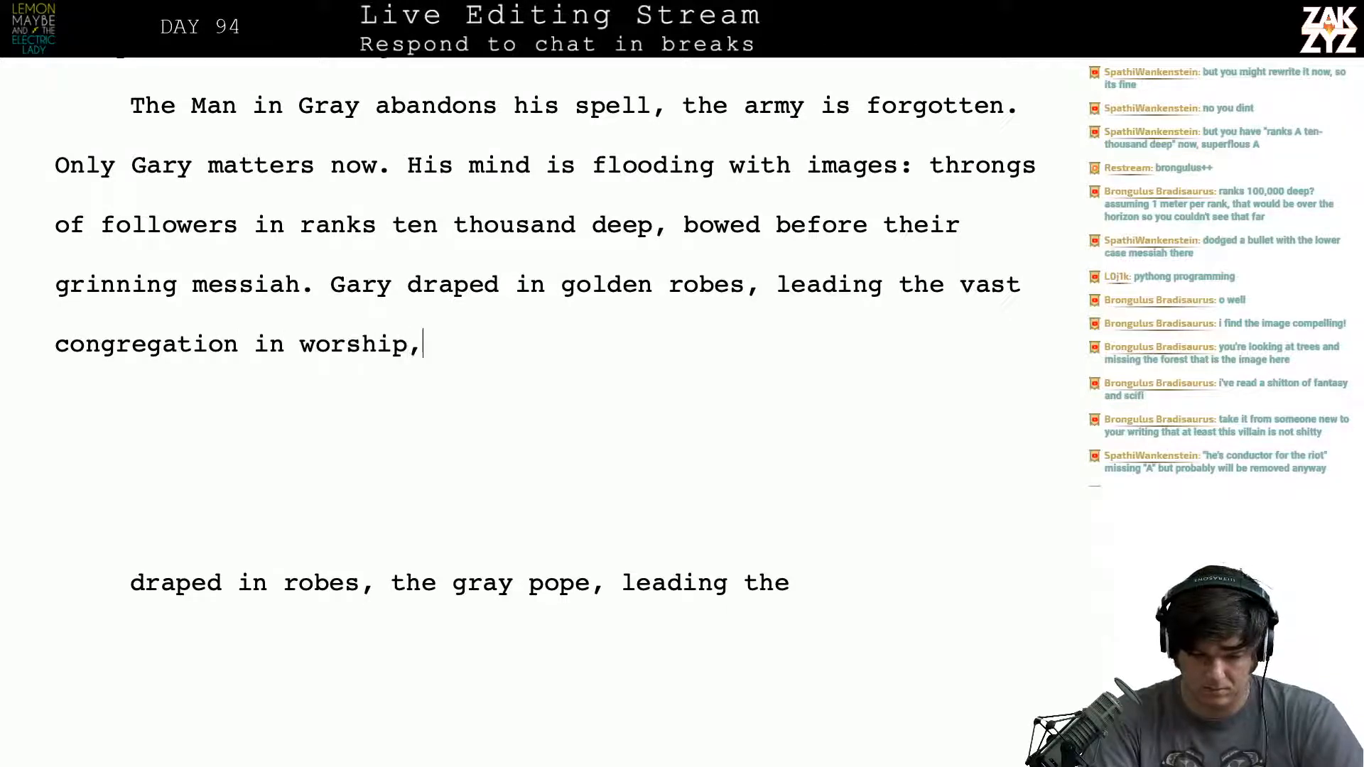
key("BackSpace")
key("BackSpace")
key("BackSpace")
key("BackSpace")
key("BackSpace")
key("BackSpace")
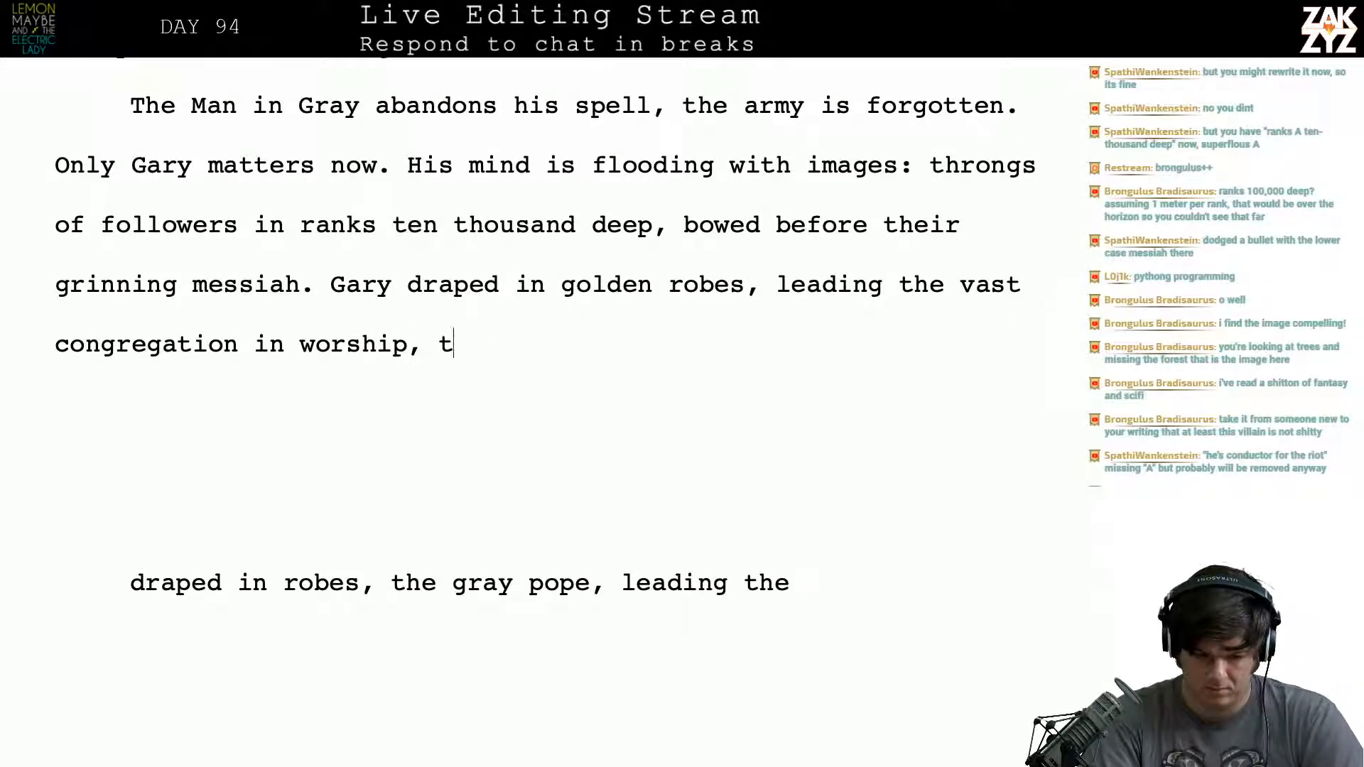
- End the sentence after "worship" with a period and add the short sentence "The gray pope."
type(". The pope")
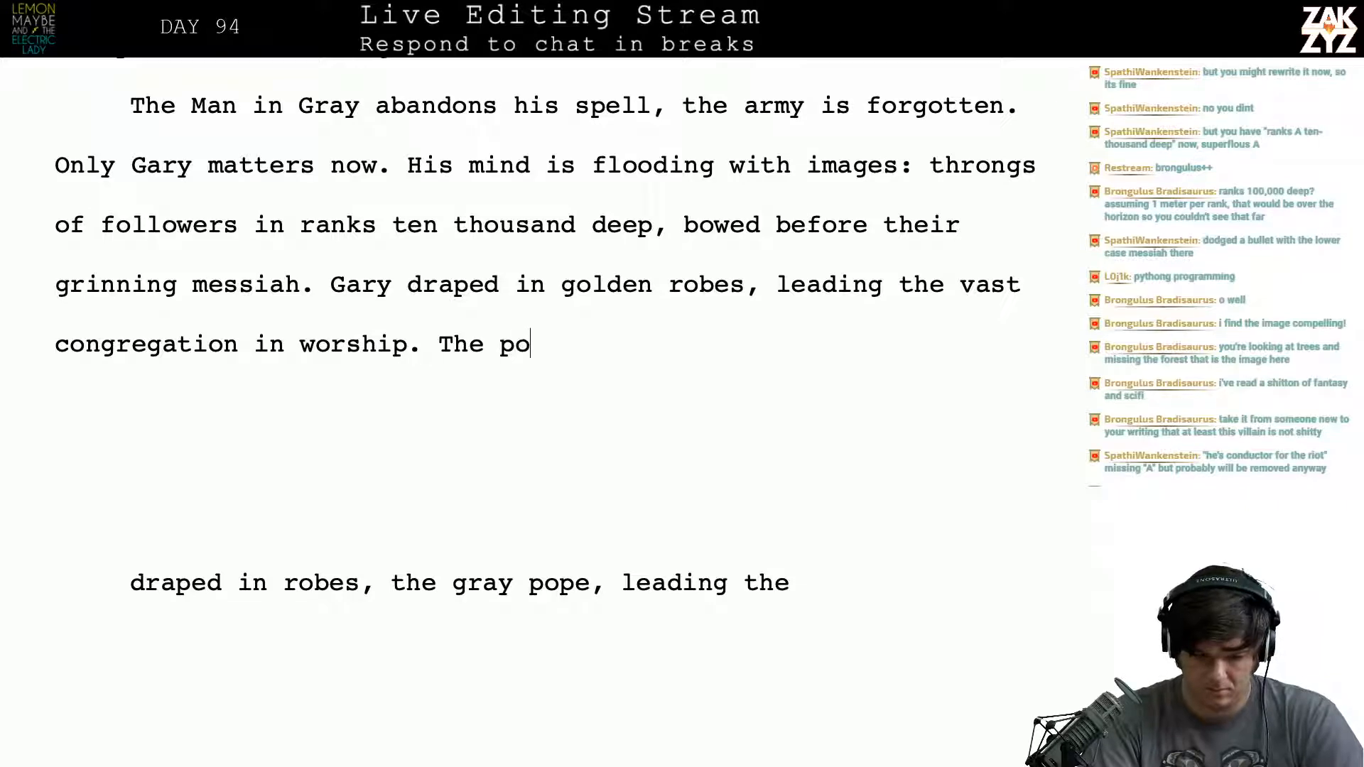
key("BackSpace")
key("BackSpace")
key("BackSpace")
key("BackSpace")
key("BackSpace")
key("BackSpace")
key("BackSpace")
key("BackSpace")
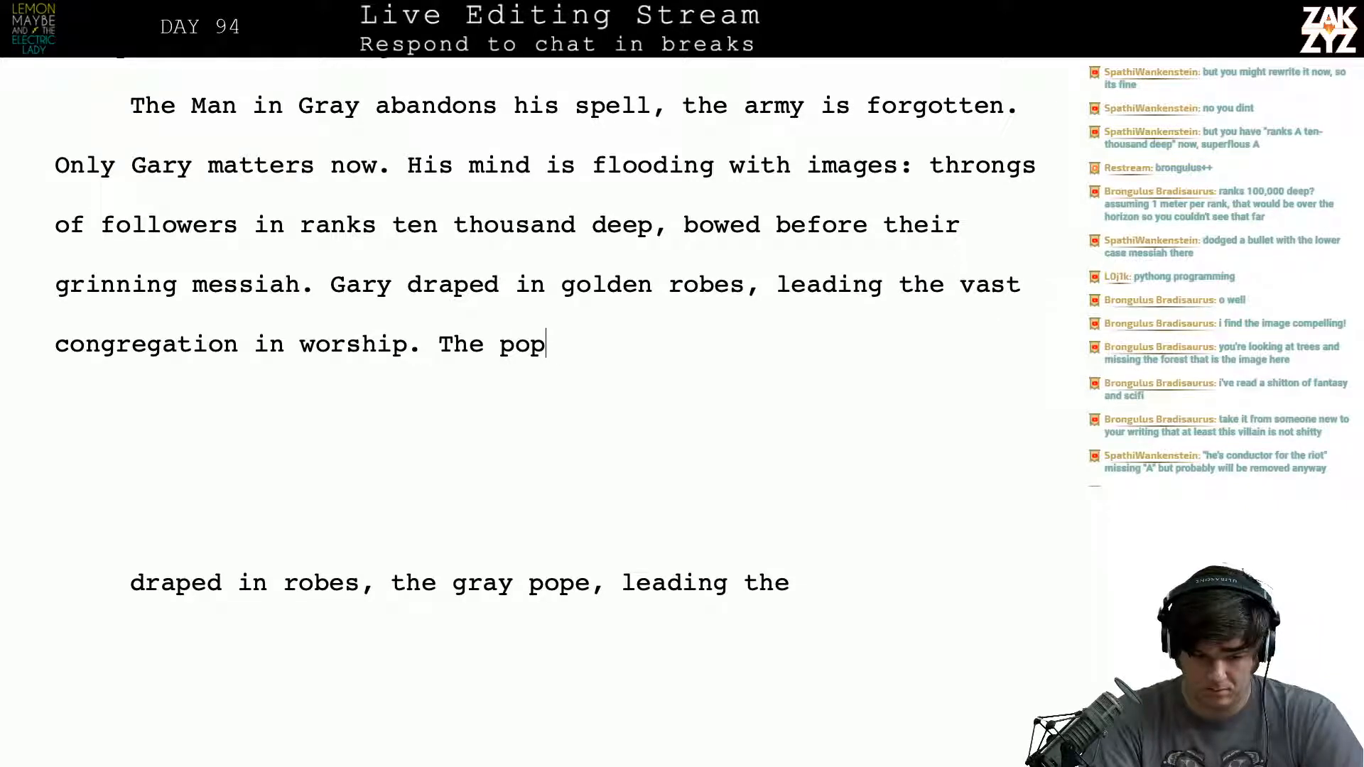
type("The")
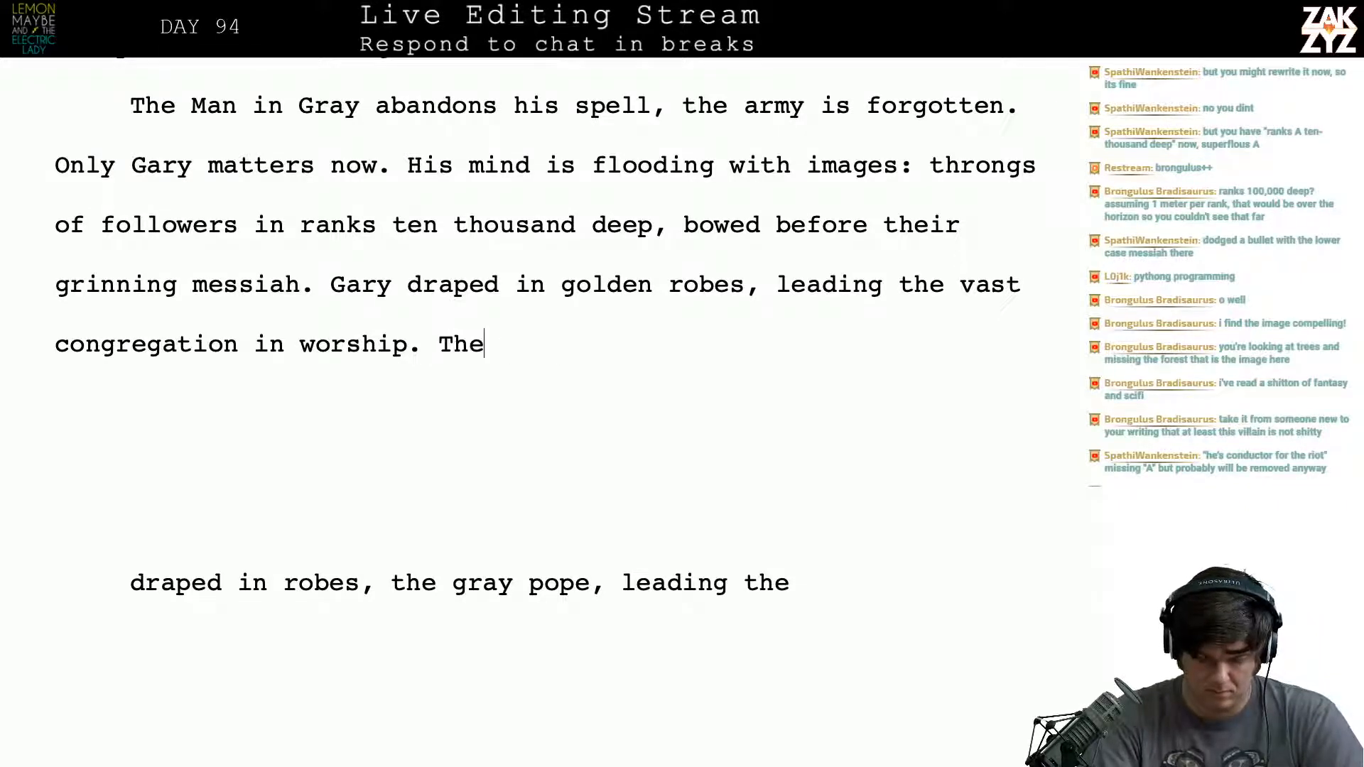
type(" gray pope.")
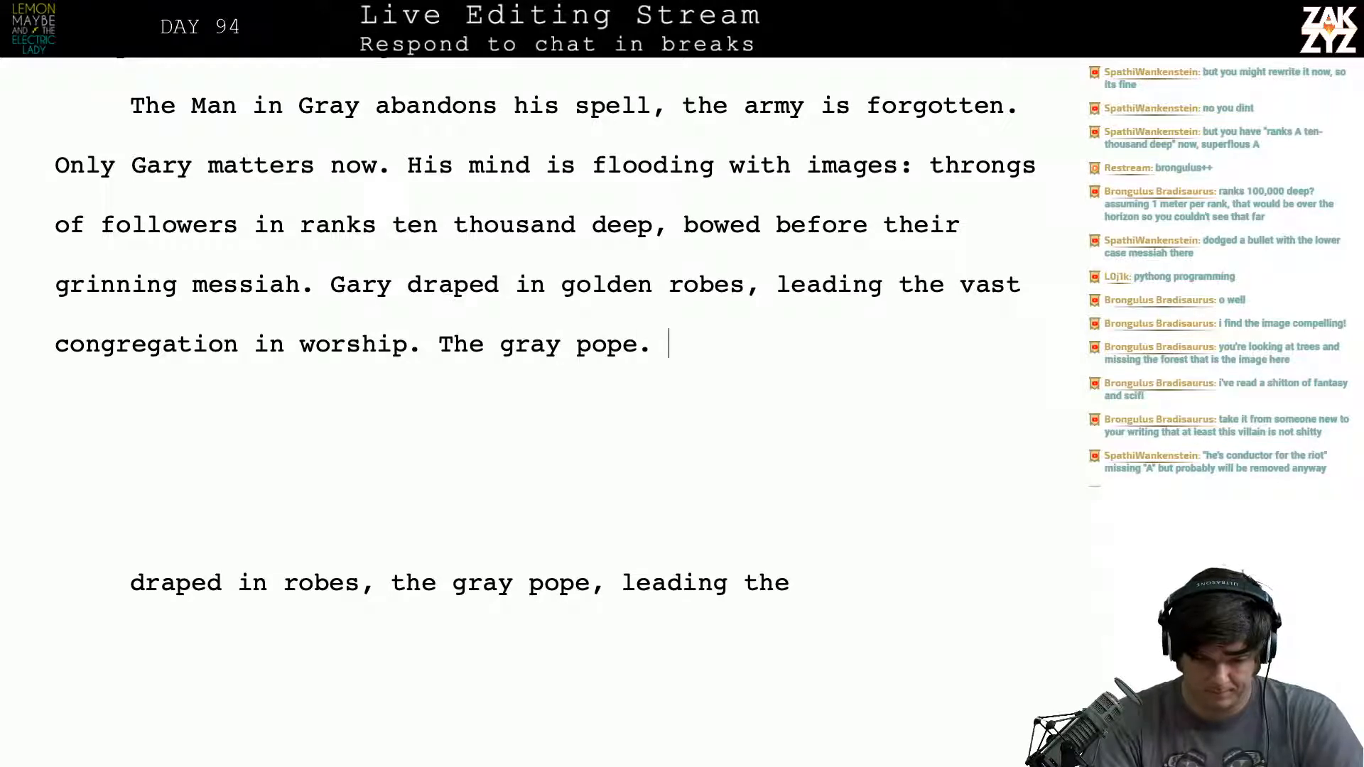
- Delete the leftover draft fragments and old text below, up to and including "guiding them all in worship."
key("shift+Down")
key("shift+Down")
key("shift+Down")
key("shift+Down")
key("shift+Down")
key("shift+Down")
key("shift+Down")
key("shift+Down")
key("shift+Down")
key("shift+Down")
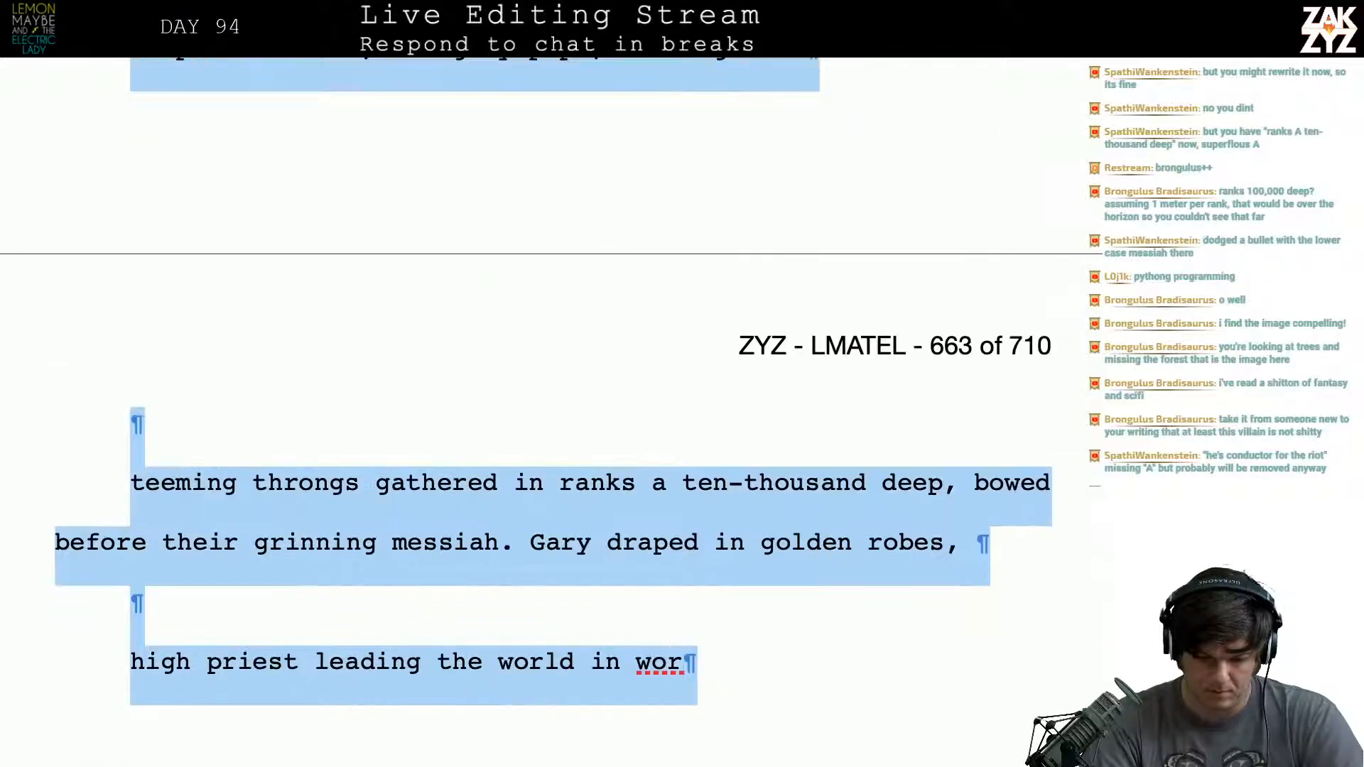
key("shift+Up")
key("shift+Up")
key("shift+Down")
key("shift+Down")
key("shift+Down")
key("shift+Down")
key("shift+Down")
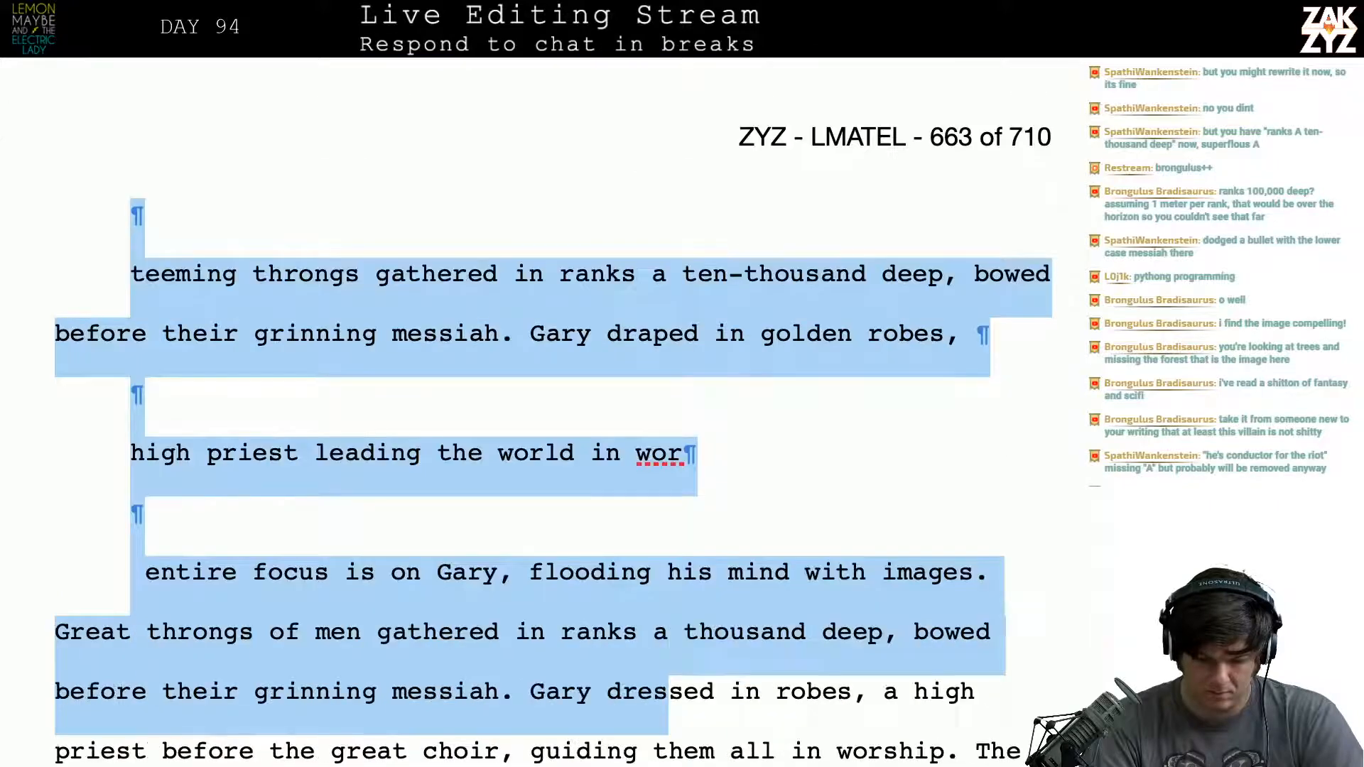
key("shift+Down")
key("shift+Up")
key("shift+Down")
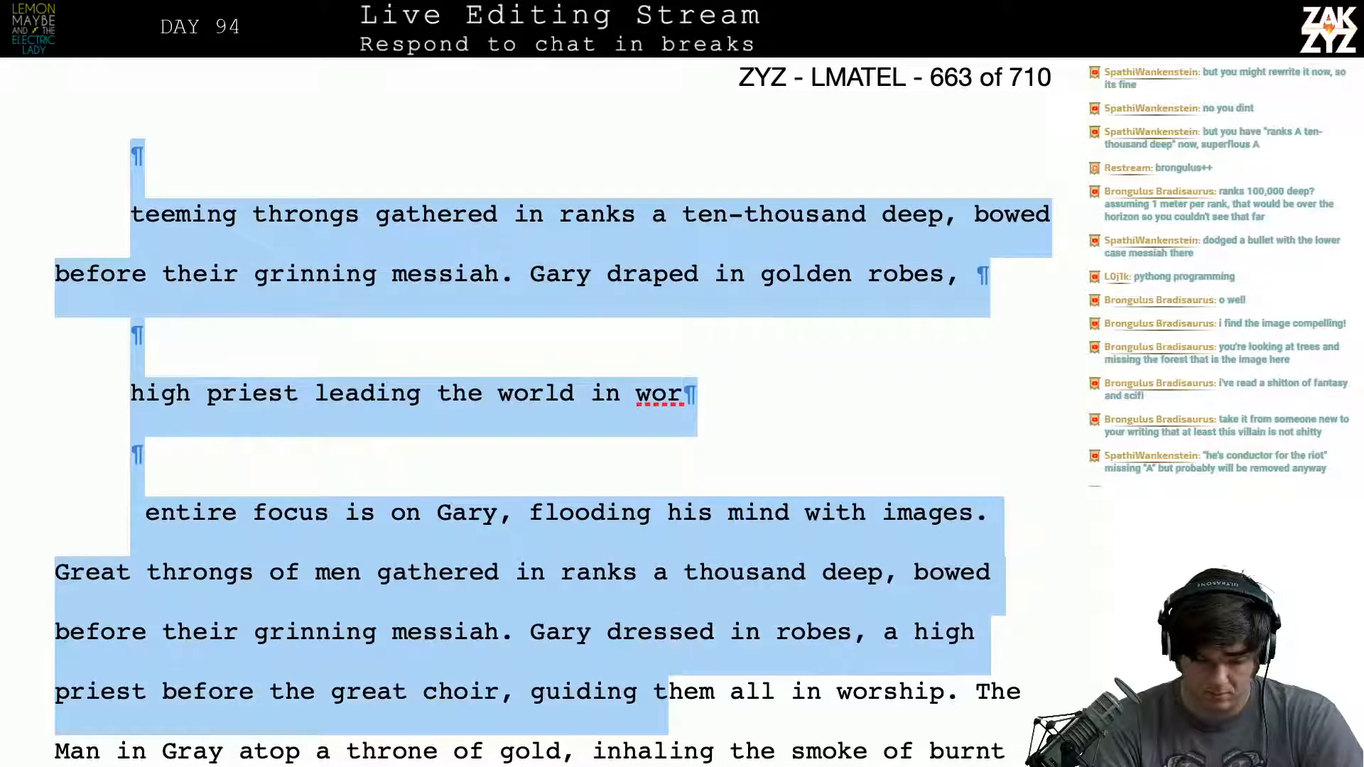
key("shift+Right")
key("shift+Right")
key("shift+Right")
key("shift+Right")
key("shift+Right")
key("shift+Right")
key("shift+Right")
key("shift+Right")
key("shift+Right")
key("shift+Right")
key("shift+Right")
key("shift+Right")
key("shift+Right")
key("shift+Right")
key("shift+Right")
key("shift+Right")
key("shift+Right")
key("shift+Right")
key("shift+Right")
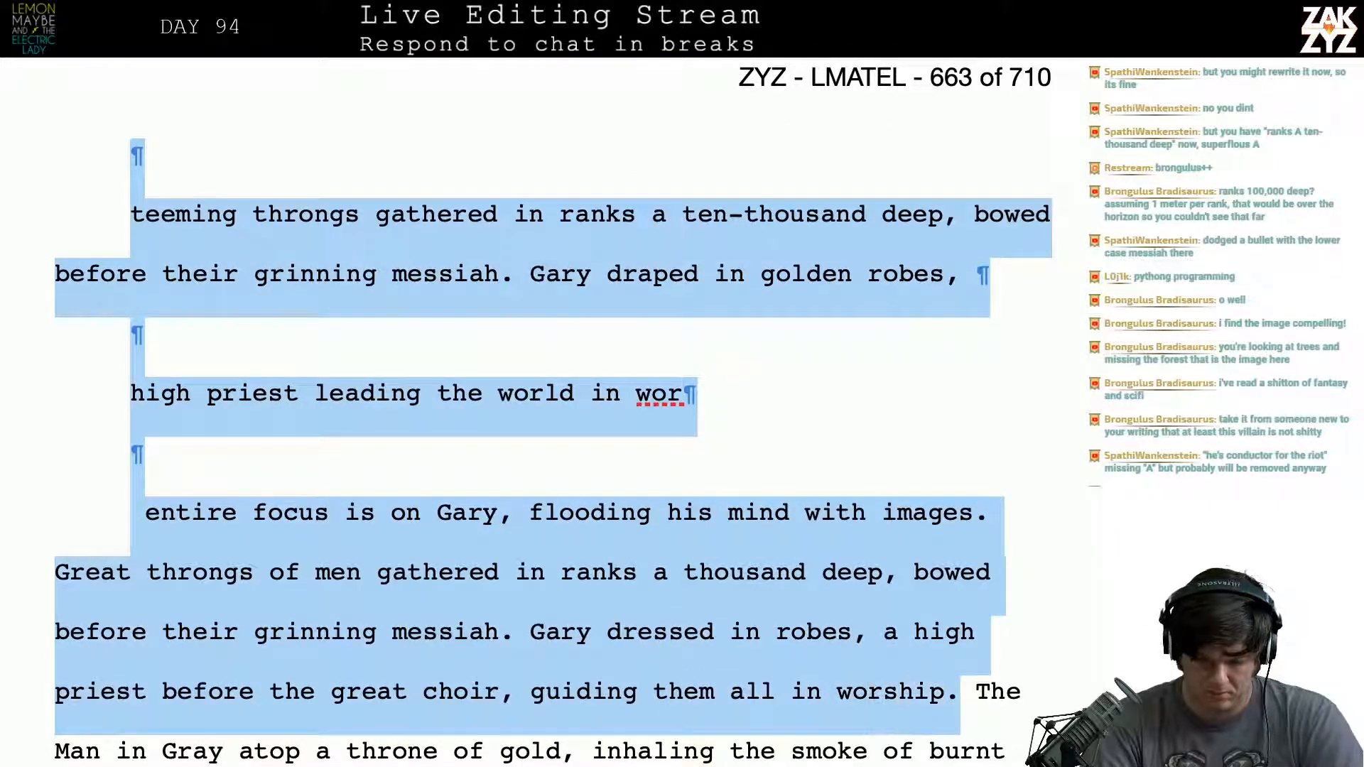
key("Delete")
- Remove the short sentence "The gray pope." between "worship." and "The Man in Gray atop a throne"
scroll(545, 409, "up", 4)
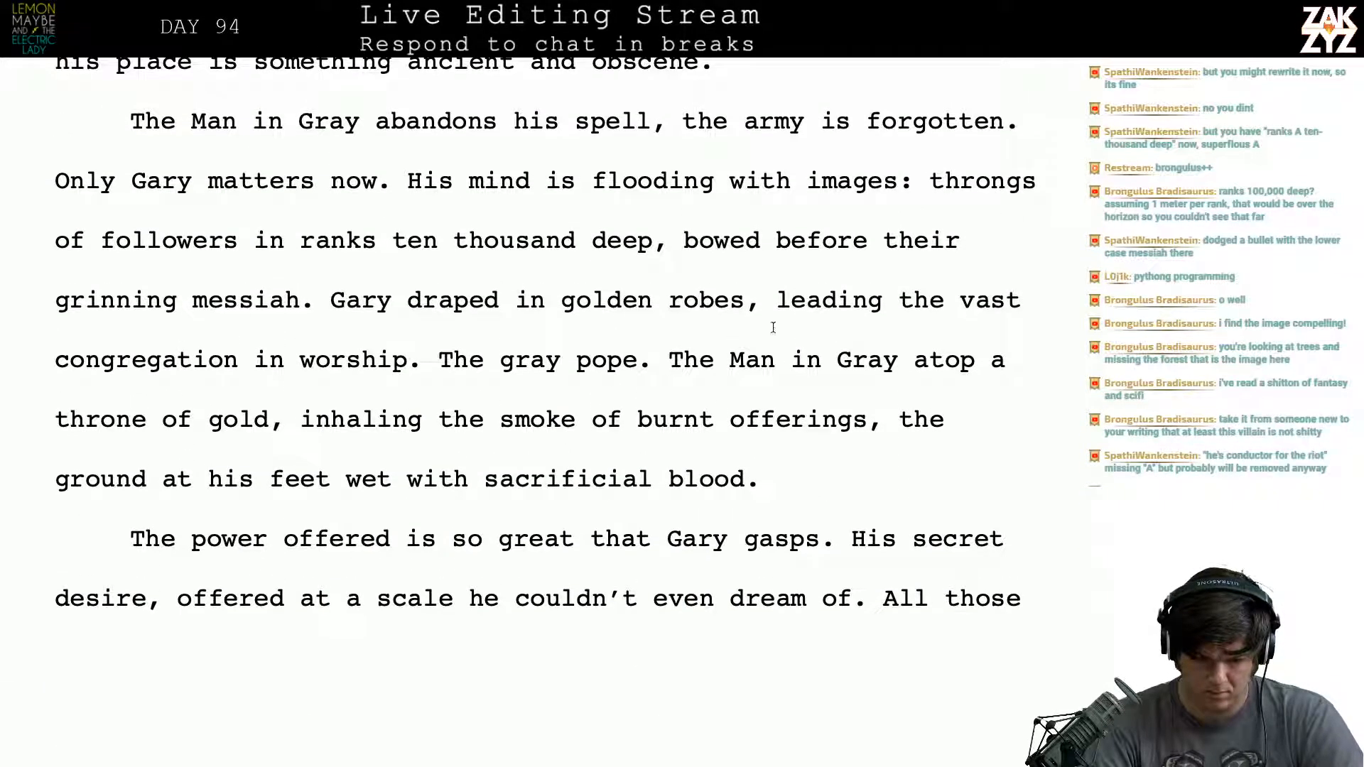
left_click_drag(638, 359, 436, 368)
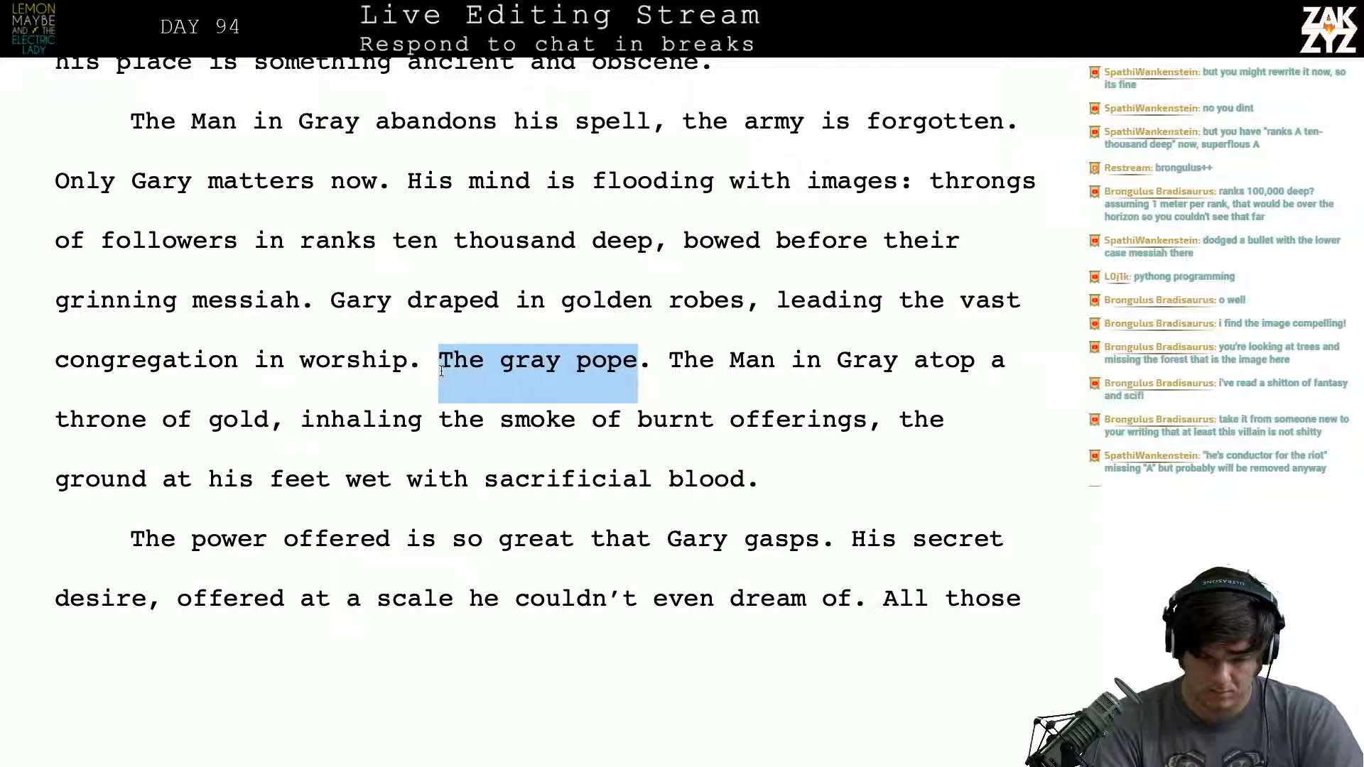
key("BackSpace")
key("Delete")
key("BackSpace")
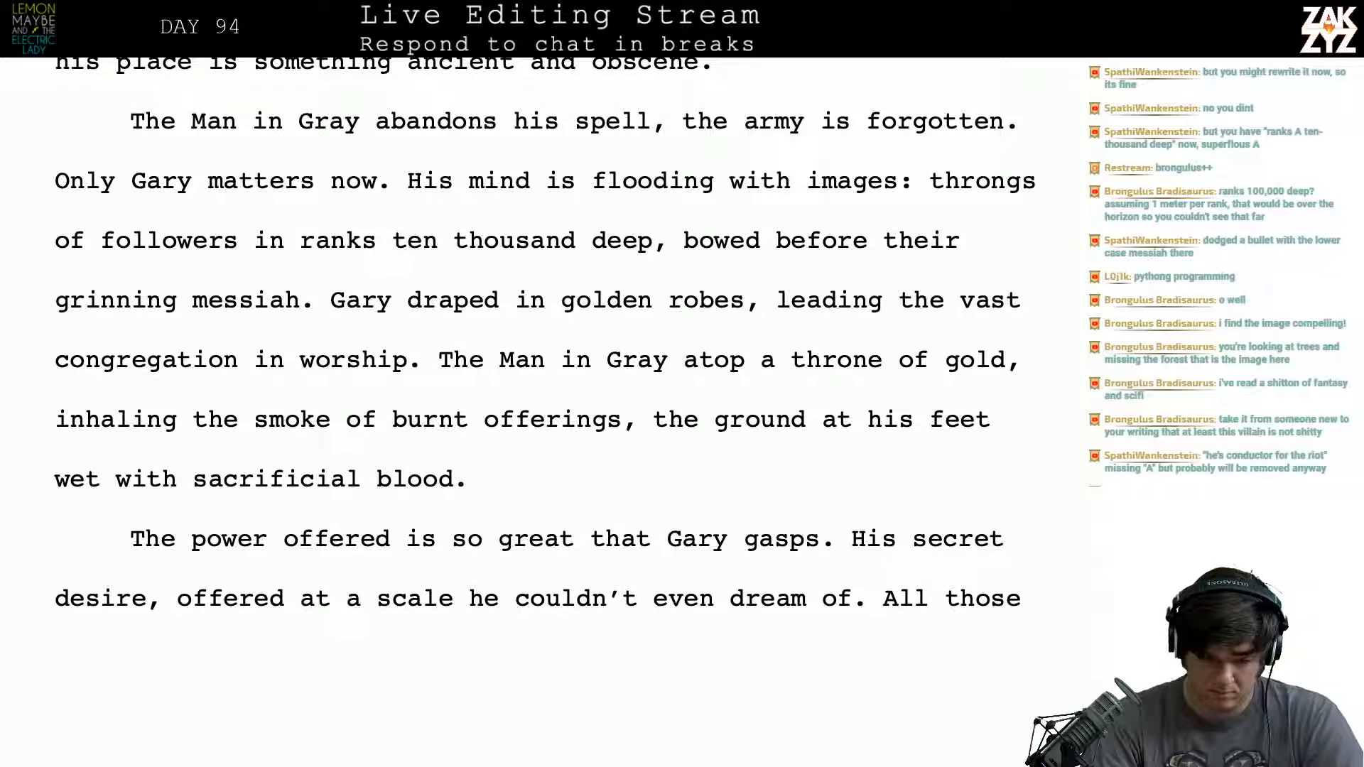
- Insert "Pope" before "Gary" at the start of the golden robes sentence
key("Left")
key("Left")
key("Left")
key("Left")
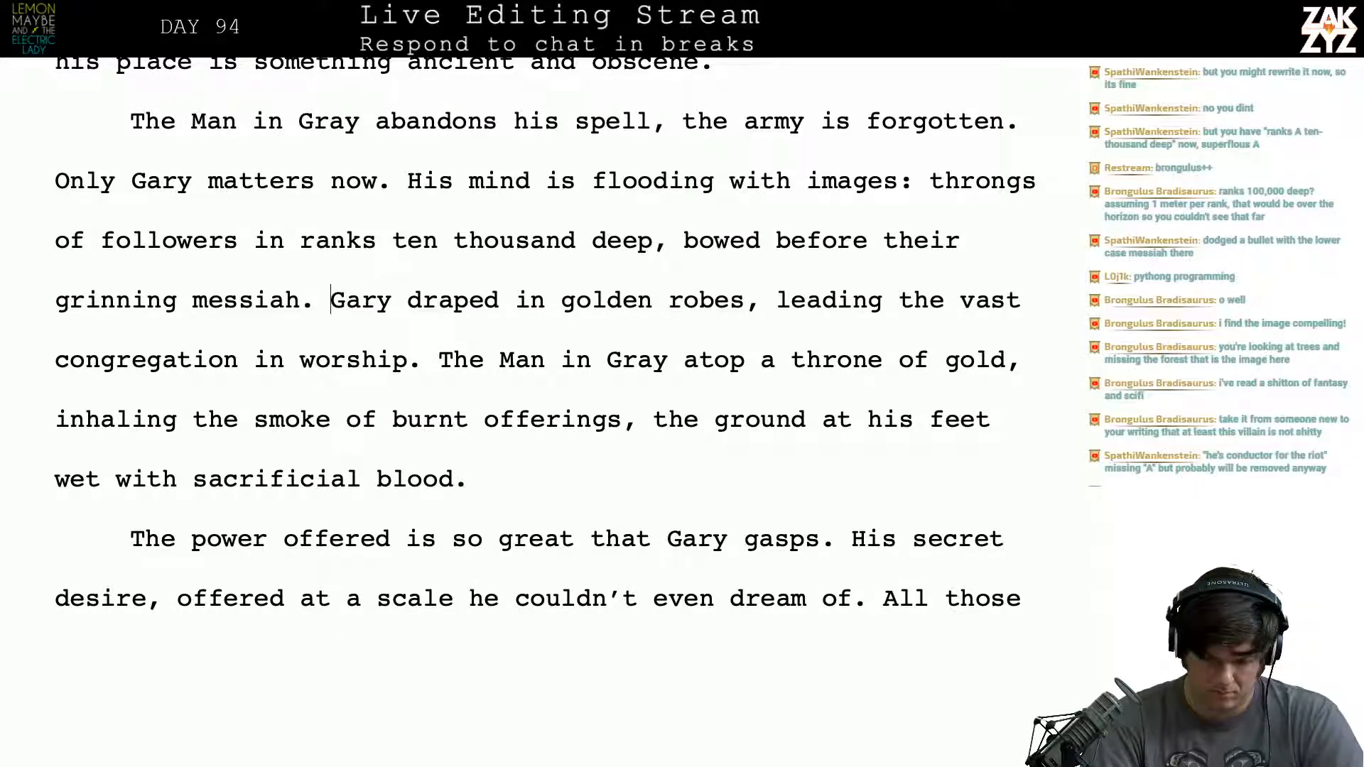
type("Pope")
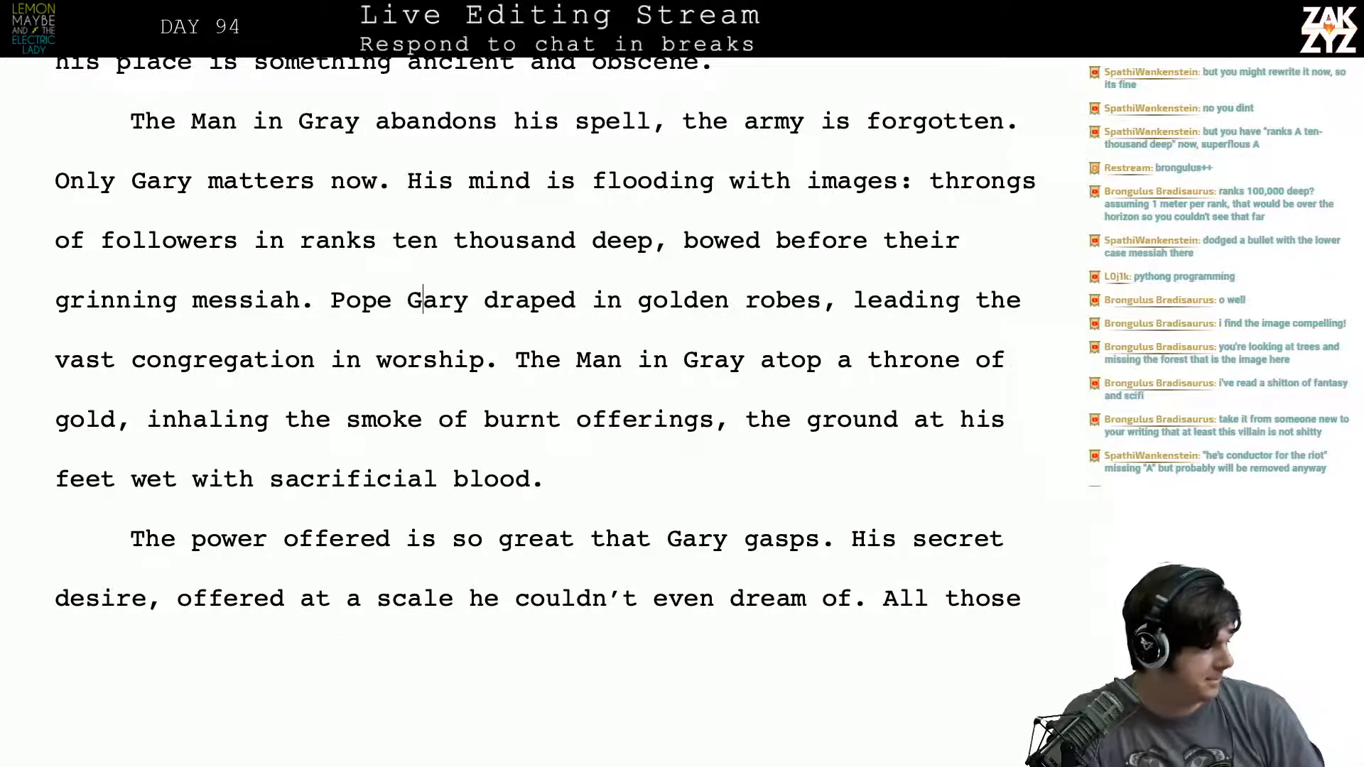
key("Right")
key("Right")
key("Right")
key("Right")
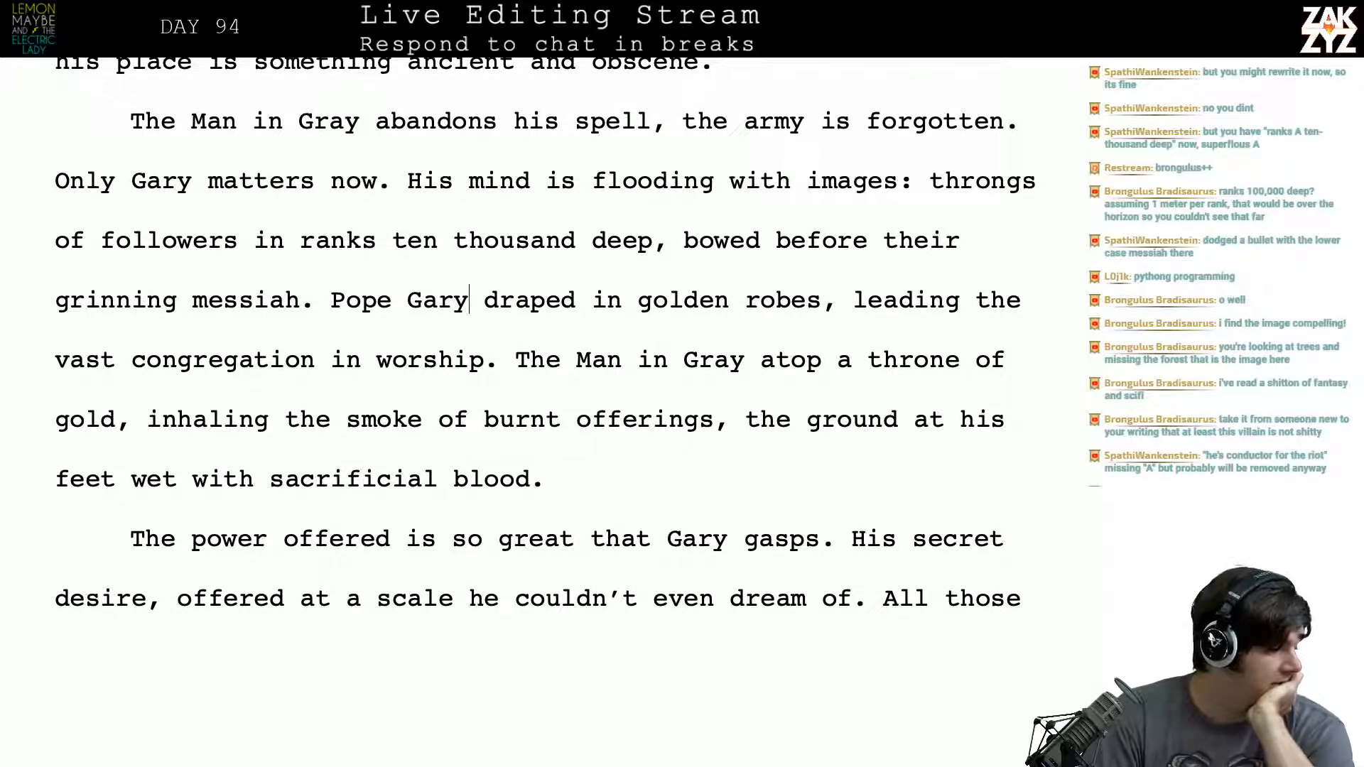
- Reread the revised paragraph and add "the First" after "Pope Gary"
scroll(545, 341, "down", 2)
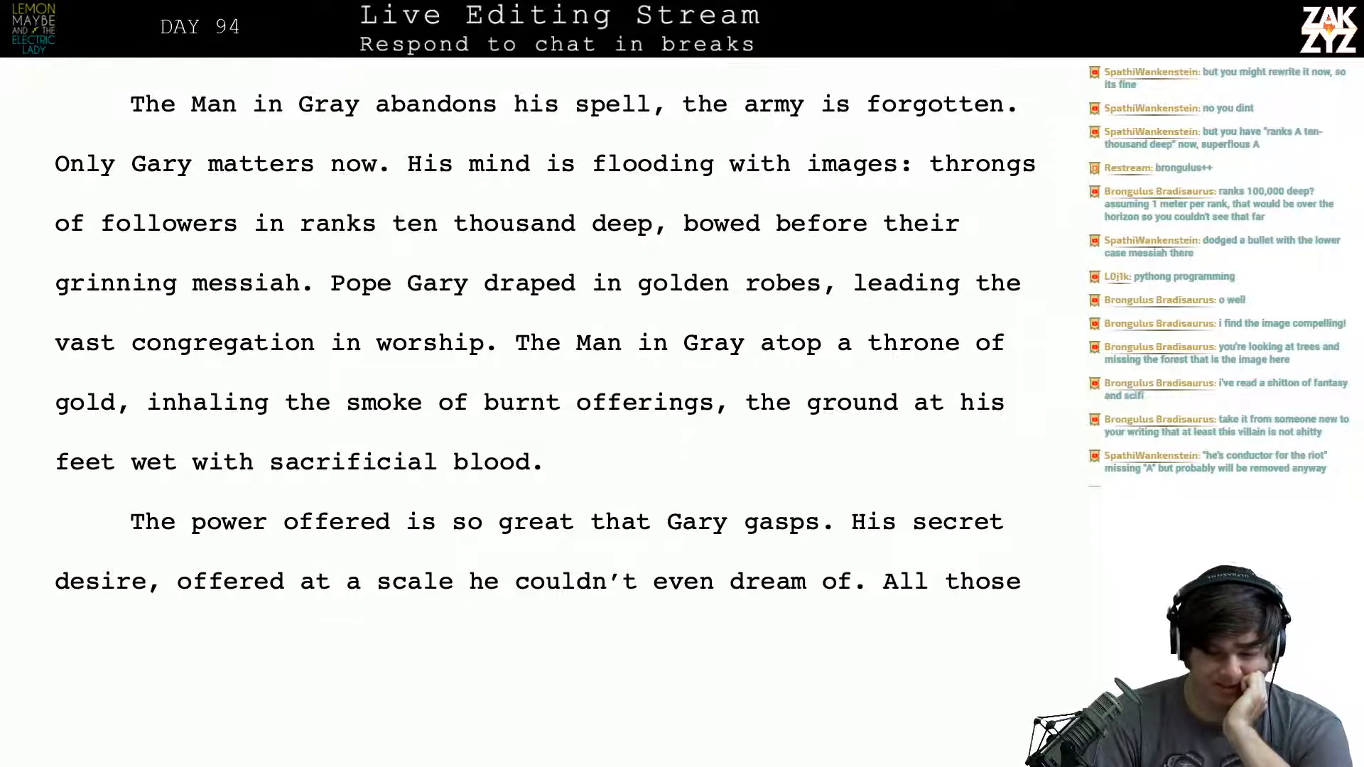
scroll(545, 341, "up", 3)
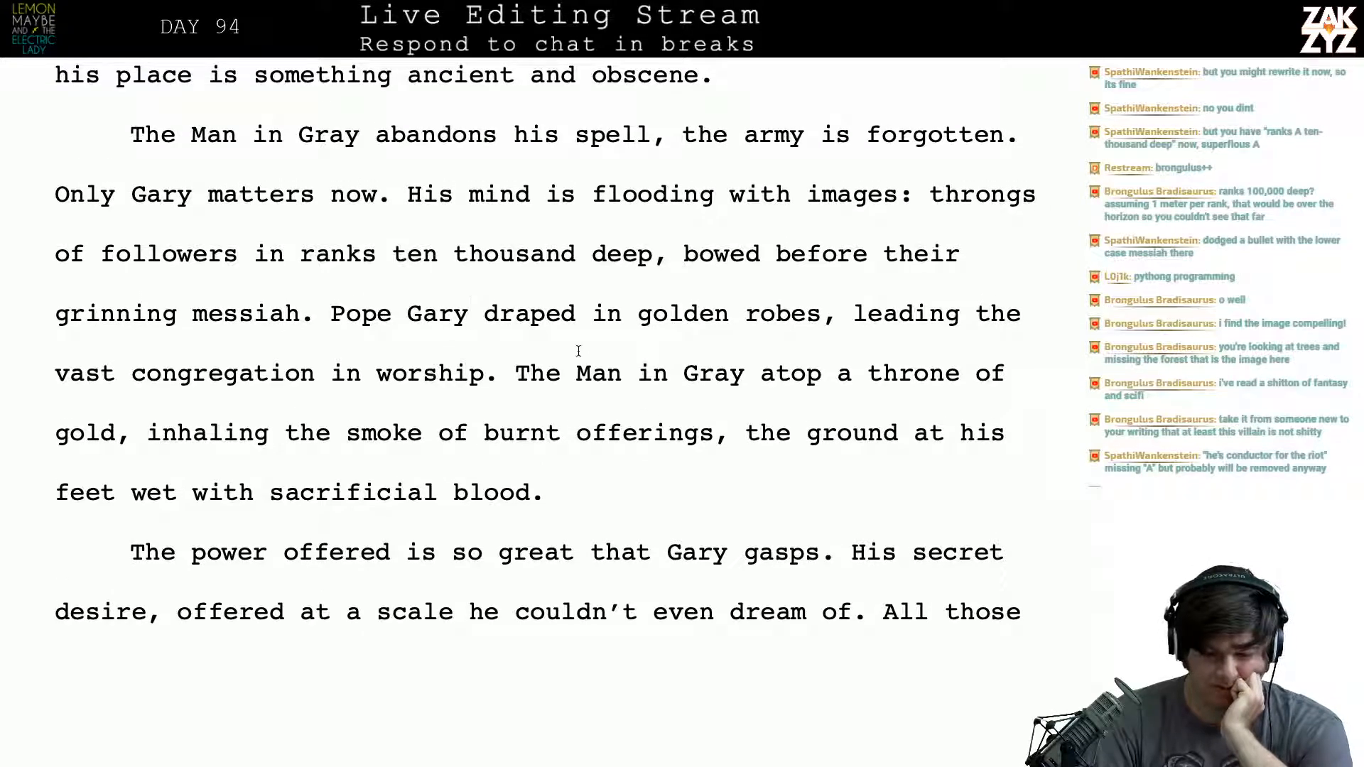
scroll(578, 351, "down", 3)
scroll(578, 351, "down", 1)
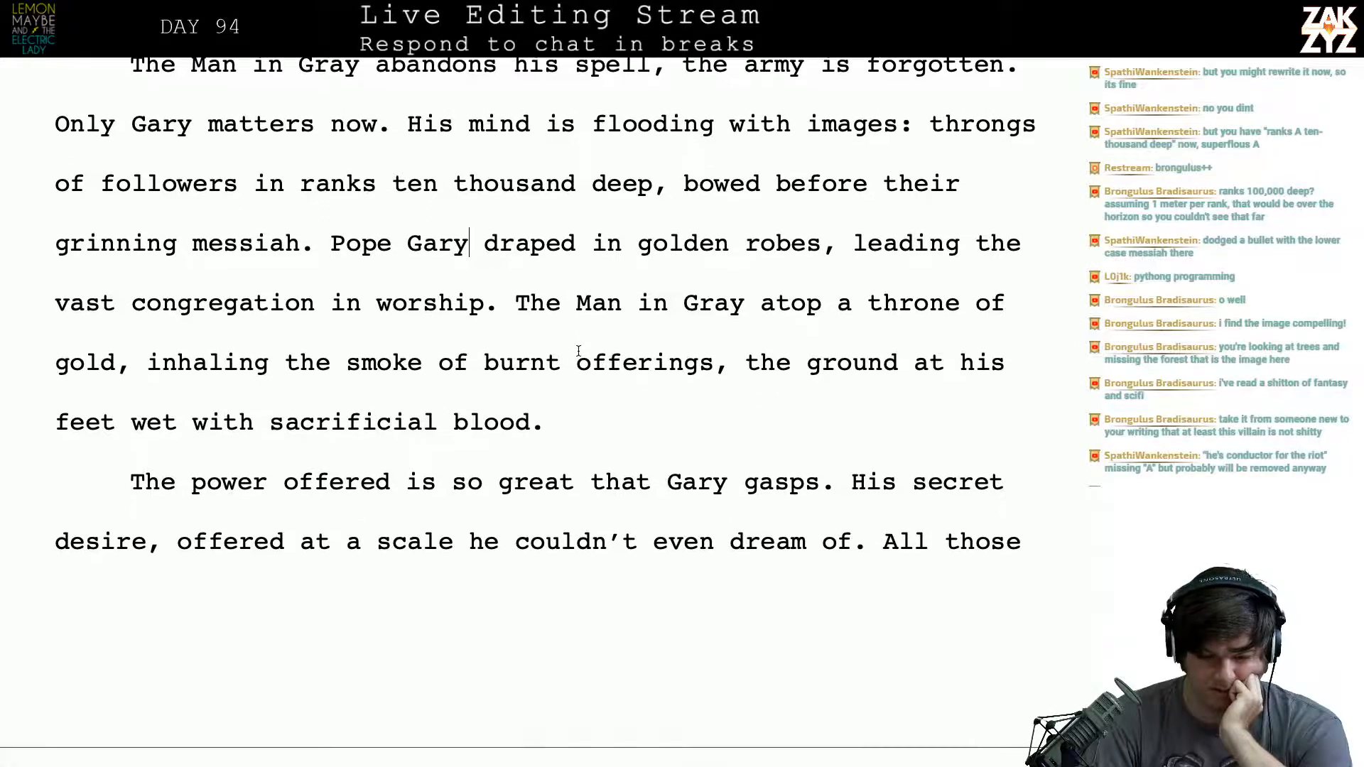
scroll(578, 351, "down", 1)
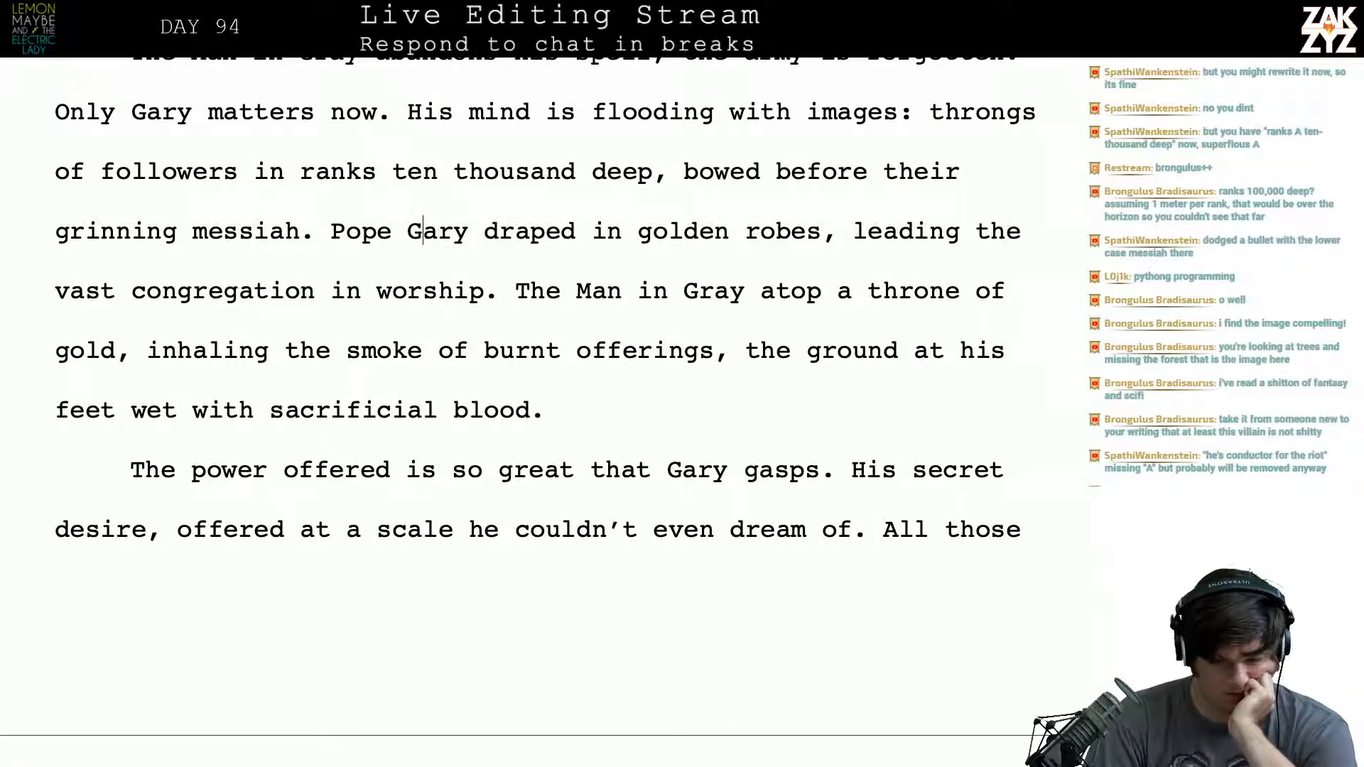
key("Left")
key("Left")
key("Right")
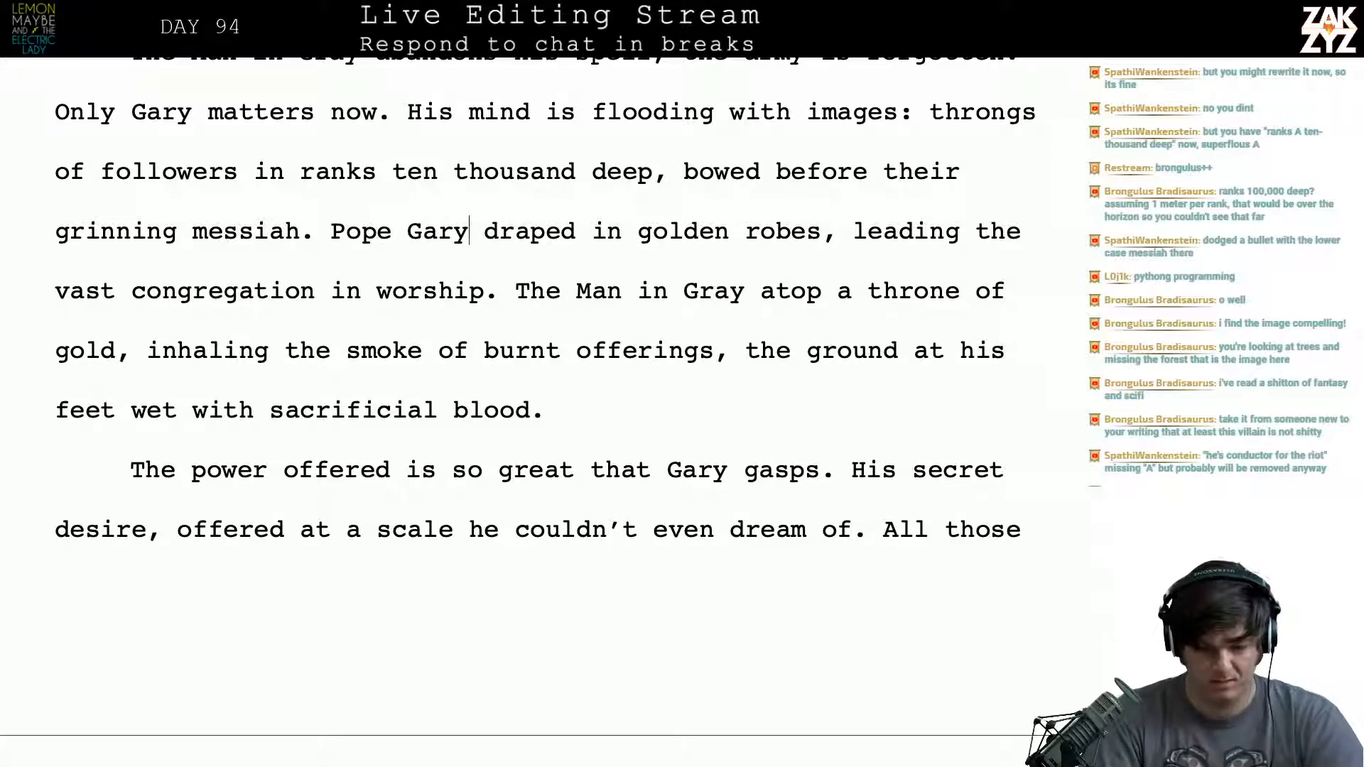
type("the First")
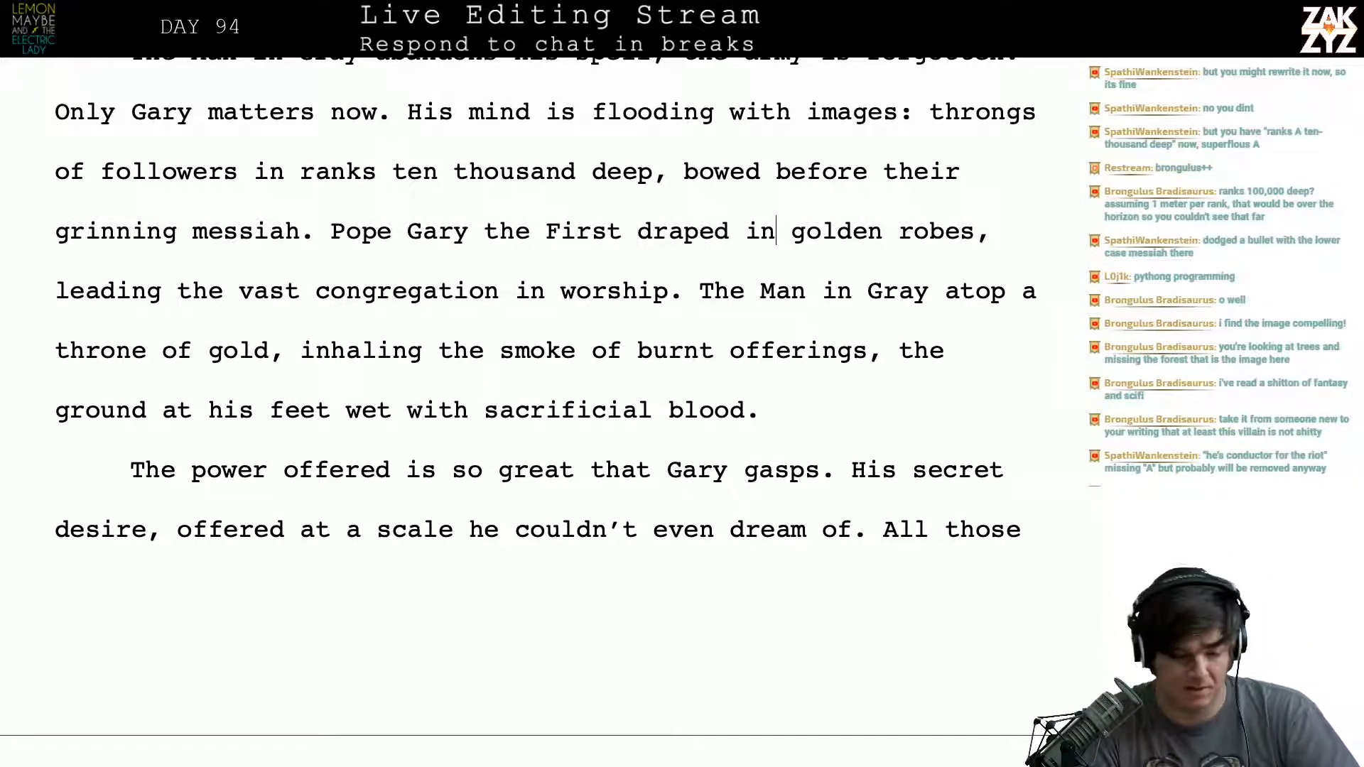
- Reread the golden robes sentence and insert a comma after "The Man in Gray", before "atop a throne of gold"
key("Right")
key("Right")
key("Right")
key("Right")
key("Right")
key("Right")
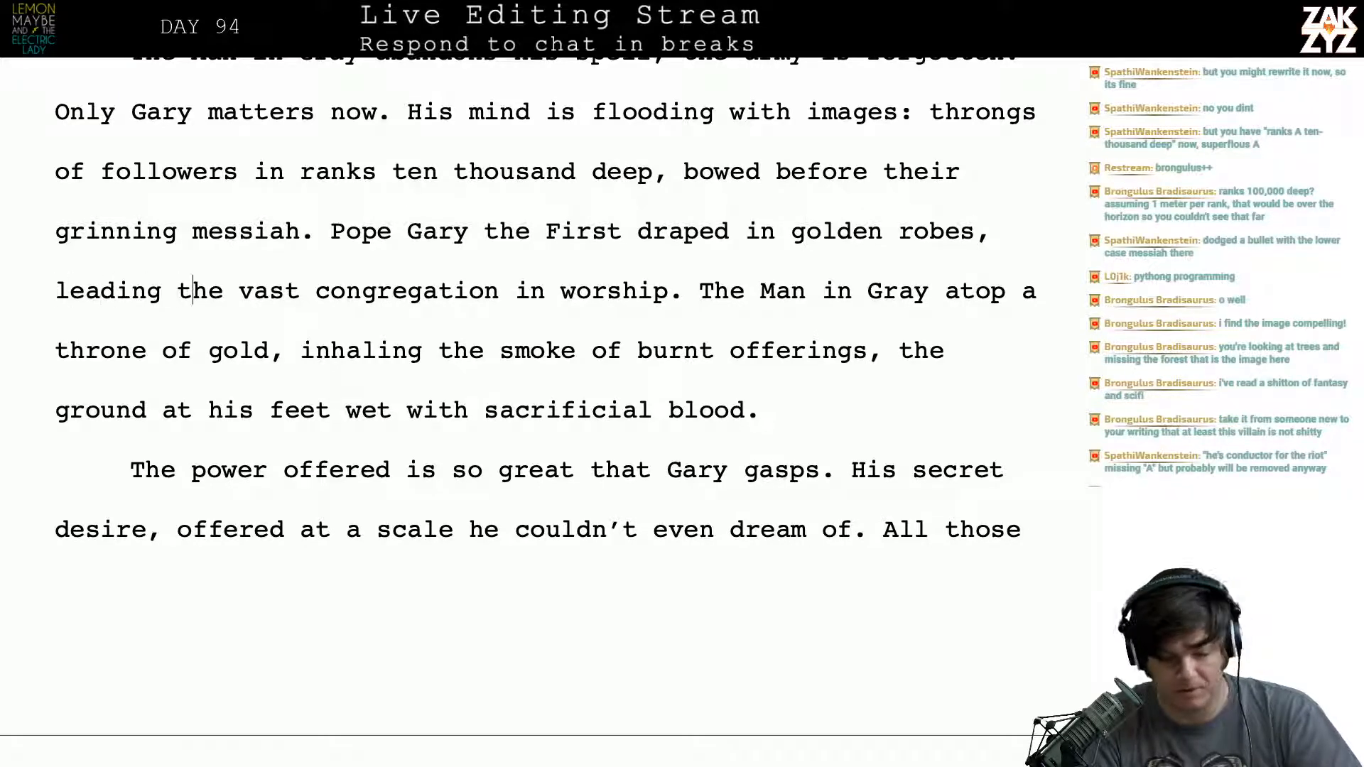
key("Right")
key("Right")
key("Right")
key("Right")
key("Right")
key("Right")
key("Right")
key("Right")
key("Right")
key("Right")
key("Right")
key("Right")
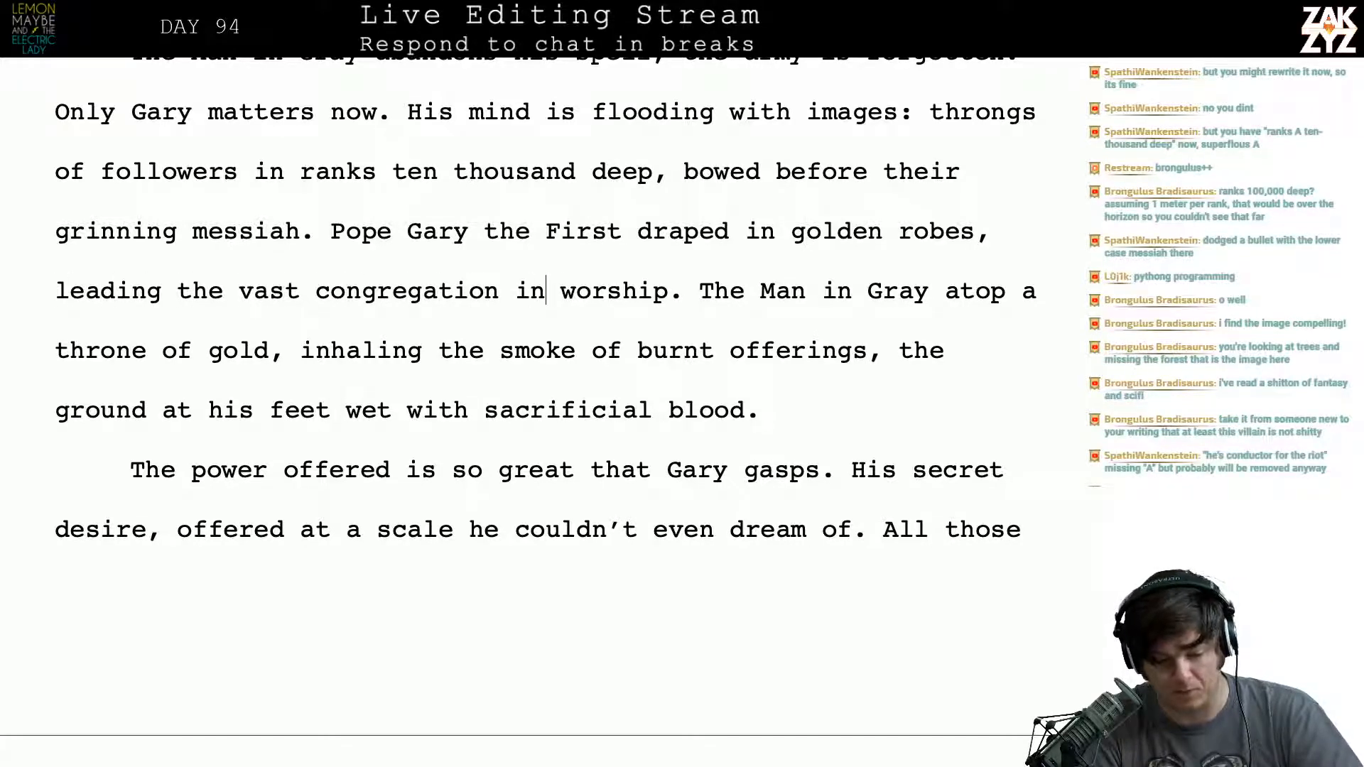
key("Right")
key("Right")
key("Right")
key("Right")
key("Right")
key("Right")
key("Right")
key("Right")
key("Right")
key("Right")
key("Right")
key("Right")
key("Right")
key("Right")
key("Right")
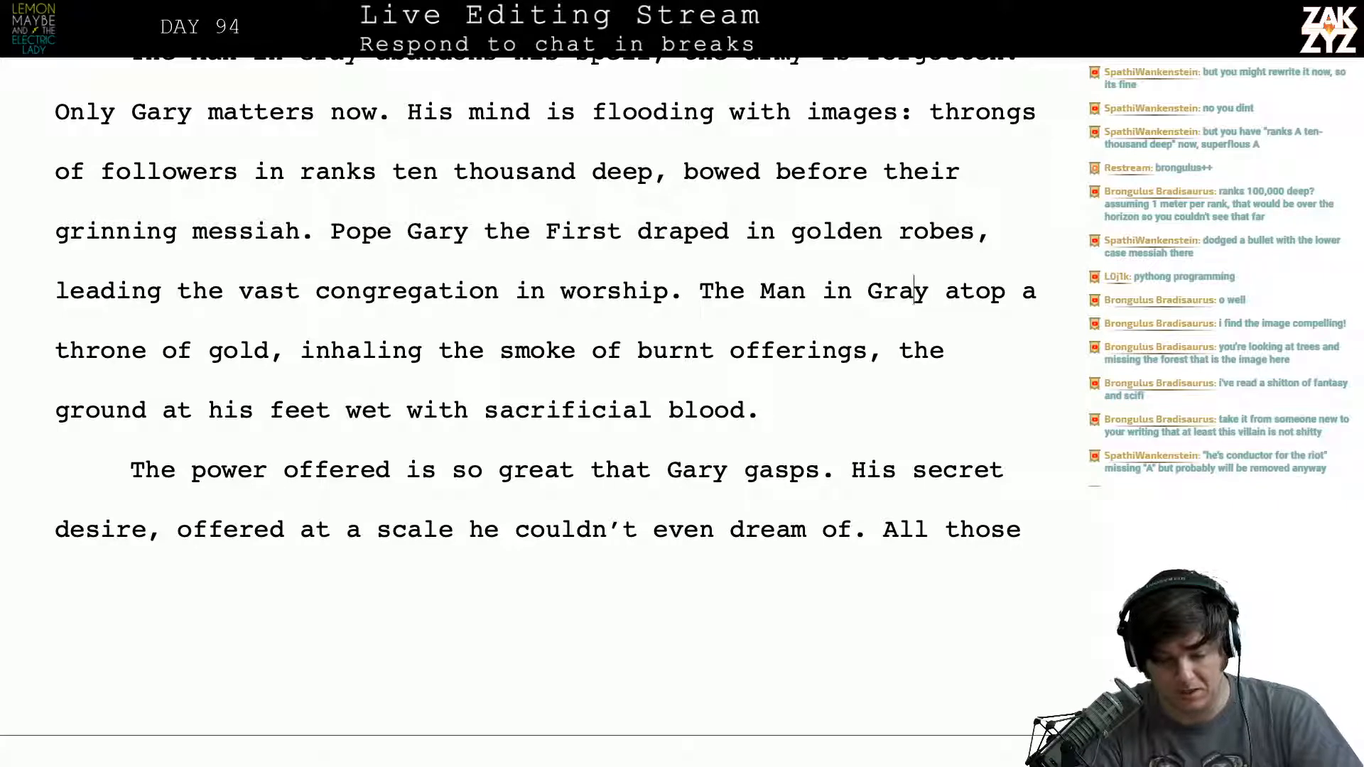
key("Left")
key("Left")
type(",")
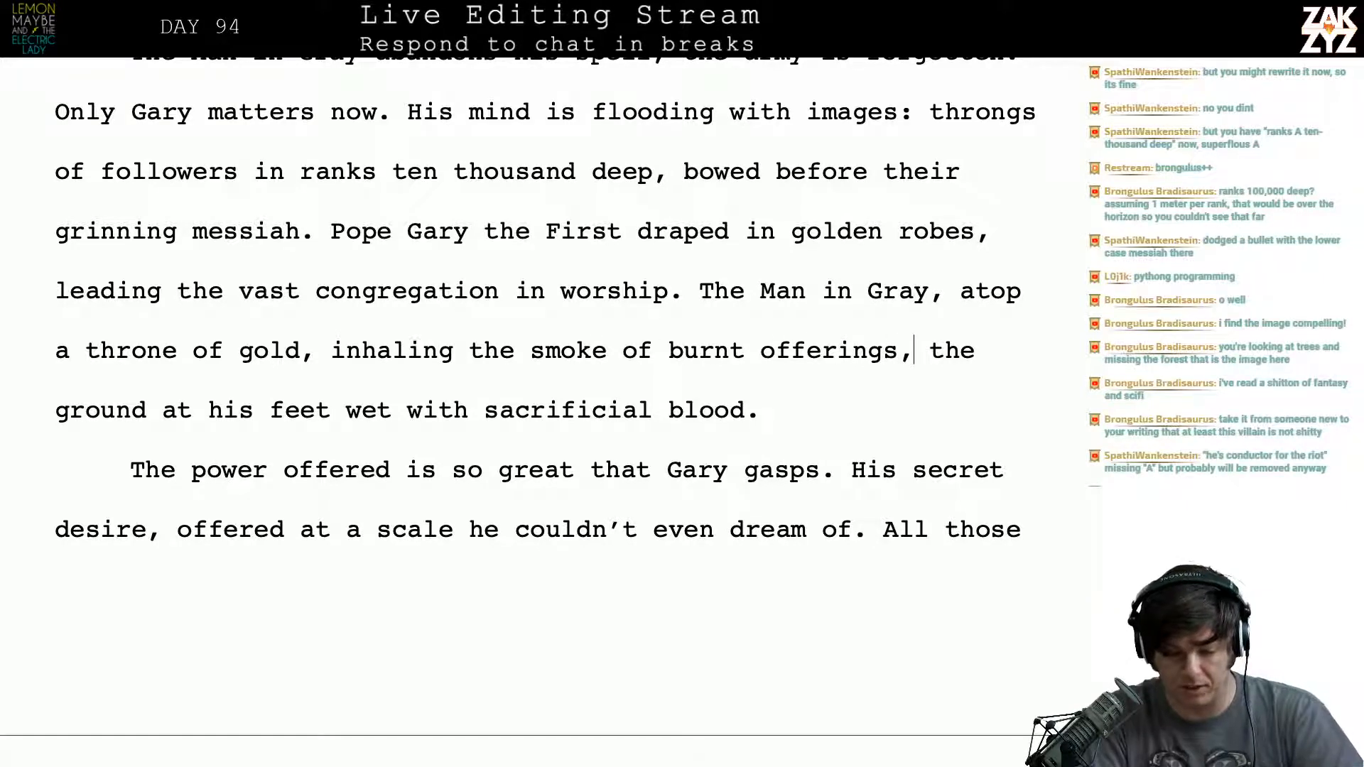
- End the sentence after "burnt offerings" with a period and start a new sentence with "The ground at his feet"
key("BackSpace")
type(".")
key("BackSpace")
type("T")
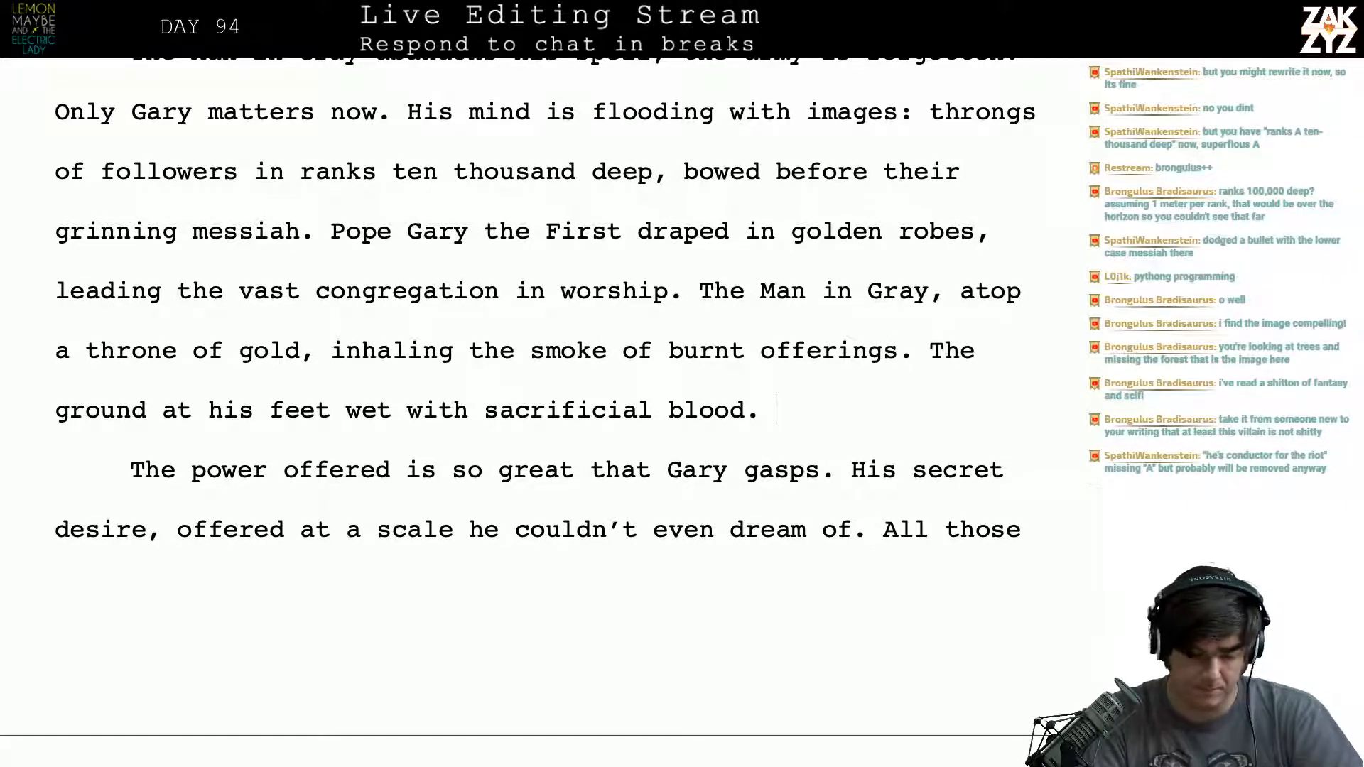
- Replace "offered" with "Duchance offers" after "The power" at the start of the following paragraph
scroll(411, 365, "down", 1)
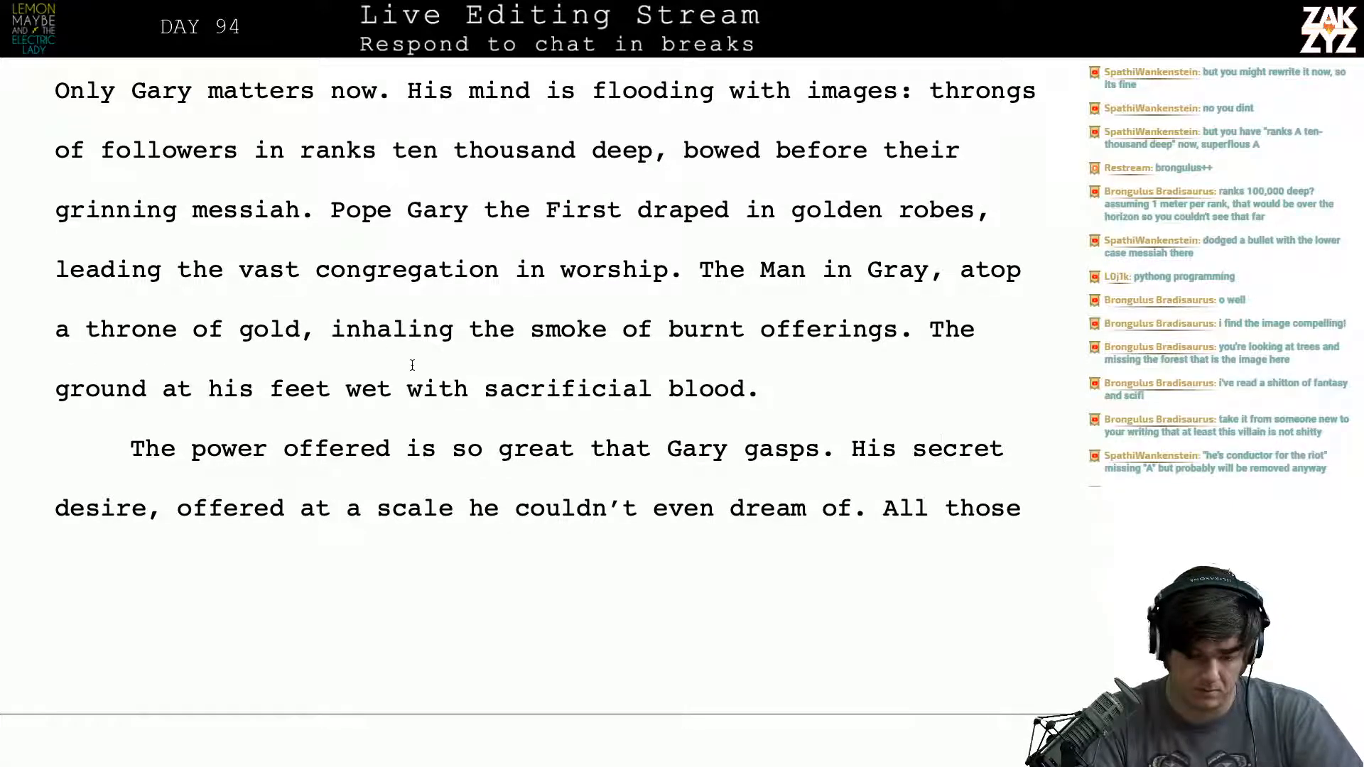
scroll(412, 365, "down", 4)
scroll(412, 366, "up", 1)
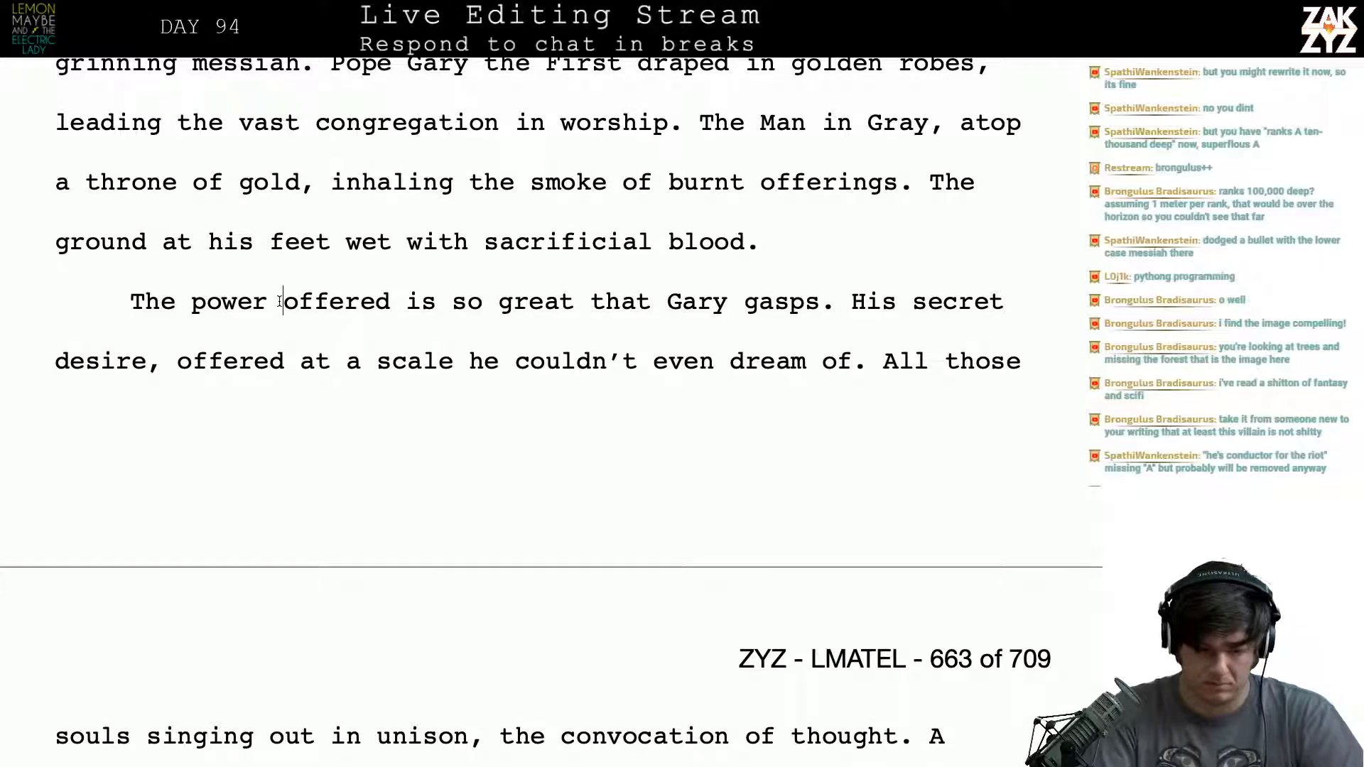
type("Duchance")
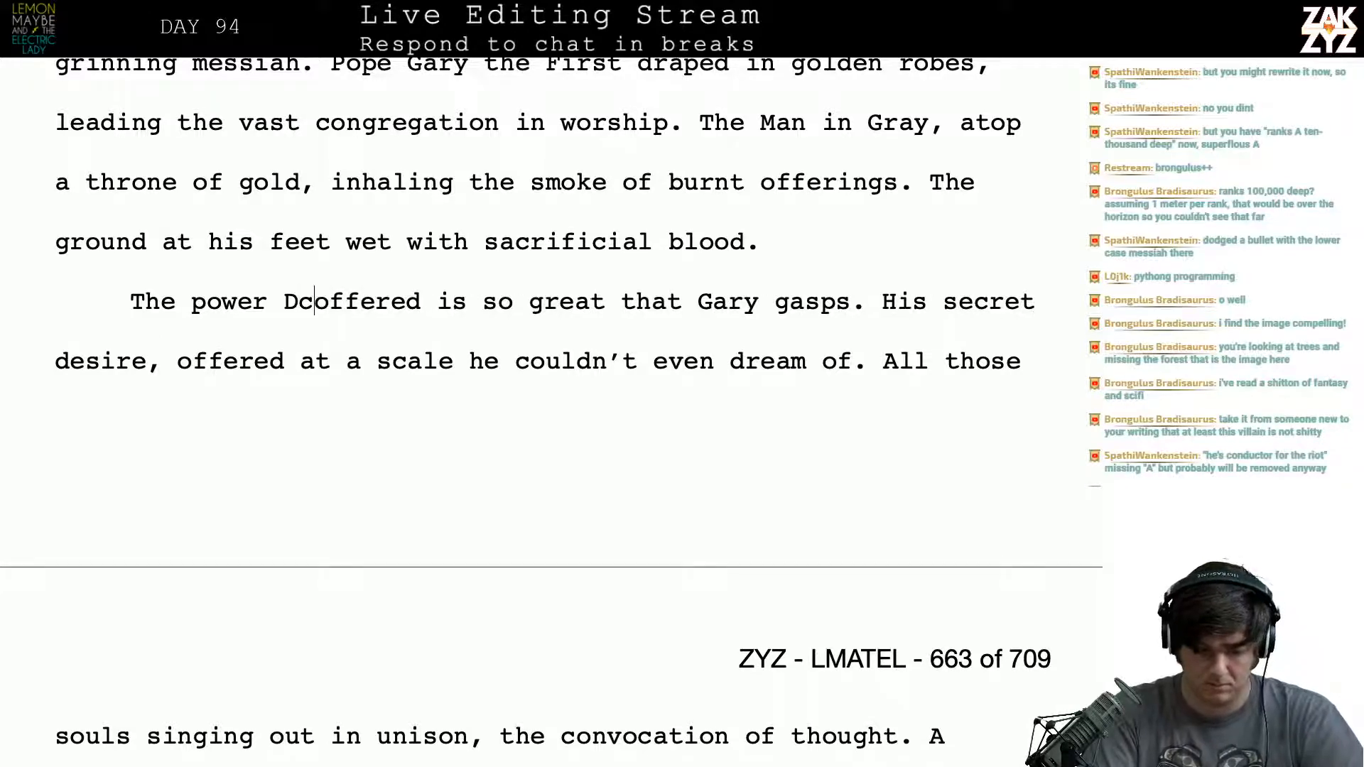
type(" offers")
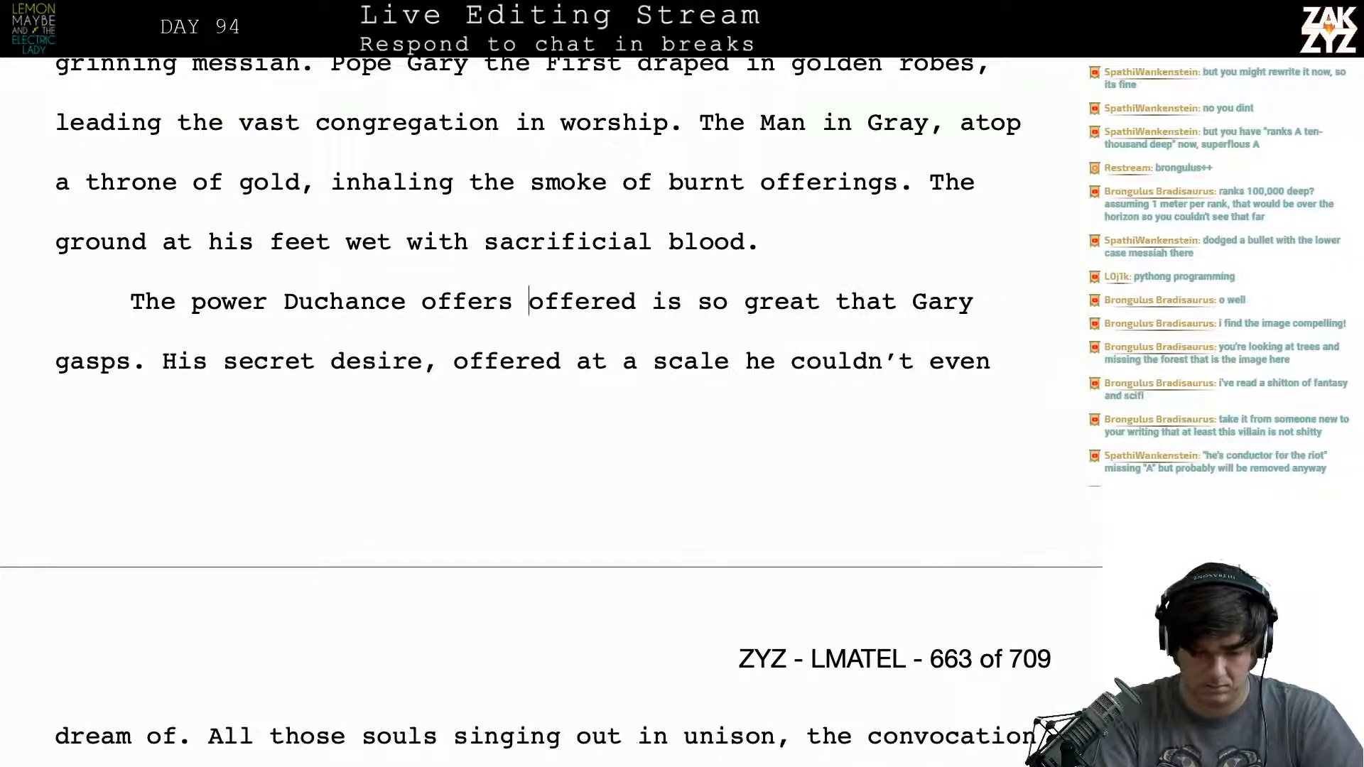
key("shift+Right")
key("shift+Right")
key("shift+Right")
key("shift+Right")
key("shift+Right")
key("shift+Right")
key("shift+Right")
key("shift+Right")
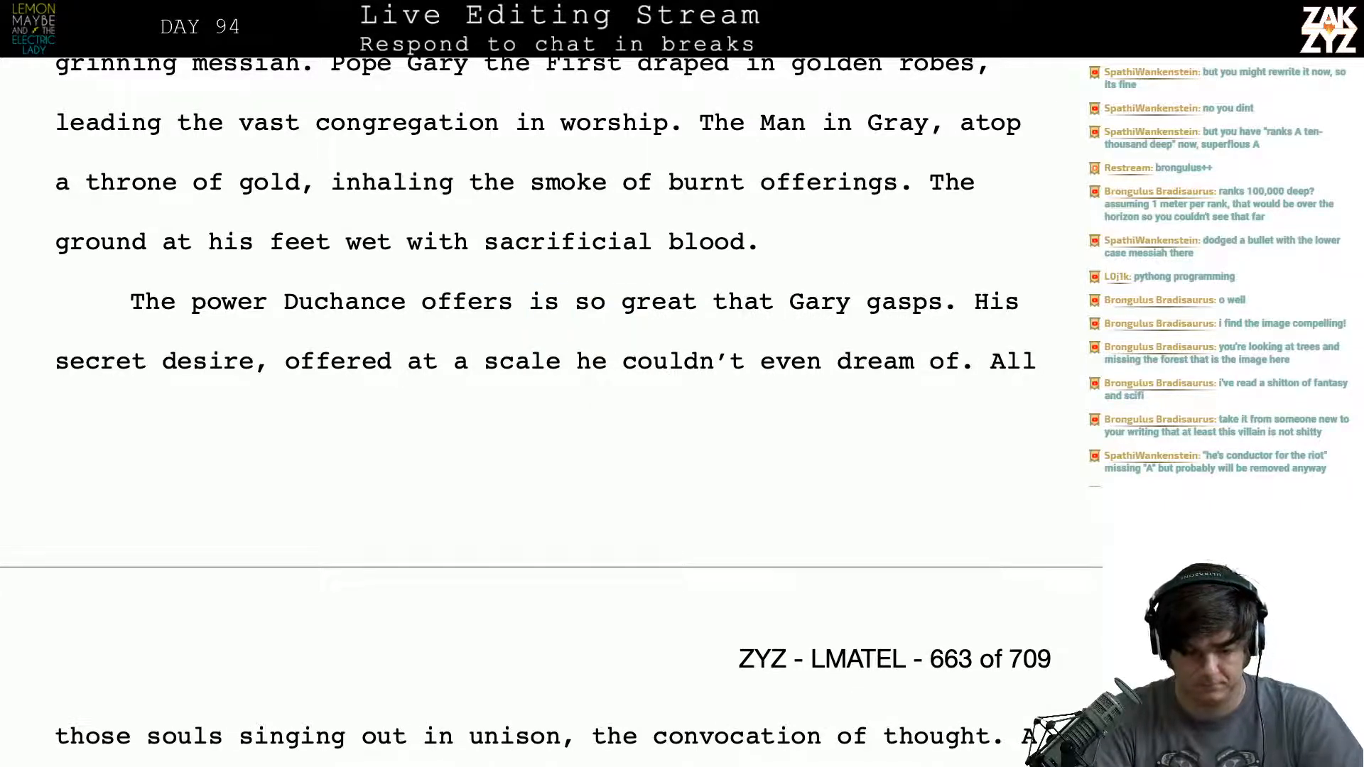
- Split the paragraph's opening sentence after "spell" and replace "the army is forgotten" with a separate sentence, "The army of bums is forgotten."
scroll(546, 412, "up", 3)
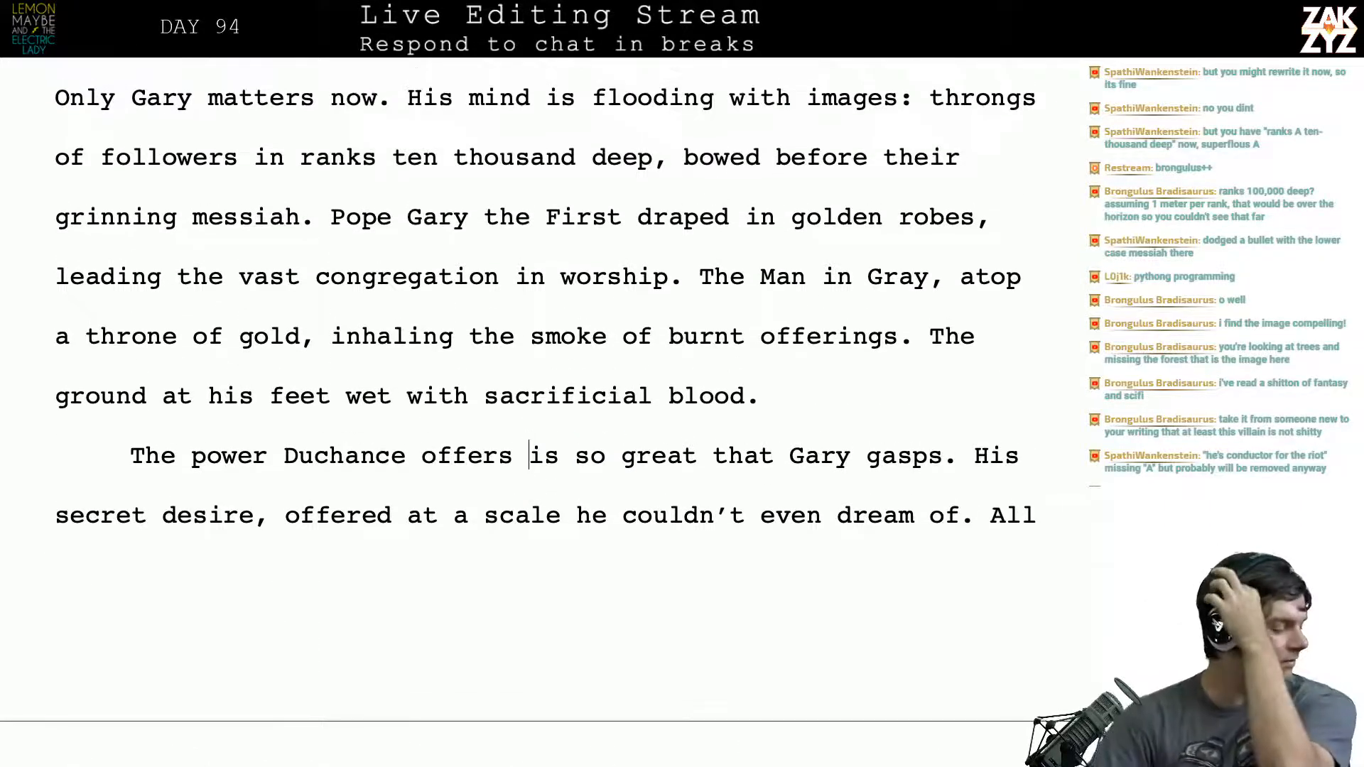
scroll(518, 398, "up", 2)
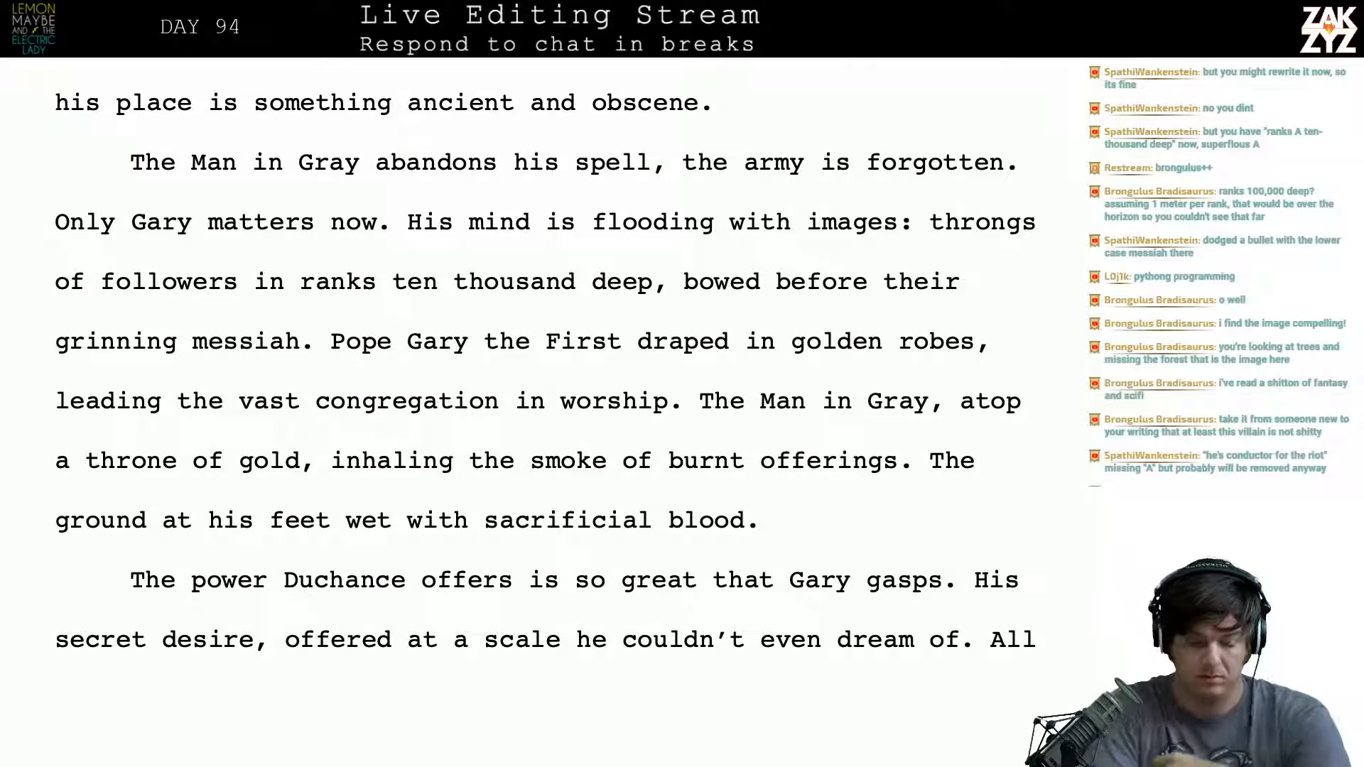
left_click(670, 162)
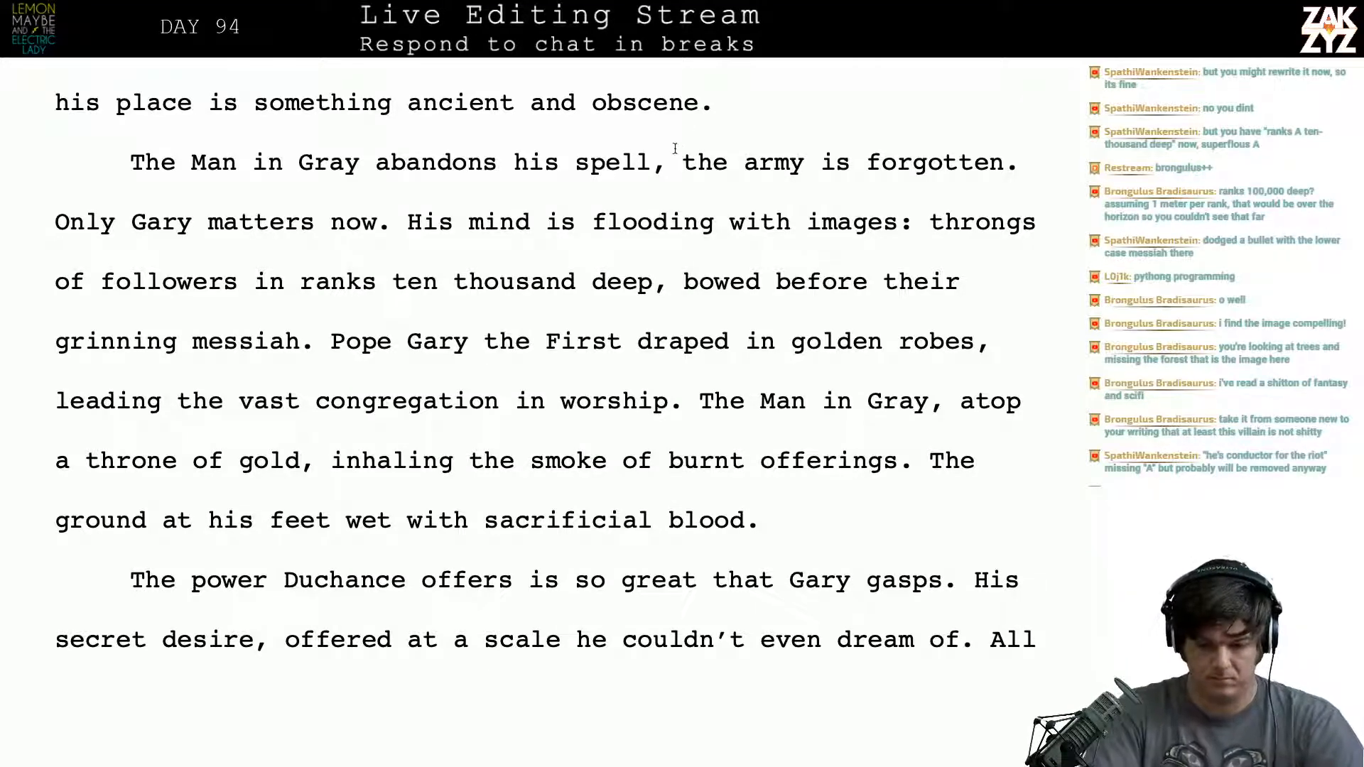
key("BackSpace")
type(". The army of v")
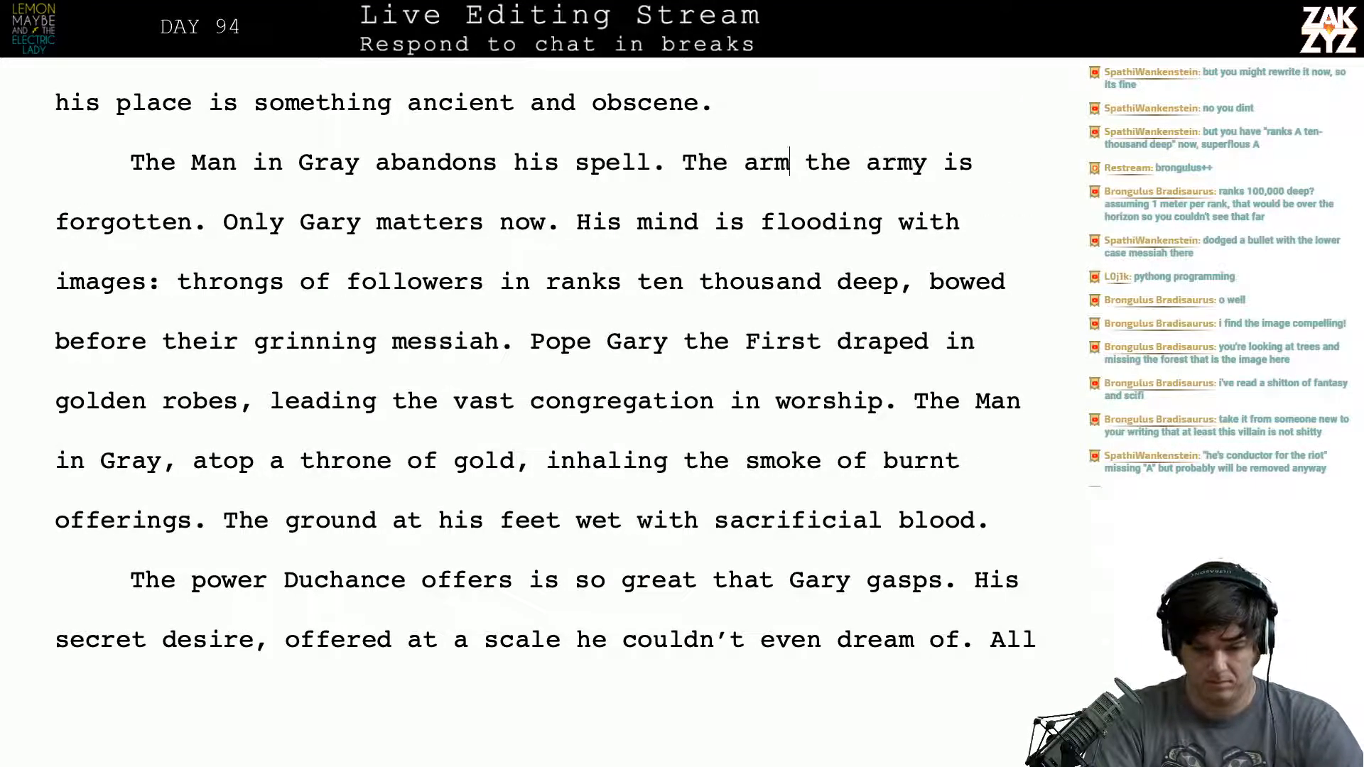
type("um")
key("BackSpace")
key("BackSpace")
key("BackSpace")
type("bums is for")
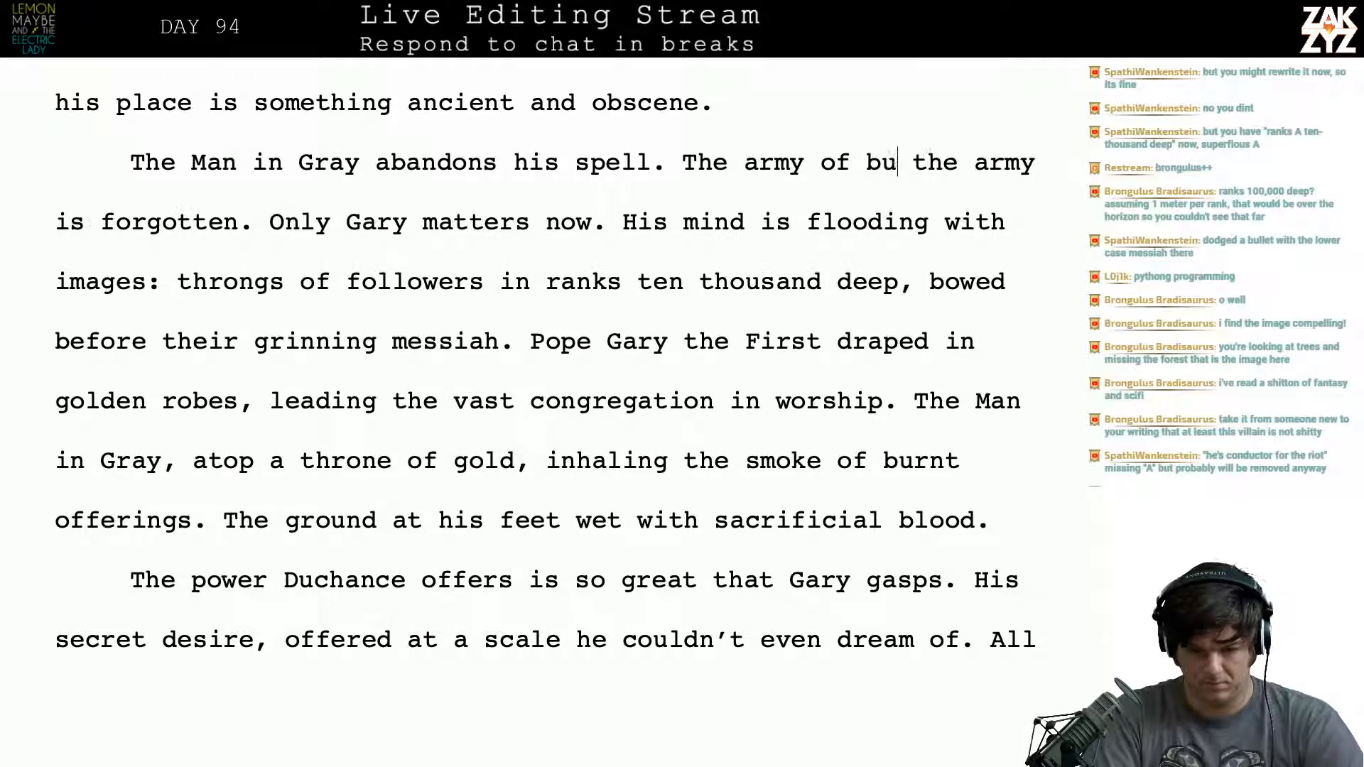
type("gotten.  the army is forgotten. Only Gary matters now. His")
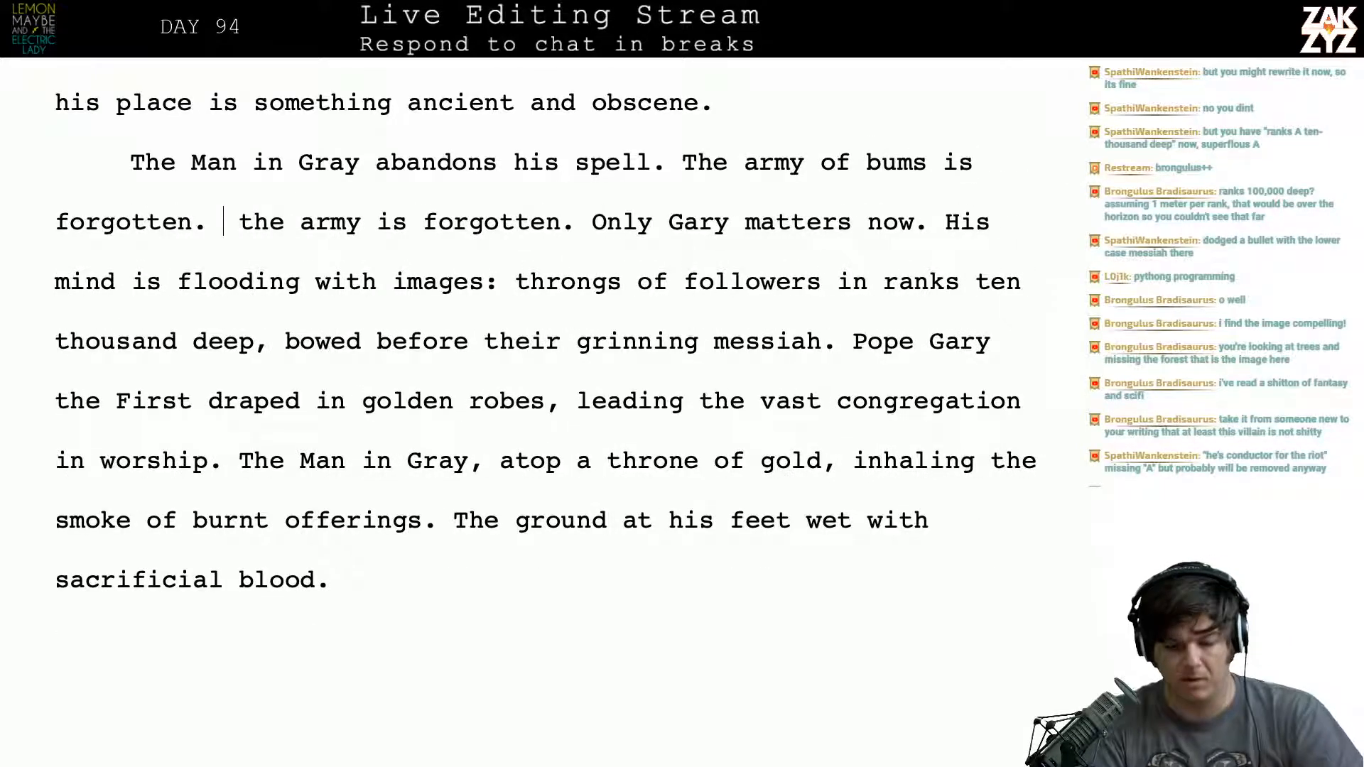
left_click_drag(223, 222, 590, 221)
key("BackSpace")
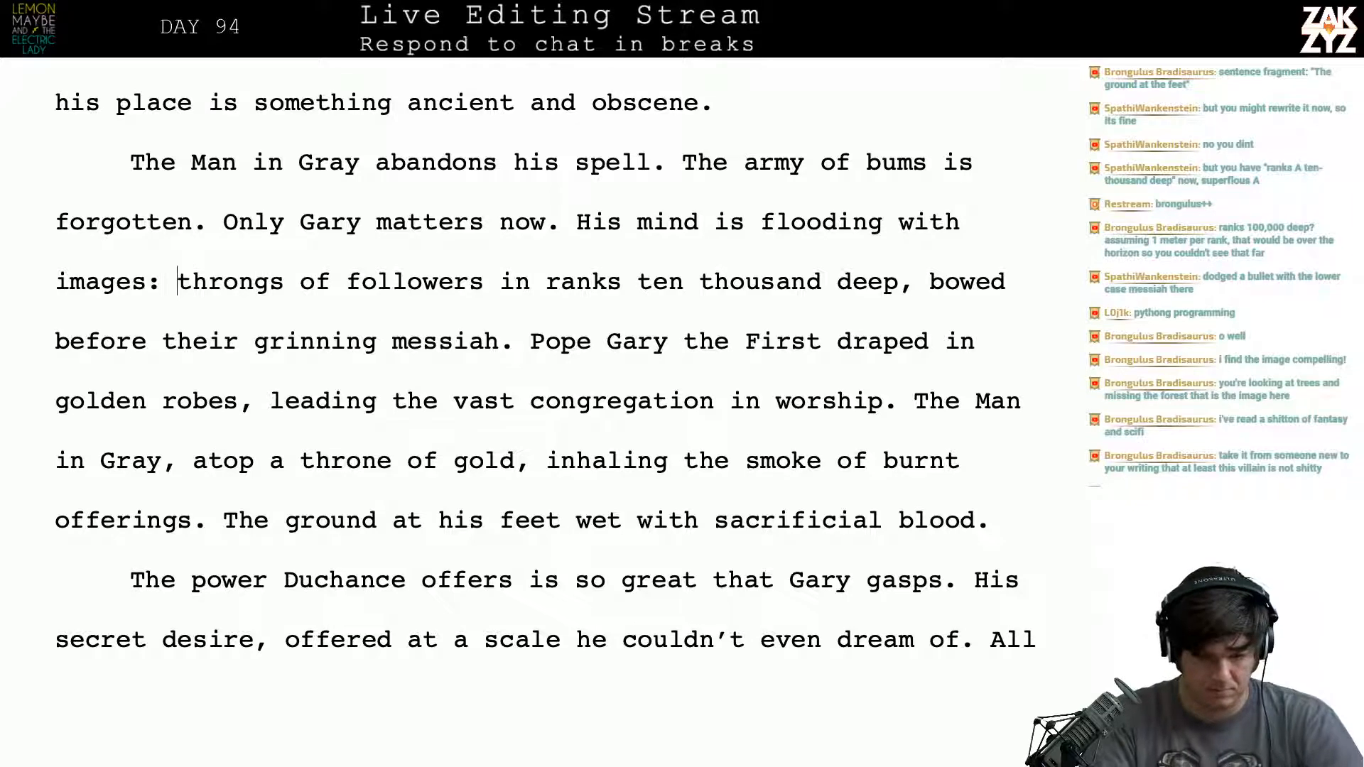
- Delete "images:" after "His mind is flooding with"
key("BackSpace")
key("BackSpace")
key("BackSpace")
key("BackSpace")
key("BackSpace")
key("BackSpace")
key("BackSpace")
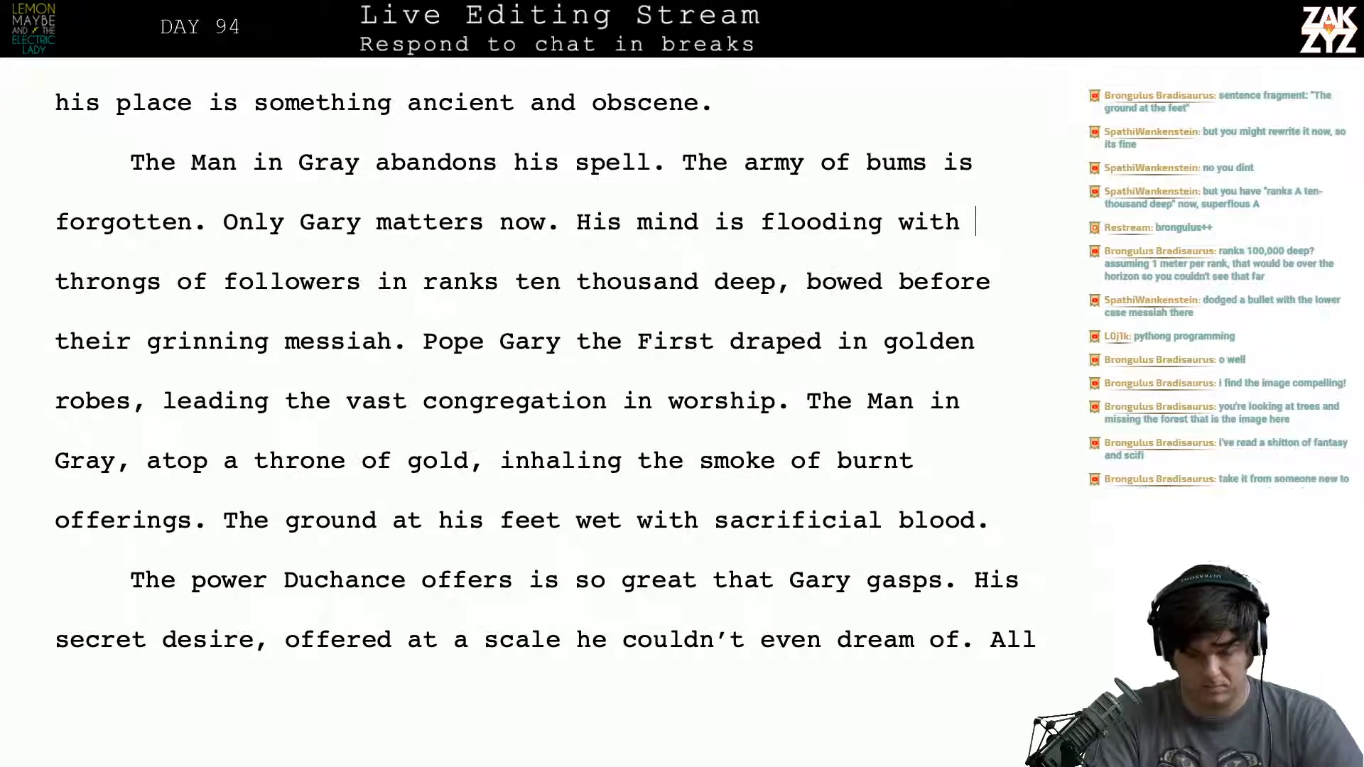
type("vi")
key("BackSpace")
key("BackSpace")
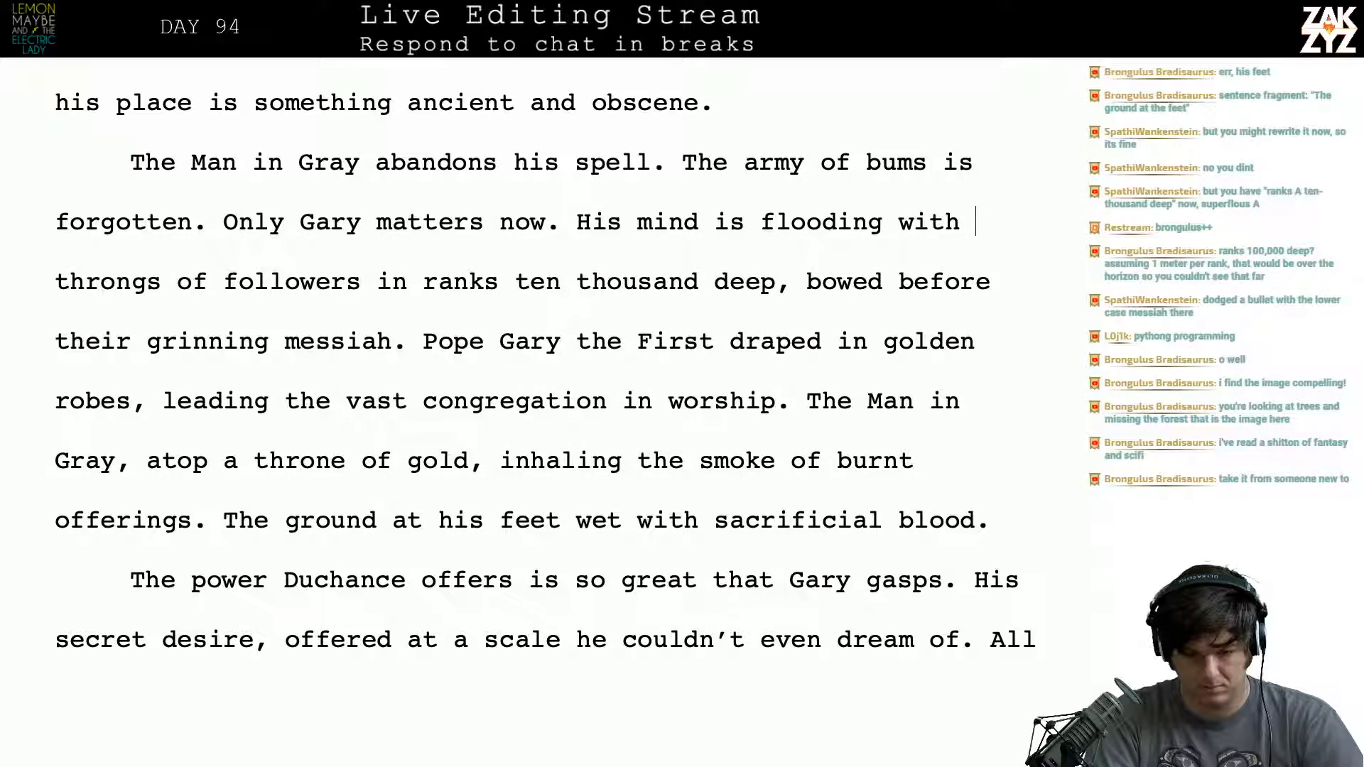
type("pre")
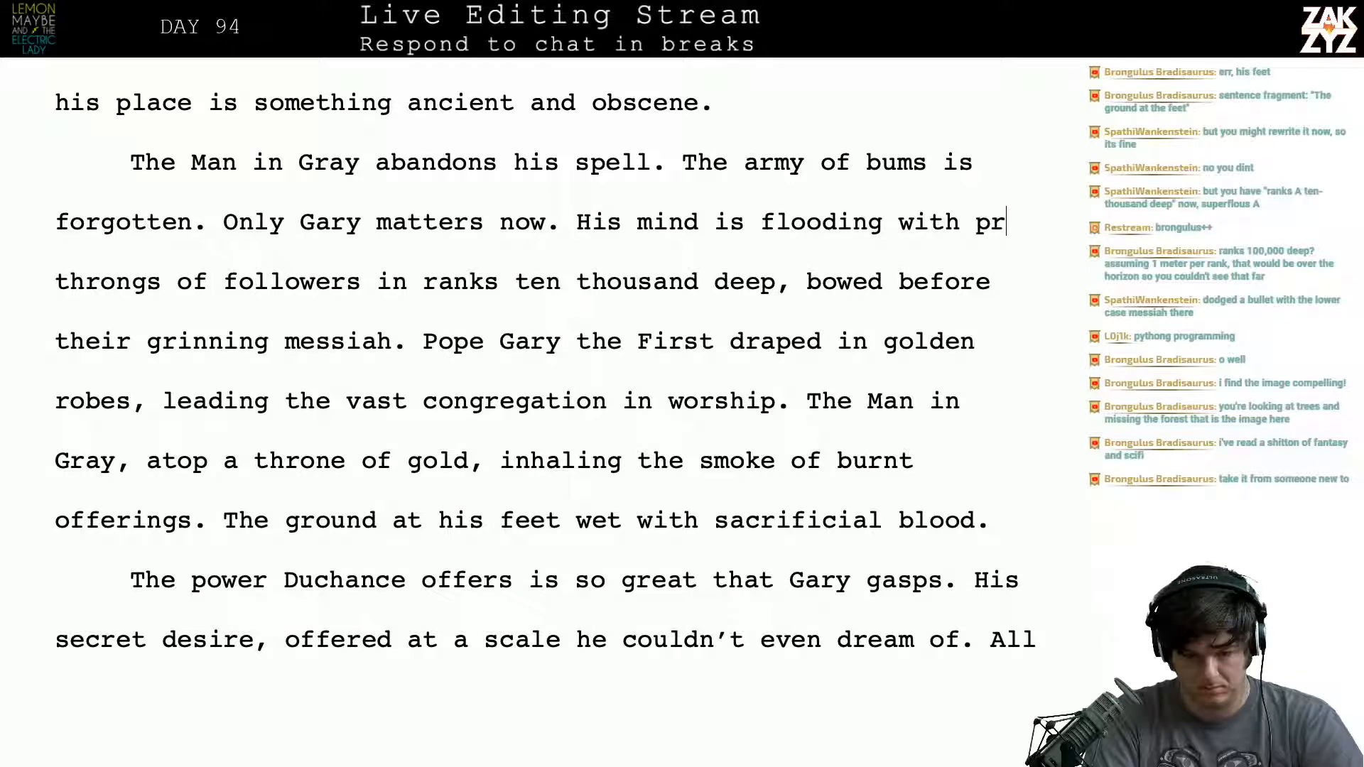
key("BackSpace")
key("BackSpace")
key("BackSpace")
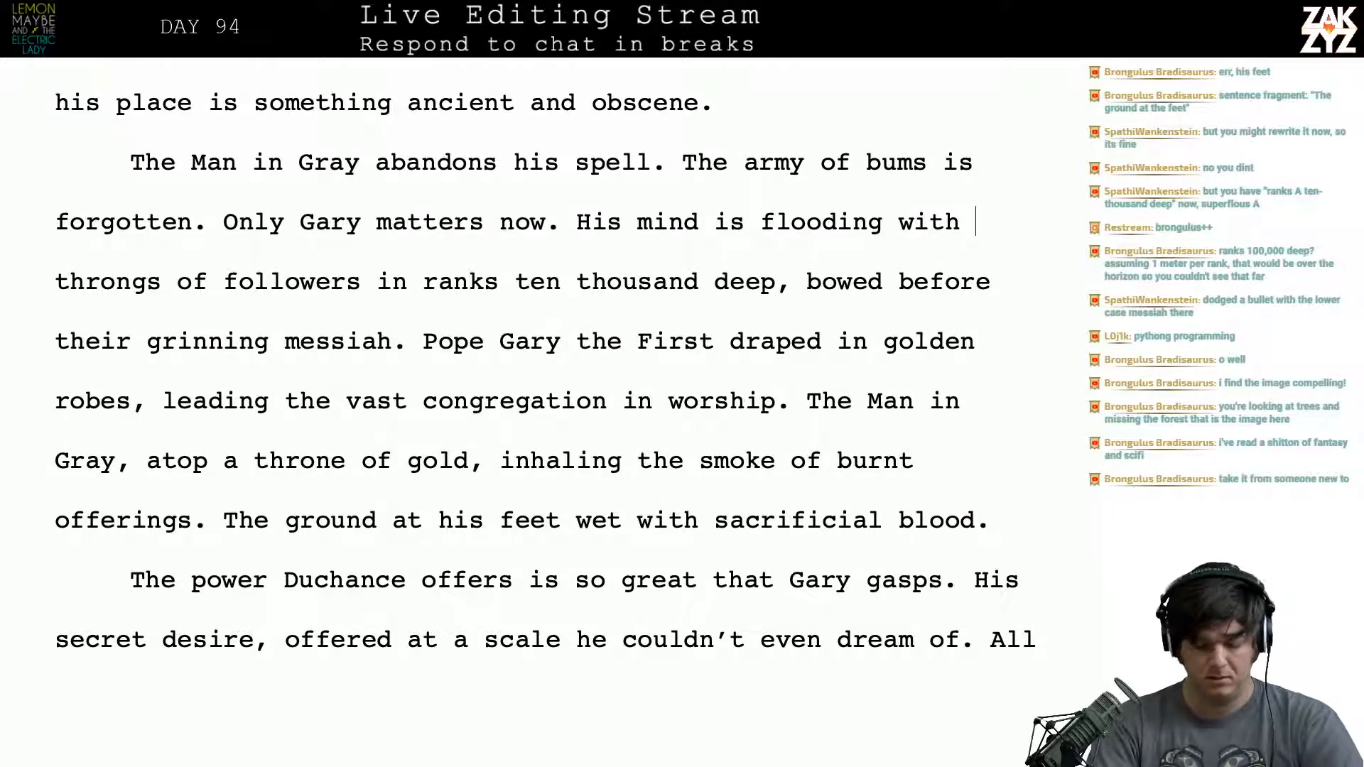
- Complete the sentence "His mind is flooding with" with "prophecy."
type("propheci")
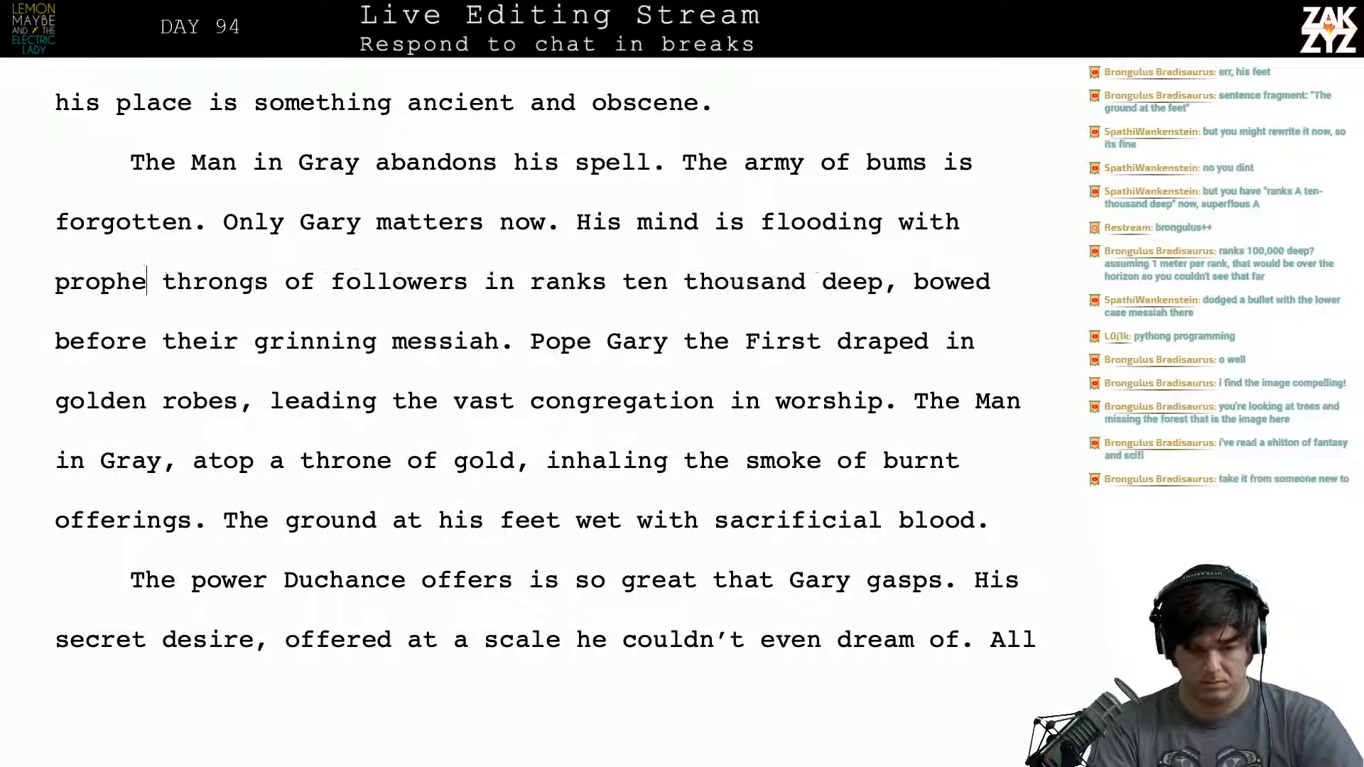
type("es.")
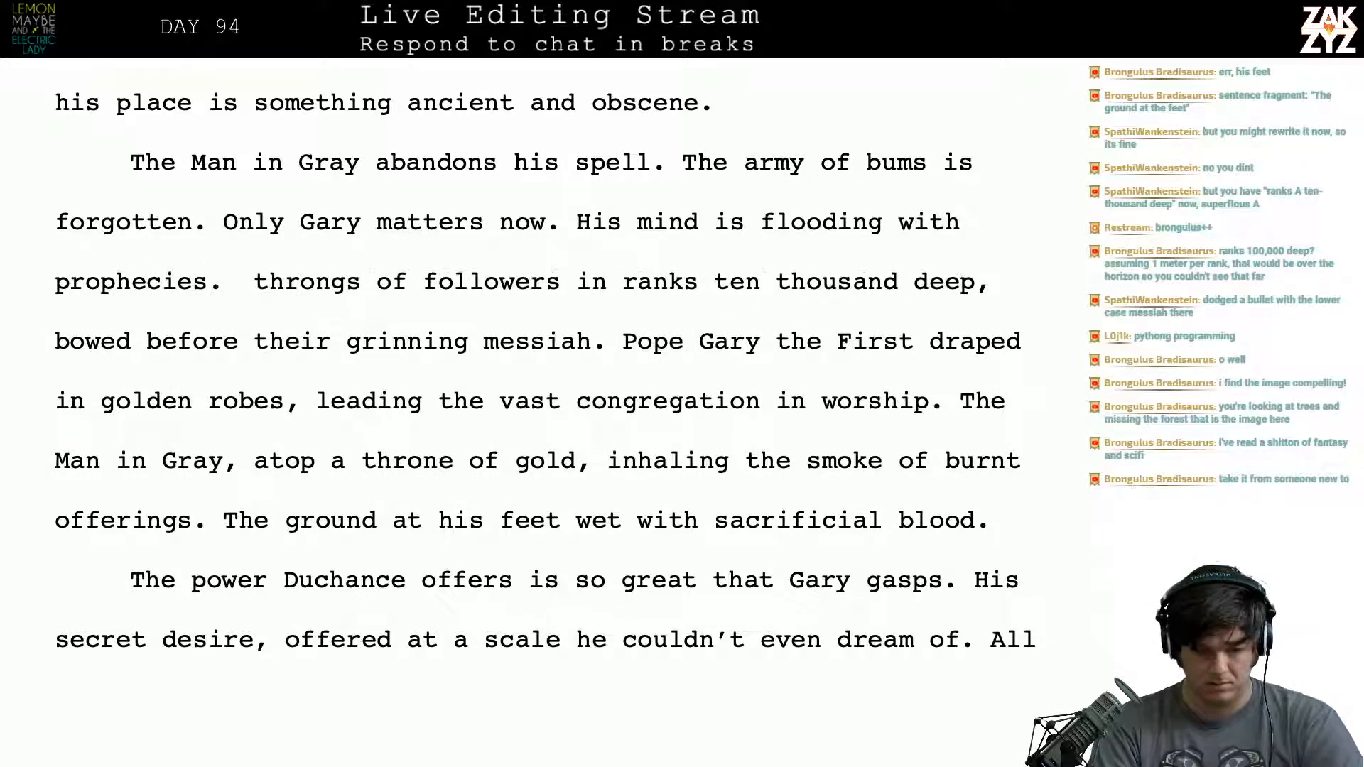
key("BackSpace")
key("BackSpace")
key("BackSpace")
key("BackSpace")
type("ec")
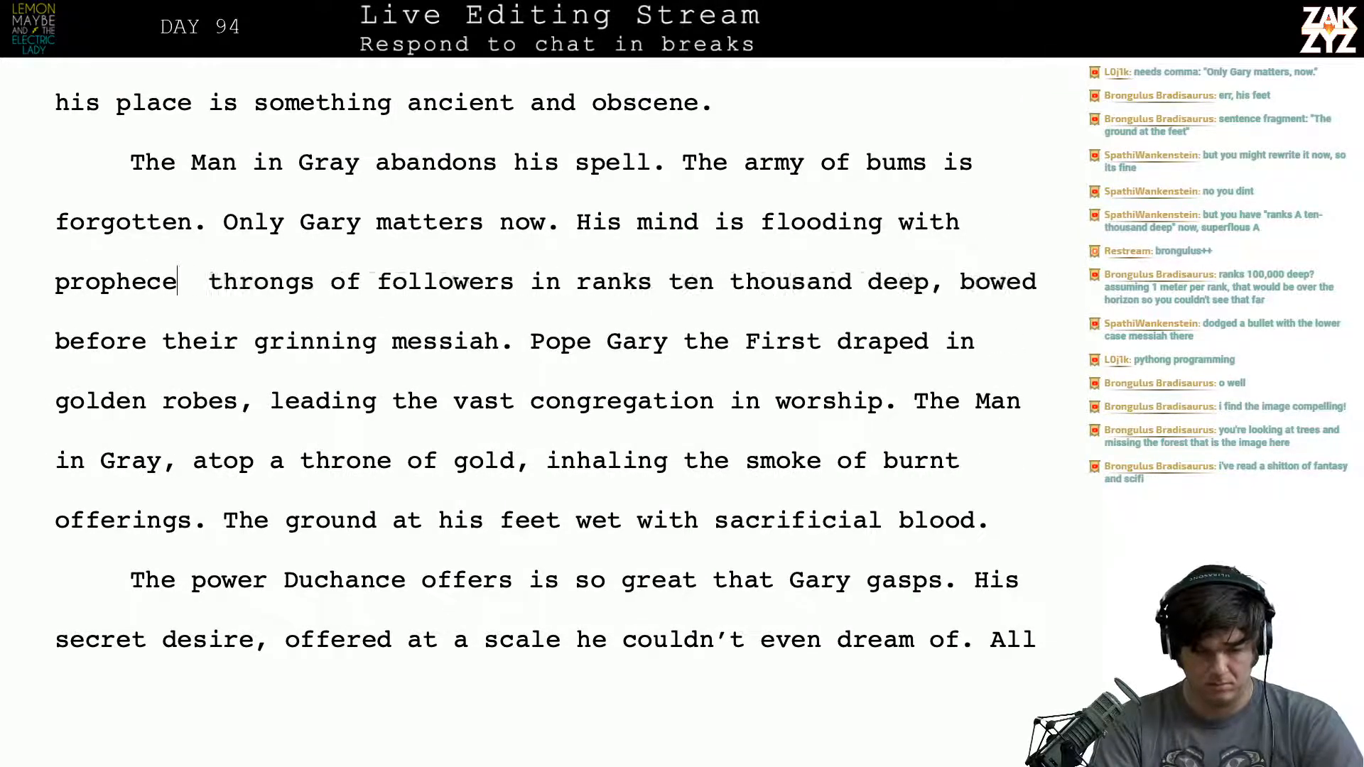
type("y")
key("BackSpace")
key("BackSpace")
type("y. ")
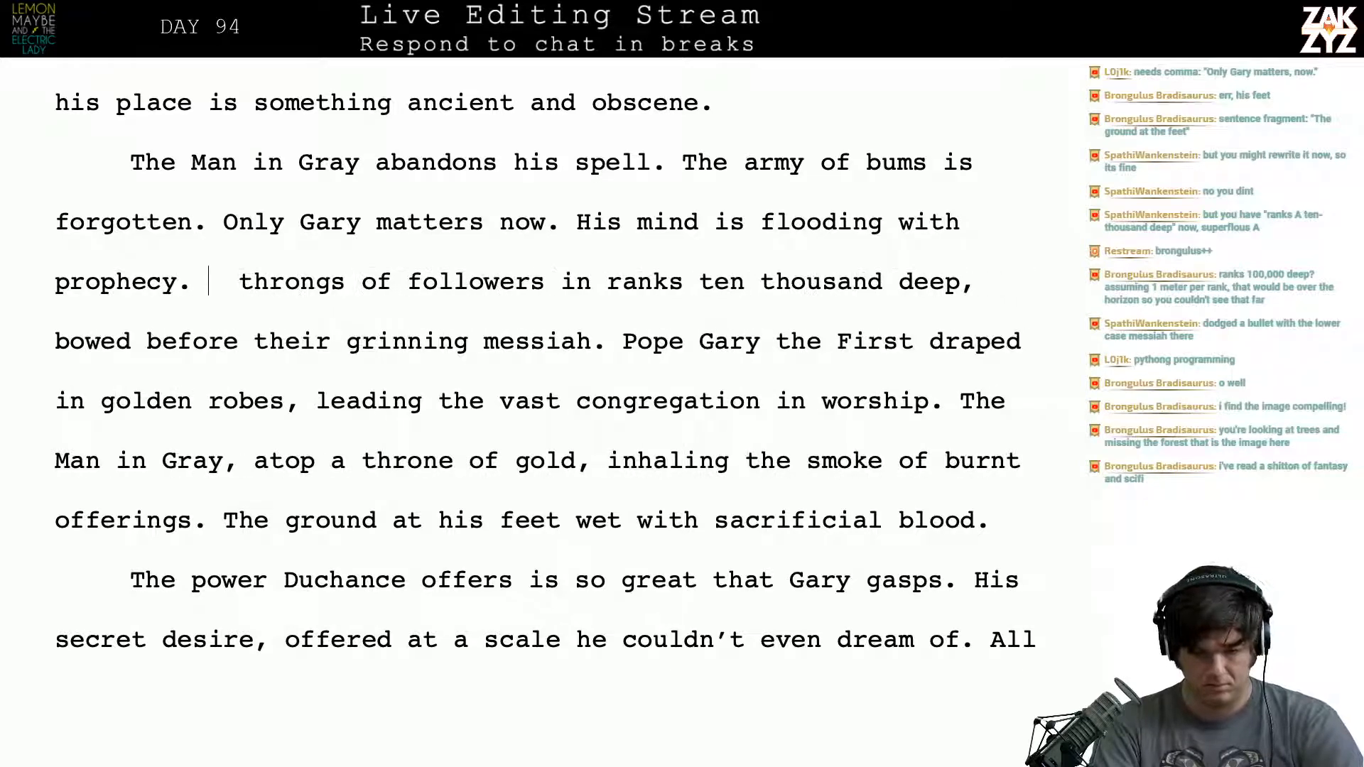
type("Throun")
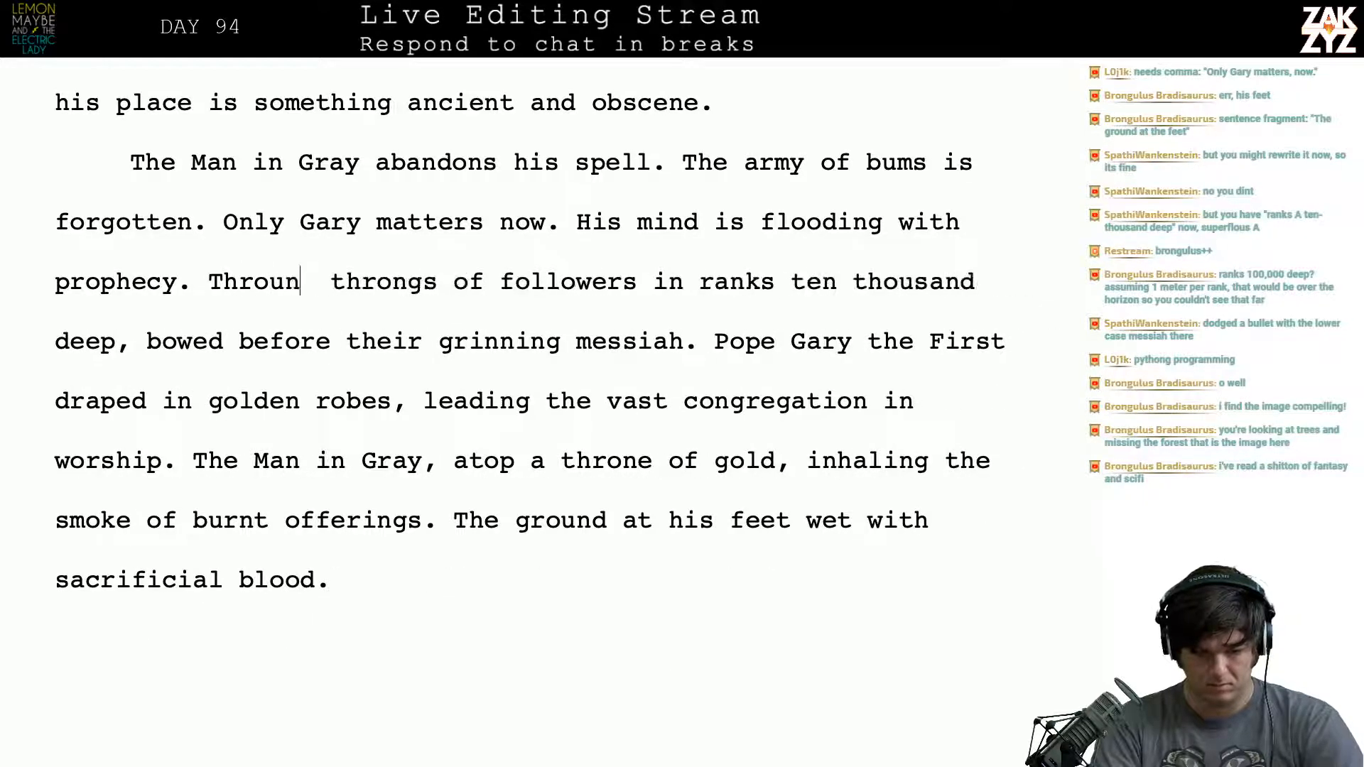
- Begin a new sentence after "prophecy." with "Throngs of followers assembled in ranks"
key("BackSpace")
key("BackSpace")
type("ngs of ")
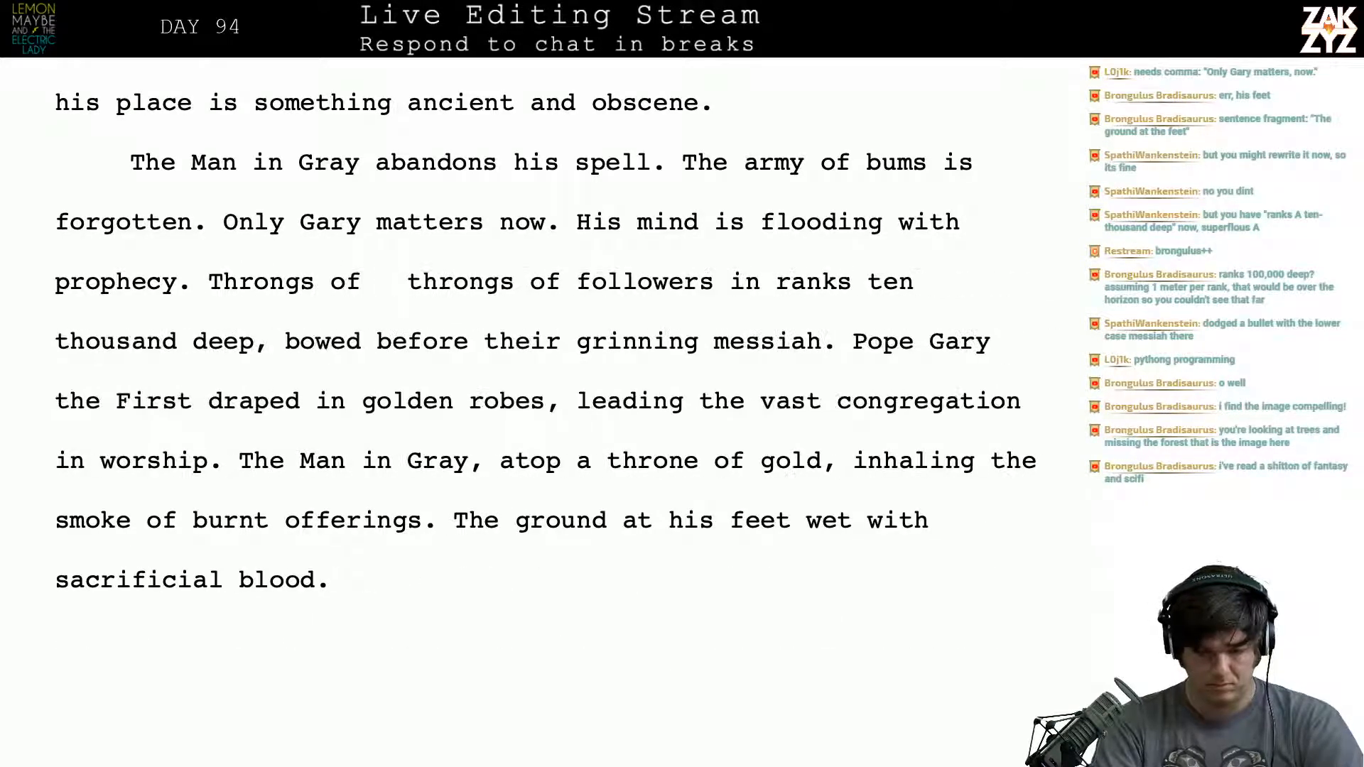
type("followers")
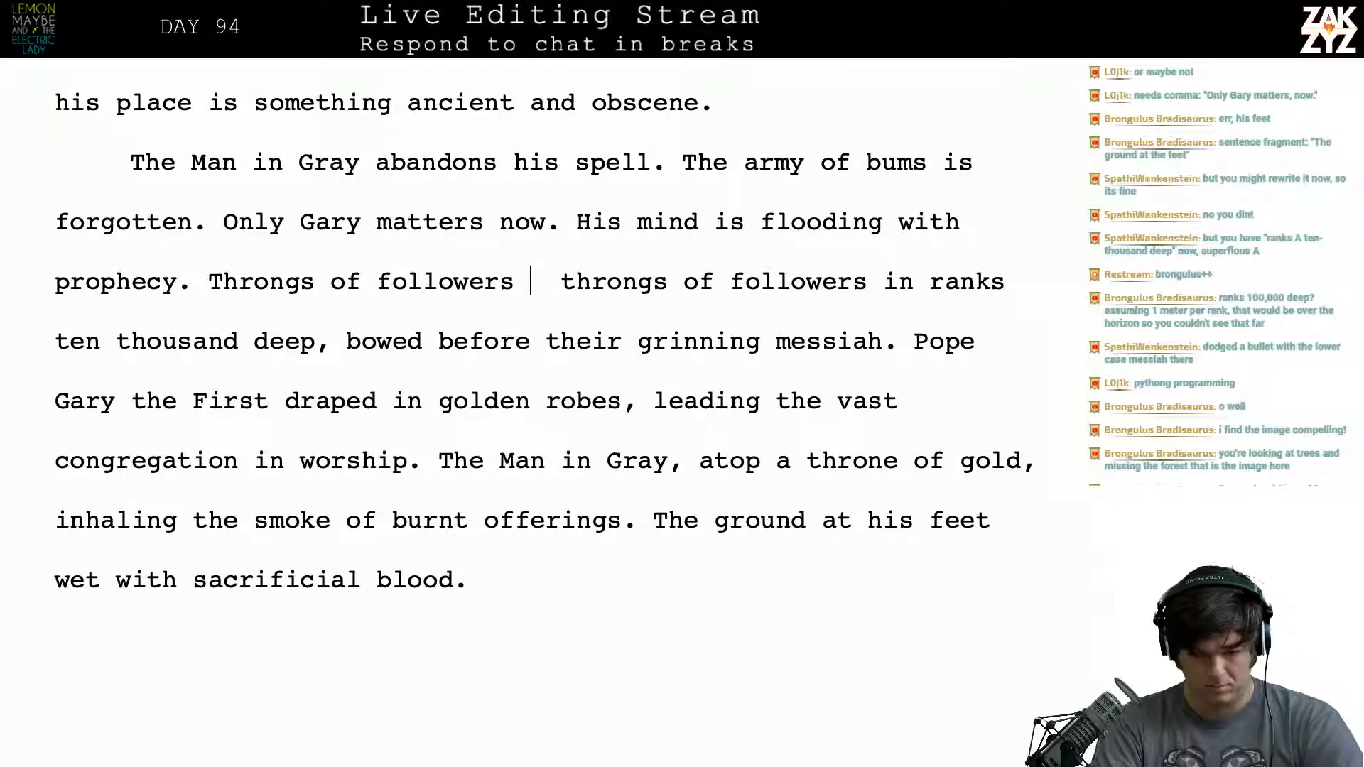
type("assembled ")
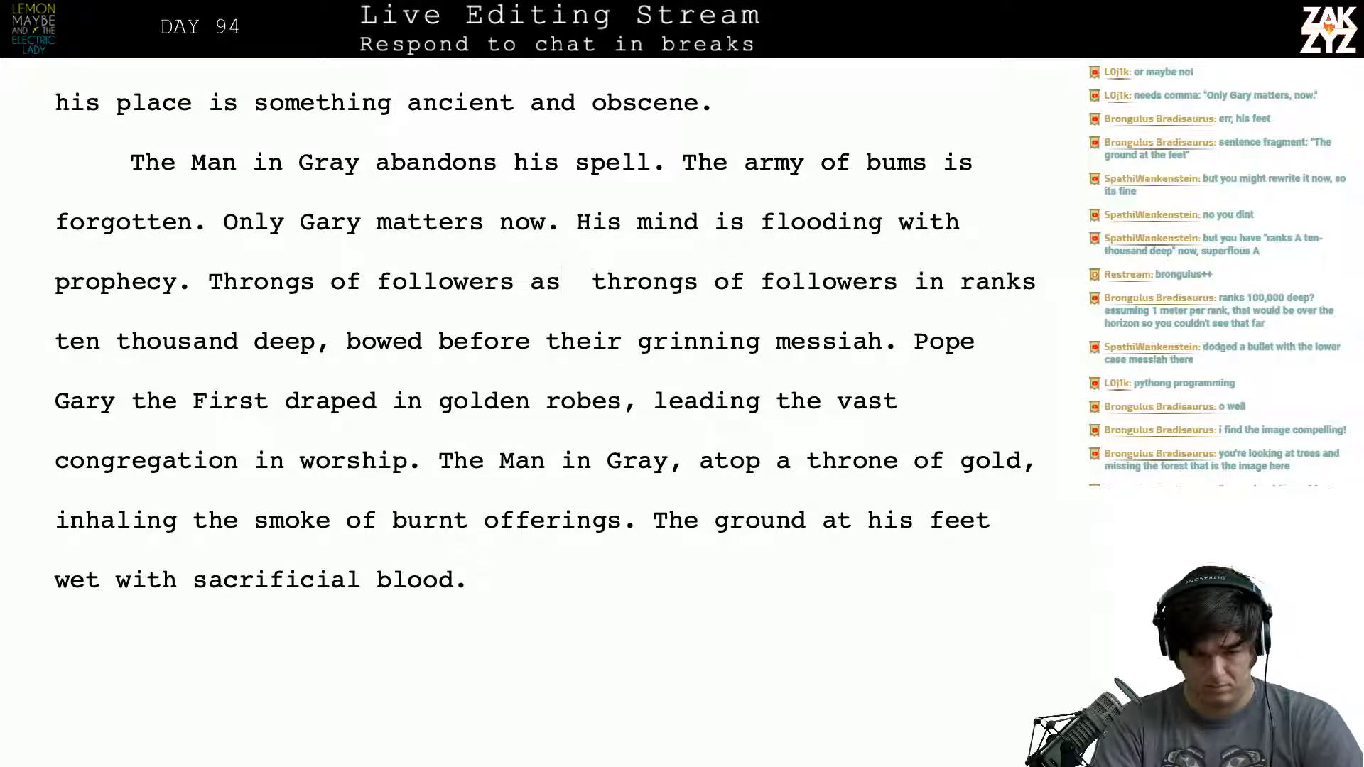
type("in ranks")
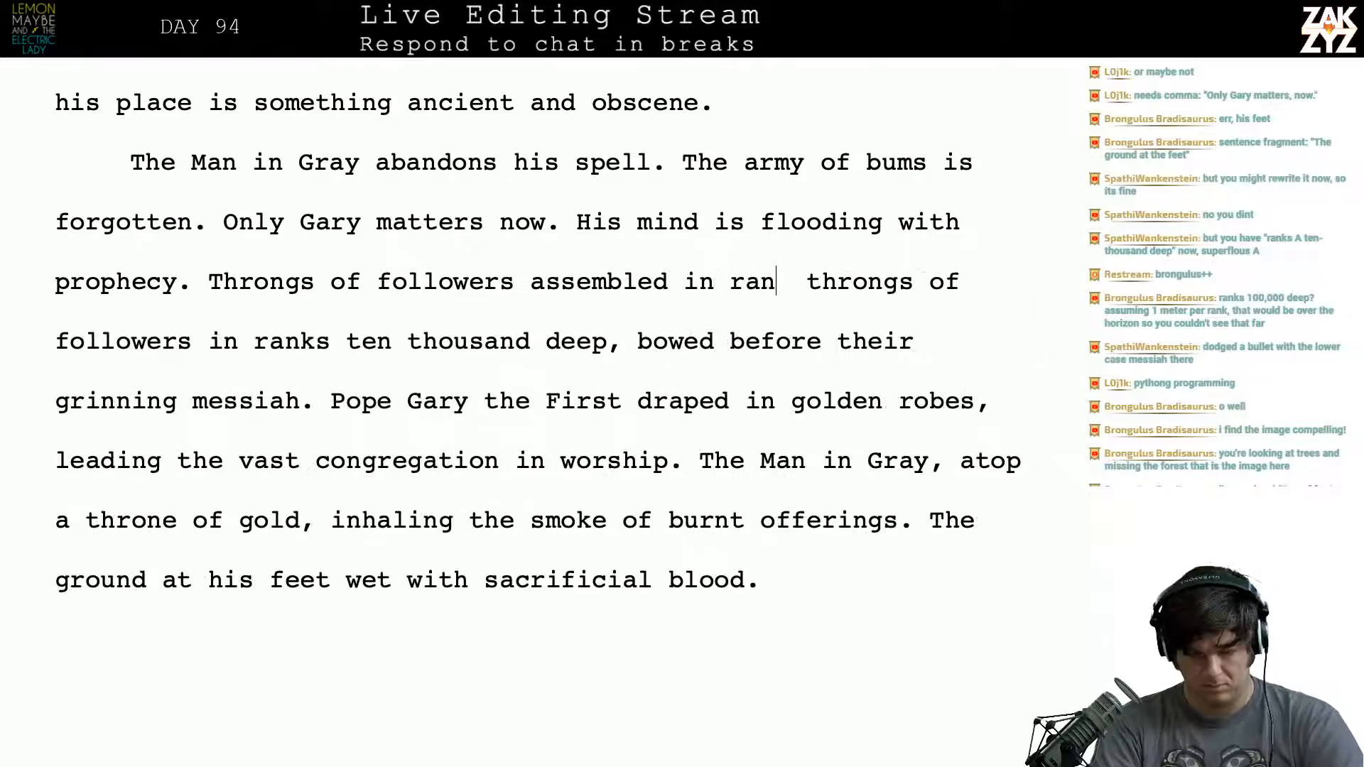
- Delete the duplicated old wording "throngs of followers in ranks" before "ten thousand deep"
key("shift+Right")
key("shift+Right")
key("shift+Right")
key("shift+Right")
key("shift+Right")
key("shift+Right")
key("shift+Right")
key("shift+Right")
key("shift+Right")
key("shift+Right")
key("shift+Right")
key("shift+Right")
key("shift+Right")
key("shift+Right")
key("shift+Right")
key("shift+Right")
key("shift+Right")
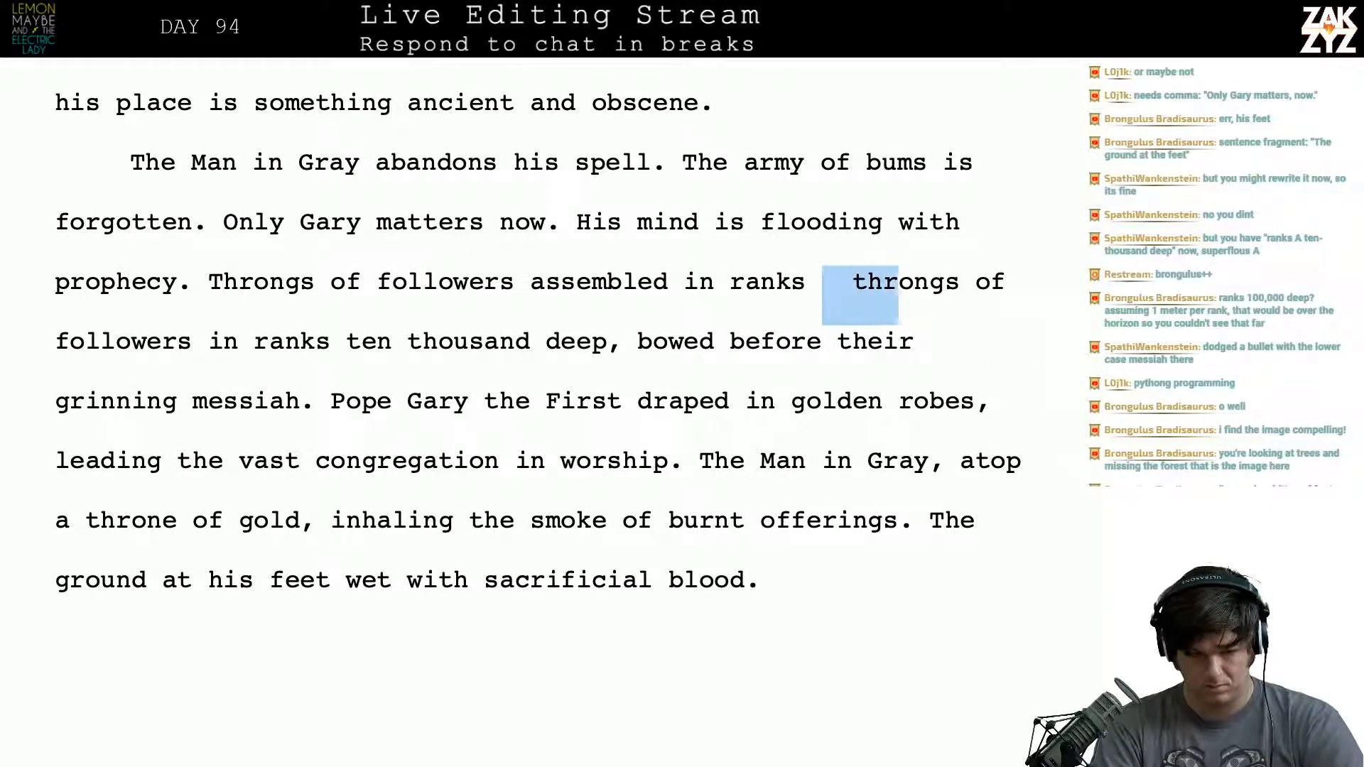
key("shift+Right")
key("shift+Right")
key("shift+Right")
key("shift+Right")
key("shift+Right")
key("shift+Right")
key("shift+Right")
key("shift+Right")
key("shift+Right")
key("shift+Right")
key("shift+Right")
key("shift+Right")
key("shift+Right")
key("shift+Right")
key("shift+Right")
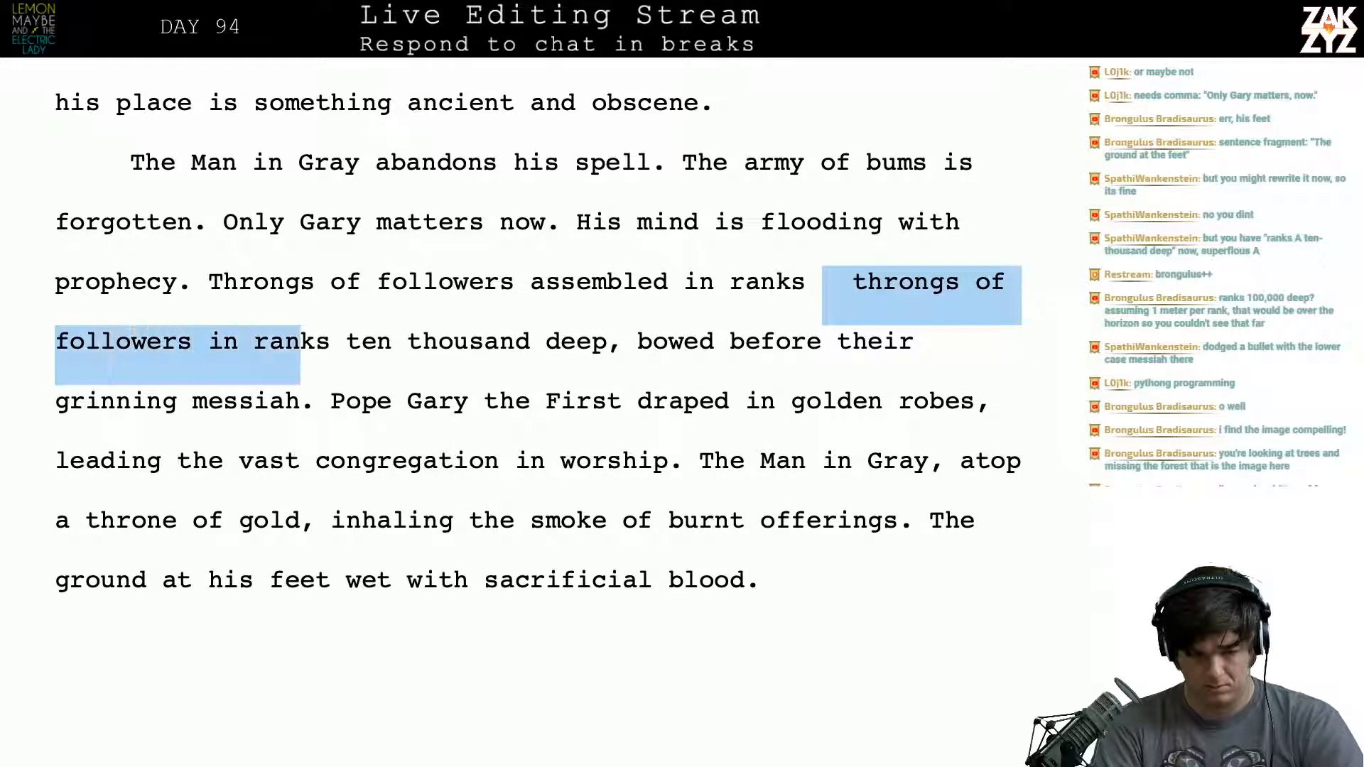
key("BackSpace")
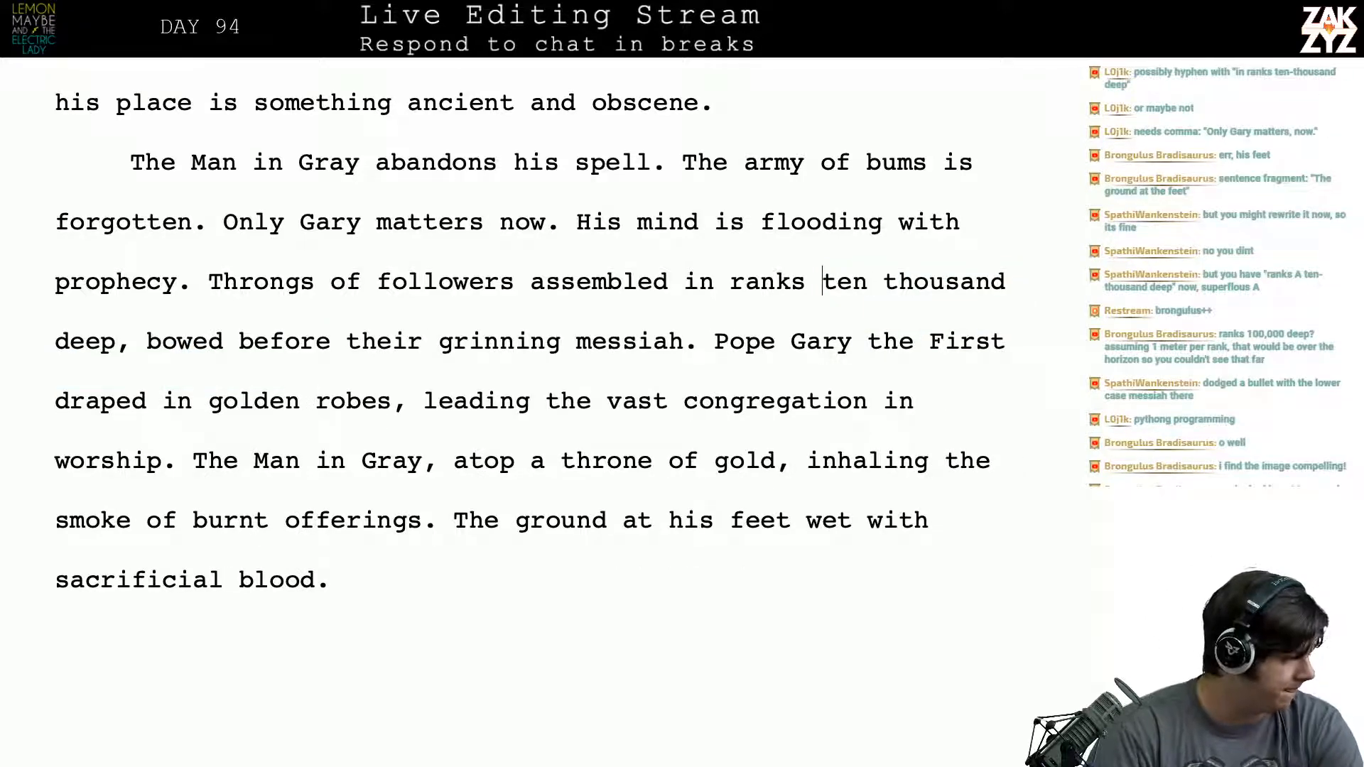
- Switch to Safari, search the web for "hyphen ten thousand" and read the hyphenation guidance in the results
scroll(530, 341, "down", 2)
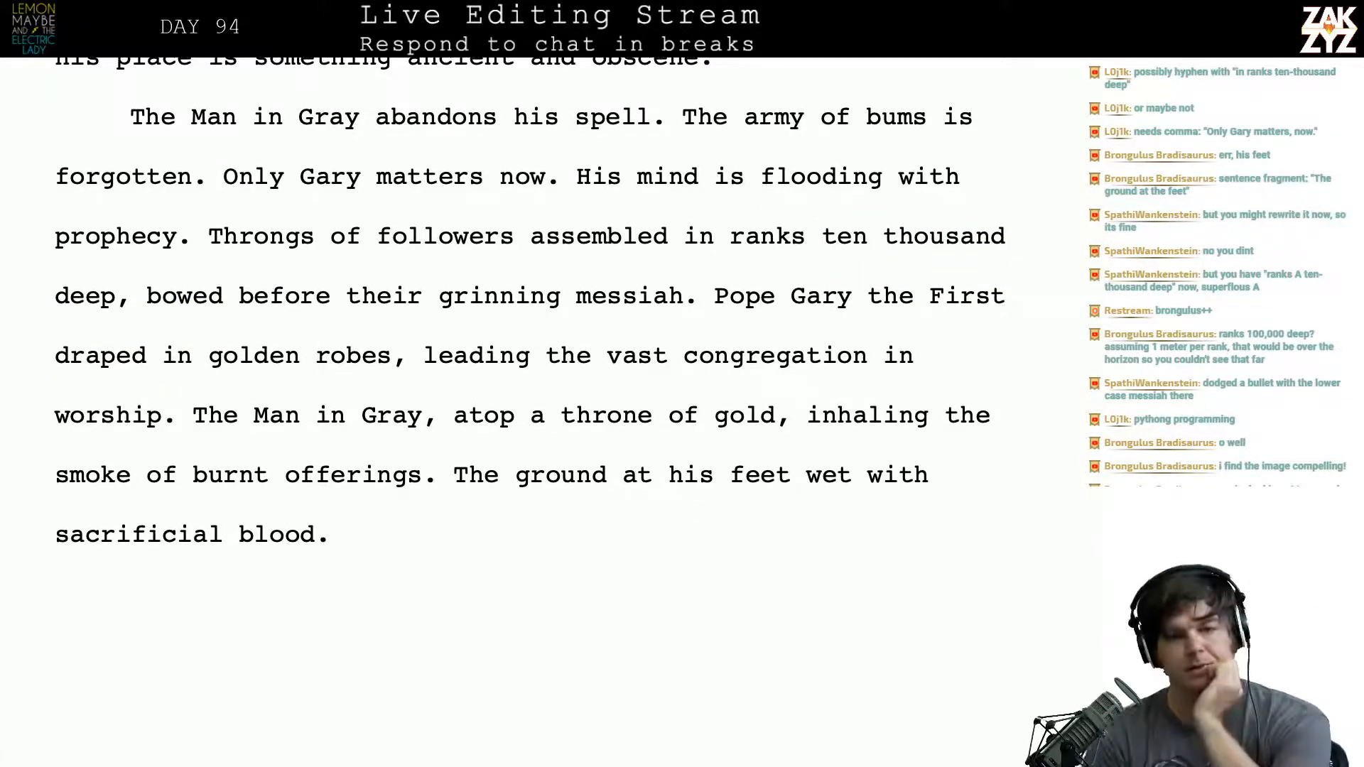
key("ctrl+Left")
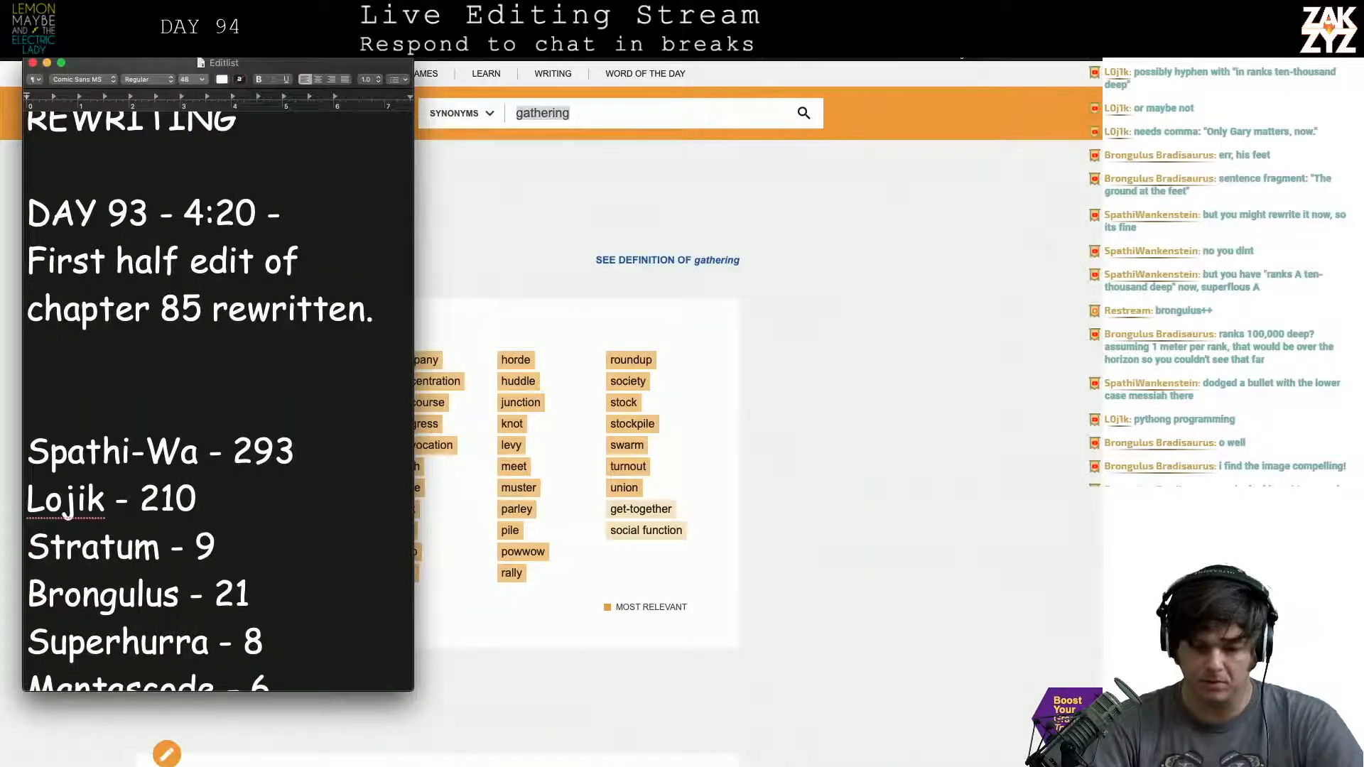
left_click(967, 54)
key("super+l")
type("hy")
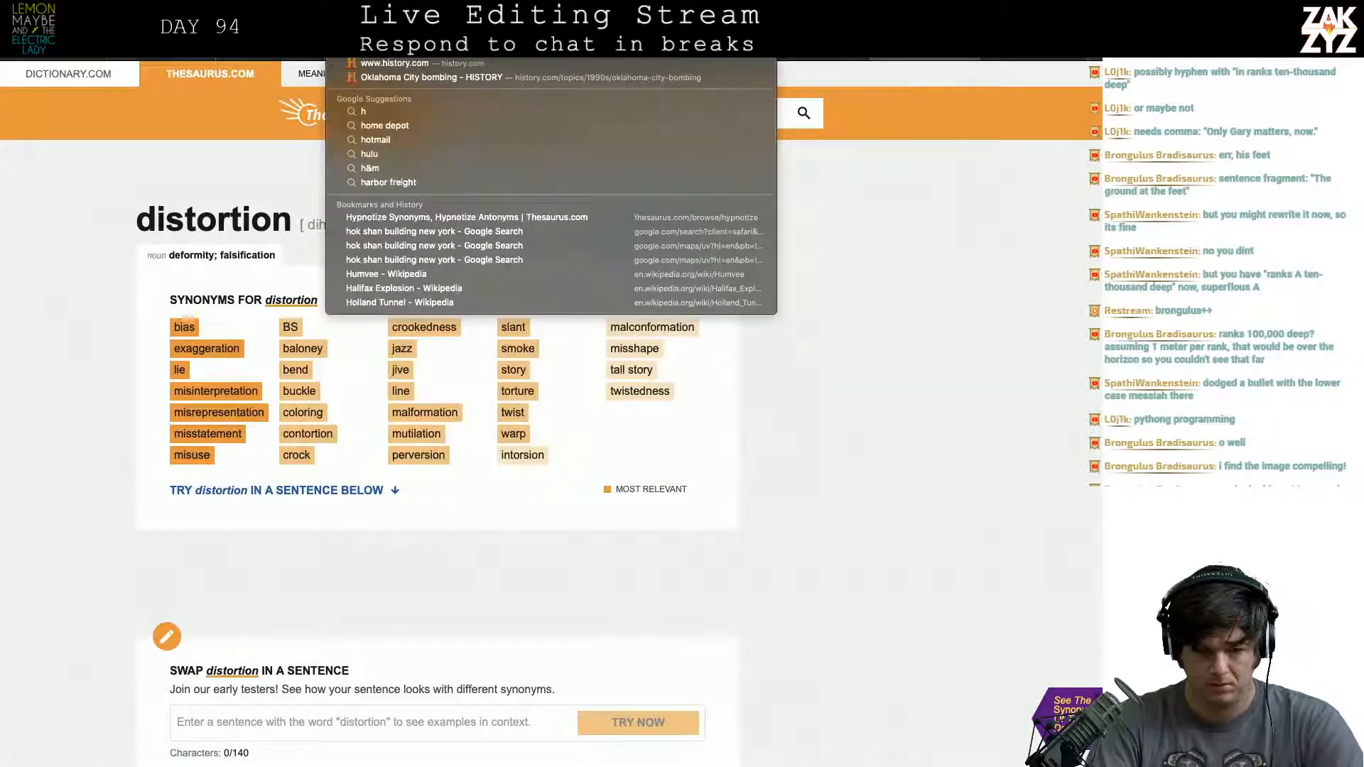
key("BackSpace")
key("BackSpace")
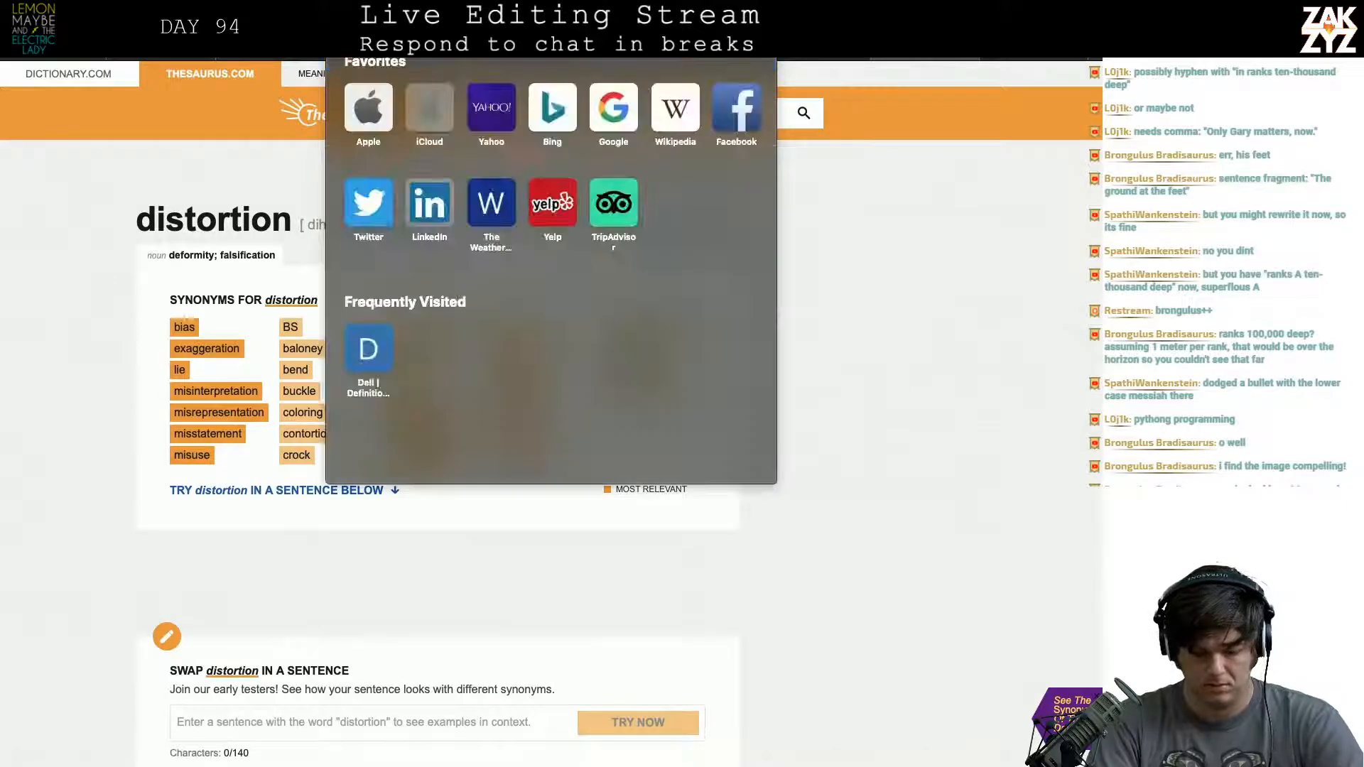
type("hyphen ten theo")
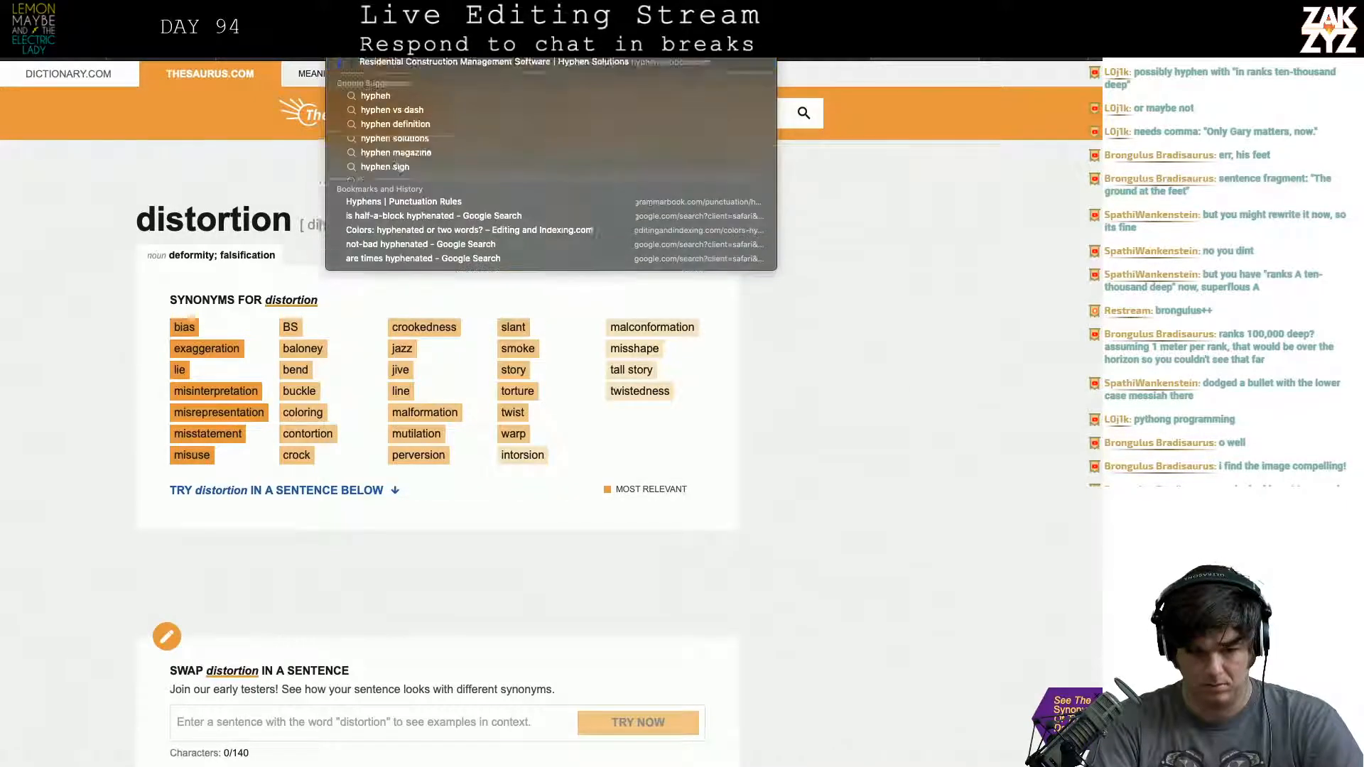
key("BackSpace")
key("BackSpace")
type("o")
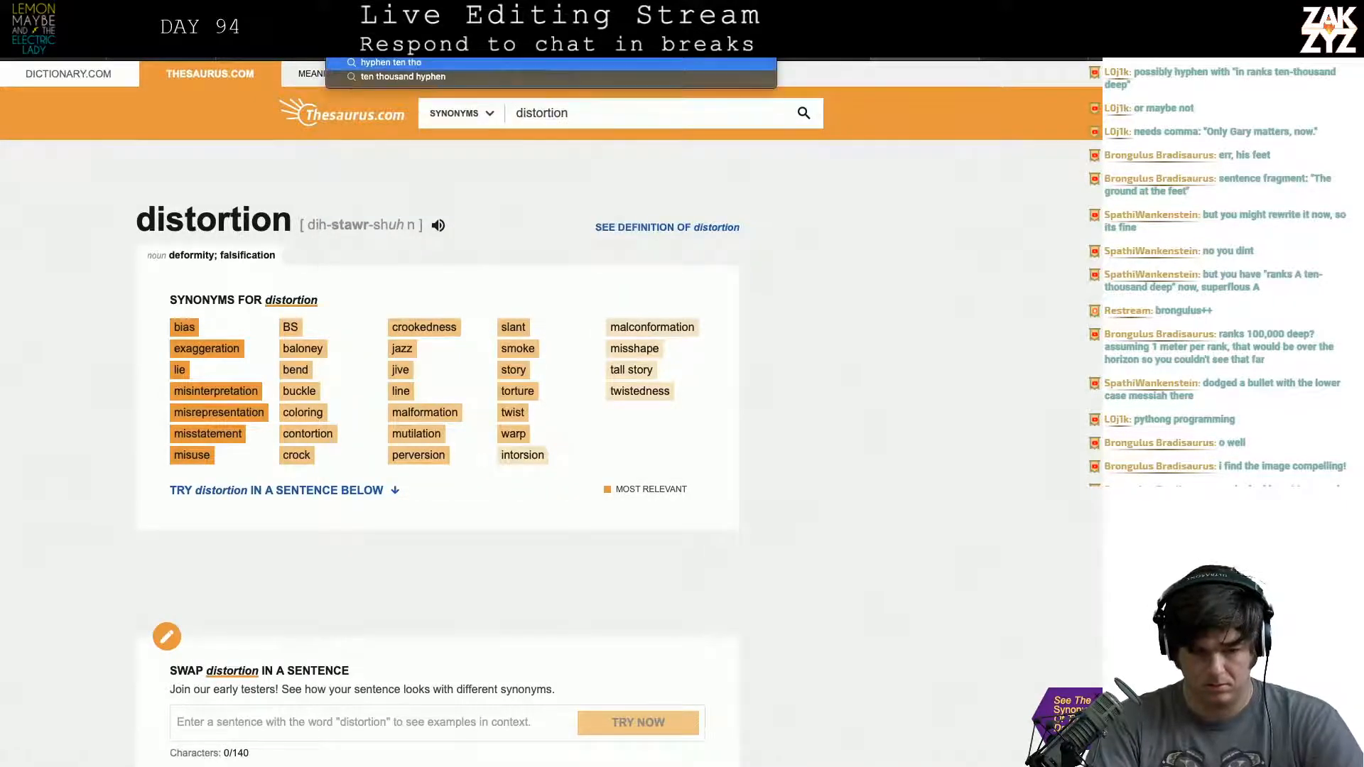
type("usand")
key("Return")
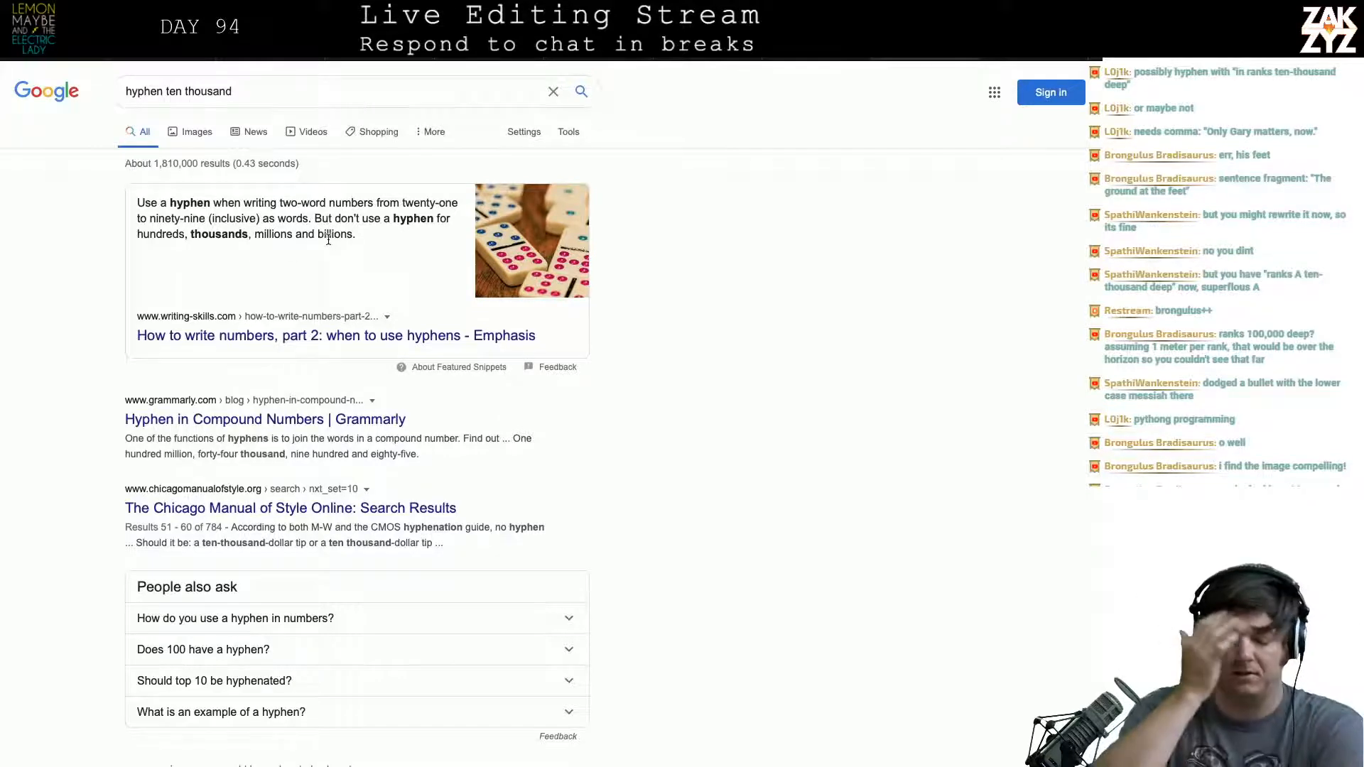
scroll(329, 240, "down", 1)
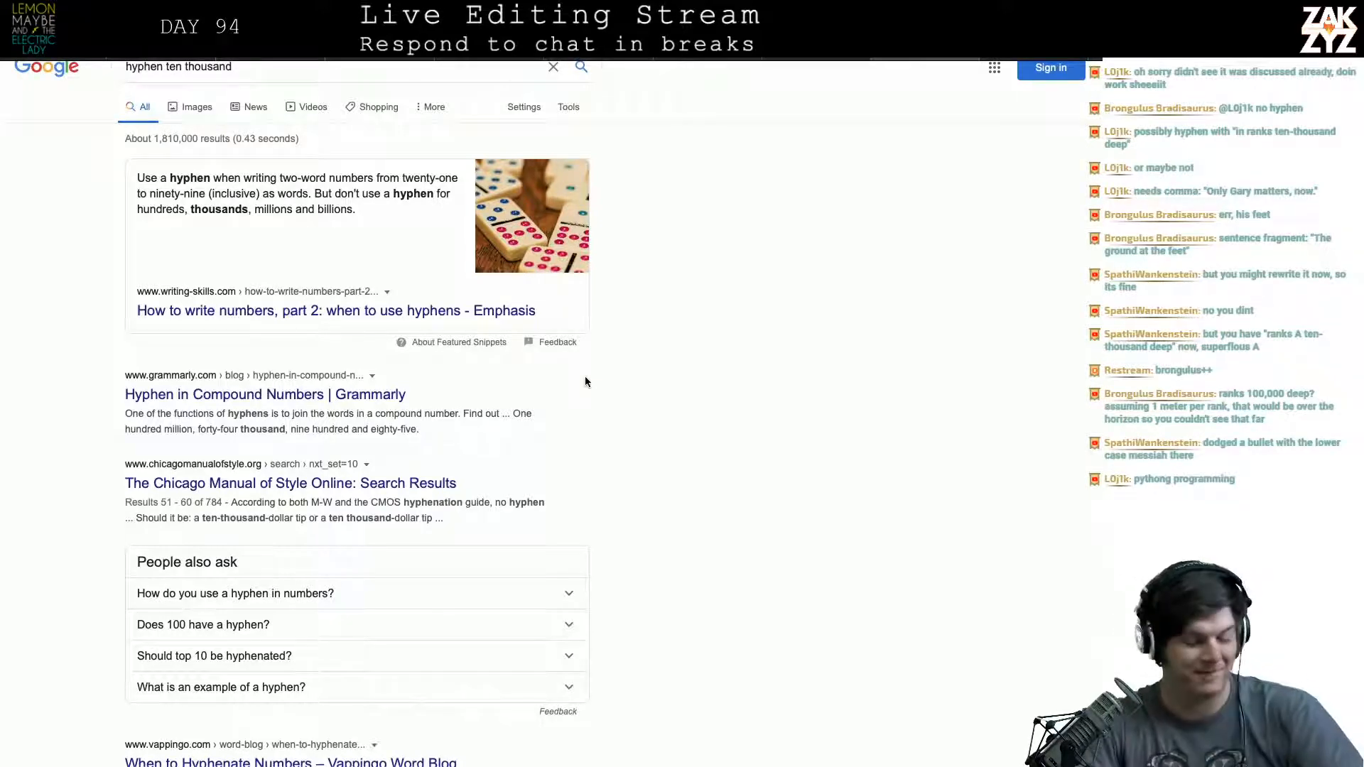
- Return to the manuscript in Pages and delete "assembled" between "Throngs of followers" and "in ranks ten thousand deep"
key("super+Tab")
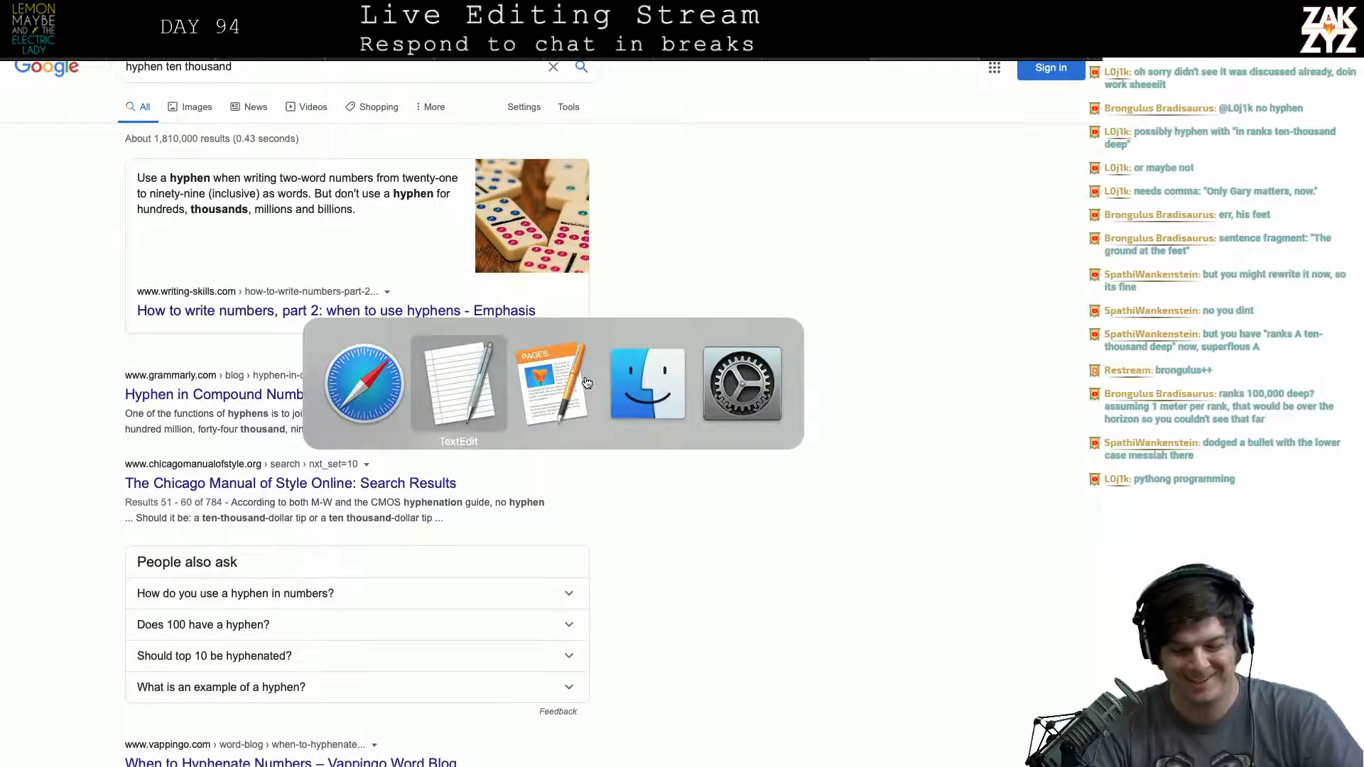
scroll(679, 410, "down", 1)
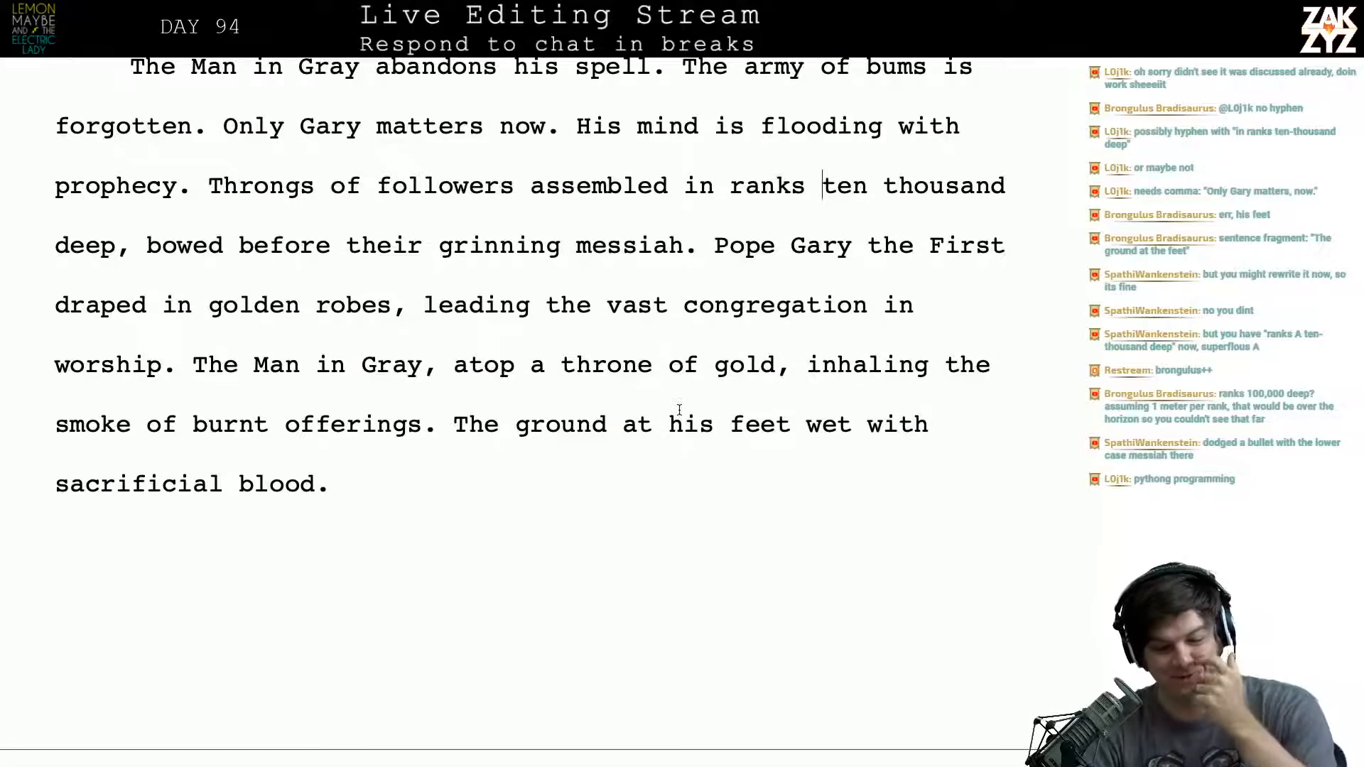
scroll(679, 410, "up", 1)
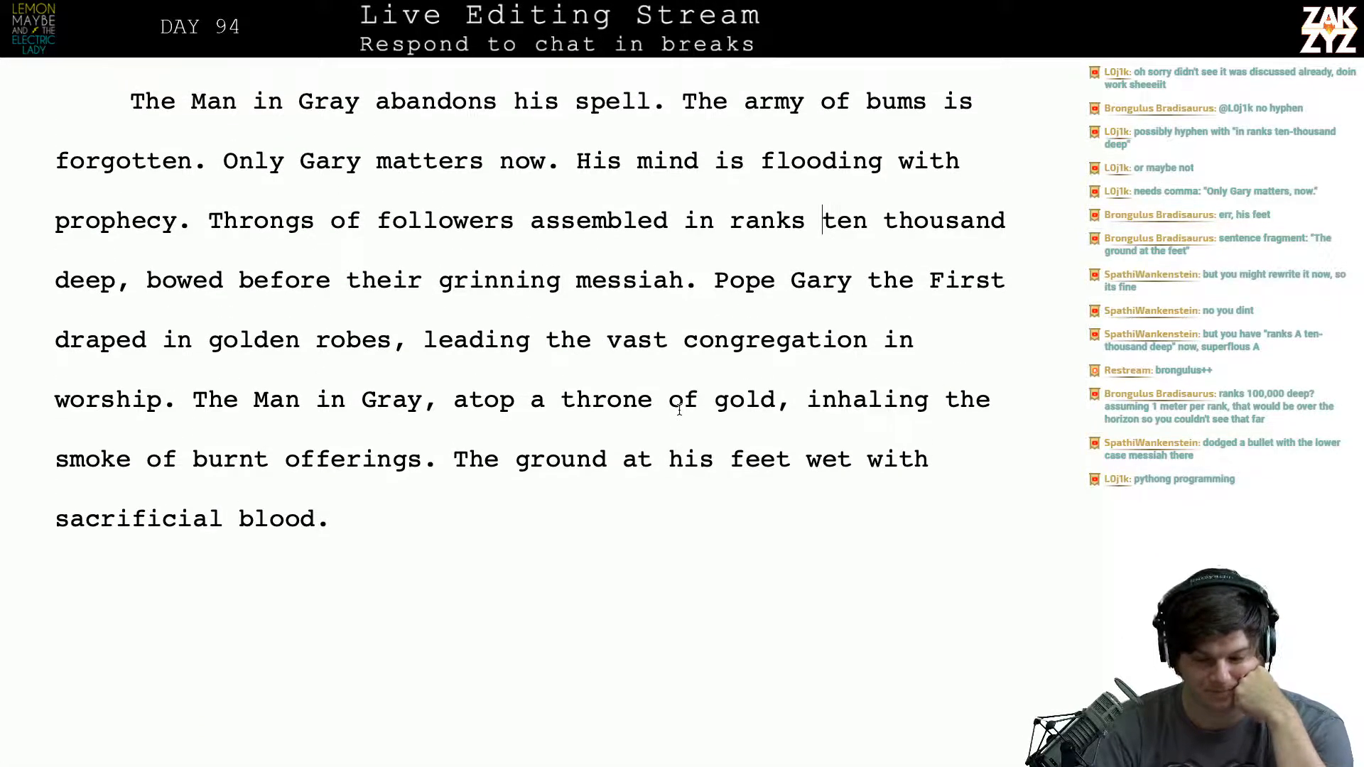
scroll(180, 582, "down", 1)
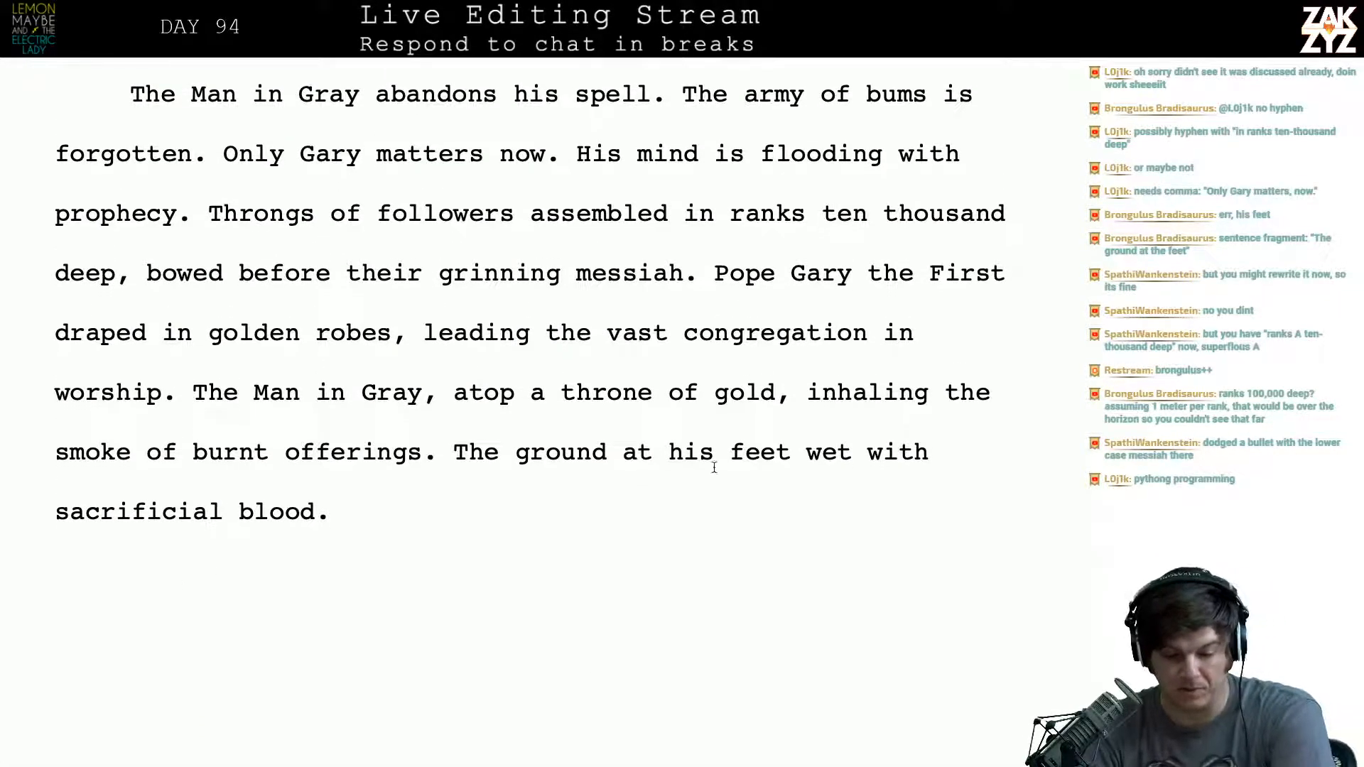
left_click(649, 231)
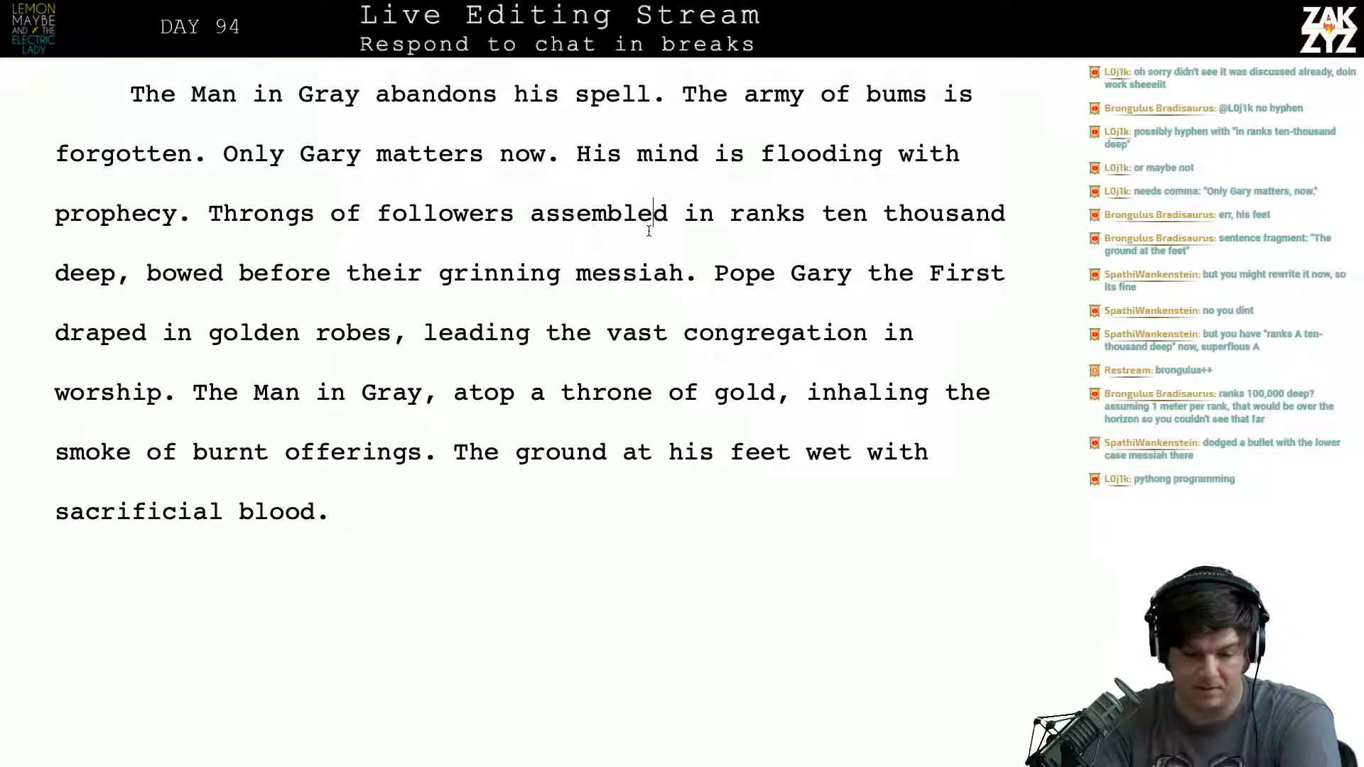
key("BackSpace")
key("BackSpace")
key("BackSpace")
key("BackSpace")
key("BackSpace")
key("BackSpace")
key("BackSpace")
key("BackSpace")
key("BackSpace")
key("BackSpace")
key("BackSpace")
key("BackSpace")
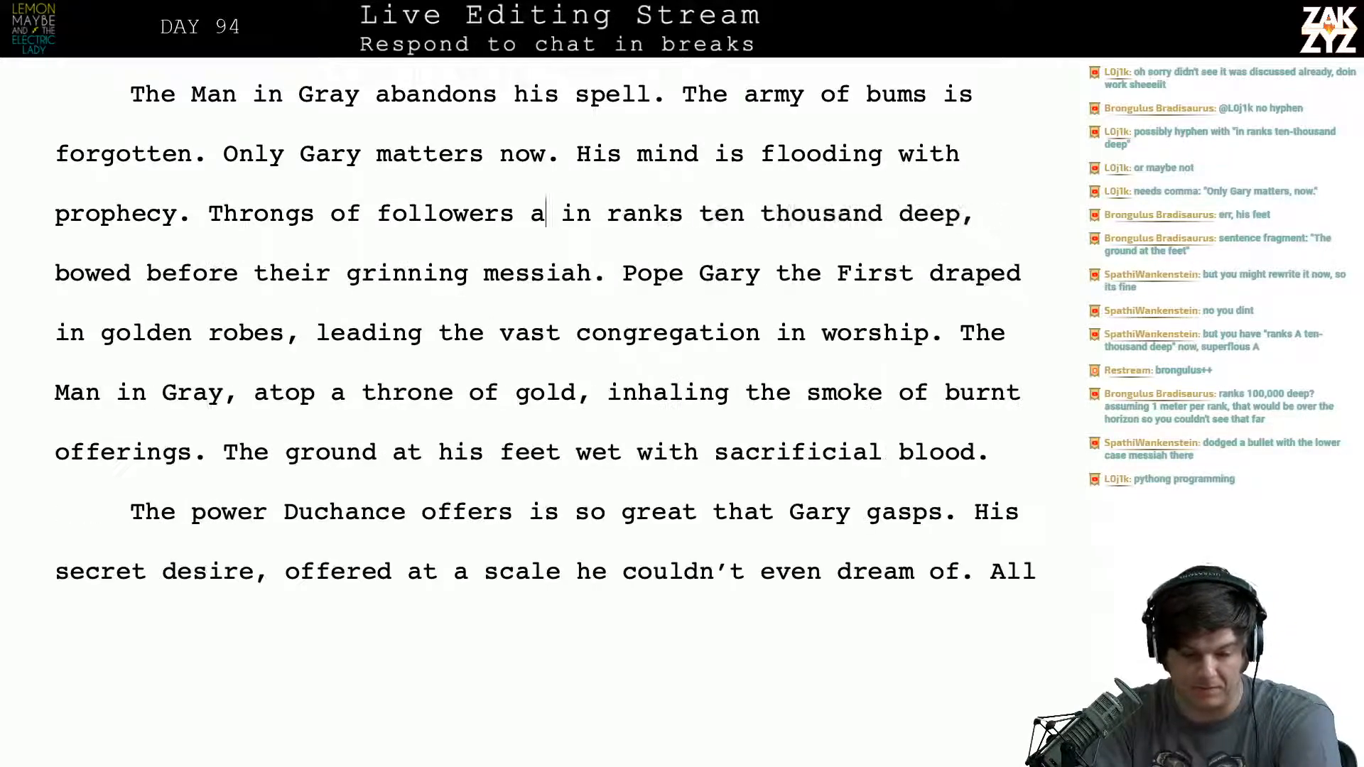
type("rs")
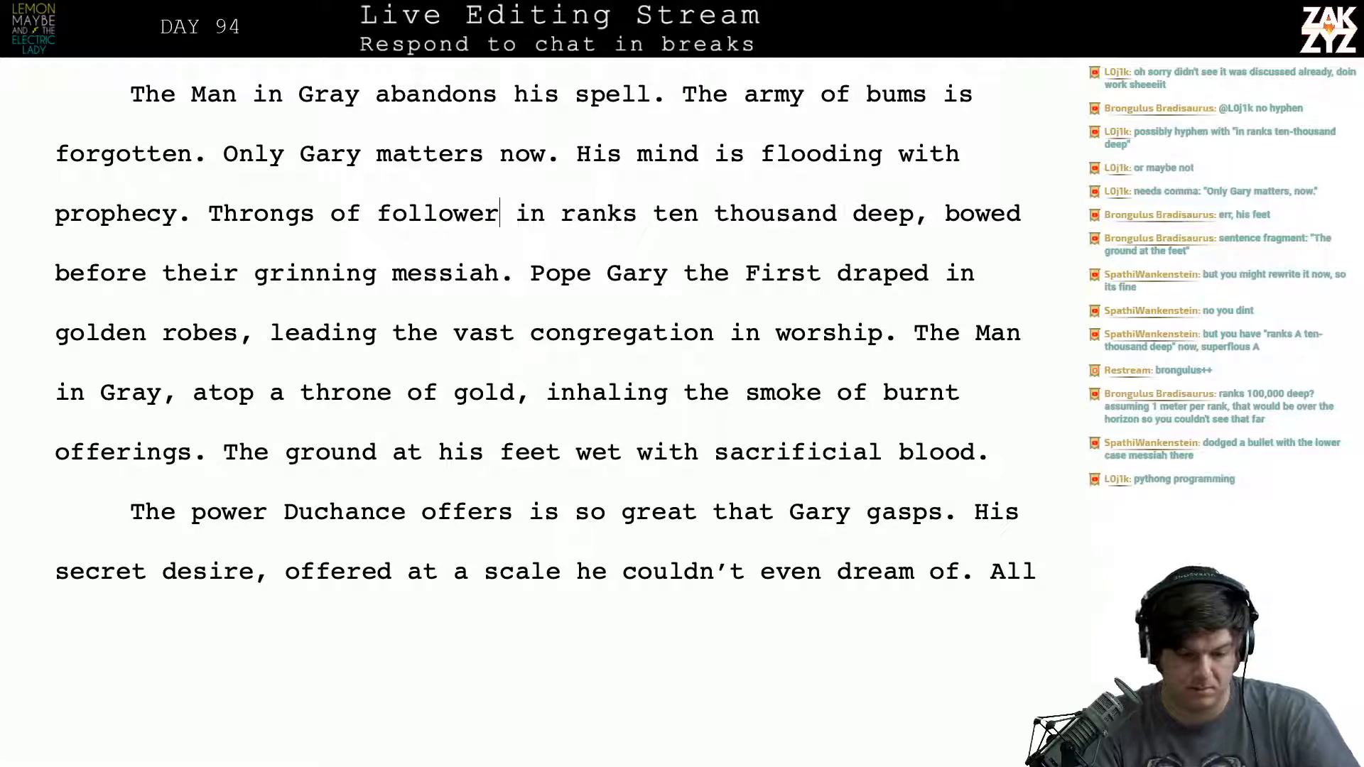
- Replace "golden" with "exquisite" in the description of Pope Gary the First's robes
key("Down")
key("Right")
key("Right")
key("Right")
key("Right")
key("Right")
key("Right")
key("Right")
key("Right")
key("Right")
key("Right")
key("Right")
key("Right")
key("Right")
key("Right")
key("Right")
key("Right")
key("Right")
key("Right")
key("Right")
key("Right")
key("Right")
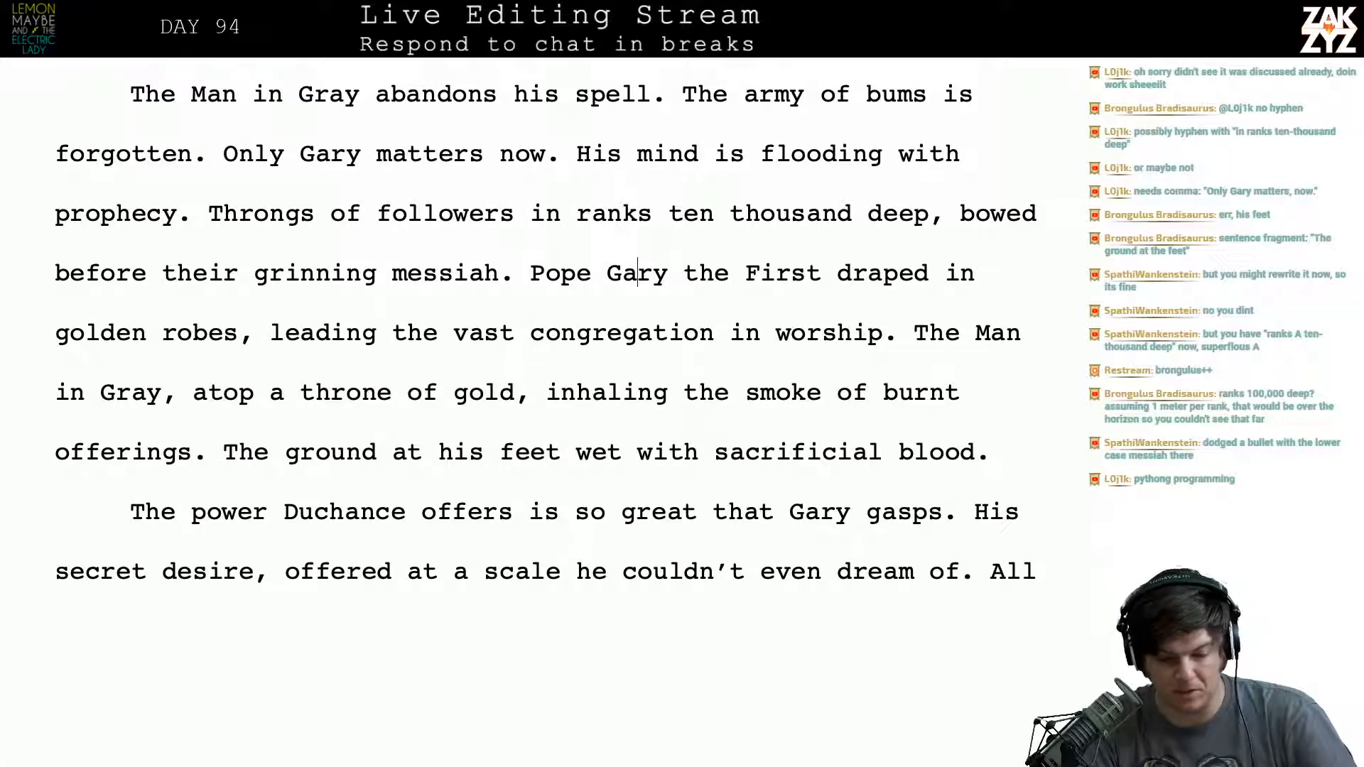
key("Right")
key("Right")
key("Right")
key("Right")
key("Right")
key("Right")
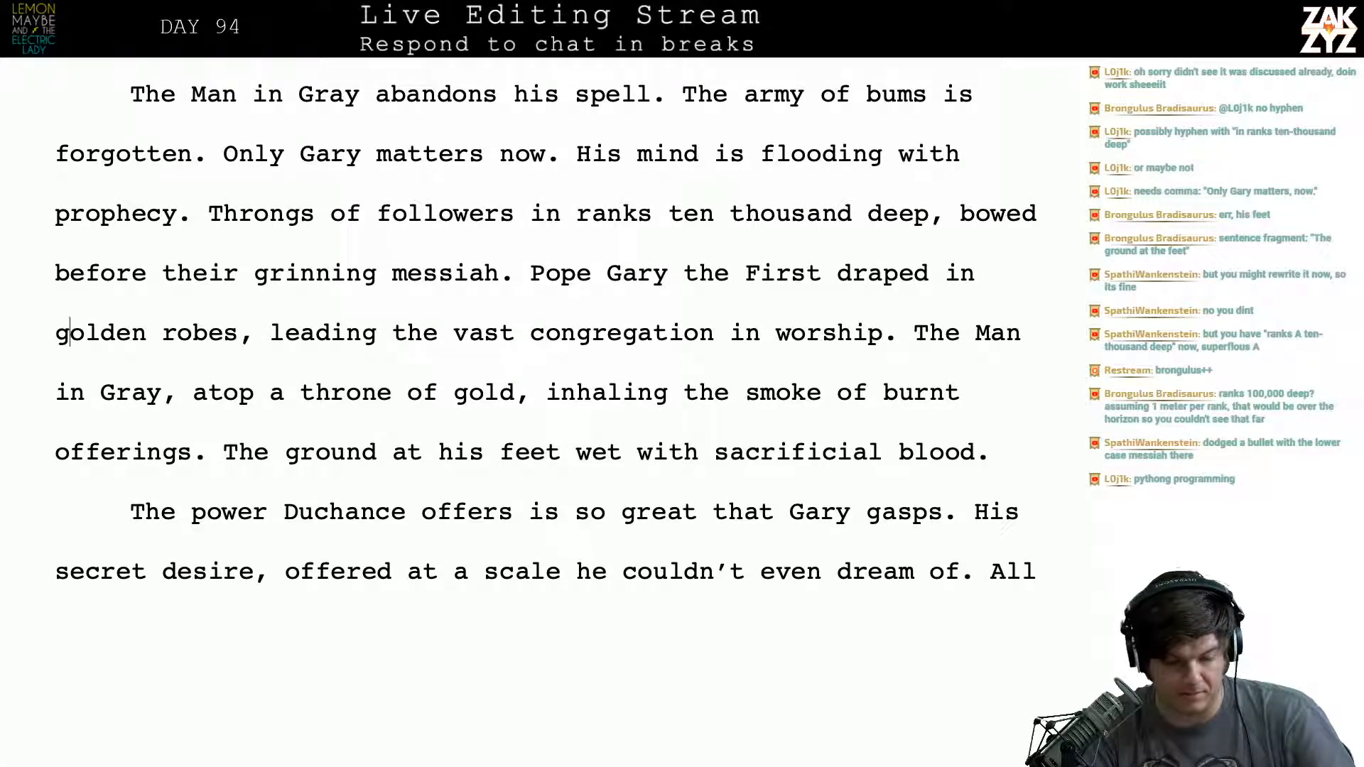
key("Left")
key("Right")
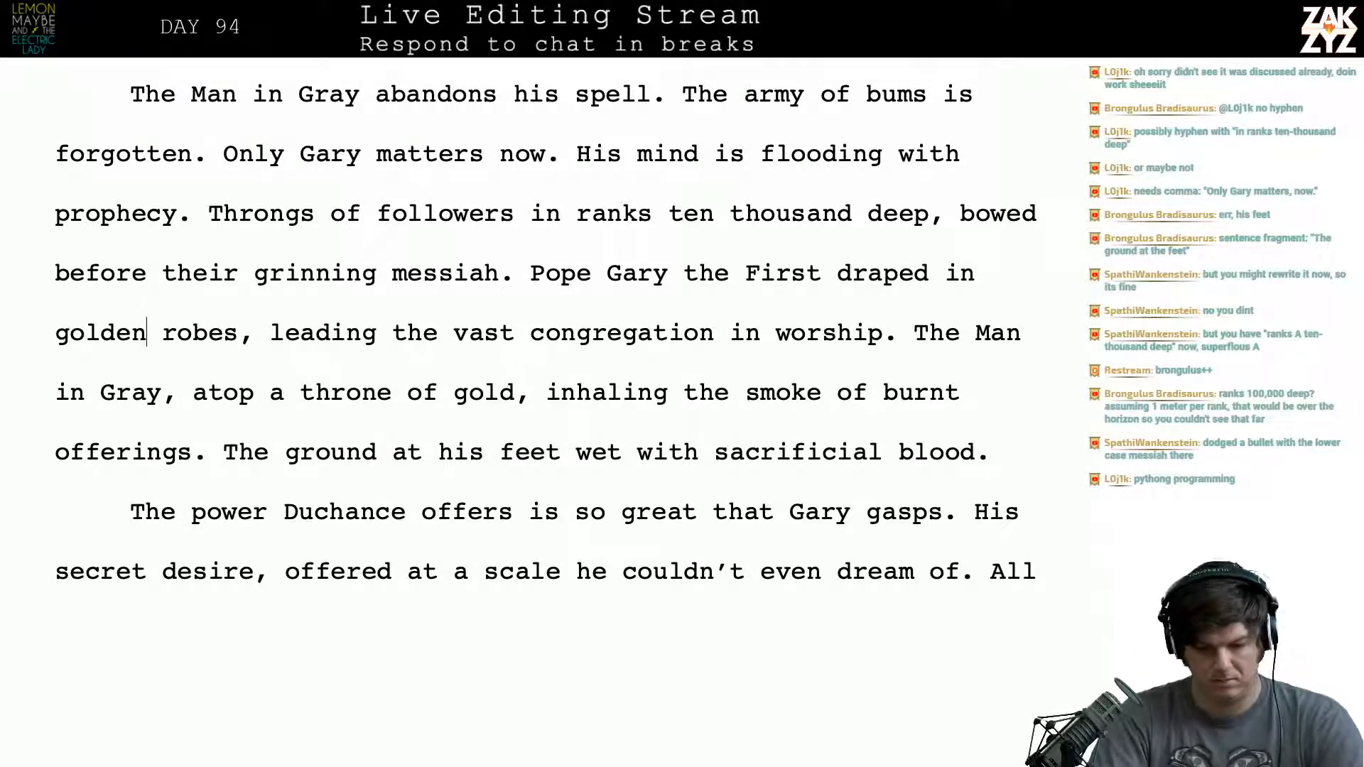
key("ctrl+BackSpace")
type("ex")
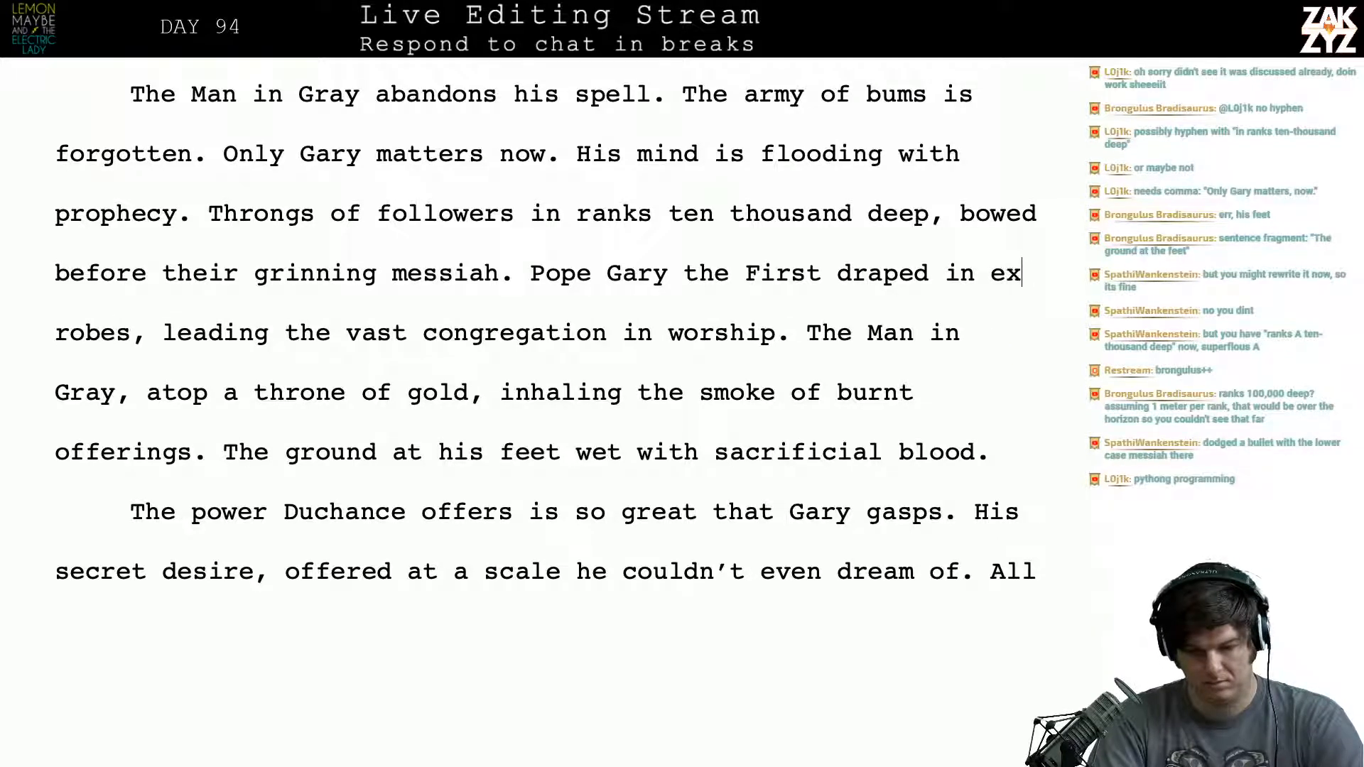
type("quisite robes, leading the vast congregation in worship. The")
key("Right")
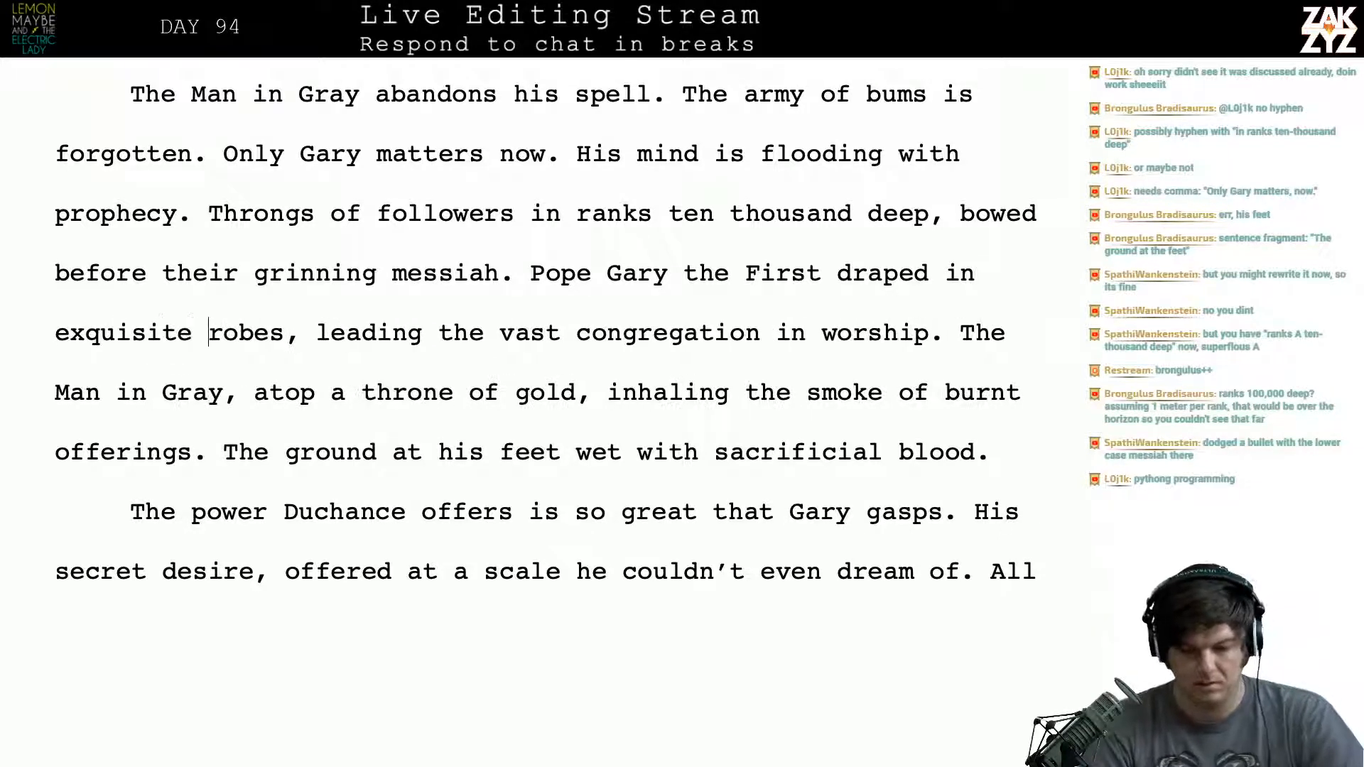
- Delete "vast" before "congregation" in the sentence about Pope Gary the First
key("Right")
key("Right")
key("Right")
key("Right")
key("Right")
key("Right")
key("Right")
key("Right")
key("Right")
key("Up")
key("Right")
key("Right")
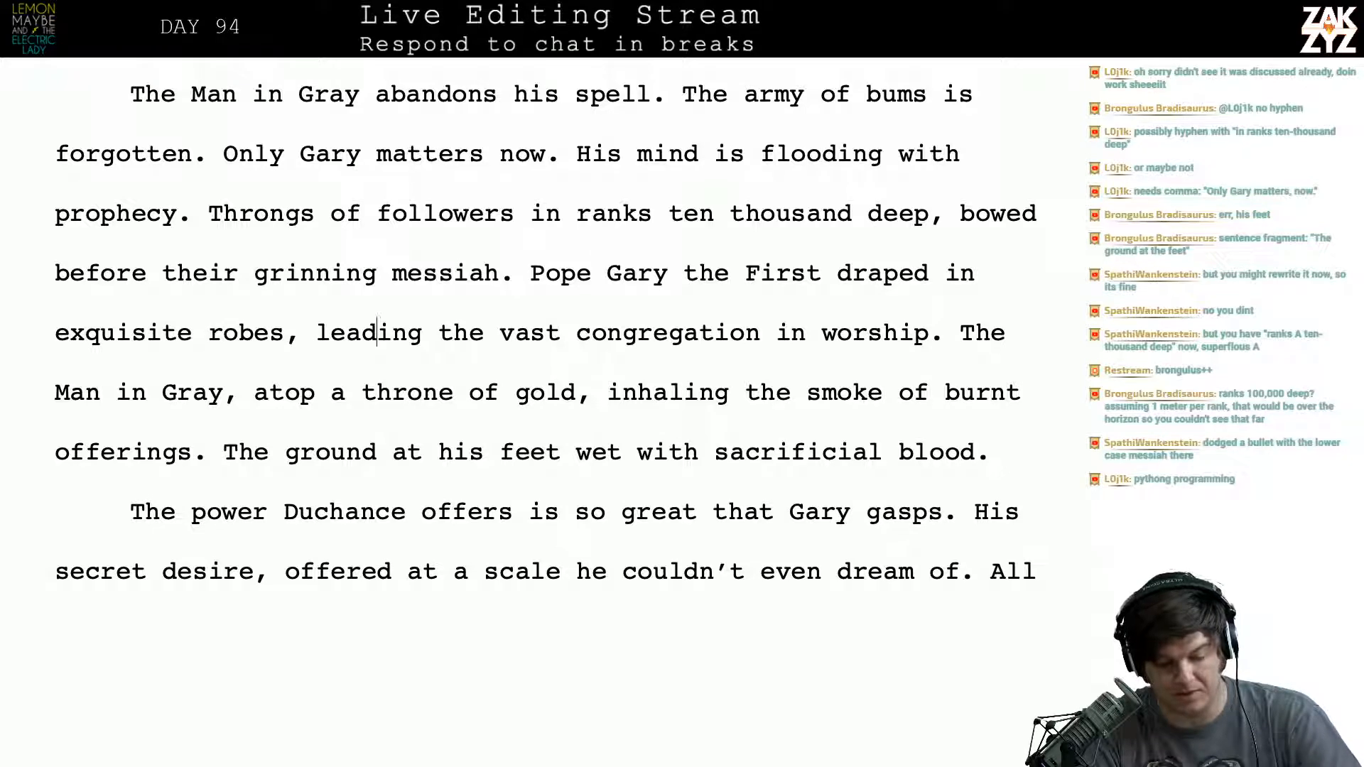
key("Left")
key("Left")
key("Left")
key("Left")
key("Left")
key("Right")
key("Right")
key("Right")
key("Right")
key("Right")
key("Right")
key("Right")
key("Right")
key("Right")
key("Right")
key("Right")
key("Right")
key("Right")
key("Right")
key("Right")
key("Right")
key("Right")
key("Right")
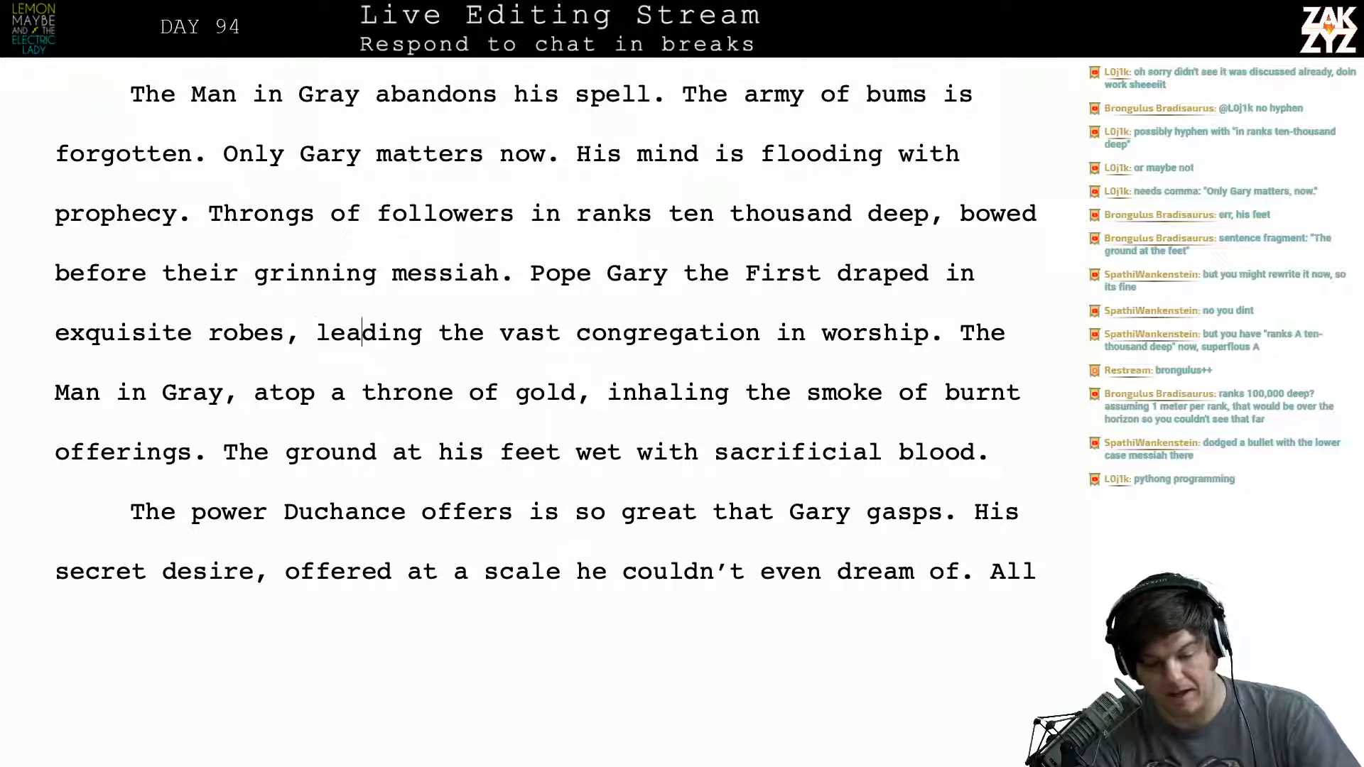
key("BackSpace")
key("BackSpace")
key("BackSpace")
key("BackSpace")
key("BackSpace")
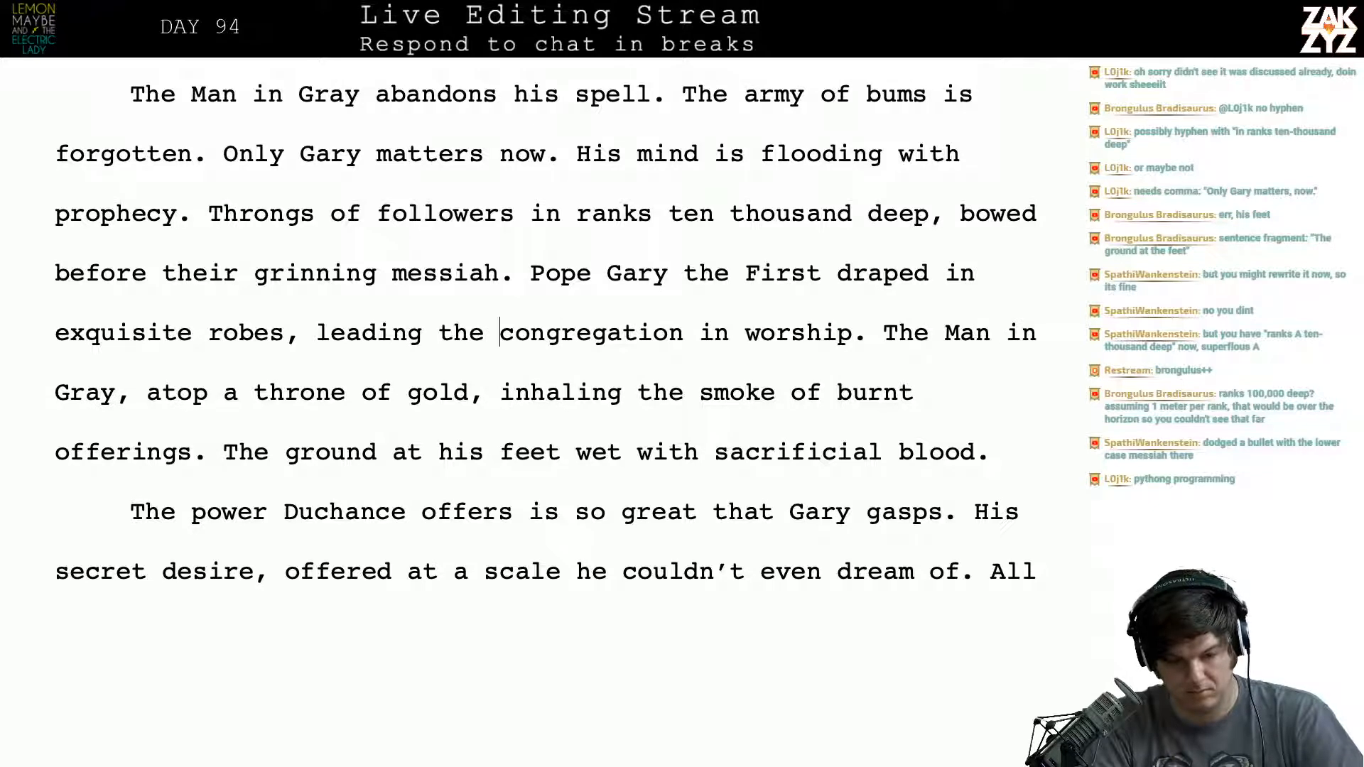
- Replace "congregation" with "multitude" so the phrase reads "leading the multitude in worship"
key("Left")
key("Left")
key("Left")
key("Left")
key("Right")
key("Right")
key("Right")
key("Right")
key("Right")
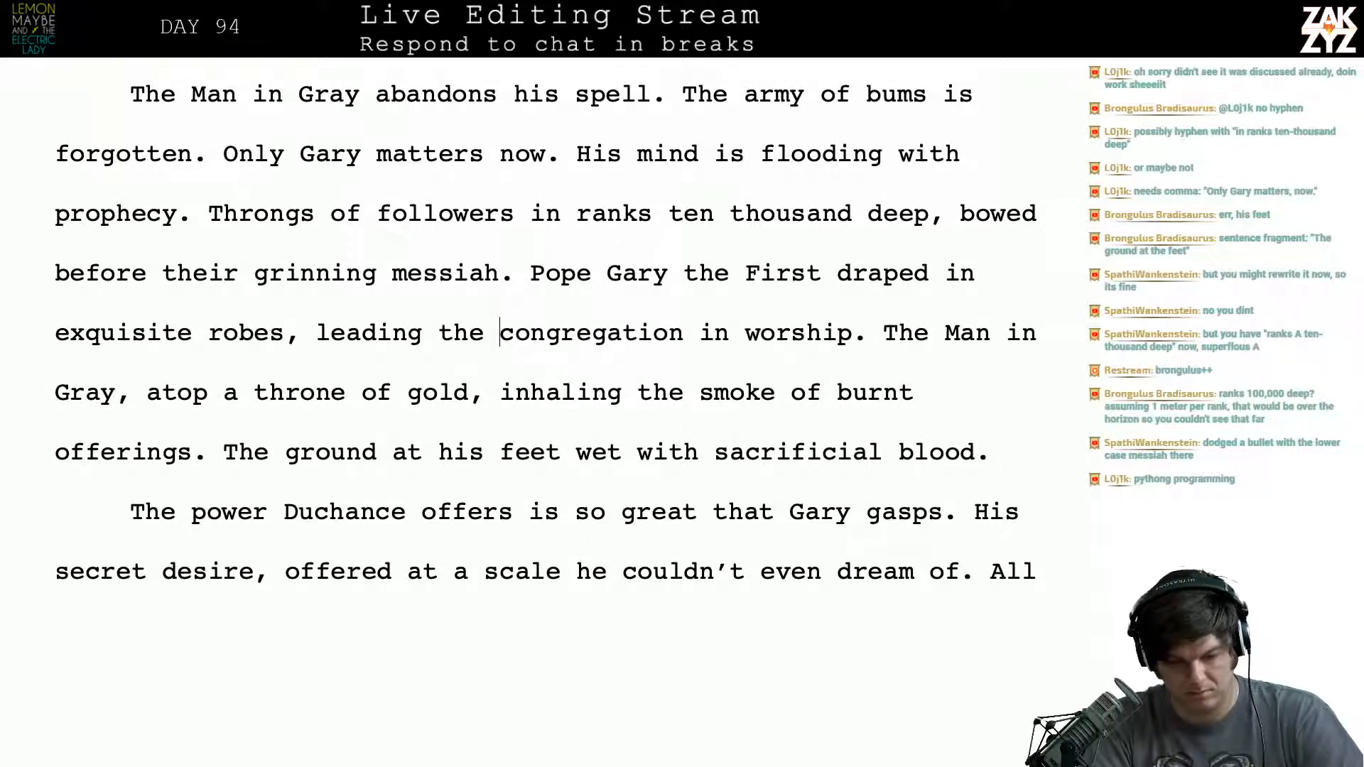
key("Right")
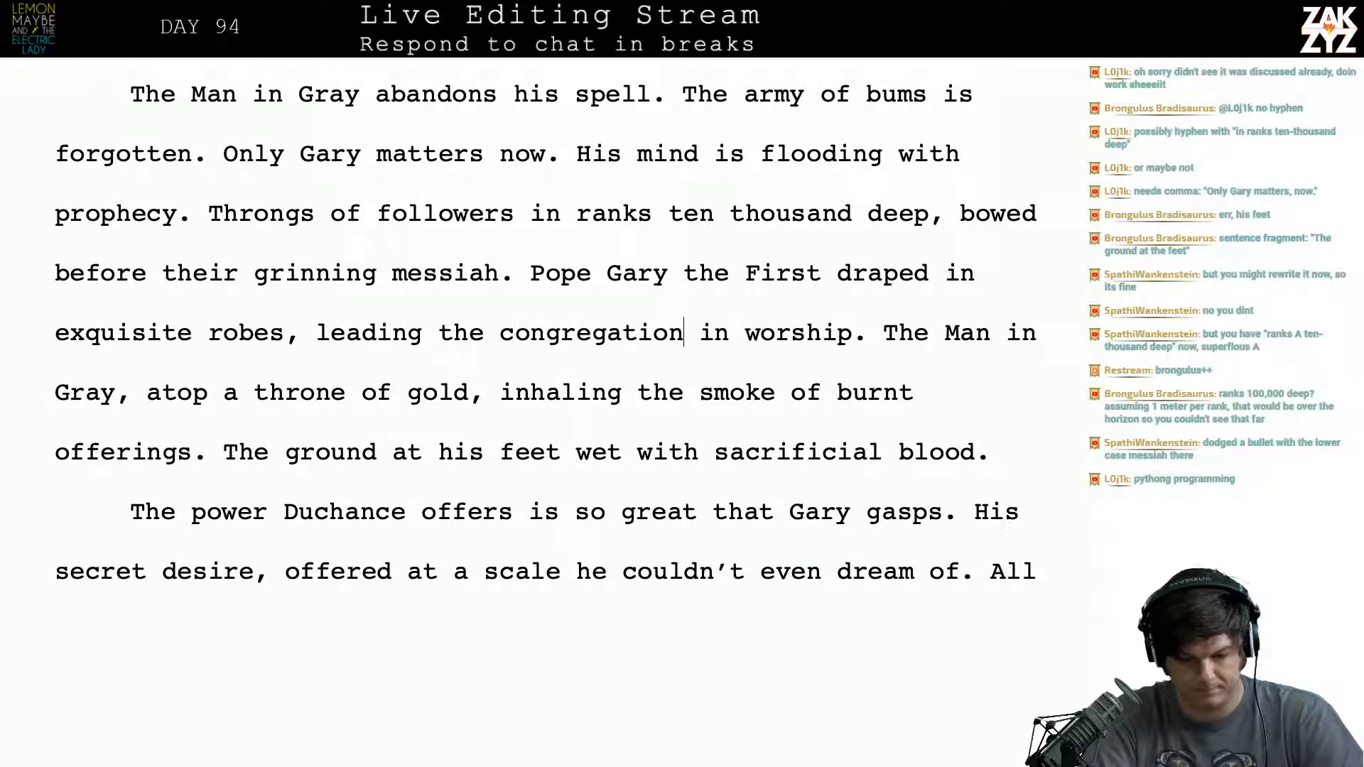
key("BackSpace")
key("BackSpace")
key("BackSpace")
key("BackSpace")
key("BackSpace")
key("BackSpace")
key("BackSpace")
key("BackSpace")
key("BackSpace")
key("BackSpace")
key("BackSpace")
key("BackSpace")
key("BackSpace")
type("m")
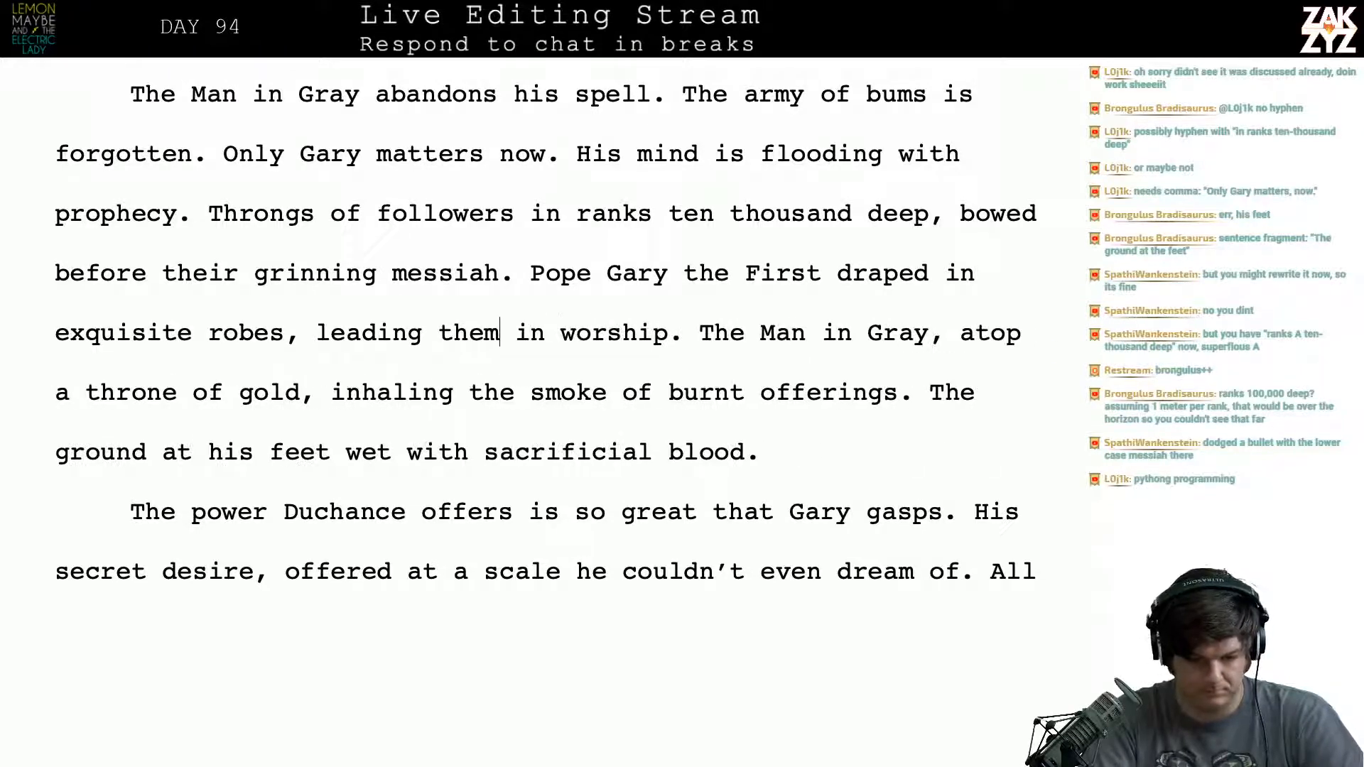
key("BackSpace")
type("mul")
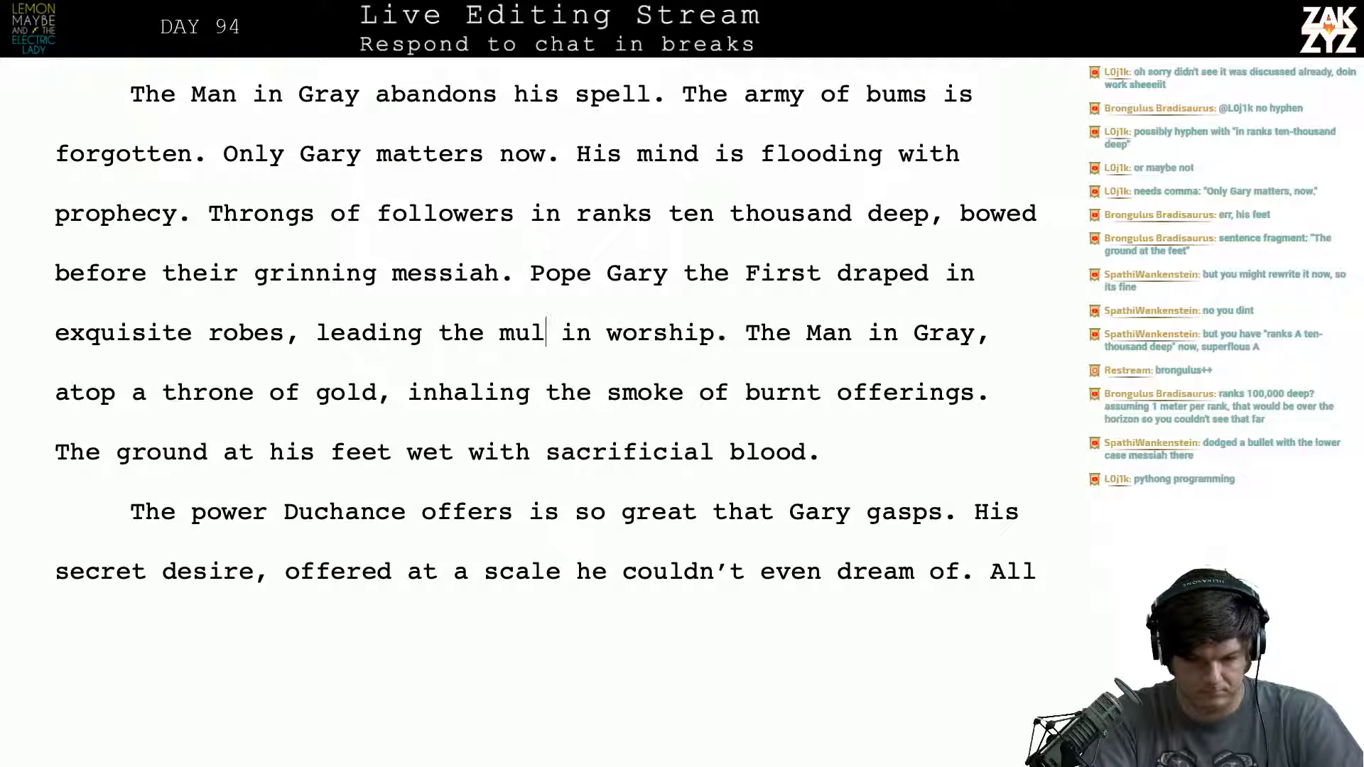
type("titude")
key("BackSpace")
type("de")
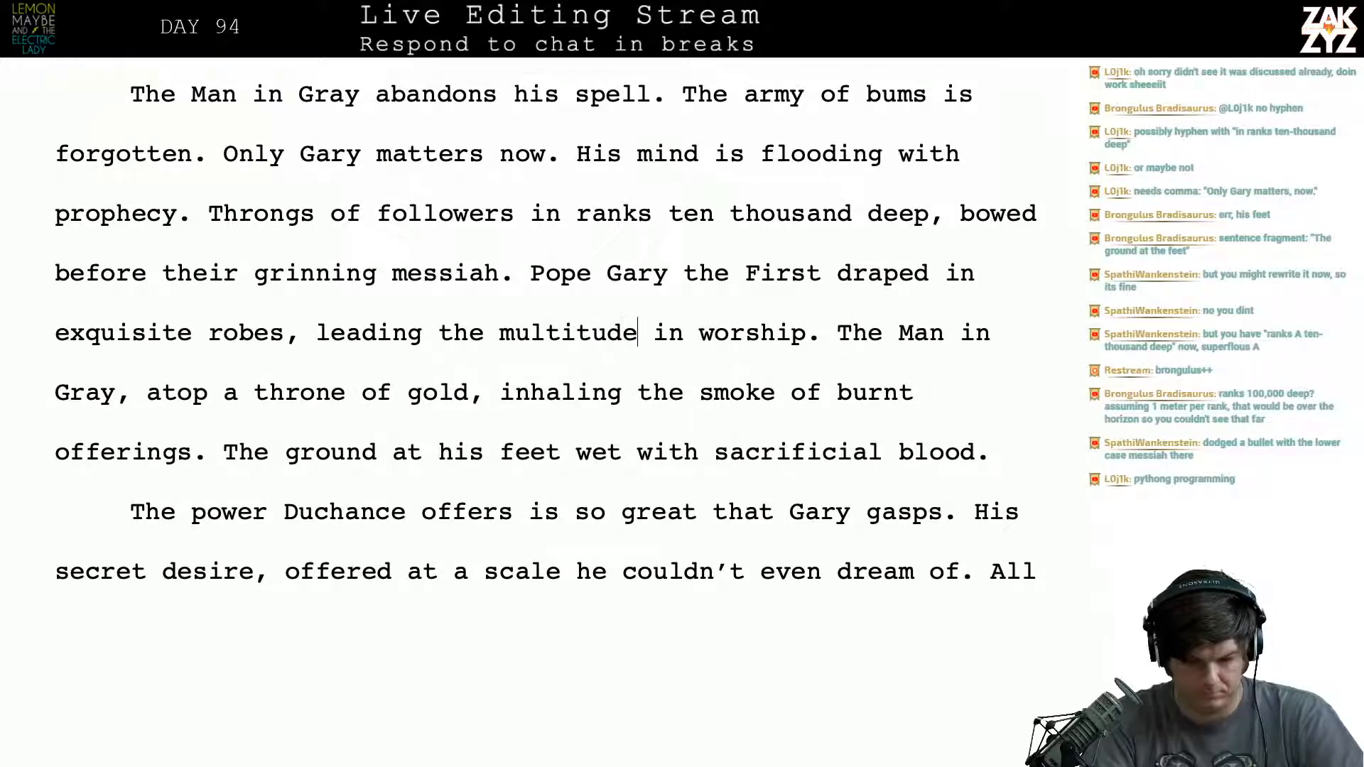
- Replace "robes" with "rainments" after "exquisite" in the Pope Gary sentence
key("Left")
key("Left")
key("Left")
key("Left")
key("Left")
key("Left")
key("Left")
key("Left")
key("Left")
key("Left")
key("Left")
key("Left")
key("Left")
key("Left")
key("Left")
key("Left")
key("Left")
key("Left")
key("Left")
key("Left")
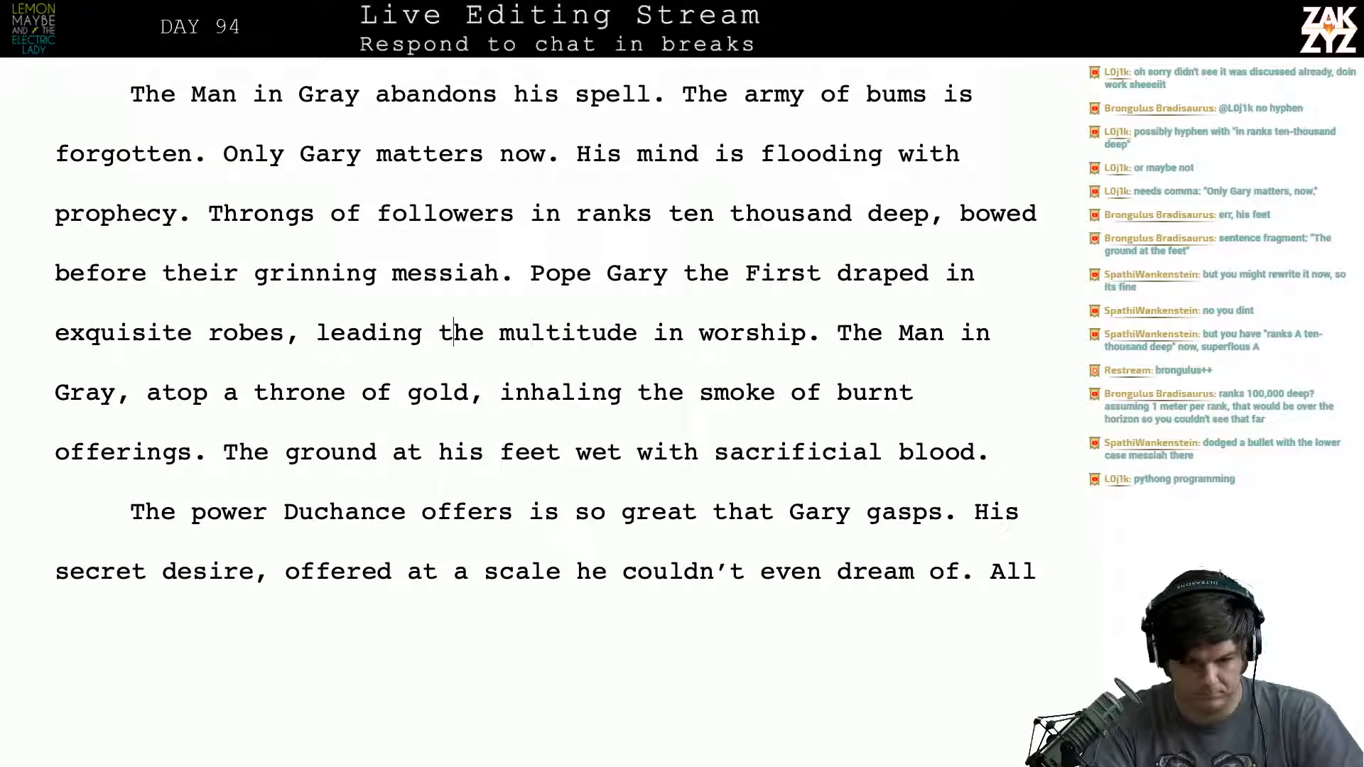
key("Right")
key("Right")
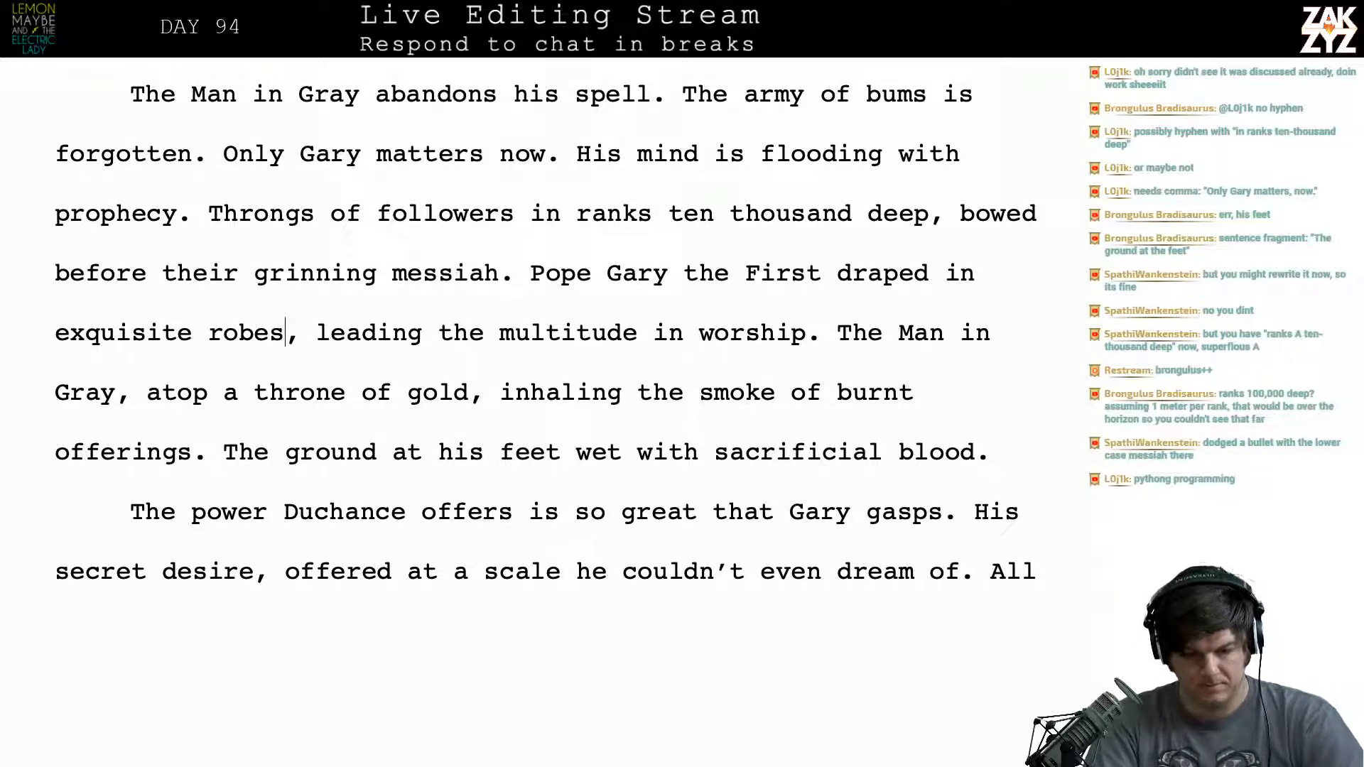
key("ctrl+BackSpace")
type("rainment")
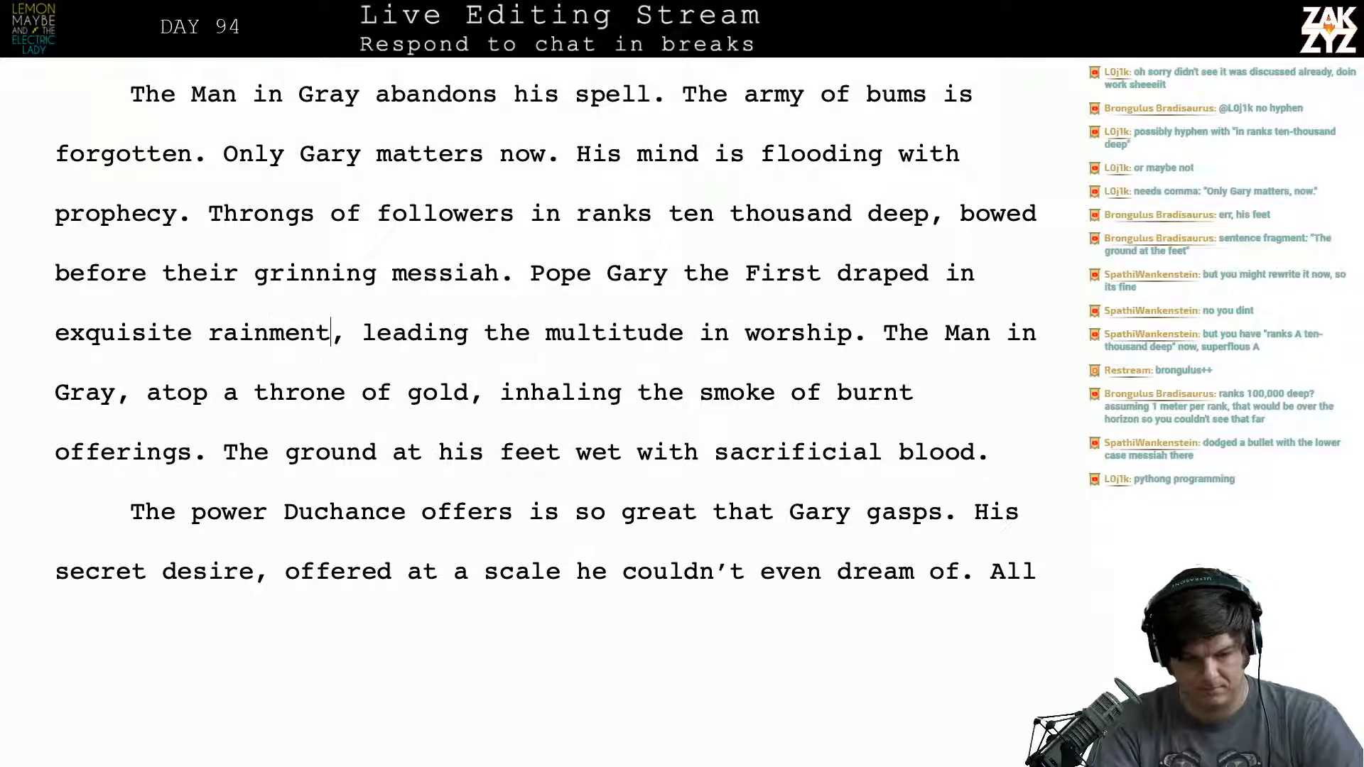
type("s")
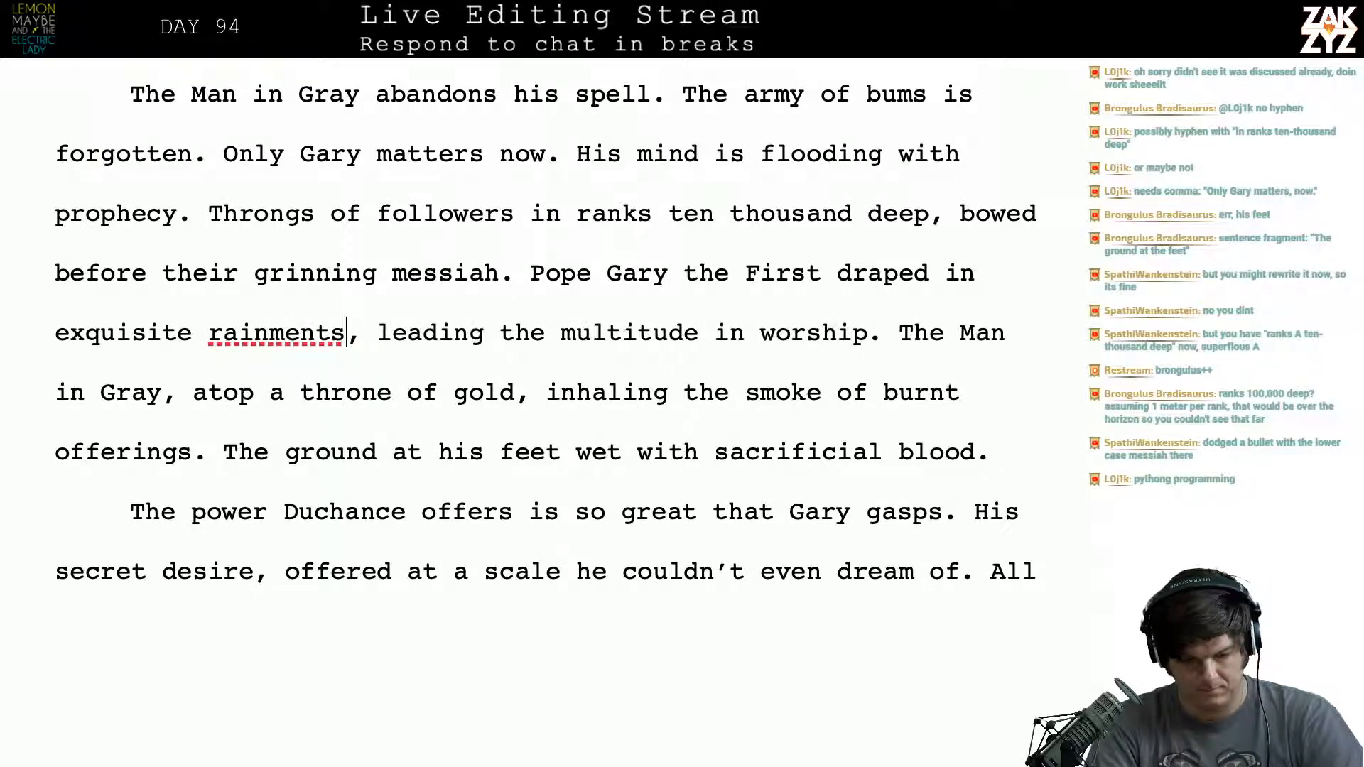
key("Left")
key("Left")
- Switch to the web browser, search for "raiment" and look through its dictionary entry and the results
key("super+Tab")
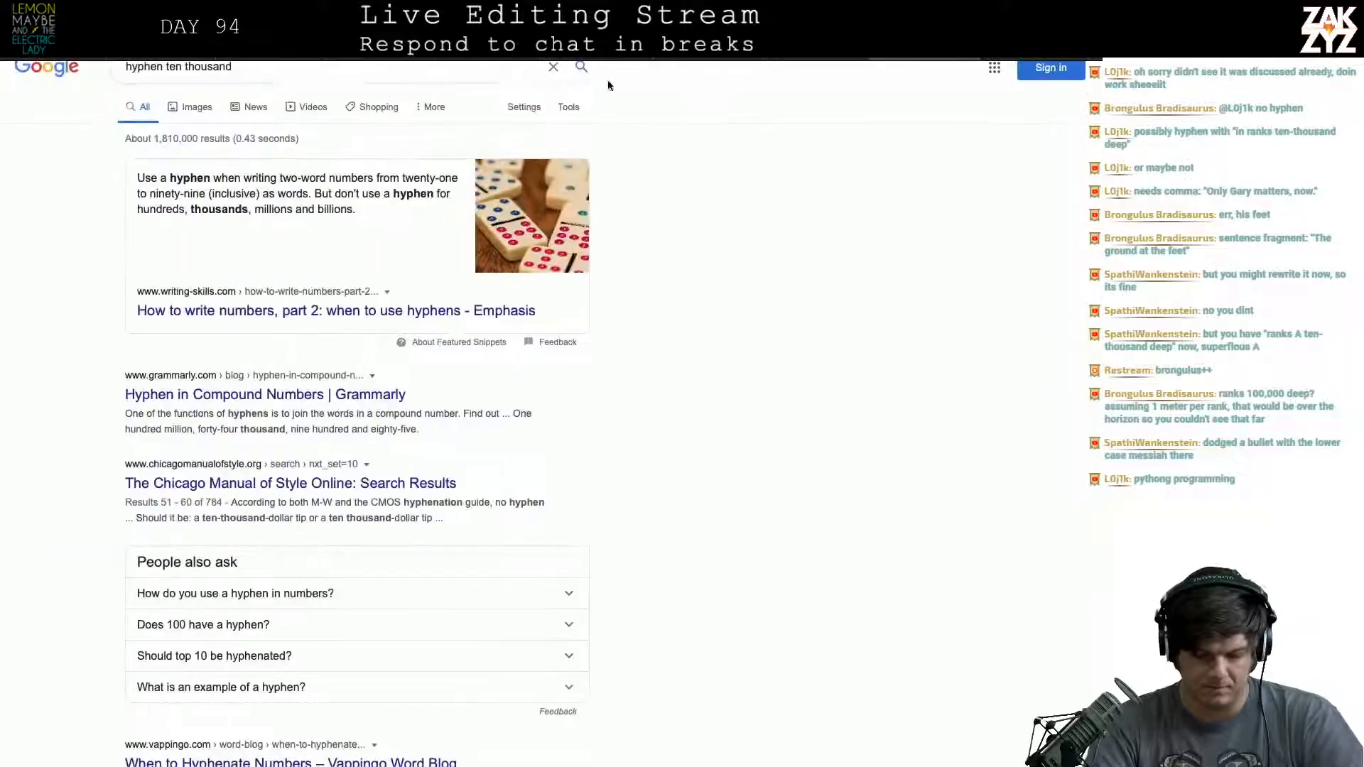
key("super+l")
type("rainment")
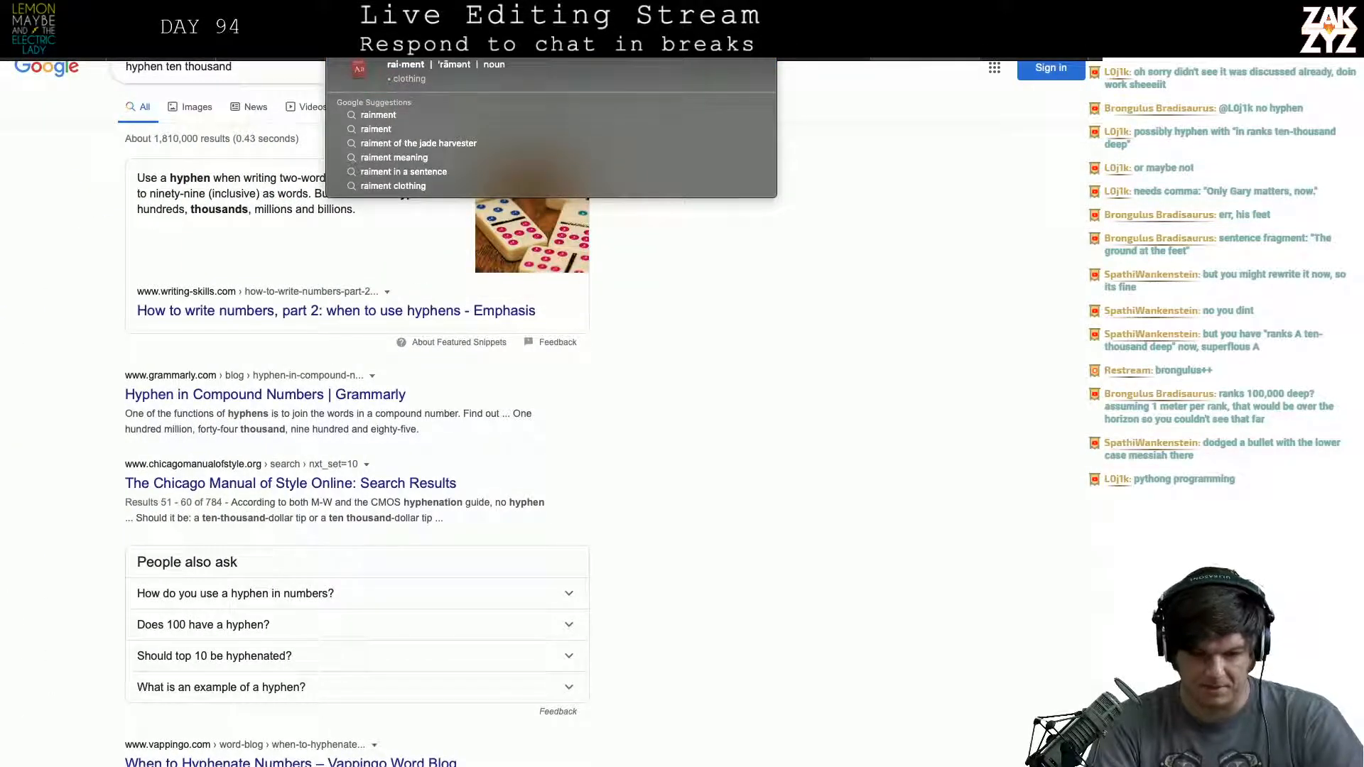
key("Left")
key("Left")
key("Left")
key("Left")
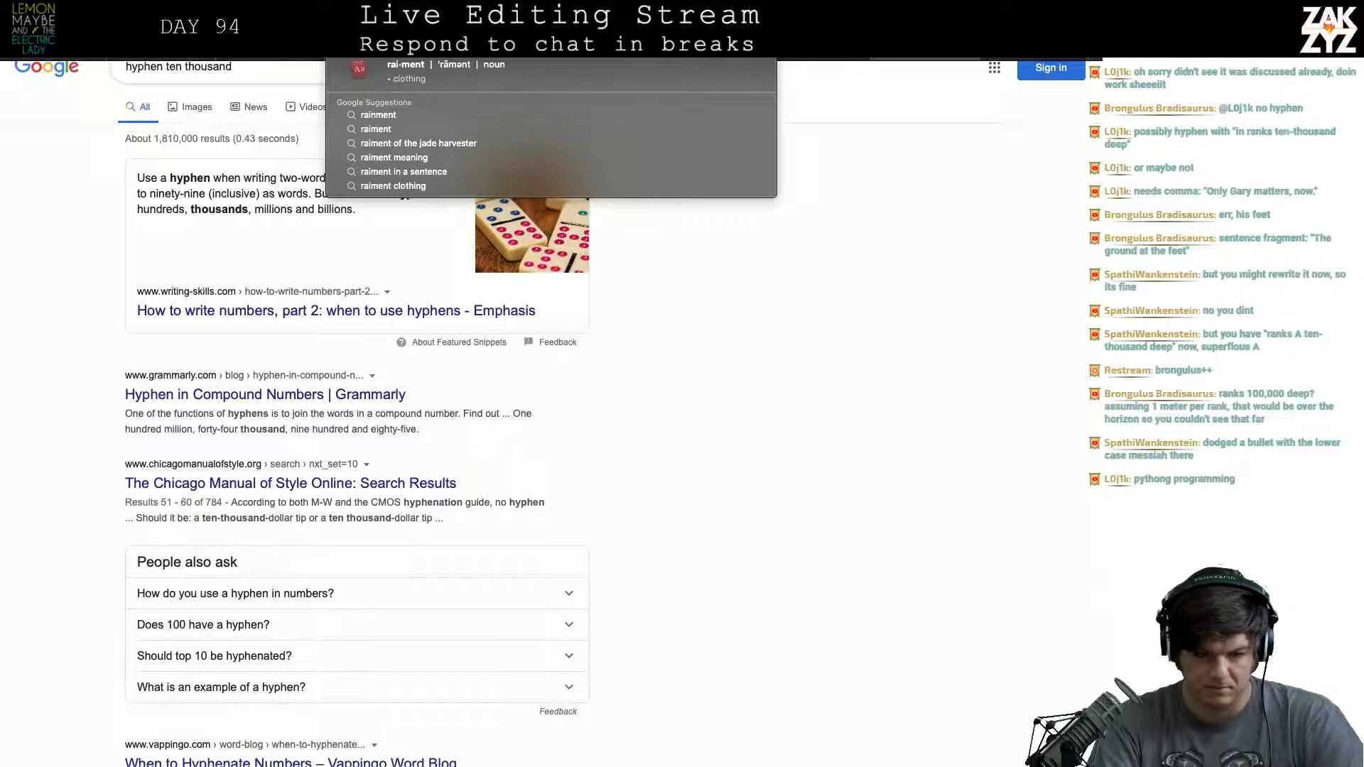
key("BackSpace")
key("Return")
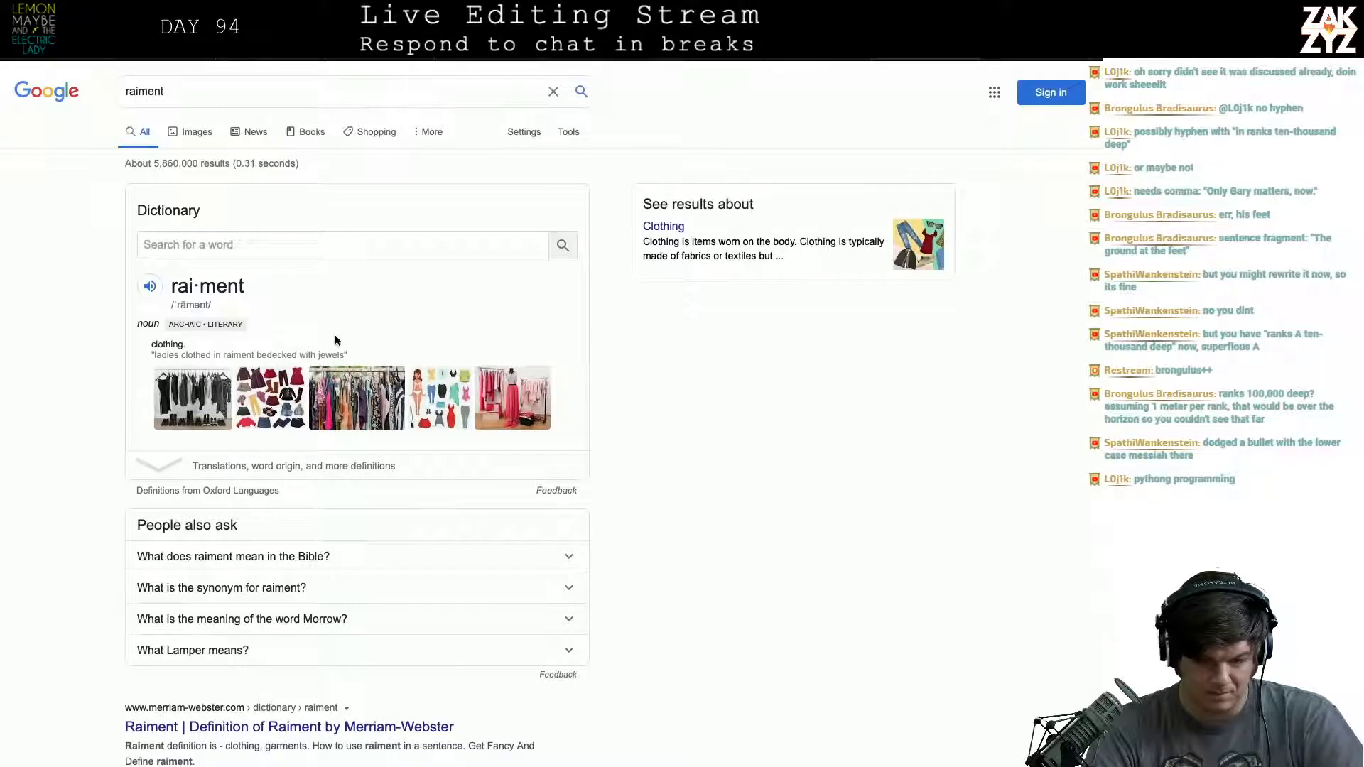
scroll(226, 392, "down", 3)
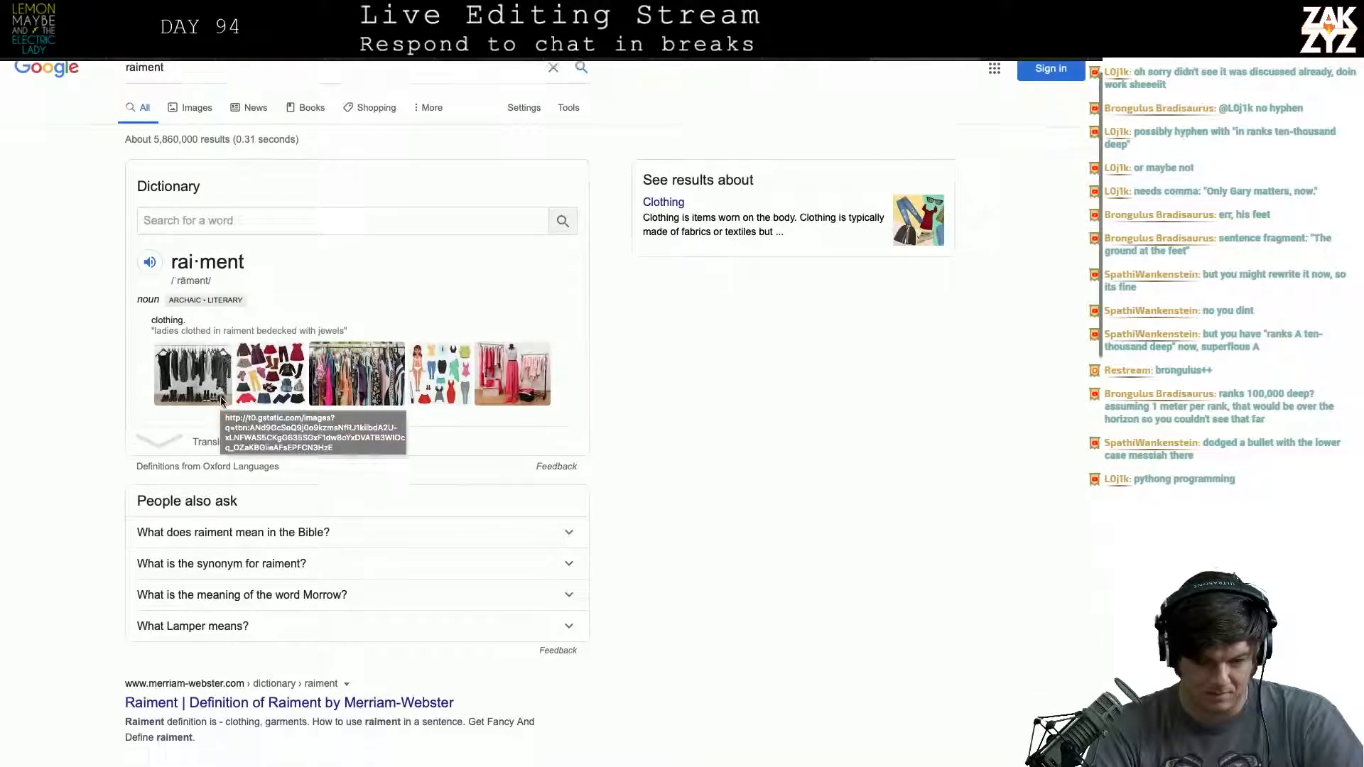
scroll(221, 402, "down", 4)
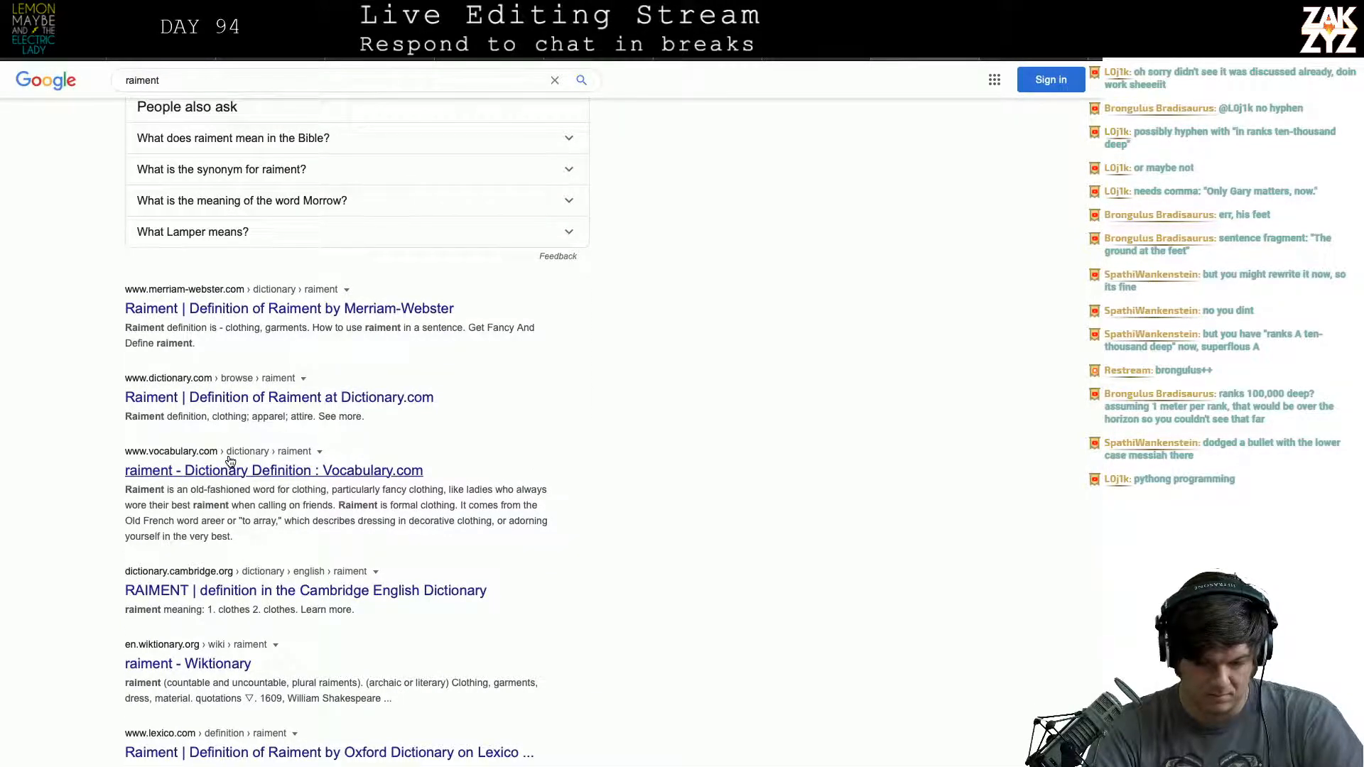
- Return to the manuscript and correct "rainments" to "raiment" after "exquisite" in the Pope Gary sentence
key("super+Tab")
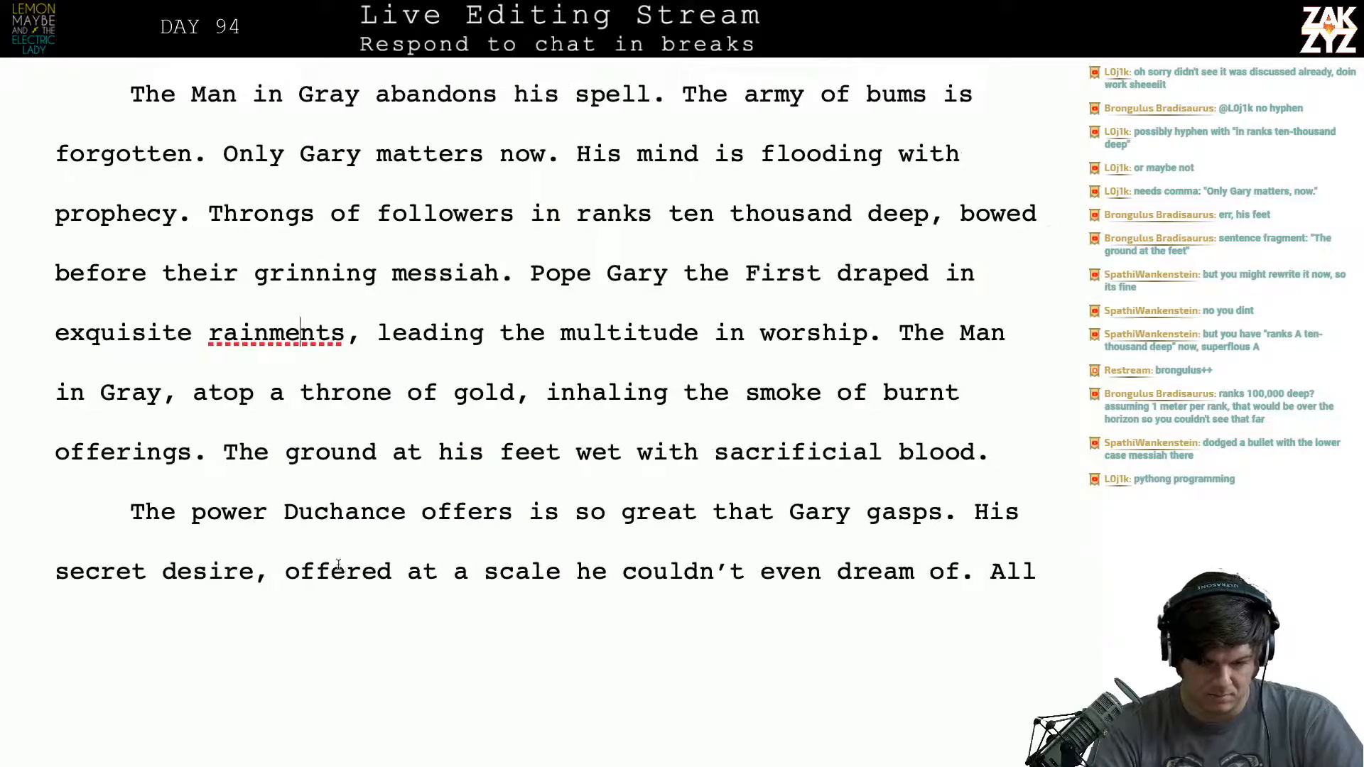
key("Left")
key("Left")
key("BackSpace")
key("Right")
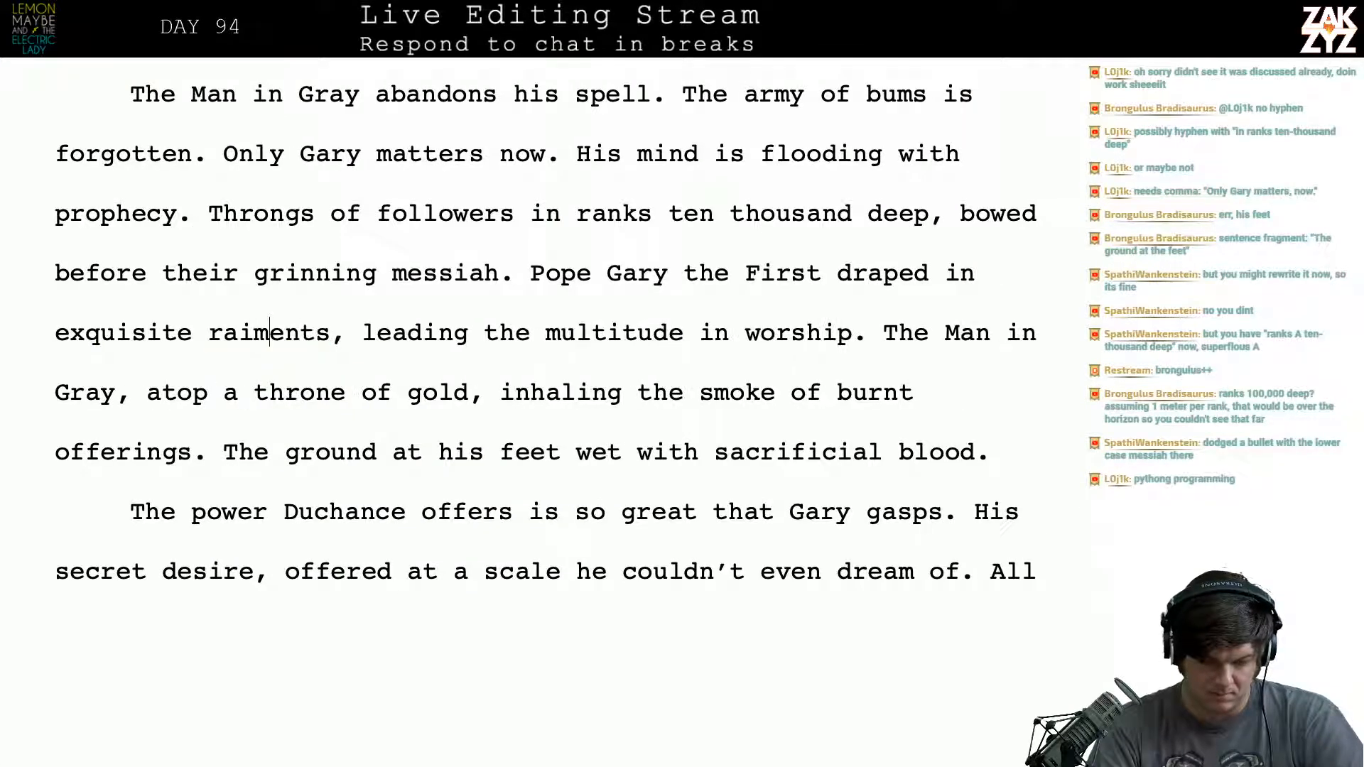
key("BackSpace")
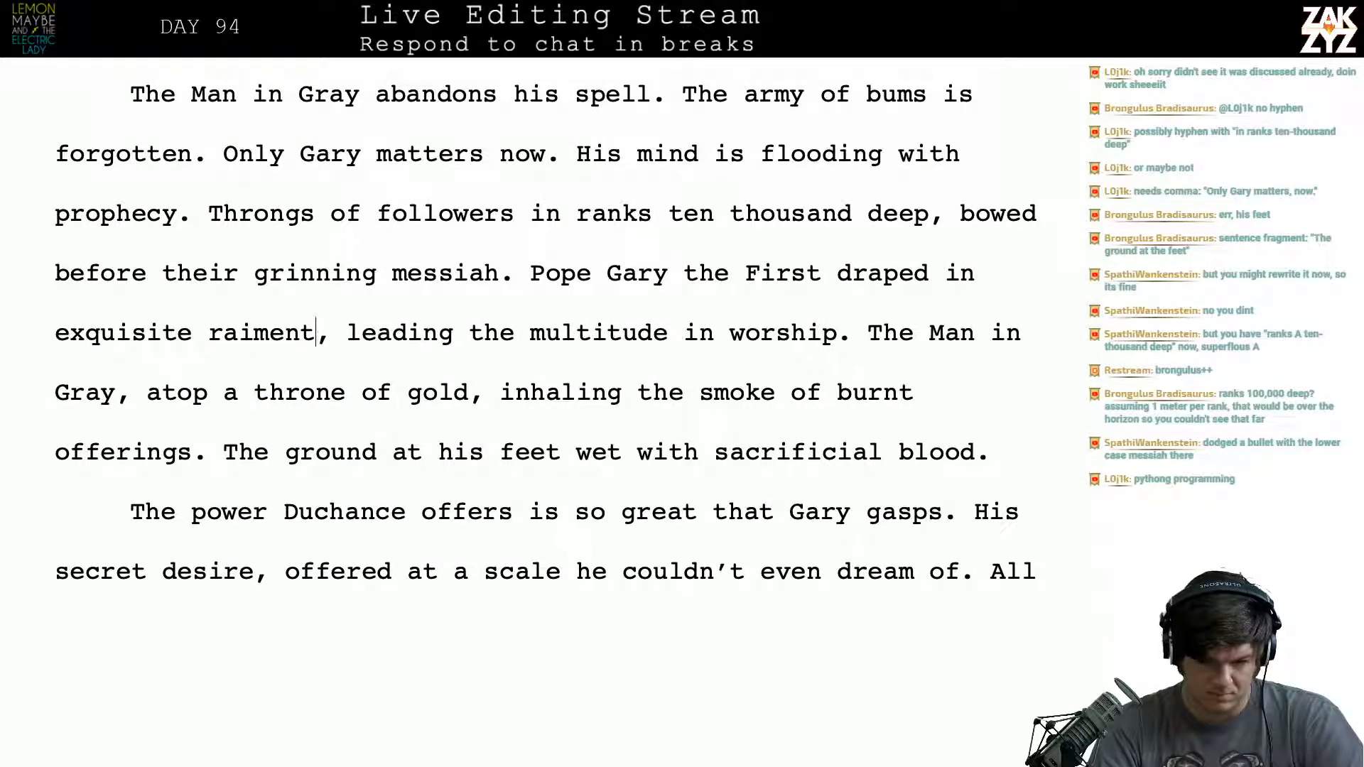
- Replace "raiment" with "robes" so the phrase reads "draped in exquisite robes"
key("BackSpace")
key("BackSpace")
key("BackSpace")
key("BackSpace")
key("BackSpace")
key("BackSpace")
key("BackSpace")
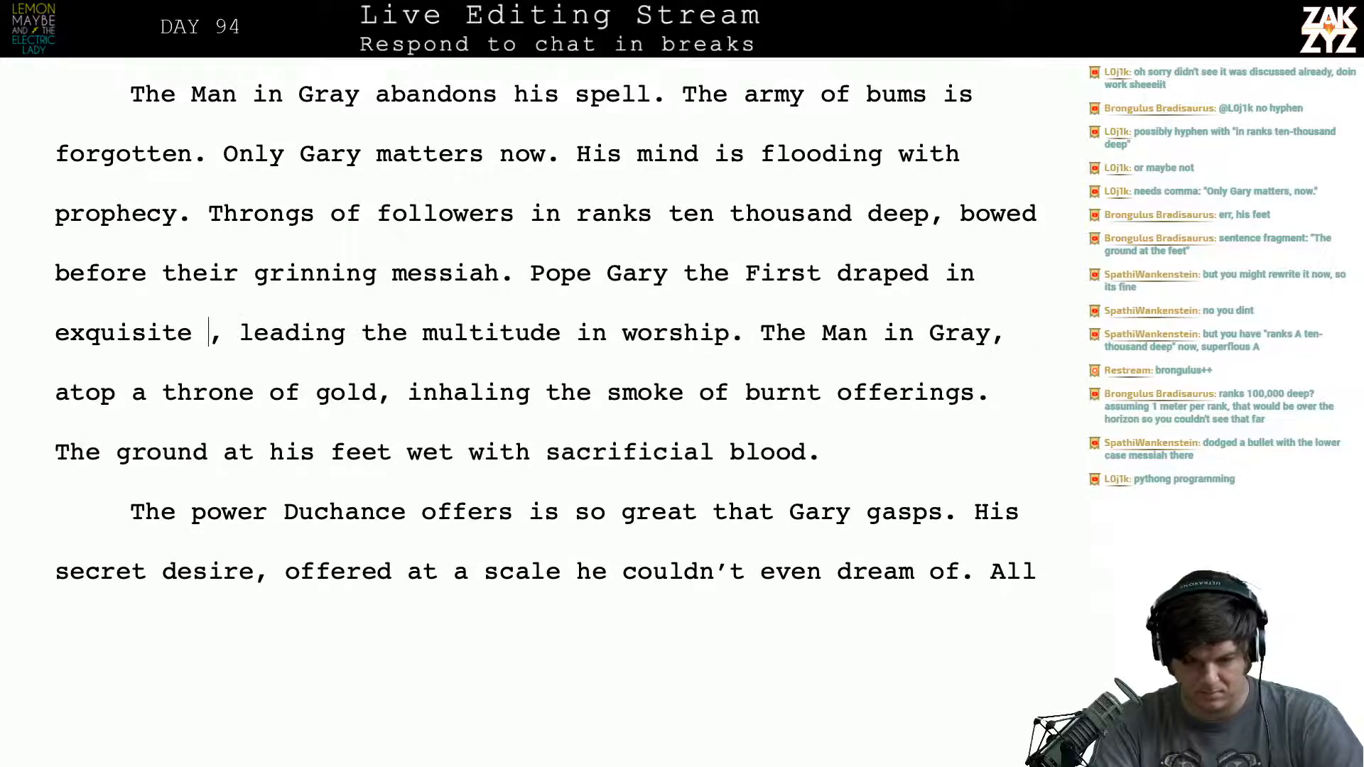
type("raimen")
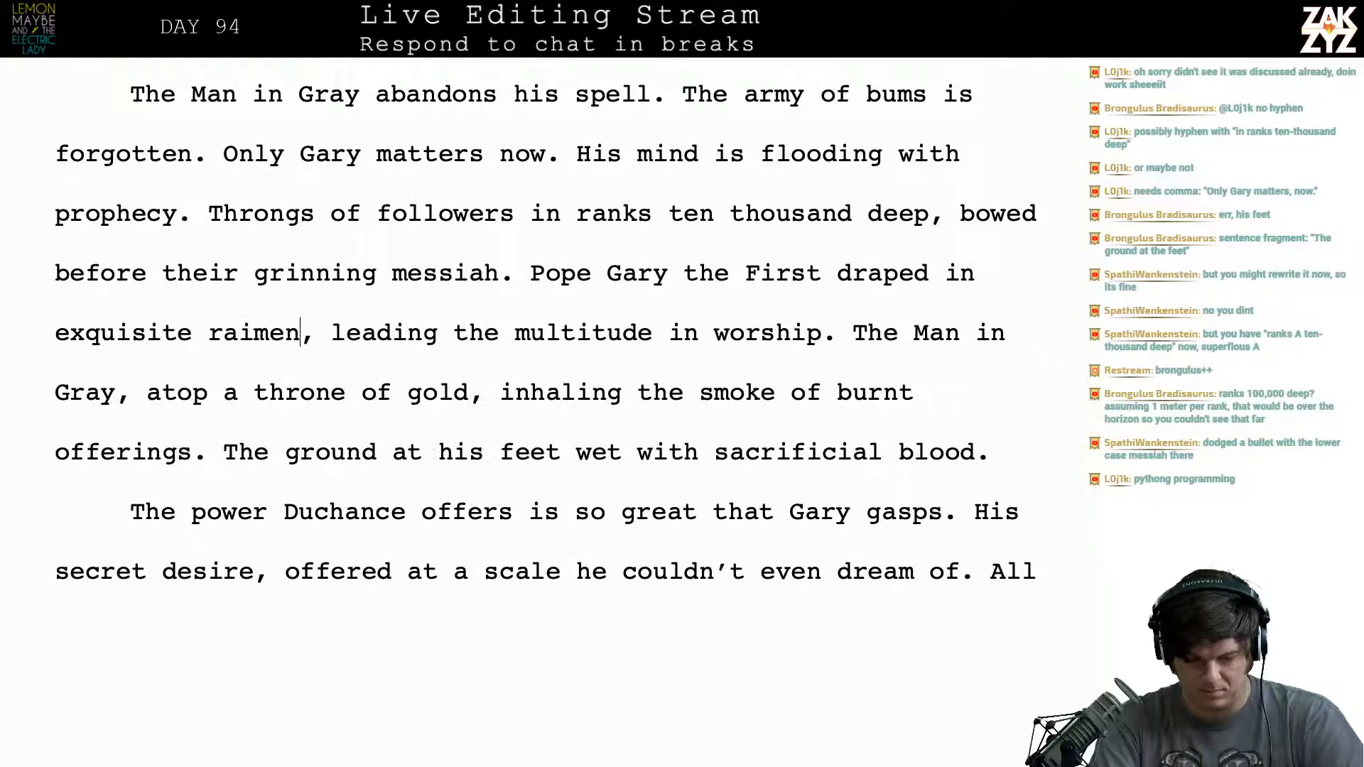
key("BackSpace")
key("BackSpace")
key("BackSpace")
key("BackSpace")
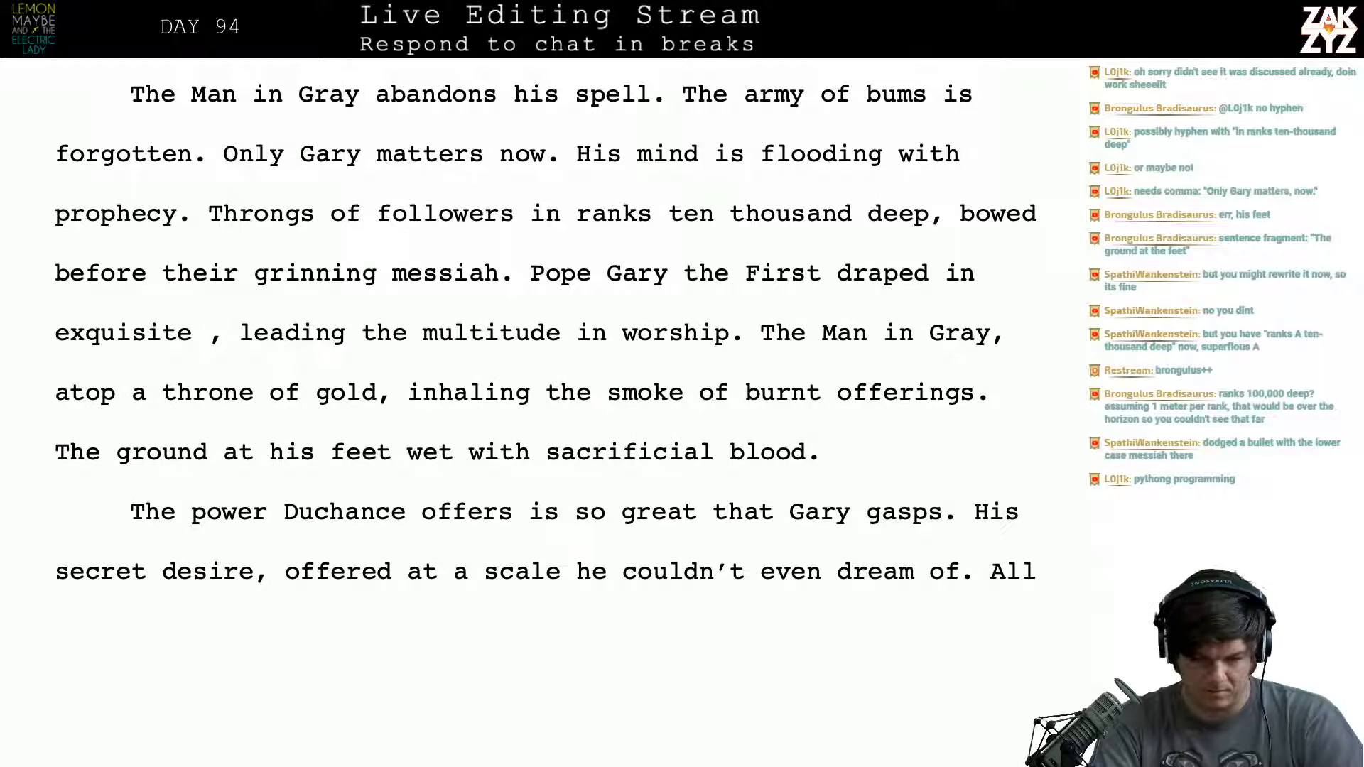
type("robes")
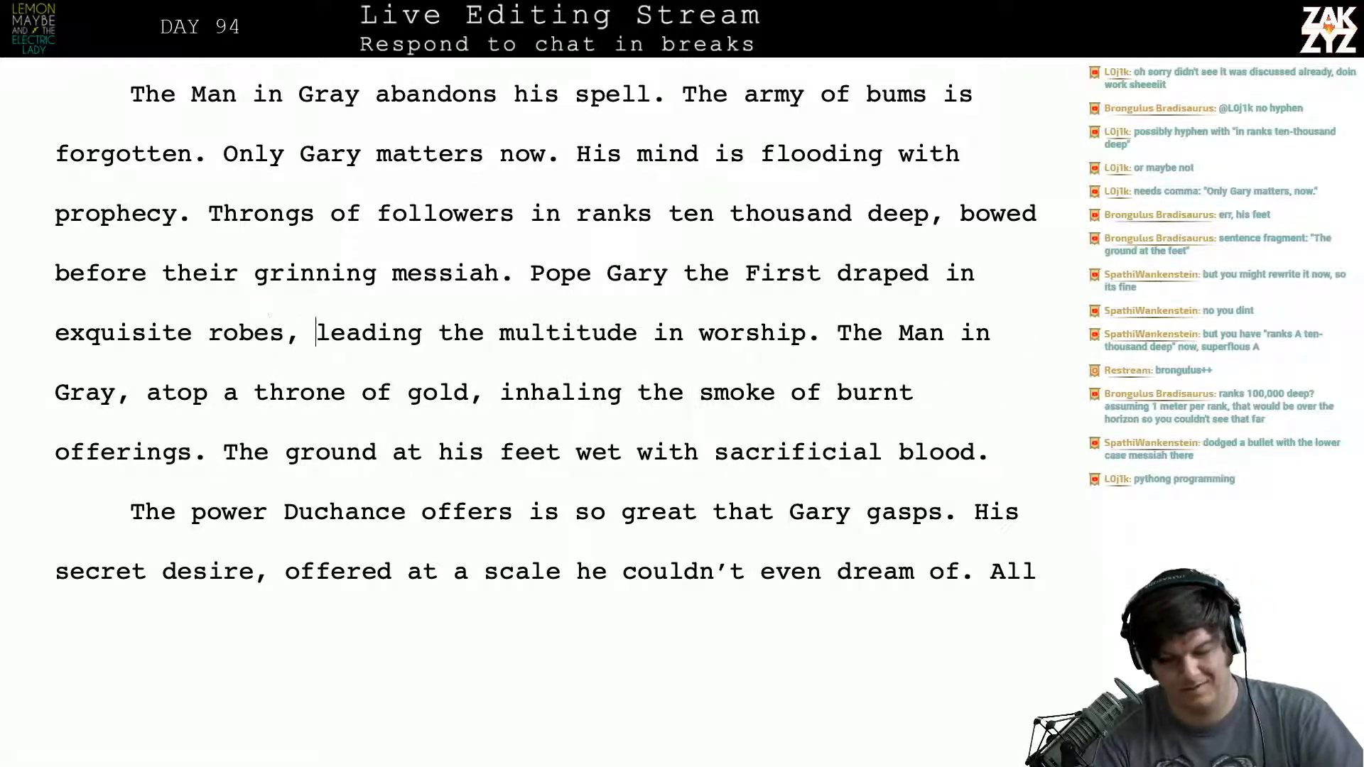
- Make "multitude" plural so the phrase reads "leading the multitudes in worship"
key("Right")
key("Right")
key("Right")
key("Right")
key("Right")
key("Right")
key("Right")
key("Right")
key("Right")
key("Right")
key("Right")
key("Right")
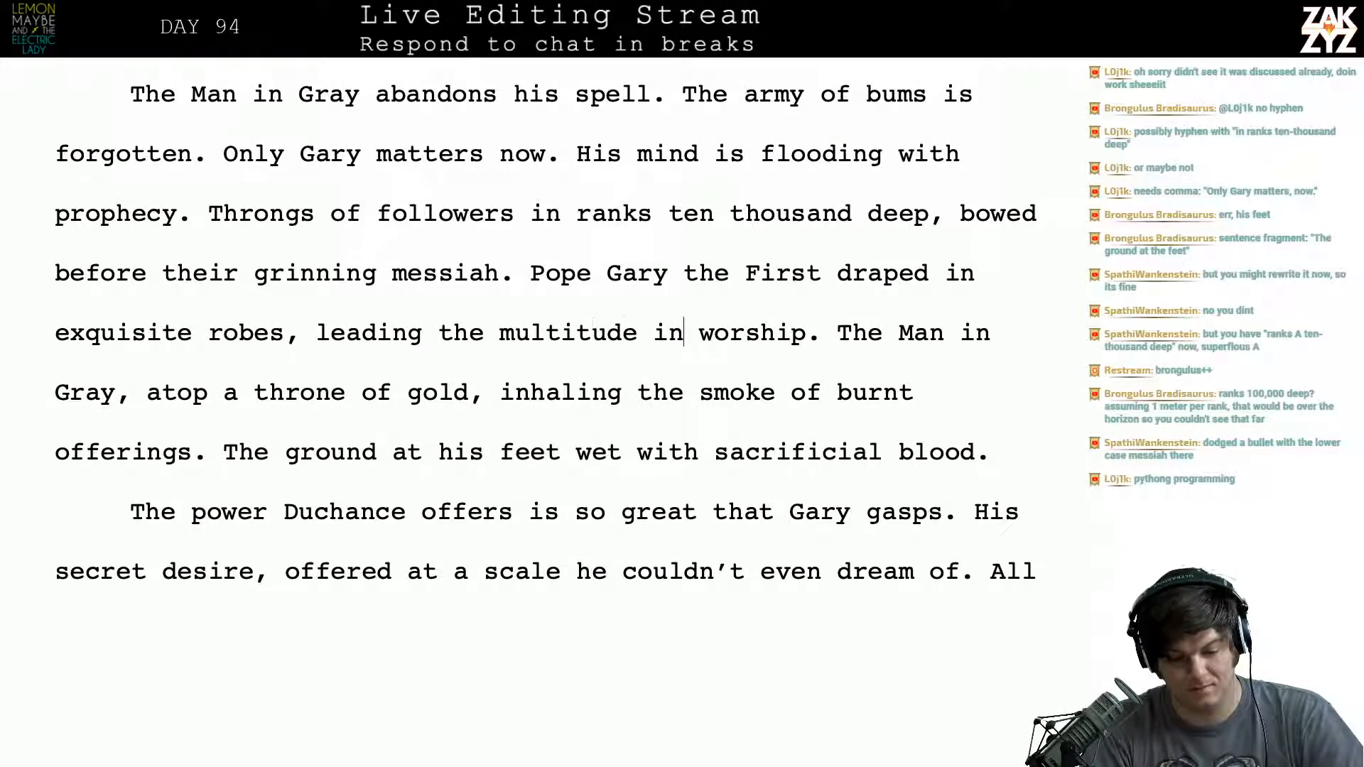
key("Right")
key("Right")
key("Right")
key("Right")
key("Right")
key("Right")
key("Right")
key("Right")
key("Right")
key("Right")
key("Right")
key("Right")
key("Right")
key("Right")
key("Right")
key("Right")
key("Right")
key("Right")
key("Right")
key("Right")
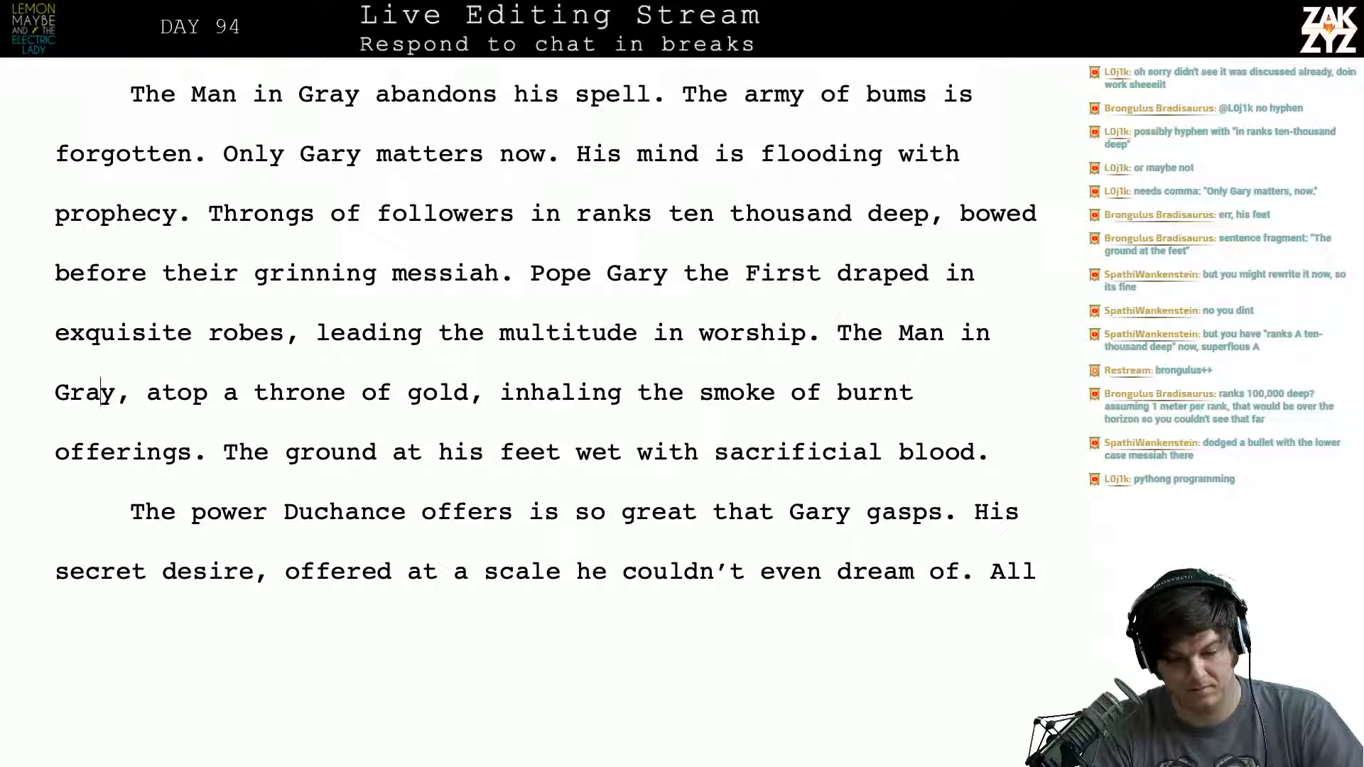
key("Right")
key("Right")
key("Right")
key("Right")
key("Right")
key("Right")
key("Right")
key("Right")
key("Up")
key("Right")
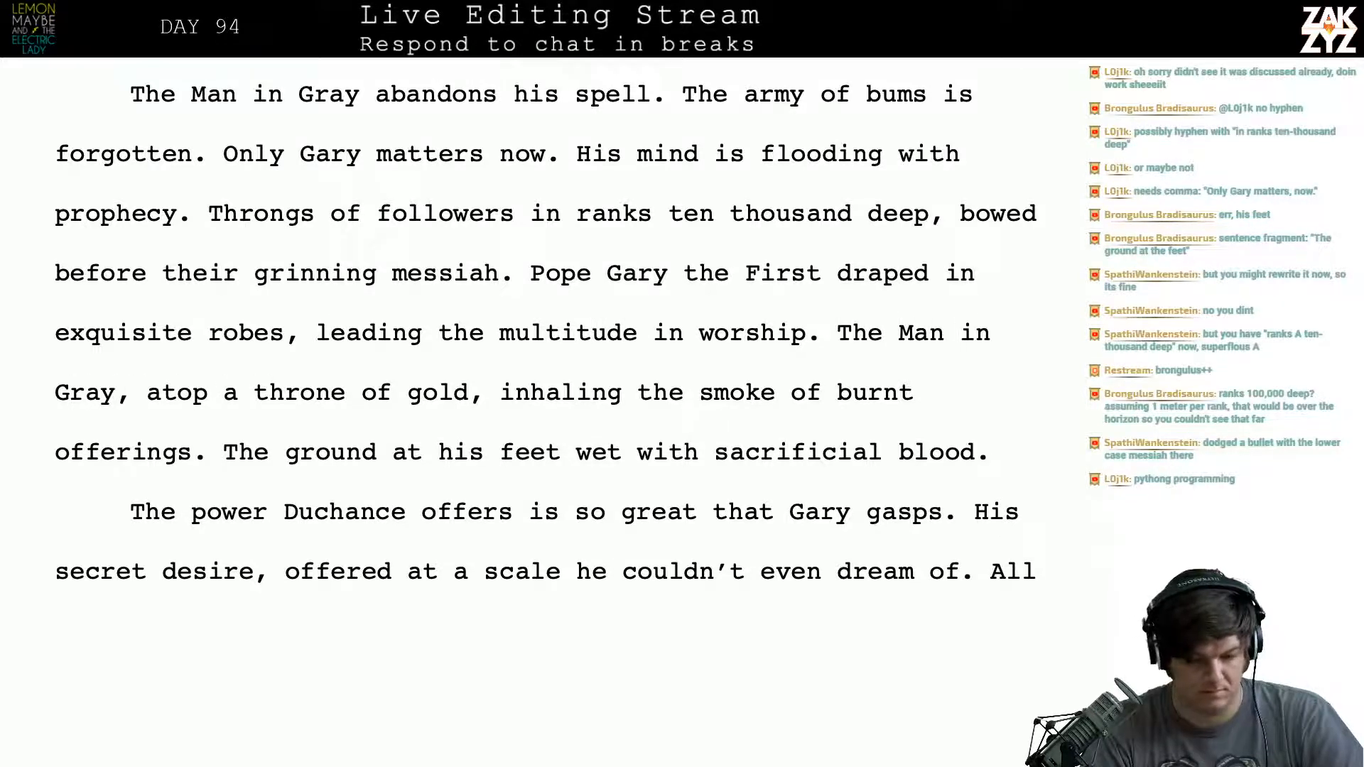
key("Right")
key("Right")
key("Right")
key("Right")
key("Right")
key("Right")
key("Right")
key("Right")
key("Right")
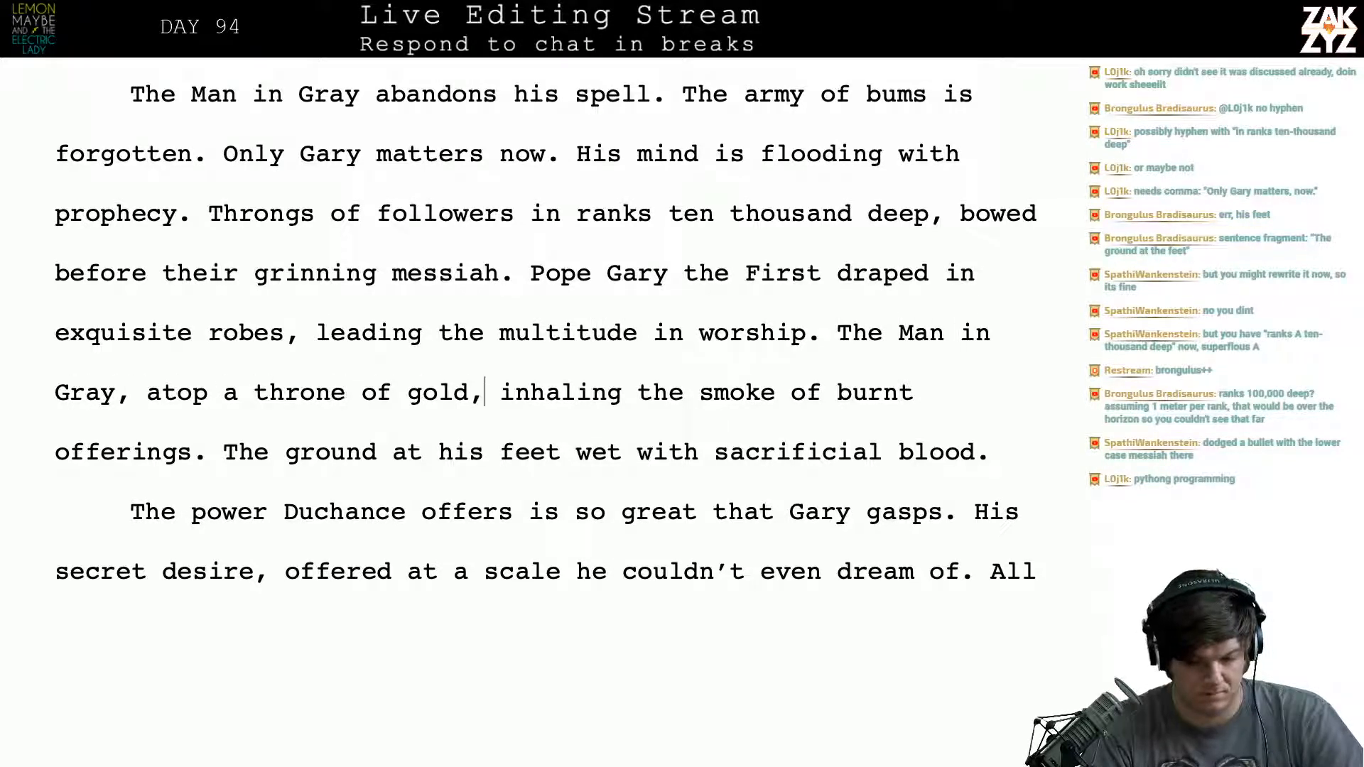
key("Right")
type("s")
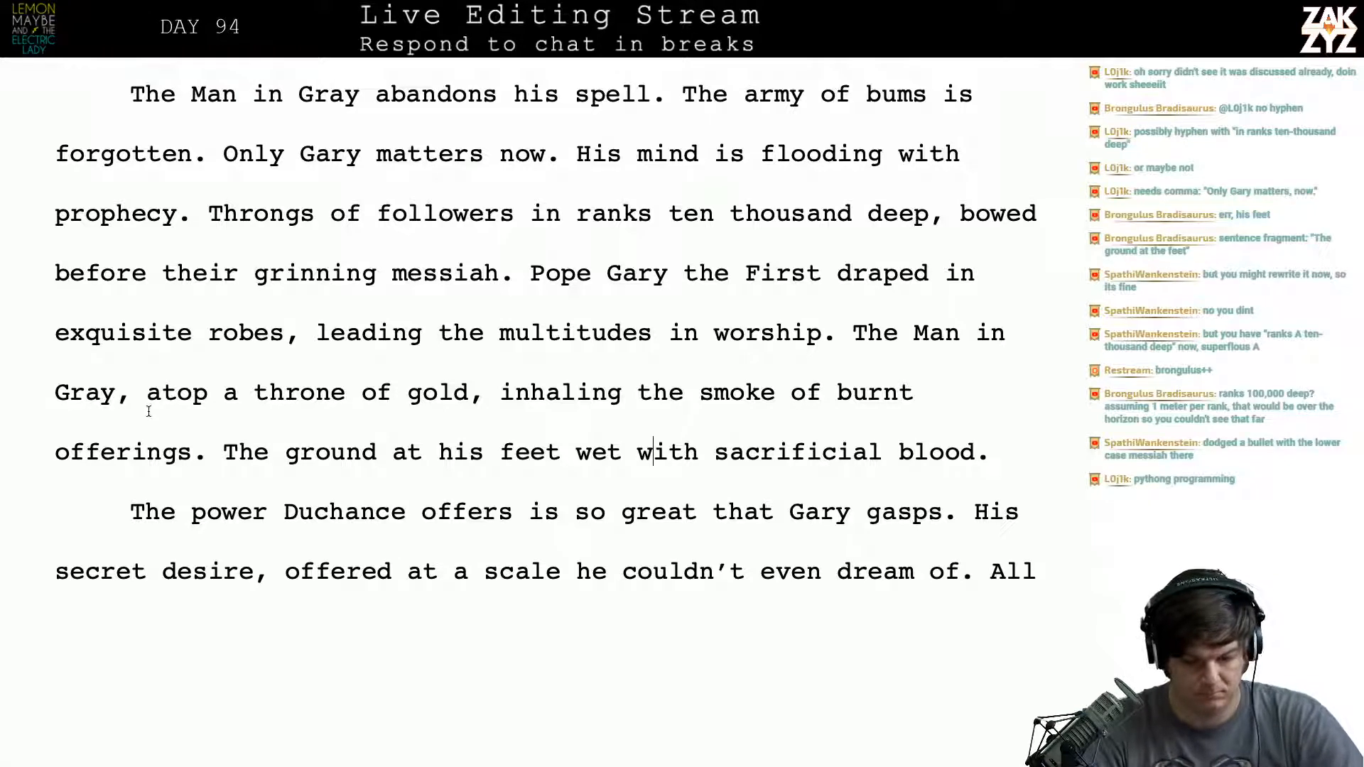
- Try a period in place of the comma after "throne of gold" and restore the comma
left_click(484, 392)
key("BackSpace")
type(".")
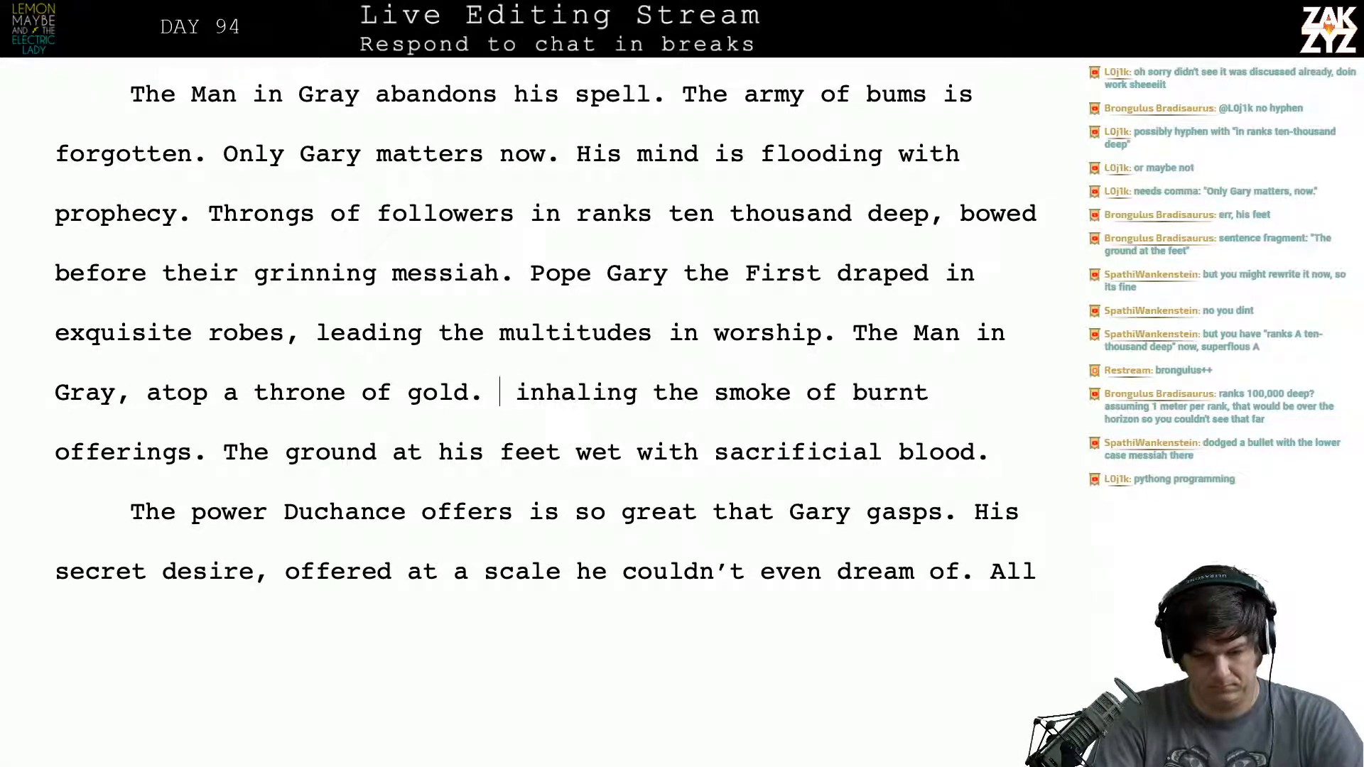
key("BackSpace")
type(",")
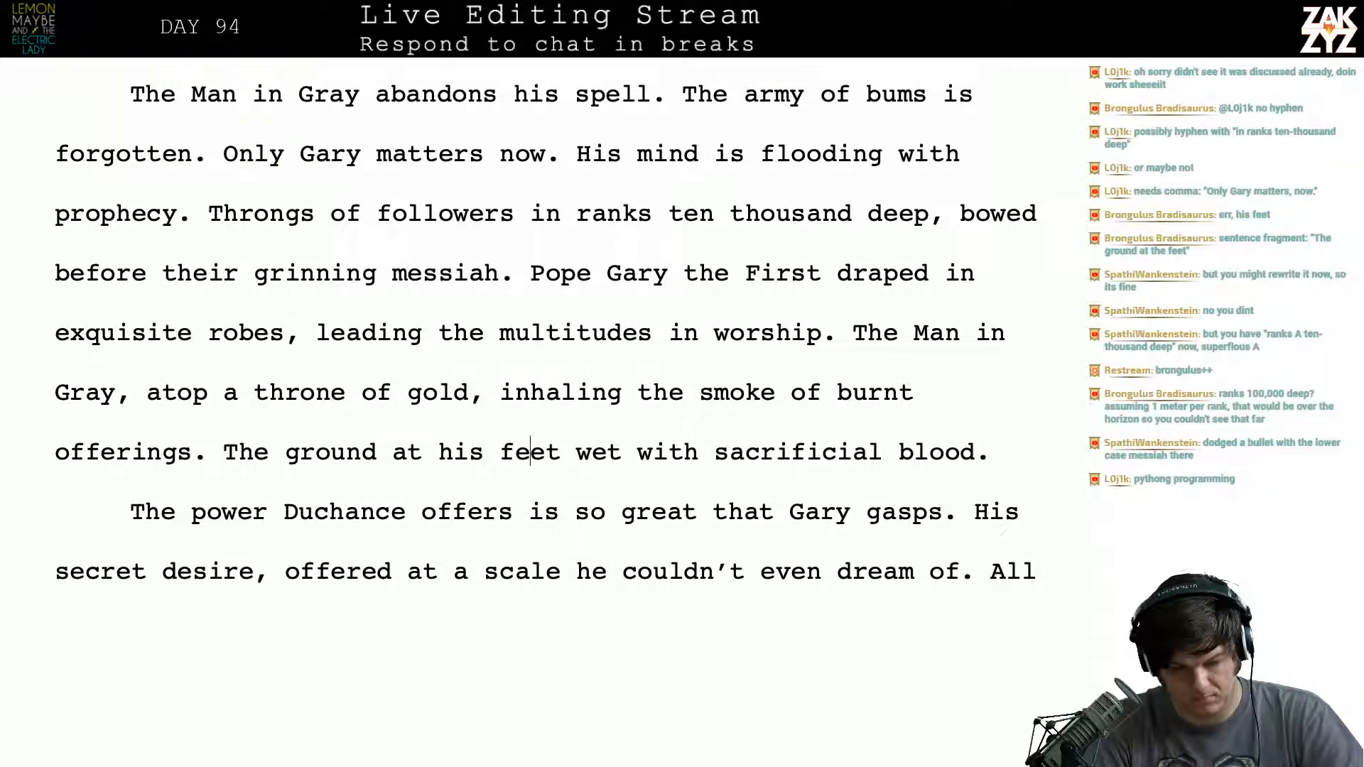
- Replace "wet" with "drenched" in the sentence about the ground at the Man in Gray's feet
left_click(576, 452)
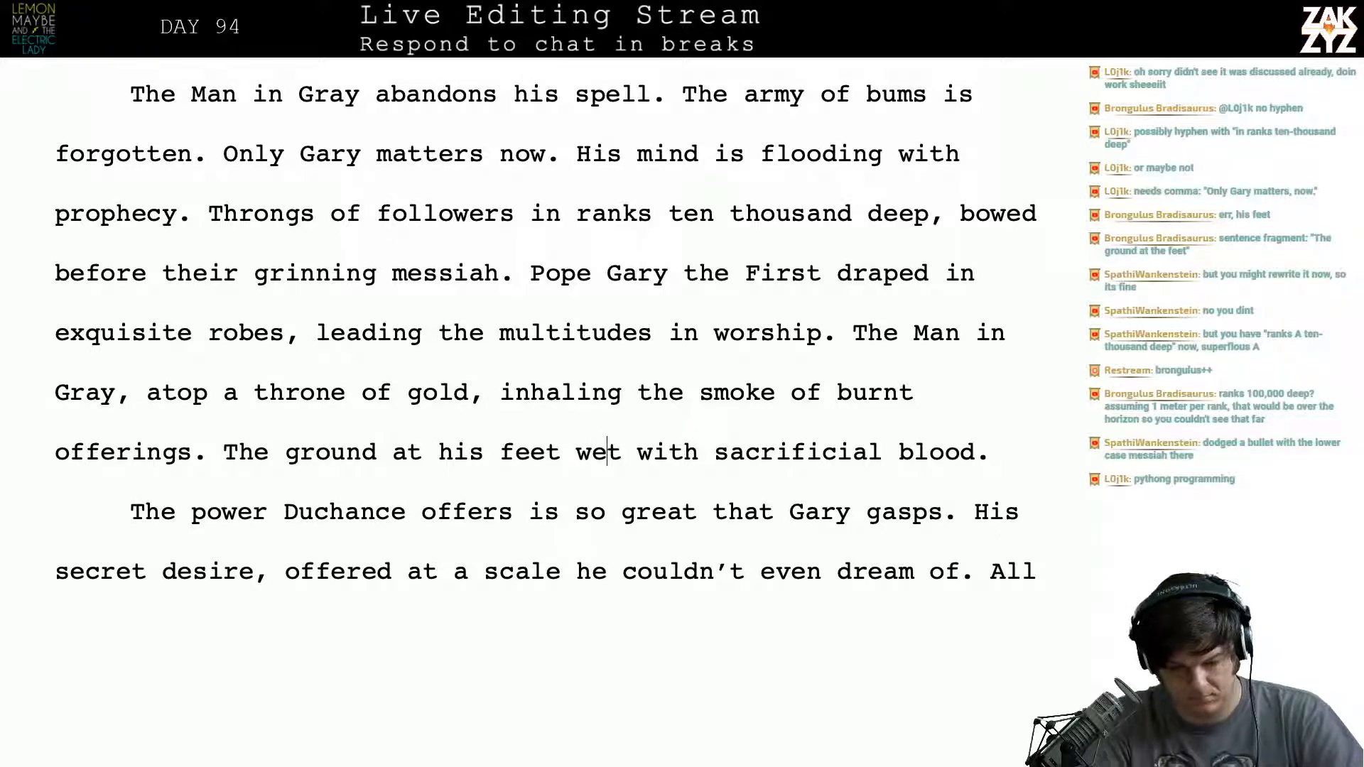
key("BackSpace")
key("BackSpace")
key("BackSpace")
type("drench")
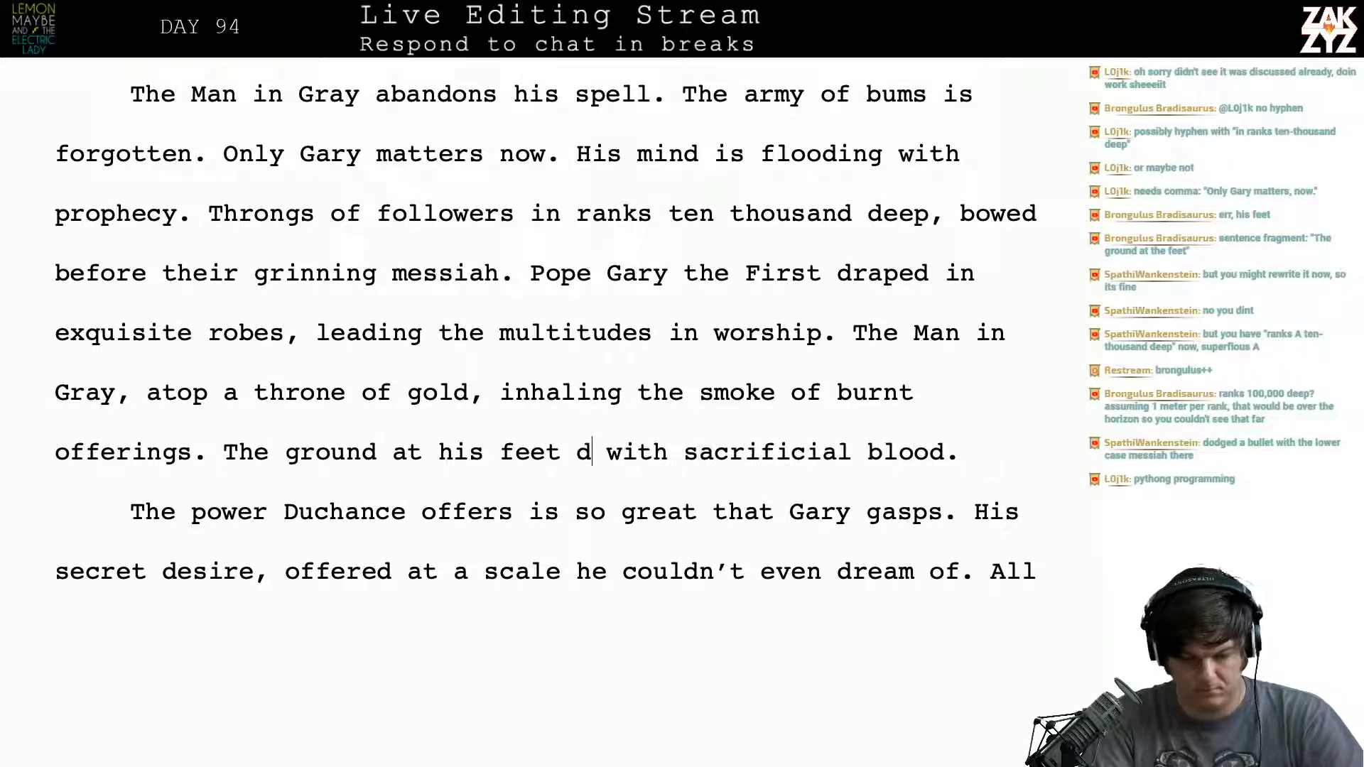
type("ed")
- Read on into page 663, examining the paragraph on the power Duchance offers and Terry's outburst
key("Right")
key("Right")
key("Right")
key("Right")
key("Right")
key("Right")
key("Right")
key("Right")
key("Right")
key("Right")
key("Right")
key("Right")
key("Right")
key("Right")
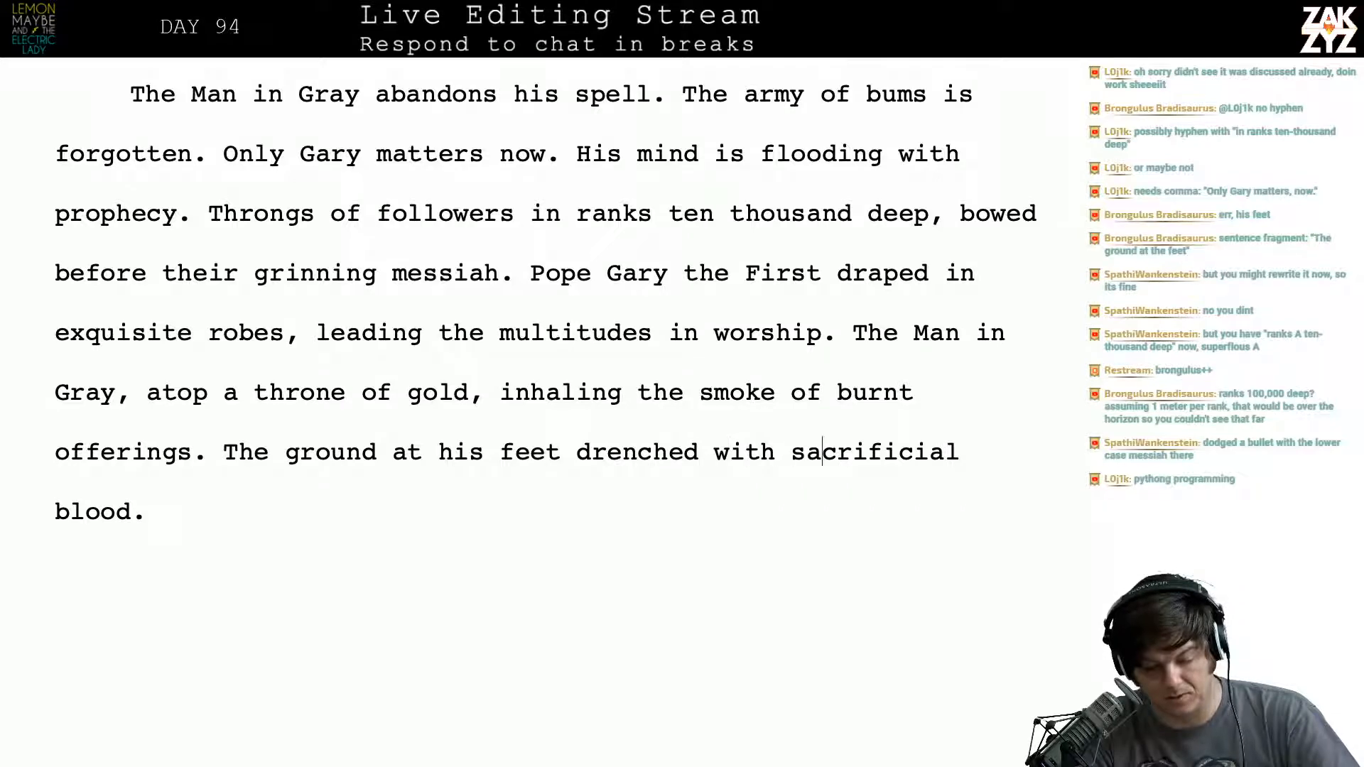
key("Right")
key("Right")
key("Right")
key("Right")
key("Right")
key("Right")
key("Right")
key("Right")
key("Right")
key("Down")
key("Down")
key("Down")
key("Down")
key("Down")
key("Down")
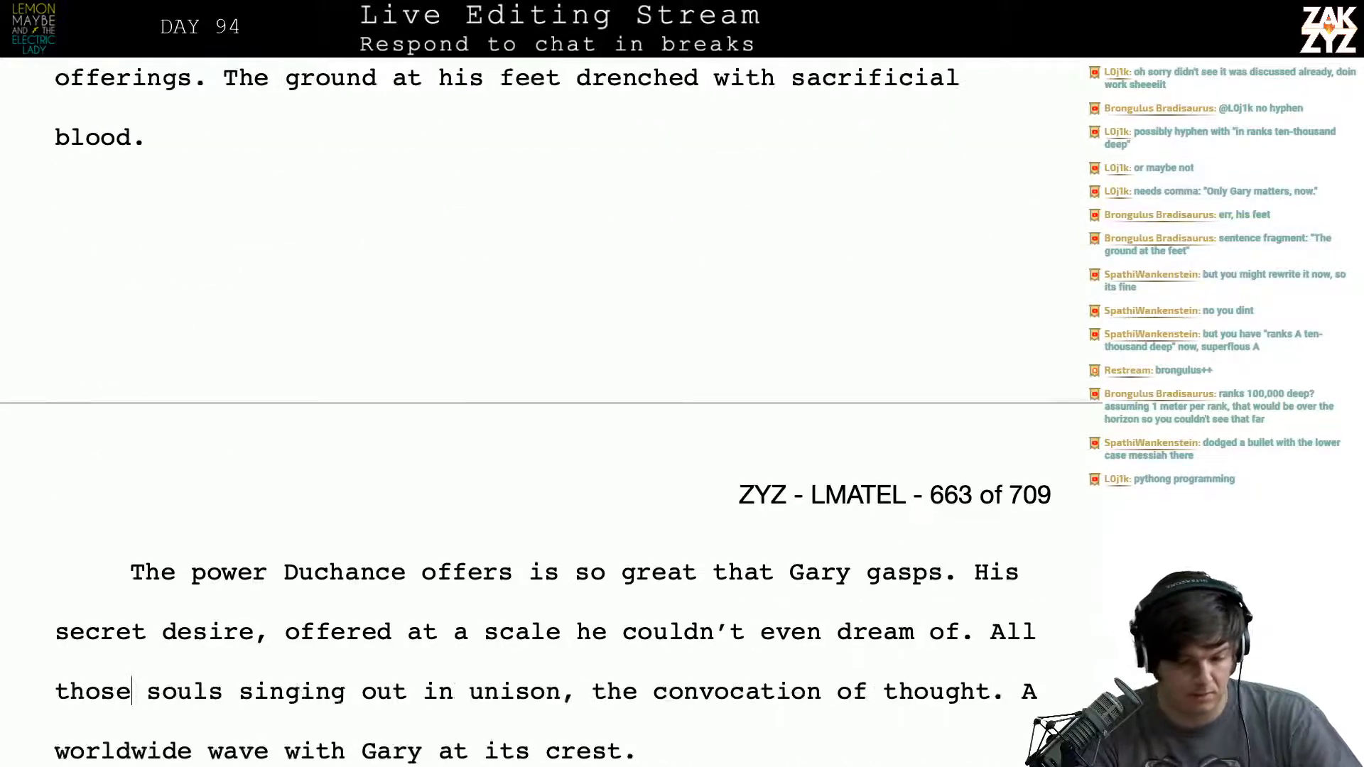
scroll(472, 471, "down", 2)
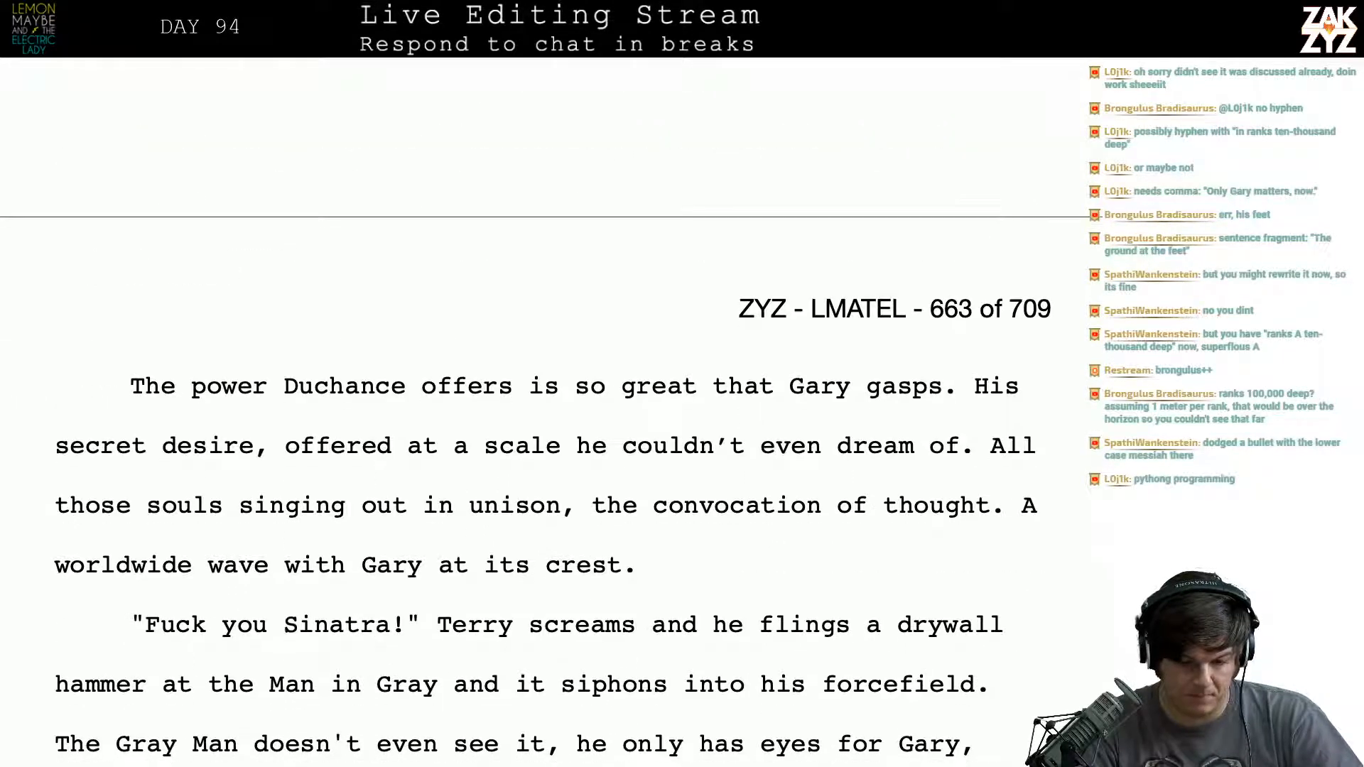
scroll(473, 471, "down", 2)
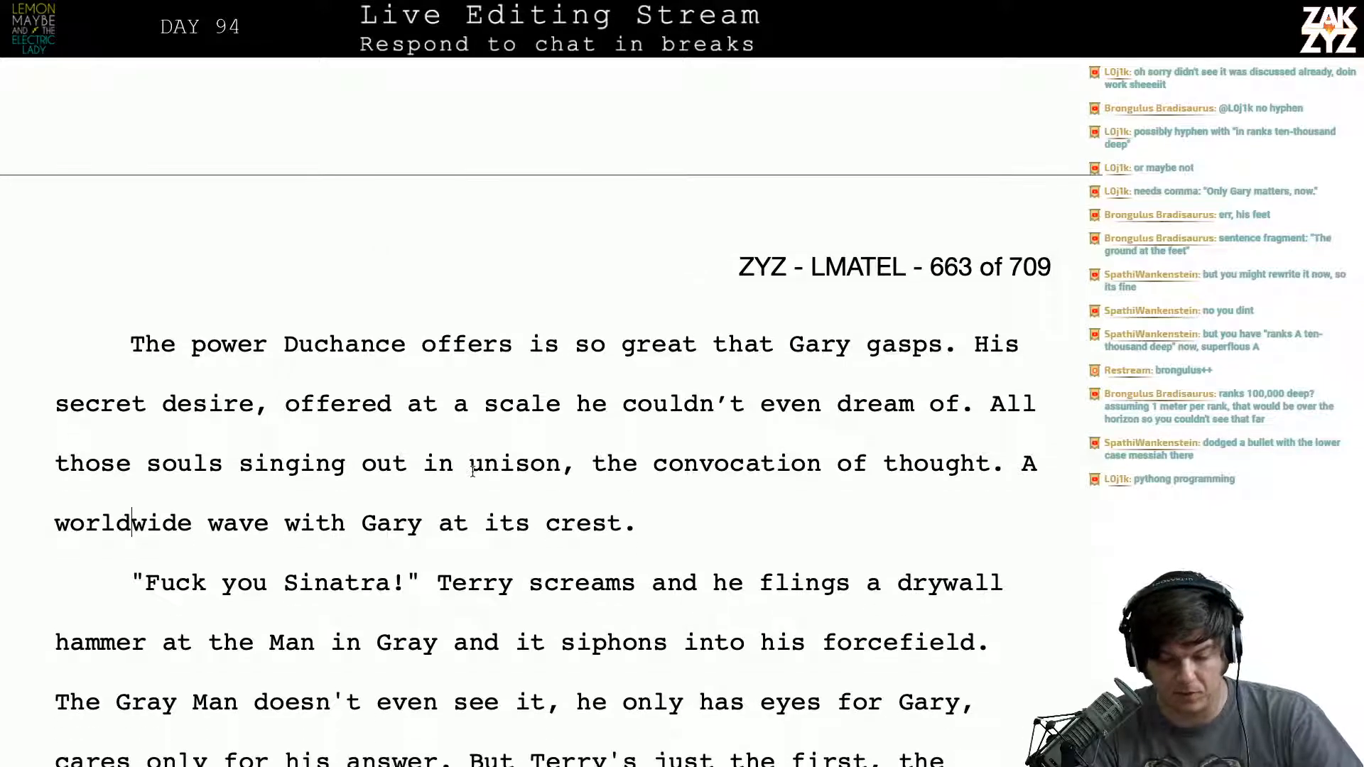
scroll(651, 470, "down", 4)
scroll(650, 470, "down", 2)
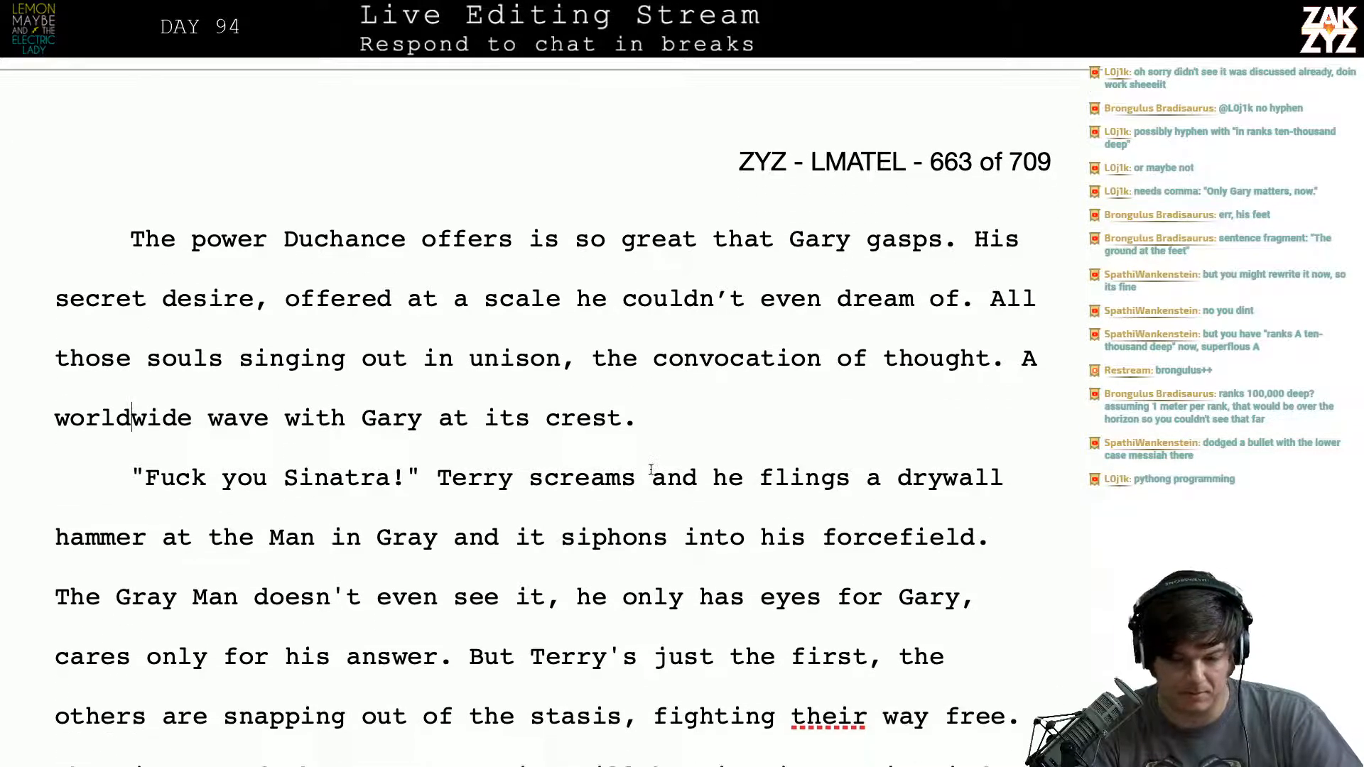
- Look up synonyms and usage examples for "gasps" on Thesaurus.com in the browser and return to the manuscript
left_click(929, 242)
key("super+Tab")
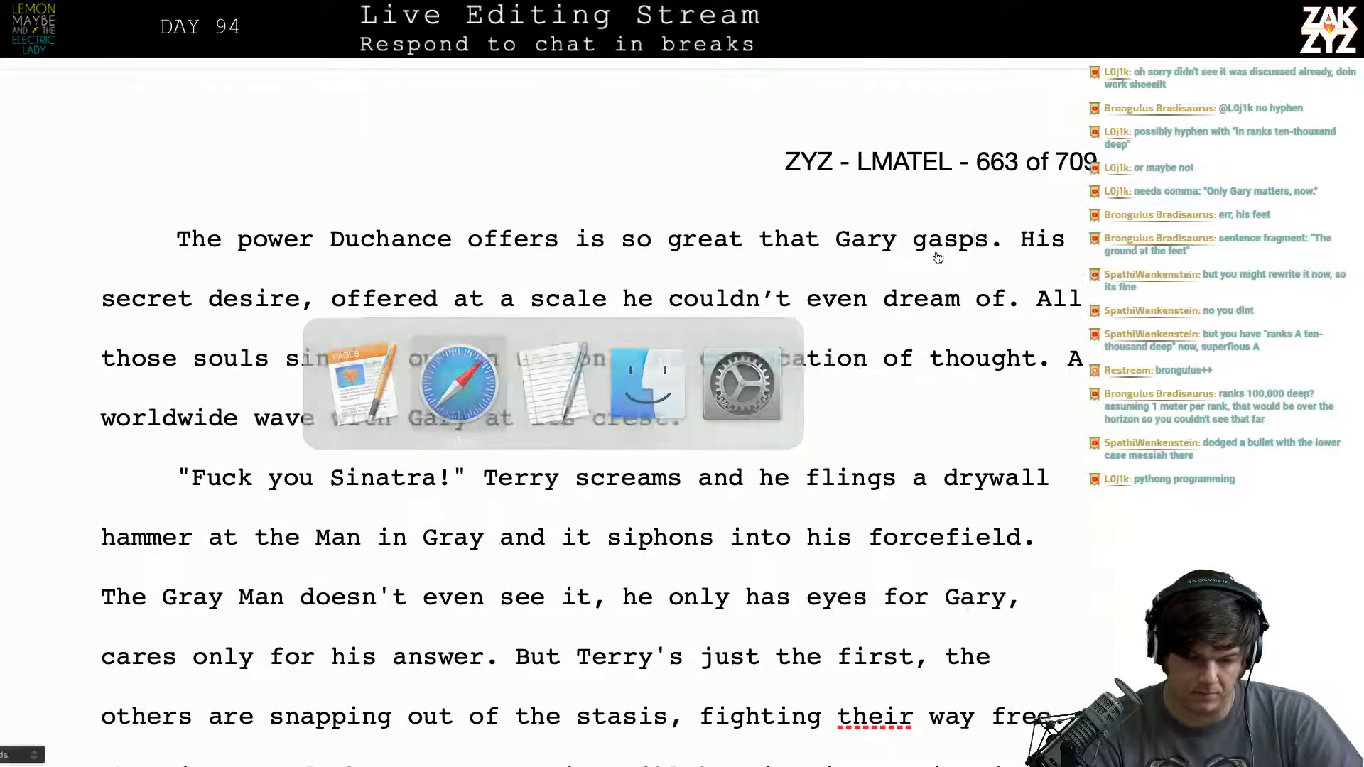
scroll(749, 141, "up", 6)
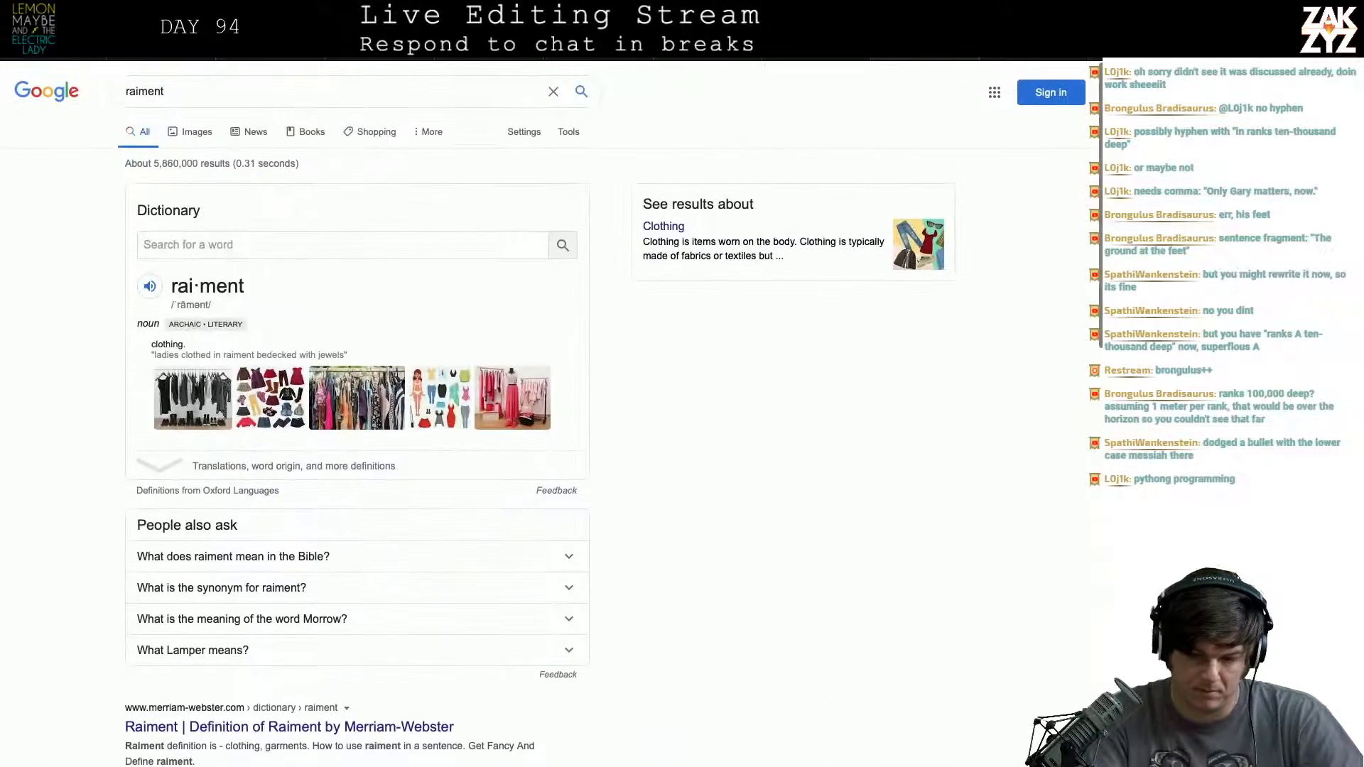
key("super+l")
type("the")
key("Return")
type("gasps")
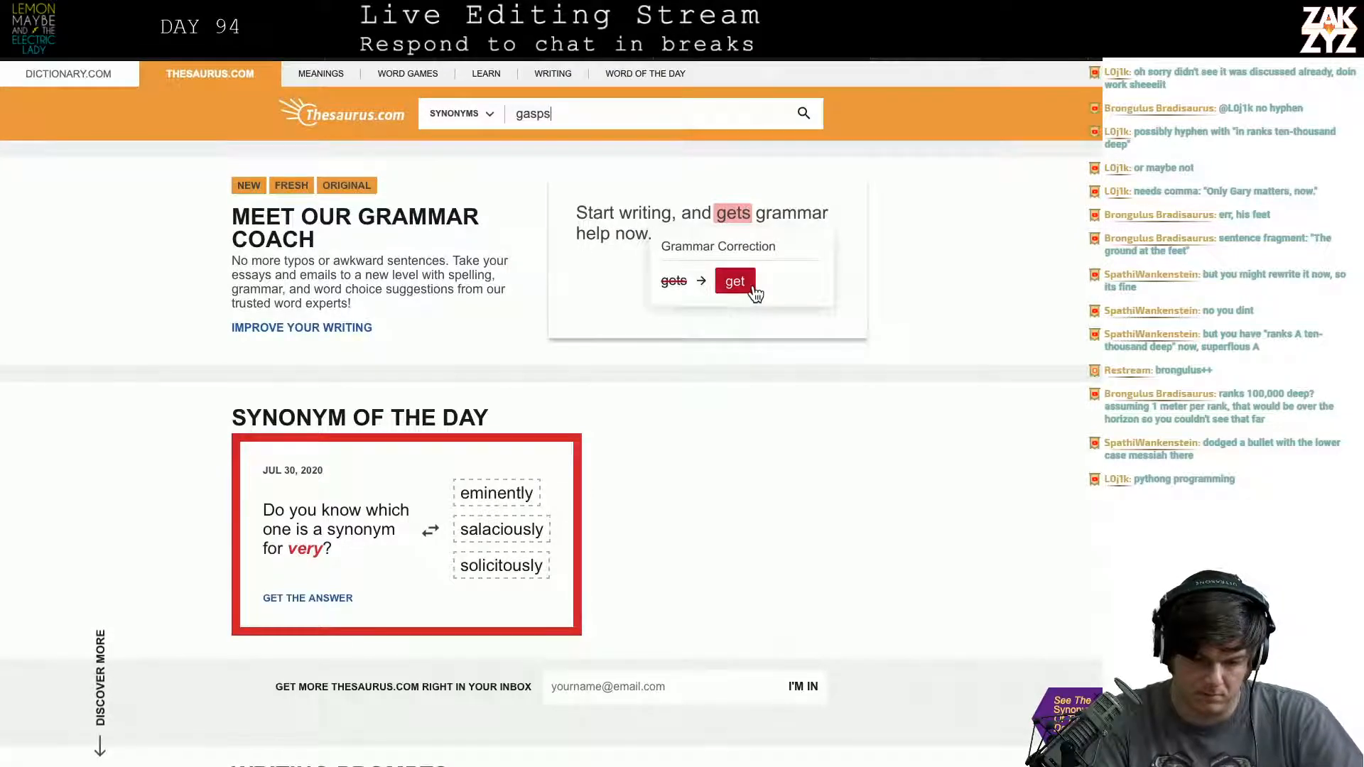
key("Return")
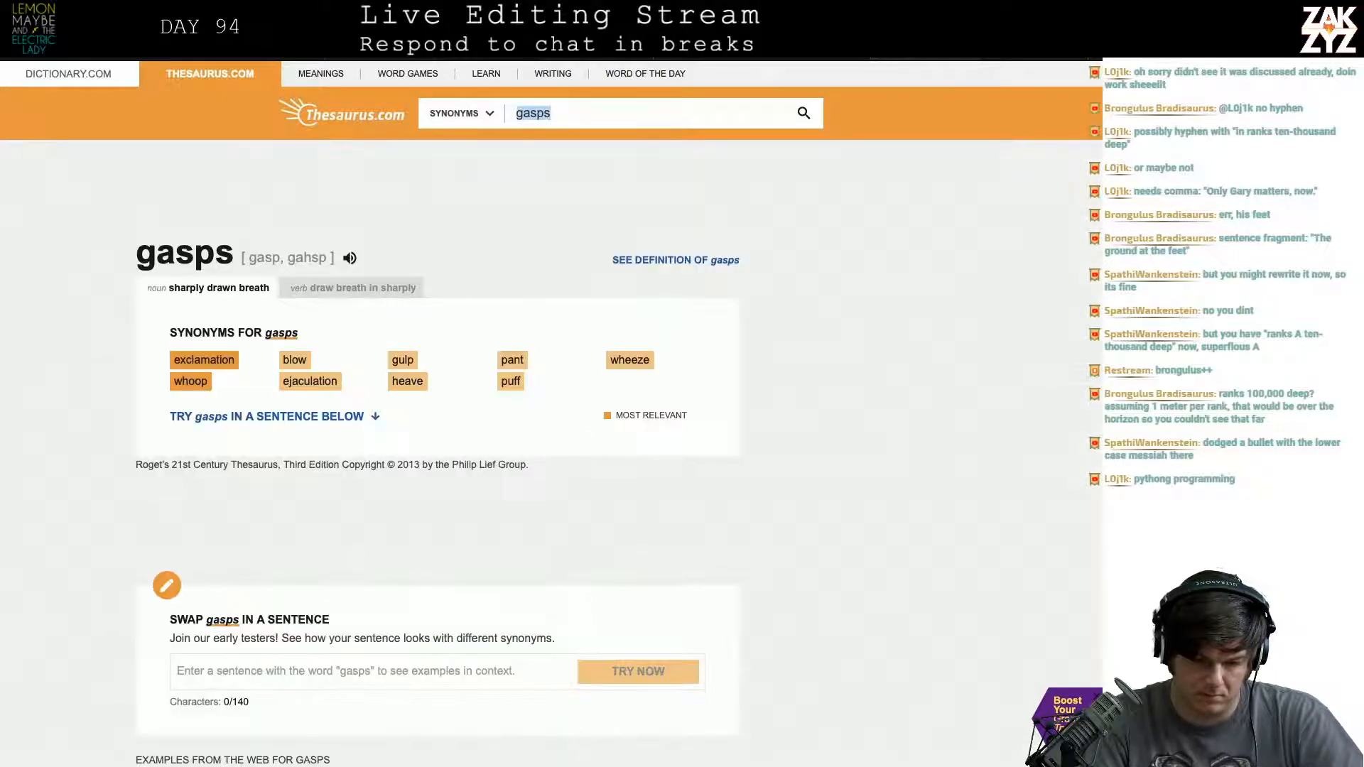
scroll(496, 253, "down", 1)
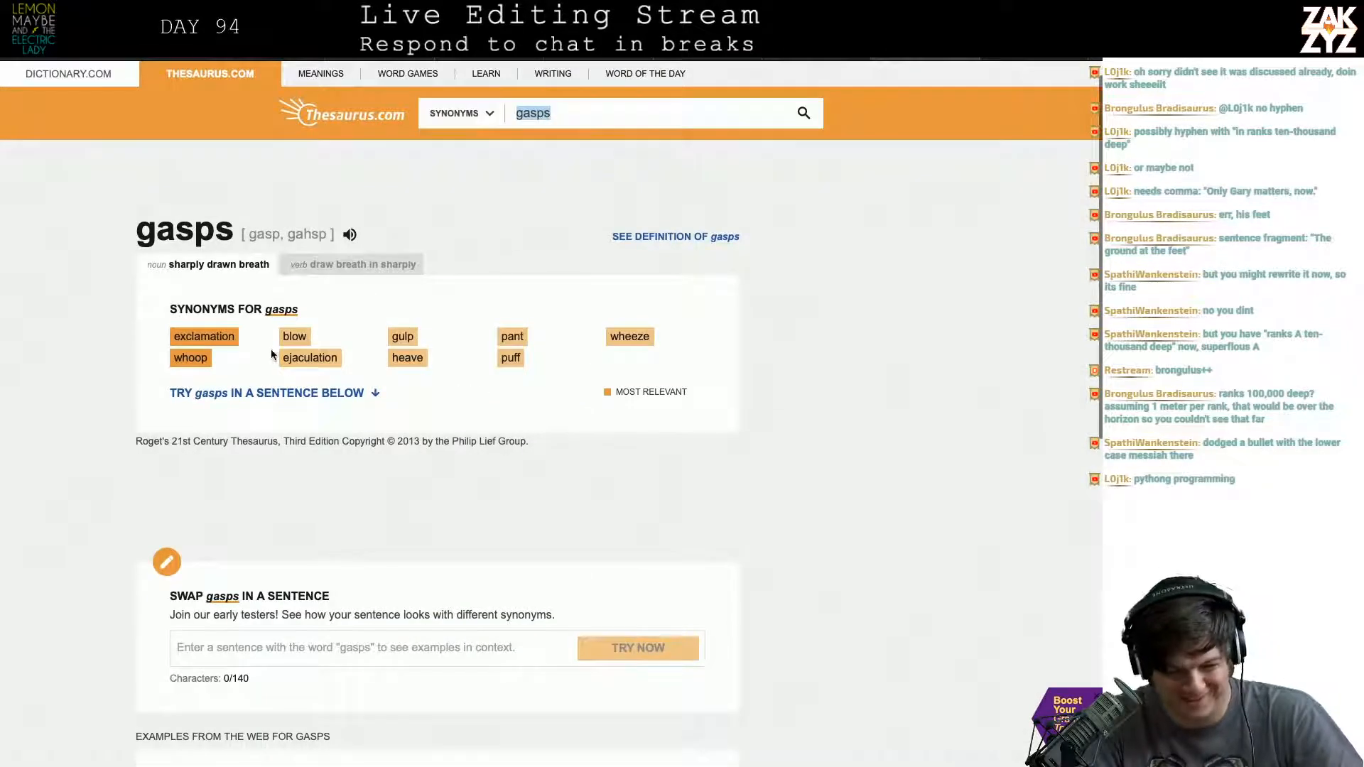
scroll(426, 393, "down", 2)
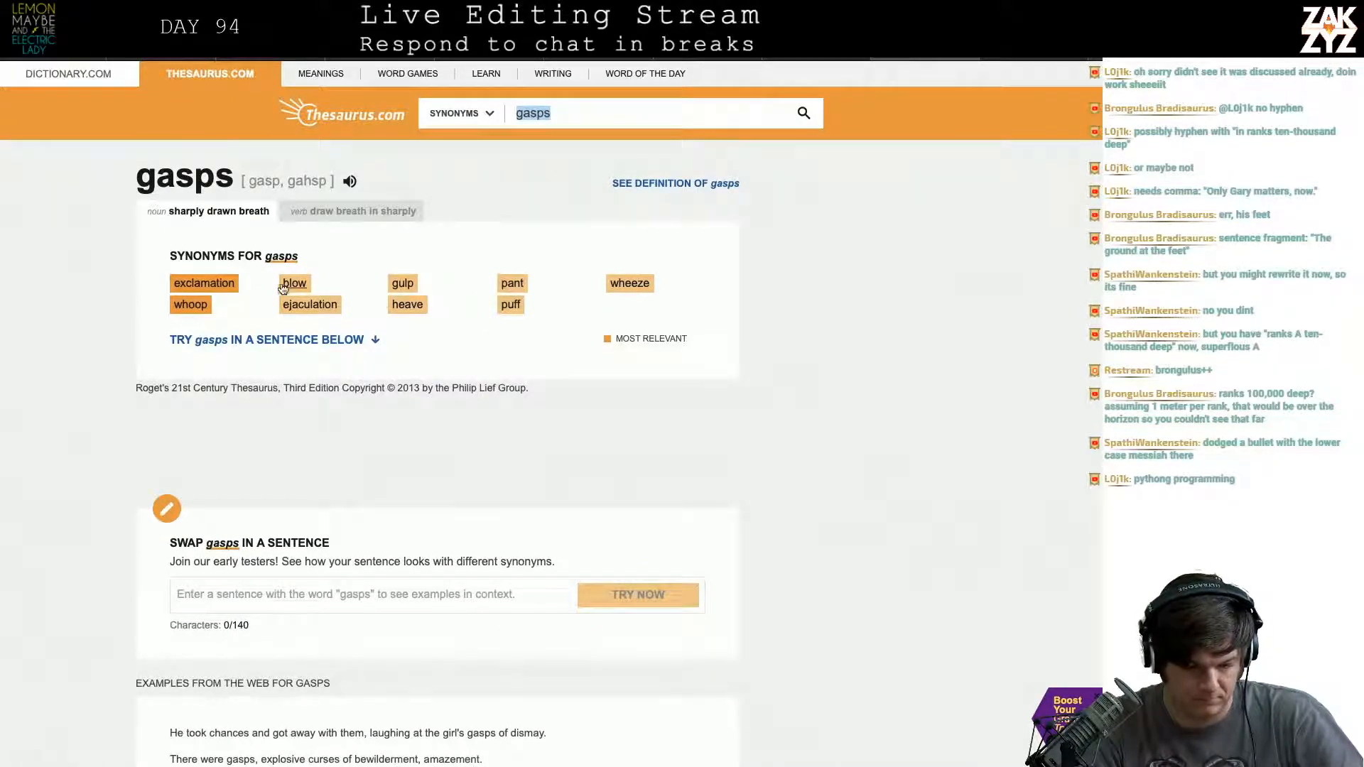
scroll(449, 411, "down", 5)
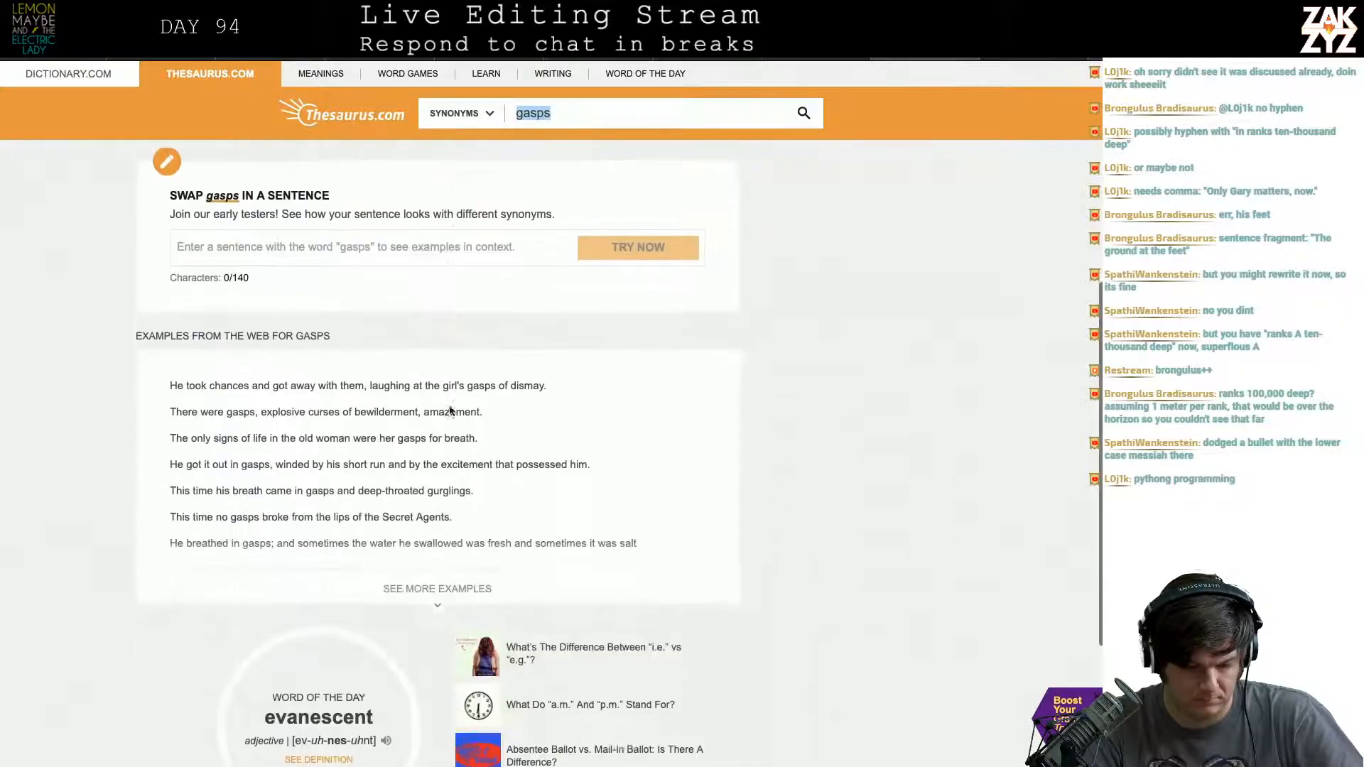
key("alt+Tab")
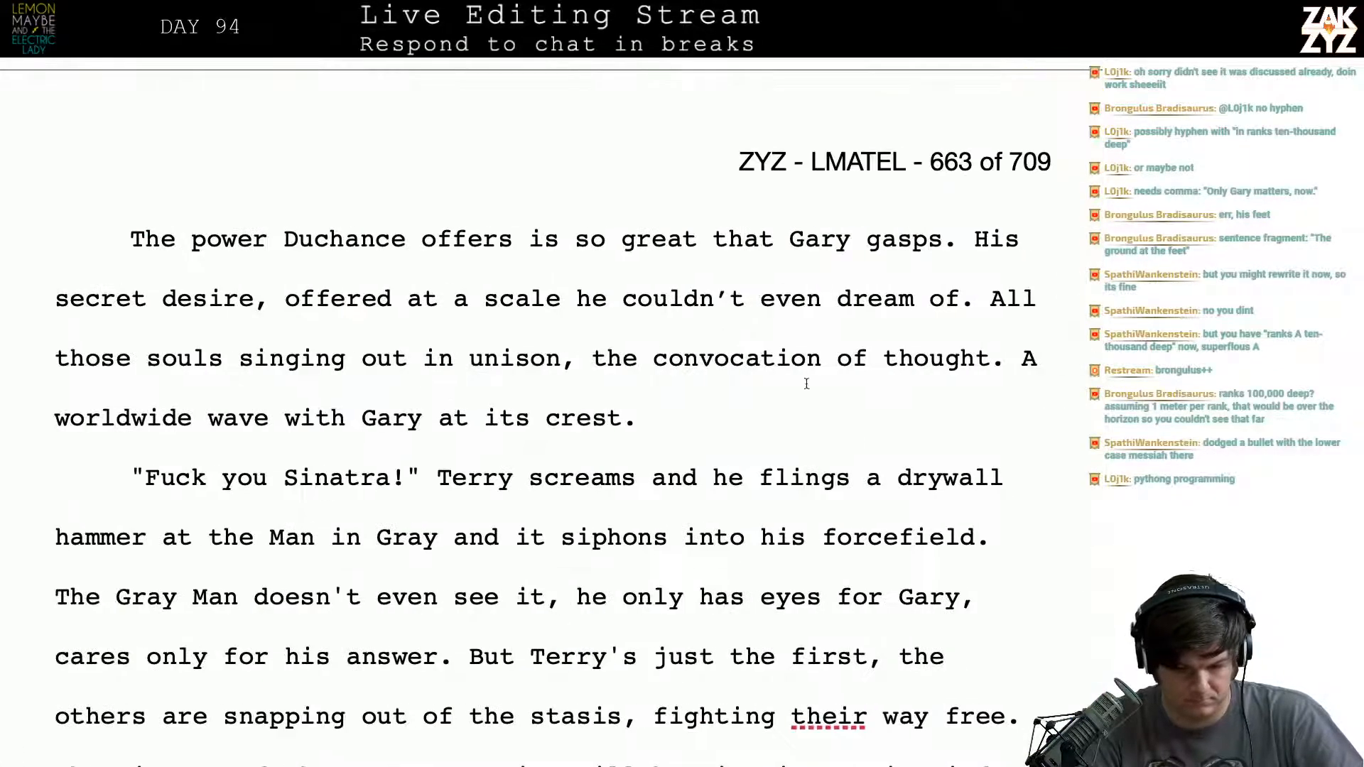
- Examine the opening sentence of page 663 about the power Duchance offers, going through it word by word
scroll(781, 475, "down", 2)
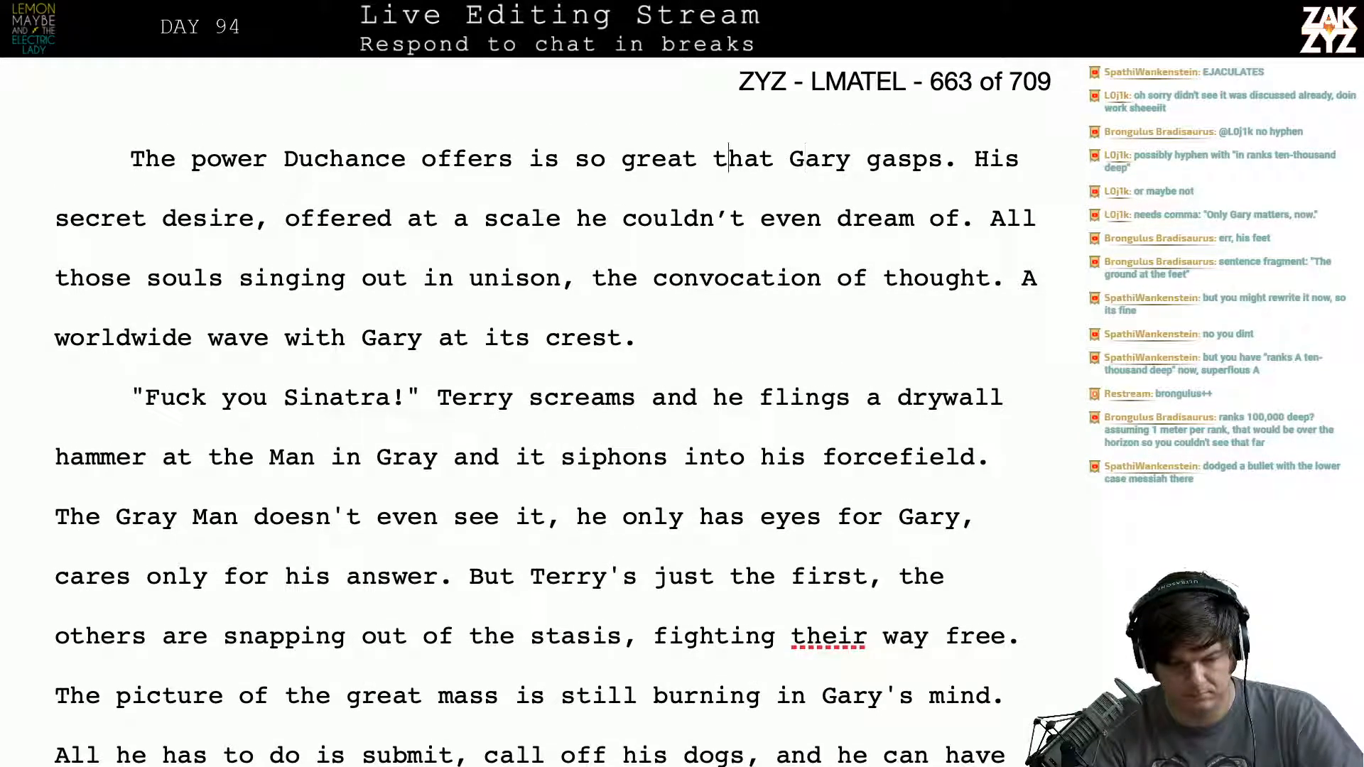
left_click(405, 158)
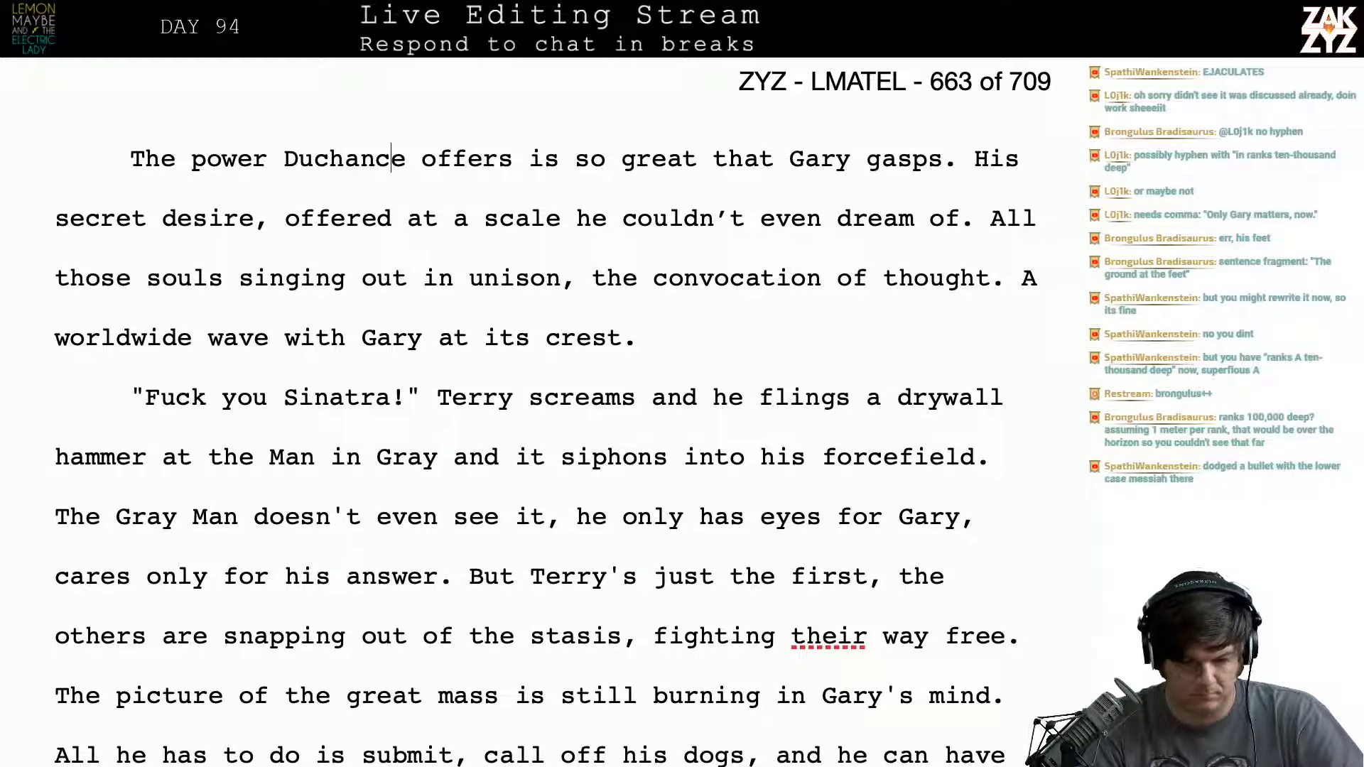
key("Right")
key("Right")
key("Right")
key("Right")
key("Right")
key("Right")
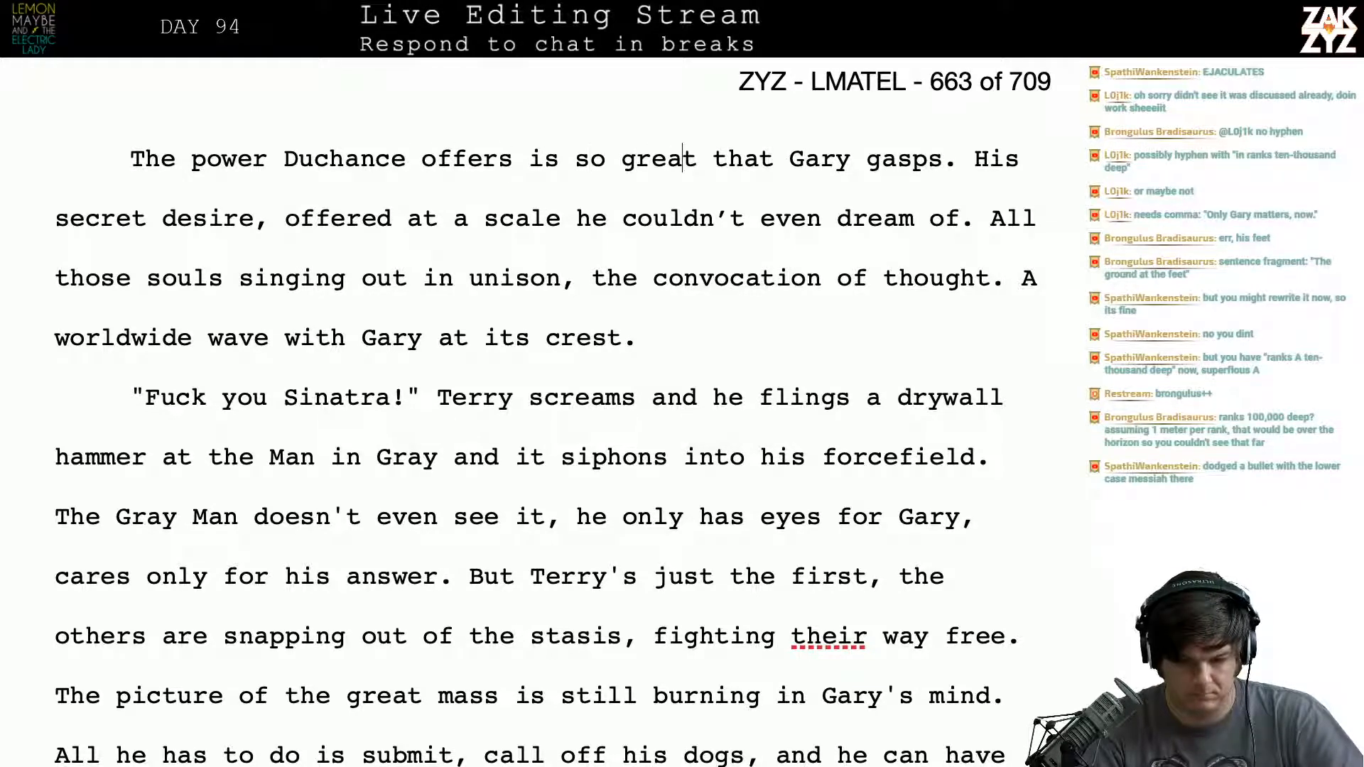
key("Right")
key("Right")
key("Right")
key("Right")
key("Right")
key("Right")
key("Right")
key("Right")
key("Right")
key("Right")
key("Right")
key("Right")
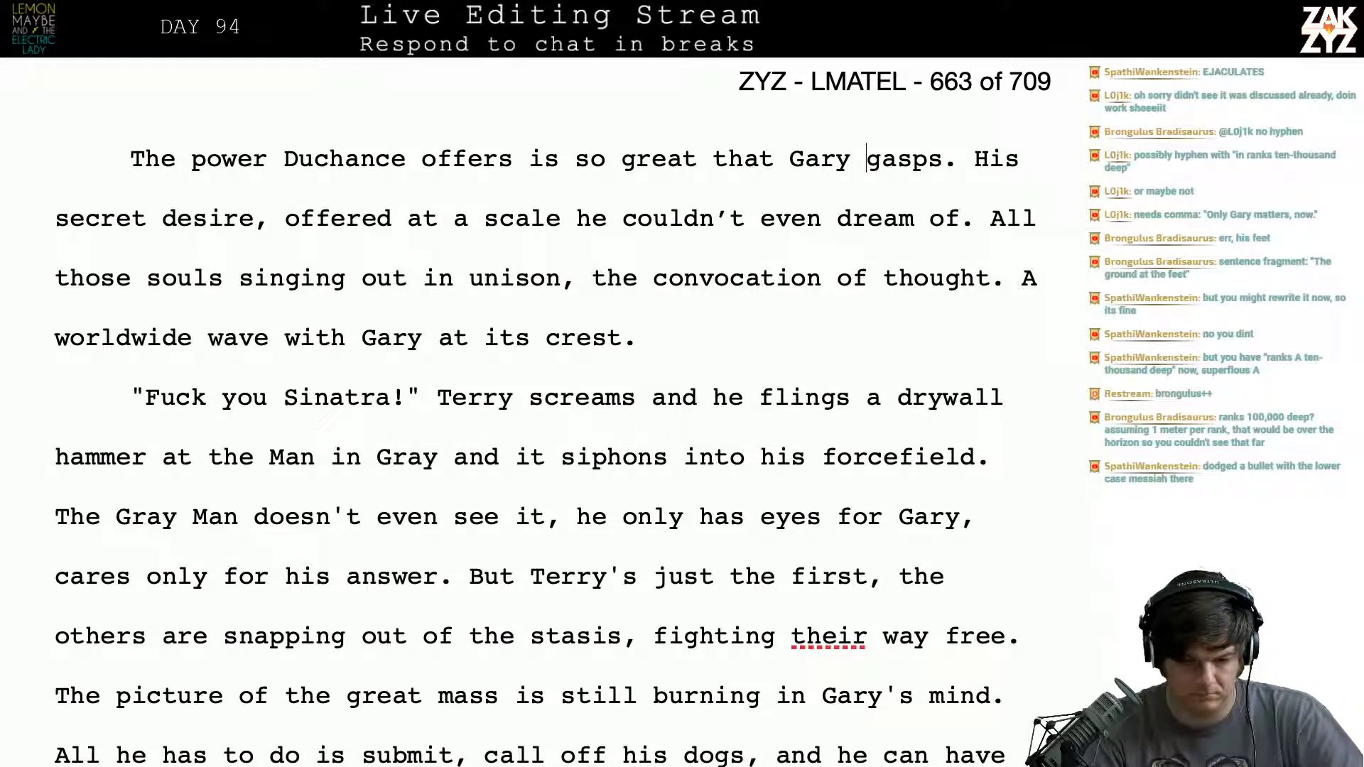
key("Right")
key("Right")
key("Right")
key("Right")
key("Right")
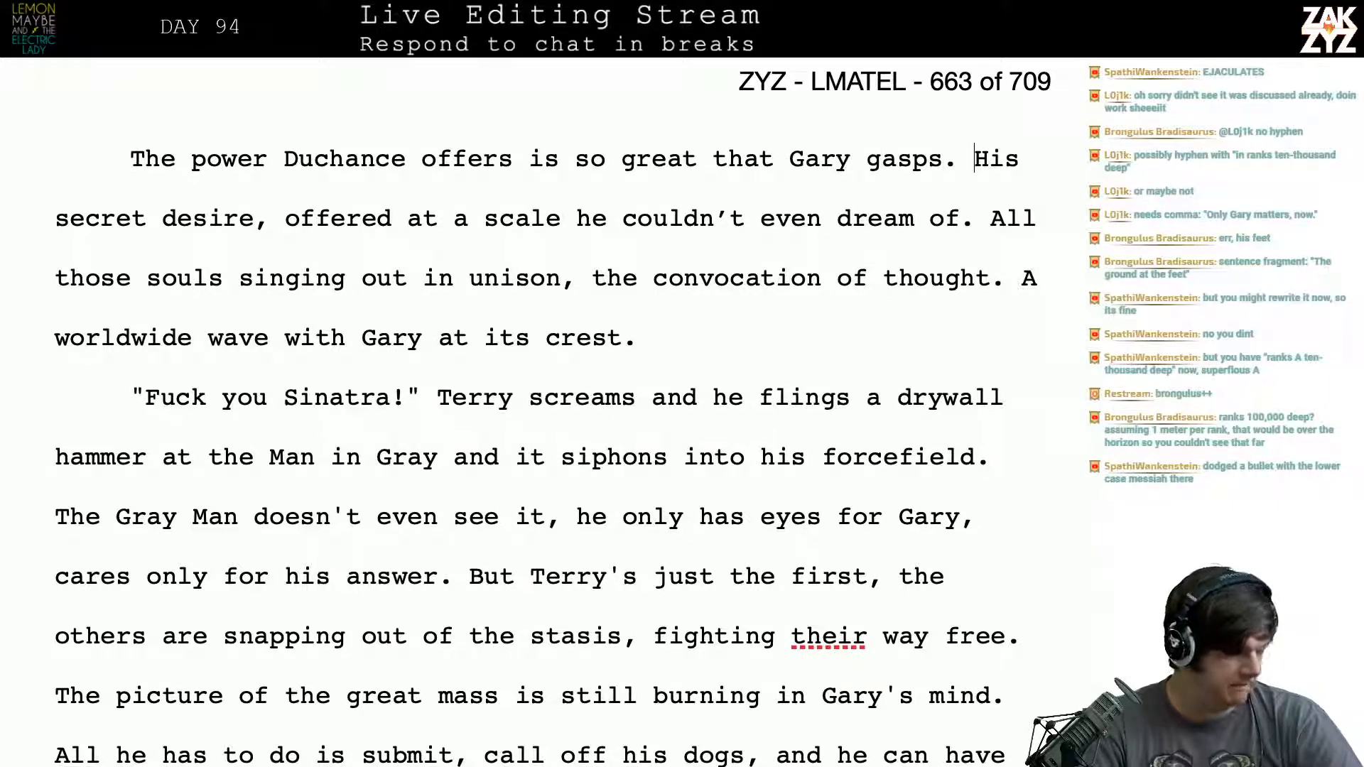
scroll(545, 412, "down", 1)
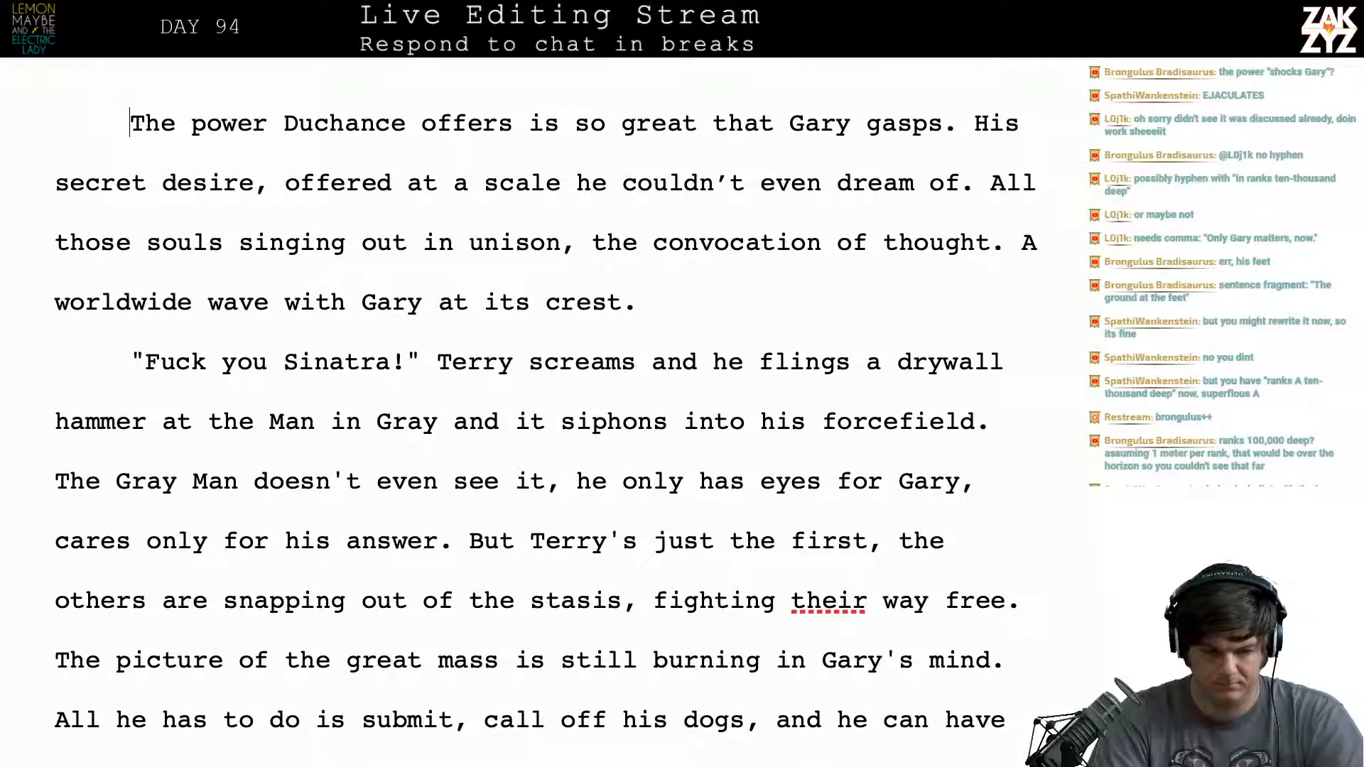
- Insert the sentence "Gary gasps at the magnitude of the offer." before the sentence about the power Duchance offers
type("D")
key("BackSpace")
type("Gary G")
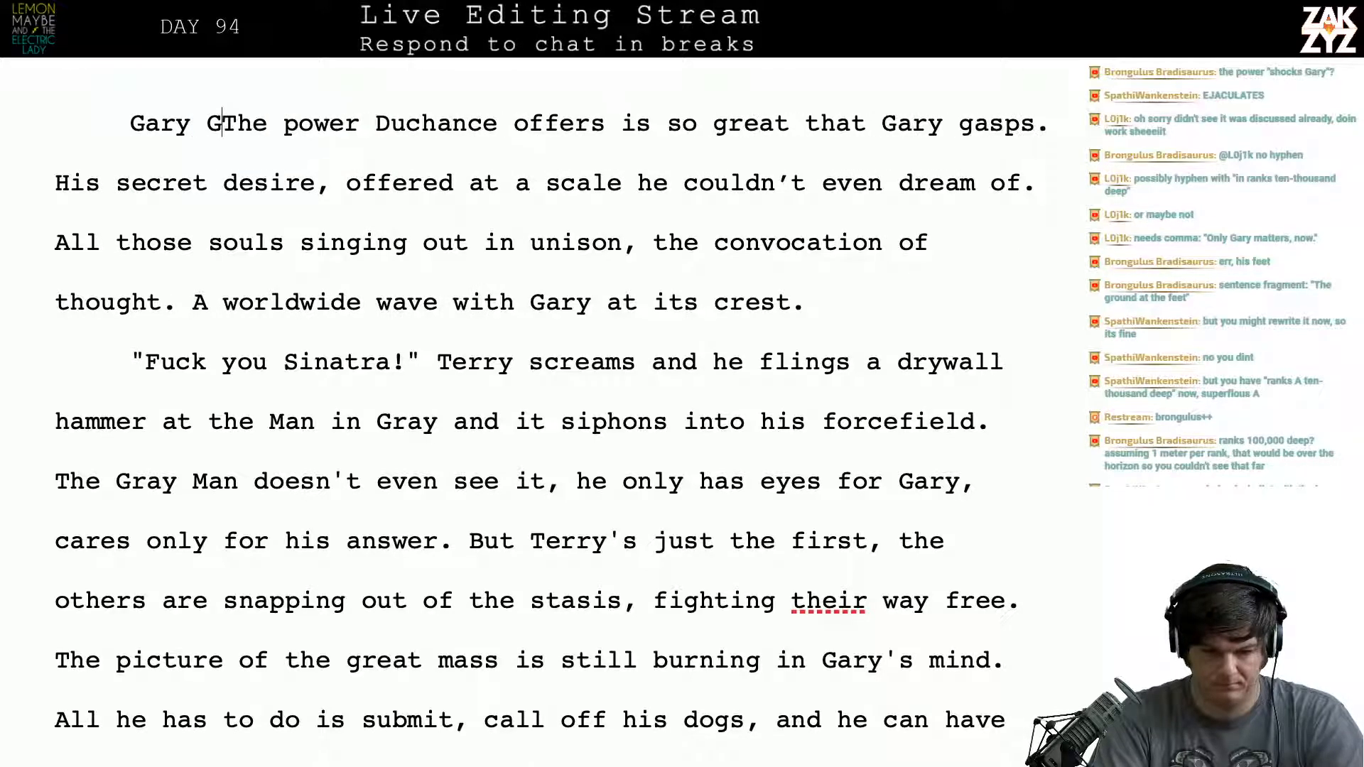
type("as")
key("BackSpace")
key("BackSpace")
key("BackSpace")
type("gaps")
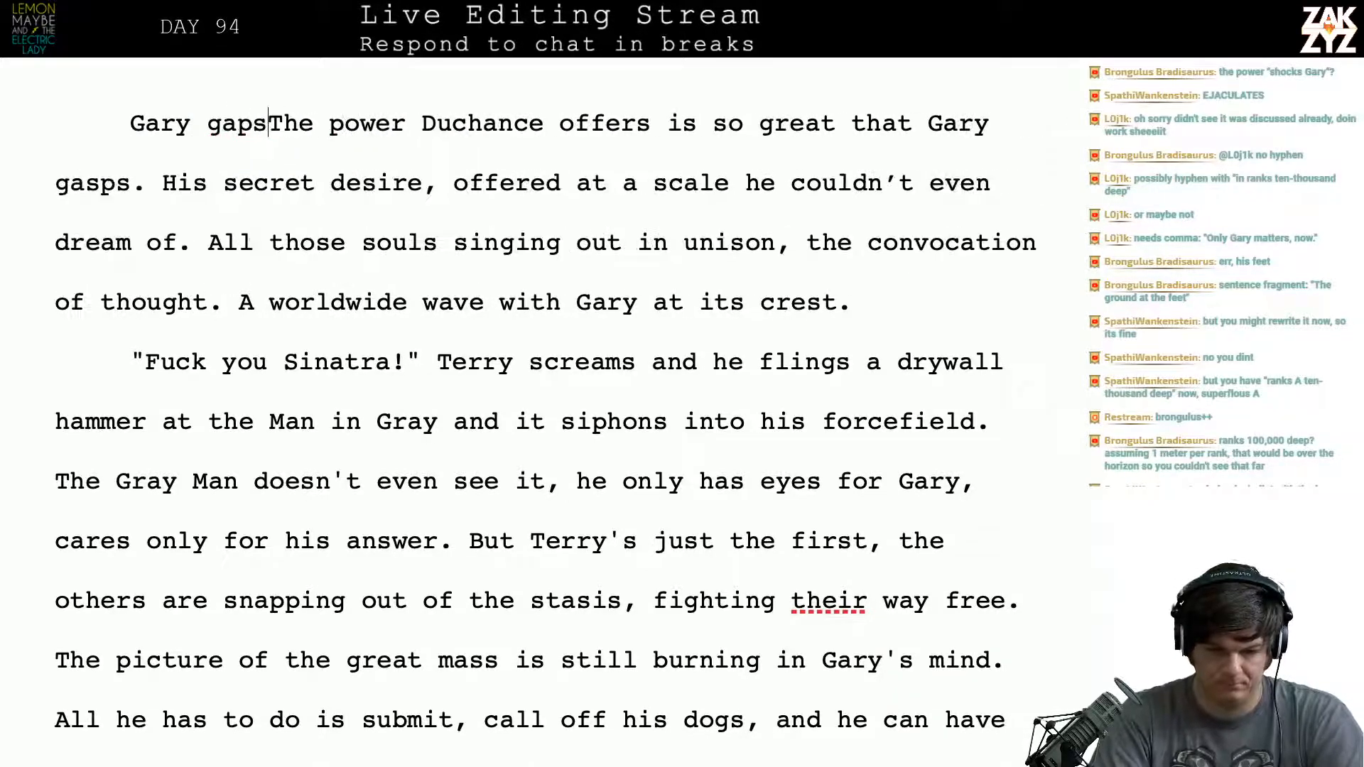
key("BackSpace")
key("BackSpace")
type("sps at the mag")
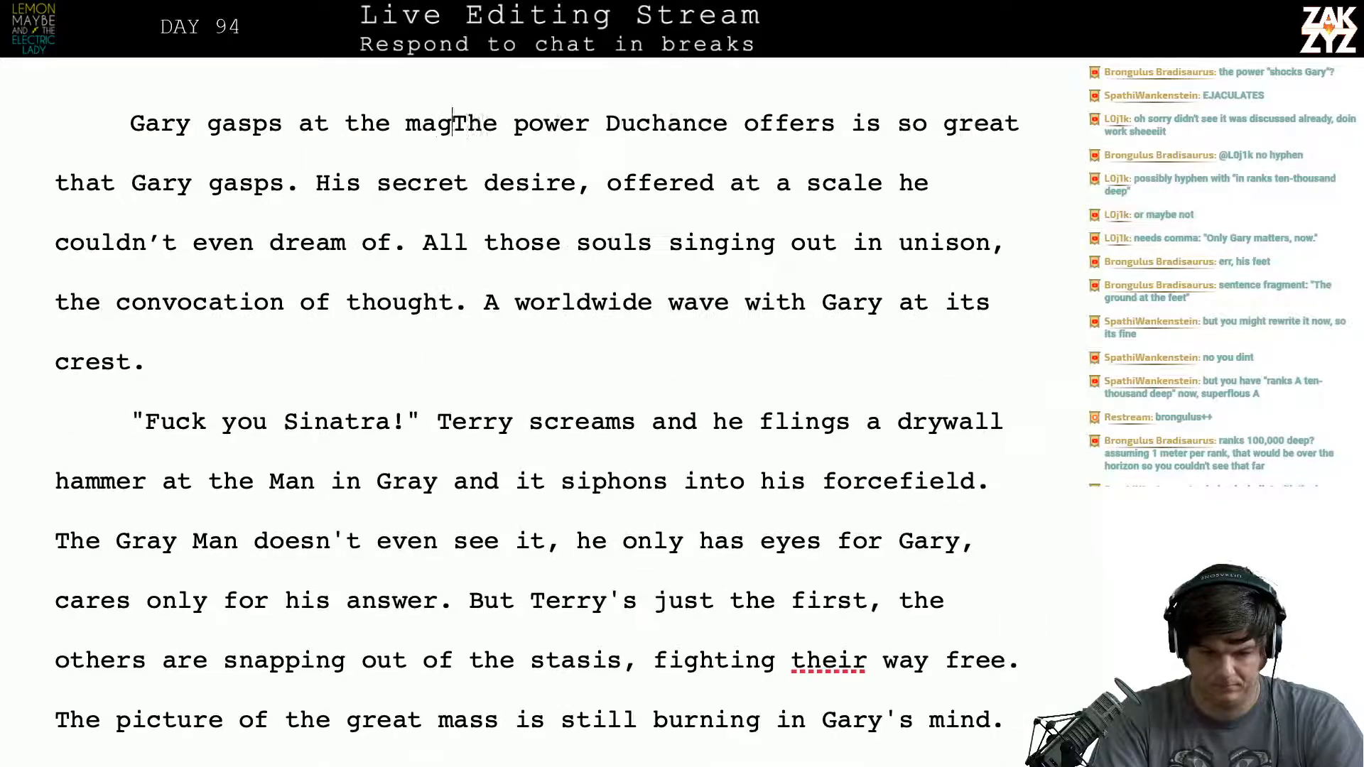
type("nitude of the of")
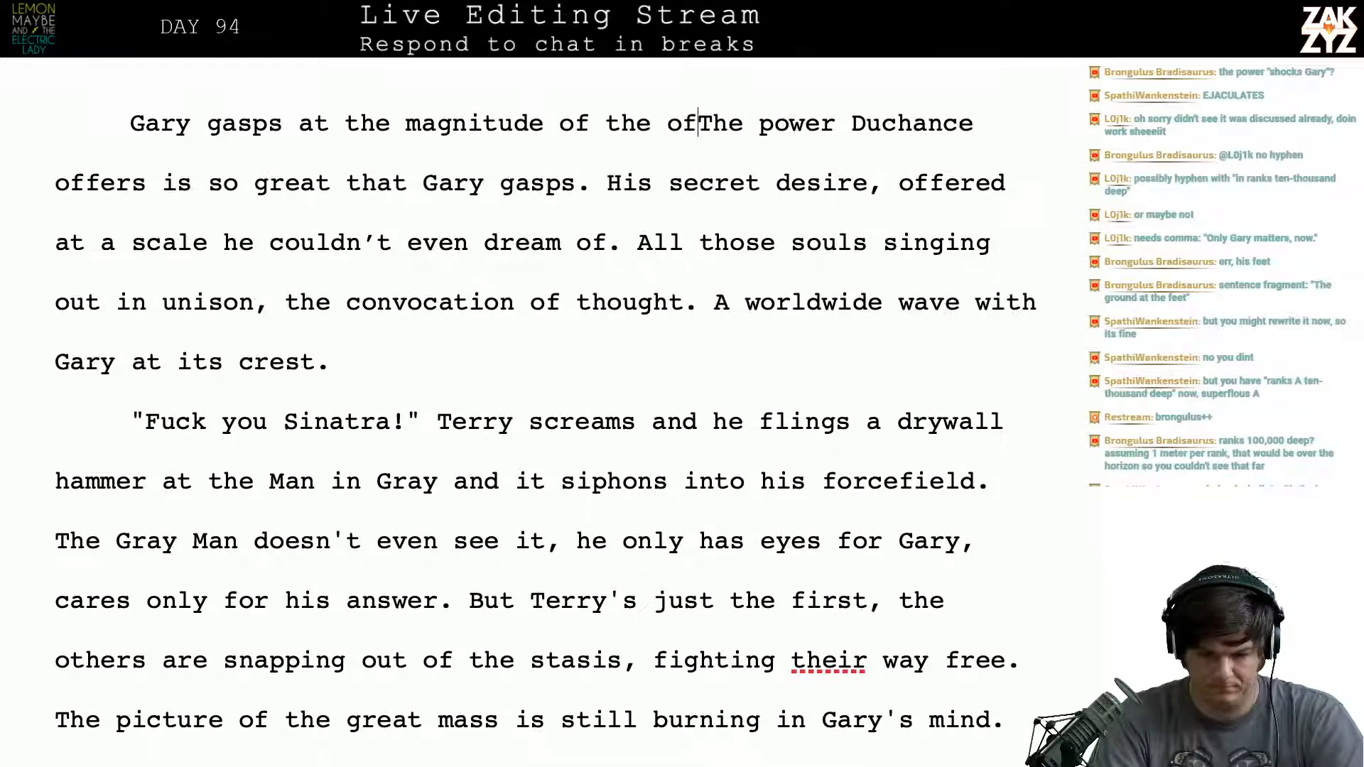
type("fer.")
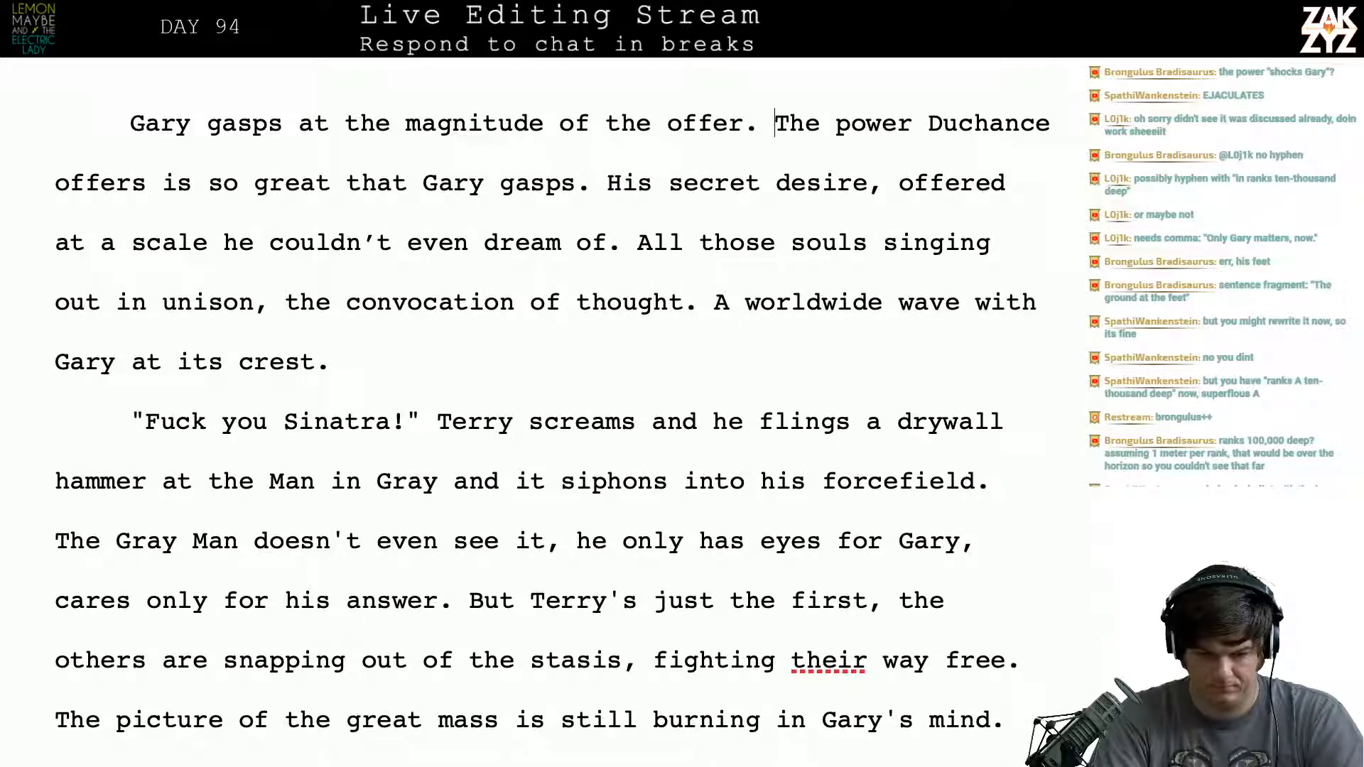
- Trim the new sentence back to "Gary gasps at the" and break it off from the paragraph that follows
key("BackSpace")
key("BackSpace")
key("BackSpace")
key("BackSpace")
key("BackSpace")
key("BackSpace")
key("BackSpace")
key("BackSpace")
key("BackSpace")
key("BackSpace")
key("BackSpace")
key("BackSpace")
key("BackSpace")
key("BackSpace")
key("BackSpace")
key("BackSpace")
key("BackSpace")
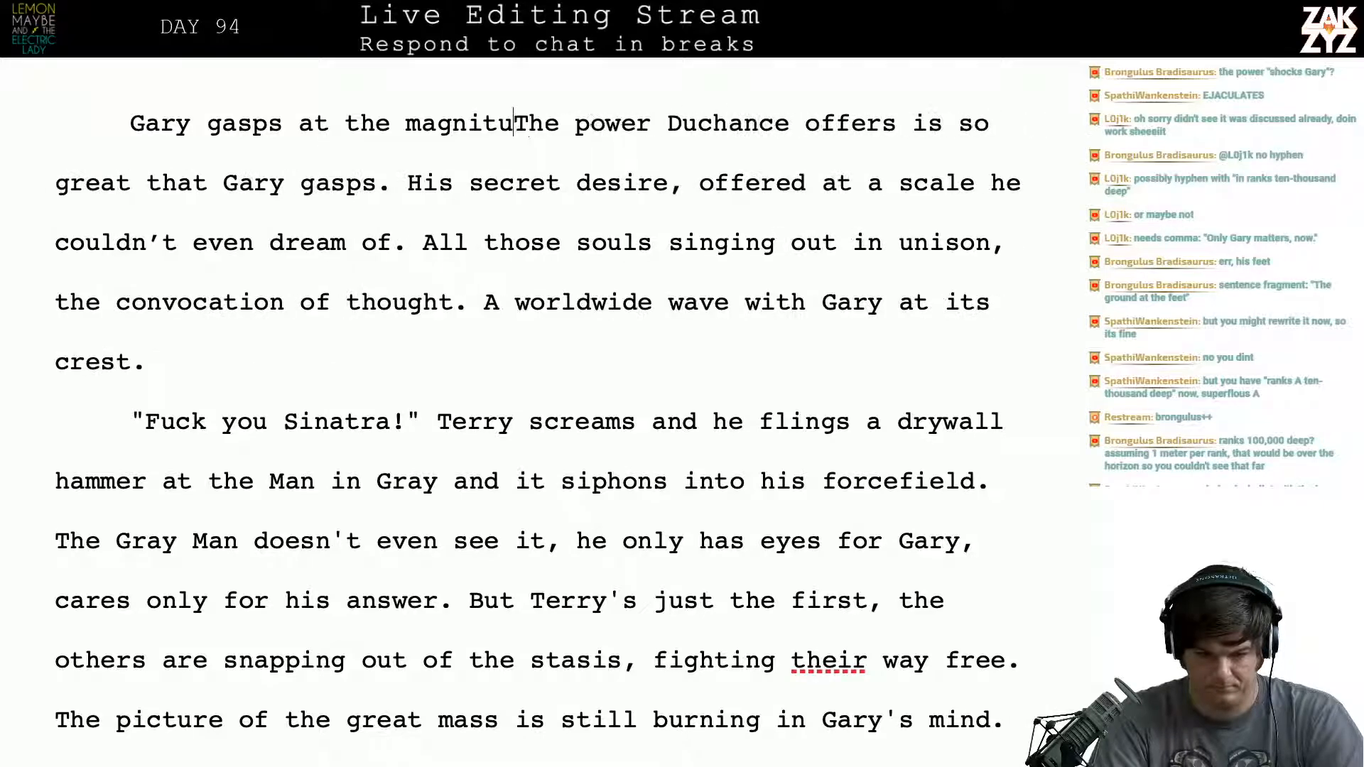
key("BackSpace")
key("BackSpace")
key("BackSpace")
key("BackSpace")
key("BackSpace")
key("BackSpace")
key("BackSpace")
key("BackSpace")
key("BackSpace")
key("BackSpace")
key("BackSpace")
key("BackSpace")
key("BackSpace")
key("BackSpace")
key("BackSpace")
key("BackSpace")
key("BackSpace")
key("BackSpace")
key("BackSpace")
key("BackSpace")
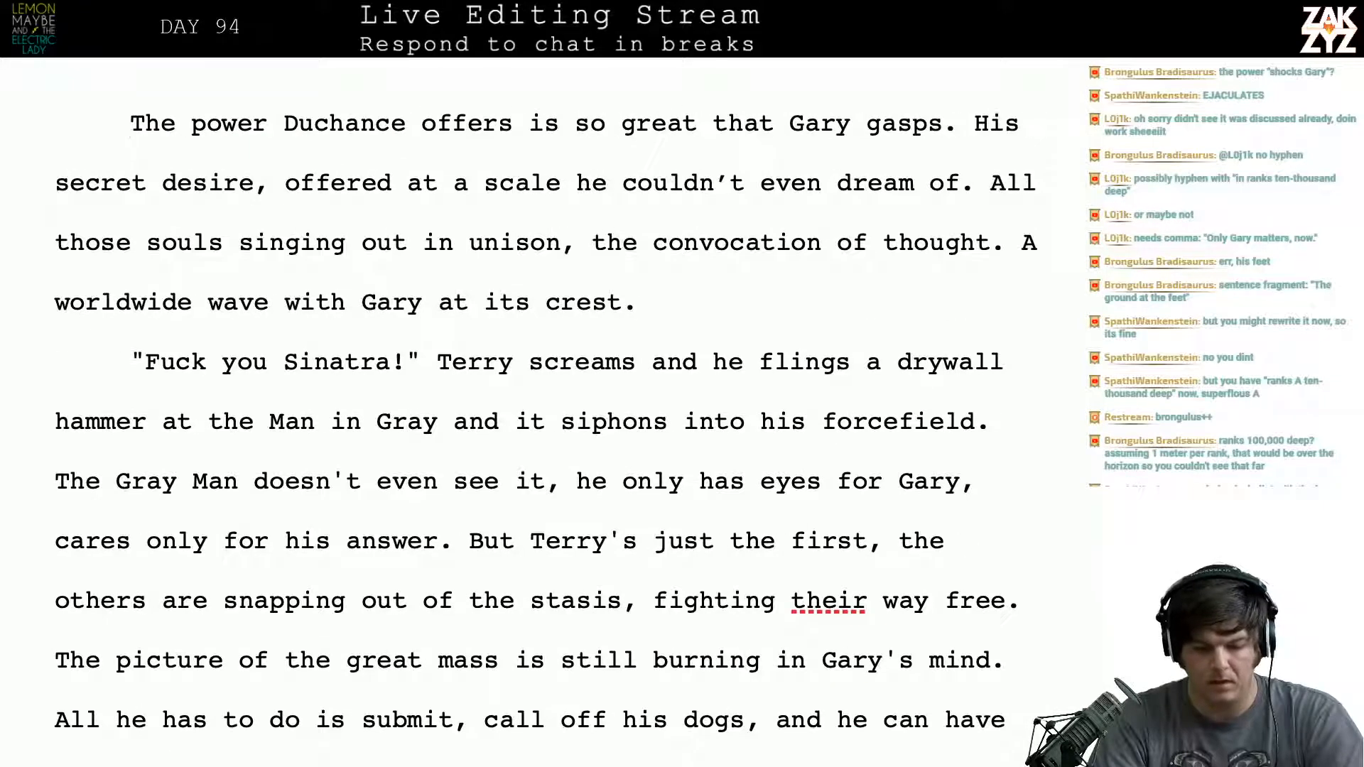
key("Return")
key("Up")
key("Up")
key("Up")
- Look up synonyms for "offer" and "proposition" on Thesaurus.com in the browser and return to the manuscript
key("alt+Tab")
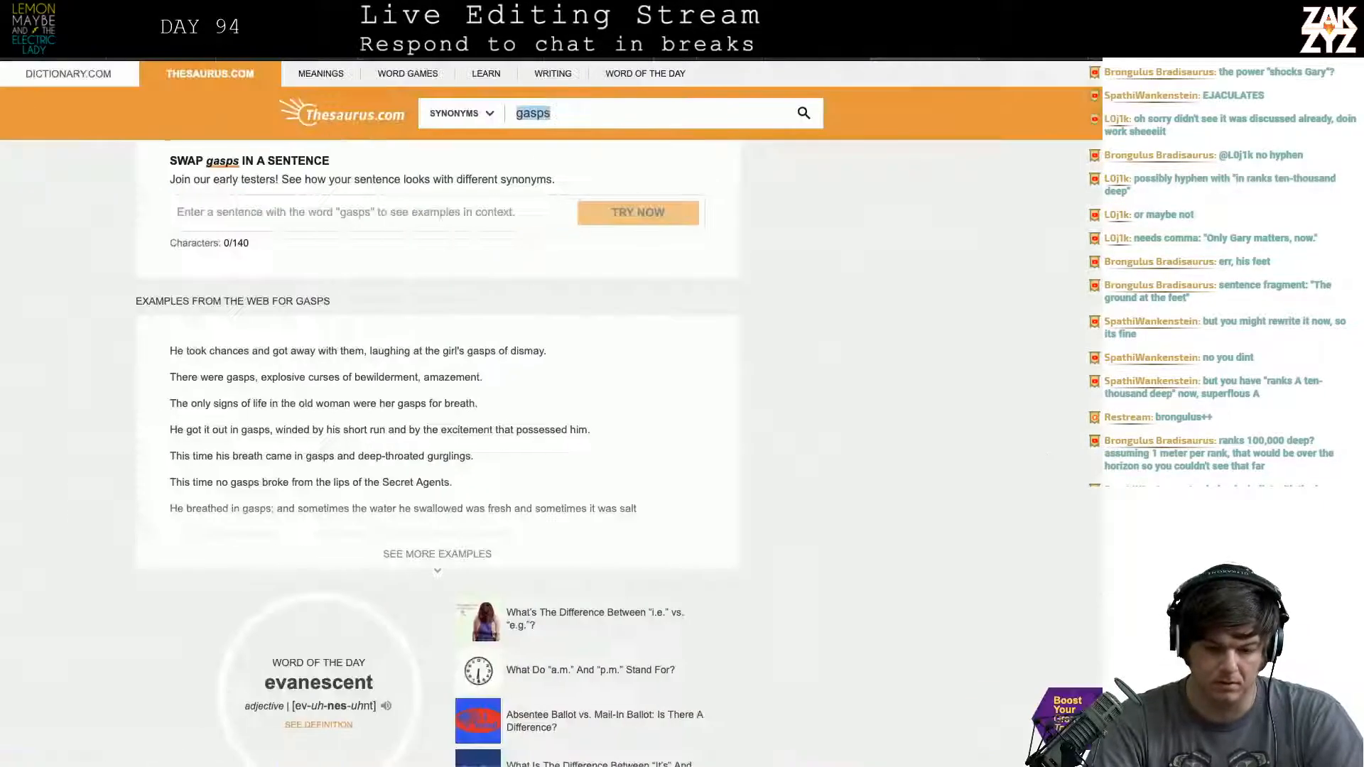
type("offer")
key("Return")
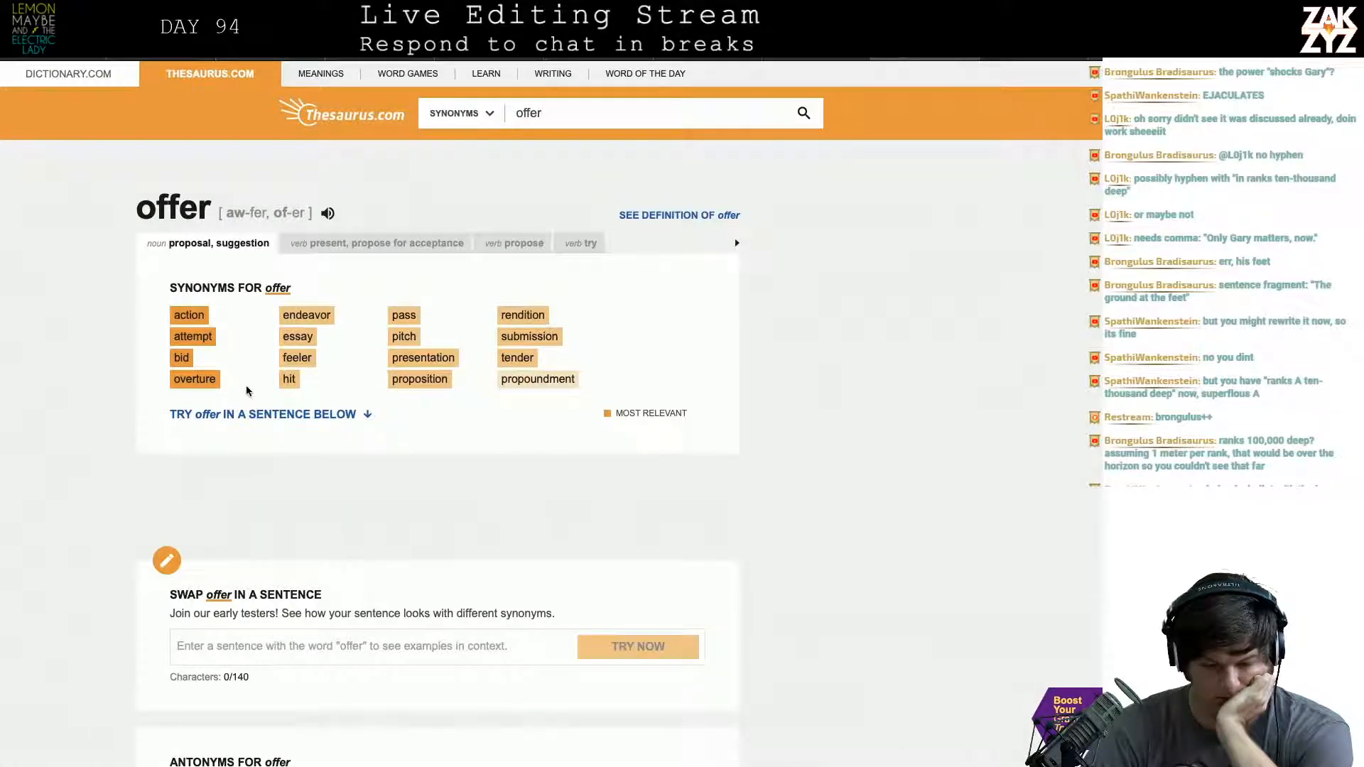
left_click(419, 379)
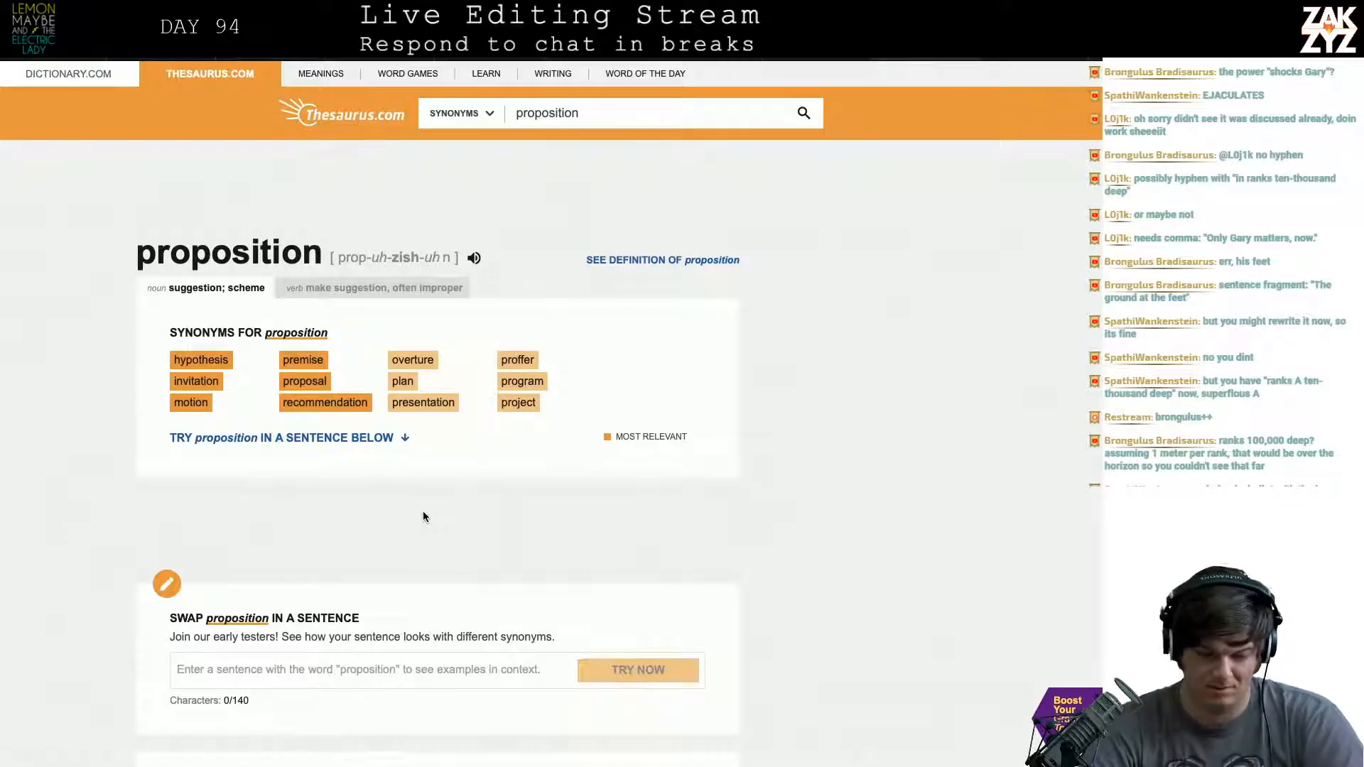
key("alt+Tab")
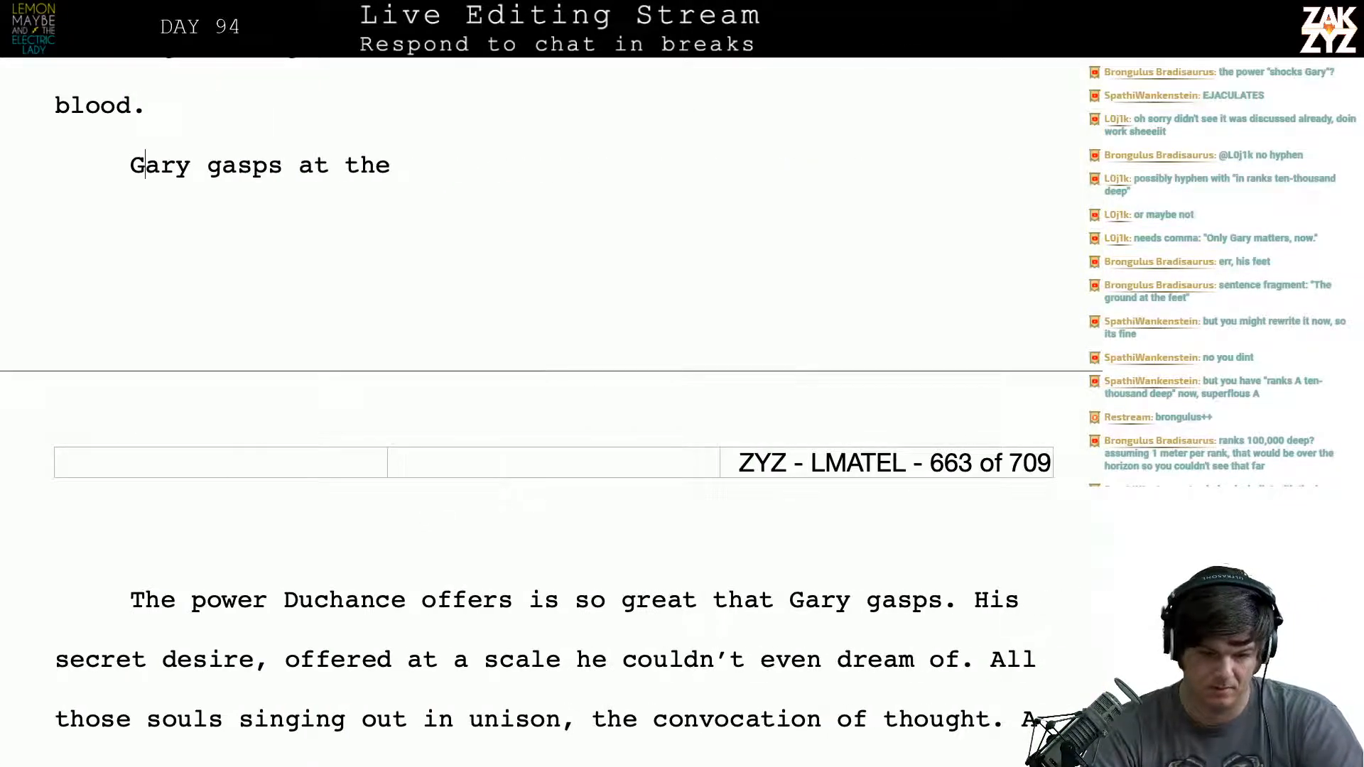
- Complete the unfinished line so that it reads "Gary gasps at the proposition."
key("Down")
key("Down")
key("Down")
key("Down")
key("Down")
key("Down")
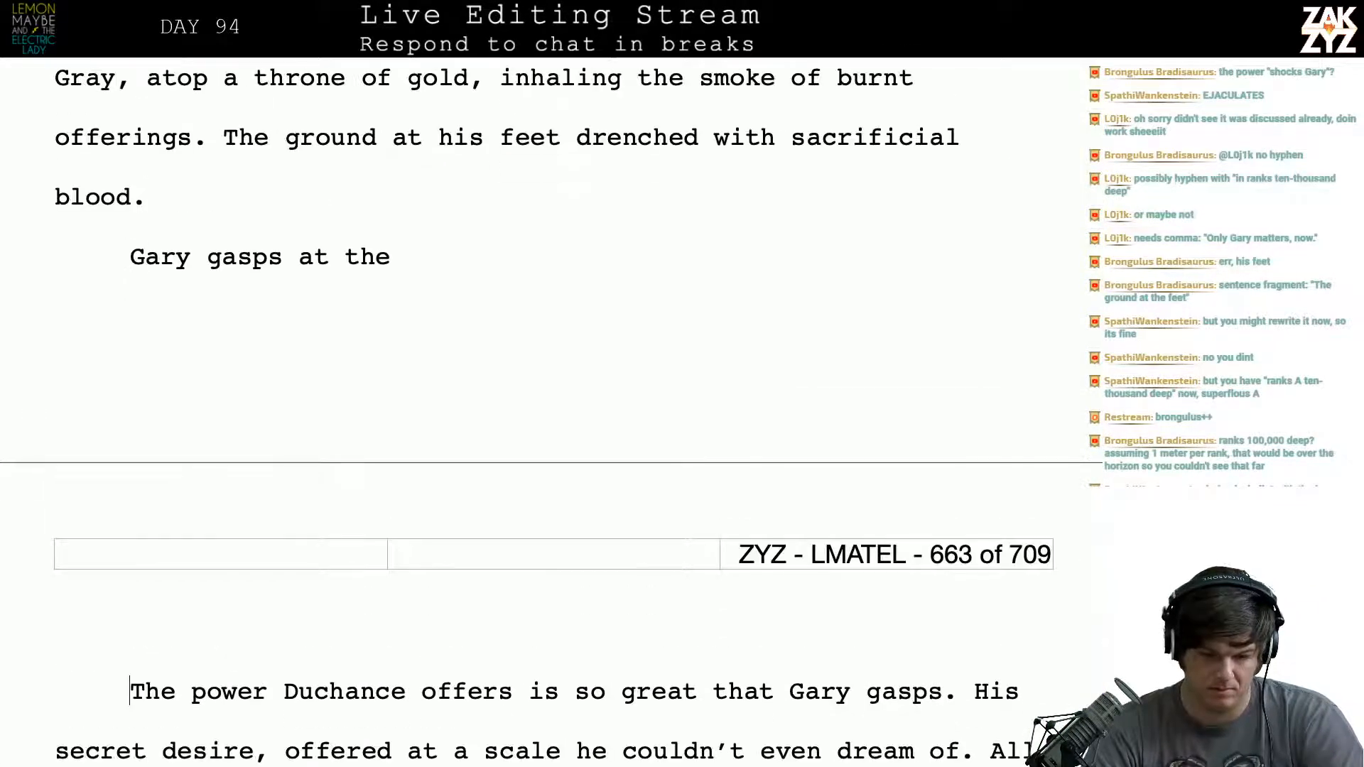
key("Left")
type("prop")
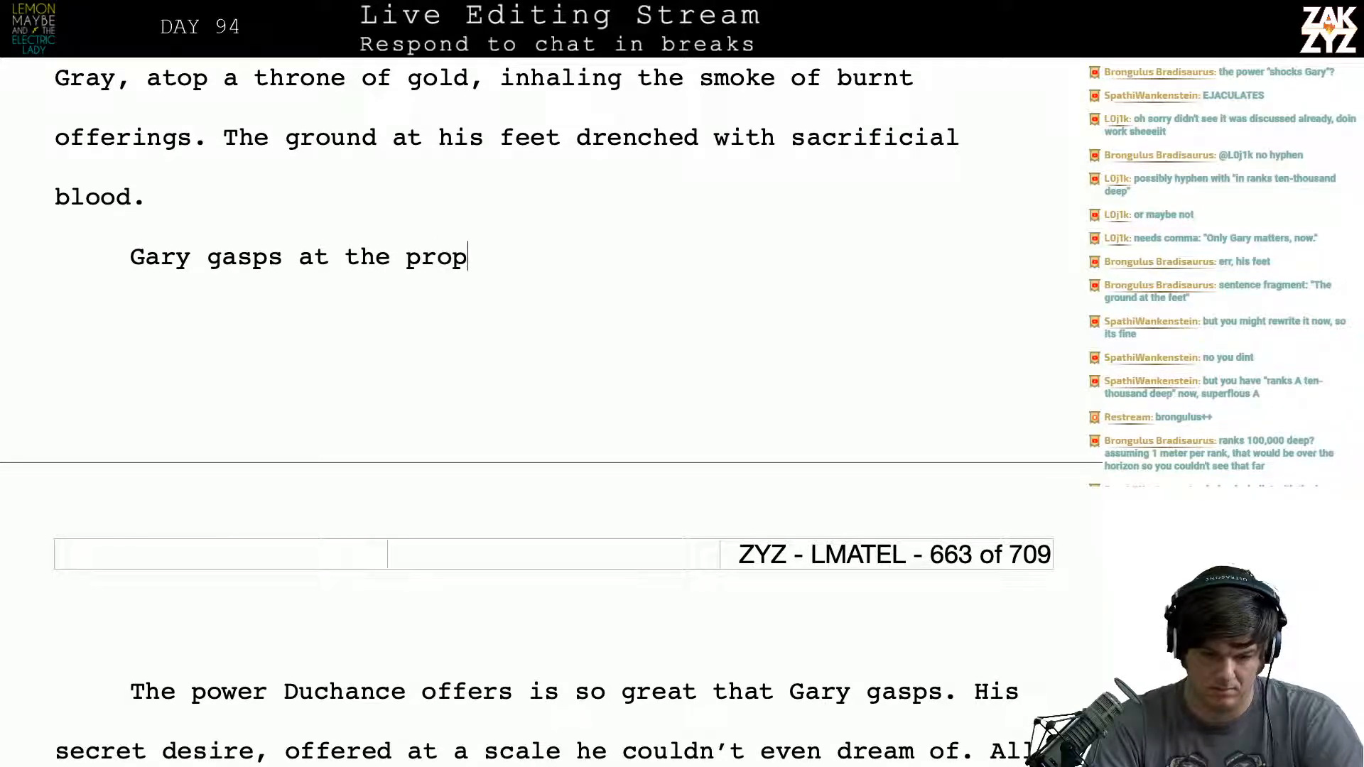
type("isition.")
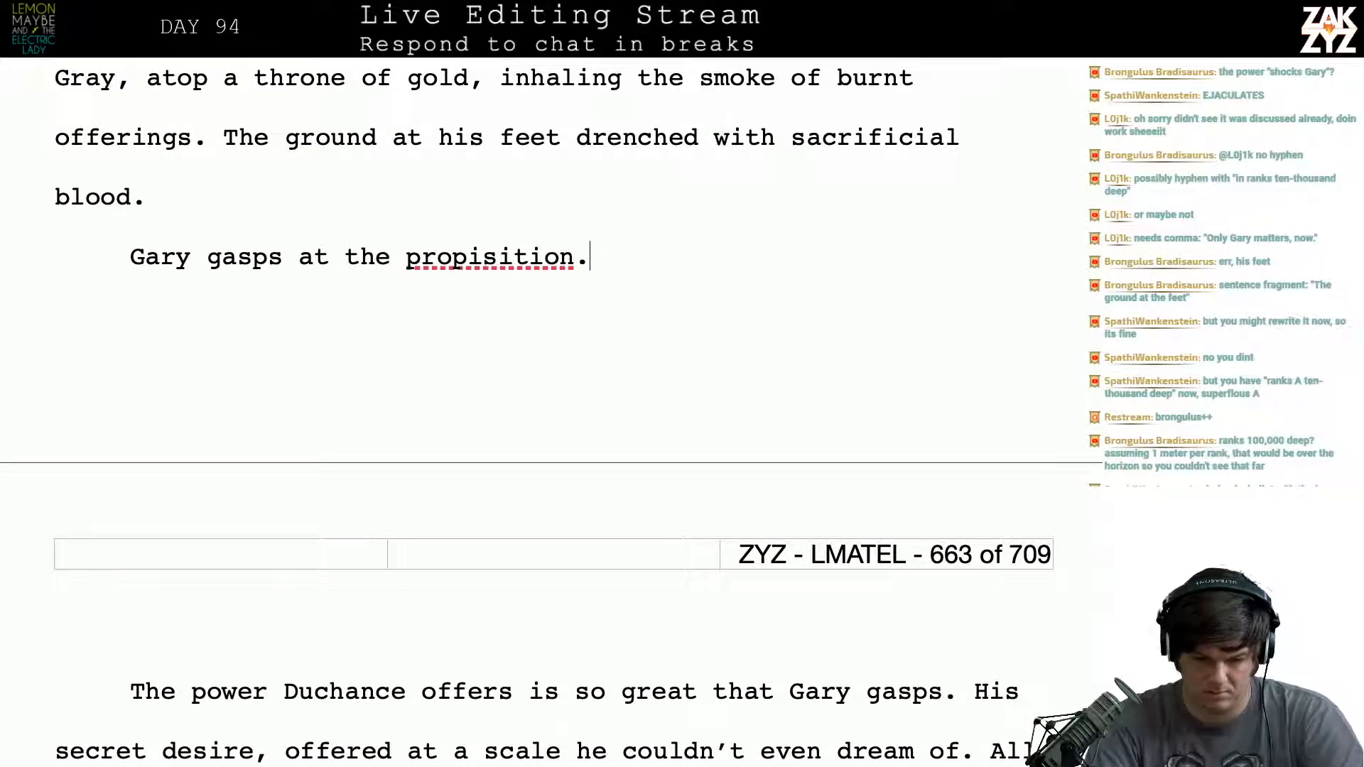
key("BackSpace")
key("BackSpace")
key("BackSpace")
key("BackSpace")
key("BackSpace")
key("BackSpace")
key("BackSpace")
key("BackSpace")
type("osition.")
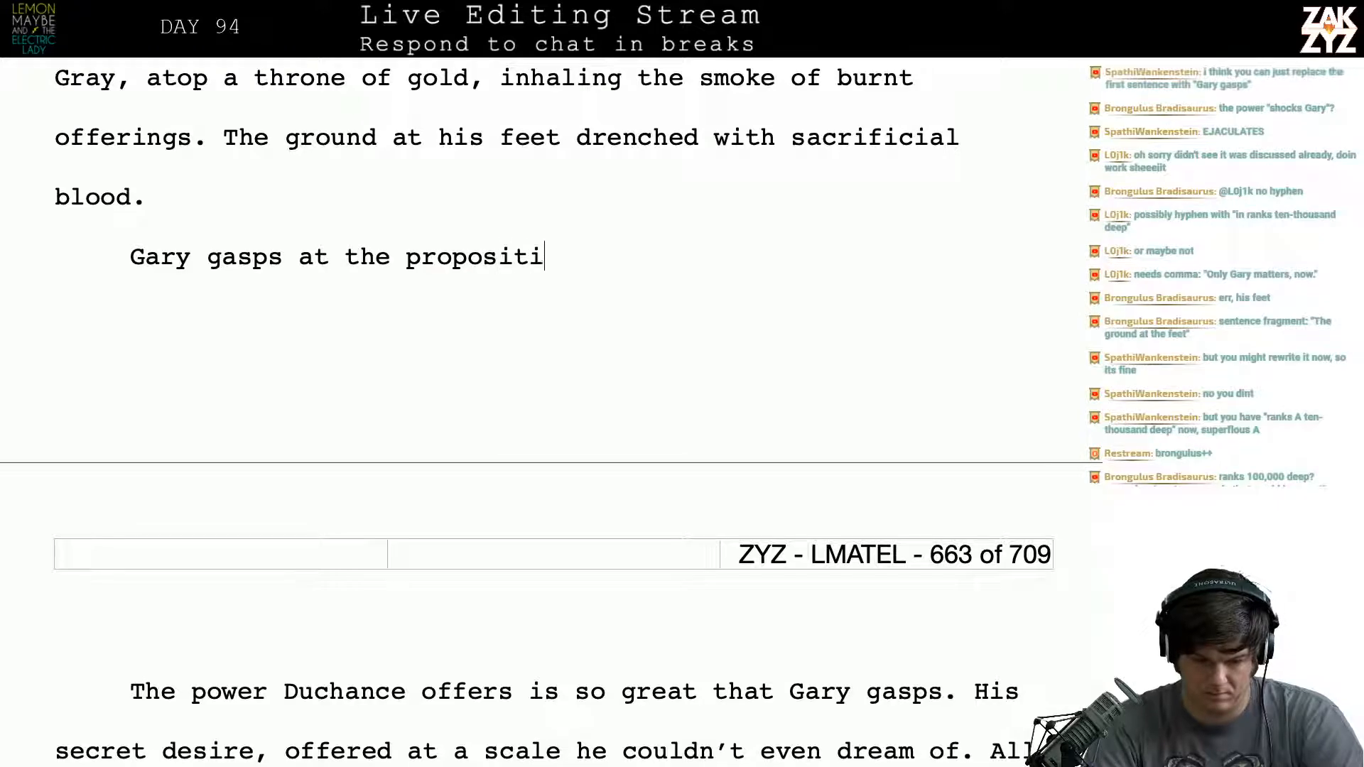
- Delete "The power Duchance offers is so great that Gary gasps." with the preceding paragraph breaks, joining the new sentence to "His secret desire"
key("shift+Down")
key("shift+Down")
key("shift+Down")
key("shift+Up")
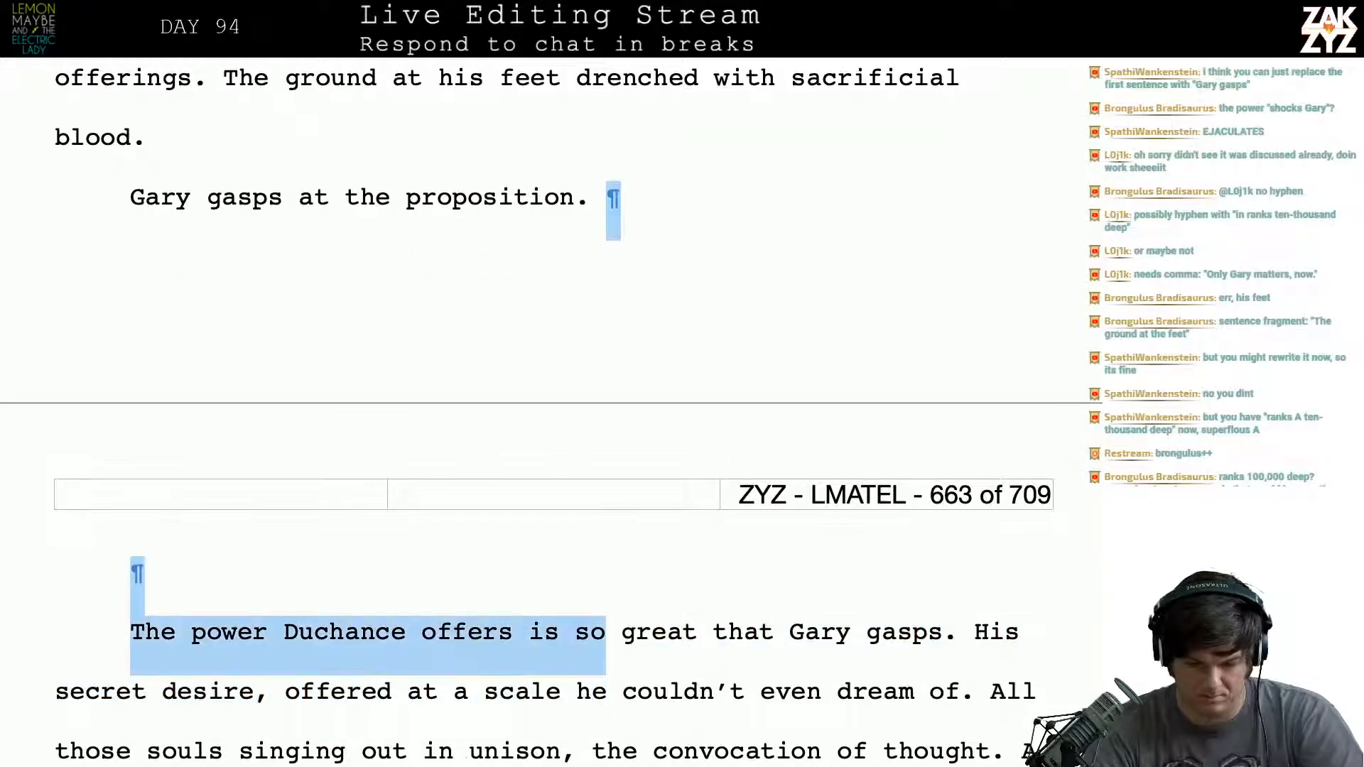
key("shift+Down")
key("shift+Up")
key("shift+Down")
key("shift+Left")
key("shift+Up")
key("shift+Right")
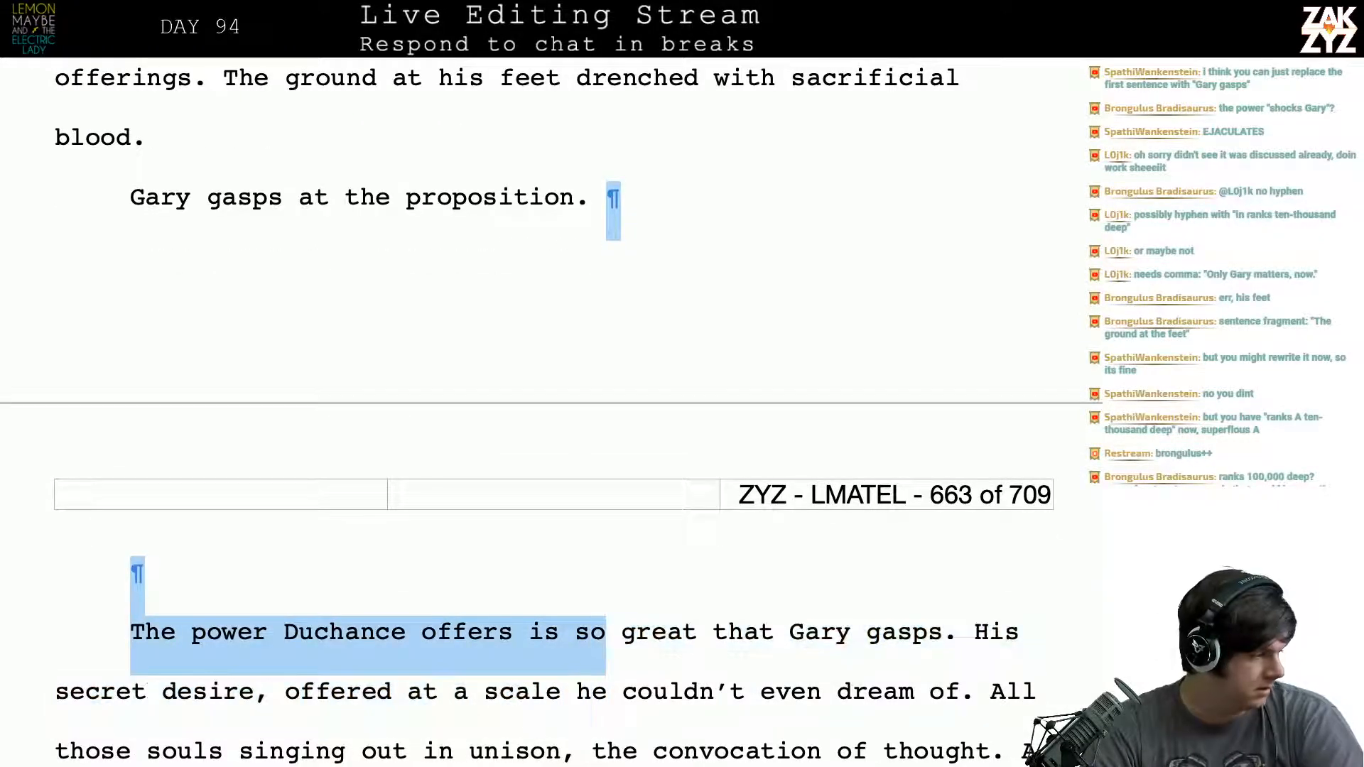
key("shift+Right")
key("shift+Right")
key("shift+Right")
key("shift+Right")
key("shift+Right")
key("shift+Right")
key("shift+Right")
key("shift+Right")
key("shift+Right")
key("shift+Right")
key("shift+Right")
key("shift+Right")
key("shift+Right")
key("shift+Right")
key("shift+Right")
key("shift+Right")
key("shift+Right")
key("shift+Right")
key("shift+Right")
key("shift+Right")
key("shift+Right")
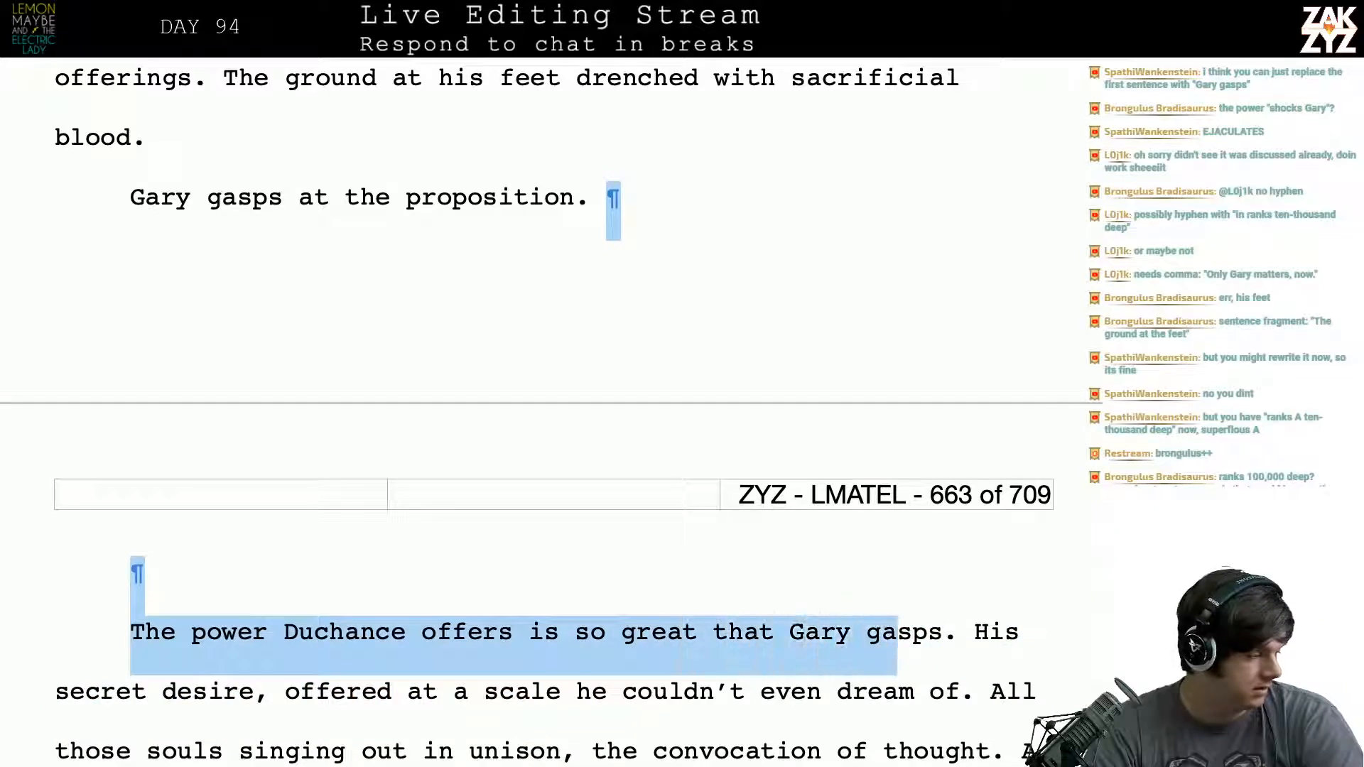
key("shift+Right")
key("shift+Right")
key("shift+Right")
key("shift+Right")
key("shift+Right")
key("shift+Right")
key("shift+Up")
key("shift+Right")
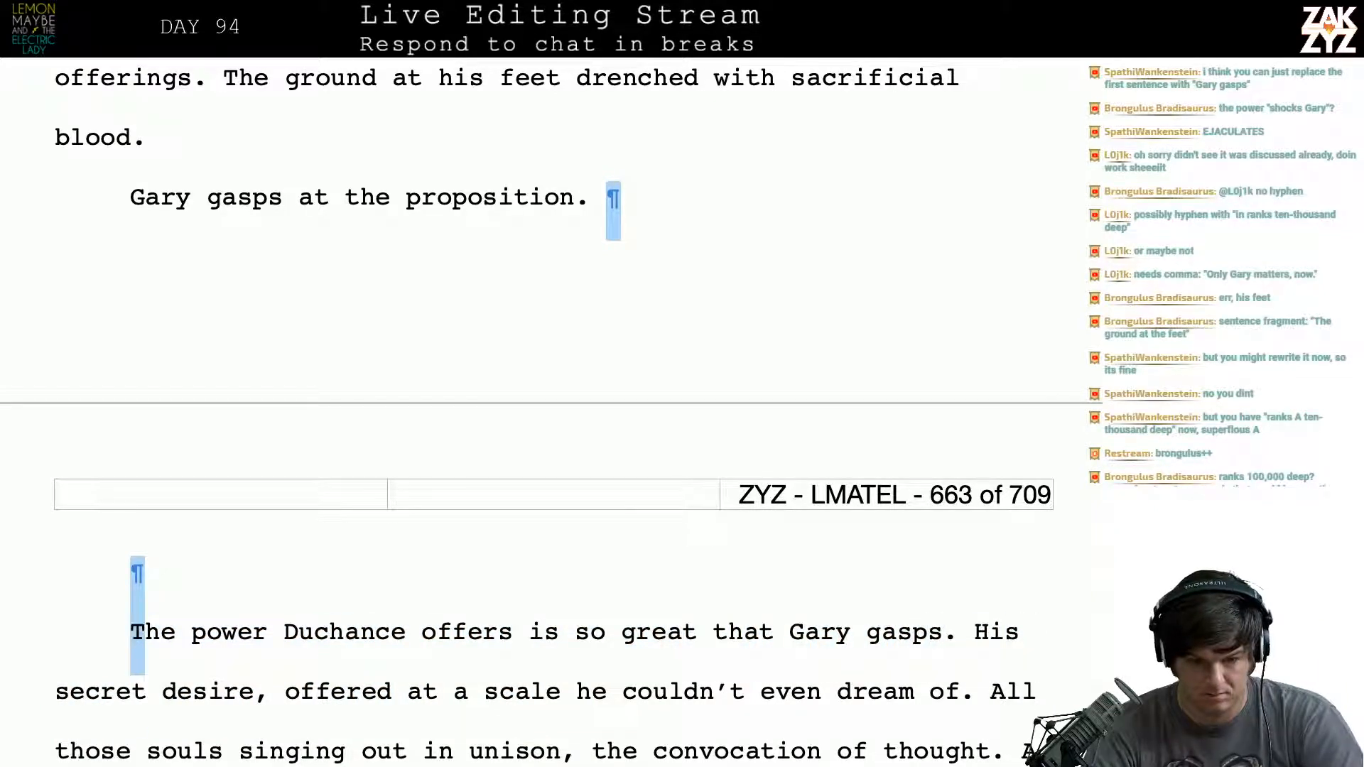
key("shift+Down")
key("shift+Left")
key("shift+Left")
key("shift+Left")
key("shift+Left")
key("shift+Left")
key("shift+Left")
key("shift+Left")
key("shift+Left")
key("shift+Left")
key("shift+Left")
key("shift+Left")
key("shift+Left")
key("shift+Right")
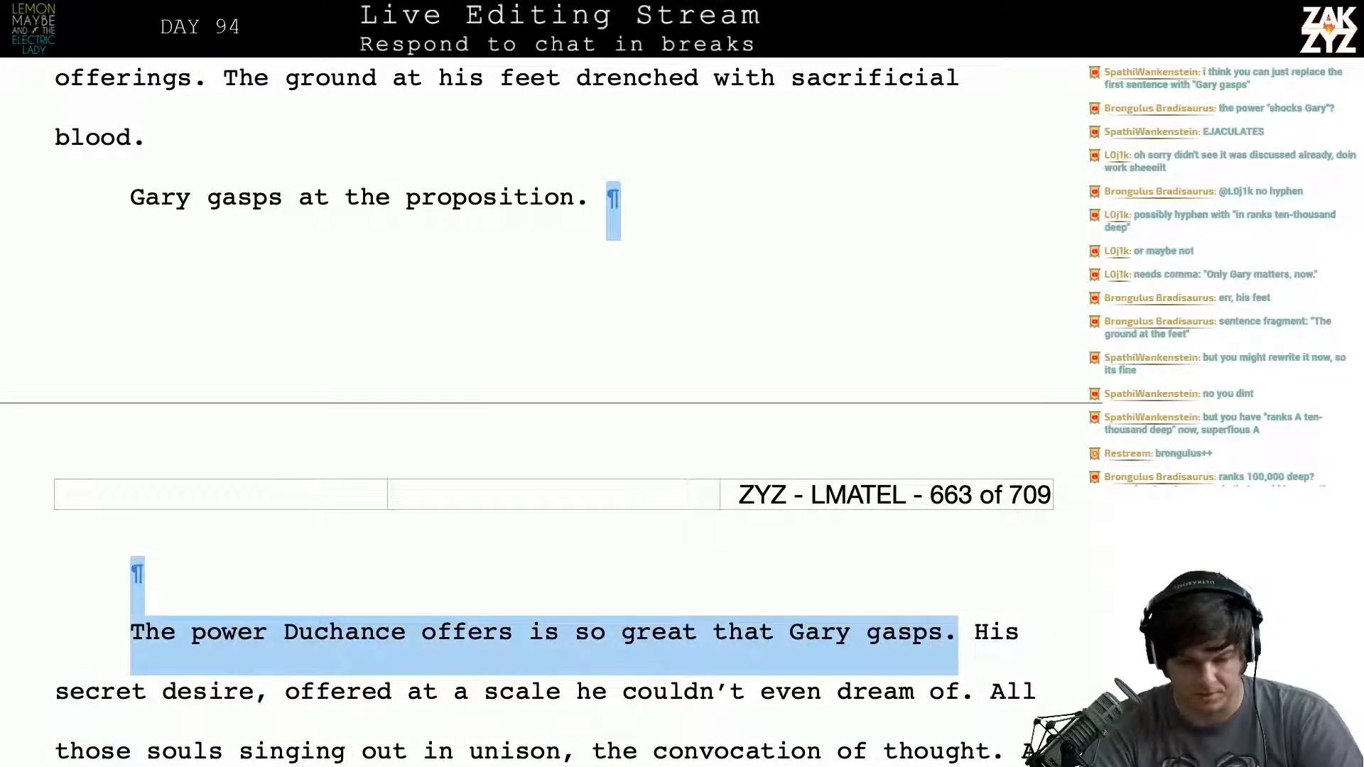
key("BackSpace")
- Reread the revised opening of page 663 together with the prophecy paragraph that precedes it
scroll(540, 411, "down", 4)
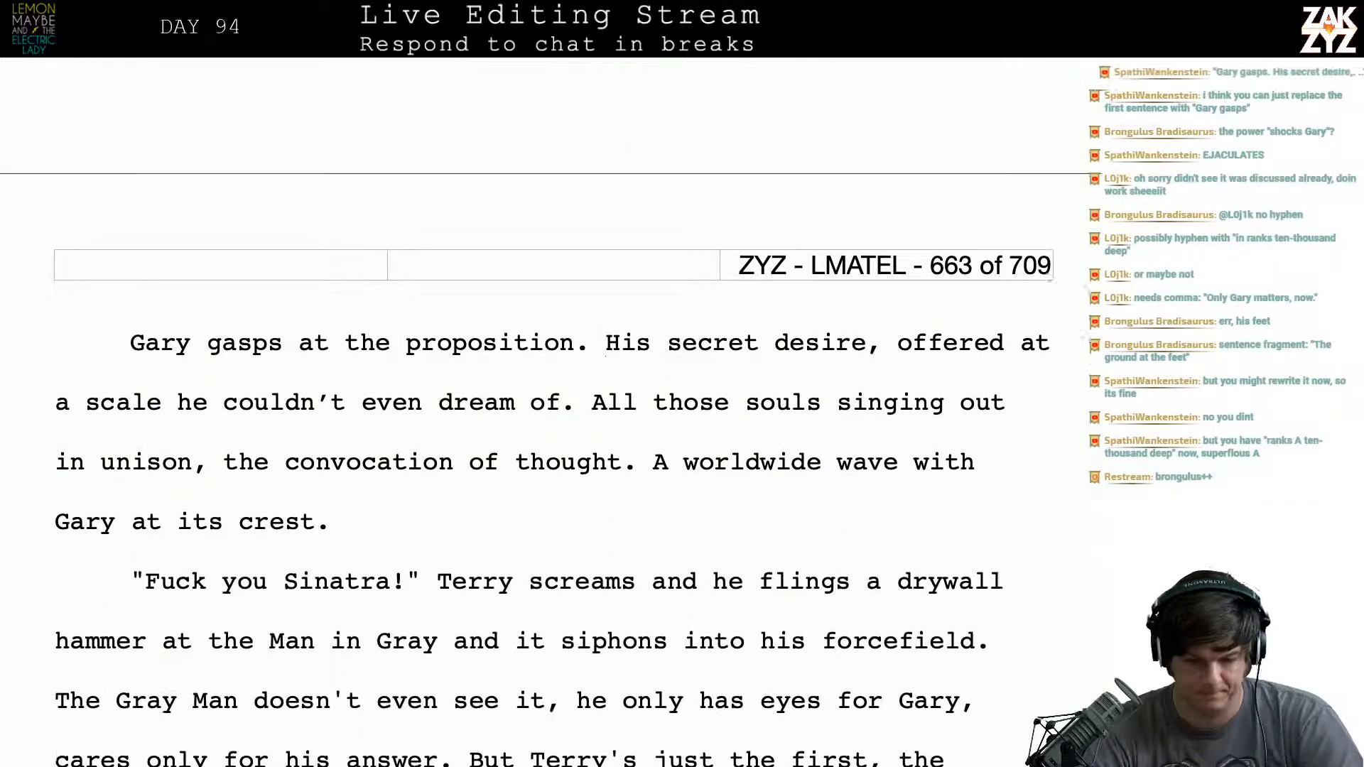
scroll(405, 483, "down", 2)
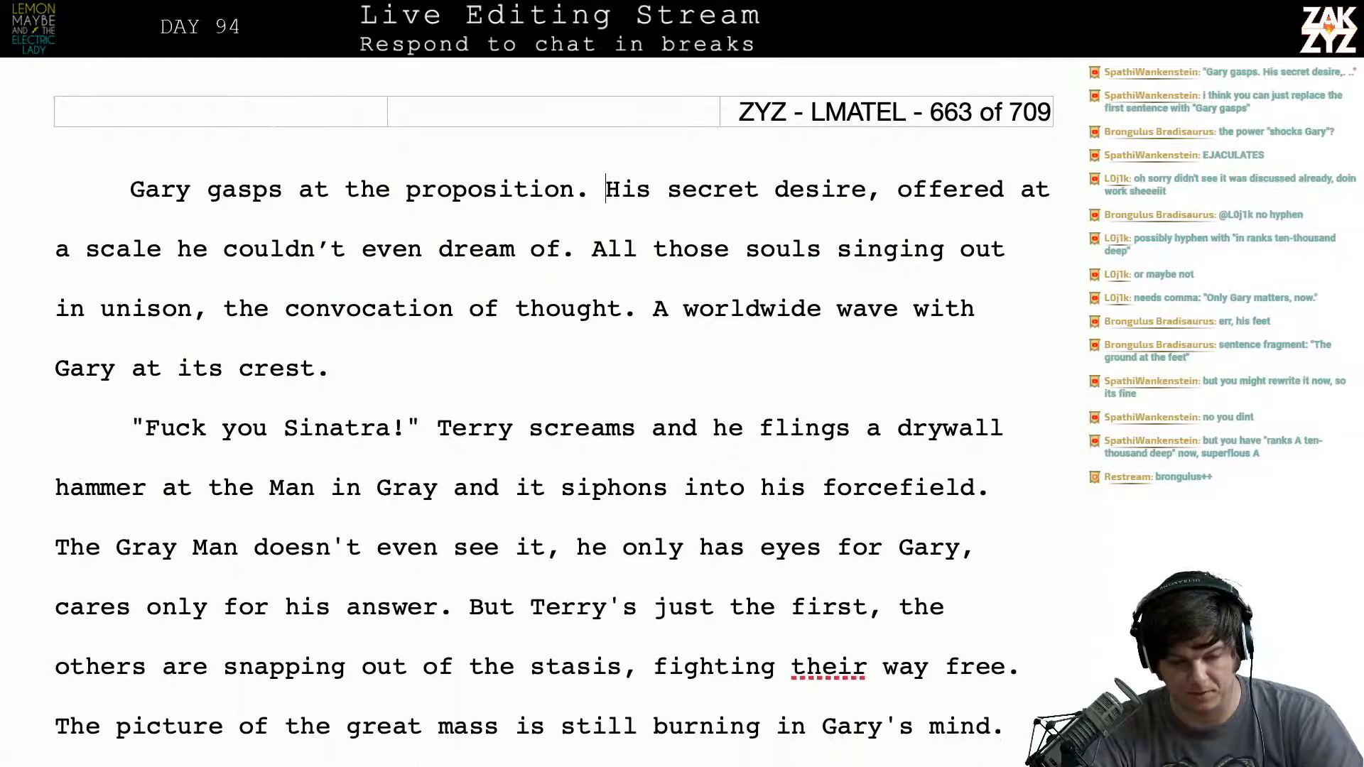
scroll(355, 419, "down", 1)
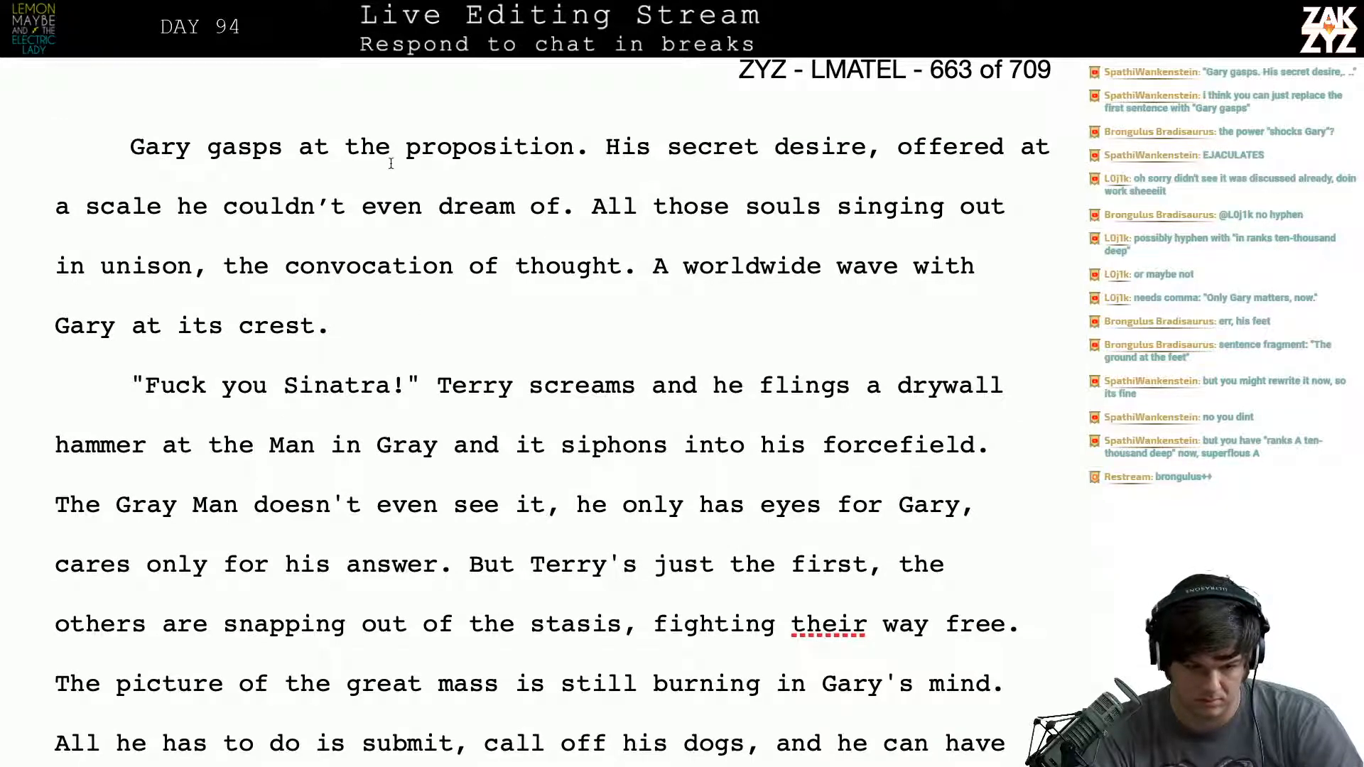
left_click(284, 149)
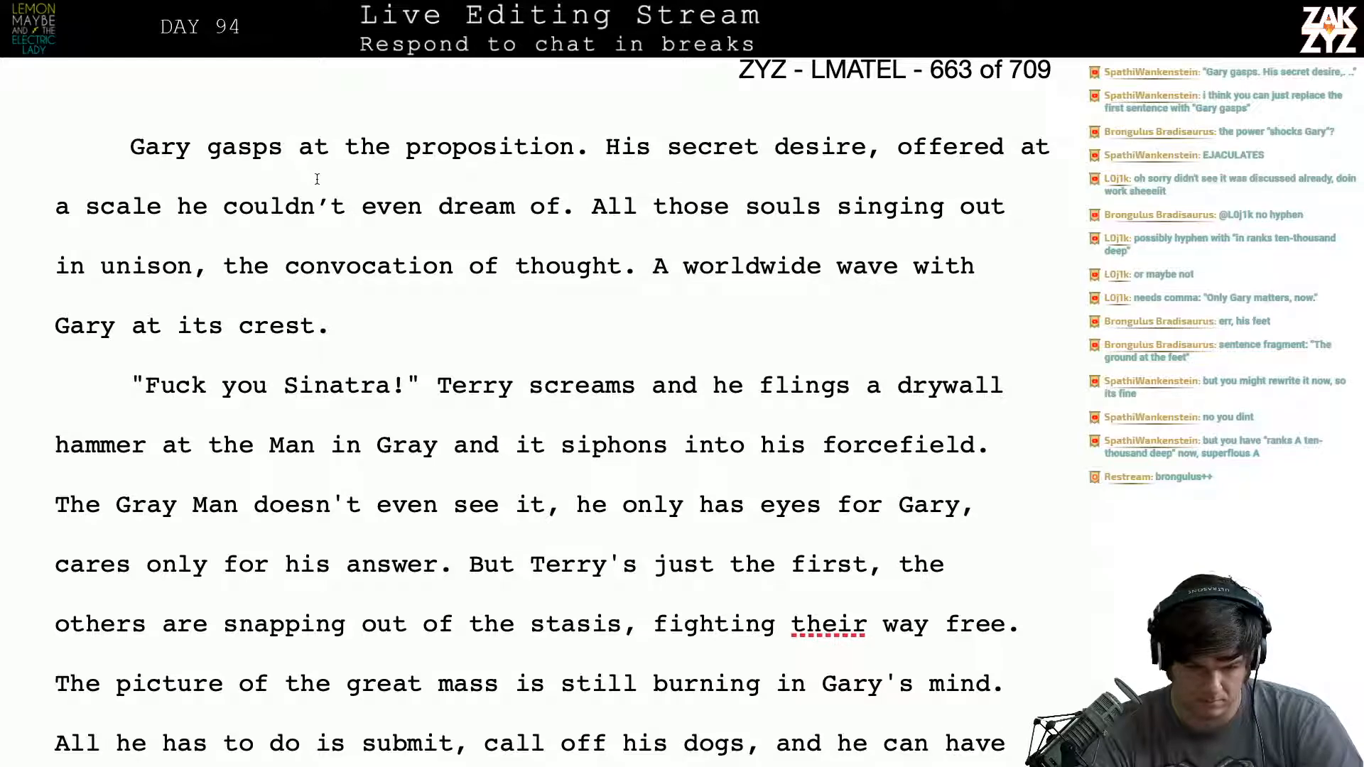
scroll(309, 171, "down", 1)
scroll(317, 177, "up", 5)
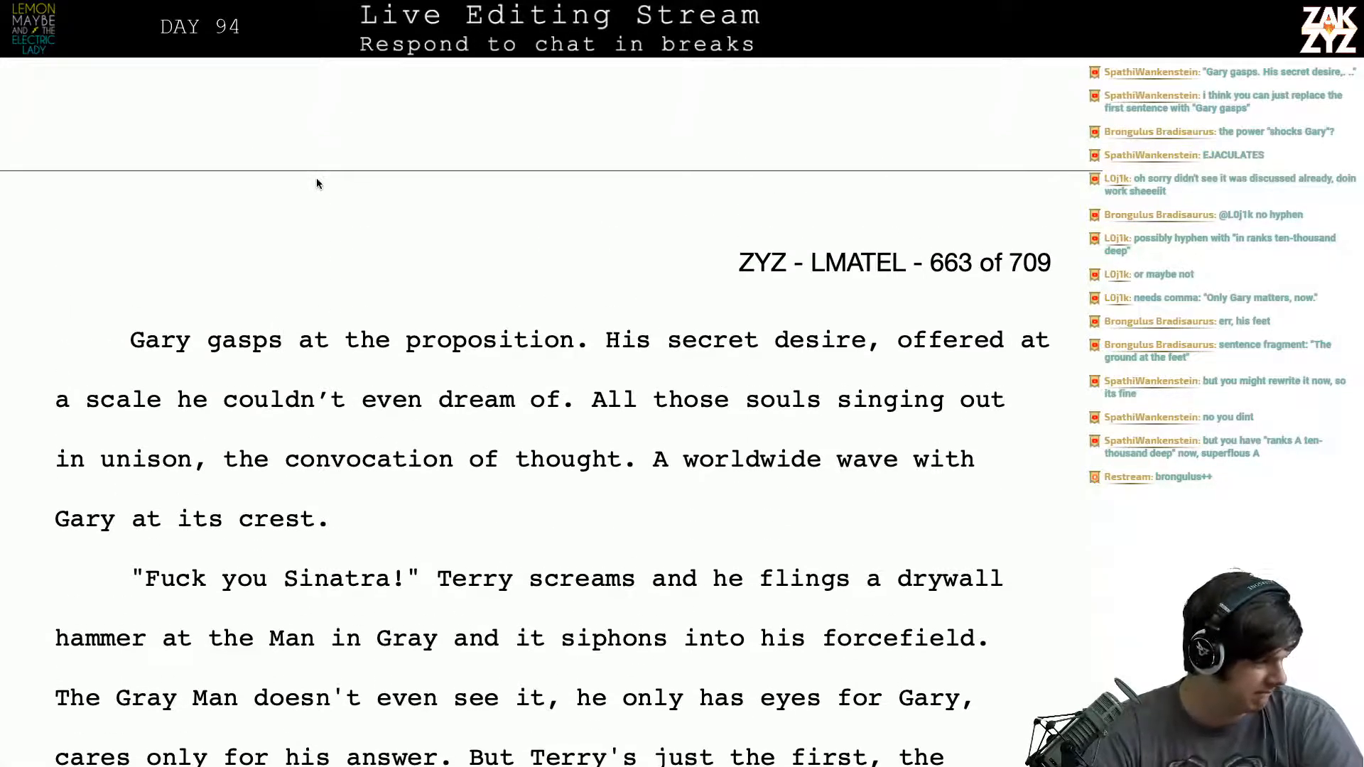
scroll(317, 181, "up", 1)
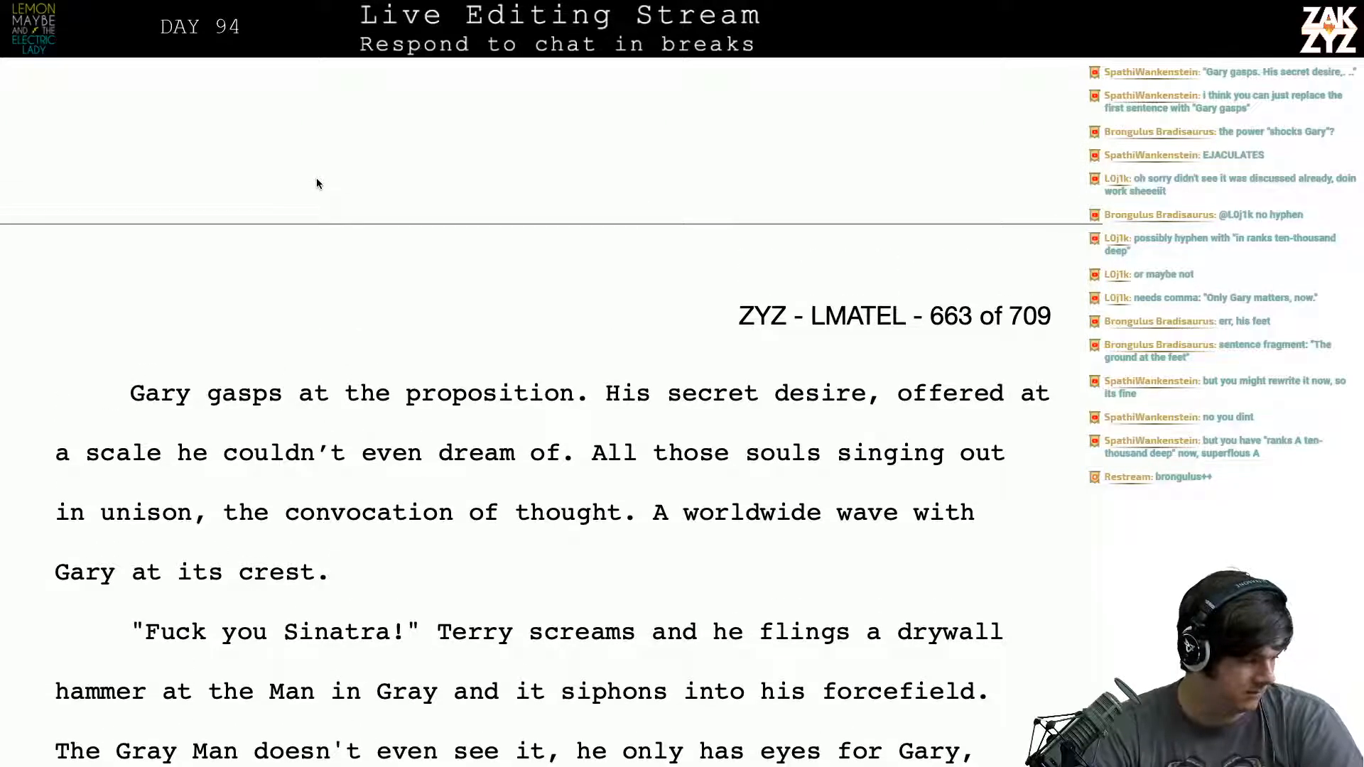
scroll(317, 182, "down", 2)
scroll(316, 178, "up", 2)
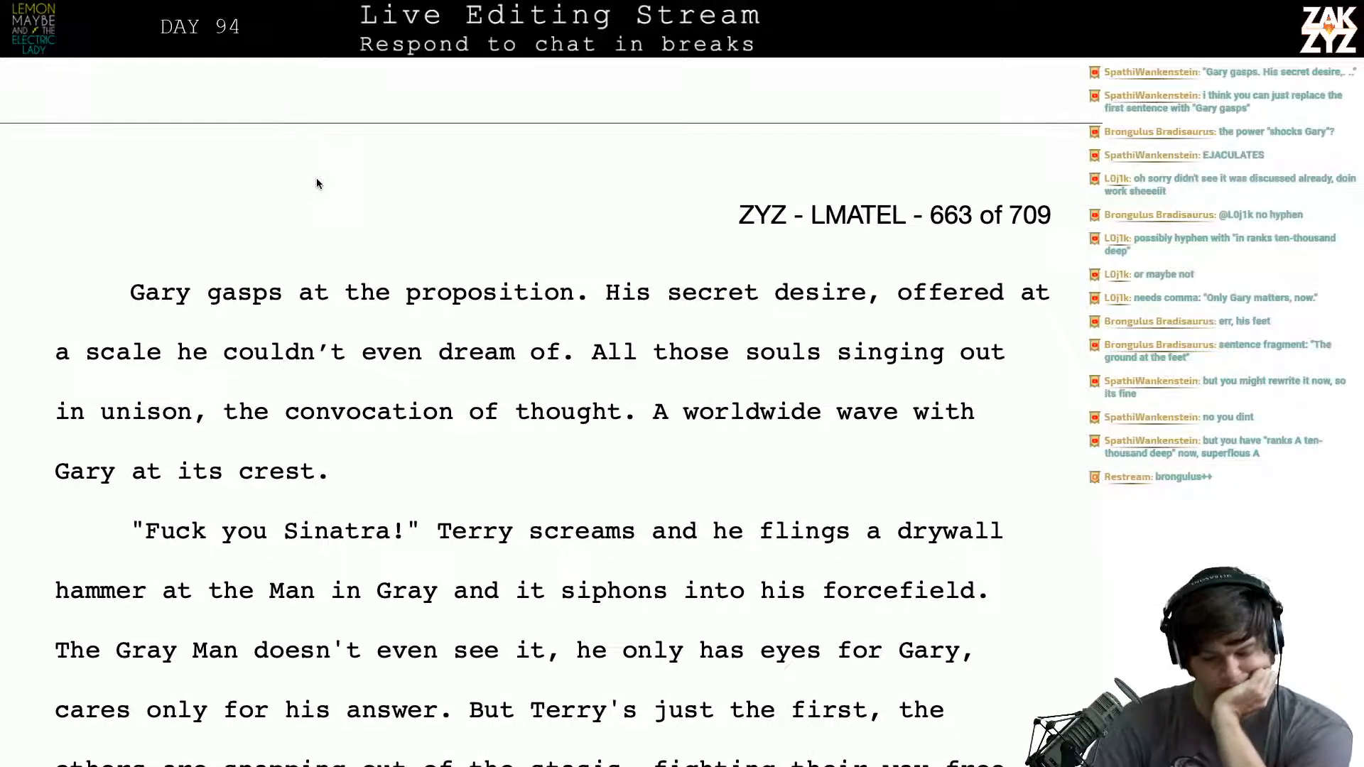
scroll(317, 177, "down", 1)
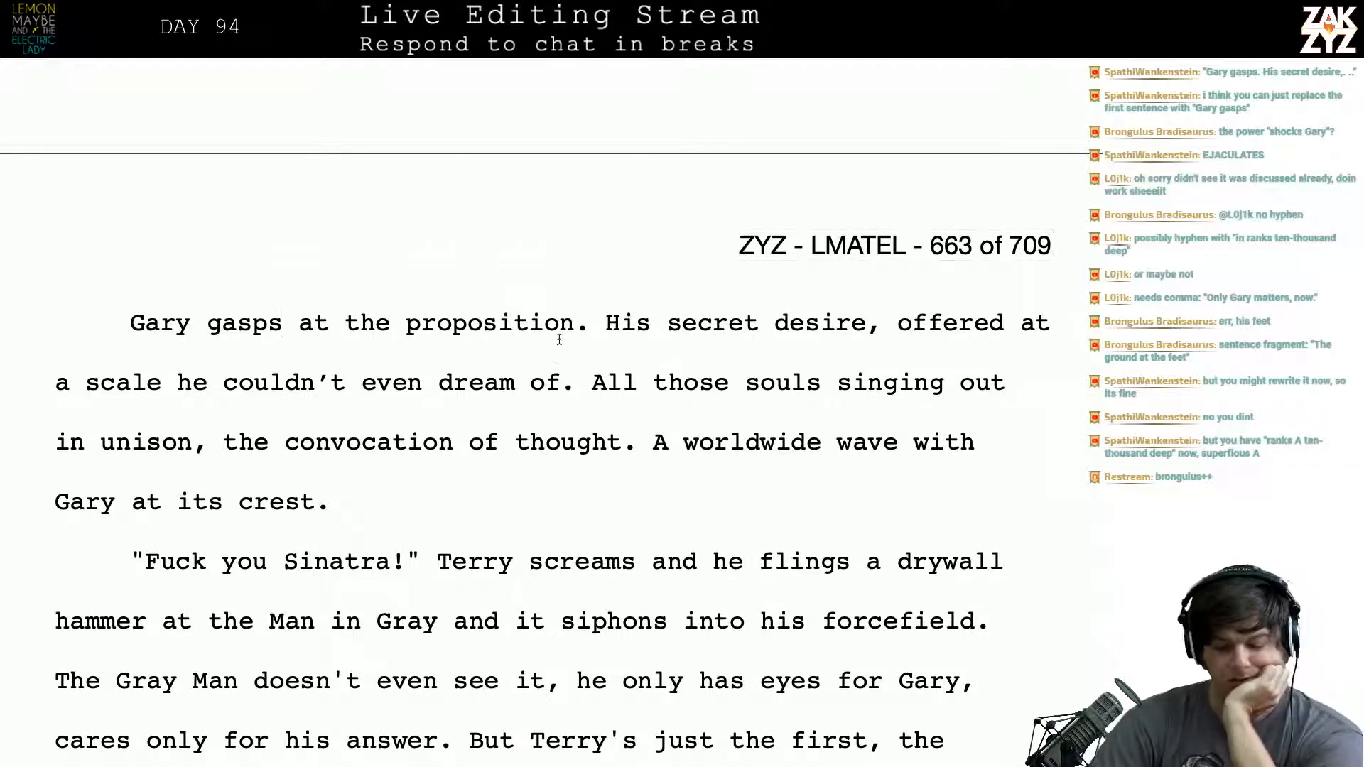
scroll(560, 340, "up", 9)
scroll(561, 341, "up", 9)
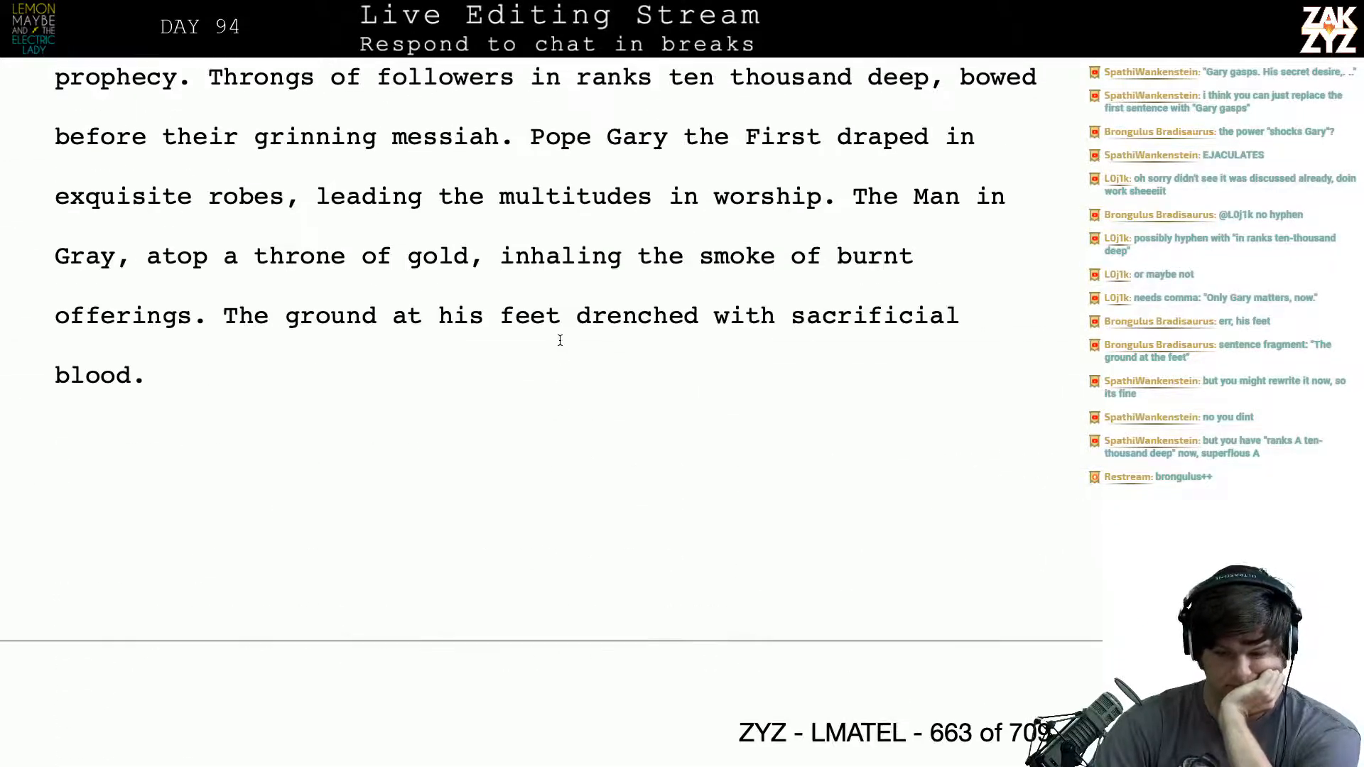
- Add "and proposition" after "prophecy" in the sentence "His mind is flooding with prophecy."
scroll(560, 341, "down", 3)
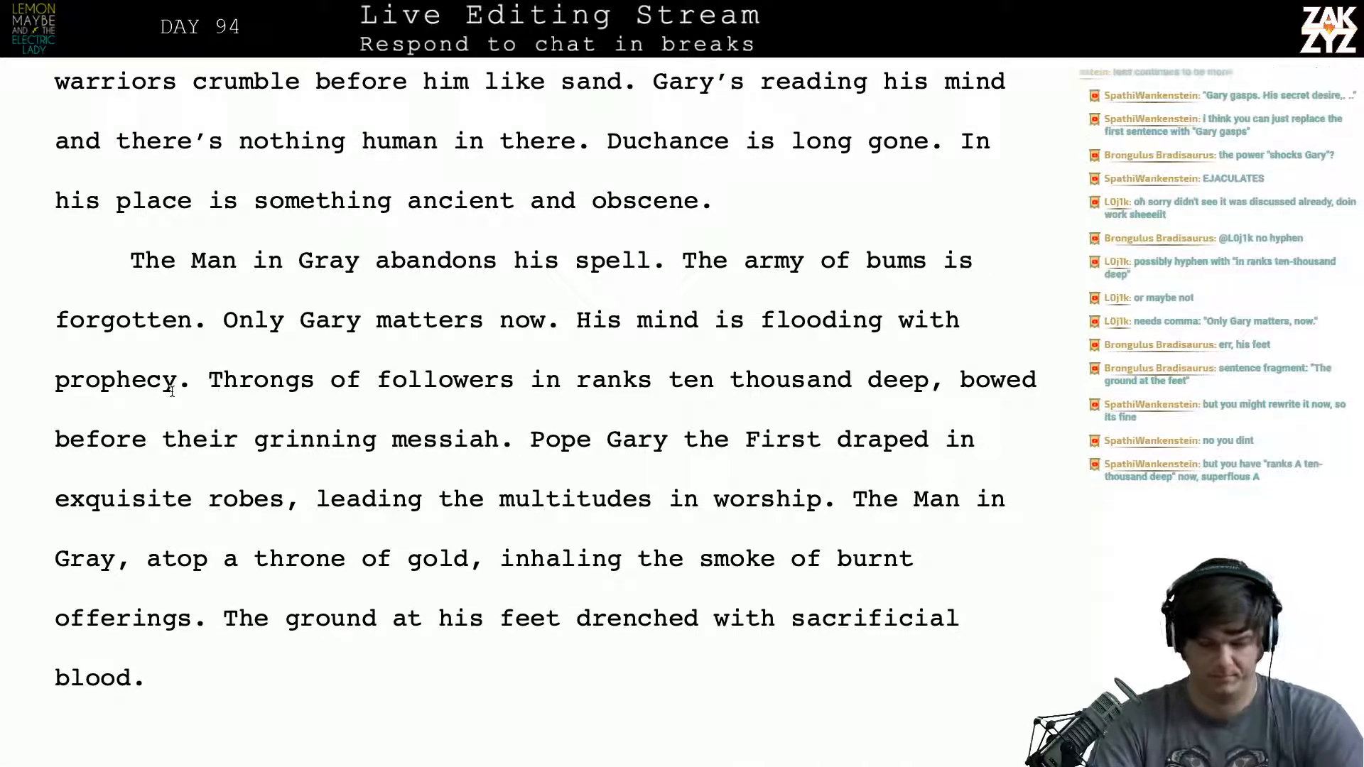
type("and prop")
type("osition")
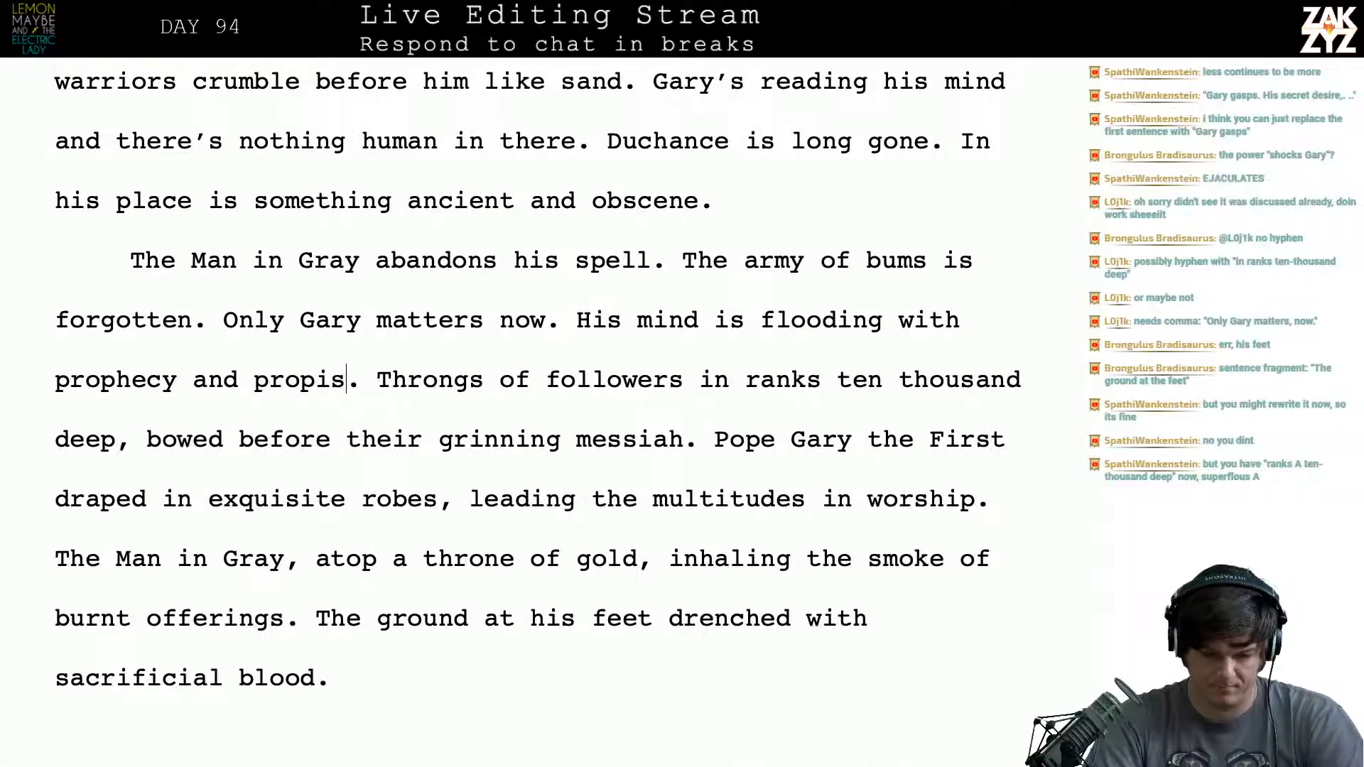
- After "Only Gary matters now." insert "Duchance floods his mind with images of prophecy and proposition.", splitting off the old sentence that follows
key("Down")
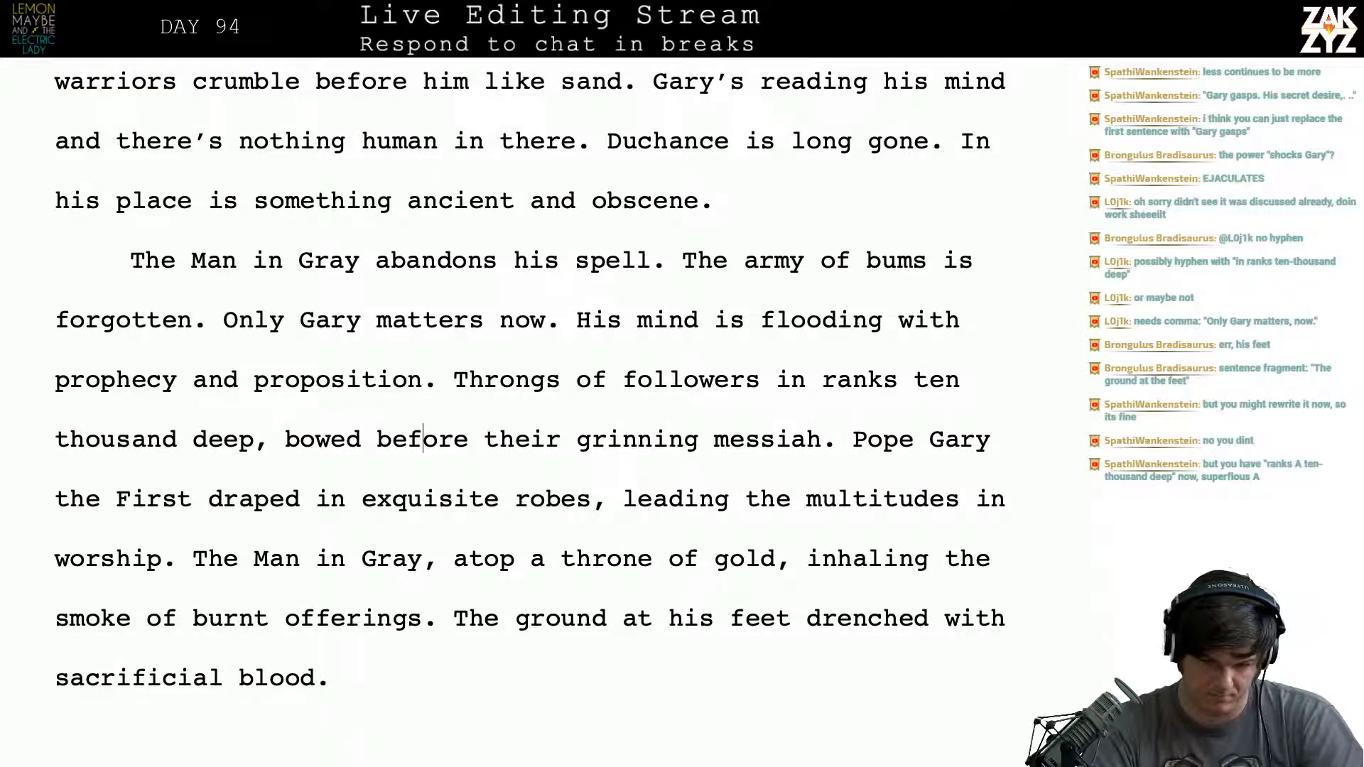
key("Left")
key("Left")
key("Left")
key("Left")
key("Left")
key("Left")
key("Left")
key("Left")
key("Left")
key("Left")
key("Left")
key("Left")
key("Left")
key("Left")
key("Left")
key("Left")
key("Left")
key("Left")
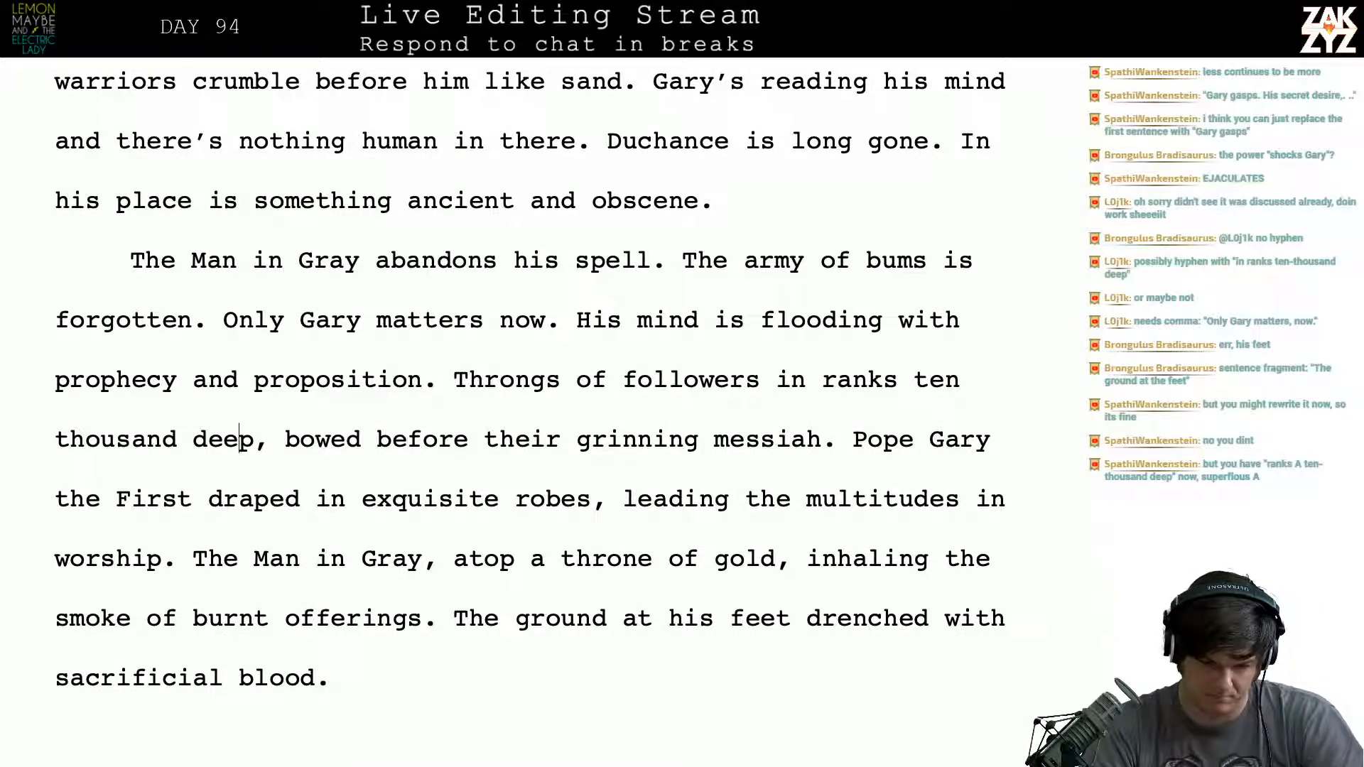
key("Left")
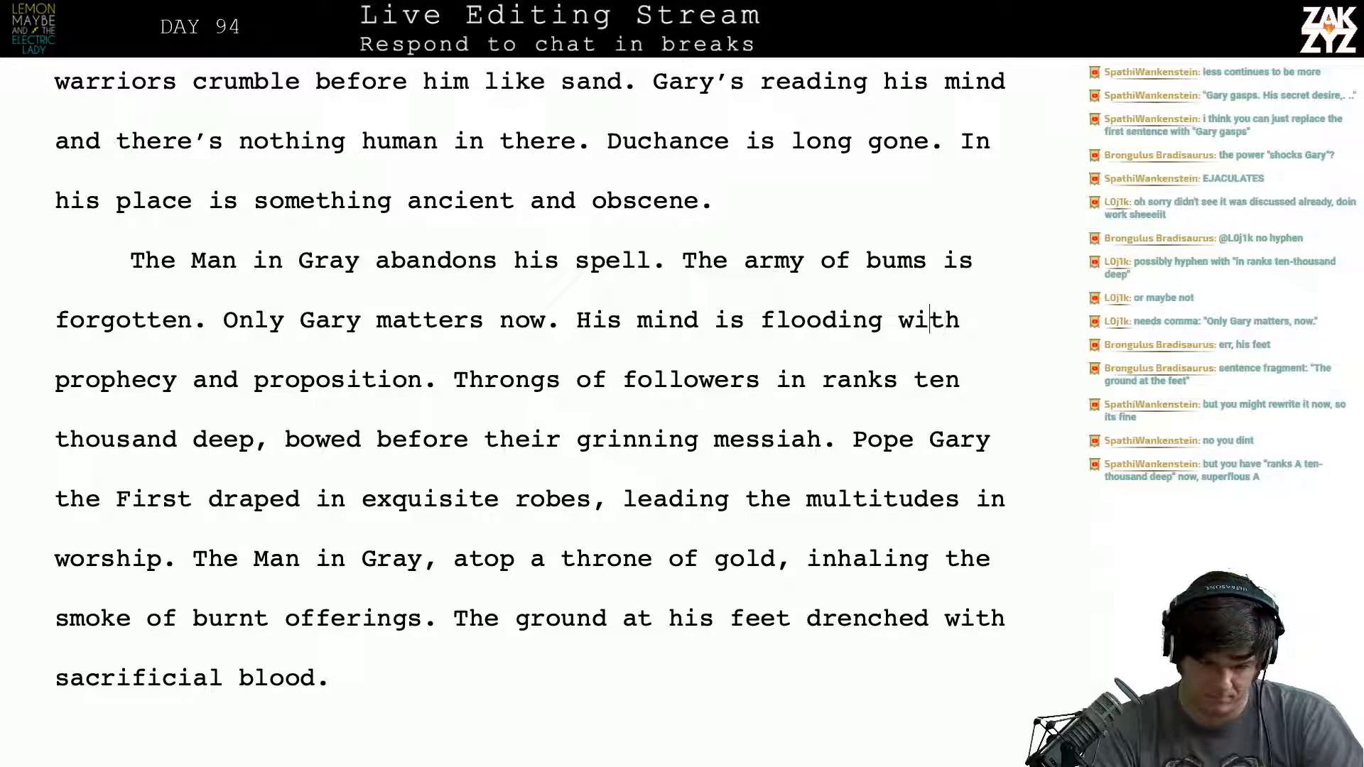
key("Left")
key("Left")
key("Left")
key("Left")
key("Left")
key("Left")
key("Left")
key("Left")
key("Left")
key("Left")
key("Left")
key("Left")
key("Left")
key("Left")
key("Left")
key("Left")
key("Left")
key("Left")
key("Left")
key("Left")
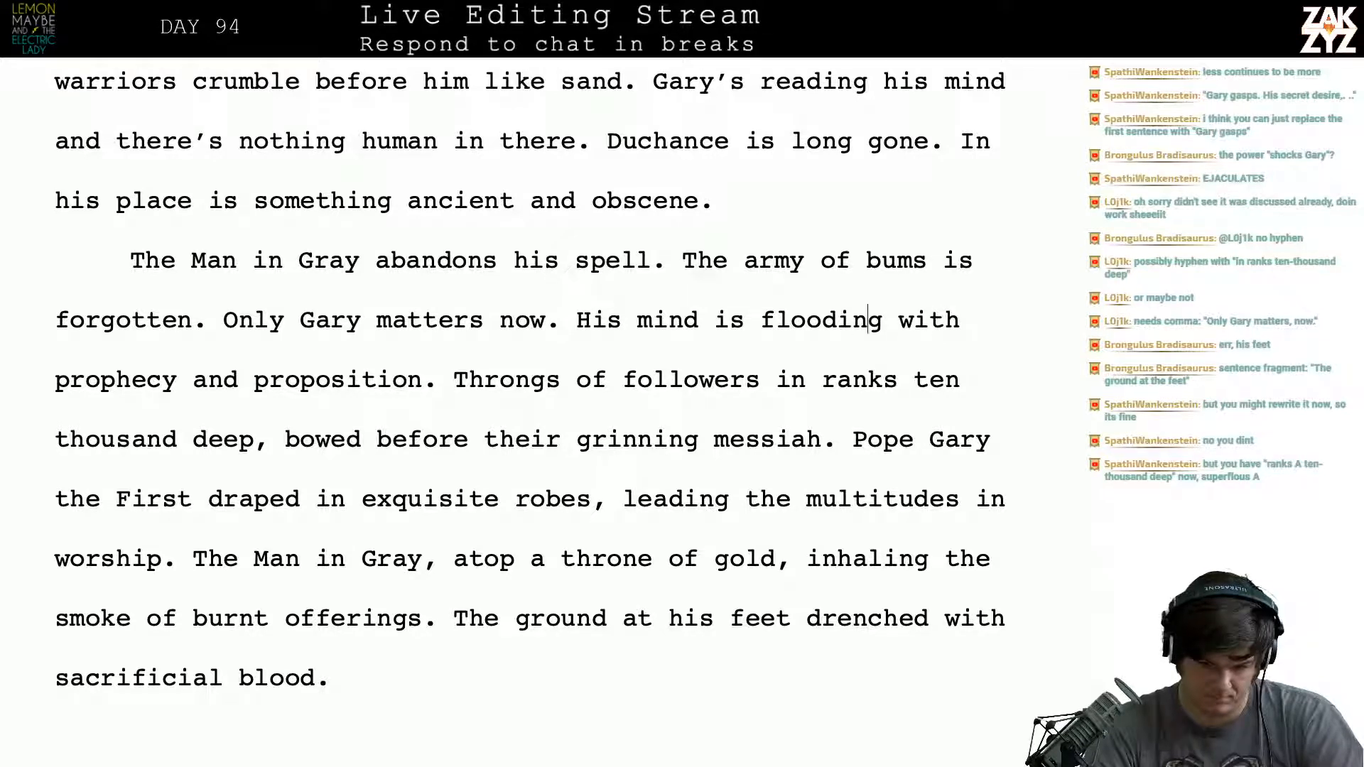
key("Left")
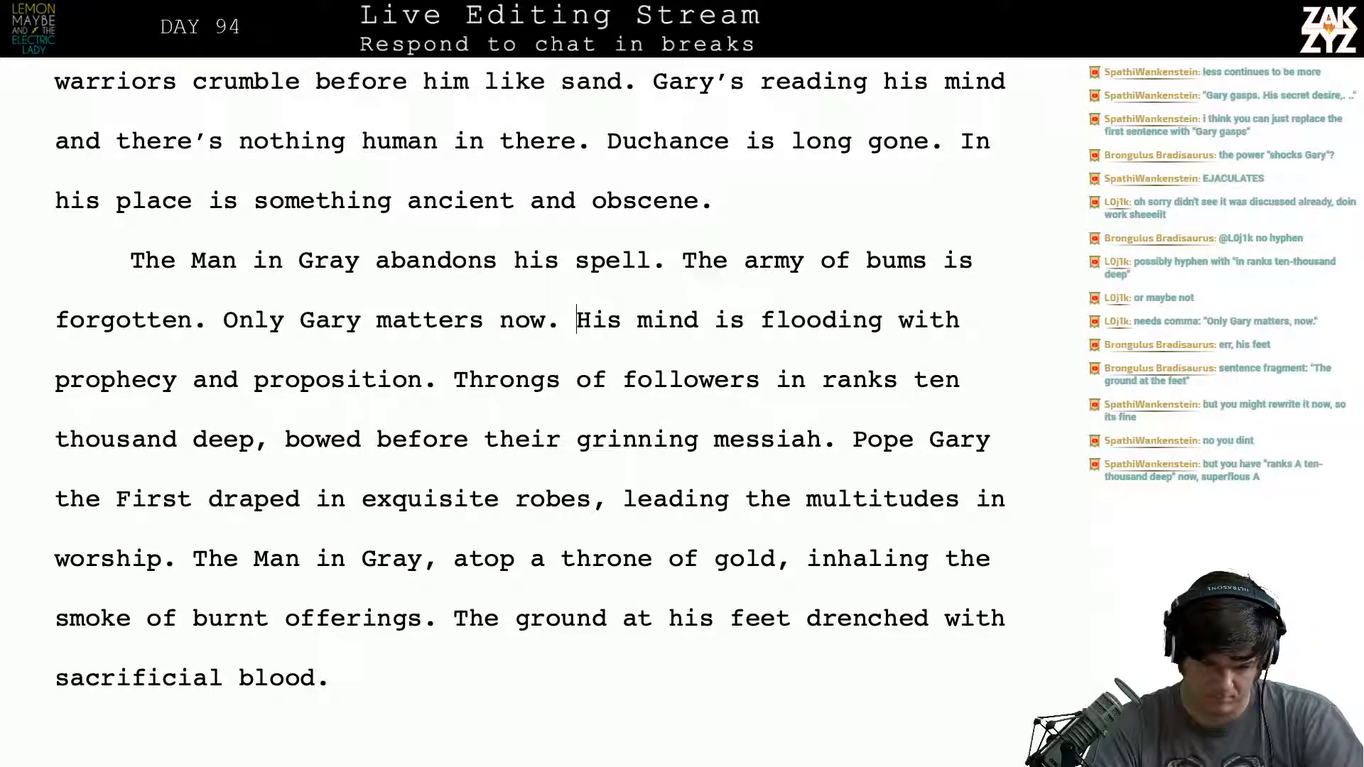
key("Return")
key("Left")
type("D")
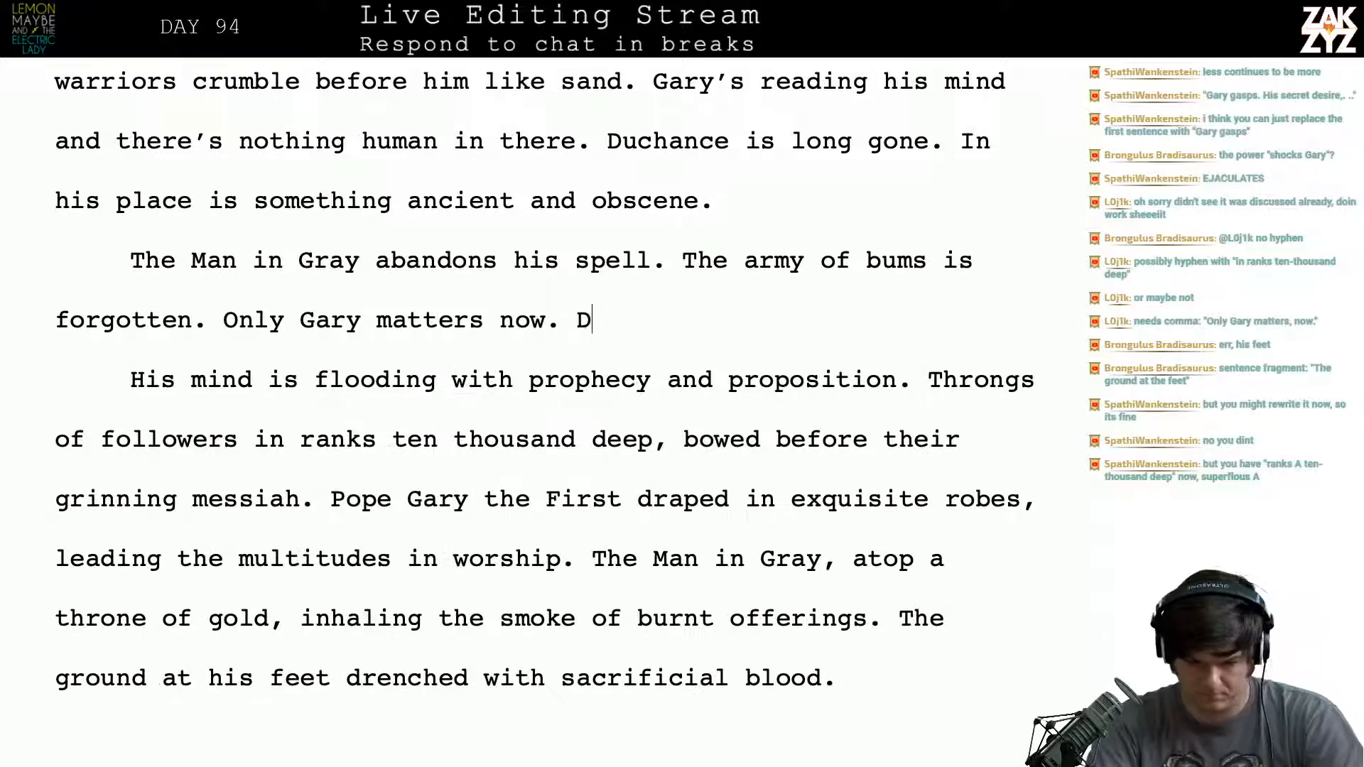
type("uchance ")
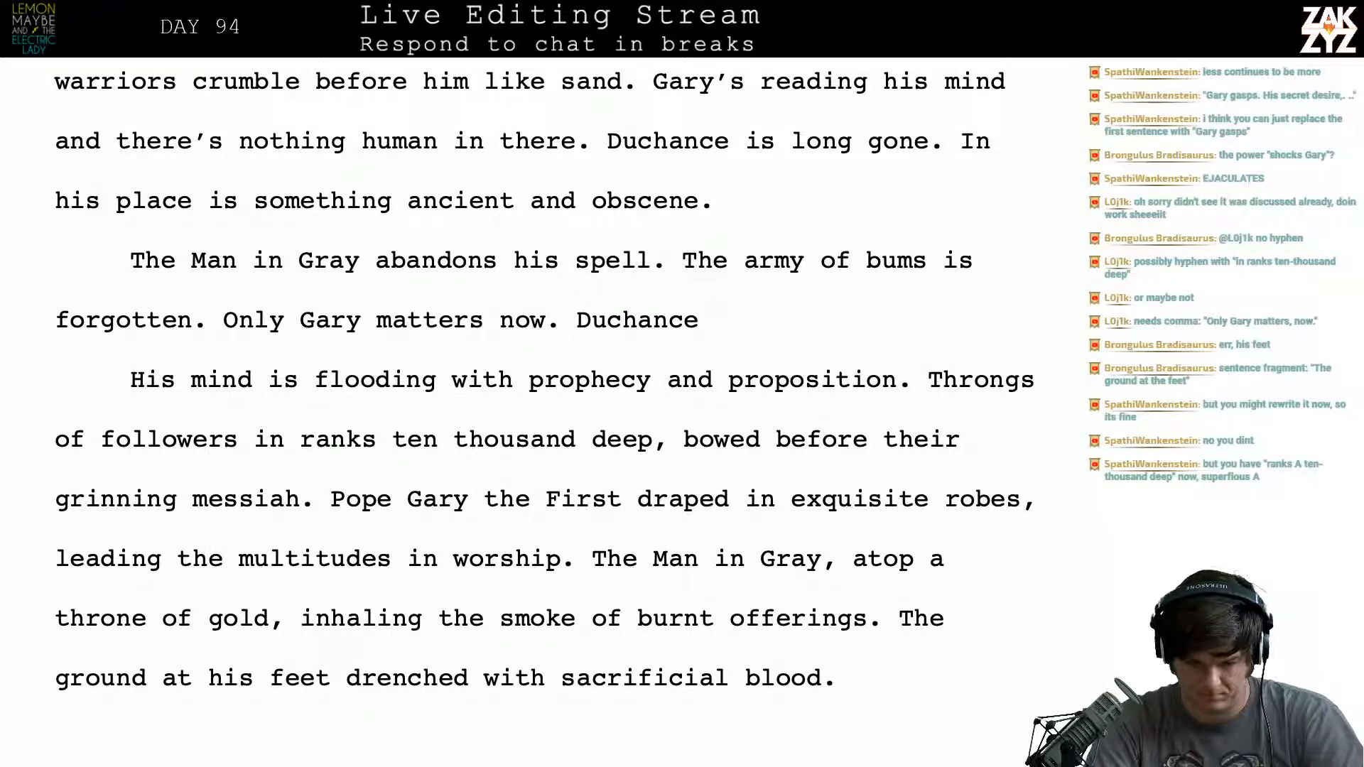
type("floods his mi")
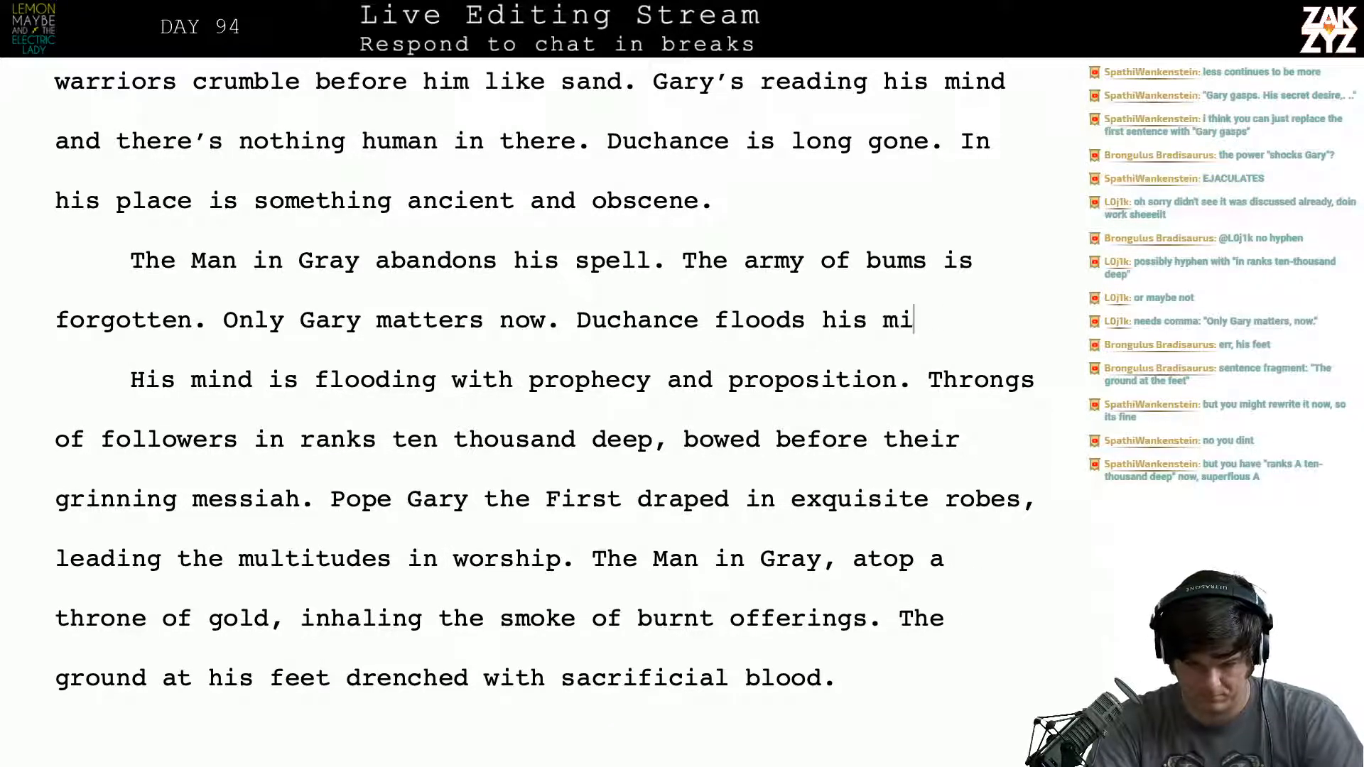
type("nd with image")
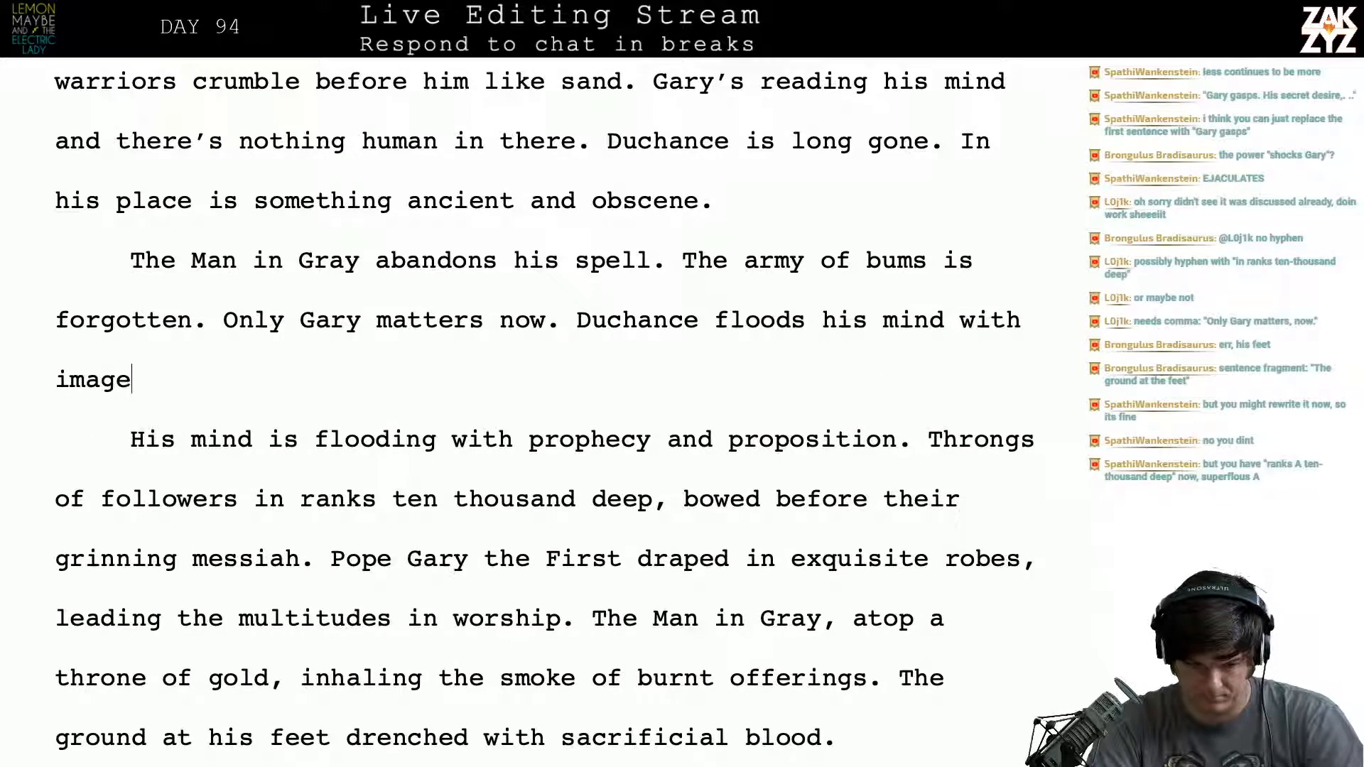
type("s of prophec")
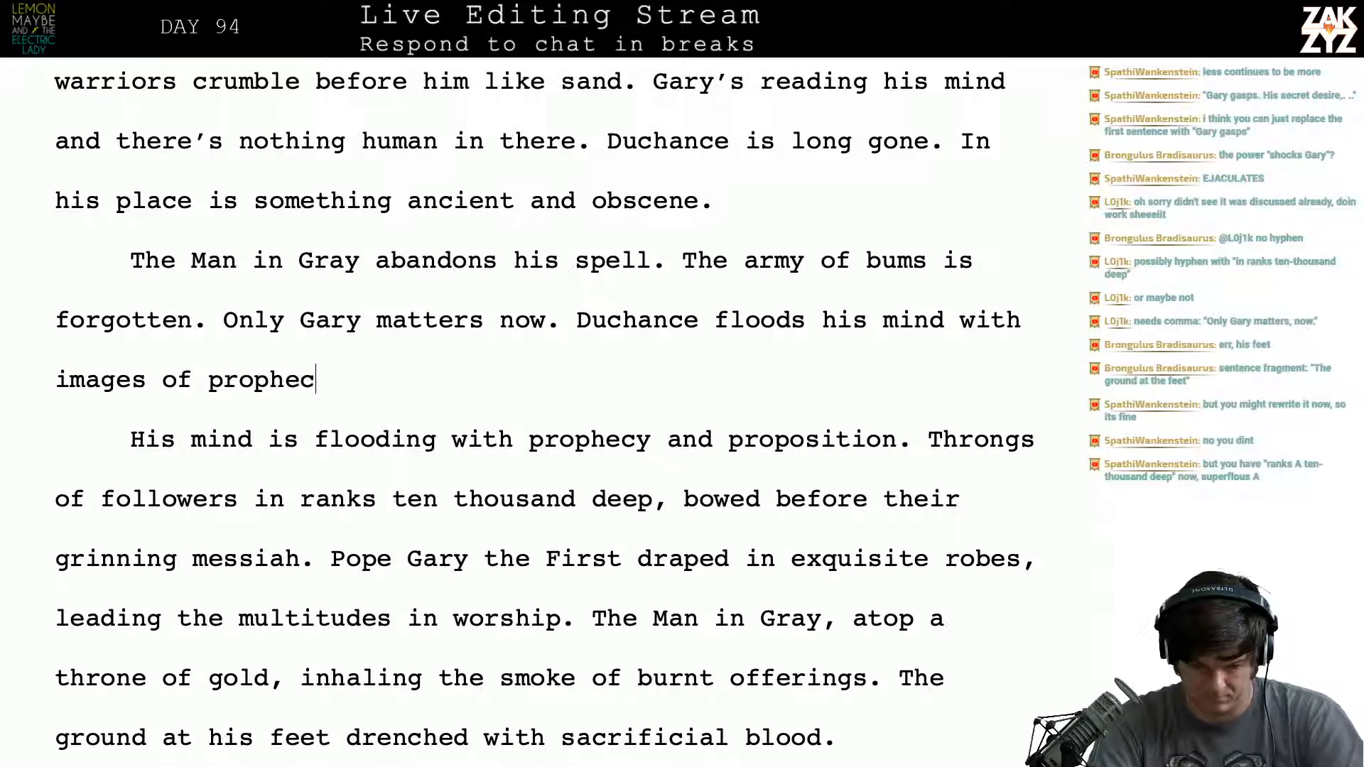
type("y and proposi")
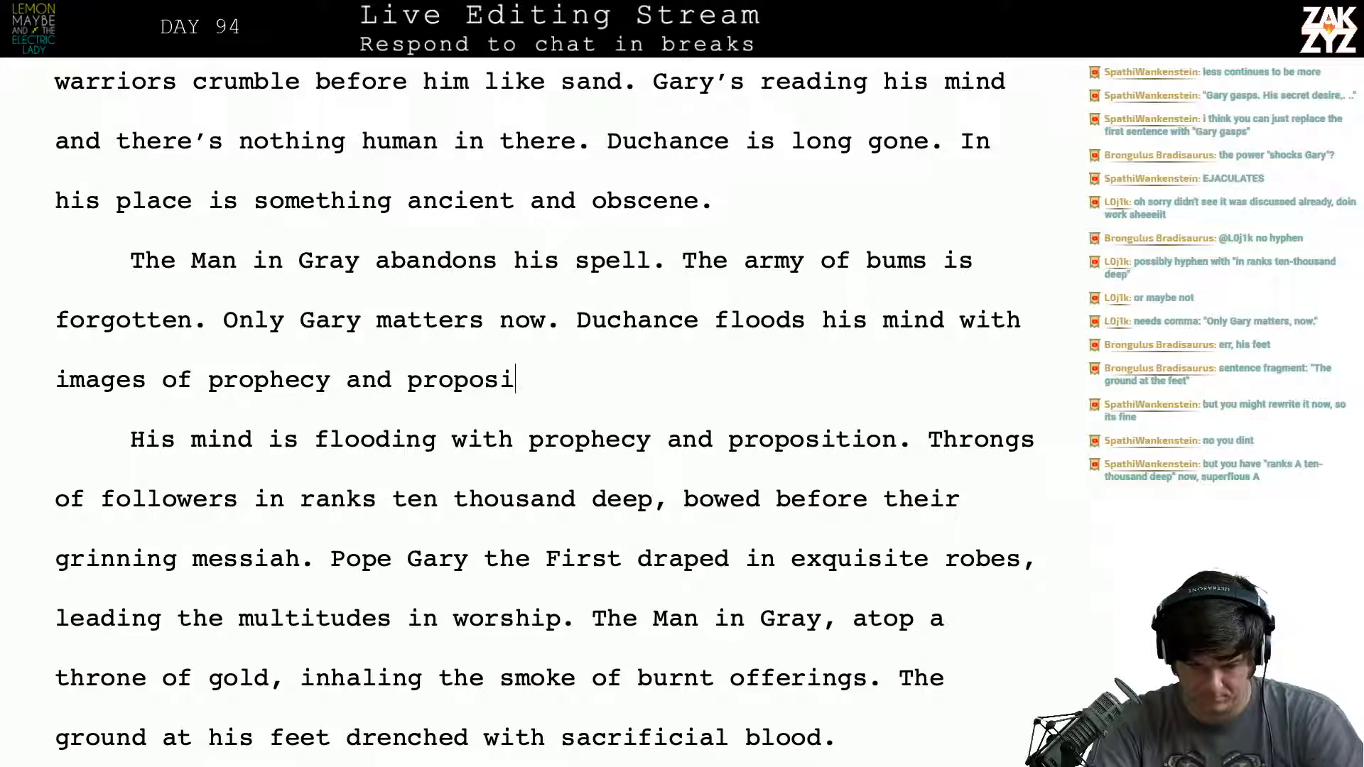
type("tion.")
- Delete the paragraph break and the old sentence "His mind is flooding with prophecy and proposition." before "Throngs of followers"
key("shift+Down")
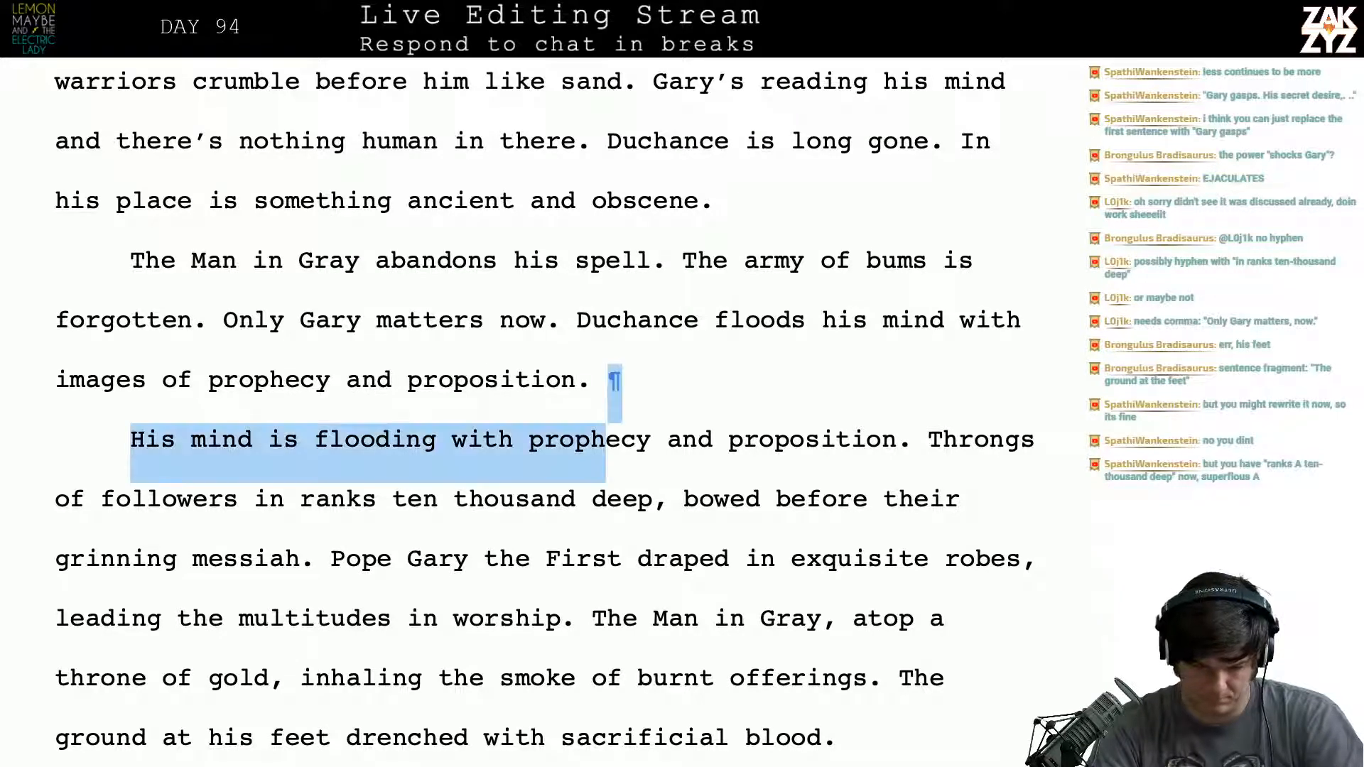
key("shift+Down")
key("shift+Up")
key("shift+Right")
key("shift+Right")
key("shift+Right")
key("shift+Right")
key("shift+Right")
key("shift+Right")
key("shift+Right")
key("shift+Right")
key("shift+Right")
key("shift+Right")
key("shift+Right")
key("shift+Right")
key("shift+Right")
key("shift+Right")
key("shift+Right")
key("shift+Right")
key("shift+Right")
key("shift+Right")
key("shift+Right")
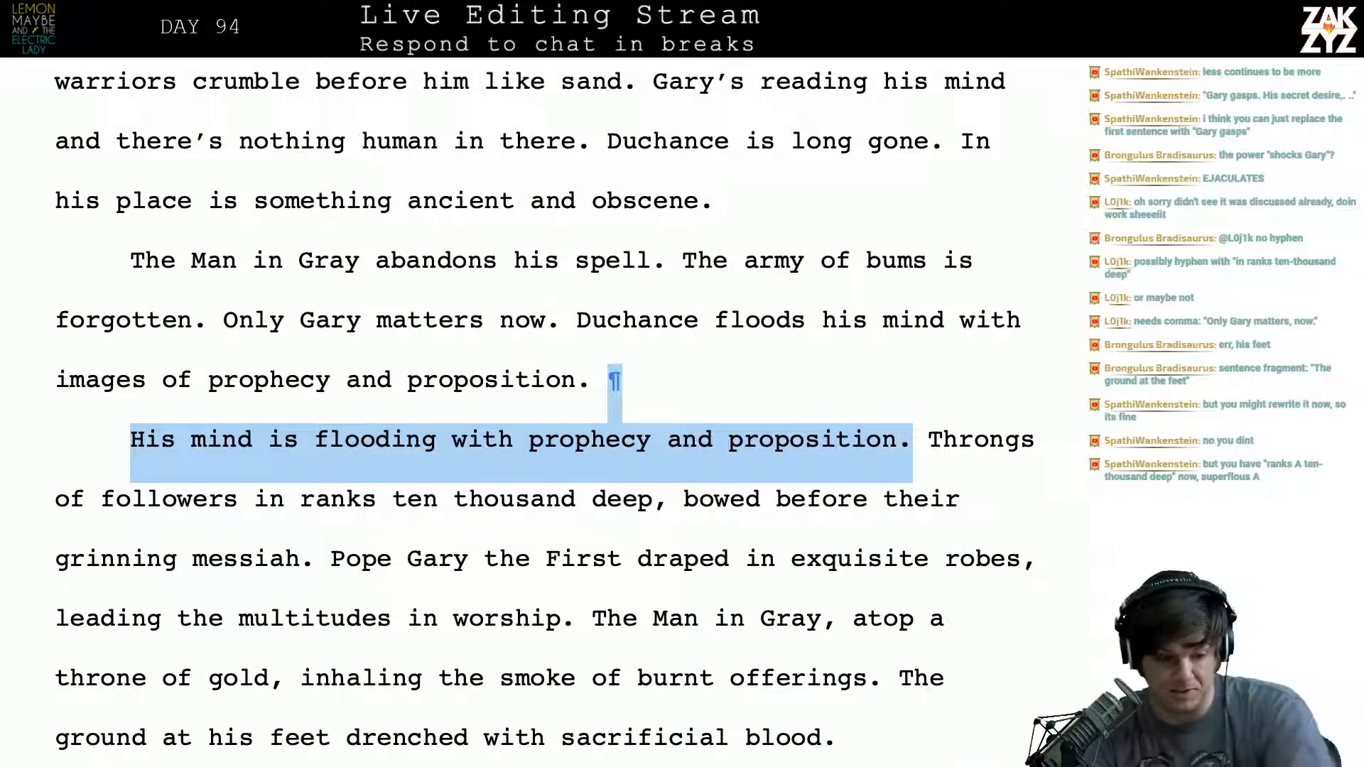
key("Delete")
- Shorten the opening sentence of page 663 to "Gary gasps." by removing "at the proposition"
scroll(537, 369, "down", 3)
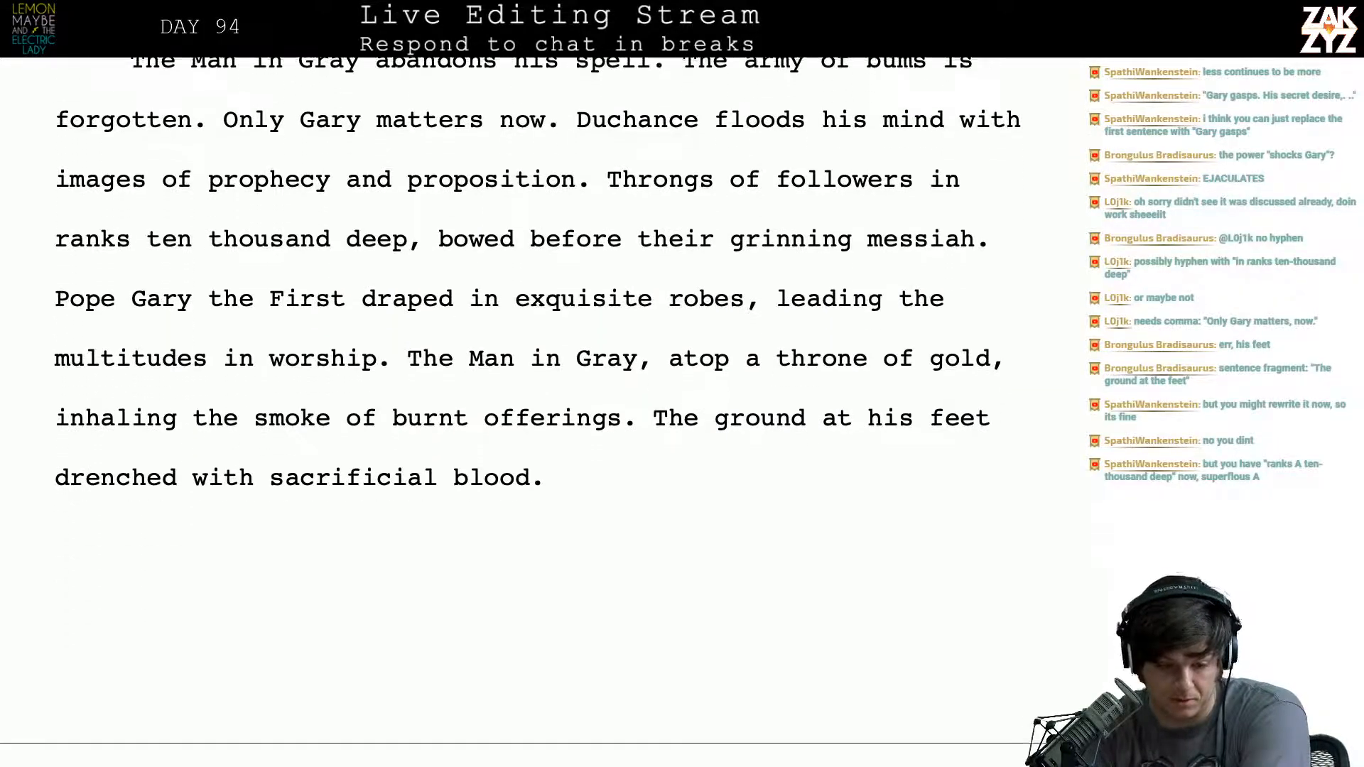
scroll(607, 131, "down", 8)
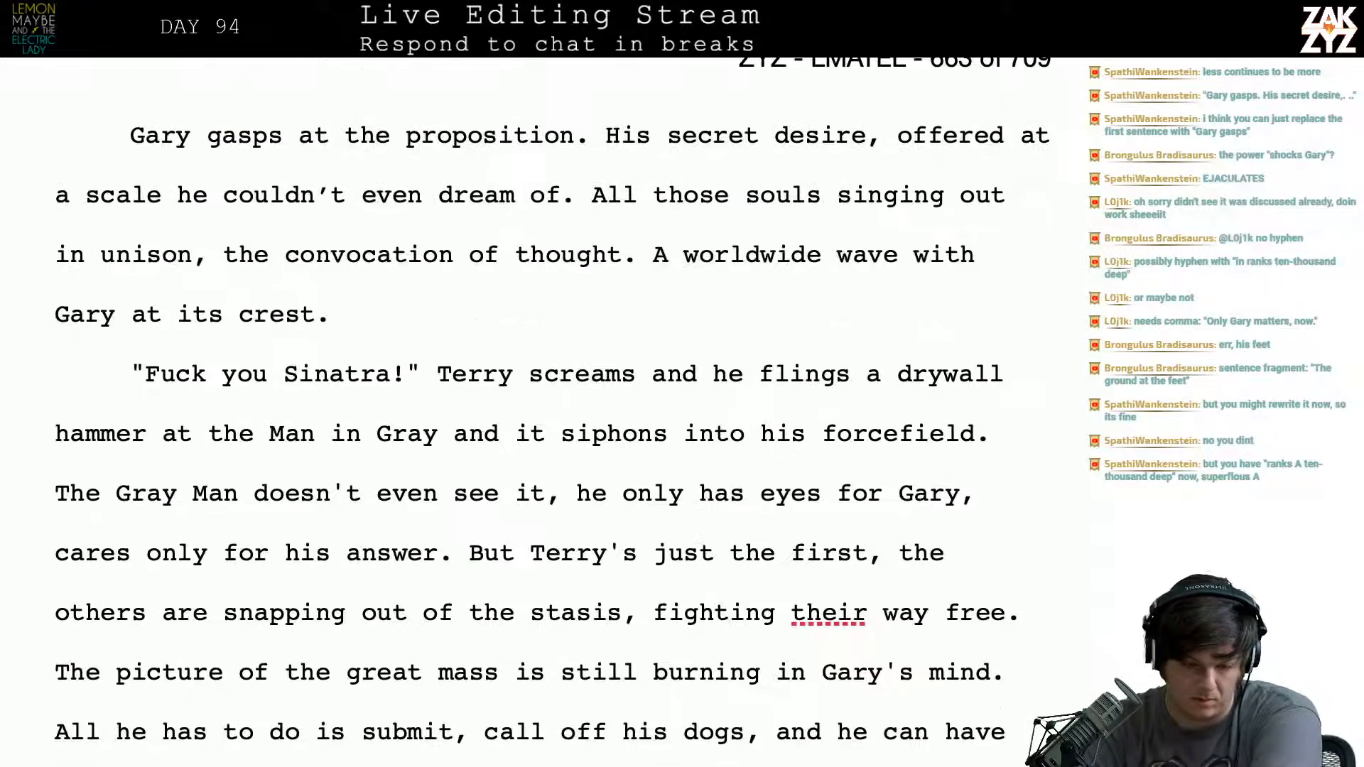
scroll(24, 347, "up", 1)
left_click_drag(574, 189, 289, 189)
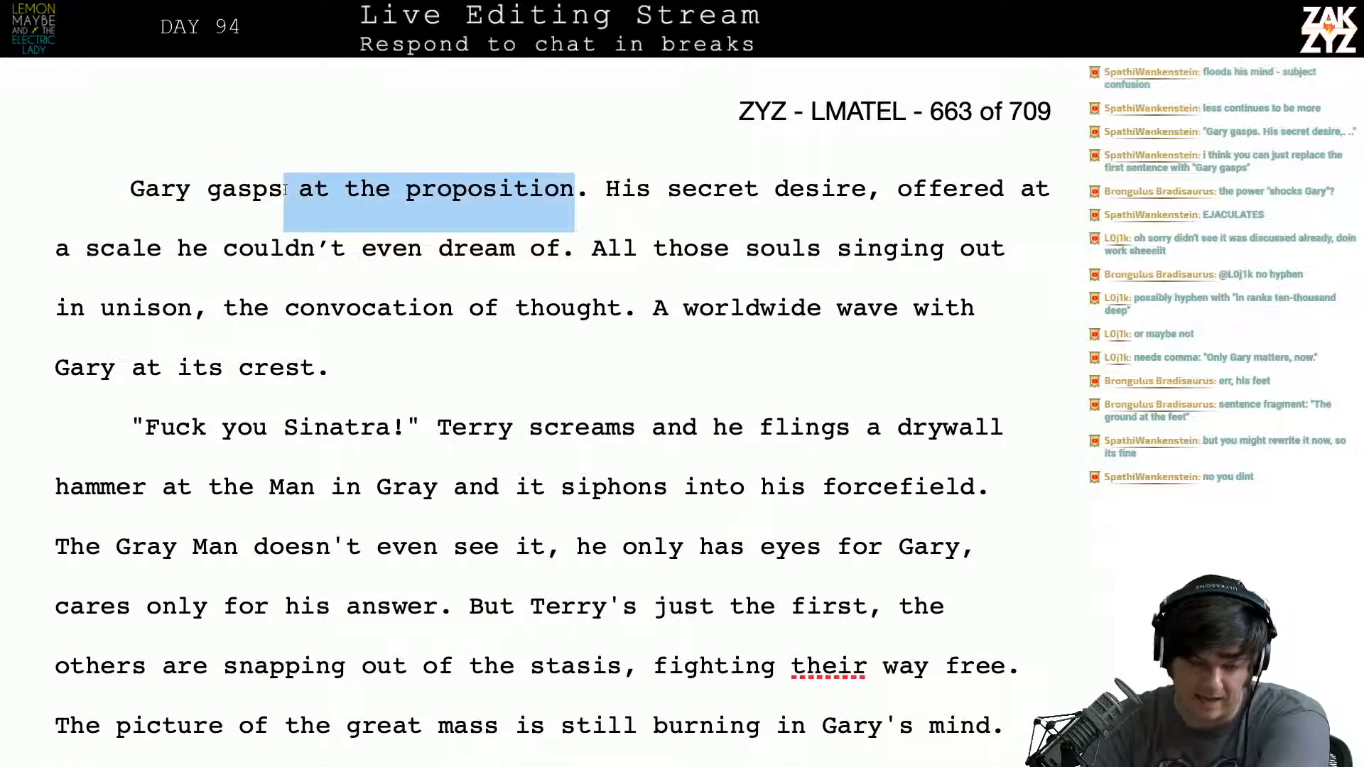
key("BackSpace")
key("BackSpace")
type(".")
key("BackSpace")
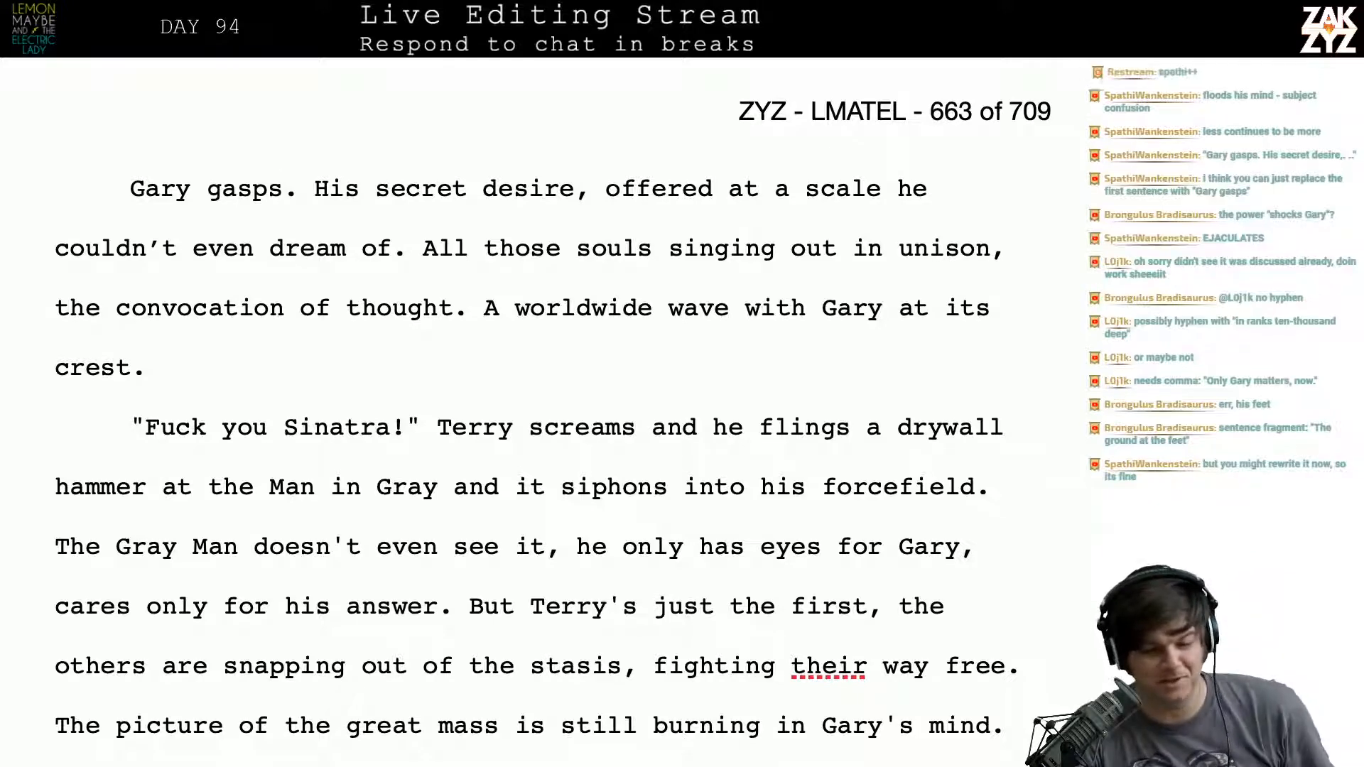
- Reread the revised prophecy paragraph from "The Man in Gray abandons his spell" through to the top of page 663
scroll(539, 397, "up", 10)
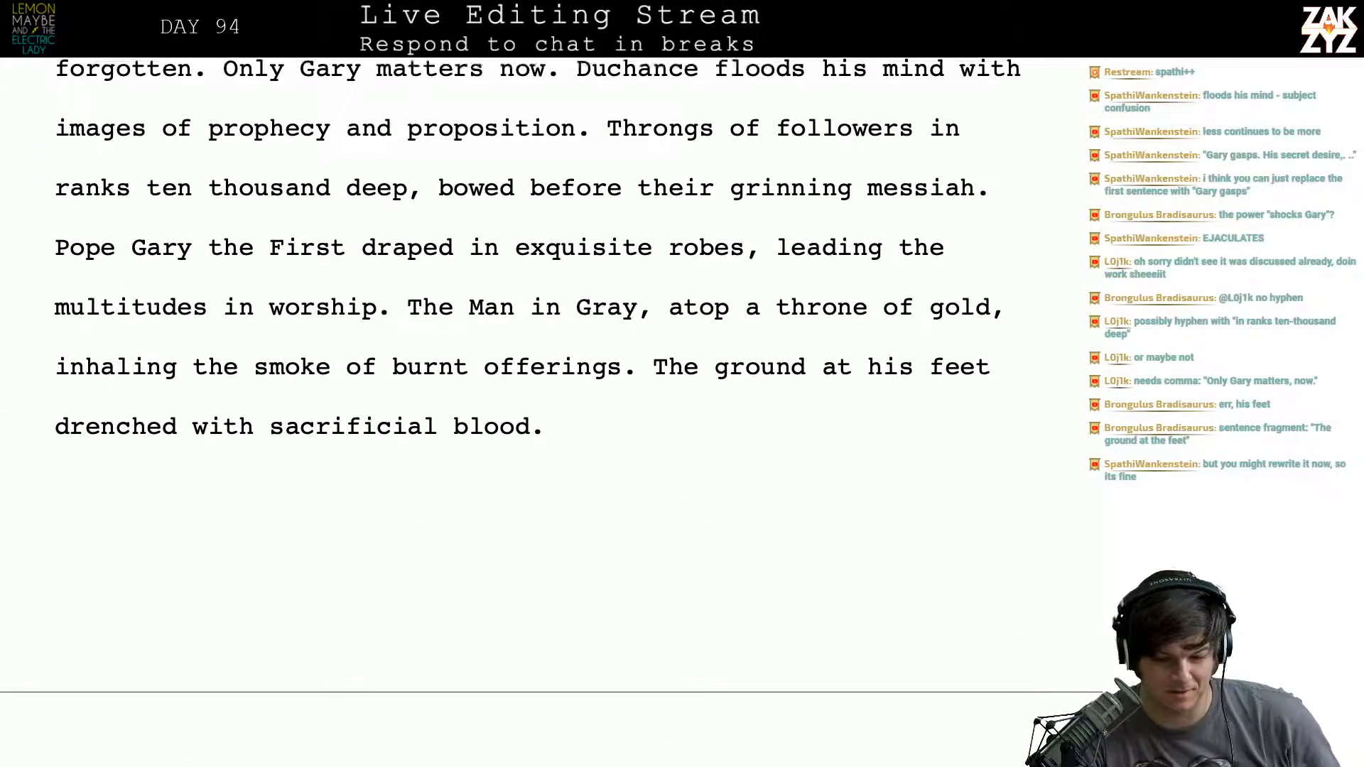
scroll(529, 387, "up", 1)
scroll(537, 355, "up", 2)
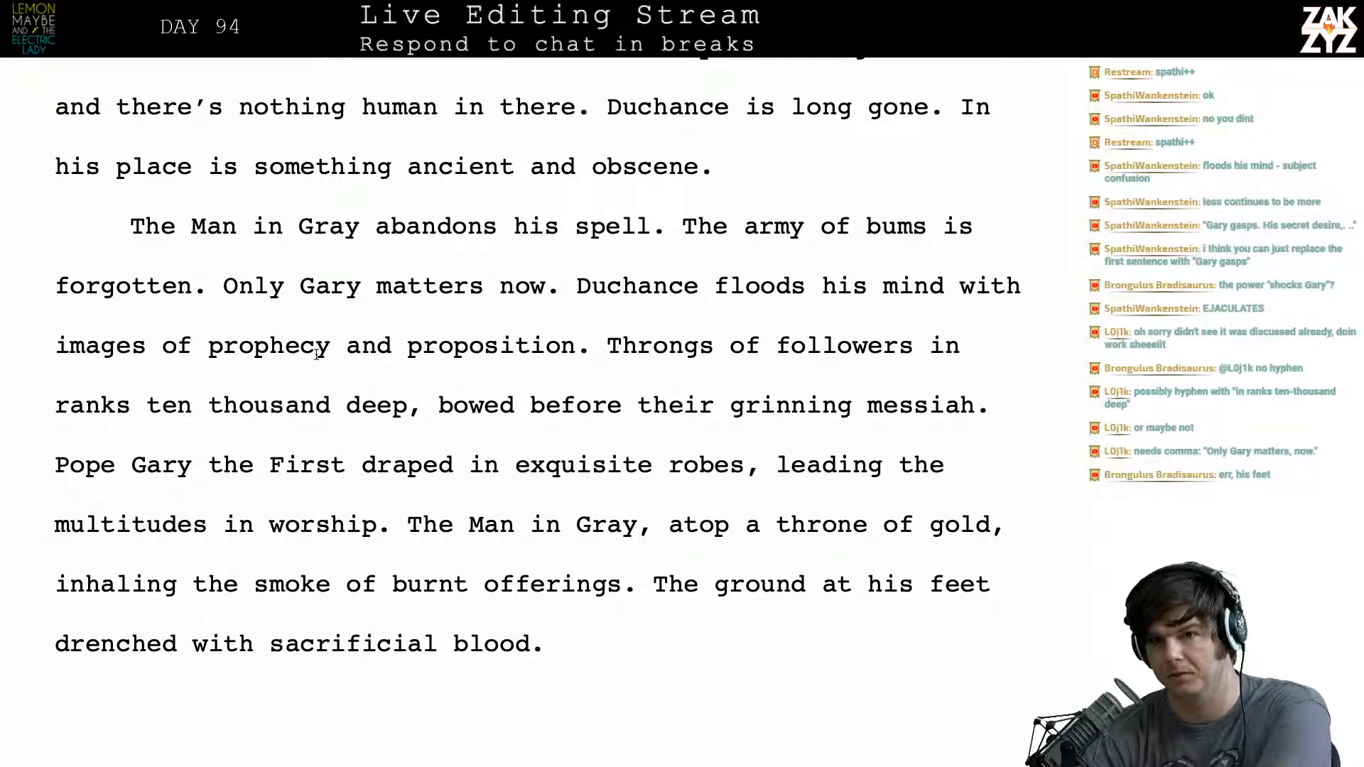
scroll(316, 354, "down", 2)
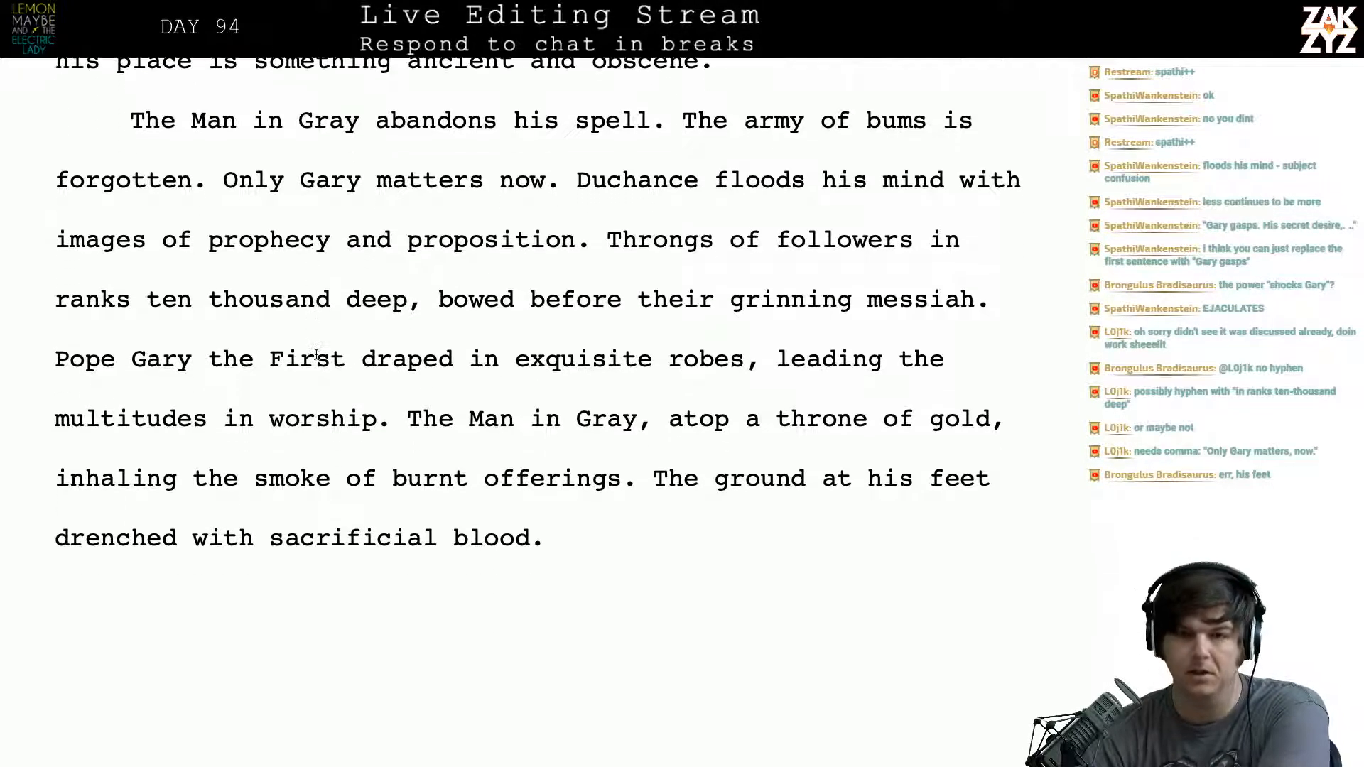
scroll(316, 354, "down", 2)
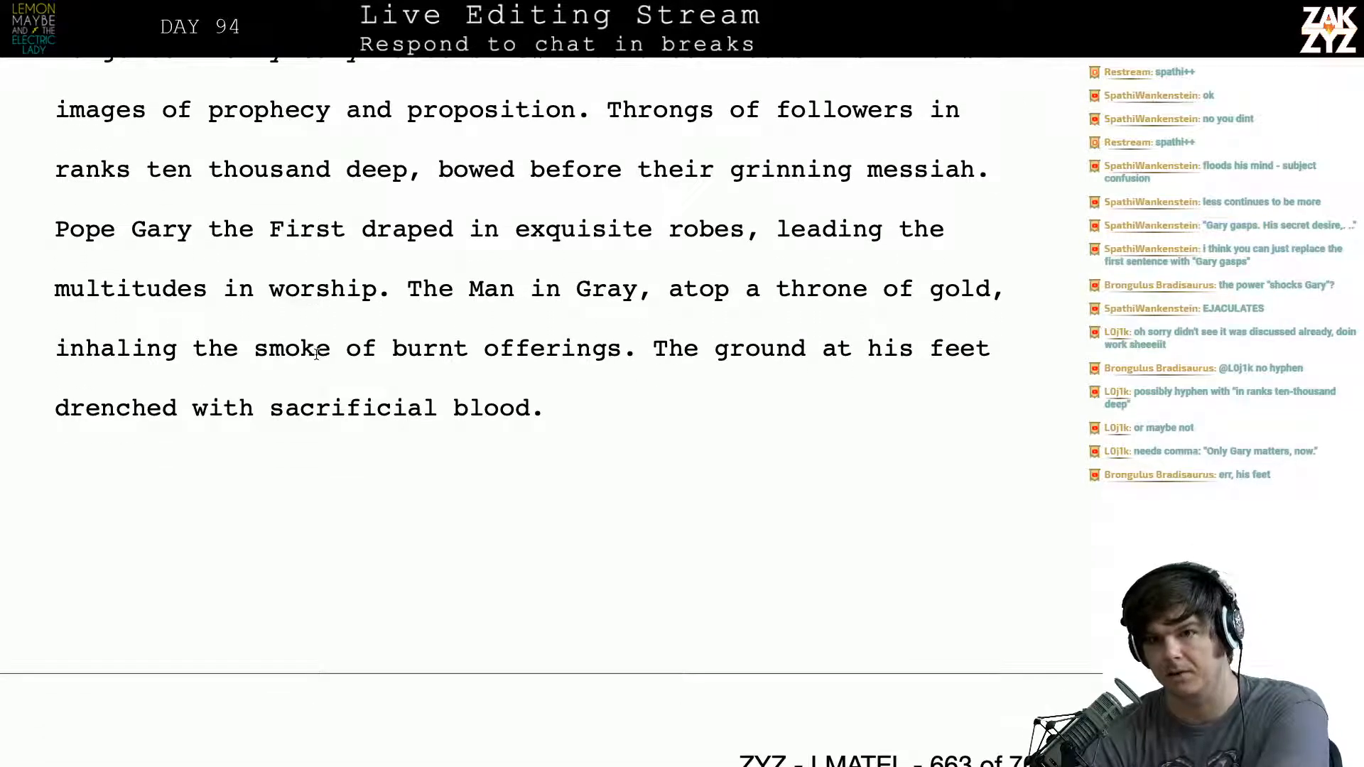
scroll(317, 354, "down", 1)
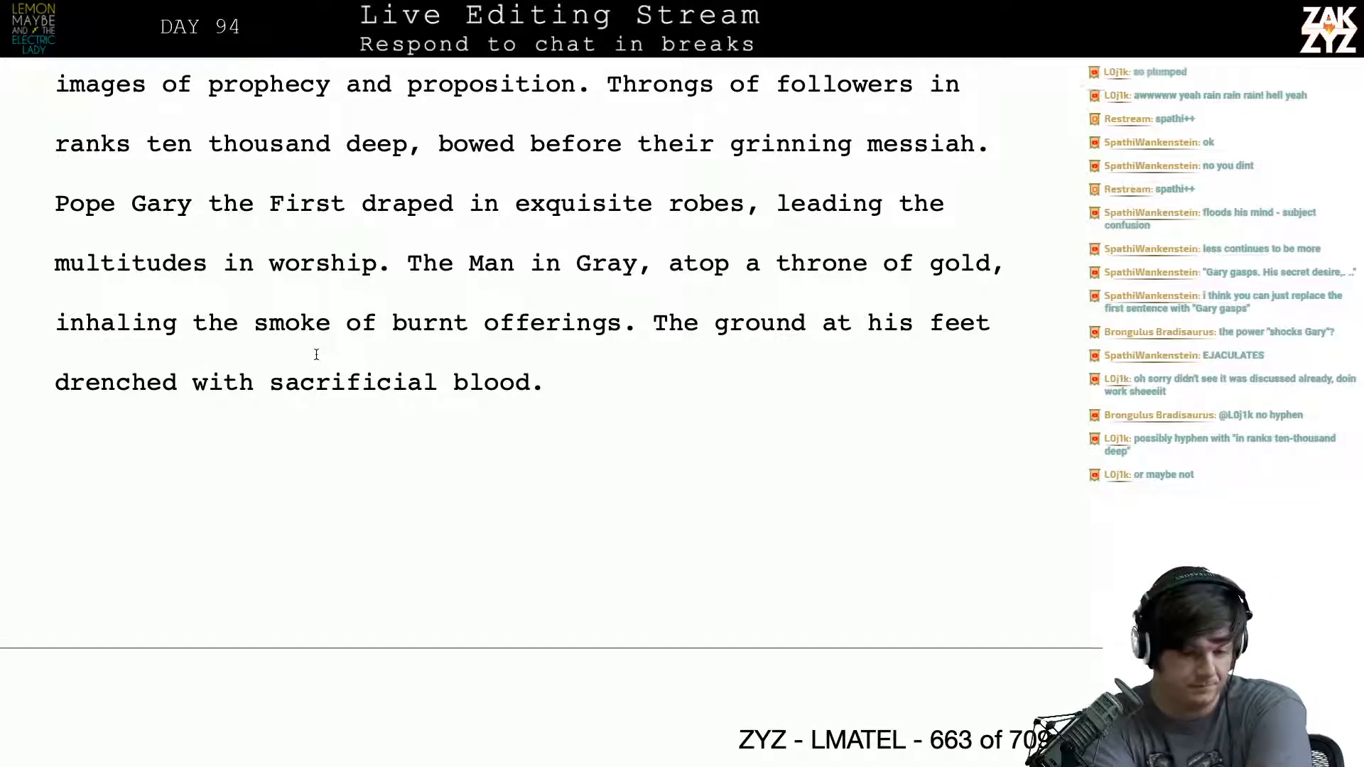
scroll(316, 353, "down", 8)
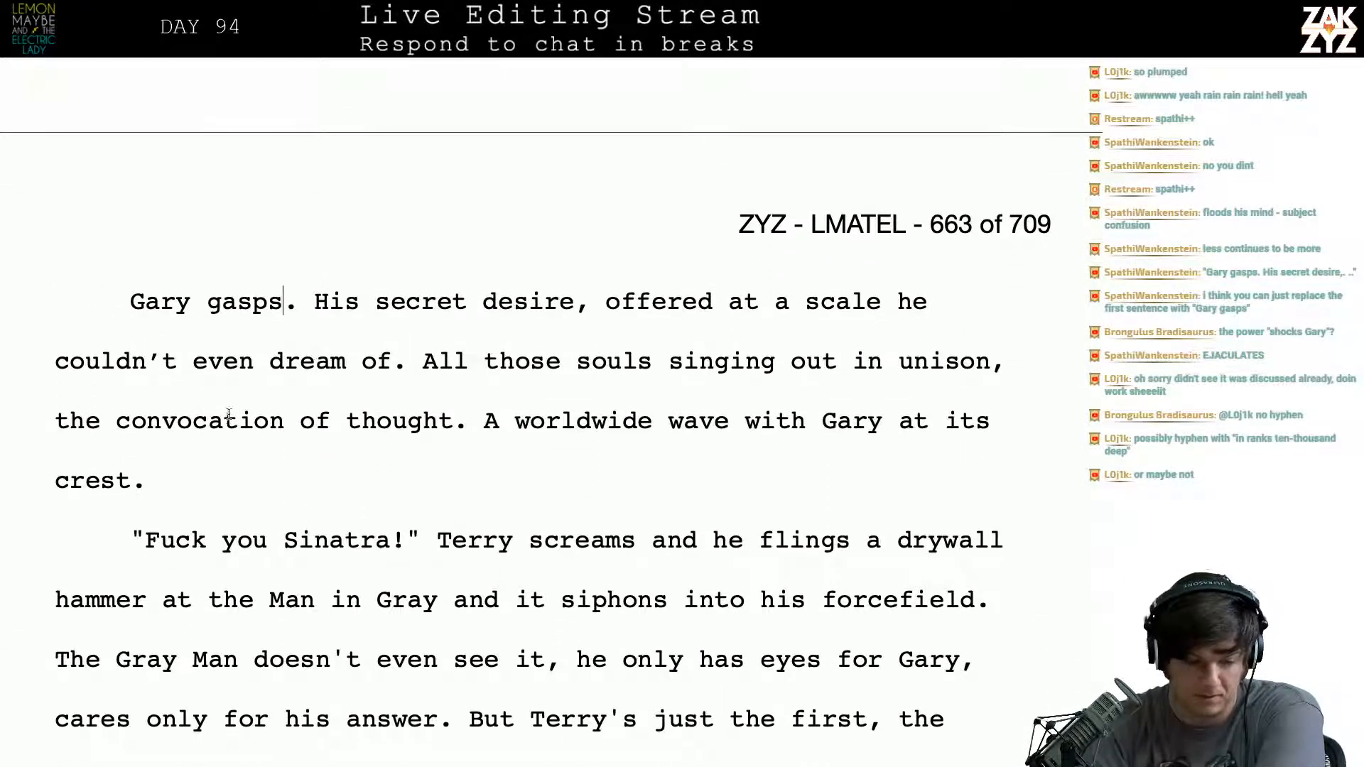
- Read through the "Gary gasps" paragraph word by word to its last word, "crest"
scroll(269, 357, "up", 1)
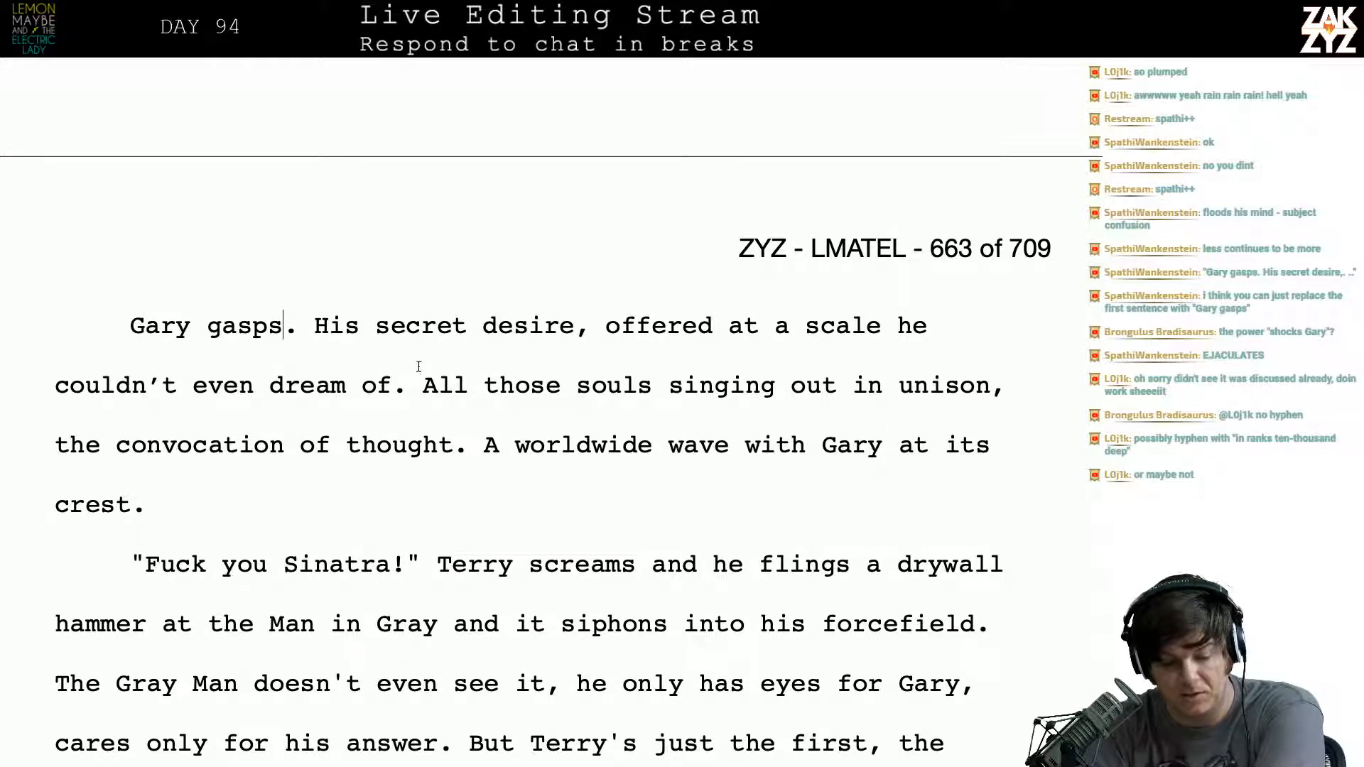
key("Right")
key("Right")
key("Right")
key("Right")
key("Right")
key("Right")
key("Right")
key("Right")
key("Right")
key("Right")
key("Right")
key("Right")
key("Right")
key("Right")
key("Right")
key("Right")
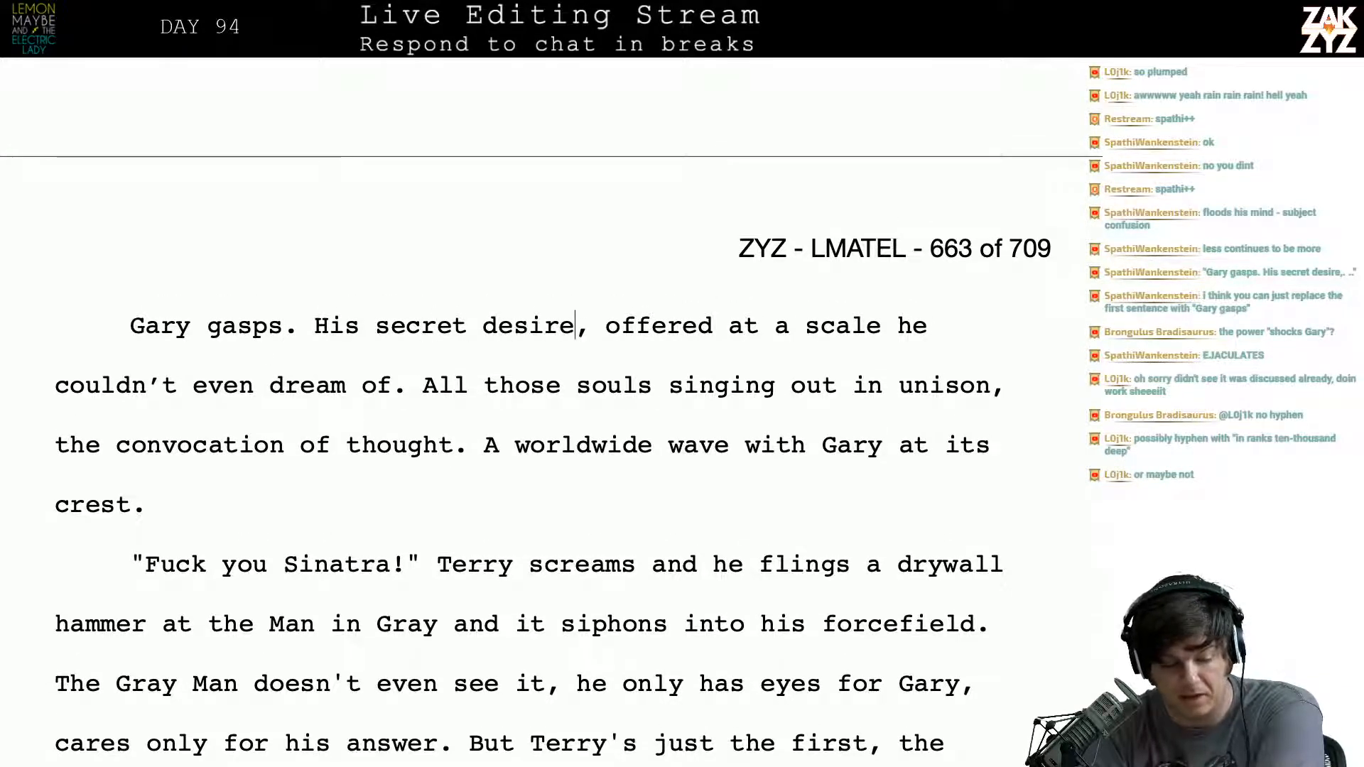
key("Right")
key("Right")
key("Right")
key("Right")
key("Right")
key("Right")
key("Right")
key("Right")
key("Right")
key("Right")
key("Right")
key("Right")
key("Right")
key("Right")
key("Right")
key("Right")
key("Right")
key("Right")
key("Right")
key("Right")
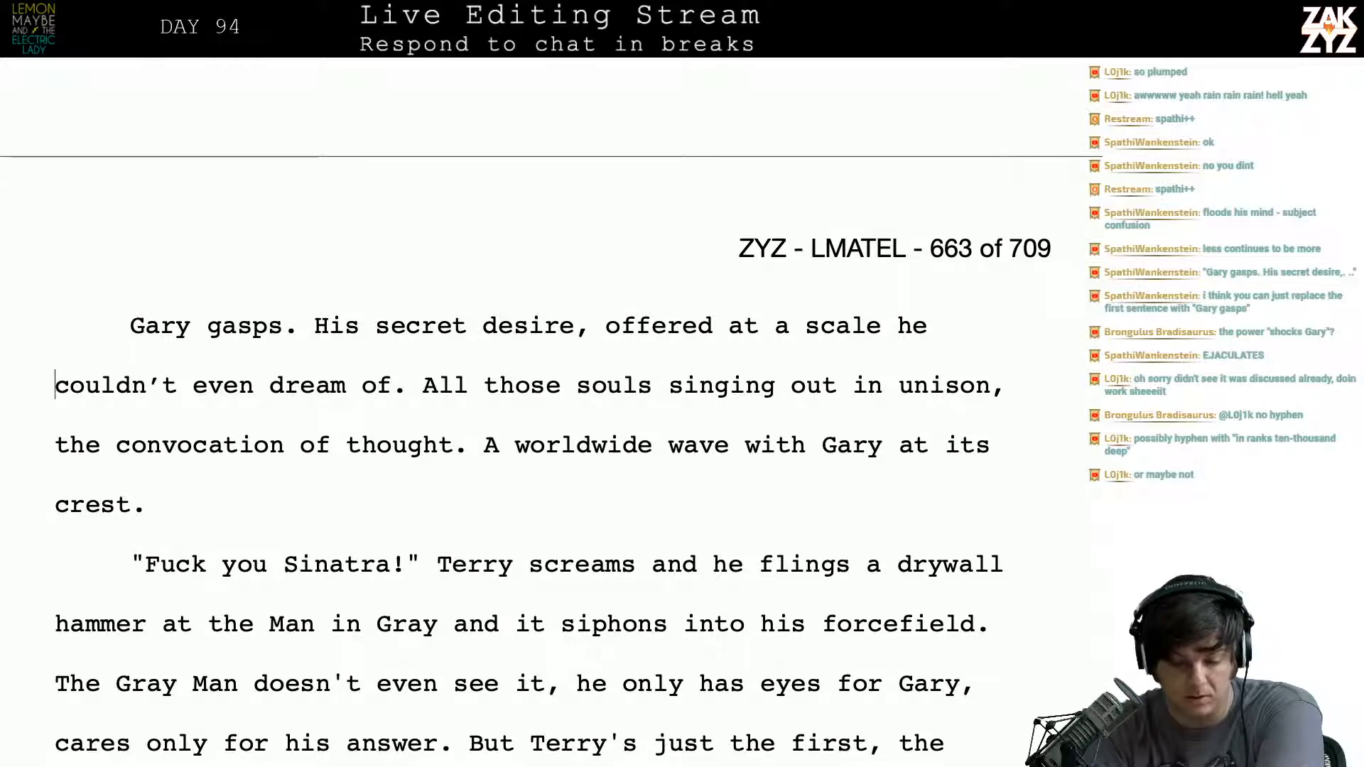
key("Down")
key("Left")
key("Left")
key("Home")
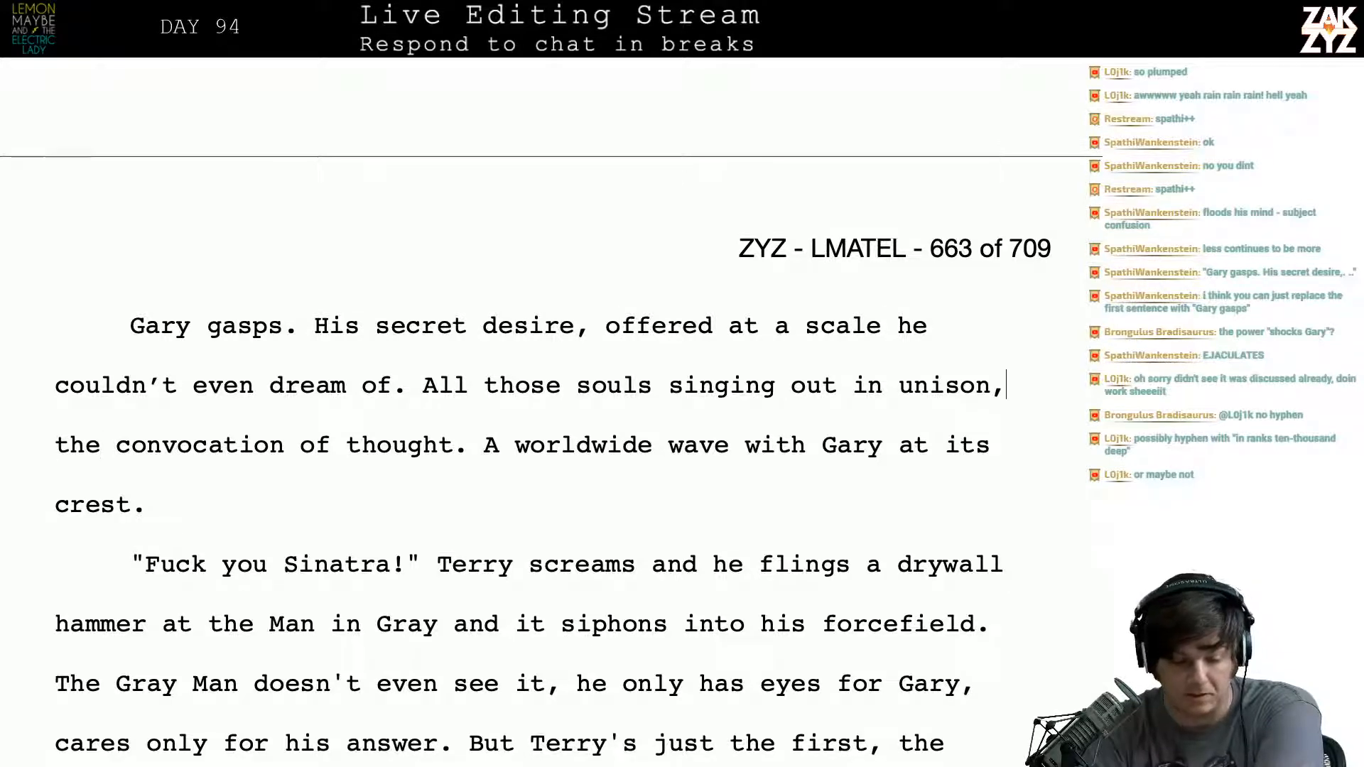
key("Right")
key("Right")
key("Right")
key("Right")
key("Right")
key("Right")
key("Right")
key("Right")
key("Right")
key("Right")
key("Right")
key("Right")
key("Right")
key("Right")
key("Right")
key("Right")
key("Right")
key("Right")
key("Right")
key("Right")
key("Right")
key("Right")
key("Right")
key("Right")
key("Right")
key("Right")
key("Right")
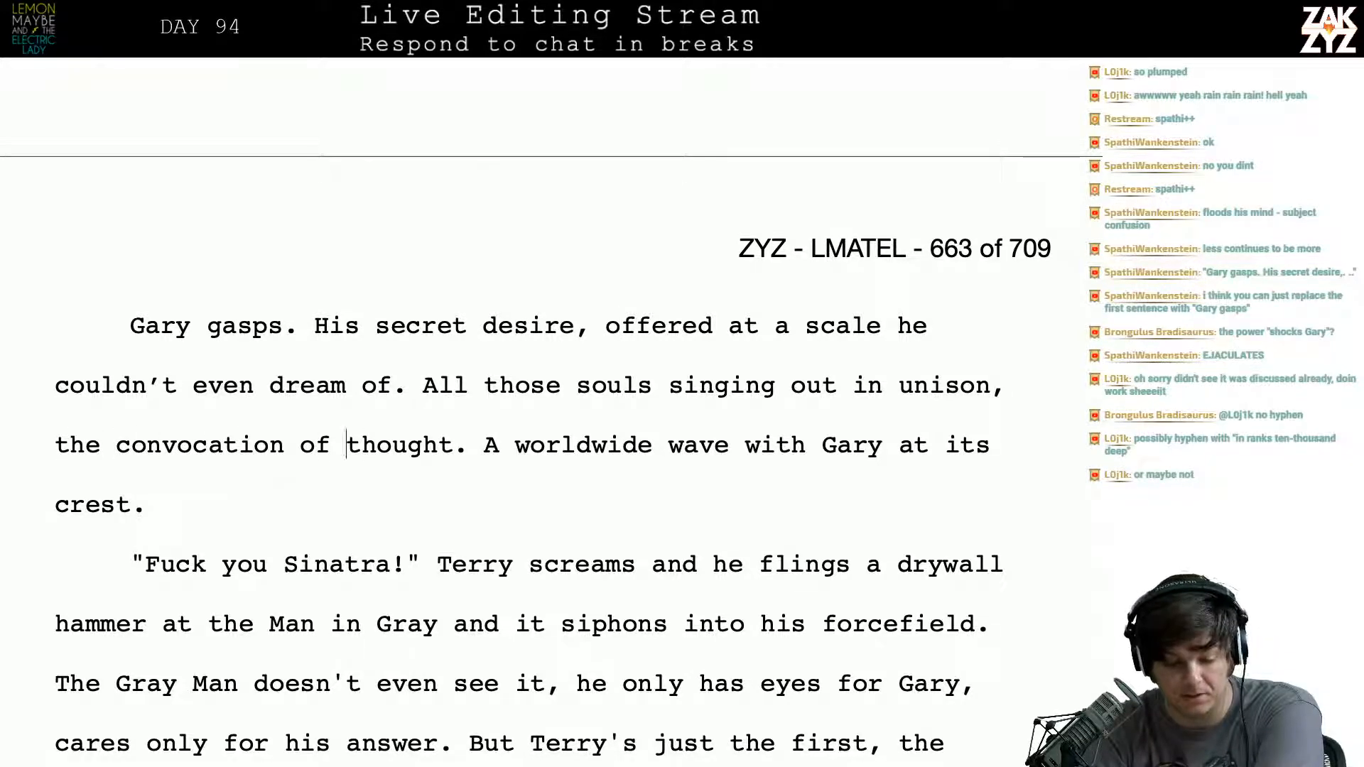
key("Right")
key("Right")
key("Right")
key("Right")
key("Right")
key("Right")
key("Right")
key("Right")
key("Right")
key("Right")
key("Right")
key("Right")
key("Right")
key("Right")
key("Right")
key("Right")
key("Right")
key("Right")
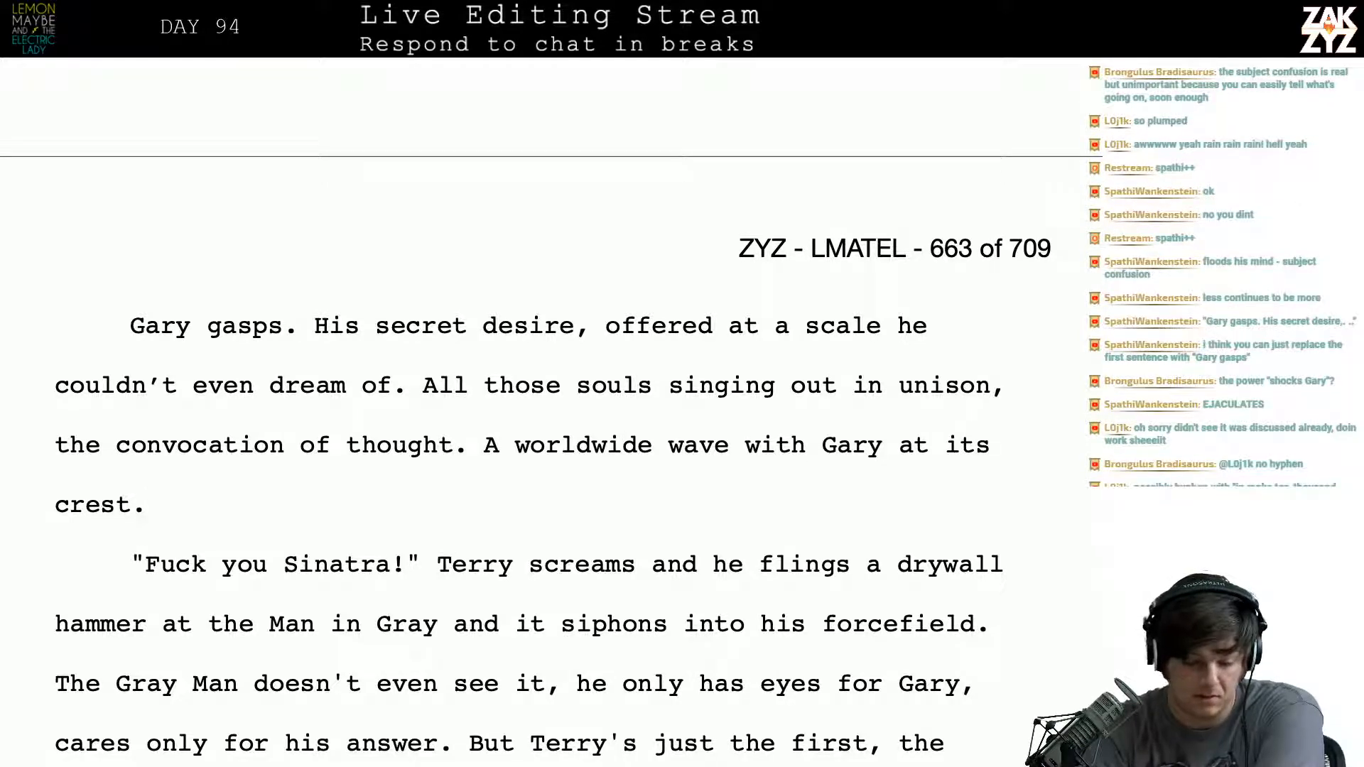
- End the sentence after "Terry screams" with a period and begin a new one: "He flings a drywall hammer at"
scroll(551, 412, "down", 2)
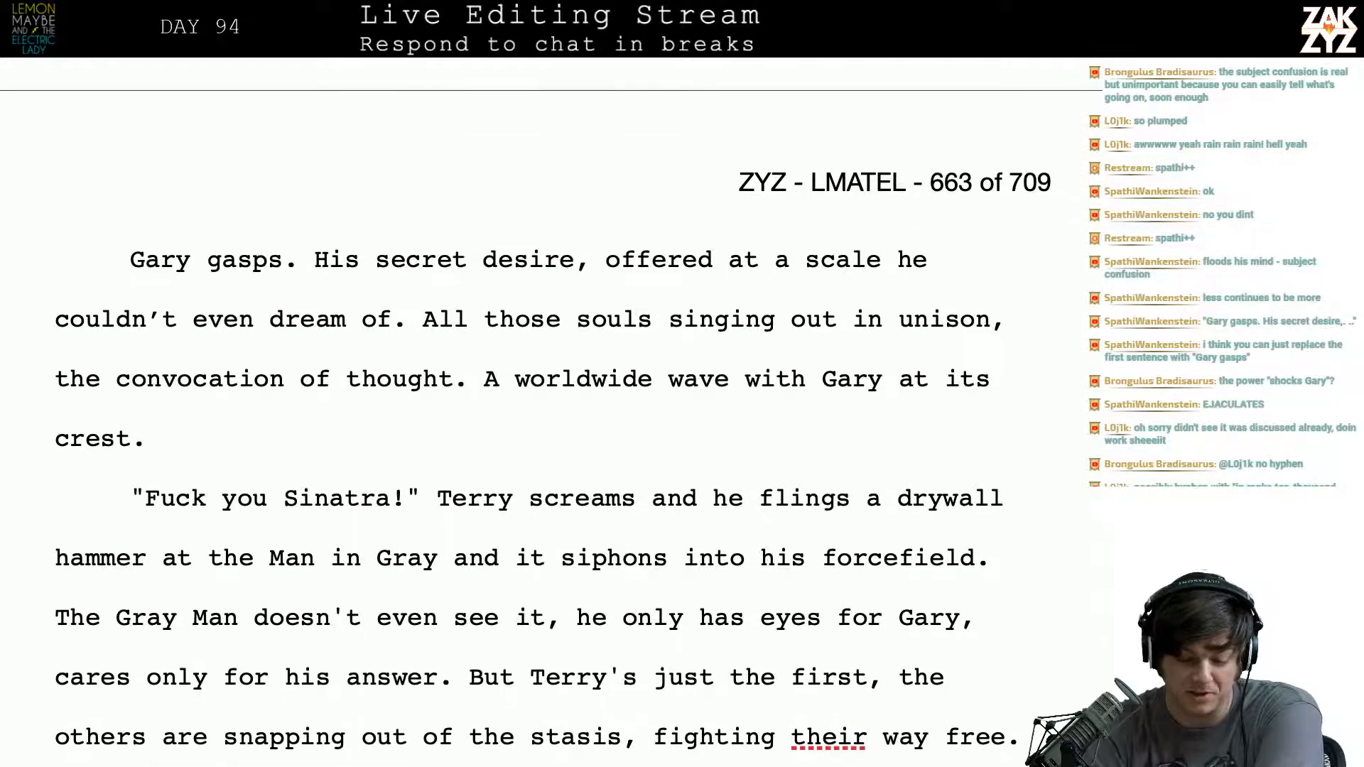
scroll(540, 404, "down", 1)
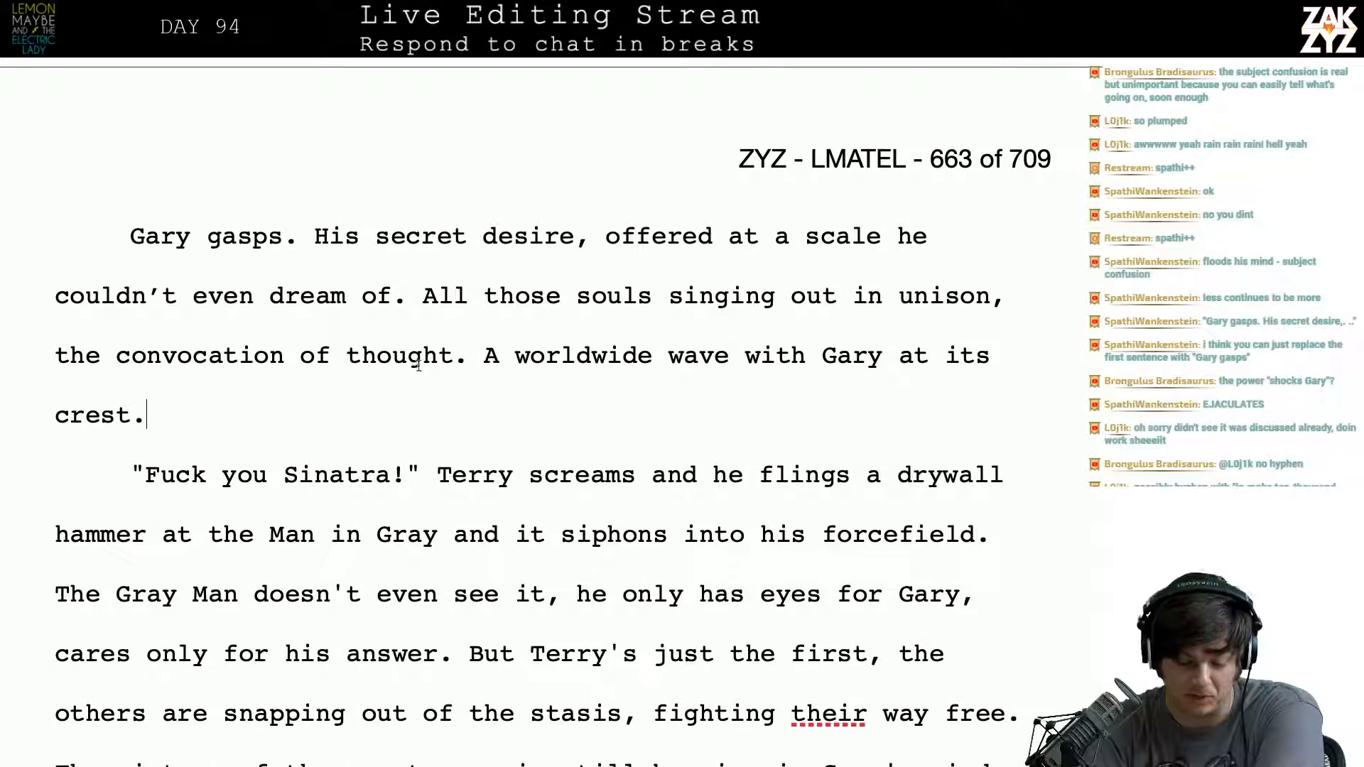
left_click(643, 473)
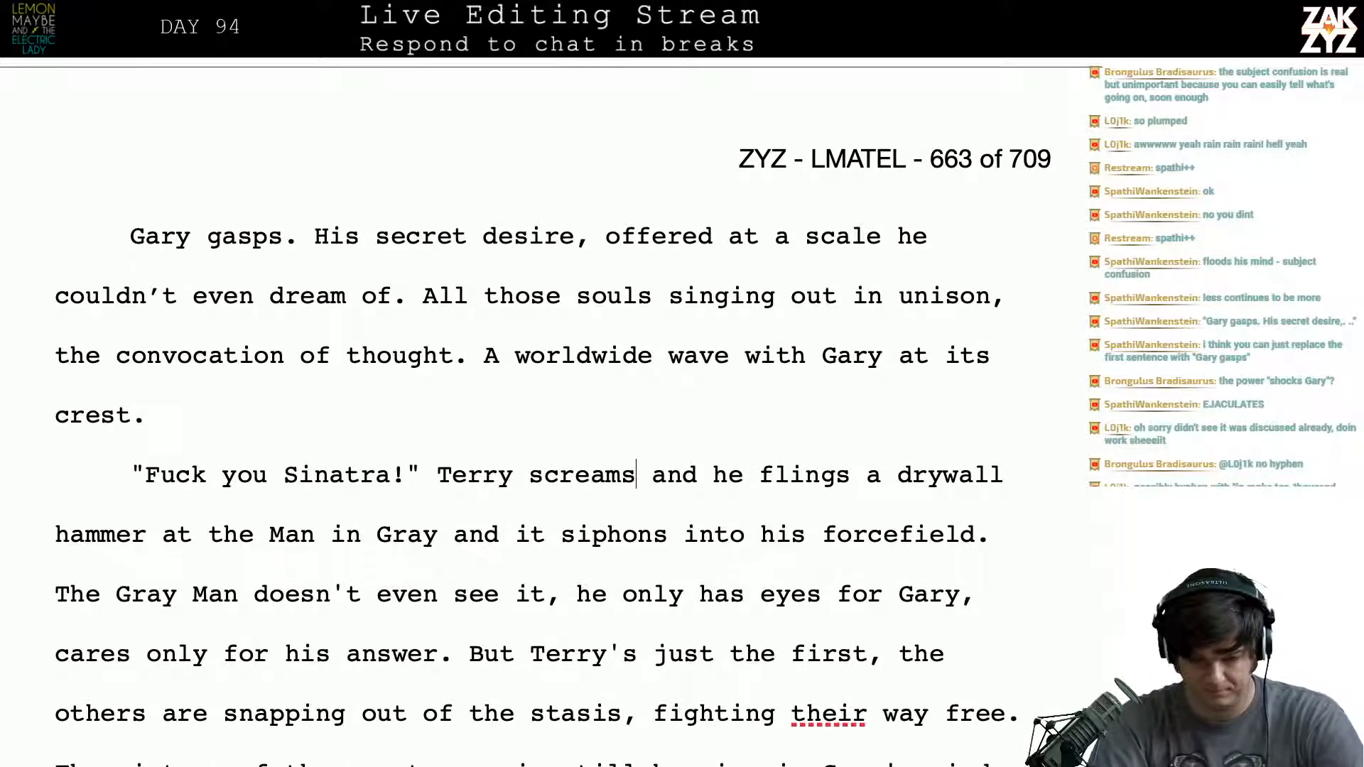
type(". He flings a")
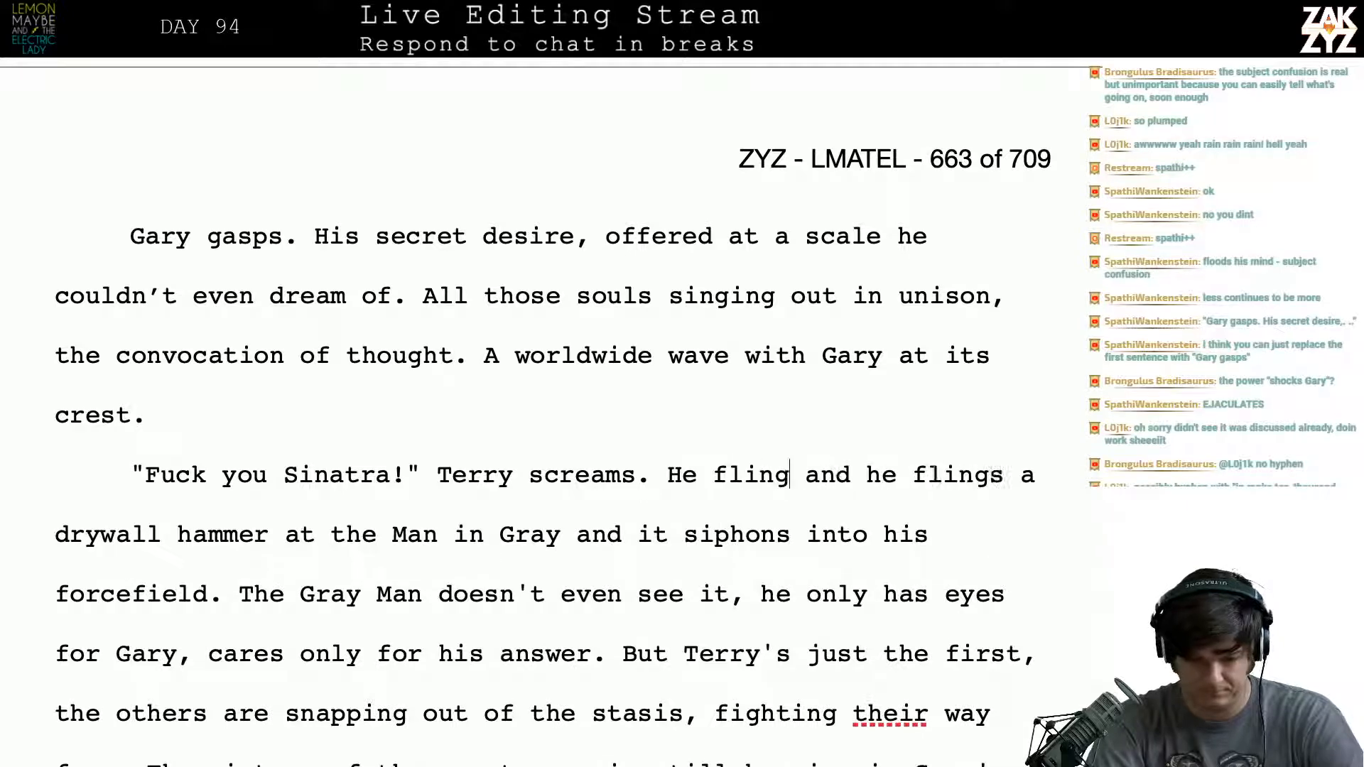
type(" drywall hamemr")
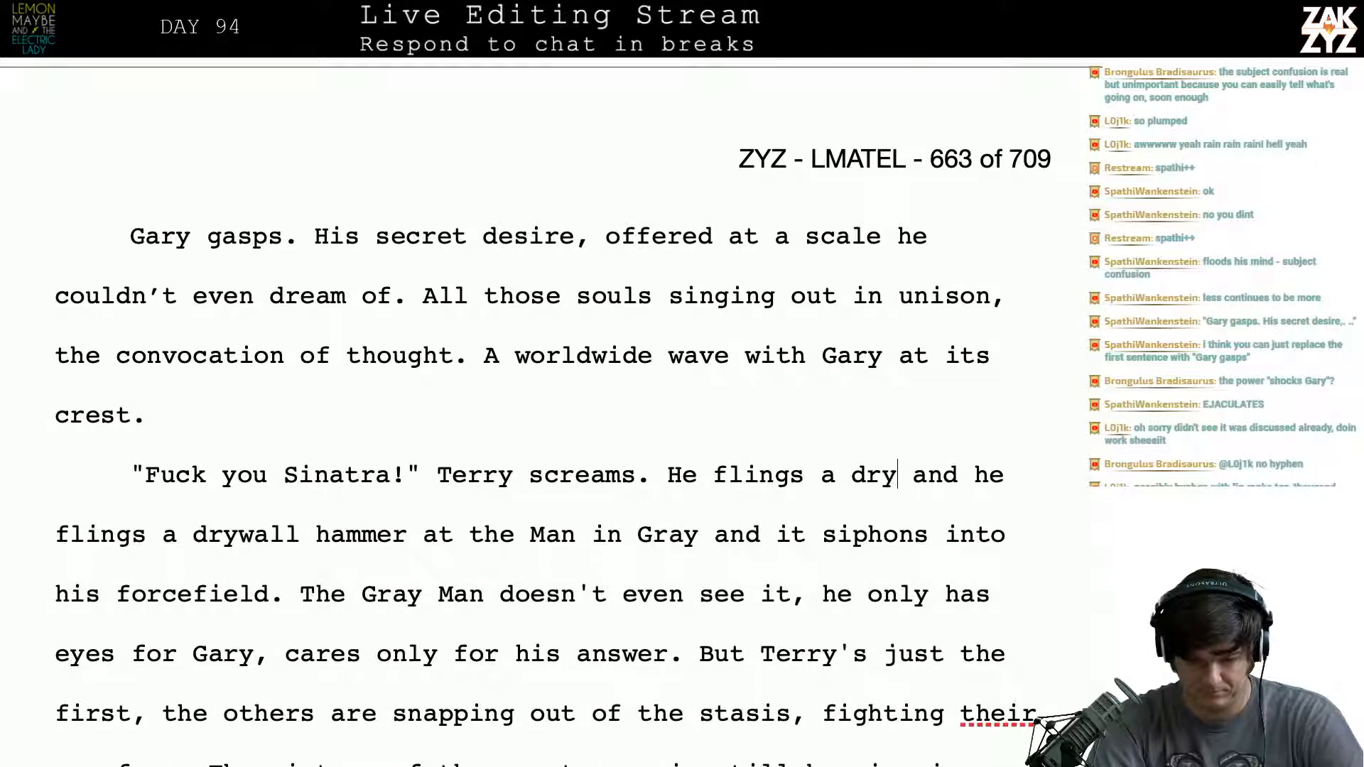
type(" and he flings a drywall hammer at t")
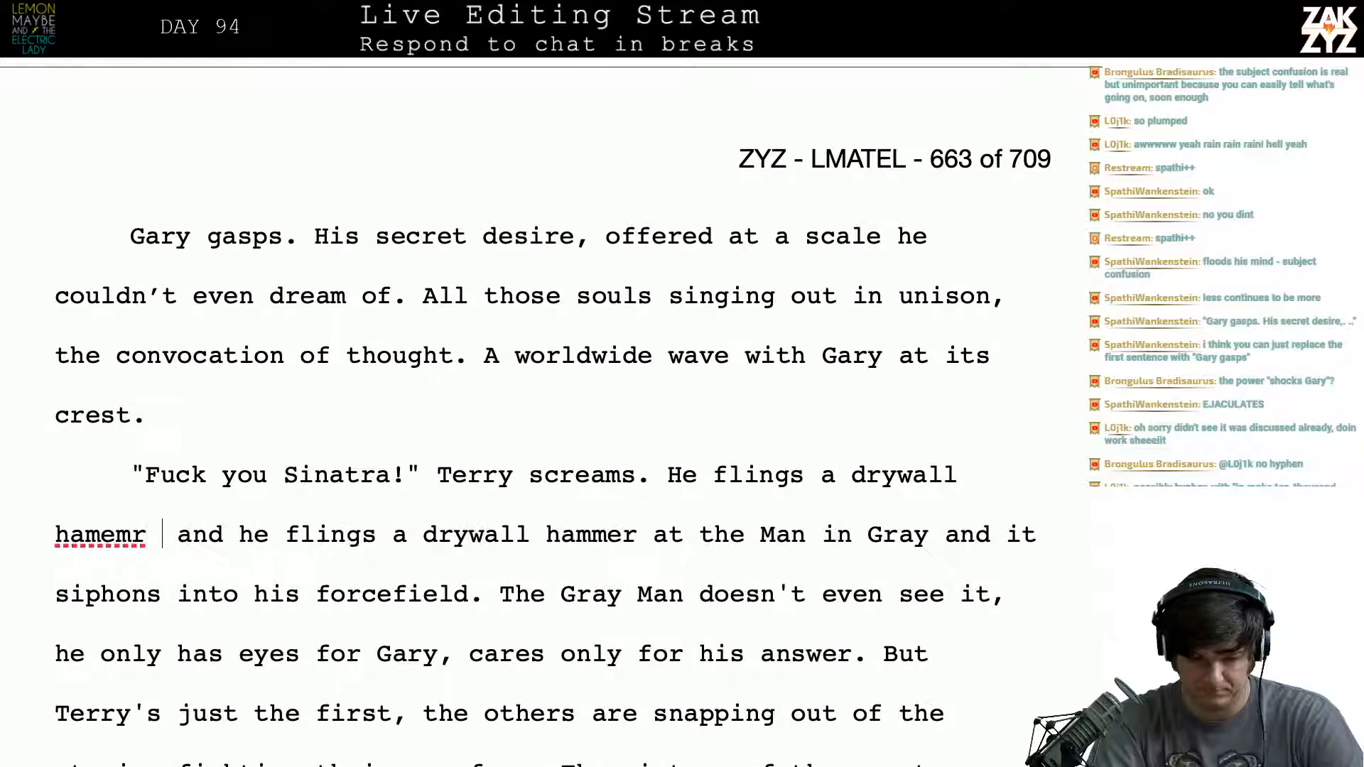
key("BackSpace")
key("BackSpace")
key("BackSpace")
key("BackSpace")
key("BackSpace")
key("BackSpace")
key("BackSpace")
key("BackSpace")
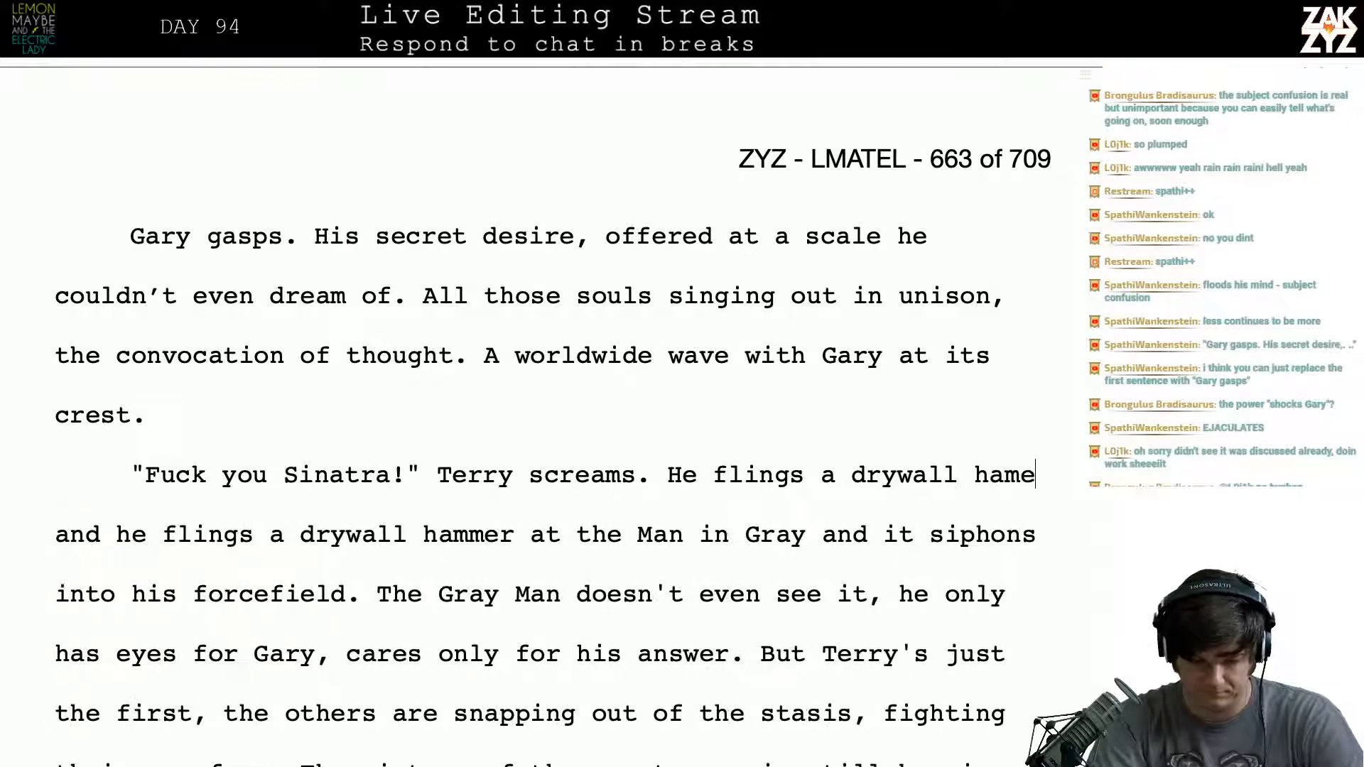
- Finish the new drywall hammer sentence with "the Duchance." ahead of the old wording
type("mer at ")
type("the man in gray")
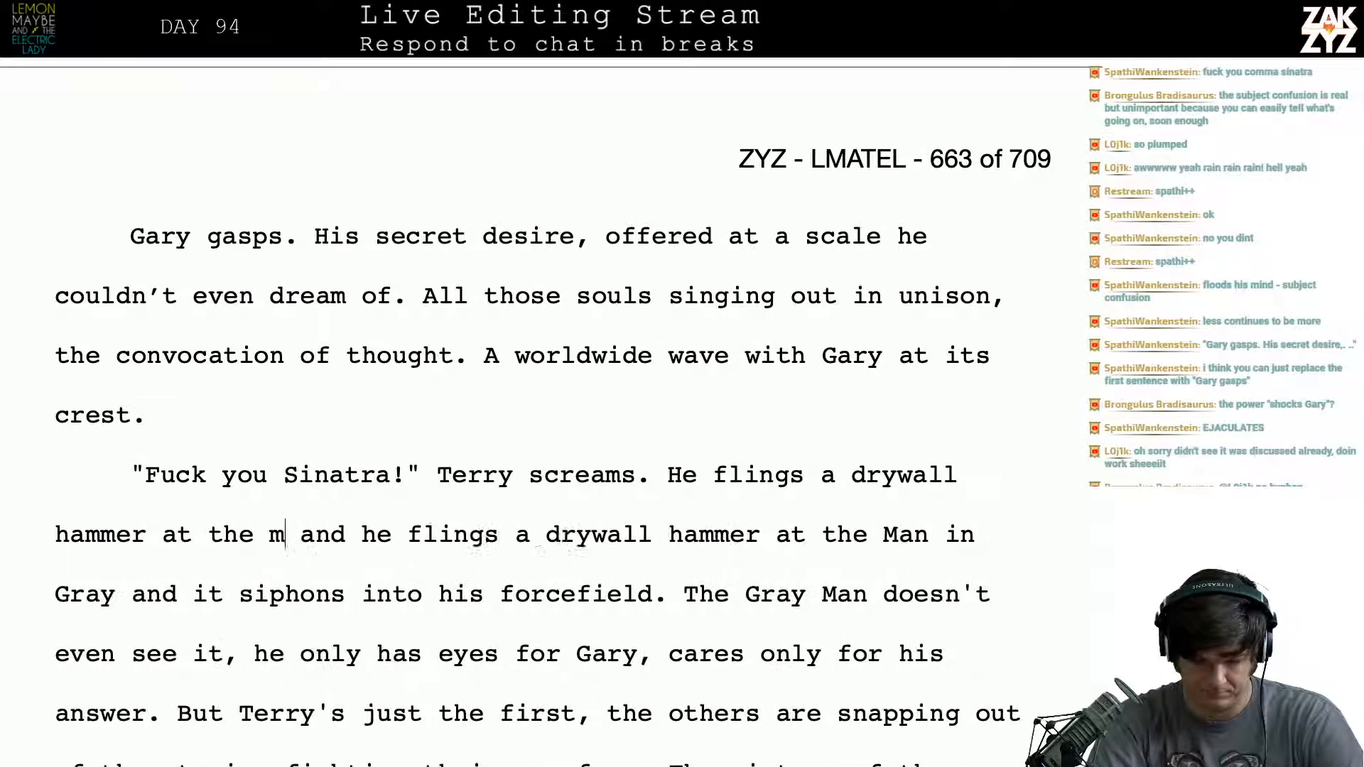
key("BackSpace")
key("BackSpace")
key("BackSpace")
key("BackSpace")
key("BackSpace")
key("BackSpace")
key("BackSpace")
key("BackSpace")
key("BackSpace")
key("BackSpace")
key("BackSpace")
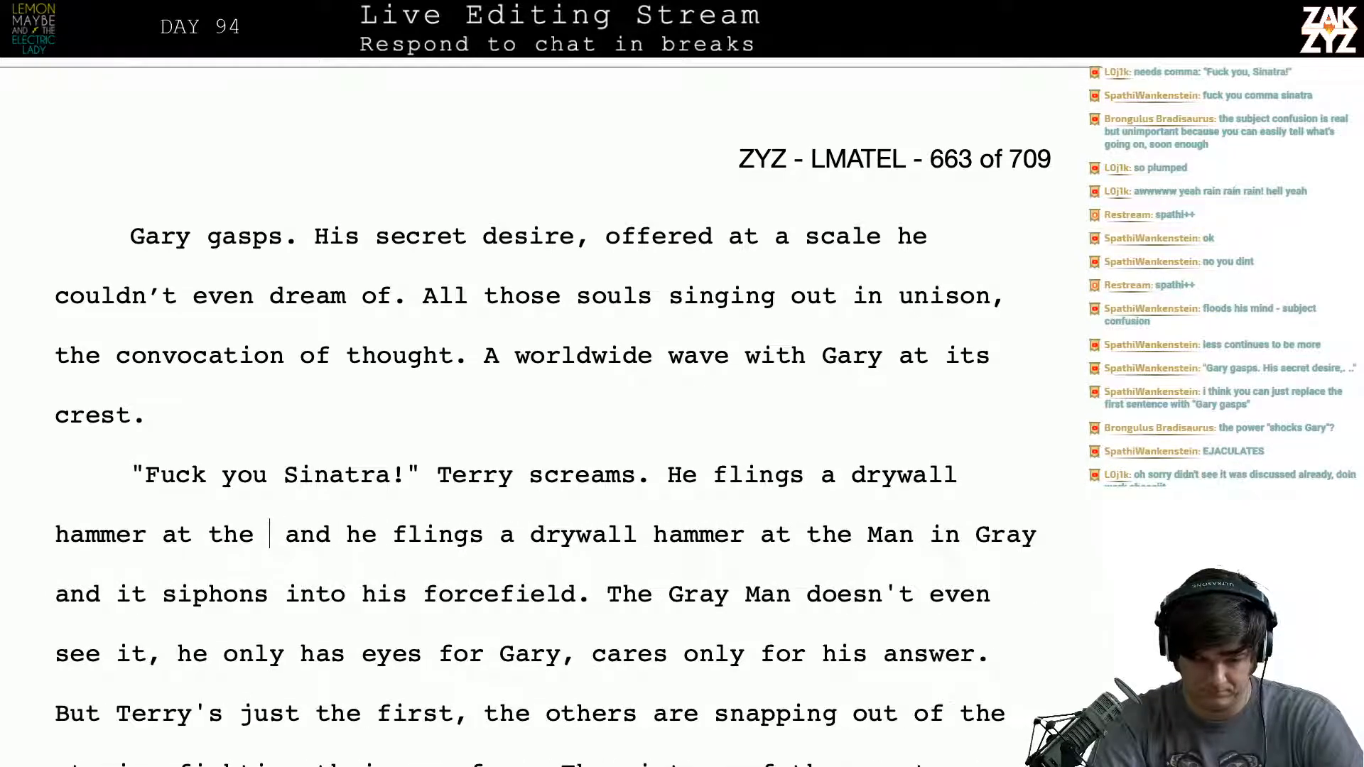
type("Duchance.")
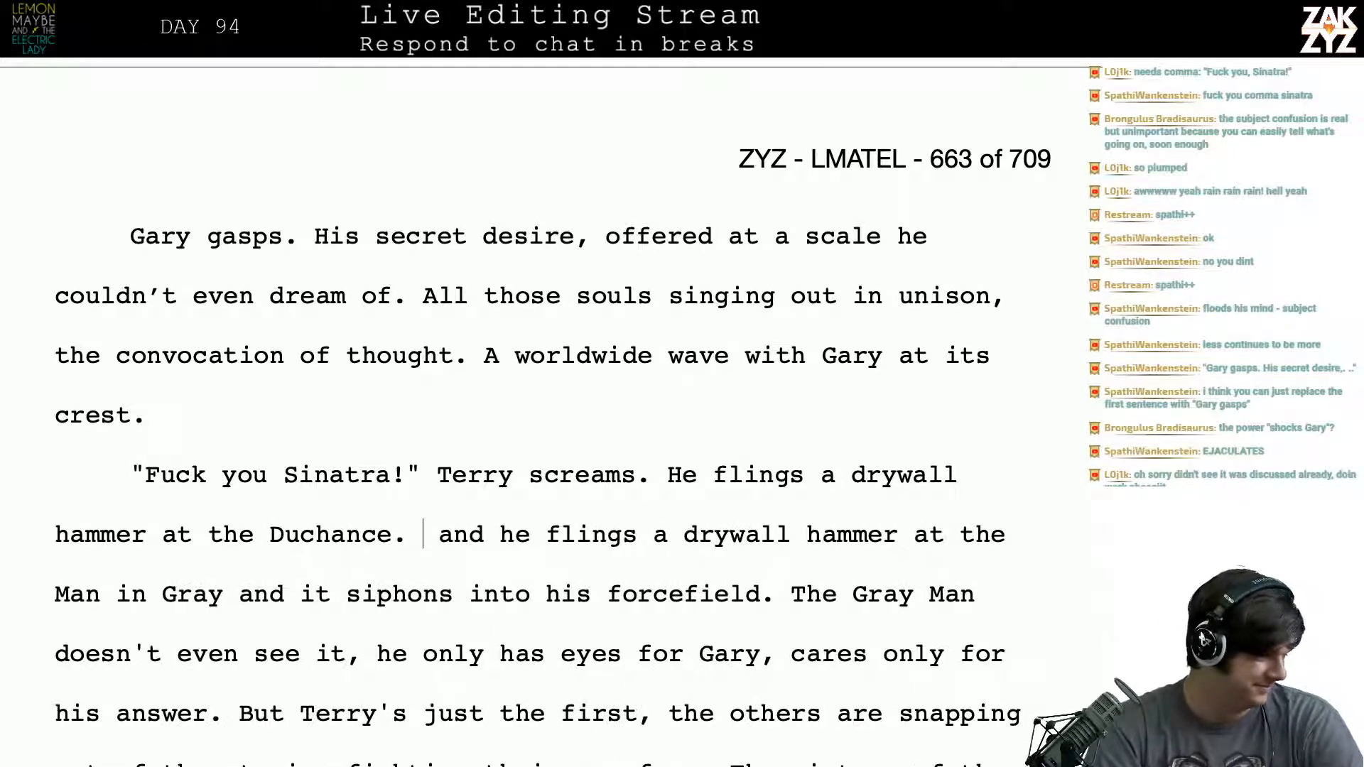
- Add a comma before "Sinatra" in Terry's shouted line, then return to the leftover "and" after "Duchance."
key("Up")
key("Up")
key("Left")
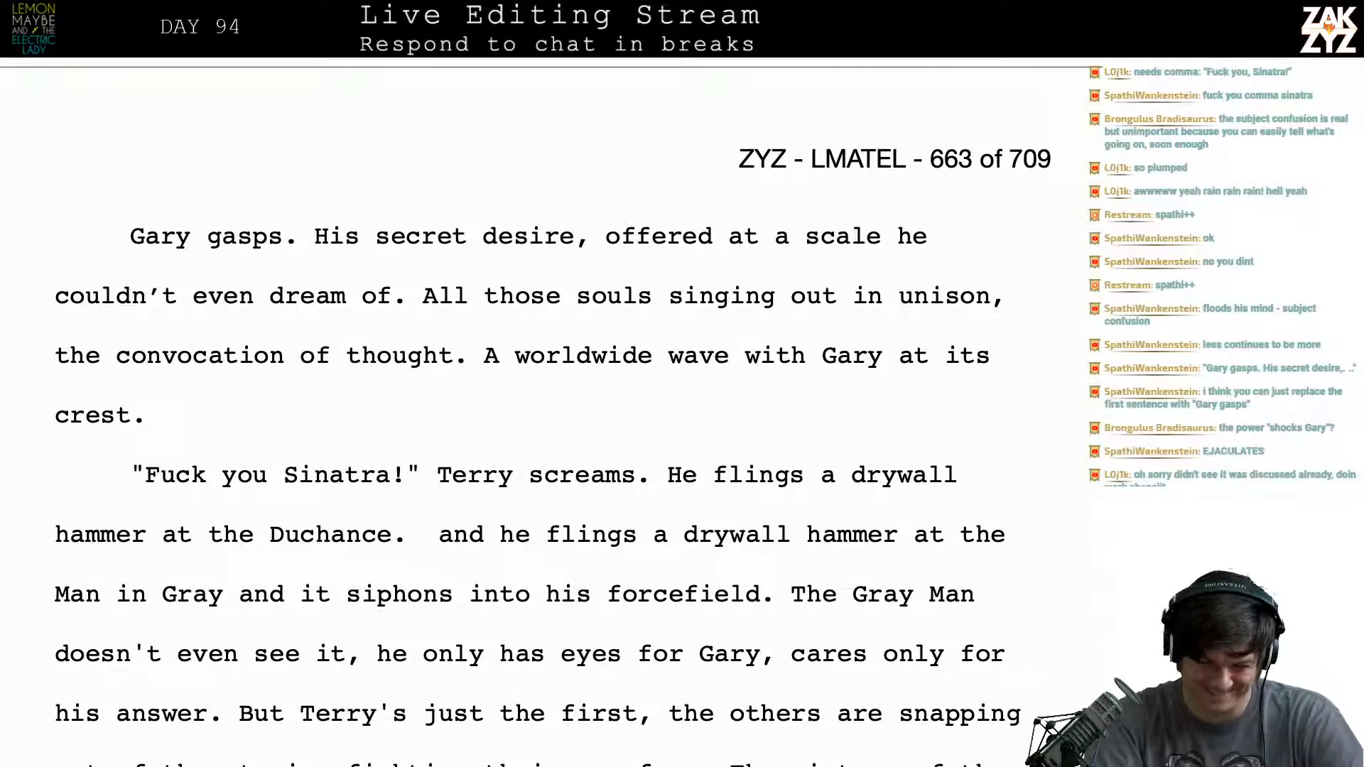
type("m")
key("BackSpace")
type(",")
key("Right")
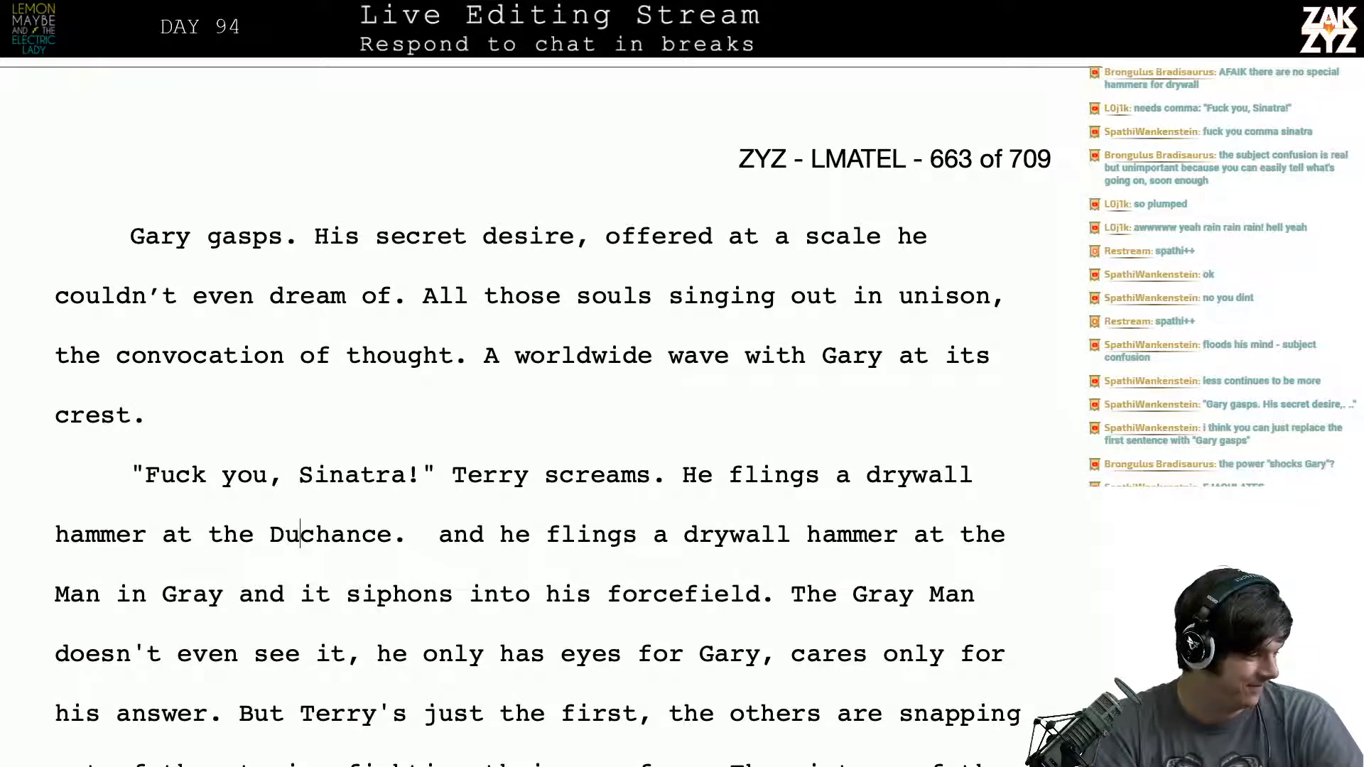
key("Right")
key("Right")
key("Right")
key("Right")
key("Right")
key("Right")
key("Right")
key("Right")
key("Right")
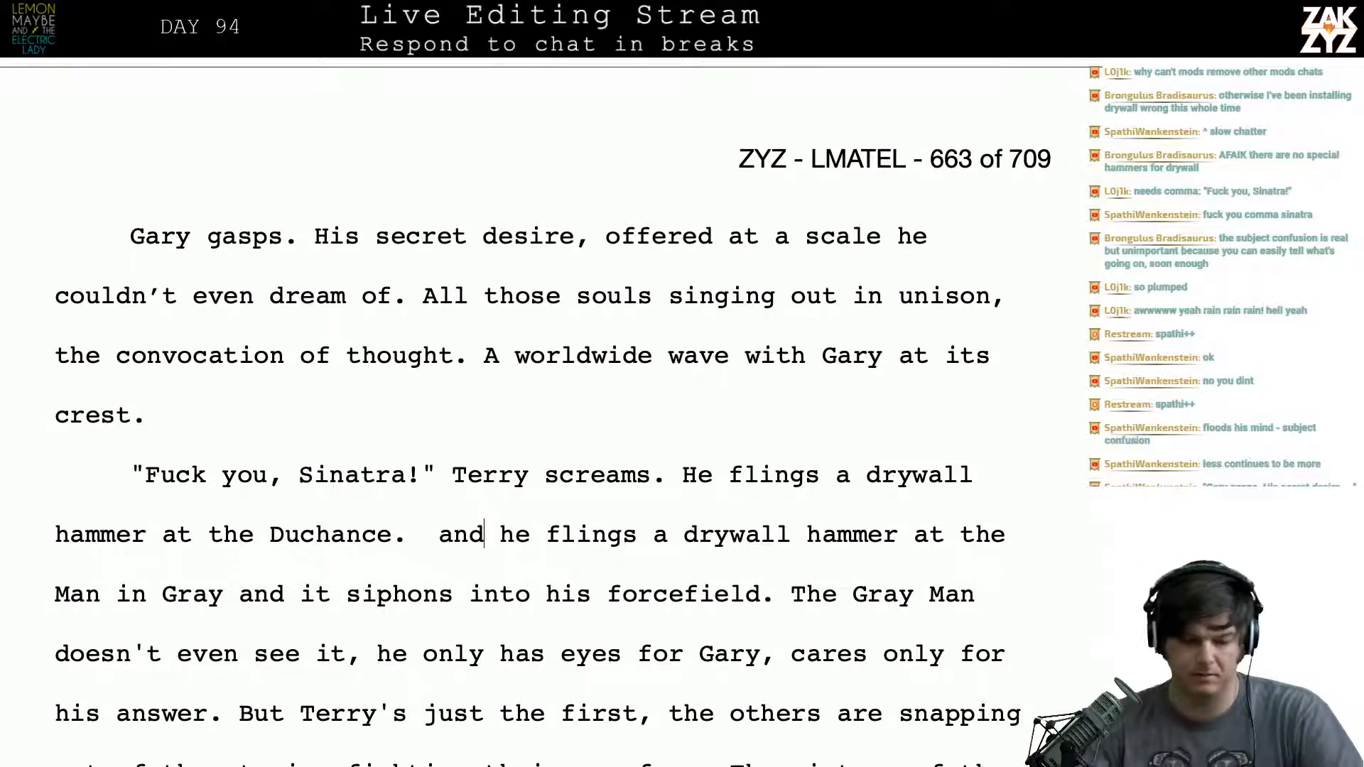
- Switch to the web browser and run a Google search for "drywall hammer"
key("ctrl+Left")
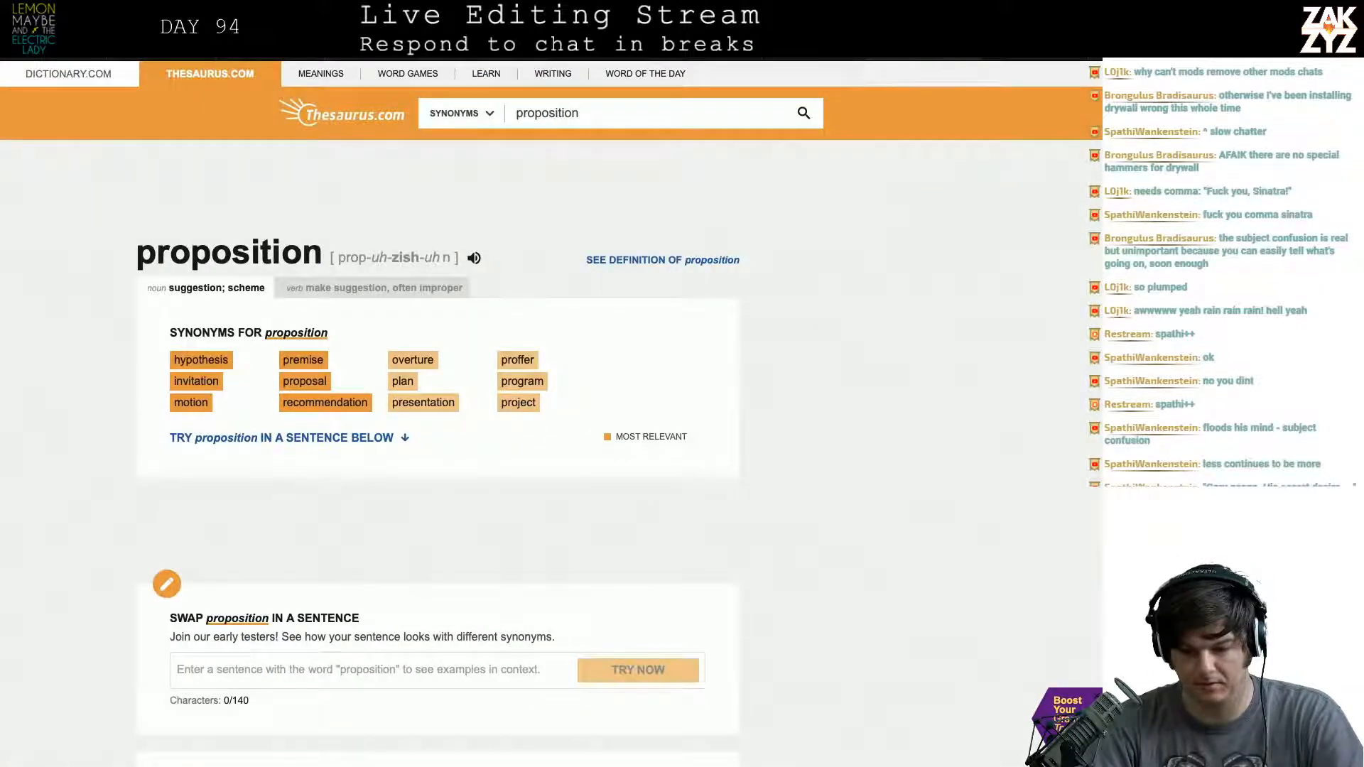
key("super+l")
type("d")
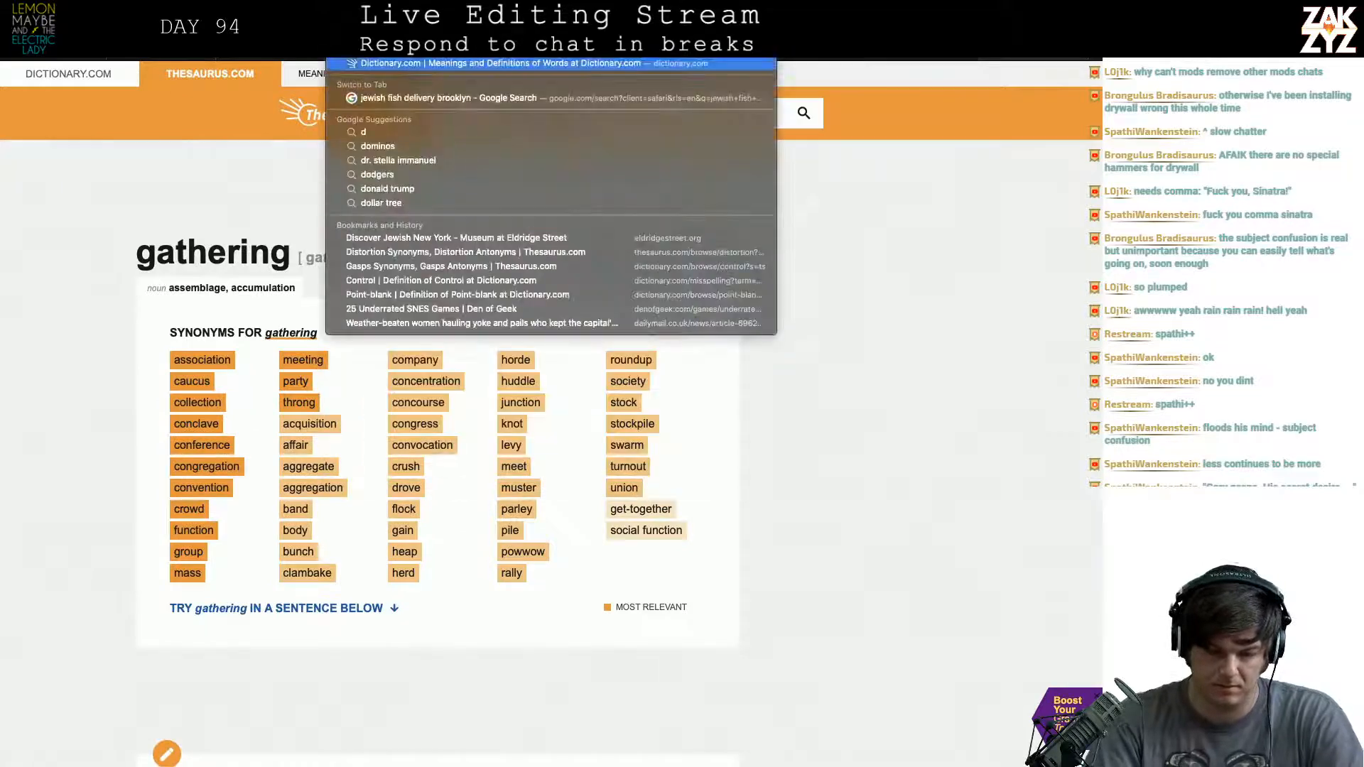
type("ryw")
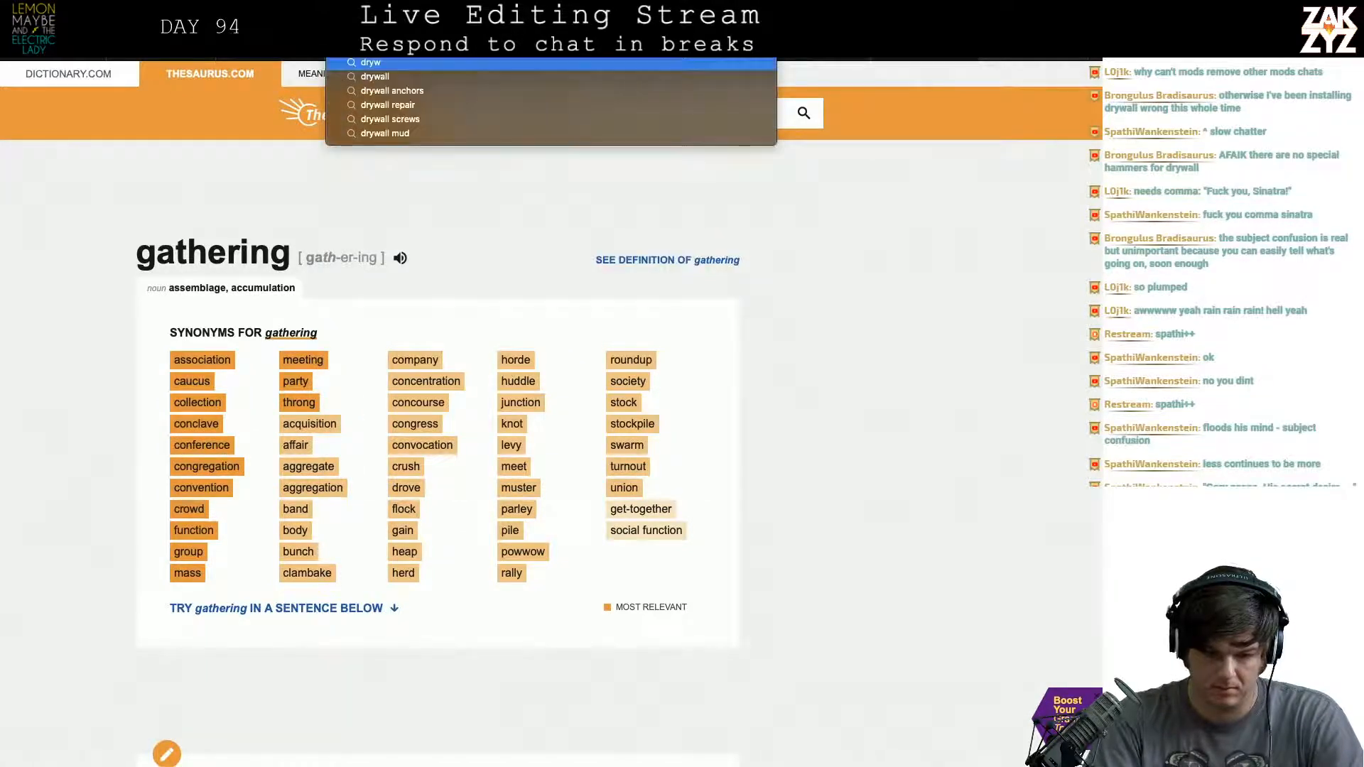
type("allhammer")
key("BackSpace")
key("BackSpace")
key("BackSpace")
key("BackSpace")
key("BackSpace")
key("BackSpace")
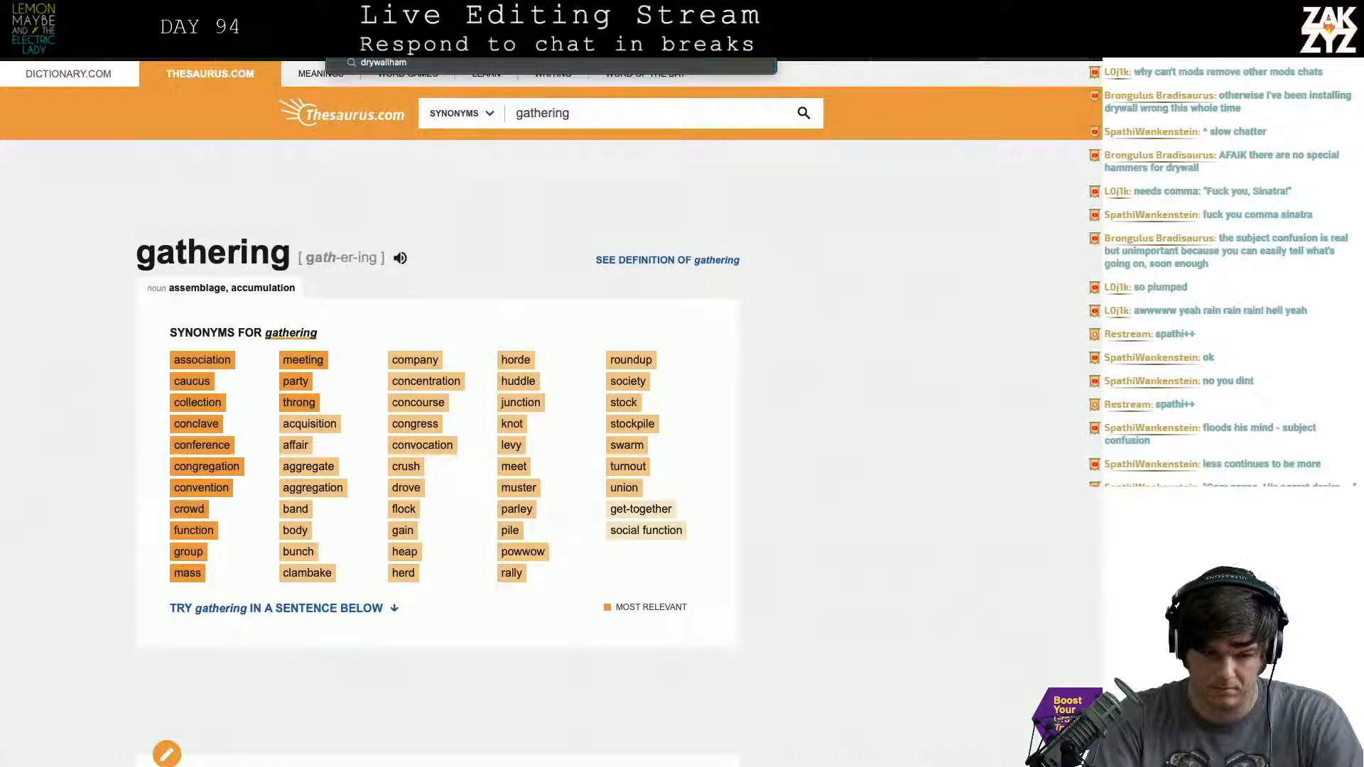
type("hammer")
key("Return")
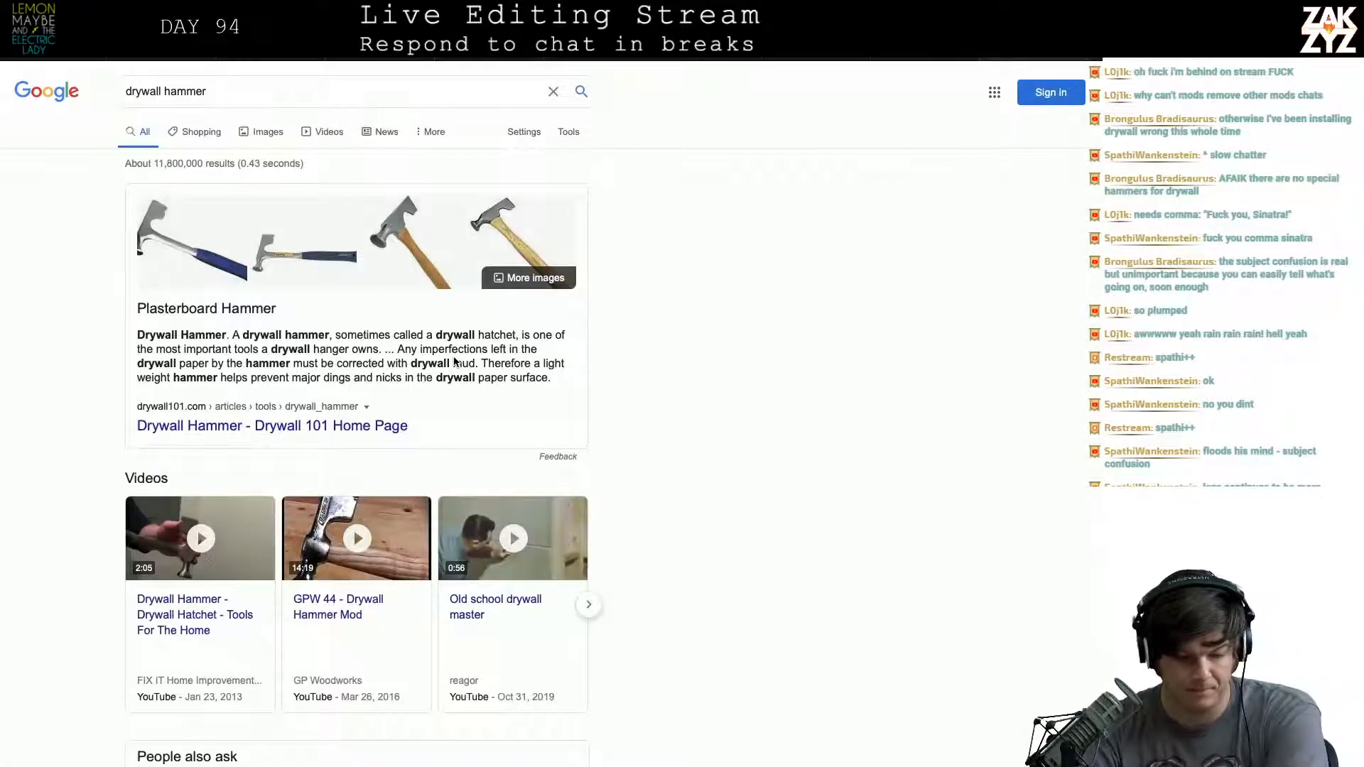
- Examine the search results' pictures and description to check that a drywall hammer is a distinct tool
scroll(454, 361, "down", 1)
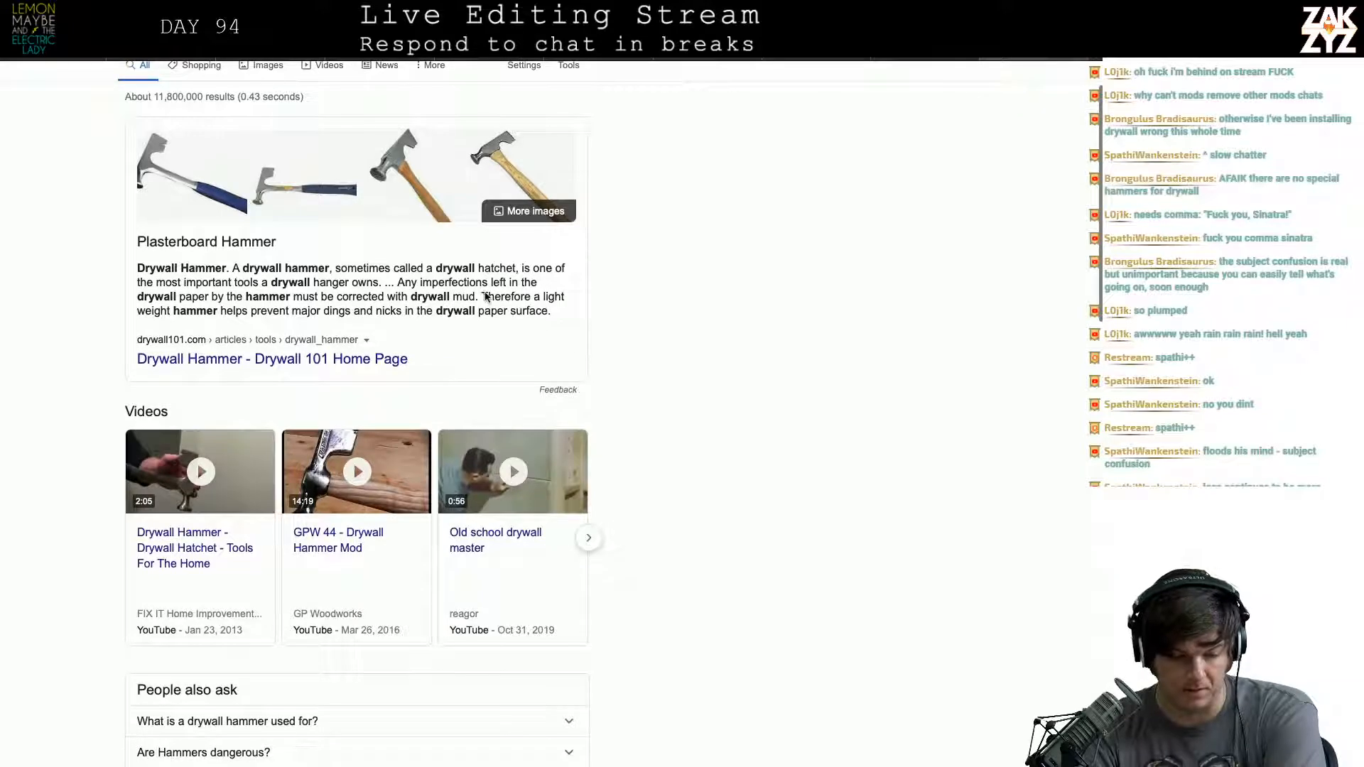
scroll(313, 299, "down", 1)
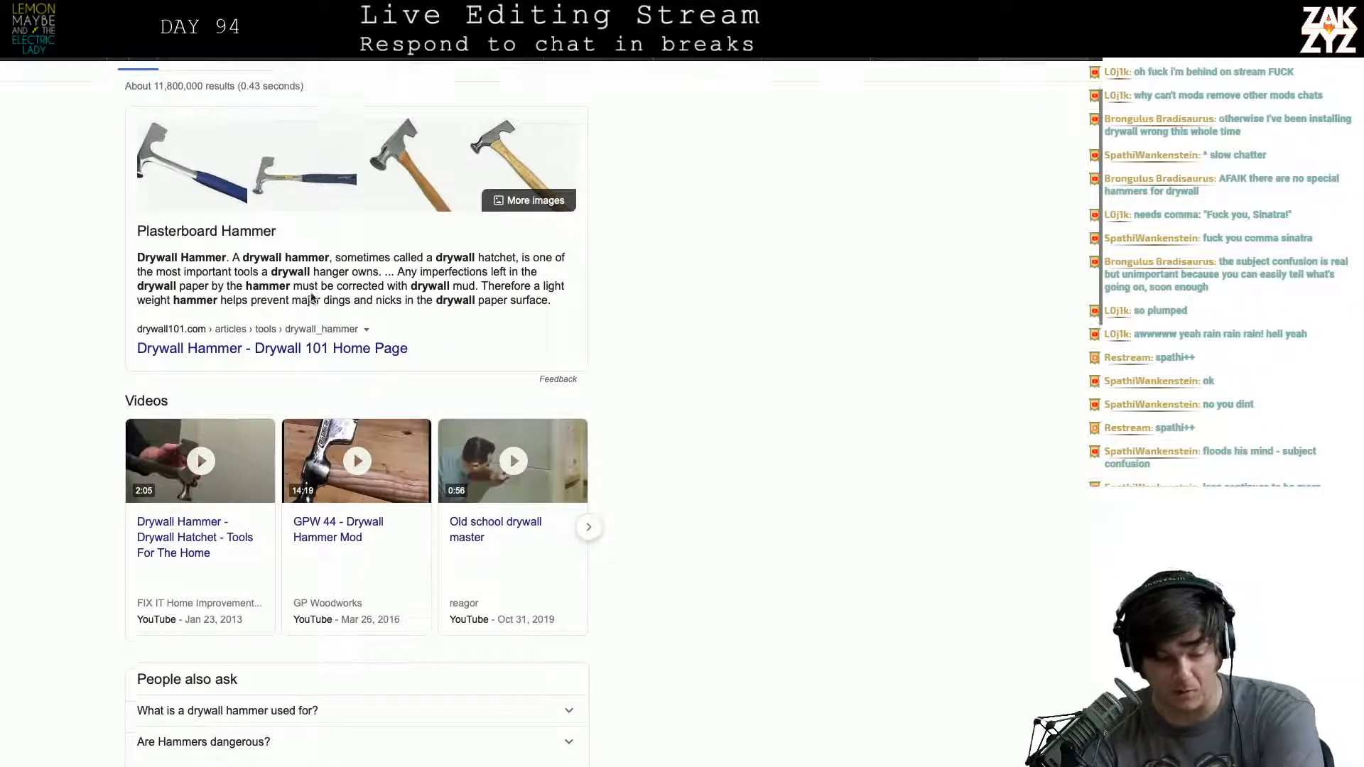
scroll(311, 293, "up", 1)
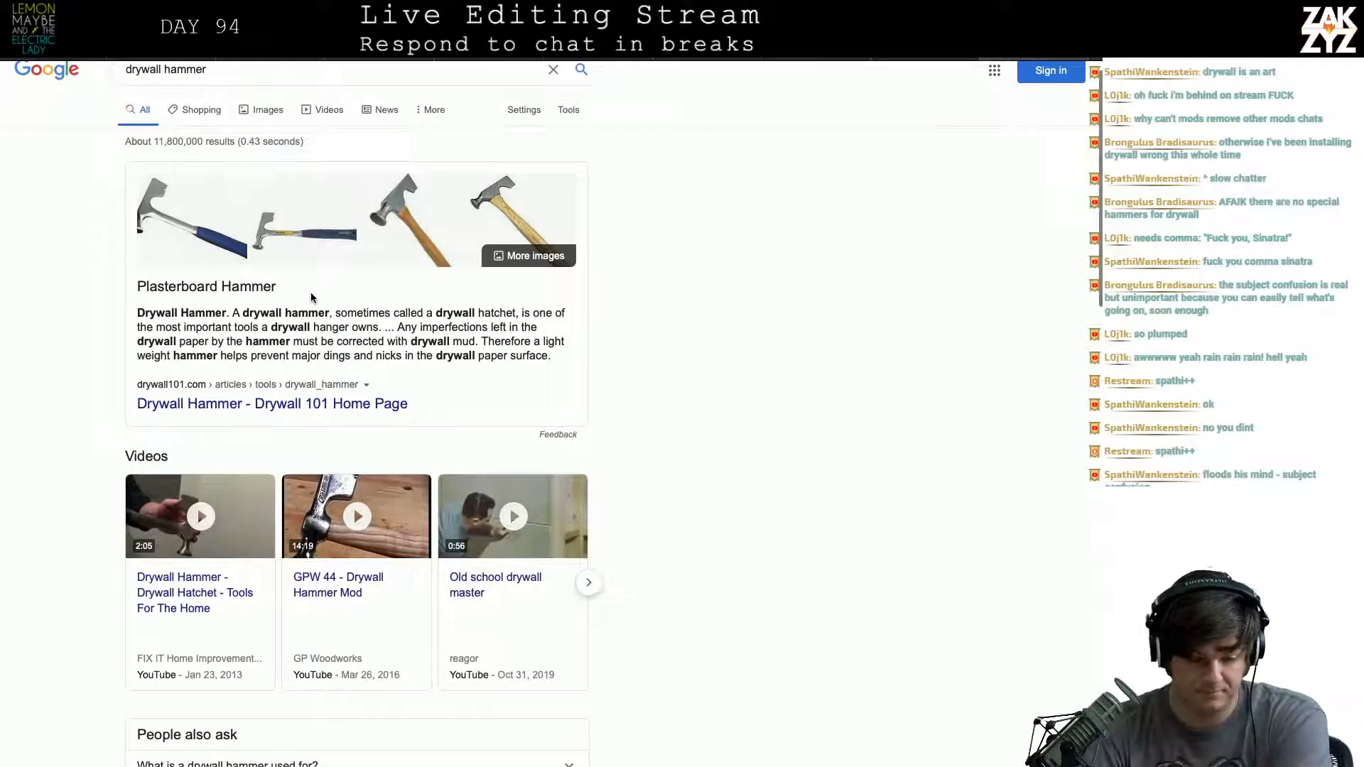
scroll(311, 298, "down", 2)
scroll(311, 298, "down", 1)
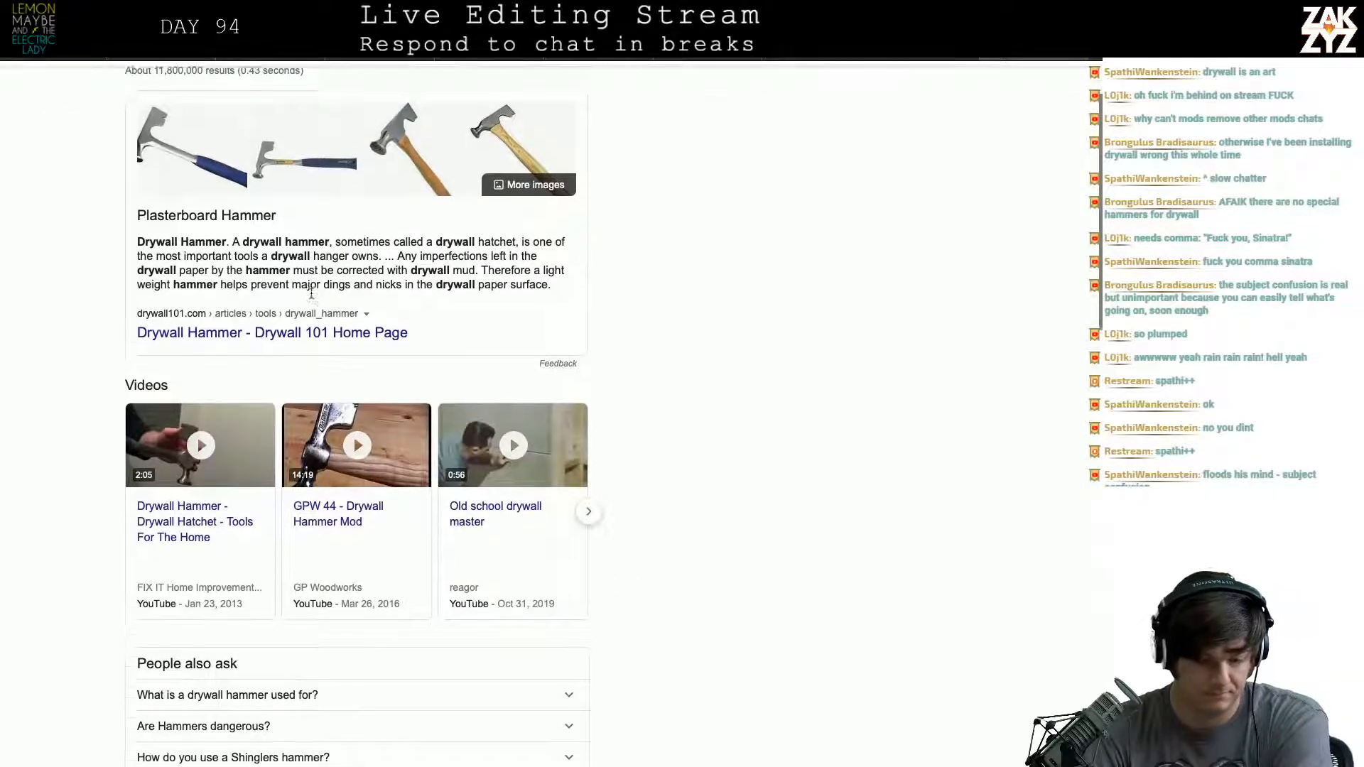
scroll(311, 298, "down", 4)
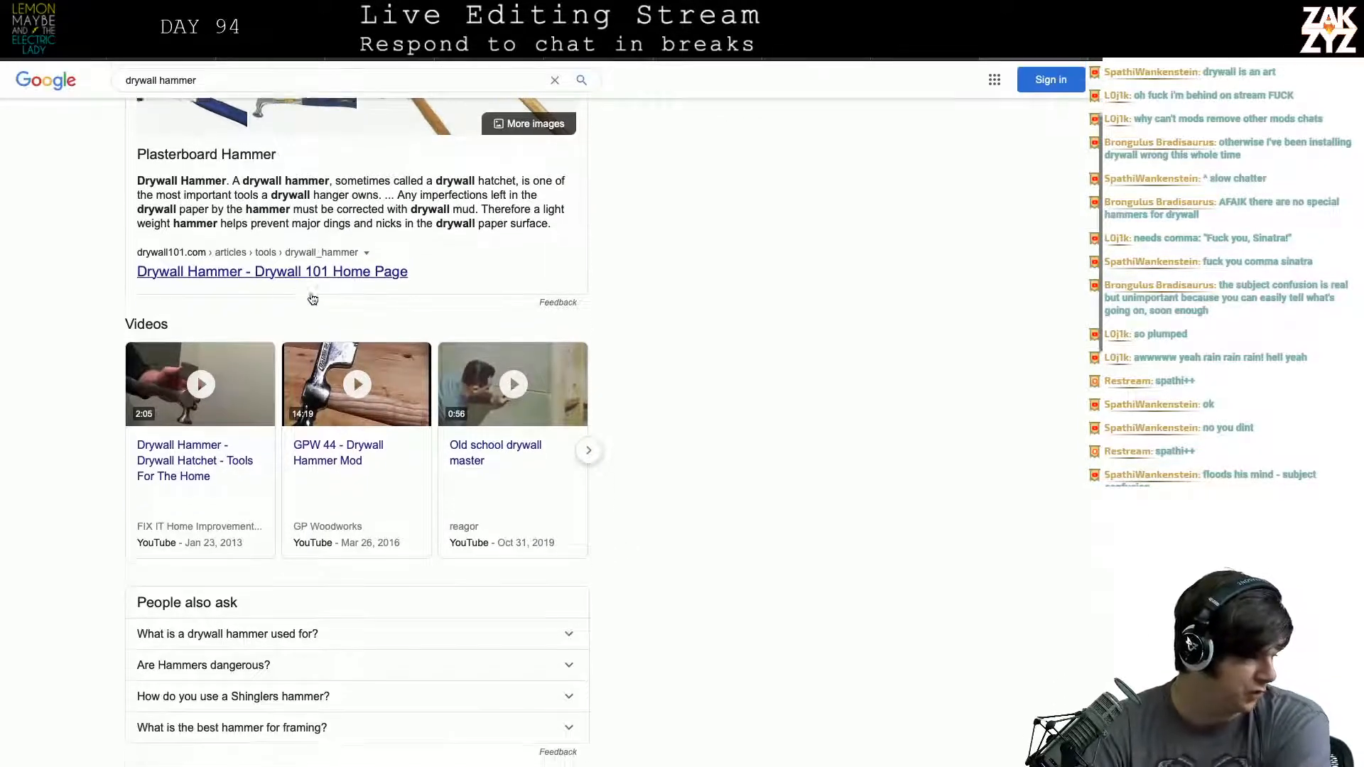
scroll(311, 298, "up", 3)
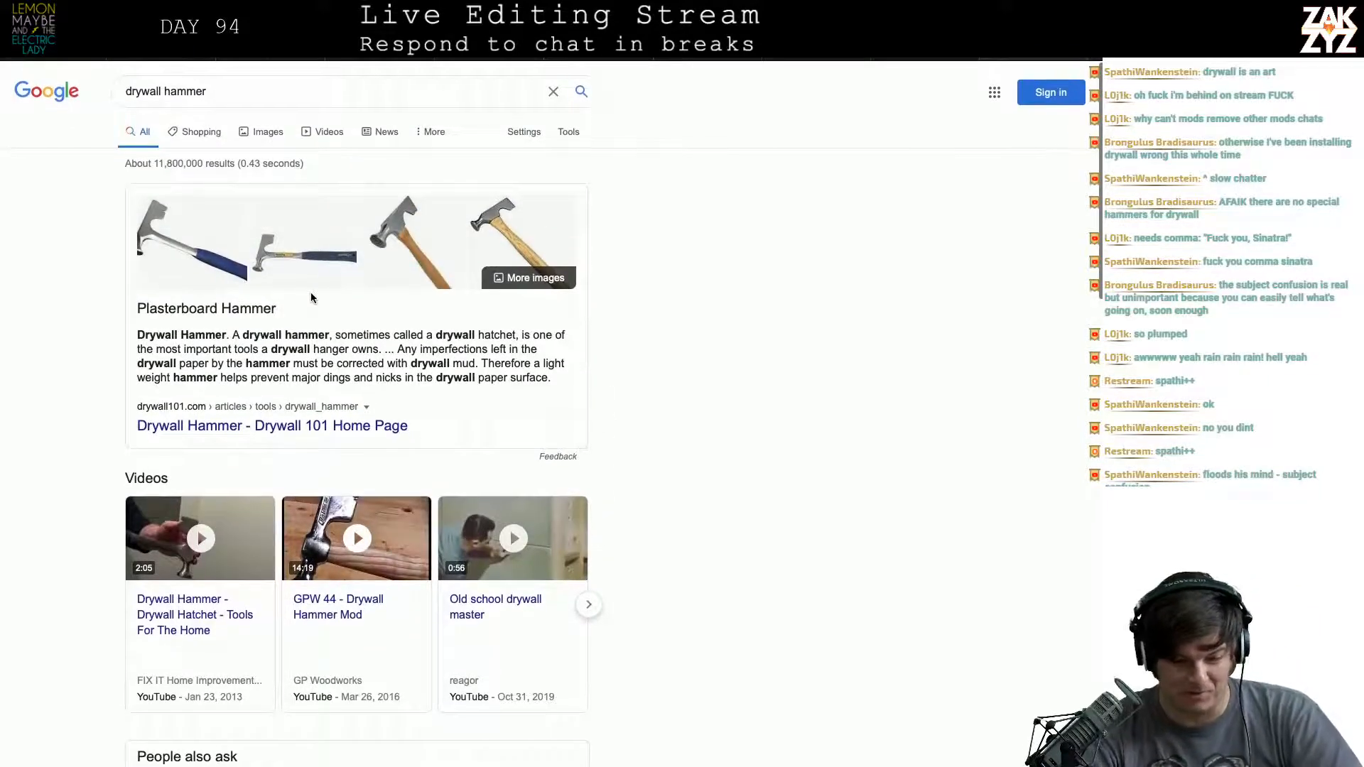
- Switch back to the manuscript and search it for "garbage can lid"
key("alt+Tab")
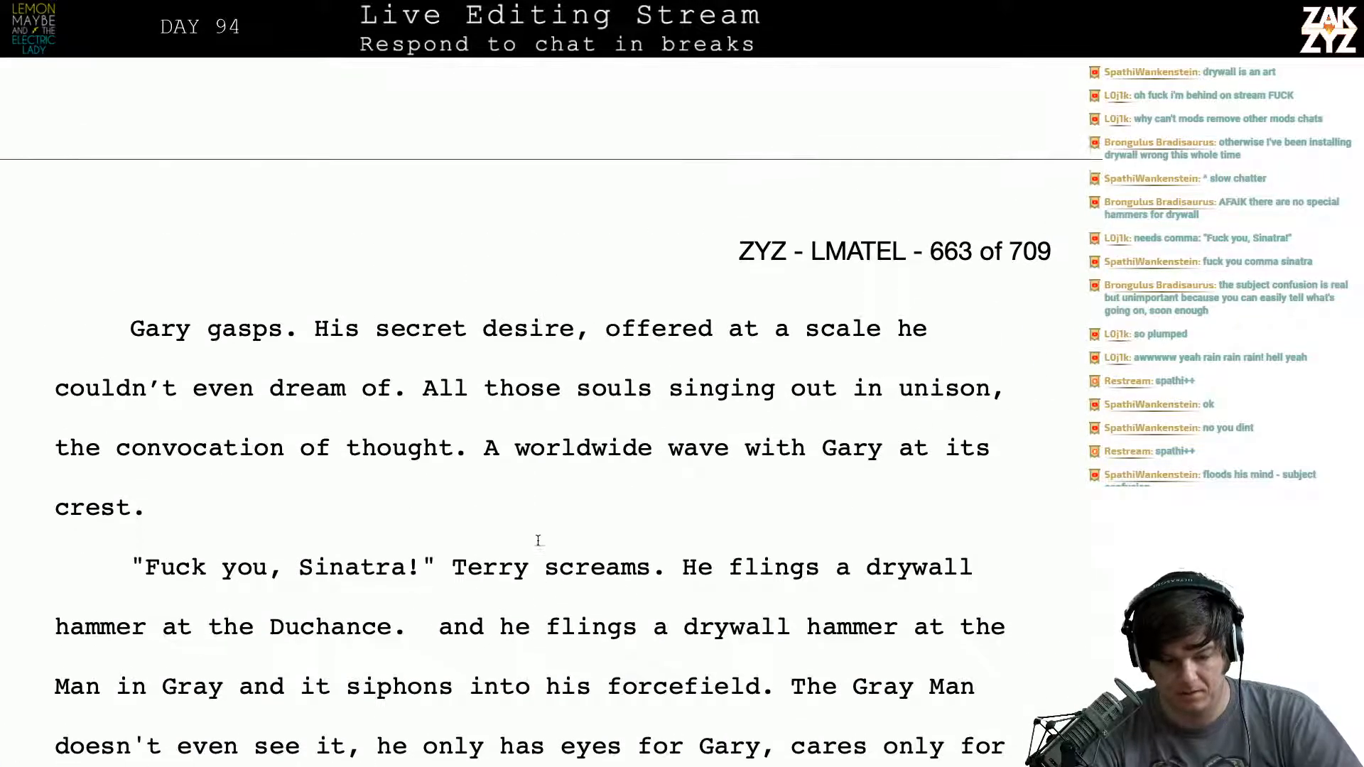
scroll(538, 541, "down", 2)
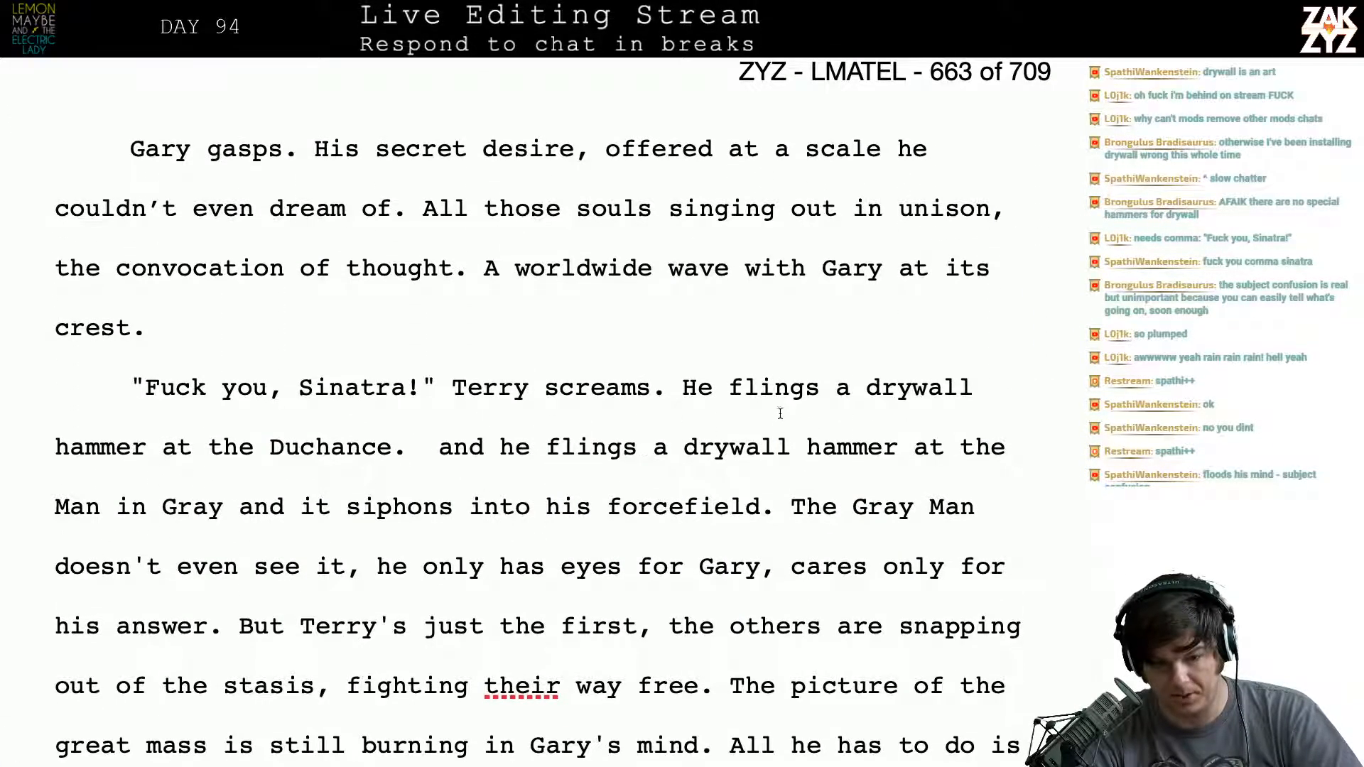
scroll(794, 415, "up", 1)
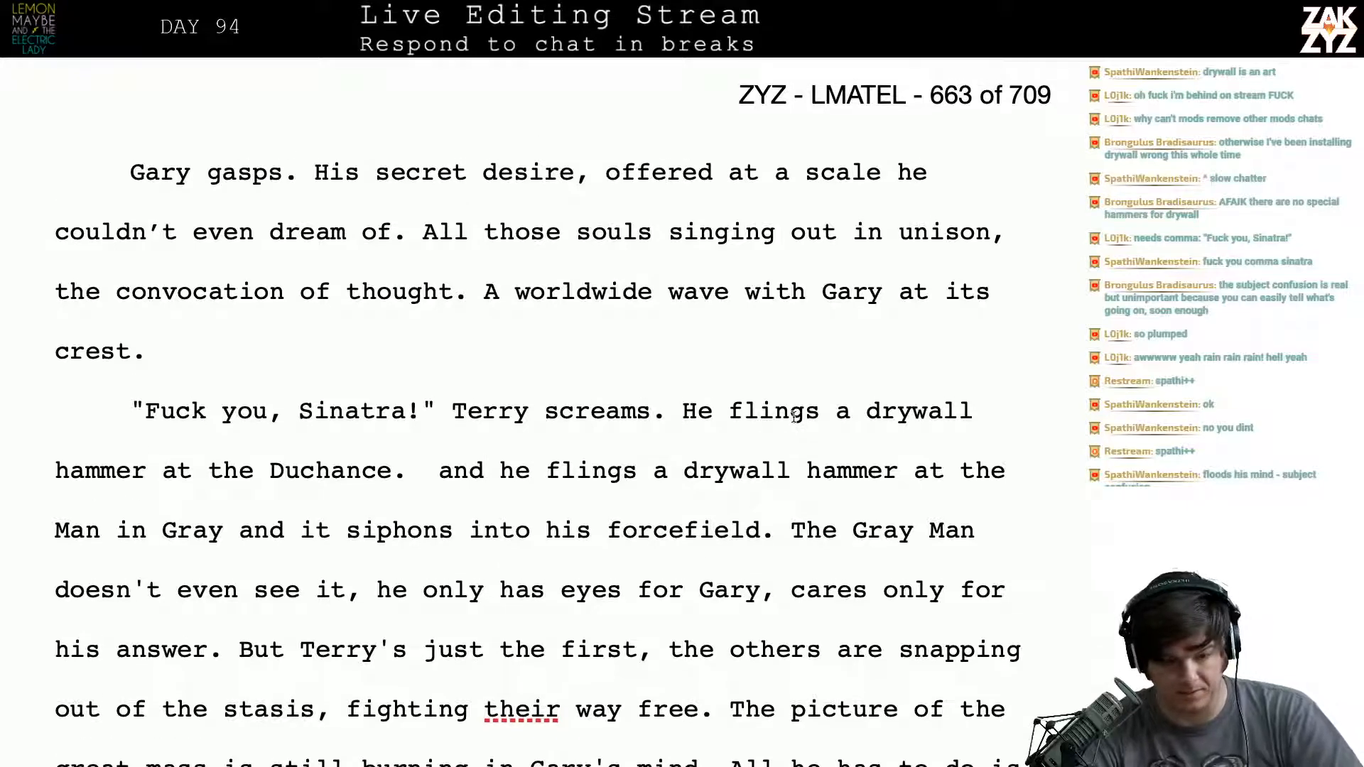
key("super+f")
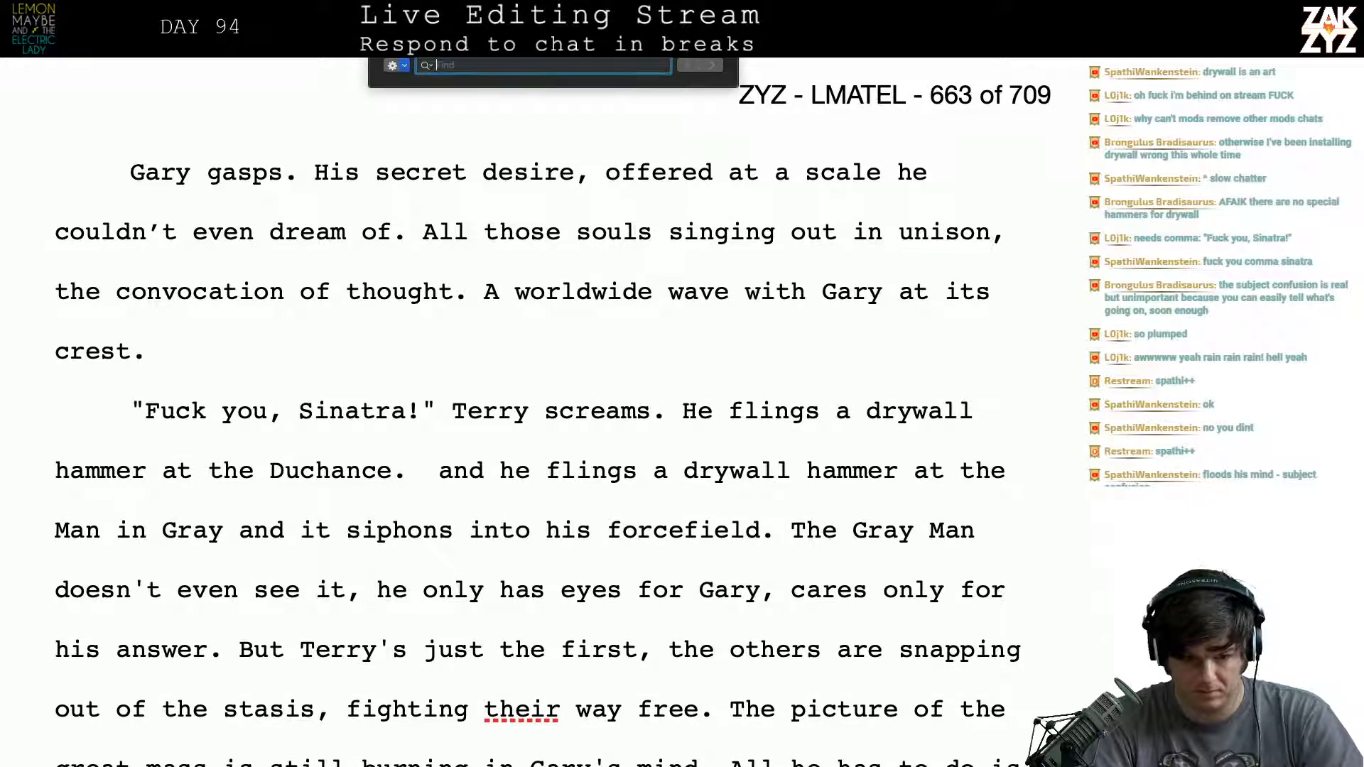
type("garbage can lid")
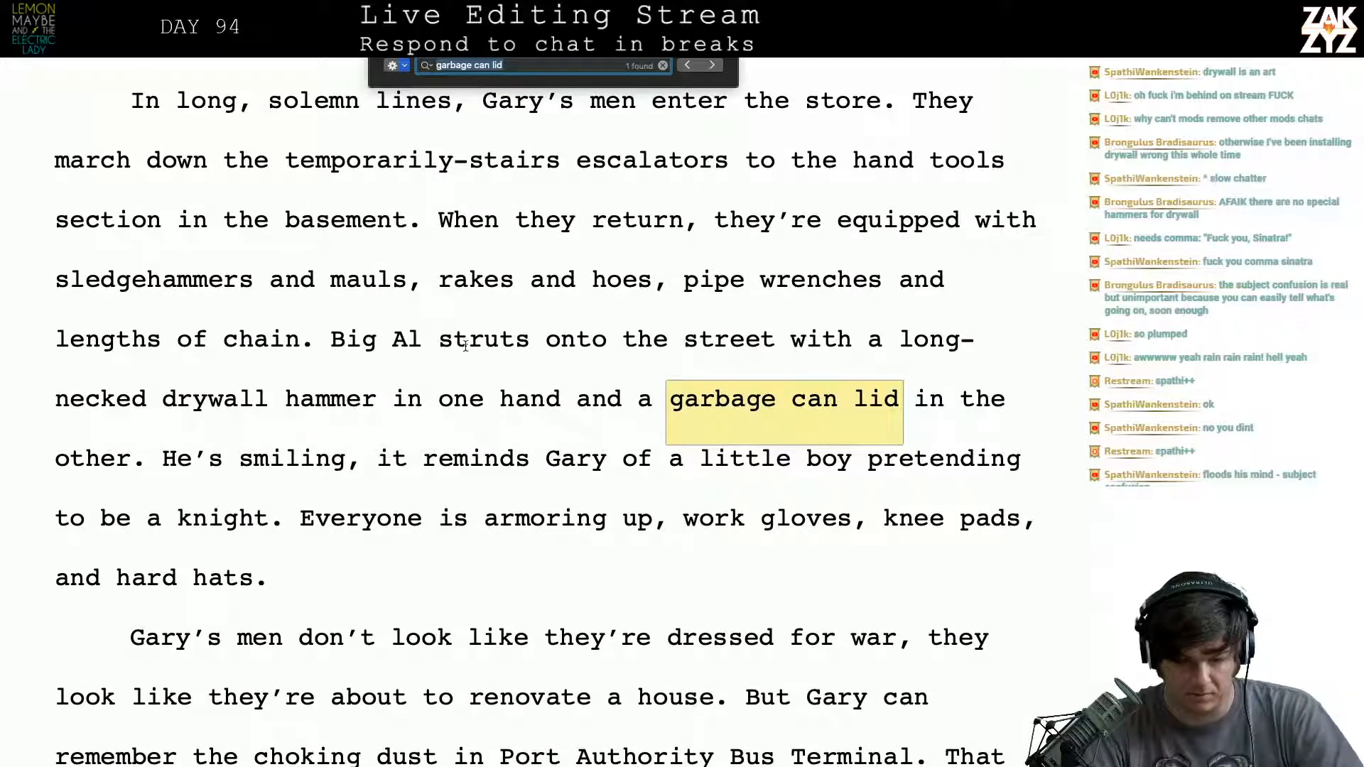
- Read the Home Depot passage around "garbage can lid" on page 591 to check who carries the drywall hammer
scroll(465, 348, "up", 4)
scroll(465, 348, "up", 9)
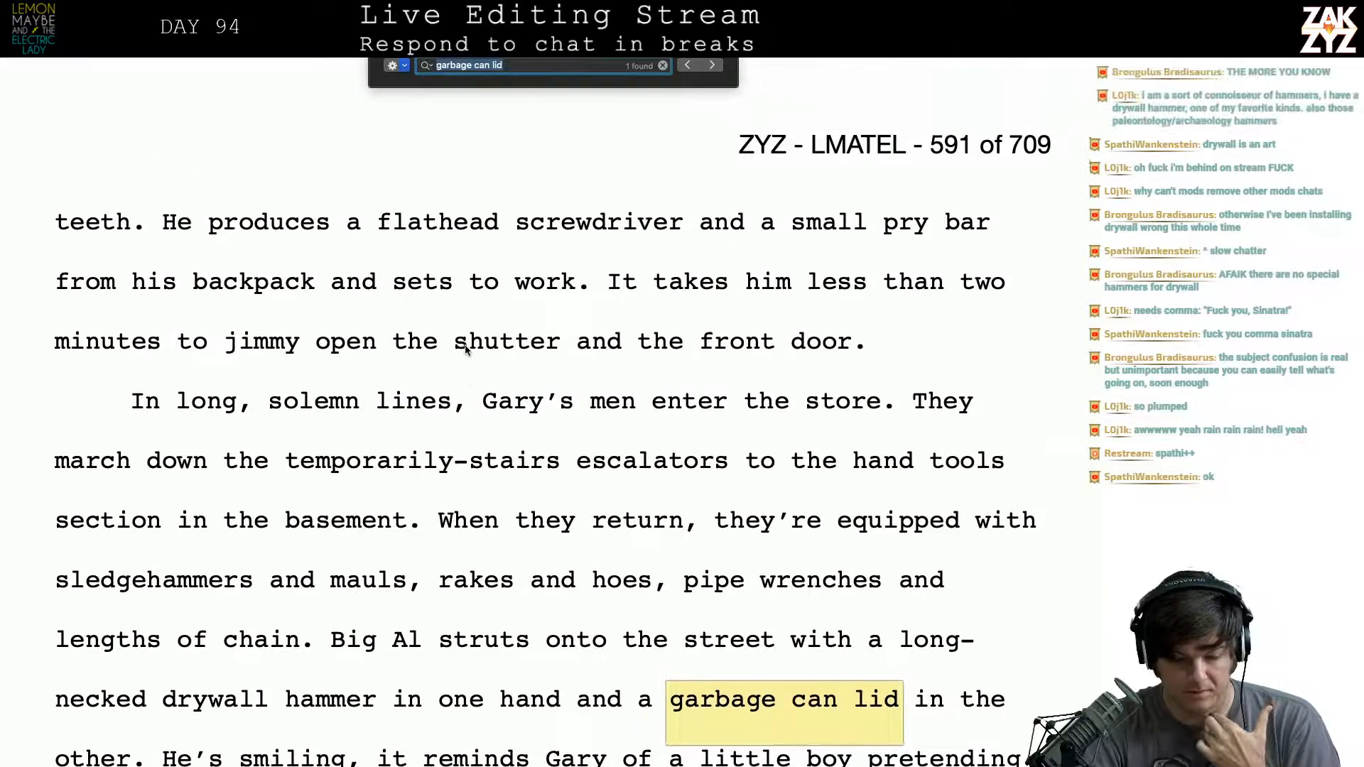
scroll(465, 349, "up", 8)
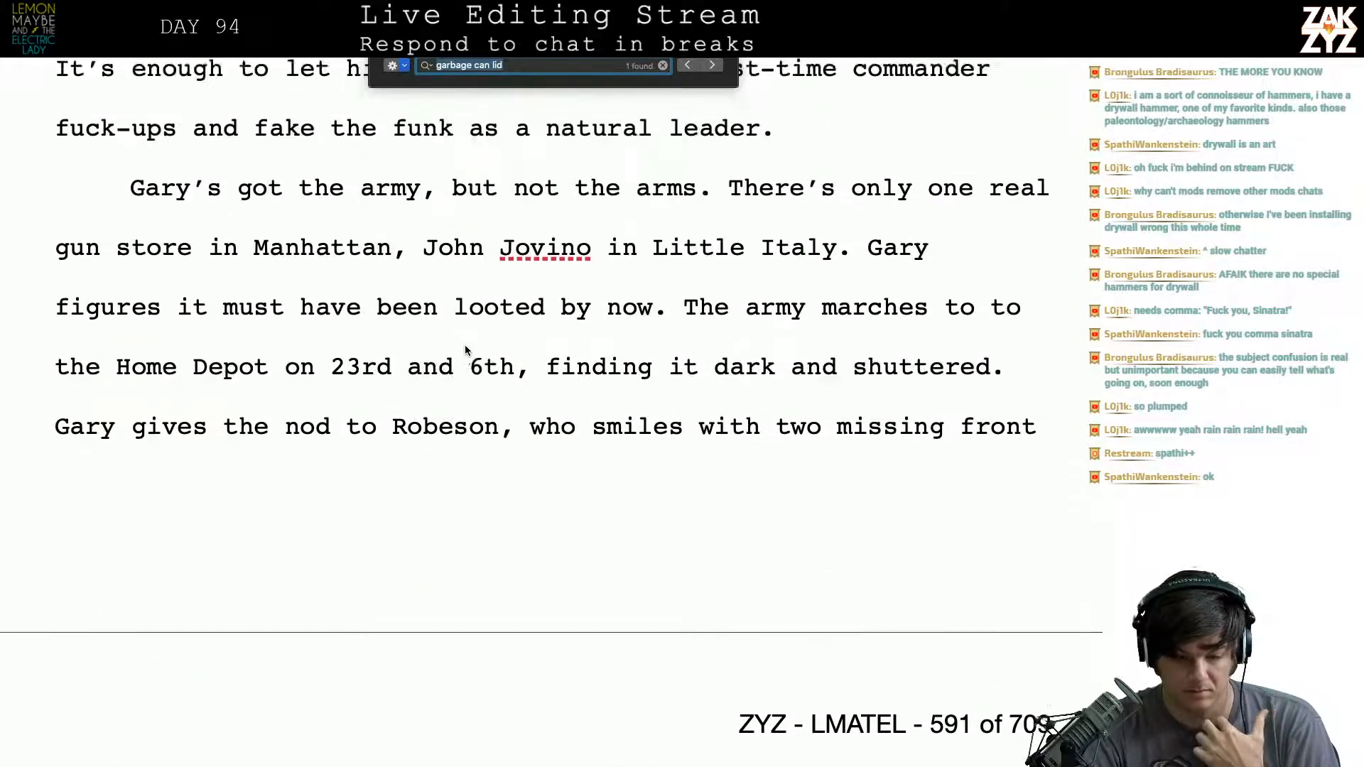
key("Return")
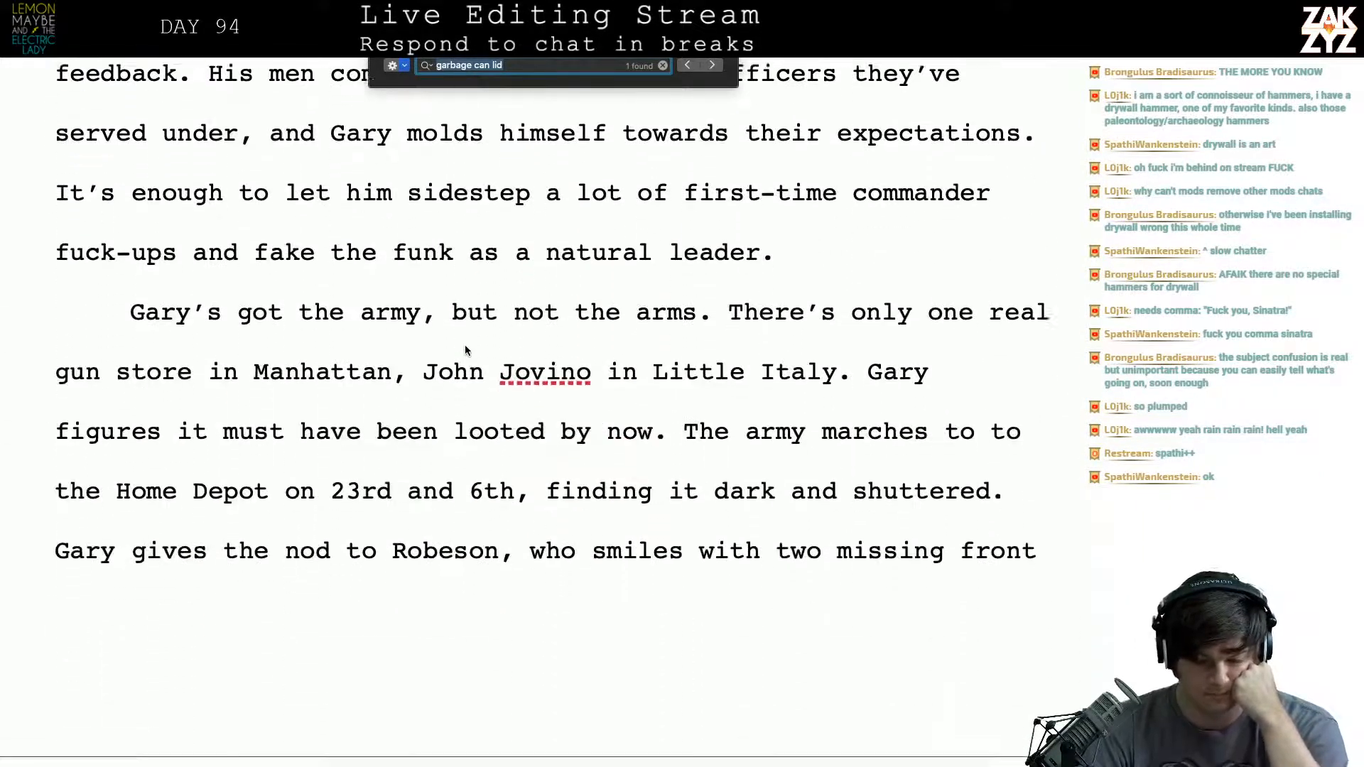
scroll(466, 348, "down", 4)
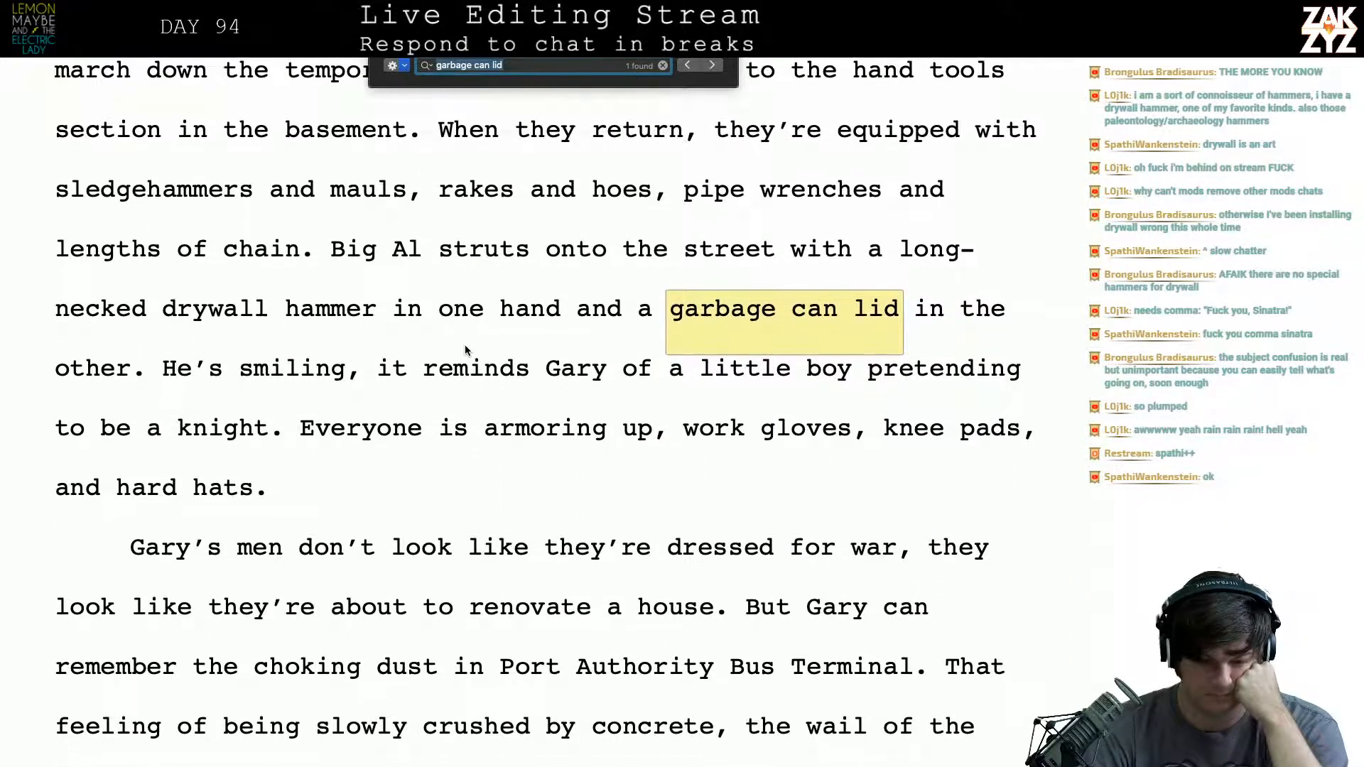
scroll(465, 344, "up", 7)
scroll(465, 350, "up", 10)
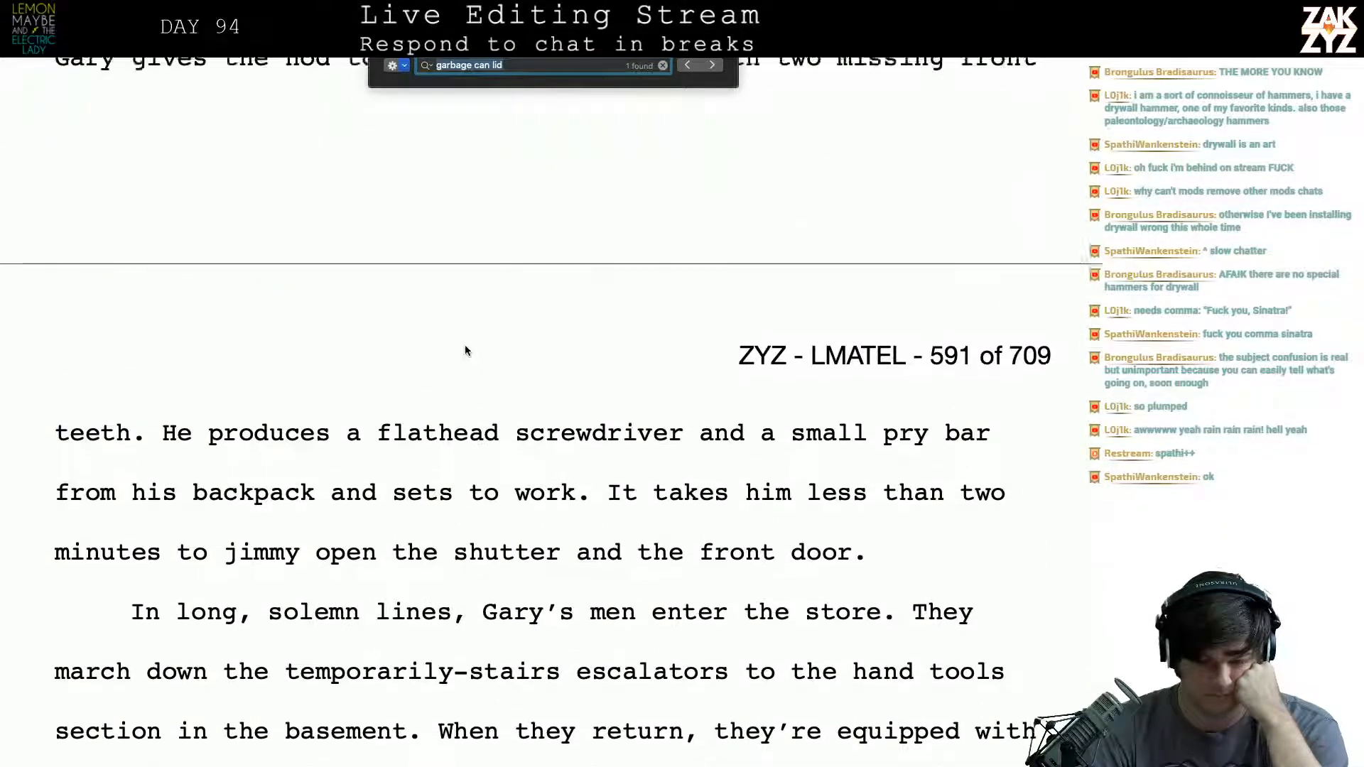
scroll(464, 343, "down", 20)
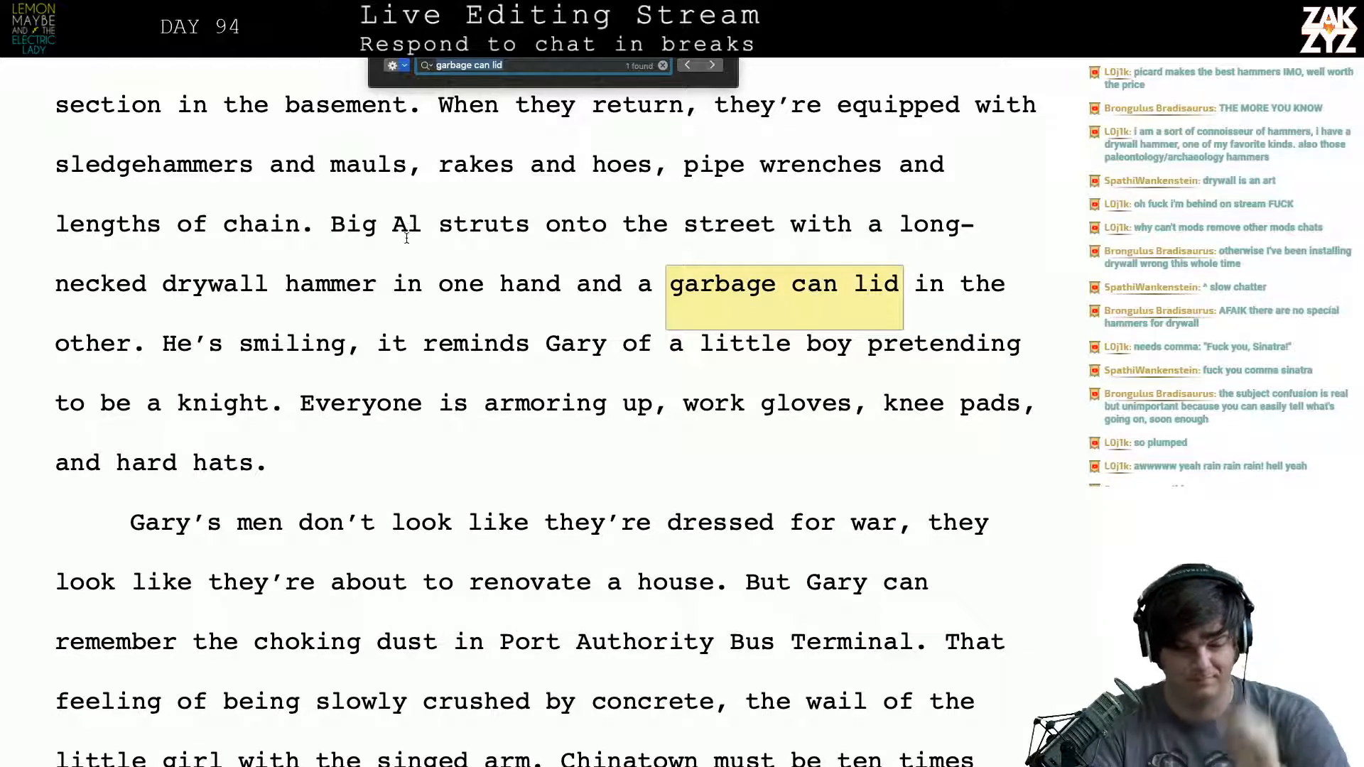
- Replace "Big Al" with "Terry" as the man strutting onto the street with the long-necked drywall hammer
key("Escape")
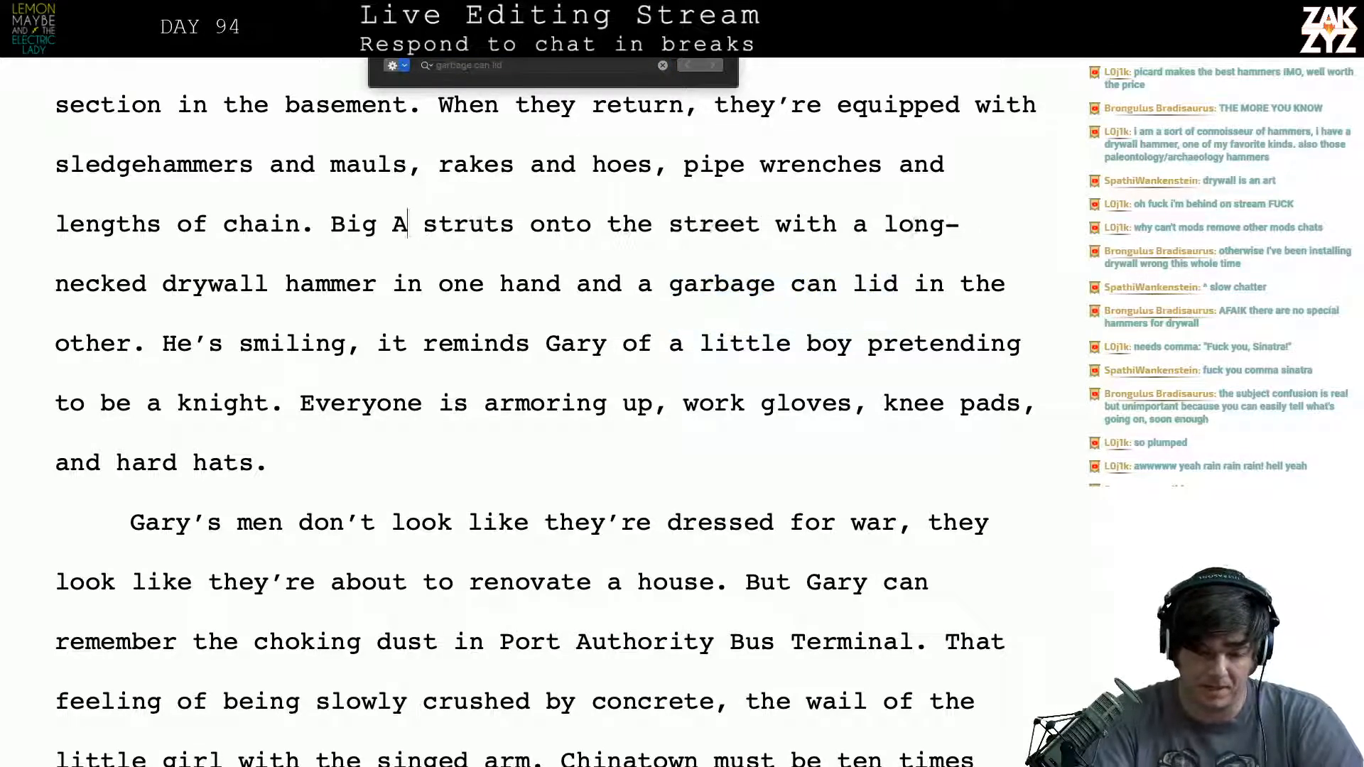
key("BackSpace")
key("BackSpace")
key("BackSpace")
key("BackSpace")
type("erry")
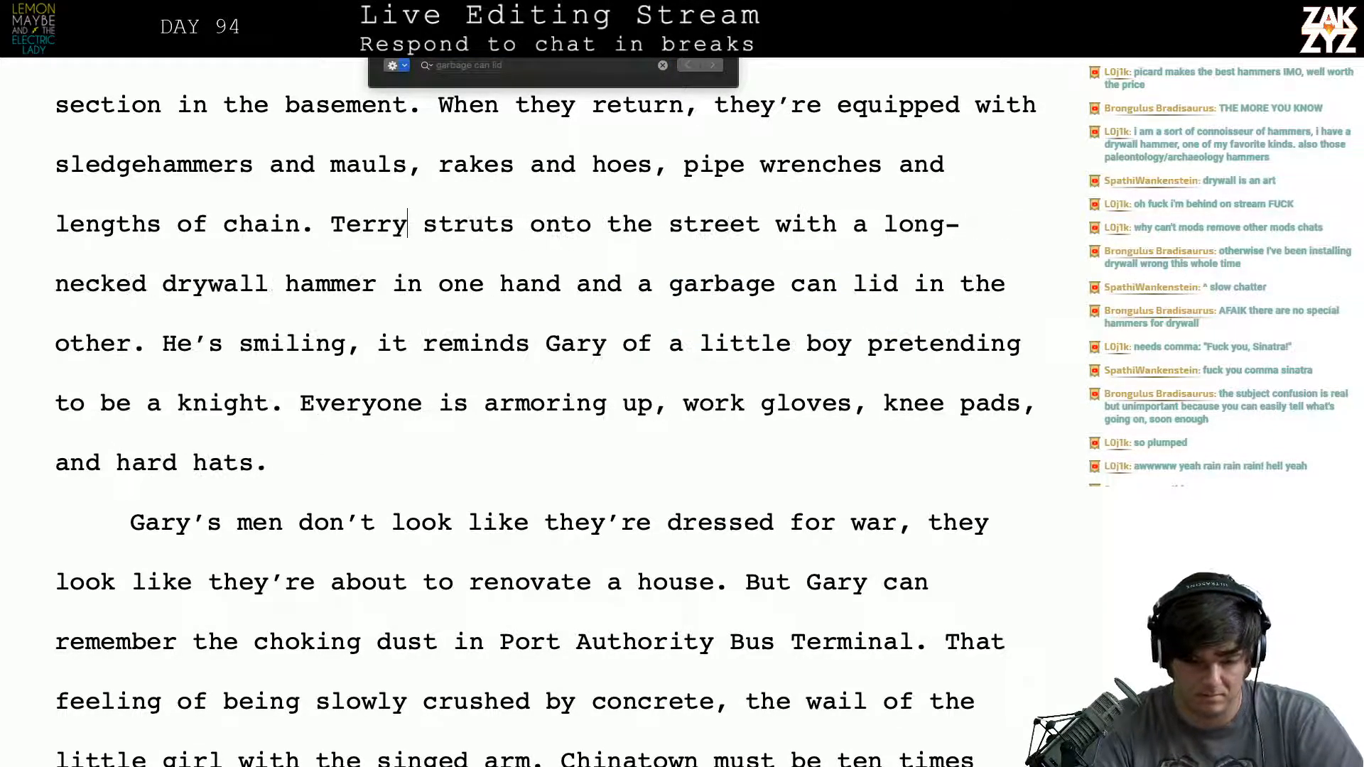
- Look over the rest of the Home Depot passage, close the text search and go to page 661
scroll(546, 425, "down", 6)
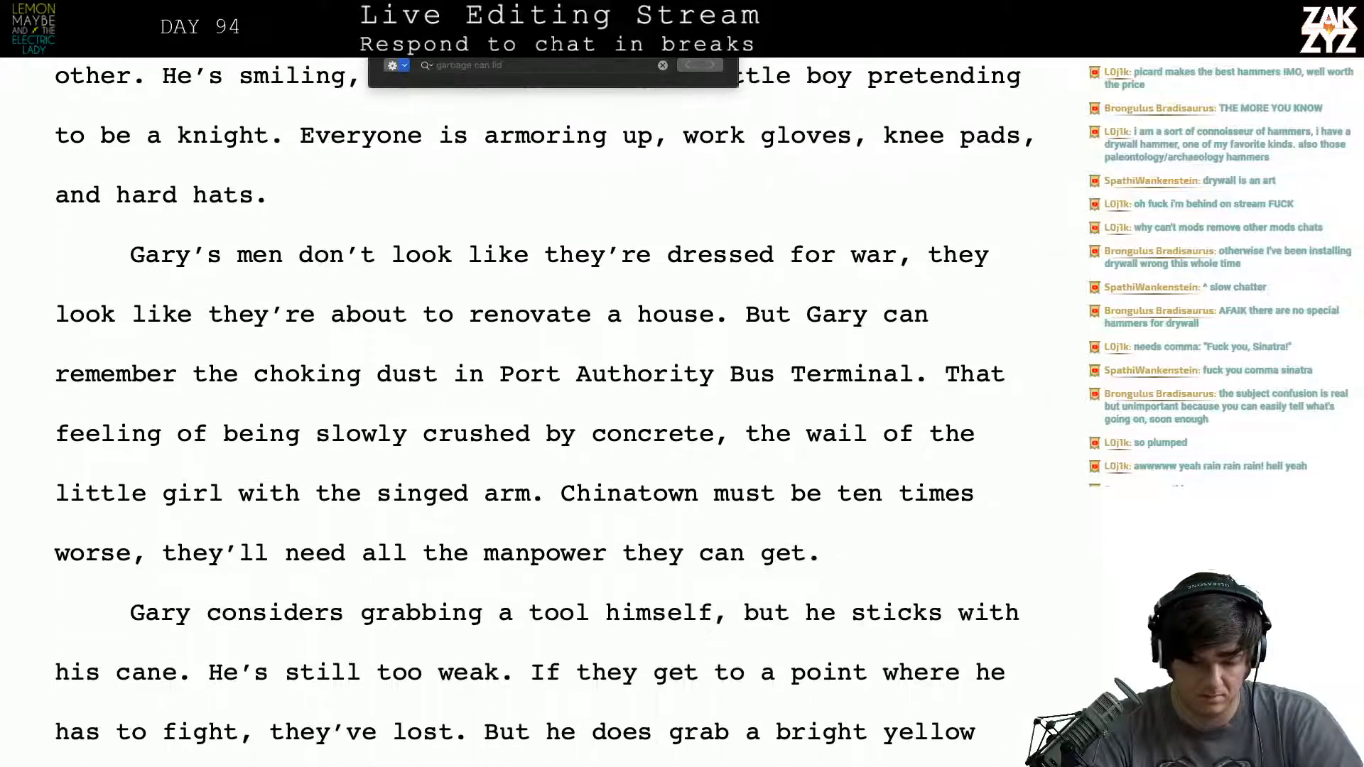
scroll(546, 425, "down", 10)
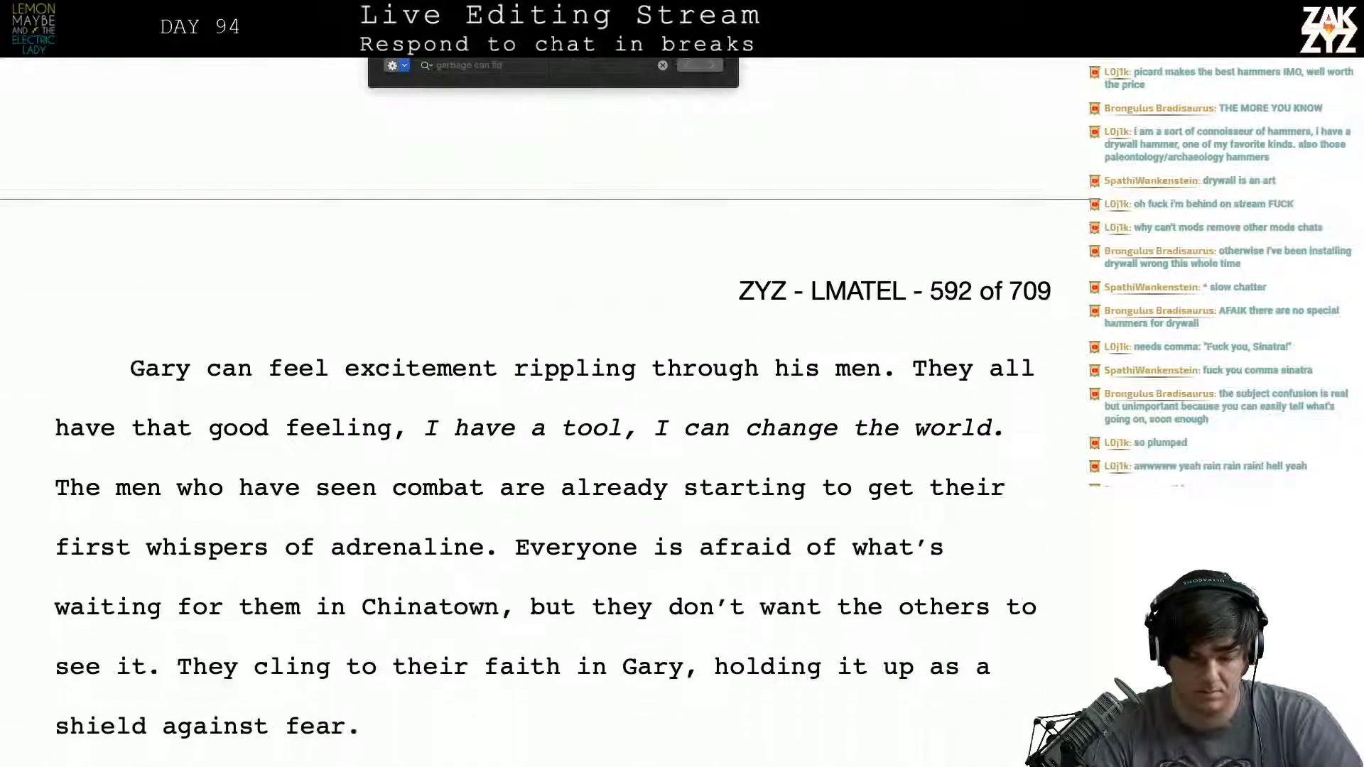
scroll(545, 424, "down", 3)
scroll(545, 425, "up", 20)
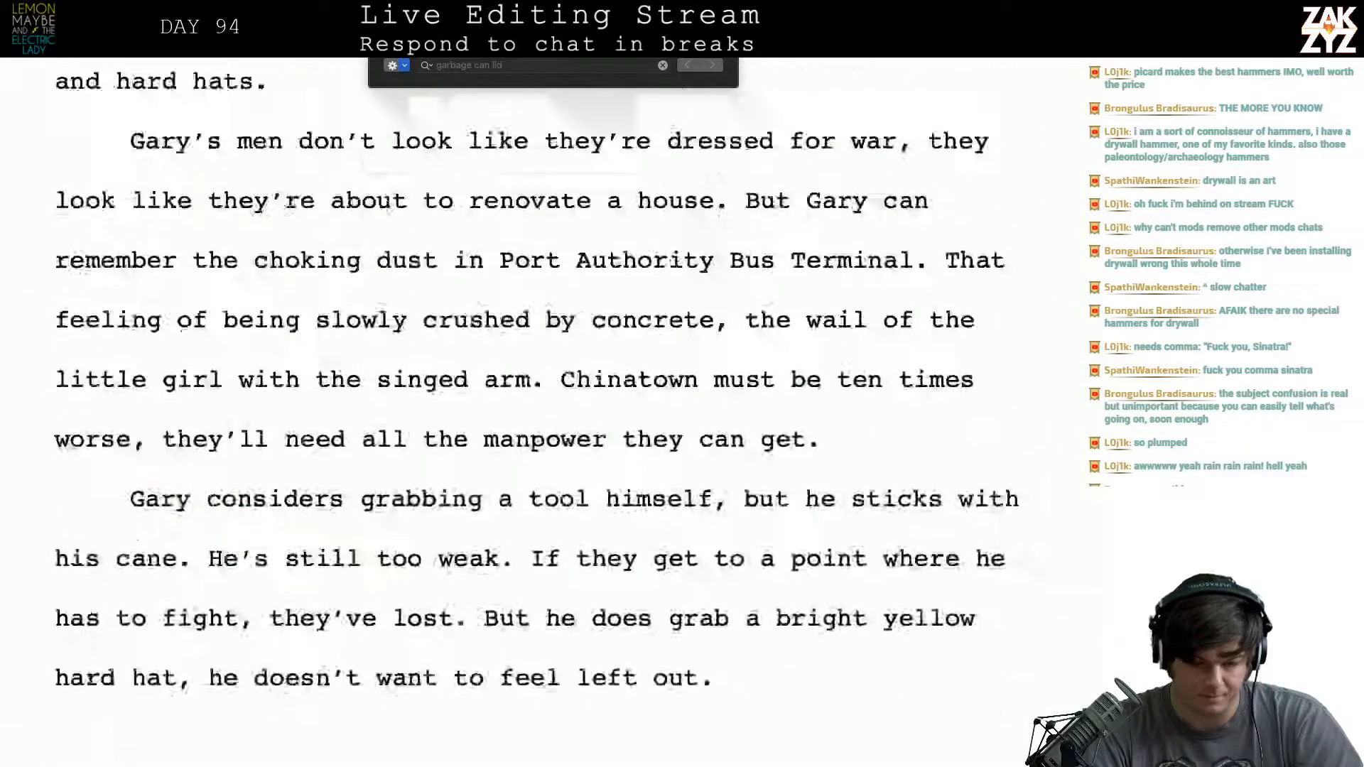
scroll(546, 424, "up", 2)
scroll(545, 425, "down", 1)
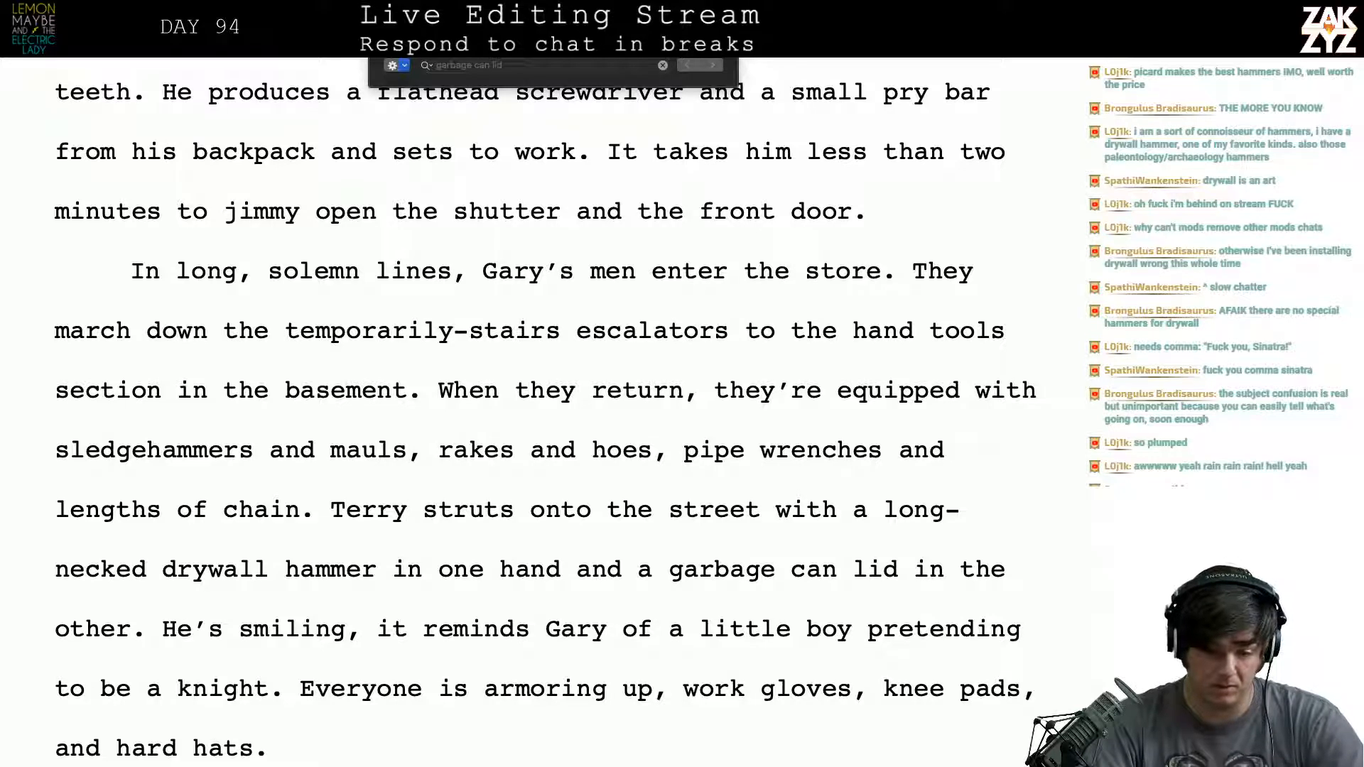
left_click(377, 47)
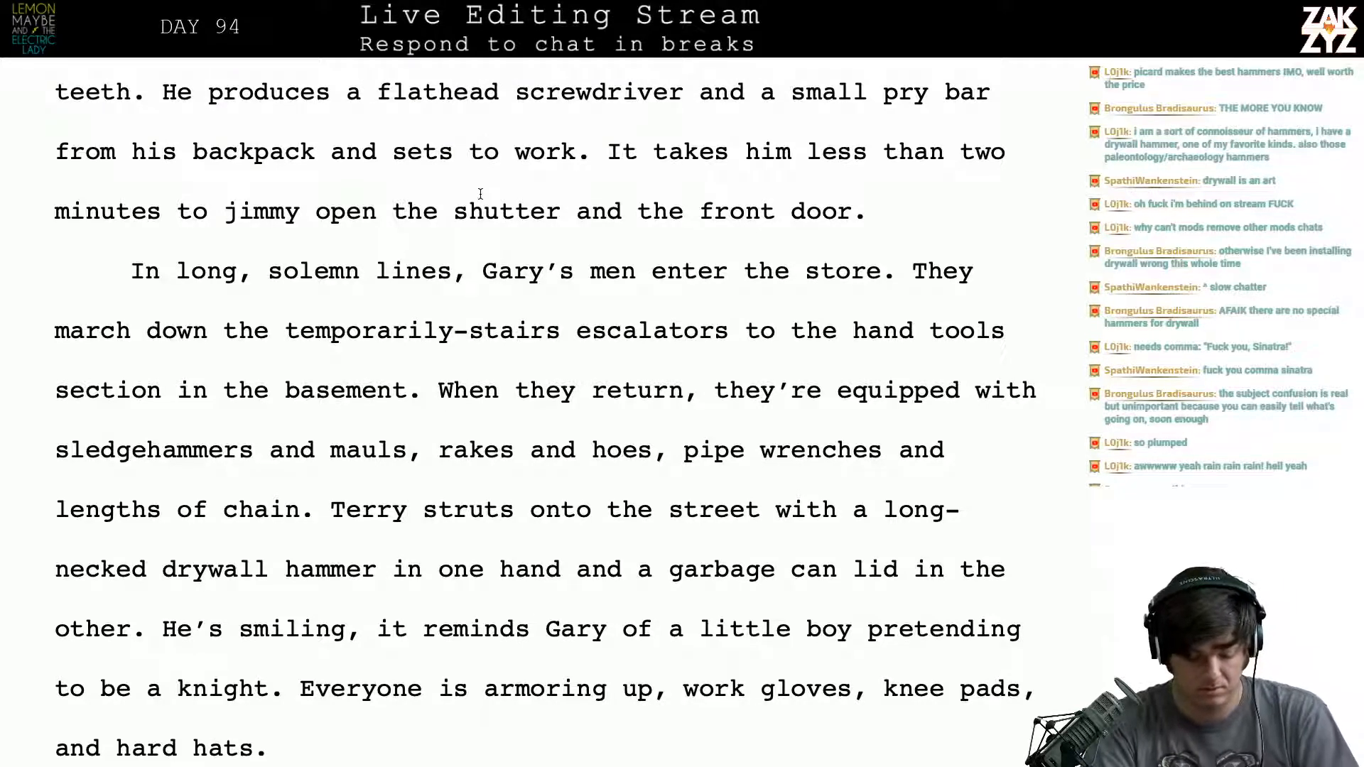
key("super+ctrl+g")
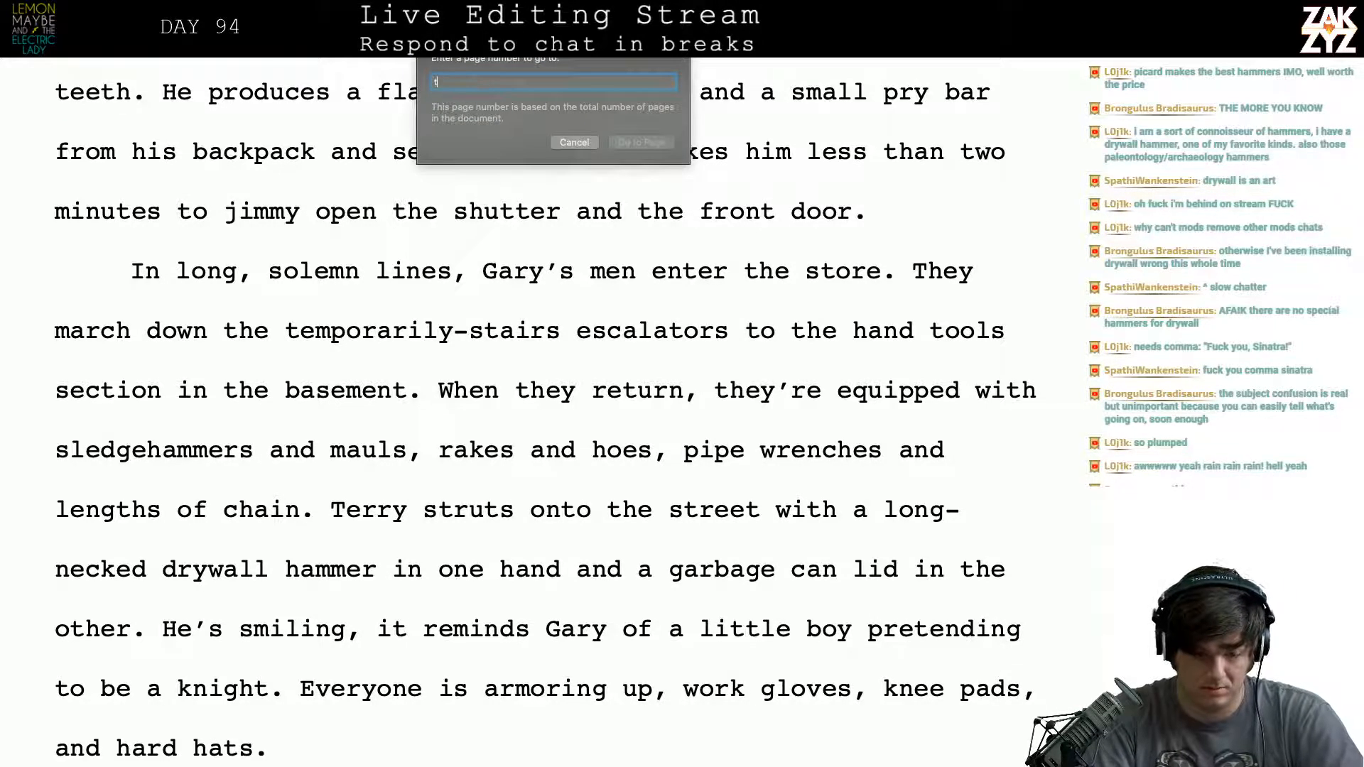
type("661")
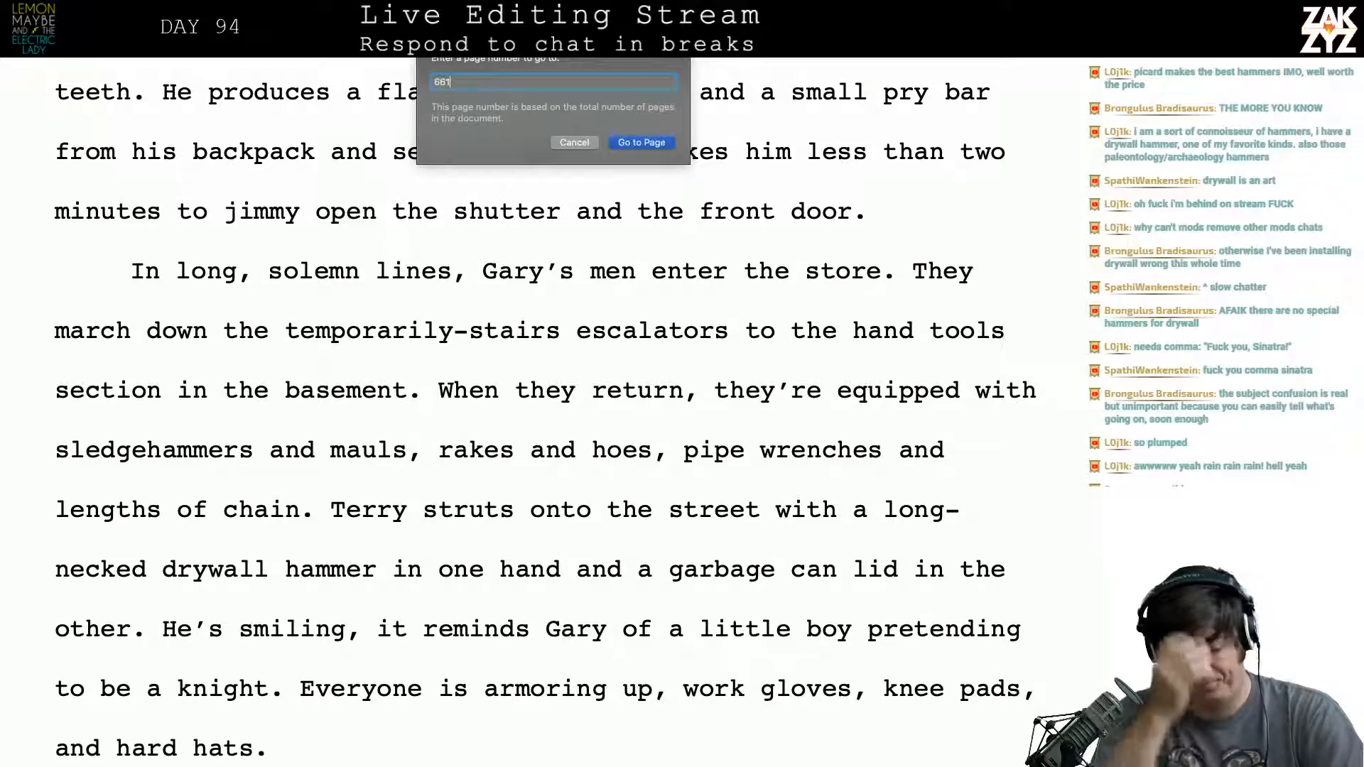
key("Return")
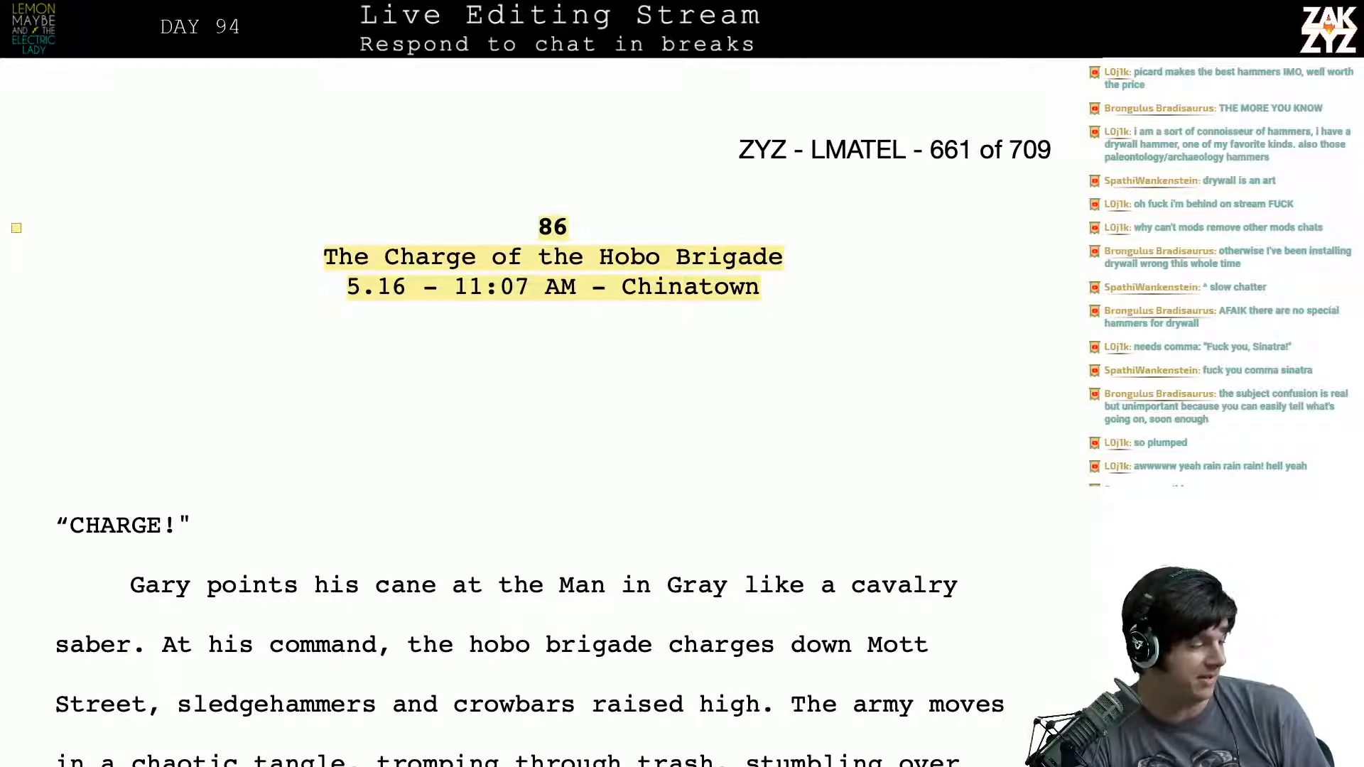
- Return to Terry's attack on page 663 and delete "the" before "Duchance" in the hammer-throwing sentence
scroll(552, 411, "down", 5)
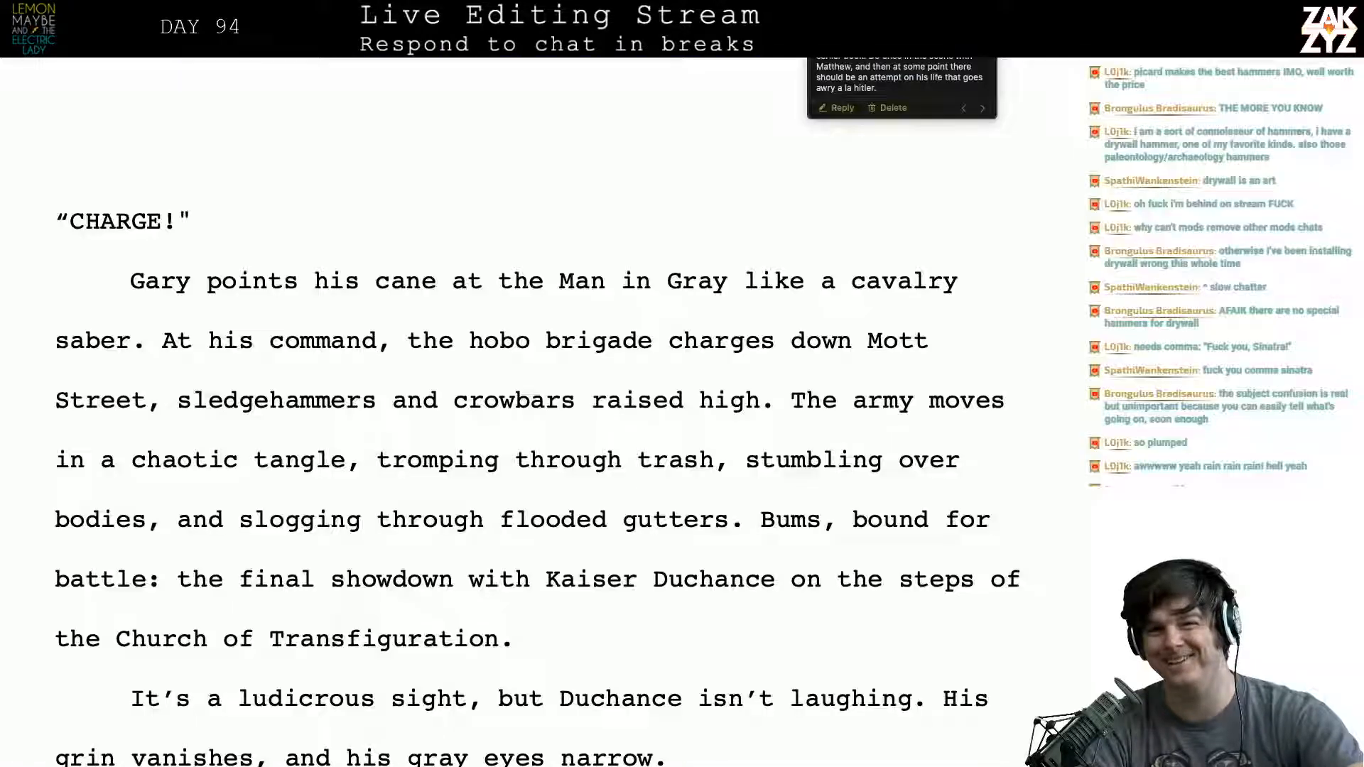
scroll(339, 299, "down", 8)
left_click(340, 299)
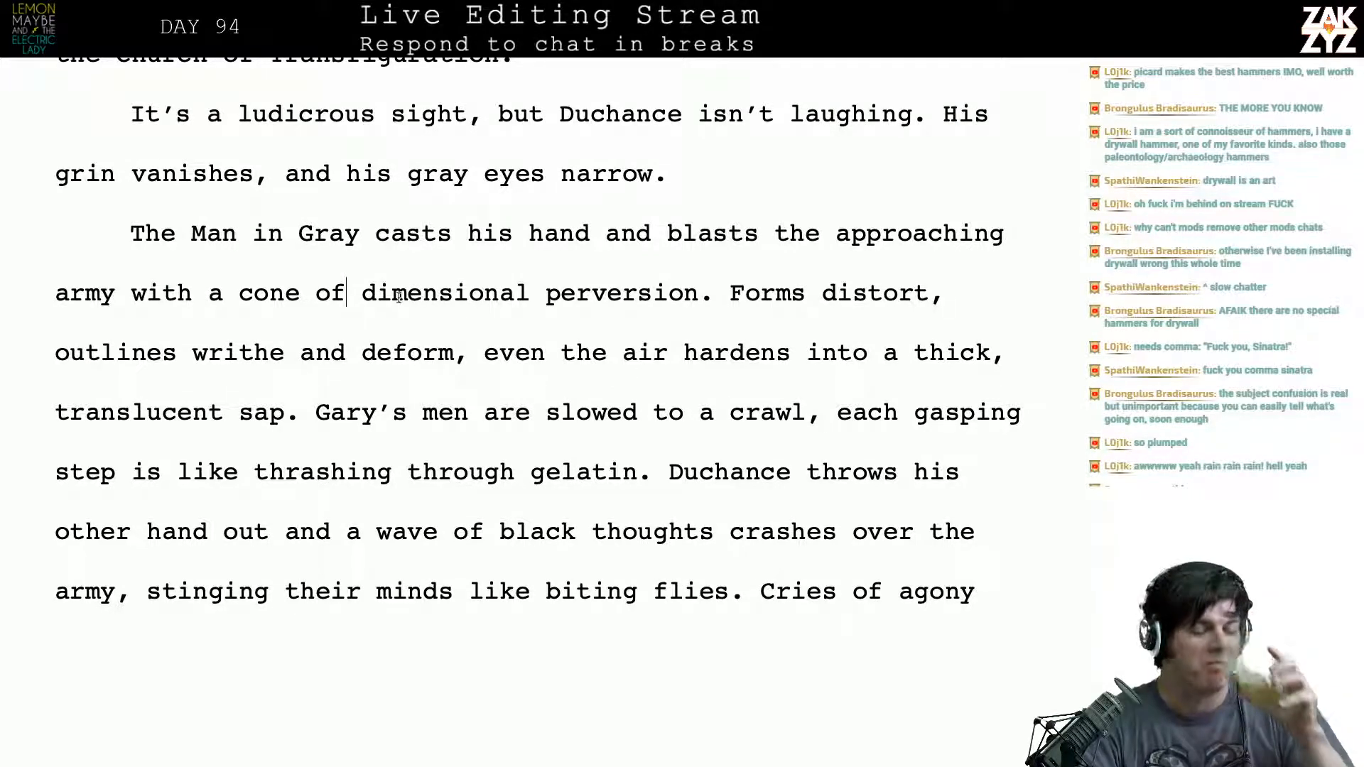
scroll(399, 297, "down", 9)
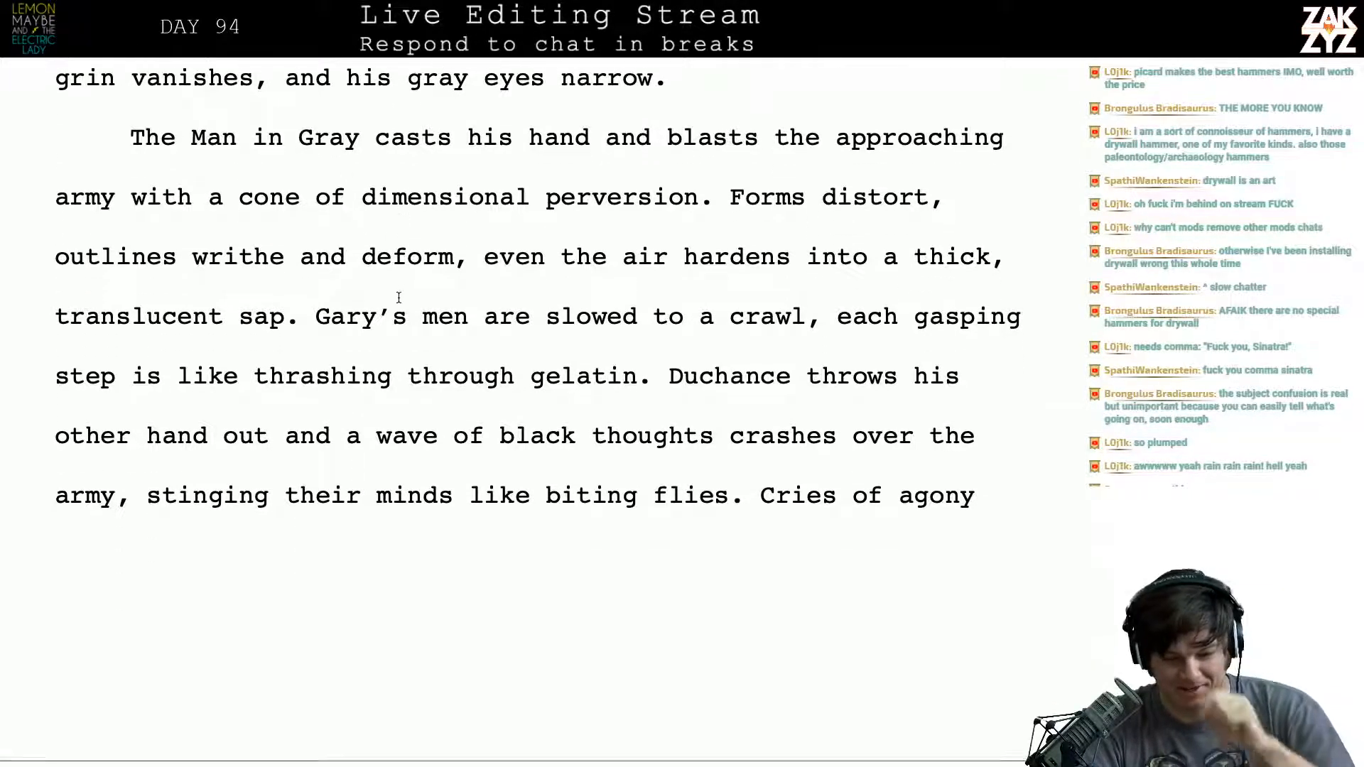
scroll(397, 298, "down", 20)
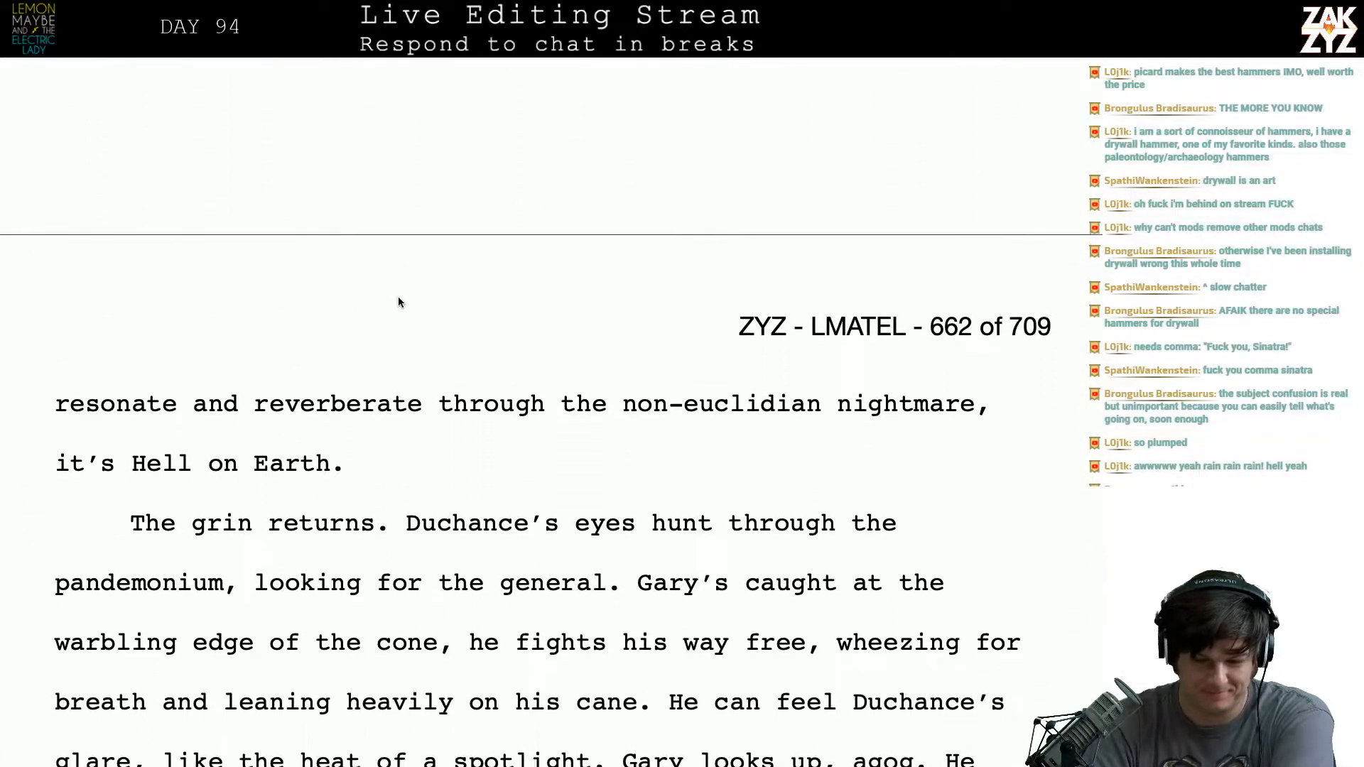
scroll(399, 296, "down", 20)
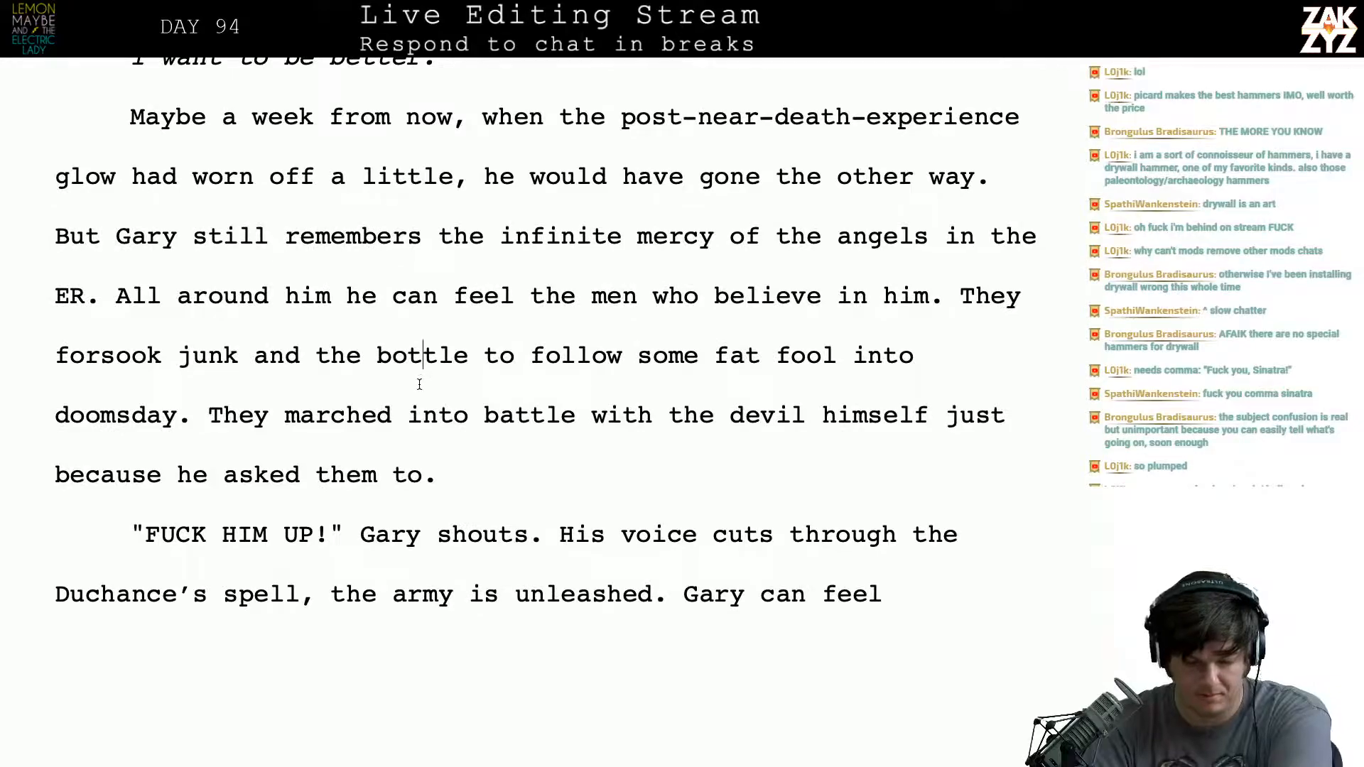
scroll(537, 480, "up", 13)
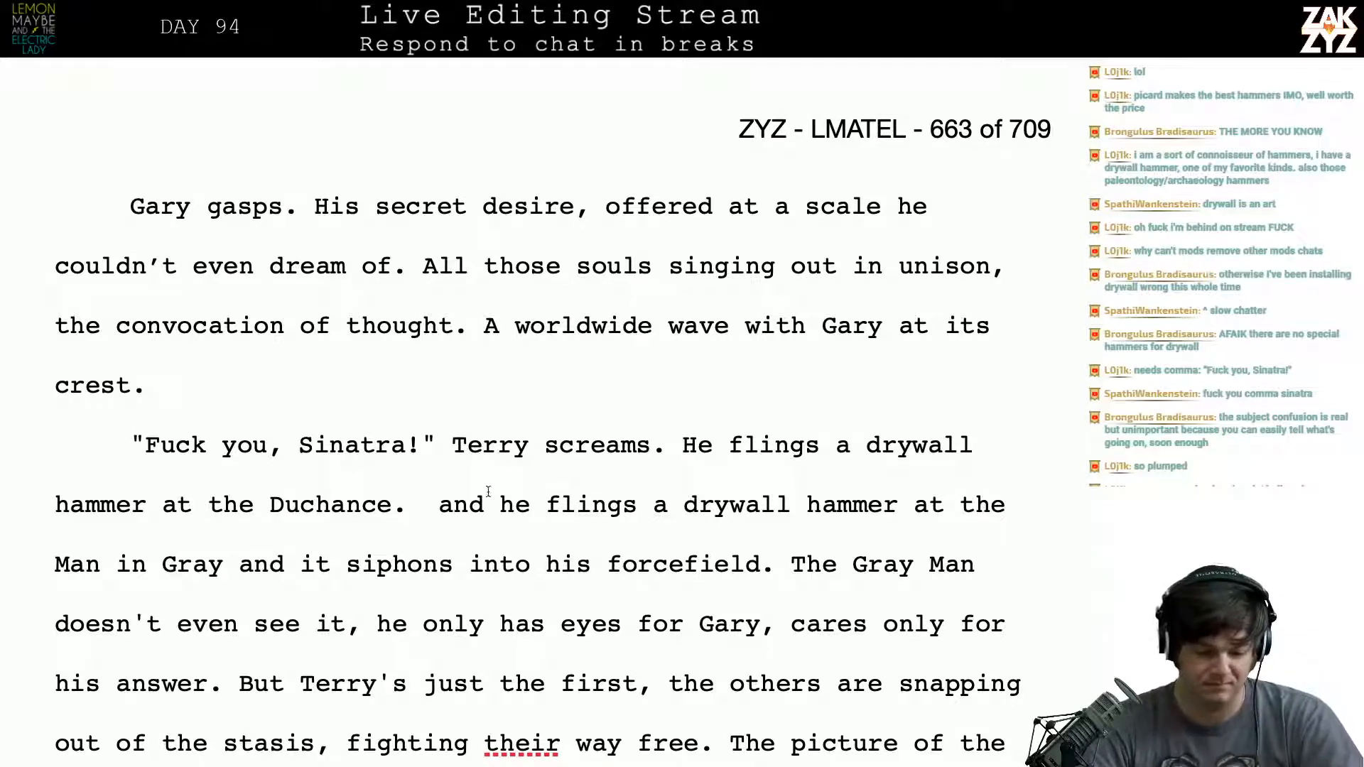
key("BackSpace")
key("BackSpace")
key("BackSpace")
key("BackSpace")
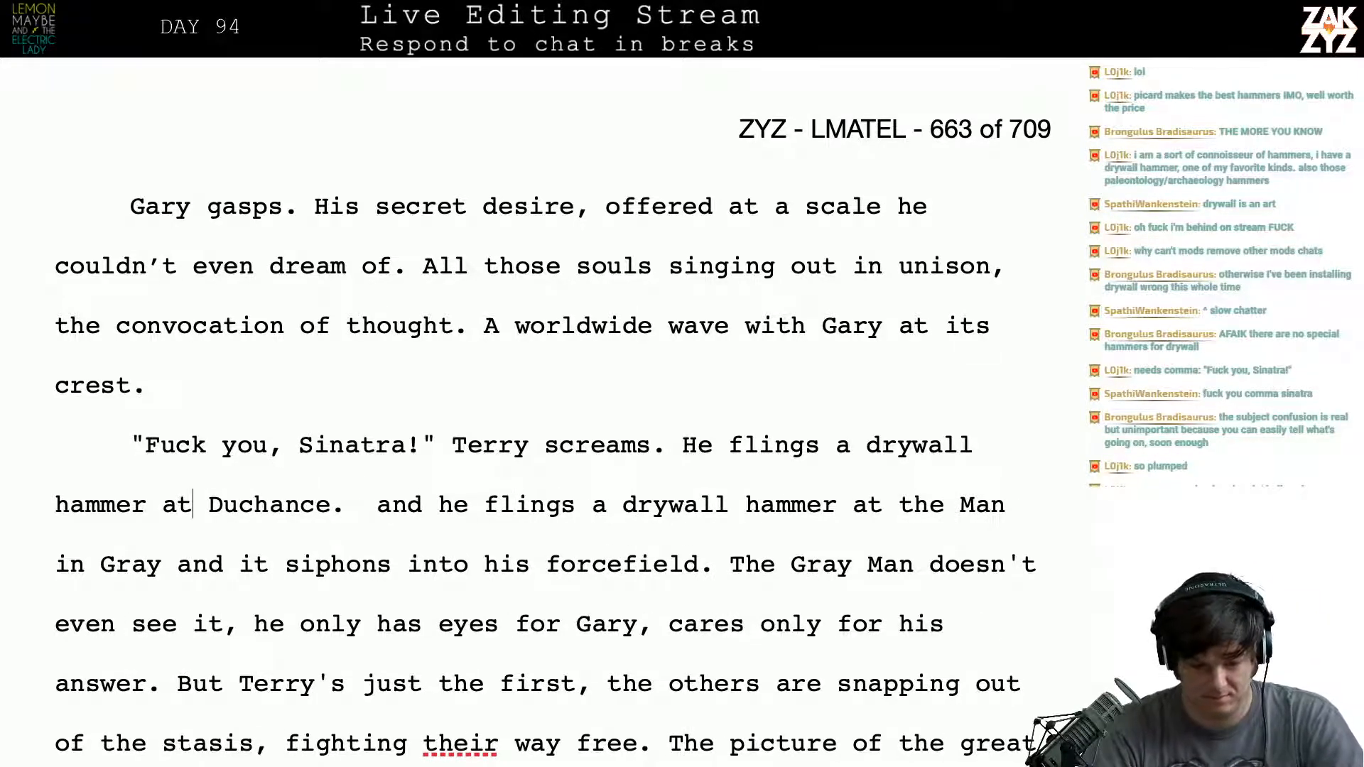
- Extend the dialogue line to read "Terry screams as he flings a drywall hammer at Duchance."
key("Left")
key("BackSpace")
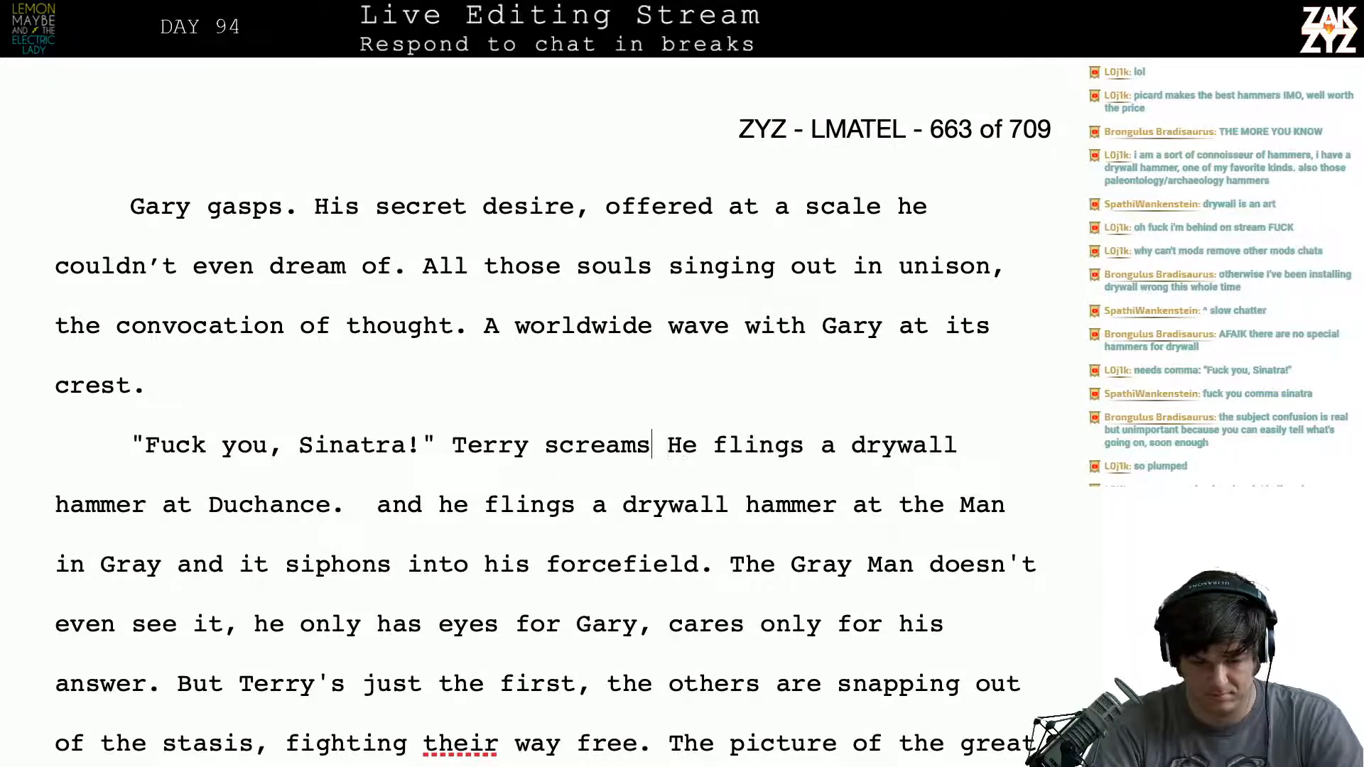
type(", and")
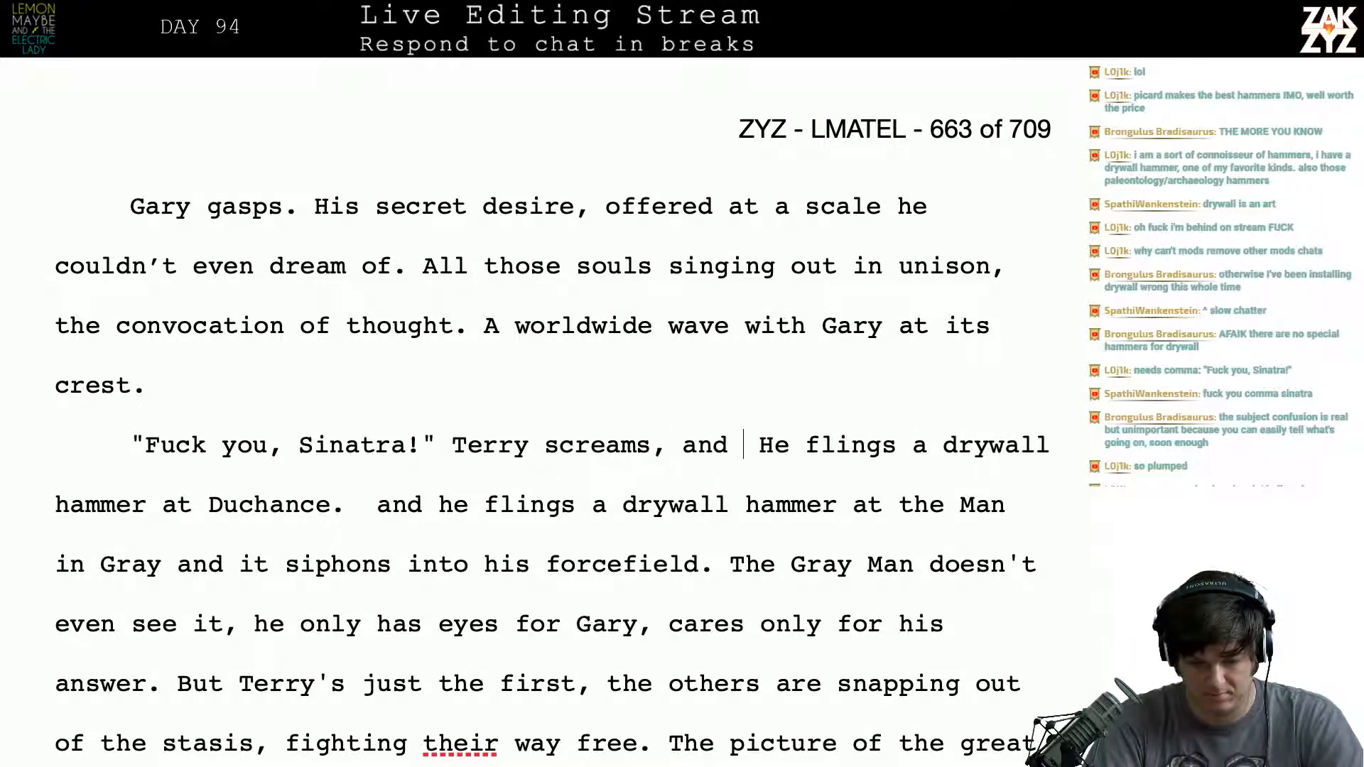
key("BackSpace")
key("BackSpace")
key("BackSpace")
key("BackSpace")
type("as he flin")
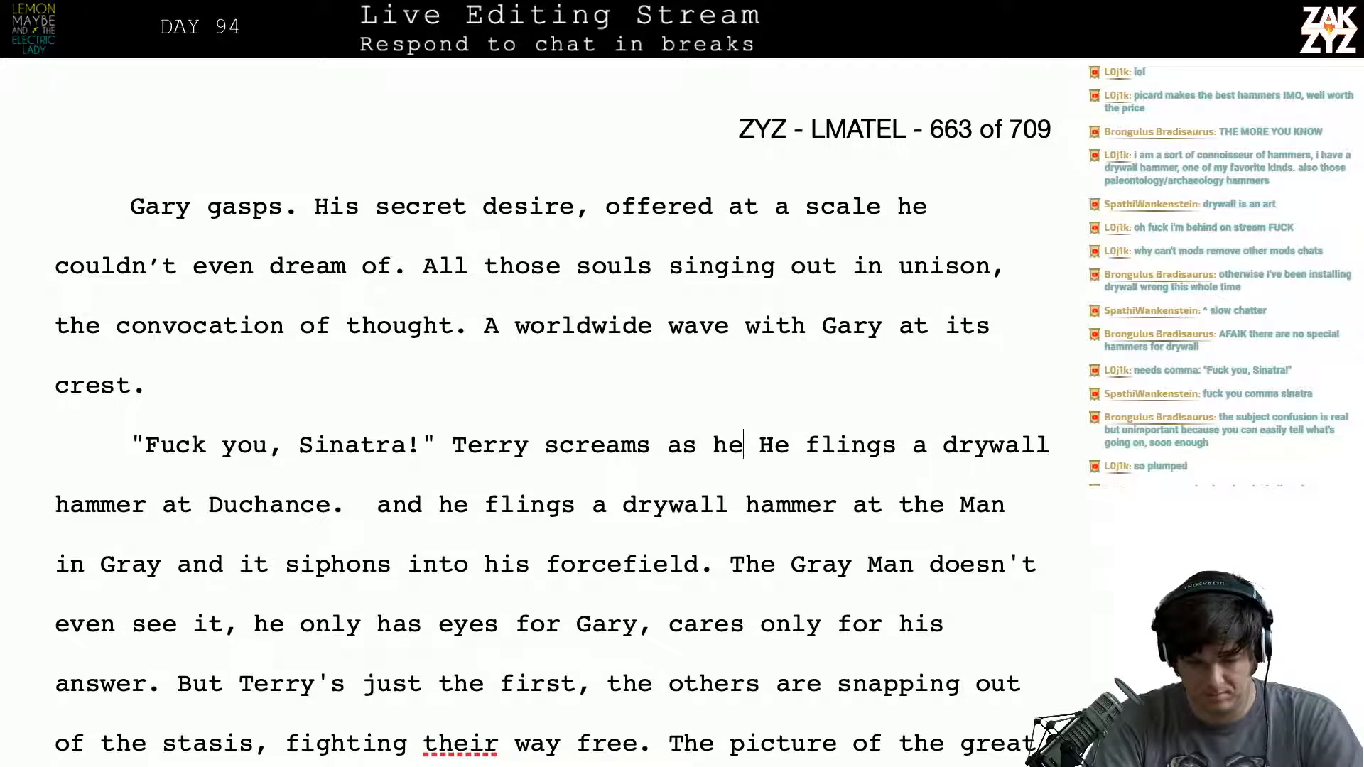
type("gs a drywall")
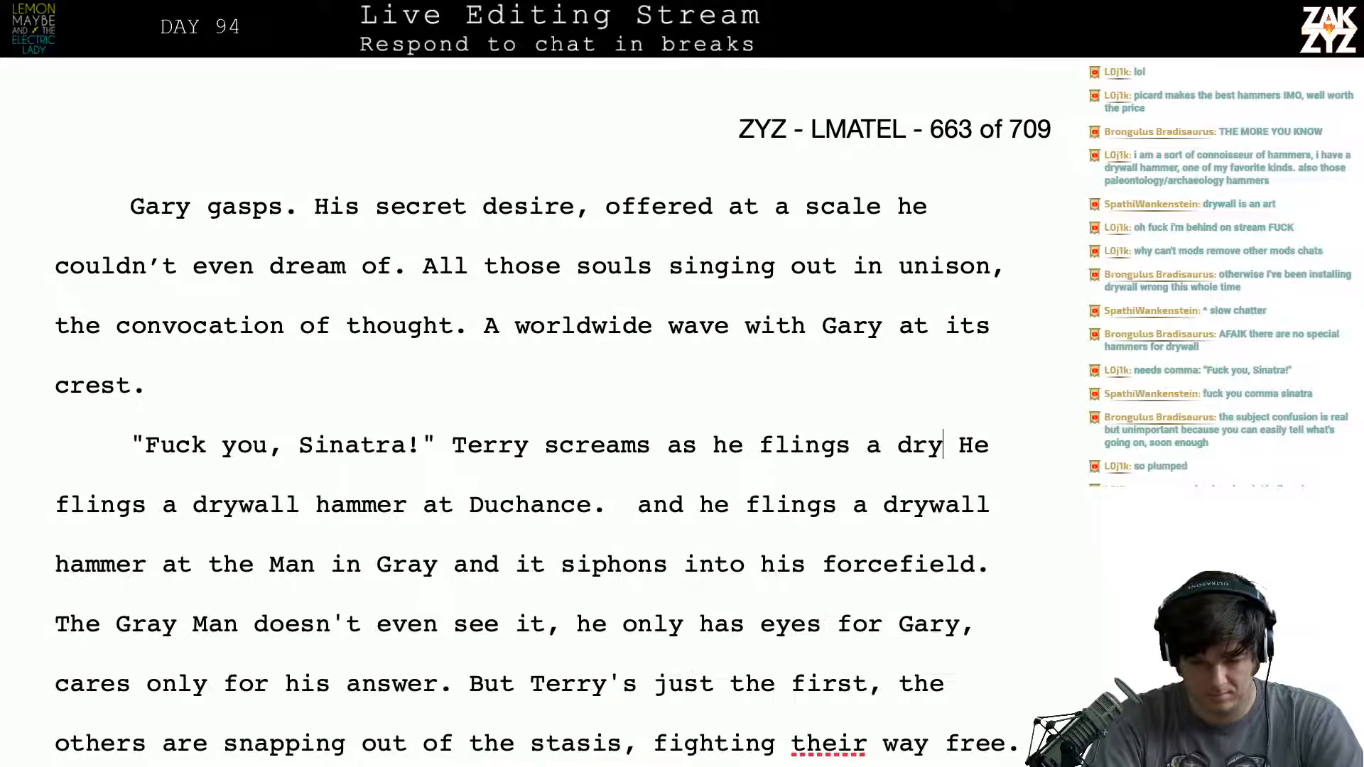
type(" hammer at Duc")
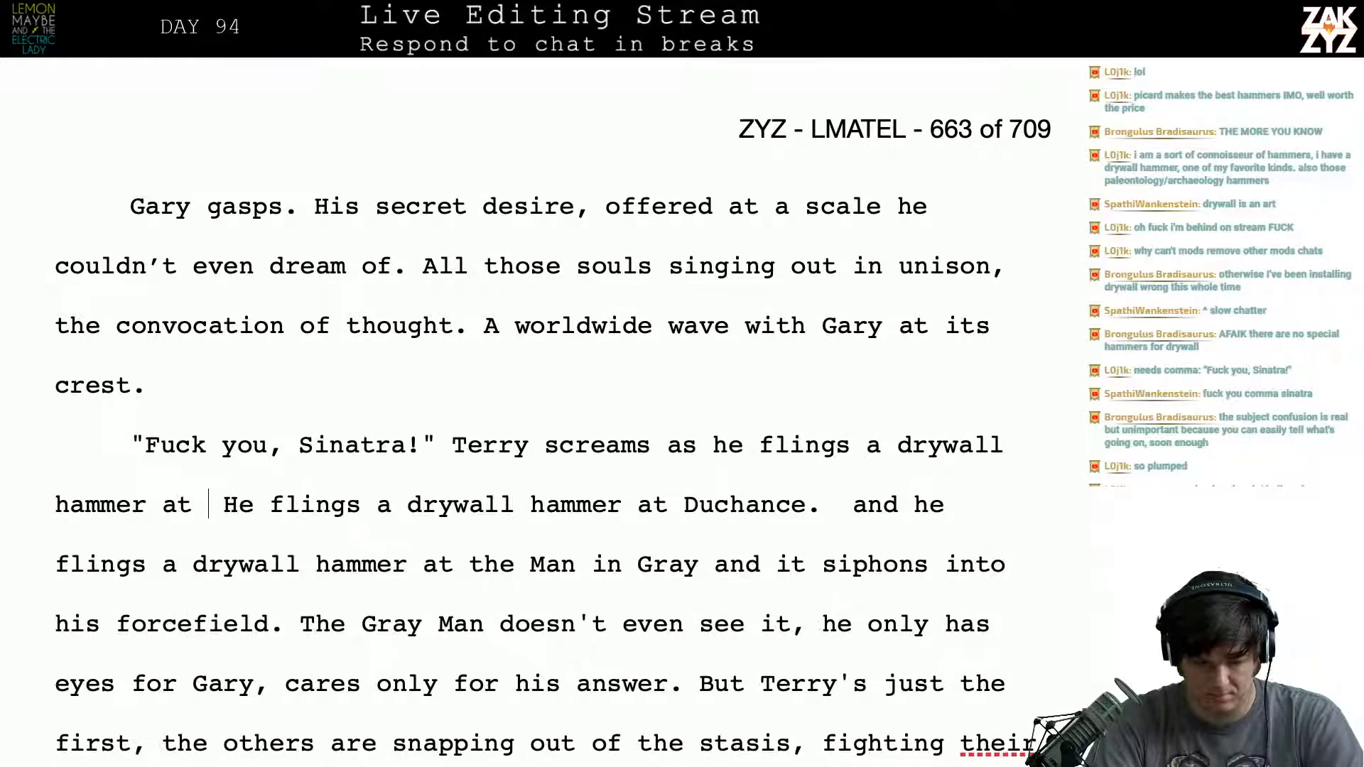
type("hance.")
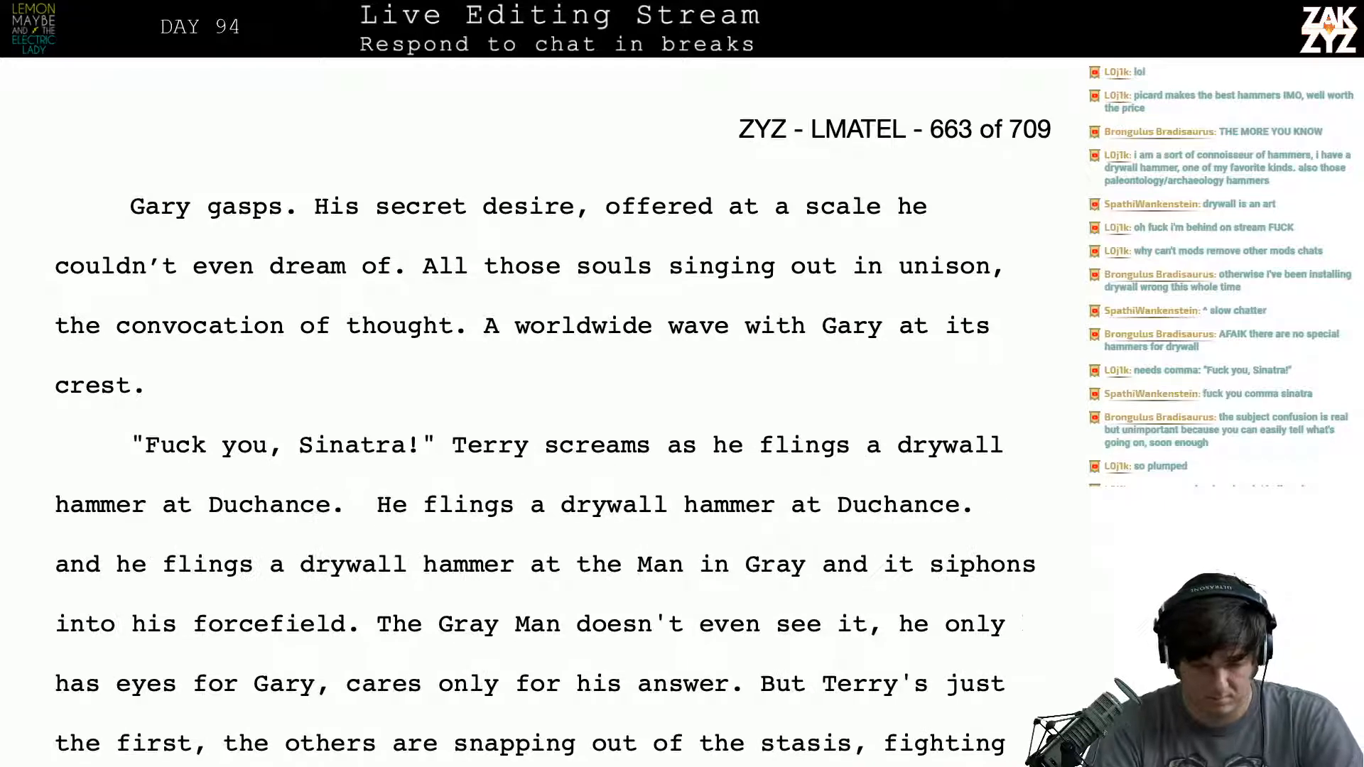
- Delete the duplicate hammer-throwing text through "the Man in Gray and it" and move the remaining text to a new paragraph
key("shift+Down")
key("shift+Right")
key("shift+Right")
key("shift+Right")
key("shift+Right")
key("shift+Right")
key("shift+Right")
key("shift+Right")
key("shift+Right")
key("shift+Right")
key("shift+Right")
key("shift+Right")
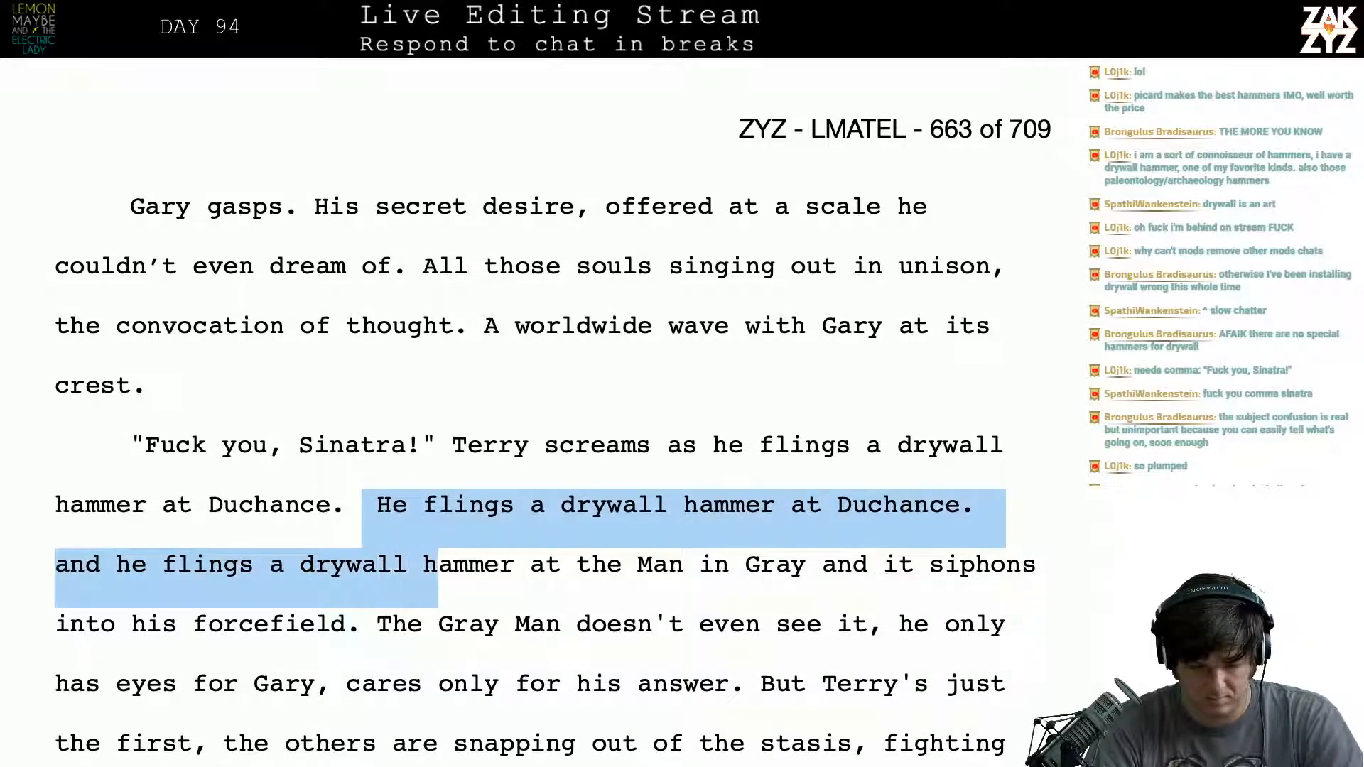
key("shift+Right")
key("shift+Right")
key("shift+Right")
key("shift+Right")
key("shift+Right")
key("shift+Right")
key("shift+Right")
key("shift+Right")
key("shift+Right")
key("shift+Right")
key("shift+Right")
key("shift+Right")
key("shift+Right")
key("shift+Right")
key("shift+Right")
key("shift+Right")
key("shift+Right")
key("shift+Right")
key("shift+Right")
key("shift+Right")
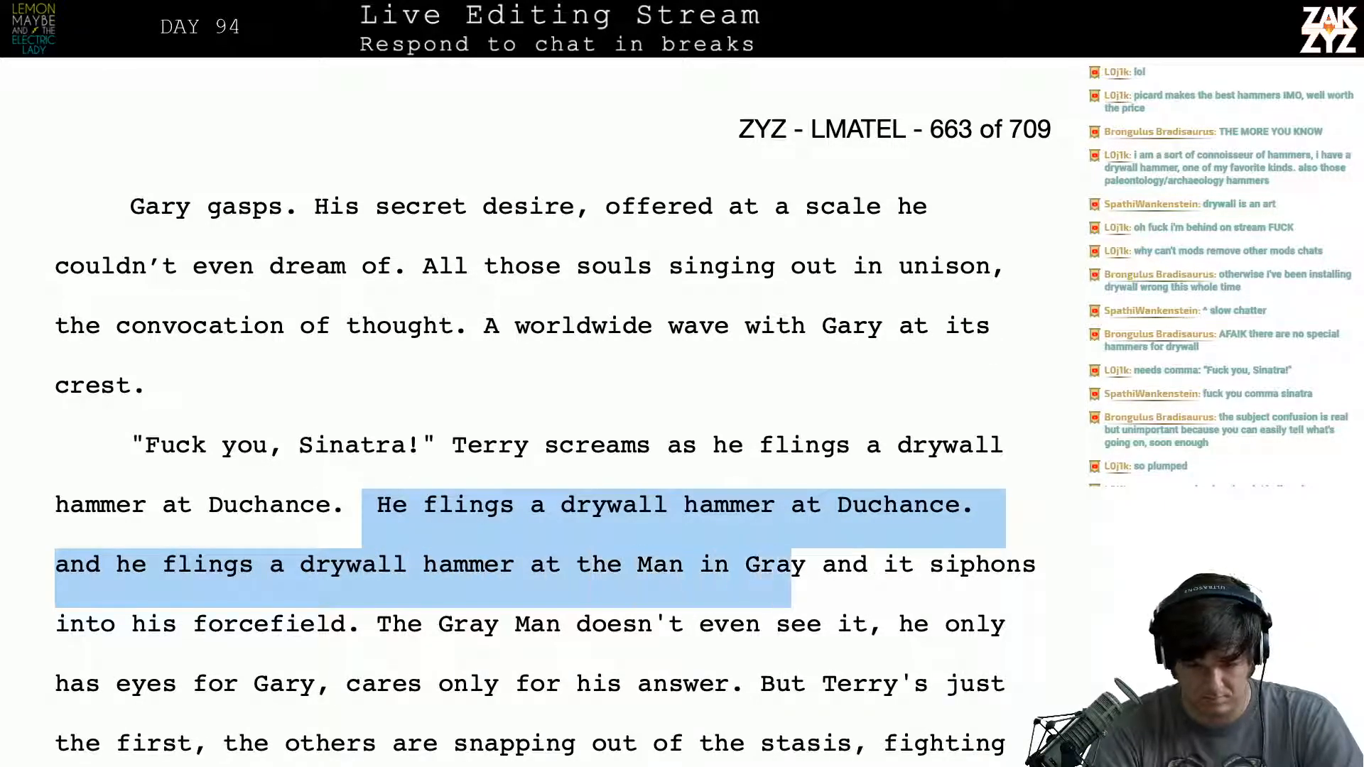
key("shift+Right")
key("shift+Right")
key("shift+Right")
key("Return")
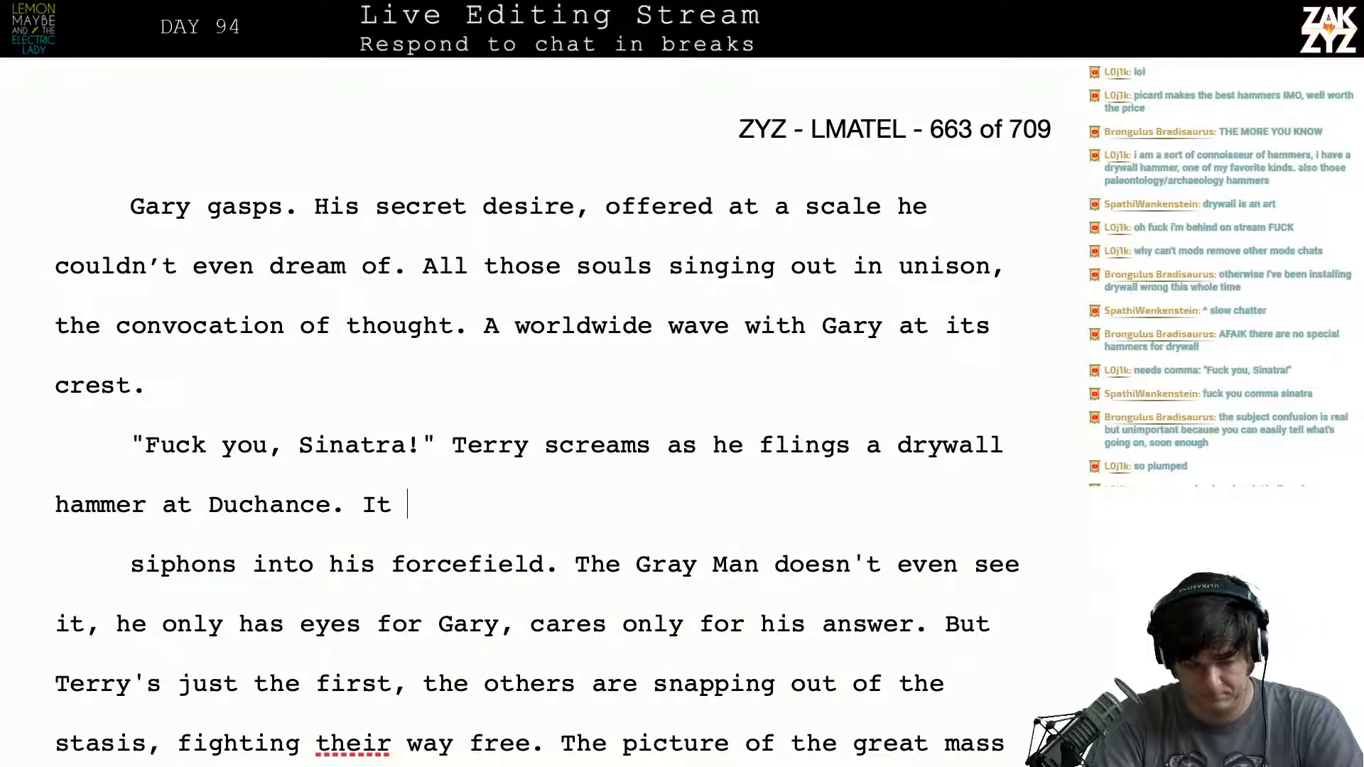
- Add the sentence "It tumbles through the air and siphons into the forcefield." after the hammer throw at Duchance
type("It tumbles thro")
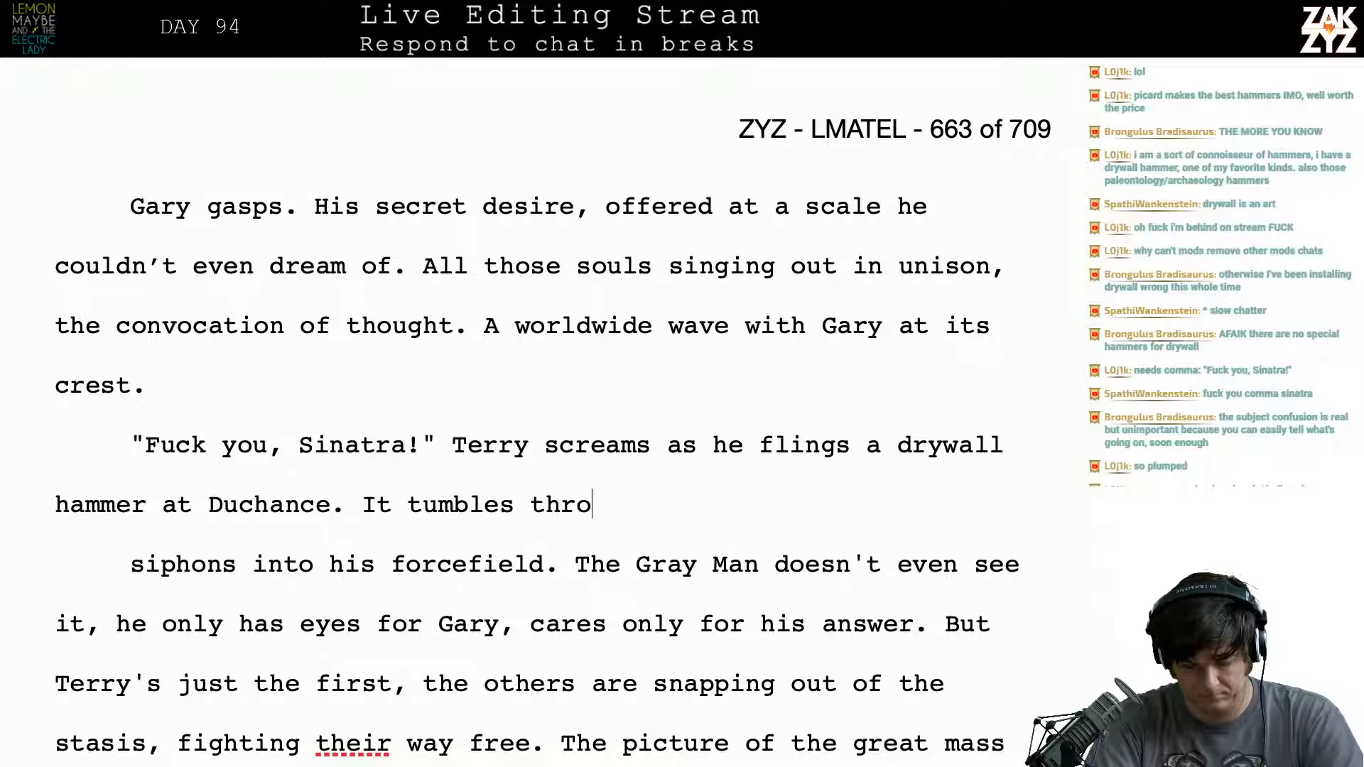
type("ugh the air and ")
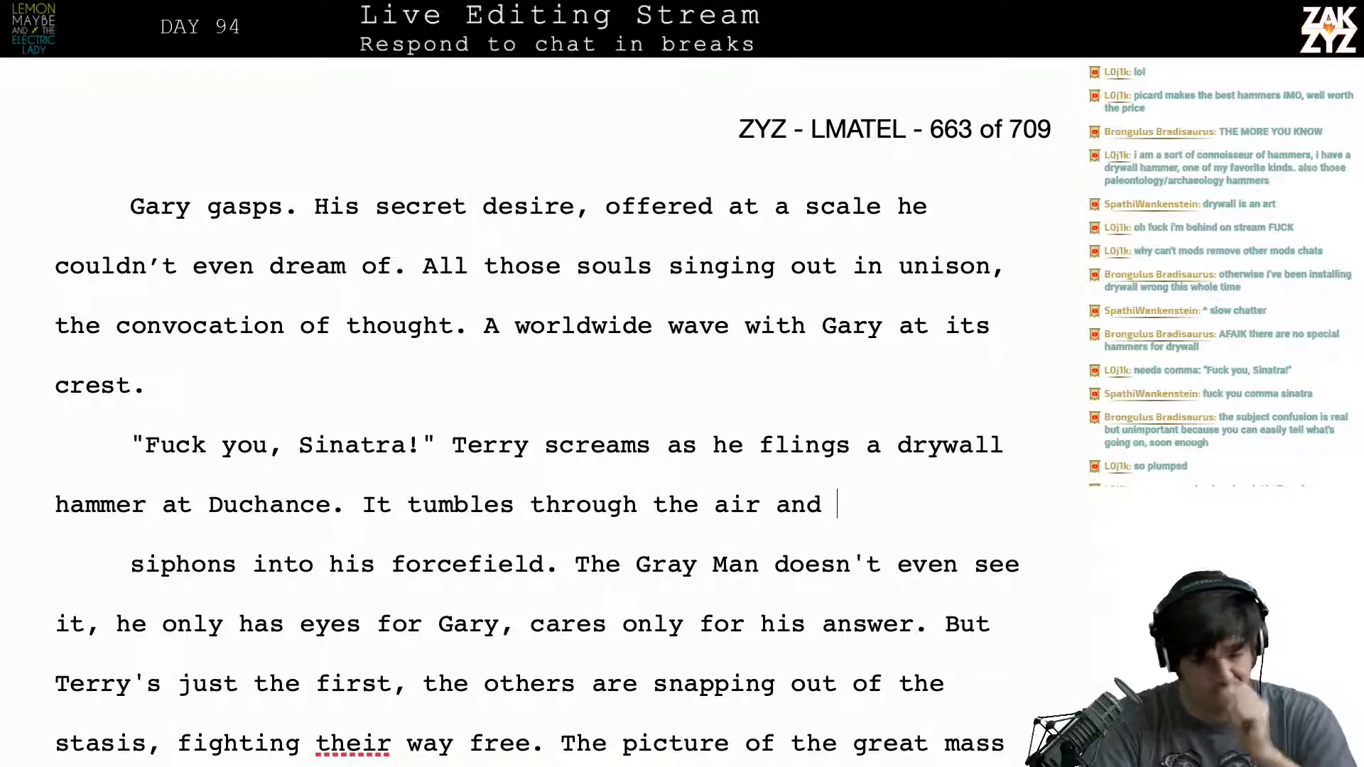
type("siphones")
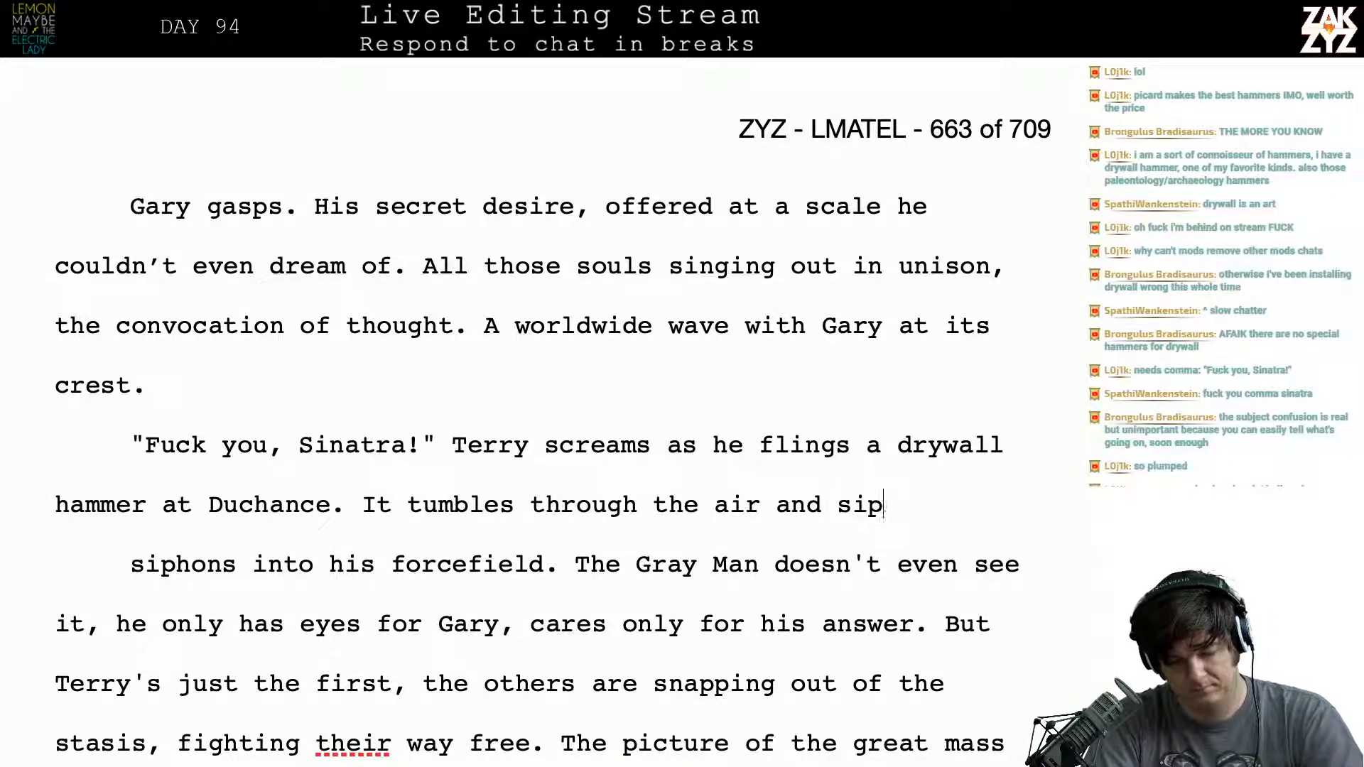
key("BackSpace")
key("BackSpace")
type("s in")
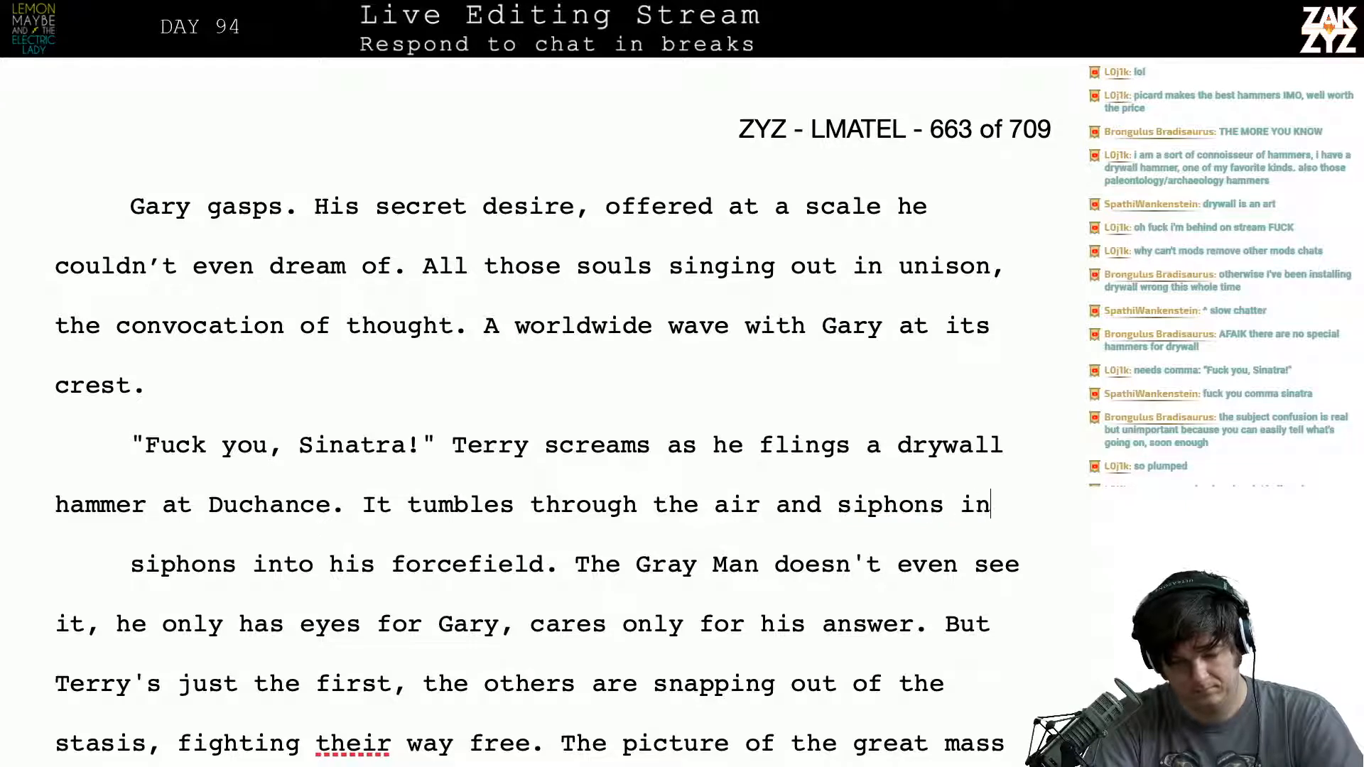
type("to th")
type("e fofr")
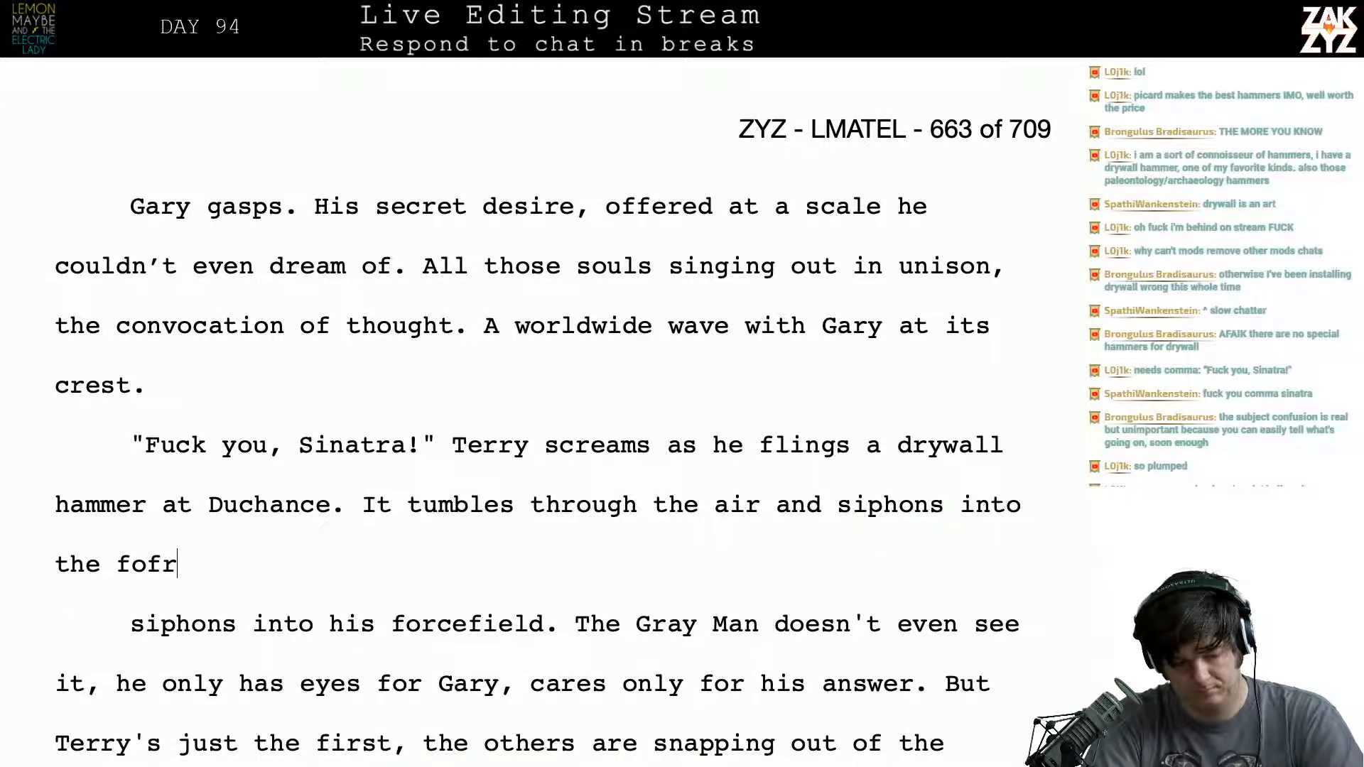
key("BackSpace")
key("BackSpace")
type("rcefield.")
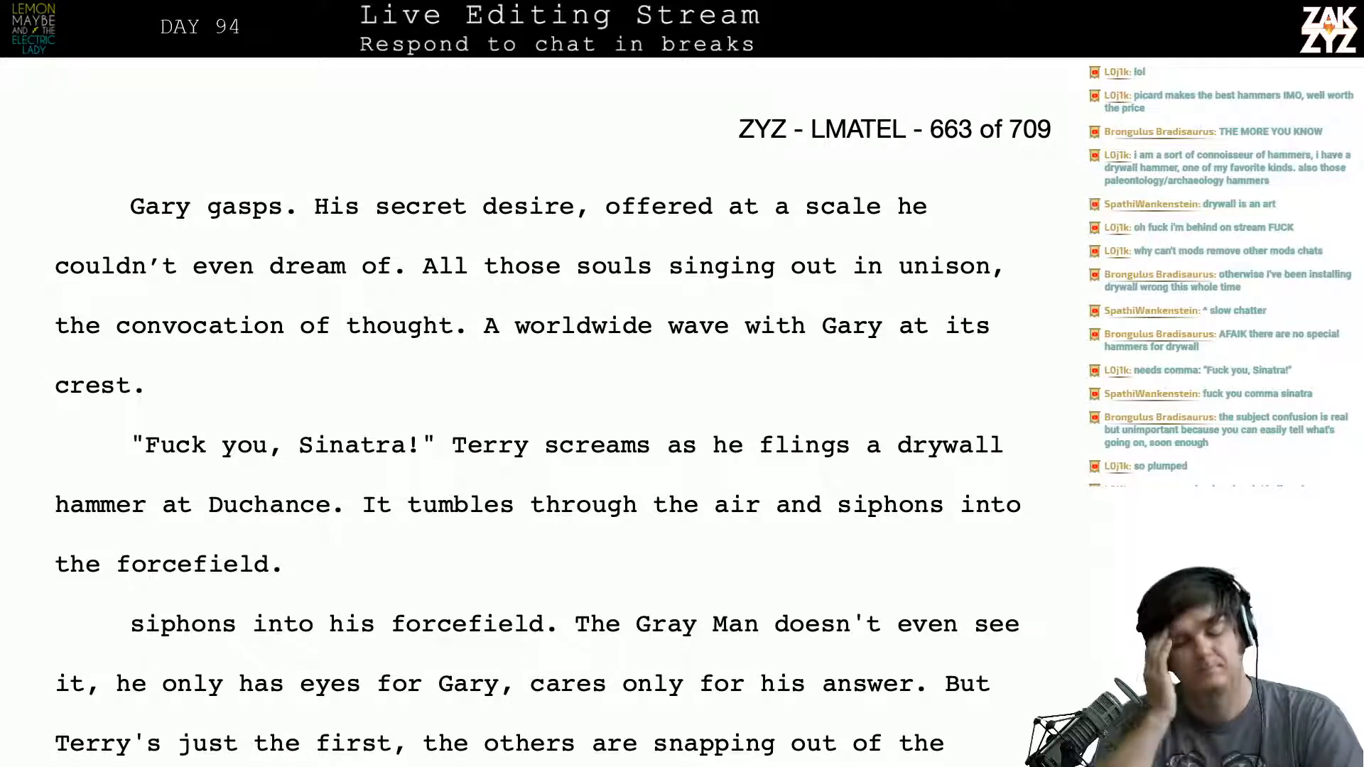
type(",Gar")
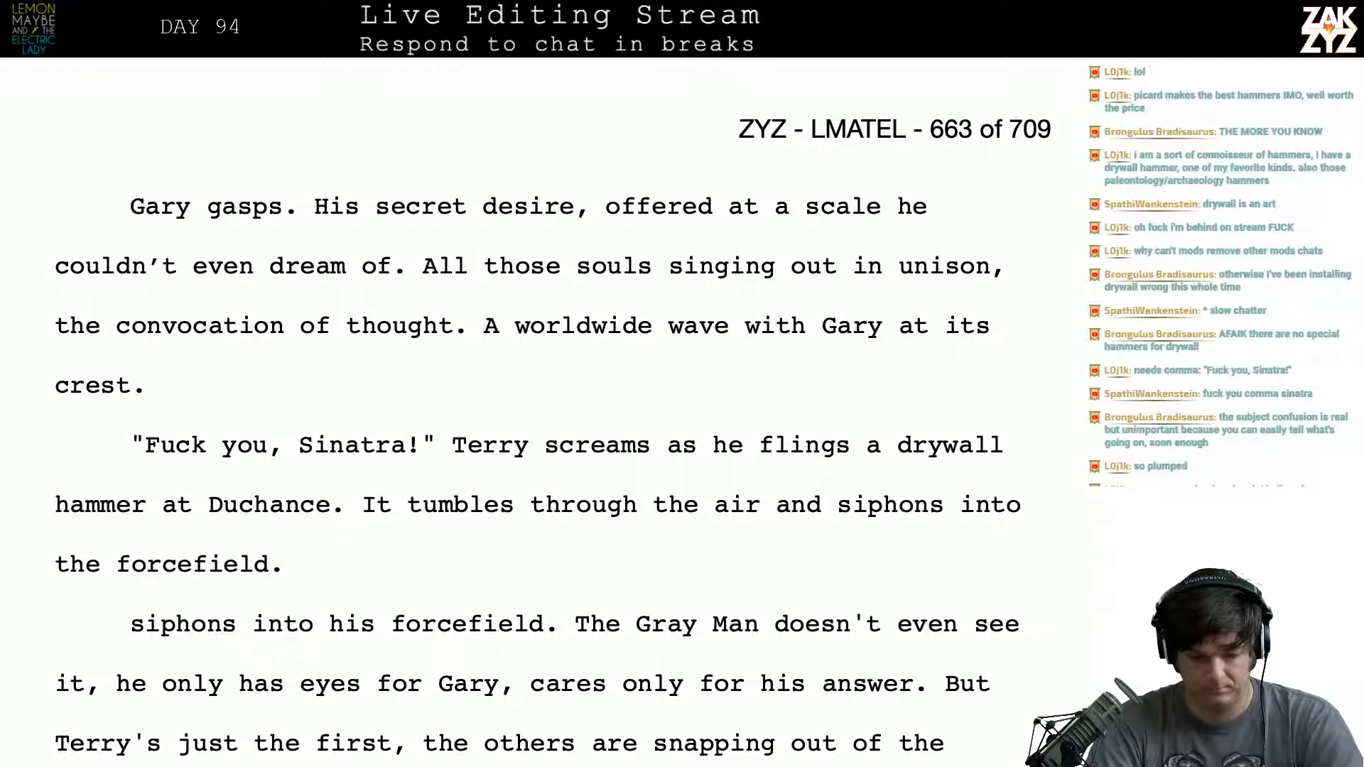
- Try following the forcefield sentence with "Duchance never takes his eyes off Gary,"
type("Duchanc")
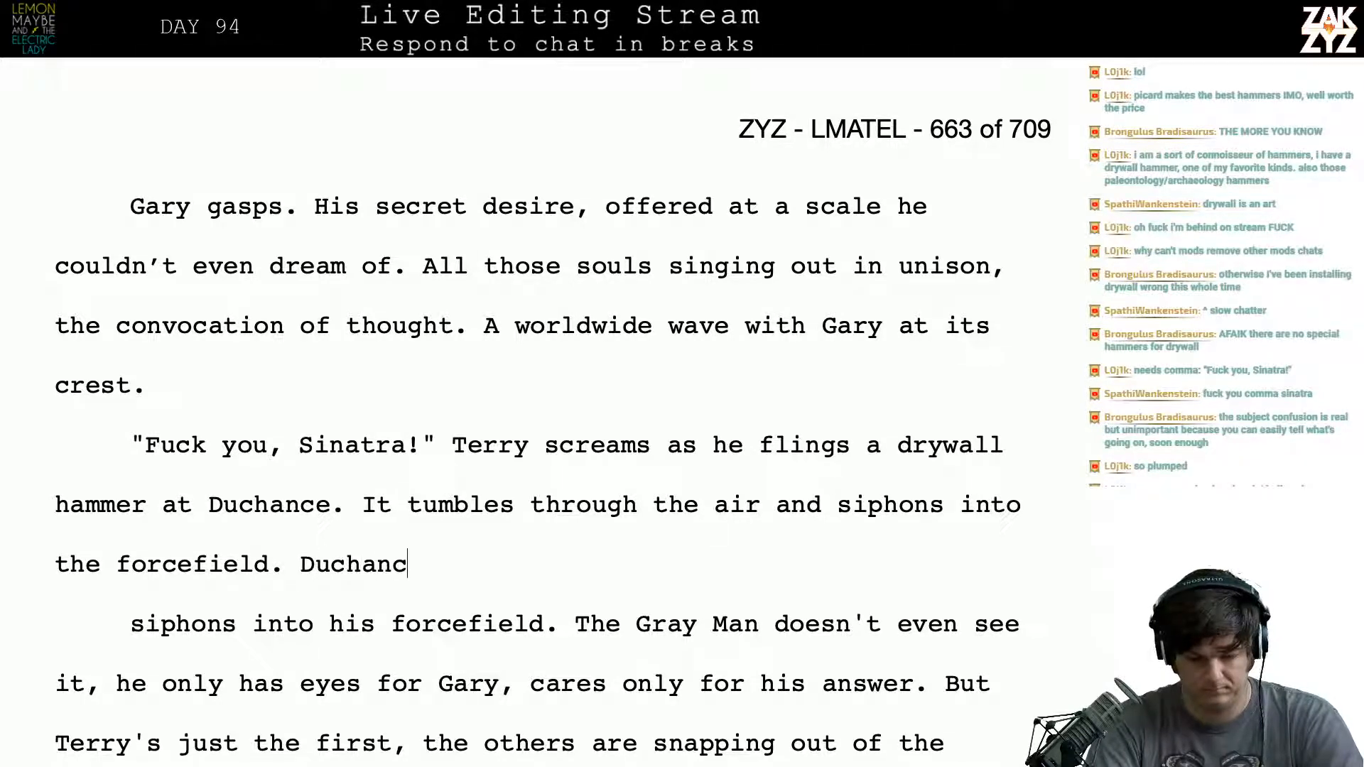
type("e doesn't even look")
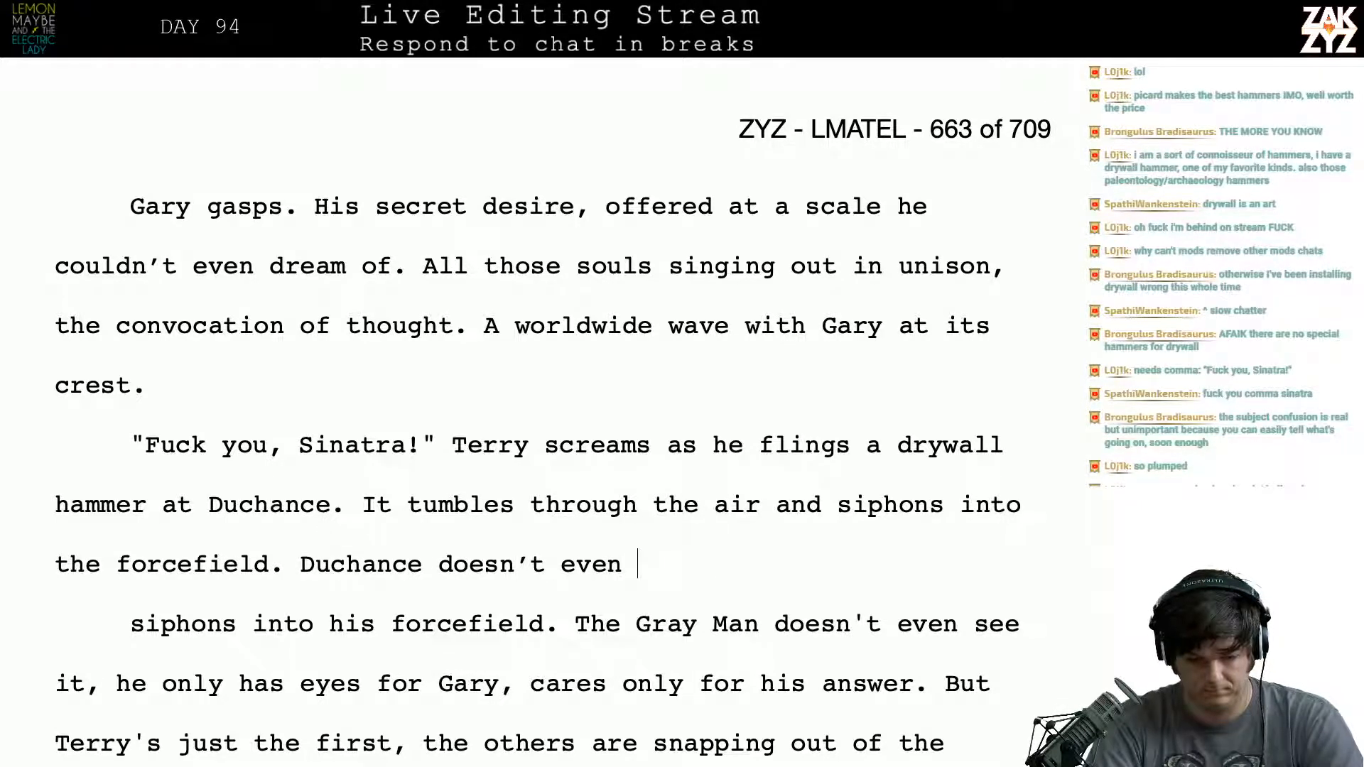
type("ok")
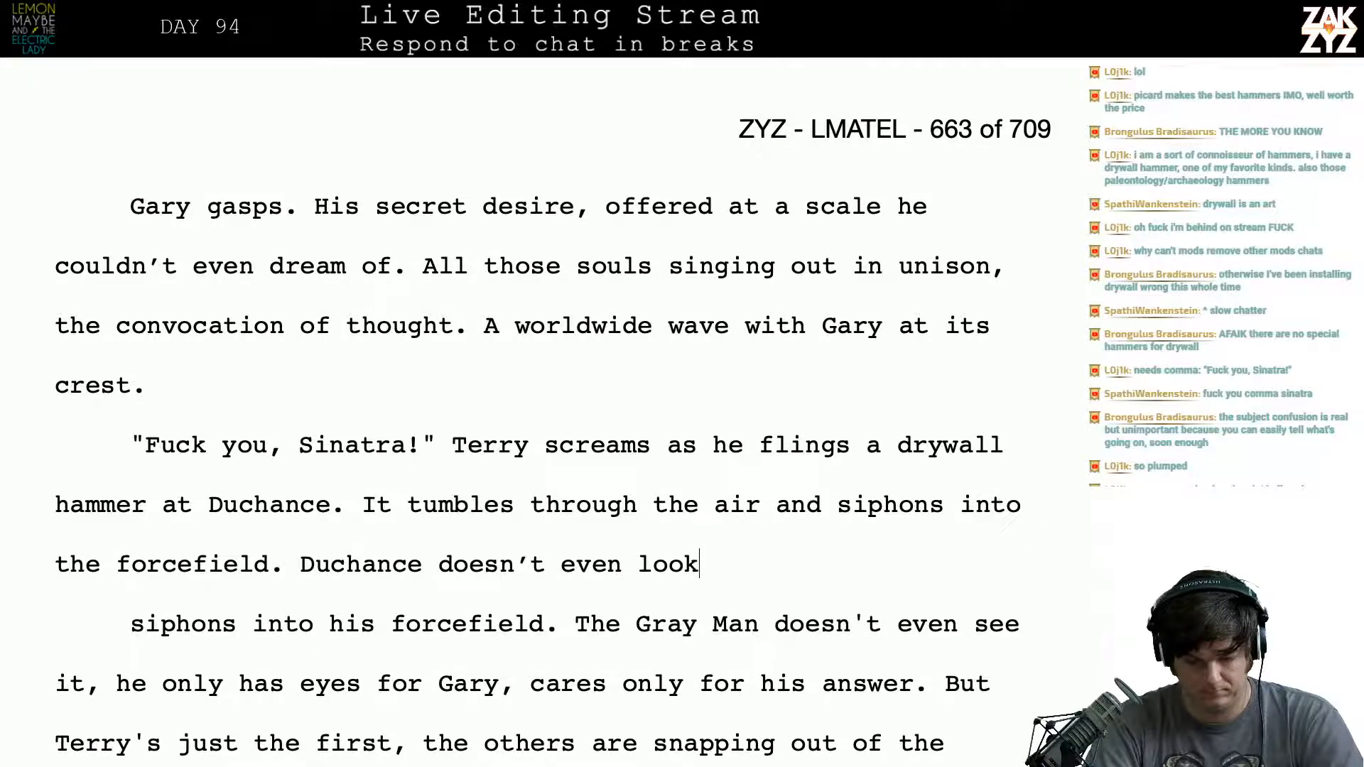
key("BackSpace")
key("BackSpace")
key("BackSpace")
key("BackSpace")
key("BackSpace")
key("BackSpace")
key("BackSpace")
key("BackSpace")
key("BackSpace")
key("BackSpace")
key("BackSpace")
key("BackSpace")
key("BackSpace")
key("BackSpace")
key("BackSpace")
key("BackSpace")
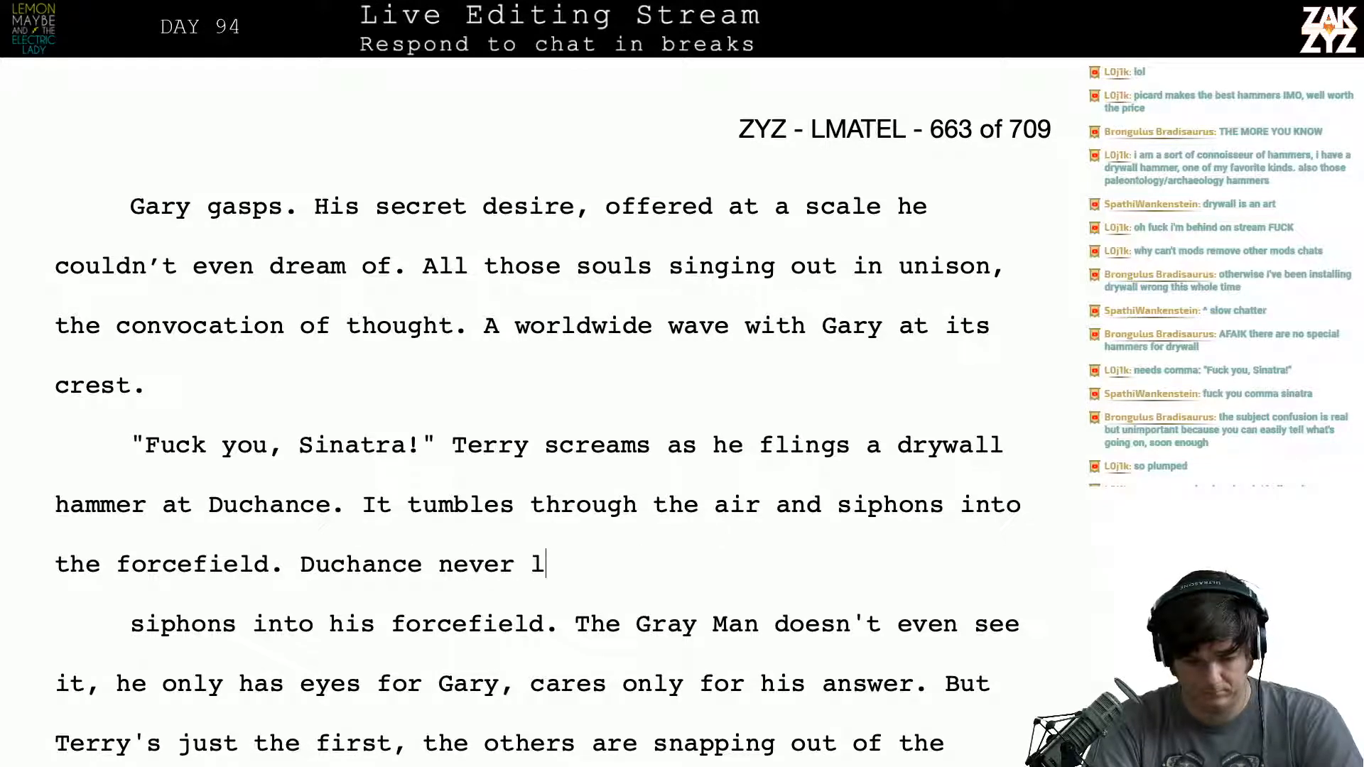
key("BackSpace")
type("takes his eye")
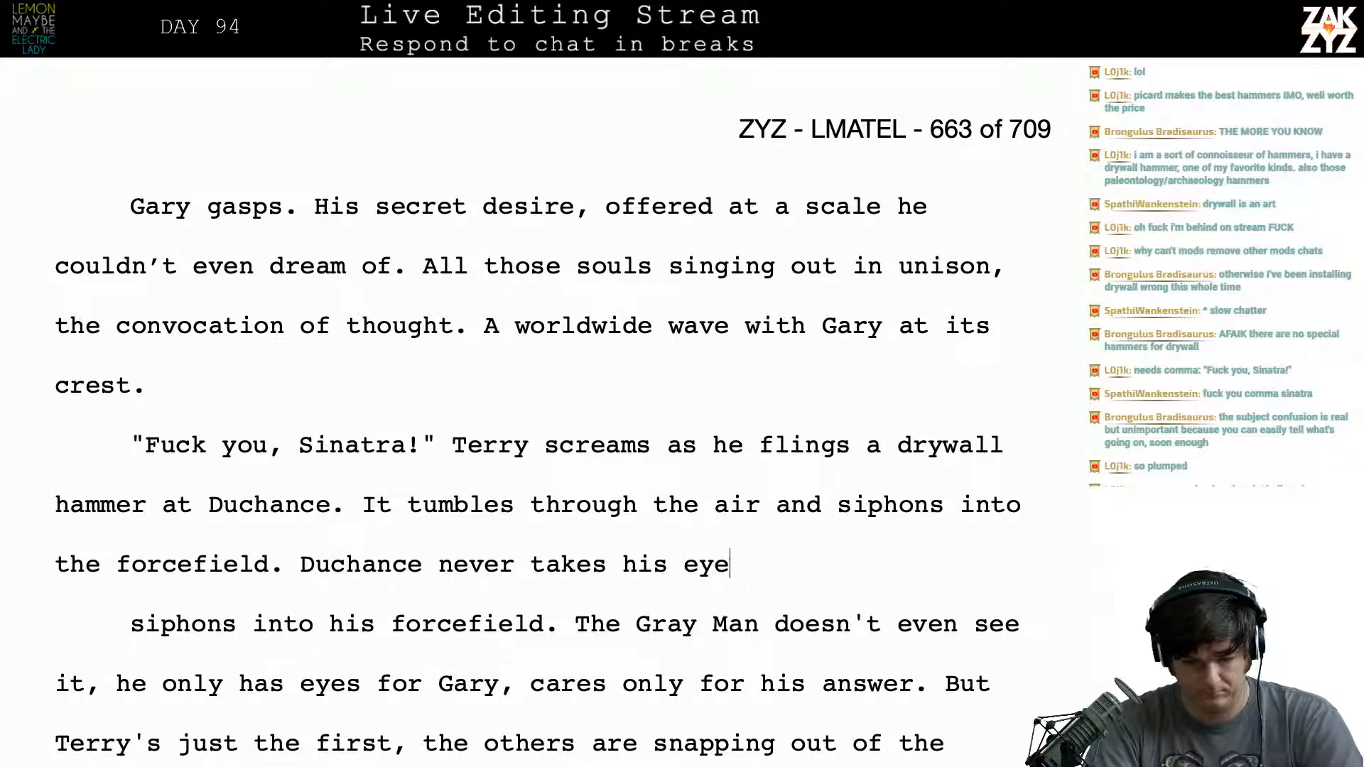
type("s off Gar")
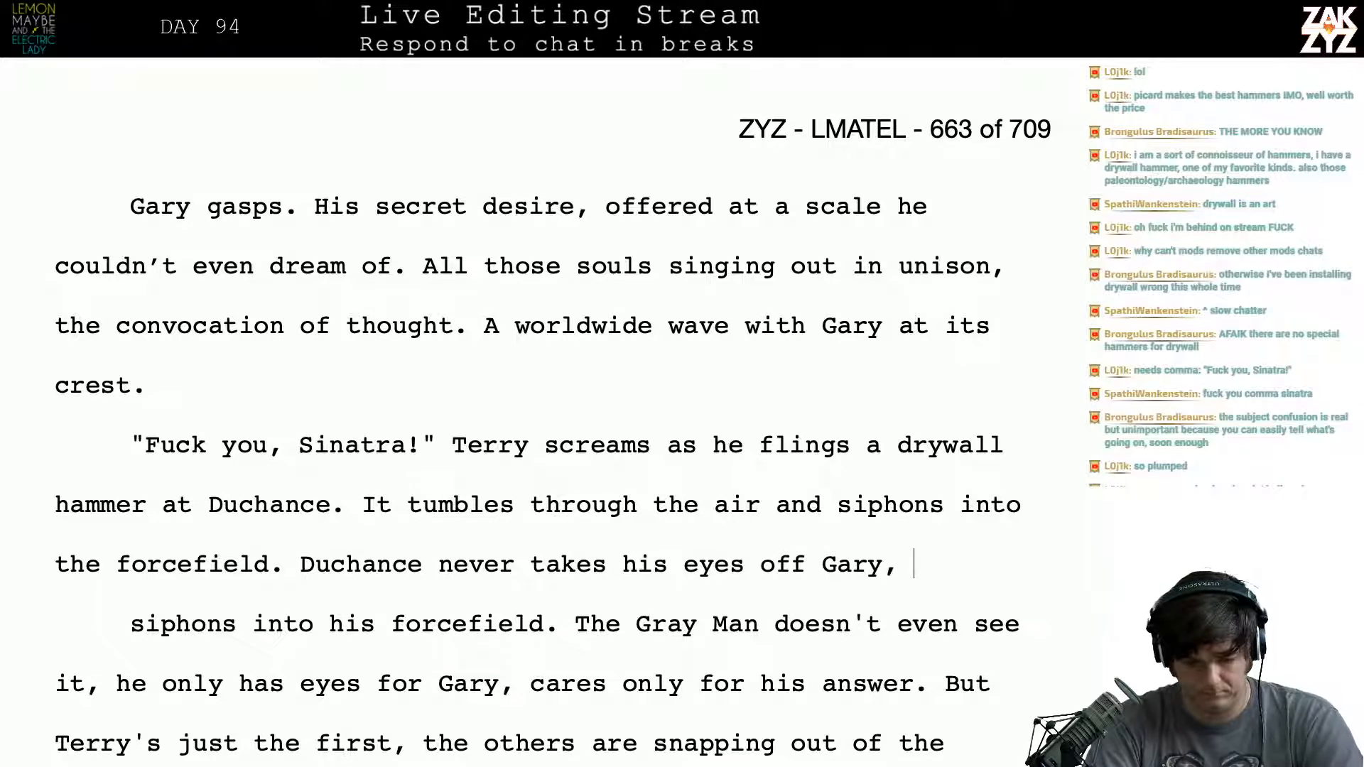
type("y,")
- Separate the draft from the leftover paragraph with blank lines and continue it with "boring into him for an"
key("Return")
key("Return")
key("Left")
key("Left")
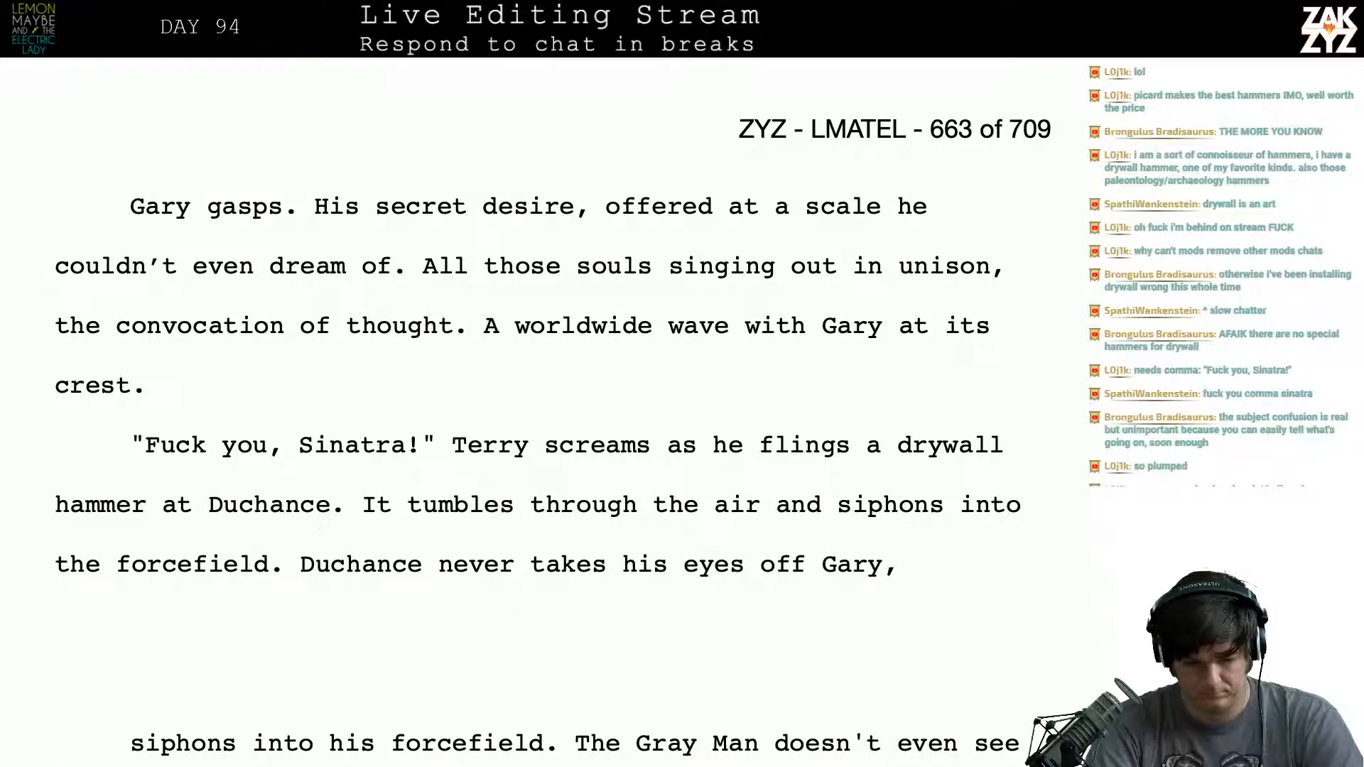
type("boring ")
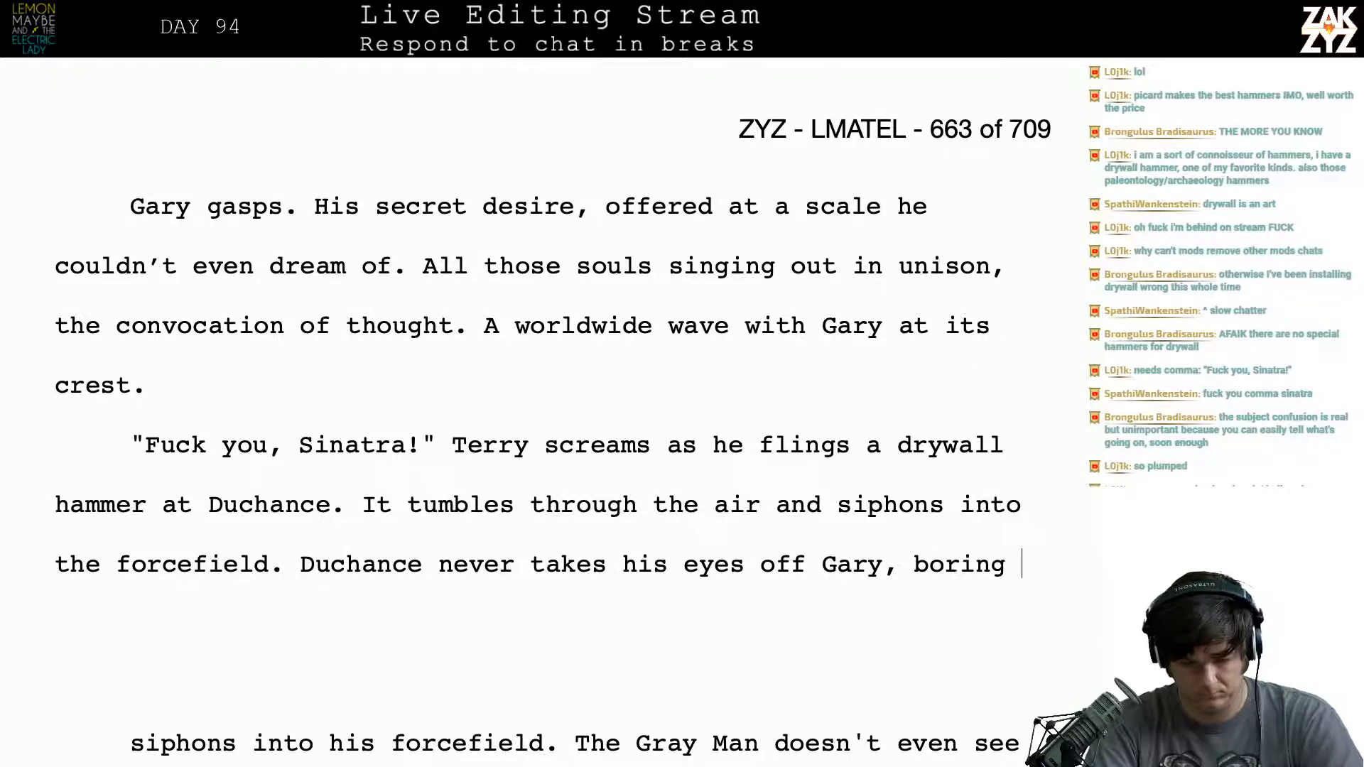
type("his")
key("BackSpace")
key("BackSpace")
key("BackSpace")
type("in")
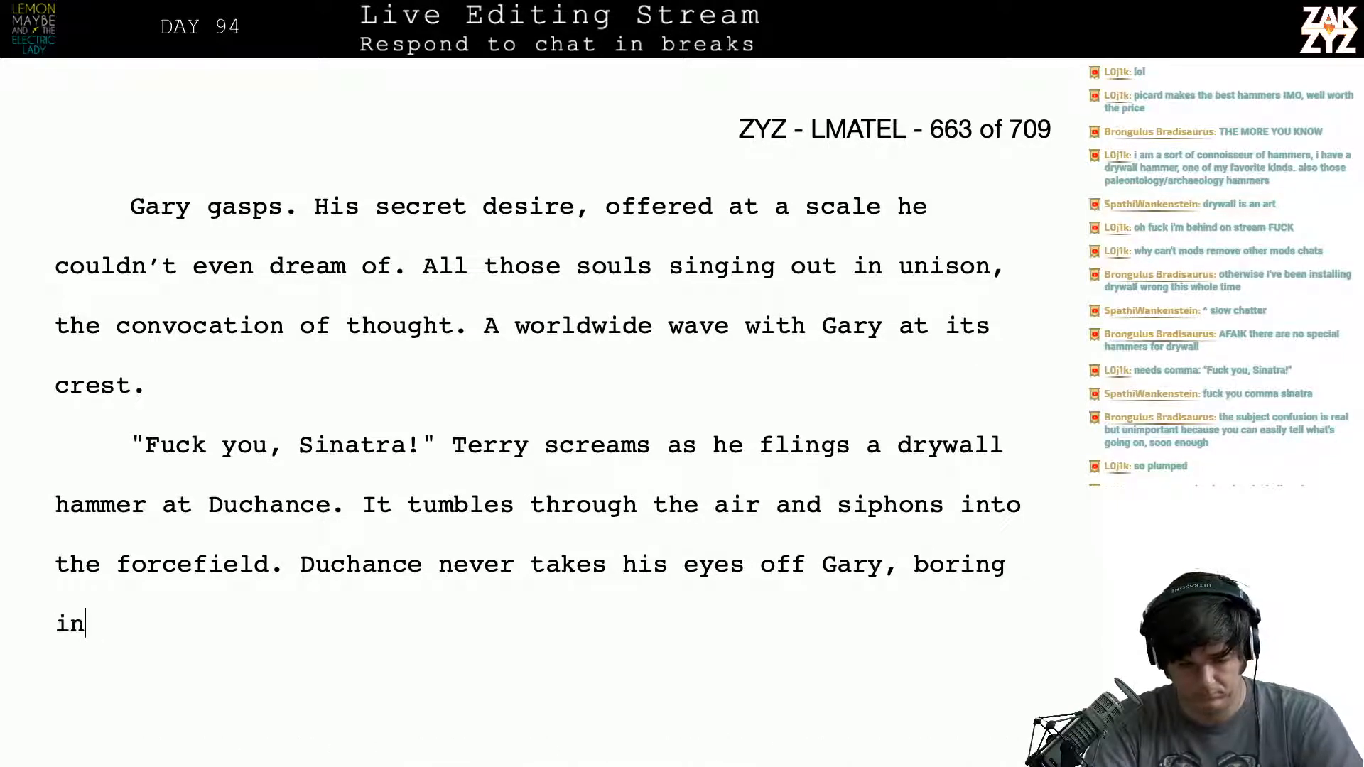
type("to him for an")
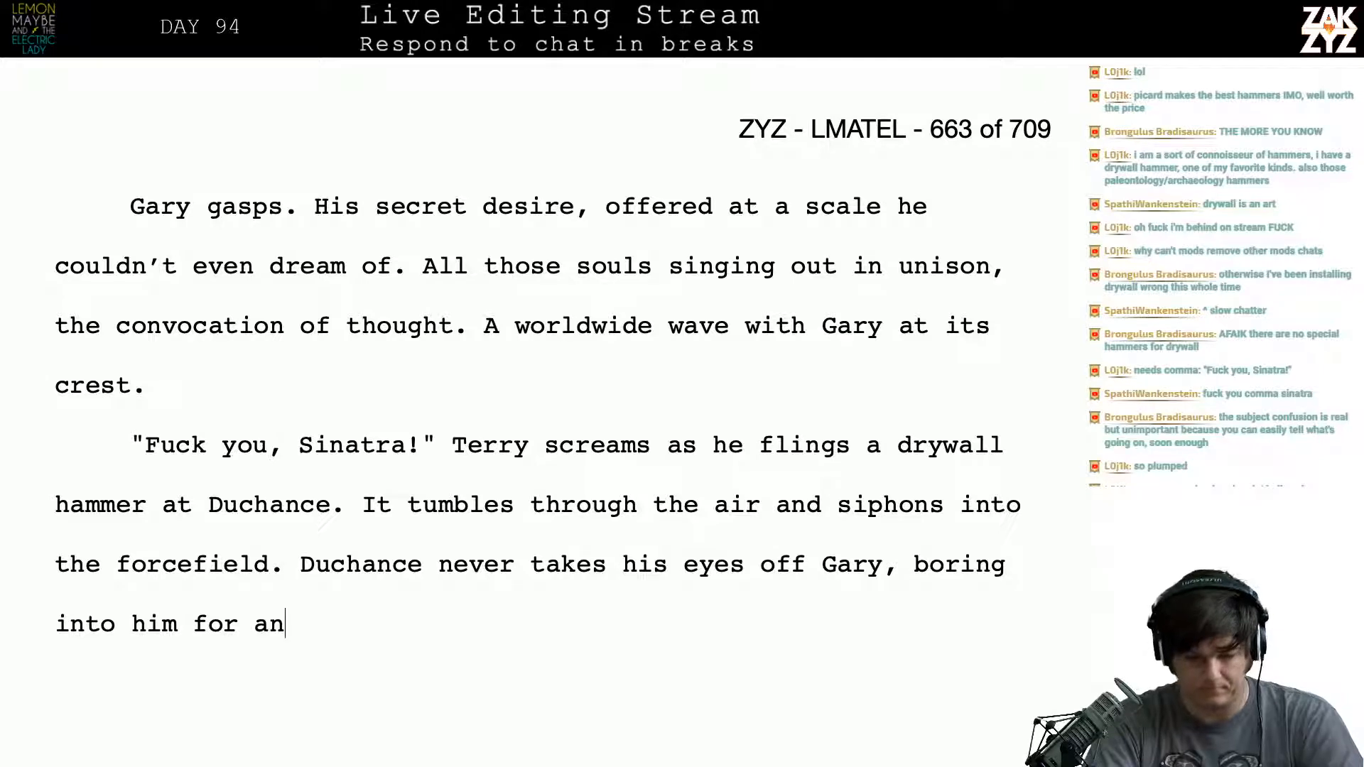
- Delete the drafted wording back to "Duchance" at the start of the sentence
key("BackSpace")
key("BackSpace")
key("BackSpace")
key("BackSpace")
key("BackSpace")
key("BackSpace")
key("BackSpace")
key("BackSpace")
key("BackSpace")
key("BackSpace")
key("BackSpace")
key("BackSpace")
key("BackSpace")
key("BackSpace")
key("BackSpace")
key("BackSpace")
key("BackSpace")
key("BackSpace")
key("BackSpace")
key("BackSpace")
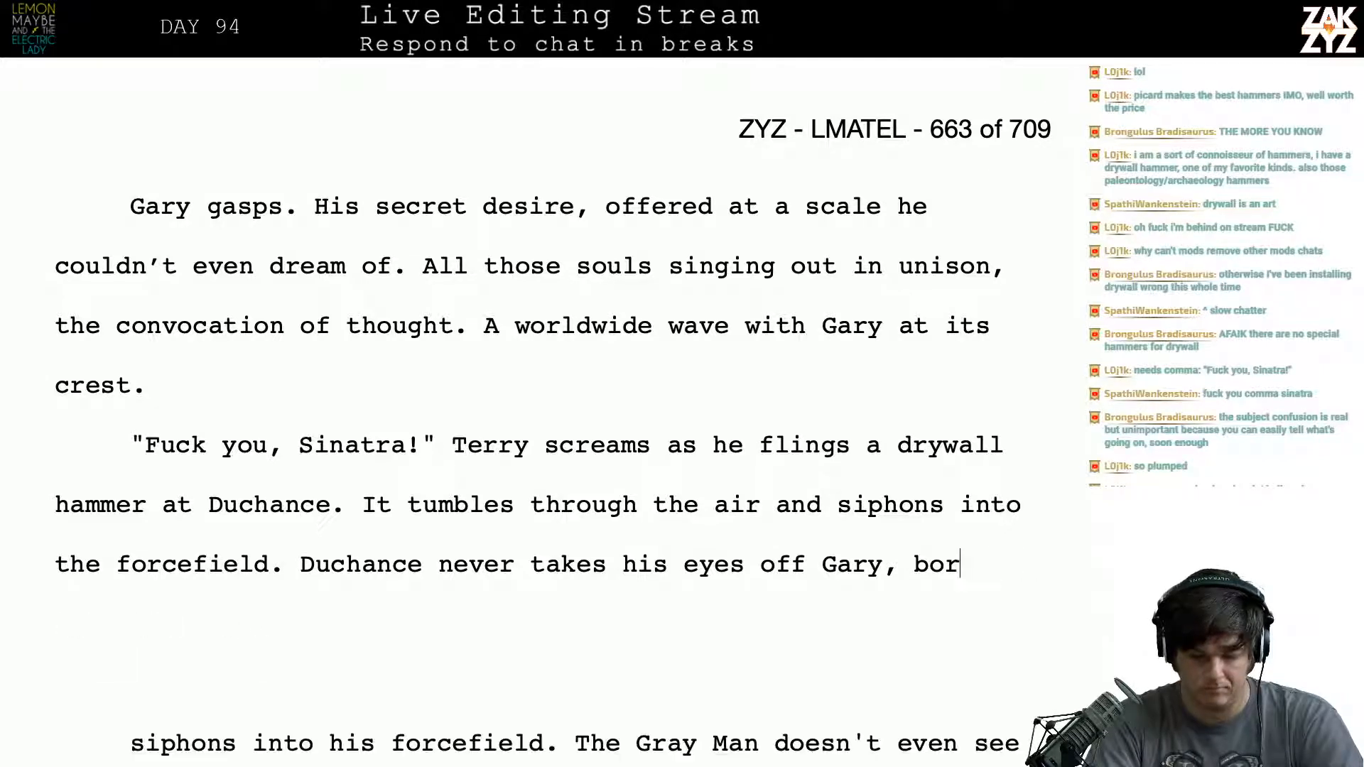
key("BackSpace")
key("BackSpace")
key("BackSpace")
key("BackSpace")
key("BackSpace")
key("BackSpace")
key("BackSpace")
key("BackSpace")
key("BackSpace")
key("BackSpace")
key("BackSpace")
key("BackSpace")
key("BackSpace")
key("BackSpace")
key("BackSpace")
key("BackSpace")
key("BackSpace")
key("BackSpace")
key("BackSpace")
key("BackSpace")
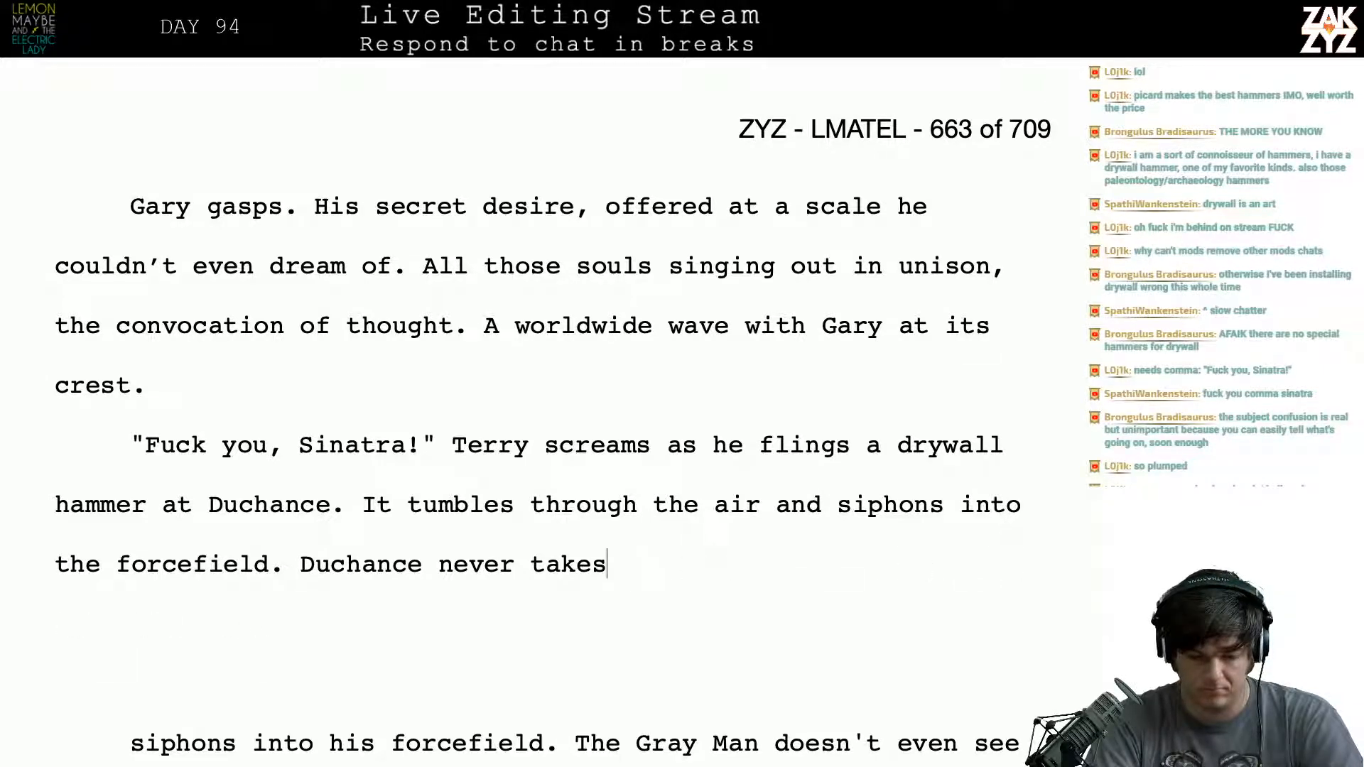
key("BackSpace")
key("BackSpace")
key("BackSpace")
key("BackSpace")
key("BackSpace")
- Word the sentence after "the forcefield." as "Duchance doesn't even glance at the army, his eyes are boring into Gary, demanding an answer."
type("de")
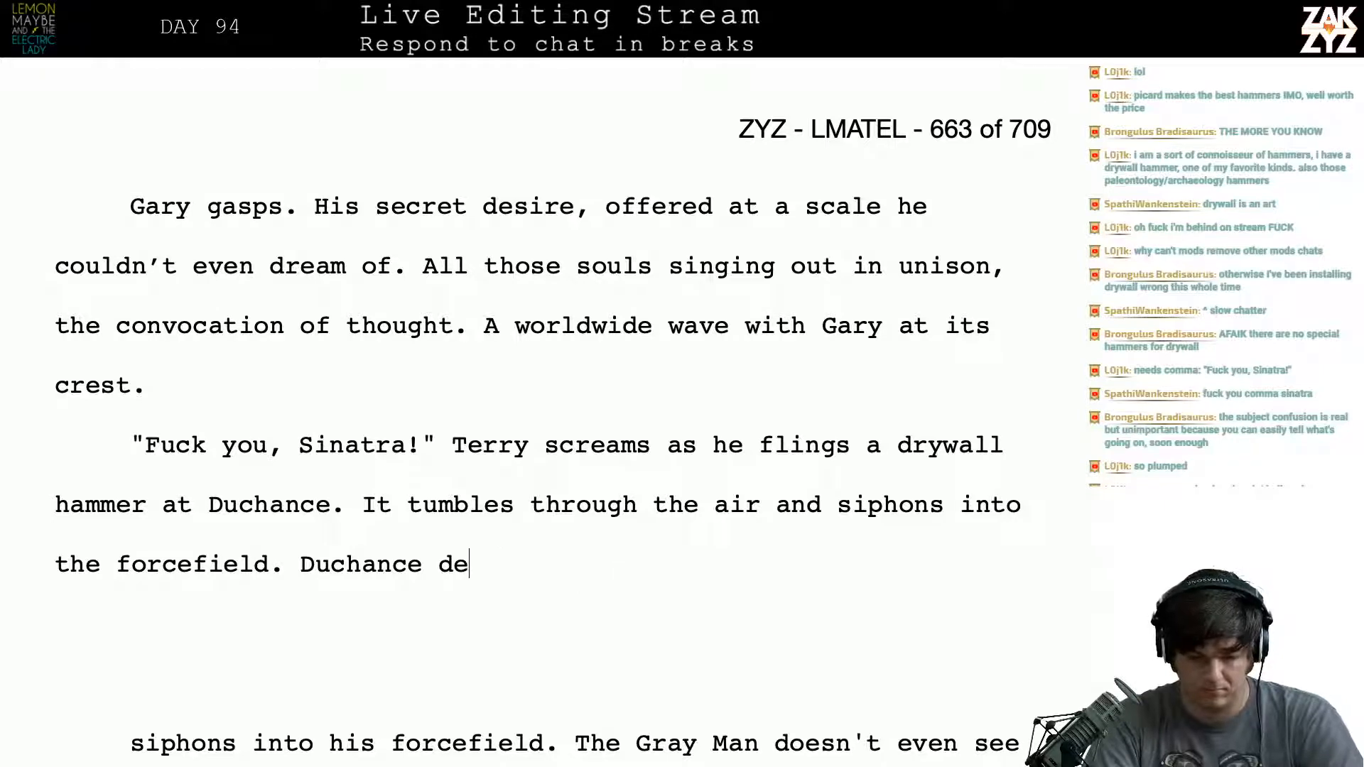
type("ooesn't even glan")
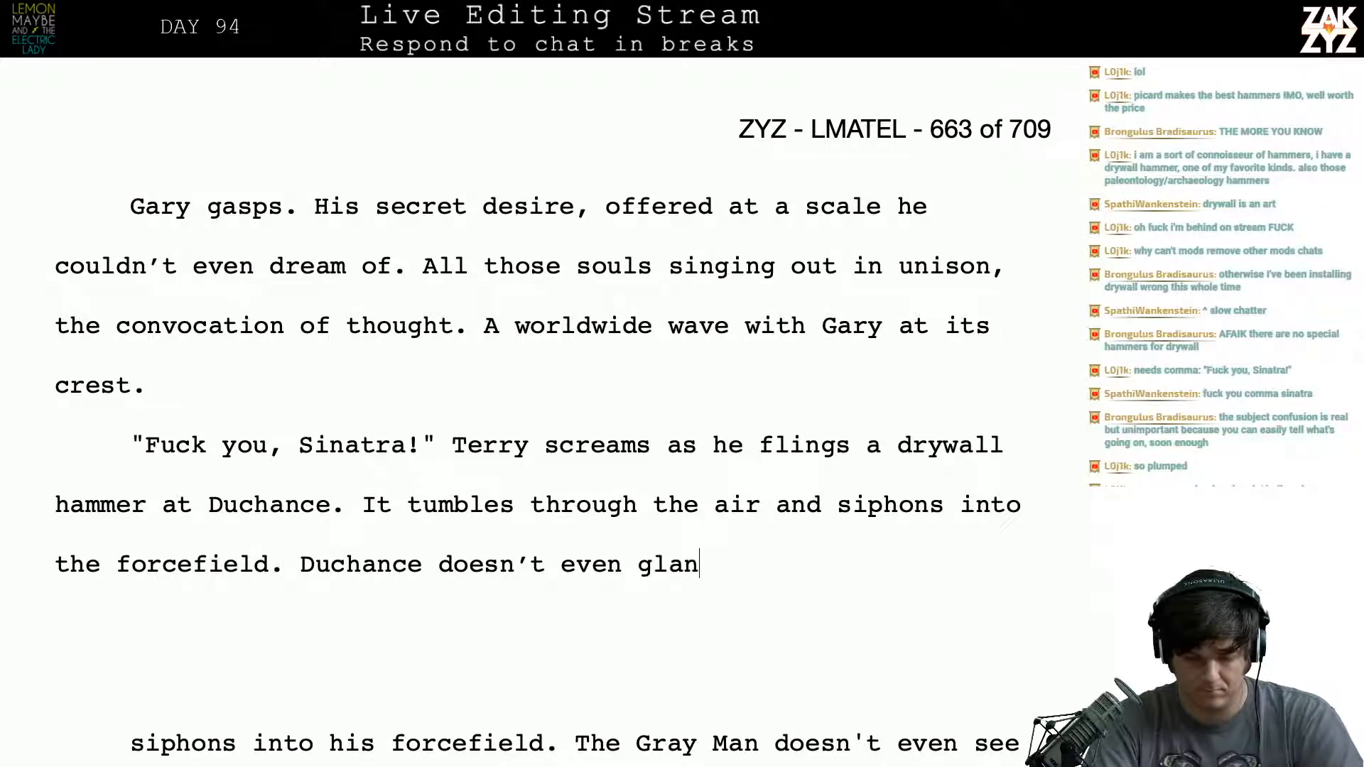
type("ce at the ")
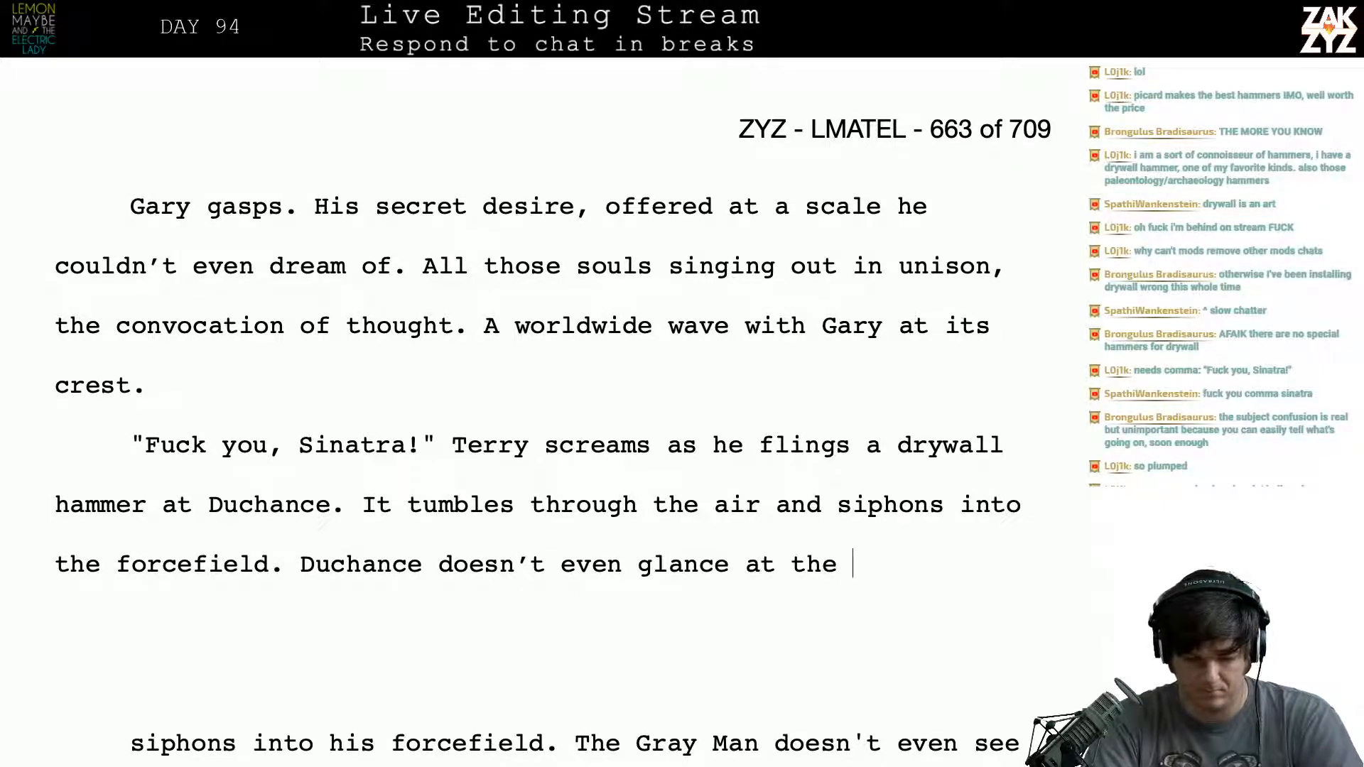
type("army, his ey")
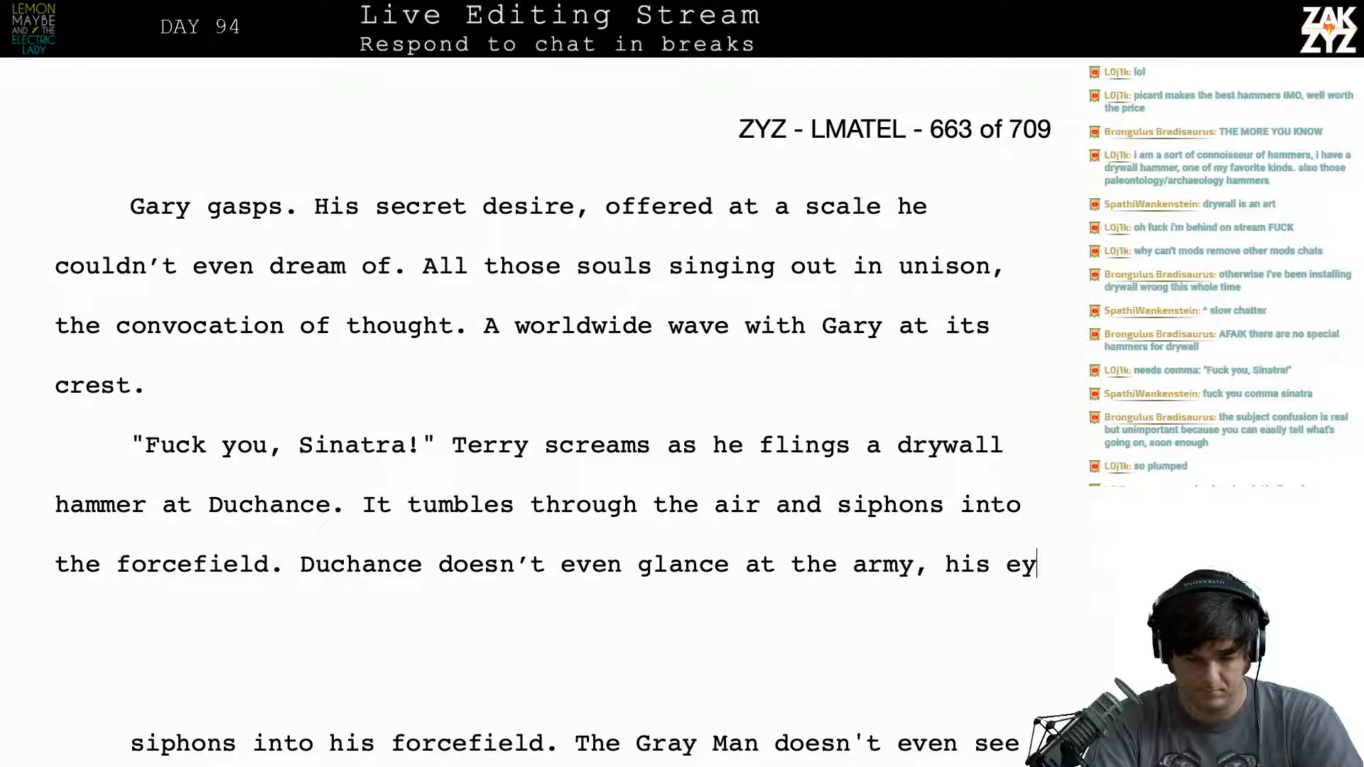
type("es are boring into")
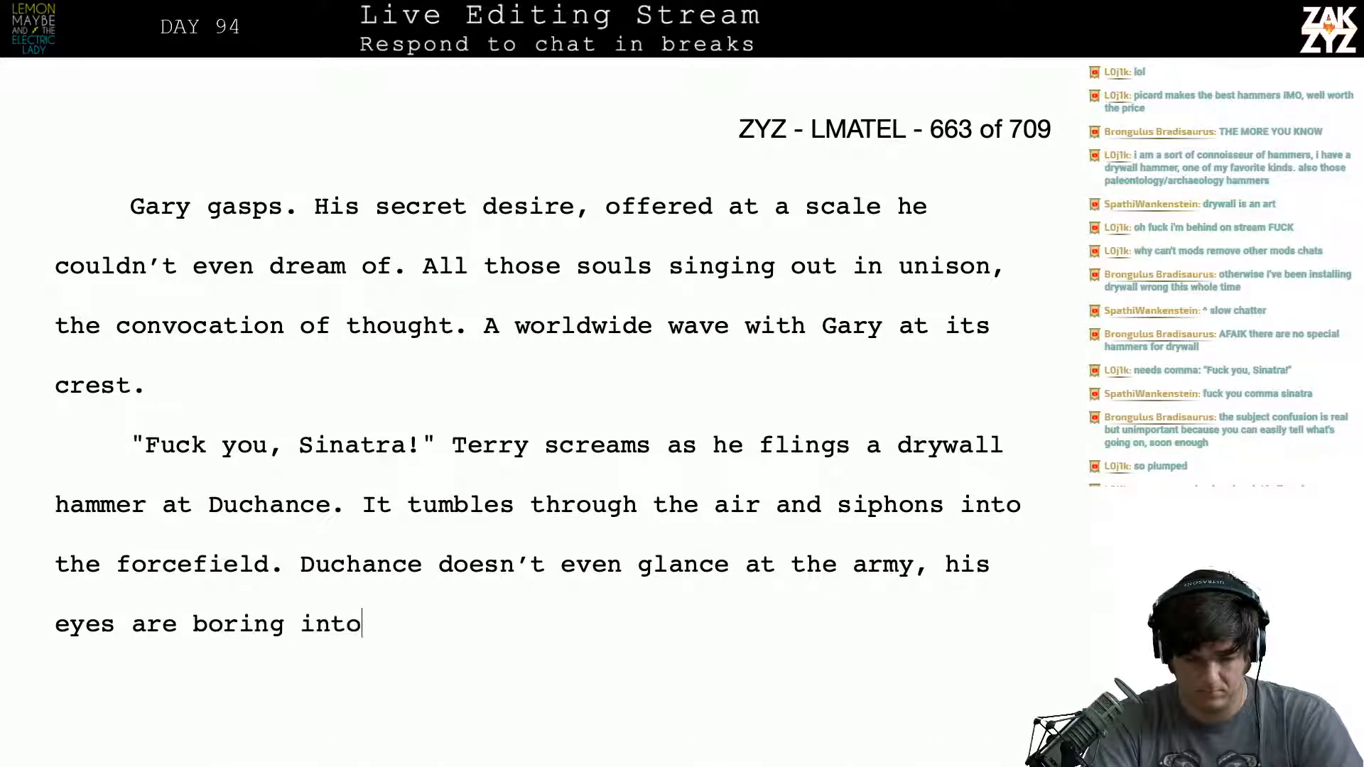
type(" Gary, demand")
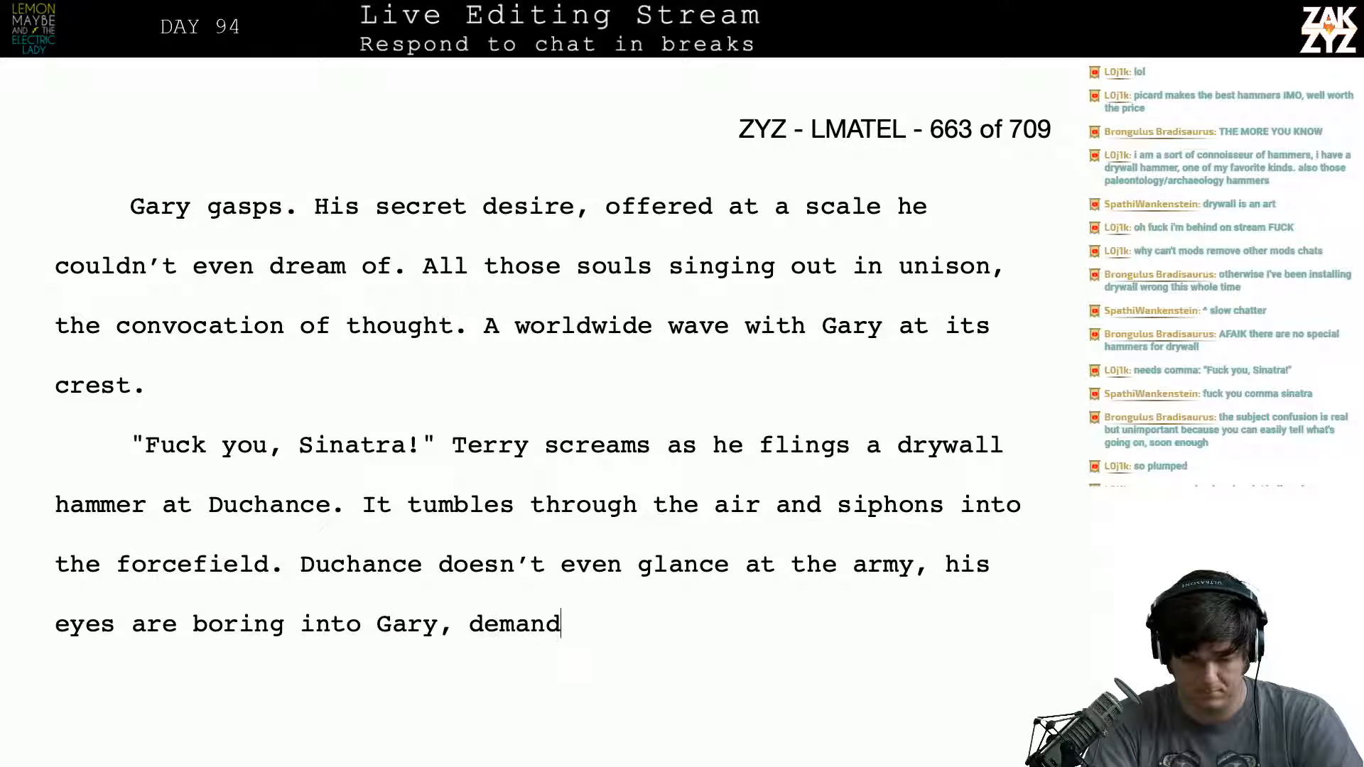
type("ing an answer.")
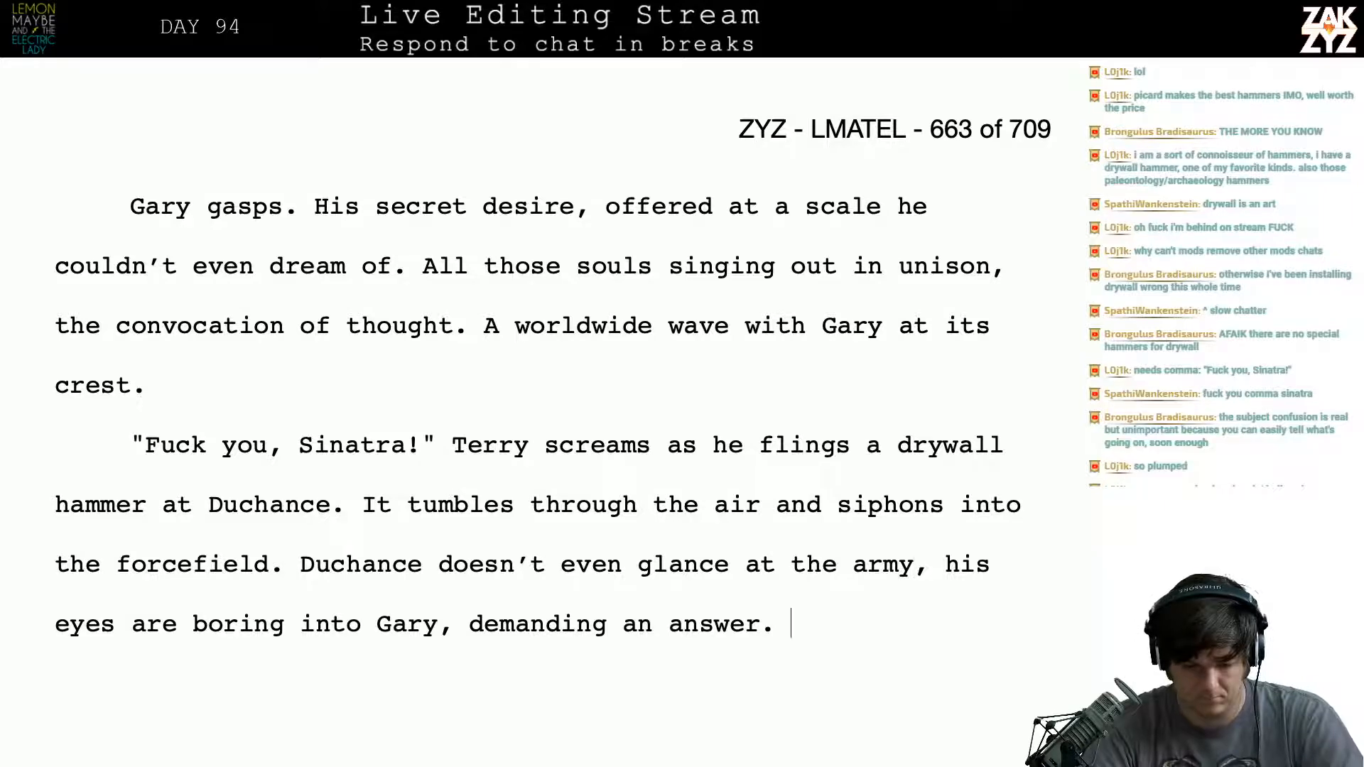
- Delete the blank lines and leftover text through "cares only for his answer." so "But Terry's just the first" starts the next paragraph
scroll(539, 411, "down", 2)
scroll(822, 422, "down", 1)
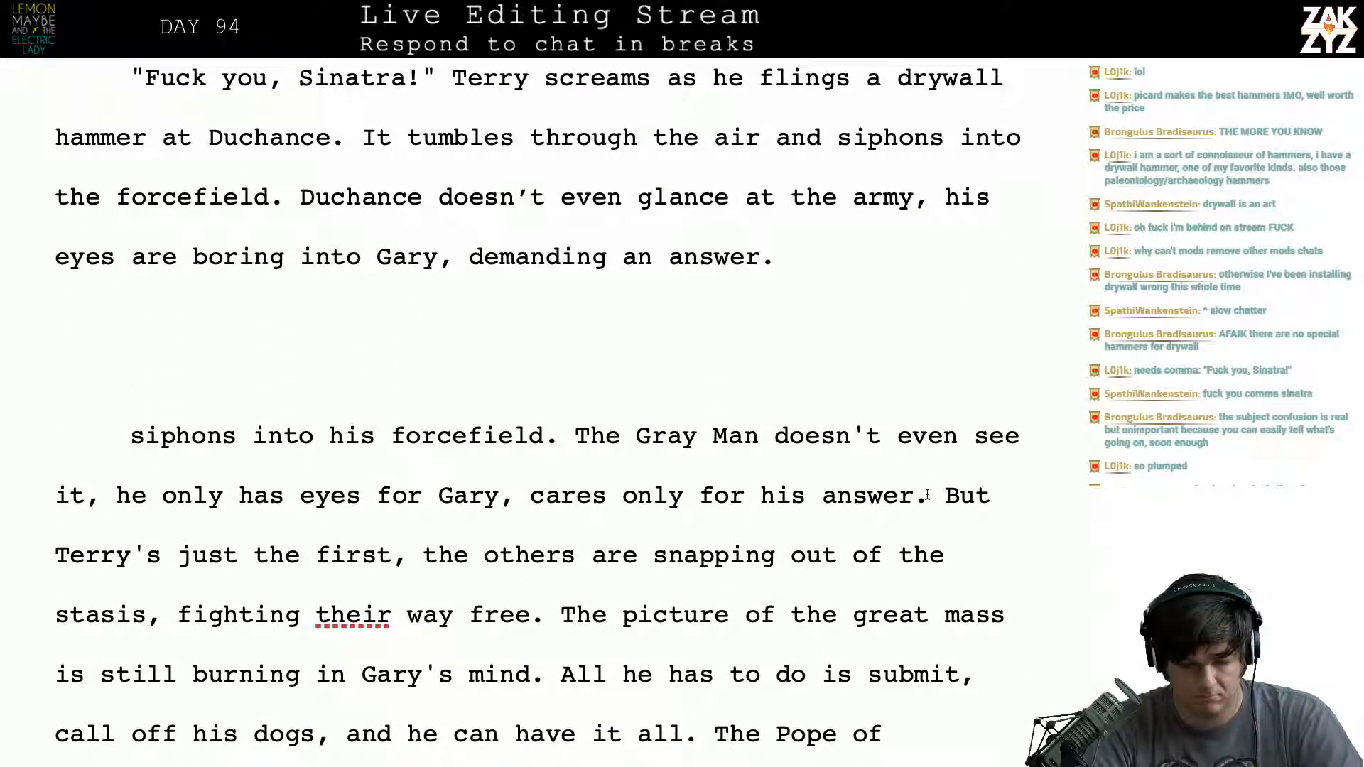
left_click_drag(935, 495, 657, 398)
key("BackSpace")
key("BackSpace")
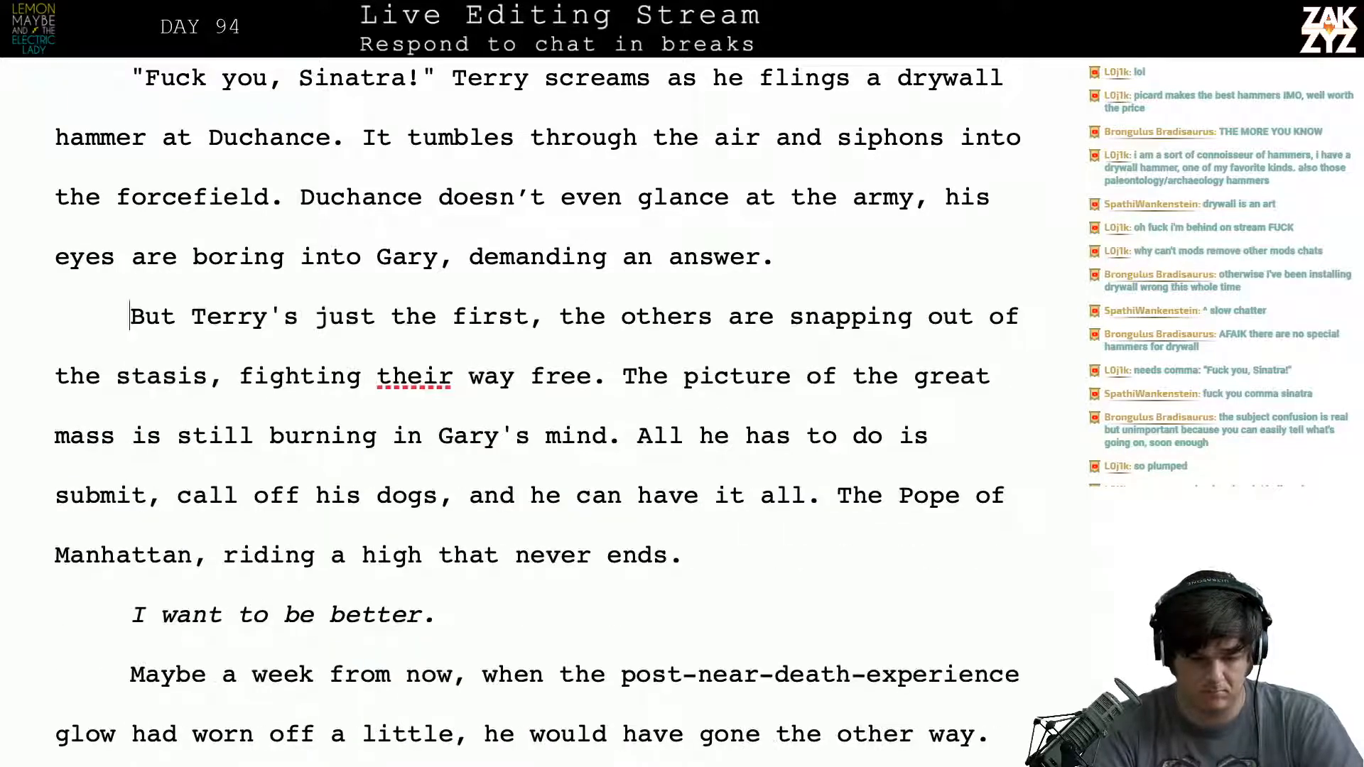
- Replace "a" with "his" before "drywall hammer" in the sentence where Terry screams
key("Up")
key("Up")
key("Up")
key("Up")
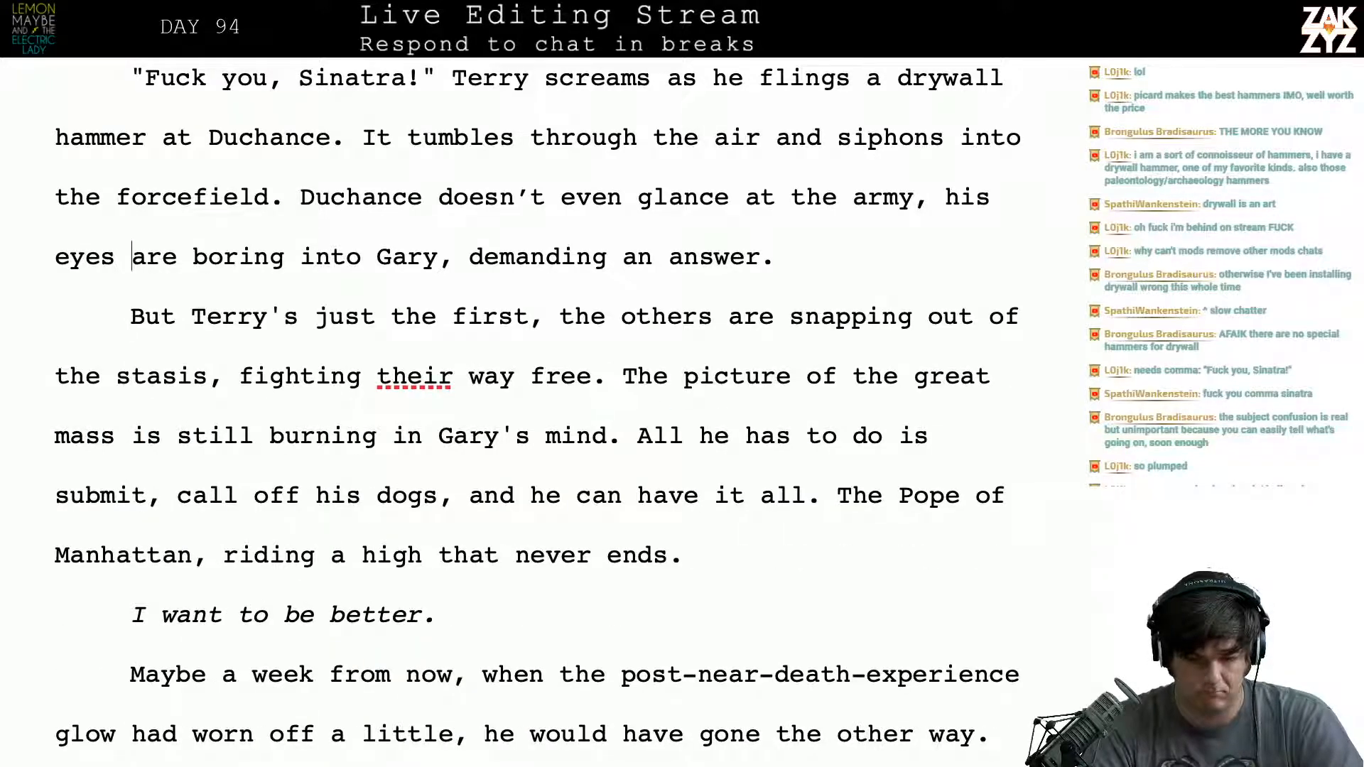
key("Right")
key("Right")
key("Right")
key("Right")
key("Right")
key("Right")
key("Right")
key("Right")
key("Right")
key("Right")
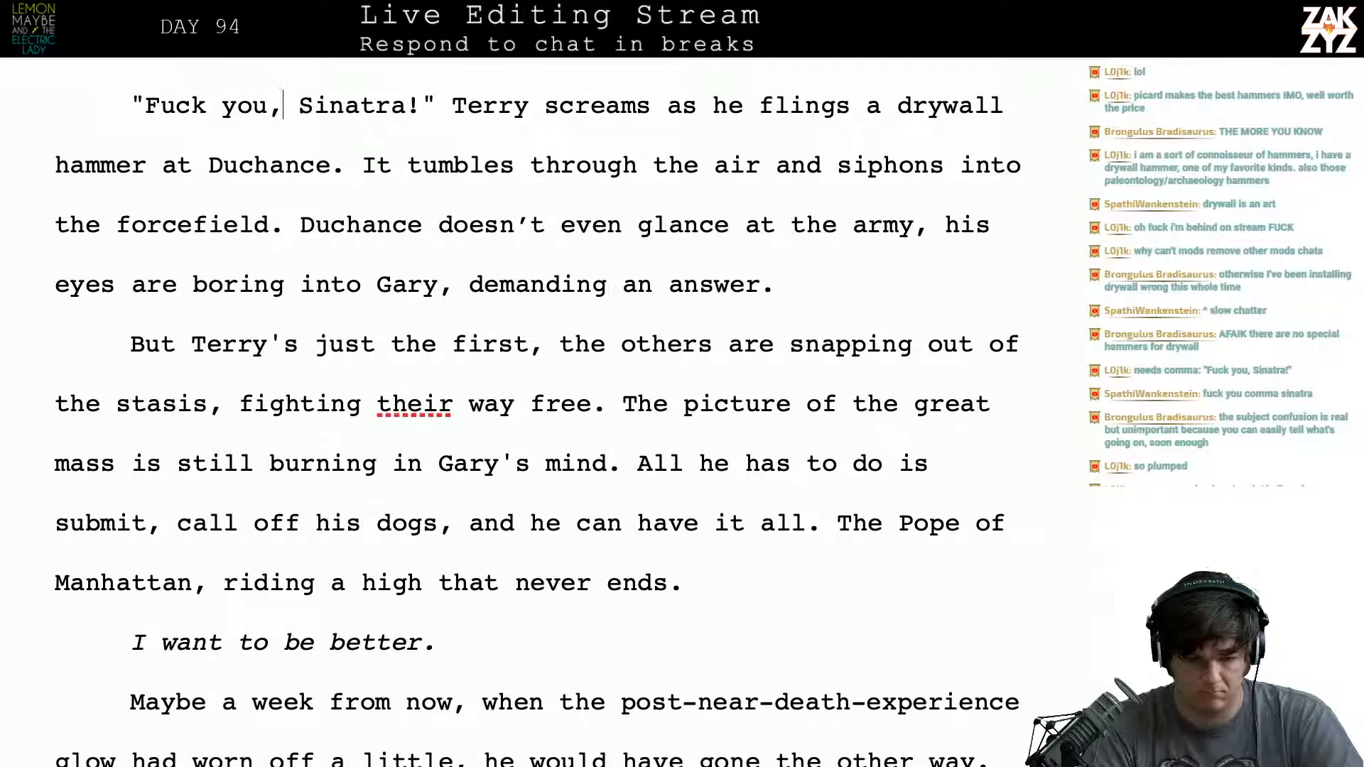
key("Down")
key("Right")
key("Right")
key("Right")
key("Right")
key("Right")
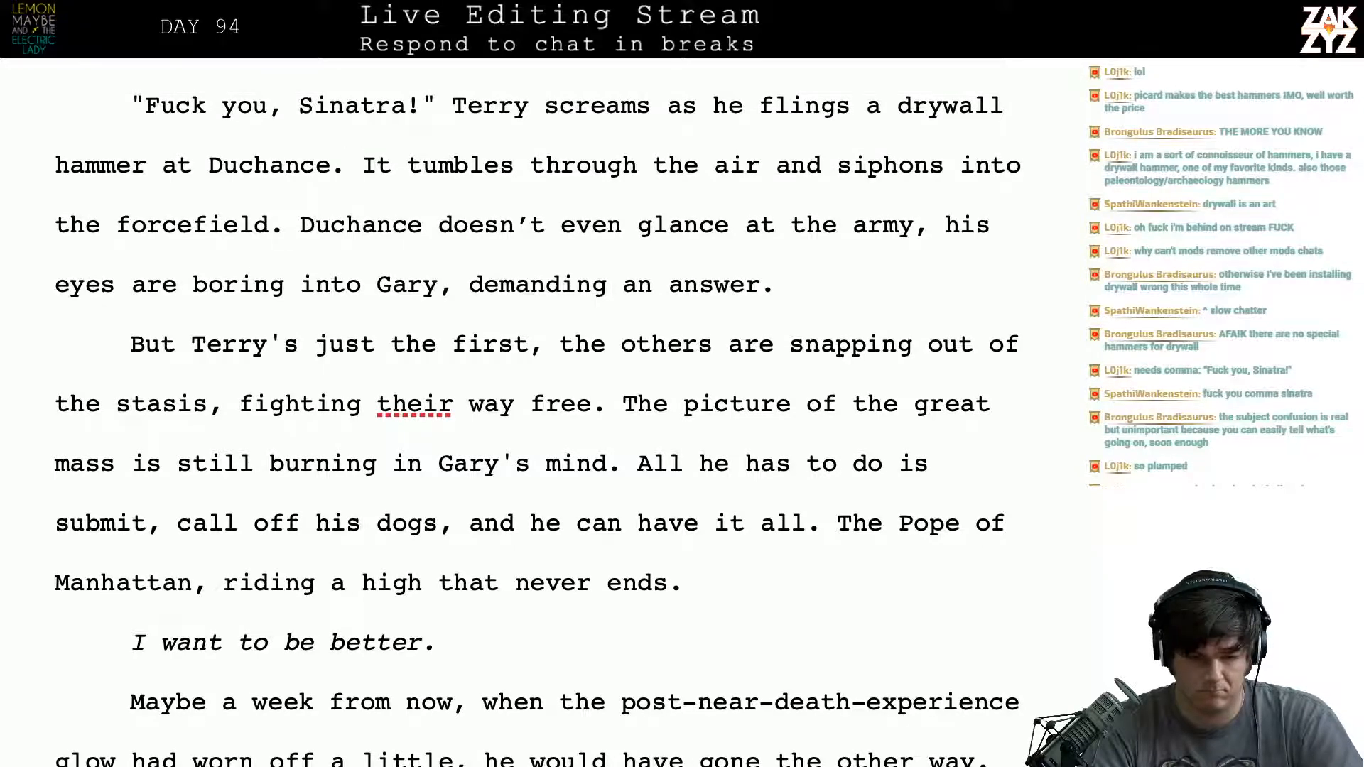
key("Up")
key("Right")
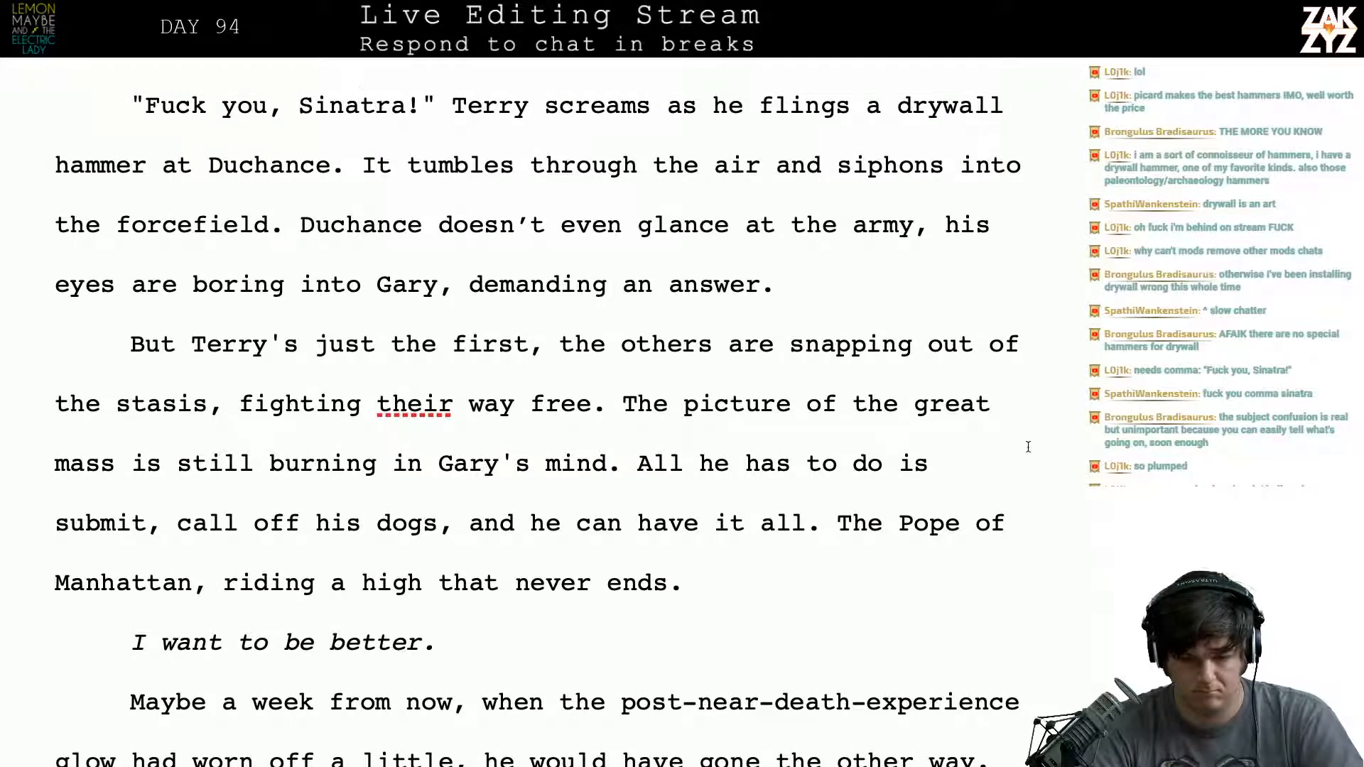
left_click(895, 114)
key("Left")
key("BackSpace")
type("his")
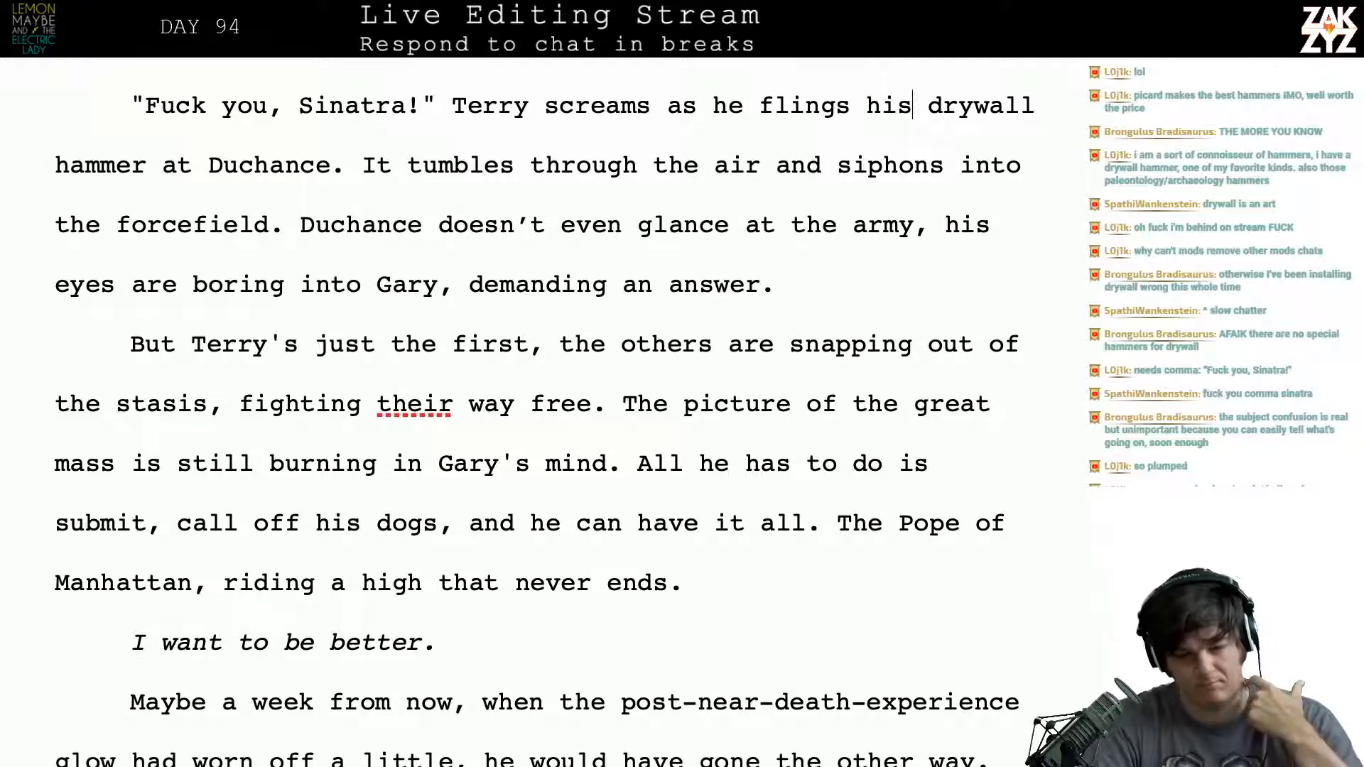
key("Right")
key("Left")
key("Left")
key("Left")
key("Left")
key("Left")
key("Left")
key("Left")
key("Left")
key("Left")
key("Left")
key("Left")
key("Left")
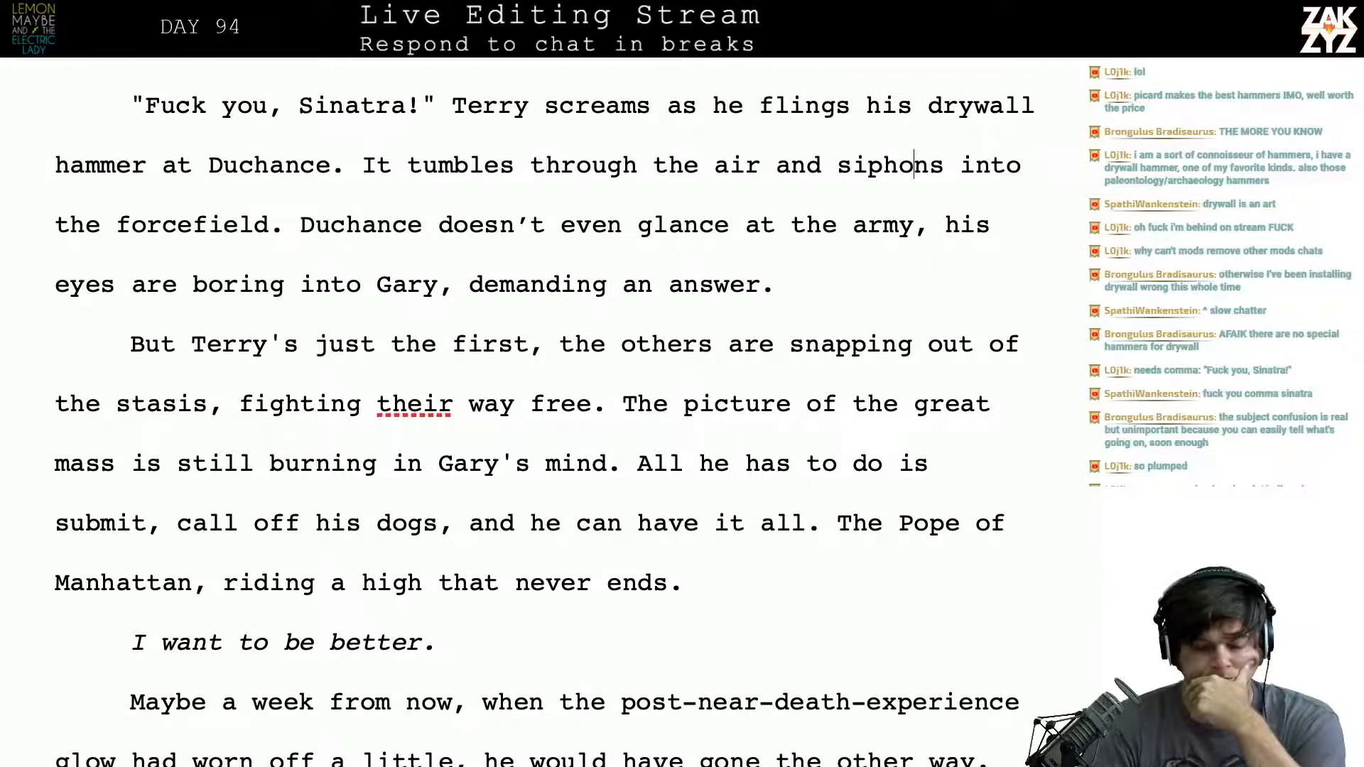
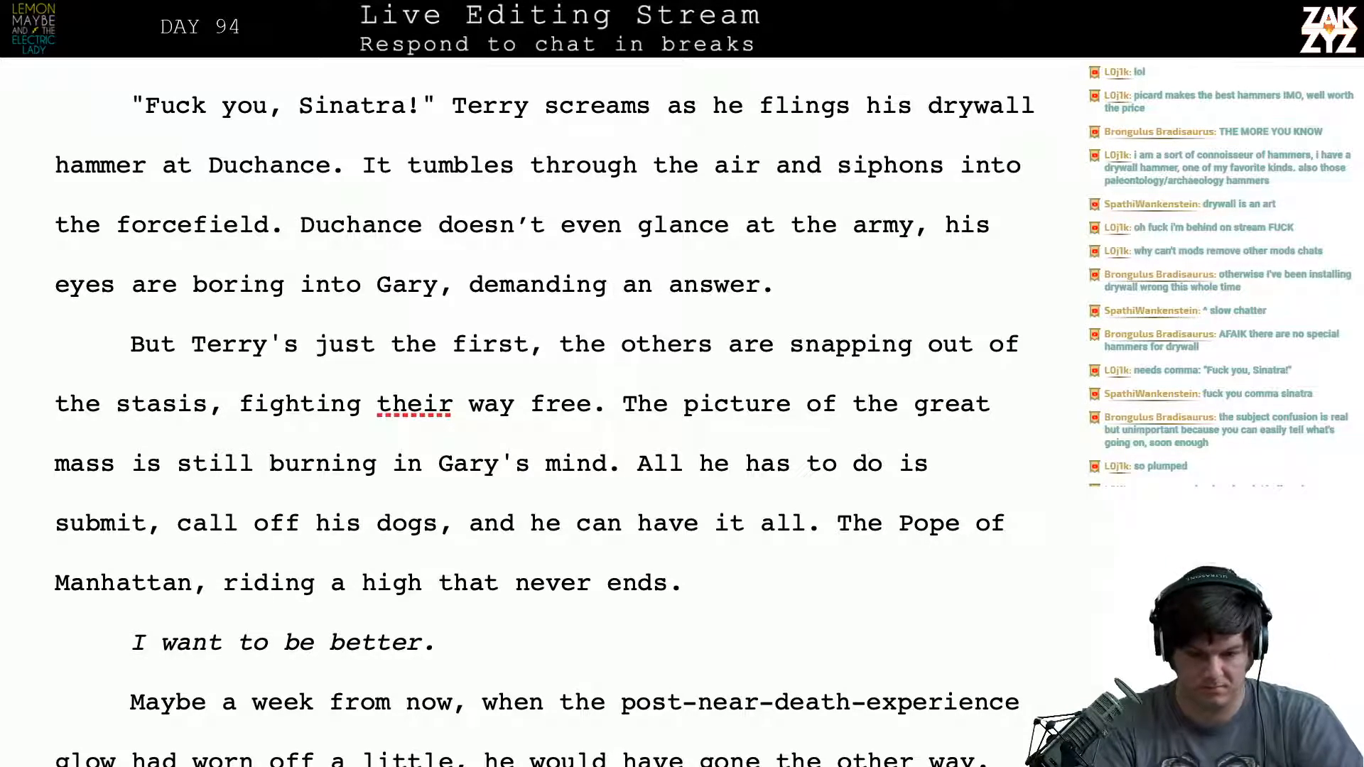
- Delete the opening word "But" from the paragraph about the others snapping out of the stasis
key("Up")
key("Up")
key("Down")
key("Down")
key("Down")
key("Down")
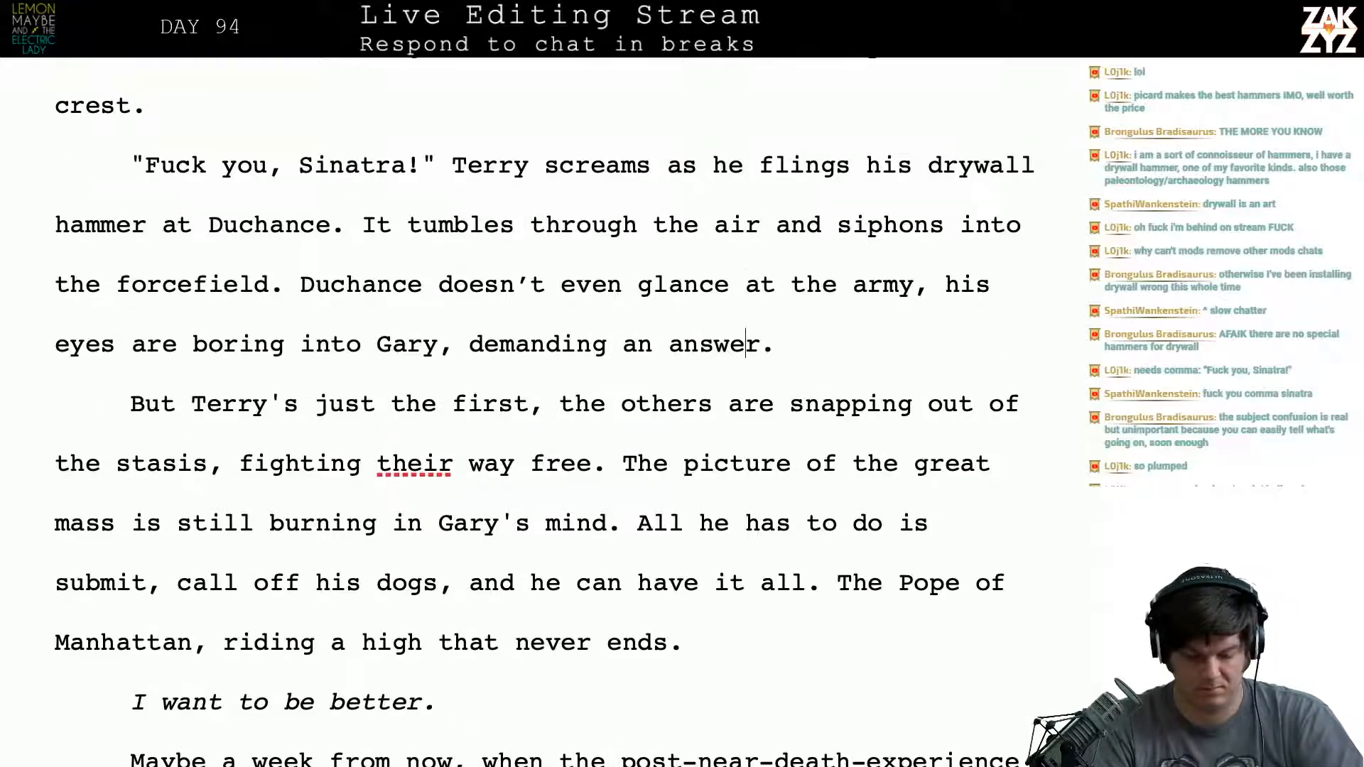
key("Right")
key("Right")
key("Right")
key("Right")
key("Right")
key("Right")
key("Right")
key("Right")
key("Right")
key("Right")
key("Right")
key("Right")
key("Left")
key("Left")
key("Left")
key("Left")
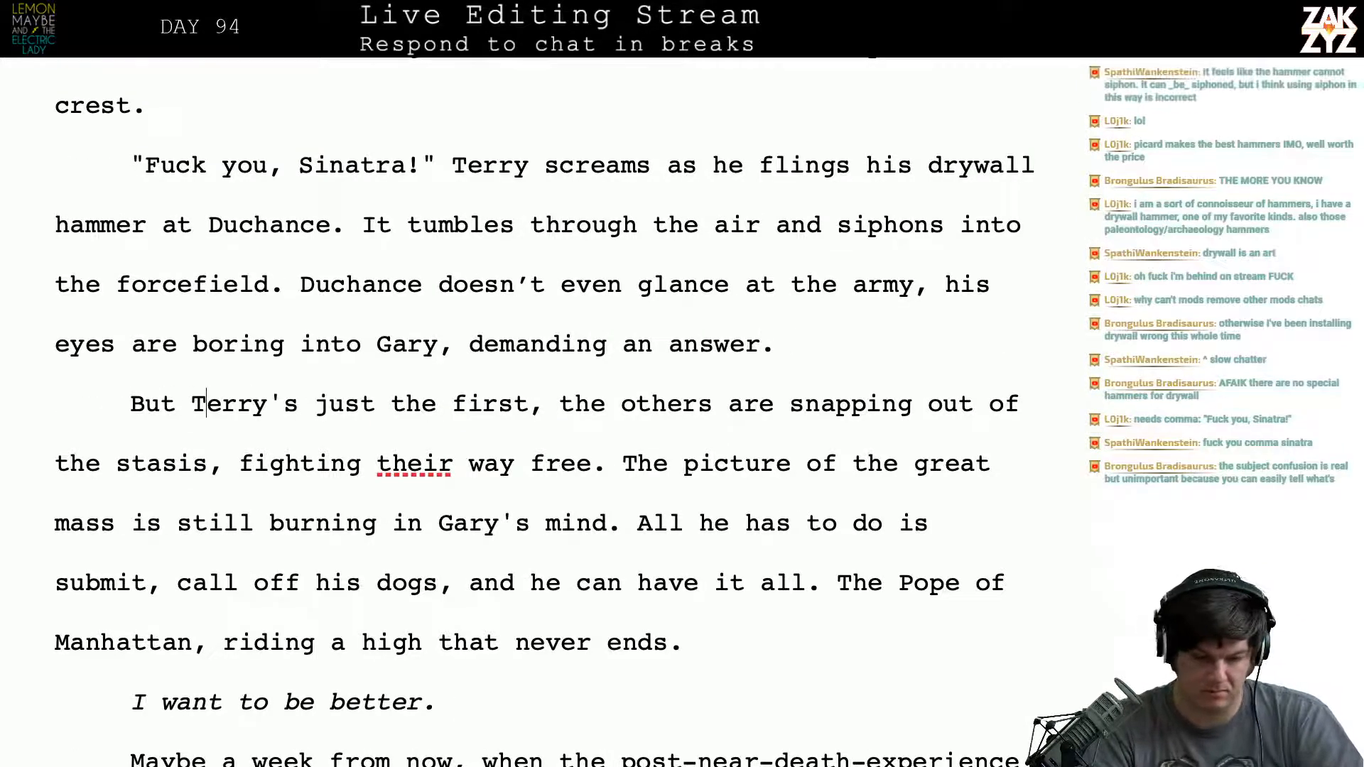
key("Right")
key("Right")
key("Right")
key("Right")
key("Right")
key("Left")
key("Left")
key("Left")
key("Left")
key("Left")
key("Left")
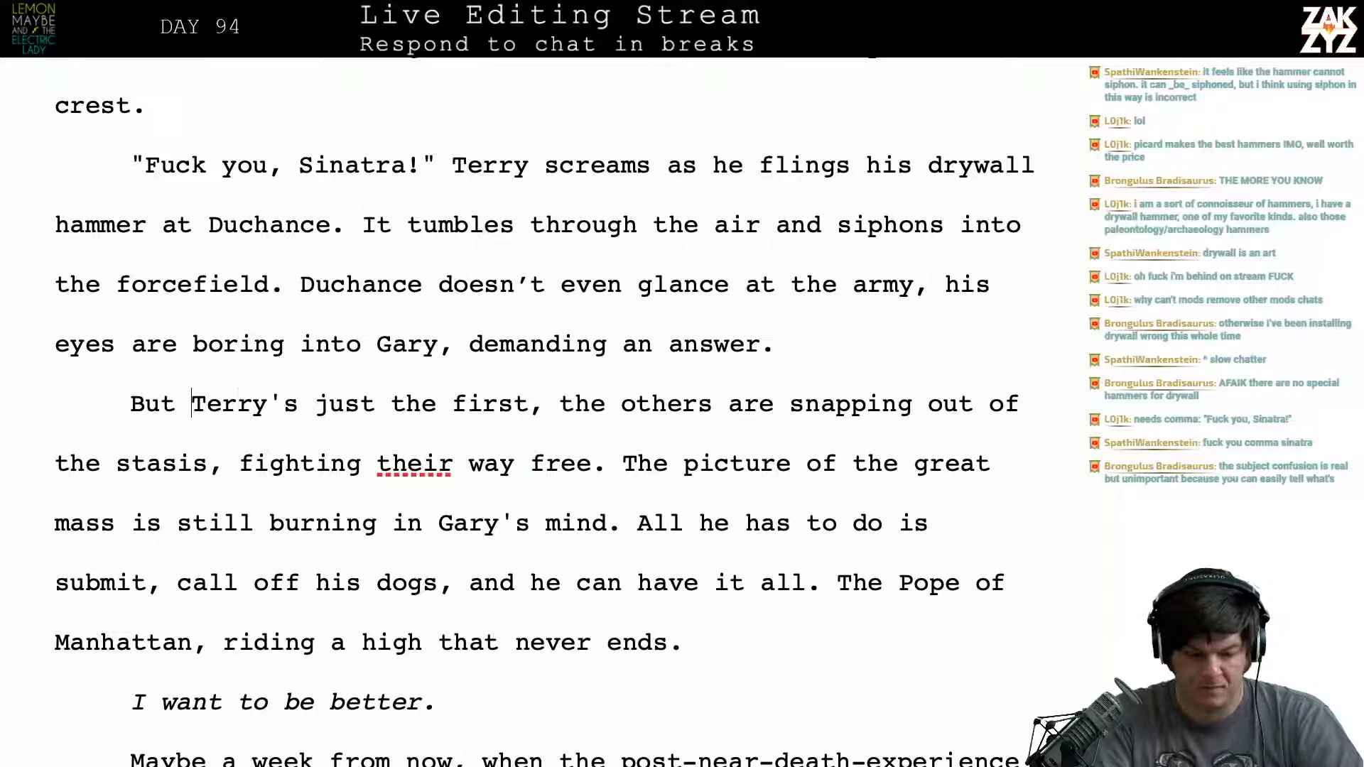
key("BackSpace")
key("BackSpace")
key("BackSpace")
key("BackSpace")
- Break the paragraph after "the others are snapping out", moving the rest onto a new line
key("Right")
key("Right")
key("Right")
key("Right")
key("Right")
key("Right")
key("Right")
key("Right")
key("Right")
key("Right")
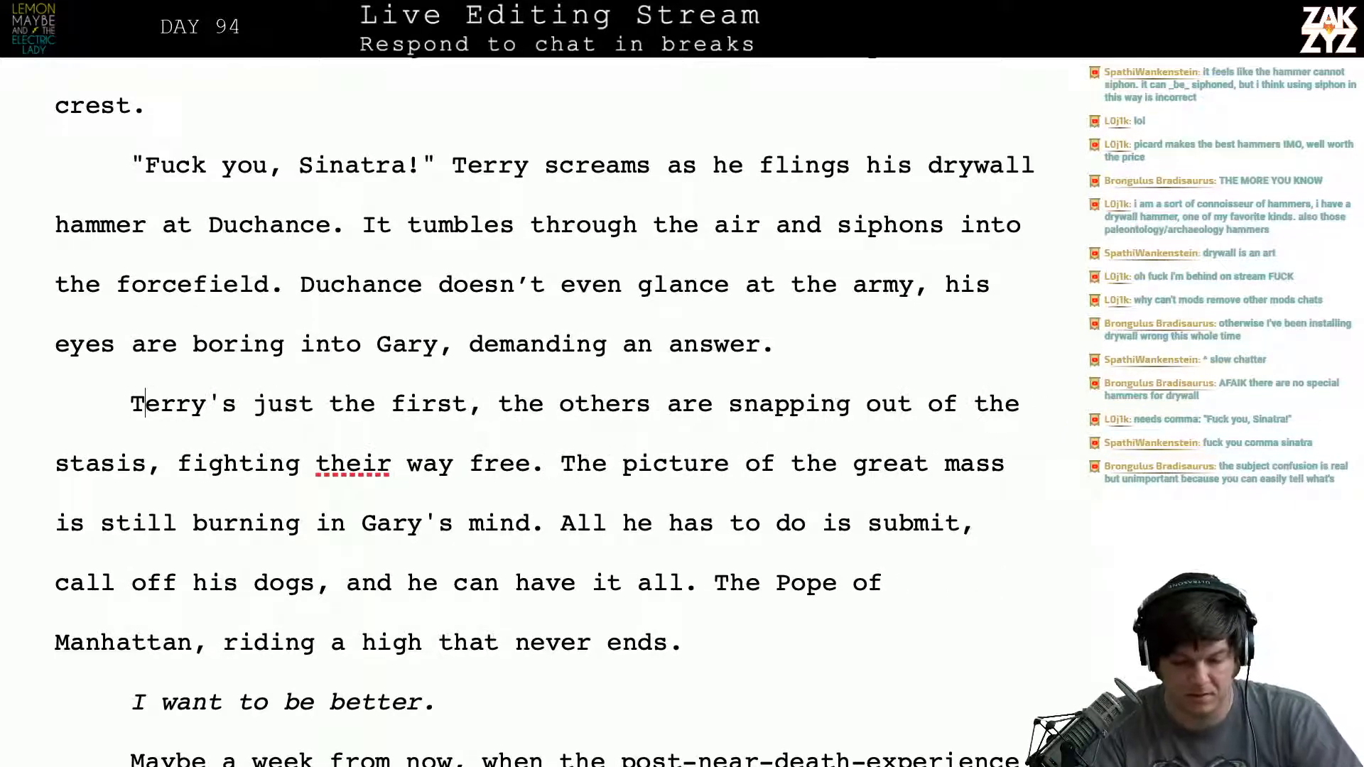
key("Right")
key("Right")
key("Right")
key("Right")
key("Right")
key("Right")
key("Right")
key("Right")
key("Down")
key("Left")
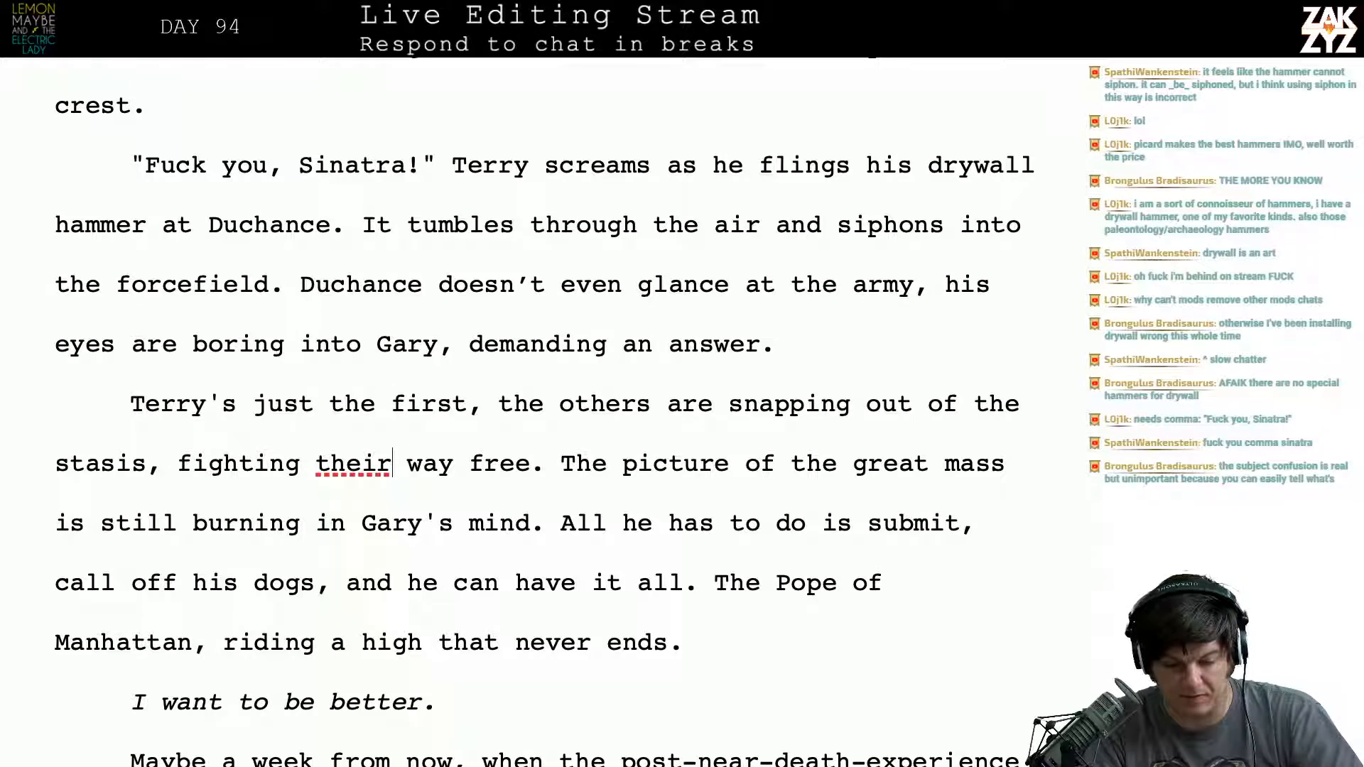
key("Right")
key("Right")
key("Left")
key("Left")
key("Left")
key("Left")
key("Left")
key("Left")
key("Left")
key("Left")
key("Left")
key("Left")
key("Left")
key("Left")
key("Left")
key("Left")
key("Left")
key("Left")
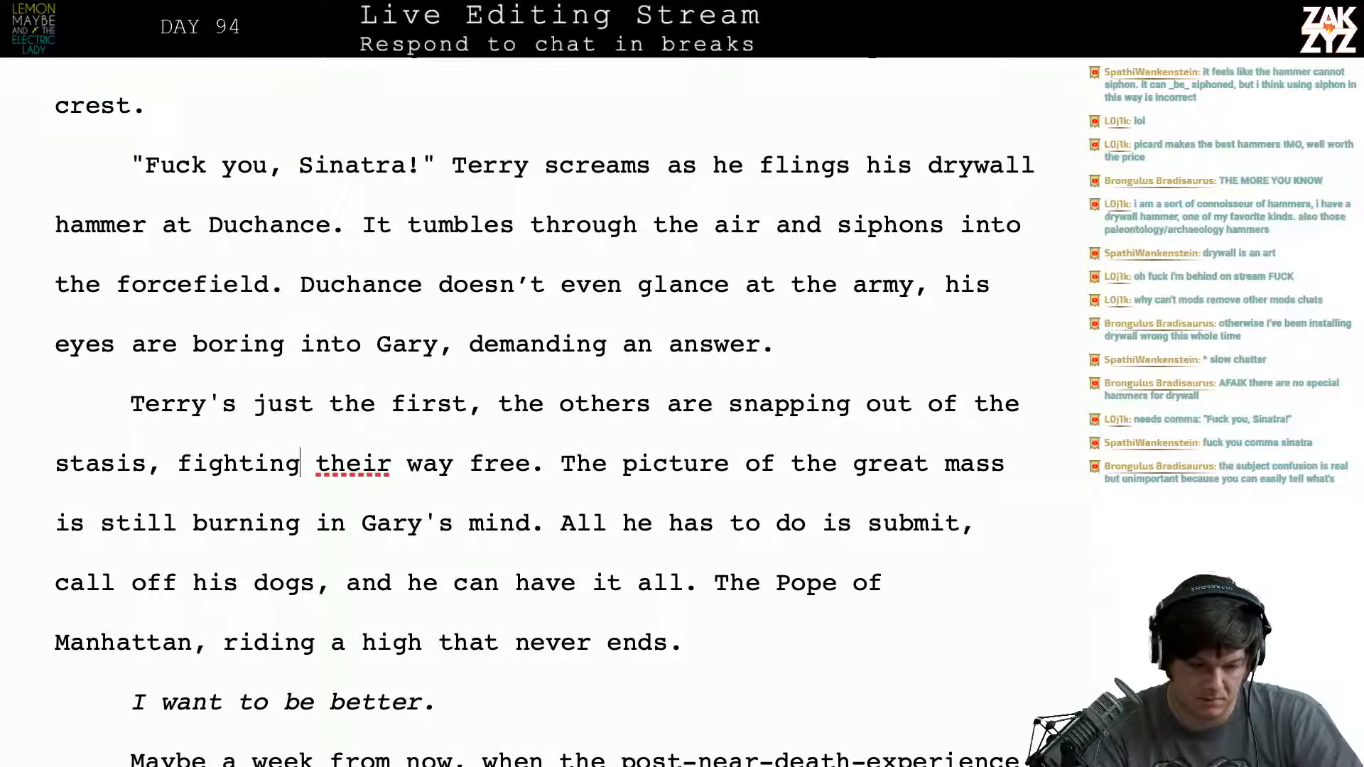
key("Left")
key("Left")
key("Left")
key("Left")
key("Left")
key("Left")
key("Left")
key("Left")
key("Left")
key("Left")
key("Left")
key("Left")
key("Left")
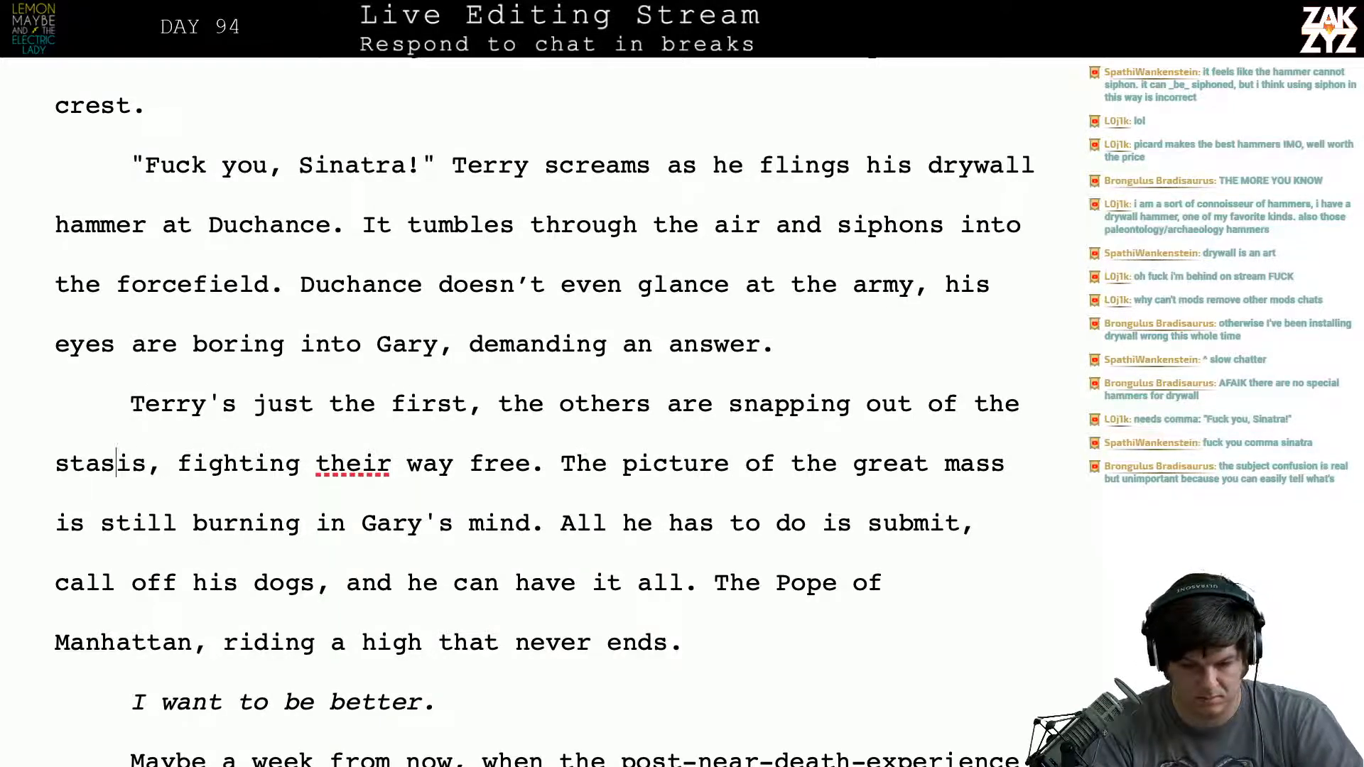
key("Right")
key("Right")
key("Right")
key("Right")
key("Right")
key("Left")
key("Left")
key("Left")
key("Left")
key("Left")
key("Left")
key("Left")
key("Left")
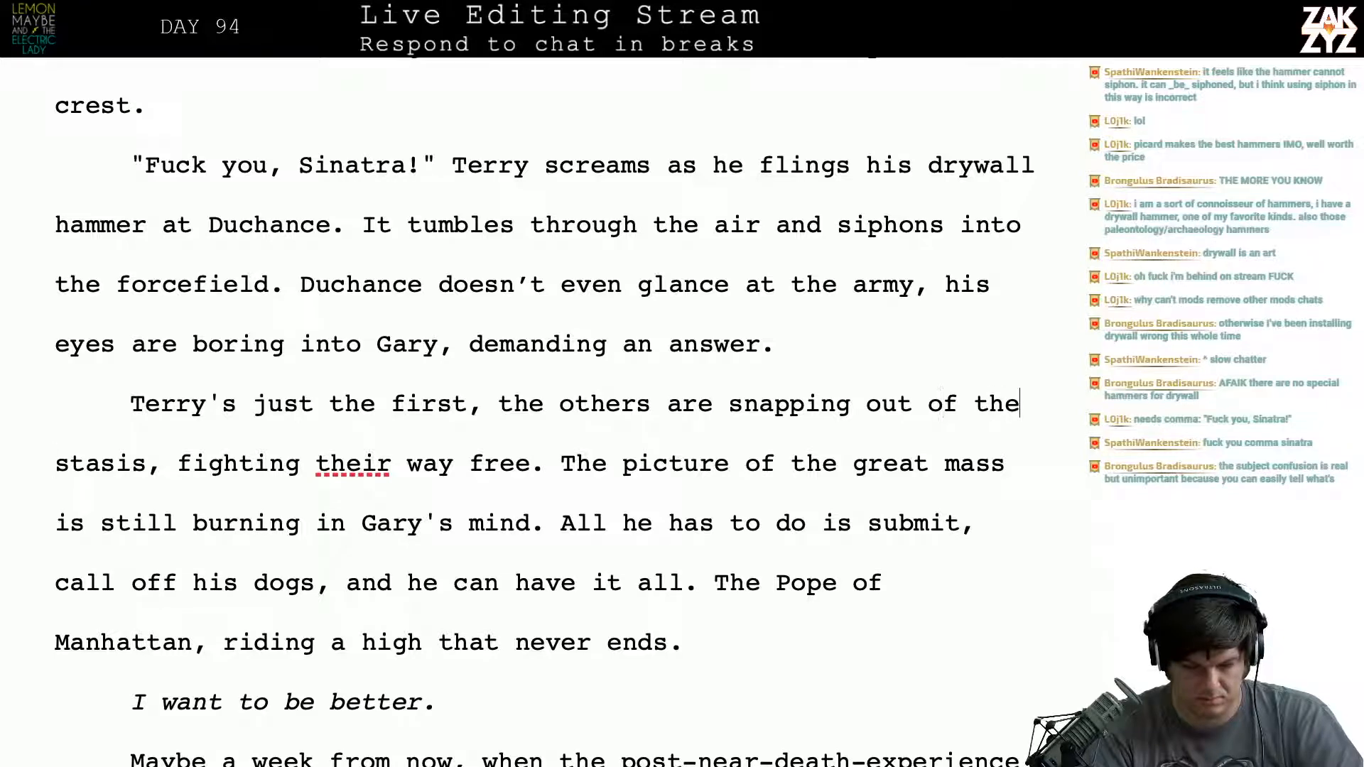
key("Return")
key("Left")
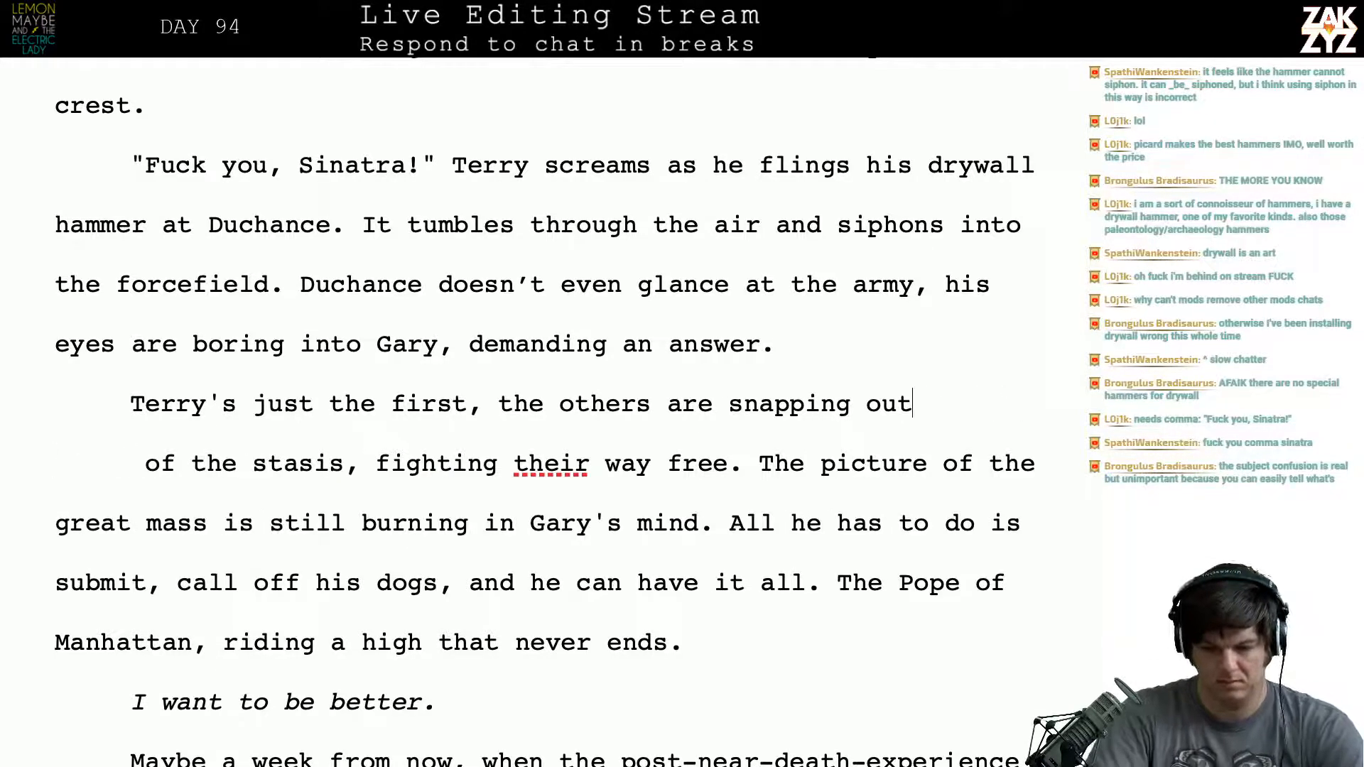
- End the sentence before the break with "of stasis."
type("of ")
type("the")
key("BackSpace")
key("BackSpace")
key("BackSpace")
type("stais,")
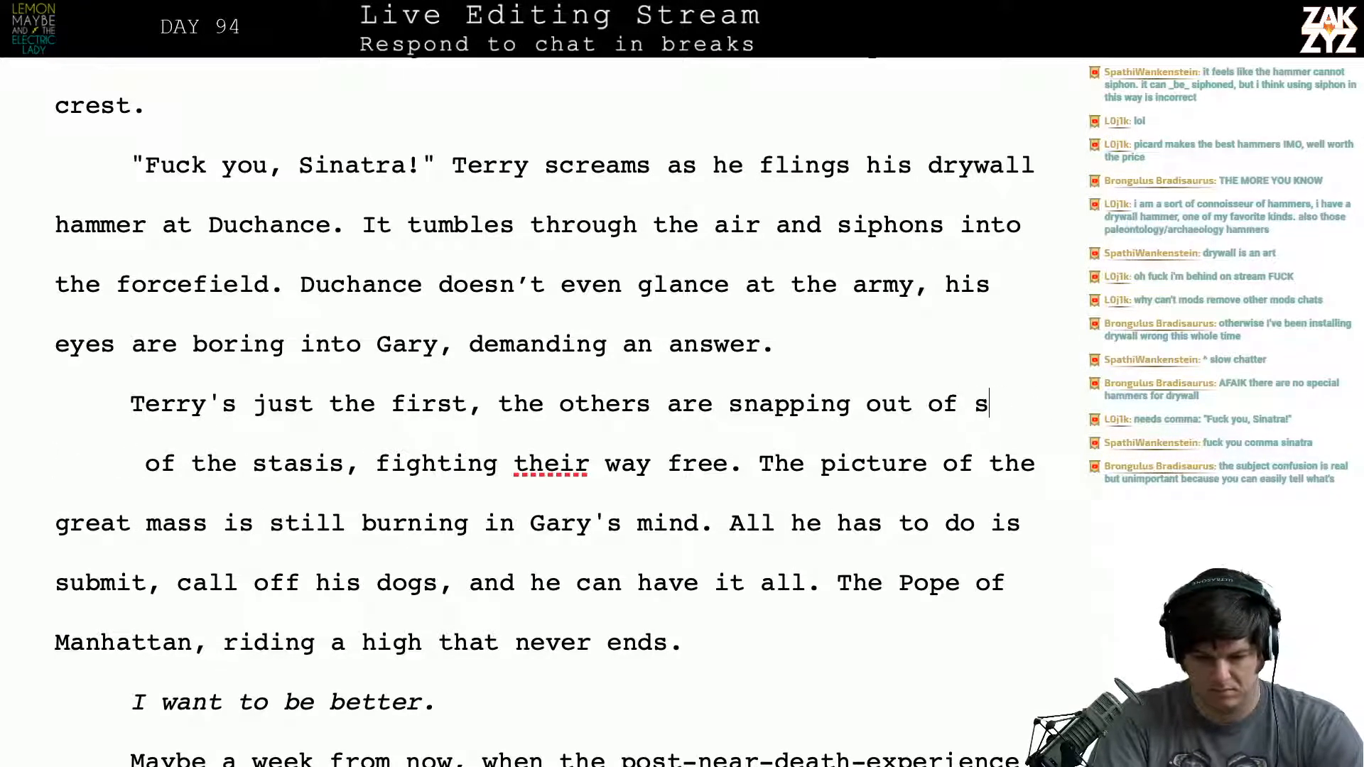
key("BackSpace")
key("BackSpace")
key("BackSpace")
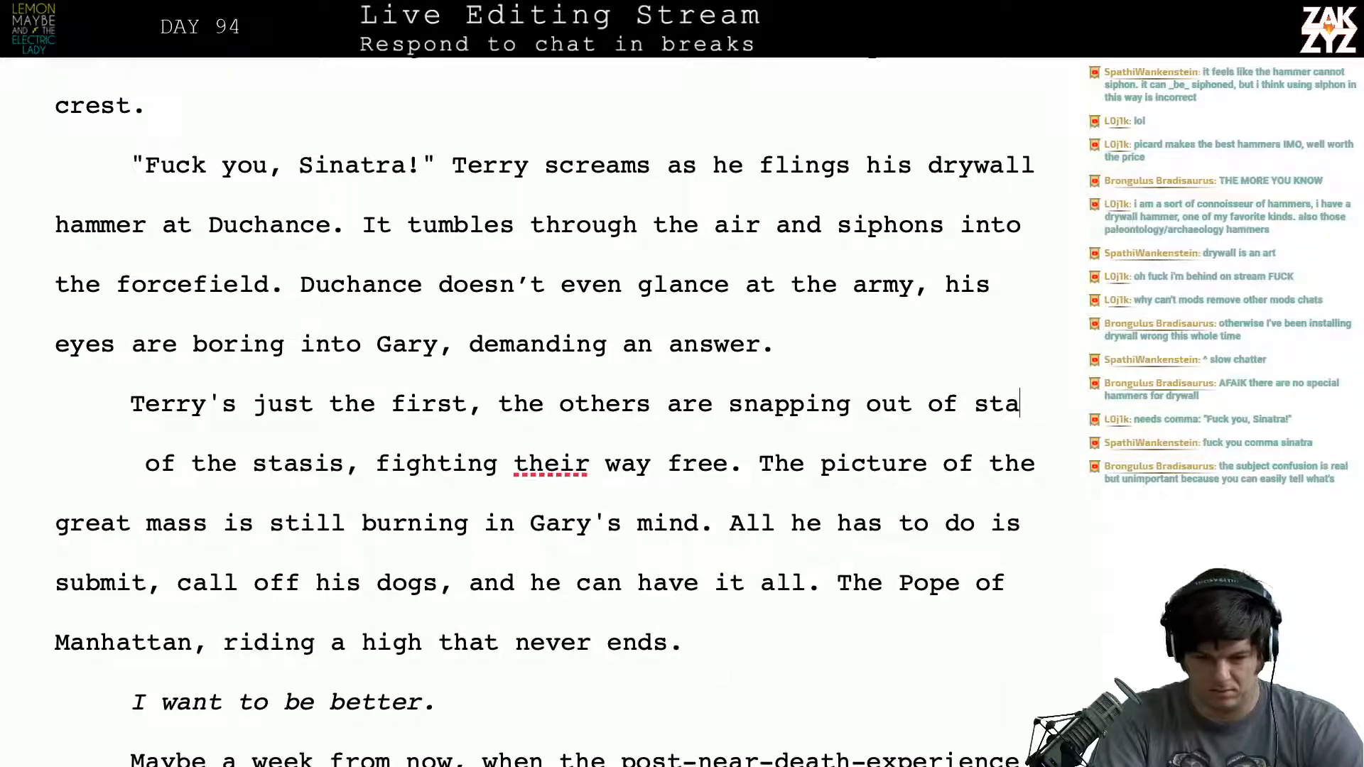
type("sis,")
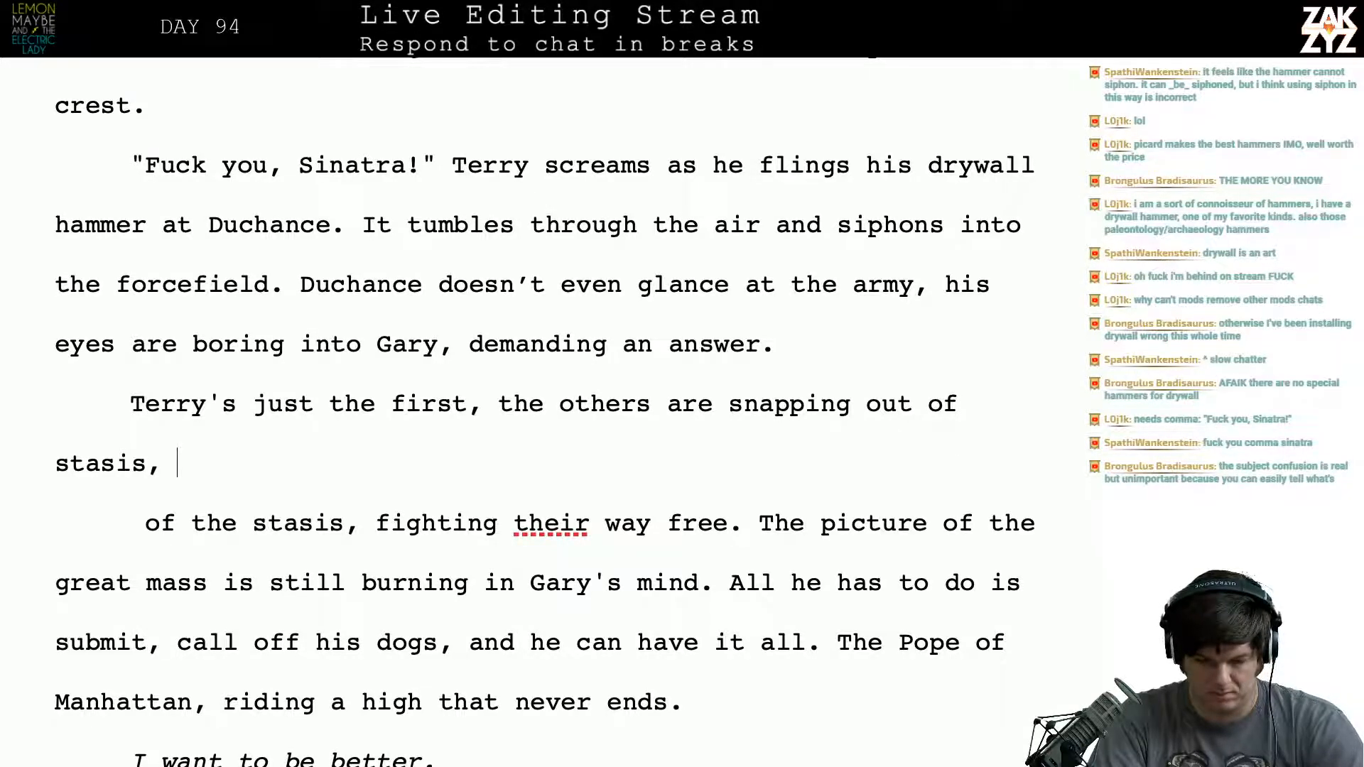
type("r")
key("BackSpace")
key("BackSpace")
key("BackSpace")
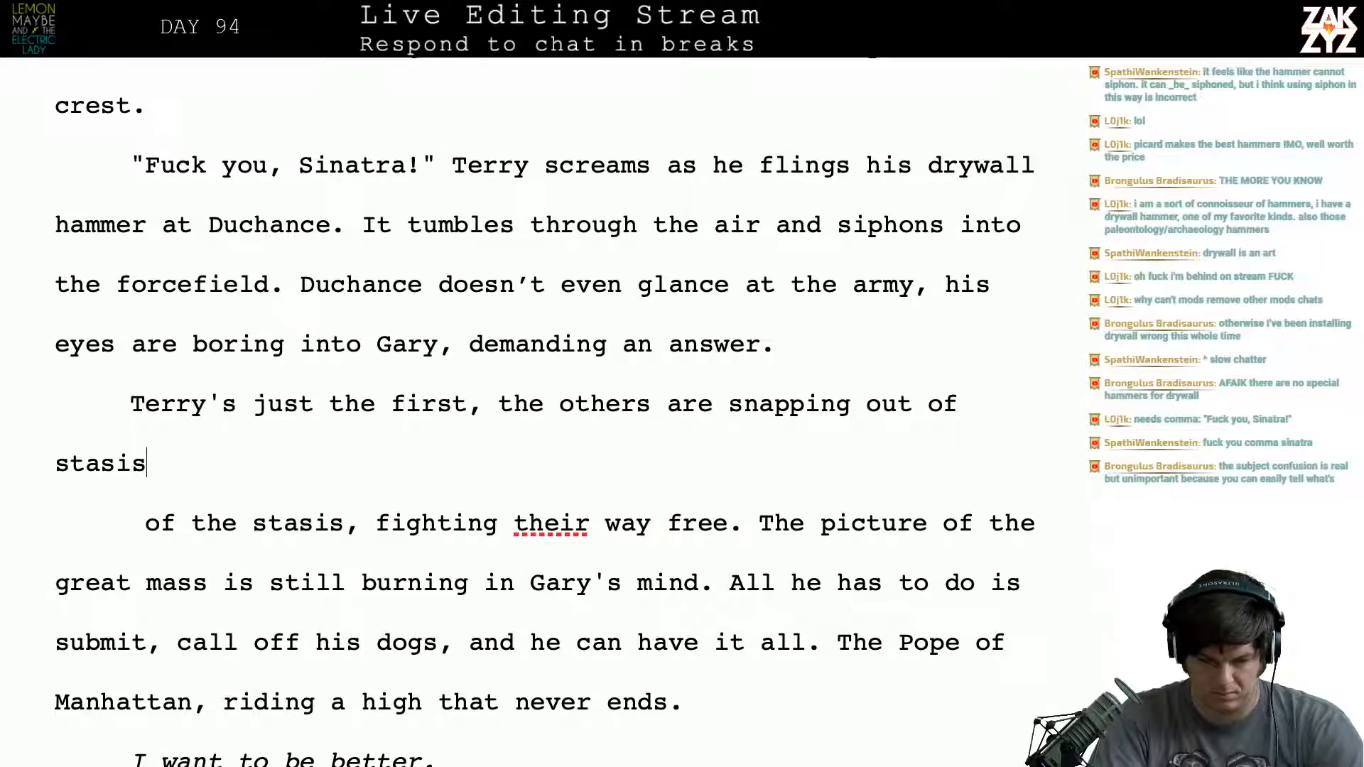
type(".")
- Delete the paragraph break and the leftover "of the stasis, fighting their way free." so "The picture of the great mass" follows "stasis."
key("shift+Right")
key("shift+Right")
key("shift+Right")
key("shift+Right")
key("shift+Right")
key("shift+Right")
key("shift+Right")
key("shift+Right")
key("shift+Right")
key("shift+Right")
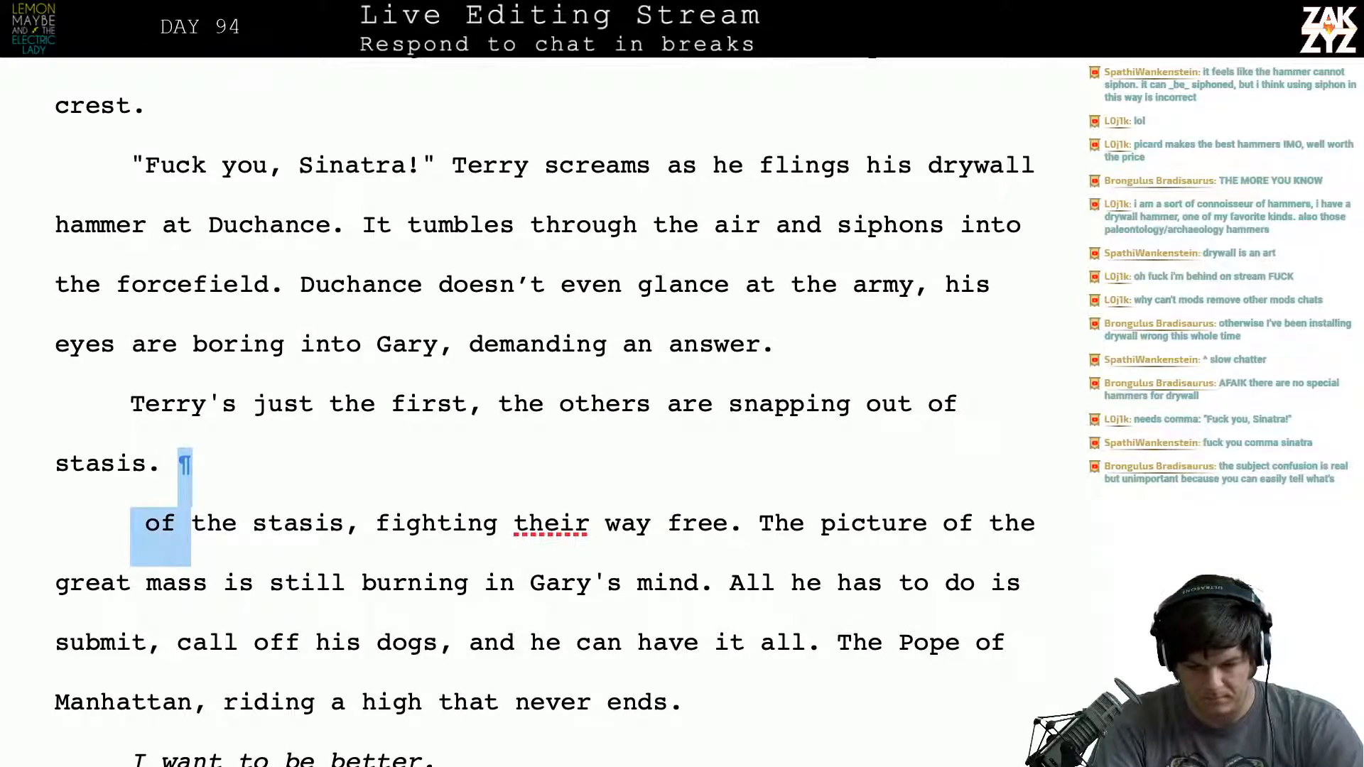
key("shift+Right")
key("shift+Right")
key("shift+Right")
key("shift+Right")
key("shift+Right")
key("shift+Right")
key("shift+Right")
key("shift+Right")
key("shift+Right")
key("shift+Right")
key("shift+Right")
key("shift+Right")
key("shift+Right")
key("shift+Right")
key("shift+Right")
key("shift+Right")
key("shift+Right")
key("shift+Right")
key("shift+Right")
key("shift+Right")
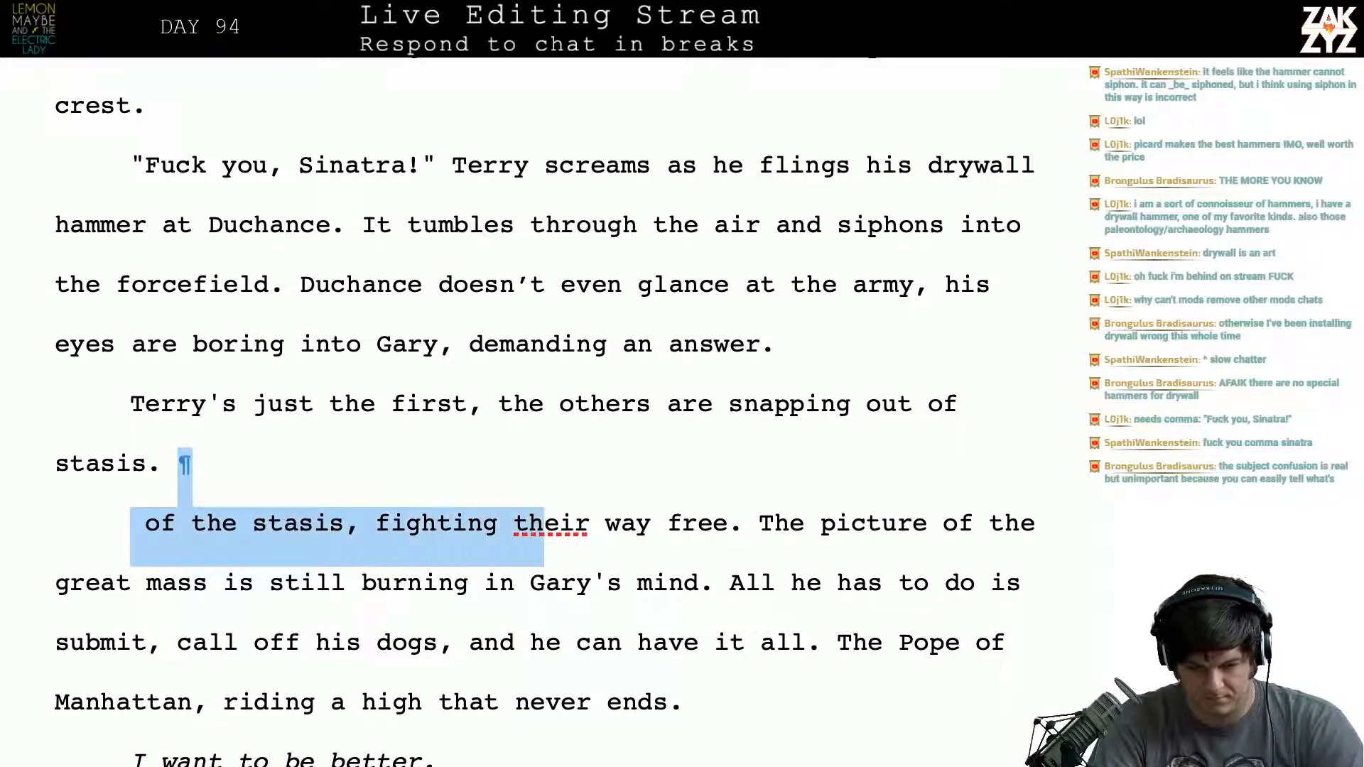
key("shift+Right")
key("shift+Right")
key("shift+Right")
key("shift+Right")
key("shift+Right")
key("shift+Right")
key("shift+Right")
key("BackSpace")
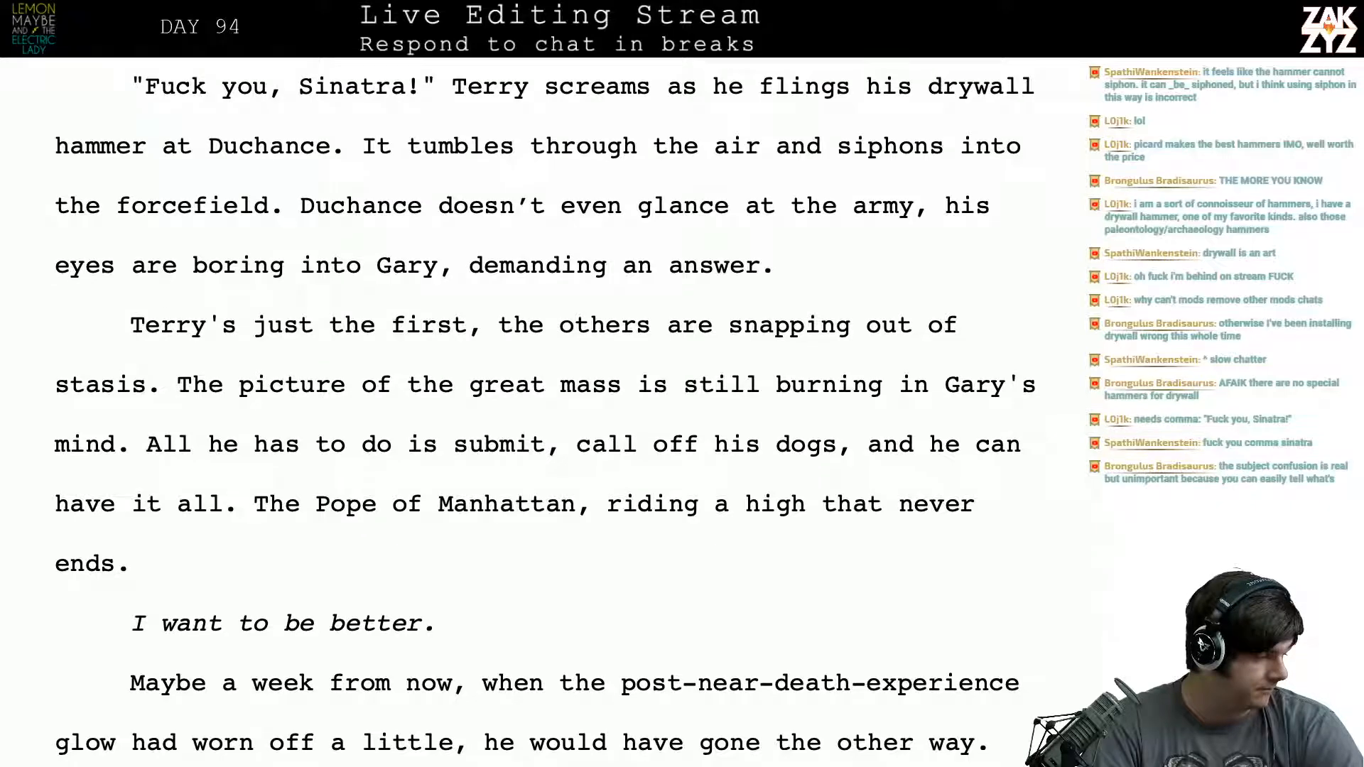
- Split off the text from "It tumbles through the air" below an empty line and return to the end of the drywall hammer sentence
scroll(546, 412, "up", 2)
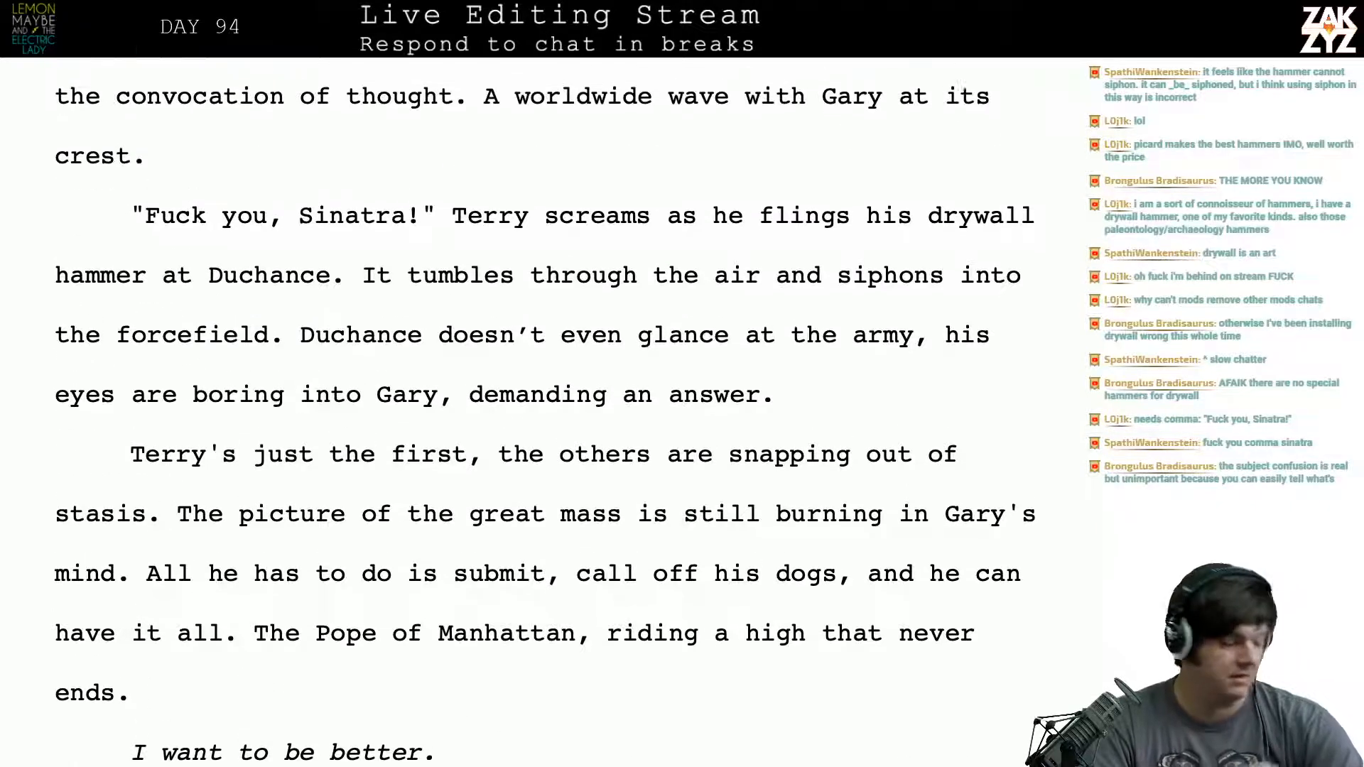
scroll(743, 320, "down", 1)
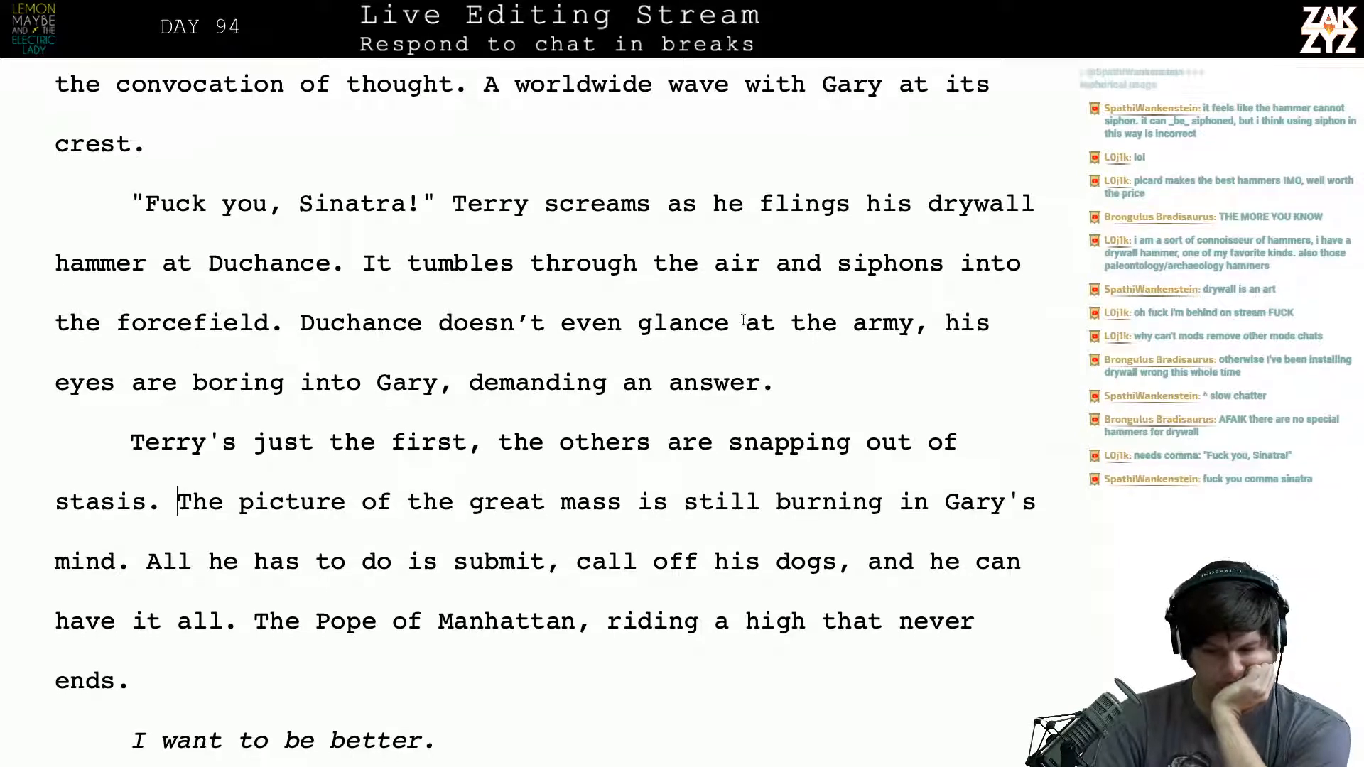
scroll(744, 313, "down", 1)
scroll(654, 237, "down", 1)
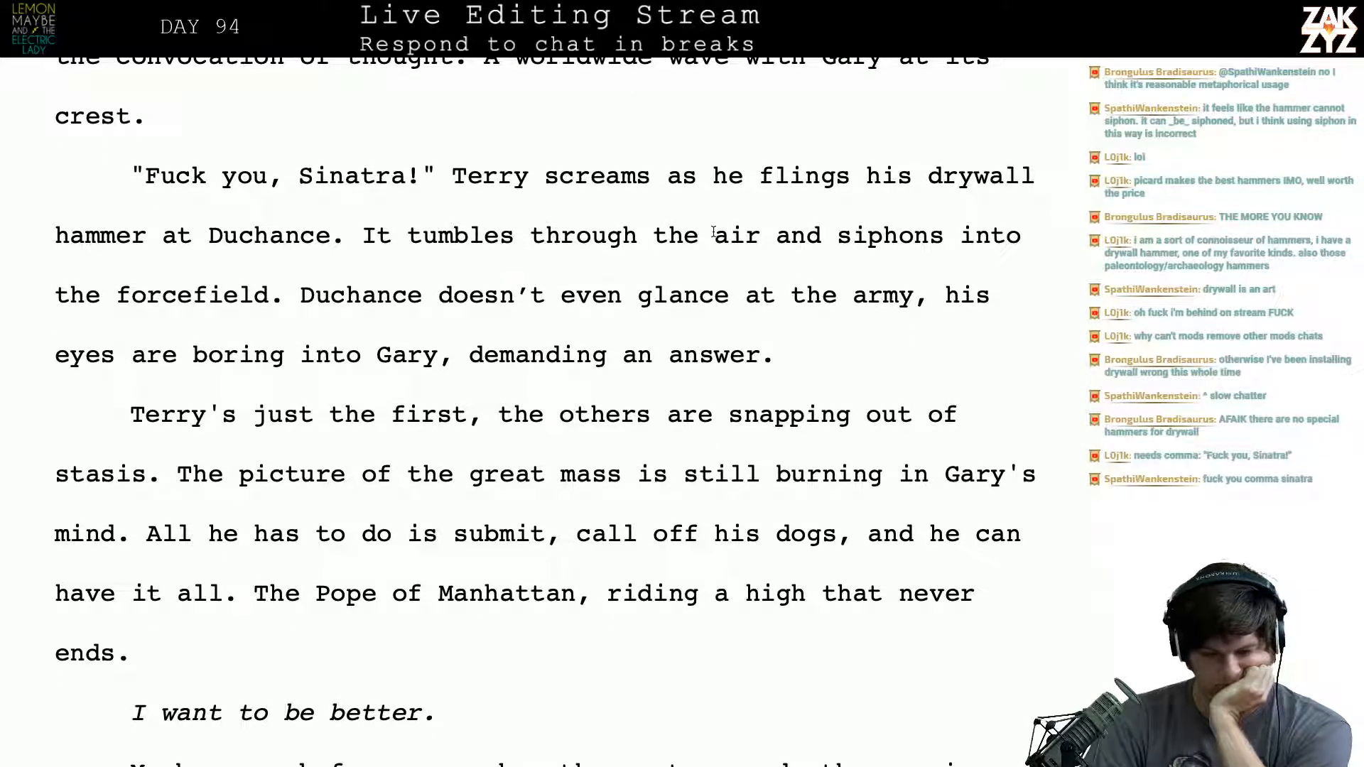
left_click(358, 235)
key("Return")
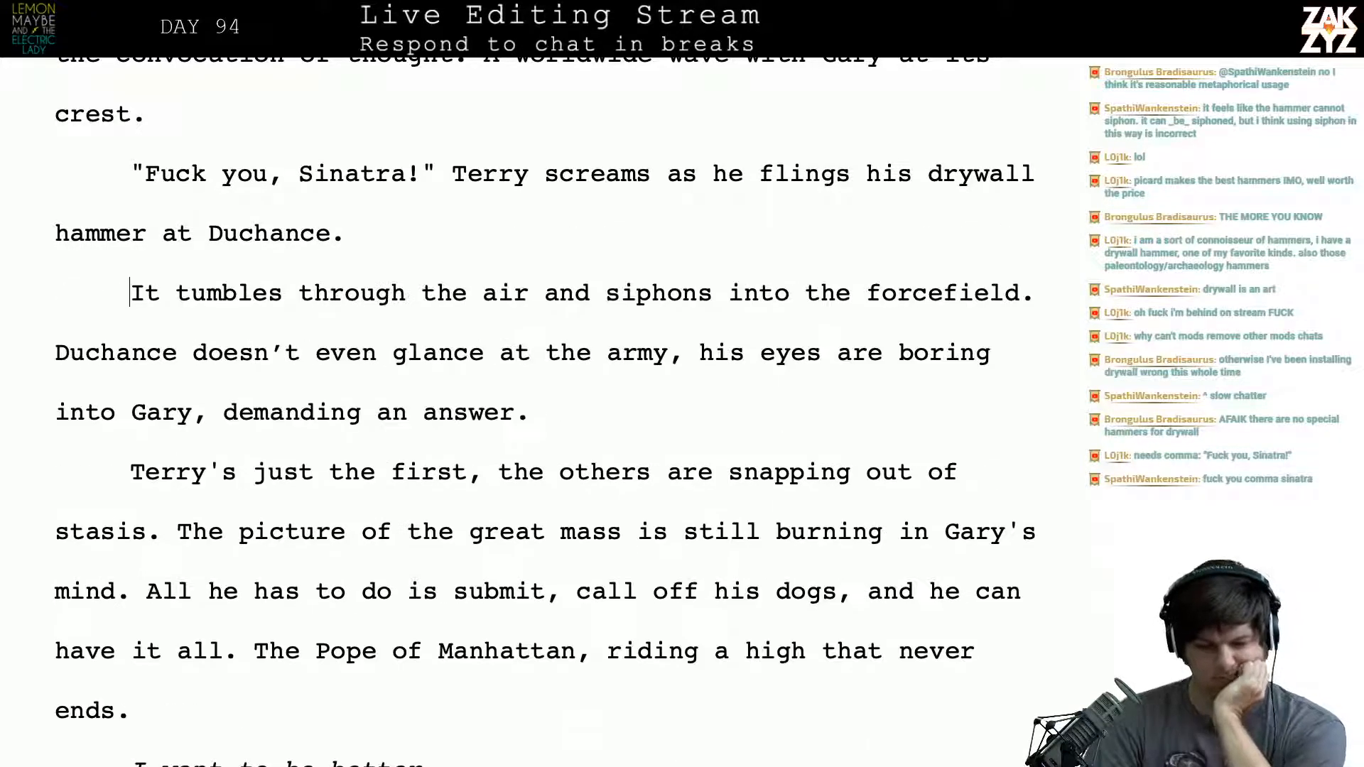
key("Return")
key("Up")
key("Left")
- Try following the drywall hammer sentence with "It never touches him,"
key("BackSpace")
key("BackSpace")
type(",")
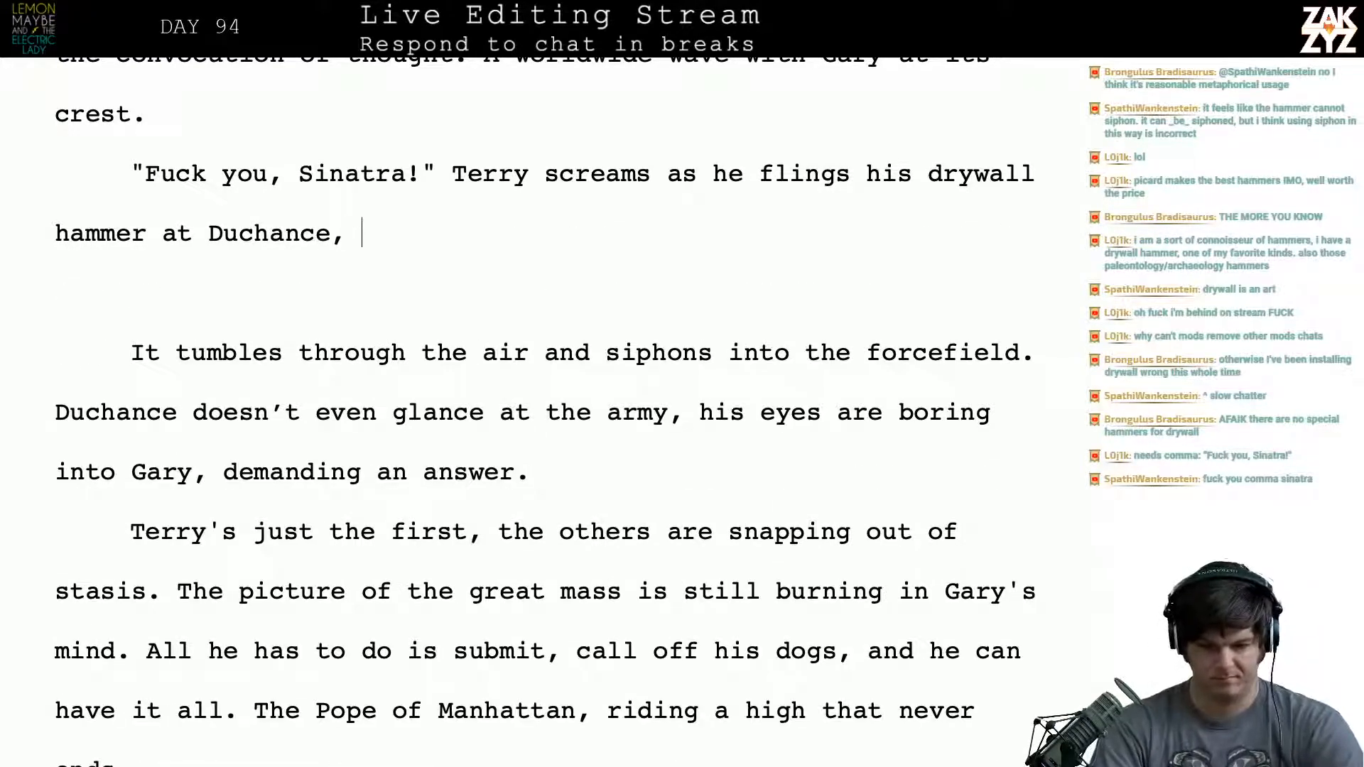
key("BackSpace")
key("BackSpace")
key("BackSpace")
type("e.")
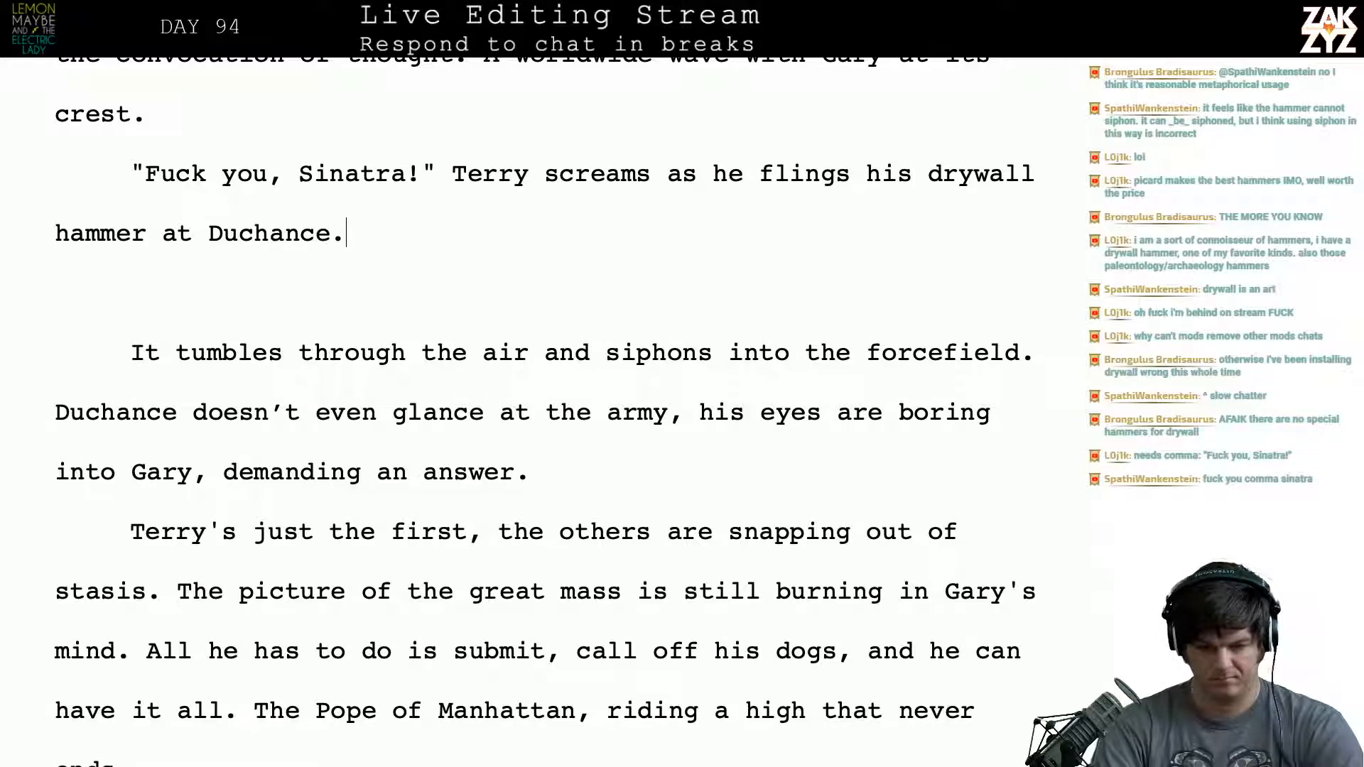
type(" It never touch")
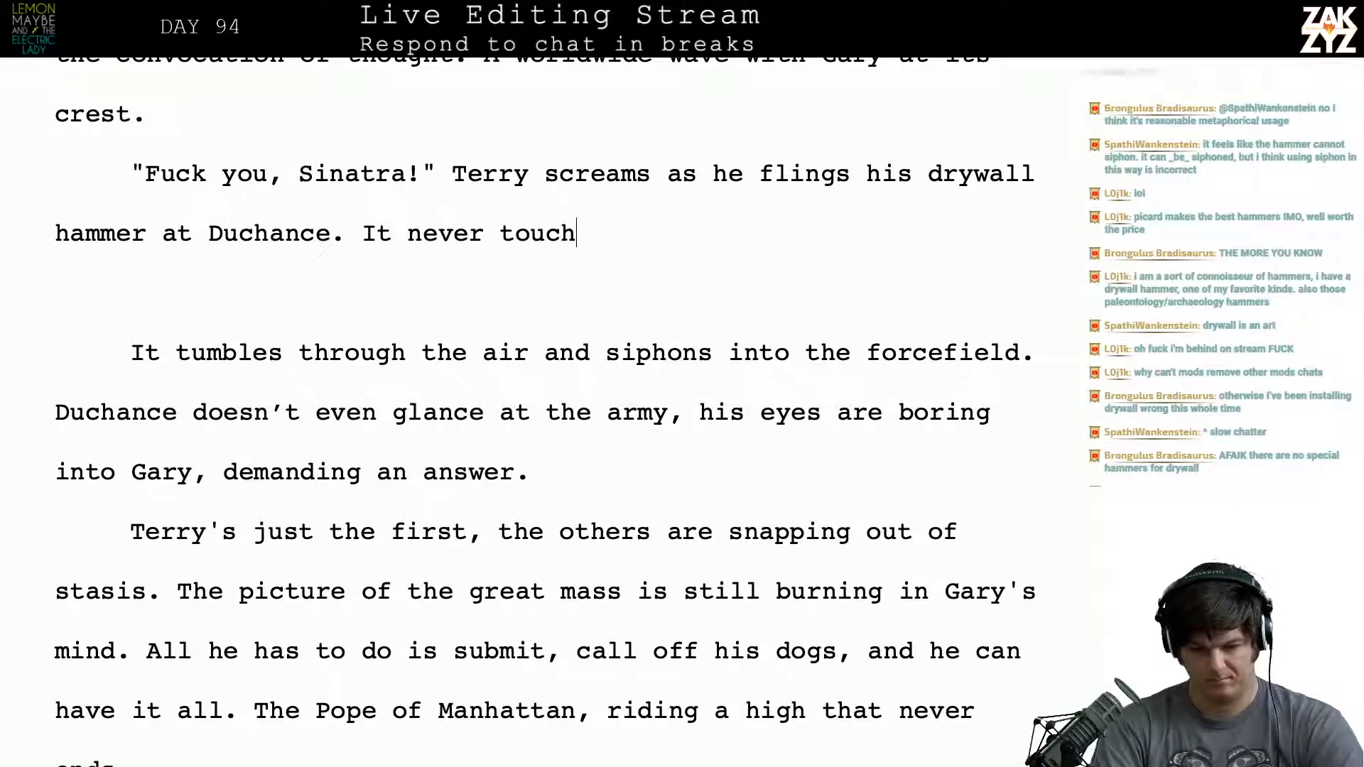
type("es him,")
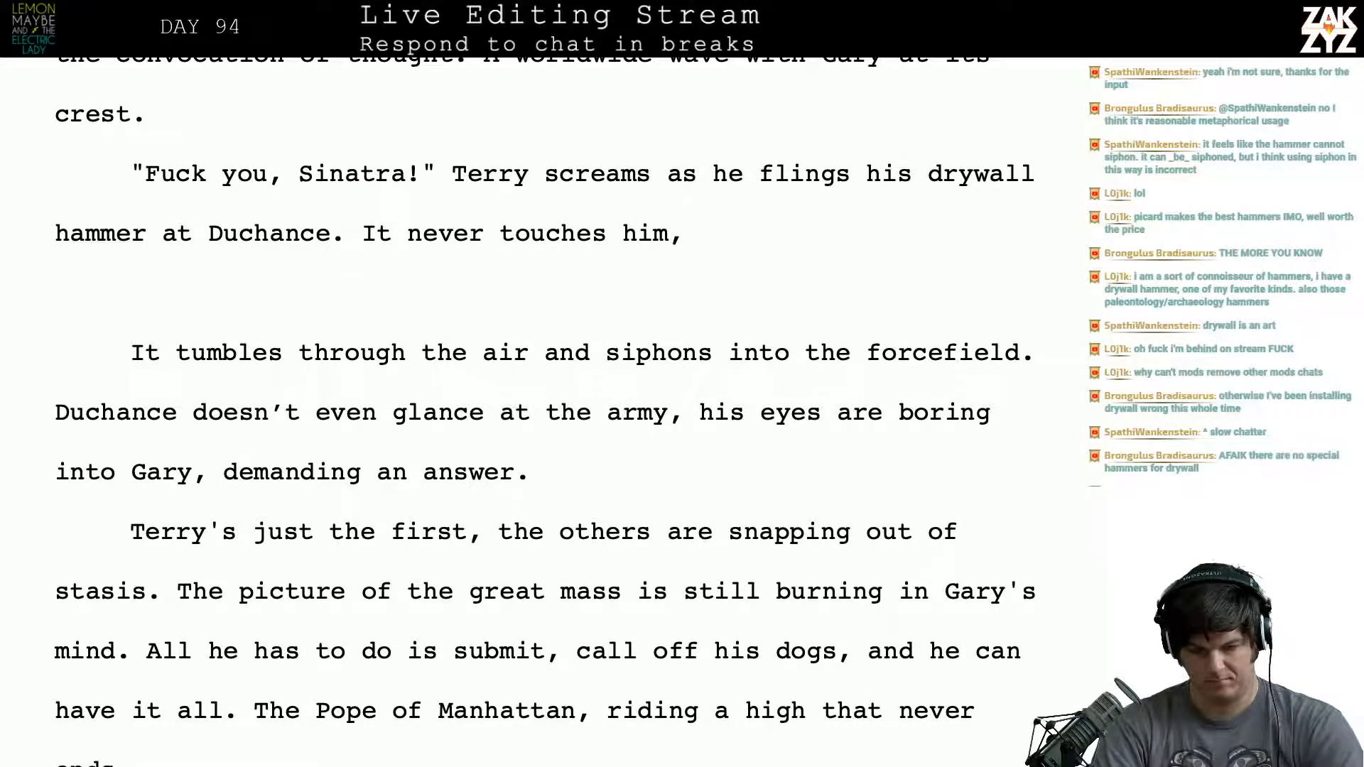
key("BackSpace")
key("BackSpace")
key("BackSpace")
key("BackSpace")
key("BackSpace")
key("BackSpace")
key("BackSpace")
key("BackSpace")
key("BackSpace")
key("BackSpace")
key("BackSpace")
key("BackSpace")
key("BackSpace")
key("BackSpace")
key("BackSpace")
key("BackSpace")
key("BackSpace")
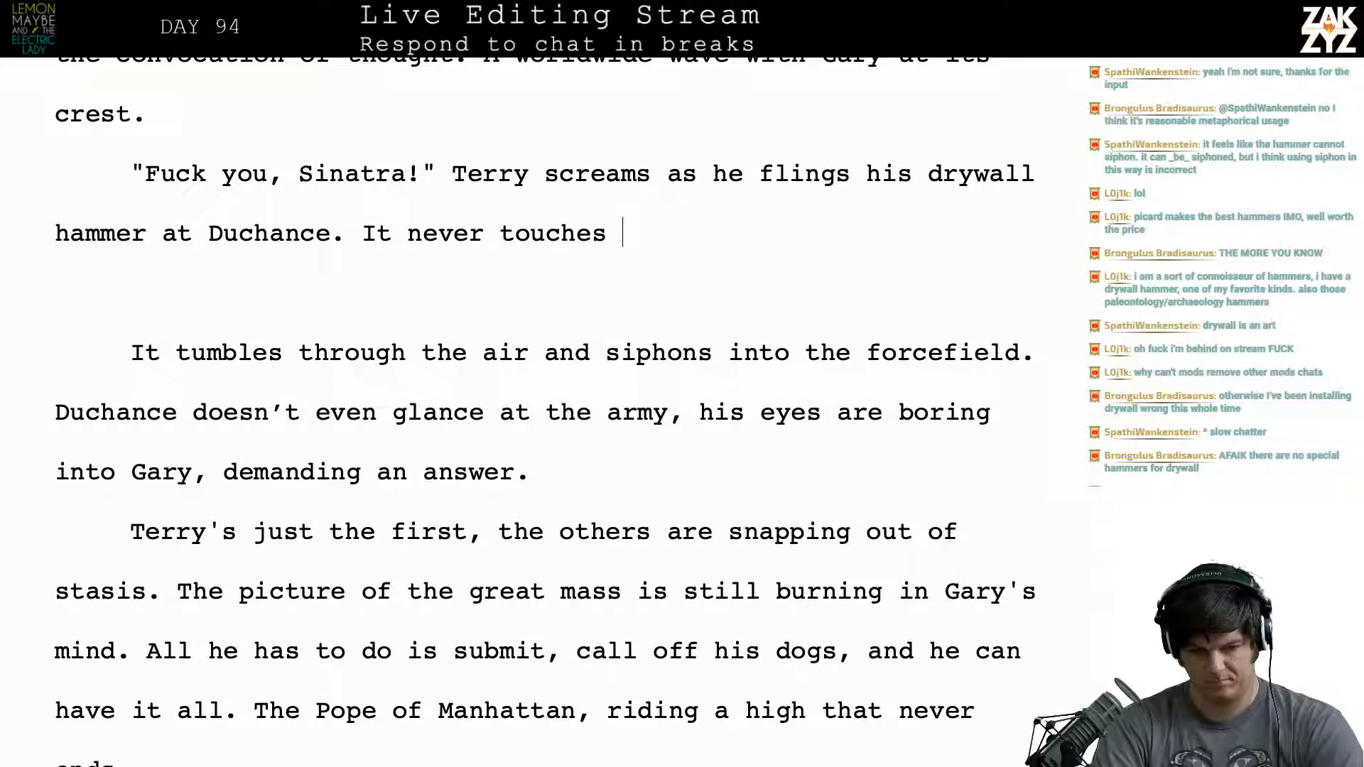
key("BackSpace")
key("BackSpace")
key("BackSpace")
key("BackSpace")
key("BackSpace")
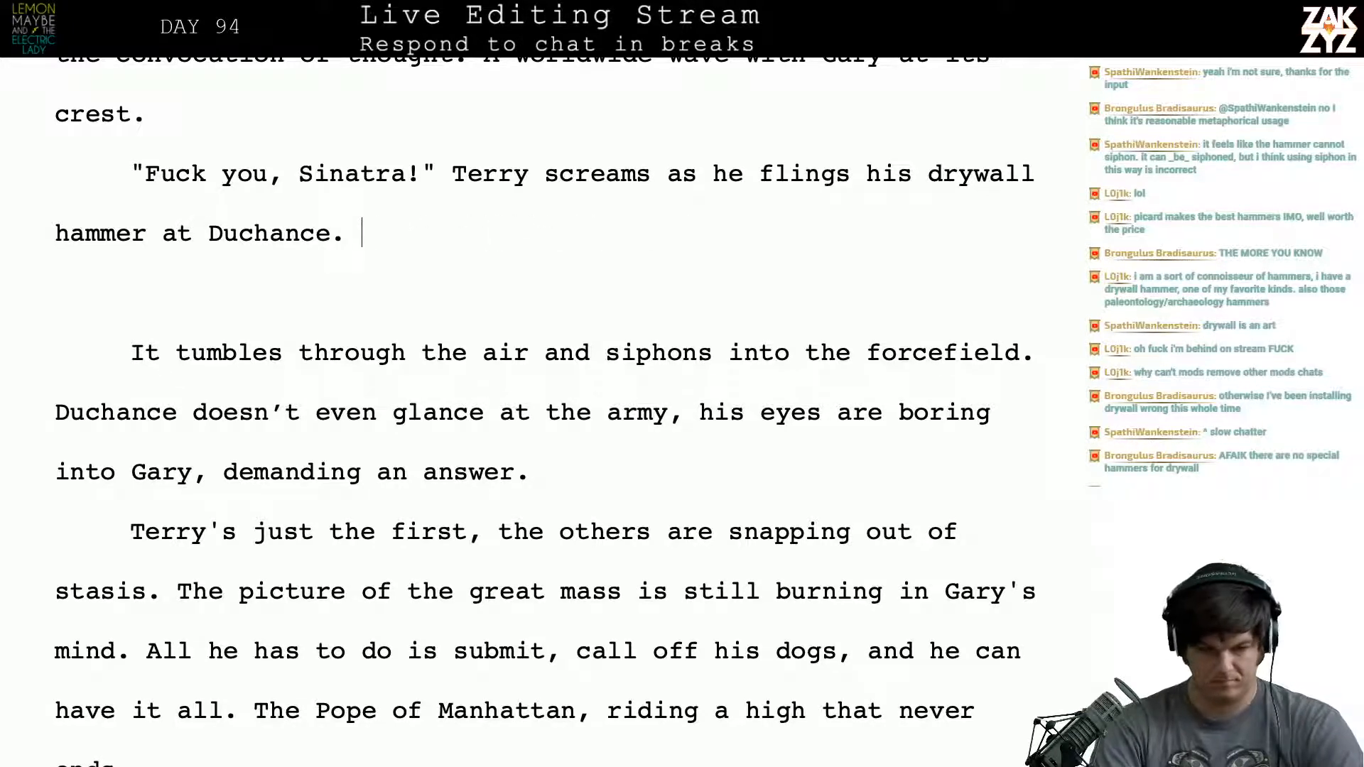
- Begin a replacement sentence after the drywall hammer sentence with "The hammer tumbles end-over end and s"
type("Du")
key("BackSpace")
key("BackSpace")
type("The ")
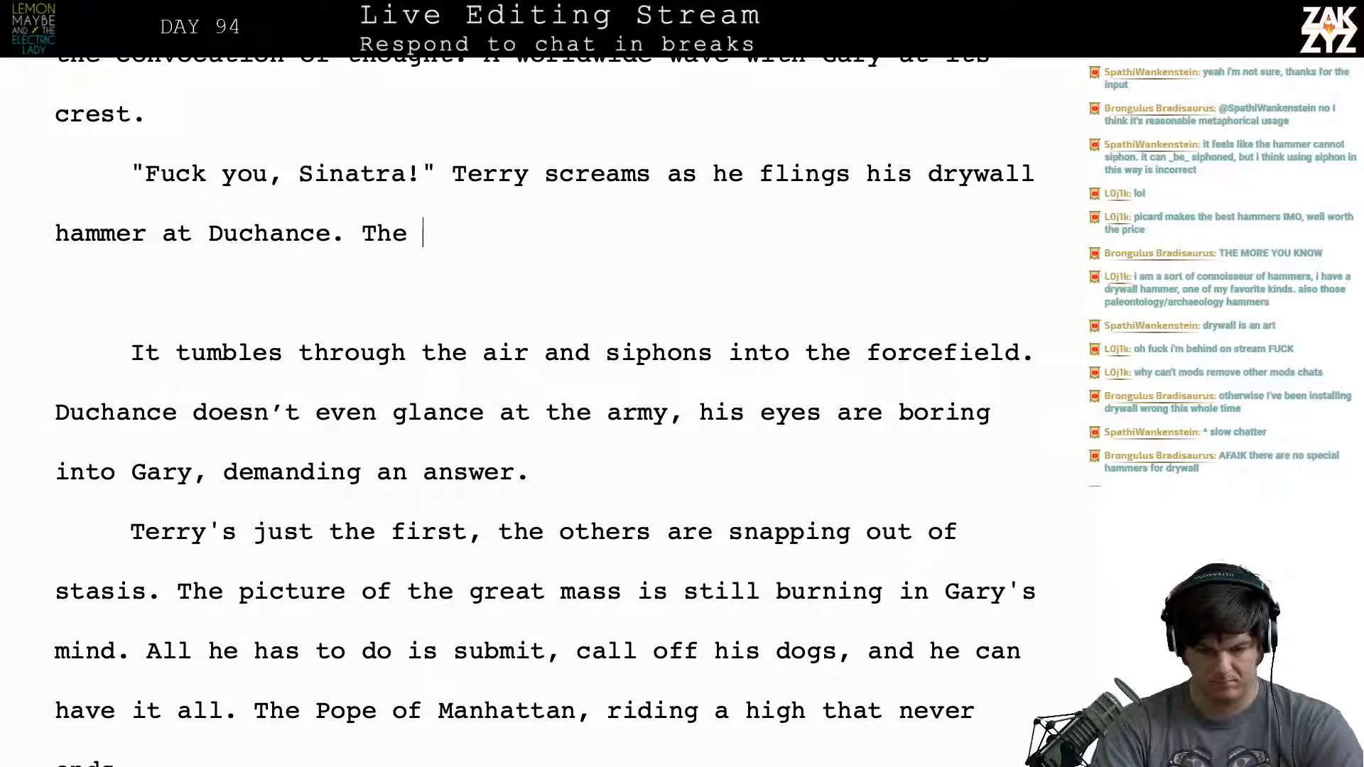
type("hammer tumble")
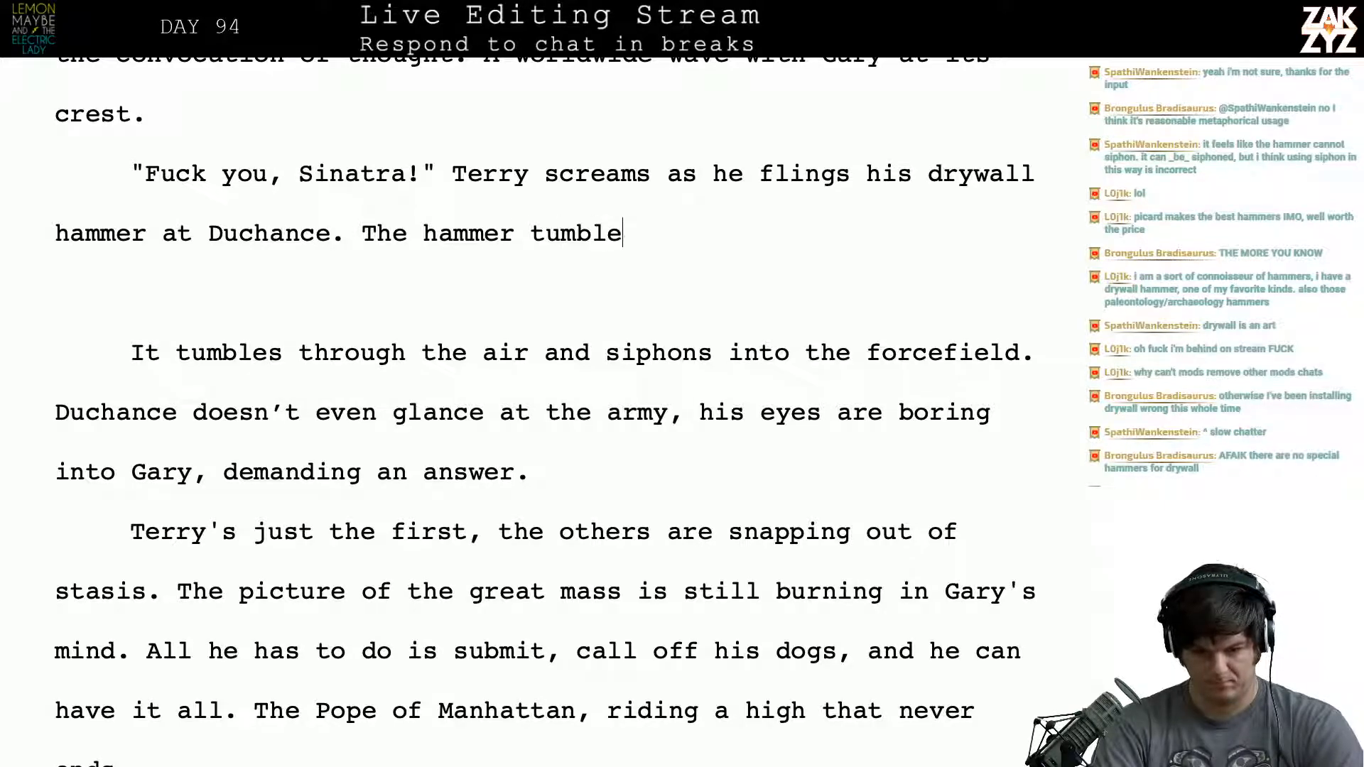
type("s end-over end ")
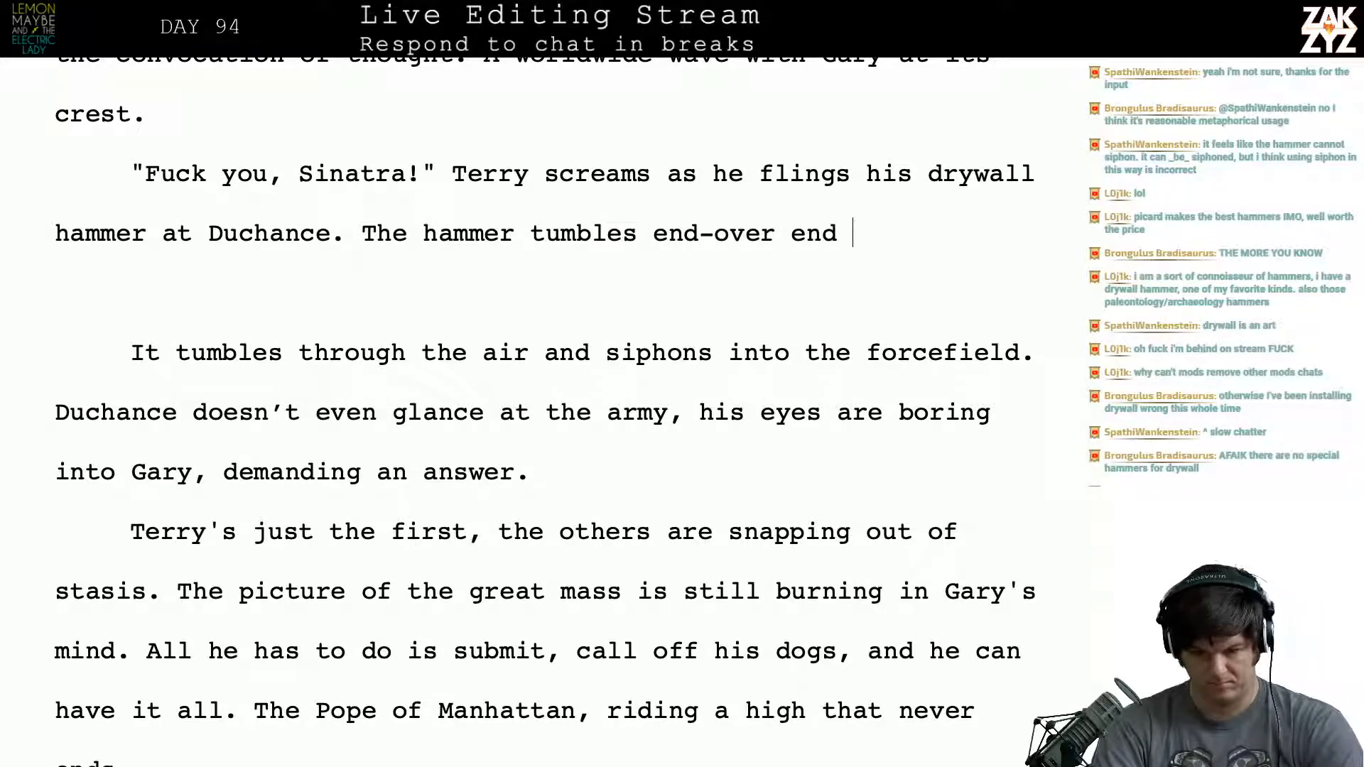
type("and ")
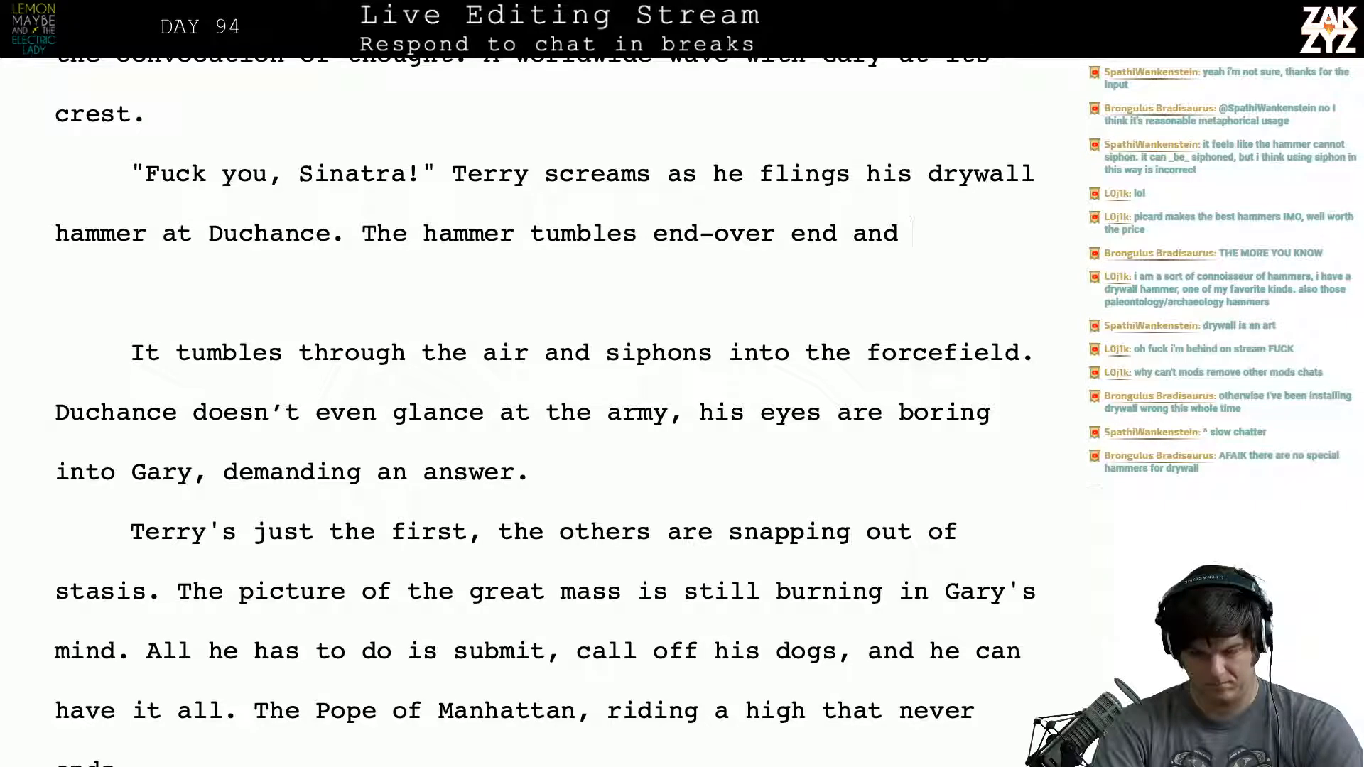
type("s")
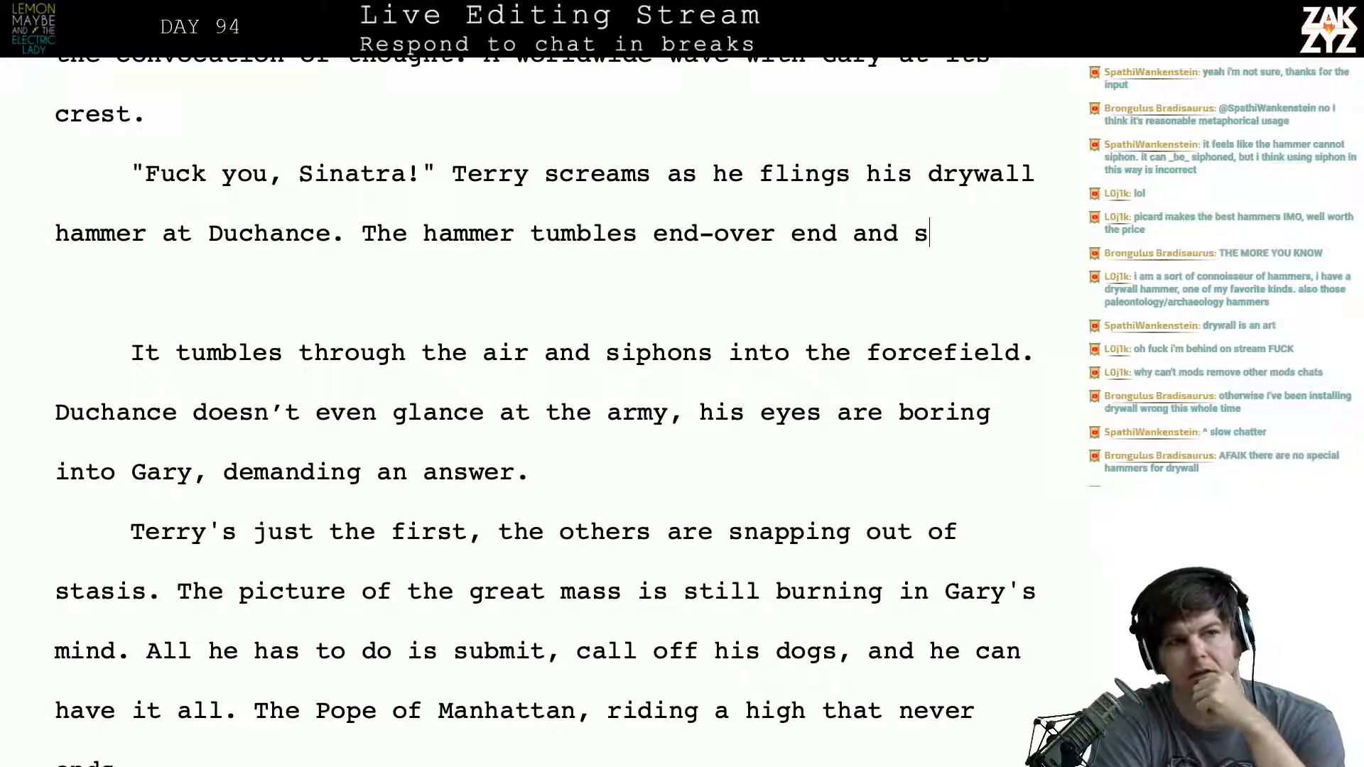
- Switch to Safari, search Google for "siphon" and look through its definitions and related results
key("super+Tab")
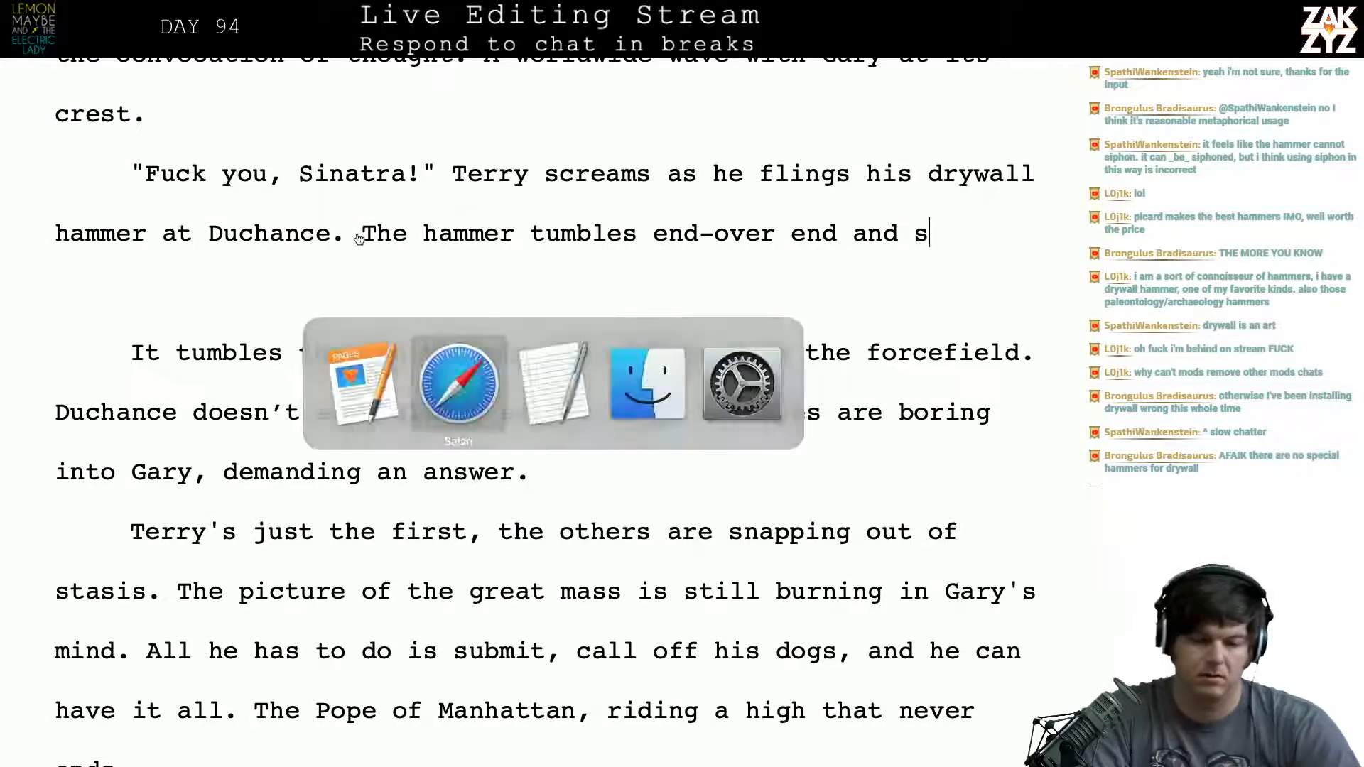
key("super+l")
type("siph")
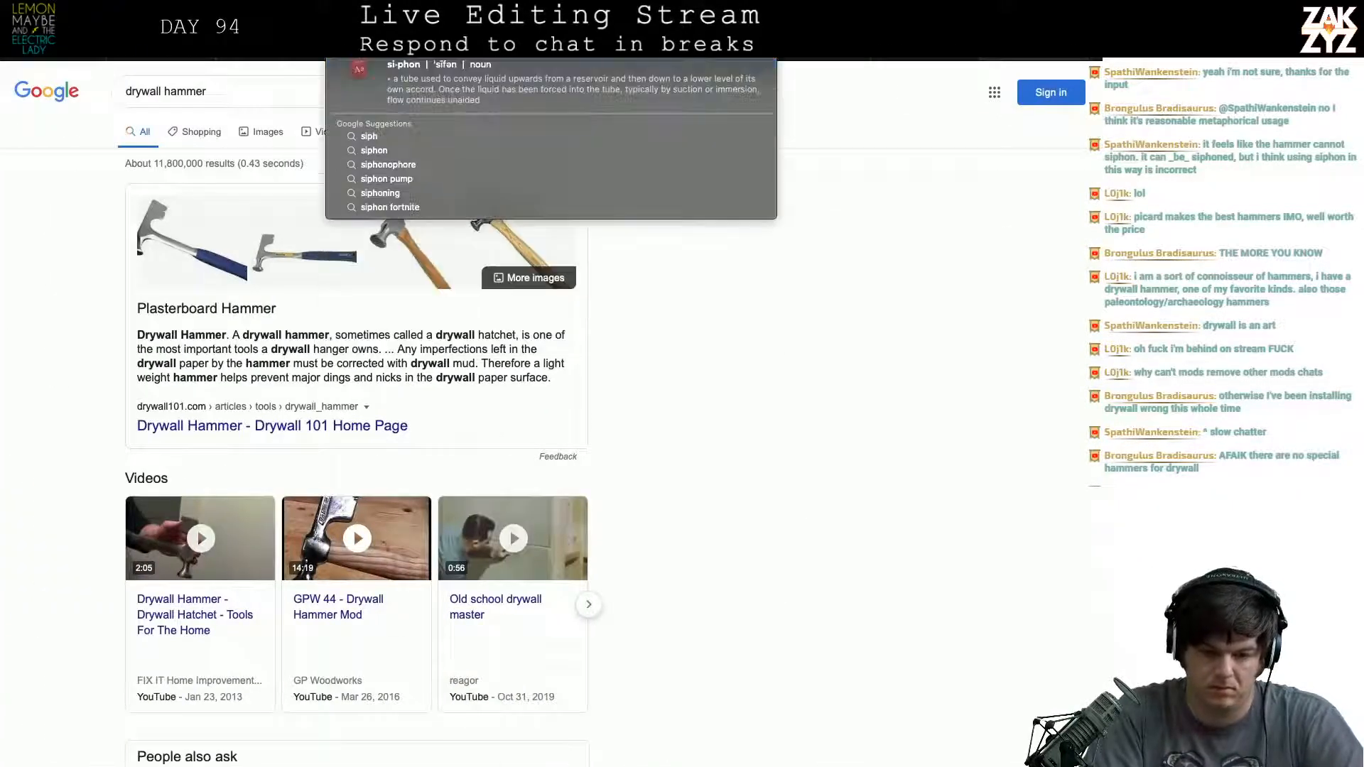
key("Escape")
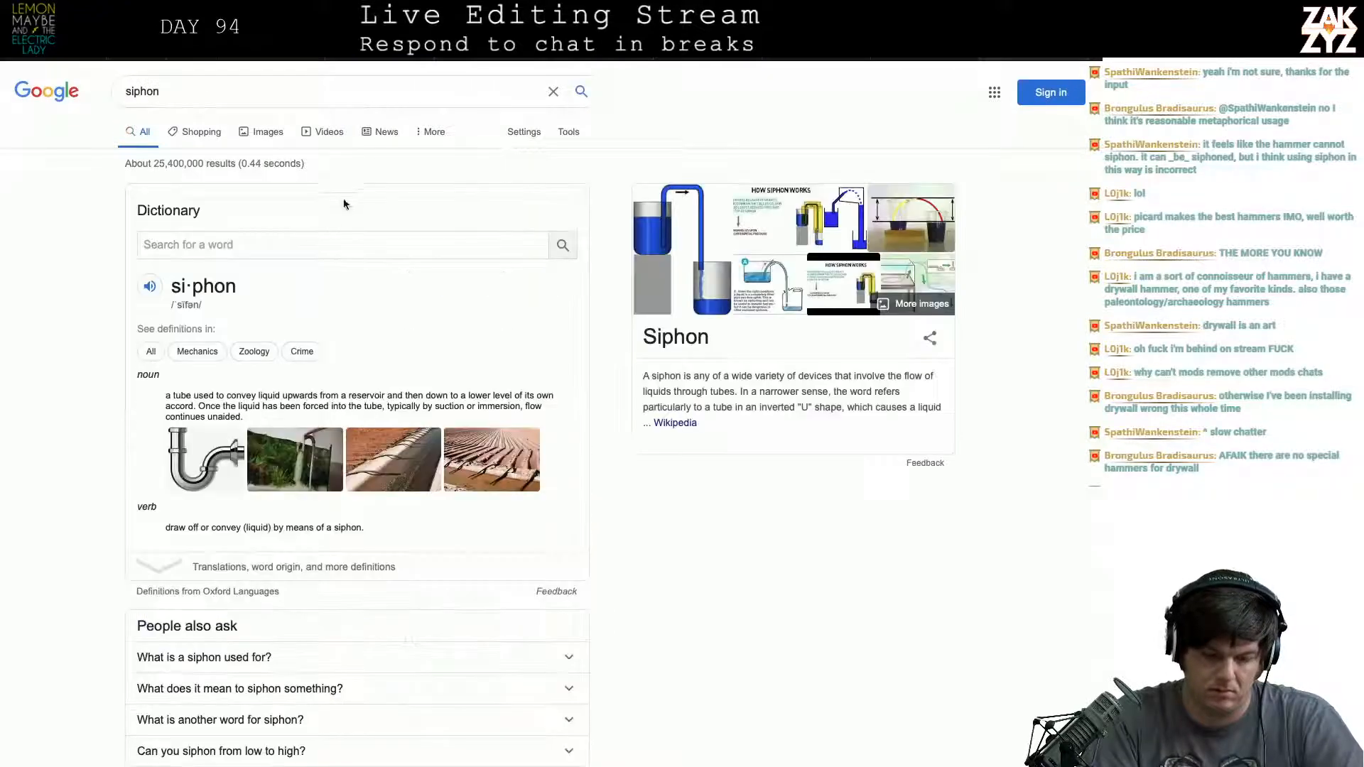
scroll(299, 275, "down", 5)
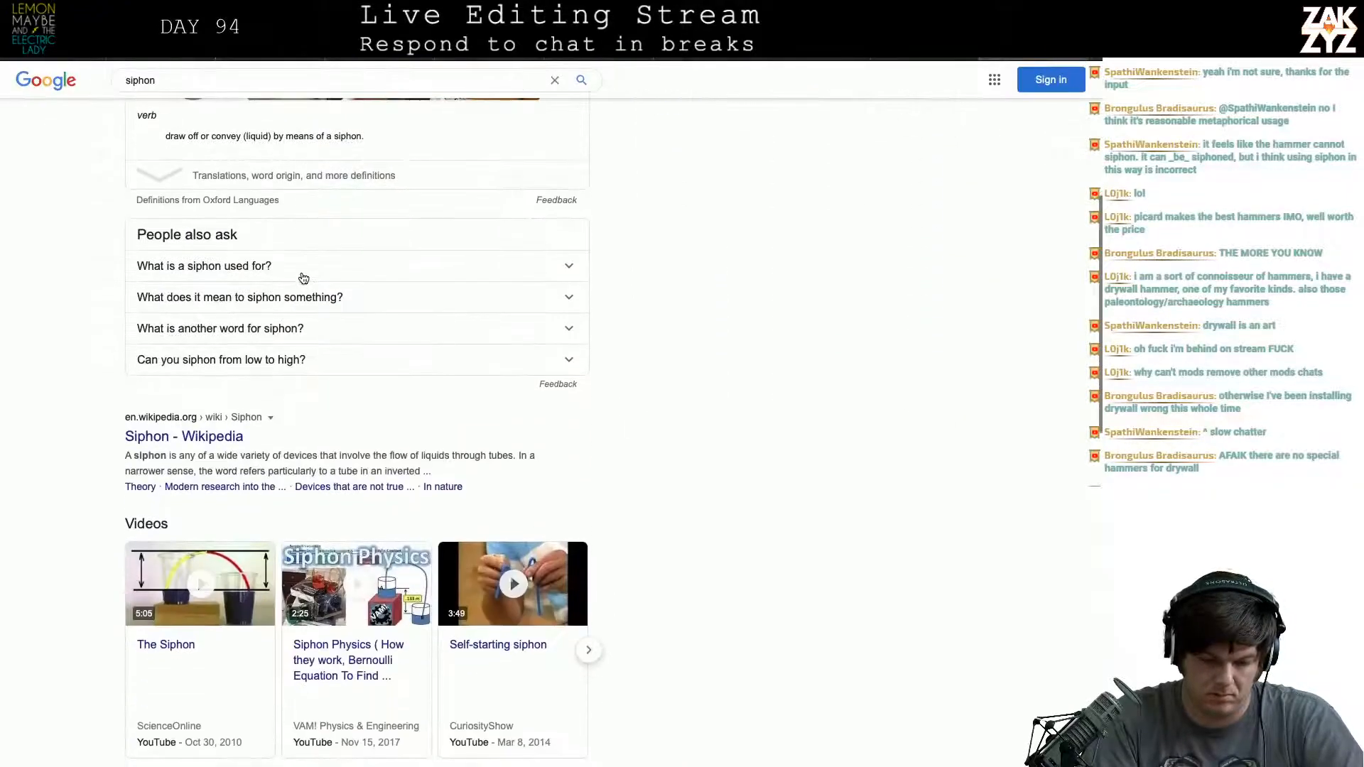
- Scan the remaining Google results for "siphon" and open the Wiktionary main page
scroll(201, 437, "down", 2)
scroll(202, 437, "down", 3)
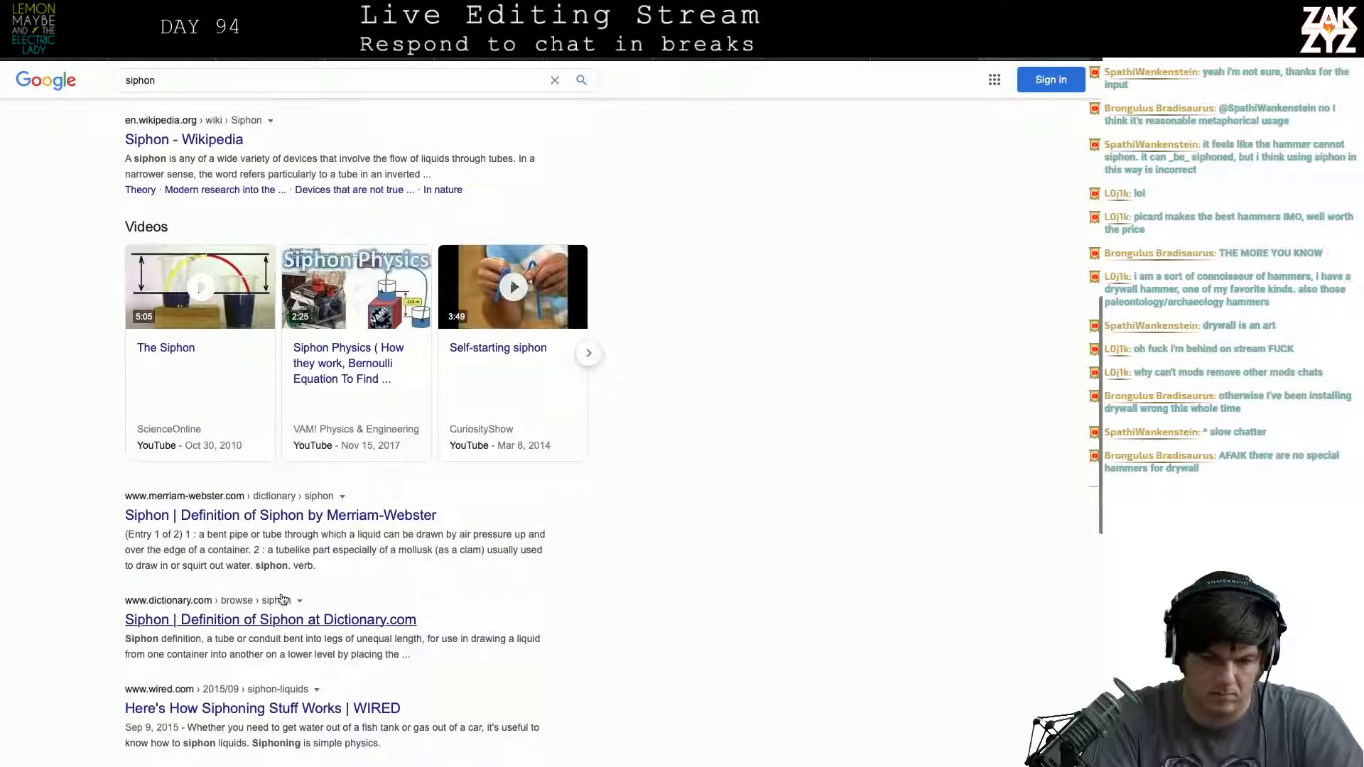
scroll(285, 595, "up", 8)
key("super+l")
type("wikitiona")
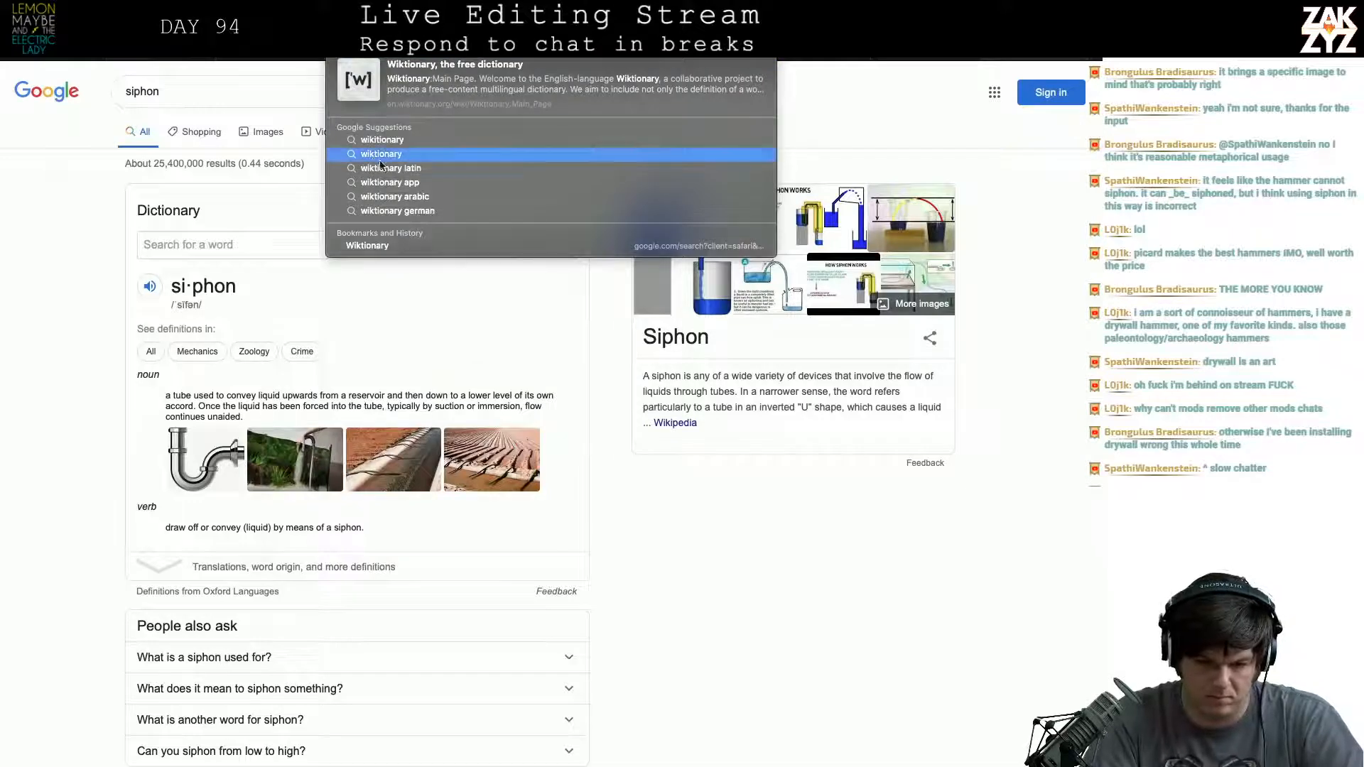
left_click(395, 78)
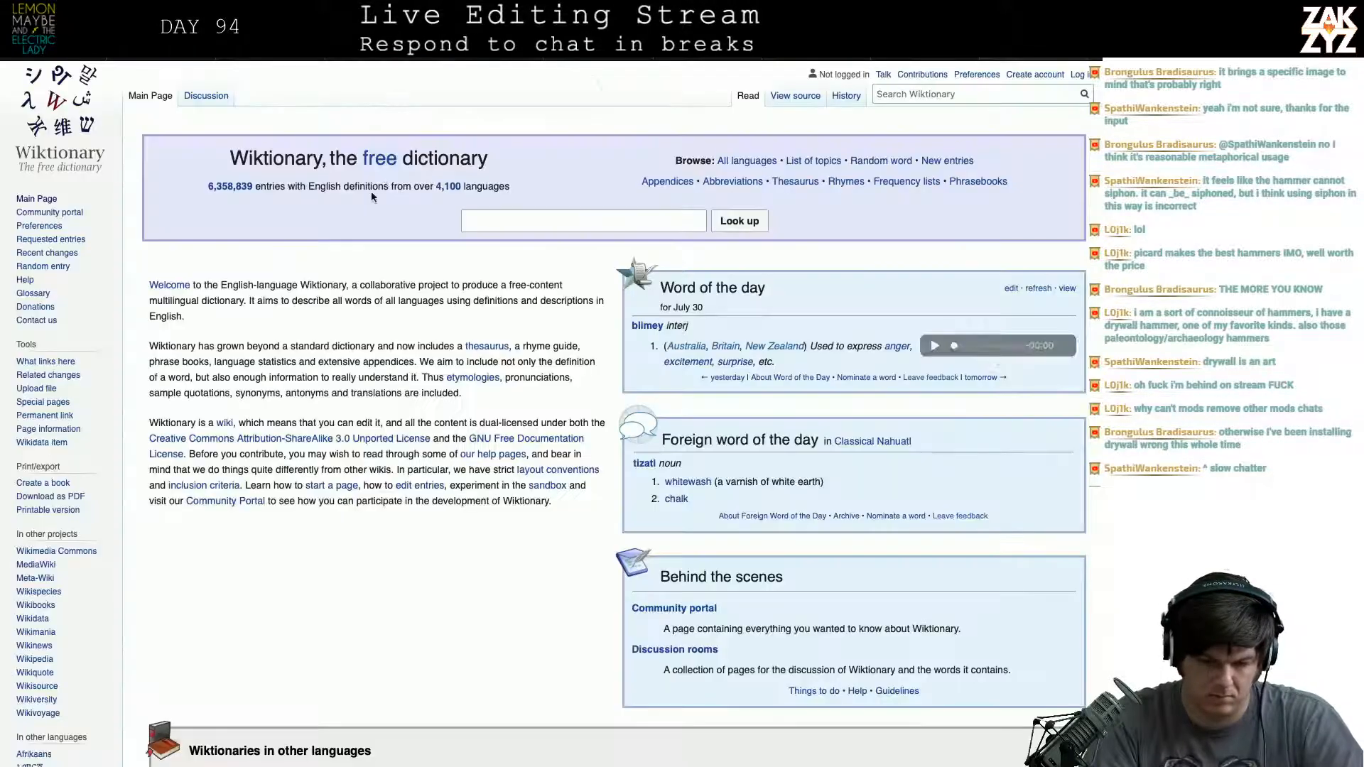
- Look up "siphon" on Wiktionary and read its noun and verb definitions
type("siphon")
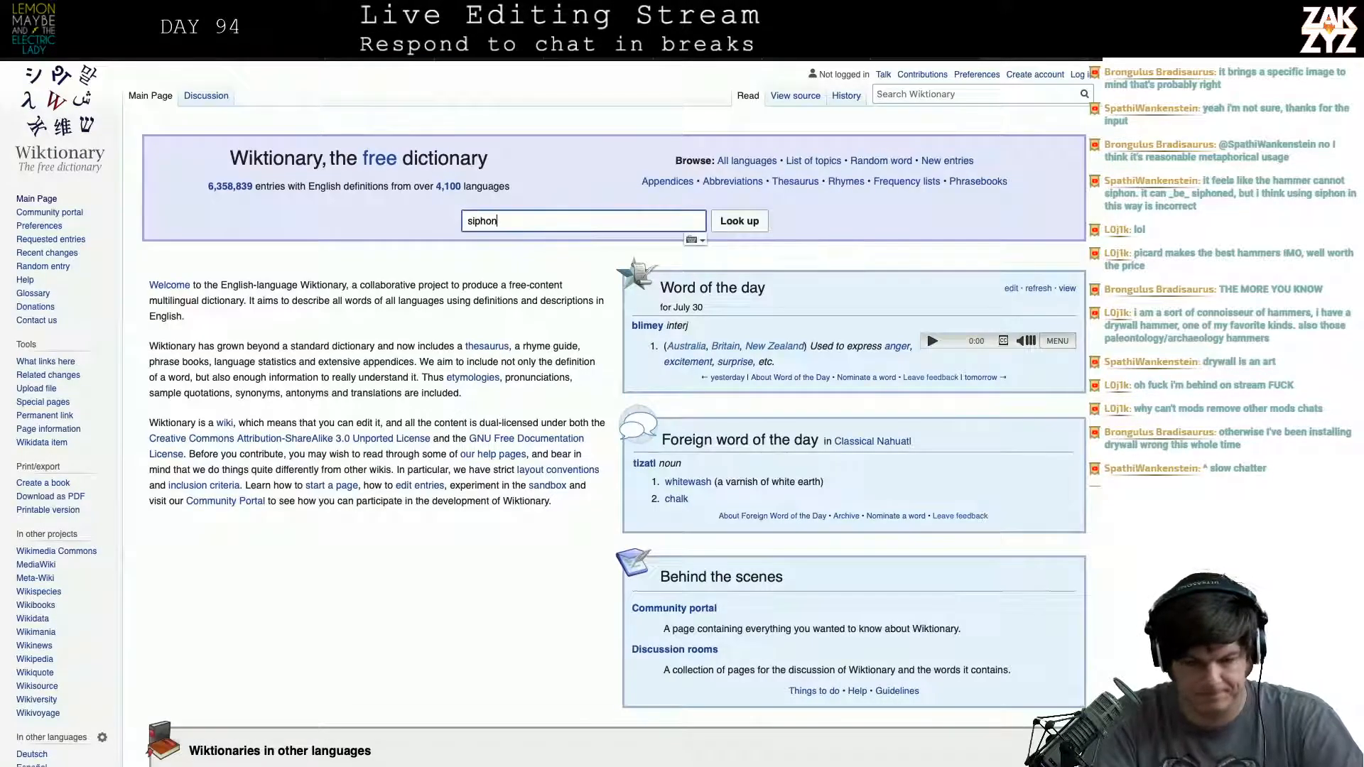
key("Return")
scroll(253, 338, "down", 5)
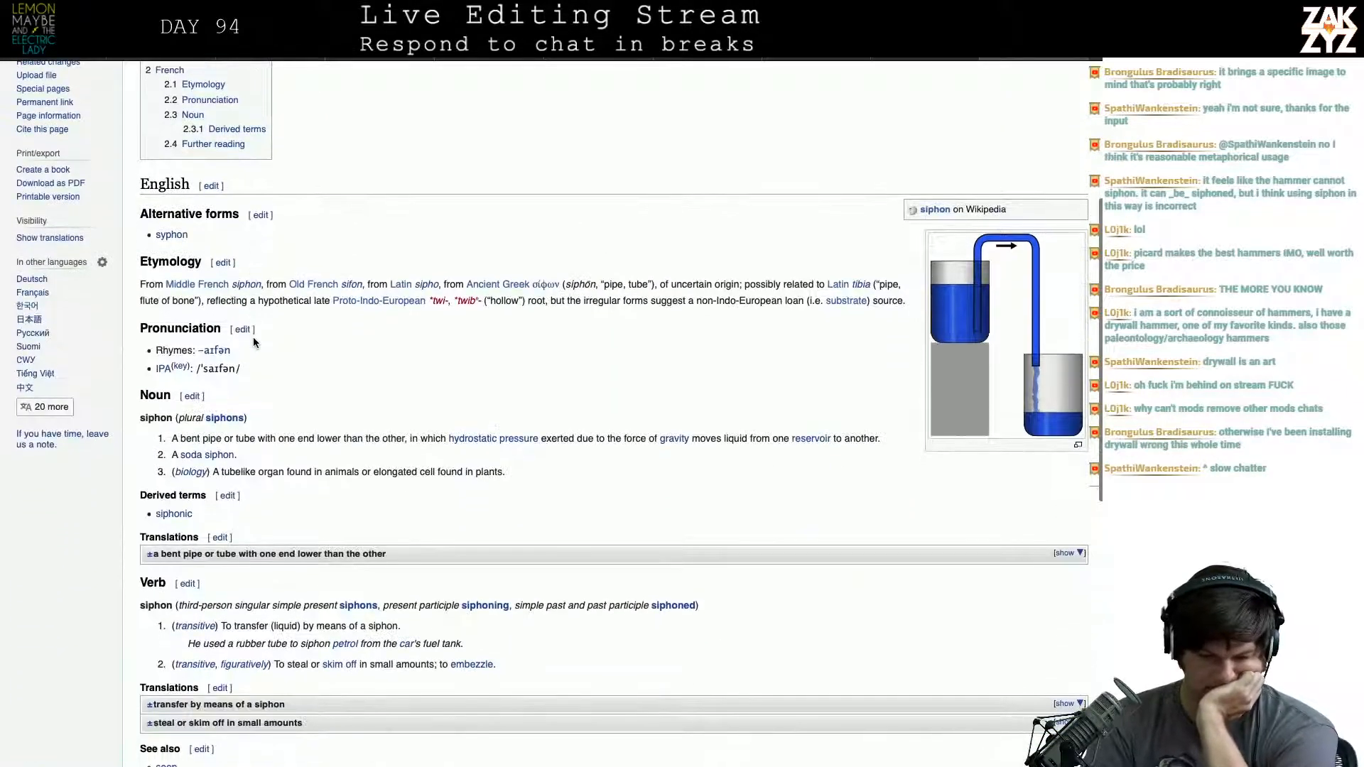
scroll(253, 340, "down", 1)
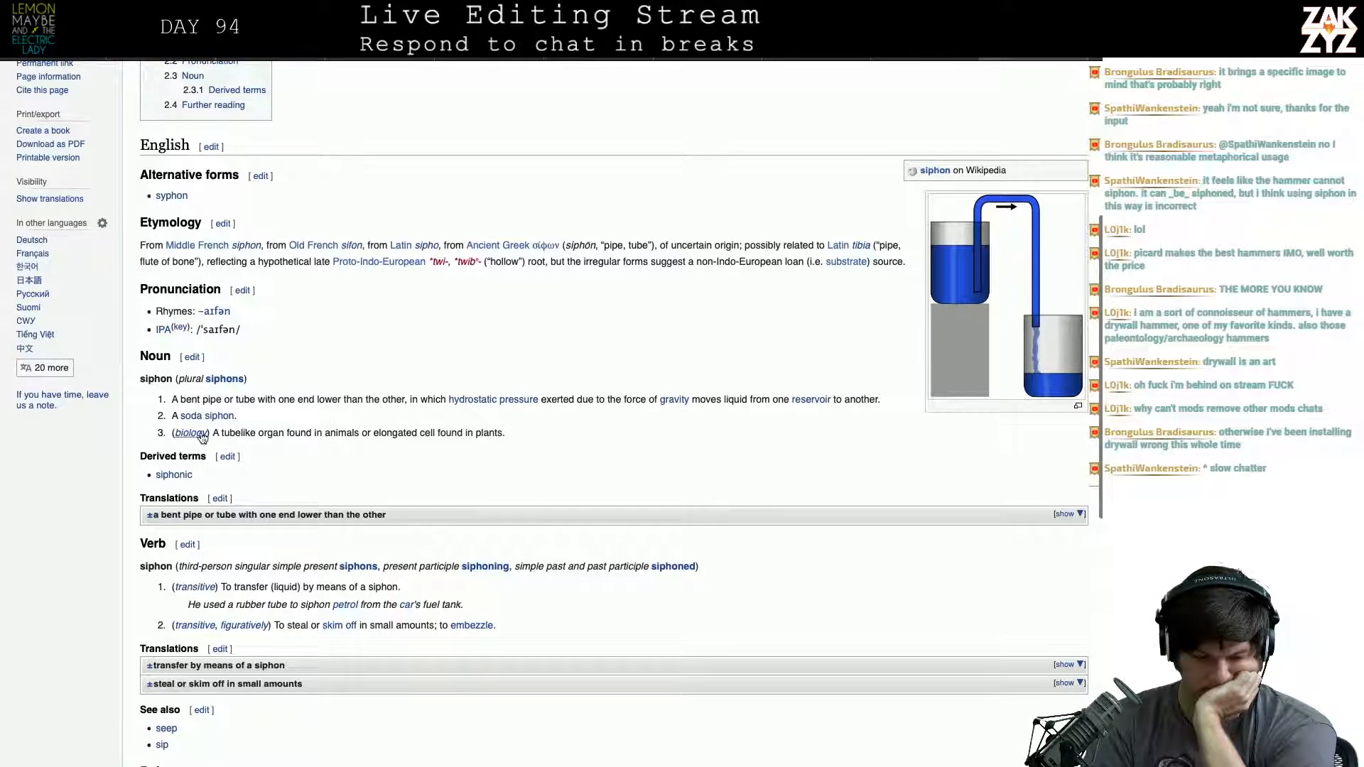
scroll(326, 453, "down", 1)
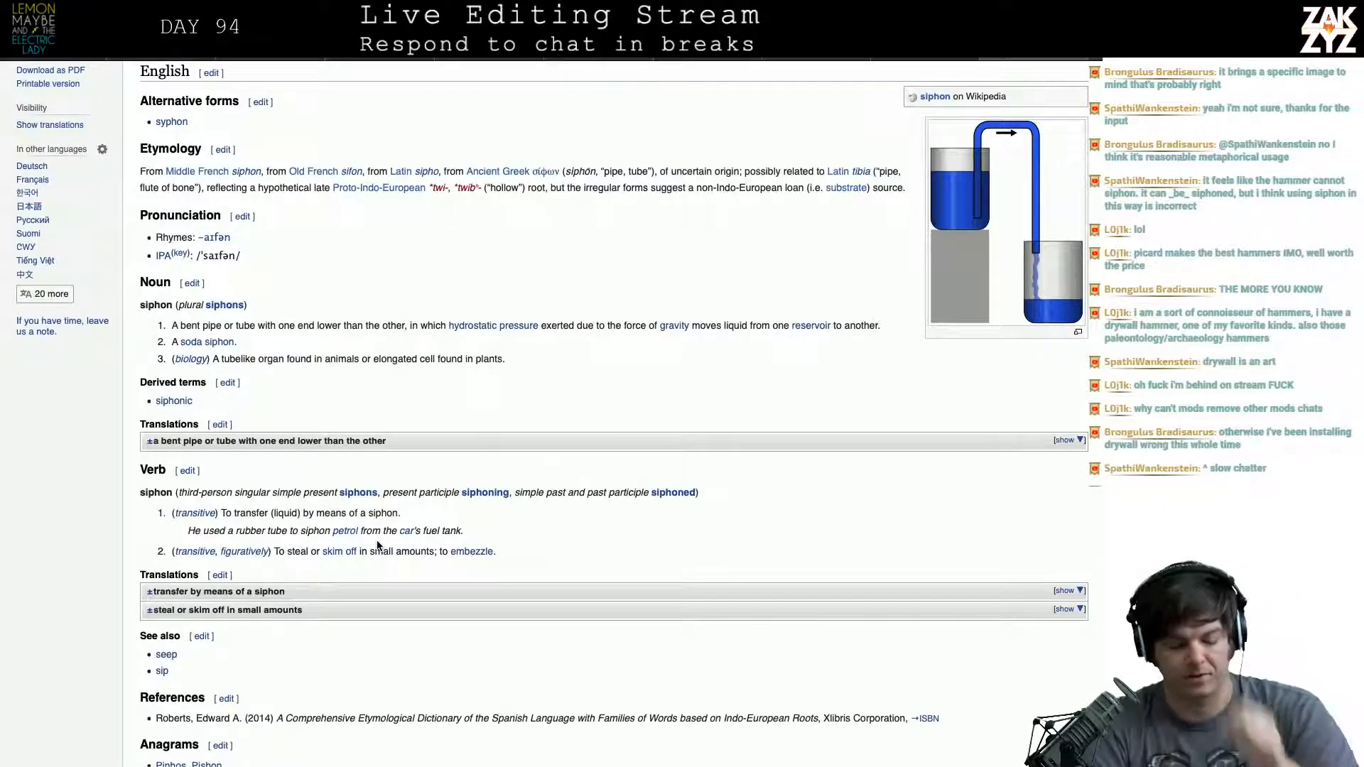
- Switch back to the manuscript and extend the unfinished hammer sentence with "siphons away into the forcefield,"
key("super+Tab")
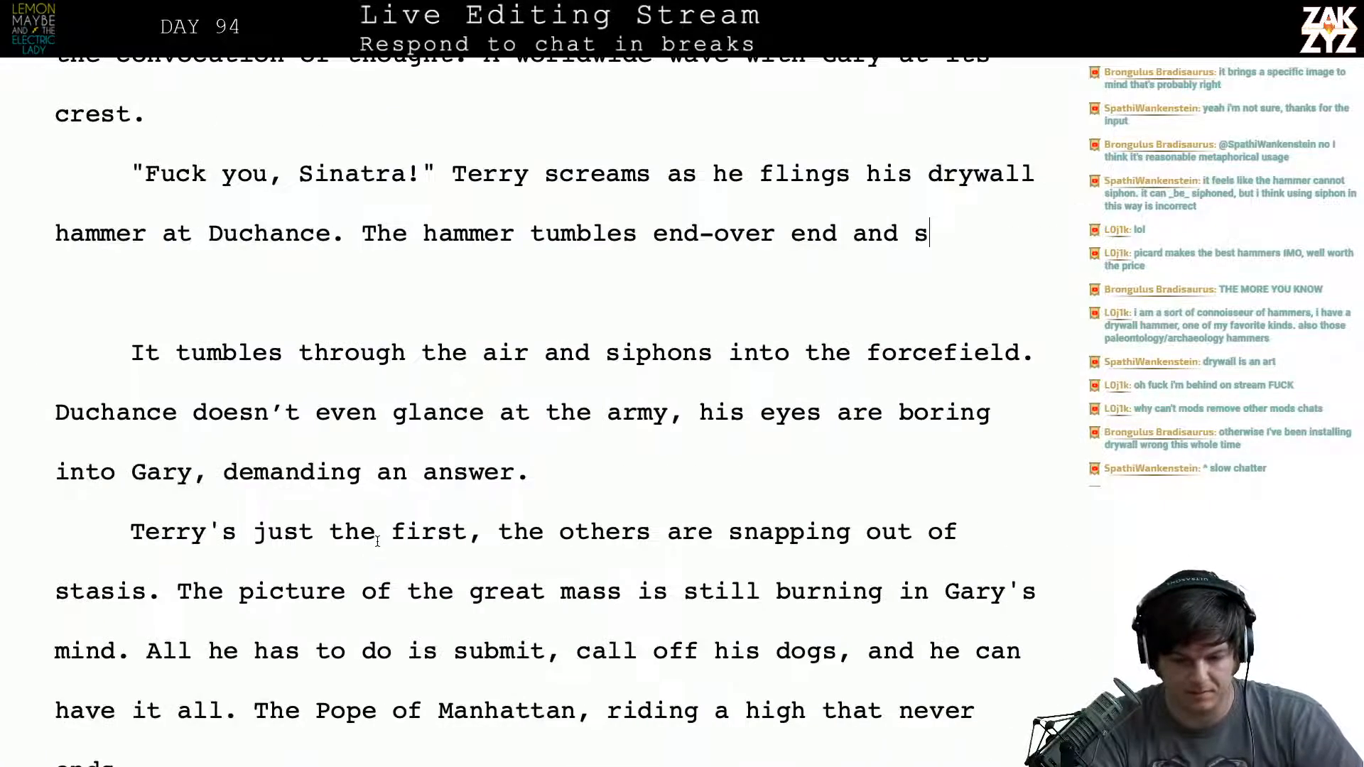
type("iphones")
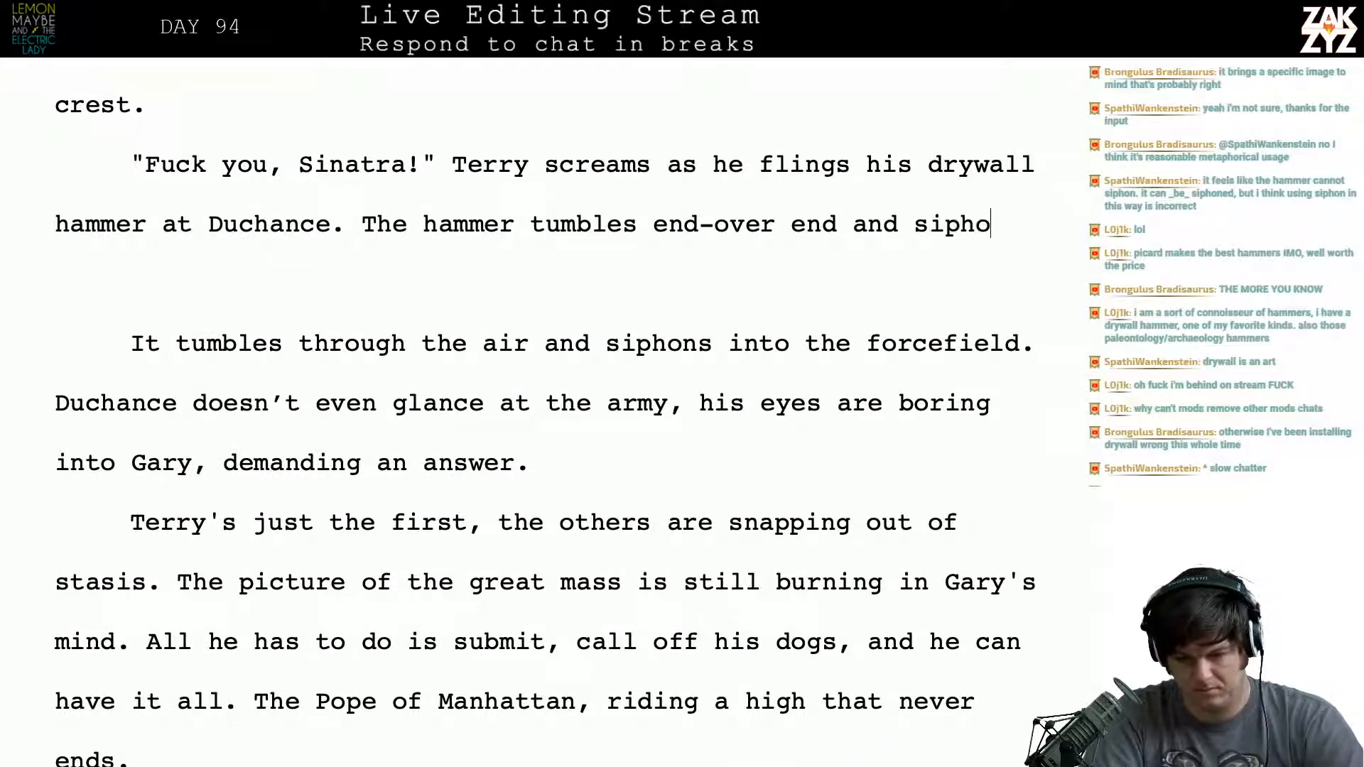
key("BackSpace")
key("BackSpace")
type("s away ")
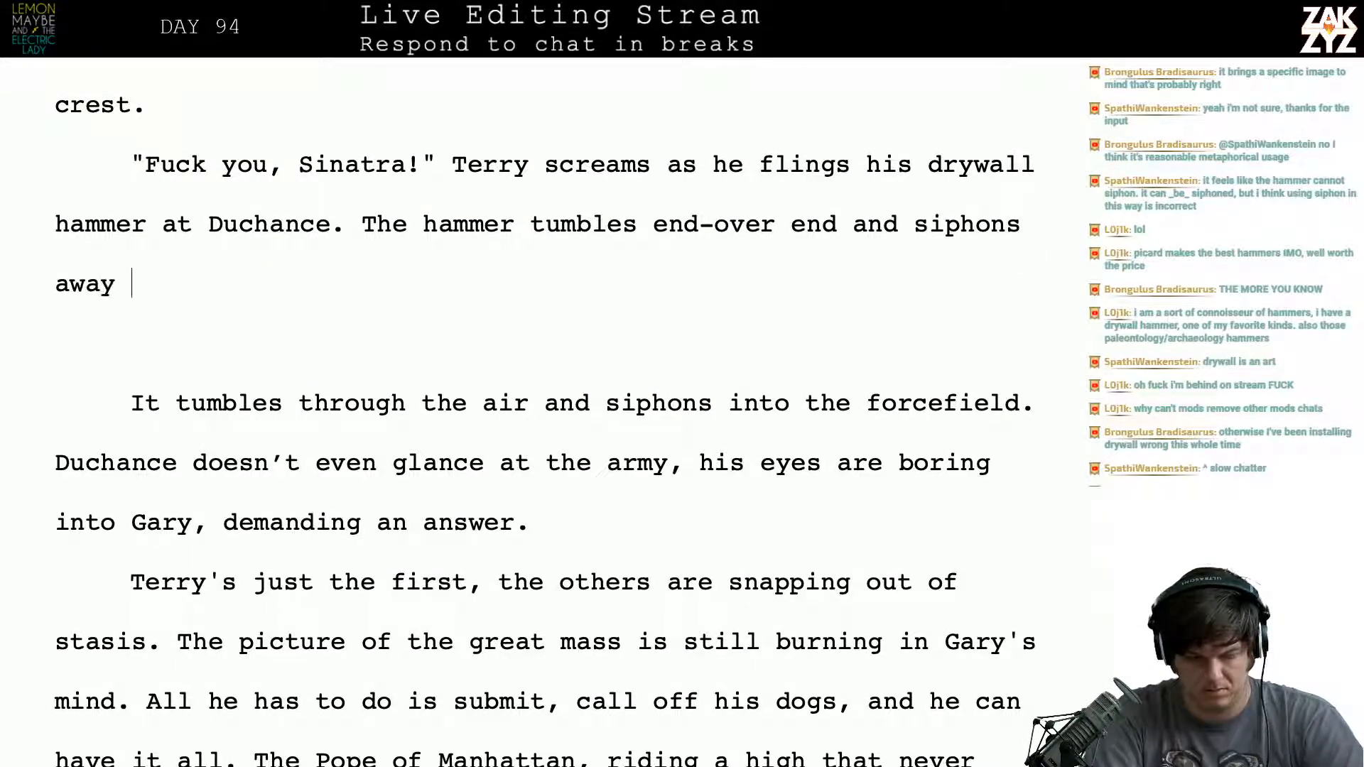
type("into the forcefield,")
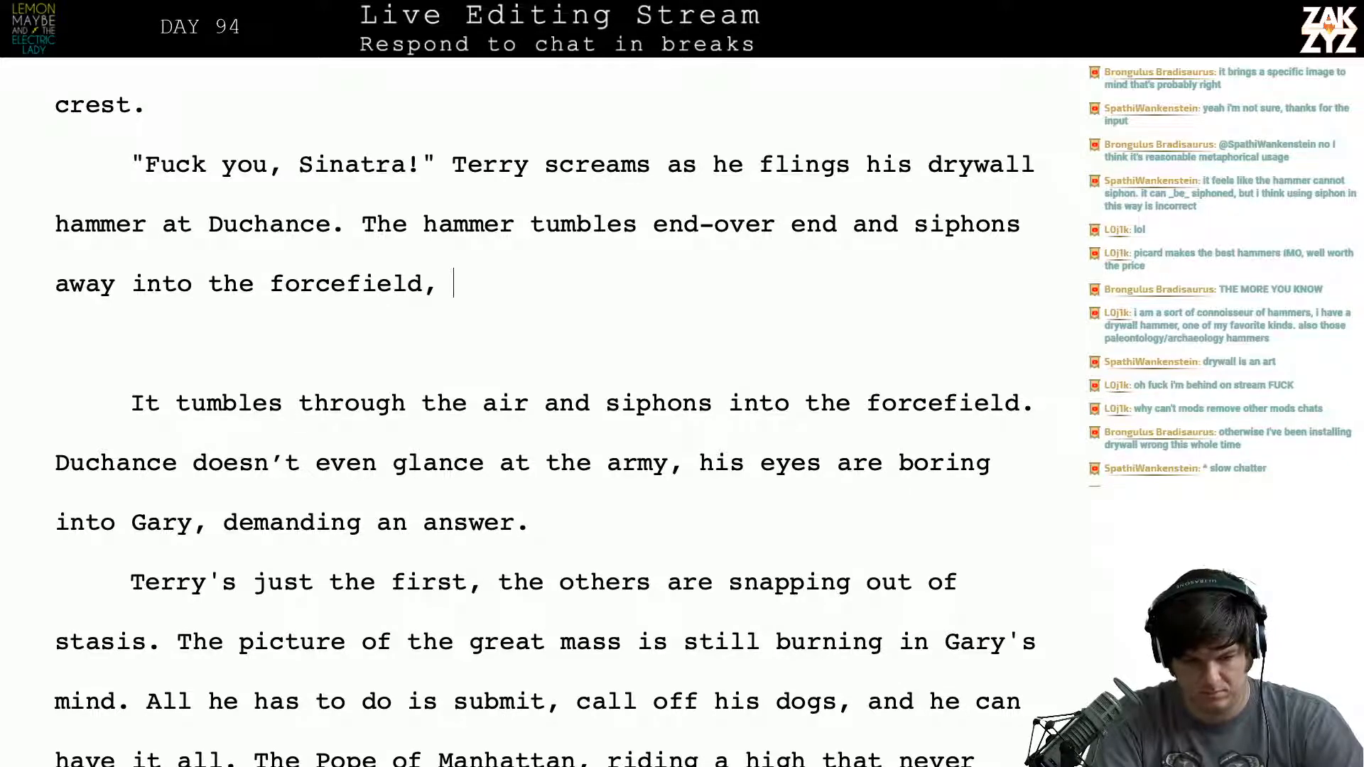
- Split off the text from "The hammer tumbles" below an empty line and return to the end of the drywall hammer sentence
key("Up")
key("Left")
key("Left")
key("Left")
key("Left")
key("Left")
key("Left")
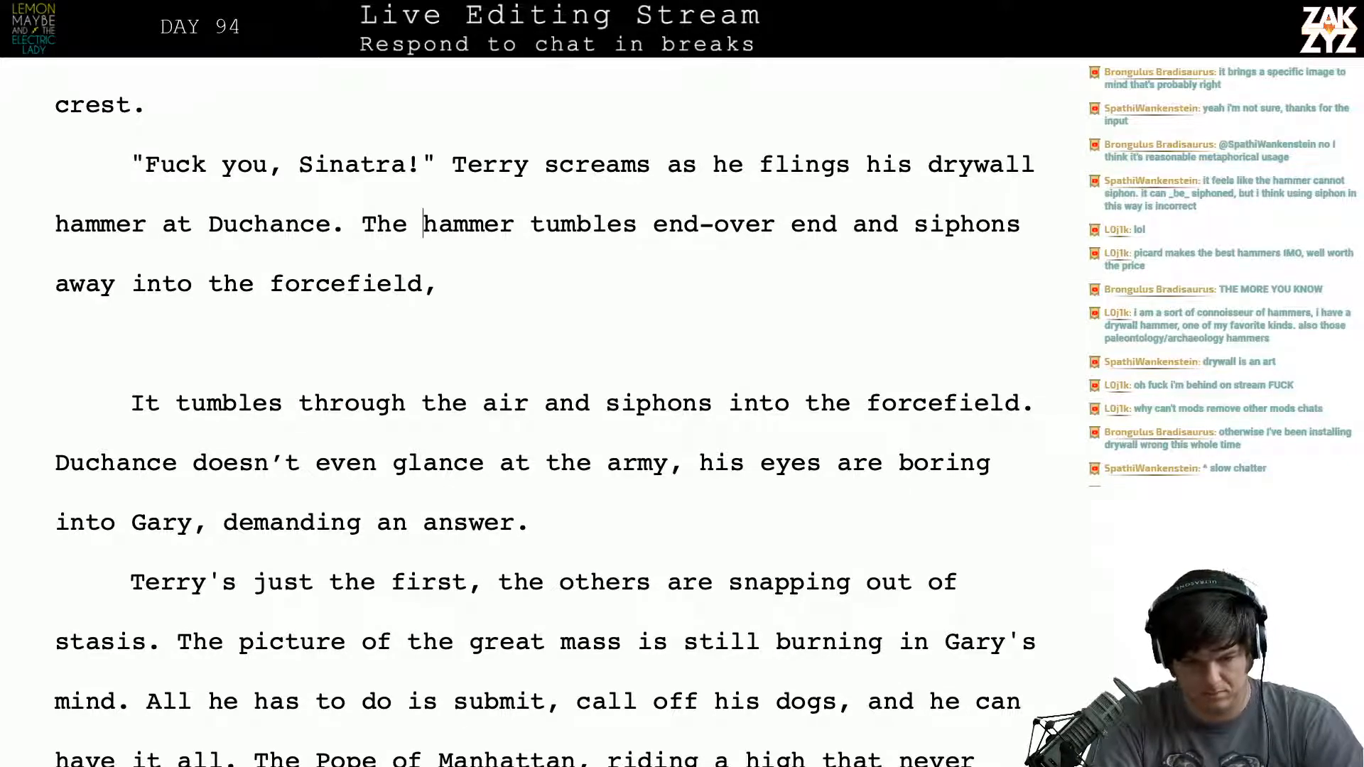
key("Return")
key("Return")
key("Up")
key("Up")
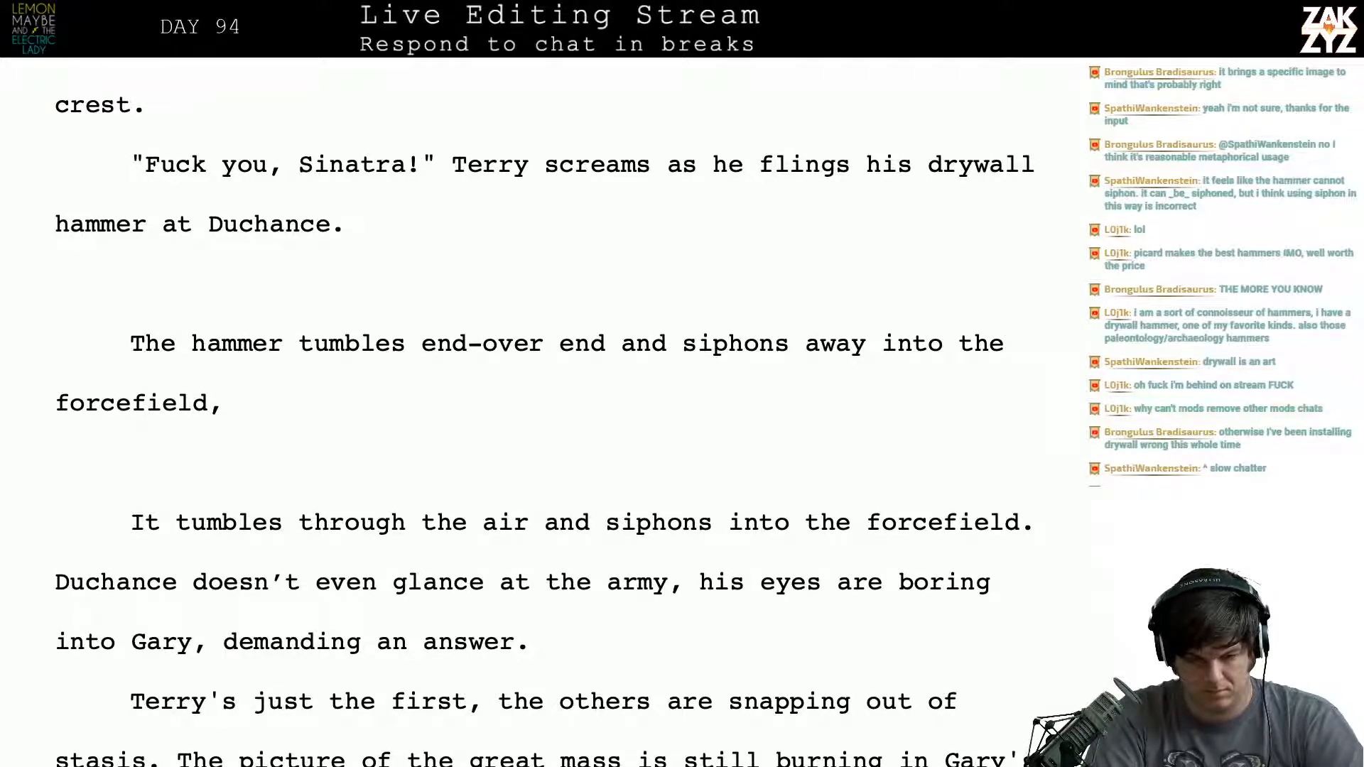
- Follow the drywall hammer sentence with "The throw is true, but the hammer siphons away into the forcefield."
type("The ")
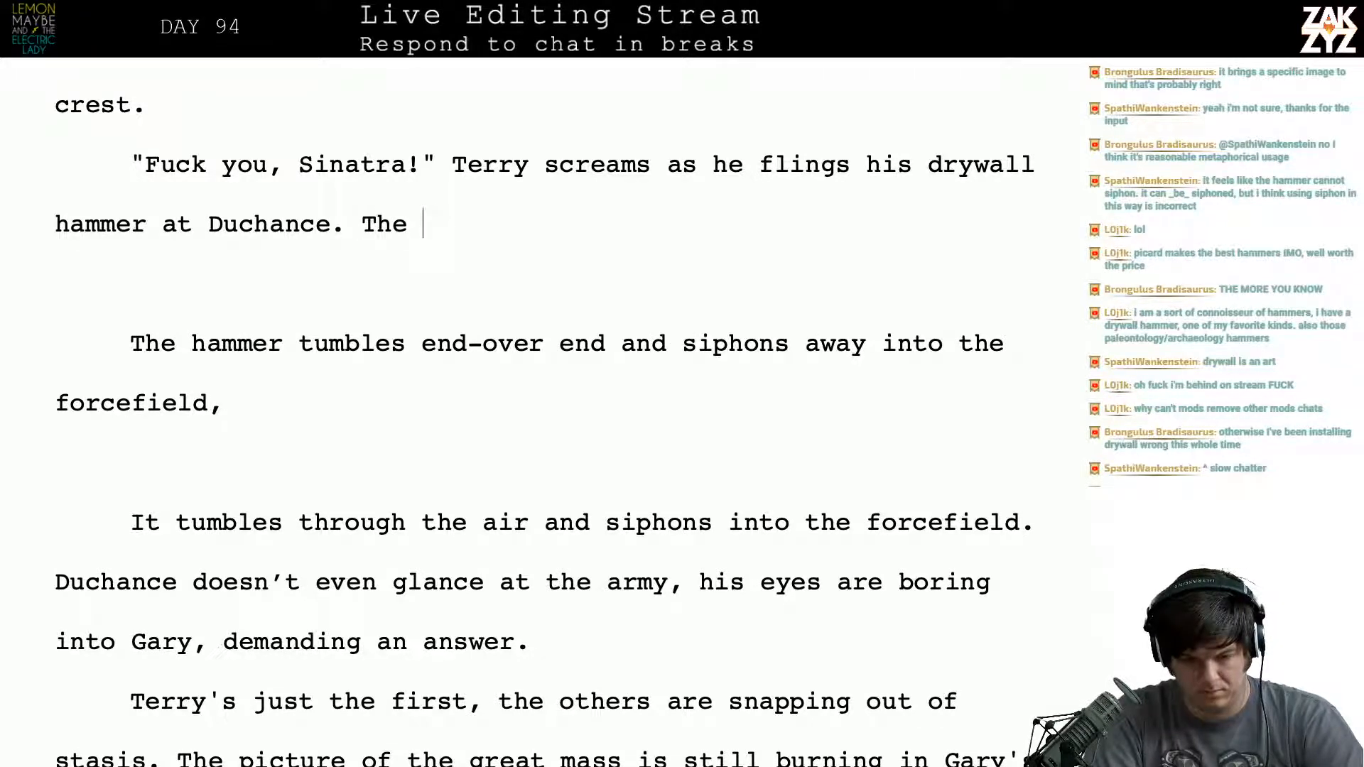
type("hammer")
key("BackSpace")
key("BackSpace")
key("BackSpace")
key("BackSpace")
key("BackSpace")
key("BackSpace")
key("BackSpace")
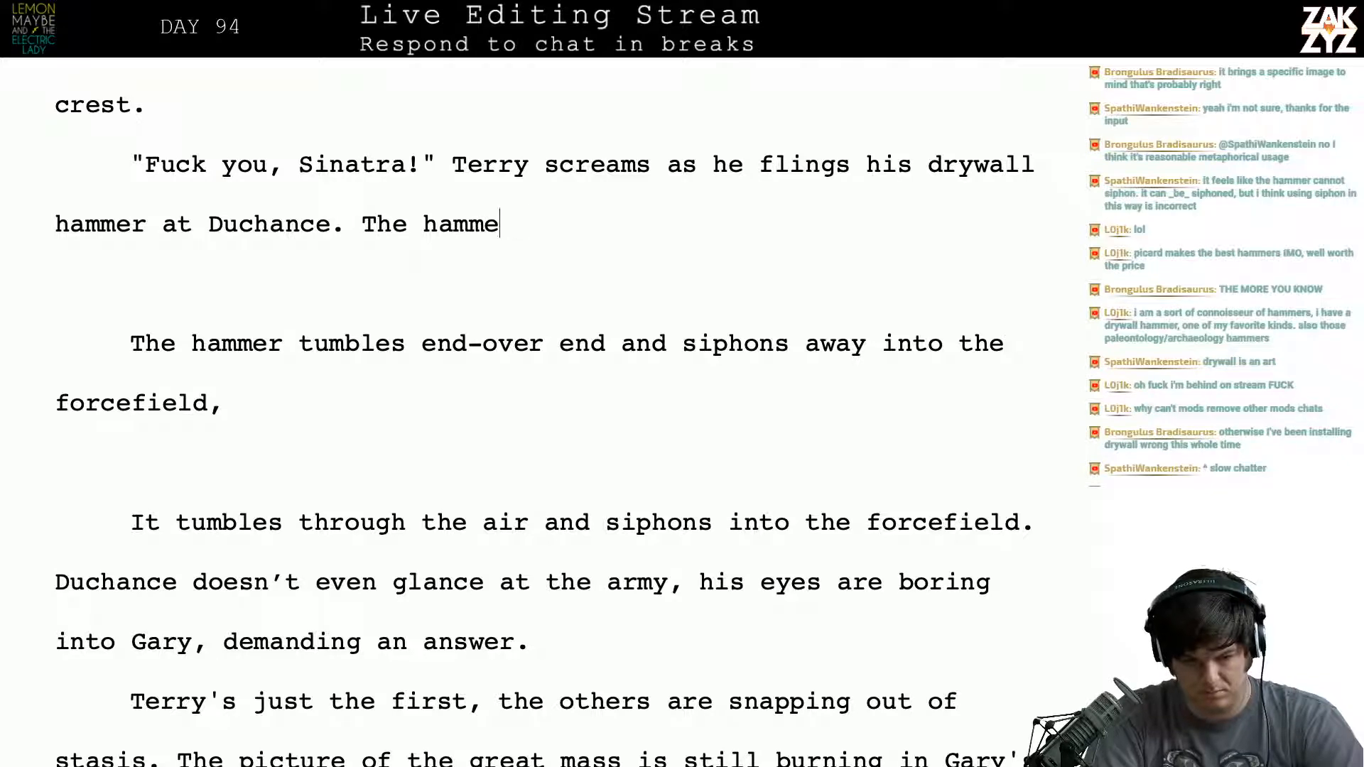
type("thro")
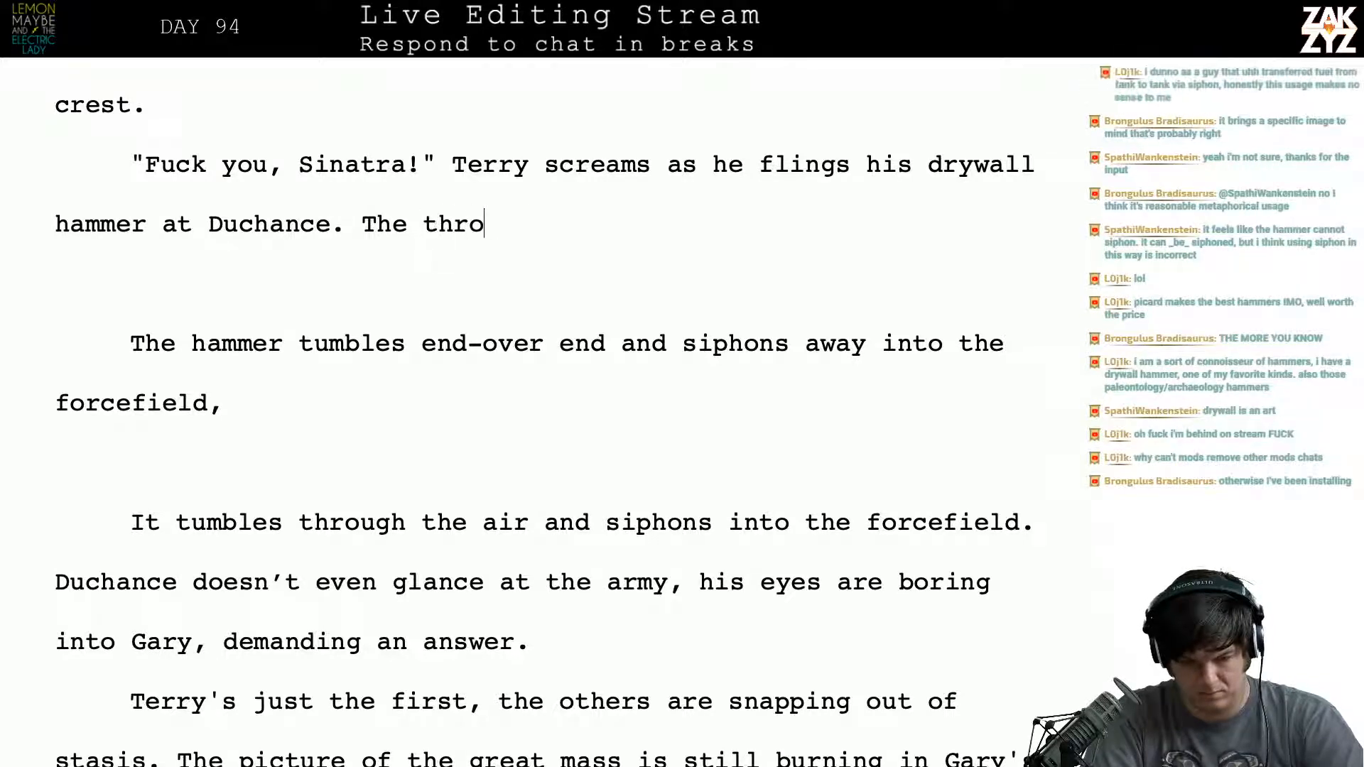
type("w is true, but the ")
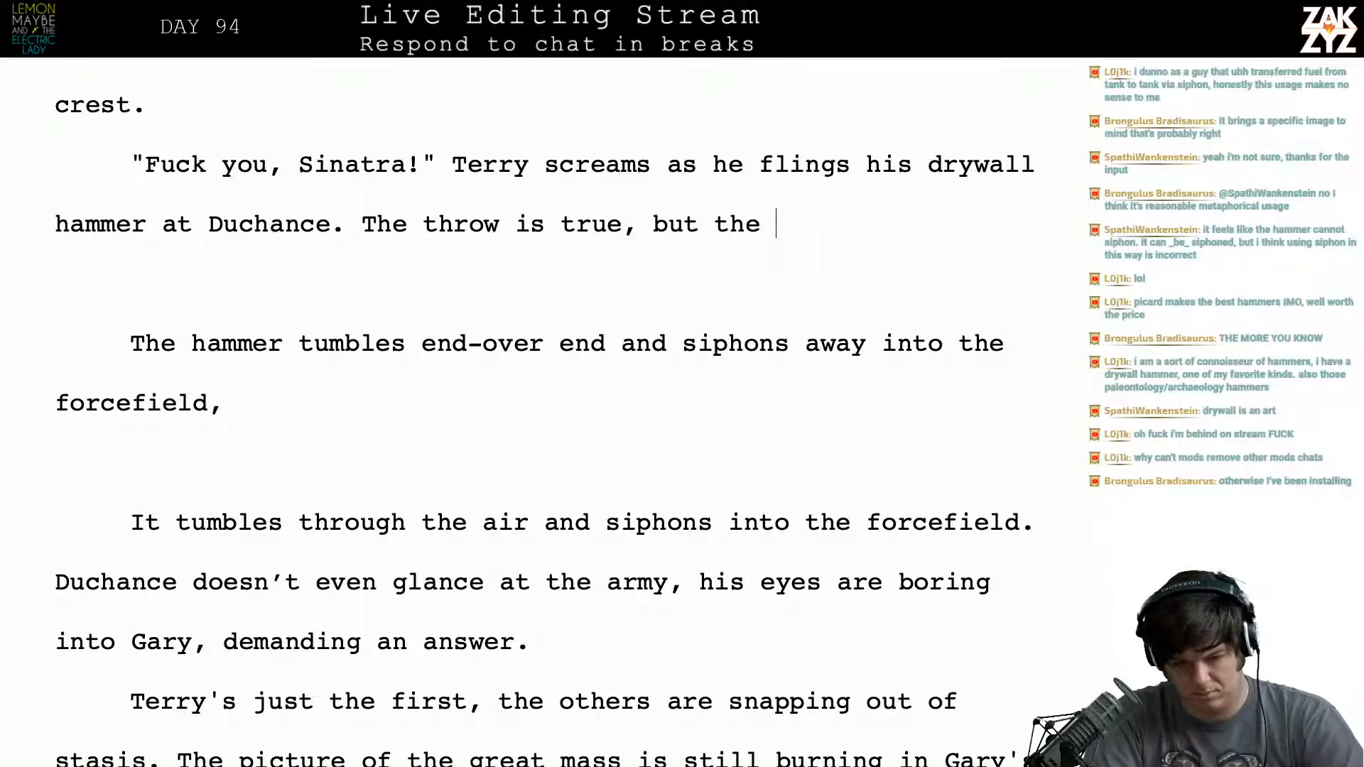
type("hammer ")
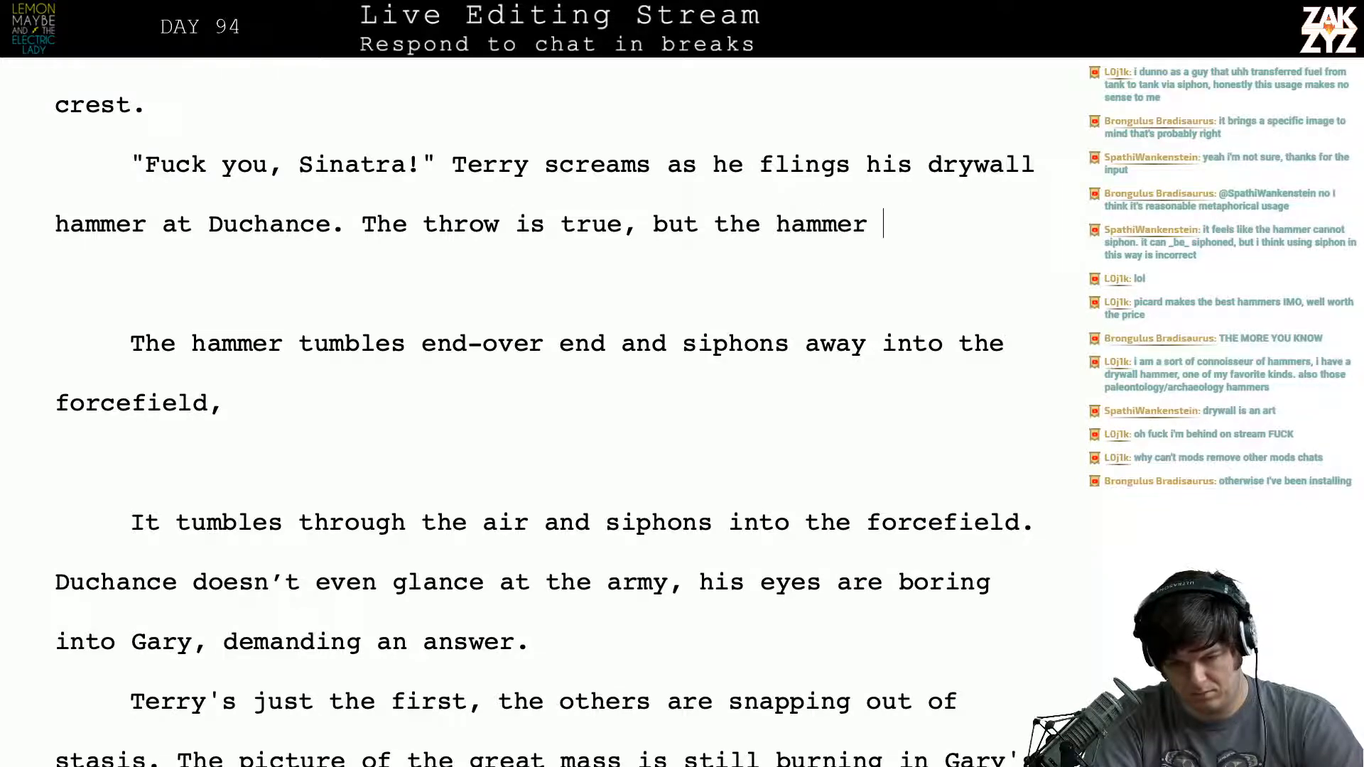
type("siphons awa")
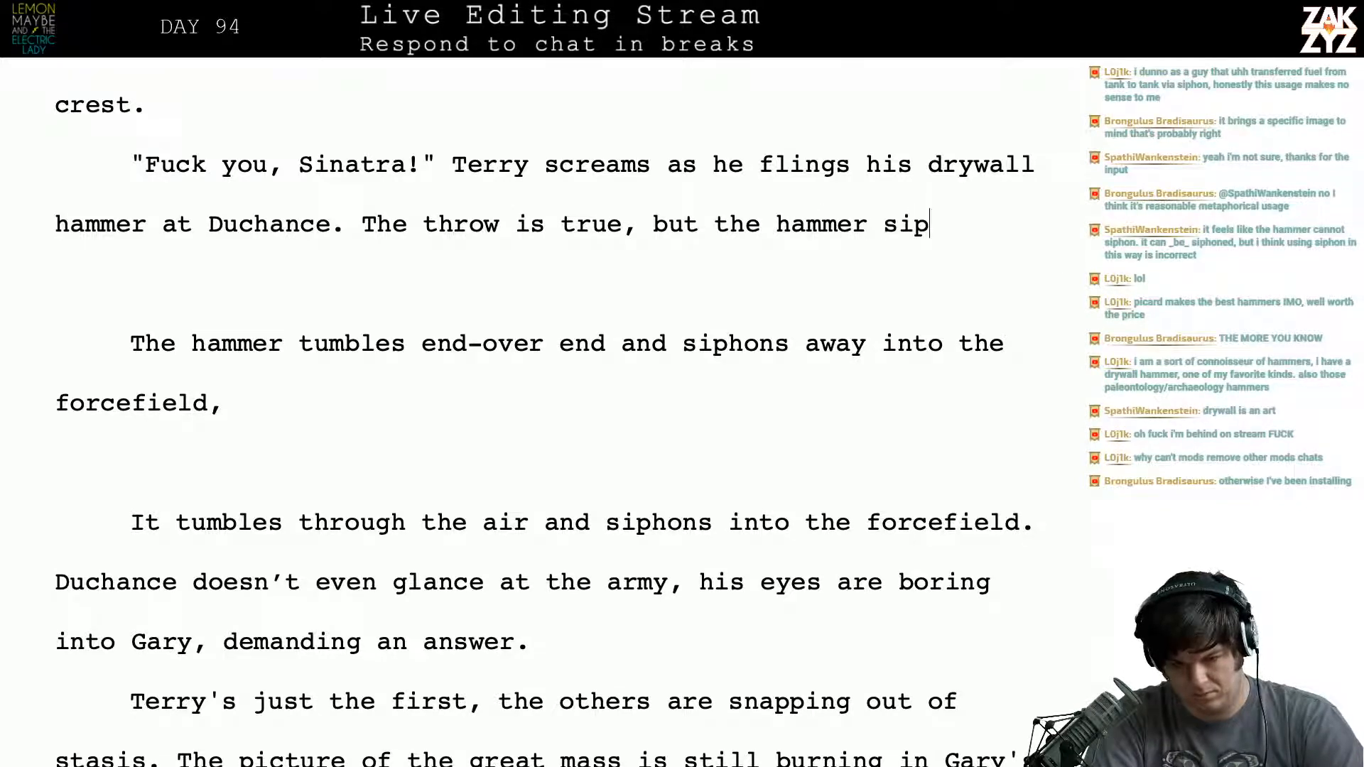
type("ot")
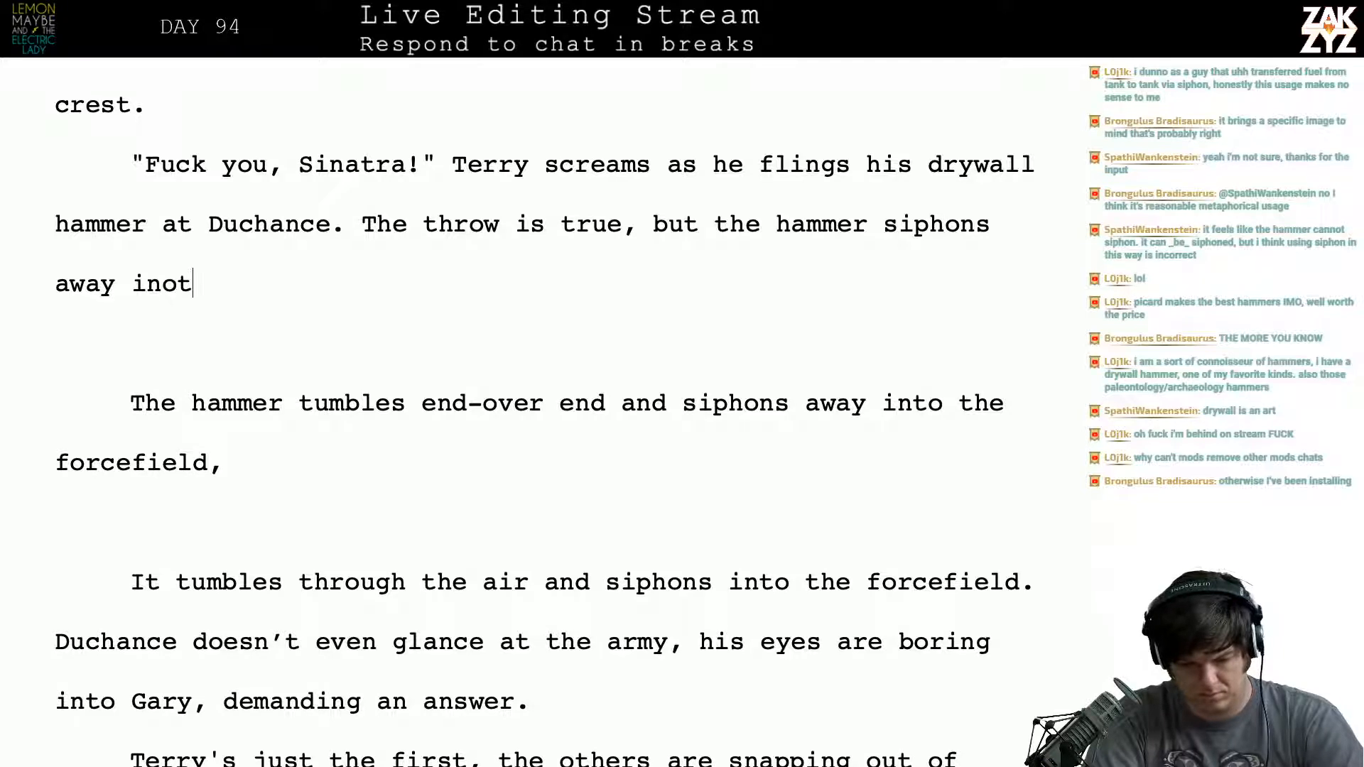
key("BackSpace")
key("BackSpace")
type("to the for")
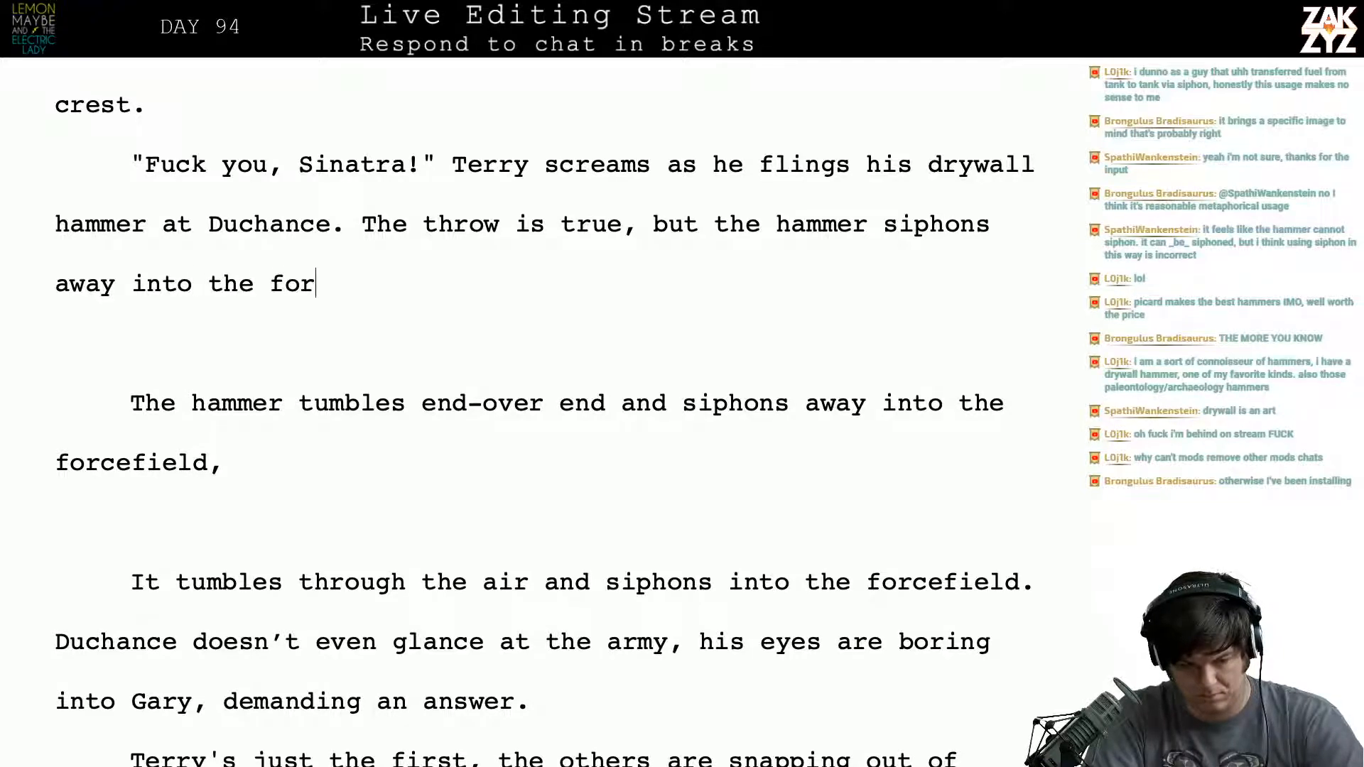
type("cefield. Duchance od")
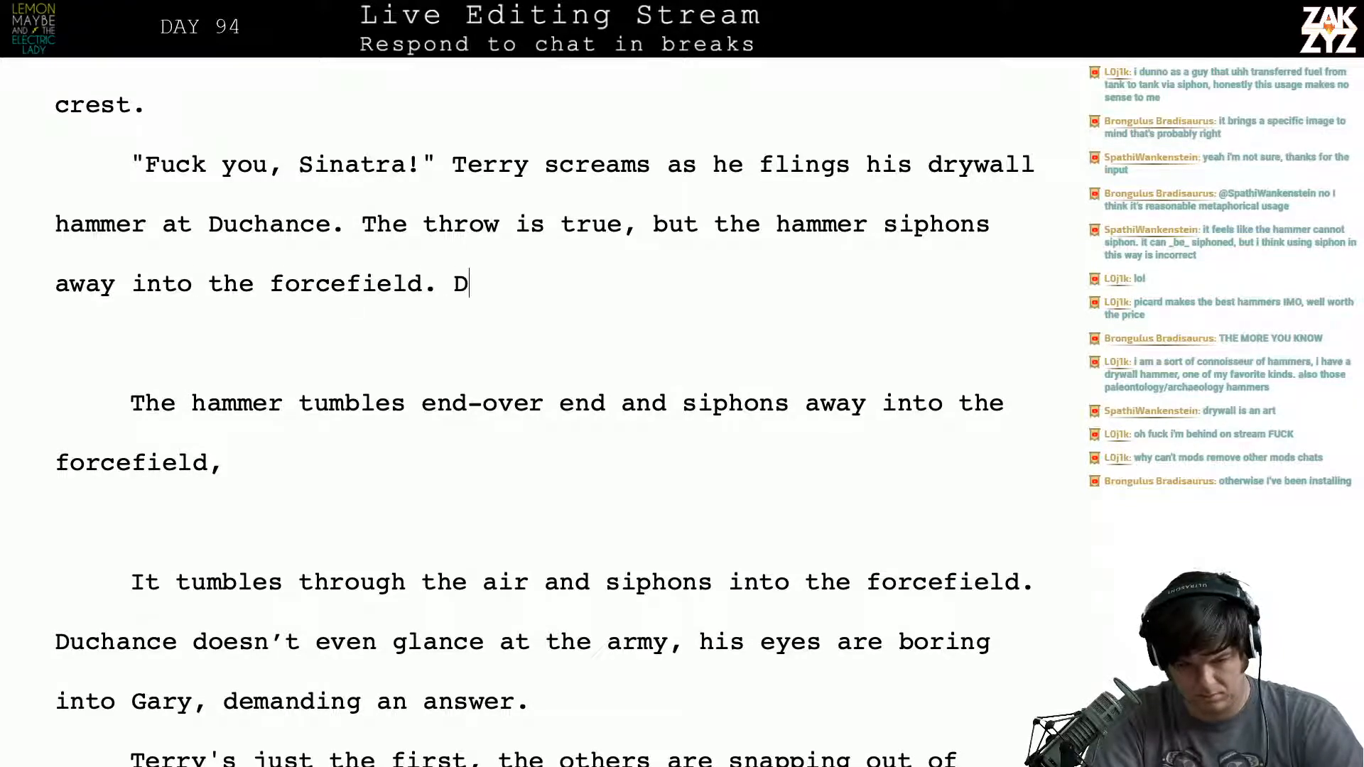
- Continue the paragraph with "Duchance doesn't even notice, his eyes are boring into Gary, demanding an answer."
key("BackSpace")
key("BackSpace")
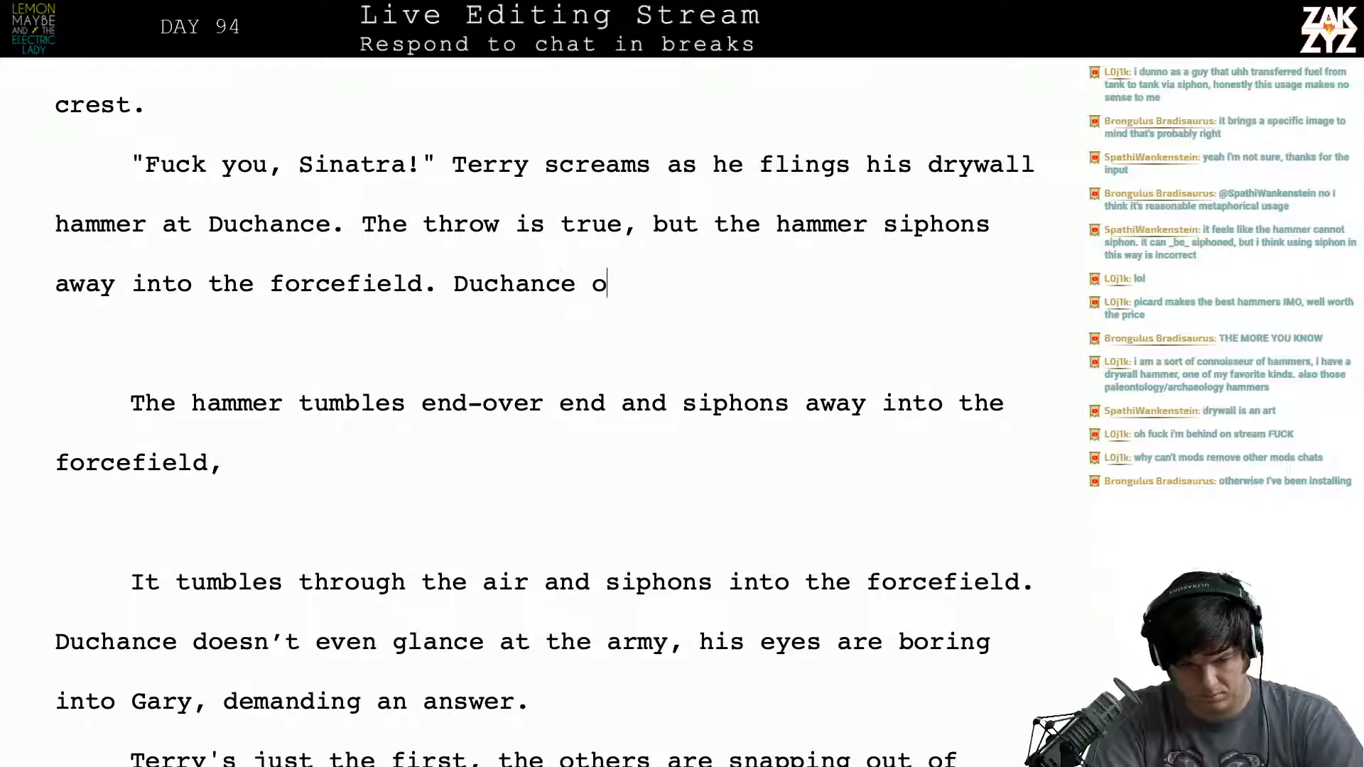
type("doesn't even n")
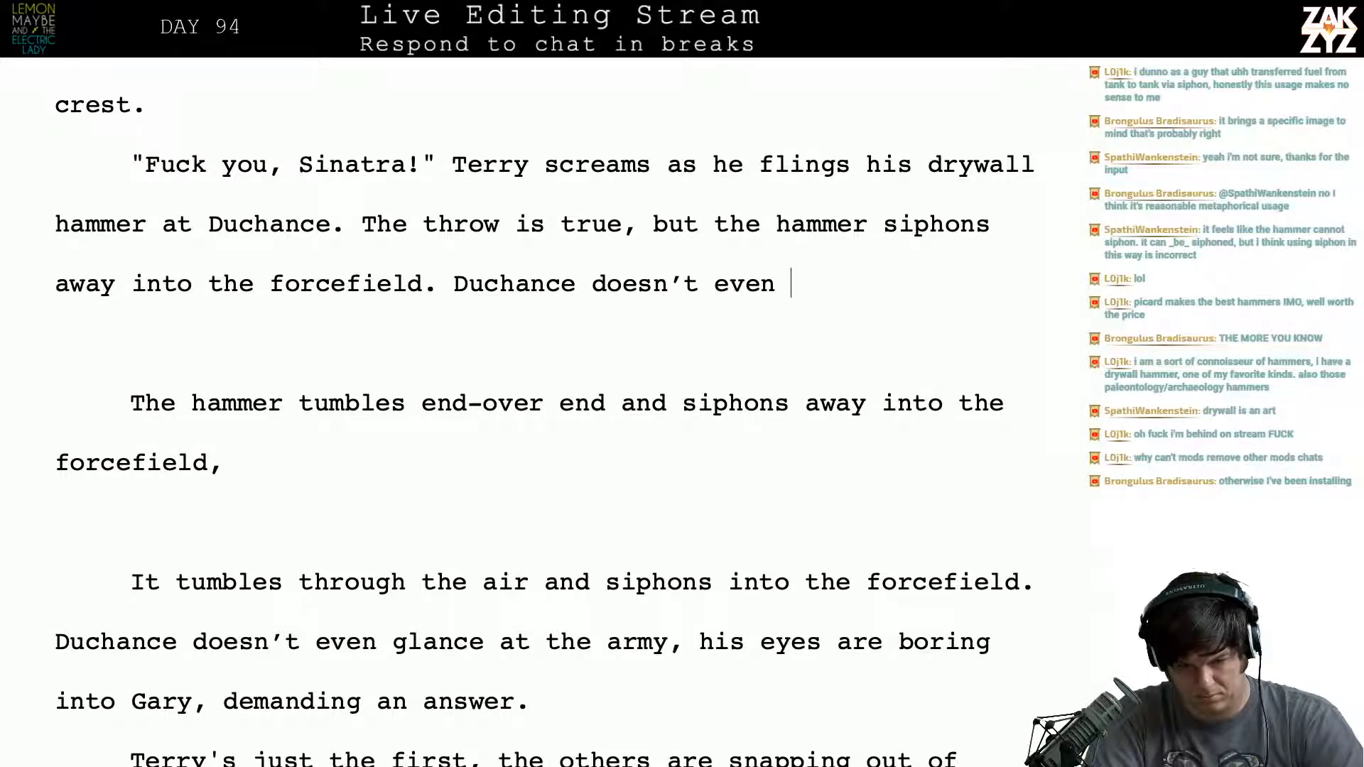
type("notice, his ")
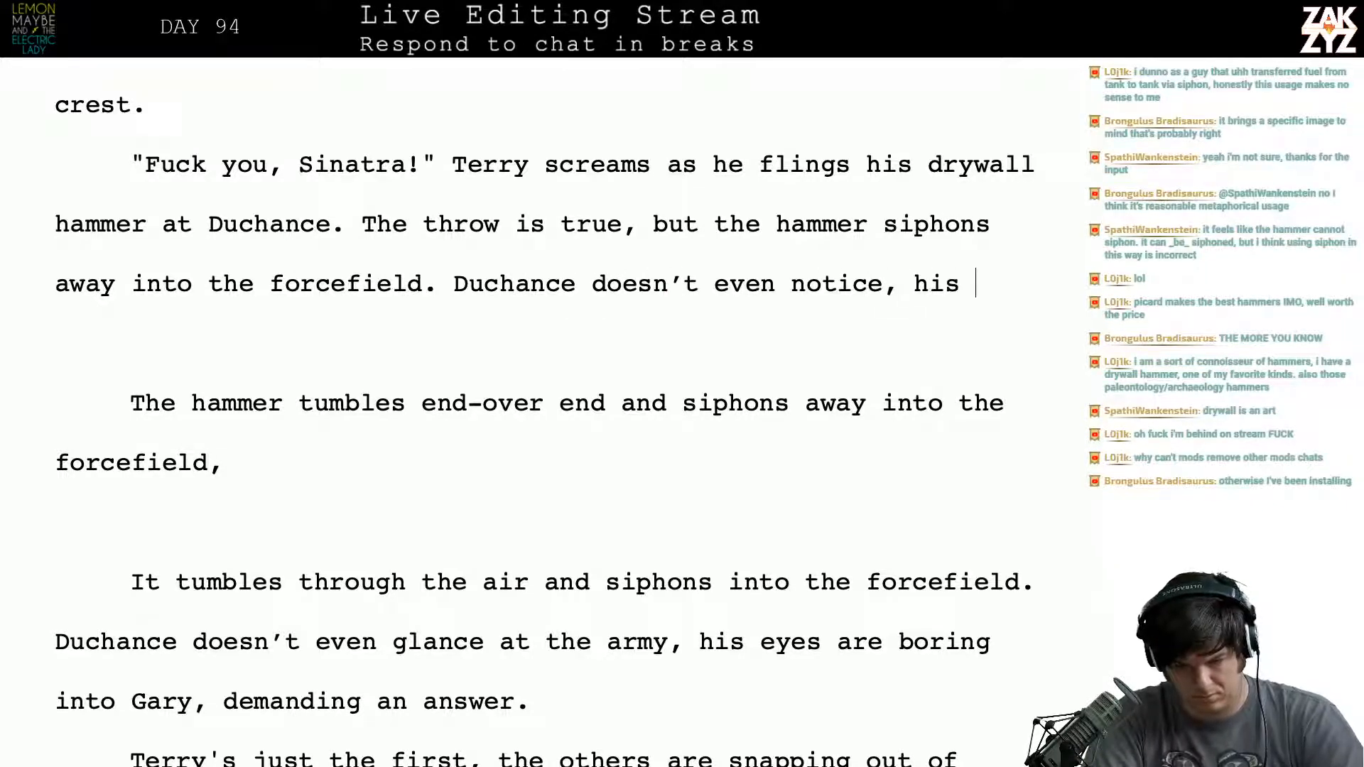
type("eyes are boring ")
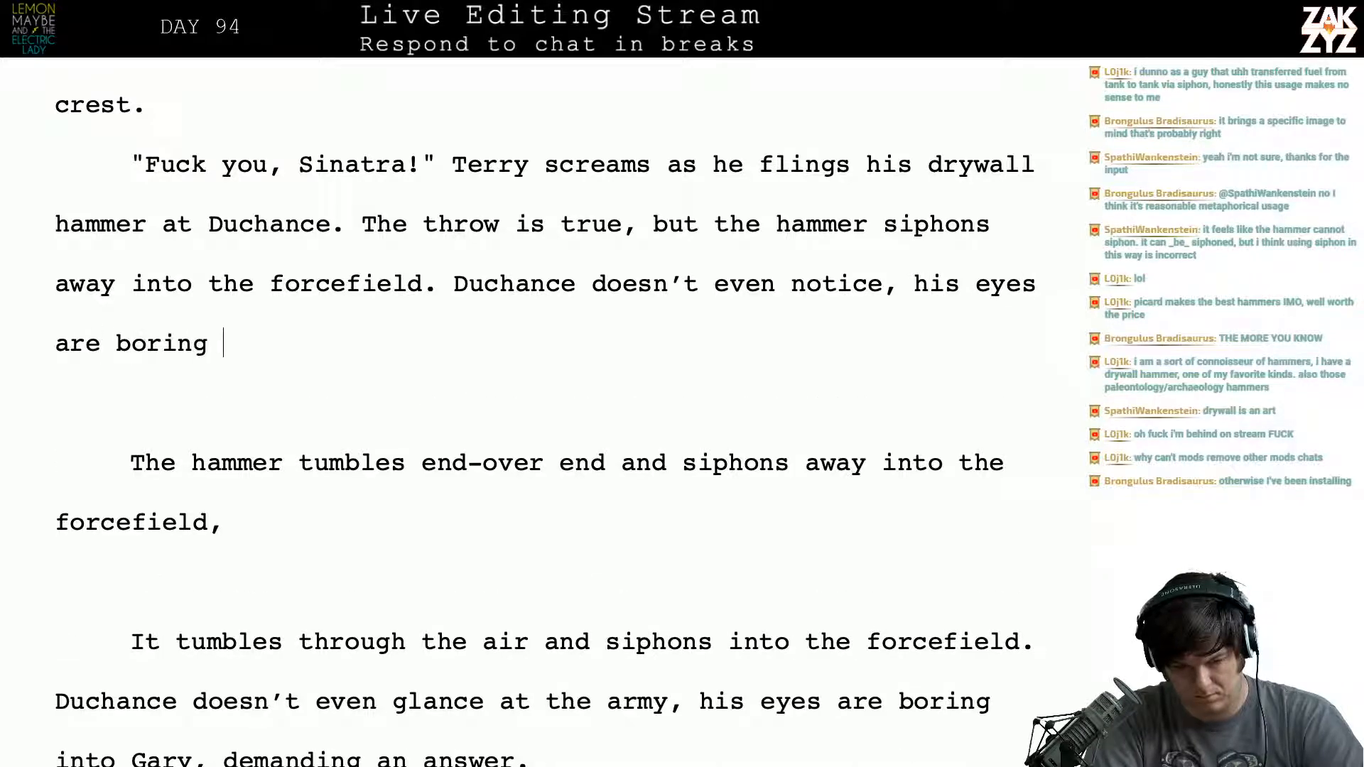
type("into Gary,")
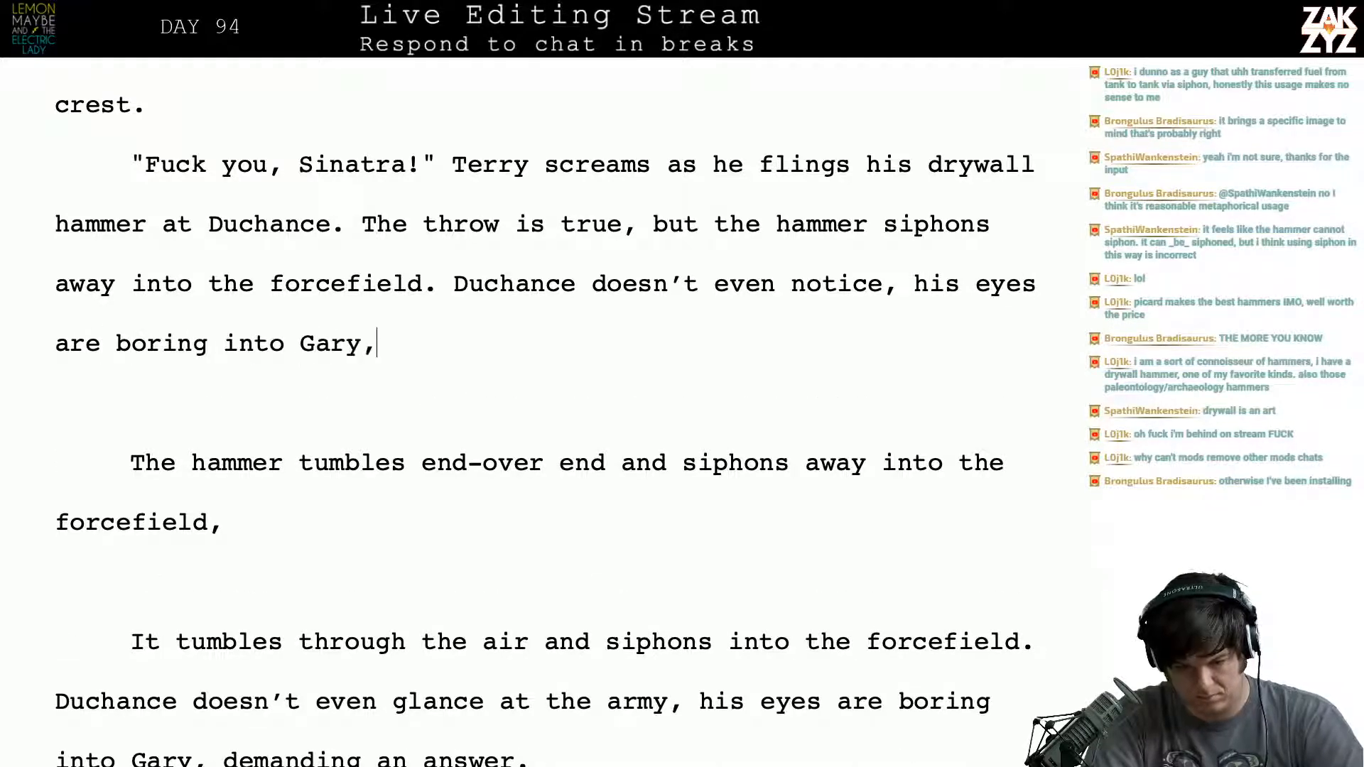
type(" demanding an ans")
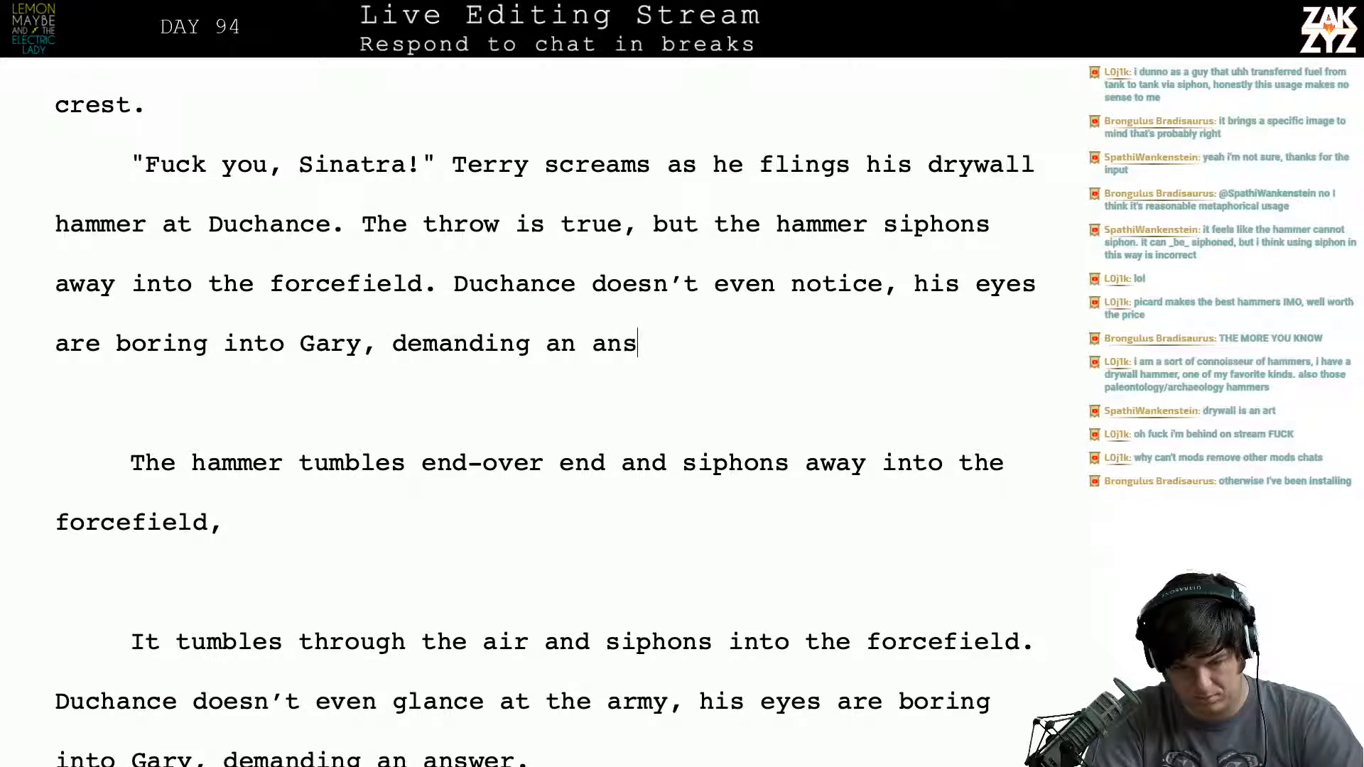
key("BackSpace")
type("swer.")
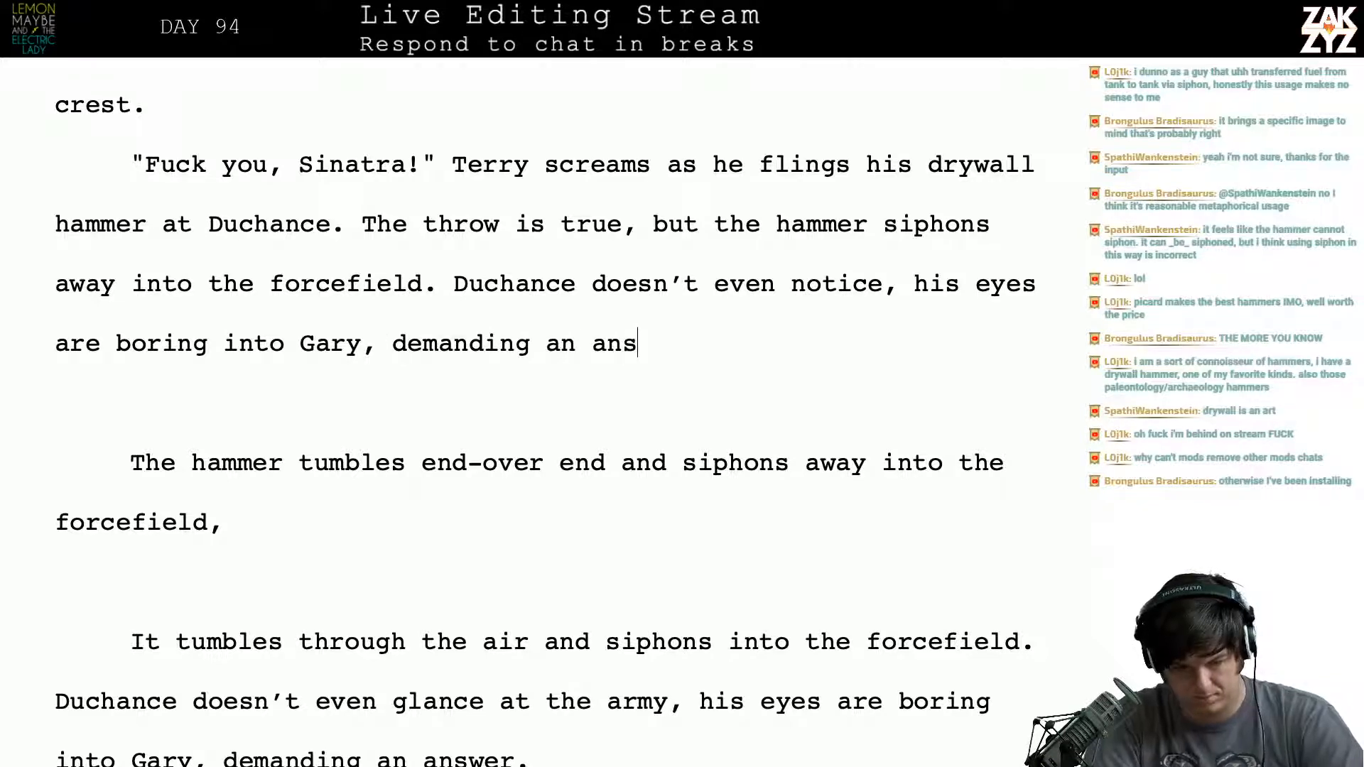
- Delete the two leftover drafts beginning "The hammer tumbles" and "It tumbles through the air", including the empty lines around them
key("shift+Down")
key("shift+Down")
key("shift+Down")
key("shift+Down")
key("shift+Down")
key("shift+Down")
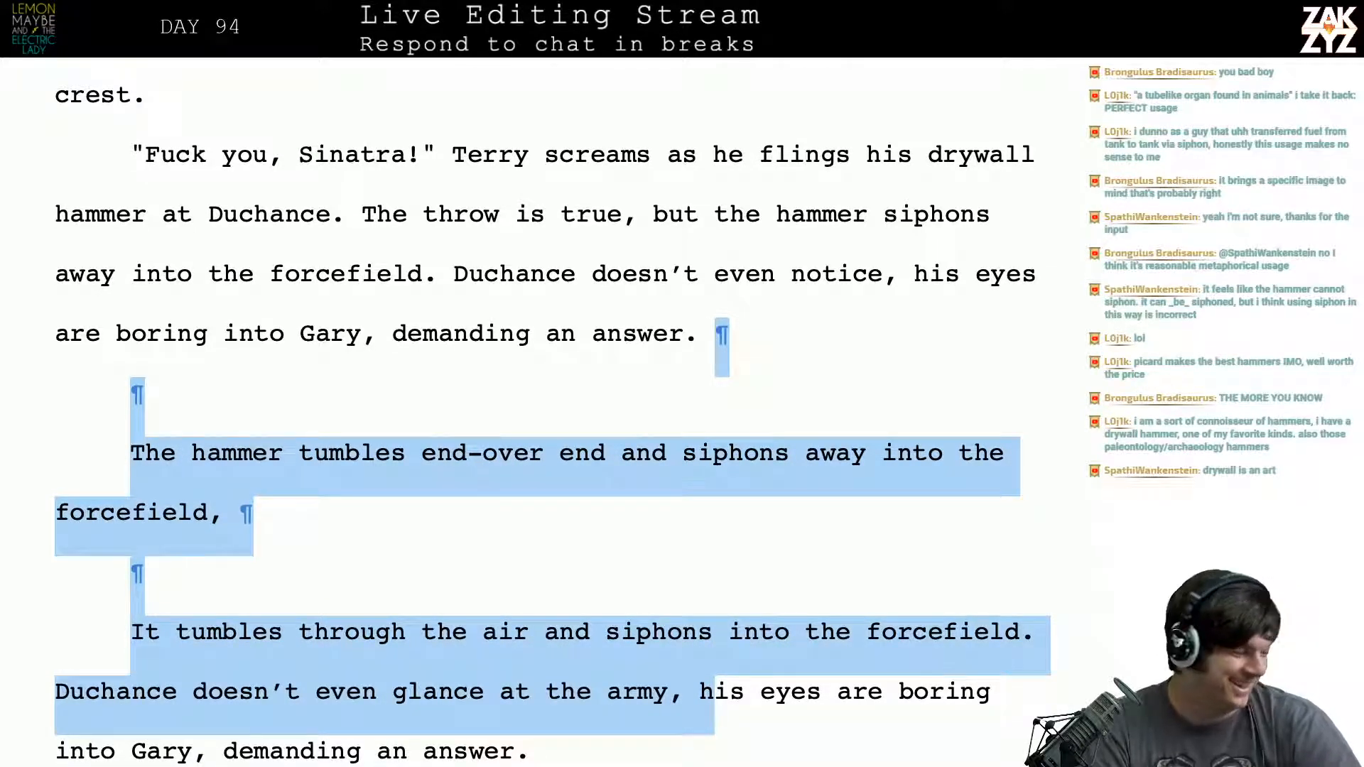
key("shift+Down")
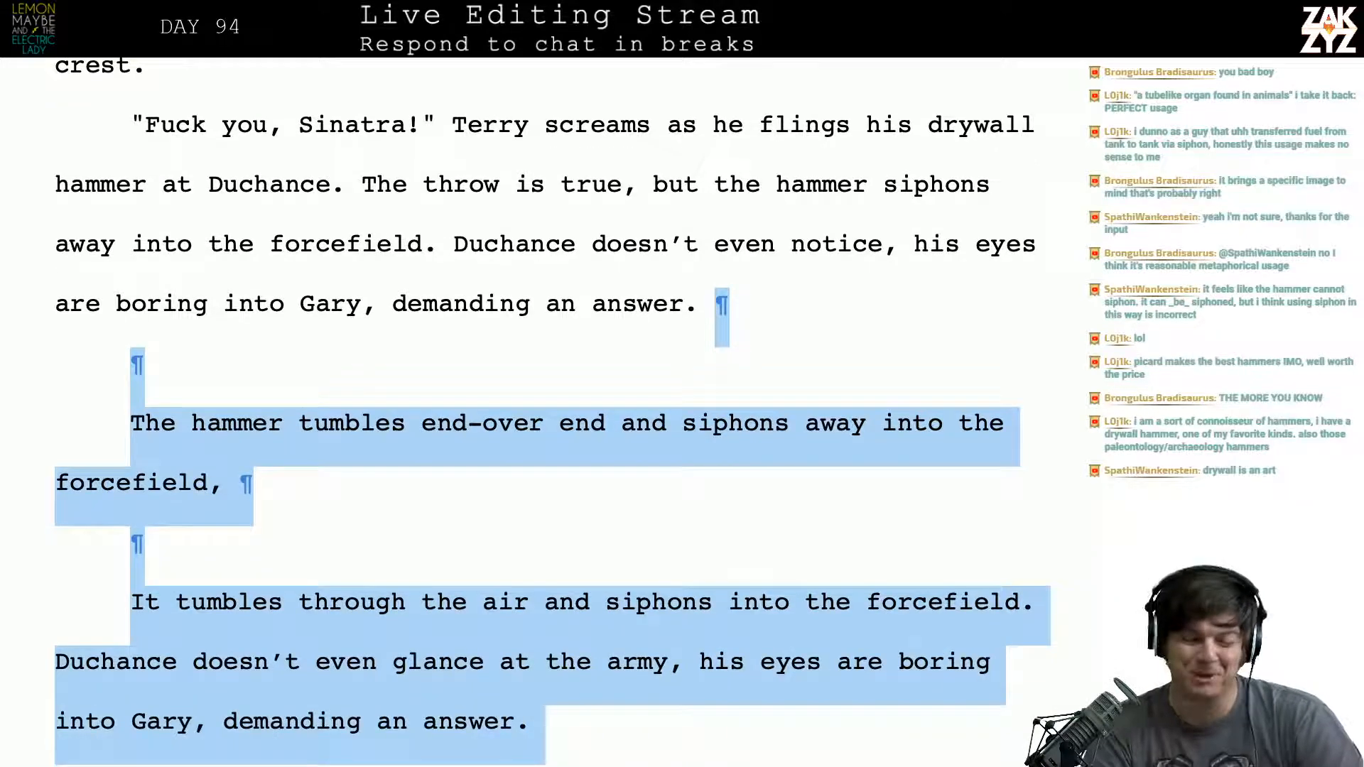
key("shift+Down")
key("shift+Up")
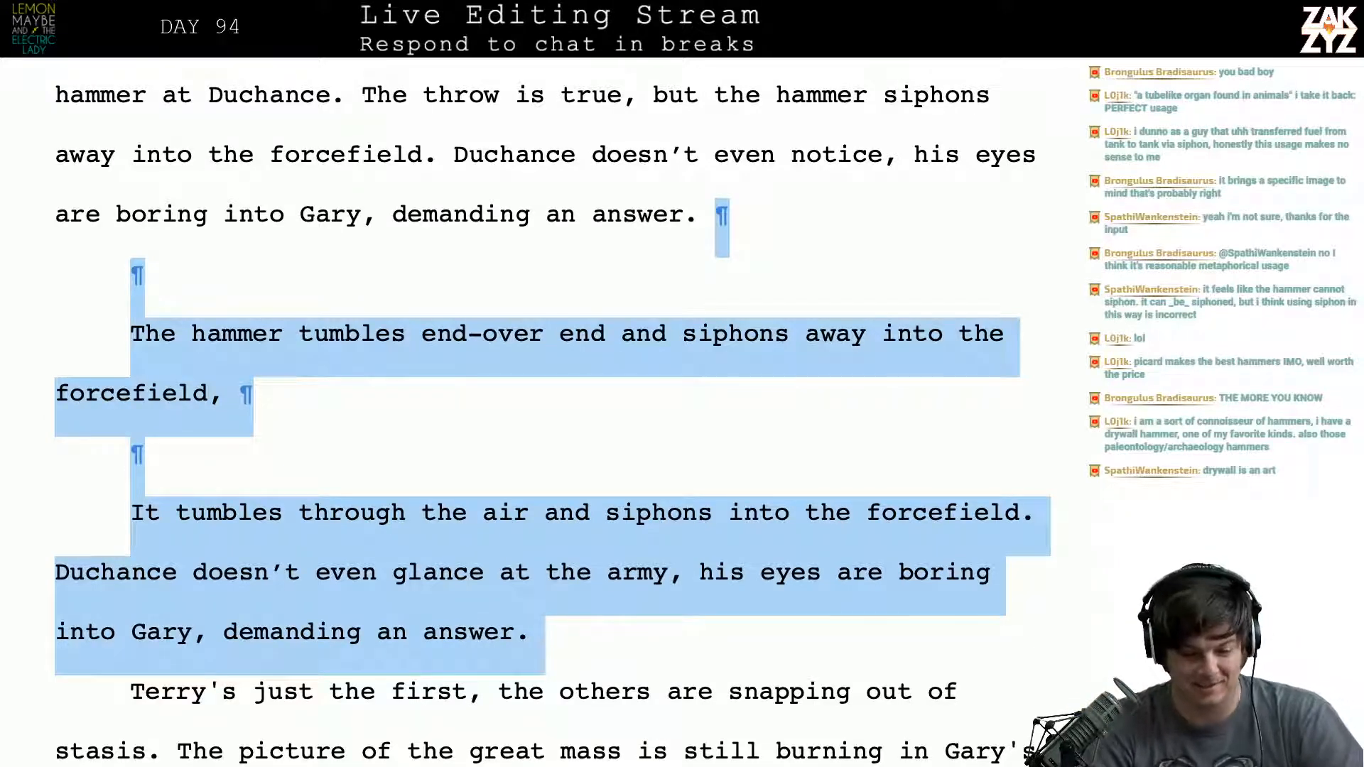
key("BackSpace")
- Replace "just" with "only" so the stasis paragraph opens with "Terry’s only the first"
key("Right")
key("Right")
key("Right")
key("Right")
key("Right")
key("Right")
key("Right")
key("Right")
key("Right")
key("Right")
key("Right")
key("Right")
key("Right")
key("Right")
key("Right")
key("Right")
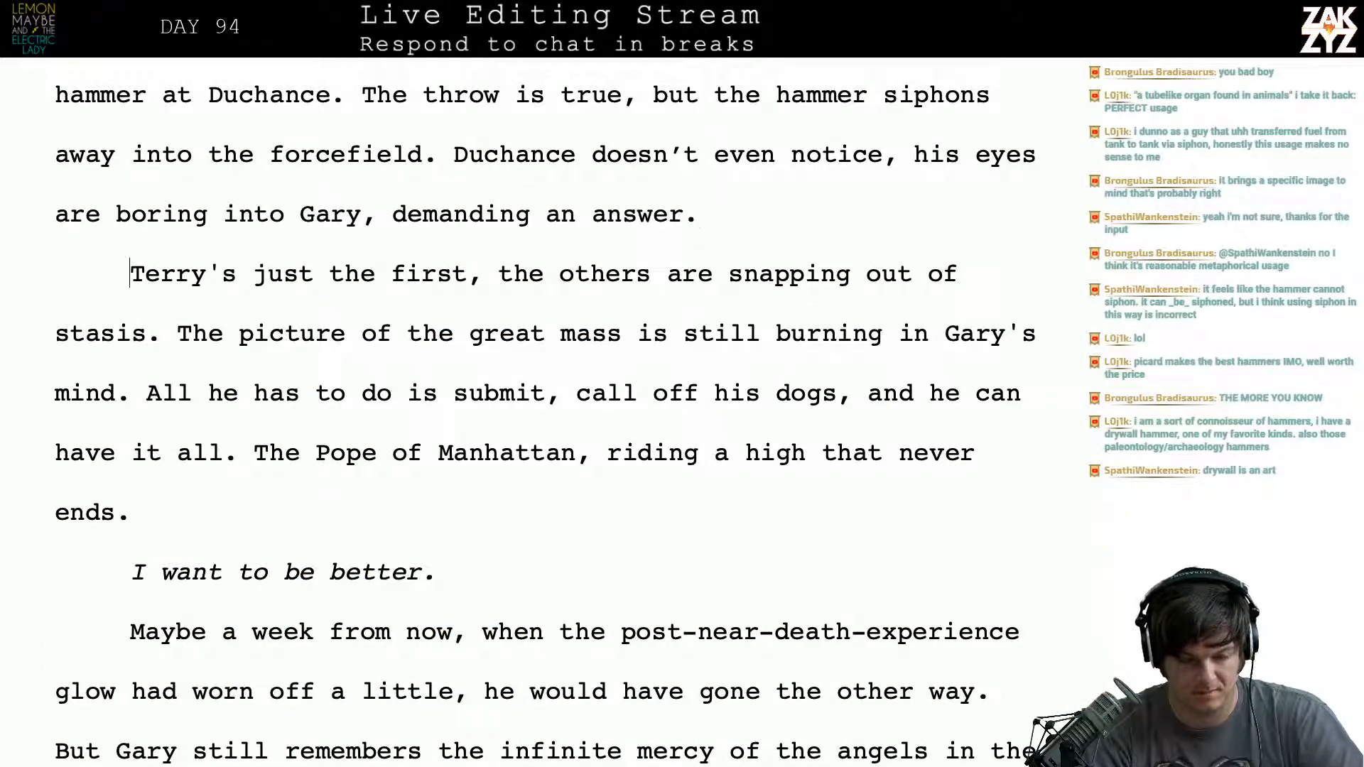
key("Left")
key("Left")
key("Left")
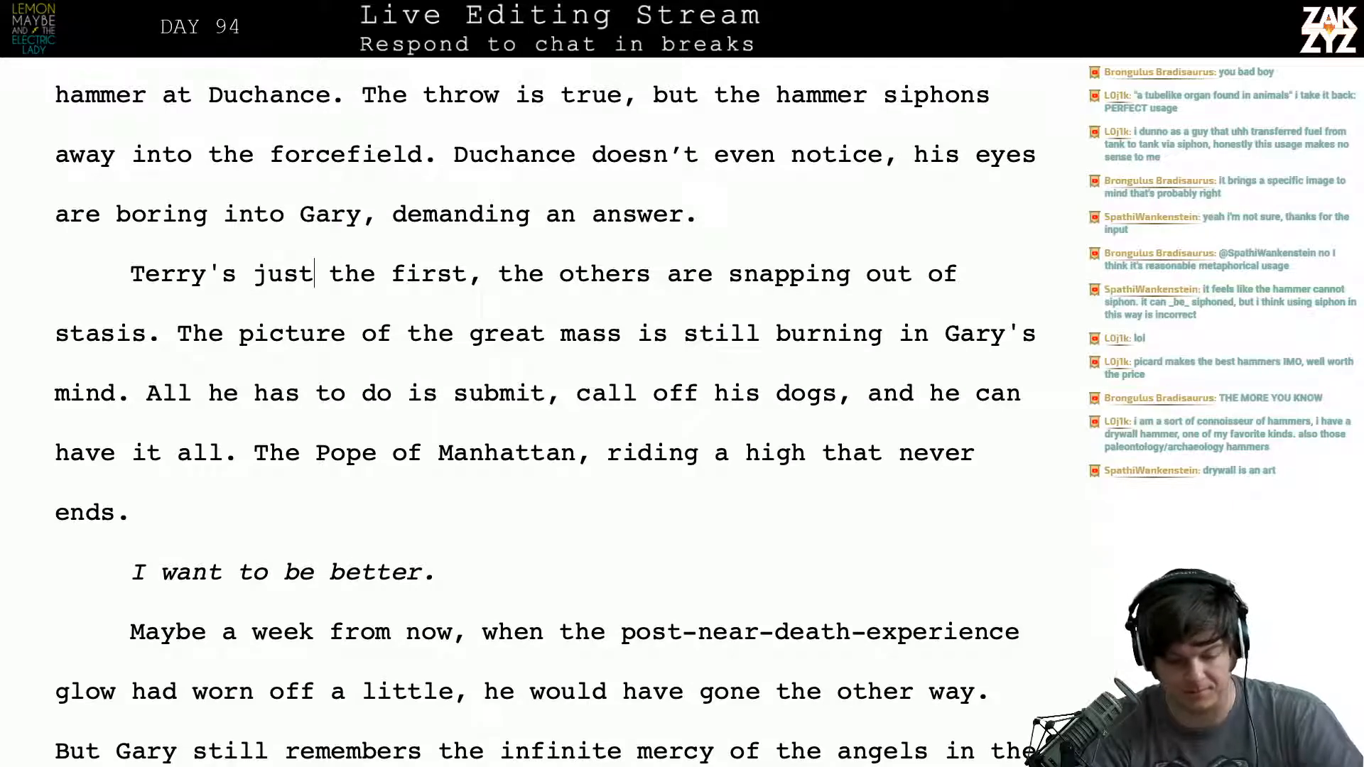
key("BackSpace")
key("BackSpace")
key("BackSpace")
key("BackSpace")
key("Right")
key("Right")
key("Right")
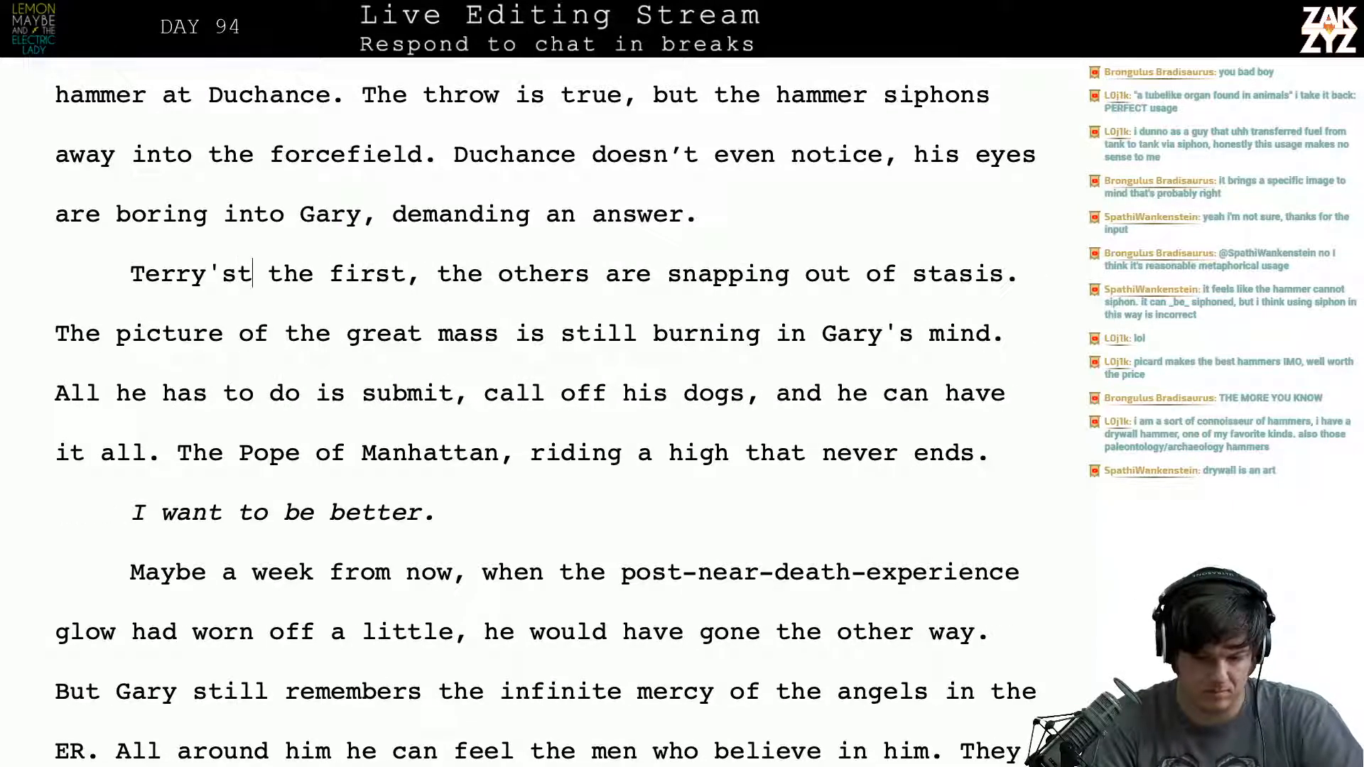
key("Left")
key("Left")
key("BackSpace")
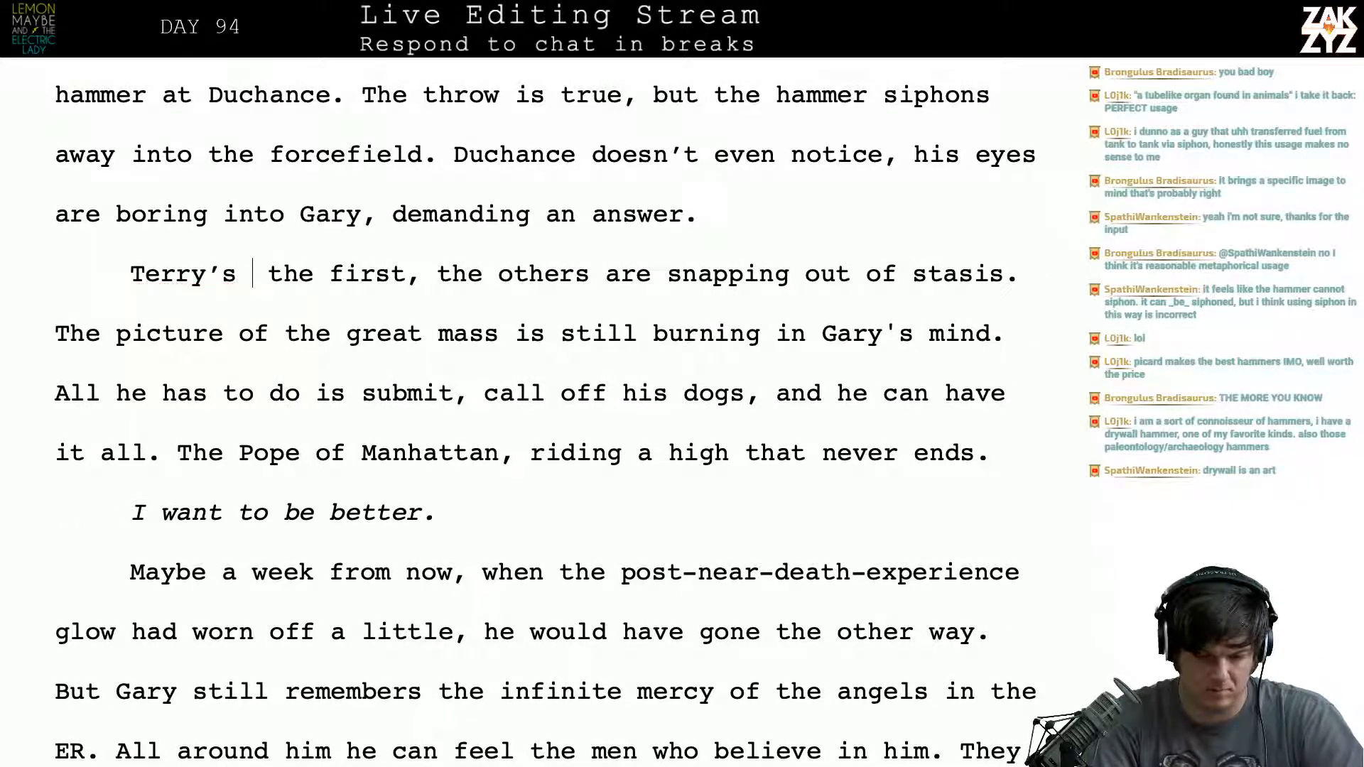
key("BackSpace")
key("BackSpace")
type("'s")
type(" only")
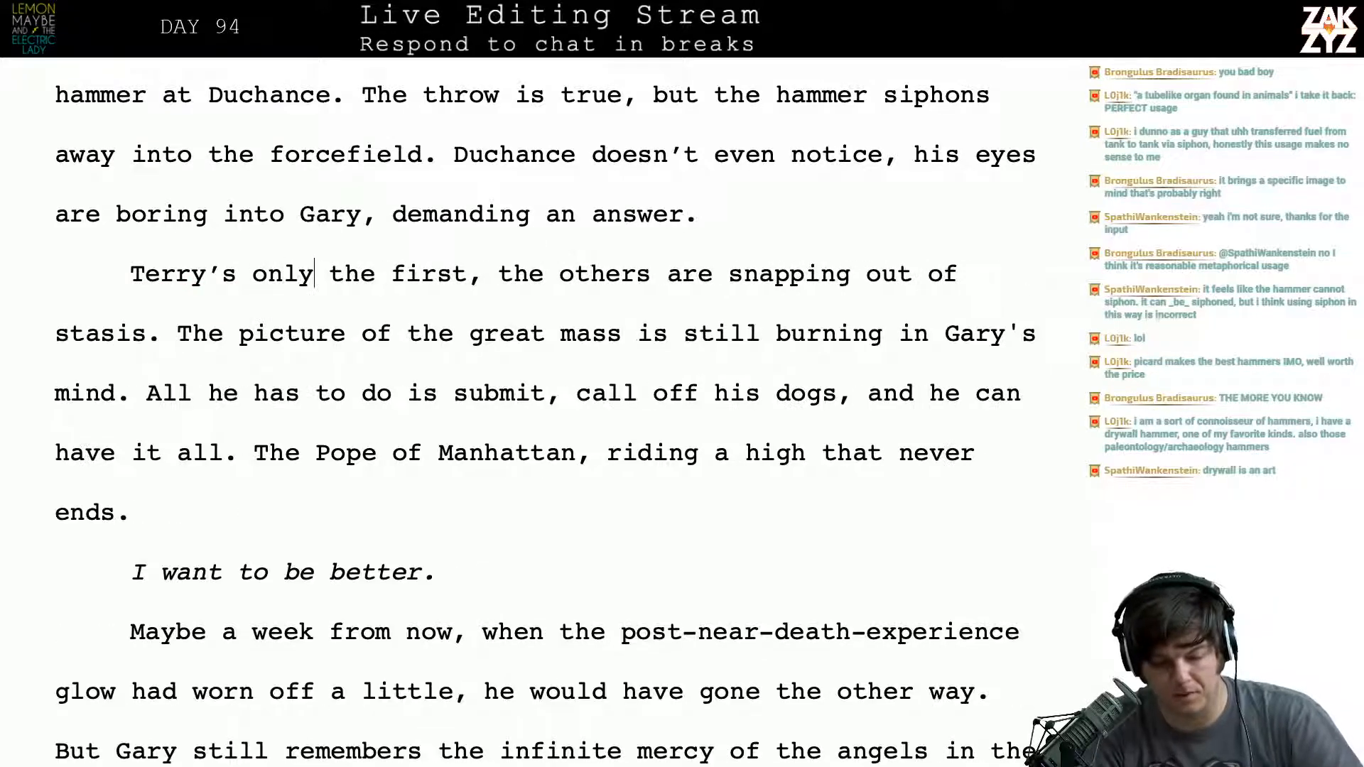
- Read through the stasis paragraph's opening, examining the wording of the sentence about the great mass
key("Right")
key("Right")
key("Right")
key("Right")
key("Right")
key("Right")
key("Right")
key("Right")
key("Right")
key("Right")
key("Right")
key("Right")
key("Right")
key("Right")
key("Right")
key("Right")
key("Right")
key("Right")
key("Right")
key("Right")
key("Right")
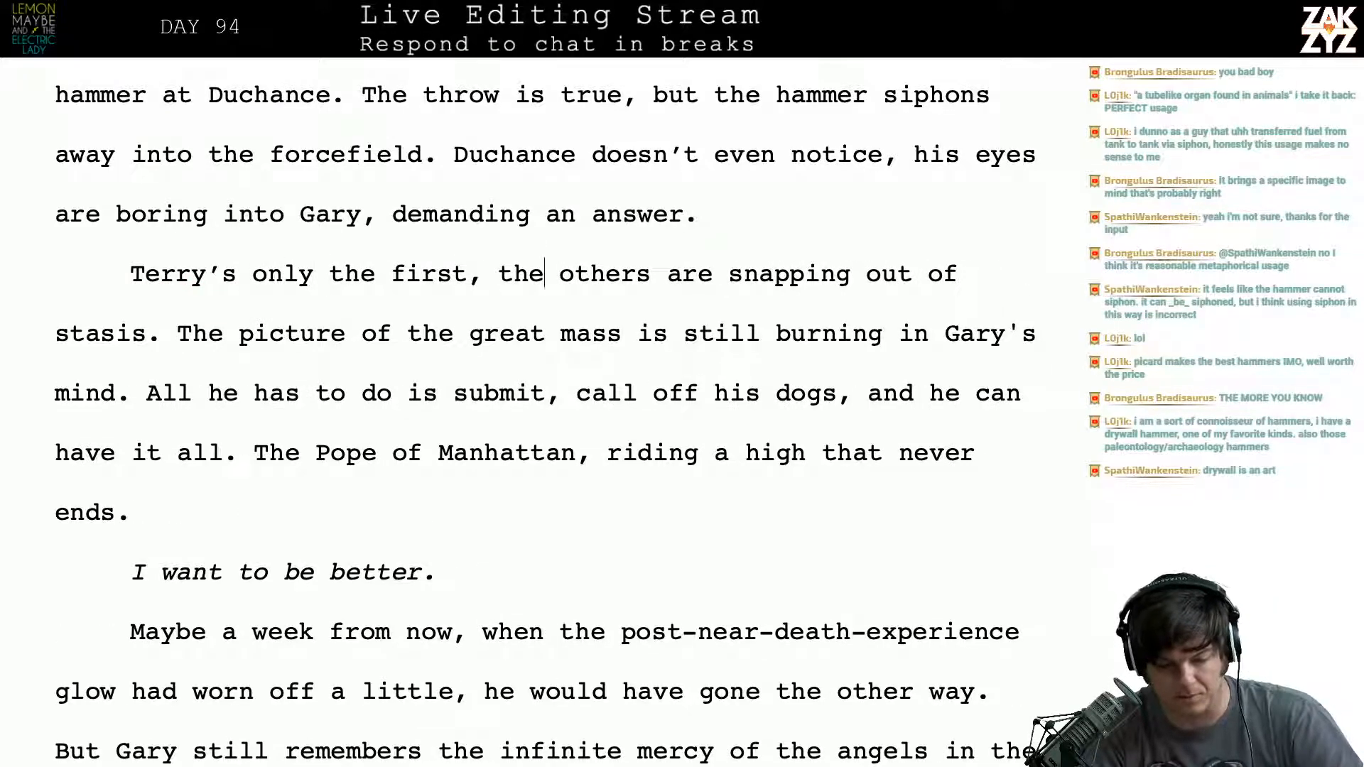
key("Down")
key("Left")
key("Left")
key("Left")
key("Left")
key("Left")
key("Left")
key("Left")
key("Left")
key("Left")
key("Left")
key("Left")
key("Left")
key("Left")
key("Left")
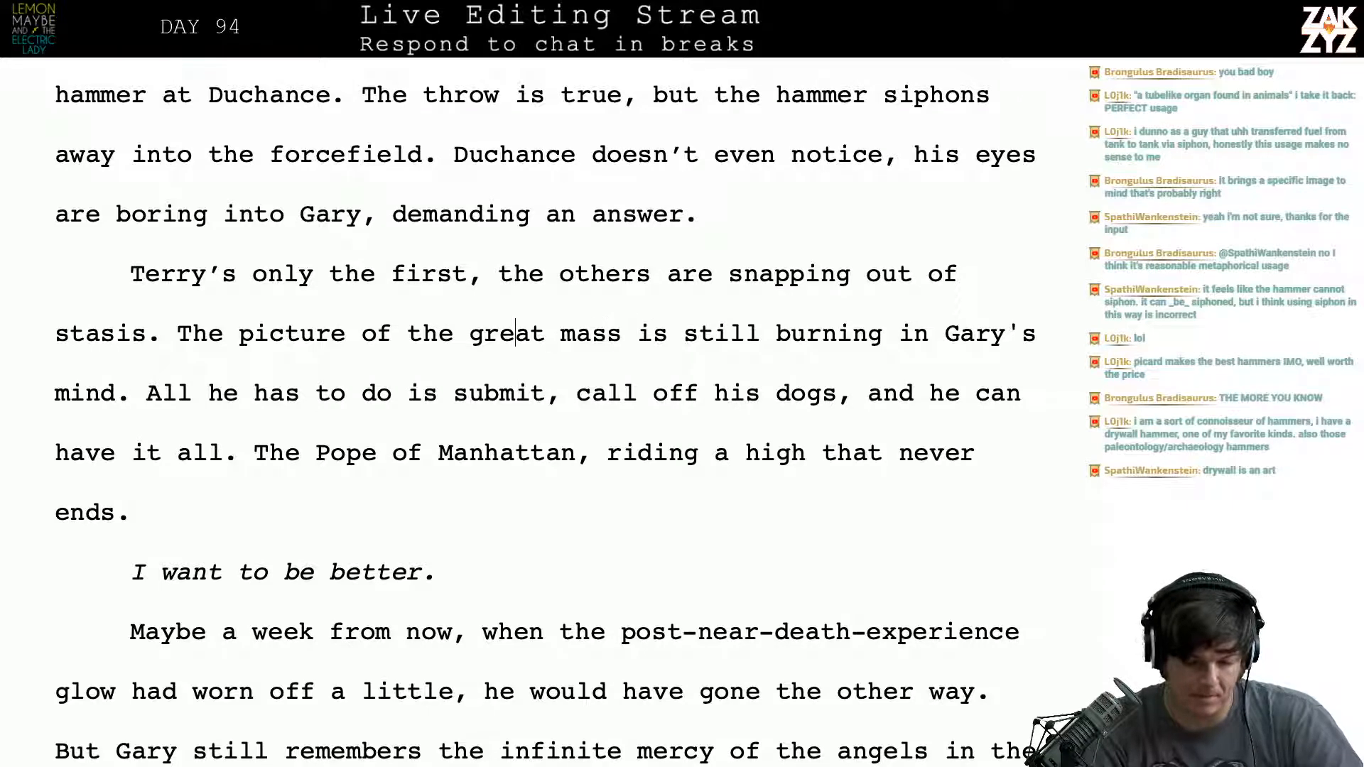
key("Right")
key("Right")
key("Right")
key("Right")
key("Right")
key("Right")
key("Right")
key("Right")
key("Right")
key("Right")
key("Right")
key("Right")
key("Right")
key("Right")
key("Right")
key("Right")
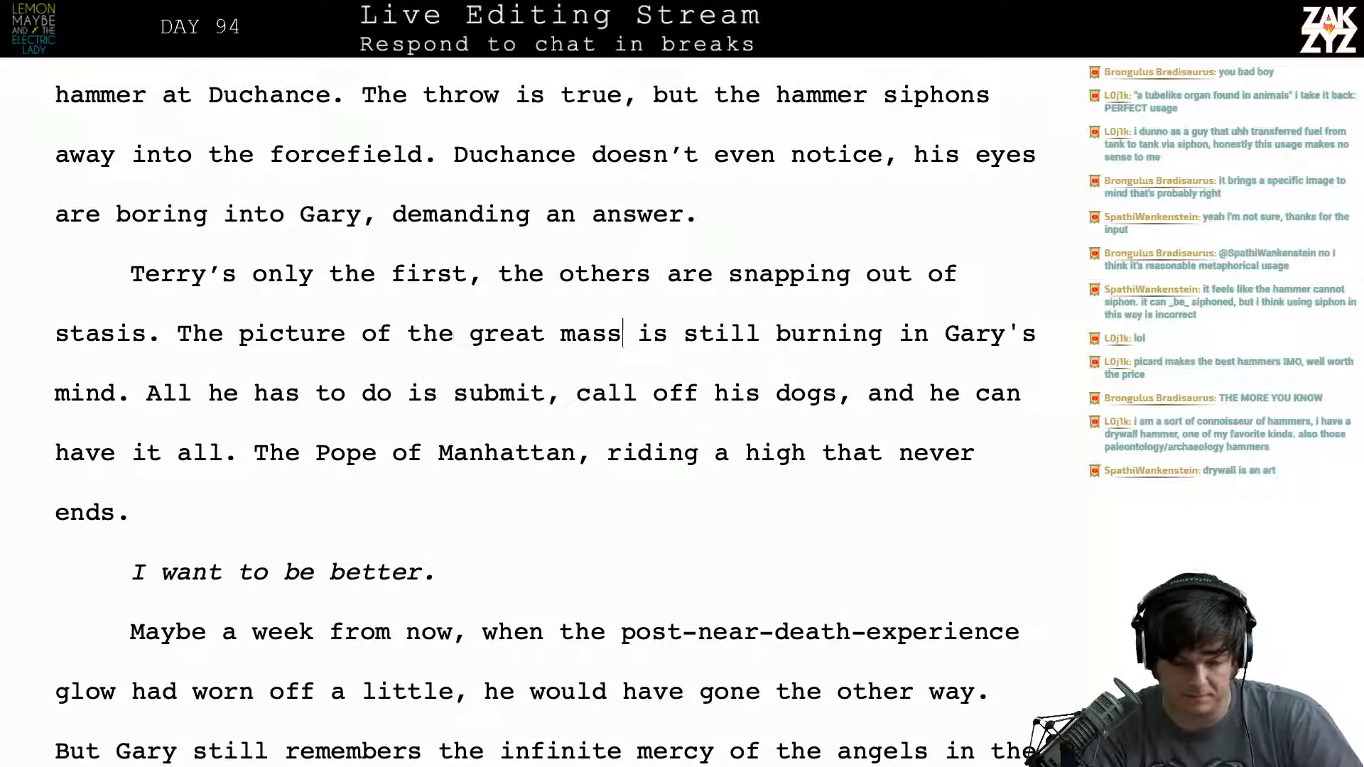
key("Left")
key("Left")
key("Left")
key("Left")
key("Left")
key("Left")
key("Left")
key("Left")
key("Left")
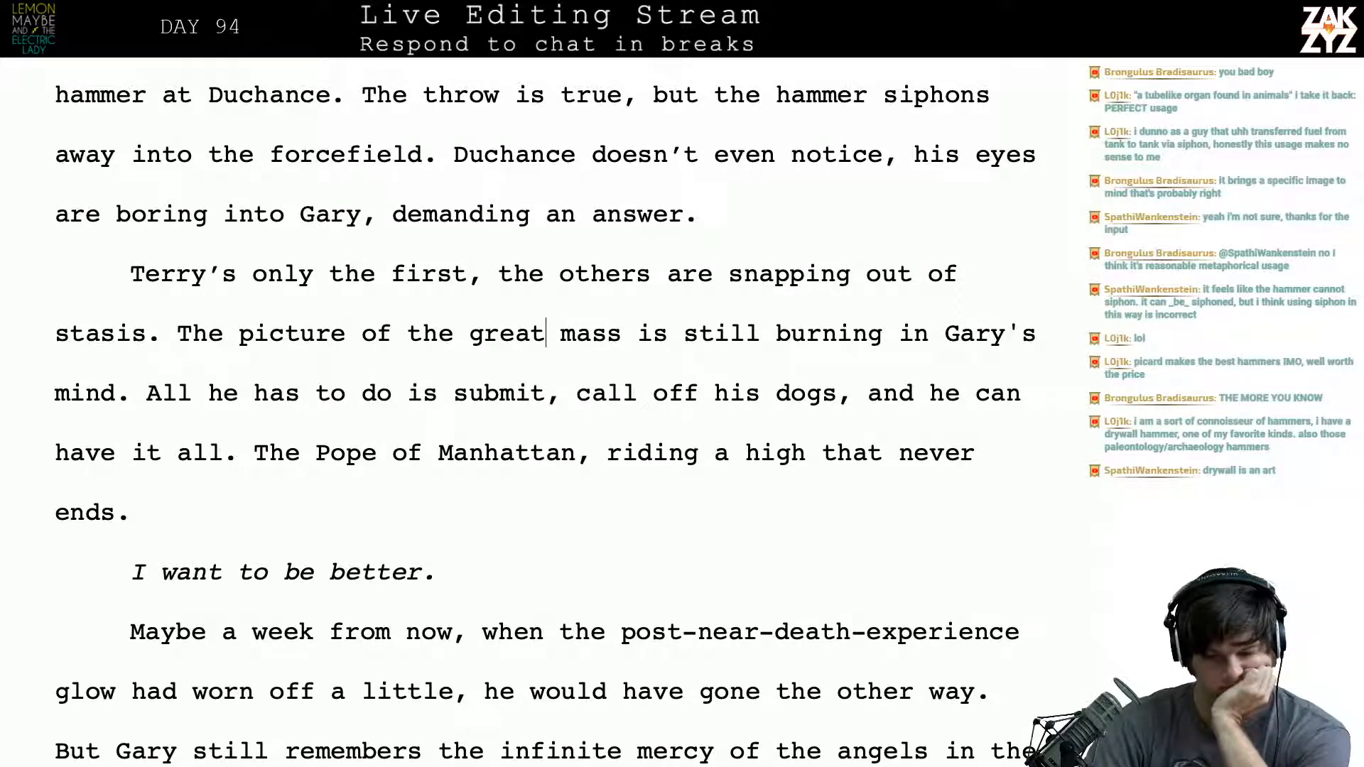
- Delete the word "picture" from "The picture of the great mass" in the stasis paragraph
scroll(125, 491, "down", 1)
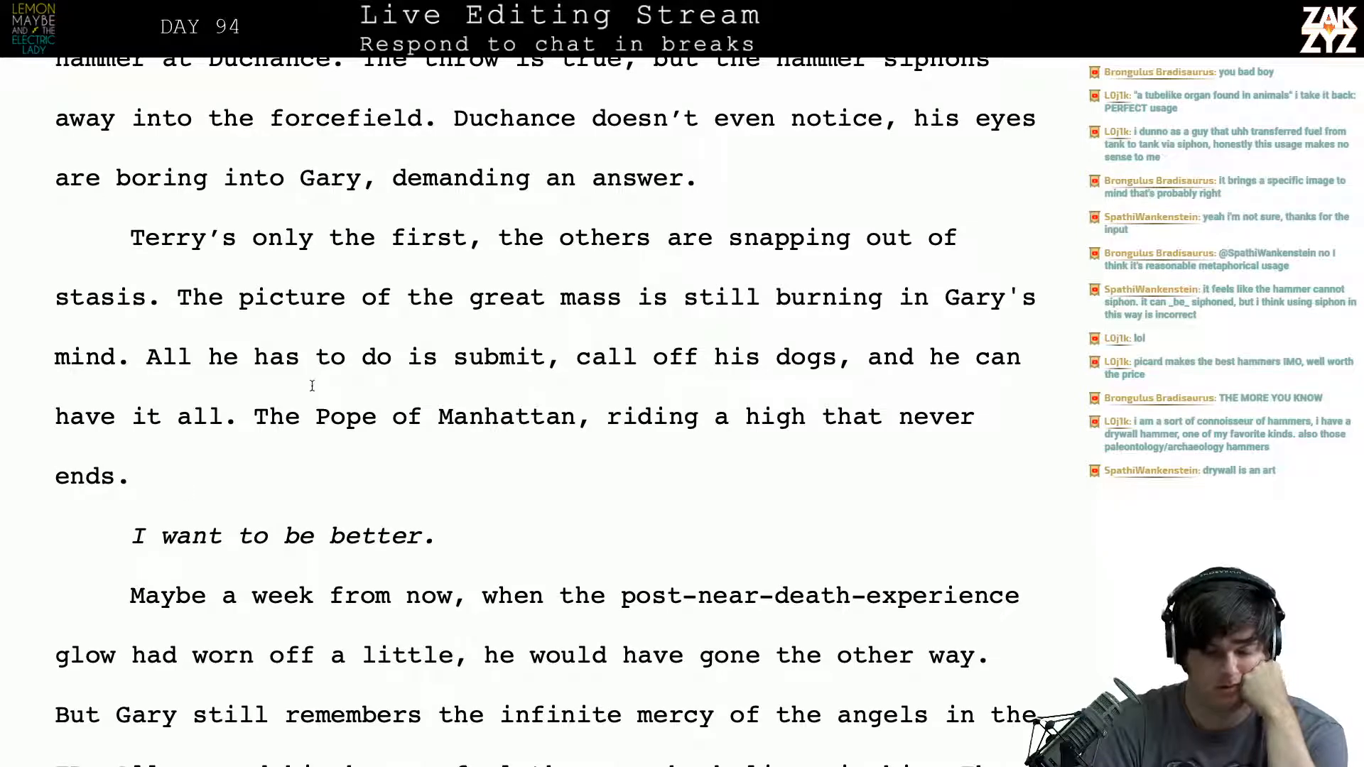
left_click(348, 297)
key("BackSpace")
key("BackSpace")
key("BackSpace")
key("BackSpace")
key("BackSpace")
key("BackSpace")
key("BackSpace")
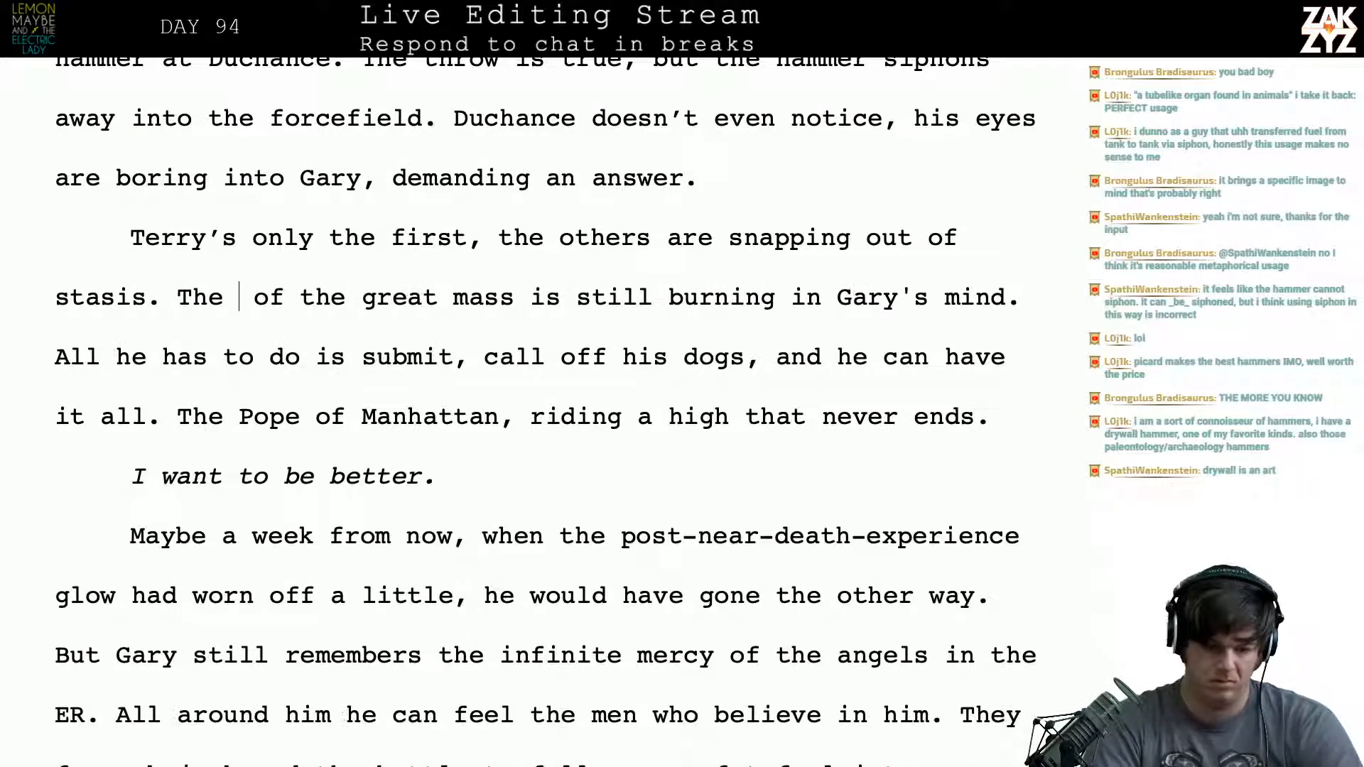
- Look up synonyms for "vision" on Thesaurus.com and insert "vision" before "of the great mass" in the manuscript
key("super+Tab")
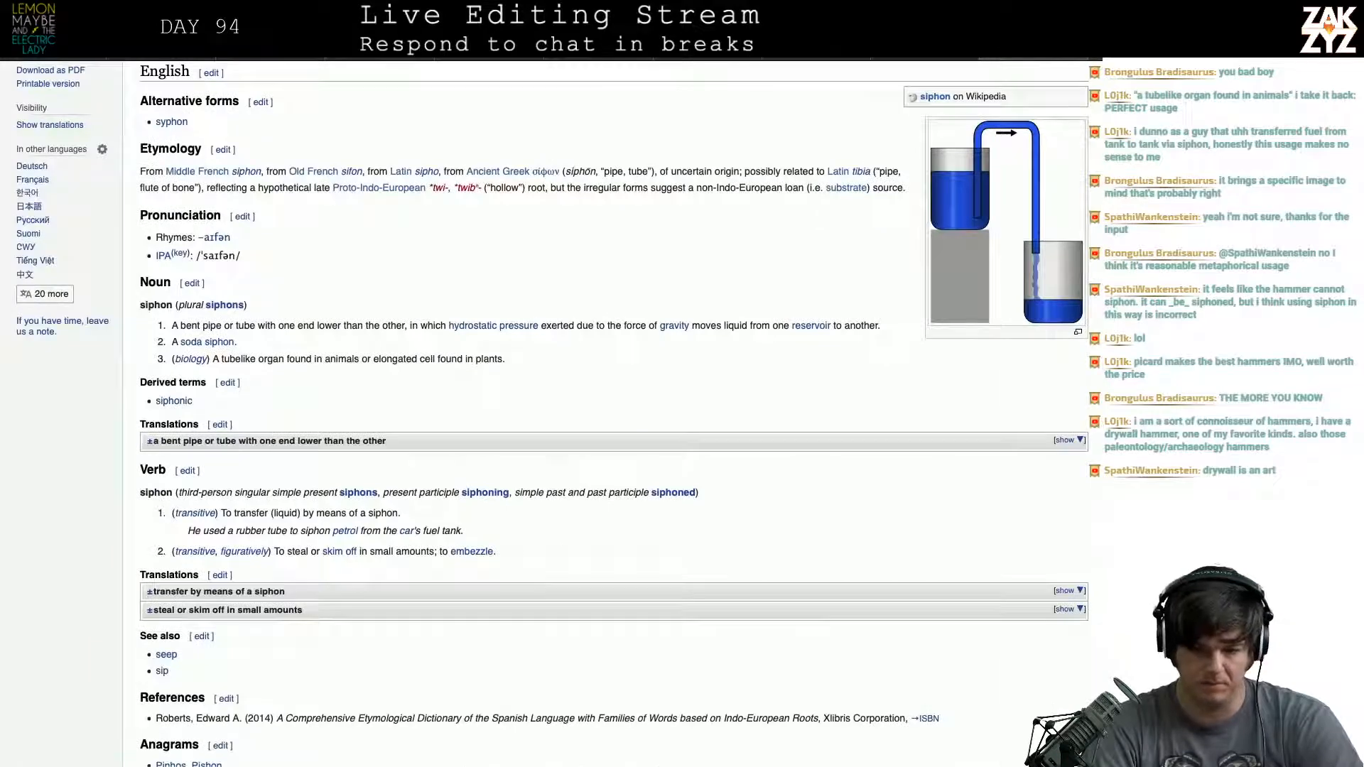
left_click(830, 53)
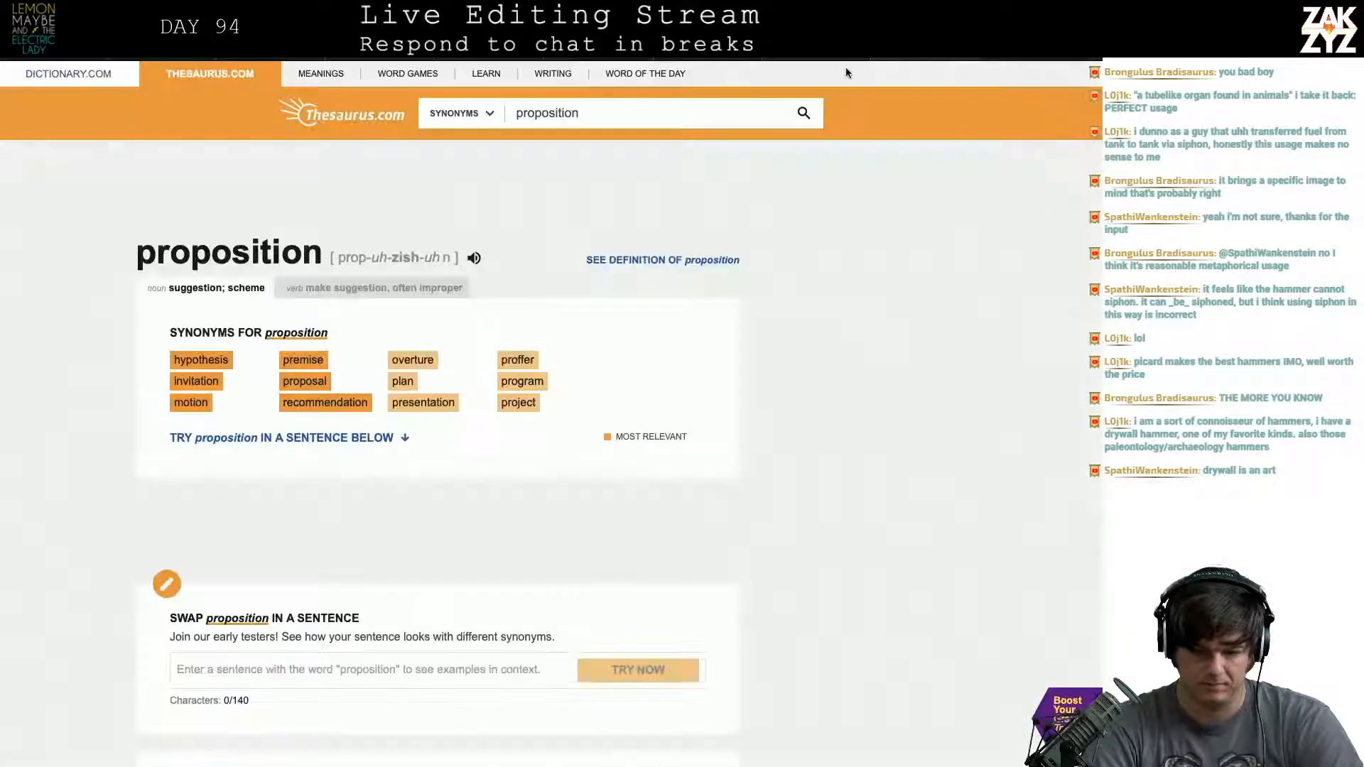
double_click(609, 115)
type("vision")
key("Return")
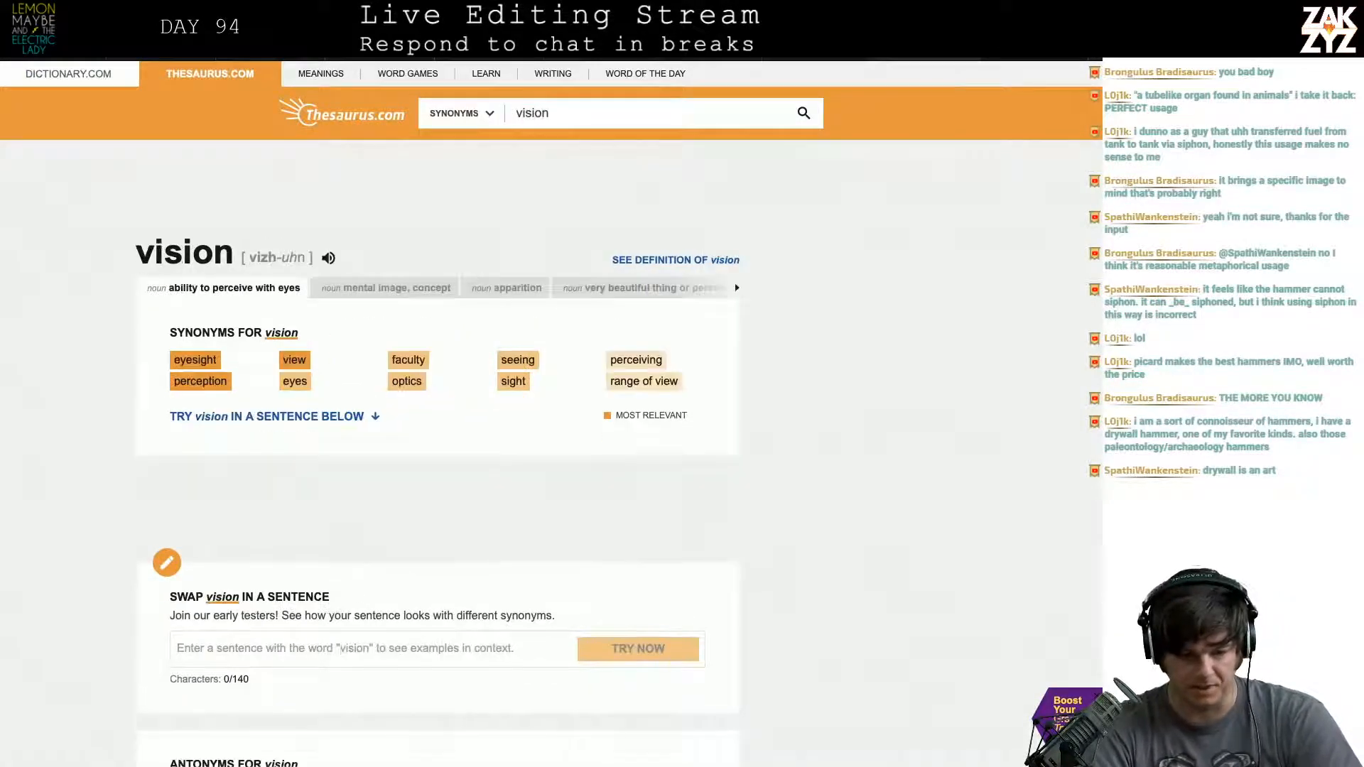
key("super+Tab")
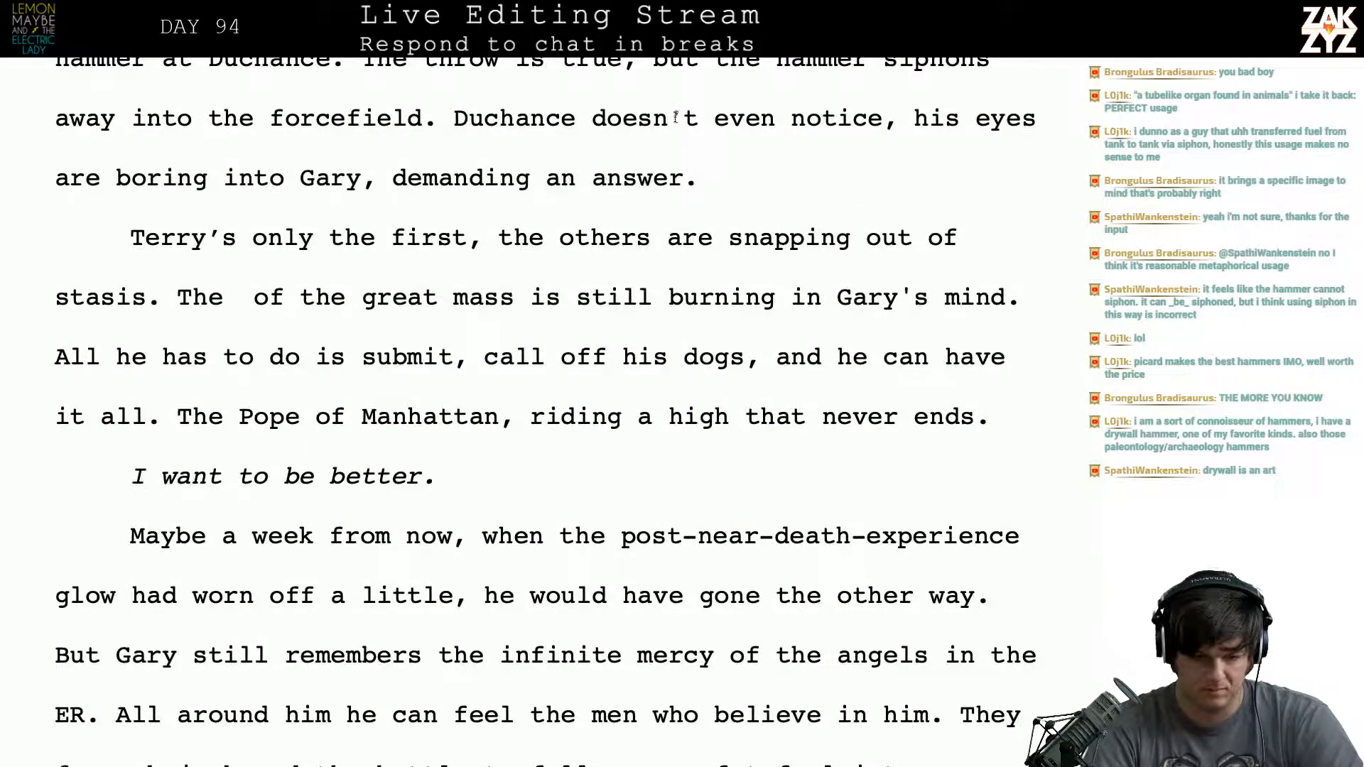
type("vision")
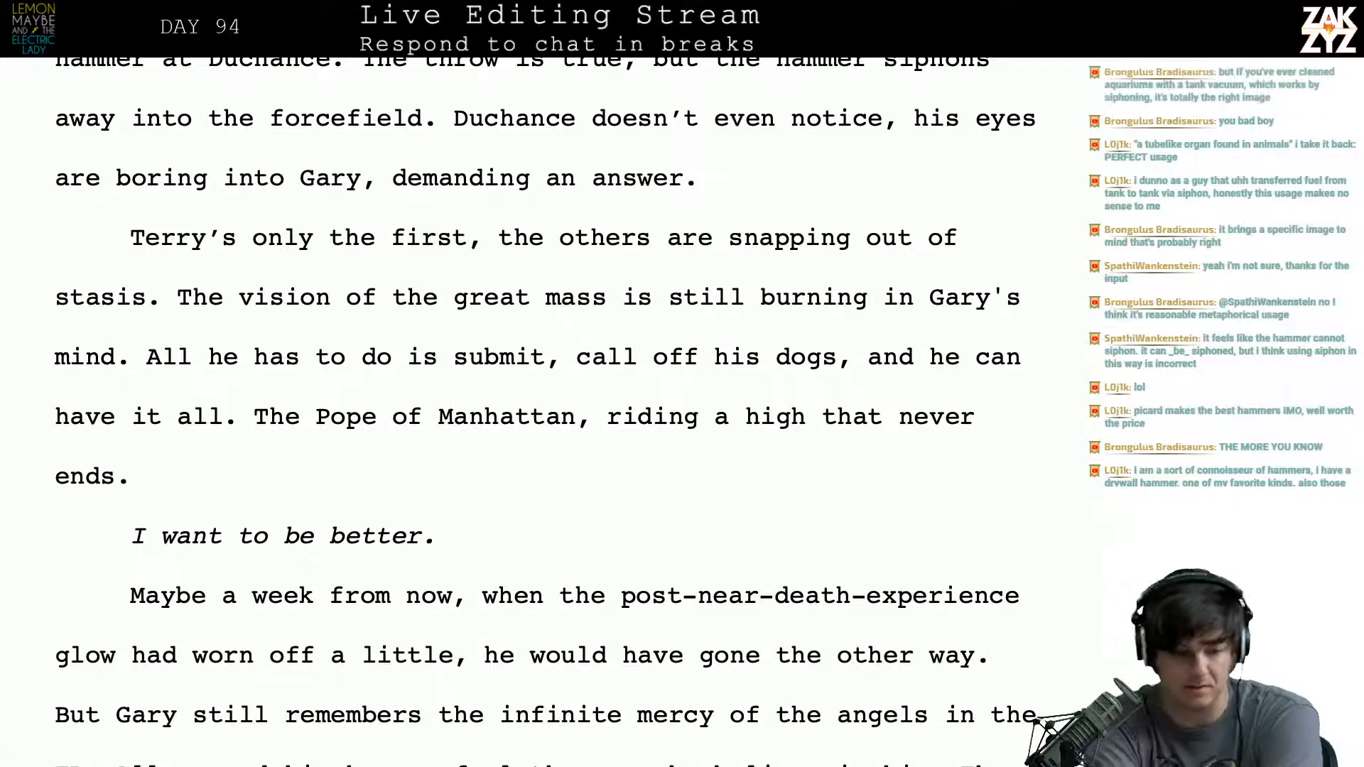
- Review the preceding prophecy passage and break the stasis paragraph between "The" and "Pope of Manhattan"
scroll(540, 355, "up", 8)
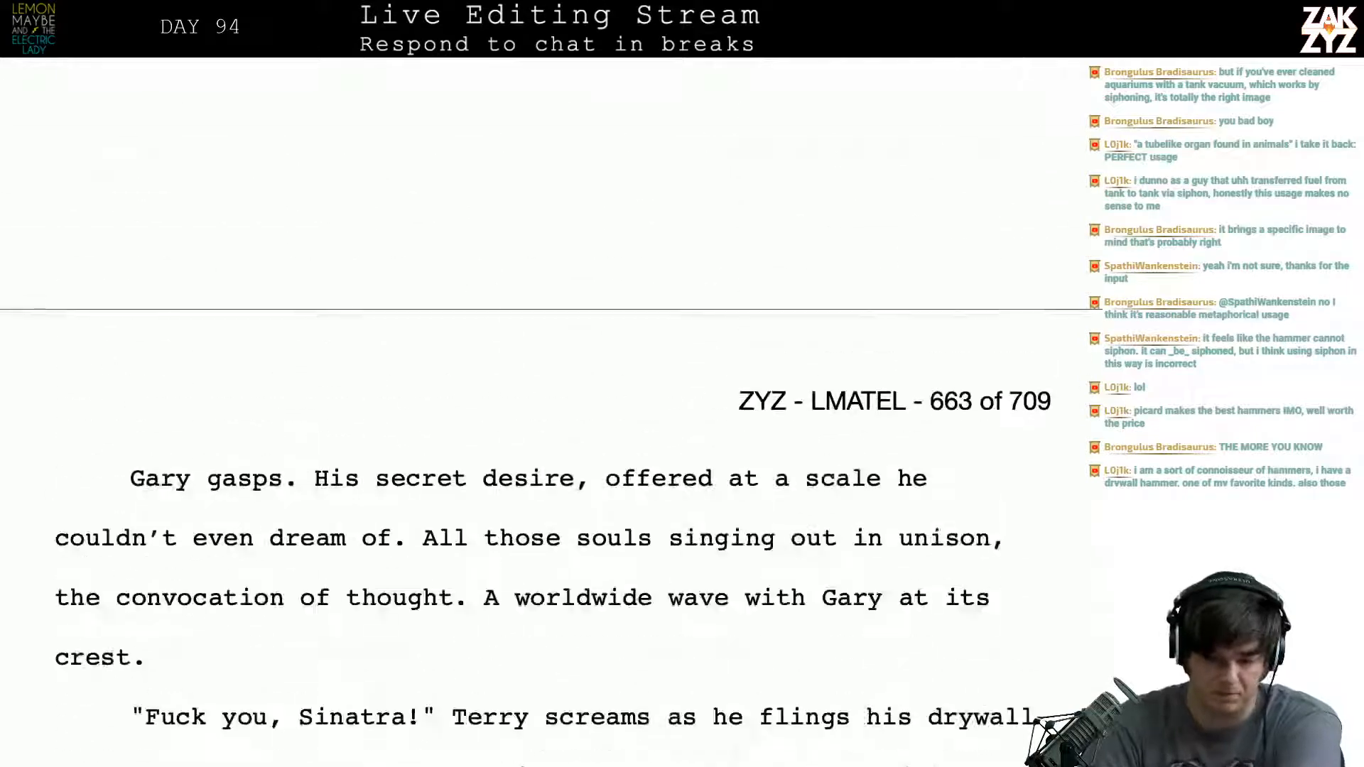
scroll(513, 410, "up", 3)
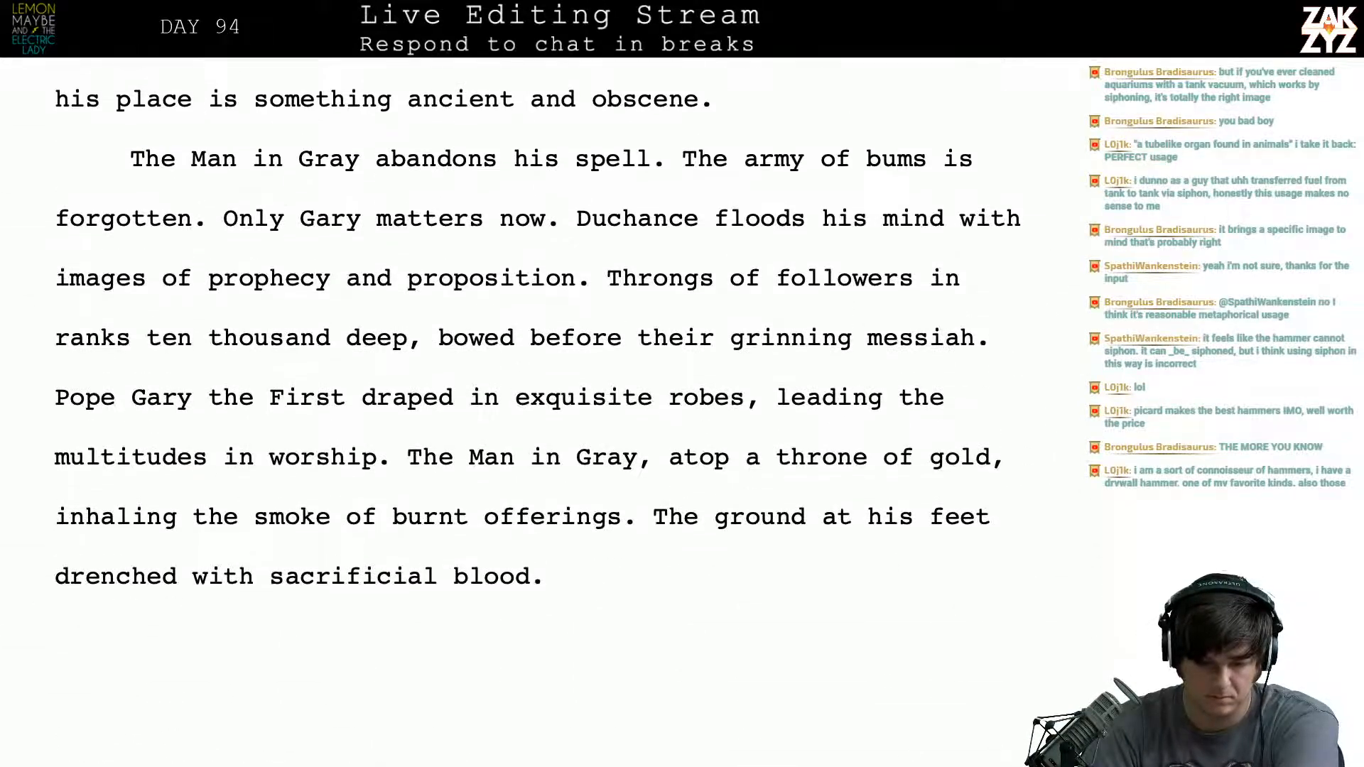
scroll(539, 355, "down", 3)
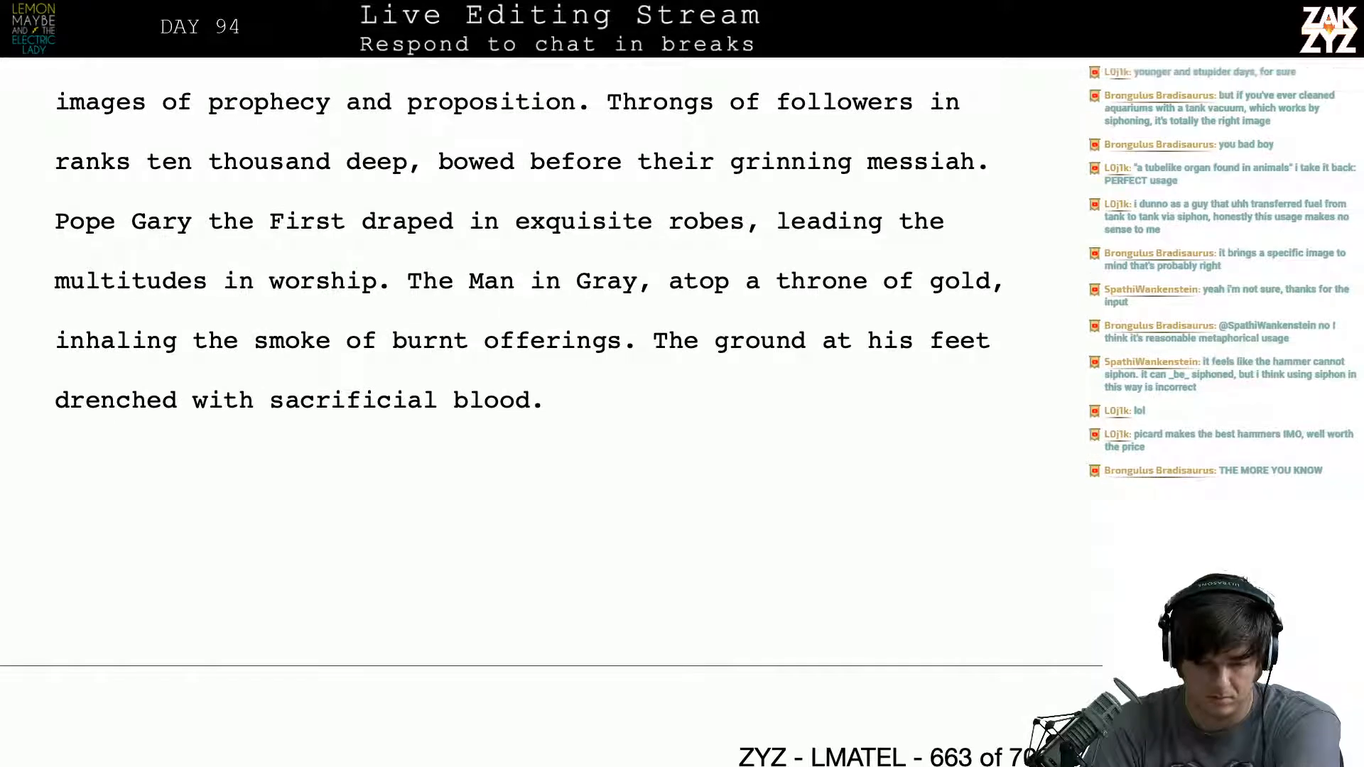
scroll(540, 355, "down", 1)
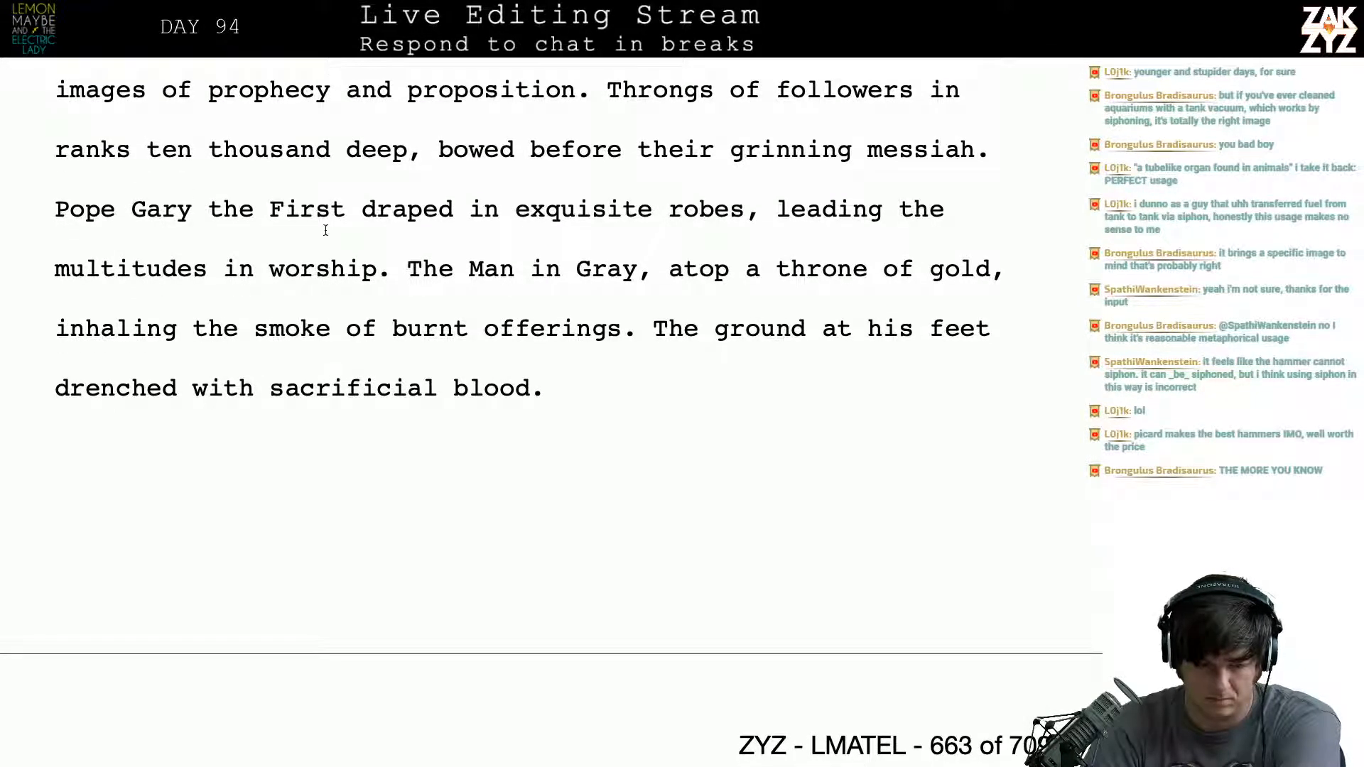
scroll(325, 229, "down", 8)
scroll(325, 230, "down", 8)
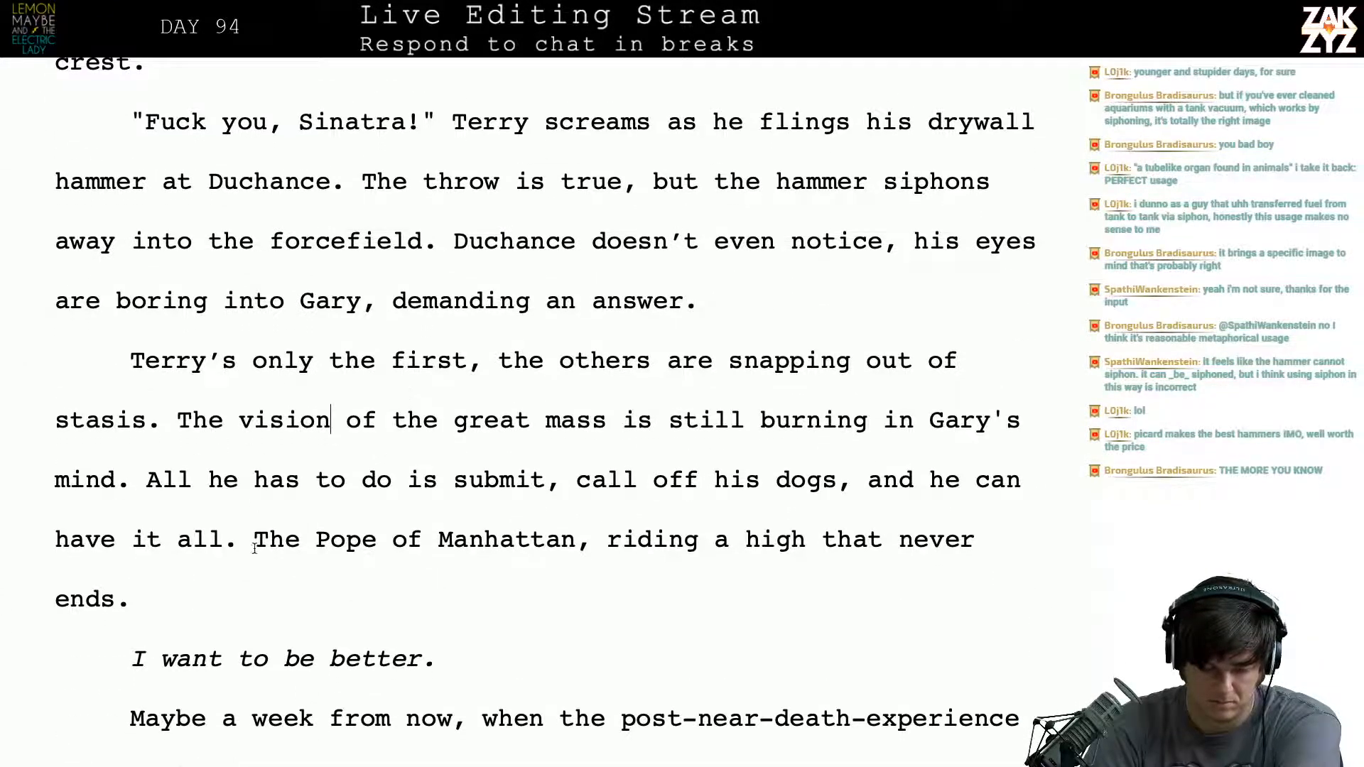
left_click(316, 541)
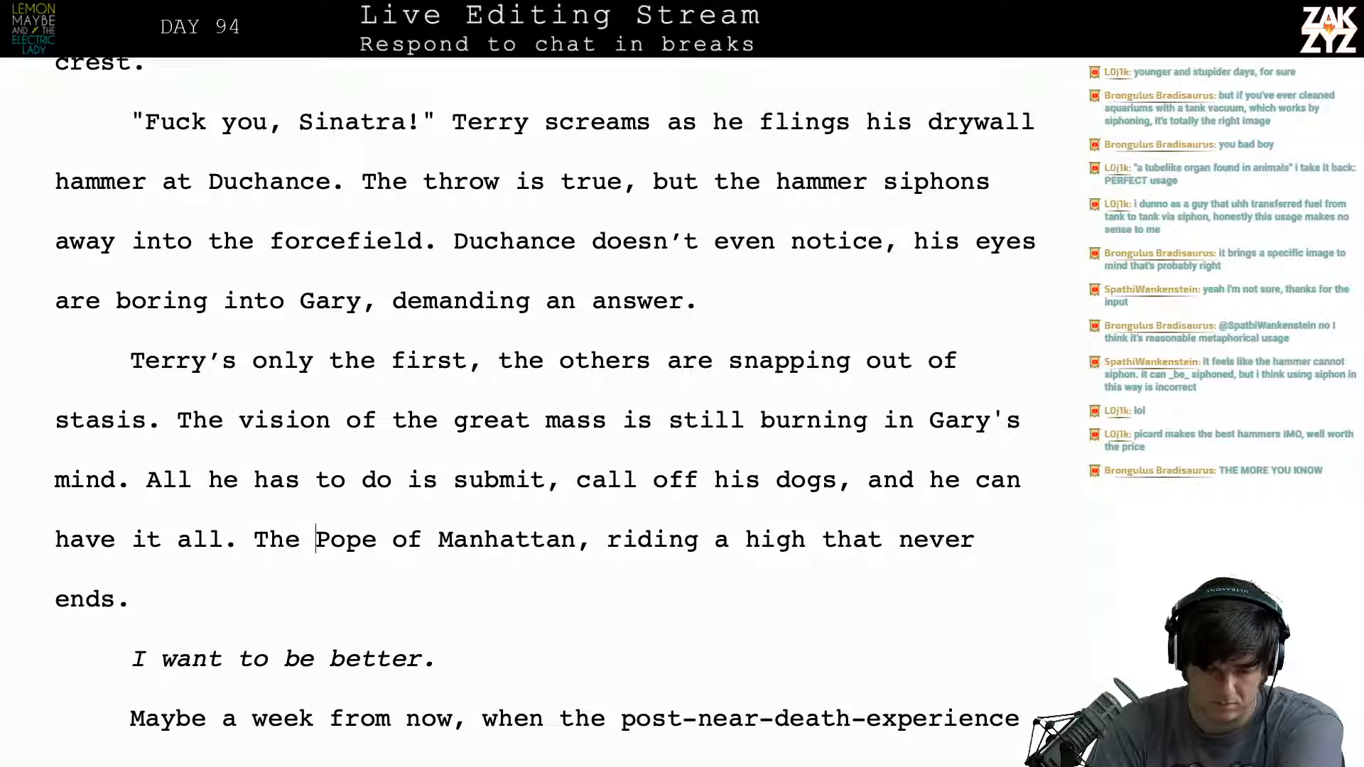
key("Return")
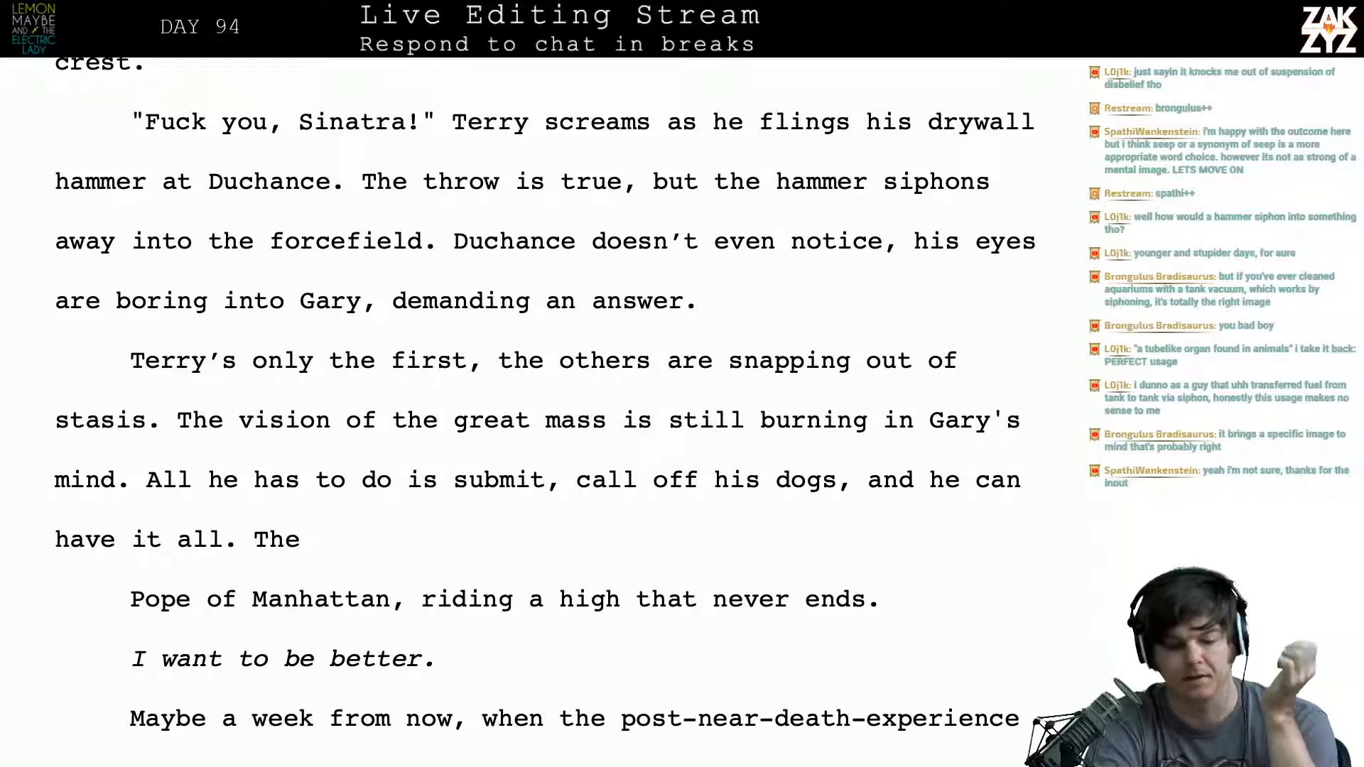
scroll(303, 442, "up", 4)
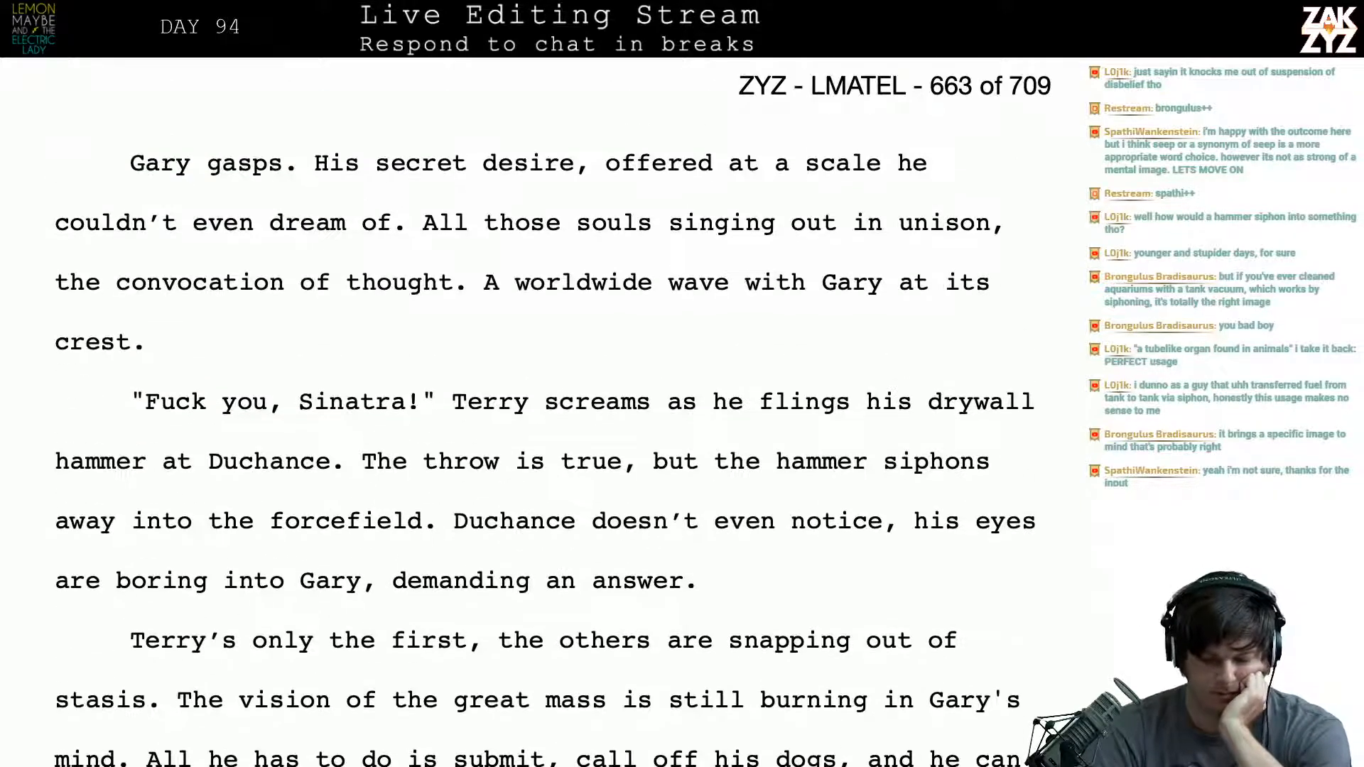
left_click(1017, 498)
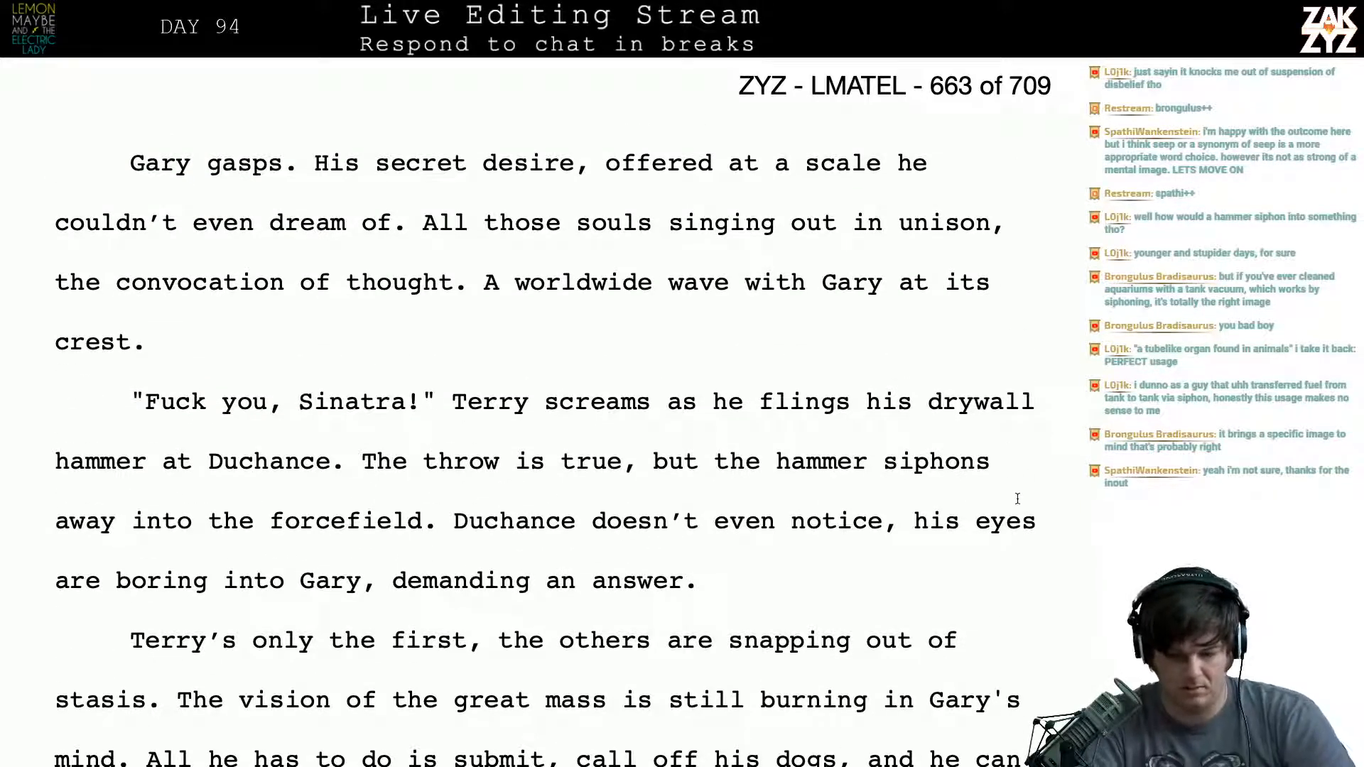
type("a")
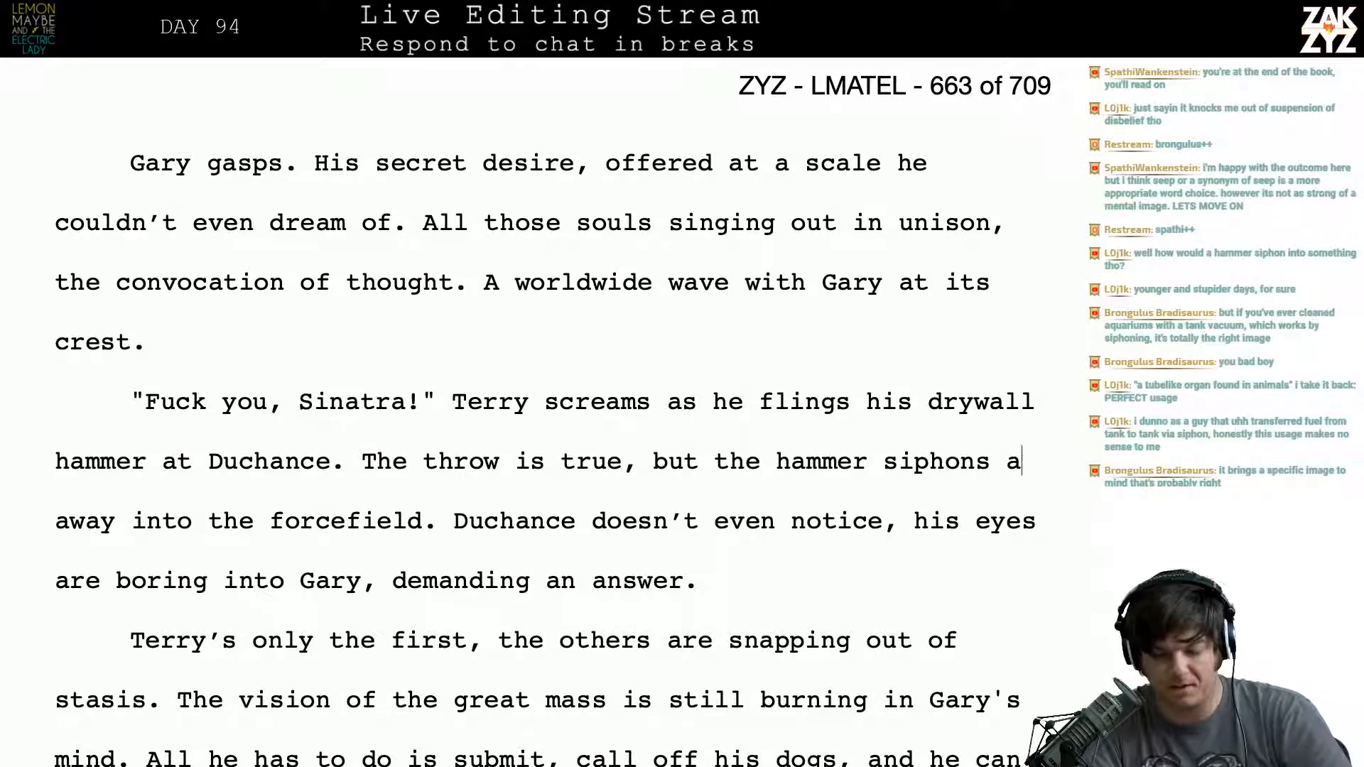
key("BackSpace")
key("BackSpace")
- Reread the passage from Gary's gasp through the hammer throw to the split stasis paragraph
key("Right")
key("Right")
key("Right")
key("Right")
key("Right")
key("Right")
key("Right")
key("Right")
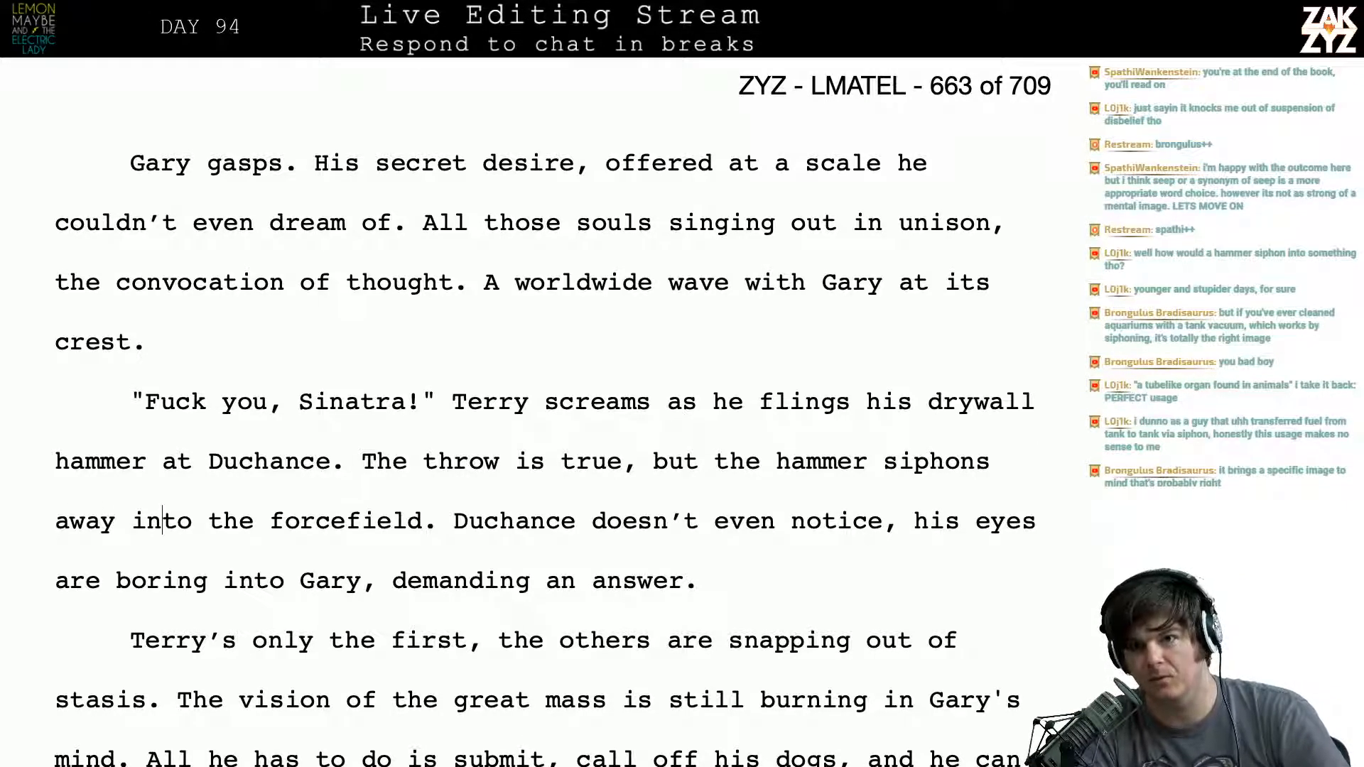
key("Right")
key("Right")
key("Right")
key("Right")
key("Right")
key("Right")
key("Right")
key("Right")
key("Right")
key("Down")
key("Down")
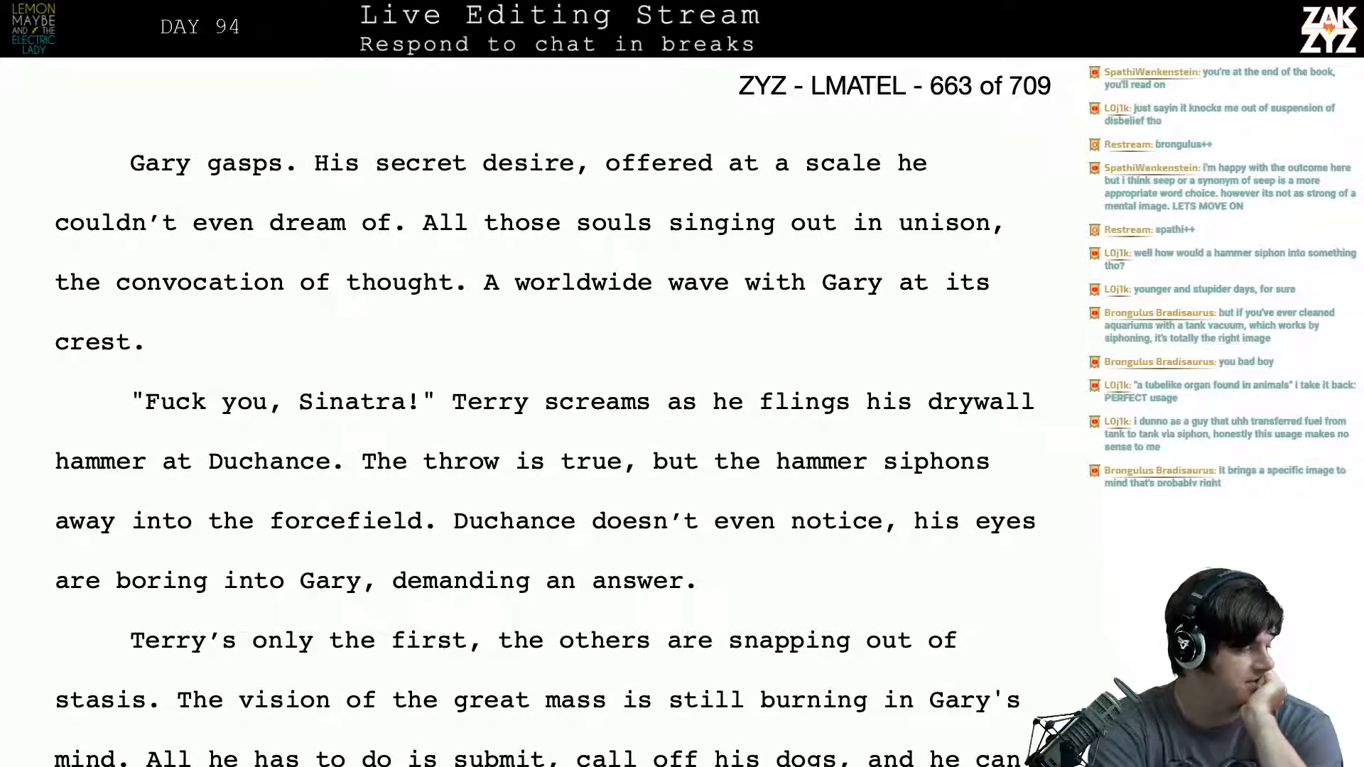
scroll(544, 405, "down", 1)
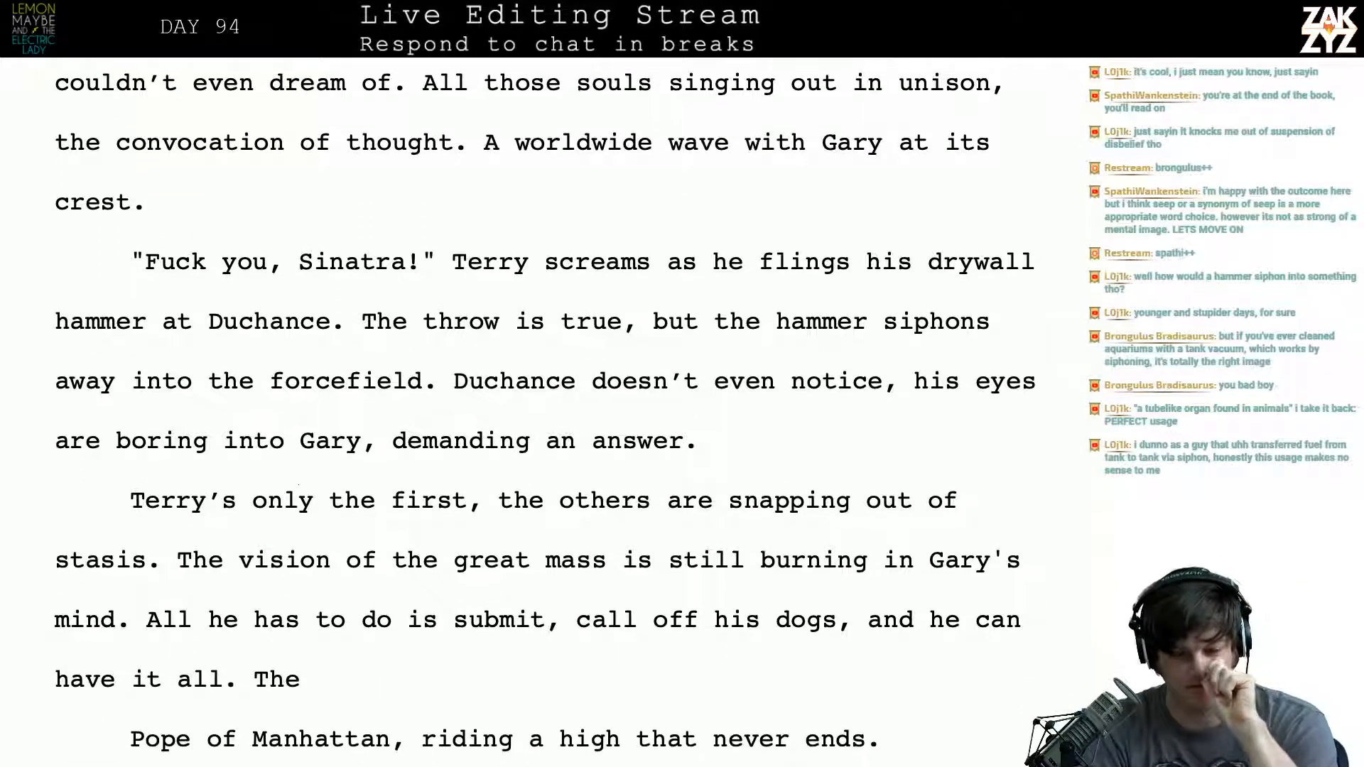
scroll(1016, 498, "up", 4)
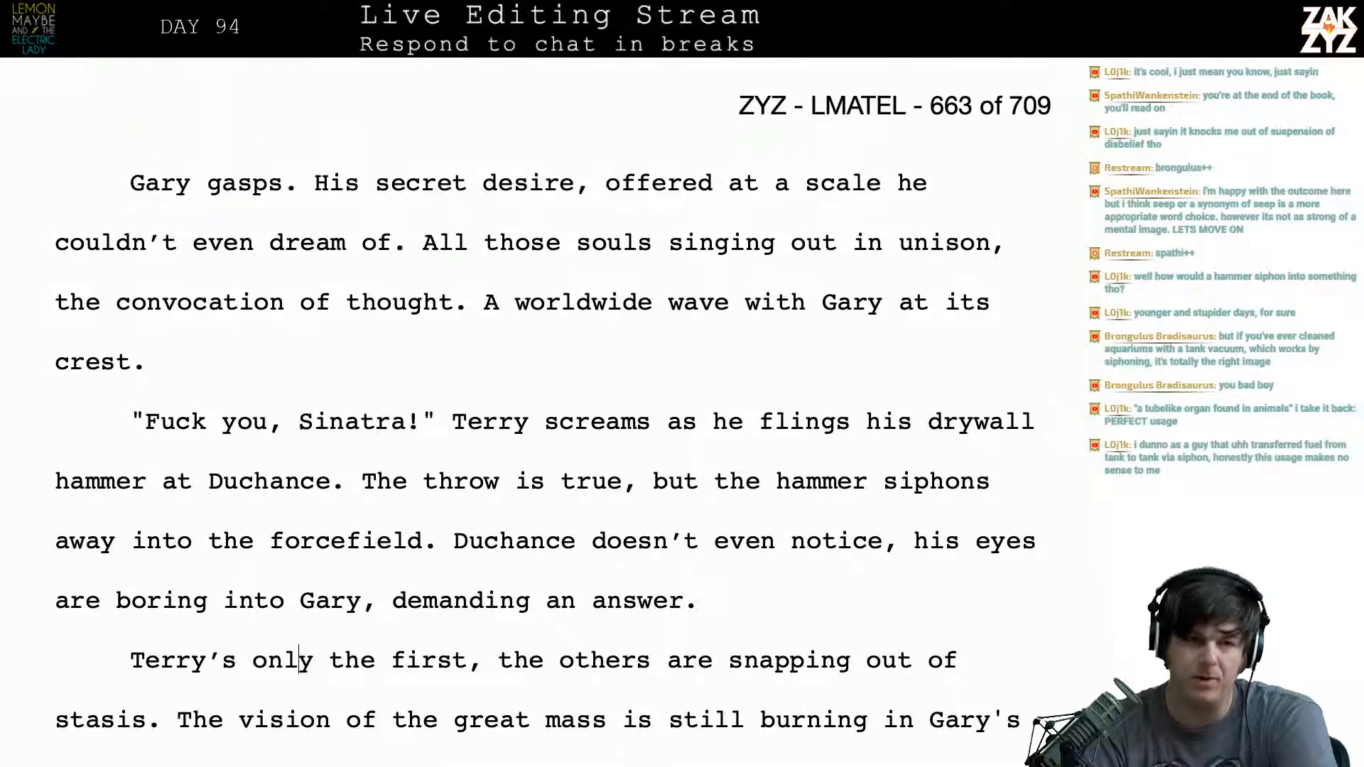
scroll(1017, 499, "down", 4)
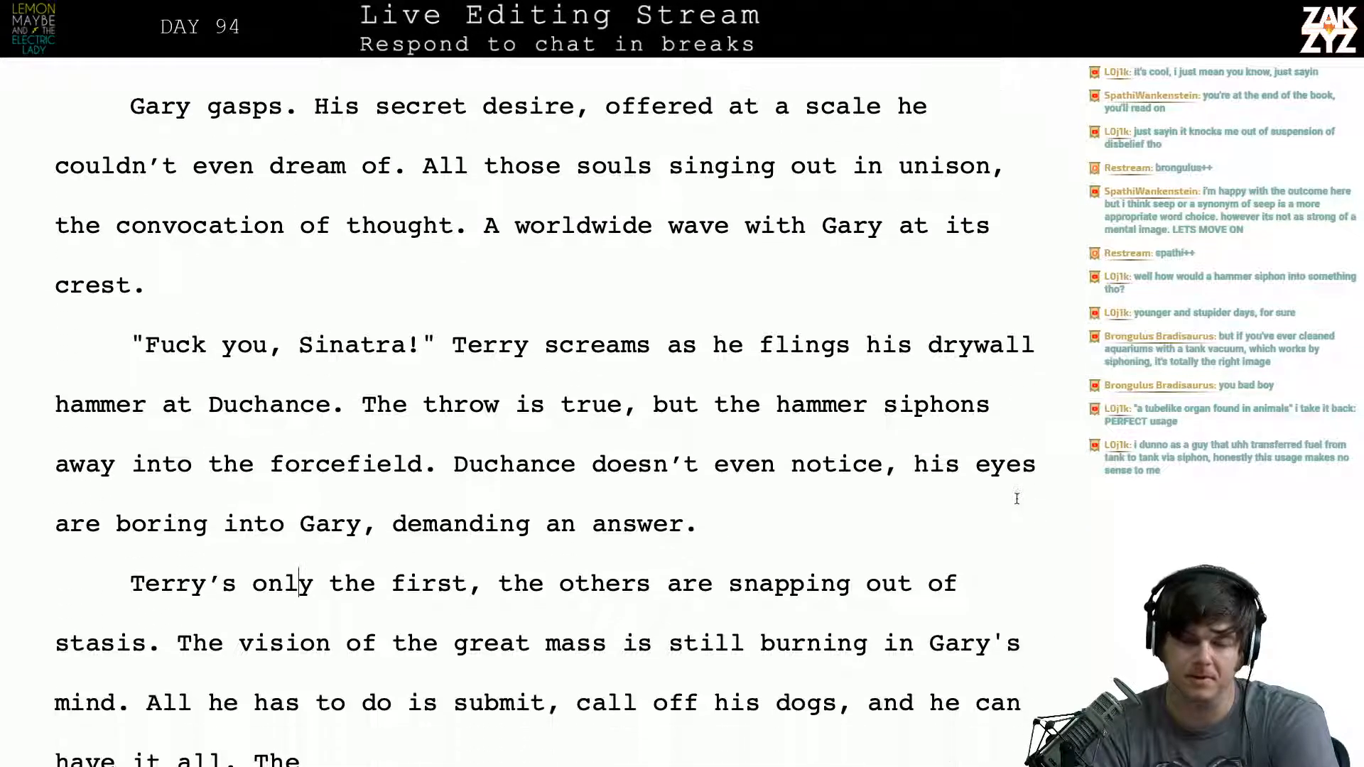
scroll(1017, 498, "down", 2)
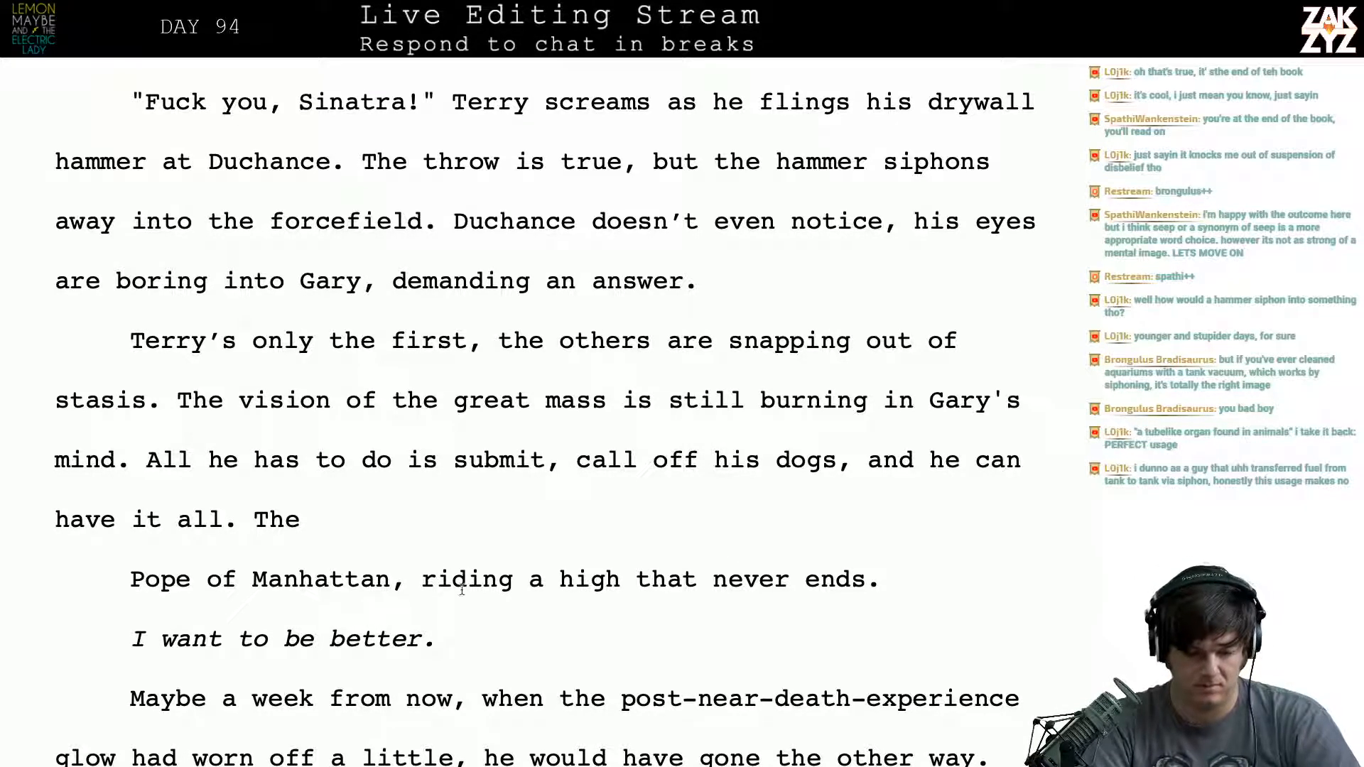
left_click(391, 527)
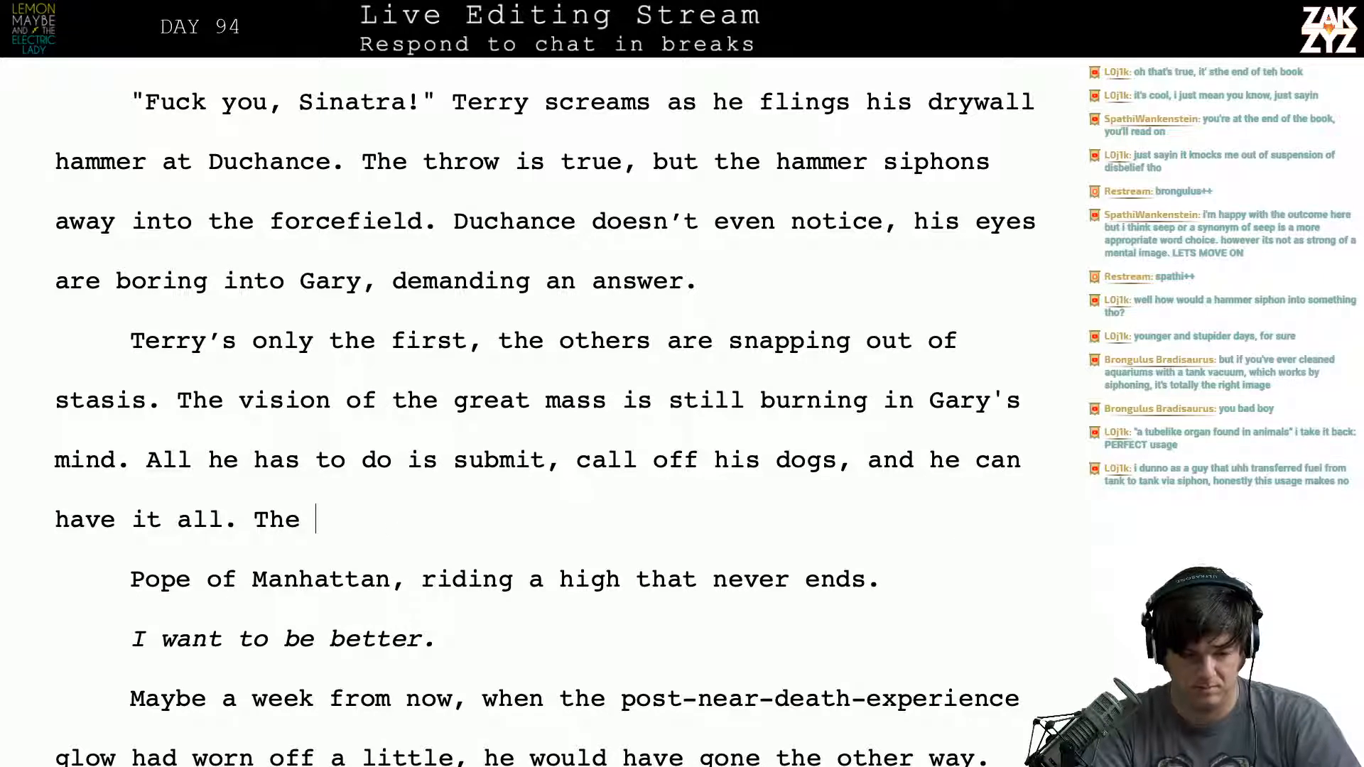
type("right")
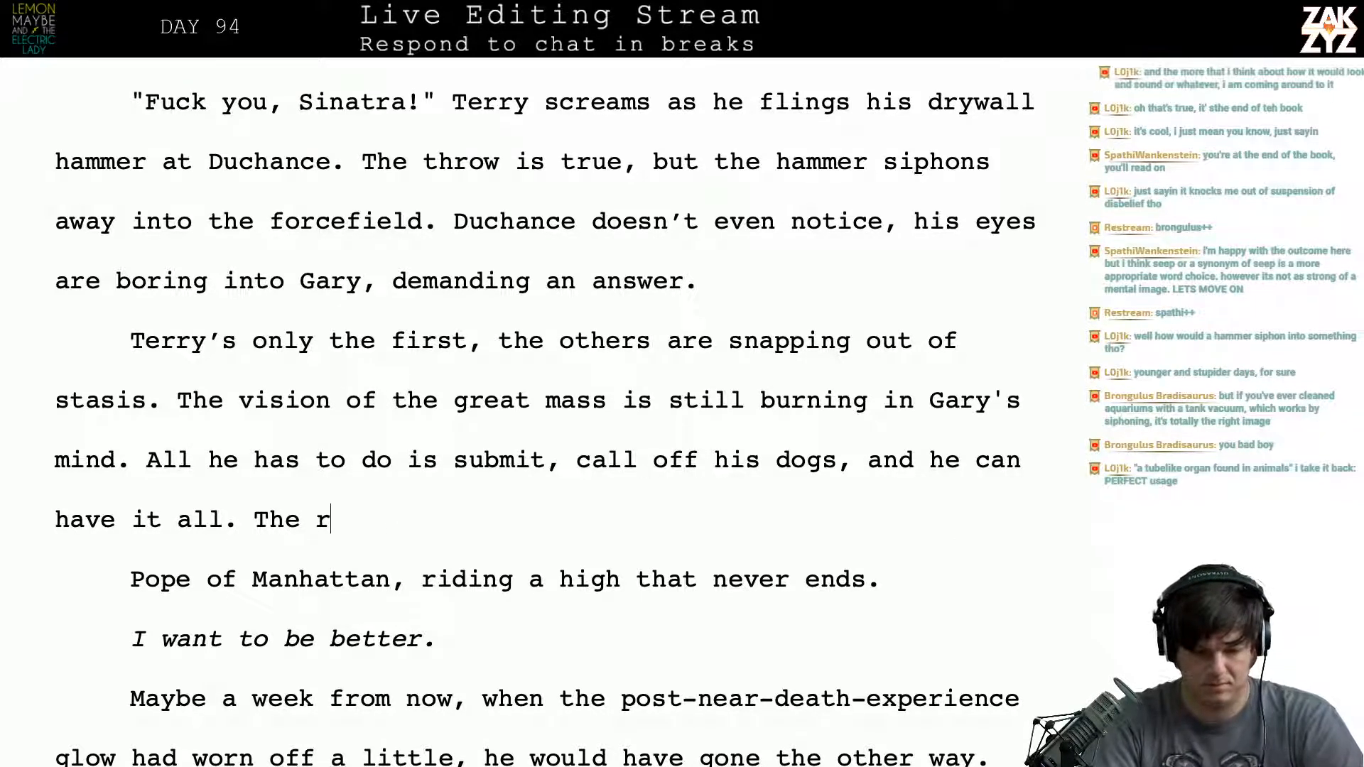
key("BackSpace")
key("BackSpace")
key("BackSpace")
key("BackSpace")
key("BackSpace")
key("BackSpace")
key("BackSpace")
key("BackSpace")
key("BackSpace")
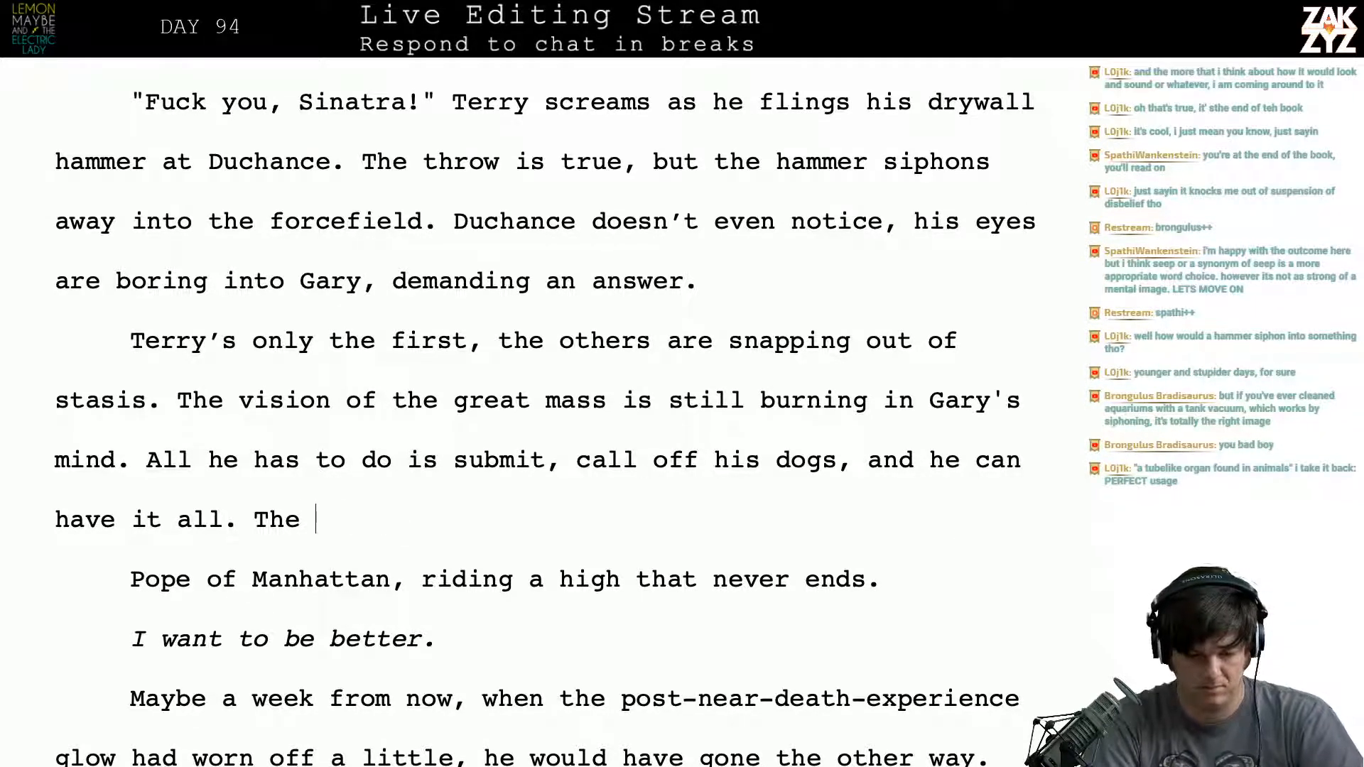
- Rejoin the split stasis paragraph, replacing "The Pope of Manhattan," with "Pope Gary," before "riding a high that never ends."
key("shift+Down")
key("shift+Down")
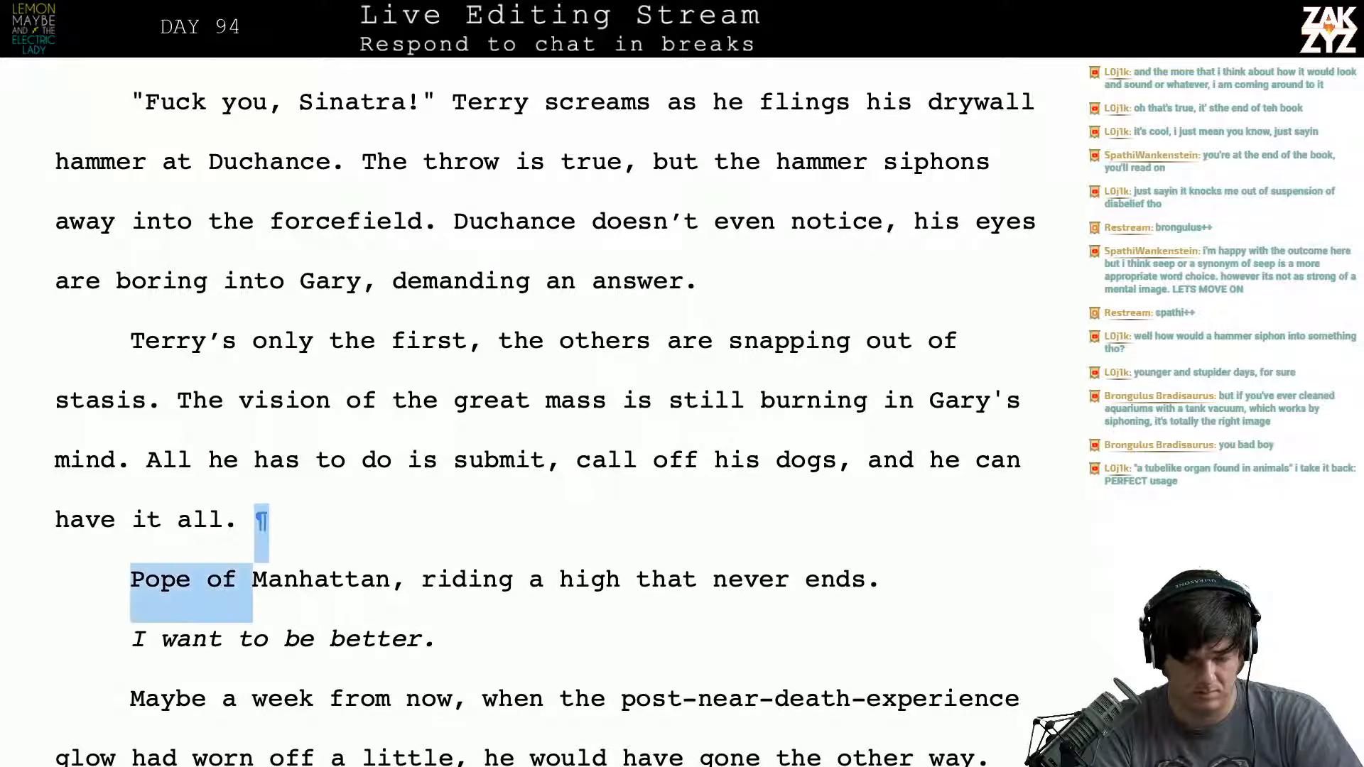
key("shift+Left")
key("shift+Left")
key("shift+Left")
key("shift+Left")
key("shift+Left")
key("shift+Left")
key("shift+Left")
key("shift+Left")
key("shift+Left")
key("shift+Left")
key("shift+Left")
key("shift+Left")
key("shift+Left")
key("shift+Left")
key("shift+Left")
key("shift+Left")
key("shift+Left")
key("shift+Left")
key("shift+Left")
key("shift+Left")
key("shift+Left")
key("shift+Left")
key("shift+Left")
key("shift+Left")
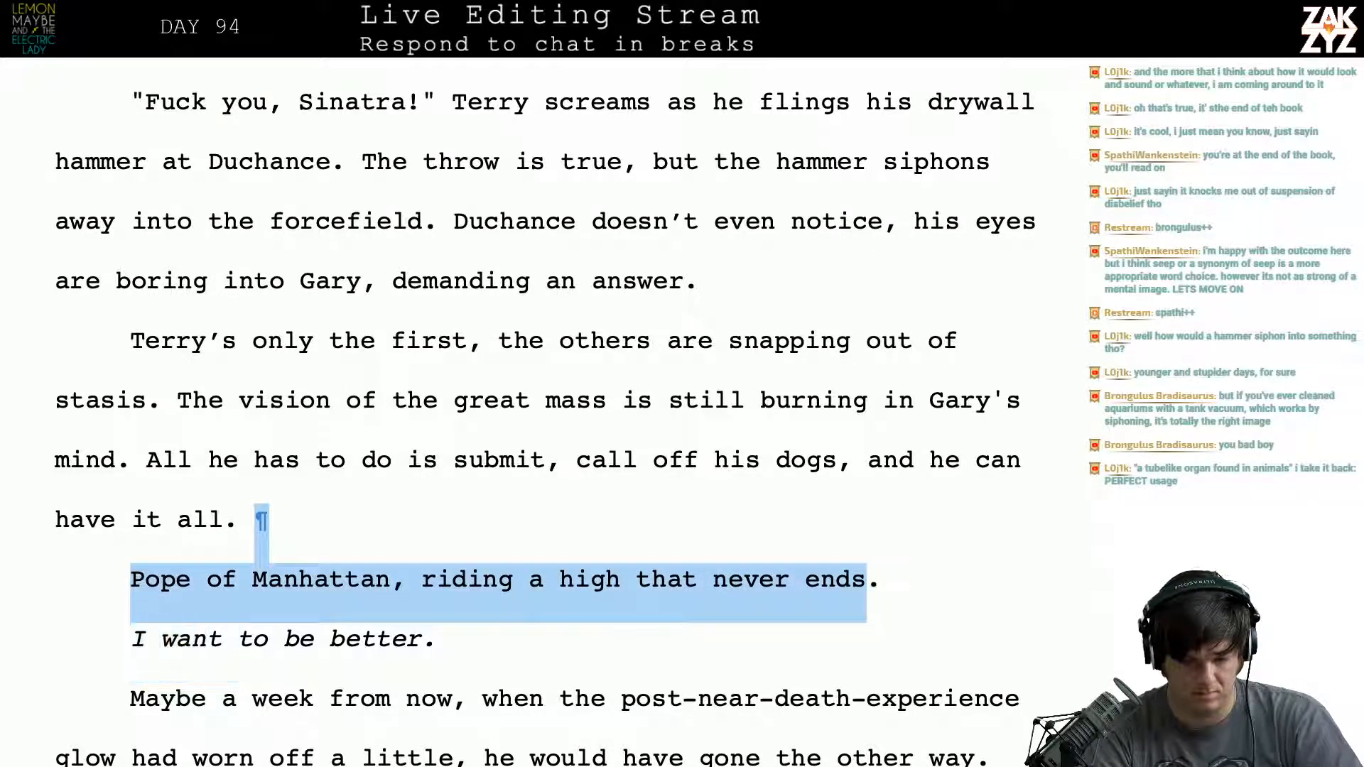
key("shift+Left")
key("shift+Left")
key("shift+Left")
key("shift+Left")
key("shift+Left")
key("shift+Left")
key("shift+Left")
key("shift+Left")
key("shift+Left")
key("shift+Left")
key("shift+Left")
key("shift+Left")
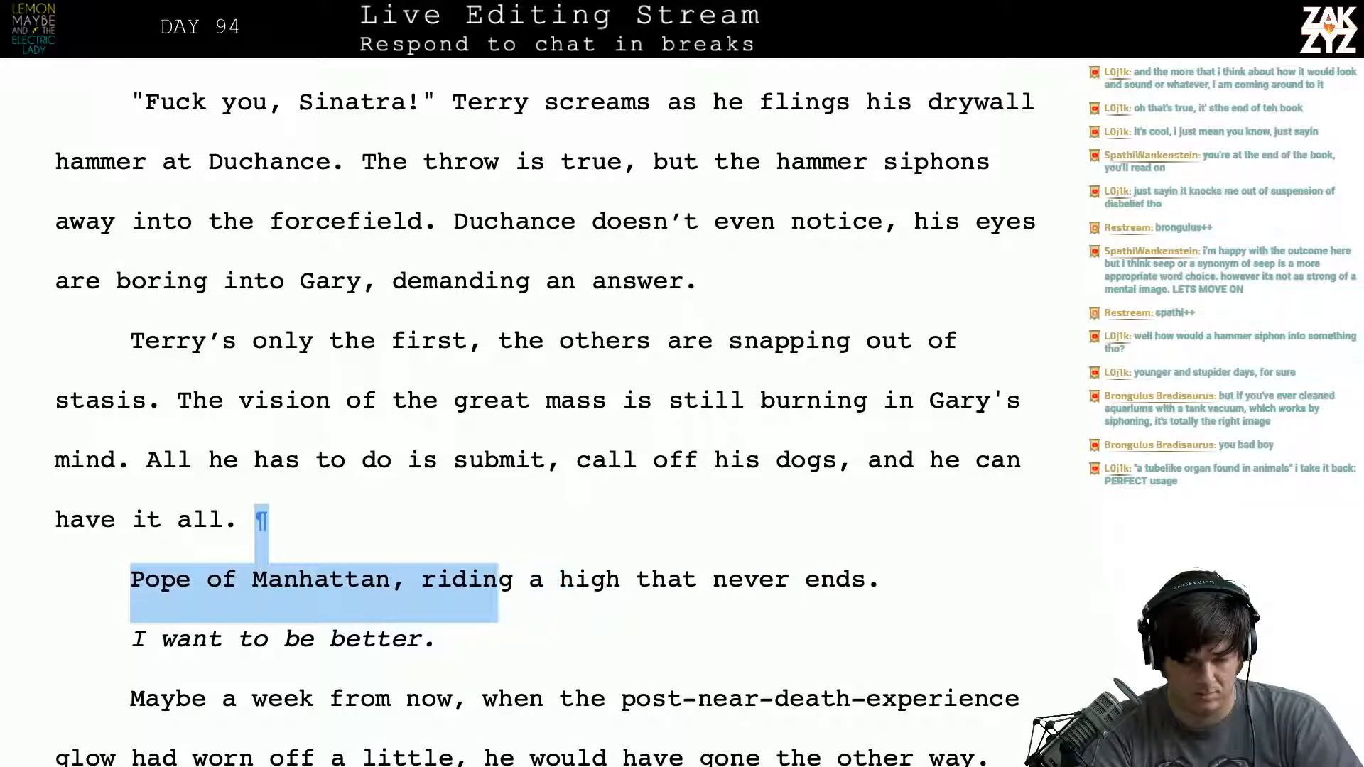
key("BackSpace")
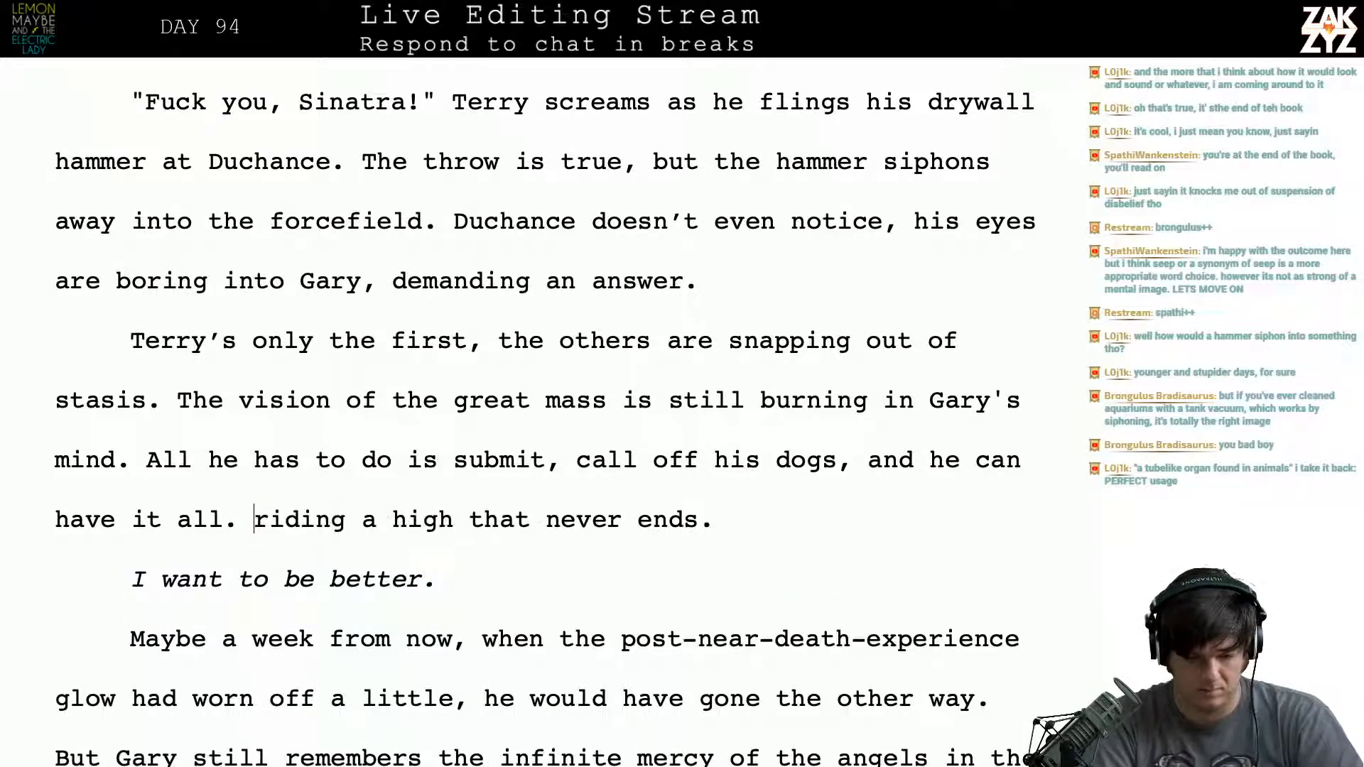
type("Pope")
type(" Gary,")
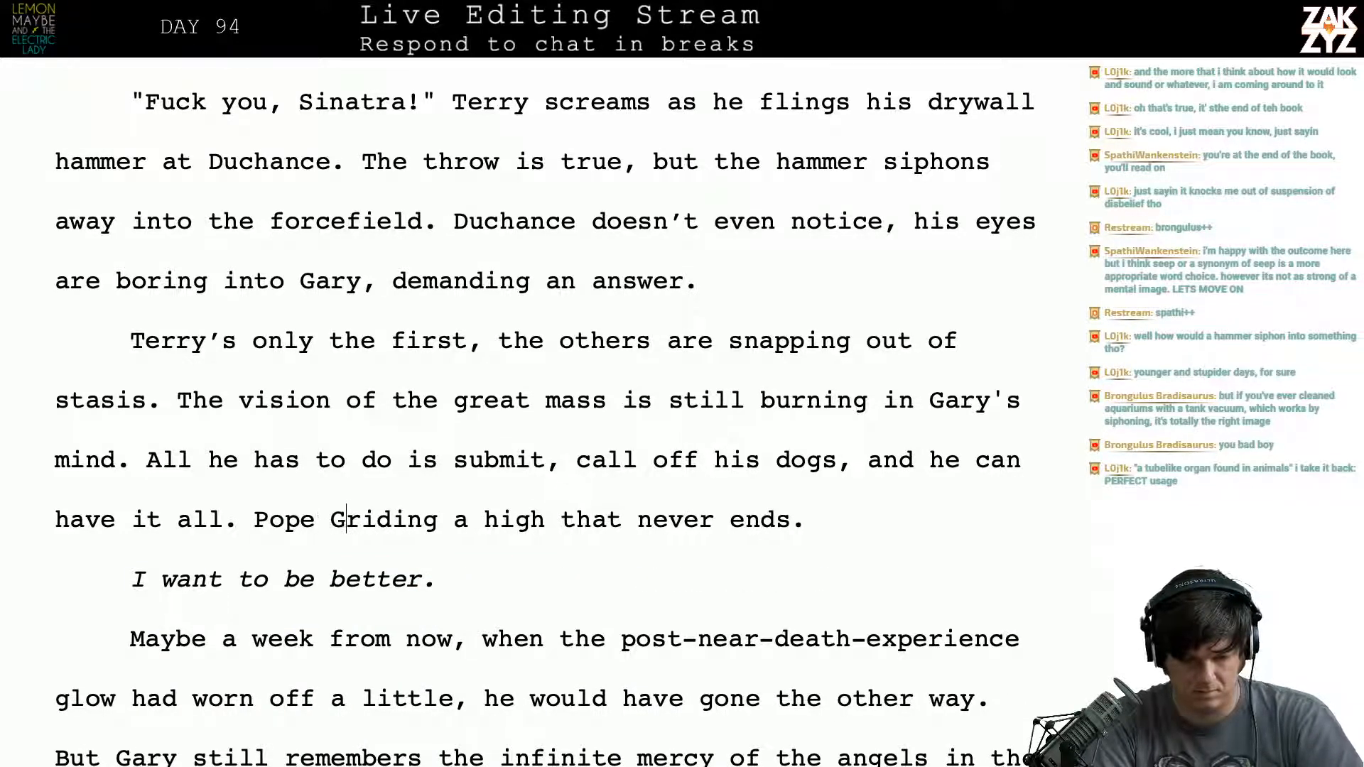
- Delete the prefix "post-" from "post-near-death-experience" in the "Maybe a week from now" paragraph
key("Right")
key("Right")
key("Right")
key("Right")
key("Right")
key("Right")
key("Right")
key("Right")
key("Right")
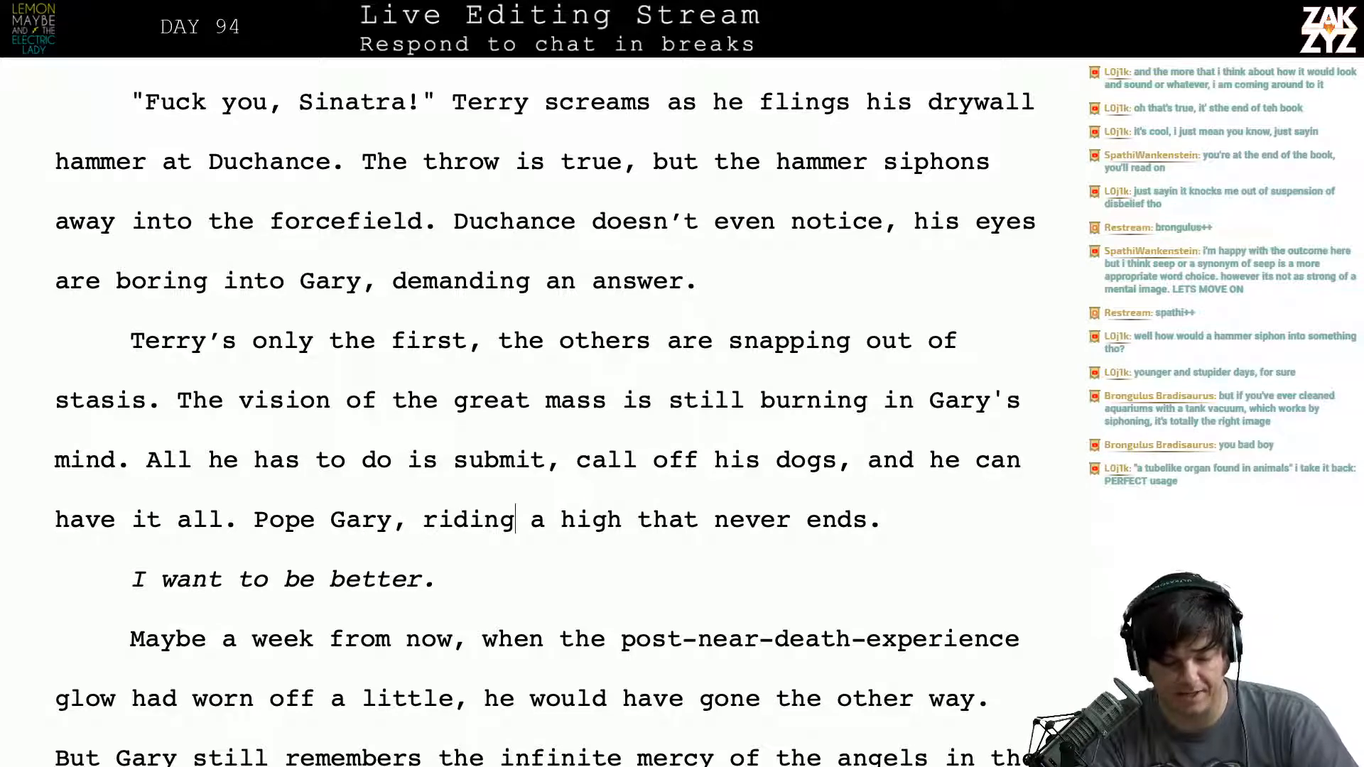
key("Down")
key("Left")
key("Left")
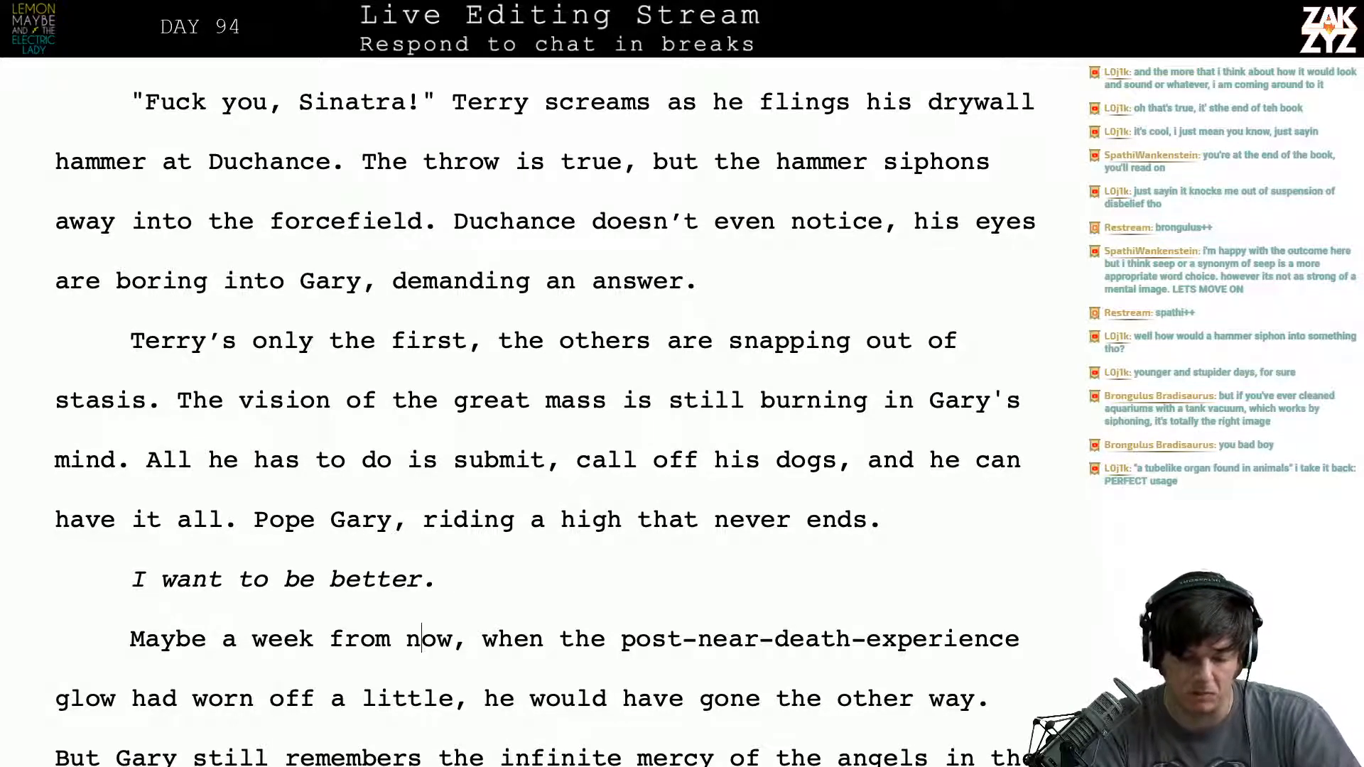
scroll(148, 512, "down", 1)
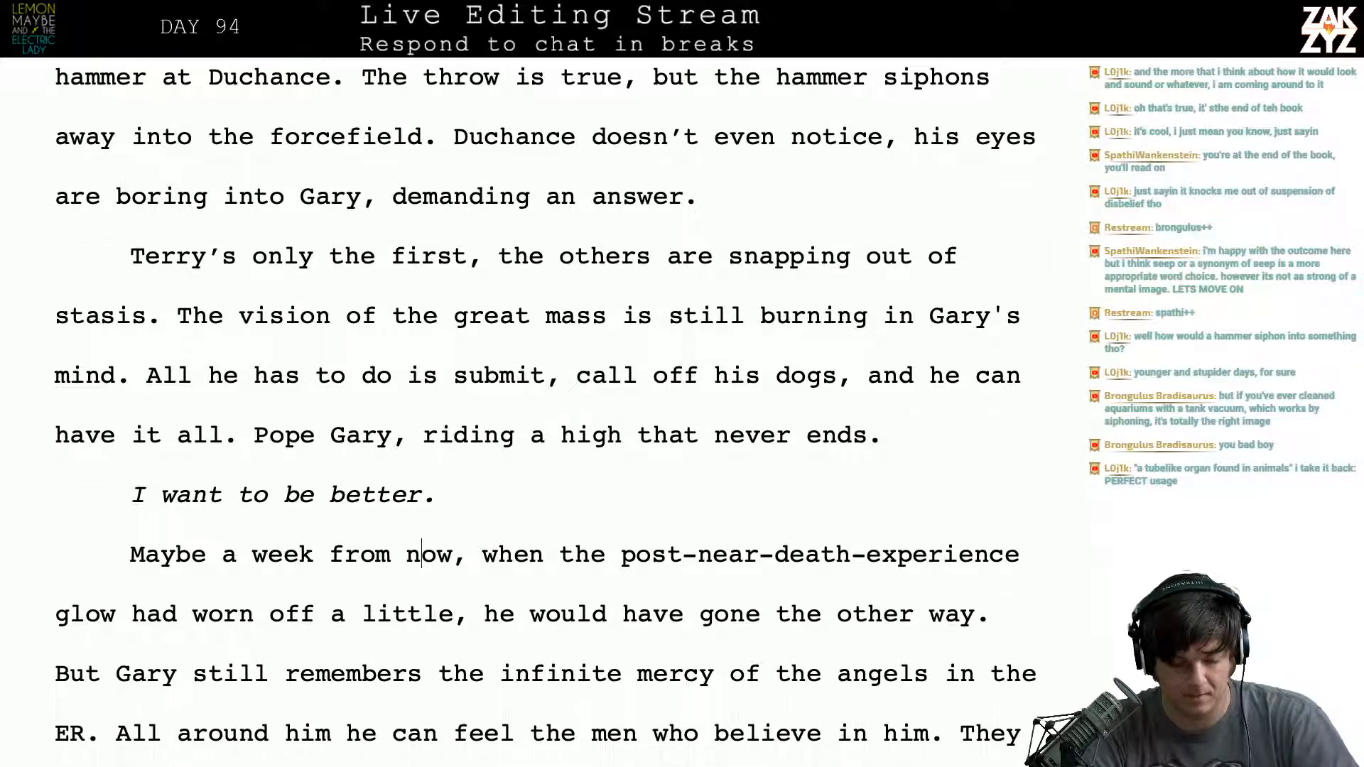
scroll(221, 561, "down", 1)
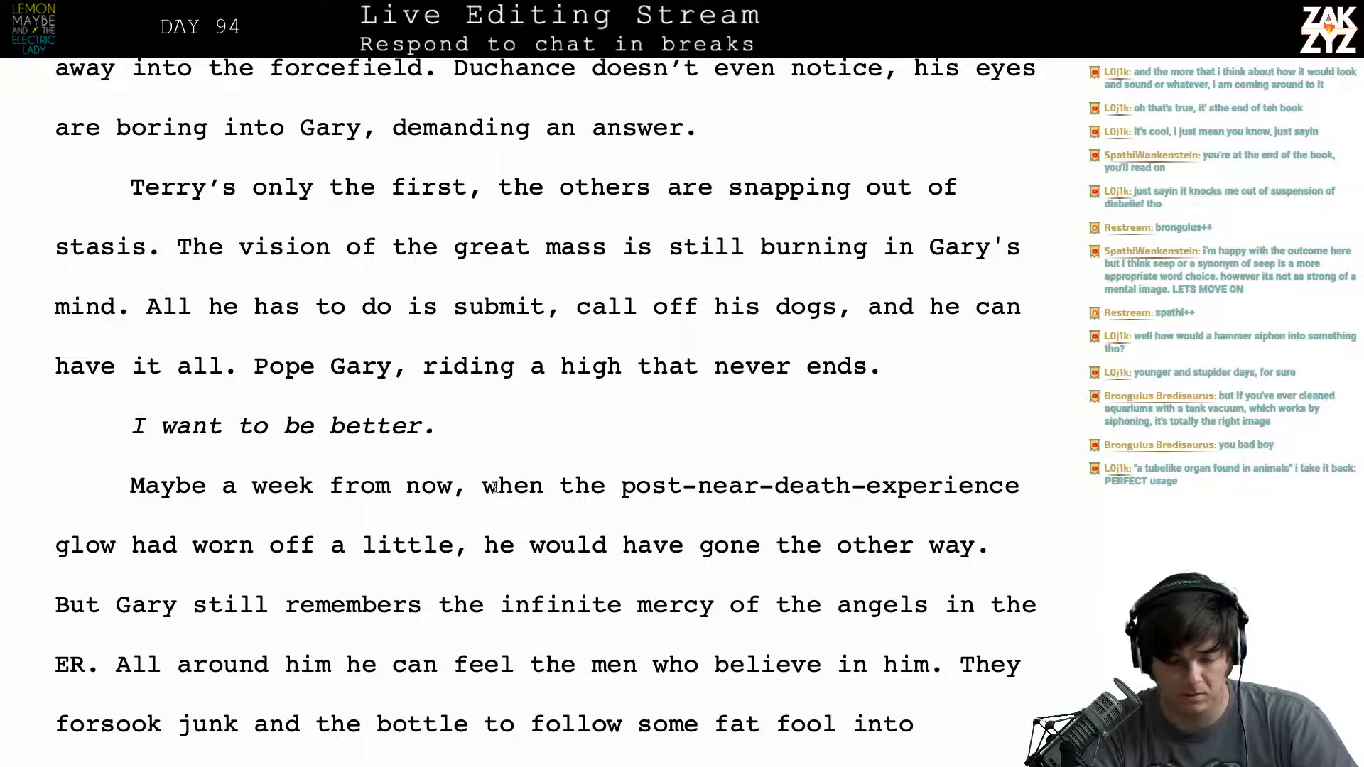
key("Down")
left_click(683, 486)
key("Right")
key("Right")
key("Right")
key("Right")
key("Right")
key("Right")
key("Right")
key("Right")
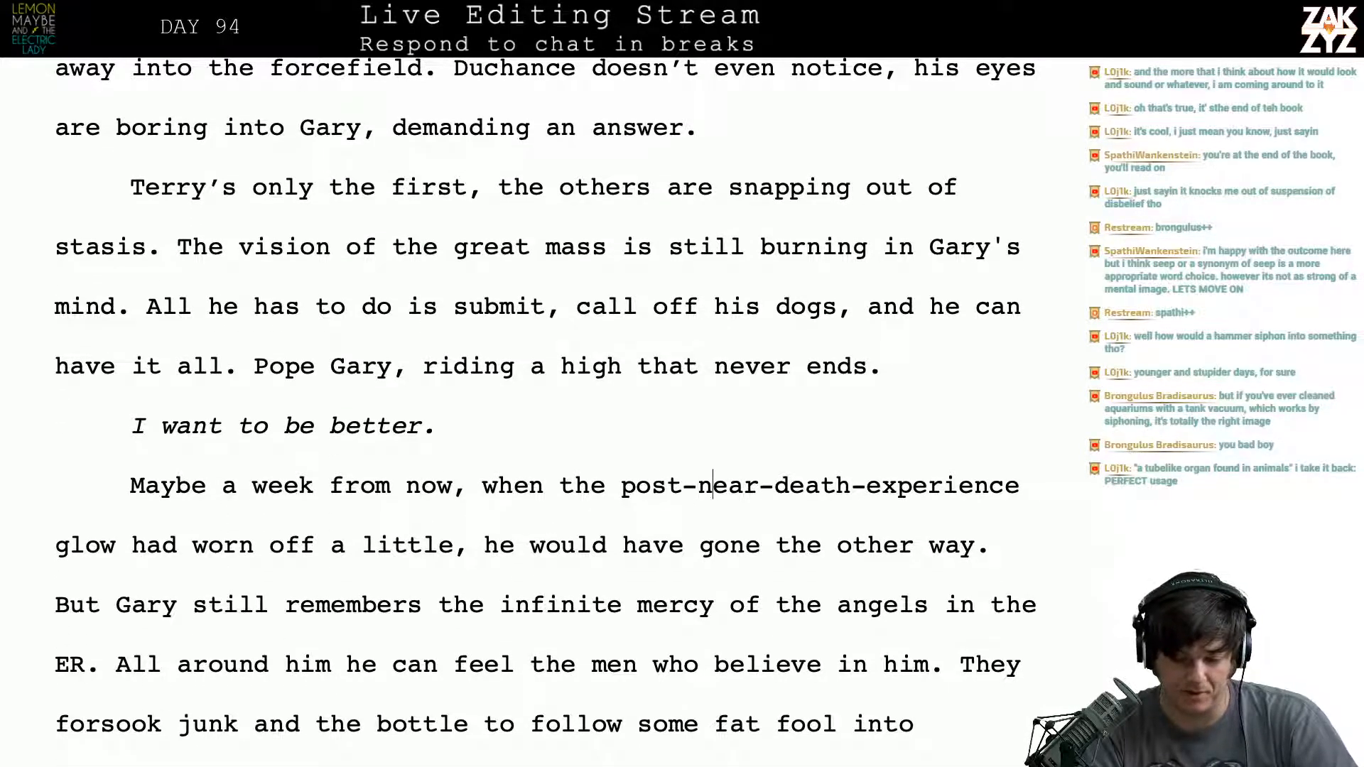
key("Right")
key("Right")
key("Right")
key("Right")
key("Right")
key("Left")
key("Left")
key("Left")
key("Left")
key("Left")
key("Left")
key("Left")
key("Left")
key("Left")
key("Left")
key("Left")
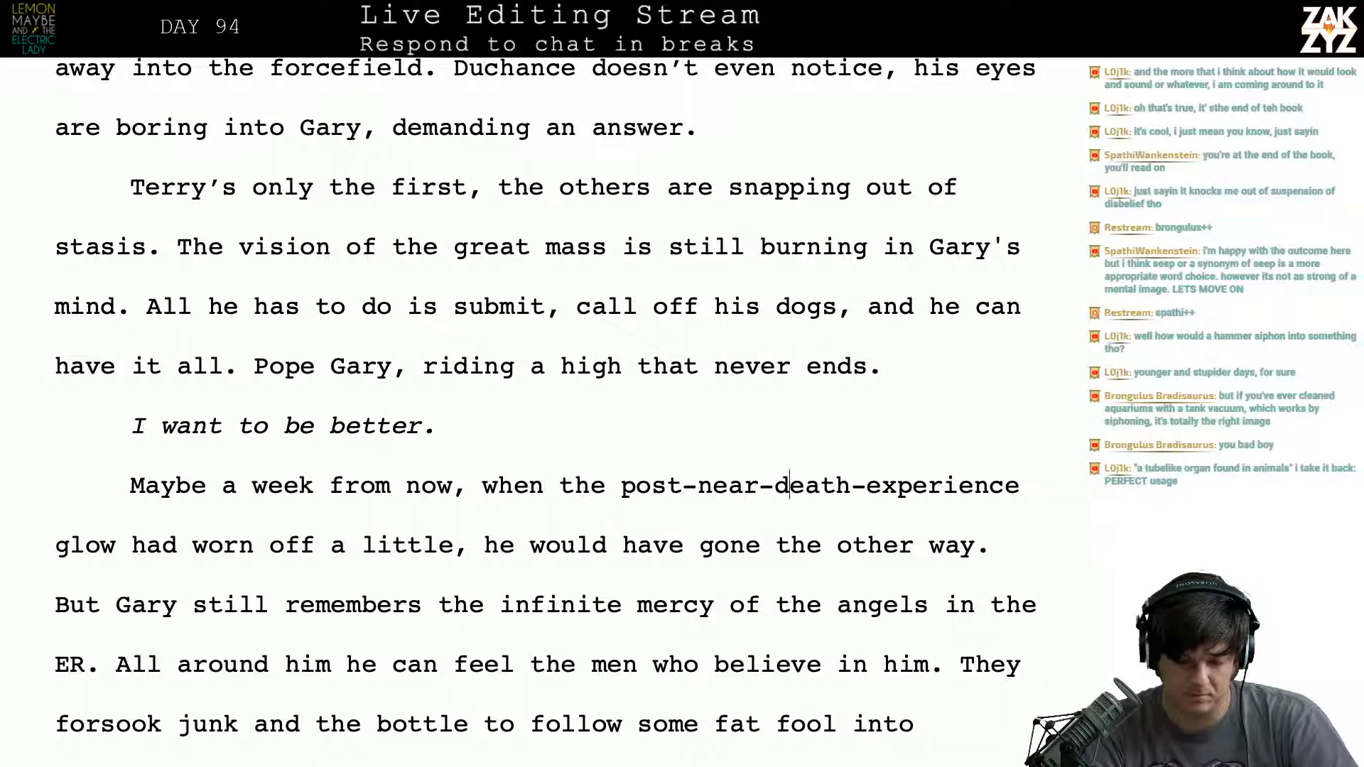
key("Left")
key("BackSpace")
key("BackSpace")
key("BackSpace")
key("BackSpace")
key("BackSpace")
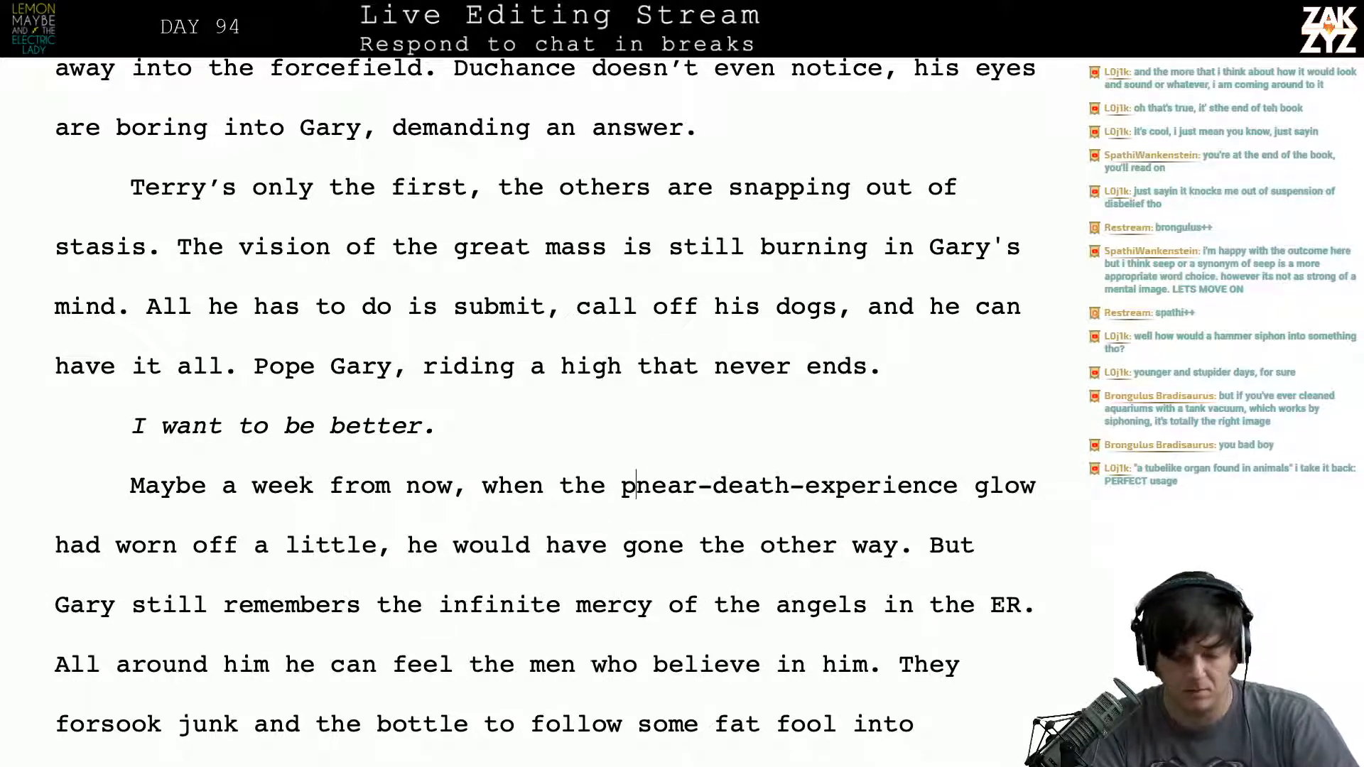
- Reread the "Maybe a week from now" paragraph from the near-death-experience glow to the men marching into battle
key("Right")
key("Right")
key("Right")
key("Right")
key("Right")
key("Right")
key("Right")
key("Right")
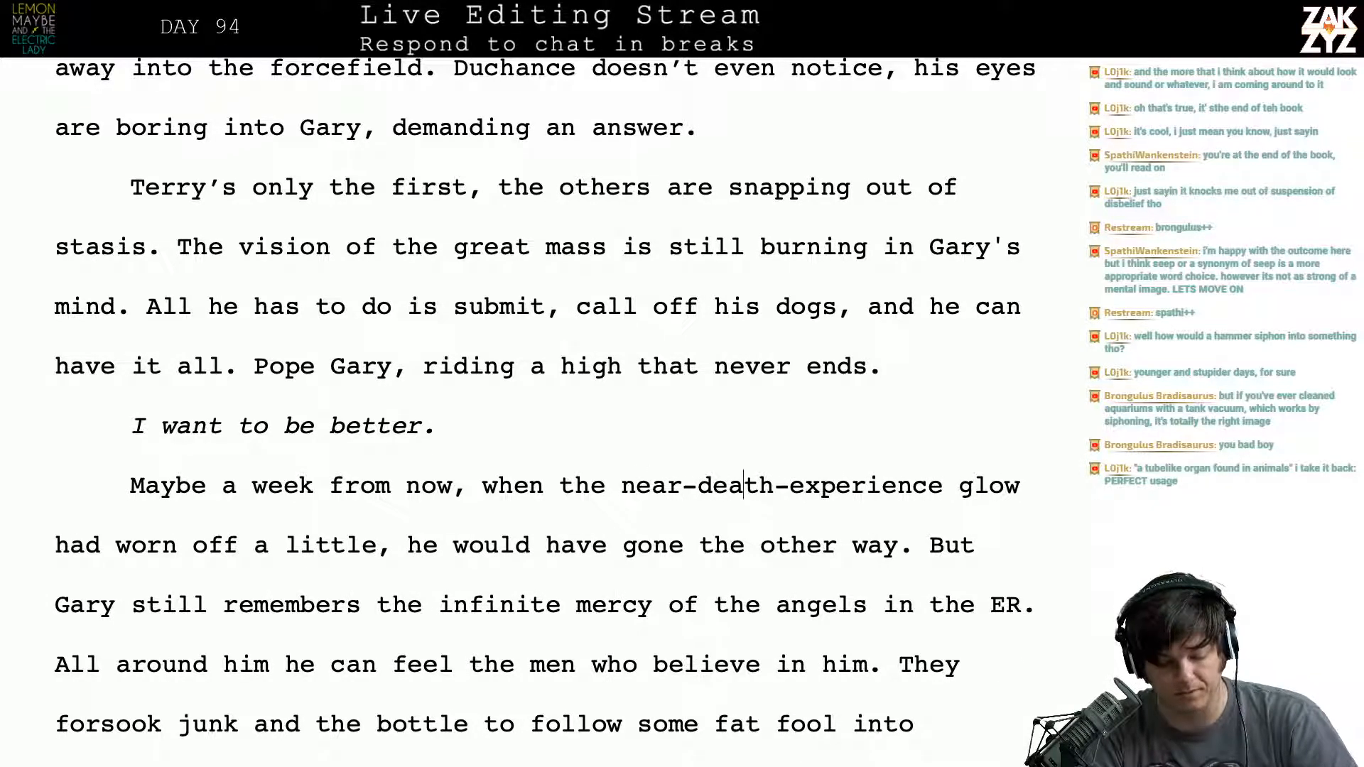
key("Down")
key("Left")
key("Left")
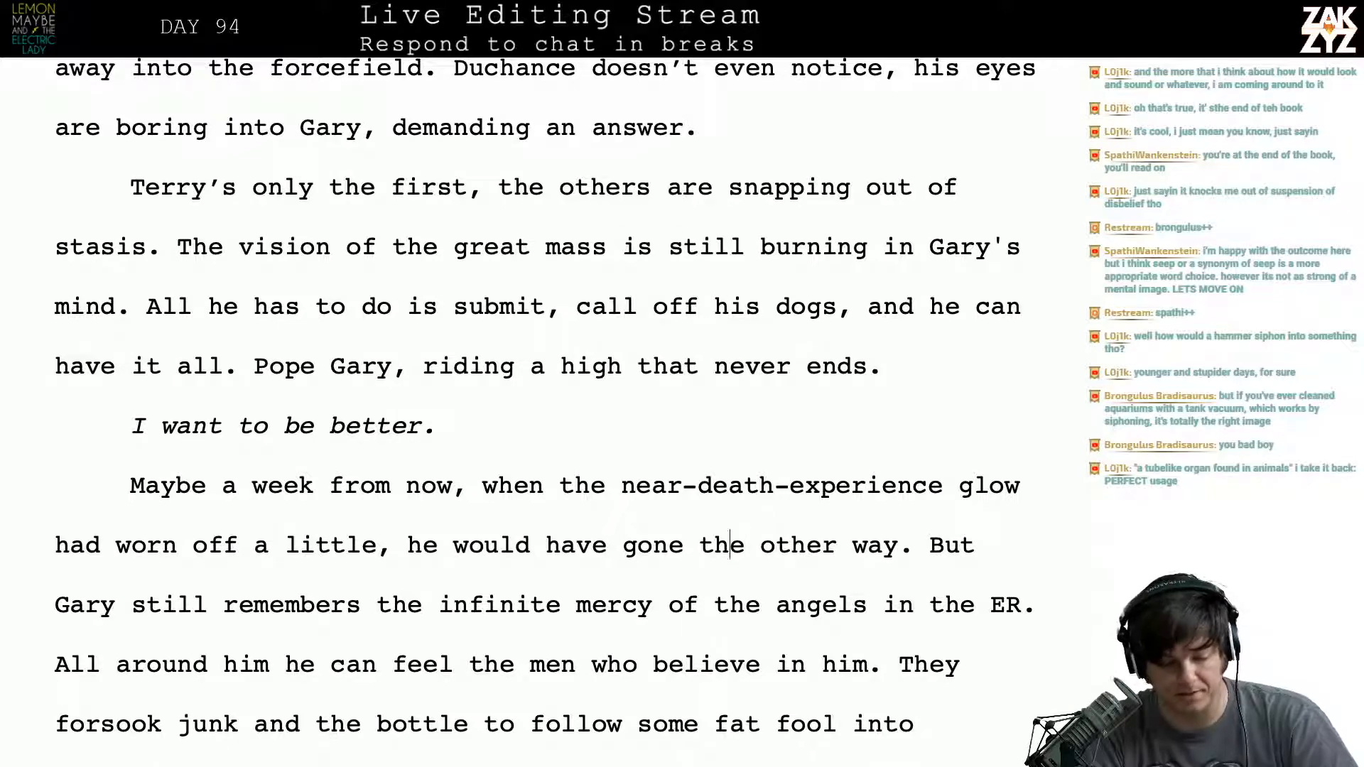
key("Left")
key("Left")
key("Left")
key("Right")
key("Right")
key("Right")
key("Right")
key("Right")
key("Right")
key("Right")
key("Right")
key("Right")
key("Right")
key("Right")
key("Right")
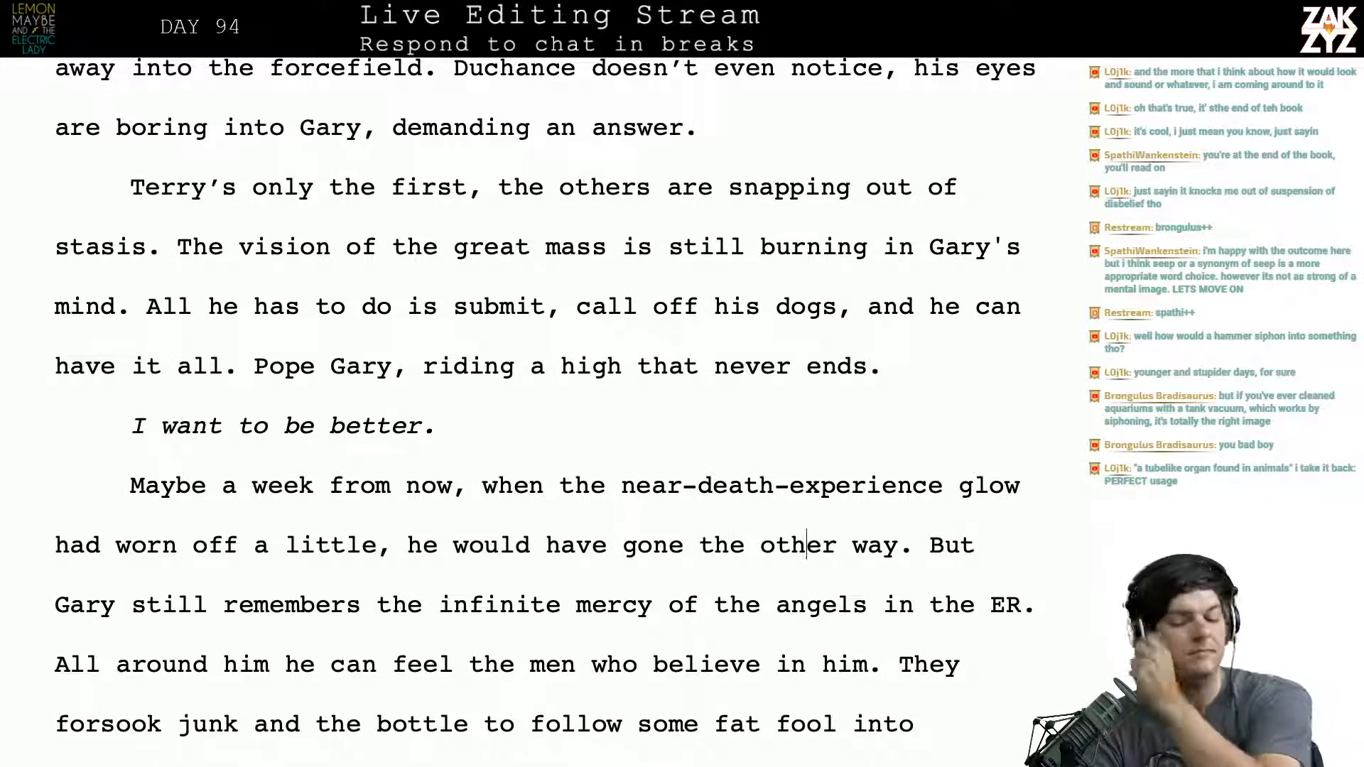
scroll(544, 410, "down", 2)
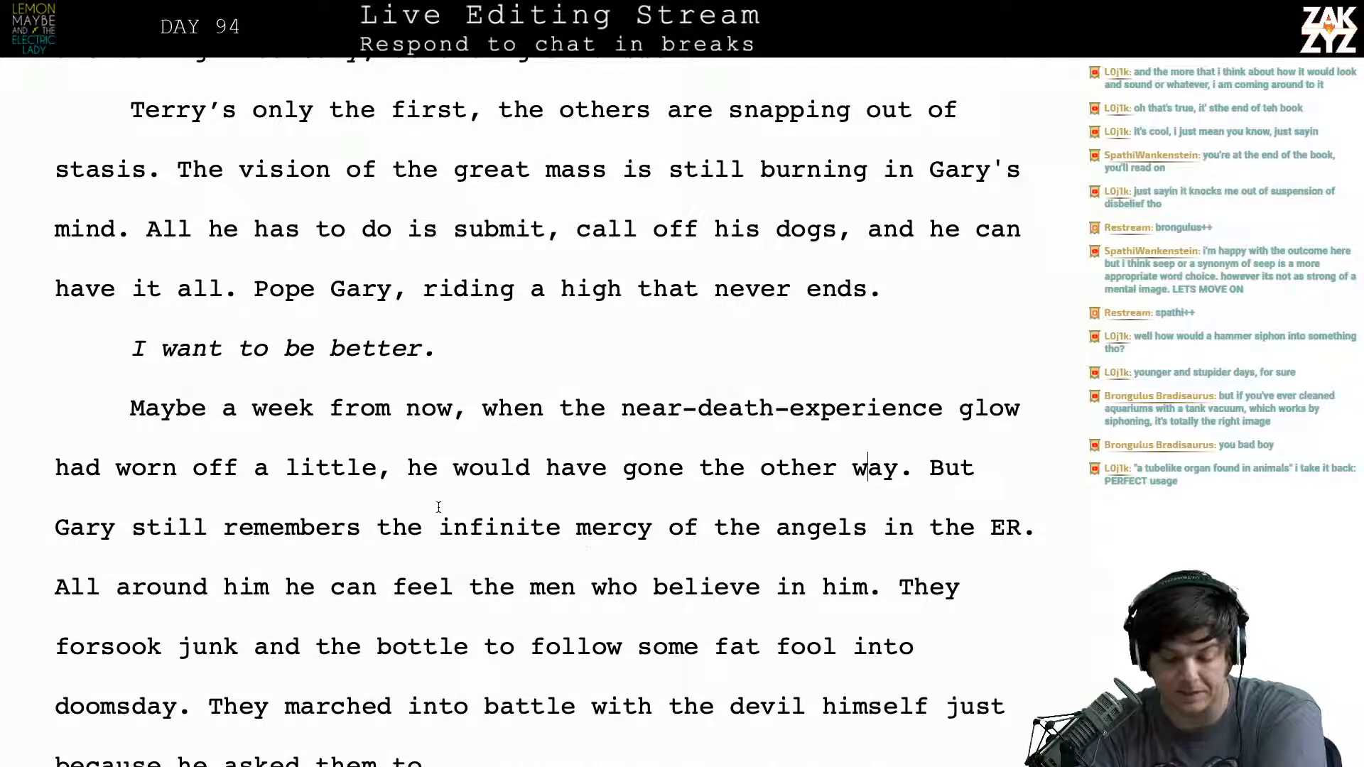
scroll(244, 567, "down", 2)
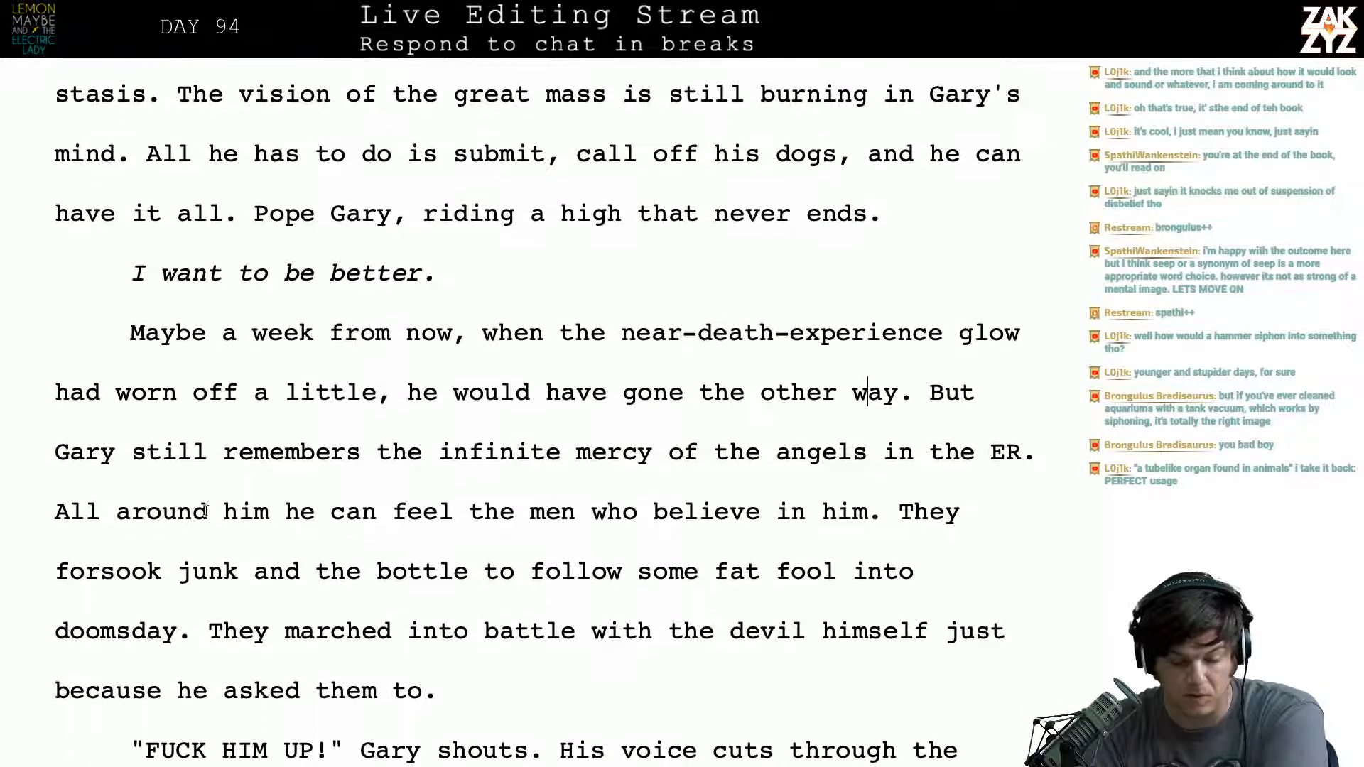
- Read through "All around him he can feel the men who believe in him" and place the insertion point before "men"
left_click(206, 511)
key("ctrl+Right")
key("ctrl+Right")
key("ctrl+Right")
key("ctrl+Right")
key("ctrl+Right")
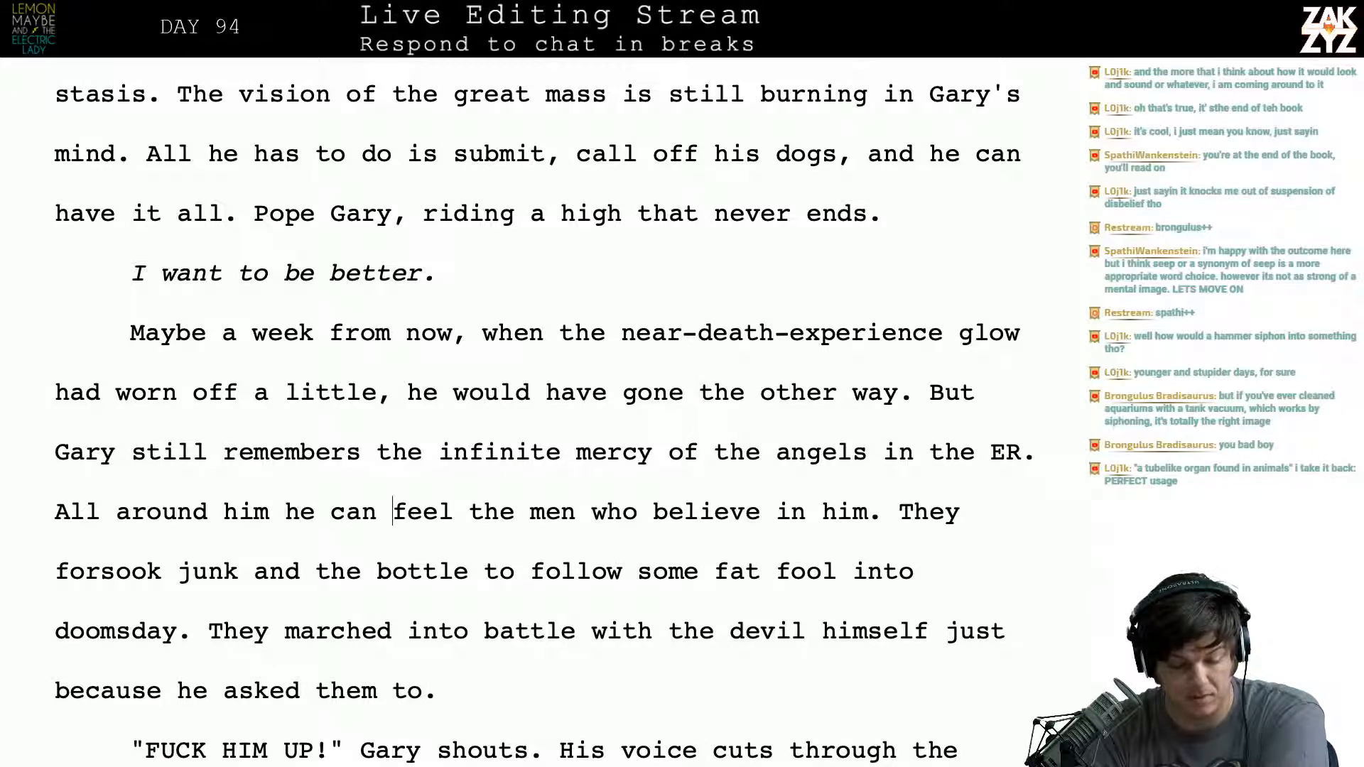
key("Right")
key("Right")
key("Right")
key("Right")
key("Right")
key("Right")
key("Right")
key("Right")
key("Right")
key("Right")
key("Right")
key("Right")
key("Right")
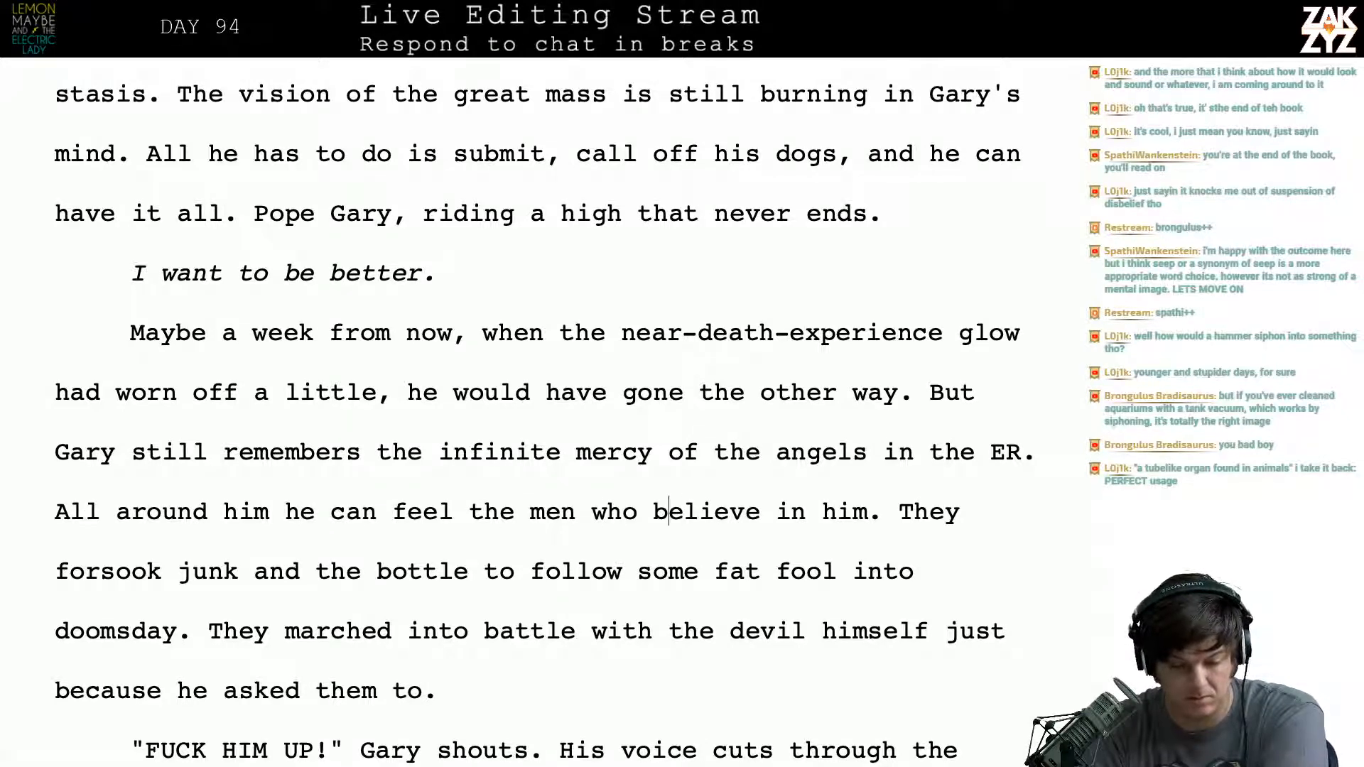
key("Left")
key("Left")
key("Left")
key("Left")
key("Left")
key("Left")
key("Left")
key("Left")
key("Left")
key("Left")
key("Right")
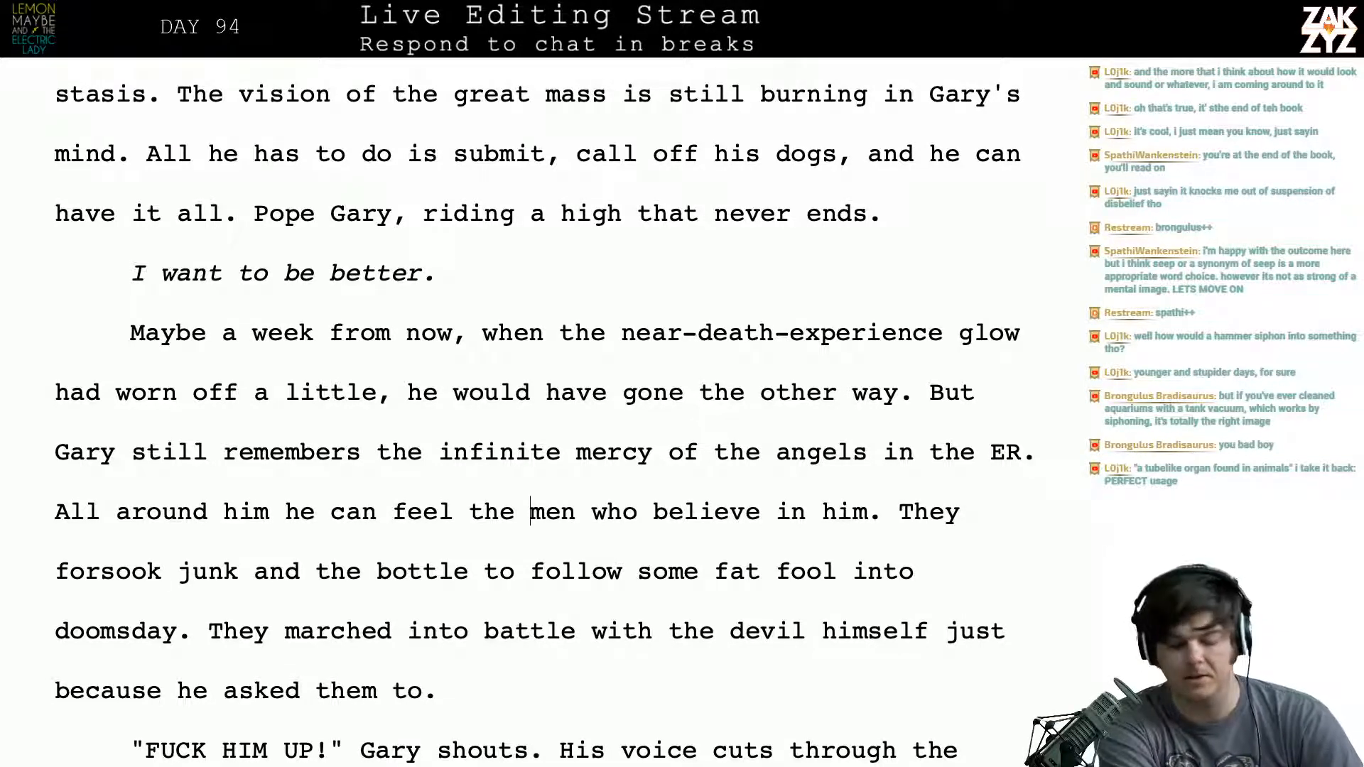
- Switch to Thesaurus.com and look up synonyms for "downtrodden"
key("alt+Tab")
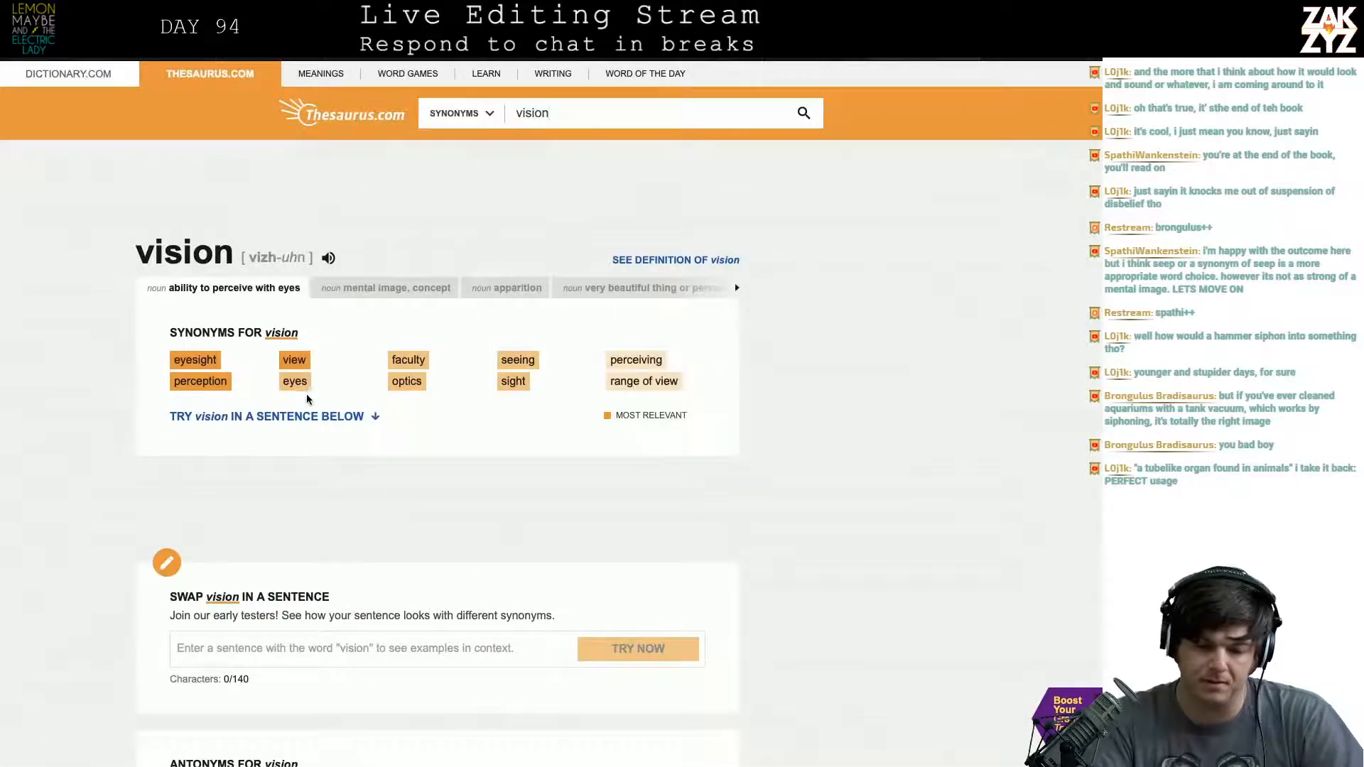
key("BackSpace")
key("BackSpace")
key("BackSpace")
key("BackSpace")
key("BackSpace")
key("BackSpace")
type("downtr")
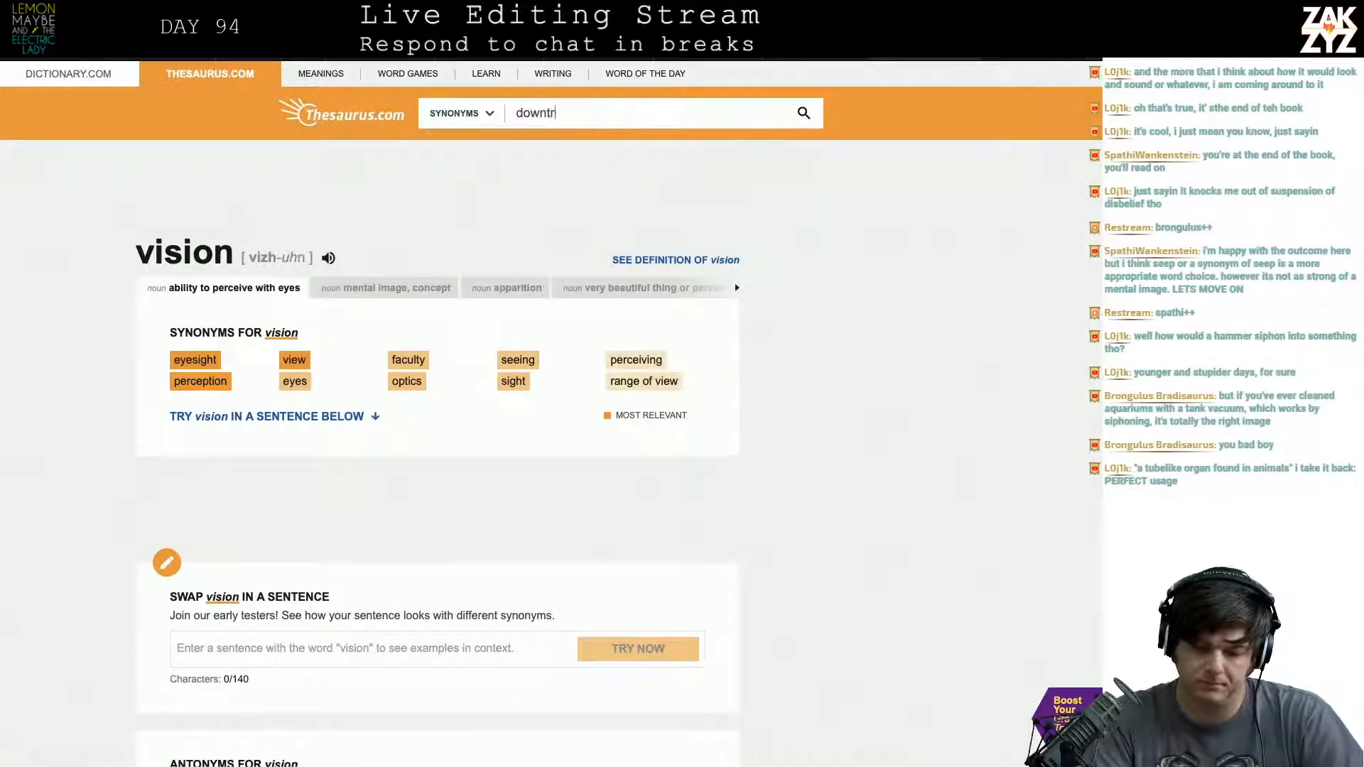
type("odden")
key("Return")
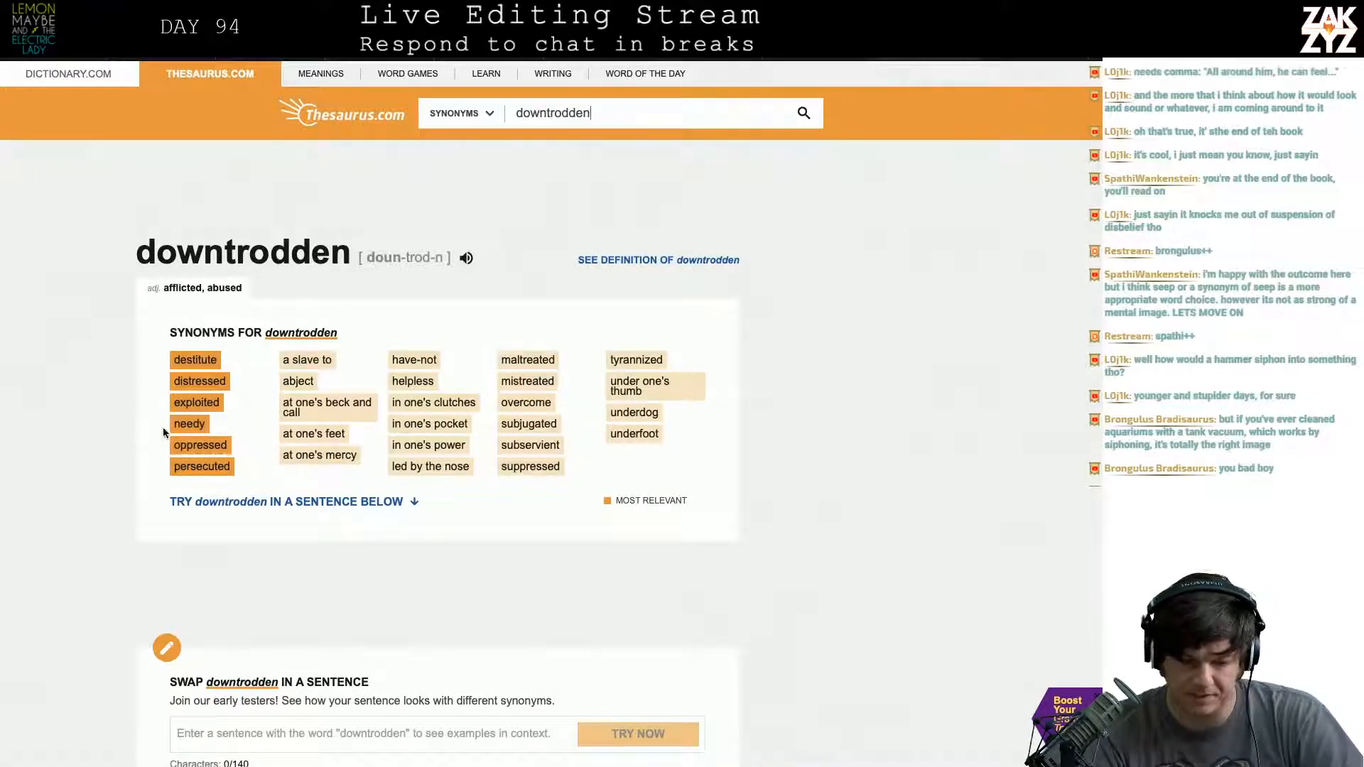
scroll(318, 469, "down", 1)
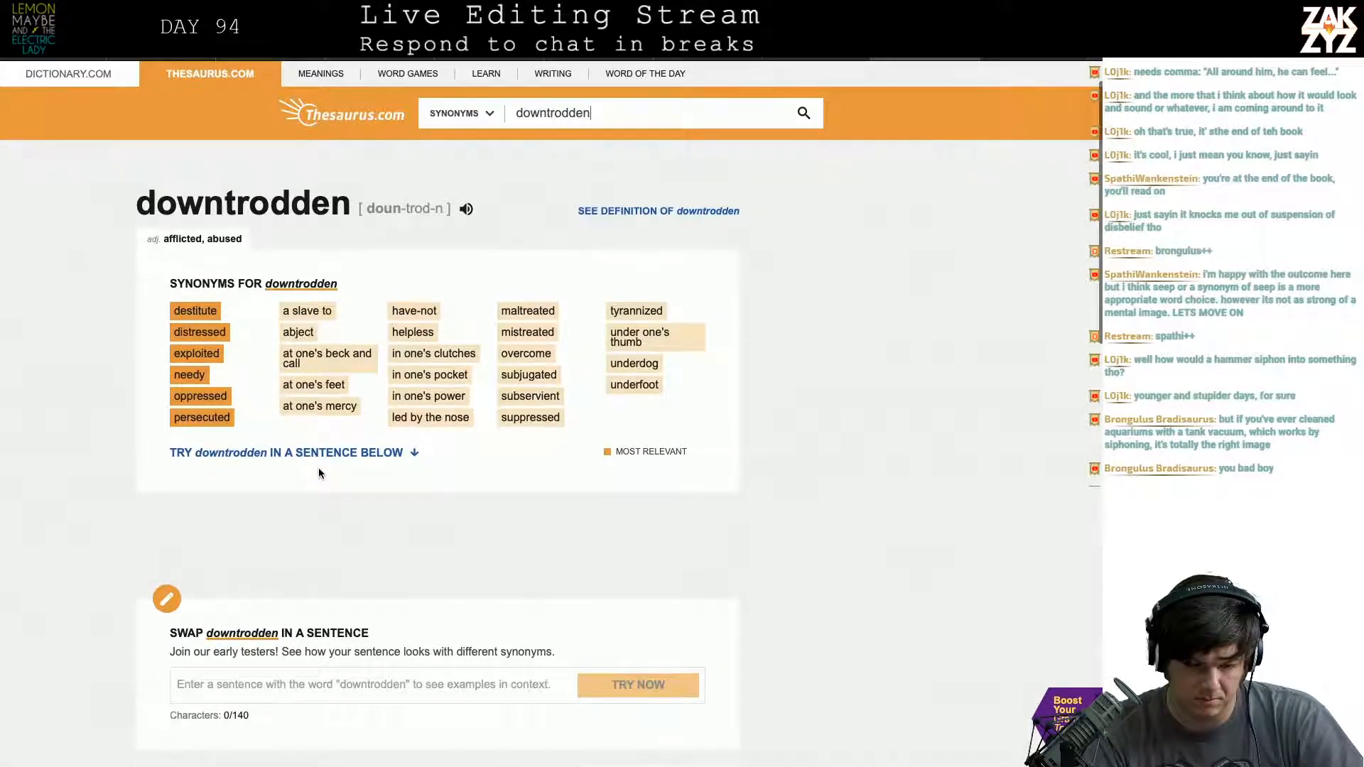
scroll(318, 472, "up", 1)
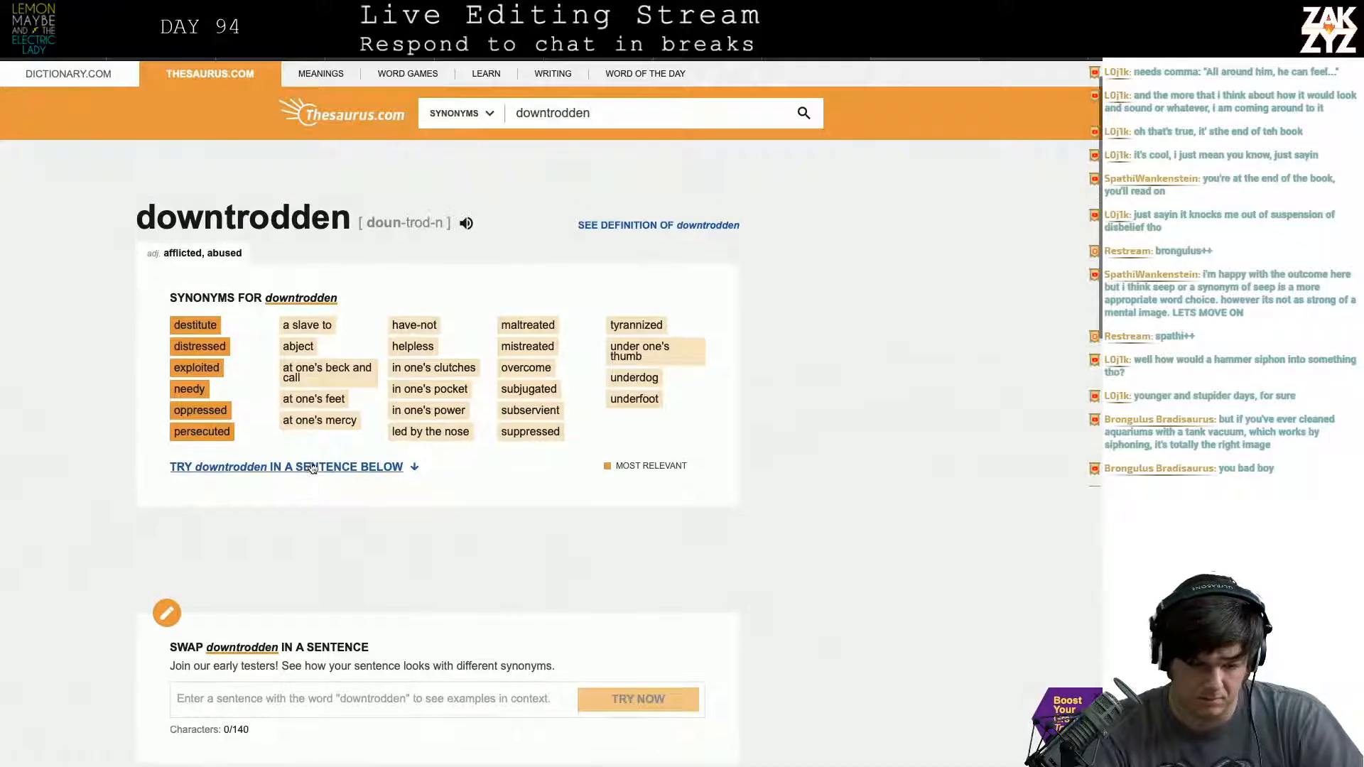
- Open the thesaurus entry for "destitute" and insert "destitute" before "men who believe in him" in the manuscript
left_click(181, 326)
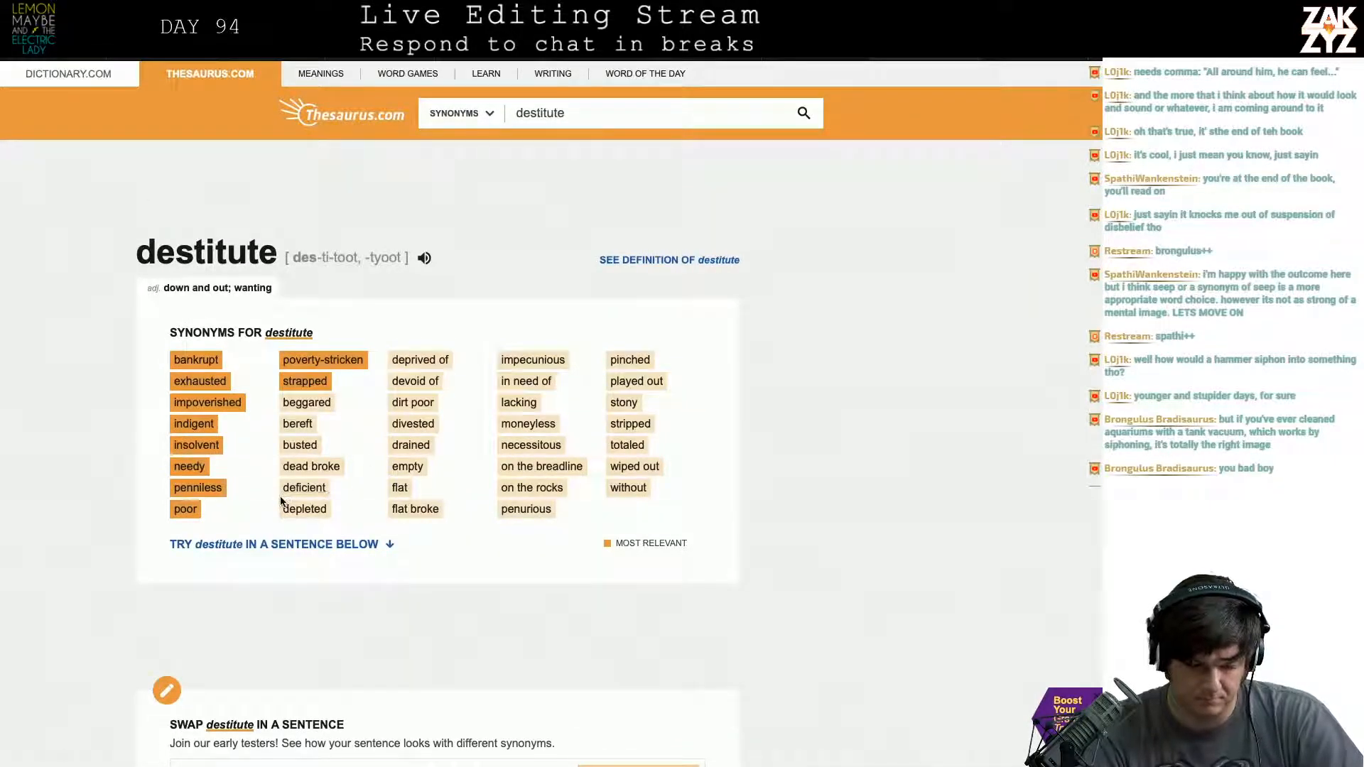
key("super+Tab")
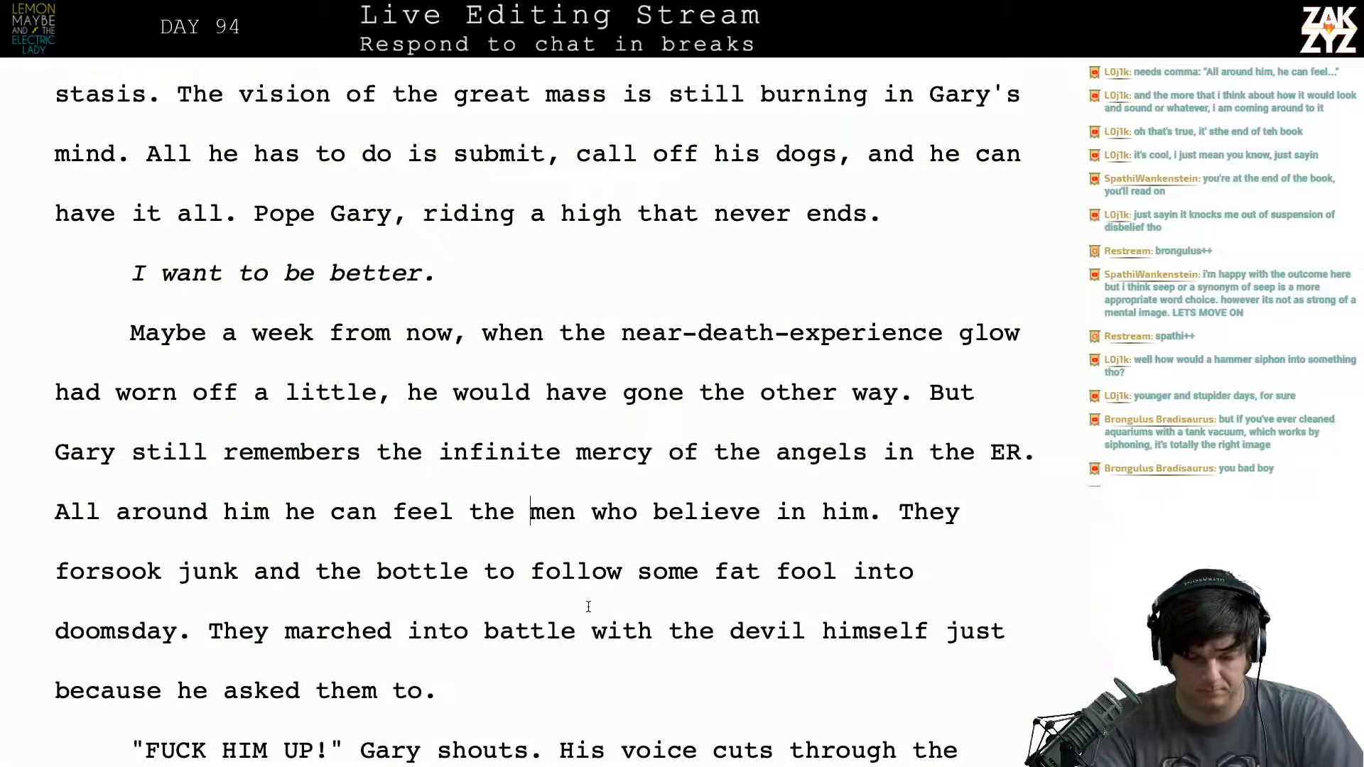
type("destitue")
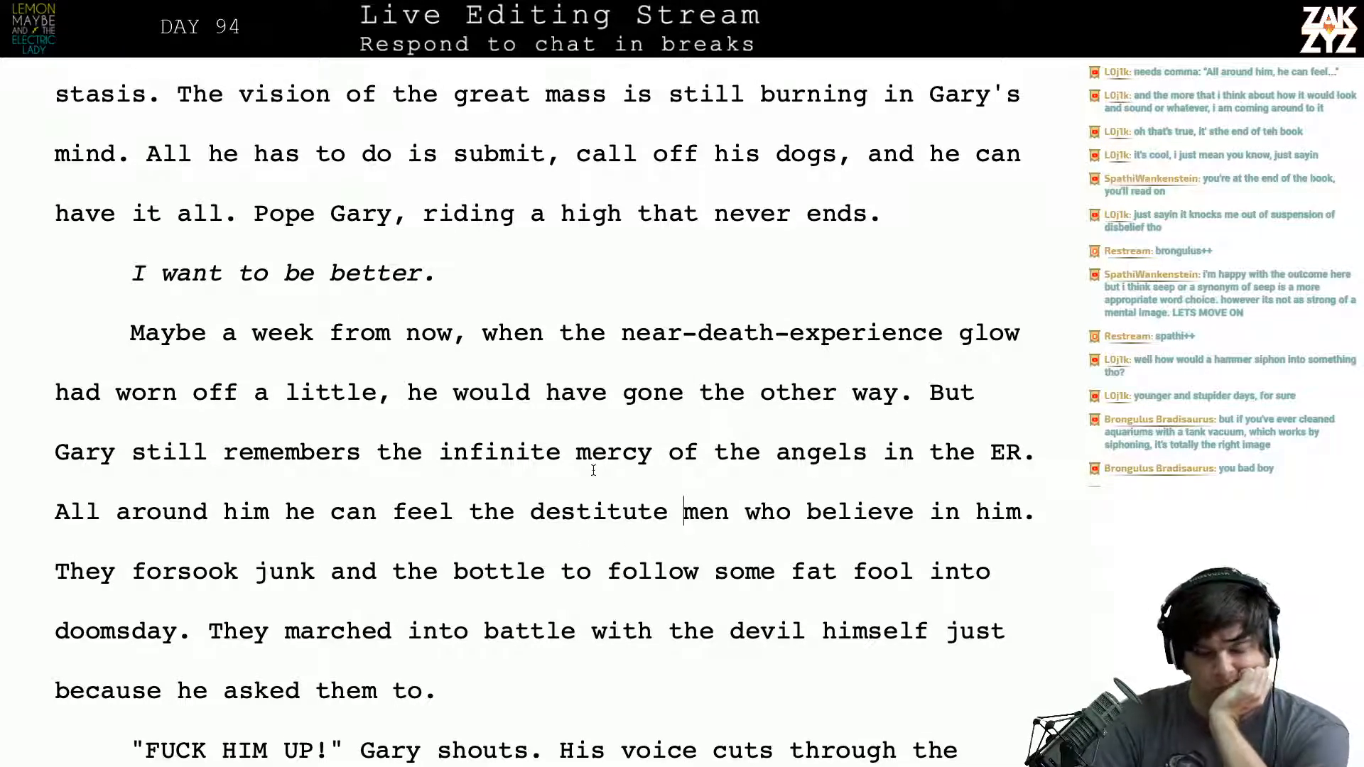
- Search the manuscript for "siphon" to check its use, and continue reading ahead to the passage where Gary slumps forward
scroll(593, 470, "down", 1)
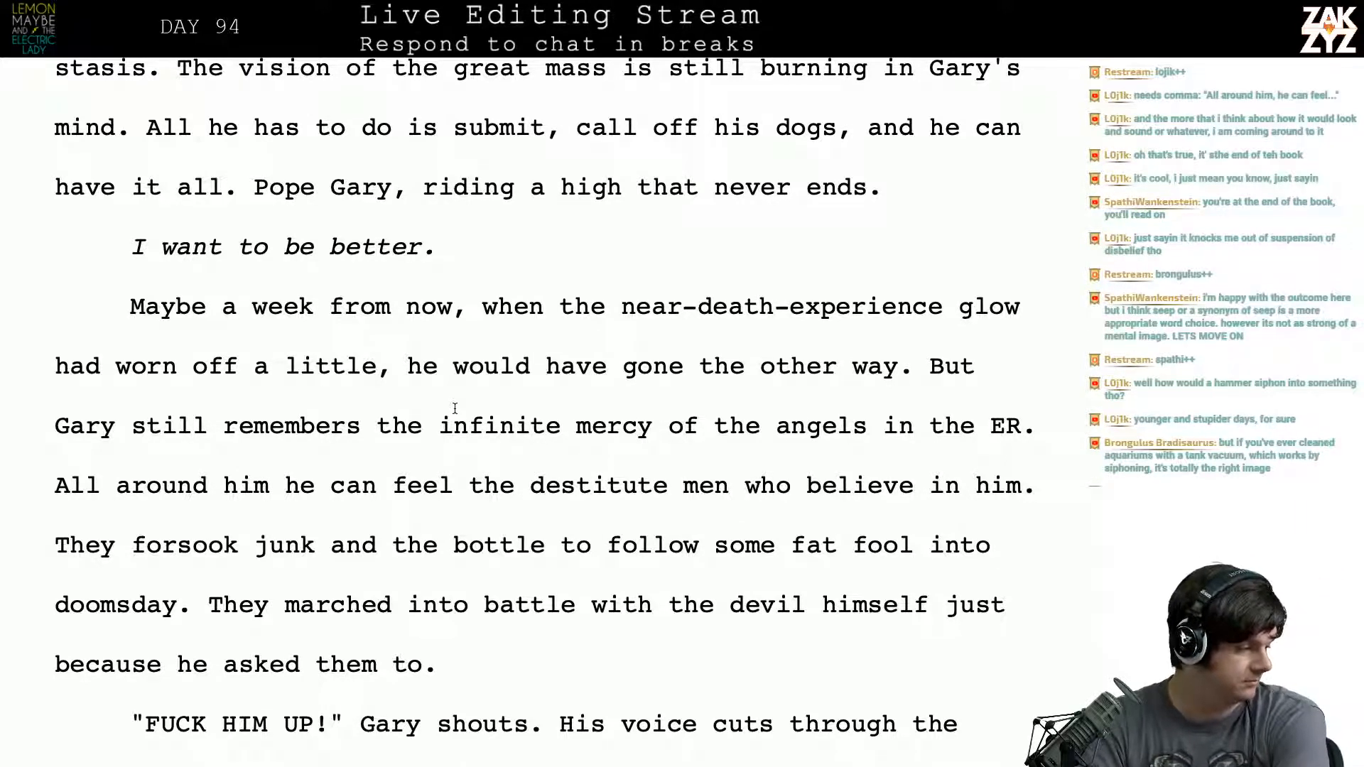
scroll(455, 408, "down", 1)
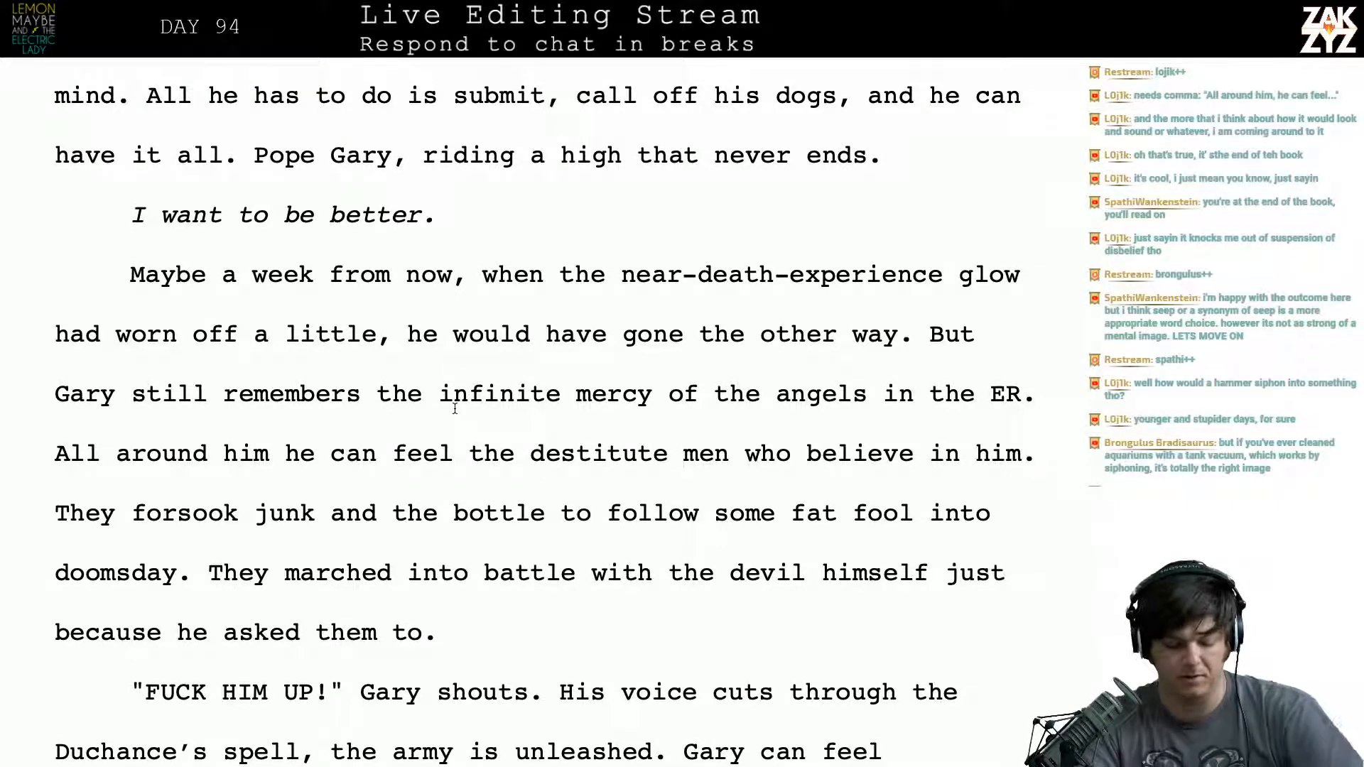
key("super+f")
type("siphon")
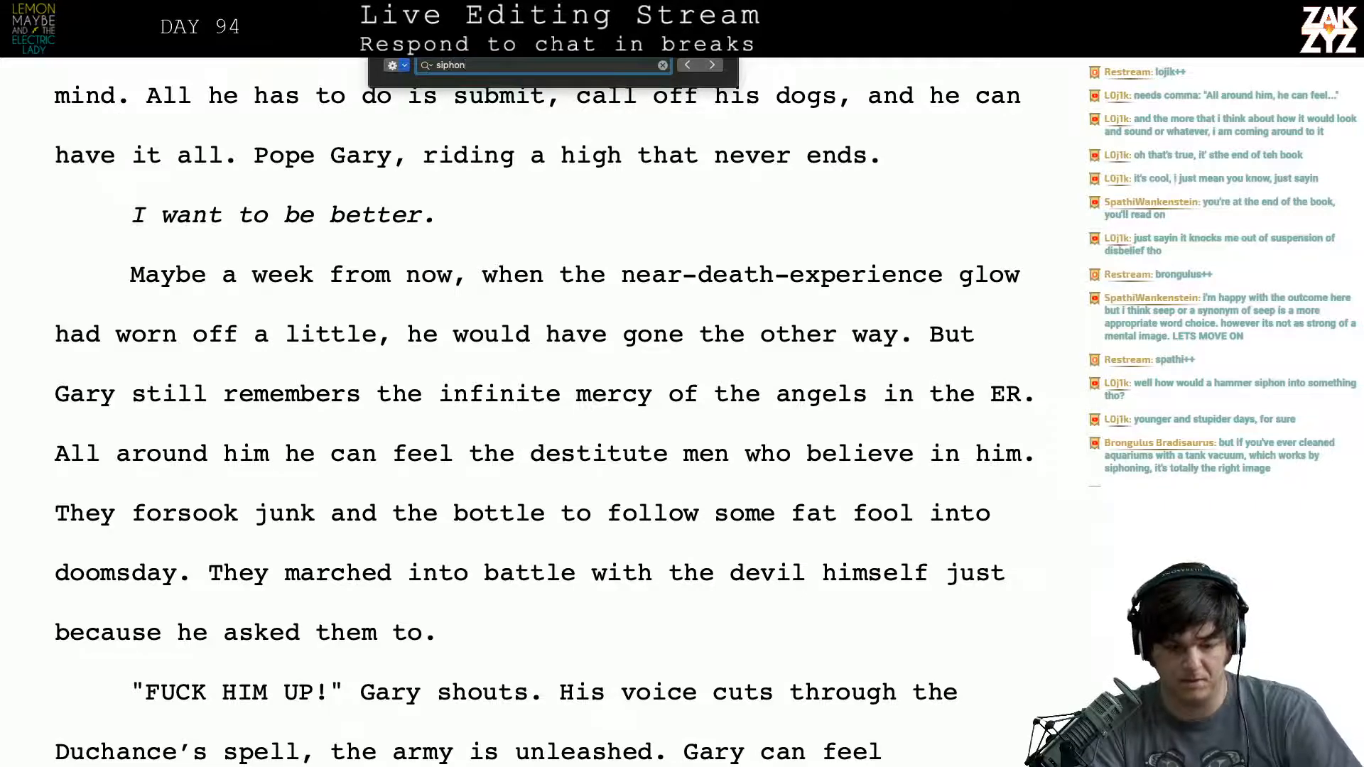
key("Return")
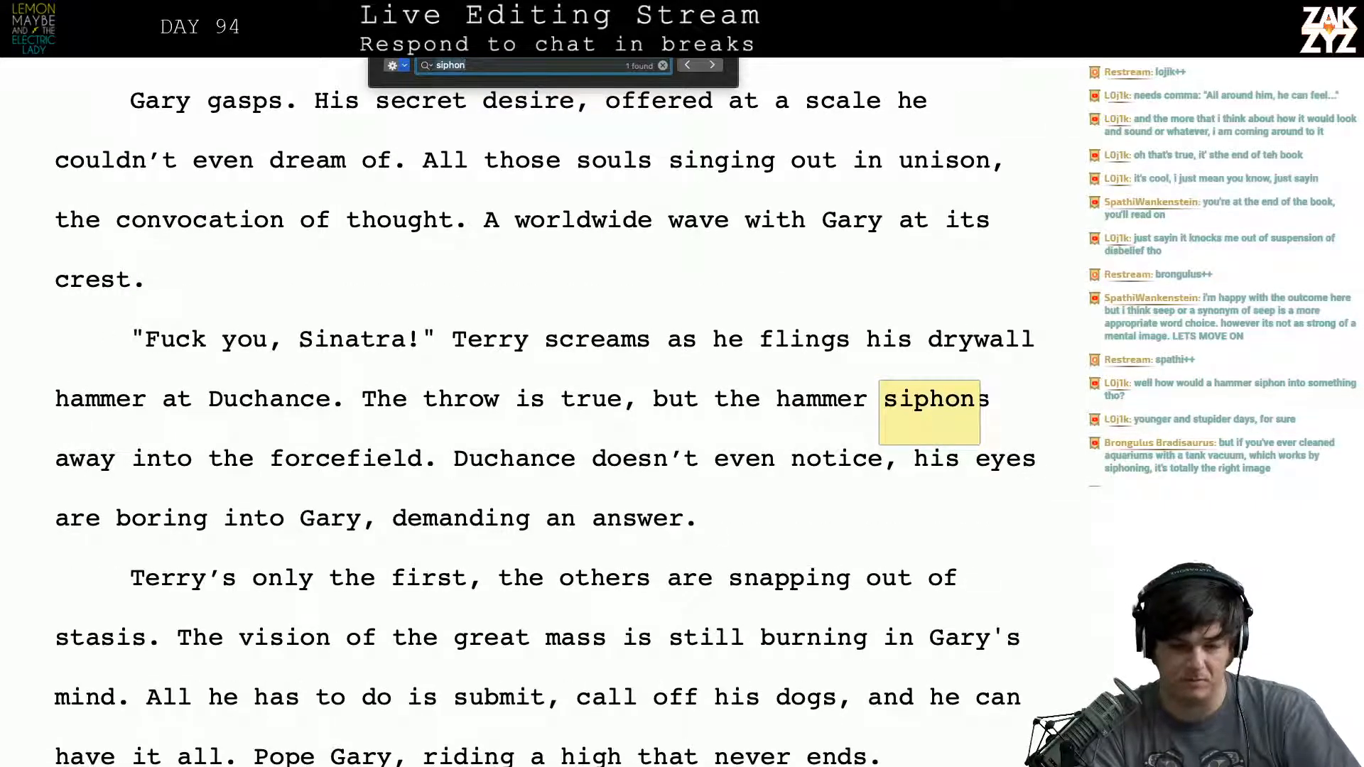
key("BackSpace")
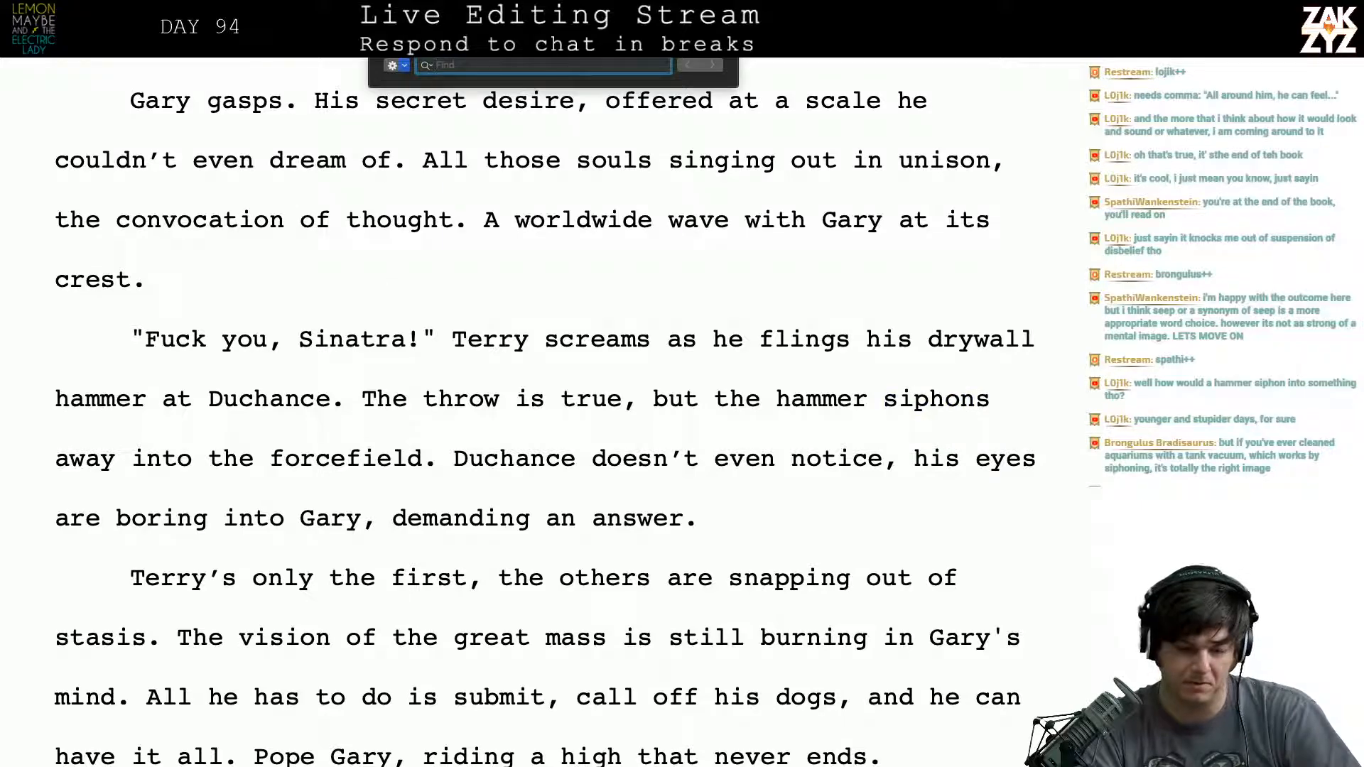
key("Escape")
scroll(490, 436, "down", 20)
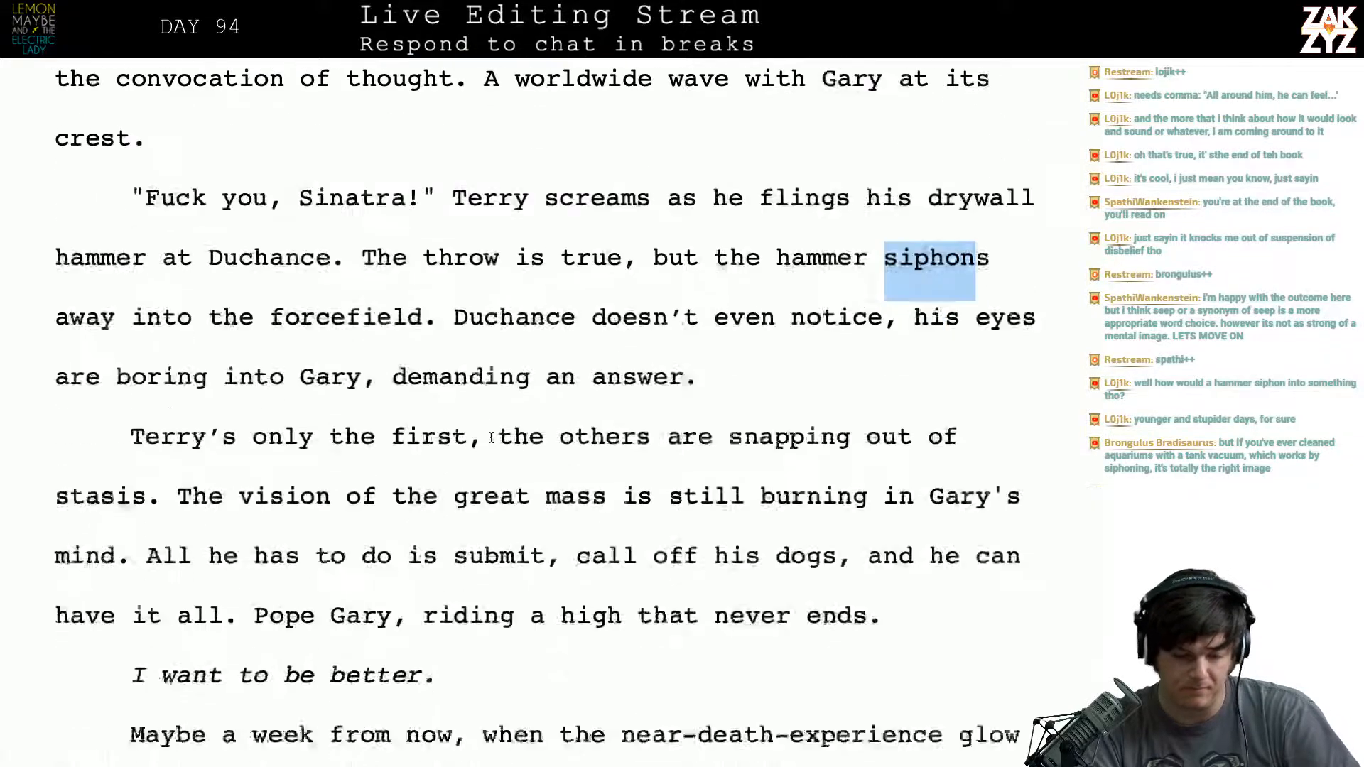
scroll(490, 441, "down", 10)
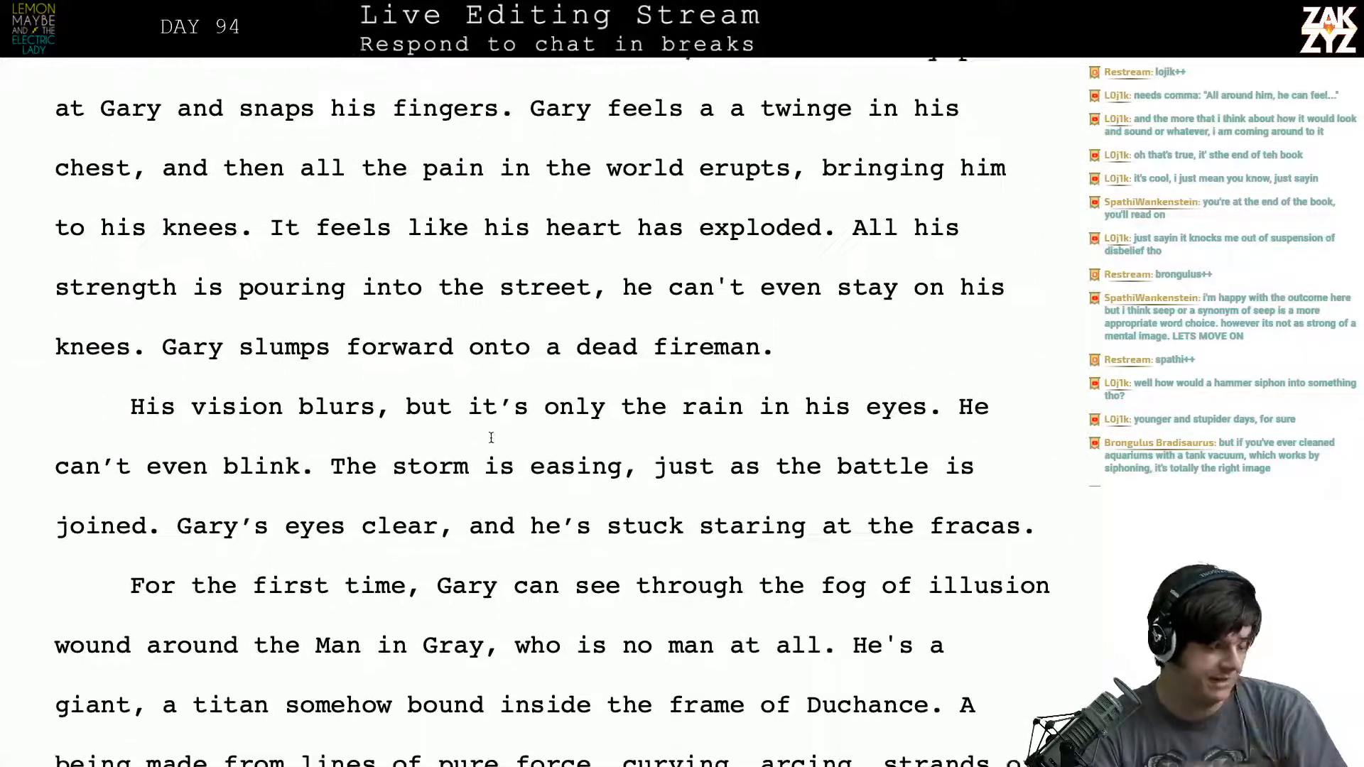
- Reread the surrounding passage and add a comma after "All around him" in the sentence about the destitute men
scroll(491, 437, "down", 2)
left_click(486, 405)
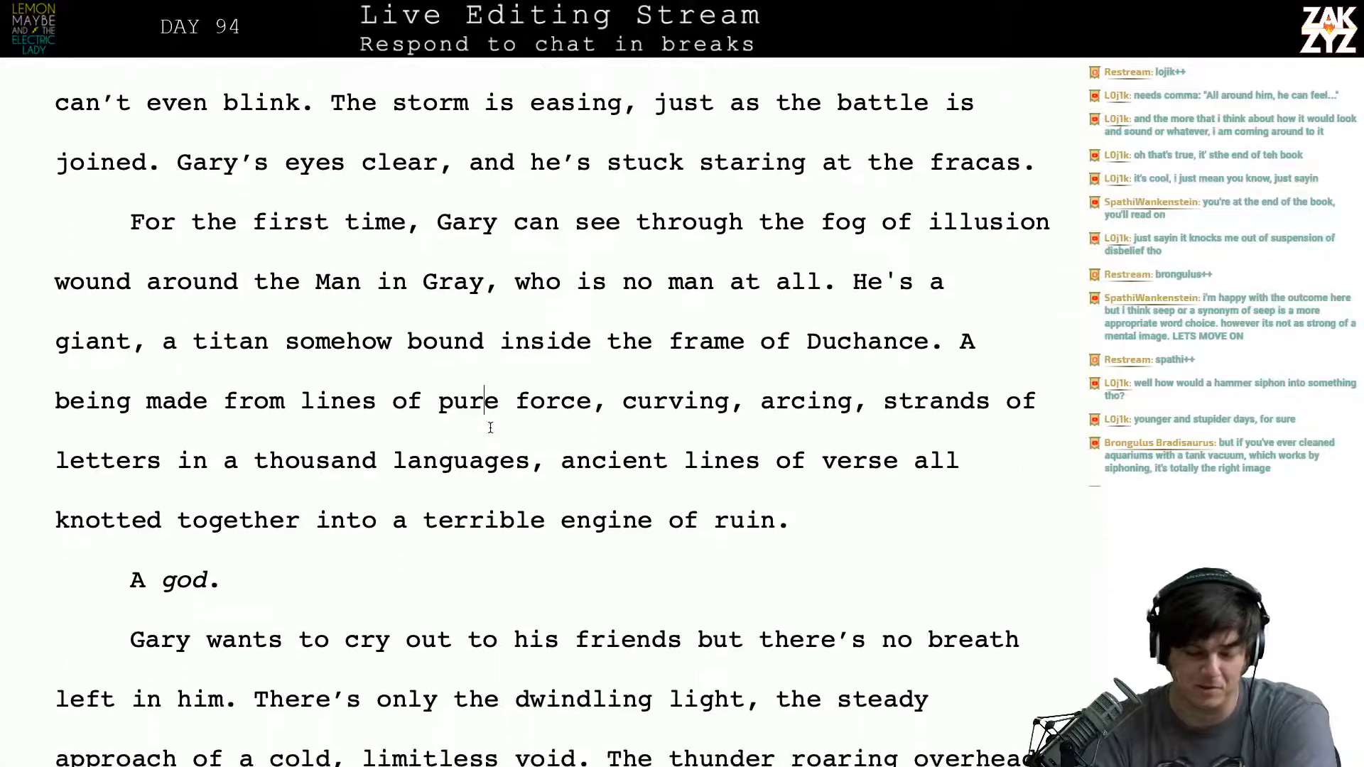
scroll(306, 354, "down", 2)
scroll(306, 354, "up", 10)
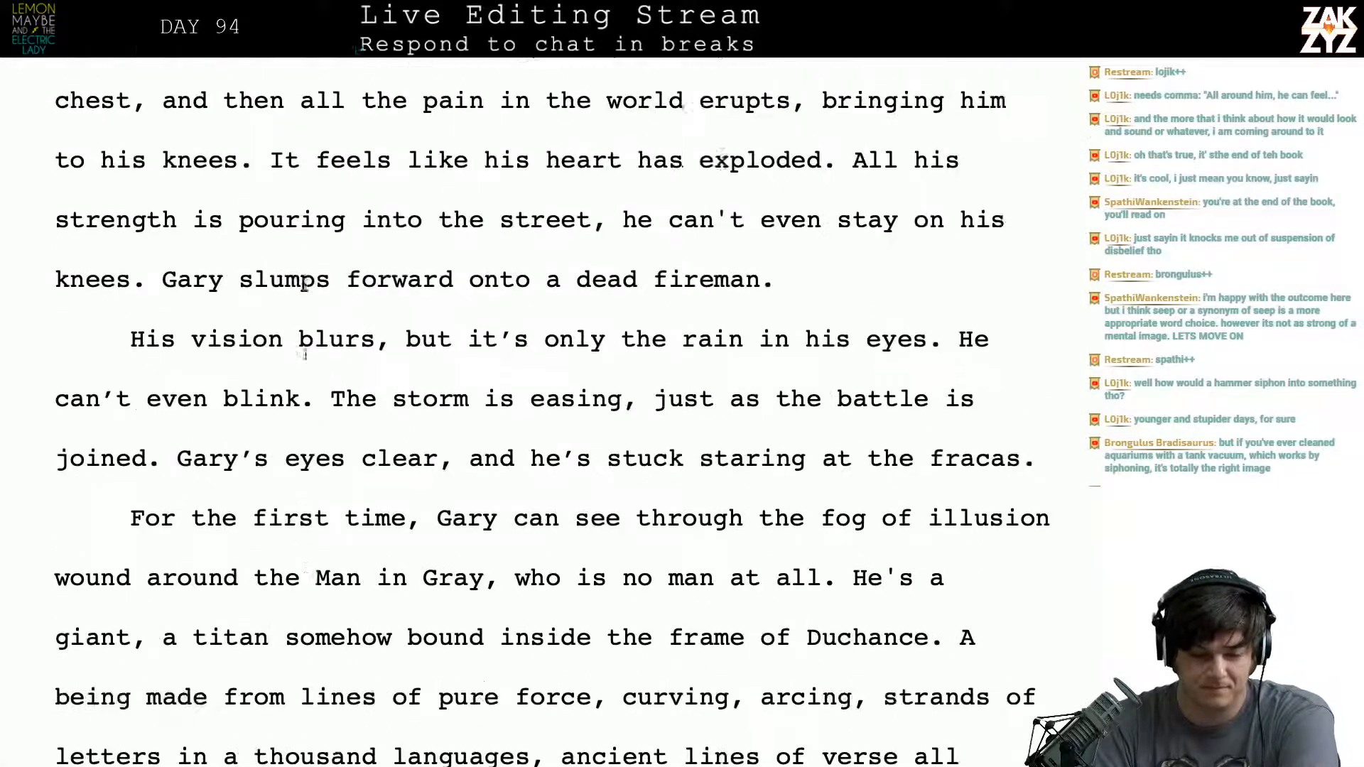
scroll(305, 354, "up", 12)
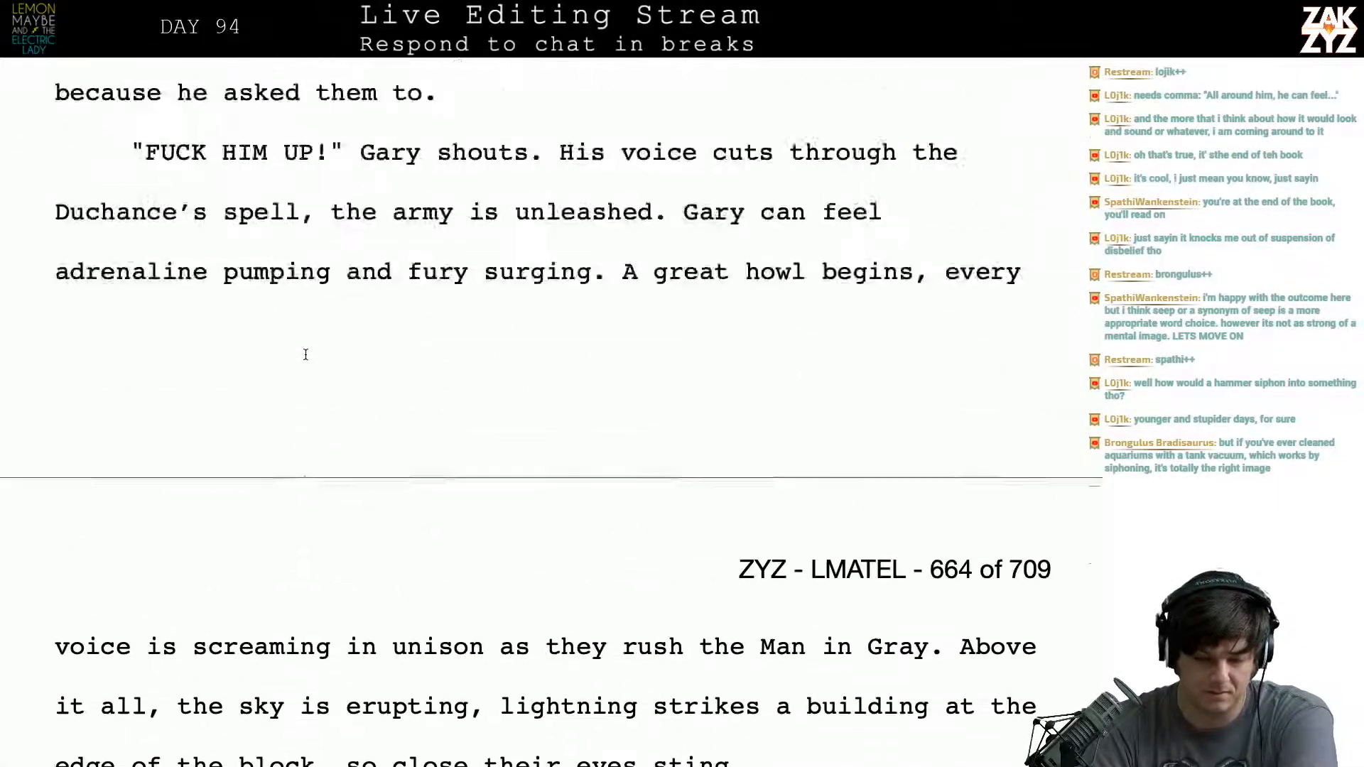
scroll(306, 354, "up", 3)
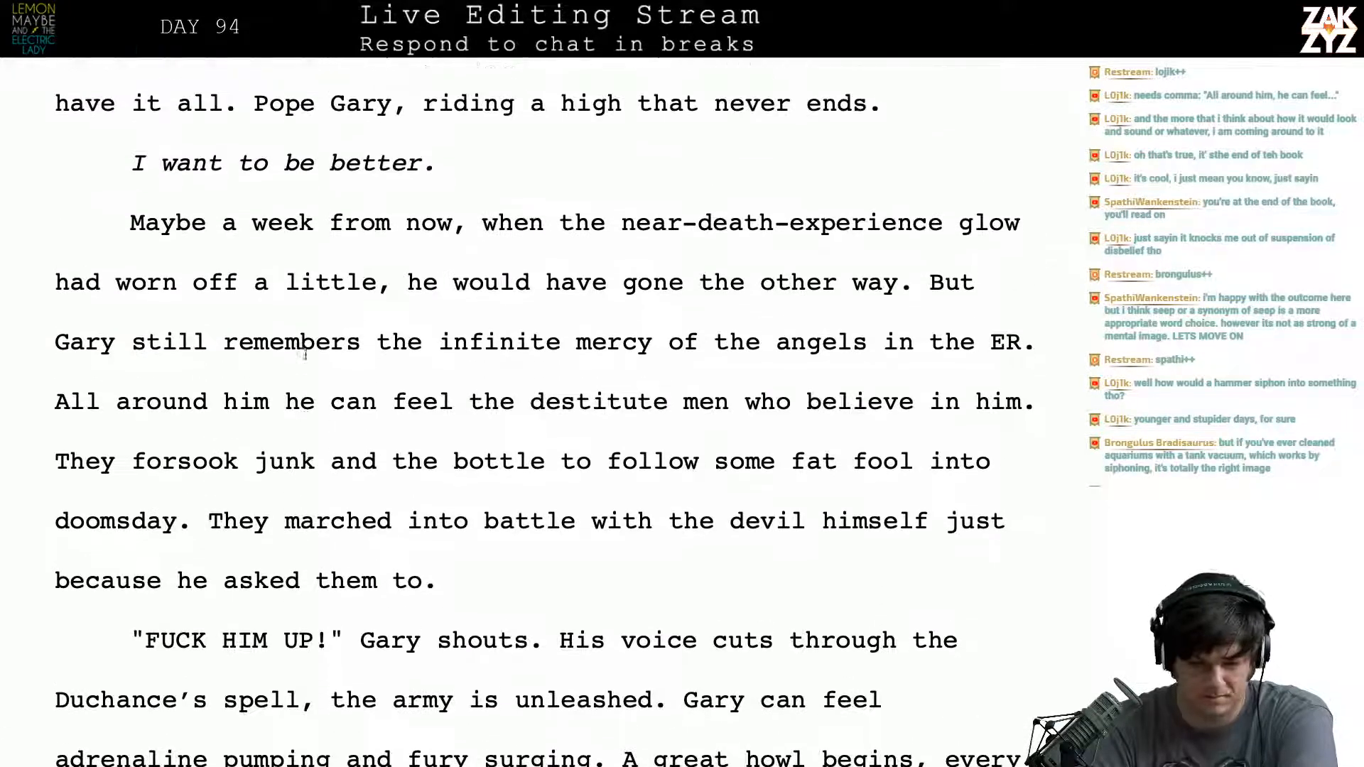
scroll(531, 376, "down", 1)
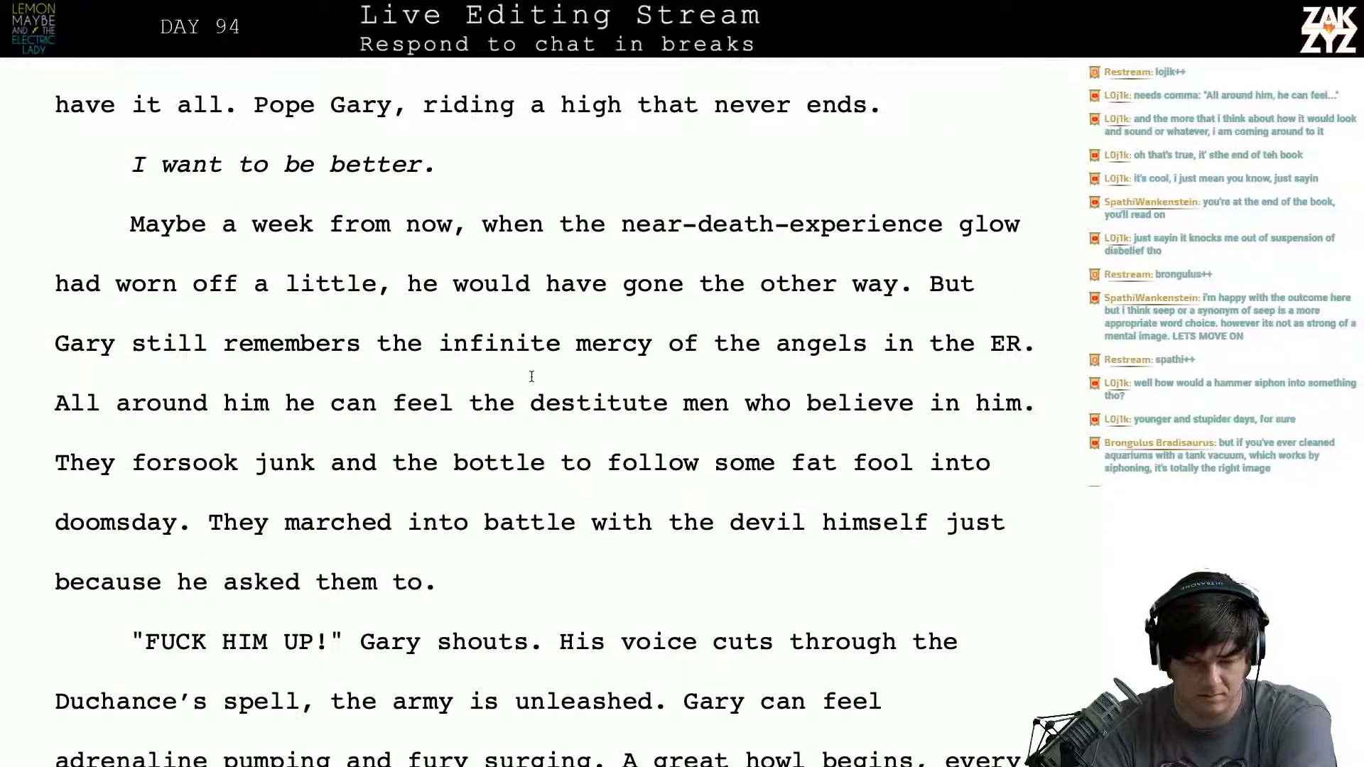
left_click(269, 400)
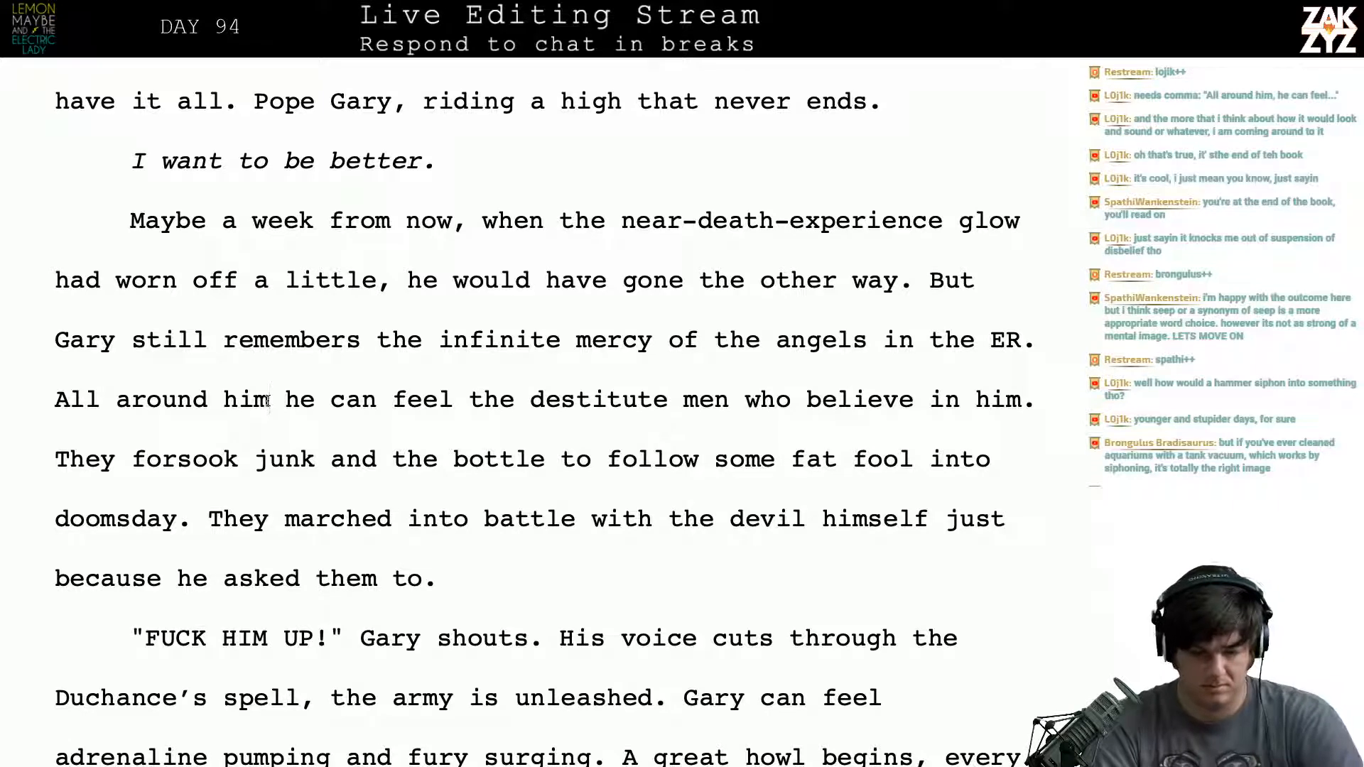
type(",")
- Insert "still" before "believe in him" in the sentence about the destitute men
key("Right")
key("Right")
key("Right")
key("Right")
key("Right")
key("Right")
key("Right")
key("Right")
key("Right")
key("Right")
key("Right")
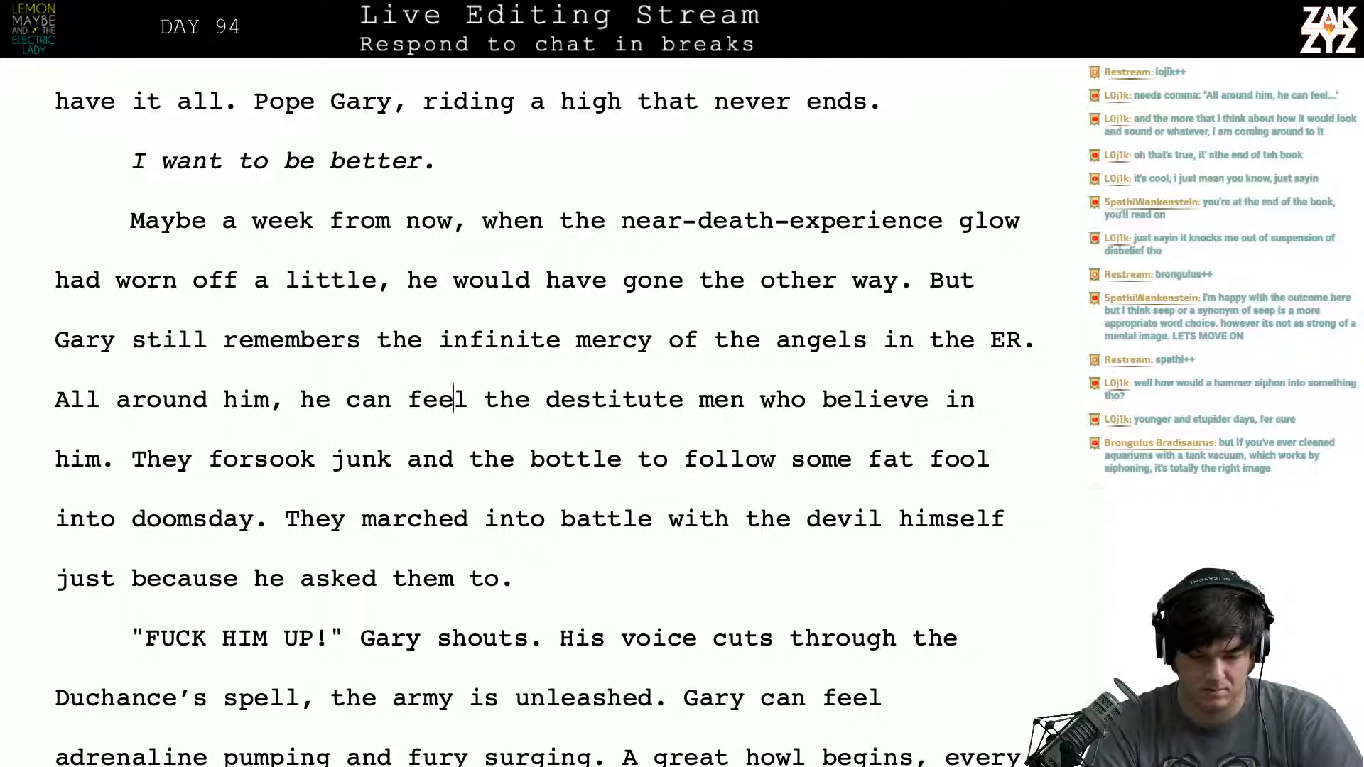
key("Right")
key("Right")
key("Right")
key("Right")
key("Right")
key("Right")
key("Right")
key("Right")
key("Right")
key("Right")
key("Right")
key("Right")
key("Right")
key("Right")
key("Right")
key("Right")
key("Right")
key("Right")
key("Right")
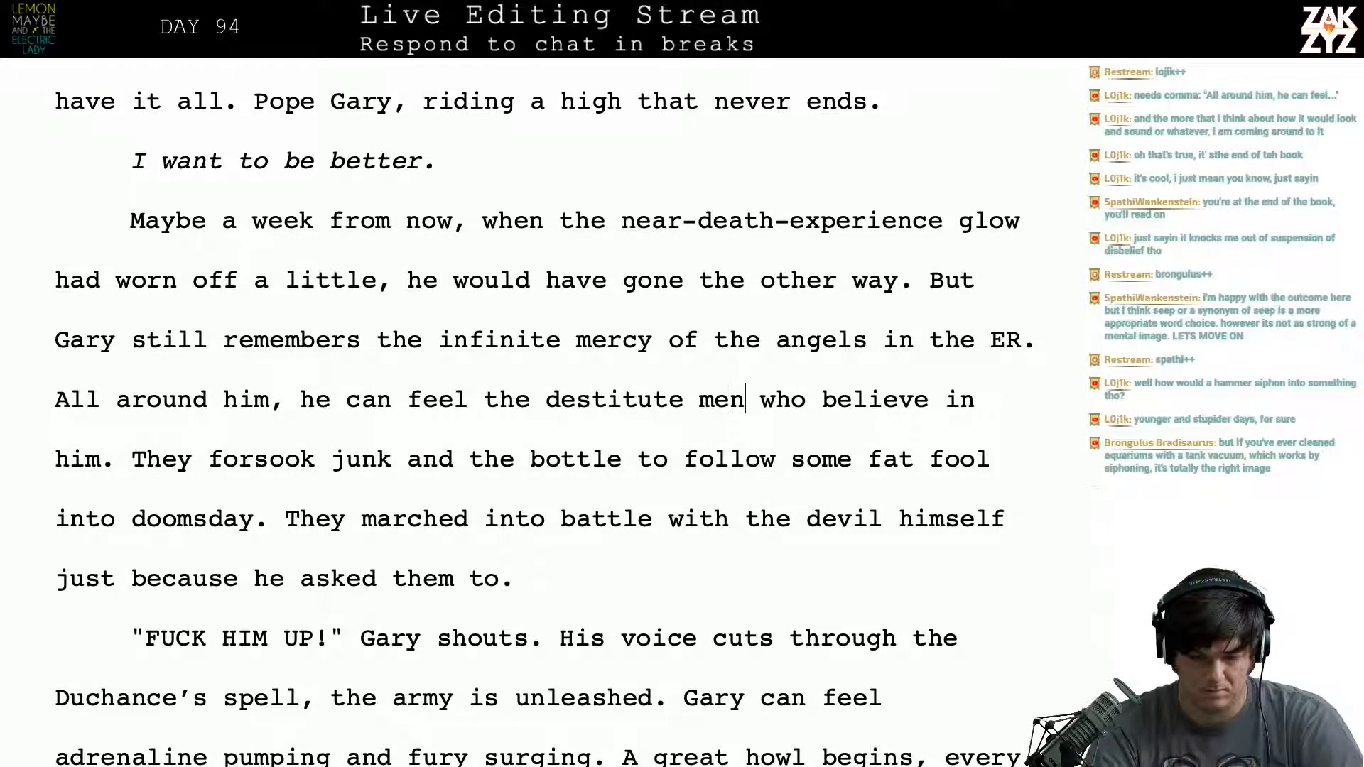
key("Right")
key("Right")
key("Right")
key("Right")
type("still")
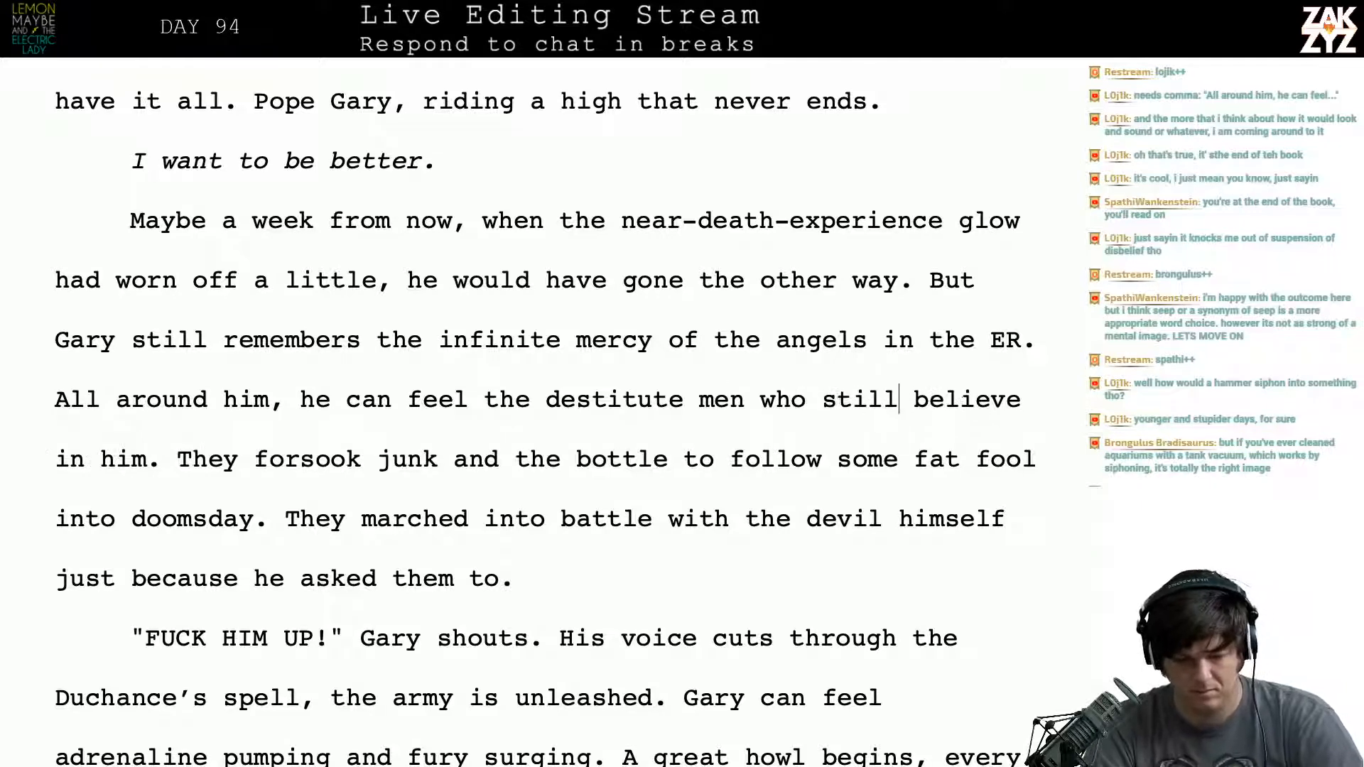
- Insert "Surrounding him is an army of" in front of "All around him, he can feel the destitute men"
key("Right")
key("Right")
key("Right")
key("Right")
key("Right")
key("Right")
key("Right")
key("Right")
key("Right")
key("Right")
key("Right")
key("Right")
key("Right")
key("Right")
key("Right")
key("Right")
key("Right")
key("Up")
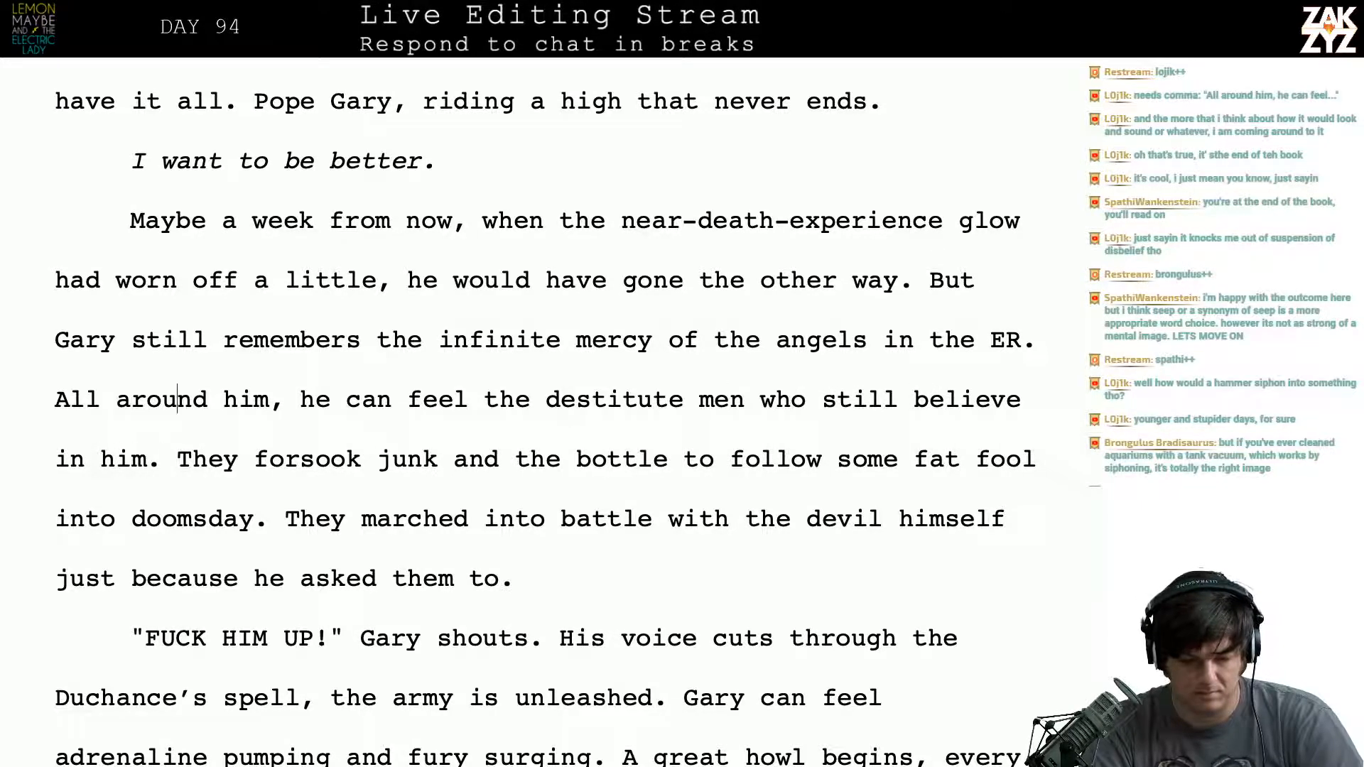
key("Right")
key("Right")
key("Right")
key("Right")
key("Right")
key("Left")
key("Left")
key("Left")
key("Left")
key("Left")
key("Left")
key("Left")
key("Left")
key("Left")
key("Left")
key("Left")
key("Left")
key("Left")
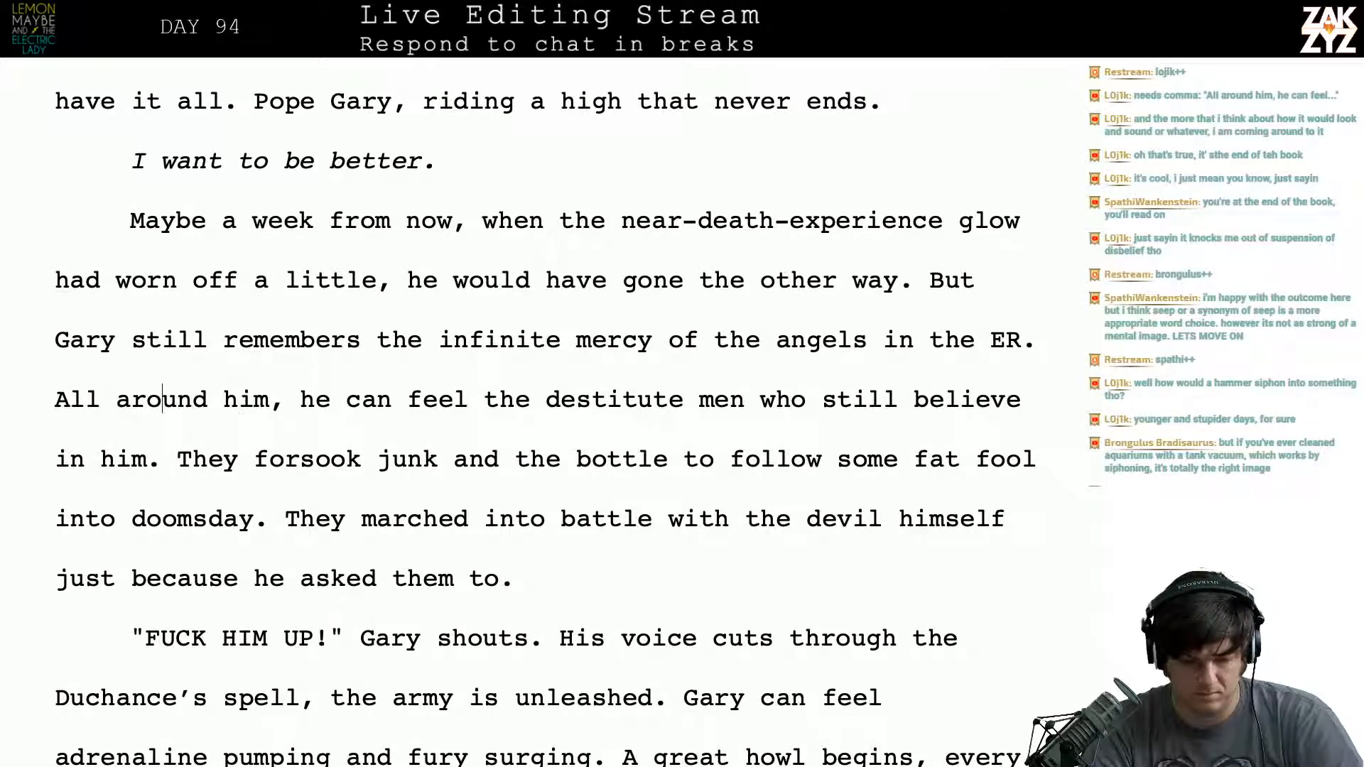
key("Right")
key("Right")
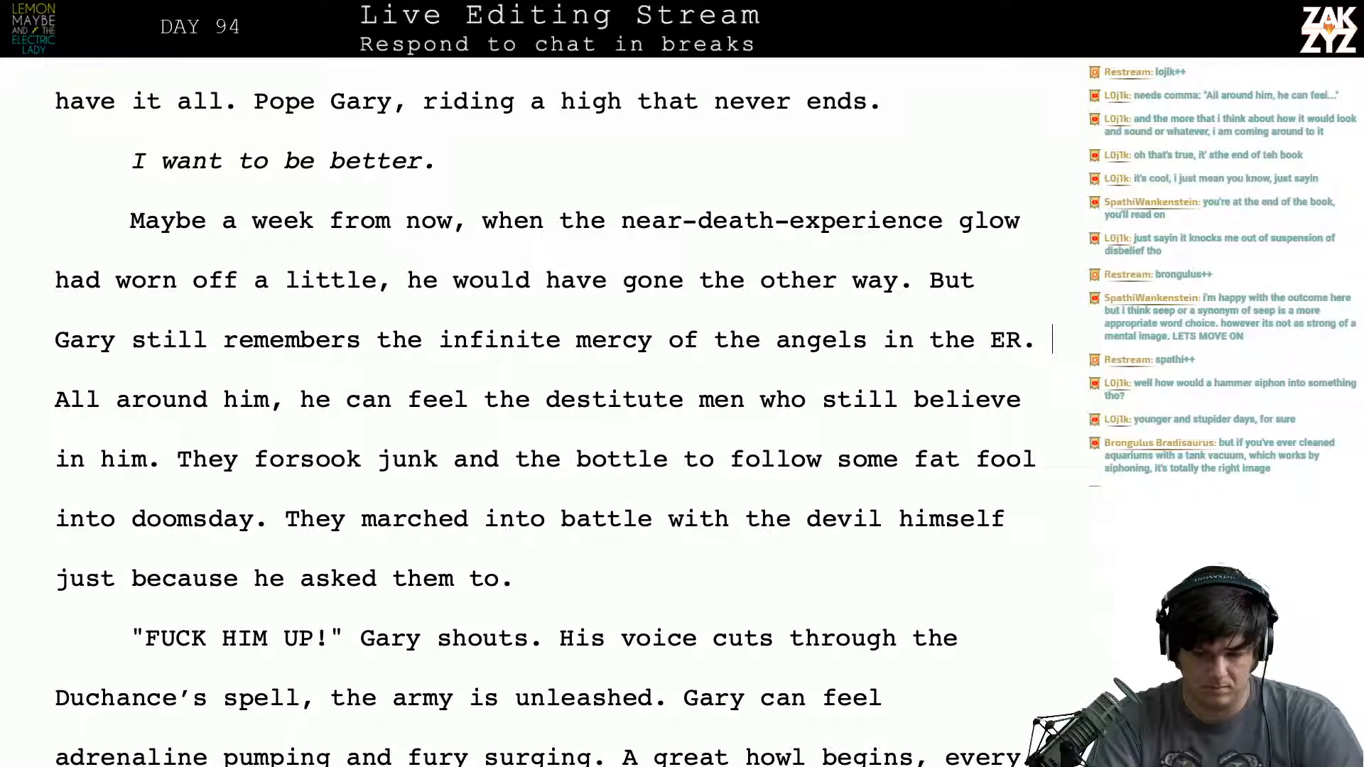
type("Surrounding ")
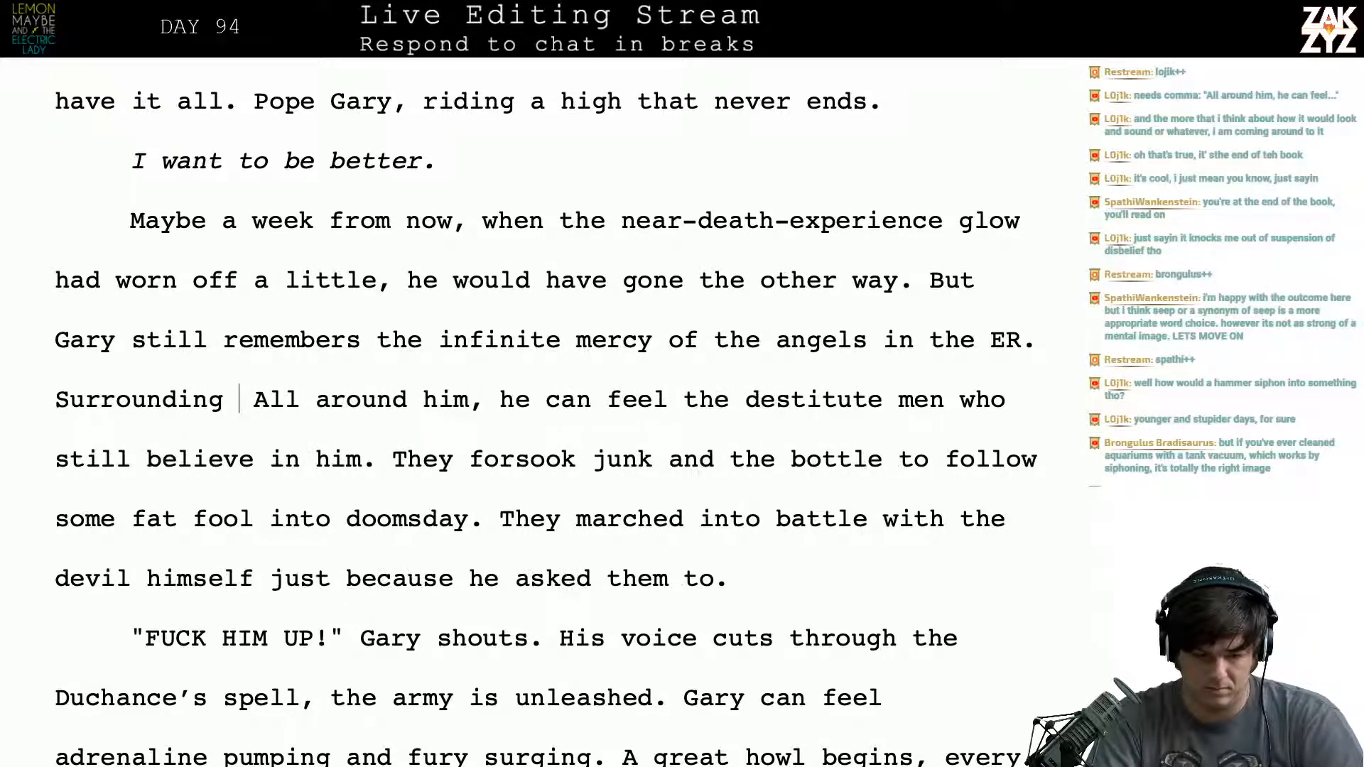
type("him is")
type("rmy of")
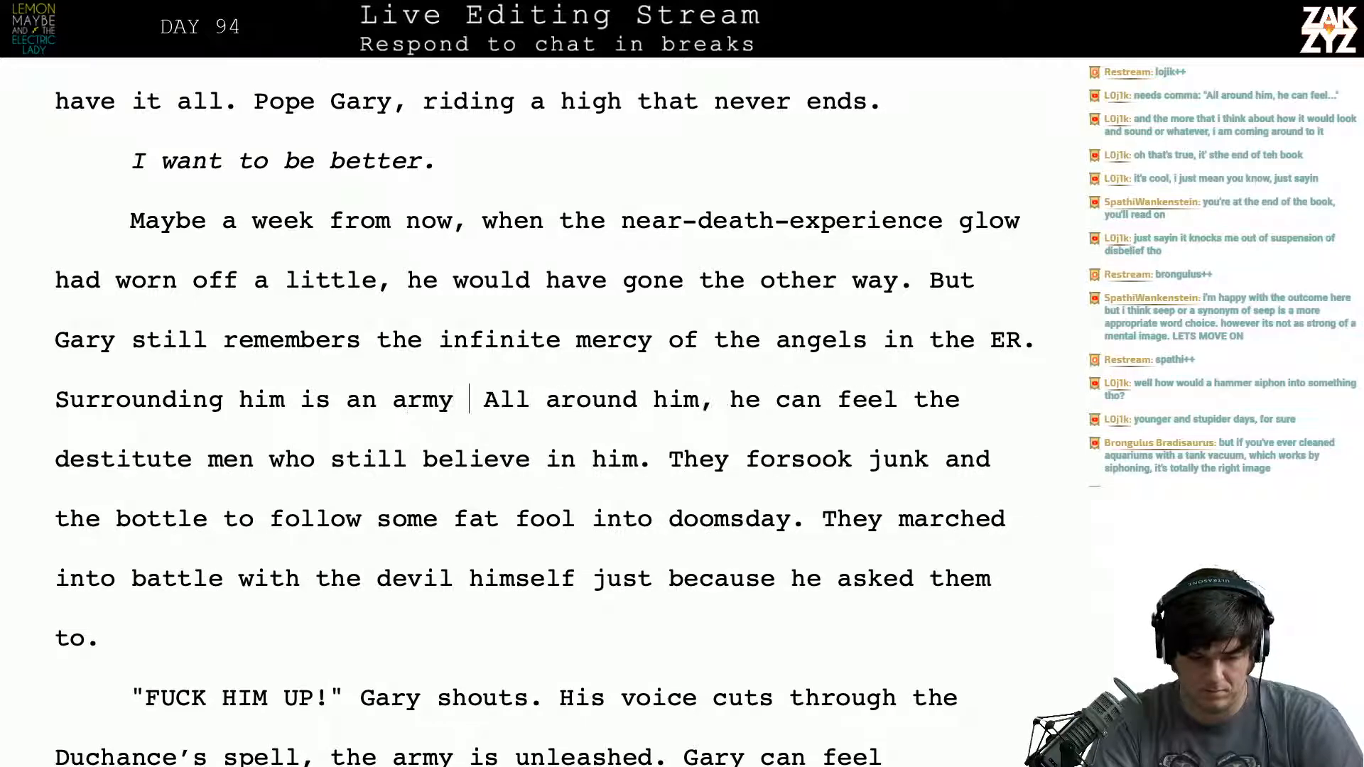
- Delete "All around him, he can feel the" so the sentence reads "Surrounding him is an army of destitute men who still believe in him."
key("shift+Down")
key("shift+Left")
key("shift+Left")
key("shift+Left")
key("shift+Left")
key("shift+Left")
key("shift+Left")
key("shift+Left")
key("shift+Left")
key("shift+Left")
key("shift+Left")
key("shift+Left")
key("shift+Left")
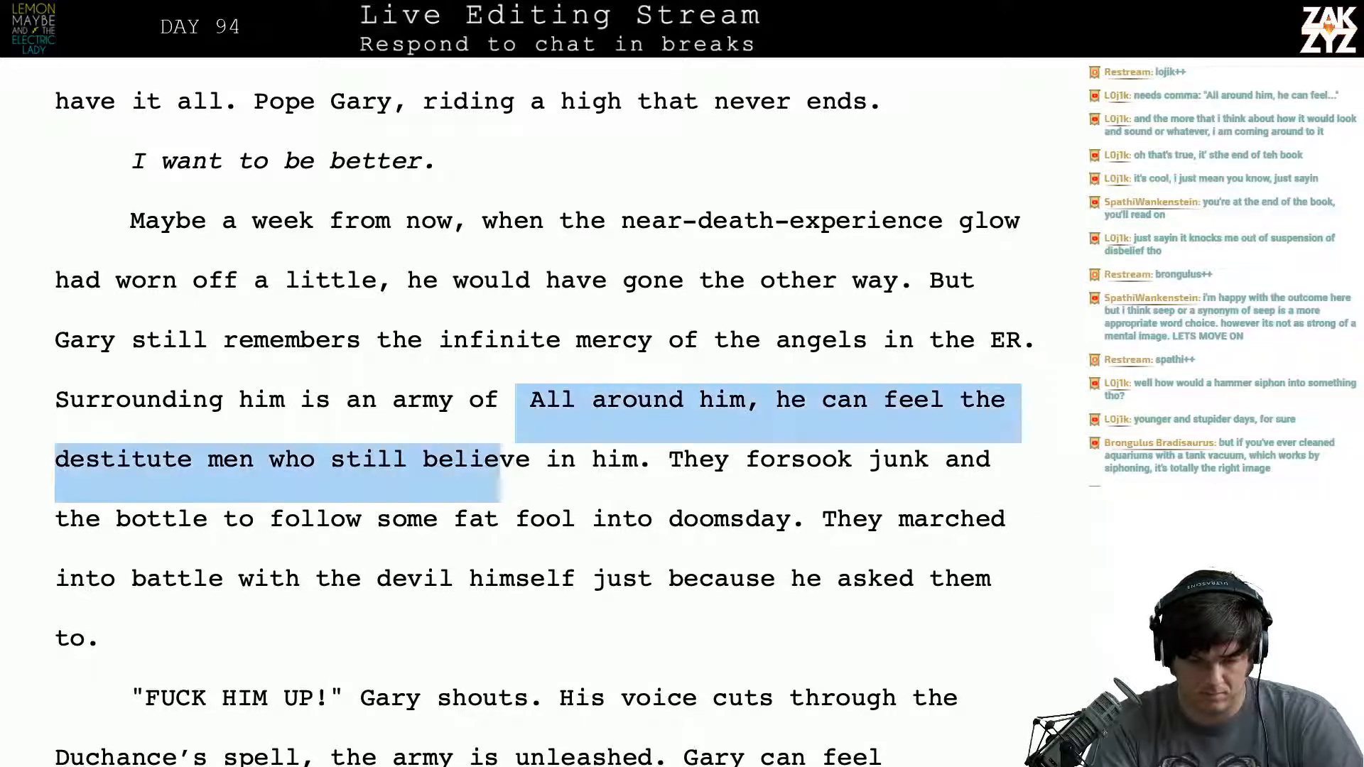
key("shift+Left")
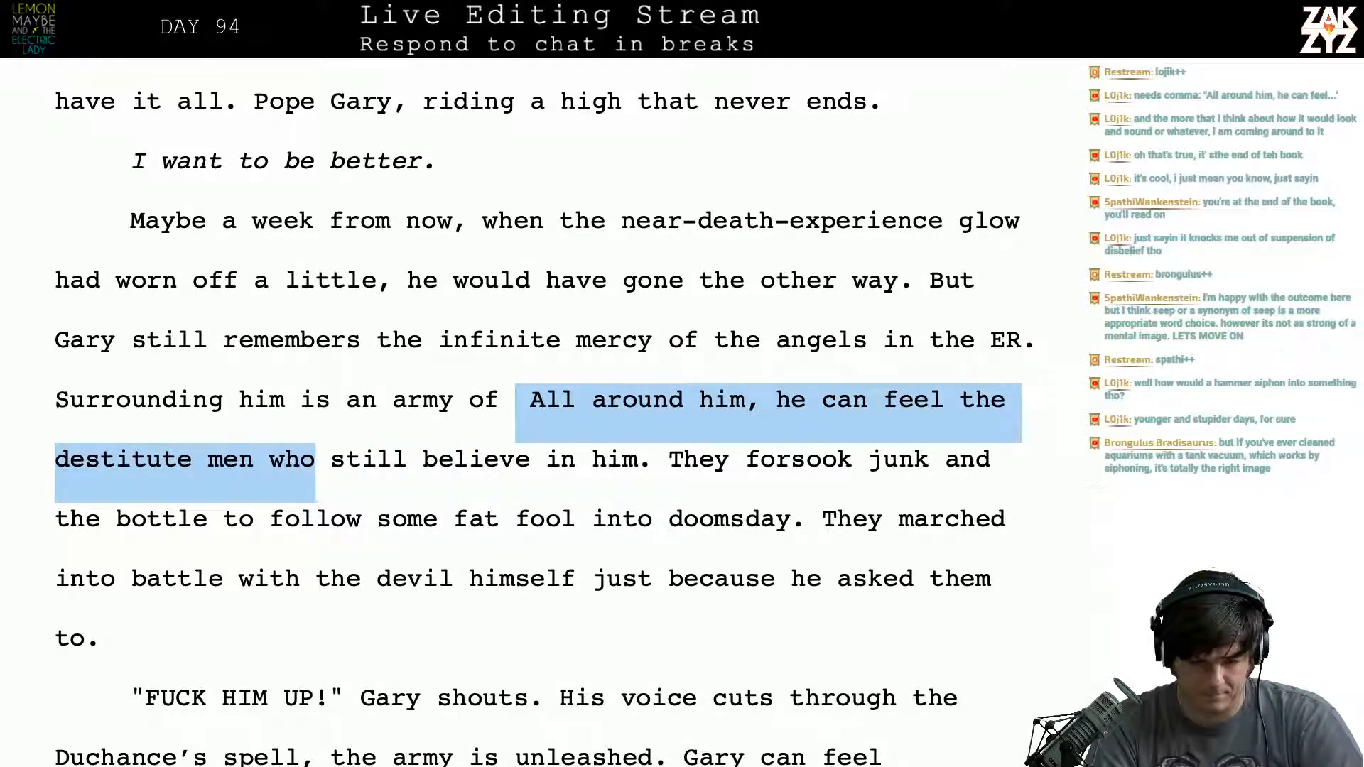
key("shift+Left")
key("shift+Left")
key("shift+Left")
key("shift+Left")
key("shift+Left")
key("shift+Left")
key("shift+Left")
key("shift+Left")
key("shift+Left")
key("shift+Left")
key("shift+Left")
key("shift+Left")
key("shift+Left")
key("shift+Left")
key("shift+Left")
key("shift+Left")
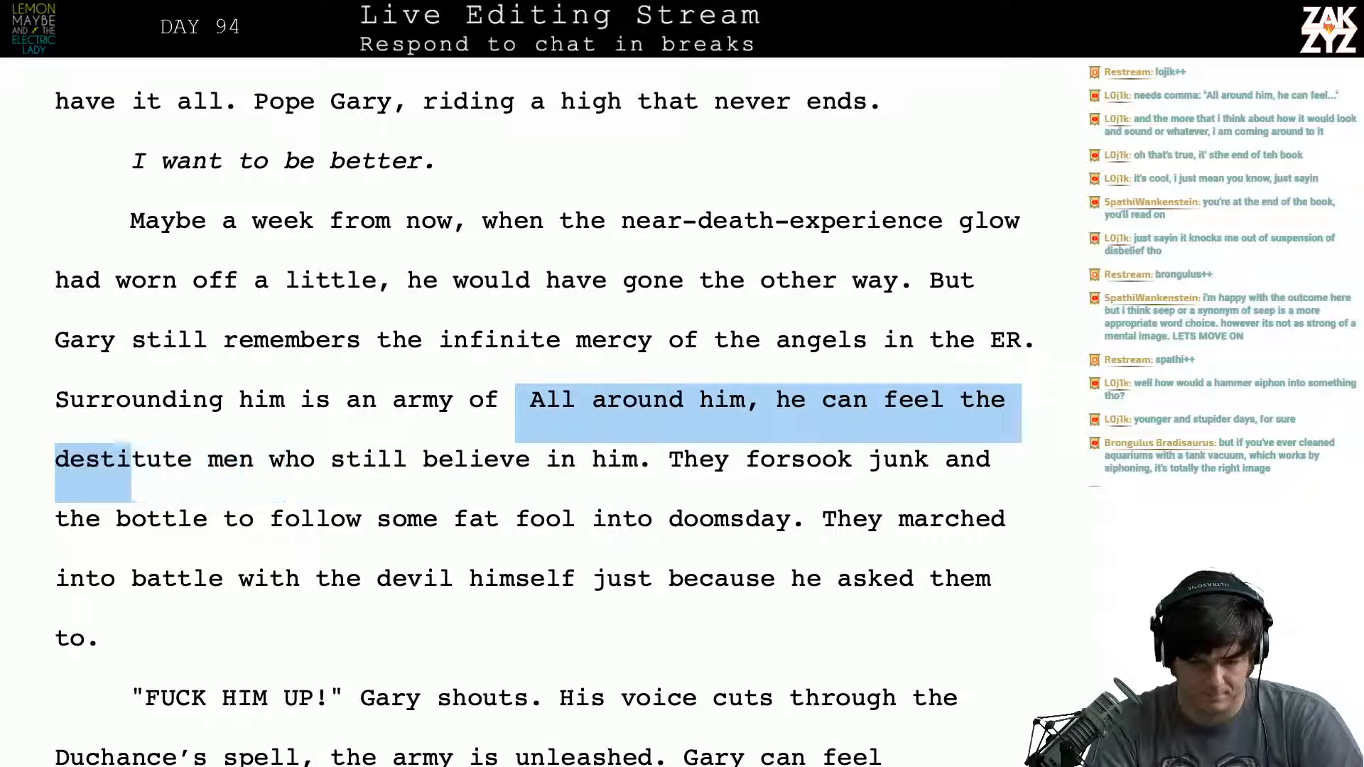
key("shift+Left")
key("BackSpace")
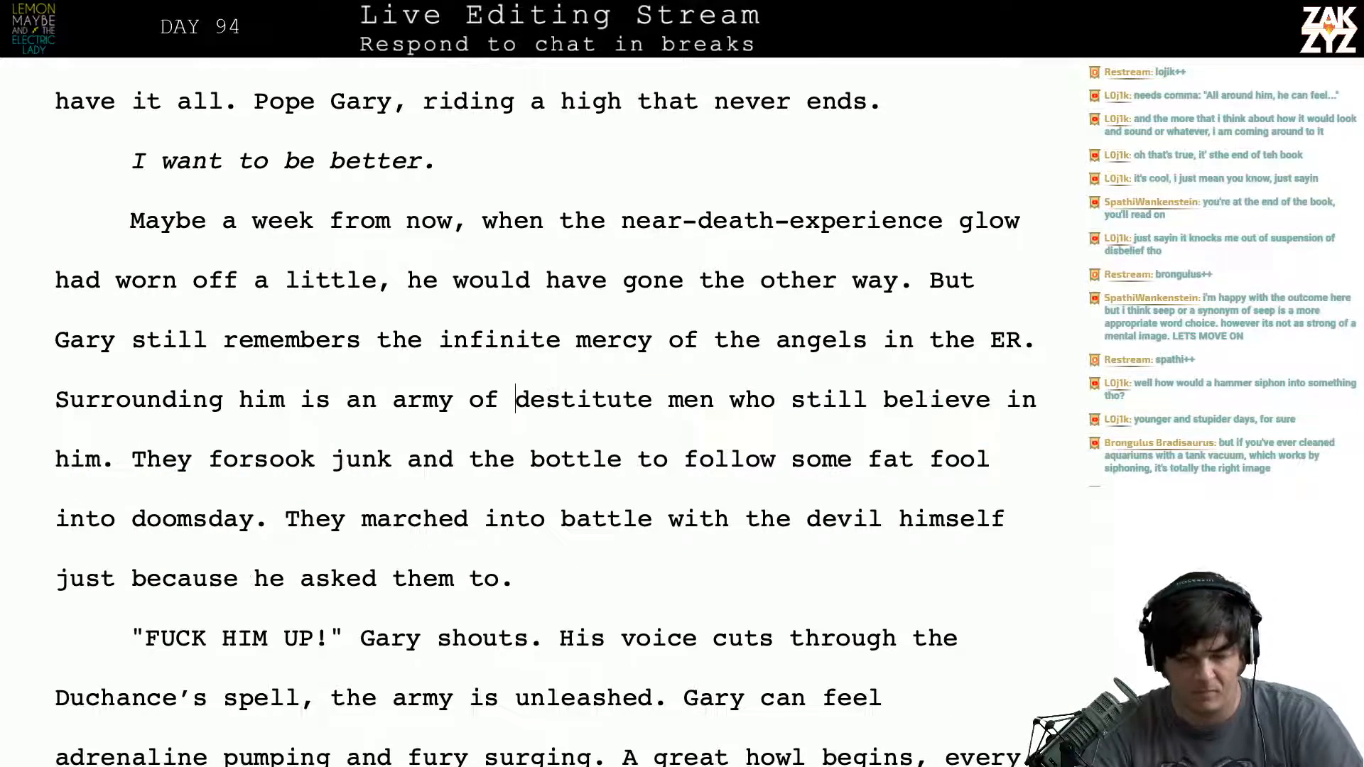
- Cut the "infinite mercy of" wording so the sentence ends "Gary still remembers the angels in the ER."
scroll(545, 412, "down", 1)
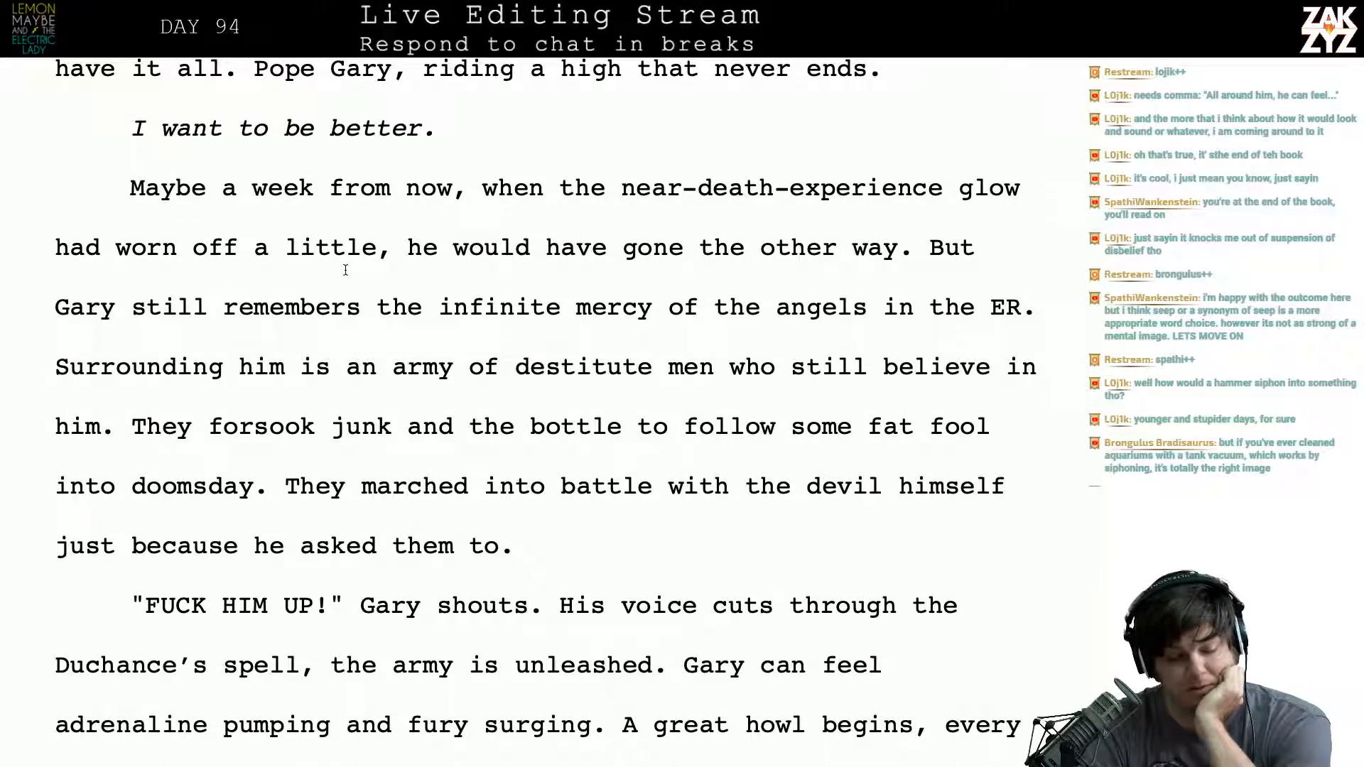
scroll(334, 277, "down", 1)
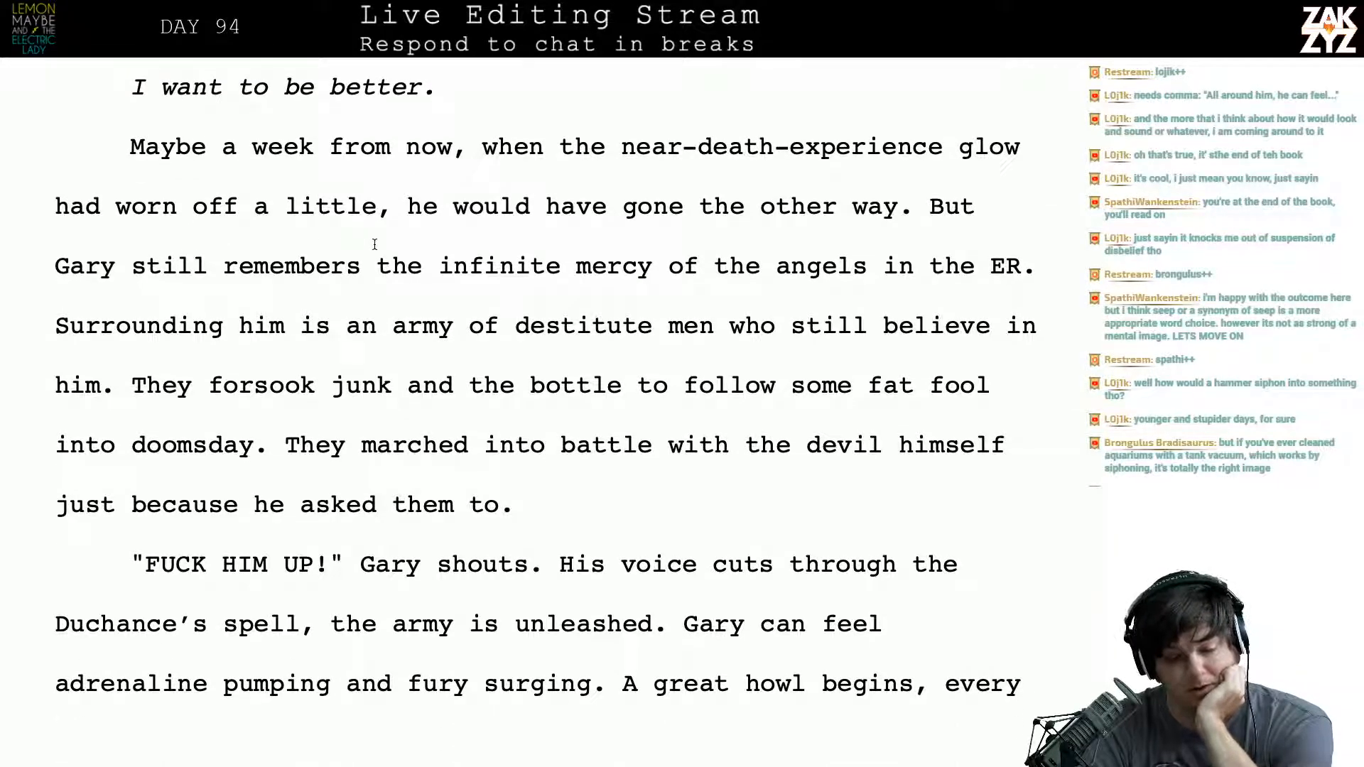
scroll(374, 245, "down", 1)
scroll(374, 244, "down", 1)
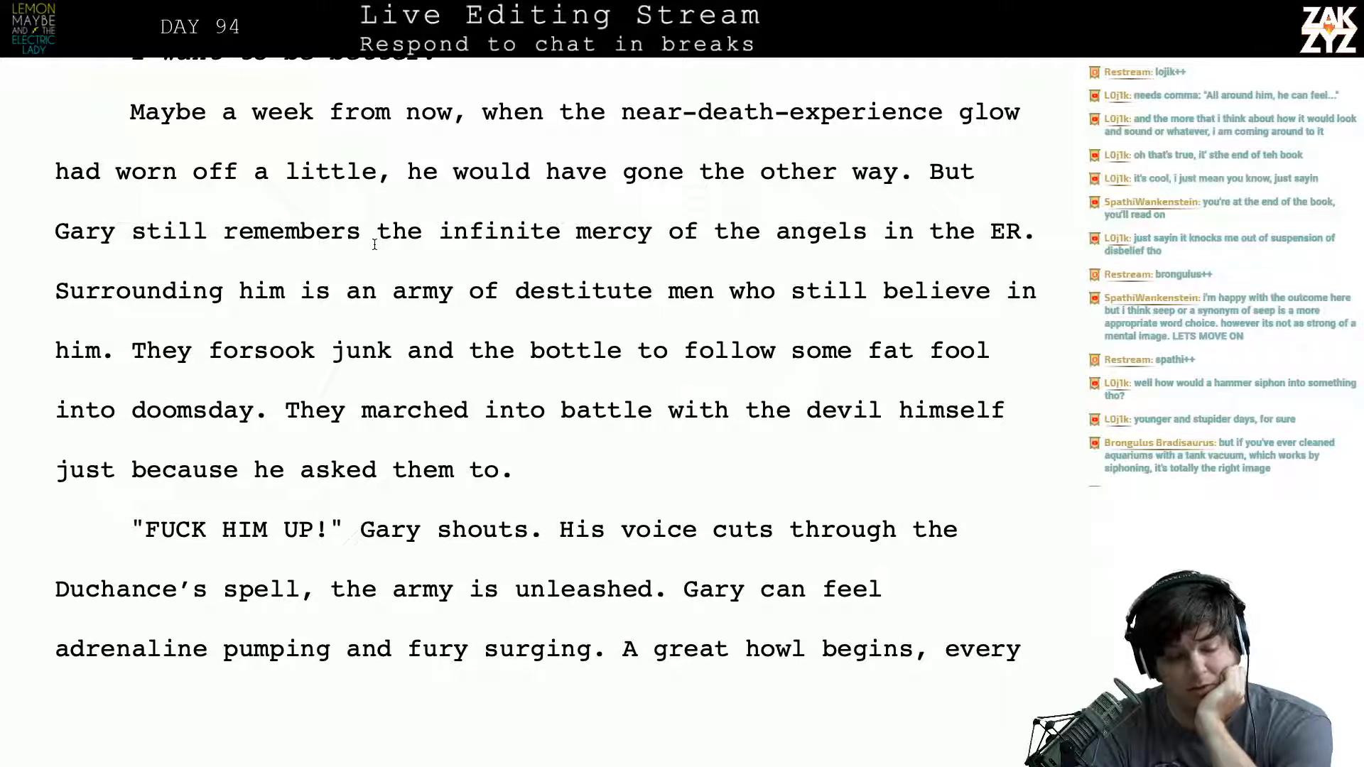
left_click(556, 247)
key("Right")
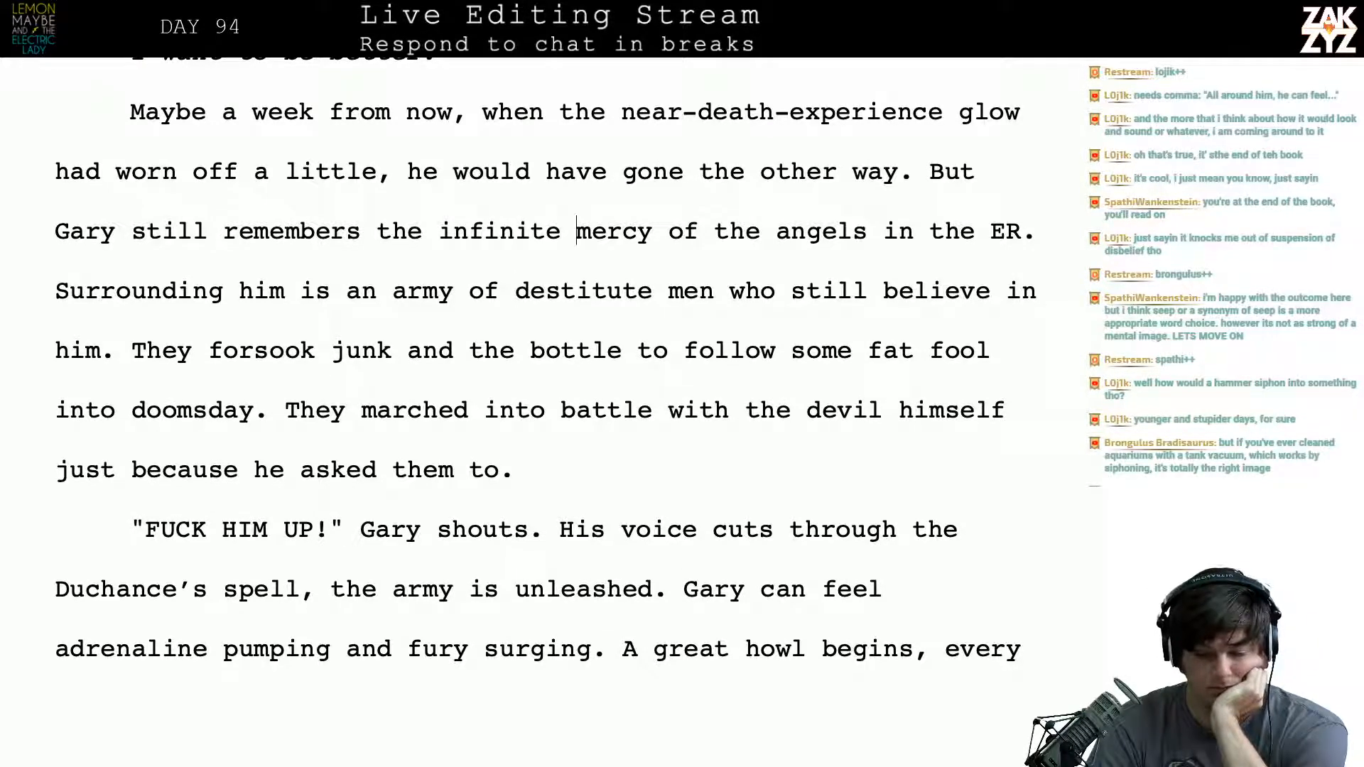
key("BackSpace")
key("BackSpace")
key("BackSpace")
key("BackSpace")
key("BackSpace")
key("BackSpace")
key("BackSpace")
key("BackSpace")
key("BackSpace")
key("BackSpace")
key("BackSpace")
key("BackSpace")
key("BackSpace")
key("BackSpace")
key("BackSpace")
key("BackSpace")
key("BackSpace")
key("BackSpace")
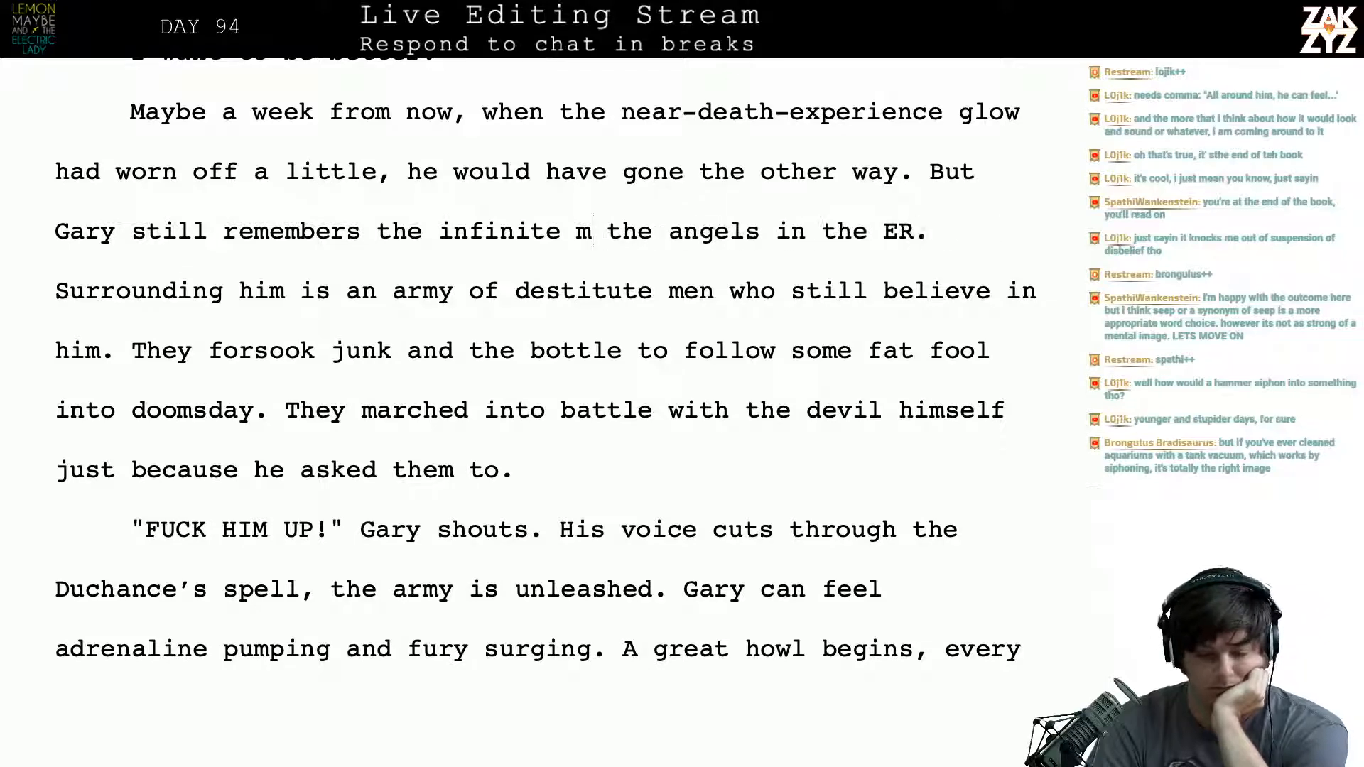
key("BackSpace")
key("BackSpace")
key("BackSpace")
key("BackSpace")
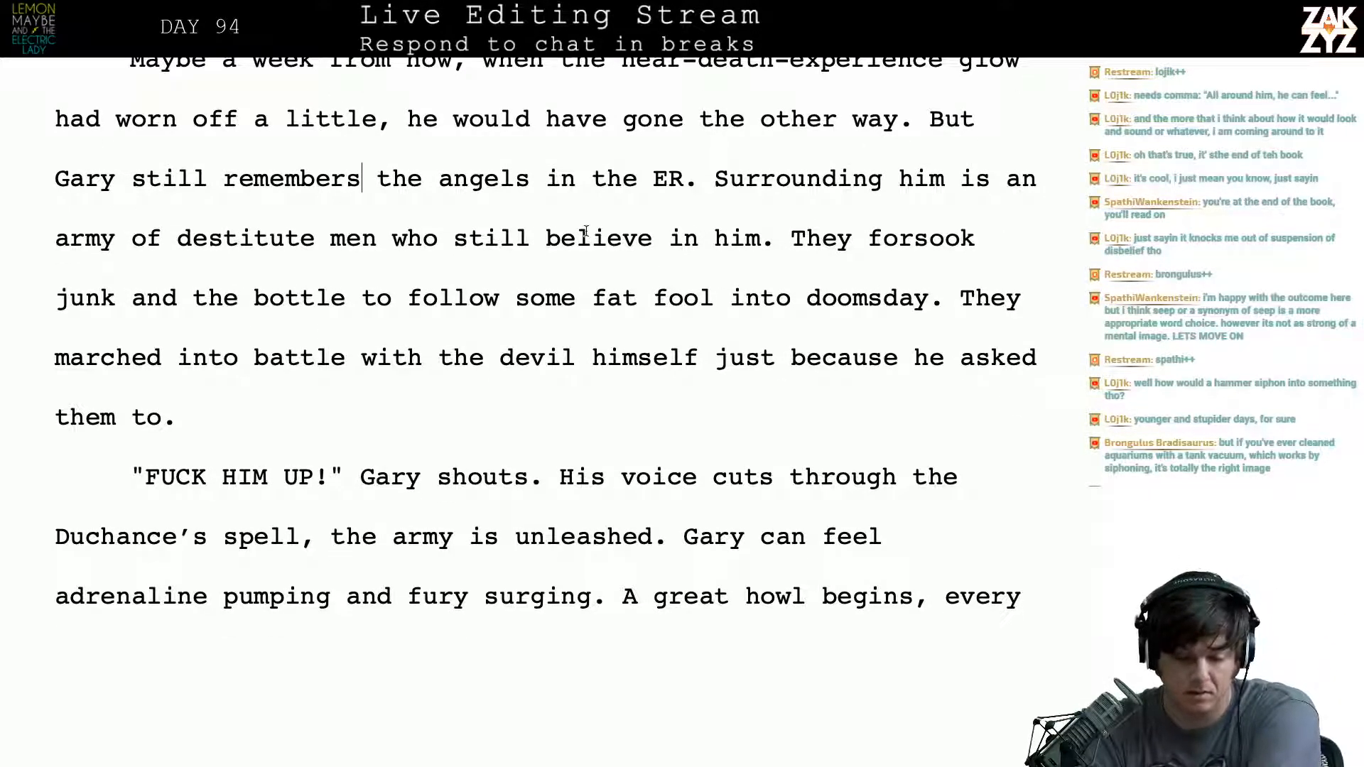
- Insert the sentence "All around him are his army." before "Surrounding him is an army of destitute men"
left_click(715, 174)
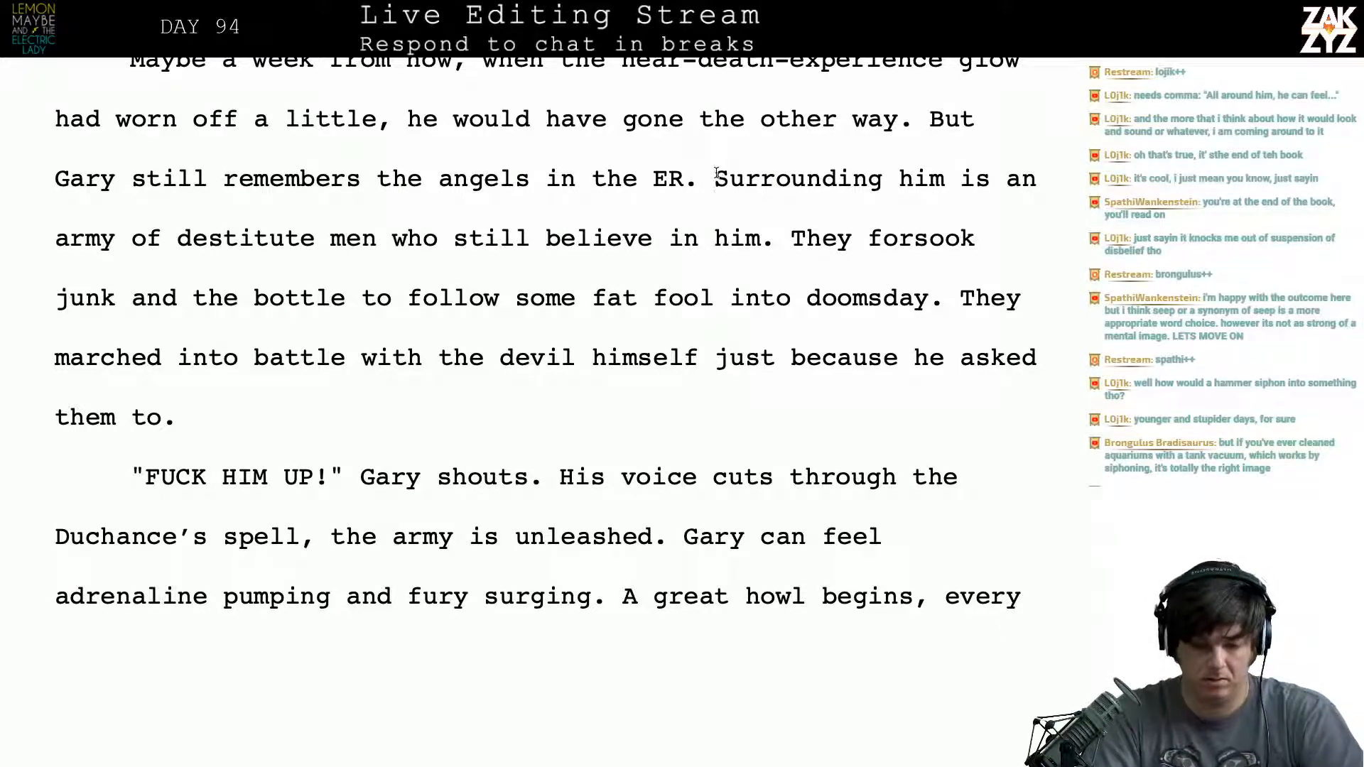
type("A")
key("BackSpace")
type("AL")
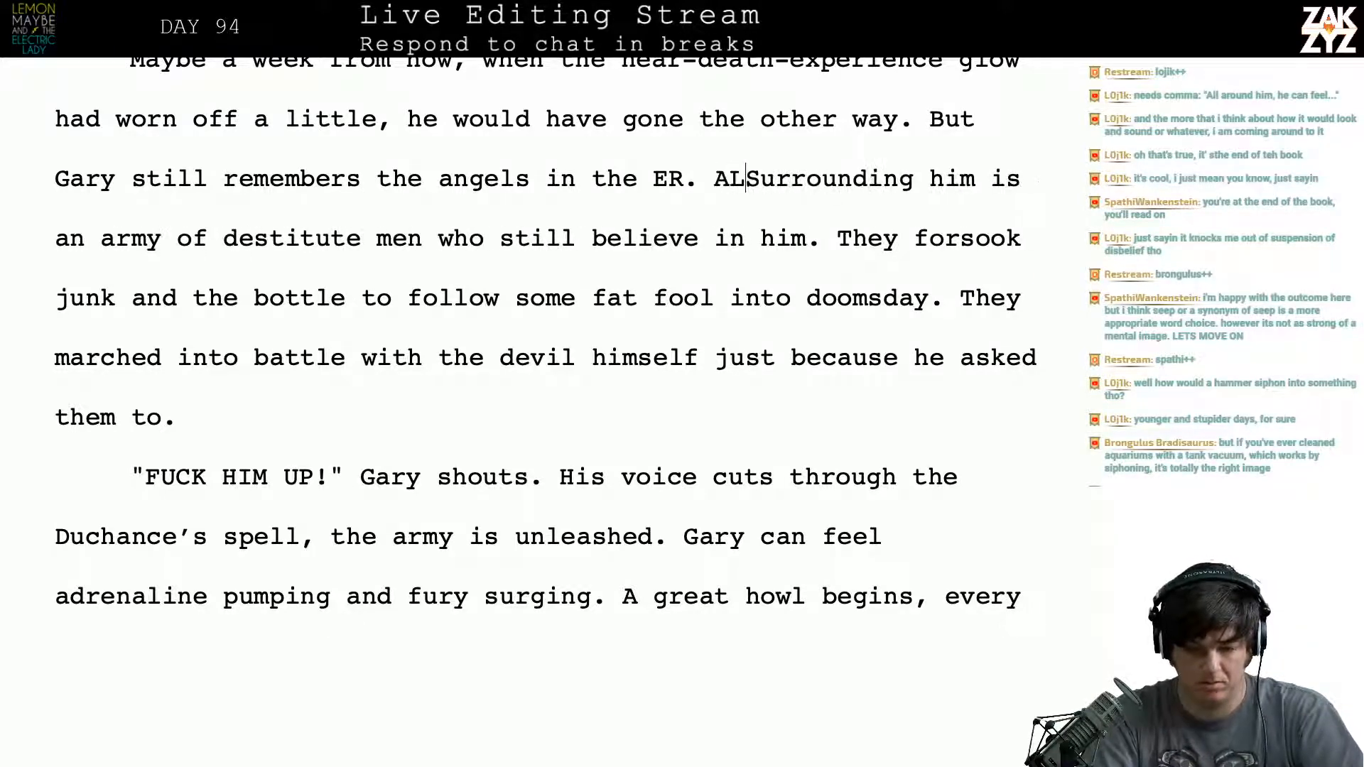
type("L")
key("BackSpace")
key("BackSpace")
key("BackSpace")
type("ll around ")
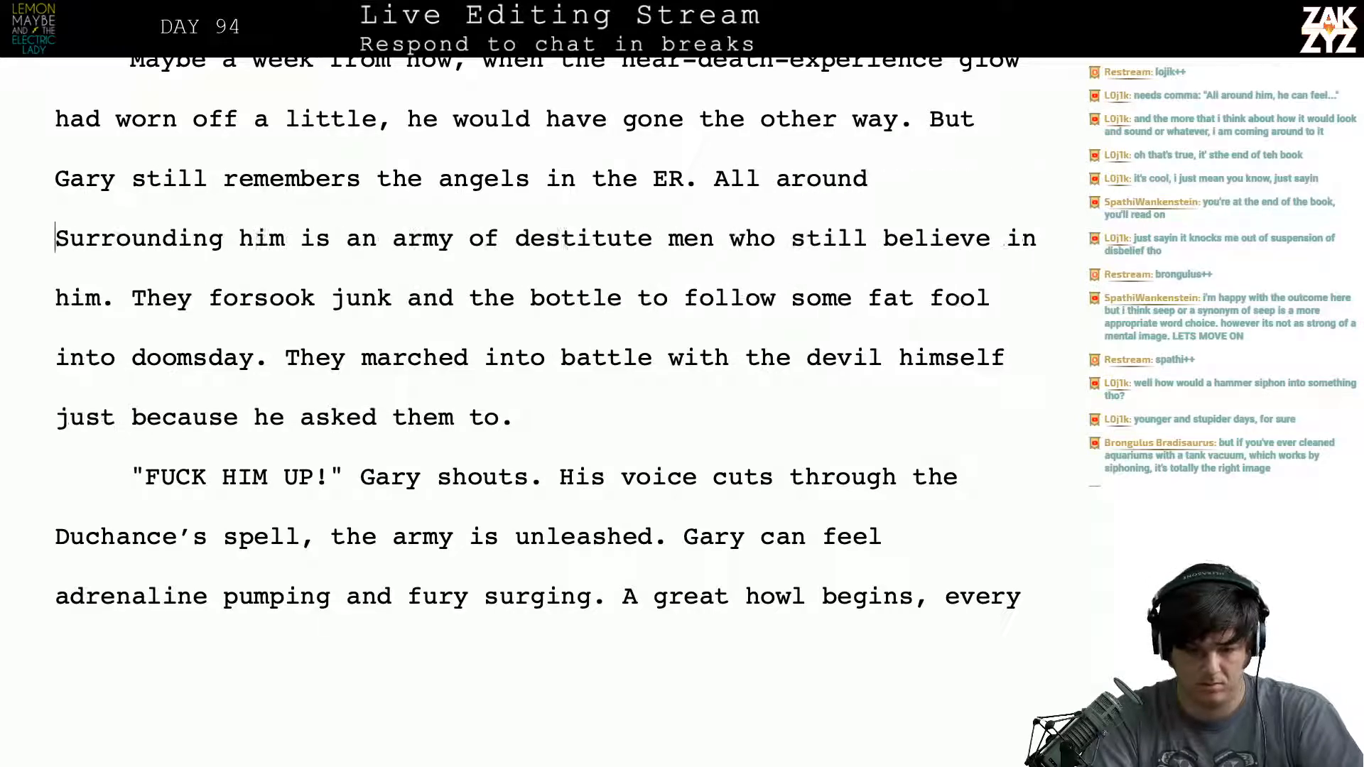
type("him are ")
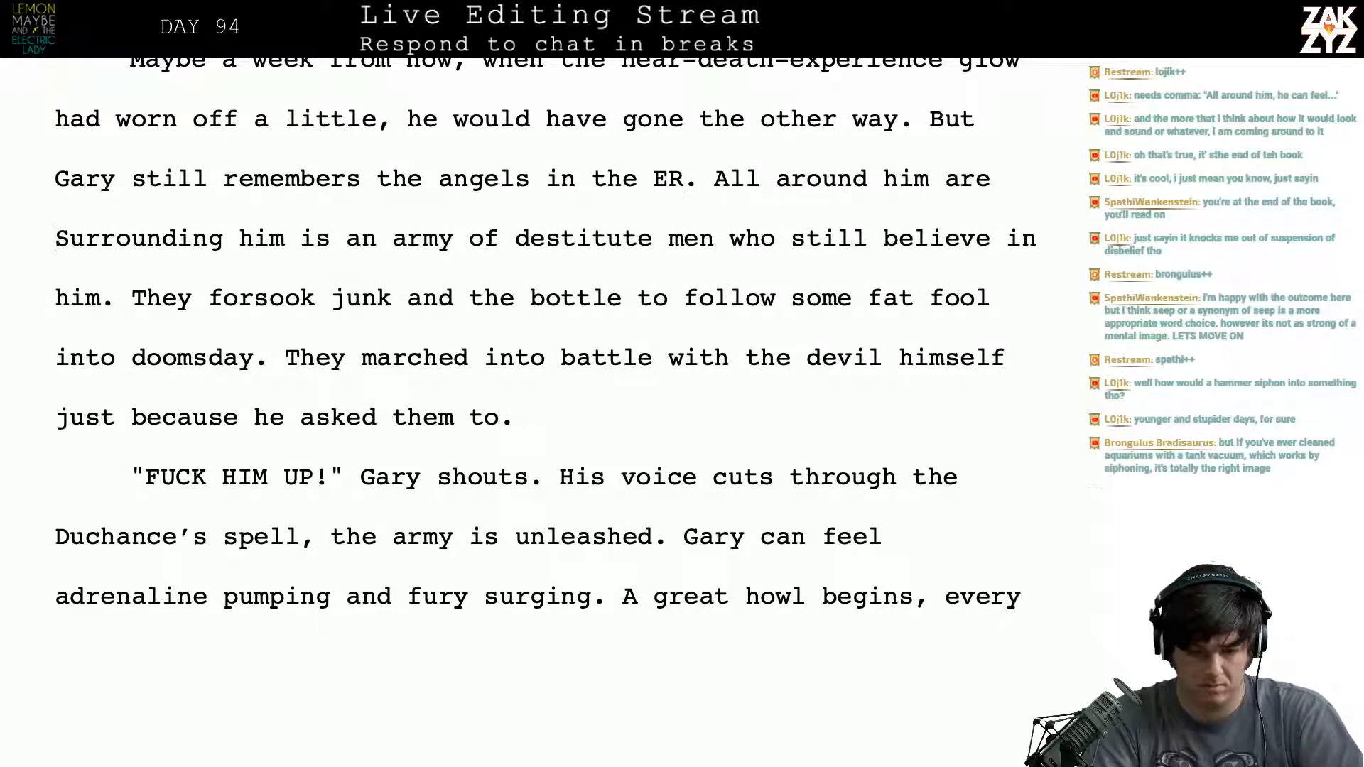
type("his army.")
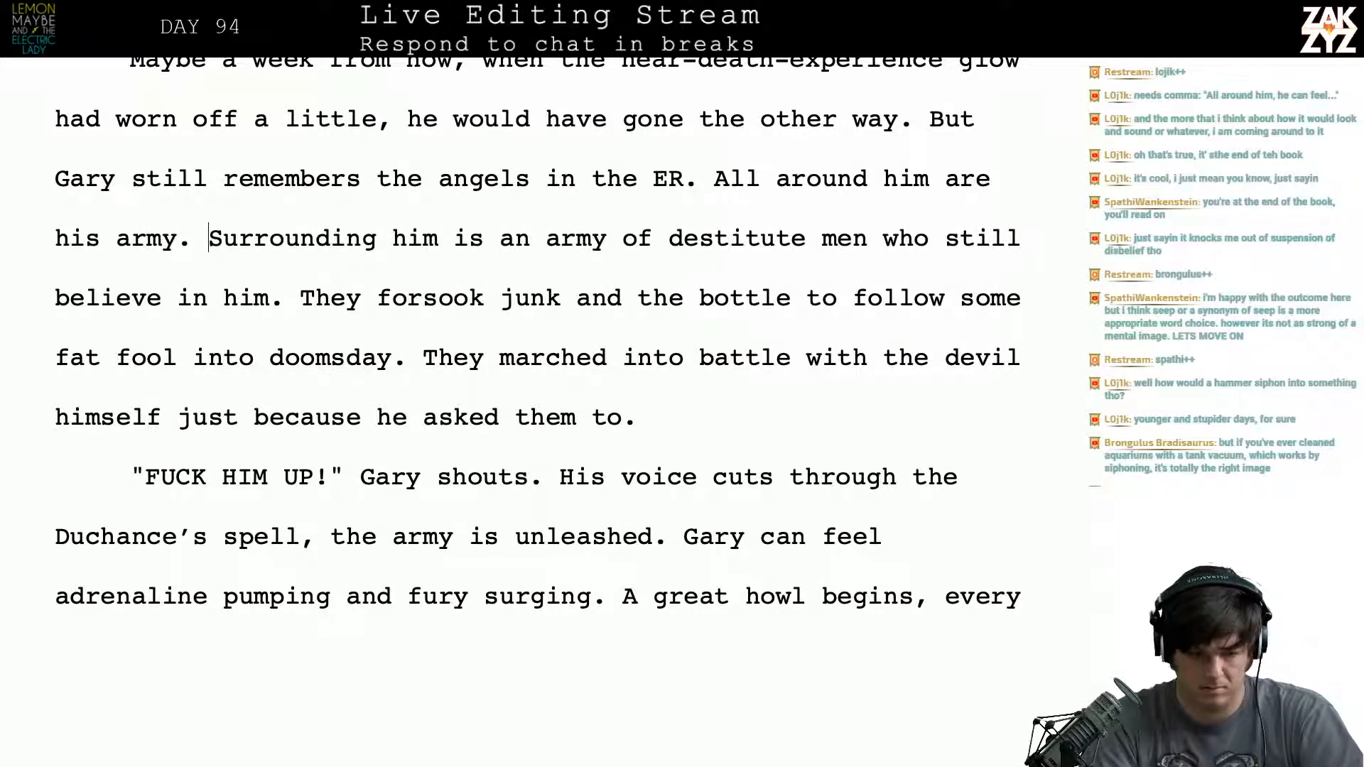
key("shift+Right")
key("shift+Right")
key("shift+Right")
key("shift+Right")
key("shift+Right")
key("shift+Right")
key("shift+Right")
key("shift+Right")
key("shift+Right")
key("shift+Right")
key("shift+Right")
key("shift+Right")
key("shift+Right")
key("shift+Right")
key("shift+Right")
key("shift+Right")
key("shift+Right")
key("shift+Right")
key("shift+Right")
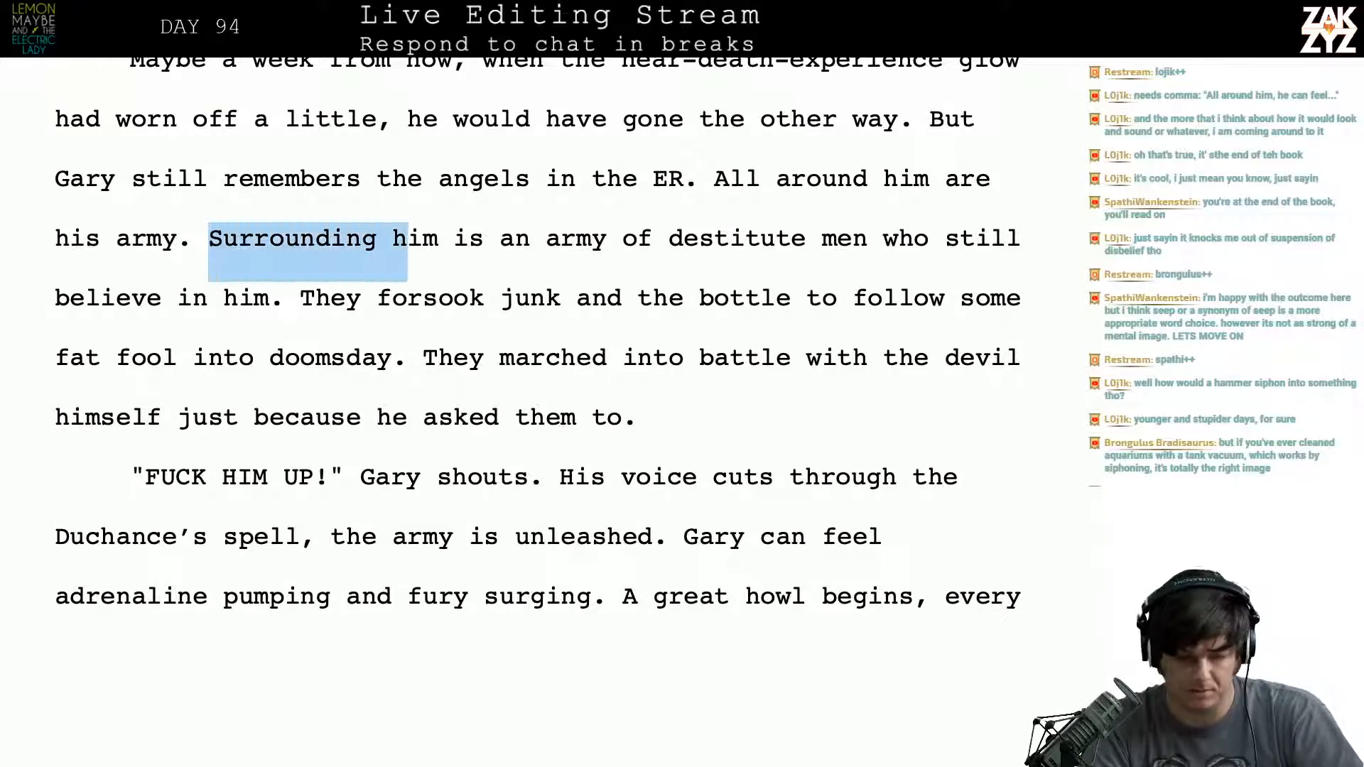
key("shift+Right")
key("shift+Right")
key("shift+Right")
key("shift+Right")
key("shift+Right")
key("shift+Right")
key("shift+Right")
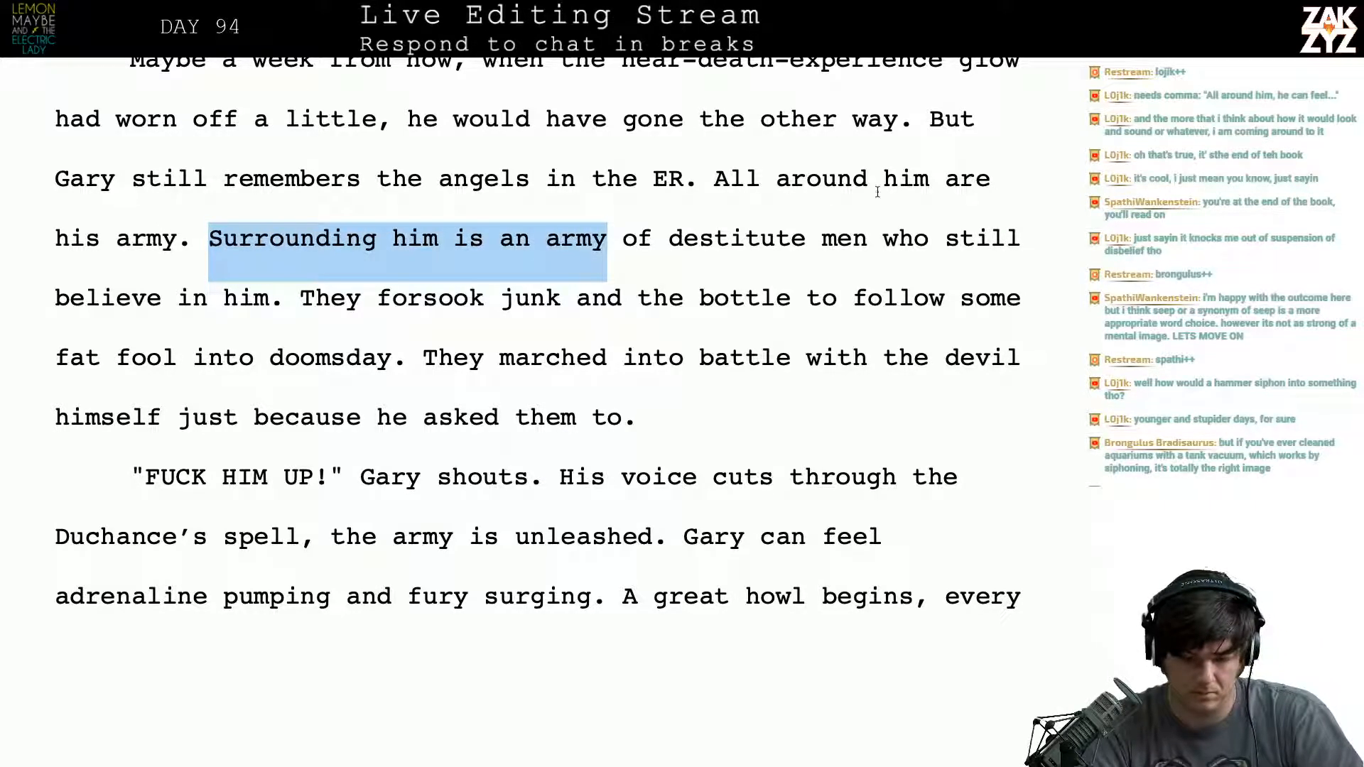
- Break the paragraph before "All around him are his army" and end the preceding paragraph with "His men are all around him."
left_click(714, 179)
key("Return")
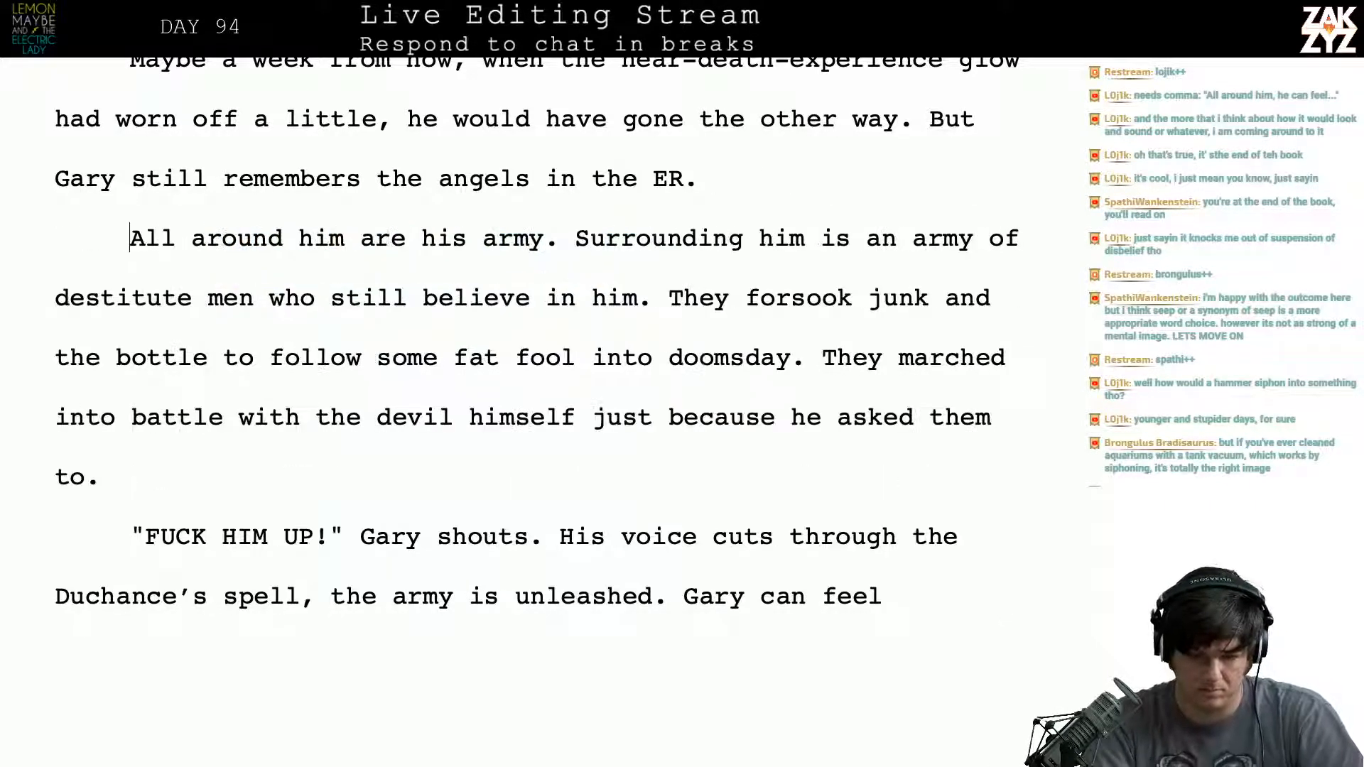
type("His ")
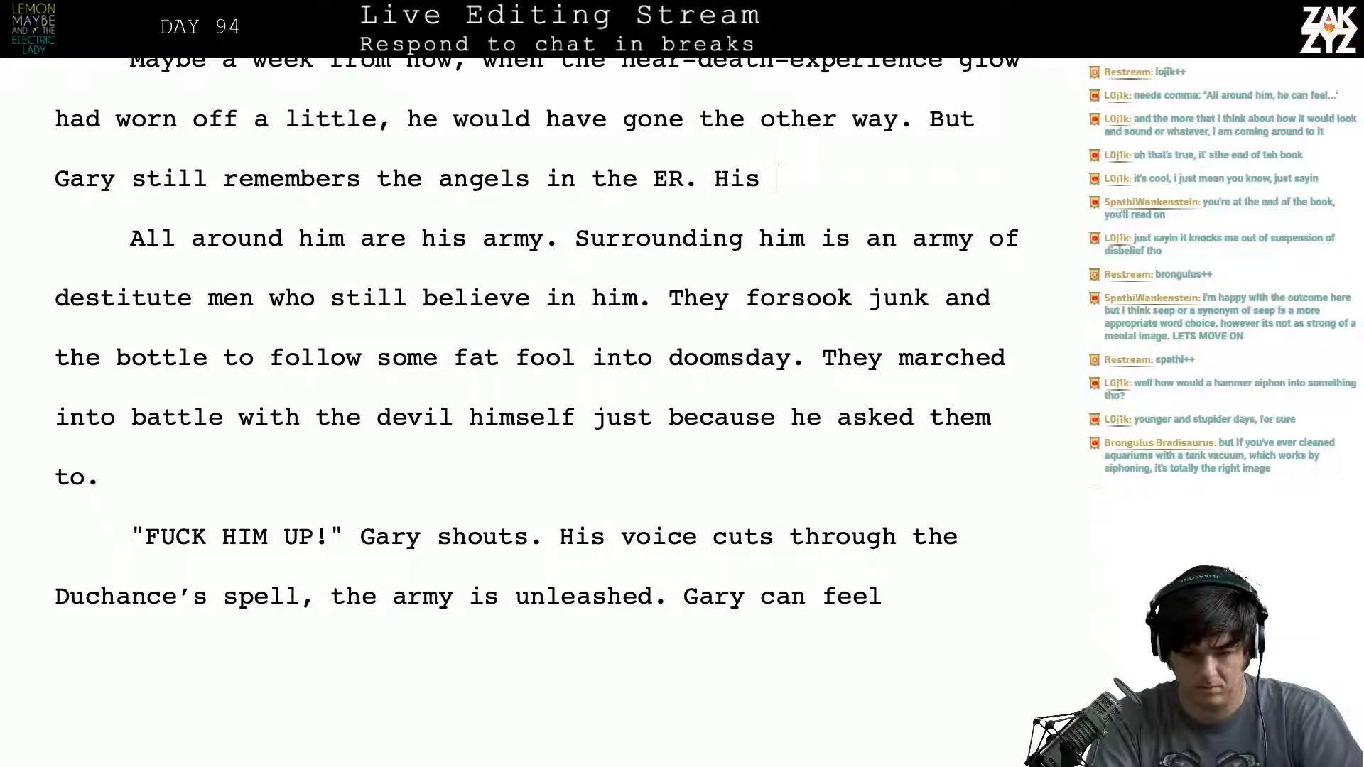
type("men are all a")
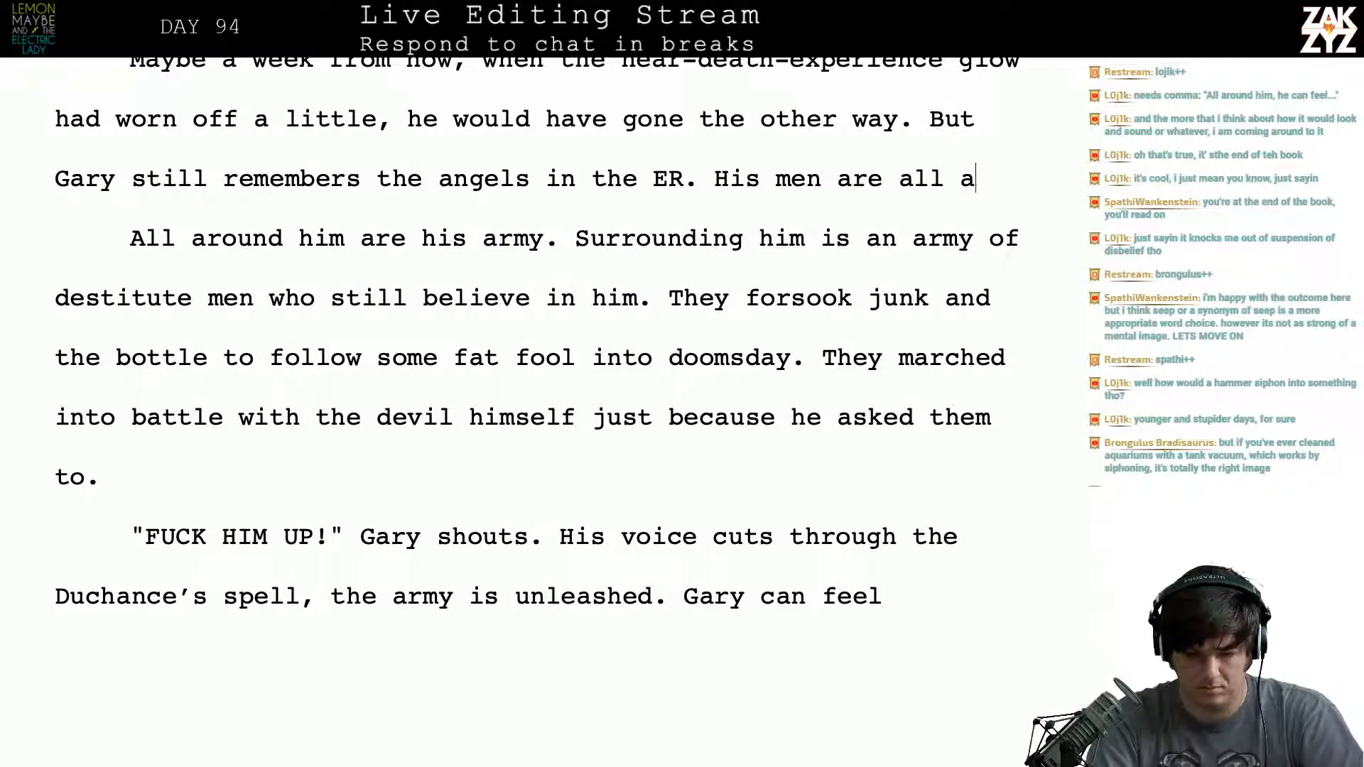
type("round him.")
- Delete "All around him are his army. Surrounding him is an army of destitute men who still believe in him." and the preceding paragraph break
key("shift+Down")
key("shift+Down")
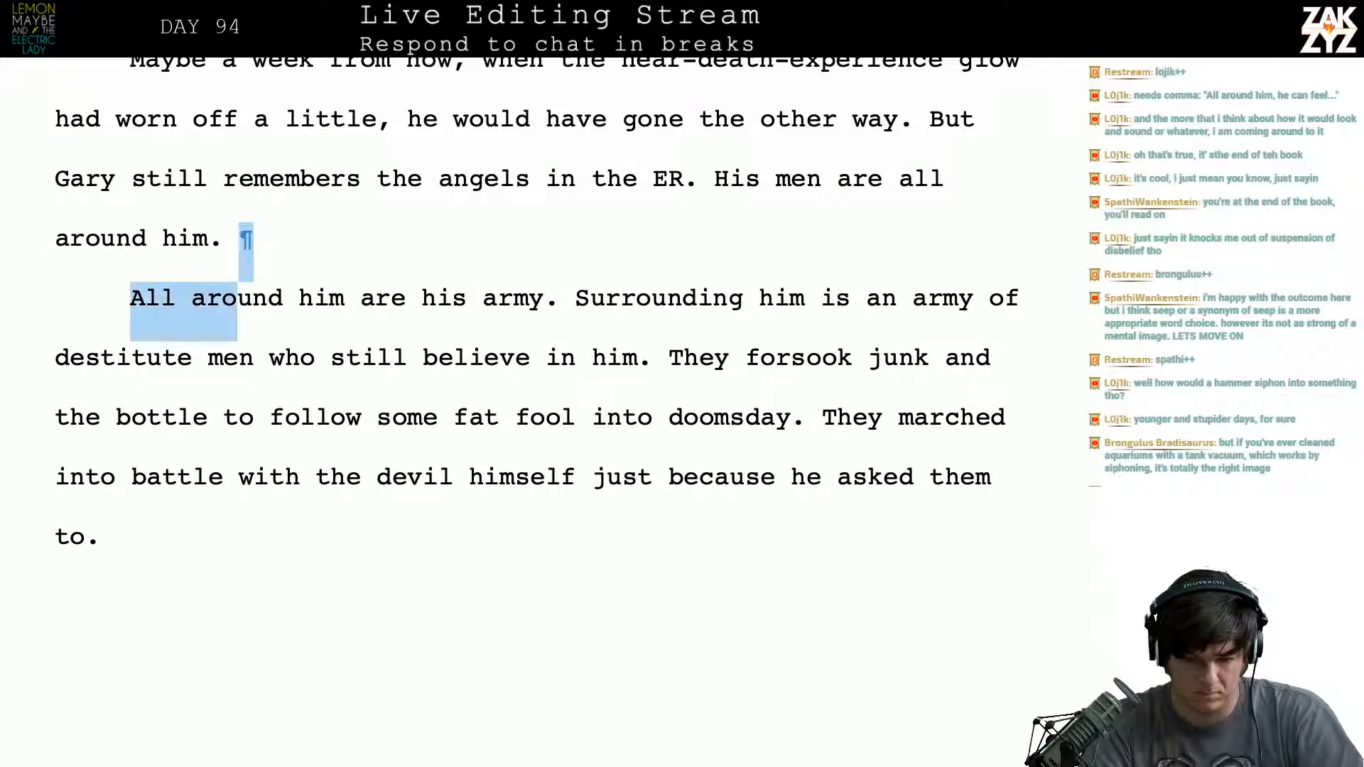
key("shift+Right")
key("shift+Right")
key("shift+Right")
key("shift+Right")
key("shift+Right")
key("shift+Right")
key("shift+Right")
key("shift+Right")
key("shift+Right")
key("shift+Right")
key("shift+Right")
key("shift+Right")
key("shift+Right")
key("shift+Right")
key("shift+Right")
key("shift+Right")
key("shift+Right")
key("shift+Right")
key("shift+Right")
key("shift+Right")
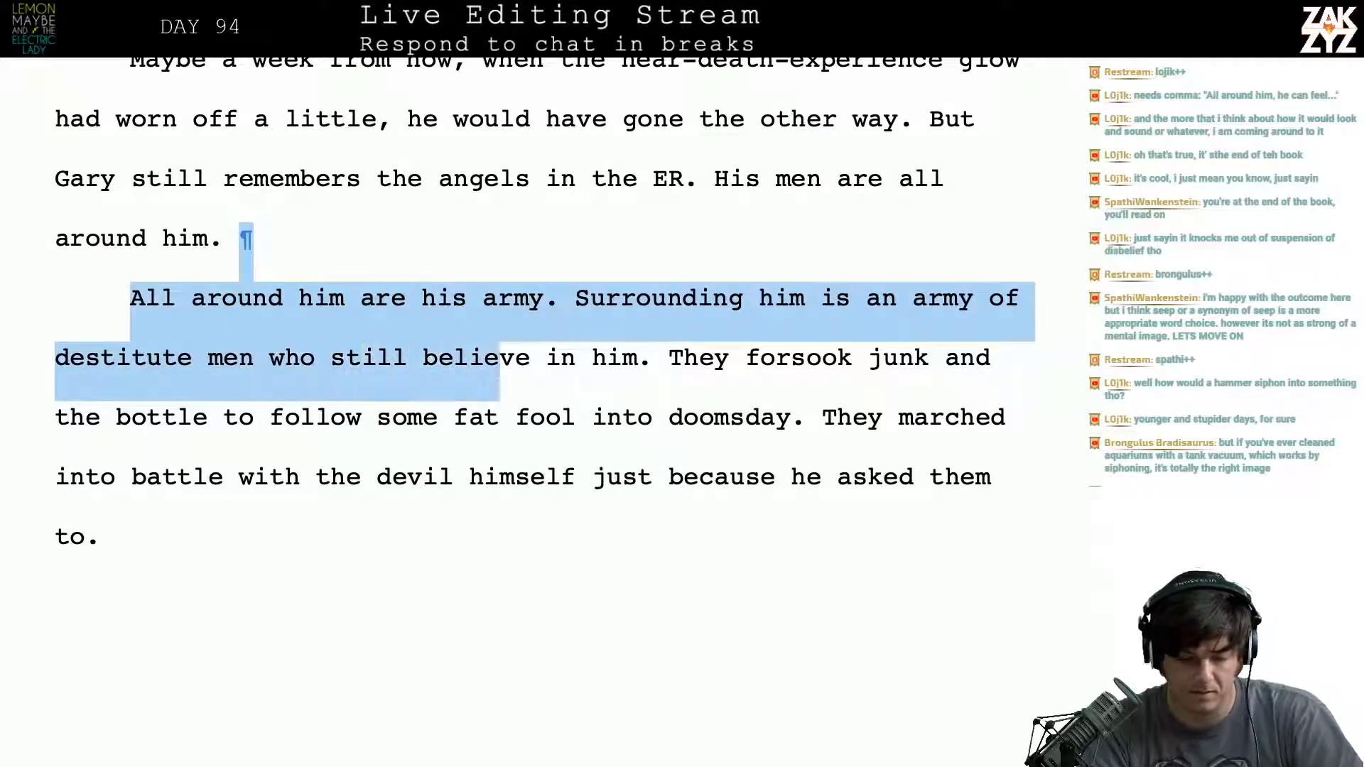
key("shift+Right")
key("shift+Right")
key("shift+Right")
key("shift+Right")
key("shift+Right")
key("Delete")
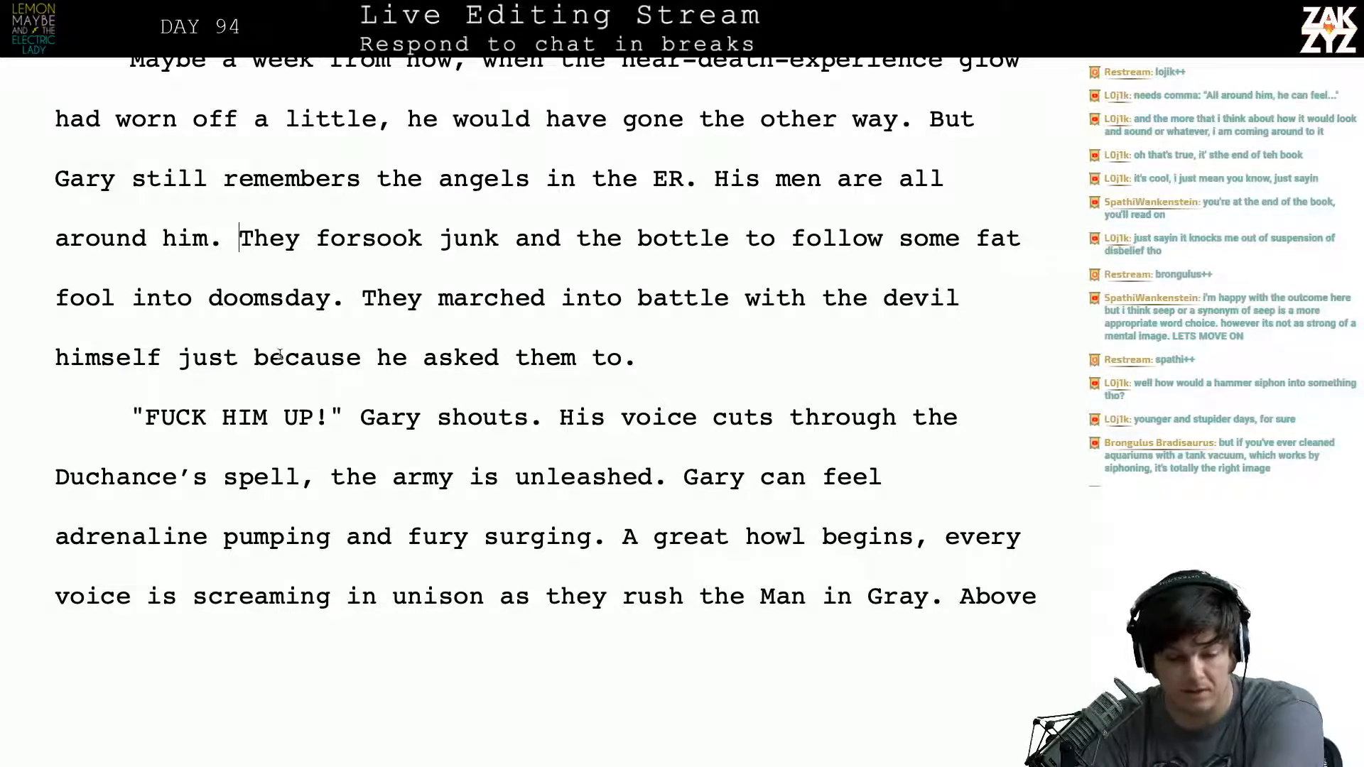
- Insert a comma after "himself" so the clause reads "with the devil himself, just because he asked them to."
scroll(283, 357, "down", 1)
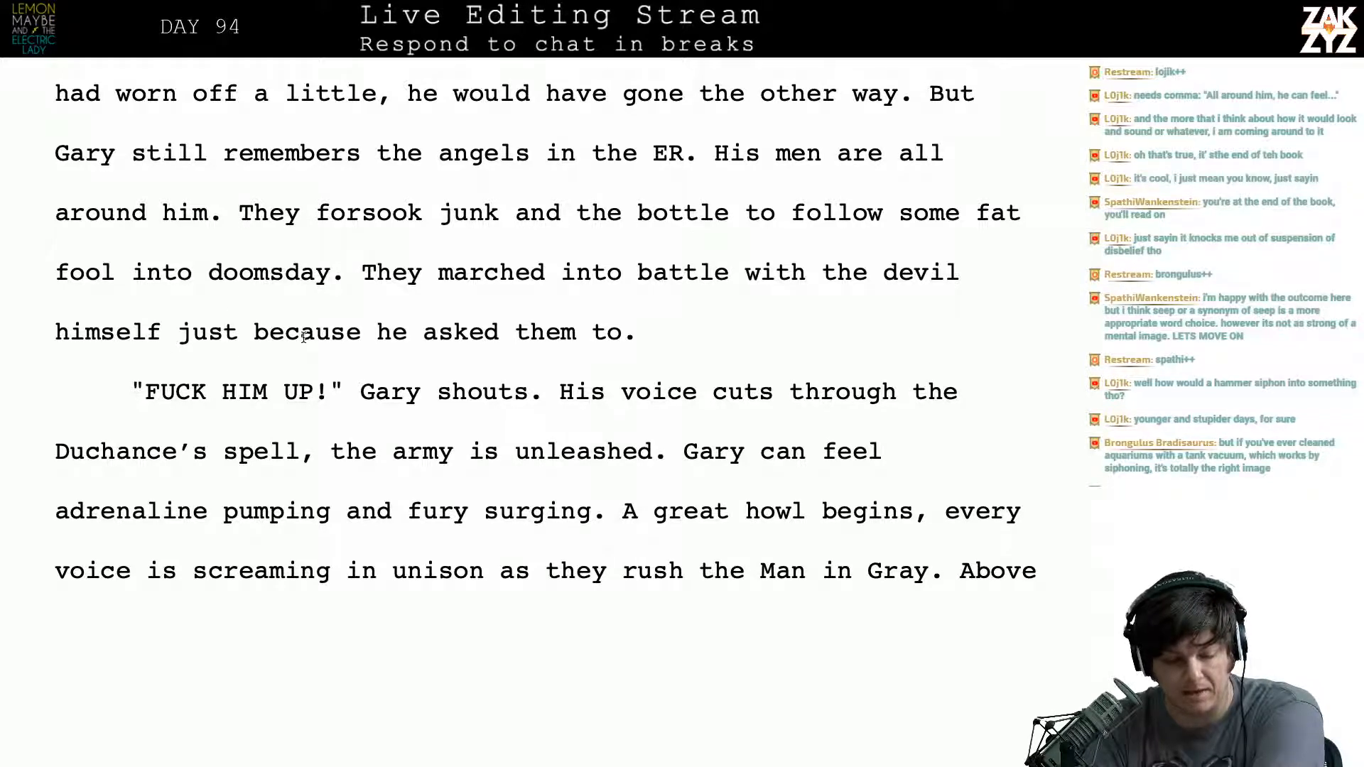
left_click(163, 339)
type(",")
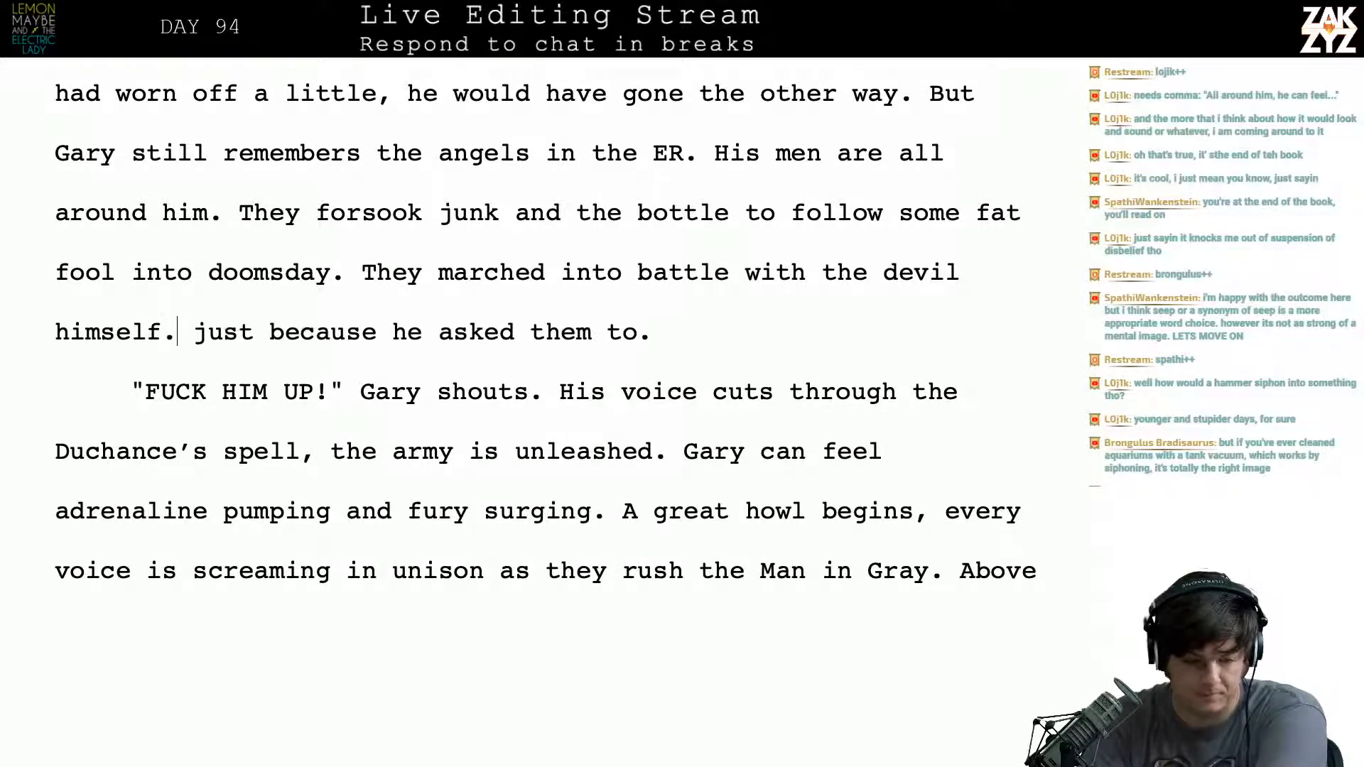
key("Down")
key("Down")
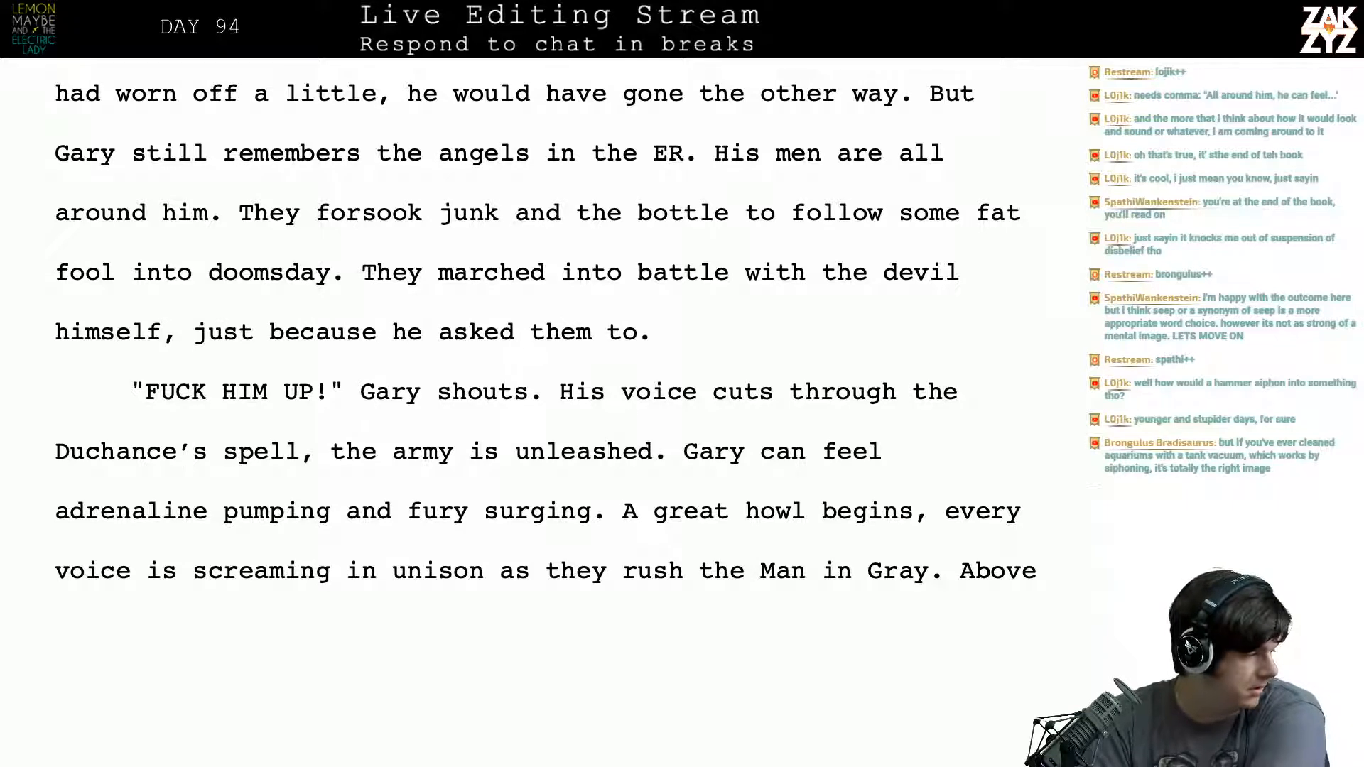
- Start a new paragraph at "His voice cuts through", leaving Gary's shouted line on its own
scroll(522, 411, "down", 1)
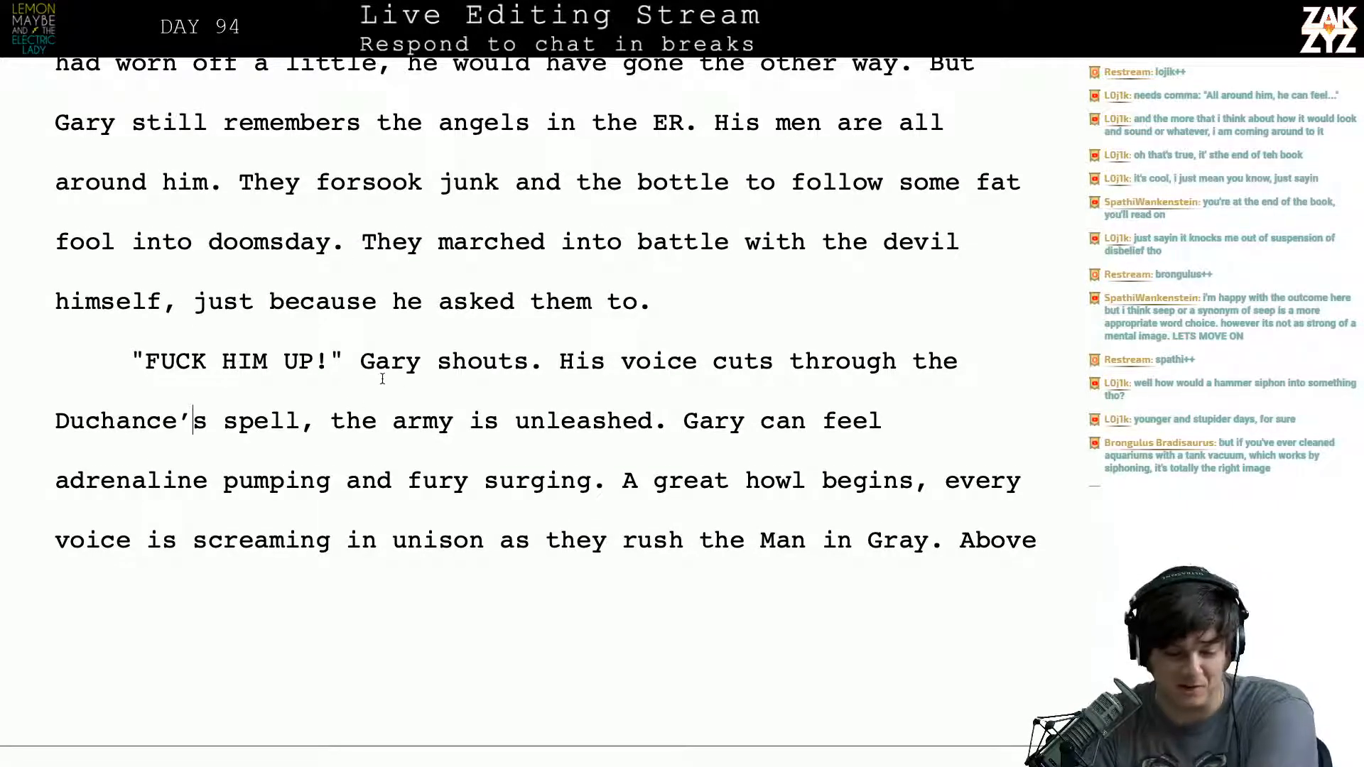
scroll(382, 378, "down", 1)
key("Return")
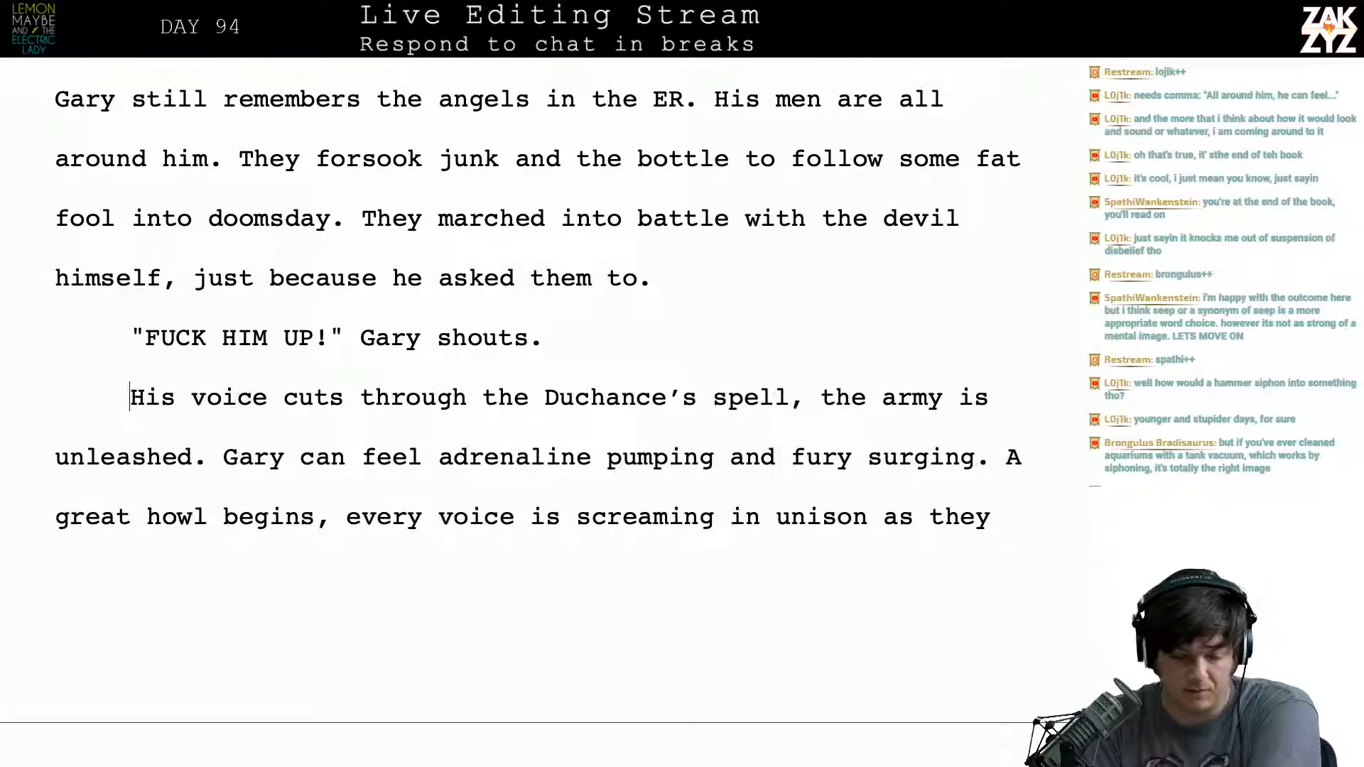
- Reword the sentence opening to "His voice cuts through the last remnants of Duchance's spell"
key("Right")
key("Right")
key("Right")
key("Right")
key("Right")
key("Right")
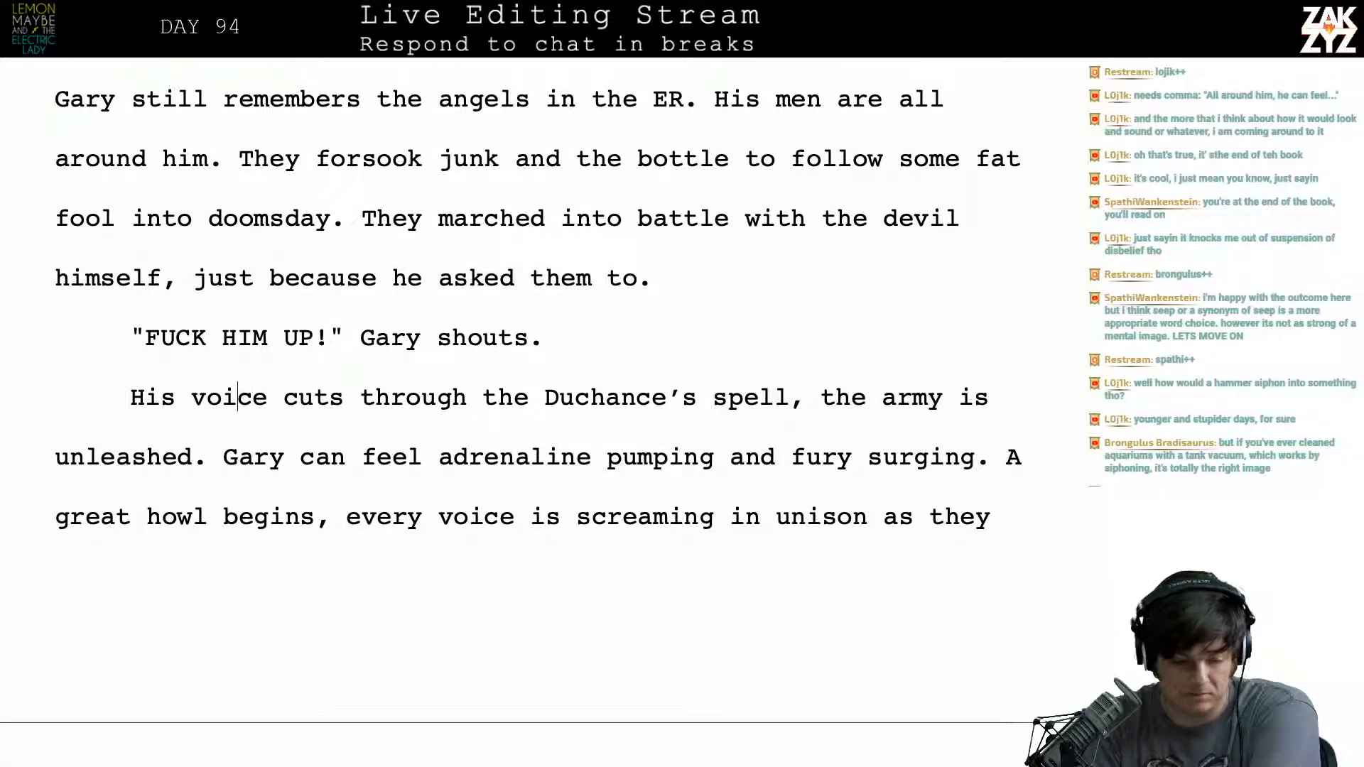
key("Right")
key("Right")
key("Right")
key("Right")
key("Right")
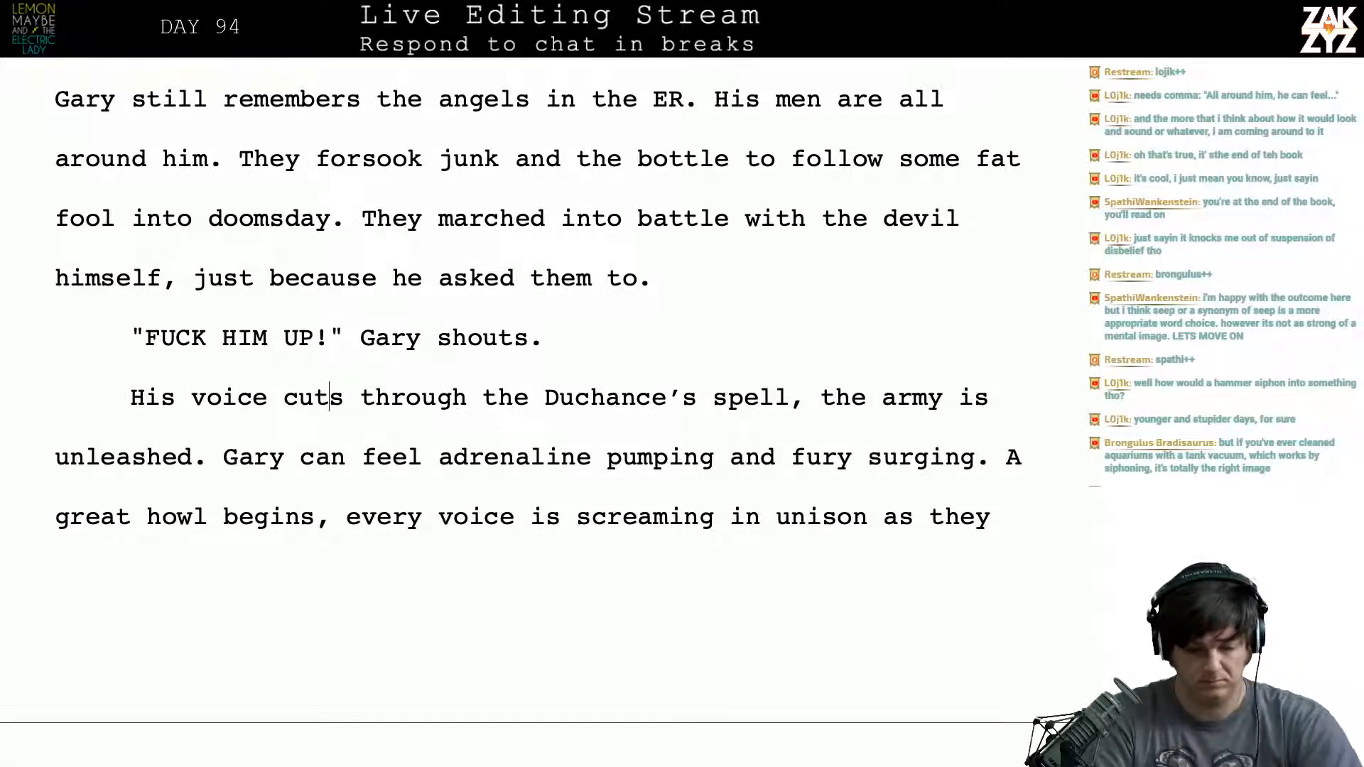
key("Right")
key("Right")
key("Right")
key("Right")
key("Right")
key("Right")
key("Right")
key("Right")
key("Right")
type("the last remna")
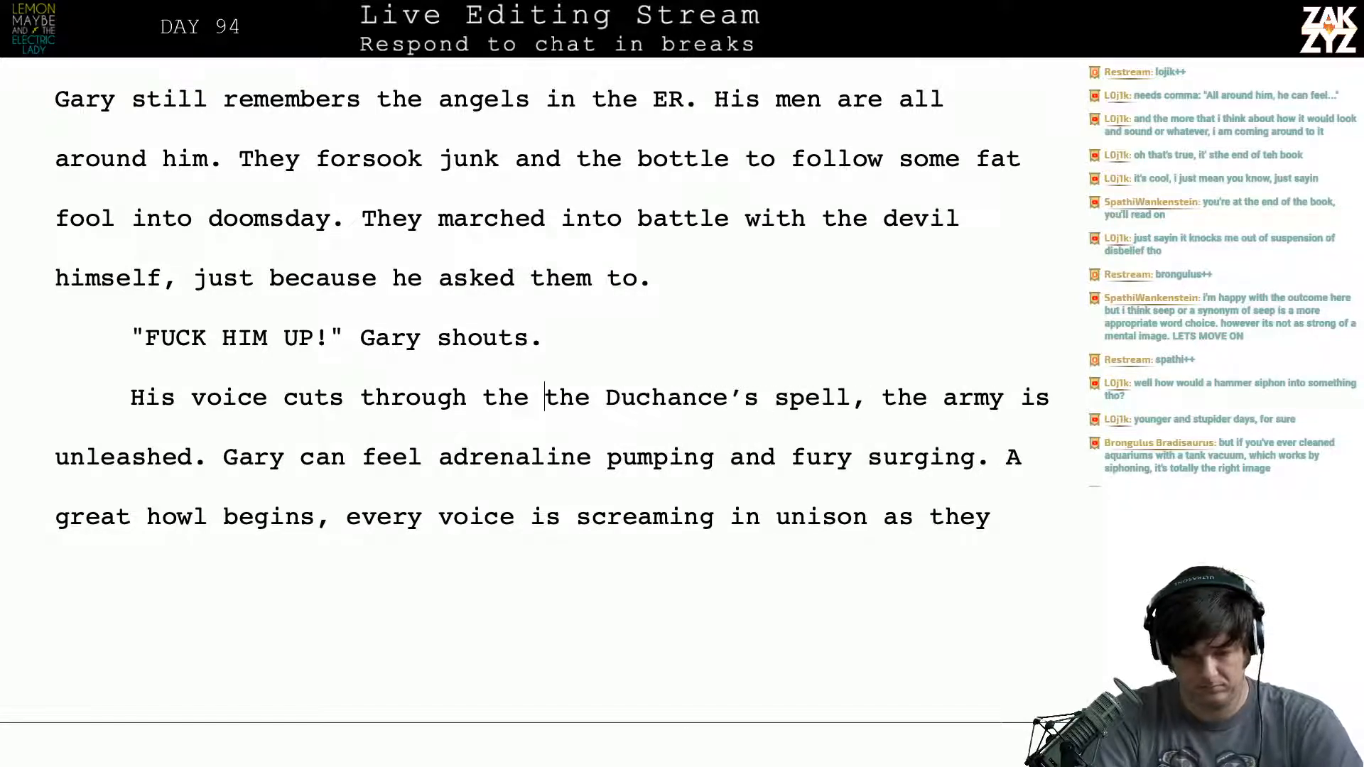
type("nts ")
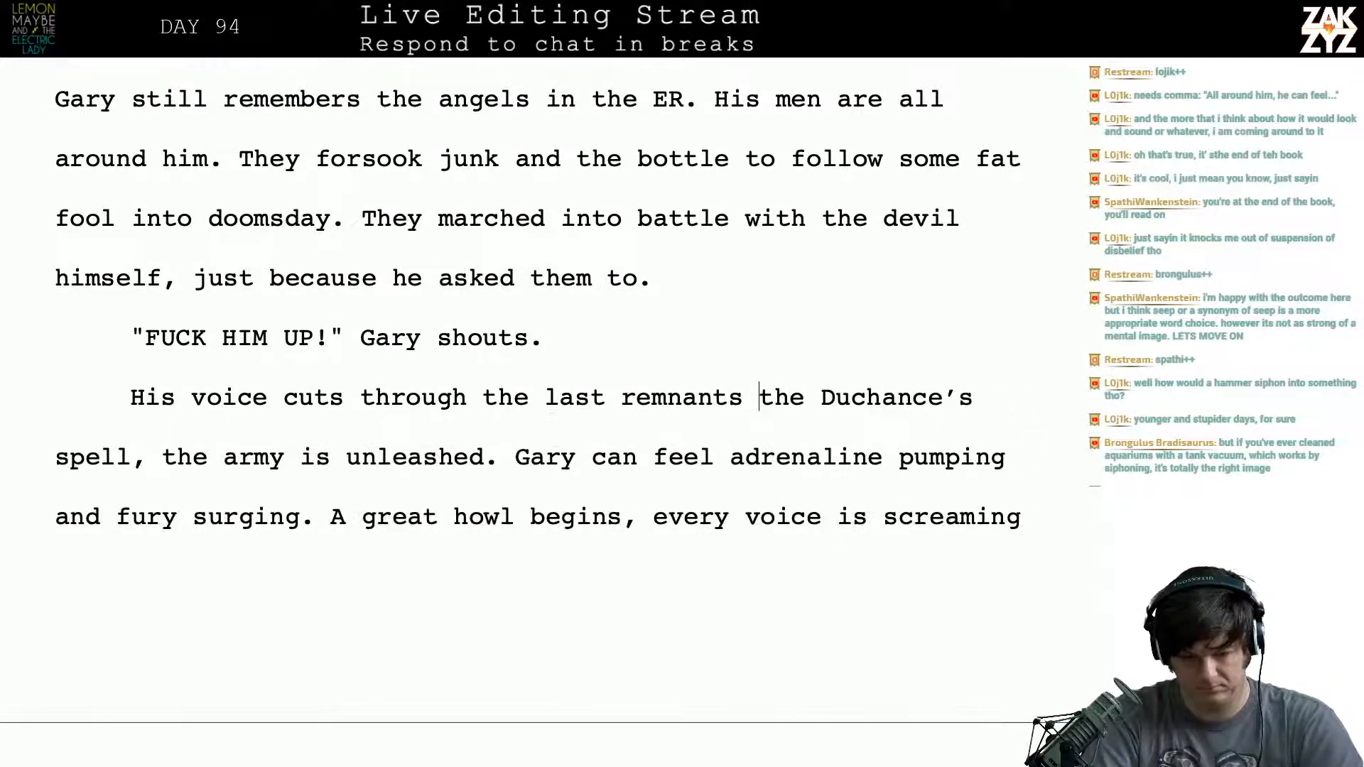
type("of")
left_click_drag(804, 398, 882, 408)
key("BackSpace")
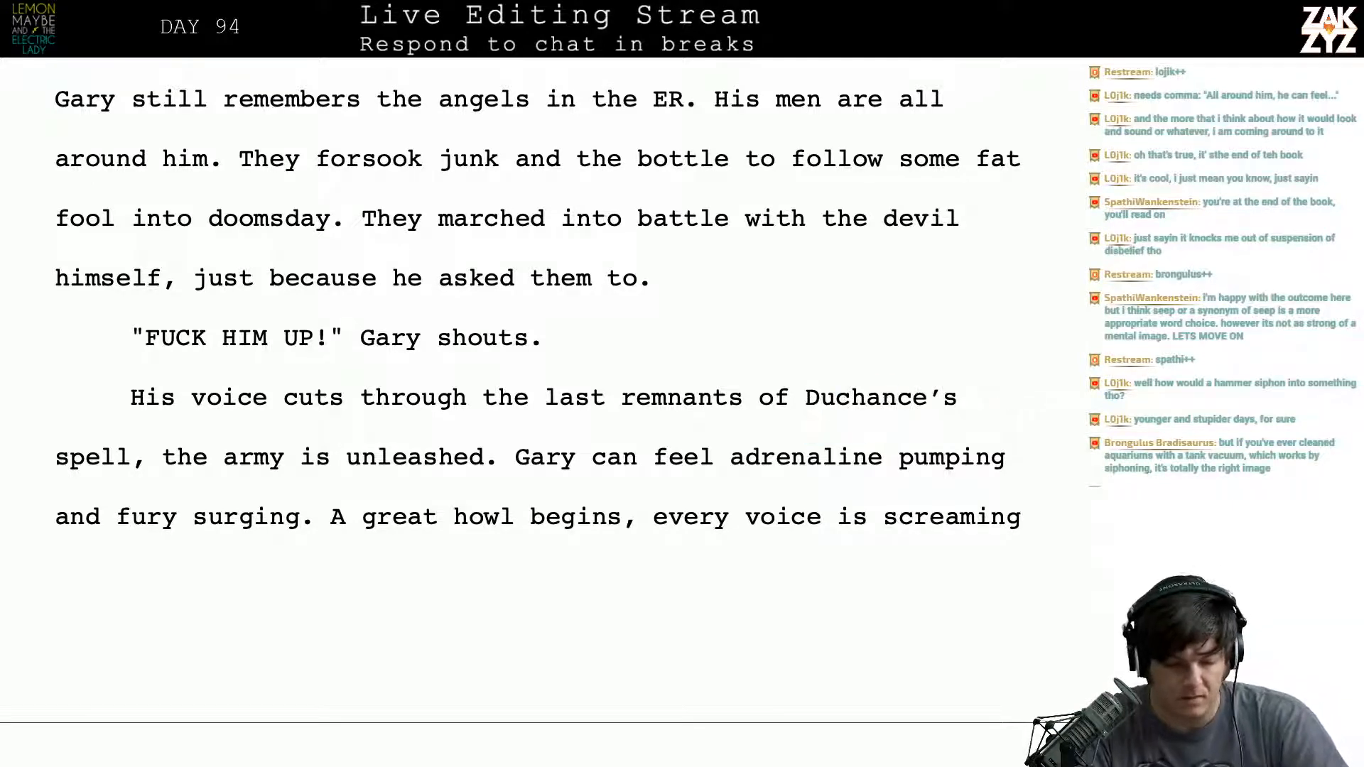
- Delete the sentence "Gary can feel adrenaline pumping and fury surging." before "A great howl begins"
scroll(303, 442, "down", 1)
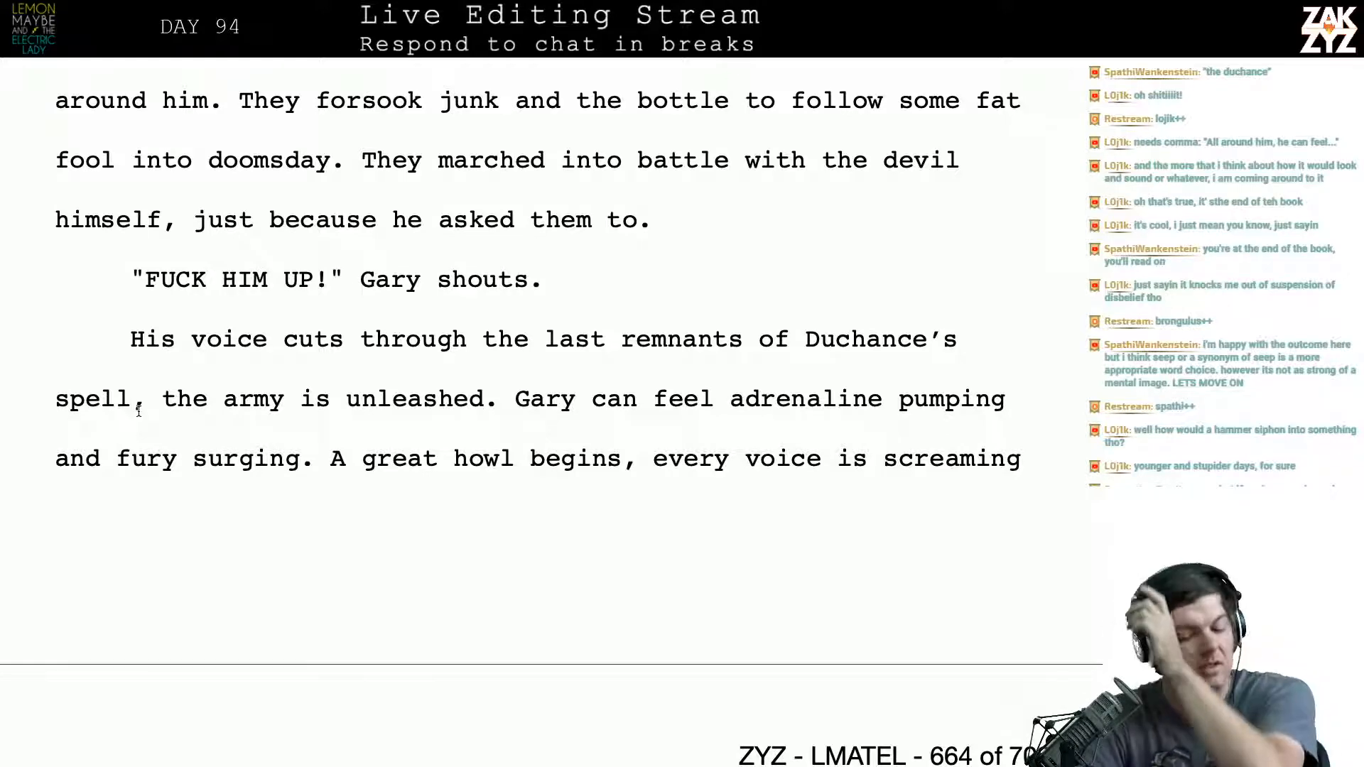
scroll(139, 410, "down", 3)
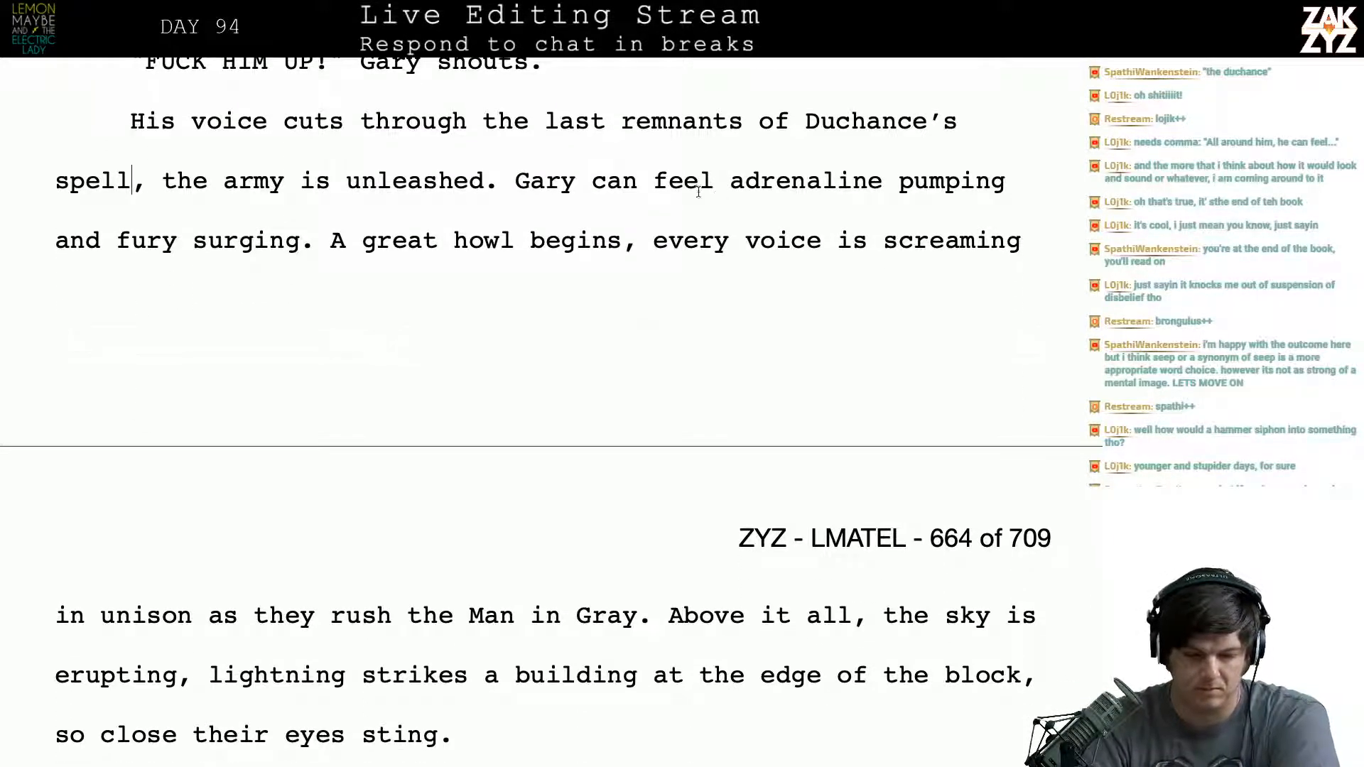
left_click_drag(516, 184, 325, 245)
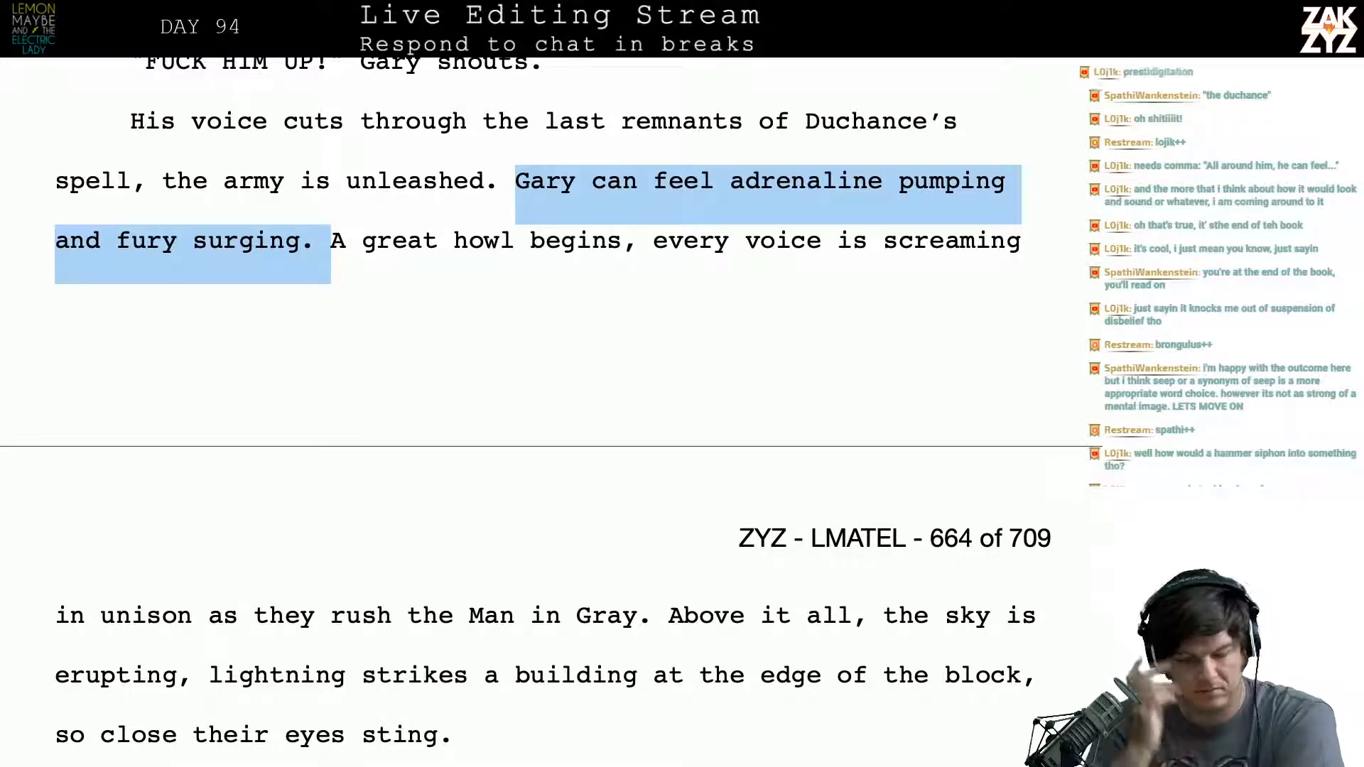
key("Delete")
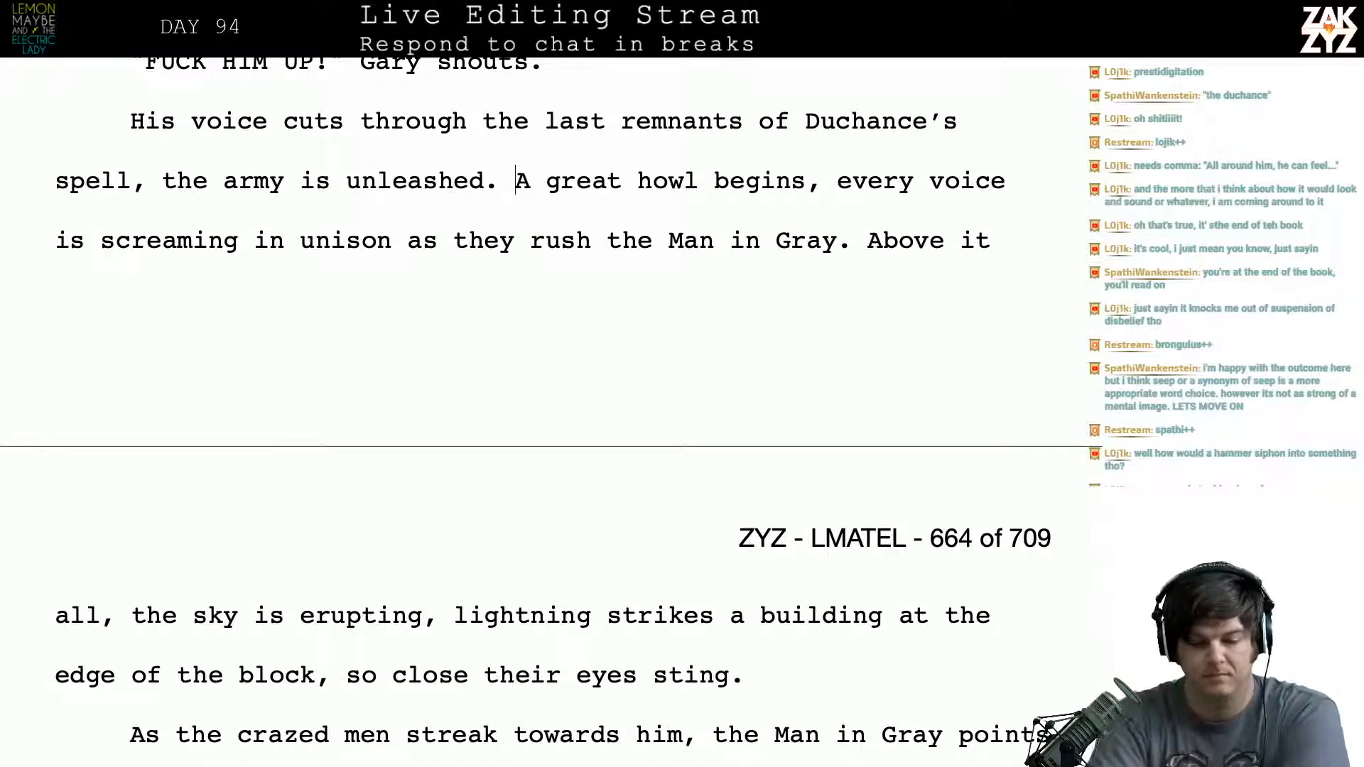
- Replace "spell" with "glamor" in the sentence about Gary's voice cutting through Duchance's magic
left_click(132, 181)
key("BackSpace")
key("BackSpace")
key("BackSpace")
key("BackSpace")
key("BackSpace")
type("glamor, the army is unleashed. A great howl begins, every voice")
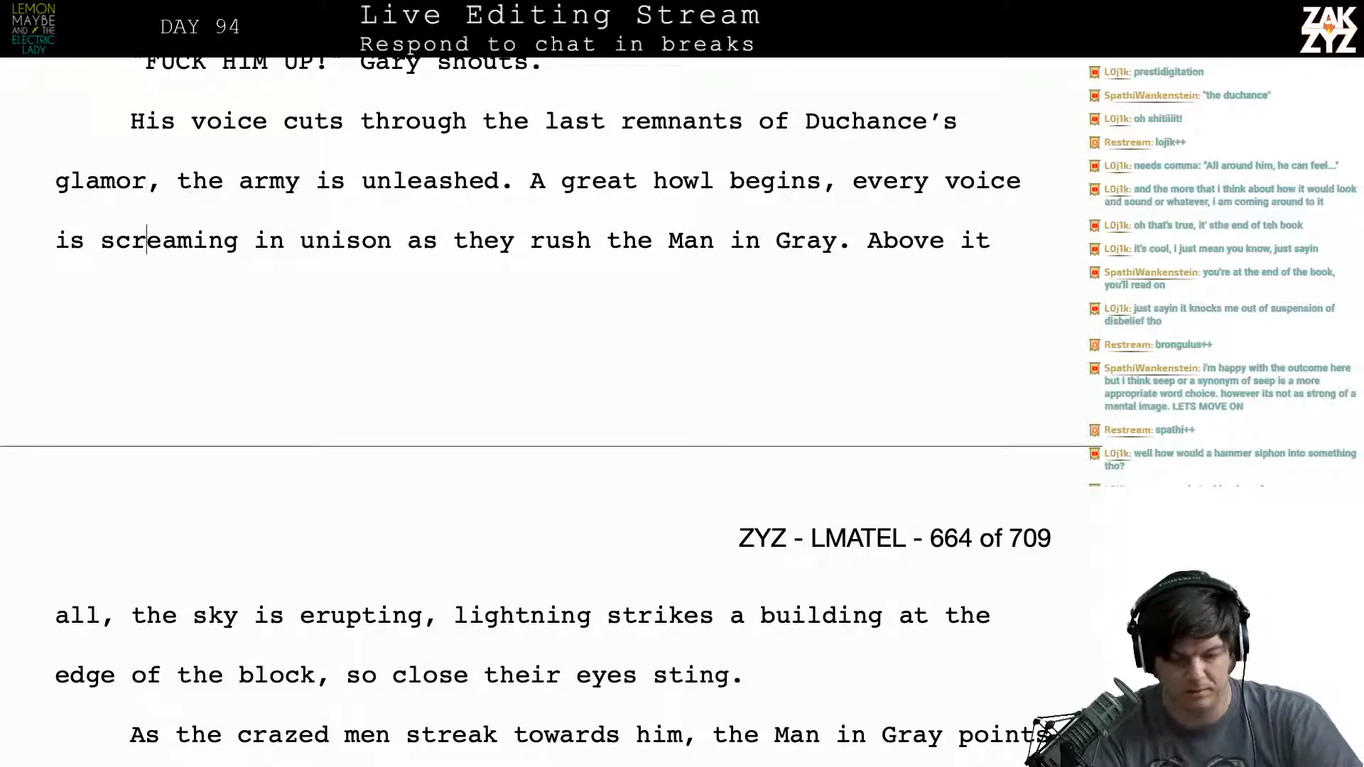
key("Up")
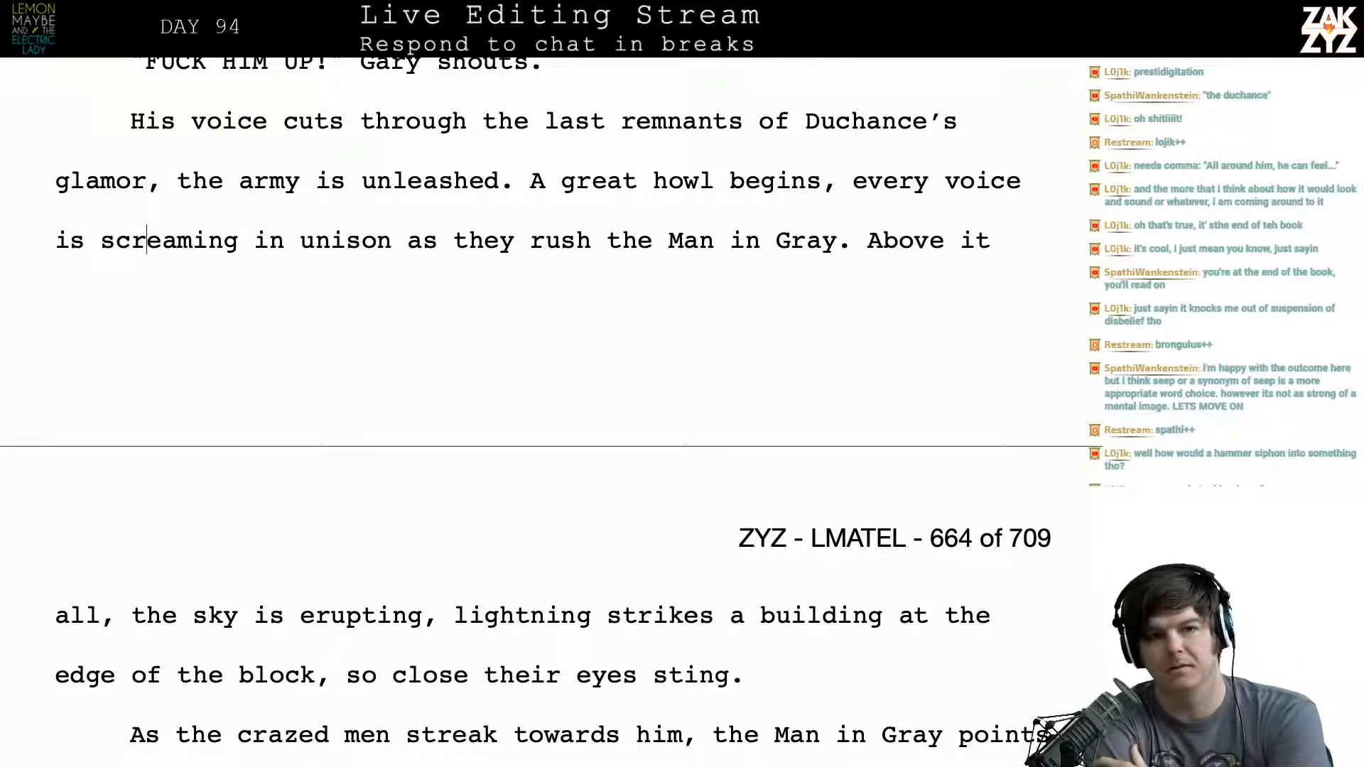
- Switch to the web browser, search for "the glamor of evil" and examine how the results spell the word
key("super+Tab")
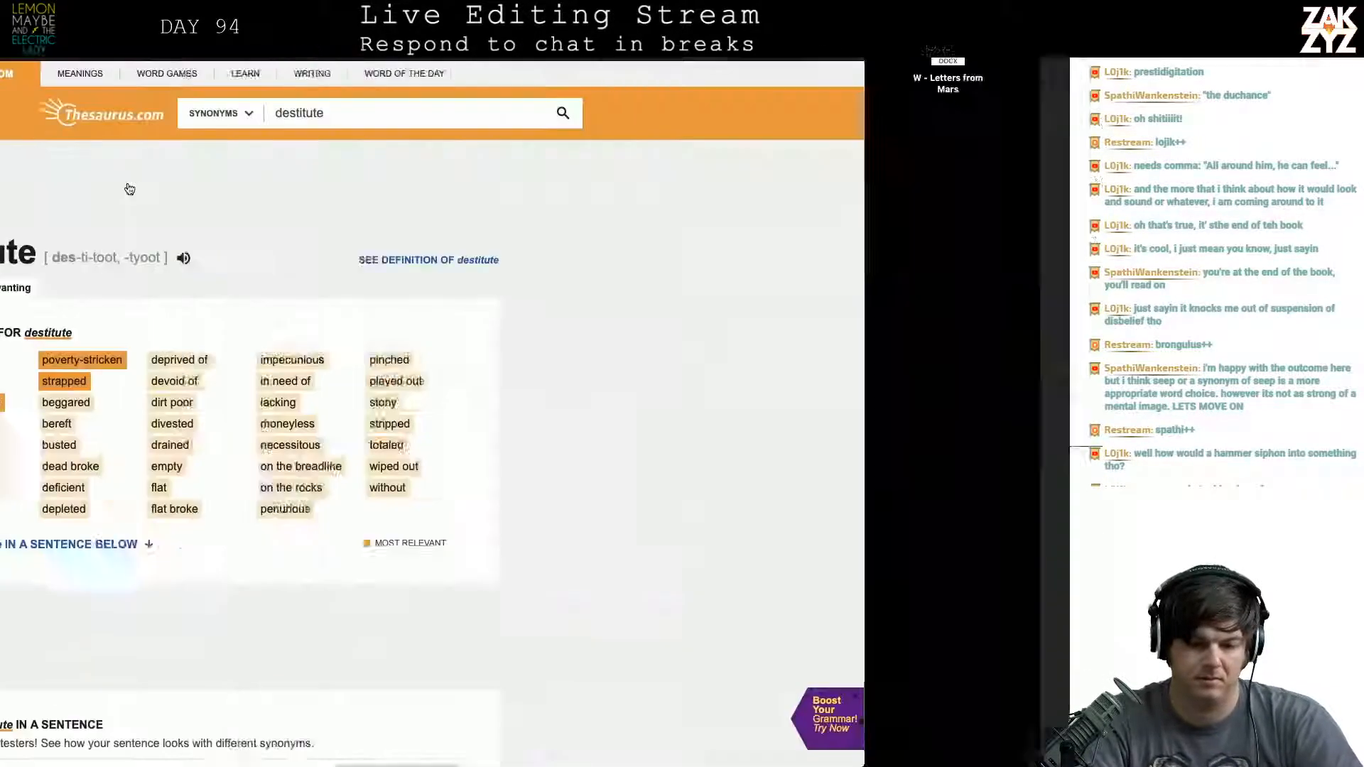
key("super+l")
type("t")
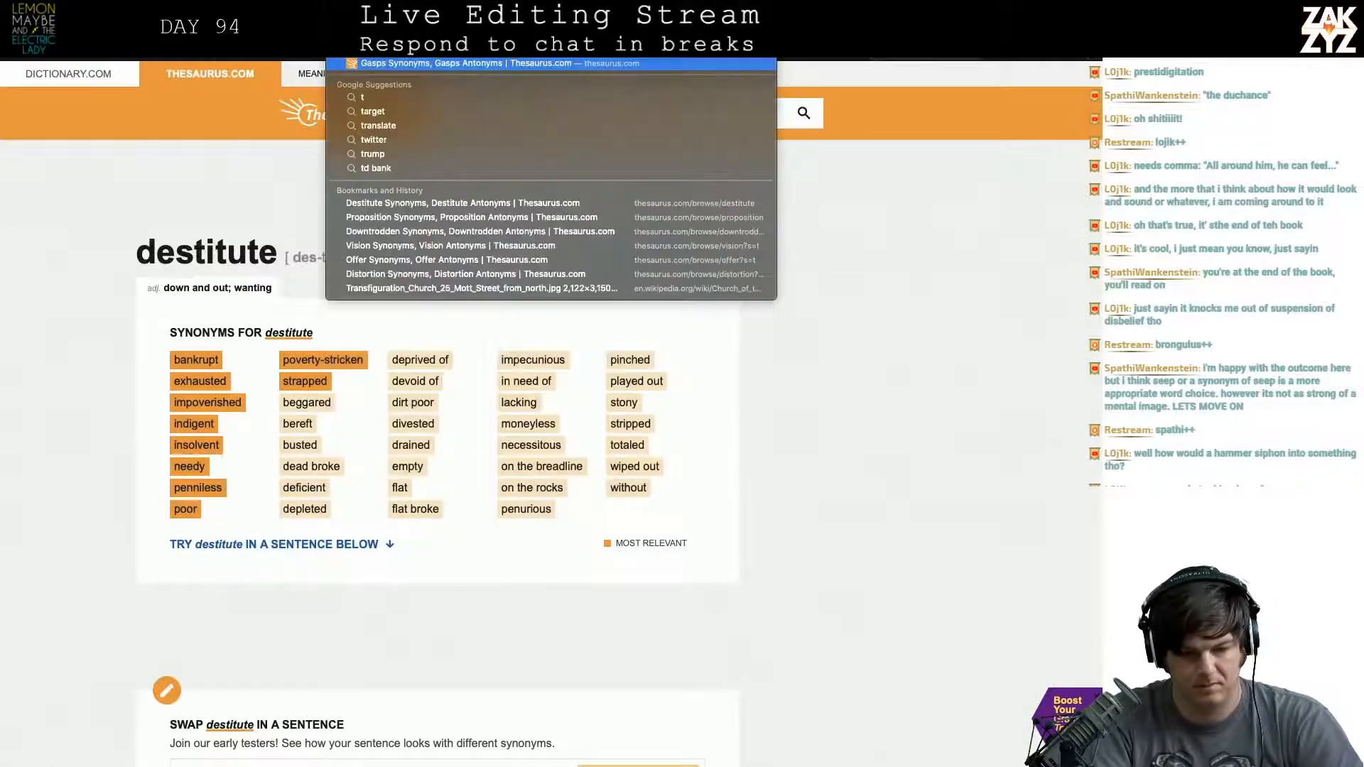
type("he glamor of evil")
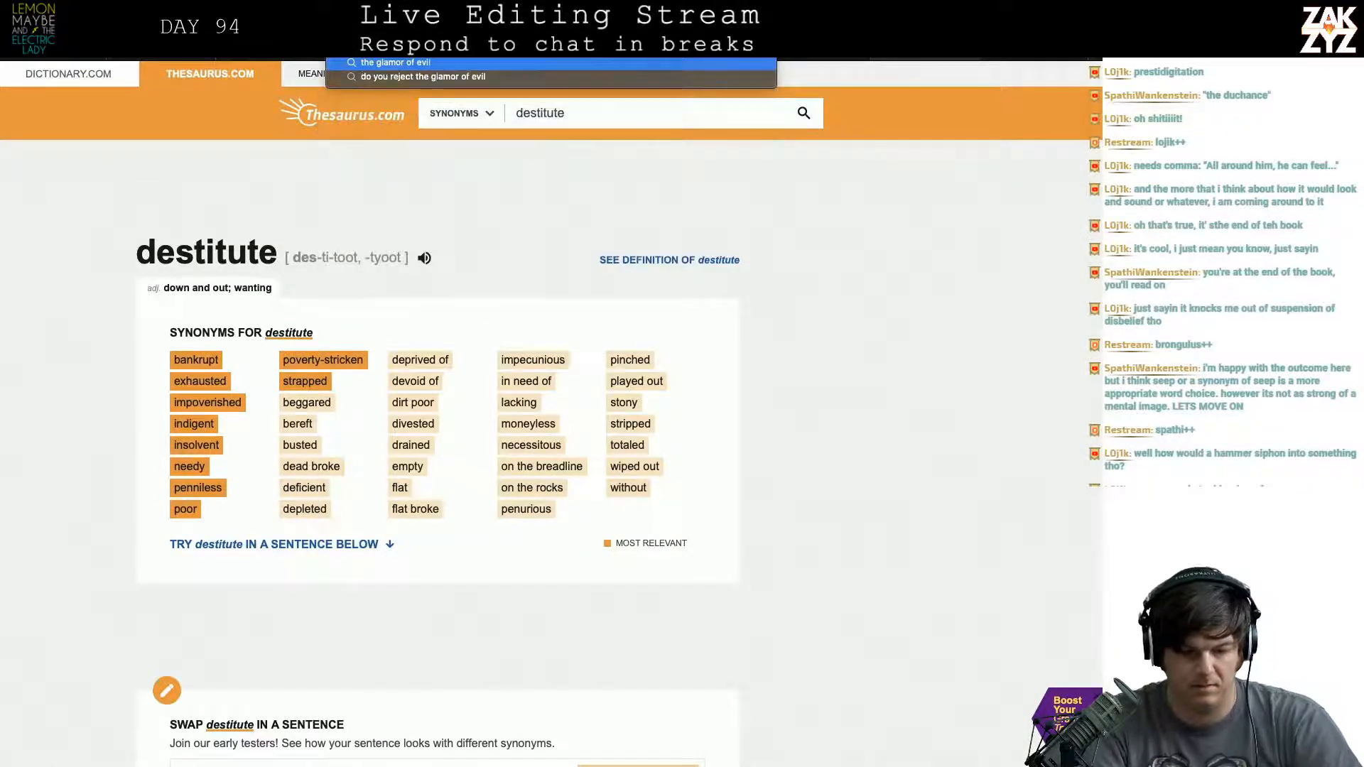
key("Return")
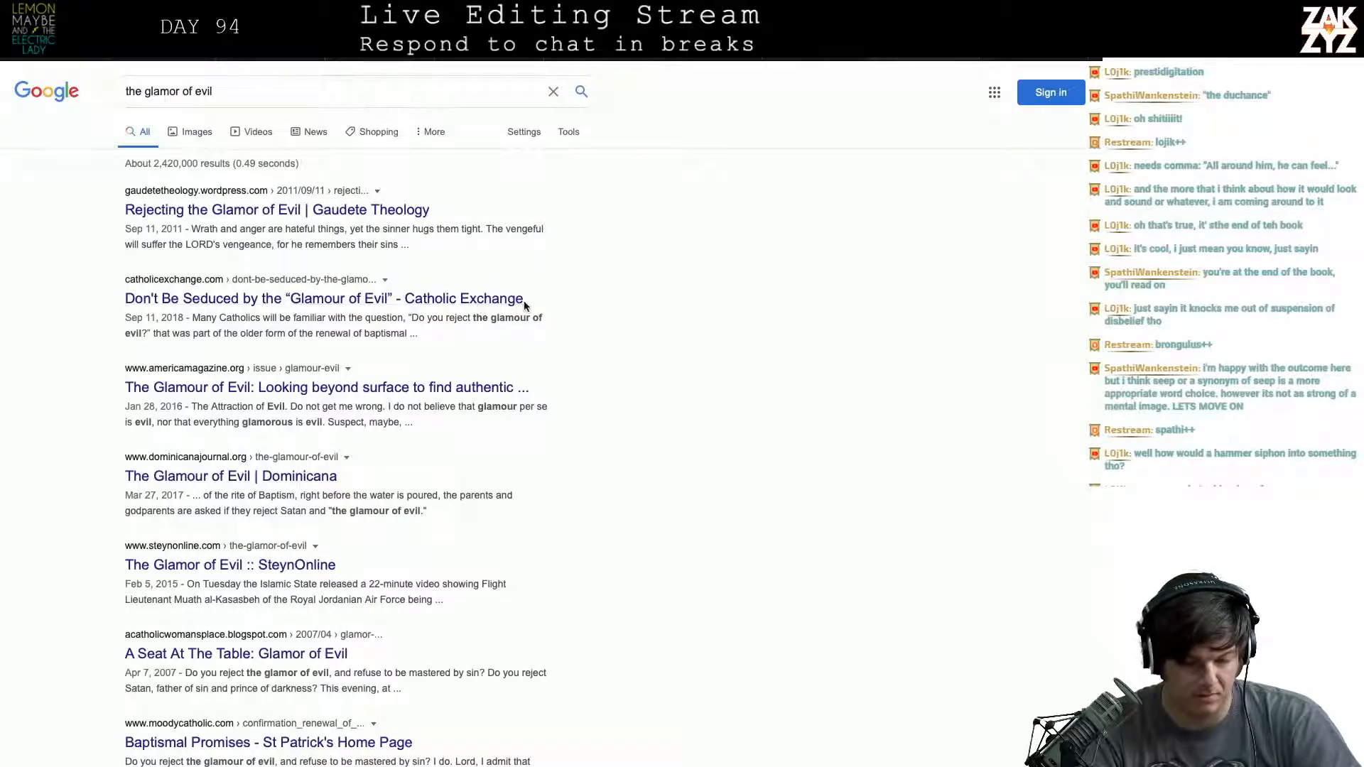
scroll(431, 348, "down", 1)
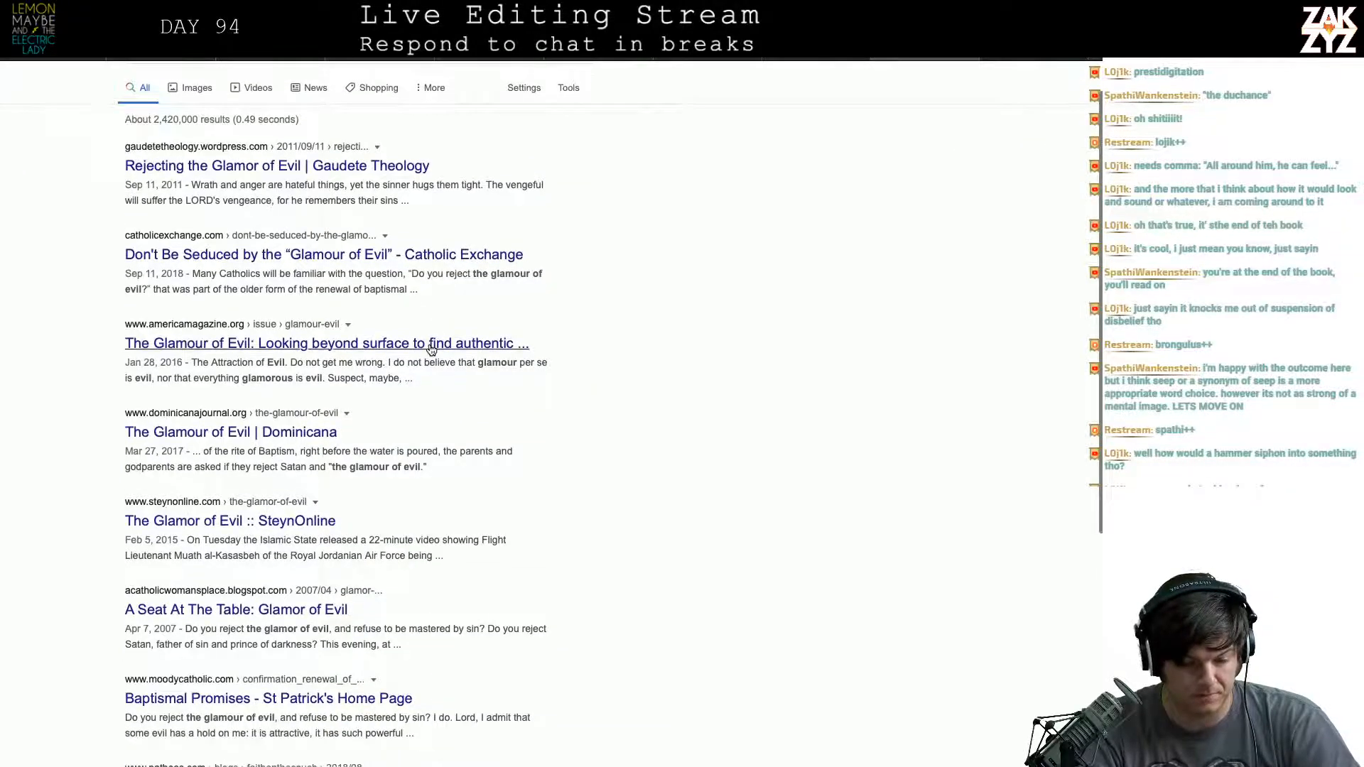
scroll(429, 345, "down", 1)
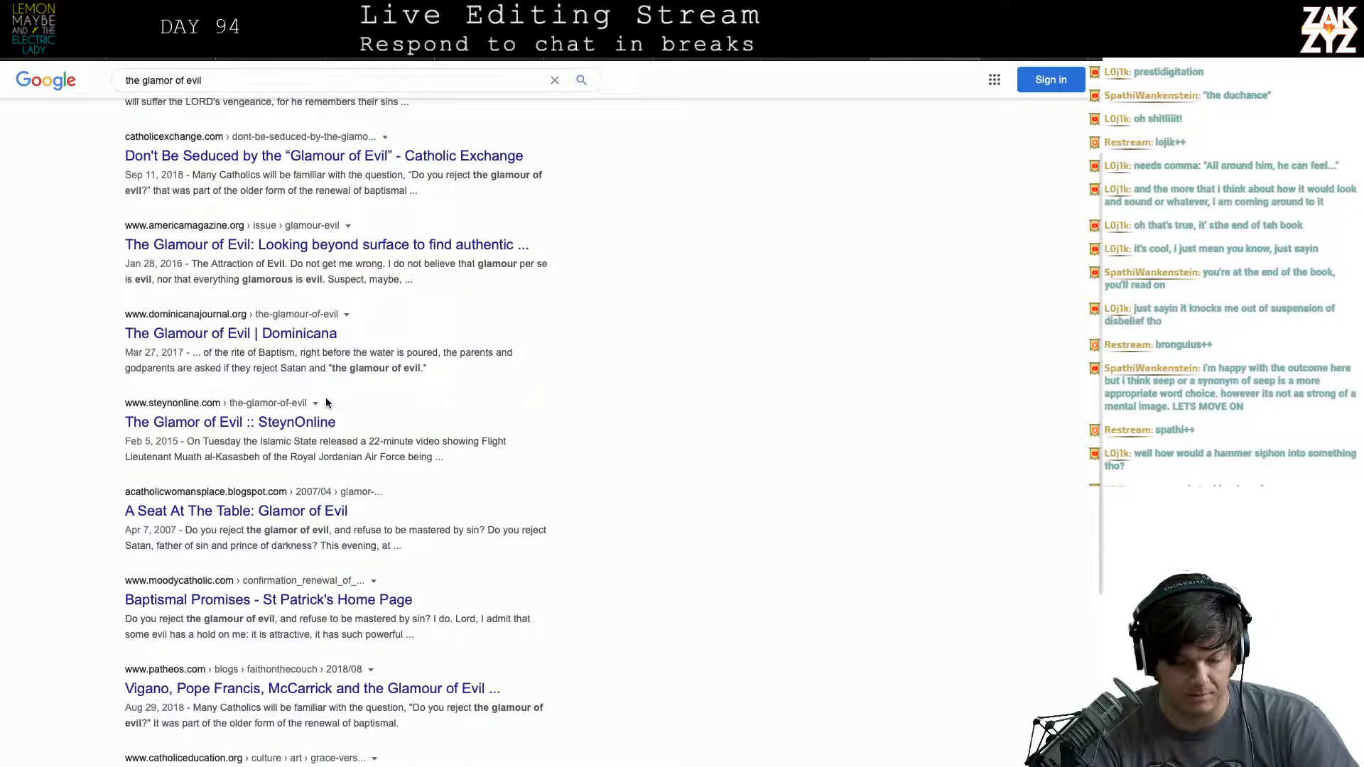
- Switch back to the manuscript and change the spelling of "glamor" to "glamour"
key("super+Tab")
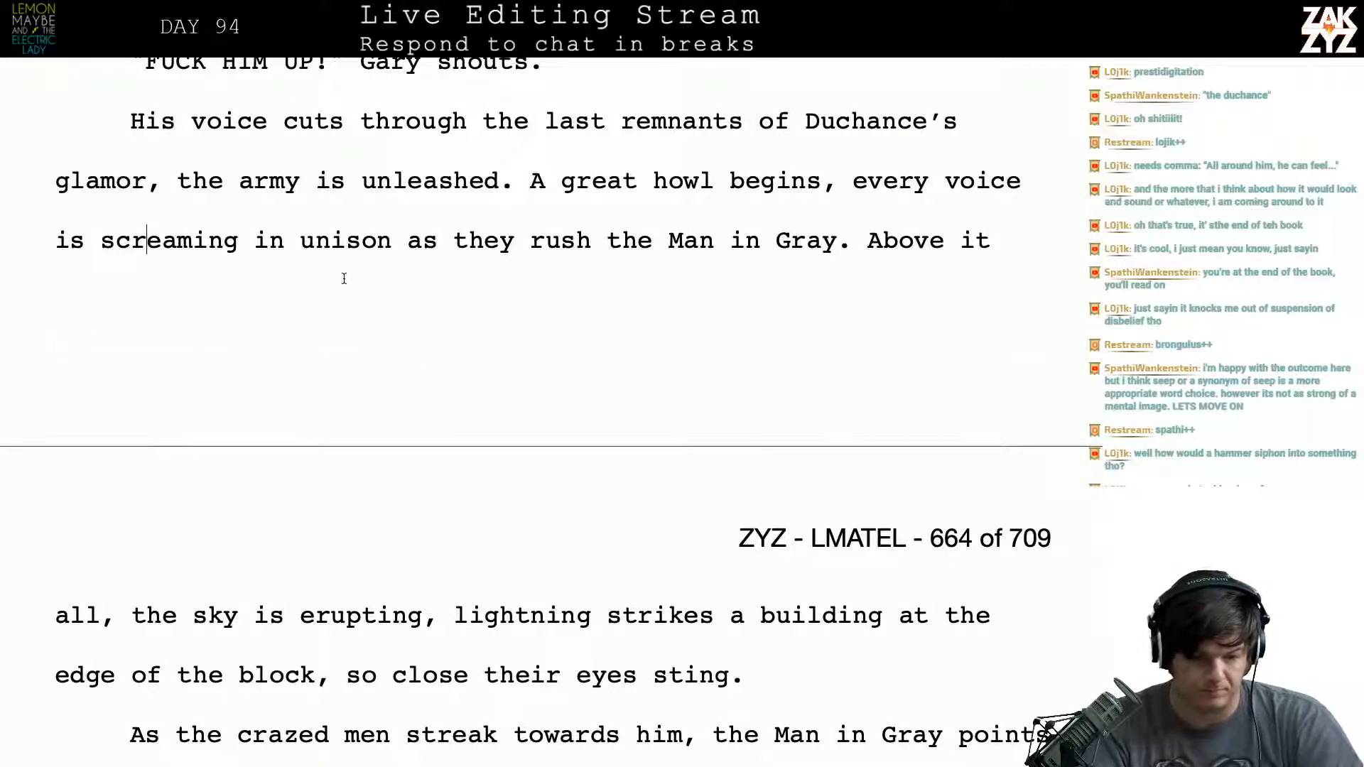
key("Up")
key("Left")
type("i")
key("BackSpace")
type("u")
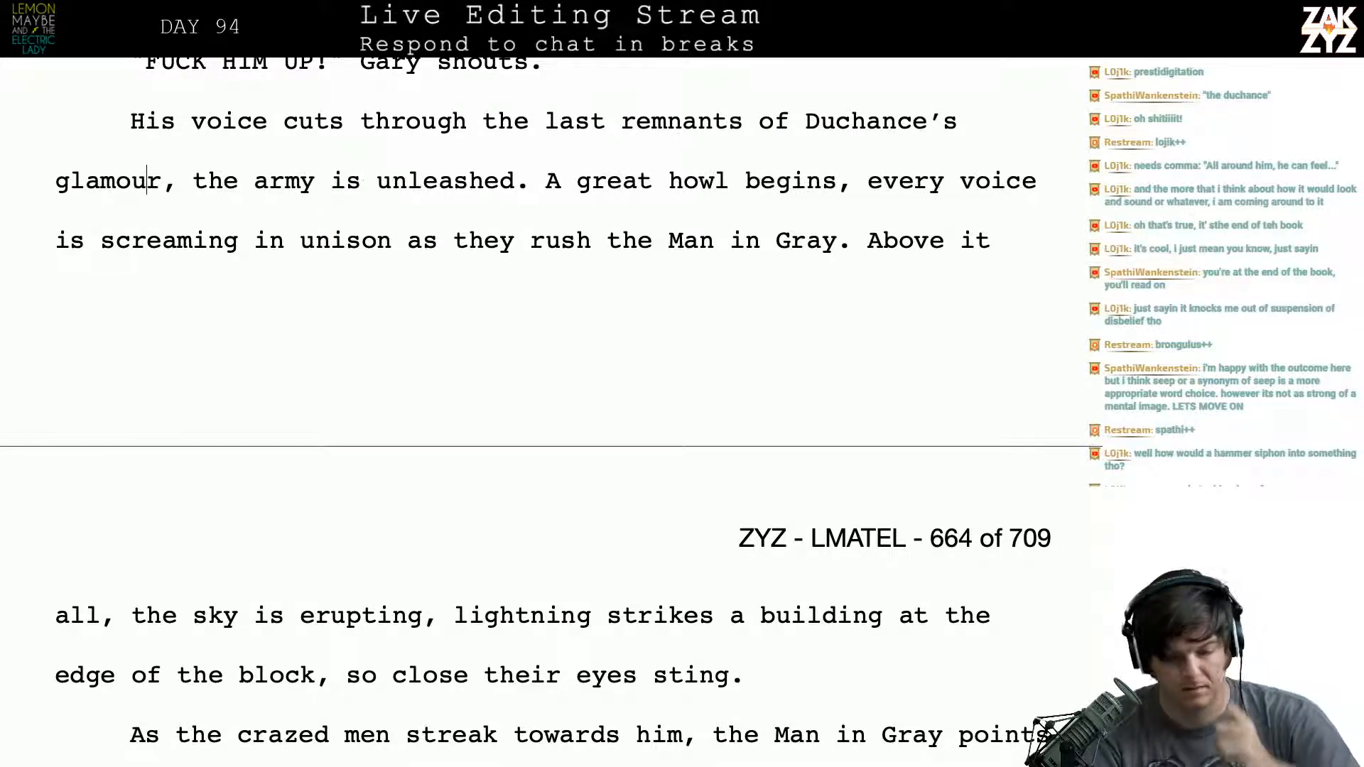
- Reread the passage about the erupting sky and the lightning striking a building at the edge of the block
left_click(177, 615)
key("Right")
key("Right")
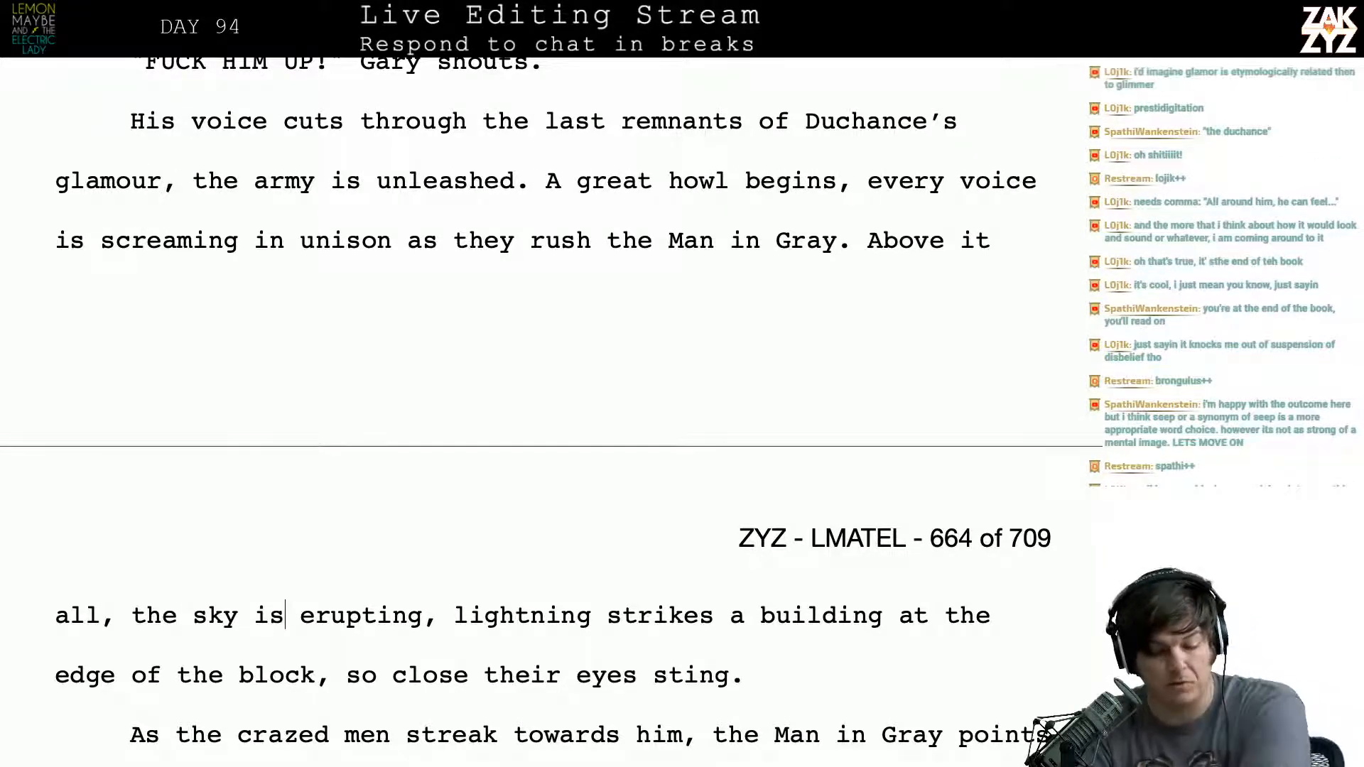
key("Right")
key("Right")
key("Right")
key("Right")
key("Right")
key("Right")
key("Right")
key("Right")
key("Right")
key("Right")
key("Right")
key("Right")
key("Left")
key("Left")
key("Left")
key("Left")
key("Left")
key("Left")
key("Left")
key("Left")
key("Left")
key("Left")
key("Left")
key("Left")
key("Left")
key("Left")
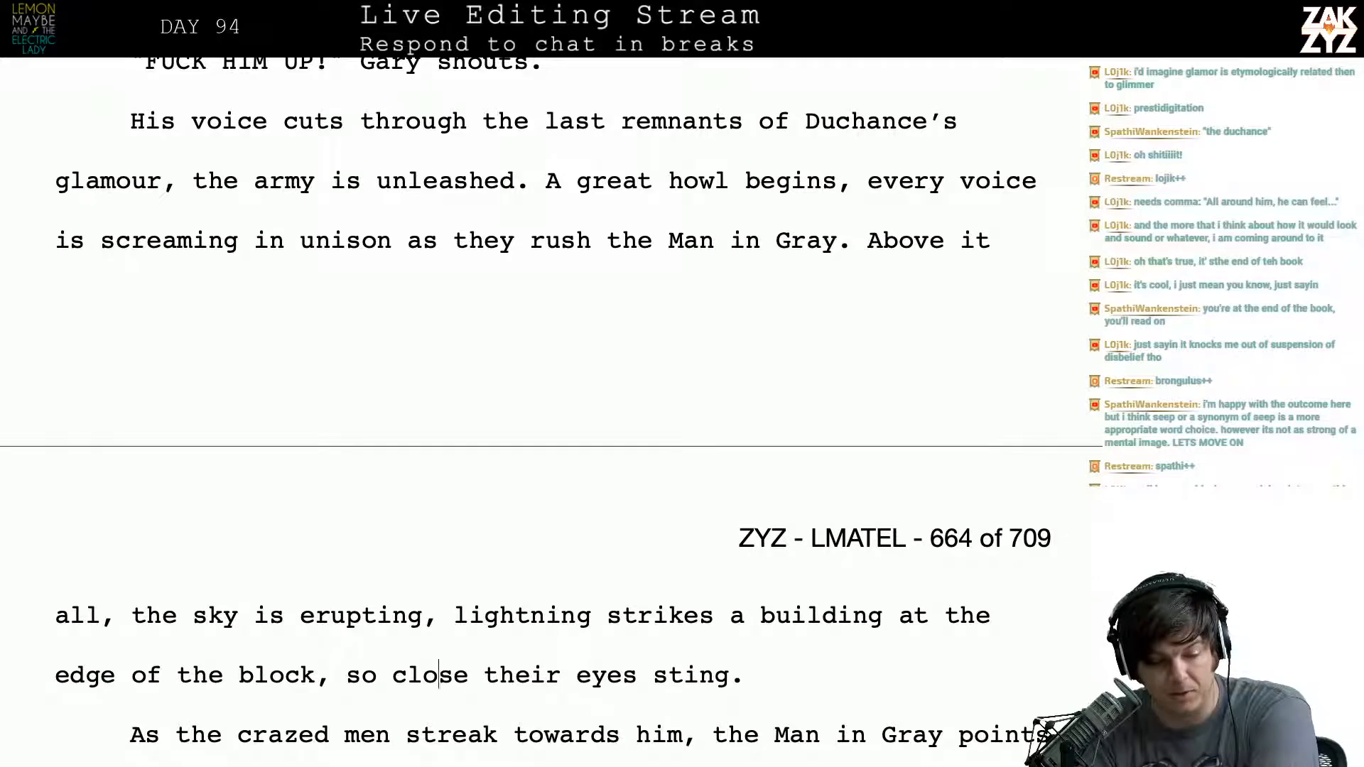
key("Down")
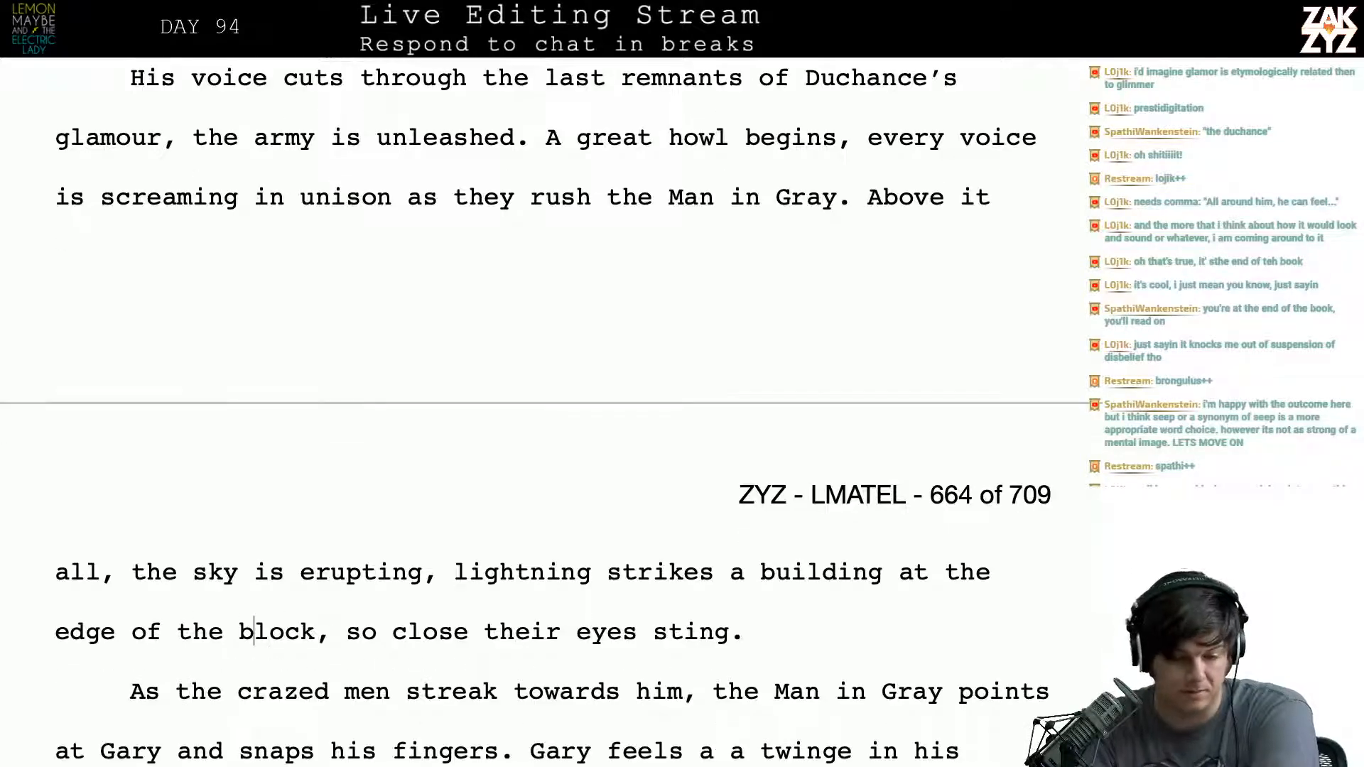
scroll(672, 235, "down", 1)
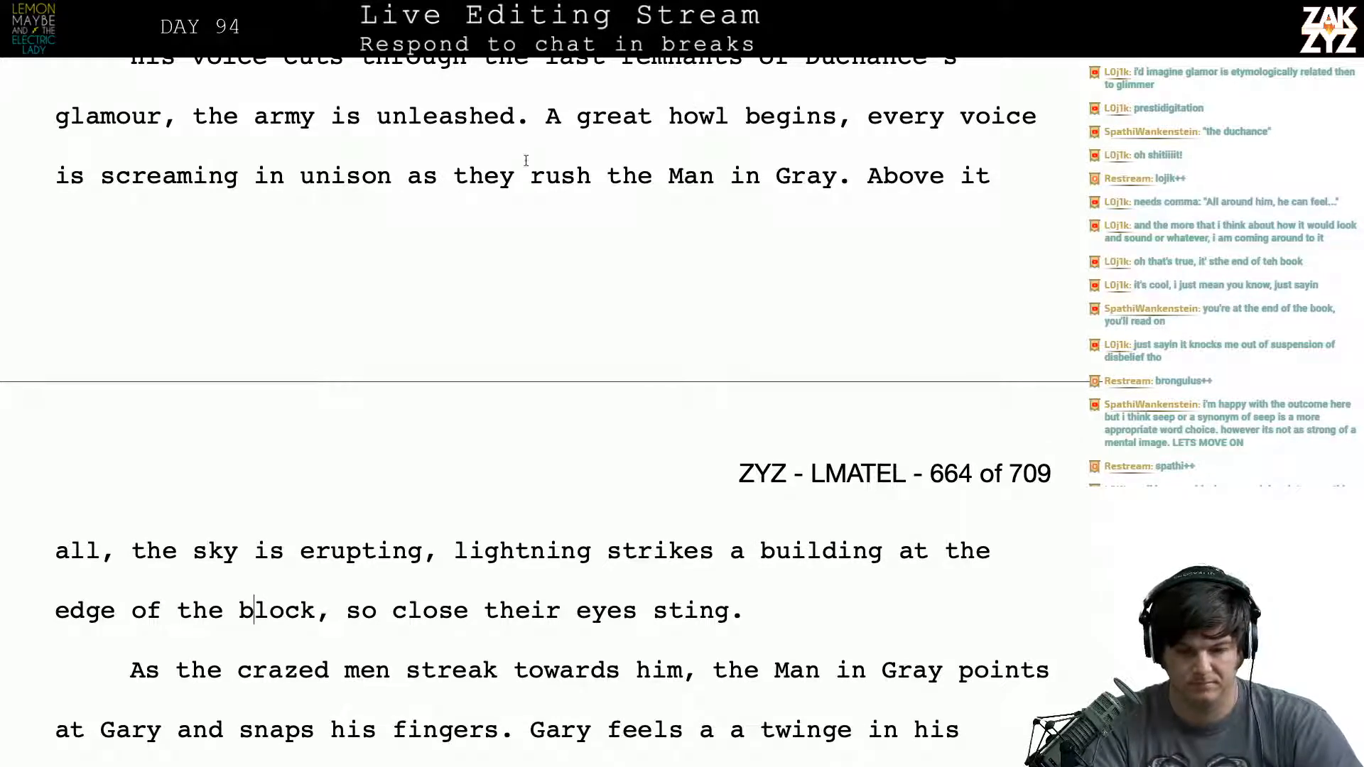
- Break the paragraph before "A great howl begins" and start a sentence with "The great howl" after "the army is unleashed."
left_click(534, 116)
key("Return")
type("T")
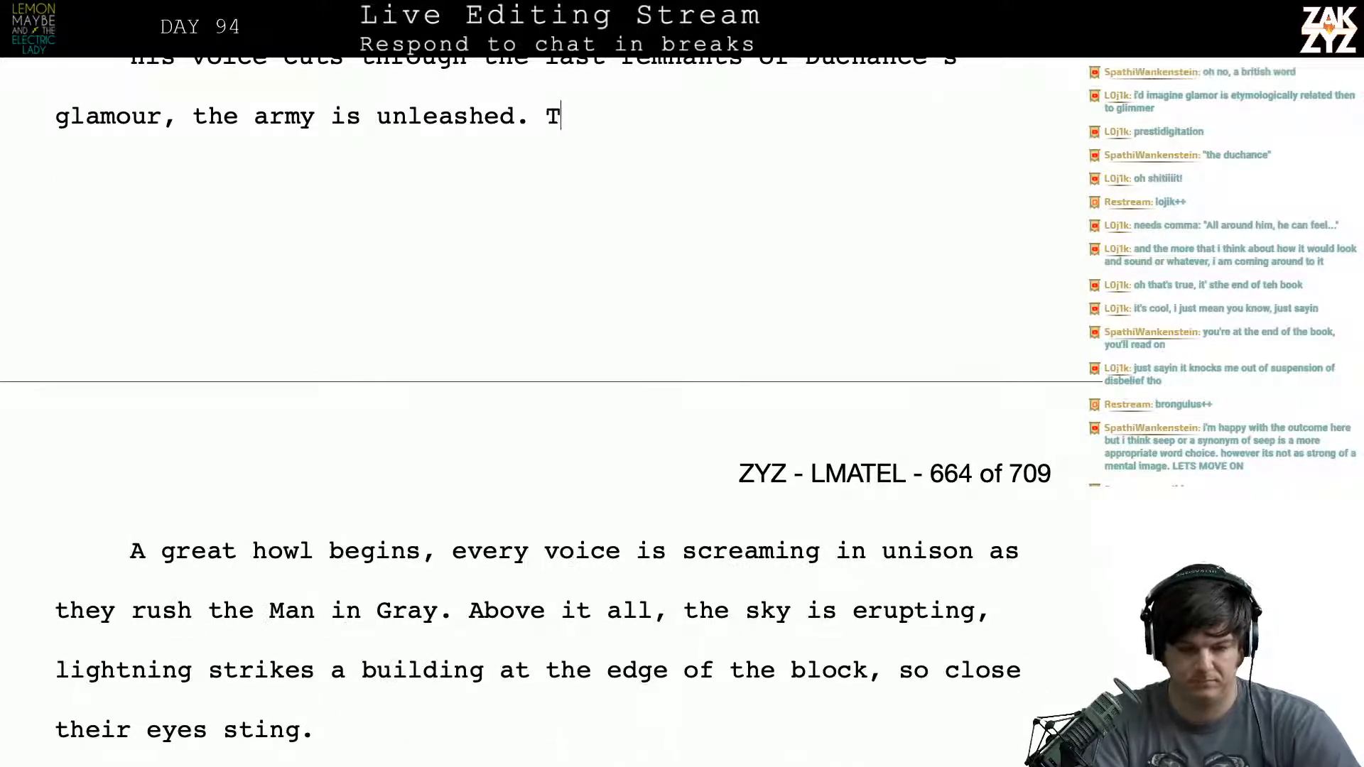
type("he great howl")
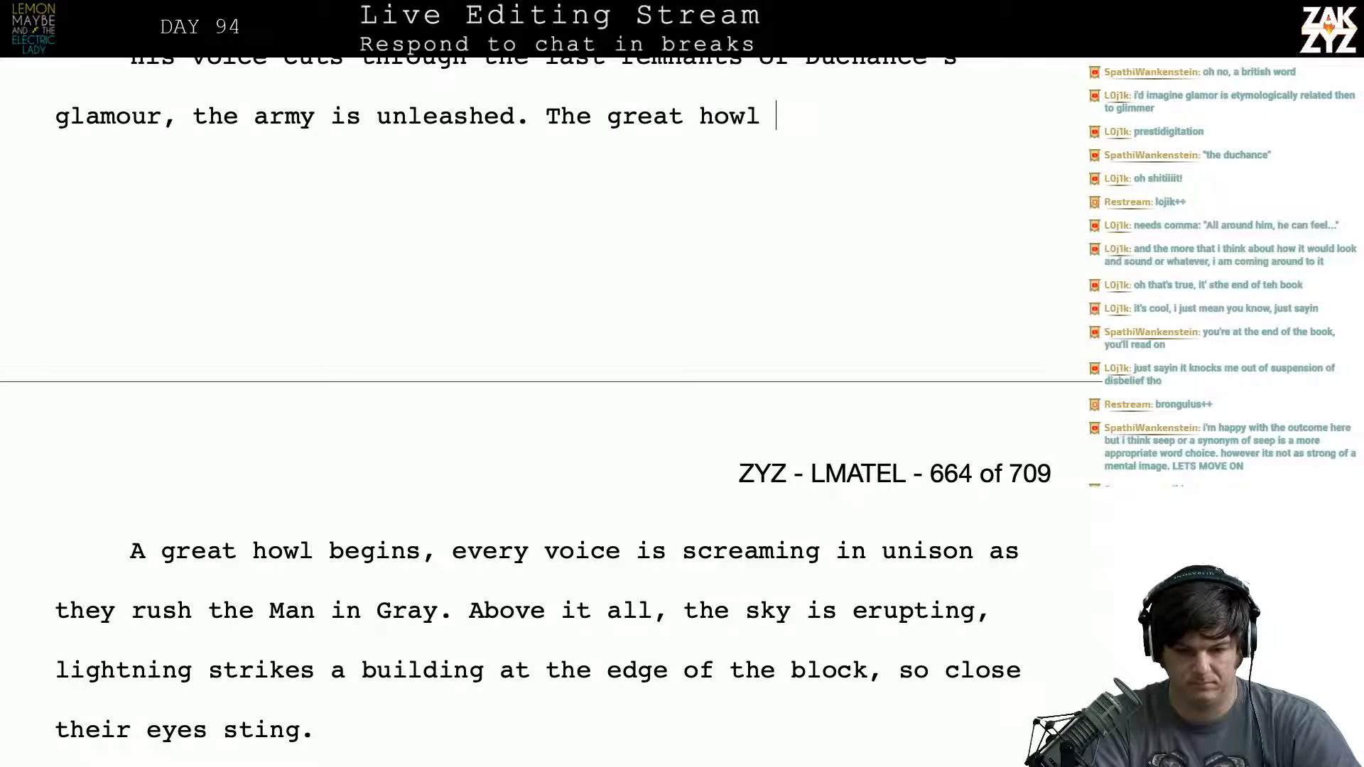
- Replace the sentence opening "The great howl" after "the army is unleashed." with "With a great howl"
key("BackSpace")
key("BackSpace")
key("BackSpace")
key("BackSpace")
key("BackSpace")
key("BackSpace")
key("BackSpace")
key("BackSpace")
key("BackSpace")
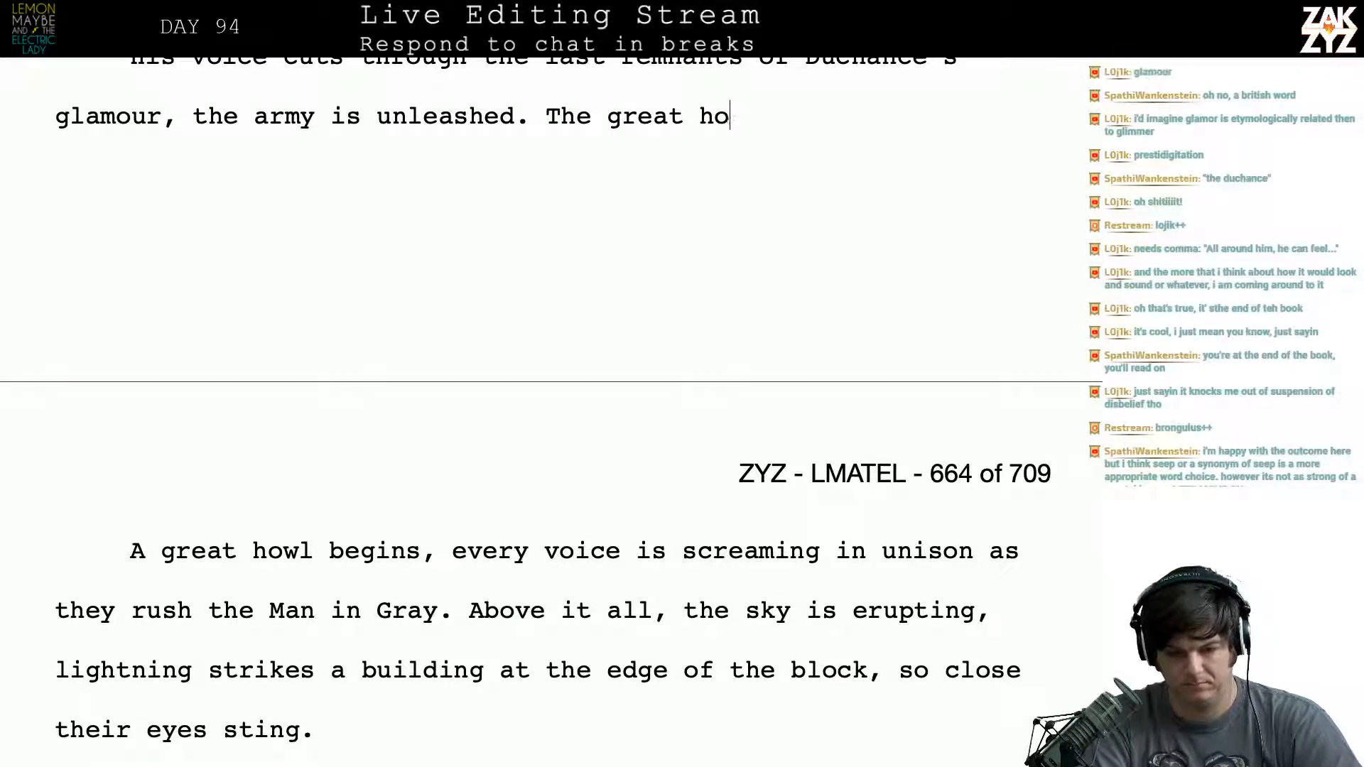
key("BackSpace")
key("BackSpace")
key("BackSpace")
key("BackSpace")
key("BackSpace")
key("BackSpace")
type("With")
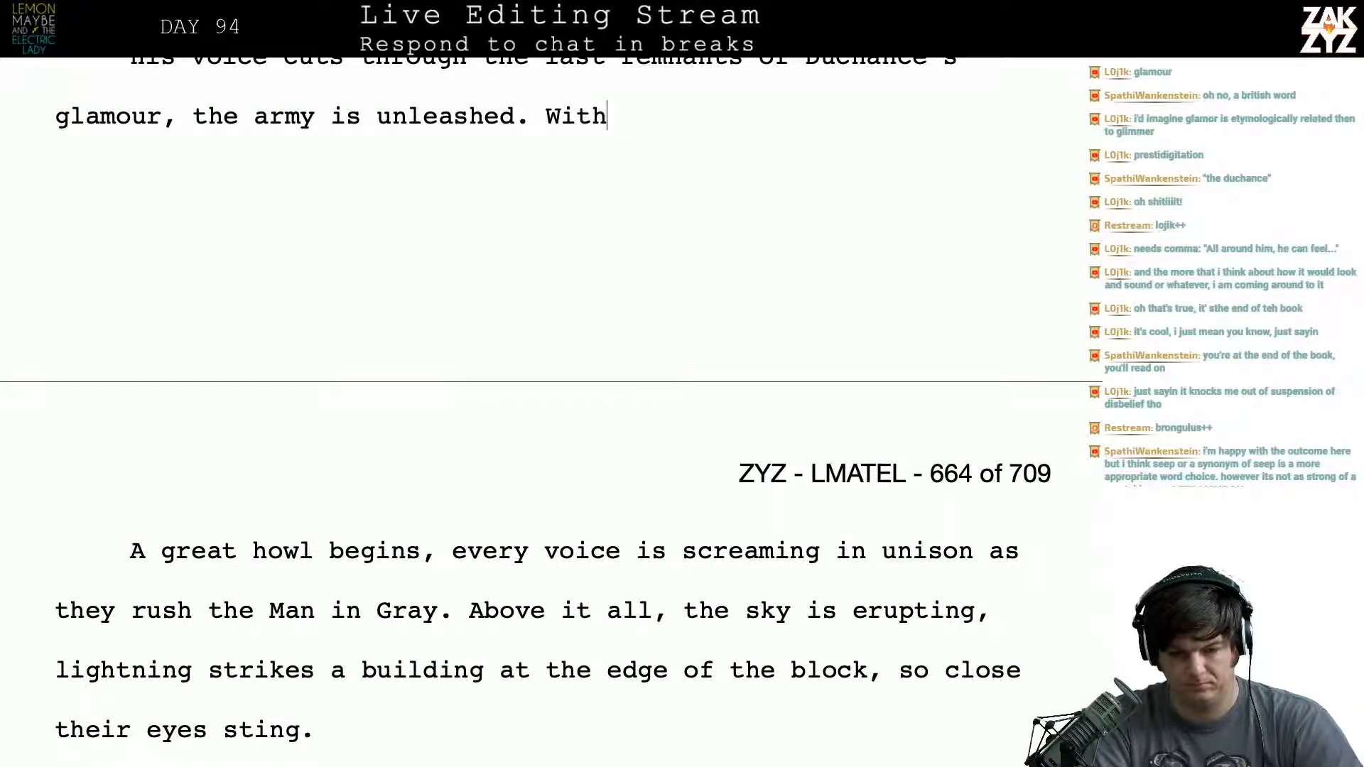
type(" a great how")
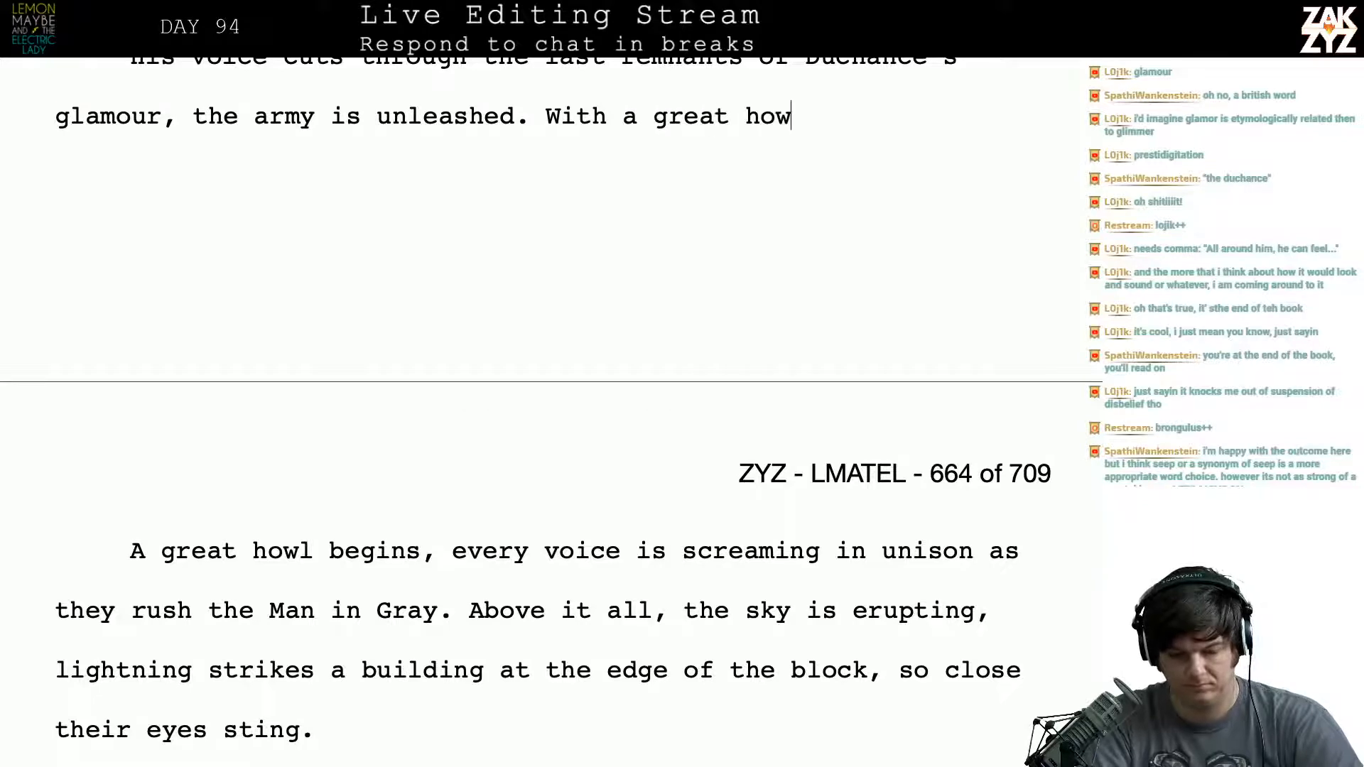
type("l they rush the")
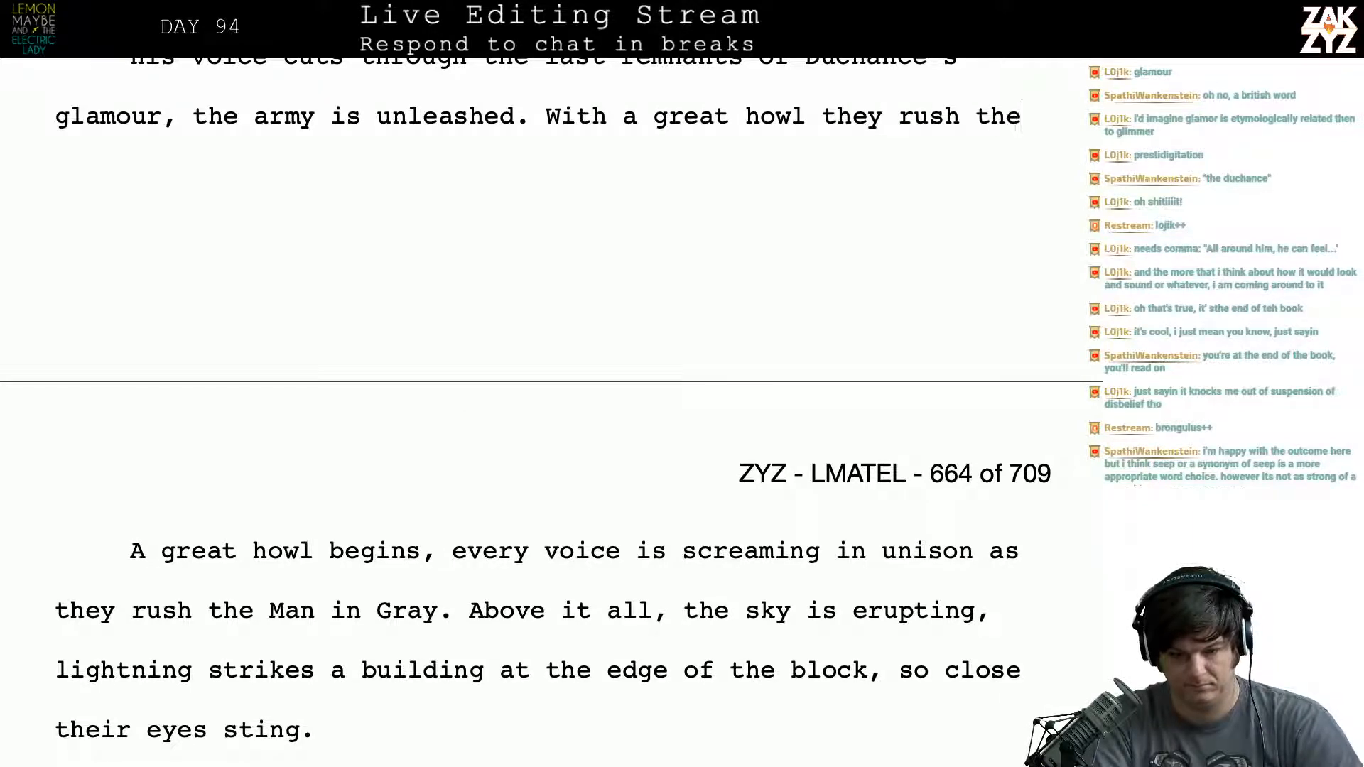
type(" man inGr")
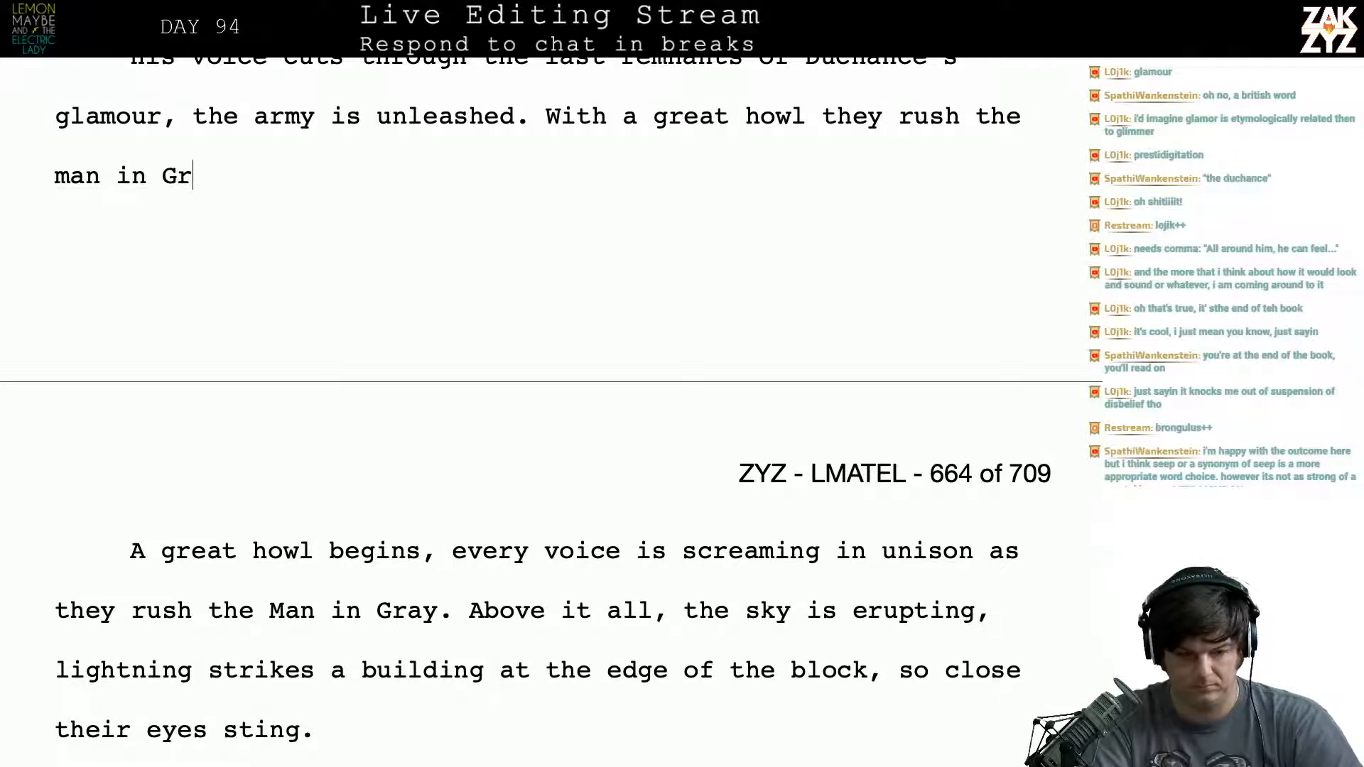
- Continue the new sentence with "they rush the Man in Gray.", capitalizing "Man" and "Gray"
key("BackSpace")
key("BackSpace")
key("BackSpace")
key("BackSpace")
key("BackSpace")
key("BackSpace")
key("BackSpace")
key("BackSpace")
key("BackSpace")
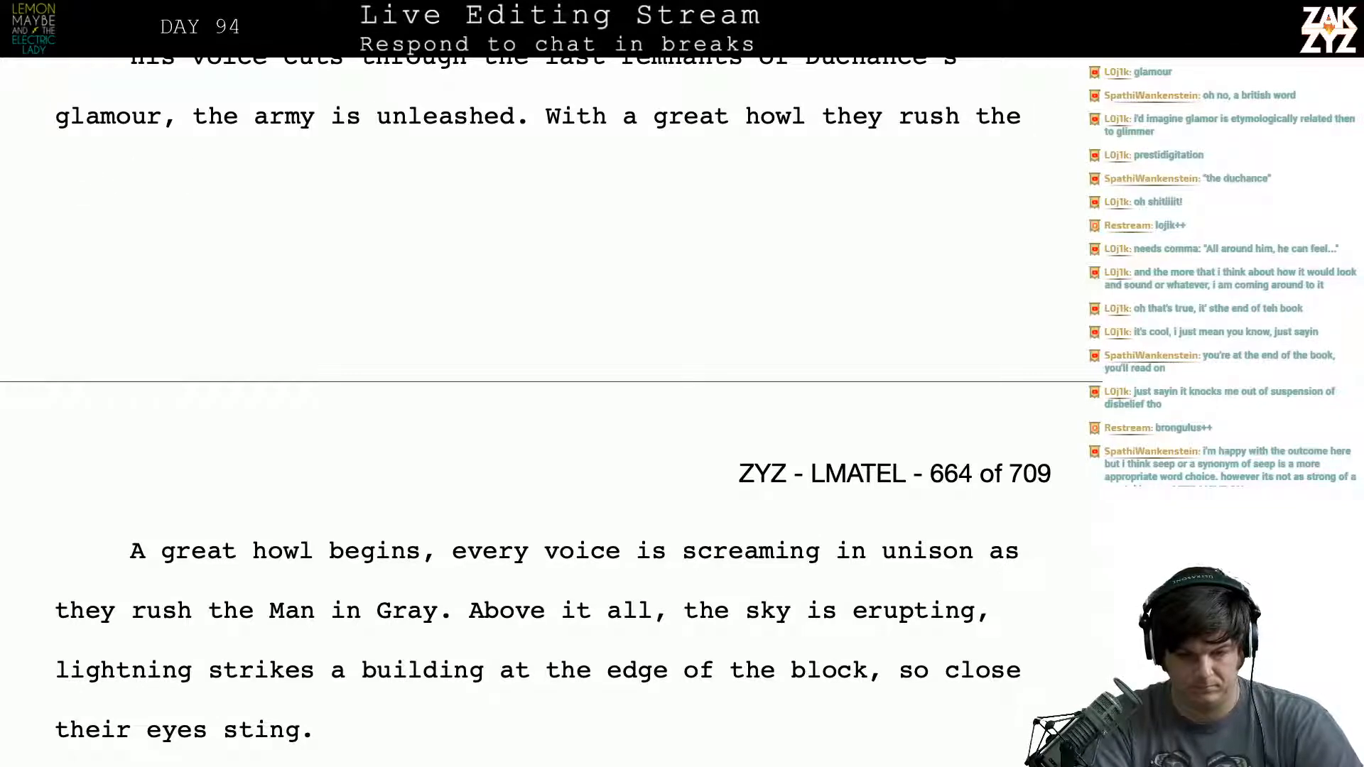
type("Man in Gray")
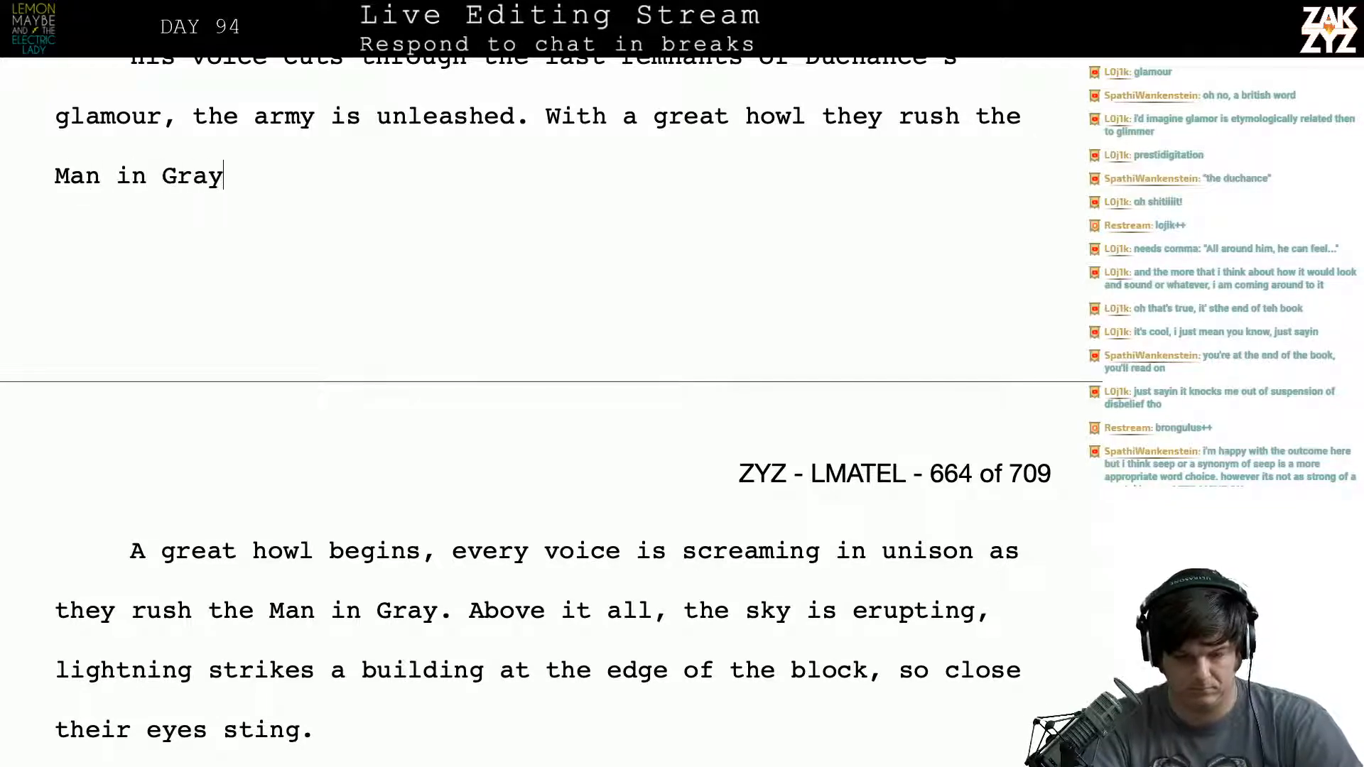
type(".")
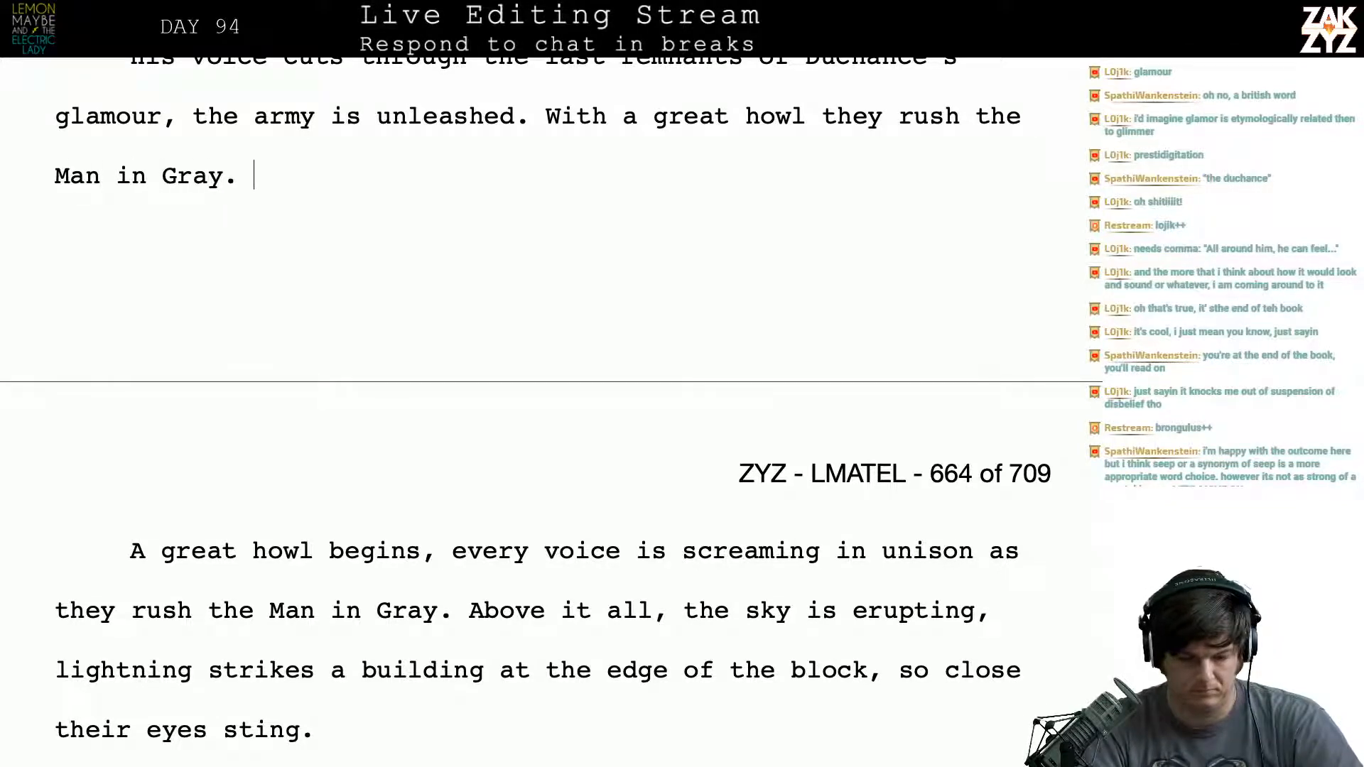
- Insert a comma after "With a great howl" and return to the end of that sentence
left_click(809, 129)
type(".")
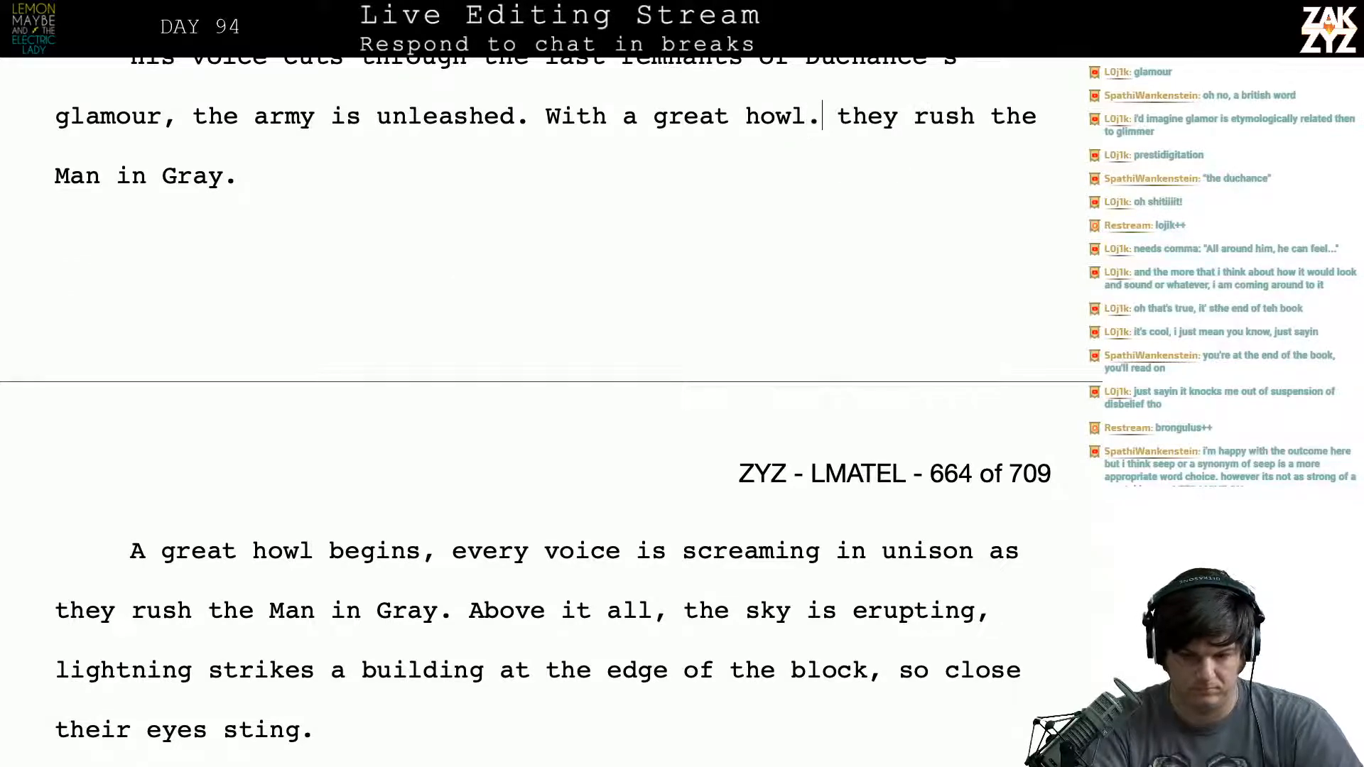
key("Down")
key("Down")
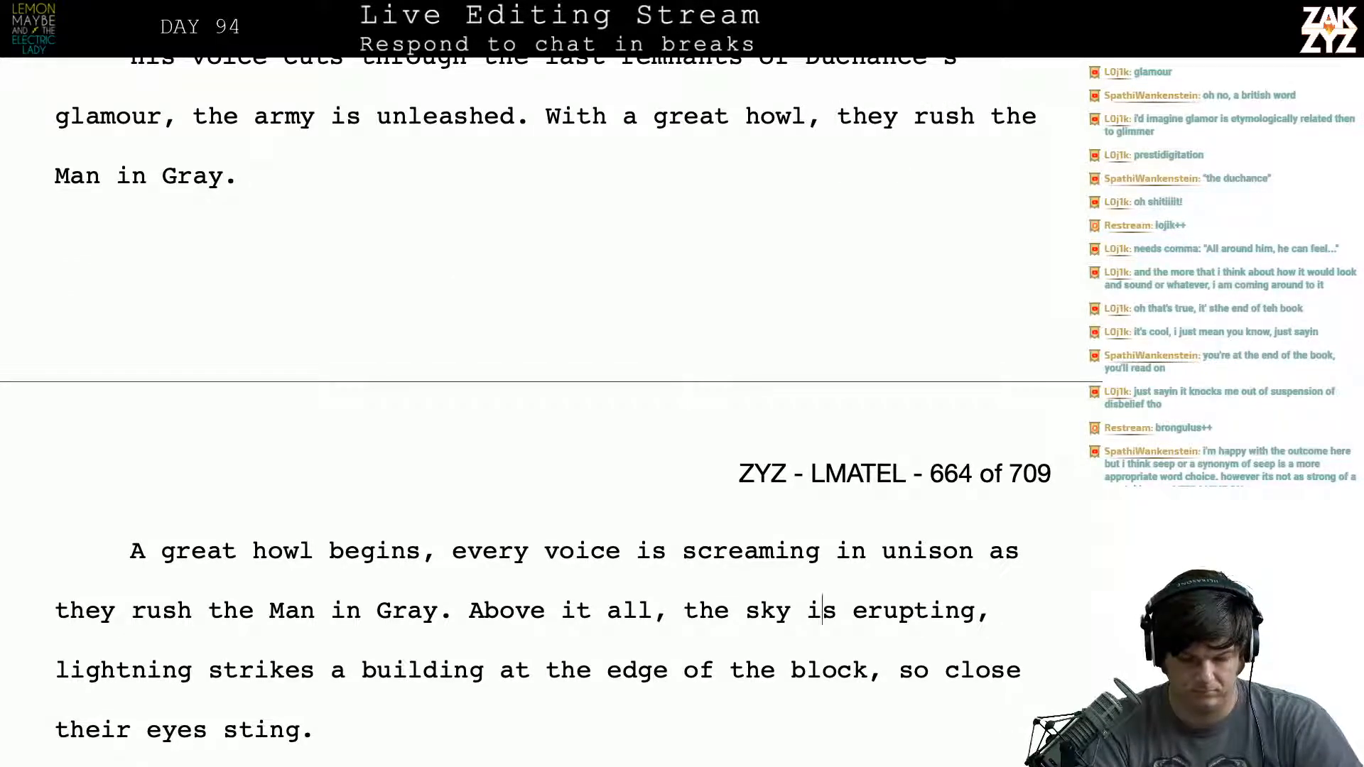
key("Up")
key("Left")
key("Left")
key("Up")
key("Up")
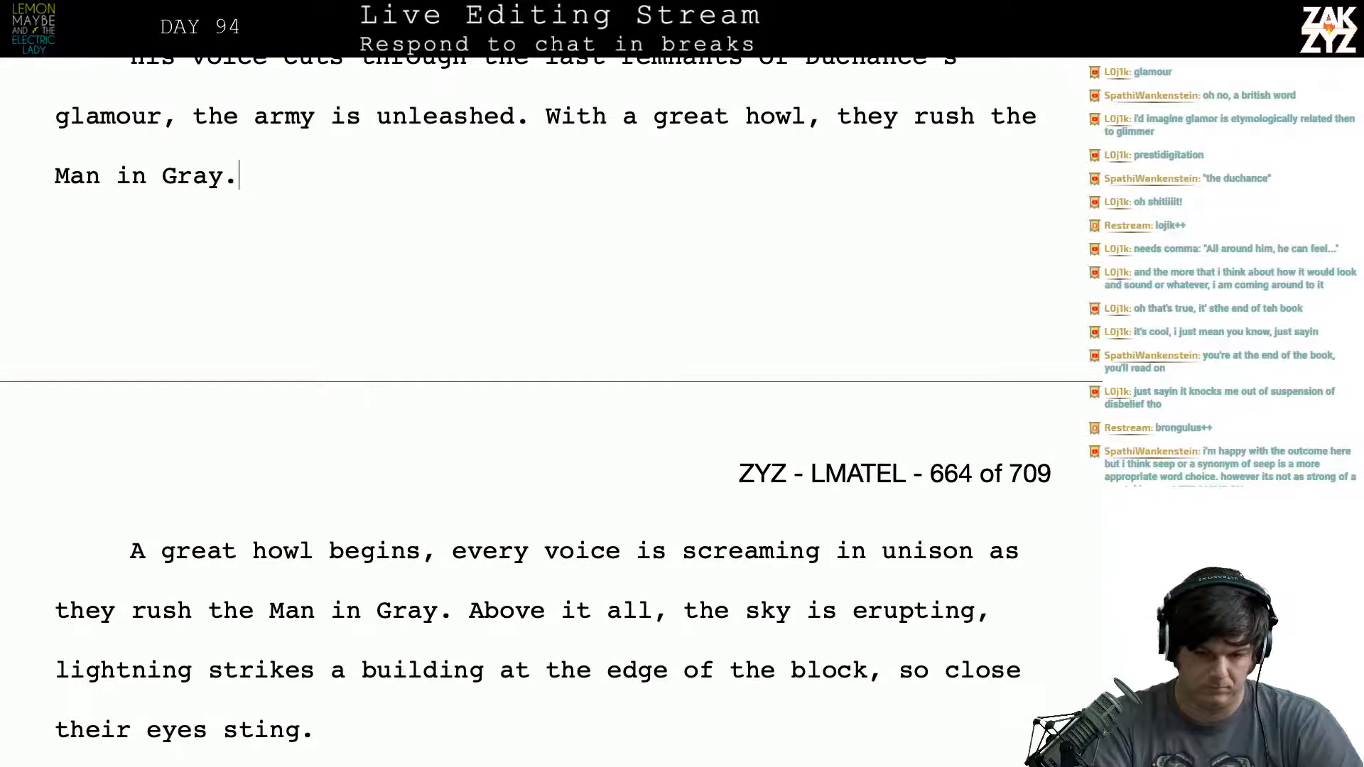
- Try extending the sentence after "Man in Gray" with a comma and a clause starting "Gary feels all their"
key("BackSpace")
key("BackSpace")
type(", G")
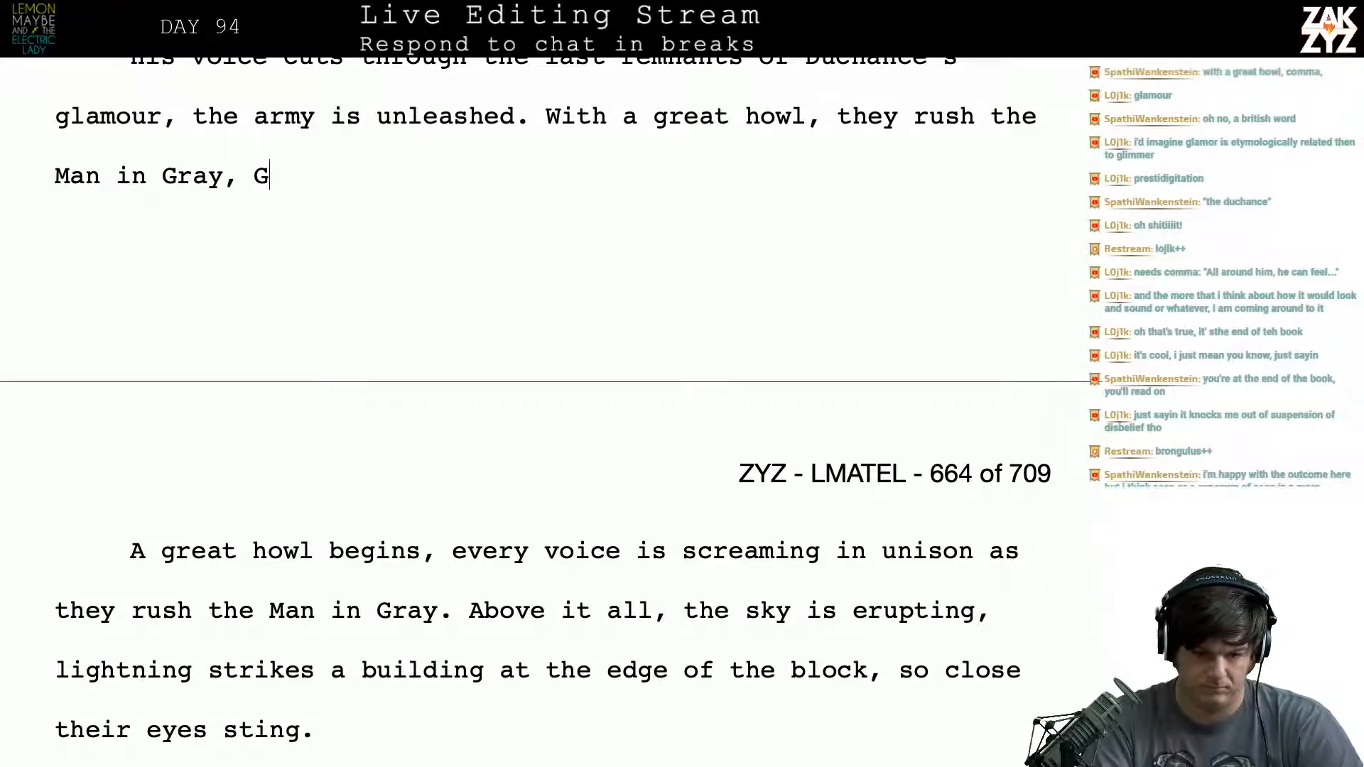
type("ary")
key("BackSpace")
key("BackSpace")
key("BackSpace")
key("BackSpace")
key("BackSpace")
type("G")
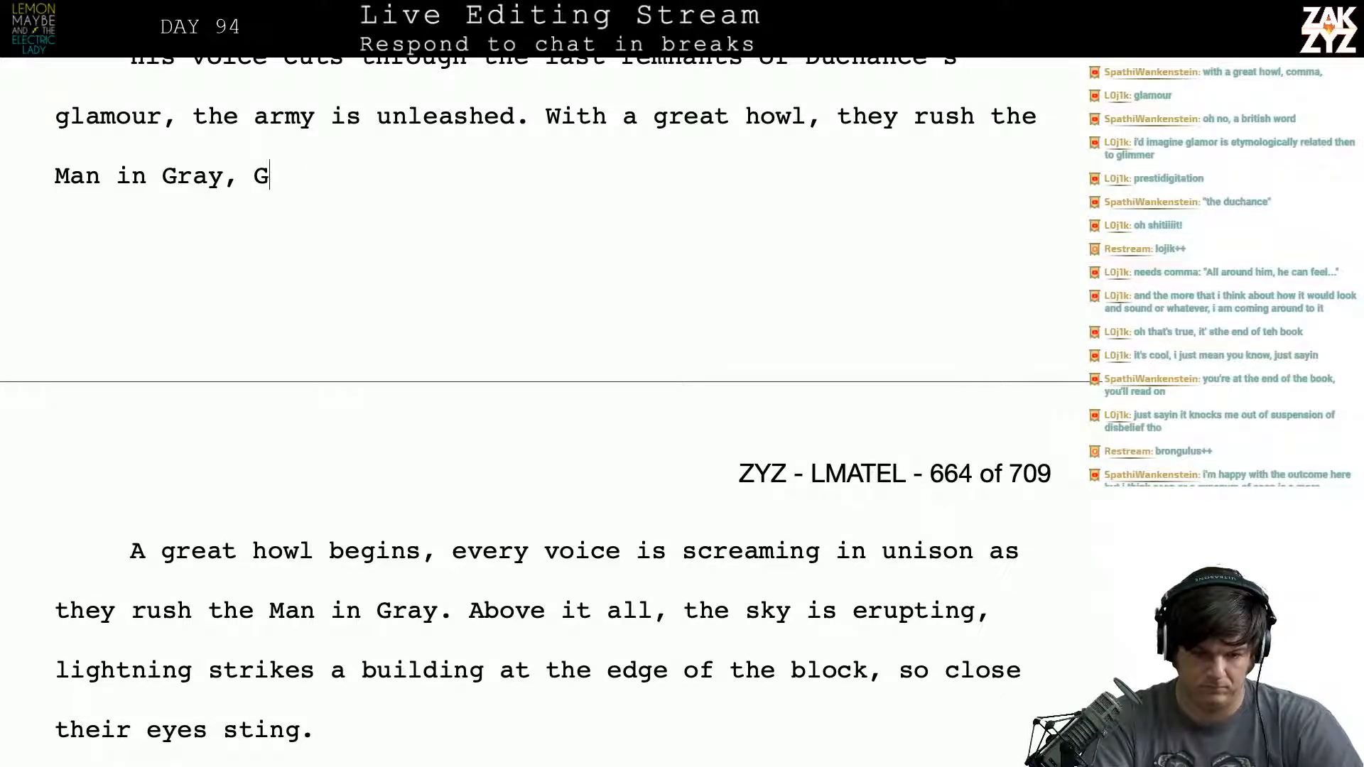
type("ary feels")
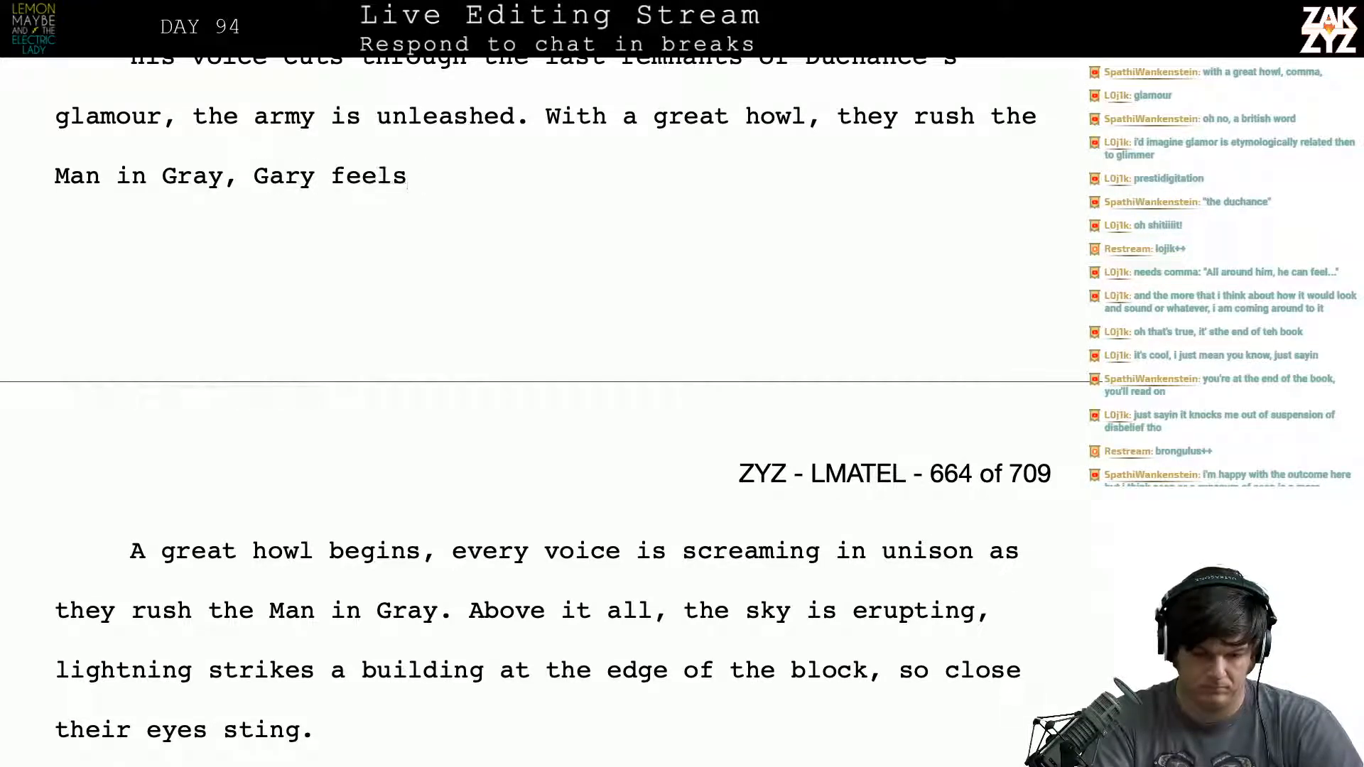
key("BackSpace")
key("BackSpace")
key("BackSpace")
key("BackSpace")
key("BackSpace")
key("BackSpace")
type("feels ")
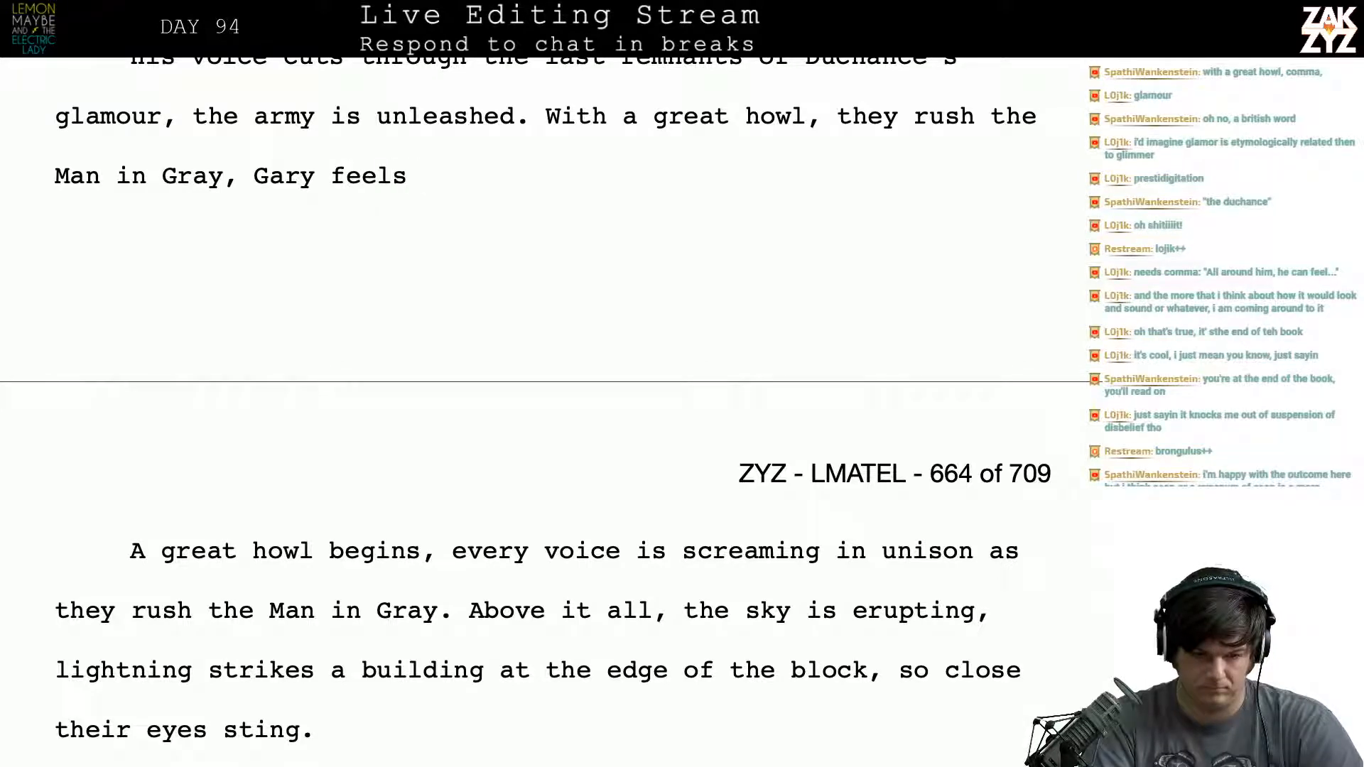
type("all the")
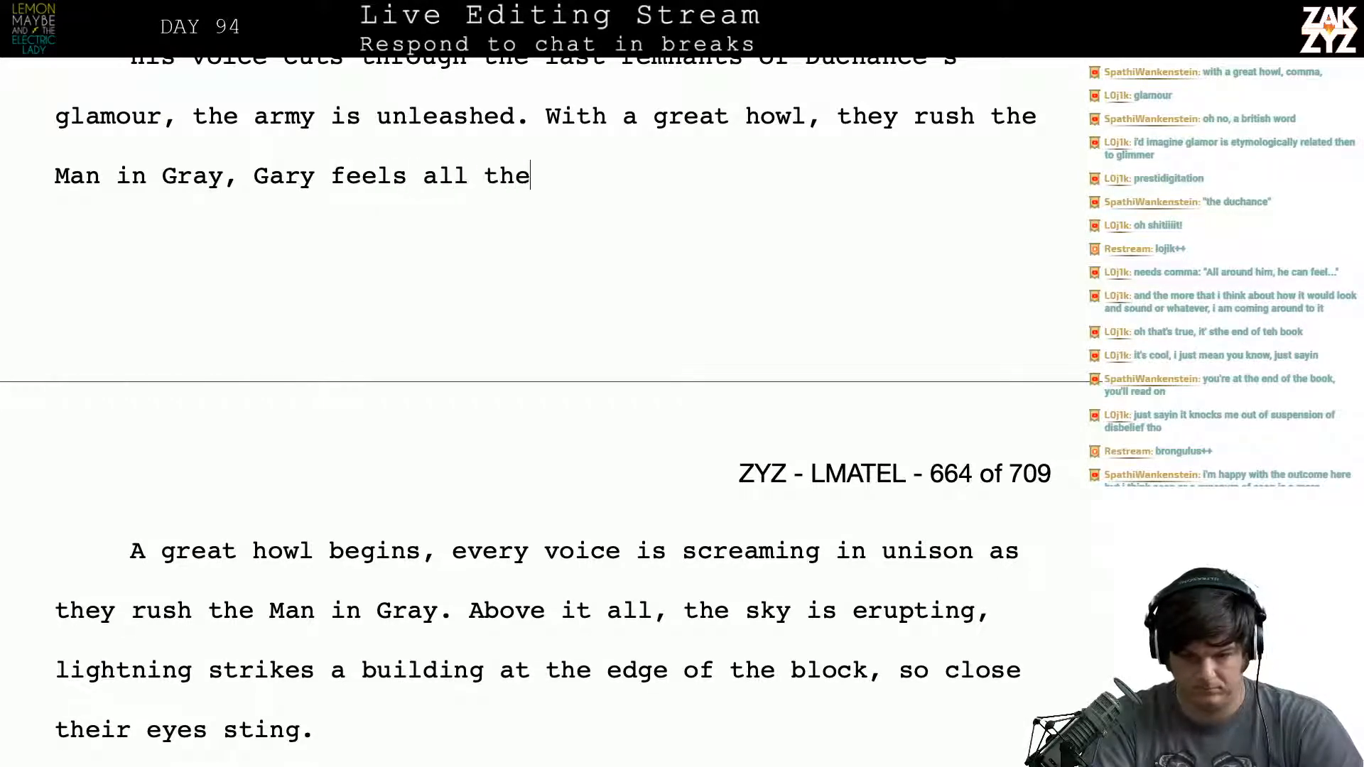
type("ir pumpin")
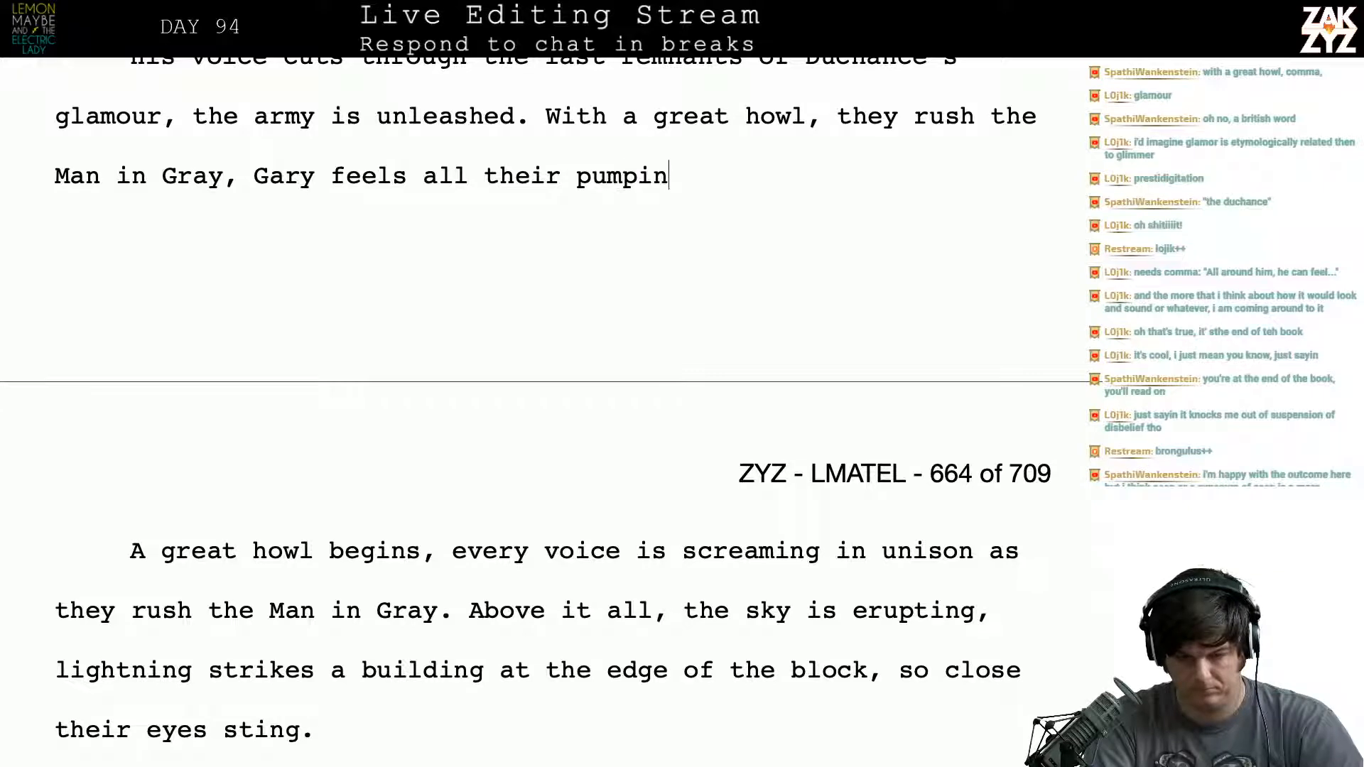
- Try finishing the clause as "Gary feels all their anger at once."
key("BackSpace")
key("BackSpace")
key("BackSpace")
key("BackSpace")
key("BackSpace")
key("BackSpace")
key("BackSpace")
key("BackSpace")
key("BackSpace")
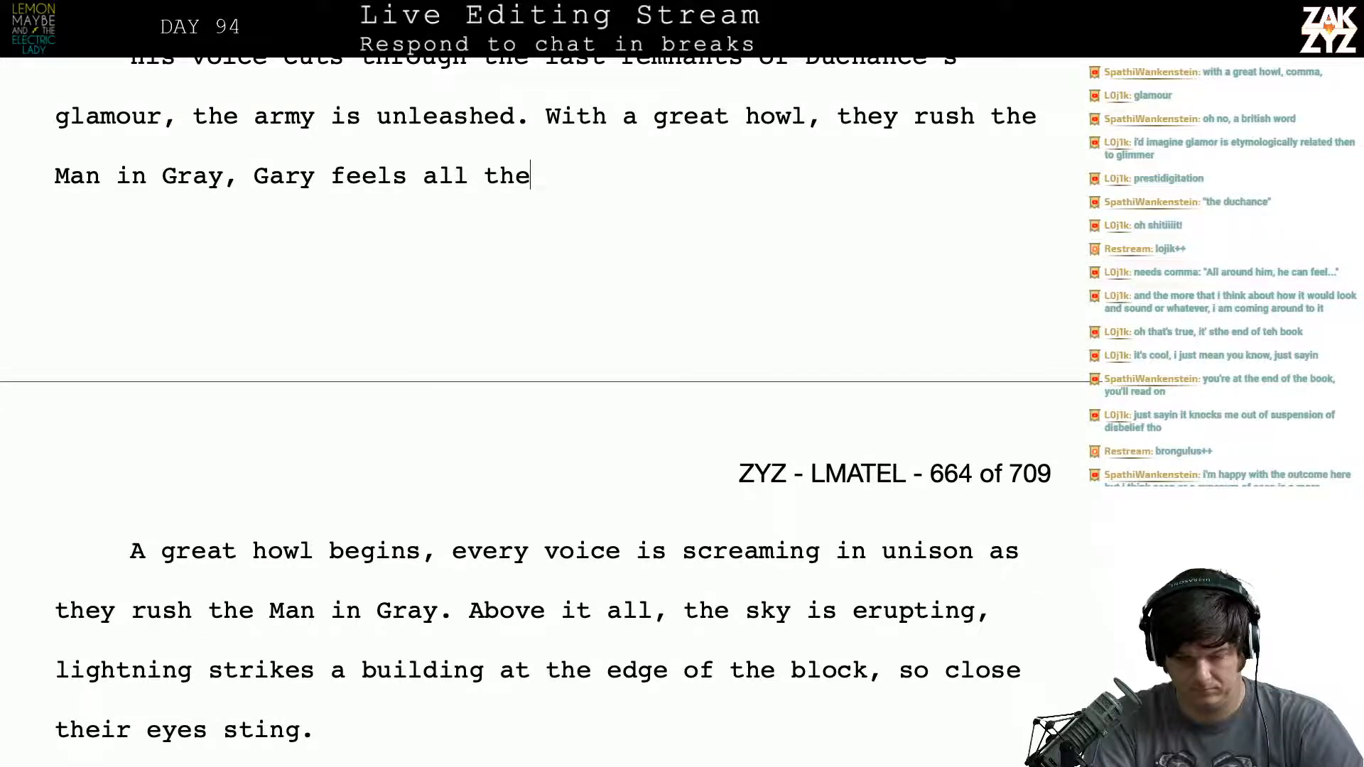
type("ir anger at once.")
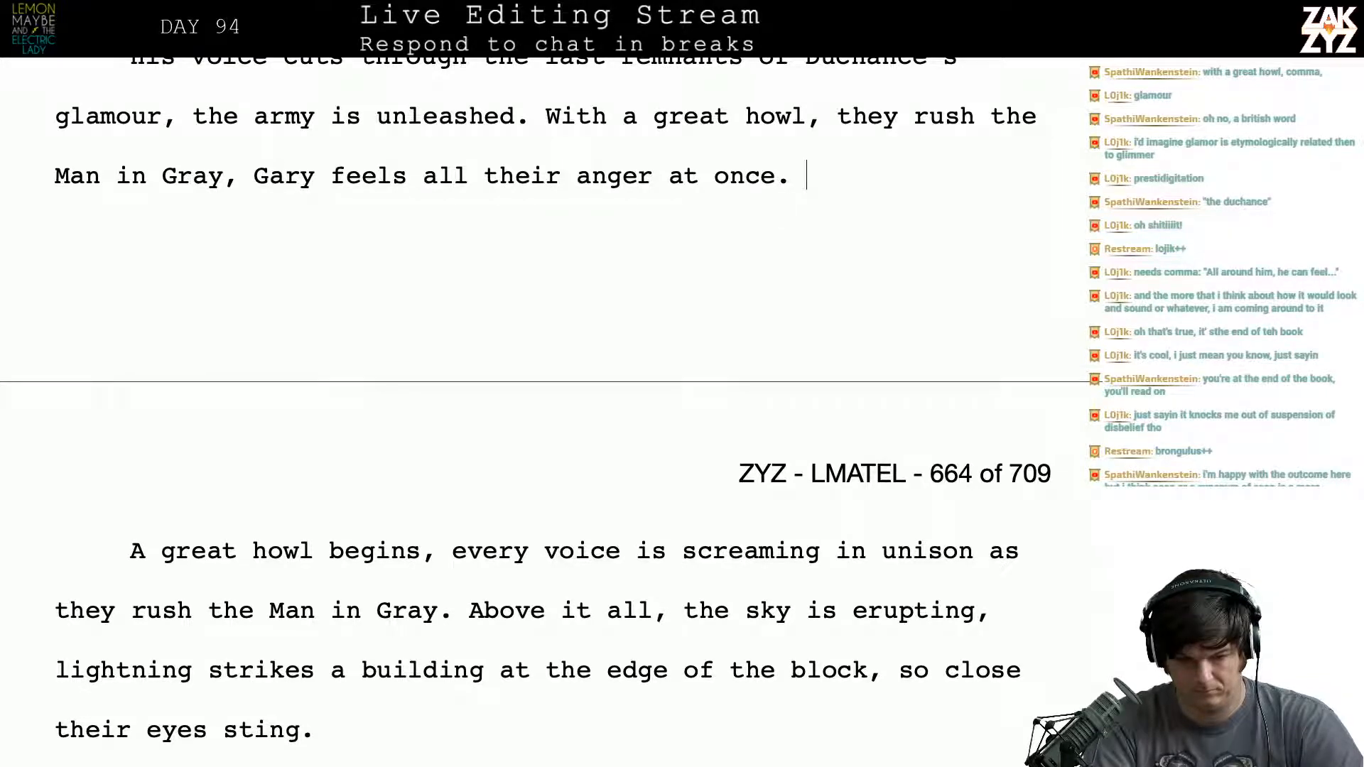
- Try replacing the clause about Gary's feeling with "Gary's mind lights up with their fury"
key("BackSpace")
key("BackSpace")
key("BackSpace")
key("BackSpace")
key("BackSpace")
key("BackSpace")
key("BackSpace")
key("BackSpace")
key("BackSpace")
key("BackSpace")
key("BackSpace")
key("BackSpace")
key("BackSpace")
key("BackSpace")
key("BackSpace")
key("BackSpace")
key("BackSpace")
key("BackSpace")
key("BackSpace")
key("BackSpace")
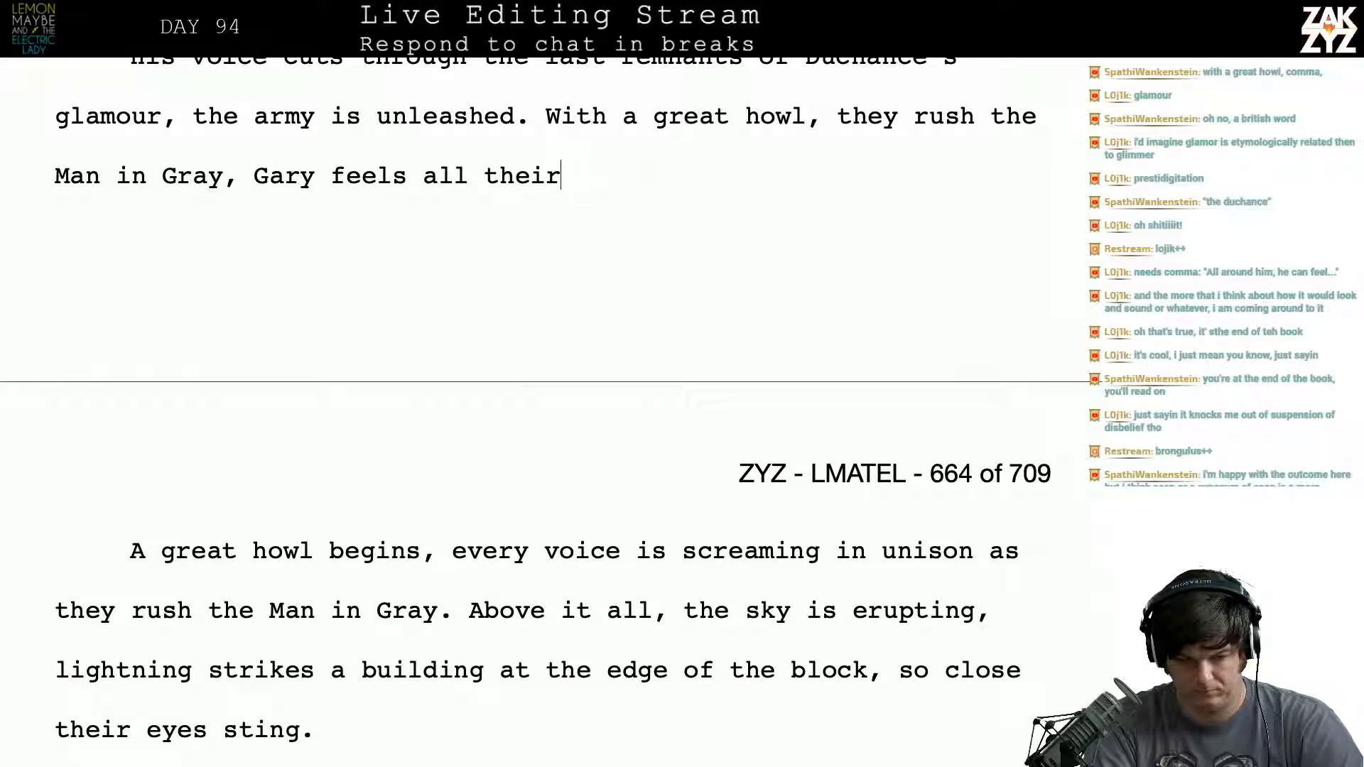
key("BackSpace")
key("BackSpace")
key("BackSpace")
key("BackSpace")
key("BackSpace")
key("BackSpace")
key("BackSpace")
key("BackSpace")
key("BackSpace")
key("BackSpace")
key("BackSpace")
key("BackSpace")
key("BackSpace")
key("BackSpace")
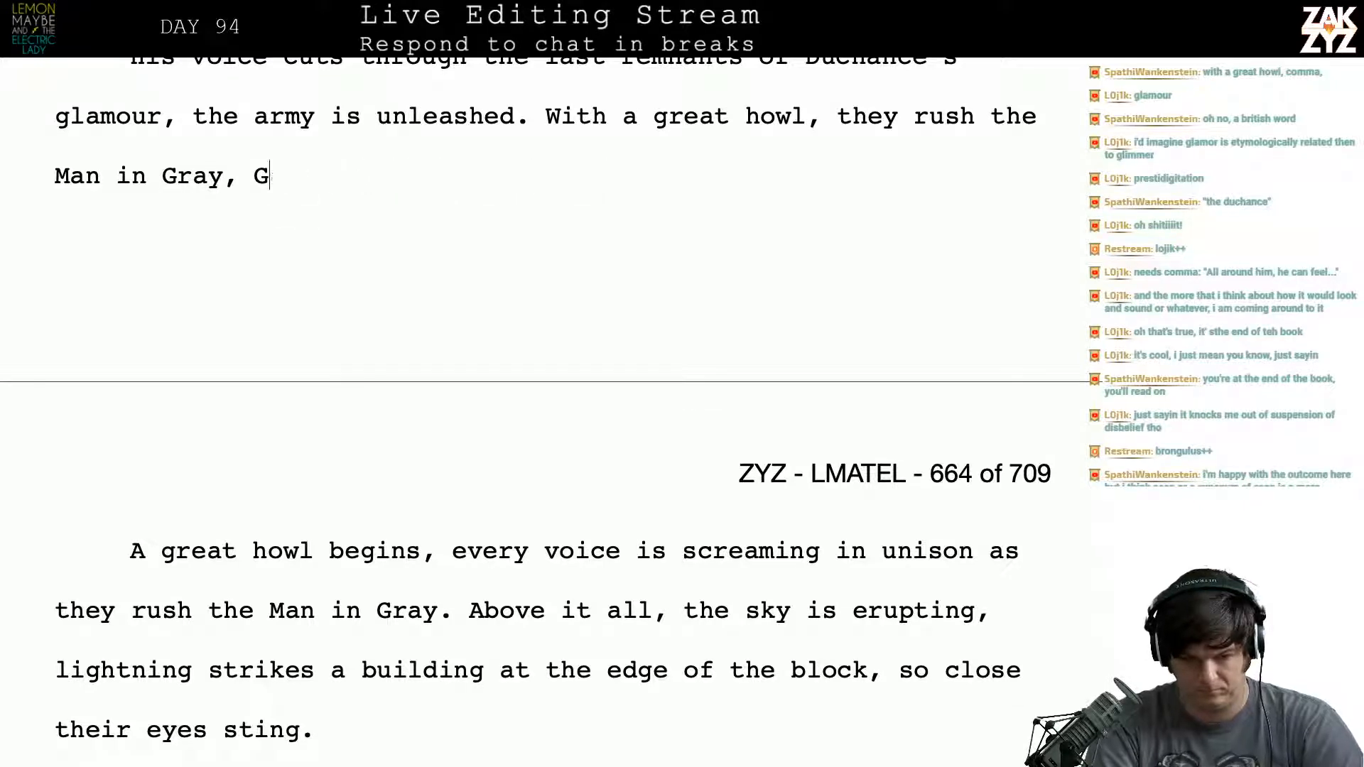
type("G")
key("BackSpace")
type("gary")
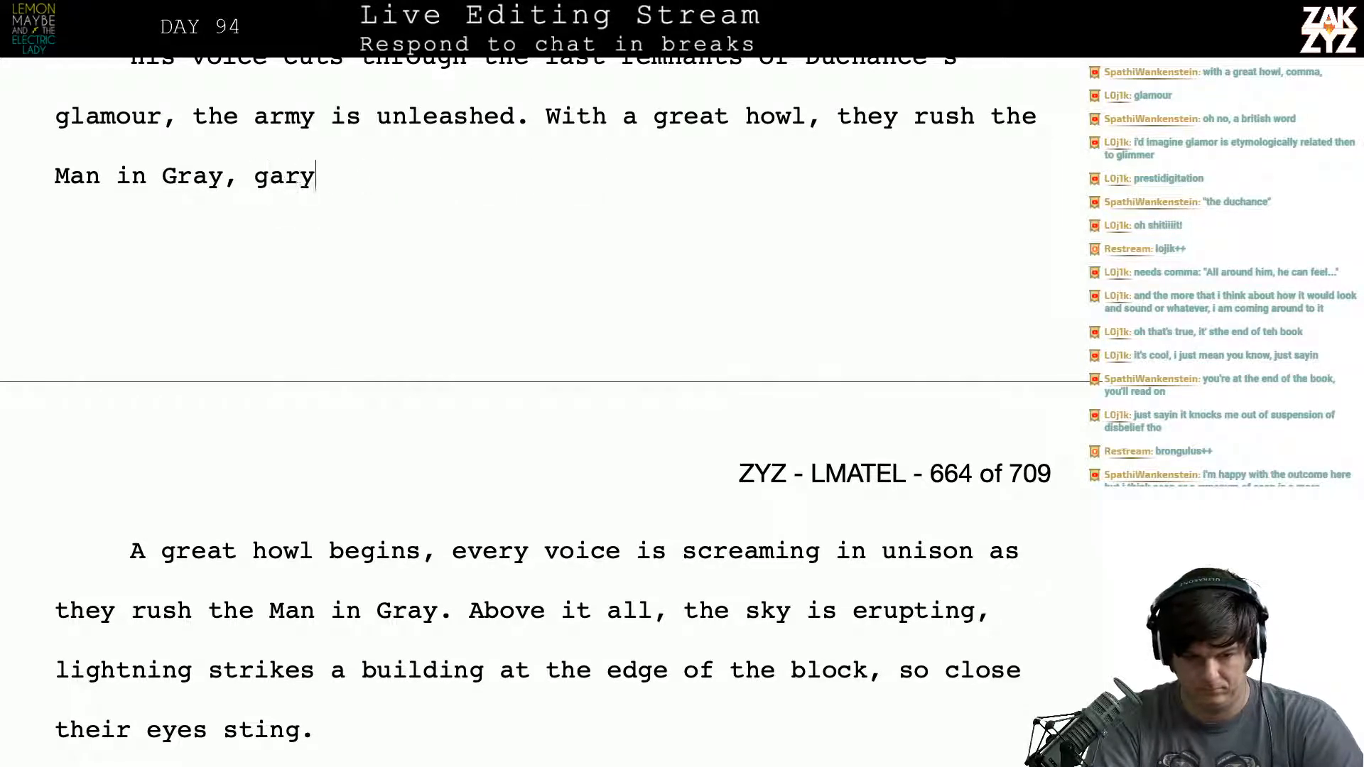
key("BackSpace")
key("BackSpace")
key("BackSpace")
key("BackSpace")
type("Gary's mind ")
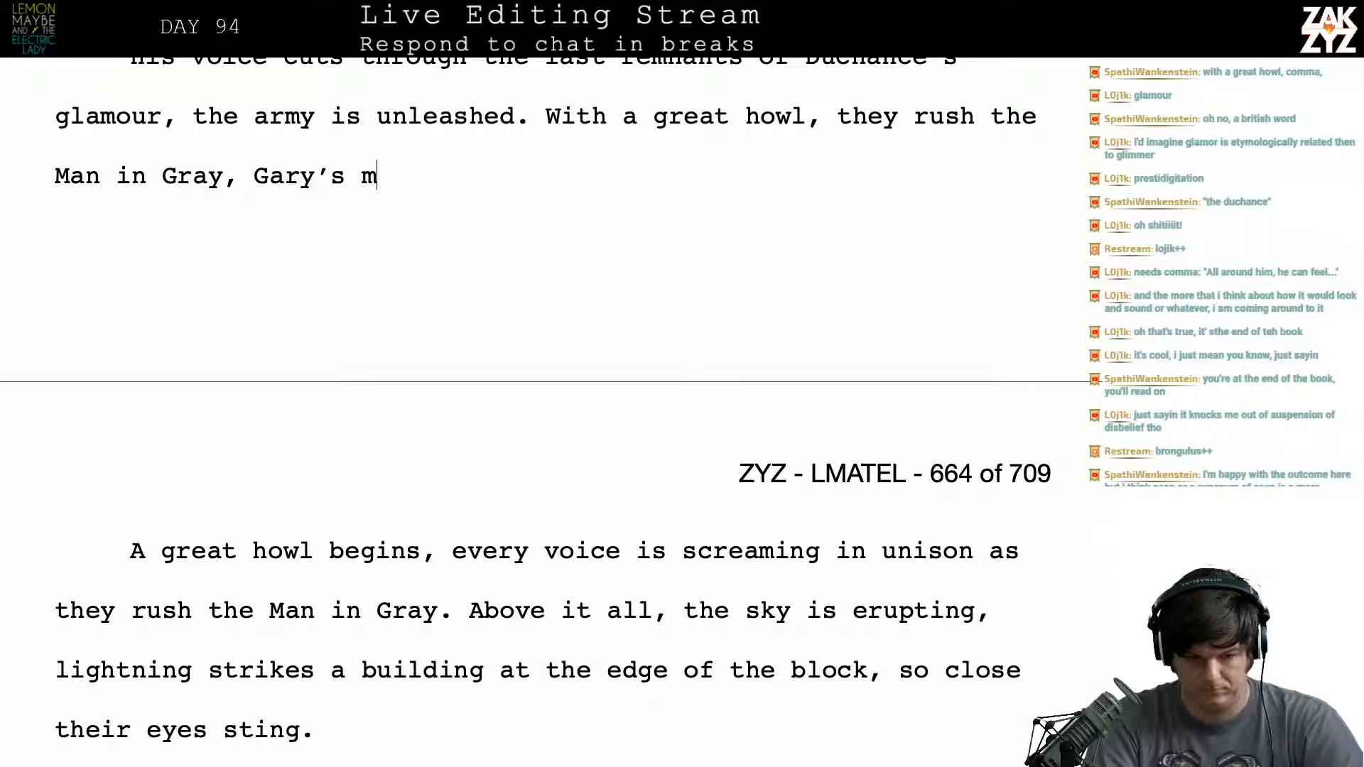
type("lights up")
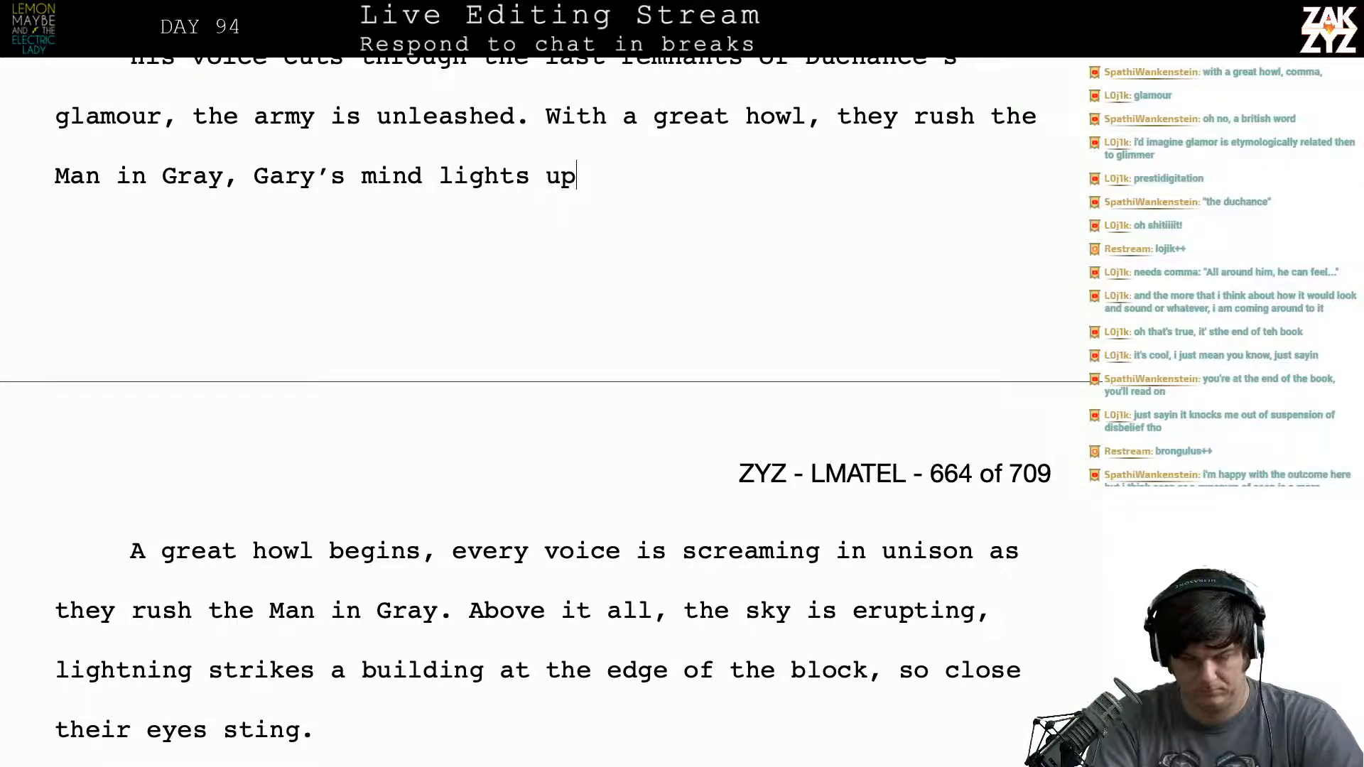
type(" with th")
key("BackSpace")
key("BackSpace")
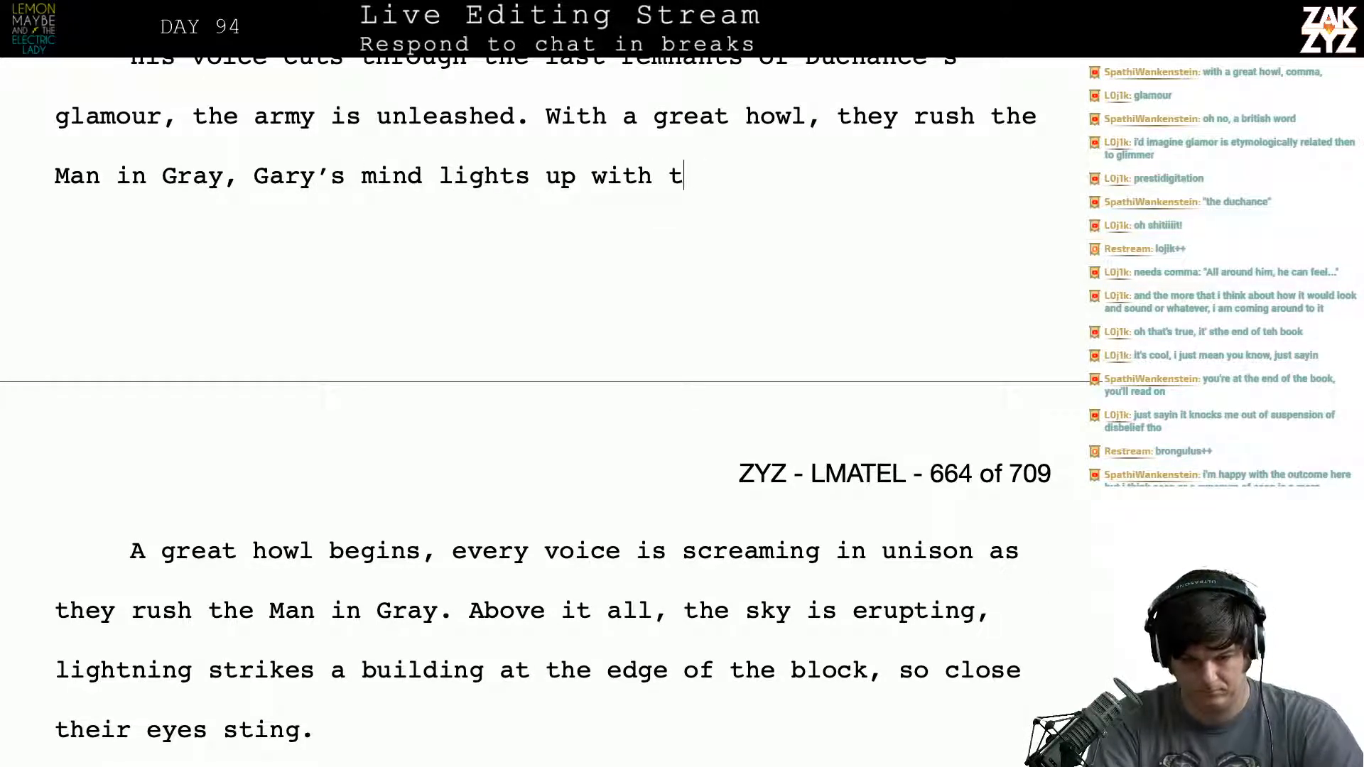
type("their fury.")
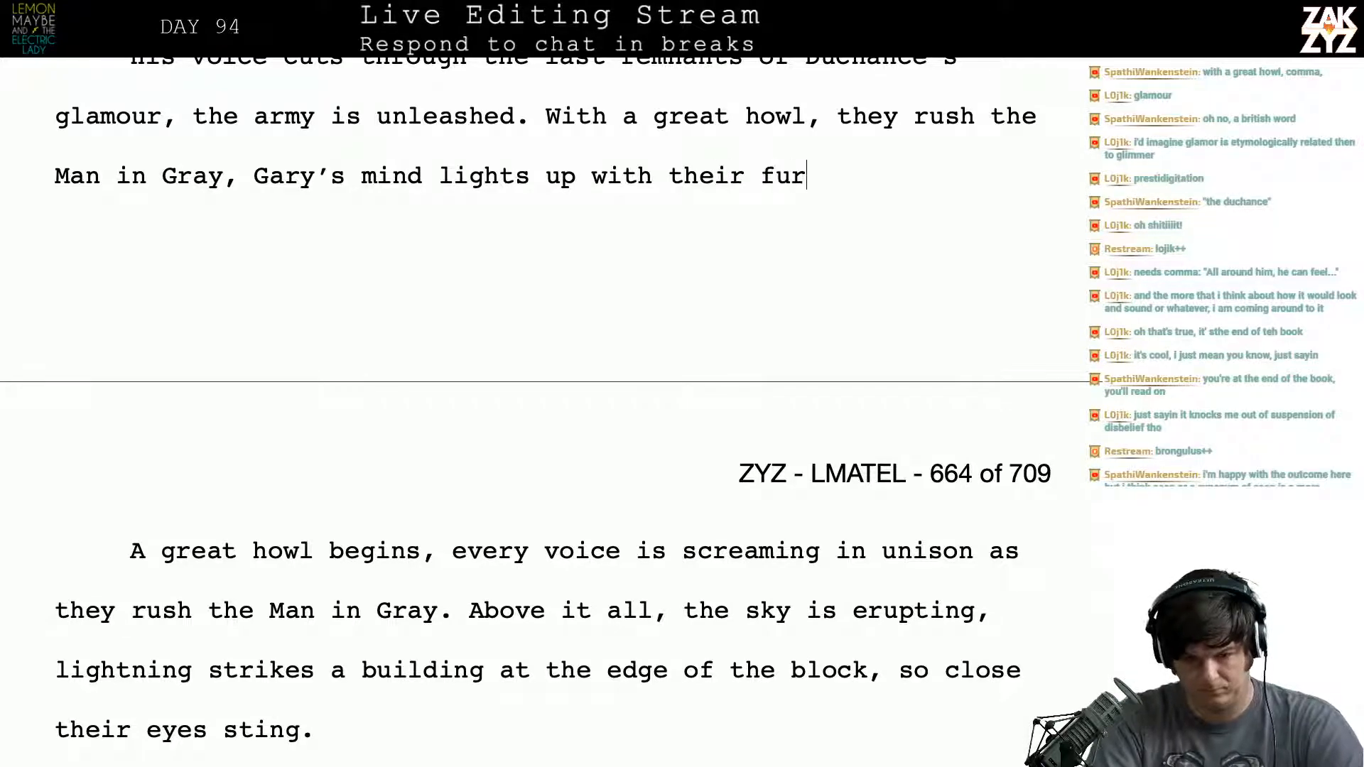
- Delete the clause about Gary's mind together with the comma following "Man in Gray"
key("BackSpace")
key("BackSpace")
key("BackSpace")
key("BackSpace")
key("BackSpace")
key("BackSpace")
key("BackSpace")
key("BackSpace")
key("BackSpace")
key("BackSpace")
key("BackSpace")
key("BackSpace")
key("BackSpace")
key("BackSpace")
key("BackSpace")
key("BackSpace")
key("BackSpace")
key("BackSpace")
key("BackSpace")
key("BackSpace")
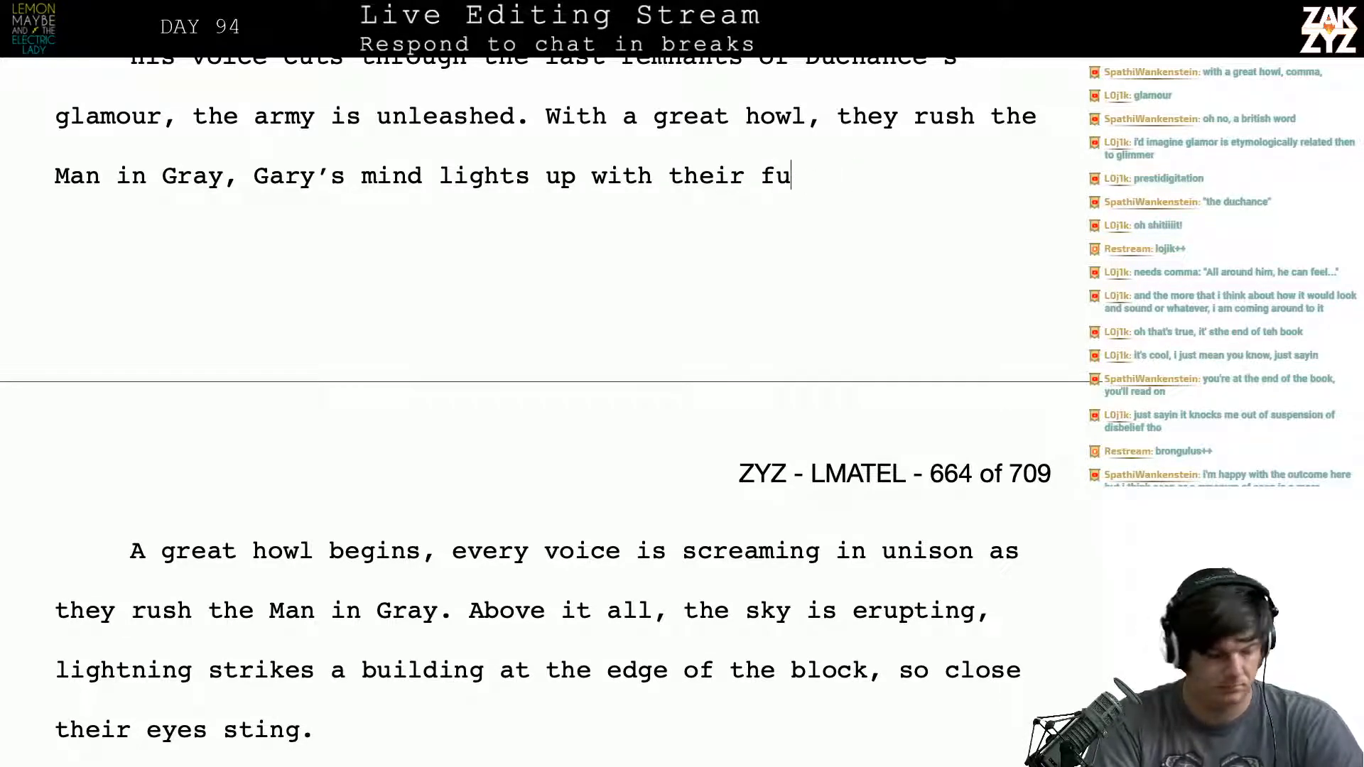
key("BackSpace")
key("BackSpace")
key("BackSpace")
key("BackSpace")
key("BackSpace")
key("BackSpace")
key("BackSpace")
key("BackSpace")
key("BackSpace")
key("BackSpace")
key("BackSpace")
key("BackSpace")
key("BackSpace")
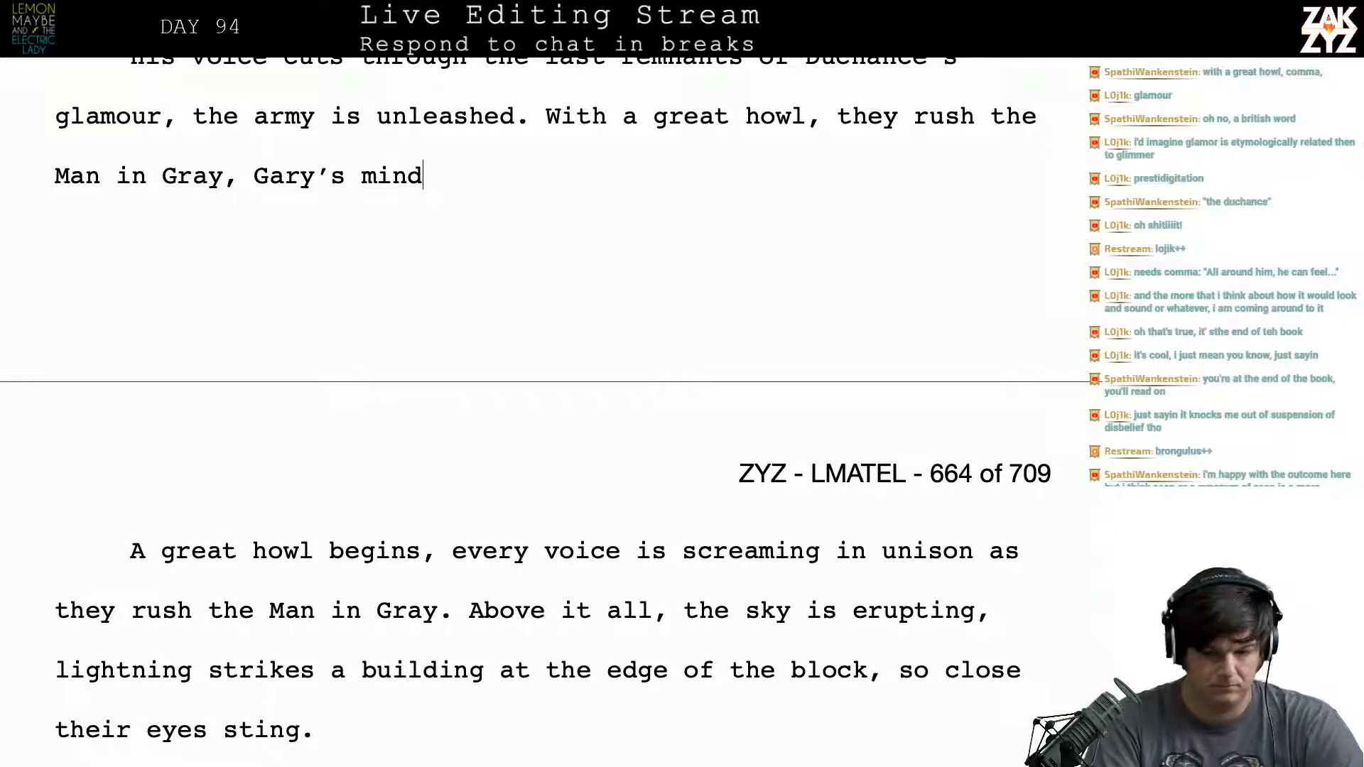
key("BackSpace")
key("BackSpace")
key("BackSpace")
key("BackSpace")
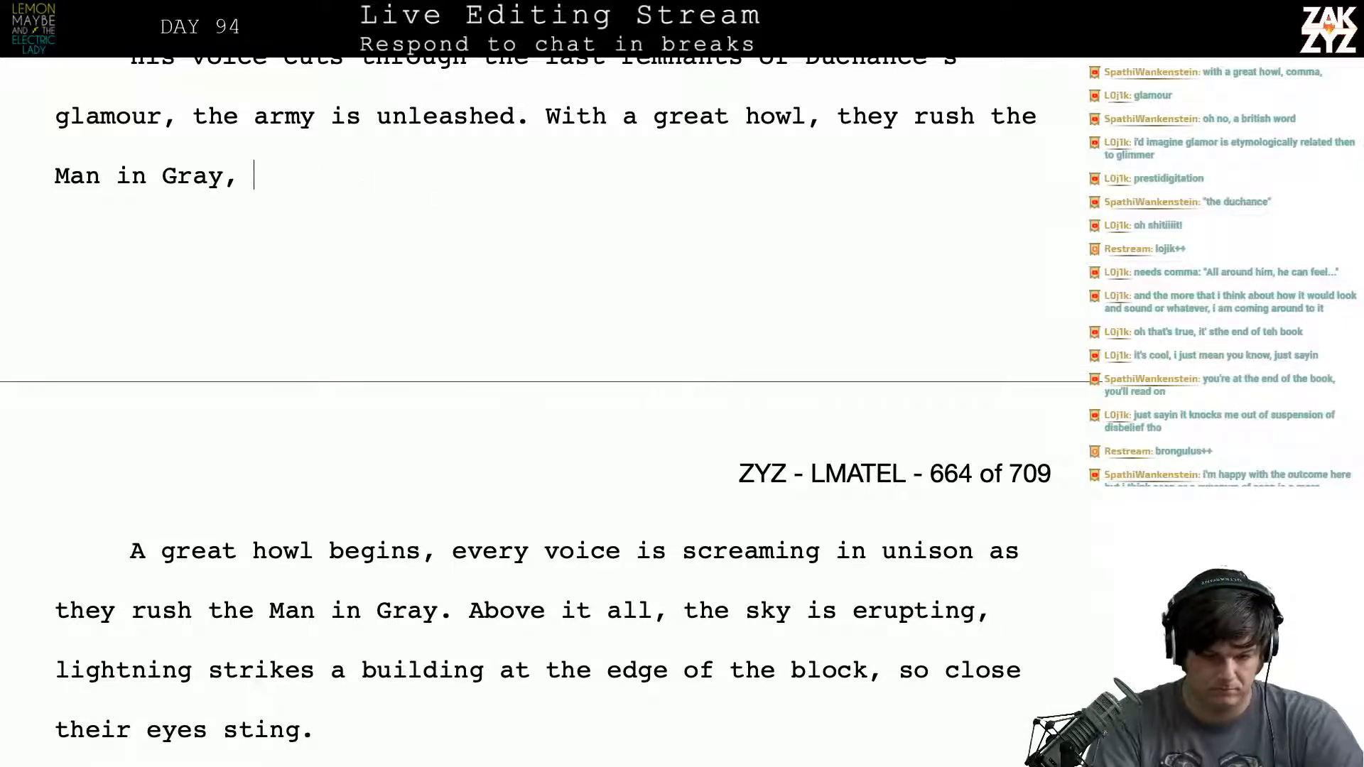
key("BackSpace")
key("BackSpace")
type(",")
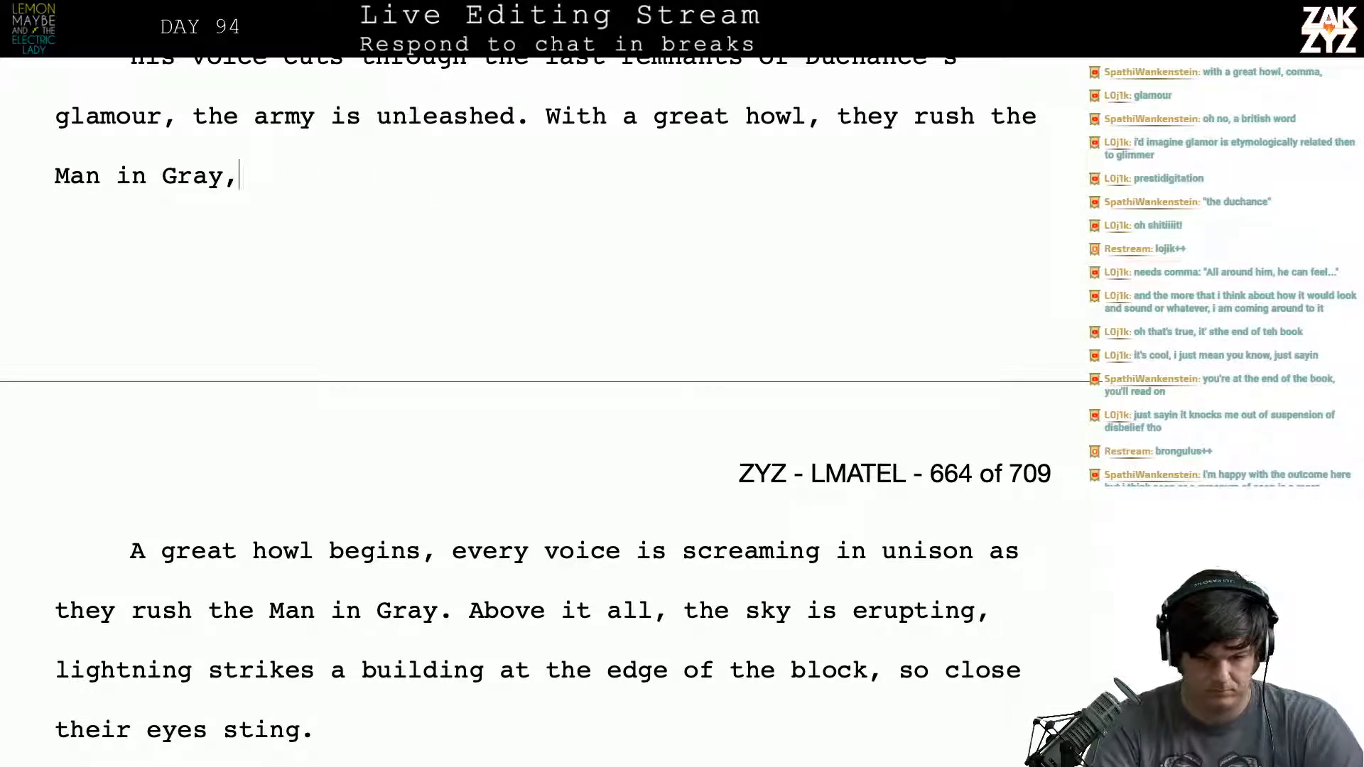
key("BackSpace")
key("BackSpace")
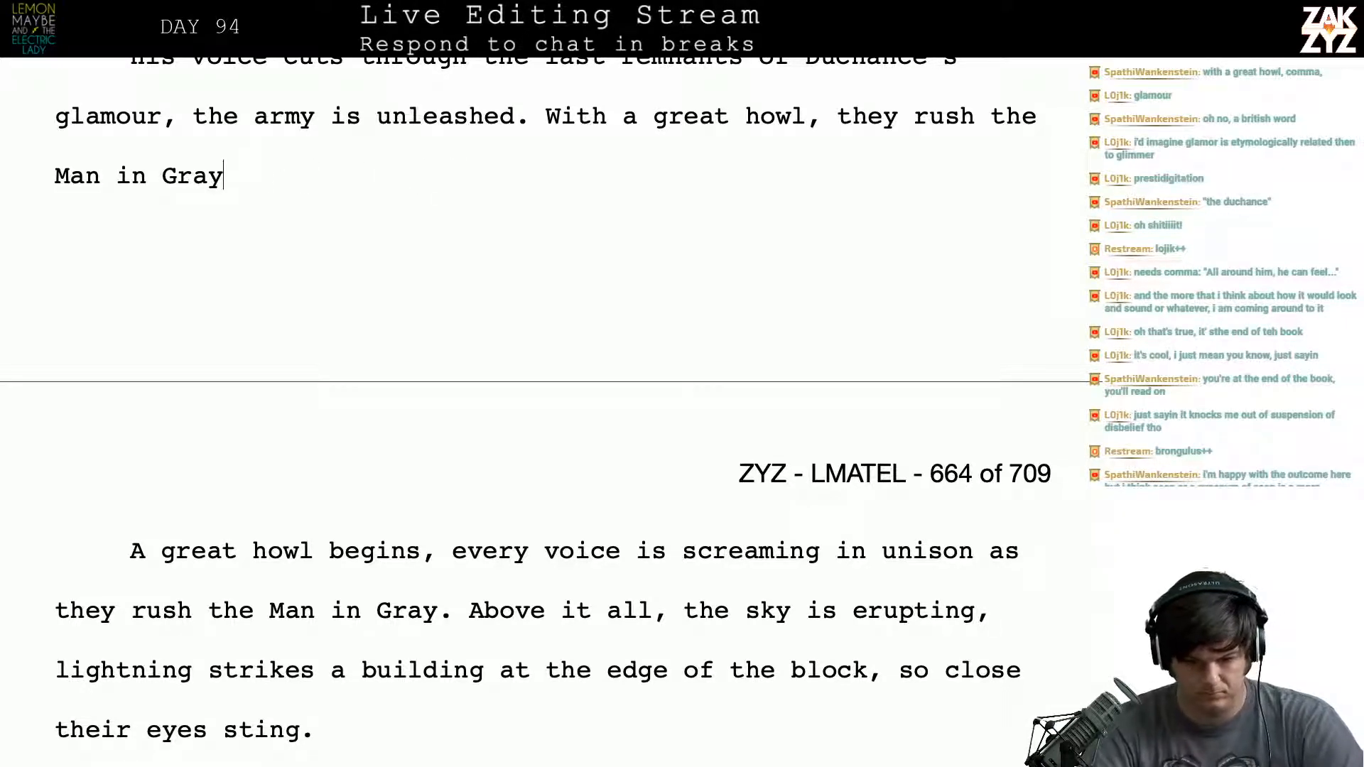
- Add ", furious" after "great" so the sentence opens "With a great, furious howl"
left_click(725, 131)
type(", furiou")
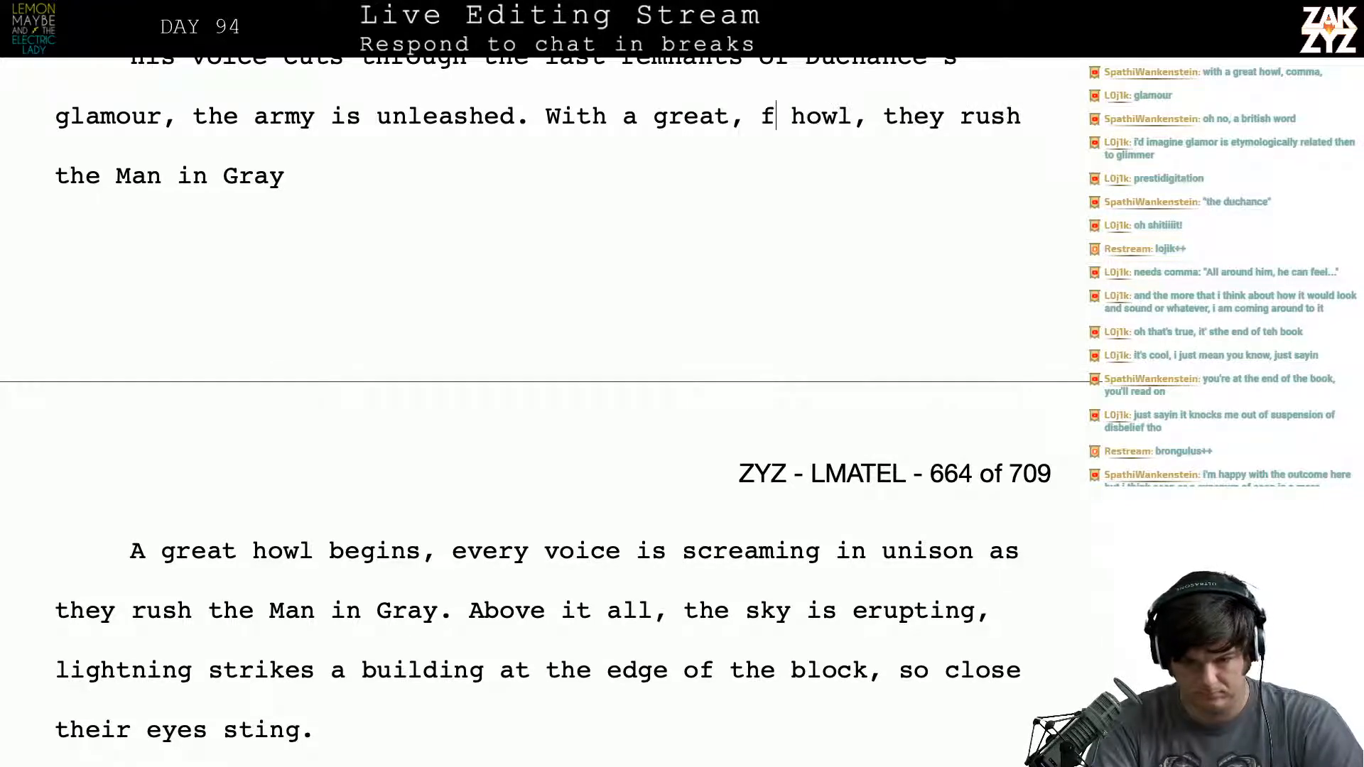
type("s")
key("BackSpace")
type("us")
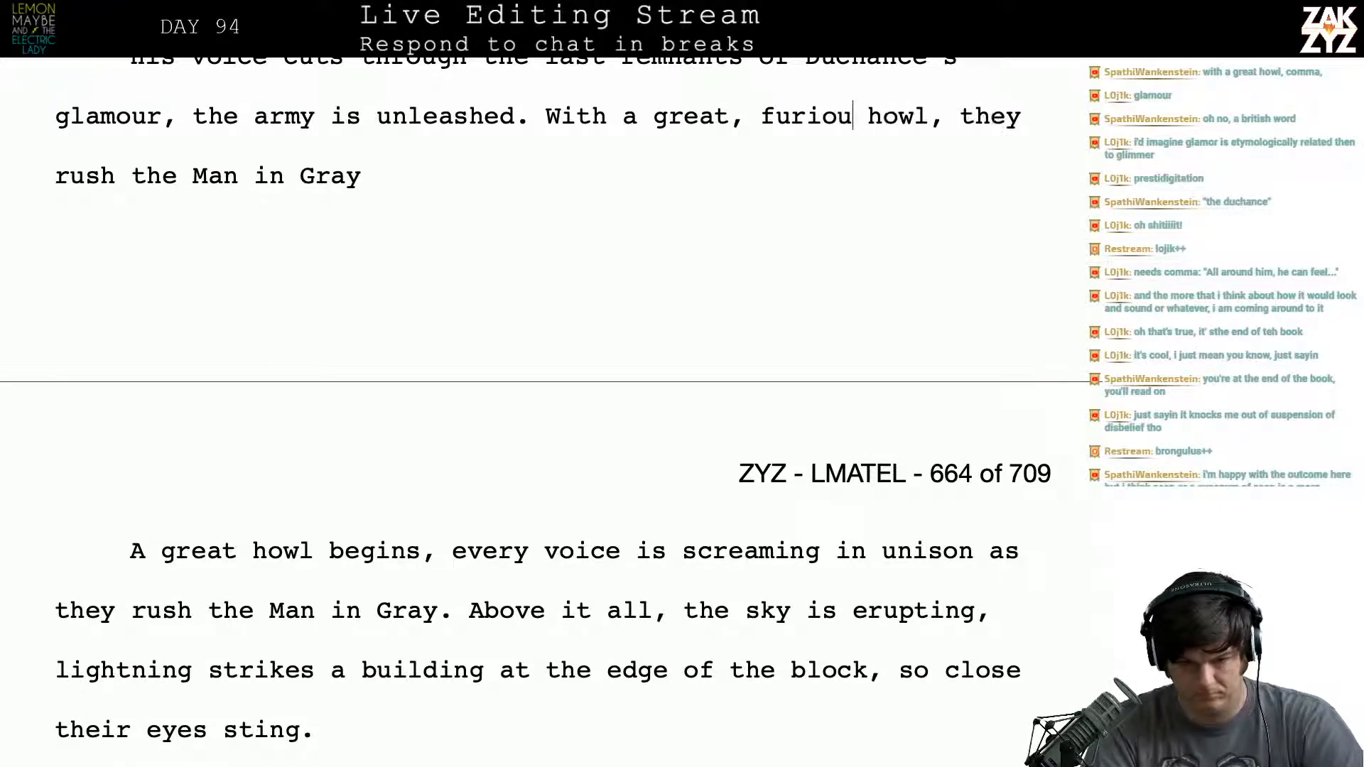
- Retype the end of the howl sentence as "rush the Man in Gray." with a closing period
key("Down")
key("BackSpace")
key("BackSpace")
key("BackSpace")
key("BackSpace")
key("BackSpace")
key("BackSpace")
key("BackSpace")
key("BackSpace")
key("BackSpace")
key("BackSpace")
key("BackSpace")
key("BackSpace")
key("BackSpace")
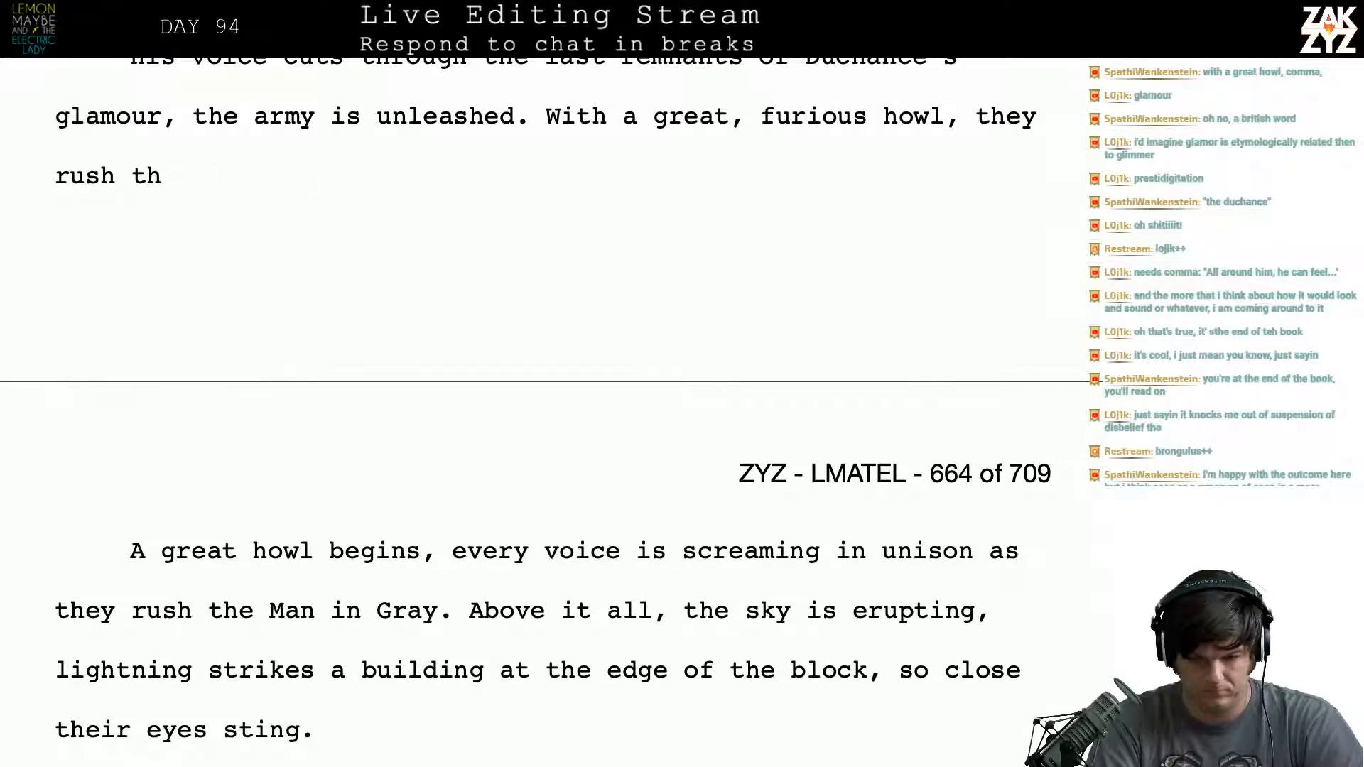
key("BackSpace")
key("BackSpace")
type("the ")
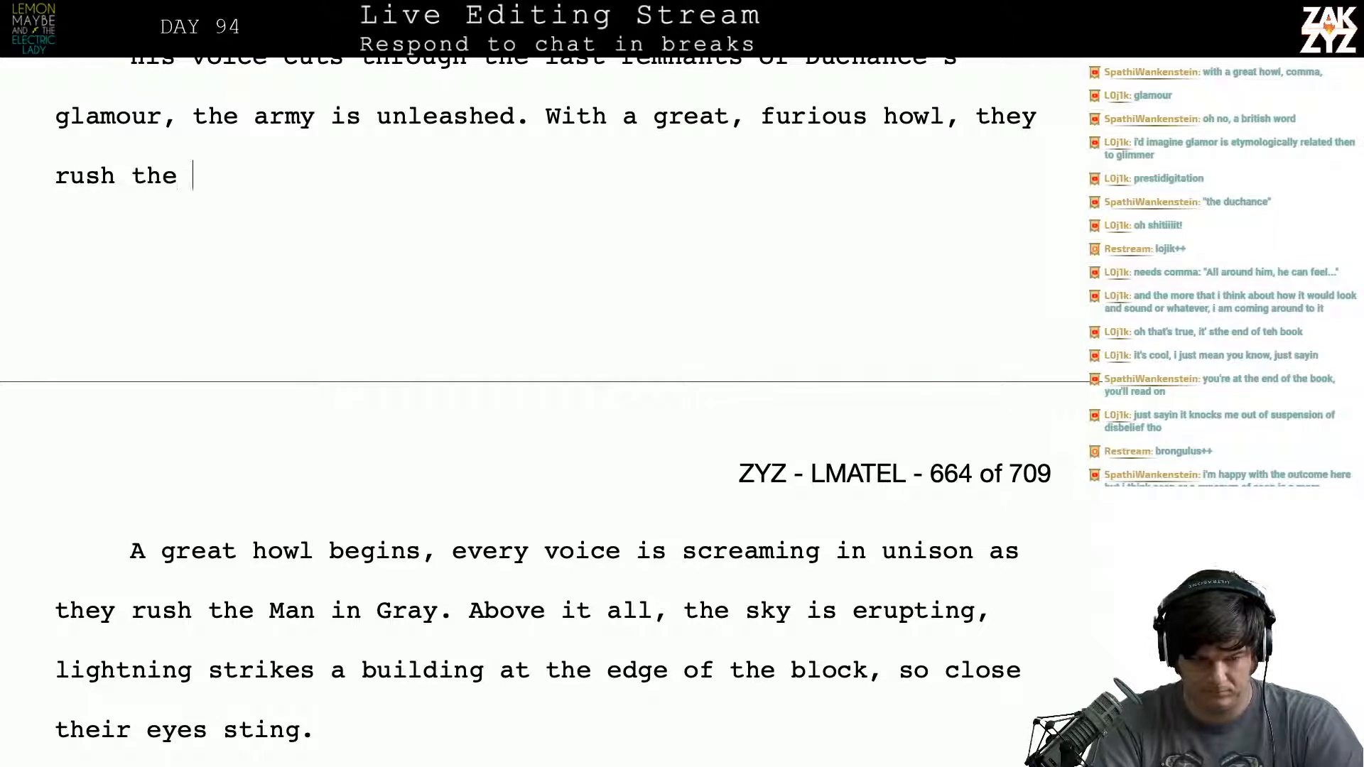
type("Man in Gray.")
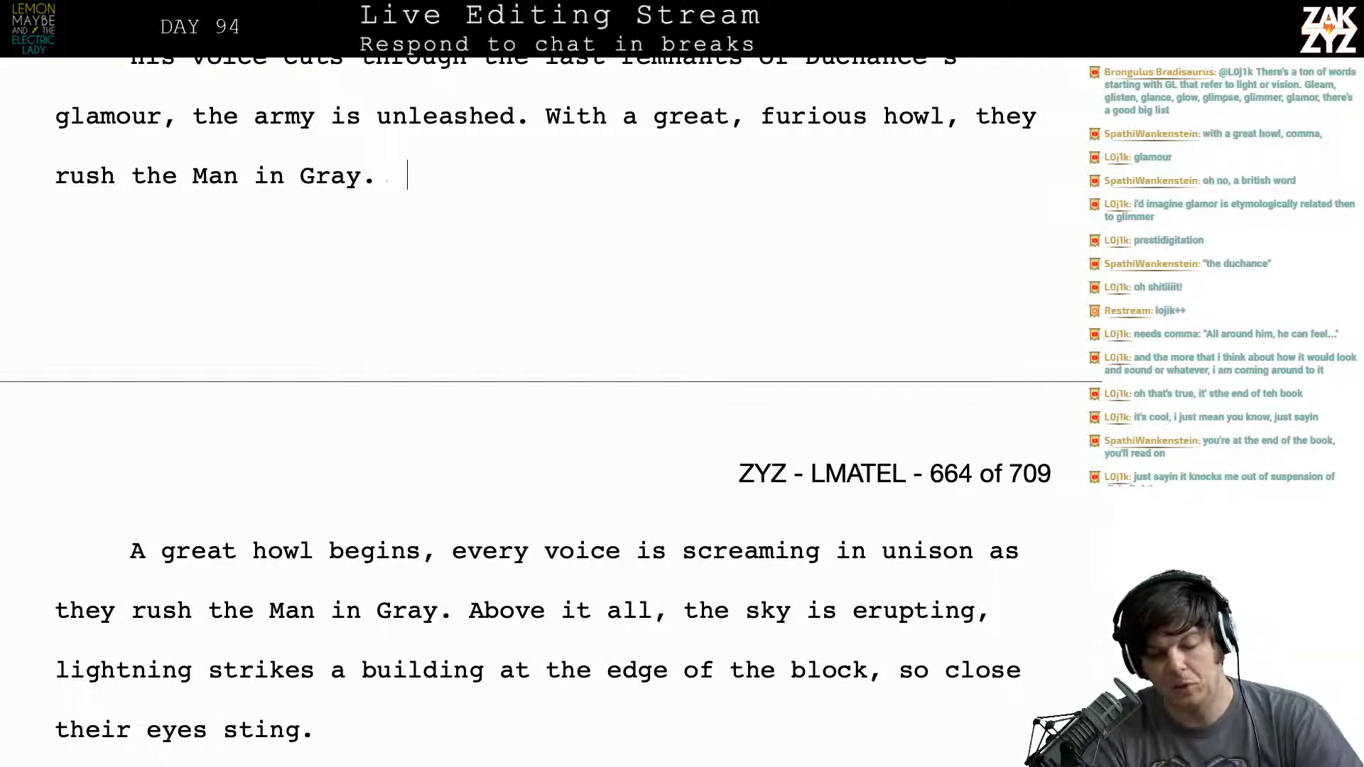
- Delete the old sentence starting "A great howl begins" and join "Above it all" to the preceding paragraph
key("Right")
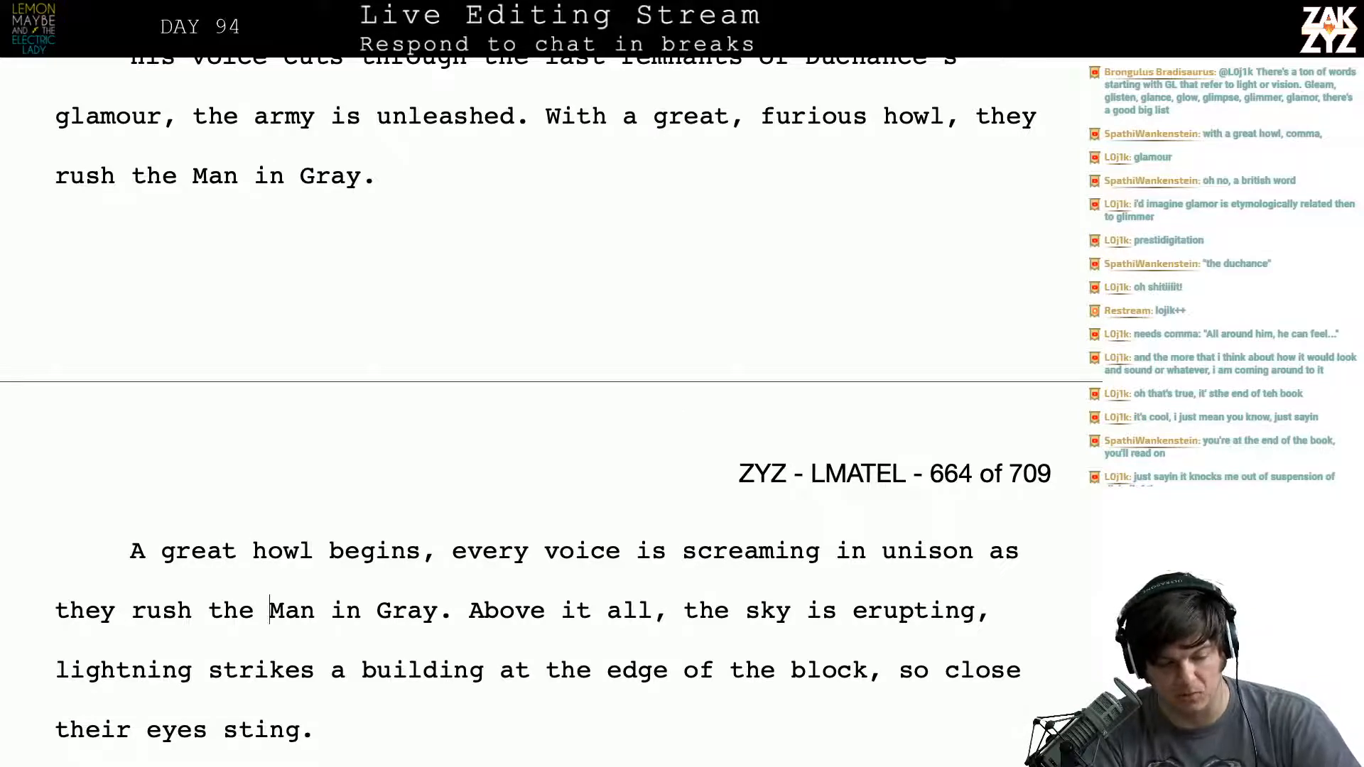
key("Right")
key("Right")
key("Right")
key("Right")
key("Right")
key("Right")
key("Right")
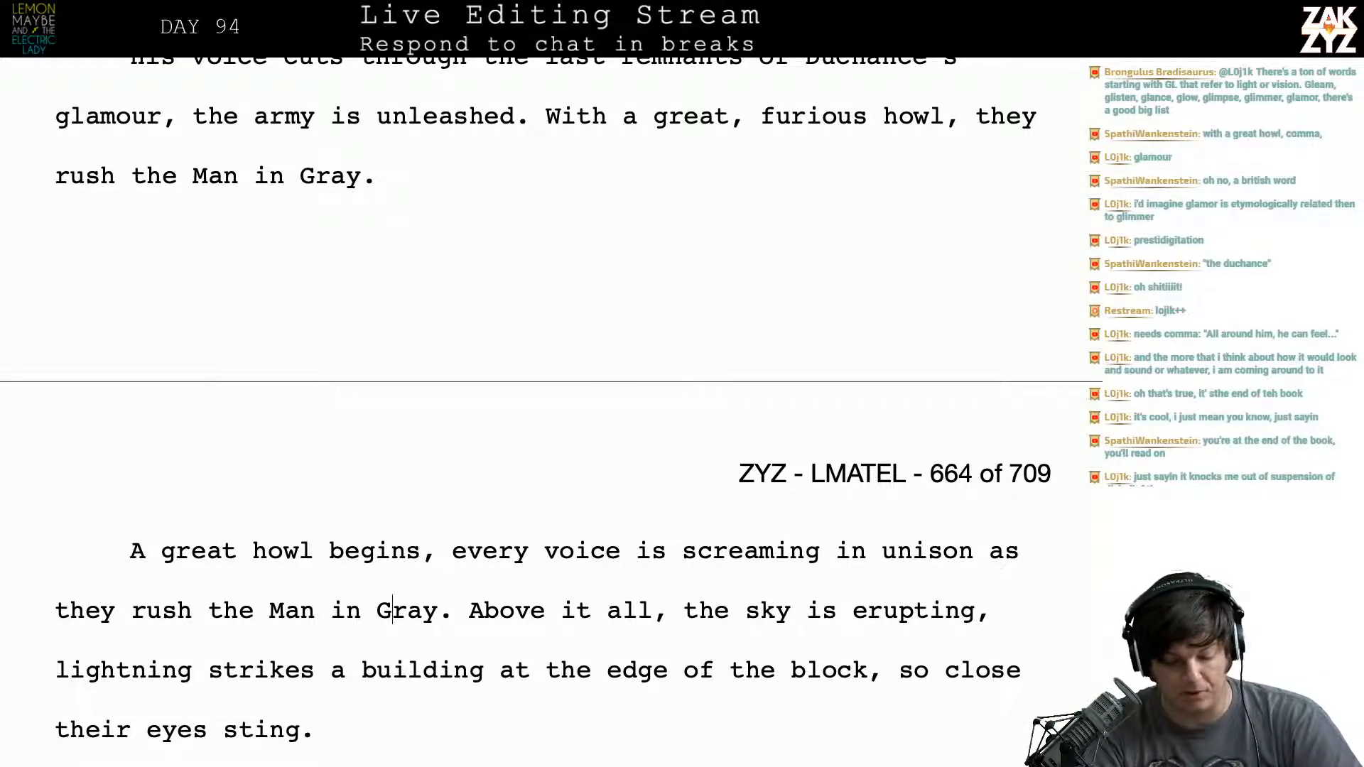
key("shift+Up")
key("shift+Up")
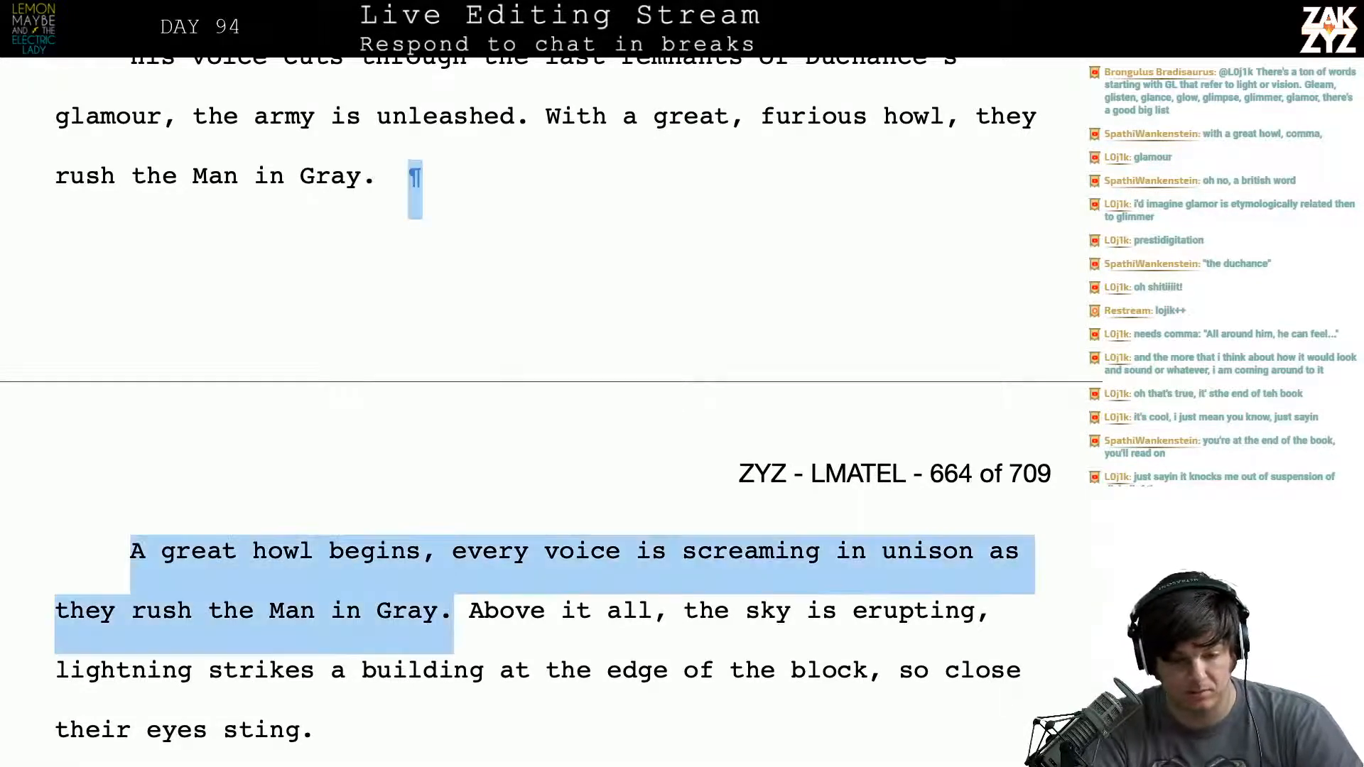
key("BackSpace")
key("BackSpace")
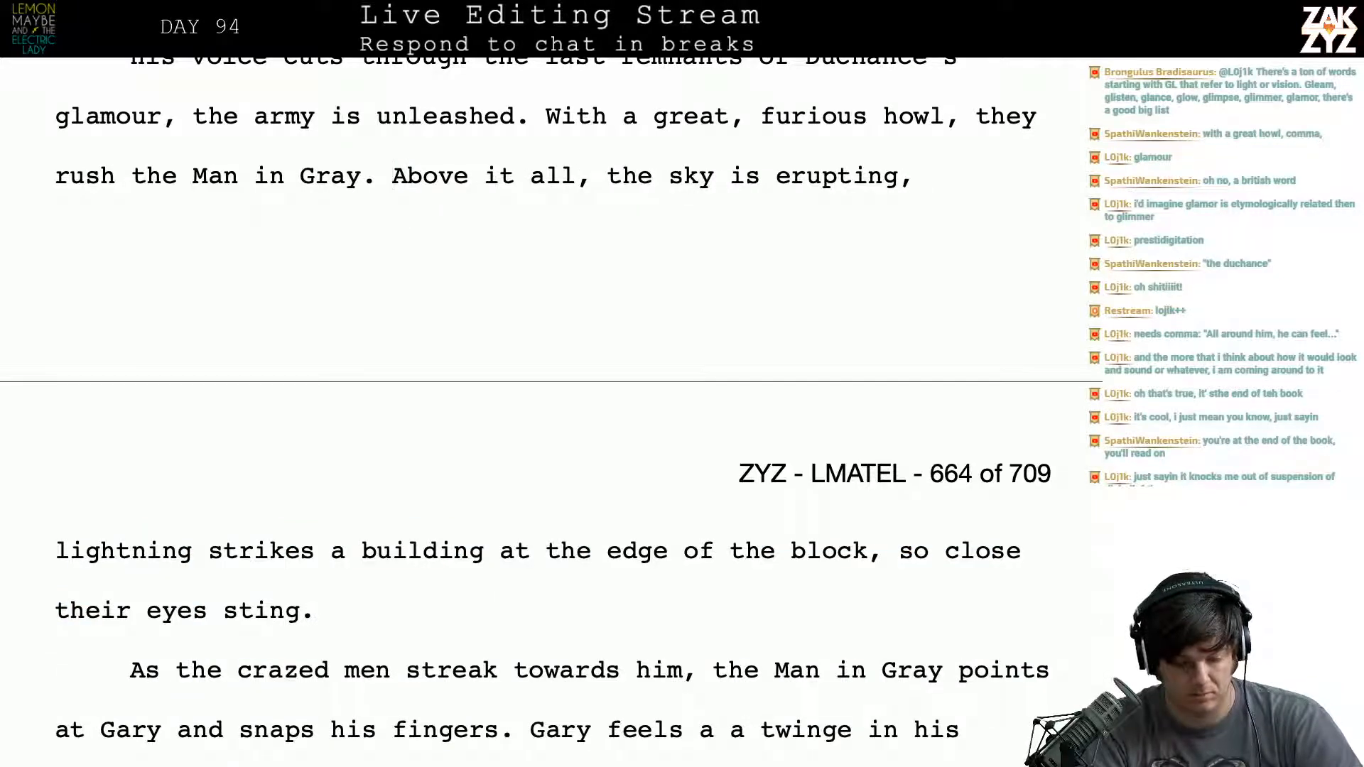
- Break the line after "lightning strikes" and write "the church steeple, so close their eyes sting." as the new ending
key("Down")
key("Down")
key("Right")
key("Right")
key("Right")
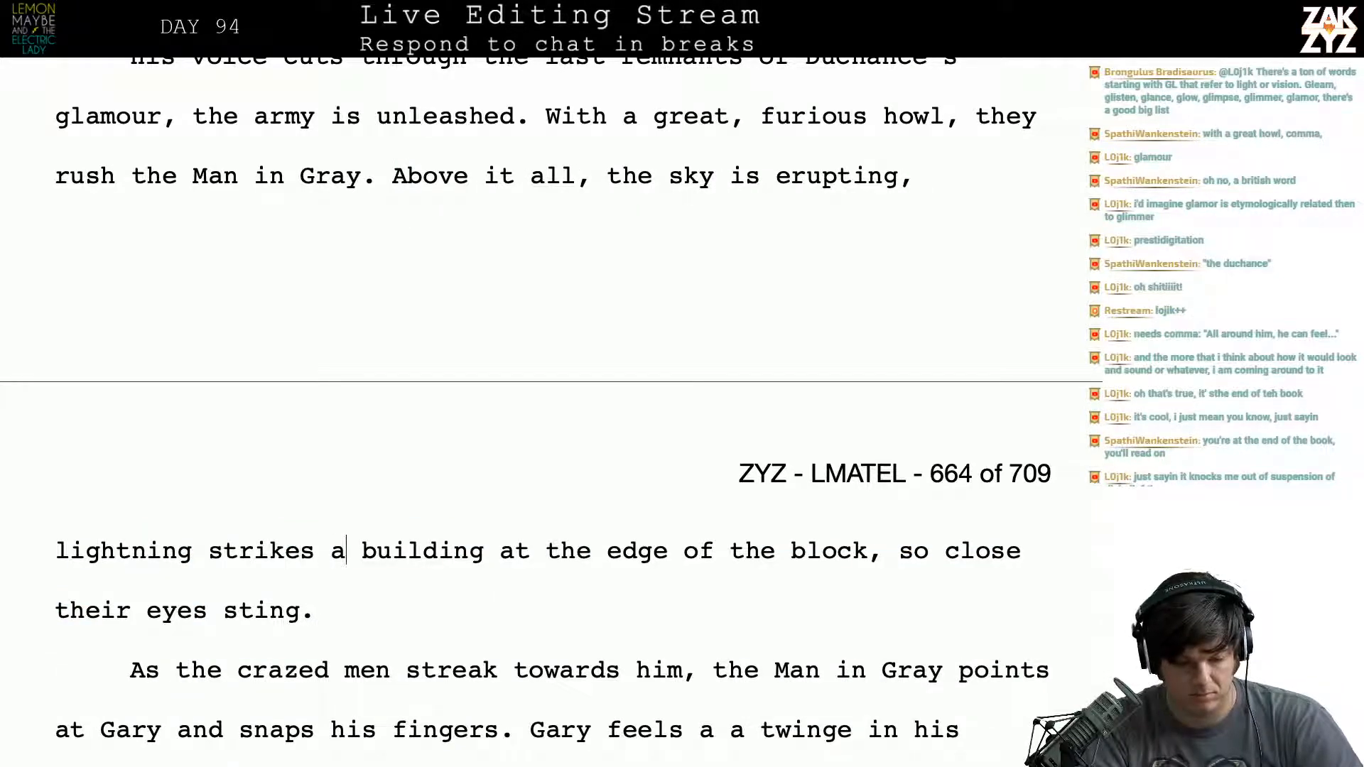
key("Left")
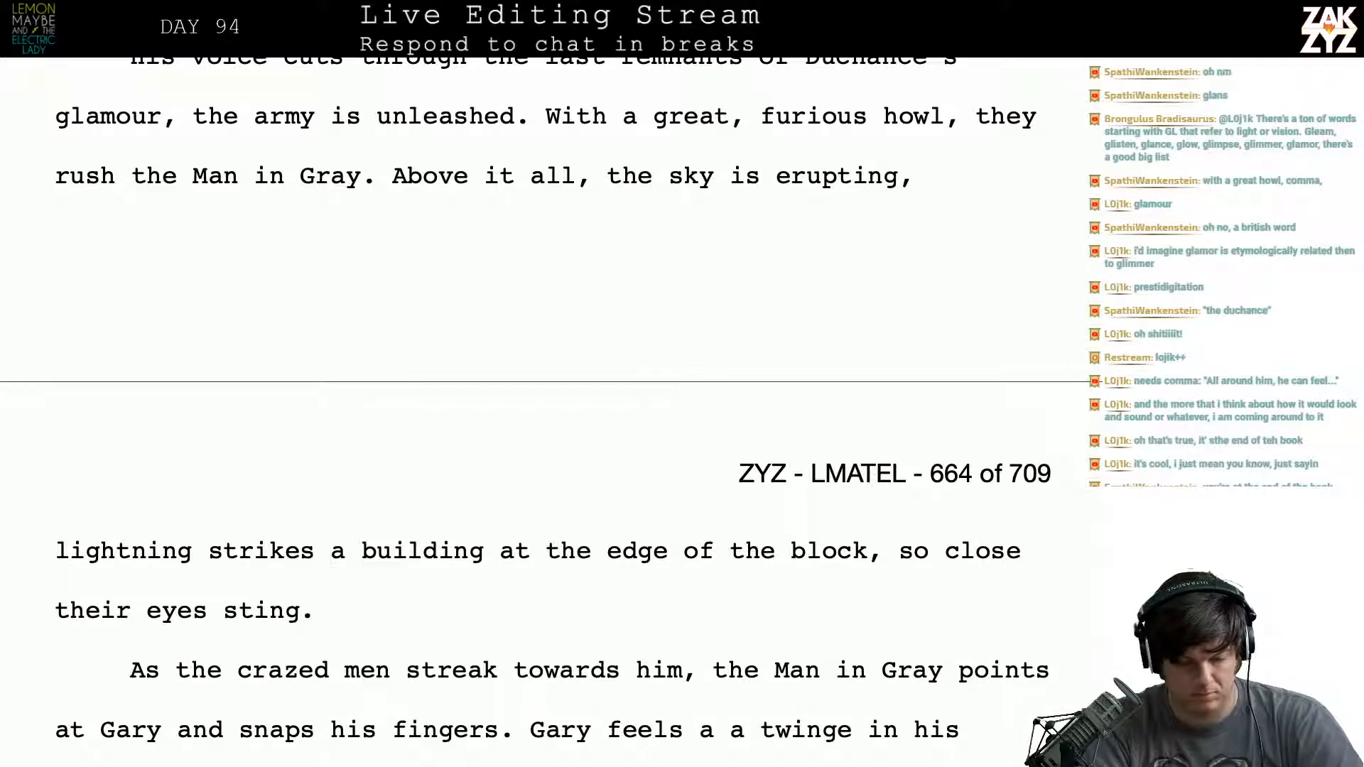
key("Return")
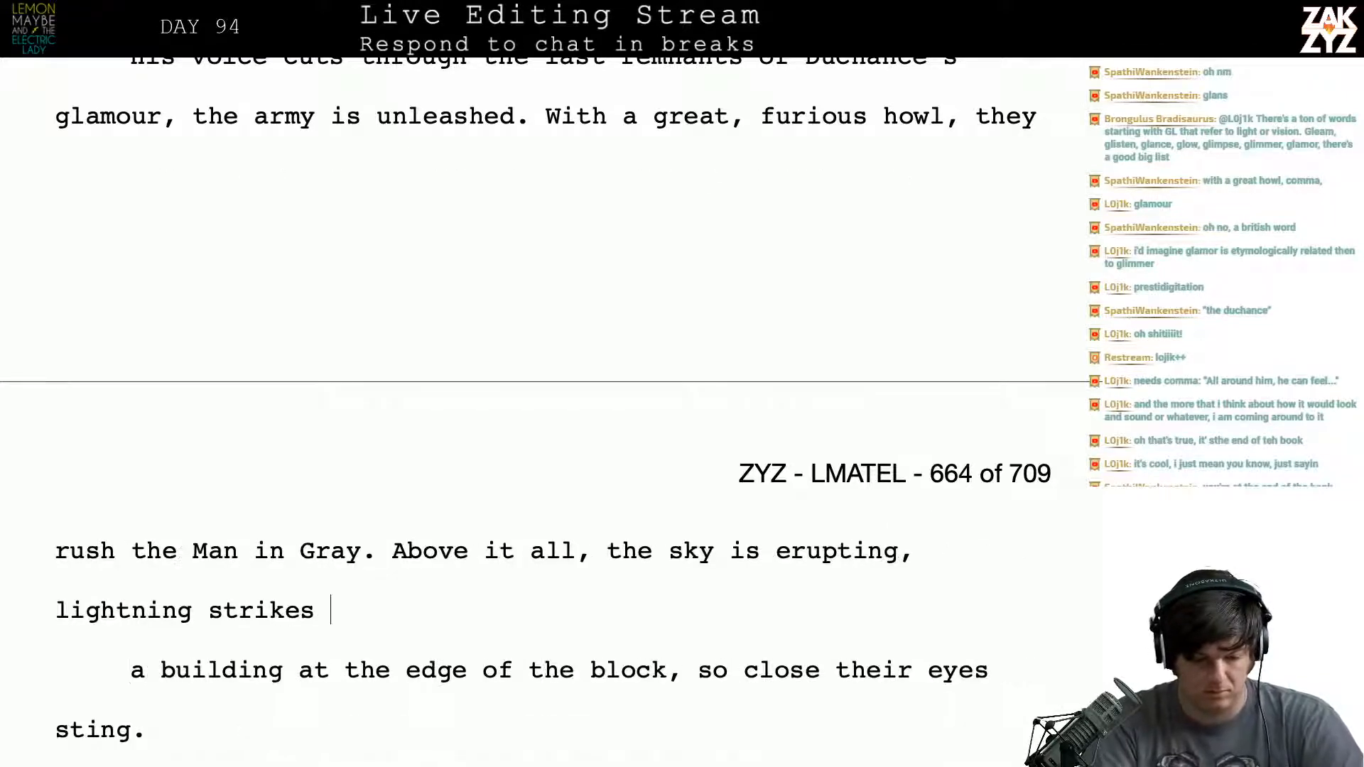
type("the Chur")
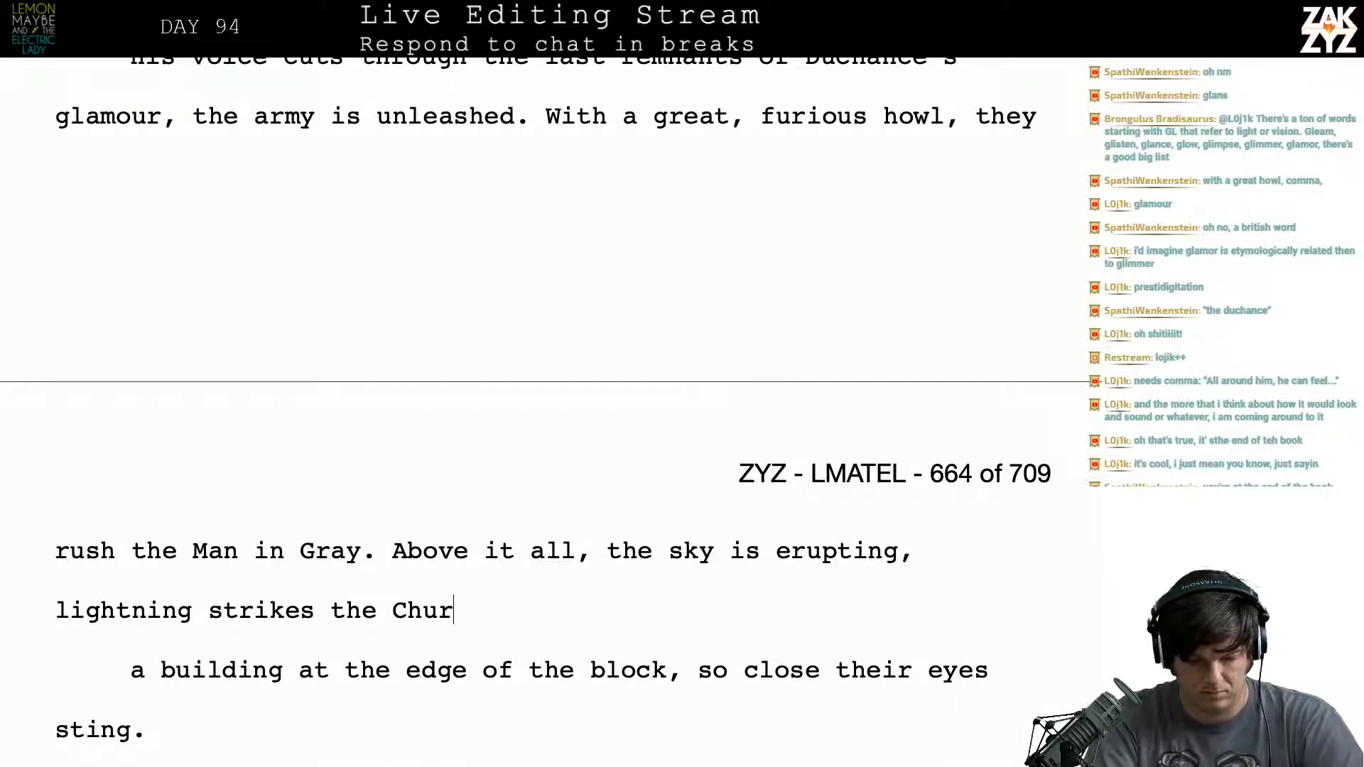
key("BackSpace")
key("BackSpace")
key("BackSpace")
key("BackSpace")
type("chur")
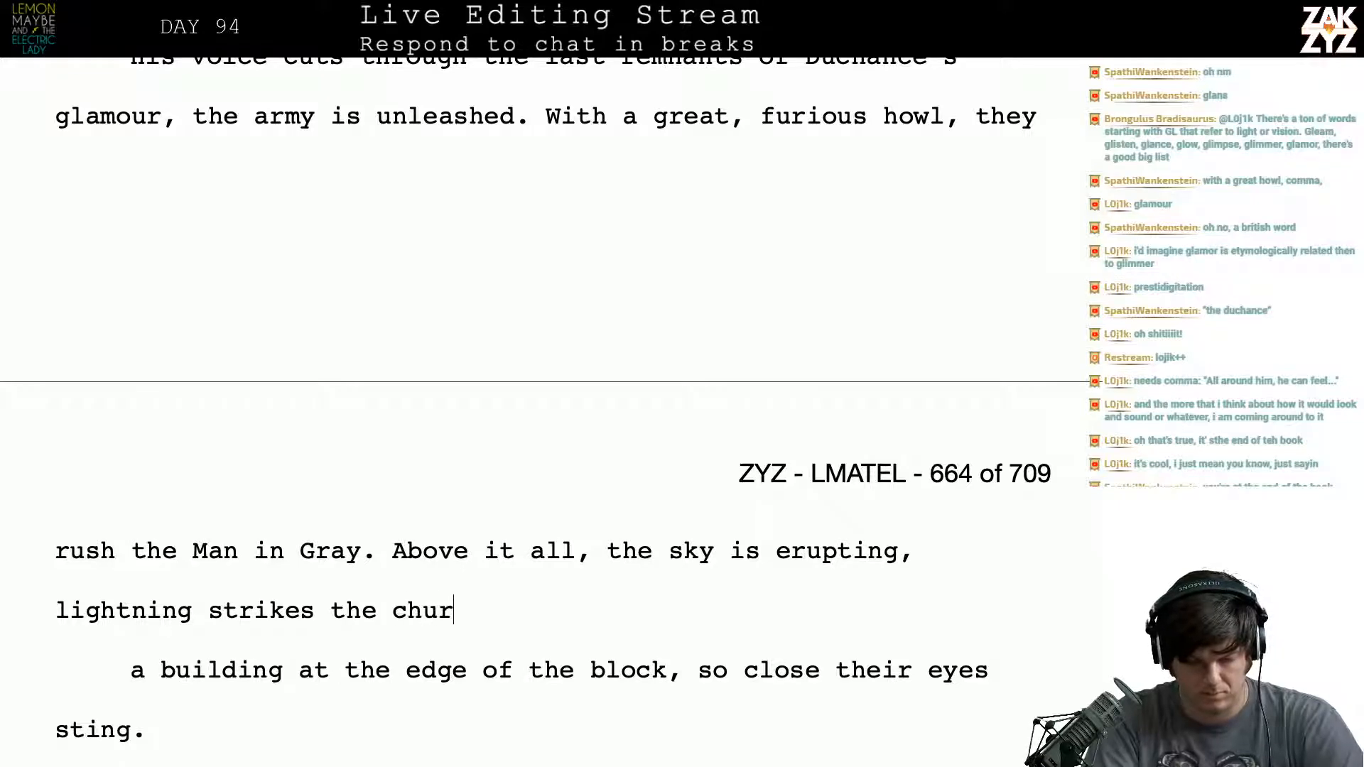
type("ch steeple, so cli")
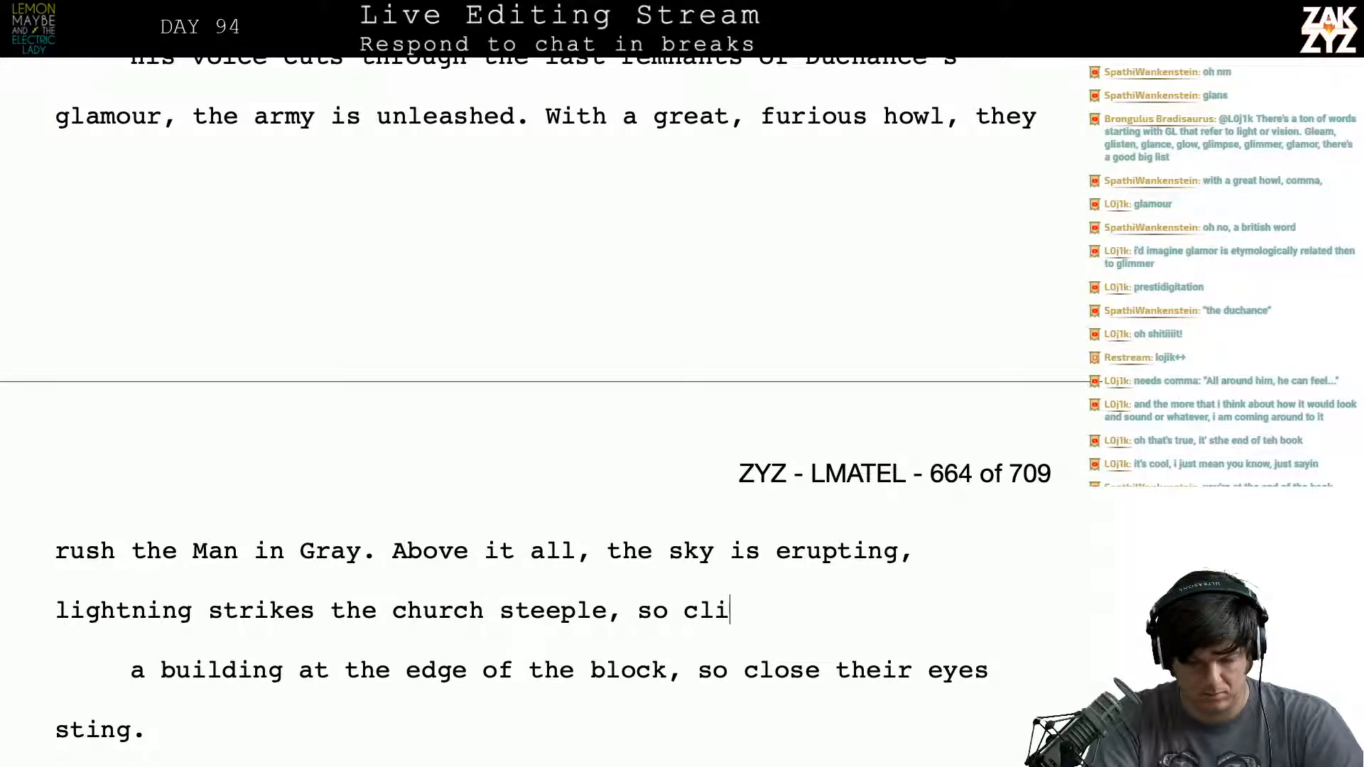
key("BackSpace")
type("ose their eyes sting")
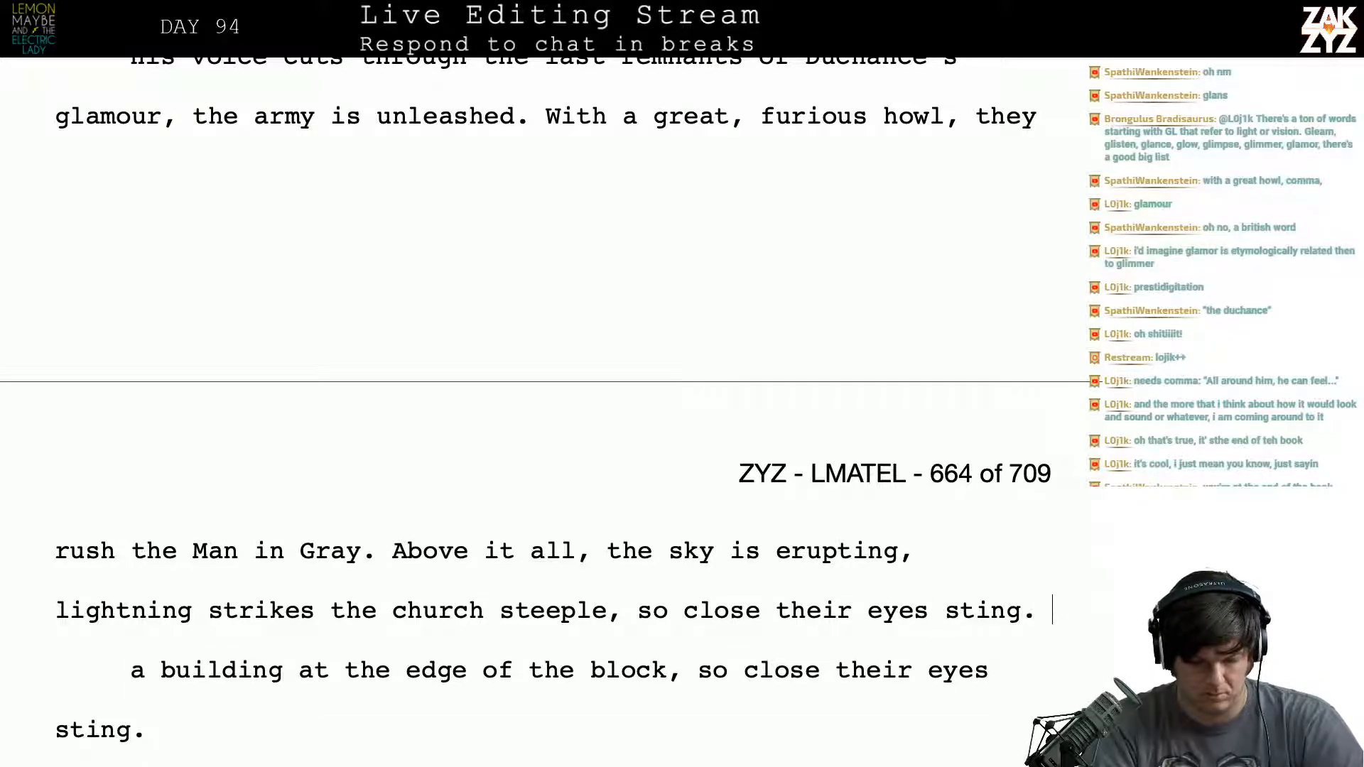
type(".")
- Delete the leftover old ending "a building at the edge of the block, so close their eyes sting."
key("shift+Down")
key("shift+Down")
key("BackSpace")
key("Down")
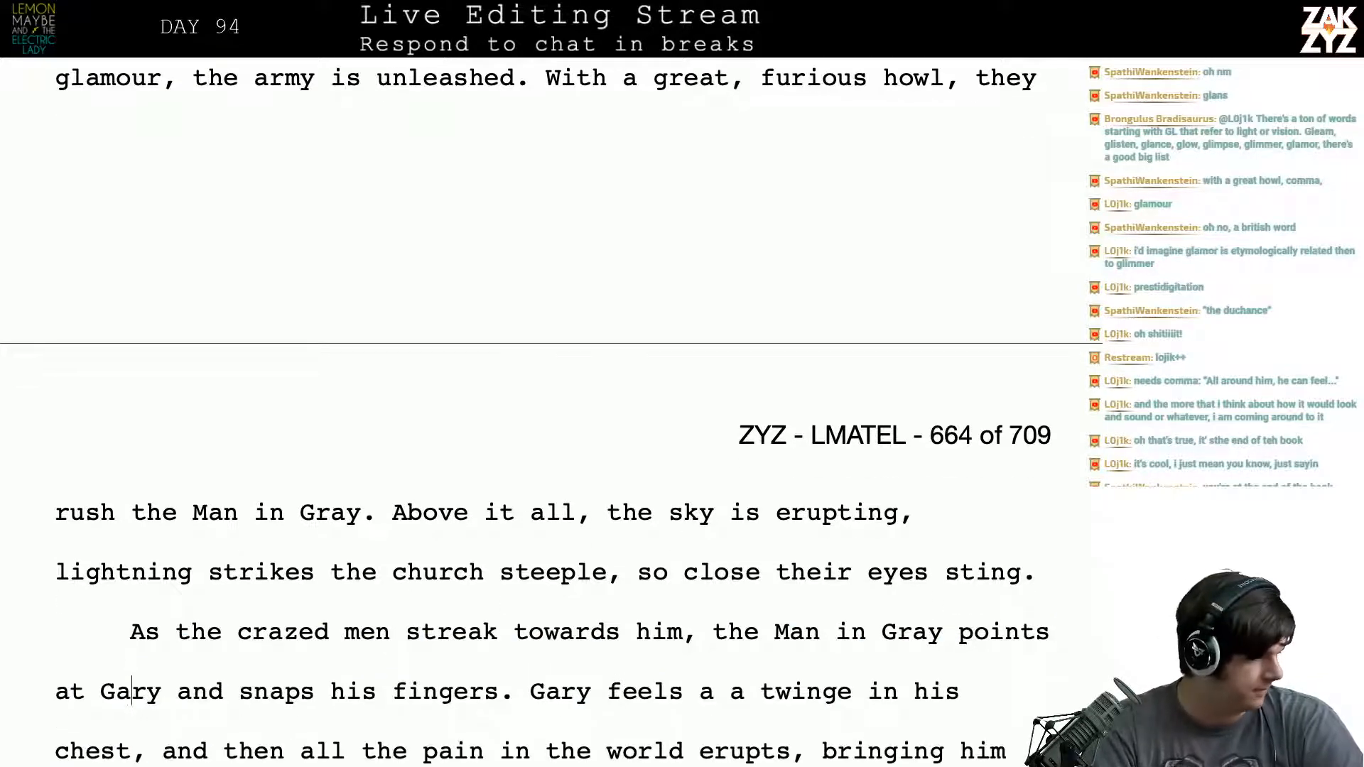
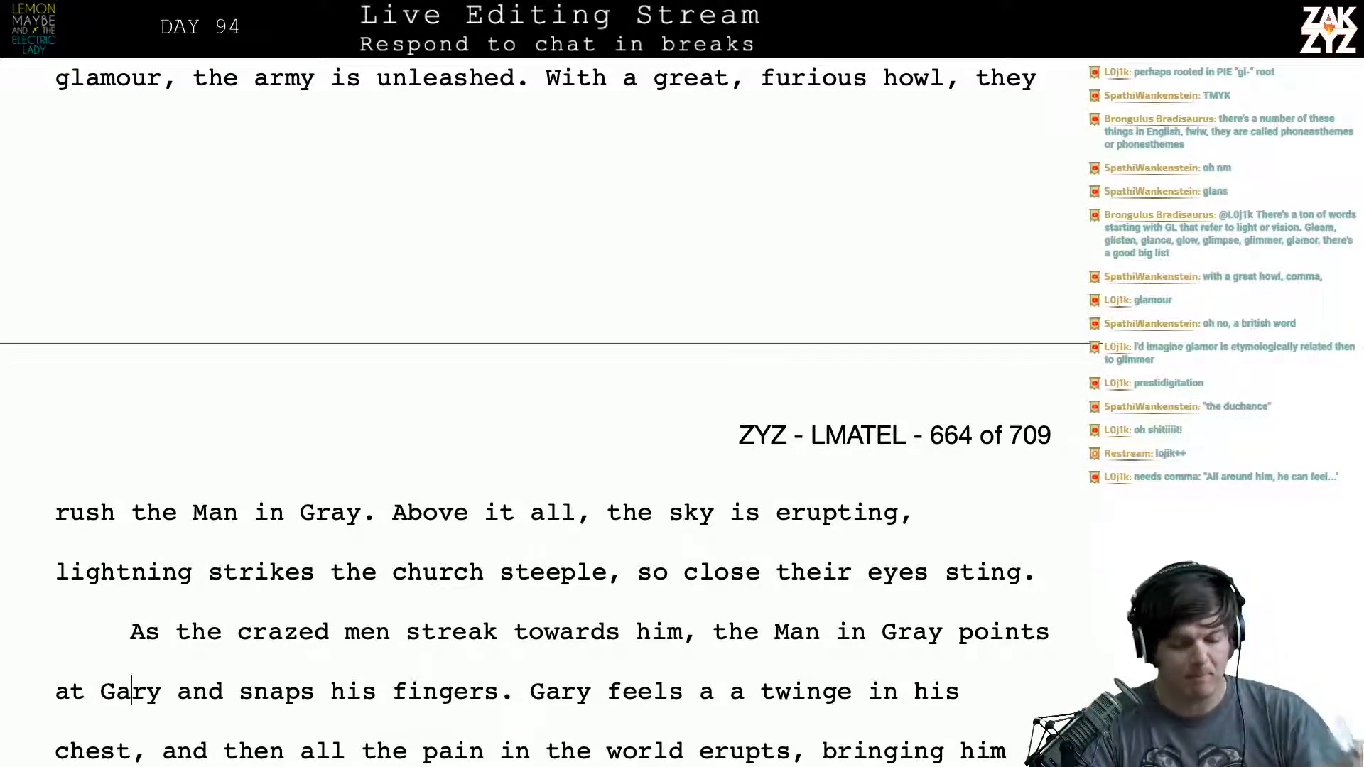
- End the sentence after "the sky is erupting" with a period and capitalise "Lightning" to begin a separate sentence
scroll(545, 416, "down", 2)
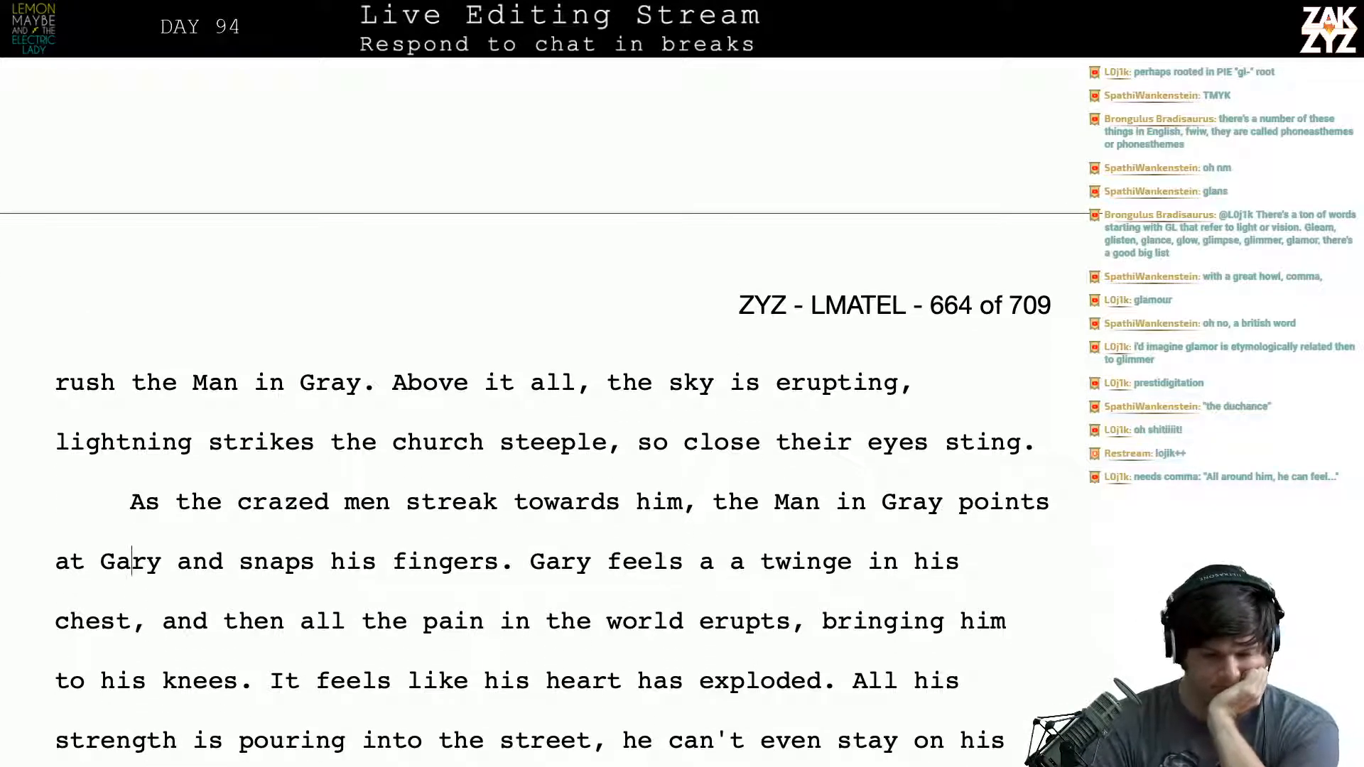
scroll(545, 461, "down", 3)
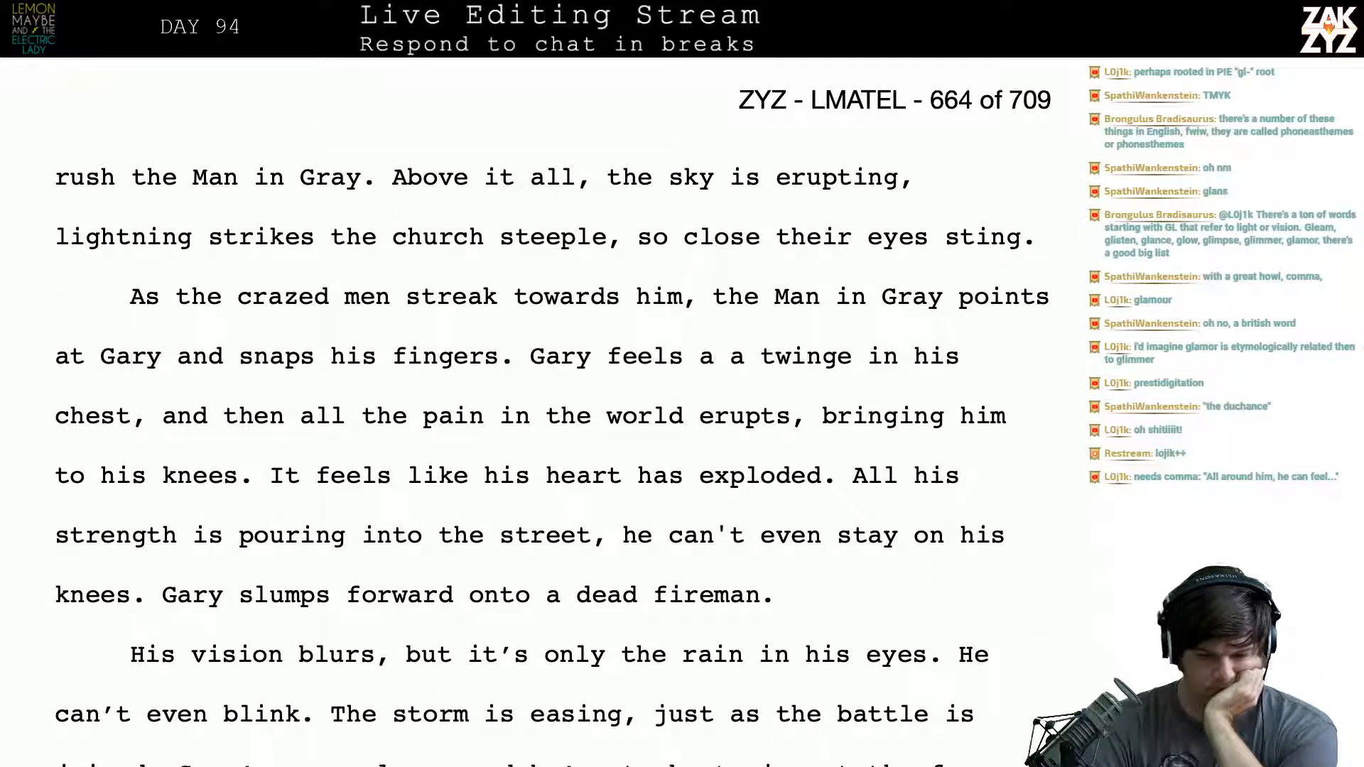
scroll(546, 462, "down", 1)
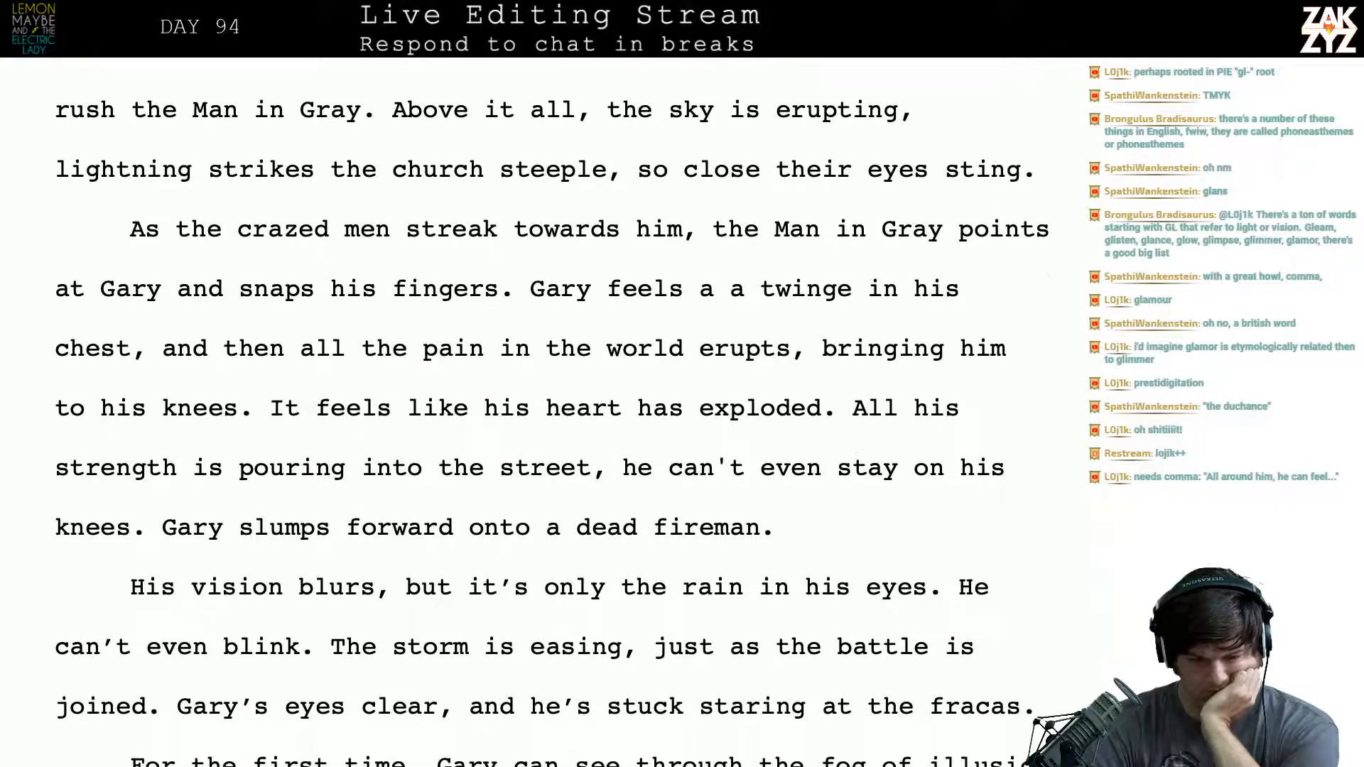
left_click(914, 112)
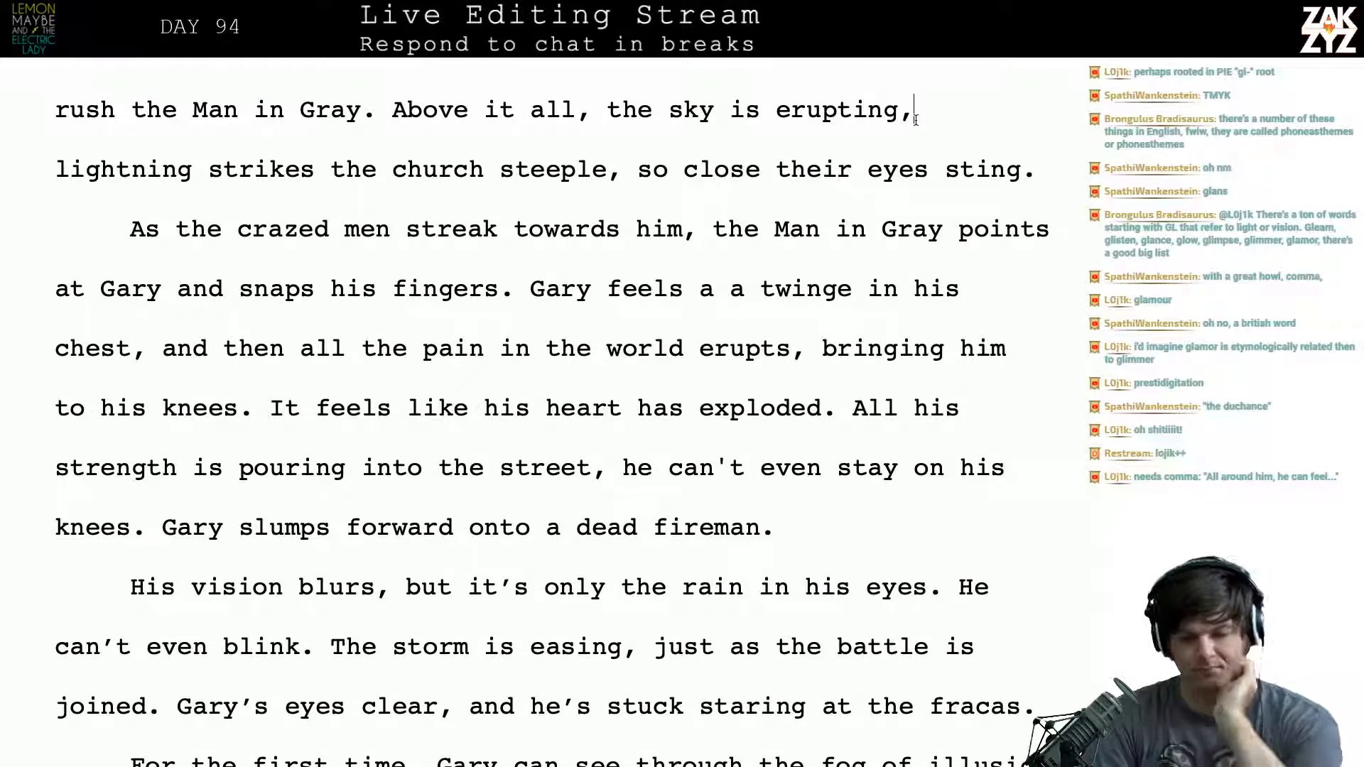
key("BackSpace")
key("Right")
key("Right")
key("BackSpace")
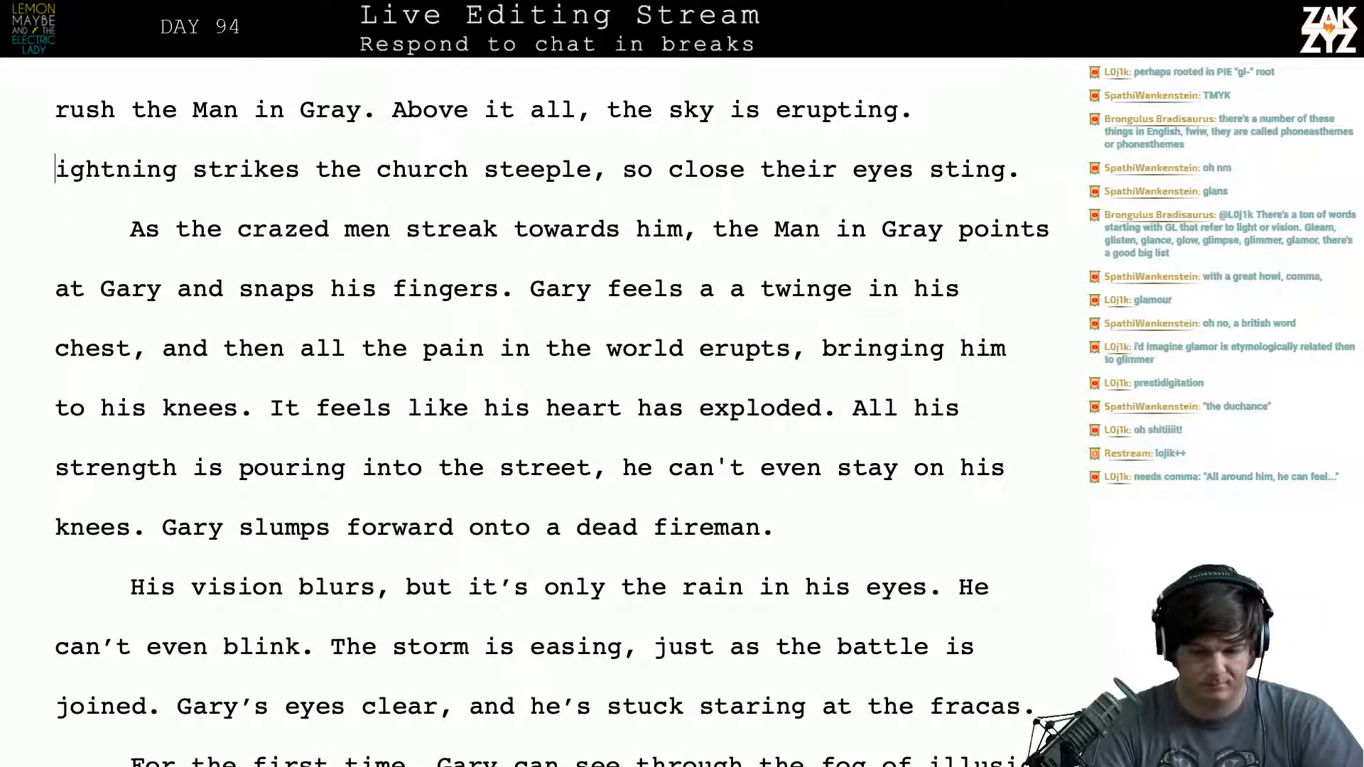
type("L")
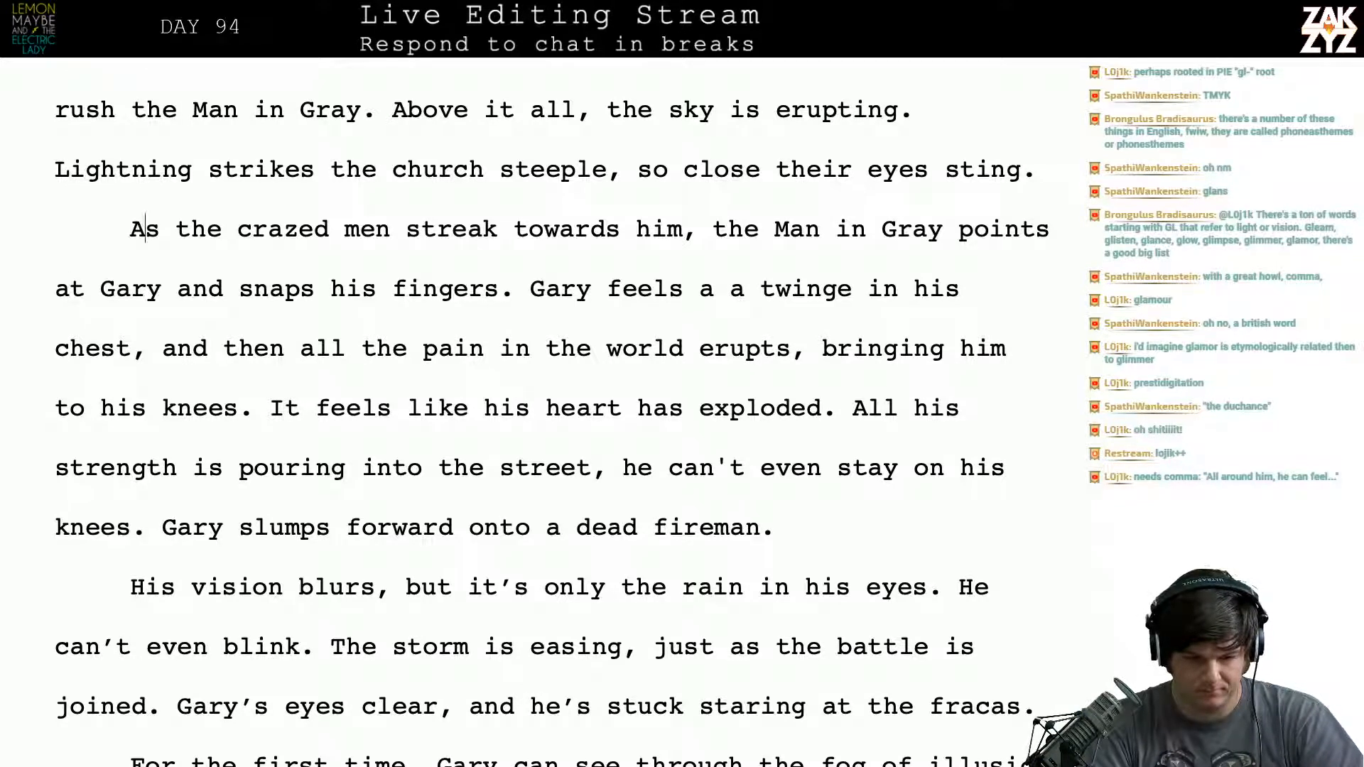
- Start a new paragraph before "As the crazed men" with the words "Denied, the Man in Gray"
key("Down")
key("Up")
key("Up")
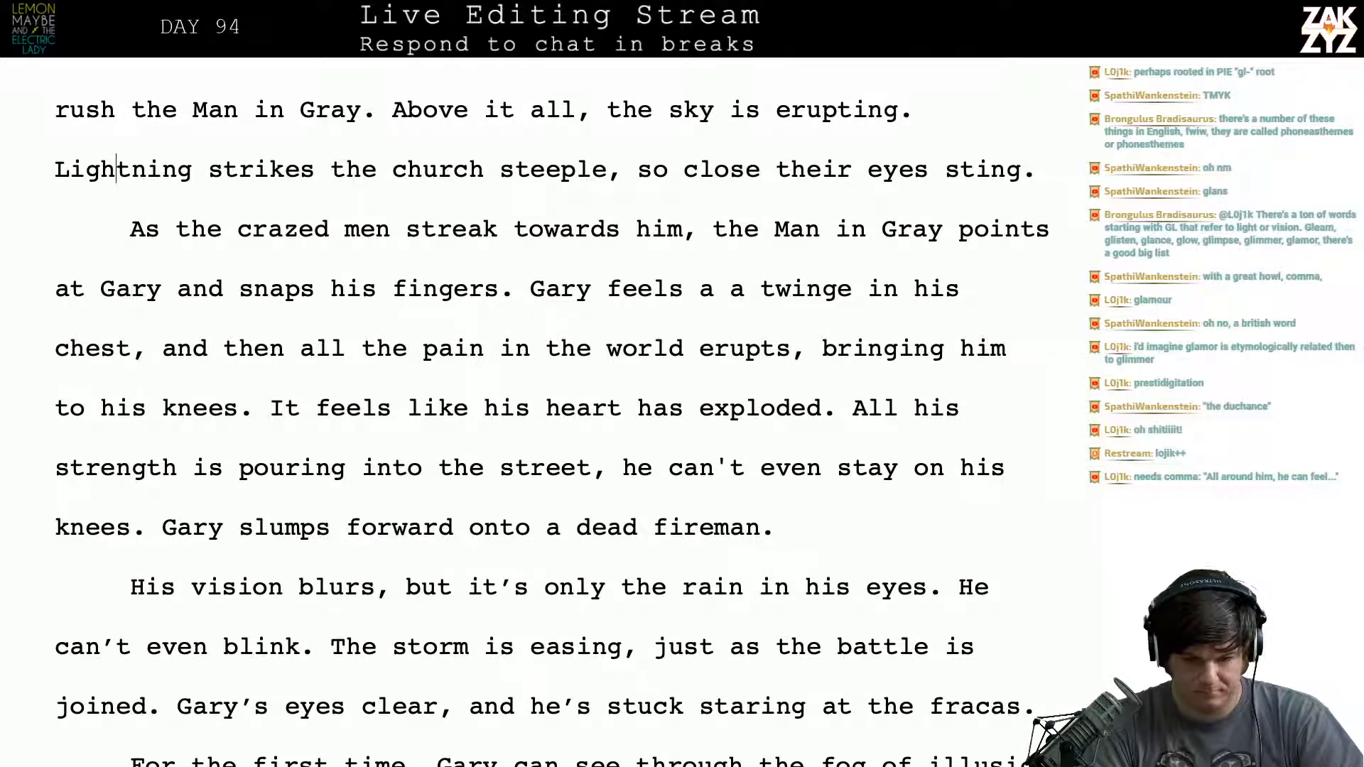
key("Right")
key("Right")
key("Right")
key("Down")
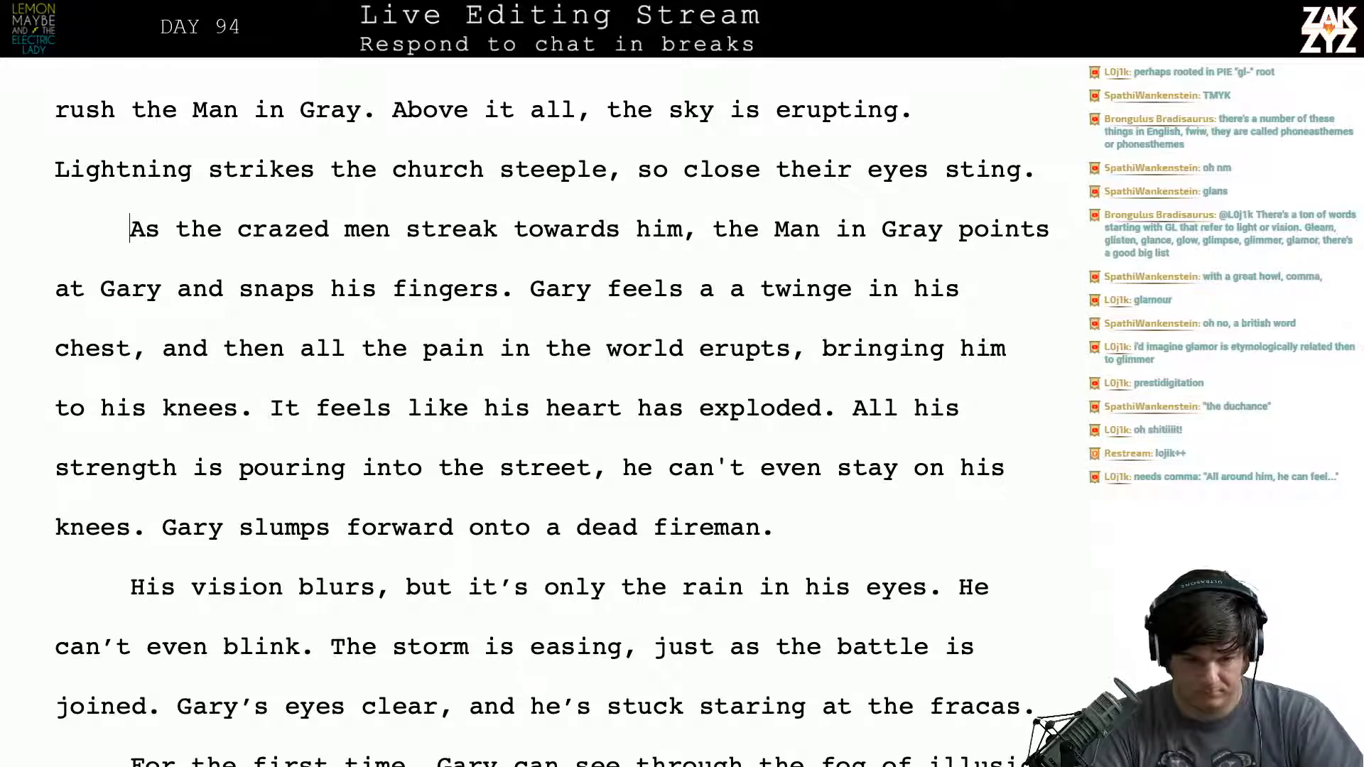
key("Return")
key("Up")
type("Denie")
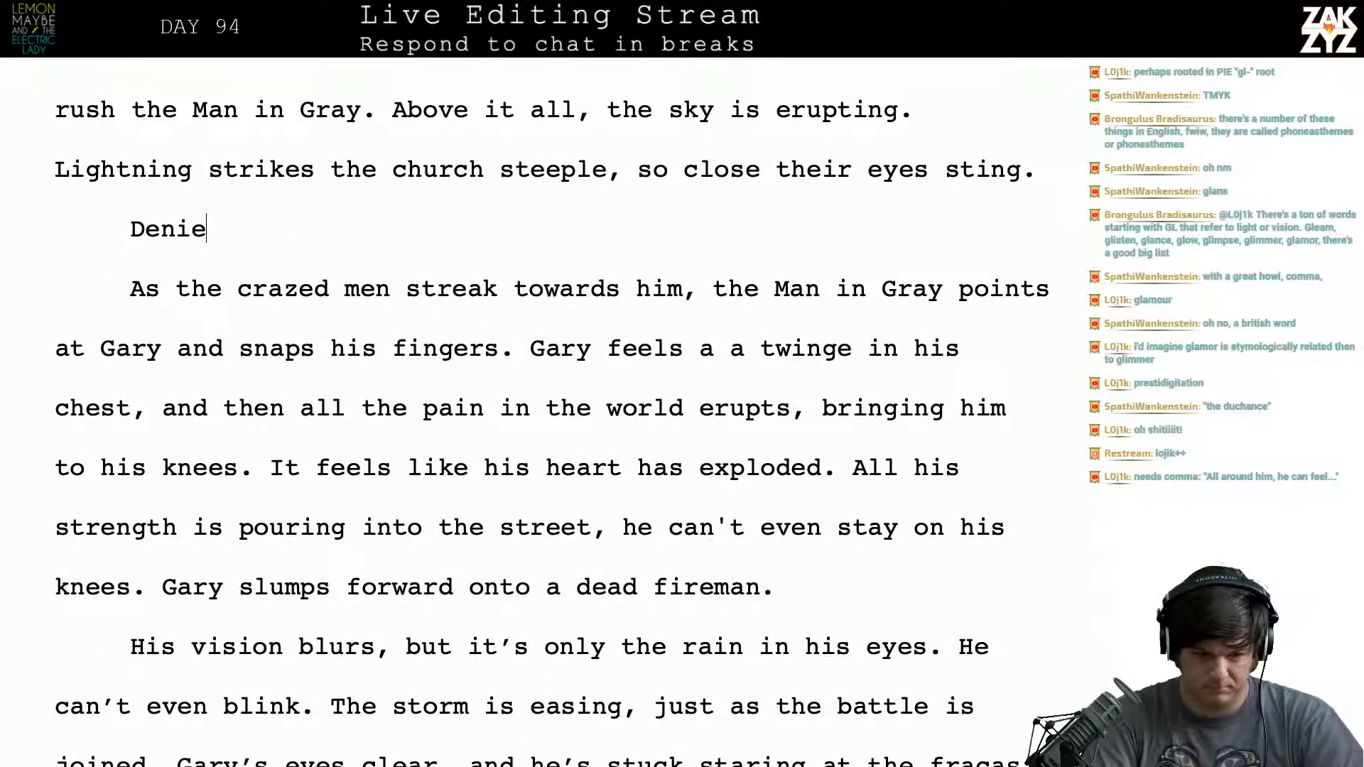
type("d, G")
key("BackSpace")
type("the ")
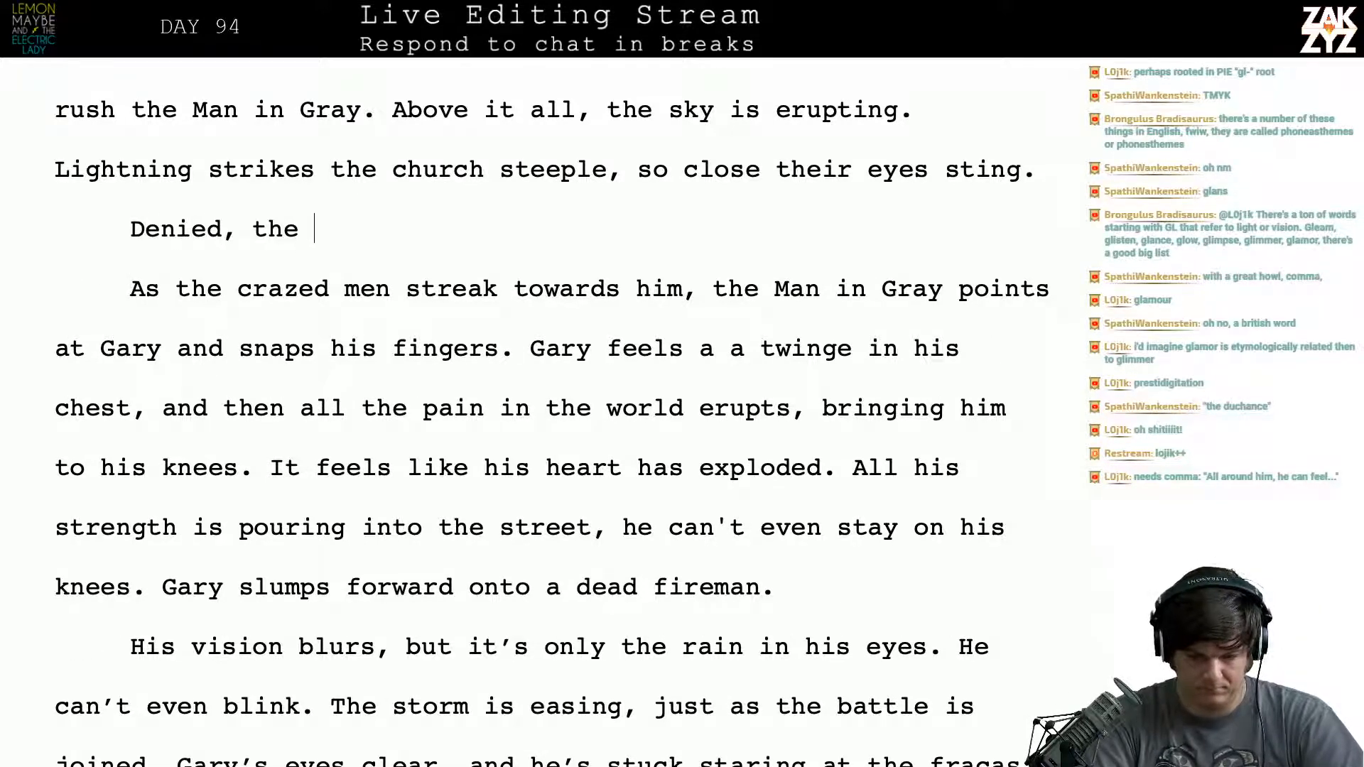
type("Man in g")
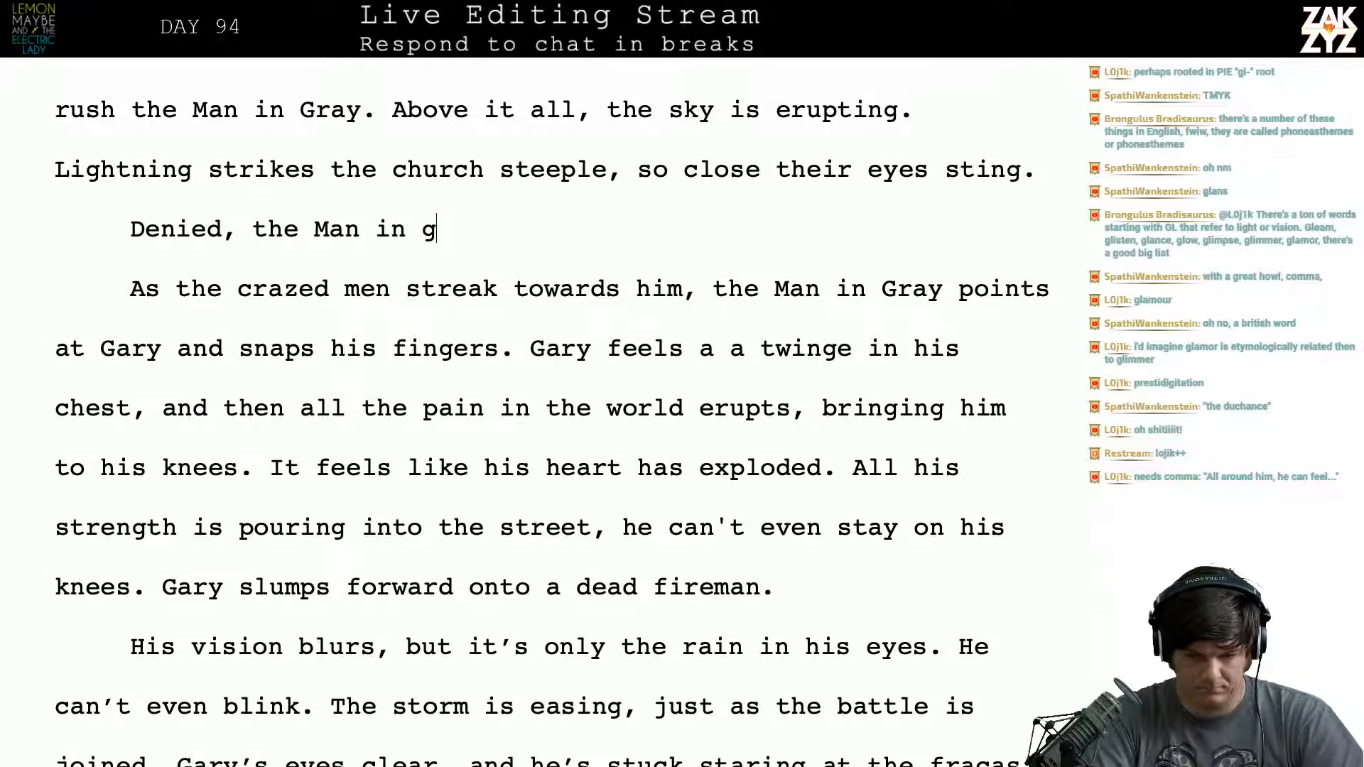
key("BackSpace")
type("Gray")
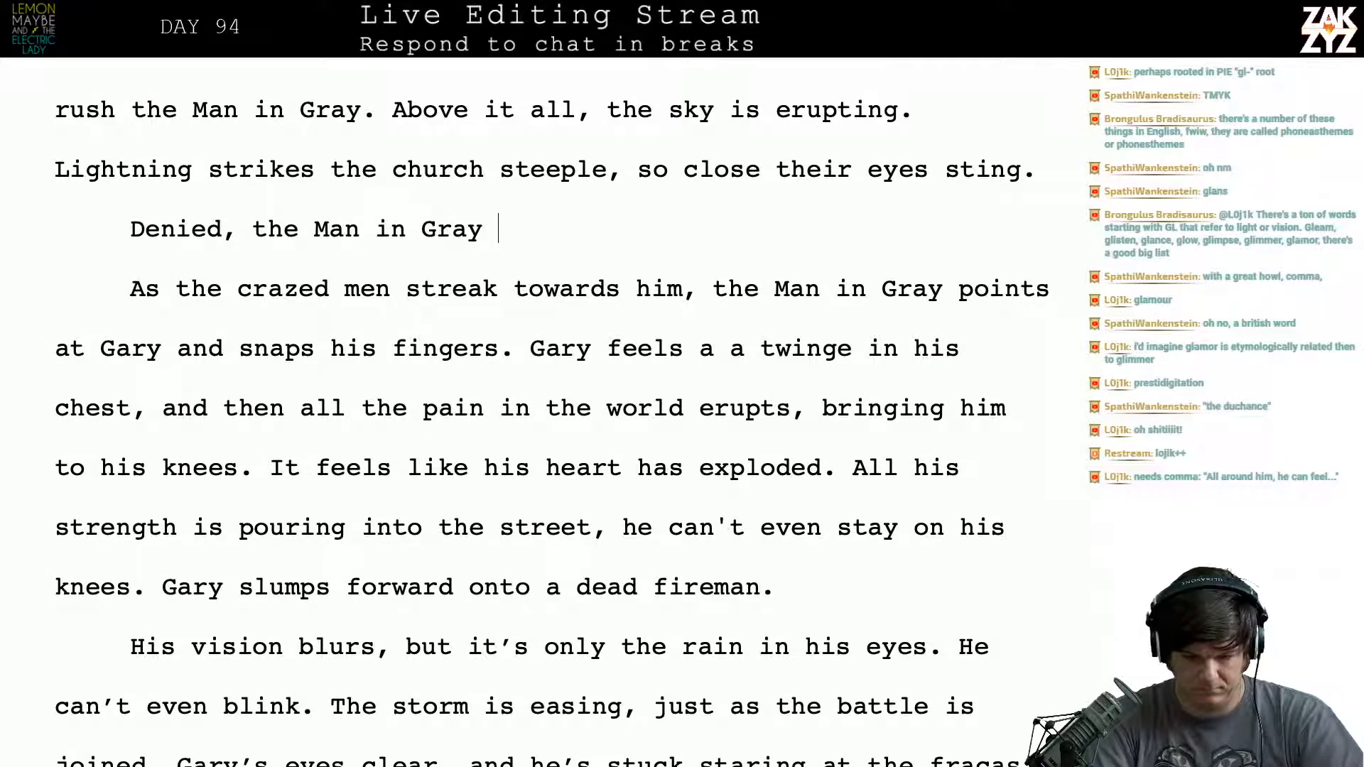
type(" points at G")
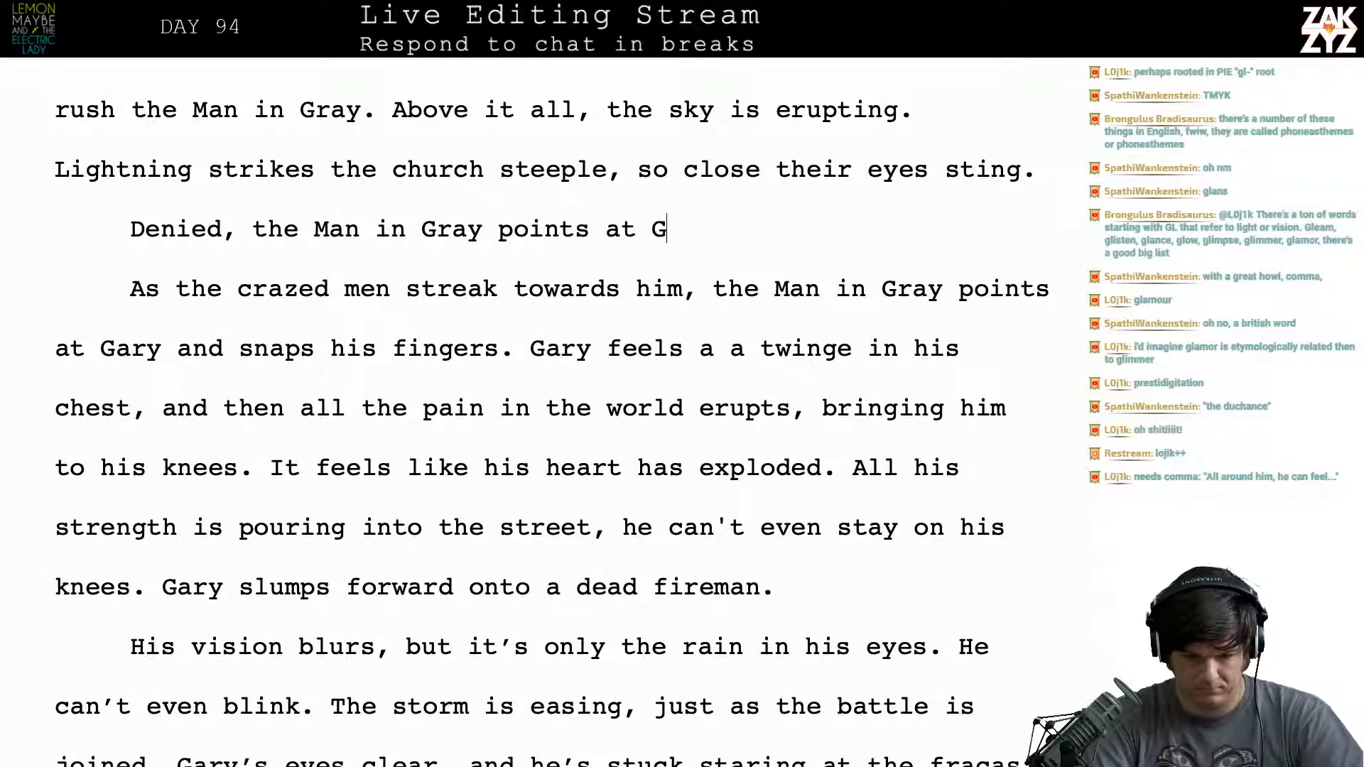
type("ary and snaps ")
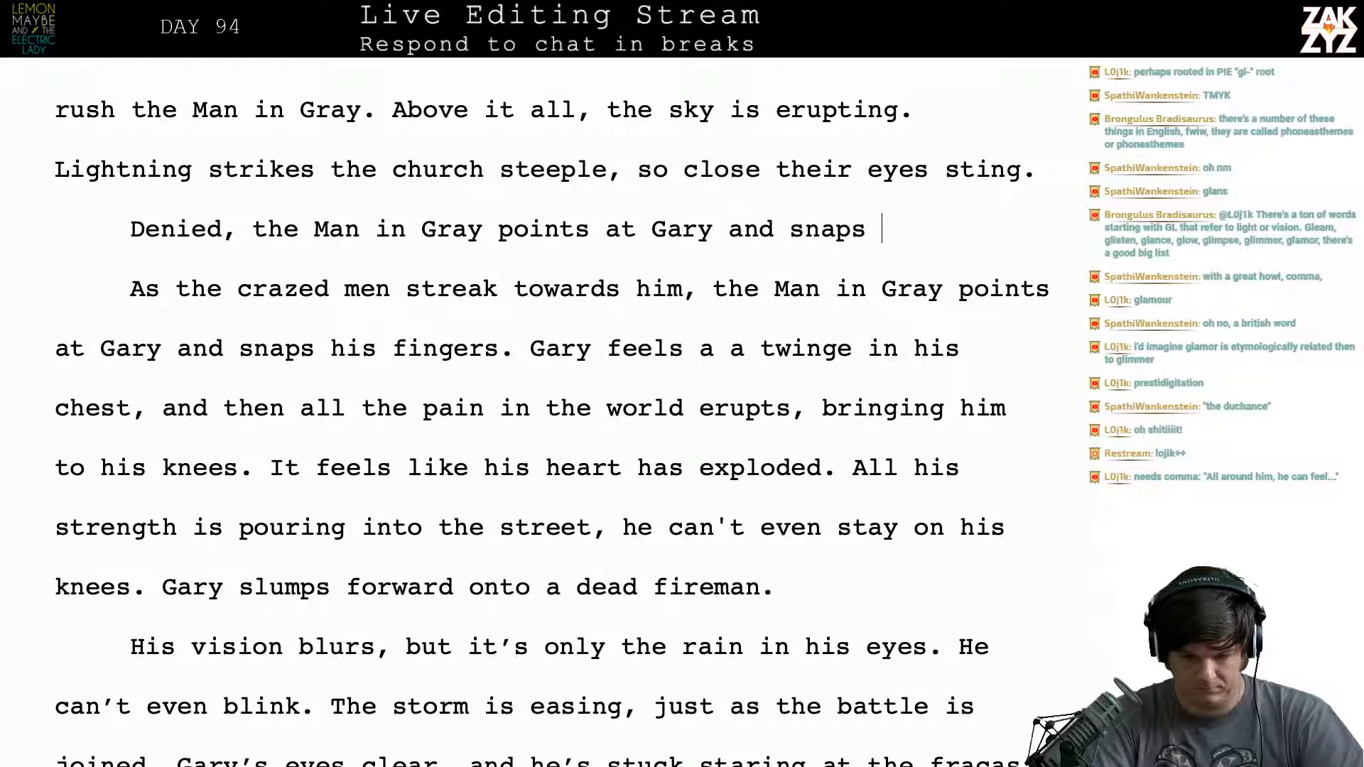
type("his fingers.")
- Finish the new sentence with "points at Gary and snaps his fingers." and delete the old "As the crazed men" sentence following it
left_click_drag(200, 289, 514, 408)
key("BackSpace")
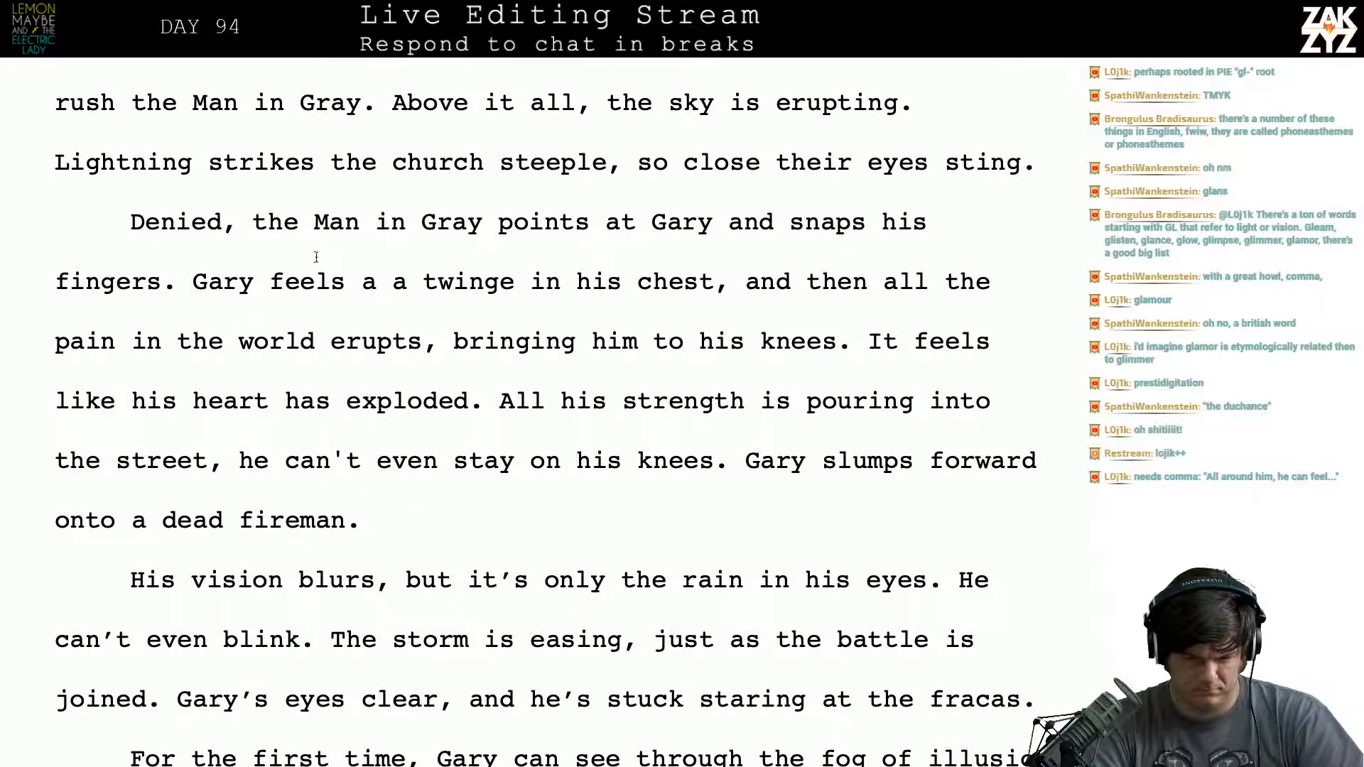
- Remove the duplicate "a" before "twinge" and split off the rest of the paragraph after "Gary feels a", leaving a blank line between
left_click(271, 281)
key("Right")
key("Right")
key("Right")
key("Right")
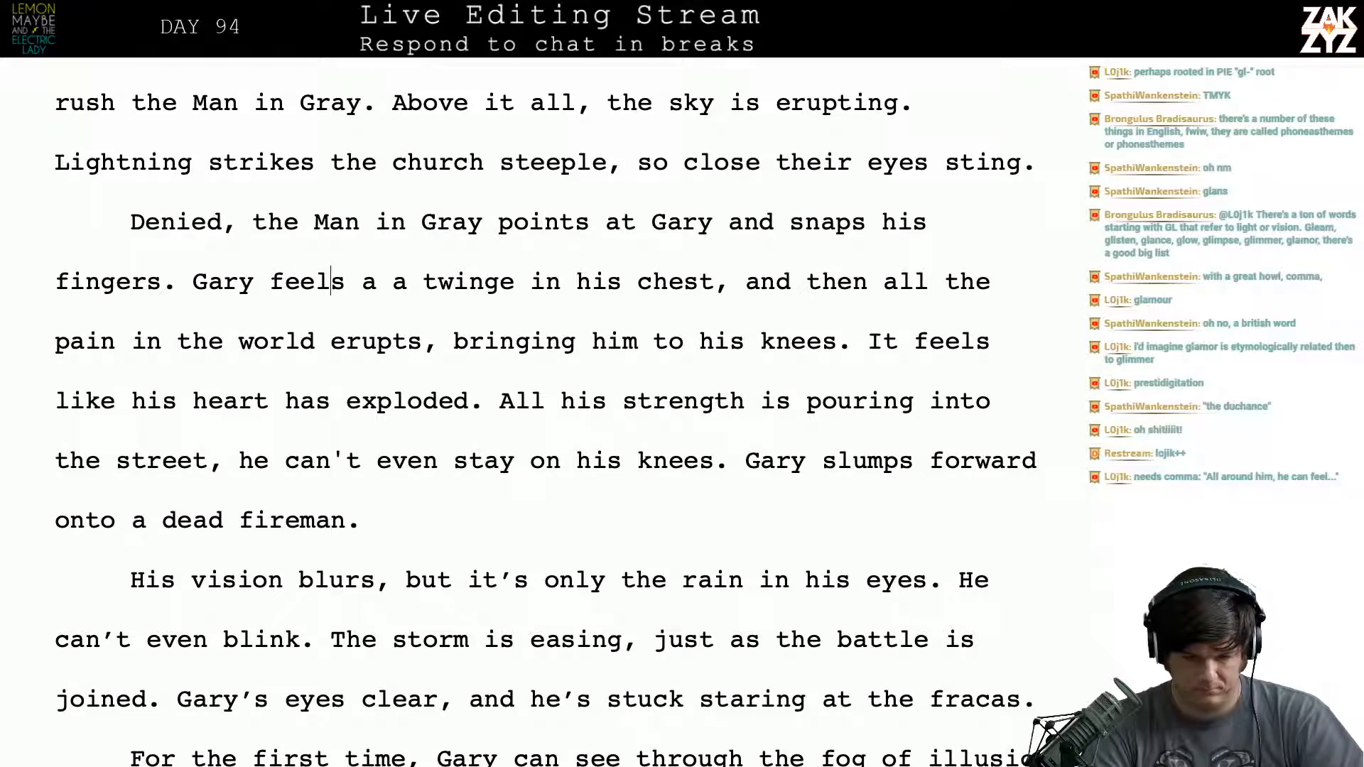
key("Right")
key("Right")
key("Right")
key("Right")
key("Right")
key("Left")
key("Right")
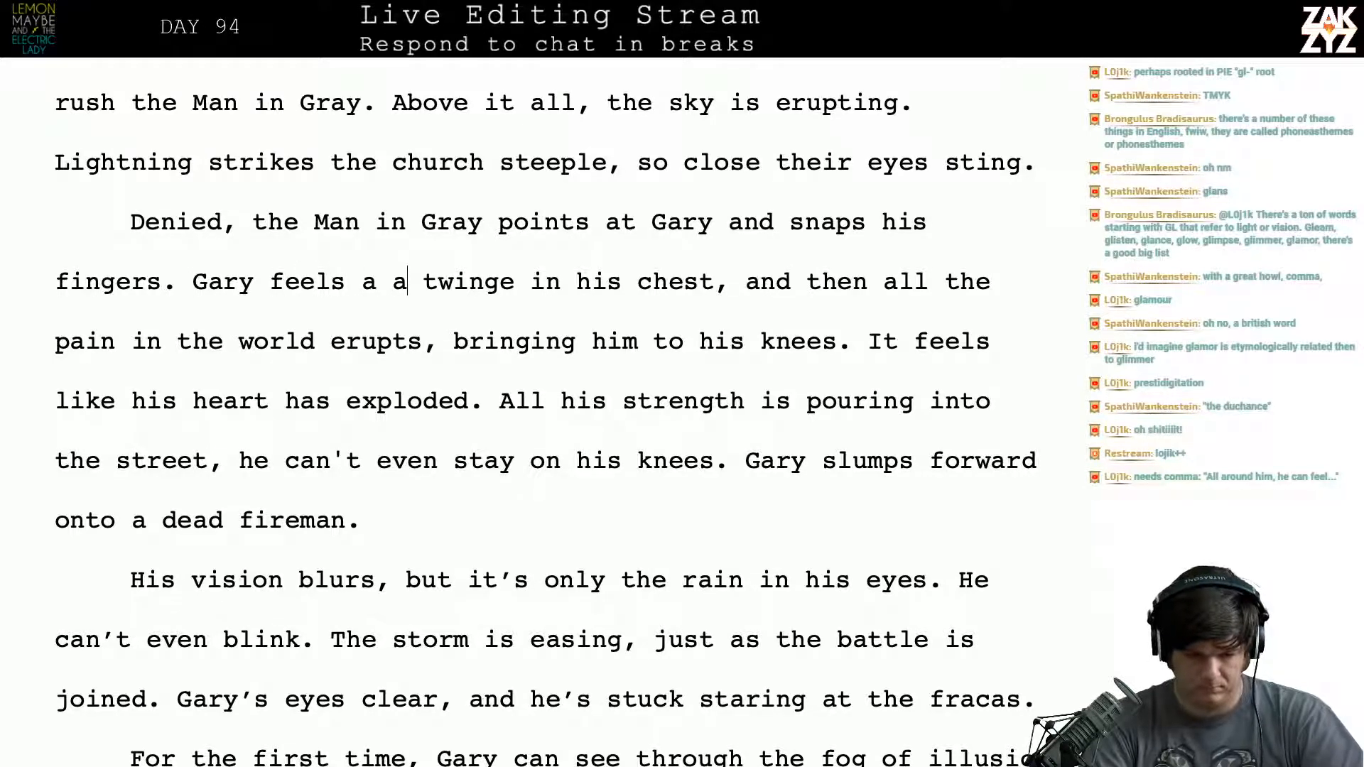
key("BackSpace")
key("BackSpace")
key("Return")
key("Return")
key("Left")
key("Left")
- Continue the sentence after "Gary feels a" with "twinge in his heart,"
type("t")
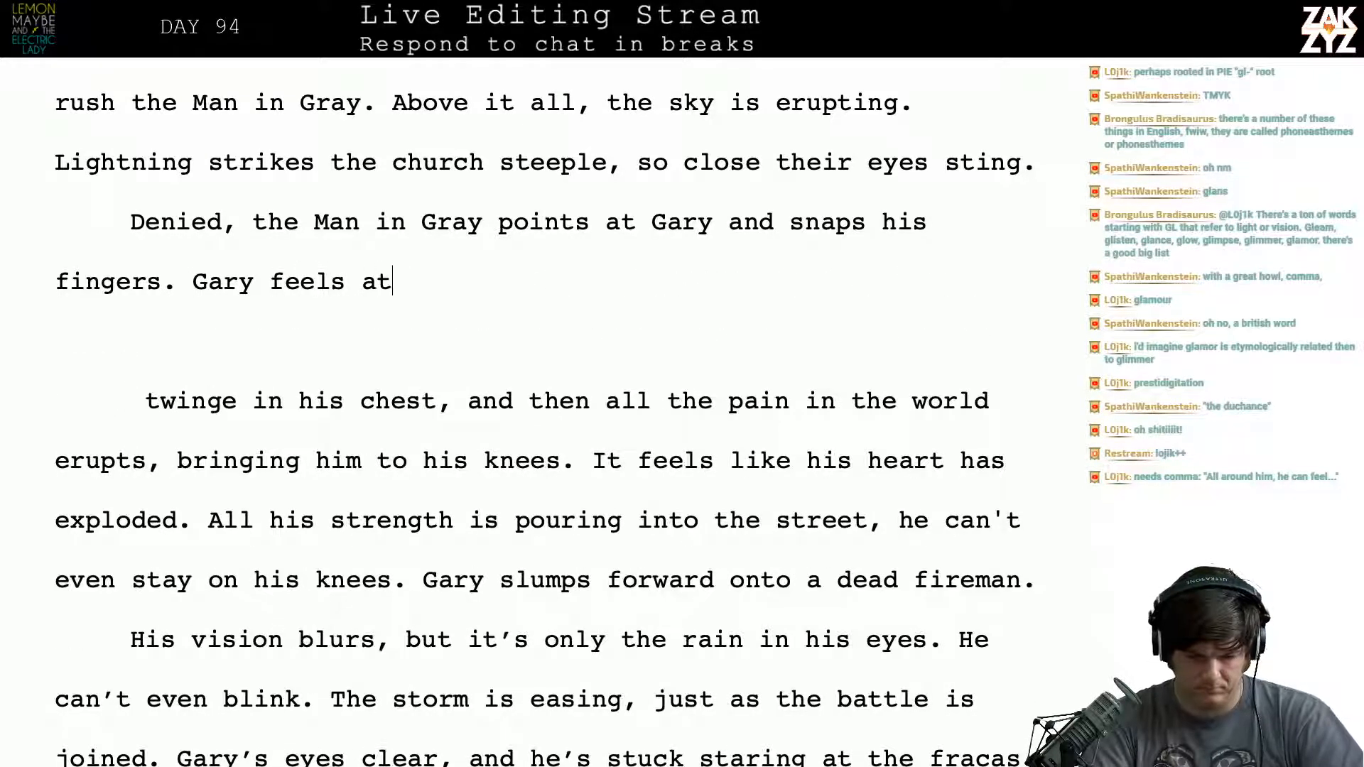
key("BackSpace")
type("tiwnge")
key("BackSpace")
key("BackSpace")
key("BackSpace")
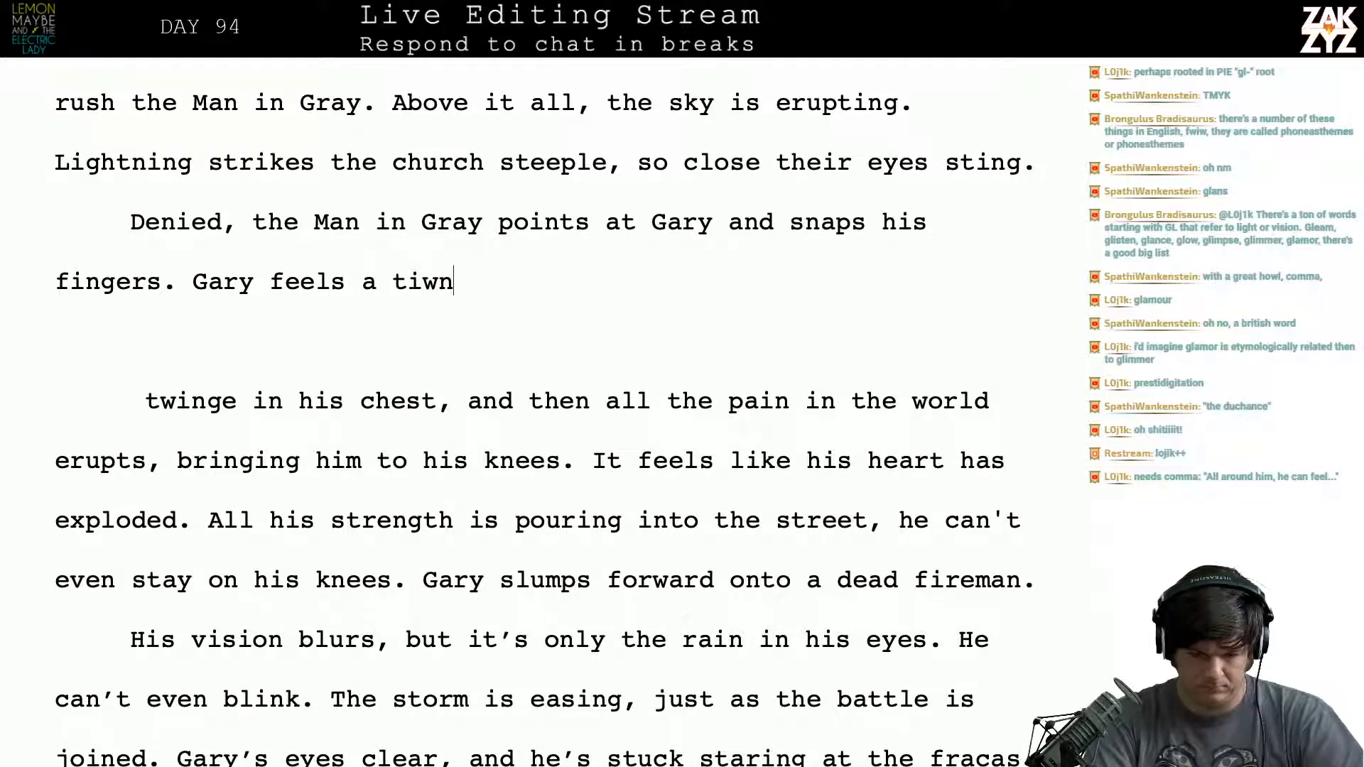
key("BackSpace")
key("BackSpace")
key("BackSpace")
type("winge in ")
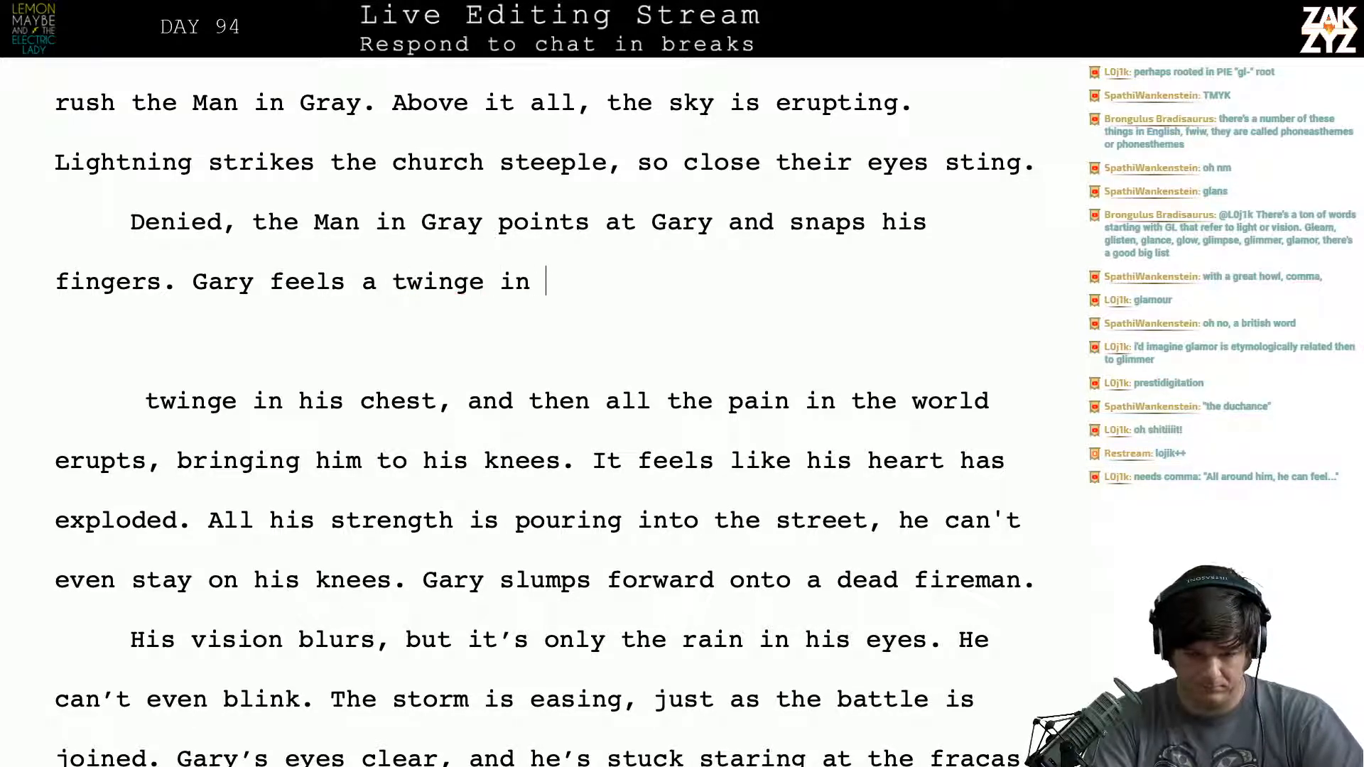
type("his heart,")
- Try continuing the sentence with "and then all the pain in the world is bursting"
type("and t")
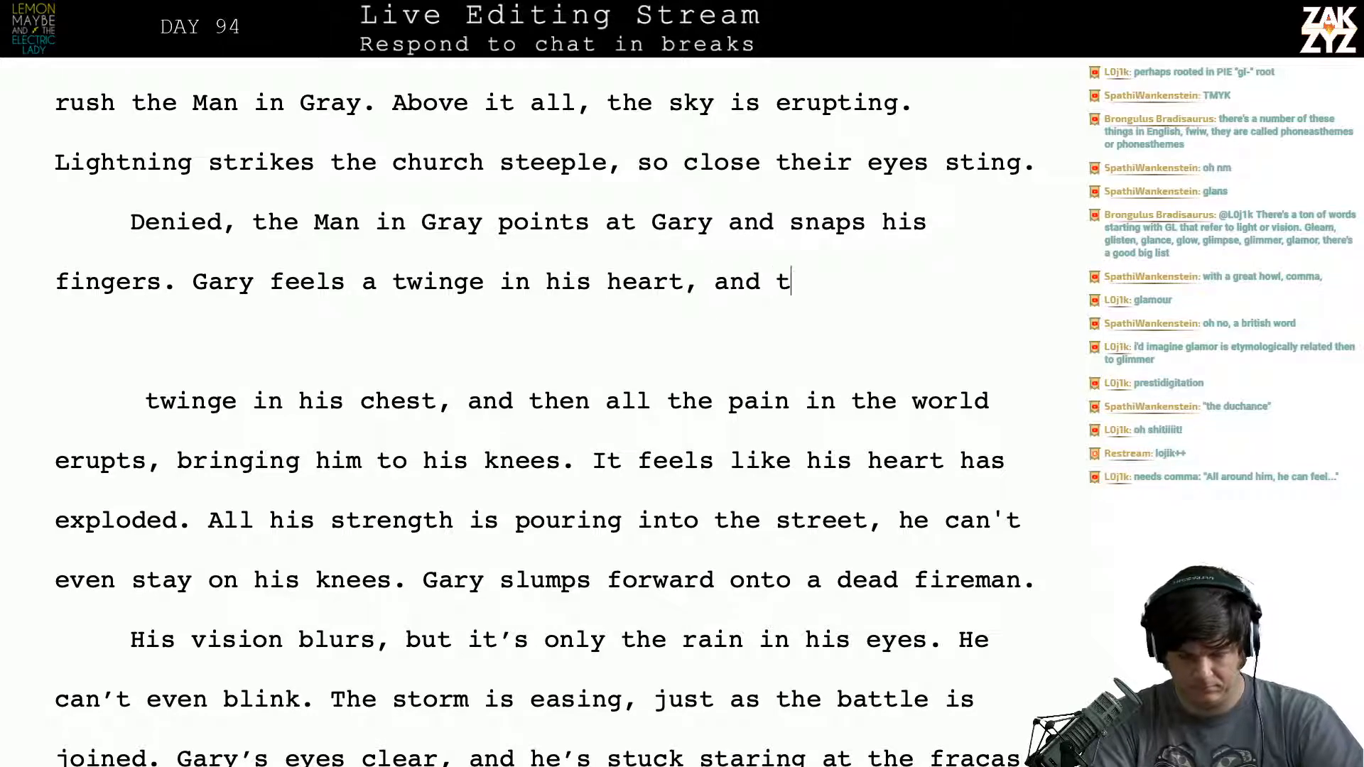
type("hen all the w")
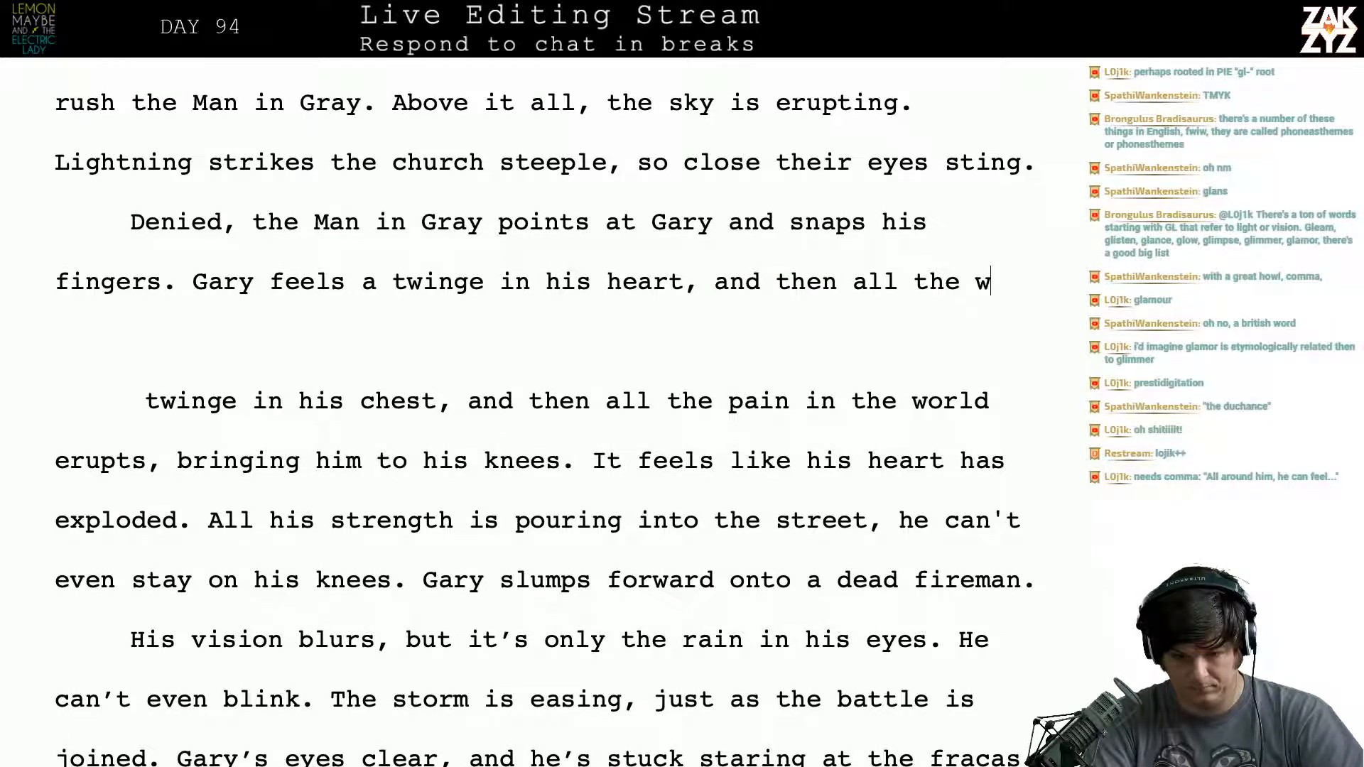
key("BackSpace")
type("pain in the ")
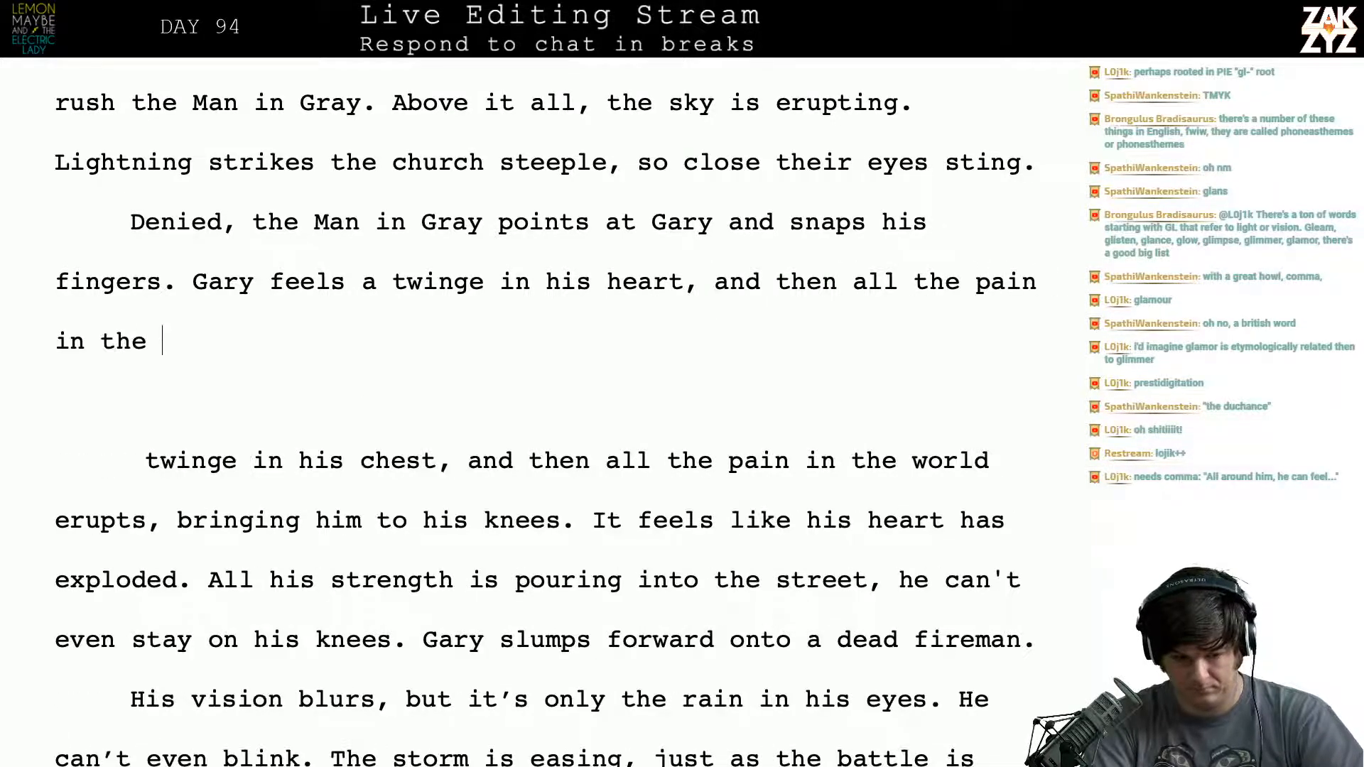
type("world is bursting")
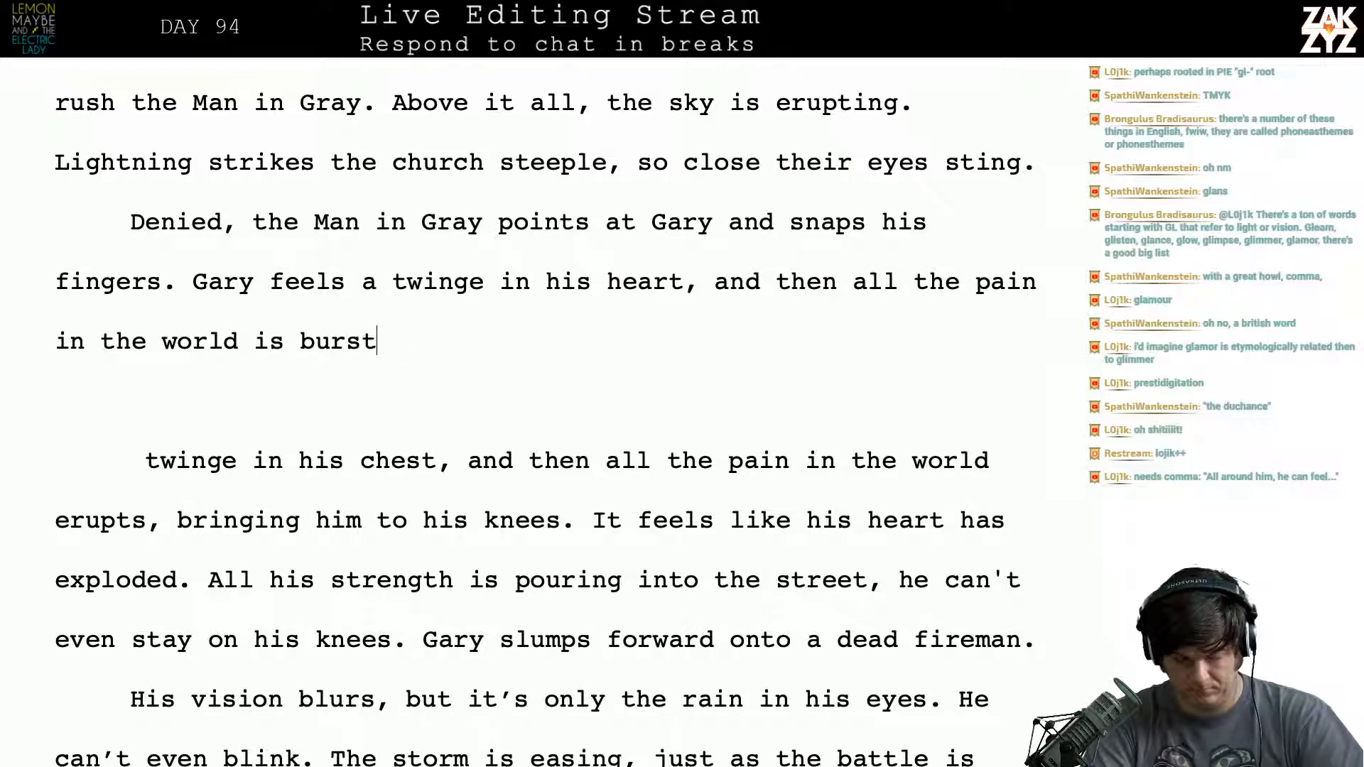
- Delete the drafted words "all the pain in the world is bursting" back to "and then"
key("BackSpace")
key("BackSpace")
key("BackSpace")
key("BackSpace")
key("BackSpace")
key("BackSpace")
key("BackSpace")
key("BackSpace")
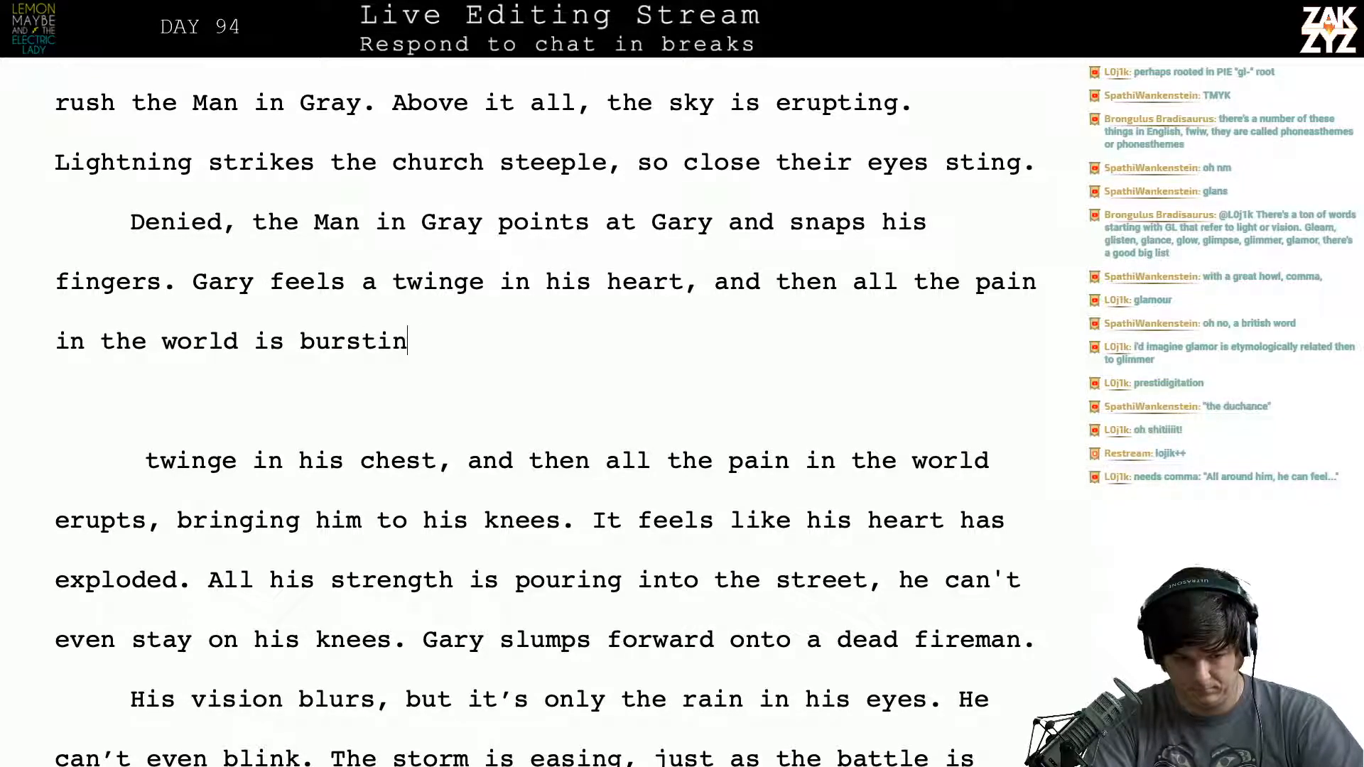
key("BackSpace")
key("BackSpace")
key("BackSpace")
key("BackSpace")
key("BackSpace")
key("BackSpace")
key("BackSpace")
key("BackSpace")
key("BackSpace")
key("BackSpace")
key("BackSpace")
key("BackSpace")
key("BackSpace")
key("BackSpace")
key("BackSpace")
key("BackSpace")
key("BackSpace")
key("BackSpace")
key("BackSpace")
key("BackSpace")
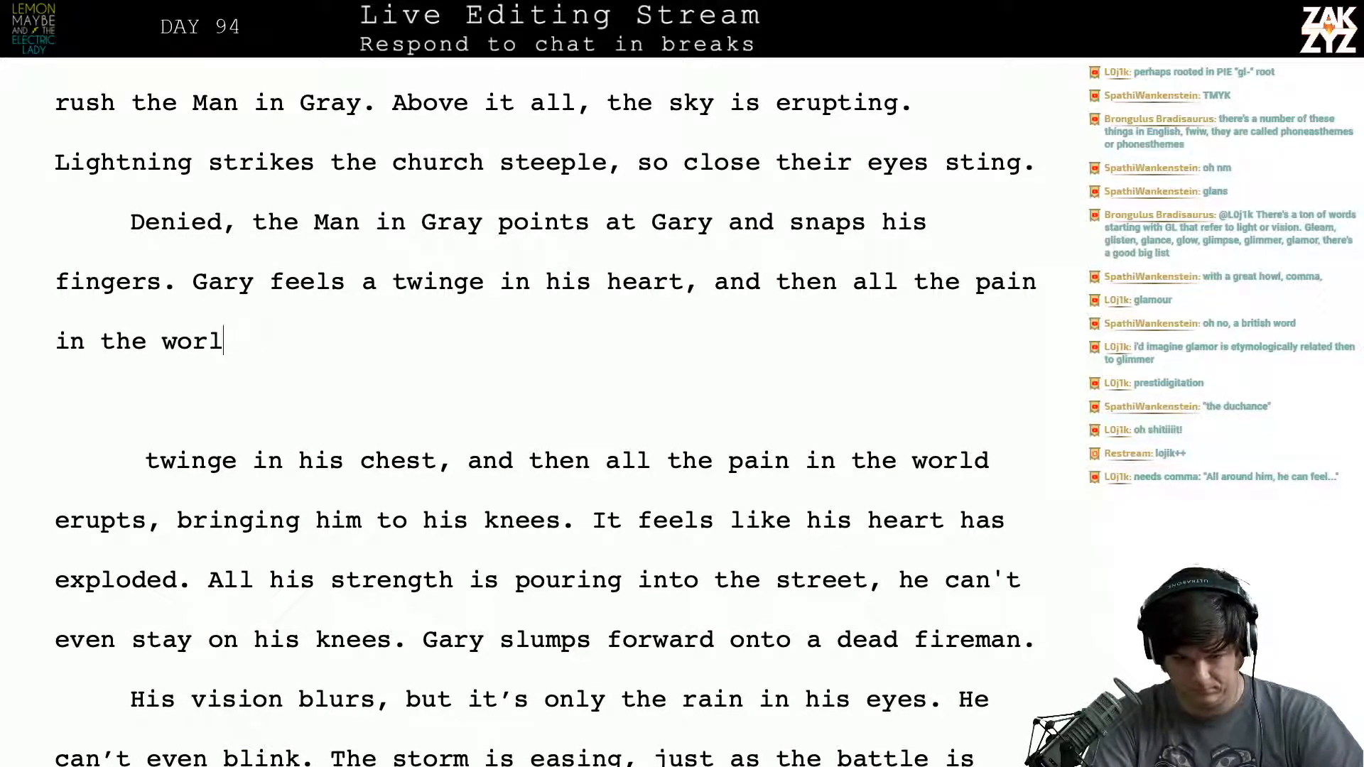
key("BackSpace")
key("BackSpace")
key("BackSpace")
key("BackSpace")
key("BackSpace")
key("BackSpace")
key("BackSpace")
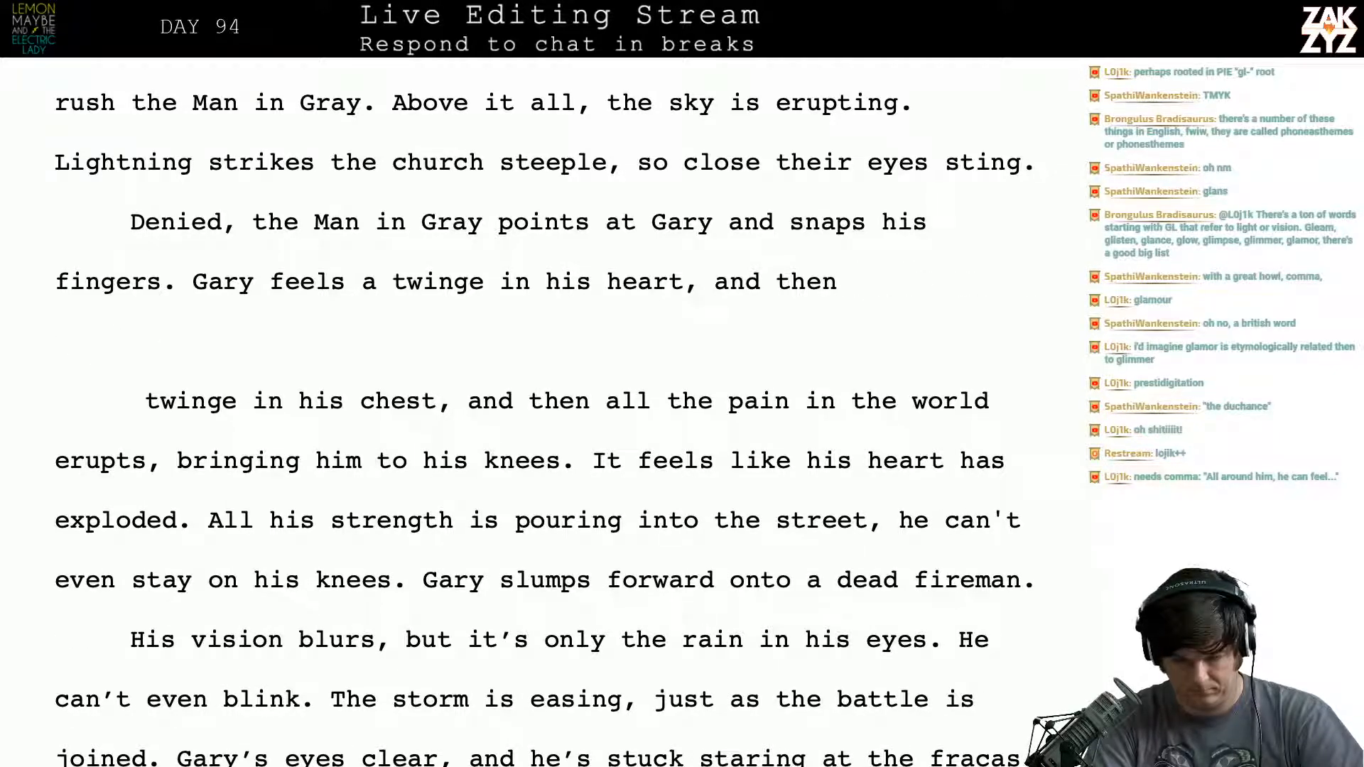
- Try "an incredible pain," as the continuation after "and then"
type("he")
key("BackSpace")
key("BackSpace")
key("BackSpace")
type("a")
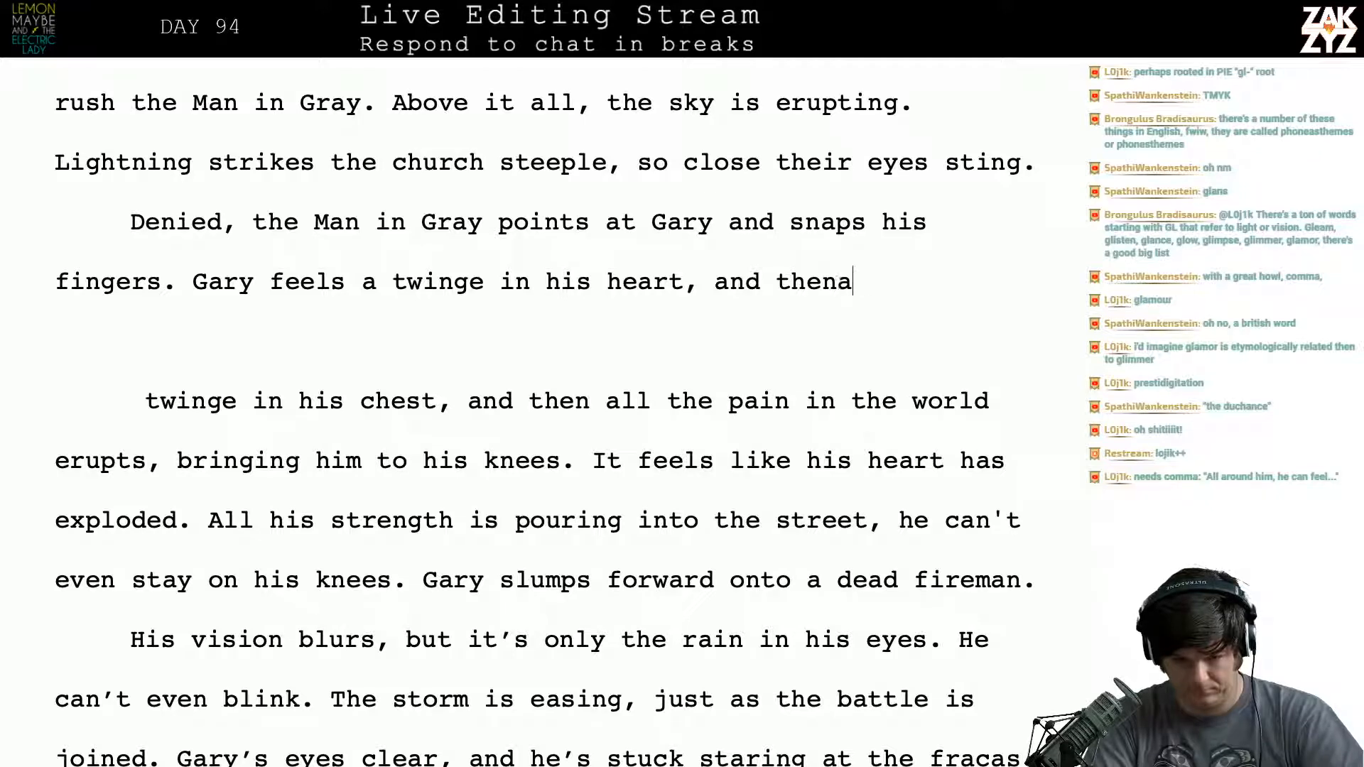
key("BackSpace")
type("an incr")
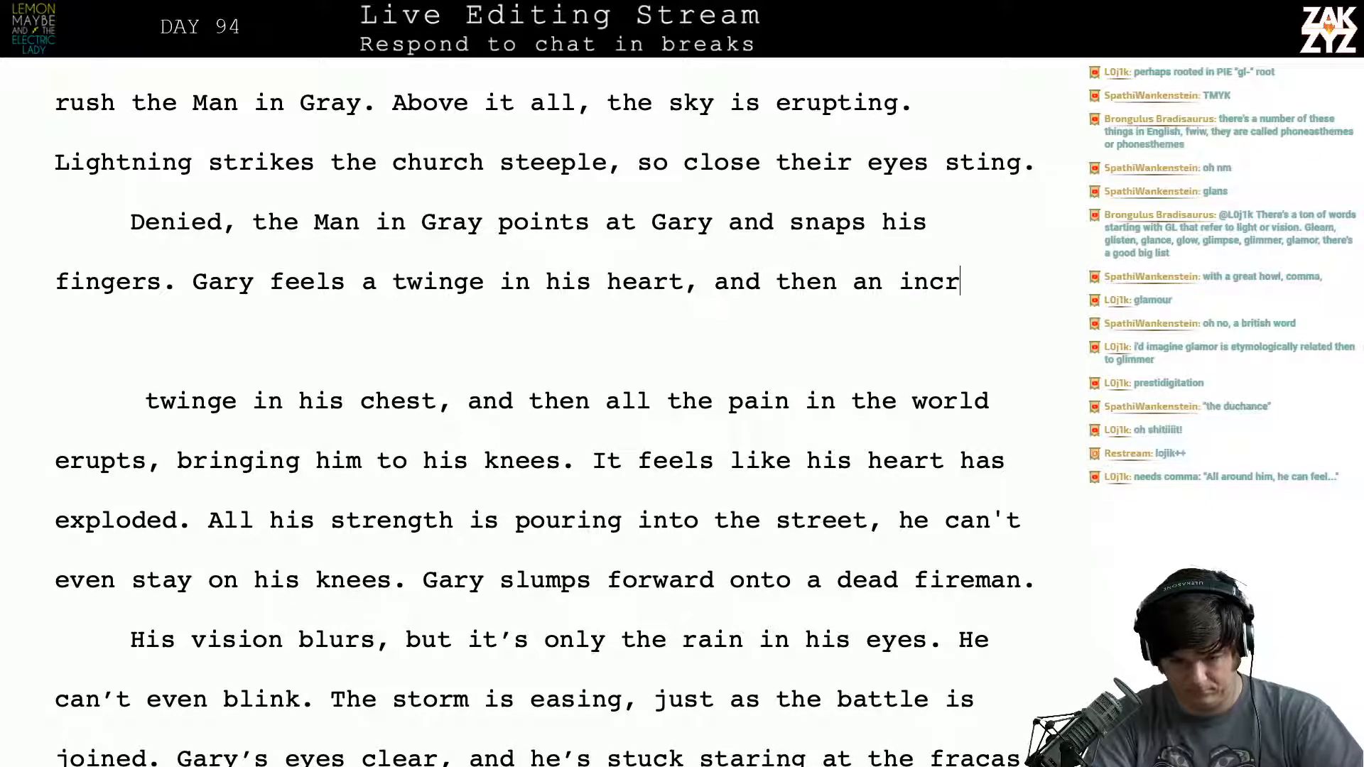
type("edible pain,")
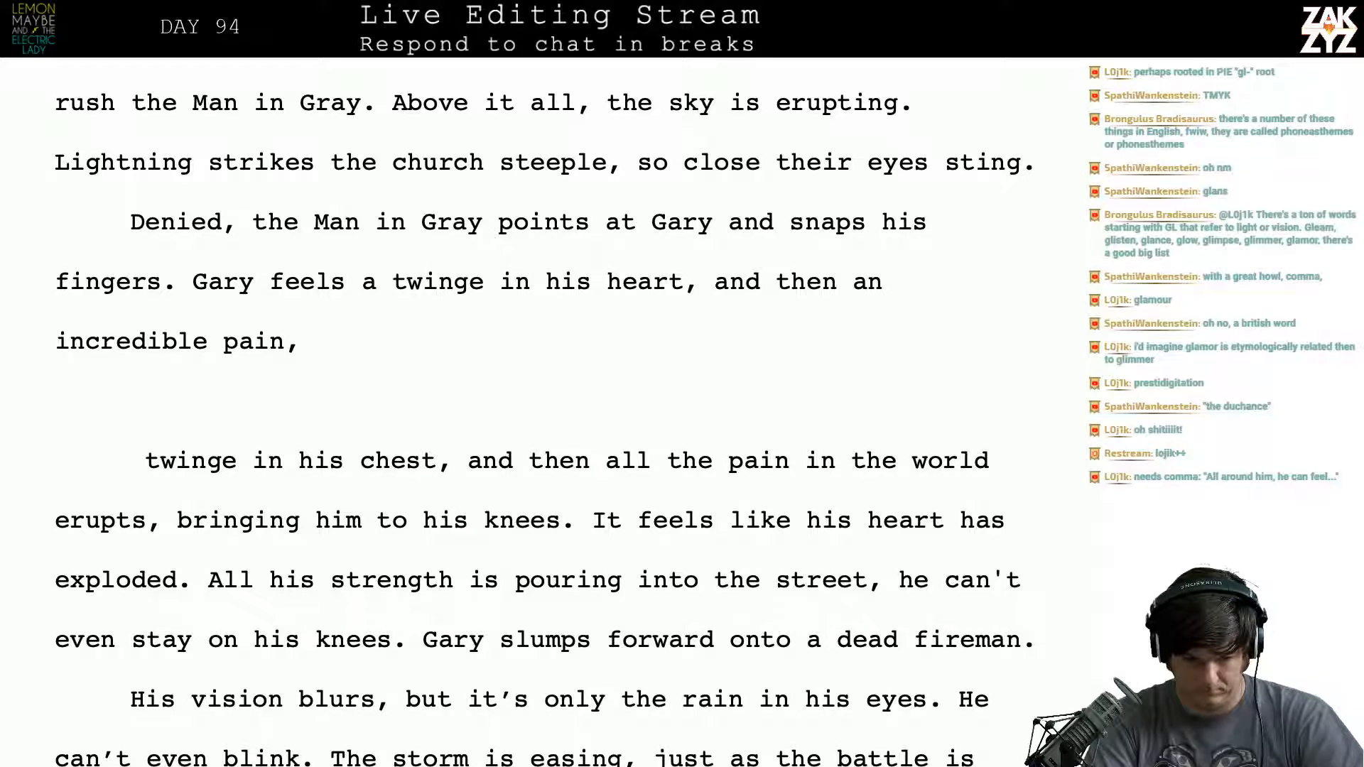
key("BackSpace")
type(",")
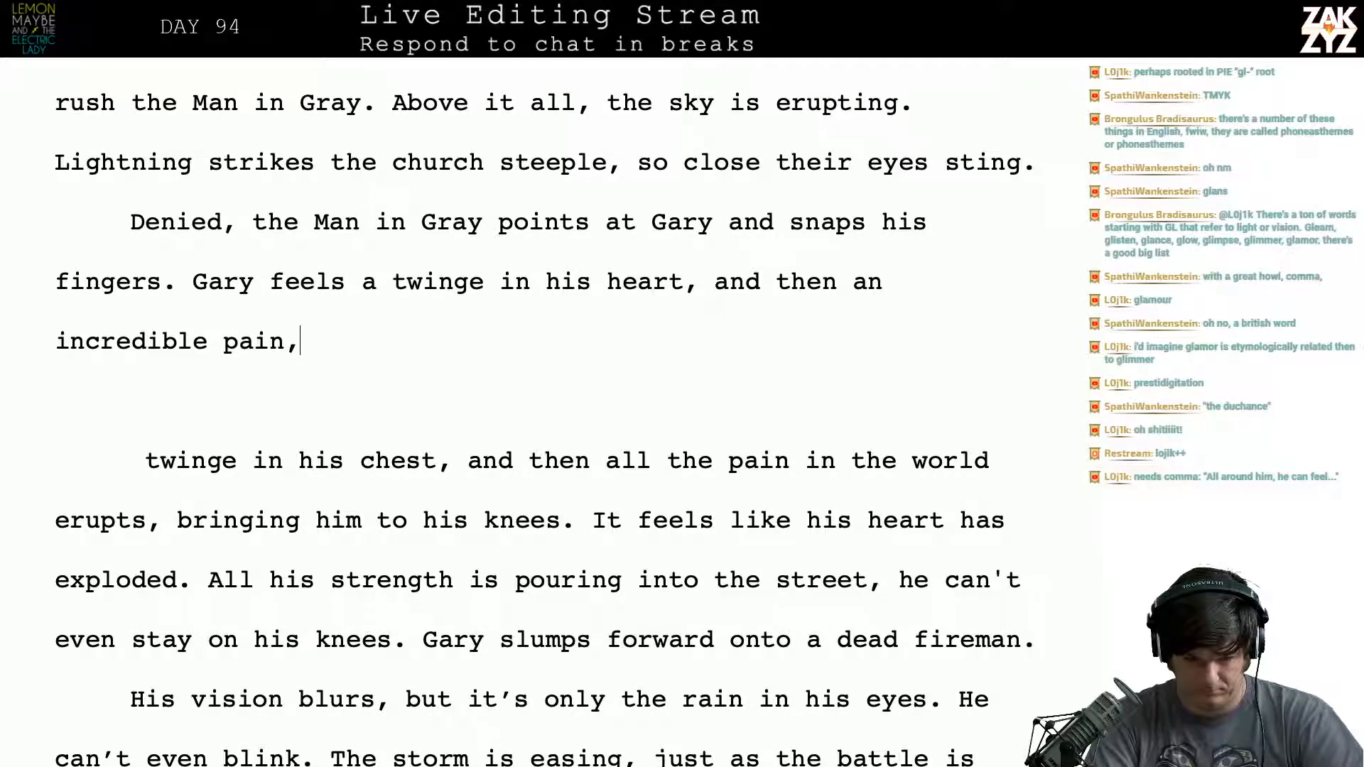
- Replace "then an incredible pain," with "agony," after "and" in the sentence about Gary's twinge
key("BackSpace")
key("BackSpace")
key("BackSpace")
key("BackSpace")
key("BackSpace")
key("BackSpace")
key("BackSpace")
key("BackSpace")
key("BackSpace")
key("BackSpace")
key("BackSpace")
key("BackSpace")
key("BackSpace")
key("BackSpace")
key("BackSpace")
key("BackSpace")
key("BackSpace")
key("BackSpace")
key("BackSpace")
key("BackSpace")
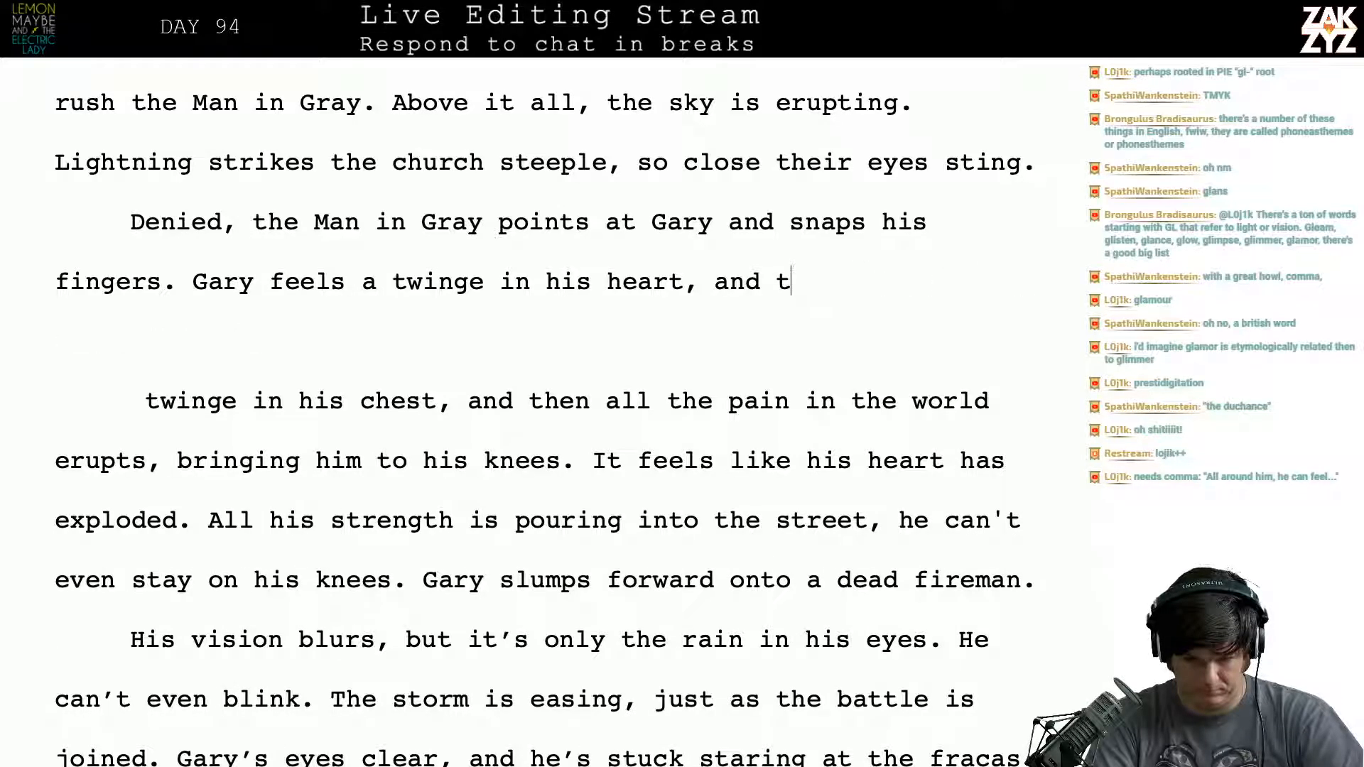
key("BackSpace")
type("an in")
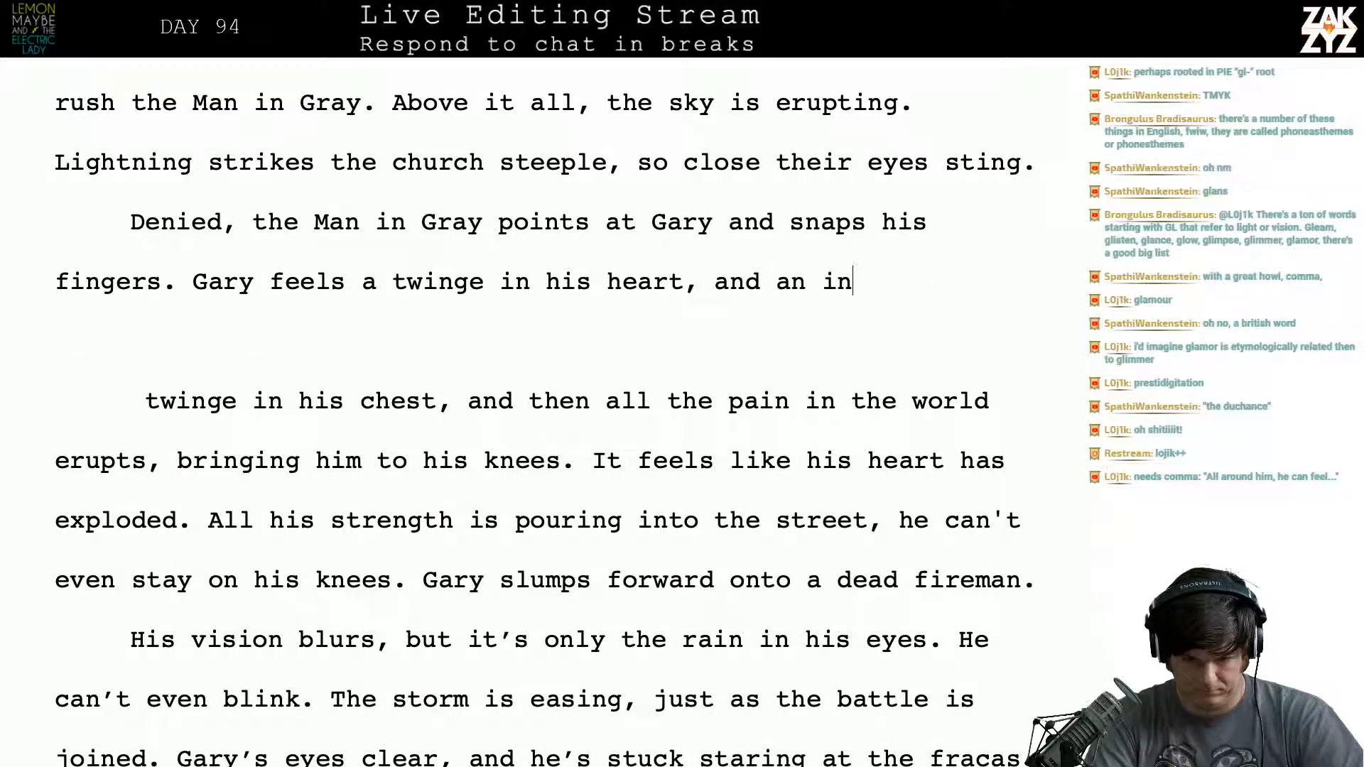
type("cre")
key("BackSpace")
key("BackSpace")
key("BackSpace")
key("BackSpace")
key("BackSpace")
key("BackSpace")
key("BackSpace")
key("BackSpace")
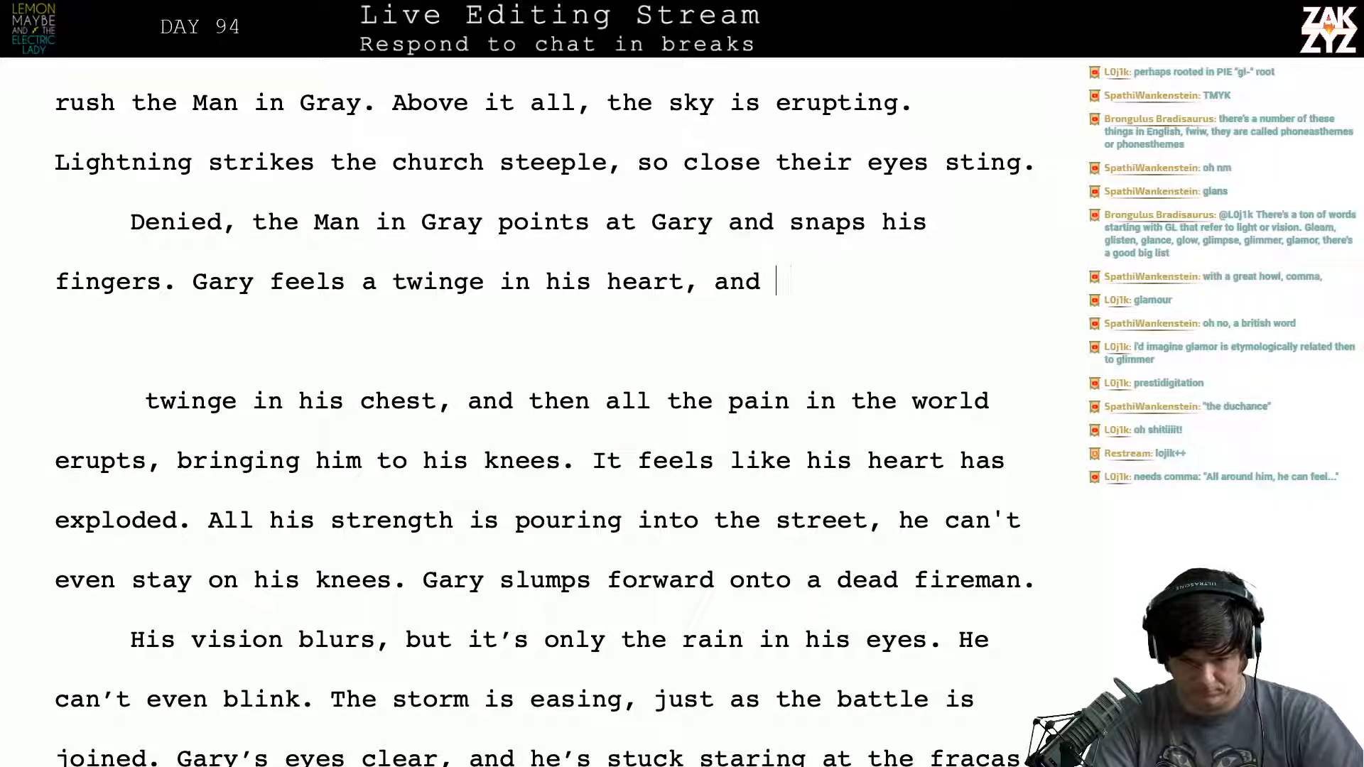
type("agony,")
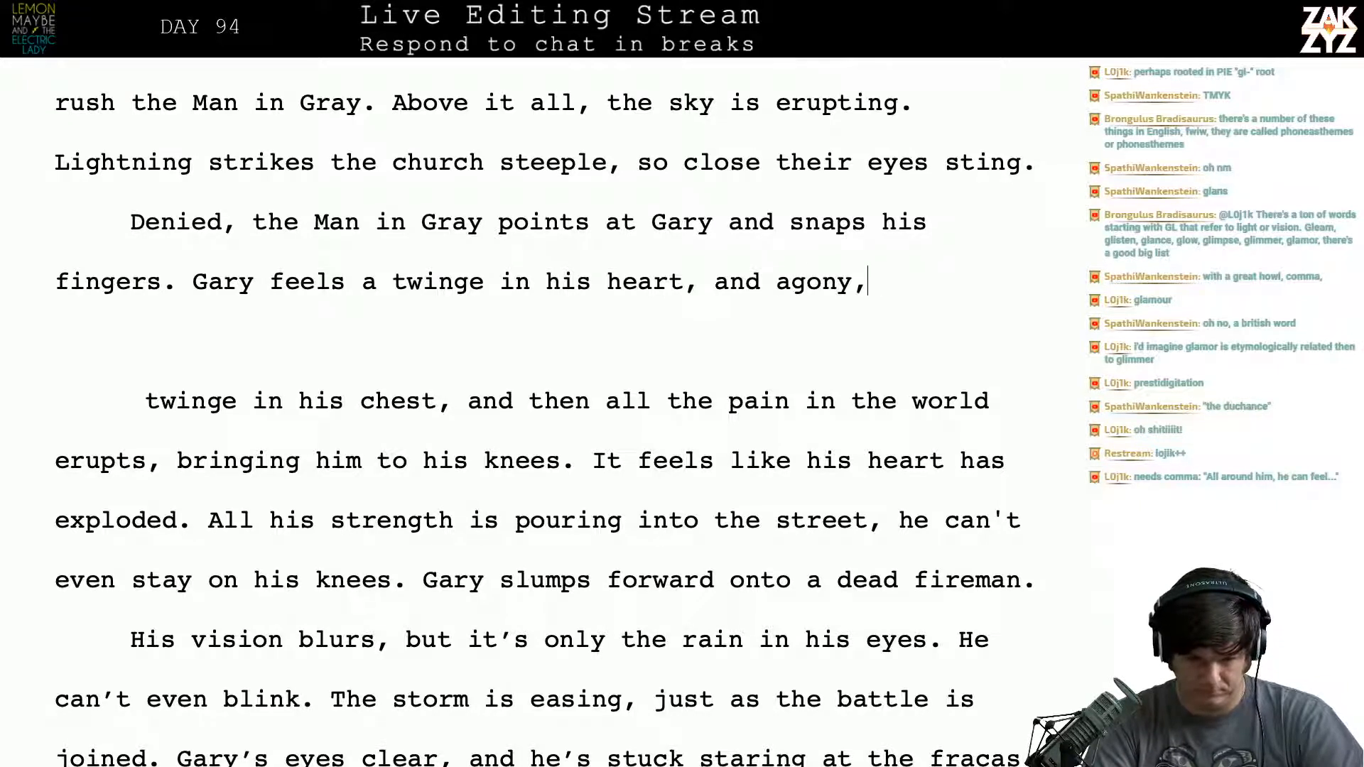
- Change "heart" to "chest" in "Gary feels a twinge in his heart,"
key("ctrl+Left")
key("ctrl+Left")
key("ctrl+Left")
key("BackSpace")
key("BackSpace")
key("BackSpace")
key("BackSpace")
key("BackSpace")
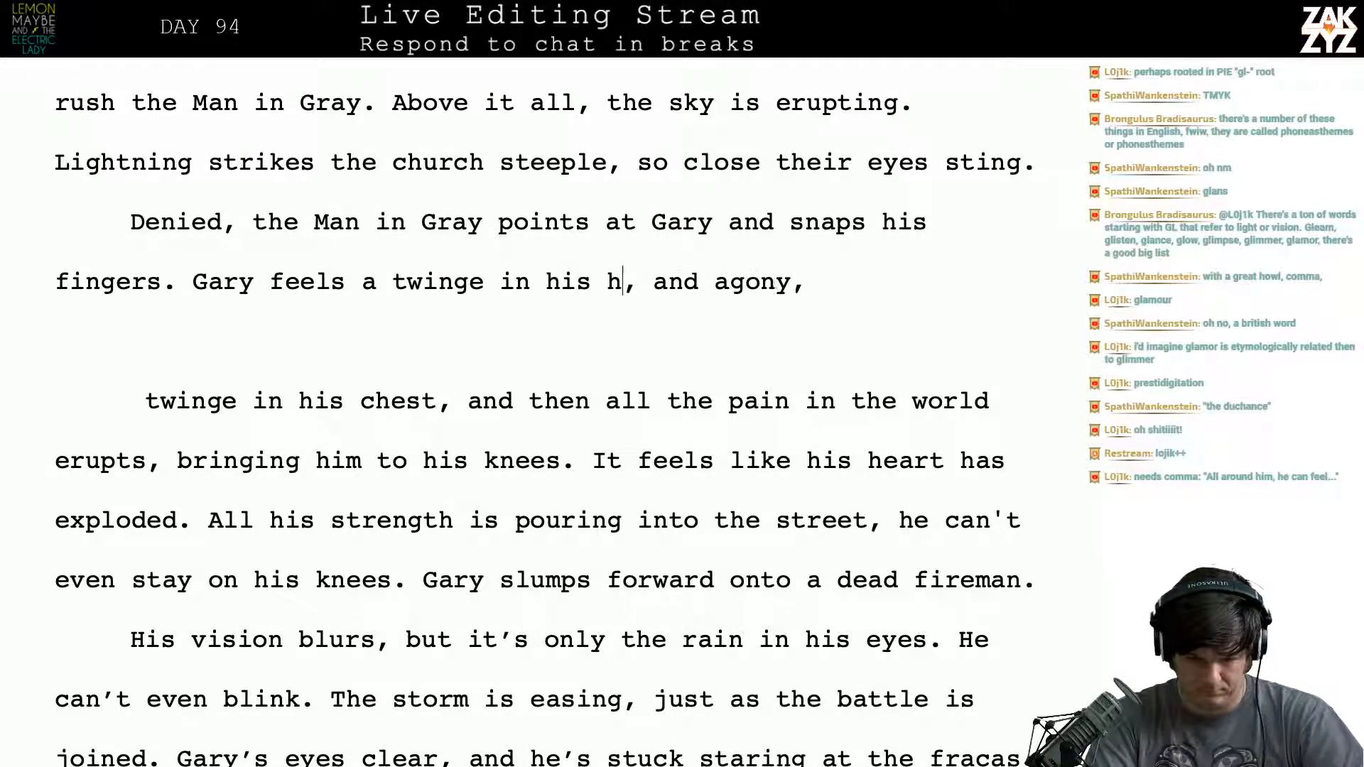
type("chest")
key("Right")
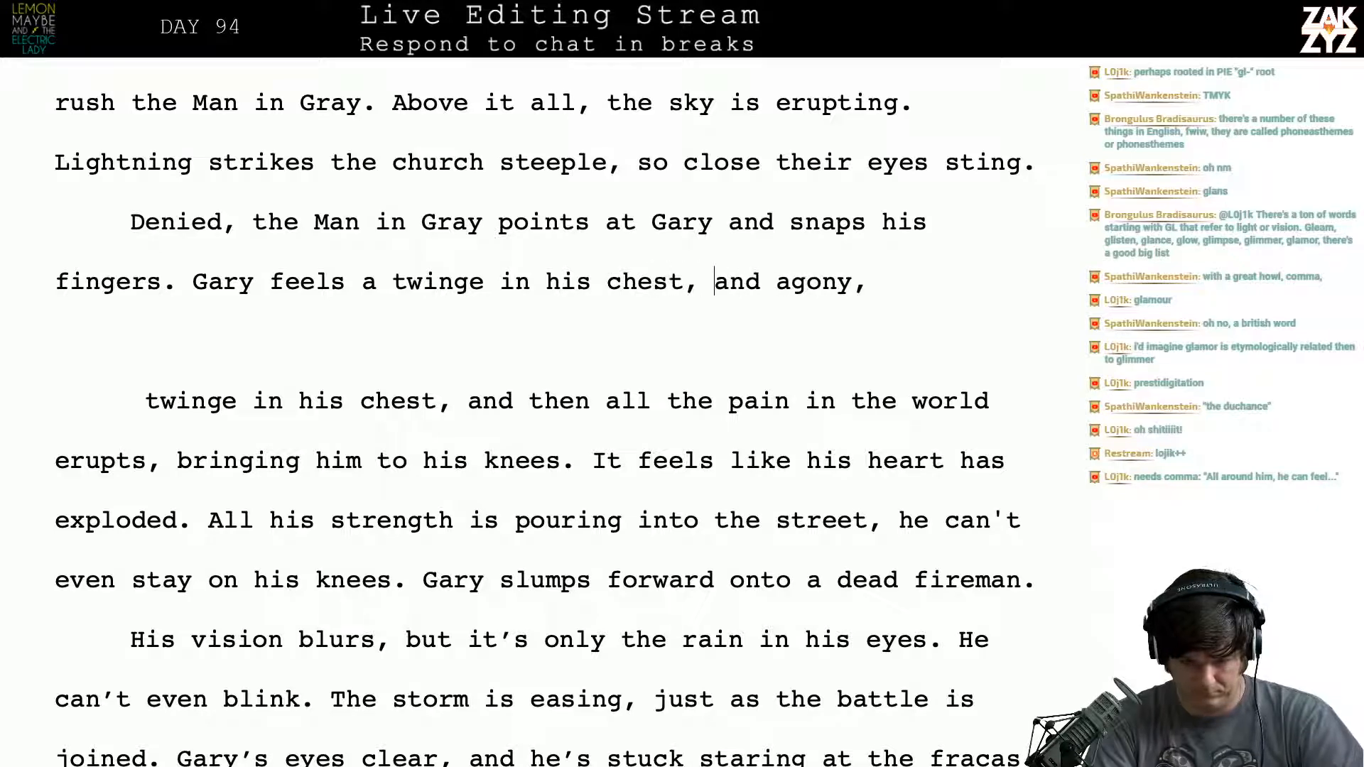
- Try continuing the sentence after "and agony," with "it feels like h"
key("Right")
key("Right")
key("Right")
key("Right")
key("Right")
key("Right")
type("it fee")
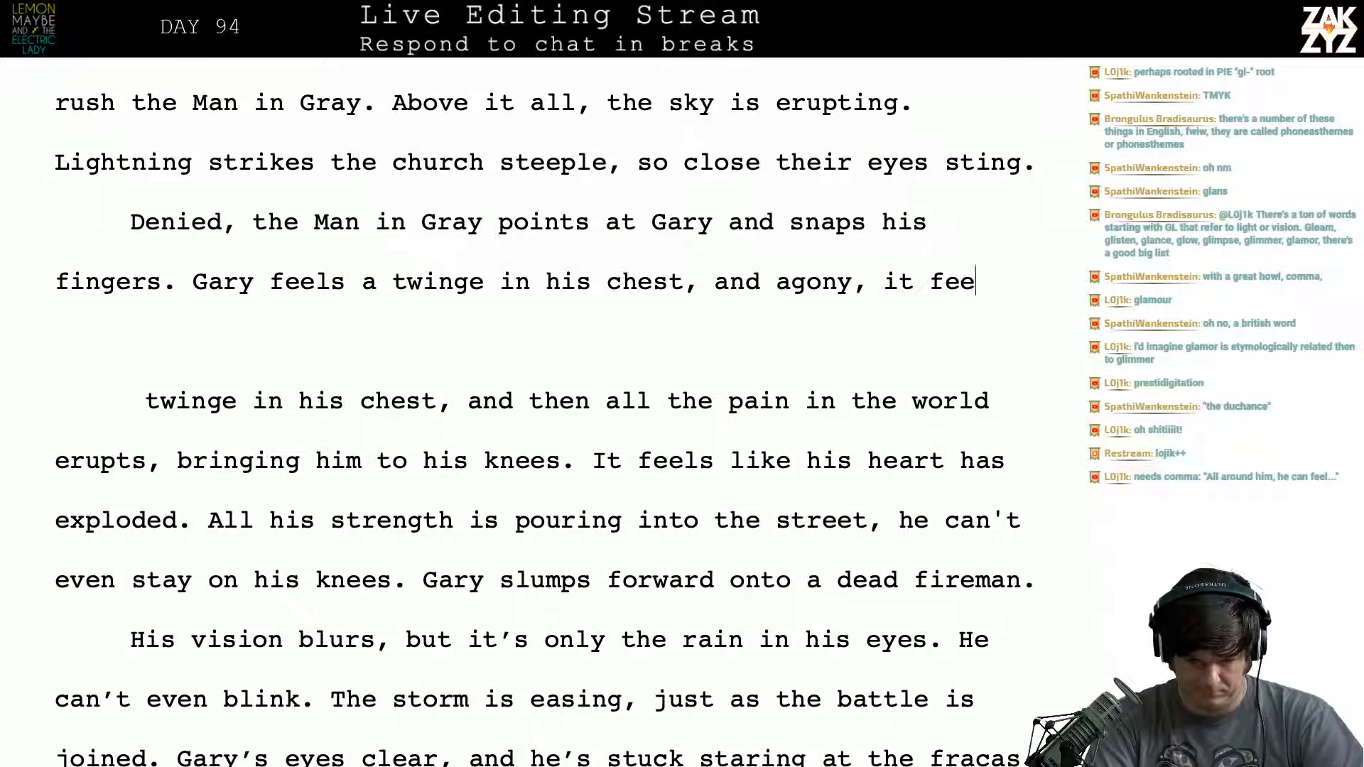
type("ls like h")
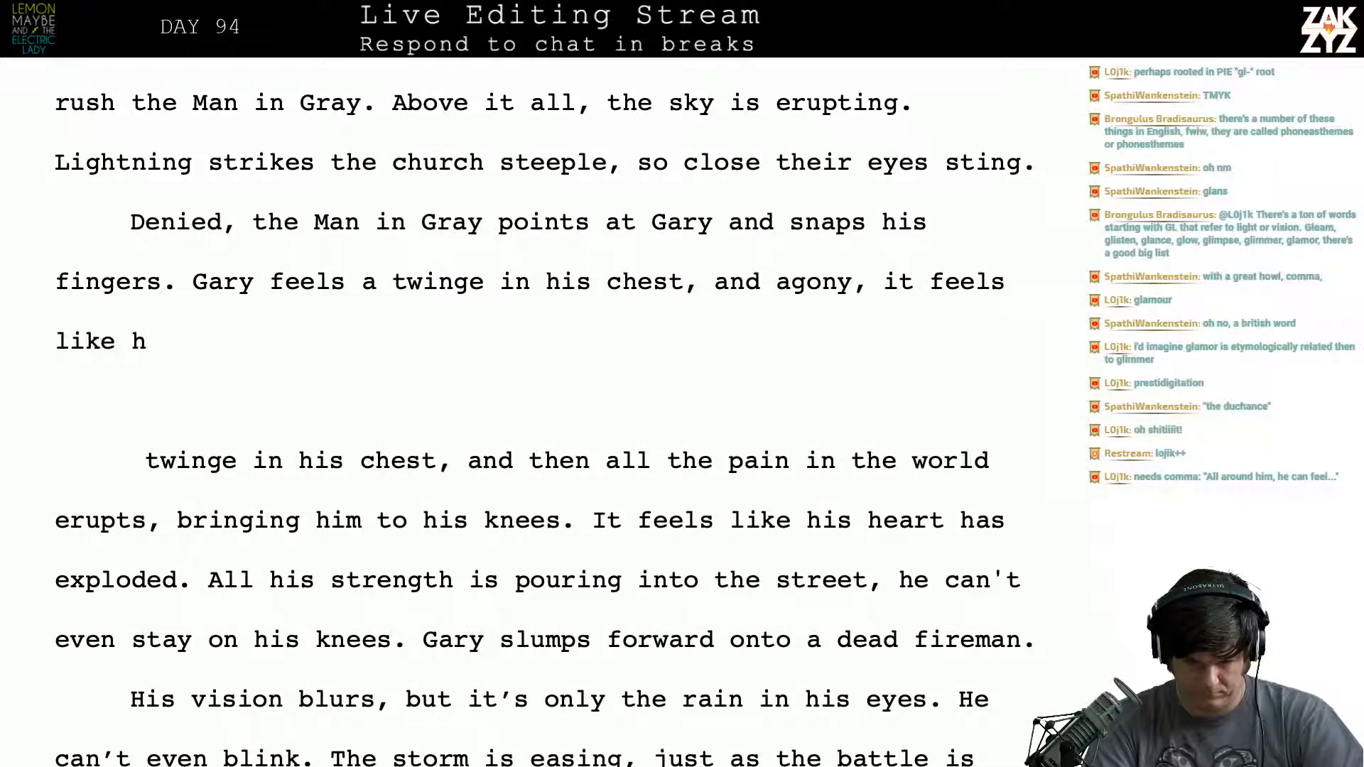
- Break the line before "and agony, it feels like h" so the draft sits below "chest,"
key("Left")
key("Left")
key("Left")
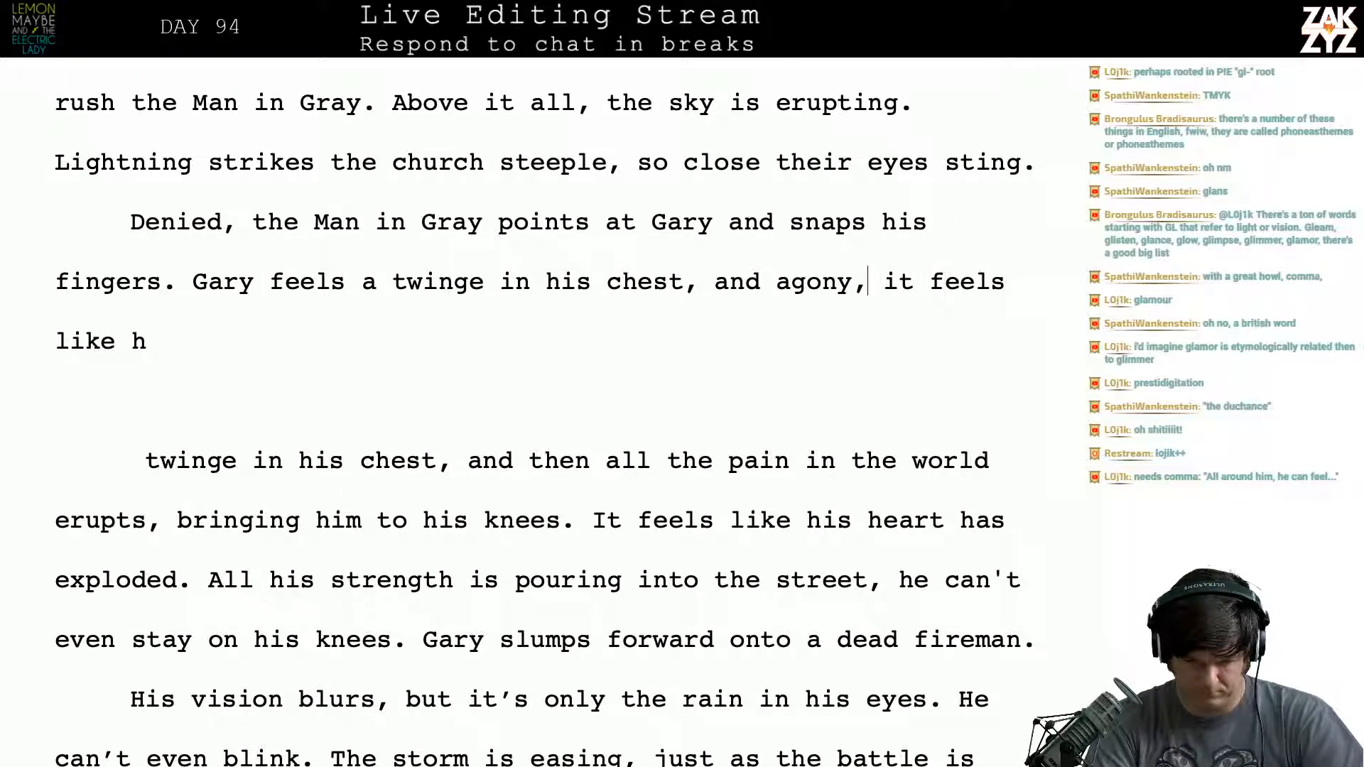
key("Return")
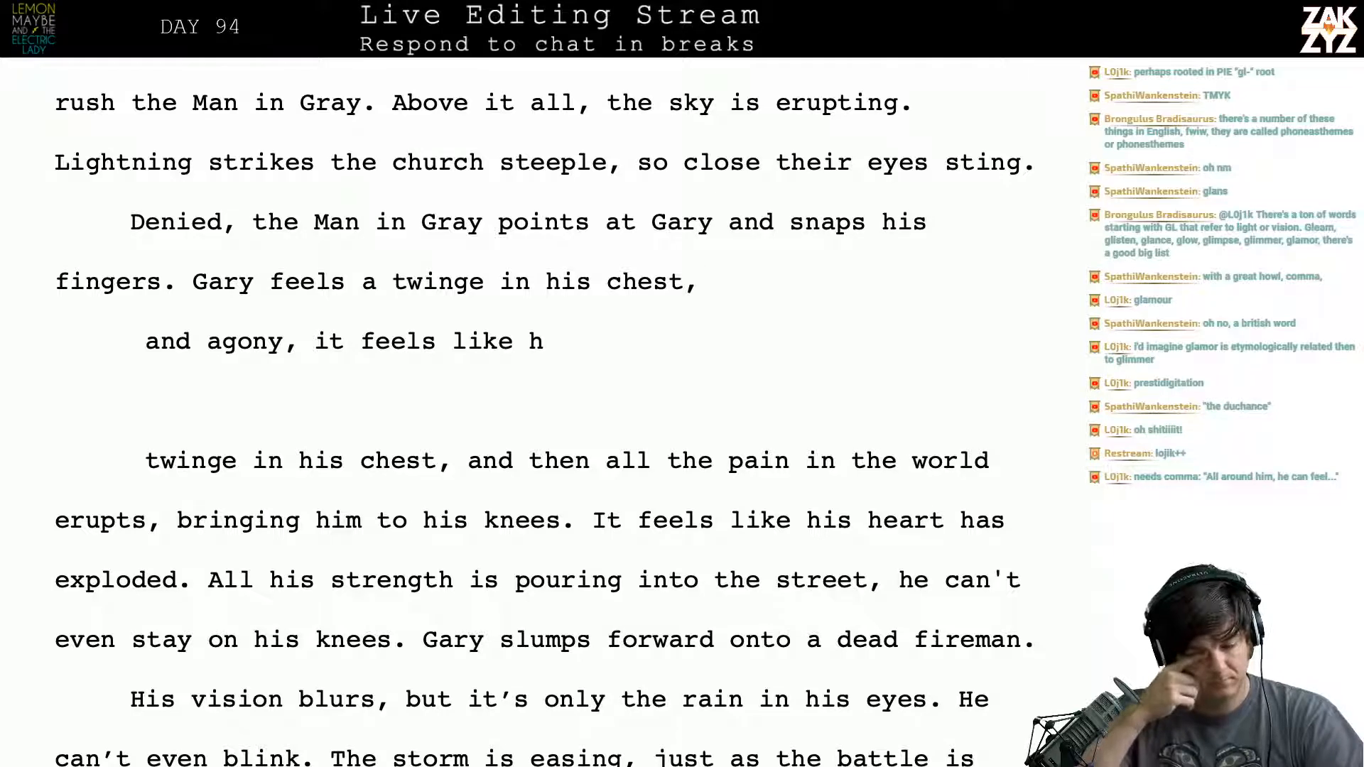
- Continue the sentence after "chest," with "then an explosion of agony as if his heart has burst."
type("then Ean exp")
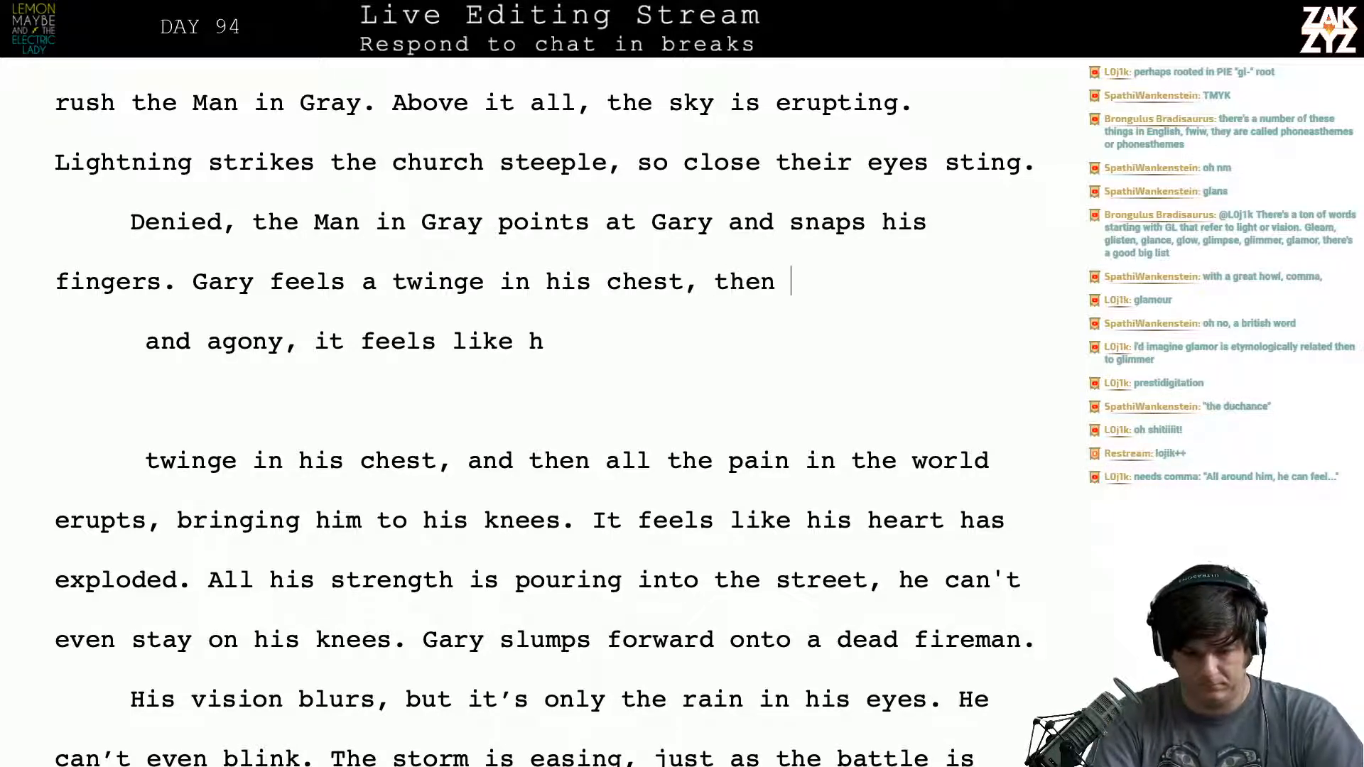
key("BackSpace")
key("BackSpace")
key("BackSpace")
key("BackSpace")
key("BackSpace")
key("BackSpace")
key("BackSpace")
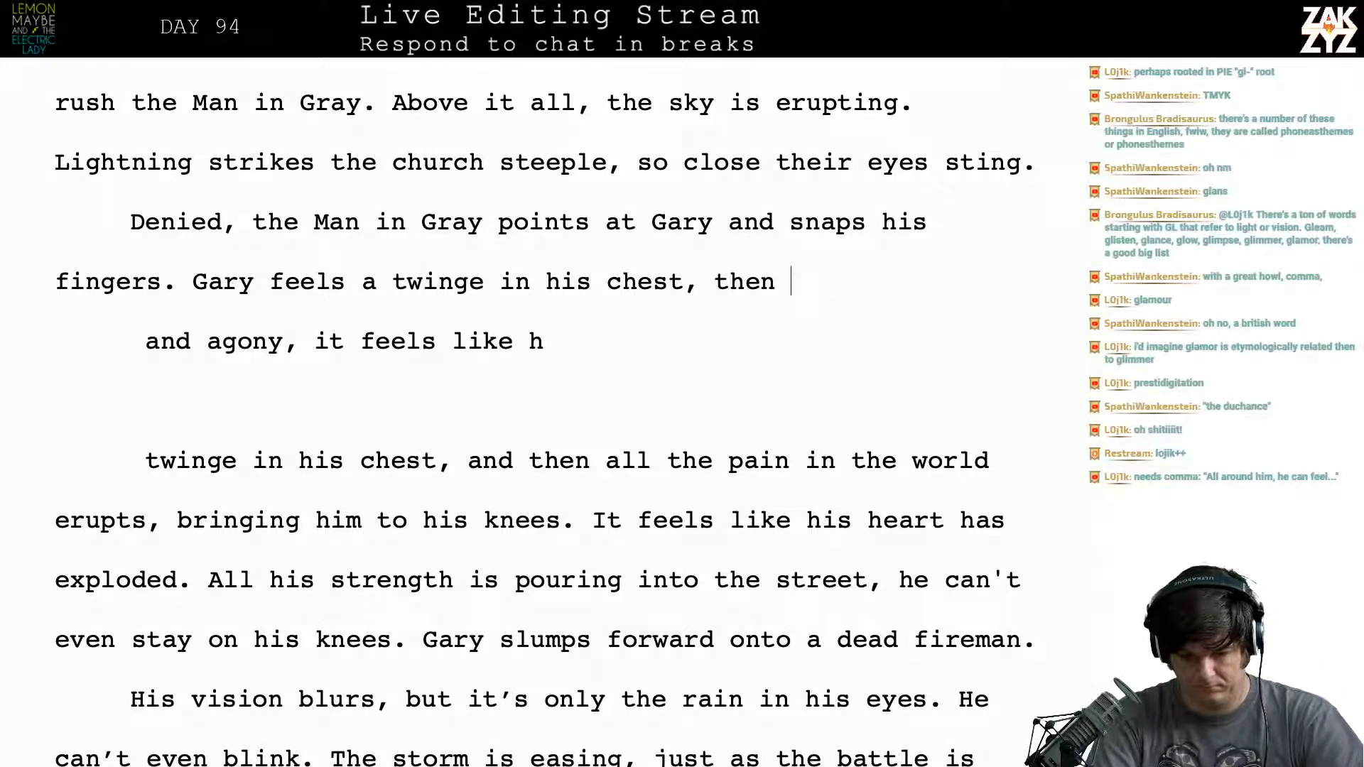
type("an explosion ")
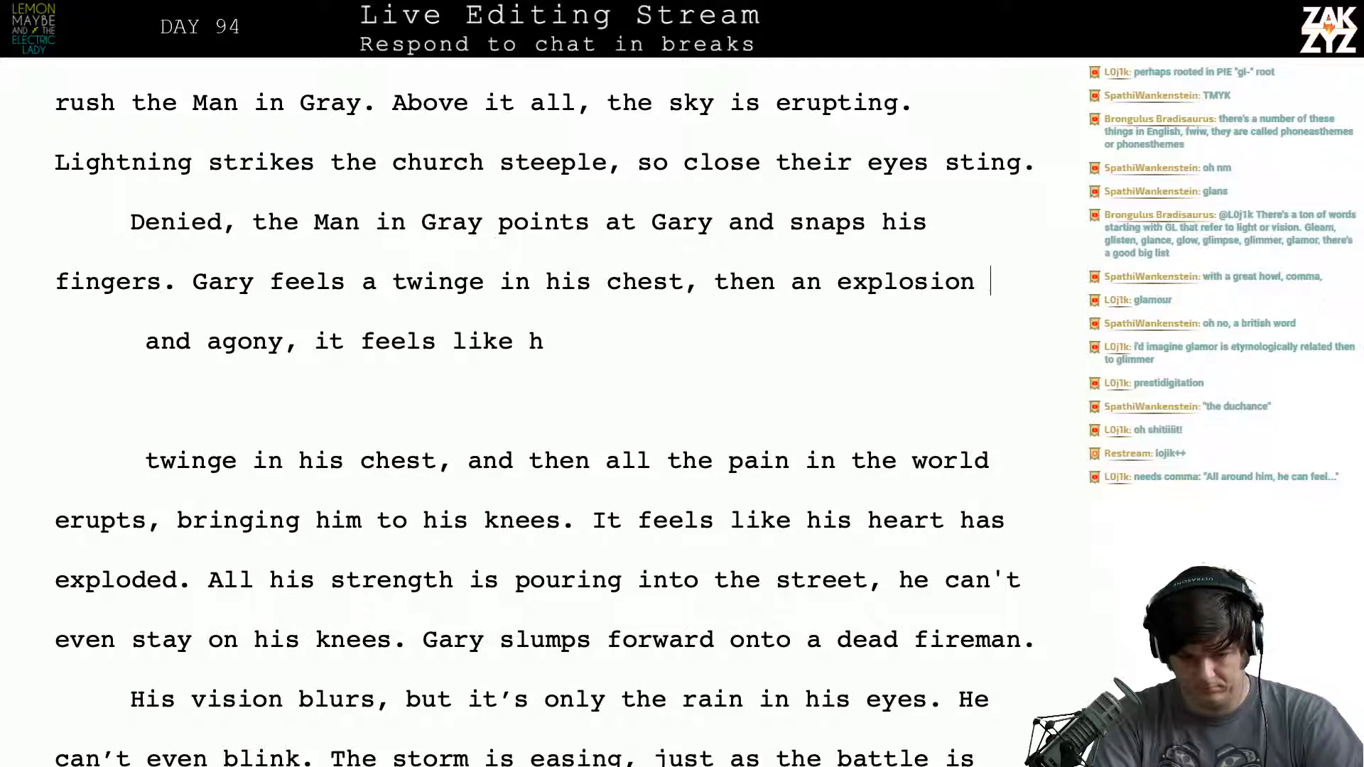
type("of agony ")
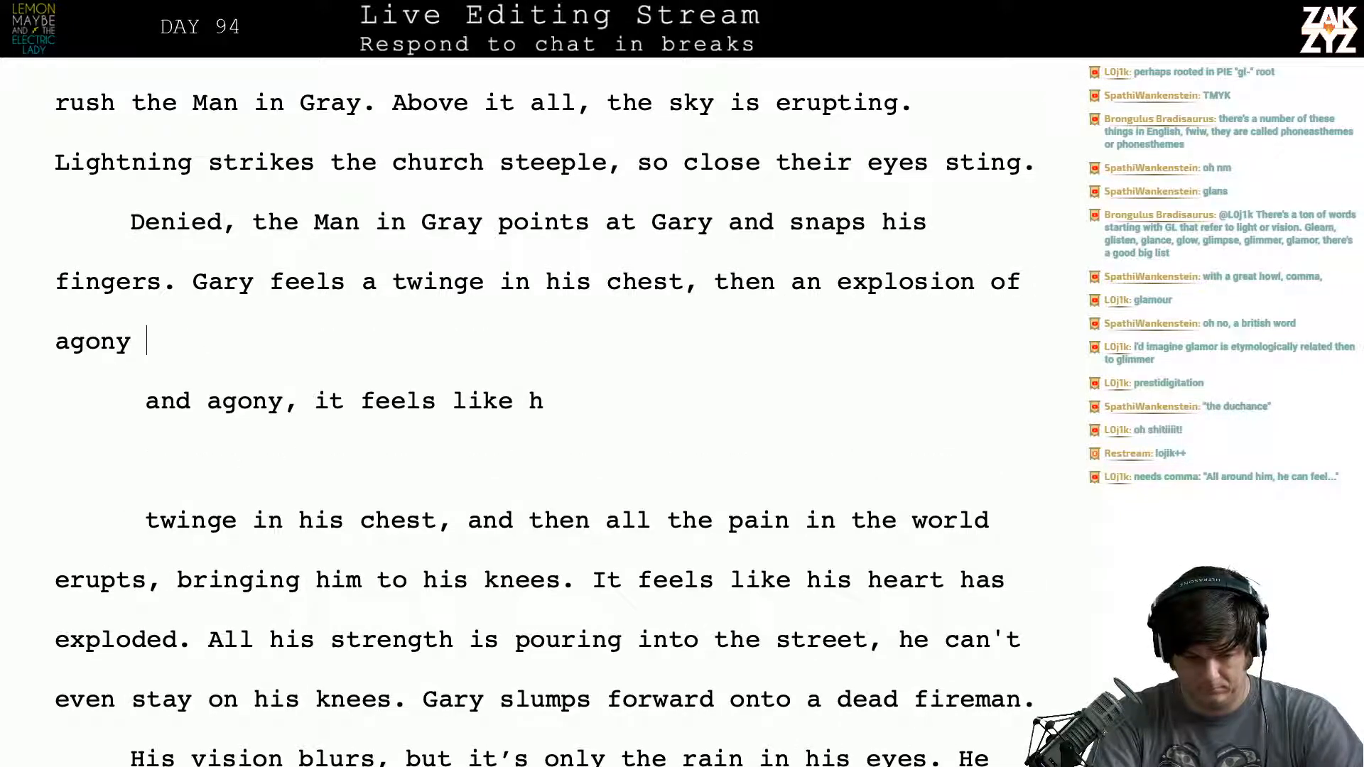
type("as if his heart ")
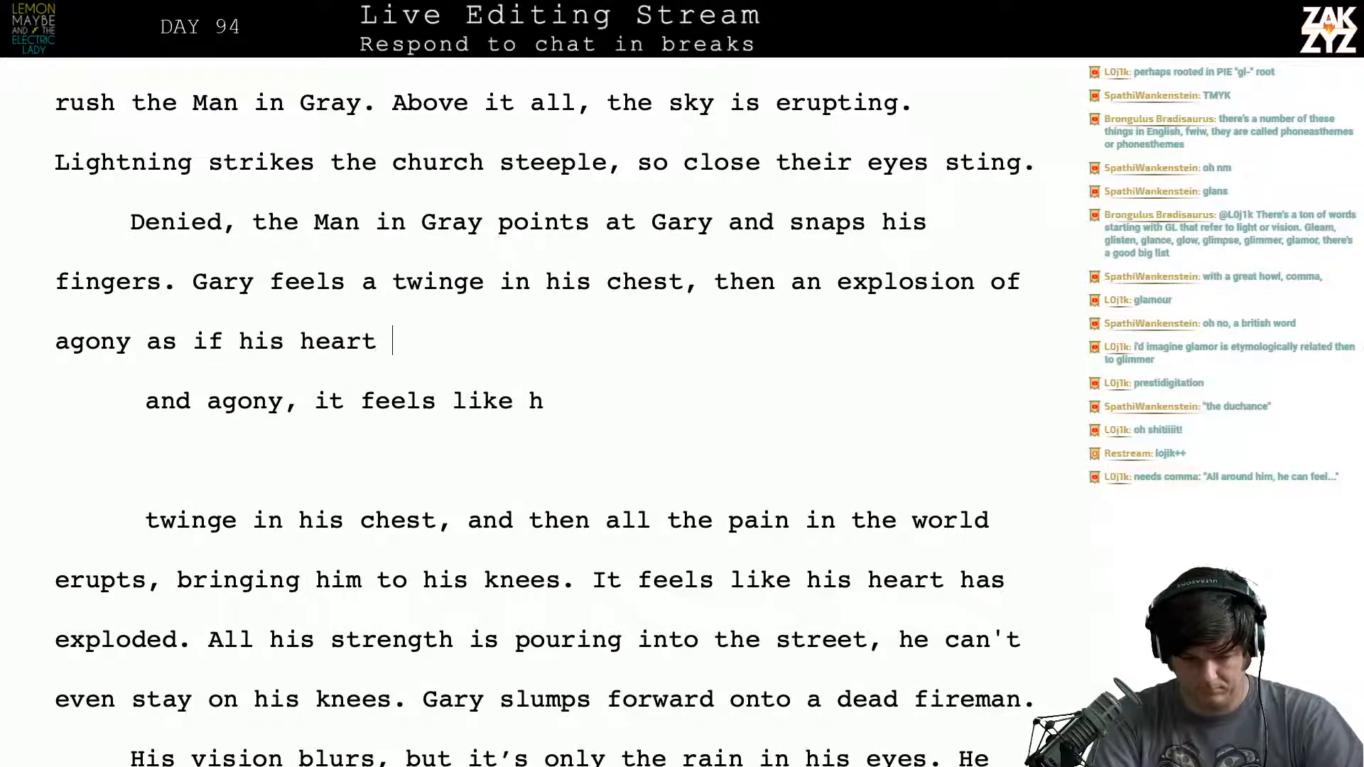
type("has burst.")
- Try deleting the old draft down through "exploded.", starting from inside "points", and undo the deletion
key("Up")
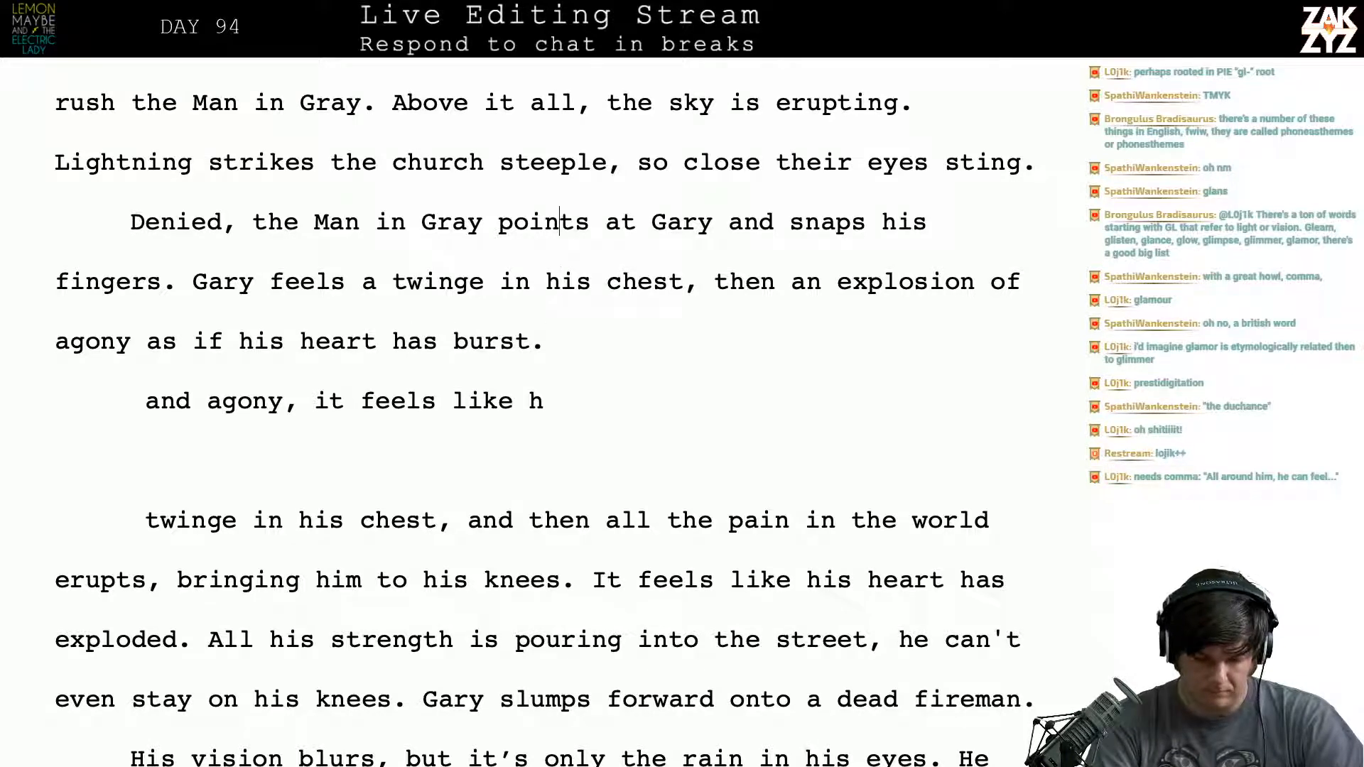
key("shift+Down")
key("shift+Down")
key("shift+Down")
key("shift+Down")
key("shift+Down")
key("shift+Down")
key("shift+Down")
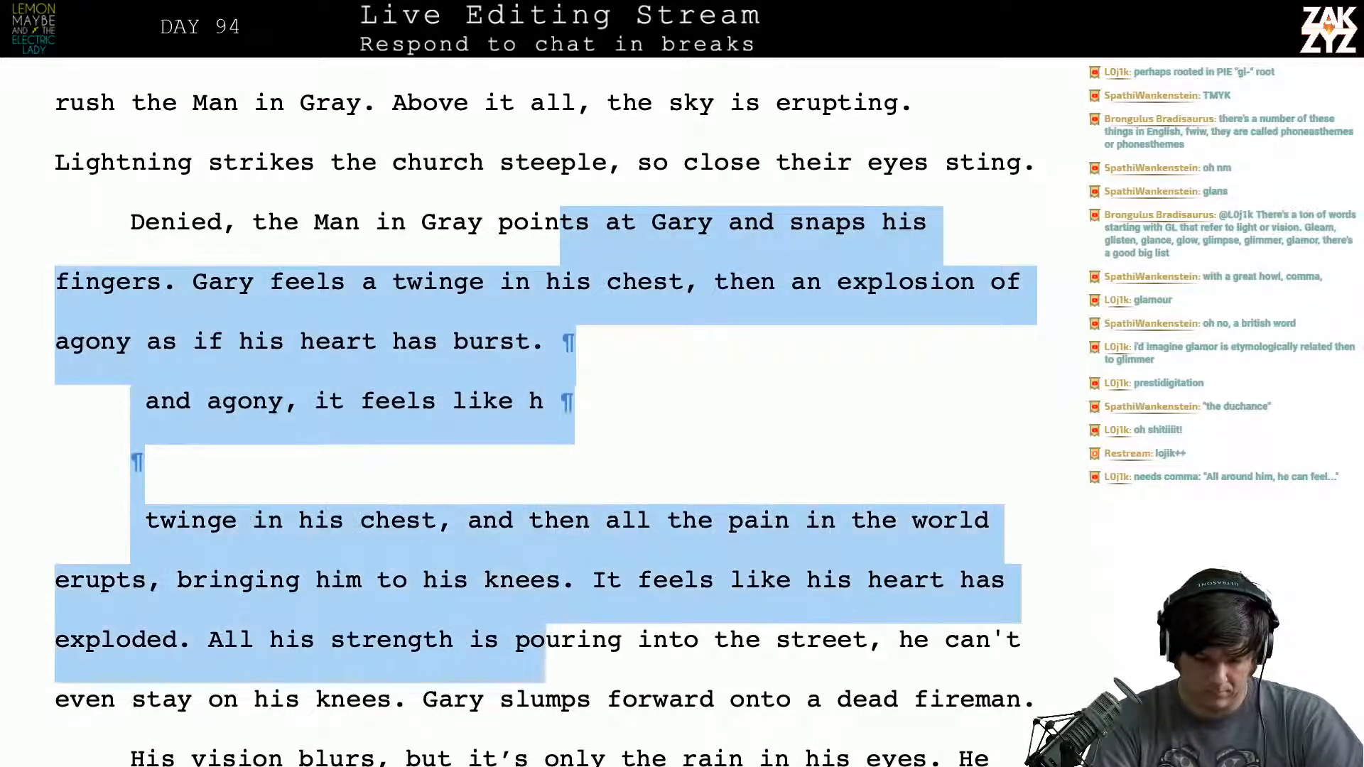
key("shift+Left")
key("shift+Left")
key("shift+Left")
key("shift+Left")
key("shift+Left")
key("shift+Left")
key("shift+Left")
key("shift+Left")
key("shift+Left")
key("shift+Left")
key("shift+Left")
key("shift+Left")
key("shift+Left")
key("shift+Left")
key("shift+Left")
key("shift+Left")
key("shift+Left")
key("shift+Left")
key("shift+Left")
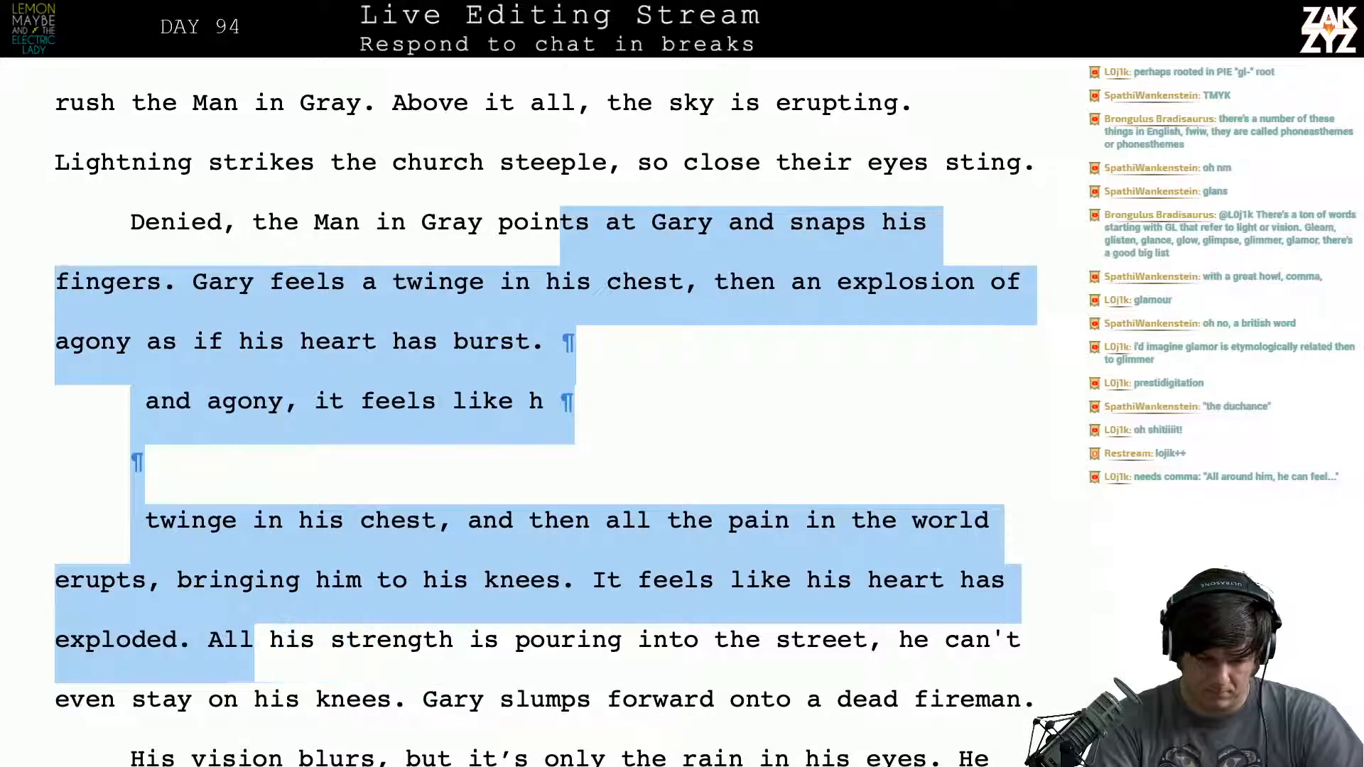
key("shift+Left")
key("shift+Left")
key("shift+Left")
key("shift+Left")
key("shift+Right")
key("BackSpace")
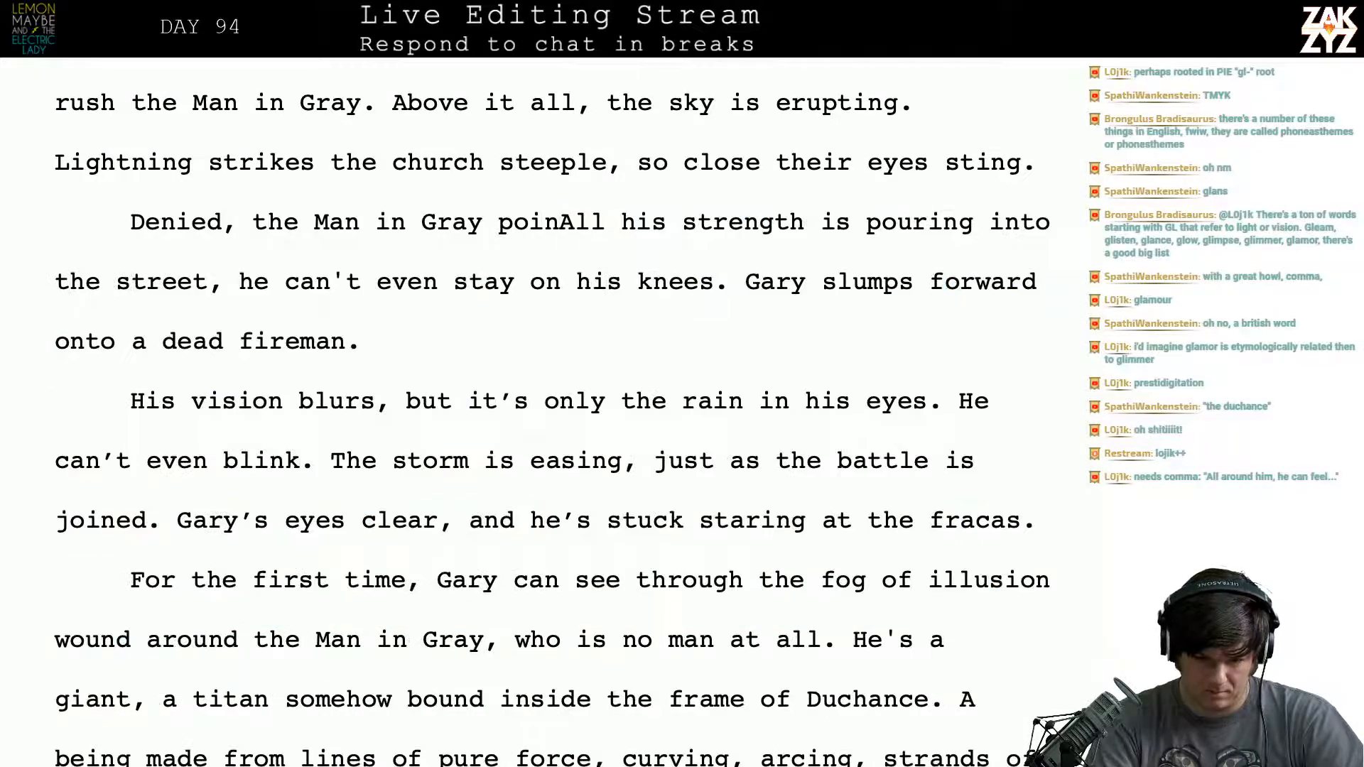
key("ctrl+z")
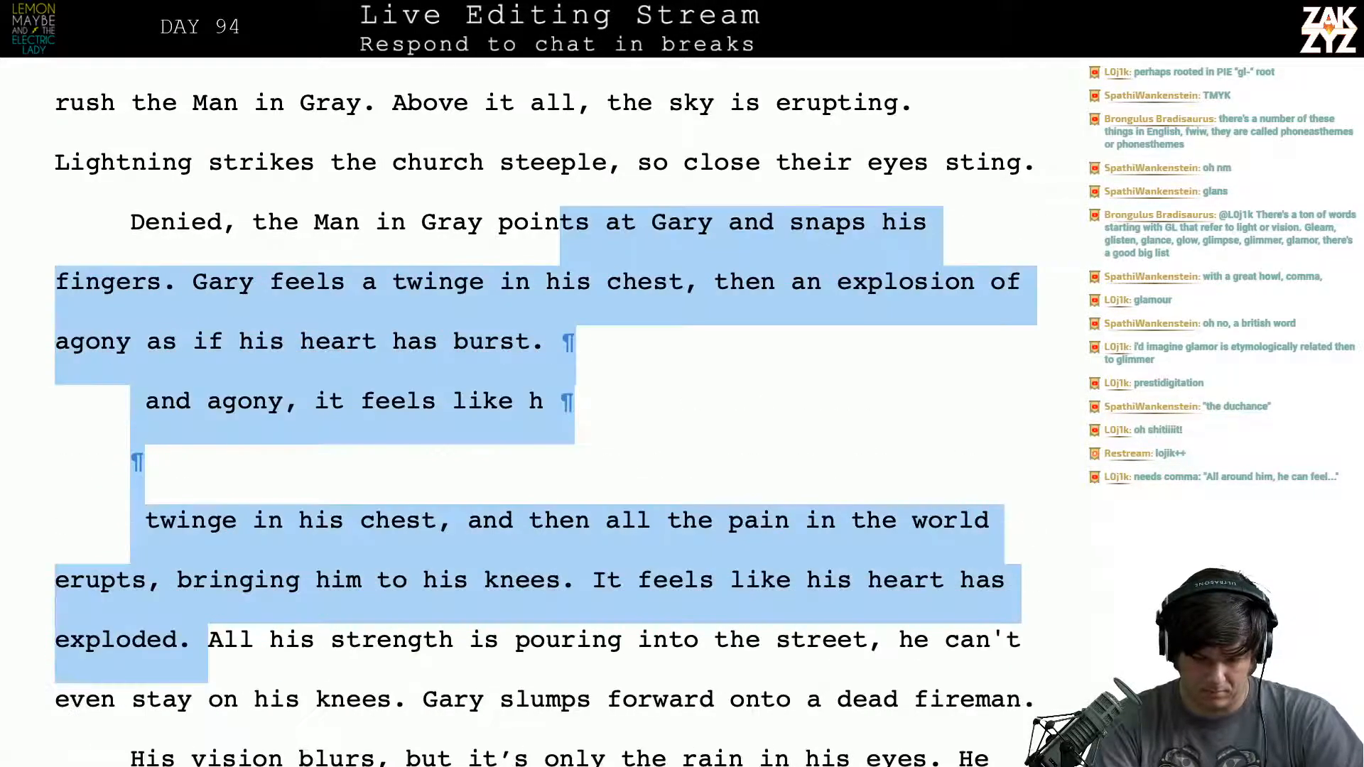
key("Down")
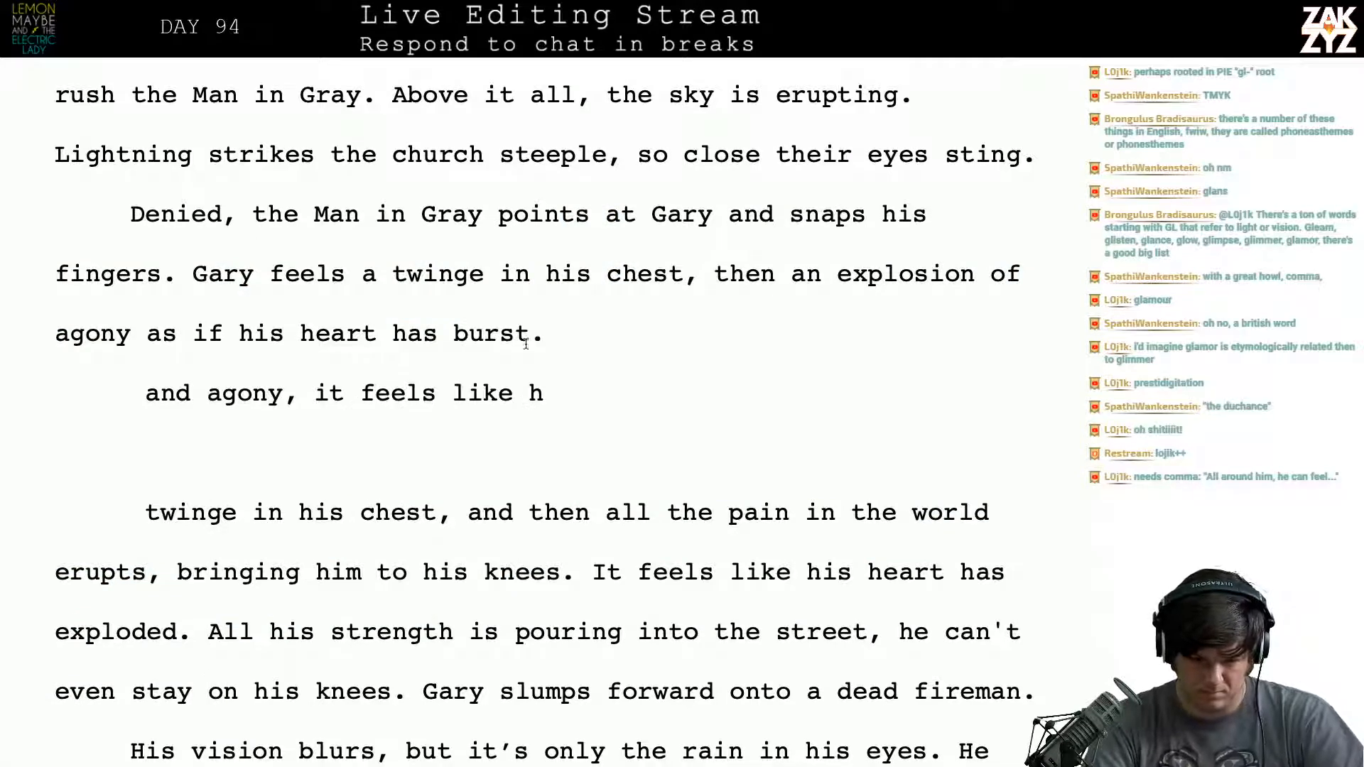
- Insert "sharp" before "twinge", and after "agony" end the sentence and add "It's like his heart has burst."
left_click(387, 280)
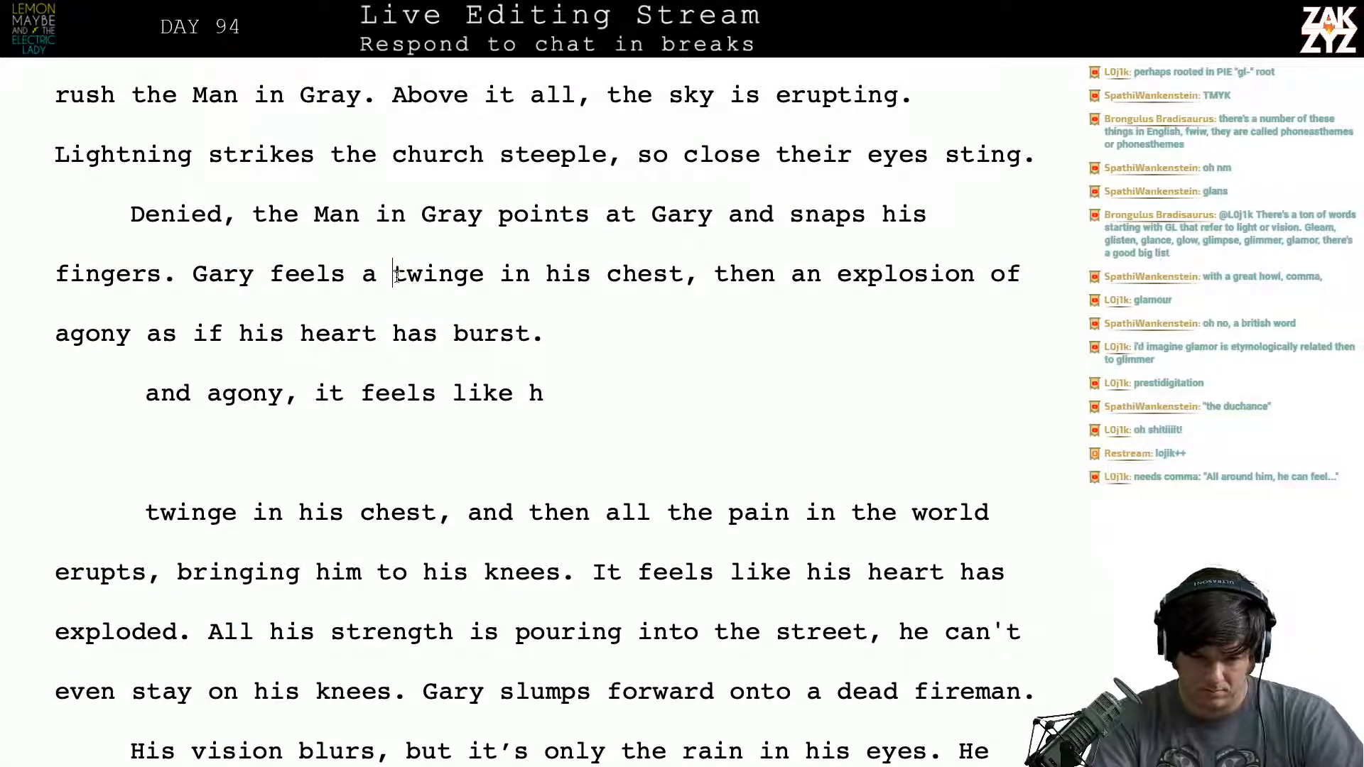
type("sharp")
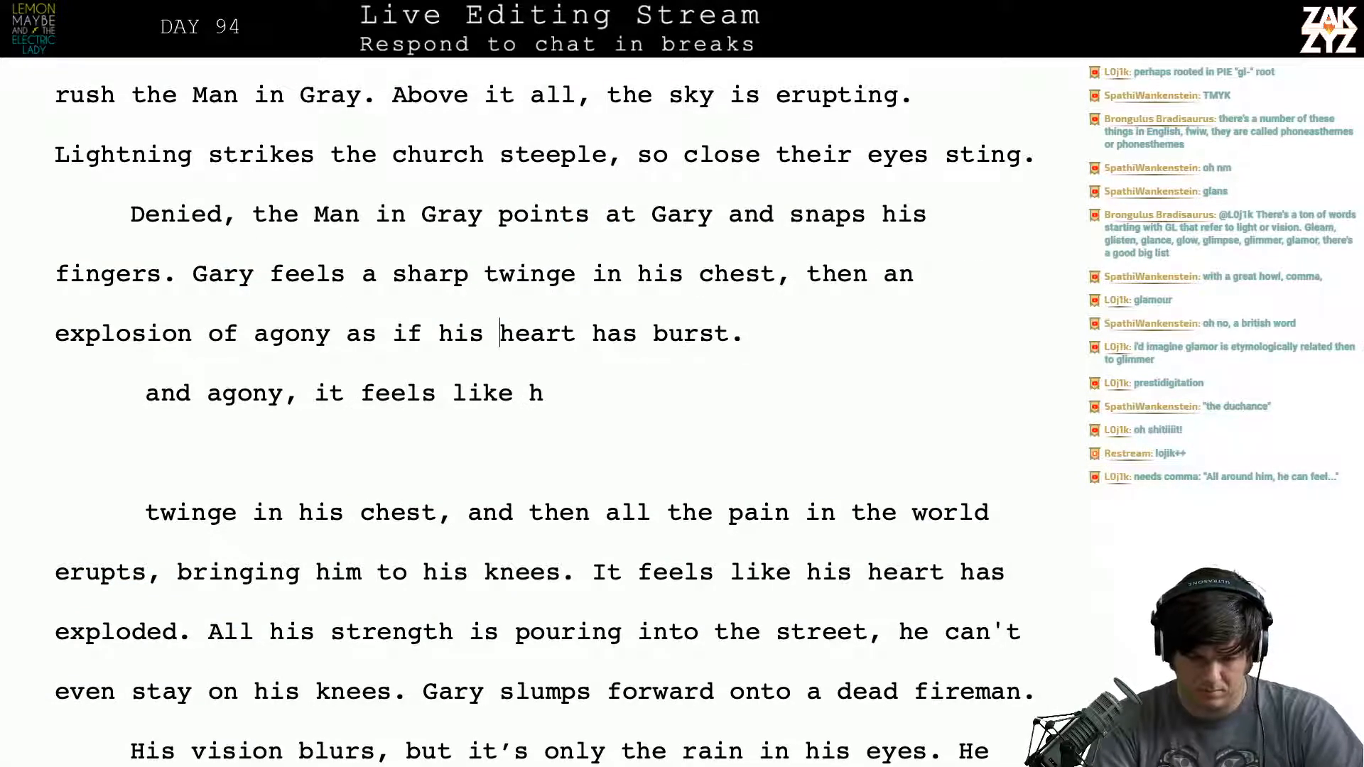
key("Left")
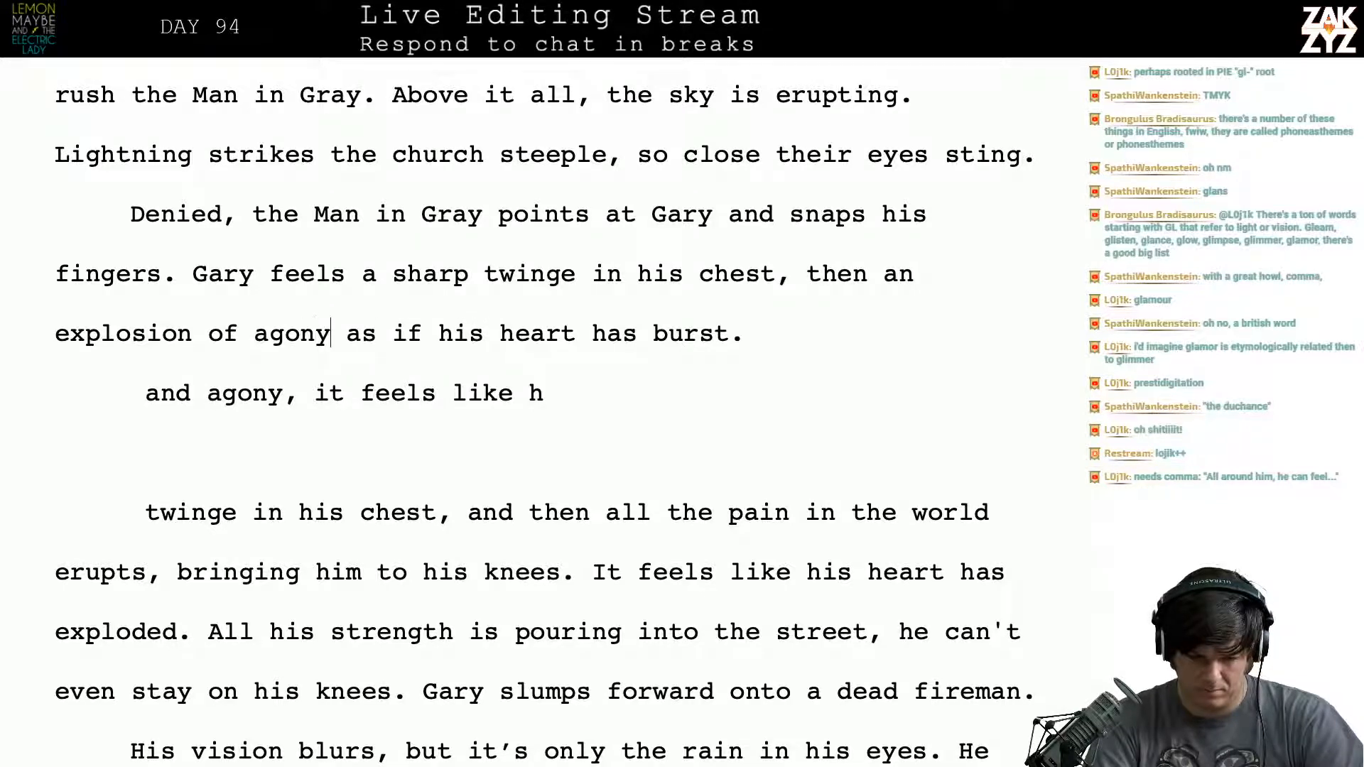
type(". It's like hi")
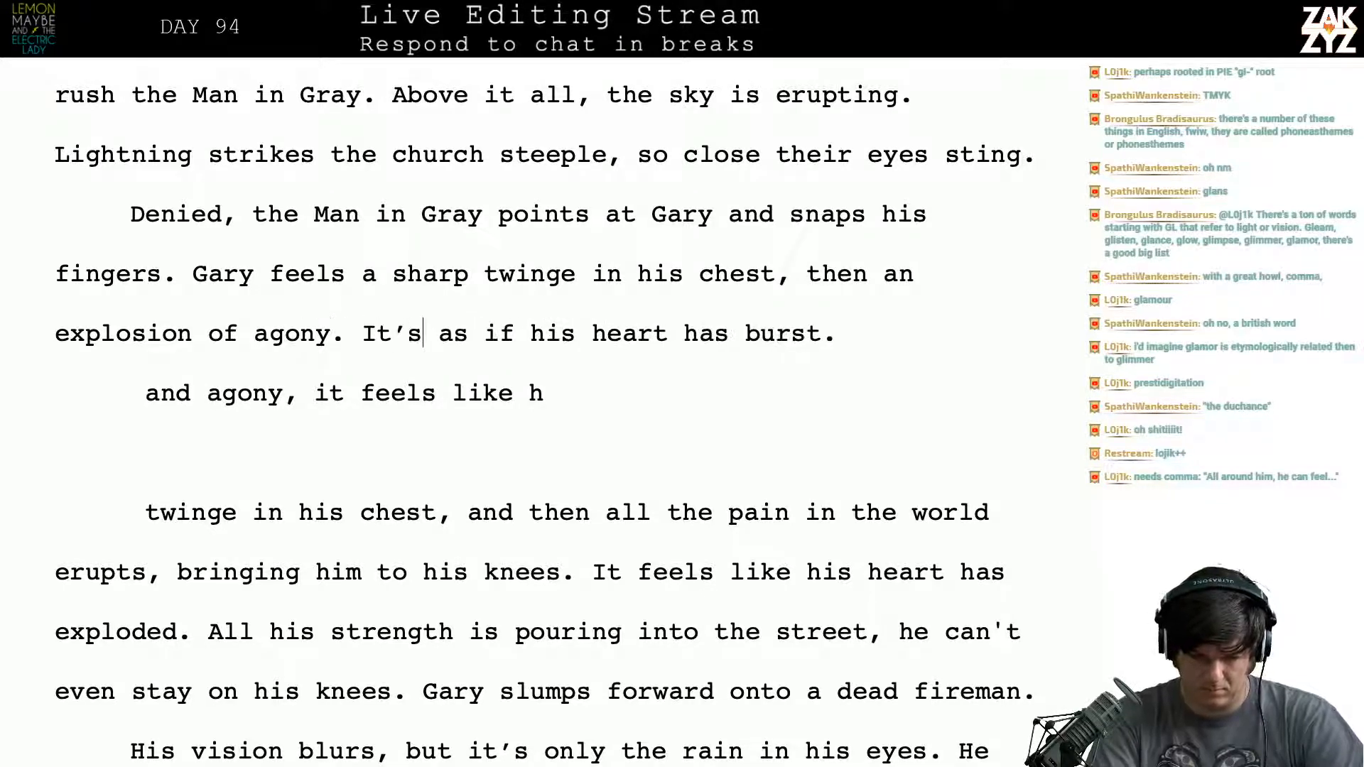
type("s heart has burst.")
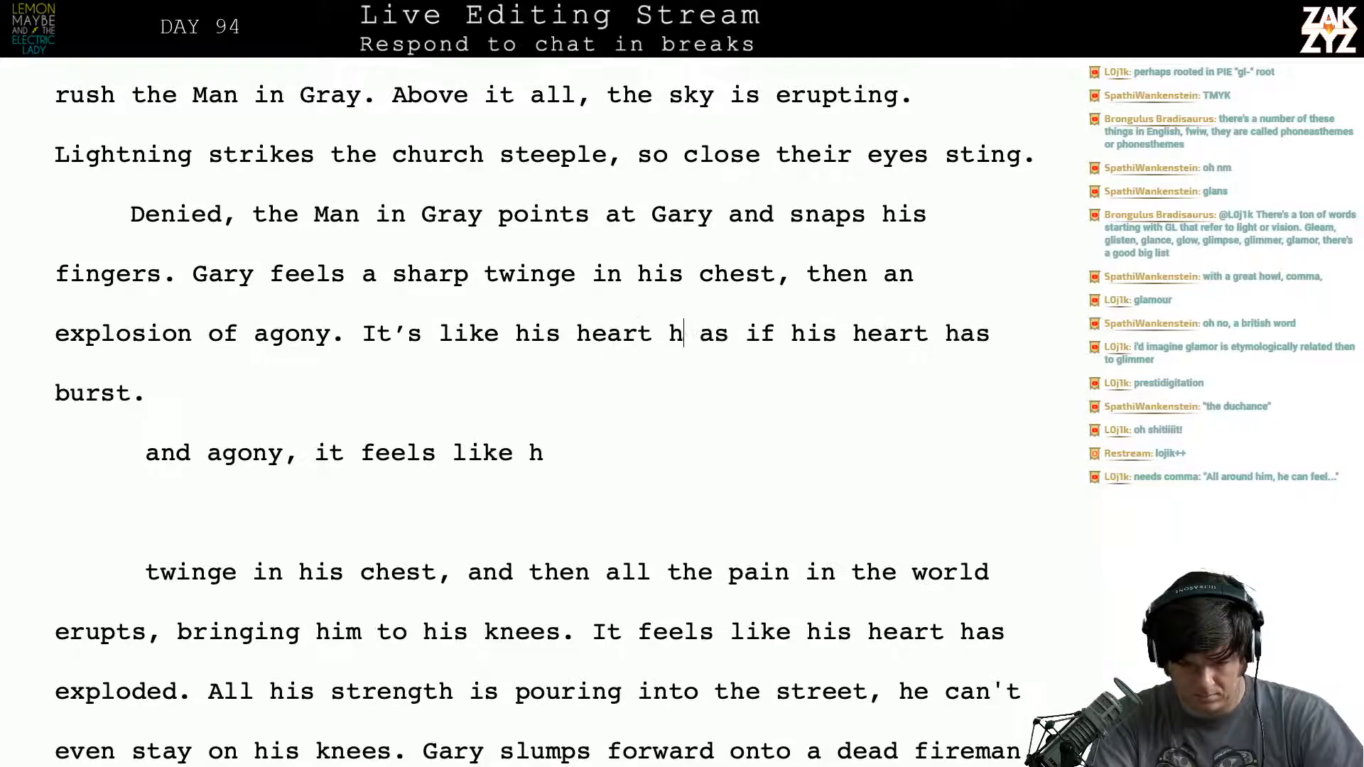
- Delete the leftover draft from "as if his heart has burst." through "exploded" just before "All his strength"
key("shift+Down")
key("shift+Down")
key("shift+Down")
key("shift+Down")
key("shift+Down")
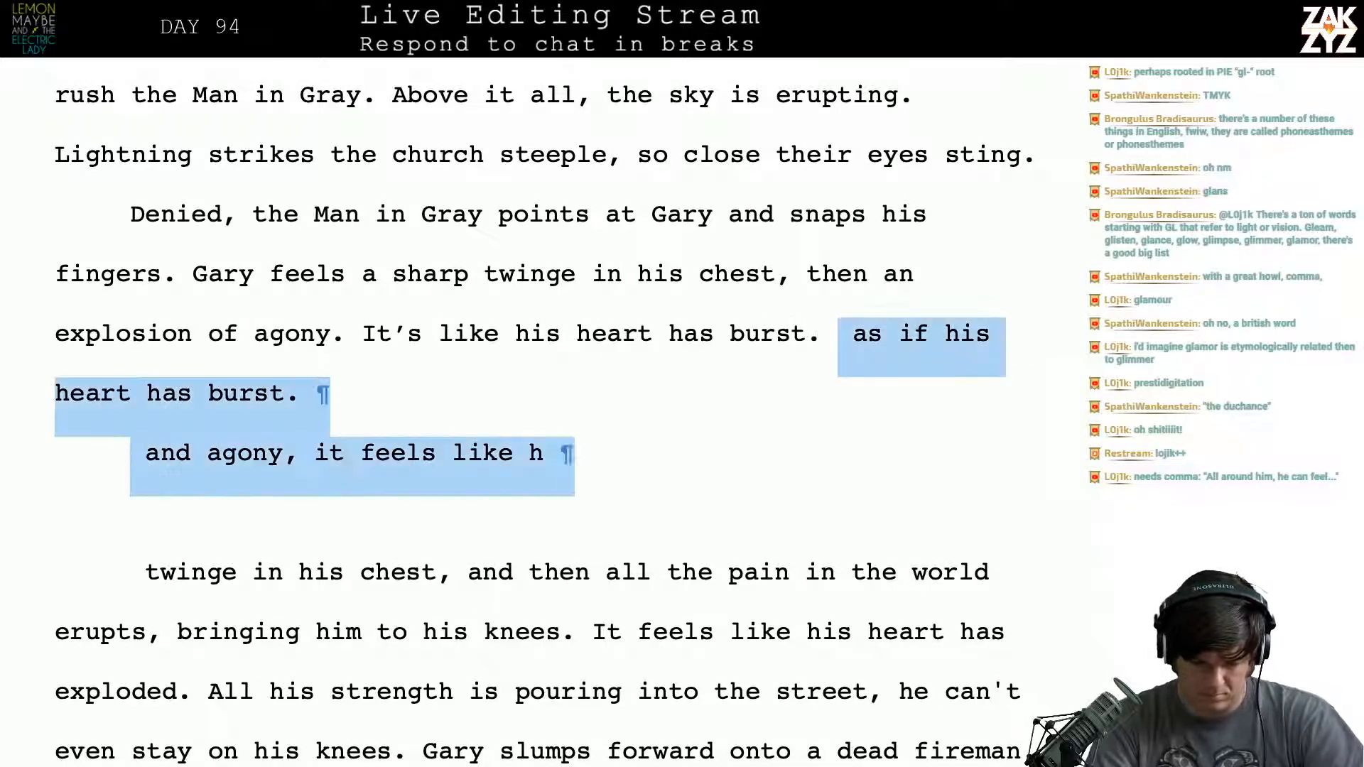
key("shift+Down")
key("shift+Left")
key("shift+Left")
key("shift+Left")
key("shift+Left")
key("shift+Left")
key("shift+Left")
key("shift+Left")
key("shift+Left")
key("shift+Left")
key("shift+Left")
key("shift+Left")
key("shift+Left")
key("shift+Left")
key("shift+Left")
key("shift+Left")
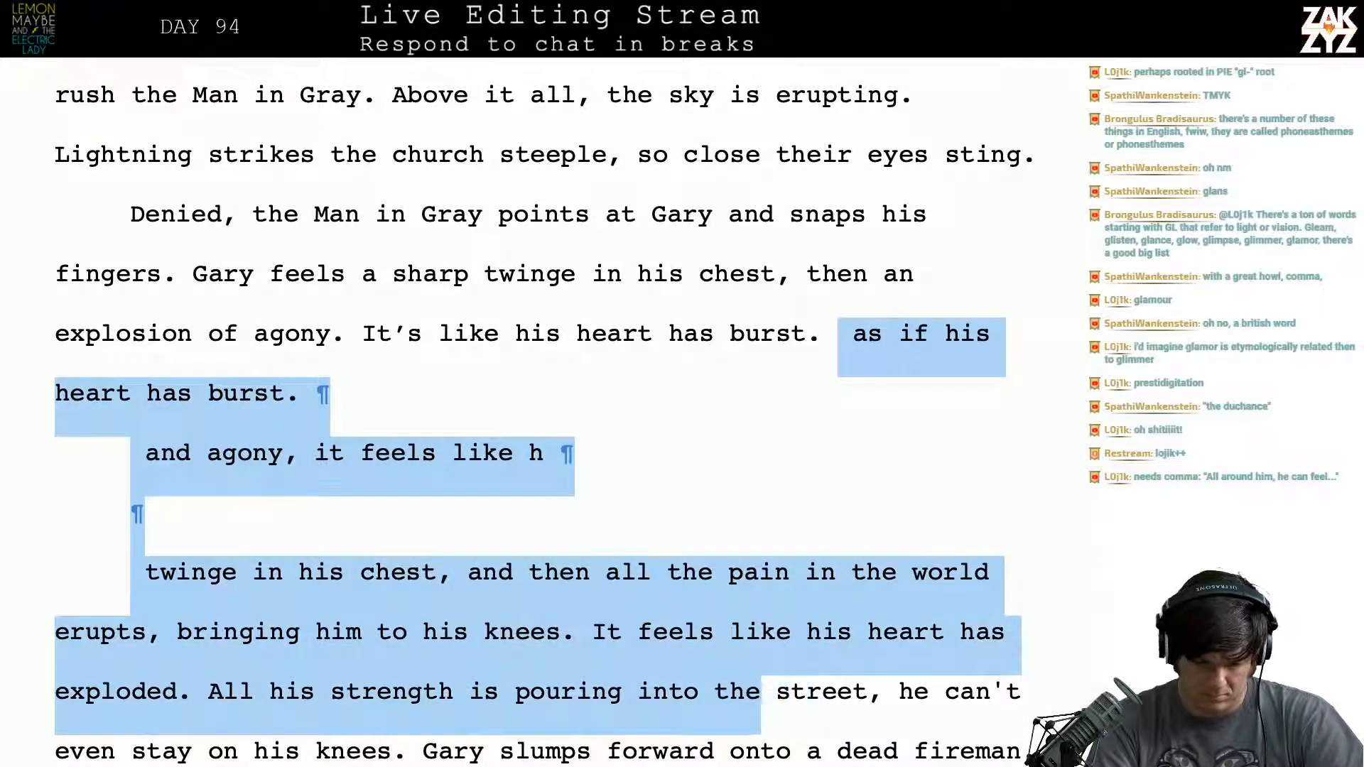
key("shift+Left")
key("shift+Left")
key("shift+Left")
key("shift+Left")
key("shift+Left")
key("shift+Left")
key("shift+Left")
key("shift+Left")
key("shift+Left")
key("shift+Left")
key("shift+Left")
key("shift+Left")
key("shift+Left")
key("shift+Left")
key("shift+Left")
key("shift+Left")
key("shift+Left")
key("shift+Left")
key("shift+Left")
key("shift+Left")
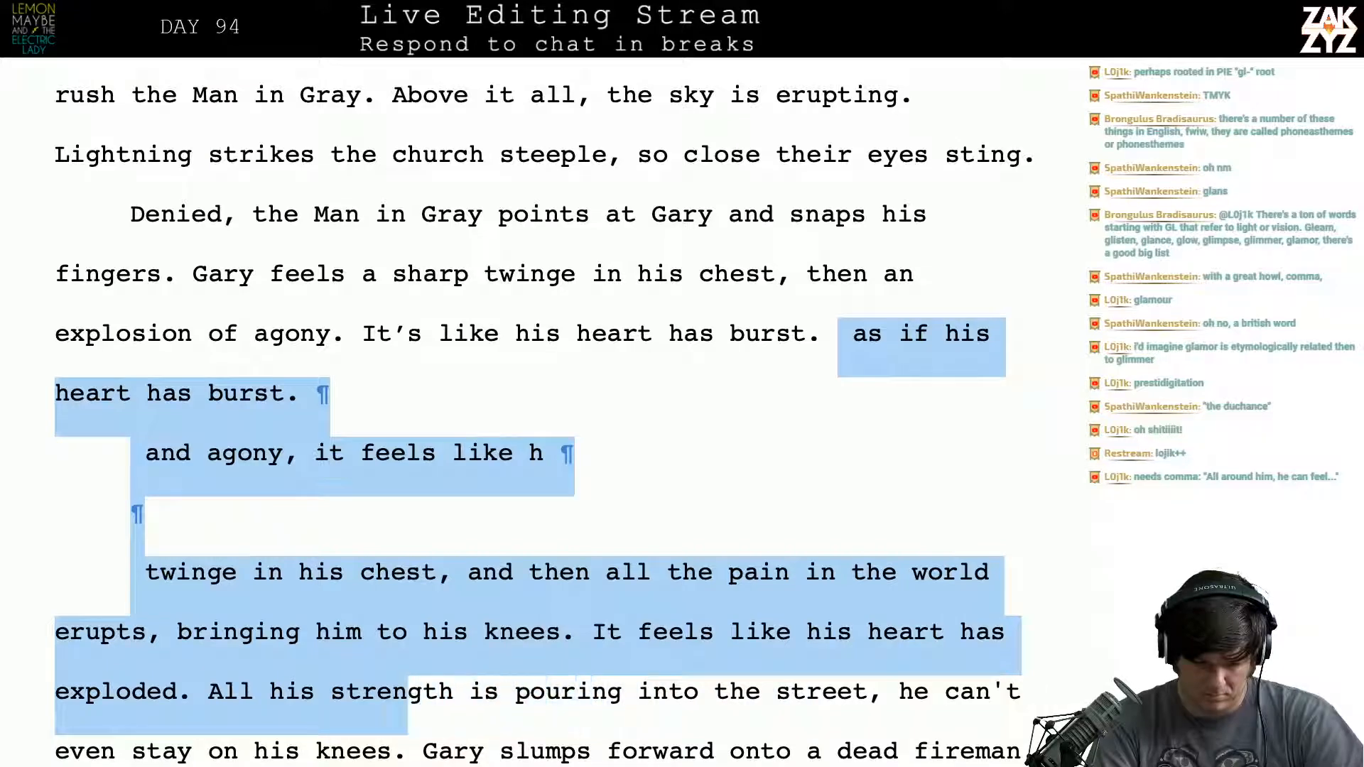
key("shift+Left")
key("shift+Left")
key("shift+Left")
key("BackSpace")
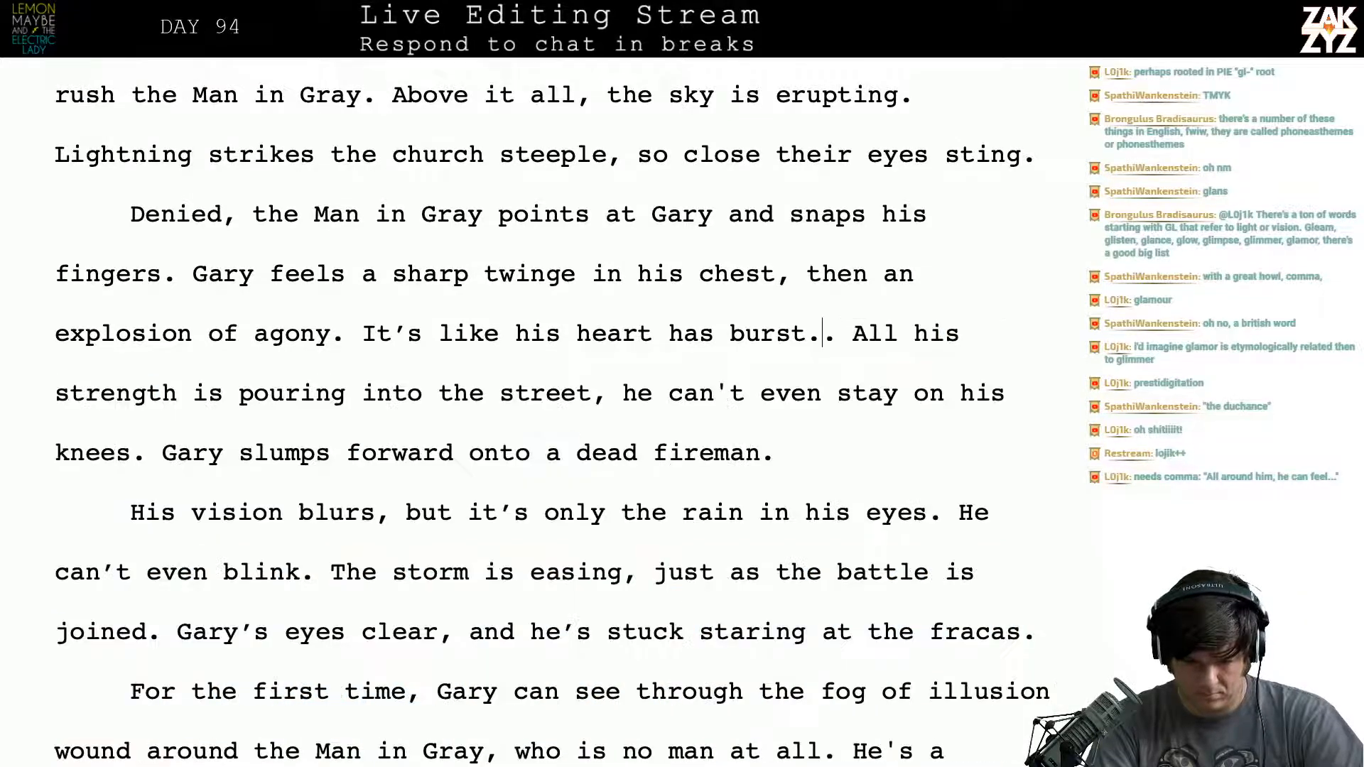
- Separate the "All his strength" text with two paragraph breaks, and try opening a new sentence with "The fee"
key("Return")
key("Return")
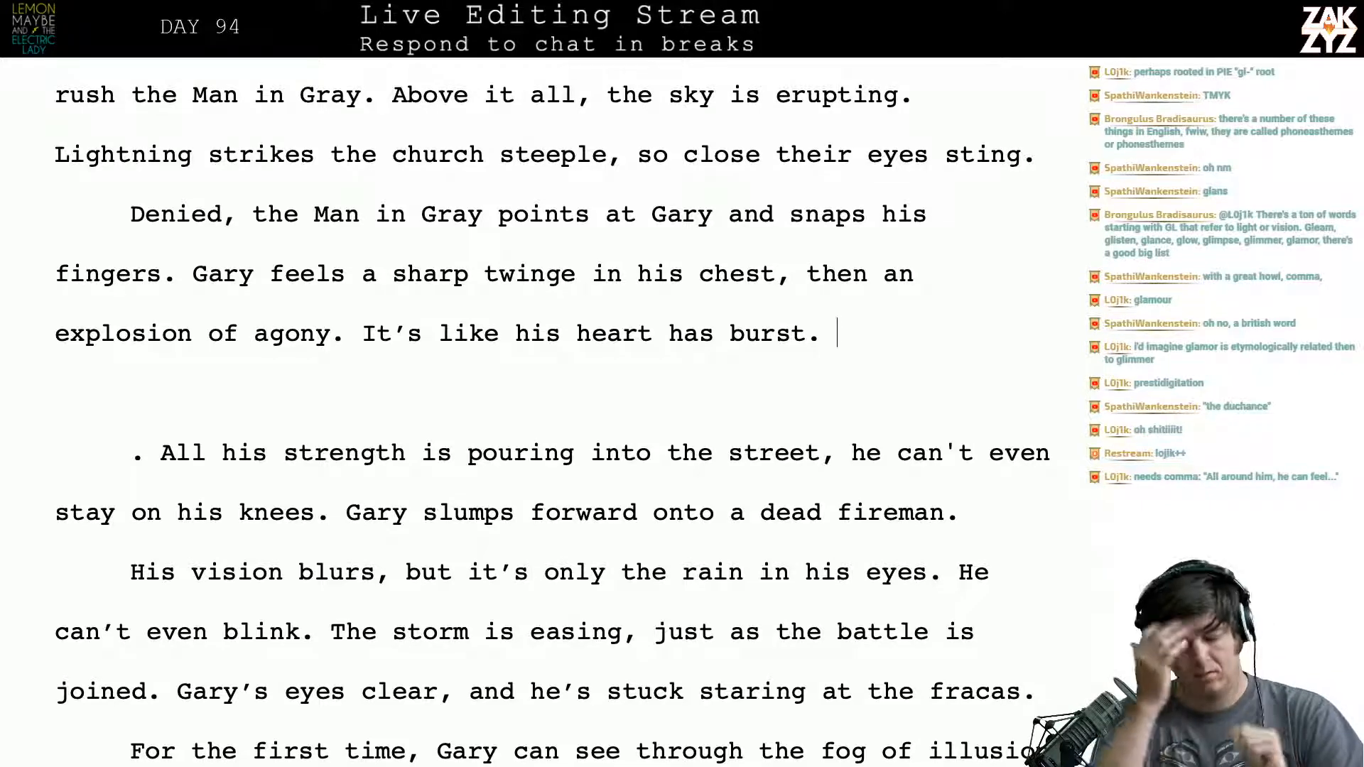
type("The ")
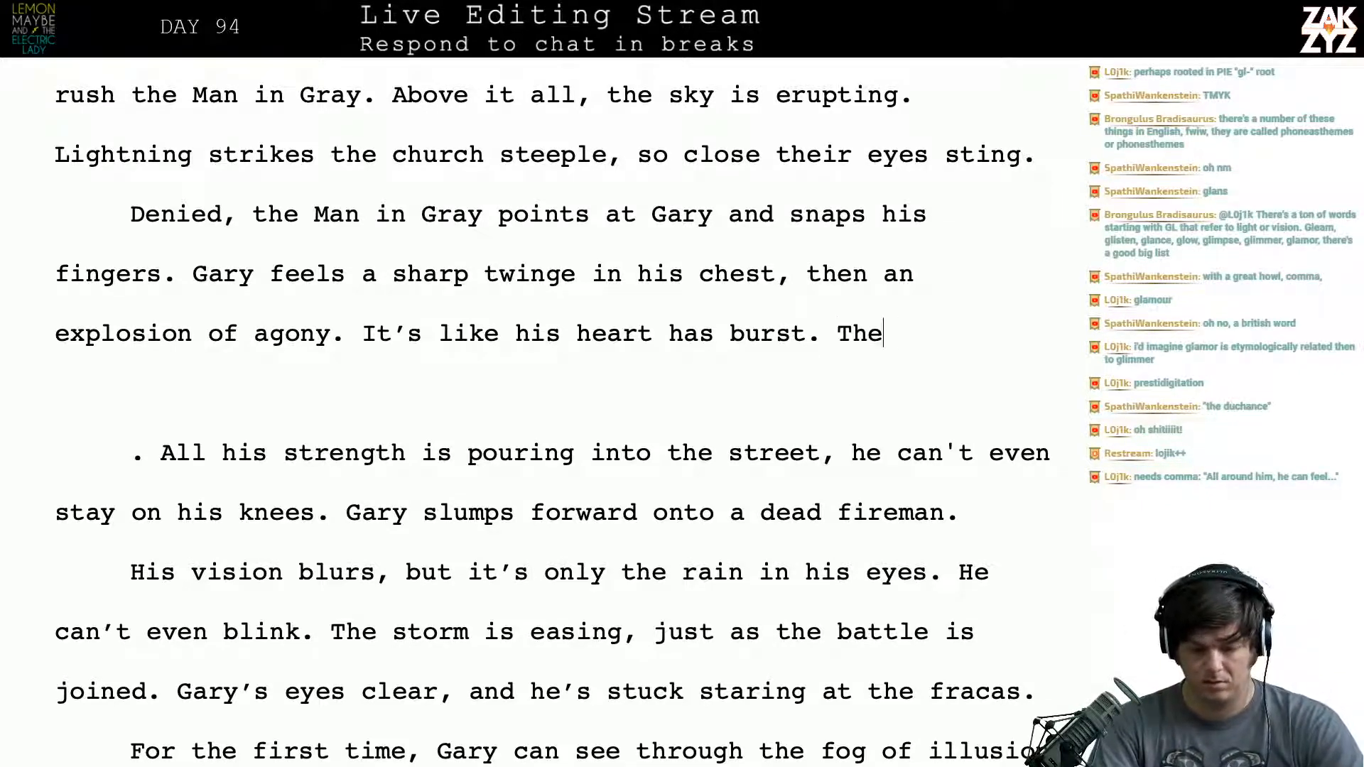
type("fee")
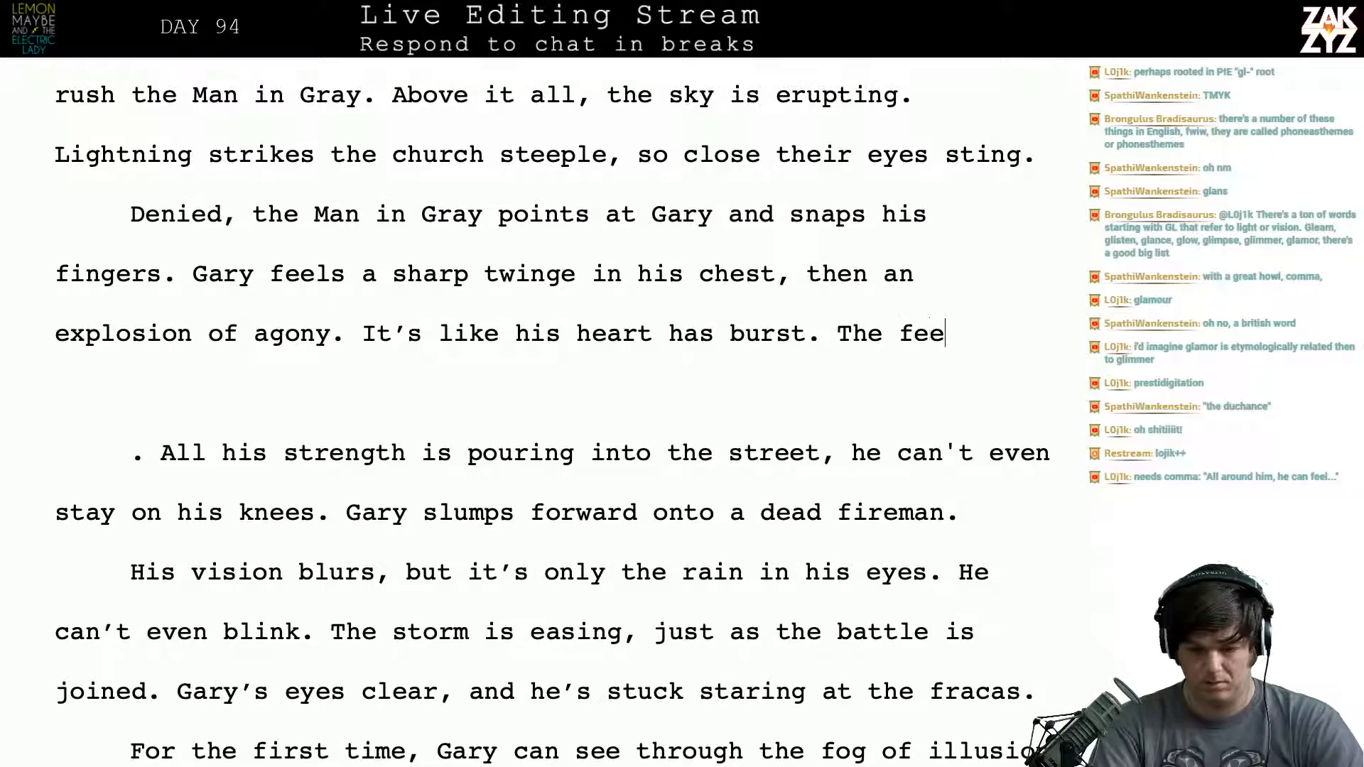
- Replace the sentence opening "The fee" with "He drops to his knees, all his" after "burst."
key("BackSpace")
key("BackSpace")
key("BackSpace")
key("BackSpace")
key("BackSpace")
key("BackSpace")
key("BackSpace")
type("He tr")
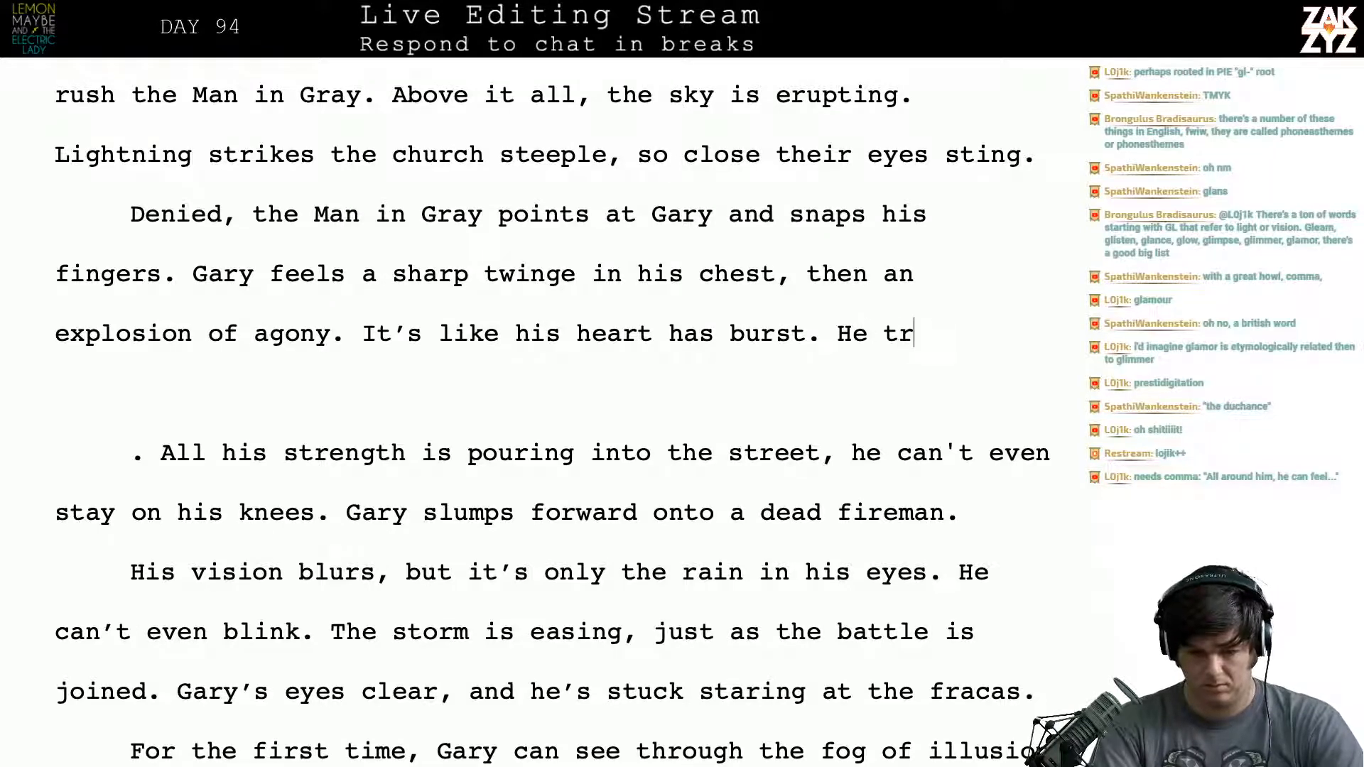
key("BackSpace")
type("do")
key("BackSpace")
key("BackSpace")
key("BackSpace")
type("drops to his nee")
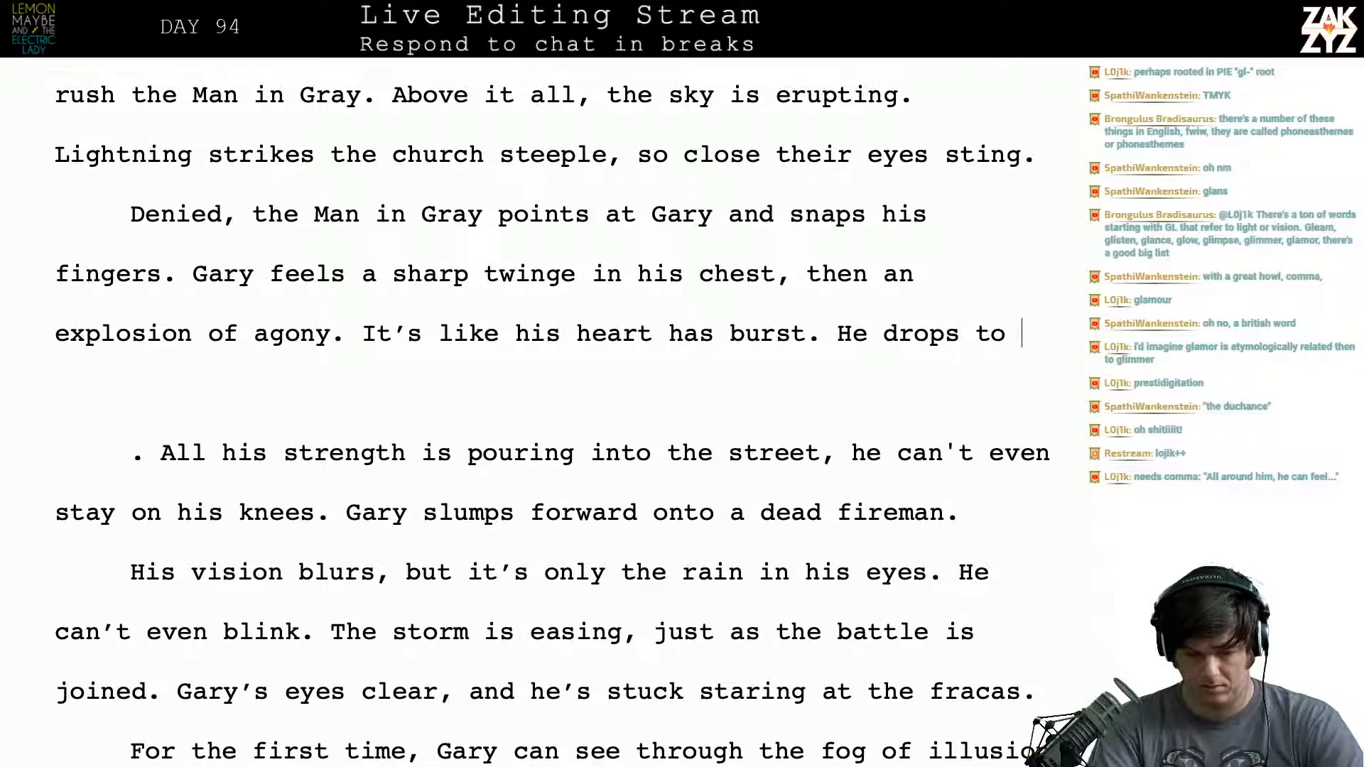
key("BackSpace")
key("BackSpace")
key("BackSpace")
type("knees, all his")
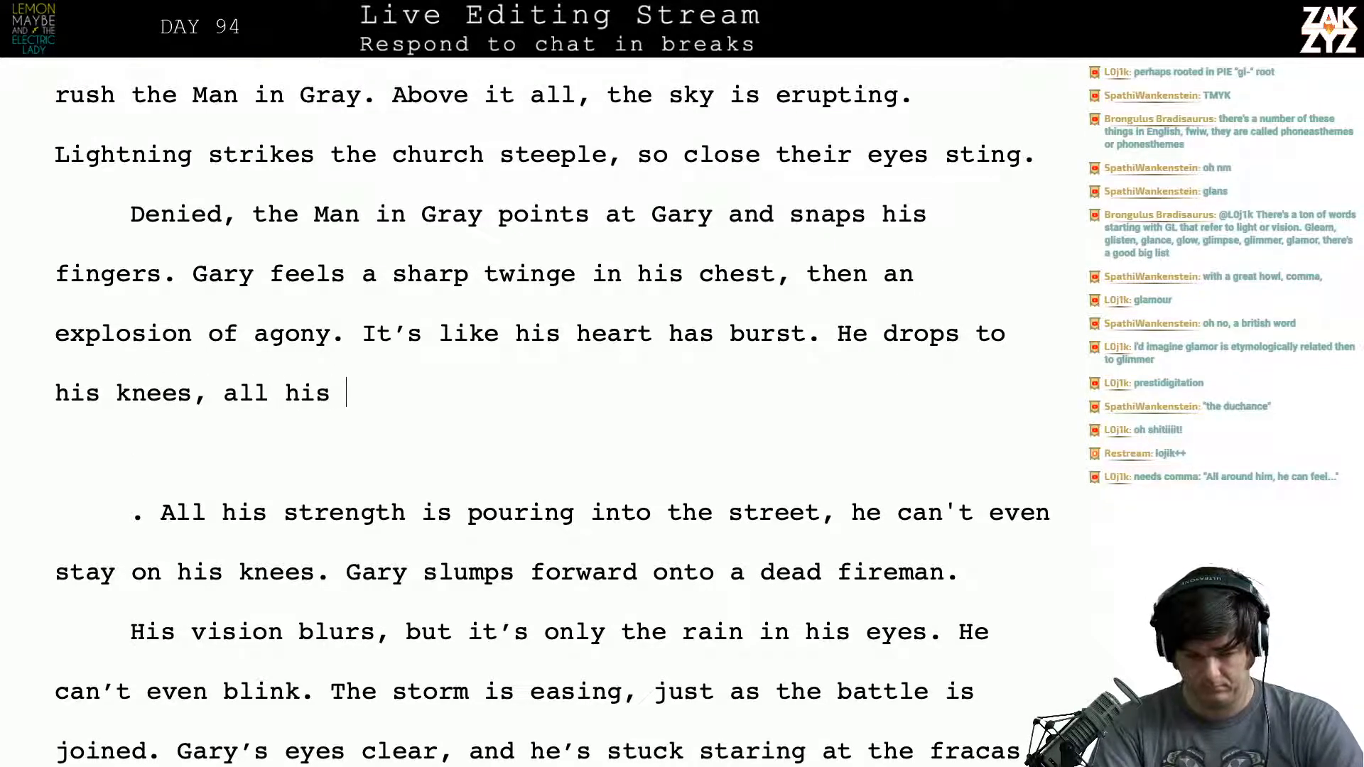
type(" strenght")
- Try continuing the sentence with "strength is bleeding", and delete the wording back to "his knees,"
key("BackSpace")
key("BackSpace")
key("BackSpace")
type("t")
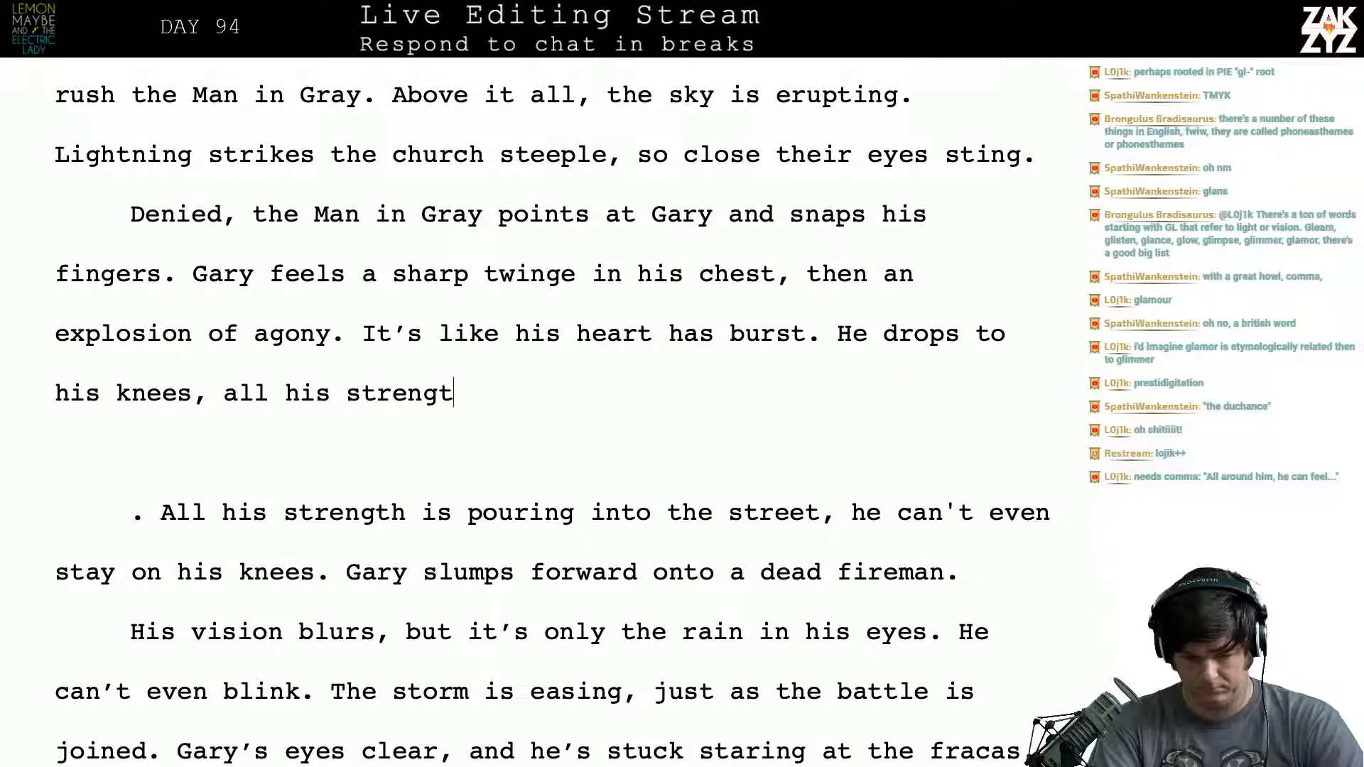
type("h is blood")
key("BackSpace")
key("BackSpace")
key("BackSpace")
type("e")
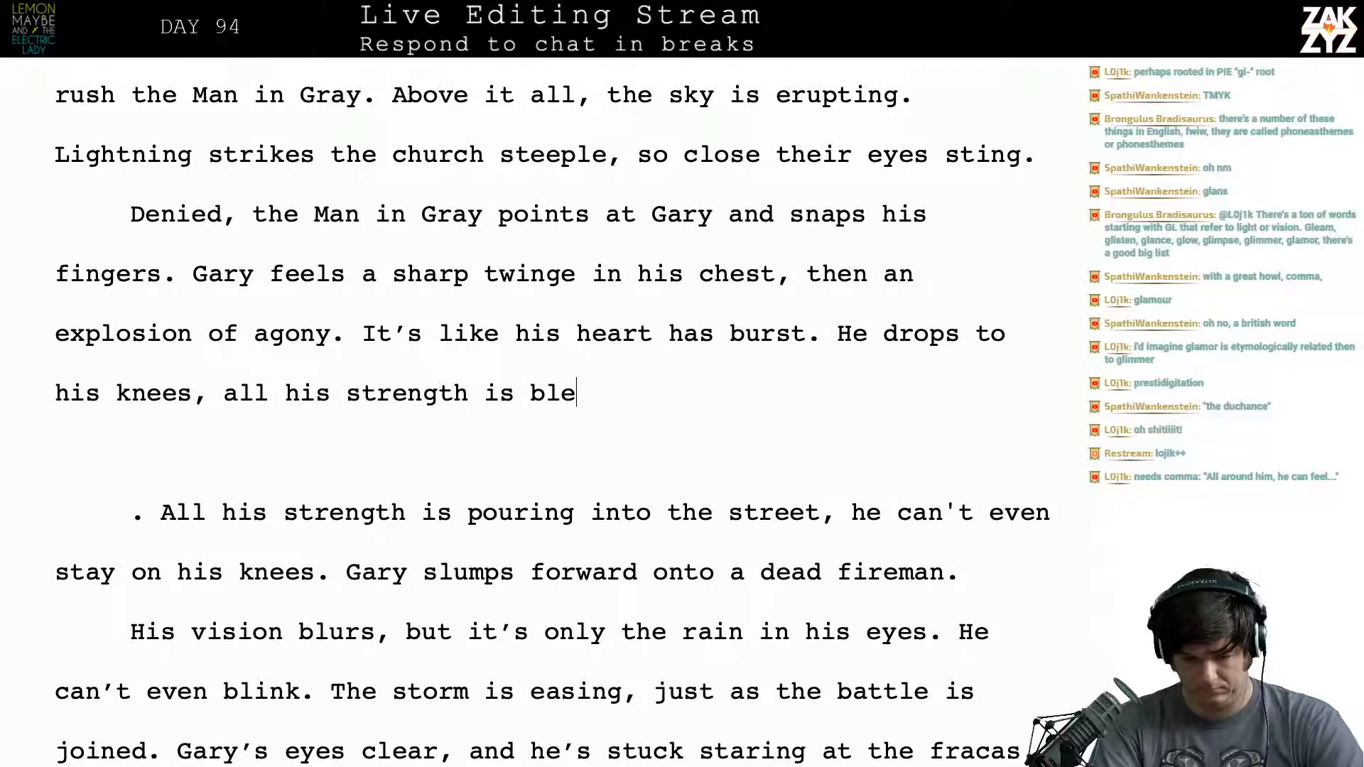
type("eding")
key("BackSpace")
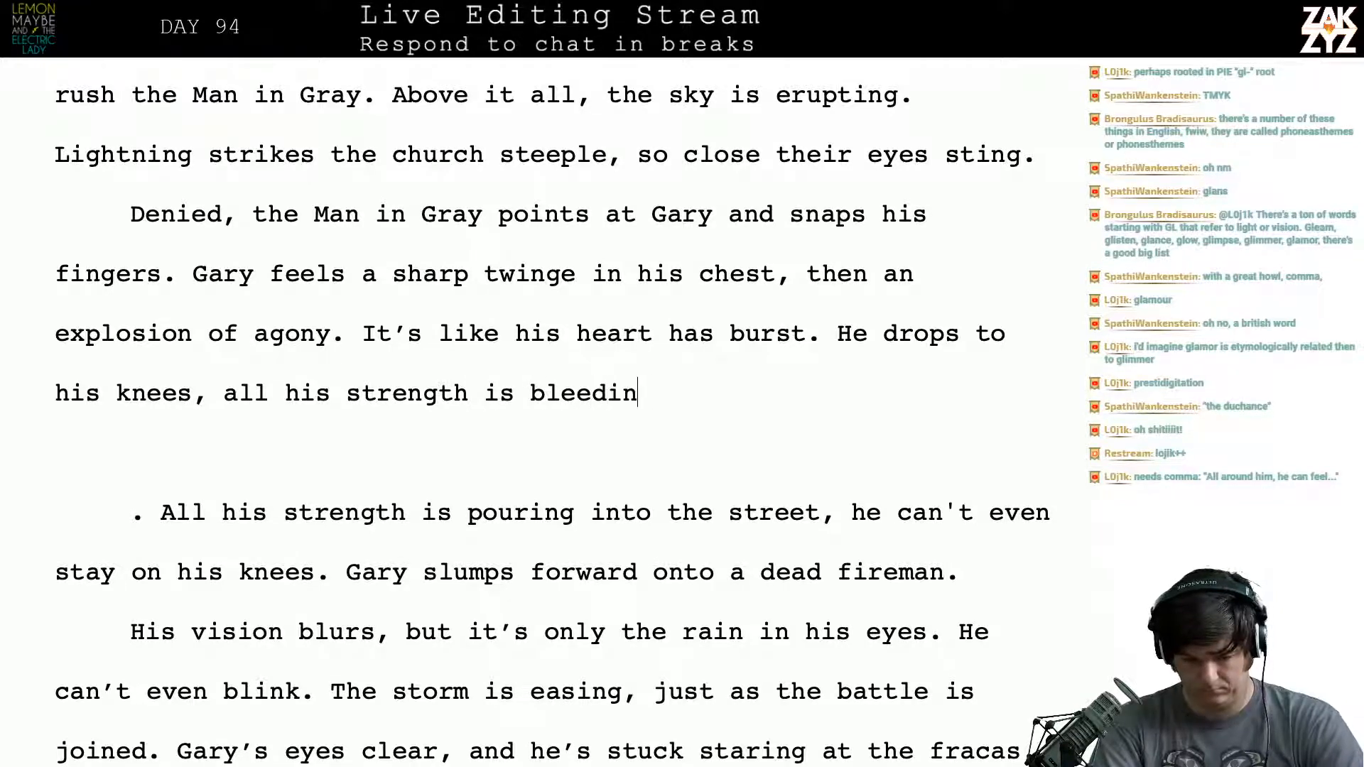
key("BackSpace")
key("BackSpace")
key("BackSpace")
key("BackSpace")
key("BackSpace")
key("BackSpace")
key("BackSpace")
key("BackSpace")
key("BackSpace")
key("BackSpace")
key("BackSpace")
key("BackSpace")
key("BackSpace")
key("BackSpace")
key("BackSpace")
key("BackSpace")
key("BackSpace")
key("BackSpace")
key("BackSpace")
key("BackSpace")
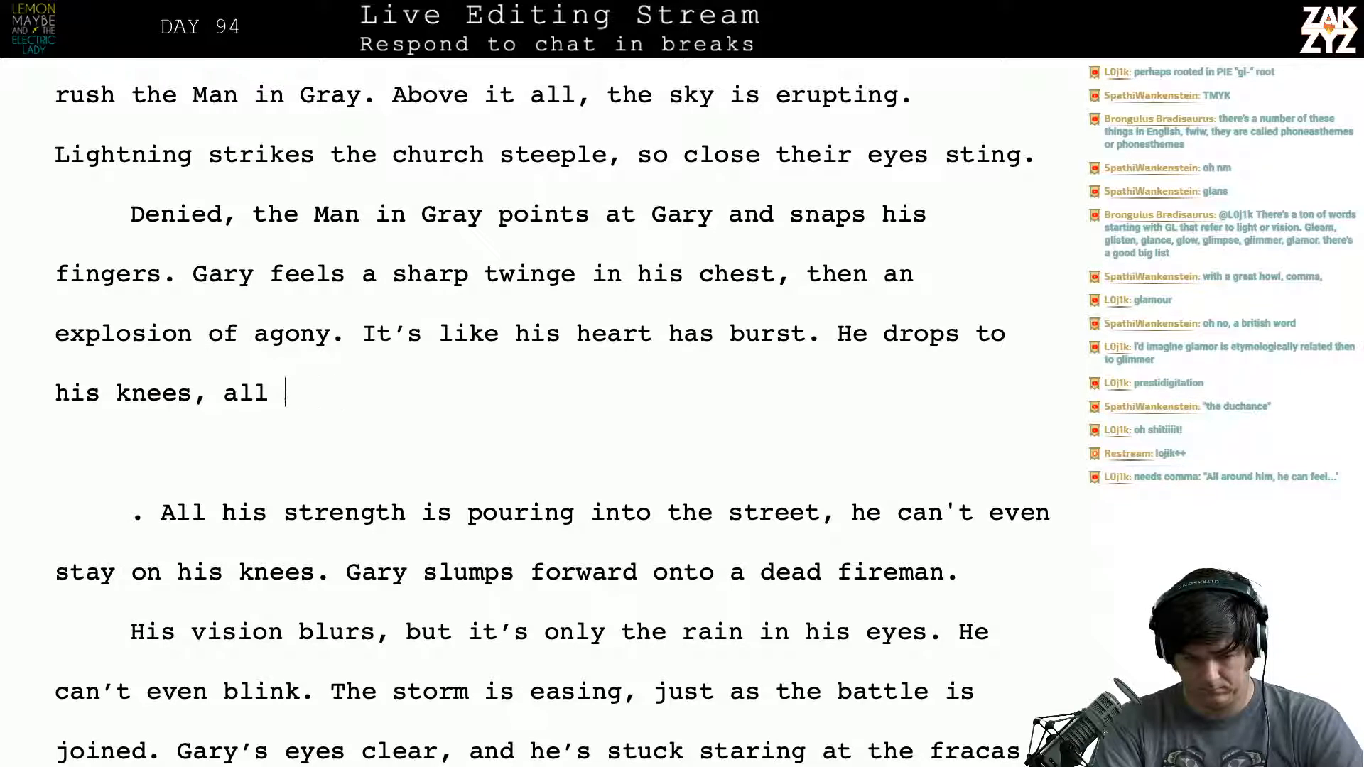
key("BackSpace")
key("BackSpace")
key("BackSpace")
key("BackSpace")
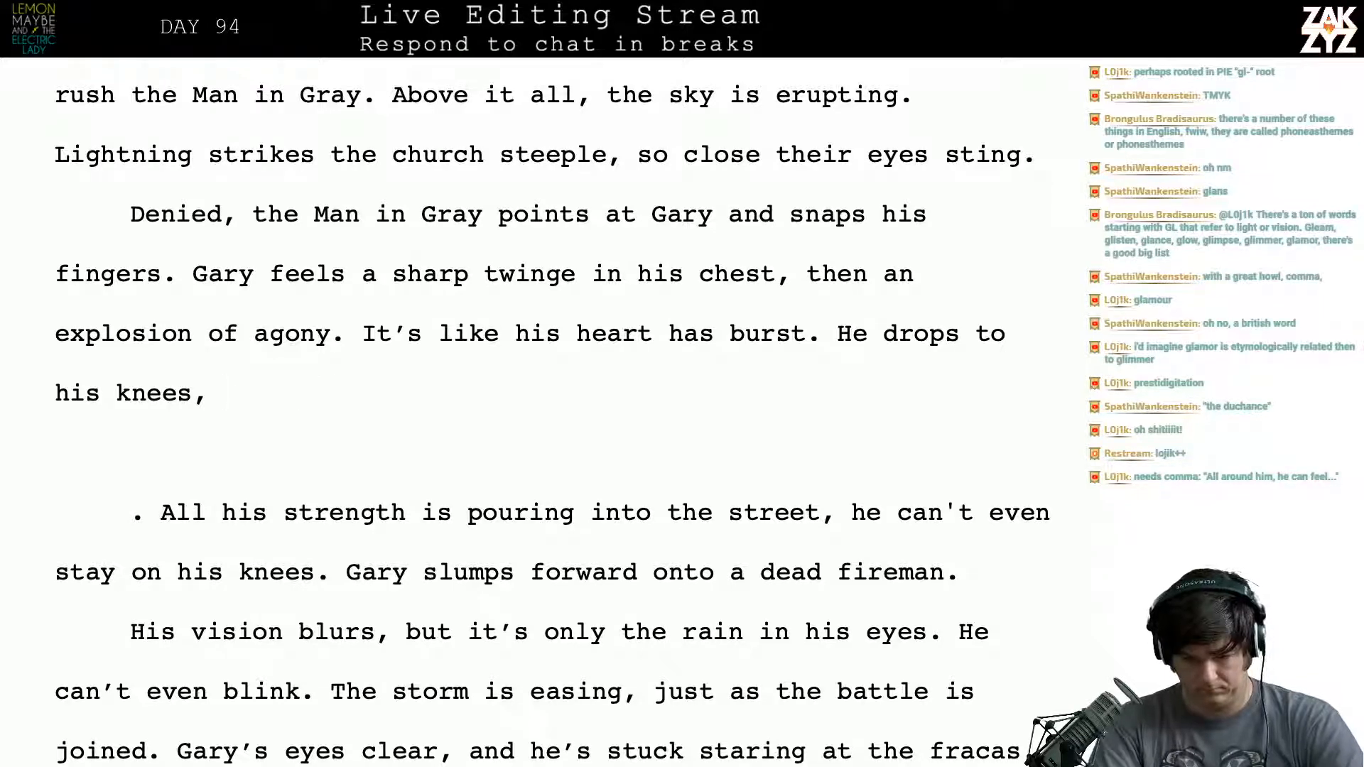
- Finish the sentence after "his knees," with "and then he slumps forward onto the corpse of a dead firemen."
type("and then he can't")
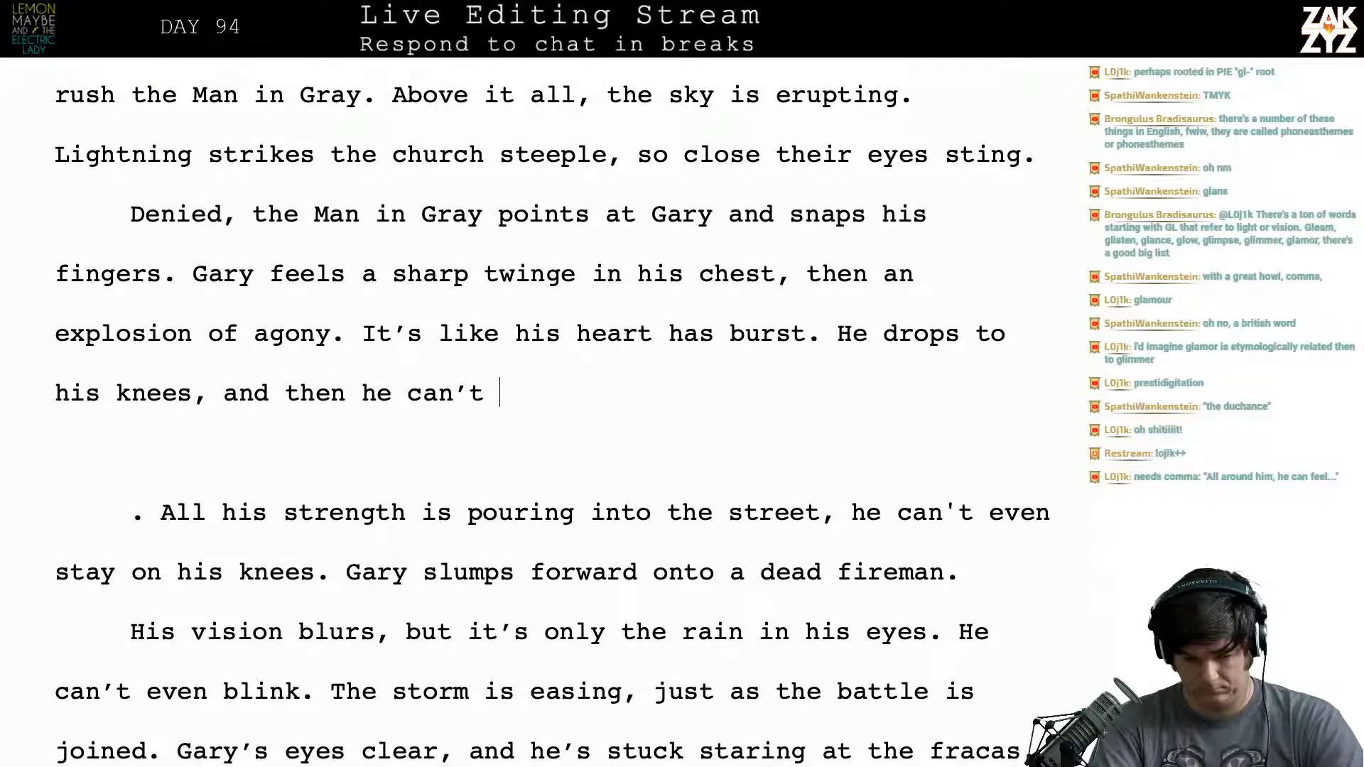
key("BackSpace")
key("BackSpace")
key("BackSpace")
key("BackSpace")
key("BackSpace")
key("BackSpace")
type("slum")
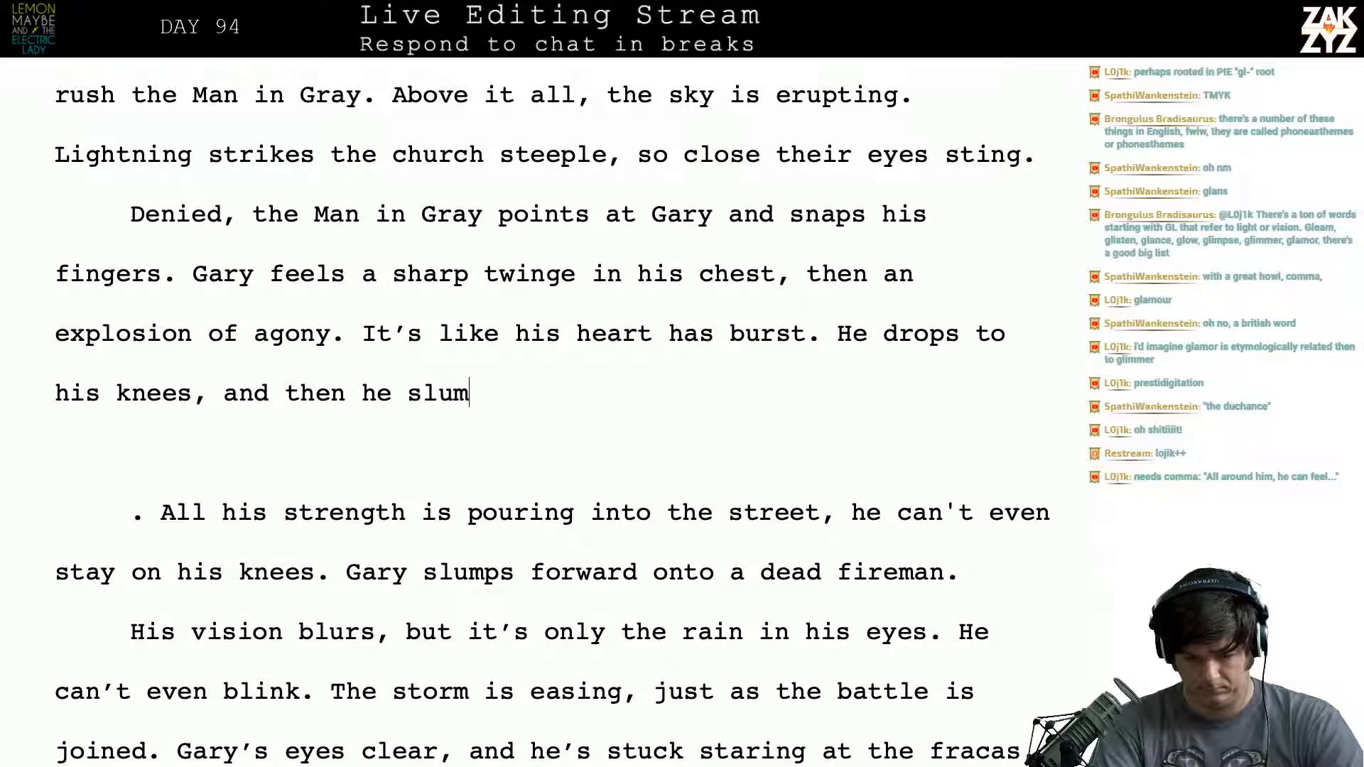
type("ps forward on")
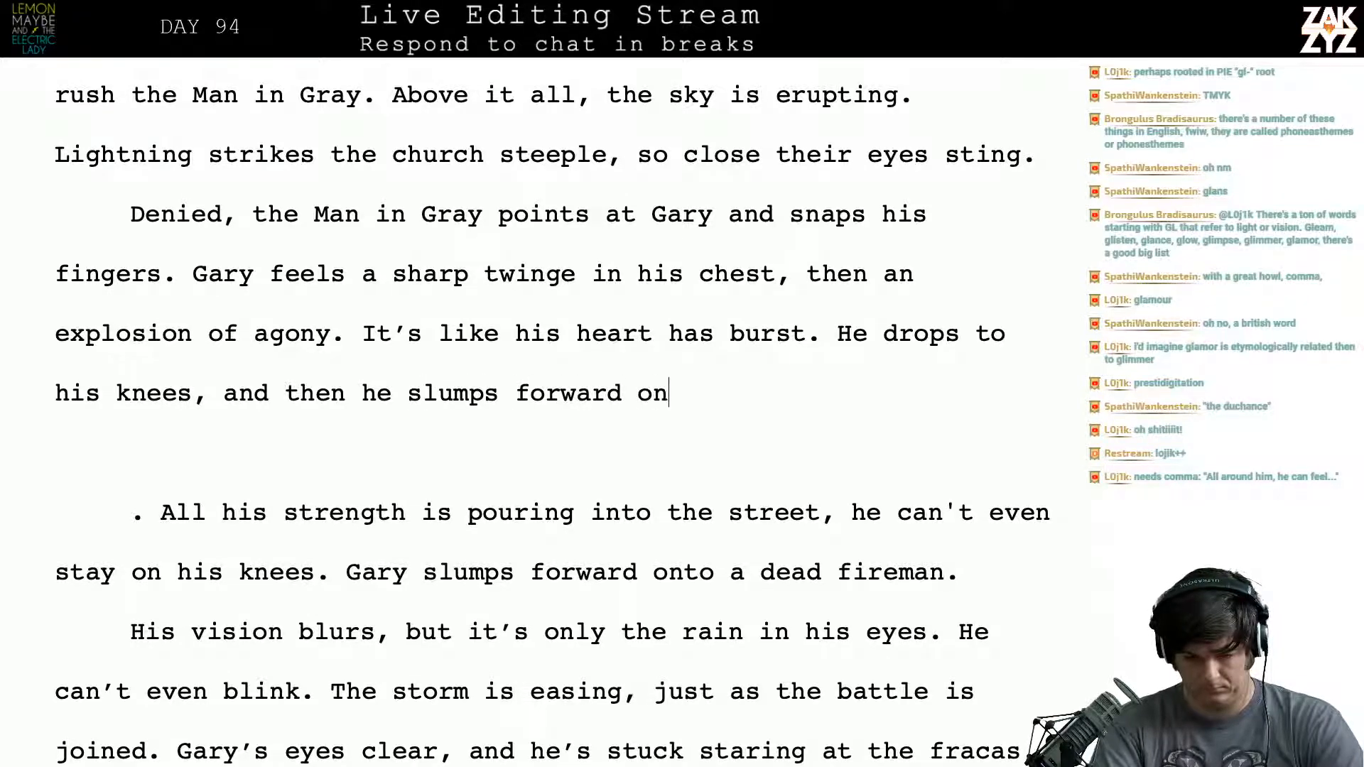
type("to the corpse ")
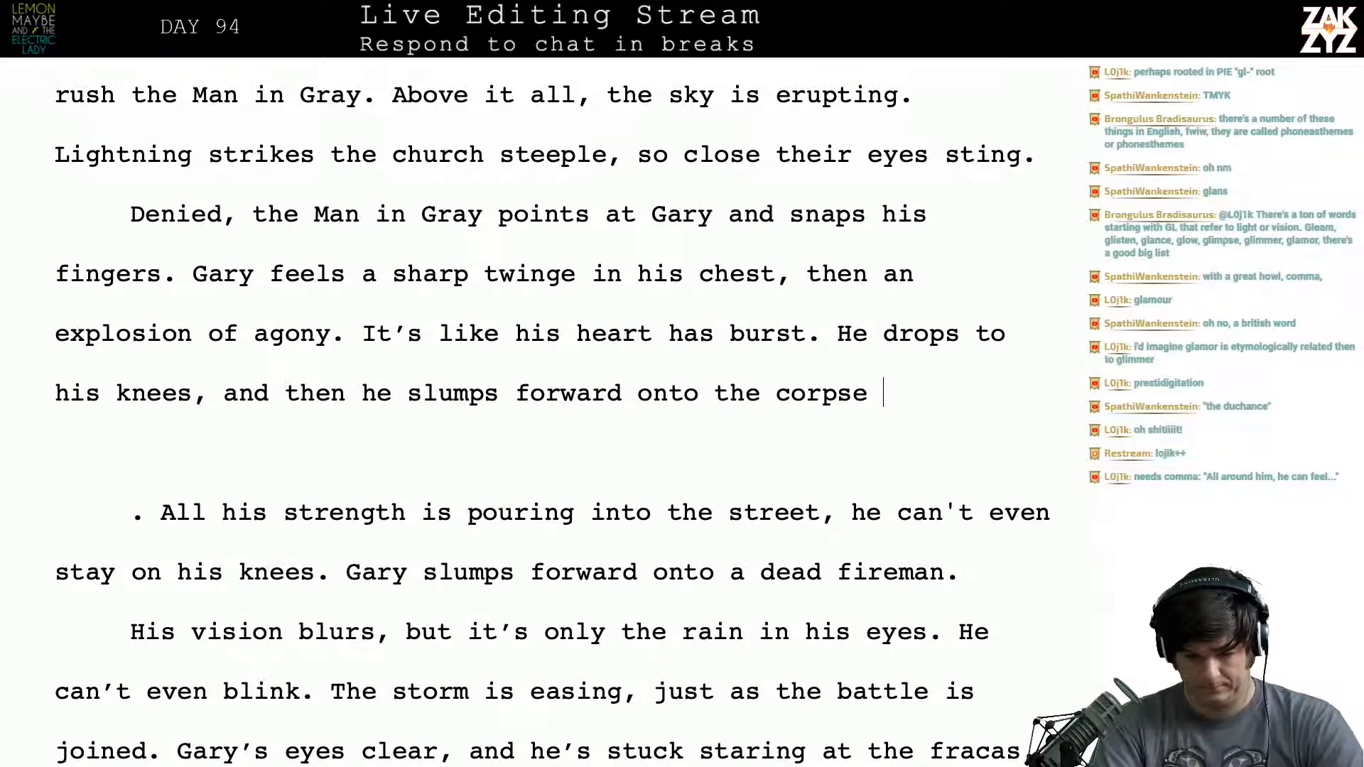
type("of a dead firemen.")
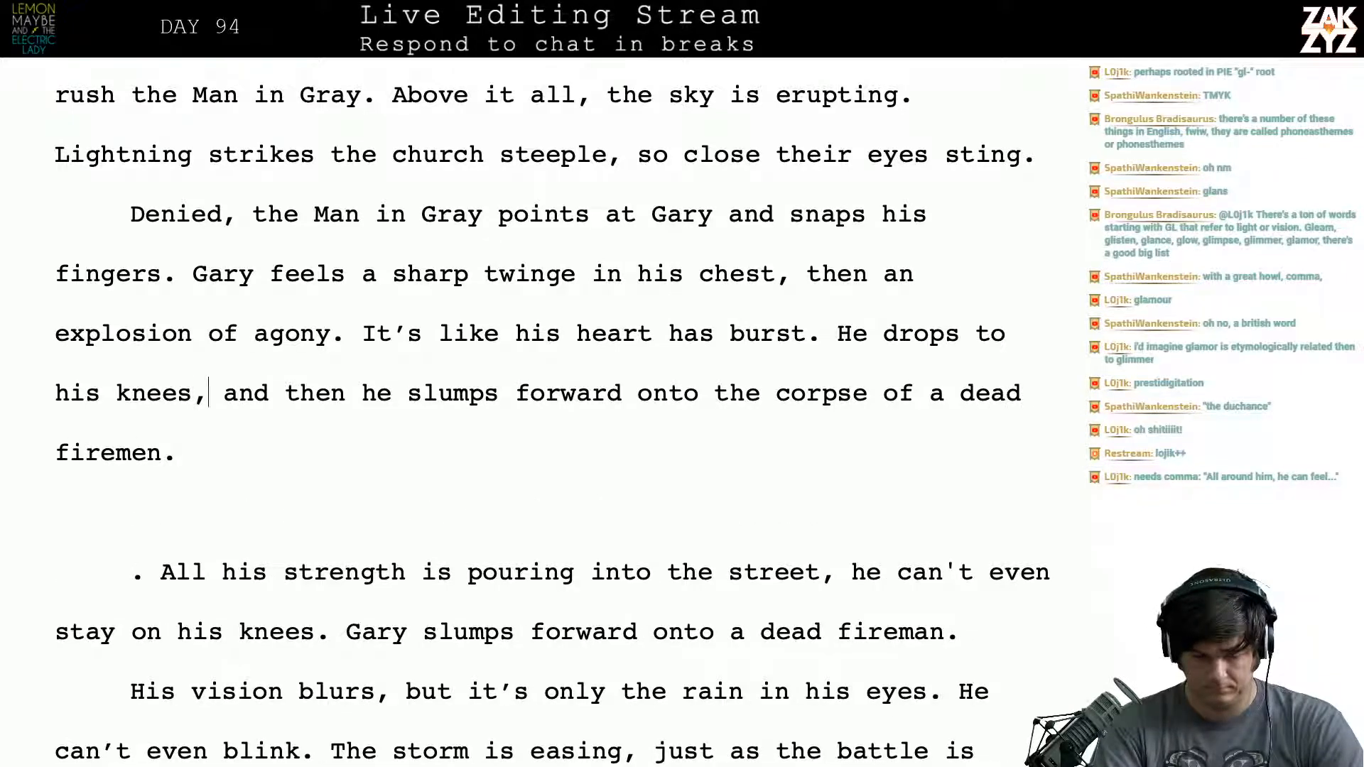
- Remove the comma after "knees" and the words "then he", making it read "his knees and slumps forward"
key("Right")
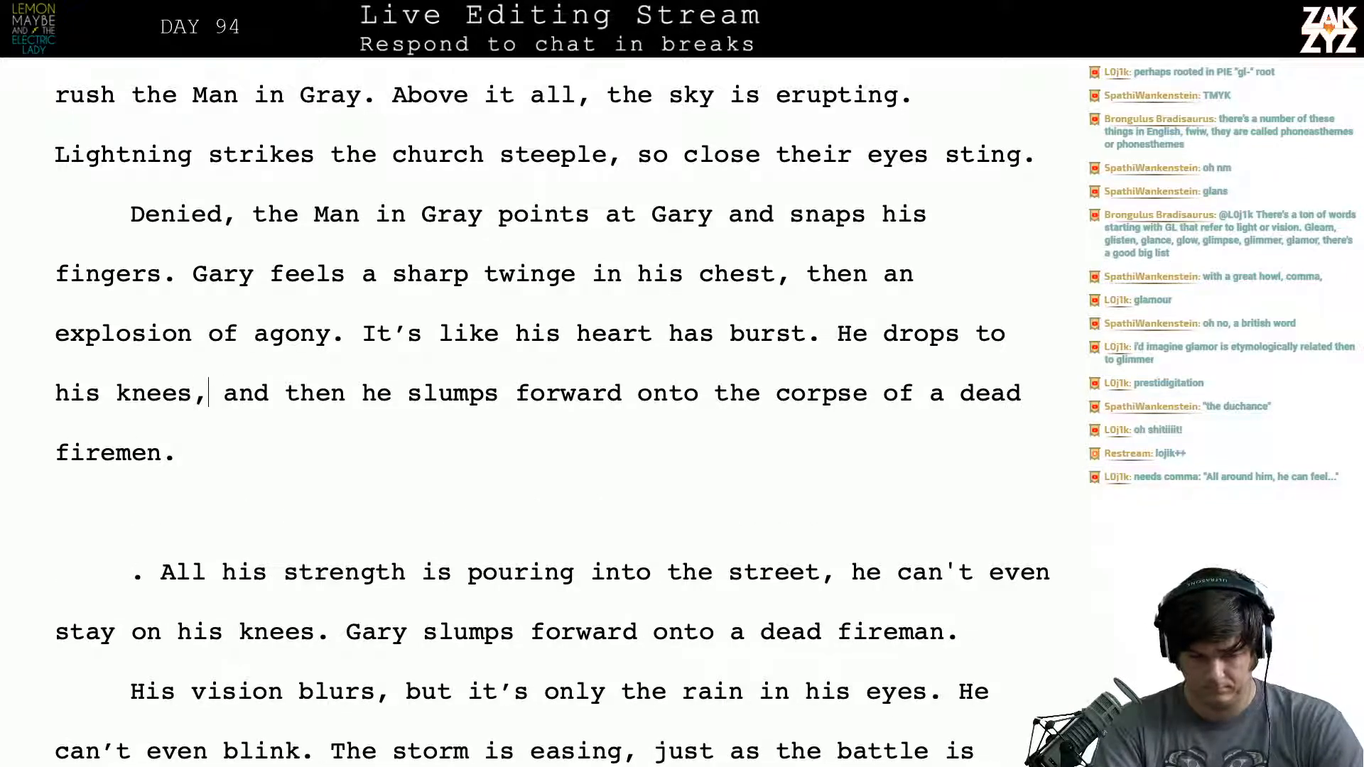
key("BackSpace")
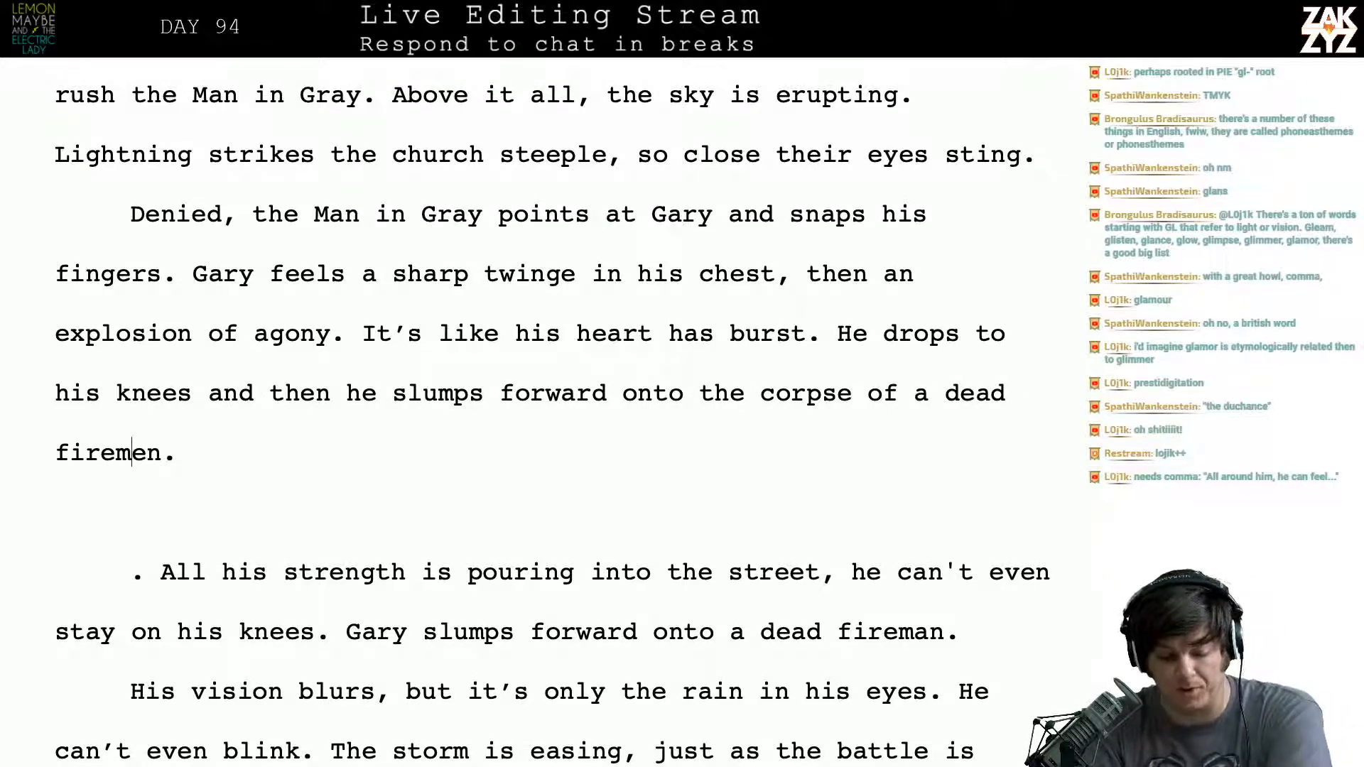
key("Right")
key("Right")
key("Right")
key("Right")
key("Right")
key("Right")
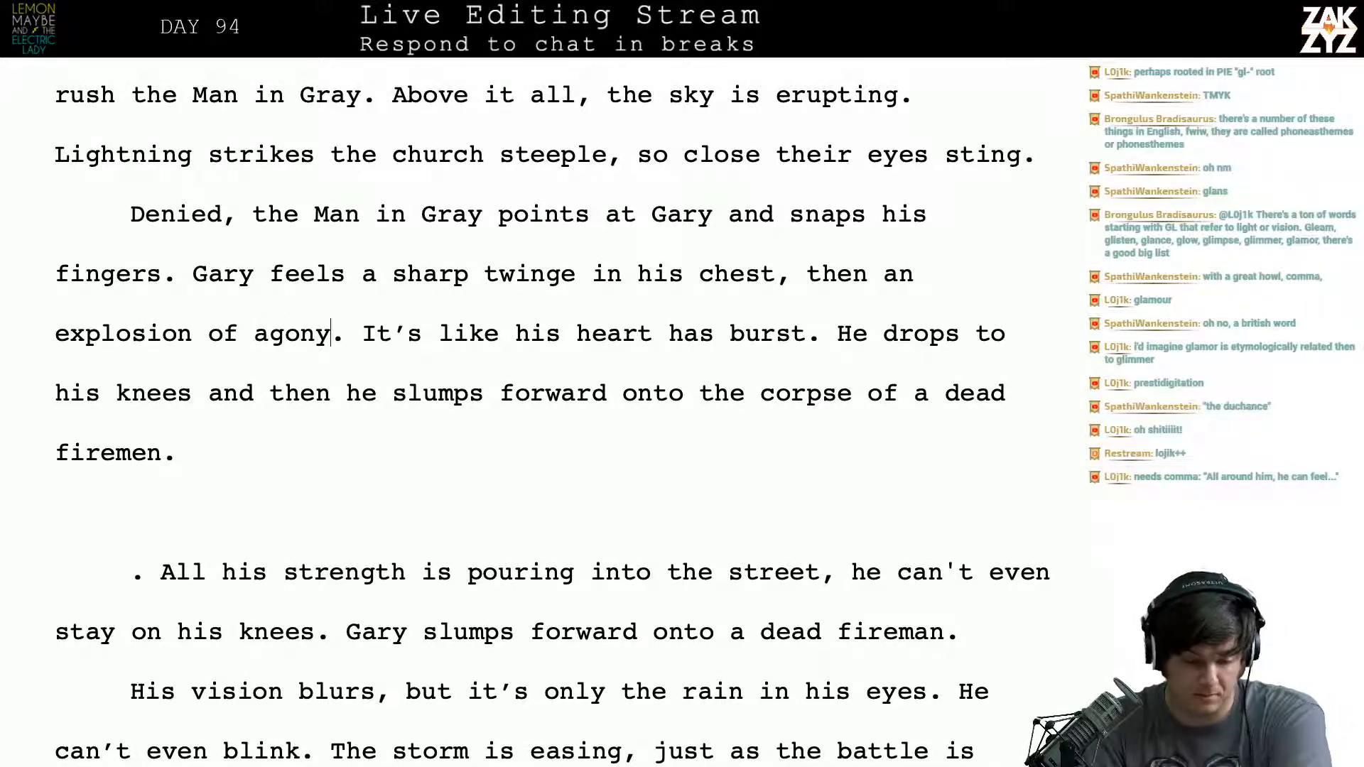
key("BackSpace")
key("BackSpace")
key("BackSpace")
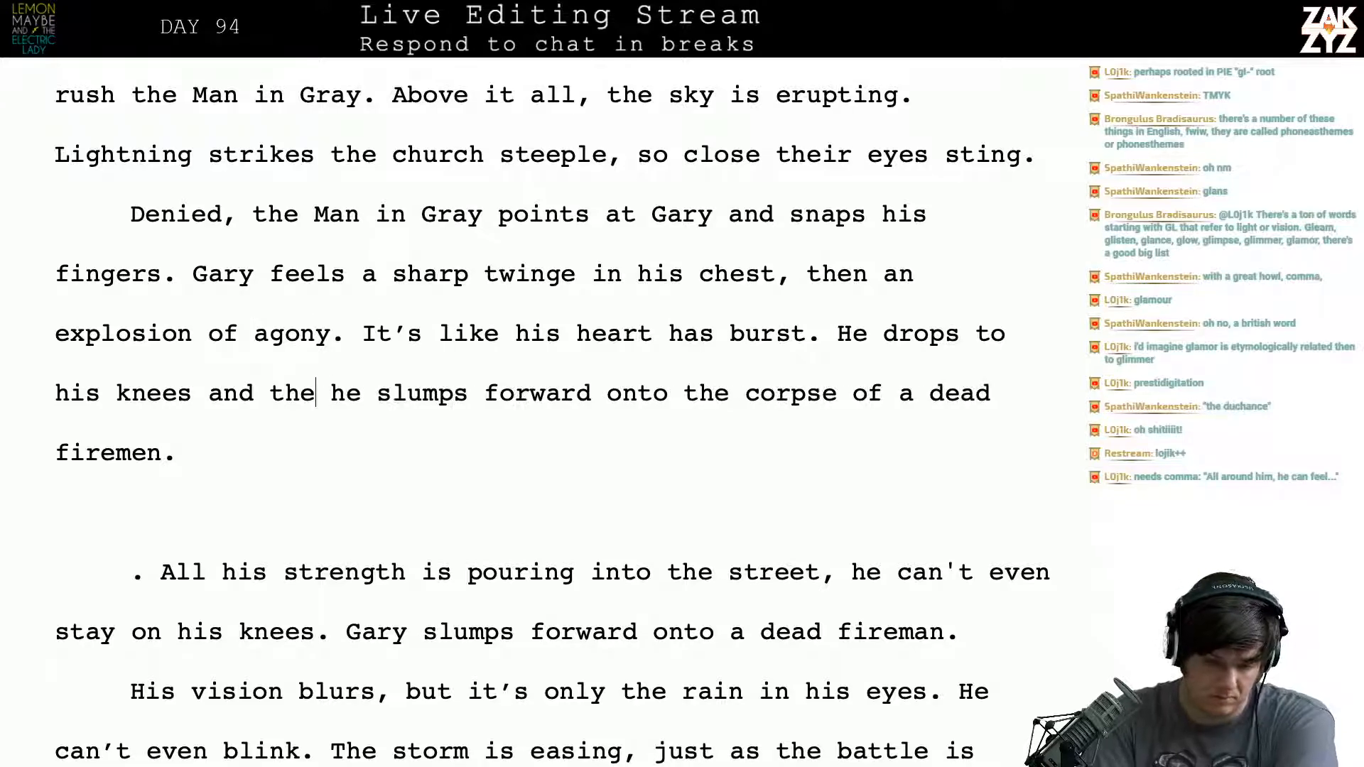
key("BackSpace")
key("Right")
key("Right")
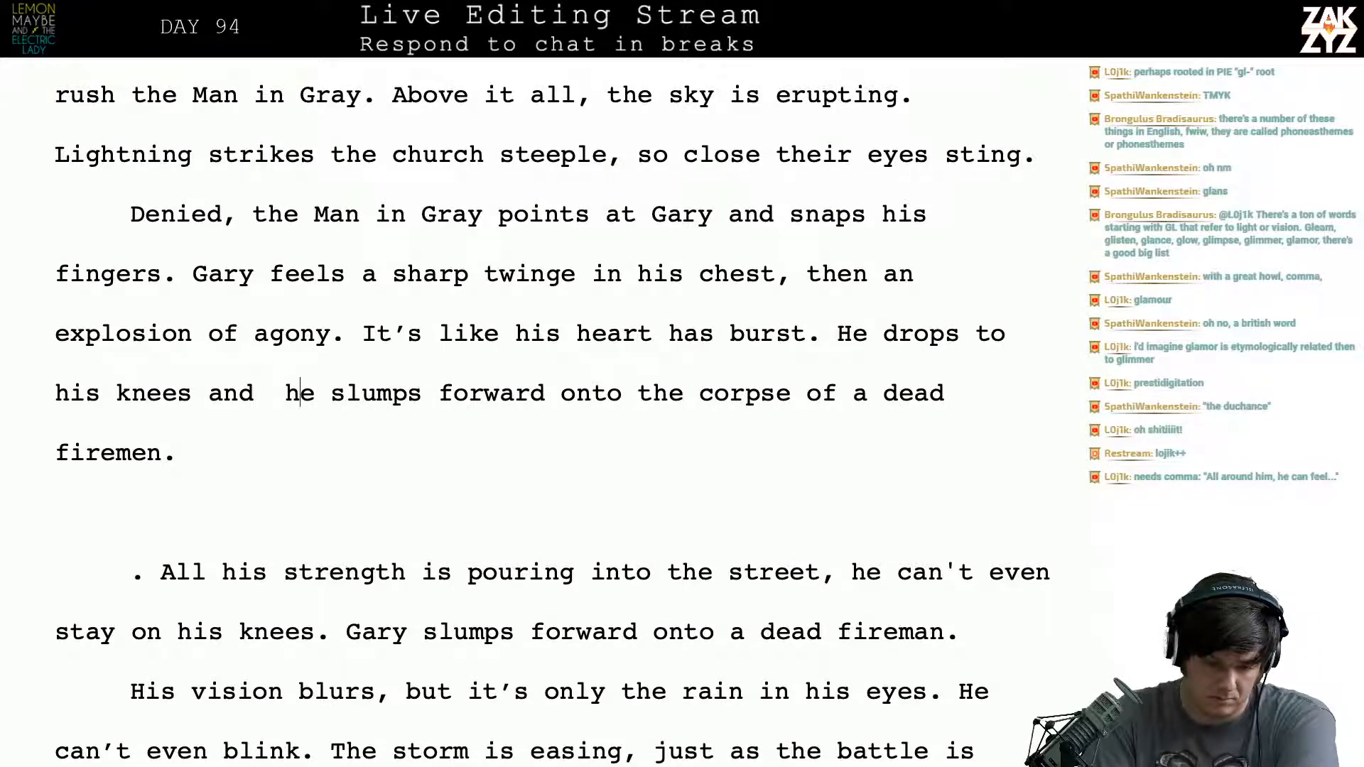
key("Right")
key("BackSpace")
key("BackSpace")
key("BackSpace")
key("BackSpace")
- Insert two paragraph breaks above the leftover "All his strength" text and add an italic line "My heart!" below the "firemen." sentence
key("Down")
key("Down")
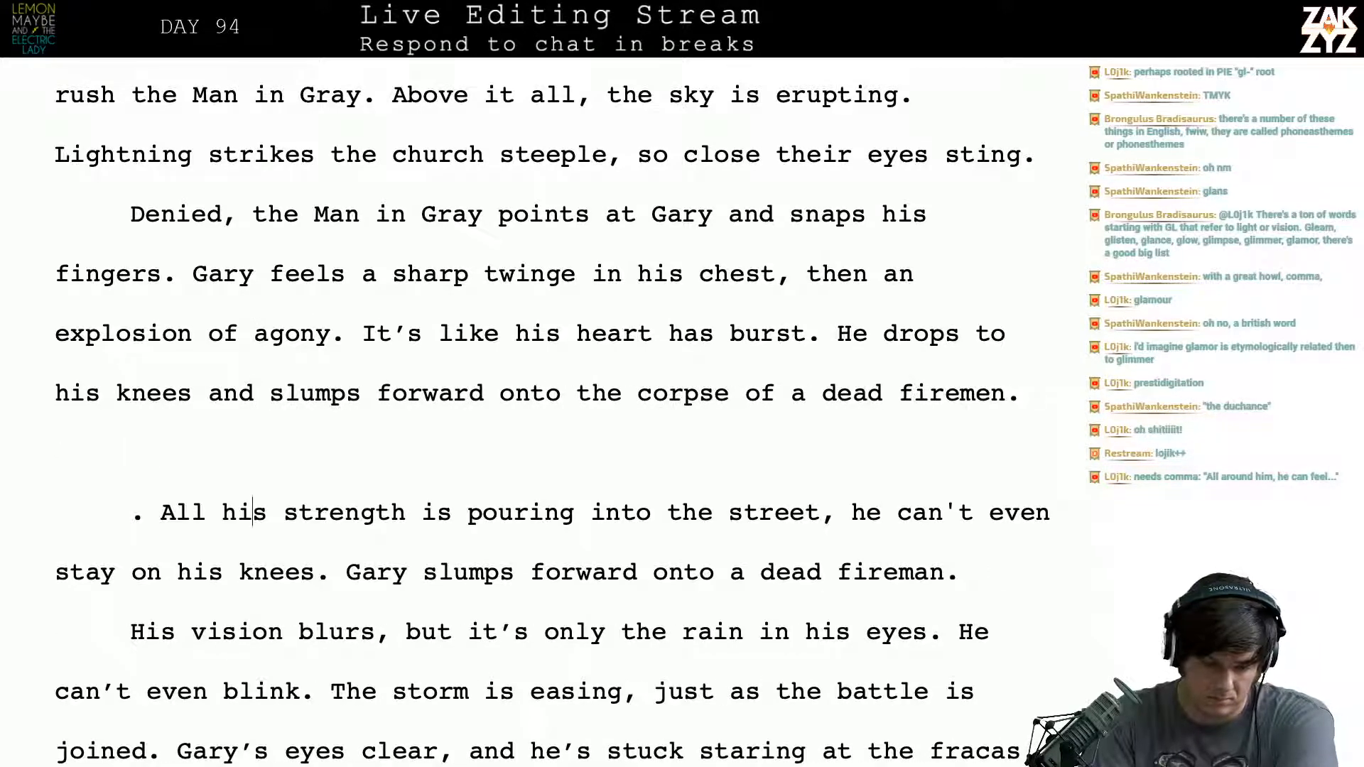
key("Return")
key("Return")
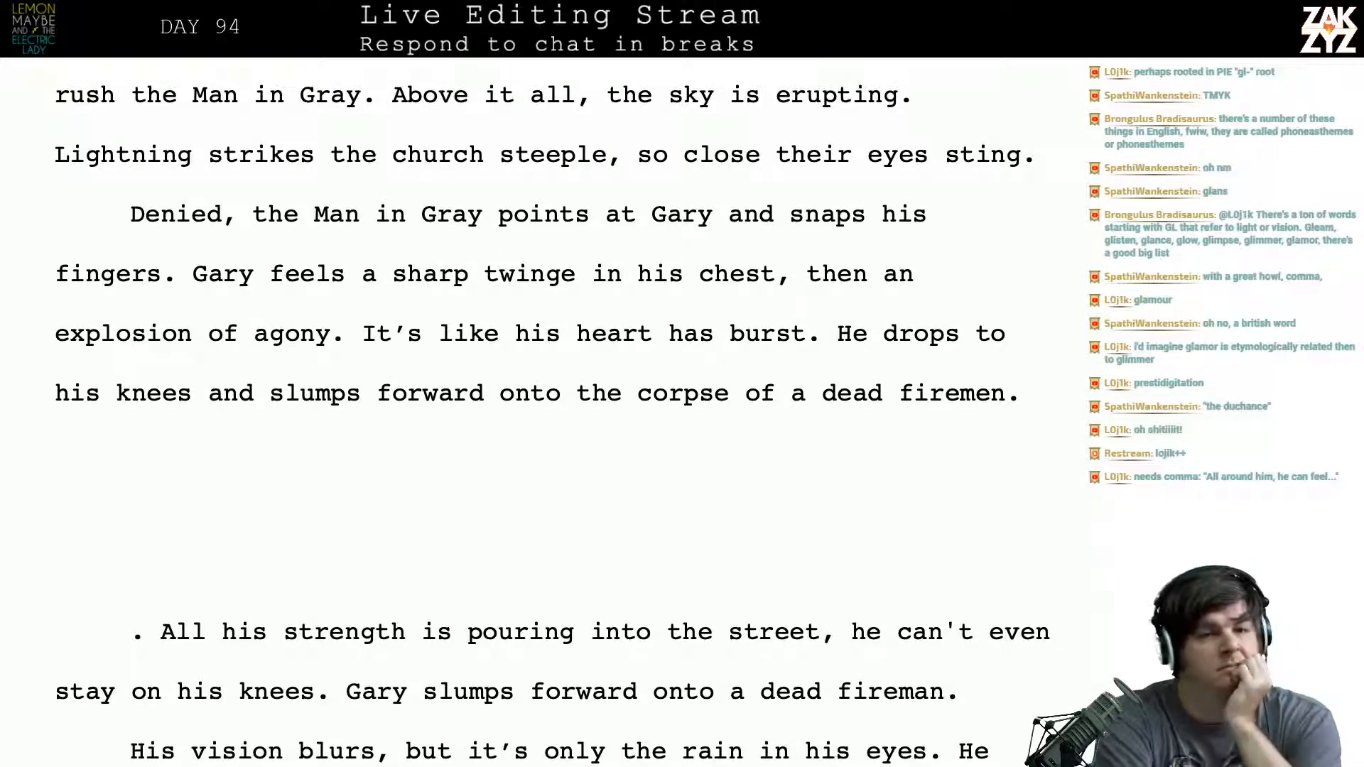
type("M")
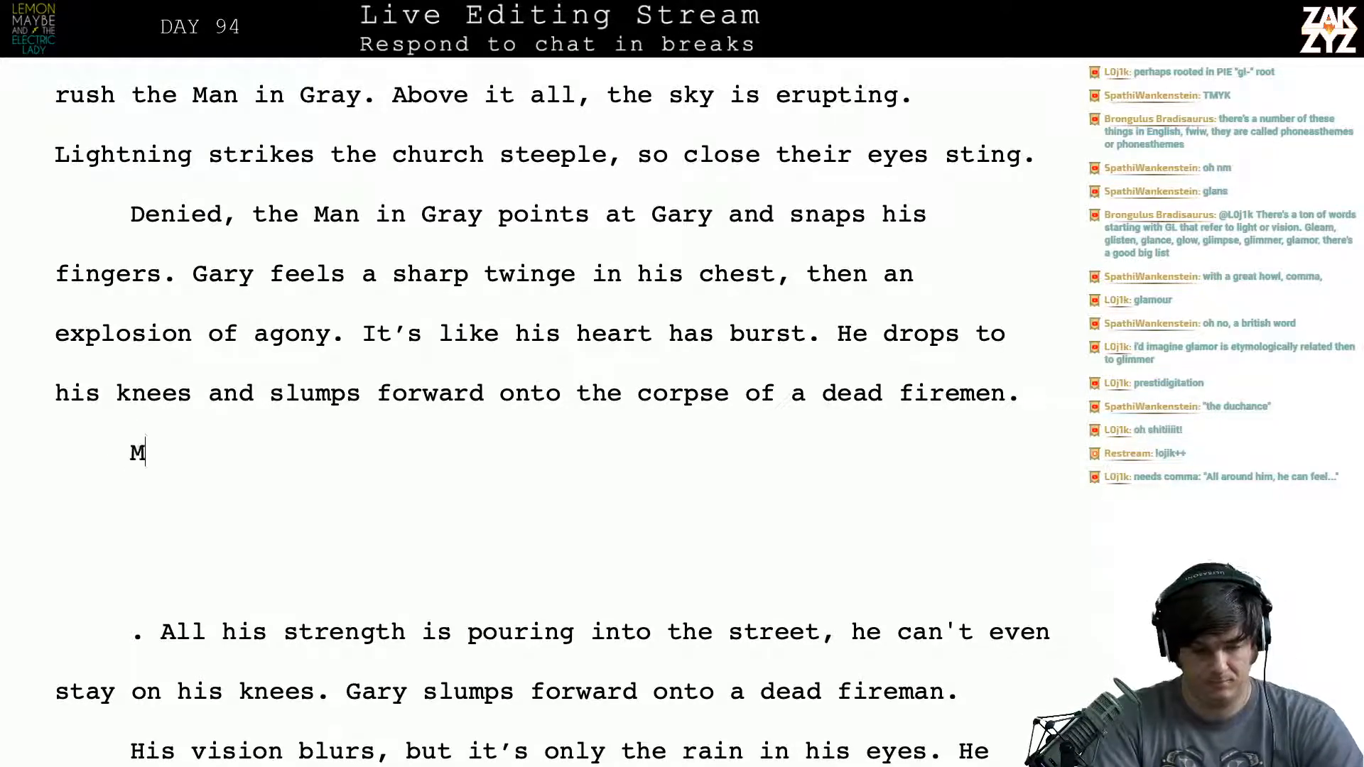
type("y heart!")
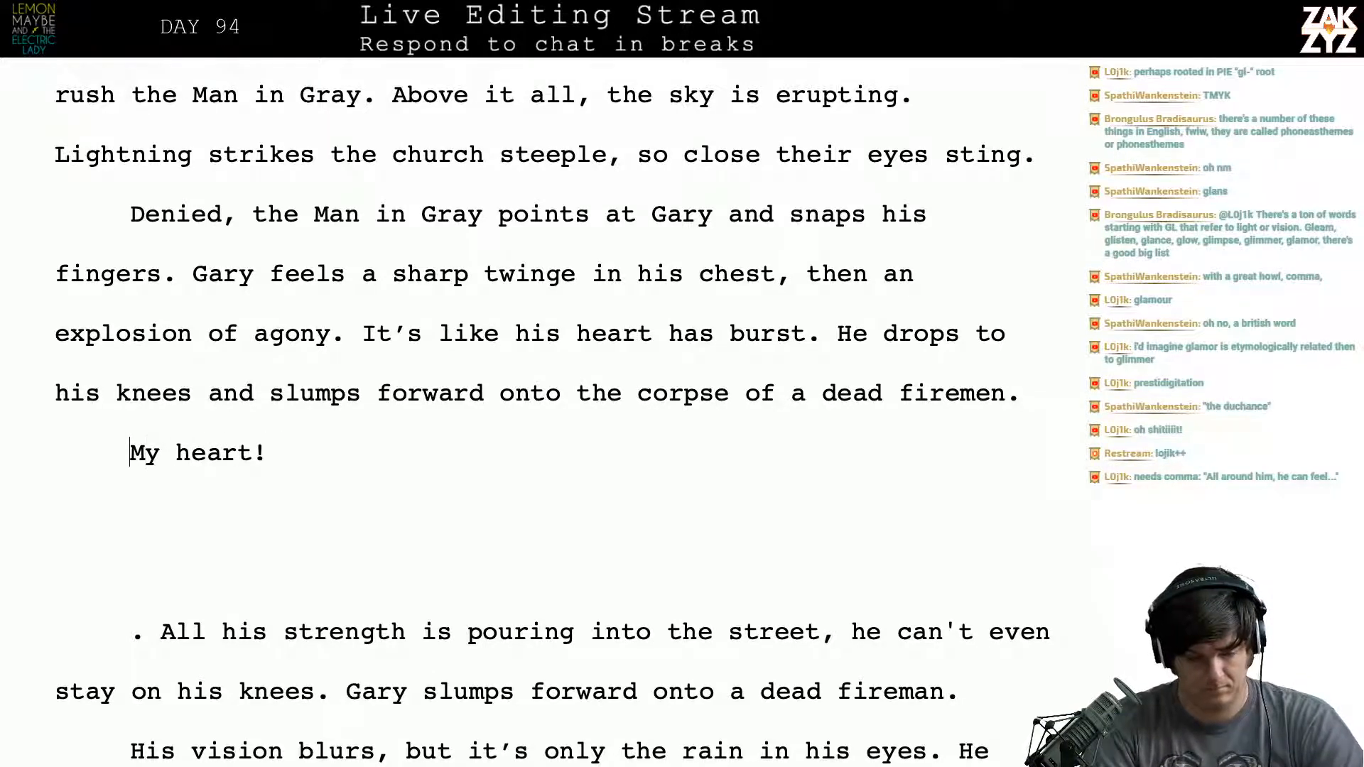
key("shift+End")
key("shift+Left")
key("ctrl+i")
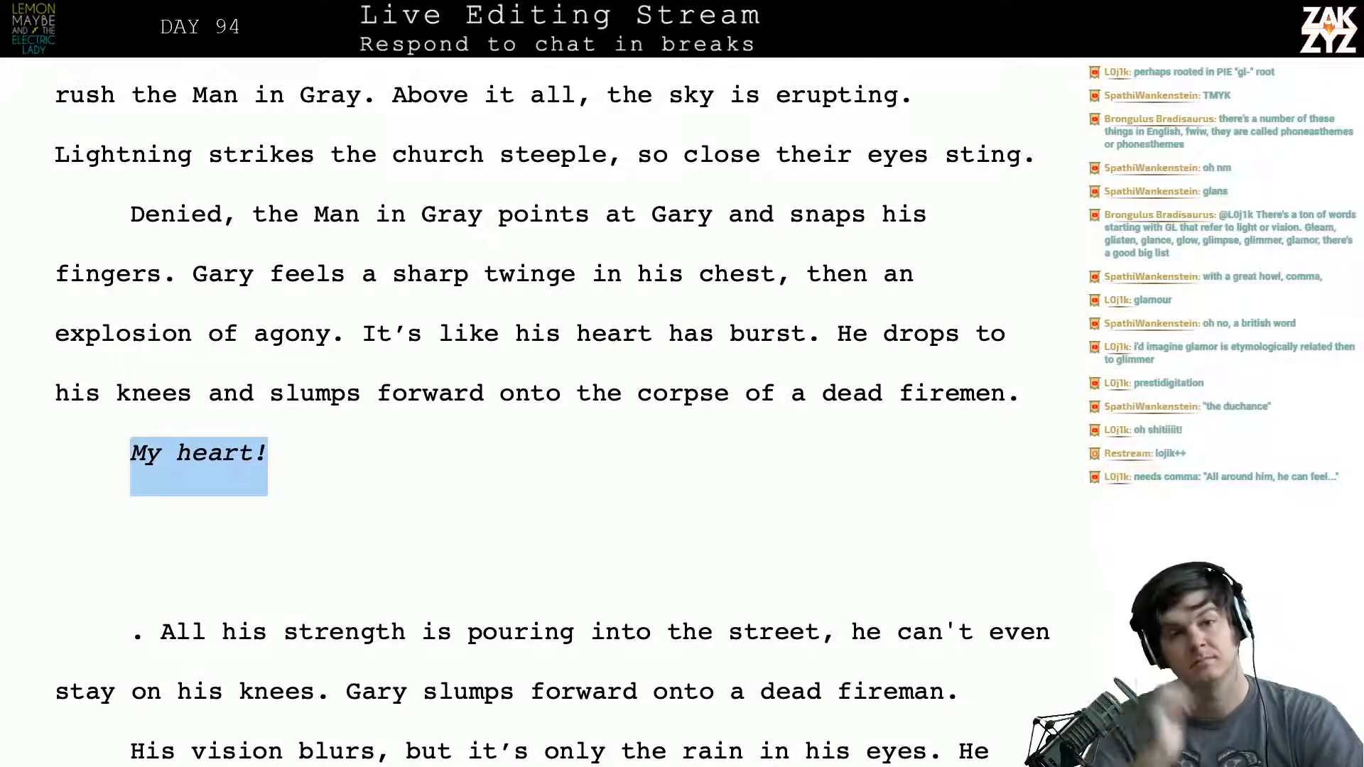
- Try adding "Gary thinks," in regular type after "My heart!" and delete it
left_click(356, 462)
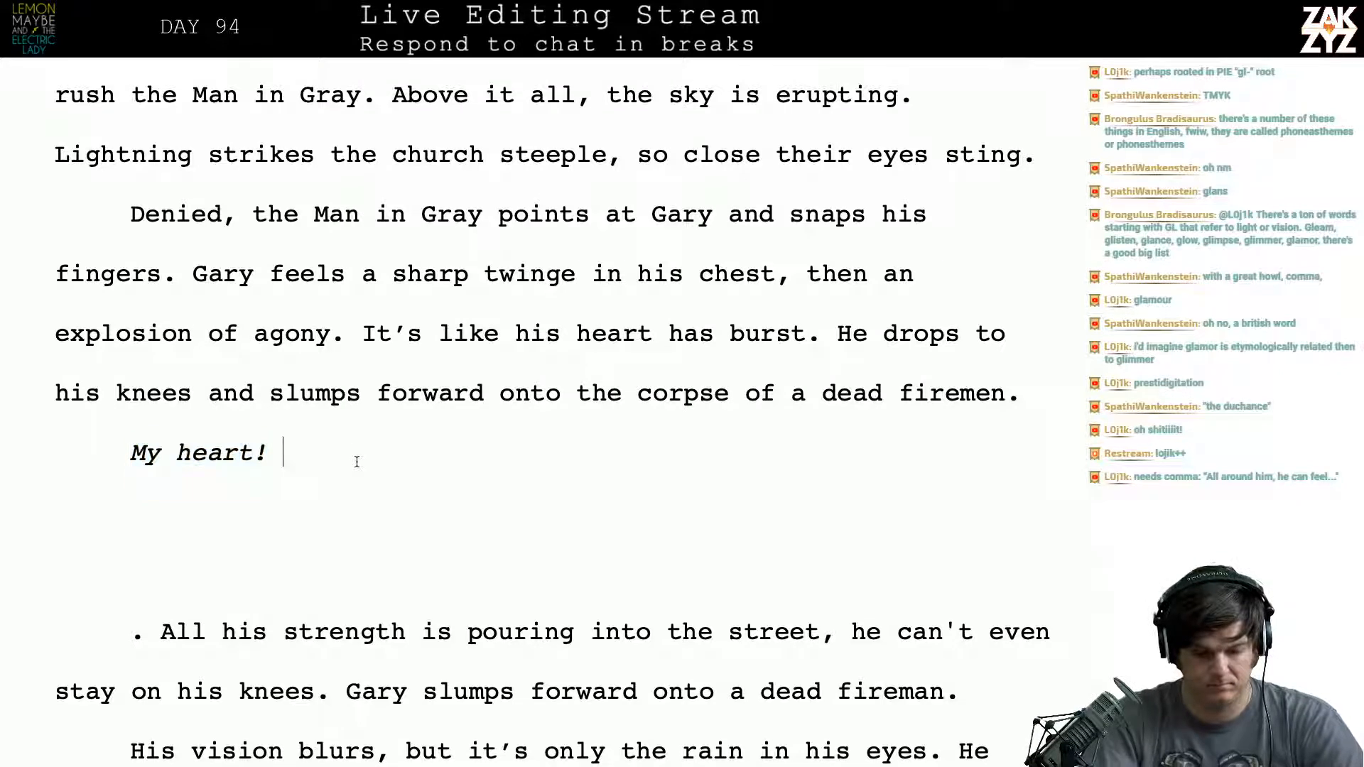
type("Gary ")
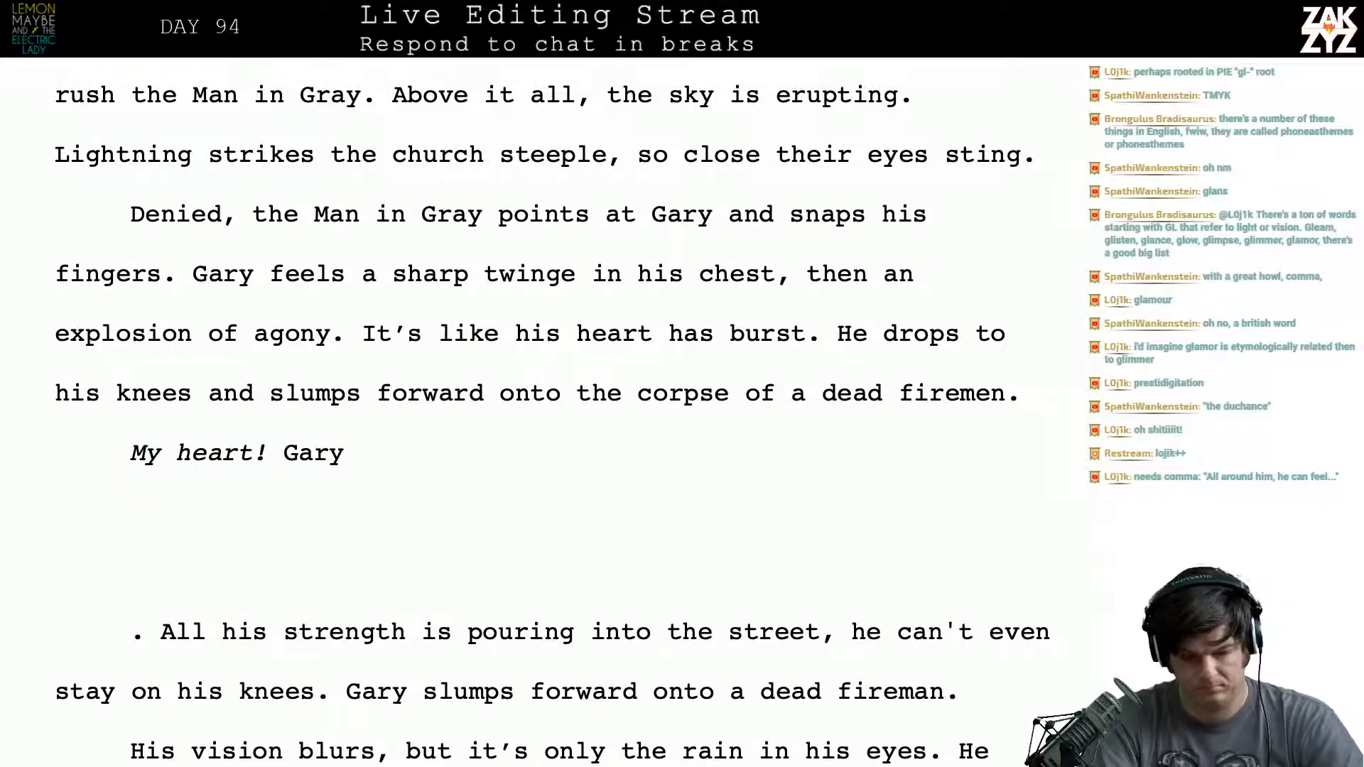
type("thinks,")
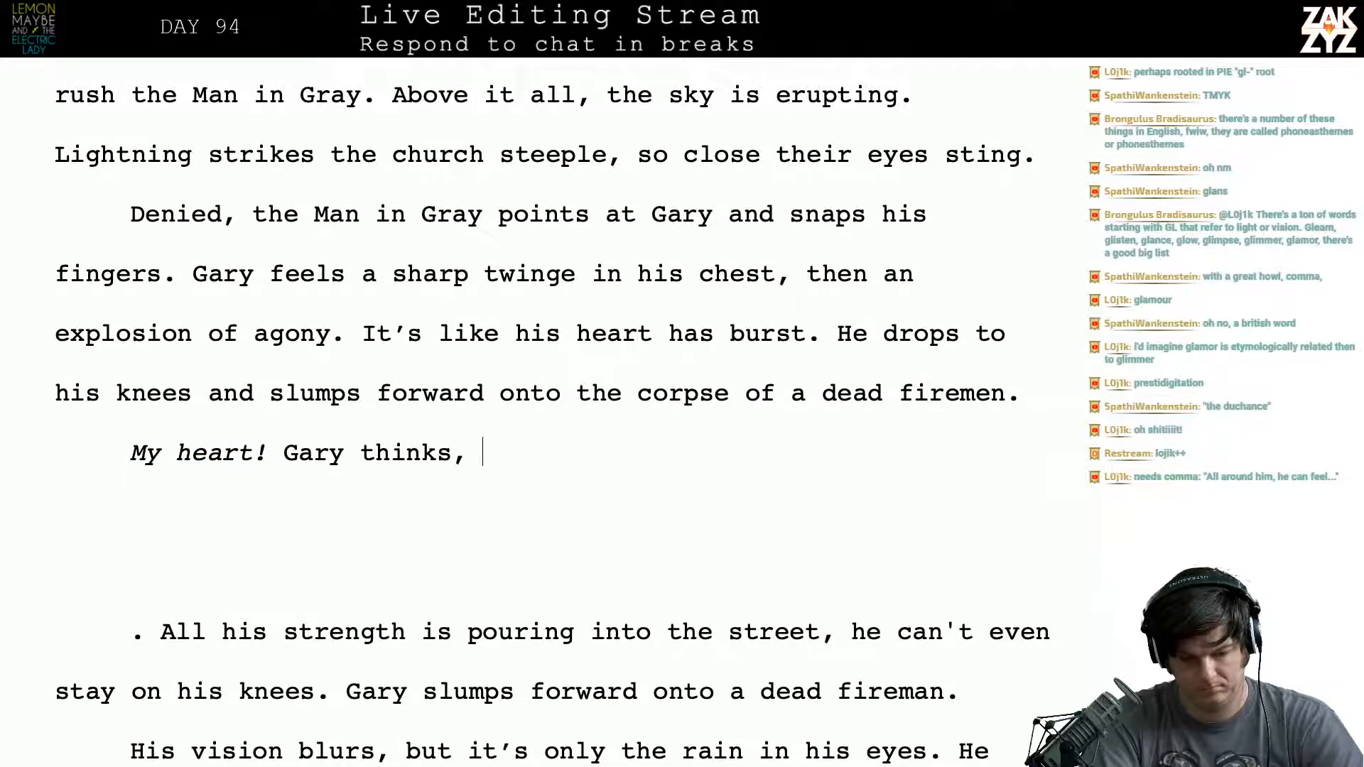
key("BackSpace")
key("BackSpace")
key("BackSpace")
key("BackSpace")
key("BackSpace")
key("BackSpace")
key("BackSpace")
key("BackSpace")
key("BackSpace")
key("BackSpace")
key("BackSpace")
key("BackSpace")
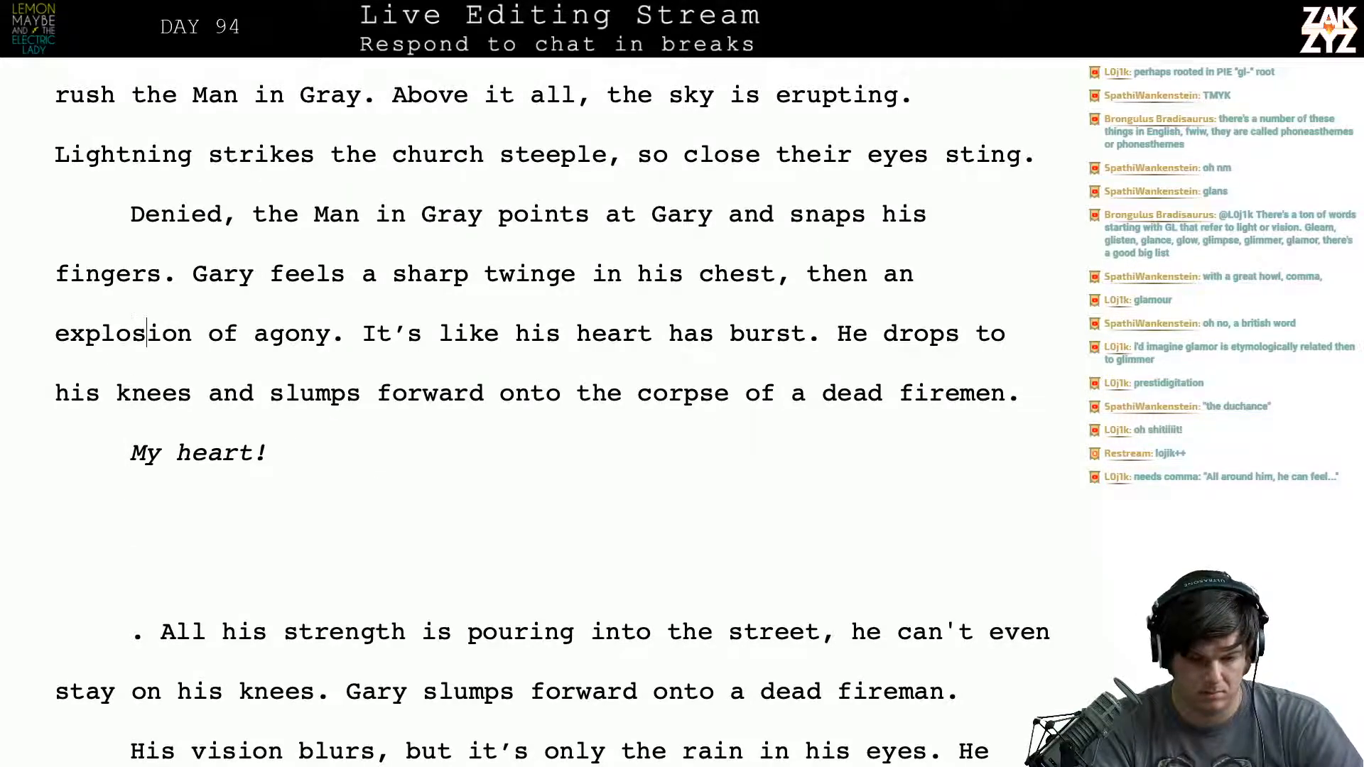
- Cut the sentence "It's like his heart has burst." from between "agony." and "He drops"
key("Right")
key("Right")
key("Right")
key("Right")
key("Right")
key("Right")
key("Right")
key("Right")
key("Right")
key("Right")
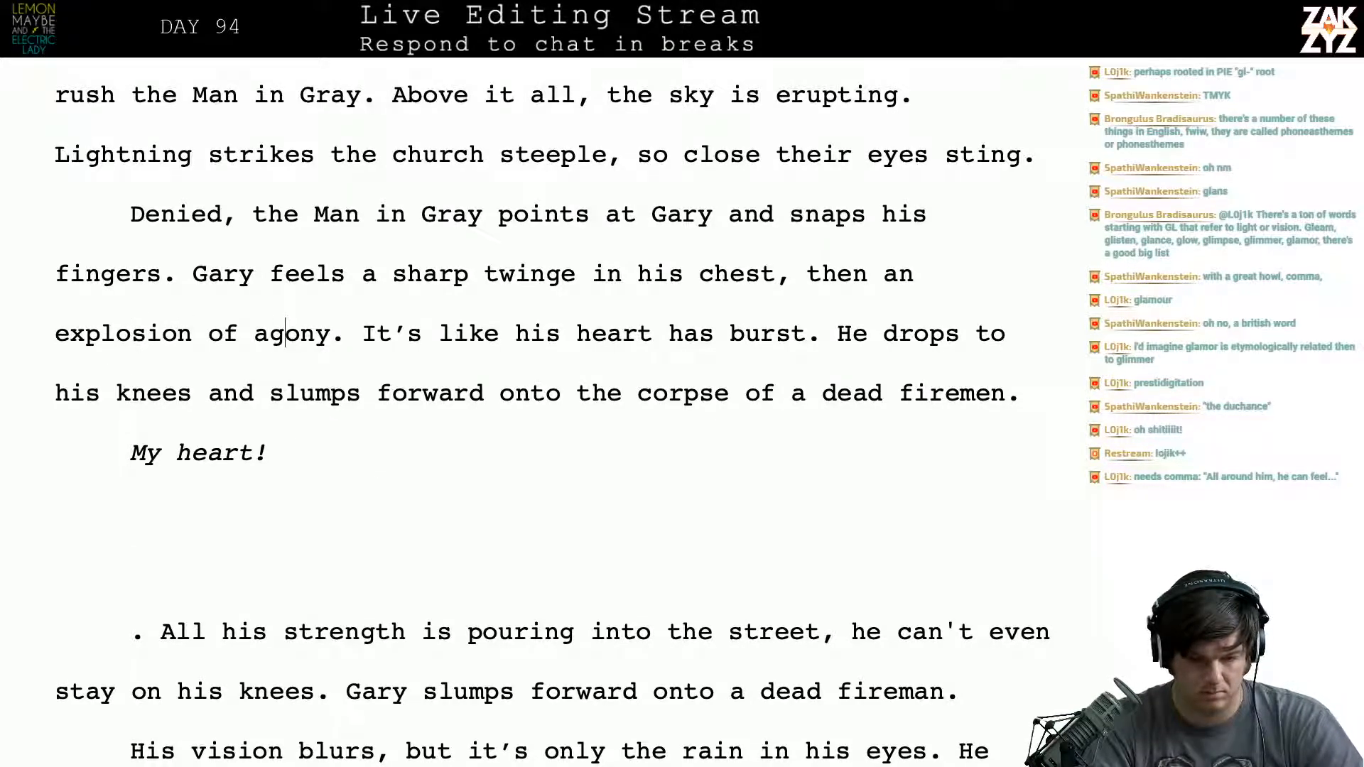
key("Left")
key("shift+Right")
key("shift+Right")
key("shift+Right")
key("shift+Right")
key("shift+Right")
key("shift+Right")
key("shift+Right")
key("shift+Right")
key("shift+Right")
key("shift+Right")
key("shift+Right")
key("shift+Right")
key("shift+Right")
key("shift+Right")
key("shift+Right")
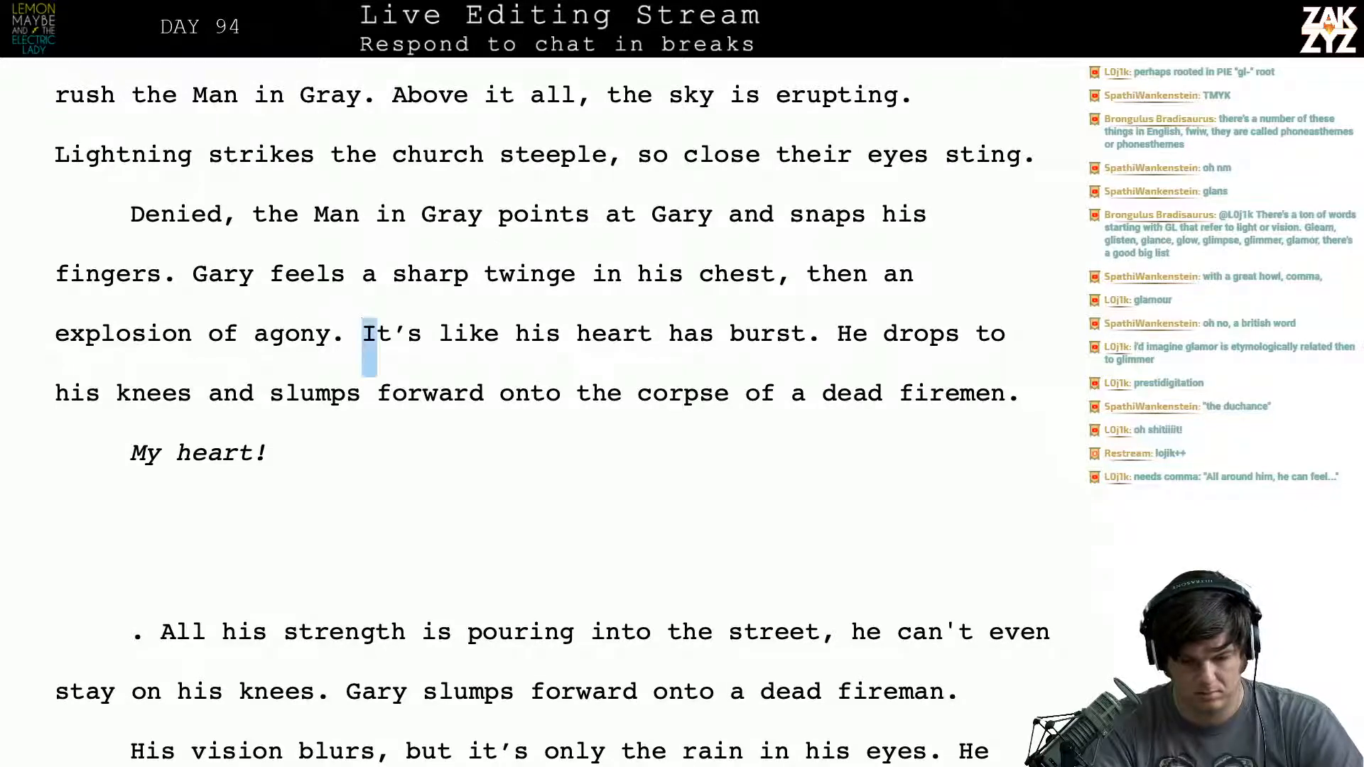
key("shift+Right")
key("shift+Right")
key("shift+Right")
key("shift+Right")
key("shift+Right")
key("shift+Right")
key("shift+Right")
key("shift+Right")
key("shift+Right")
key("shift+Right")
key("shift+Right")
key("shift+Right")
key("shift+Right")
key("shift+Right")
key("shift+Right")
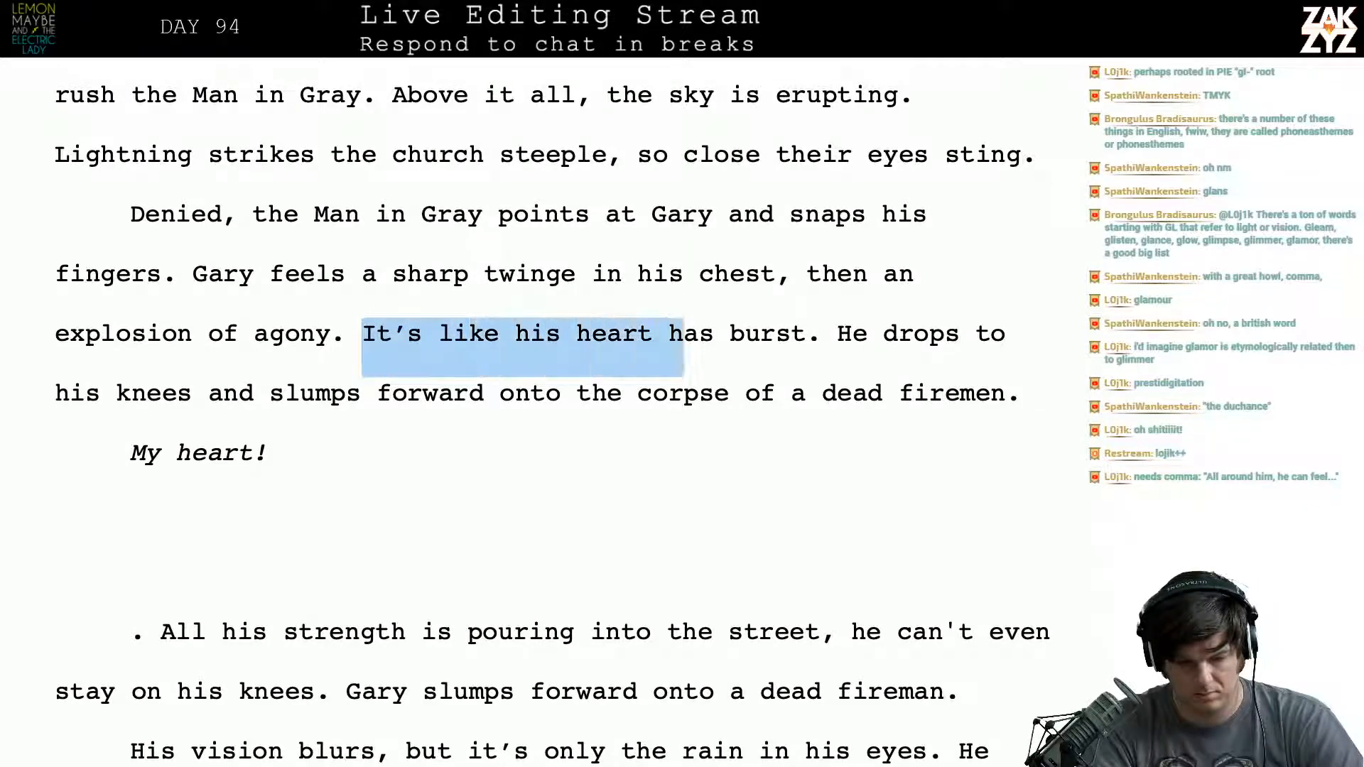
key("ctrl+x")
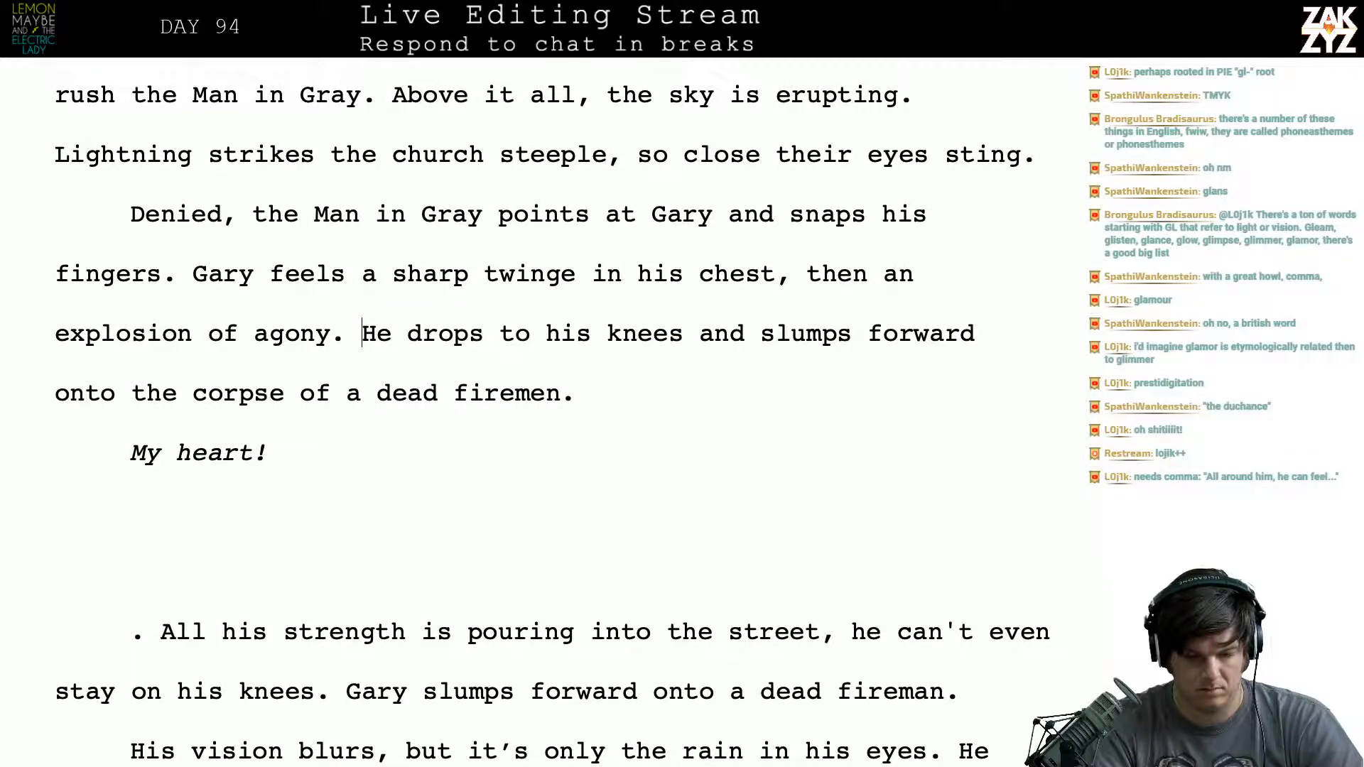
- Delete the leftover passage from ". All his strength" through "a dead fireman." and the blank lines between "My heart!" and "His vision blurs"
key("Down")
key("Down")
key("Down")
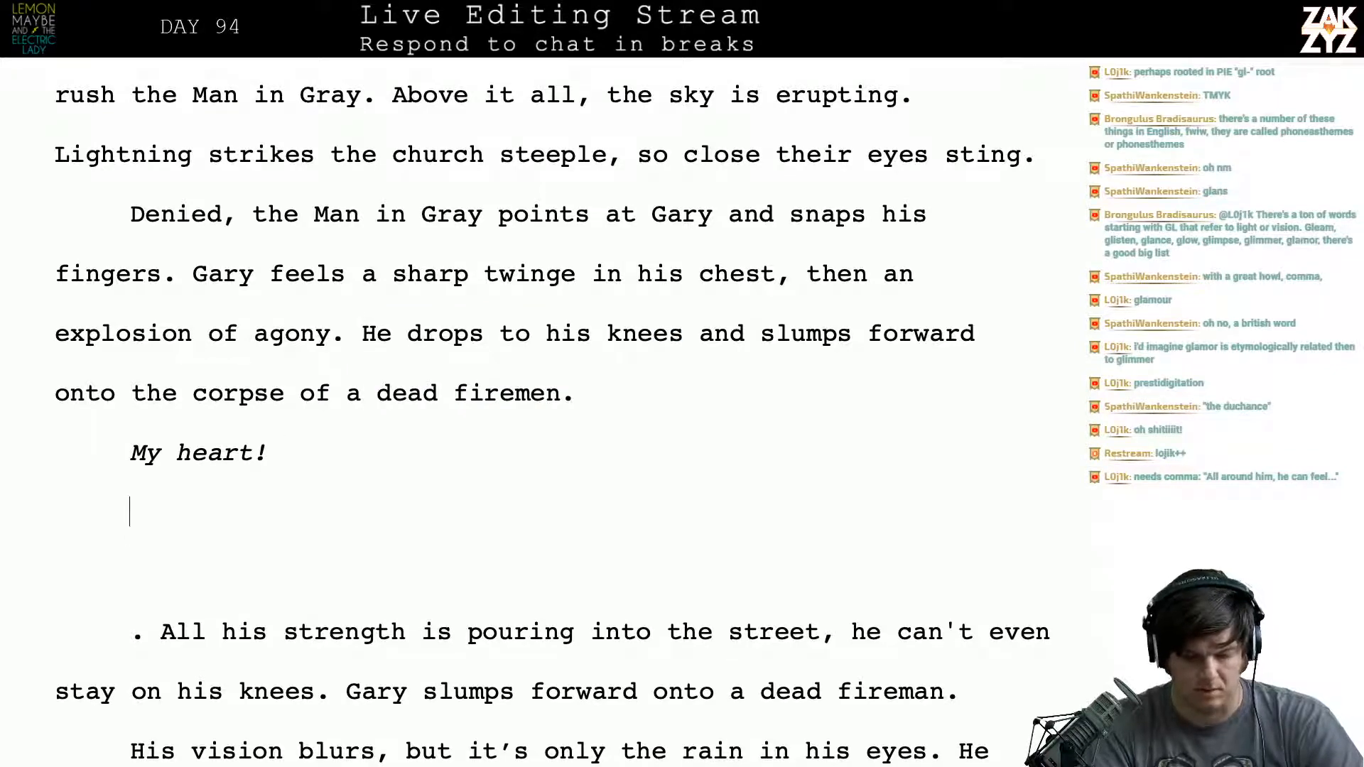
key("shift+Right")
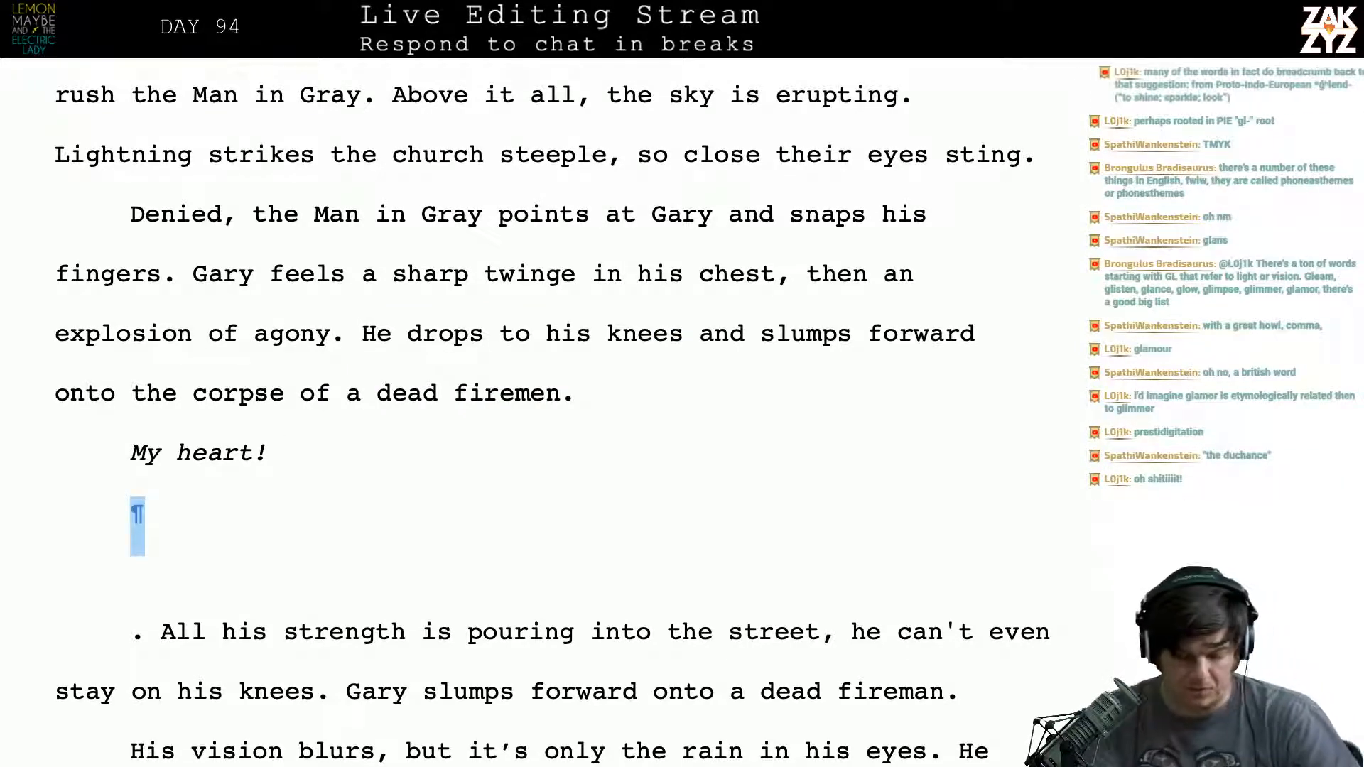
key("shift+Down")
key("shift+Down")
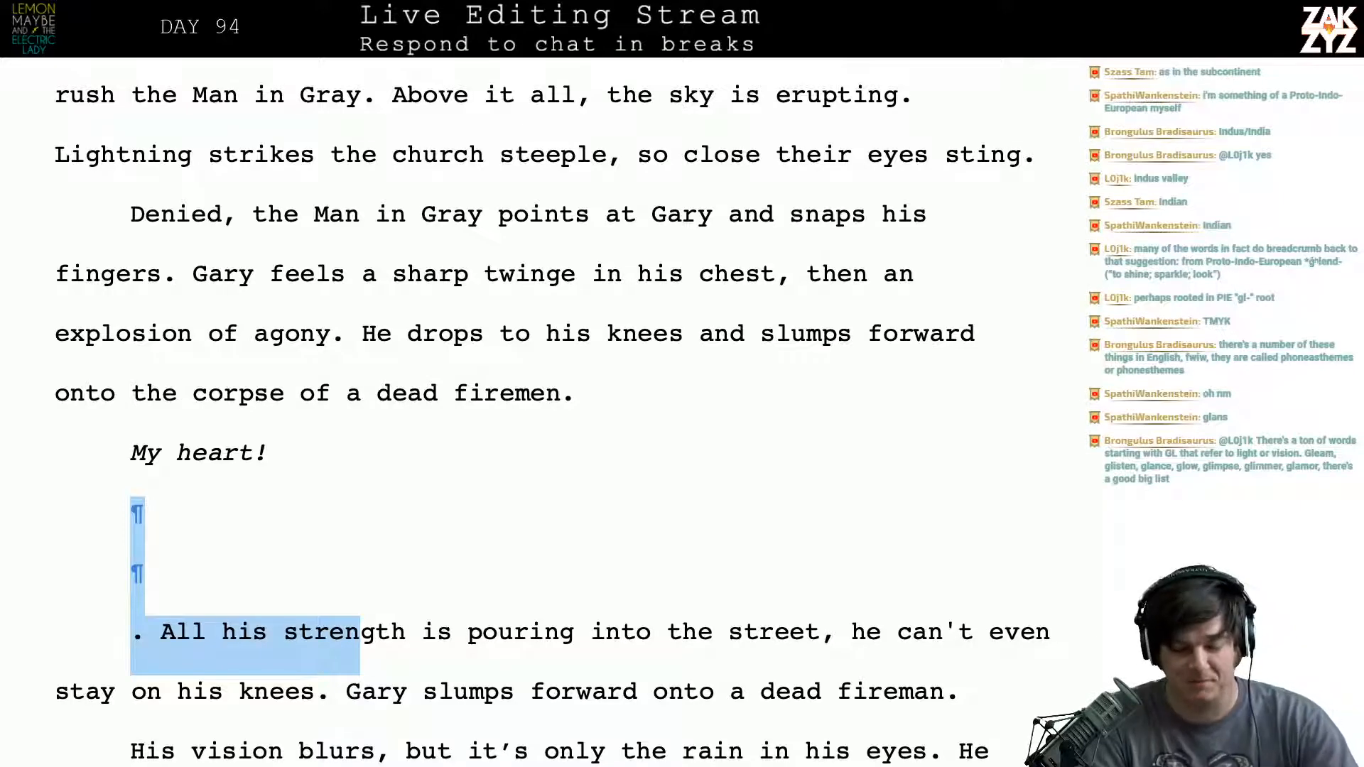
key("shift+Down")
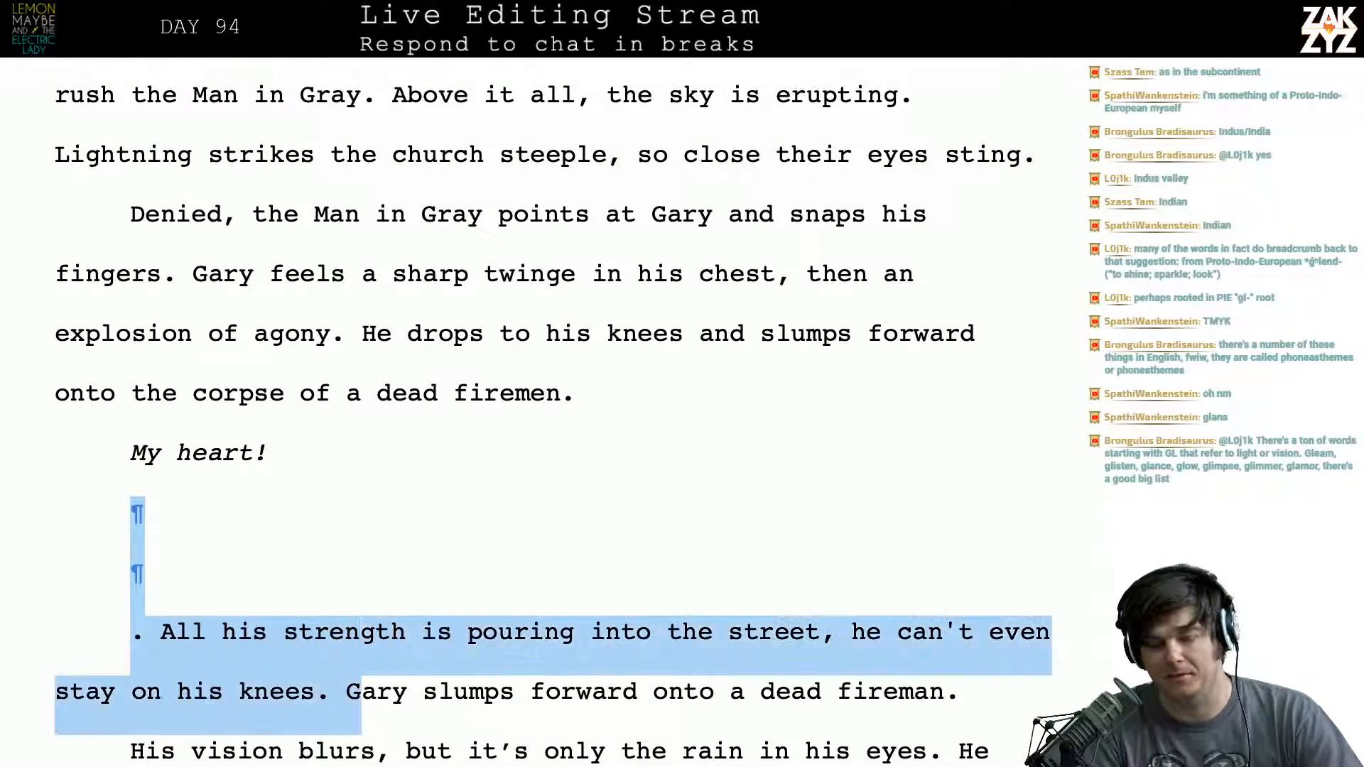
key("shift+Down")
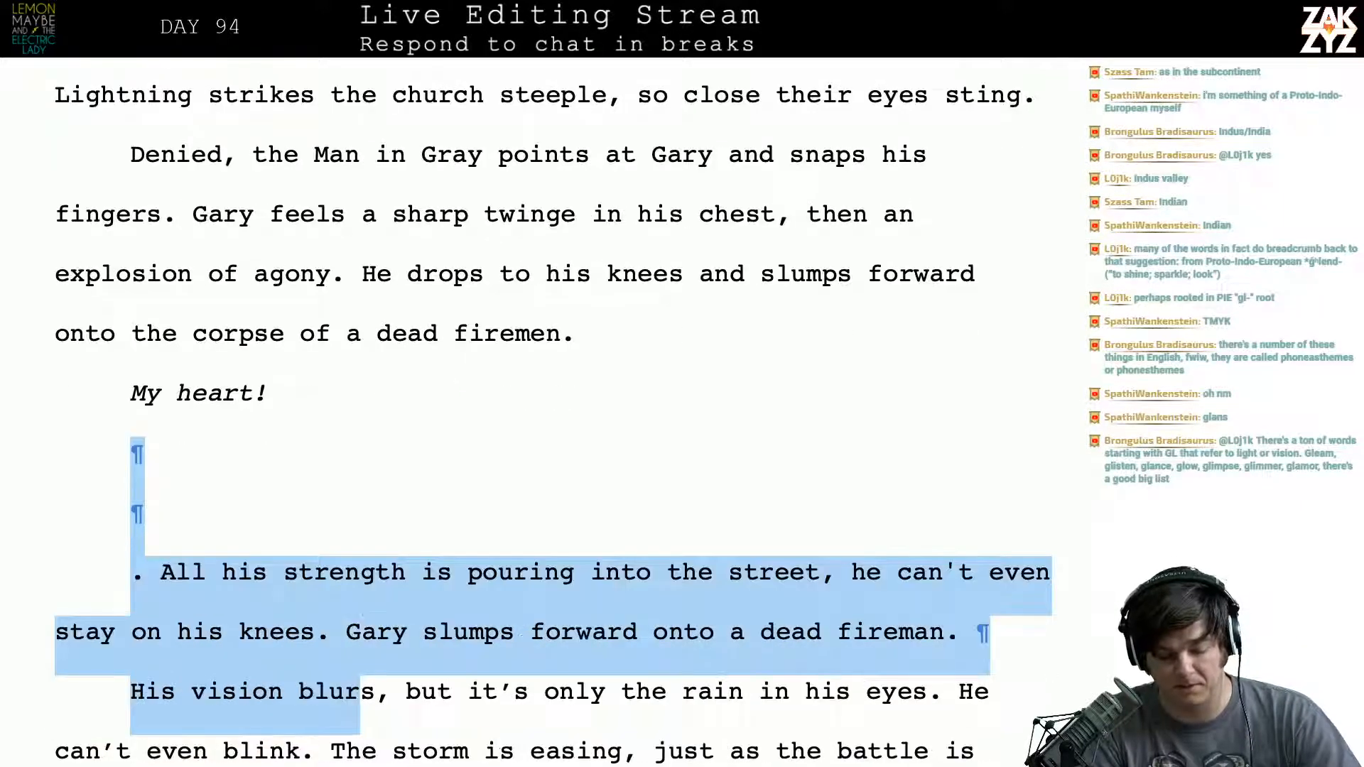
key("shift+Up")
key("shift+Down")
key("shift+Left")
key("shift+Left")
key("shift+Left")
key("shift+Left")
key("shift+Left")
key("shift+Left")
key("shift+Left")
key("shift+Left")
key("shift+Left")
key("shift+Left")
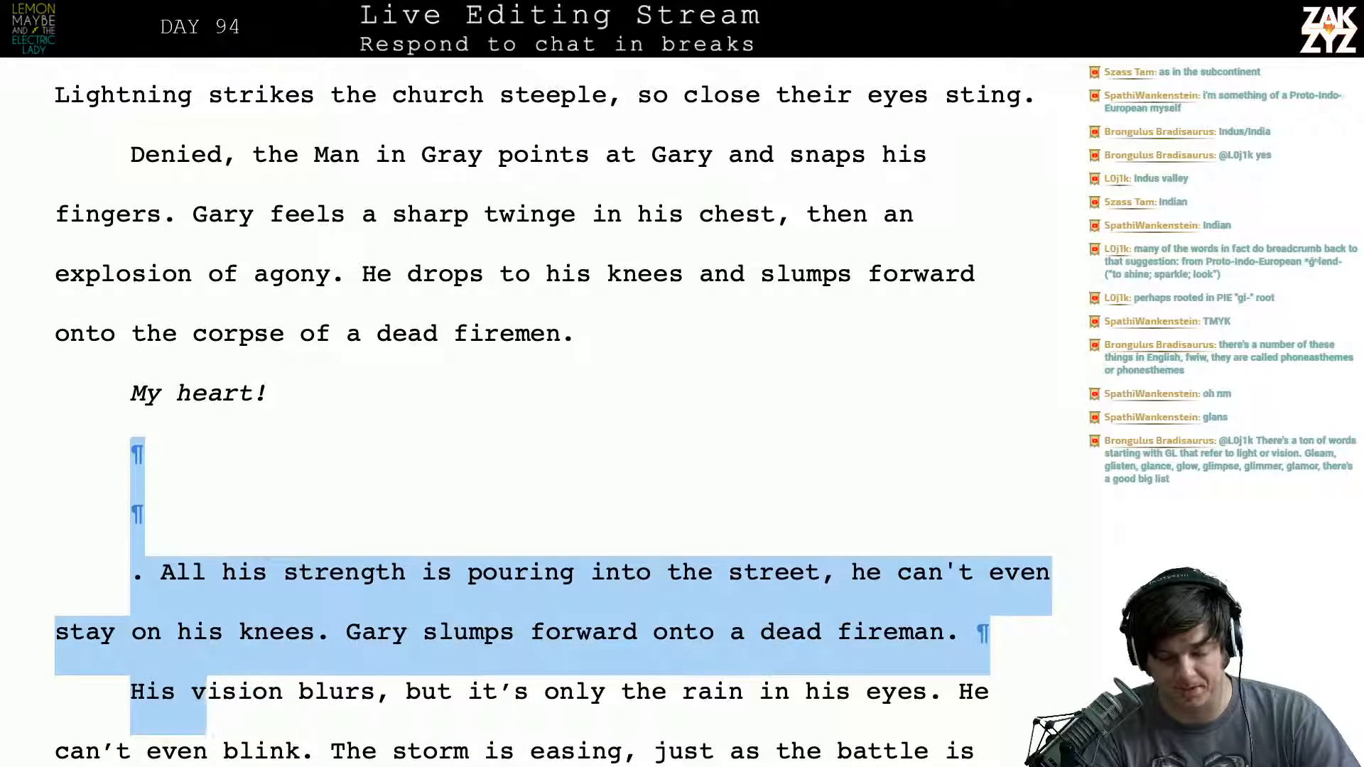
key("shift+Left")
key("shift+Left")
key("shift+Left")
key("shift+Left")
key("shift+Left")
key("shift+Left")
key("Delete")
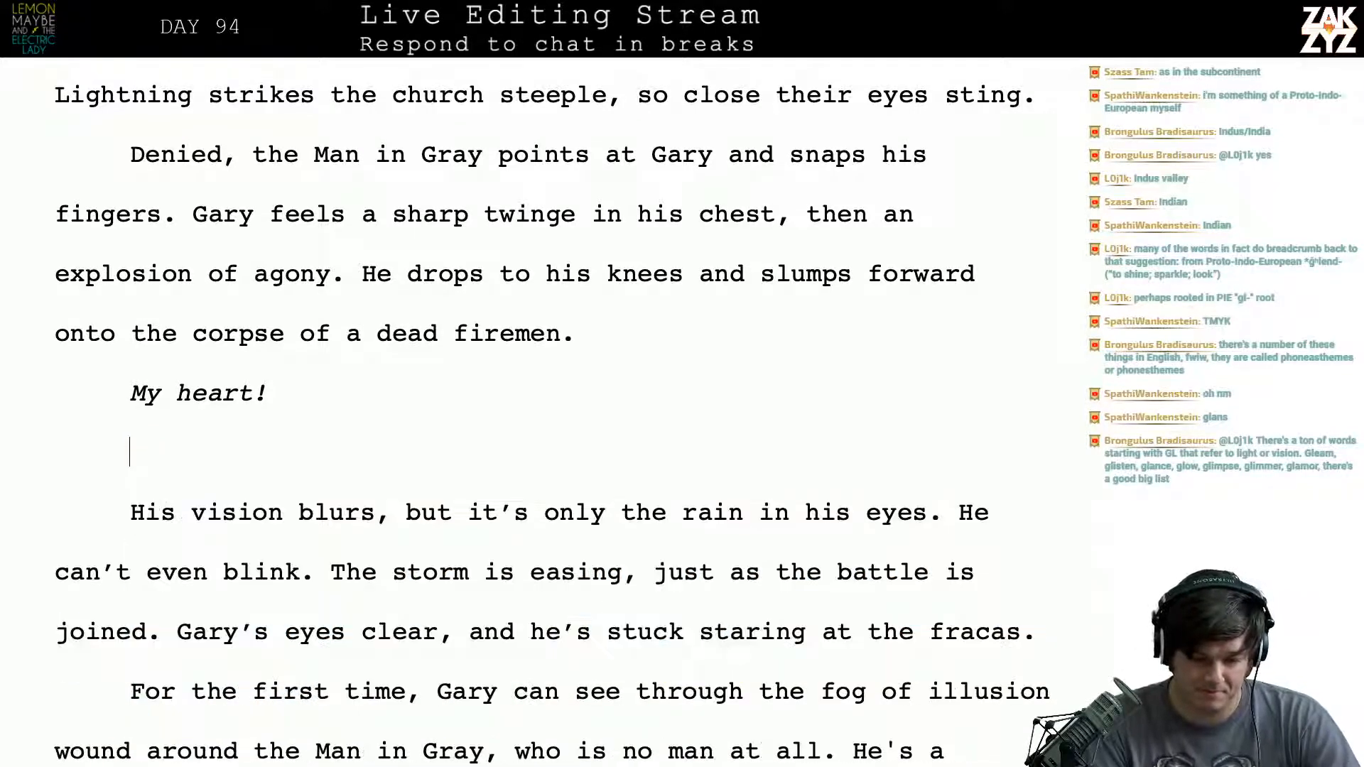
key("BackSpace")
- Read through the paragraphs from "His vision blurs" down to "A god." to plan the next rewrite
key("Right")
key("Right")
key("Right")
key("Right")
key("Right")
key("Right")
key("Right")
key("Right")
key("Right")
key("Right")
key("Right")
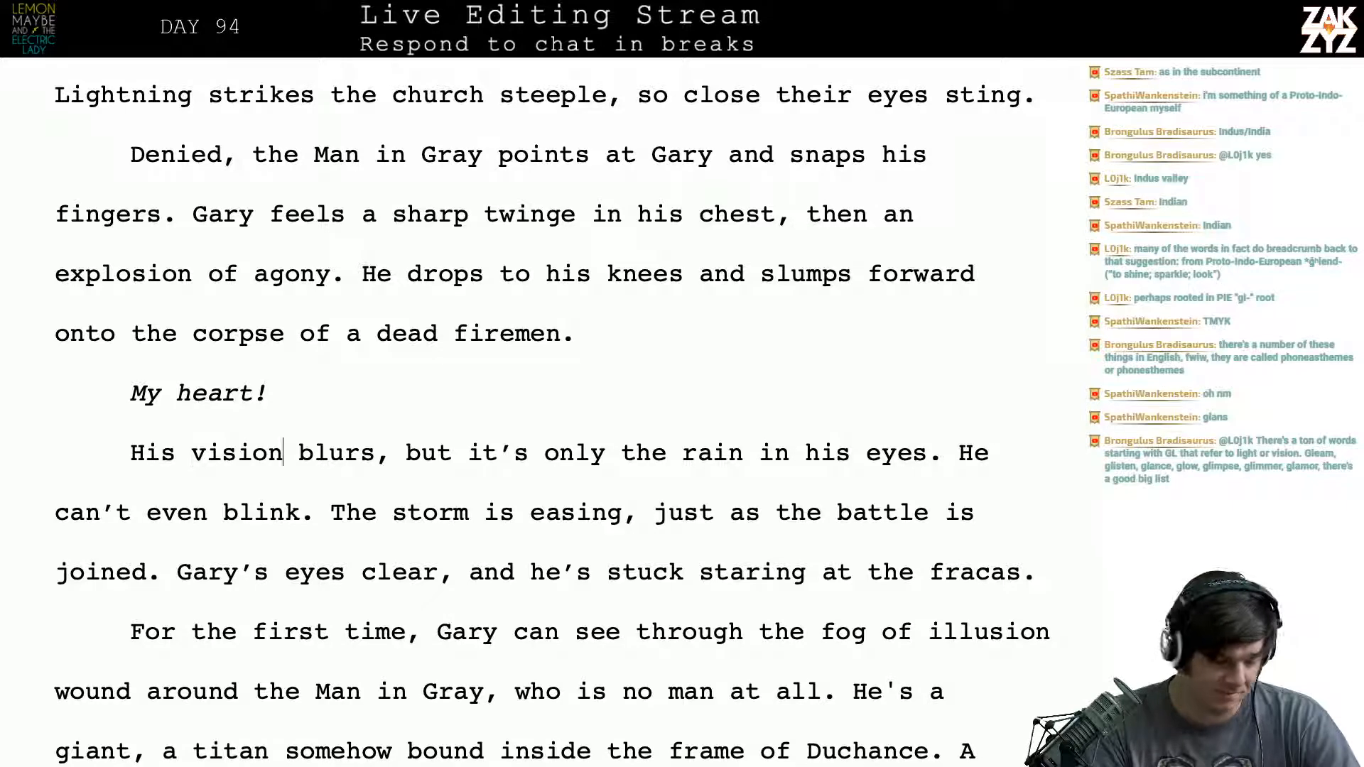
key("Right")
key("Right")
key("Right")
key("Right")
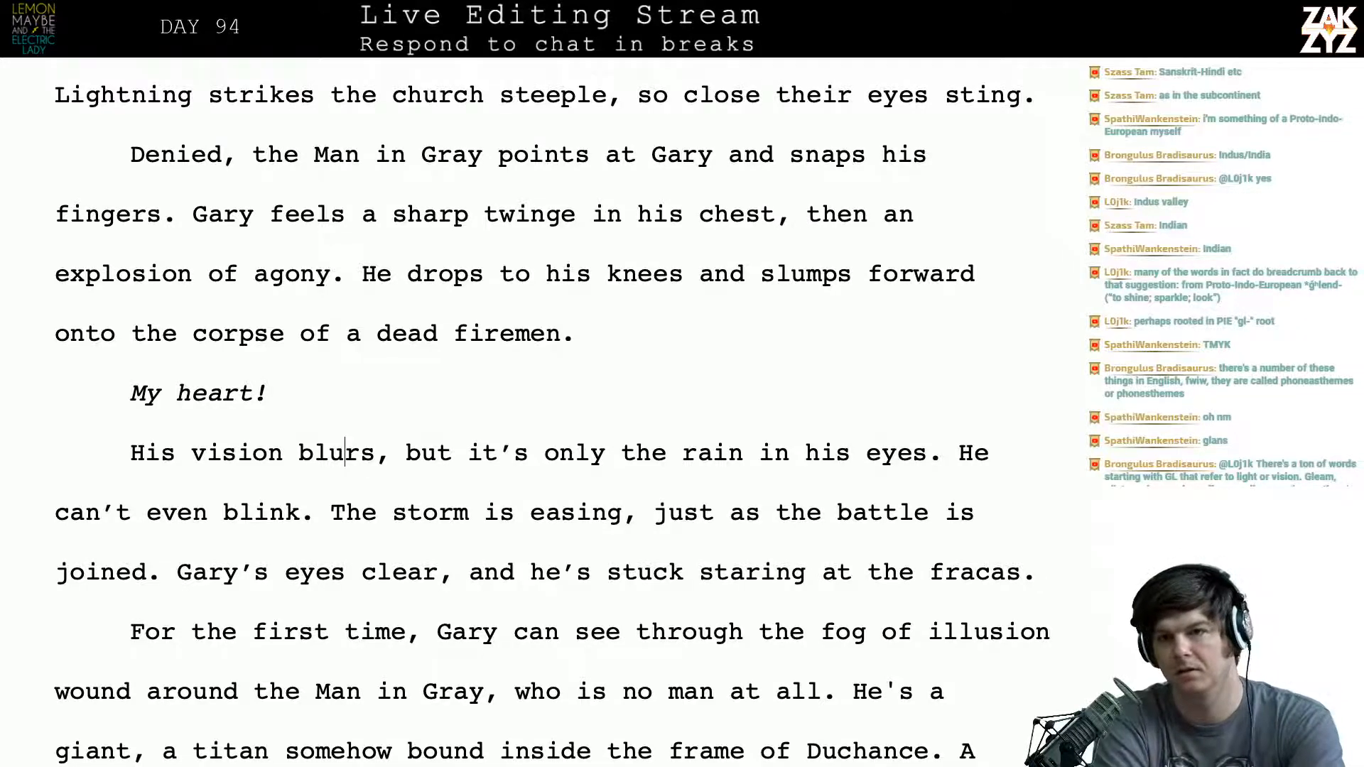
left_click(345, 453)
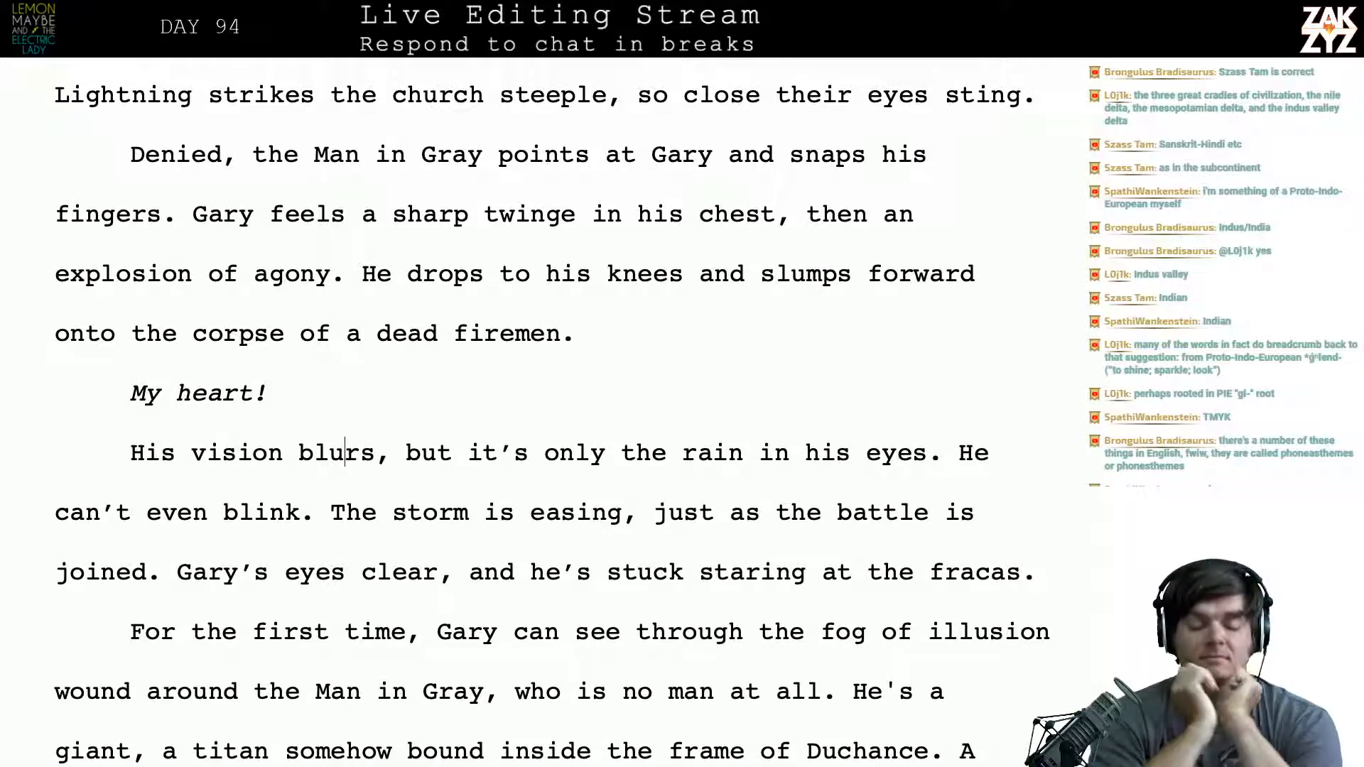
scroll(456, 432, "down", 5)
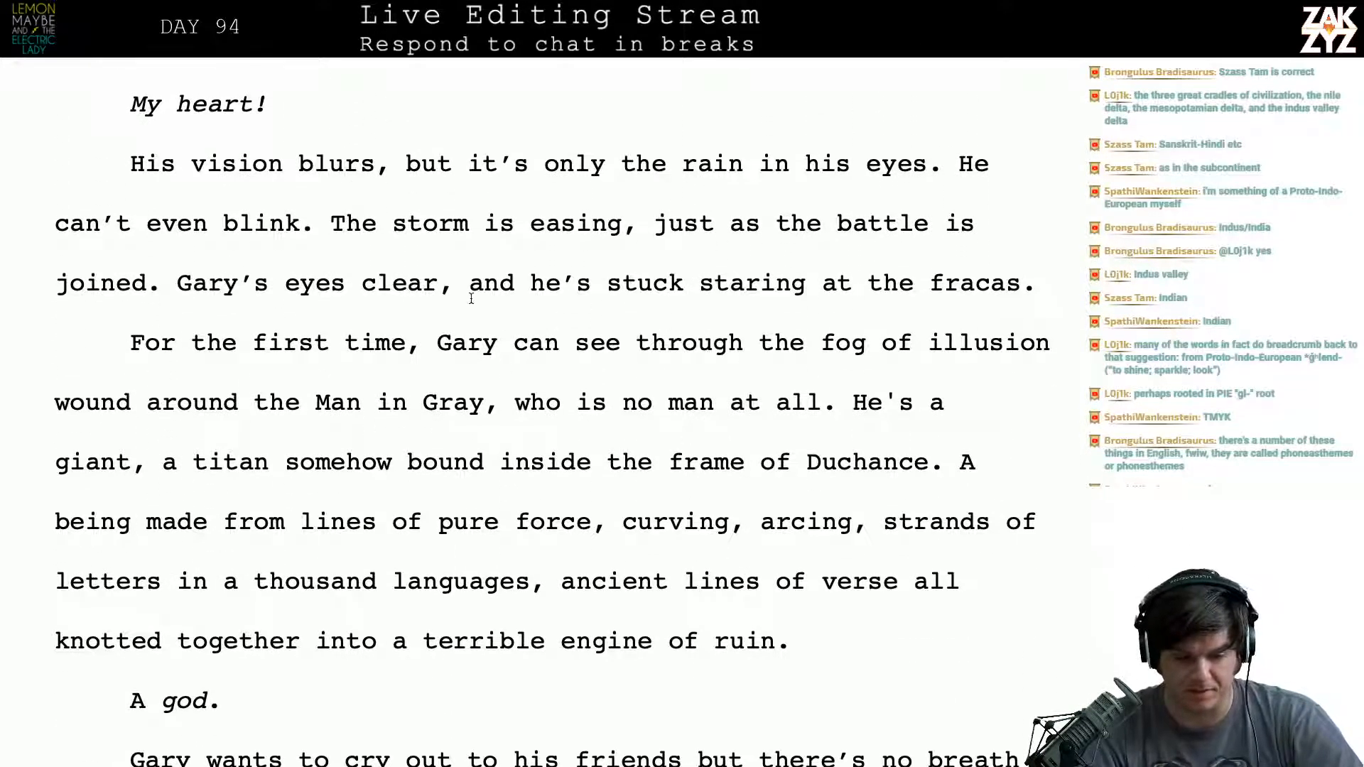
key("Right")
key("Right")
key("Down")
key("Left")
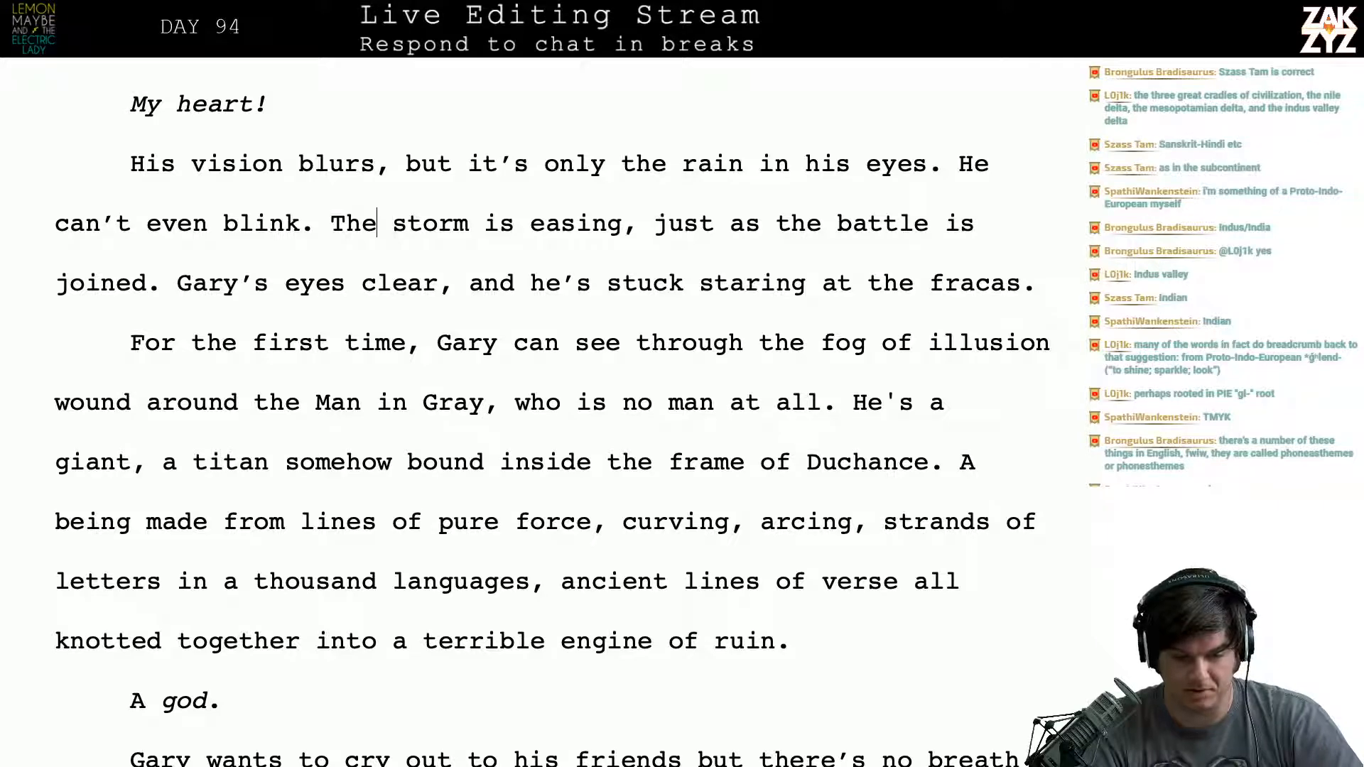
key("Right")
key("Right")
scroll(552, 412, "up", 1)
scroll(456, 258, "up", 2)
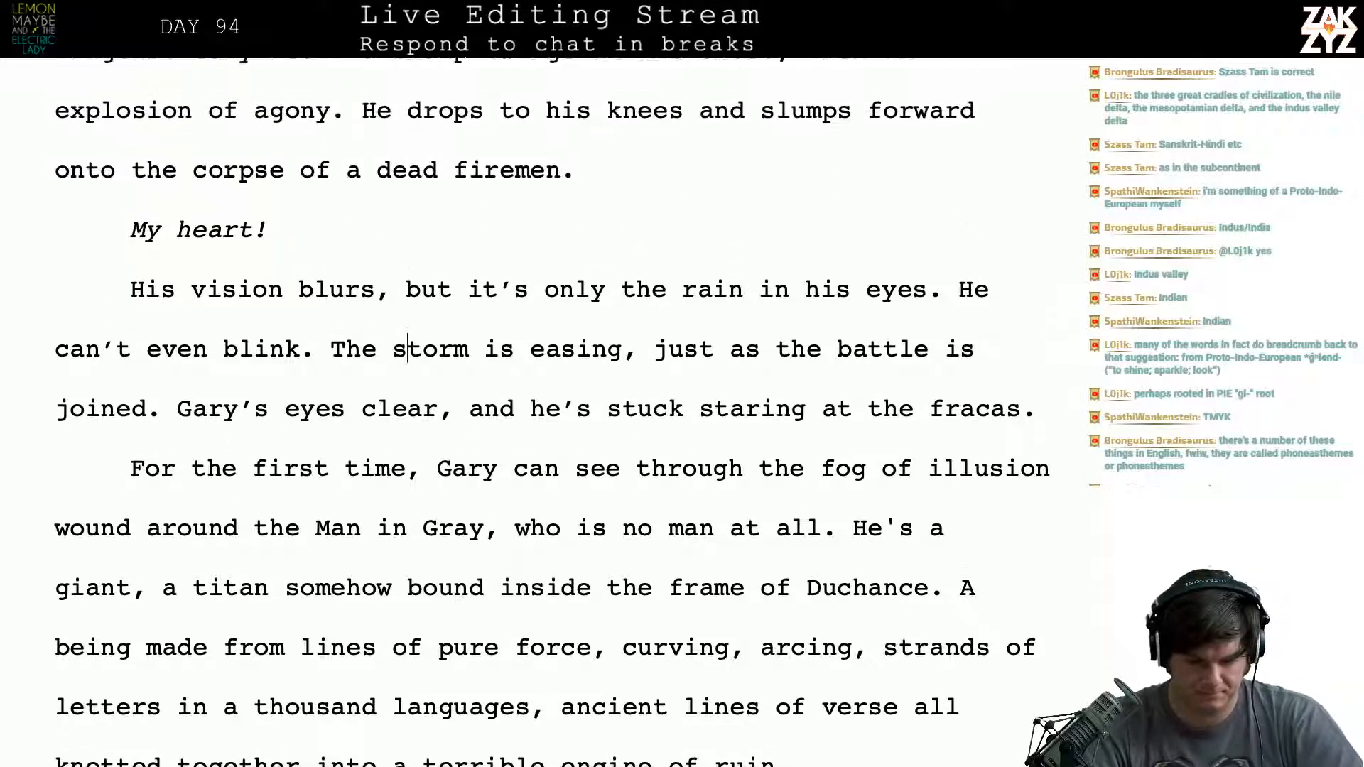
- Insert a new paragraph above "His vision blurs" that begins "Gary’s blind, but it’s only the rain"
left_click(385, 256)
key("Right")
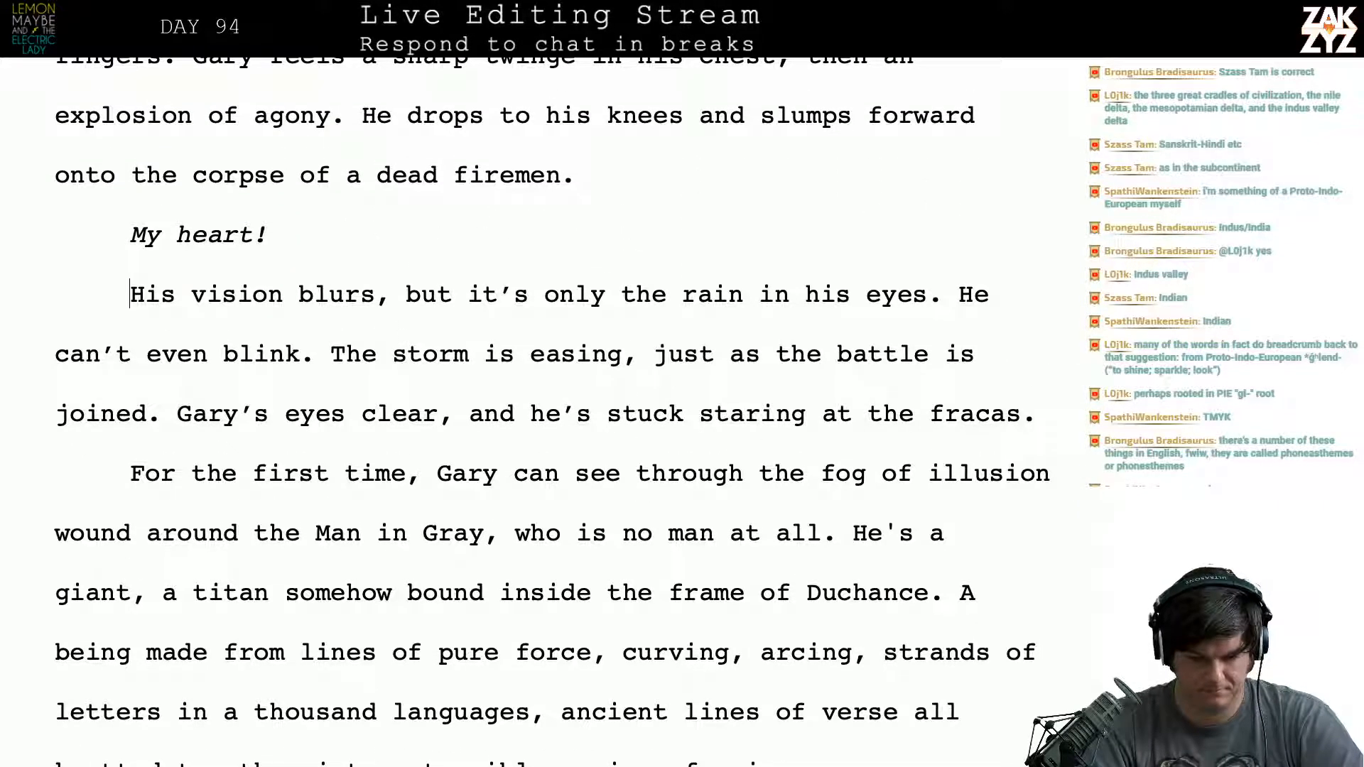
key("Return")
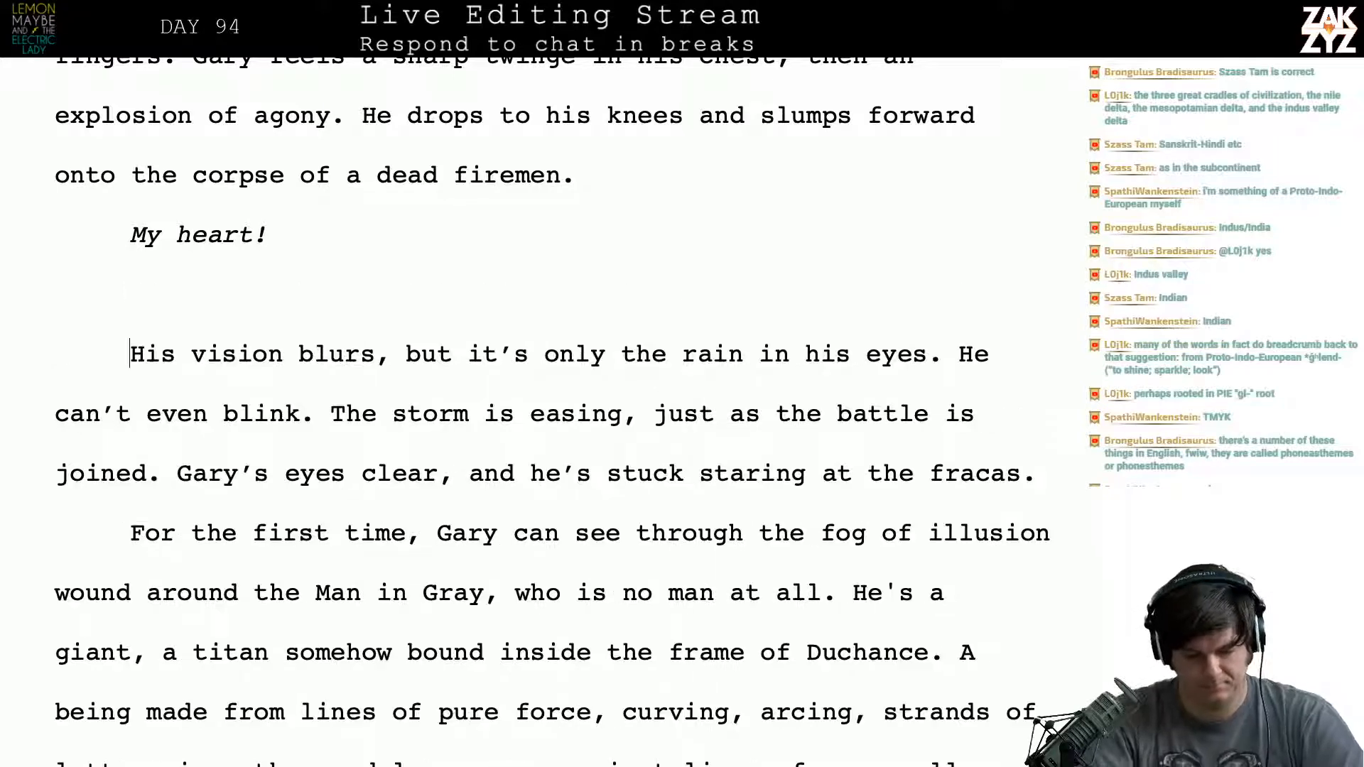
key("Up")
type("GAr")
key("BackSpace")
key("BackSpace")
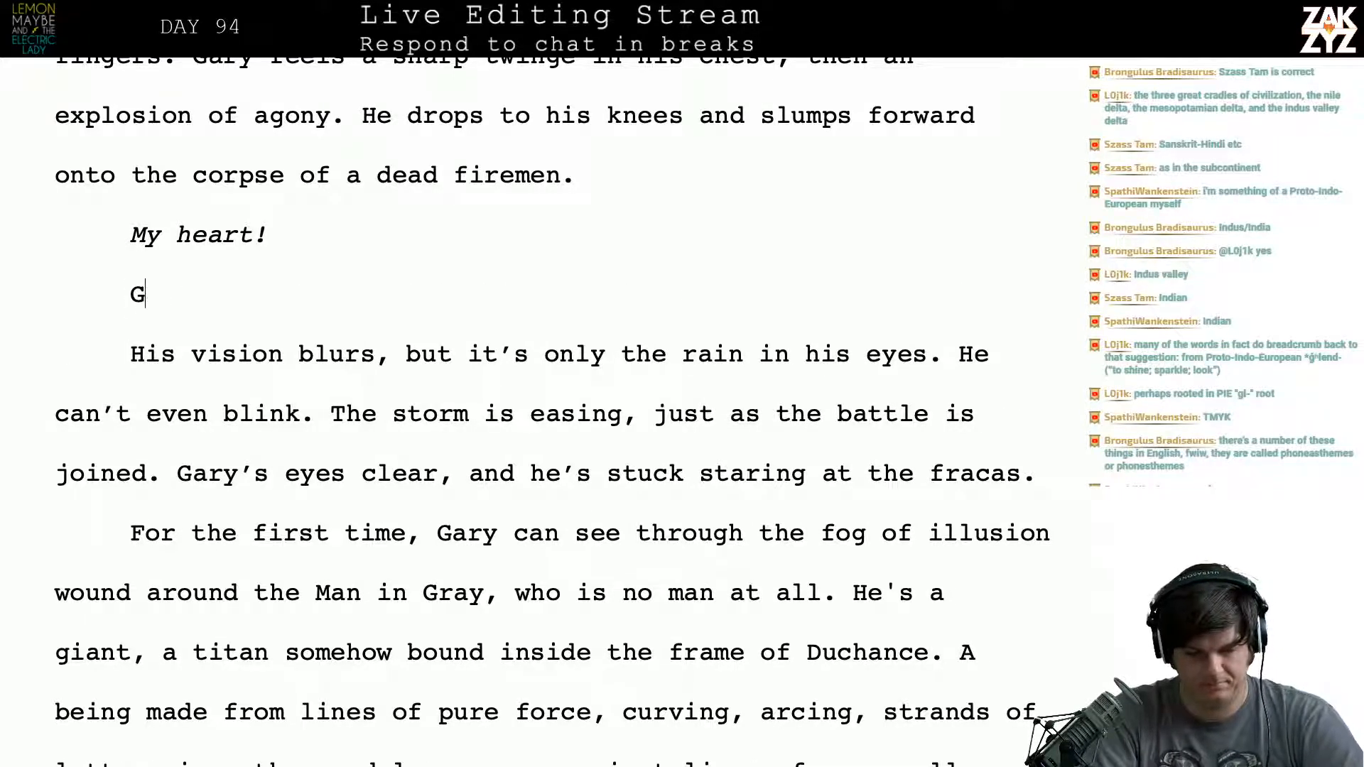
type("ary's blinded")
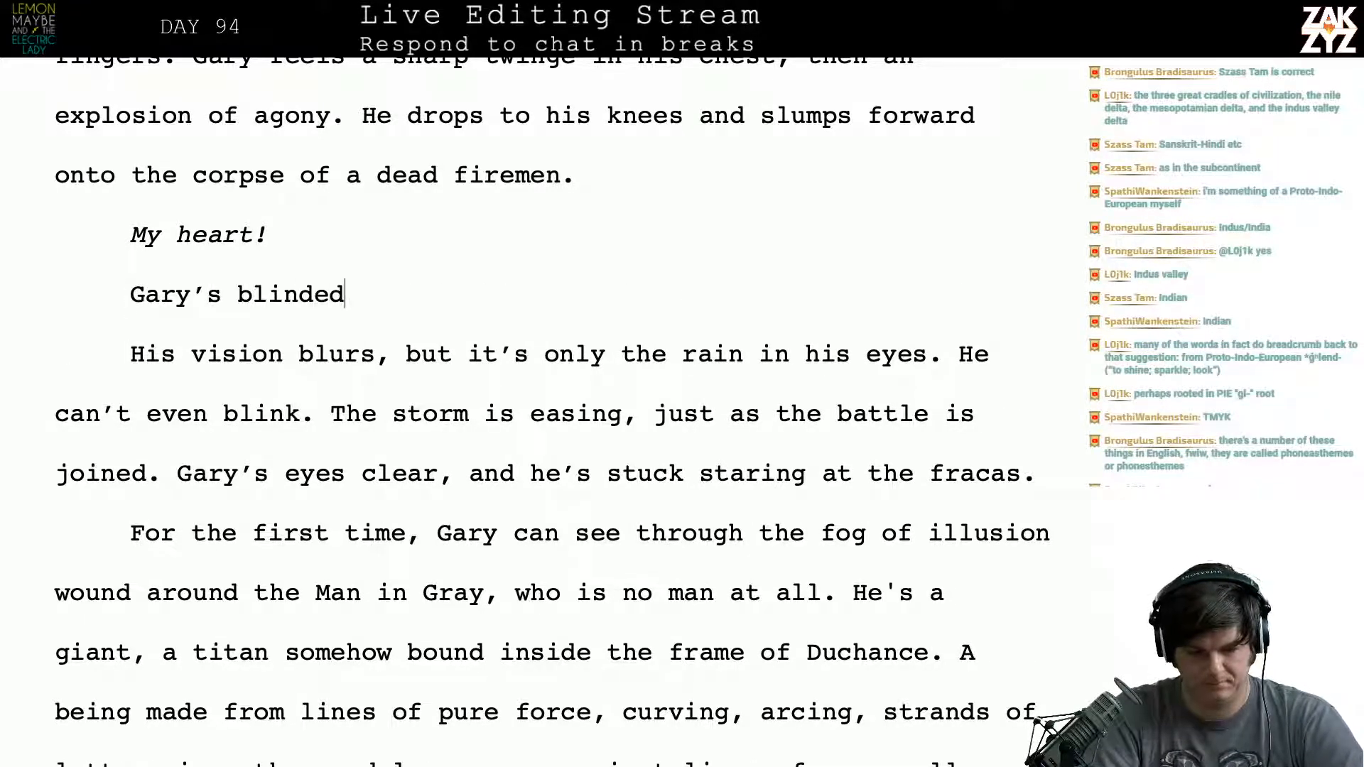
key("BackSpace")
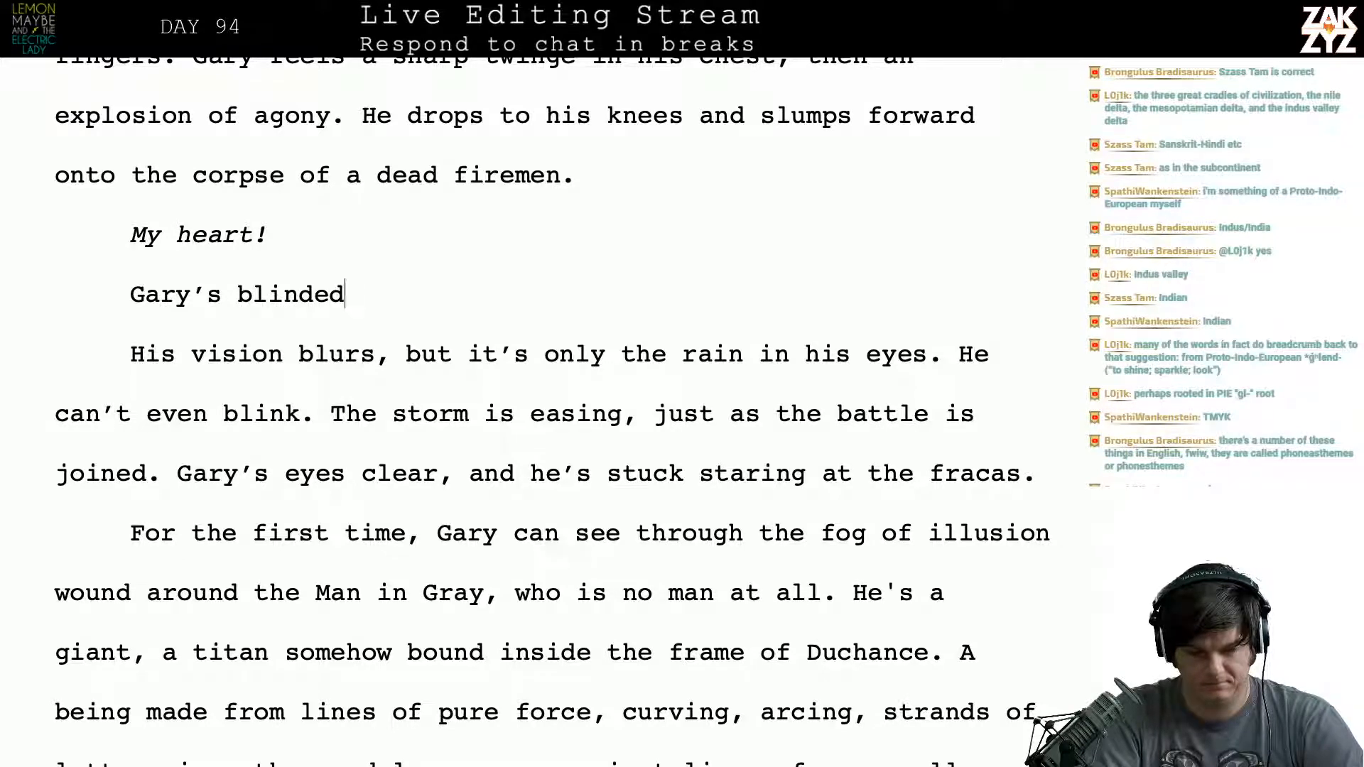
key("BackSpace")
key("BackSpace")
key("BackSpace")
key("BackSpace")
key("BackSpace")
key("BackSpace")
key("BackSpace")
key("BackSpace")
key("BackSpace")
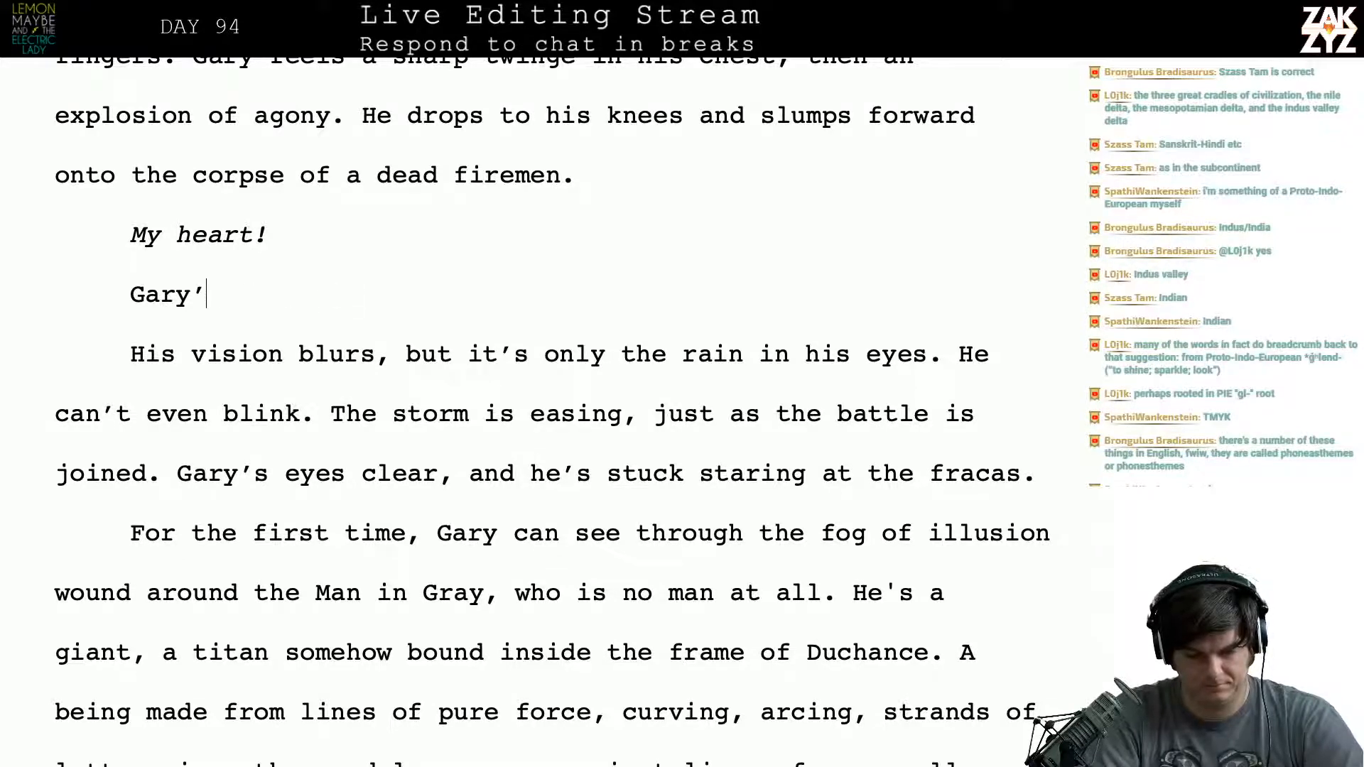
type("s blind, but it")
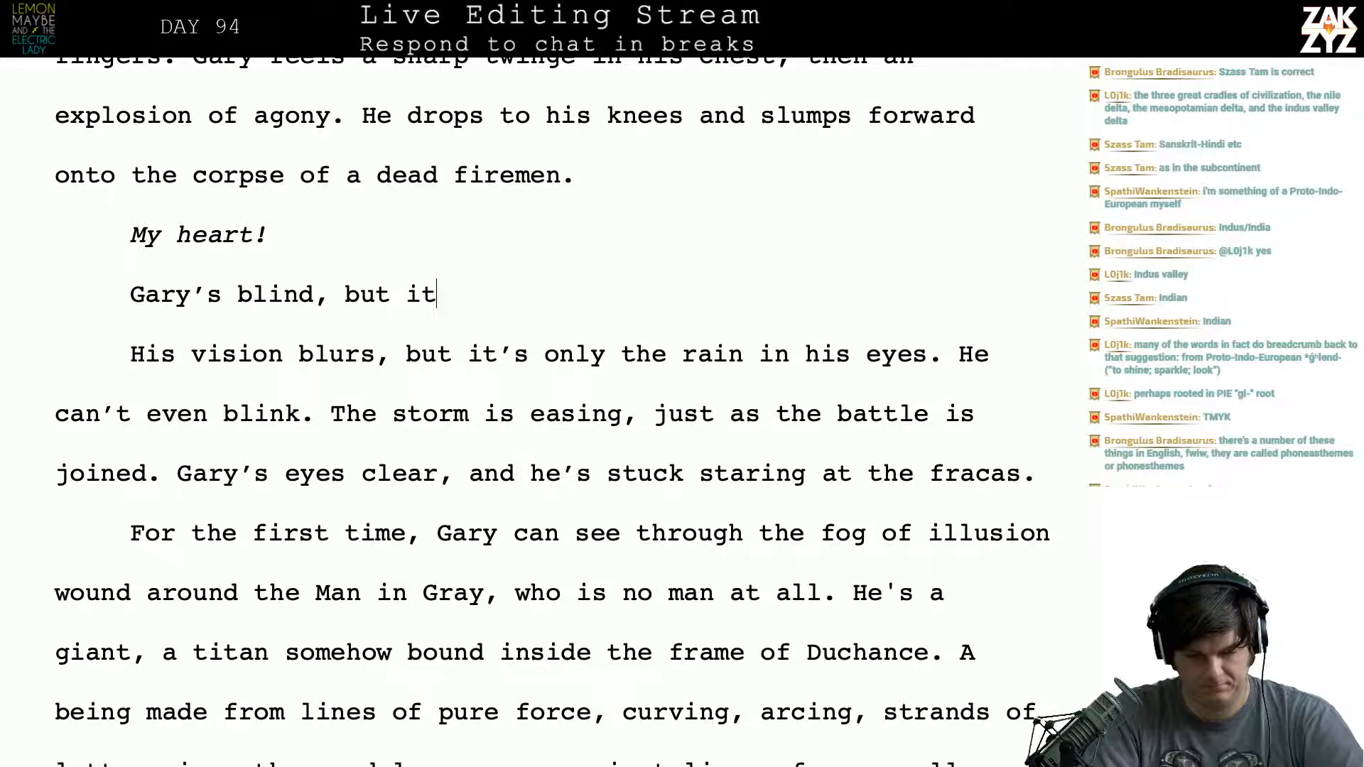
type("’s only the rain")
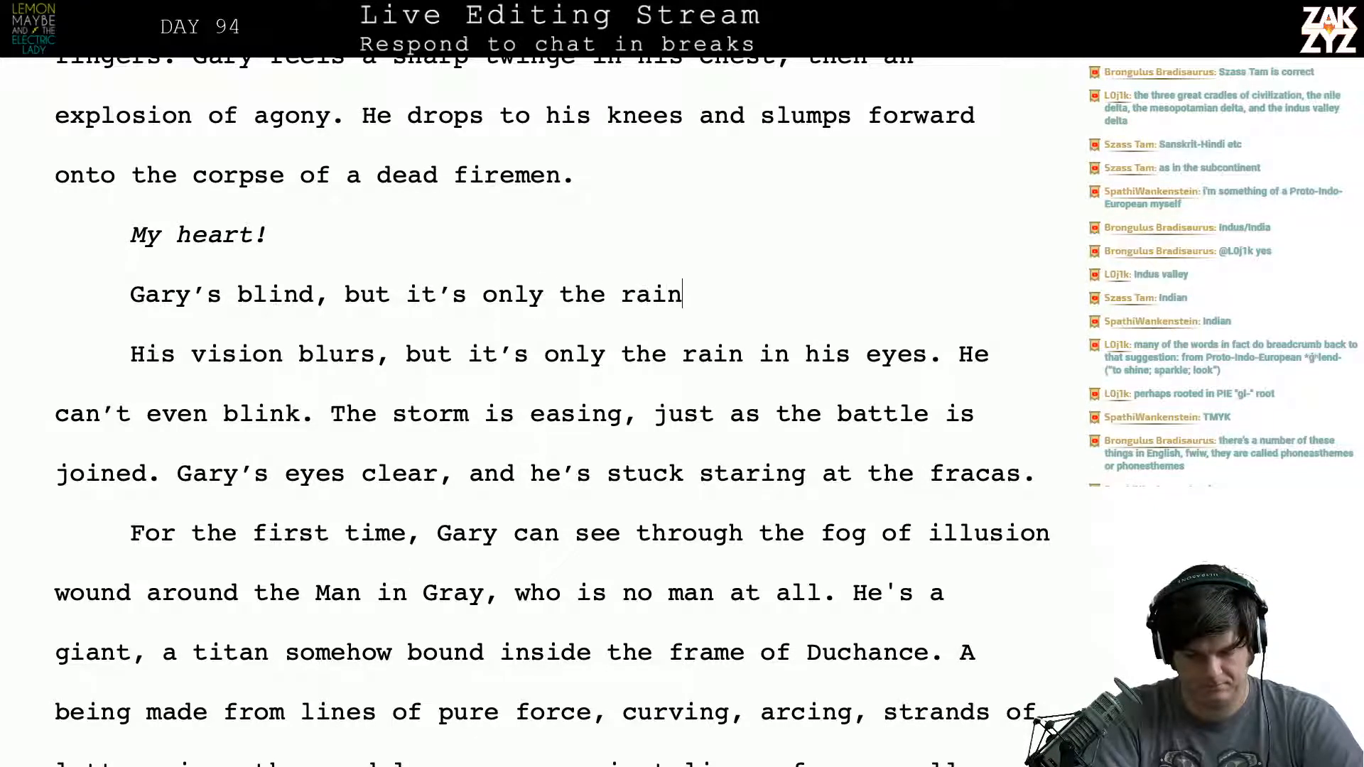
type(" in hsi")
- Complete the new sentence with "in his eyes." and follow it with "He can’t even blink."
key("BackSpace")
key("BackSpace")
type("is ")
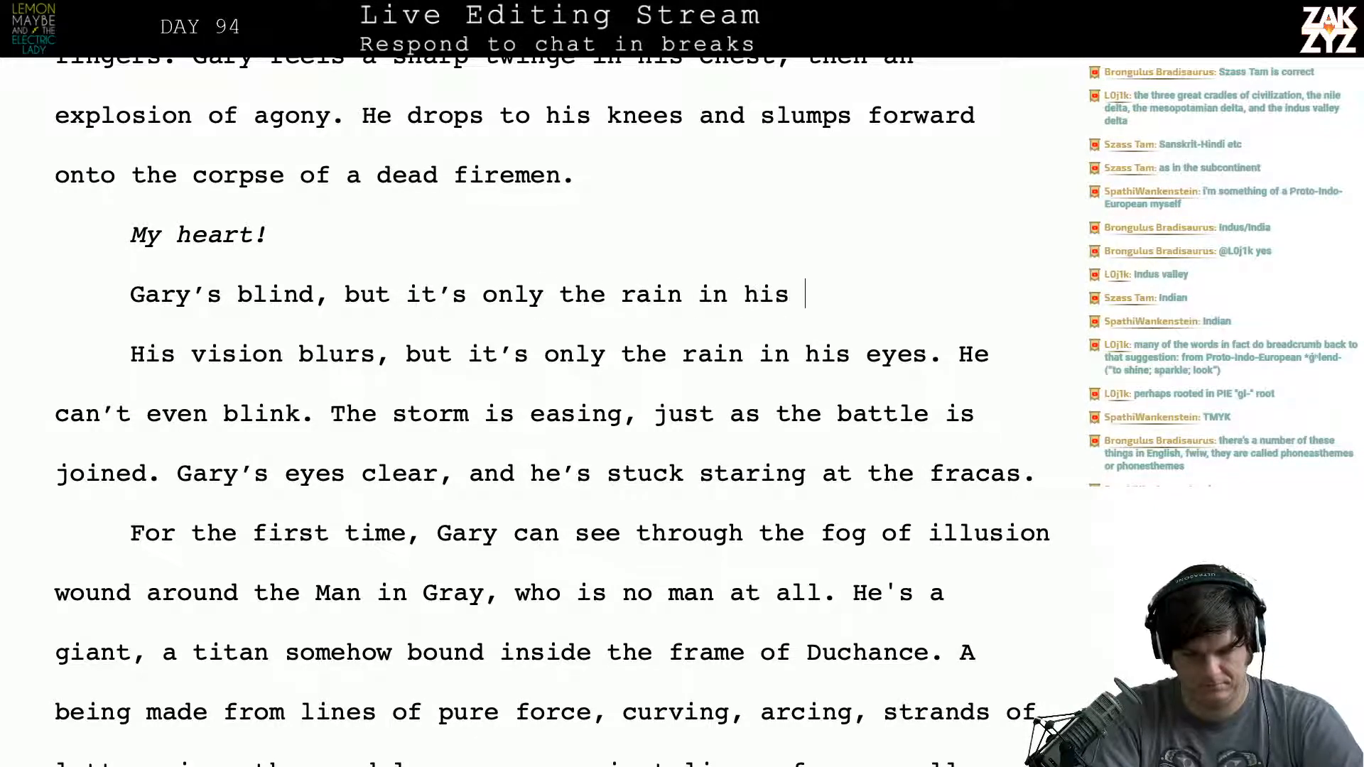
type("eyes. He can")
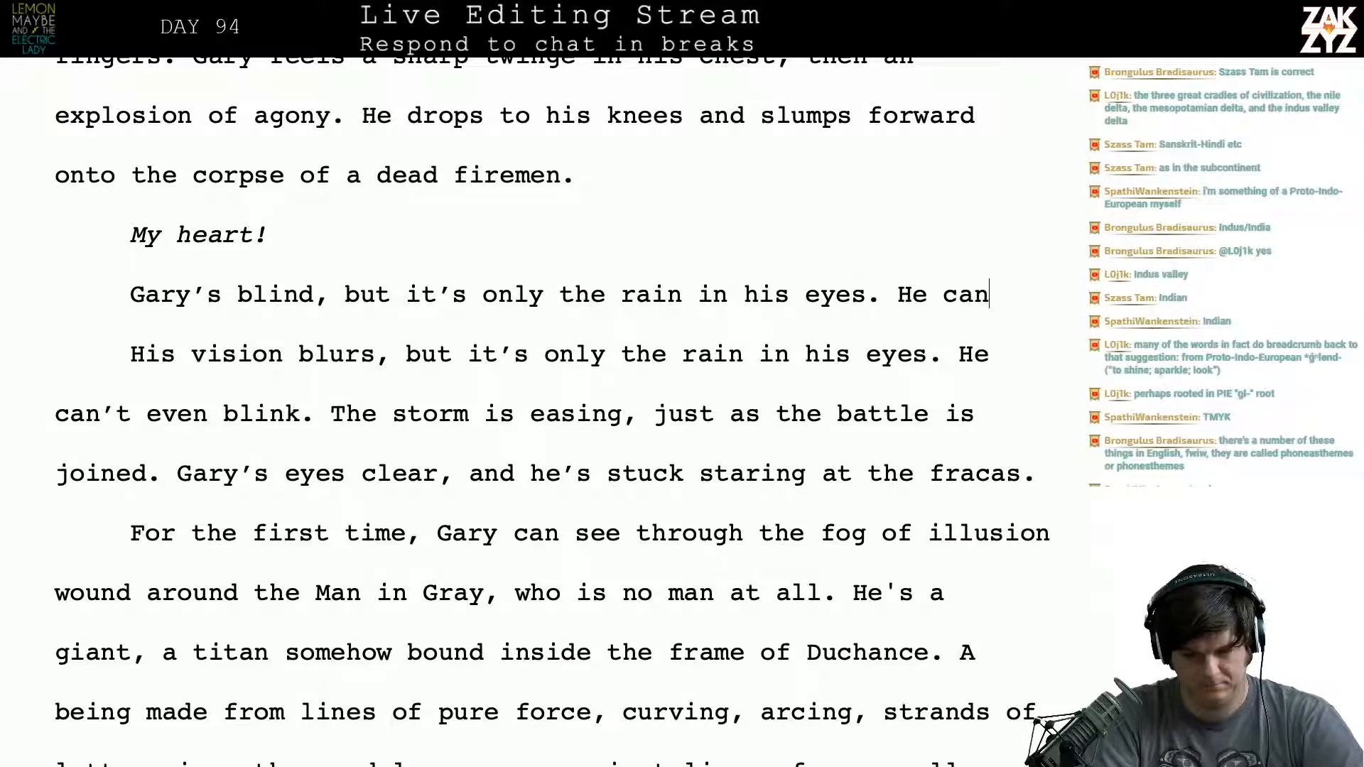
type("’t even blink.")
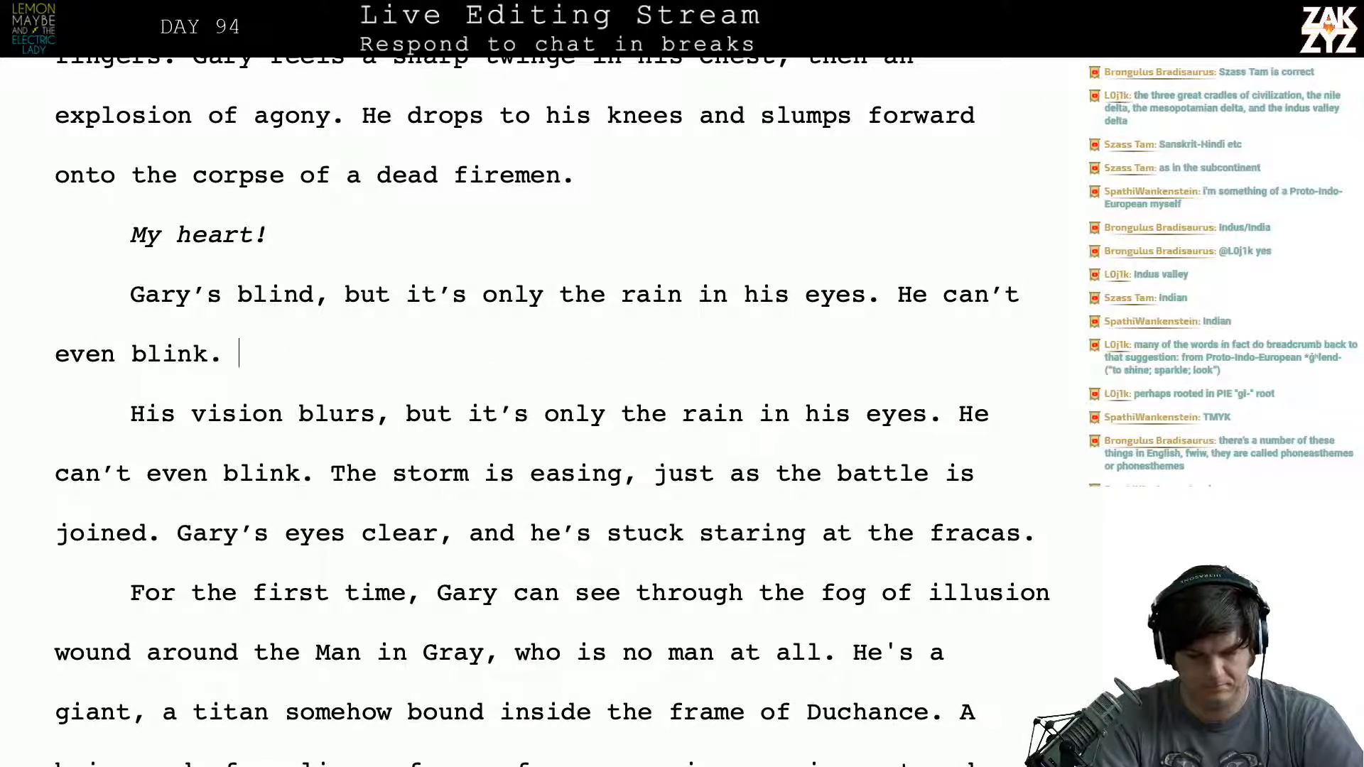
- Delete the old text from "His vision blurs" through "joined." and keep "Gary’s eyes clear" as the start of its own paragraph
key("shift+Down")
key("shift+Down")
key("shift+Down")
key("shift+Up")
key("shift+Right")
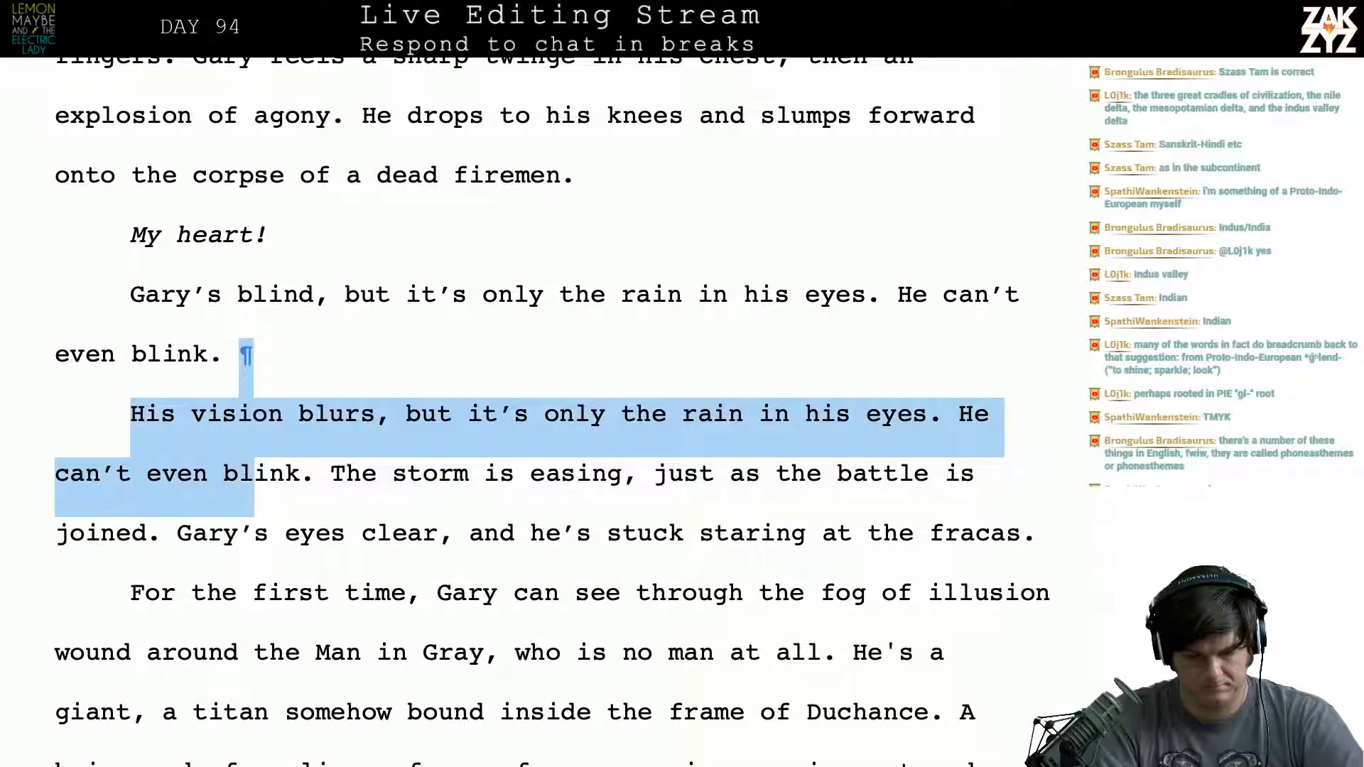
key("shift+Right")
key("shift+Right")
key("shift+Right")
key("shift+Right")
key("shift+Right")
key("shift+Right")
key("shift+Left")
key("shift+Down")
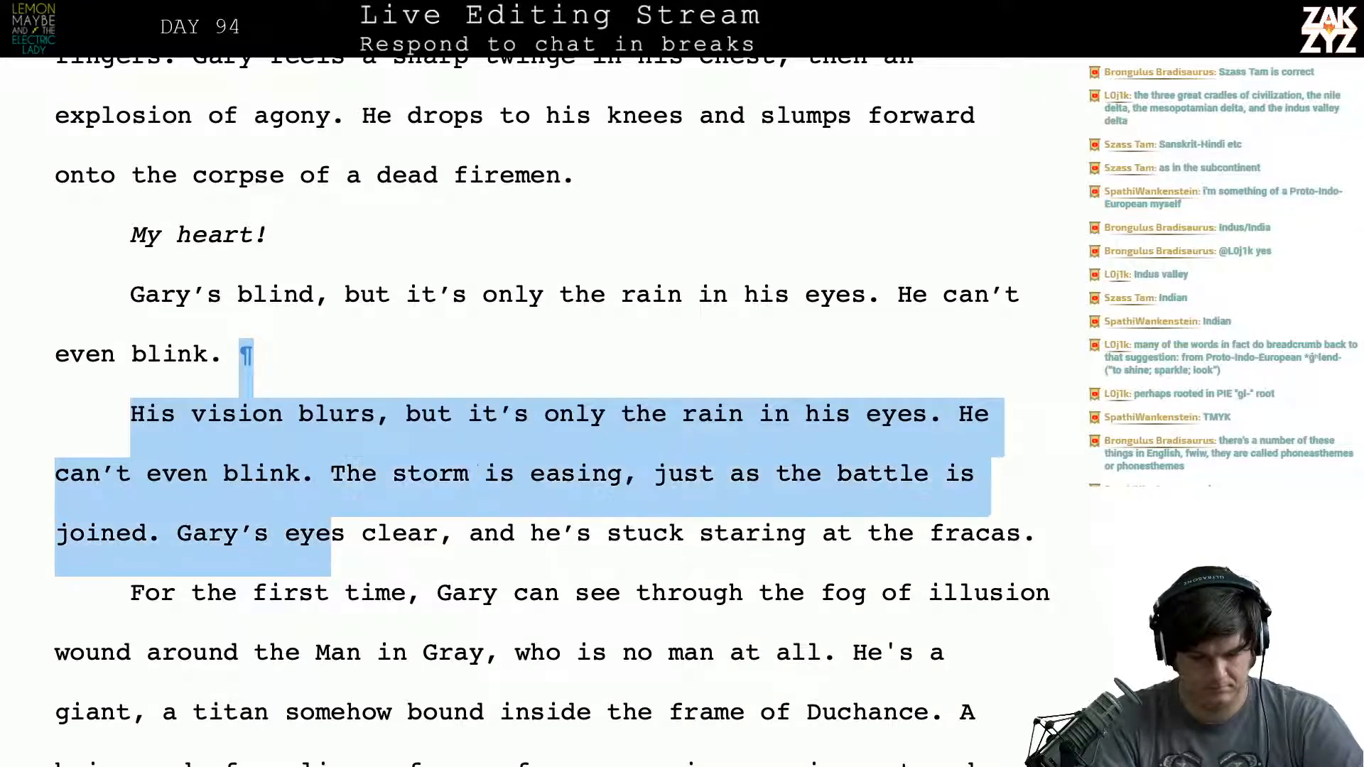
key("shift+Left")
key("shift+Left")
key("shift+Left")
key("shift+Left")
key("shift+Left")
key("shift+Left")
key("shift+Left")
key("shift+Left")
key("shift+Left")
key("shift+Left")
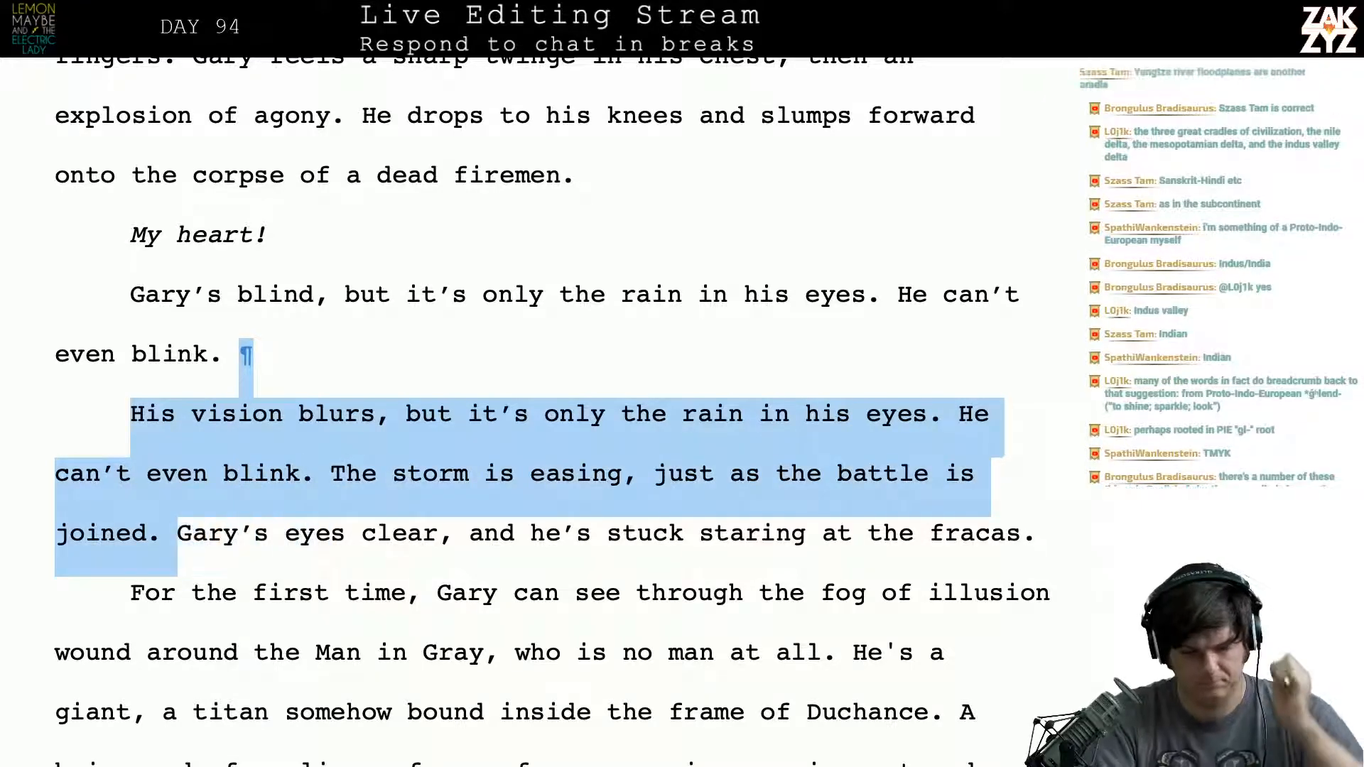
key("BackSpace")
key("Return")
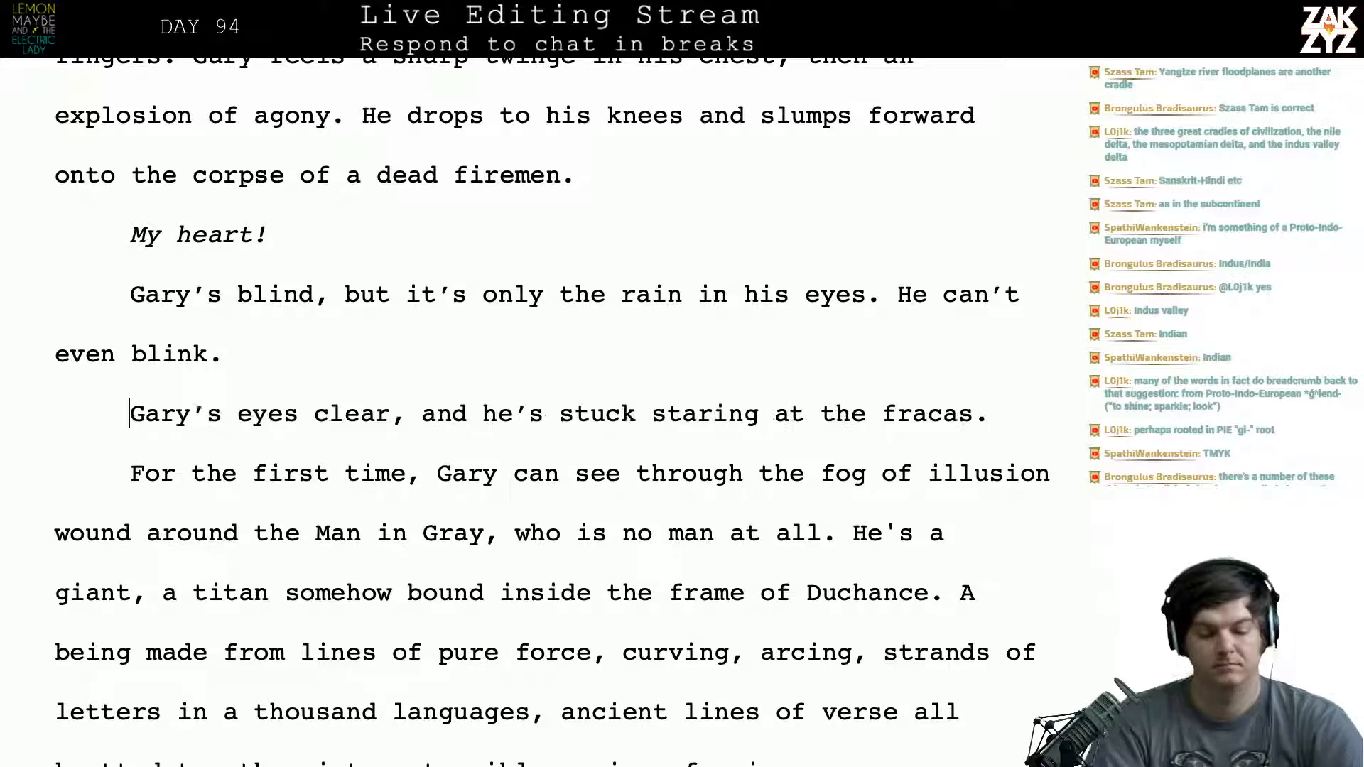
- Insert two blank paragraphs above "Gary’s eyes clear" and return to the end of "even blink."
key("Return")
key("Return")
key("Up")
key("Up")
key("Left")
- Try adding "When his eyes clear, he" after "even blink." and delete it
type("W")
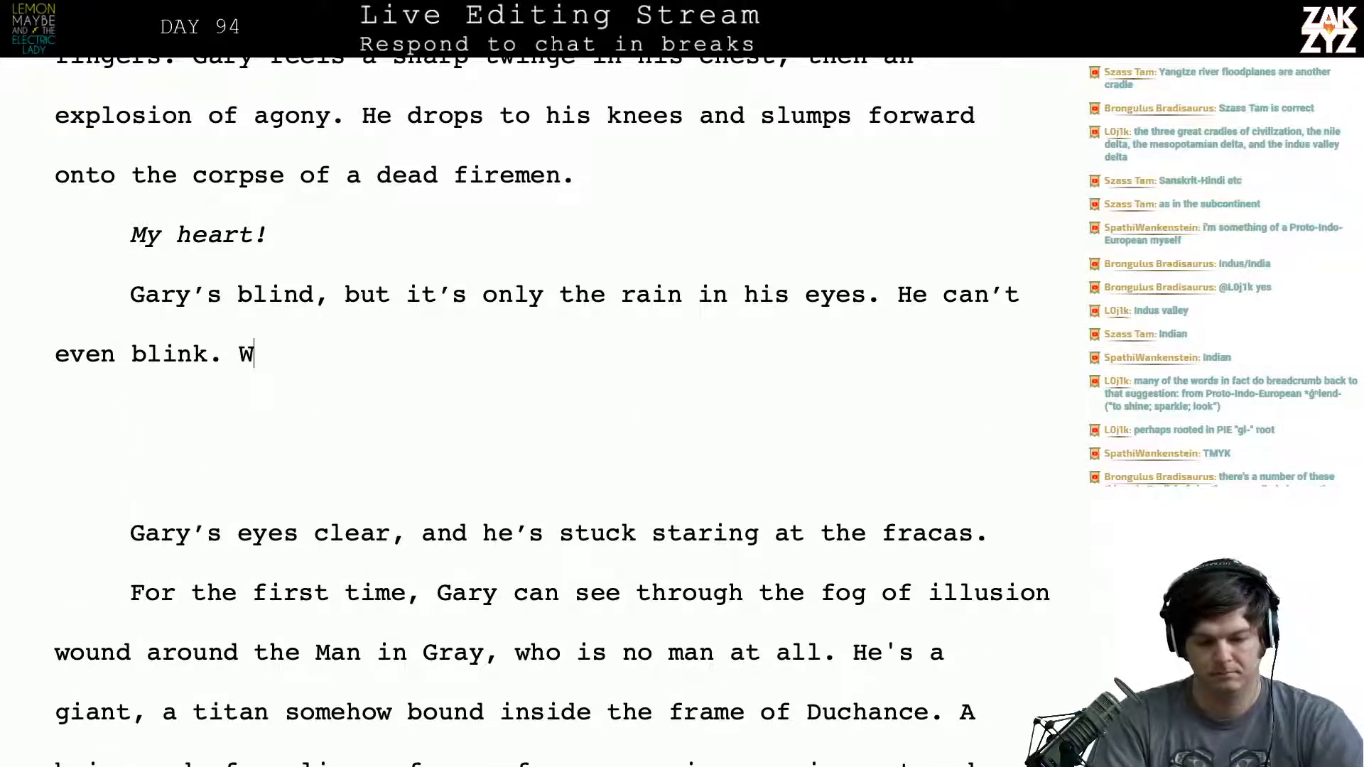
type("hen his eyes clear, he")
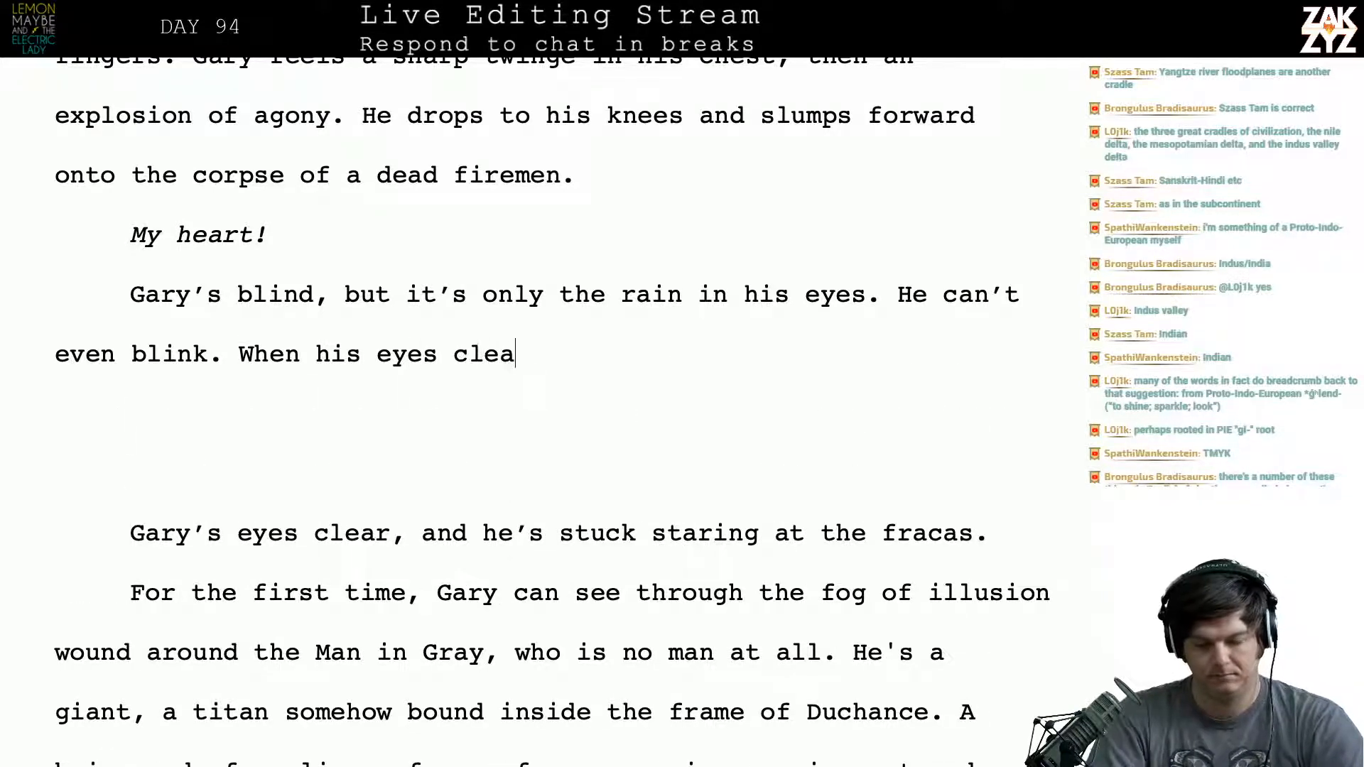
key("BackSpace")
key("BackSpace")
key("BackSpace")
key("BackSpace")
key("BackSpace")
key("BackSpace")
key("BackSpace")
key("BackSpace")
key("BackSpace")
key("BackSpace")
key("BackSpace")
key("BackSpace")
key("BackSpace")
key("BackSpace")
key("BackSpace")
key("BackSpace")
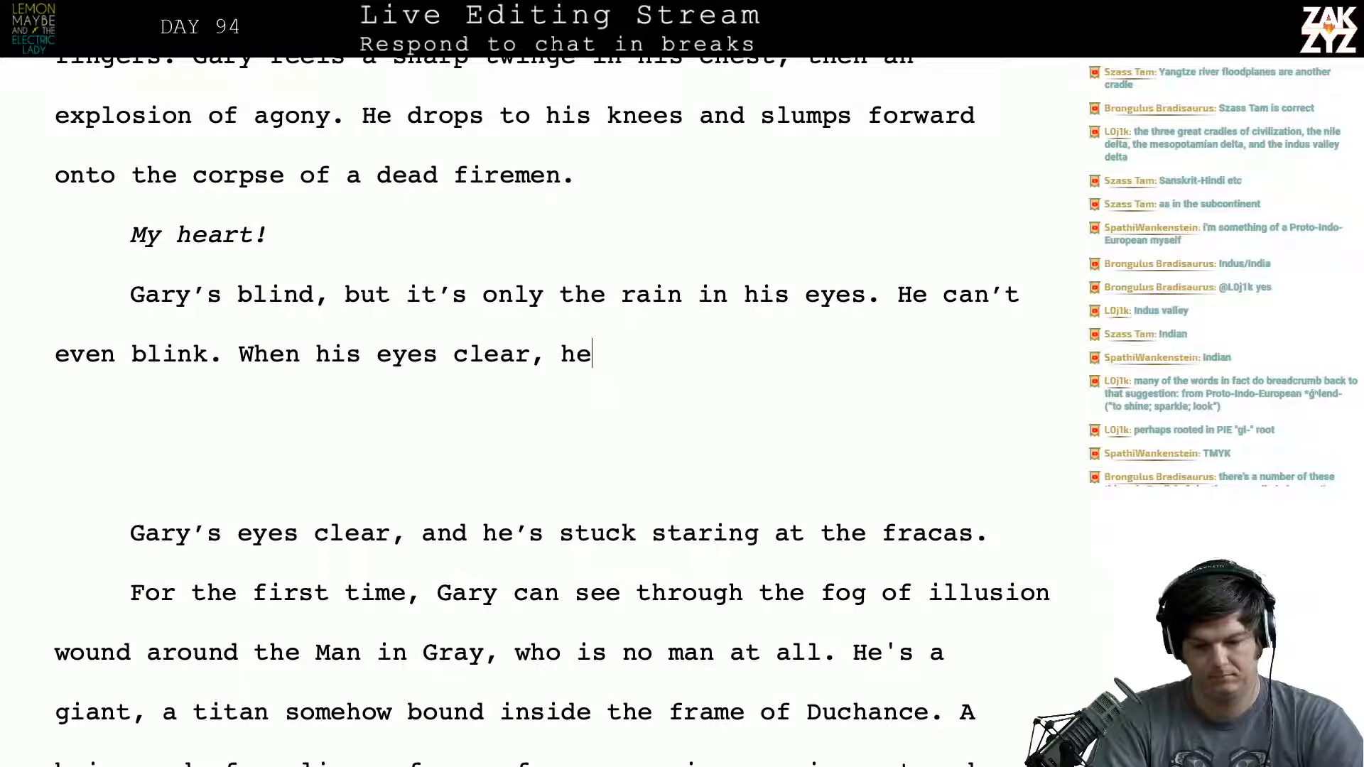
key("BackSpace")
key("BackSpace")
key("BackSpace")
key("BackSpace")
key("BackSpace")
key("BackSpace")
key("BackSpace")
key("BackSpace")
key("BackSpace")
key("BackSpace")
key("BackSpace")
key("BackSpace")
key("BackSpace")
key("BackSpace")
key("BackSpace")
key("BackSpace")
key("BackSpace")
key("BackSpace")
key("BackSpace")
key("BackSpace")
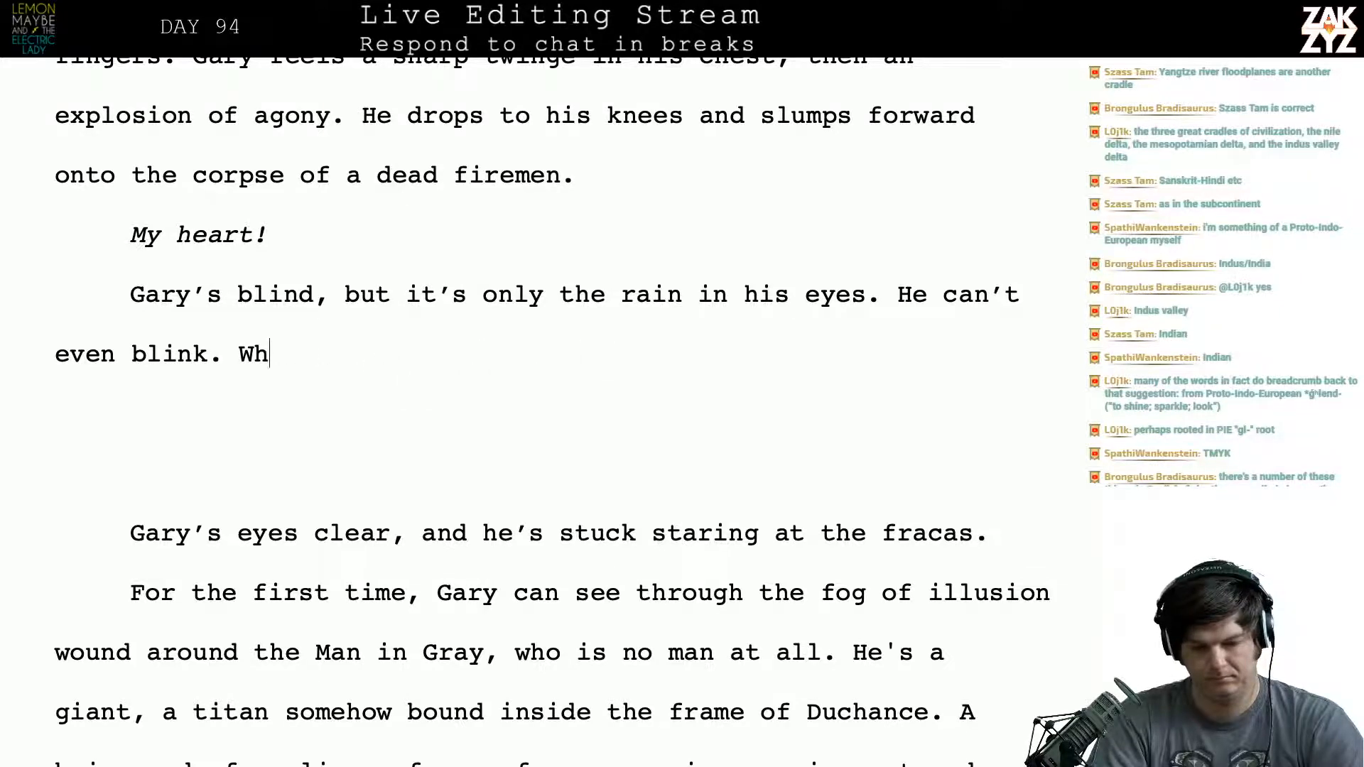
- Reword “He can’t even blink.” as “He can’t move his eyes or even blink.”
type("mov")
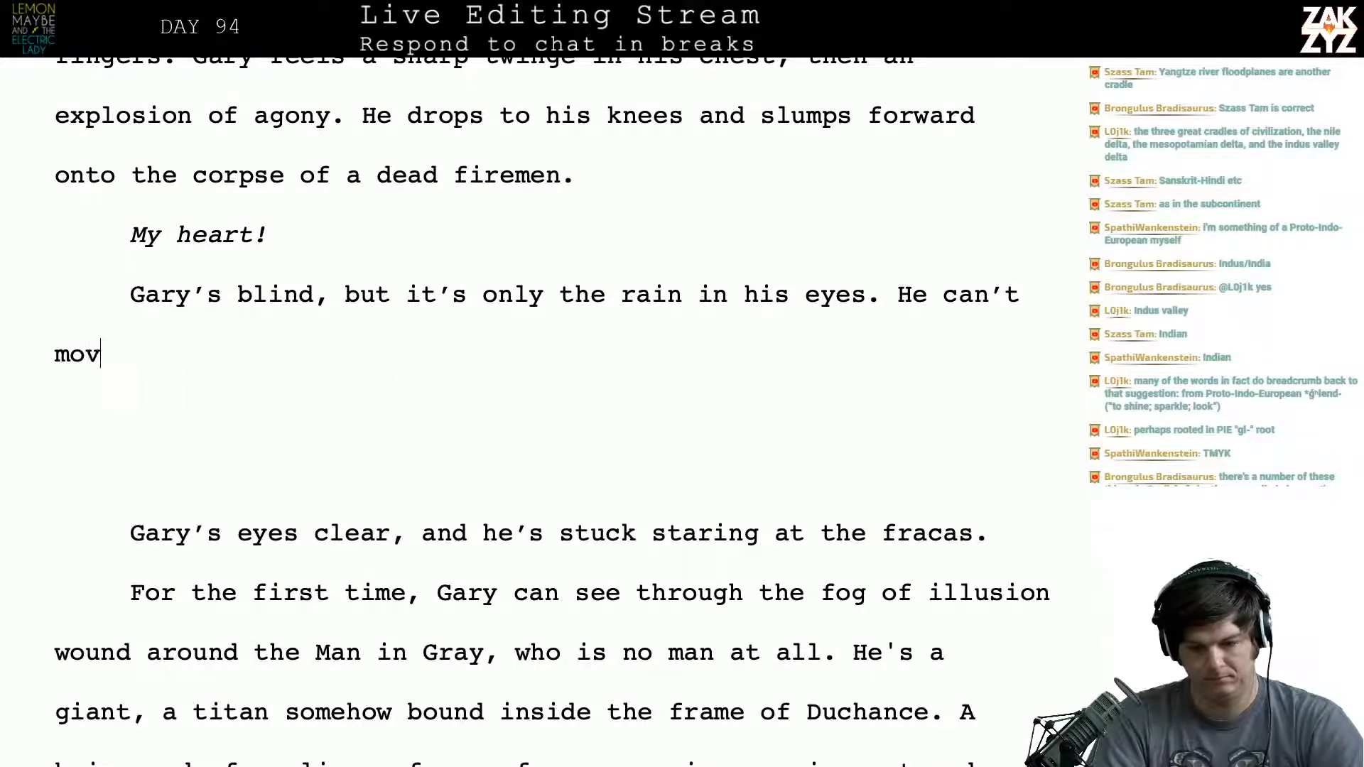
type("e his eyes or ev")
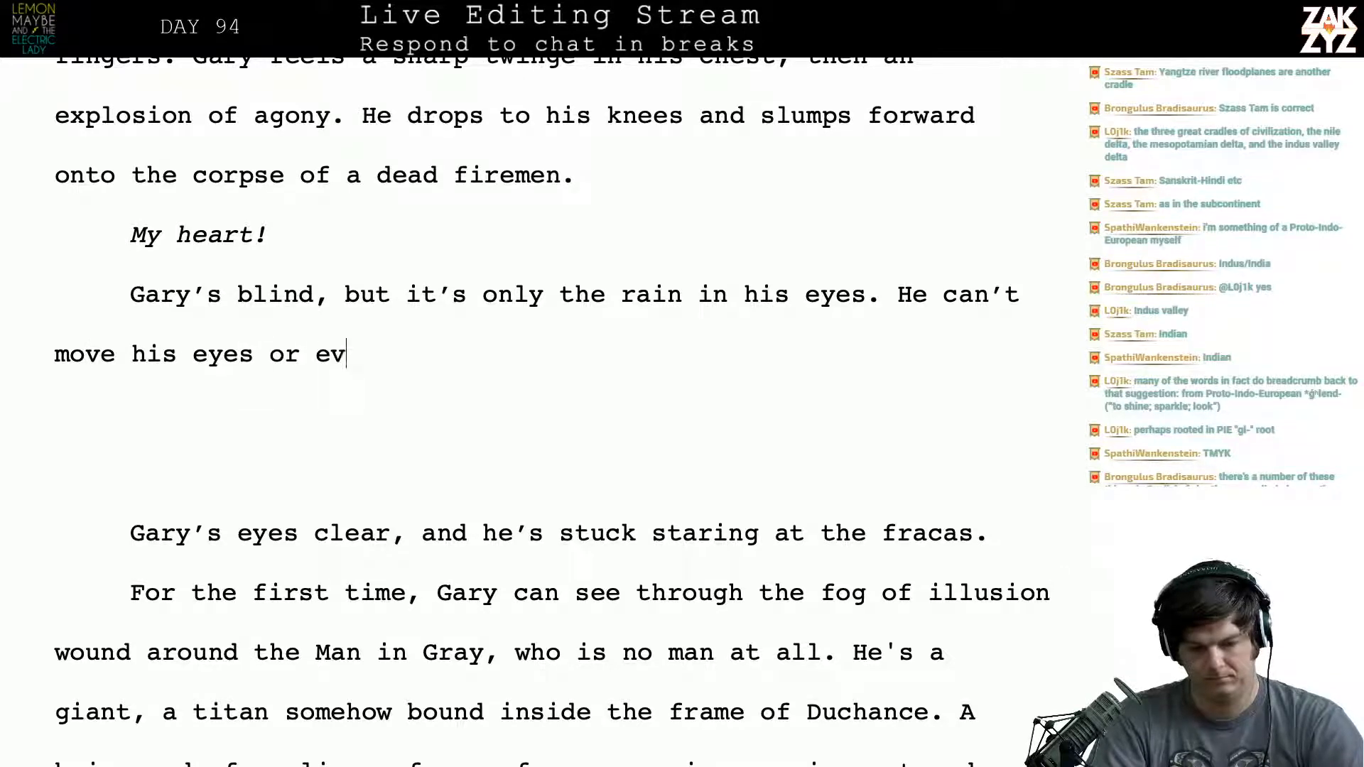
type("en blink. His")
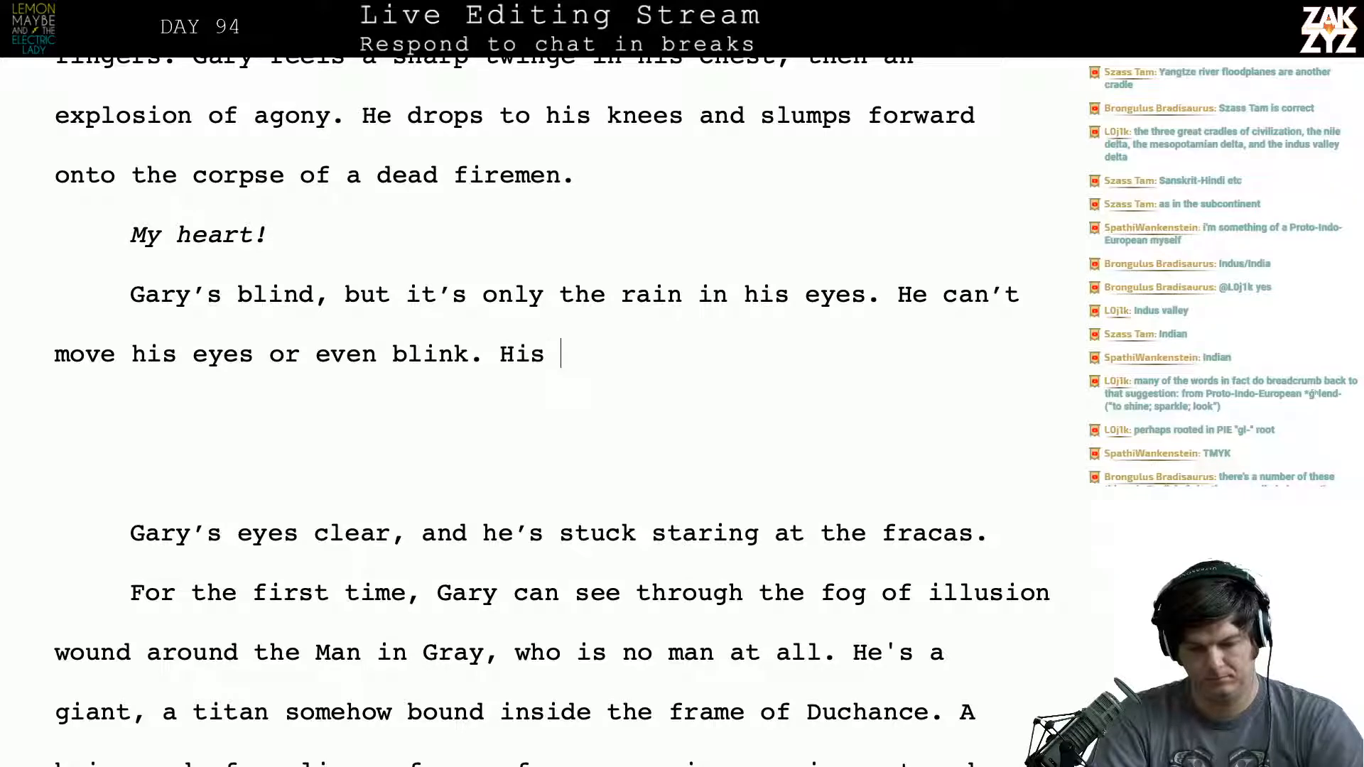
key("BackSpace")
key("BackSpace")
key("BackSpace")
key("BackSpace")
- Add the sentence “When the rain drains out of his eyes, he’s stuck staring at Kaiser Duchance.” after “even blink.”
type("When the r")
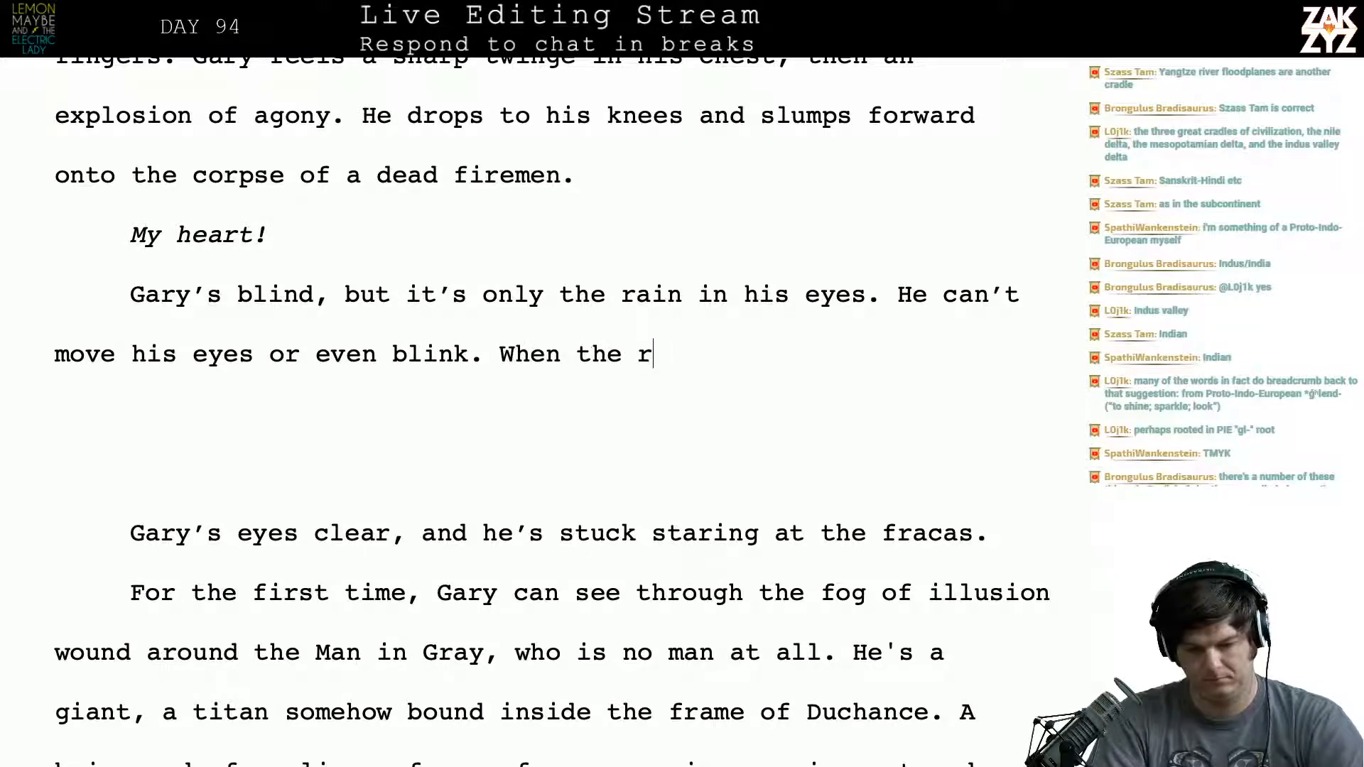
type("ain drains out")
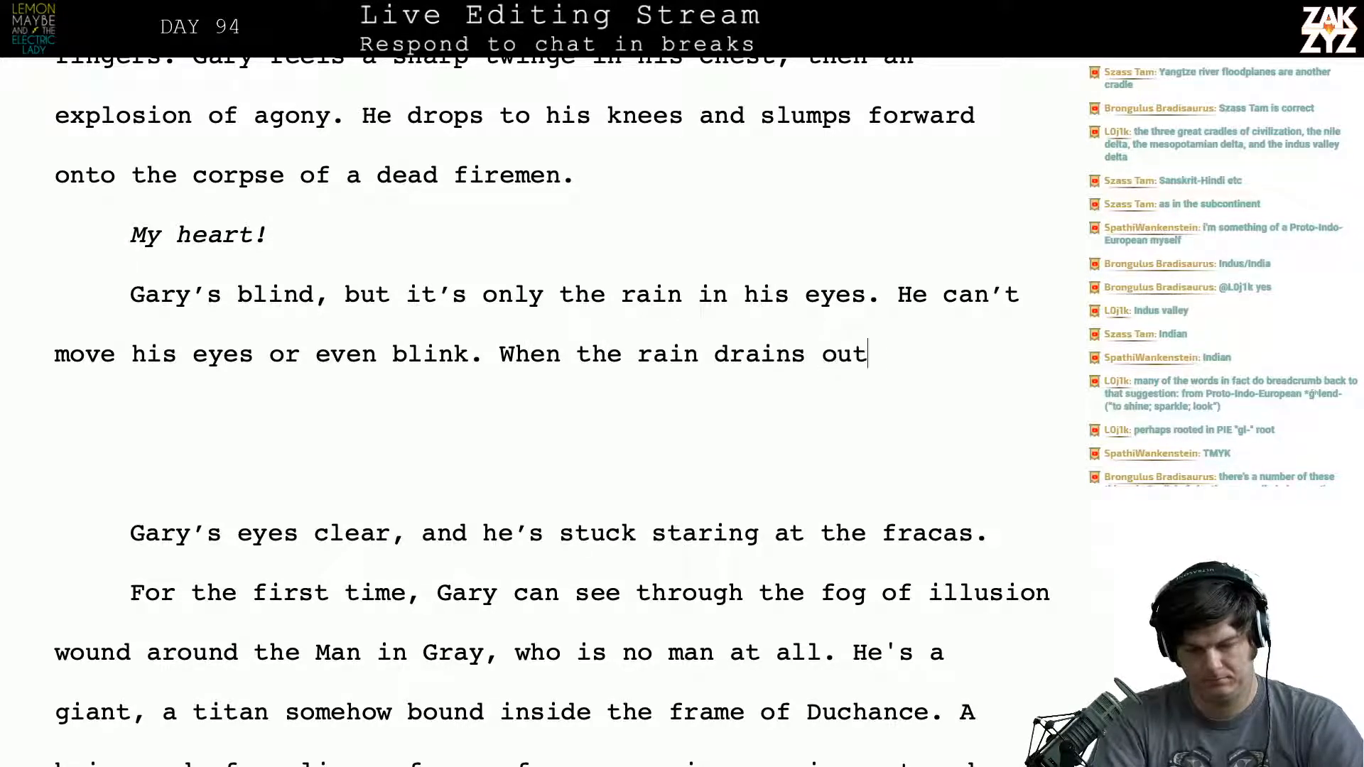
type(" of his eyes, he")
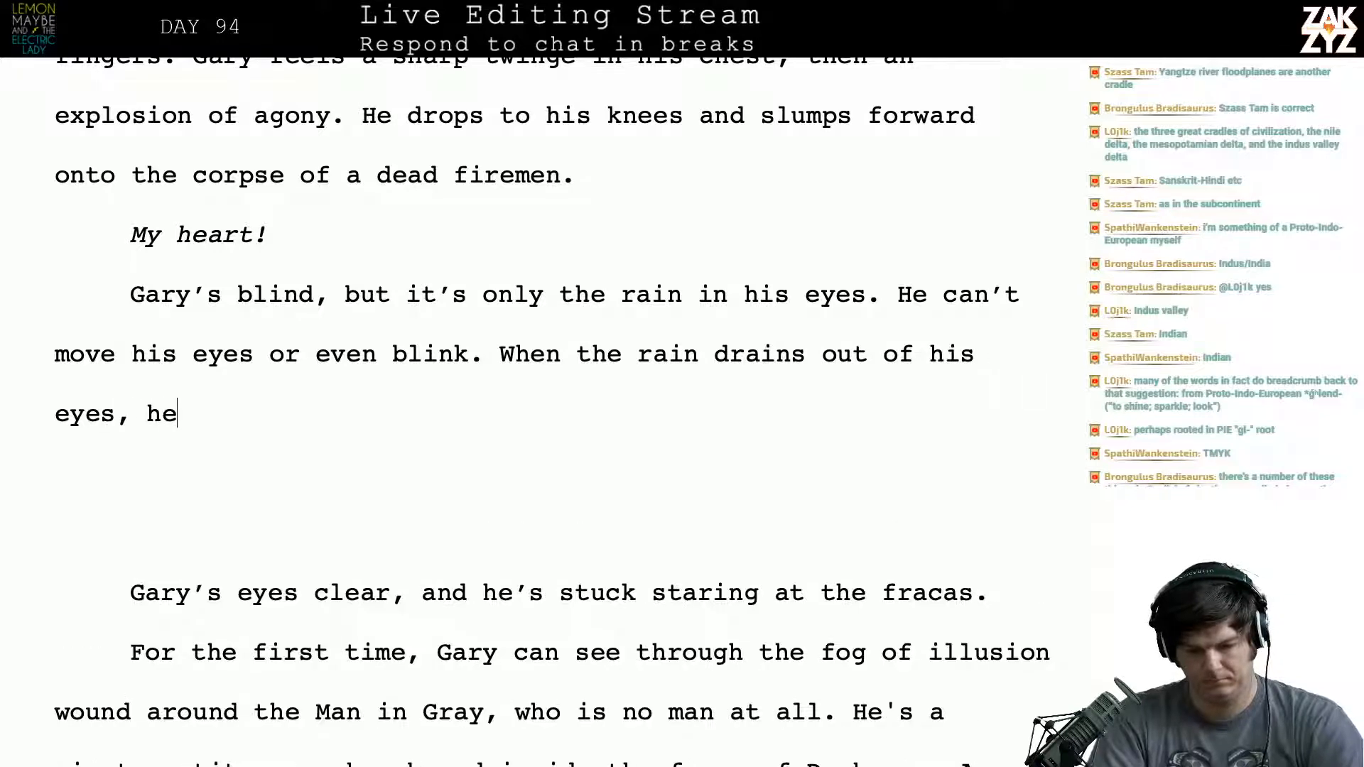
type("'s stuck saring")
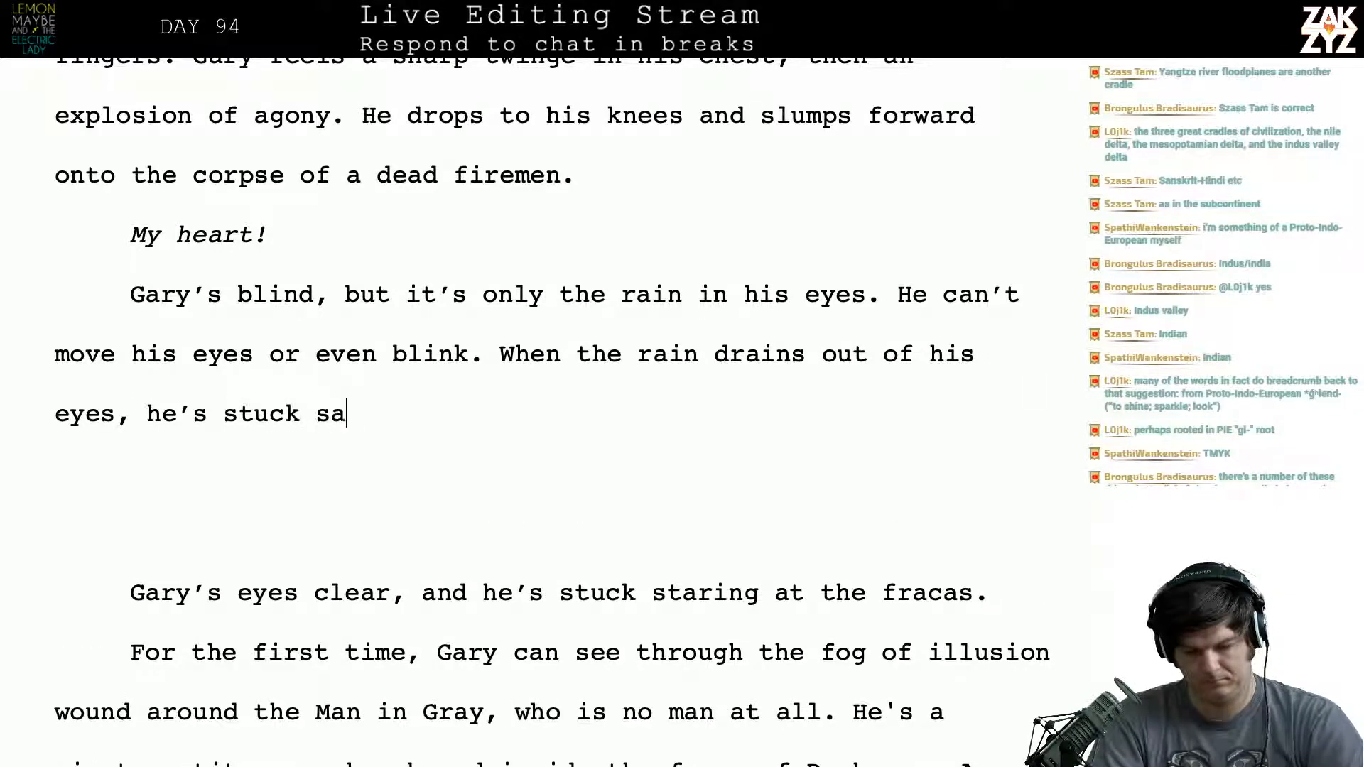
key("BackSpace")
key("BackSpace")
key("BackSpace")
key("BackSpace")
key("BackSpace")
type("tar")
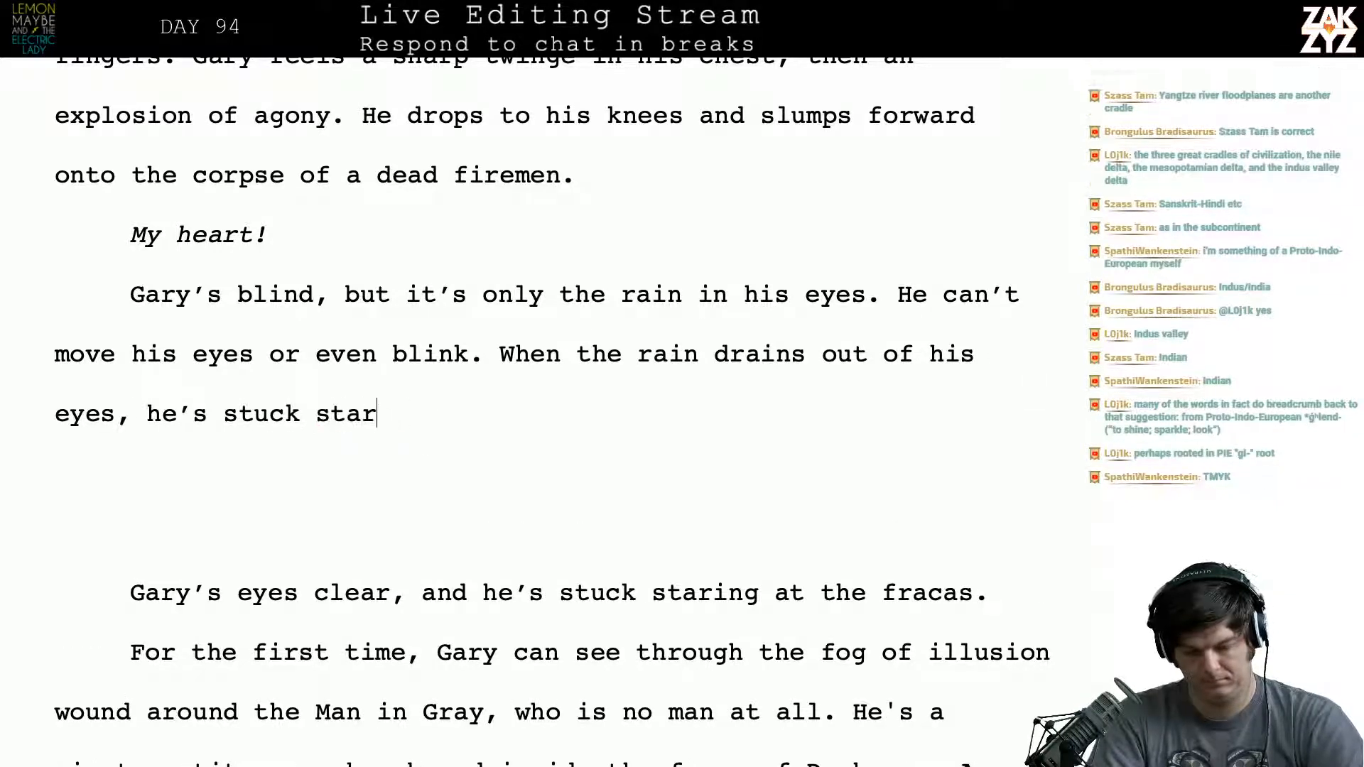
type("ing at Kaiser")
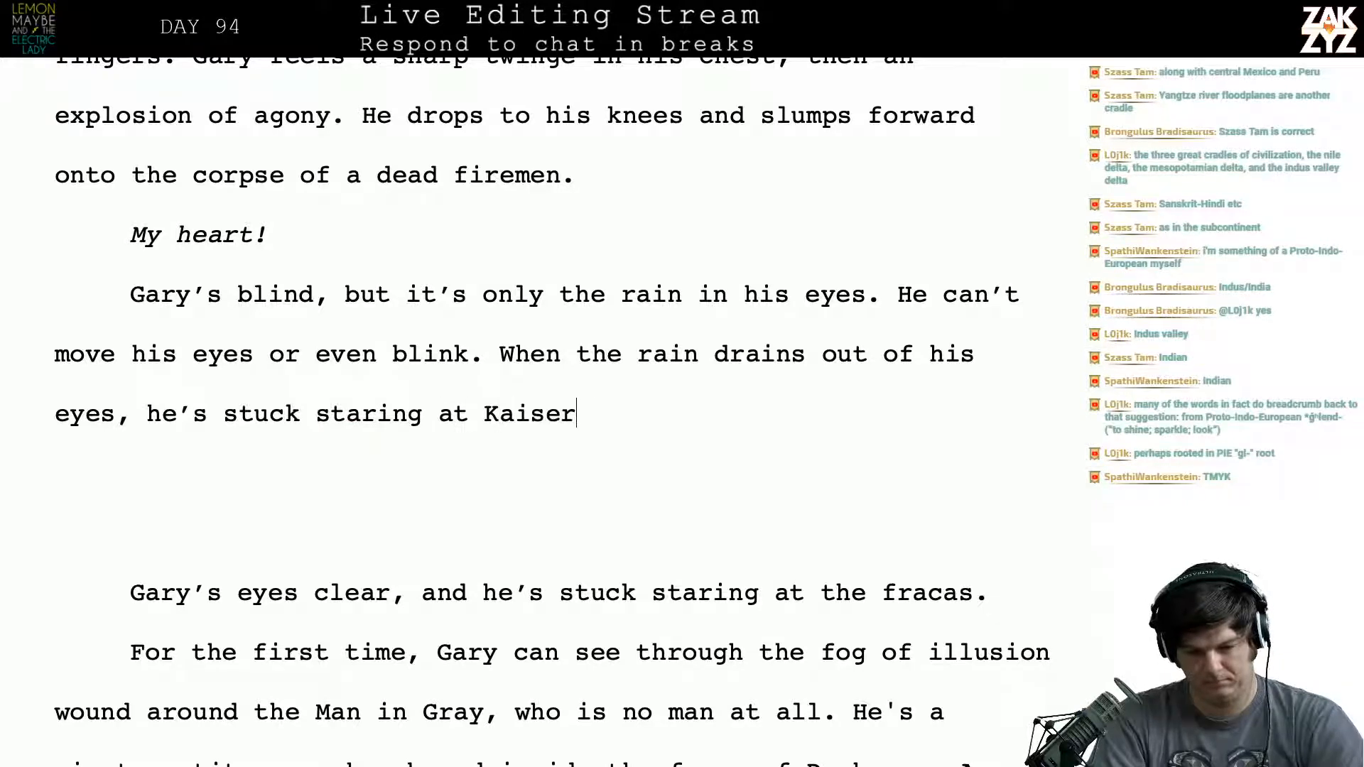
type(" Duchance.")
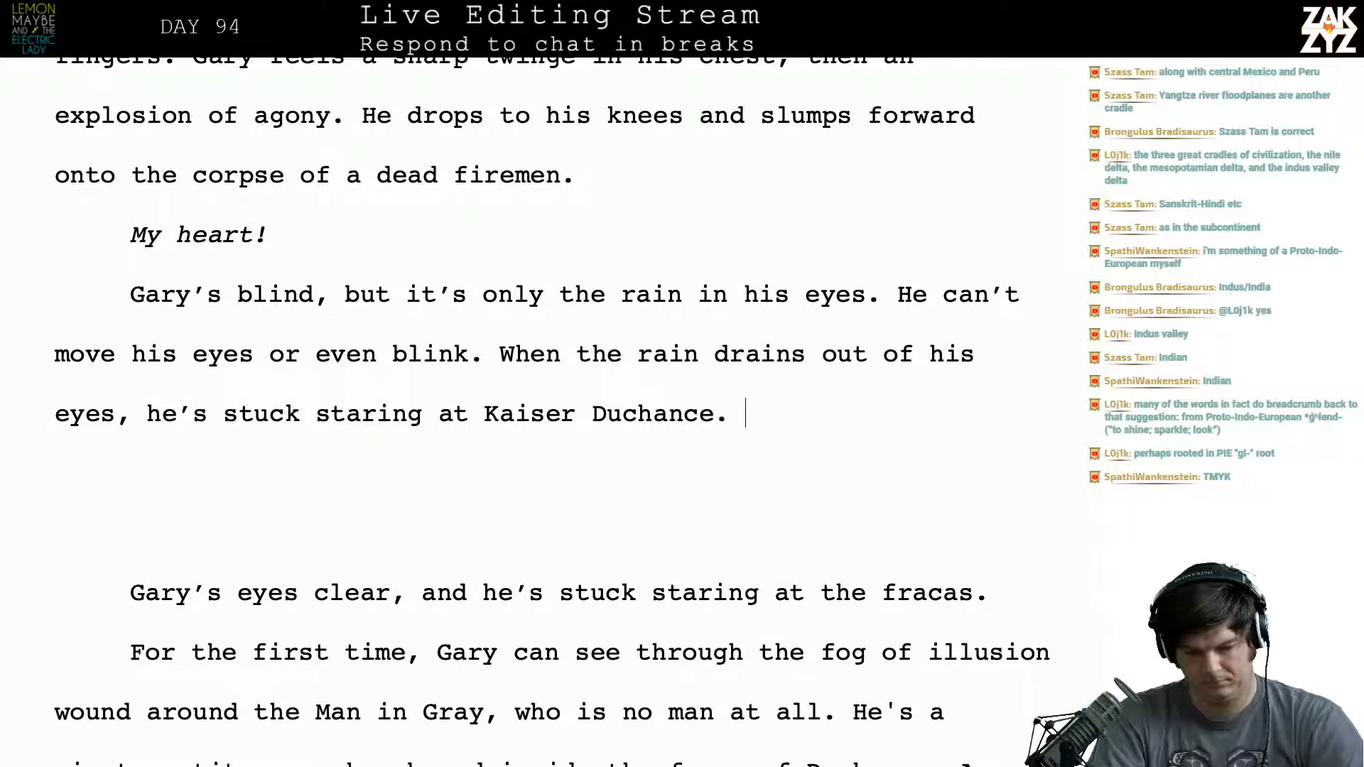
- Change what he’s staring at to “the mob of men assailing Kaiser Duchance.”
key("BackSpace")
key("BackSpace")
key("BackSpace")
key("BackSpace")
key("BackSpace")
key("BackSpace")
key("BackSpace")
key("BackSpace")
key("BackSpace")
key("BackSpace")
key("BackSpace")
key("BackSpace")
key("BackSpace")
key("BackSpace")
key("BackSpace")
key("BackSpace")
key("BackSpace")
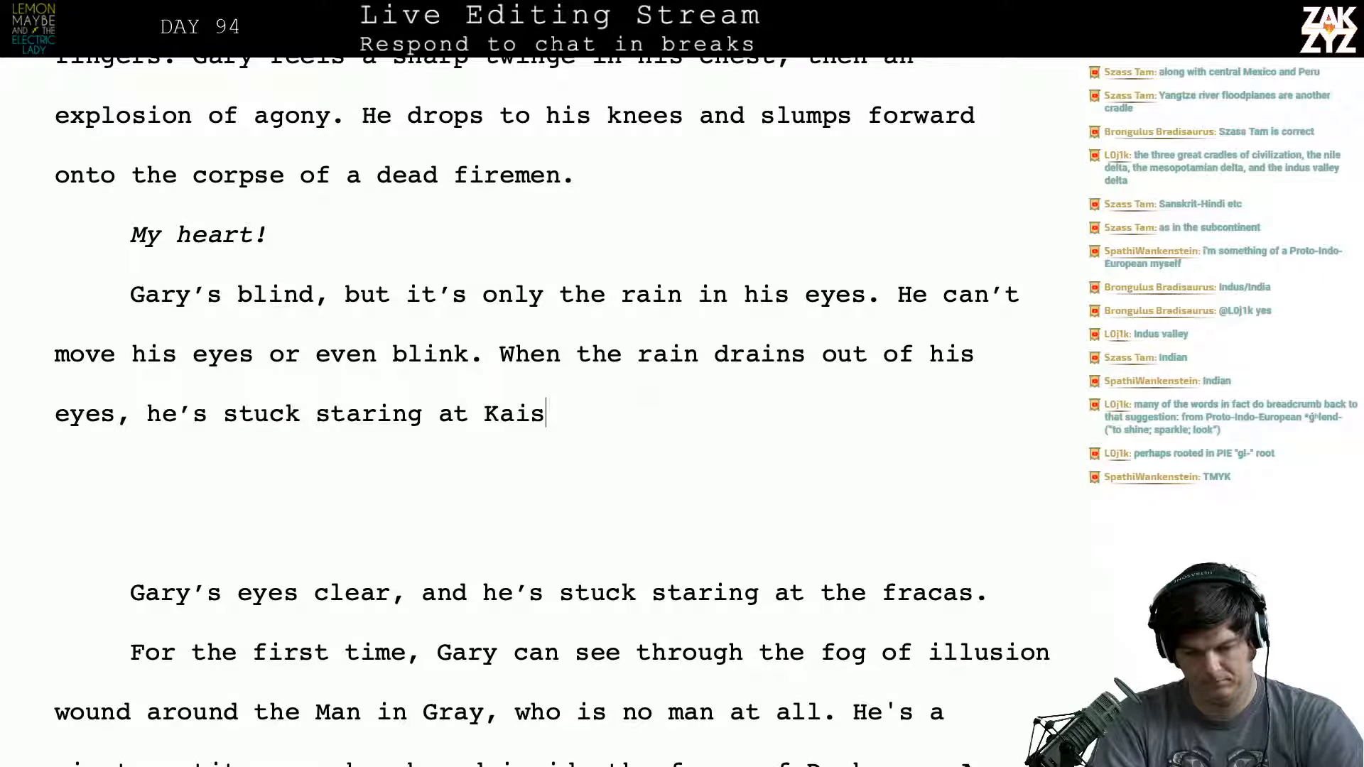
type("the mob o")
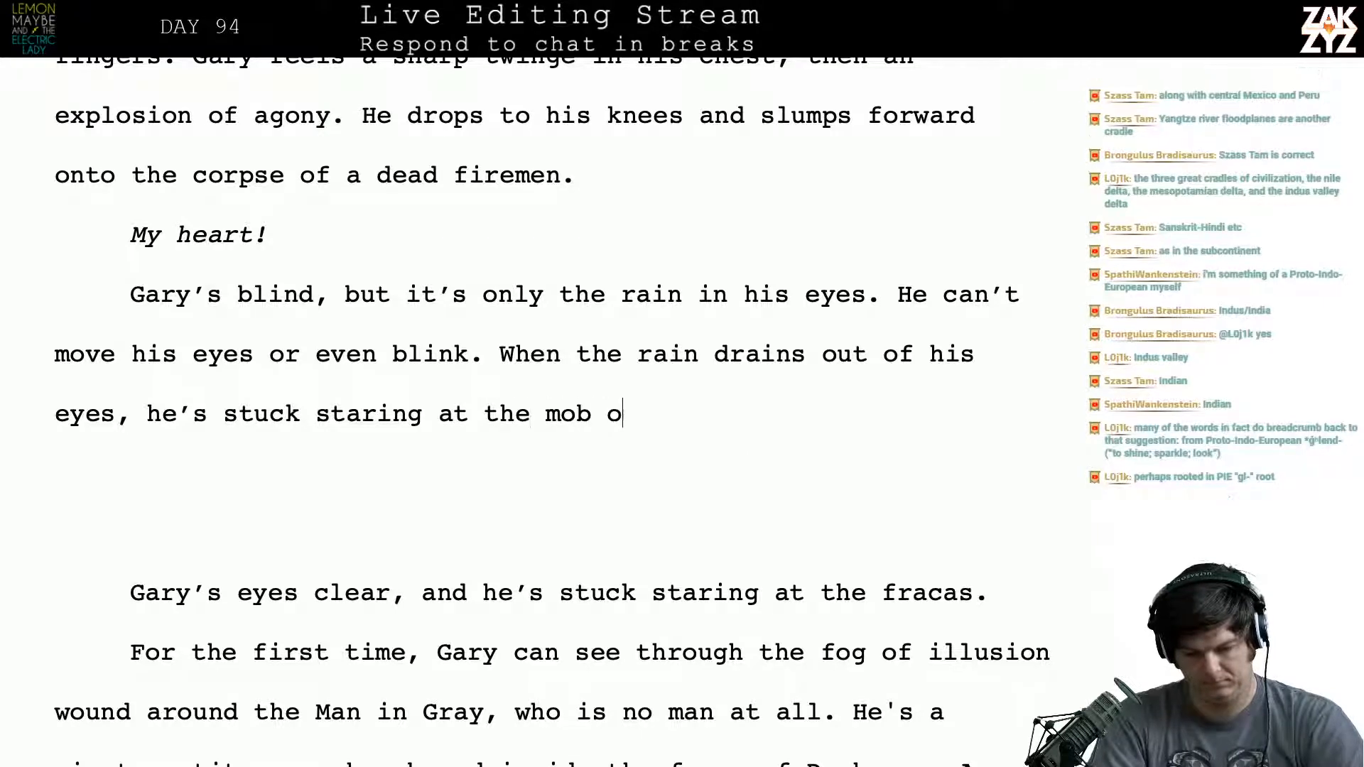
type("f men assail")
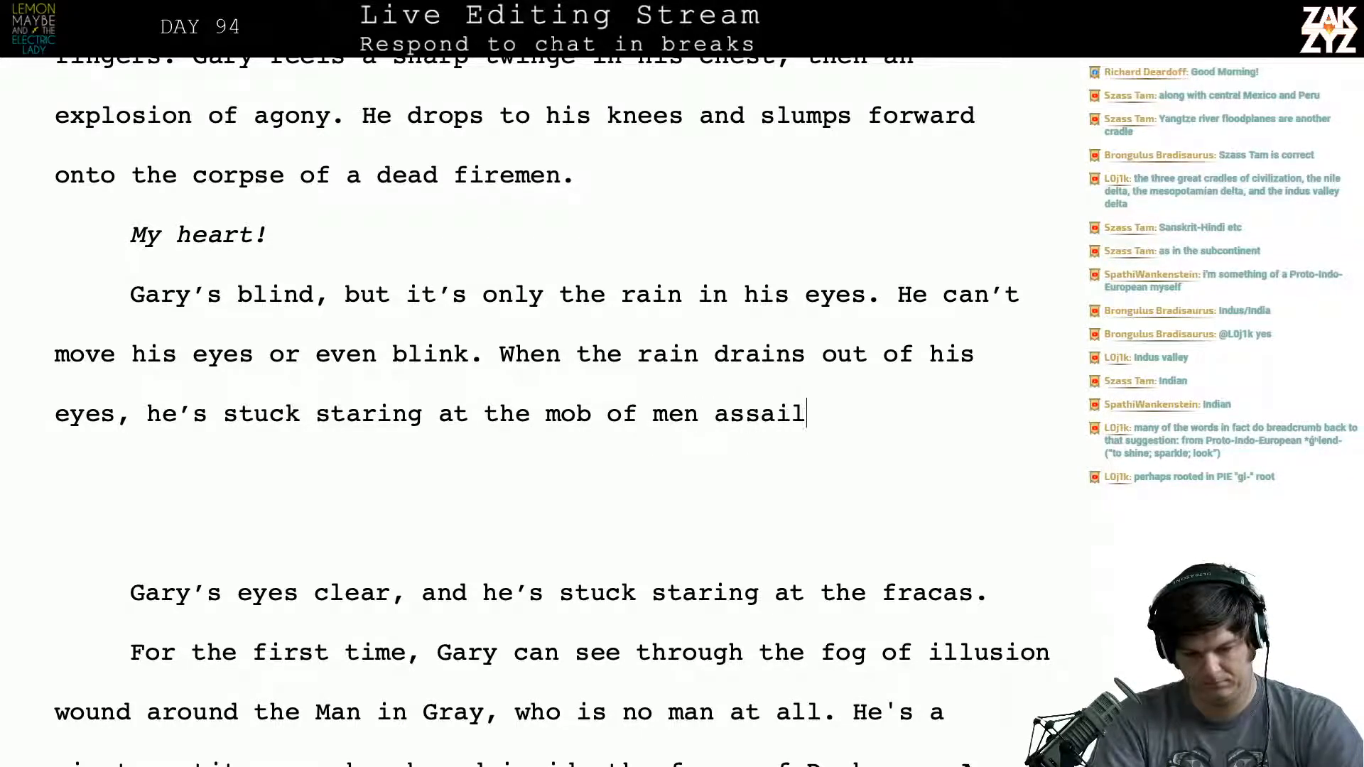
type("ing Kaiser Duchance.")
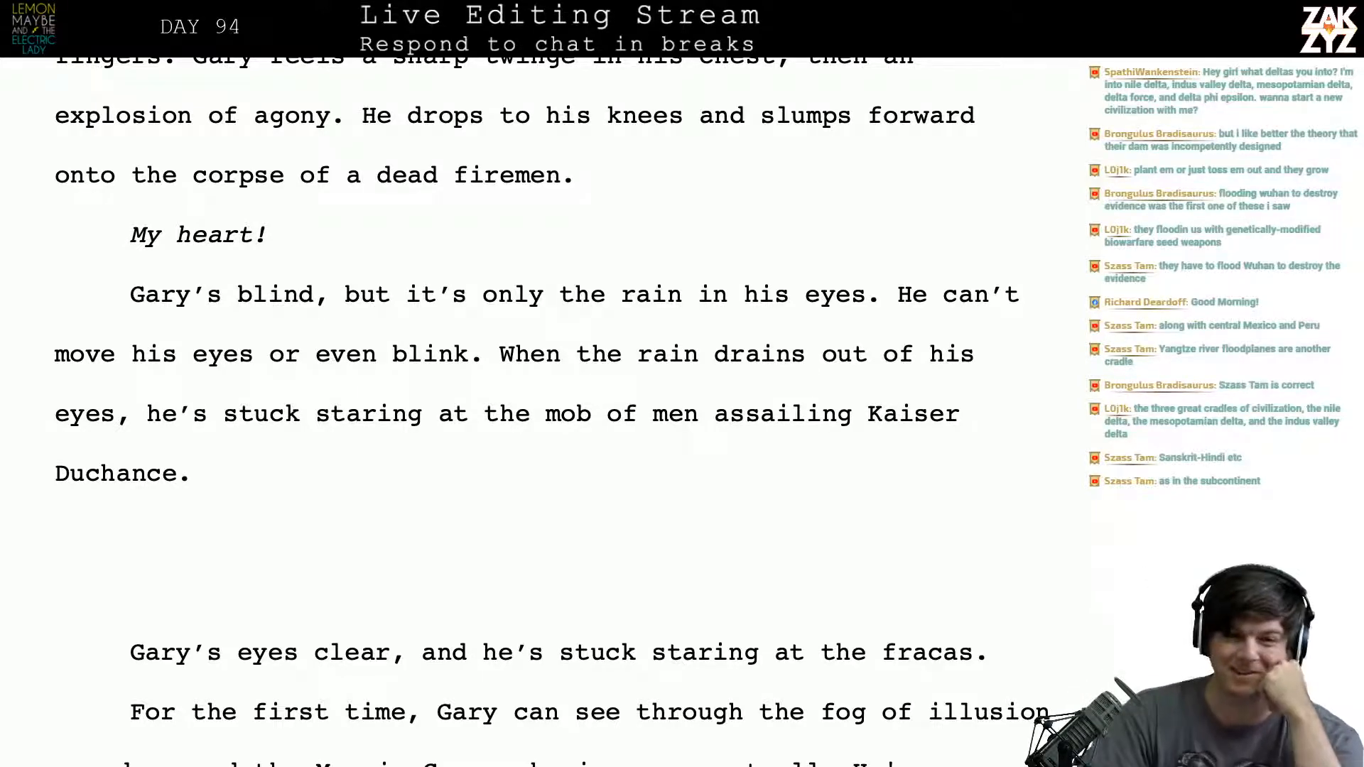
- Remove “in his eyes” so the sentence ends “but it’s only the rain.”
scroll(539, 412, "down", 2)
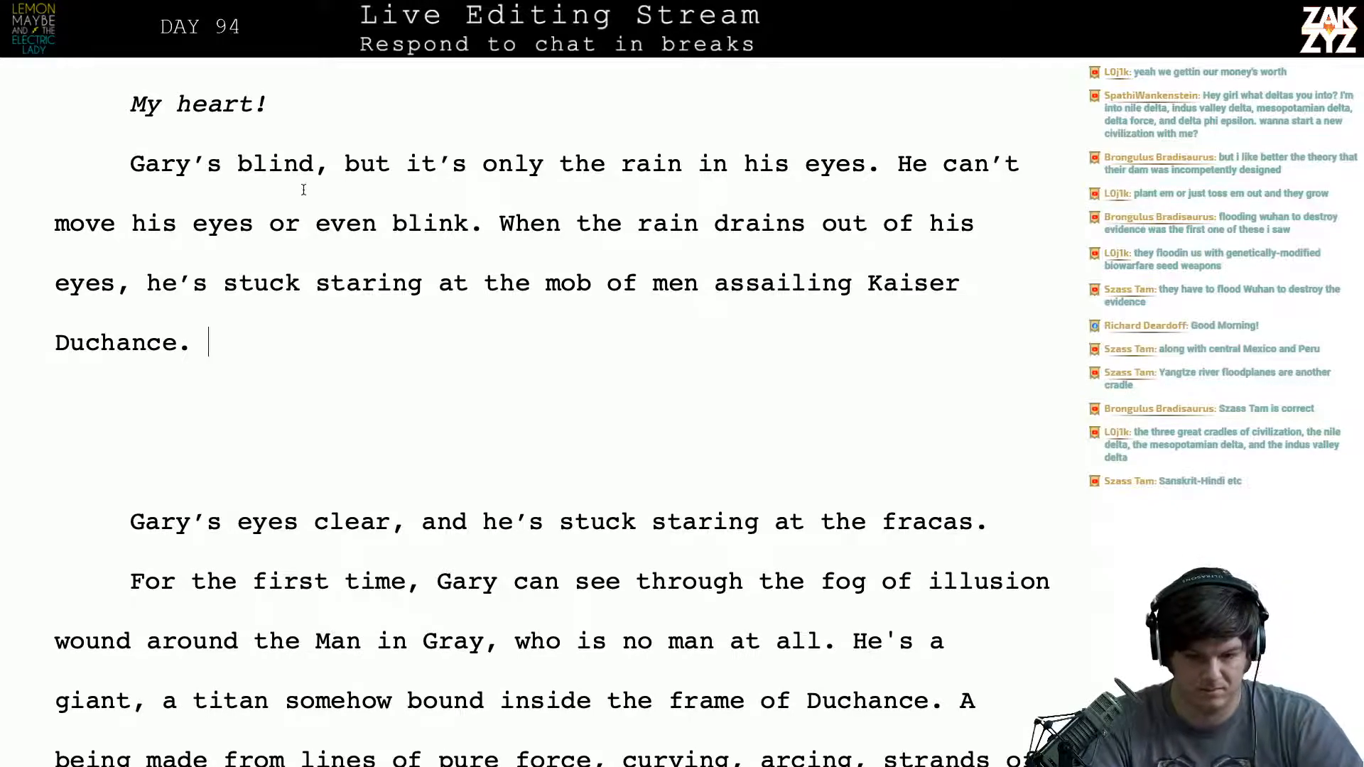
scroll(349, 198, "down", 1)
scroll(360, 211, "up", 2)
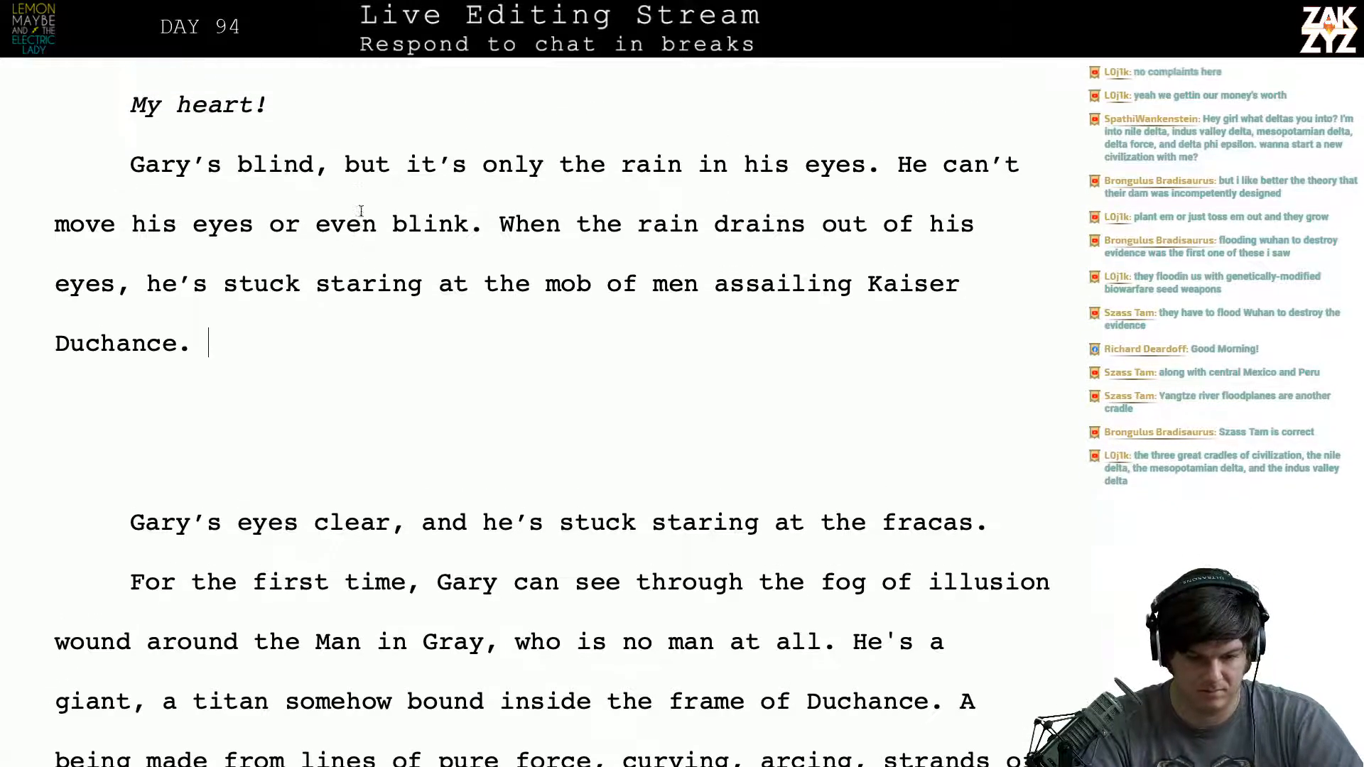
left_click(877, 207)
key("Left")
key("BackSpace")
key("BackSpace")
key("BackSpace")
key("BackSpace")
key("BackSpace")
key("BackSpace")
key("BackSpace")
key("BackSpace")
key("BackSpace")
key("BackSpace")
key("BackSpace")
key("BackSpace")
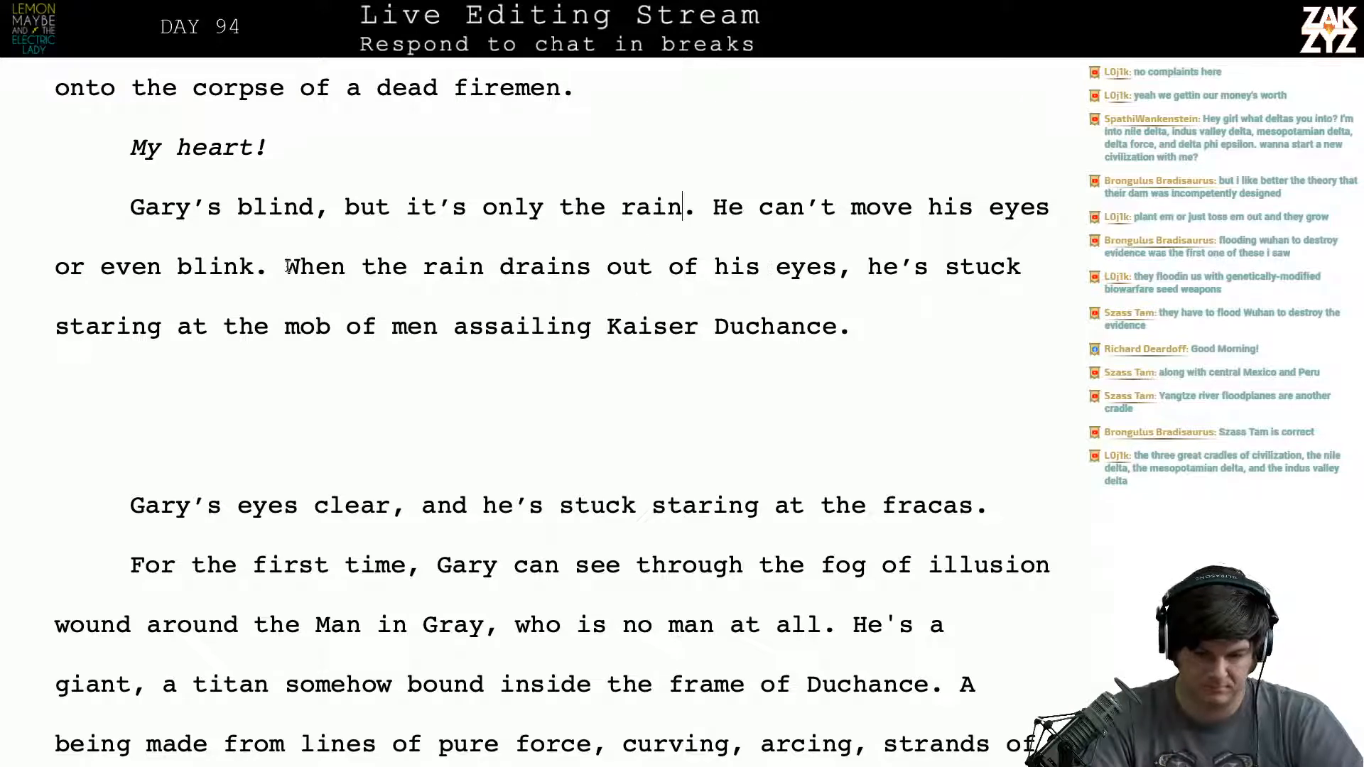
- After “When”, insert “his vision clears, he’s stuck staring at the mob of men assailing Duchance.”
type("his vision cl")
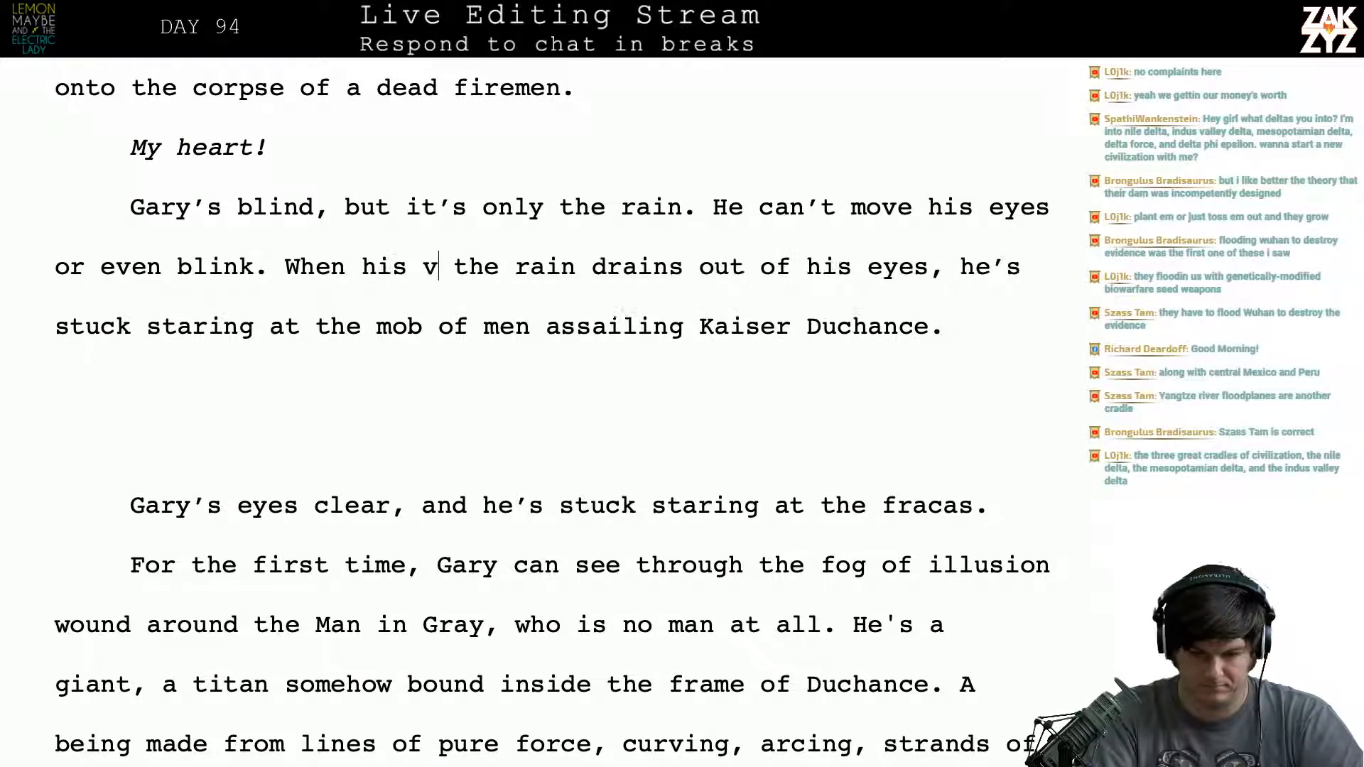
type("ears, he's stuck")
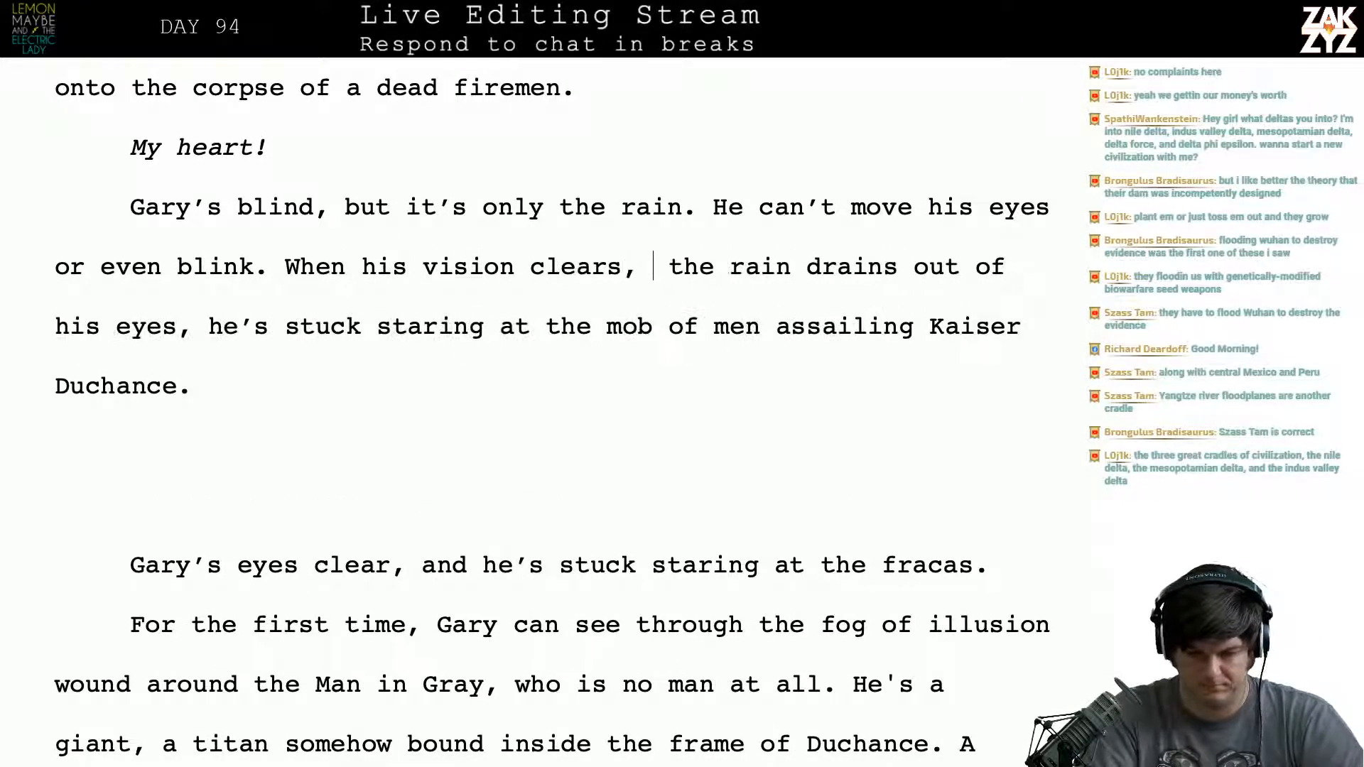
type(" staring at the")
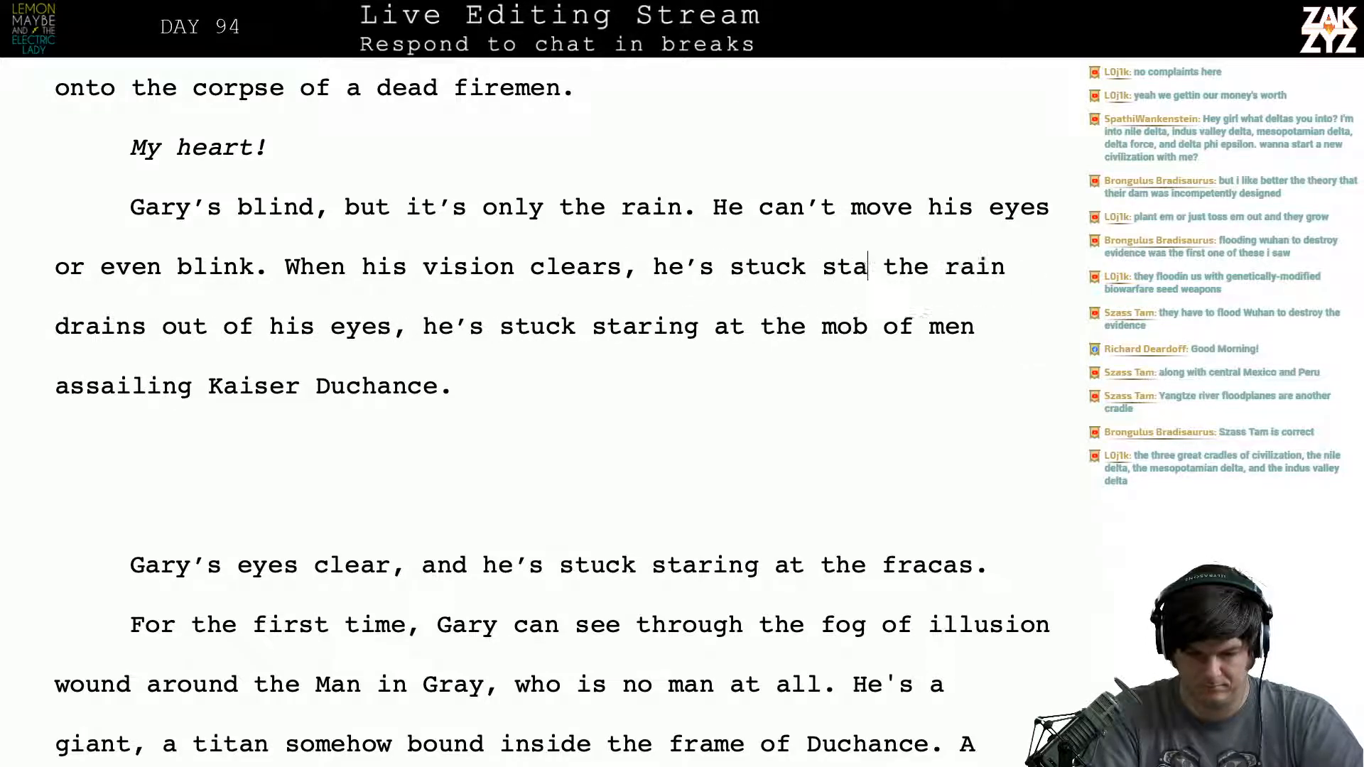
type(" mob o")
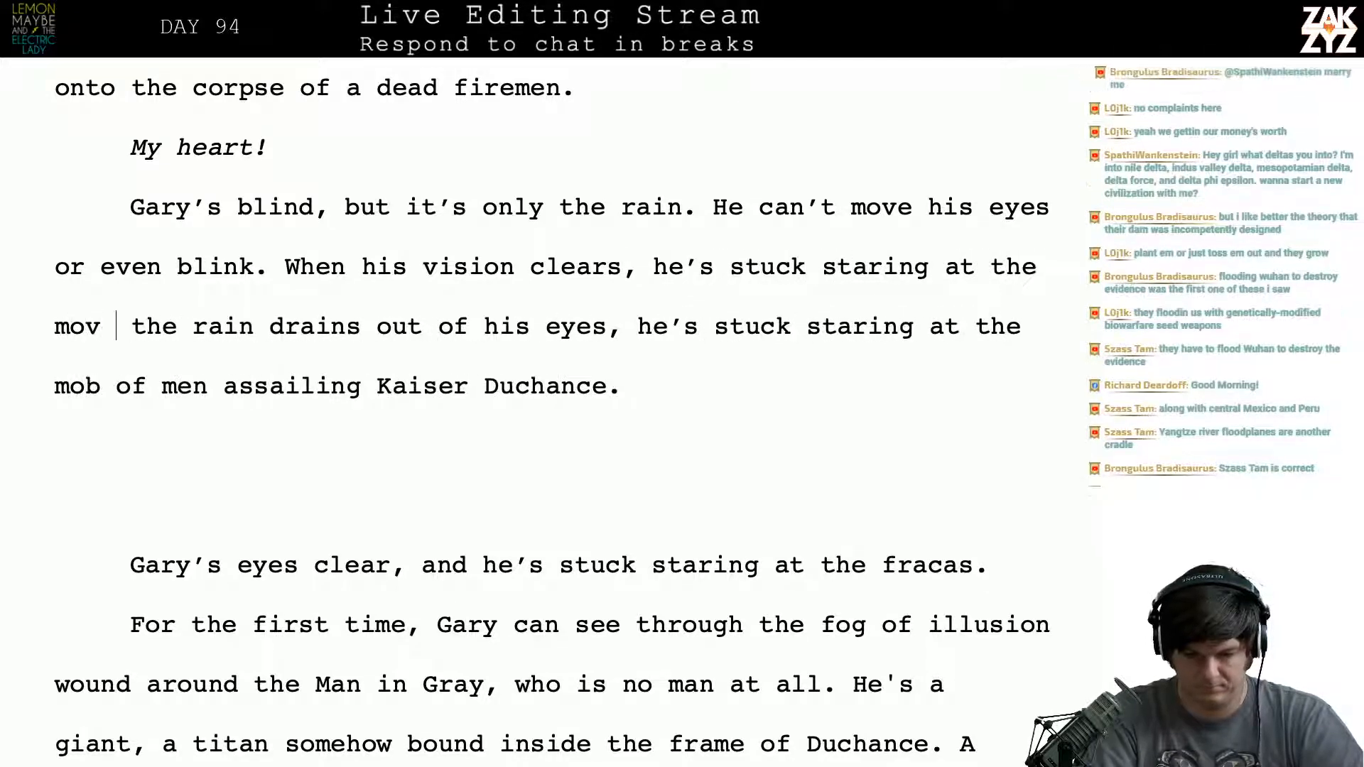
type("f men ")
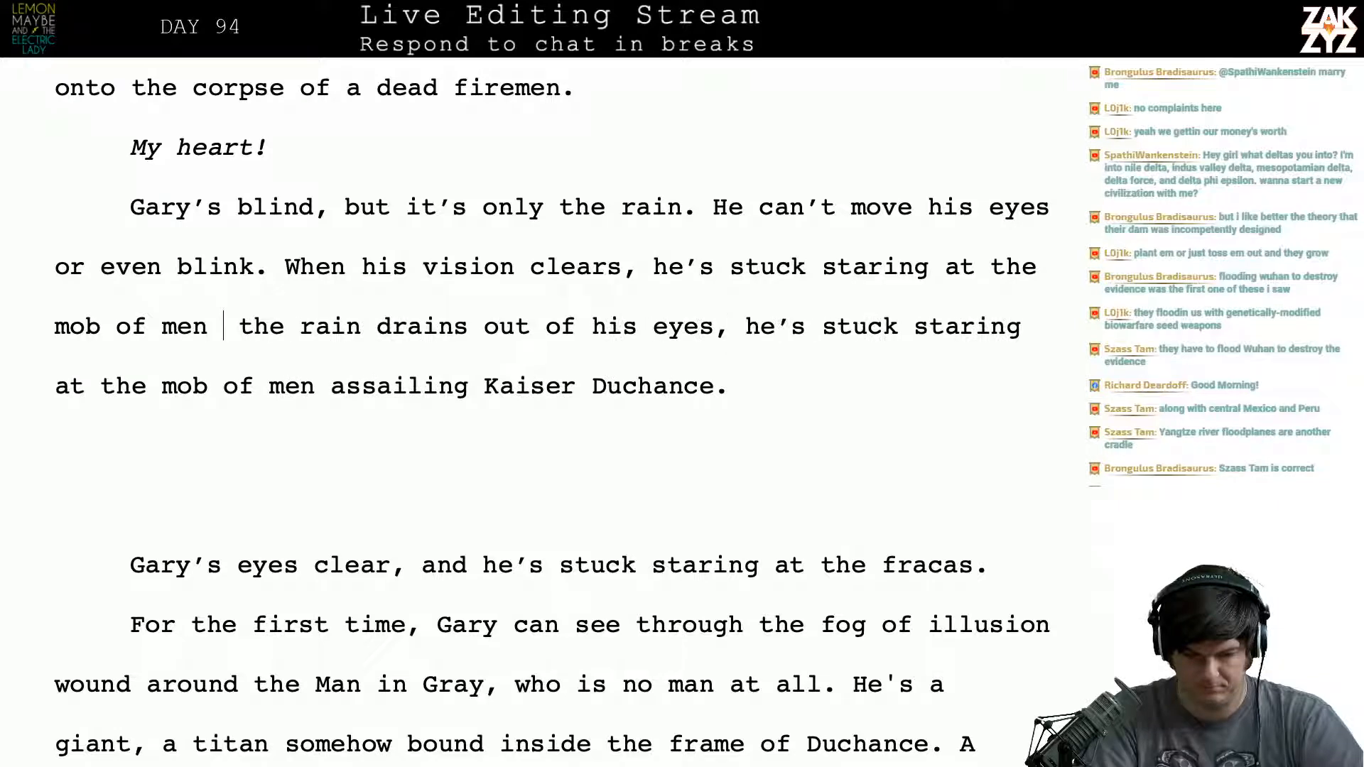
type("assailing the")
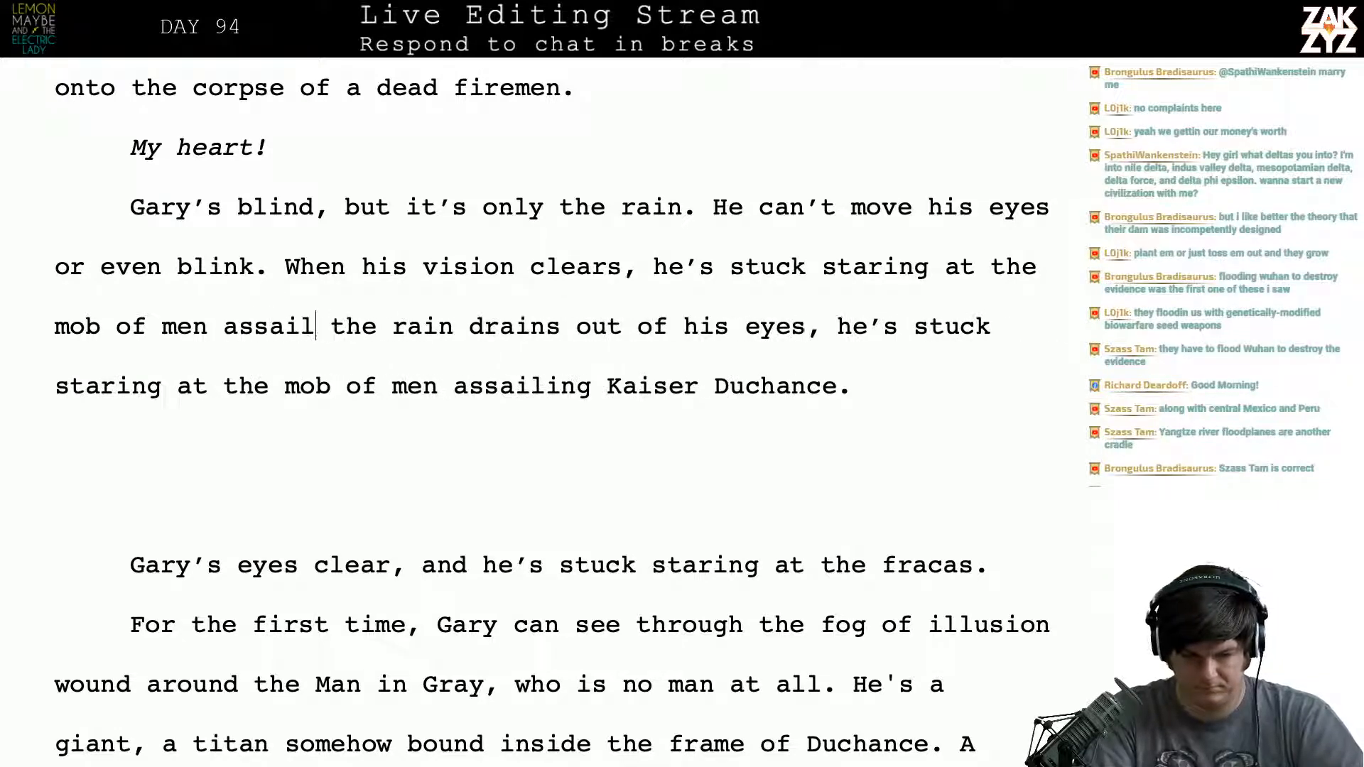
key("BackSpace")
key("BackSpace")
key("BackSpace")
key("BackSpace")
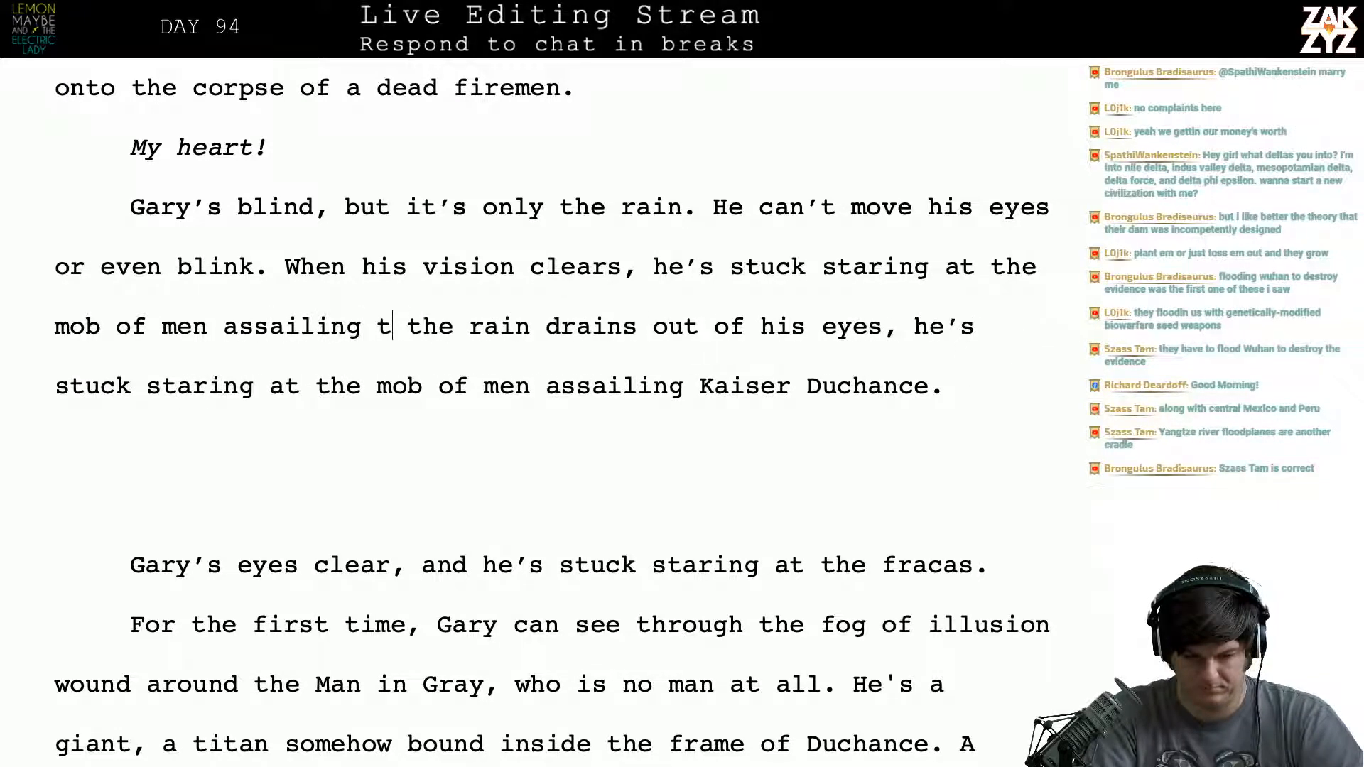
type("Duchance.")
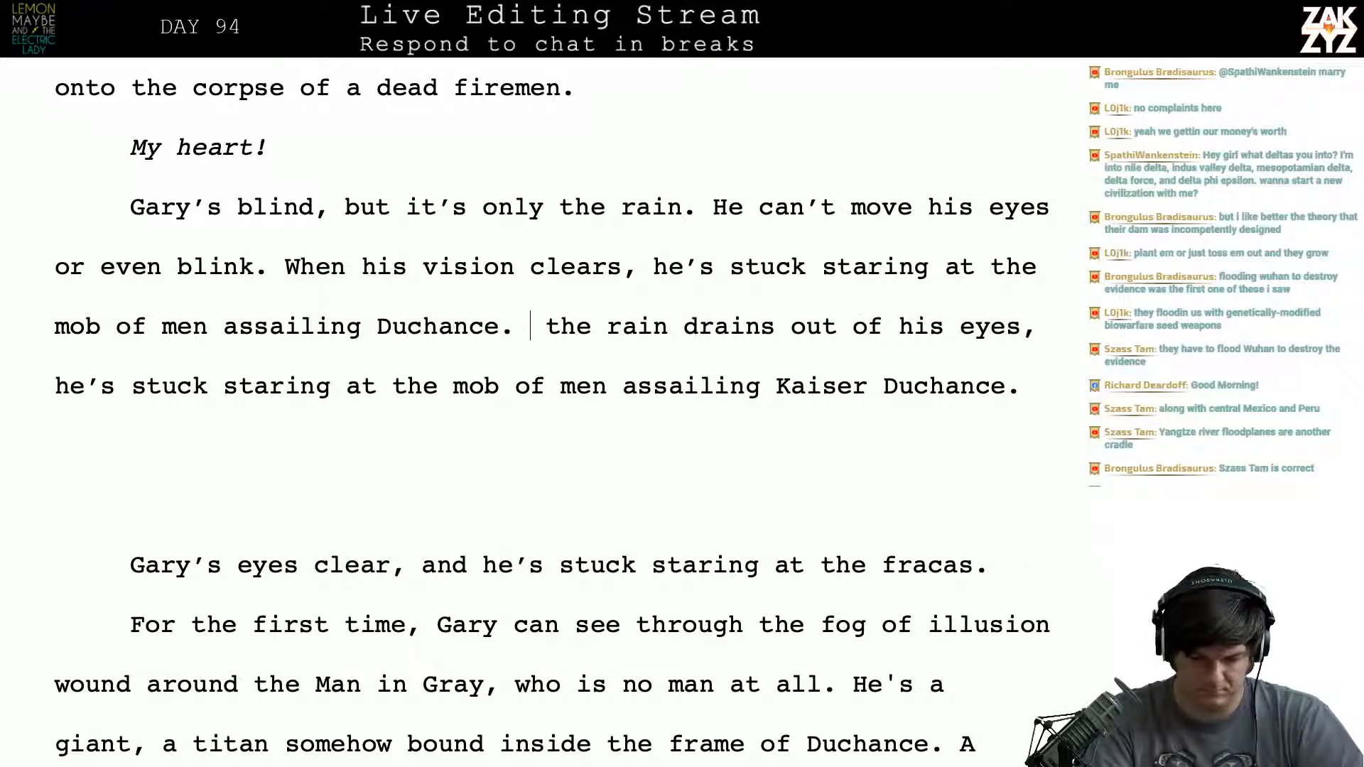
- Delete the leftover text from “the rain drains” through “at the fracas.” and start a new paragraph after “assailing Duchance.”
key("shift+Down")
key("shift+Down")
key("shift+Down")
key("shift+Down")
key("shift+Down")
key("shift+Up")
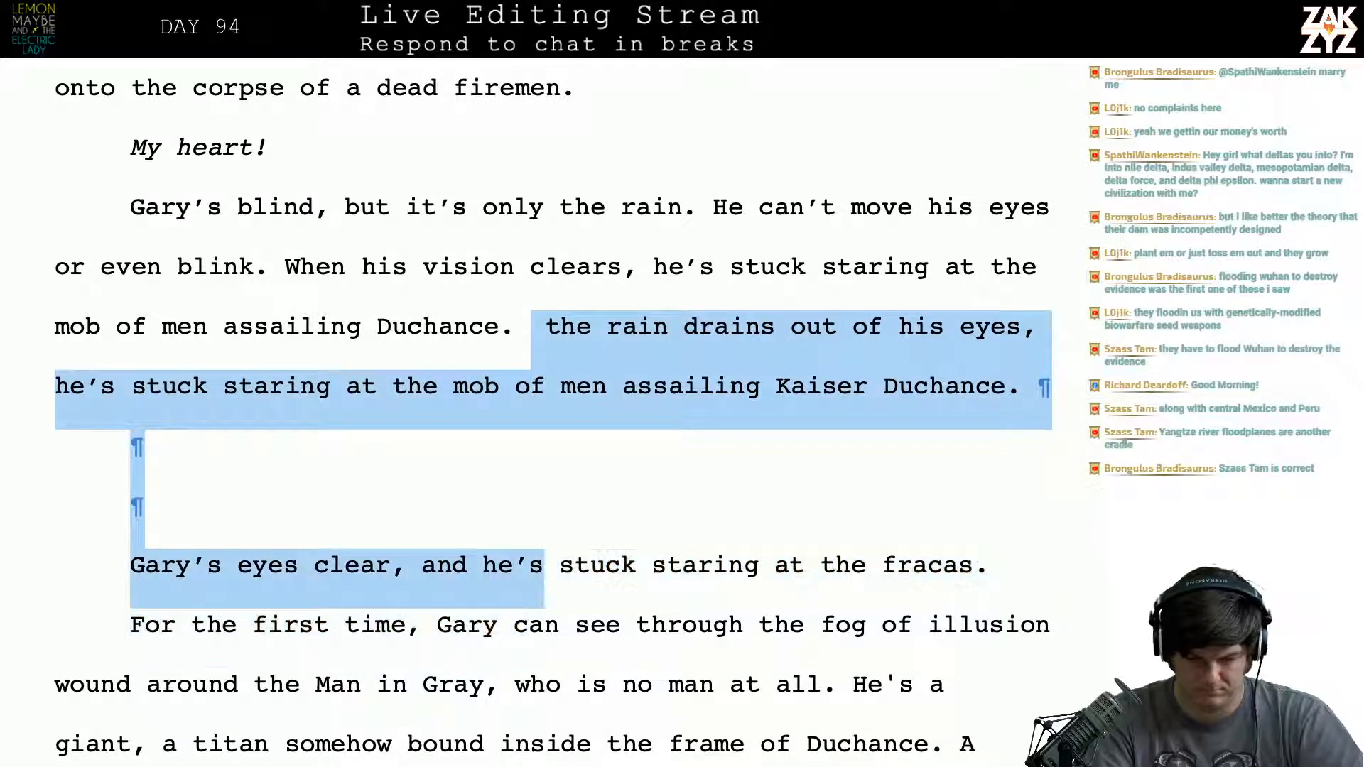
key("shift+Up")
key("shift+Down")
key("shift+End")
key("BackSpace")
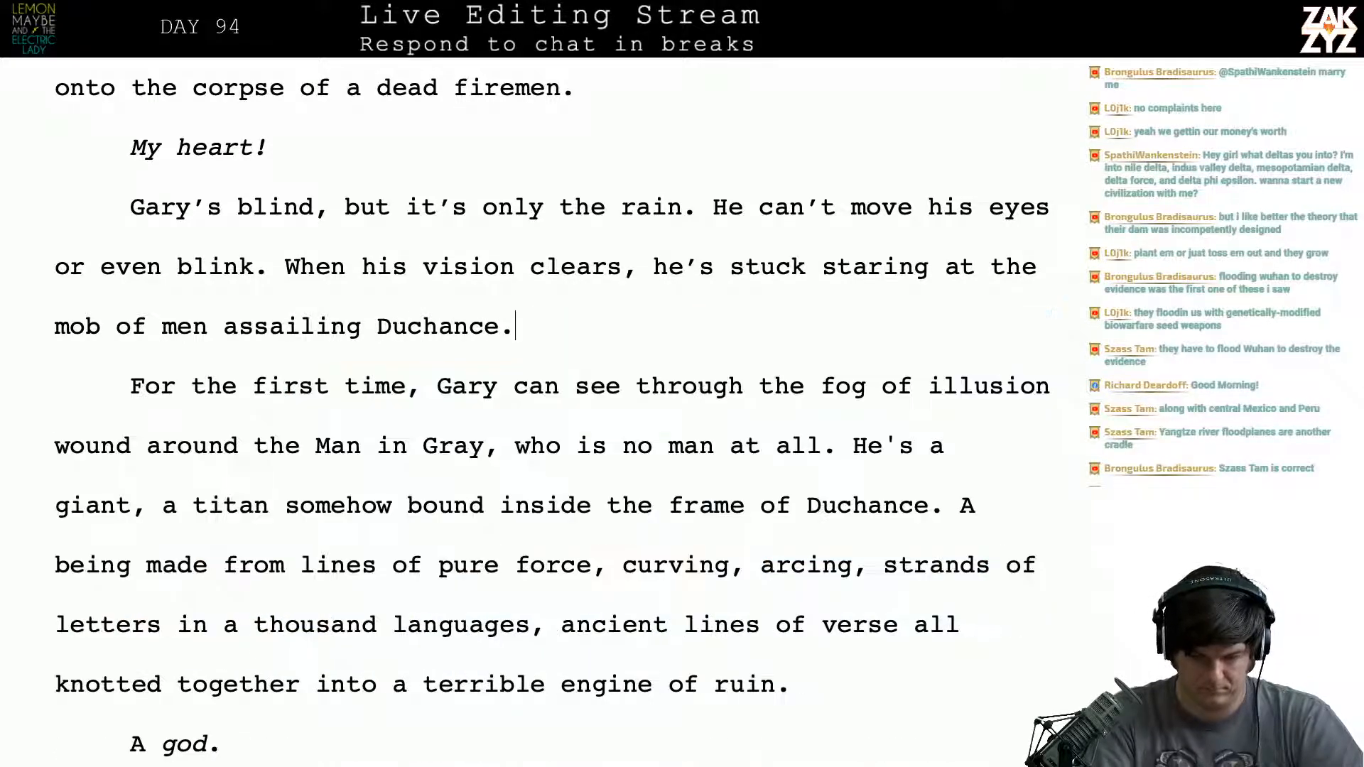
key("Return")
- Try opening the new paragraph with “Something about” and “As he lay”, and delete both
type("Something about dy")
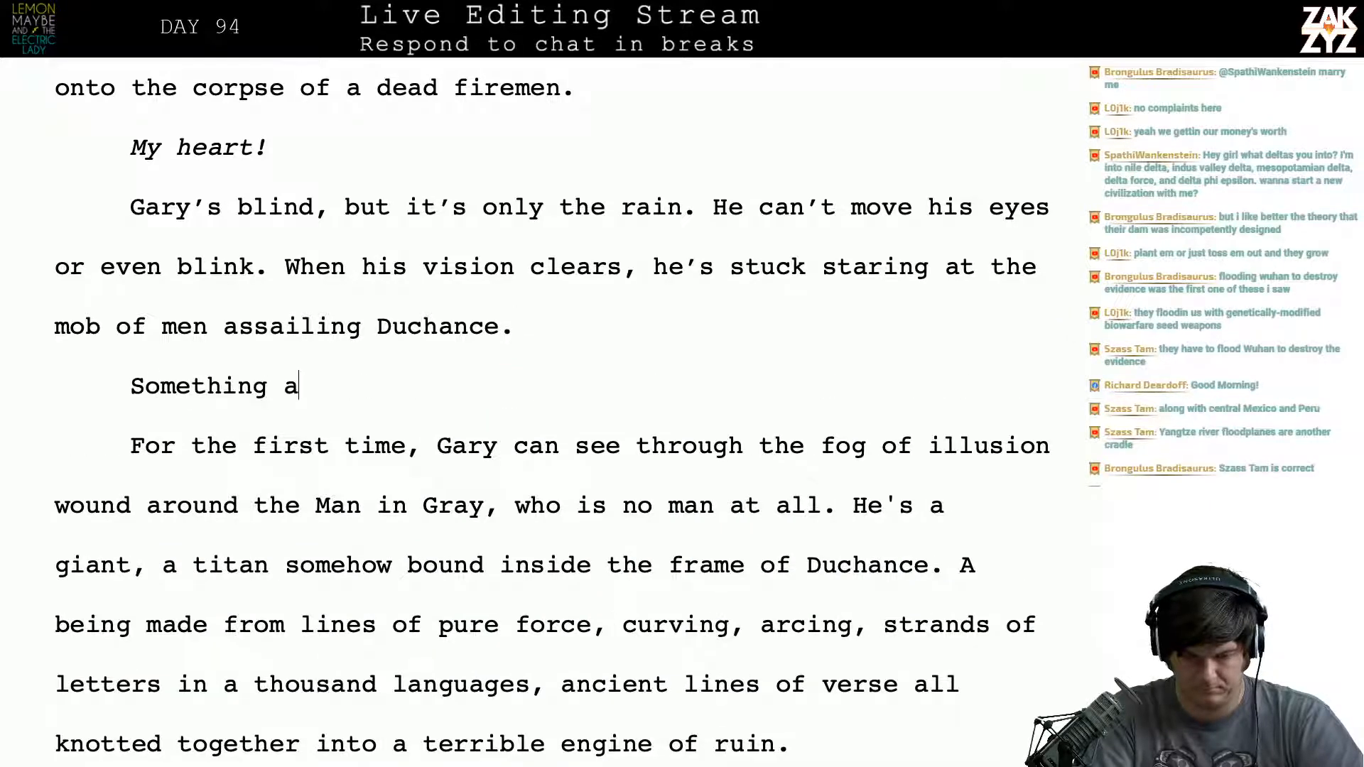
key("BackSpace")
key("BackSpace")
key("BackSpace")
key("BackSpace")
key("BackSpace")
key("BackSpace")
key("BackSpace")
key("BackSpace")
key("BackSpace")
key("BackSpace")
key("BackSpace")
key("BackSpace")
key("BackSpace")
key("BackSpace")
key("BackSpace")
key("BackSpace")
key("BackSpace")
key("BackSpace")
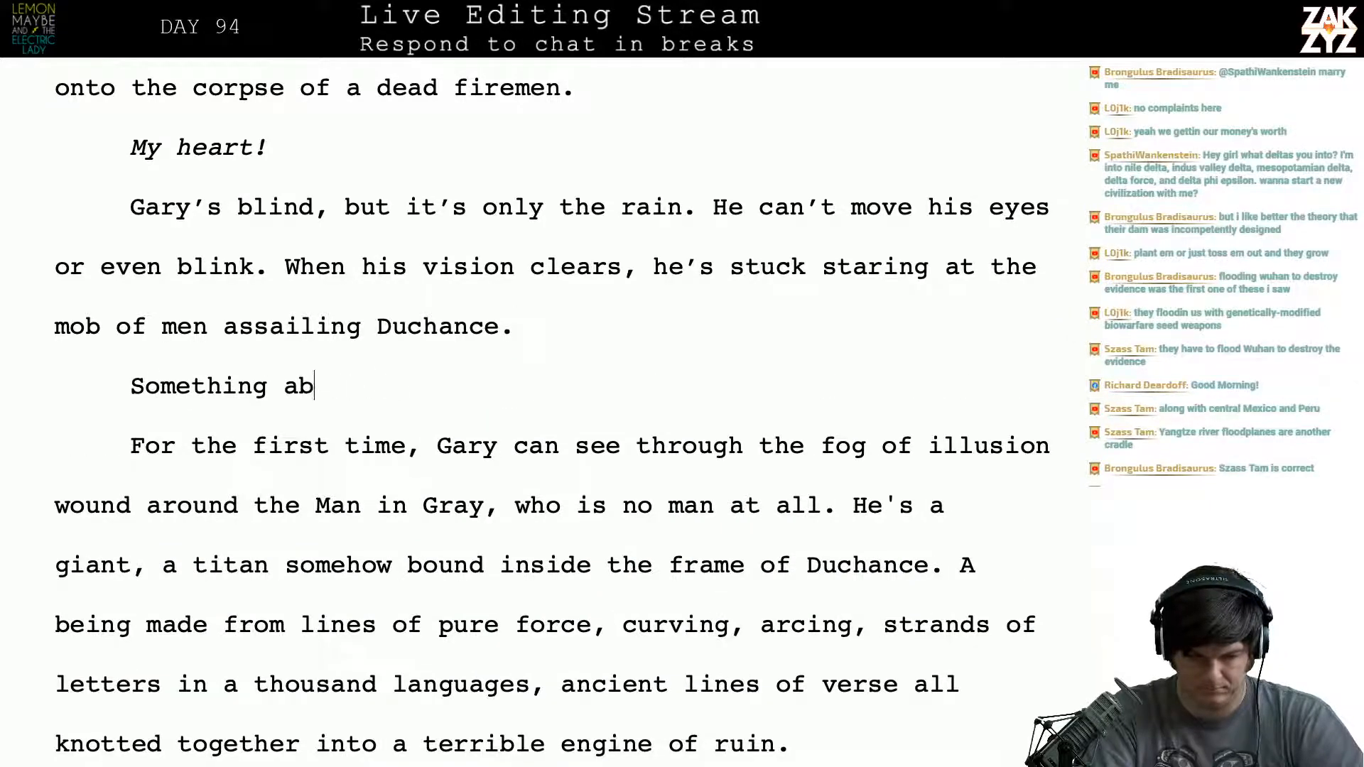
type("As he lay")
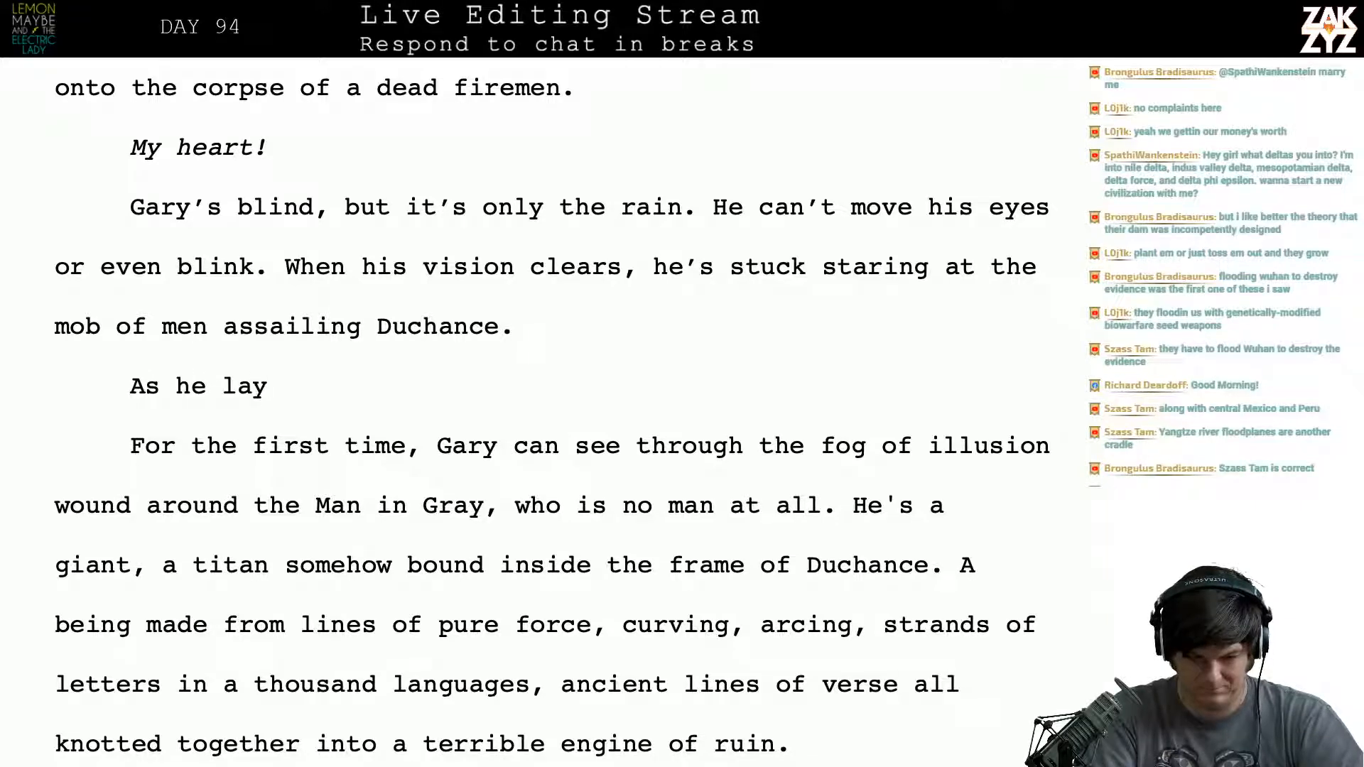
key("BackSpace")
key("BackSpace")
key("BackSpace")
key("BackSpace")
key("BackSpace")
key("BackSpace")
key("BackSpace")
key("BackSpace")
key("BackSpace")
key("BackSpace")
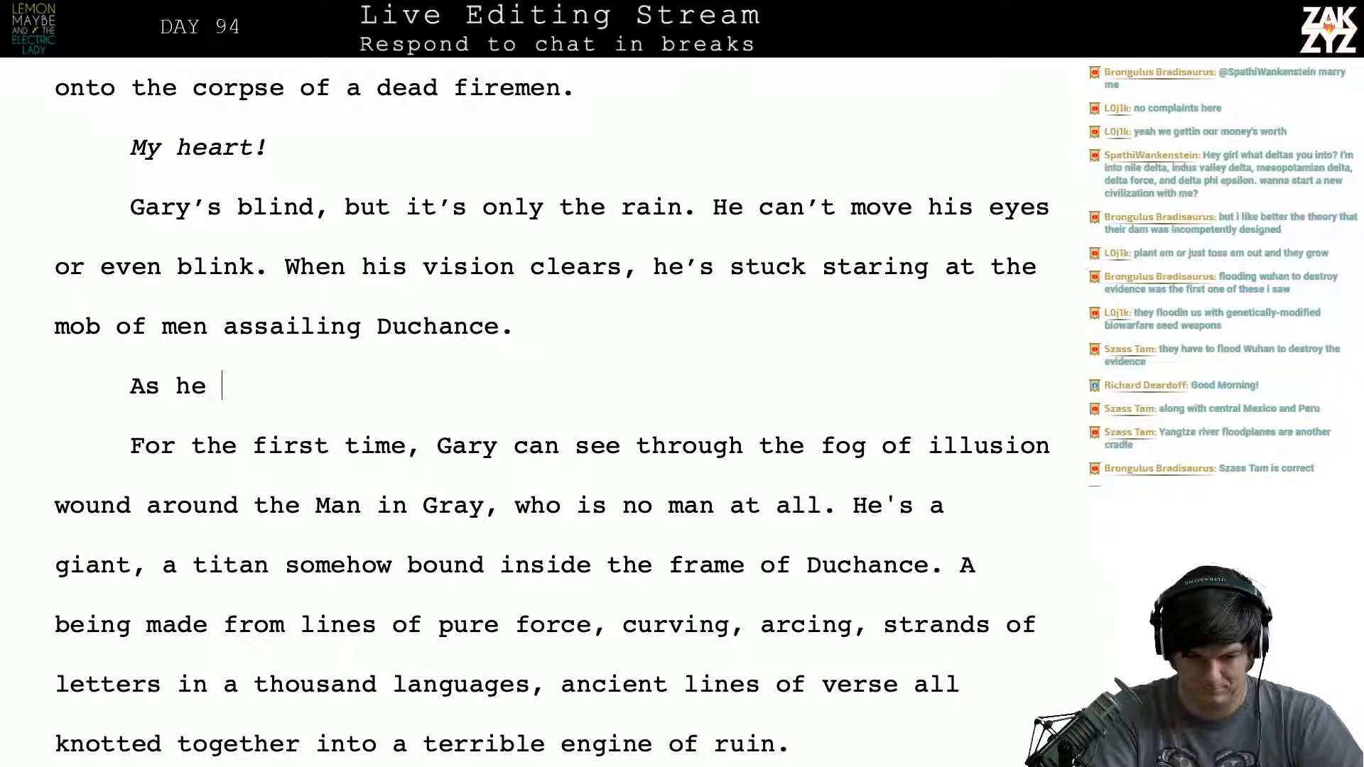
- Try opening the paragraph with “Dying in the street,” in place of “For the first time,” before “Gary can see through the fog of illusion”
key("Return")
type("D")
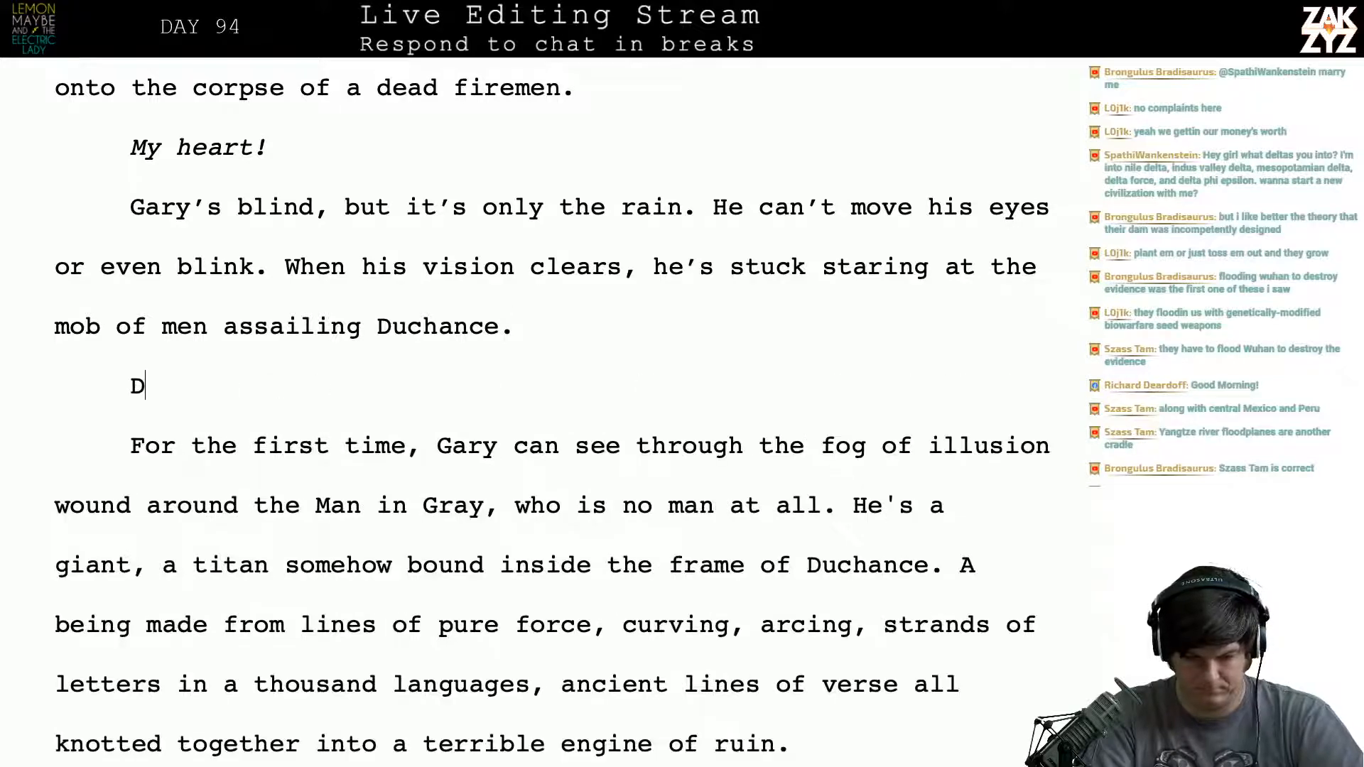
type("ying in the street, Gary")
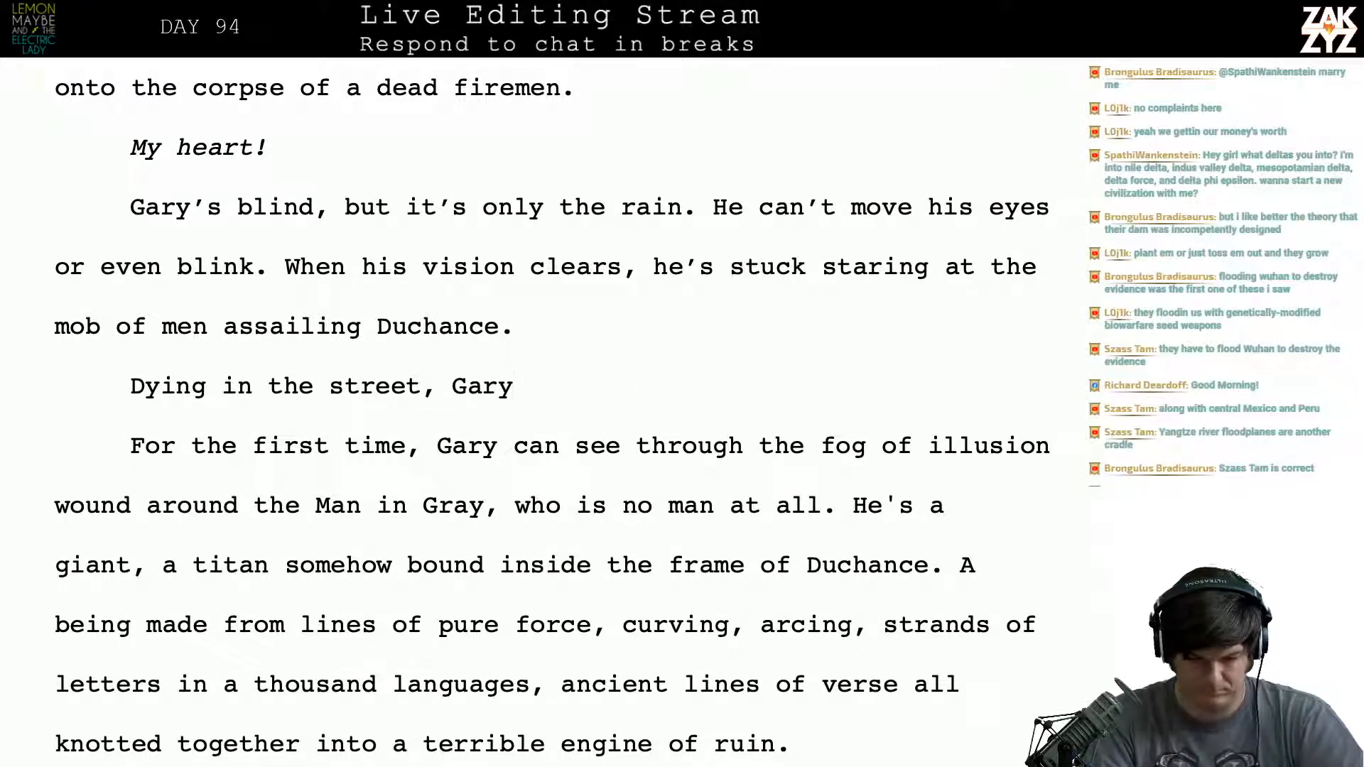
key("shift+Down")
key("shift+Left")
key("shift+Left")
key("shift+Left")
key("shift+Left")
key("shift+Left")
key("shift+Left")
key("BackSpace")
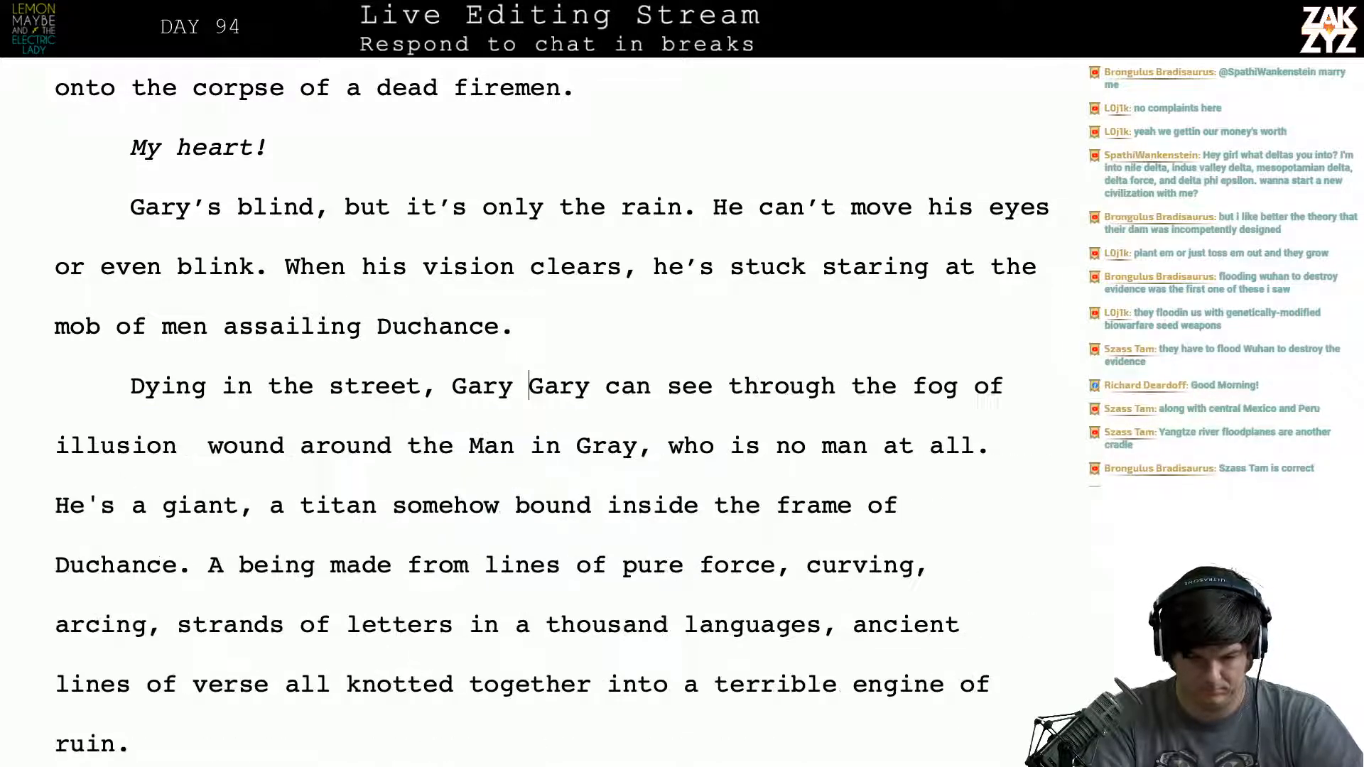
key("BackSpace")
key("BackSpace")
key("BackSpace")
key("BackSpace")
key("BackSpace")
key("BackSpace")
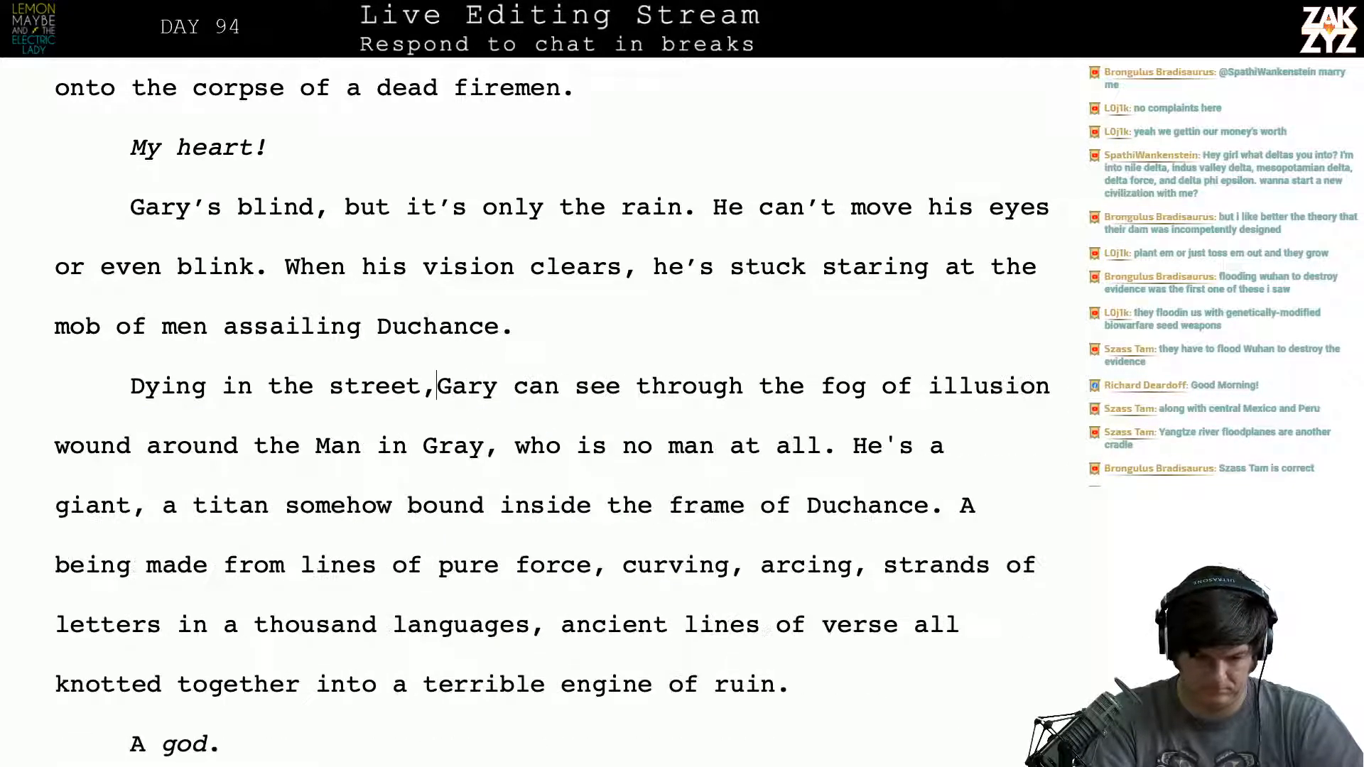
- Set “Dying in the street” apart from “Gary can see through the fog” with an empty paragraph between them
key("Delete")
key("Return")
key("Return")
key("Left")
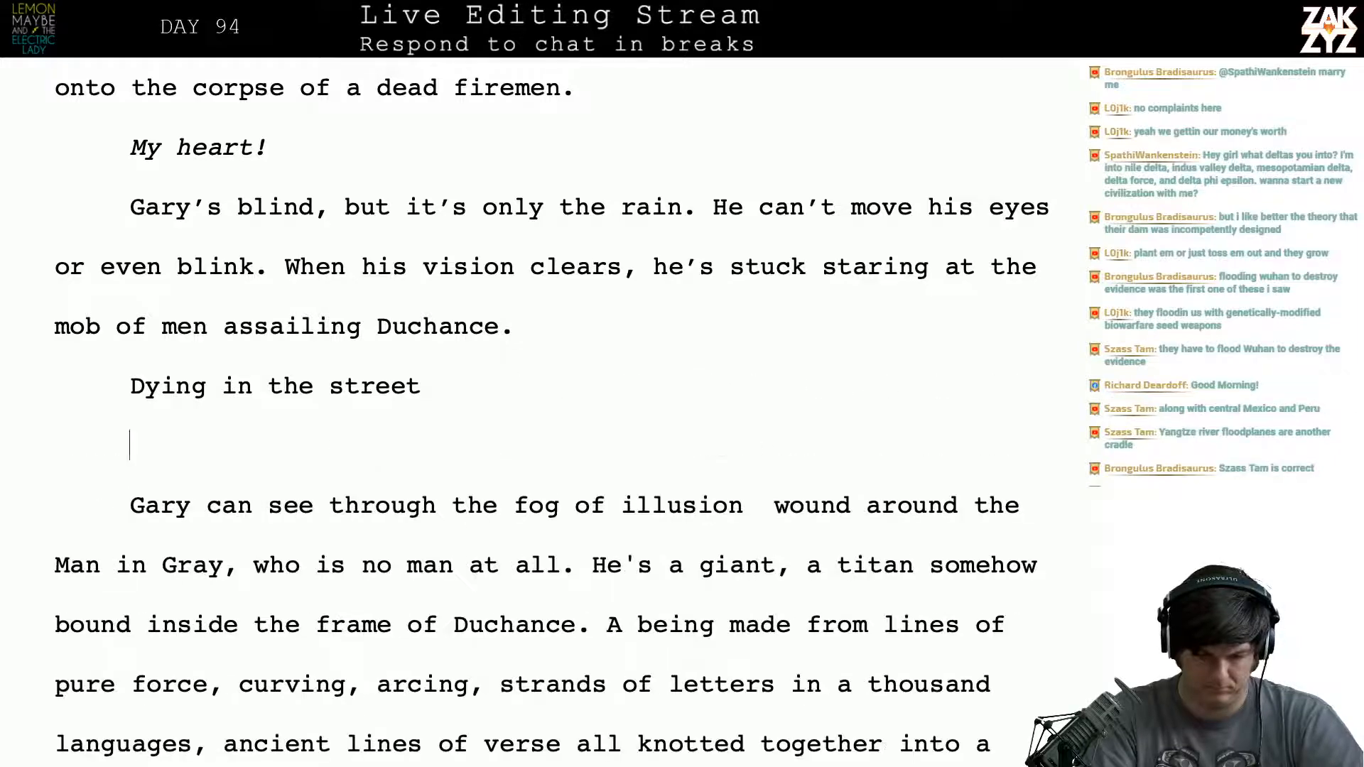
key("Left")
key("Home")
key("Right")
key("Up")
key("Left")
key("Down")
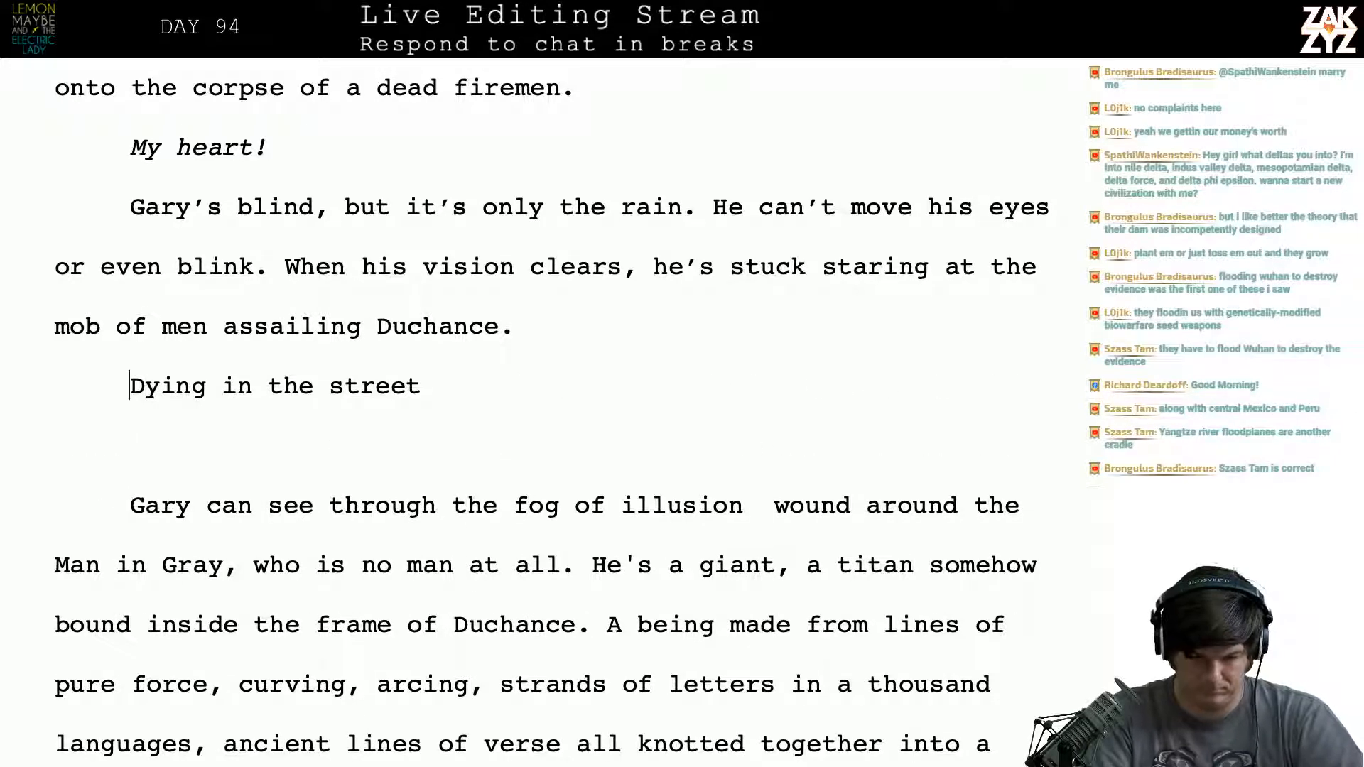
- Begin a fresh version of the paragraph before “Dying in the street” with “As he lies dying in the street,”
type("As he lies")
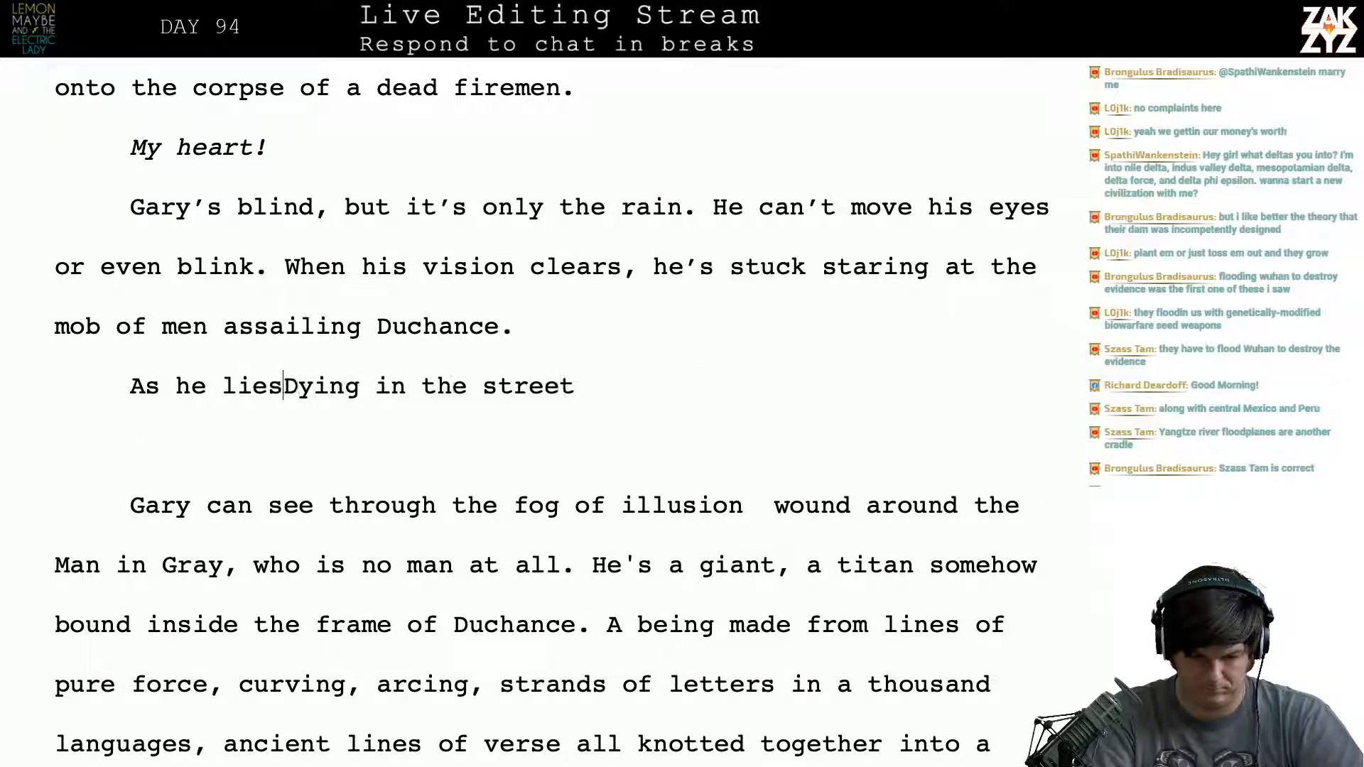
key("BackSpace")
key("BackSpace")
key("BackSpace")
key("BackSpace")
key("BackSpace")
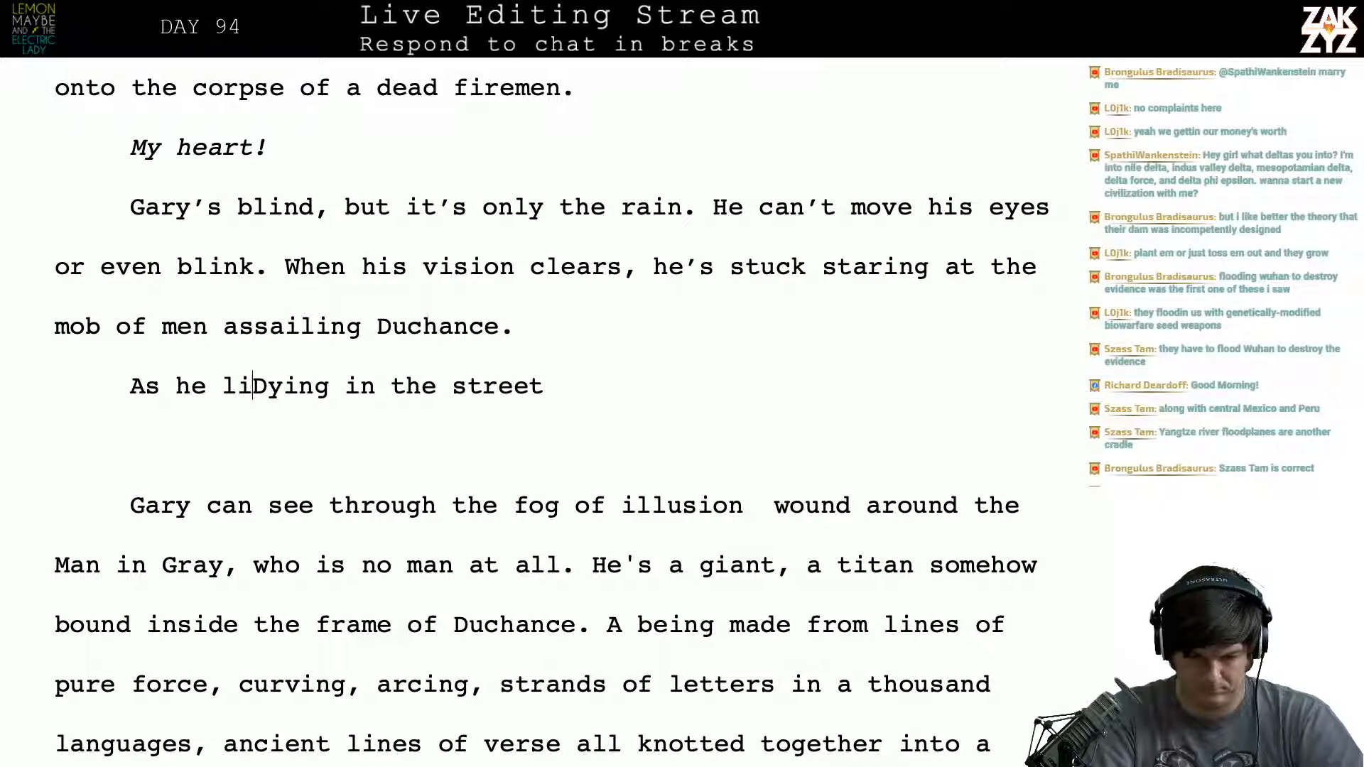
type("ies dying i")
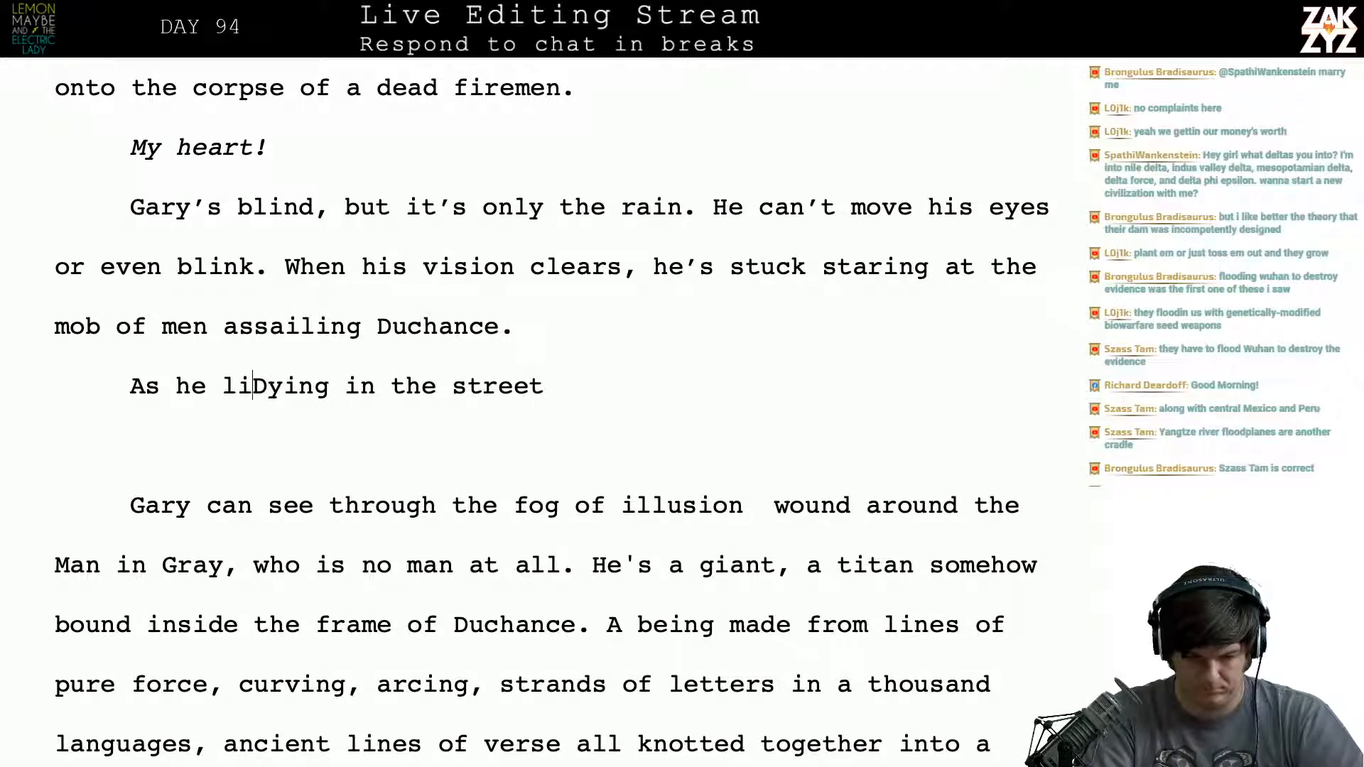
type("n the street,")
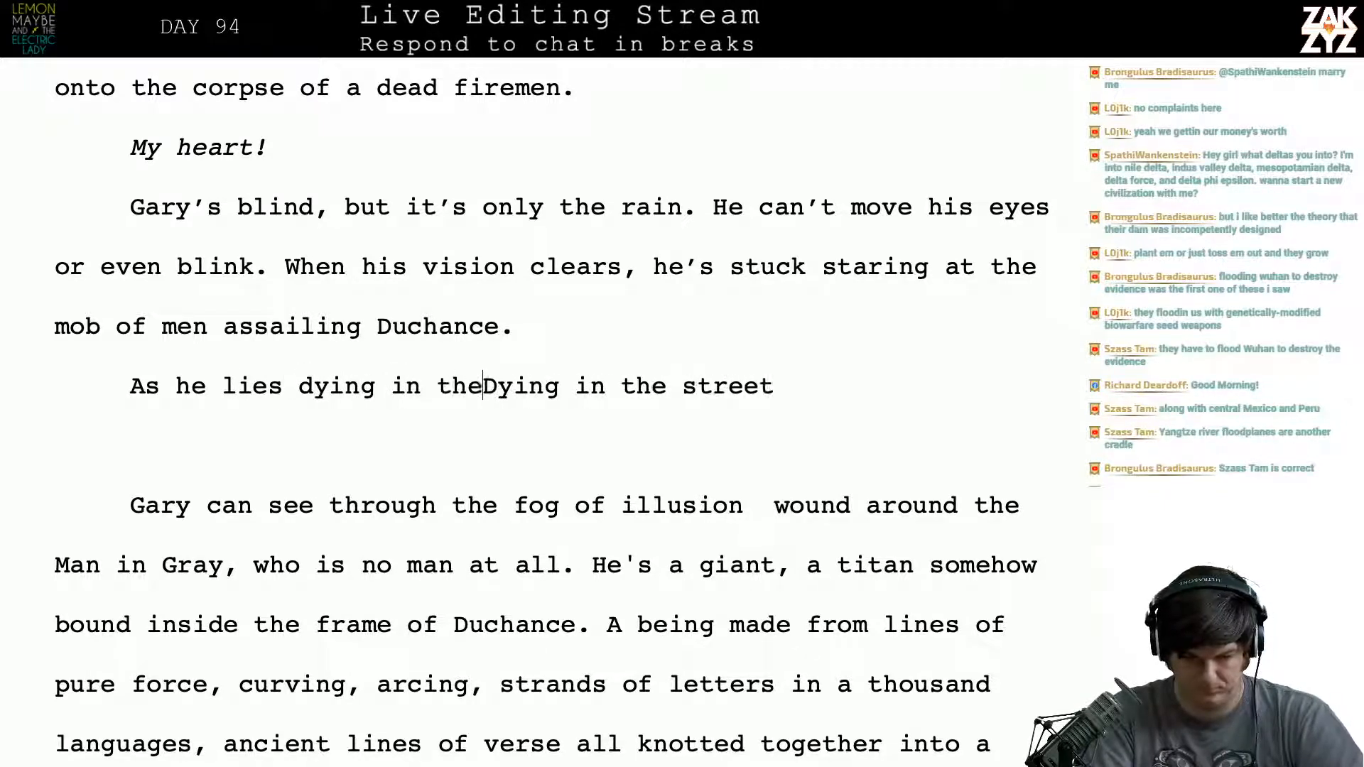
type(" Gary ")
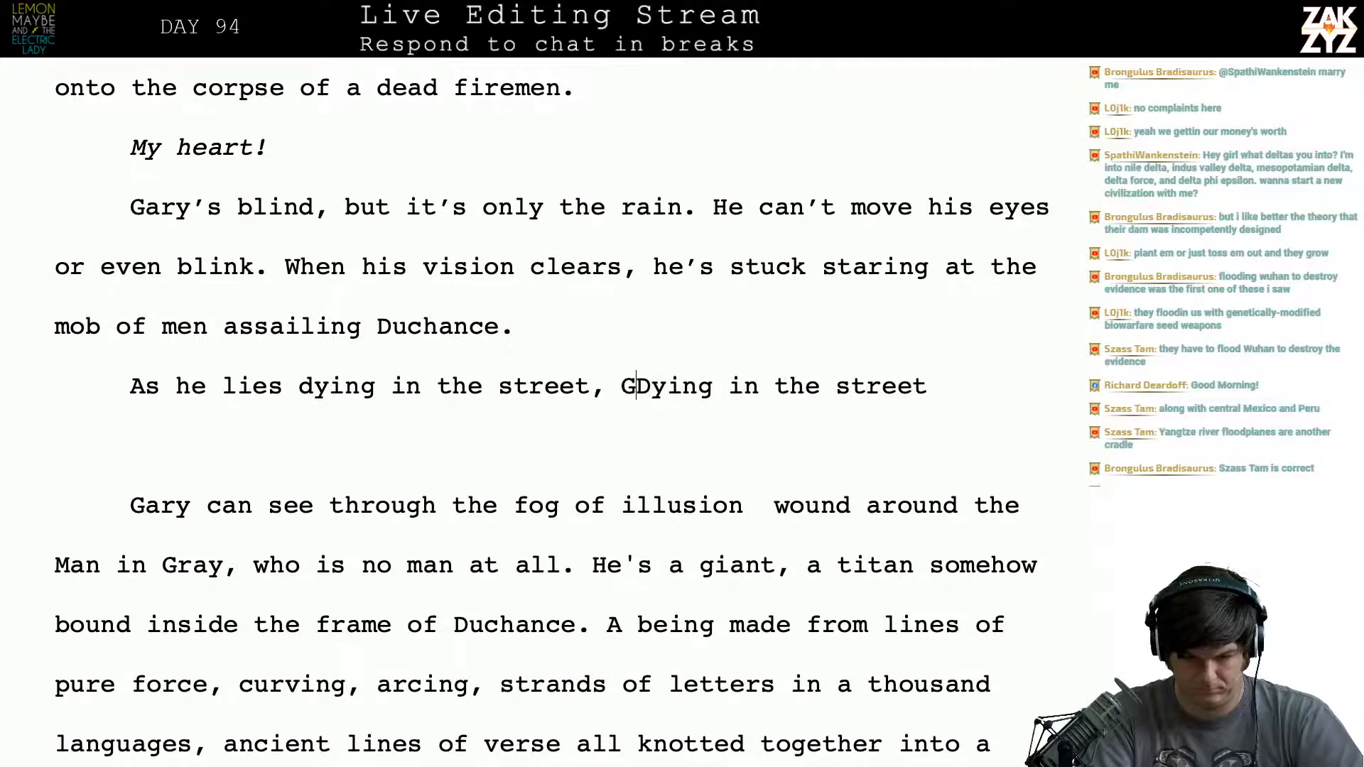
type("can ")
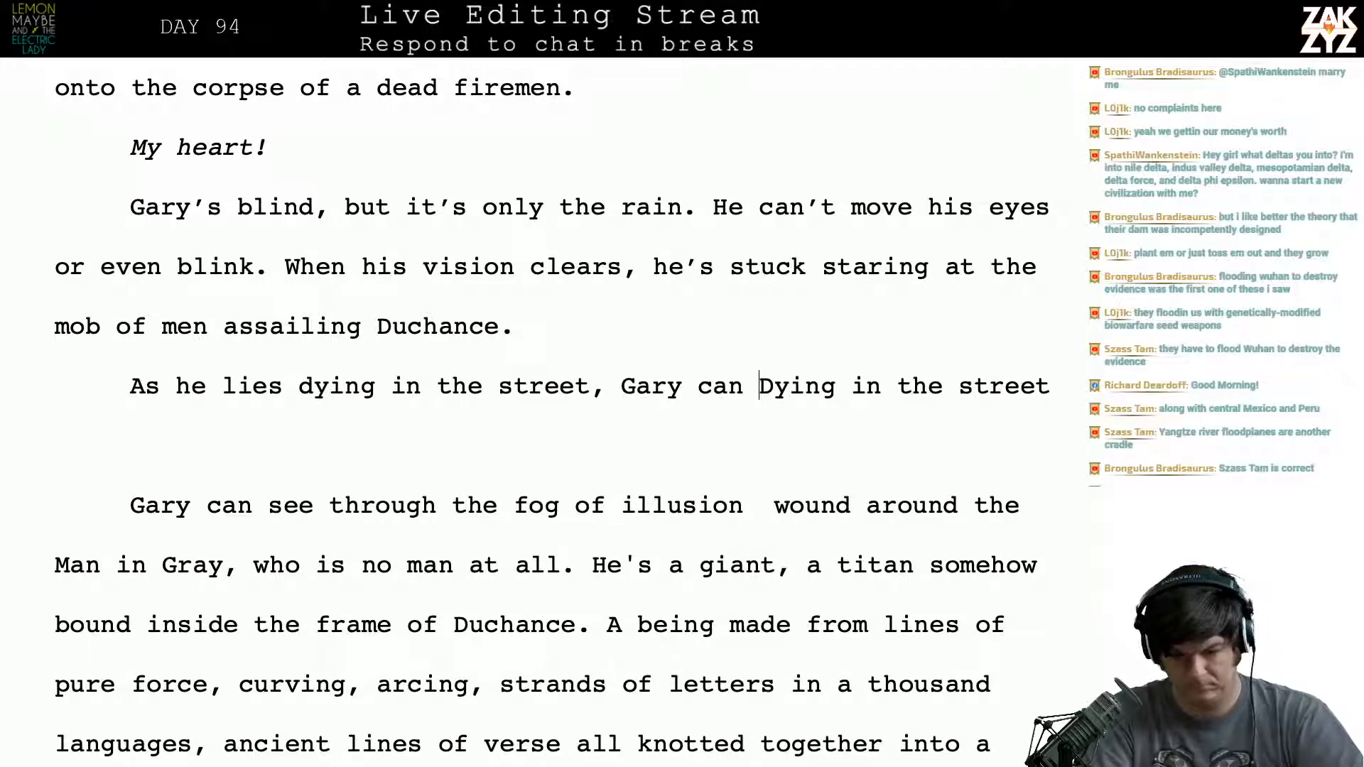
type("see through the ")
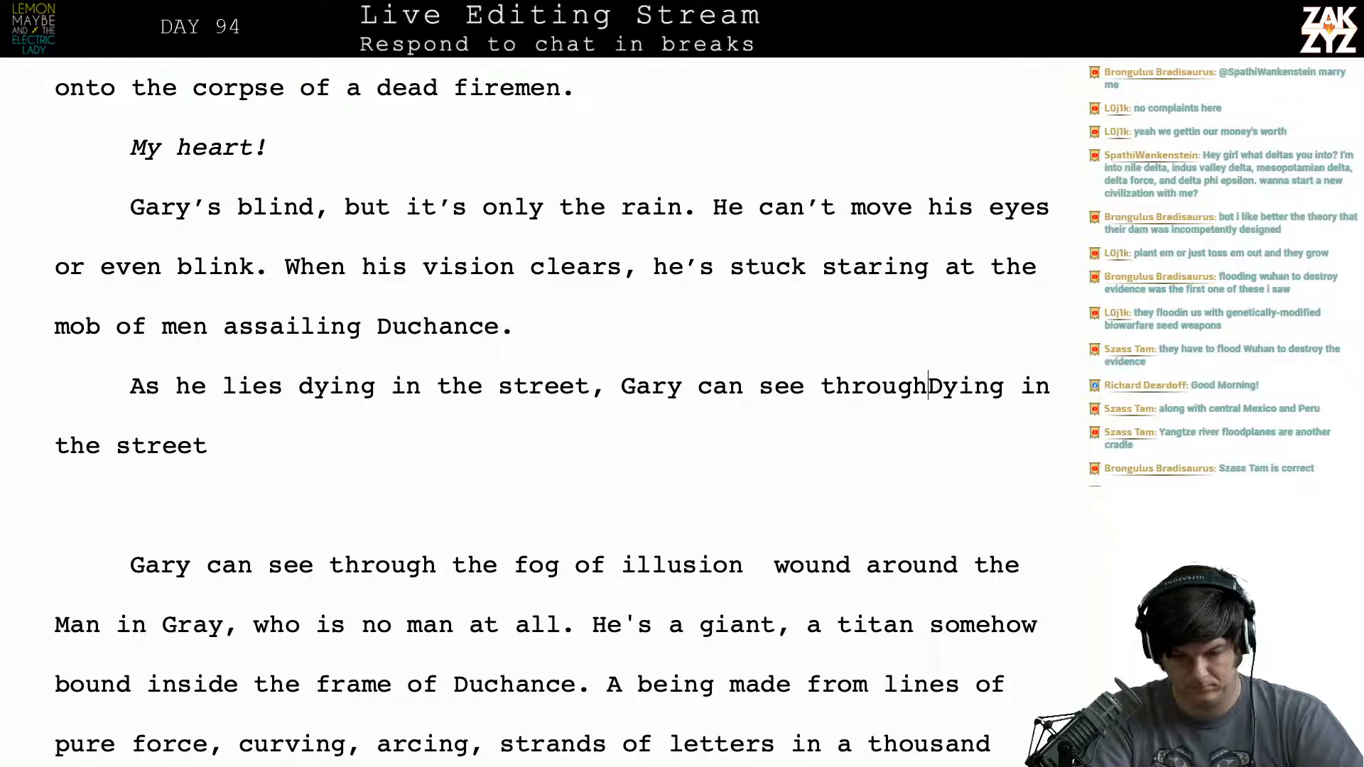
type("veil of il")
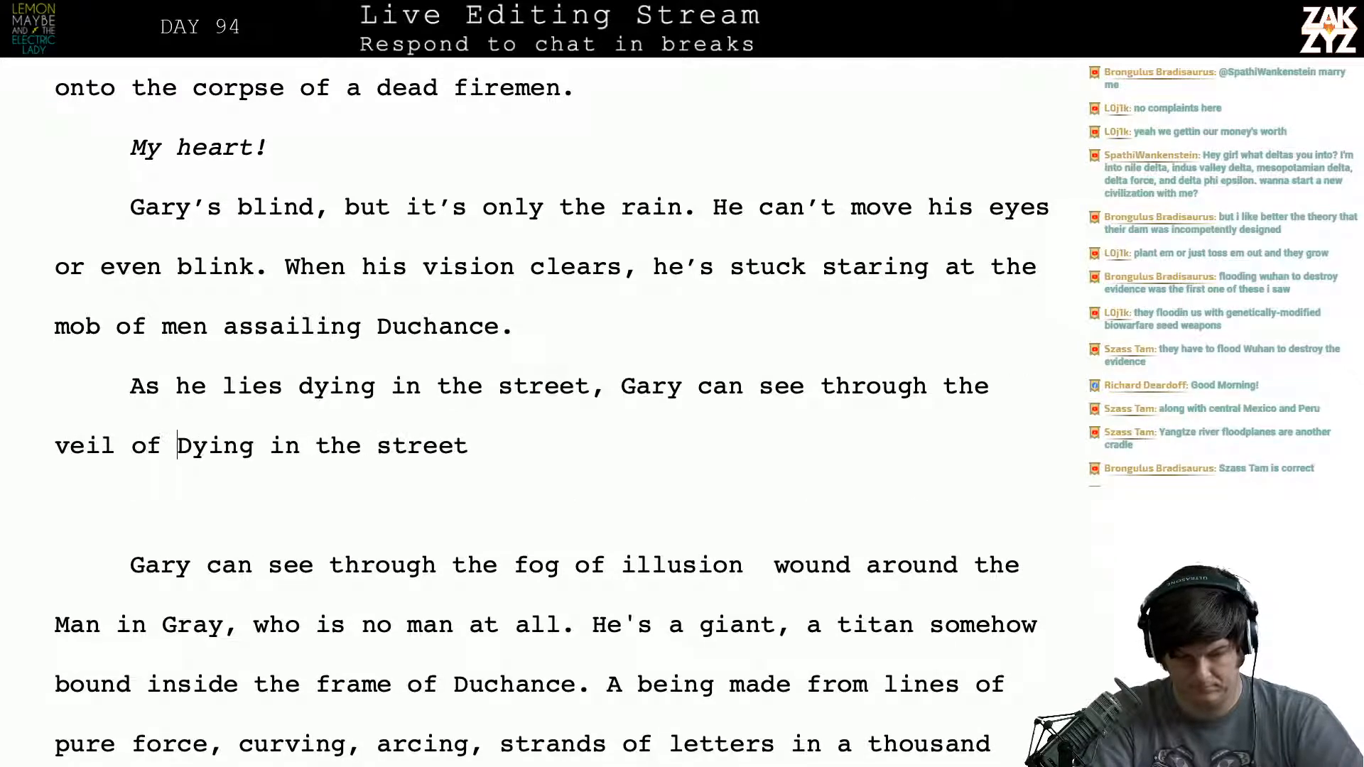
type("lusion wound of")
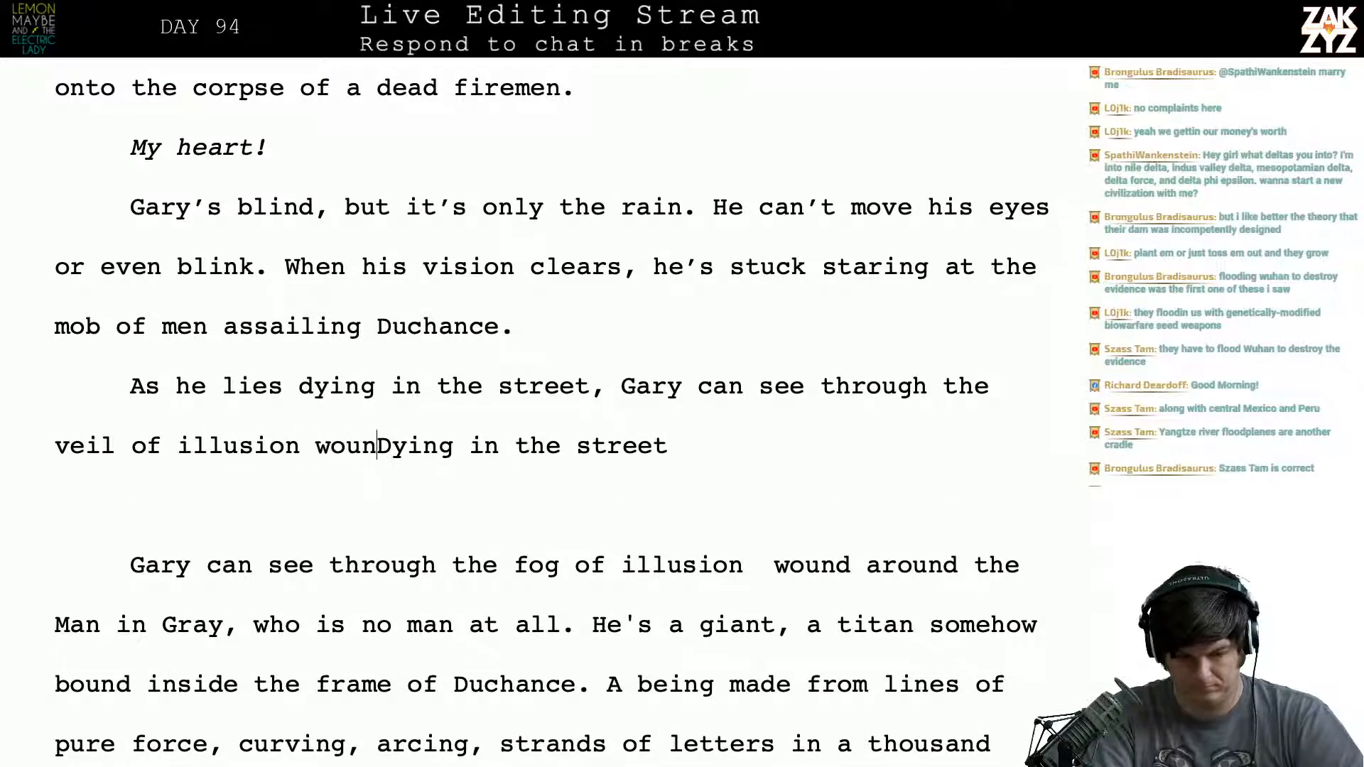
- Continue the new sentence with “Gary can see through the veil of illusion wound around Kaiser Duchance”
key("BackSpace")
key("BackSpace")
key("BackSpace")
type("around")
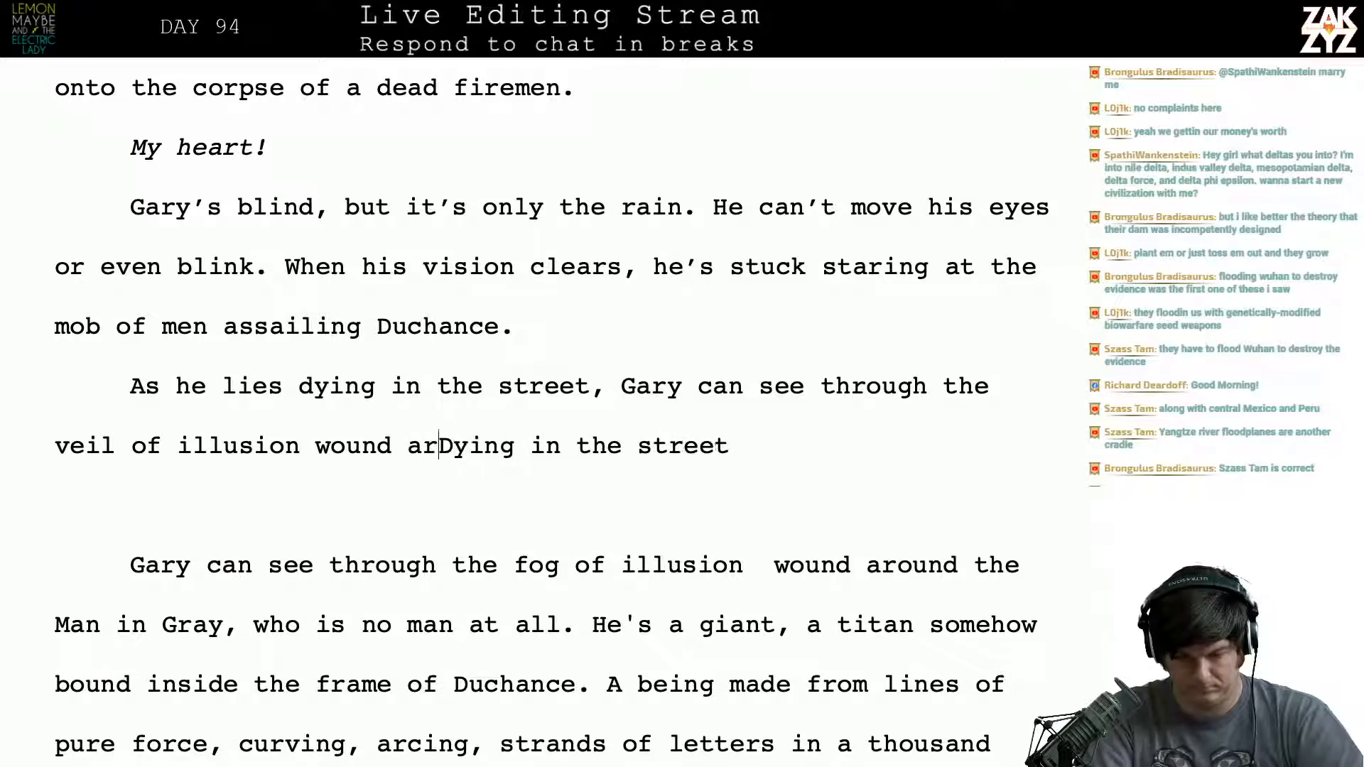
type(" Kaiser Duchanc")
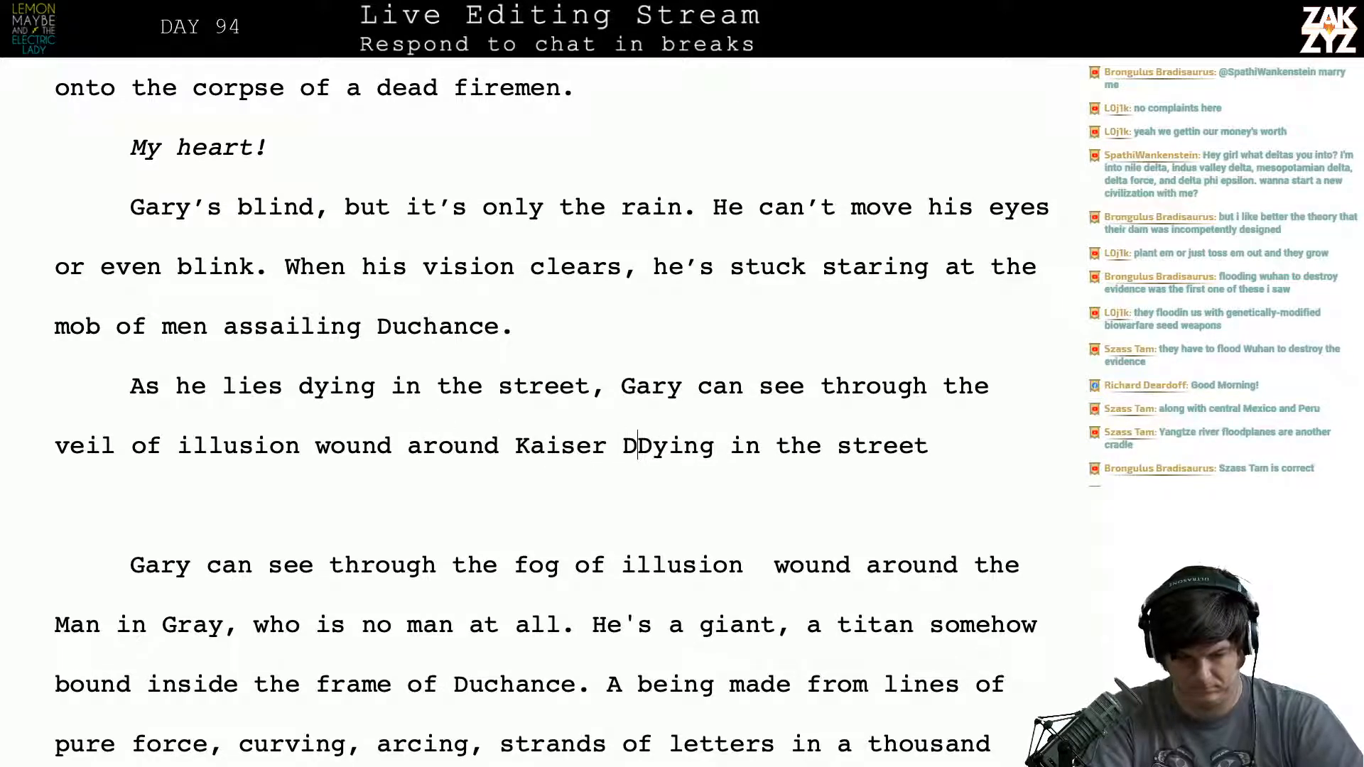
type("e. The Man in")
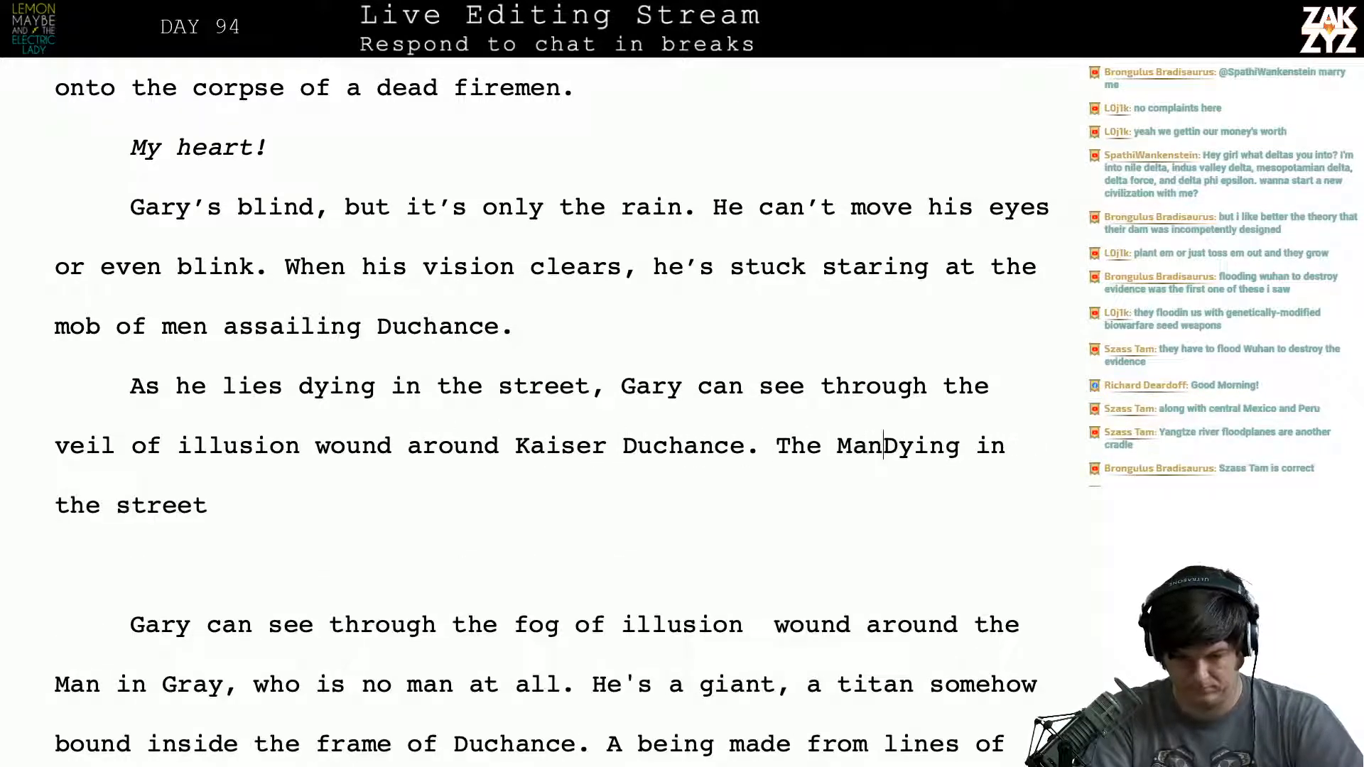
type(" Gray is no ma")
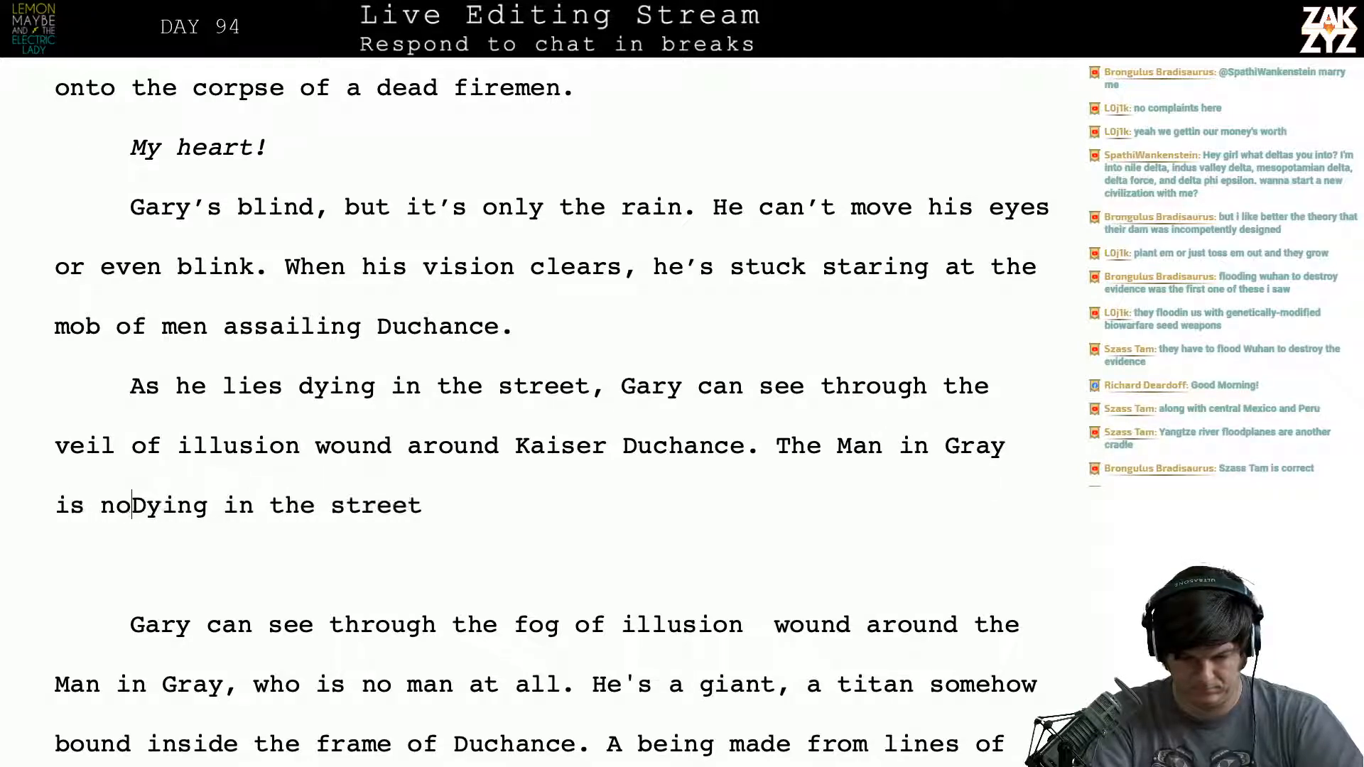
type("n at all.")
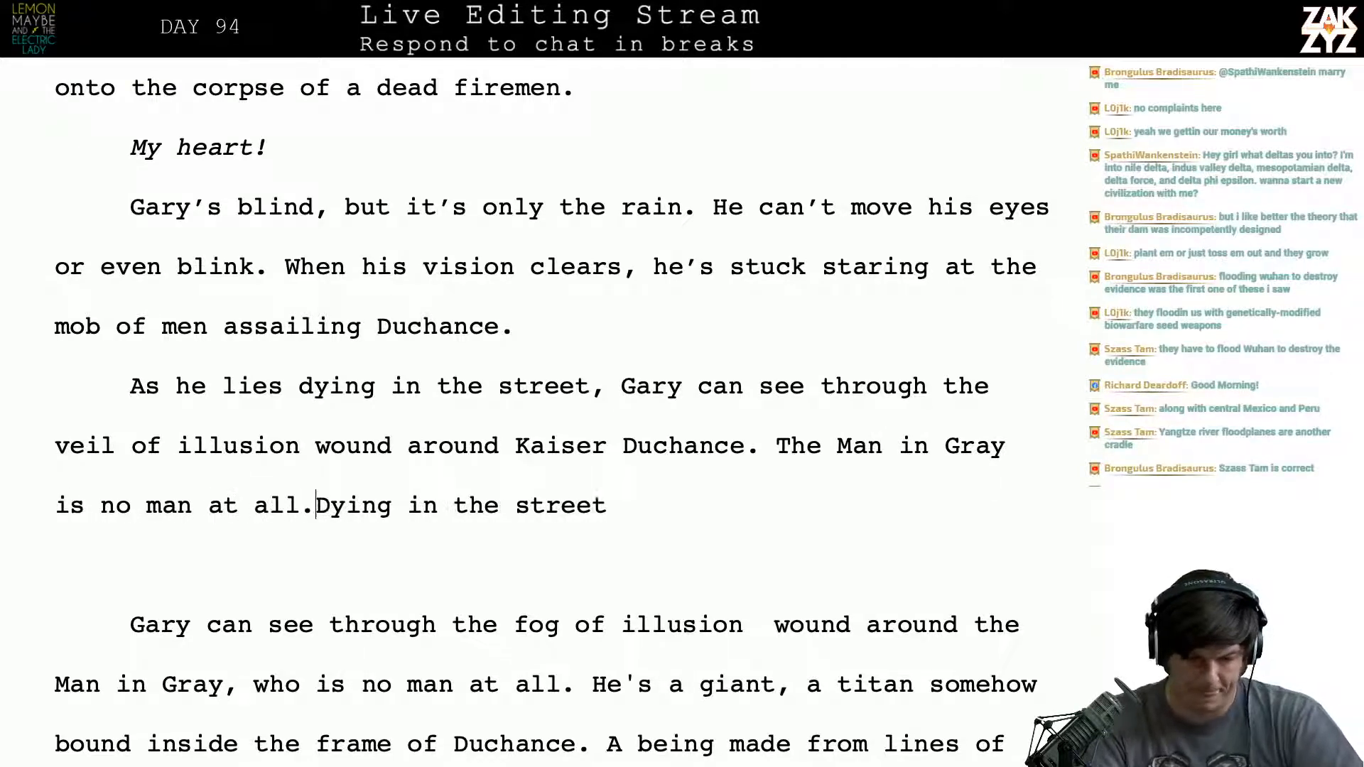
- Delete the superseded text from “Dying in the street” through “who is no man at all.” so “He's a giant” follows the new sentence
key("ctrl+shift+Down")
key("shift+Down")
key("shift+Down")
key("shift+Right")
key("shift+Right")
key("shift+Right")
key("shift+Right")
key("shift+Right")
key("shift+Right")
key("shift+Right")
key("shift+Right")
key("shift+Right")
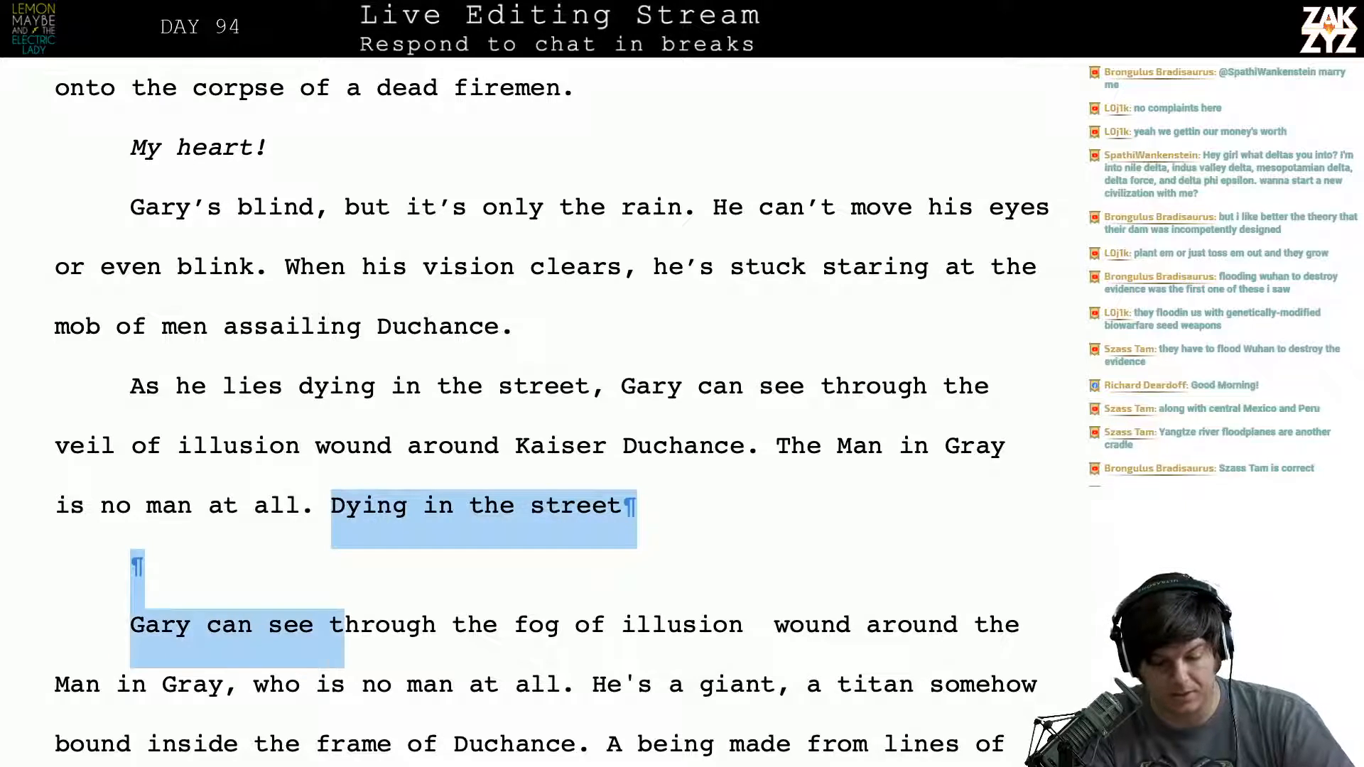
key("shift+Left")
key("shift+Left")
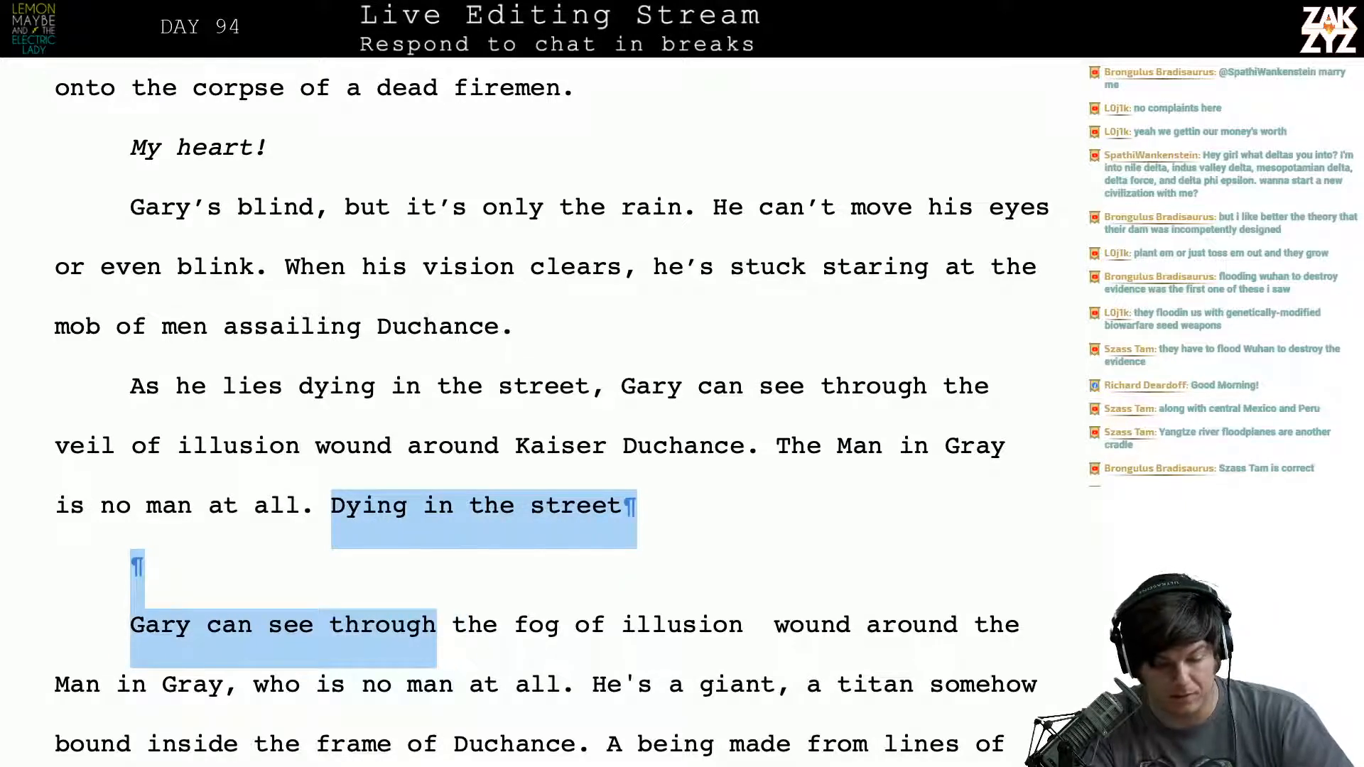
key("shift+Right")
key("shift+Right")
key("shift+Right")
key("shift+Right")
key("shift+Right")
key("shift+Right")
key("shift+Right")
key("shift+Right")
key("shift+Right")
key("shift+Right")
key("shift+Right")
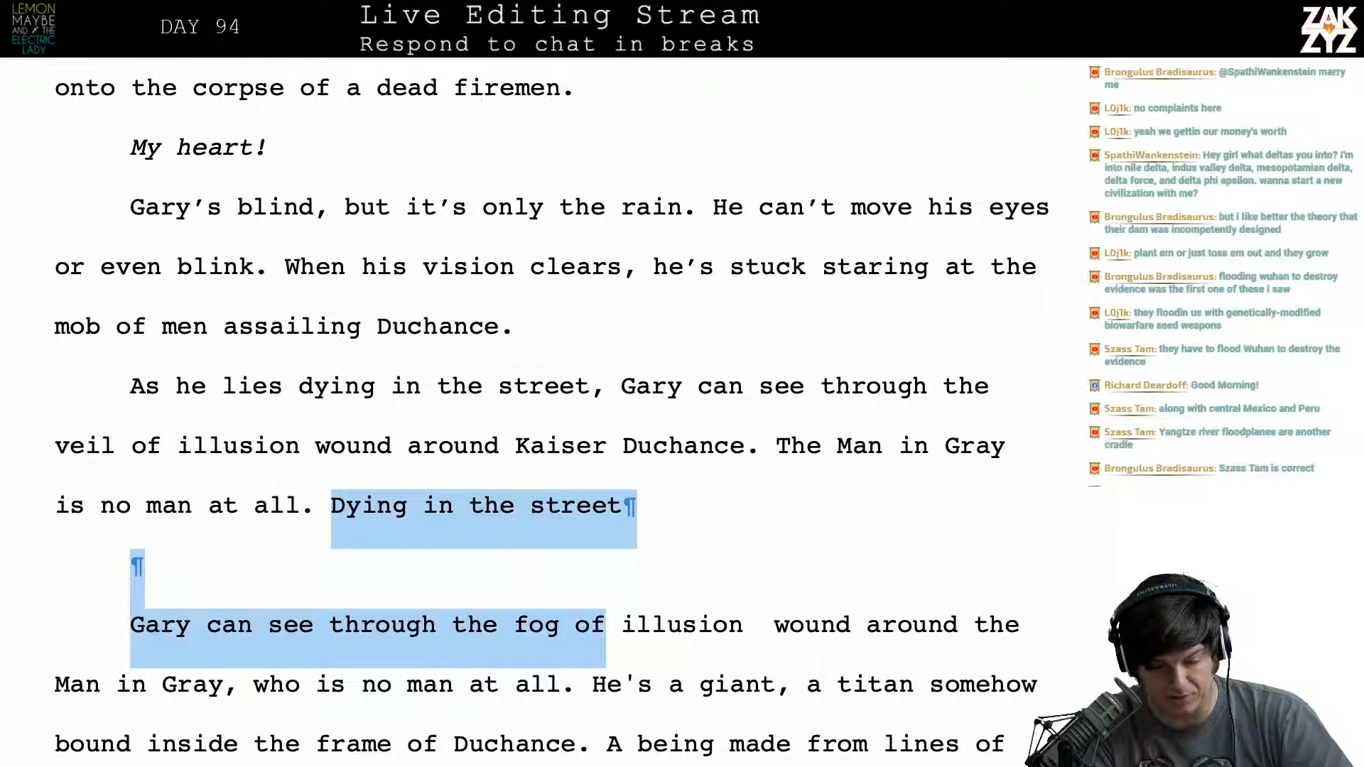
key("shift+Right")
key("shift+Right")
key("shift+Right")
key("shift+Right")
key("shift+Right")
key("shift+Right")
key("shift+Right")
key("shift+Right")
key("shift+Right")
key("shift+Right")
key("shift+Right")
key("shift+Right")
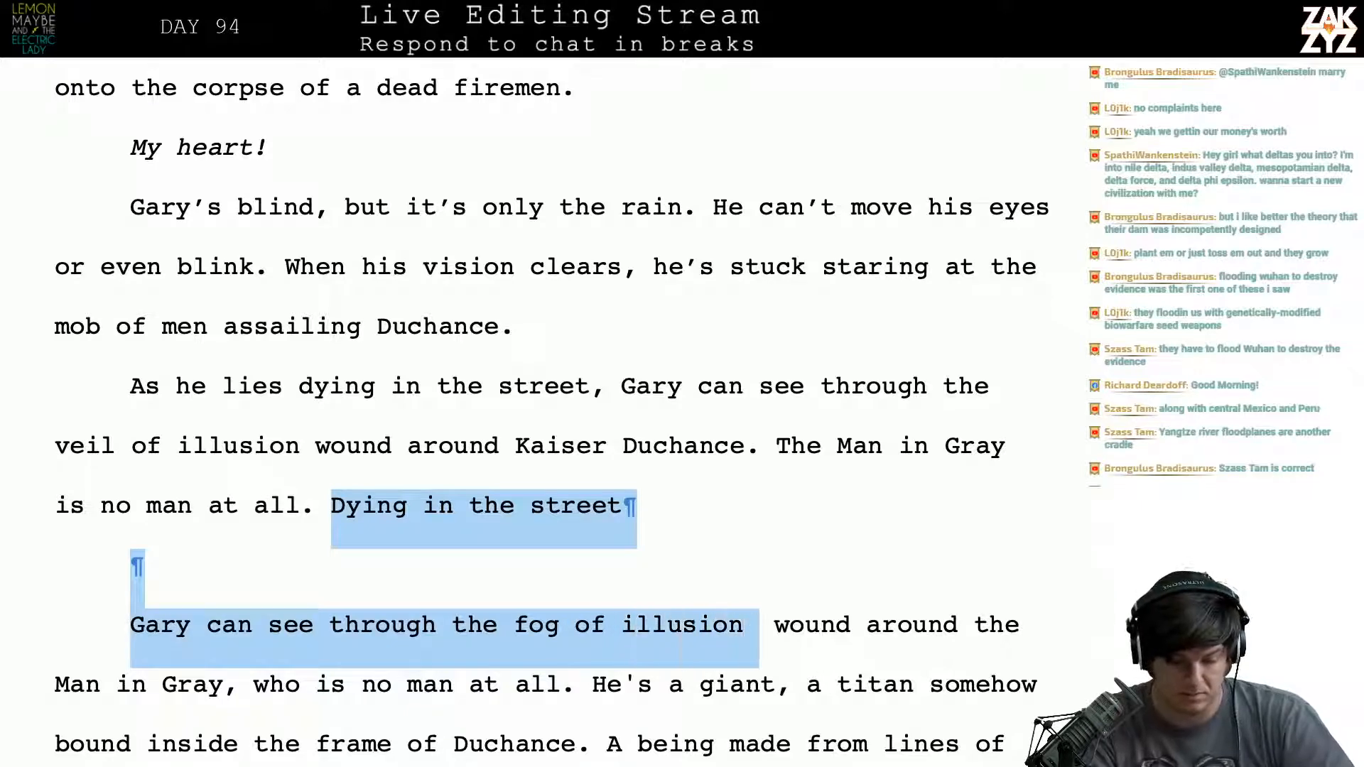
key("shift+Right")
key("shift+Down")
key("shift+Right")
key("shift+Right")
key("shift+Left")
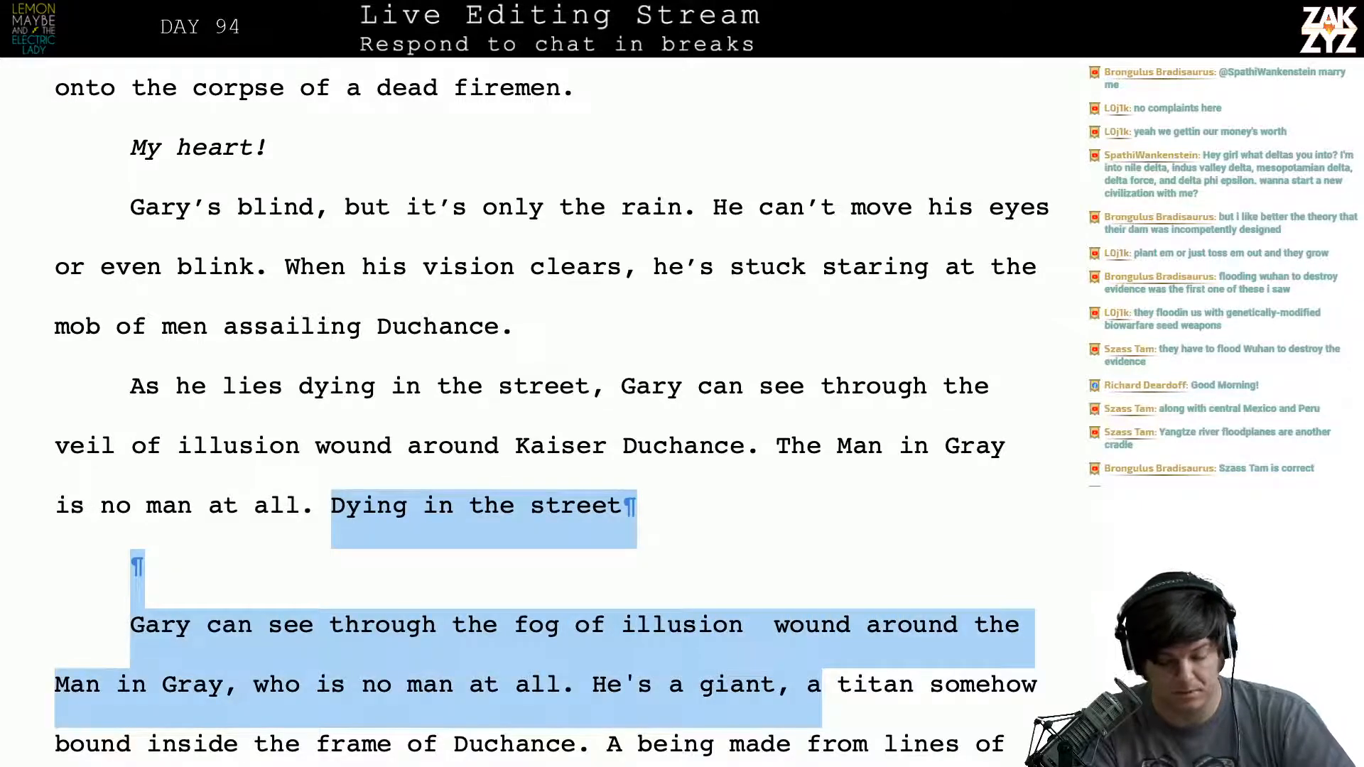
key("shift+Left")
key("shift+Left")
key("shift+Left")
key("shift+Left")
key("shift+Left")
key("shift+Left")
key("shift+Left")
key("shift+Left")
key("shift+Left")
key("shift+Left")
key("shift+Left")
key("shift+Left")
key("shift+Left")
key("shift+Left")
key("shift+Left")
key("BackSpace")
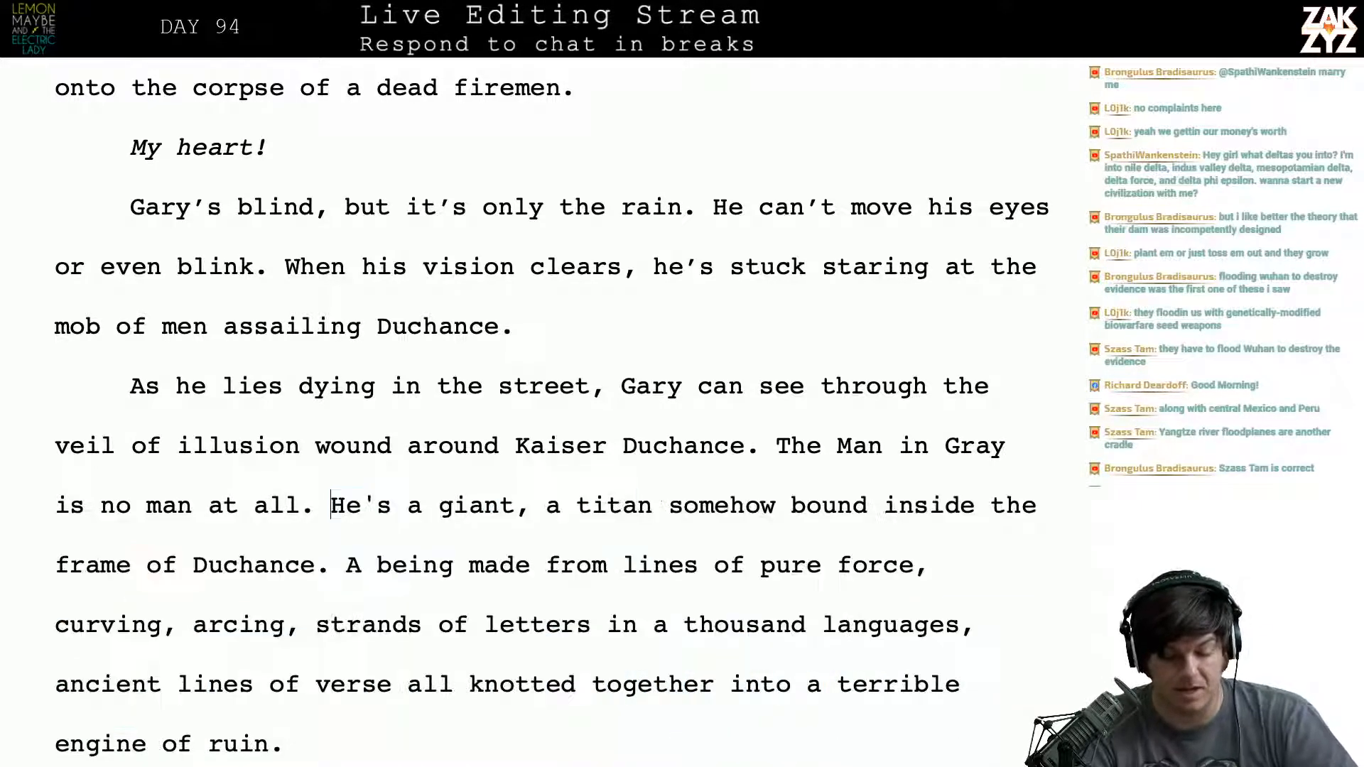
- Change “the frame of Duchance.” to “a human frame.” in the sentence about the titan
scroll(228, 183, "down", 1)
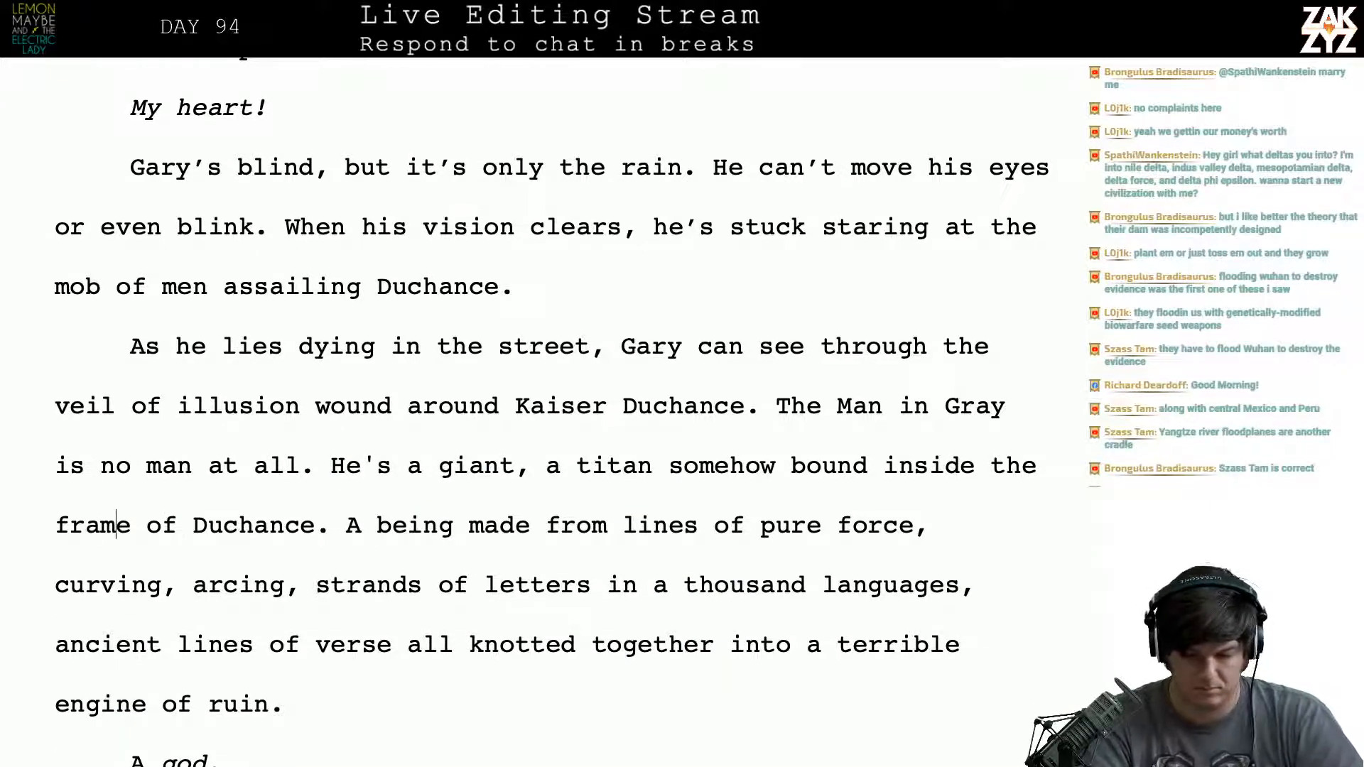
key("End")
key("BackSpace")
key("BackSpace")
key("BackSpace")
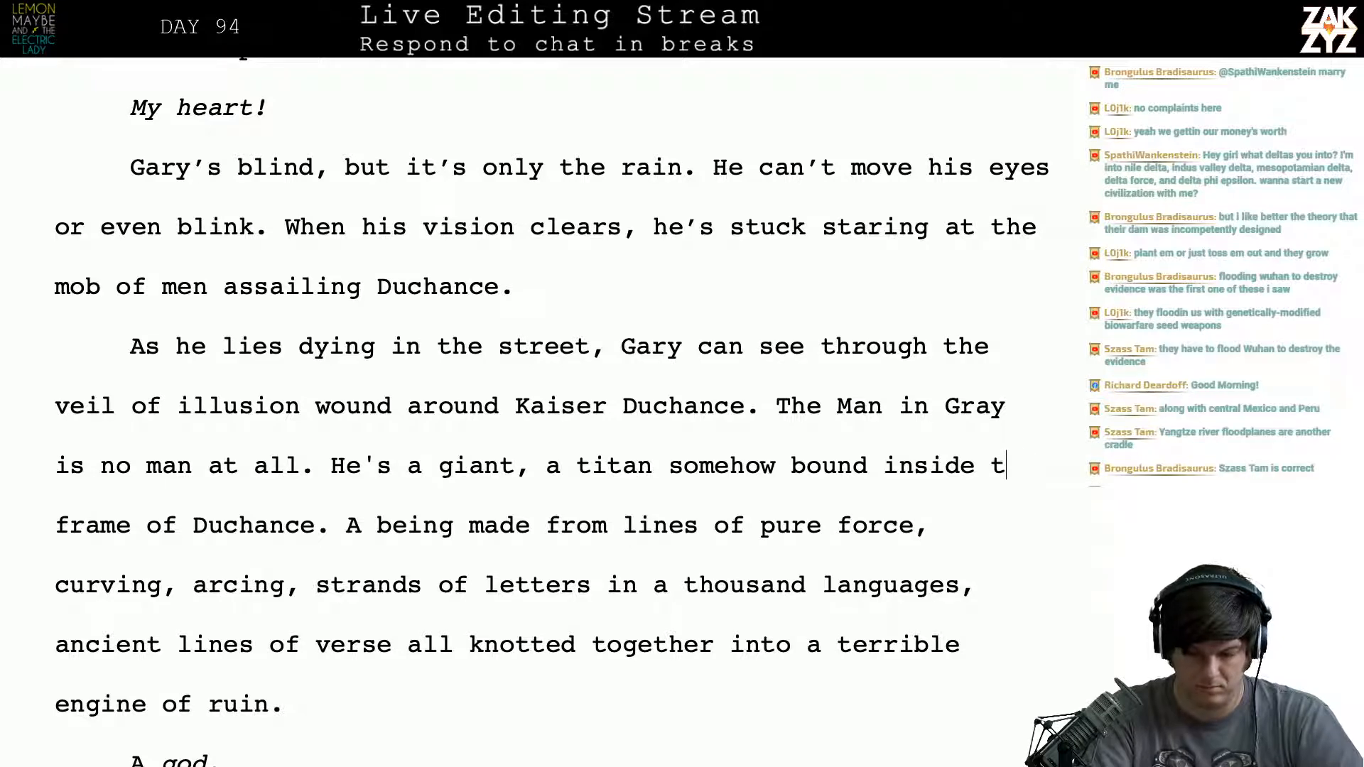
type("a human frame.")
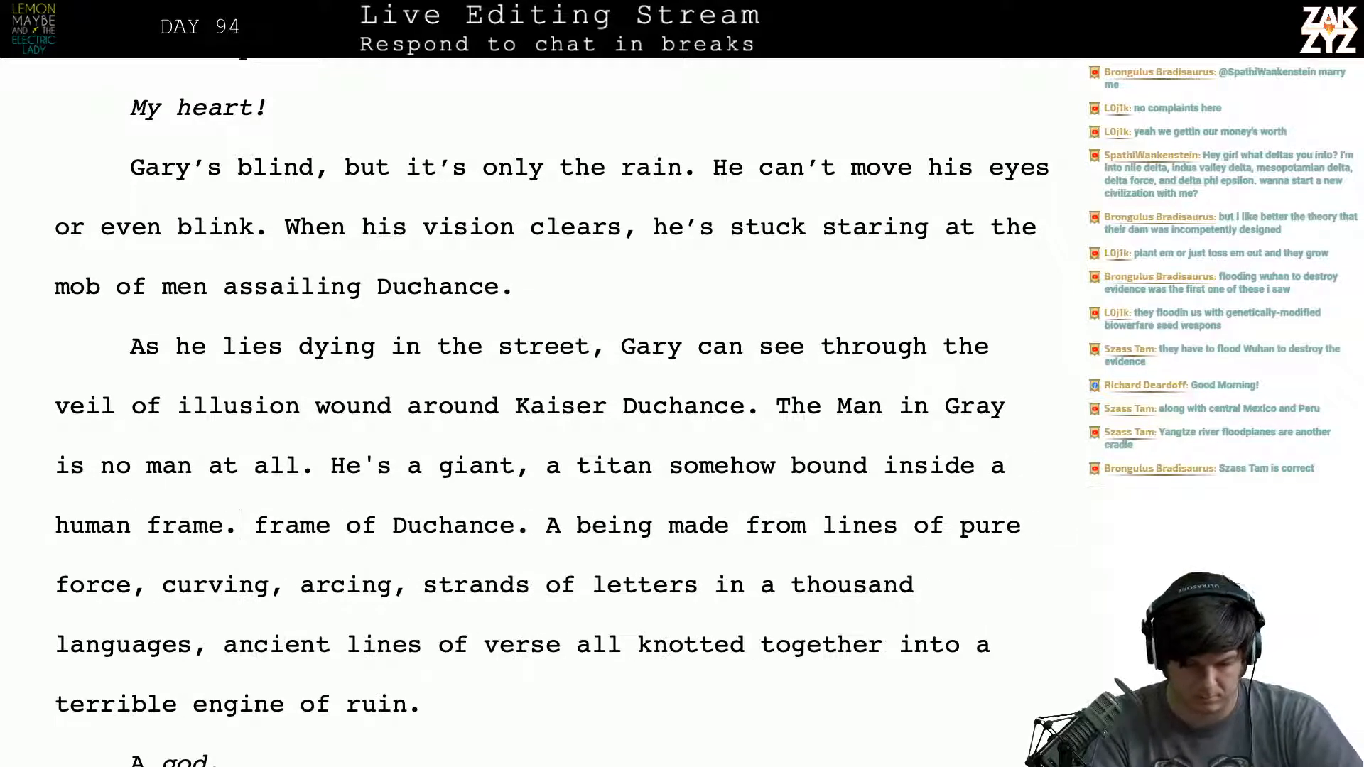
key("shift+Right")
key("shift+Right")
key("shift+Right")
key("shift+Right")
key("shift+Right")
key("shift+Right")
key("shift+Right")
key("shift+Right")
key("shift+Right")
key("shift+Right")
key("shift+Right")
key("shift+Right")
key("shift+Right")
key("shift+Right")
key("shift+Right")
key("shift+Right")
key("shift+Right")
key("shift+Right")
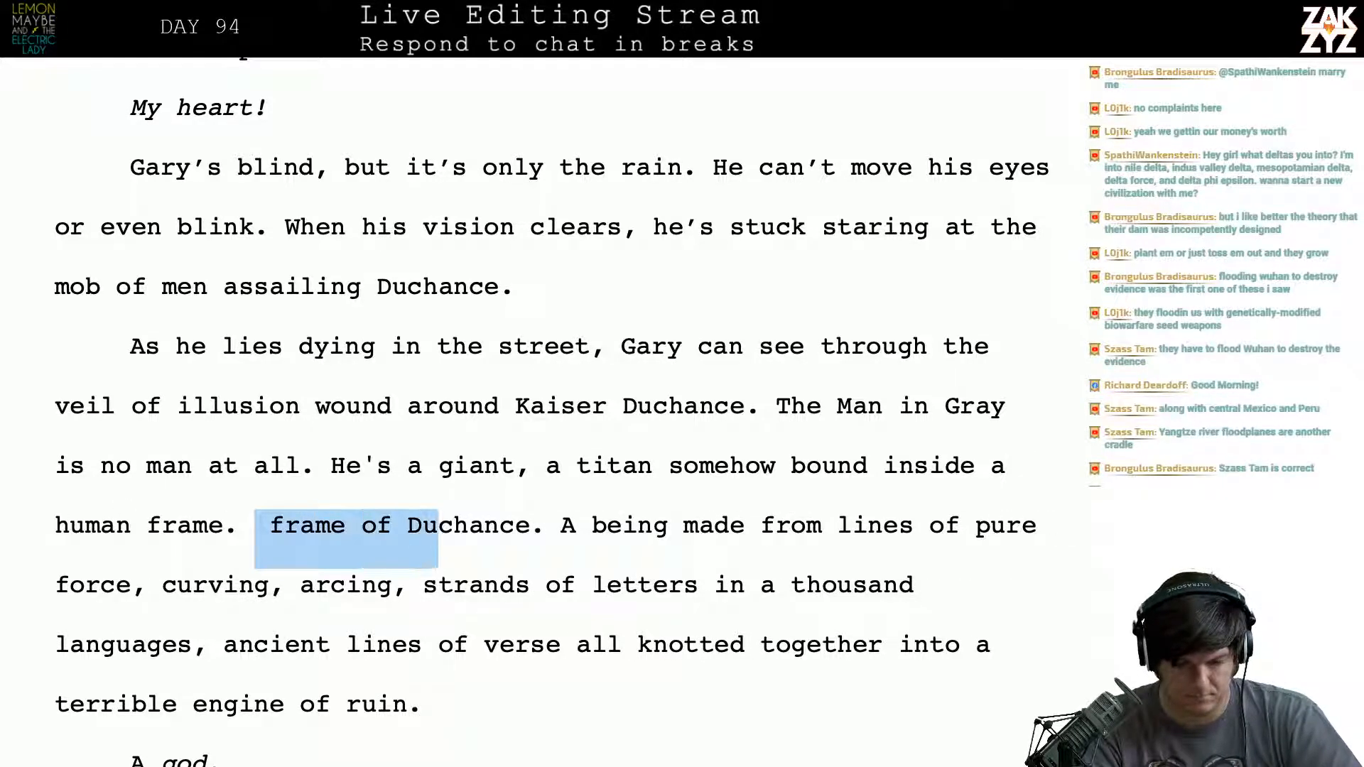
key("shift+Right")
key("shift+Right")
key("BackSpace")
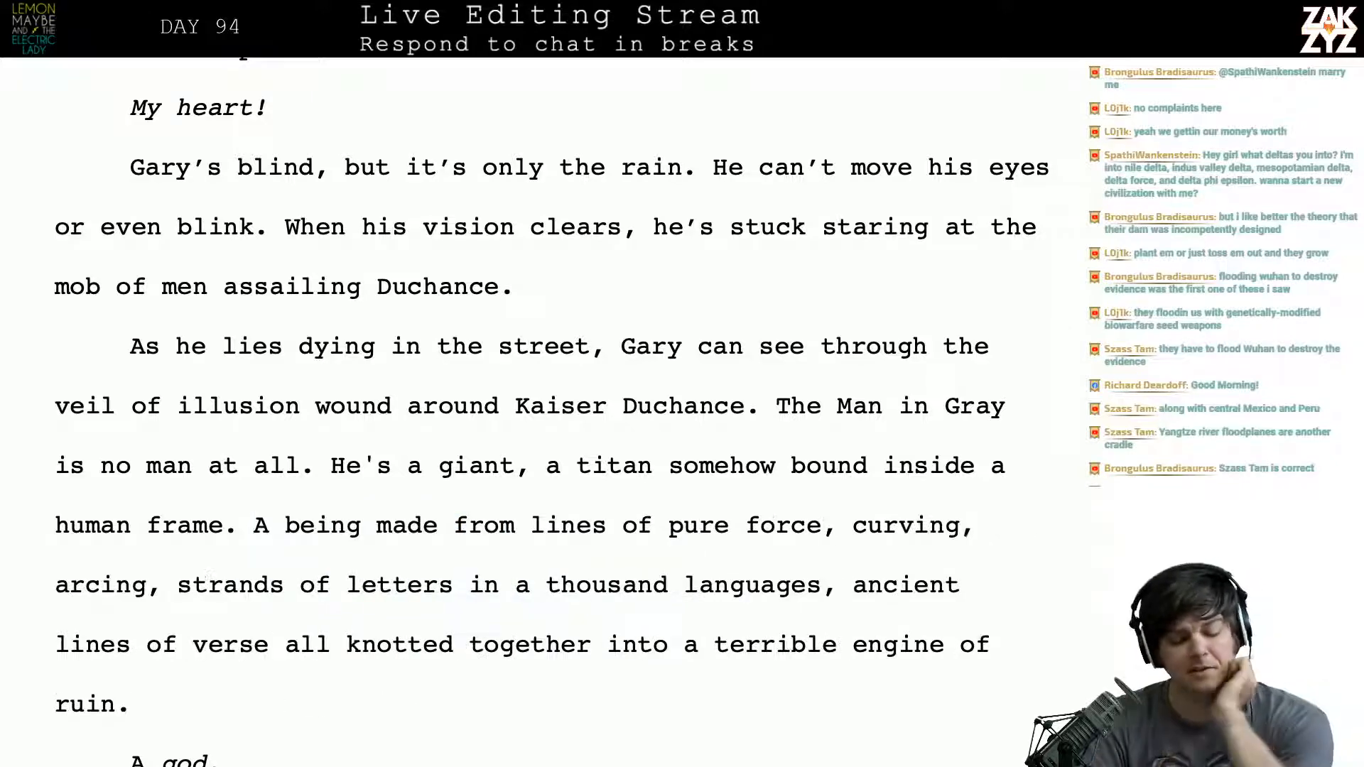
- Reread the rewritten paragraph from “wound around Kaiser Duchance” to “He's a giant”
scroll(520, 287, "down", 2)
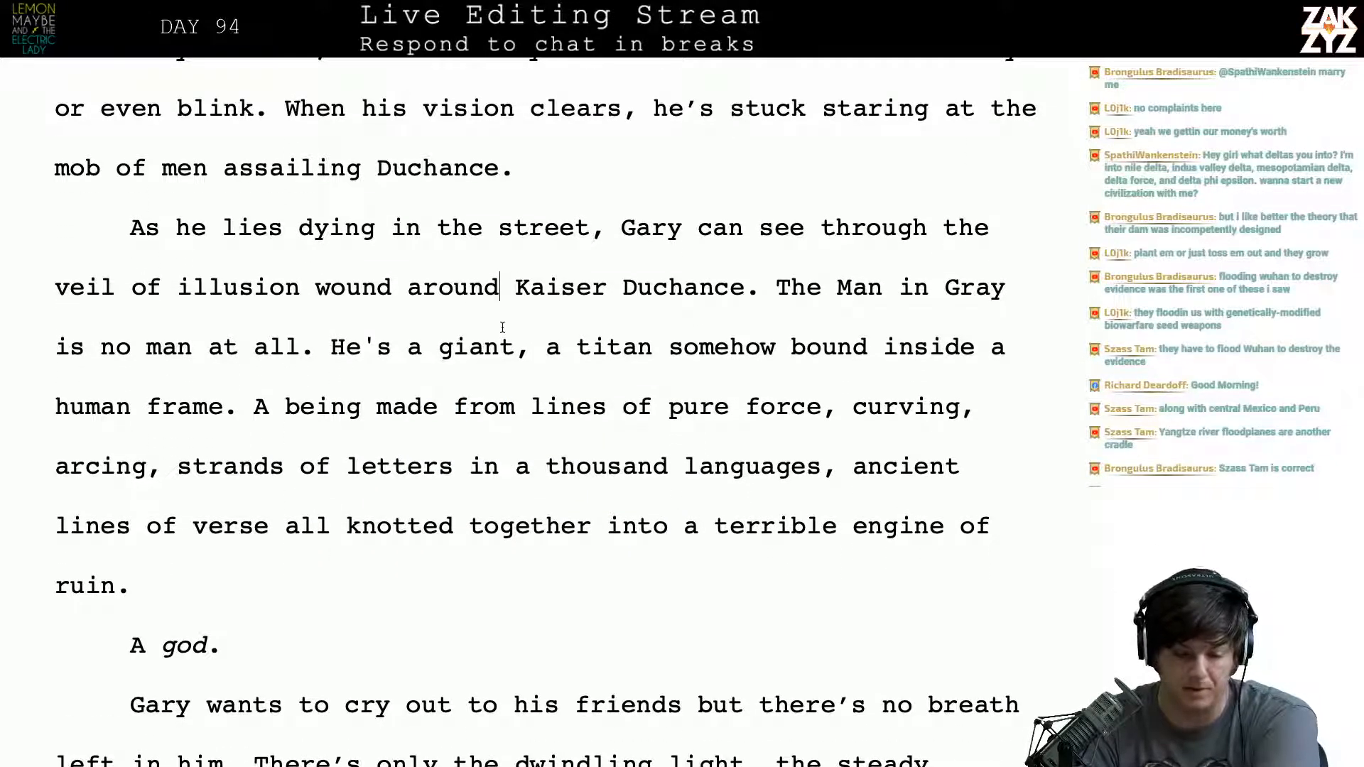
key("Right")
key("Right")
key("Right")
key("Right")
key("Right")
key("Right")
key("Right")
key("Right")
key("Right")
key("Right")
key("Right")
key("Right")
key("Right")
key("Right")
key("Right")
key("Right")
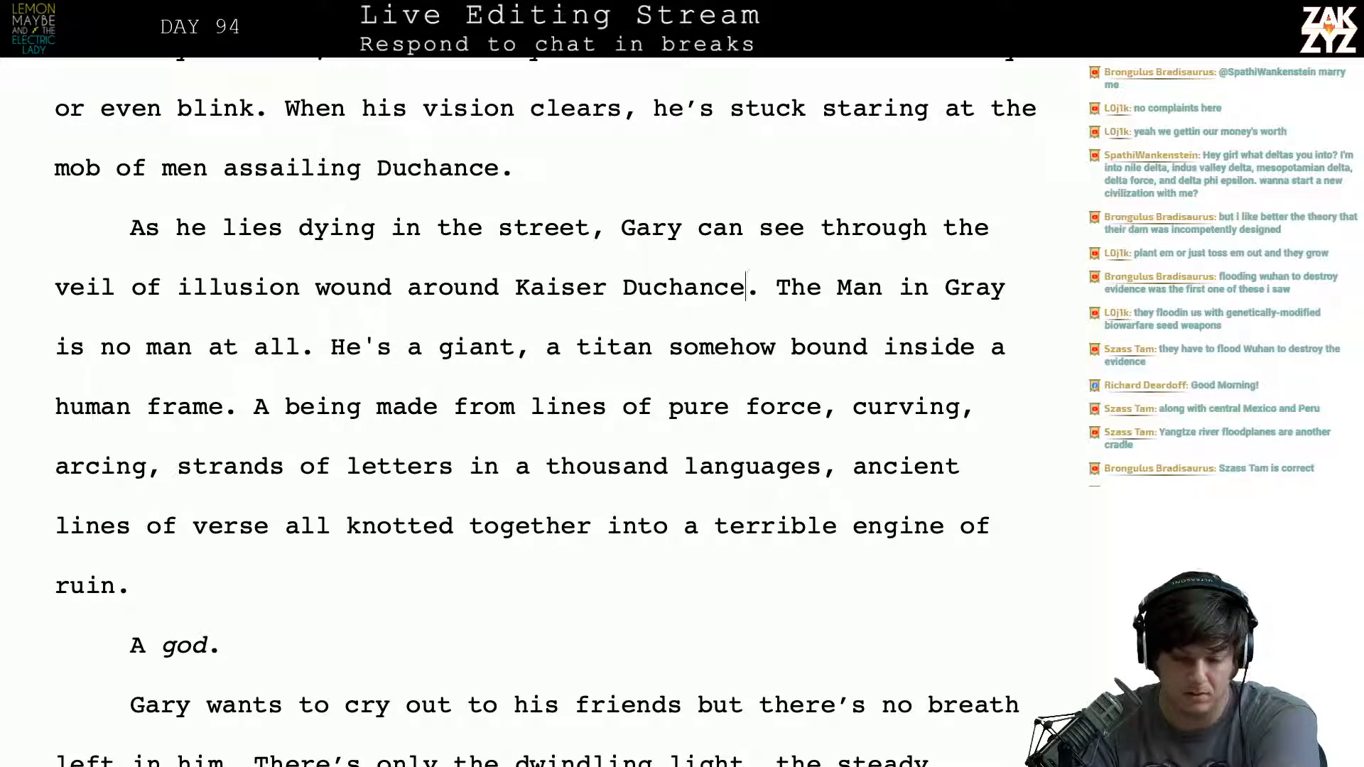
key("Right")
key("Right")
key("Right")
key("Right")
key("Right")
key("Right")
key("Right")
key("Right")
key("Right")
key("Right")
key("Right")
key("Right")
key("Right")
key("Right")
key("Right")
key("Right")
key("Right")
key("Right")
key("Right")
key("Right")
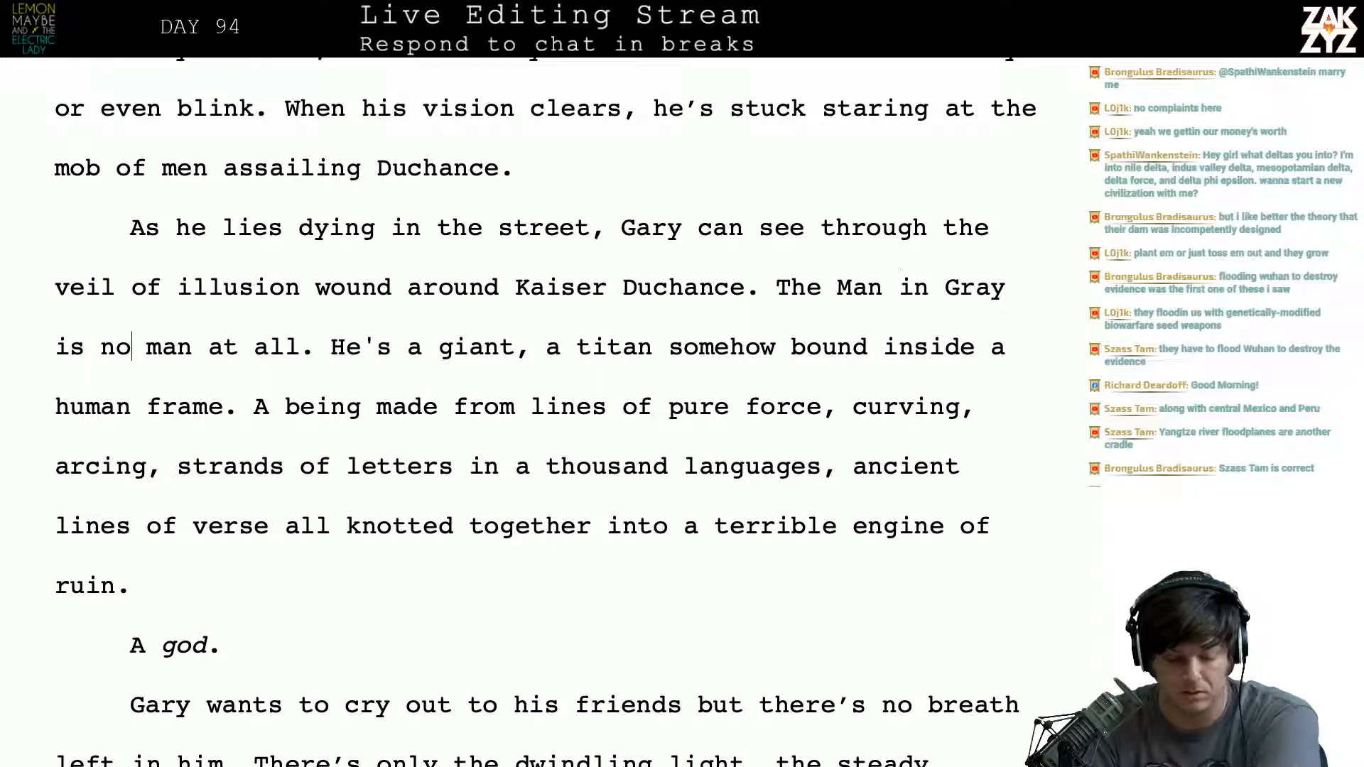
key("Right")
key("Right")
key("Right")
key("Right")
key("Right")
key("Right")
key("Right")
key("Right")
key("Right")
key("Right")
key("Right")
key("Right")
key("Right")
key("Right")
key("Right")
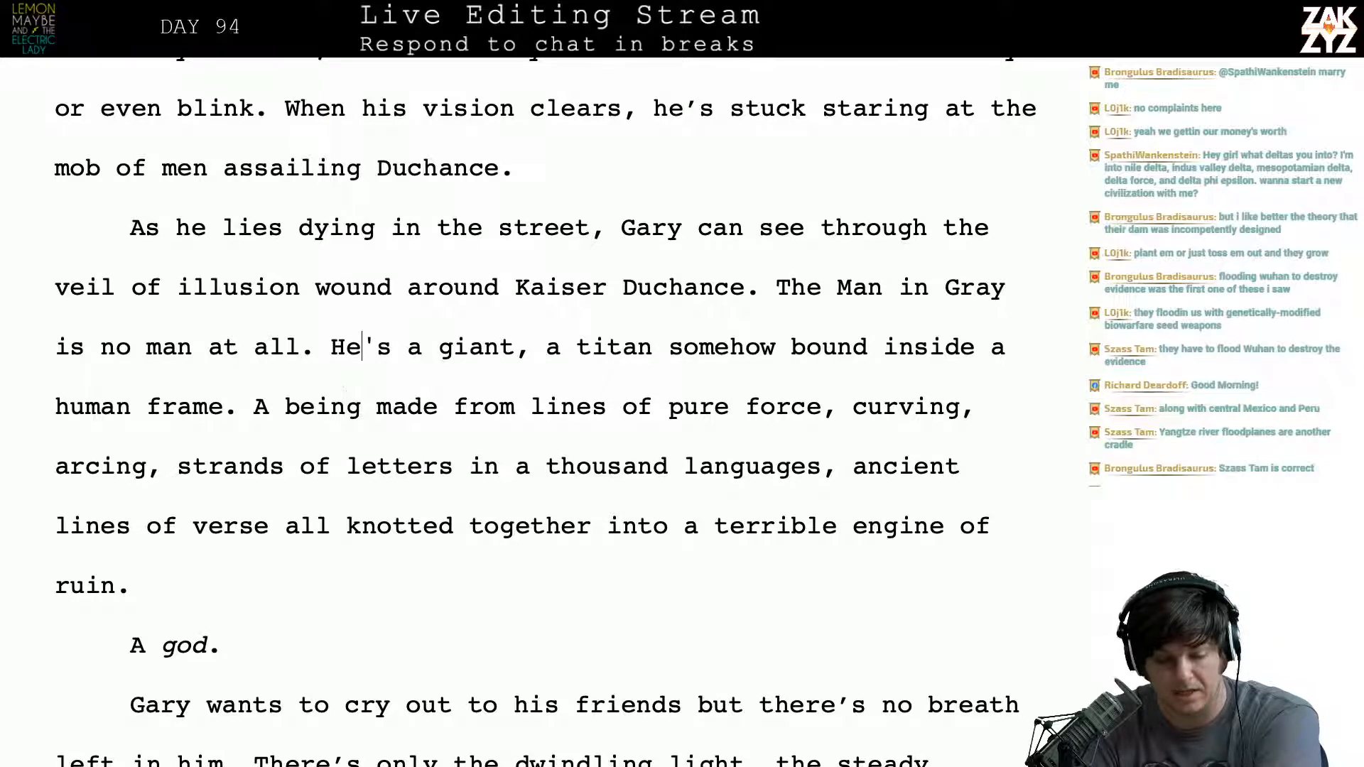
- Reread the paragraph from “He's a giant” through “a terrible engine of ruin” to check its wording
key("Right")
key("Right")
key("Right")
key("Right")
key("Right")
key("Right")
key("Right")
key("Right")
key("Right")
key("Right")
key("Right")
key("Right")
key("Right")
key("Right")
key("Right")
key("Right")
key("Right")
key("Right")
key("Right")
key("Right")
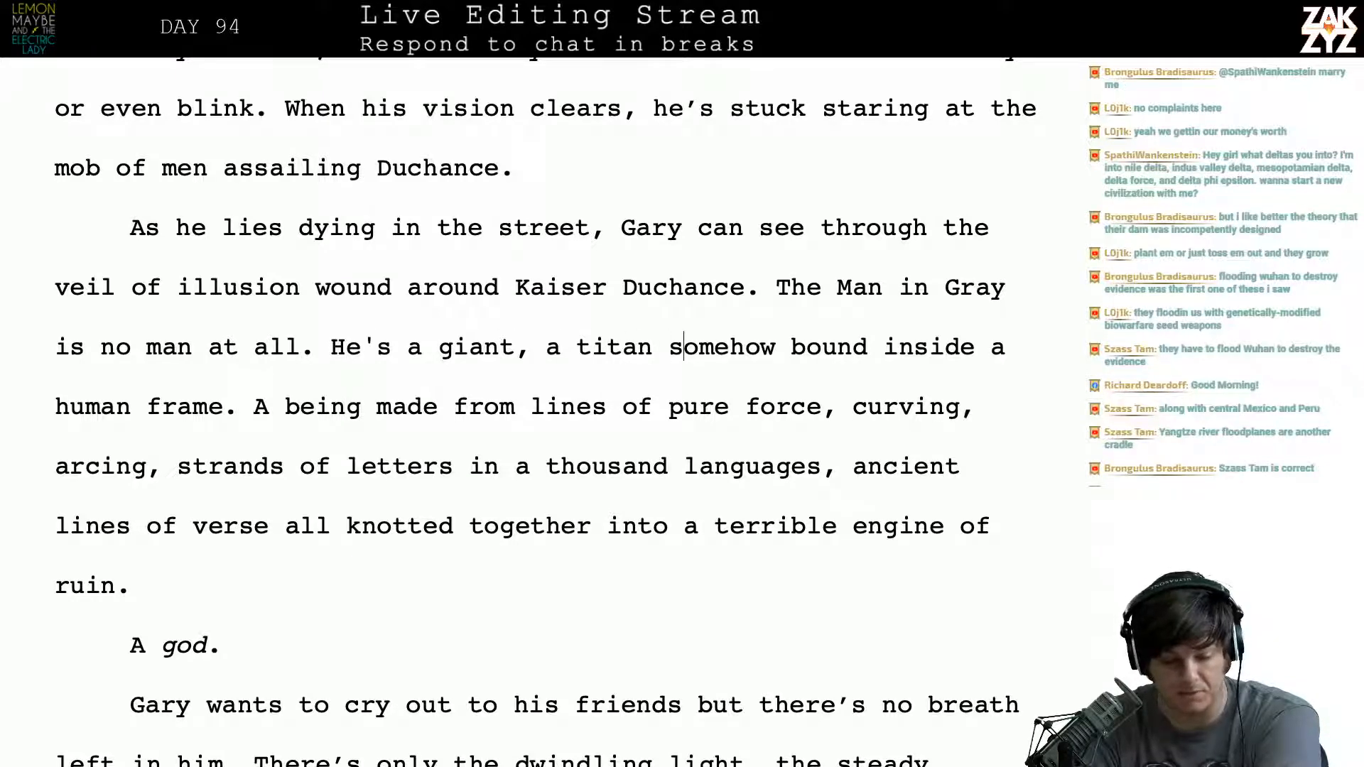
key("Right")
key("Right")
key("Right")
key("Right")
key("Right")
key("Right")
key("Right")
key("Right")
key("Right")
key("Right")
key("Right")
key("Right")
key("Right")
key("Right")
key("Right")
key("Right")
key("Right")
key("Right")
key("Right")
key("Right")
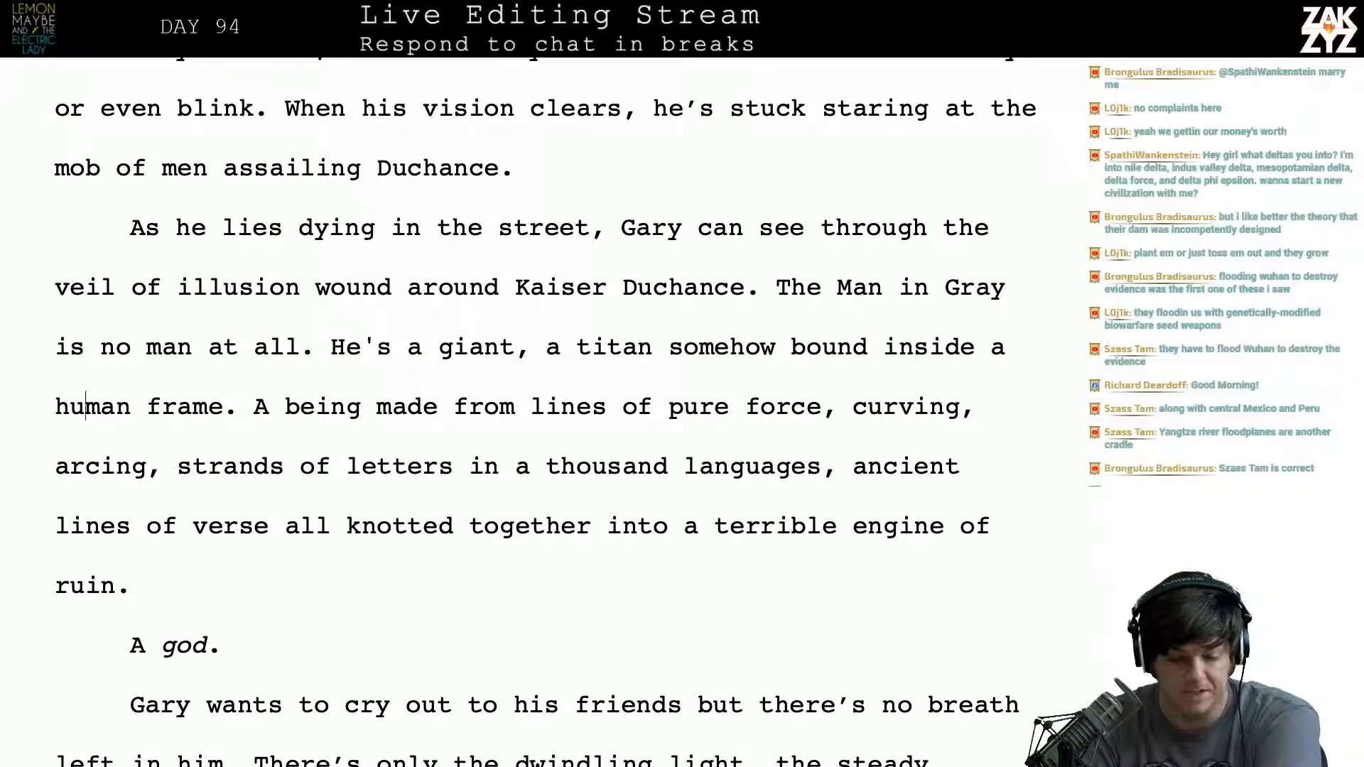
key("Right")
key("Right")
key("Right")
key("Right")
key("Right")
key("Right")
key("Right")
key("Right")
key("Right")
key("Right")
key("Right")
key("Right")
key("Right")
key("Right")
key("Right")
key("Right")
key("Right")
key("Right")
key("Right")
key("Right")
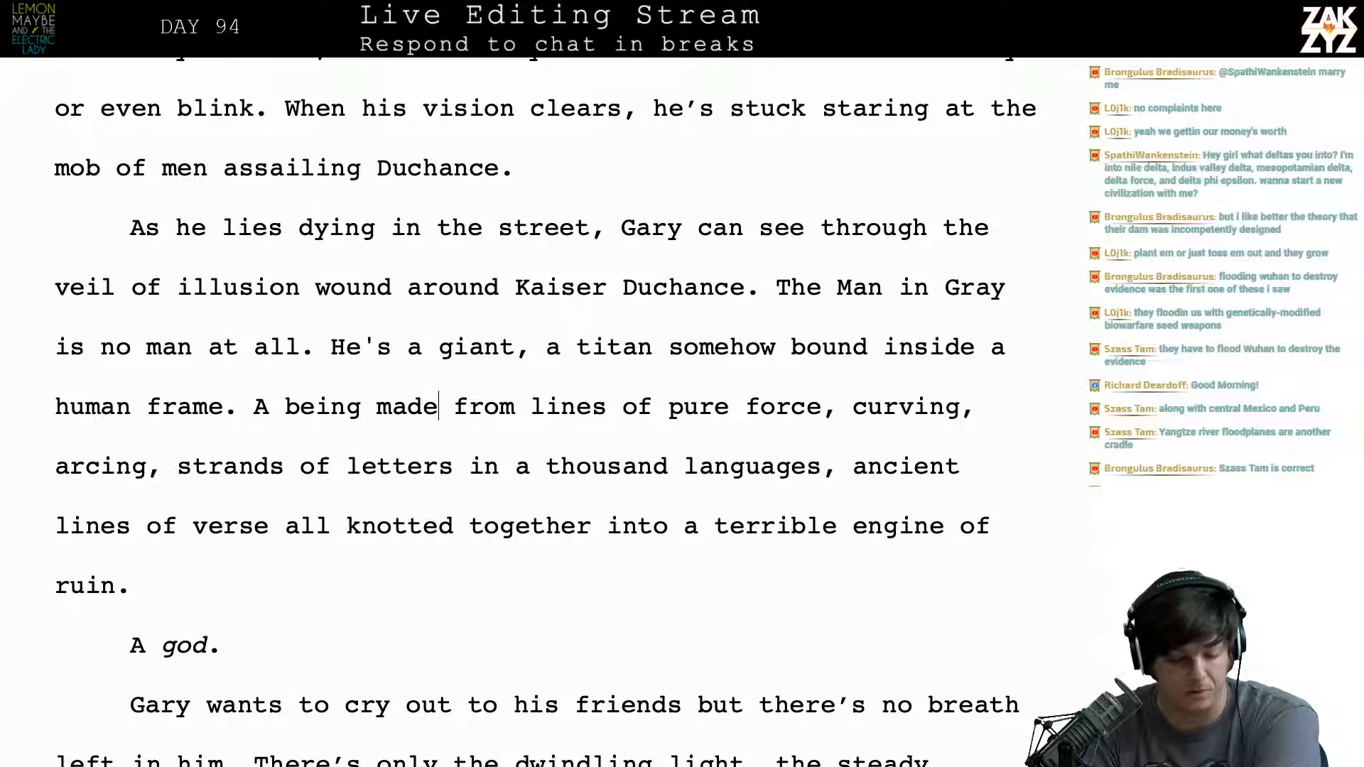
key("Right")
key("Right")
key("Right")
key("Right")
key("Right")
key("Right")
key("Down")
key("Left")
key("Left")
key("Left")
key("Left")
key("Left")
key("Left")
key("Left")
key("Left")
key("Left")
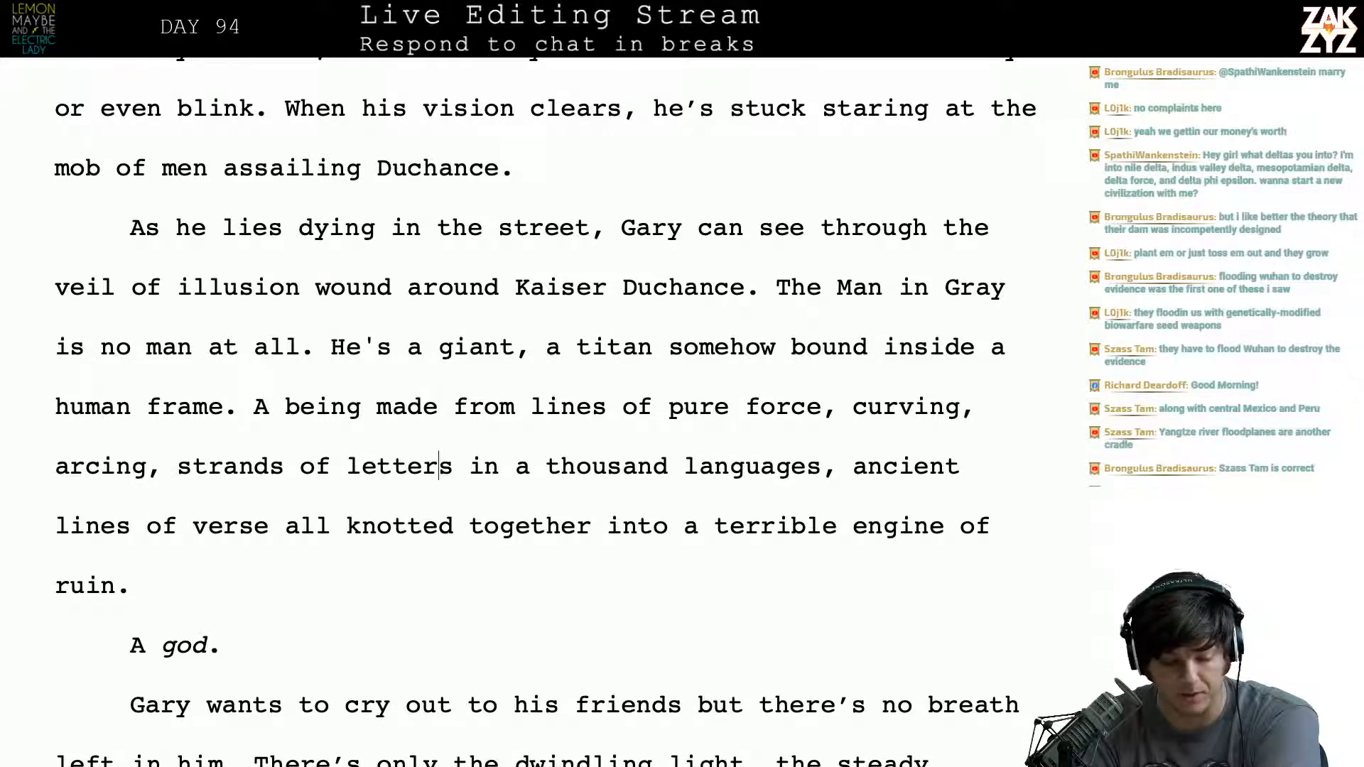
key("Left")
key("Left")
key("Left")
key("Left")
key("Left")
key("Left")
key("Right")
key("Right")
key("Right")
key("Right")
key("Right")
key("Right")
key("Right")
key("Right")
key("Right")
key("Right")
key("Right")
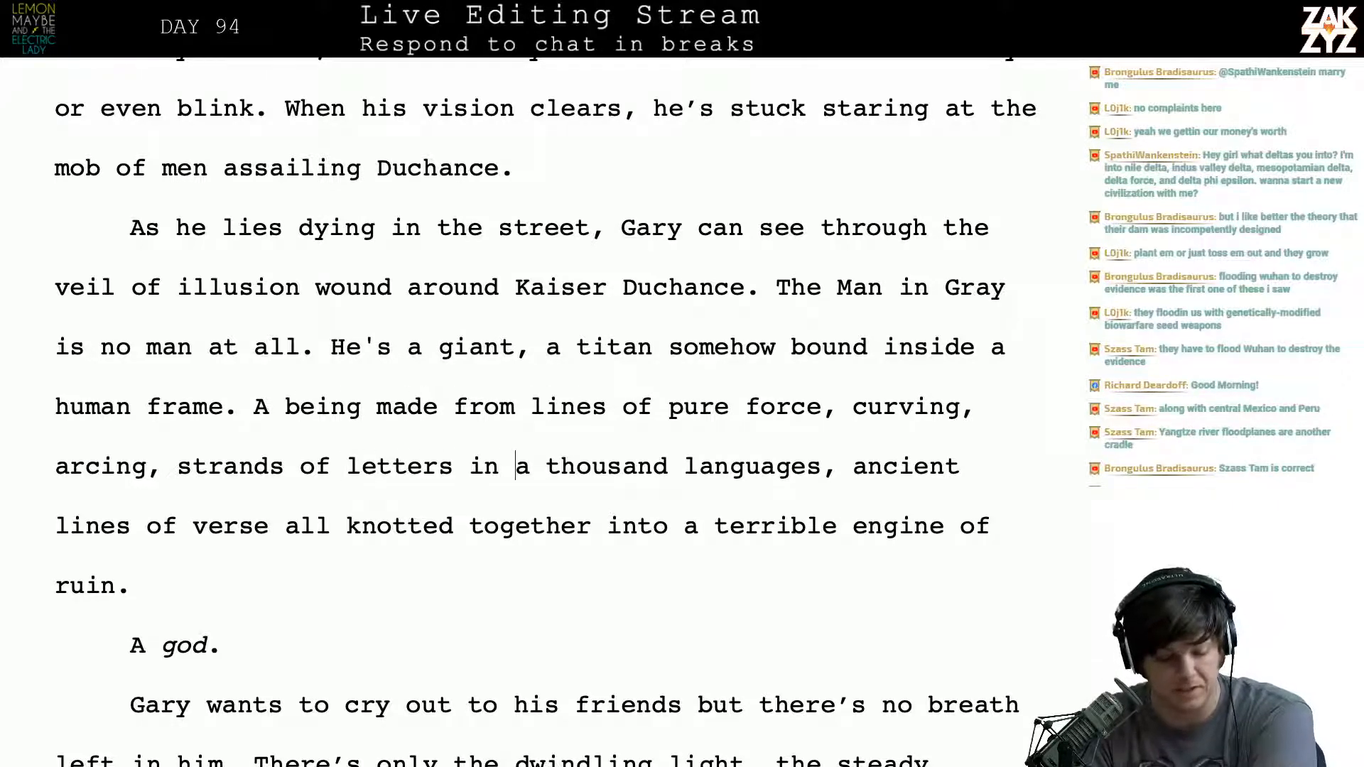
key("Right")
key("Right")
key("Right")
key("Right")
key("Right")
key("Right")
key("Right")
key("Right")
key("Right")
key("Right")
key("Right")
key("Right")
key("Right")
key("Right")
key("Right")
key("Right")
key("Right")
key("Right")
key("Right")
key("Right")
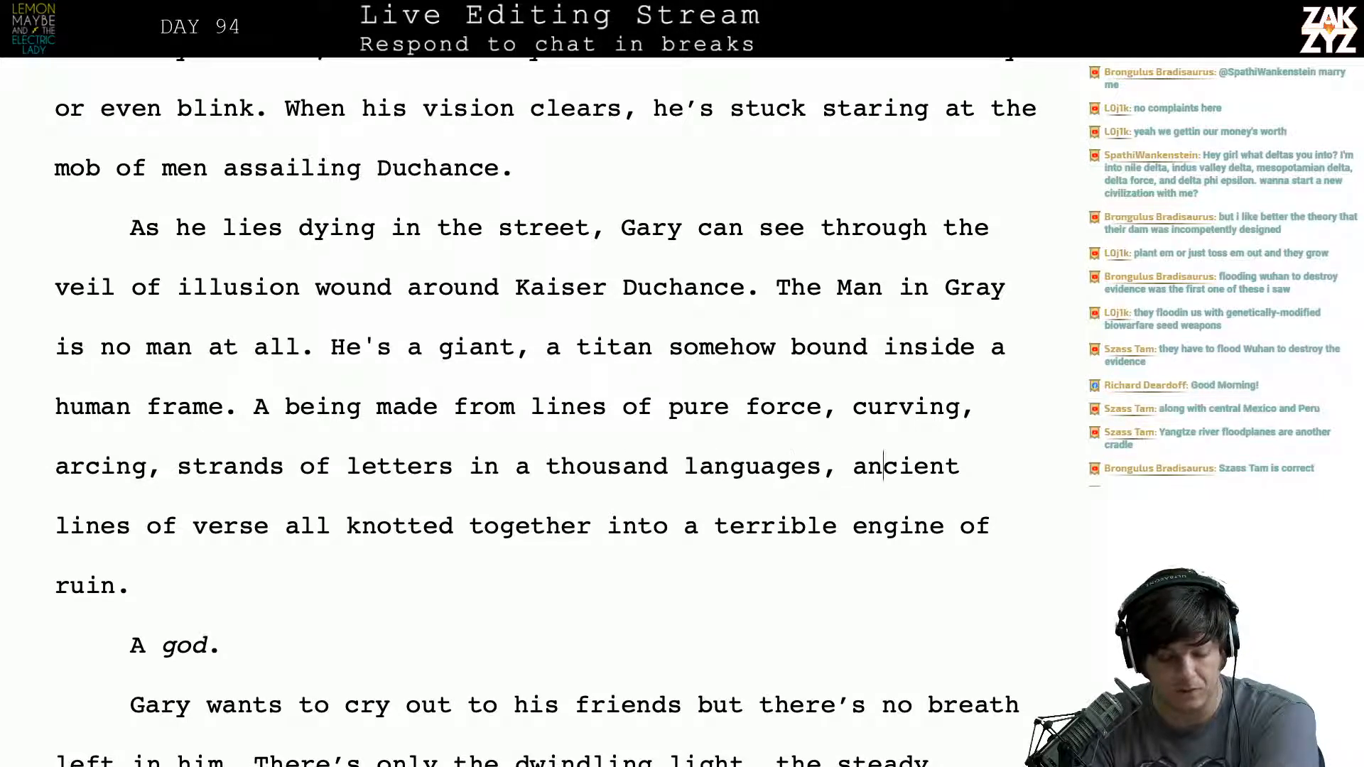
key("Right")
key("Right")
key("Right")
key("Right")
key("Right")
key("Right")
key("Right")
key("Right")
key("Right")
key("Right")
key("Right")
key("Right")
key("Right")
key("Right")
key("Right")
key("Right")
key("Right")
key("Right")
key("Right")
key("Right")
key("Down")
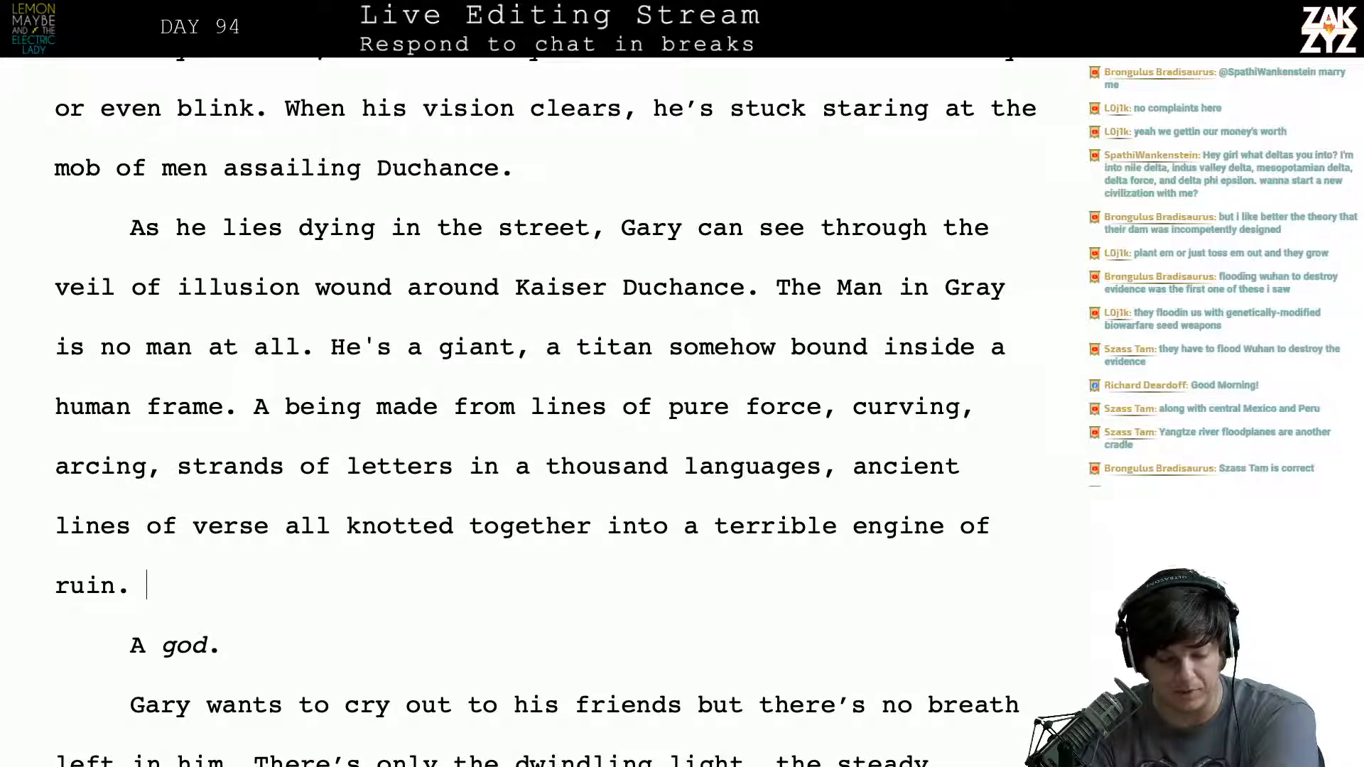
key("Up")
- End the sentence after “A being made from lines of pure force” by replacing the comma with a period
left_click(852, 474)
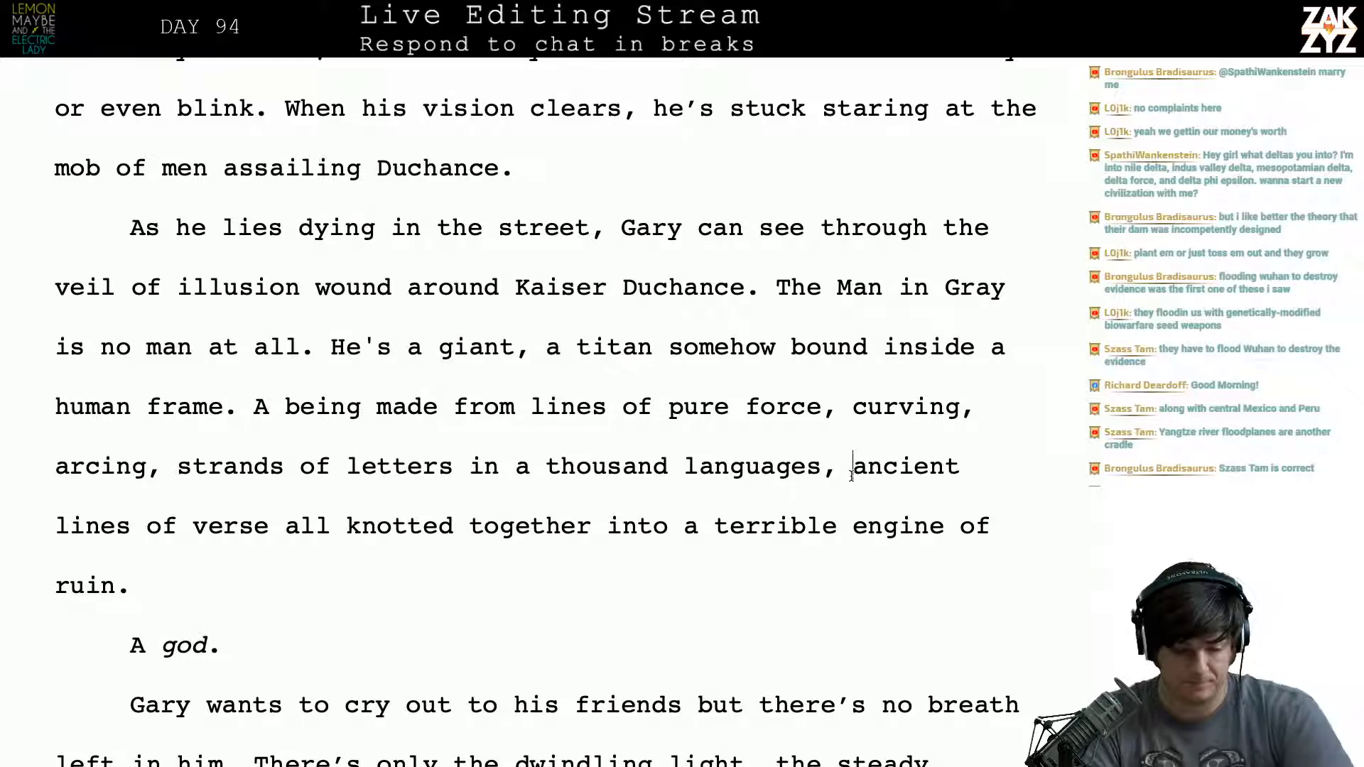
key("Left")
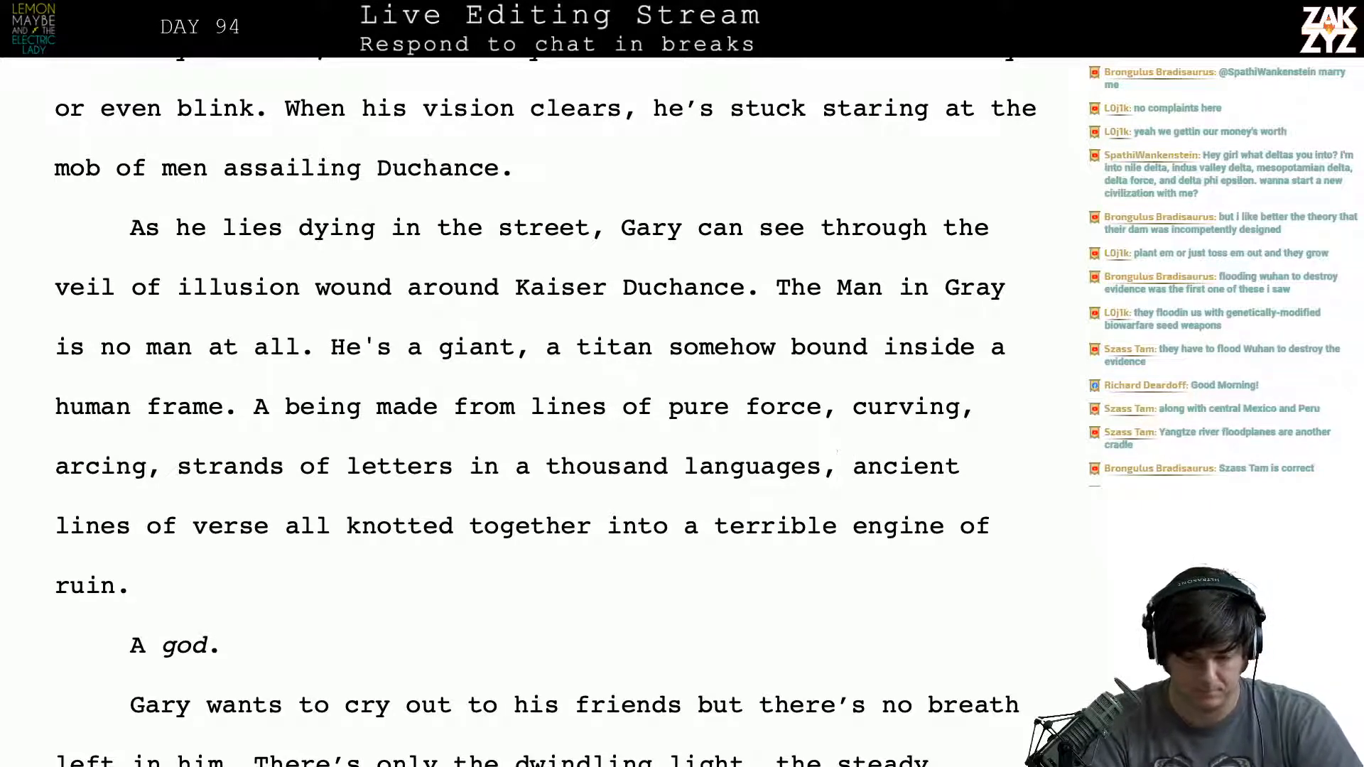
key("Up")
key("Right")
key("BackSpace")
type(".")
key("Right")
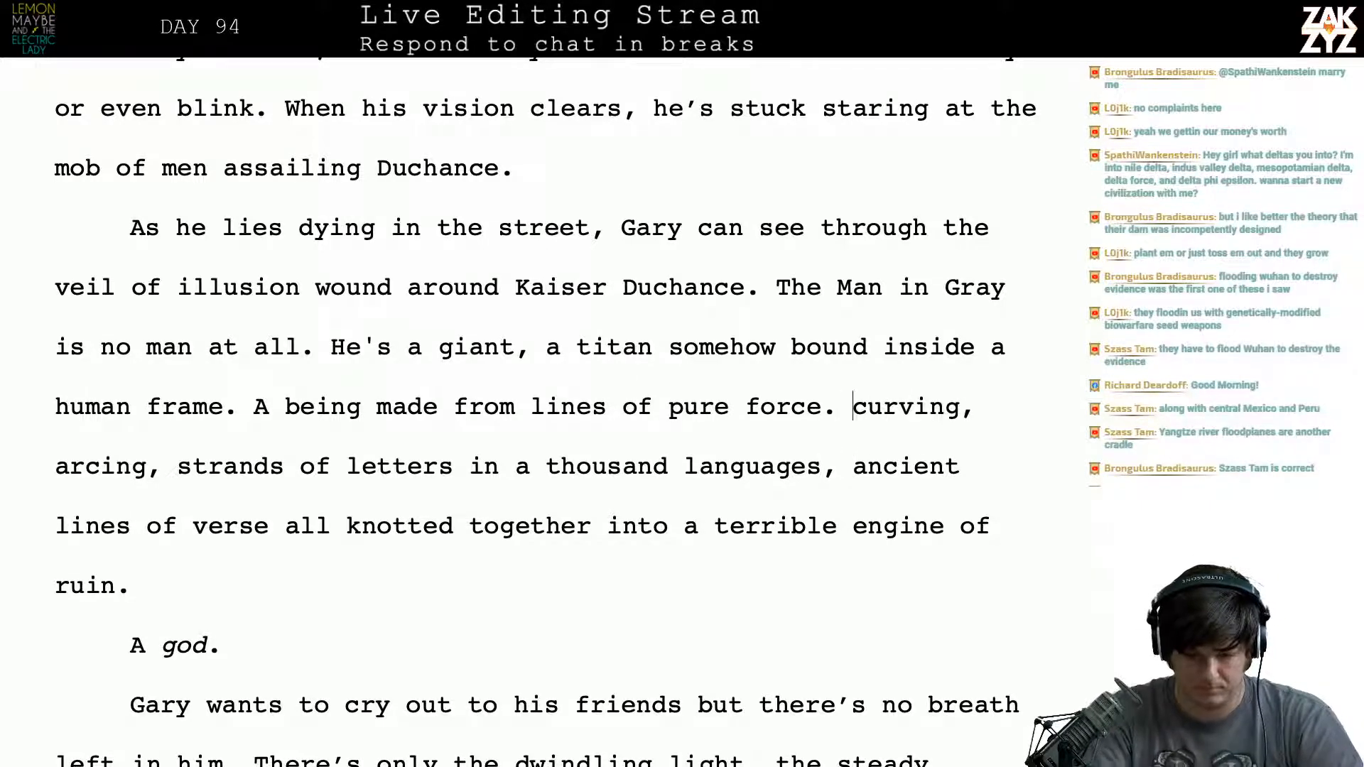
- Begin the new sentence after “pure force.” with “Chains of”
key("Right")
key("Left")
type("Cah")
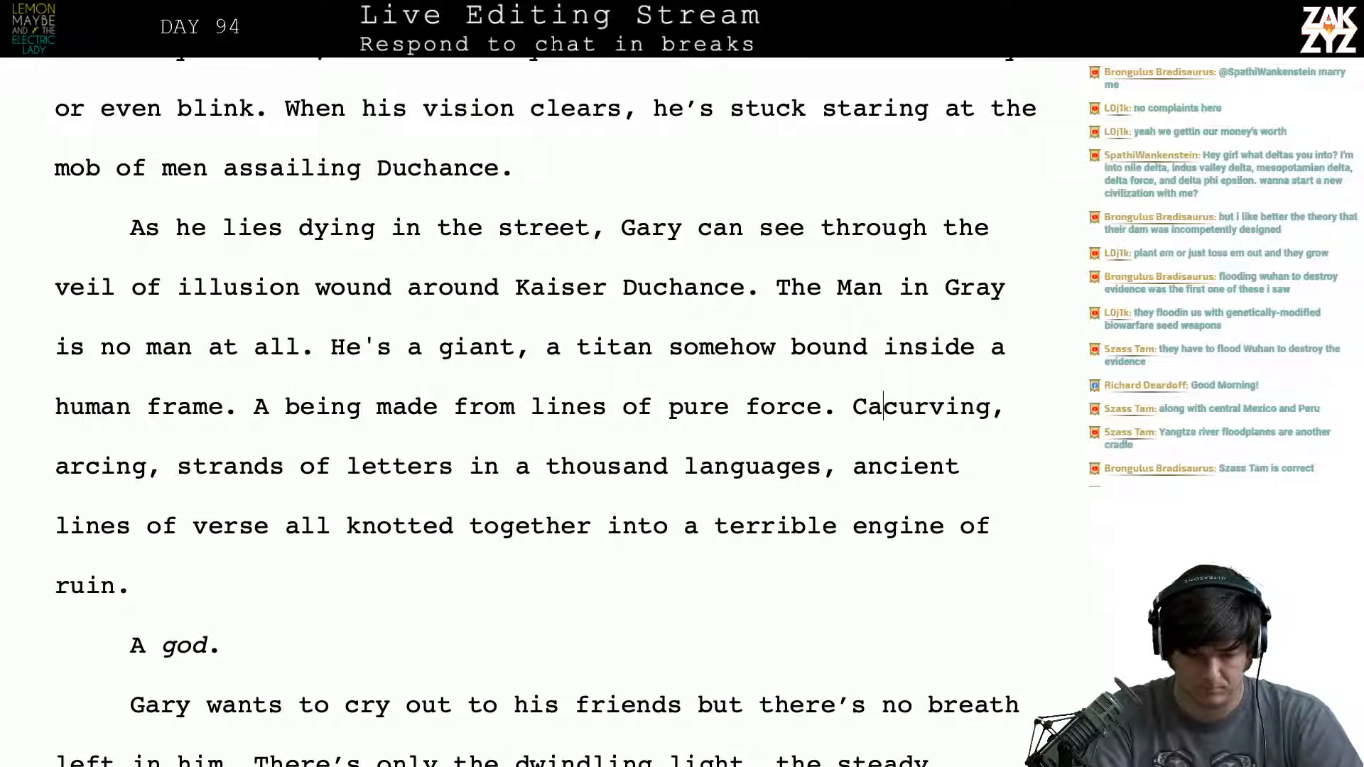
key("BackSpace")
key("BackSpace")
type("hains of")
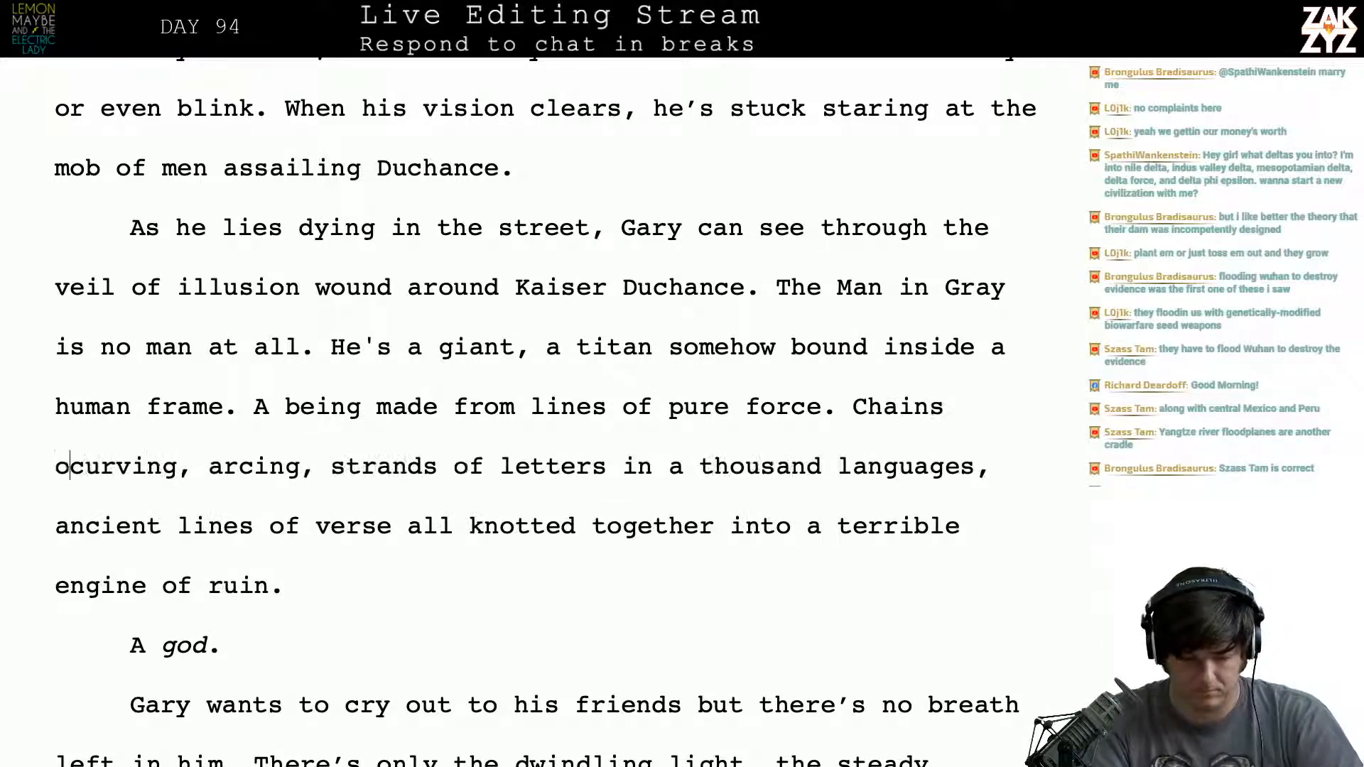
- Delete “curving, arcing, strands of” so the new sentence reads “Chains of letters in a thousand languages”
key("Right")
key("Right")
key("Right")
key("Right")
key("Right")
key("Right")
key("Right")
key("Right")
key("Right")
key("Right")
key("Right")
key("Right")
key("Right")
key("Right")
key("Right")
key("Right")
key("Right")
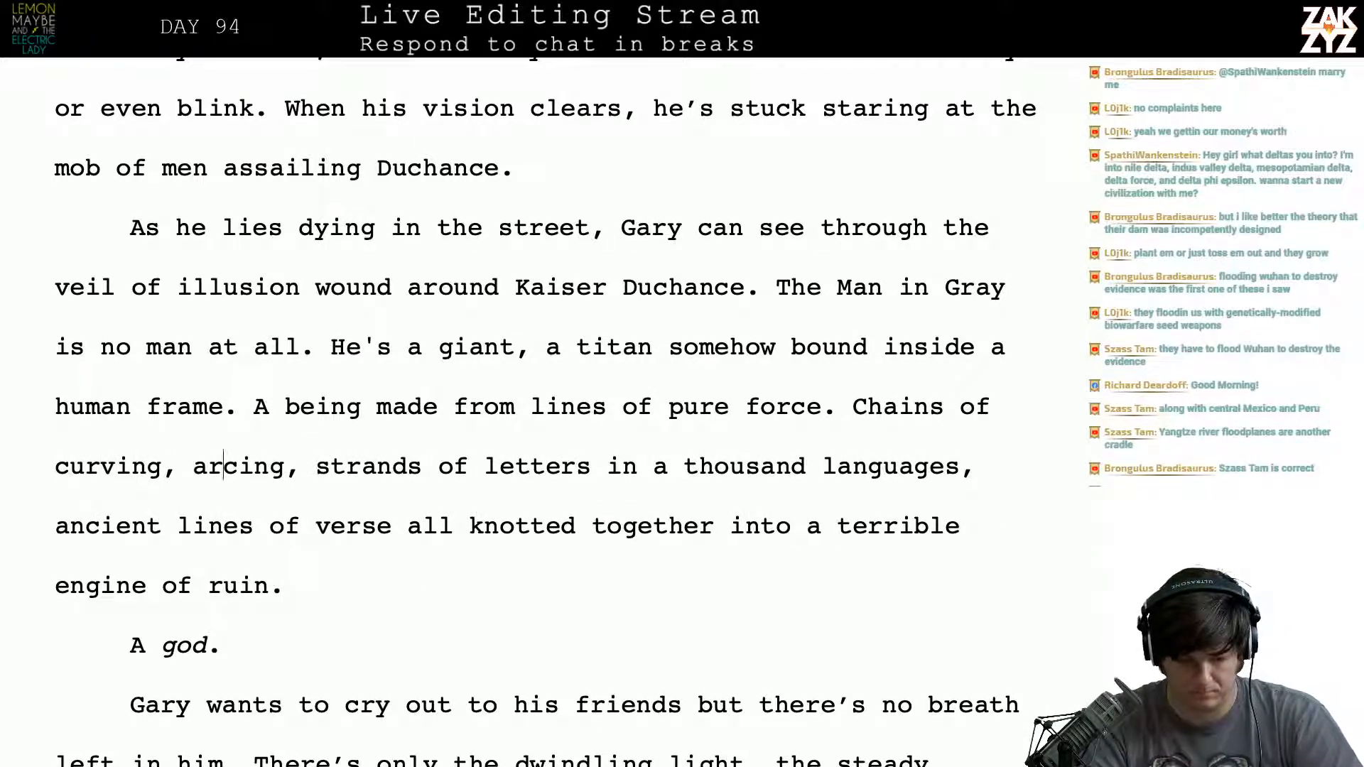
key("Right")
key("Right")
key("Right")
key("Right")
key("Right")
key("Right")
key("Right")
key("Right")
key("Right")
key("Right")
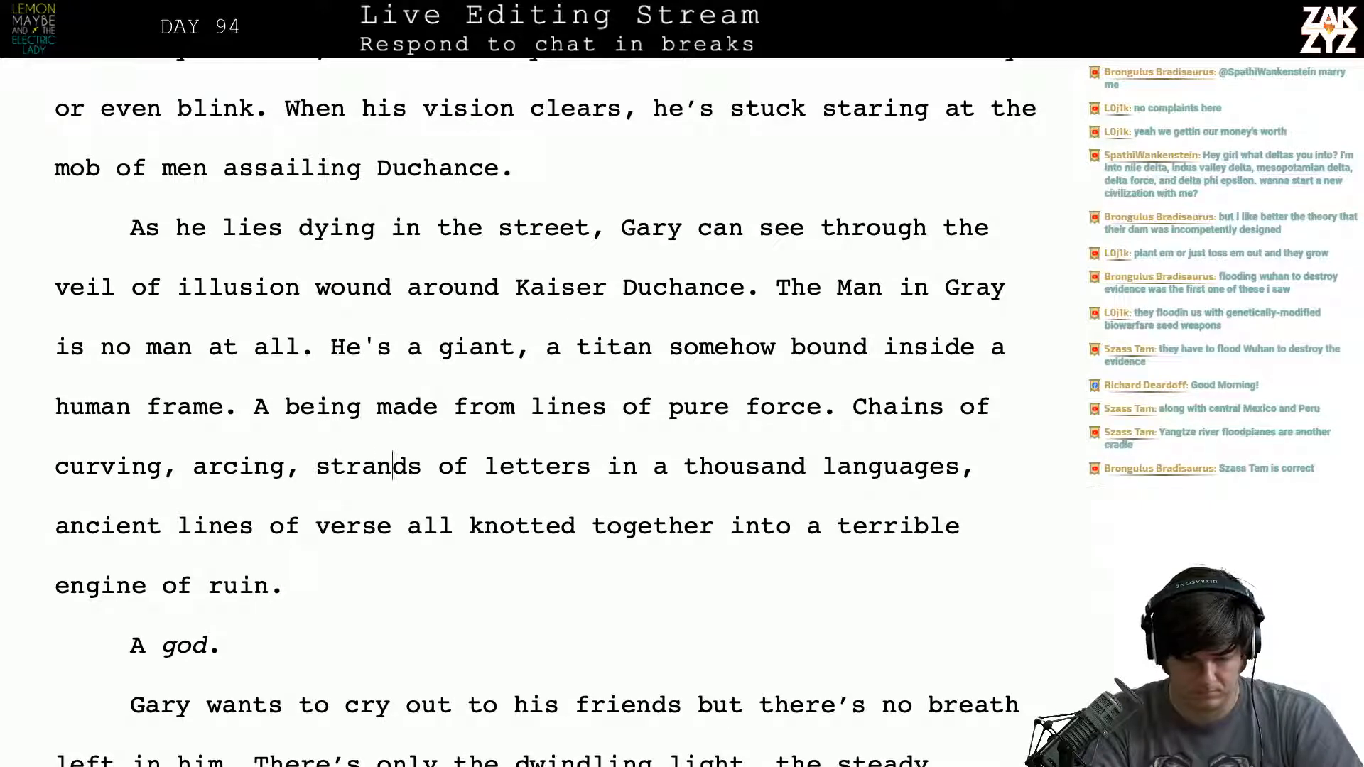
key("BackSpace")
key("BackSpace")
key("BackSpace")
key("BackSpace")
key("BackSpace")
key("BackSpace")
key("BackSpace")
key("BackSpace")
key("BackSpace")
key("BackSpace")
key("BackSpace")
key("BackSpace")
key("BackSpace")
key("BackSpace")
key("BackSpace")
key("BackSpace")
key("BackSpace")
key("BackSpace")
key("BackSpace")
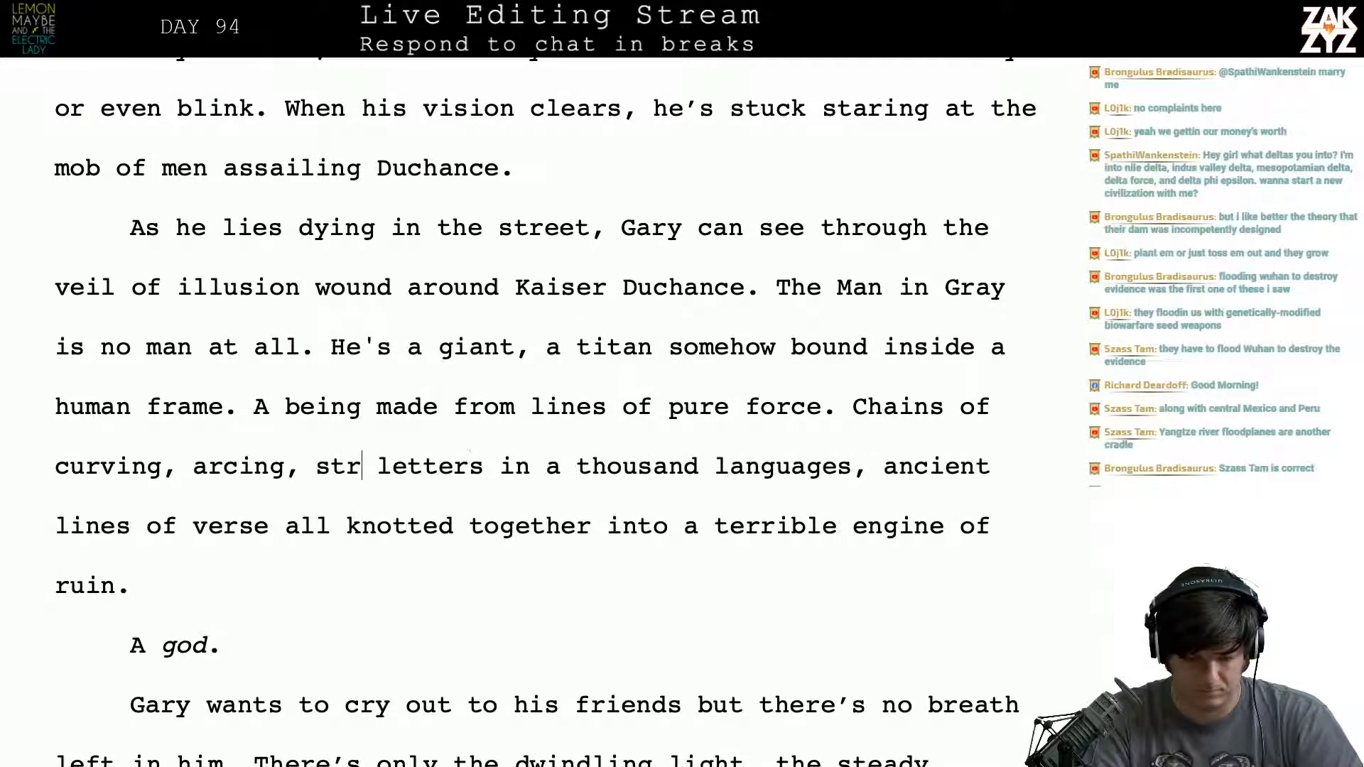
key("BackSpace")
key("BackSpace")
key("BackSpace")
key("BackSpace")
key("BackSpace")
key("BackSpace")
key("BackSpace")
key("BackSpace")
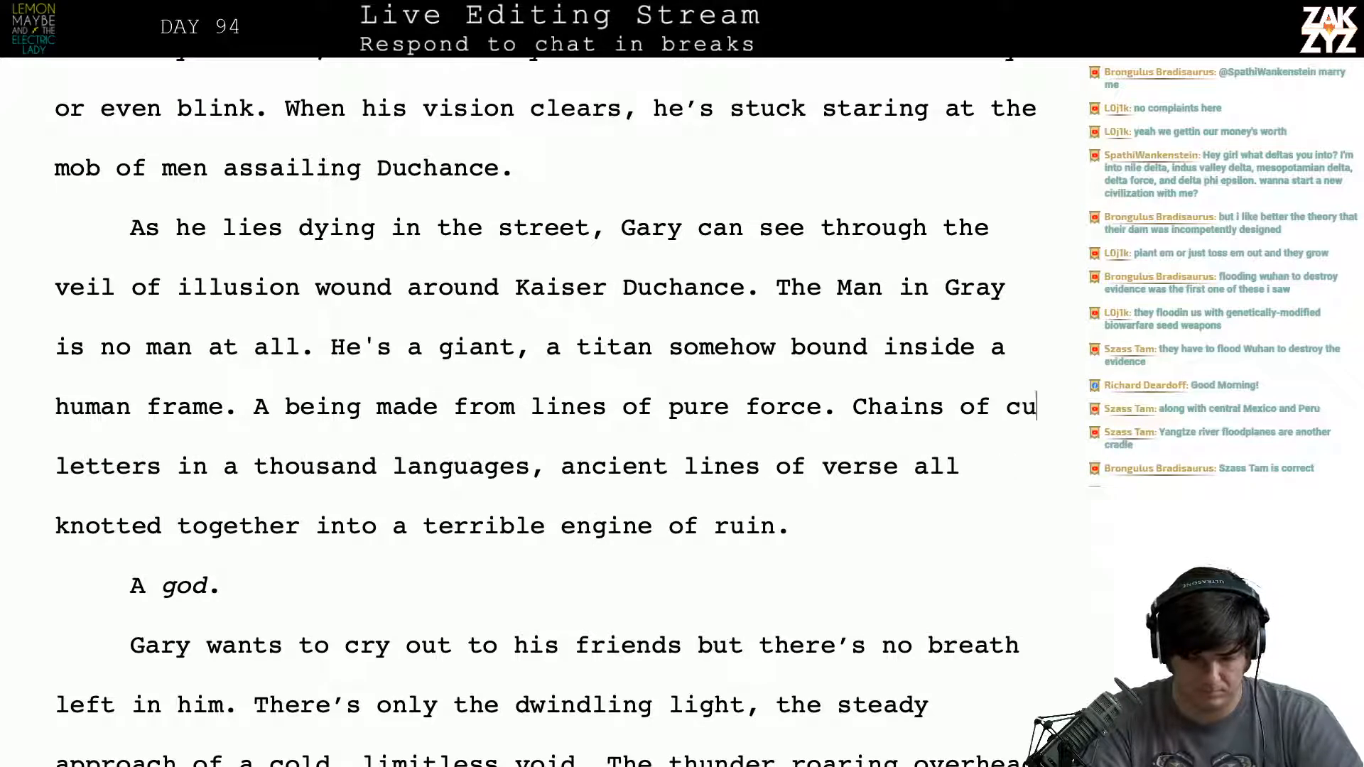
key("Right")
key("Right")
key("Right")
key("Right")
key("Right")
key("Right")
key("Right")
key("Right")
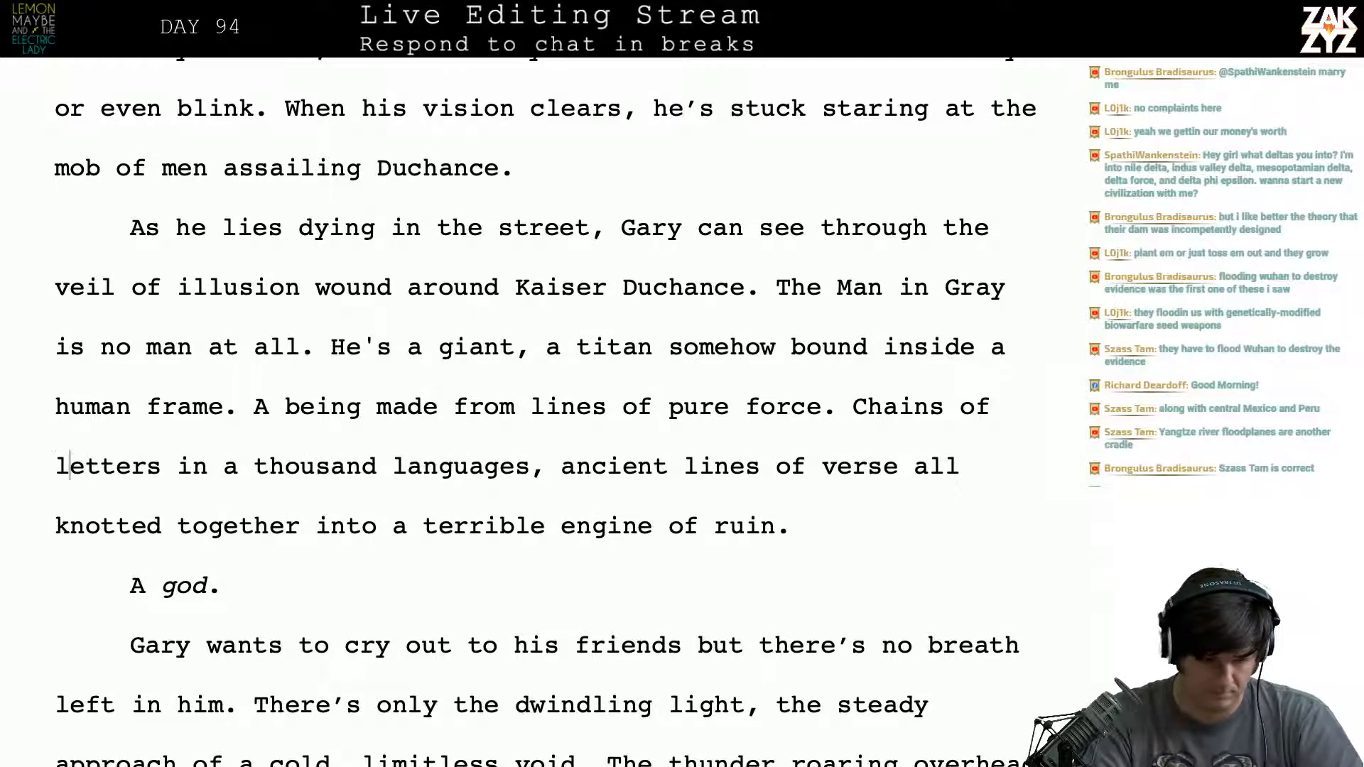
- Insert “glowing” before “letters” in the “Chains of” sentence
key("Left")
key("Left")
key("Left")
key("Left")
key("Left")
key("Left")
key("Left")
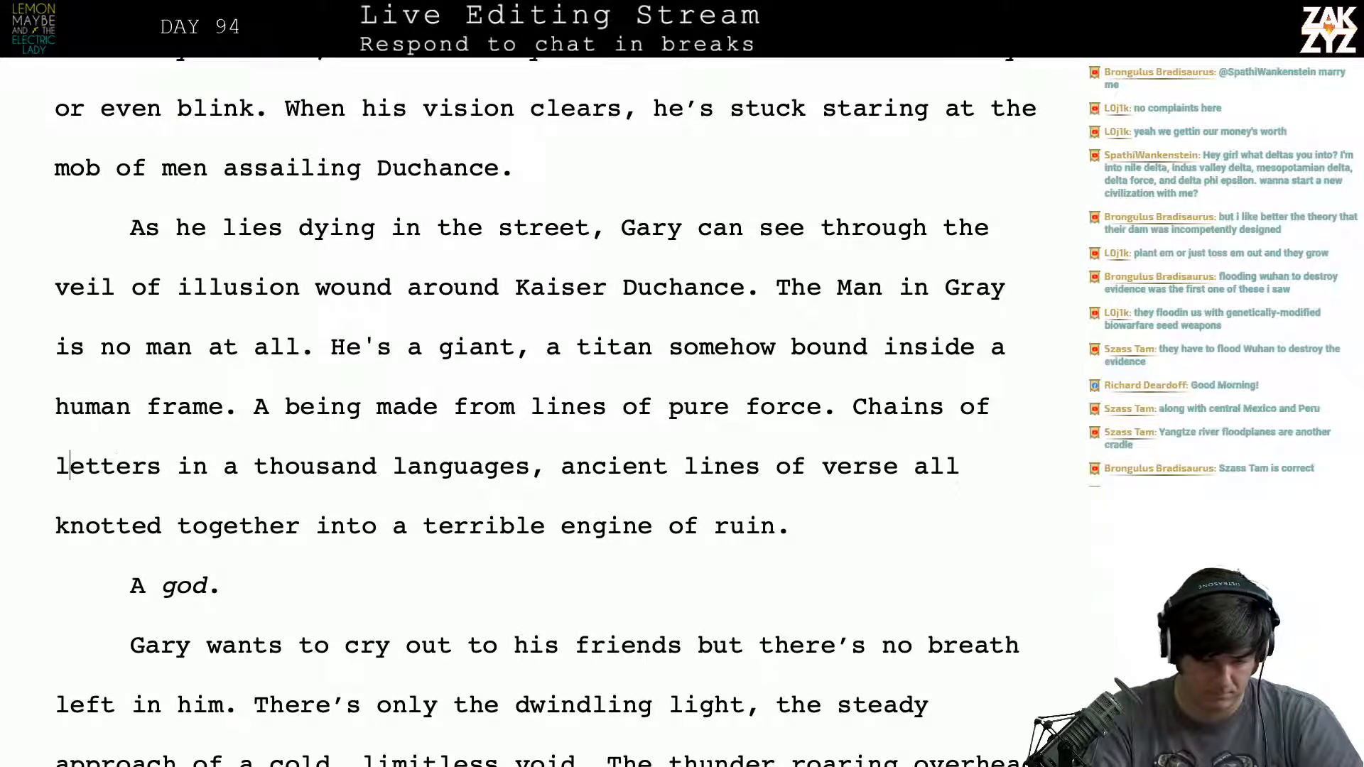
type("glowing")
- Reread the revised sentence from “glowing letters in a thousand languages”, examining the phrasing around “ancient lines of verse all knotted together”
key("Right")
key("Right")
key("Right")
key("Right")
key("Right")
key("Right")
key("Right")
key("Right")
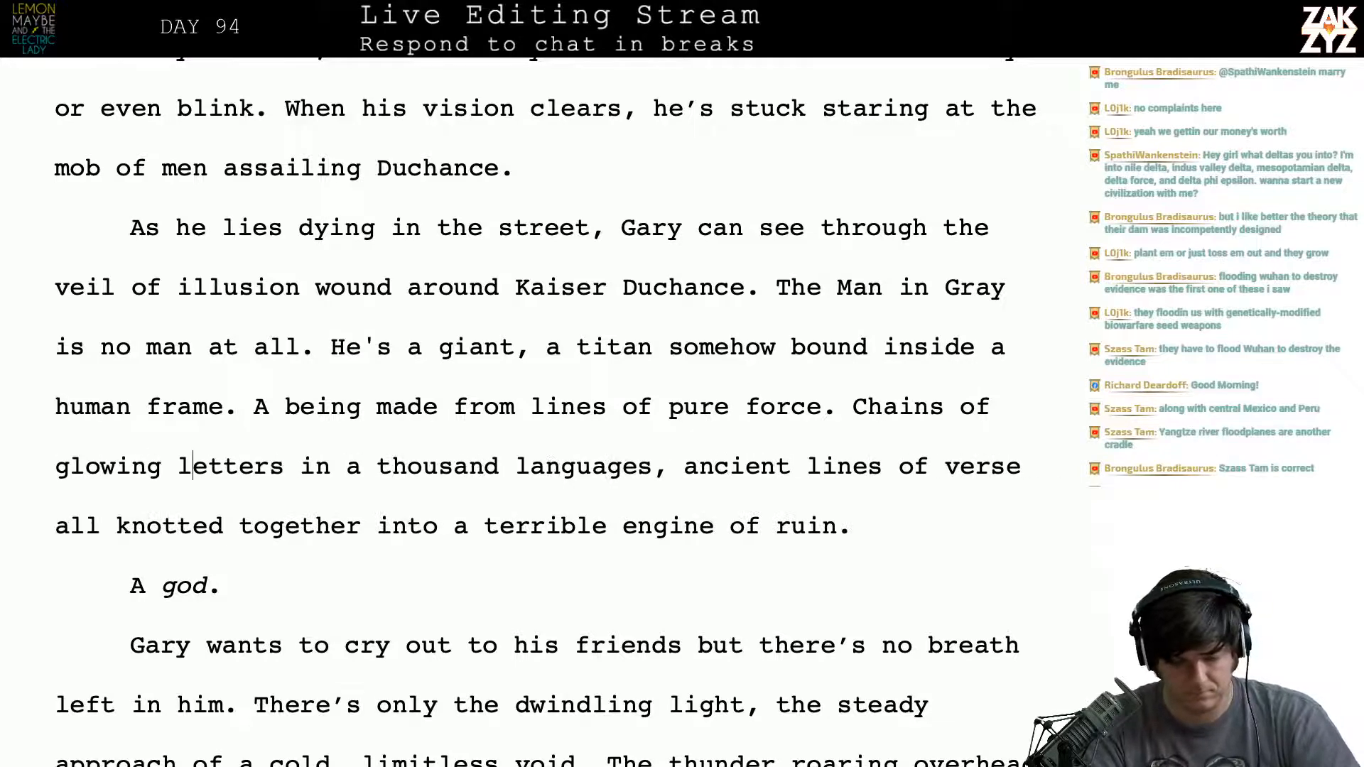
key("Right")
key("Right")
key("Right")
key("Right")
key("Right")
key("Right")
key("Right")
key("Down")
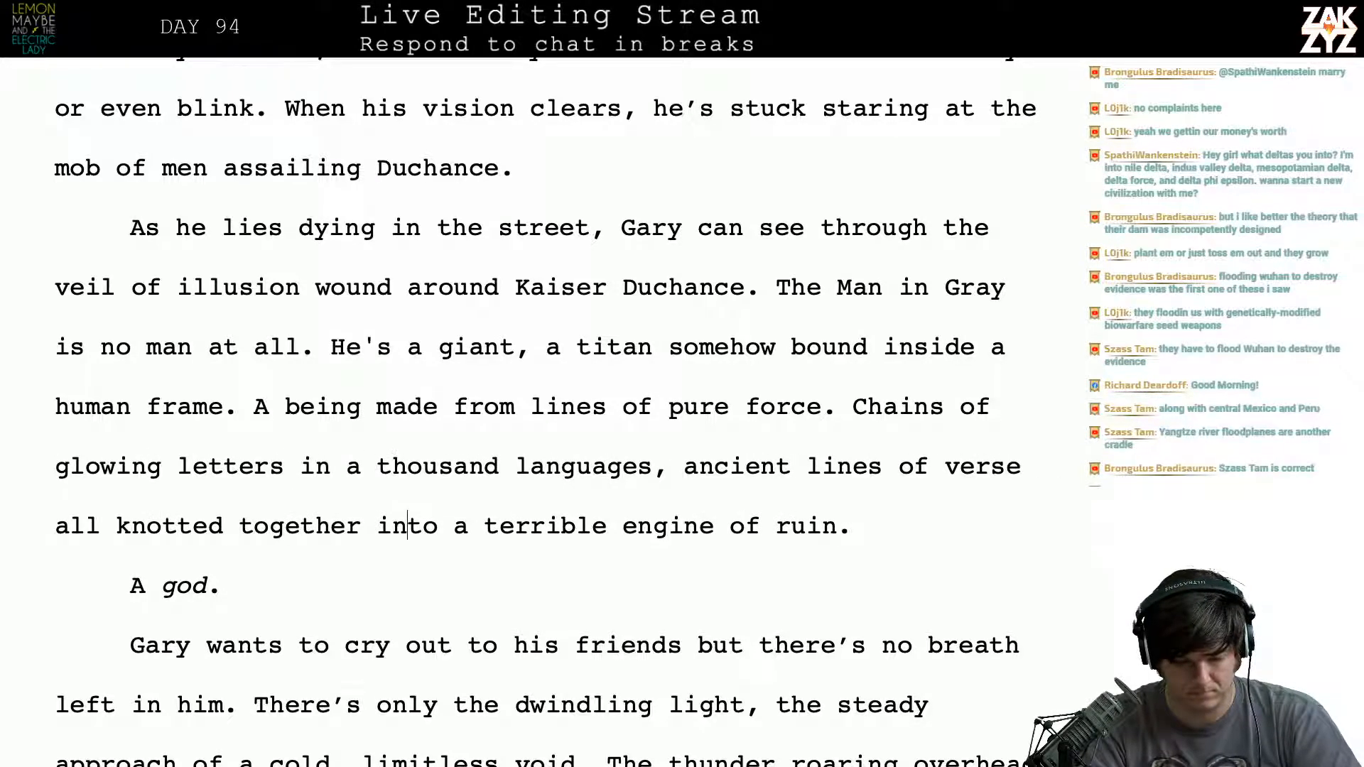
key("Up")
key("Right")
key("Right")
key("Right")
key("Right")
key("Right")
key("Right")
key("Right")
key("Right")
key("Right")
key("Right")
key("Right")
key("Right")
key("Right")
key("Right")
key("Right")
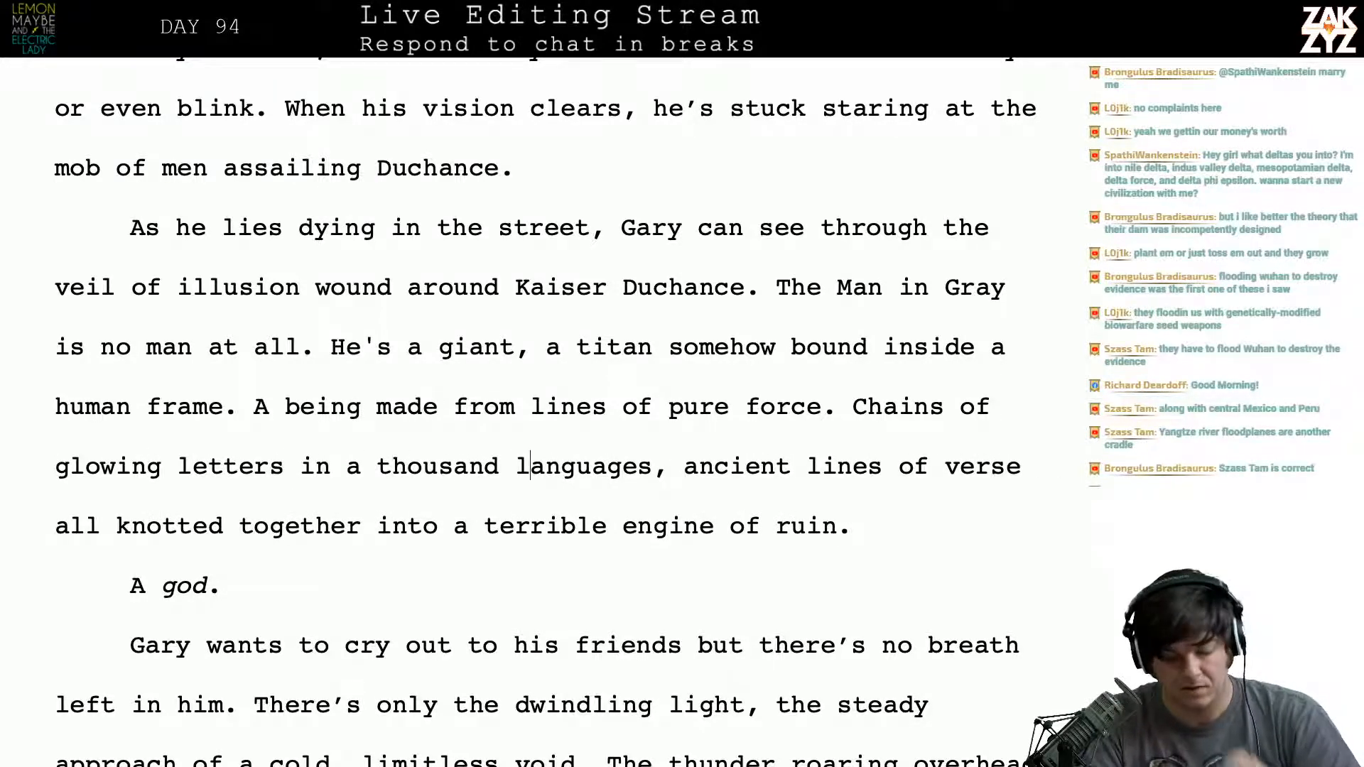
key("Right")
key("Right")
key("Right")
key("Right")
key("Right")
key("Right")
key("Right")
key("Right")
key("Right")
key("Right")
key("Right")
key("Right")
key("Right")
key("Right")
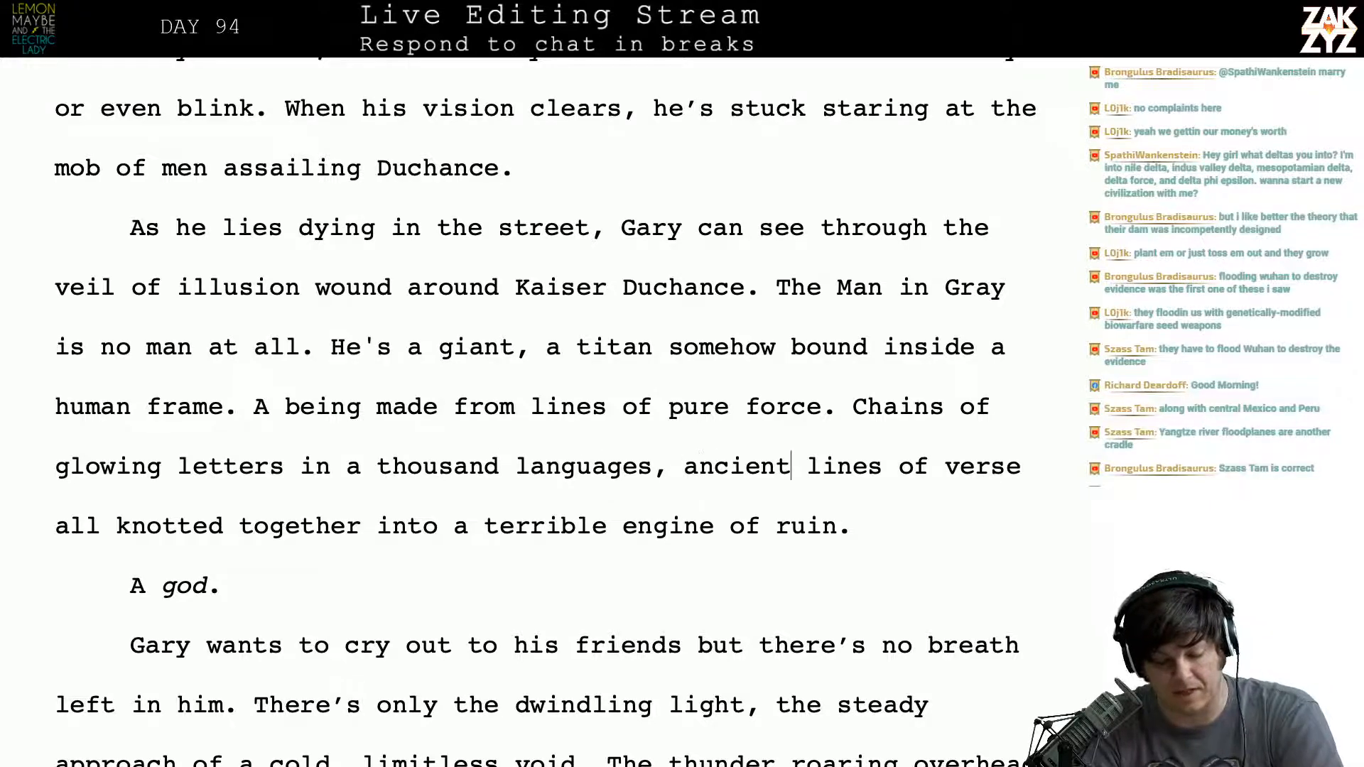
key("Left")
key("Left")
key("Right")
key("Right")
key("Right")
key("Right")
key("Right")
key("Right")
key("Right")
key("Right")
key("Right")
key("Right")
key("Right")
key("Right")
key("Right")
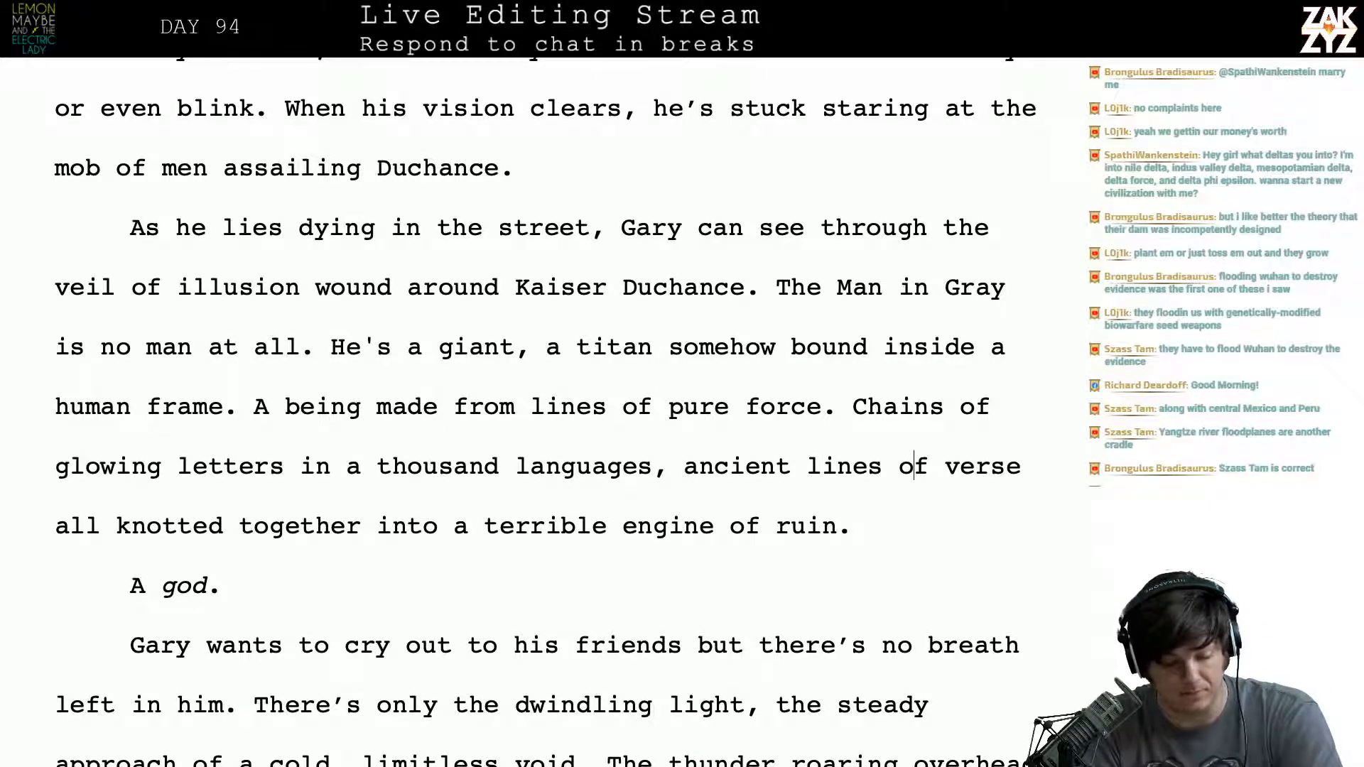
key("Right")
key("Right")
key("Right")
key("Right")
key("Right")
key("Right")
key("Right")
key("Right")
key("Right")
key("Right")
key("Right")
key("Right")
key("Left")
key("Left")
key("Left")
key("Left")
key("Left")
key("Left")
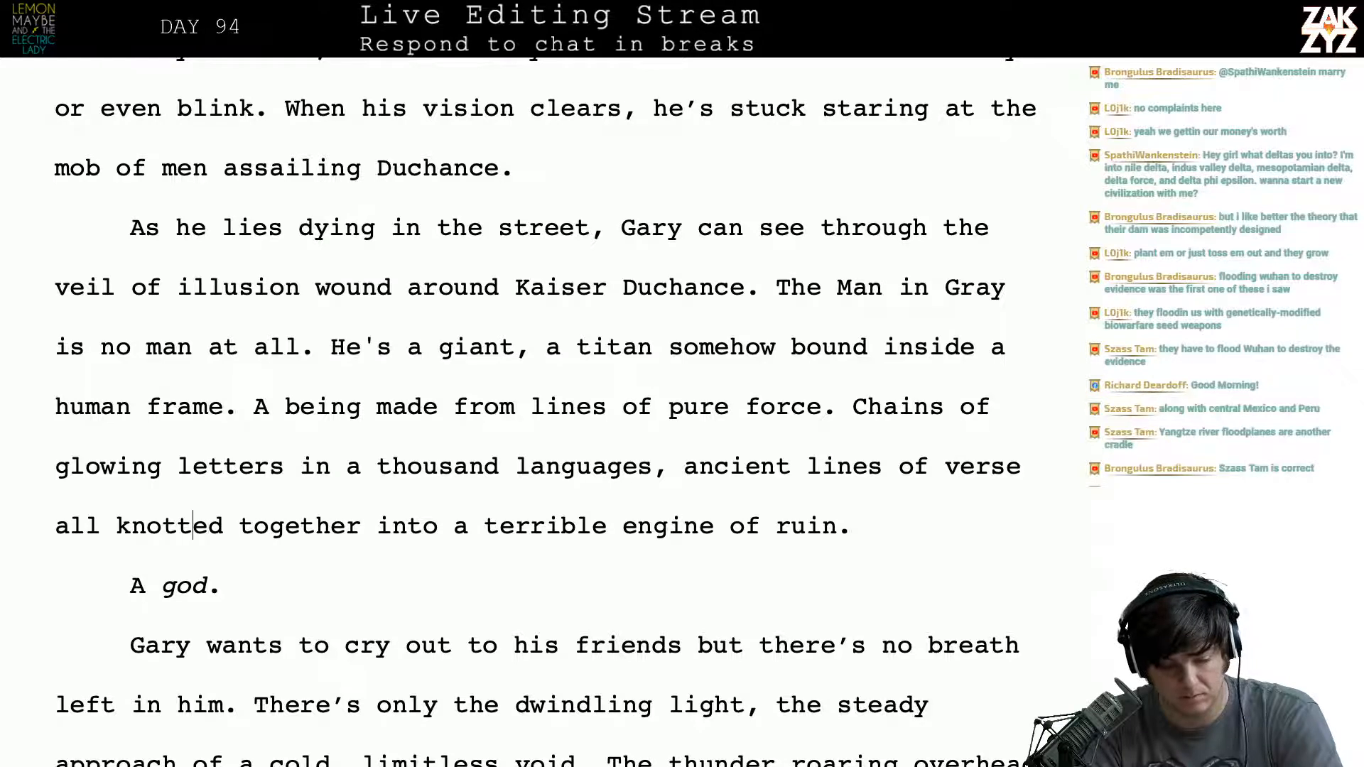
key("Left")
key("Left")
key("Left")
key("Left")
key("Left")
key("Left")
key("Left")
key("Right")
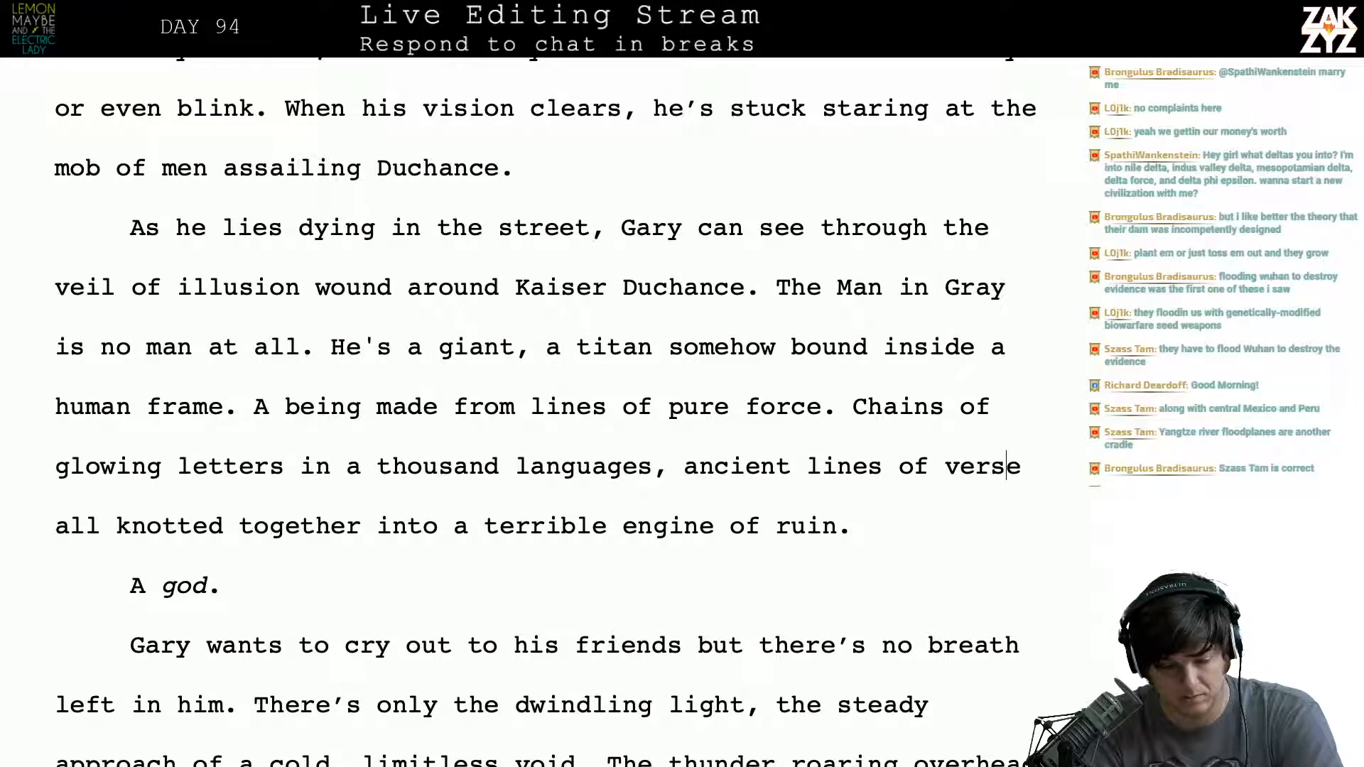
key("Left")
key("Left")
key("Left")
key("Left")
key("Left")
key("Right")
key("Right")
key("Right")
key("Right")
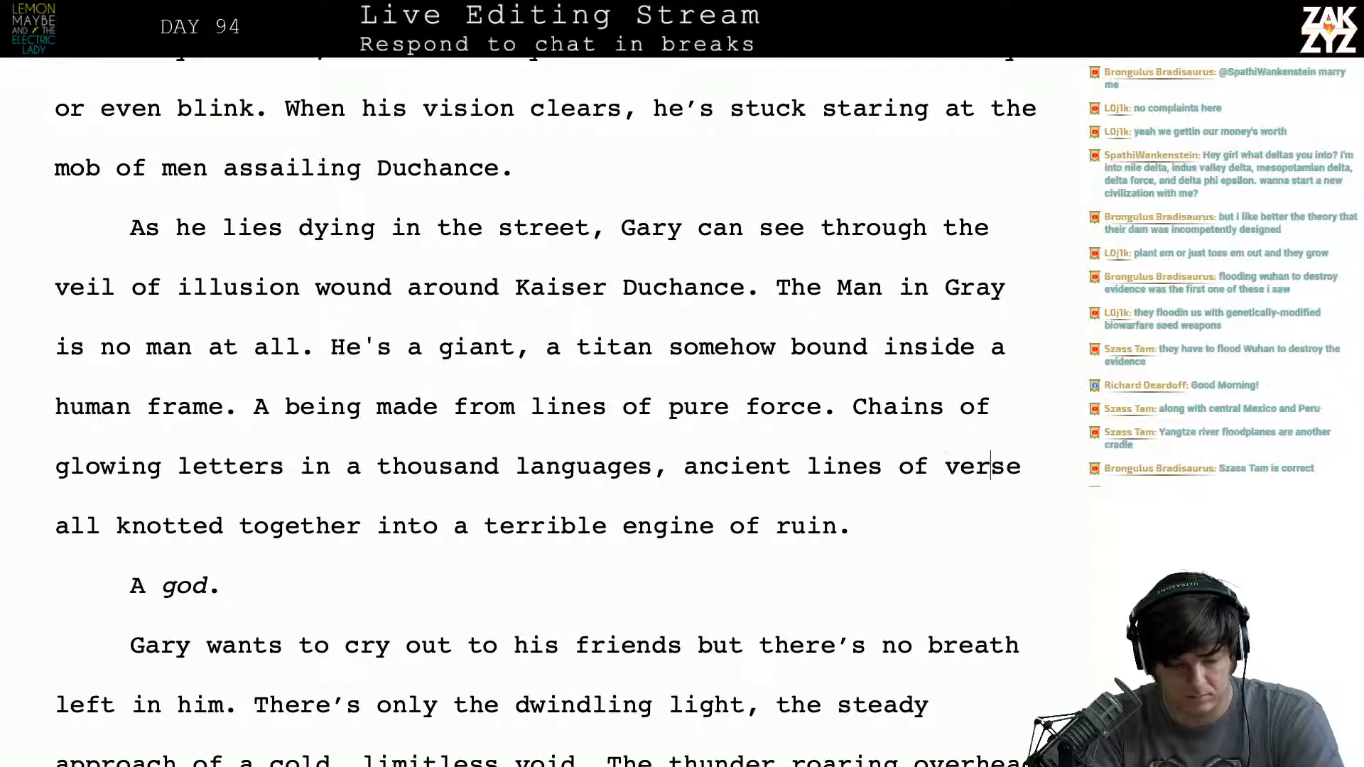
key("Right")
key("Right")
key("Left")
key("Right")
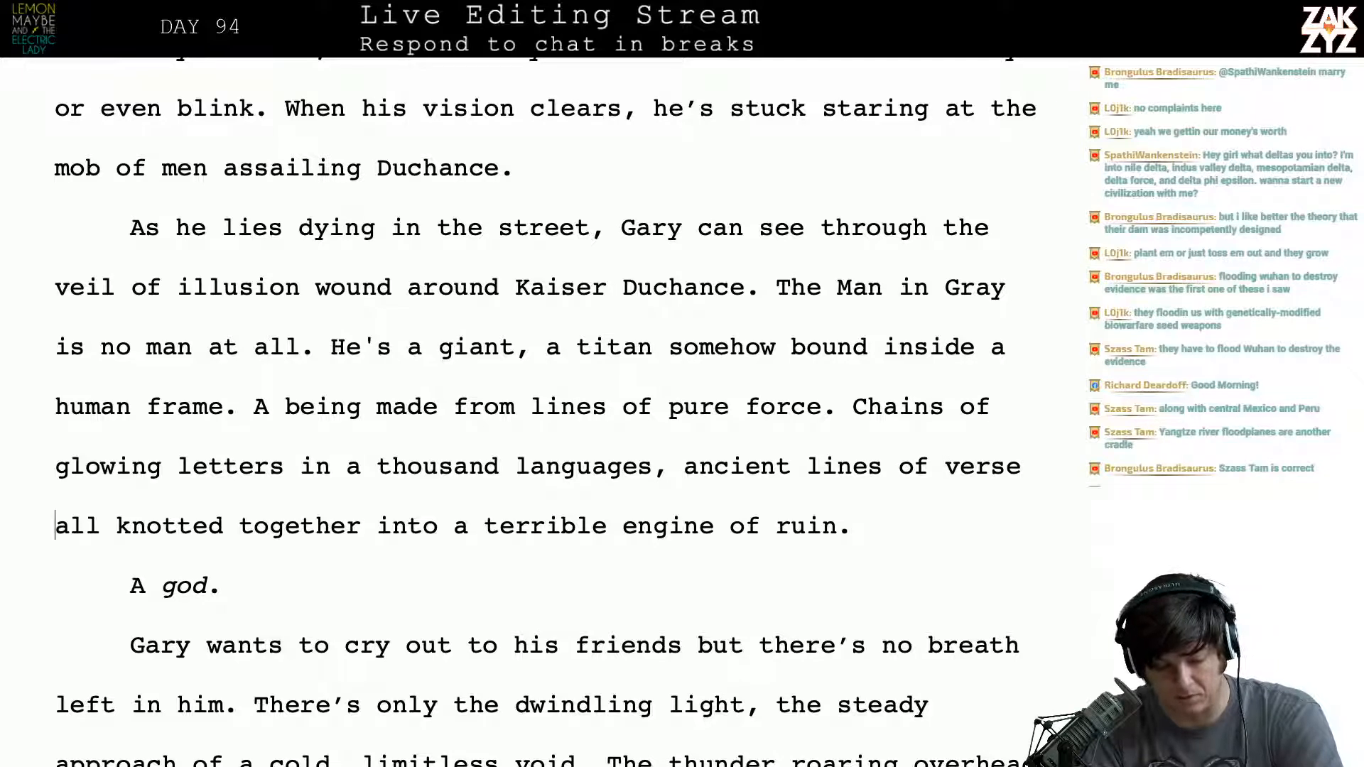
key("Left")
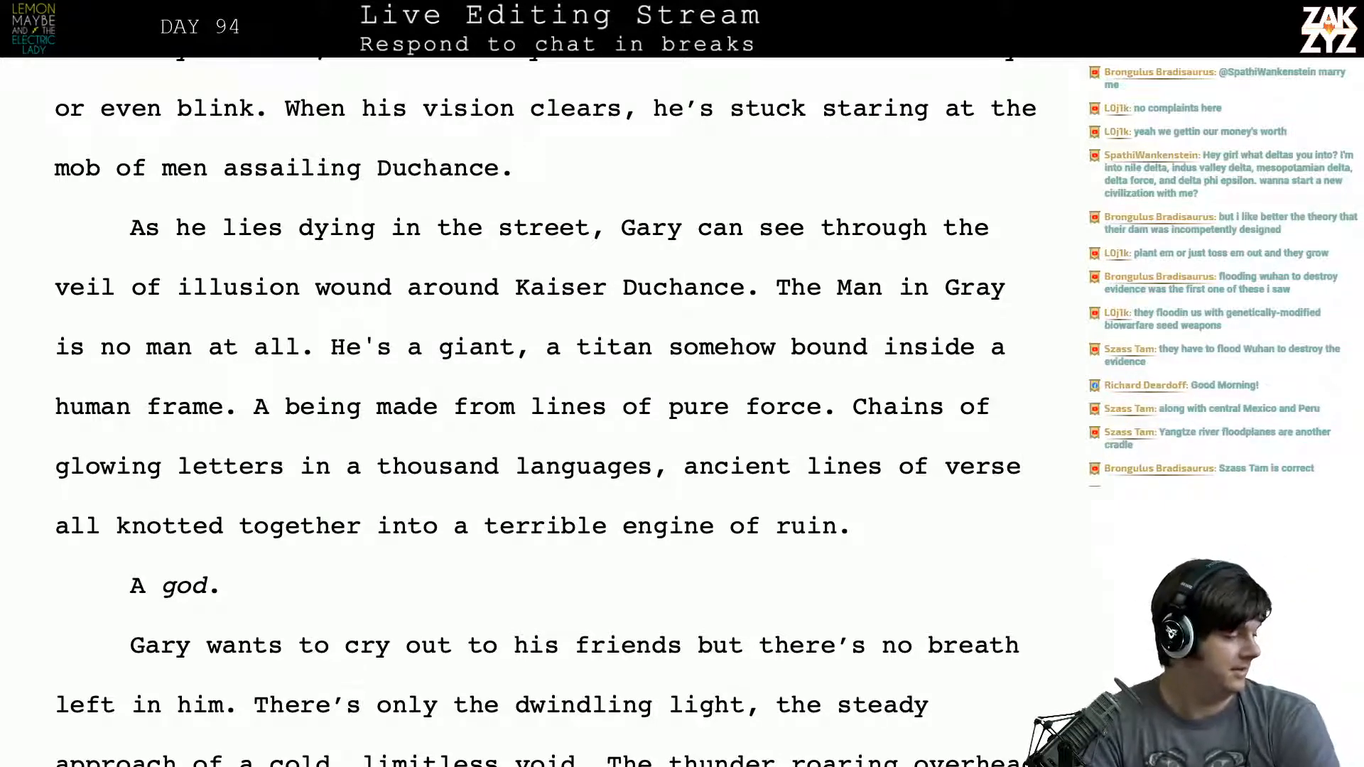
scroll(550, 412, "up", 1)
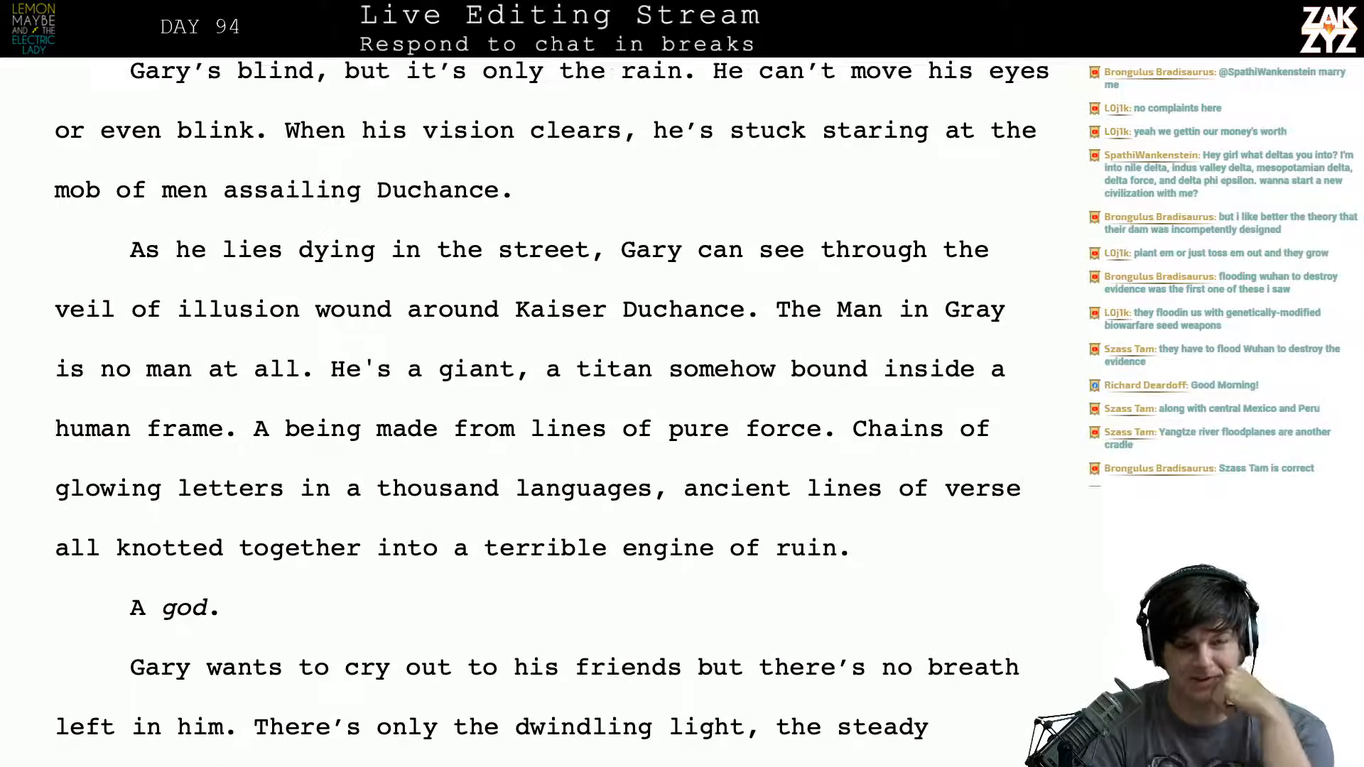
scroll(550, 412, "down", 1)
scroll(551, 412, "down", 1)
scroll(550, 412, "up", 3)
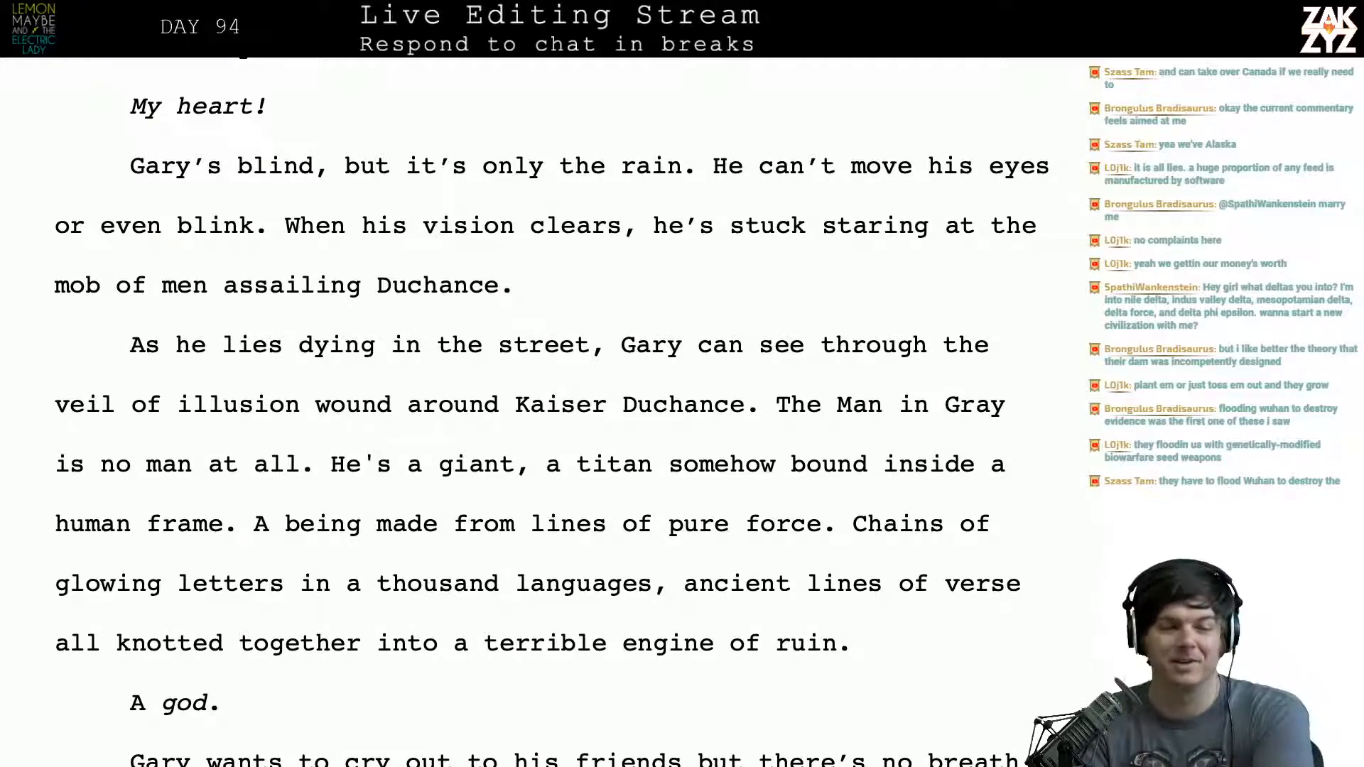
scroll(550, 411, "down", 1)
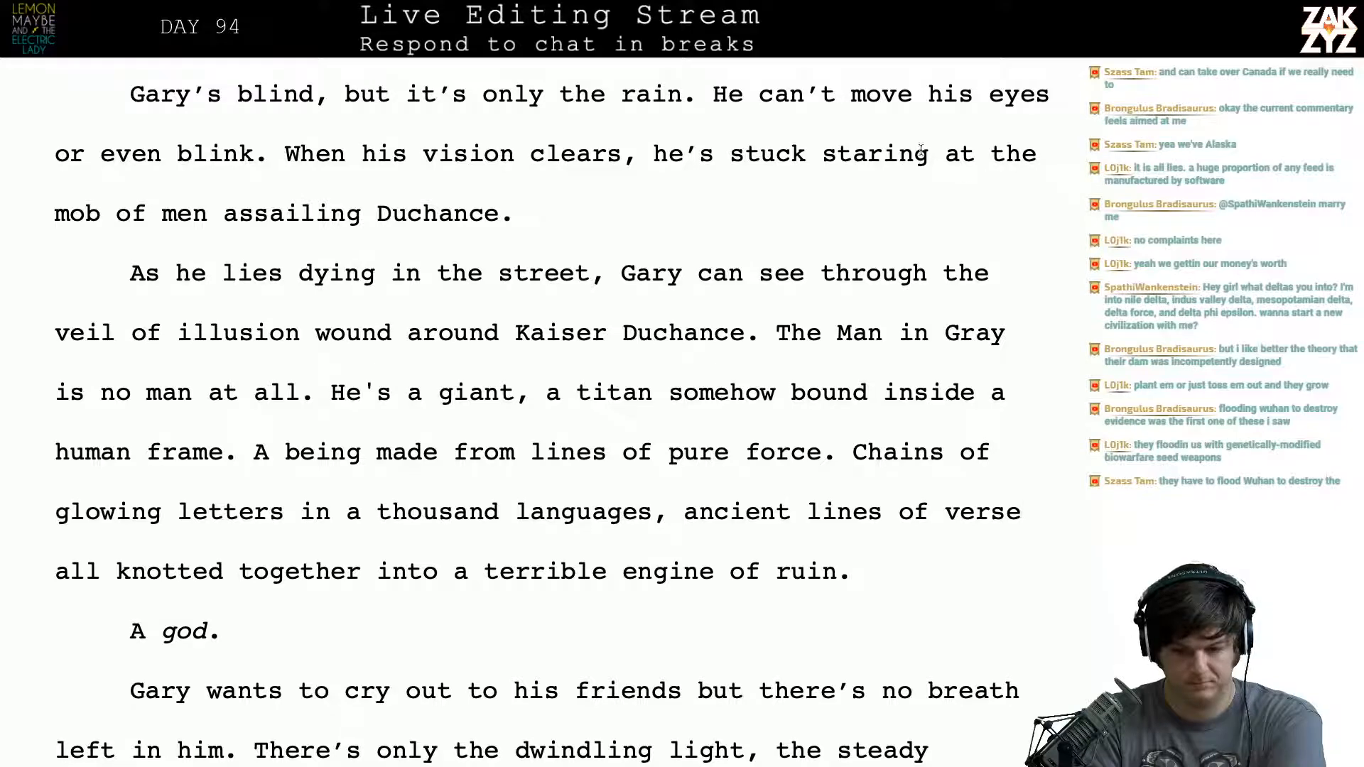
- Review the preceding passage, from the army's “great, furious howl” to the Man in Gray snapping his fingers at Gary
left_click(947, 151)
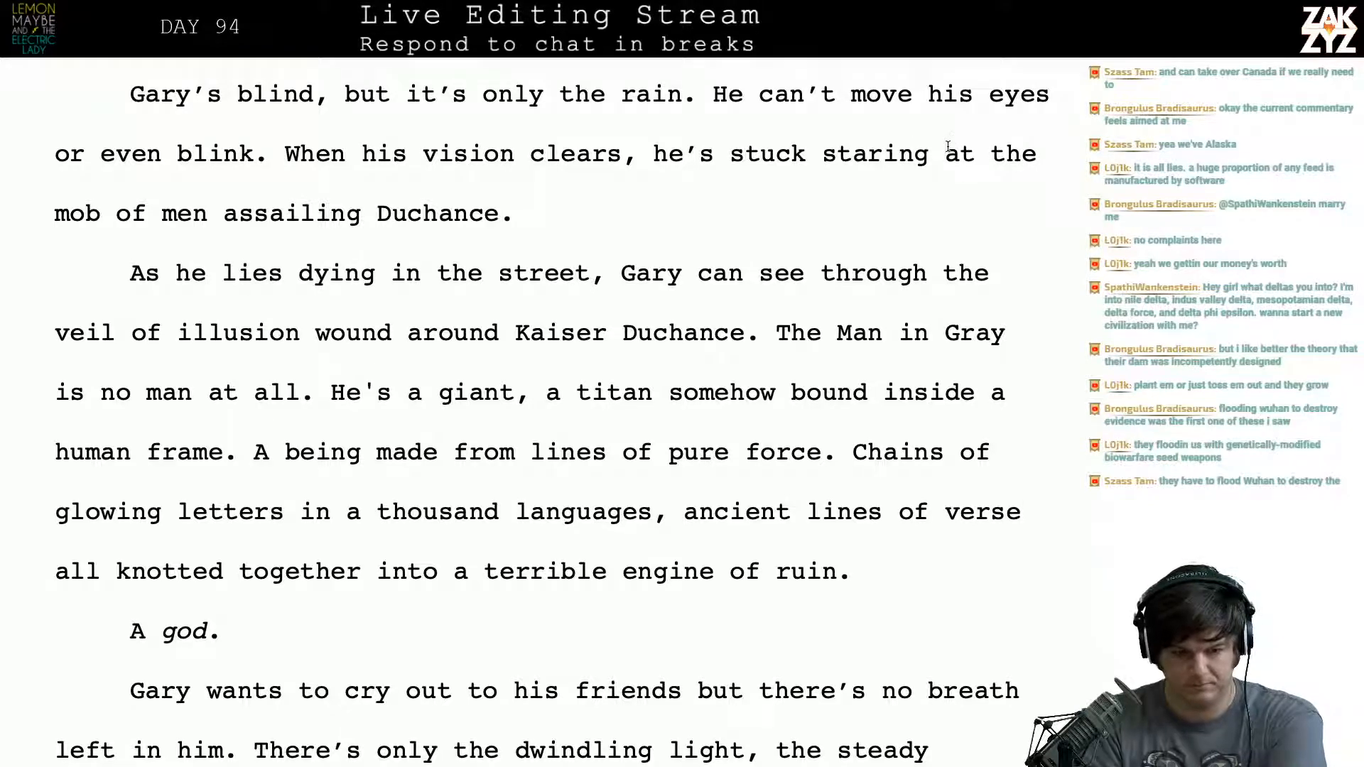
key("Up")
key("Up")
key("Up")
key("Up")
key("Up")
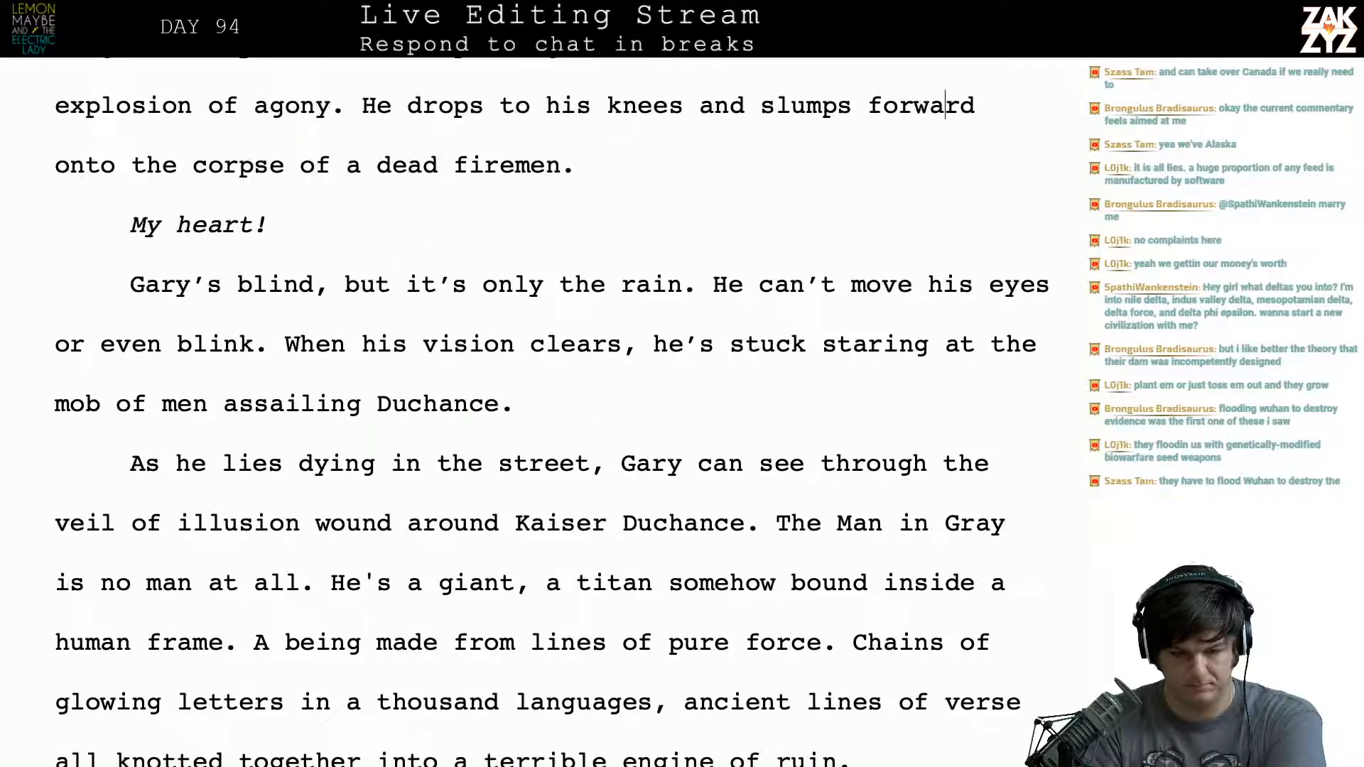
key("Down")
key("Down")
key("Down")
key("Up")
key("Up")
key("Up")
key("Up")
key("Up")
key("Up")
key("Up")
key("Up")
key("Up")
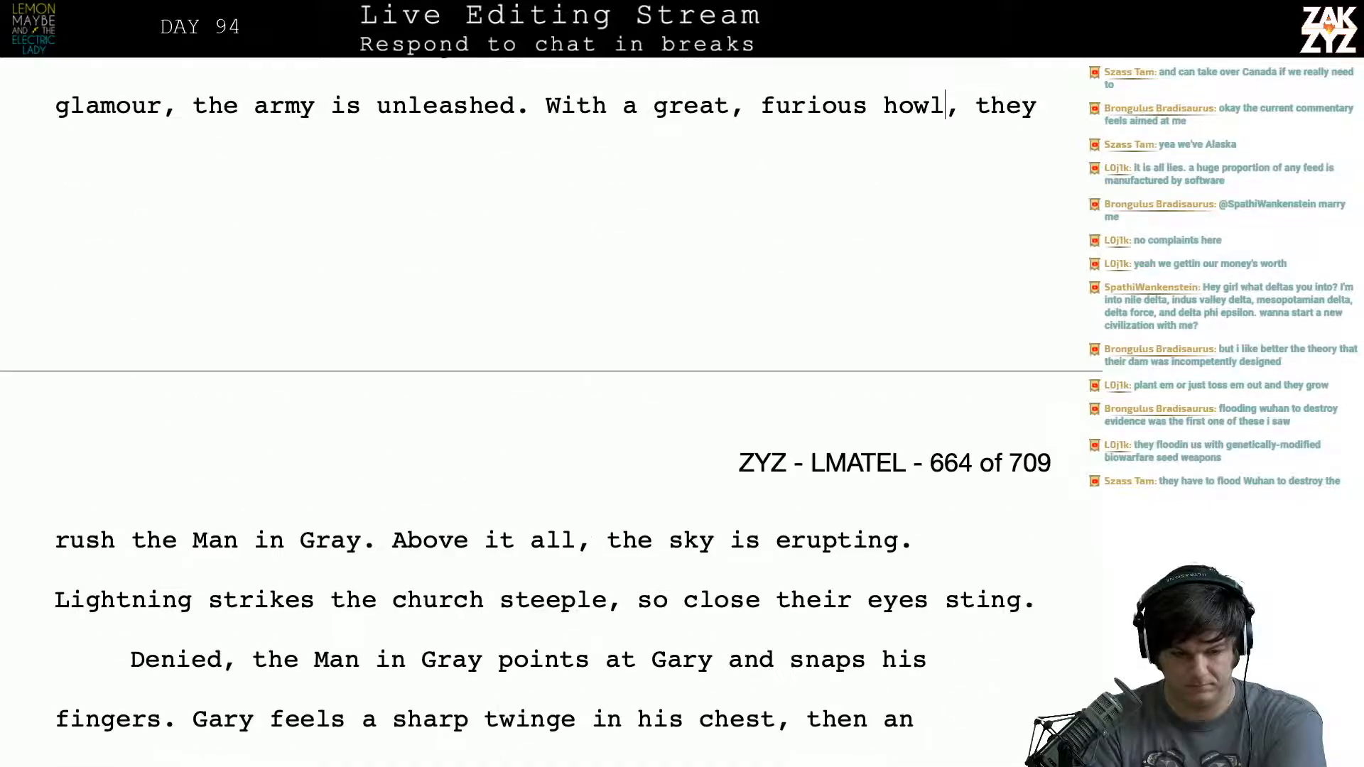
key("Down")
key("Down")
key("Down")
key("Down")
key("Down")
key("Down")
key("Down")
key("Down")
key("Down")
key("Down")
key("Down")
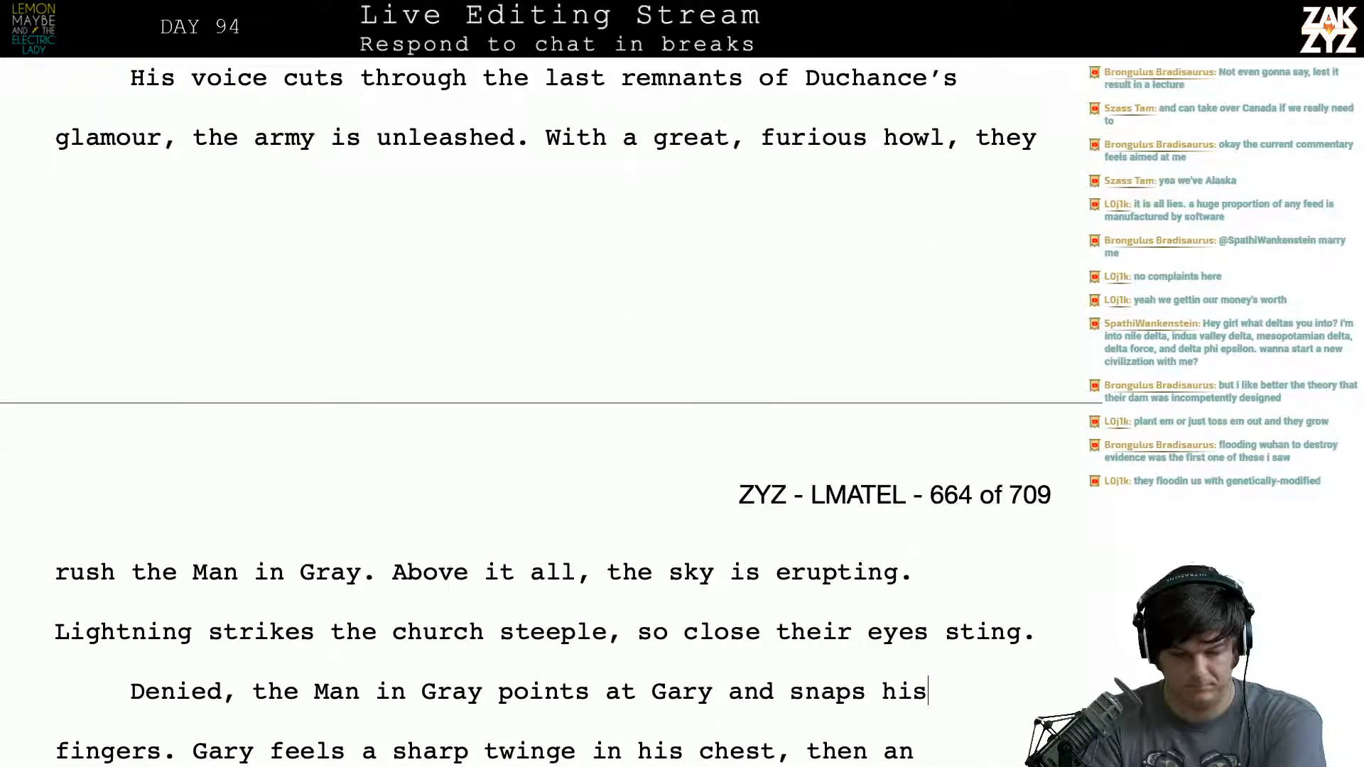
- Reread the sentence beginning “When his vision clears”, examining its ending “at the mob of men assailing Duchance”
key("Down")
key("Down")
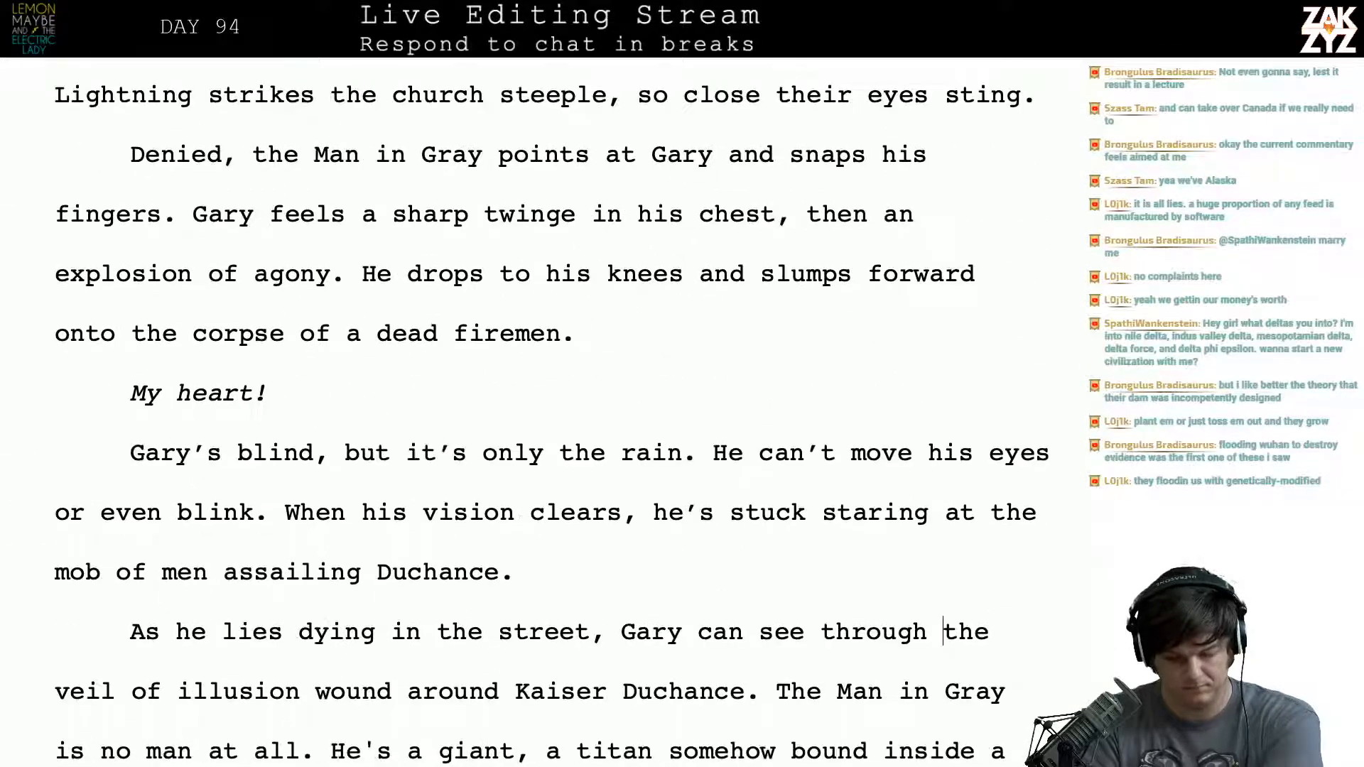
key("Up")
key("Up")
key("Left")
key("Right")
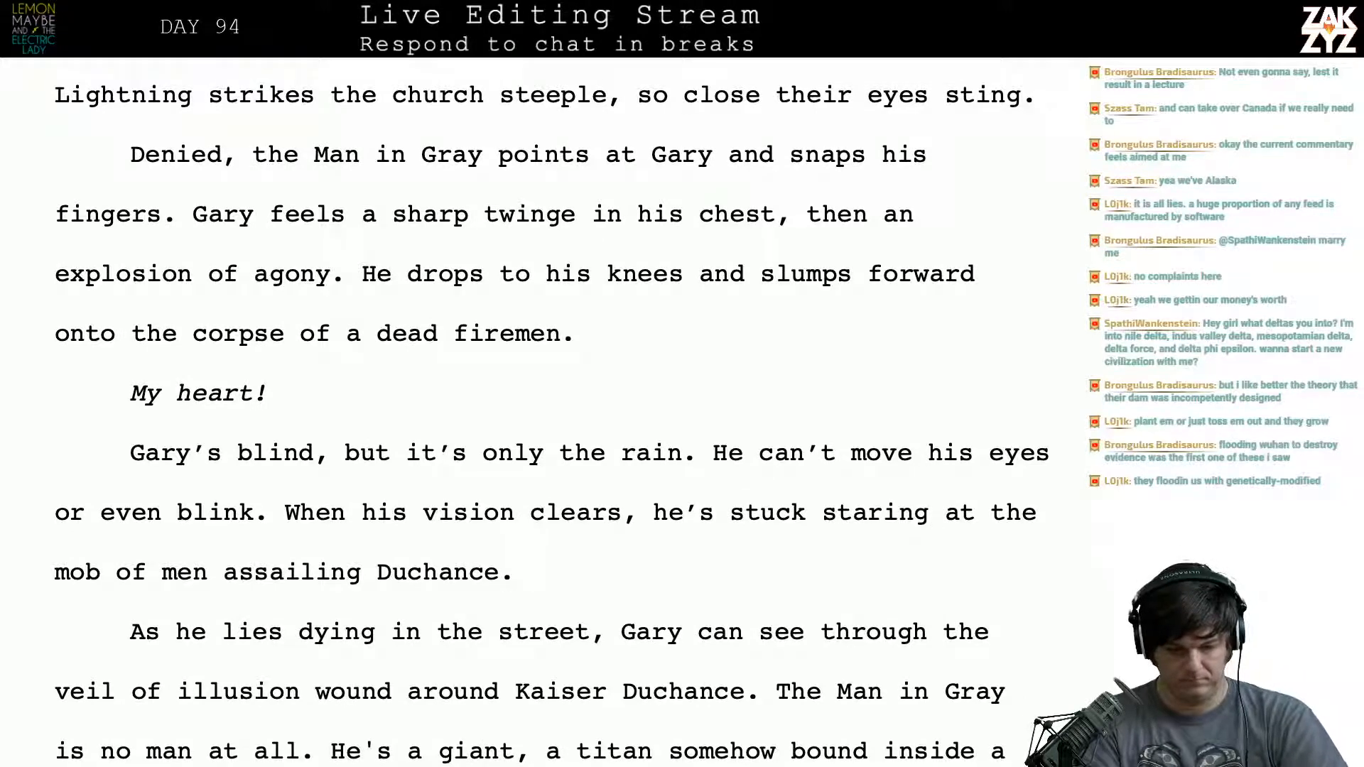
key("shift+Right")
key("shift+Right")
key("shift+Right")
key("shift+Right")
key("shift+Right")
key("shift+Right")
key("shift+Right")
key("shift+Right")
key("shift+Right")
key("shift+Right")
key("shift+Right")
key("shift+Right")
key("shift+Right")
key("shift+Right")
key("shift+Right")
key("shift+Right")
key("shift+Right")
key("shift+Right")
key("shift+Right")
key("shift+Right")
key("shift+Right")
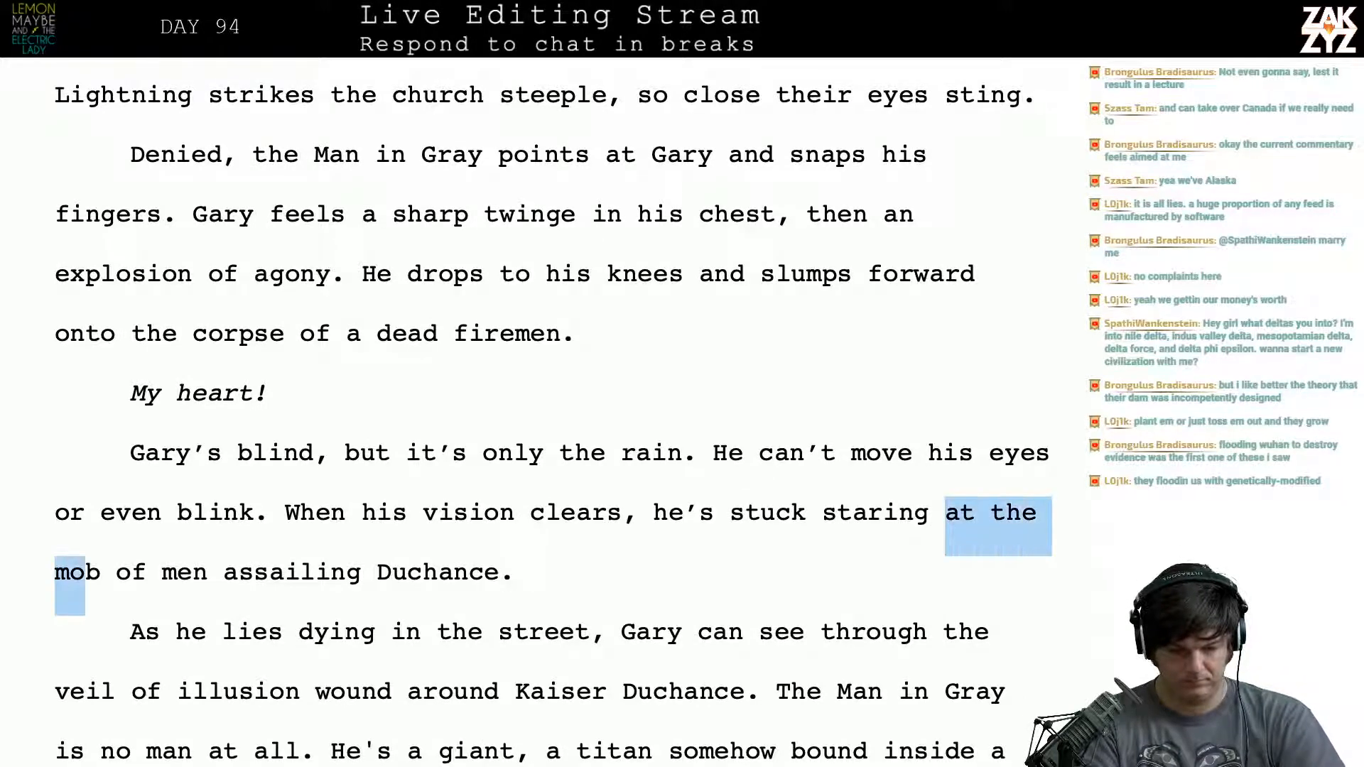
key("shift+Right")
key("shift+Right")
key("shift+Right")
key("shift+Right")
key("shift+Right")
key("shift+Right")
key("shift+Right")
key("shift+Right")
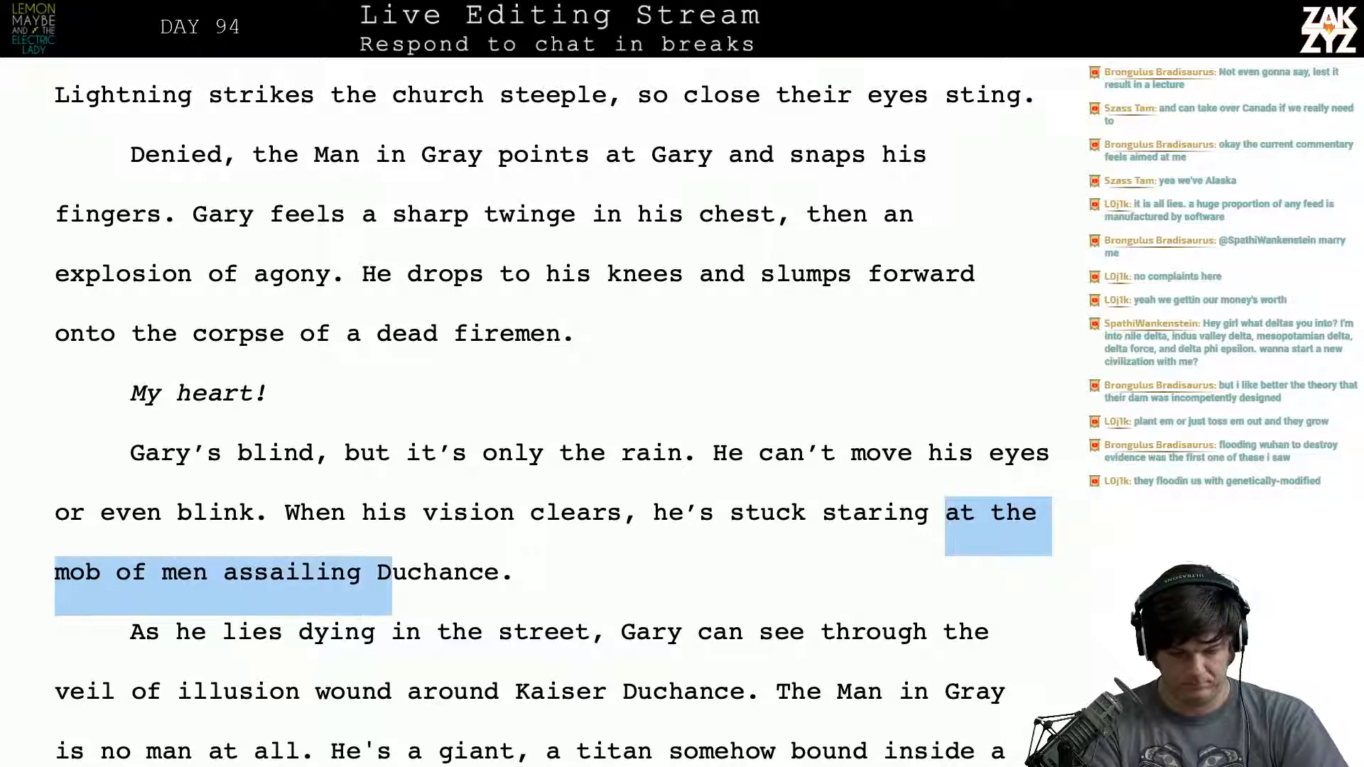
key("Left")
key("Left")
key("Left")
key("Left")
key("Left")
key("Right")
key("Right")
key("Right")
key("Right")
key("Right")
key("Right")
key("Right")
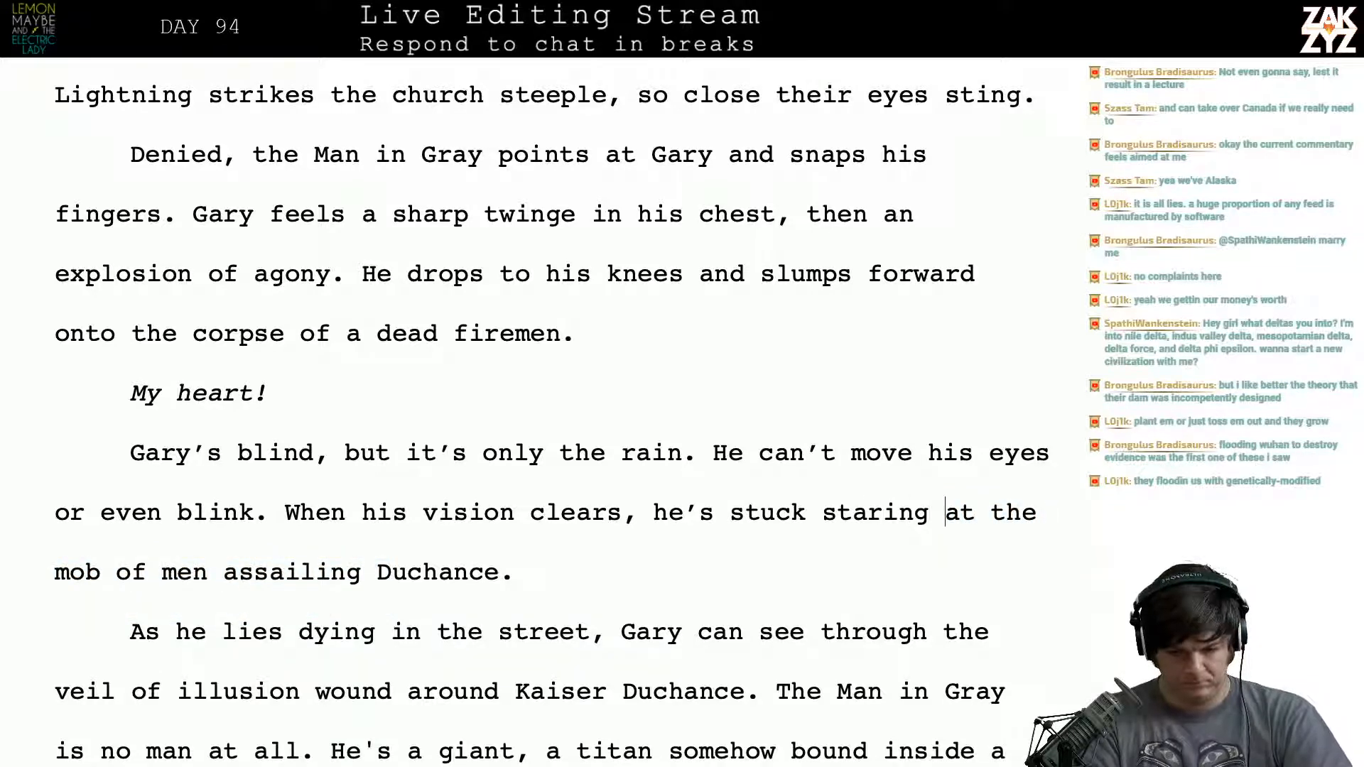
key("Left")
key("Left")
key("Left")
key("Right")
key("Left")
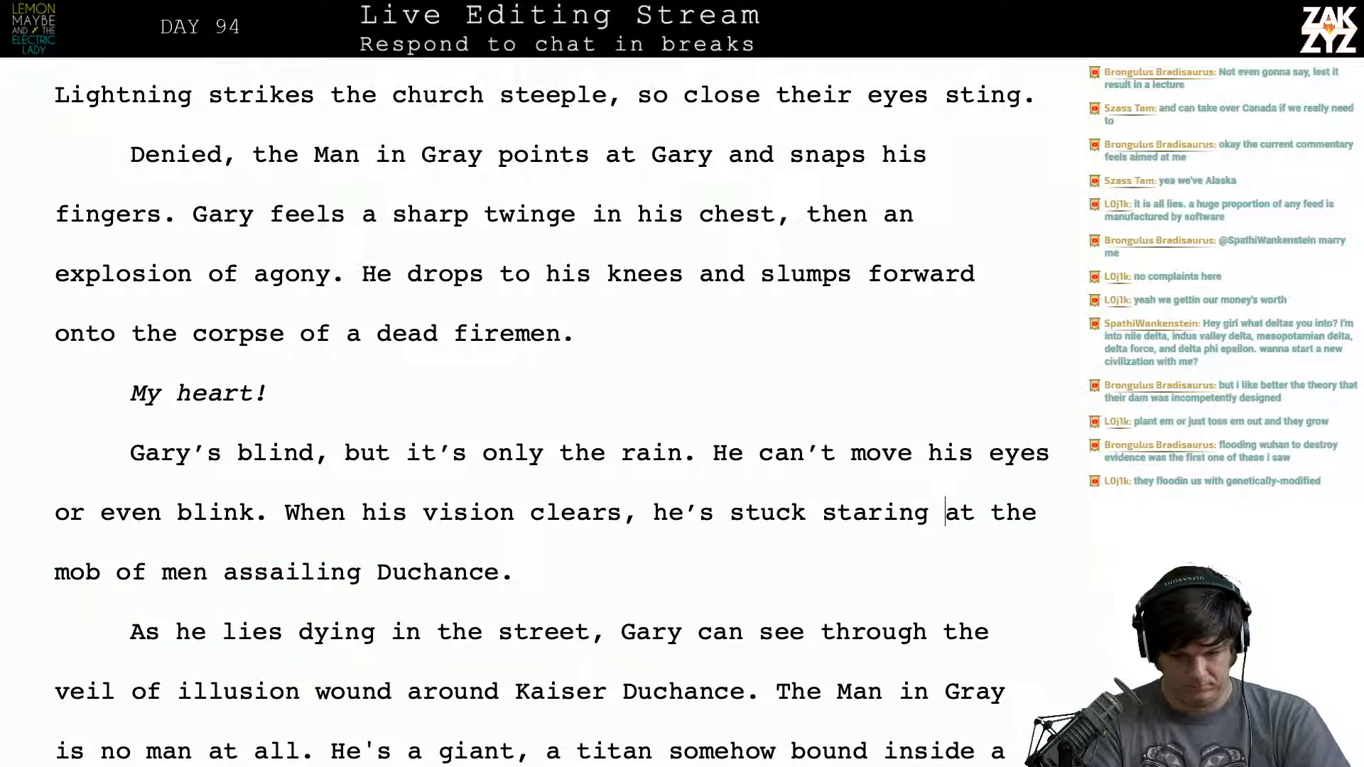
key("Right")
- Split off the old ending after “he’s stuck staring” and write “at Duchance as he fights off the mob.” in its place
key("Left")
key("Return")
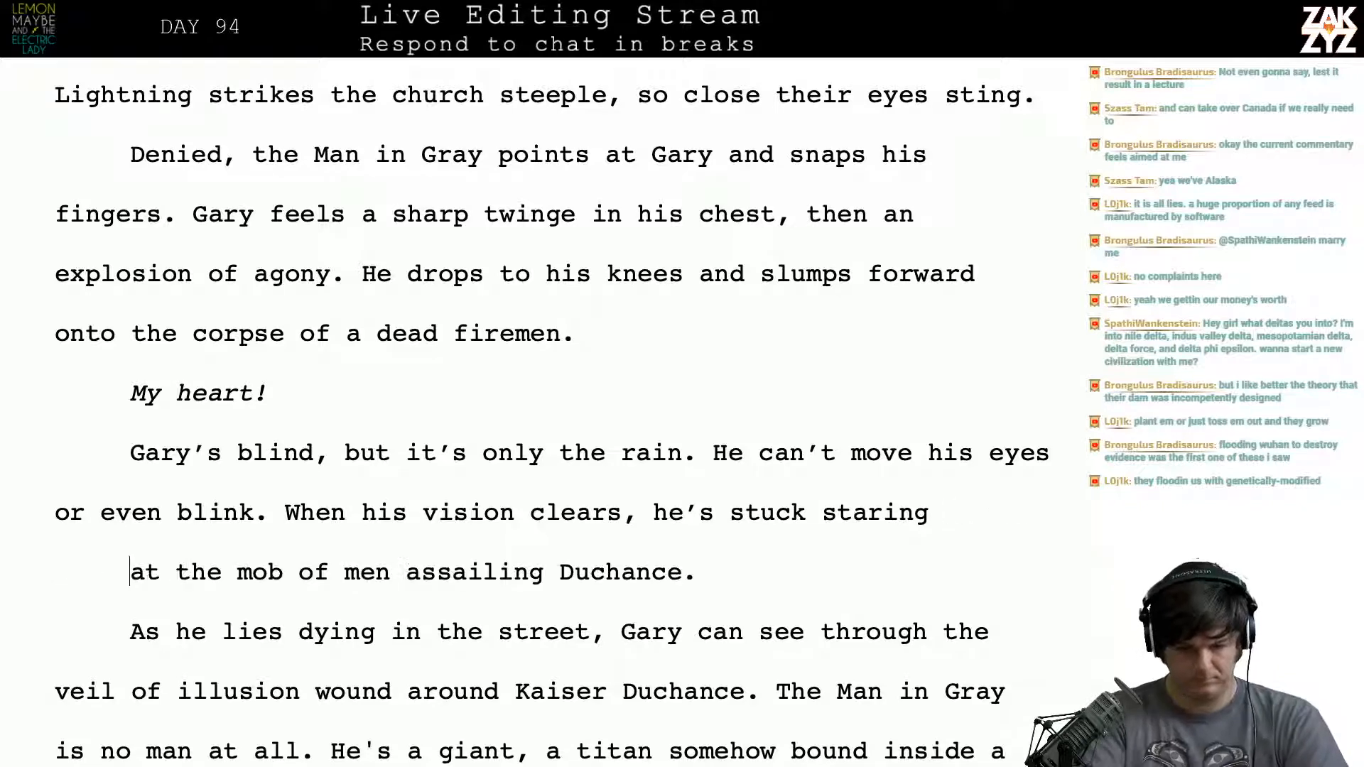
key("Left")
type("at Du")
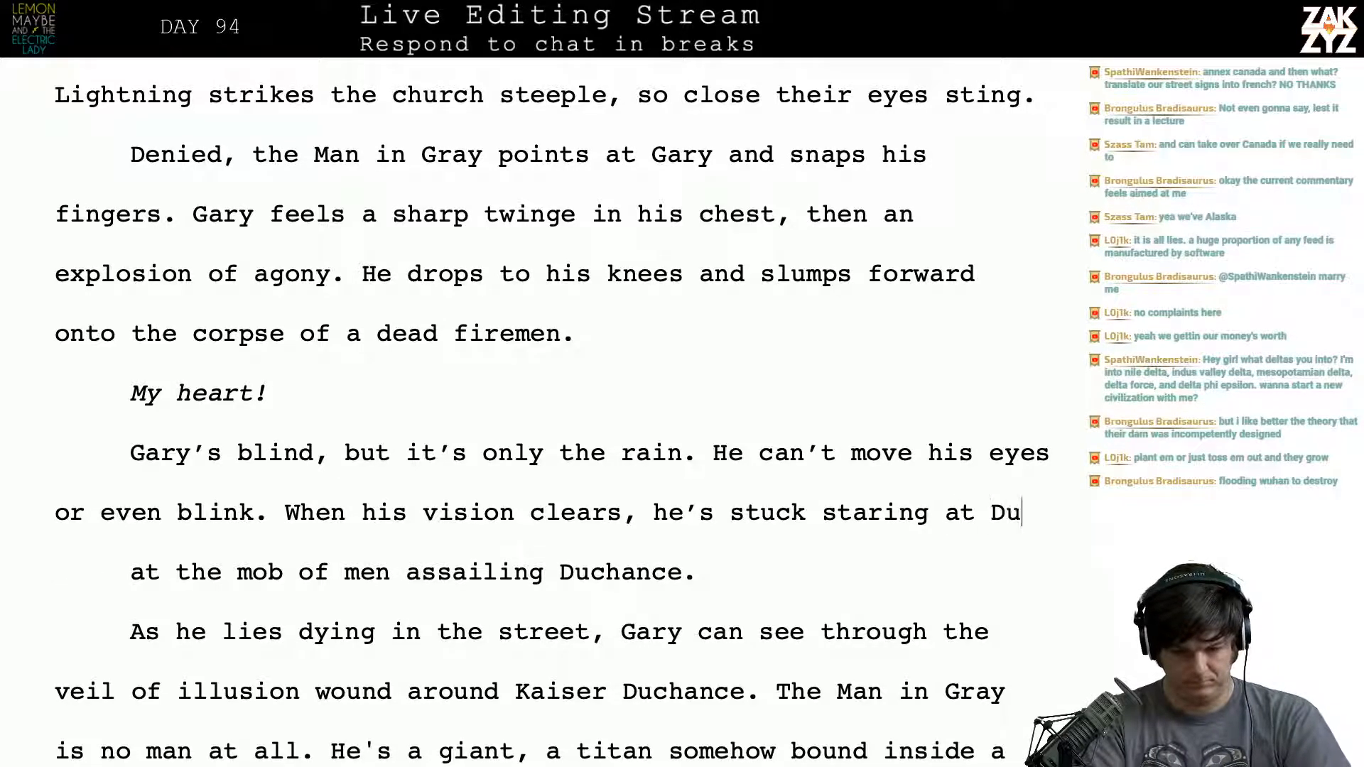
type("chance, who's")
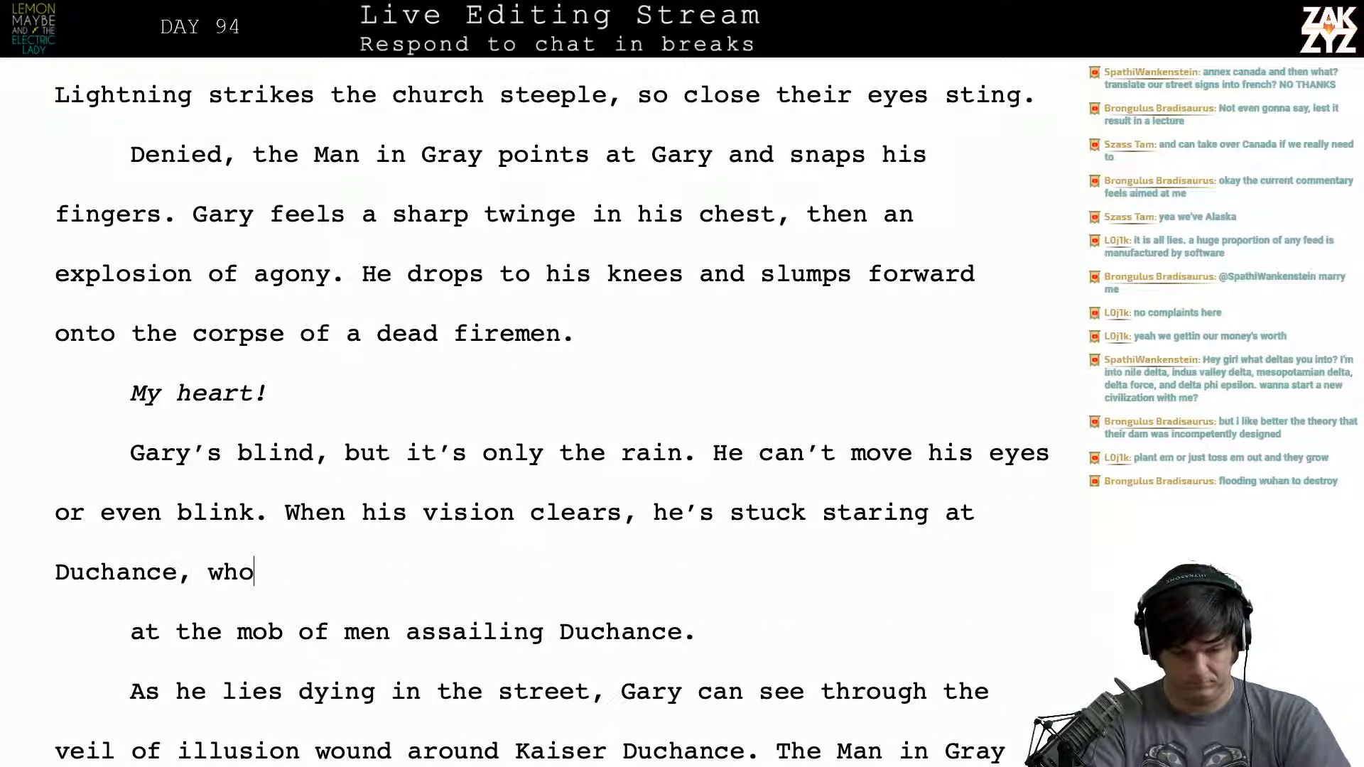
key("BackSpace")
key("BackSpace")
key("BackSpace")
key("BackSpace")
key("BackSpace")
key("BackSpace")
key("BackSpace")
type("as ")
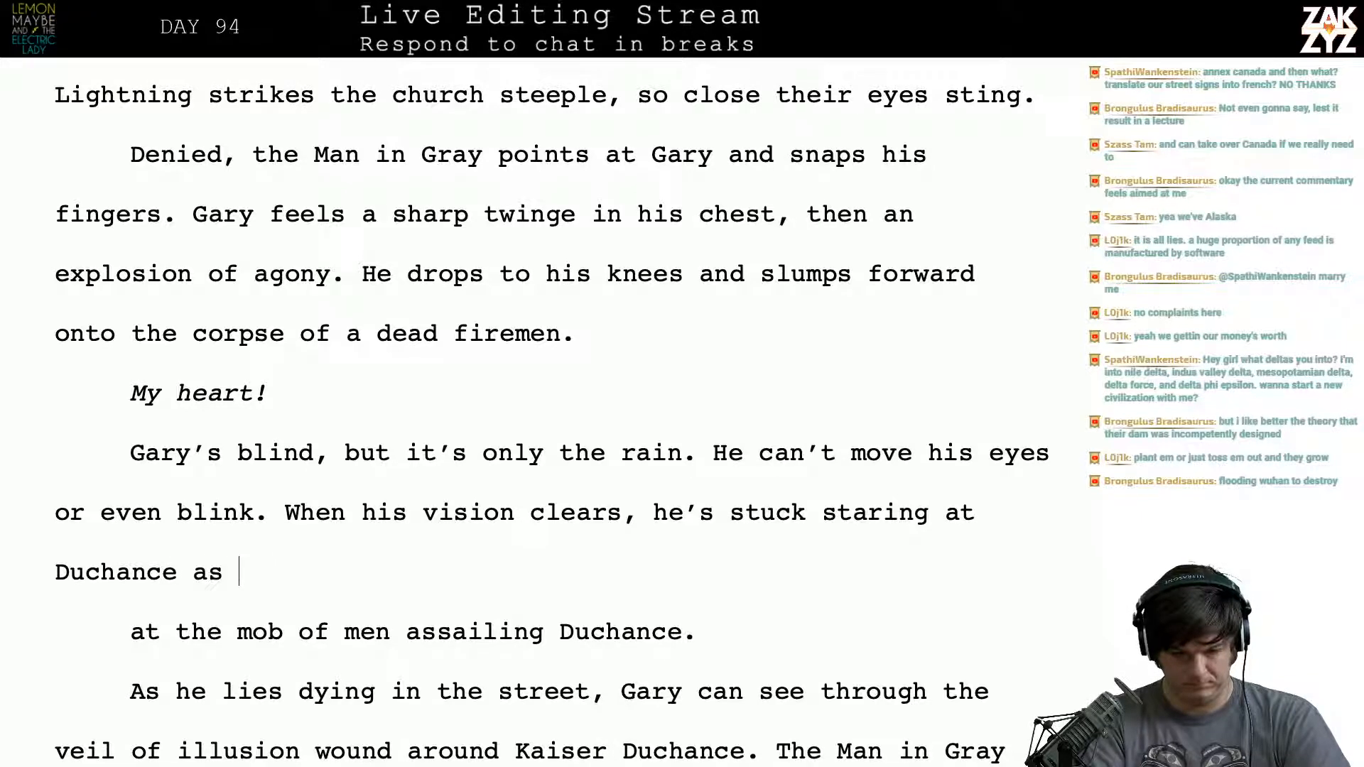
type("he fights off the mob.")
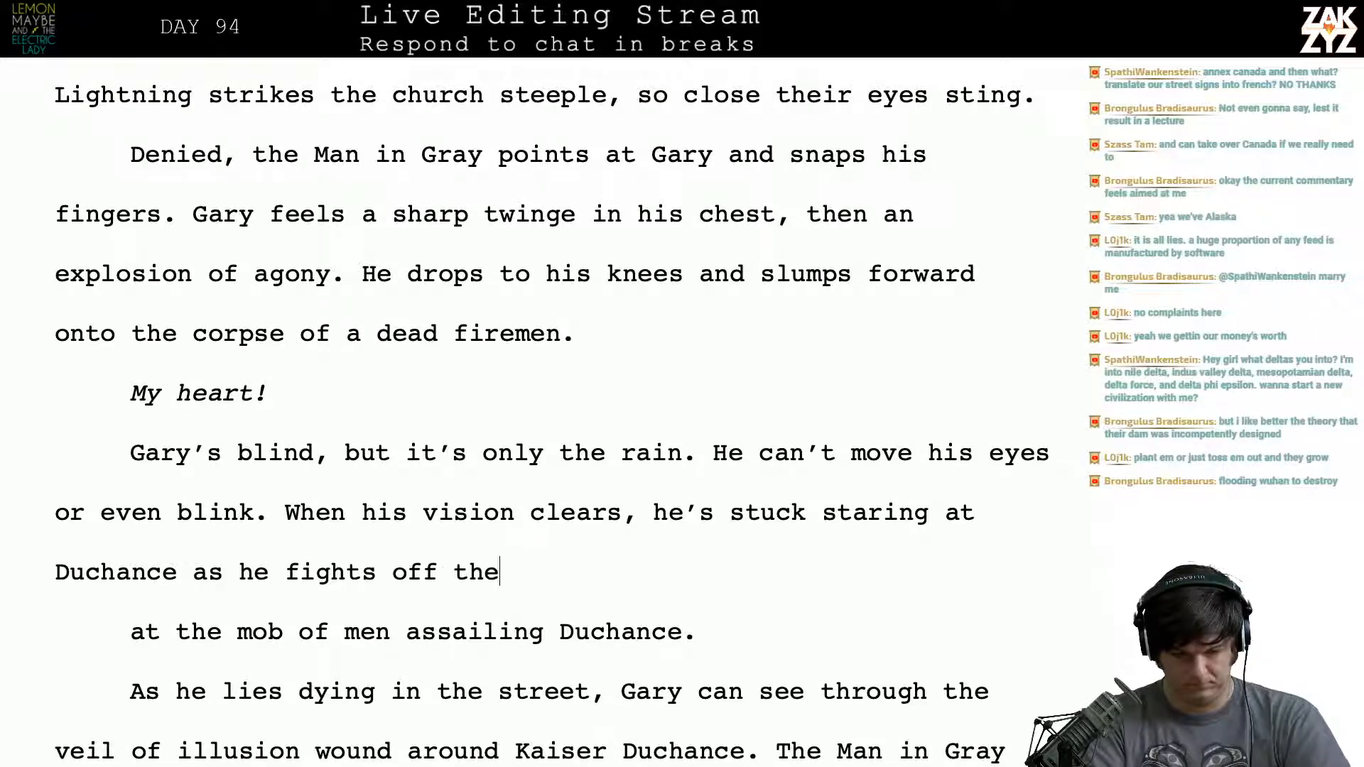
- Delete the leftover line “at the mob of men assailing Duchance.” and start a new paragraph at “As he lies dying”
key("shift+Down")
key("shift+Right")
key("shift+Right")
key("shift+Right")
key("shift+Right")
key("shift+Right")
key("shift+Right")
key("shift+Right")
key("shift+Right")
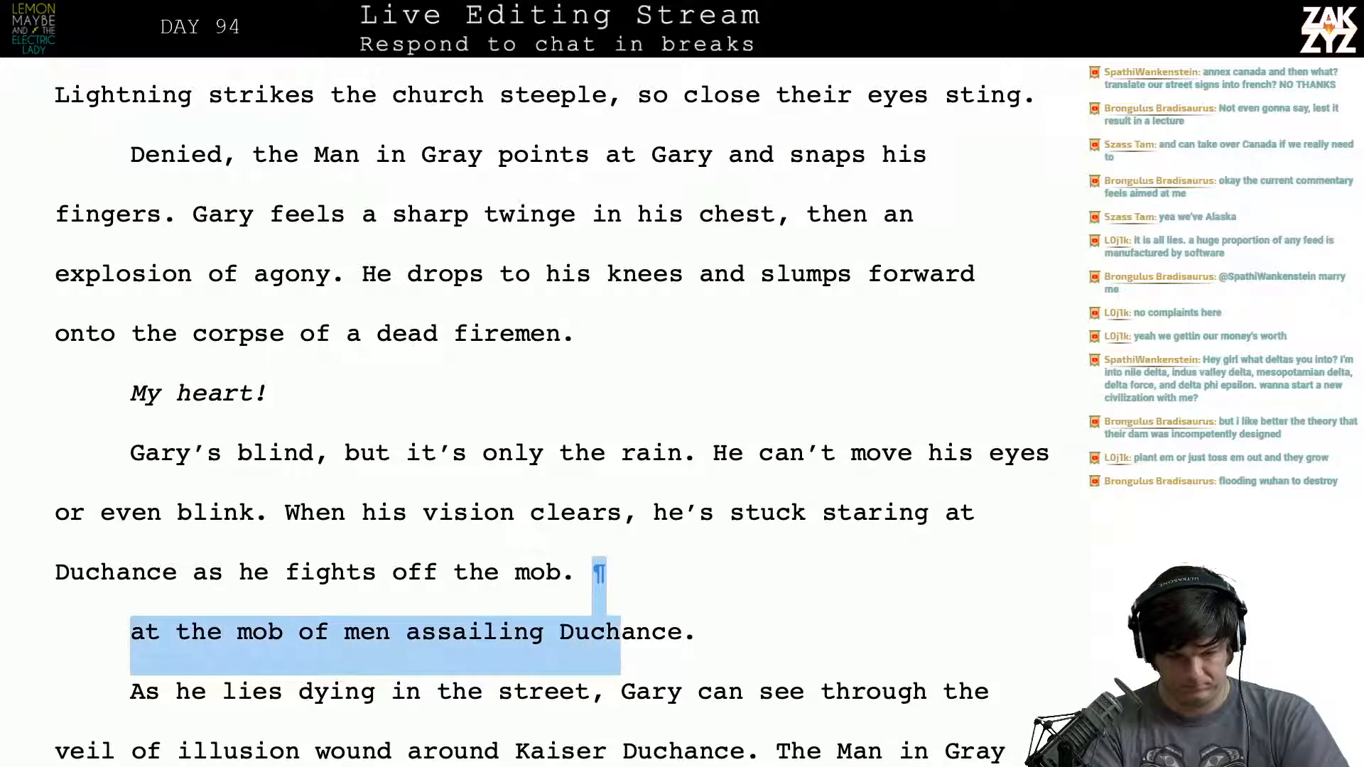
key("BackSpace")
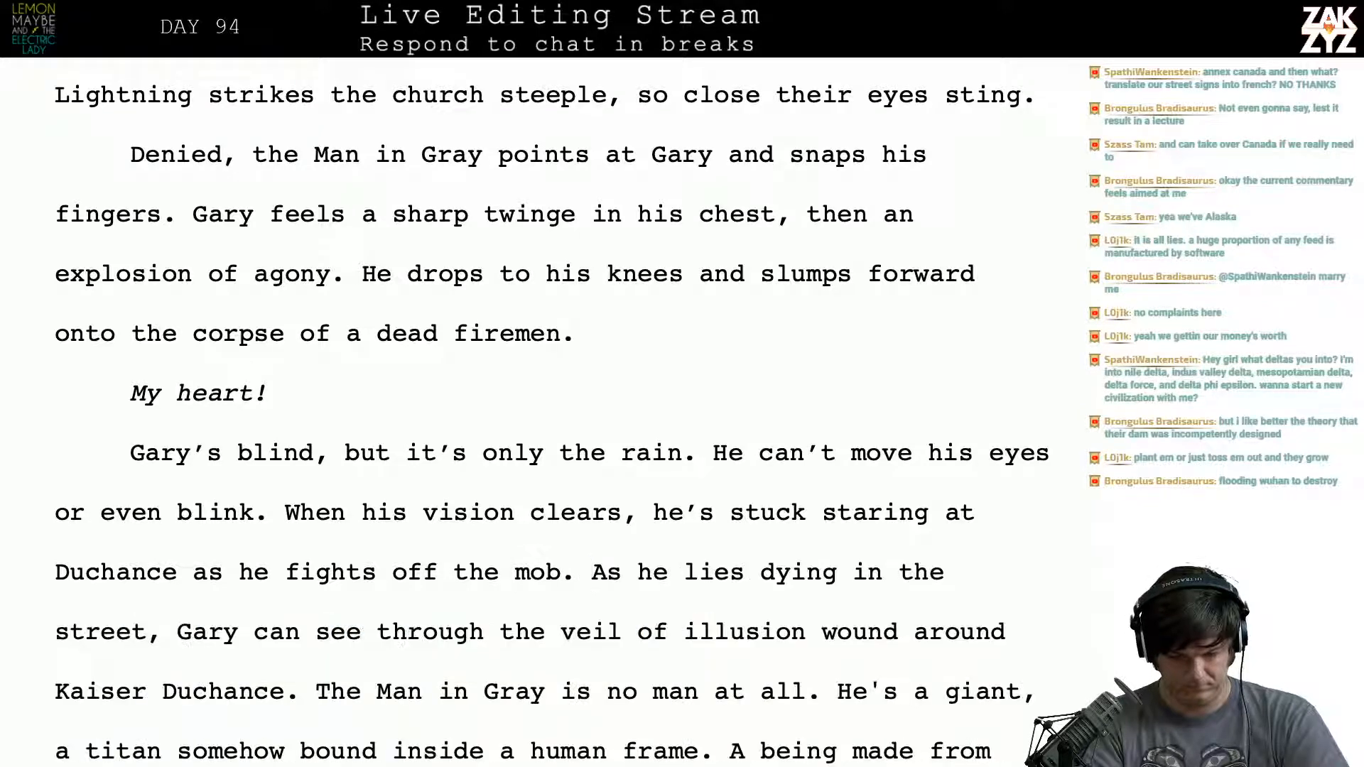
key("Return")
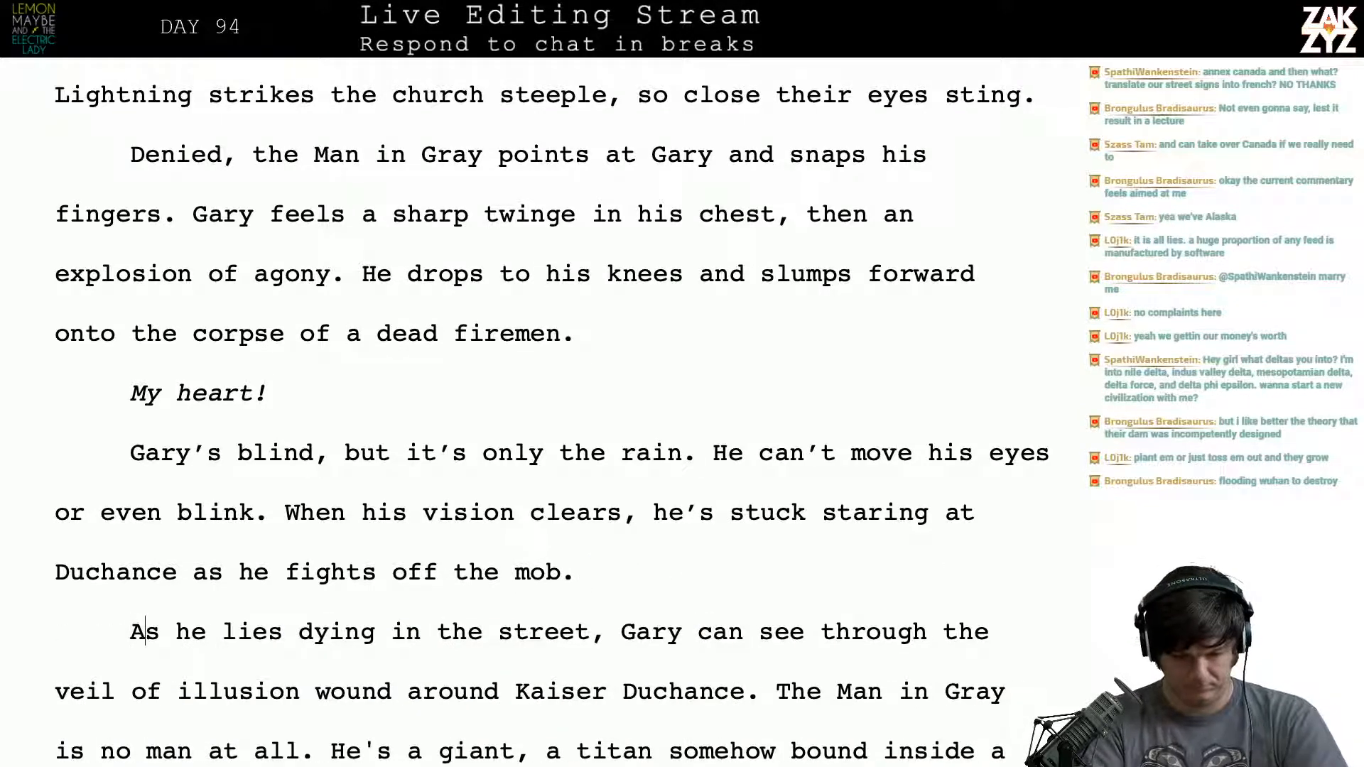
- Replace the paragraph opening “As he lies dying in the street,” with “Dying in the rain,” before “Gary can see”
key("Left")
type("Dying in the ra")
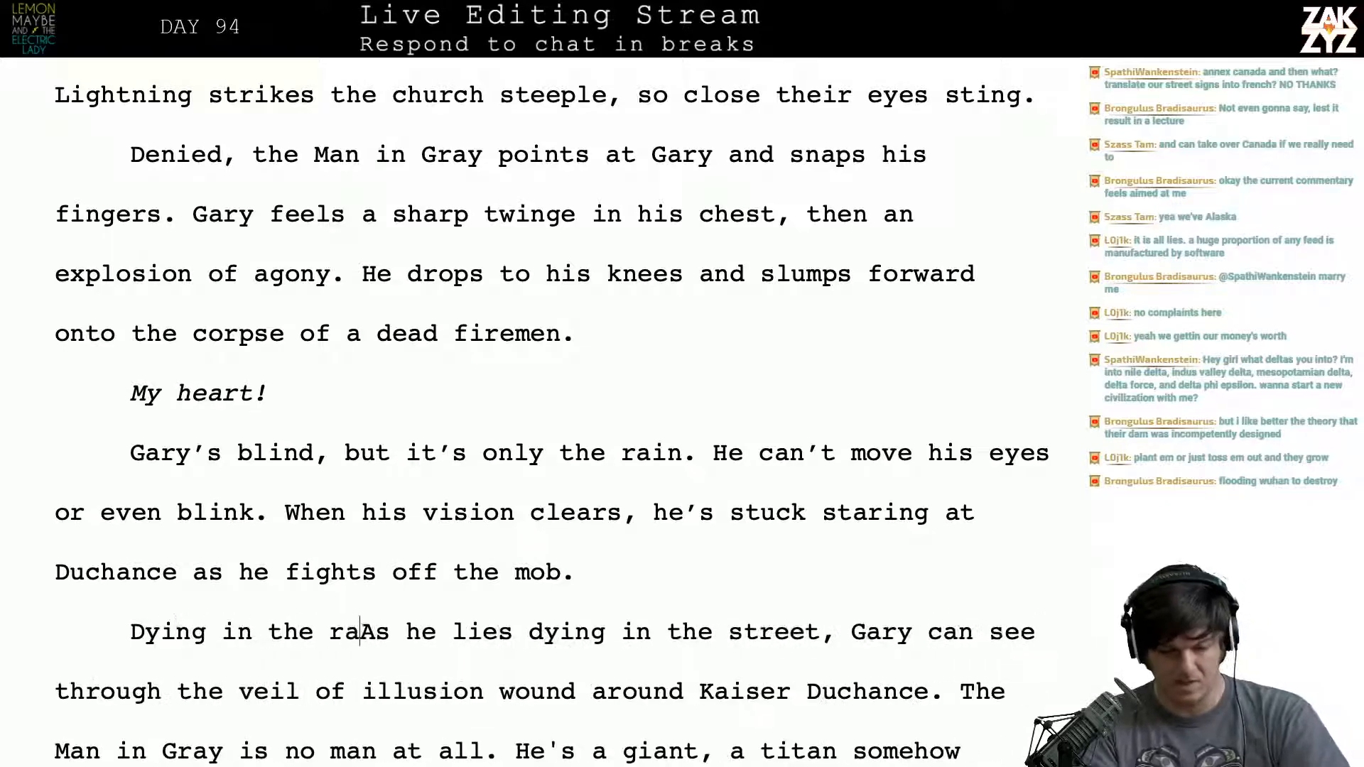
type("in,")
key("shift+Right")
key("shift+Right")
key("shift+Right")
key("shift+Right")
key("shift+Right")
key("shift+Right")
key("shift+Right")
key("shift+Right")
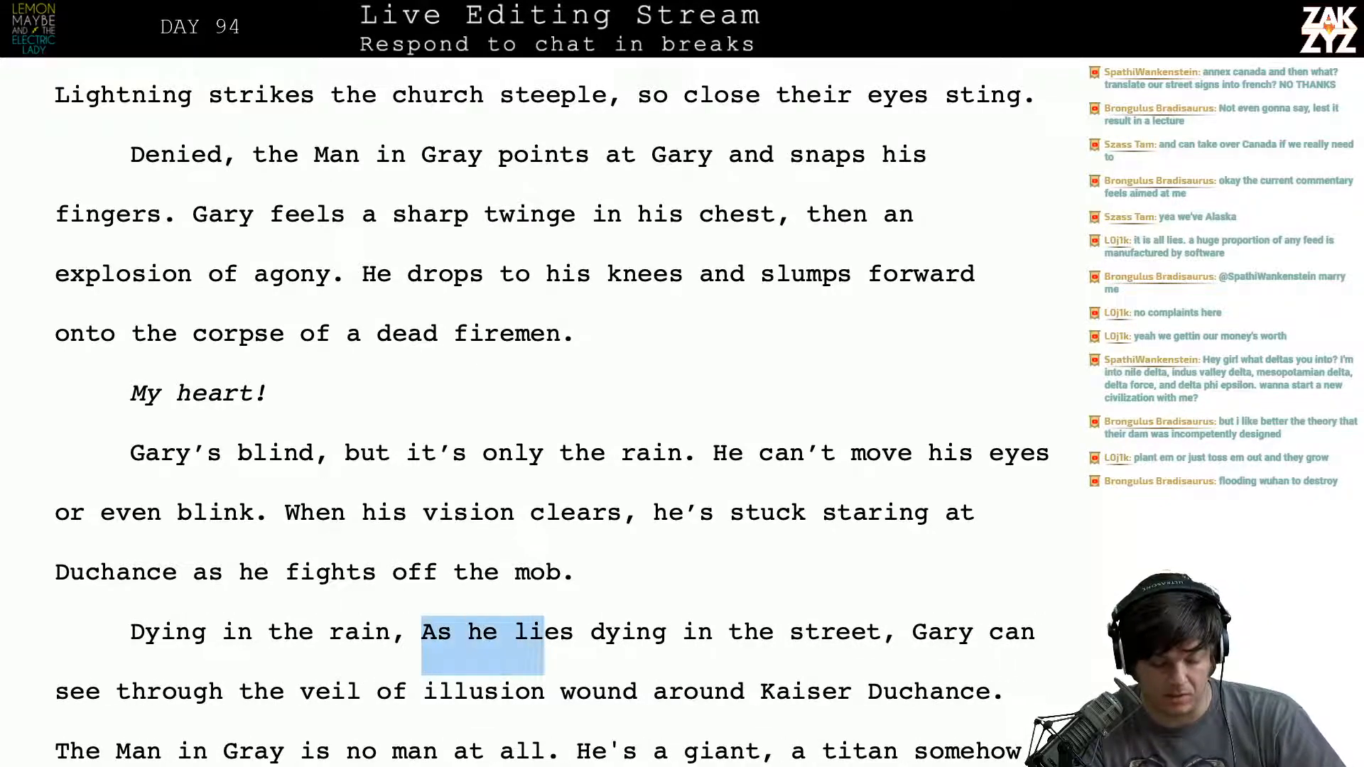
key("shift+Right")
key("shift+Right")
key("shift+Right")
key("shift+Right")
key("shift+Right")
key("shift+Right")
key("shift+Right")
key("shift+Right")
key("shift+Right")
key("shift+Right")
key("shift+Right")
key("shift+Right")
key("shift+Right")
key("shift+Right")
key("shift+Right")
key("shift+Right")
key("shift+Right")
key("shift+Right")
key("shift+Right")
key("shift+Right")
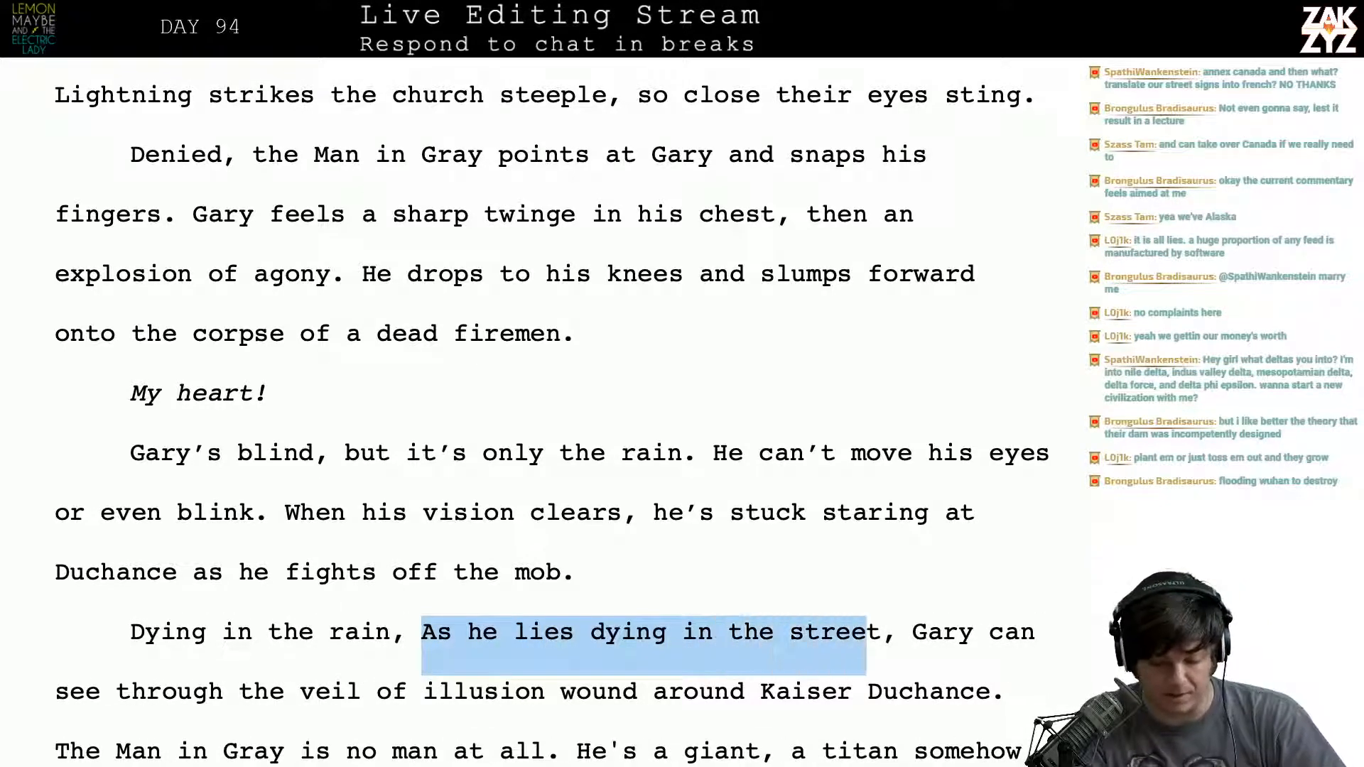
key("shift+Right")
key("shift+Right")
key("Delete")
key("Delete")
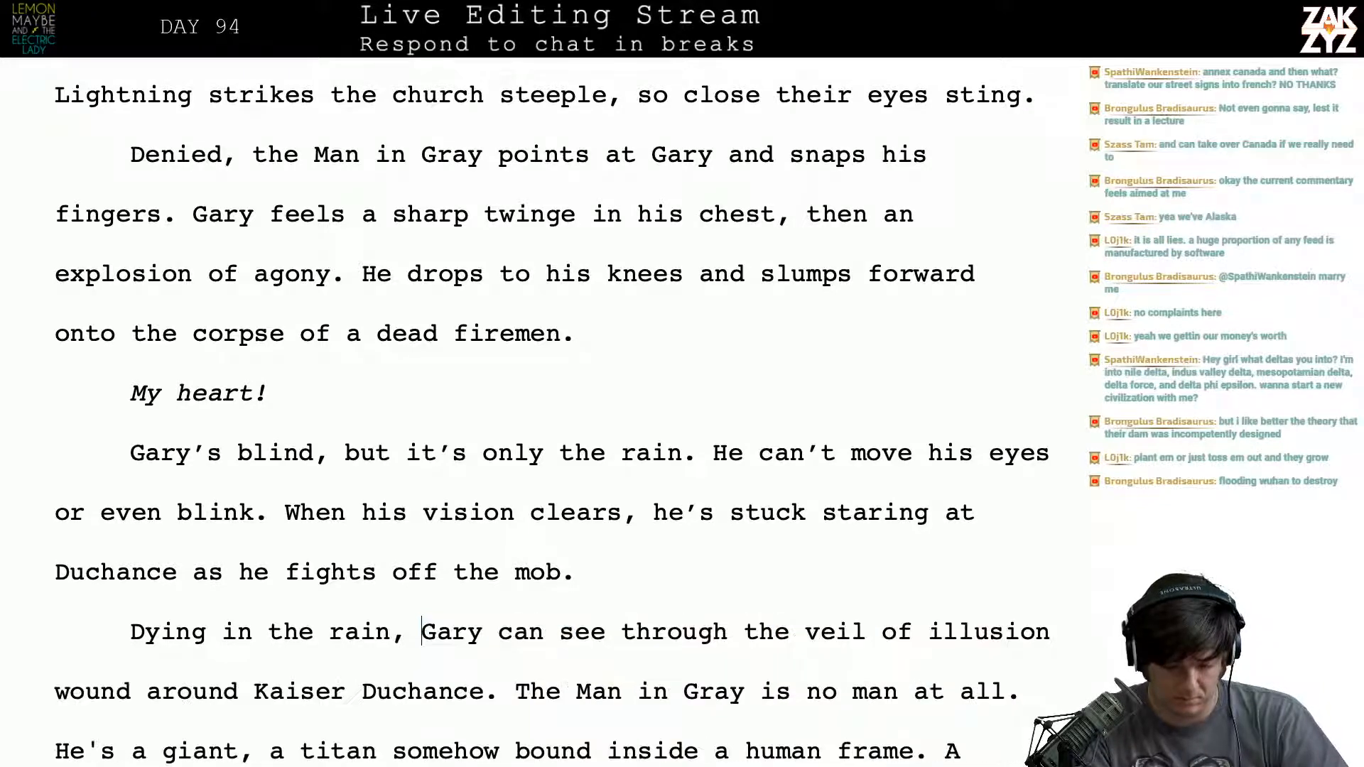
- Add “for the first time” after “wound around Kaiser Duchance”, before the period
key("Down")
key("Right")
key("Right")
key("Right")
key("Right")
key("Right")
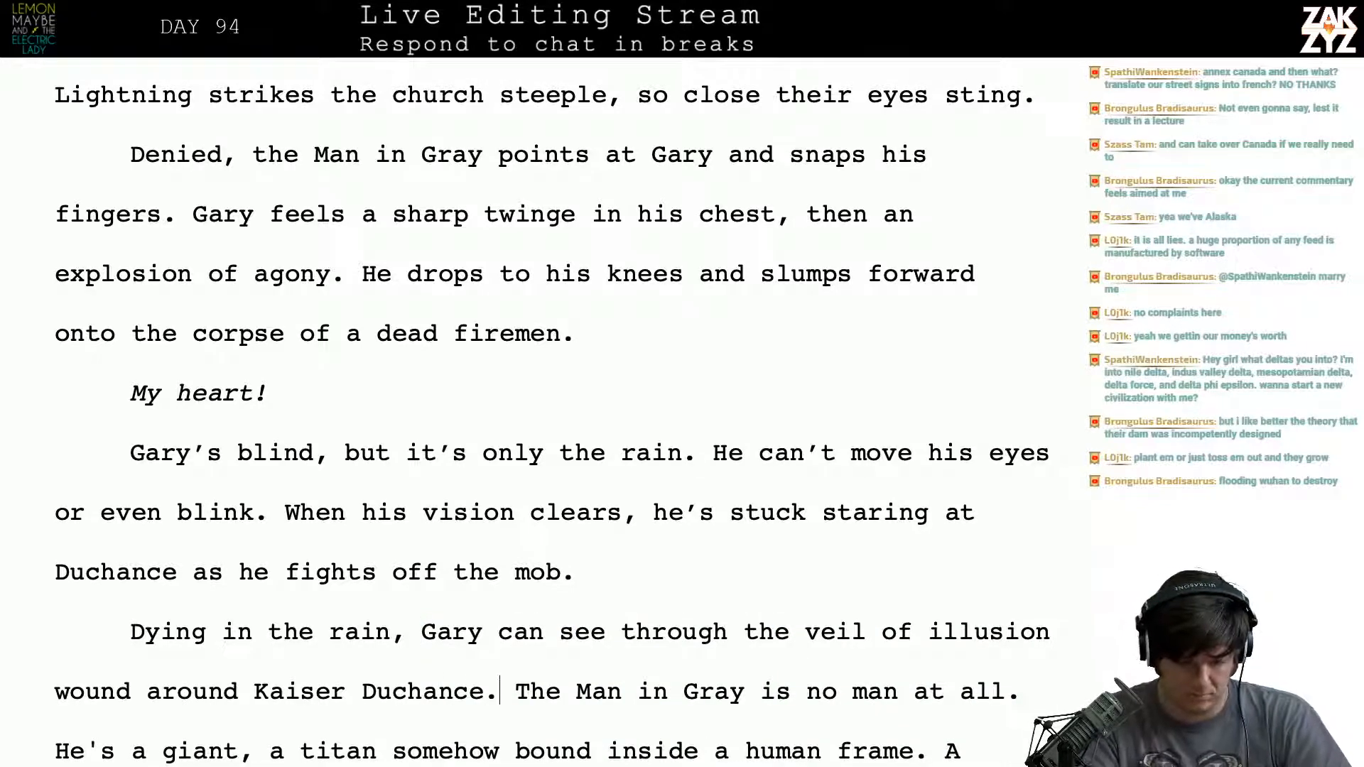
key("Left")
key("Up")
key("Left")
key("Left")
key("Left")
key("Left")
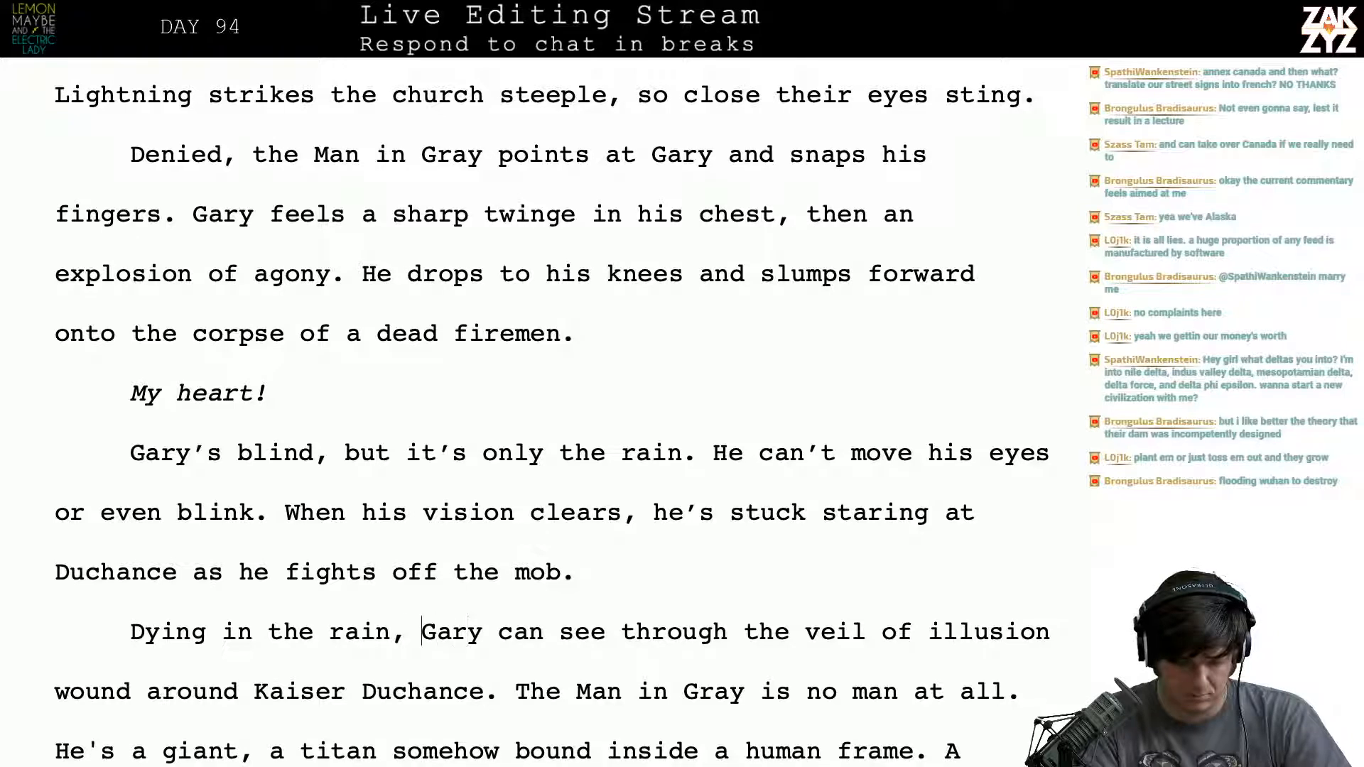
key("Down")
key("Right")
key("Right")
key("Right")
type("for t")
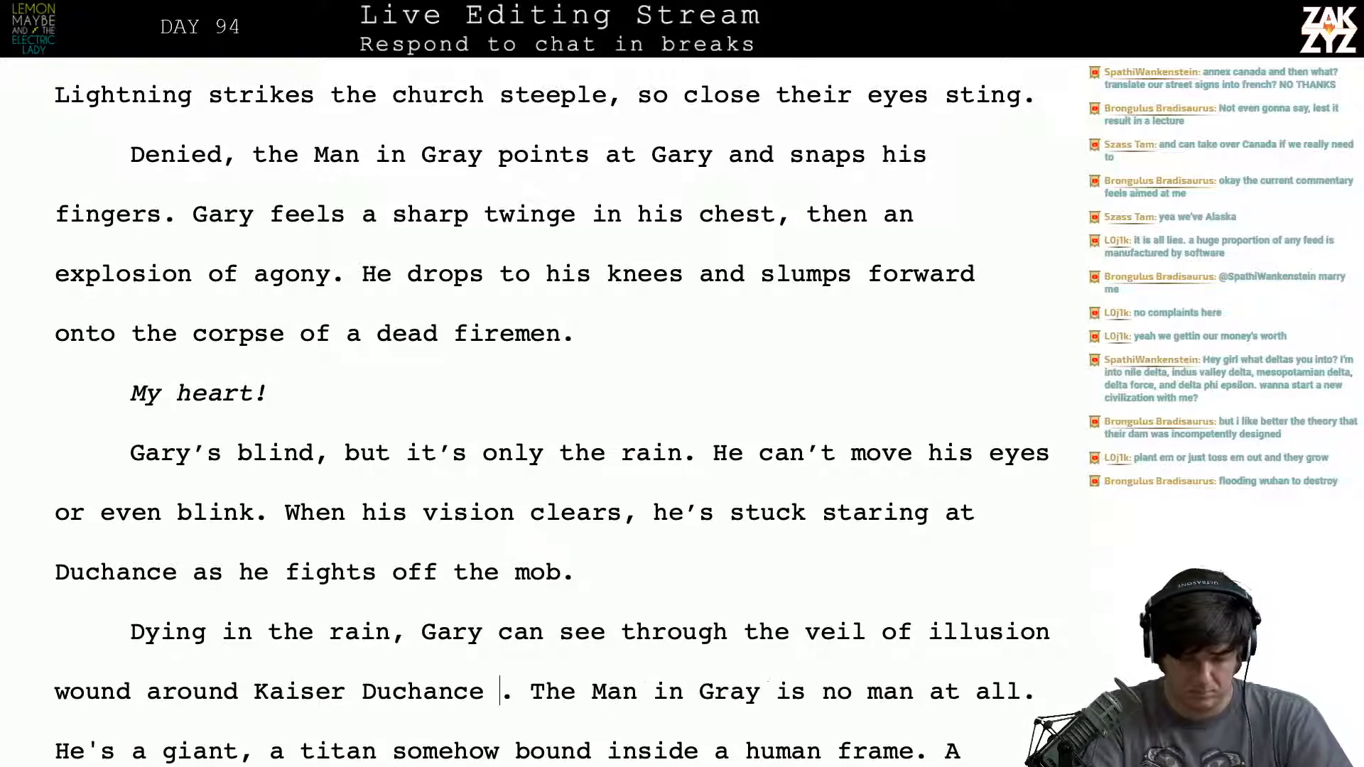
type("he first time")
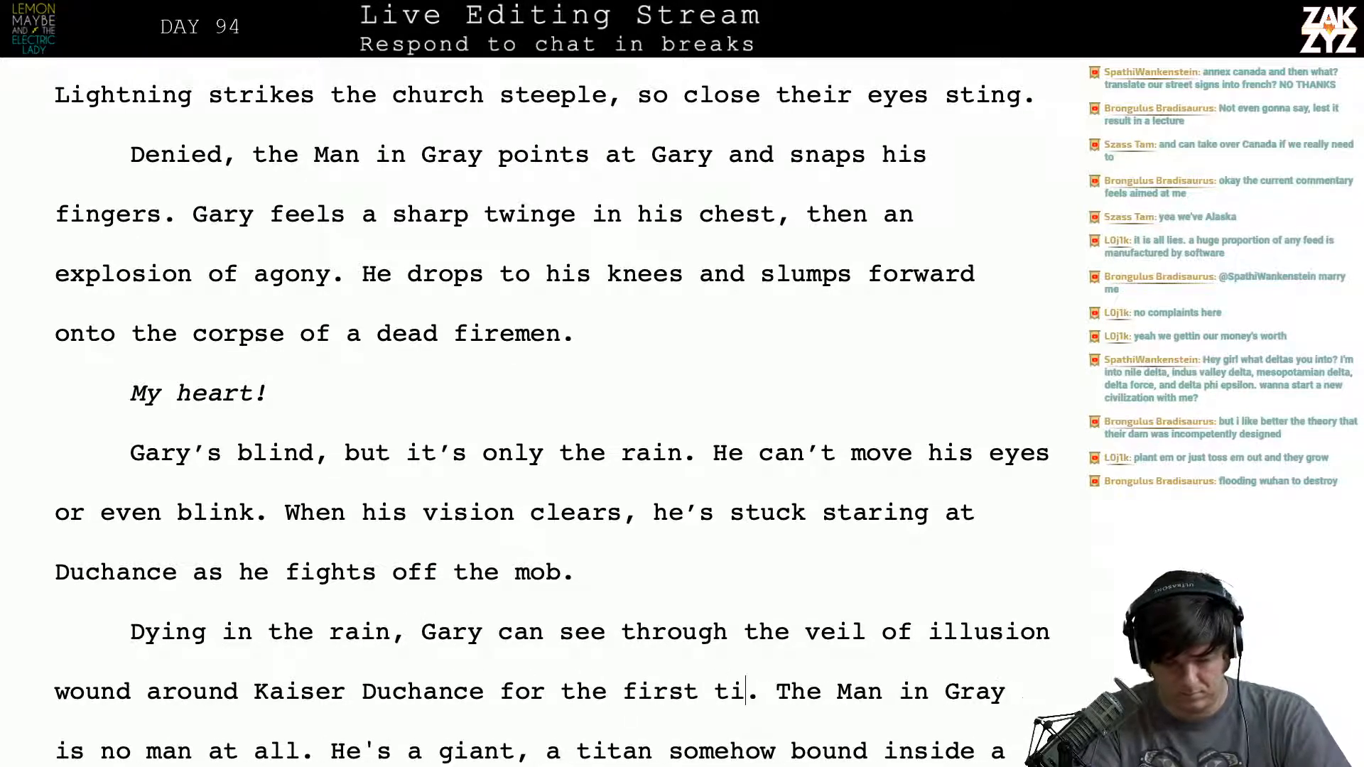
key("Up")
key("Up")
key("Right")
key("Right")
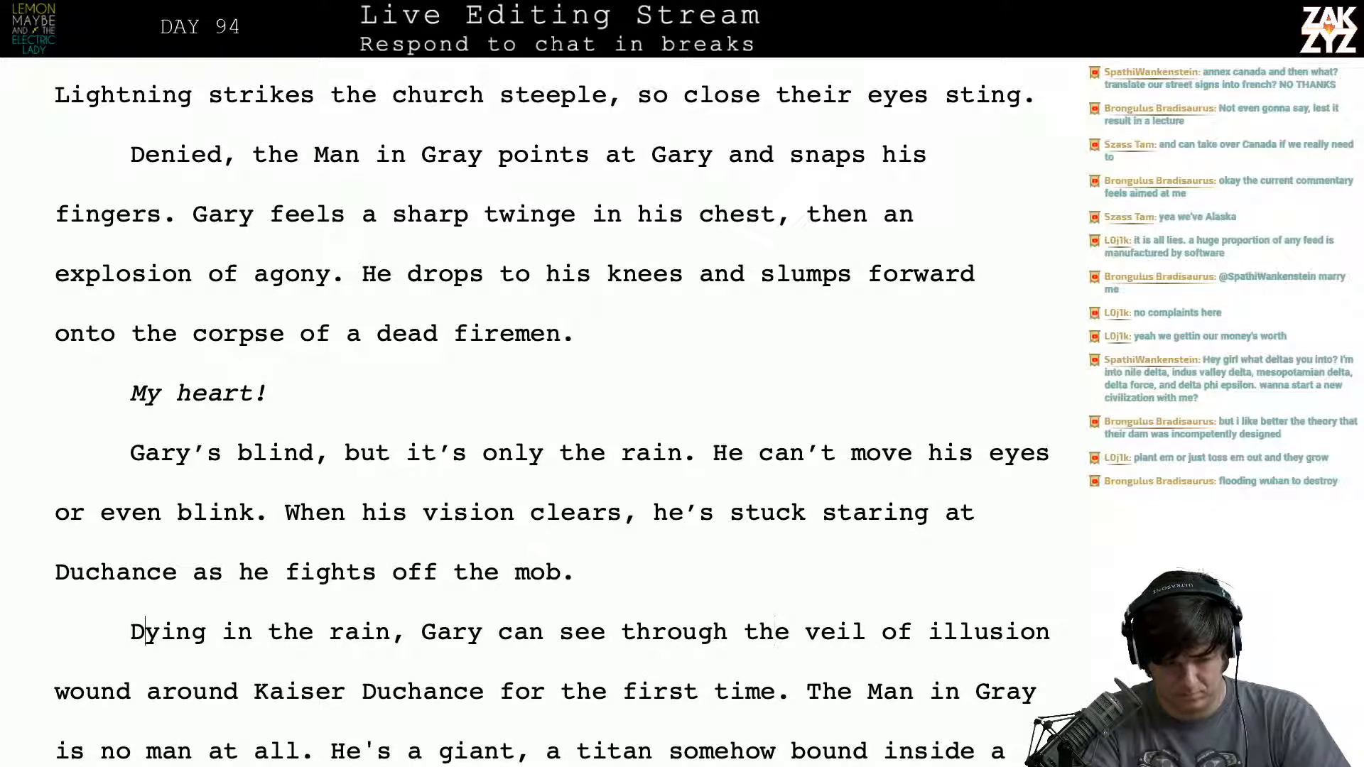
key("Left")
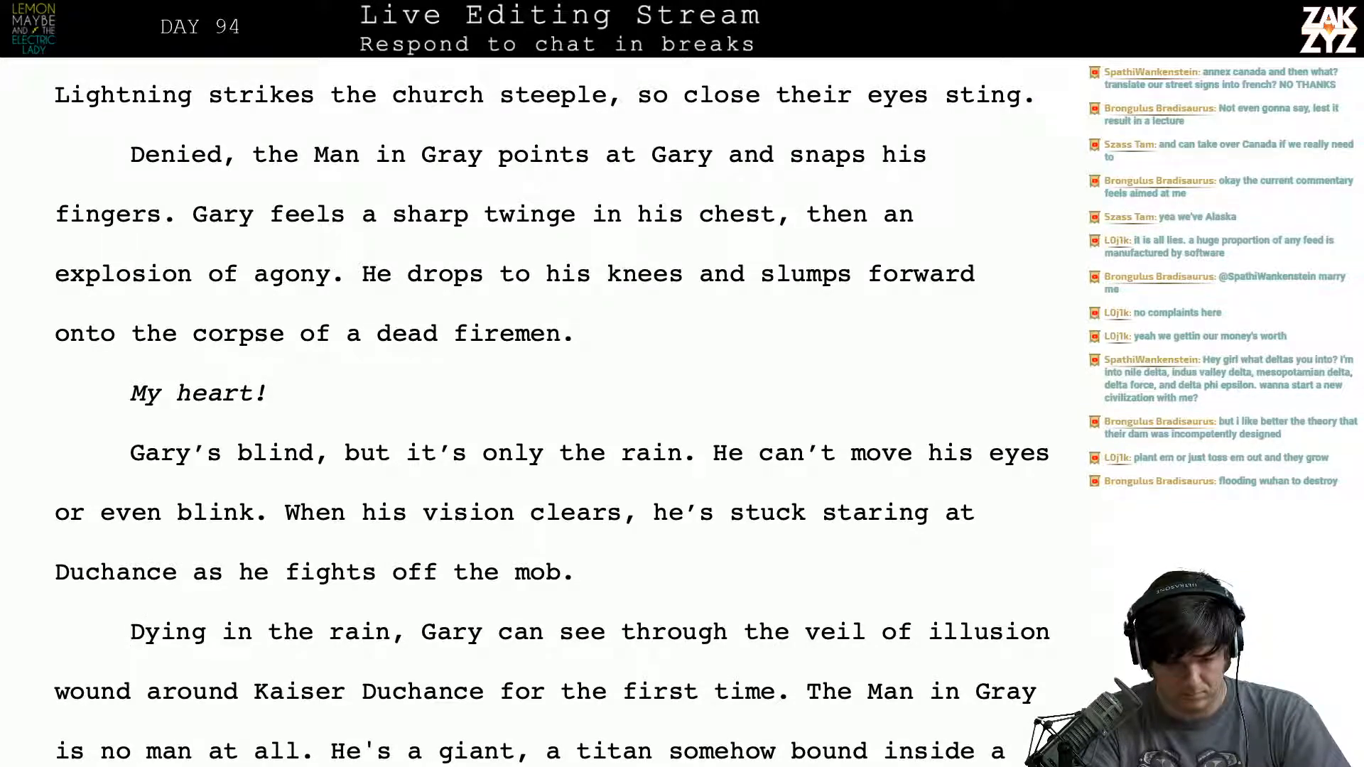
key("Up")
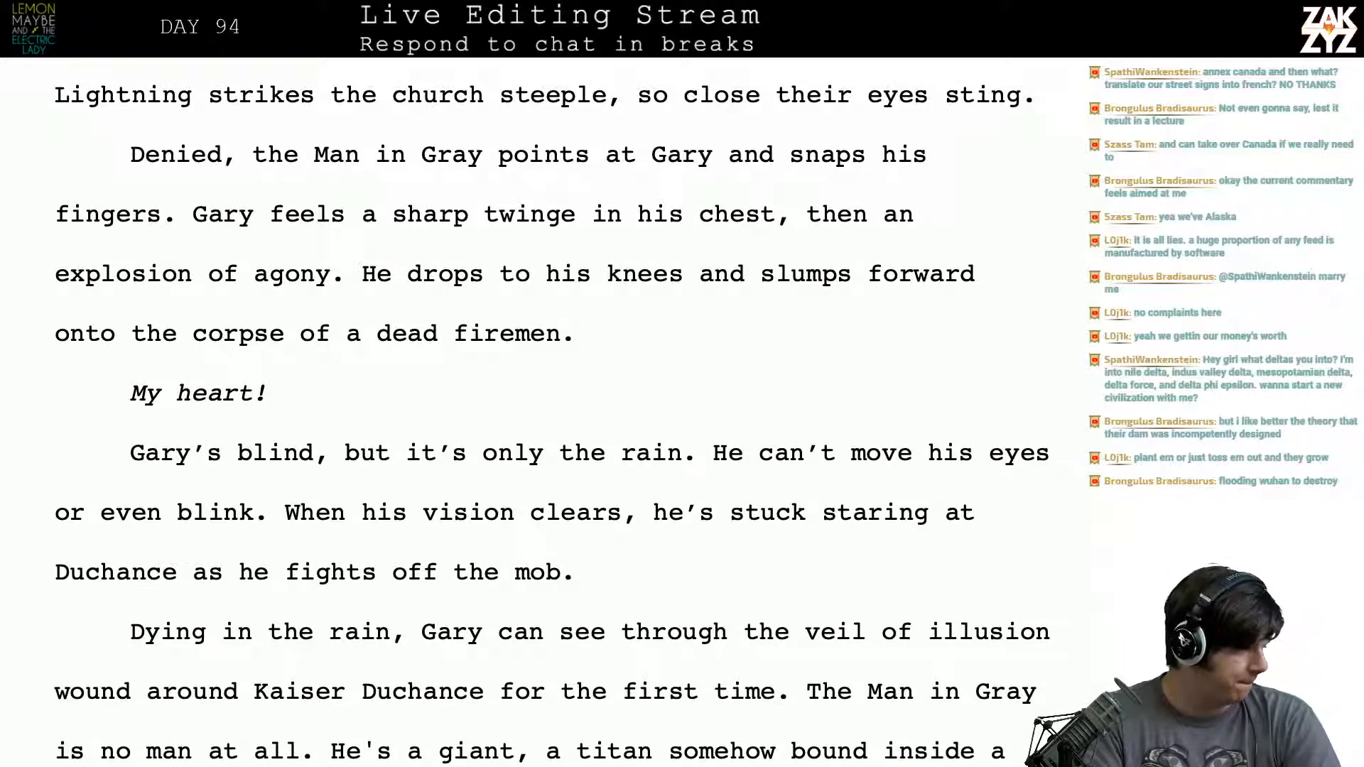
scroll(554, 413, "down", 1)
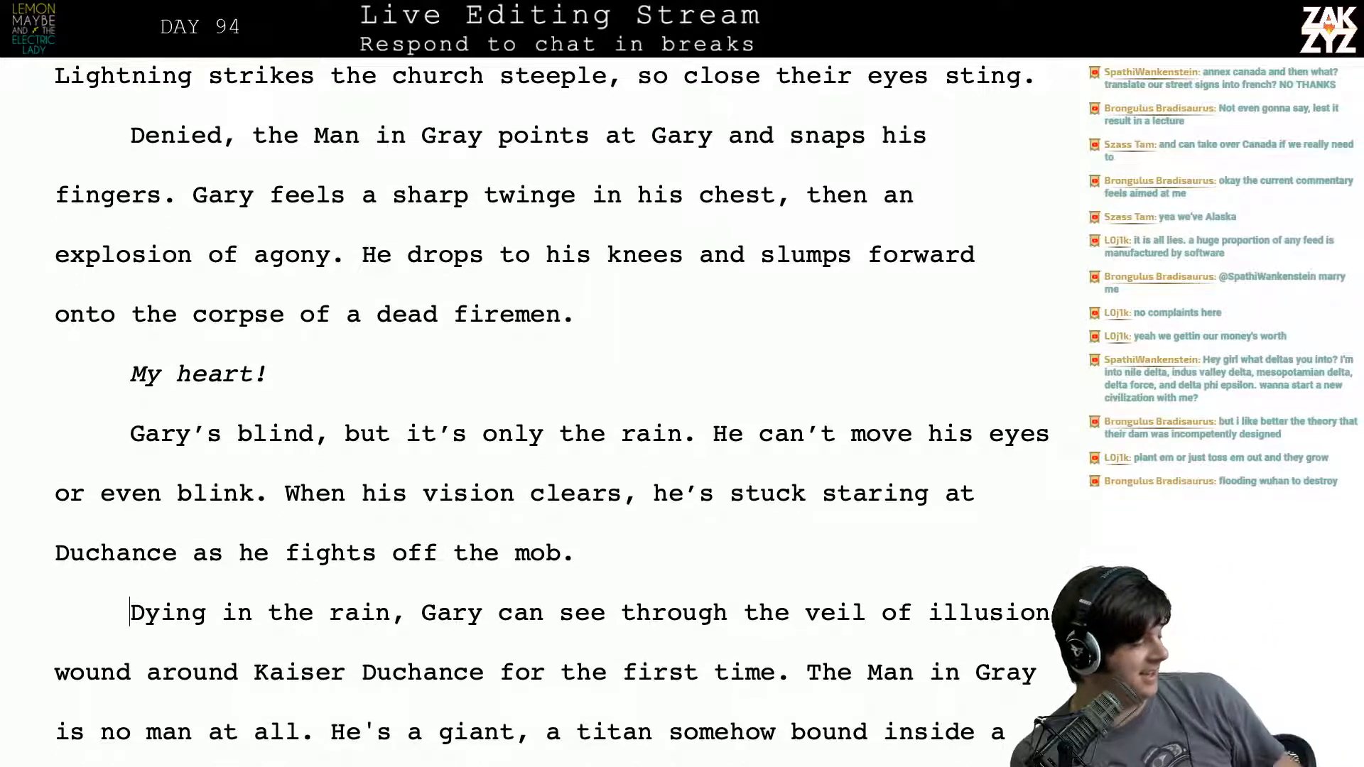
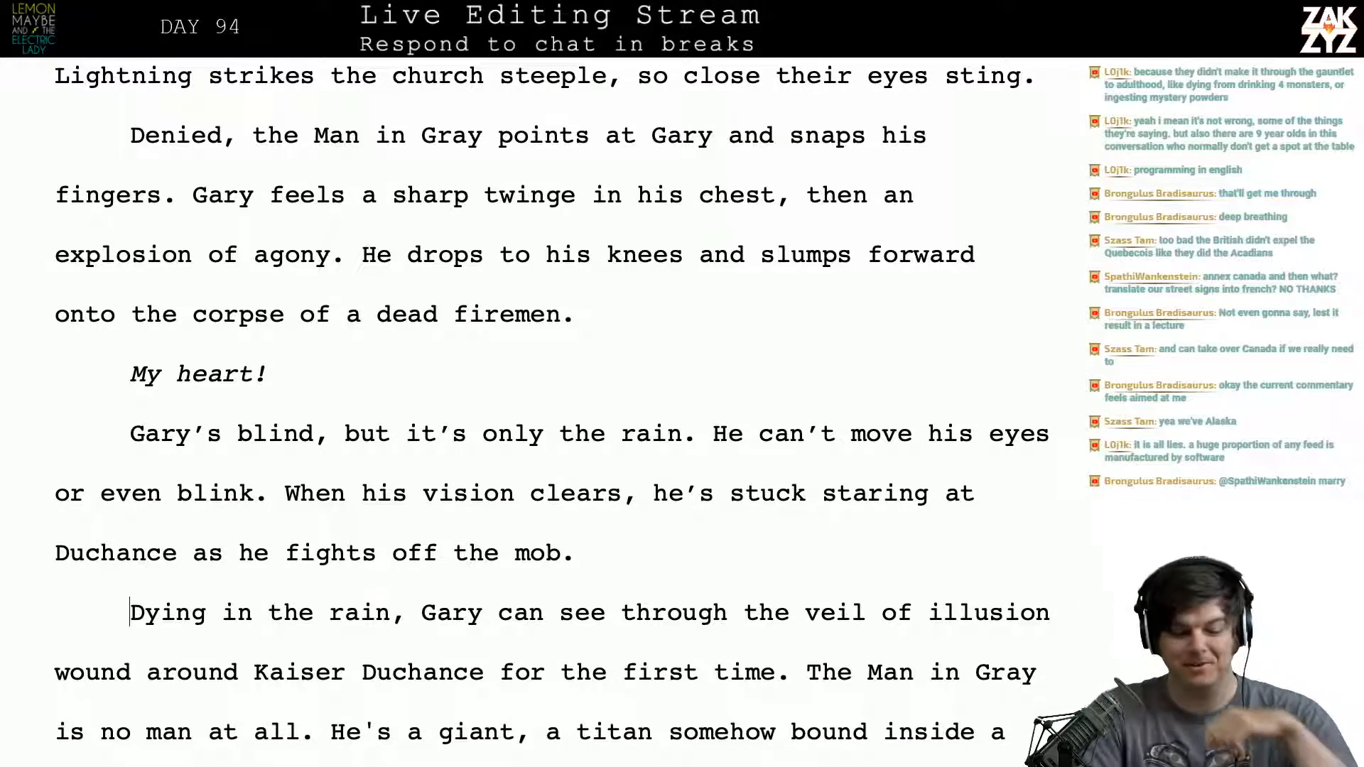
- Split the paragraph after “Dying in the rain, Gary” and write “begins to see through the veil of illusion wound around Kaiser Duchance.” there
scroll(552, 416, "down", 3)
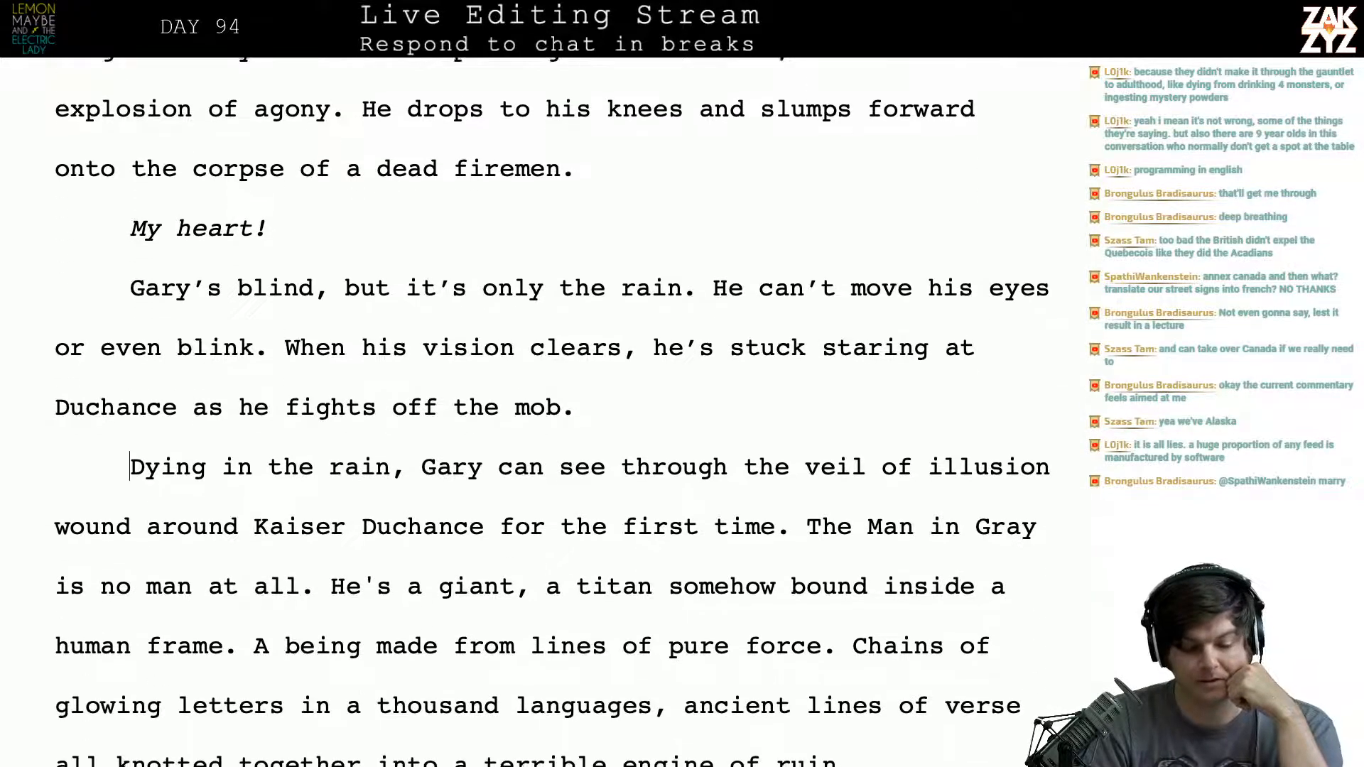
scroll(552, 415, "up", 4)
scroll(951, 144, "down", 7)
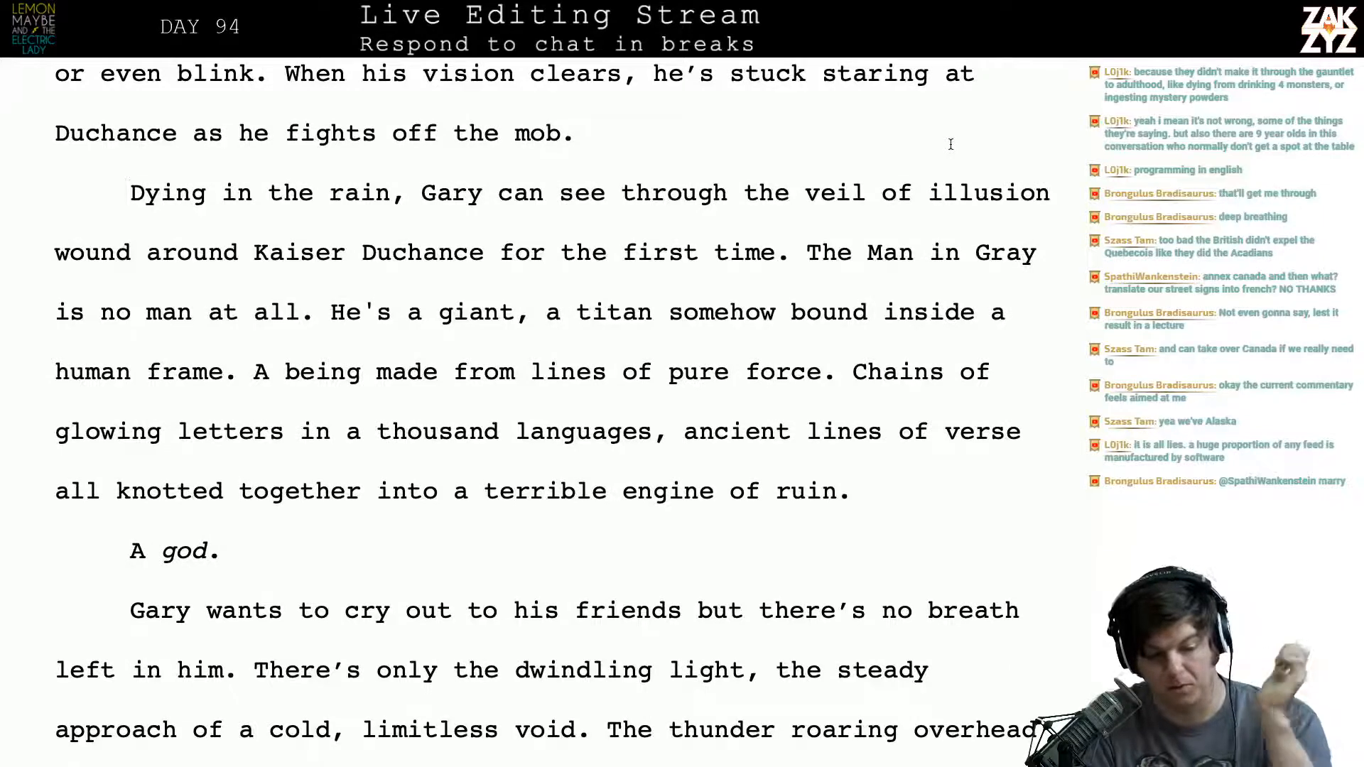
left_click(694, 190)
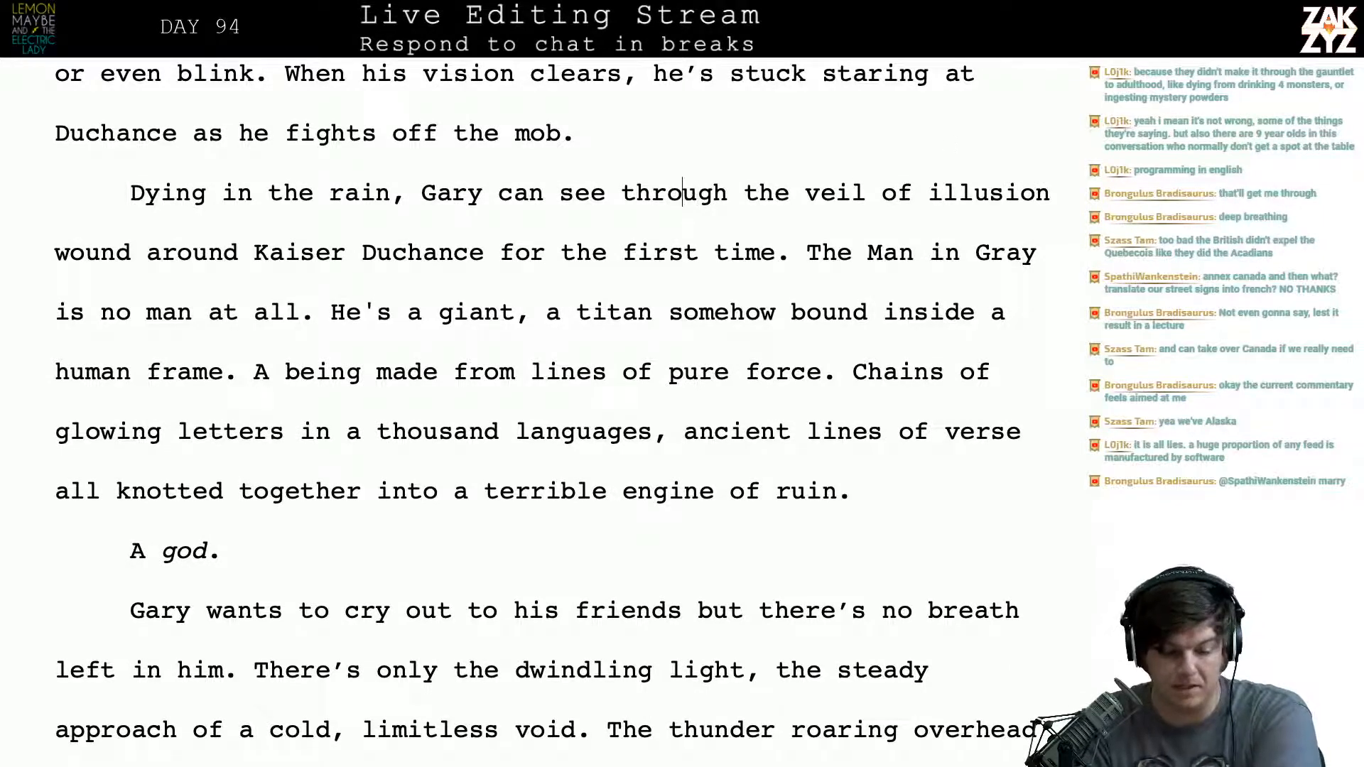
key("Down")
key("Left")
key("Left")
key("Up")
key("Left")
key("Left")
key("Left")
key("Left")
key("Left")
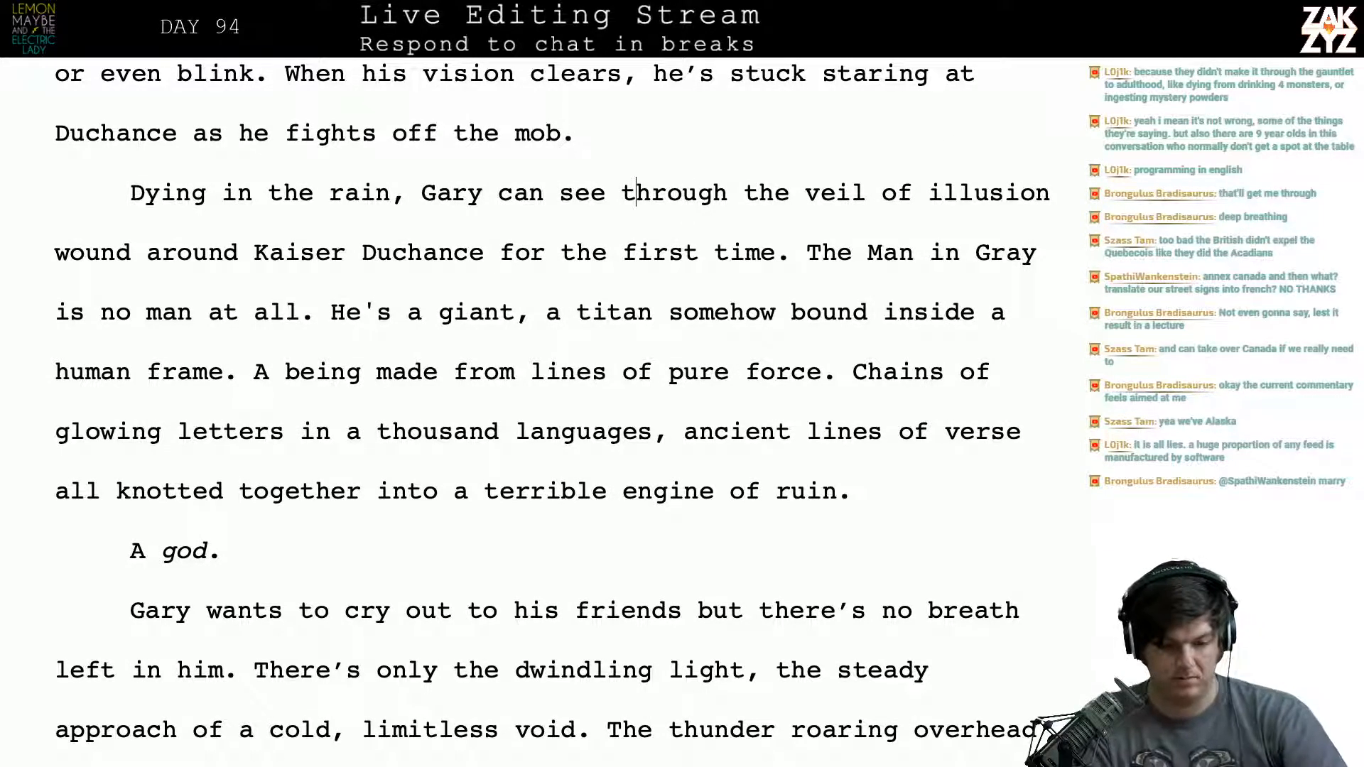
key("Left")
key("Left")
key("Left")
key("Left")
key("Left")
key("Left")
key("Return")
key("Left")
type("b")
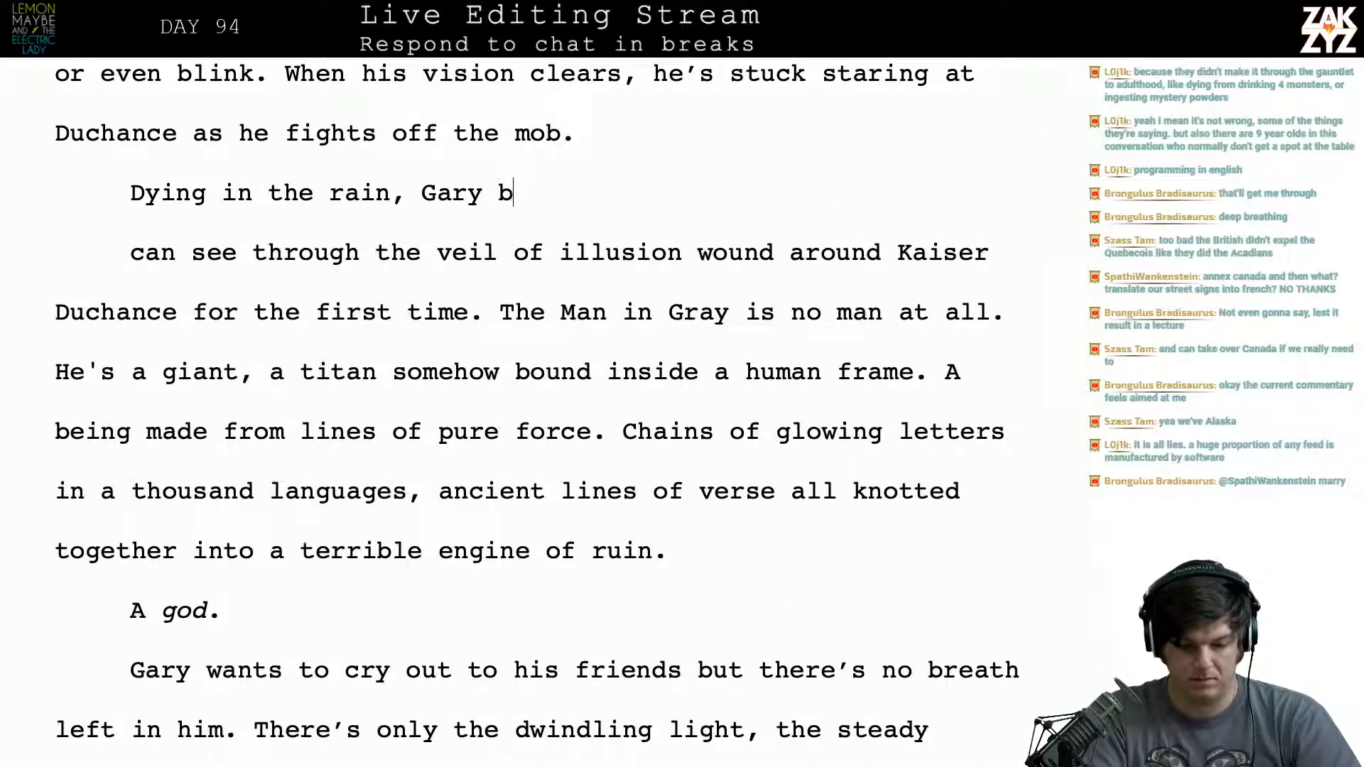
type("egins to ")
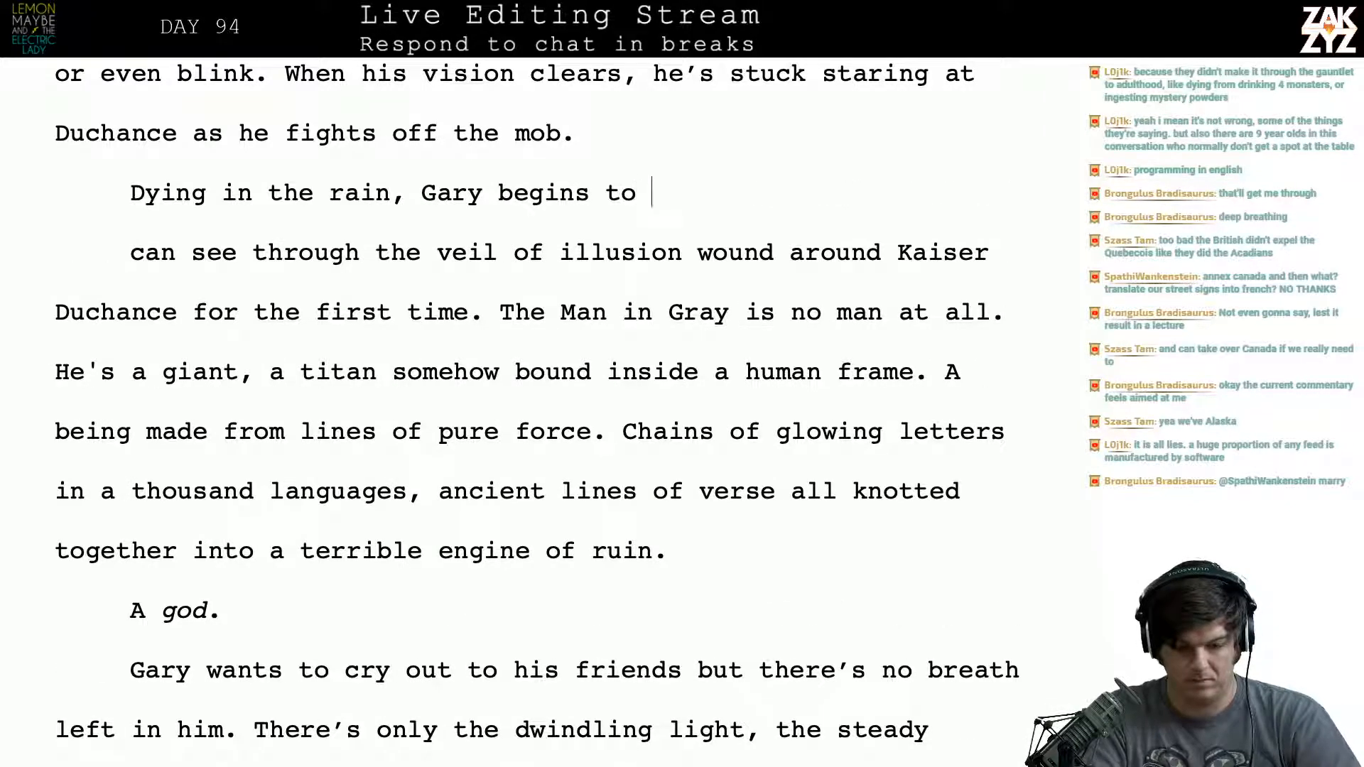
type("see through the ")
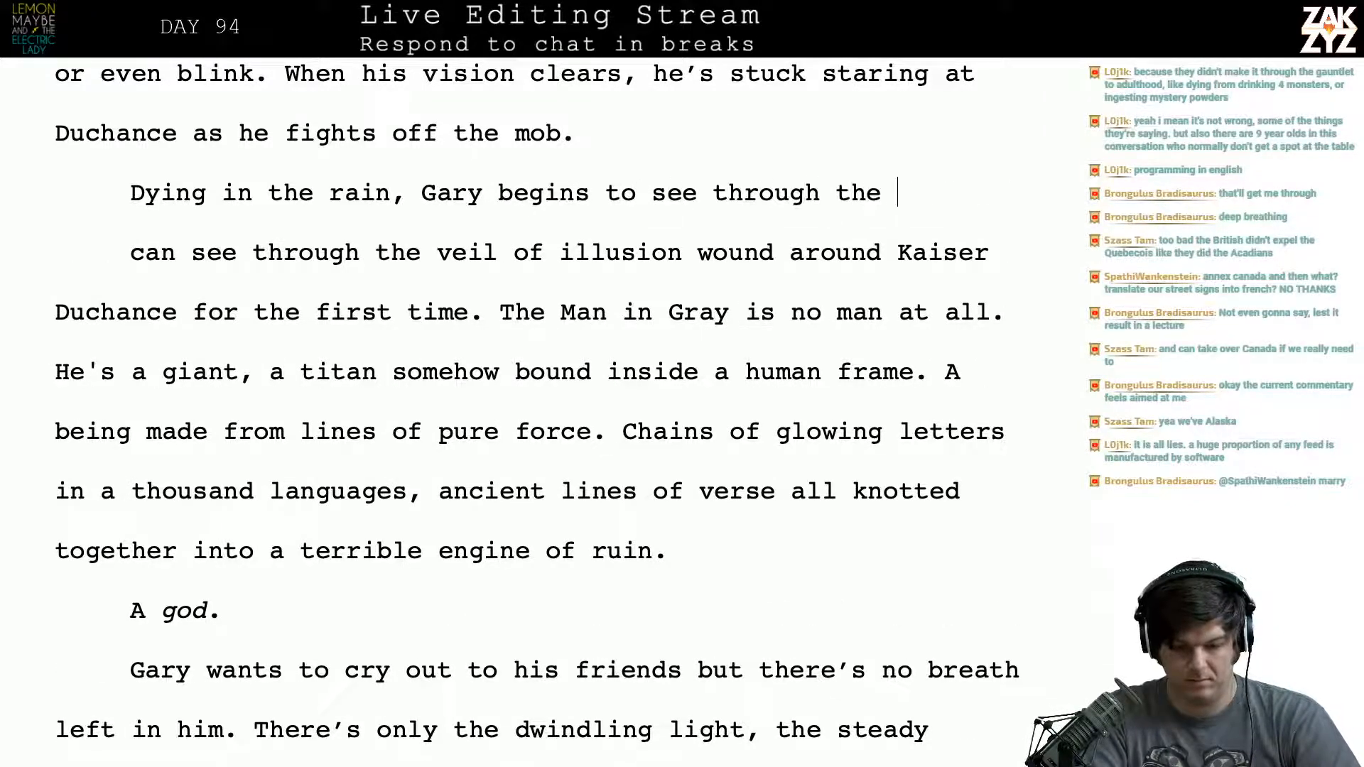
type("veil of illo")
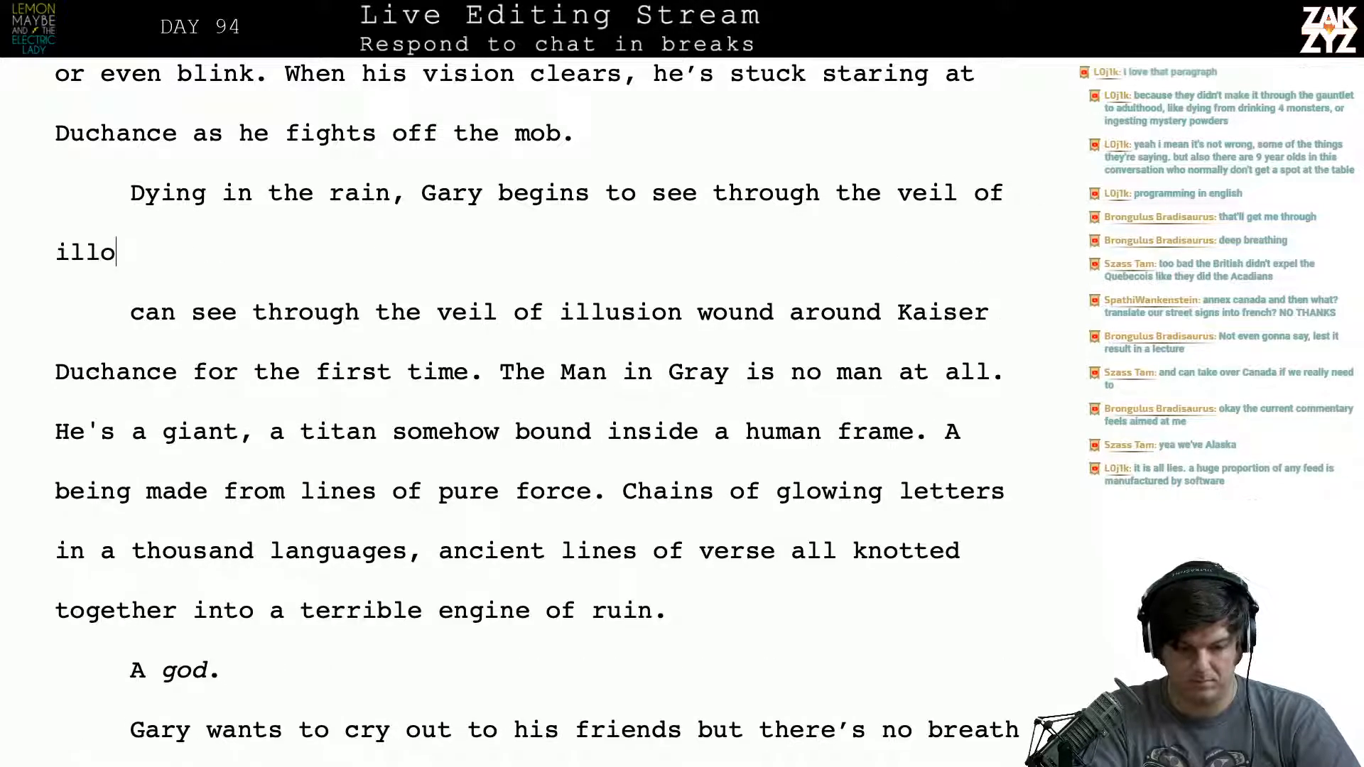
key("BackSpace")
type("usion wou")
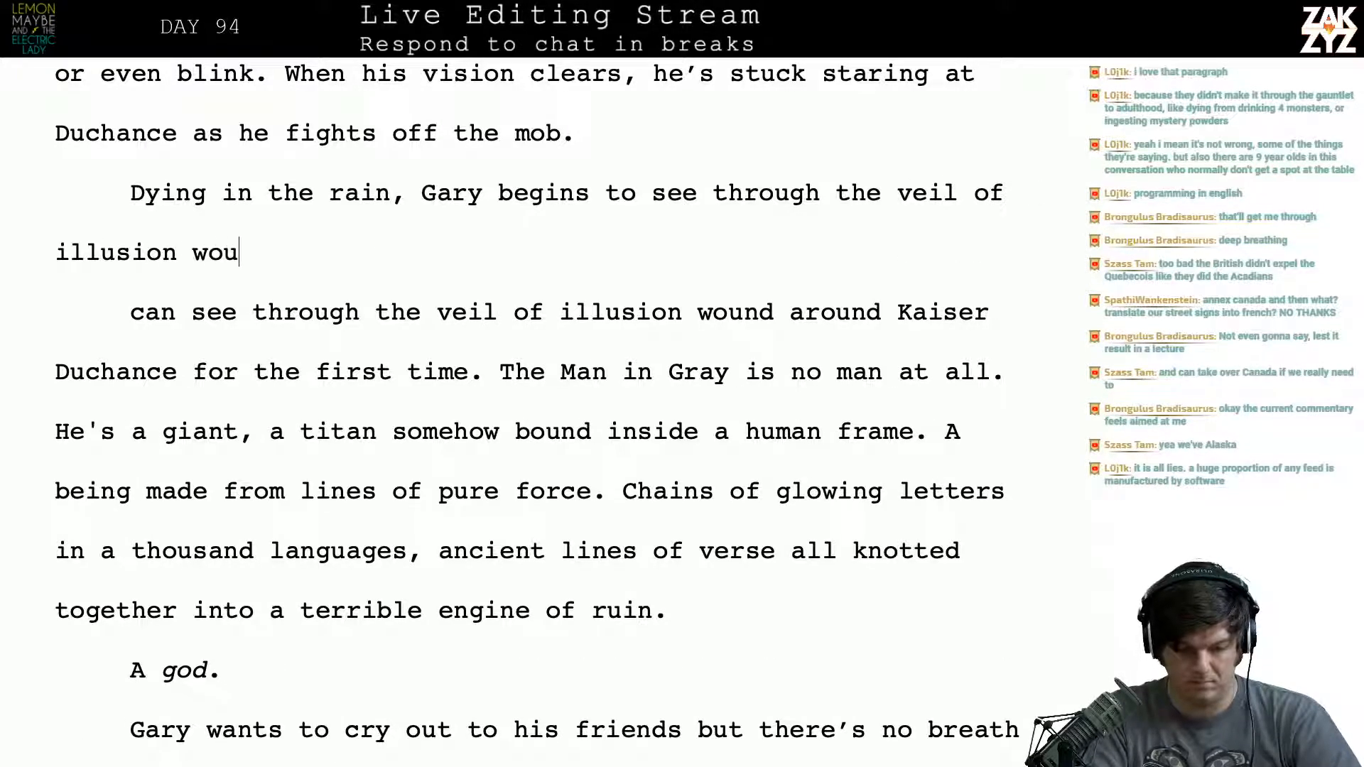
type("nd around Kaiser ")
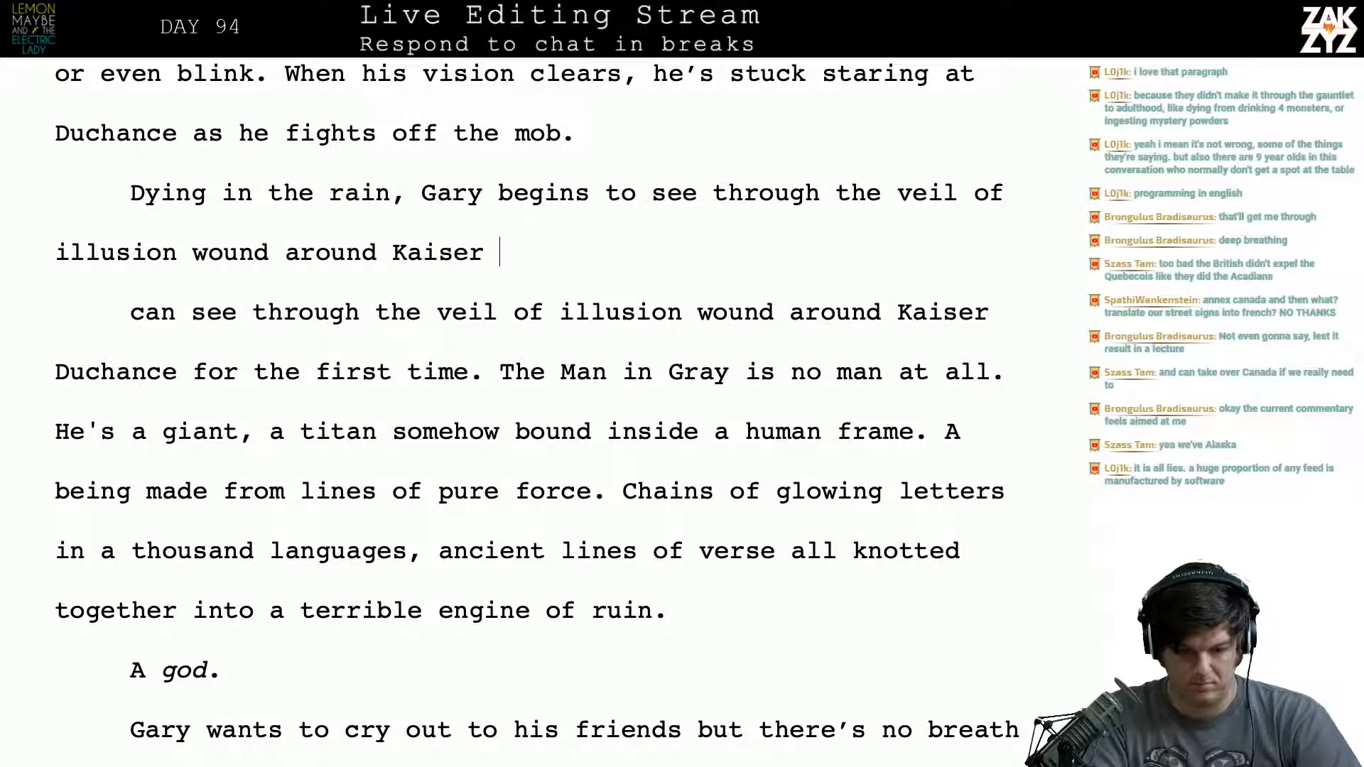
type("Duchance.")
- Delete the leftover “can see through the veil of illusion wound around Kaiser Duchance for the first time.” and rejoin the paragraph at “The Man in Gray”
key("shift+Down")
key("shift+Down")
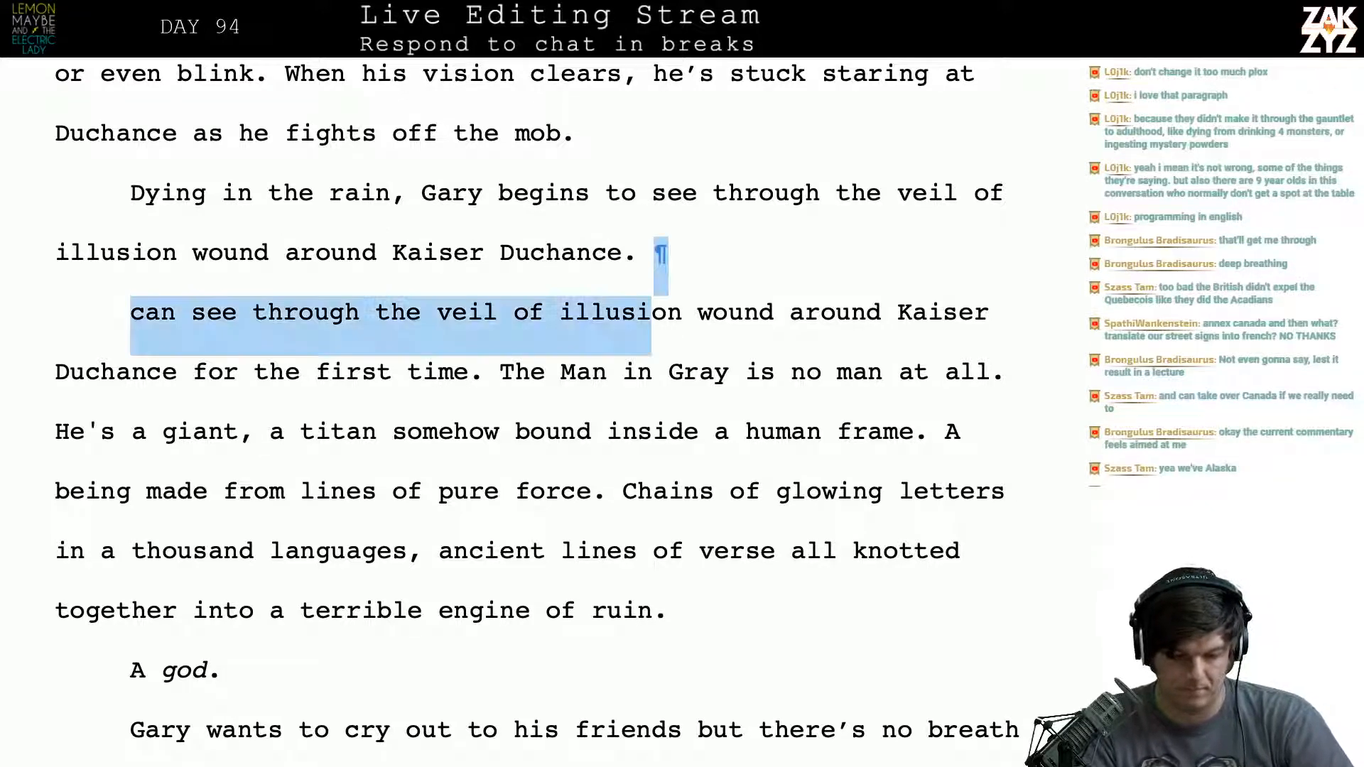
key("shift+Left")
key("shift+Left")
key("shift+Left")
key("shift+Left")
key("shift+Left")
key("shift+Left")
key("shift+Left")
key("shift+Left")
key("shift+Left")
key("shift+Left")
key("shift+Left")
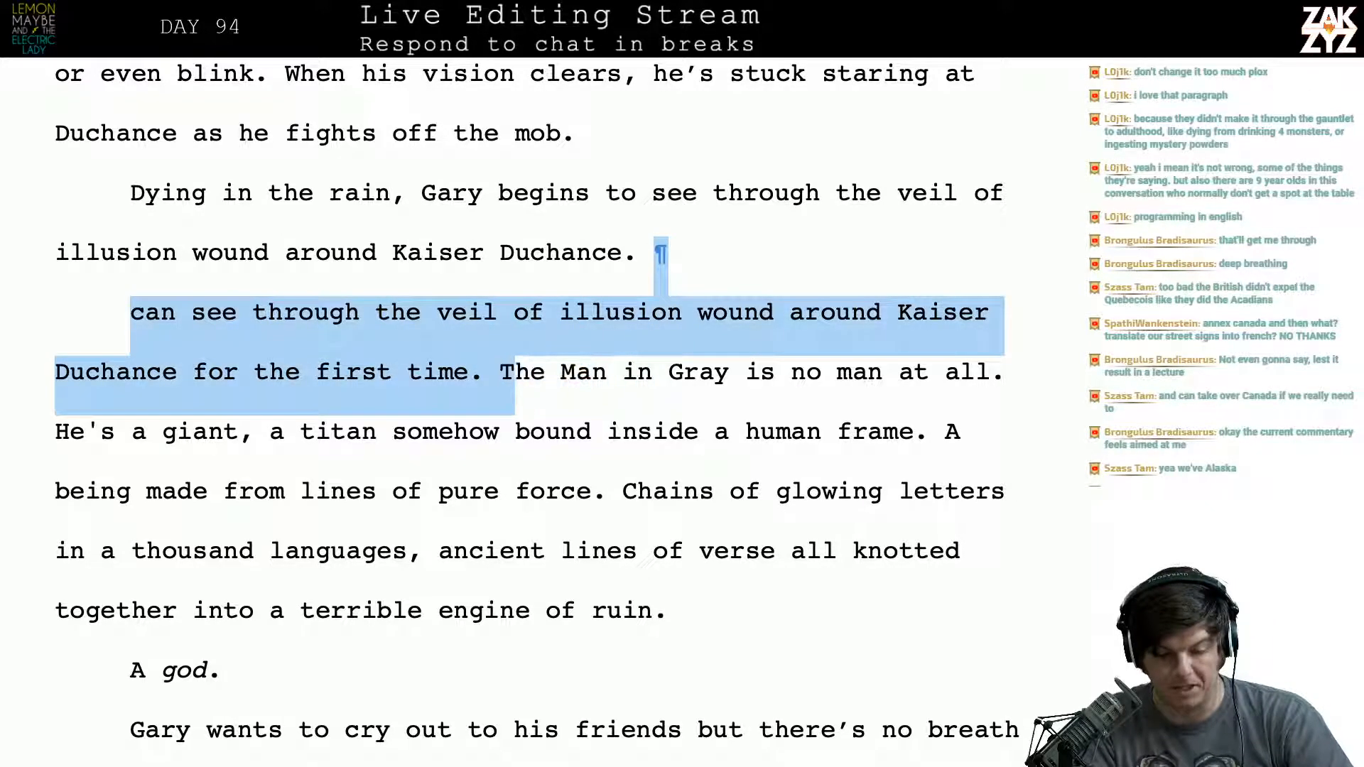
key("BackSpace")
- Proofread the rest of the paragraph, from “The Man in Gray is no man at all” through “A god.”
scroll(402, 292, "down", 1)
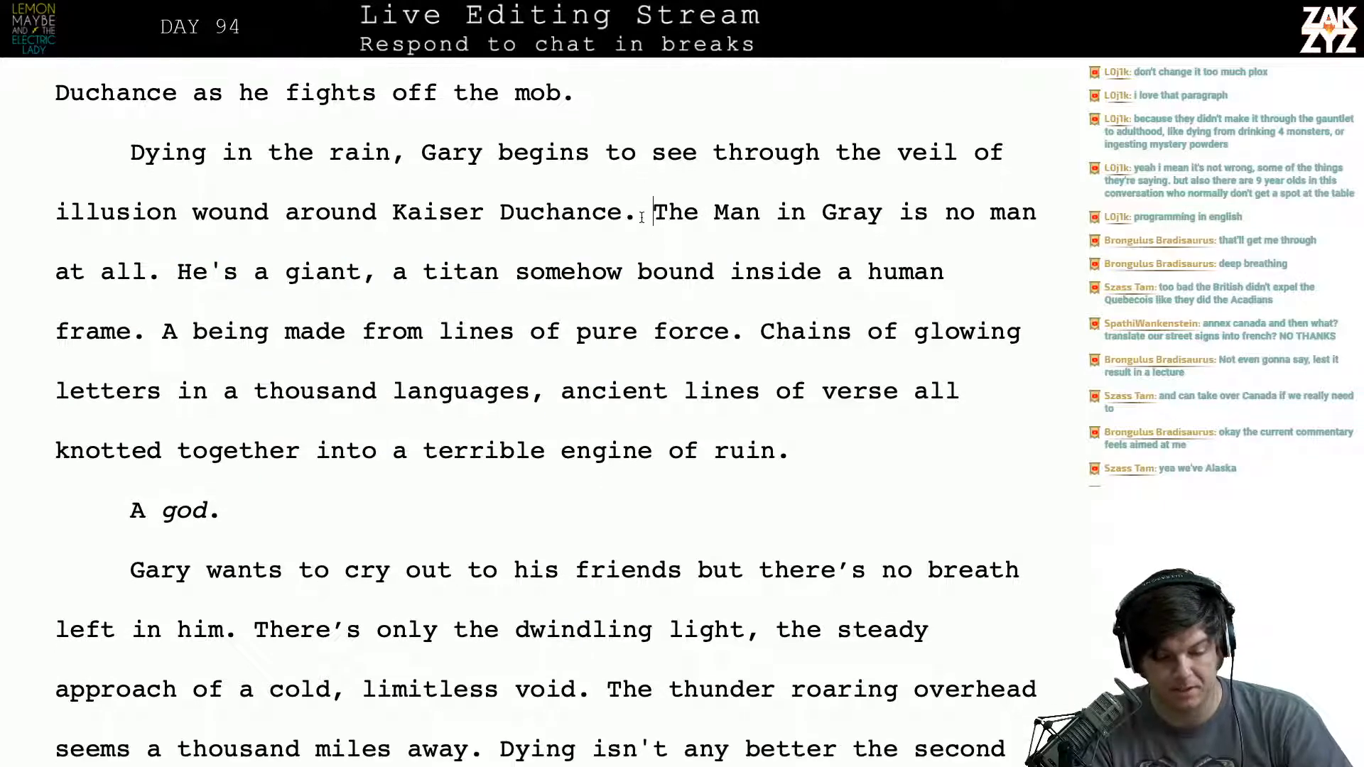
left_click(401, 292)
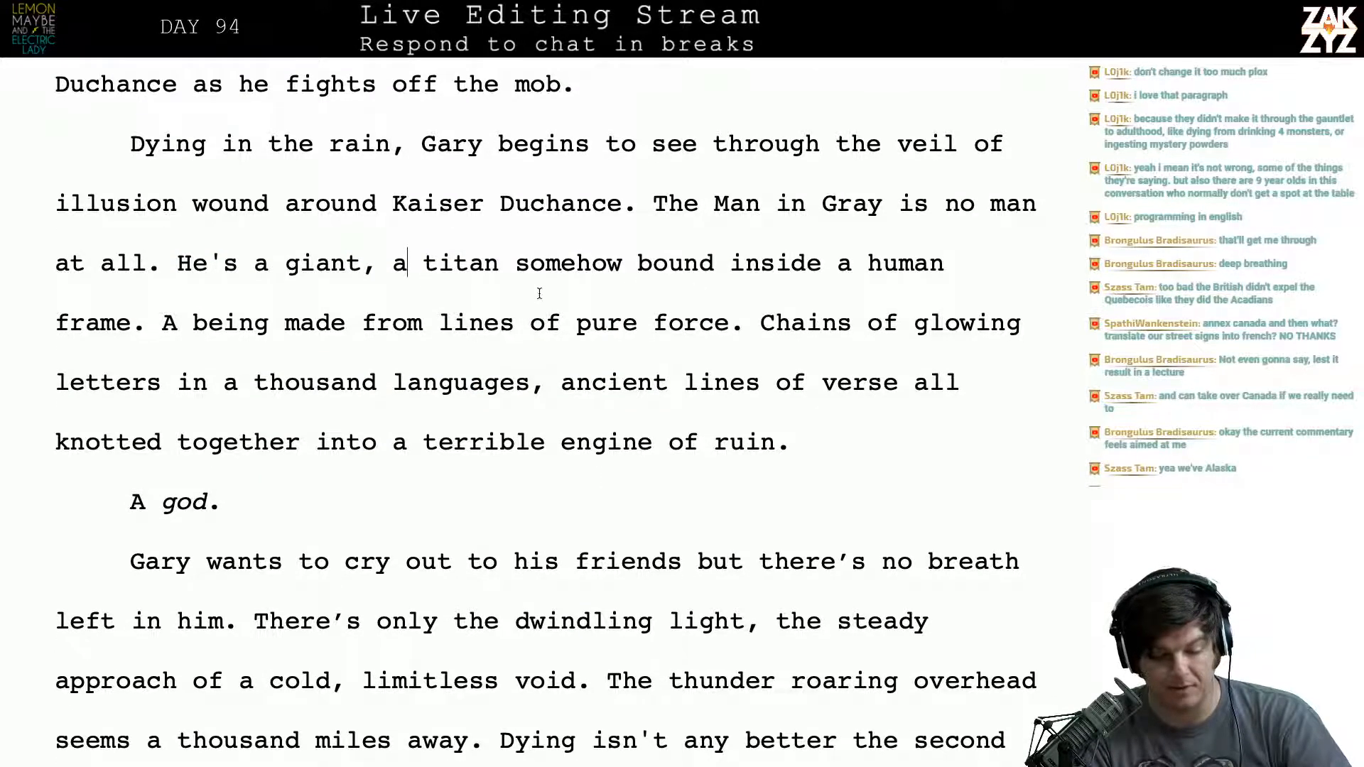
scroll(537, 292, "down", 1)
left_click(239, 316)
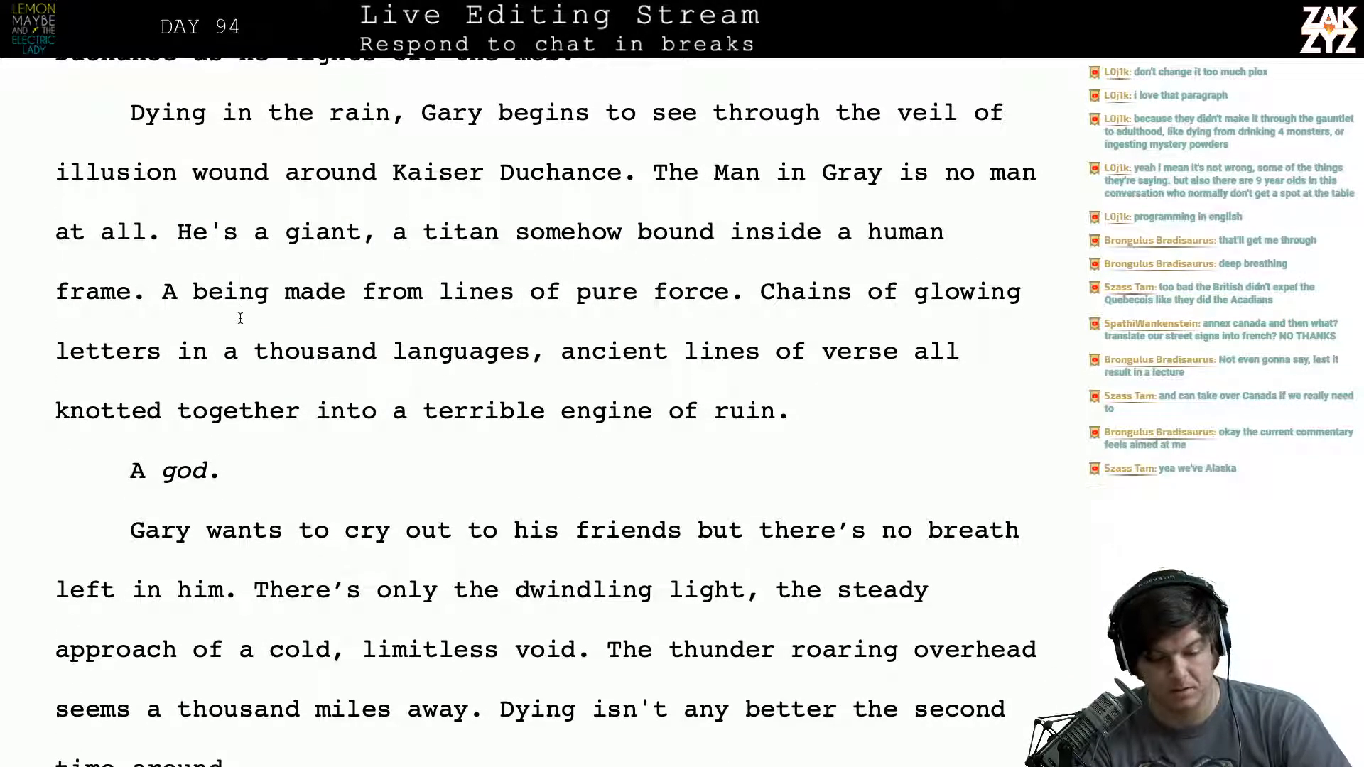
key("Right")
key("Right")
key("Right")
key("Right")
key("Right")
key("Right")
key("Right")
key("Right")
key("Right")
key("Right")
key("Right")
key("Right")
key("Right")
key("Right")
key("Right")
key("Right")
key("Right")
key("Right")
key("Right")
key("Right")
key("Right")
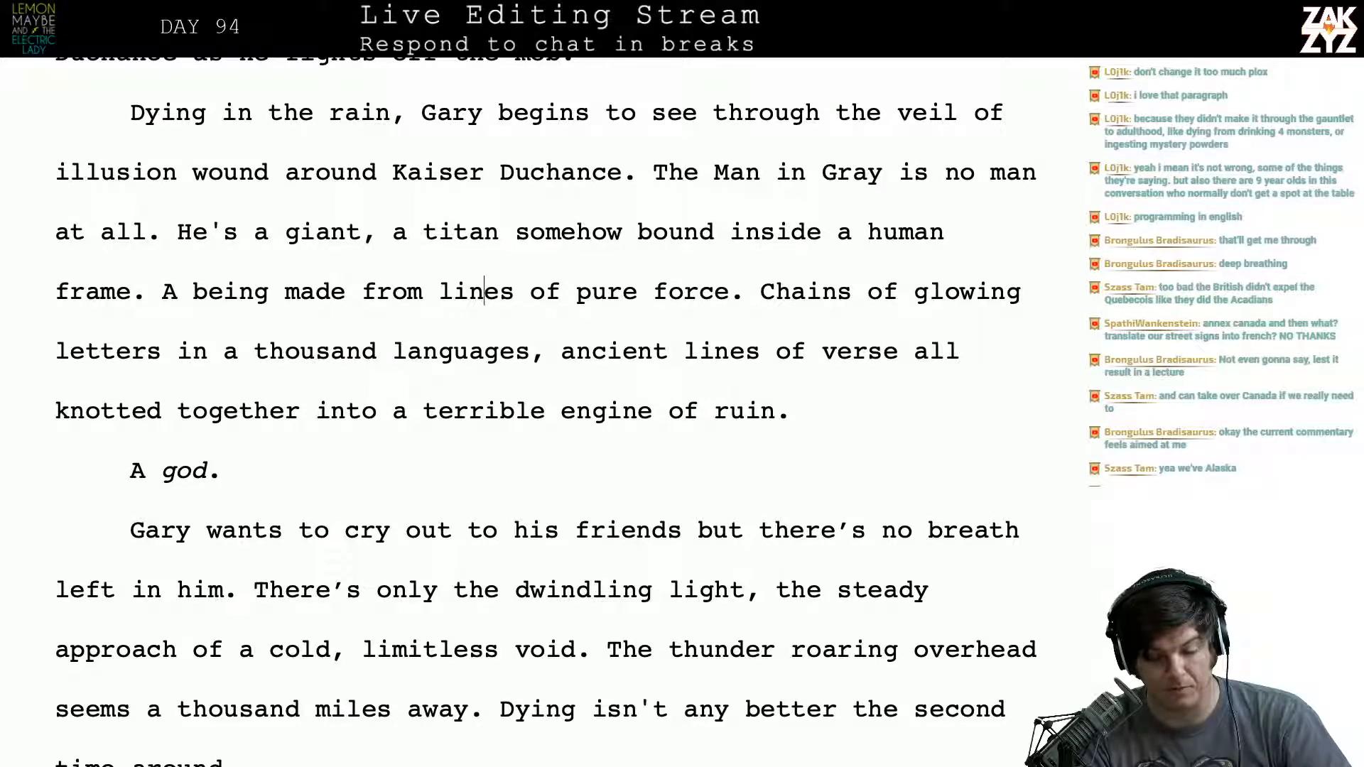
key("Right")
key("Right")
key("Right")
key("Right")
key("Right")
key("Right")
key("Right")
key("Right")
key("Right")
key("Right")
key("Right")
key("Right")
key("Right")
key("Right")
key("Right")
key("Right")
key("Right")
key("Right")
key("Right")
key("Right")
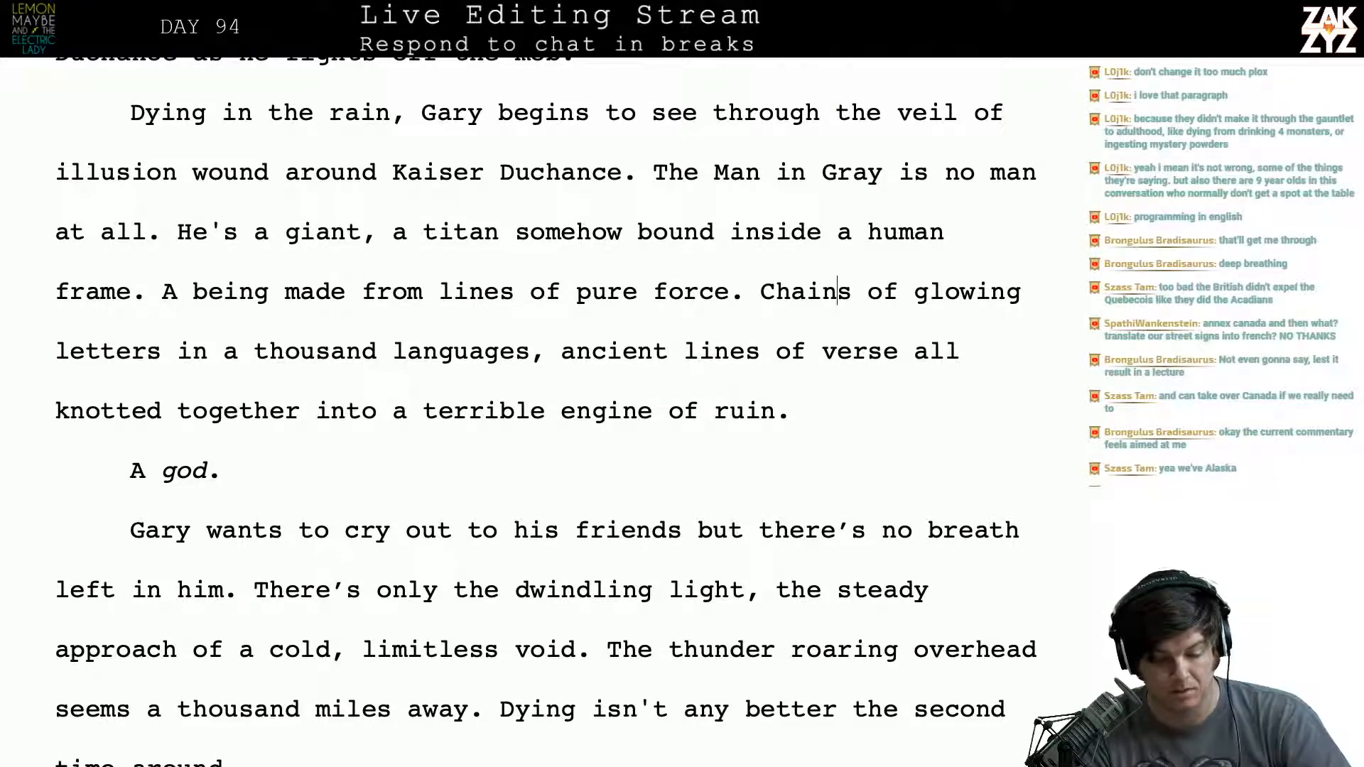
key("Left")
key("Left")
key("Left")
key("Left")
key("Left")
key("Left")
key("Left")
key("Left")
key("Left")
key("Left")
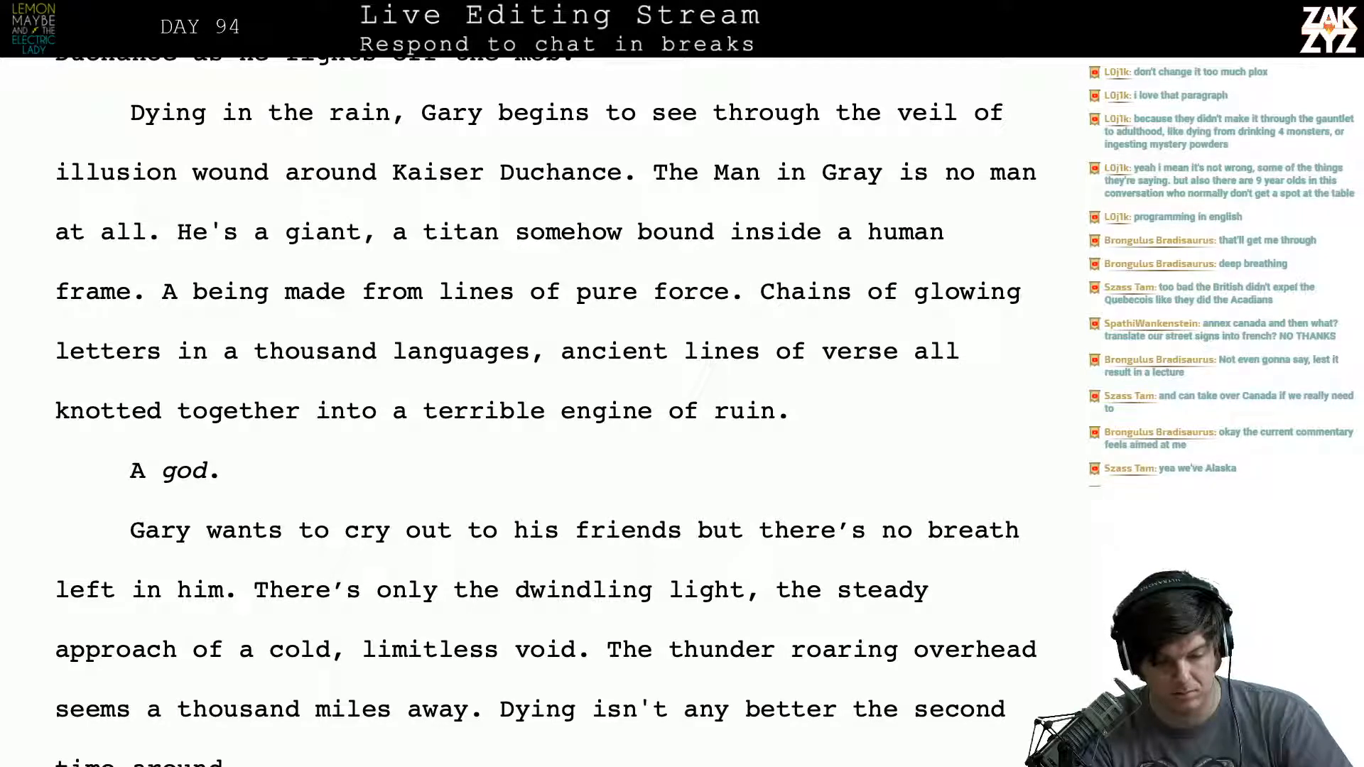
key("Right")
key("Right")
key("Right")
key("Right")
key("Right")
key("Right")
key("Right")
key("Right")
key("Right")
key("Right")
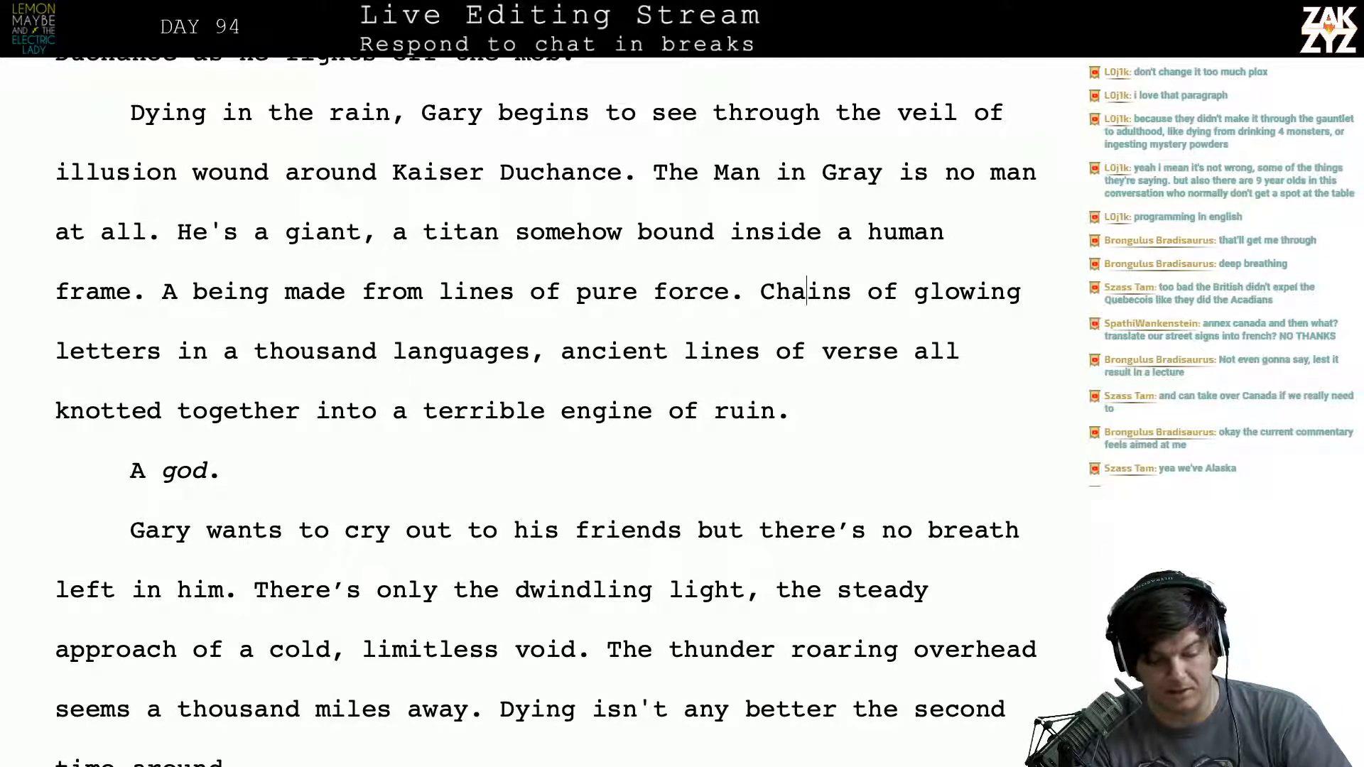
key("Right")
key("Right")
key("Right")
key("Right")
key("Right")
key("Right")
key("Right")
key("Right")
key("Right")
key("Right")
key("Right")
key("Right")
key("Right")
key("Right")
key("Right")
key("Right")
key("Right")
key("Right")
key("Right")
key("Right")
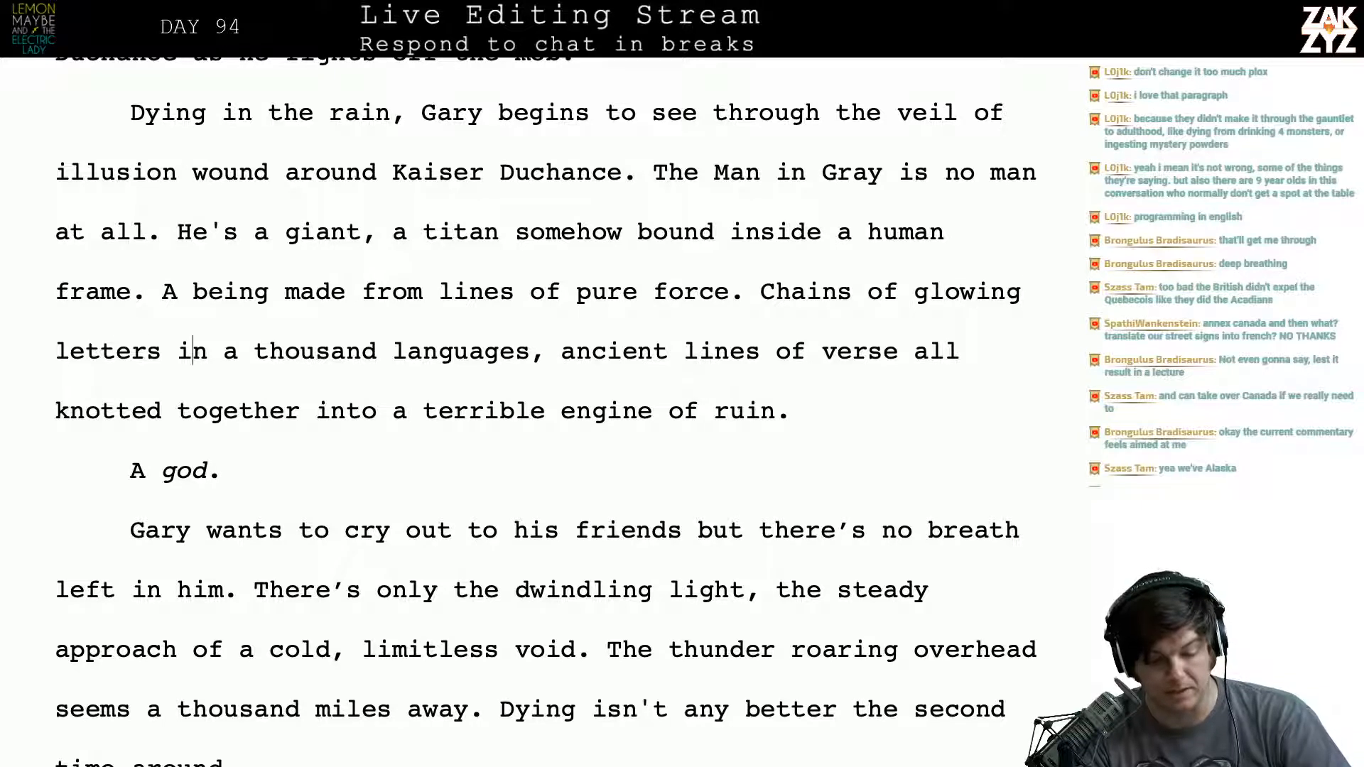
key("Right")
key("Right")
key("Right")
key("Right")
key("Down")
key("Left")
key("Left")
key("Left")
key("Left")
key("Left")
key("Left")
key("Left")
key("Left")
key("Left")
key("Left")
key("Left")
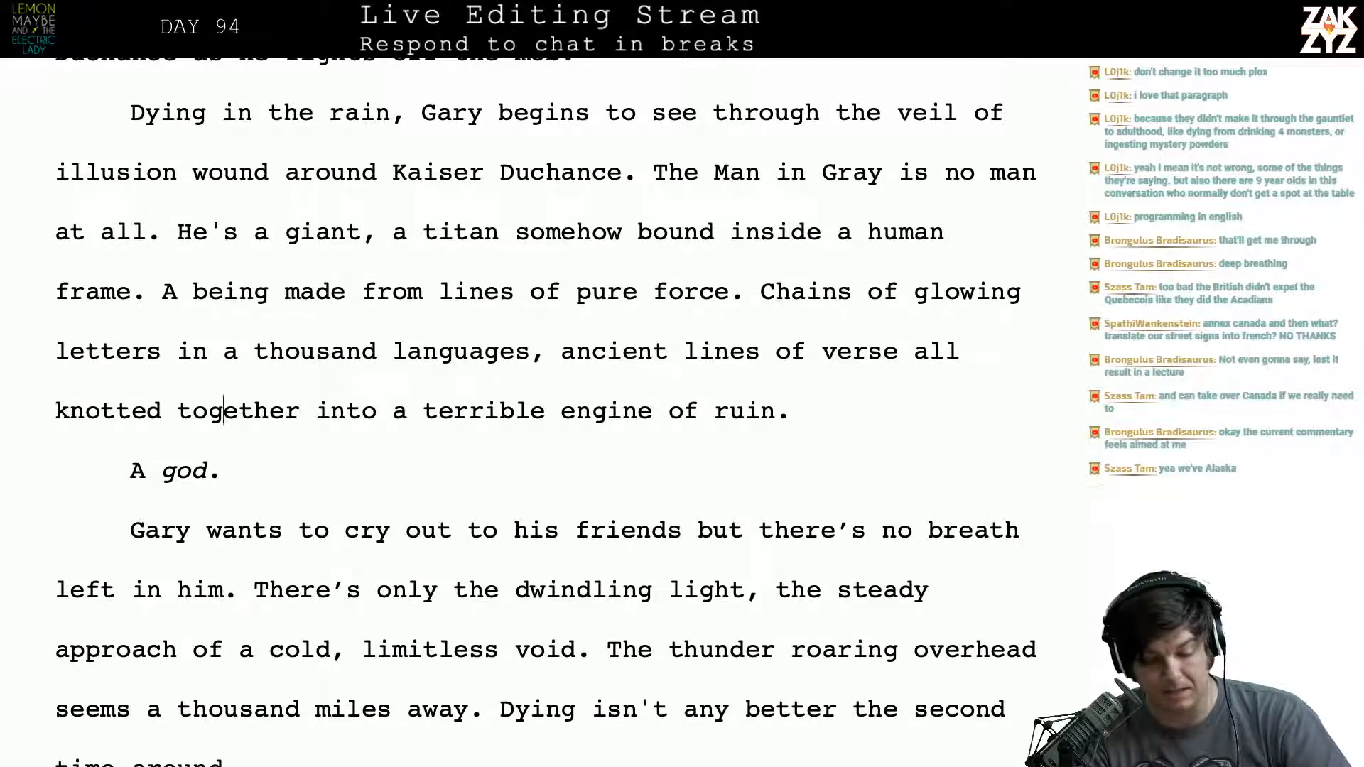
key("Right")
key("Right")
key("Right")
key("Right")
key("Right")
key("Right")
key("Right")
key("Right")
key("Down")
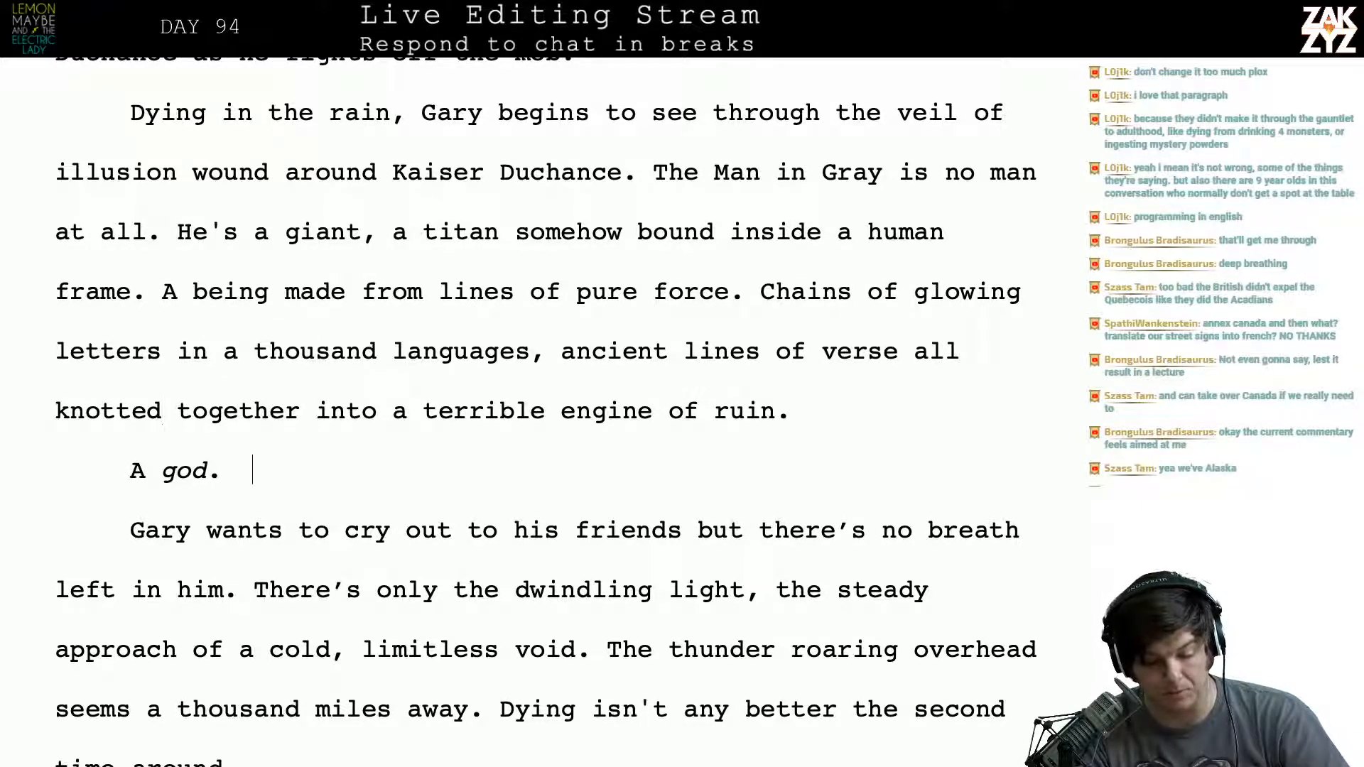
key("Left")
key("Left")
key("Left")
key("Left")
key("Left")
key("Left")
key("Right")
key("Right")
key("Right")
key("Right")
key("Right")
key("Right")
key("Right")
key("Right")
key("Right")
key("Right")
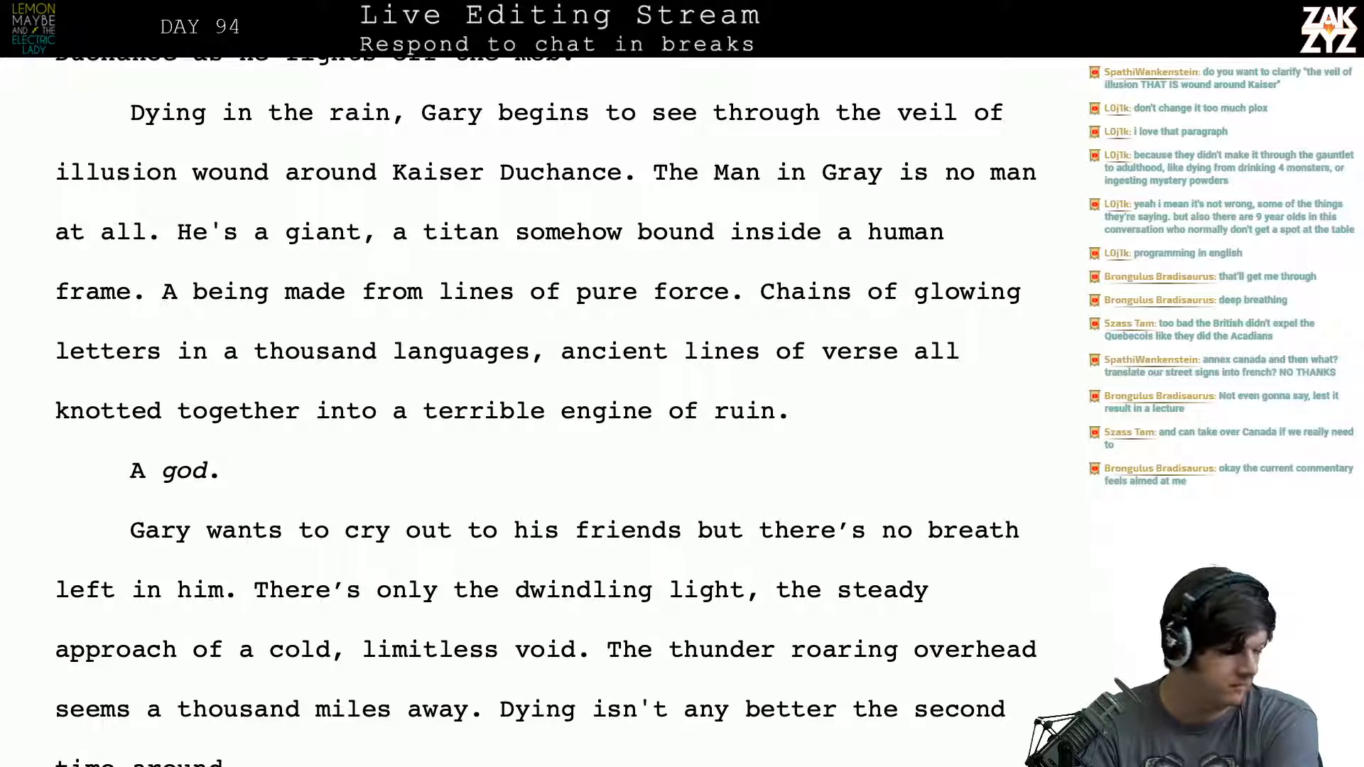
scroll(546, 412, "up", 1)
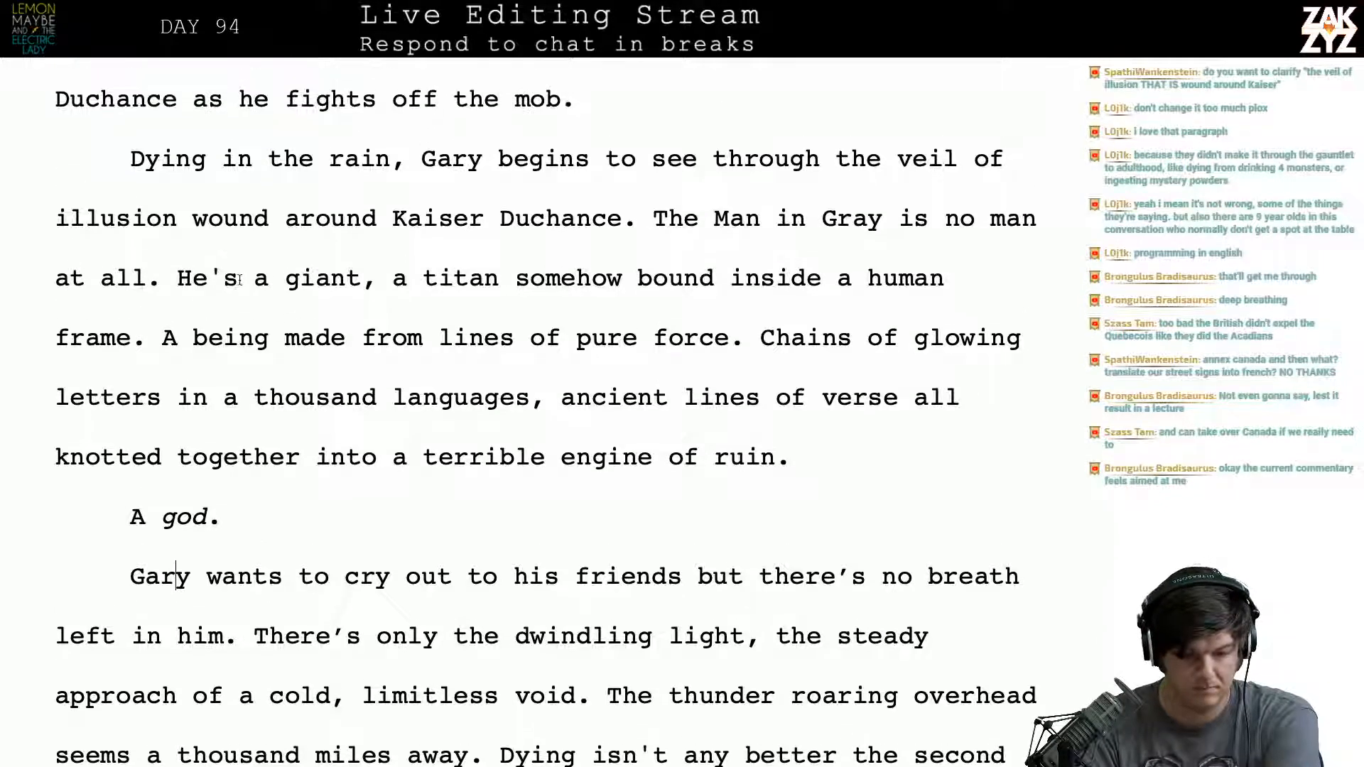
left_click(281, 224)
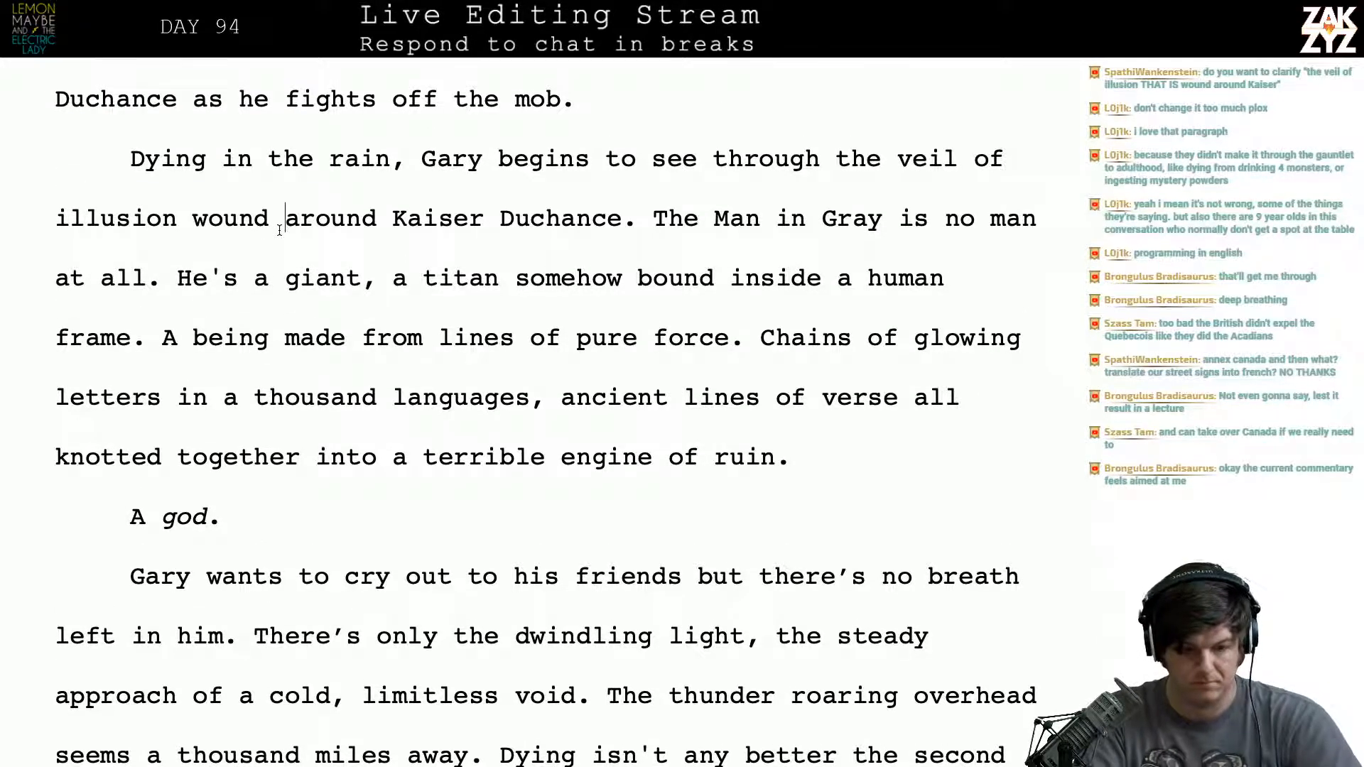
type("that is")
key("BackSpace")
key("BackSpace")
key("BackSpace")
key("BackSpace")
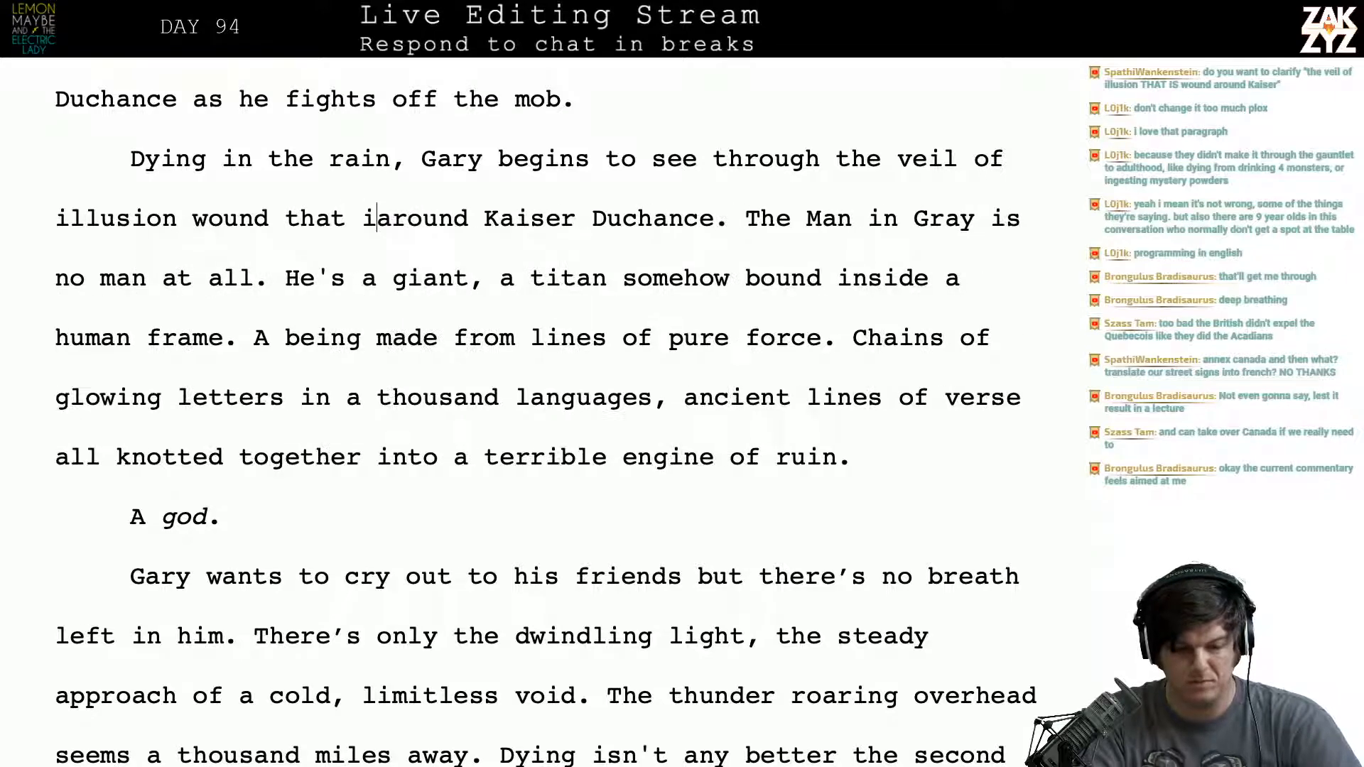
key("BackSpace")
key("BackSpace")
key("BackSpace")
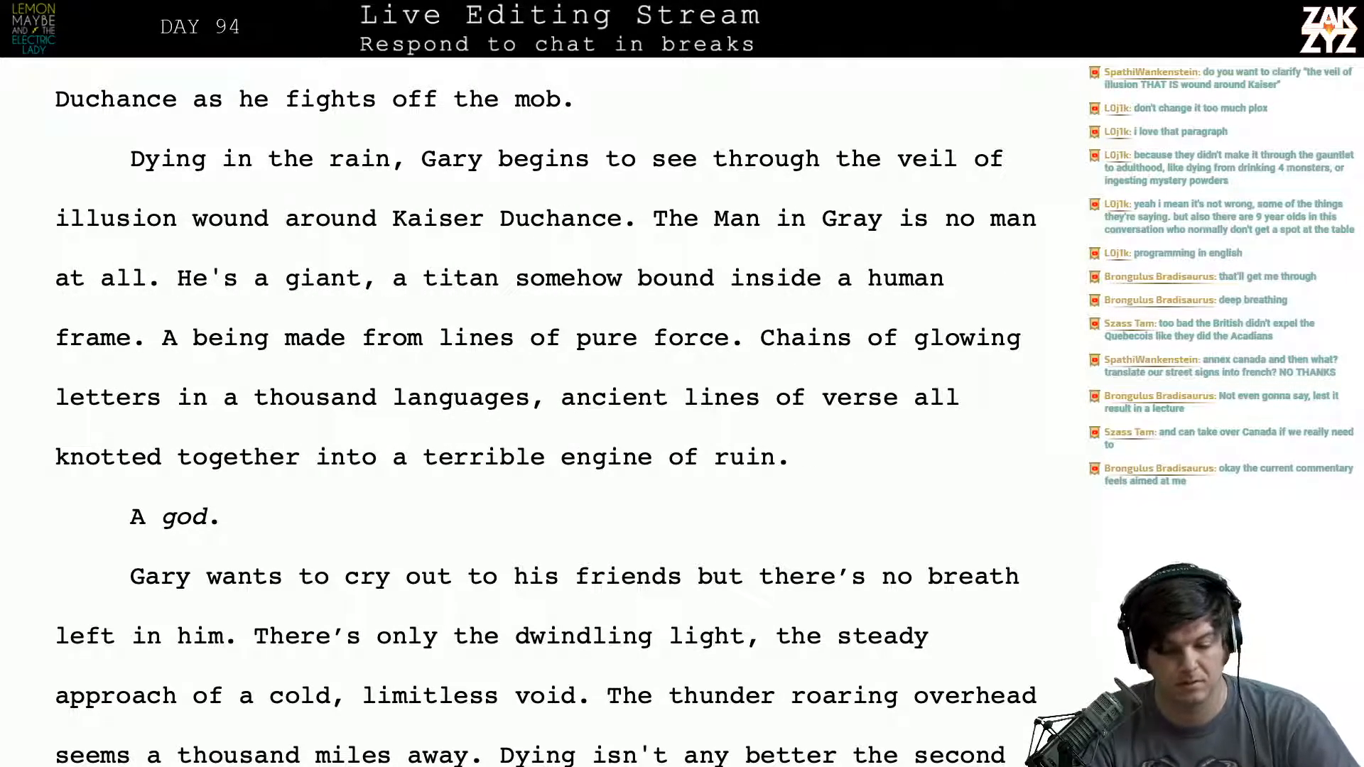
- Add “to warn them,” after “Gary wants to cry out to his friends” in the closing paragraph
scroll(547, 419, "down", 1)
scroll(279, 228, "down", 1)
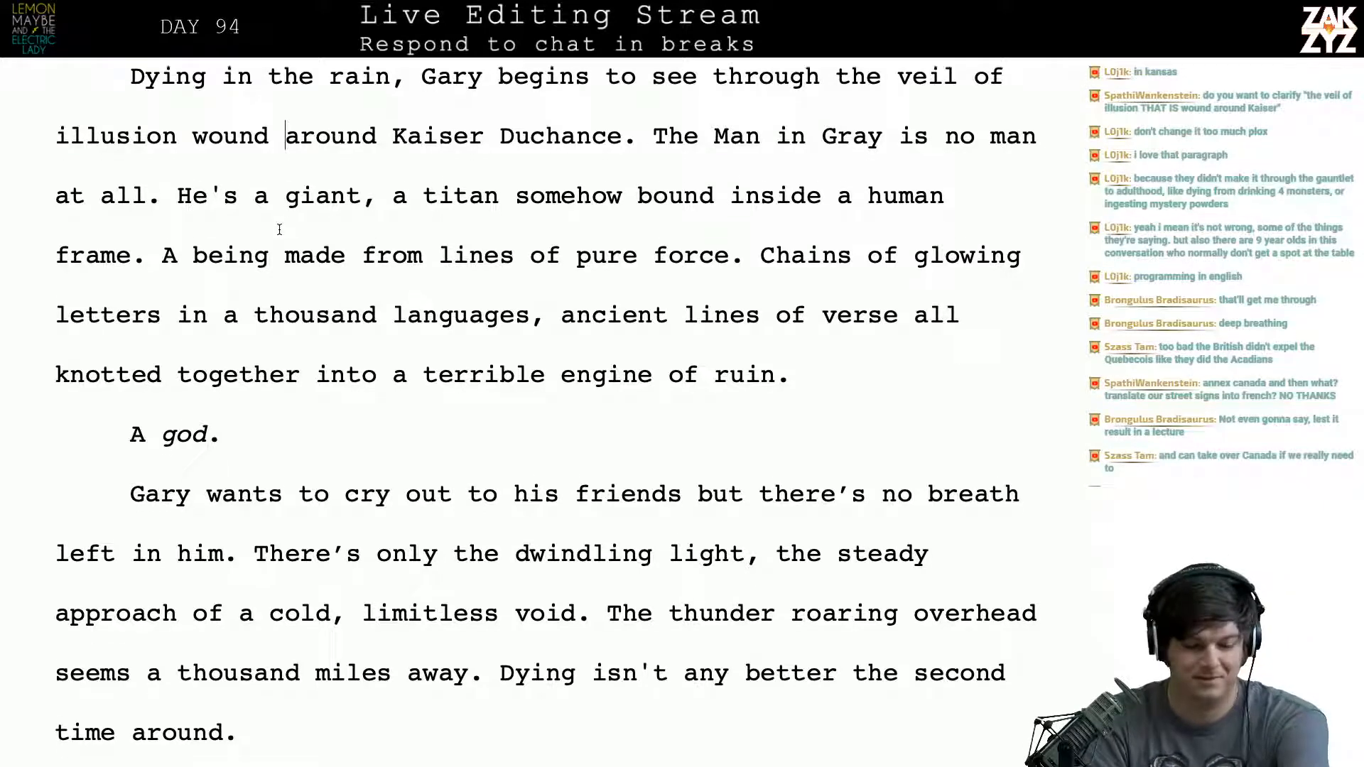
scroll(280, 230, "down", 3)
scroll(279, 230, "down", 1)
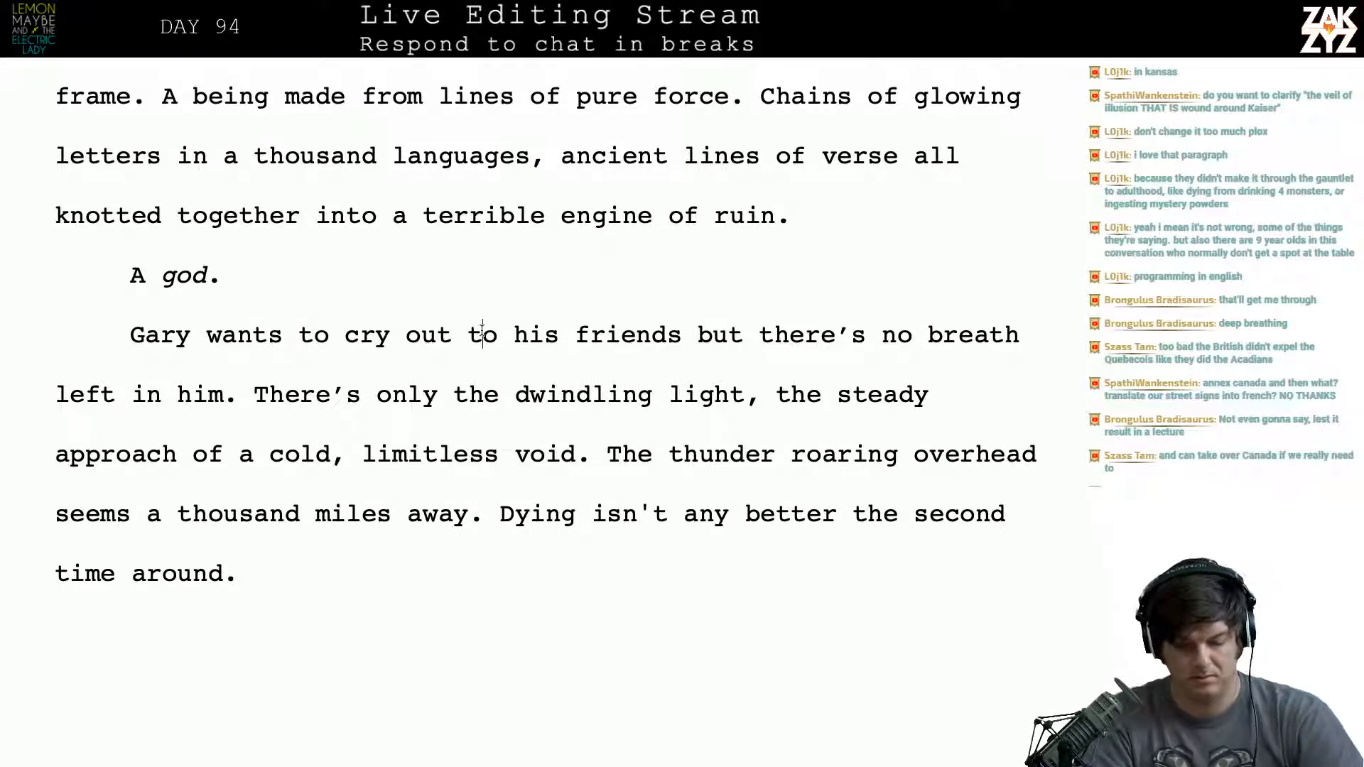
left_click(498, 334)
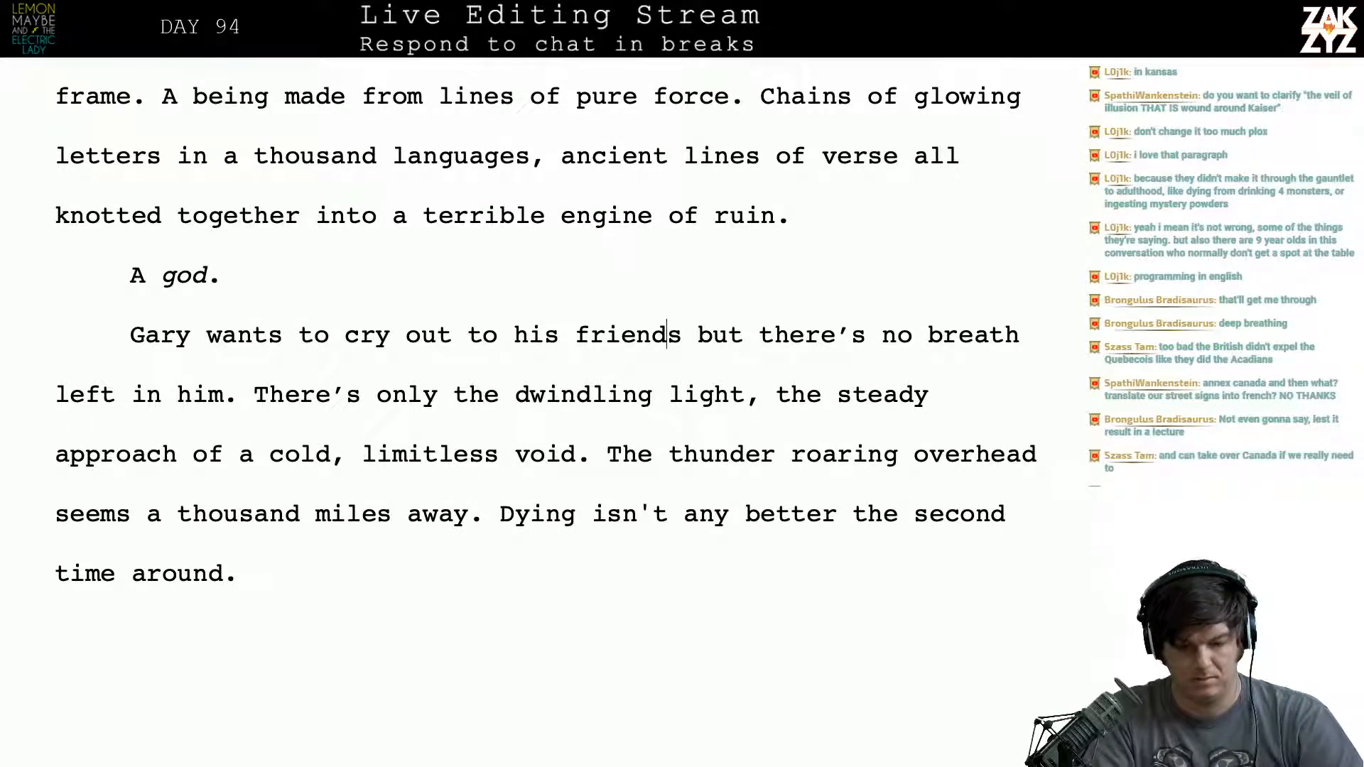
type("to warn")
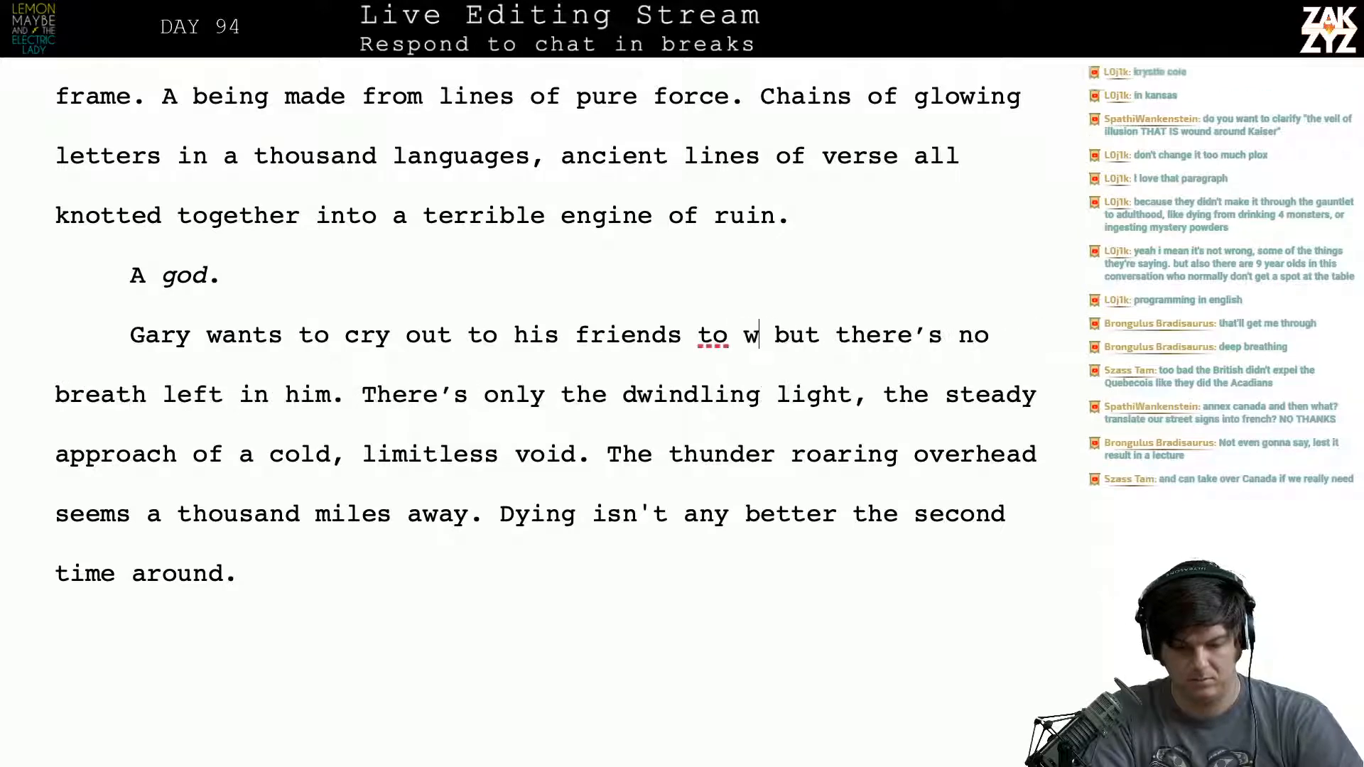
type(" them")
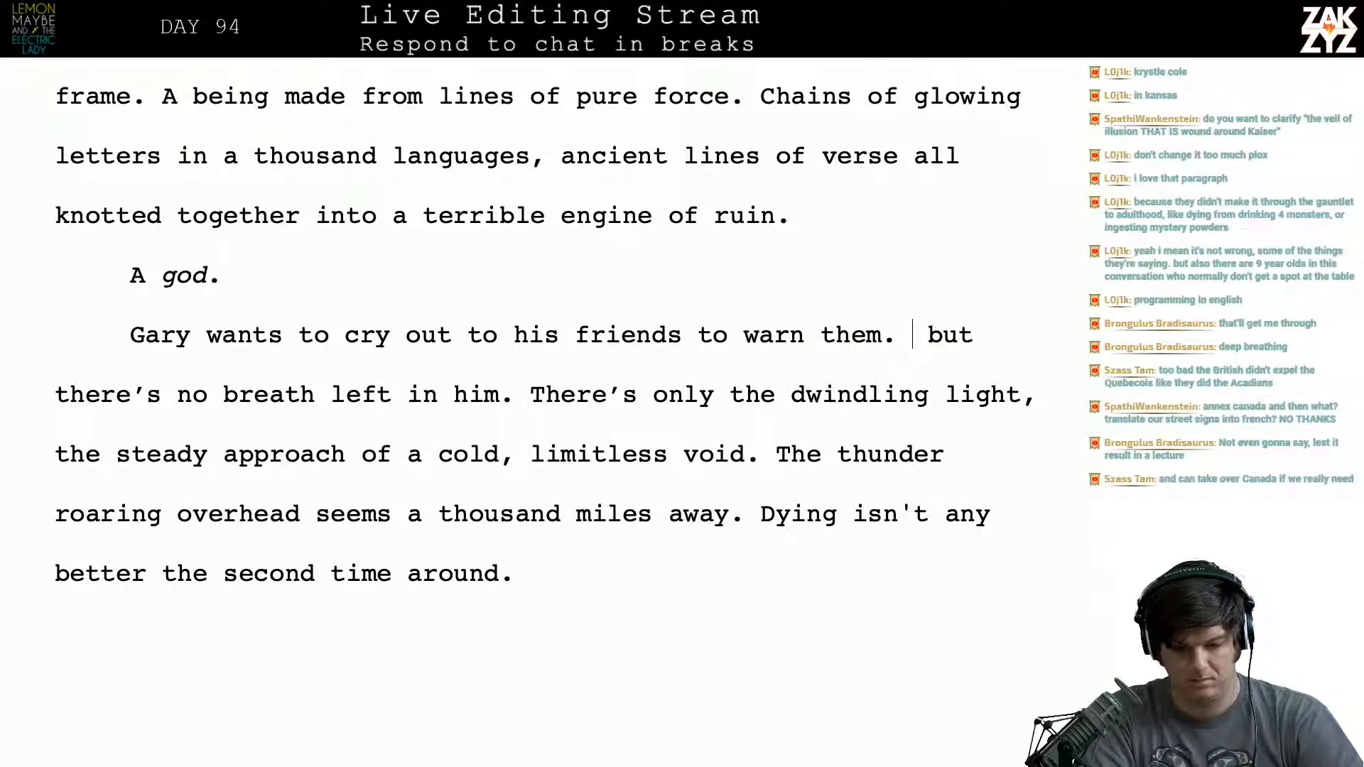
key("BackSpace")
type(",")
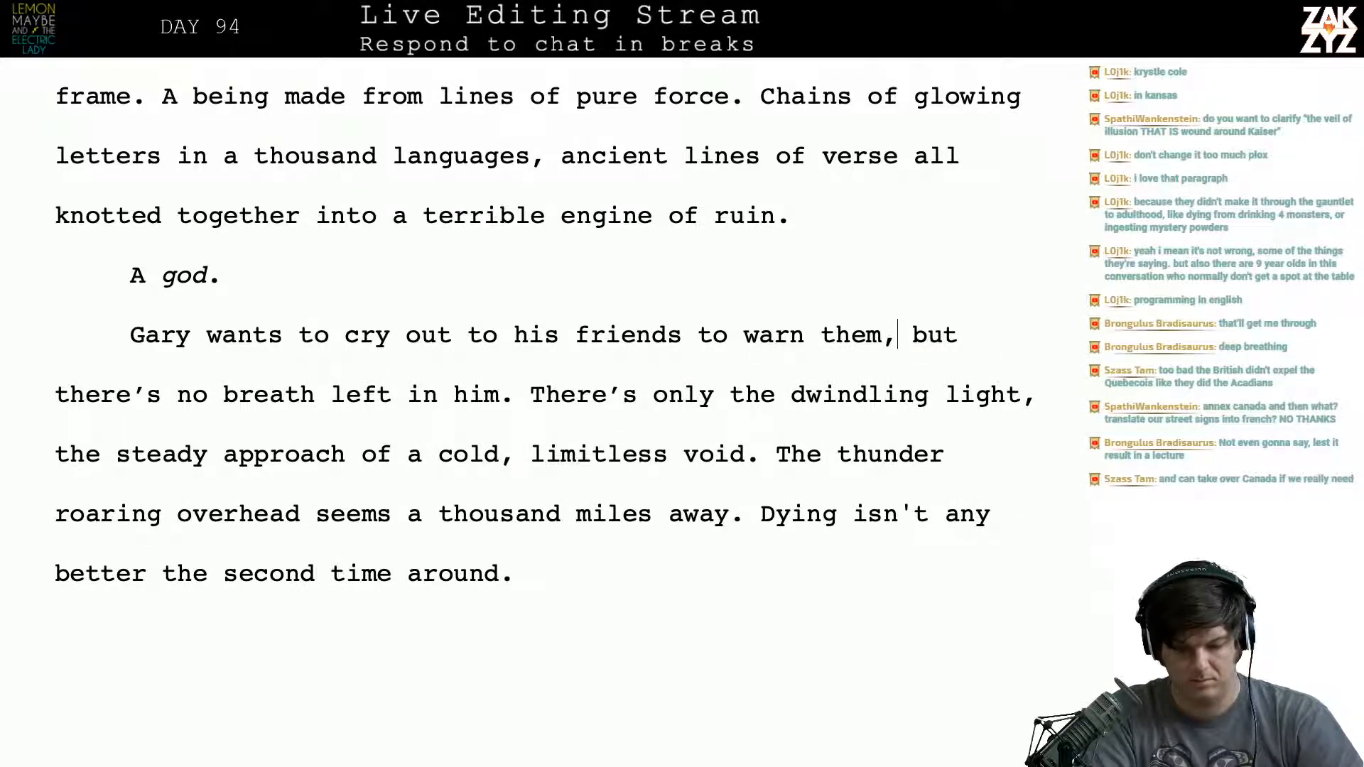
- Delete “to warn them,” after “Gary wants to cry out to his friends” in the closing paragraph
key("BackSpace")
key("BackSpace")
key("BackSpace")
key("BackSpace")
key("BackSpace")
key("BackSpace")
key("BackSpace")
key("BackSpace")
key("BackSpace")
key("BackSpace")
key("BackSpace")
key("BackSpace")
key("BackSpace")
key("BackSpace")
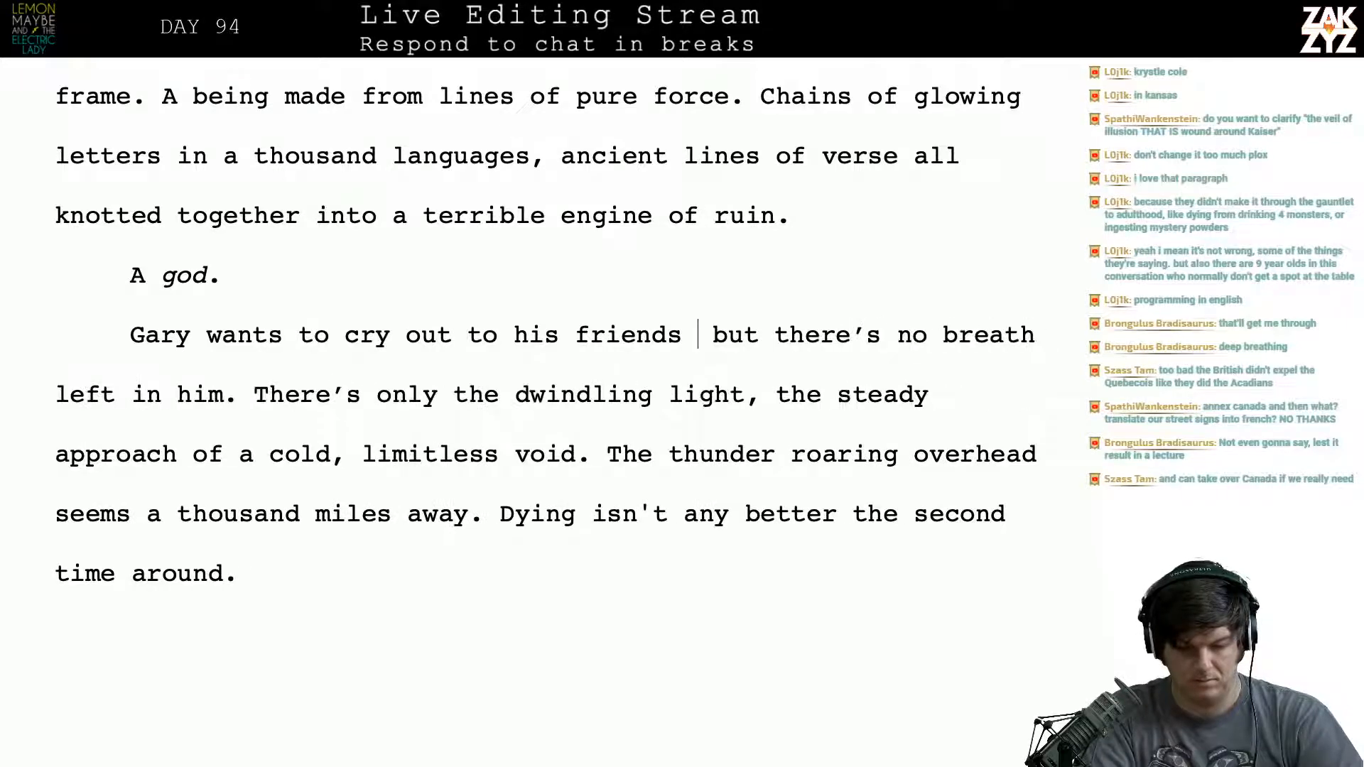
type("and ")
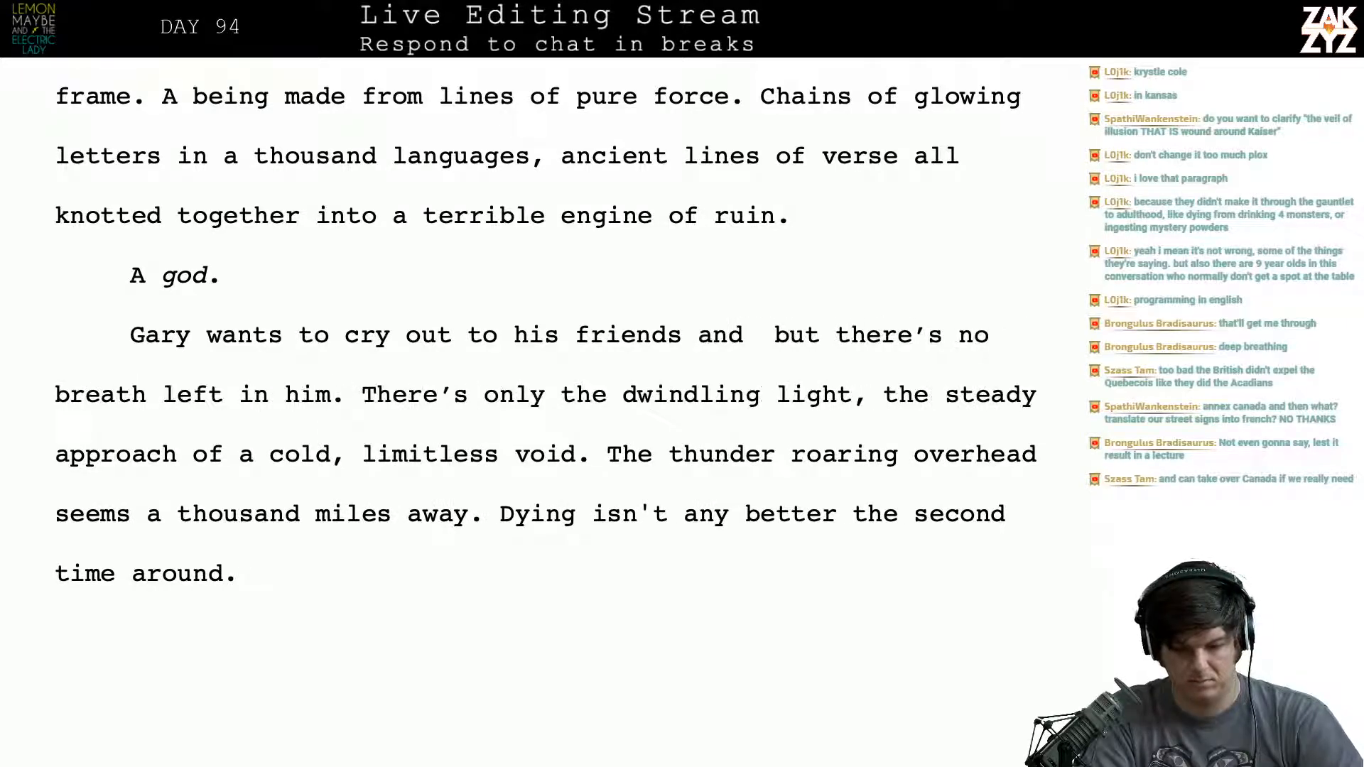
type("wanr")
key("BackSpace")
key("BackSpace")
key("BackSpace")
key("BackSpace")
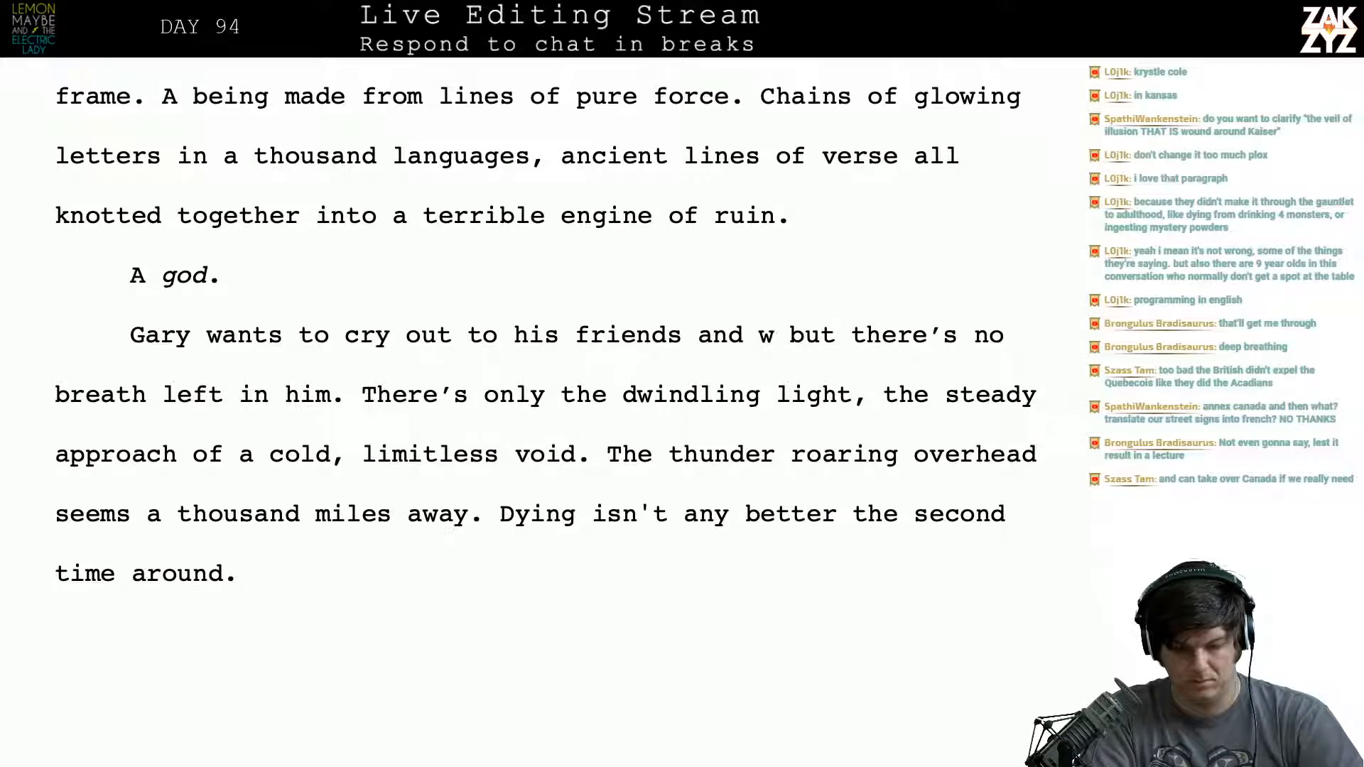
key("BackSpace")
type("so")
key("BackSpace")
key("BackSpace")
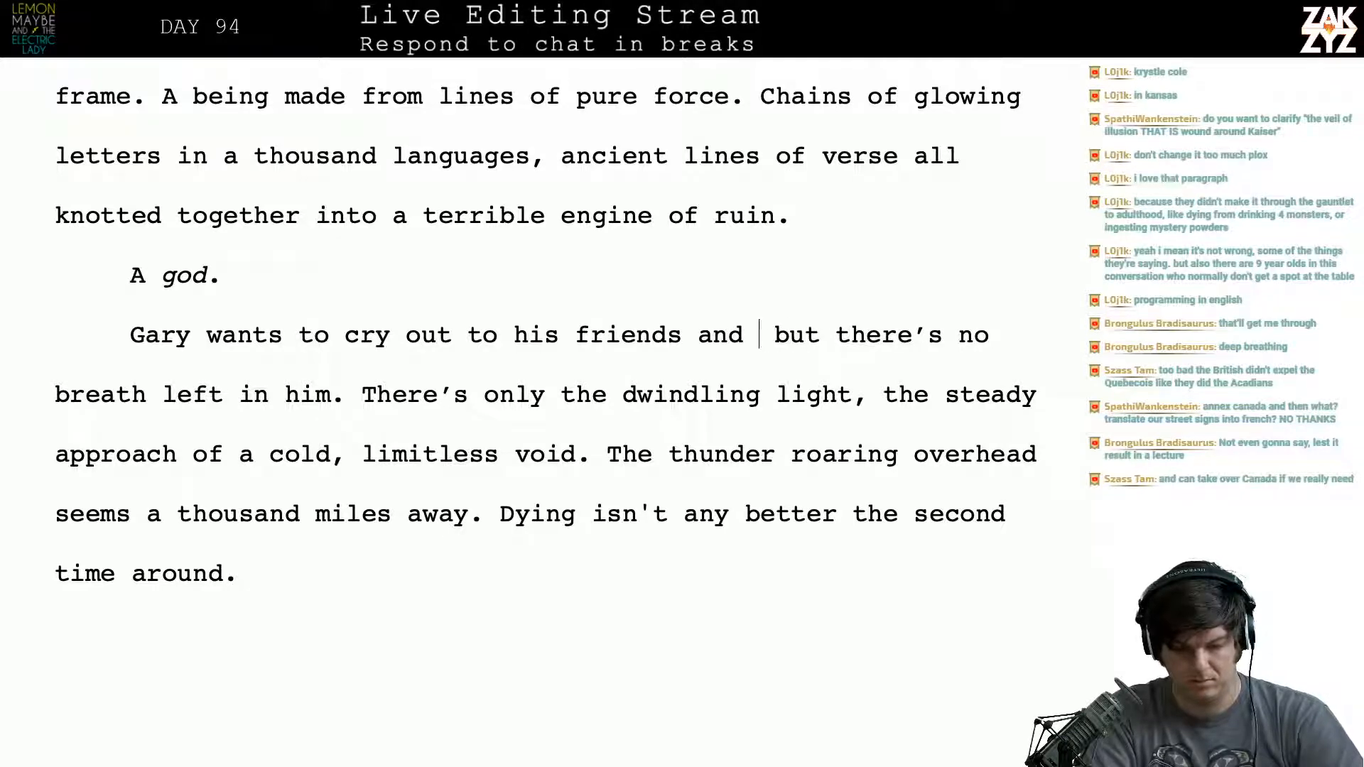
- Replace the trailing “and” after “his friends” with a comma and start a new paragraph before “but there’s no breath left in him.”
key("BackSpace")
key("BackSpace")
key("BackSpace")
key("BackSpace")
key("BackSpace")
type(",")
key("Return")
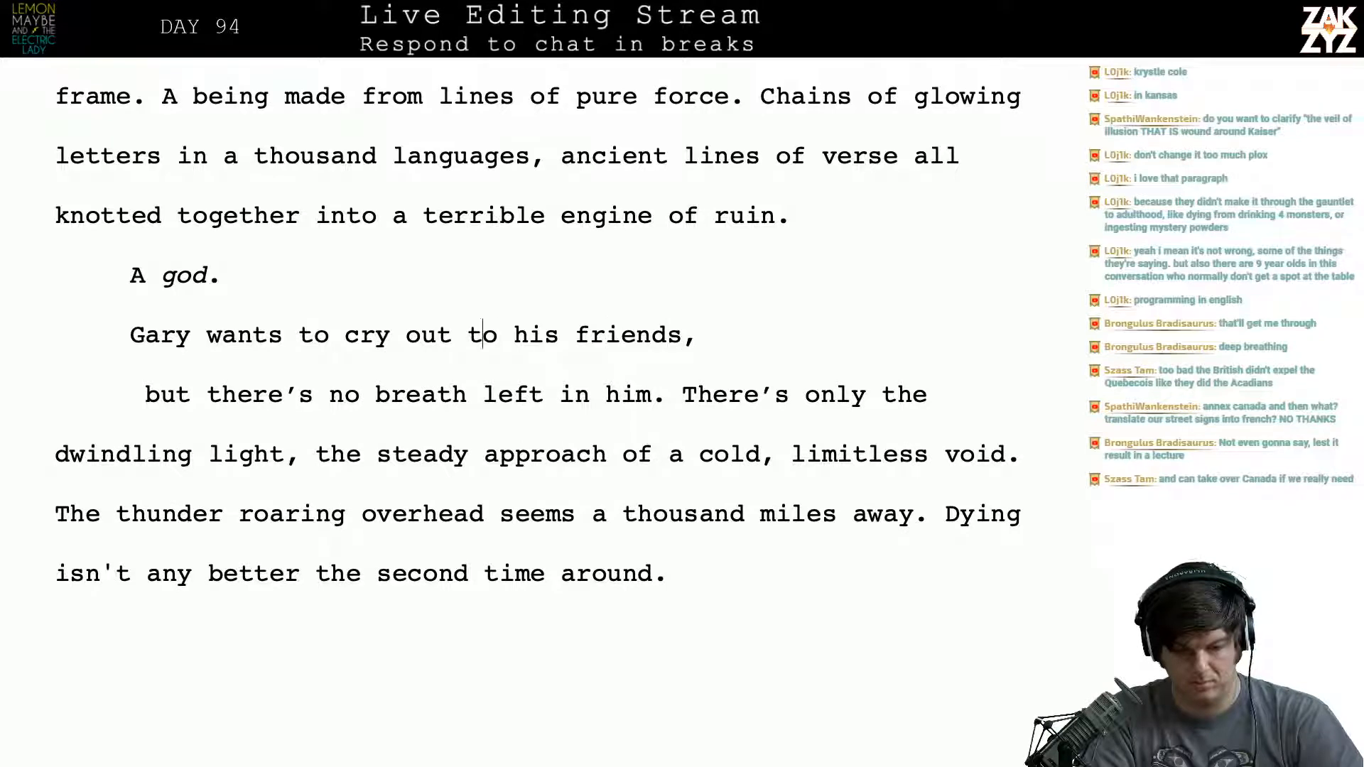
- Insert “, to warn his friend’s it’s hopeless” directly after “Gary wants to cry out”
key("Left")
key("Left")
key("Left")
key("Left")
key("Left")
key("Right")
key("Right")
key("Right")
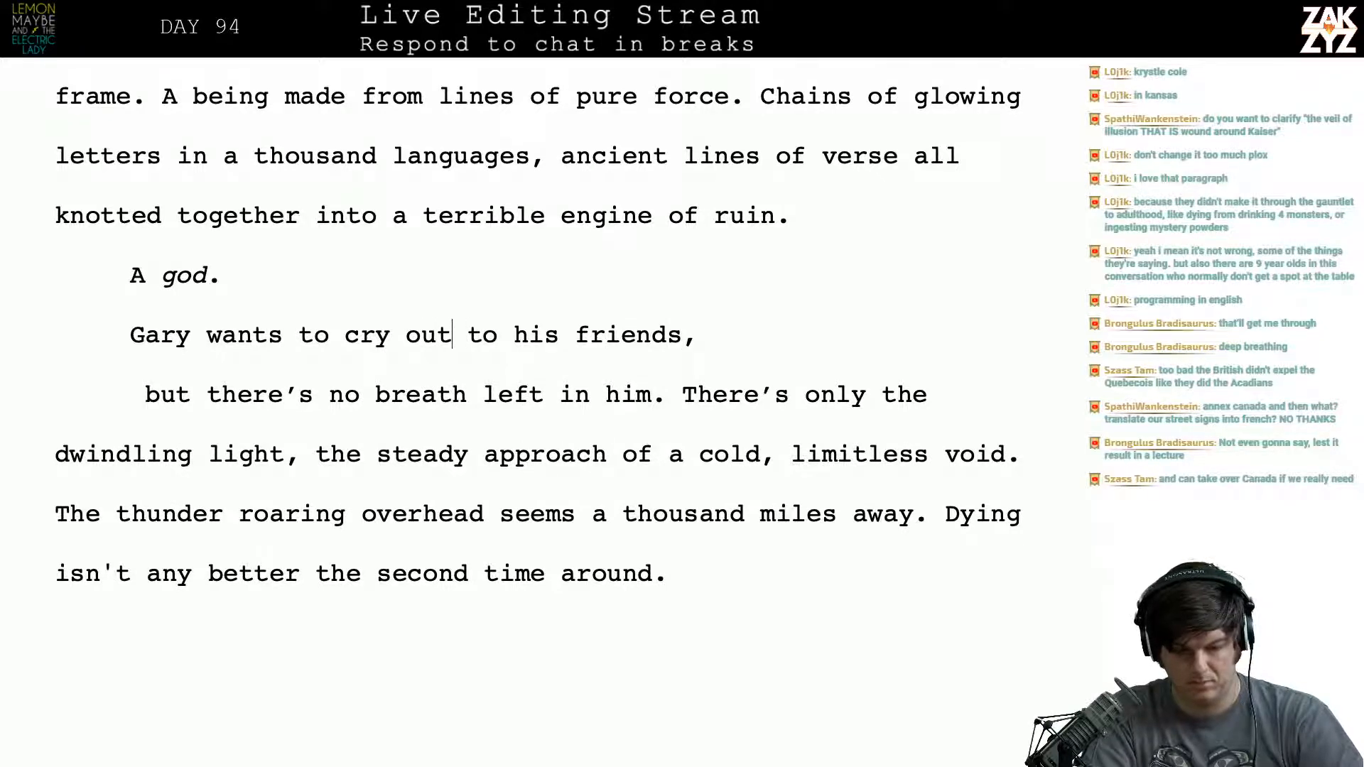
type(".")
key("BackSpace")
type(", to ")
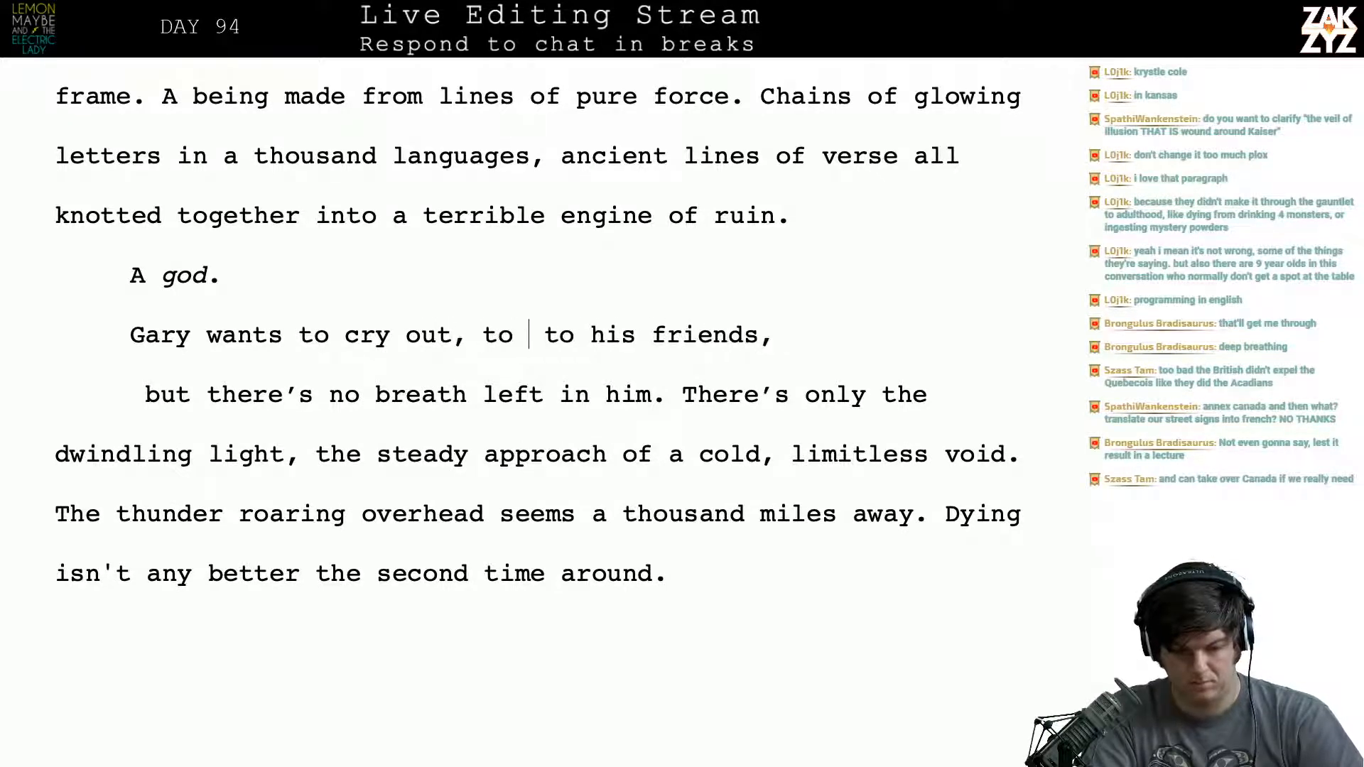
type("warn his friend'")
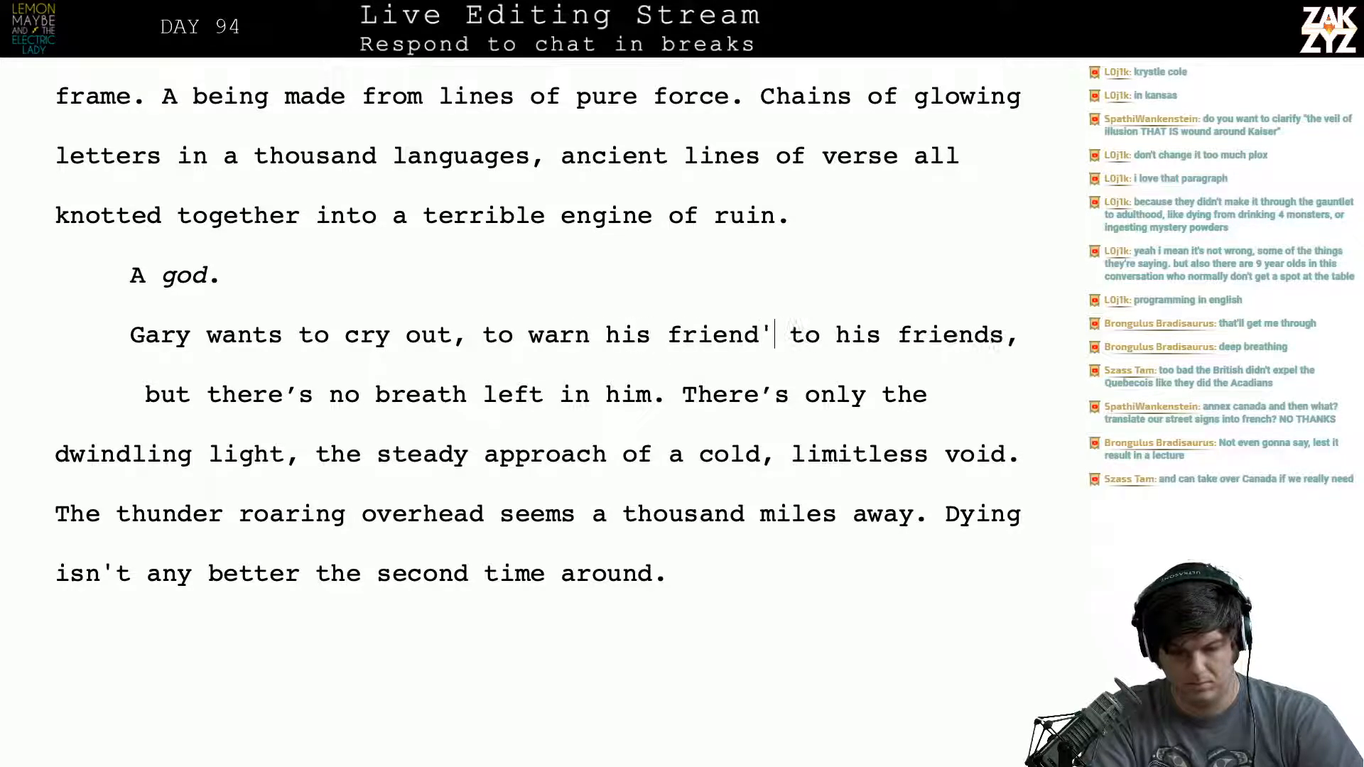
type("s it's hopel")
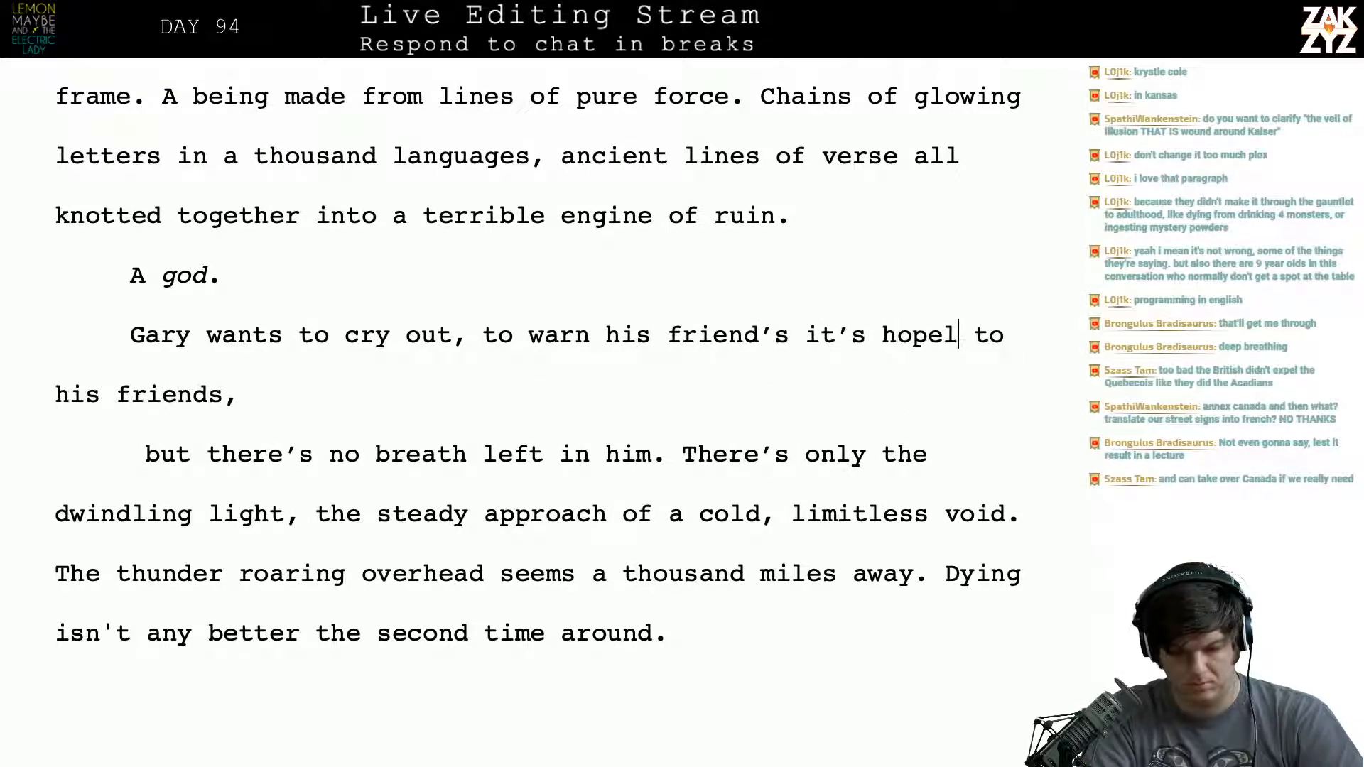
key("BackSpace")
key("BackSpace")
type("les")
key("BackSpace")
key("BackSpace")
key("BackSpace")
type("eless")
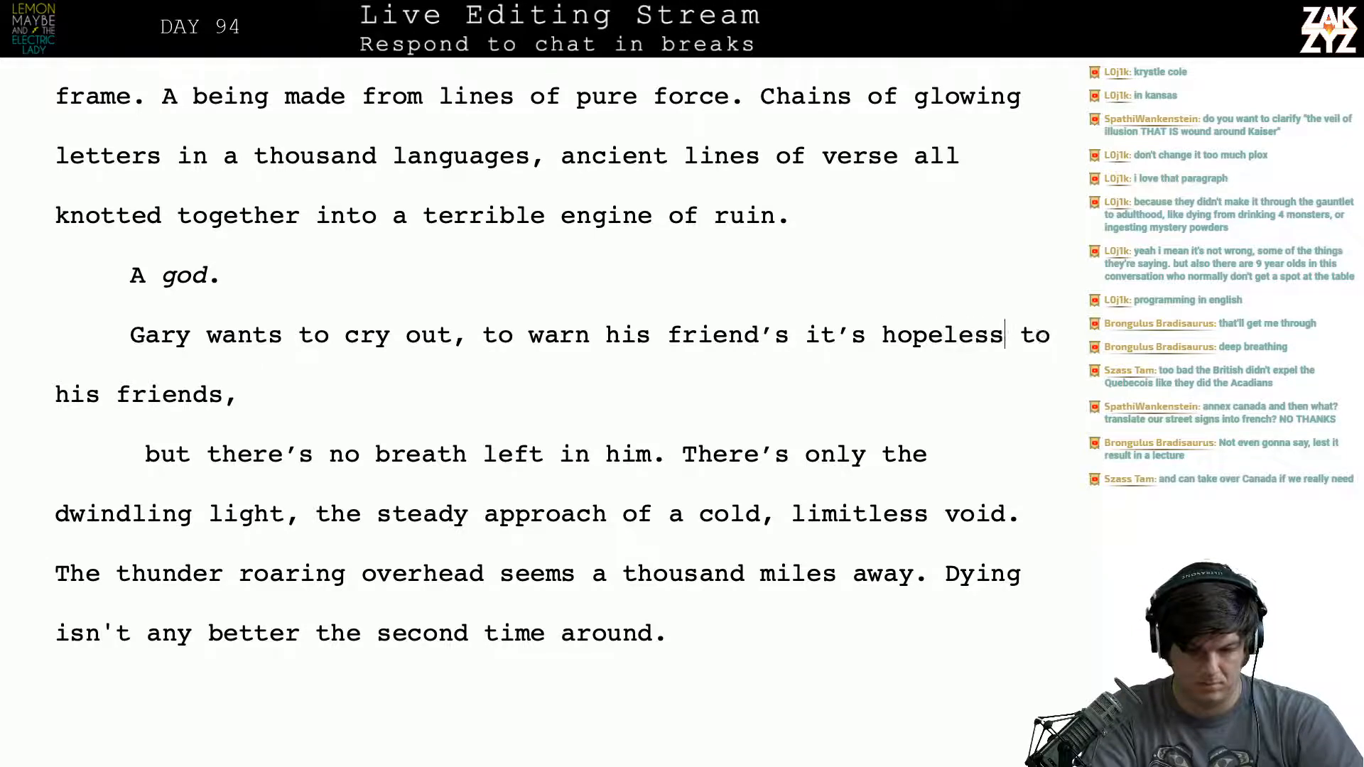
type(" and to scream f ")
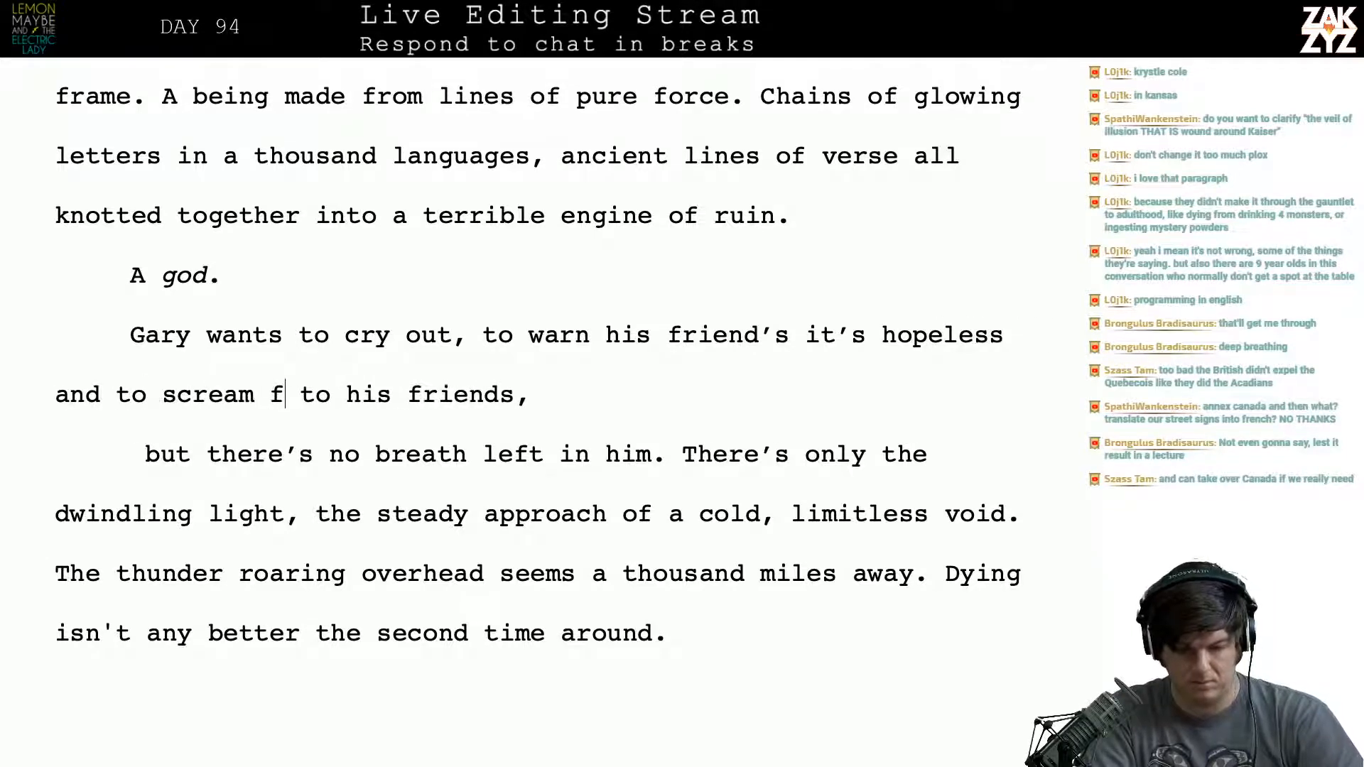
type("or them to retre")
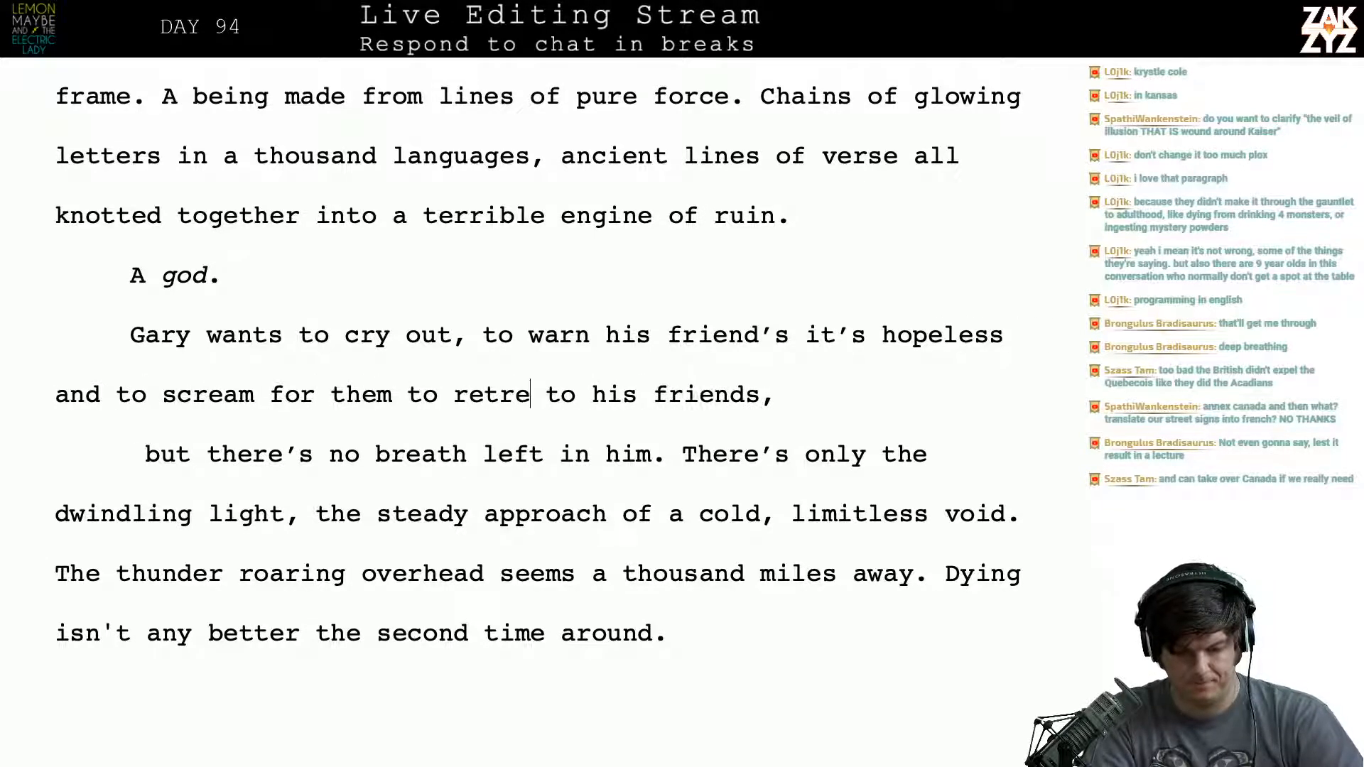
type("at.")
- Continue the sentence with “and to scream for them to retreat.” and break the paragraph before “to his friends,”
key("Return")
- End the sentence after “Gary wants to cry out” with a period and add “He needs to warn his friends it’s hopeless, to scream for retreat.”
key("Up")
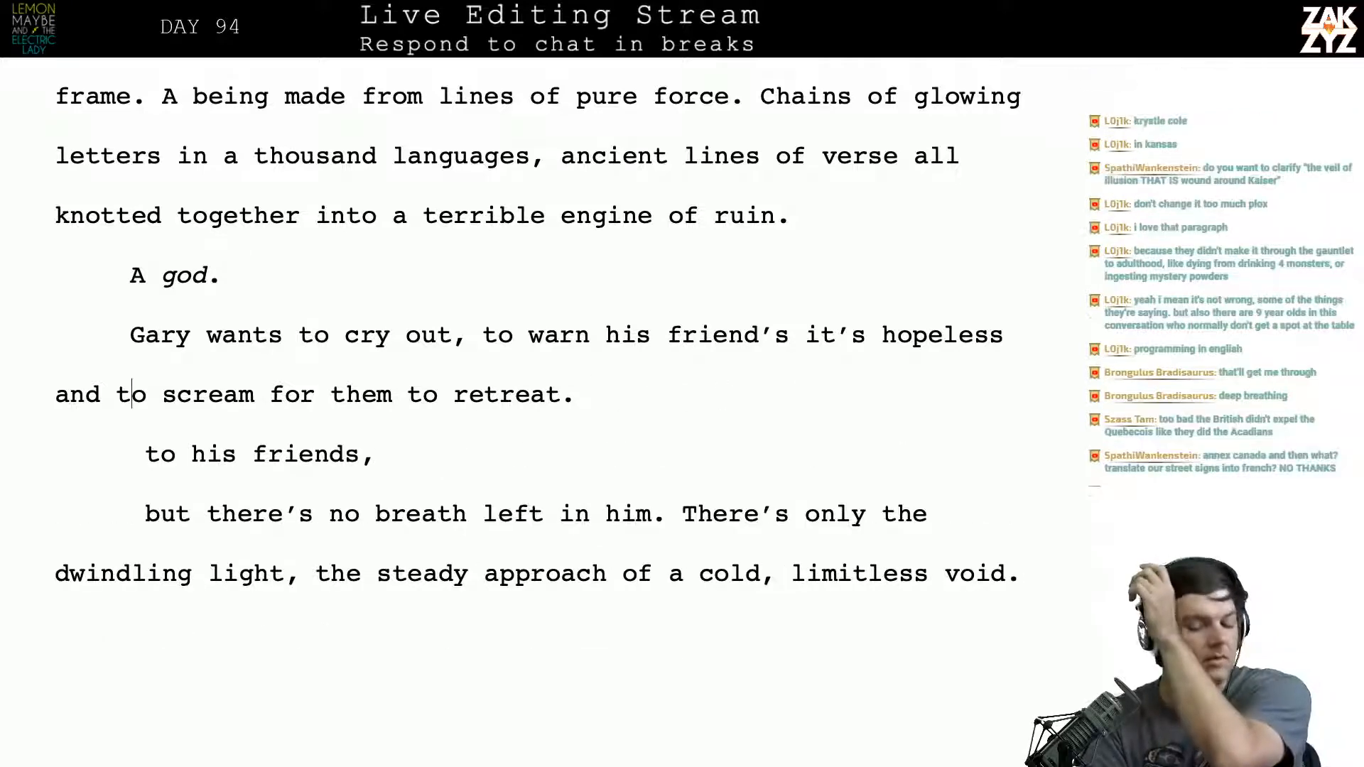
key("Right")
key("Right")
key("Right")
key("Right")
key("Right")
key("Right")
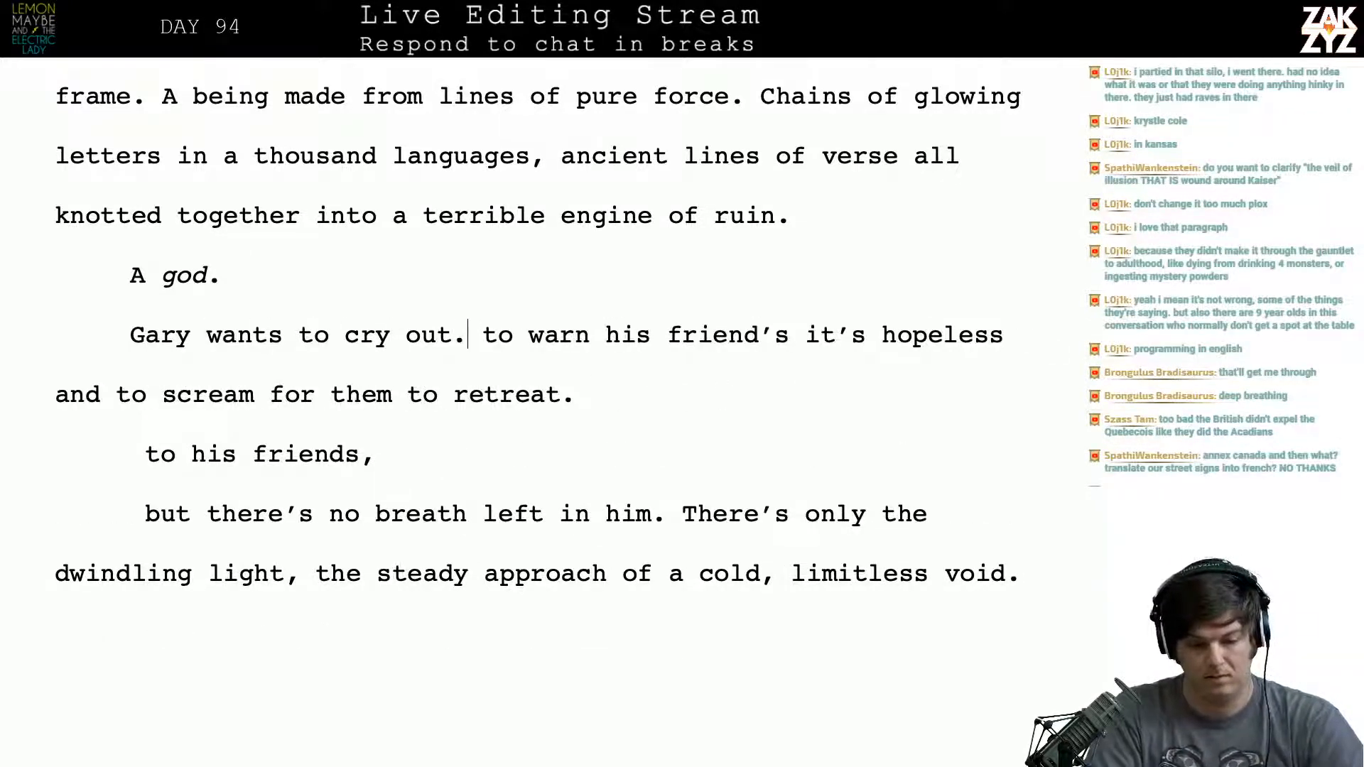
type("He needs to w")
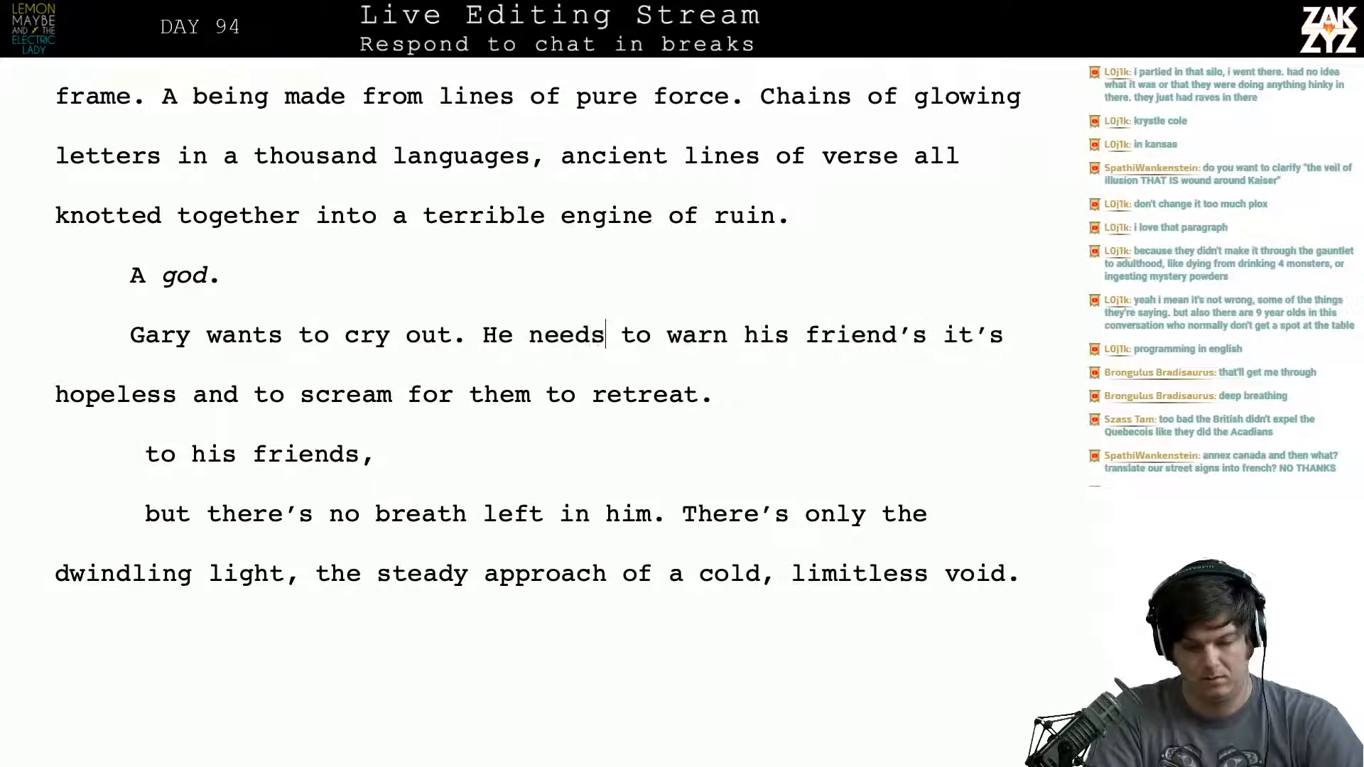
type("a")
key("BackSpace")
type("to war")
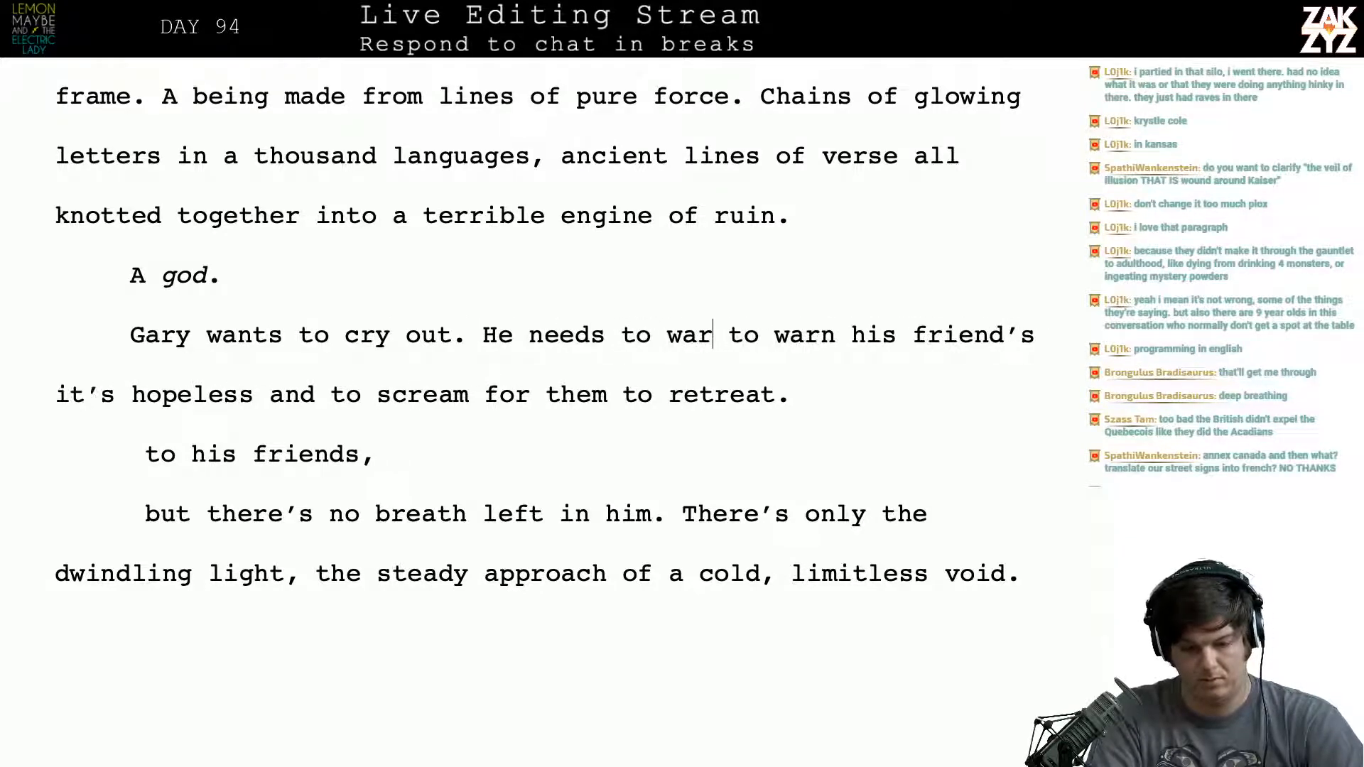
type("n his friends  to warn")
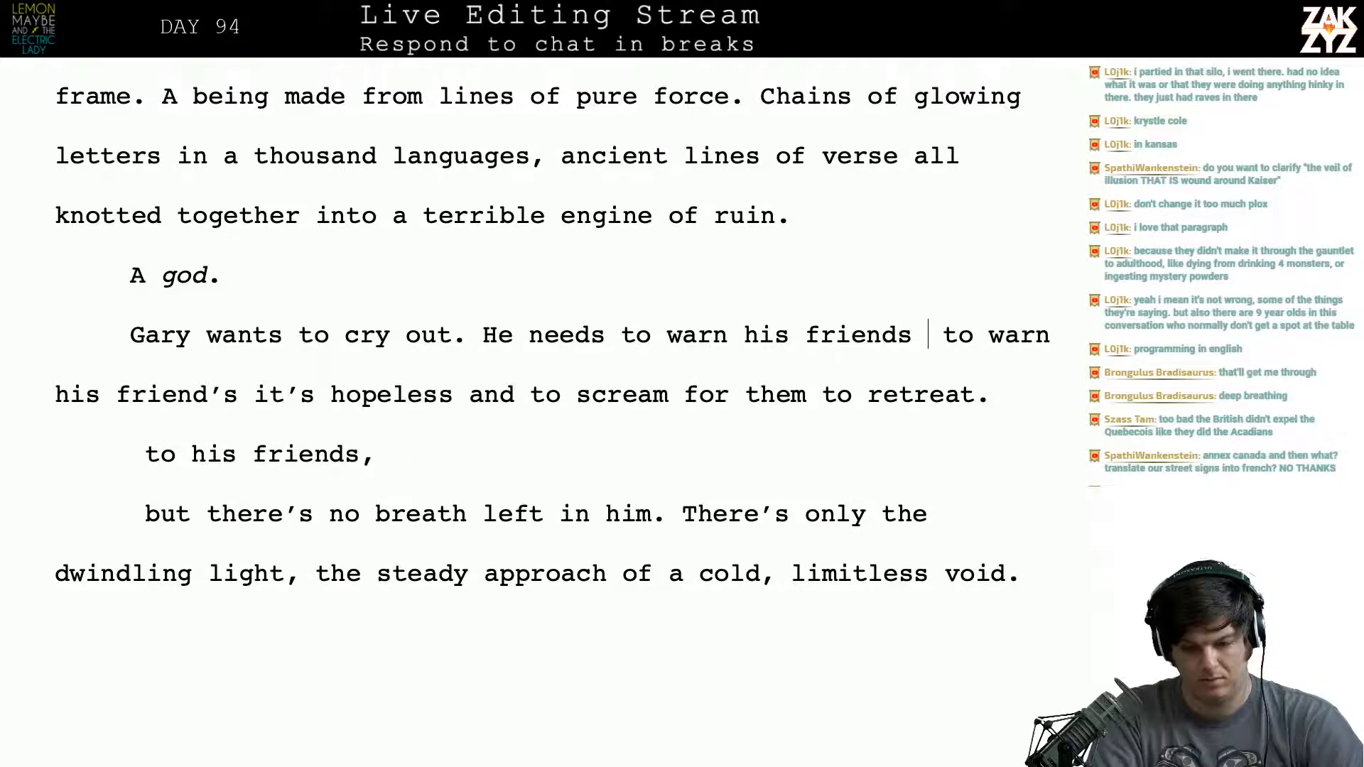
type("it's hople")
key("BackSpace")
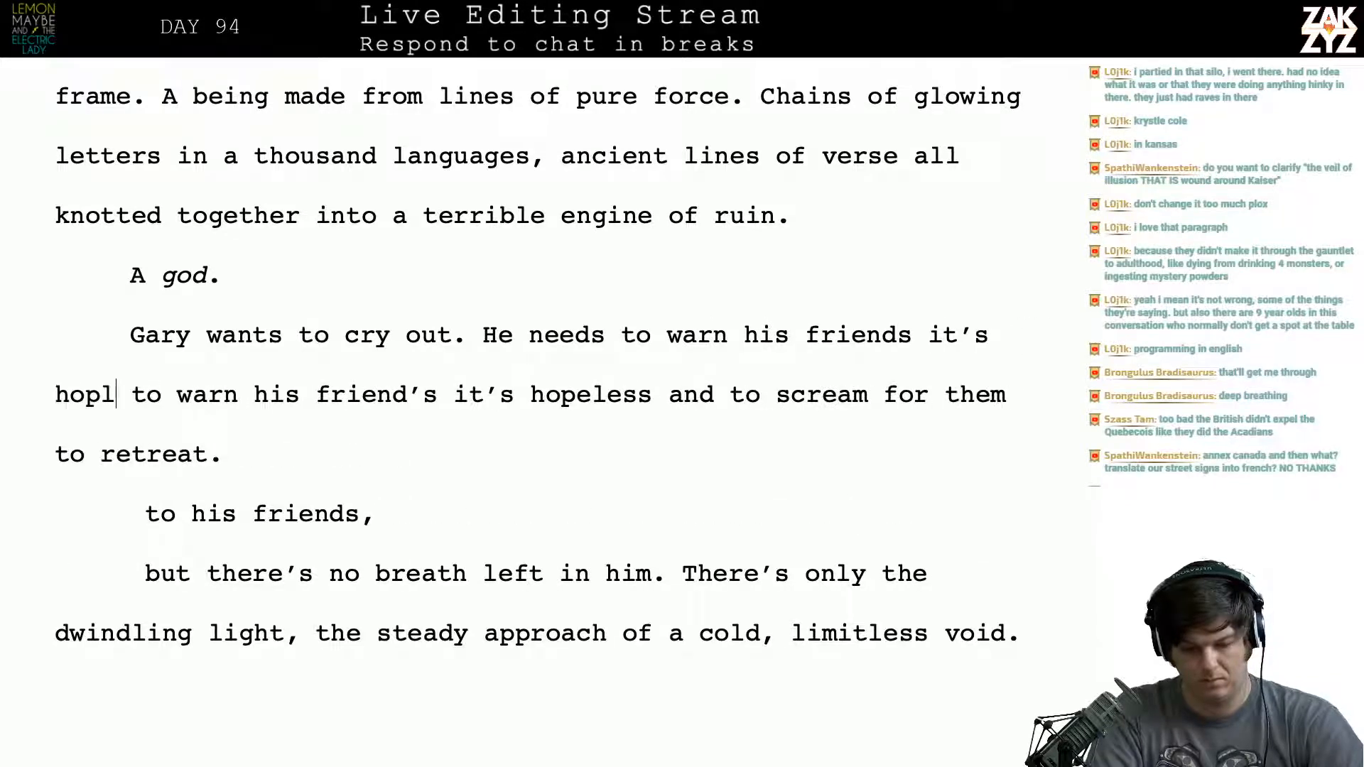
key("BackSpace")
type("eless, to")
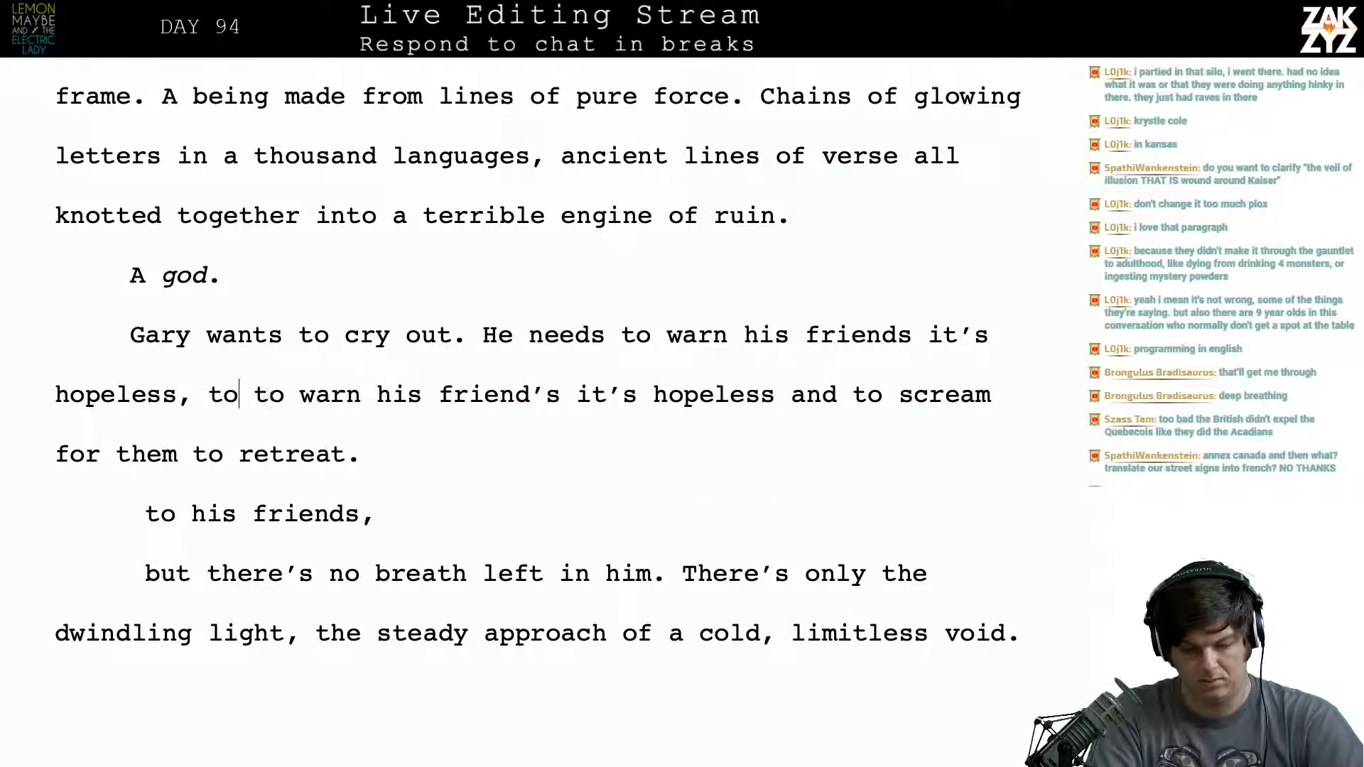
type(" scream for re")
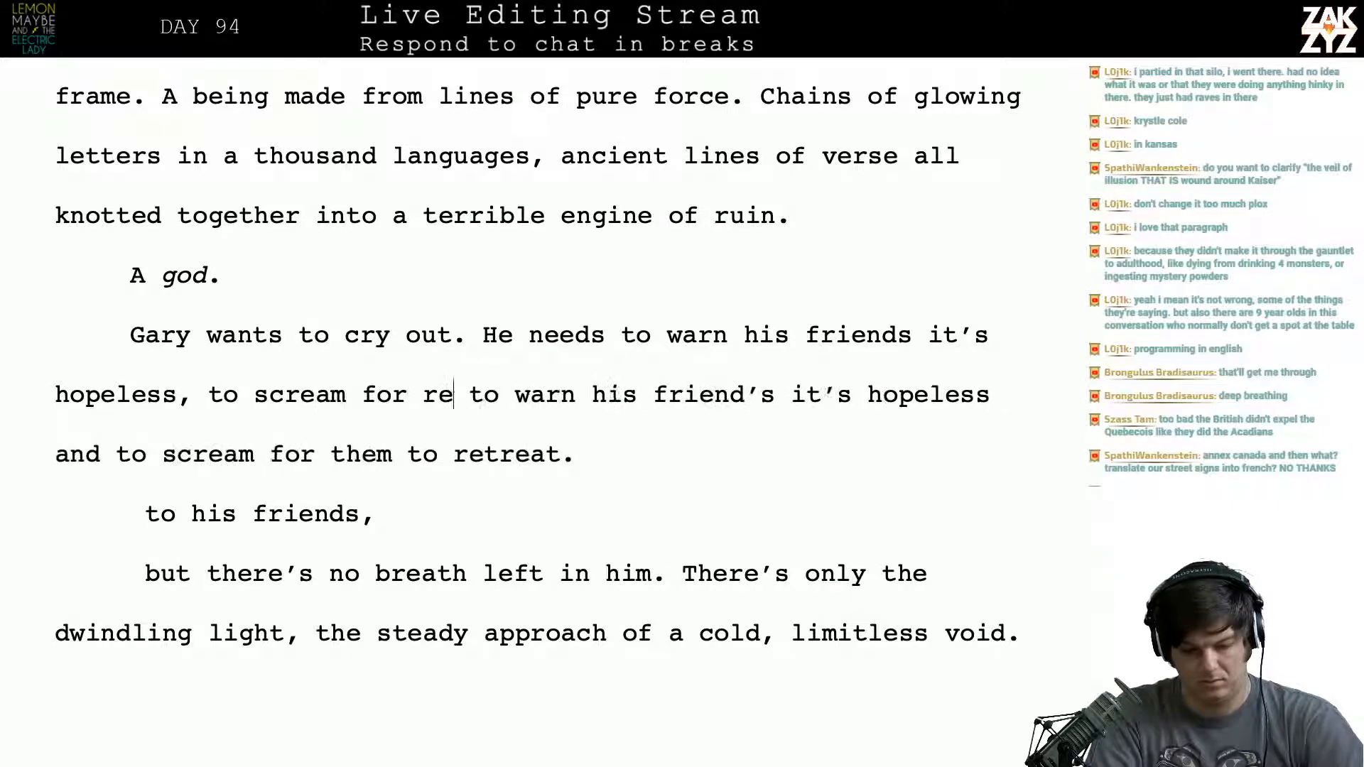
type("treat.")
- Delete the leftover draft from “to warn his friend’s” through “to his friends,” and rejoin the paragraph with a capitalised “But there’s no breath left”
key("shift+Down")
key("shift+Down")
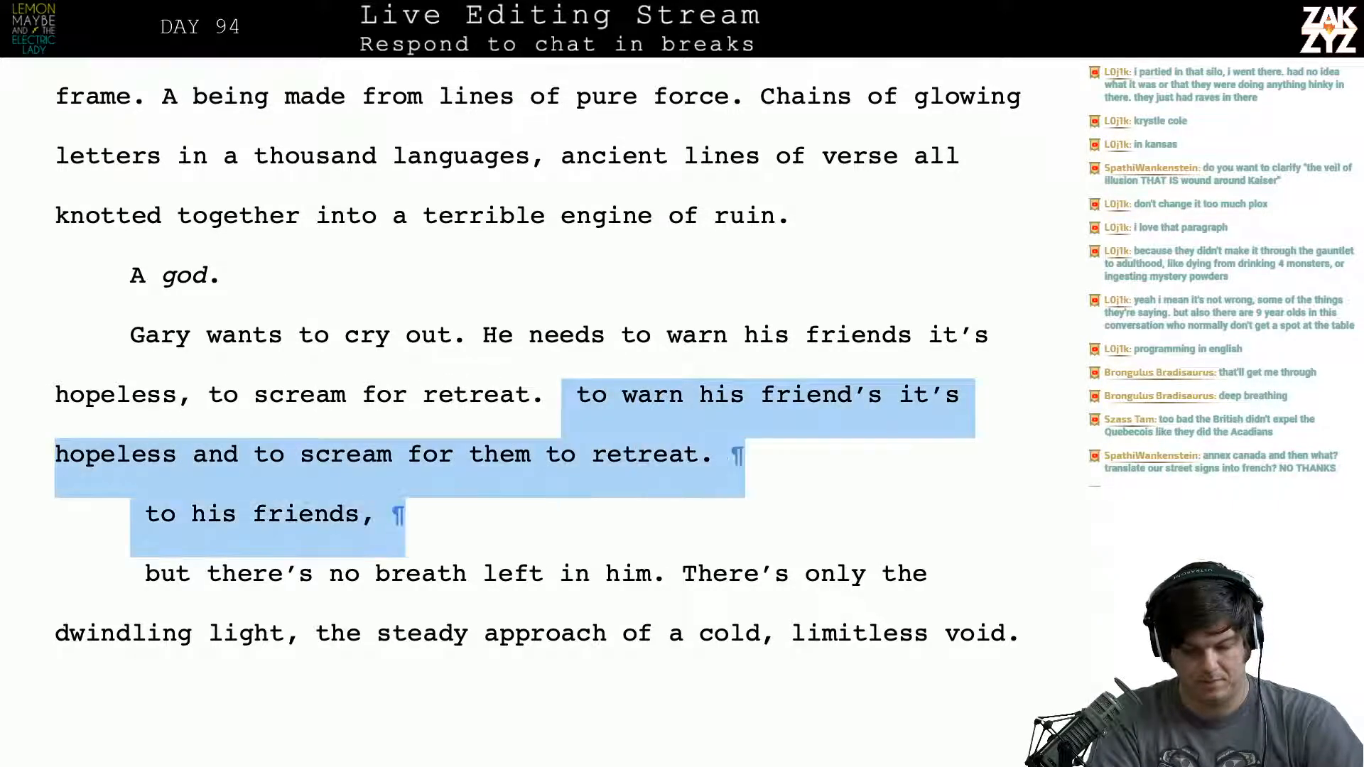
key("shift+Down")
key("shift+Left")
key("shift+Up")
key("shift+Right")
key("shift+Right")
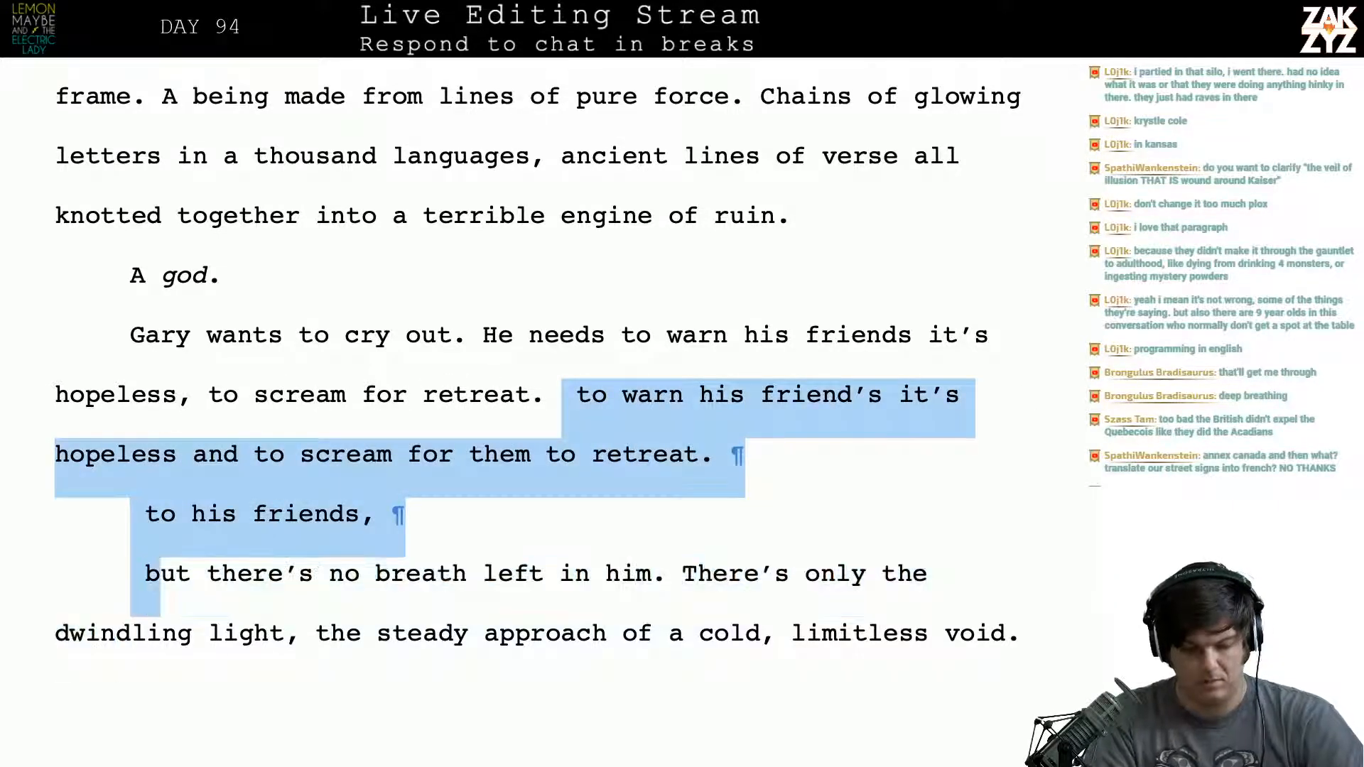
type("But")
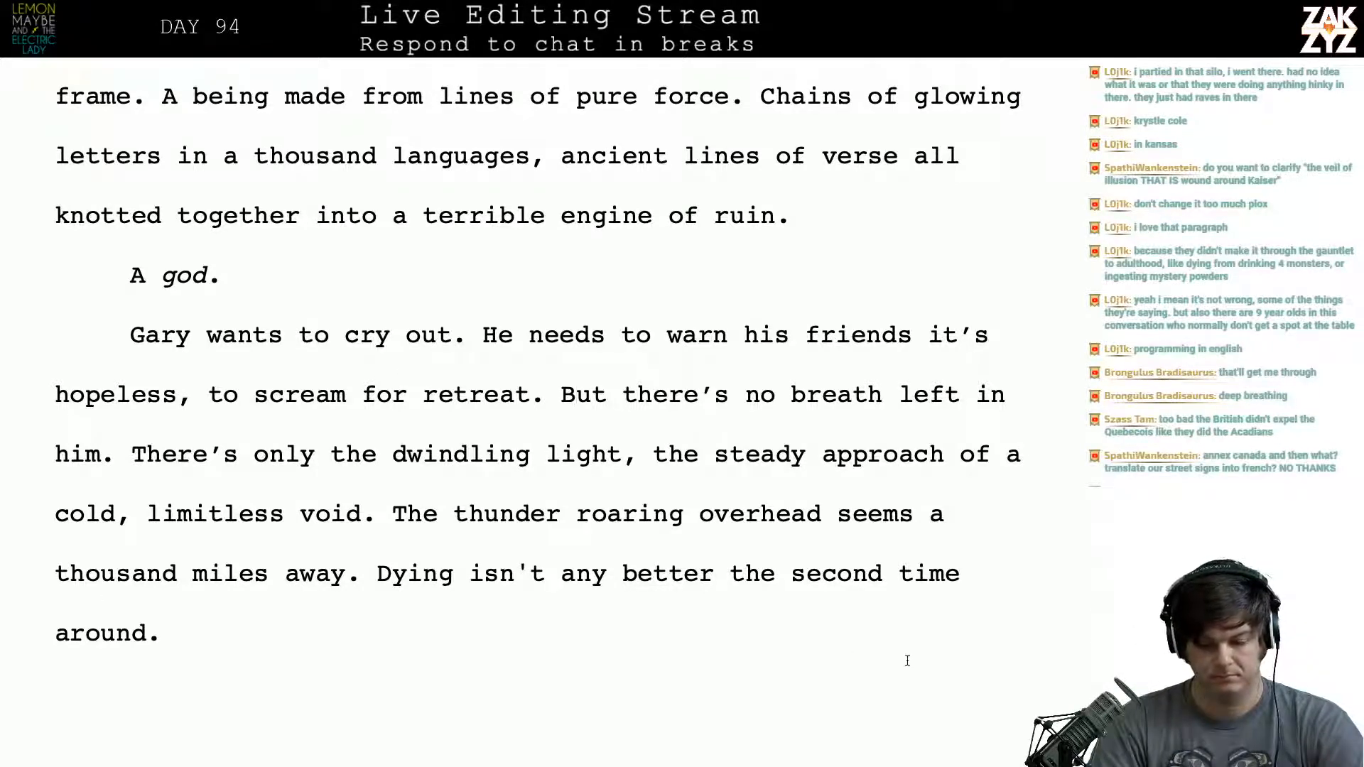
- Split the paragraph after “There’s only the dwindling light,” and write “the swallowing void.” there
left_click(1043, 498)
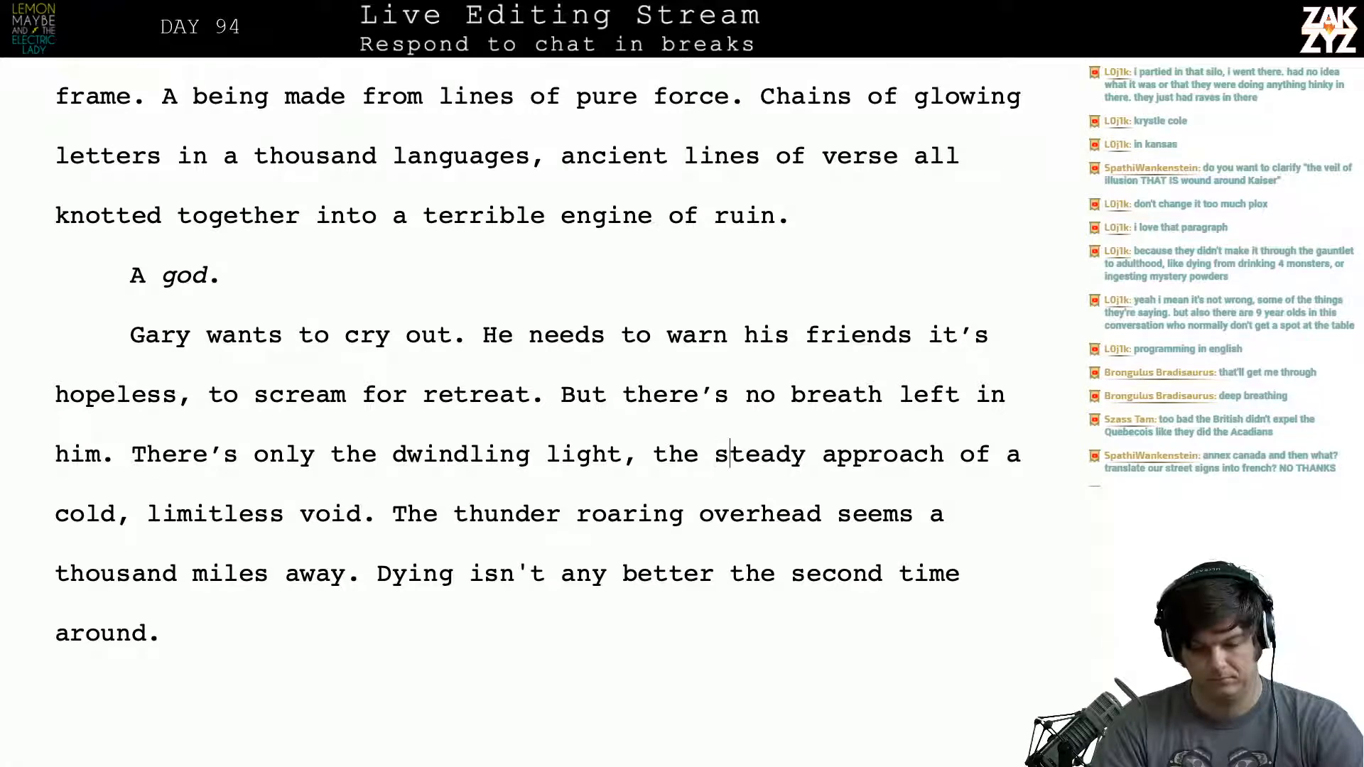
left_click(729, 455)
key("Left")
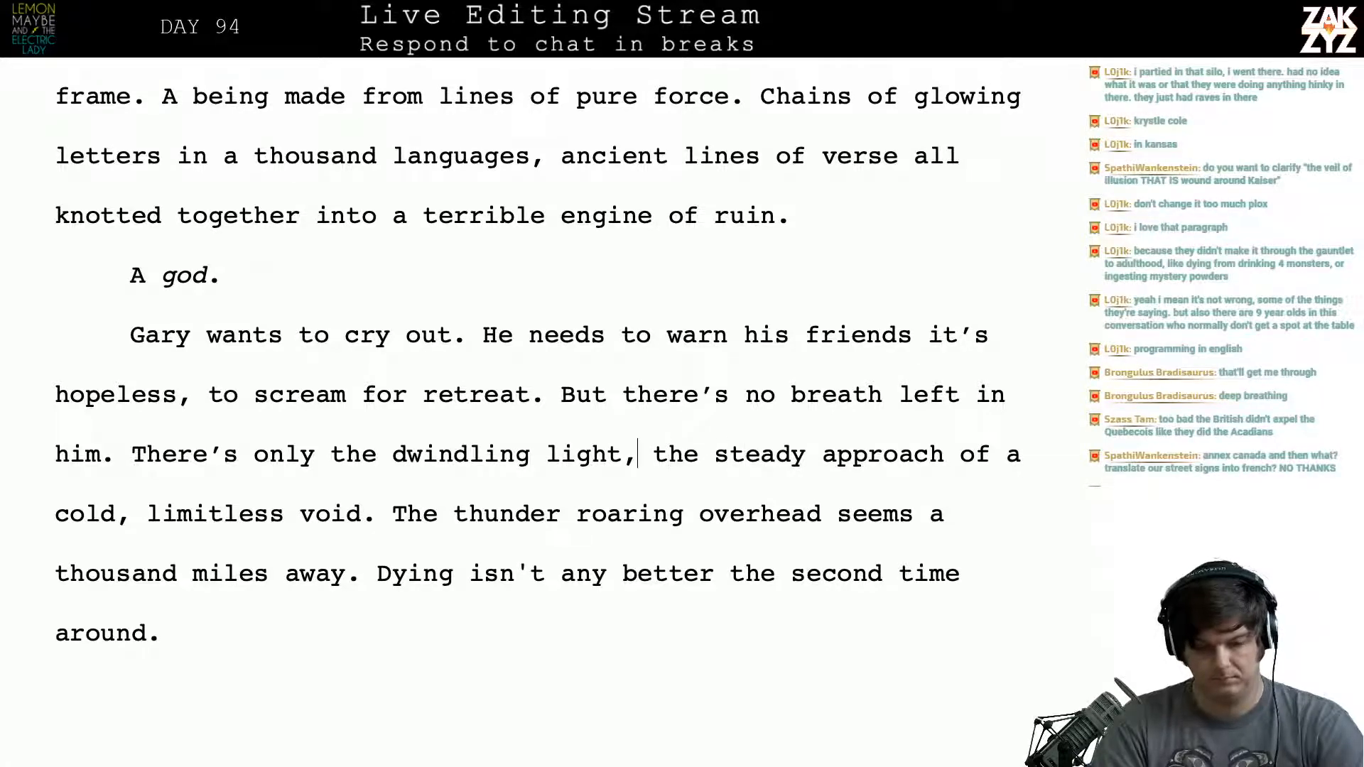
key("ctrl+k")
type("the ")
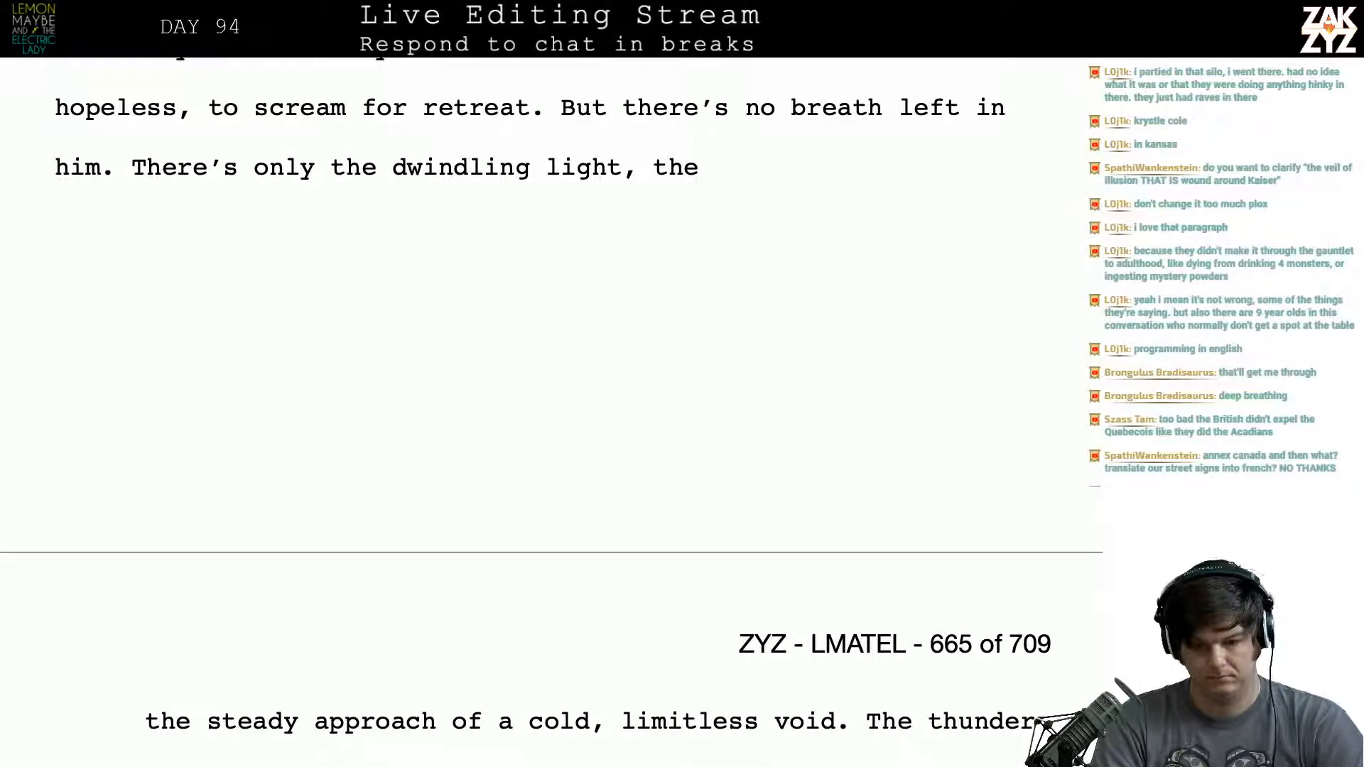
type("swallowi")
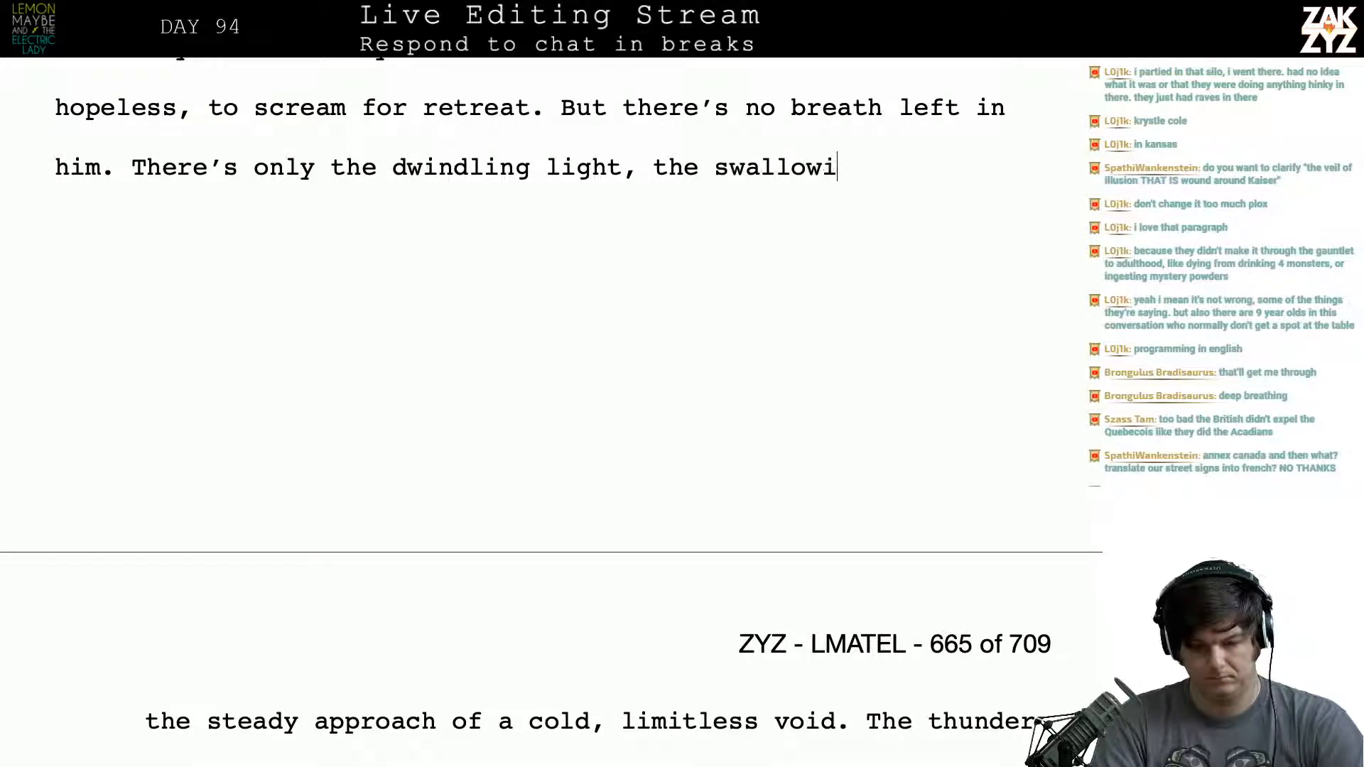
type("ng void.")
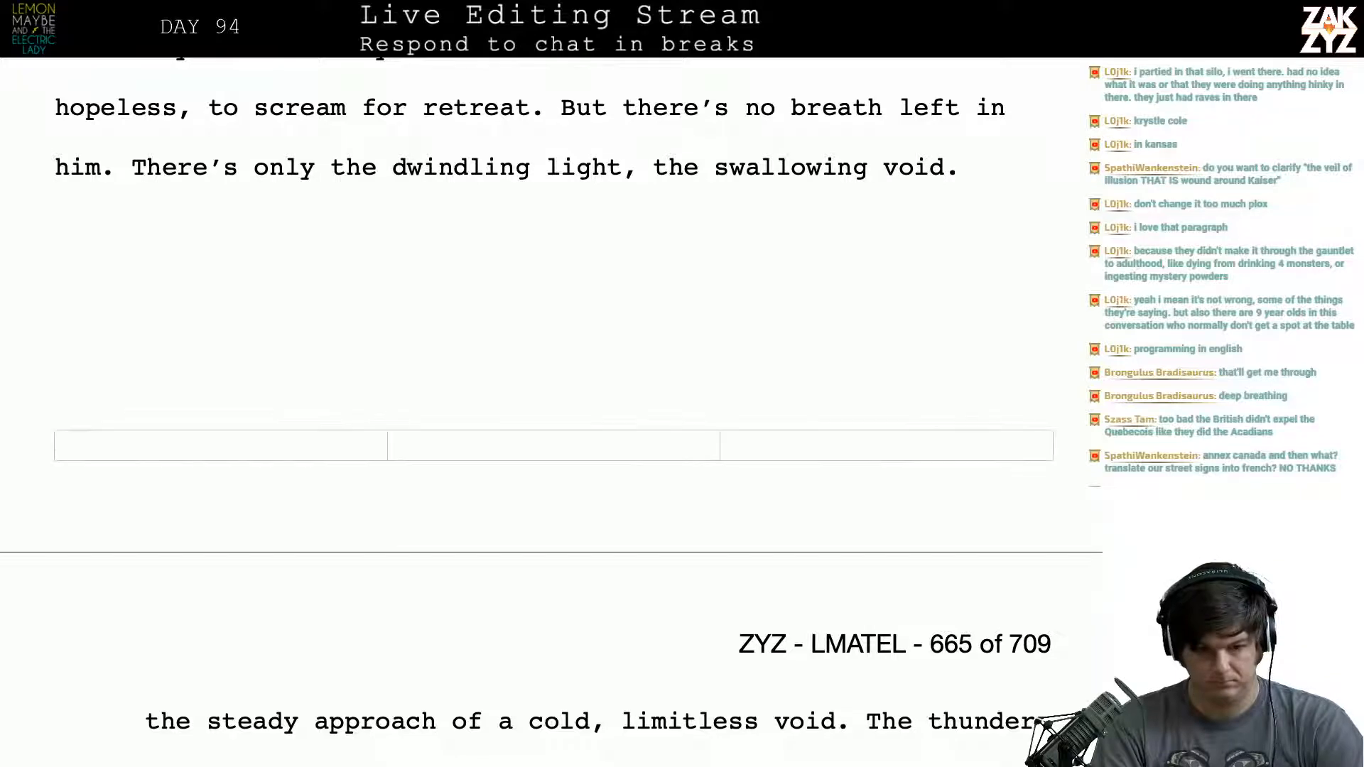
- Replace “the swallowing void.” after “the dwindling light,” with “swallowed by a cold void.”
key("shift+Down")
key("shift+Down")
key("Left")
key("Left")
key("Left")
key("Left")
key("Left")
key("Left")
key("Left")
key("Left")
key("Left")
key("Left")
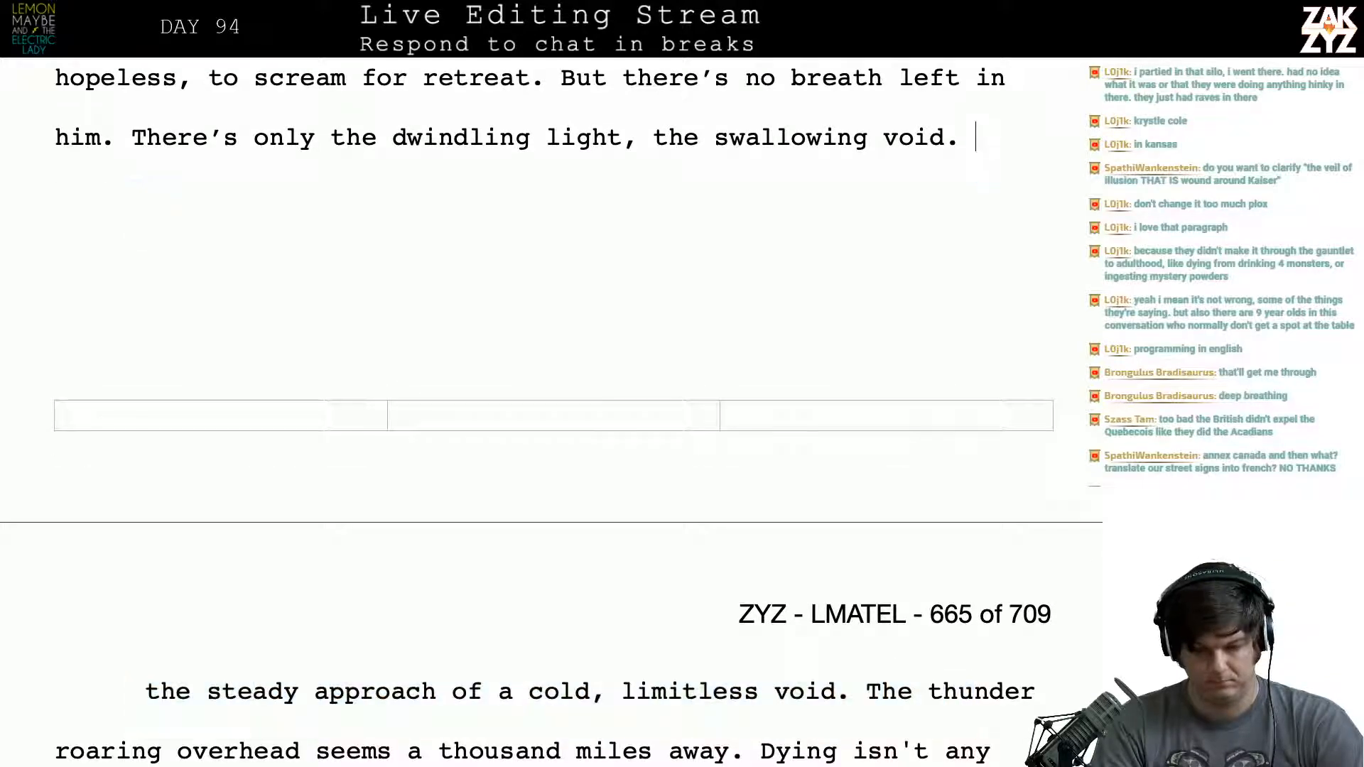
key("Left")
key("Left")
key("Left")
key("Left")
key("Left")
key("Left")
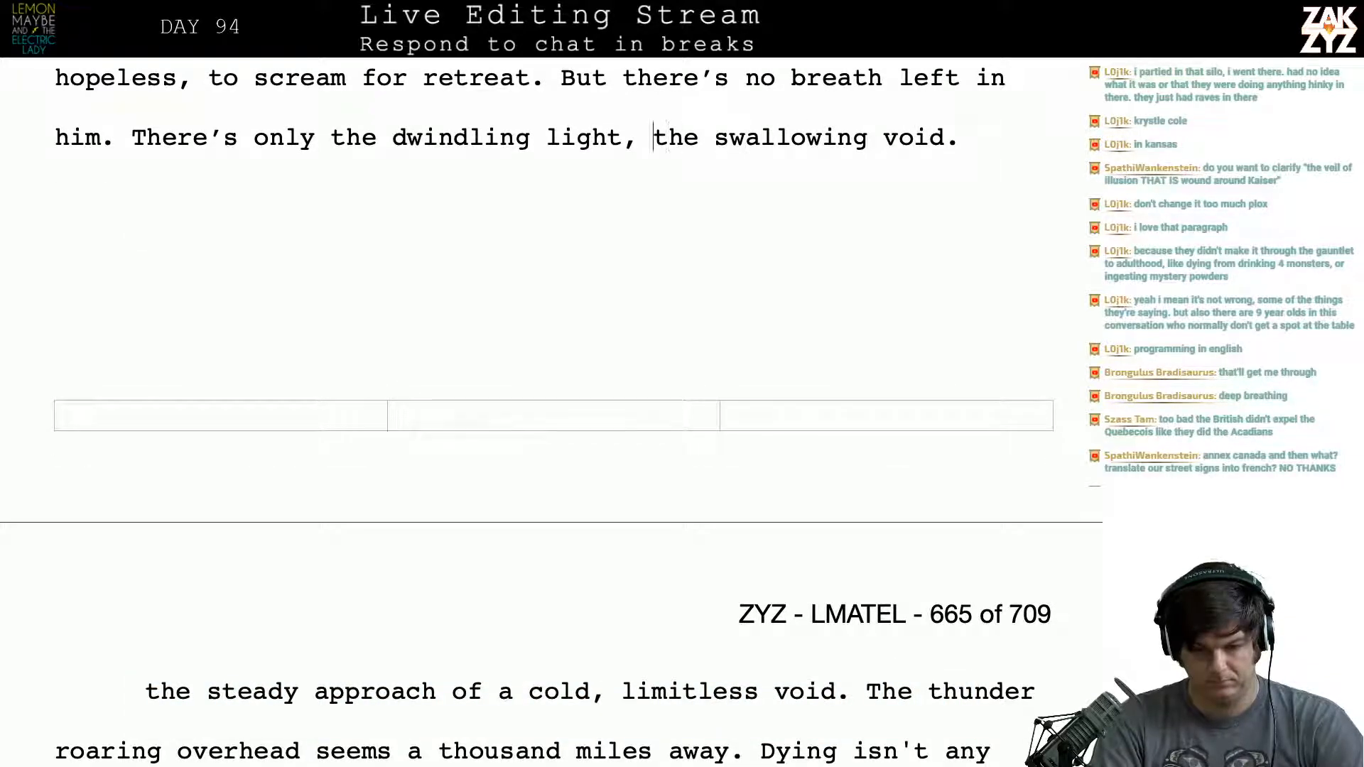
type("swallow")
type("ed by a co")
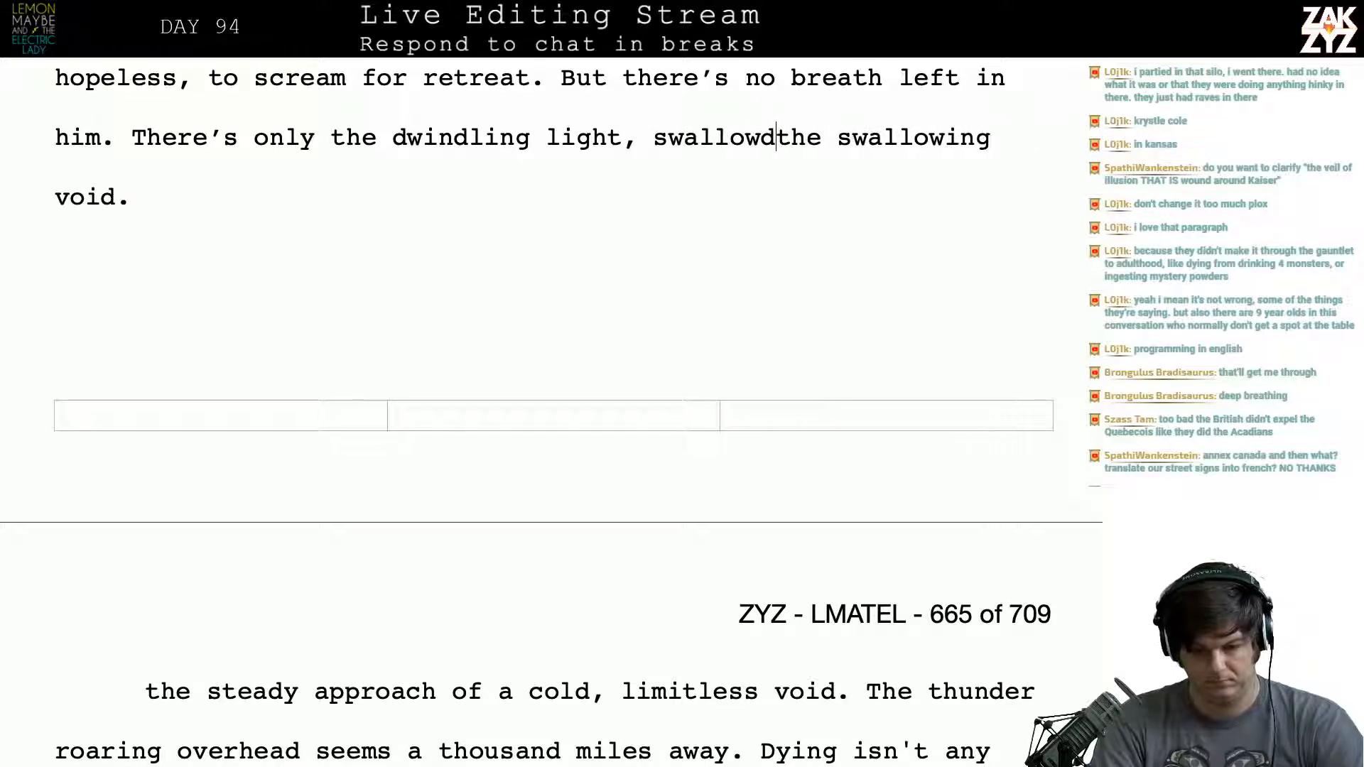
type("ld ")
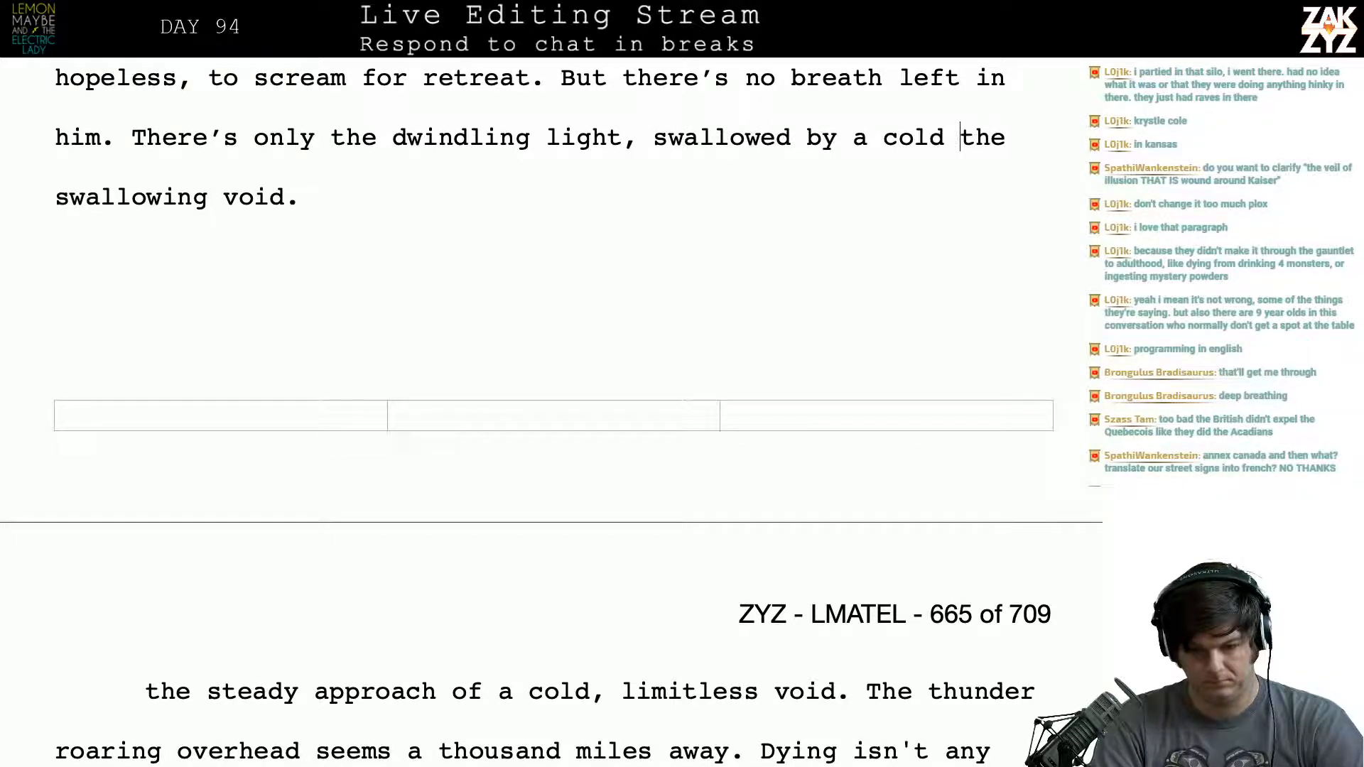
type("void.")
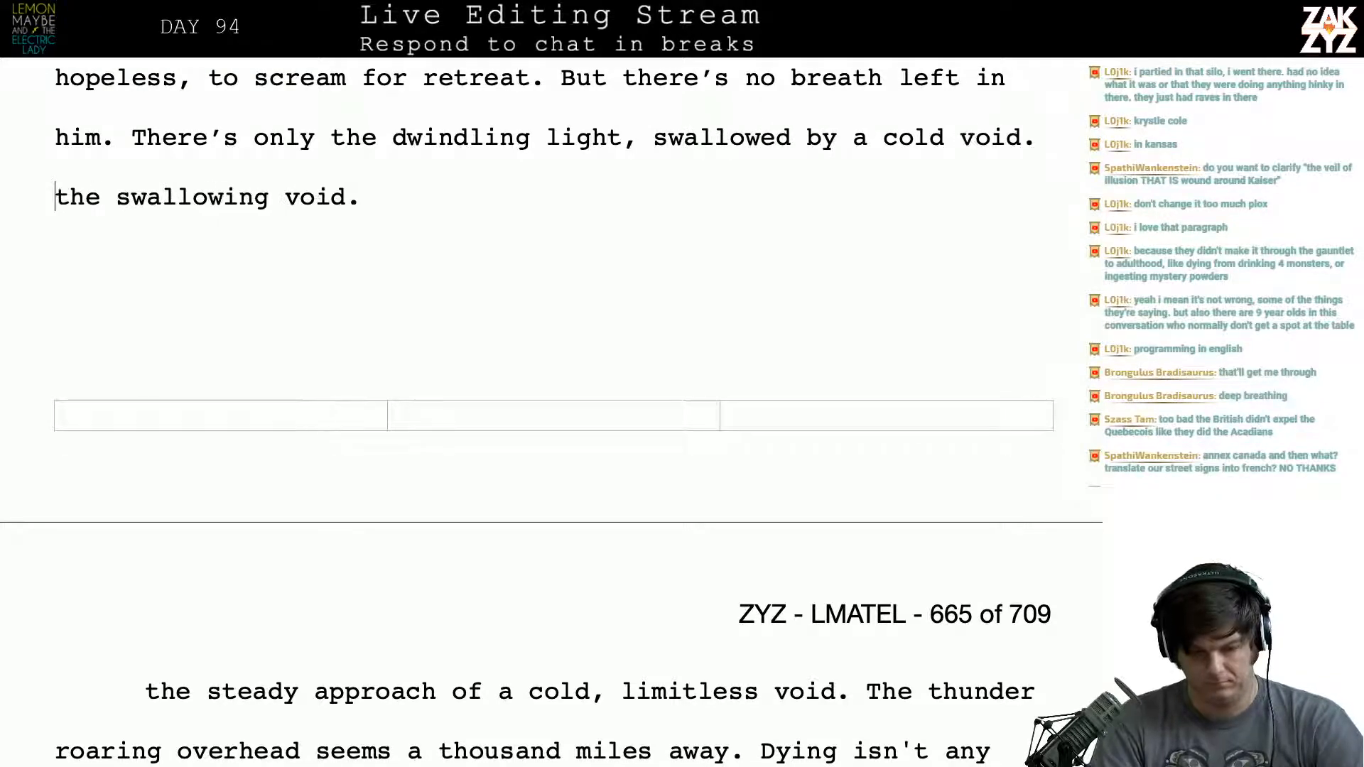
key("ctrl+shift+Down")
key("BackSpace")
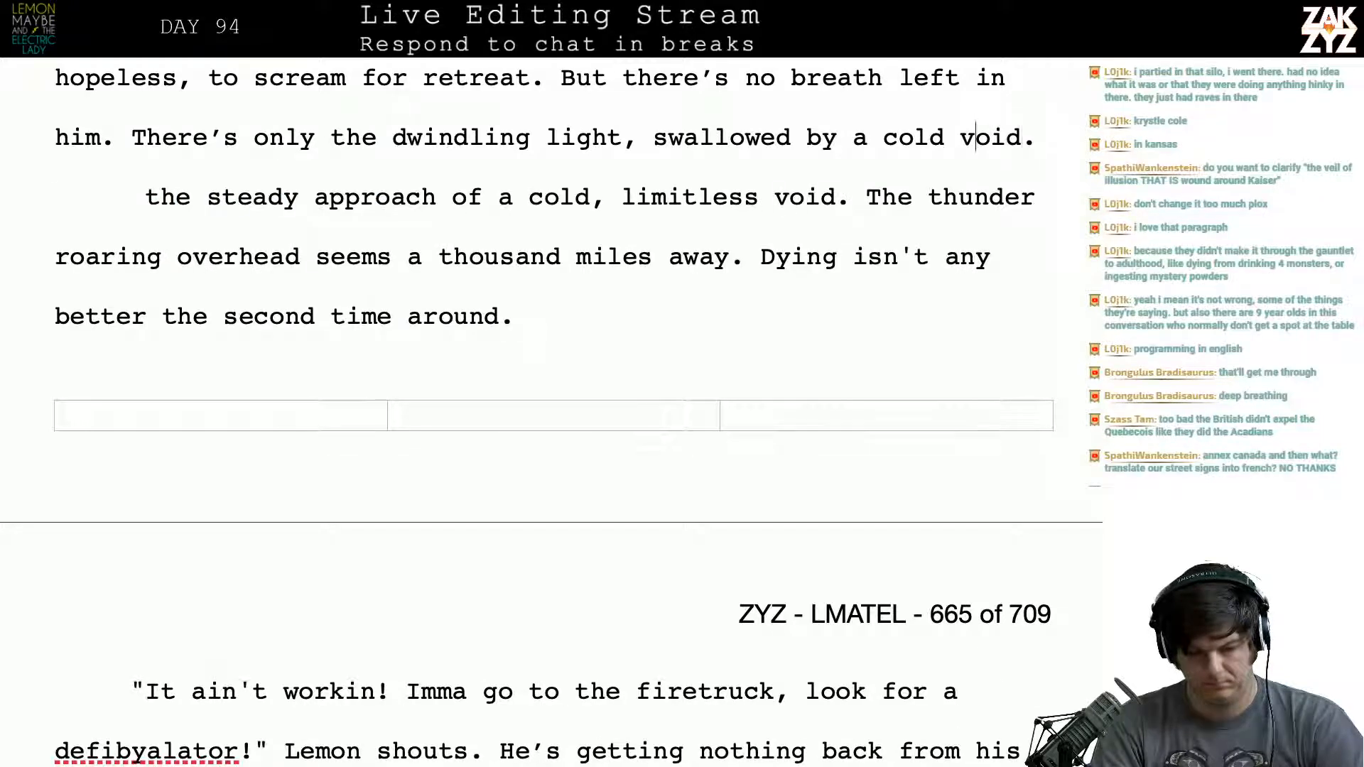
- Replace “swallowed by a cold void.” after “the dwindling light,” with “the cold approach of the void.” and rejoin the split paragraph
key("Left")
key("Left")
key("Left")
key("Left")
key("Left")
key("Left")
key("Left")
key("Left")
key("Left")
key("Left")
key("Left")
key("Left")
type("the cold")
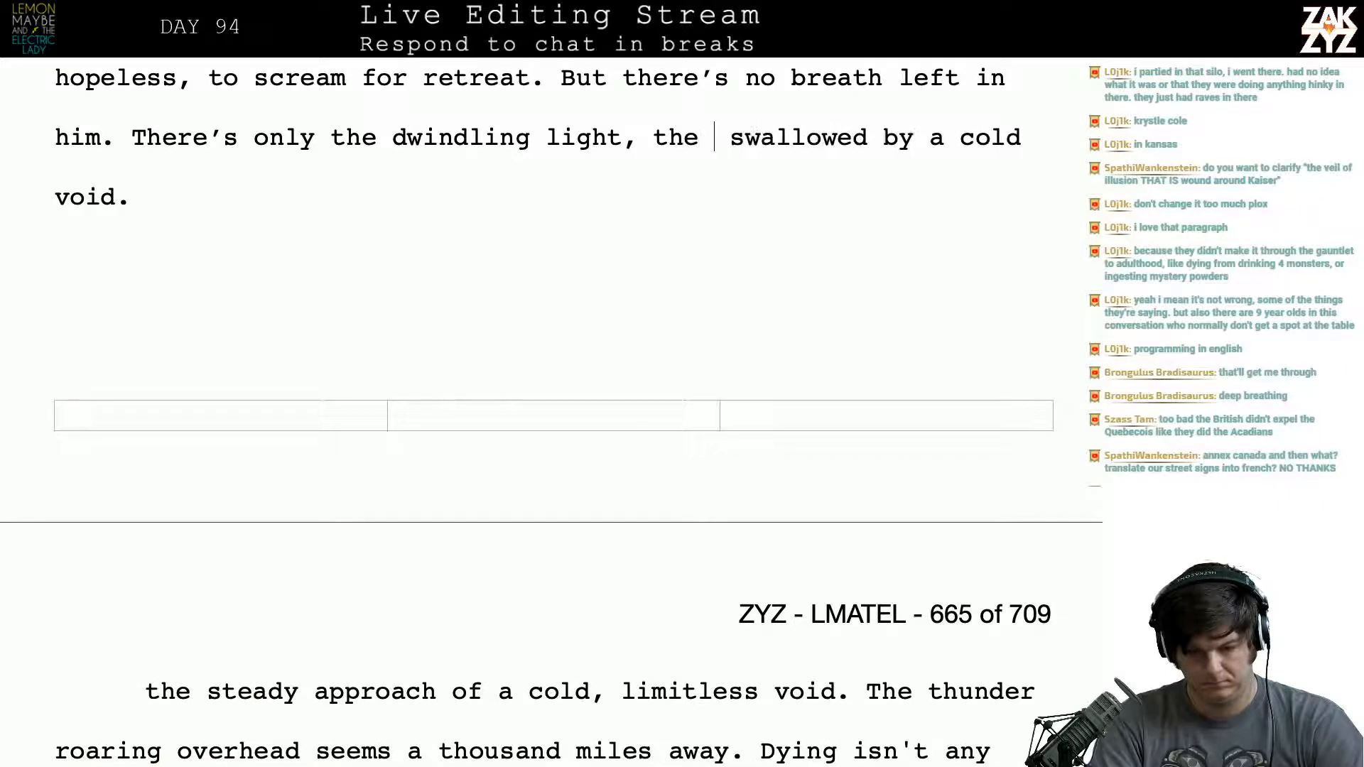
type(" approach of the ")
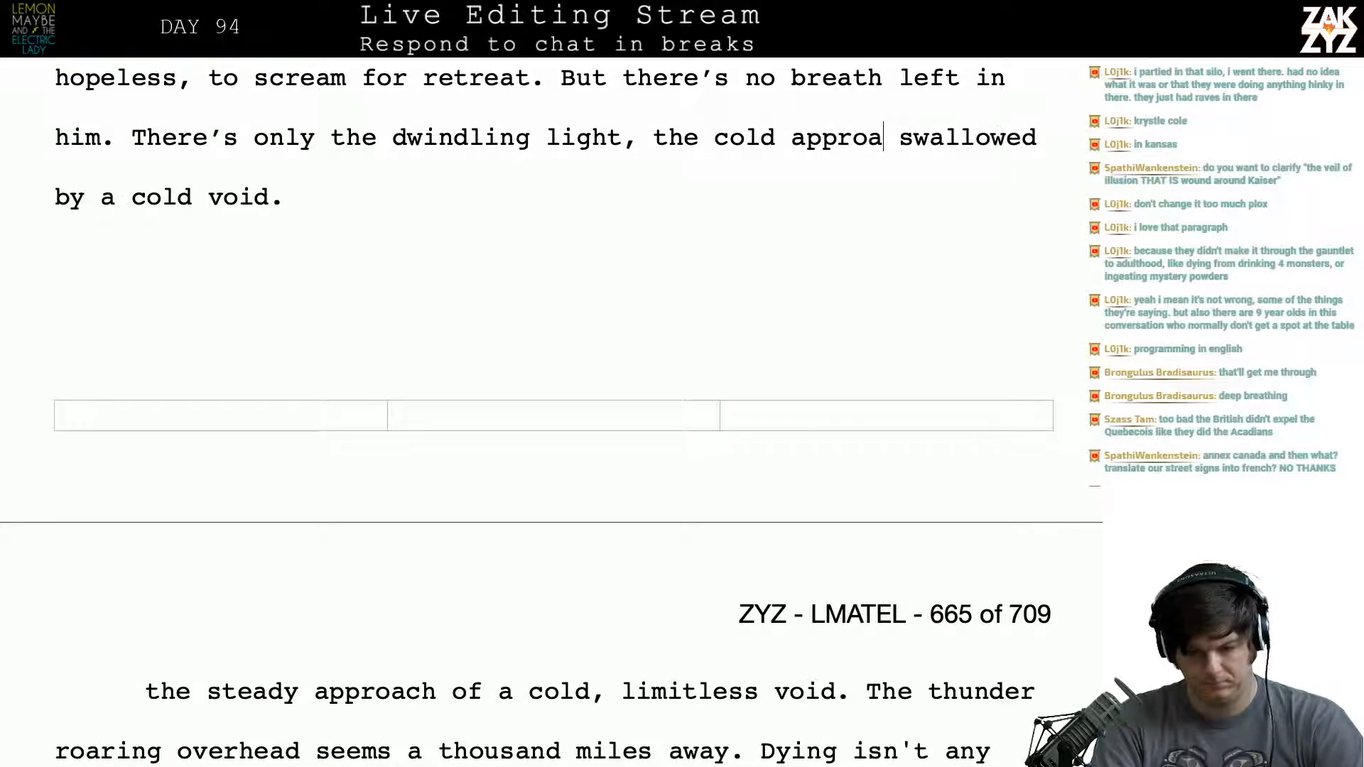
type("void.  swallowed by a cold void.")
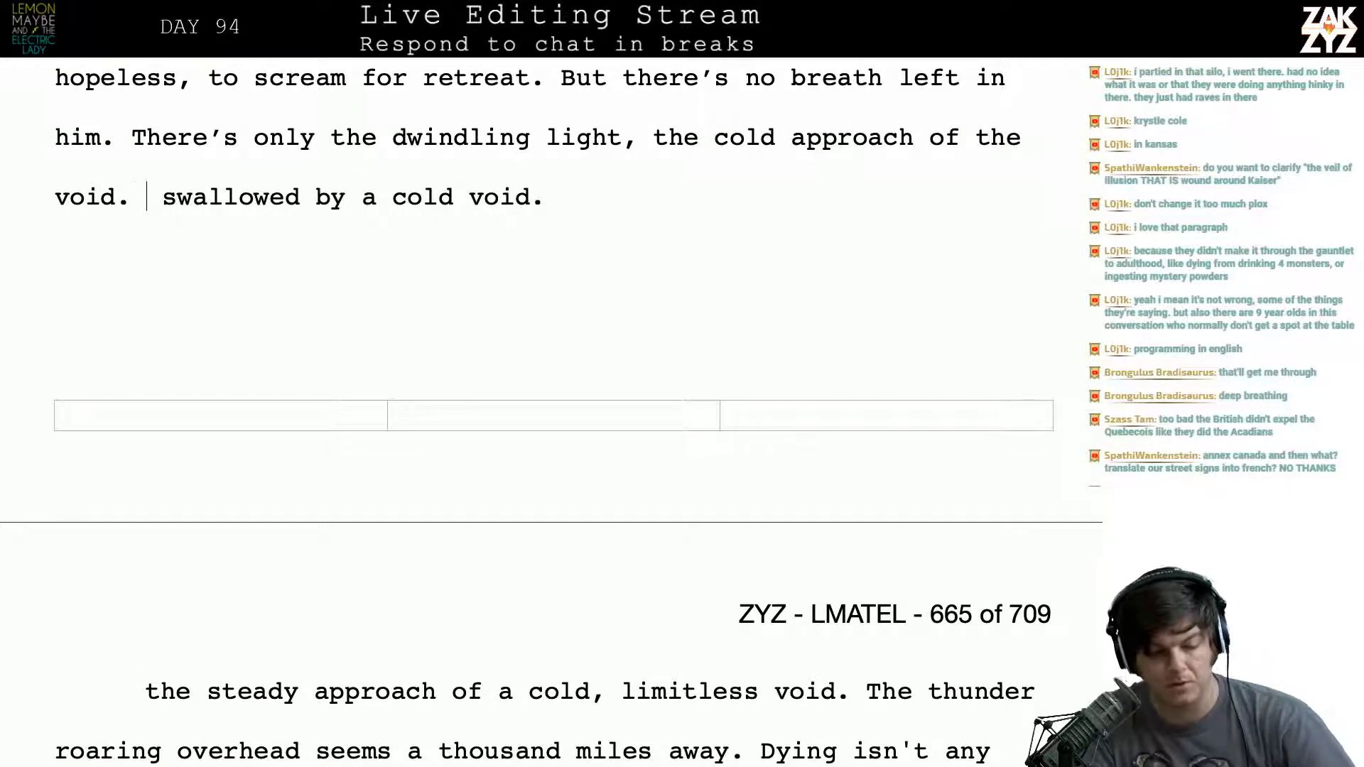
key("ctrl+shift+Down")
key("Delete")
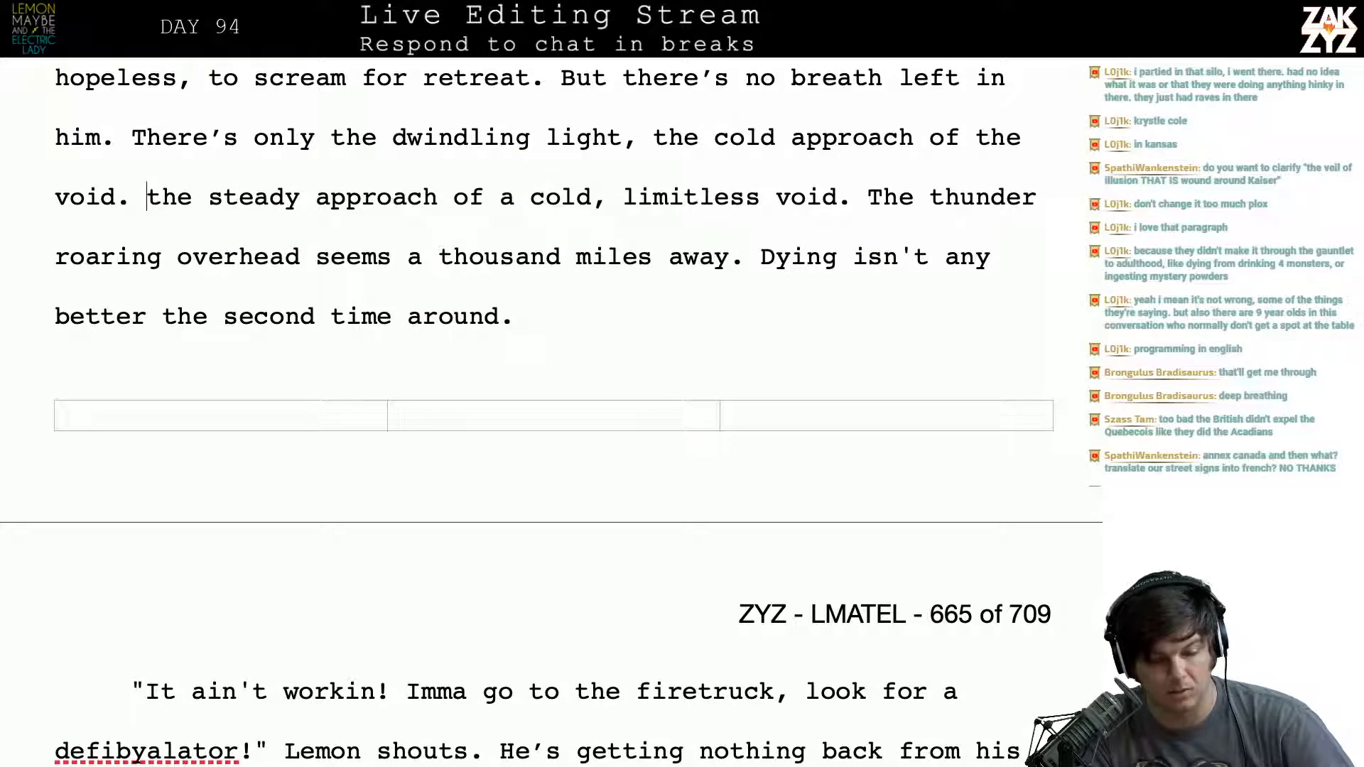
- Delete the leftover phrase “the steady approach of a cold, limitless void.” before “The thunder roaring overhead”
key("Right")
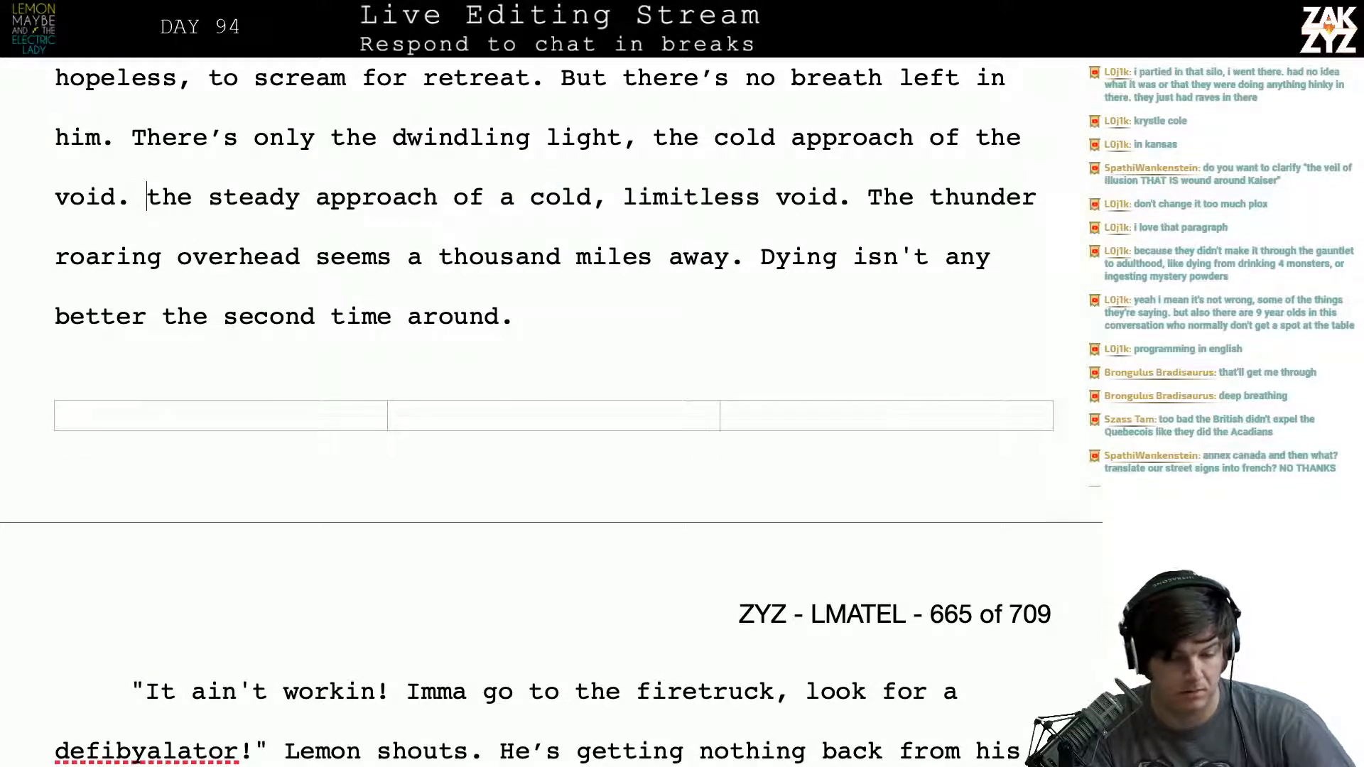
key("shift+Right")
key("shift+Right")
key("shift+Right")
key("shift+Right")
key("shift+Right")
key("shift+Right")
key("shift+Right")
key("shift+Right")
key("shift+Right")
key("shift+Right")
key("shift+Right")
key("shift+Right")
key("shift+Right")
key("shift+Right")
key("shift+Right")
key("shift+Right")
key("shift+Right")
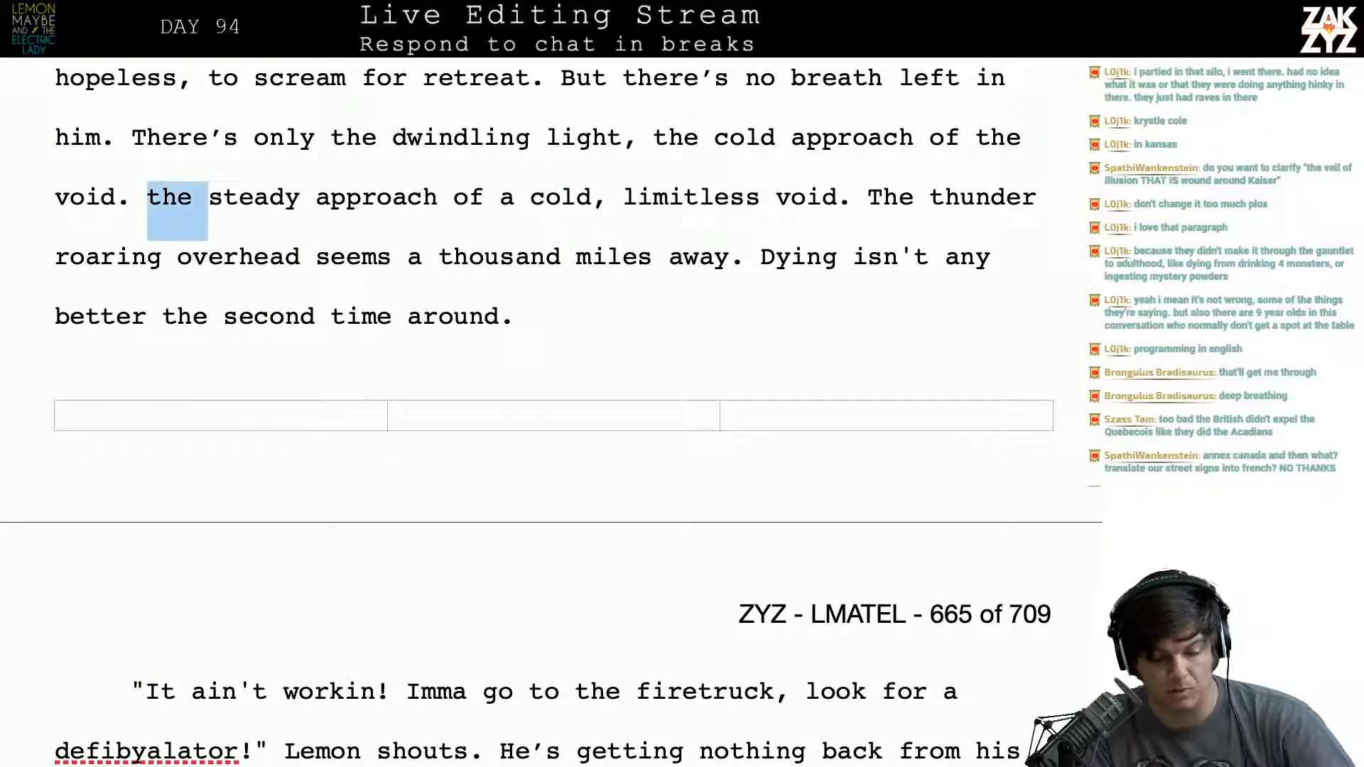
key("shift+Right")
key("shift+Right")
key("shift+Right")
key("shift+Right")
key("shift+Right")
key("shift+Right")
key("shift+Right")
key("shift+Right")
key("shift+Right")
key("shift+Right")
key("shift+Right")
key("shift+Right")
key("shift+Right")
key("shift+Right")
key("shift+Right")
key("shift+Right")
key("shift+Right")
key("shift+Right")
key("shift+Right")
key("shift+Right")
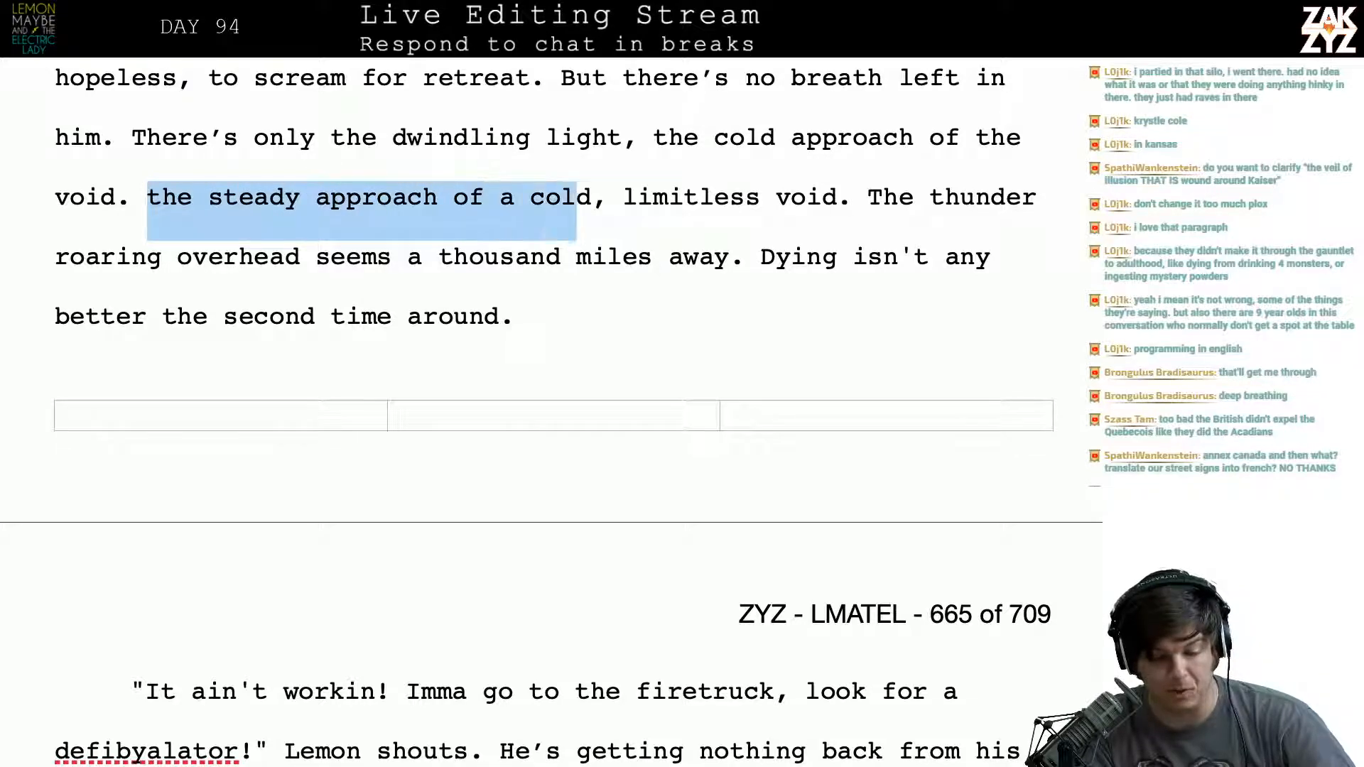
key("shift+Right")
key("shift+Right")
key("shift+Right")
key("shift+Right")
key("shift+Right")
key("shift+Right")
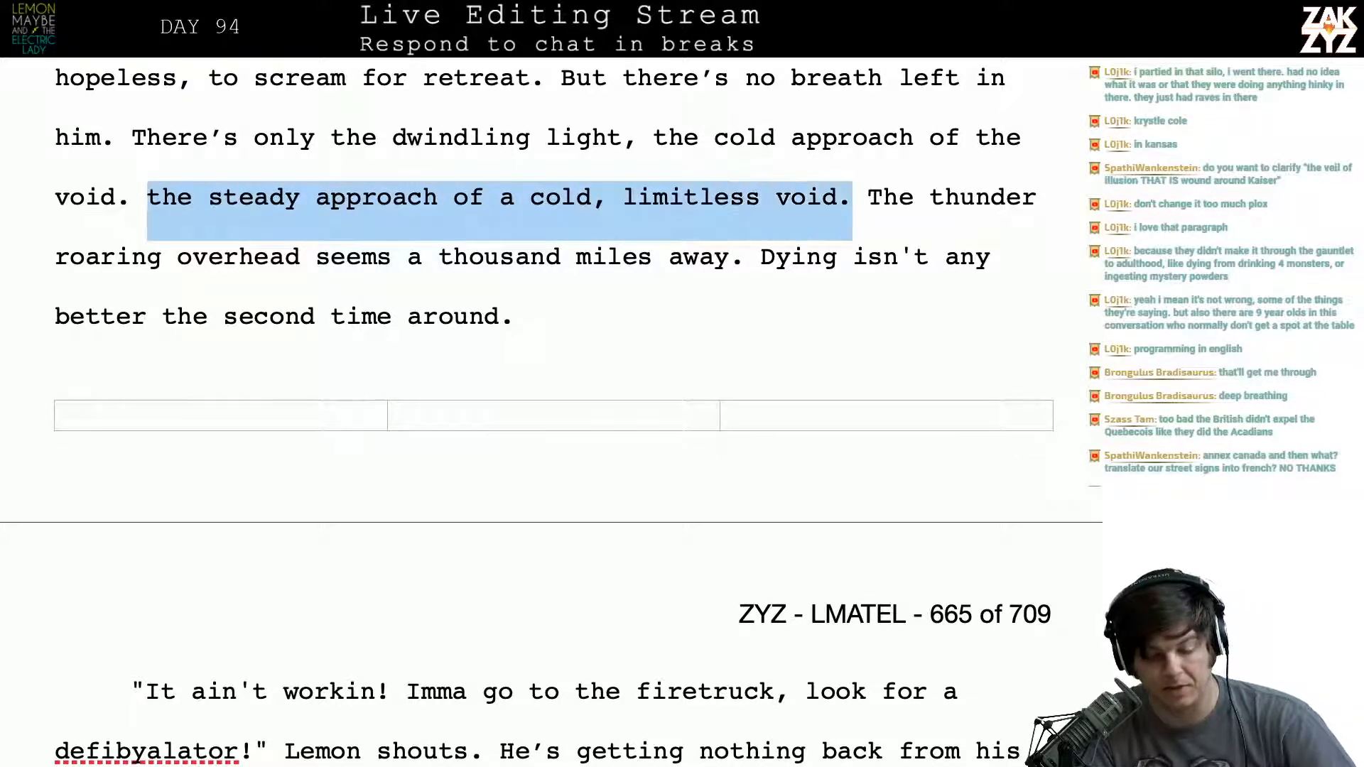
key("Delete")
scroll(552, 416, "down", 3)
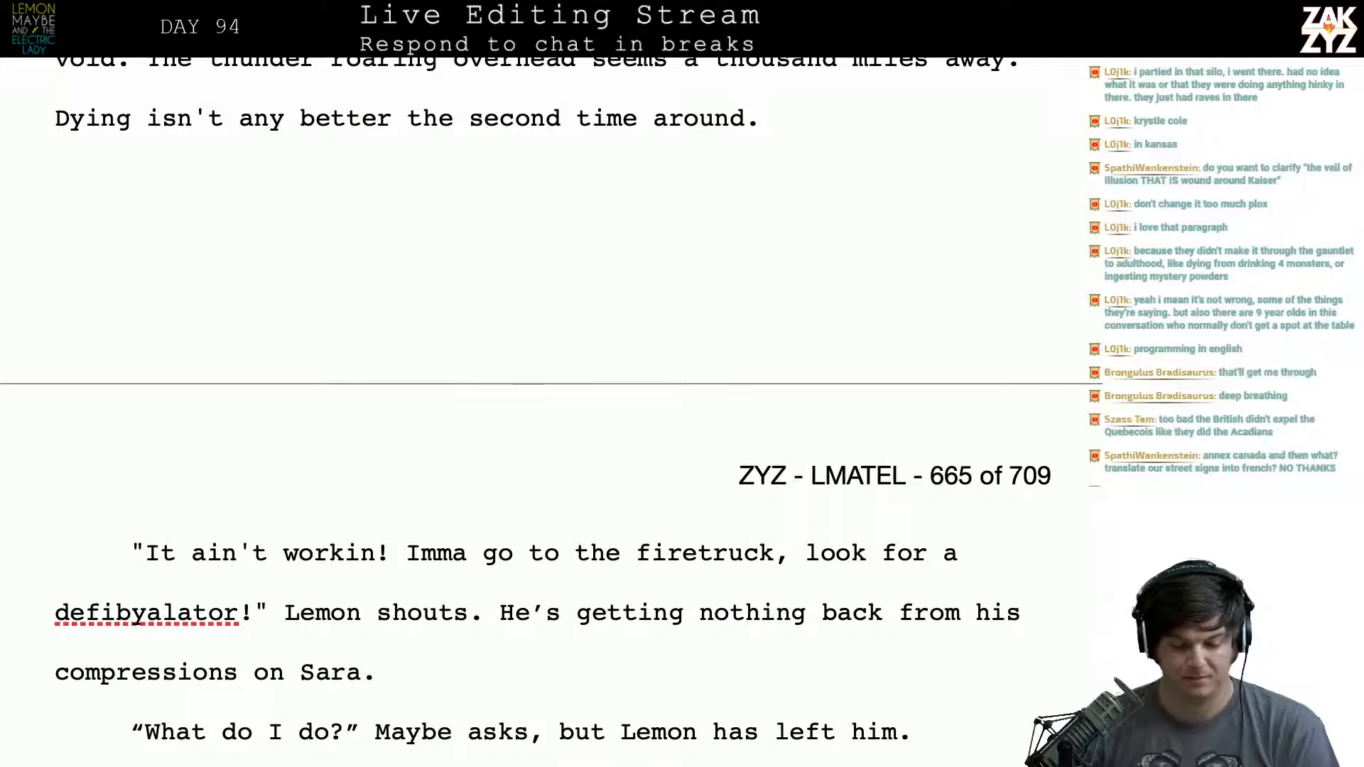
scroll(551, 412, "up", 2)
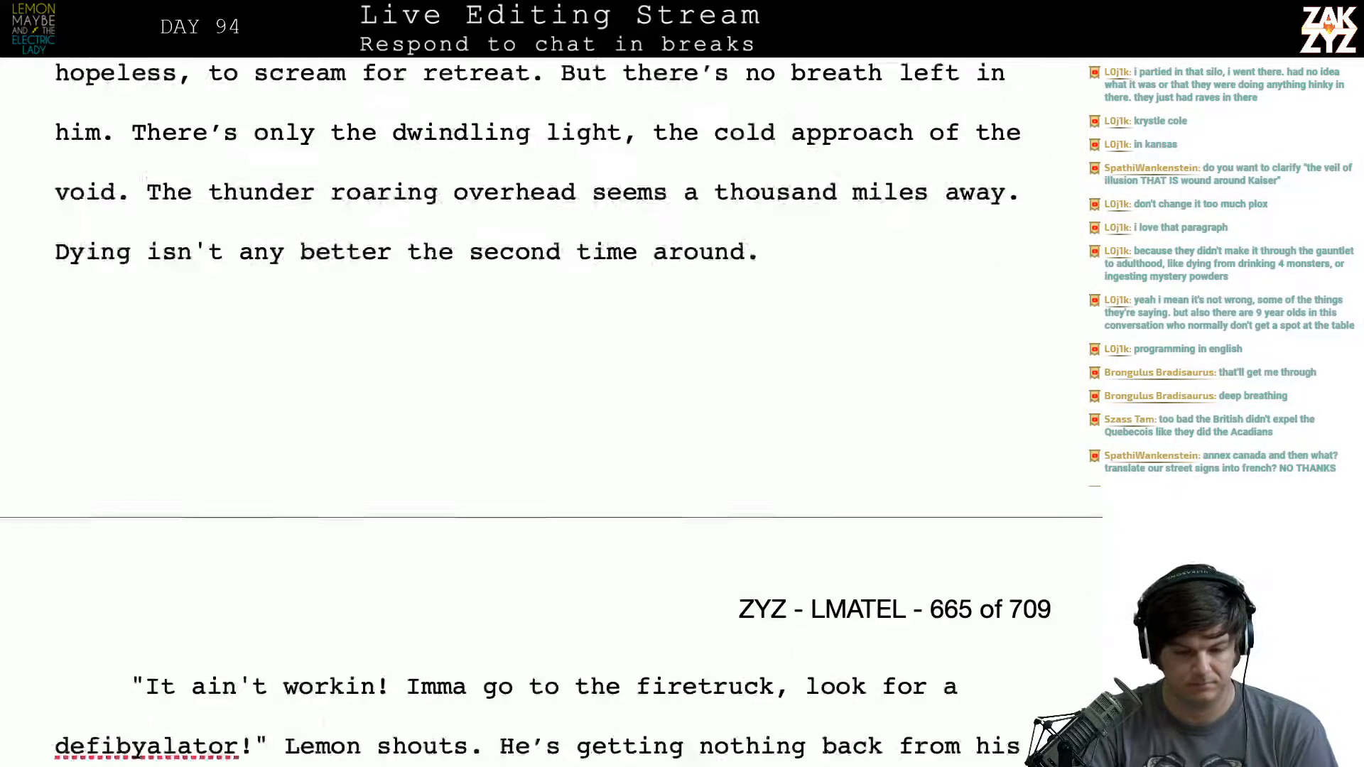
scroll(551, 412, "down", 5)
scroll(551, 412, "up", 5)
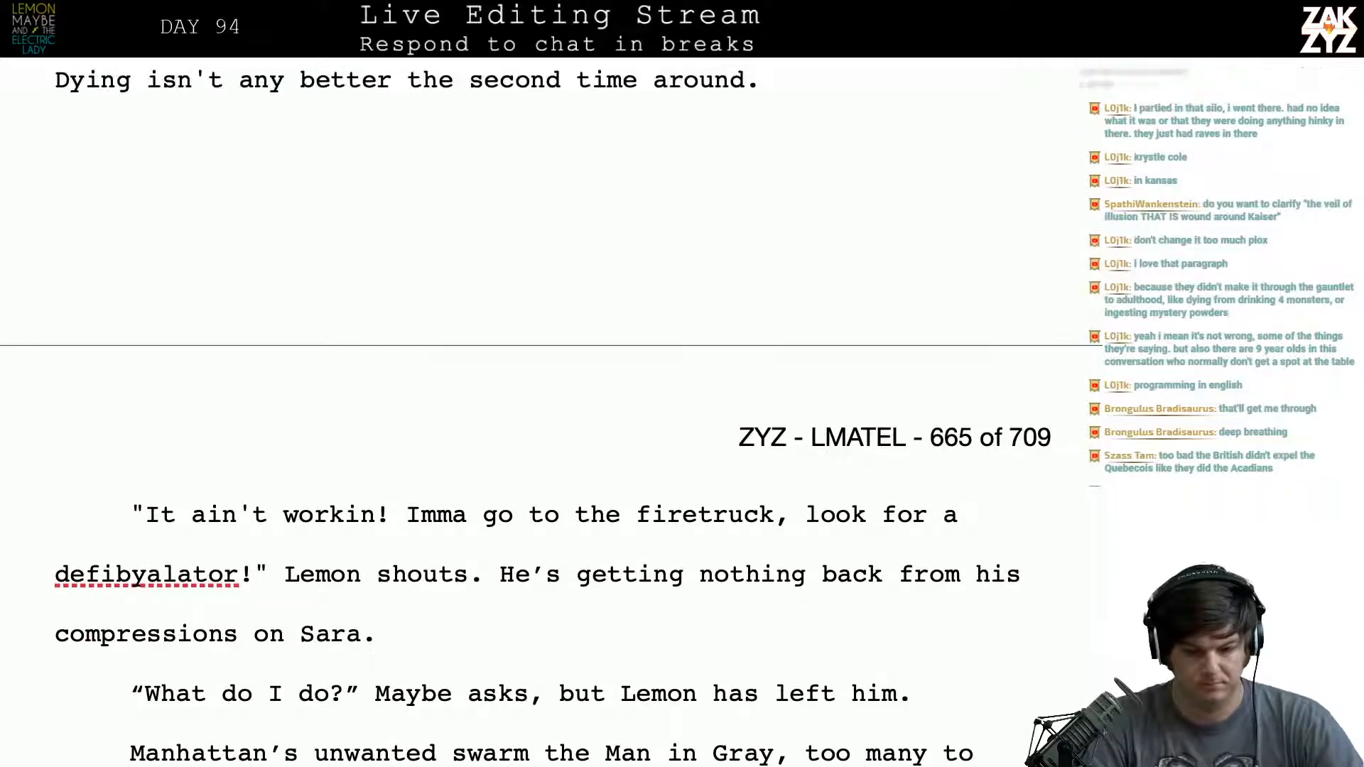
- Add a new paragraph after “Dying isn't any better the second time around.” reading “At least this time he’s not alone.”
key("Down")
key("Down")
key("Down")
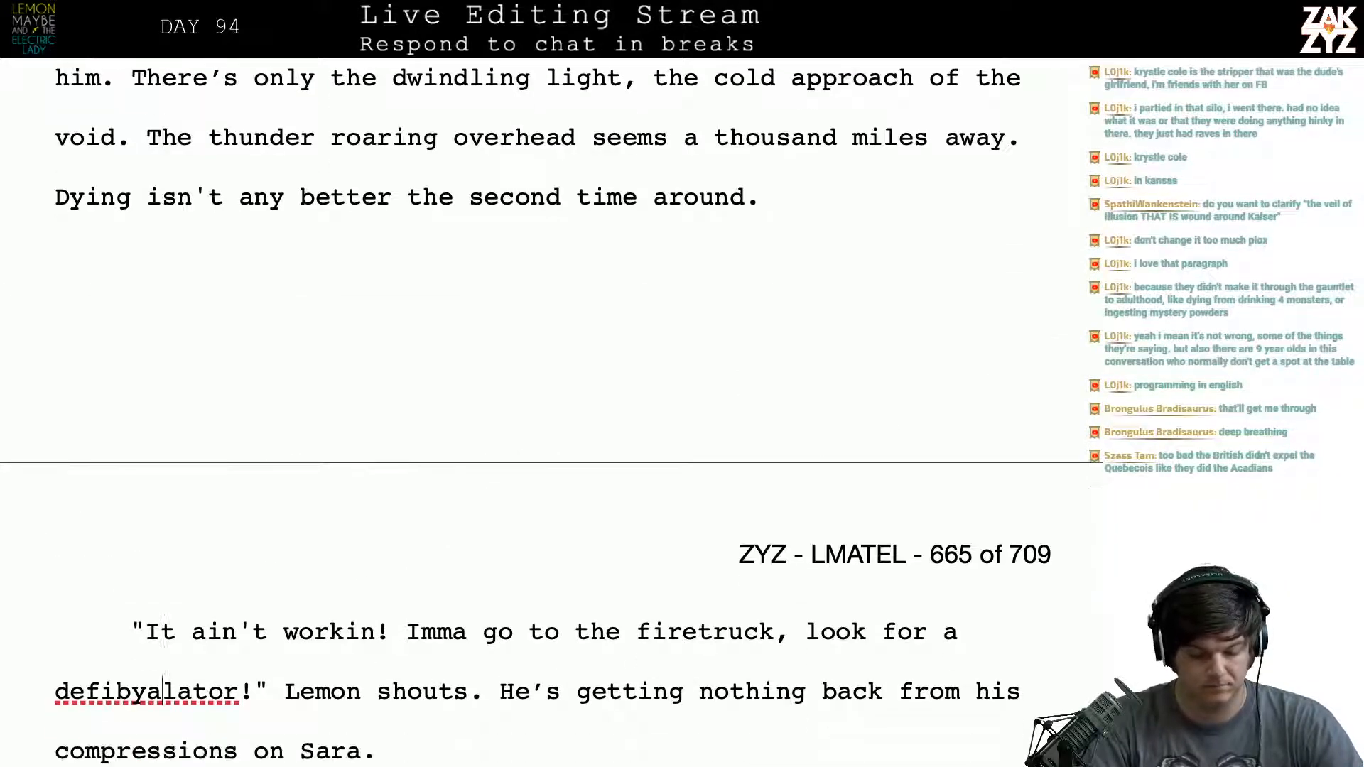
key("Up")
key("Left")
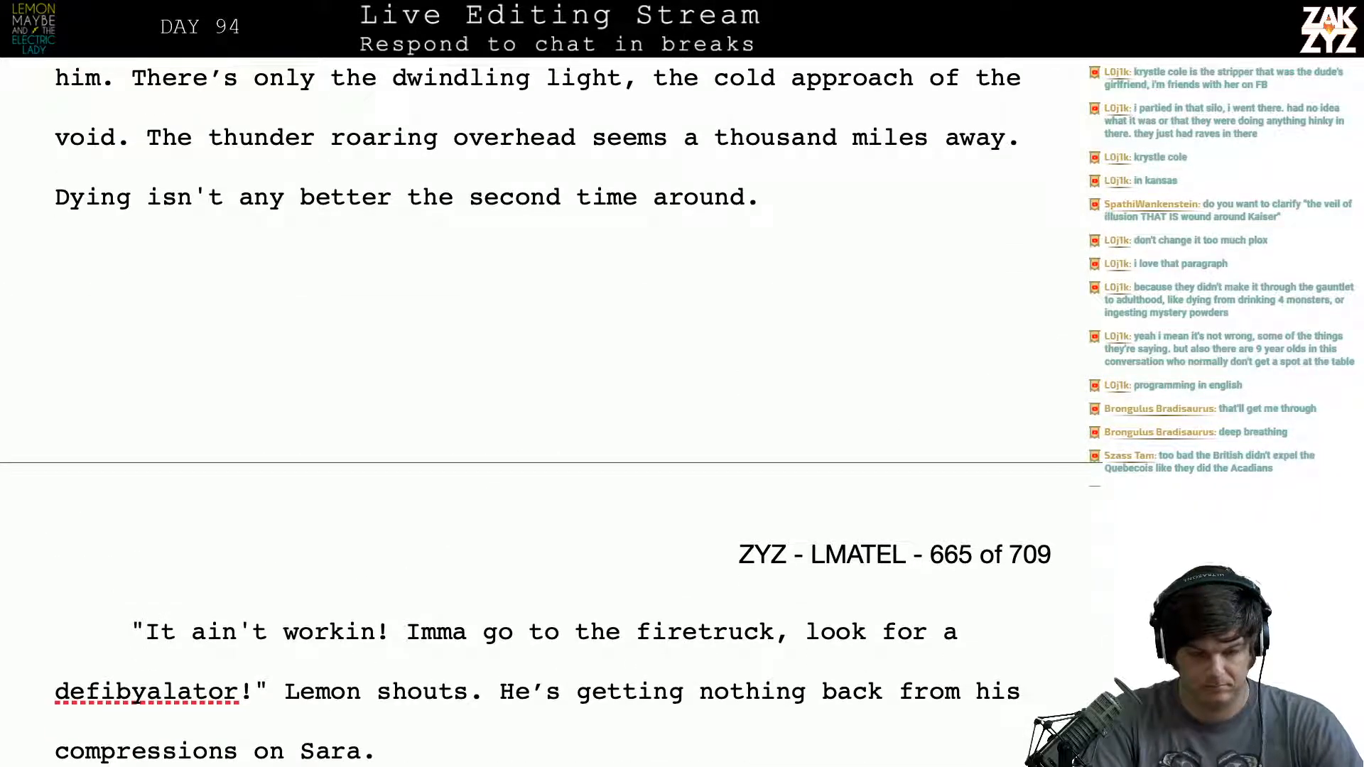
type("Gar")
key("BackSpace")
key("BackSpace")
key("BackSpace")
type("A")
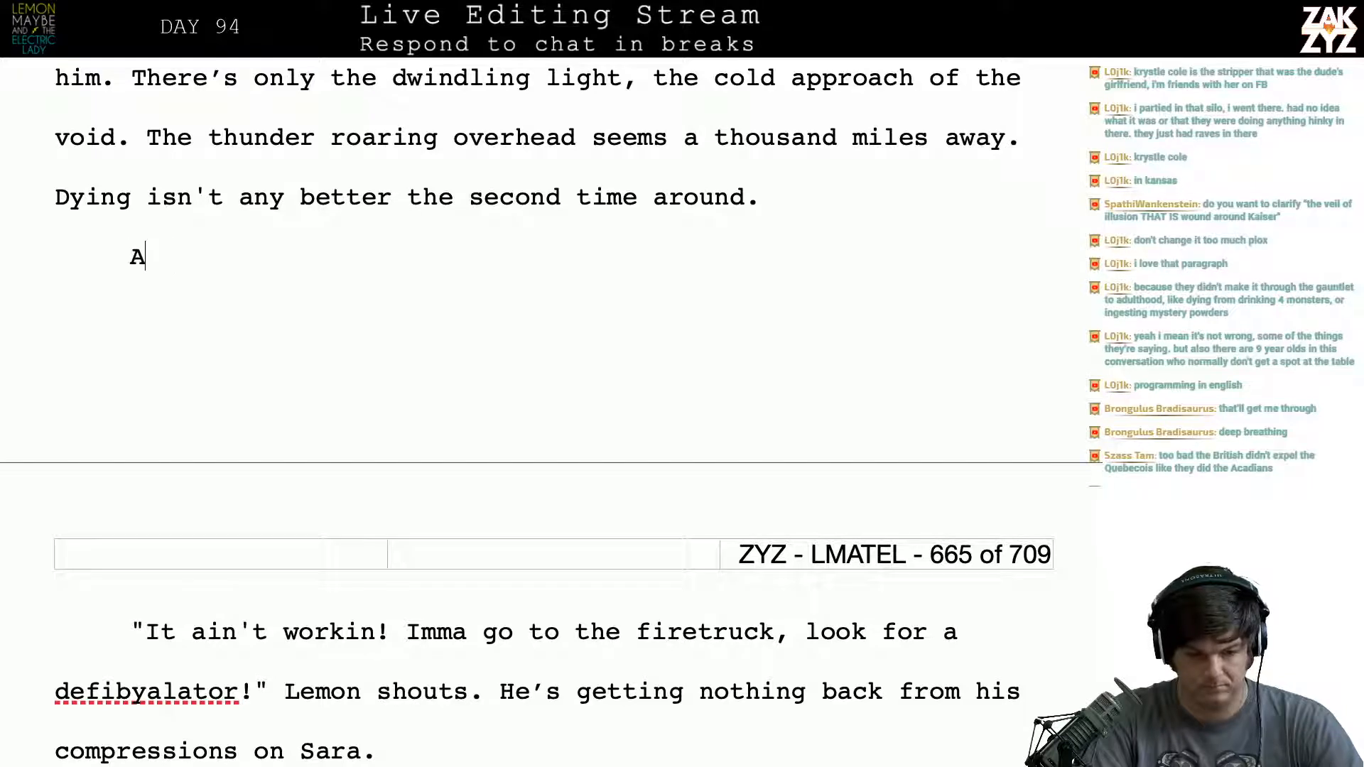
type("t lesa")
key("BackSpace")
key("BackSpace")
type("ast ")
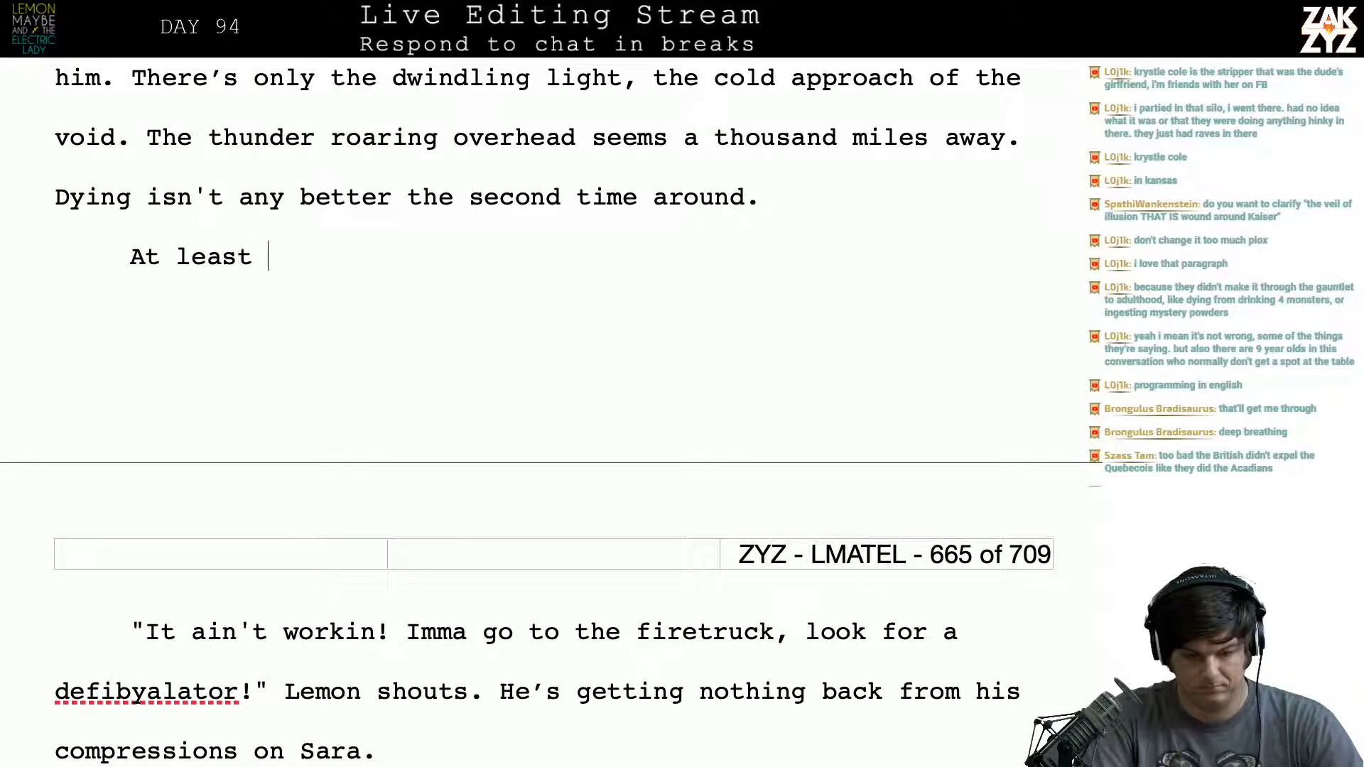
type("this time he's ")
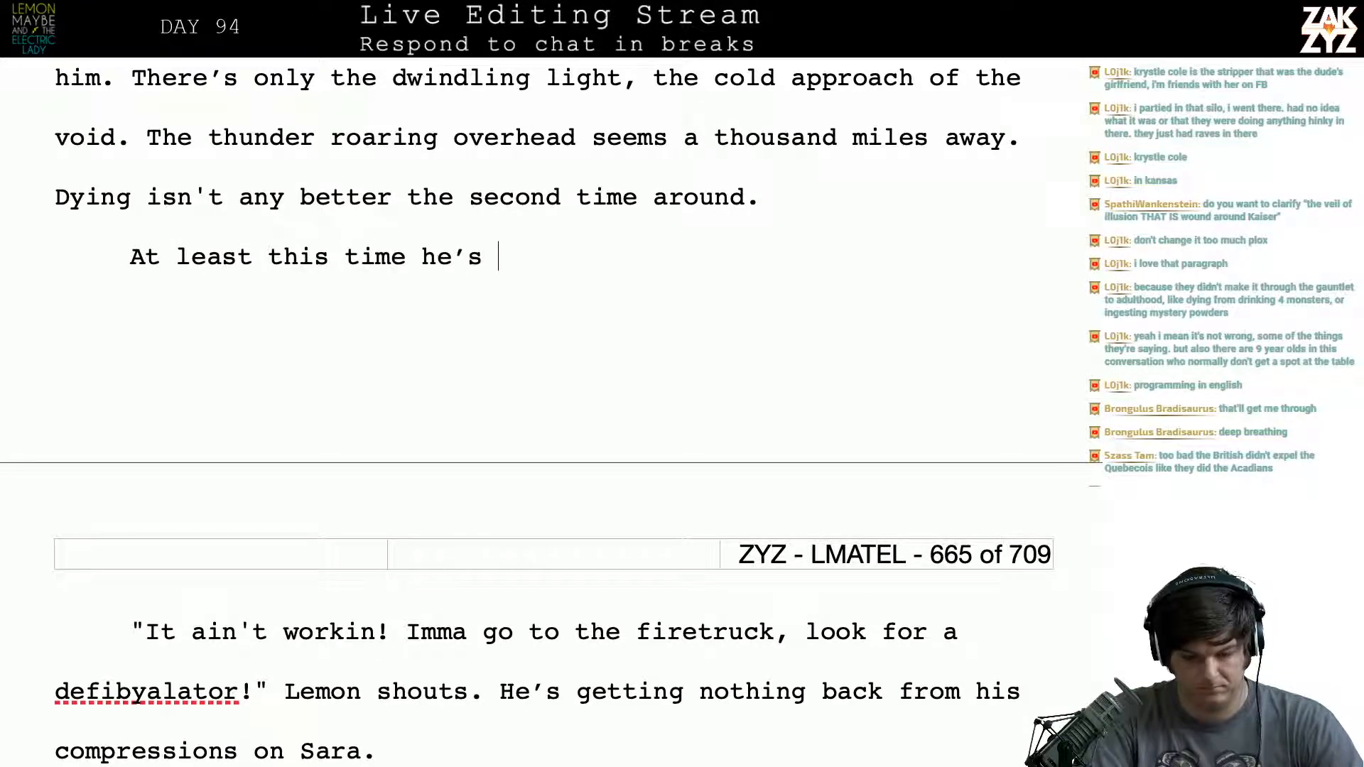
type("not alone.")
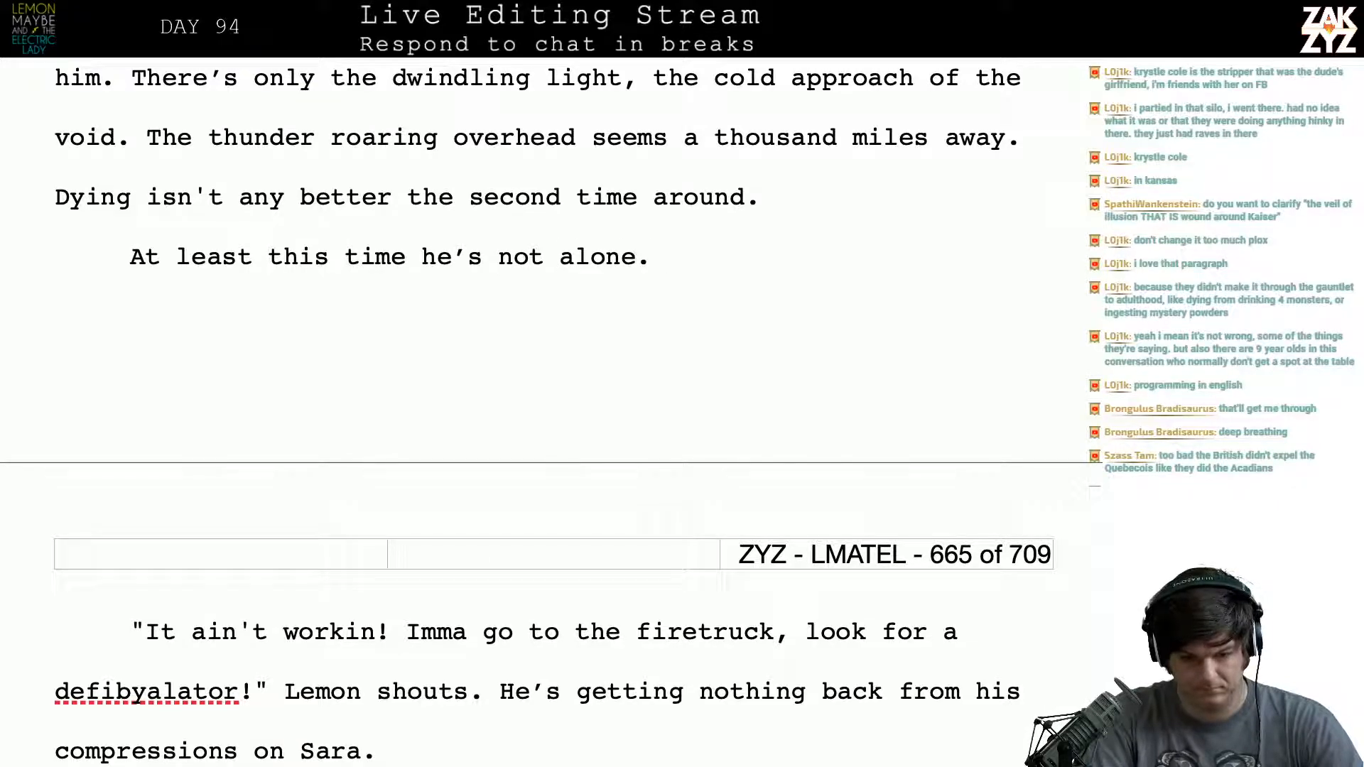
type(" the")
key("BackSpace")
key("BackSpace")
key("BackSpace")
type("The ac")
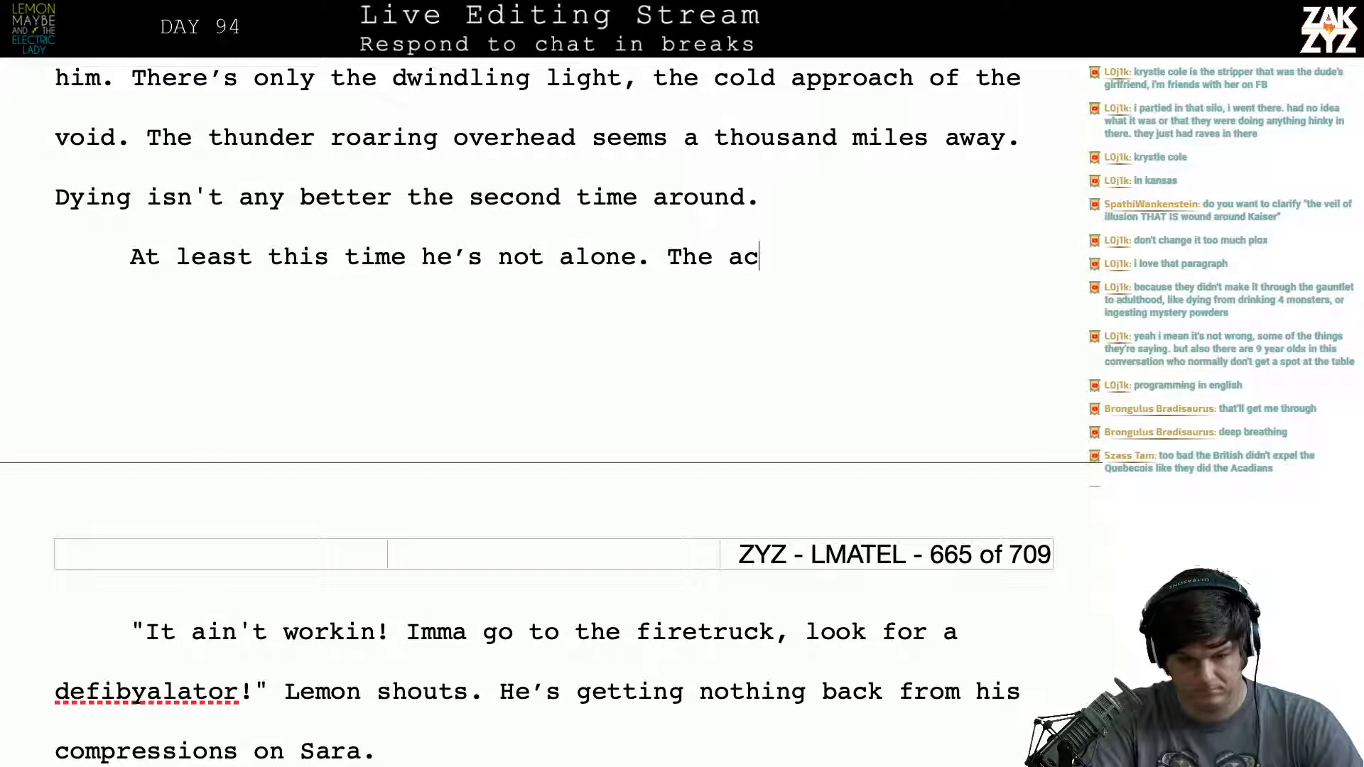
key("BackSpace")
type("rchi")
key("BackSpace")
key("BackSpace")
key("BackSpace")
key("BackSpace")
key("BackSpace")
key("BackSpace")
key("BackSpace")
key("BackSpace")
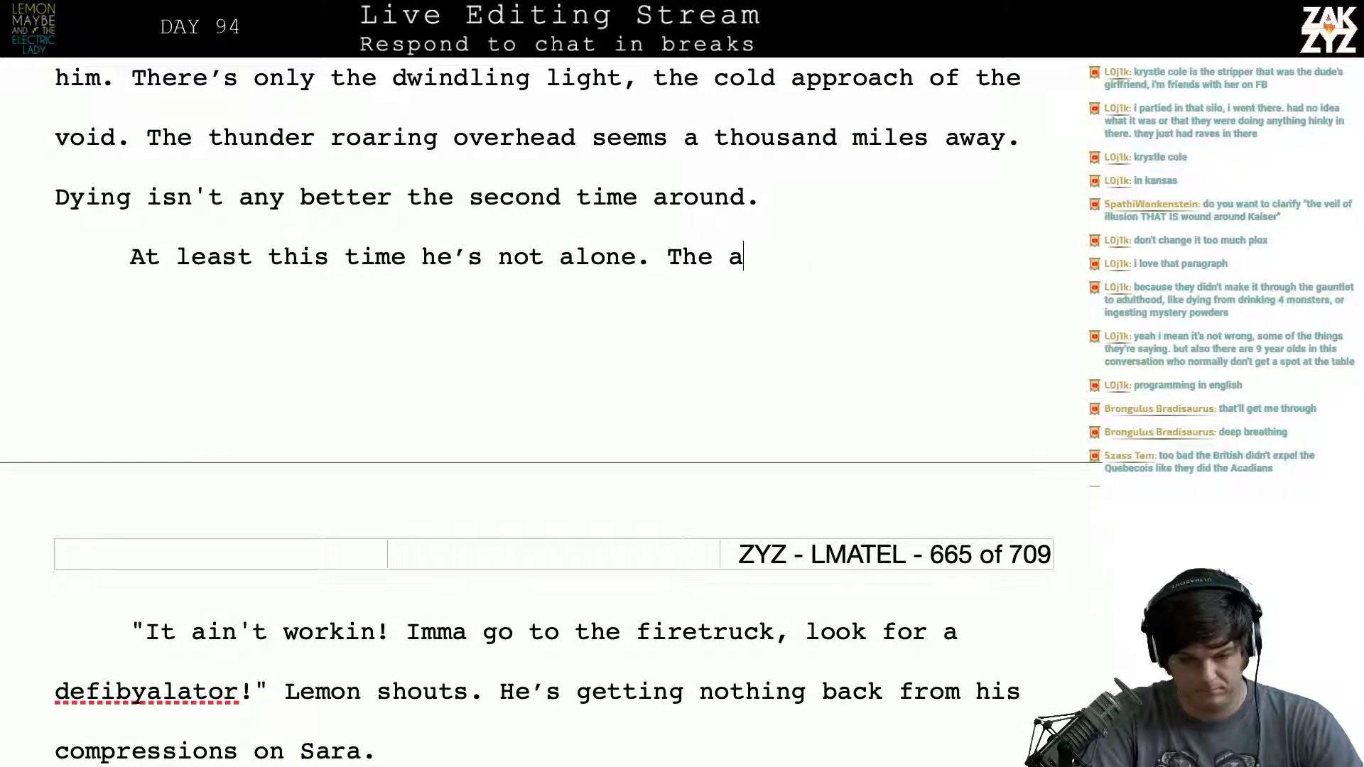
key("BackSpace")
key("BackSpace")
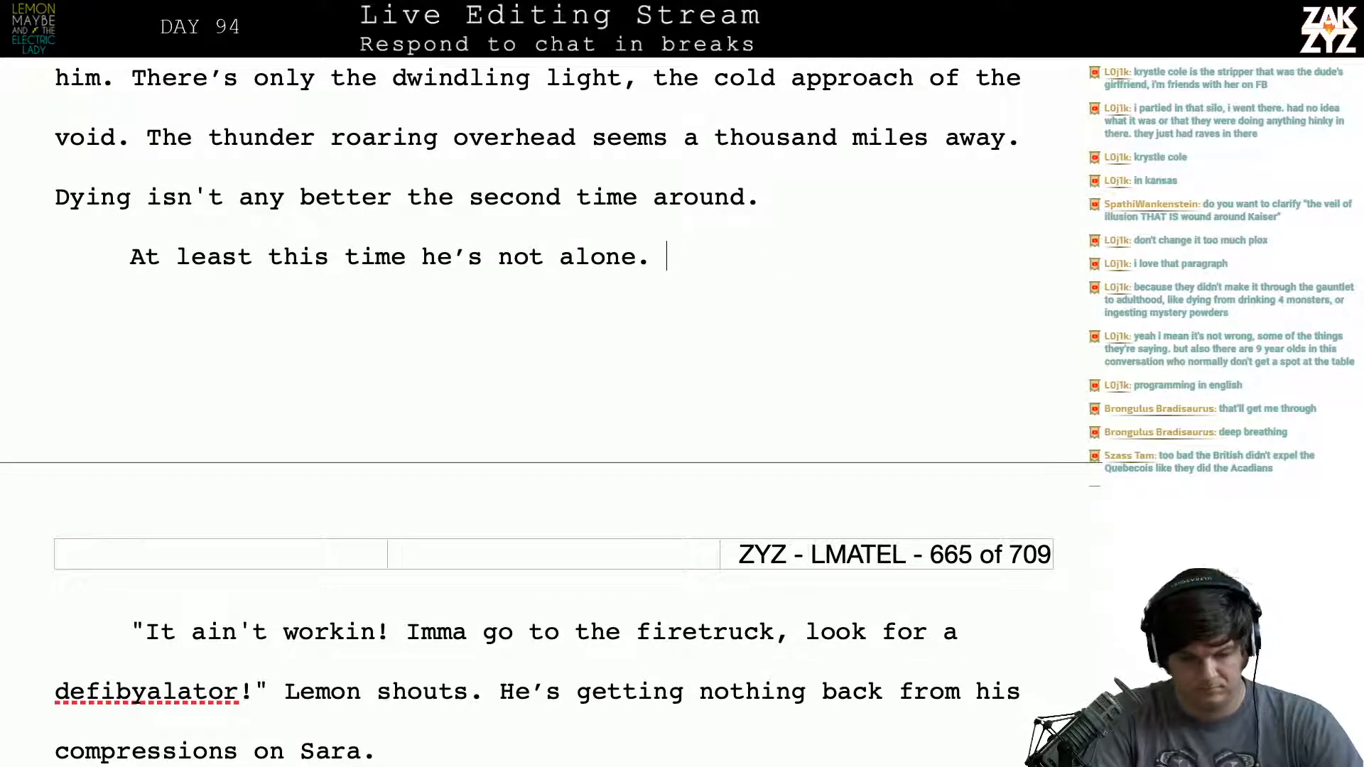
- Delete the whole paragraph “At least this time he’s not alone.”
key("Down")
key("Left")
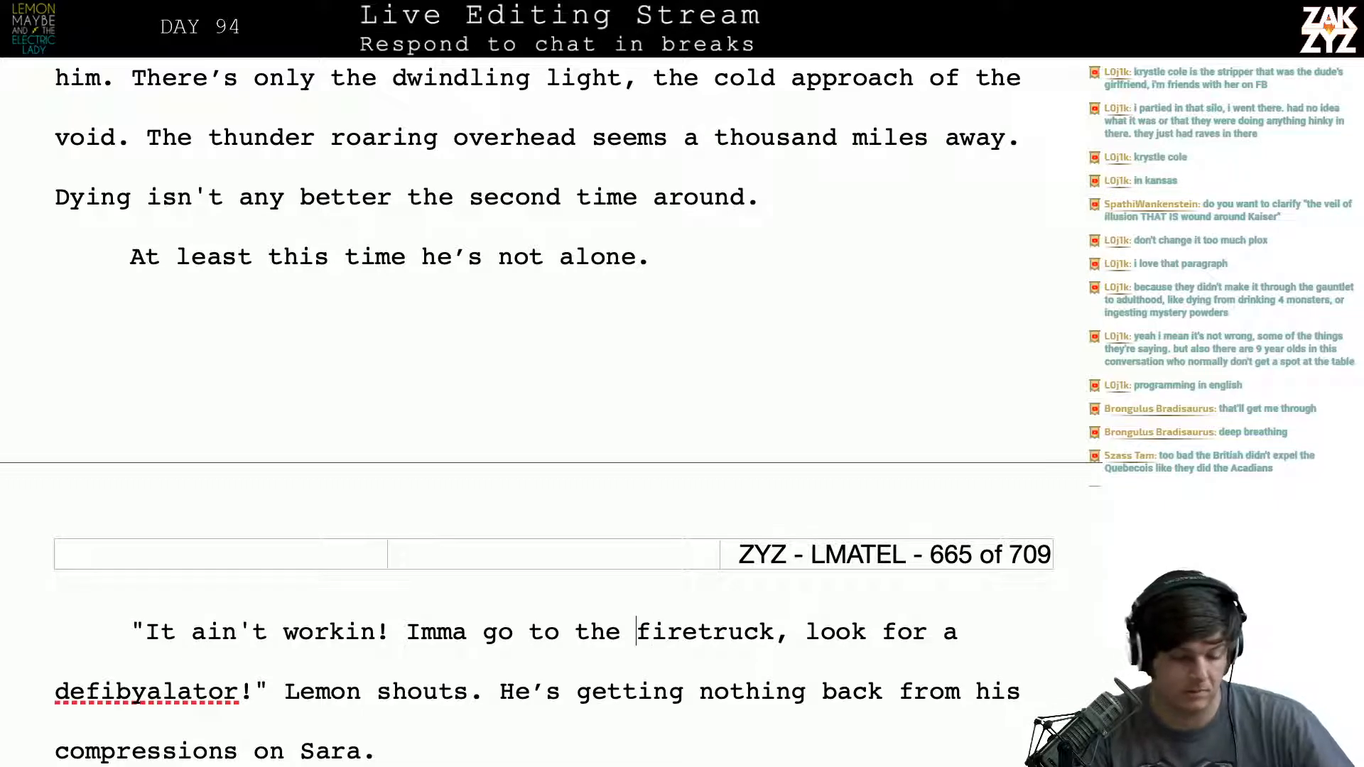
key("Down")
key("Right")
key("Right")
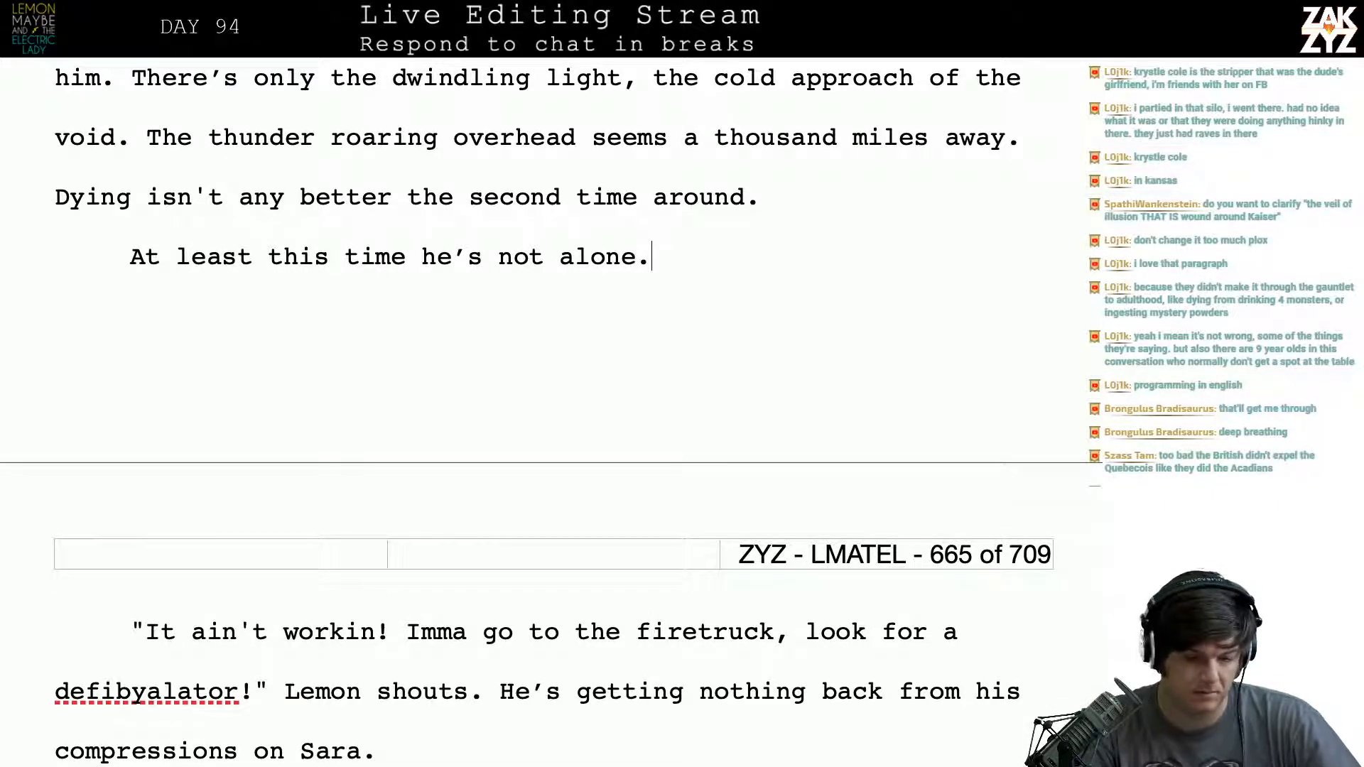
key("Right")
key("Right")
key("Right")
key("Right")
key("Right")
key("Right")
key("Up")
key("Left")
key("Left")
key("Left")
key("Left")
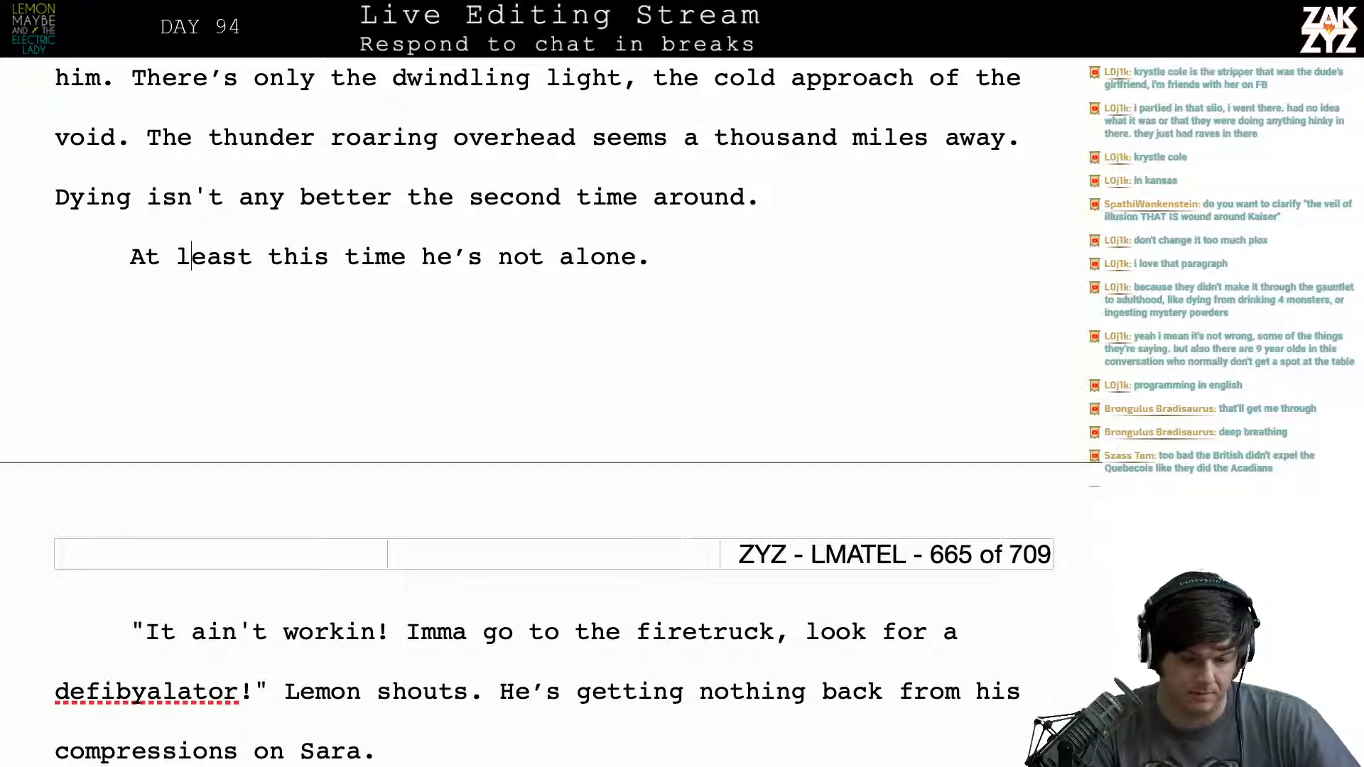
key("Home")
key("shift+Down")
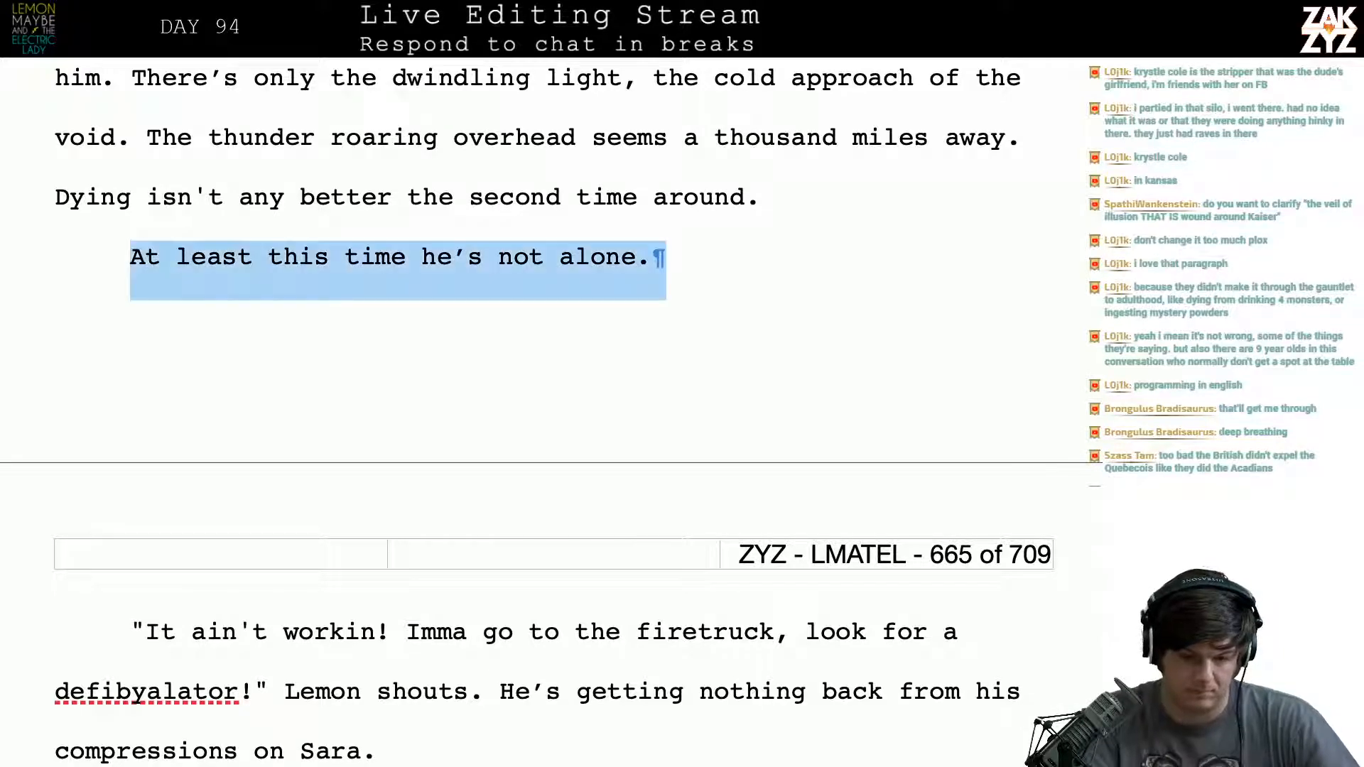
key("Delete")
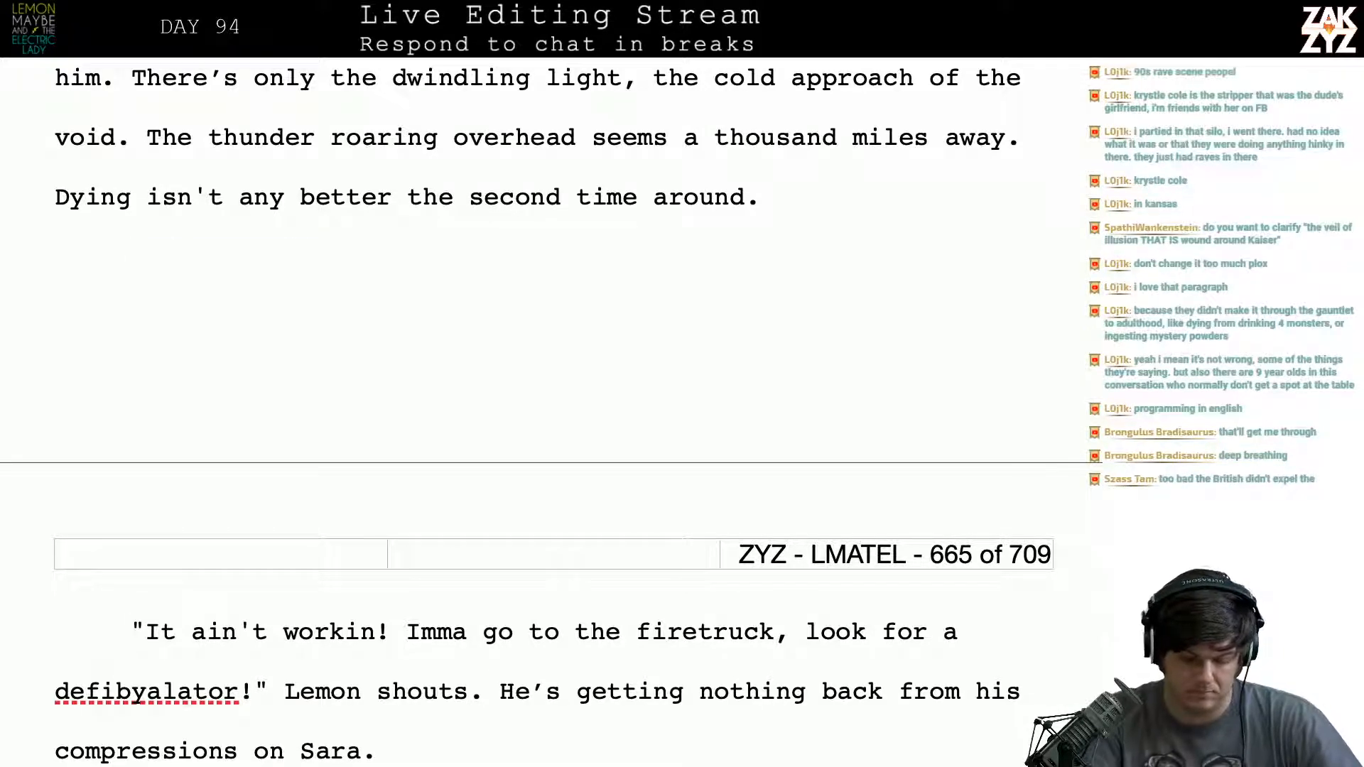
- Add a paragraph before Lemon's firetruck dialogue: “As Gary fades, the woman who killed him the first time isn’t doing any better.”
key("Return")
key("Up")
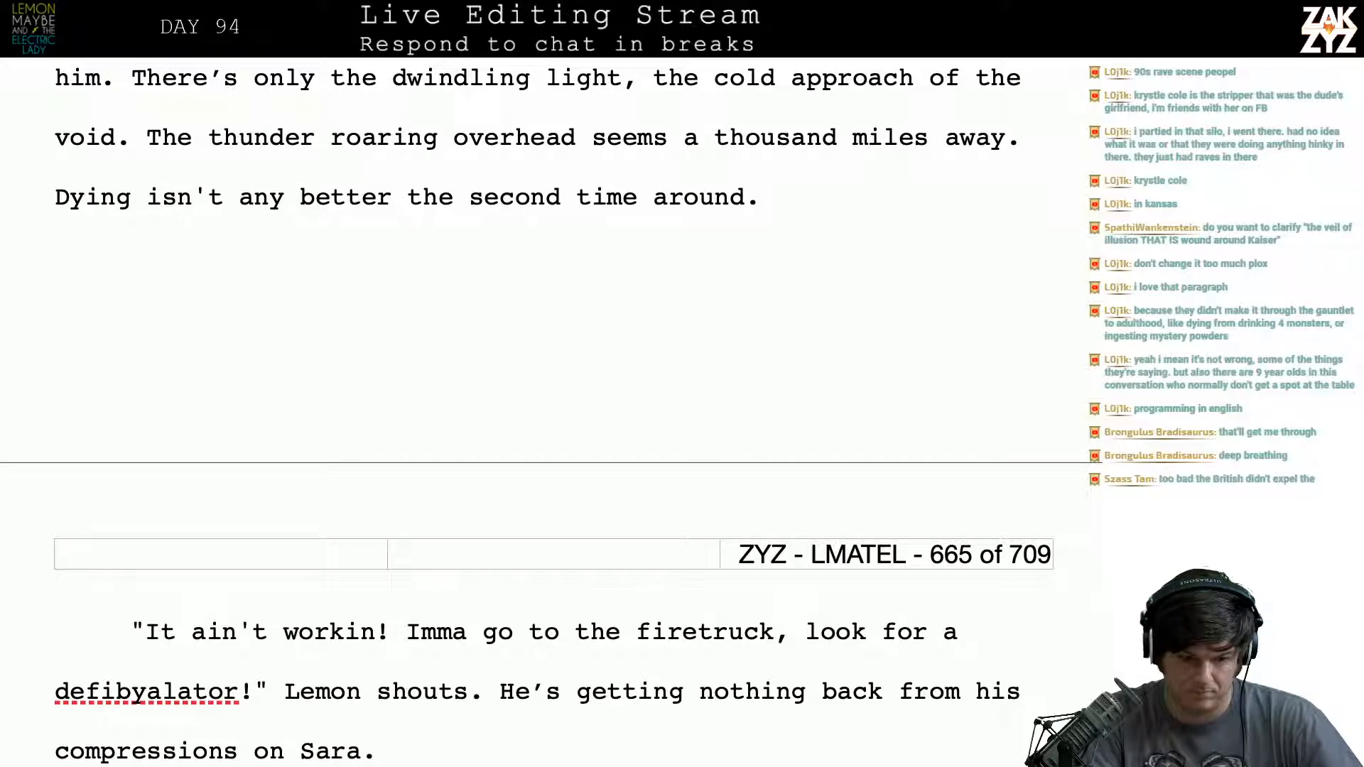
type("As gary")
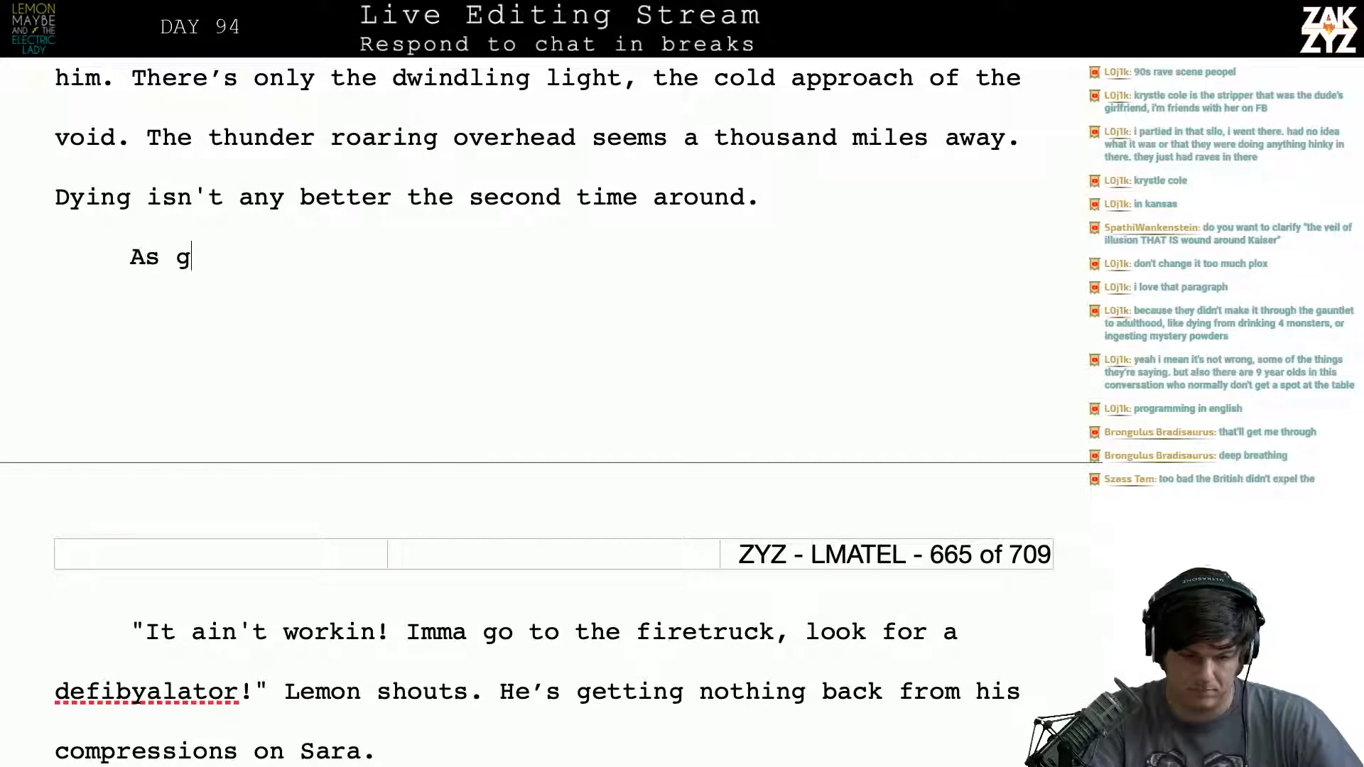
key("BackSpace")
key("BackSpace")
key("BackSpace")
key("BackSpace")
type("Gar'y")
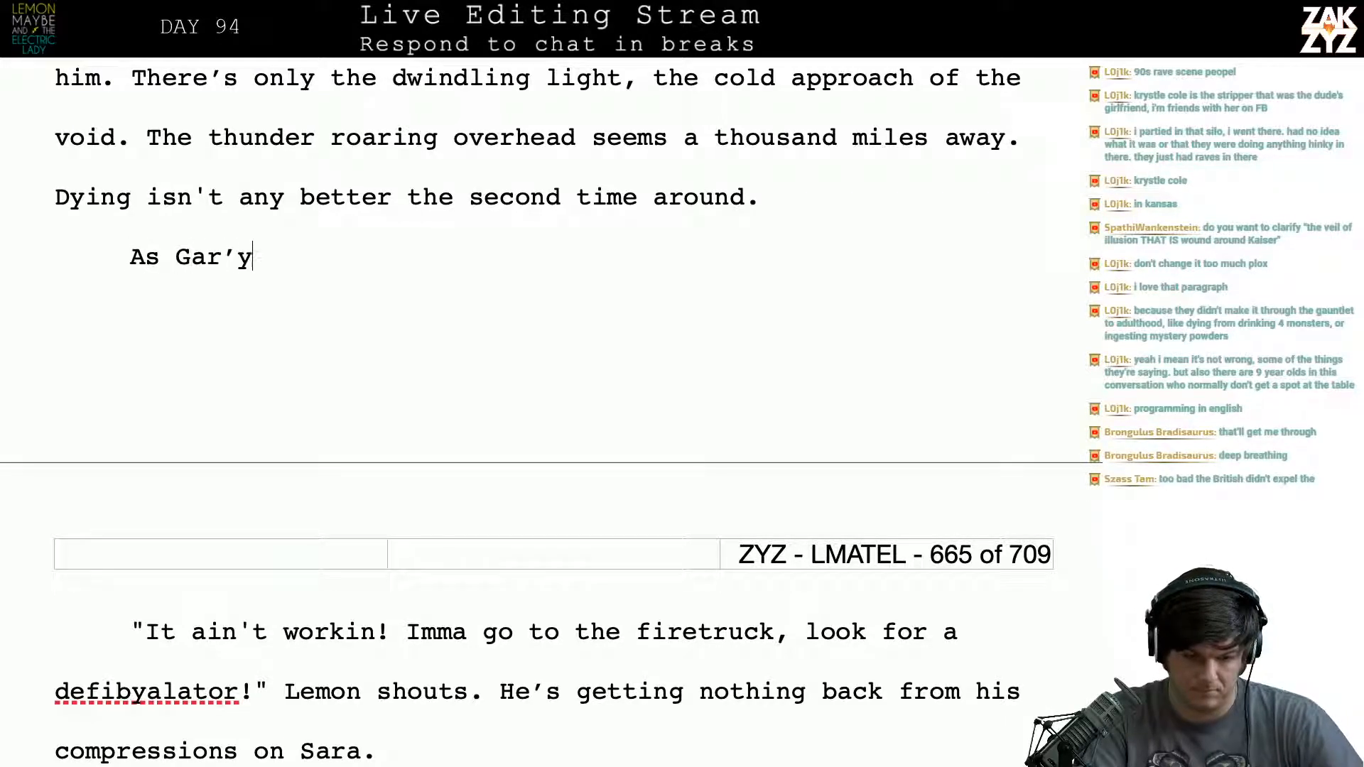
key("BackSpace")
key("BackSpace")
key("BackSpace")
type("y fades, the woman h")
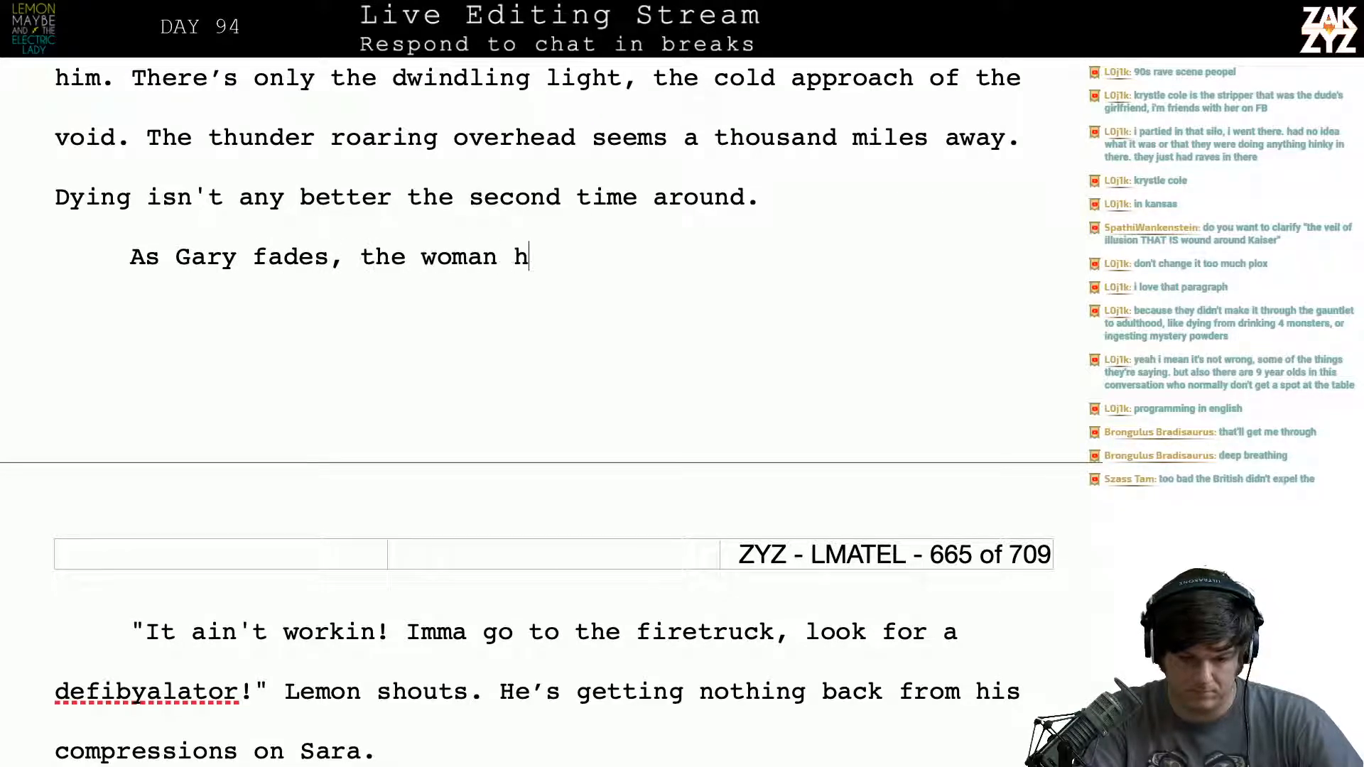
key("BackSpace")
type("who killed him")
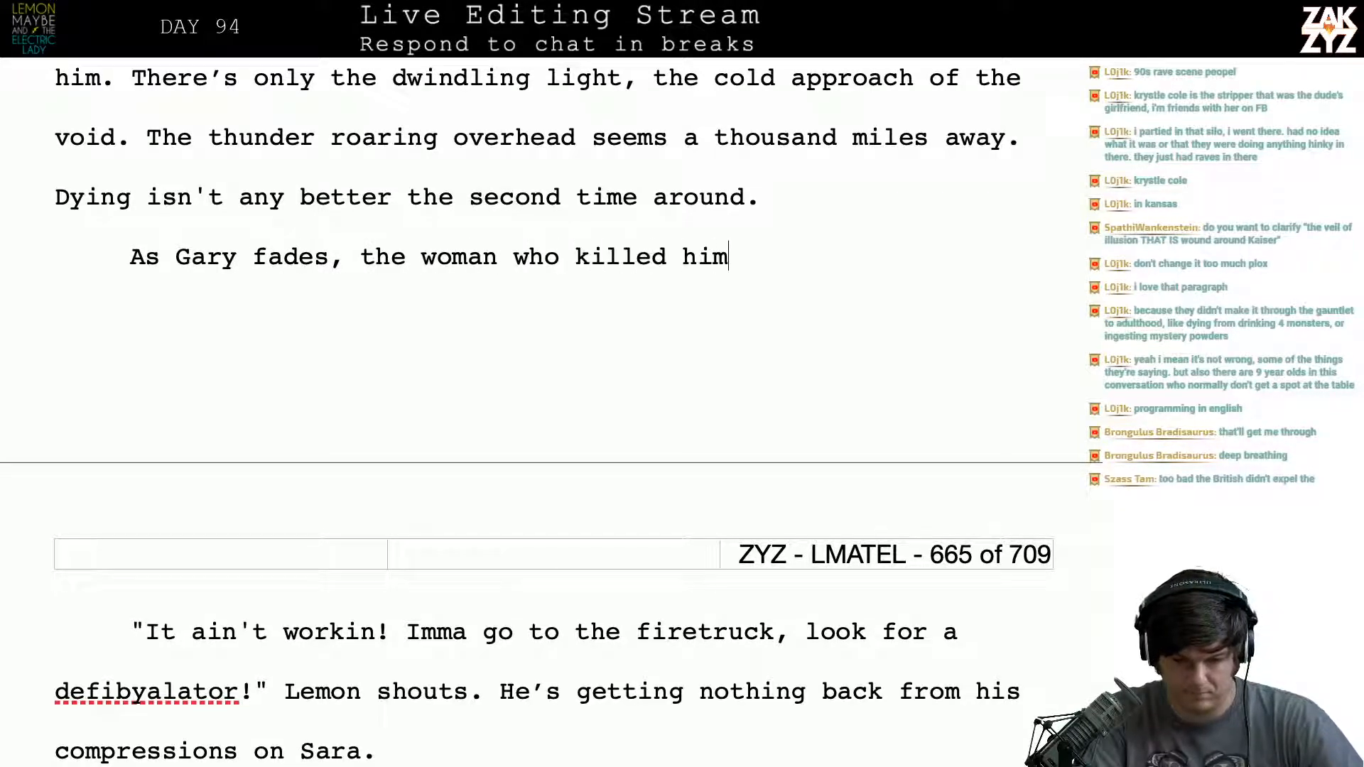
type(" the first time ")
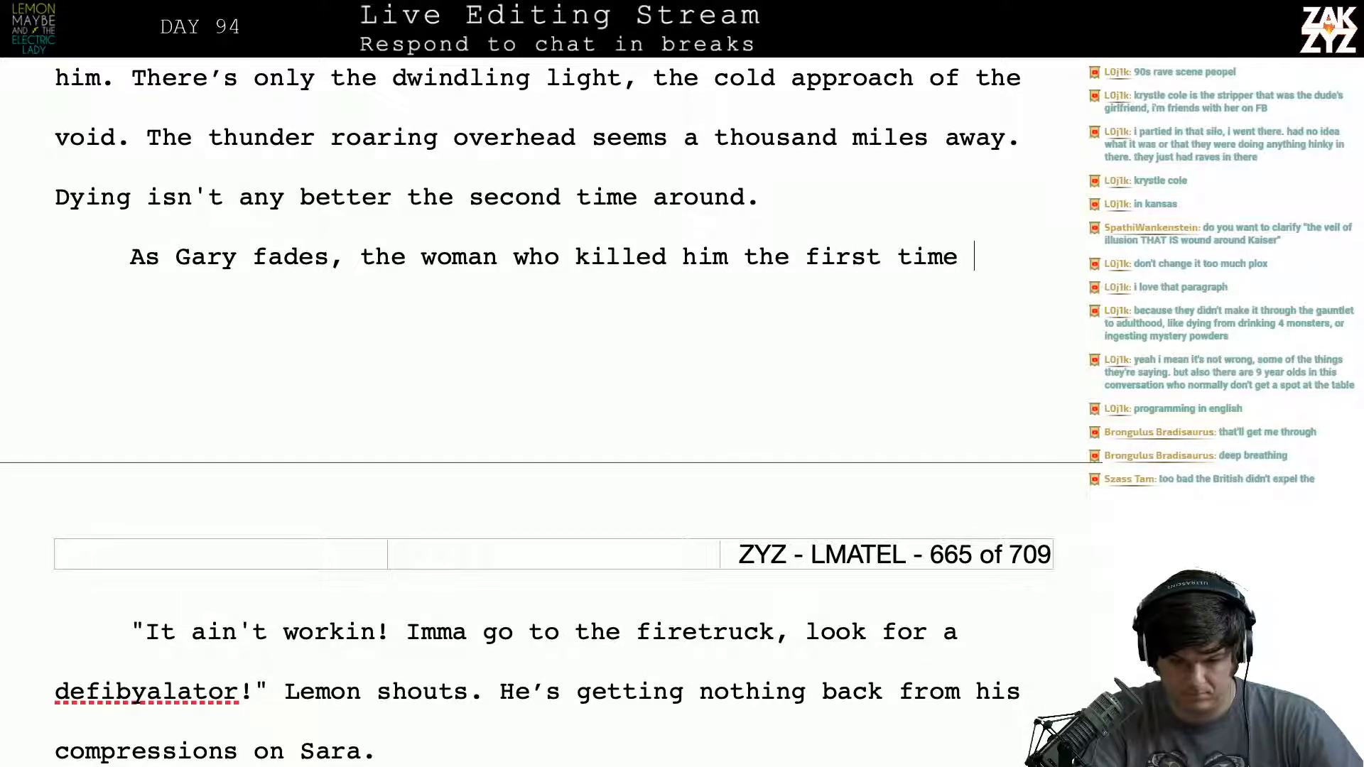
type("isn't doing any better.")
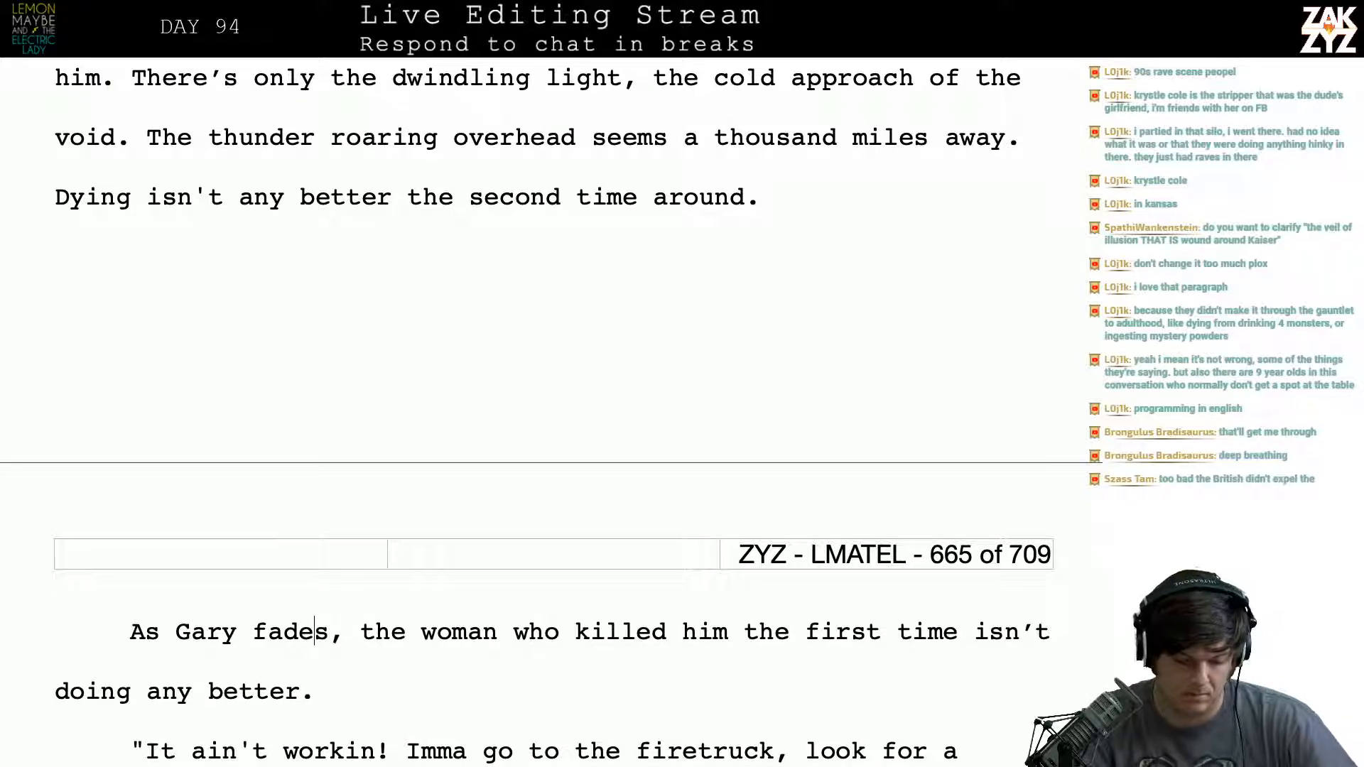
key("Left")
key("Left")
key("Left")
key("Left")
key("Left")
key("Right")
key("Right")
key("Right")
key("Right")
key("Right")
key("Right")
key("Right")
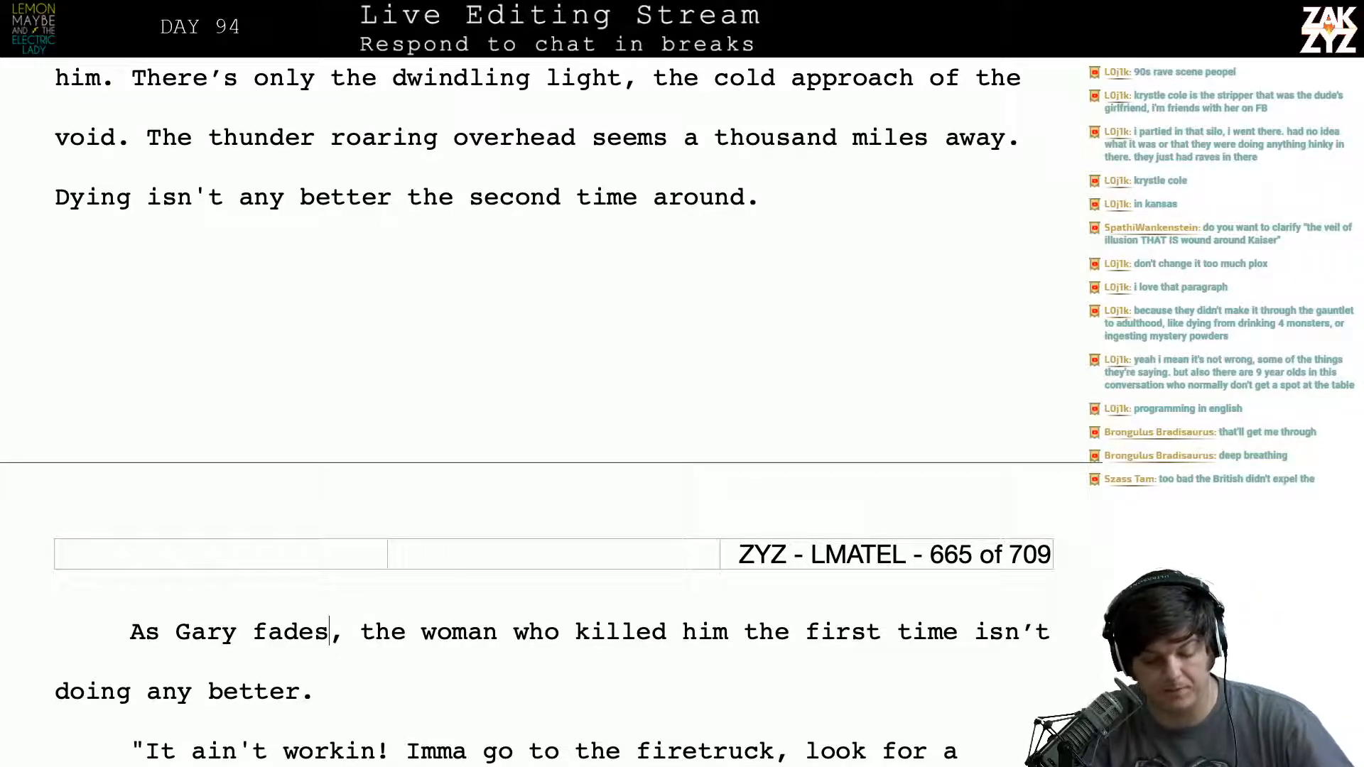
key("Right")
key("Down")
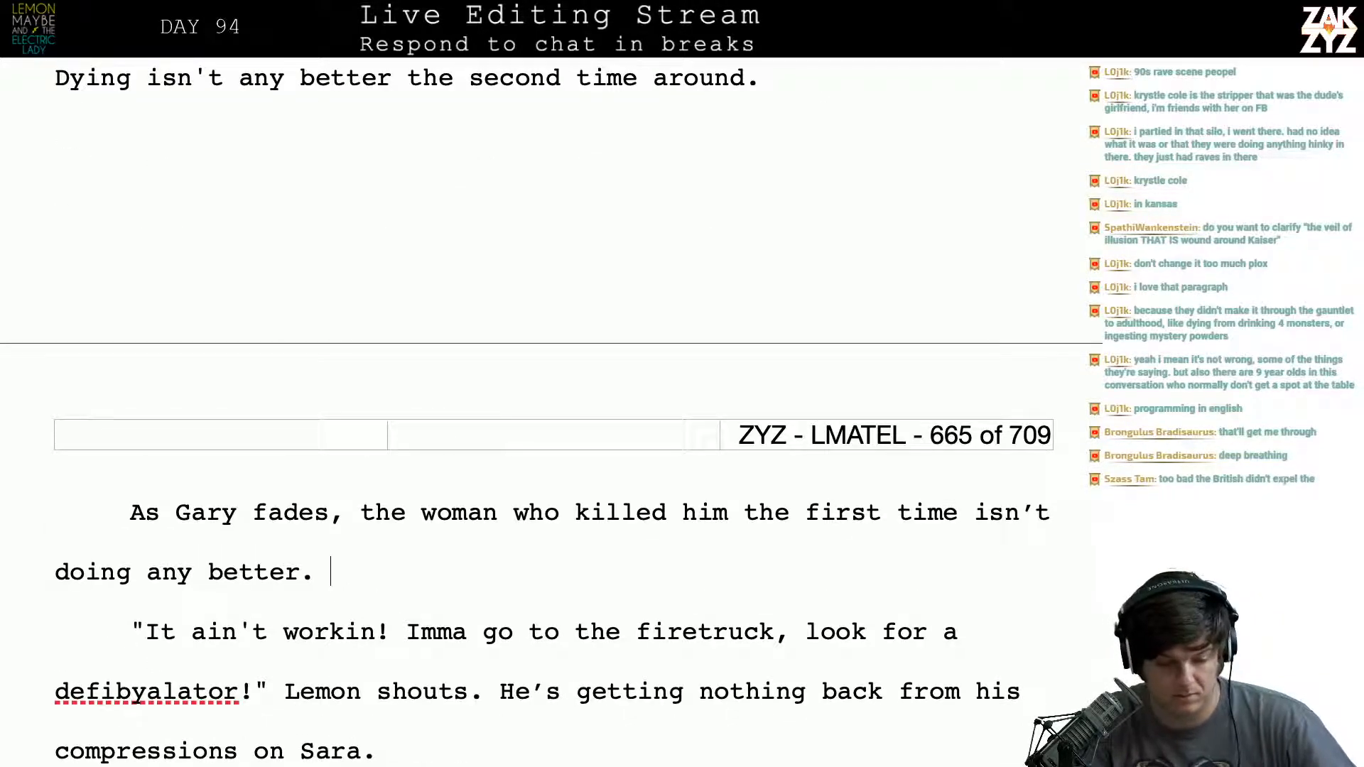
- Reword the transition before Lemon's dialogue as “As Gary fades, the woman who killed him the first time is on her way to join him.”
key("Right")
key("Right")
key("Right")
key("Right")
key("Right")
key("Right")
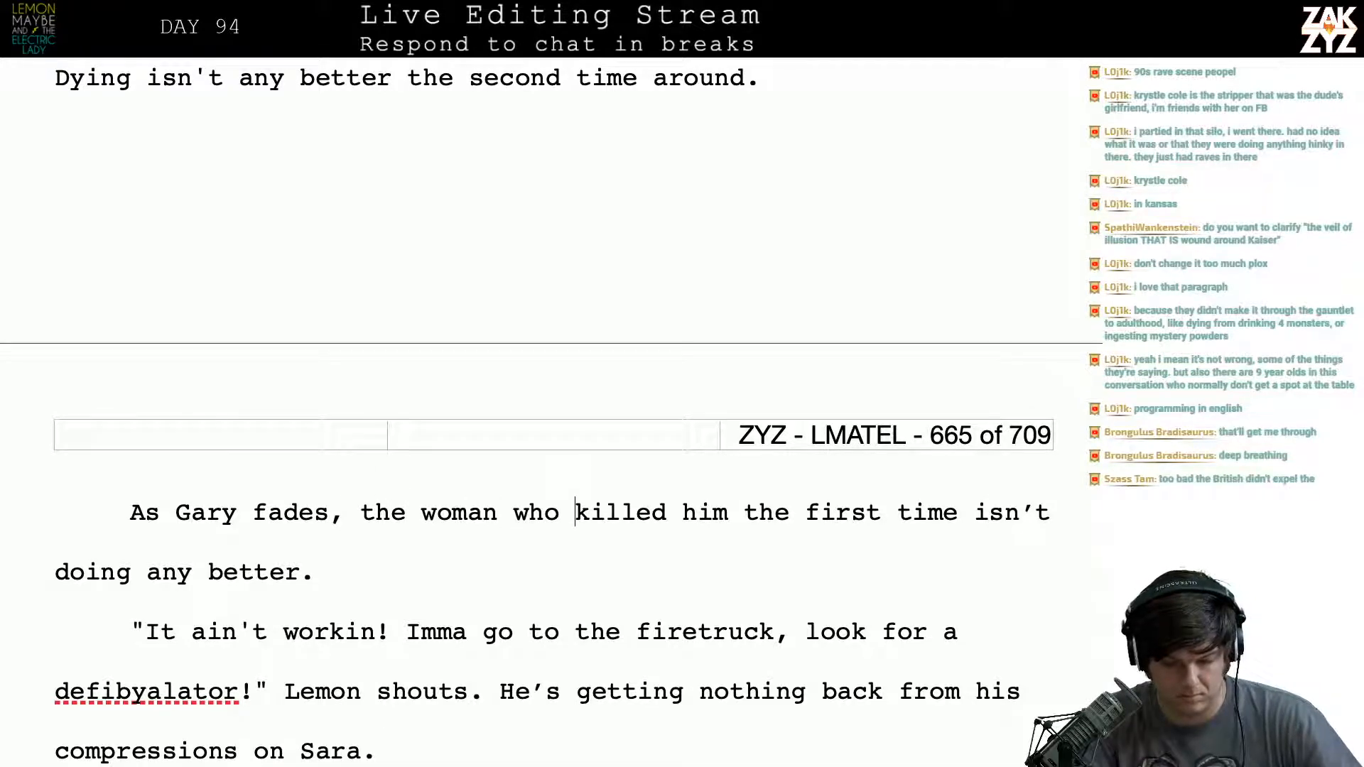
left_click(896, 529)
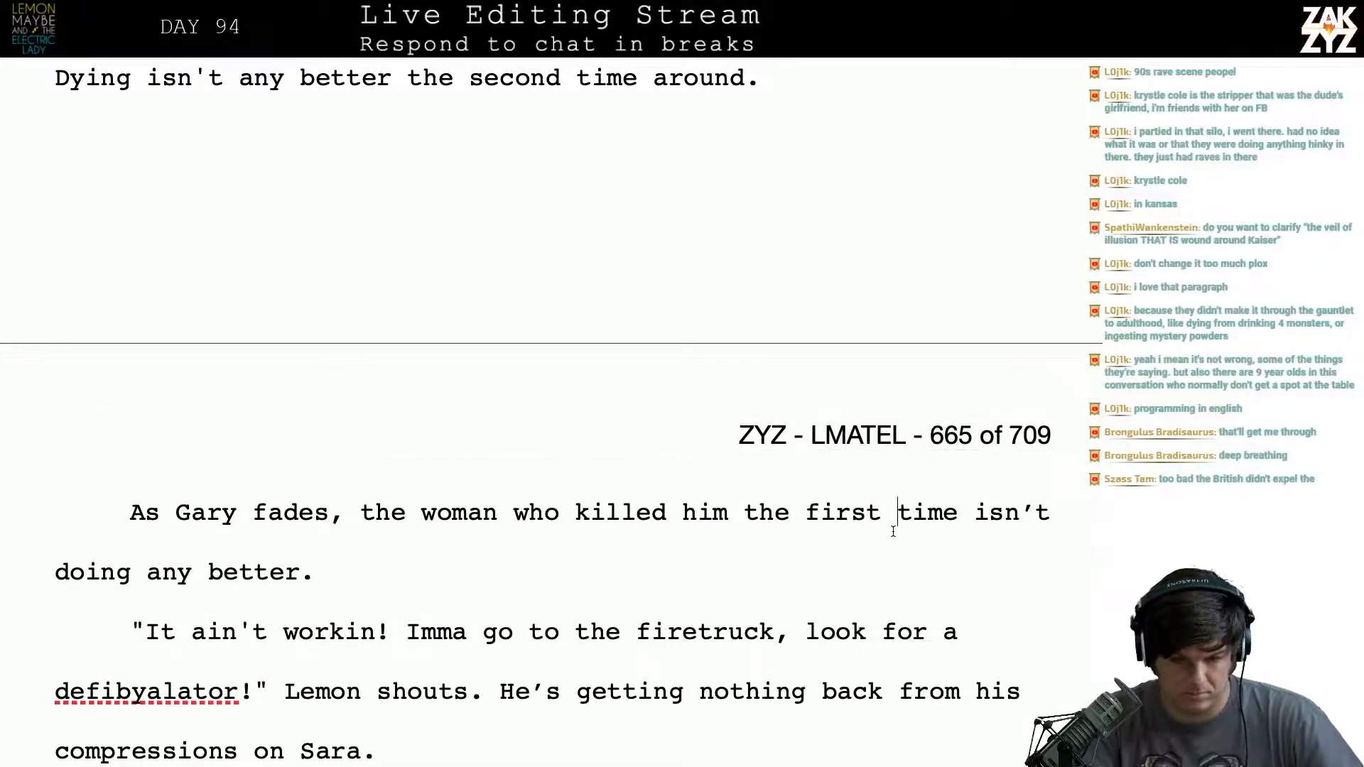
key("Return")
key("Return")
key("Left")
key("Left")
type("time is about")
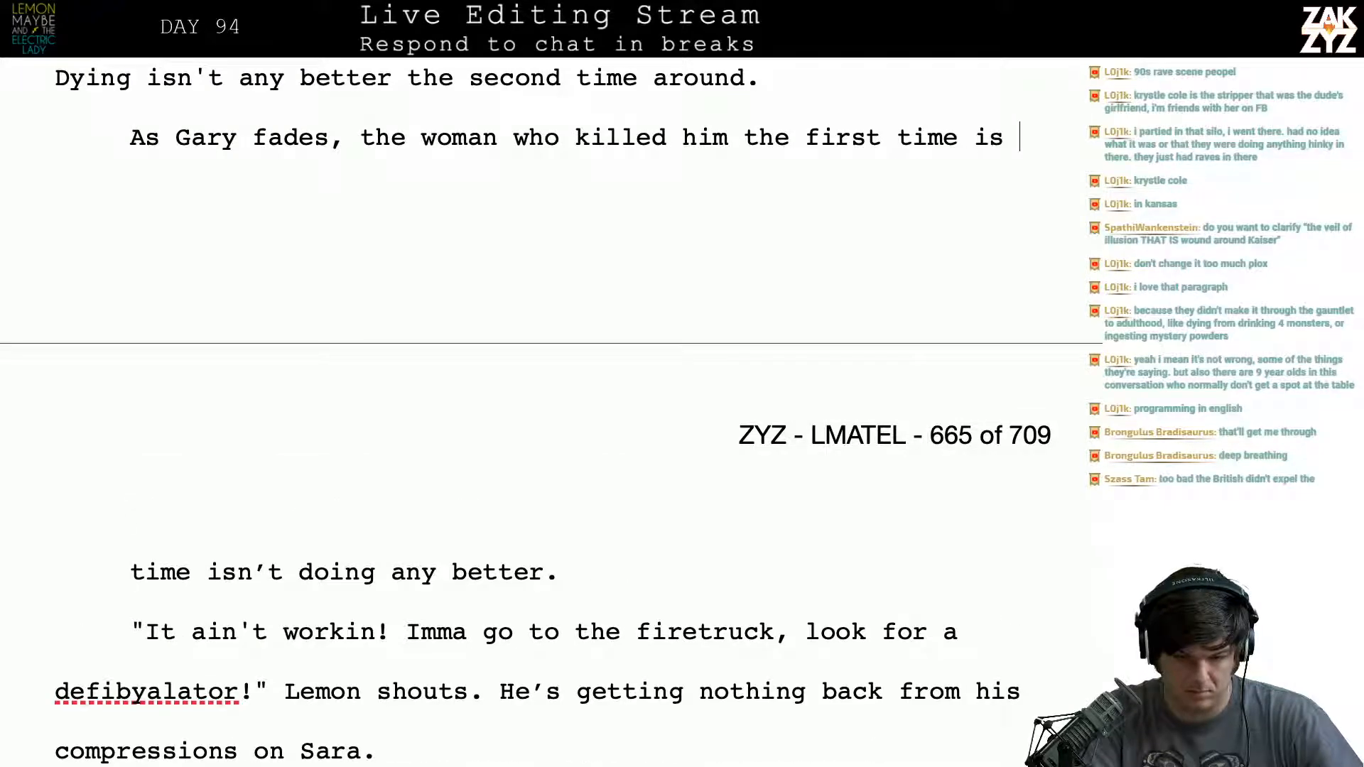
key("BackSpace")
key("BackSpace")
key("BackSpace")
key("BackSpace")
key("BackSpace")
key("BackSpace")
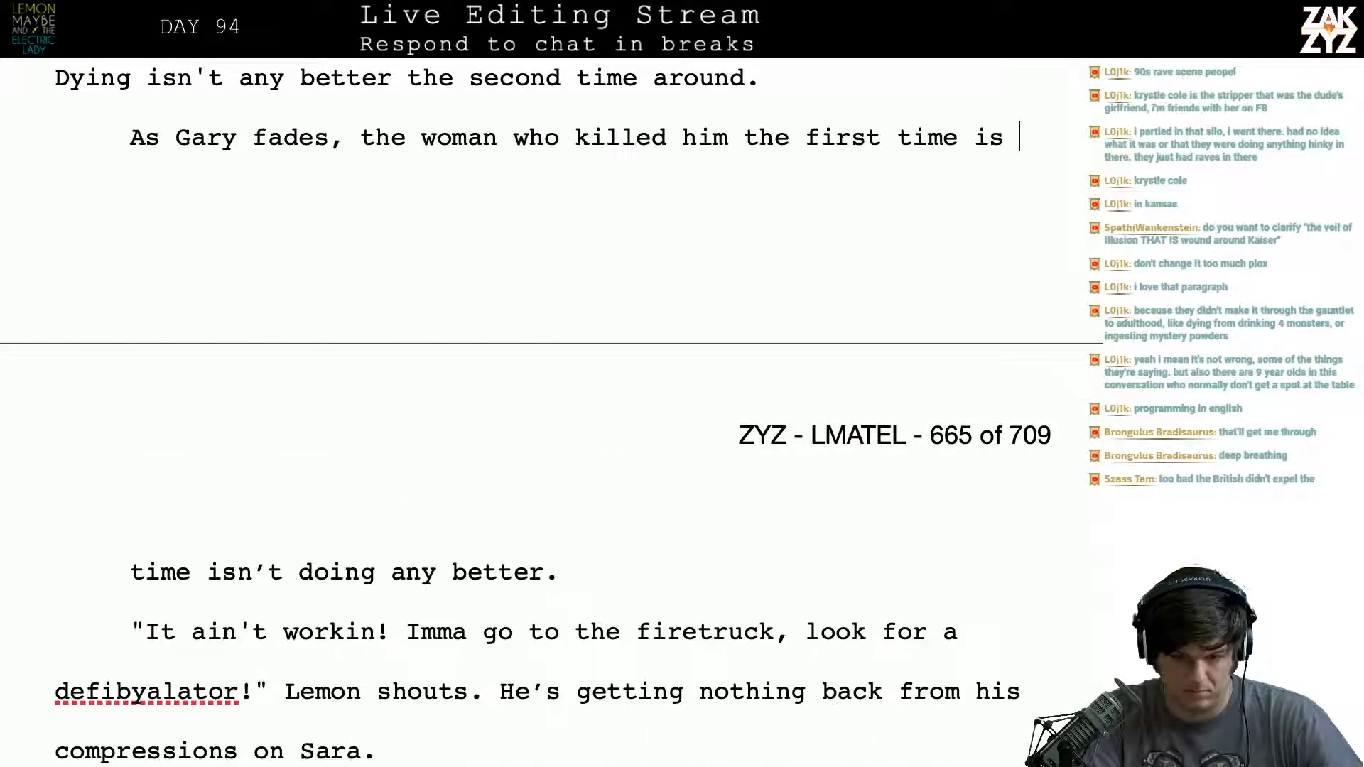
key("BackSpace")
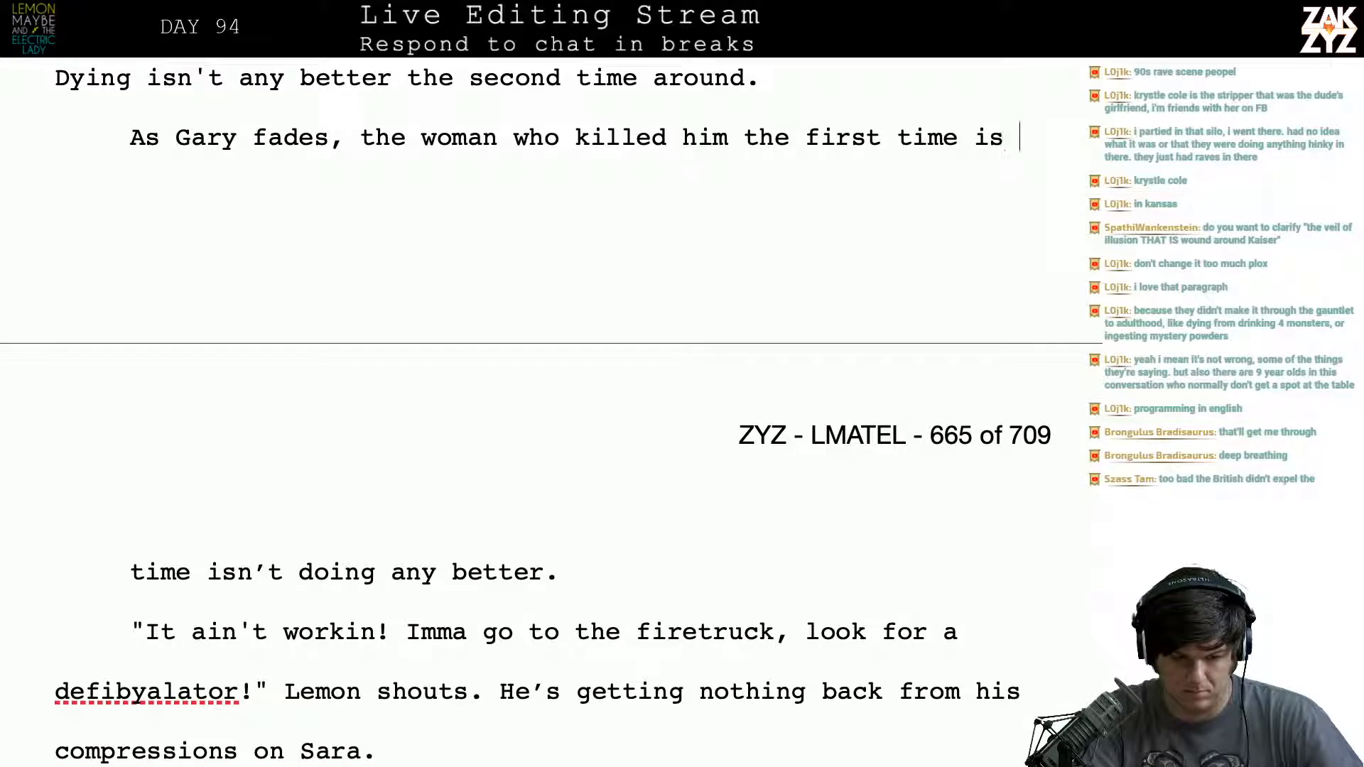
type("on her way ")
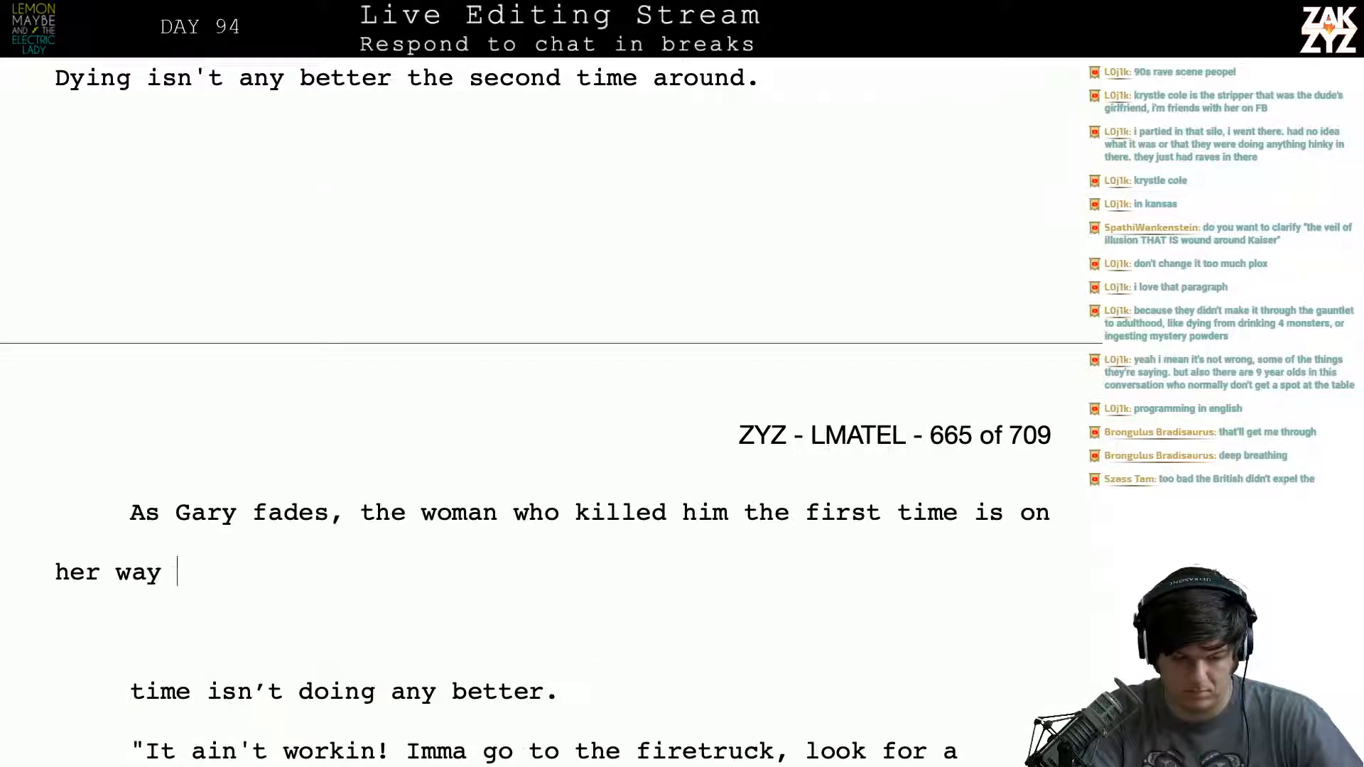
type("to join him.")
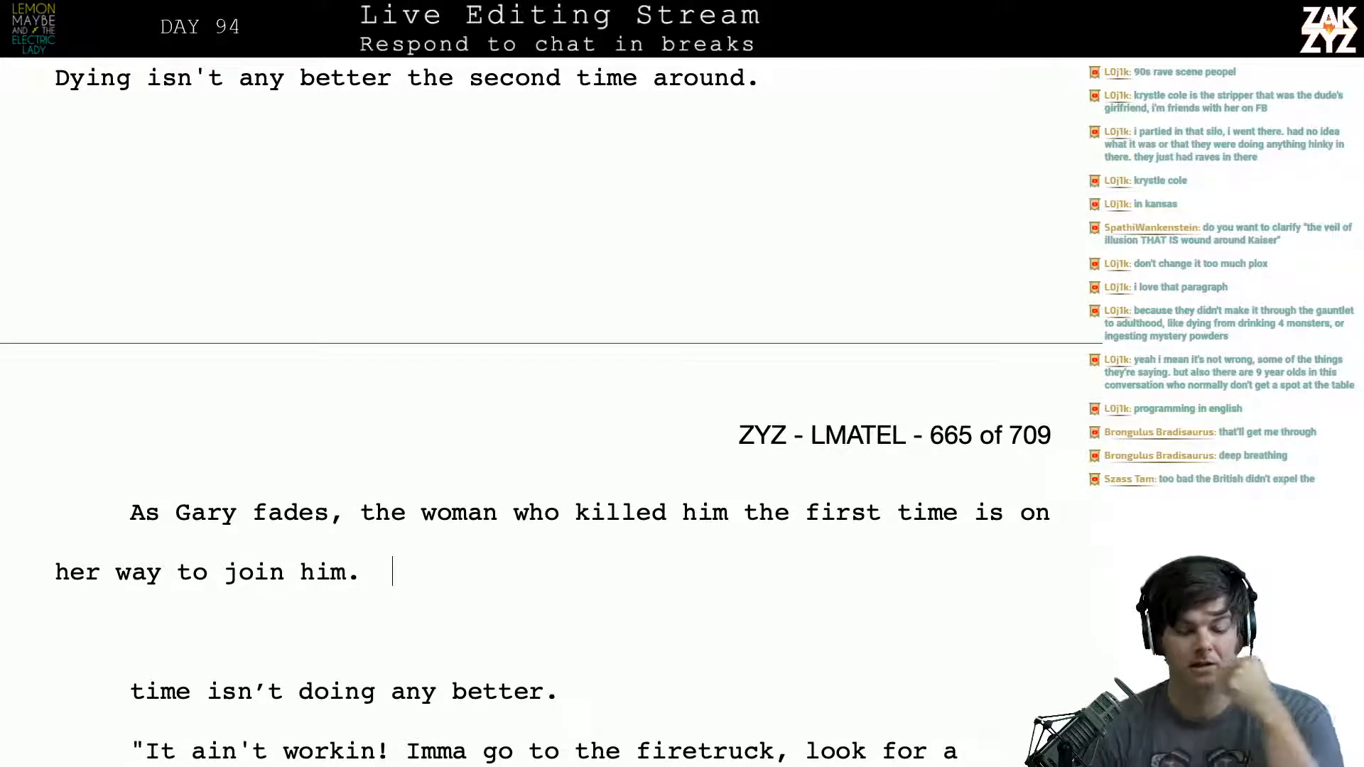
- Draft an alternative transition after “the second time around.”: “As Gary fades away, the woman who killed him is slipping”
scroll(552, 415, "up", 2)
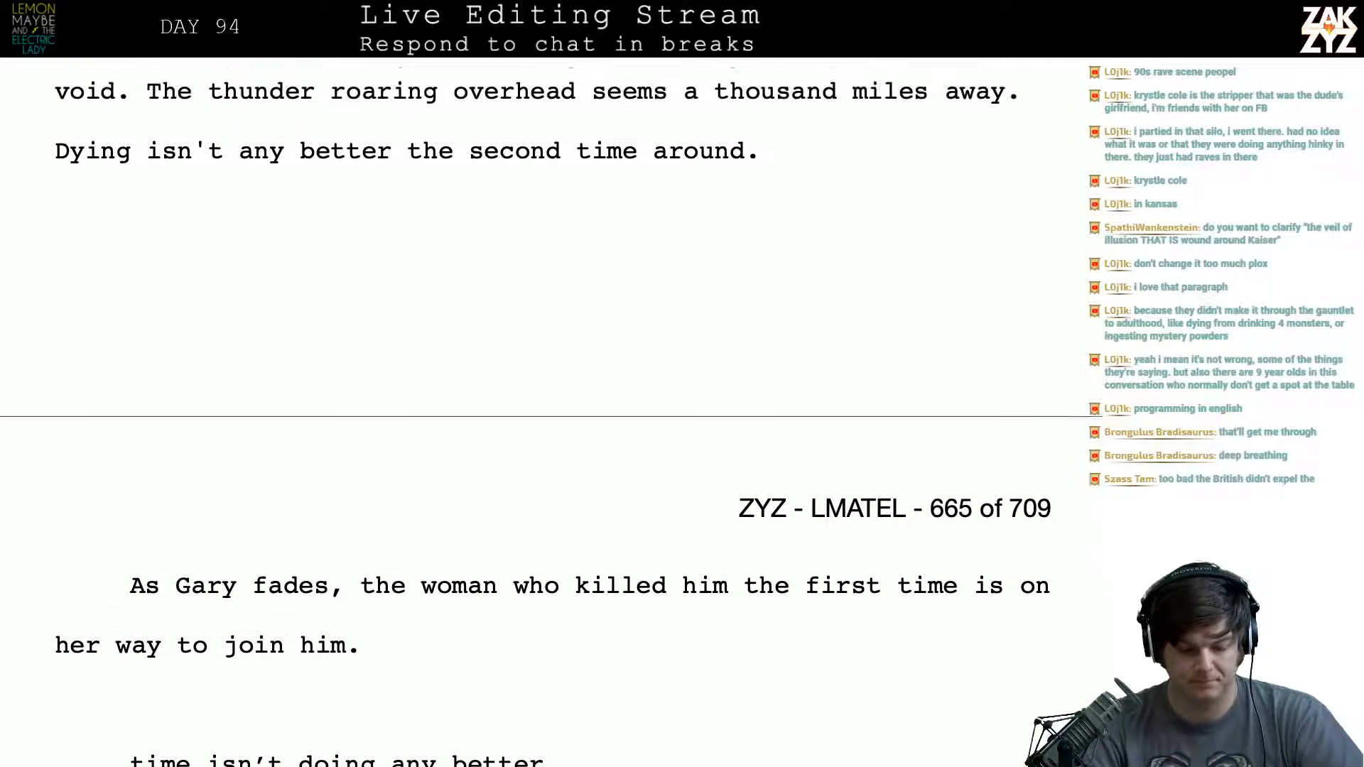
left_click(781, 233)
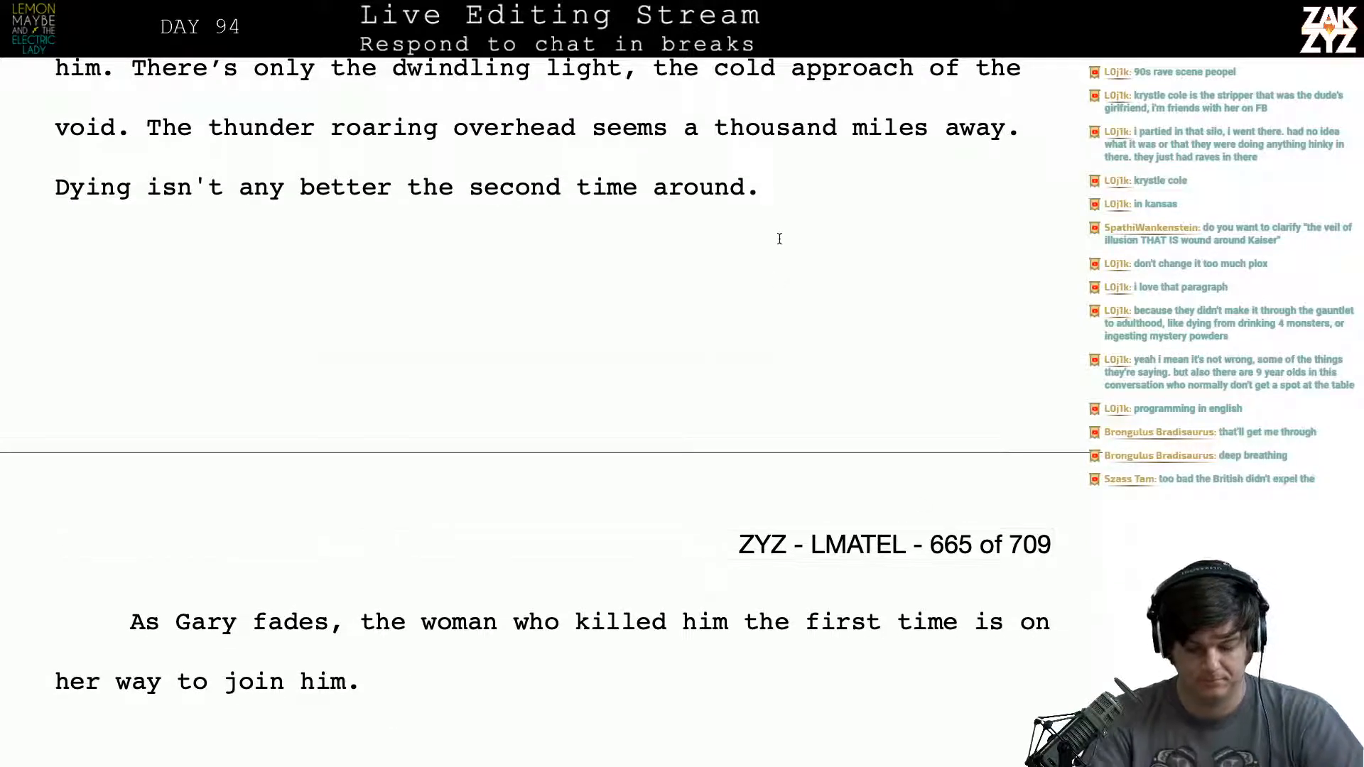
type("As Ga")
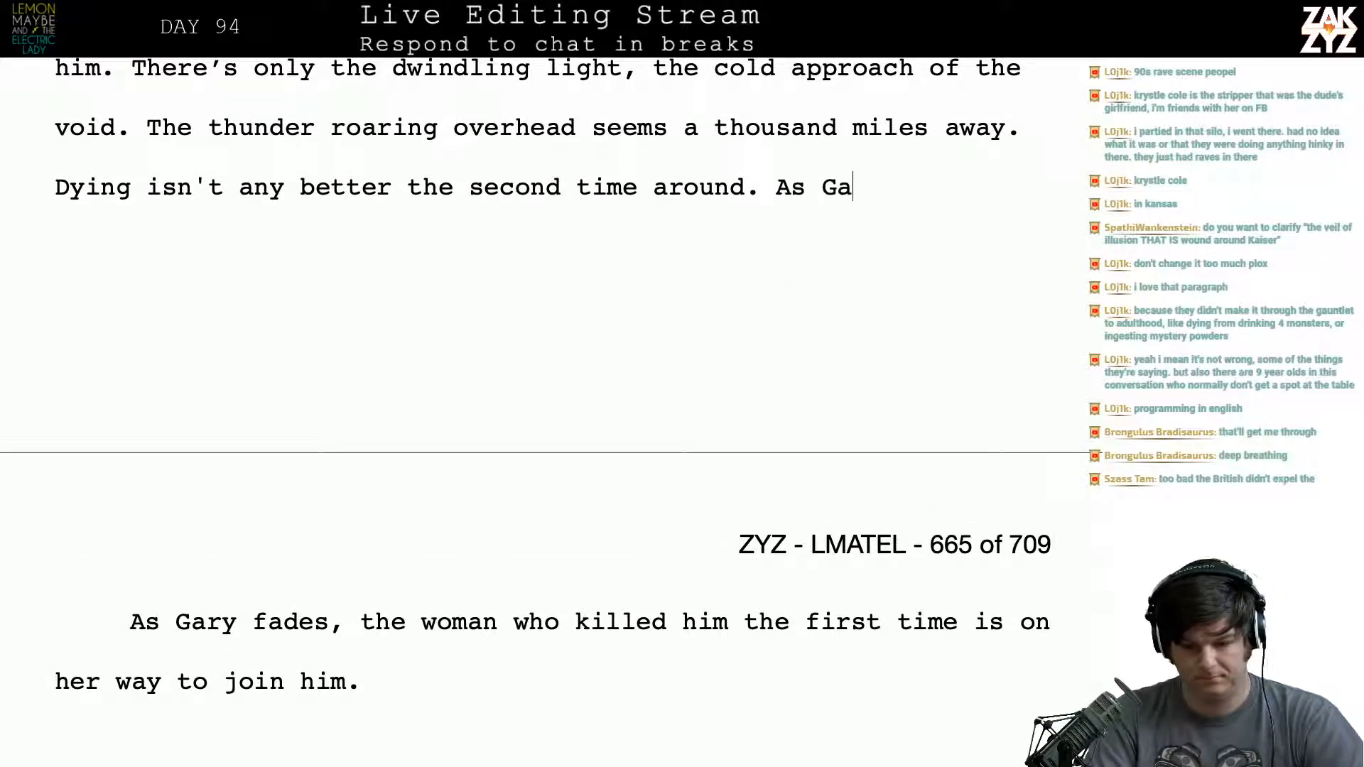
type("ry fades away, ")
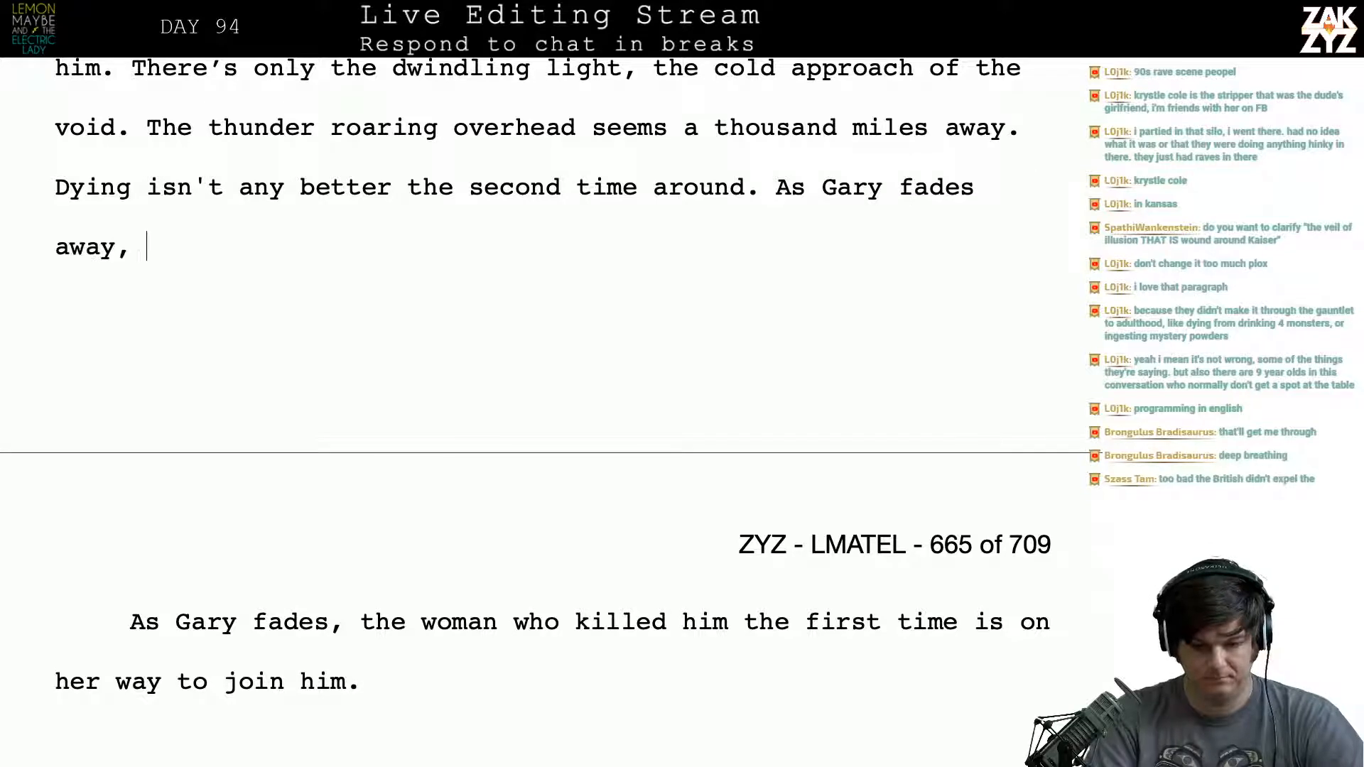
type("the woman")
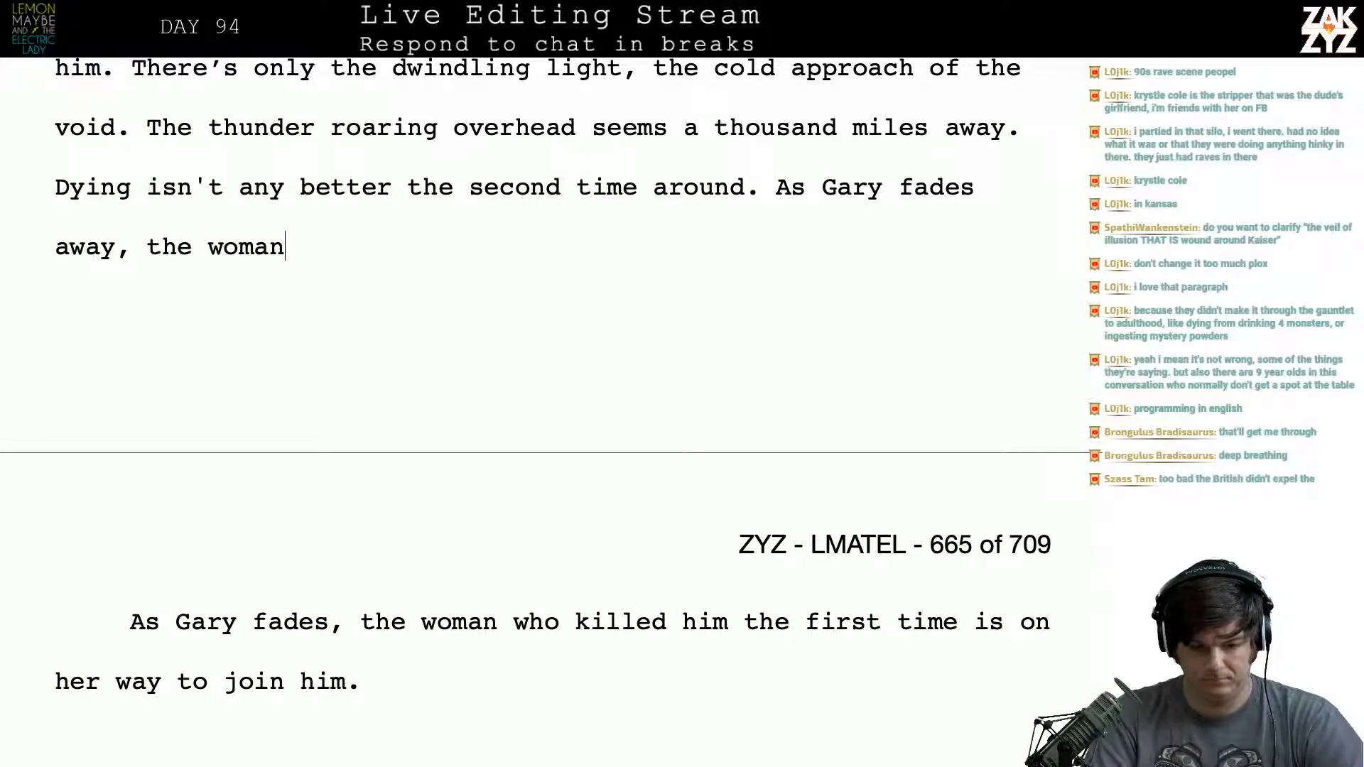
type(" who killed him")
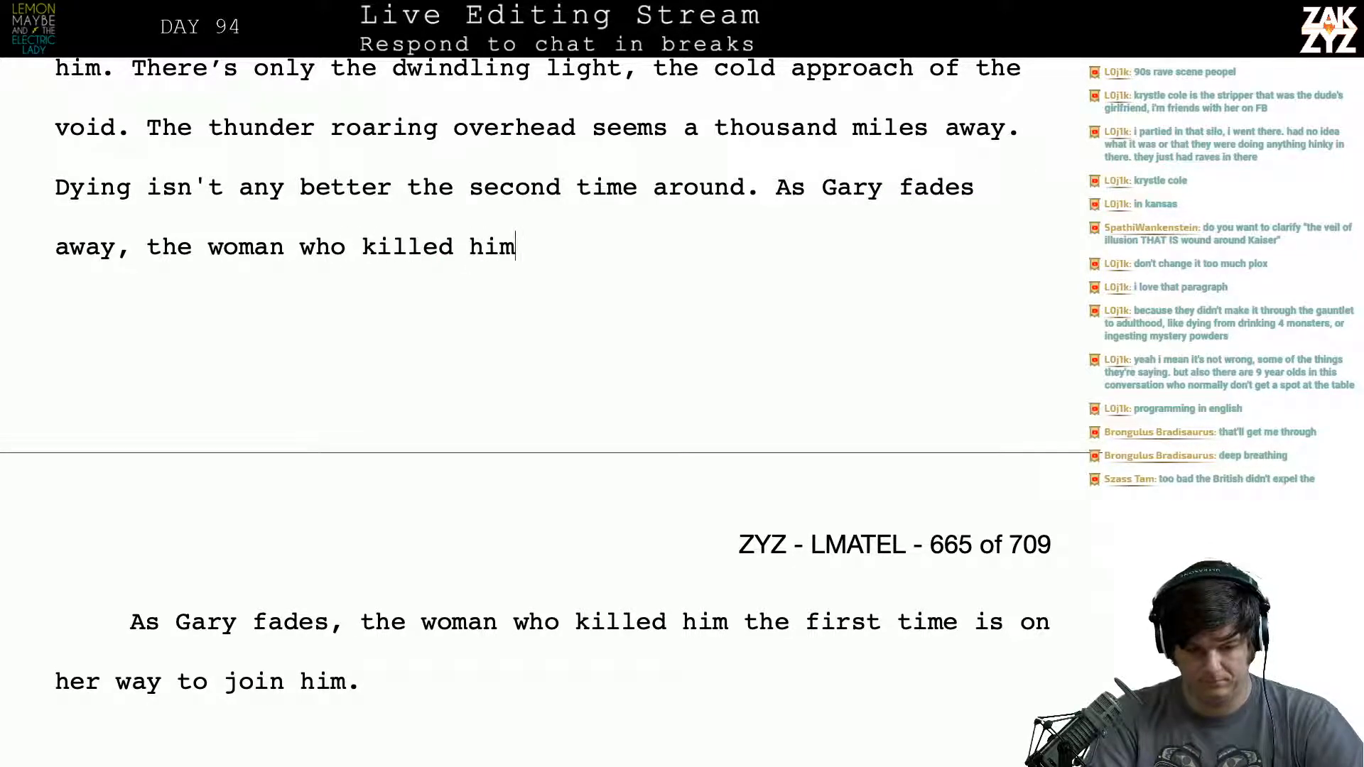
type(" is ")
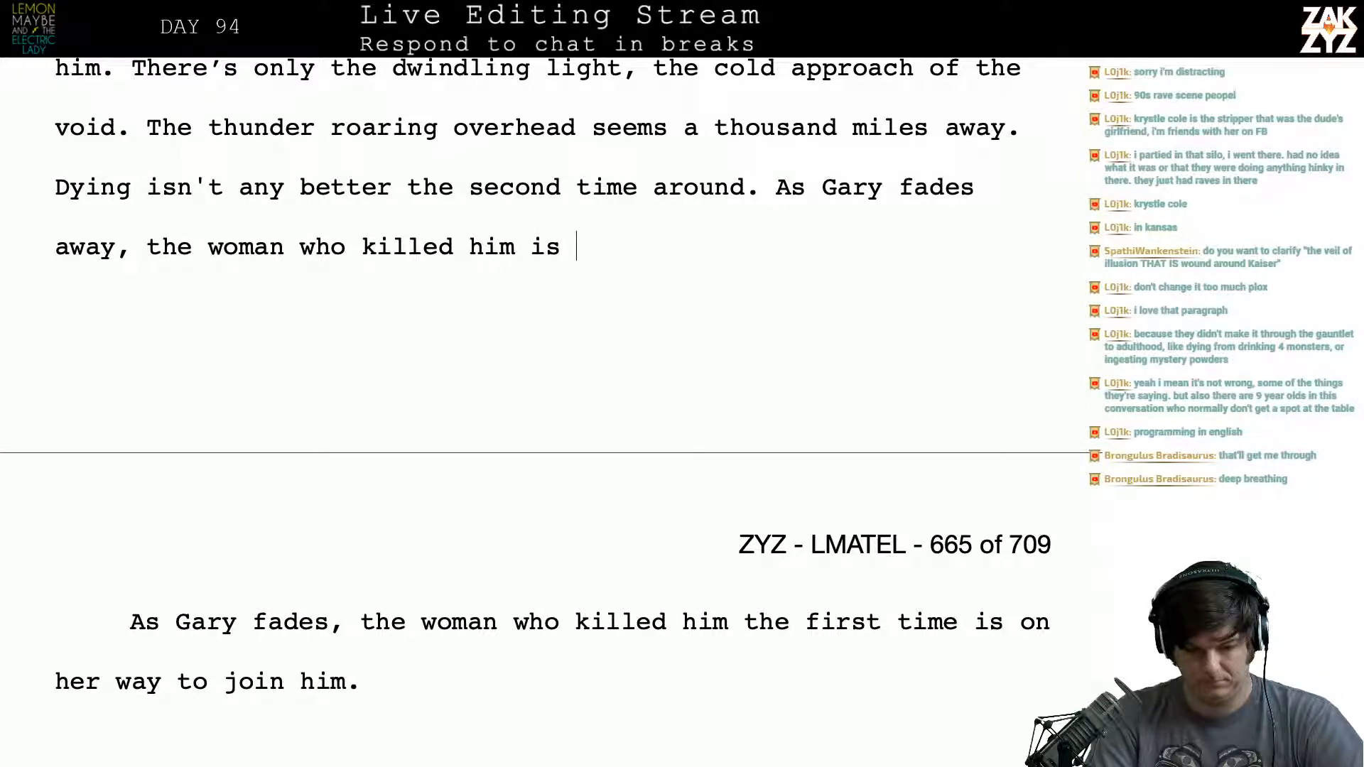
type("slipping a")
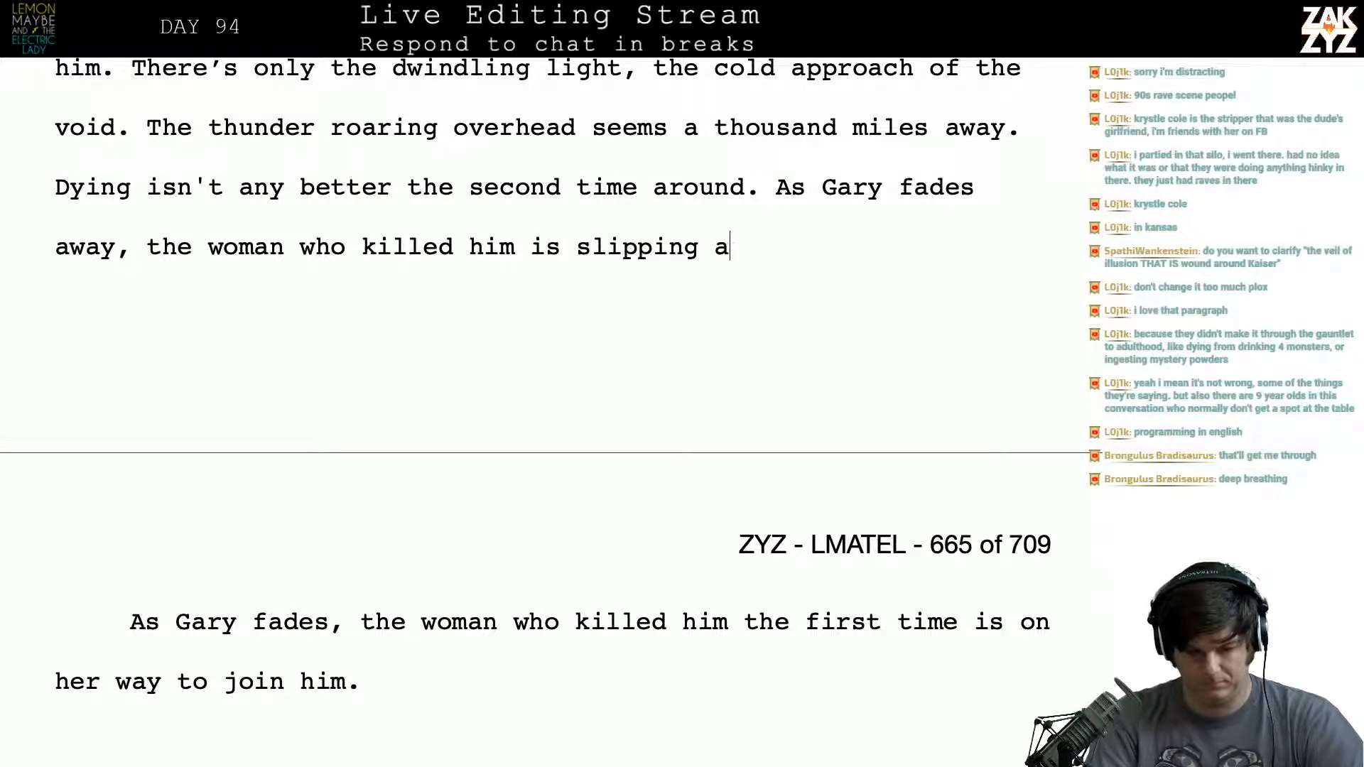
key("BackSpace")
- Move the “slipping” draft to its own paragraph and insert above it “Just up the street, Sara is on her way to join him.”
key("Up")
key("Right")
key("Right")
key("Right")
key("Return")
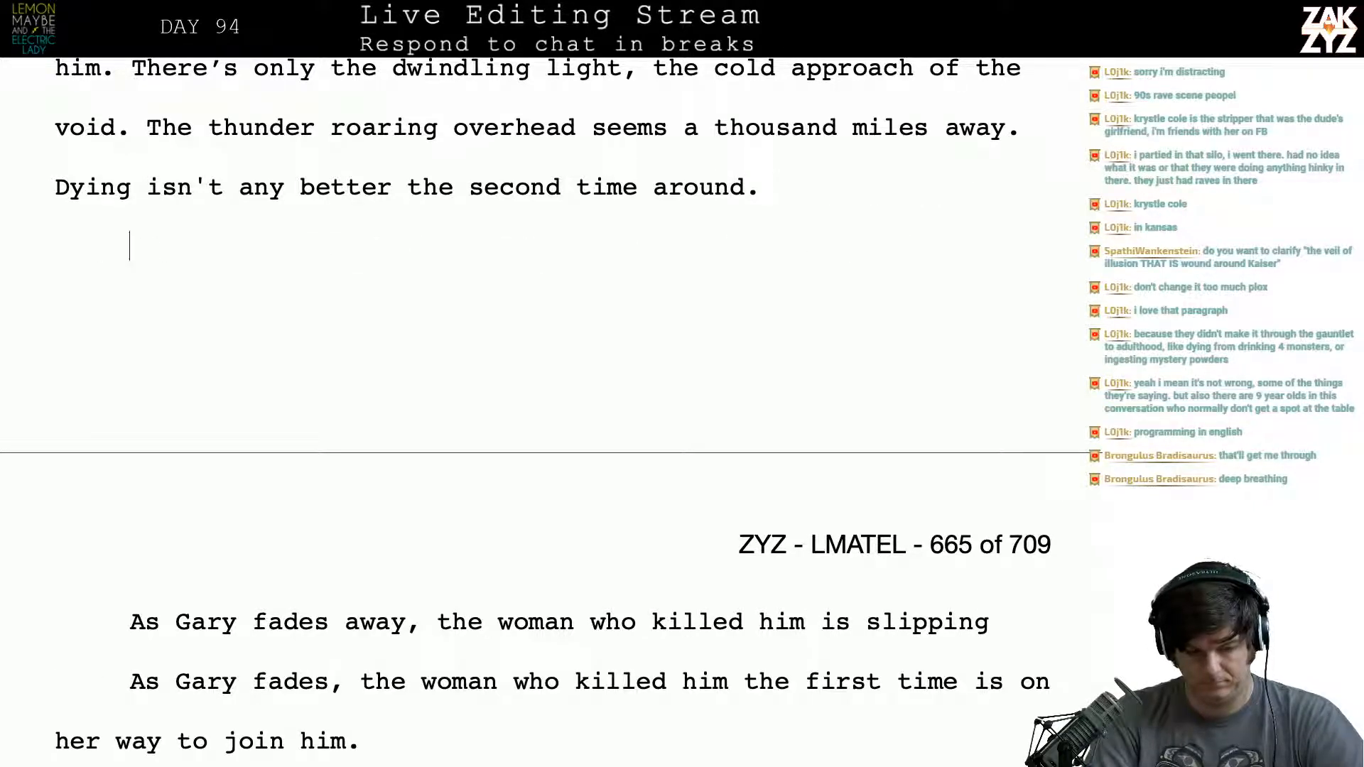
key("Up")
type("Just u")
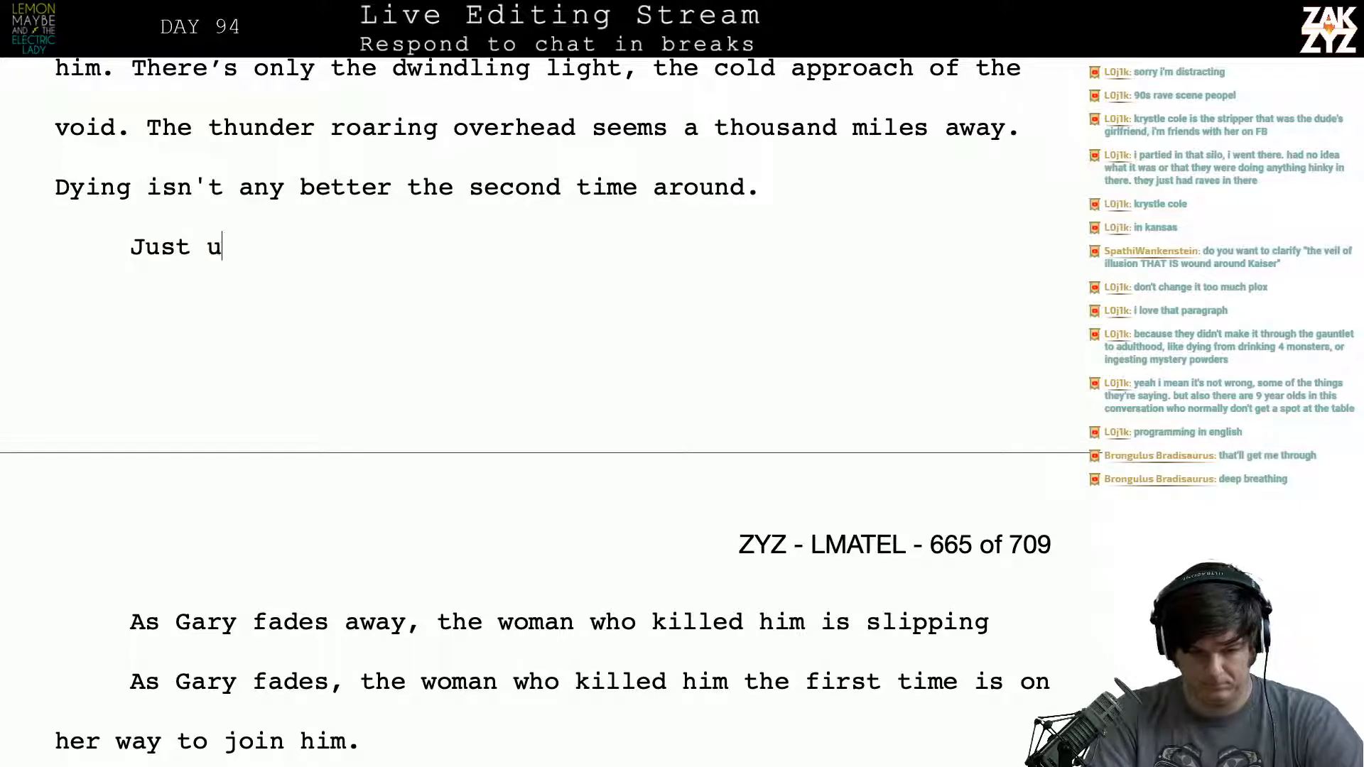
type("p the street ")
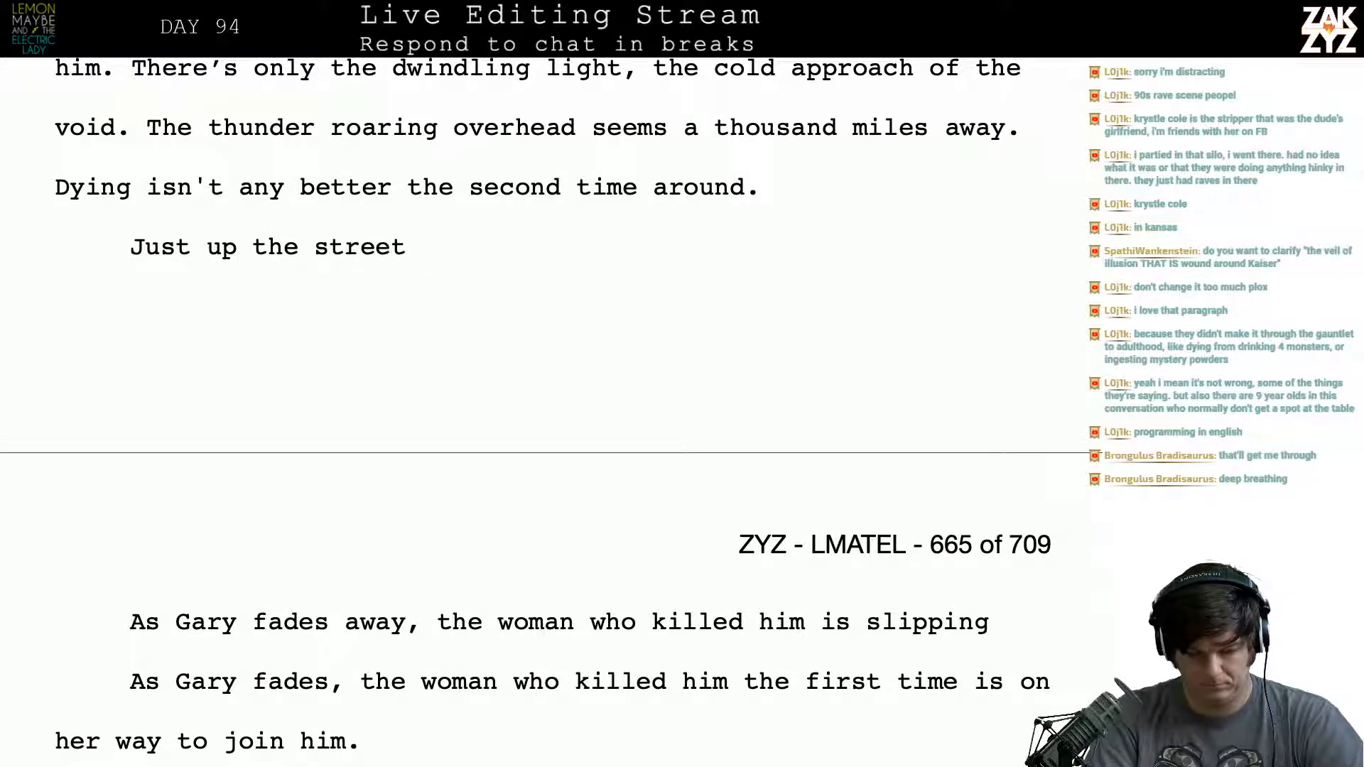
type(", Sara")
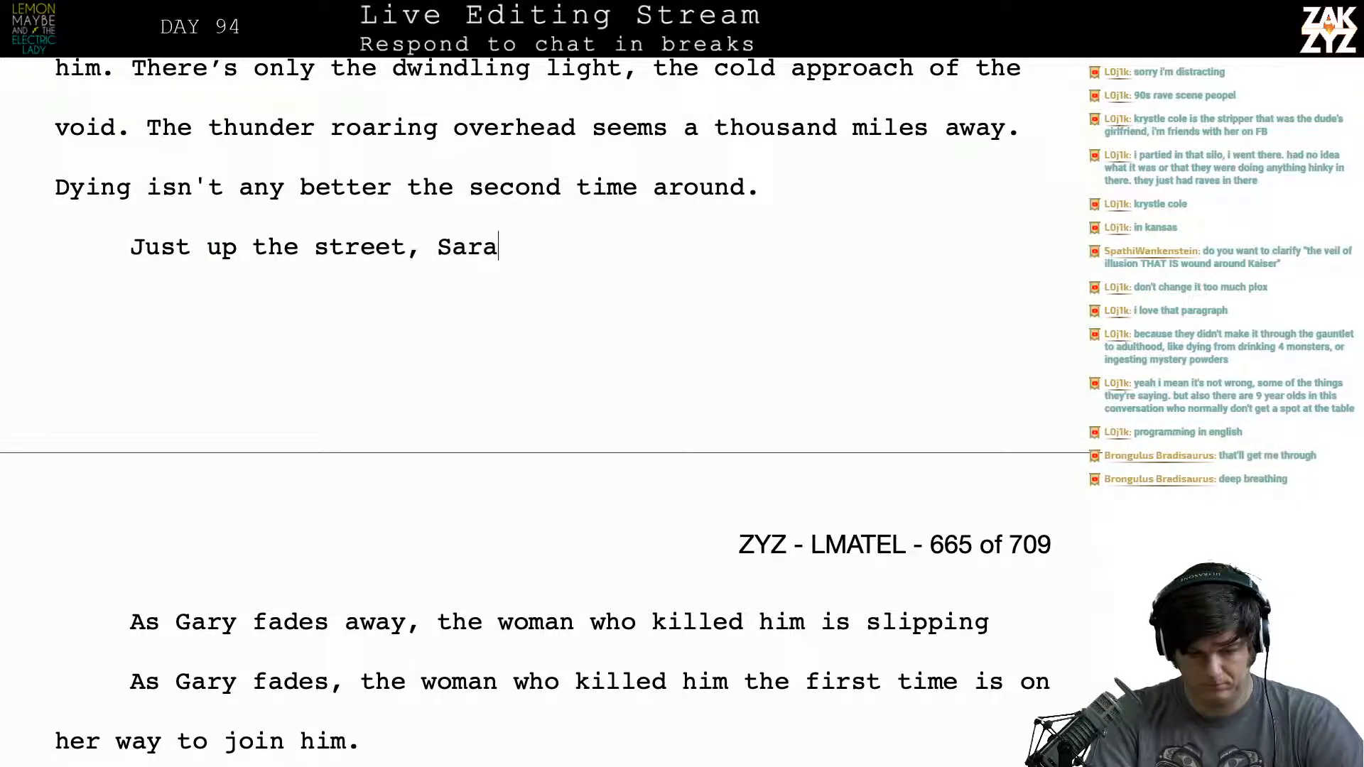
type(" is on her way to")
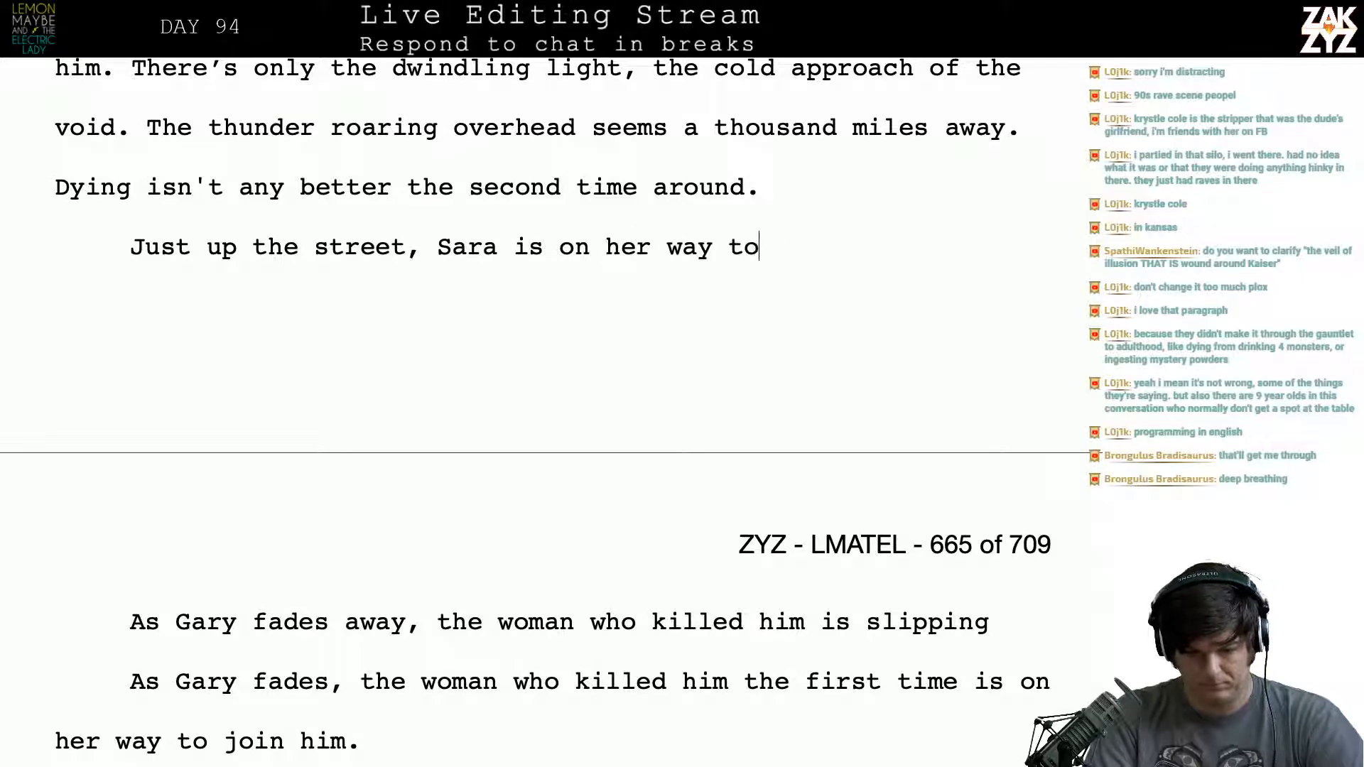
type(" join him")
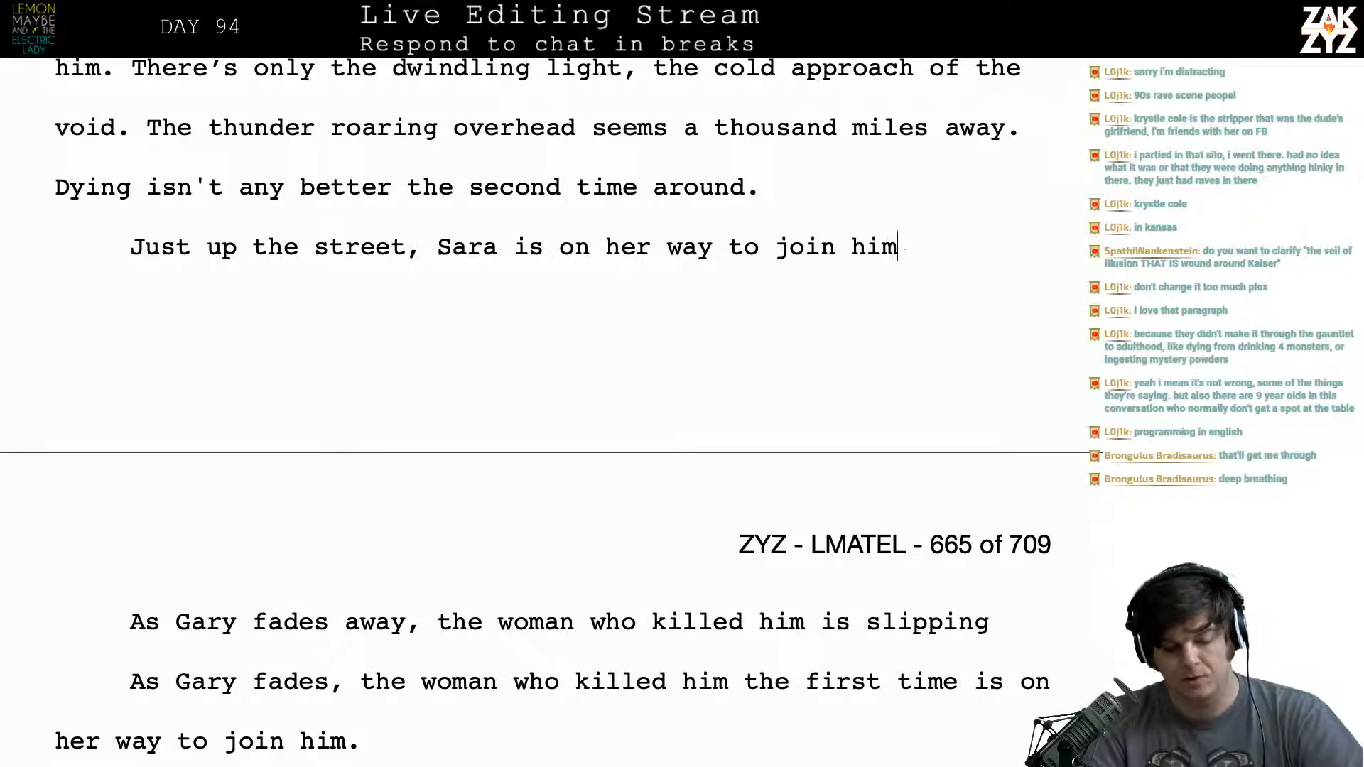
- Delete the unfinished draft line “As Gary fades away, the woman who killed him is slipping”
key("shift+Down")
key("shift+Right")
key("shift+Right")
key("shift+Right")
key("shift+Right")
key("shift+Right")
key("shift+Right")
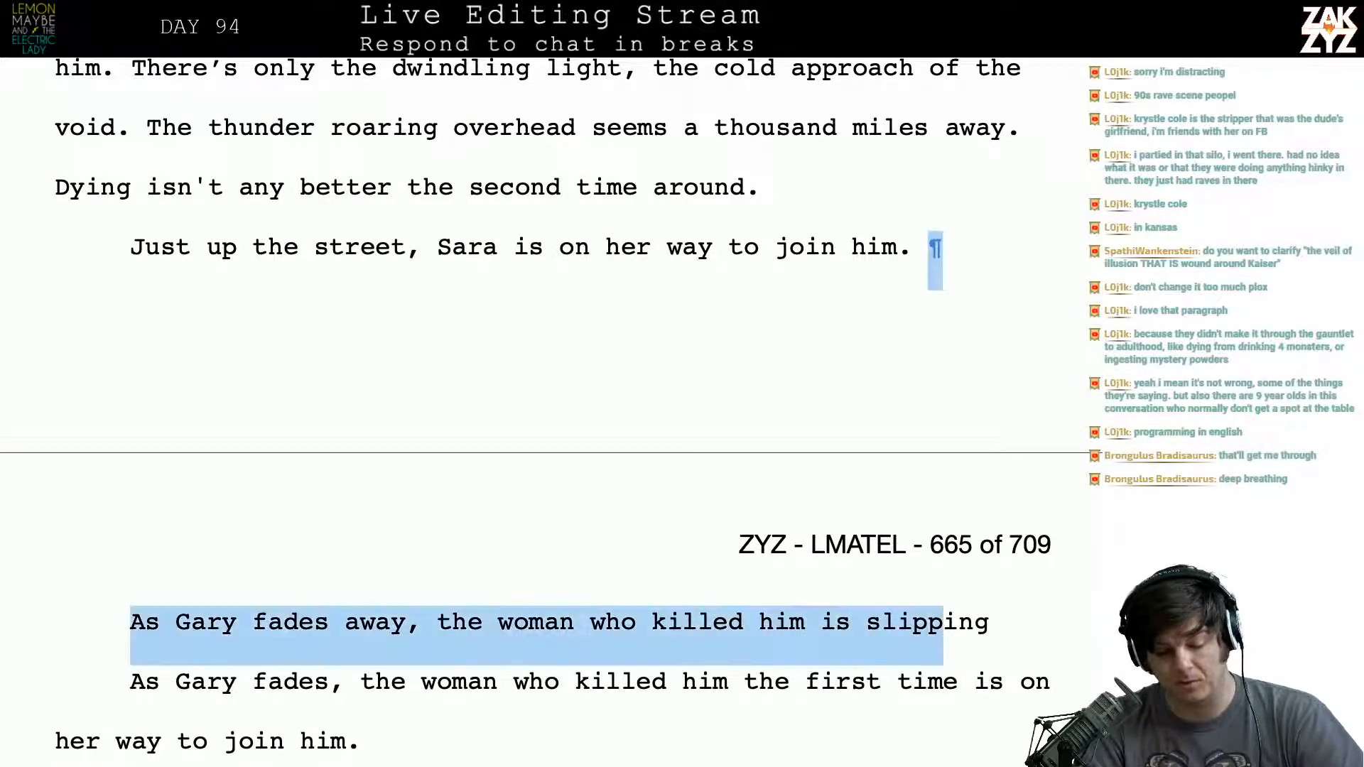
key("shift+Left")
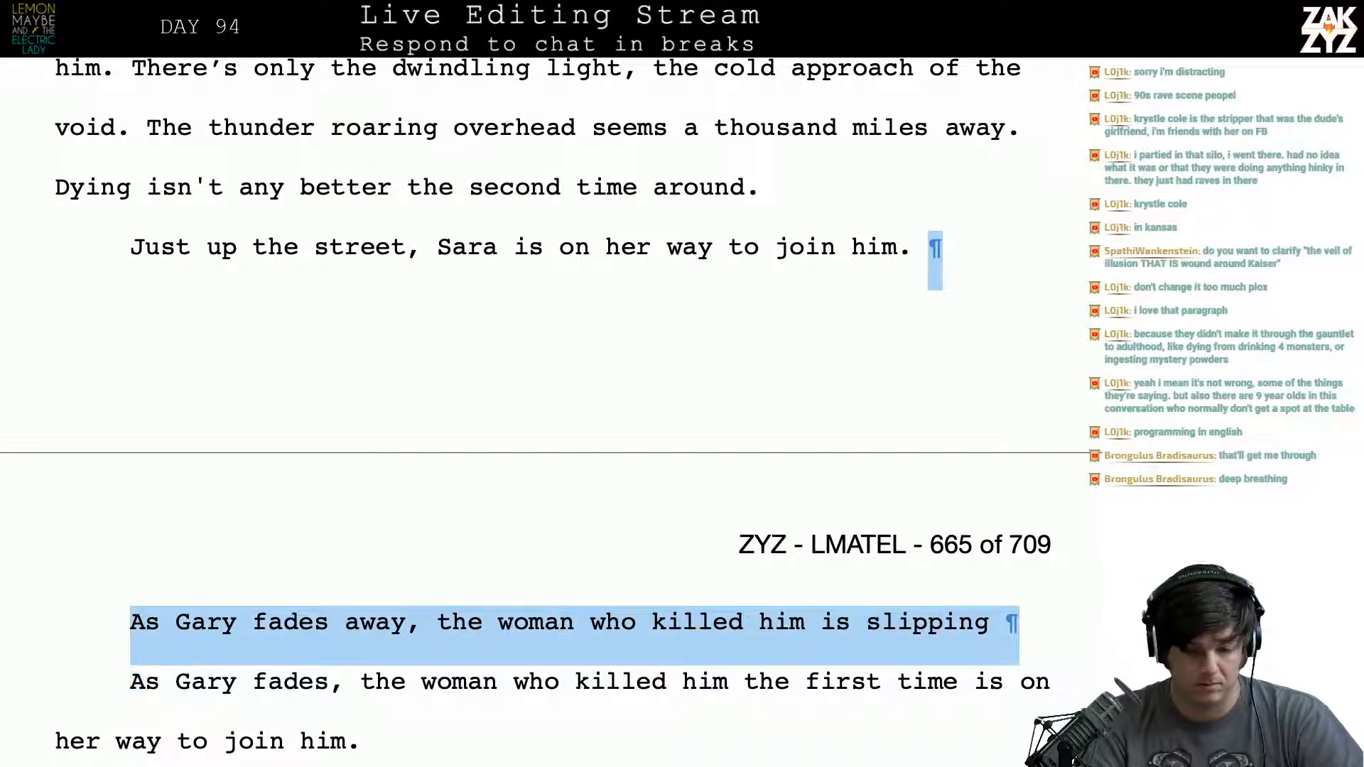
key("Delete")
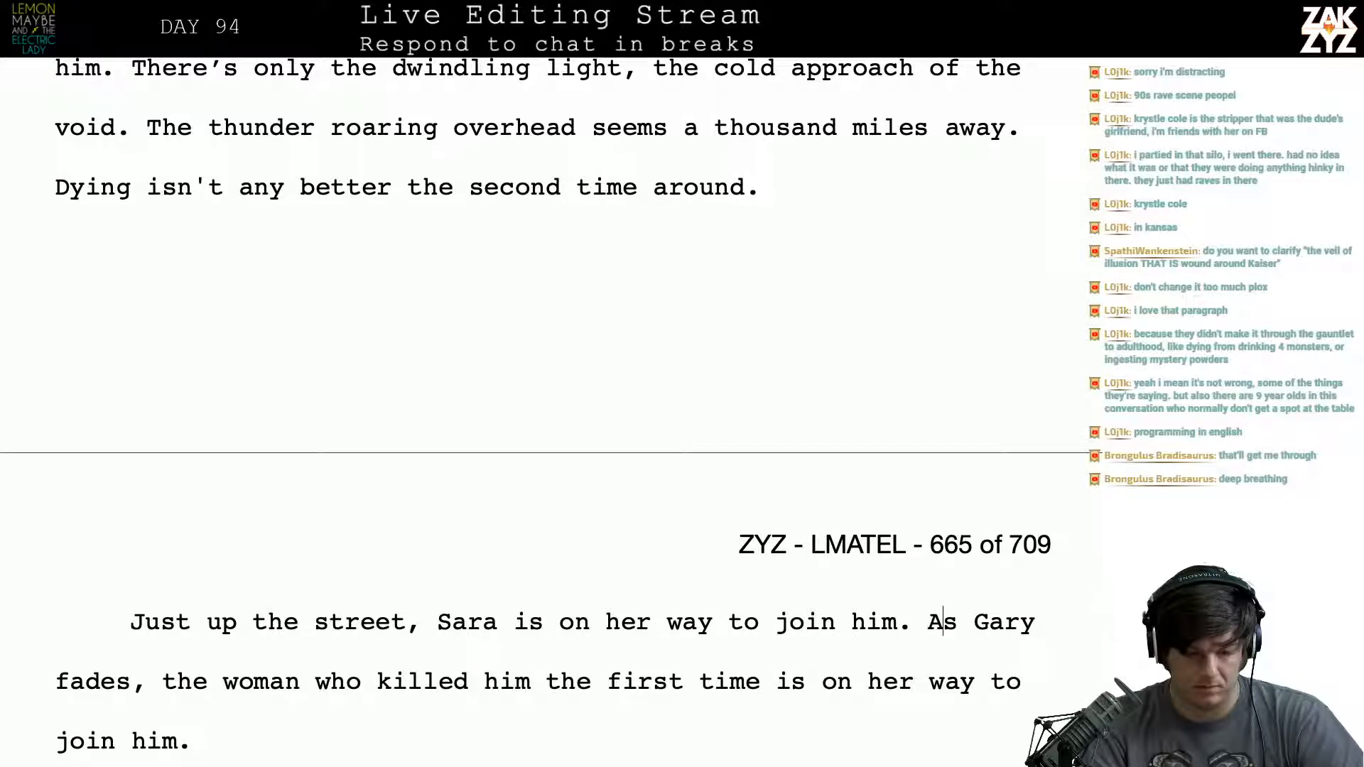
- Add a new paragraph after “Dying isn't any better the second time around.” reading “Sara’s about to join him.”
key("Up")
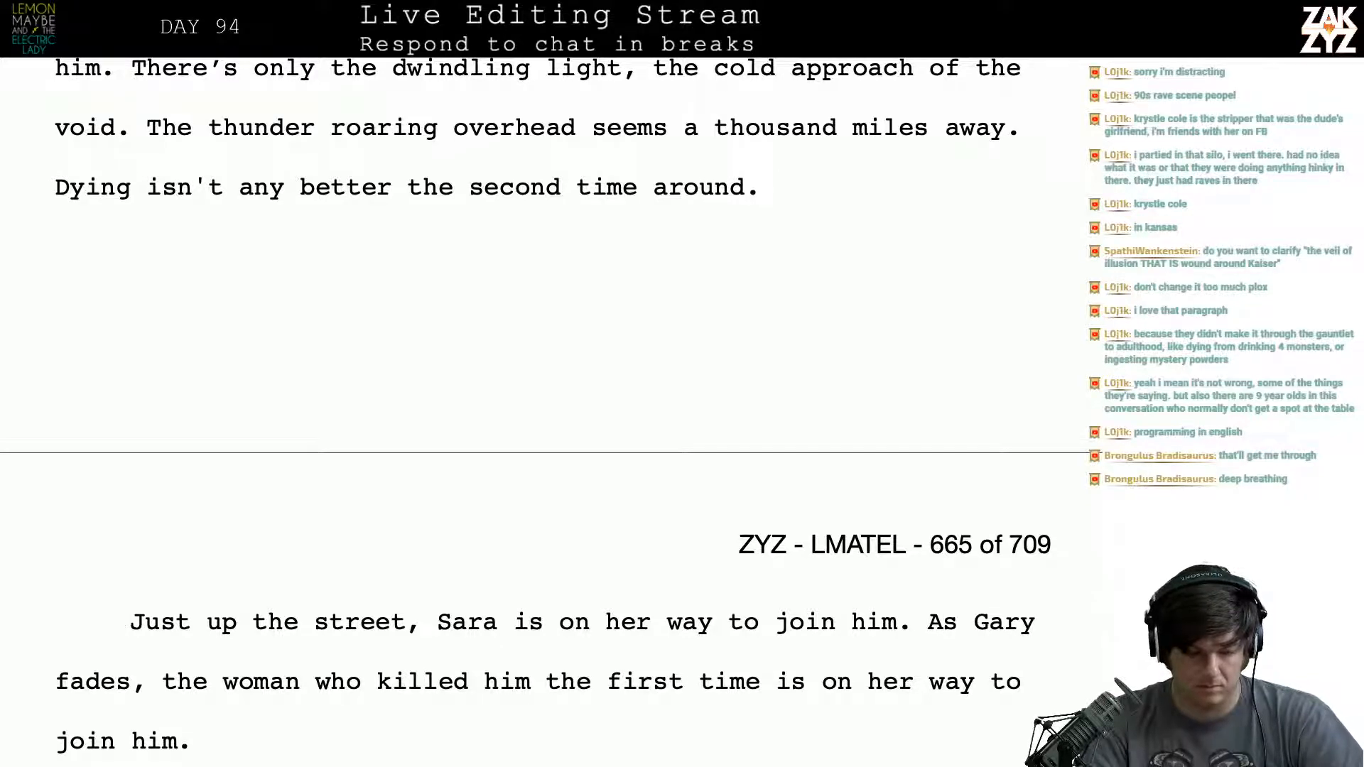
key("Up")
type("Sara's")
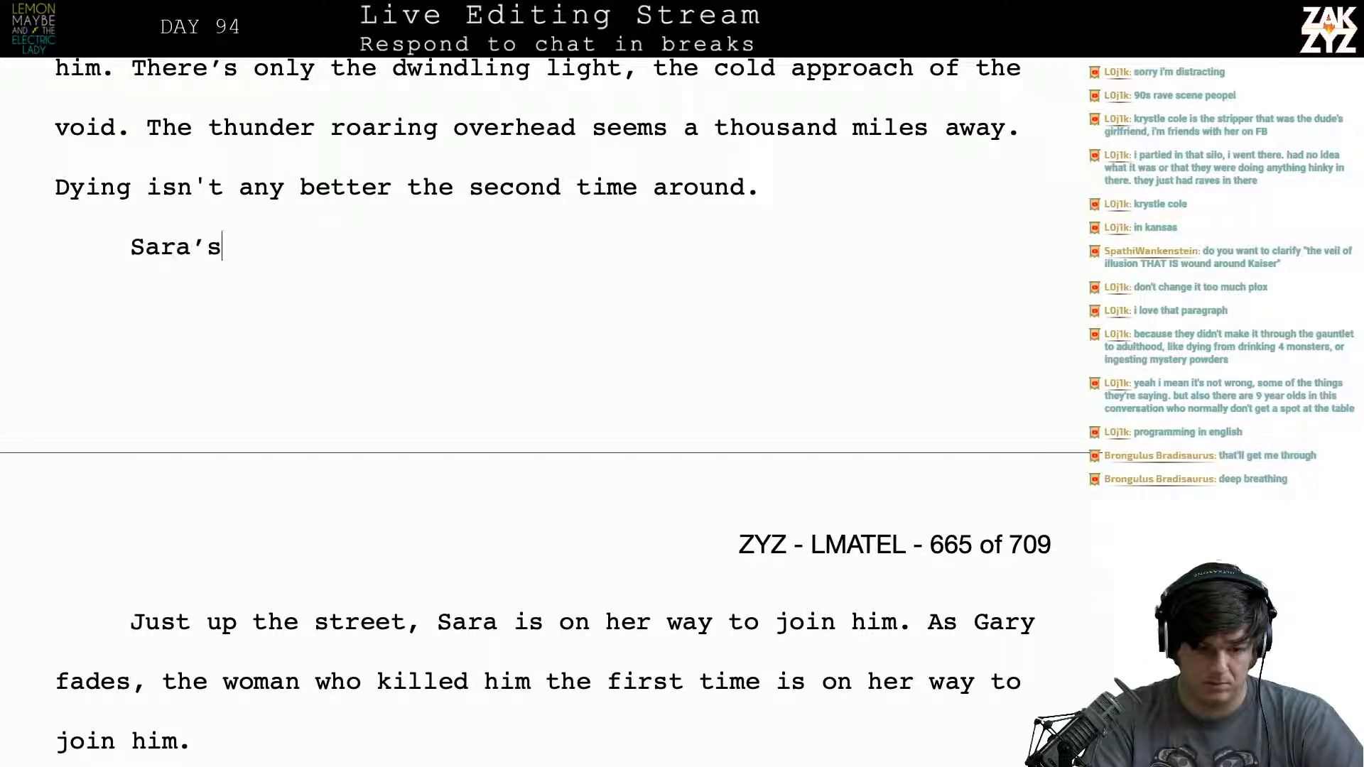
type(" on")
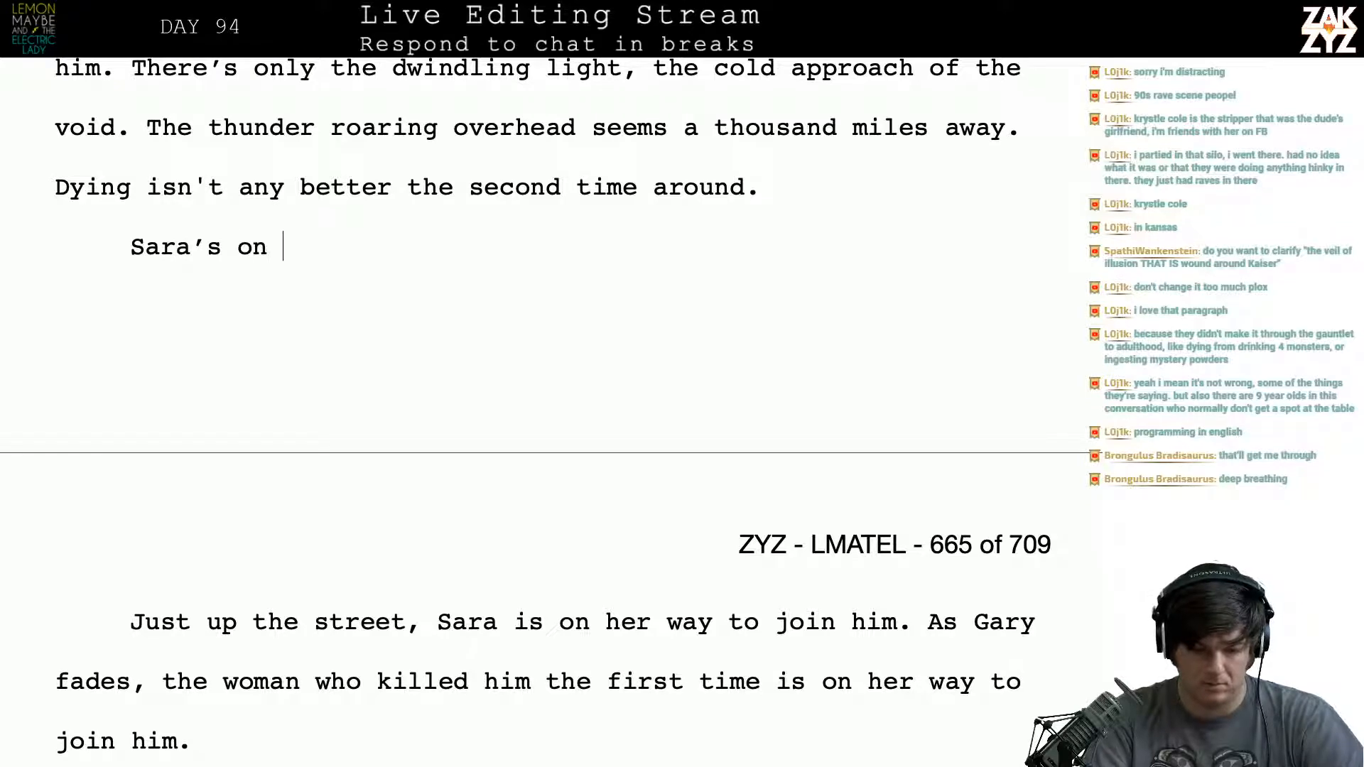
key("BackSpace")
key("BackSpace")
key("BackSpace")
key("BackSpace")
key("BackSpace")
type("s")
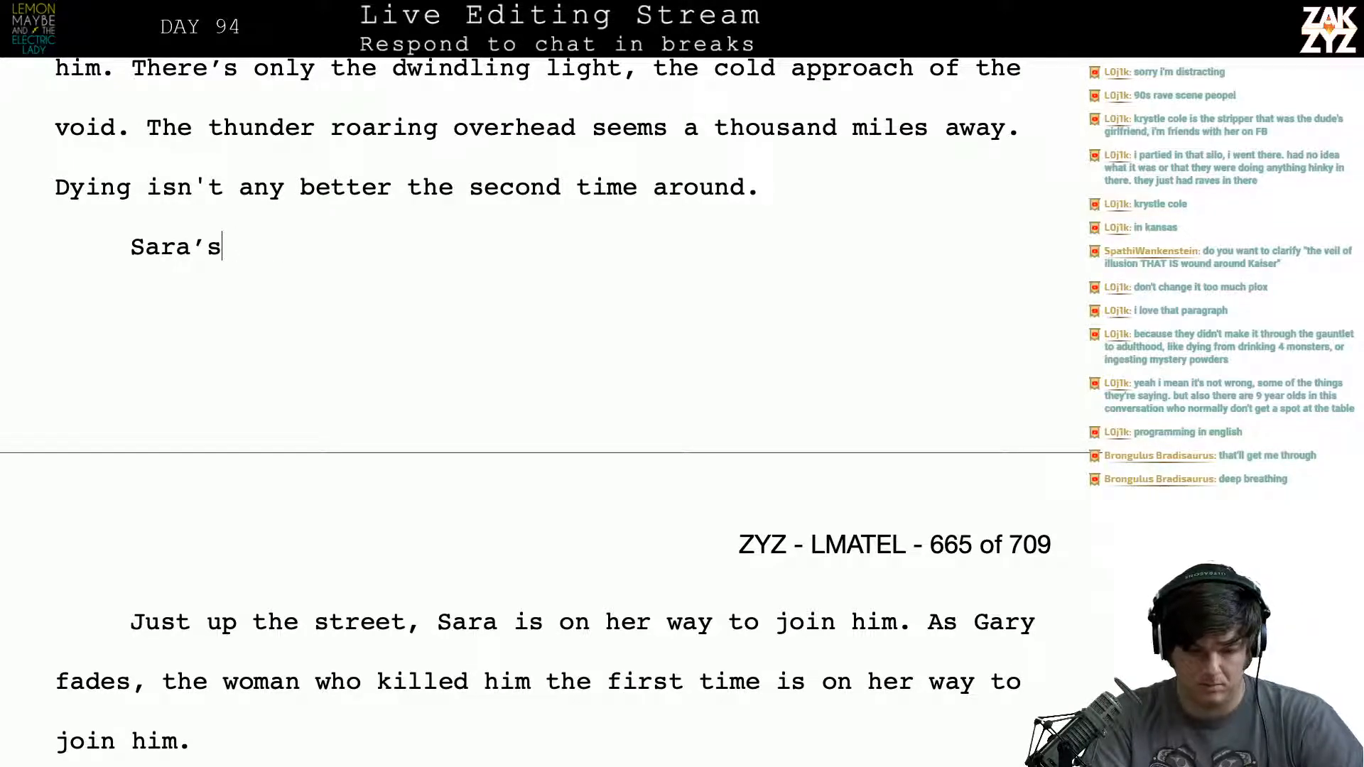
type(" about to join him.")
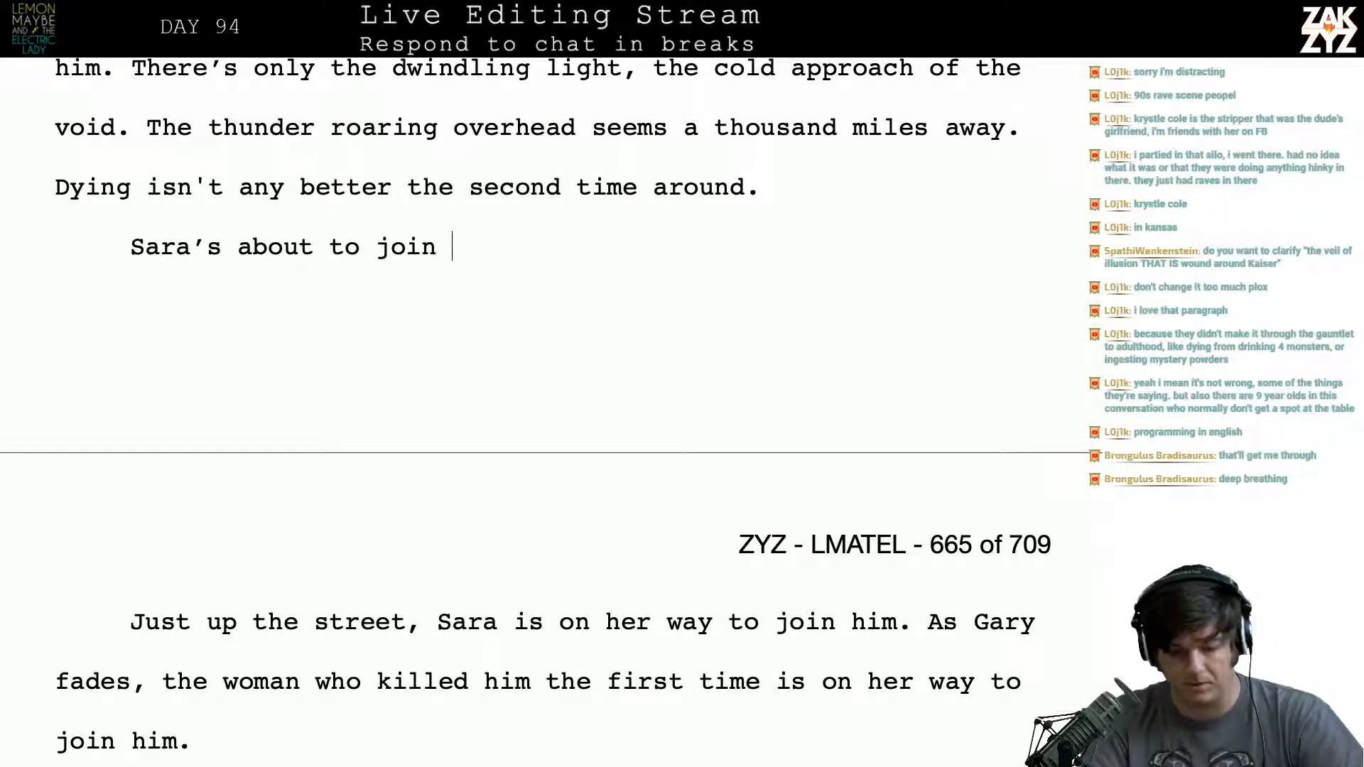
- Delete the leftover drafts from “Just up the street” through “time isn’t doing any better.” before Lemon's dialogue
key("shift+Down")
key("shift+Down")
key("shift+Down")
key("shift+Down")
key("shift+Down")
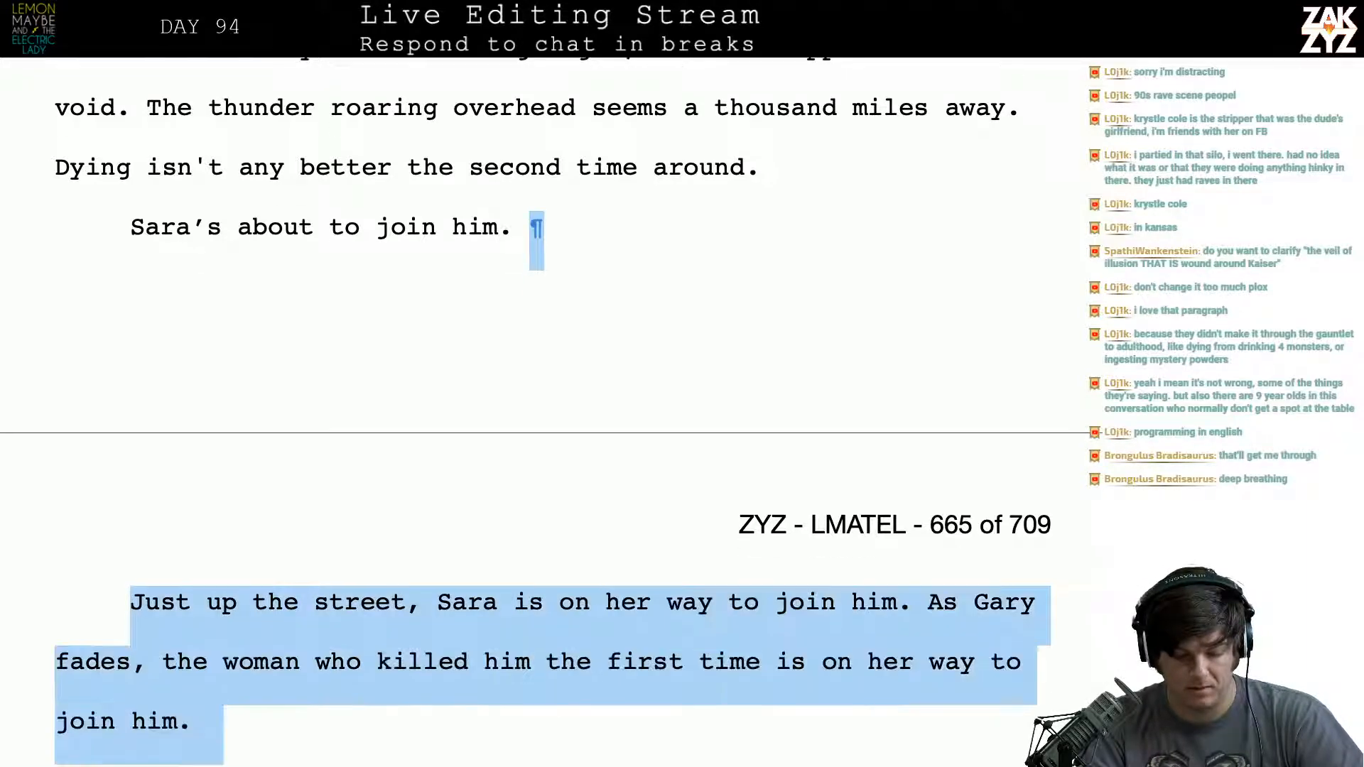
key("shift+Right")
key("shift+Right")
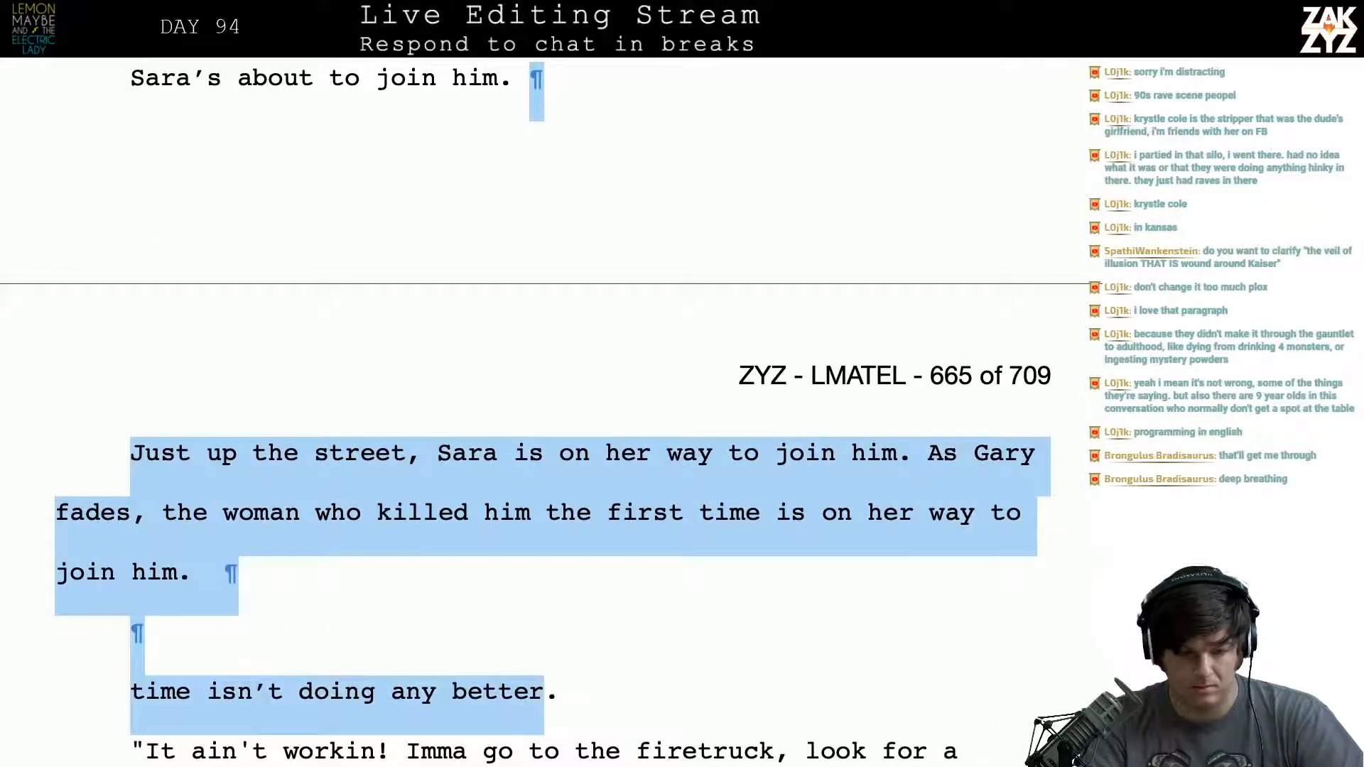
key("BackSpace")
- Open the sentence “Sara’s about to join him.” with the phrase “A little ways up the street,”
scroll(531, 105, "up", 1)
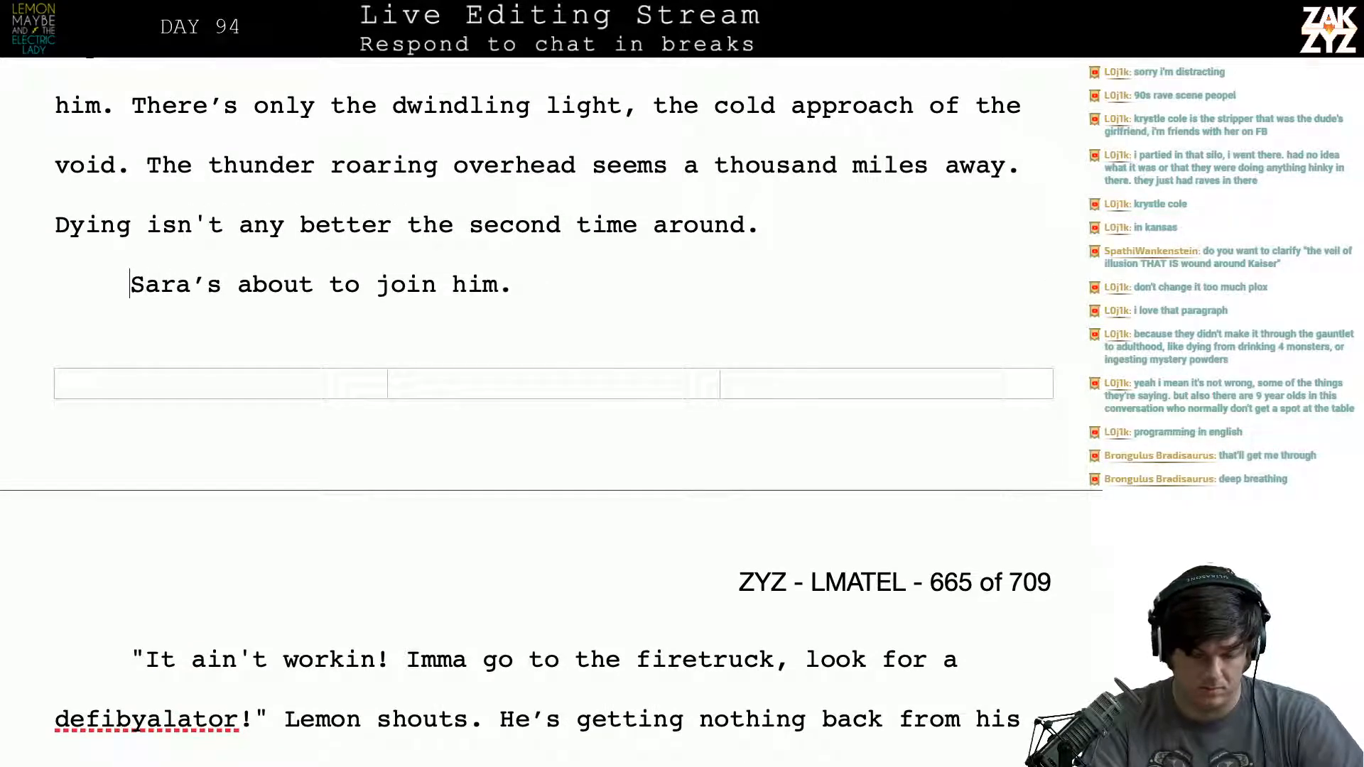
type("A few")
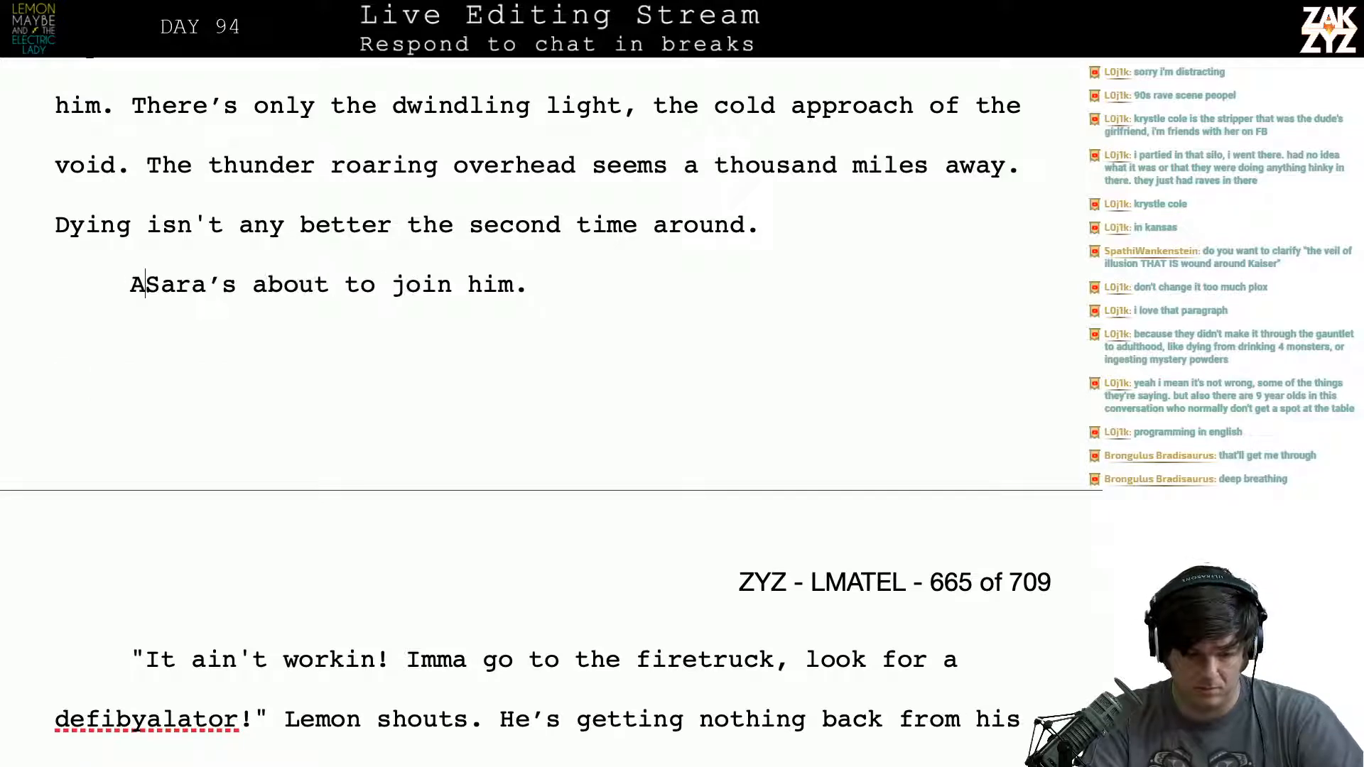
key("BackSpace")
key("BackSpace")
key("BackSpace")
key("BackSpace")
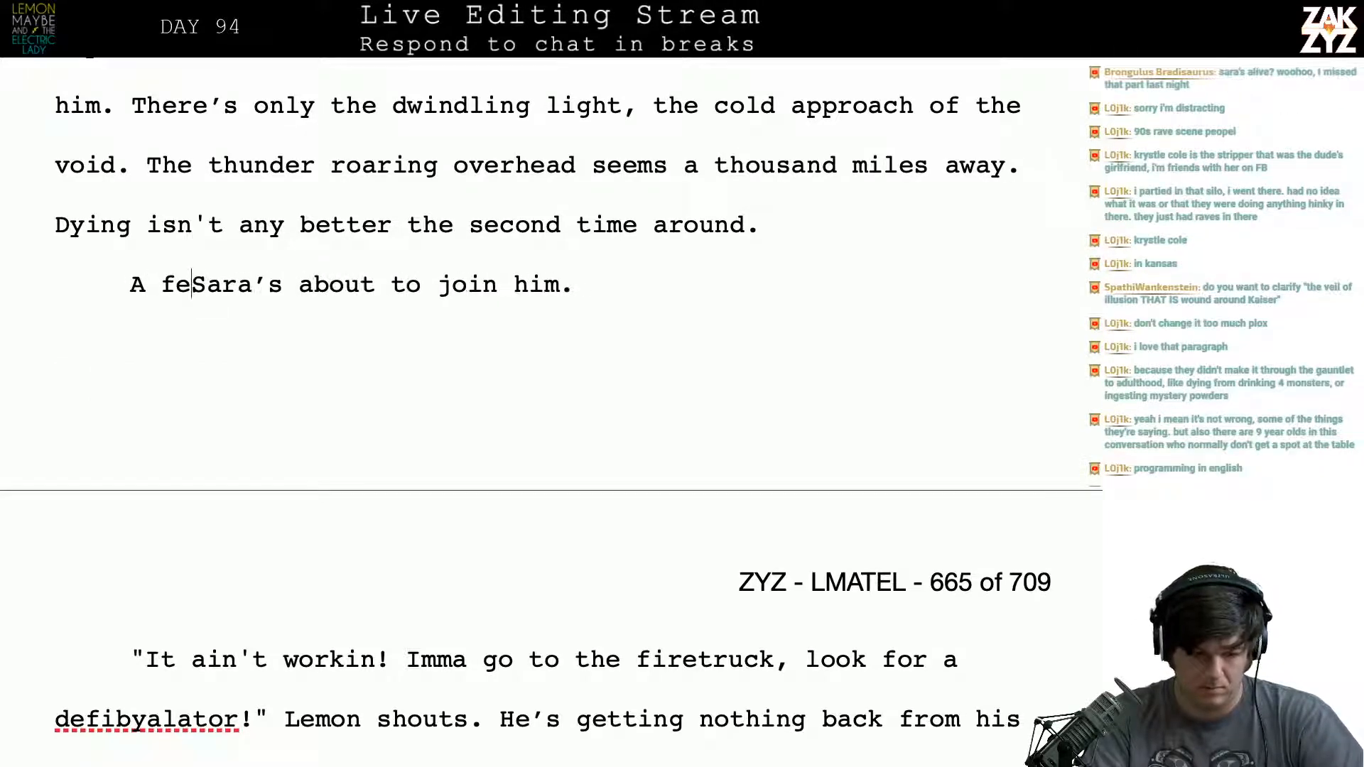
type("l")
type("ittle ways up t")
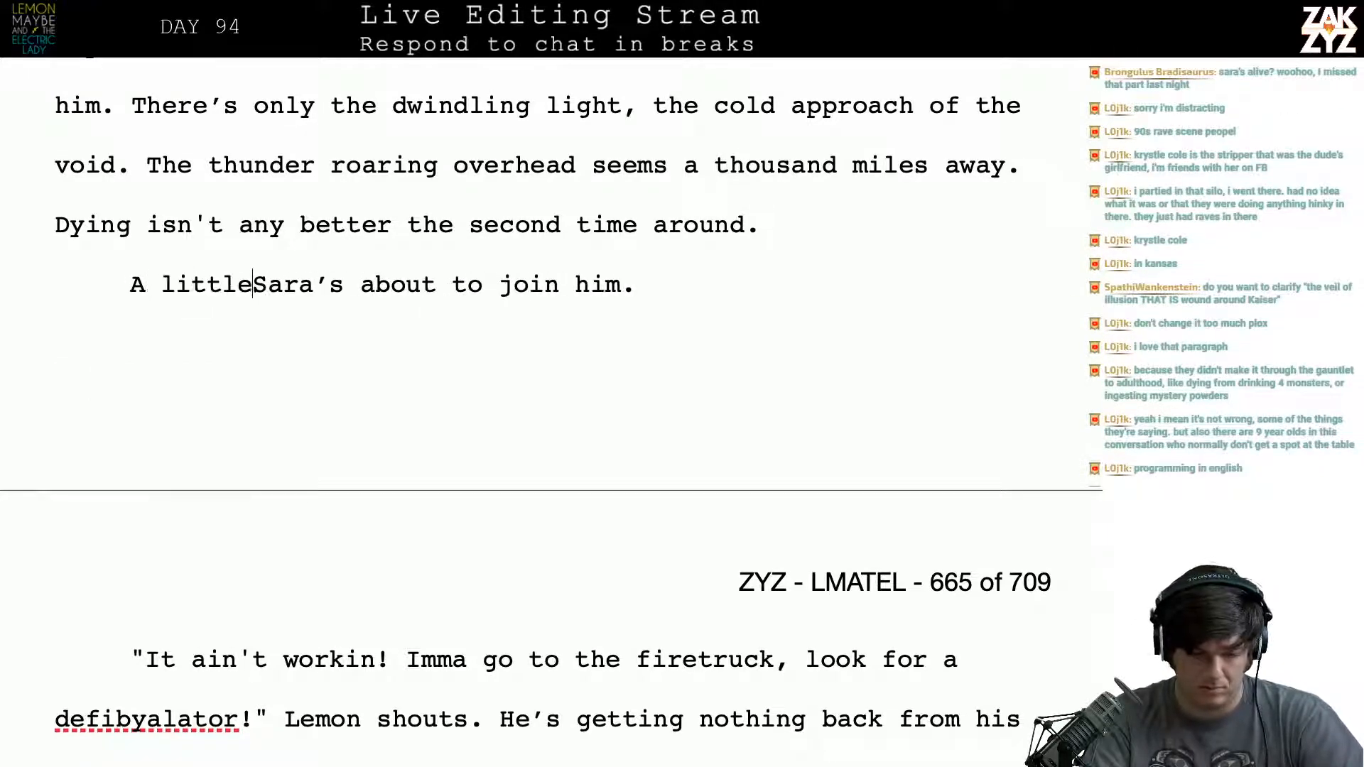
type("he street,")
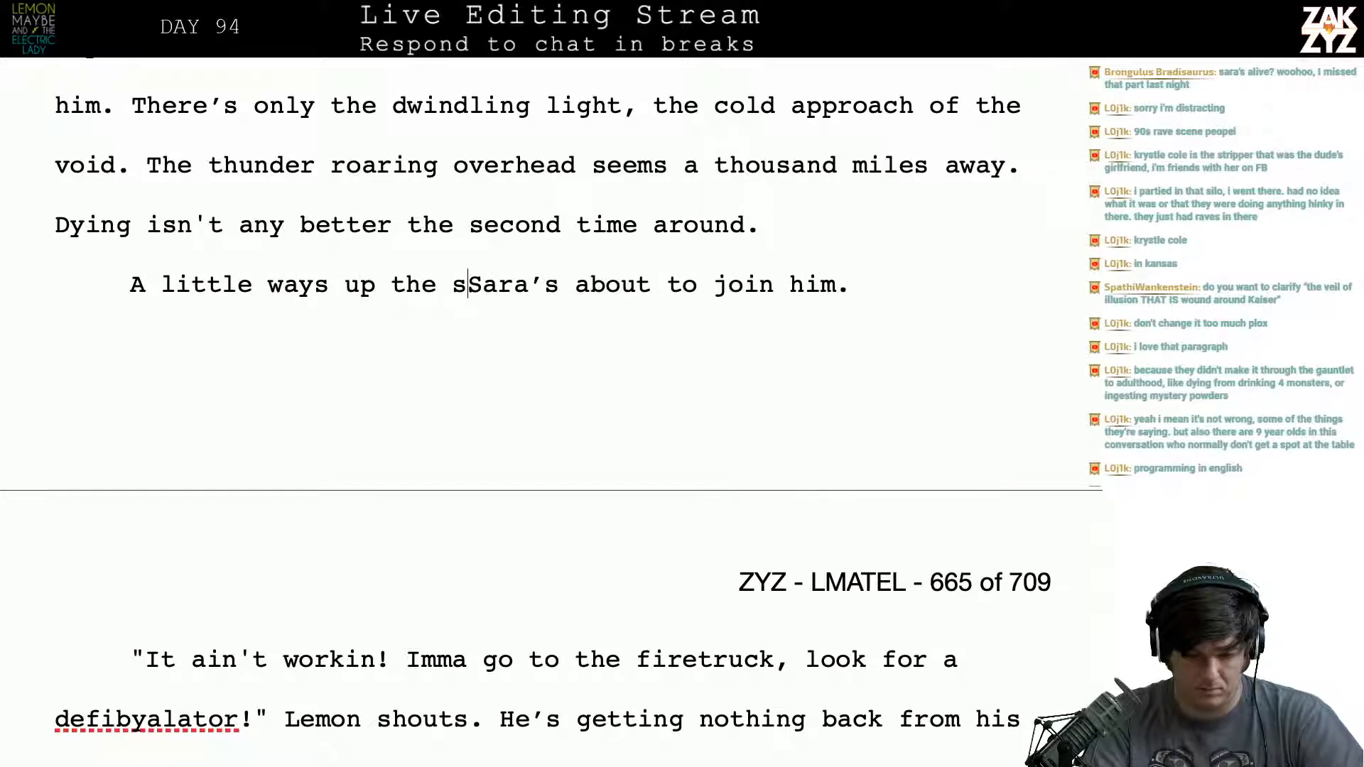
- Try “Farther up Mott” as an alternative opening before “A little ways up the street”
scroll(540, 355, "down", 1)
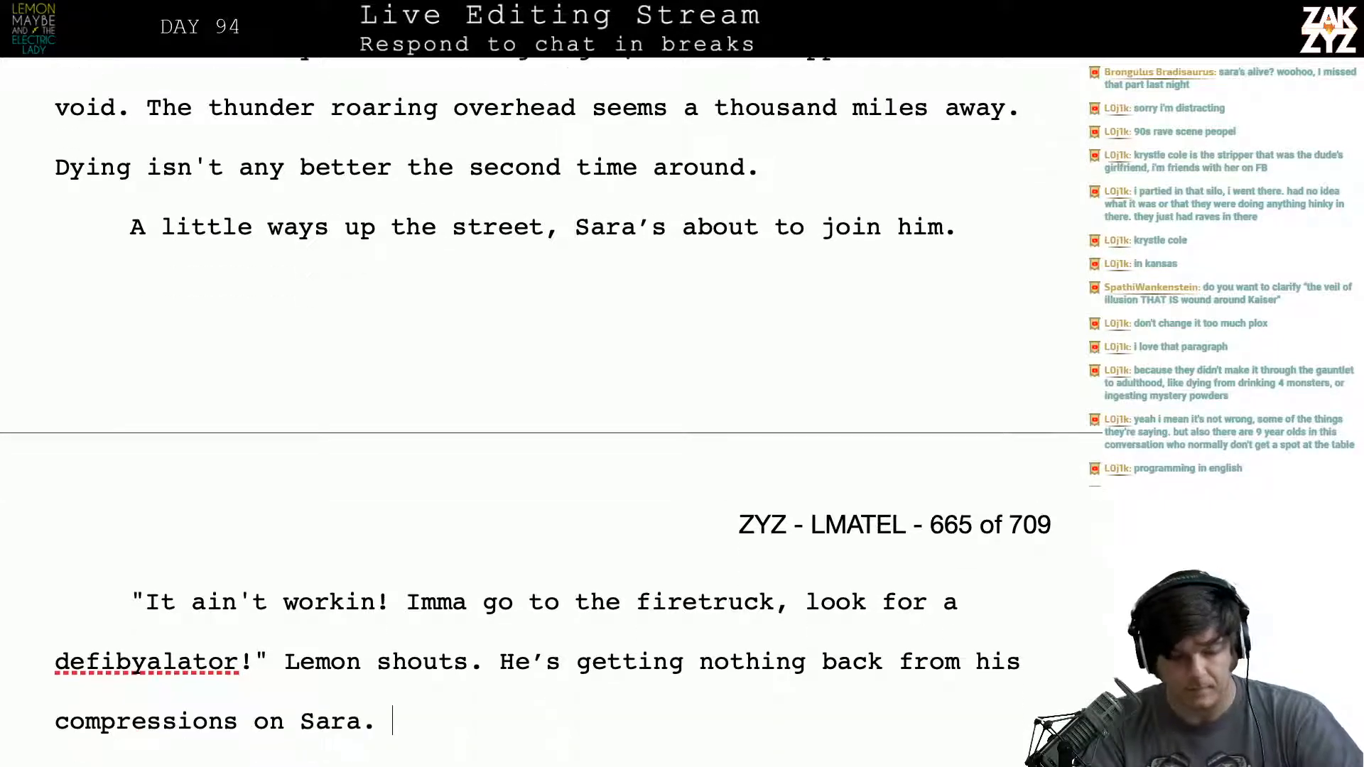
key("Left")
key("Left")
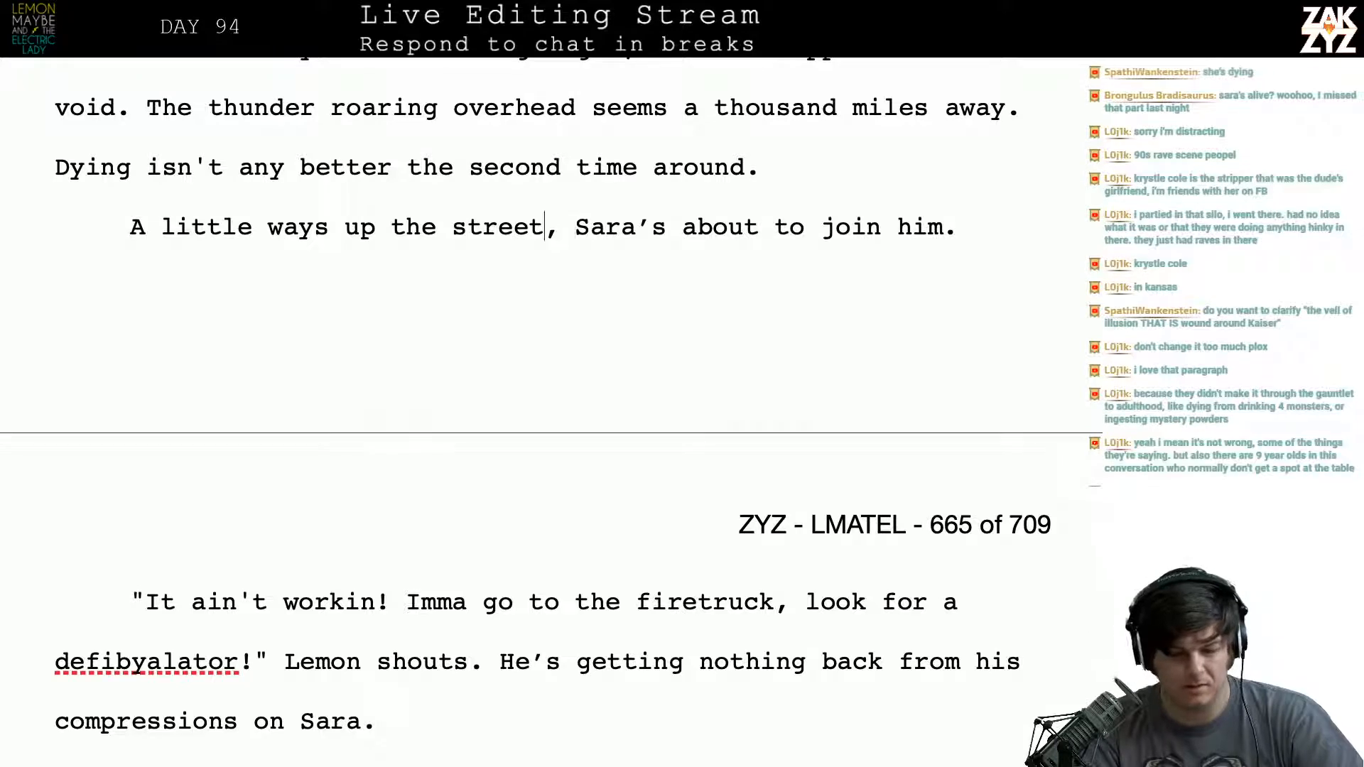
key("Left")
key("Left")
key("Left")
key("Left")
key("Left")
key("Left")
key("Left")
key("Left")
key("Left")
key("Left")
key("Left")
key("Left")
key("Left")
key("Left")
key("Left")
key("Left")
key("Left")
key("Left")
key("Left")
key("Left")
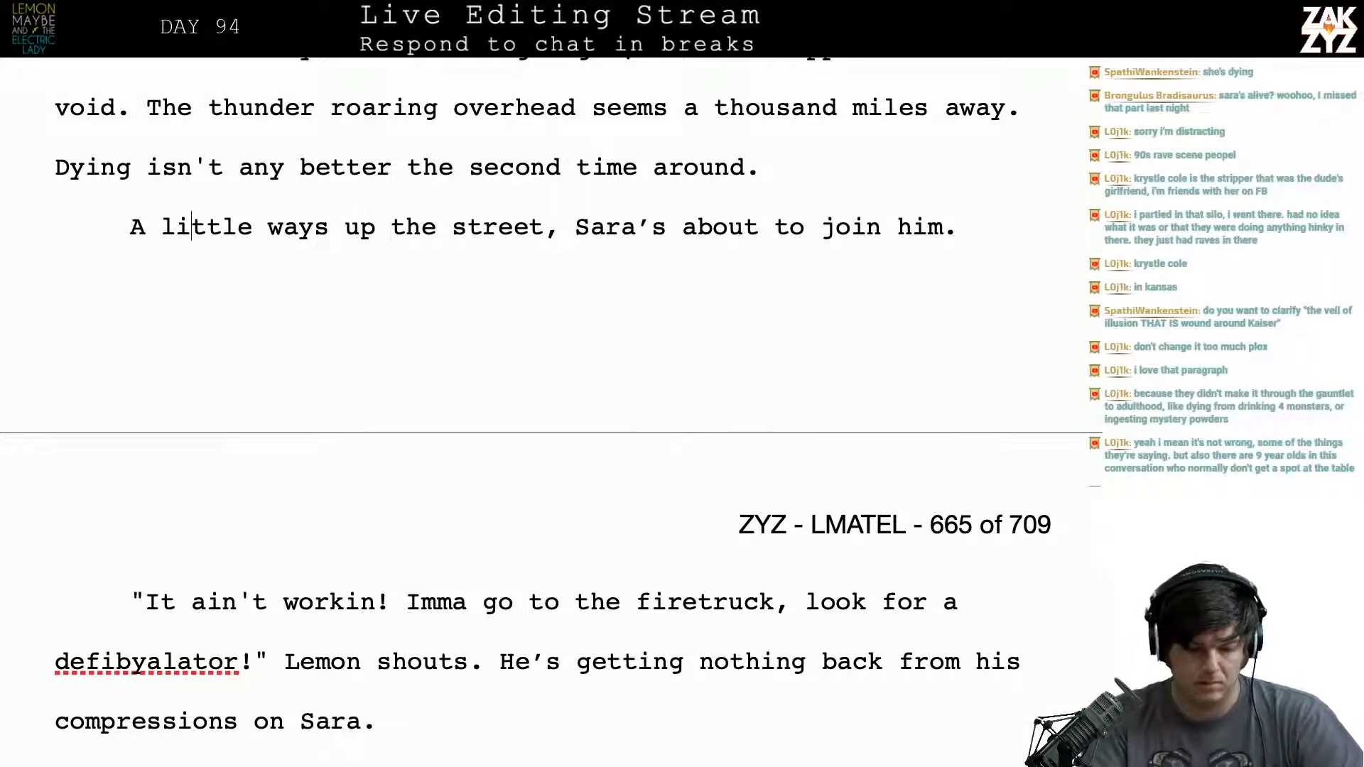
type("Farther up M")
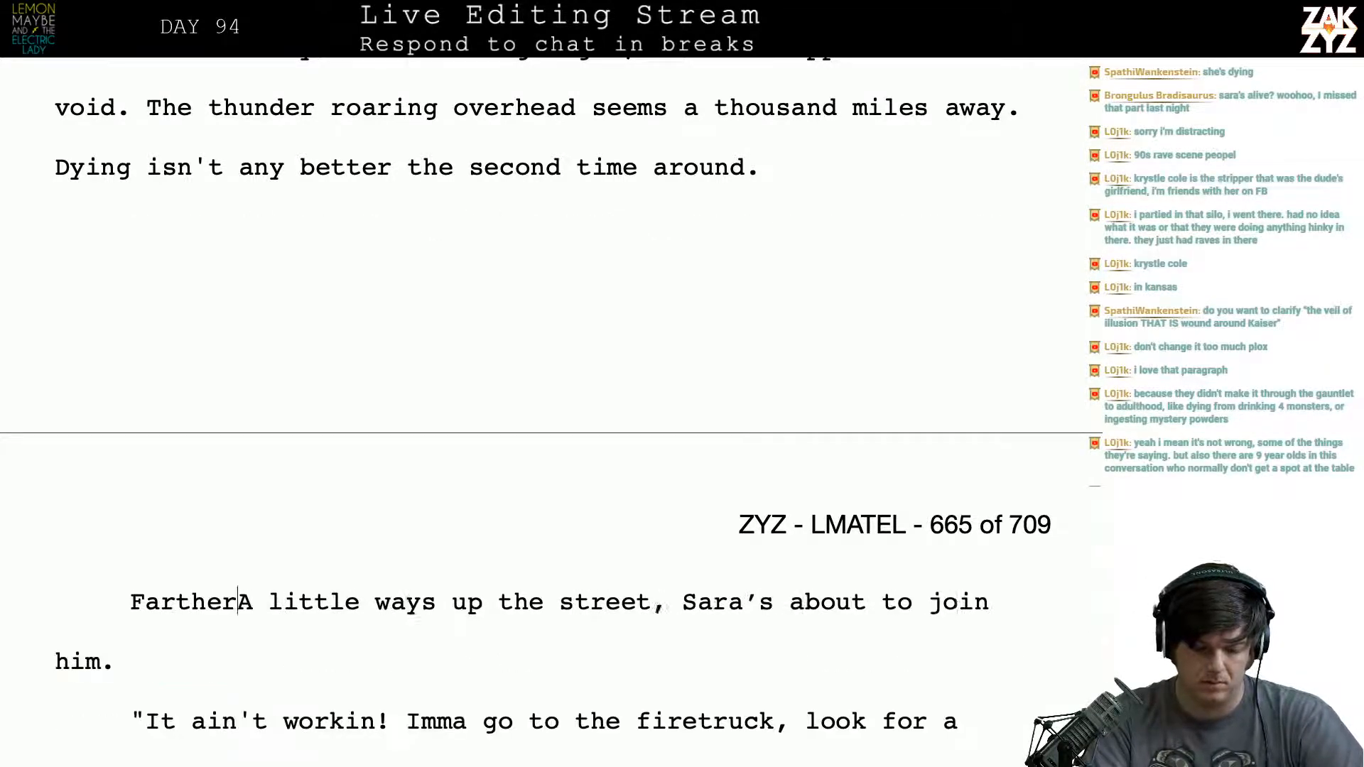
type("ott A little ways up the stree")
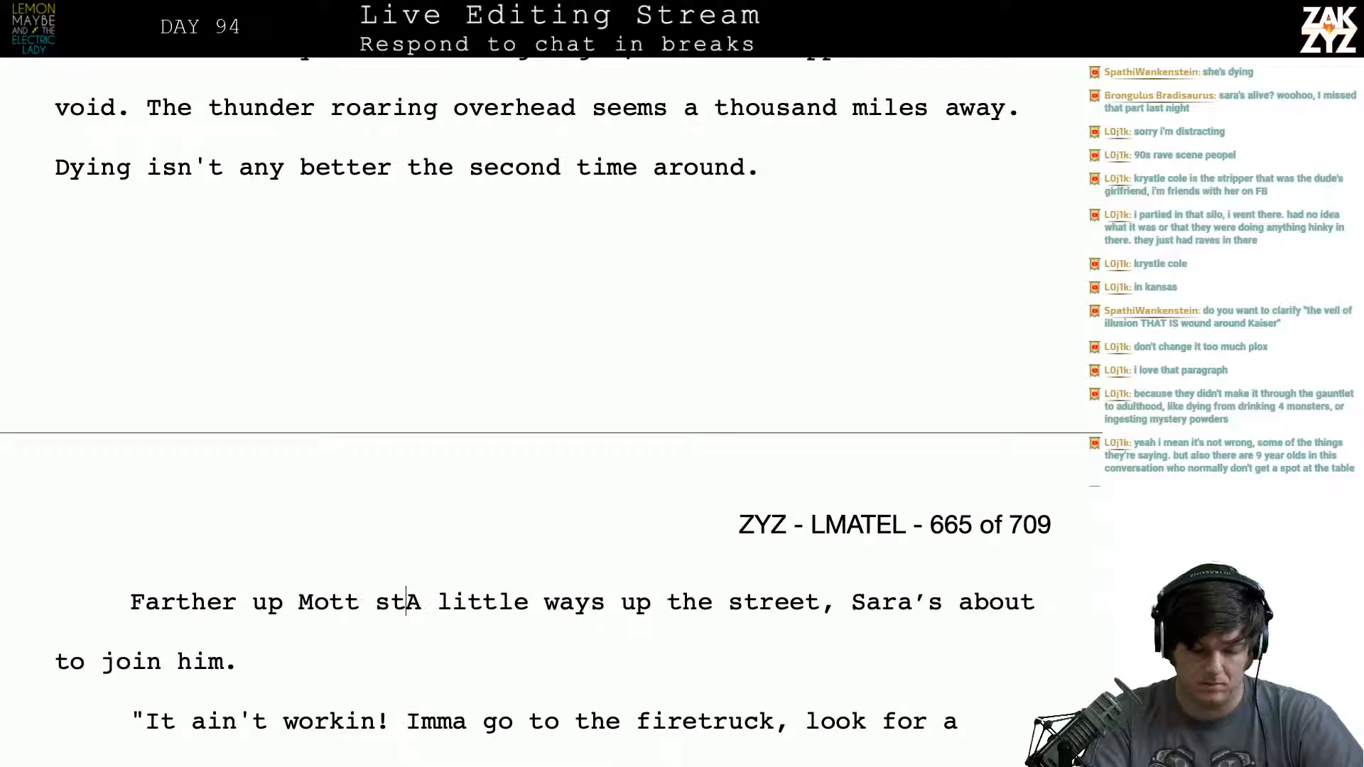
key("BackSpace")
key("BackSpace")
key("BackSpace")
key("BackSpace")
key("BackSpace")
key("BackSpace")
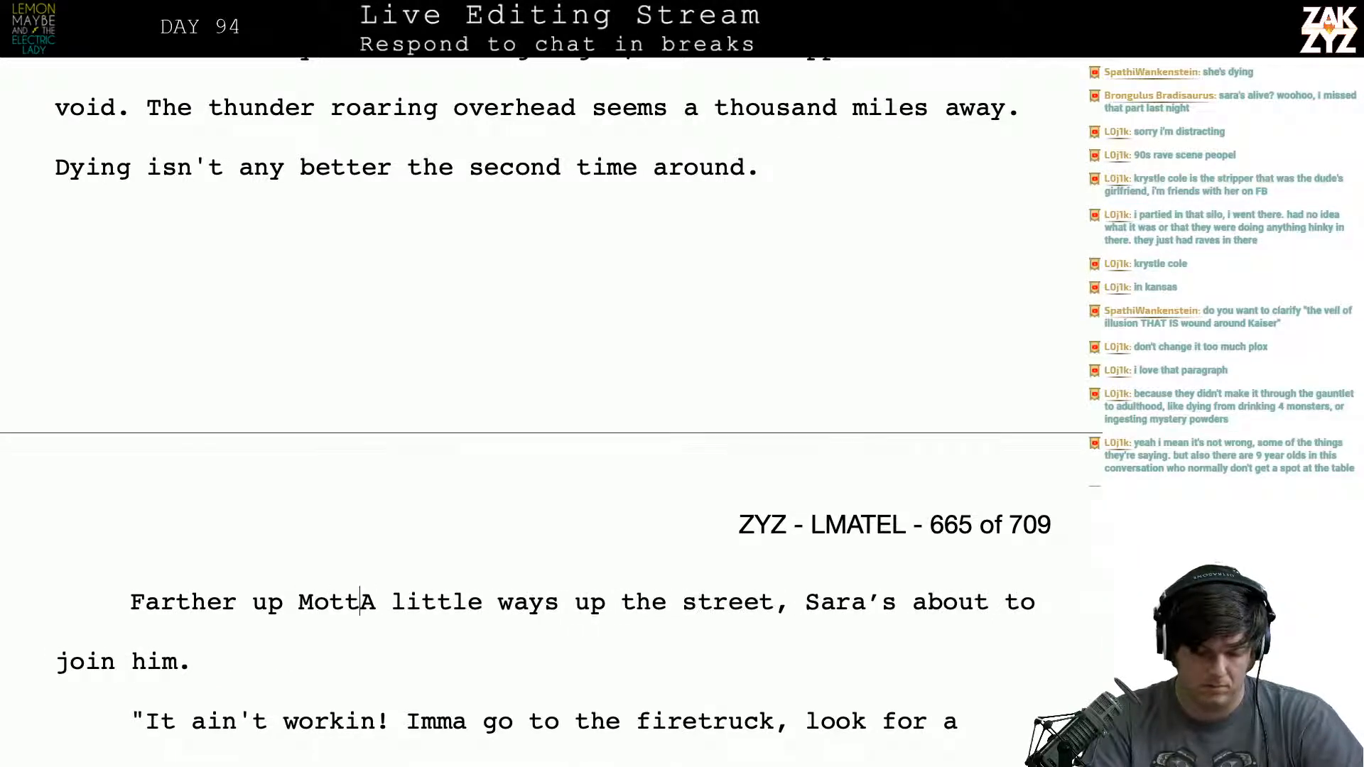
- Replace the draft openings before the comma with “Half a block away”, giving “Half a block away, Sara’s about to join him.”
key("Left")
key("Left")
key("Left")
key("Left")
key("Left")
key("Left")
key("Left")
key("Left")
key("Left")
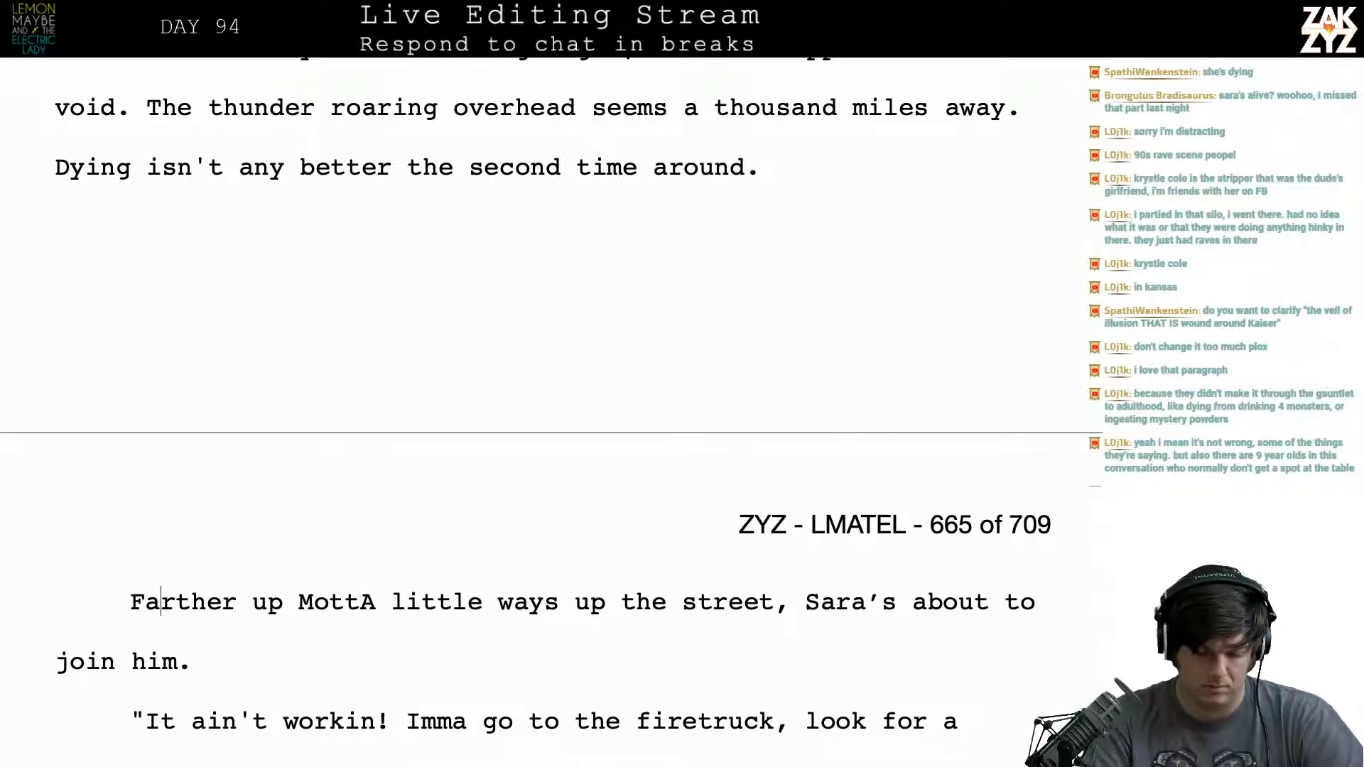
key("Left")
key("Left")
key("shift+Right")
key("shift+Right")
key("shift+Right")
key("shift+Right")
key("shift+Right")
key("shift+Right")
key("shift+Right")
key("shift+Right")
key("shift+Right")
key("shift+Right")
key("shift+Right")
key("shift+Right")
key("shift+Right")
key("shift+Right")
key("shift+Right")
key("shift+Right")
key("shift+Right")
key("shift+Right")
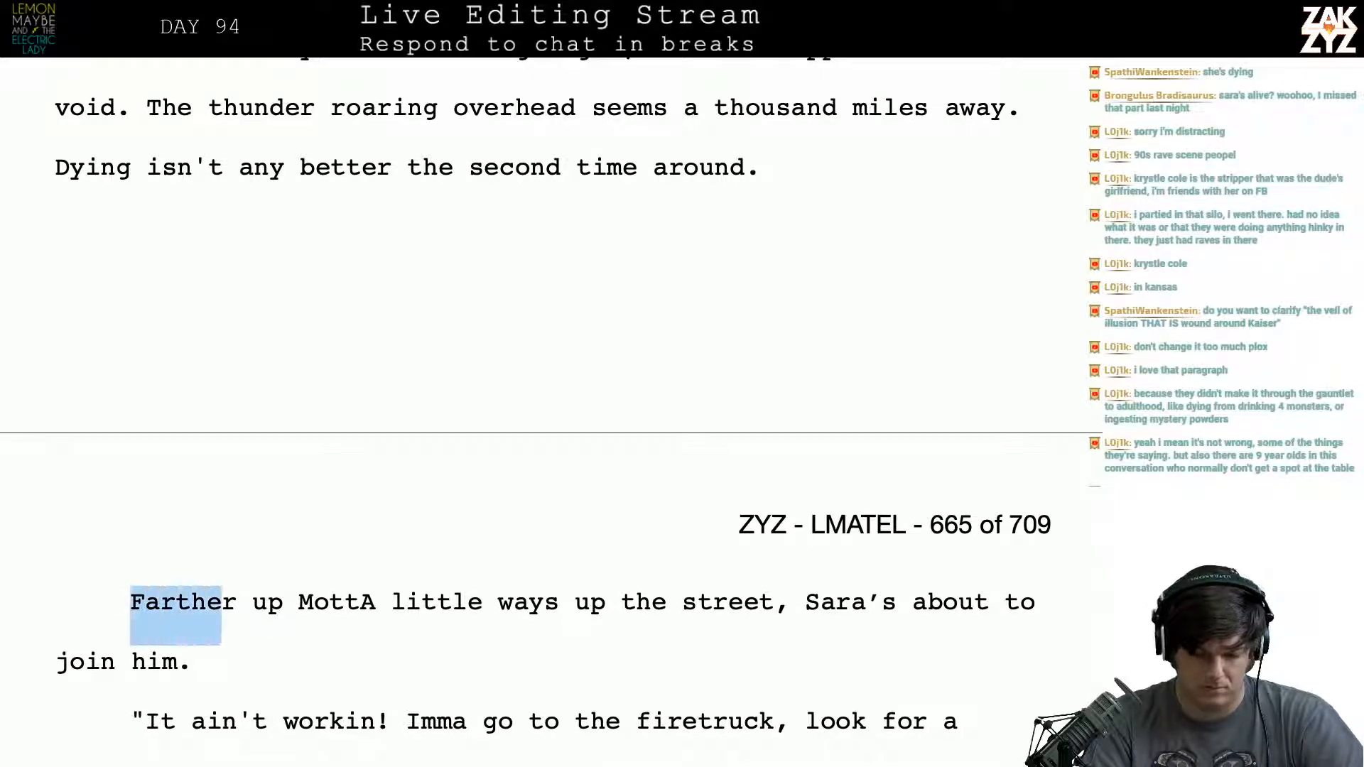
key("shift+Right")
key("shift+Right")
key("shift+Right")
key("shift+Right")
key("shift+Right")
key("shift+Right")
key("shift+Right")
key("shift+Right")
key("shift+Right")
key("shift+Right")
key("shift+Right")
key("shift+Right")
key("shift+Right")
key("shift+Right")
key("shift+Right")
key("shift+Right")
key("shift+Right")
key("shift+Right")
key("shift+Right")
key("shift+Right")
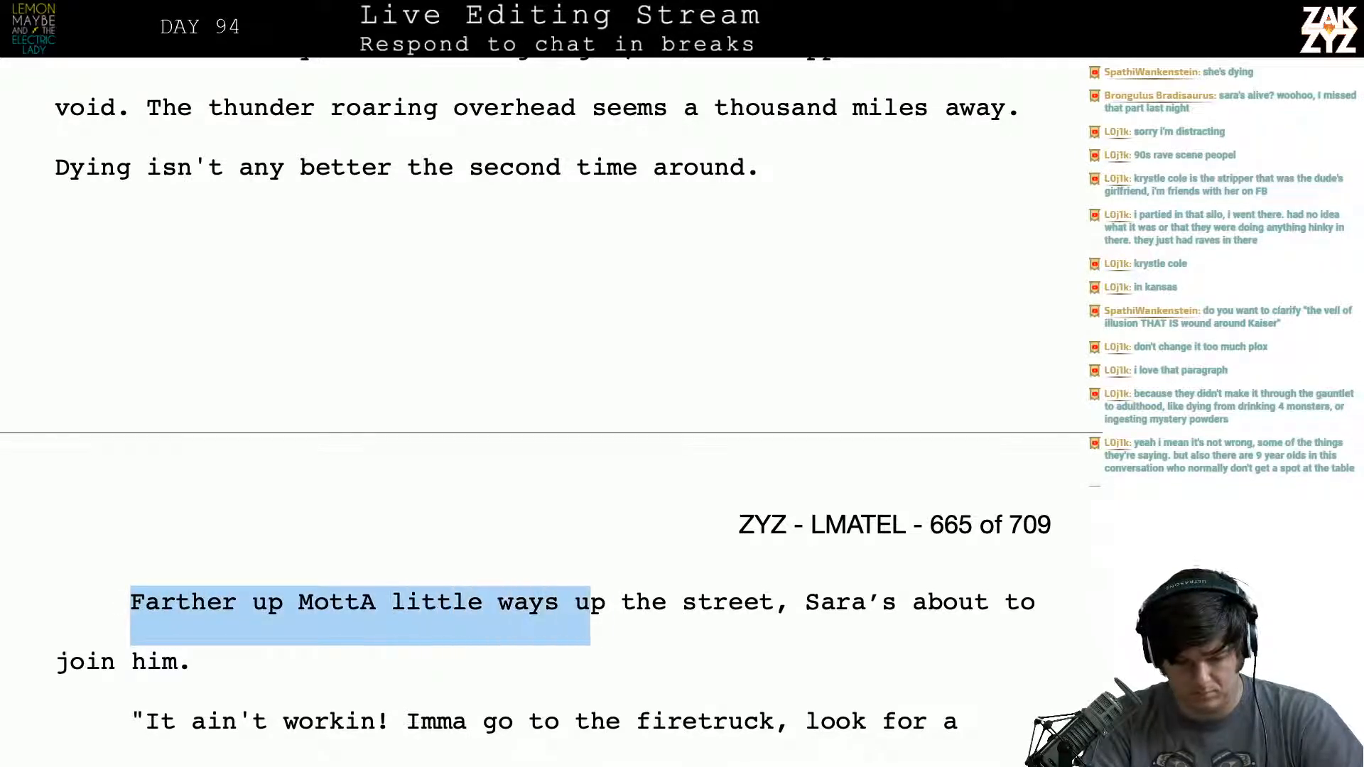
key("shift+Right")
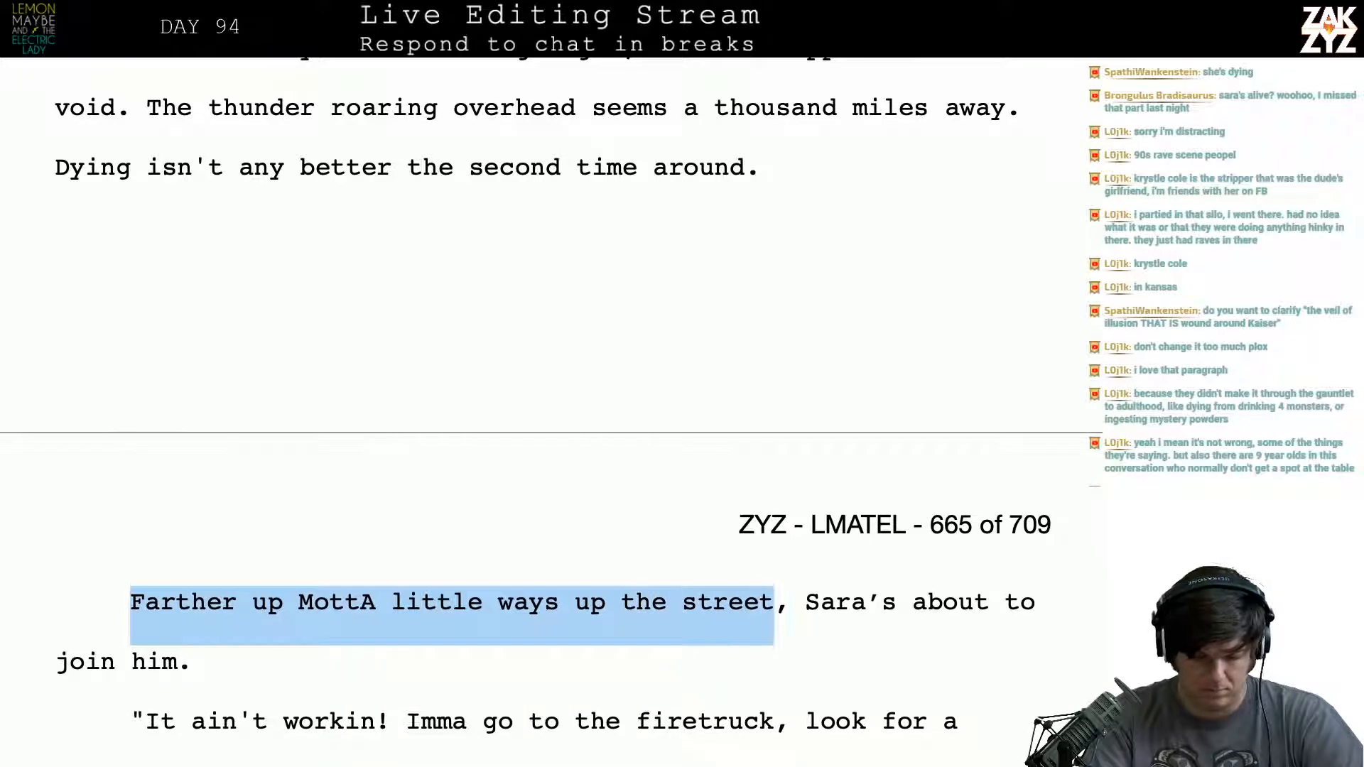
type("Half a block a")
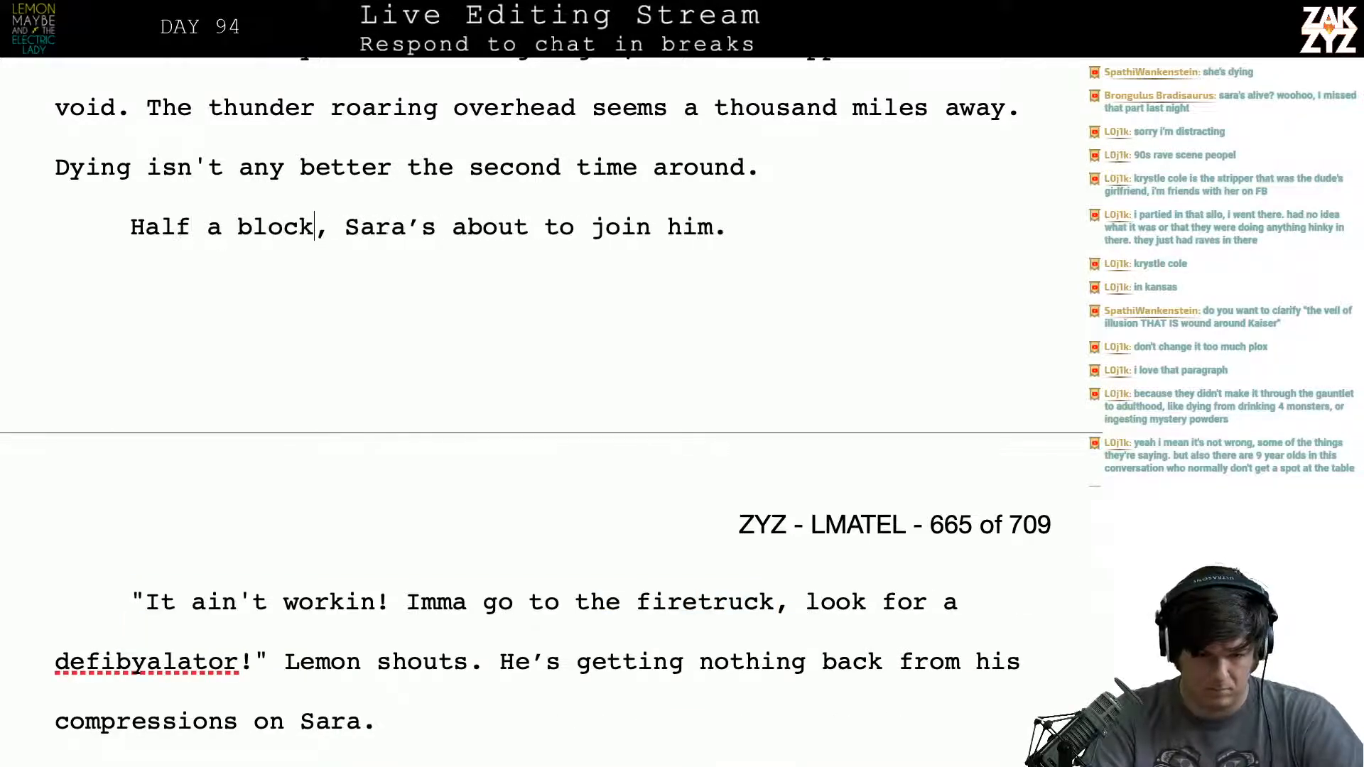
type("way")
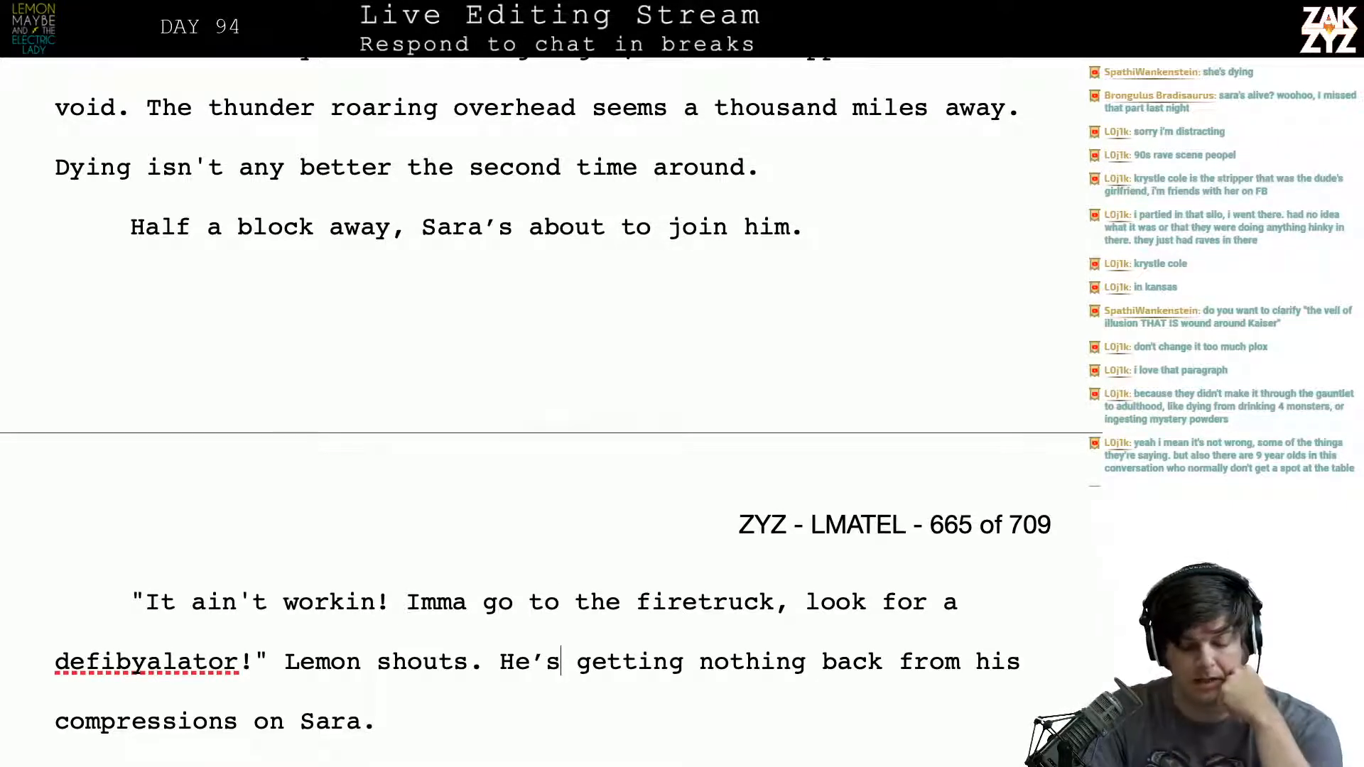
- Delete “on Sara” so Lemon's dialogue paragraph ends with “nothing back from his compressions.”
scroll(722, 339, "down", 3)
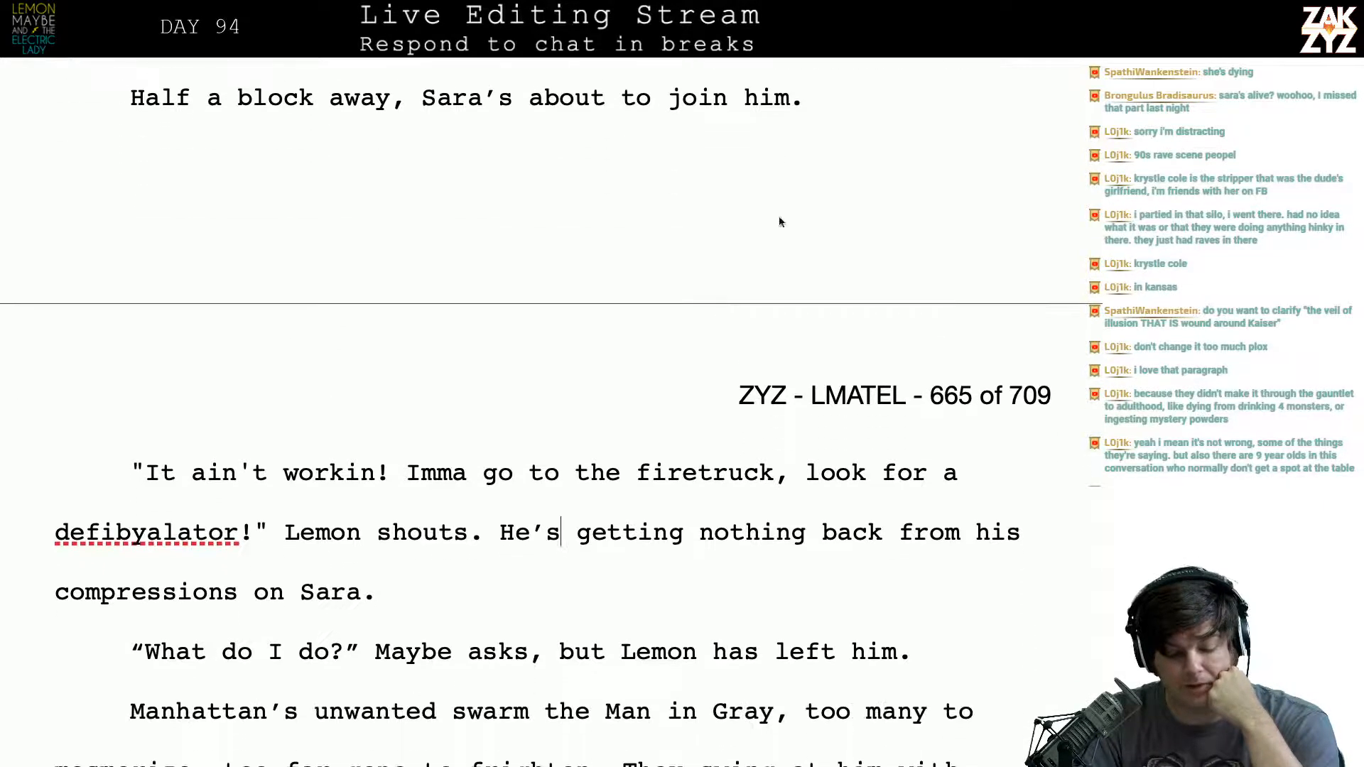
scroll(528, 545, "down", 3)
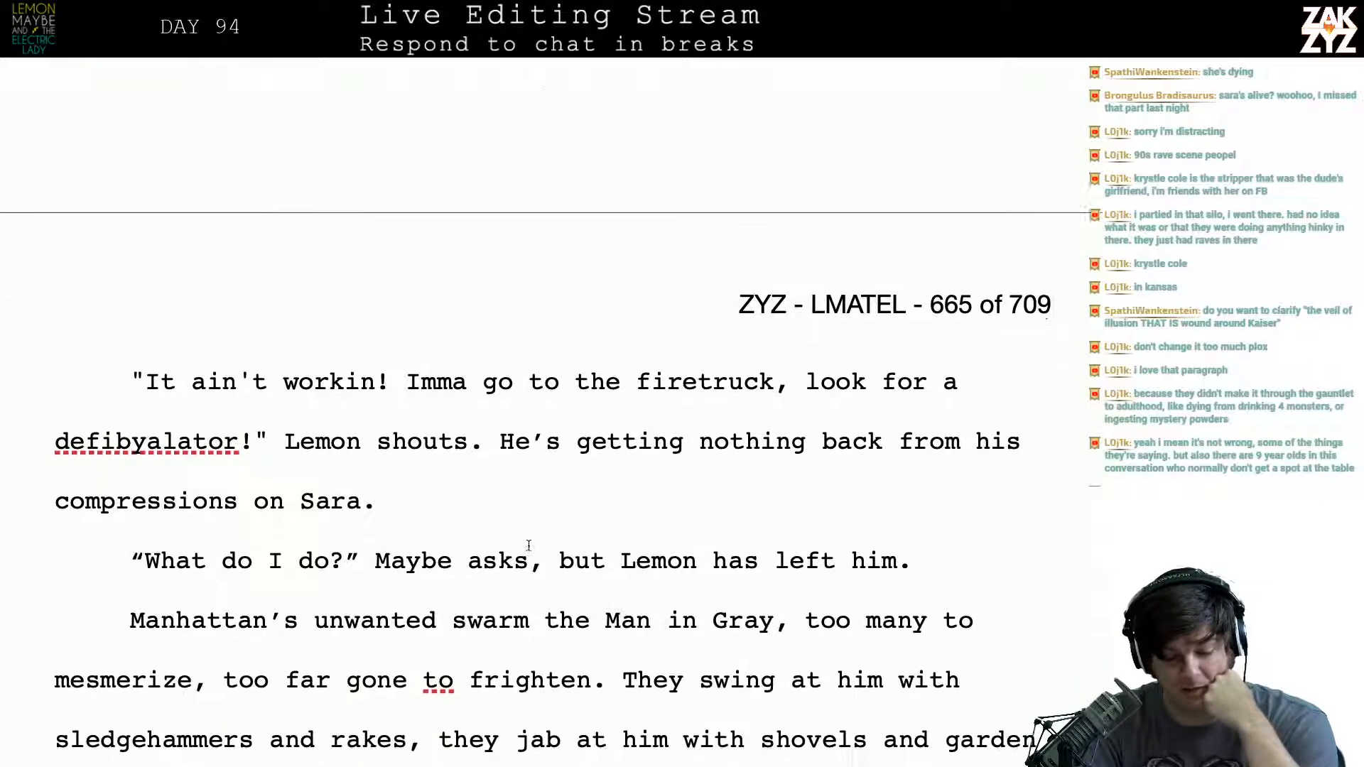
left_click(507, 440)
key("Left")
key("Left")
key("BackSpace")
key("BackSpace")
key("BackSpace")
key("BackSpace")
key("BackSpace")
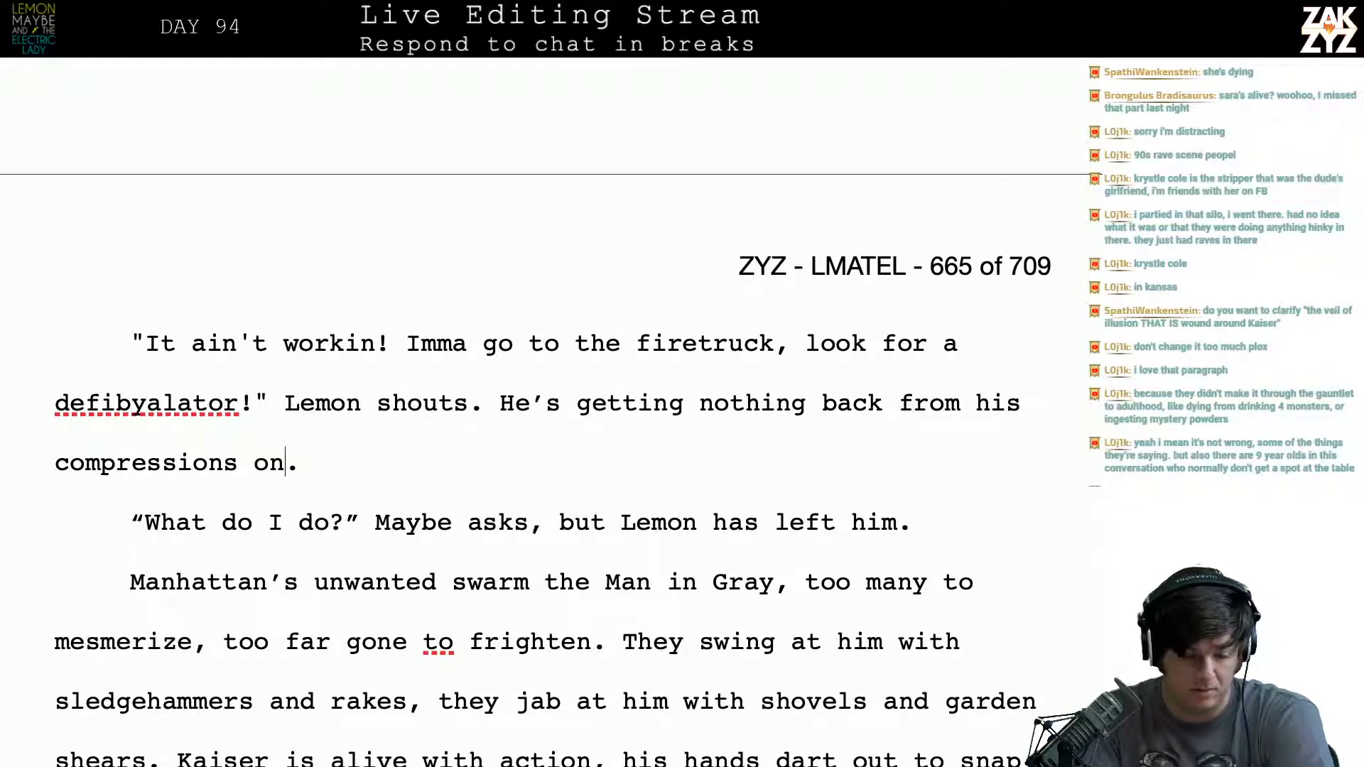
key("BackSpace")
key("BackSpace")
key("BackSpace")
- Insert “already” before “left him” in the sentence where Maybe asks “What do I do?”
key("Down")
key("Right")
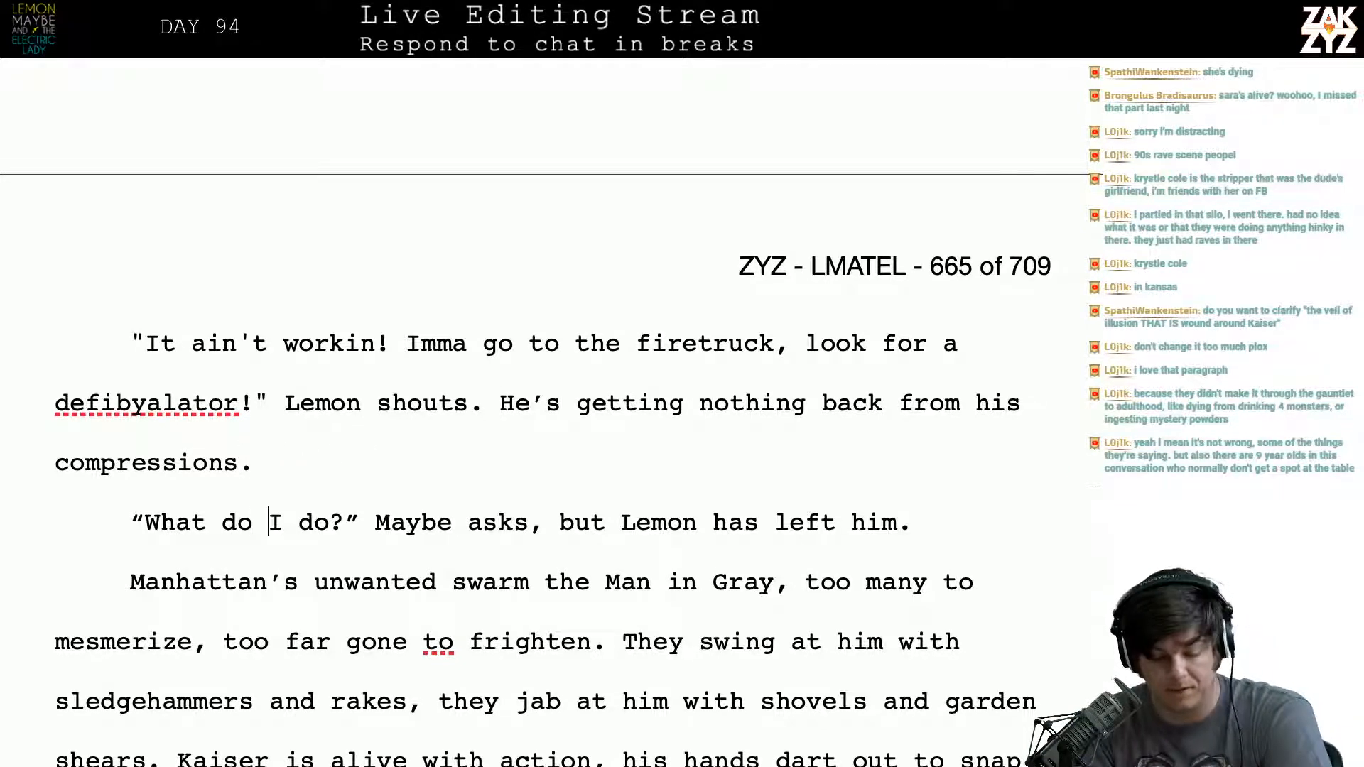
key("Right")
key("Right")
key("Right")
key("Right")
key("Right")
key("Right")
key("Right")
key("Right")
key("Right")
key("Right")
key("Right")
key("Right")
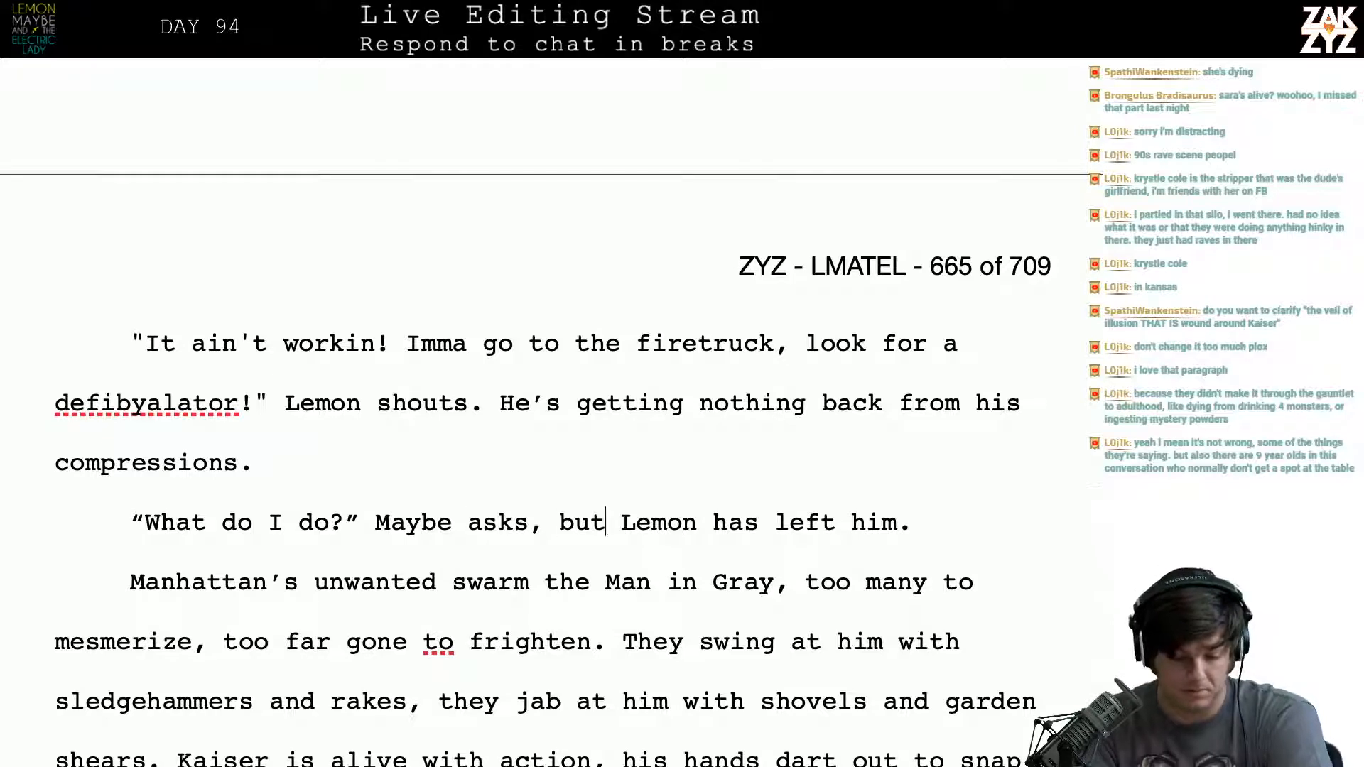
key("Right")
key("Right")
key("Right")
key("Right")
key("Right")
key("Right")
key("Right")
key("Right")
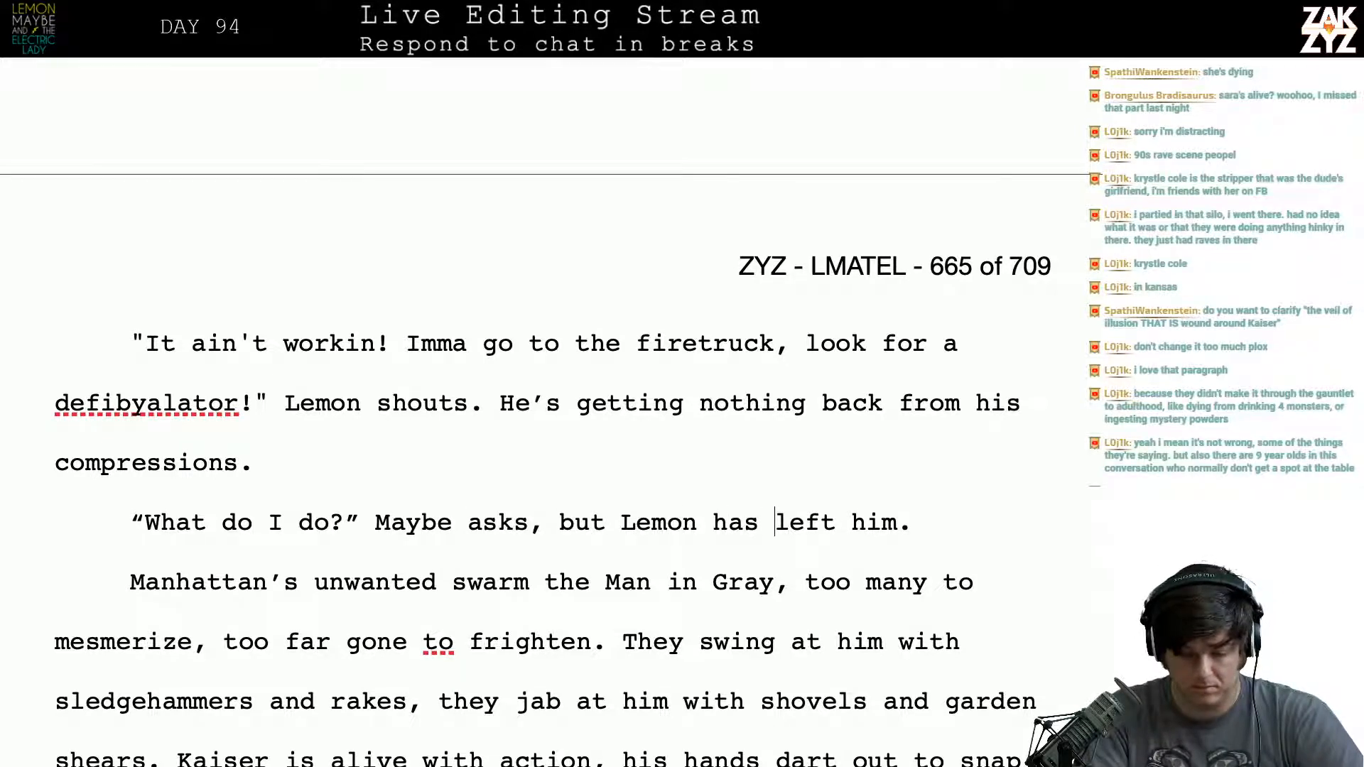
type("already")
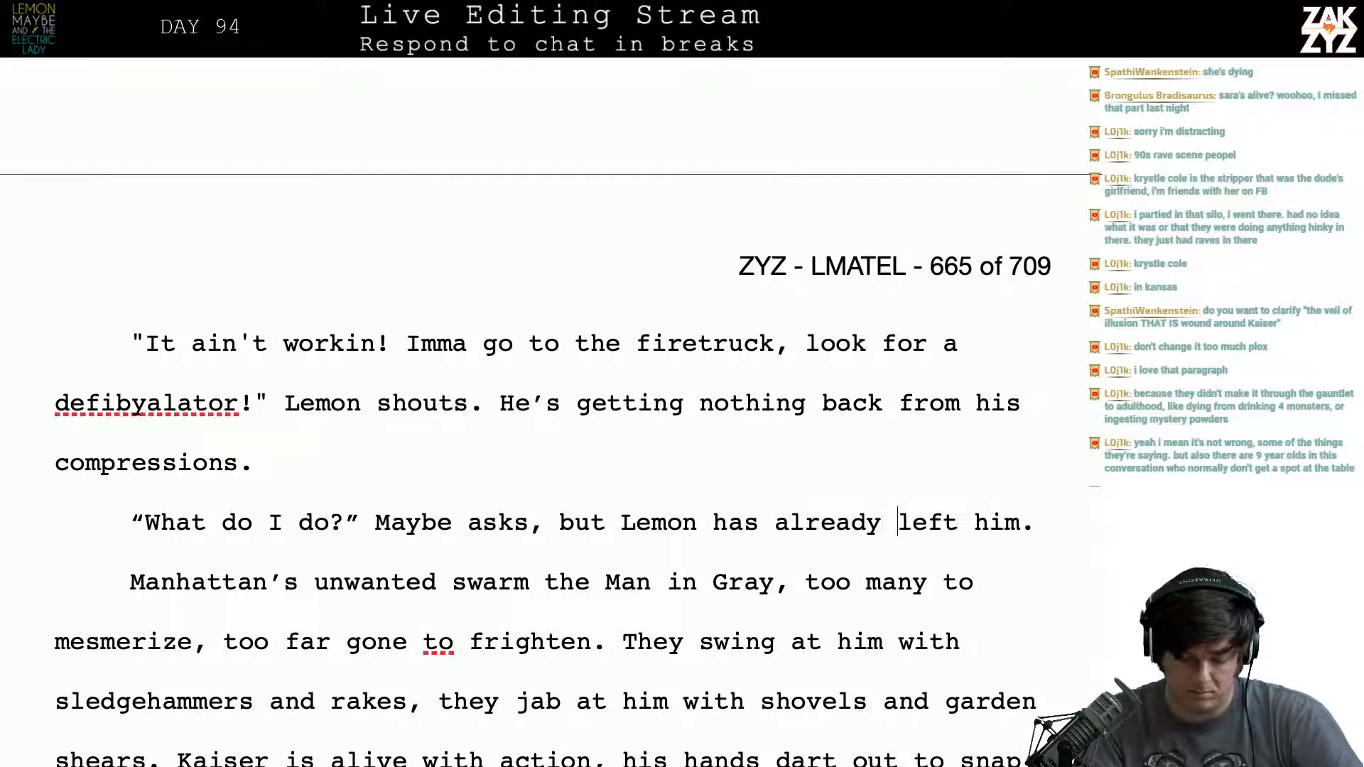
key("Right")
key("Right")
key("Right")
key("Right")
key("Right")
key("Right")
key("Right")
key("Right")
key("Right")
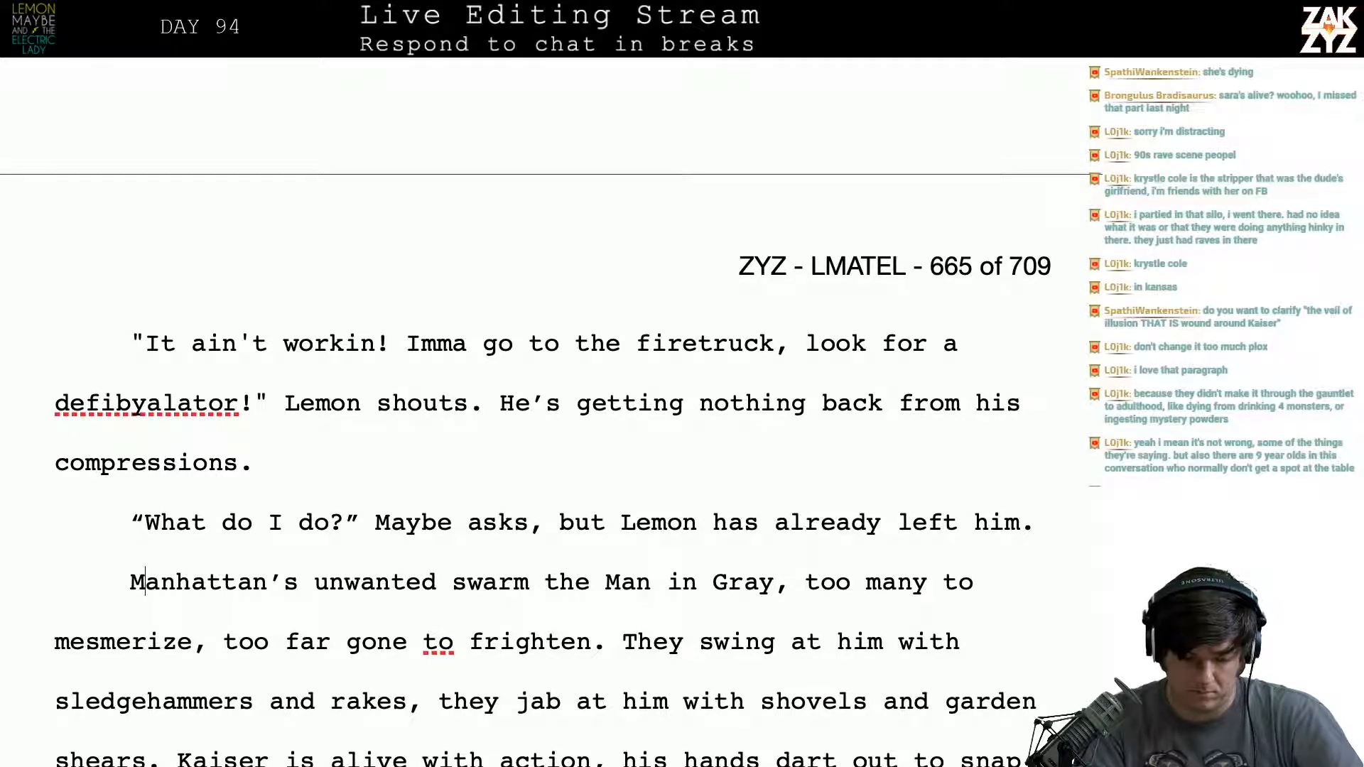
key("Left")
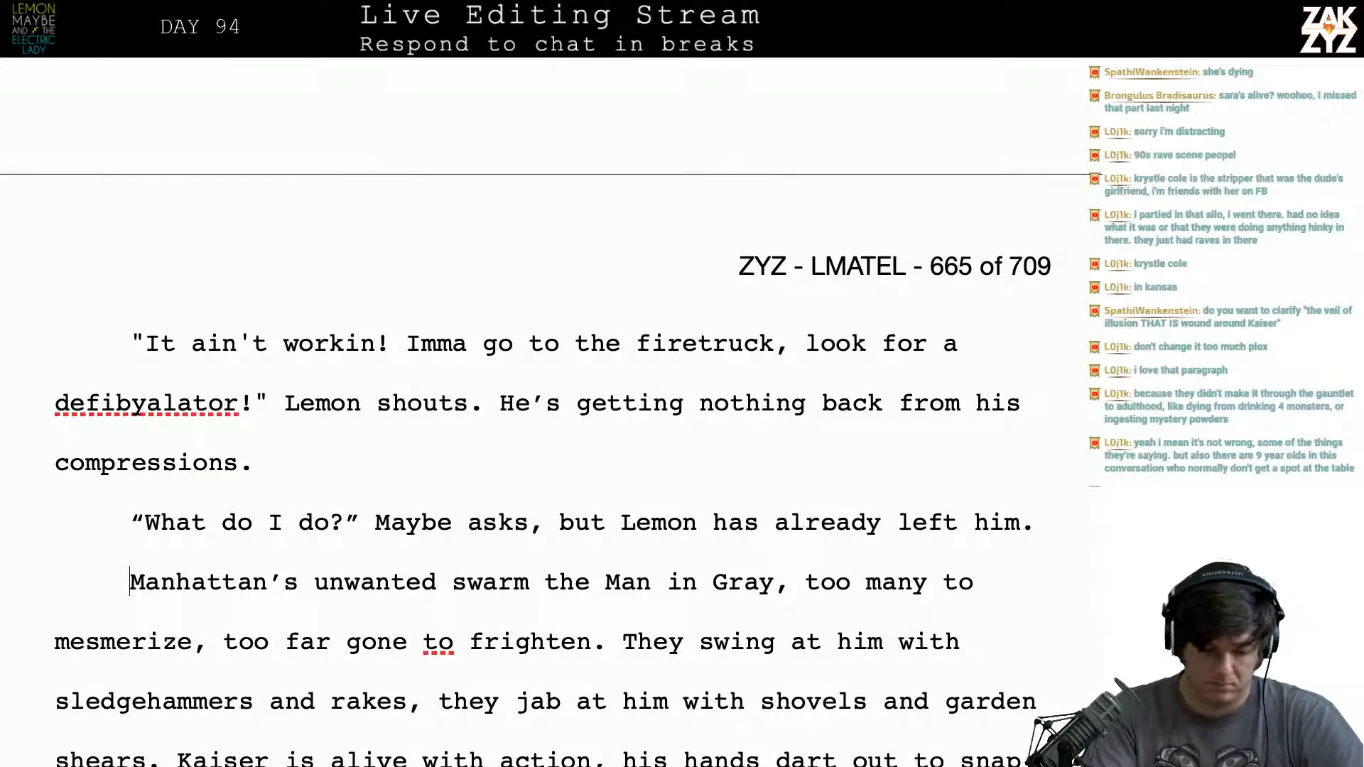
type("As the li")
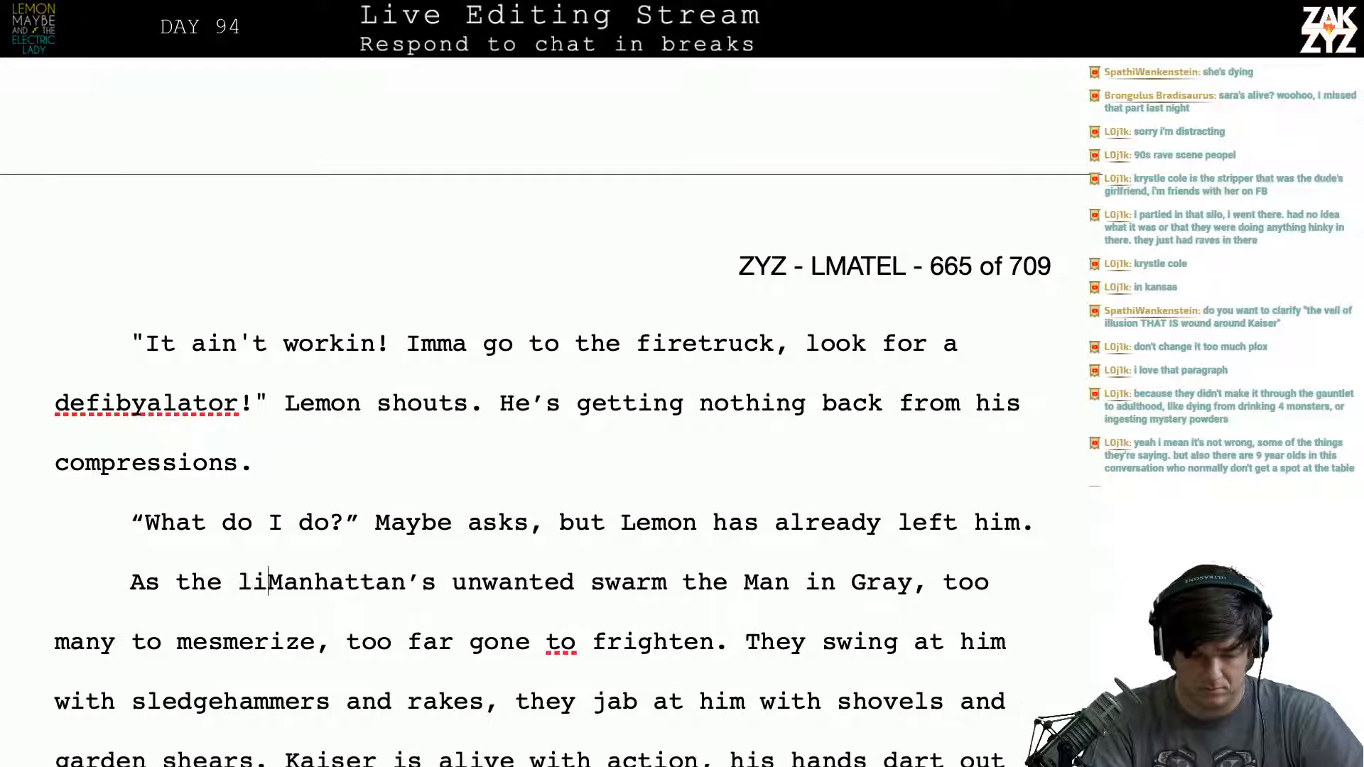
key("BackSpace")
key("BackSpace")
key("BackSpace")
key("BackSpace")
key("BackSpace")
key("BackSpace")
key("BackSpace")
key("BackSpace")
key("BackSpace")
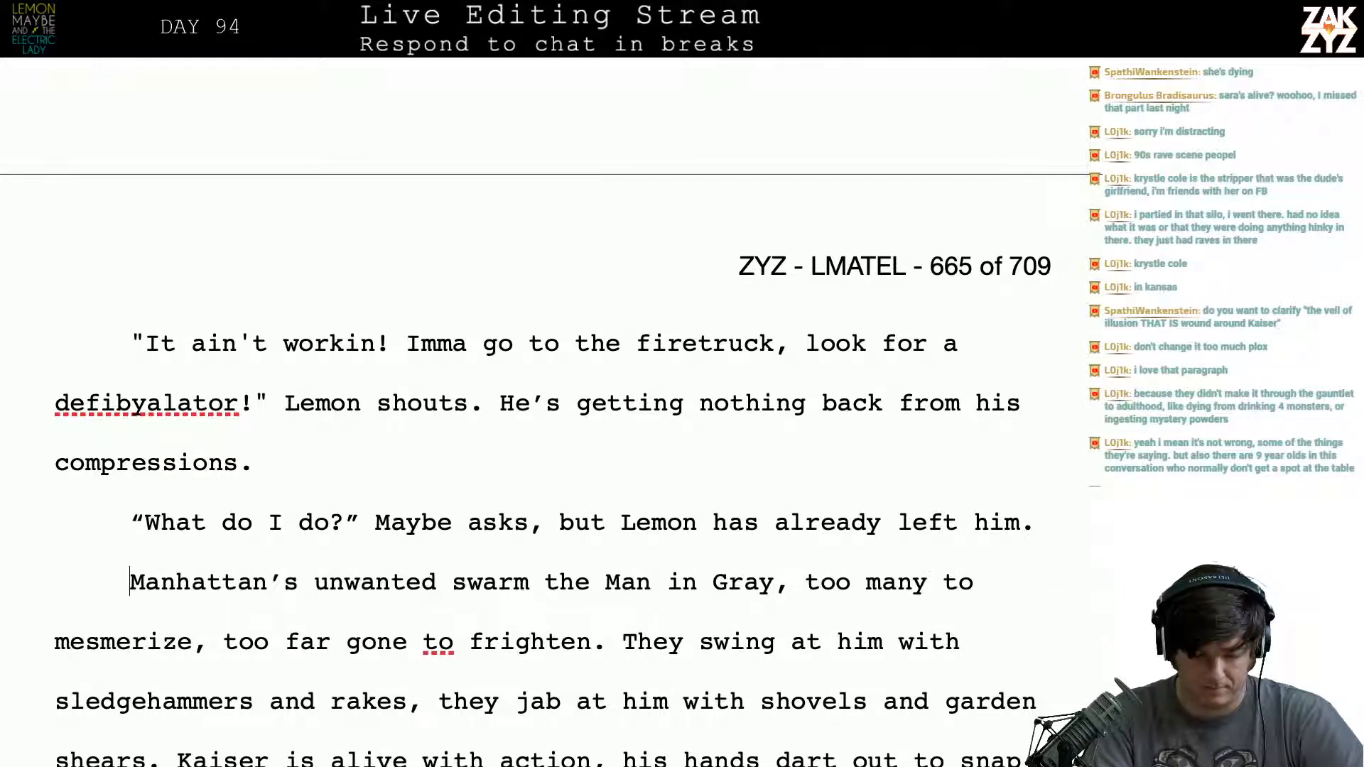
type("MEan")
key("BackSpace")
key("BackSpace")
key("BackSpace")
key("BackSpace")
key("BackSpace")
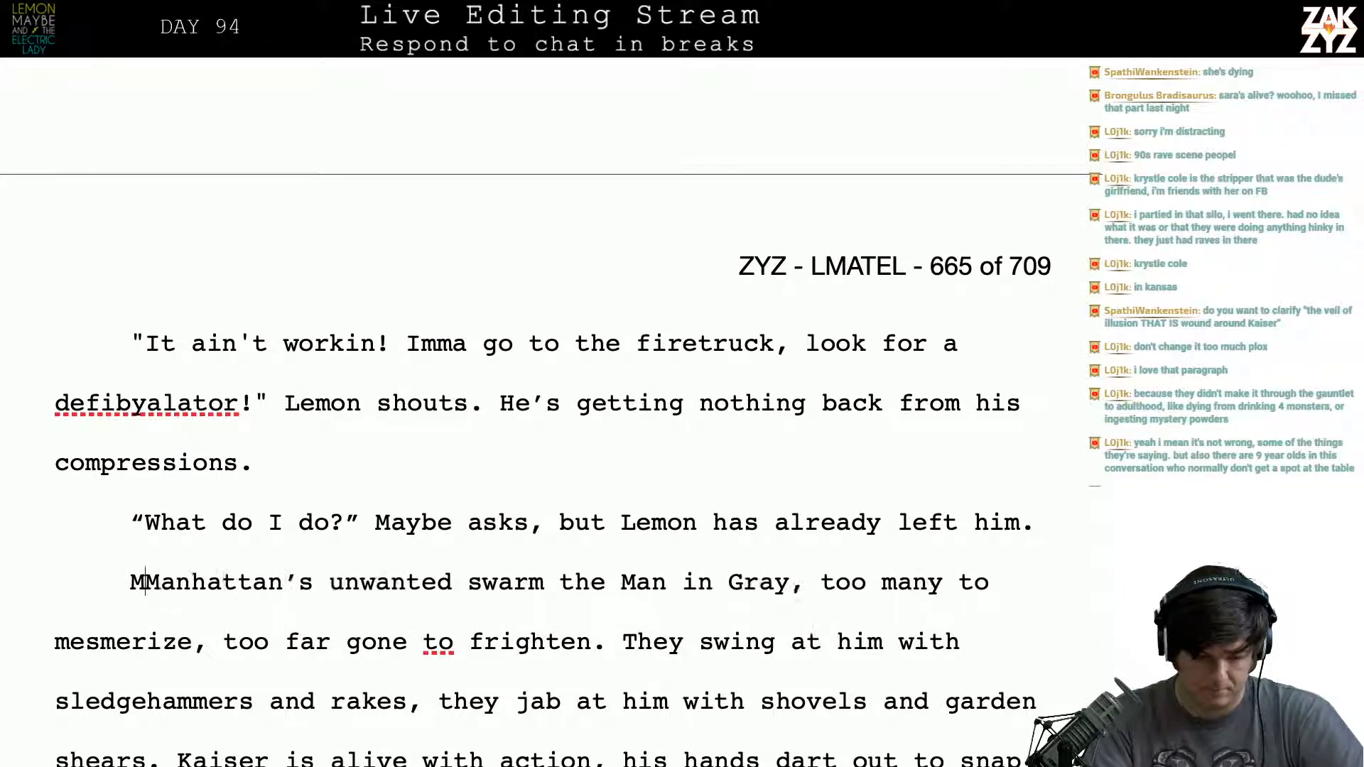
key("Tab")
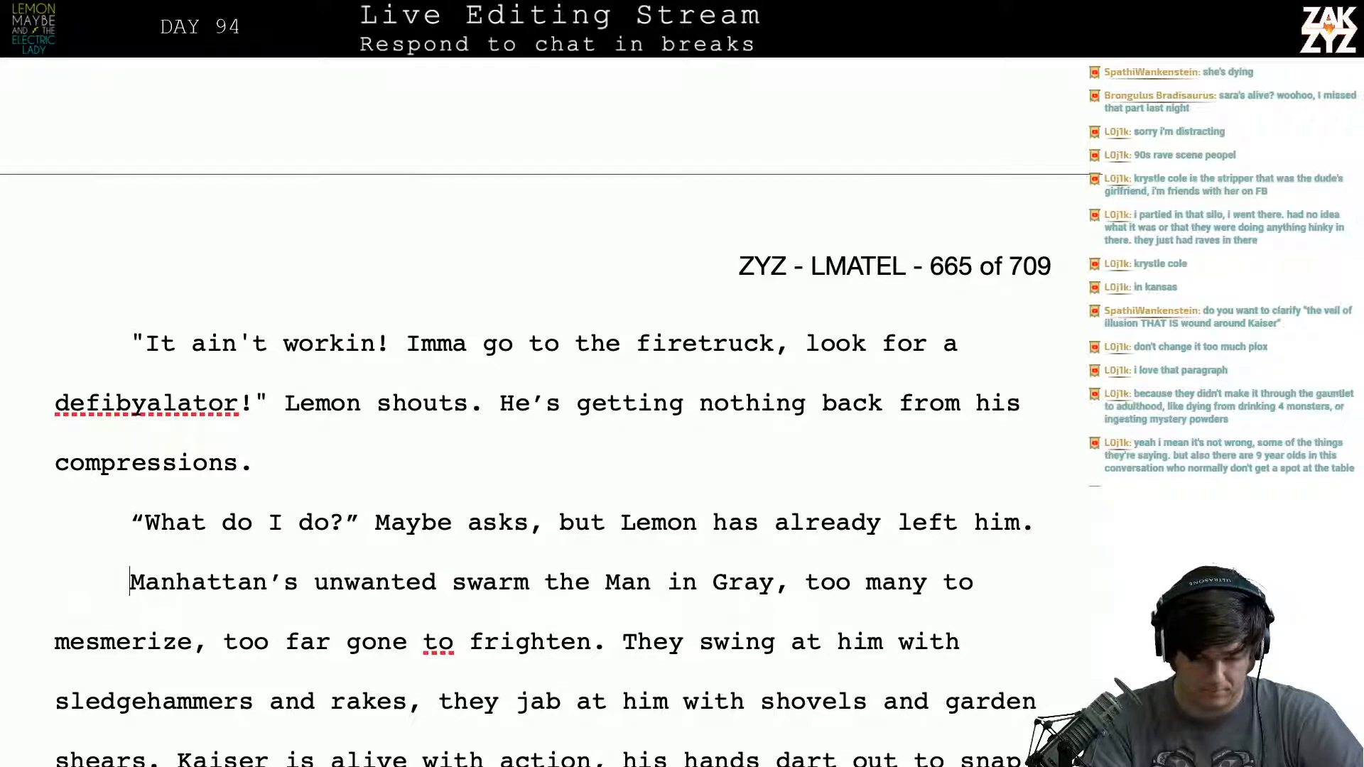
key("Return")
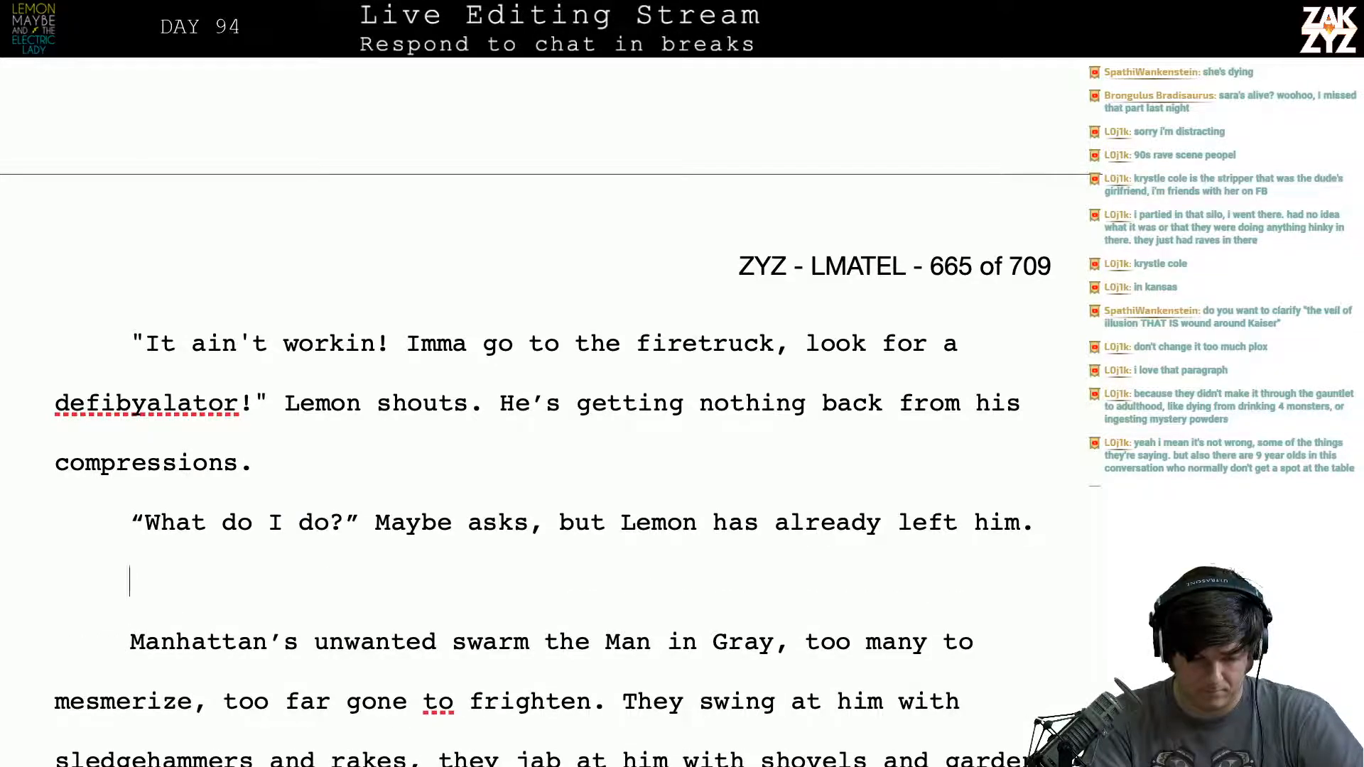
key("Down")
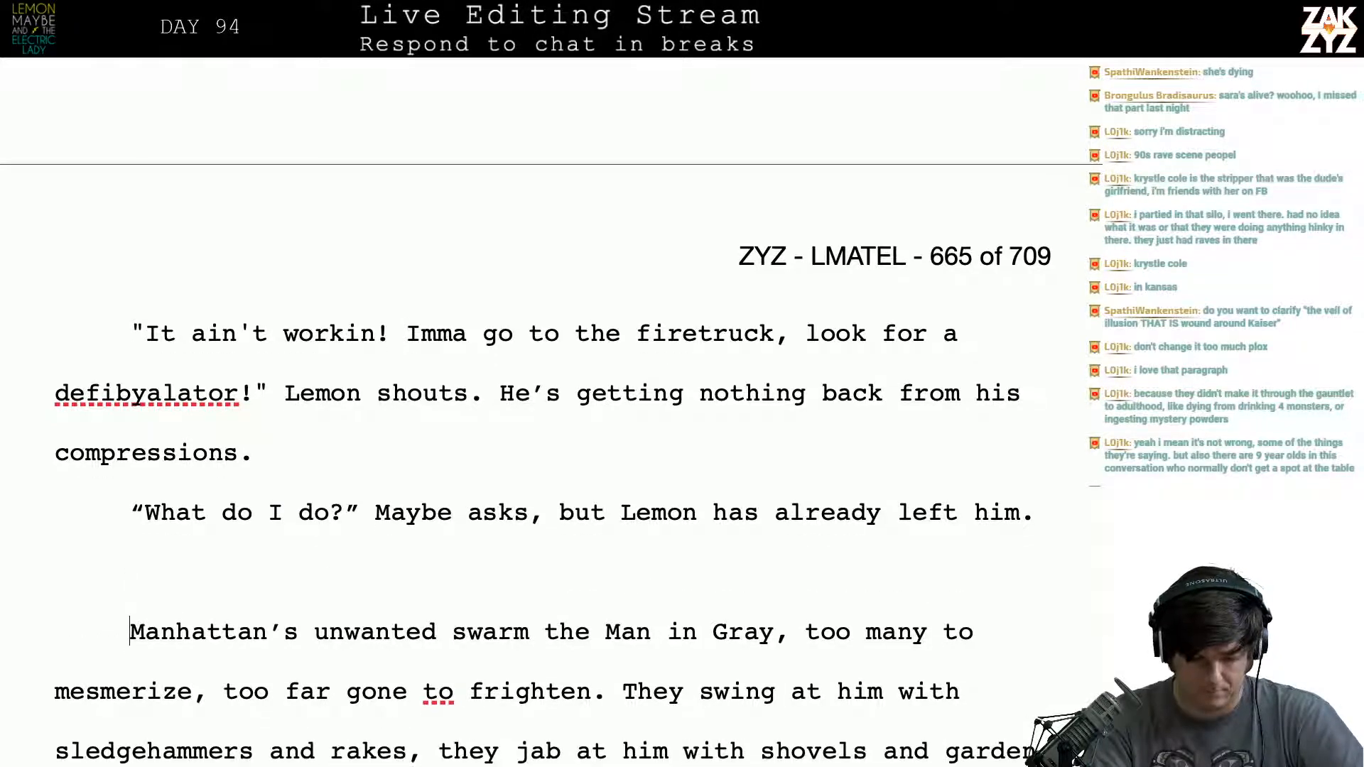
key("BackSpace")
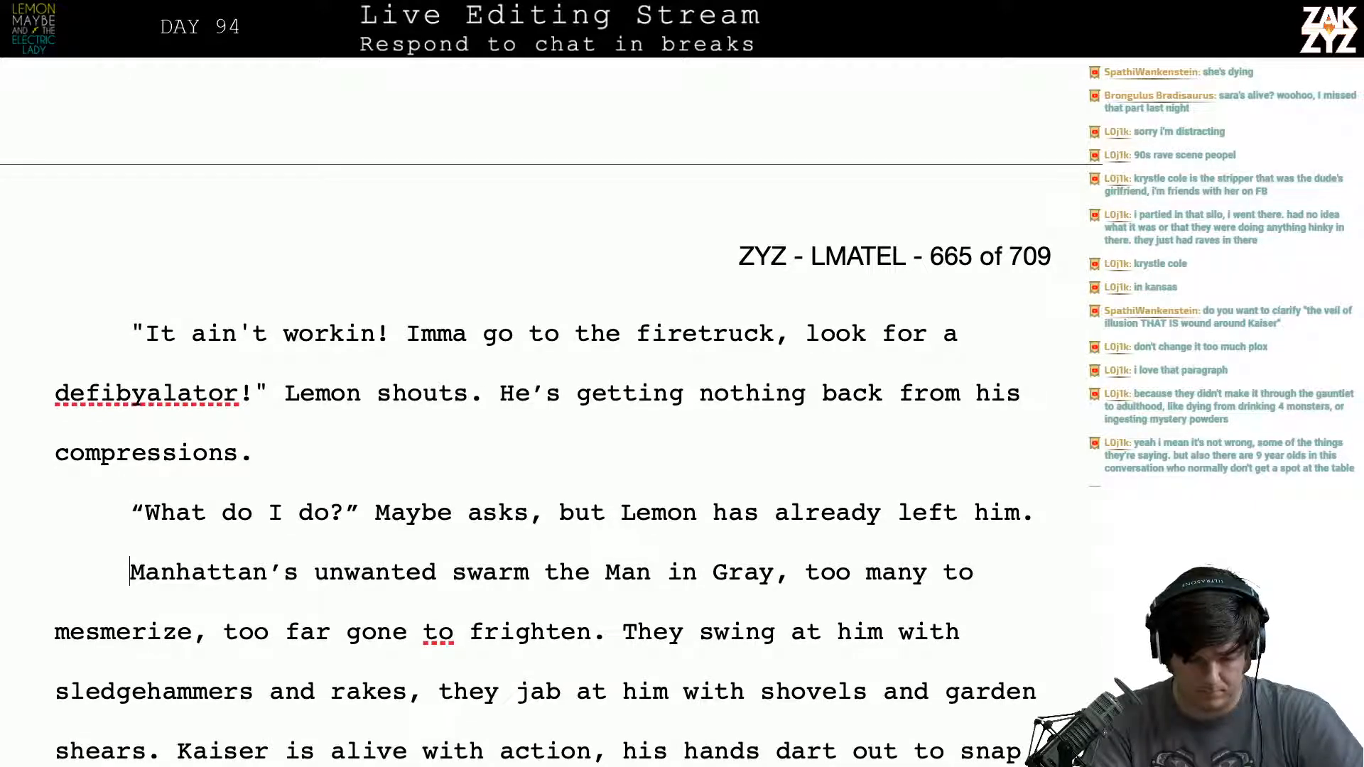
- Try a new paragraph before “Manhattan’s unwanted swarm” reading “The battle rages on in front of the Church”
key("Return")
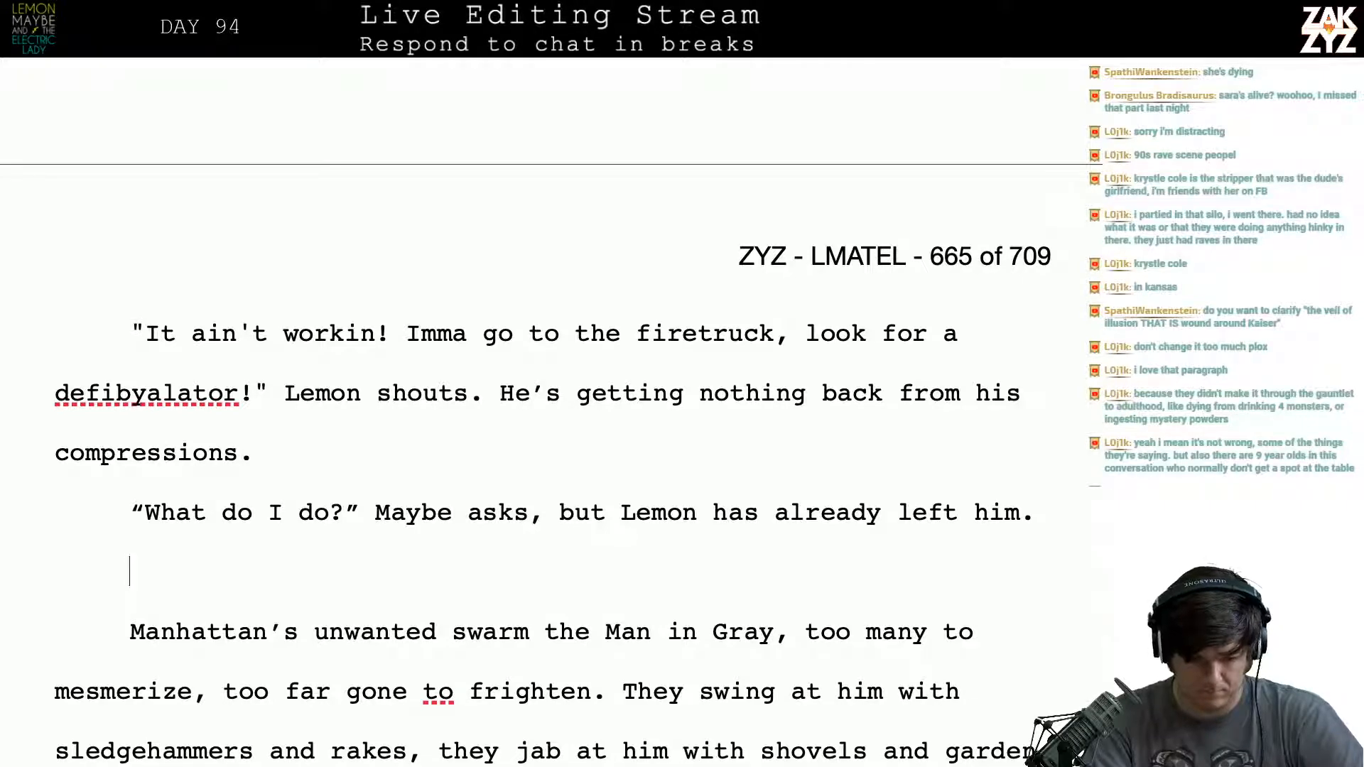
type("The b")
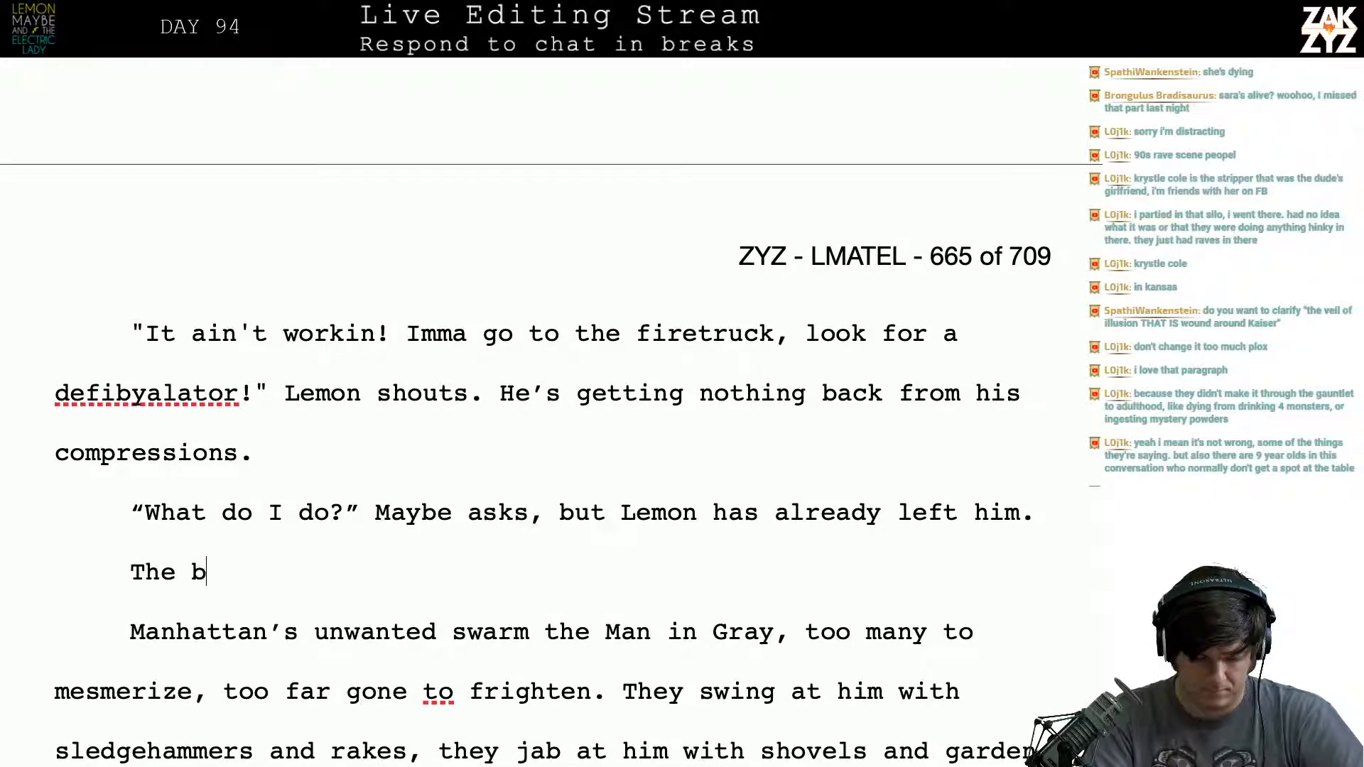
type("attle rages ")
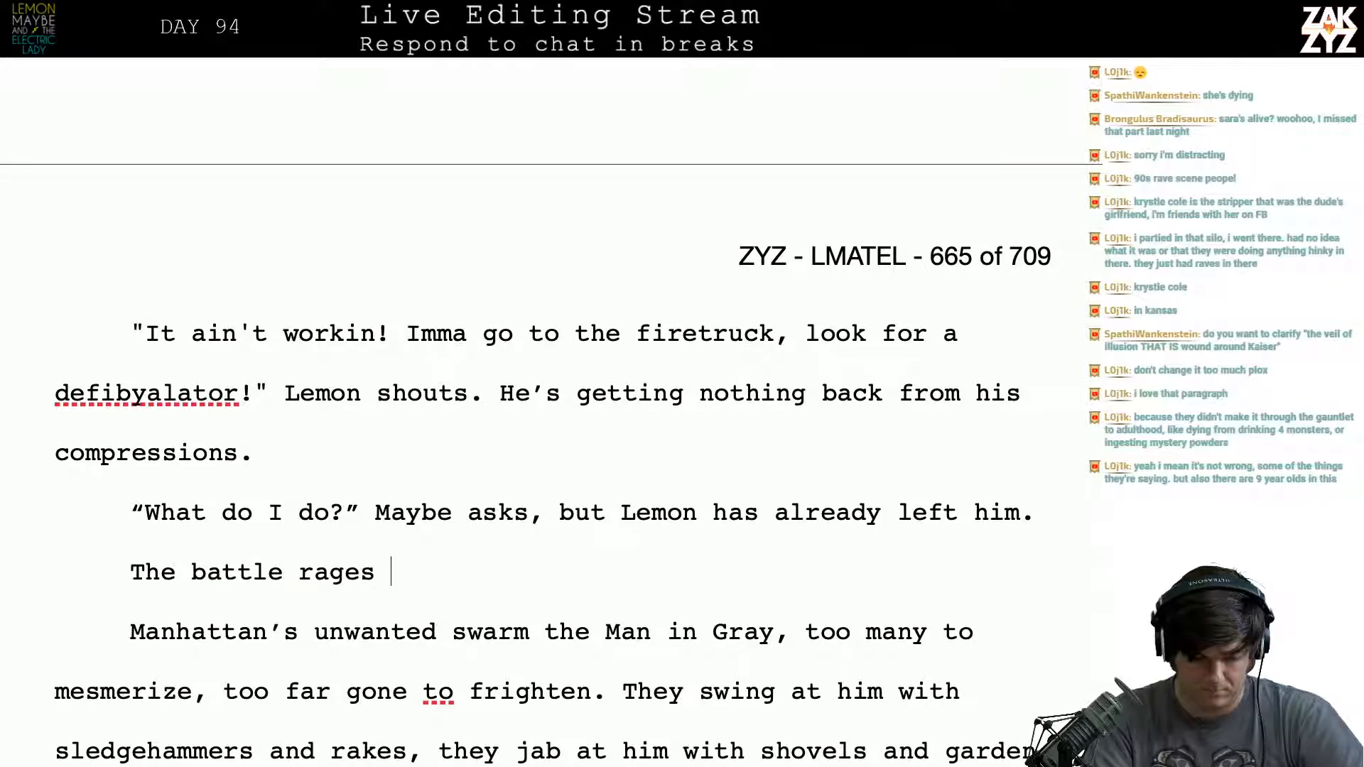
type("on in front of")
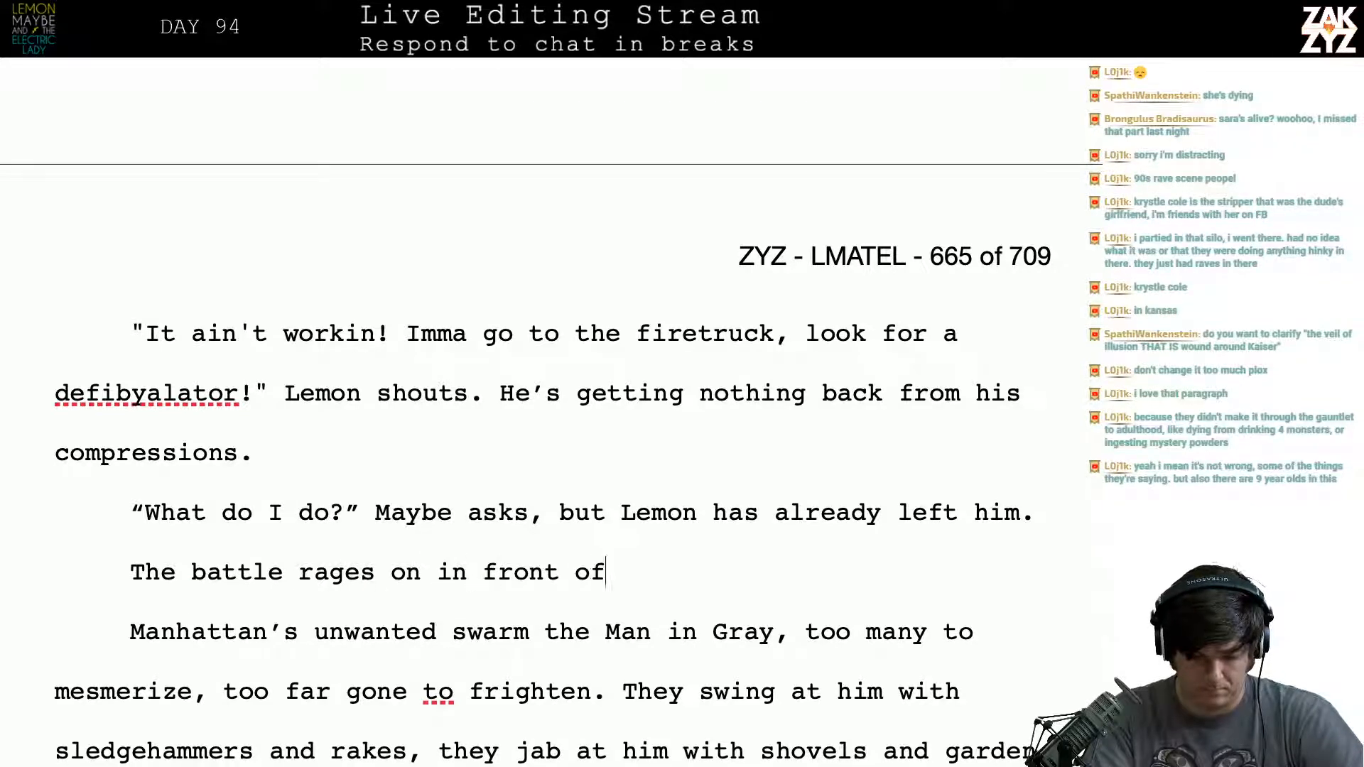
type(" the Churc")
key("BackSpace")
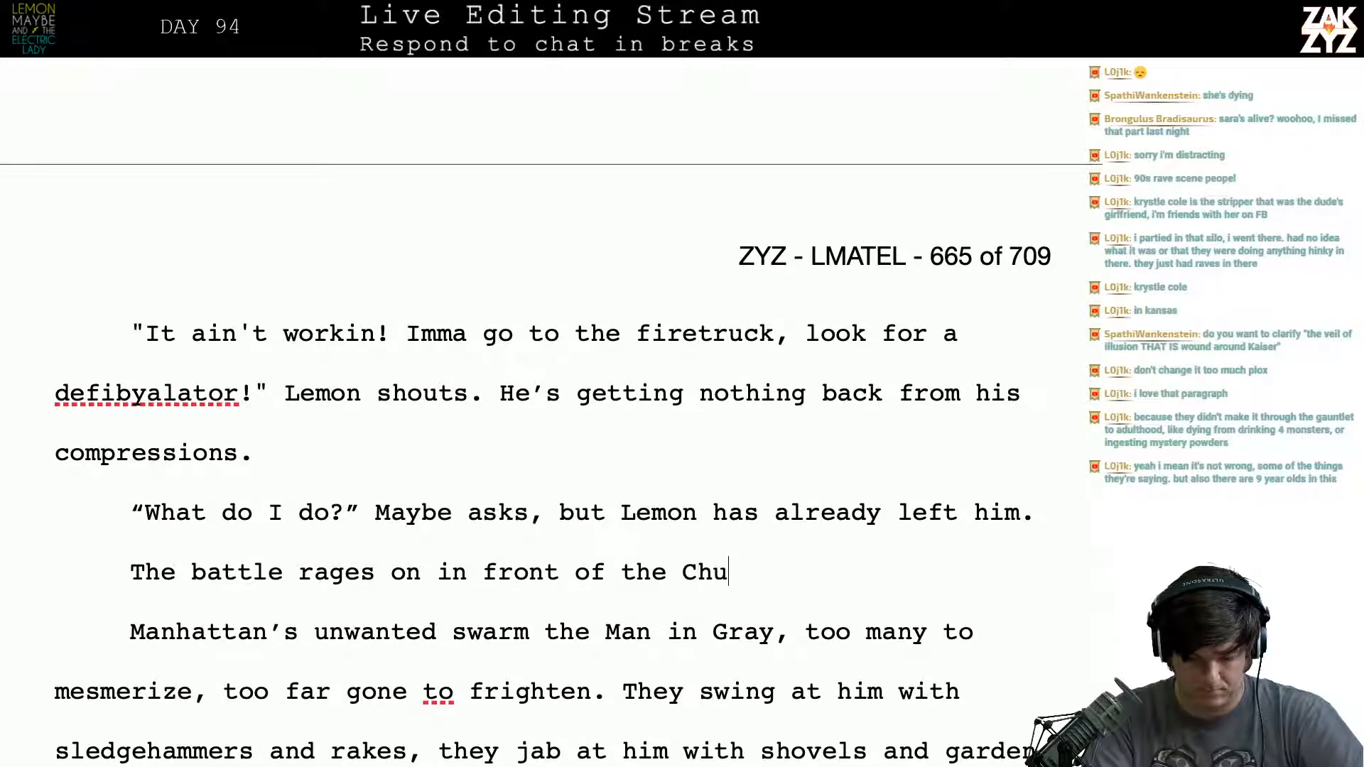
type("rch")
key("BackSpace")
key("BackSpace")
key("BackSpace")
key("BackSpace")
key("BackSpace")
key("BackSpace")
key("BackSpace")
key("BackSpace")
key("BackSpace")
key("BackSpace")
key("BackSpace")
key("BackSpace")
key("BackSpace")
key("BackSpace")
key("BackSpace")
key("BackSpace")
key("BackSpace")
key("BackSpace")
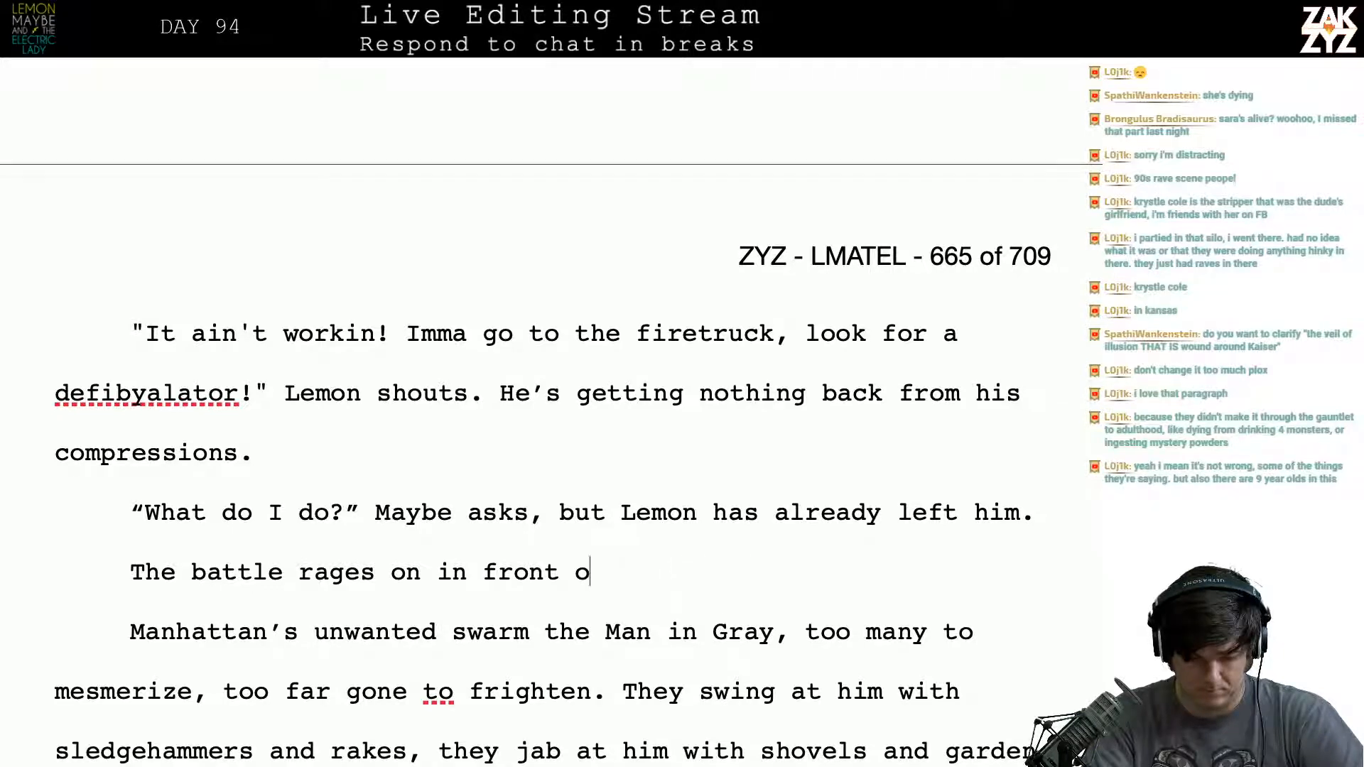
key("BackSpace")
key("BackSpace")
key("BackSpace")
key("BackSpace")
key("BackSpace")
key("BackSpace")
key("BackSpace")
key("BackSpace")
key("BackSpace")
key("BackSpace")
key("BackSpace")
key("BackSpace")
key("BackSpace")
key("BackSpace")
key("BackSpace")
key("BackSpace")
key("BackSpace")
key("BackSpace")
key("BackSpace")
key("BackSpace")
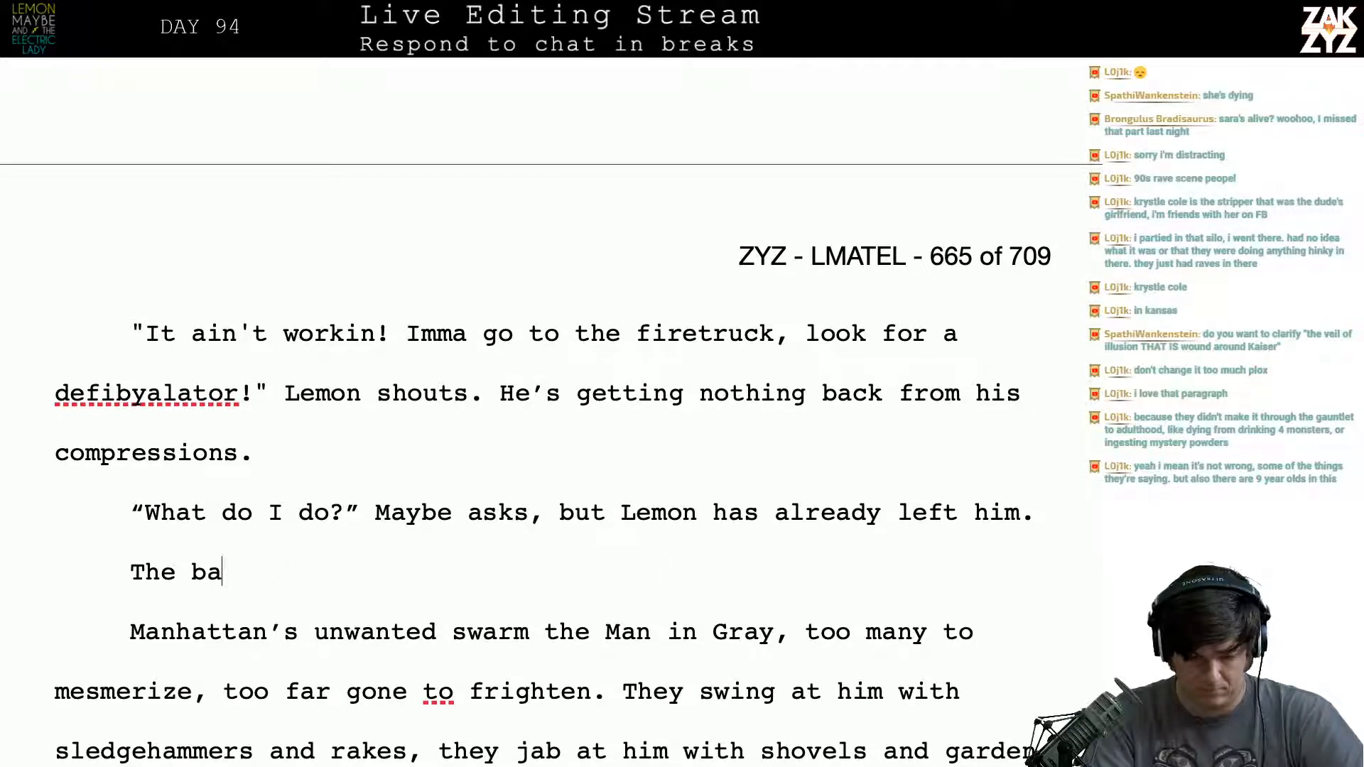
- Write “Lightning strikes the steeple again, the battle rages on.” before “Manhattan’s unwanted swarm” and join it with that paragraph
type("Lightning")
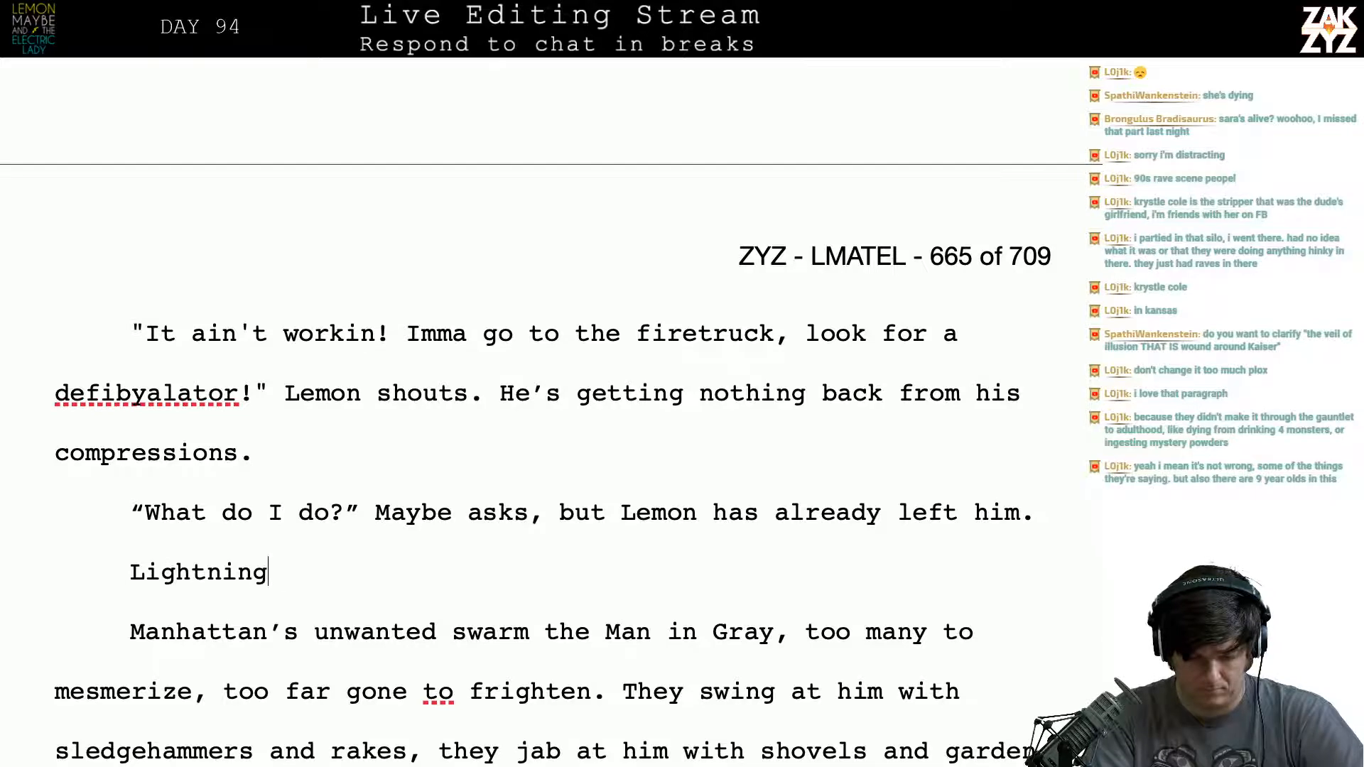
type(" strikes the s")
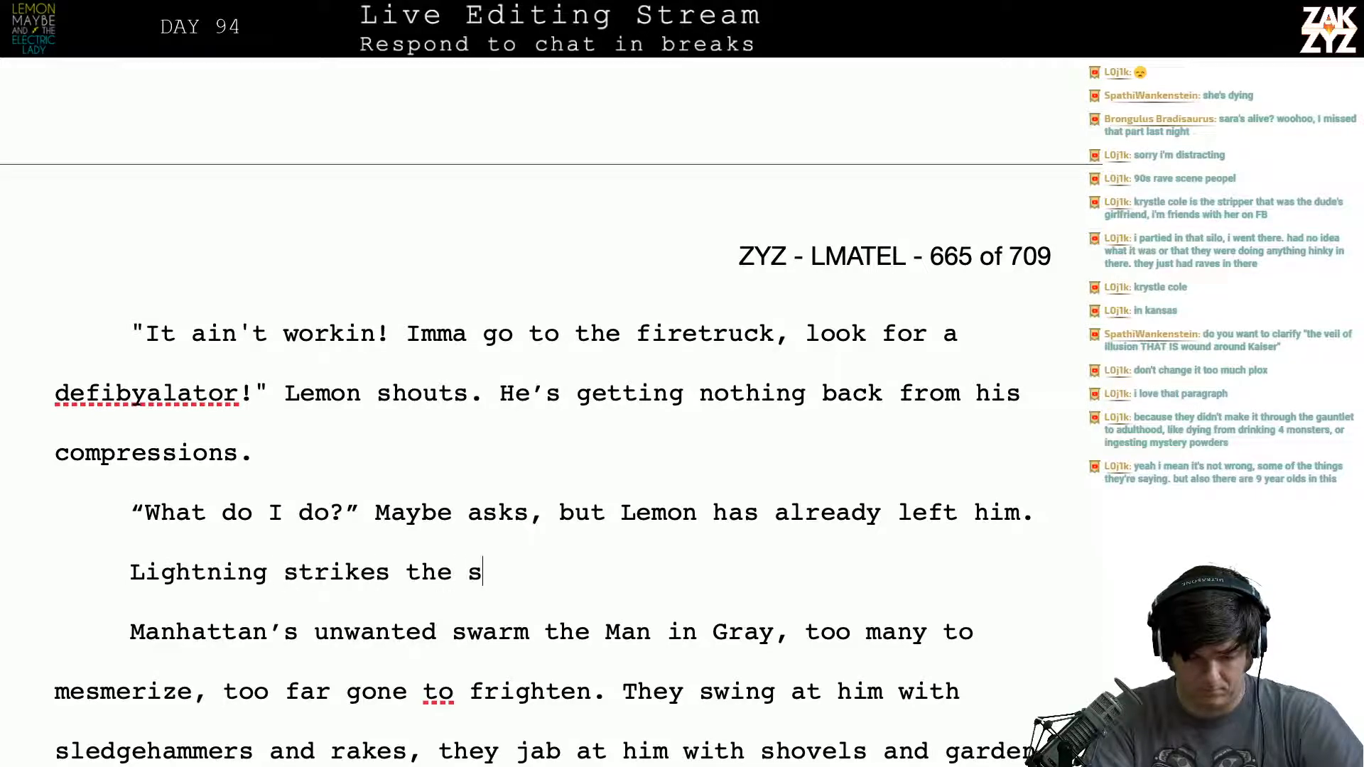
type("teeple again")
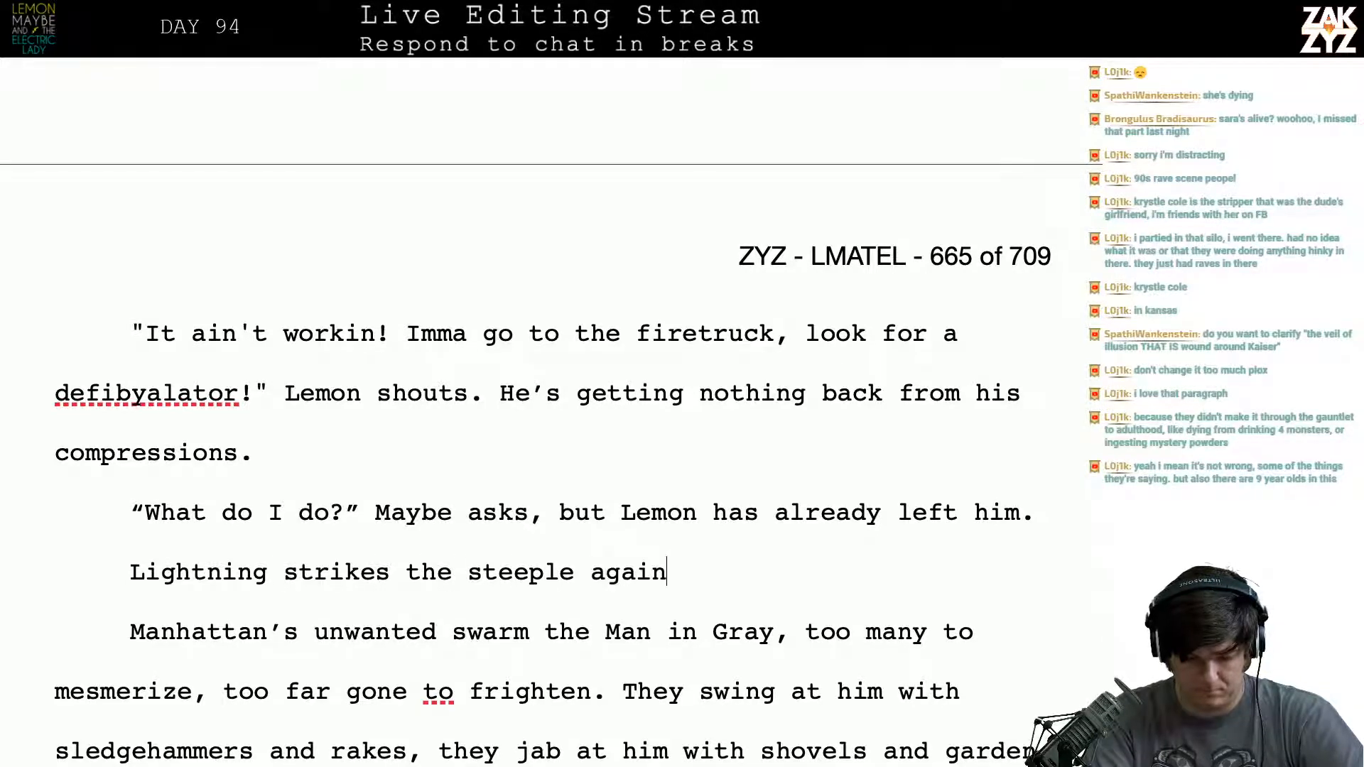
type(", the battle rag")
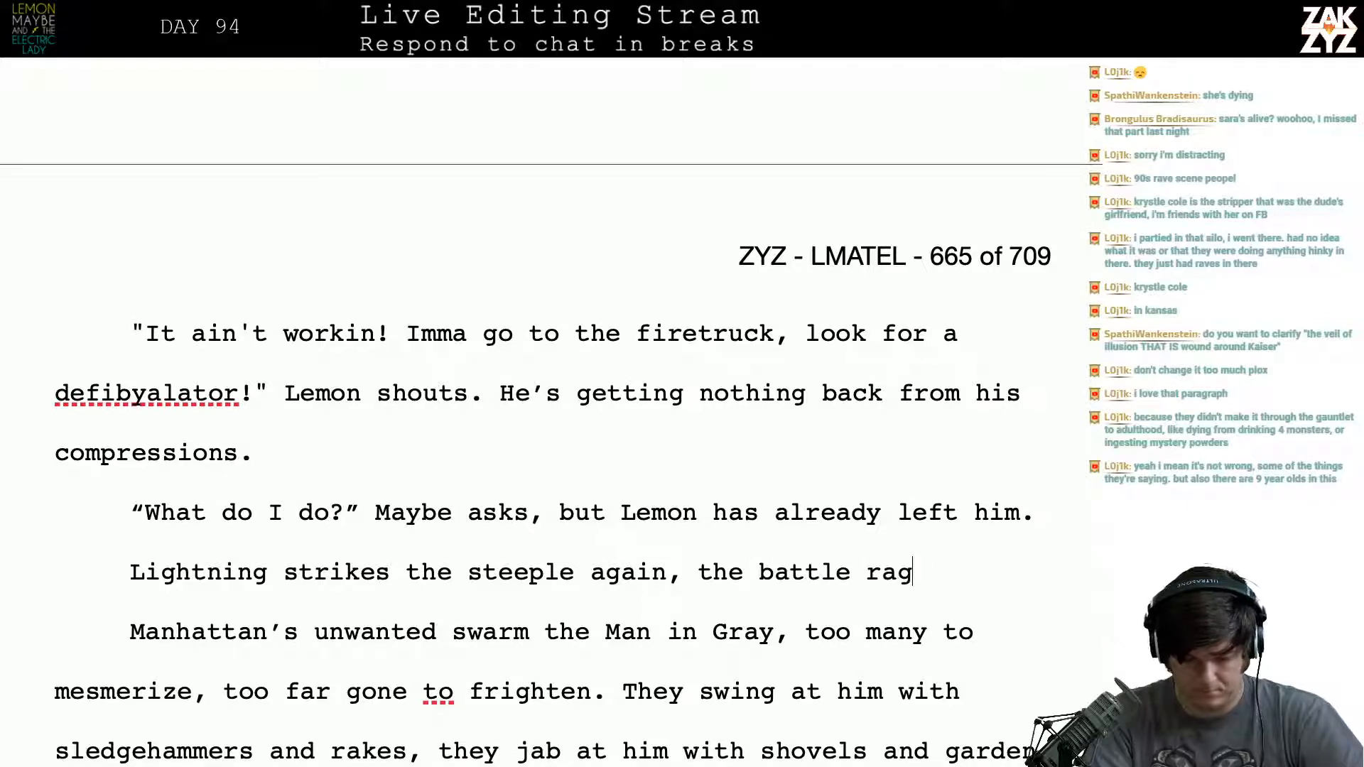
type("es on.")
key("shift+Right")
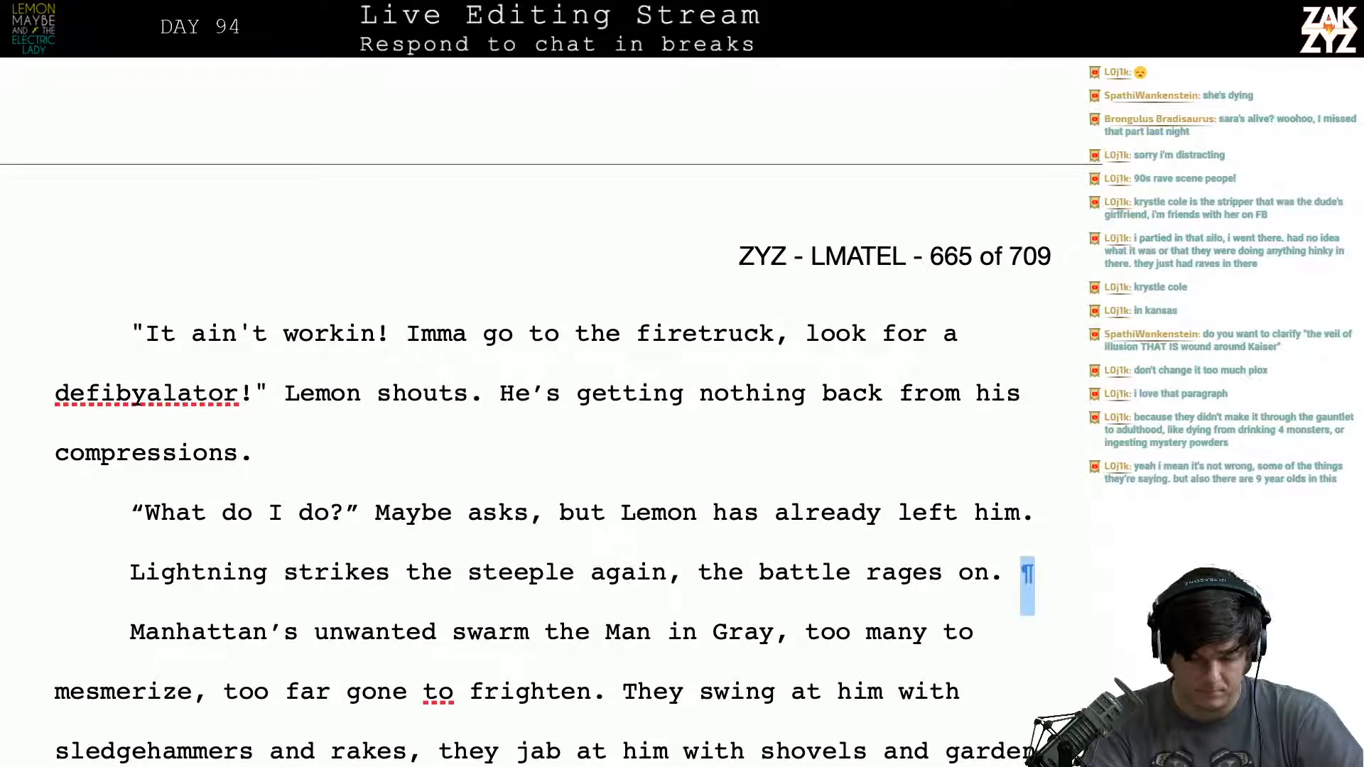
key("Delete")
- Read through the paragraph about the swarm attacking the Man in Gray, on to “Still they come”
scroll(506, 439, "down", 5)
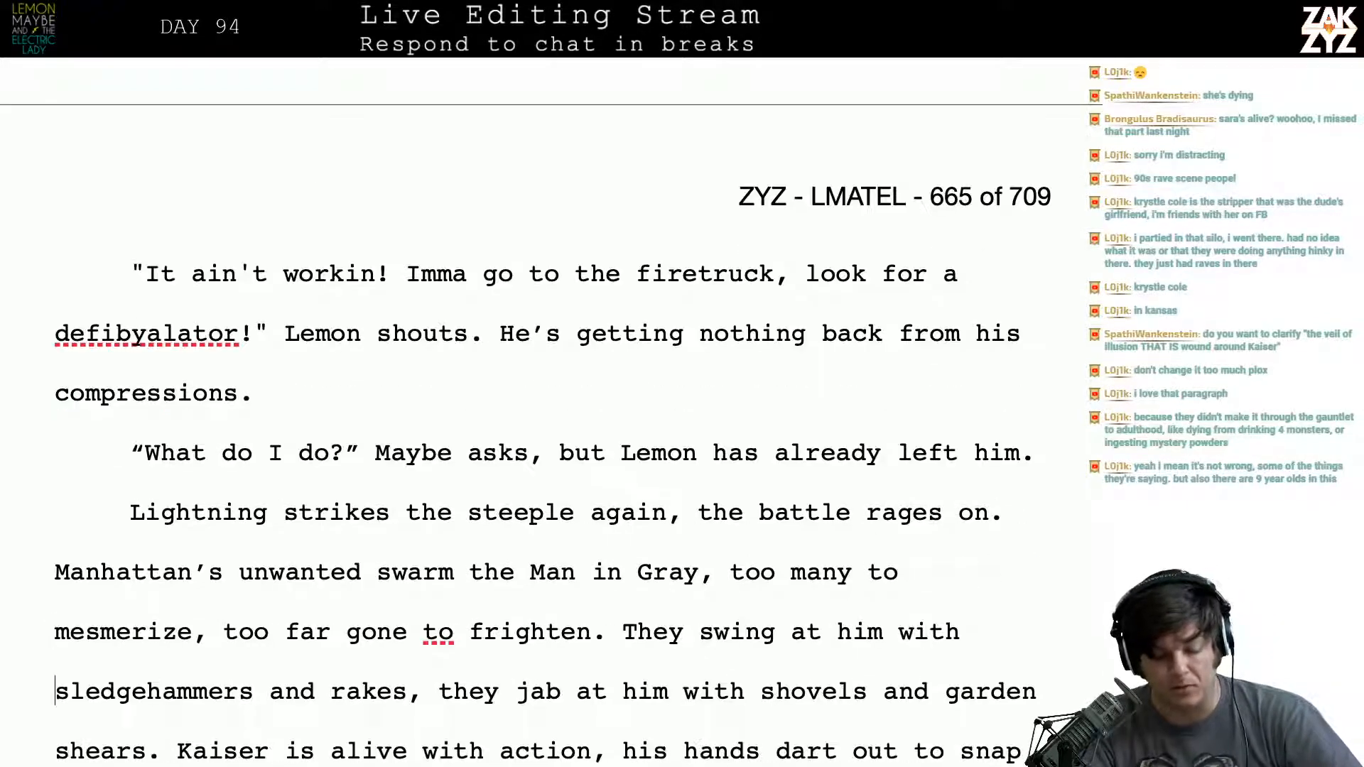
scroll(505, 439, "down", 2)
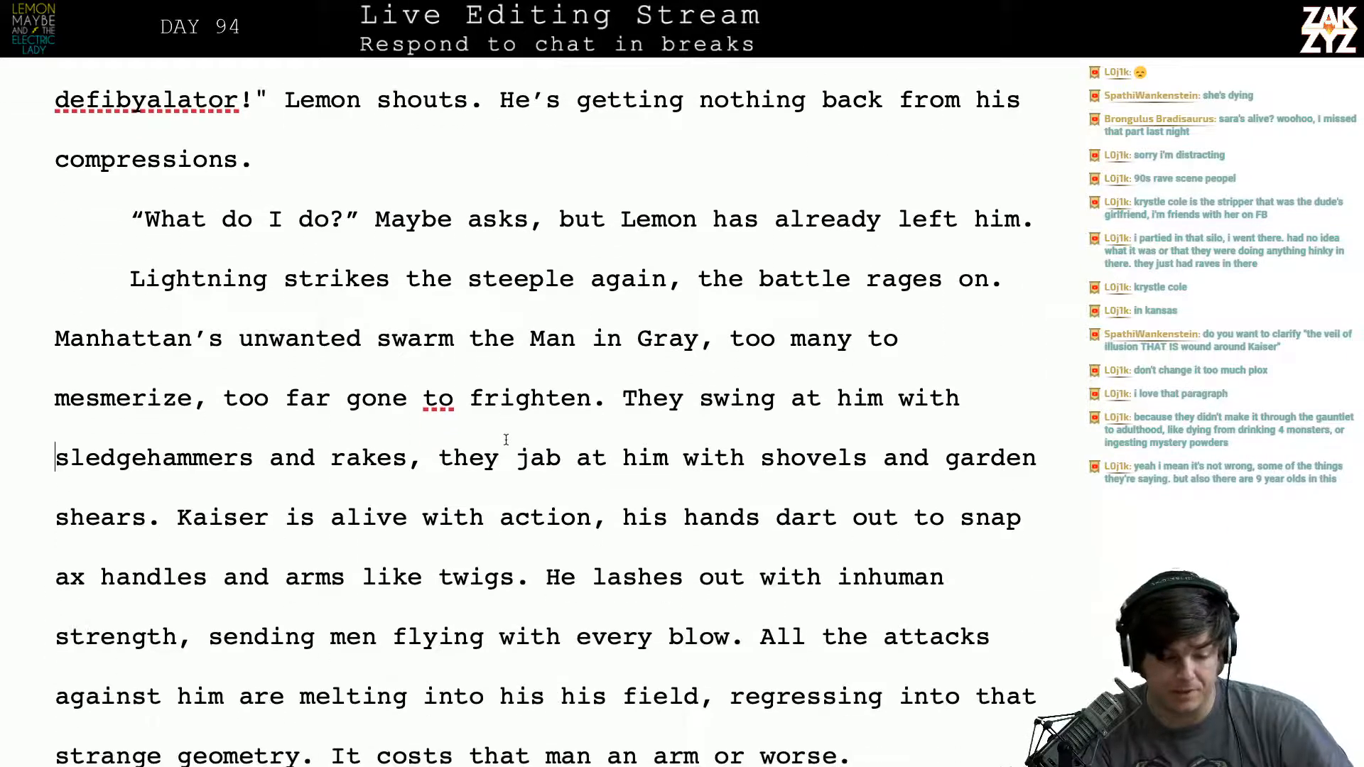
left_click(223, 340)
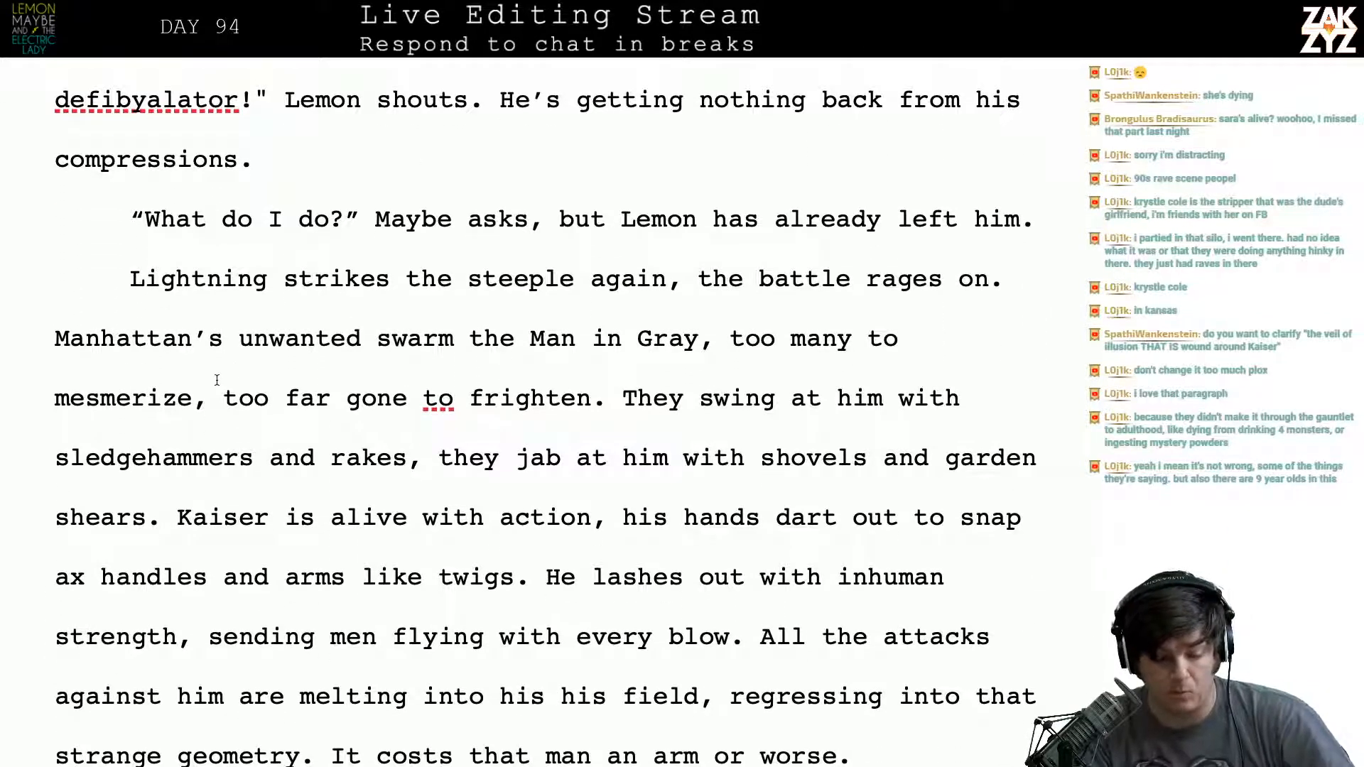
key("Right")
key("Right")
key("Right")
key("Right")
key("Right")
key("Right")
key("Right")
key("Right")
key("Right")
key("Right")
key("Right")
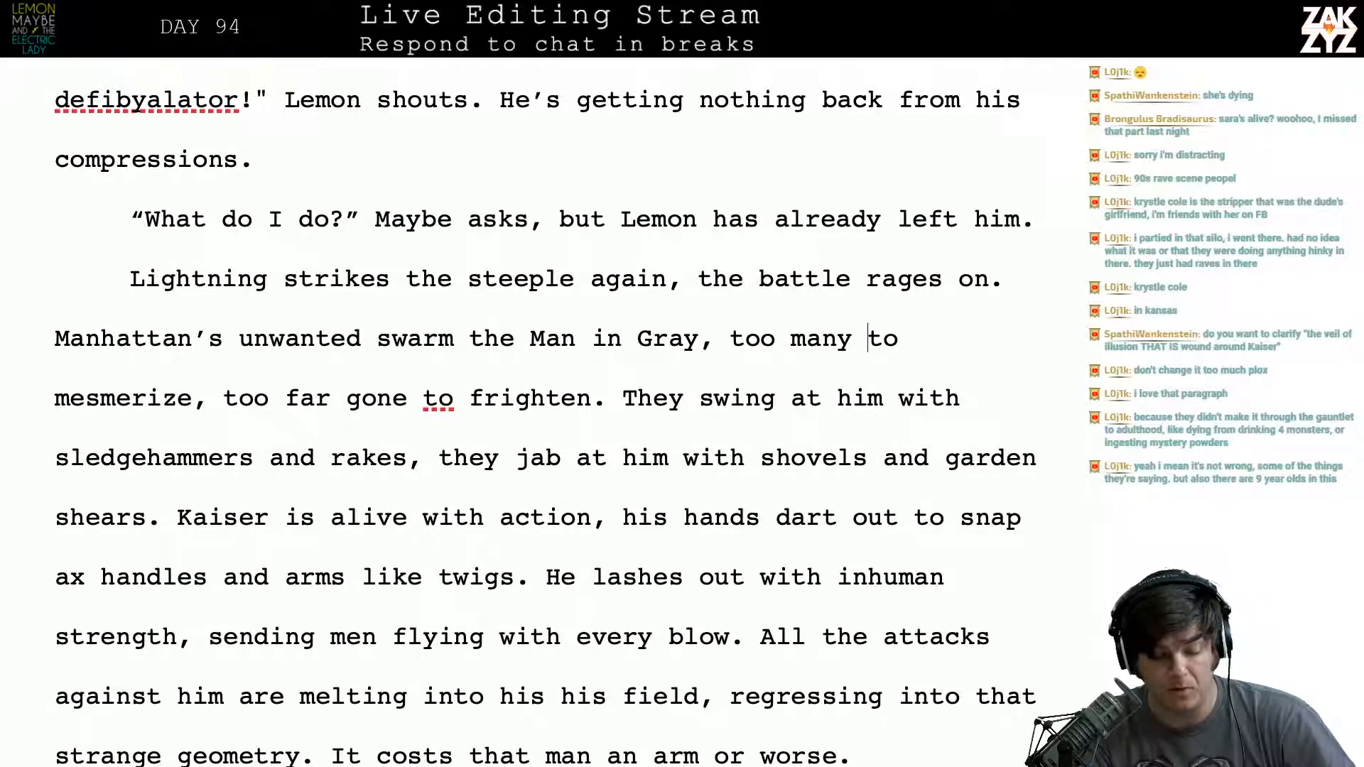
key("Right")
key("Right")
key("Right")
key("Right")
key("Right")
key("Right")
key("Right")
key("Right")
key("Right")
key("Right")
key("Right")
key("Right")
key("Right")
key("Right")
key("Right")
key("Right")
key("Right")
key("Right")
key("Right")
key("Right")
key("Right")
key("Right")
key("Right")
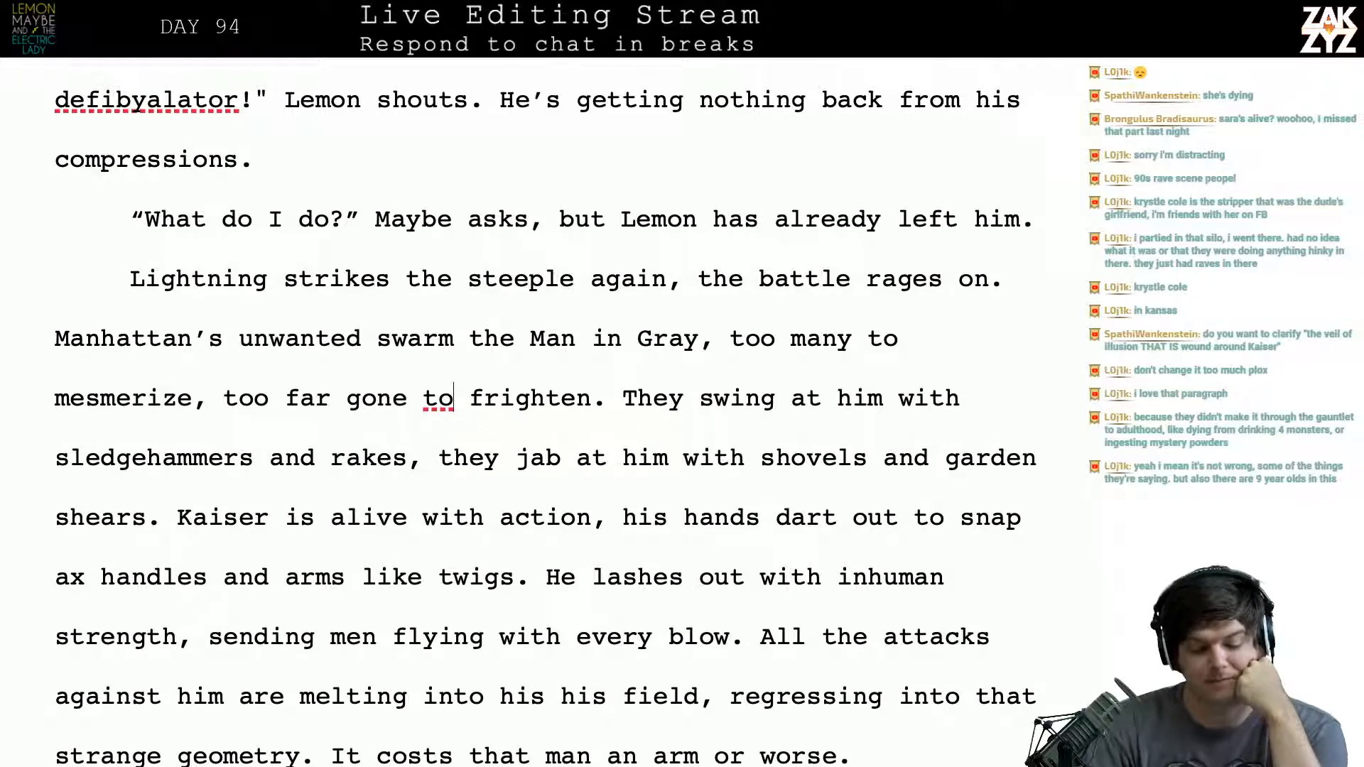
scroll(546, 411, "down", 3)
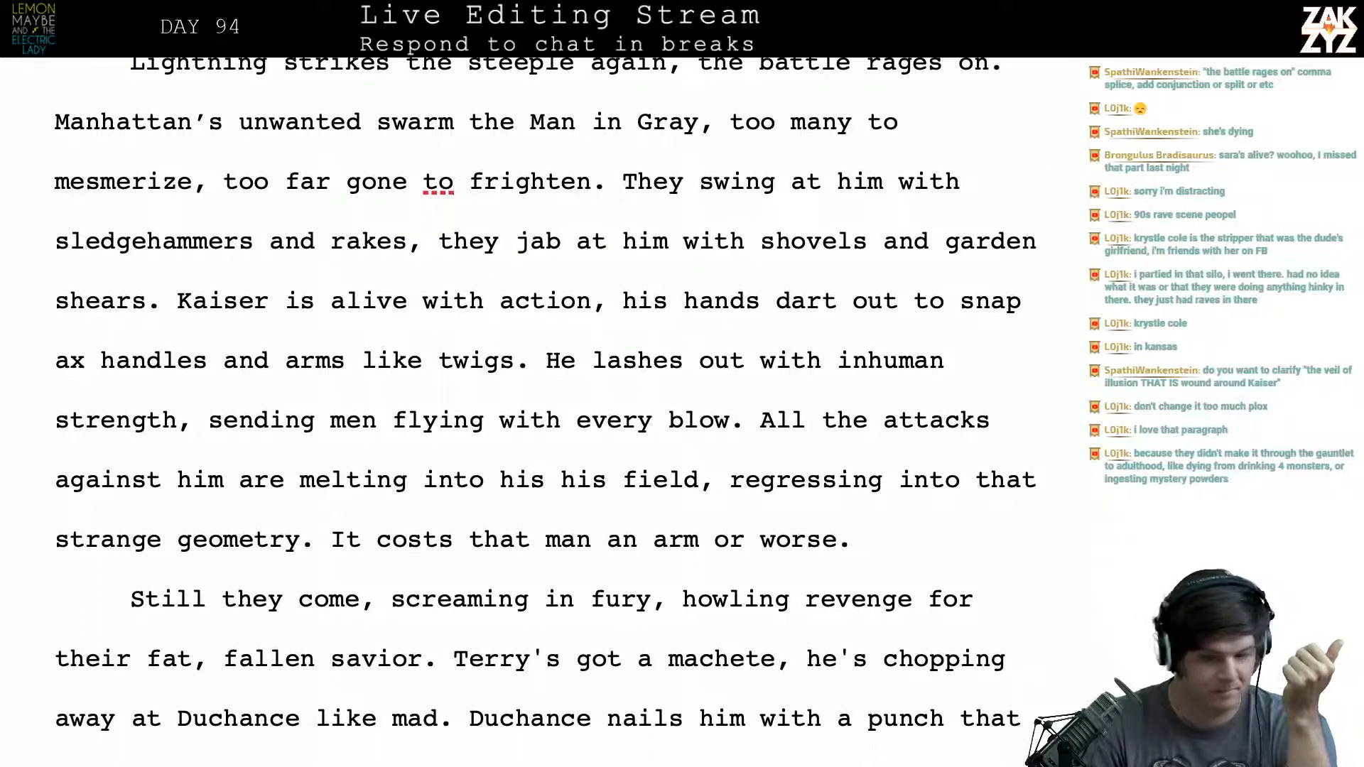
- Replace the comma after “Lightning strikes the steeple again” with “as” to fix the comma splice
scroll(279, 326, "up", 4)
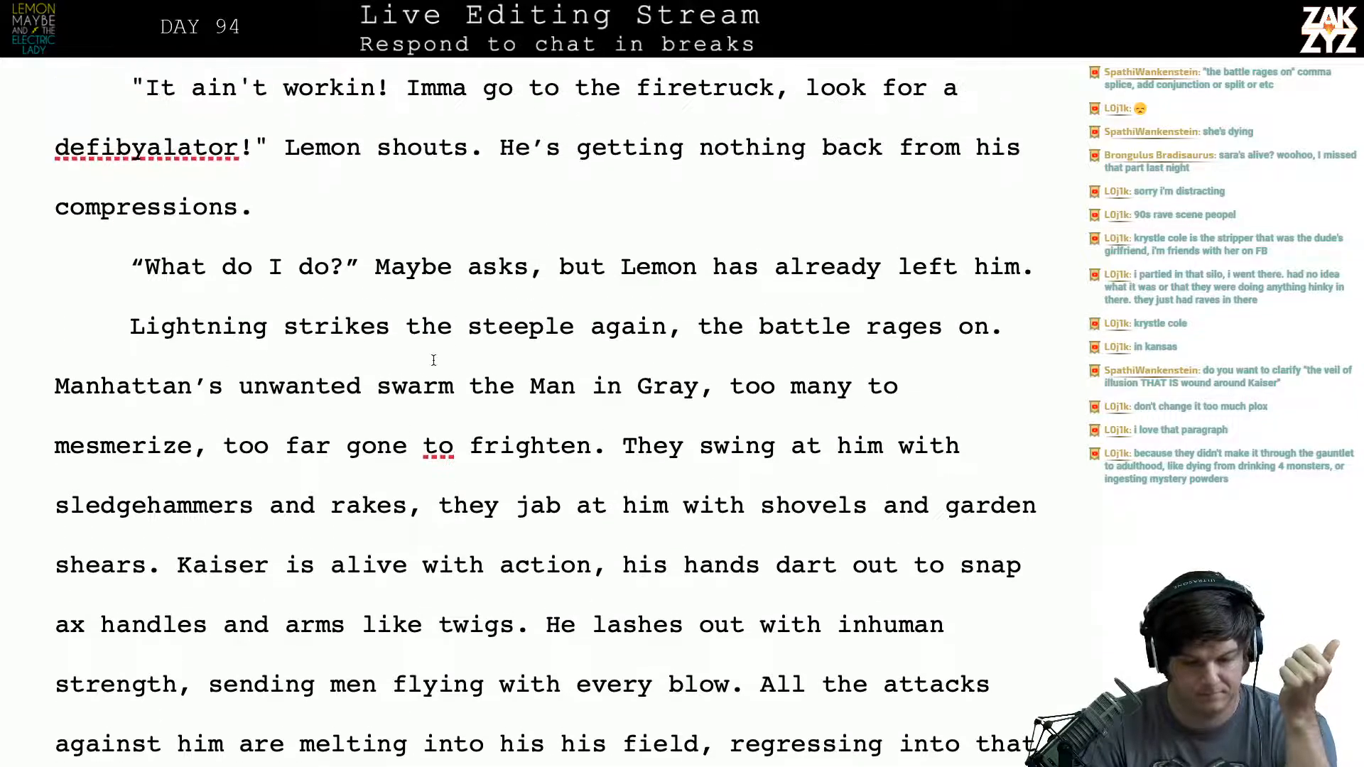
left_click(651, 327)
key("Right")
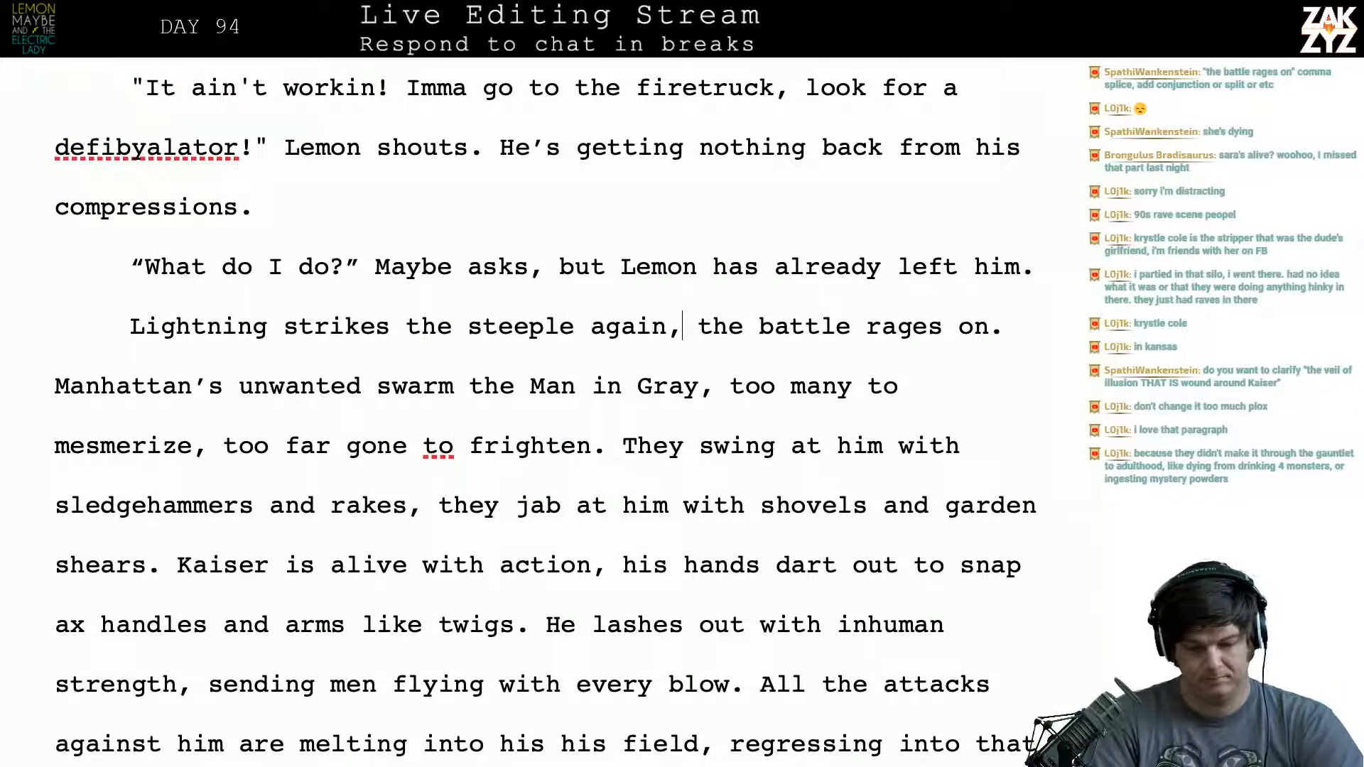
key("BackSpace")
type("as")
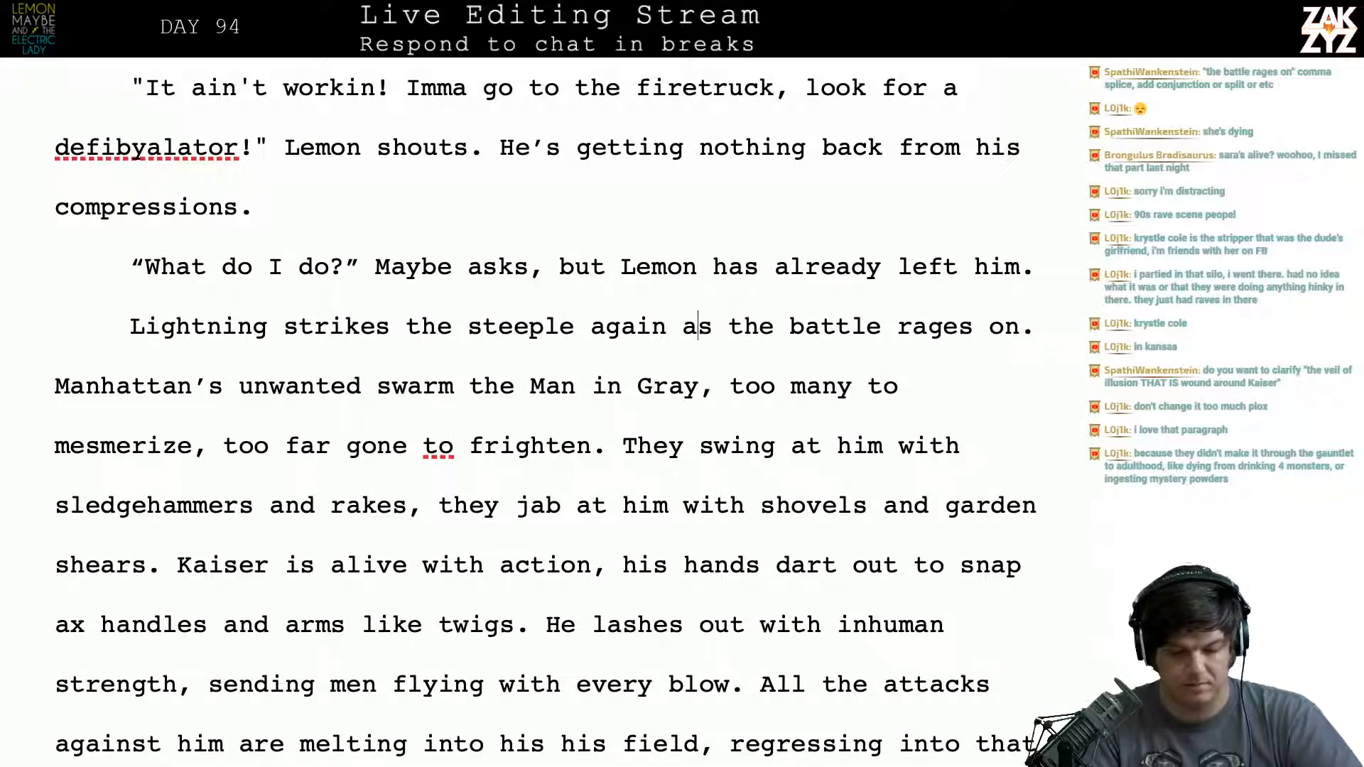
- Replace “again” with “once more” so the sentence reads “Lightning strikes the steeple once more as the battle rages on.”
key("Left")
key("Left")
key("Left")
key("BackSpace")
key("BackSpace")
key("BackSpace")
key("BackSpace")
key("BackSpace")
key("BackSpace")
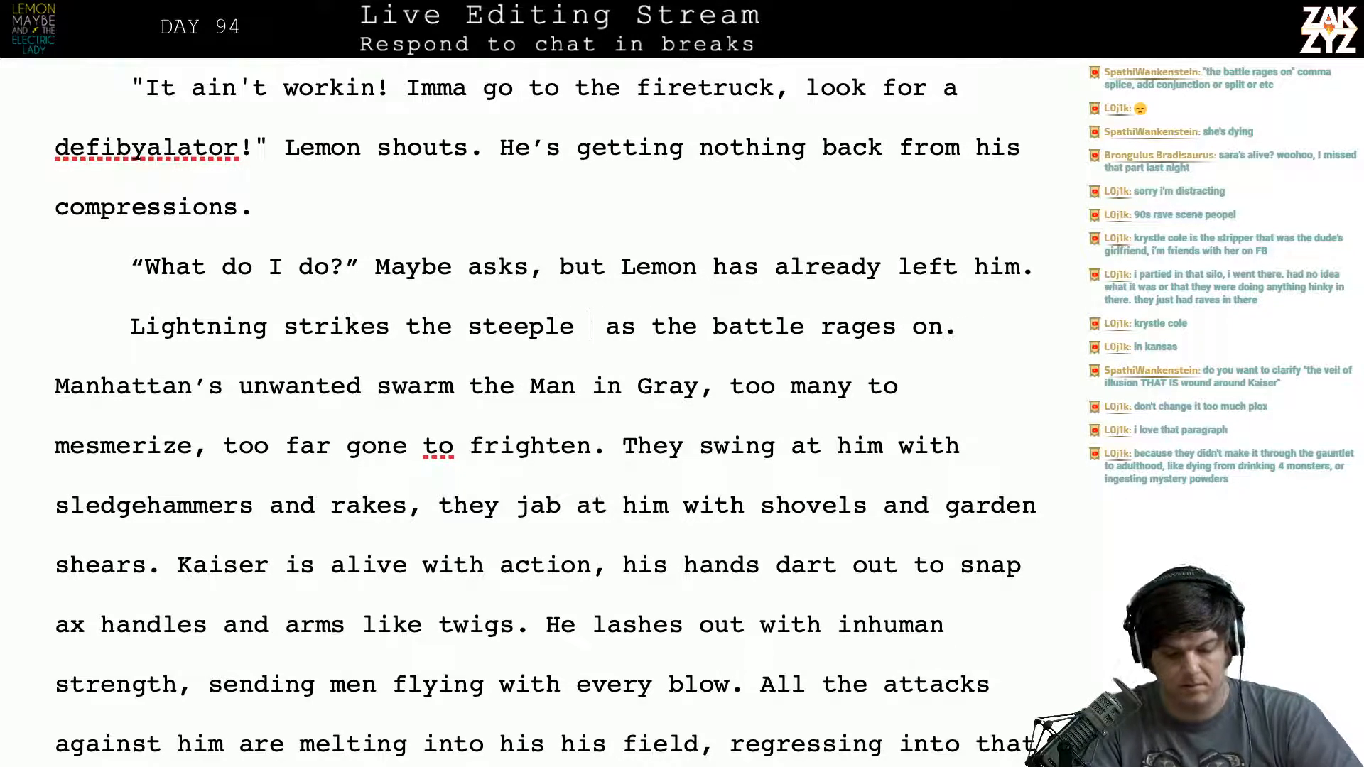
key("Right")
key("Right")
key("Right")
key("Right")
key("Right")
key("Right")
key("Right")
key("Right")
key("Right")
key("Right")
key("Right")
key("Right")
key("Right")
key("Right")
key("Right")
key("Right")
key("Right")
key("Right")
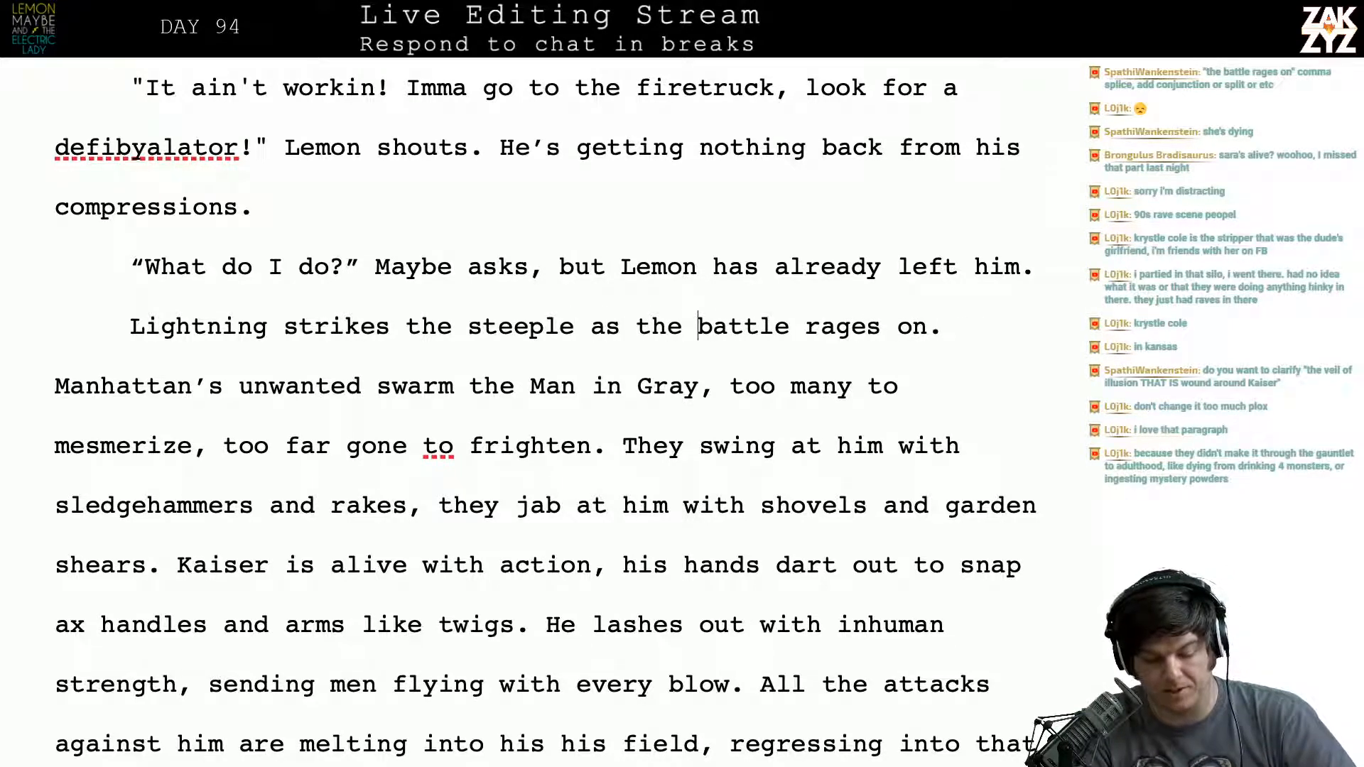
key("Left")
key("Left")
key("Left")
key("Left")
key("Left")
key("Left")
key("Left")
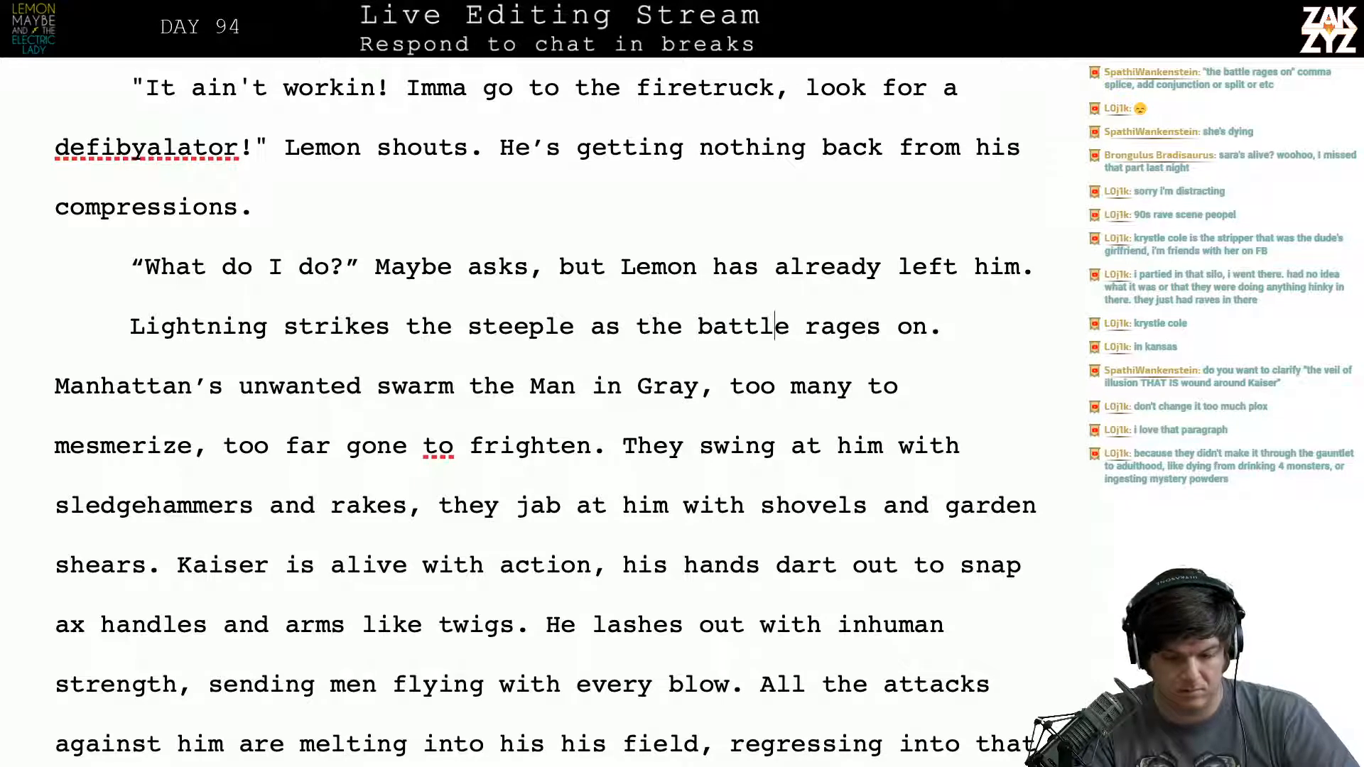
key("Left")
key("Left")
key("Left")
key("Left")
key("Left")
key("Left")
type("once more")
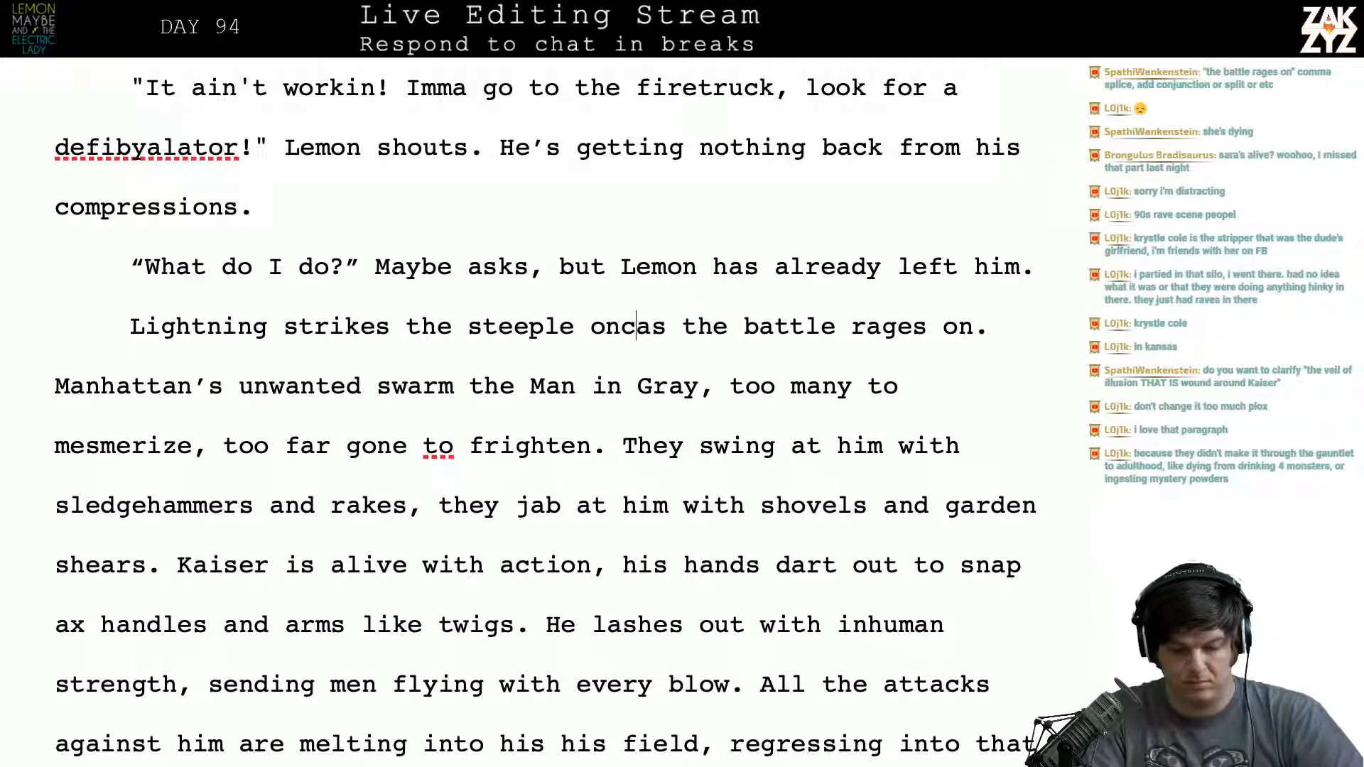
- Try “Illuminated by the flash,” as a lead-in before “Manhattan’s unwanted swarm the Man in Gray”
key("Right")
key("Right")
key("Right")
key("Right")
key("Right")
key("Right")
key("Right")
key("Right")
key("Right")
key("Right")
key("Right")
key("Right")
key("Right")
key("Right")
key("Right")
key("Right")
key("Right")
key("Right")
key("Right")
key("Right")
key("Right")
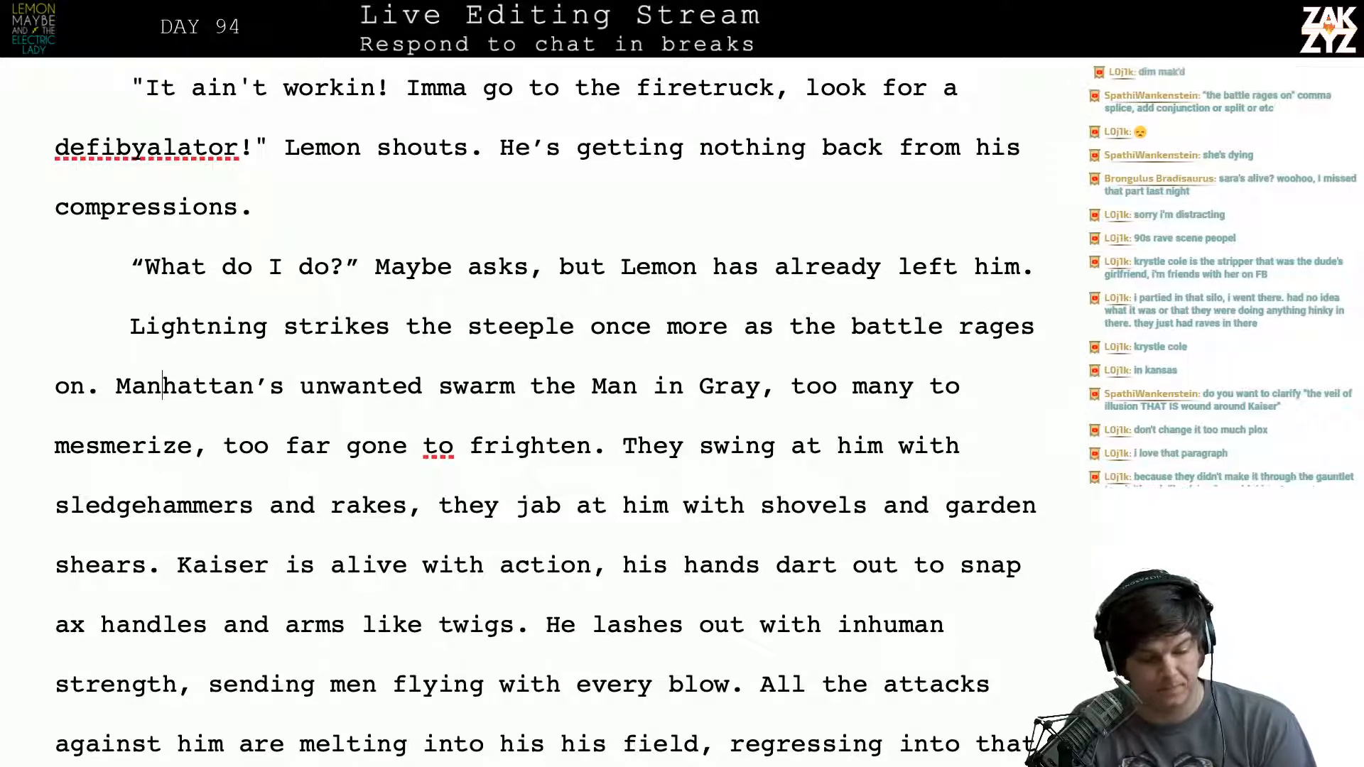
key("Right")
key("Right")
key("Right")
key("Right")
key("Right")
key("Right")
key("Right")
key("Right")
key("Right")
key("Right")
key("Right")
key("Right")
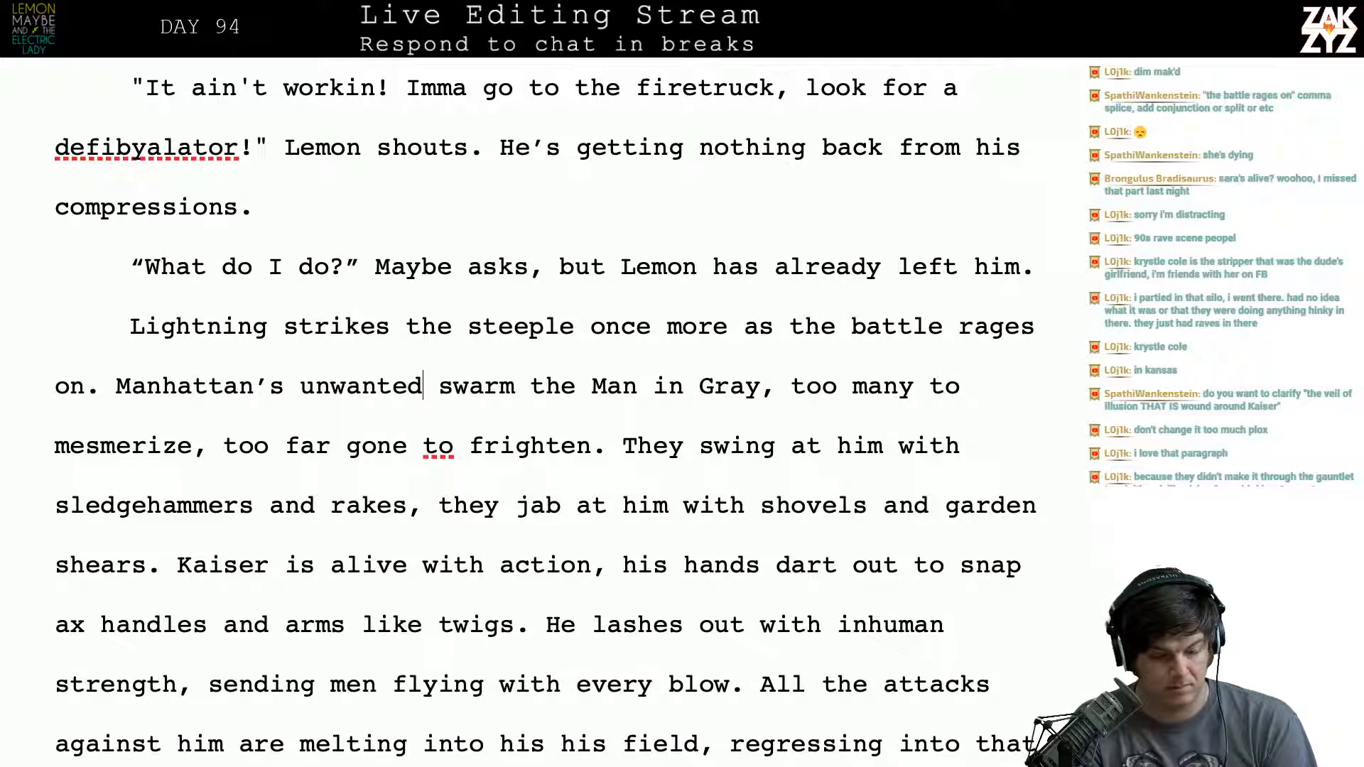
key("Left")
key("Left")
key("Left")
key("Left")
key("Left")
key("Left")
key("Left")
key("Left")
key("Left")
key("Left")
key("Left")
key("Left")
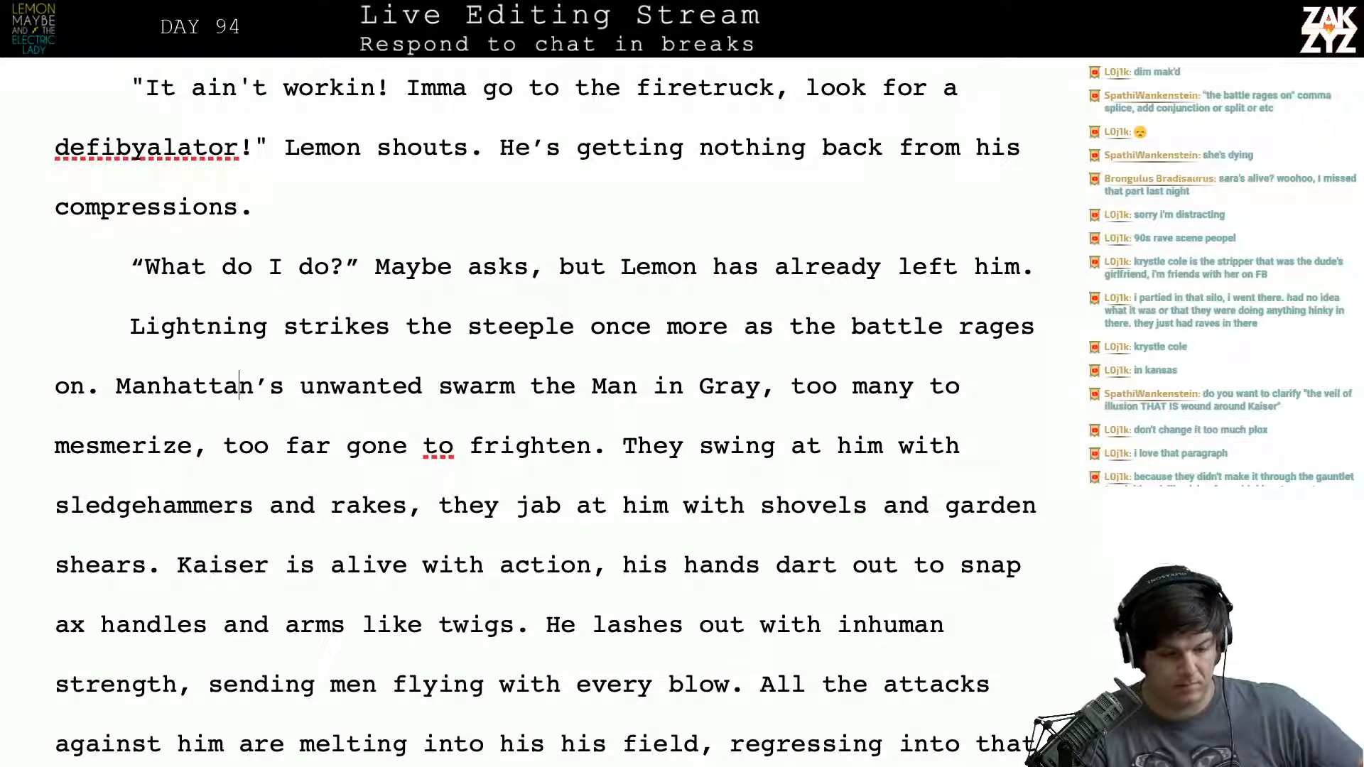
key("Left")
key("Left")
key("Left")
key("Left")
key("Left")
key("Left")
key("Left")
key("Left")
type("Illumin")
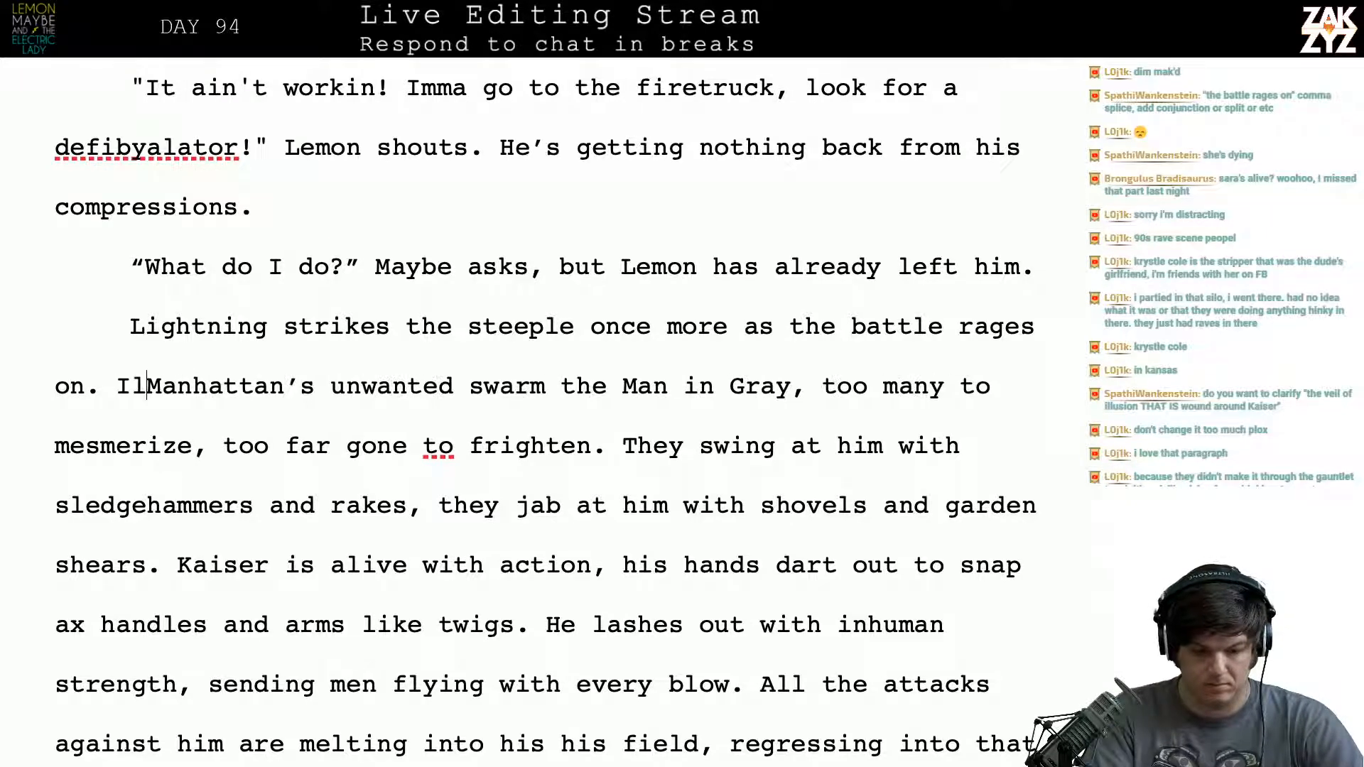
type("ated,")
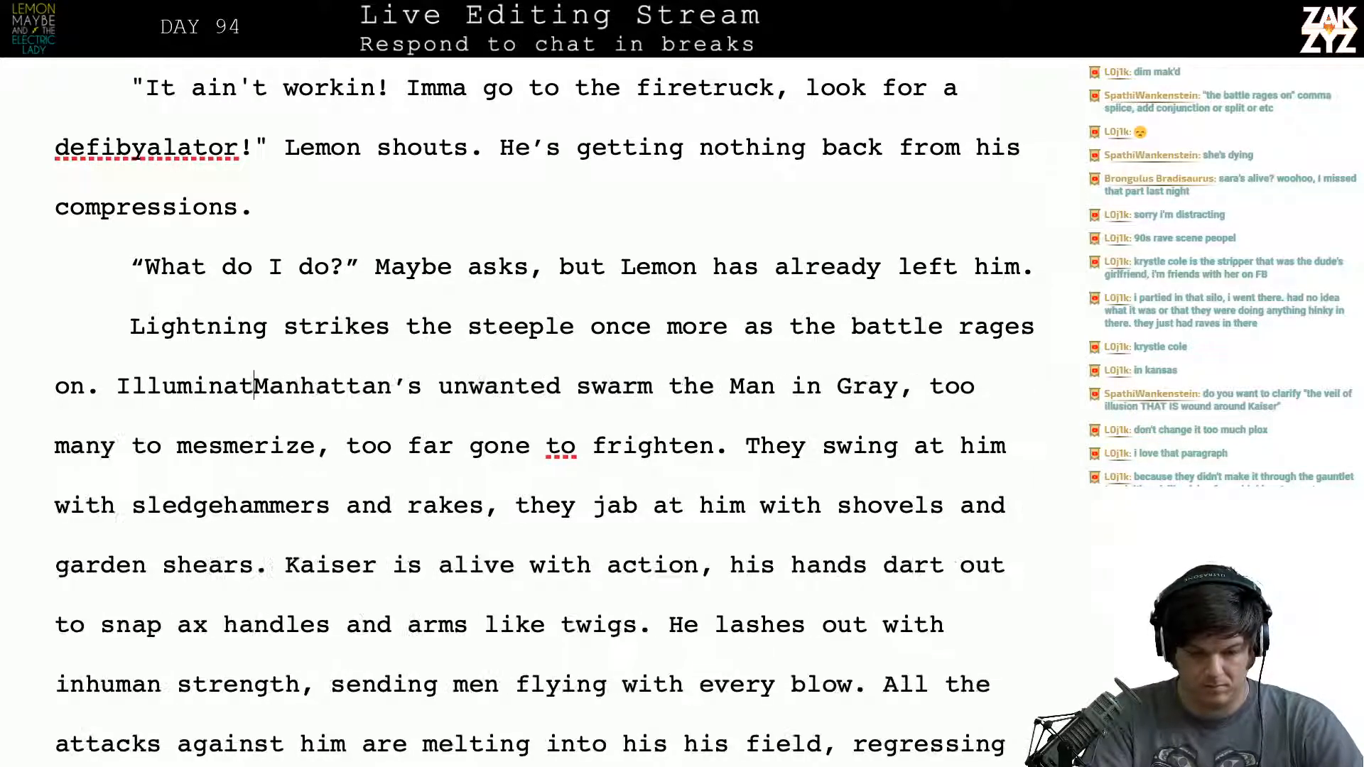
key("BackSpace")
key("BackSpace")
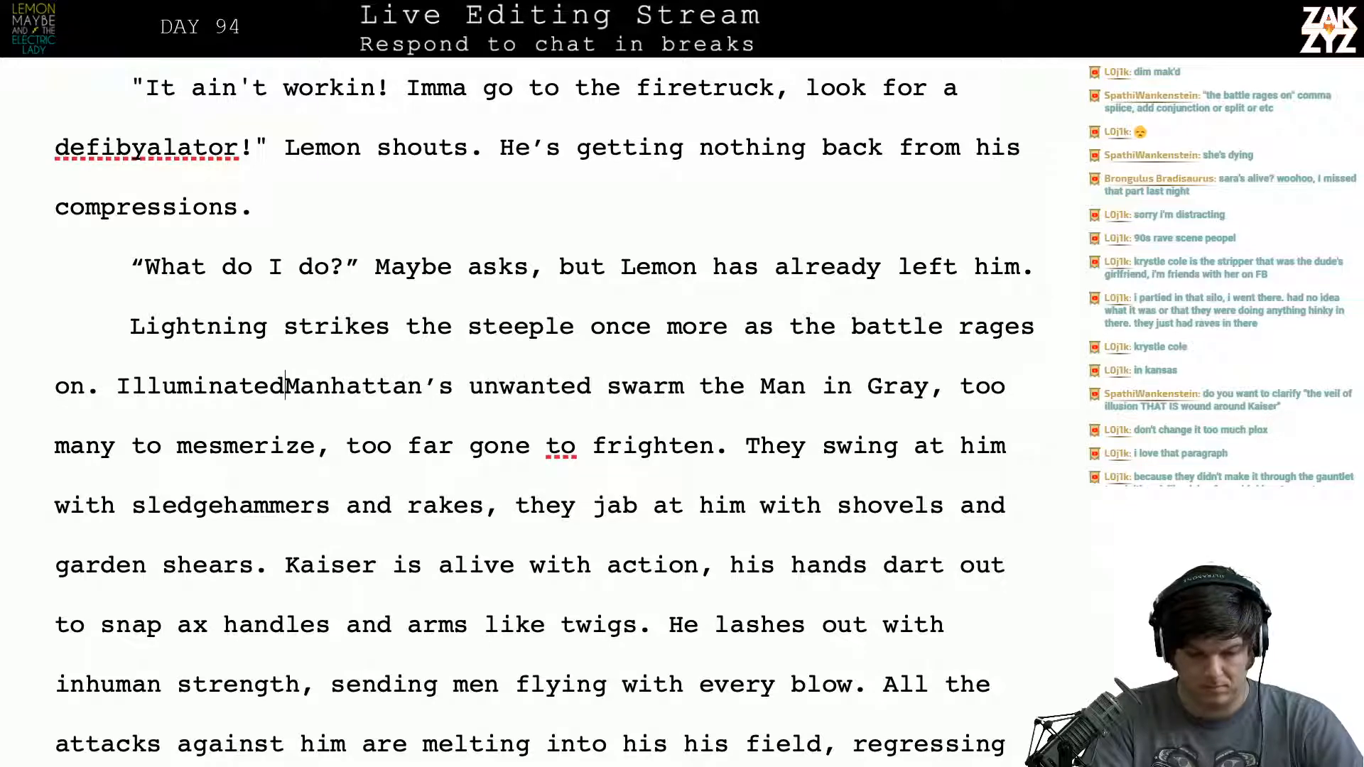
type("by the")
type(" flash,")
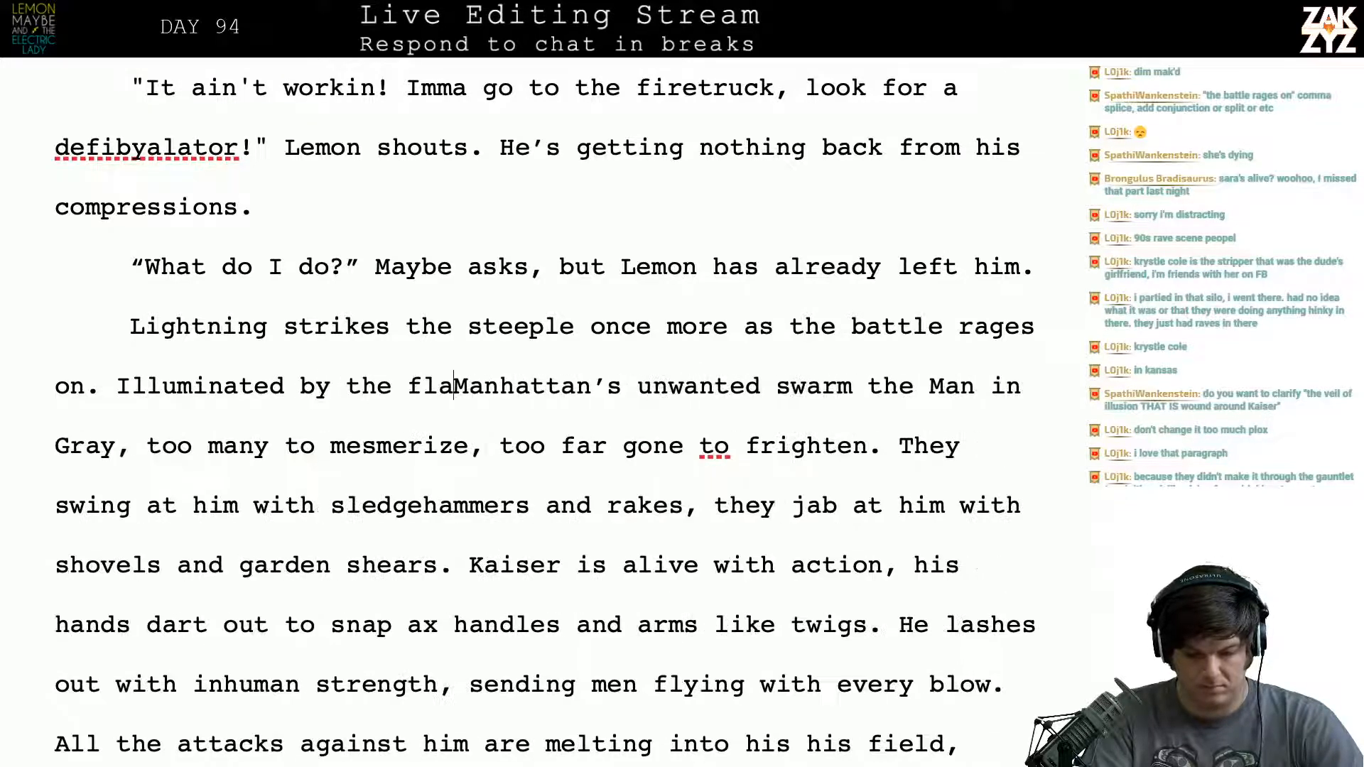
key("BackSpace")
key("BackSpace")
key("BackSpace")
key("BackSpace")
key("BackSpace")
key("BackSpace")
key("BackSpace")
key("BackSpace")
key("BackSpace")
key("BackSpace")
key("BackSpace")
key("BackSpace")
key("BackSpace")
key("BackSpace")
key("BackSpace")
key("BackSpace")
key("BackSpace")
key("BackSpace")
key("BackSpace")
key("BackSpace")
key("BackSpace")
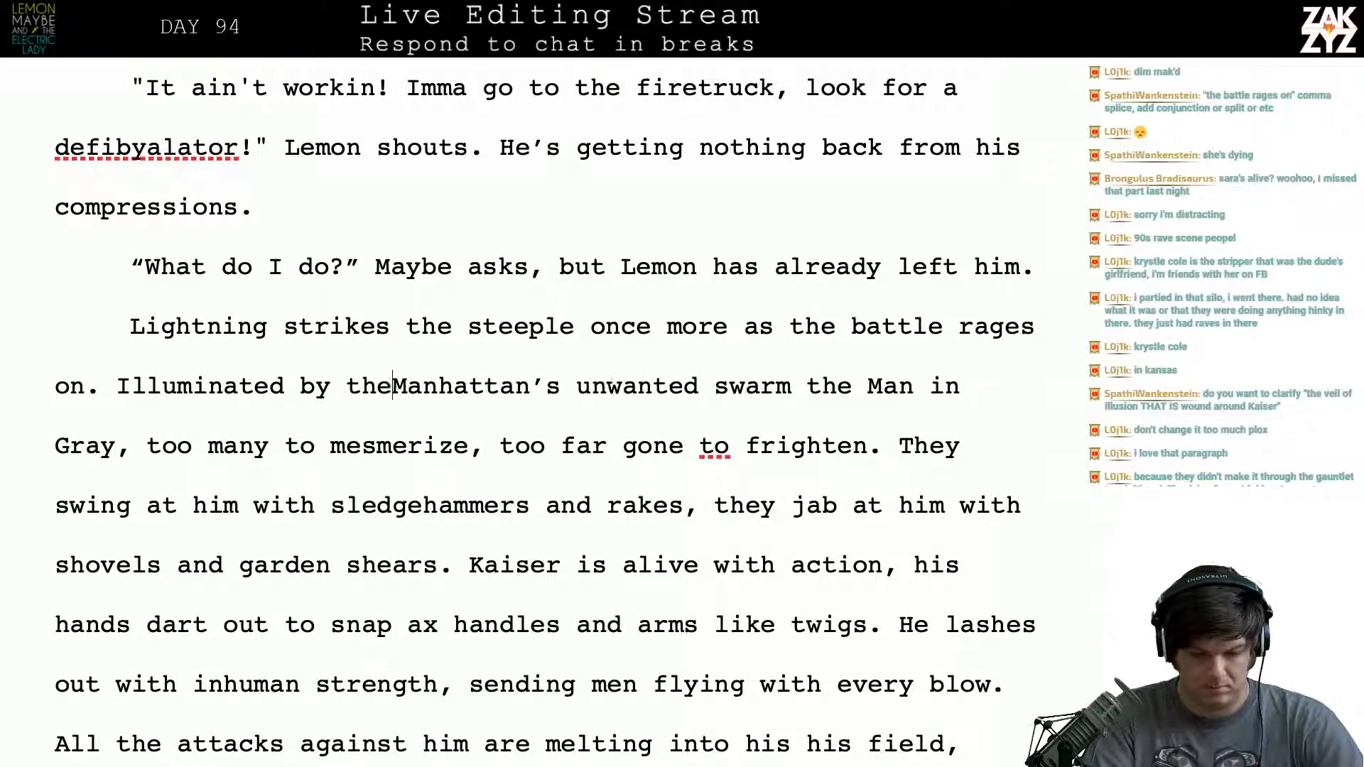
key("BackSpace")
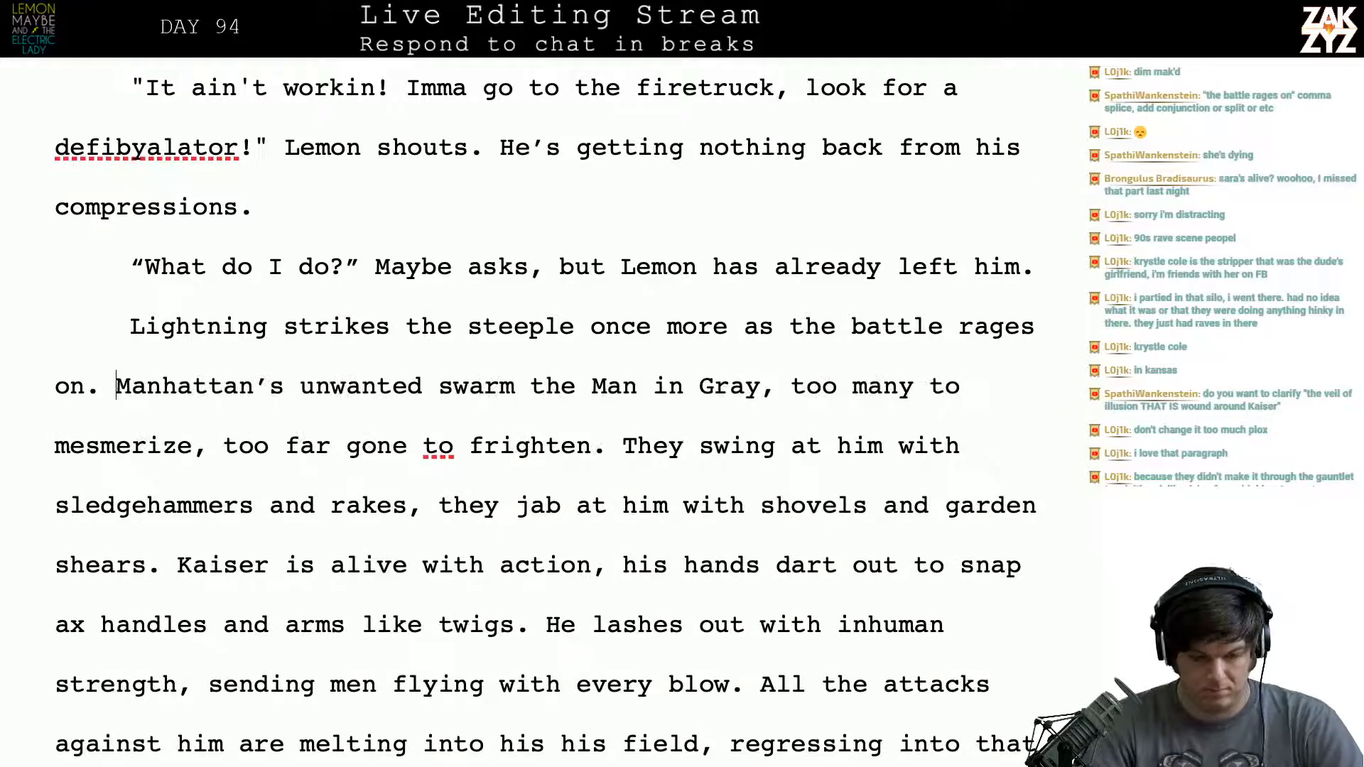
- Break the lightning sentence onto a new line after “steeple” and try continuing it with “, illuminating the”
left_click(588, 326)
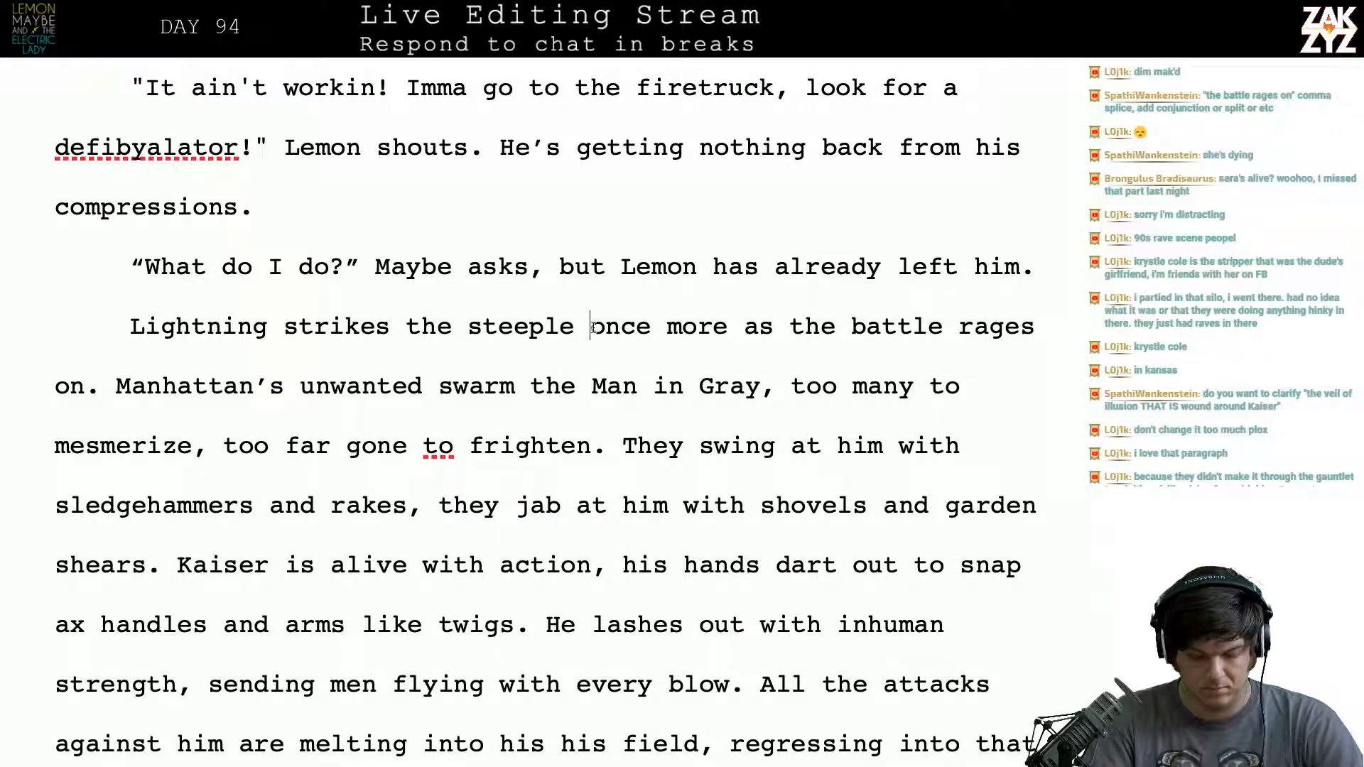
key("Return")
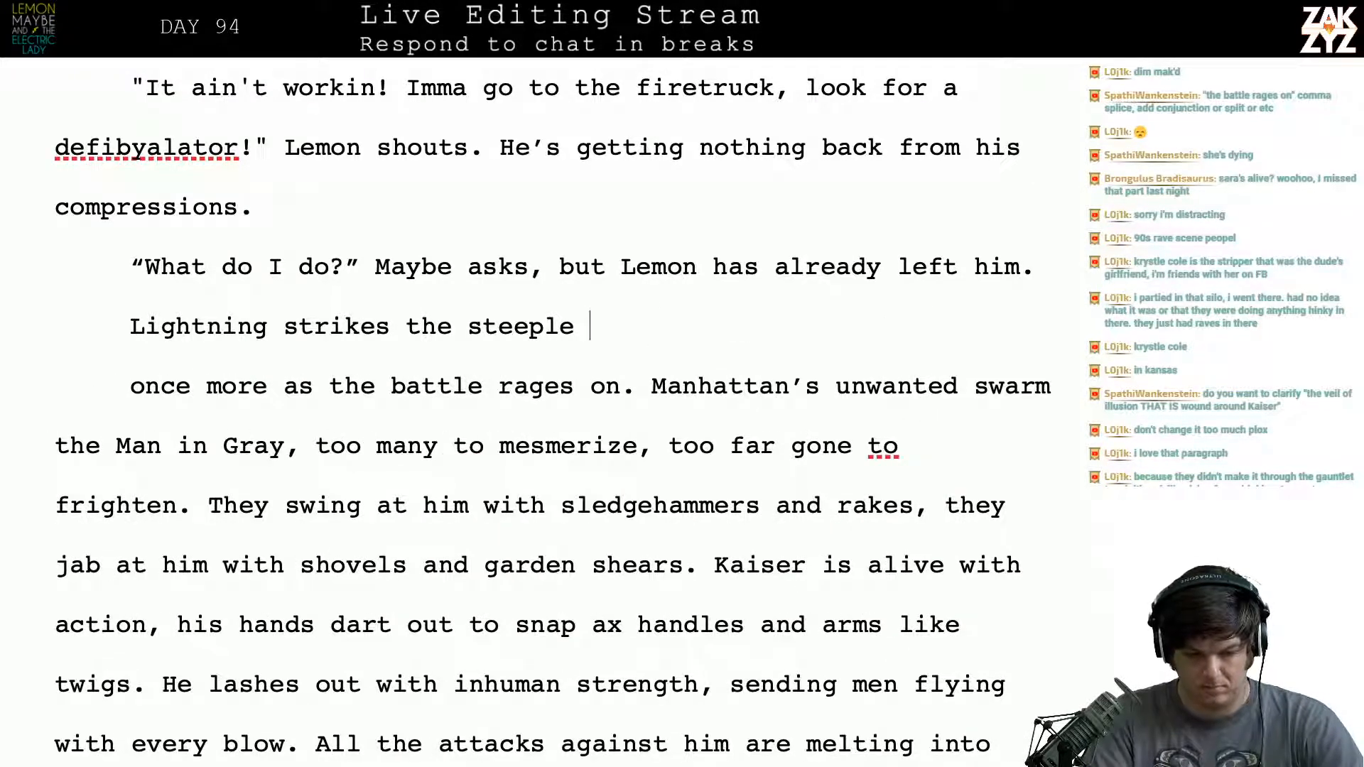
type(", ill")
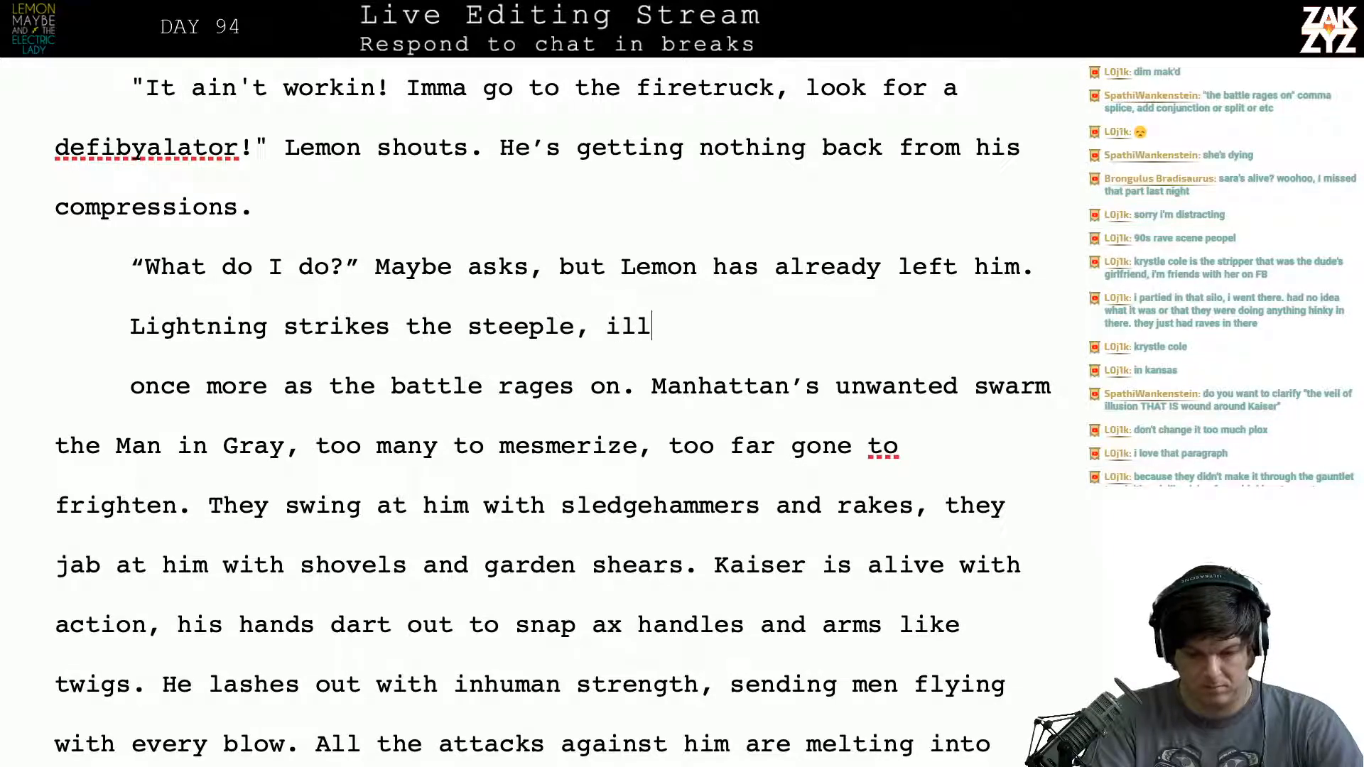
type("uminating the desp")
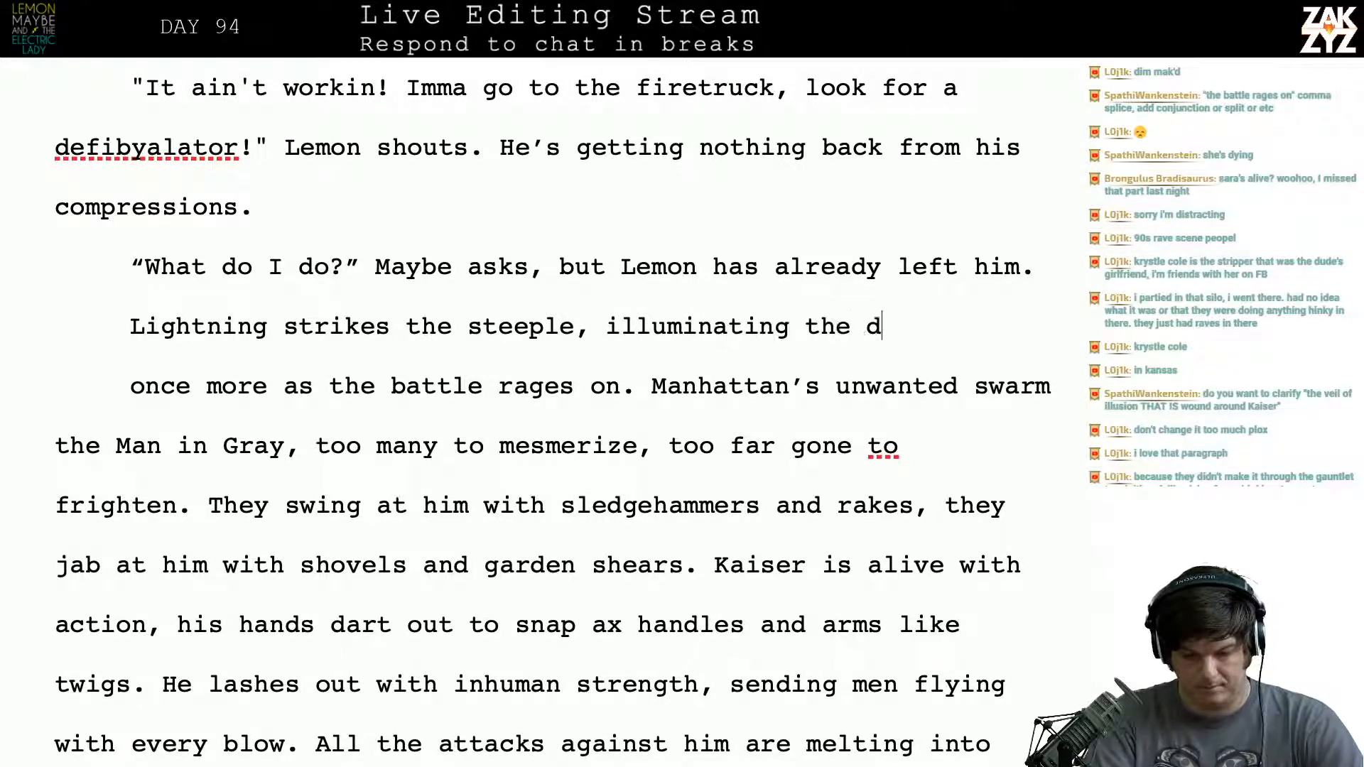
key("BackSpace")
key("BackSpace")
key("BackSpace")
key("BackSpace")
key("BackSpace")
key("BackSpace")
key("BackSpace")
key("BackSpace")
key("BackSpace")
key("BackSpace")
key("BackSpace")
key("BackSpace")
key("BackSpace")
key("BackSpace")
key("BackSpace")
key("BackSpace")
key("BackSpace")
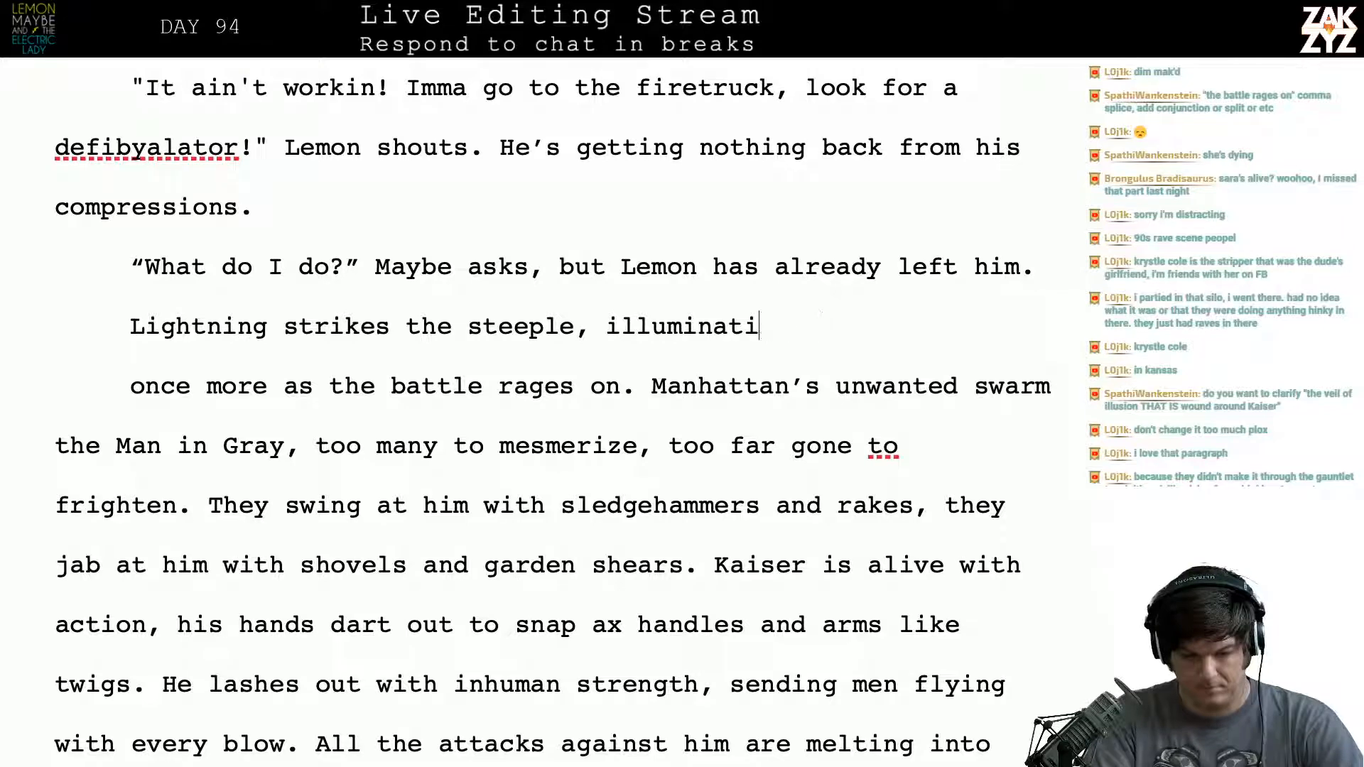
key("BackSpace")
key("BackSpace")
key("BackSpace")
key("BackSpace")
key("BackSpace")
key("BackSpace")
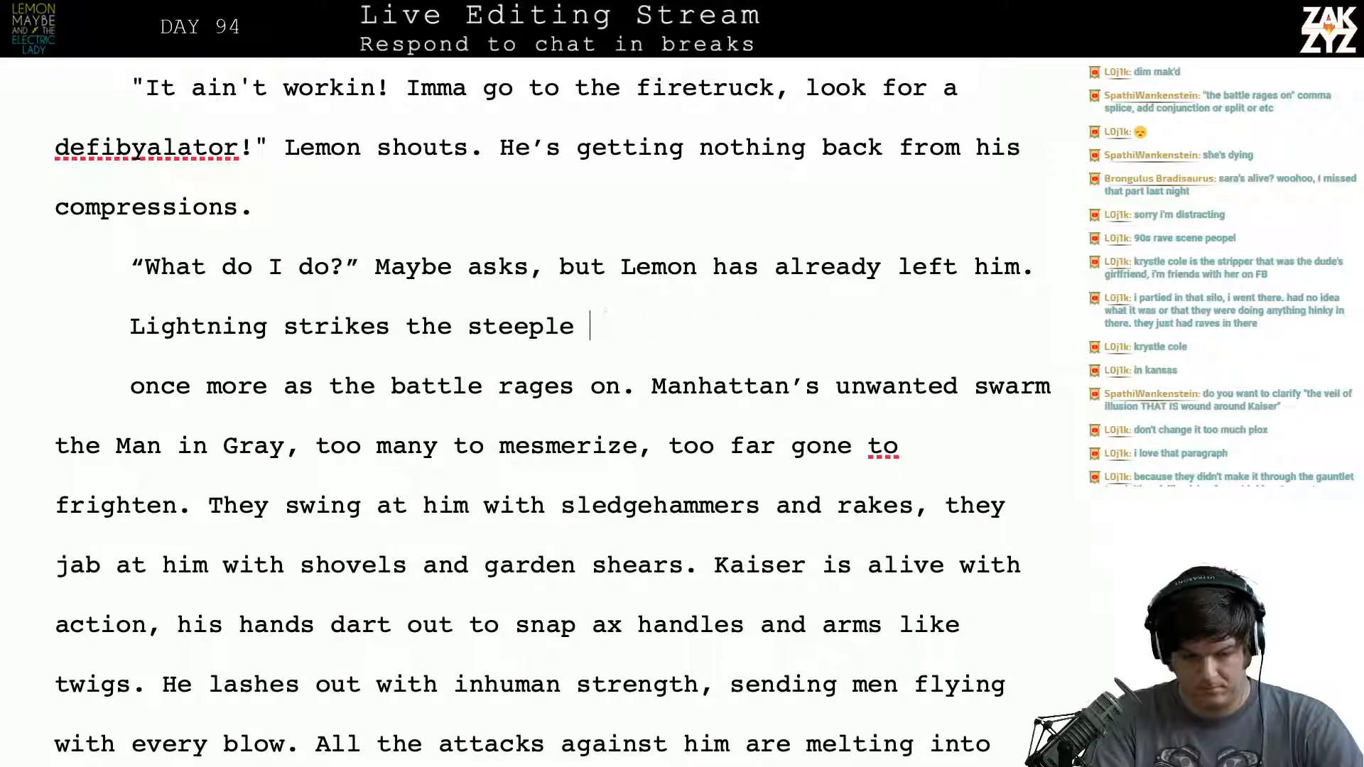
- Complete the sentence as “Lightning strikes the steeple again, illuminating the desperate battle.”
type("again, ")
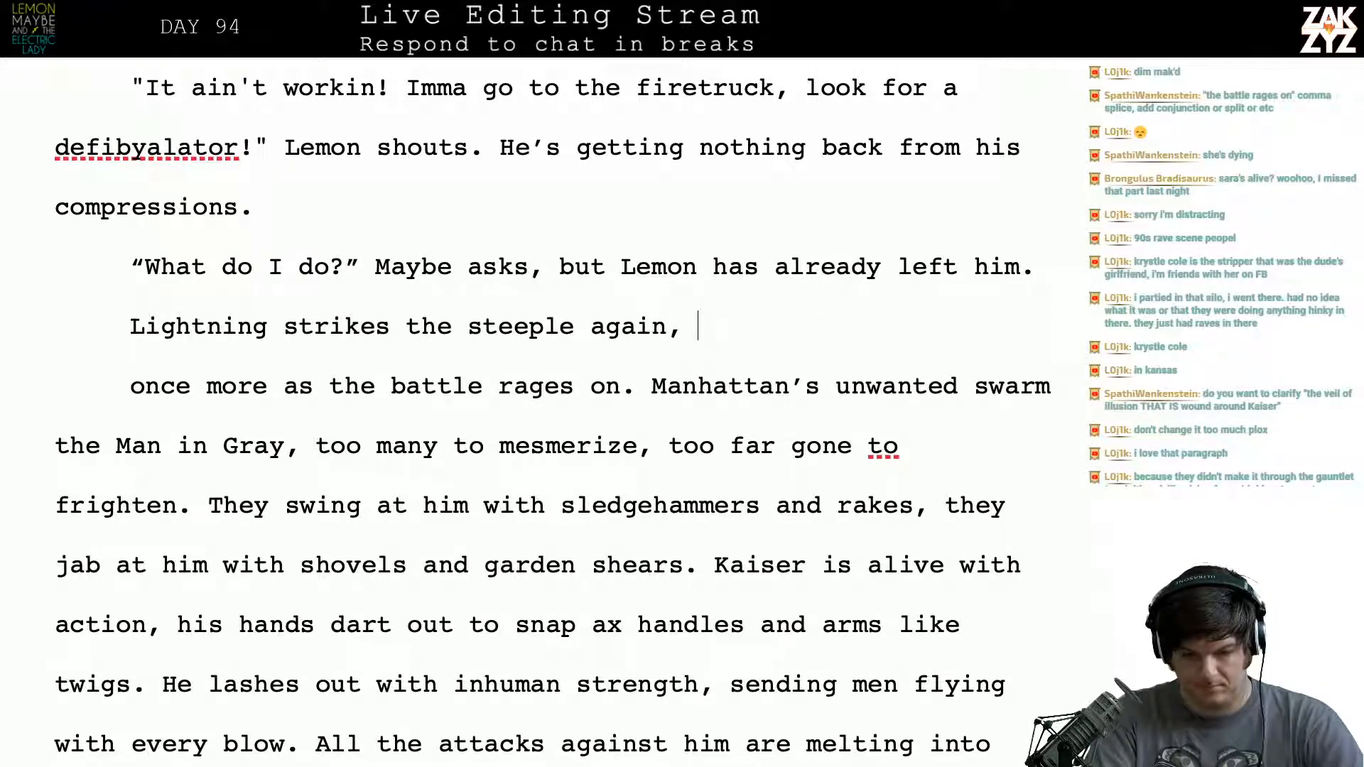
type("illuminating the")
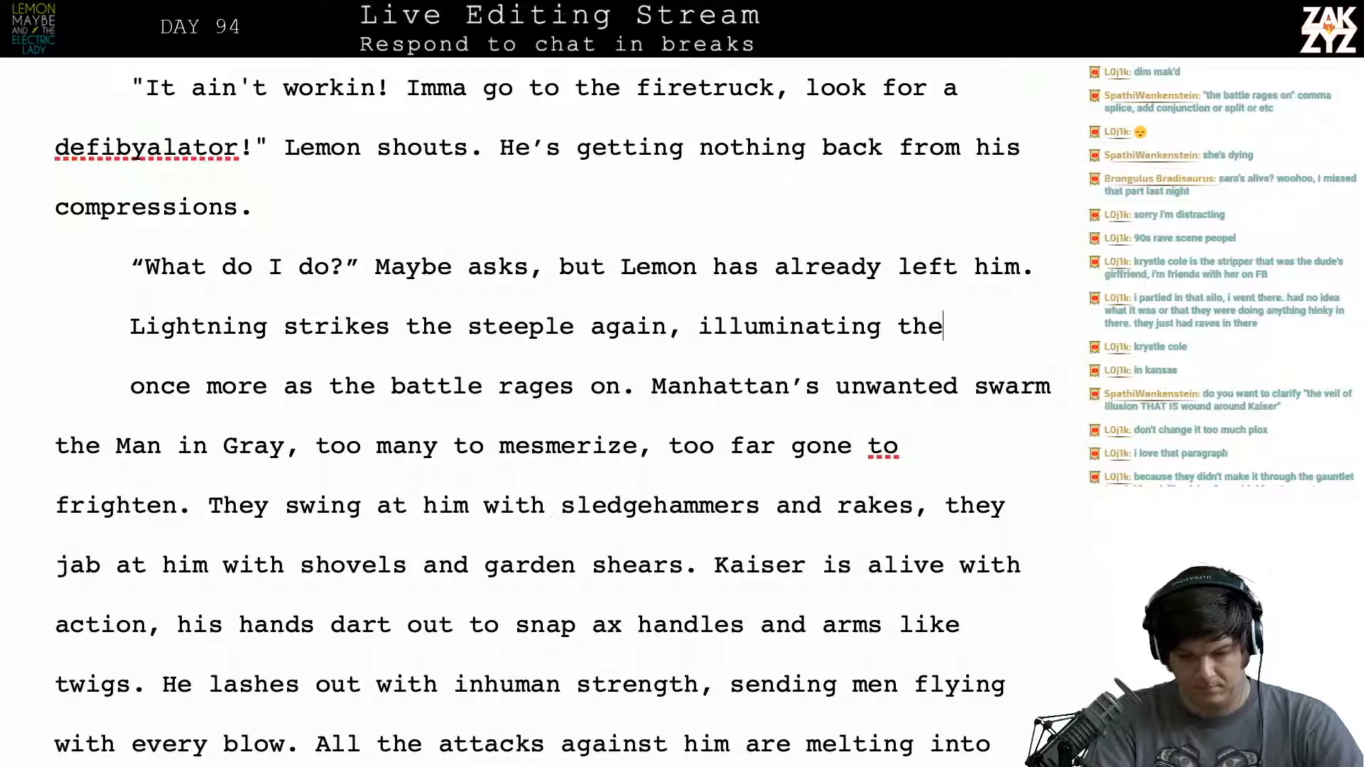
type(" desperate ")
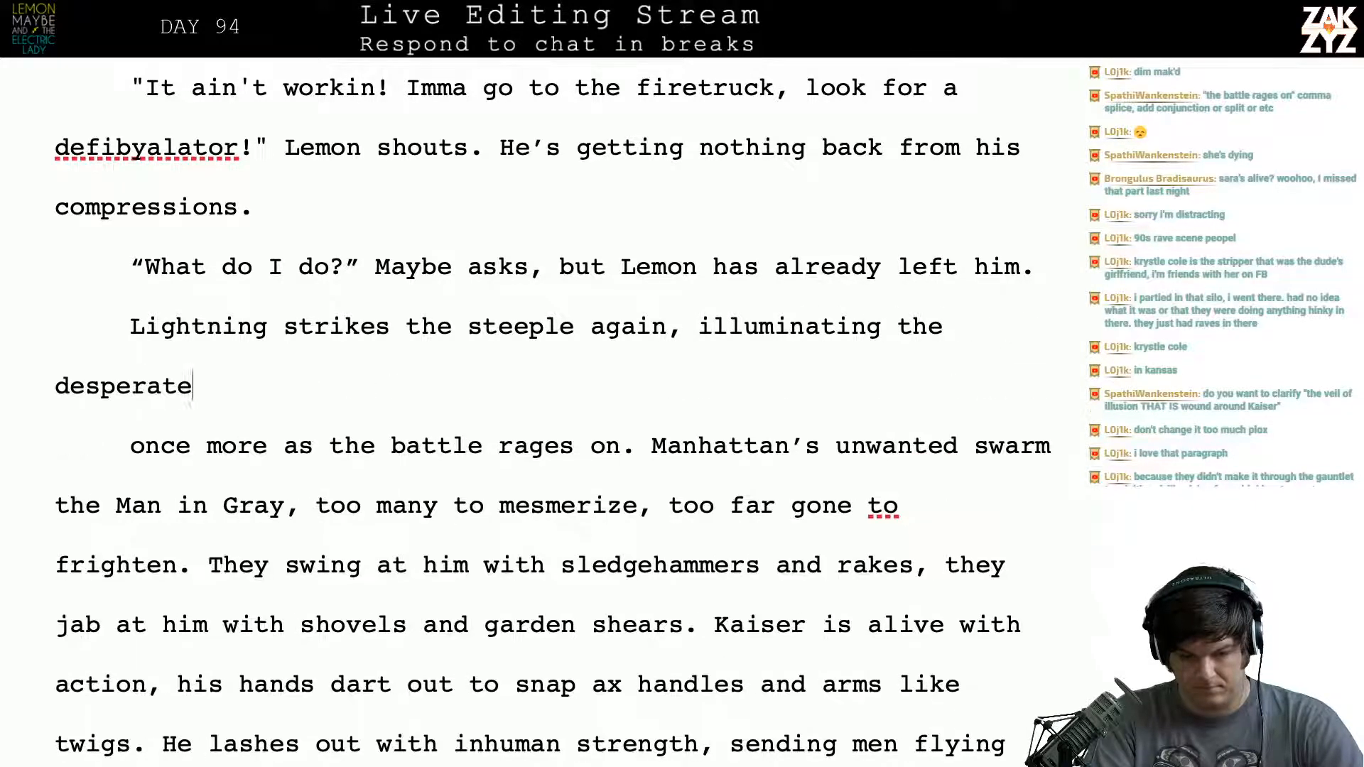
type("fi")
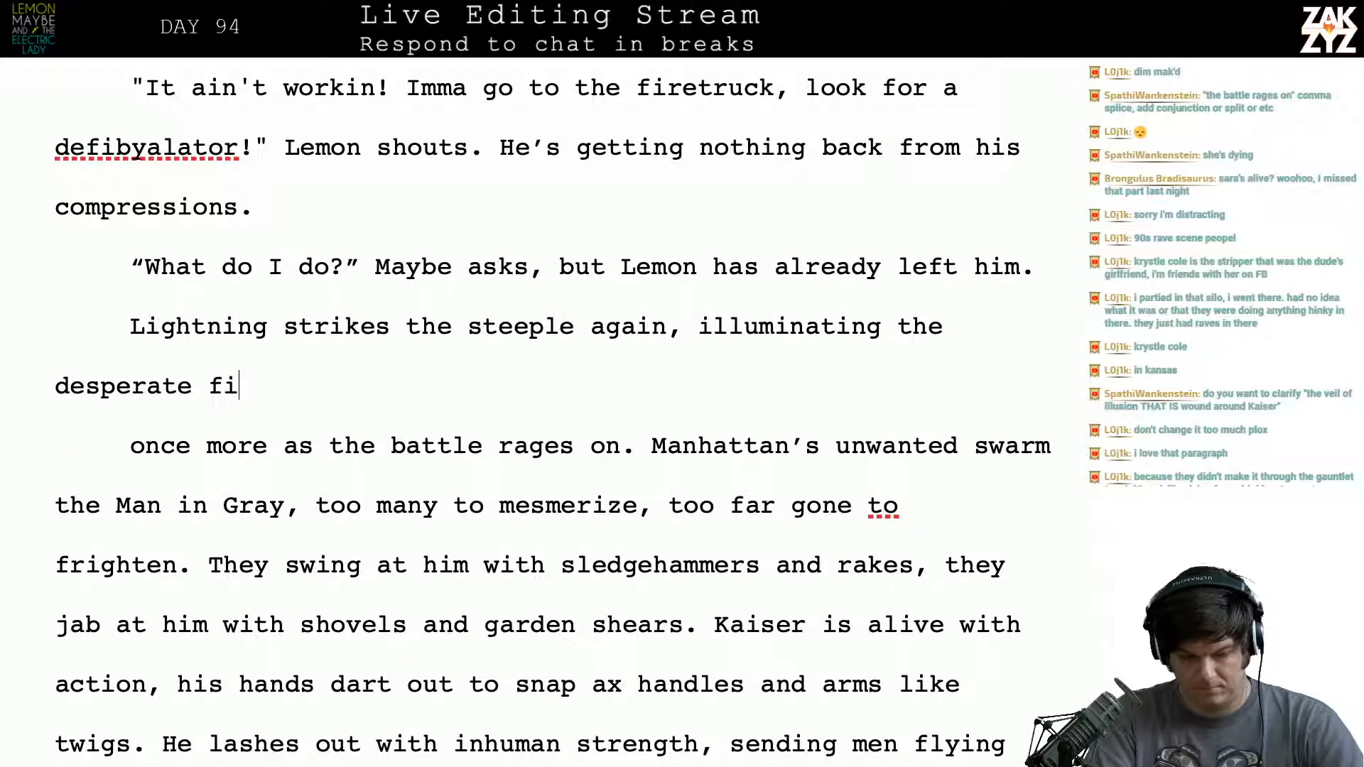
key("BackSpace")
key("BackSpace")
type("battle.")
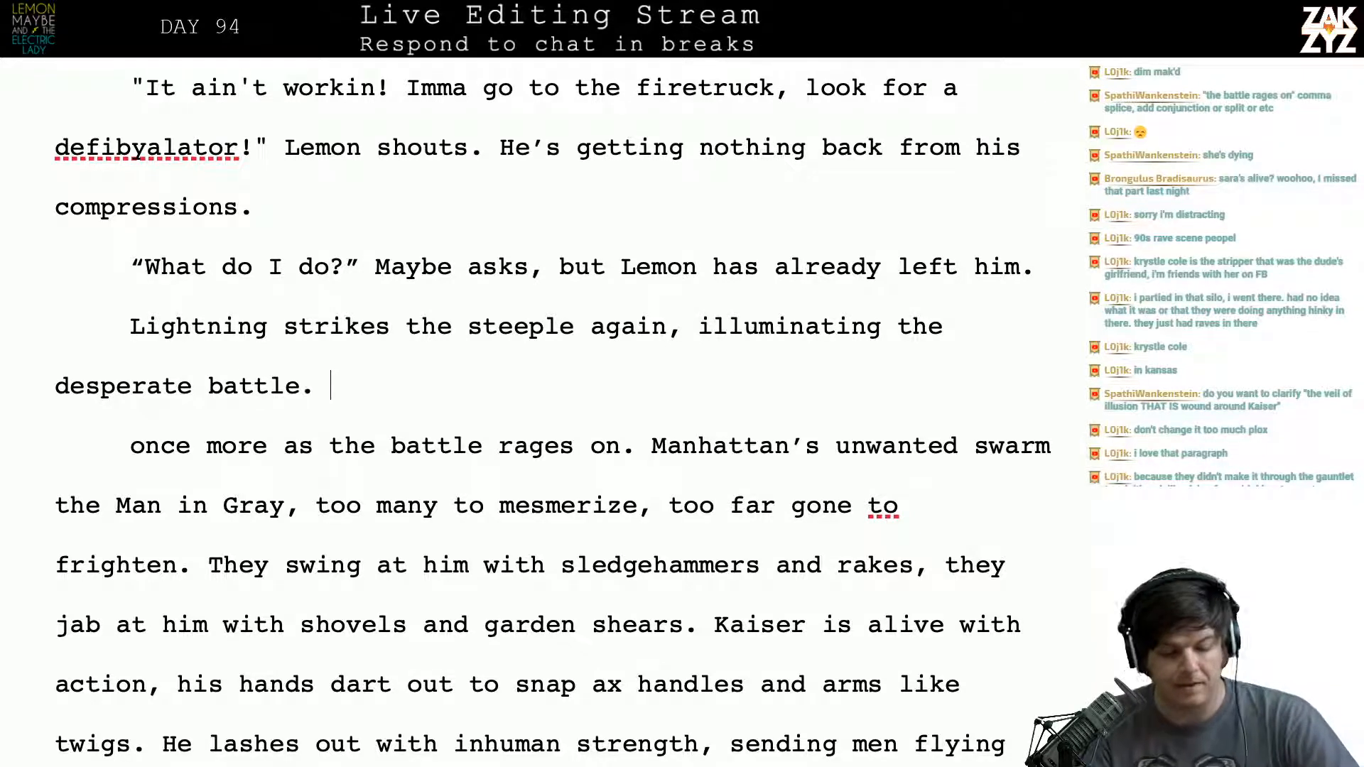
- Delete the leftover “once more as the battle rages on.” and rejoin the paragraph before “Manhattan’s unwanted swarm”
key("ctrl+shift+Right")
key("ctrl+shift+Right")
key("ctrl+shift+Right")
key("ctrl+shift+Right")
key("shift+Right")
key("shift+Right")
key("shift+Right")
key("shift+Right")
key("shift+Right")
key("shift+Right")
key("shift+Right")
key("shift+Right")
key("shift+Right")
key("shift+Right")
key("shift+Right")
key("shift+Right")
key("shift+Right")
key("shift+Right")
key("shift+Right")
key("shift+Right")
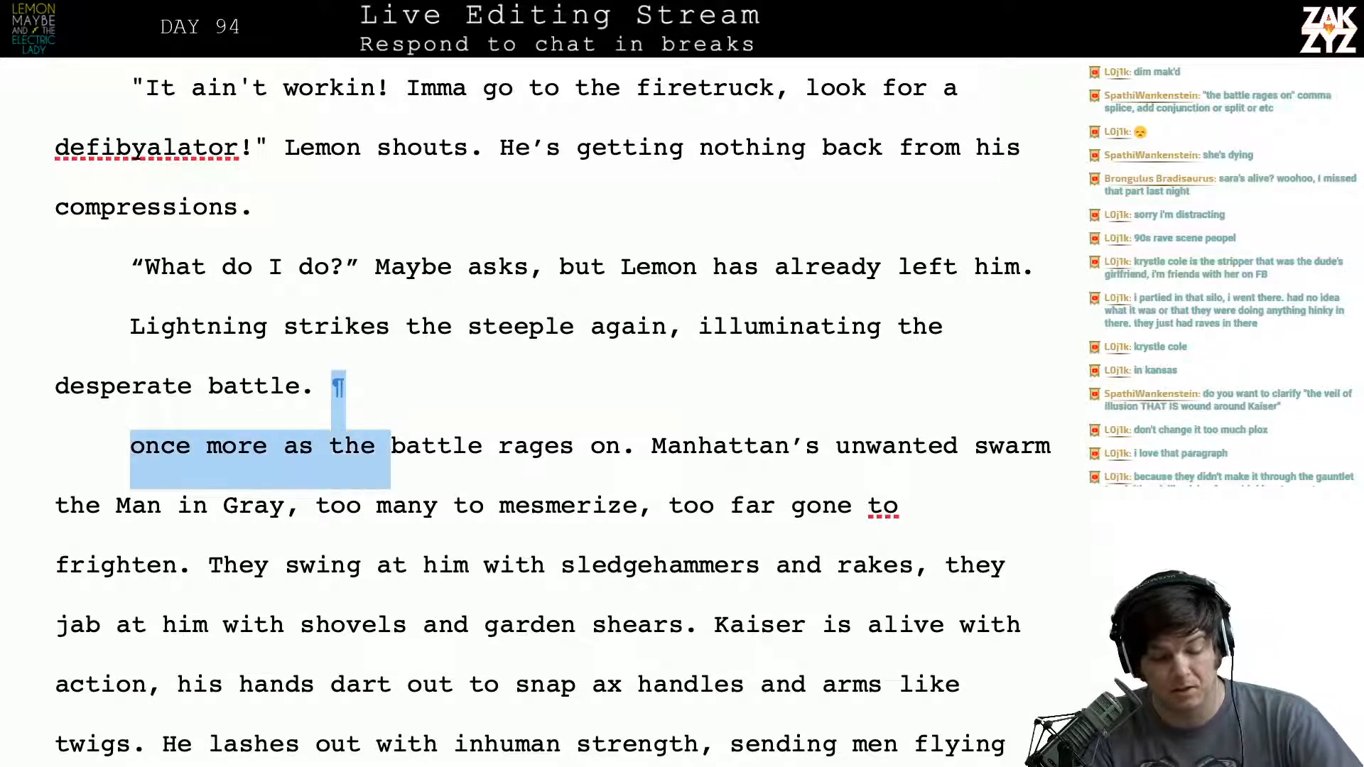
key("shift+Right")
key("shift+Right")
key("shift+Right")
key("shift+Right")
key("shift+Right")
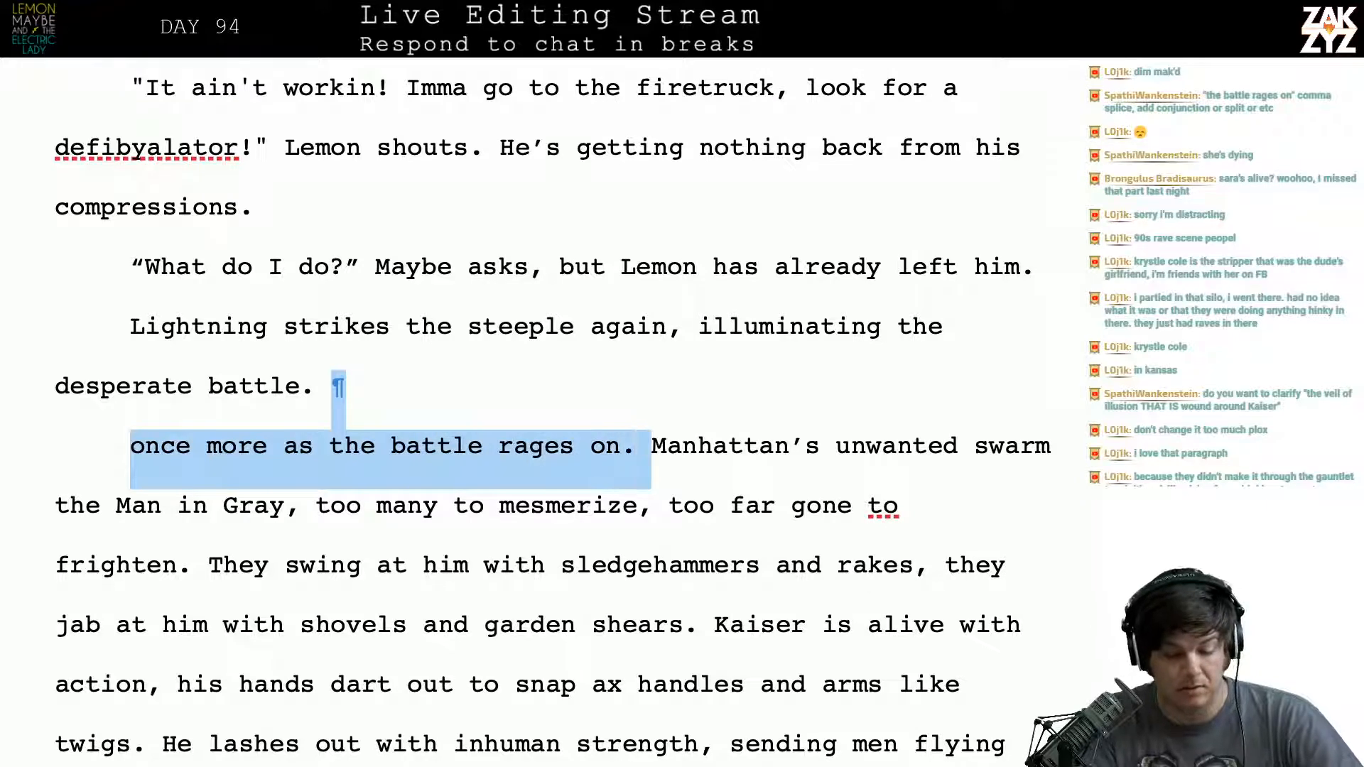
key("shift+Left")
key("BackSpace")
- Reread the revised opening of the swarm paragraph, around “too many to mesmerize”
scroll(534, 411, "down", 1)
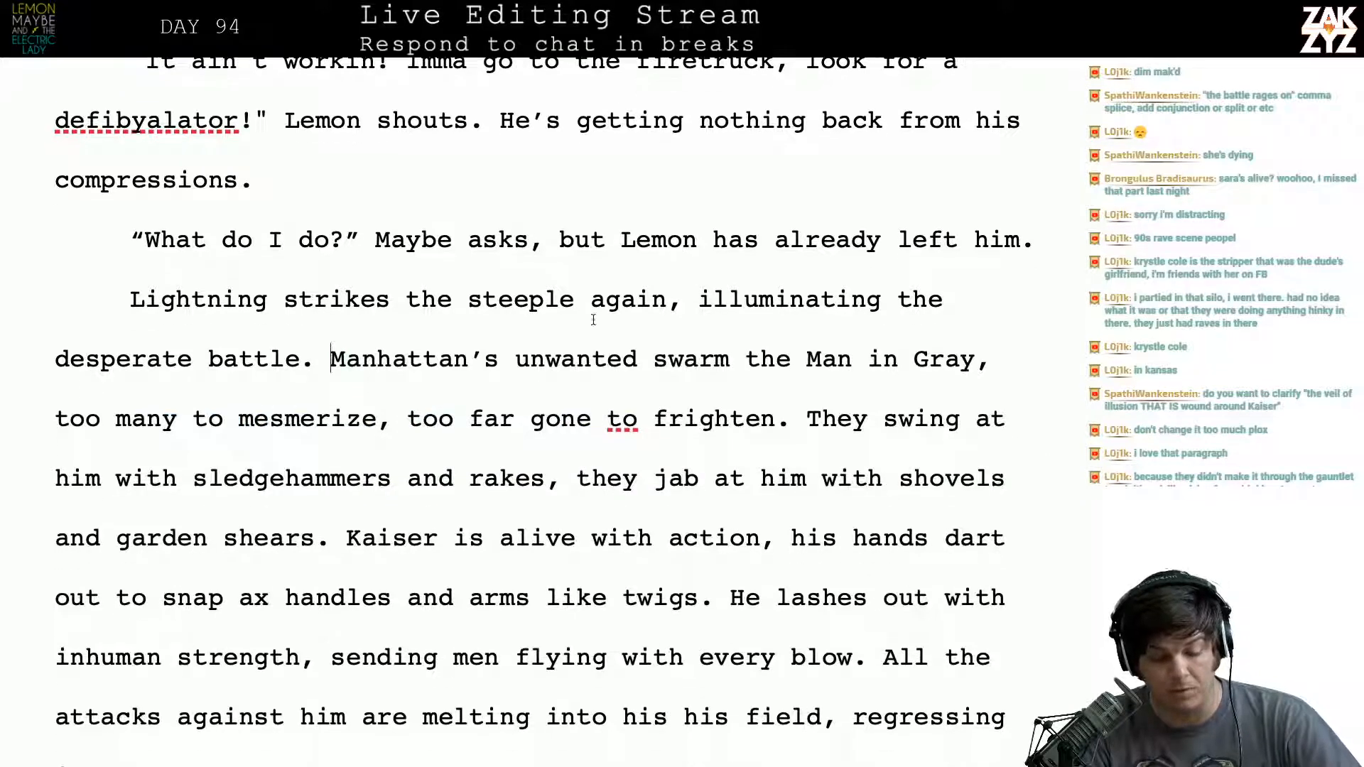
scroll(292, 412, "down", 3)
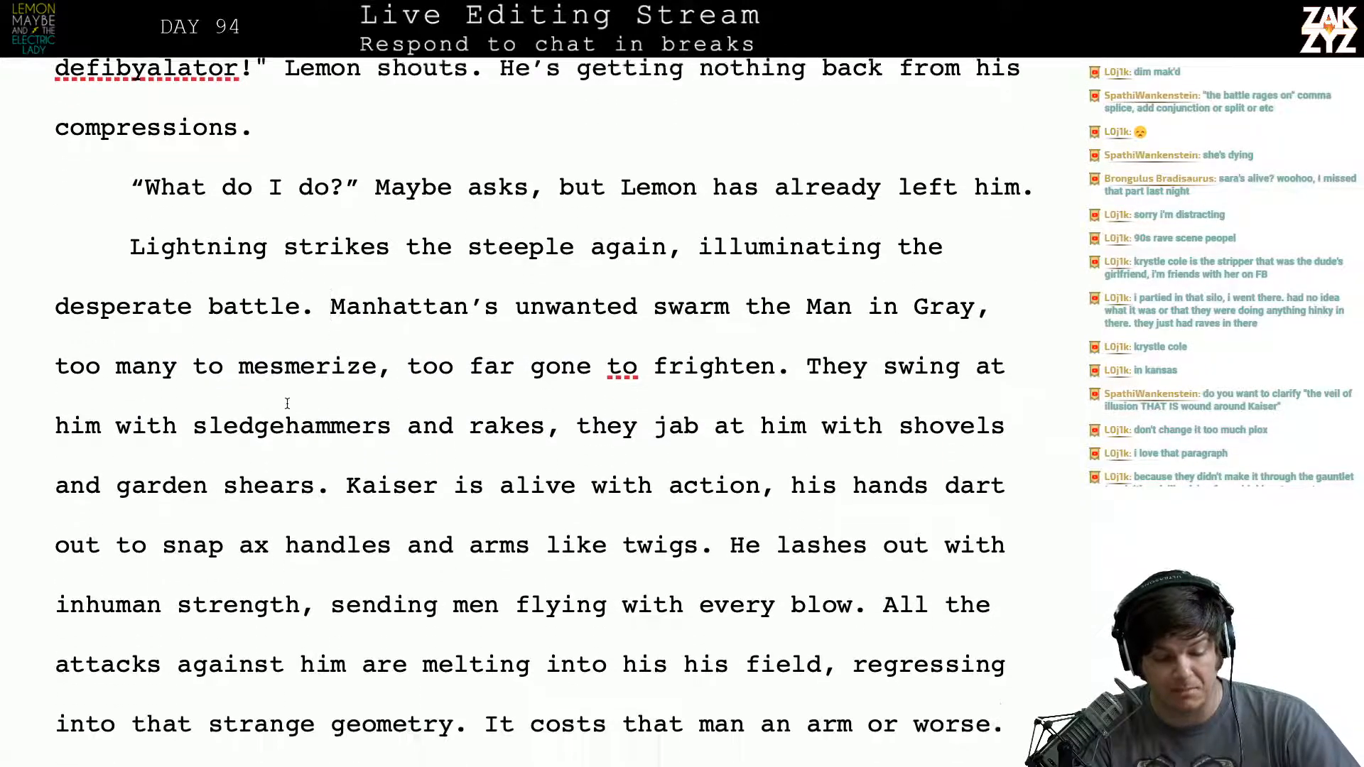
left_click(323, 312)
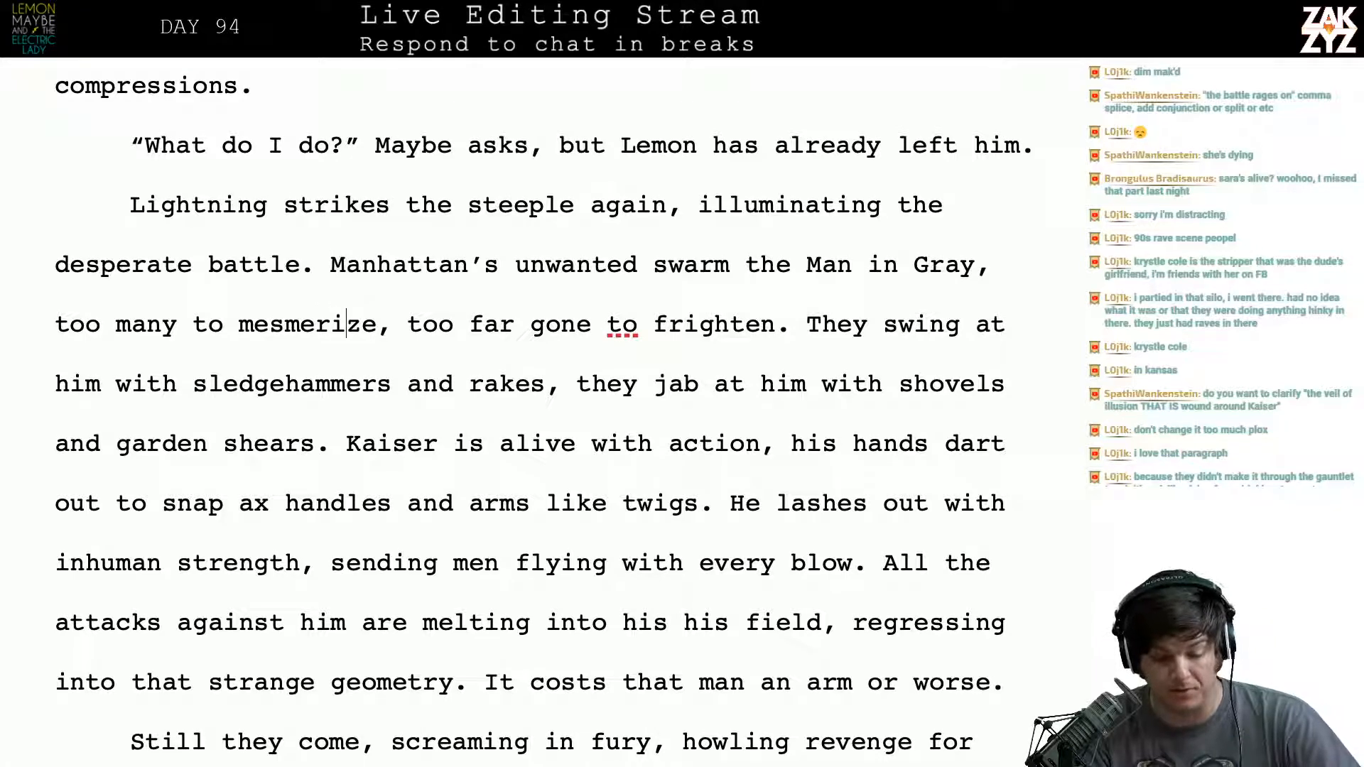
key("Right")
key("Right")
key("Right")
key("Right")
key("Right")
key("Right")
key("Right")
key("Right")
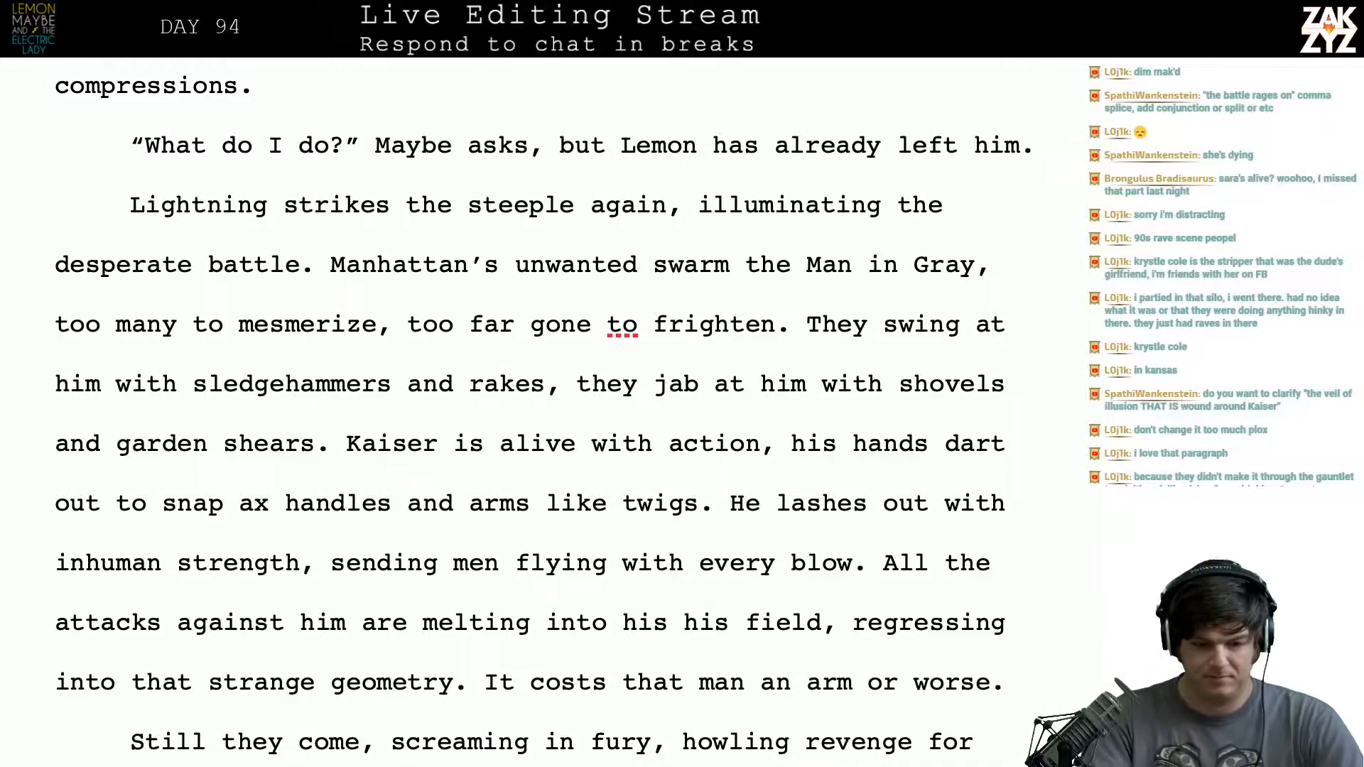
- Switch to the web browser, look up “dim mak” on Google, skim the results and return to the manuscript
key("alt+Tab")
key("ctrl+l")
type("dim mak")
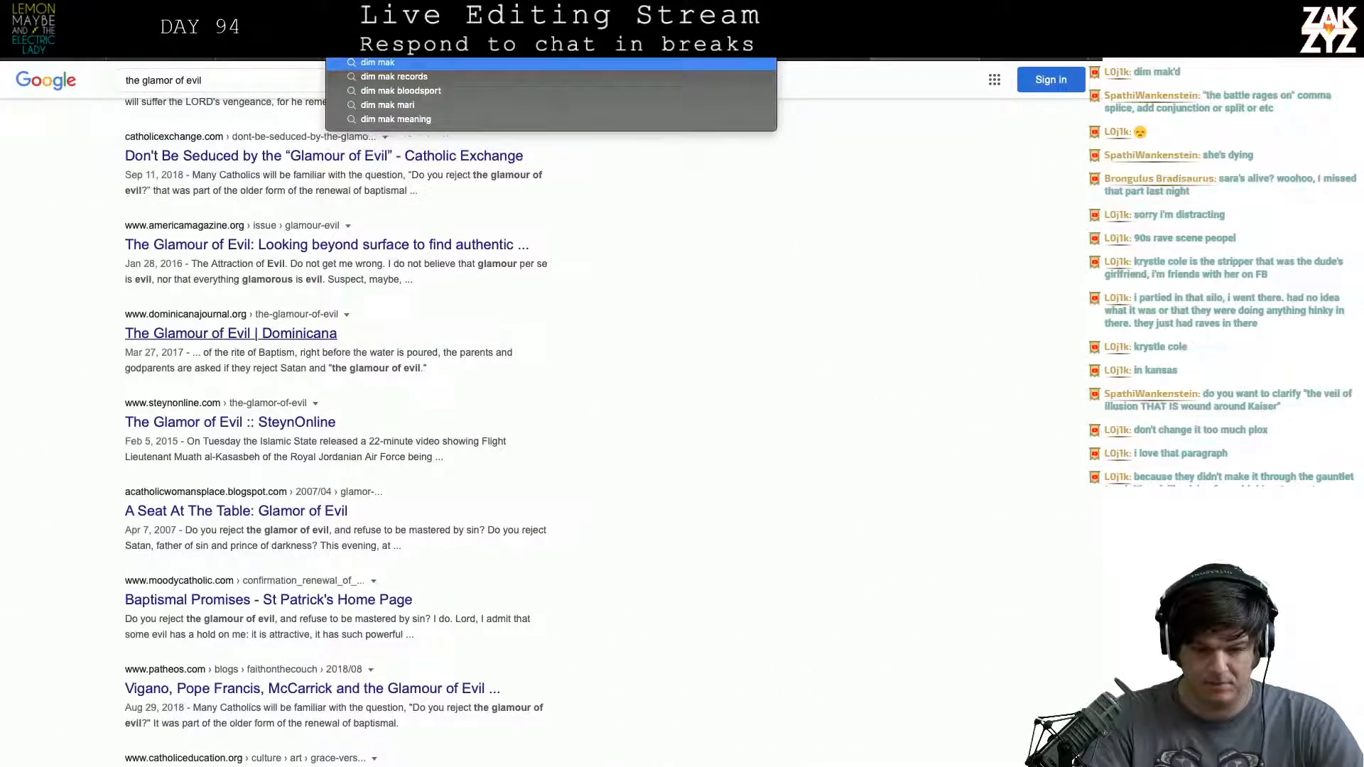
key("Return")
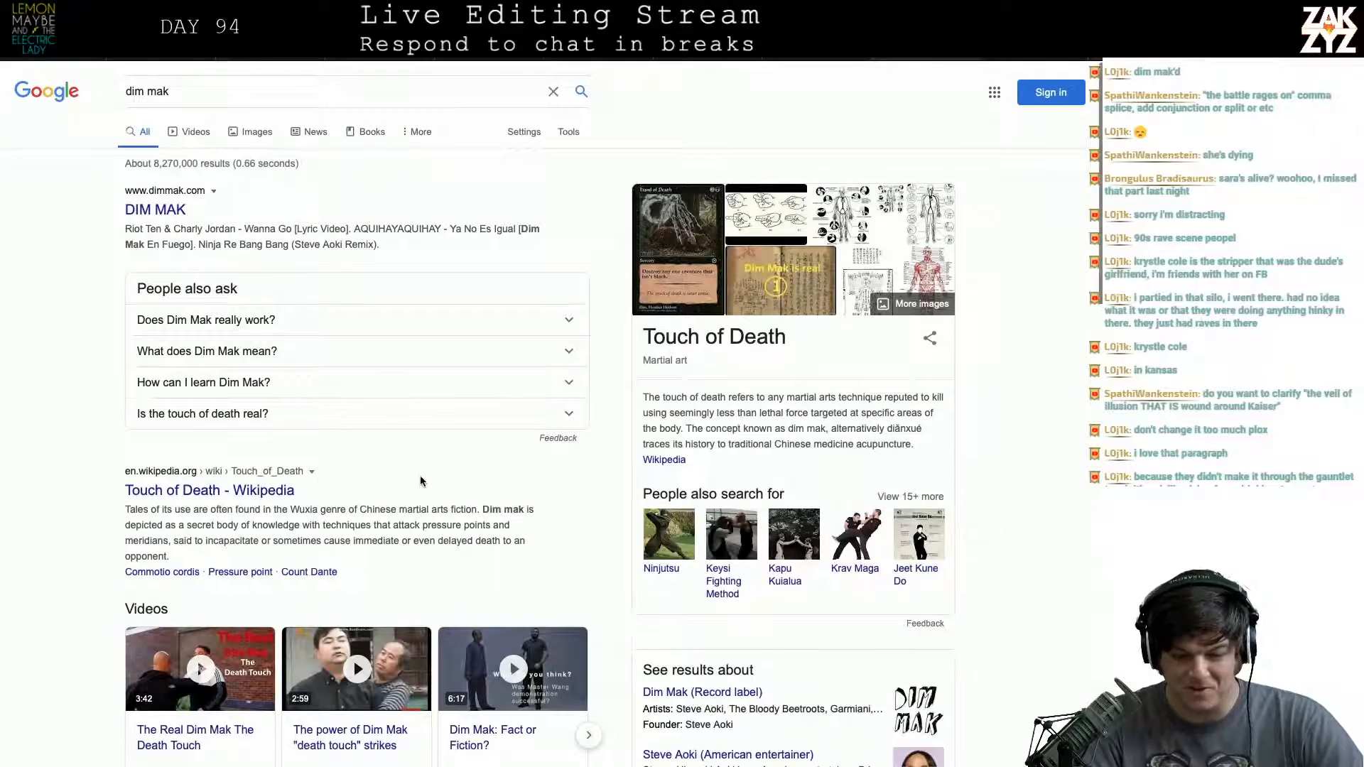
scroll(419, 475, "down", 1)
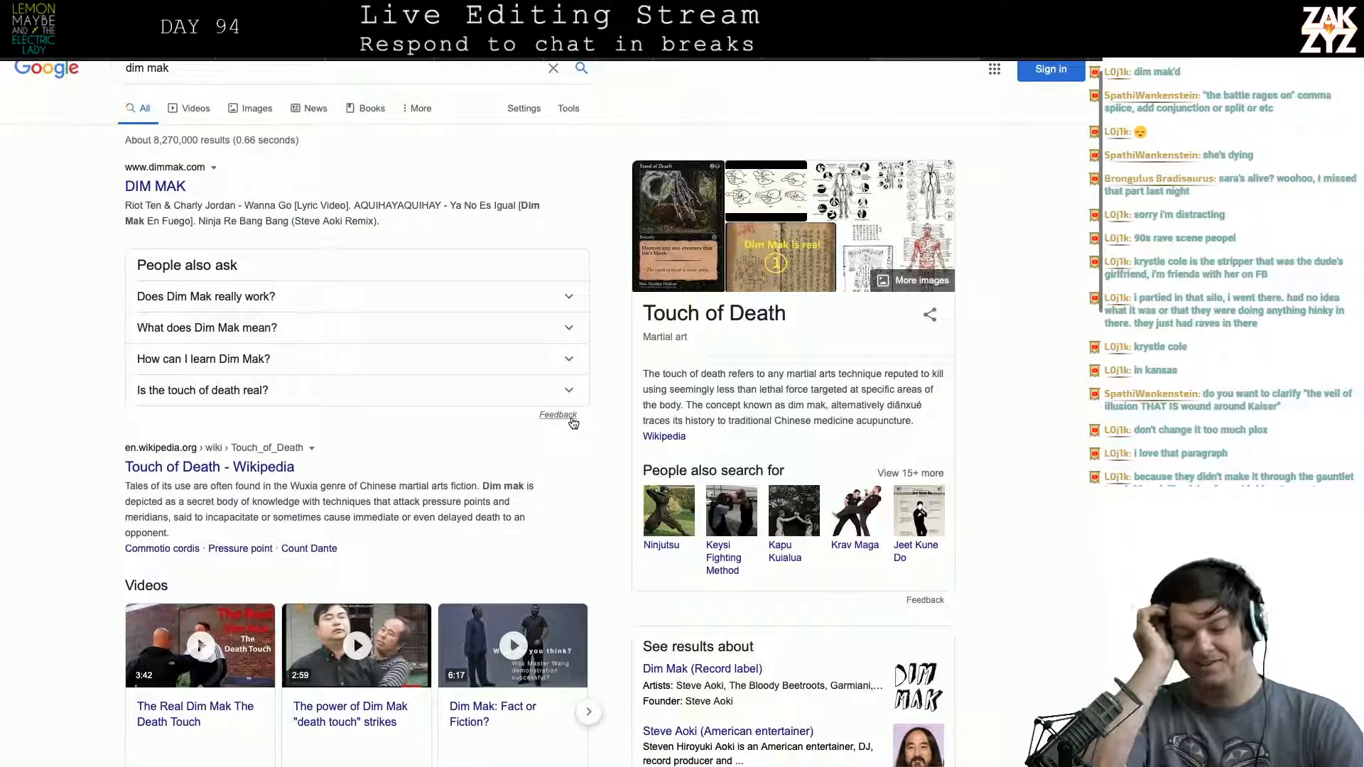
key("super+Tab")
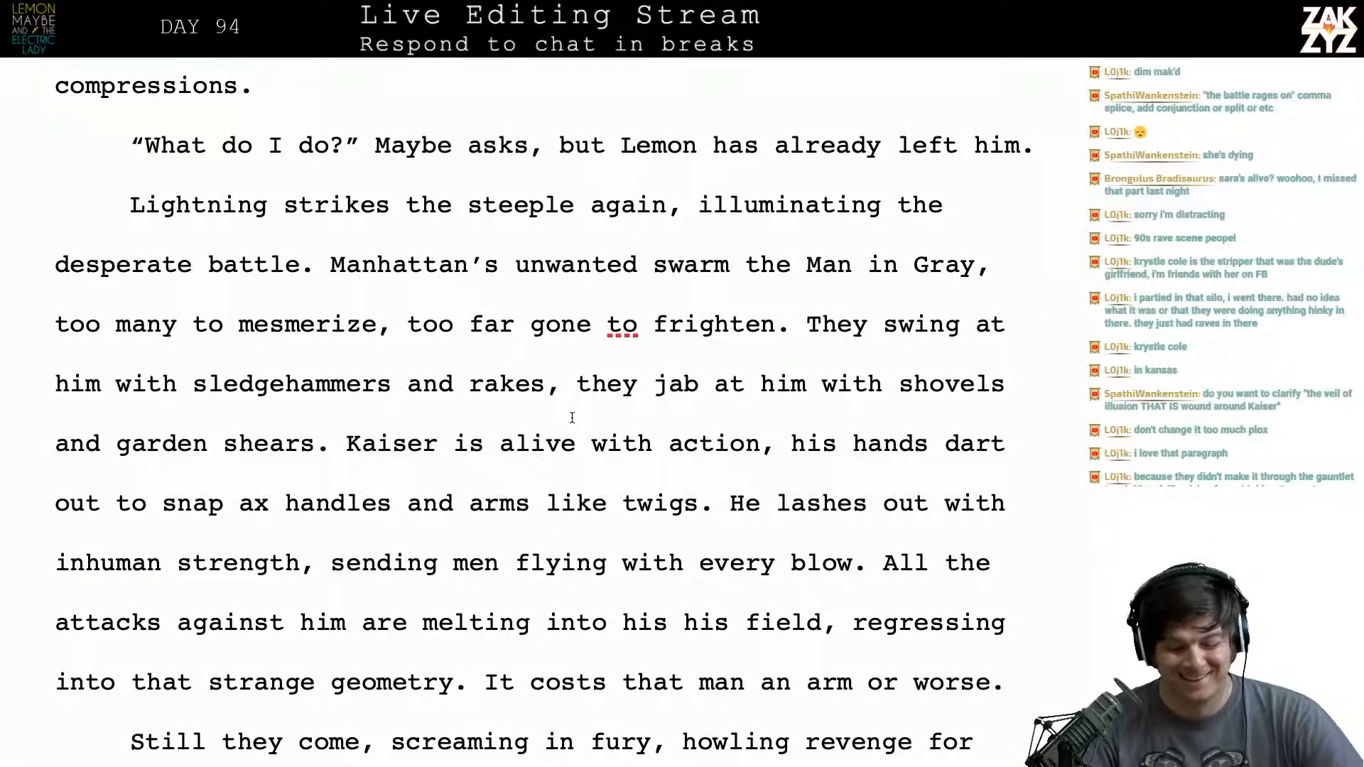
- Read through the swarm paragraph from “the Man in Gray” past “too far gone to frighten” to the sentence about their weapons
scroll(572, 418, "down", 3)
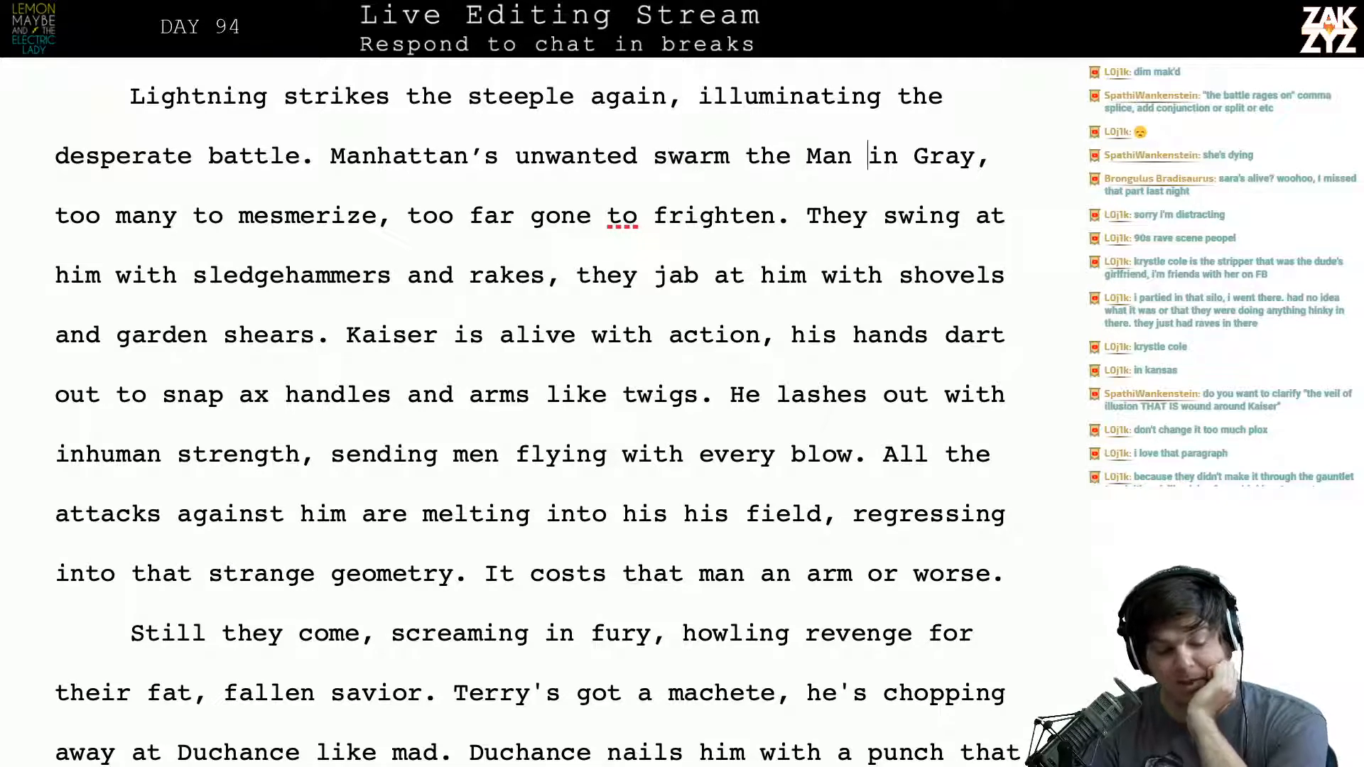
key("Right")
key("Right")
key("Right")
key("Right")
key("Right")
key("Right")
key("Right")
key("Right")
key("Right")
key("Right")
key("Right")
key("Right")
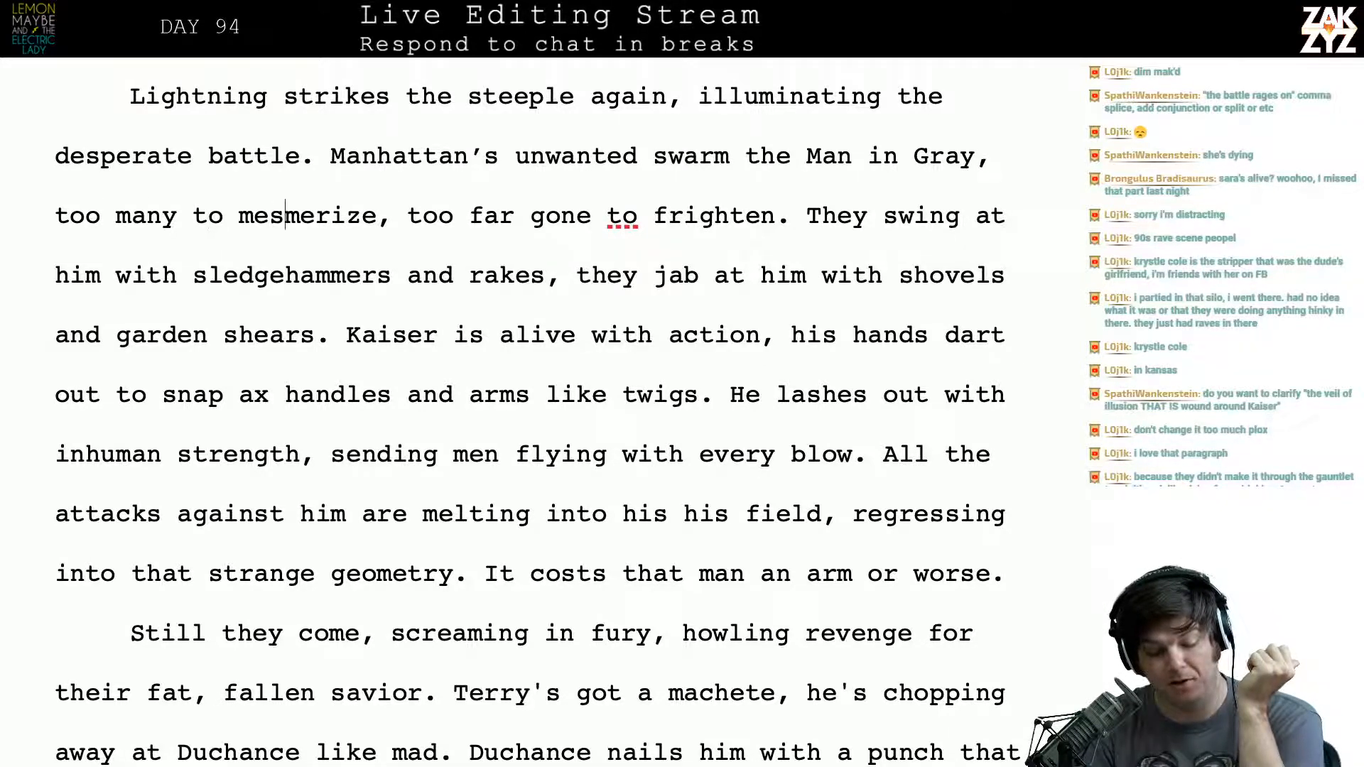
key("Right")
key("Right")
key("Right")
key("Right")
key("Right")
key("Right")
key("Right")
key("Right")
key("Right")
key("Right")
key("Right")
key("Right")
key("Right")
key("Right")
key("Right")
key("Right")
key("Right")
key("Right")
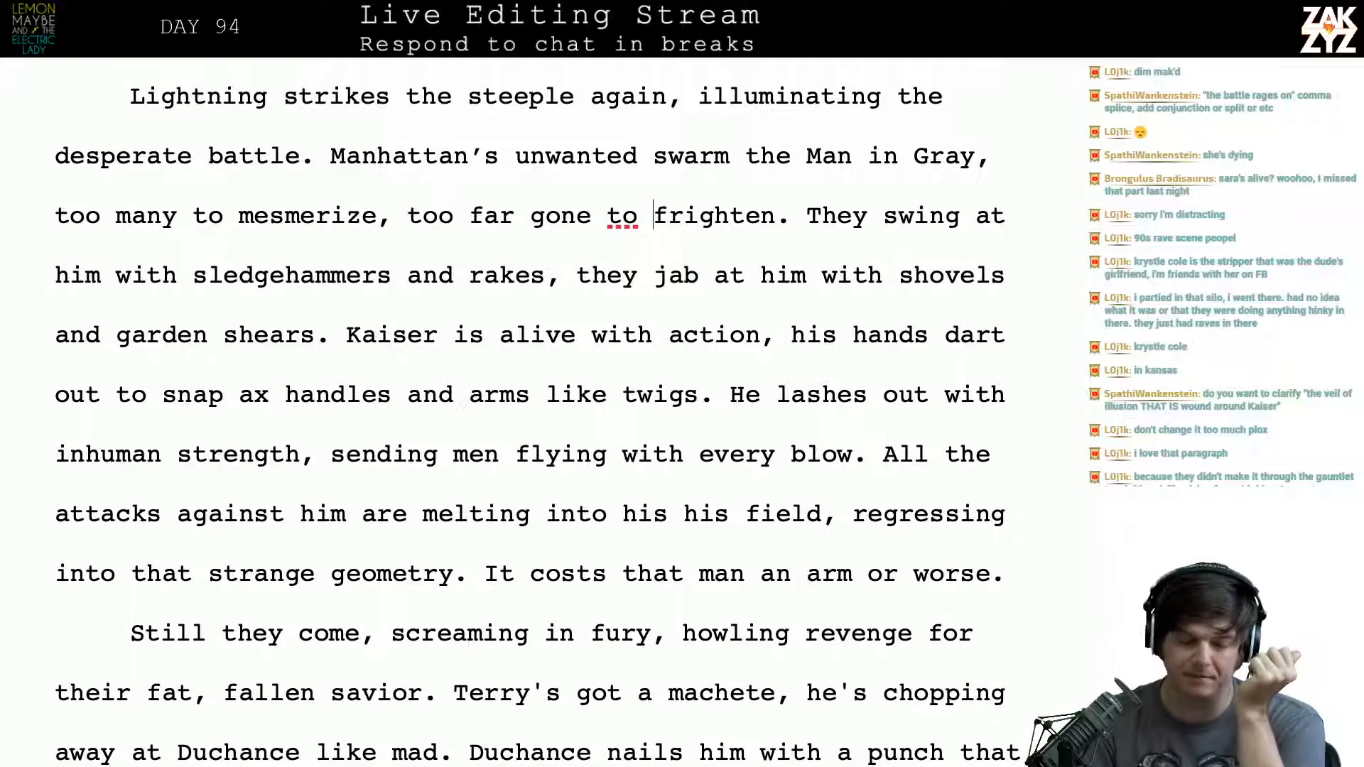
key("Down")
key("Right")
key("Right")
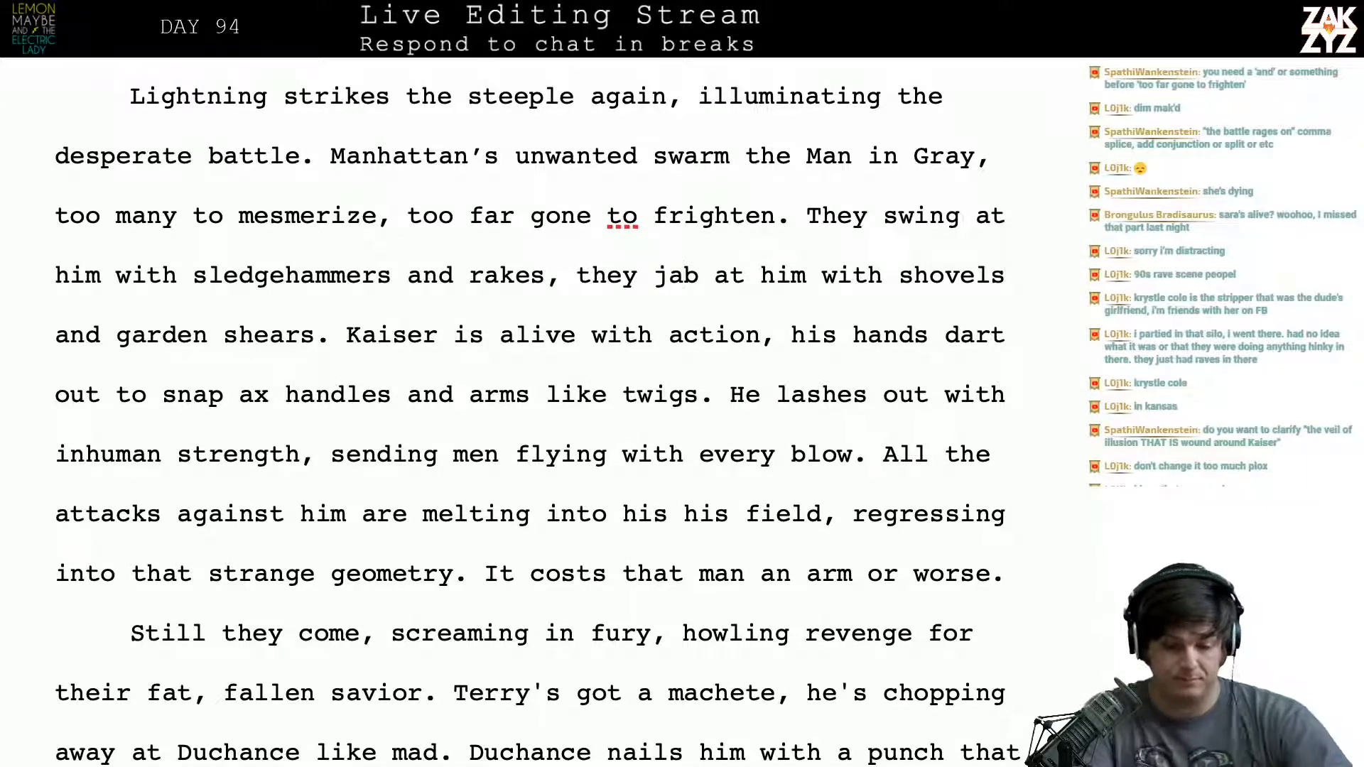
- Split the Kaiser sentence after “his hands” and rewrite its ending as “snap axe handles and arms like twigs.”
left_click(107, 394)
key("Left")
key("Left")
key("Left")
key("Left")
key("Left")
key("Left")
key("Left")
key("Left")
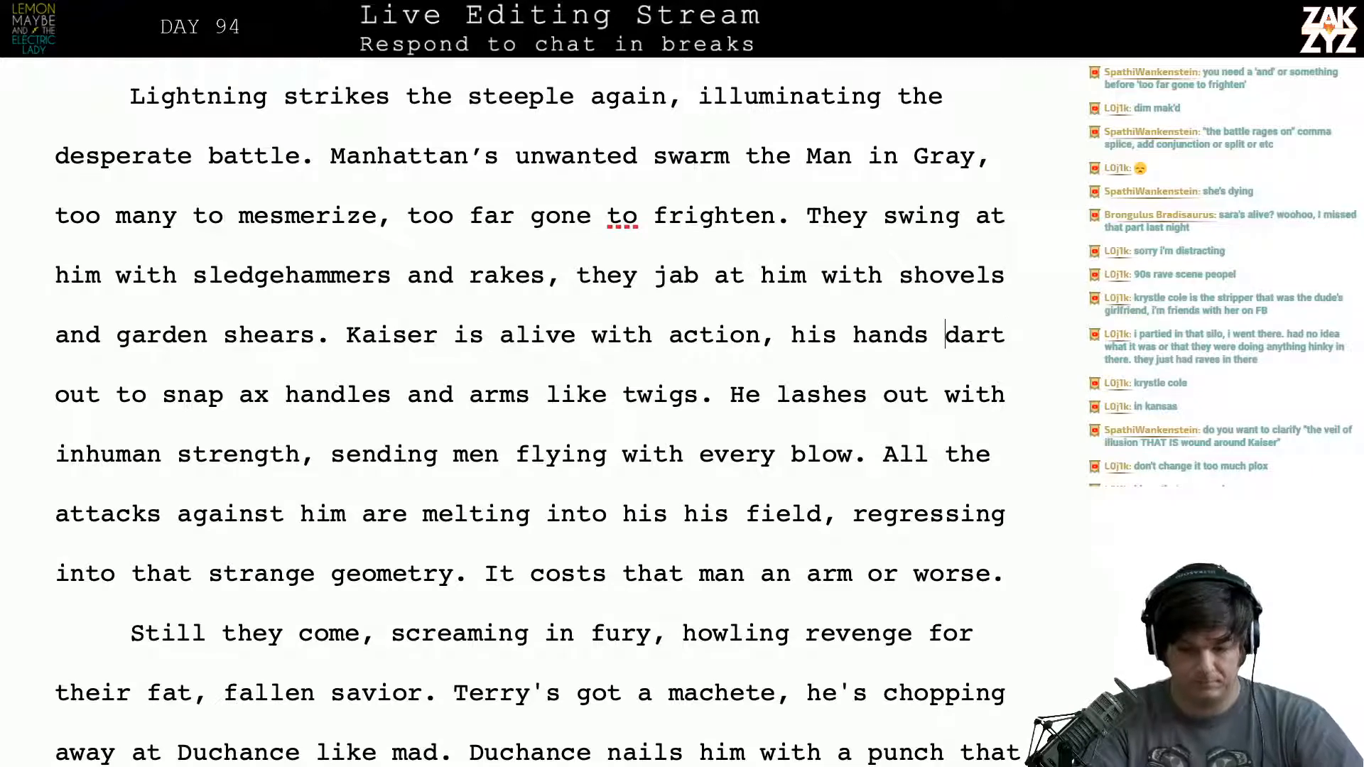
key("Return")
key("Left")
type("sna")
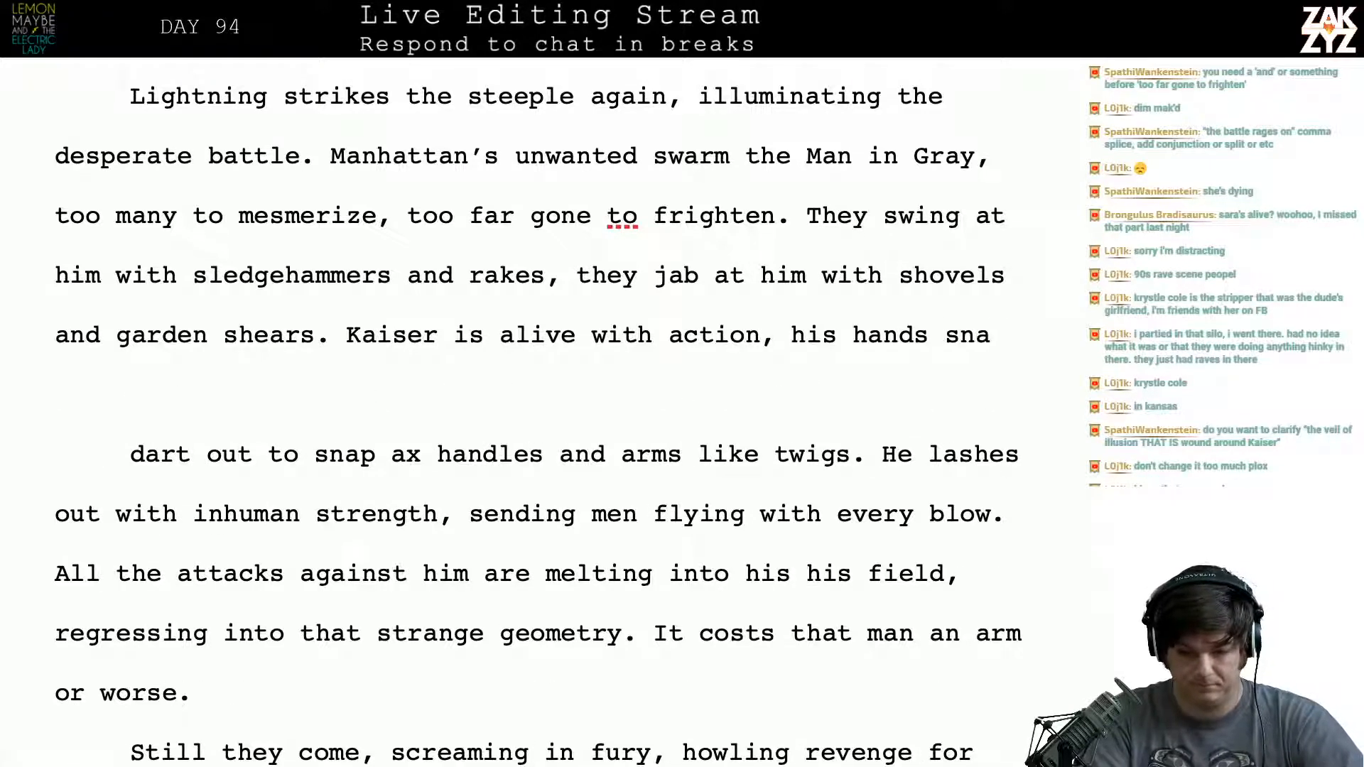
type("p axe")
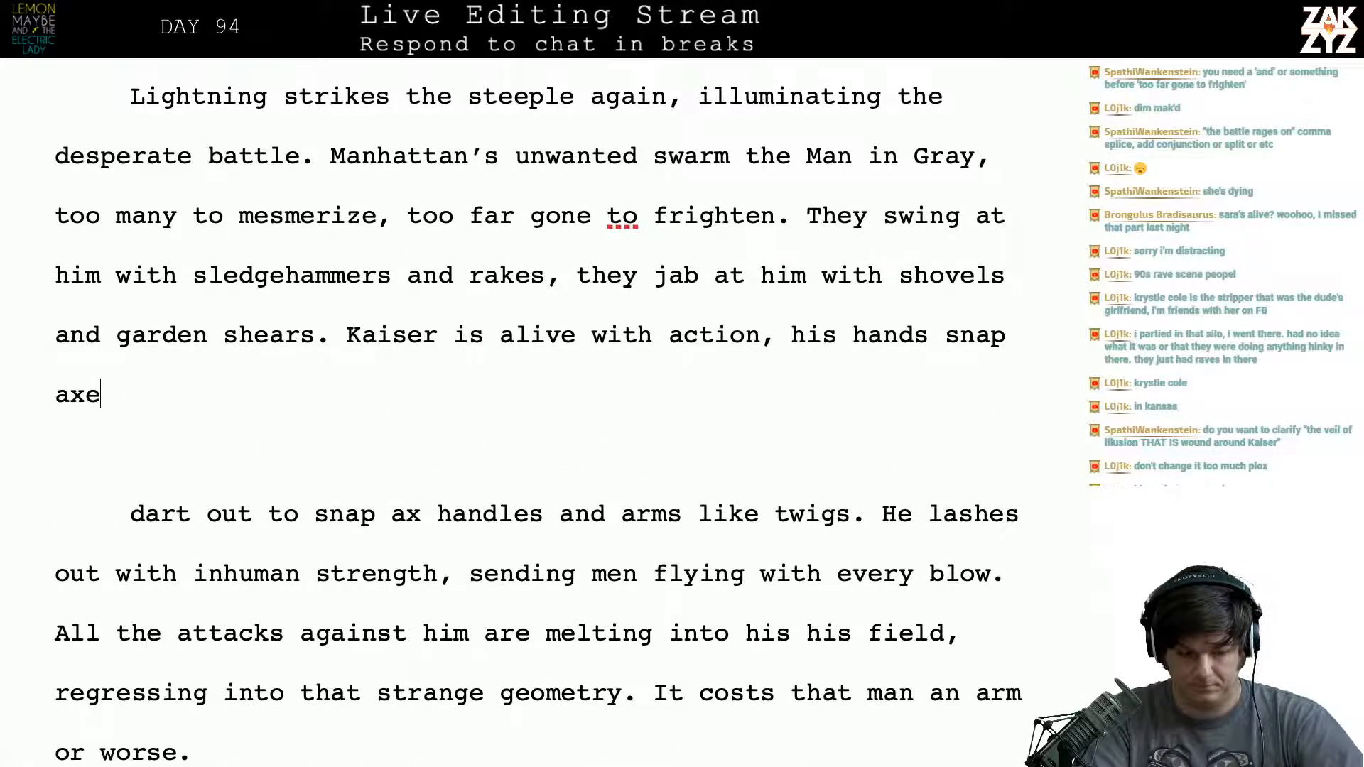
type(" handles and arms ")
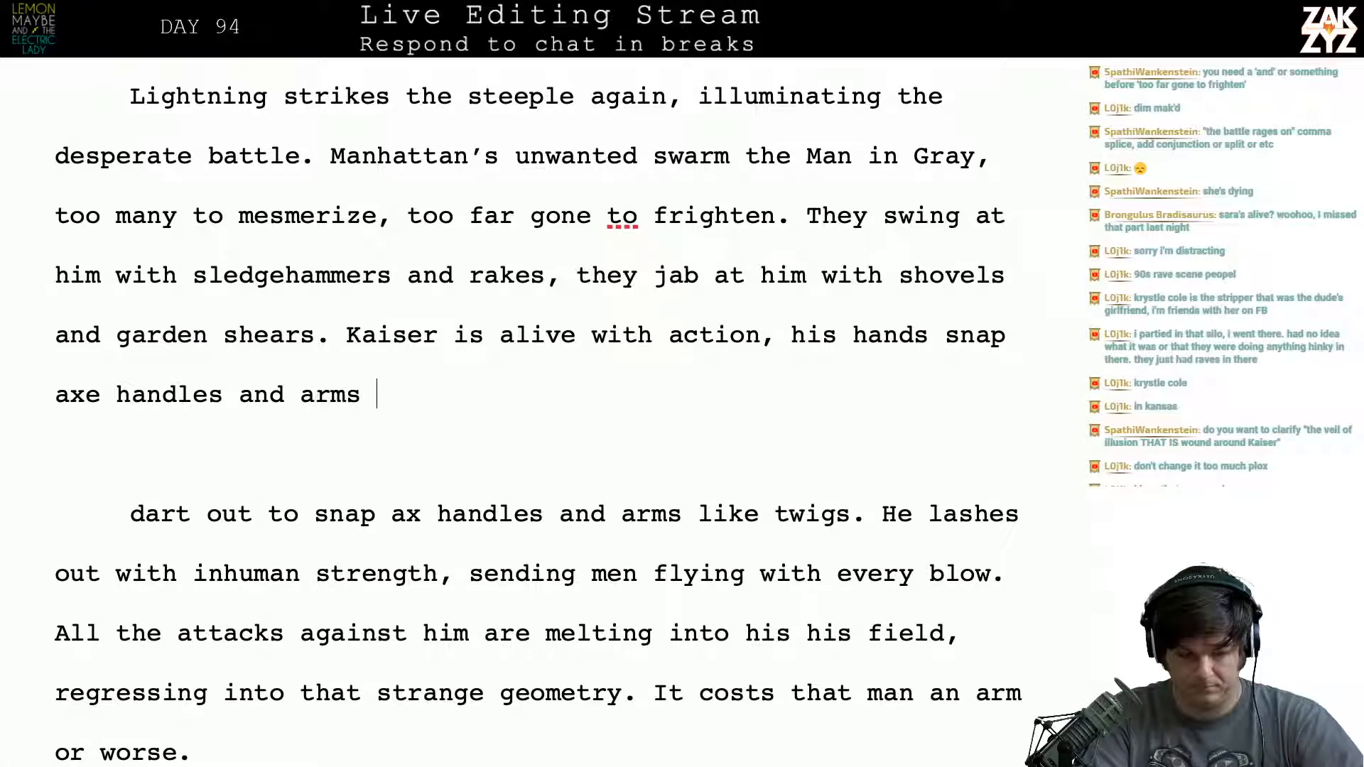
type("like twigs. ")
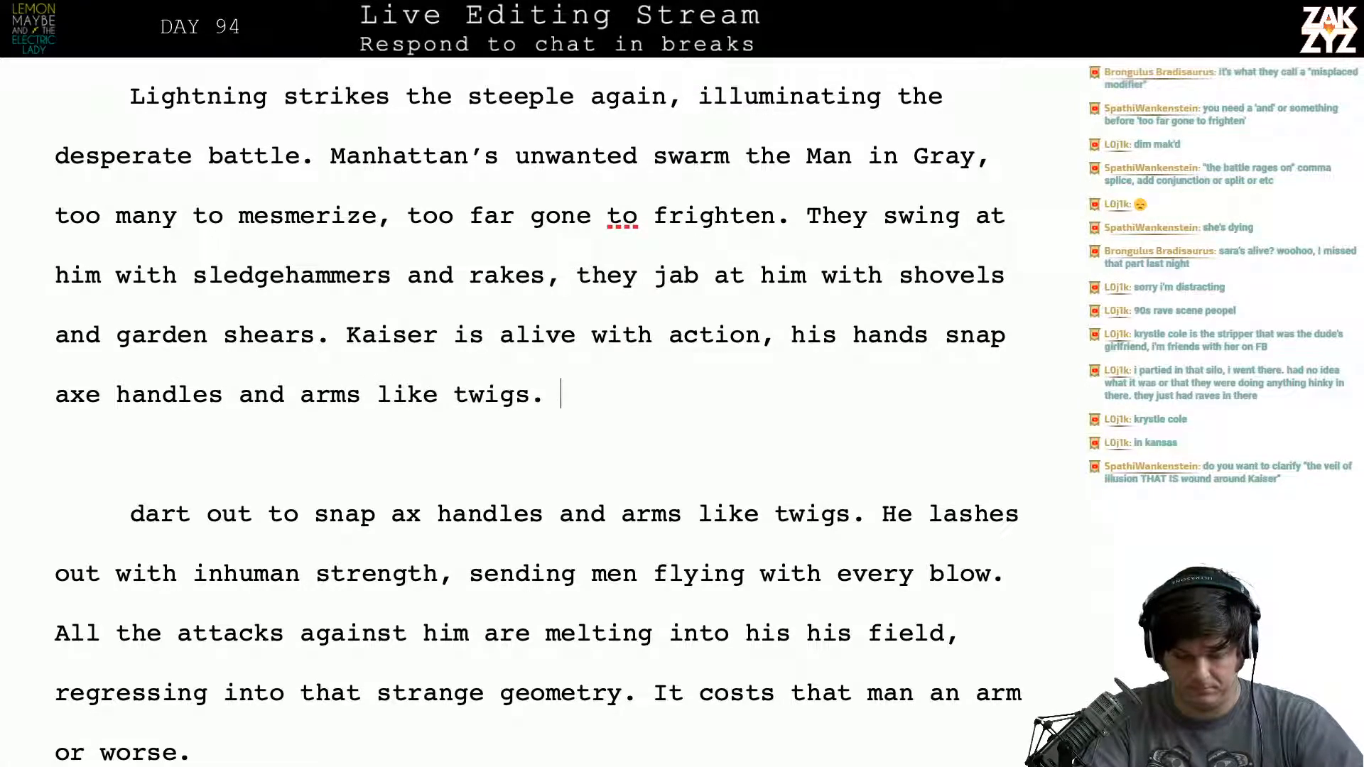
type("He lashes")
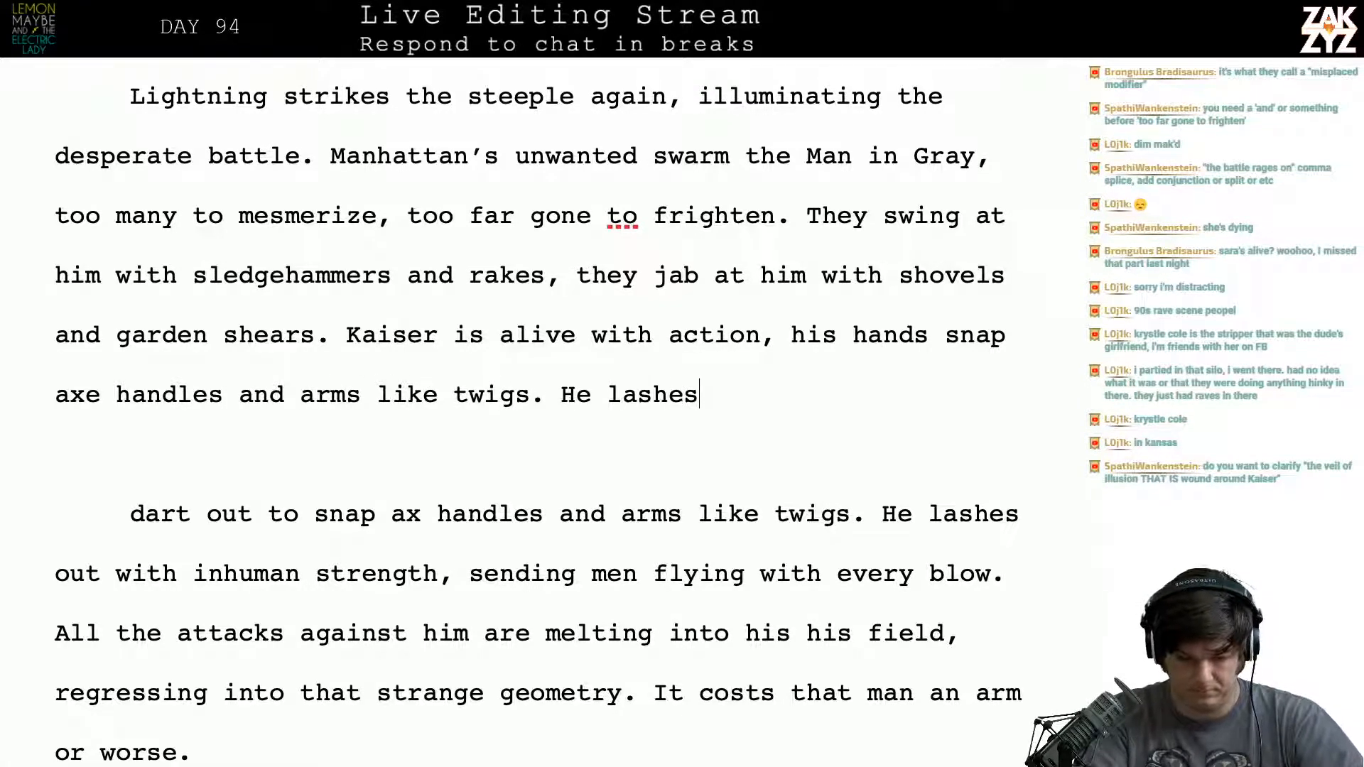
key("BackSpace")
key("BackSpace")
key("BackSpace")
key("BackSpace")
key("BackSpace")
key("BackSpace")
key("BackSpace")
key("BackSpace")
key("BackSpace")
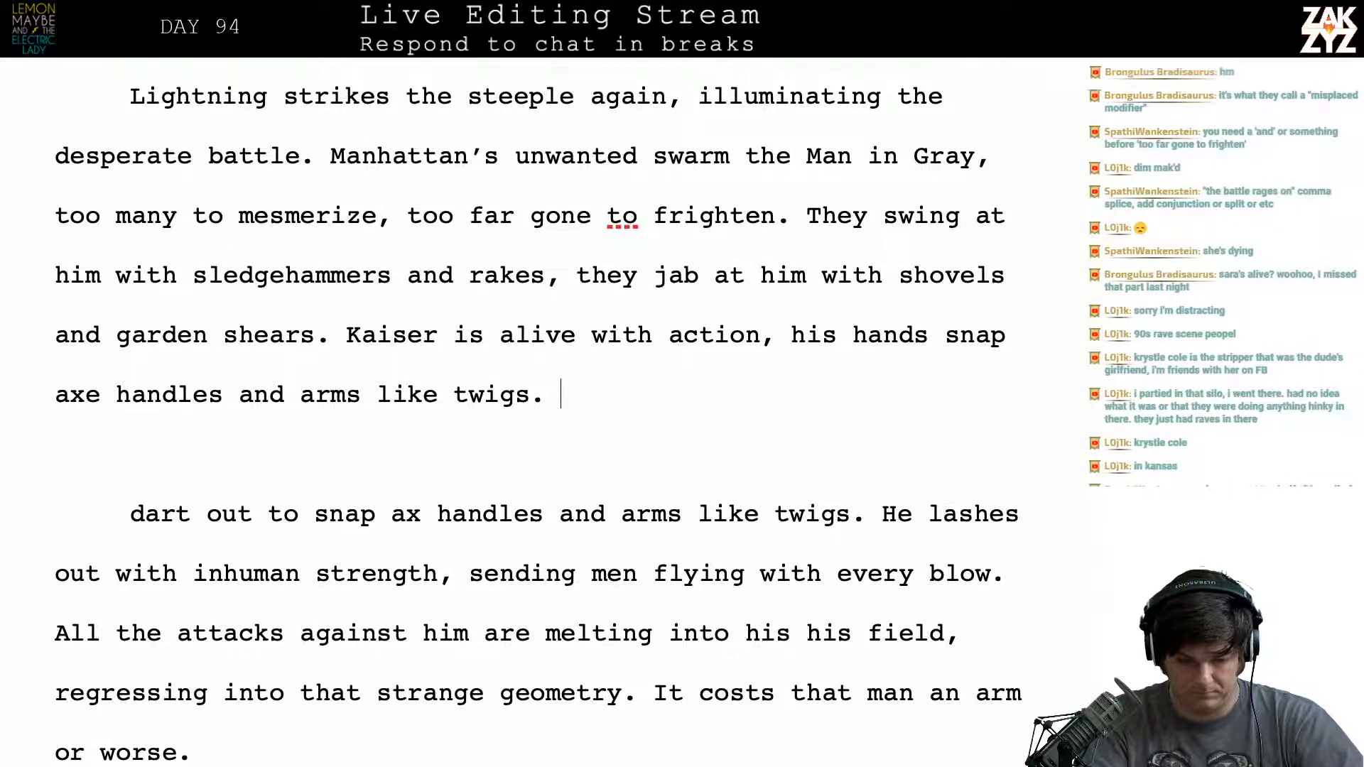
- Delete the leftover fragment “dart out to snap ax handles and arms like twigs.” and join “He lashes out” to the Kaiser paragraph
key("shift+Right")
key("shift+Right")
key("shift+Right")
key("shift+Right")
key("shift+Right")
key("shift+Right")
key("shift+Right")
key("shift+Right")
key("shift+Right")
key("shift+Right")
key("shift+Right")
key("shift+Right")
key("shift+Right")
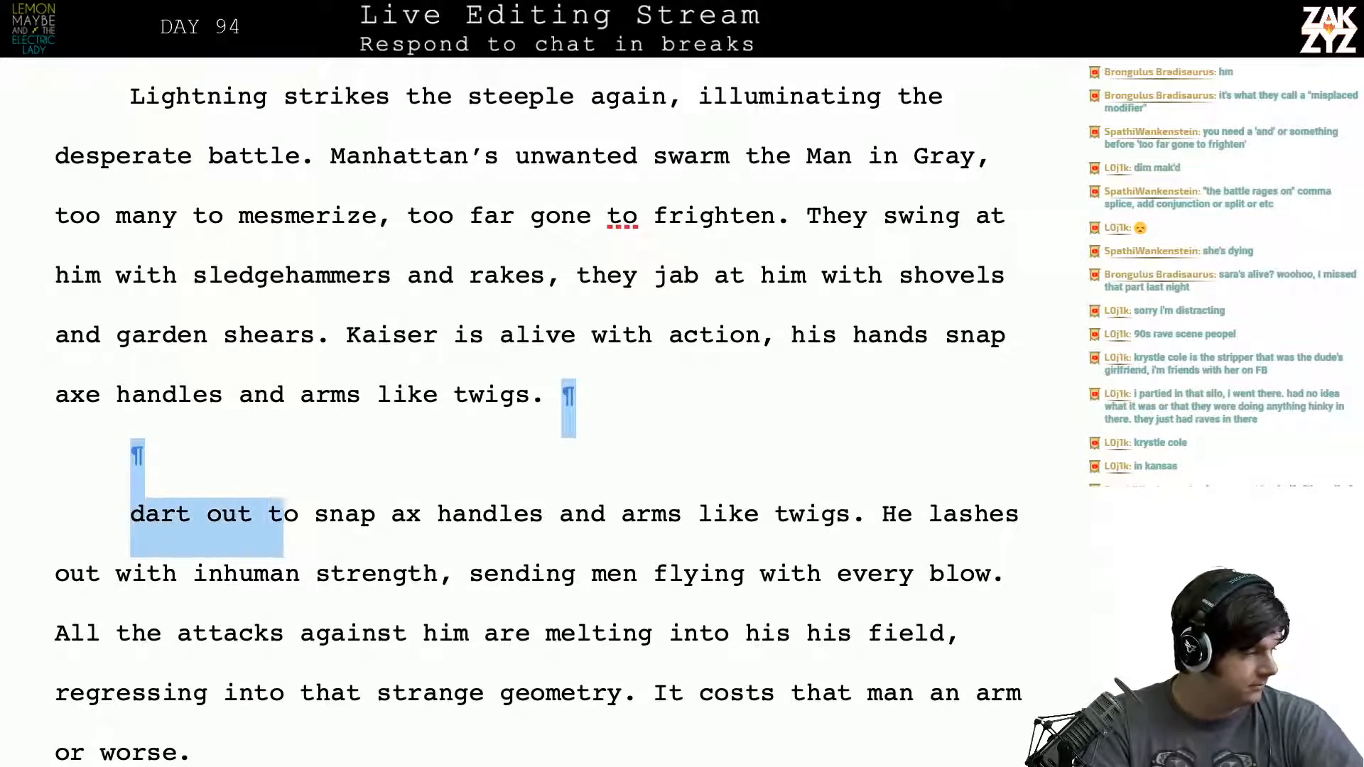
key("shift+Right")
key("shift+Right")
key("shift+Right")
key("shift+Right")
key("shift+Right")
key("shift+Right")
key("shift+Right")
key("shift+Right")
key("shift+Right")
key("shift+Right")
key("shift+Right")
key("shift+Right")
key("shift+Right")
key("shift+Right")
key("shift+Right")
key("shift+Right")
key("shift+Right")
key("shift+Right")
key("shift+Right")
key("shift+Right")
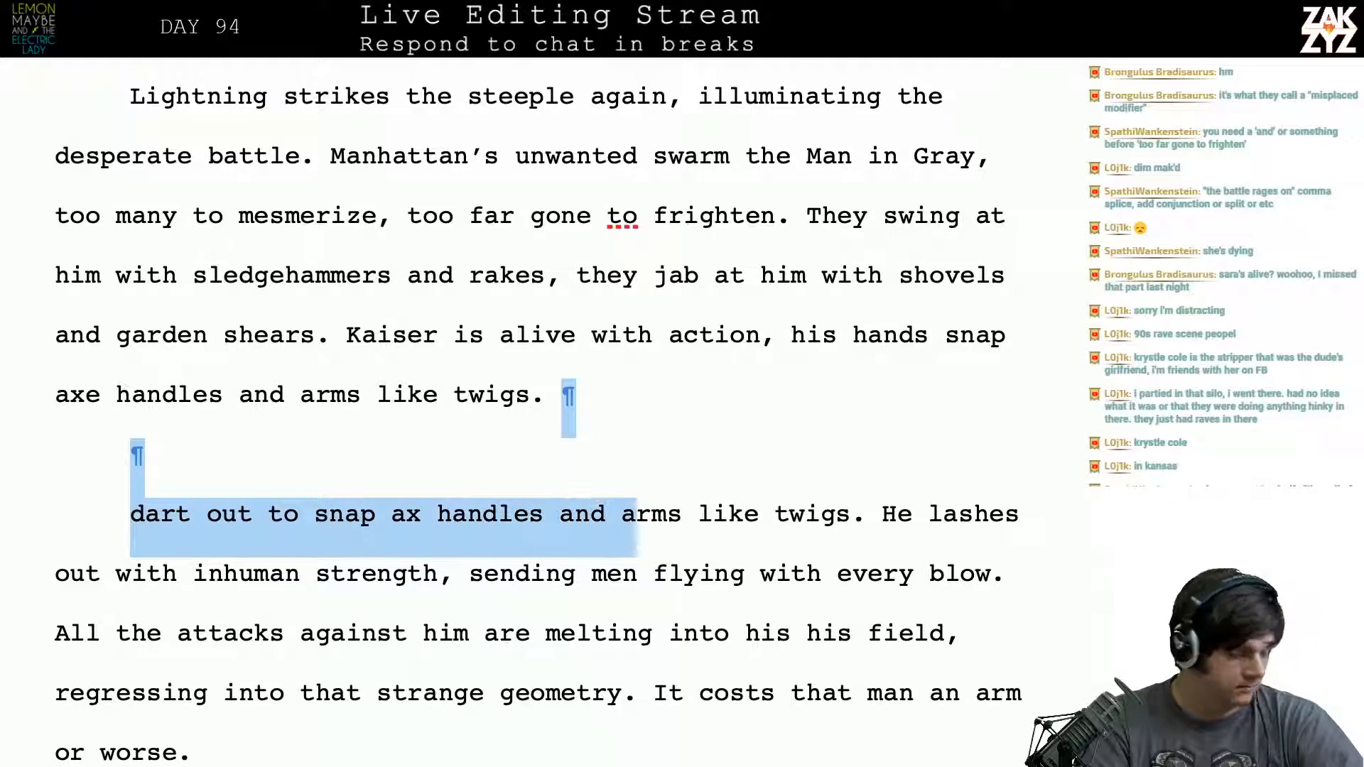
key("shift+Right")
key("shift+Right")
key("shift+Right")
key("shift+Right")
key("shift+Right")
key("shift+Right")
key("shift+Right")
key("shift+Right")
key("shift+Right")
key("shift+Right")
key("shift+Right")
key("shift+Right")
key("shift+Right")
key("shift+Right")
key("shift+Right")
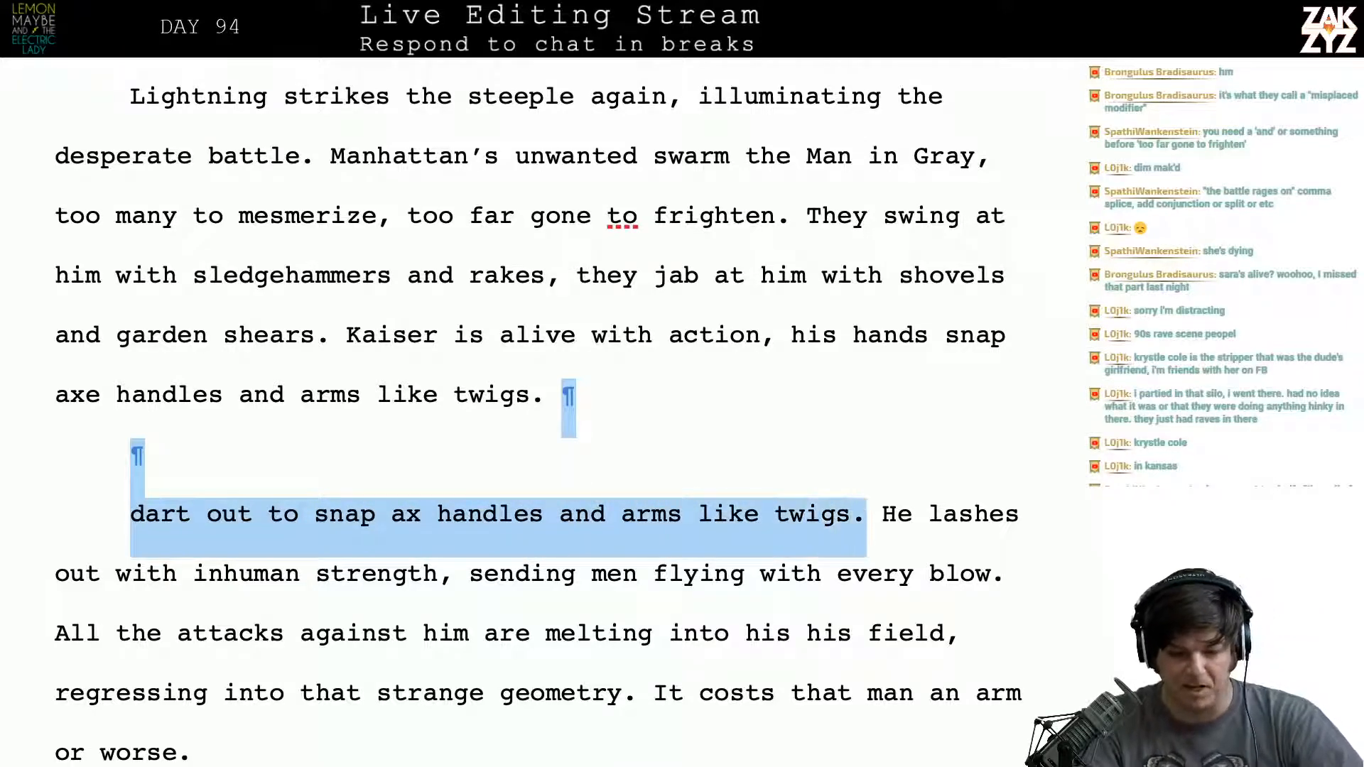
key("Delete")
- Try replacing the comma after “too many to mesmerize” with “and”
scroll(147, 250, "down", 1)
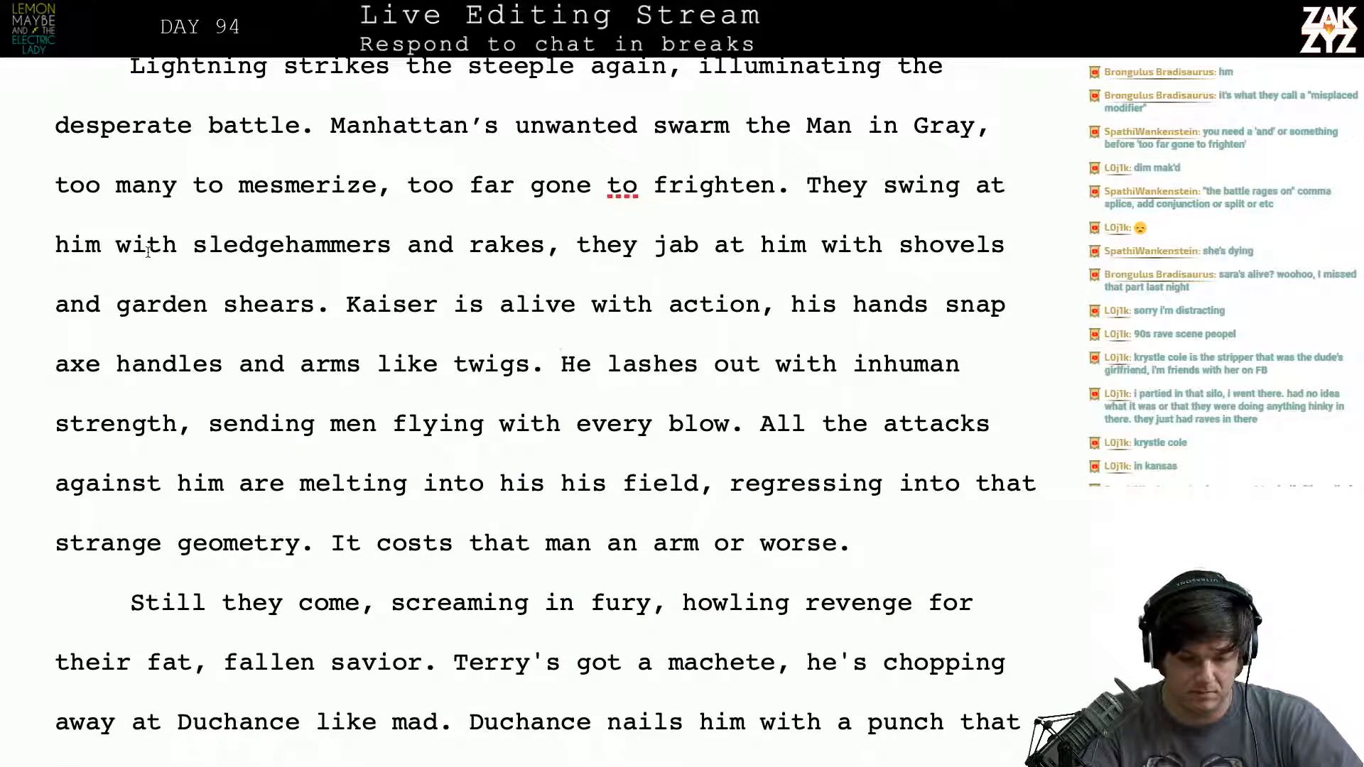
left_click(393, 187)
key("BackSpace")
type("adn")
key("BackSpace")
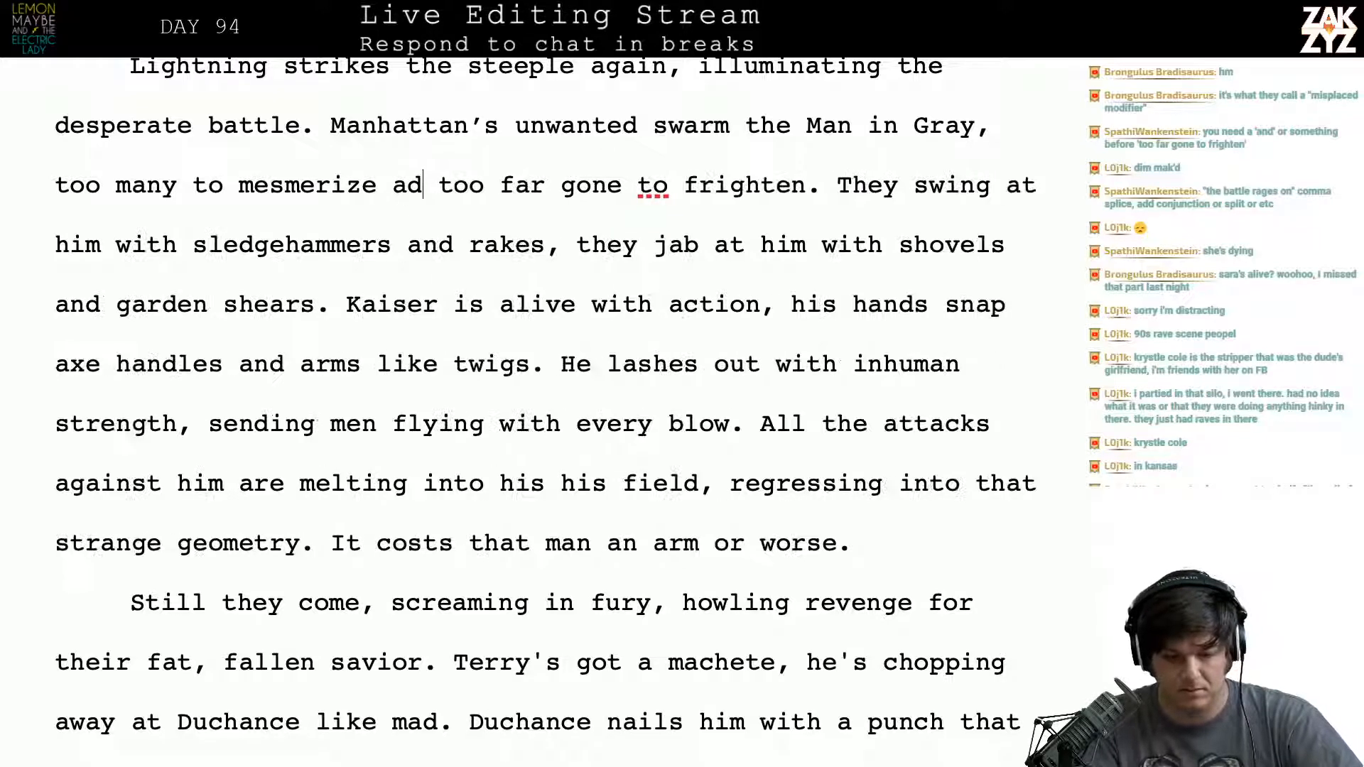
key("BackSpace")
type("nd")
- Read on from “too far gone to frighten” into the start of the sentence “They swing at him”
key("Right")
key("Right")
key("Right")
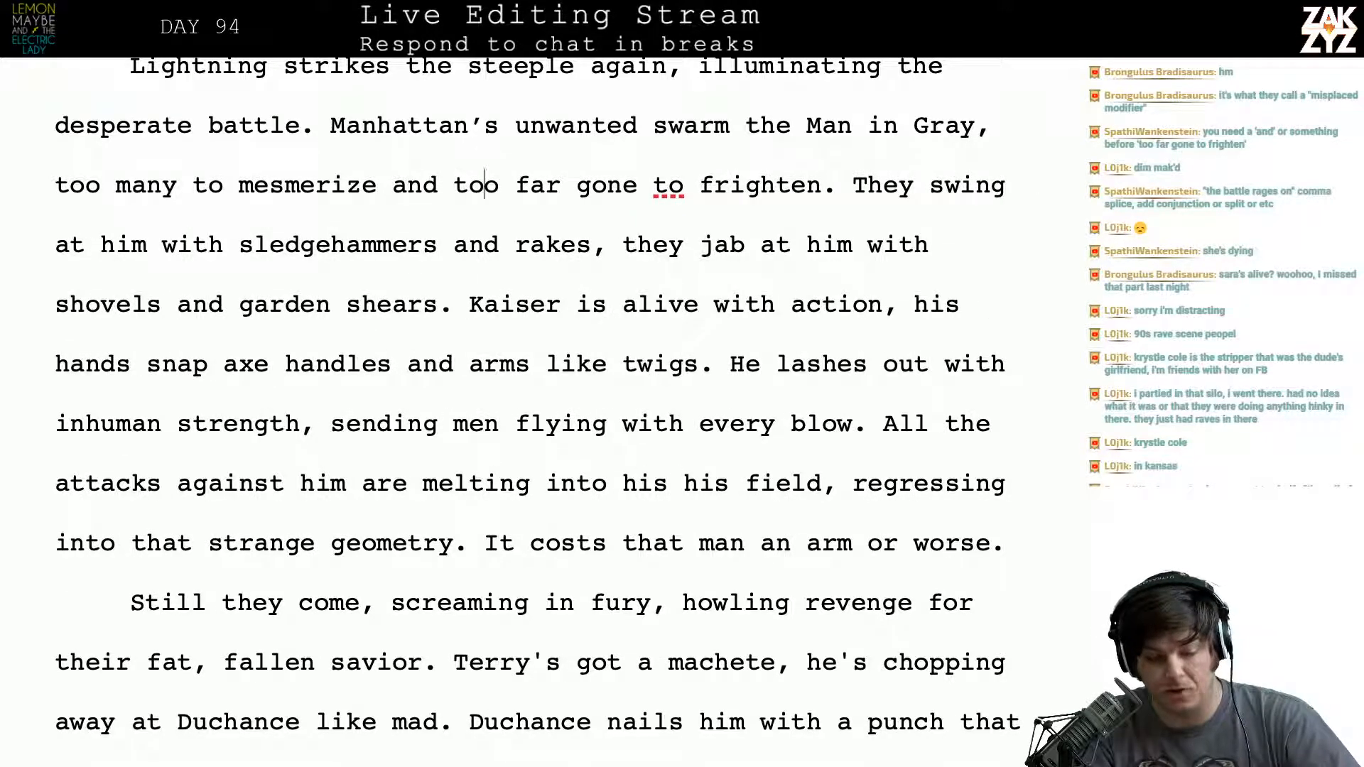
key("Right")
key("Right")
key("Right")
key("Right")
key("Right")
key("Right")
key("Right")
key("Right")
key("Right")
key("Right")
key("Right")
key("Right")
key("Right")
key("Right")
key("Right")
key("Right")
key("Right")
key("Right")
key("Right")
key("Right")
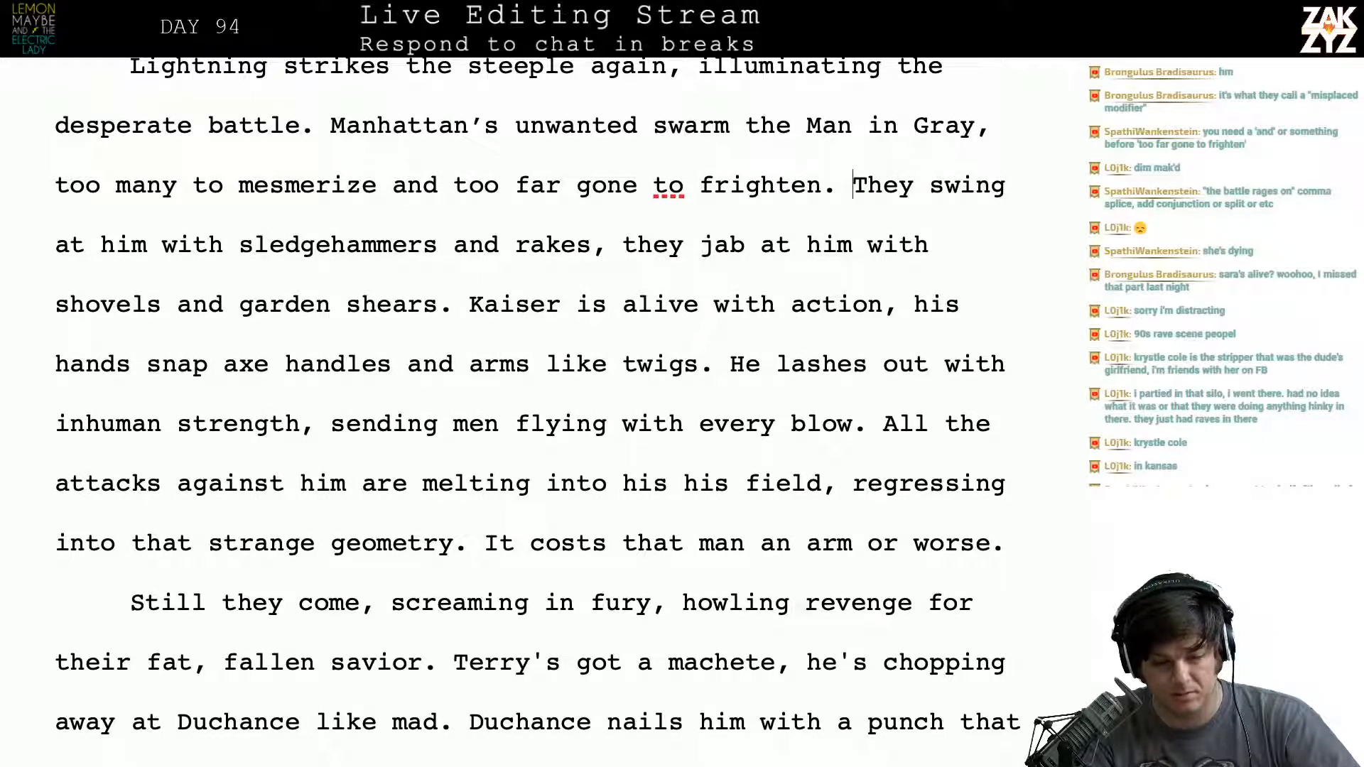
key("Right")
key("Right")
key("Right")
key("Right")
key("Right")
key("Right")
key("Right")
key("Right")
key("Right")
key("Right")
- Remove the “and” before “too far gone to frighten” and put the comma back after “mesmerize”
key("Left")
key("Left")
key("Left")
key("Left")
key("Left")
key("Left")
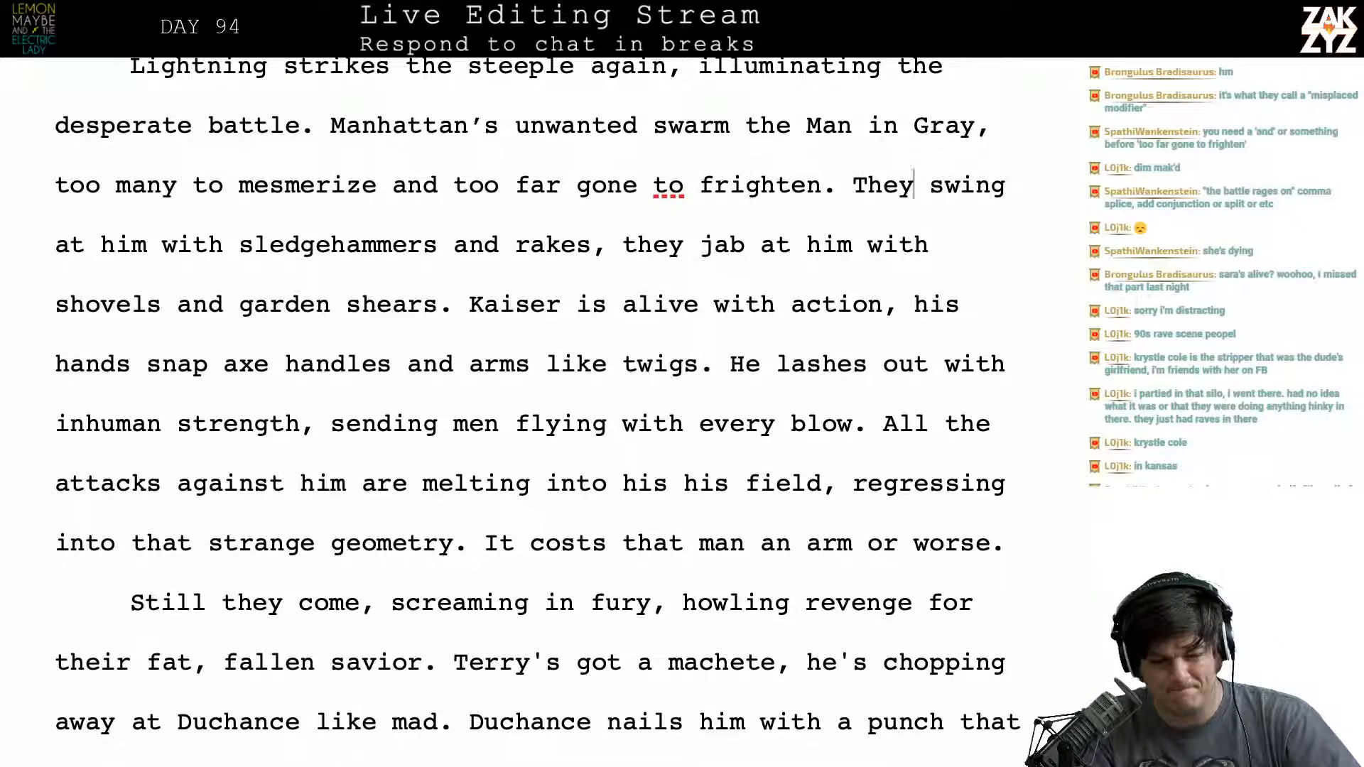
key("Left")
key("Left")
key("Left")
key("Left")
key("Left")
key("Left")
key("Left")
key("Left")
key("Left")
key("Left")
key("Left")
key("Left")
key("Left")
key("Left")
key("Left")
key("Left")
key("Left")
key("Left")
key("Left")
key("Left")
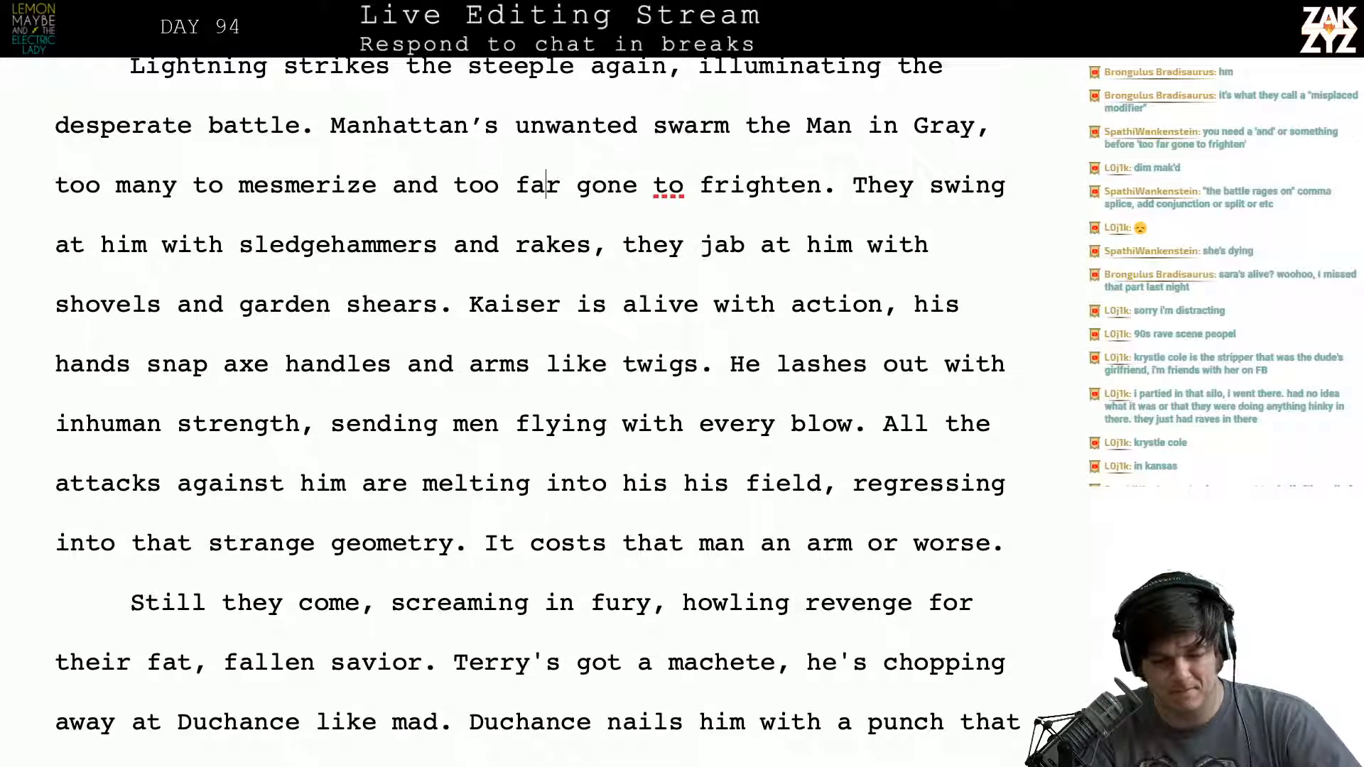
key("Left")
key("Left")
key("Left")
key("Left")
key("Left")
key("Left")
key("Left")
key("BackSpace")
key("BackSpace")
key("BackSpace")
key("BackSpace")
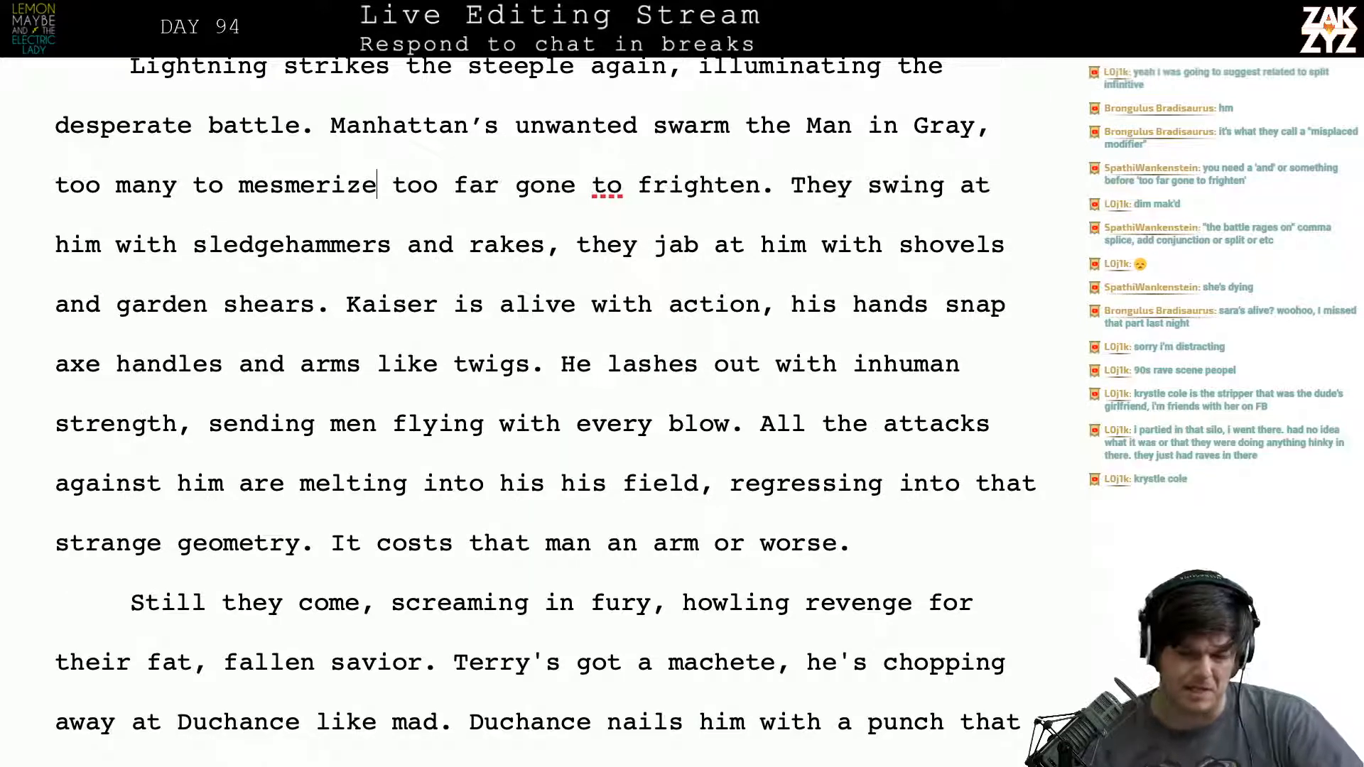
type(",")
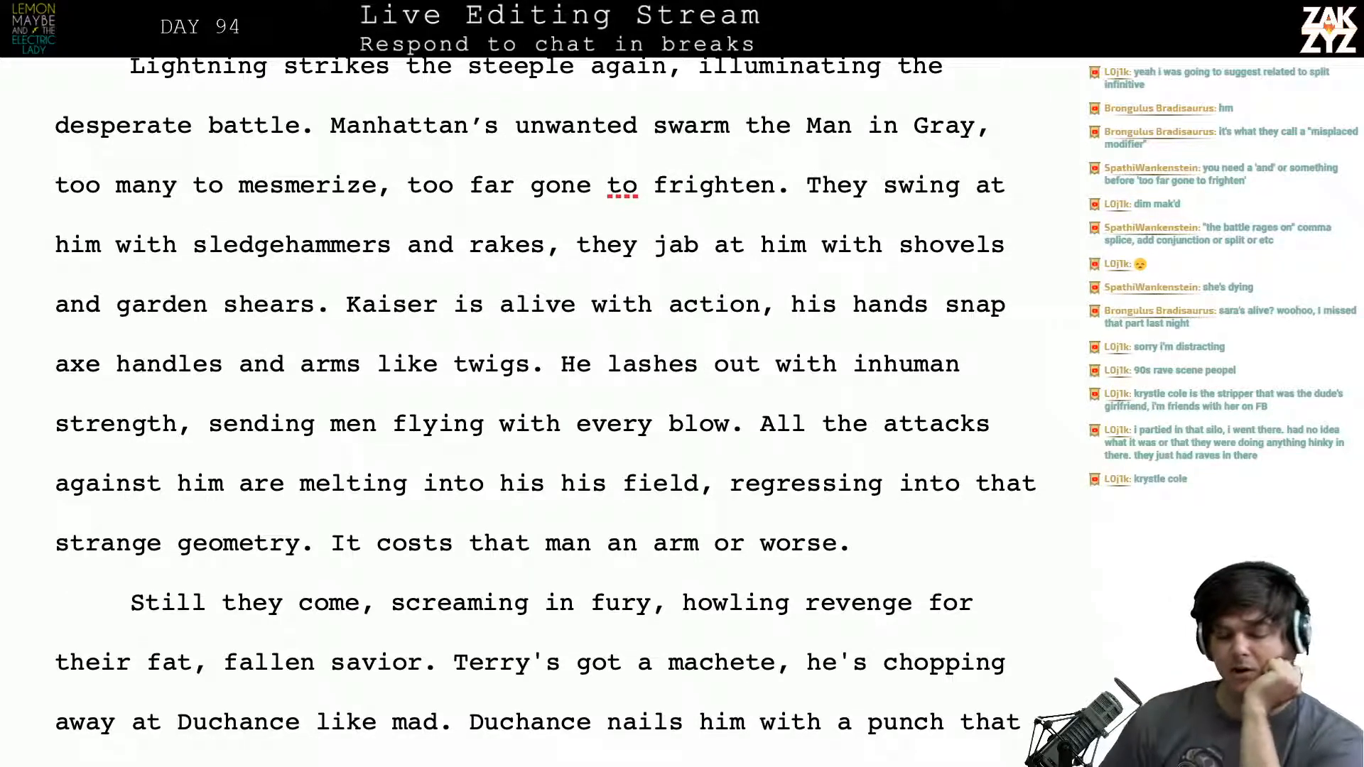
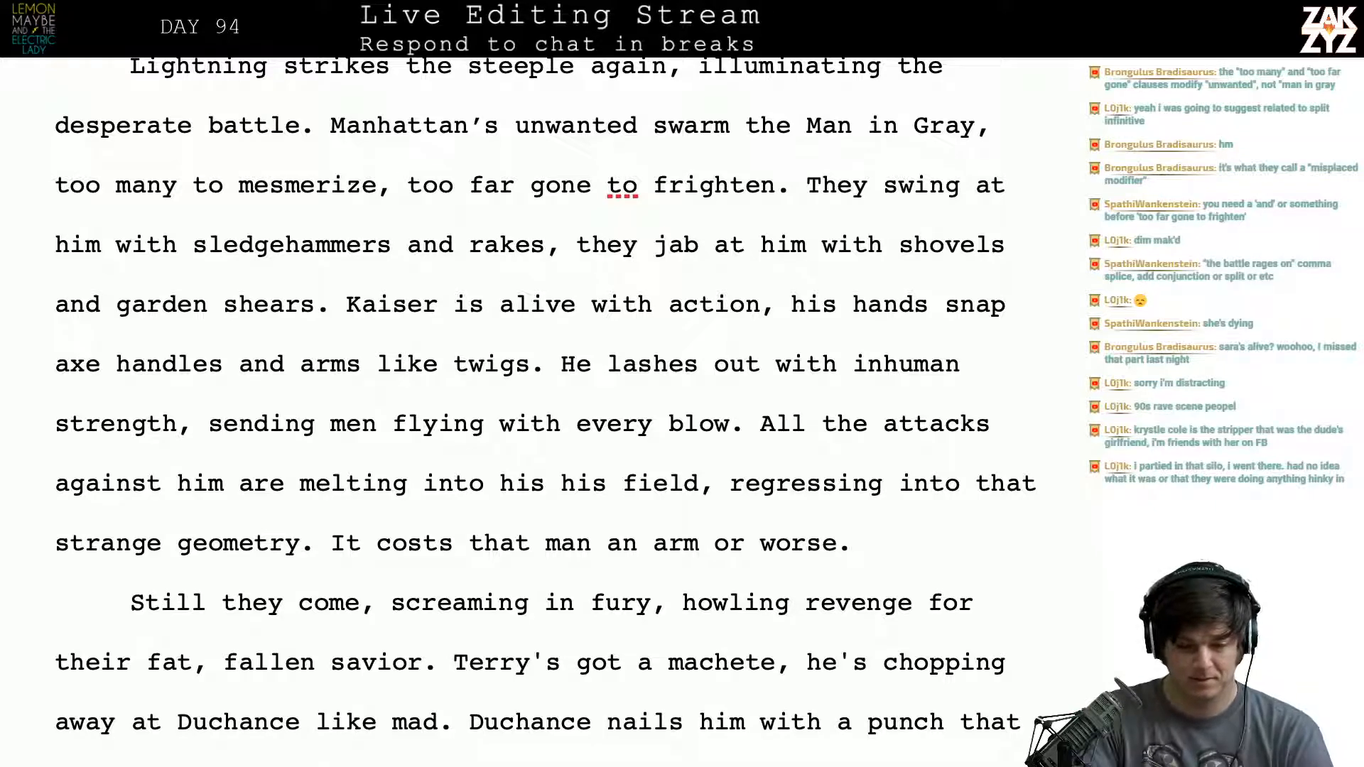
- Try starting a new paragraph at “Manhattan’s unwanted swarm the Man in Gray”, splitting it from “illuminating the desperate battle.”
left_click(730, 129)
key("Left")
key("Left")
key("Left")
key("Left")
key("Left")
key("Left")
key("Left")
key("Left")
key("Left")
key("Left")
key("Left")
key("Left")
key("Left")
key("Left")
key("Left")
key("Left")
key("Left")
key("Left")
key("Left")
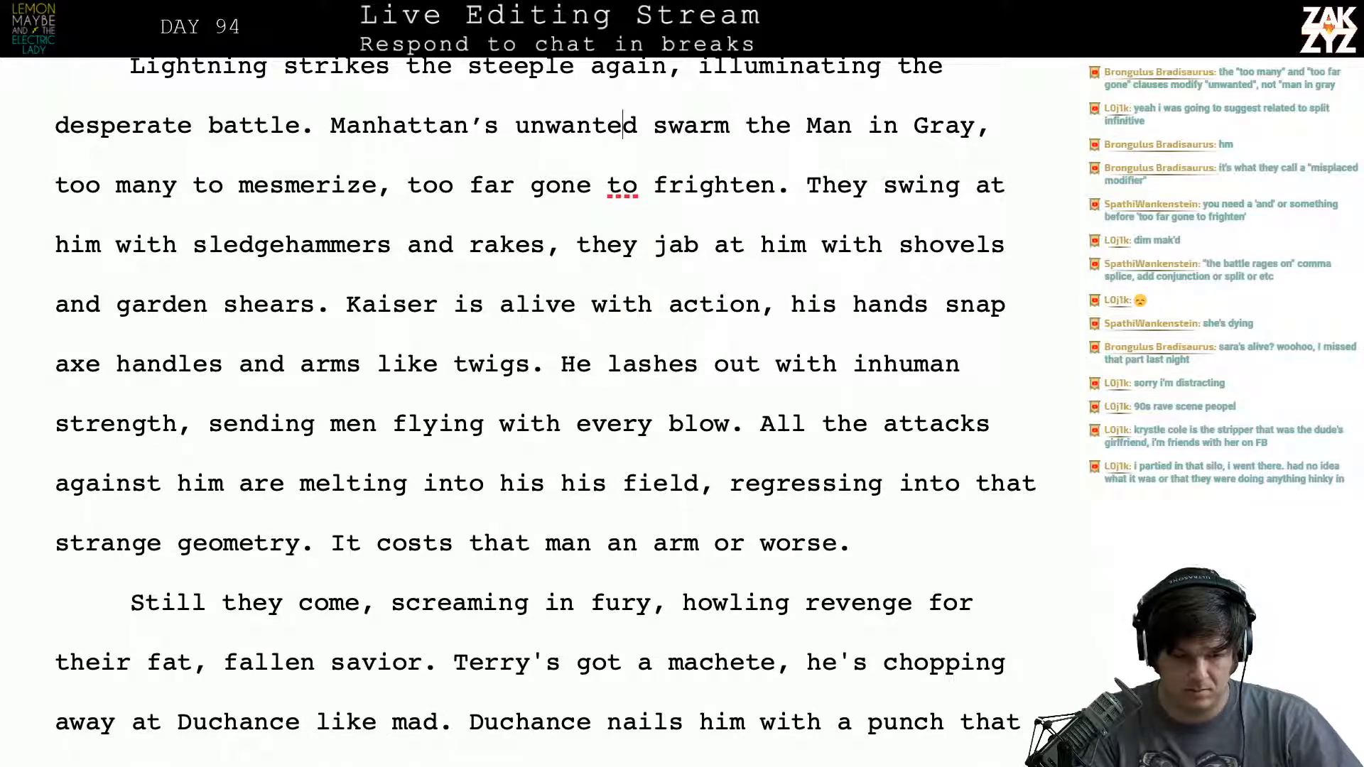
key("Left")
key("Left")
key("Left")
key("Left")
key("Left")
key("Left")
key("Left")
key("Return")
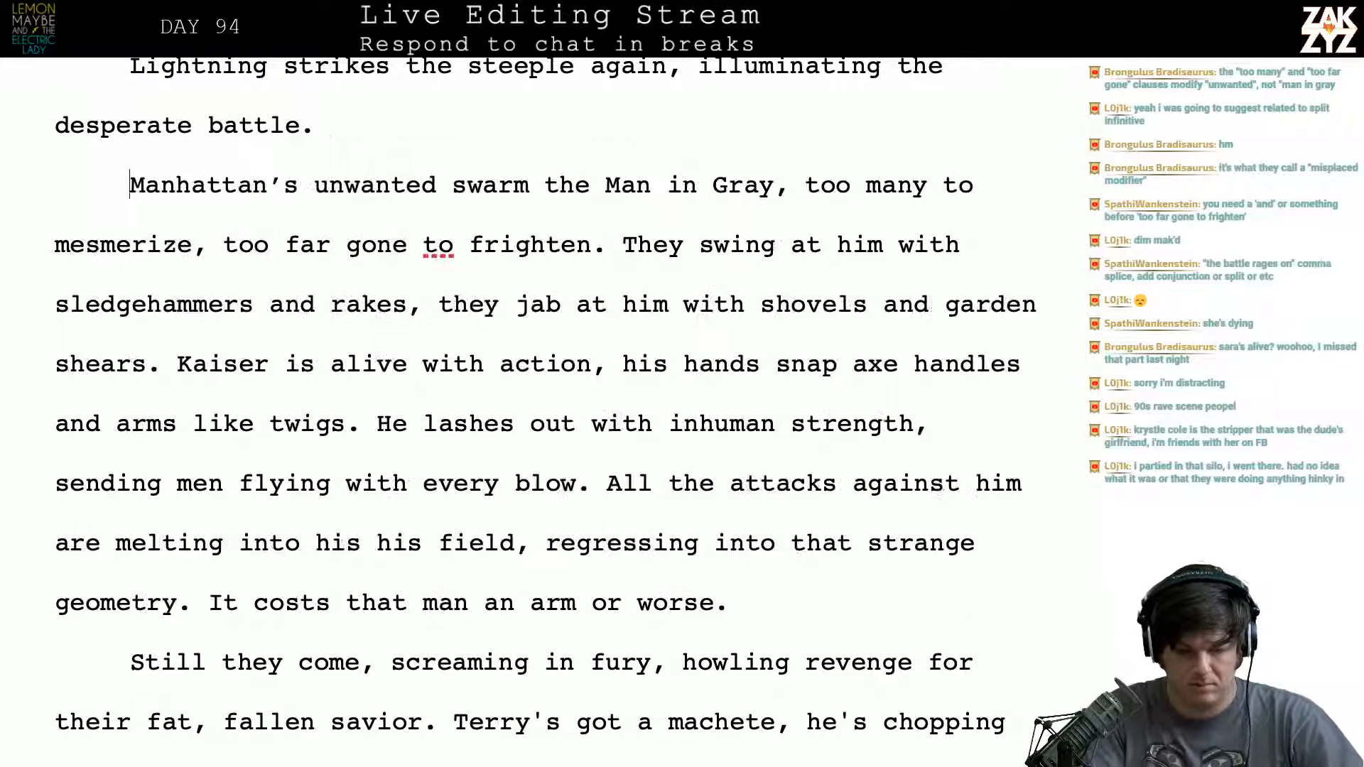
- Try adding a sentence beginning with “The” after “desperate battle.”
key("Left")
type("The")
key("BackSpace")
key("BackSpace")
key("BackSpace")
key("BackSpace")
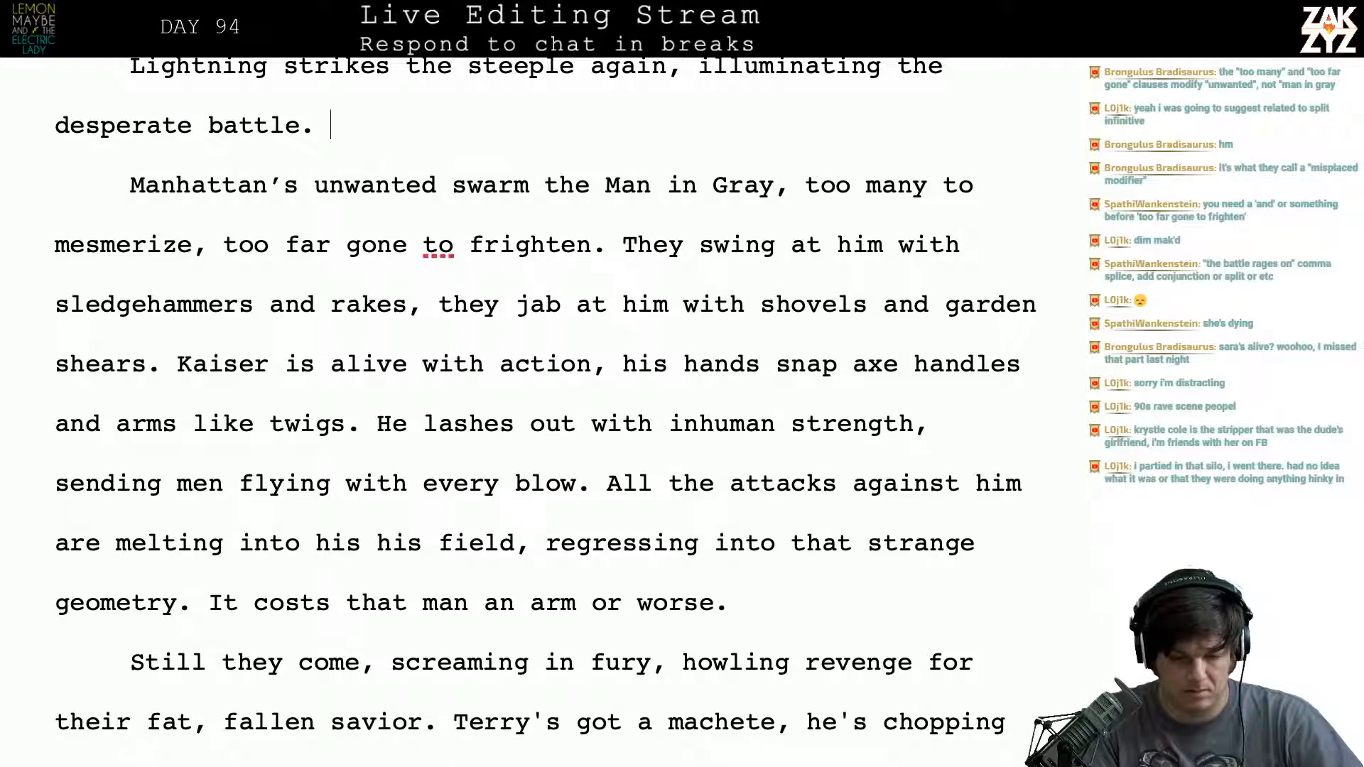
key("Left")
key("Left")
key("Left")
key("Left")
key("Left")
key("Left")
key("Left")
key("Left")
key("Left")
key("Left")
key("Left")
key("Left")
key("Left")
key("Down")
key("Down")
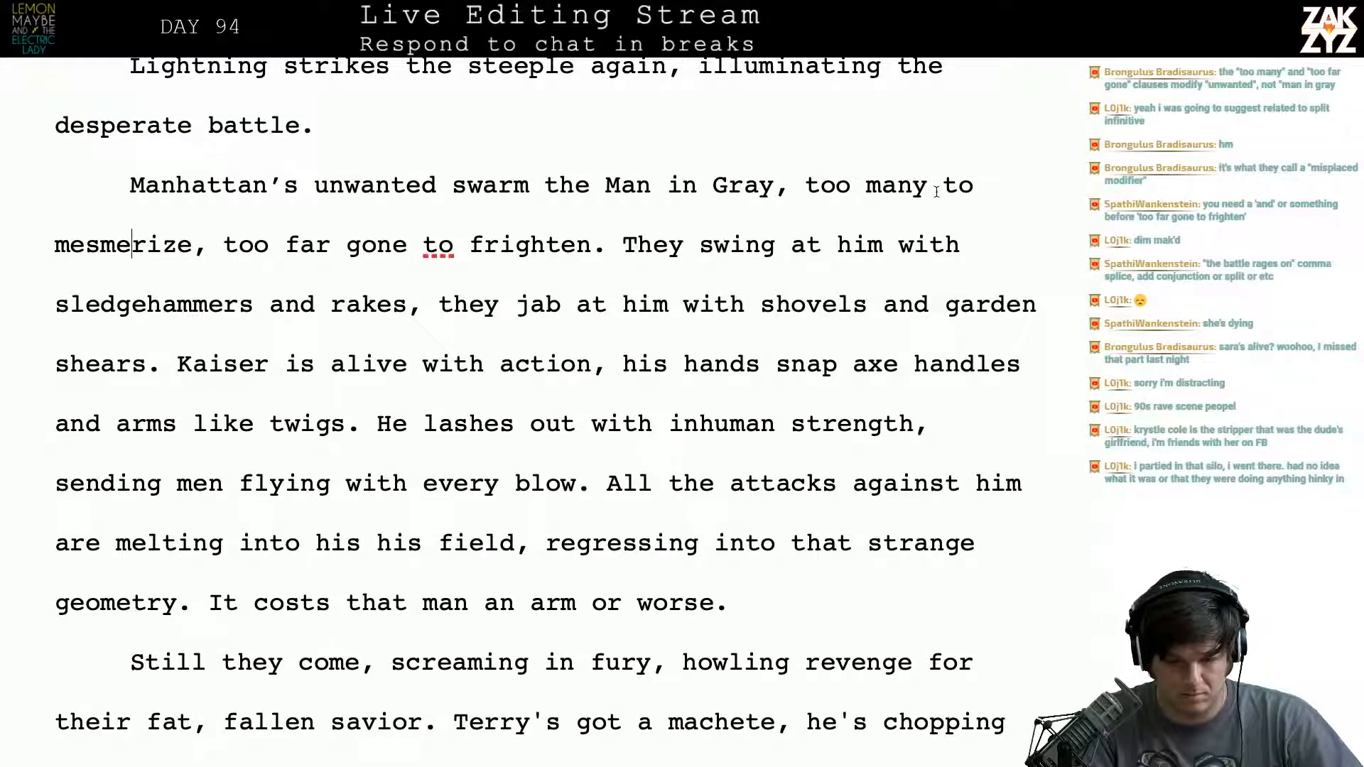
- End the sentence after “Man in Gray” with a period and add “There are too many of them to mesmerize, they’re too far gone to frighten.”
left_click(789, 186)
key("BackSpace")
type(". ")
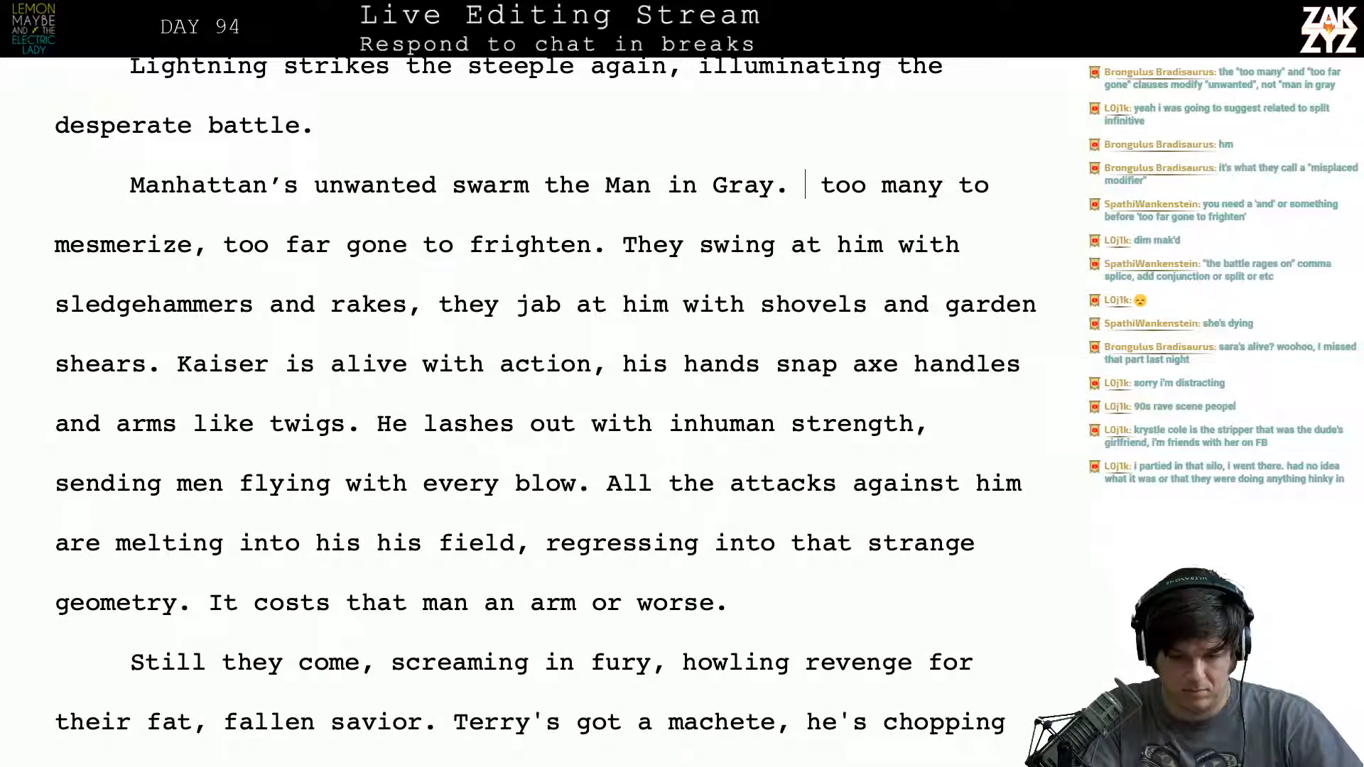
type("There are too many ")
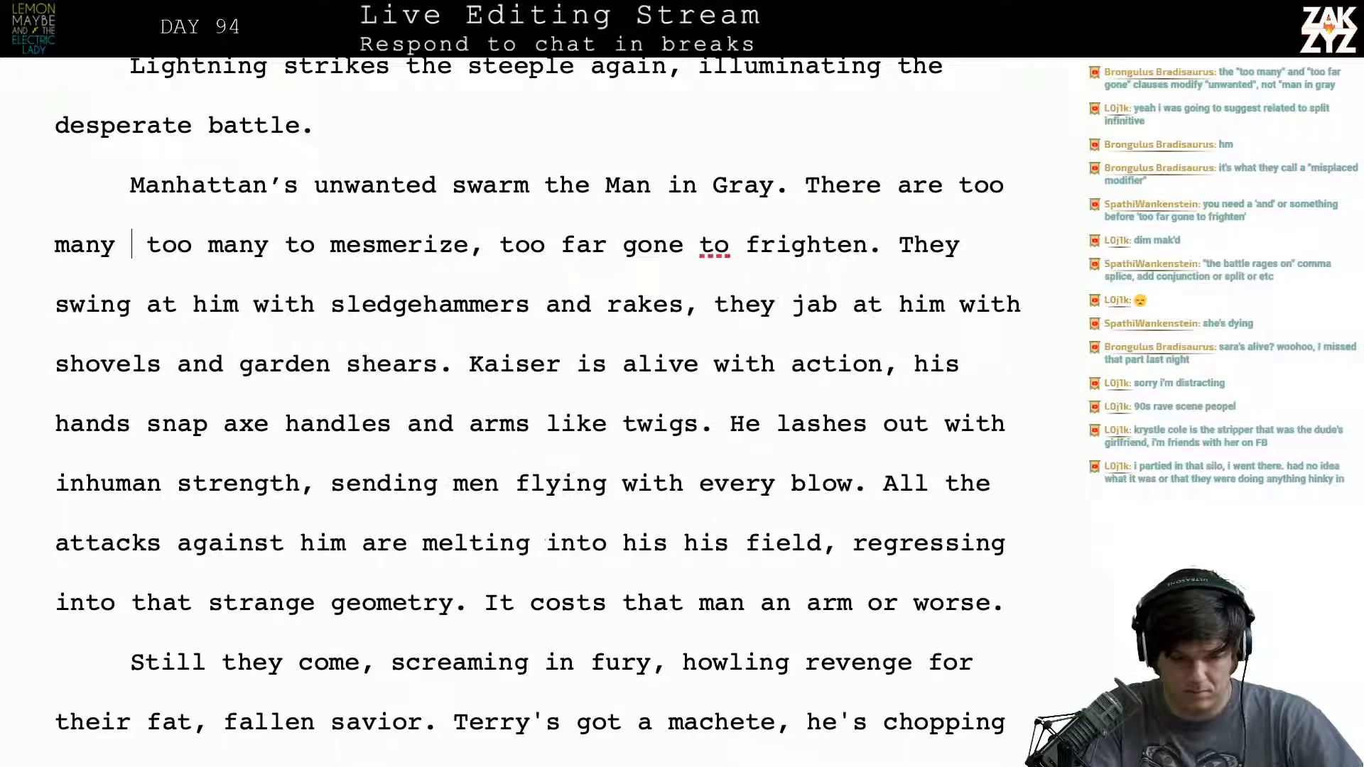
type("of them to mesme")
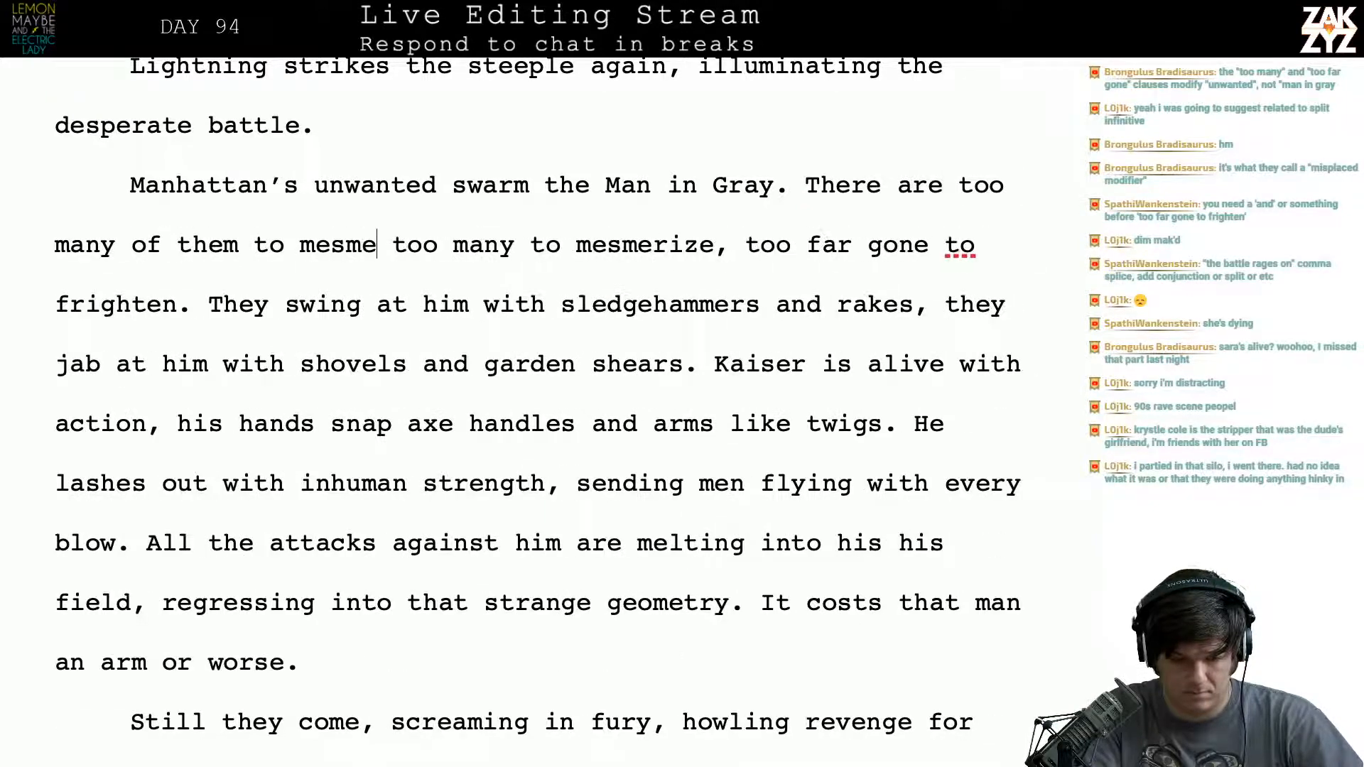
type("rize, they're ")
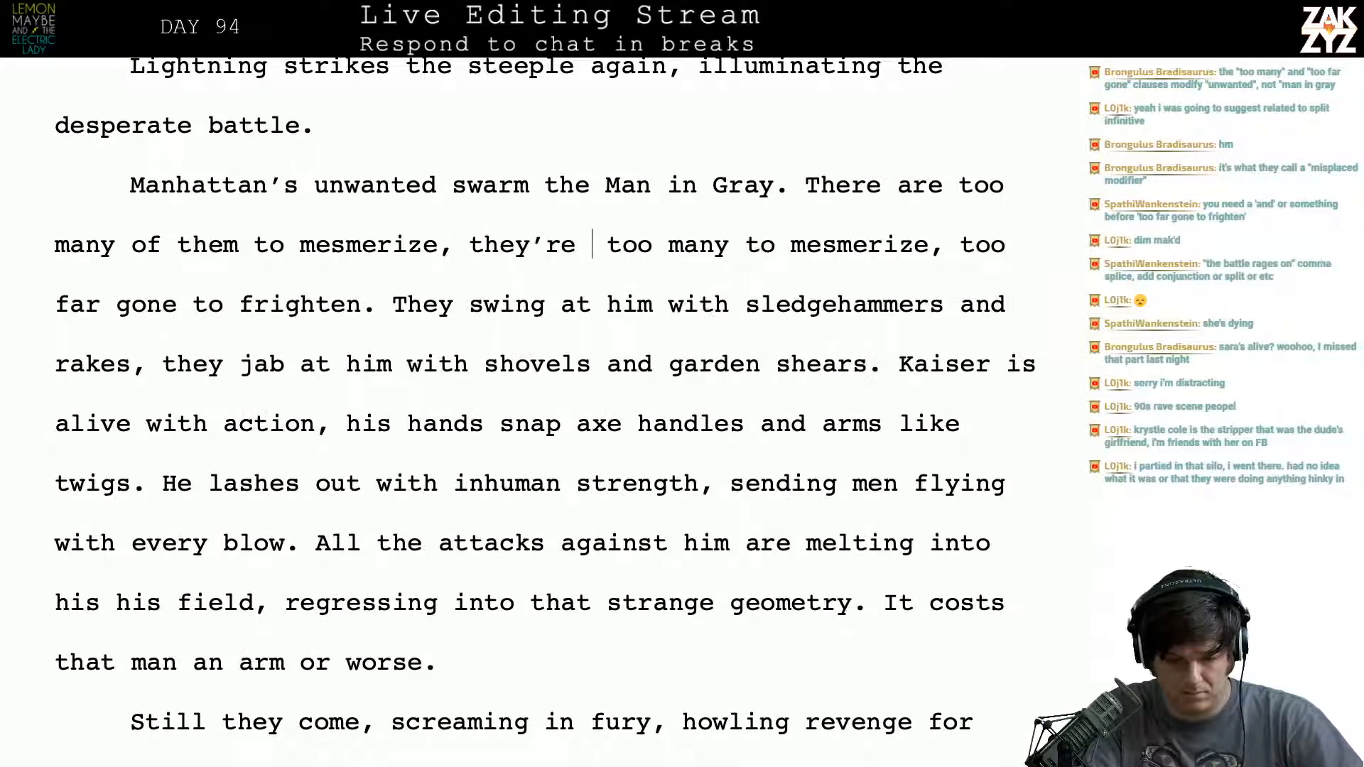
type("too far go")
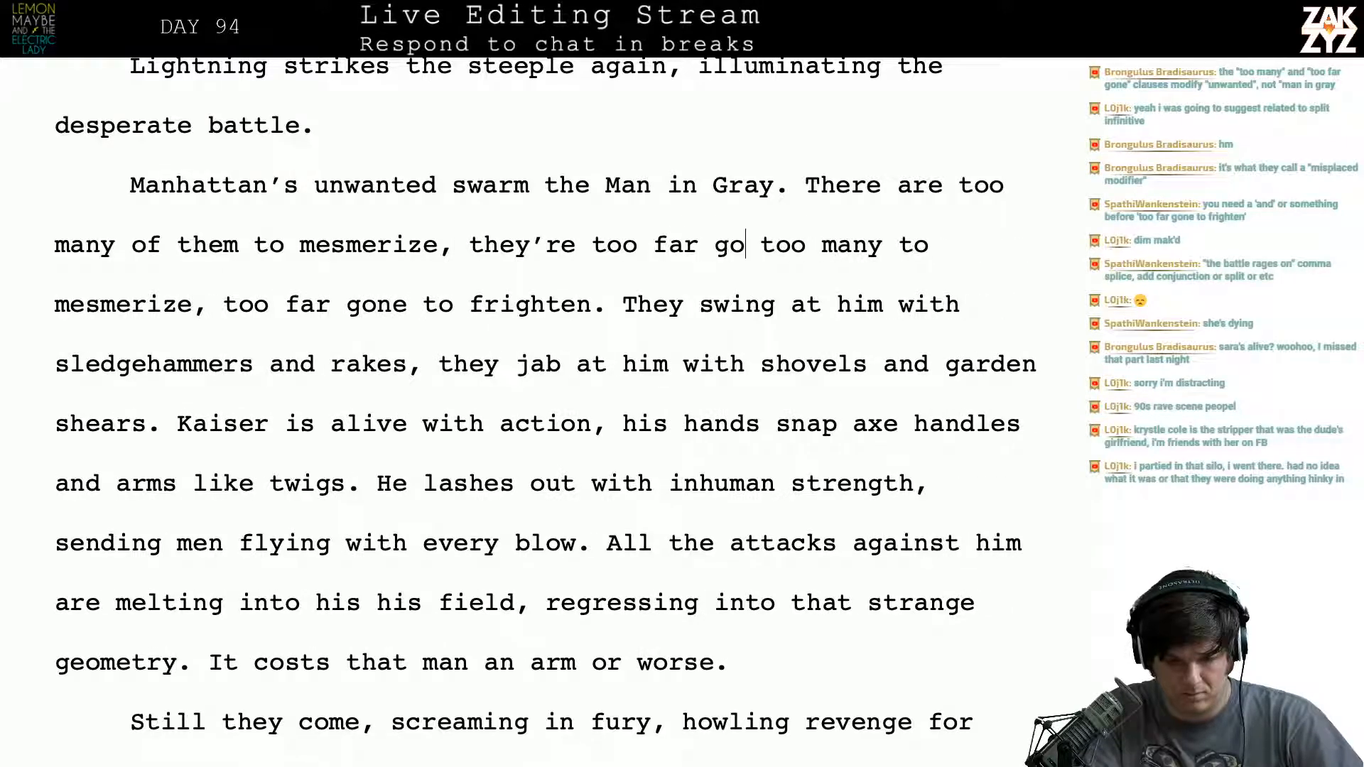
type("ne to frighten")
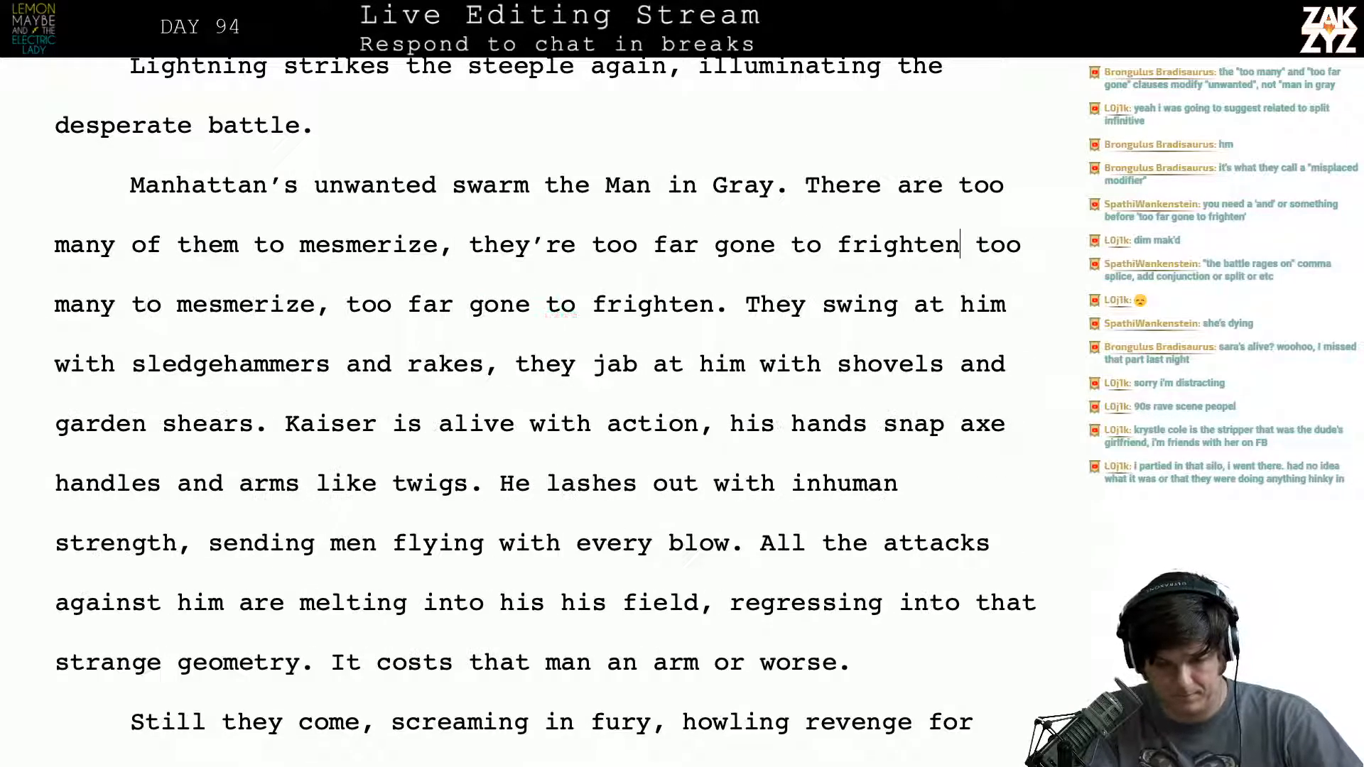
type(".")
- Delete the leftover old wording “too many to mesmerize, too far gone to frighten.” before “They swing at him”
key("shift+Right")
key("shift+Right")
key("shift+Right")
key("shift+Right")
key("shift+Right")
key("shift+Right")
key("shift+Right")
key("shift+Right")
key("shift+Right")
key("shift+Right")
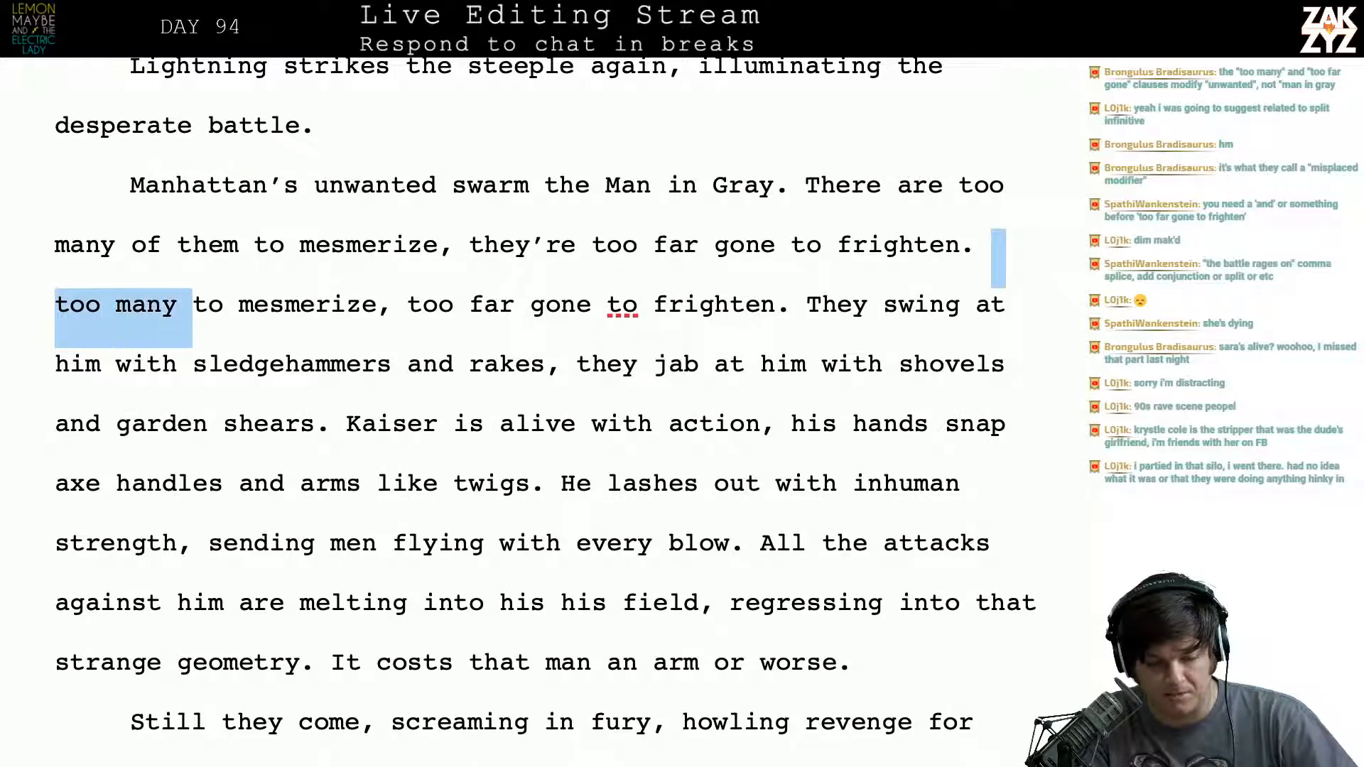
key("shift+Right")
key("shift+Right")
key("shift+Right")
key("shift+Right")
key("shift+Right")
key("shift+Right")
key("shift+Right")
key("shift+Right")
key("shift+Right")
key("shift+Right")
key("shift+Right")
key("shift+Right")
key("shift+Right")
key("shift+Right")
key("shift+Right")
key("shift+Right")
key("shift+Right")
key("shift+Right")
key("shift+Right")
key("shift+Right")
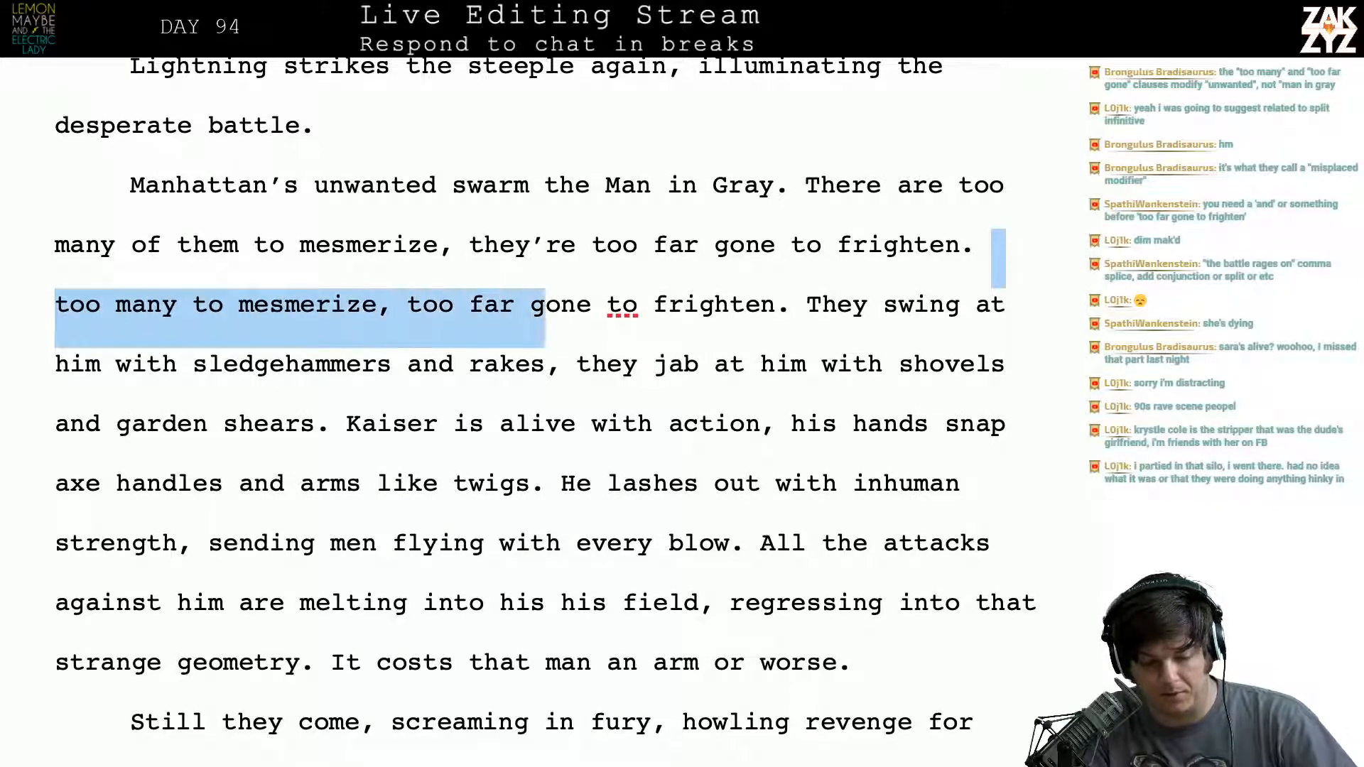
key("shift+Right")
key("shift+Right")
key("shift+Right")
key("shift+Right")
key("shift+Right")
key("shift+Right")
key("shift+Right")
key("shift+Right")
key("shift+Right")
key("shift+Right")
key("shift+Right")
key("shift+Right")
key("shift+Right")
key("shift+Right")
key("shift+Right")
key("shift+Right")
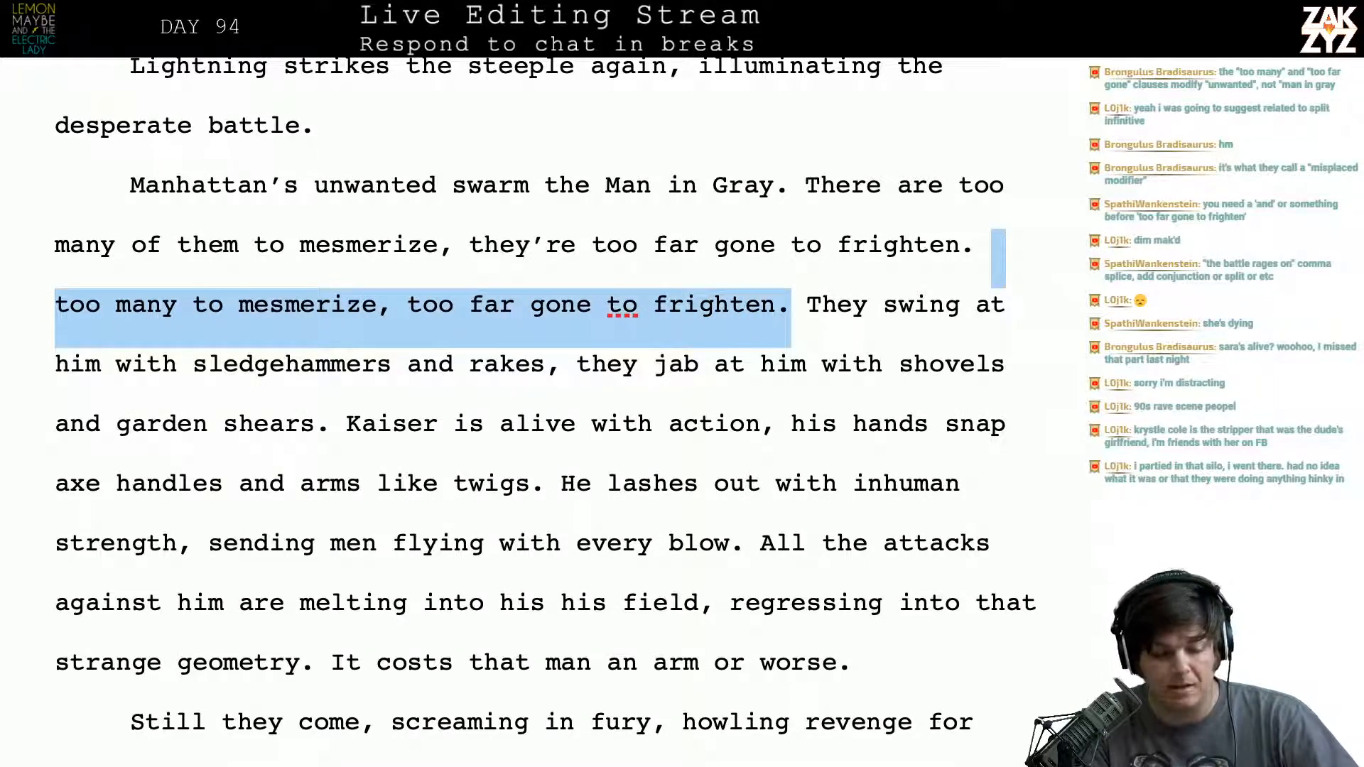
key("BackSpace")
- Join the “Manhattan’s unwanted” paragraph back onto the line ending in “desperate battle.”
key("Up")
key("Up")
key("Up")
key("Right")
key("Down")
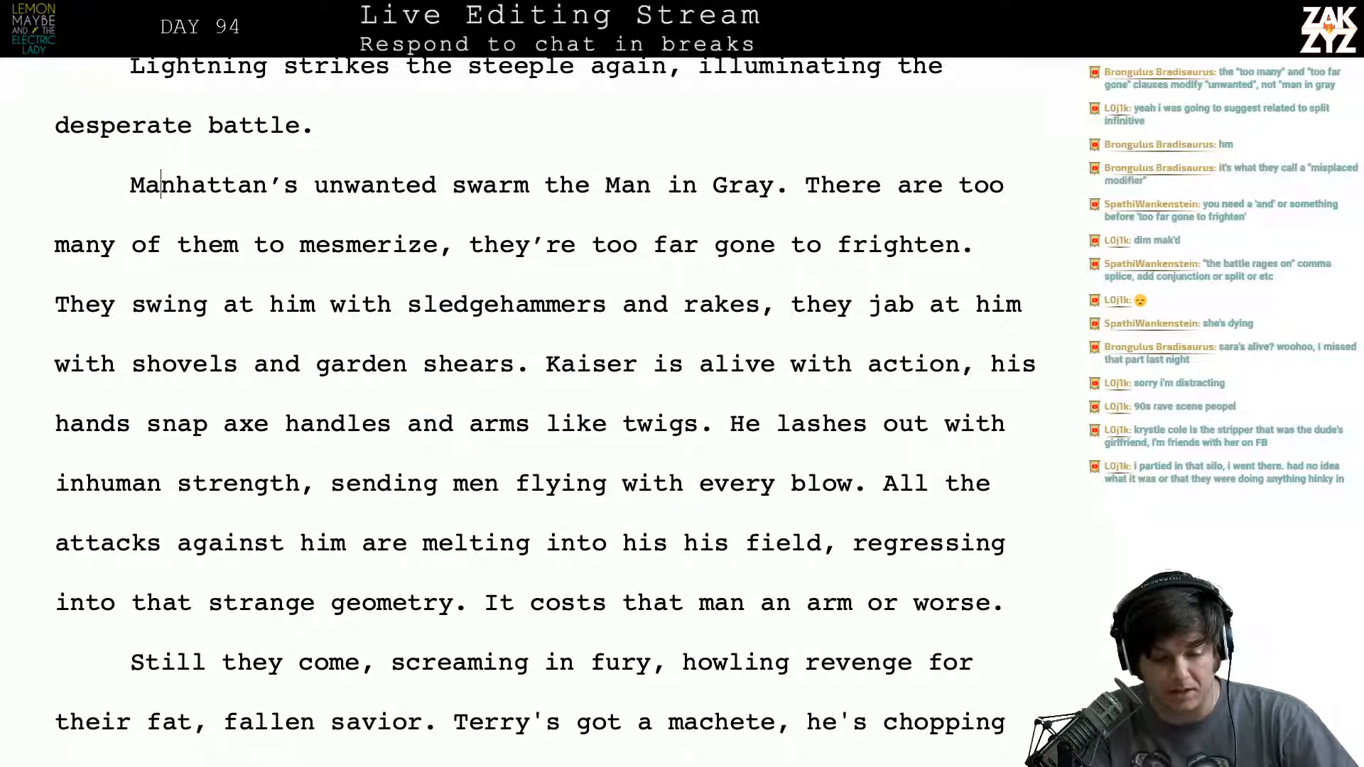
key("Home")
key("BackSpace")
- Review the Kaiser paragraph from “they’re too far gone to frighten” down to “All the attacks against him are melting”
scroll(785, 245, "down", 1)
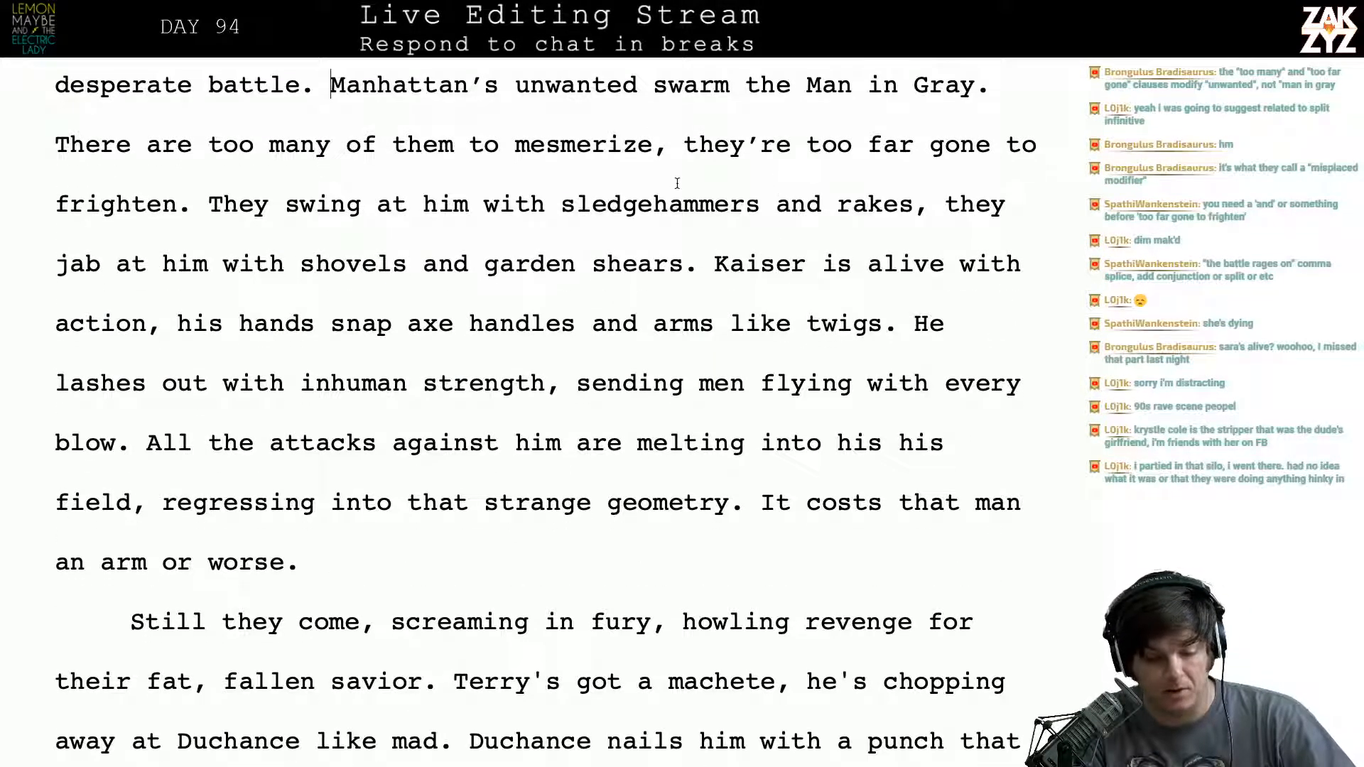
left_click(701, 162)
key("Right")
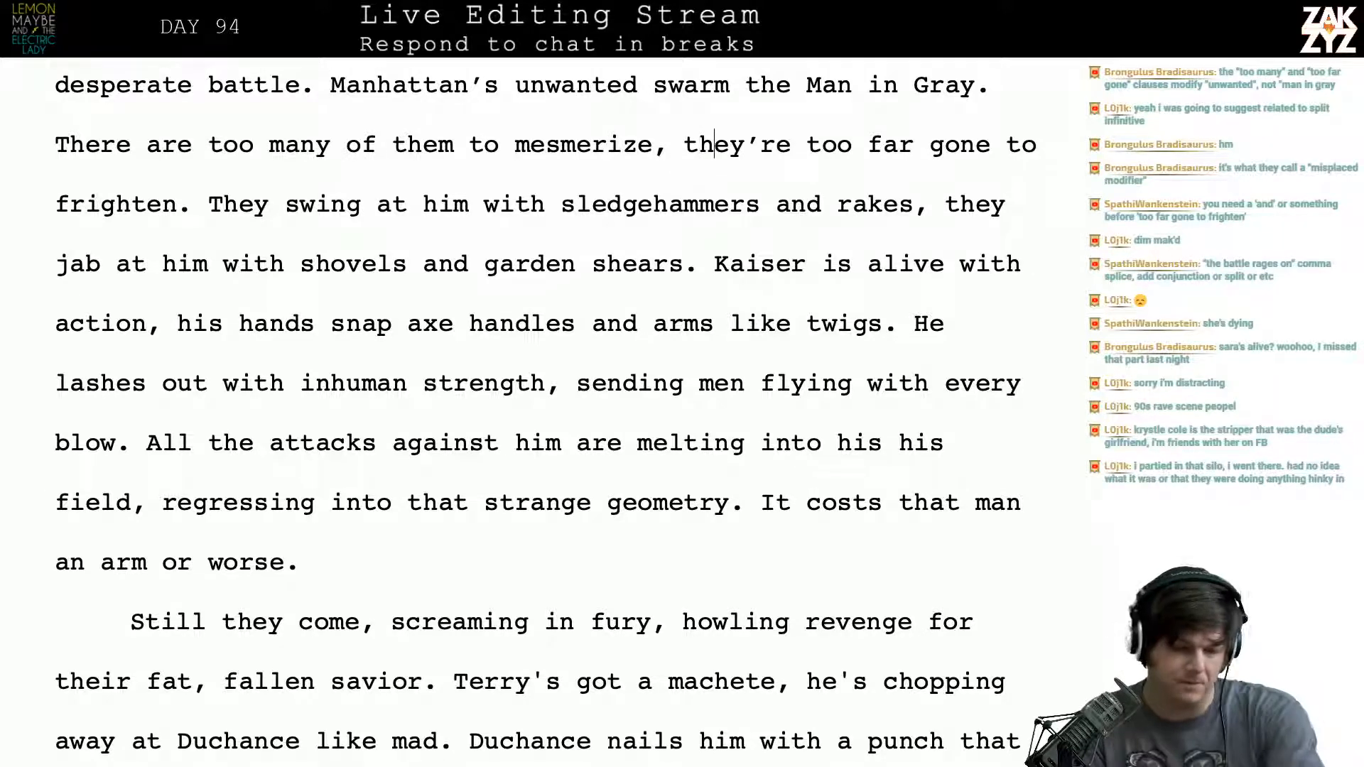
key("Down")
key("Left")
key("Left")
key("Down")
key("Down")
key("Down")
key("Down")
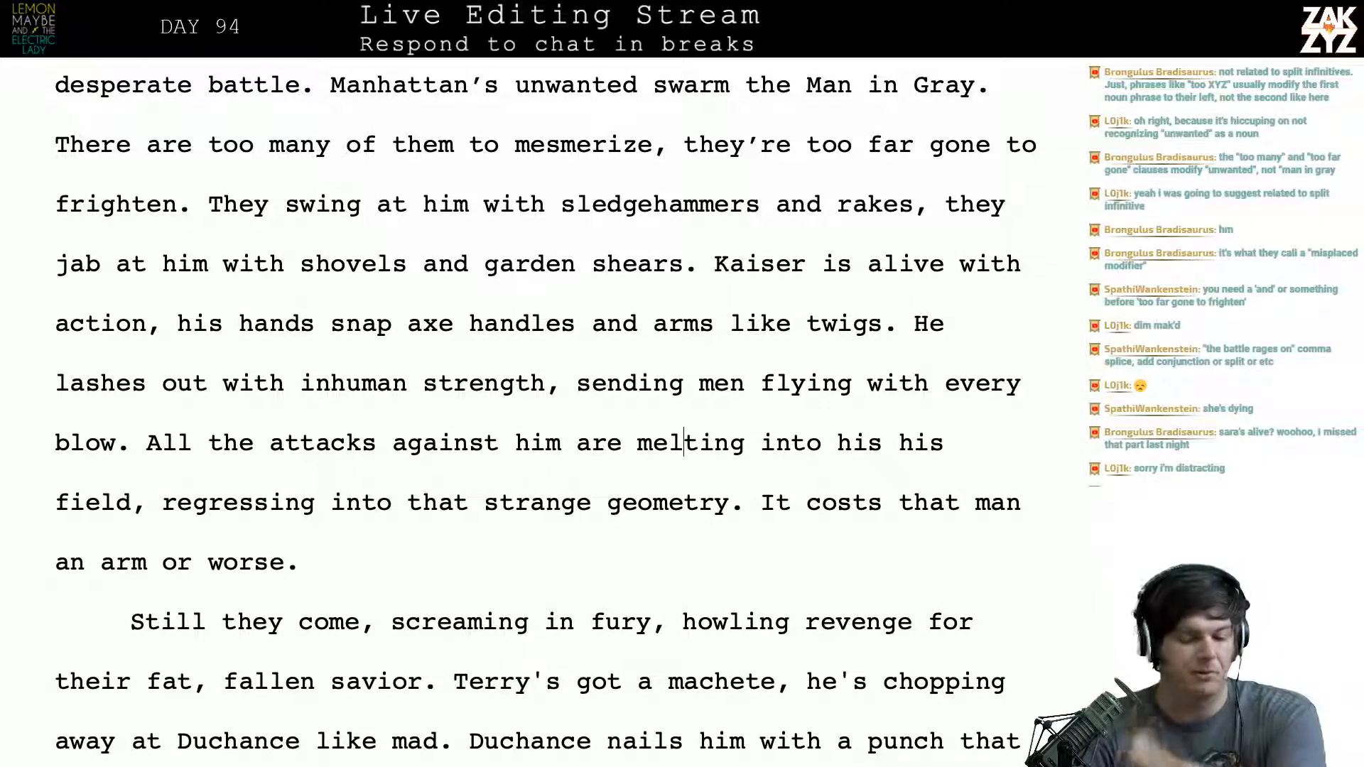
scroll(546, 410, "down", 1)
scroll(545, 410, "up", 3)
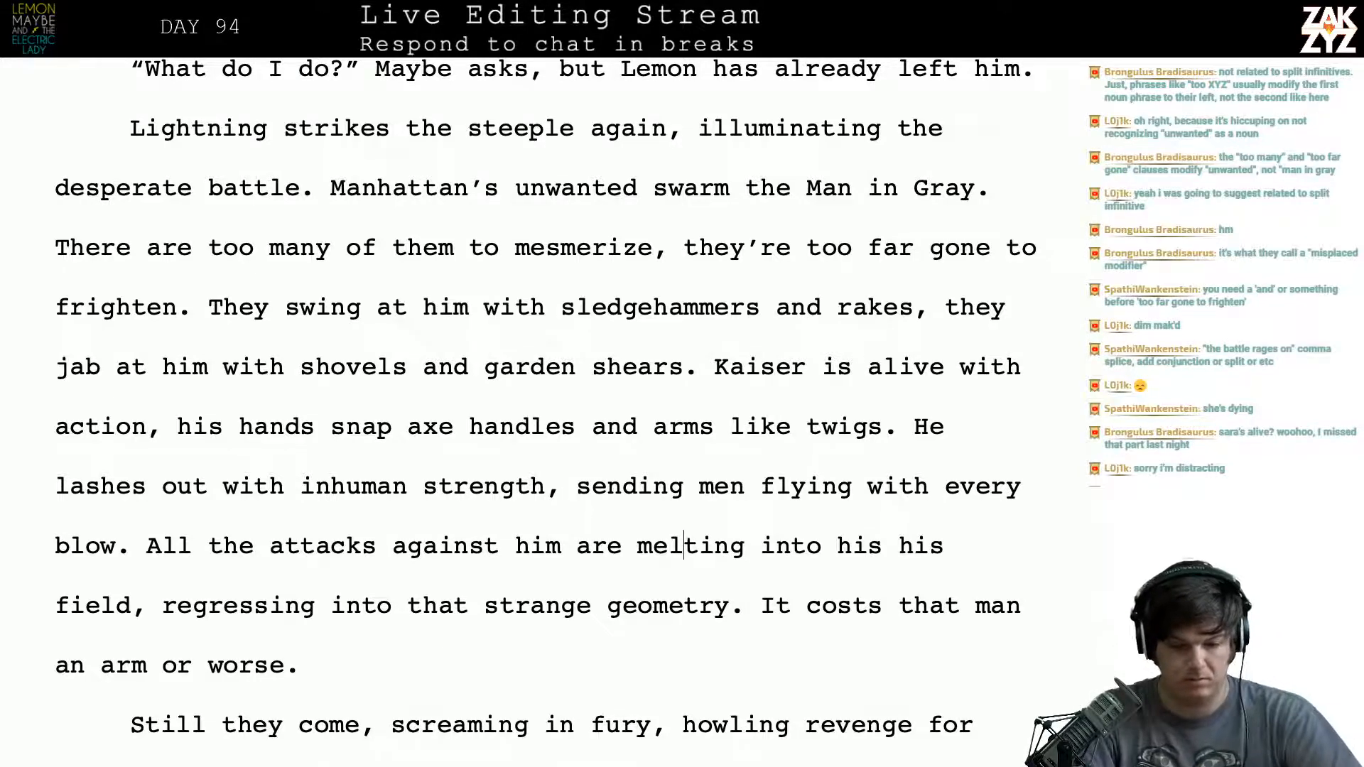
- Replace “again” with “once more” in the sentence “Lightning strikes the steeple again”
left_click(663, 128)
key("BackSpace")
key("BackSpace")
key("BackSpace")
key("BackSpace")
key("BackSpace")
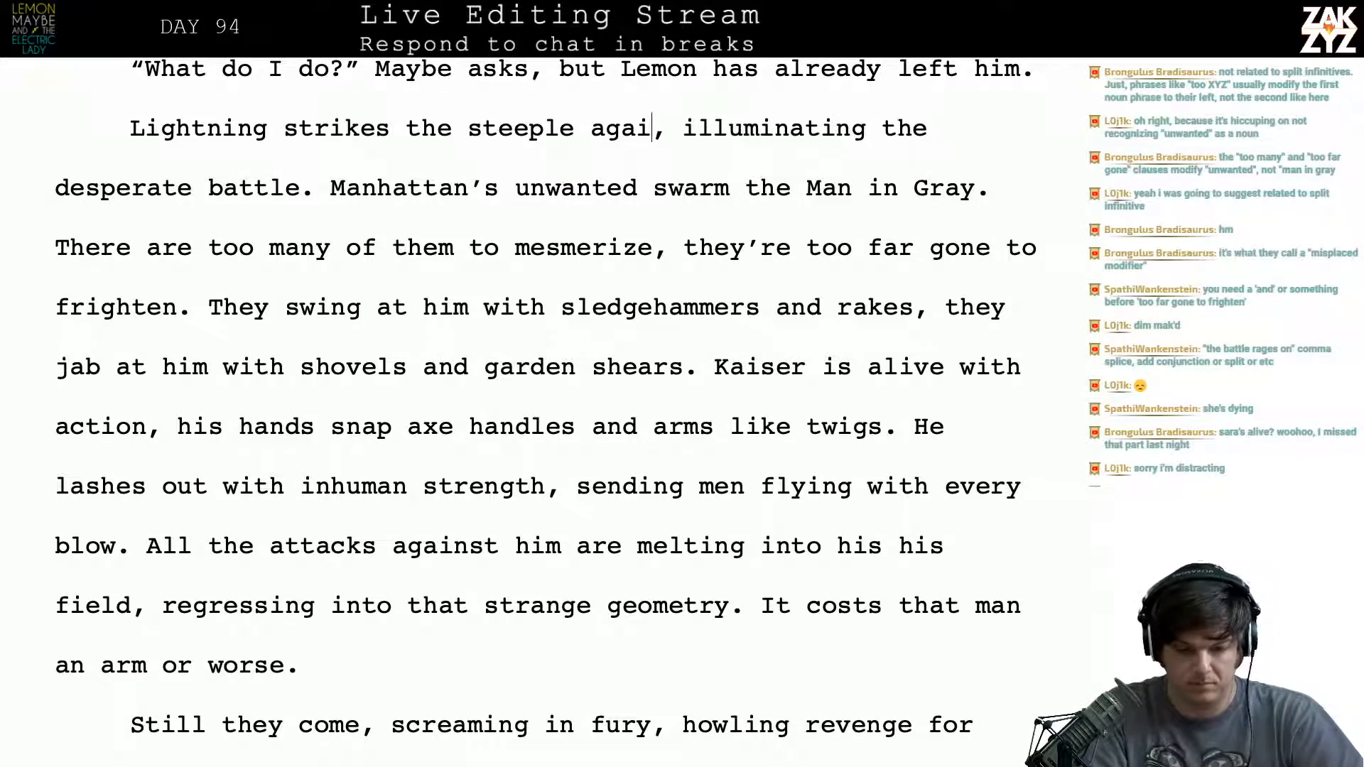
type("once more")
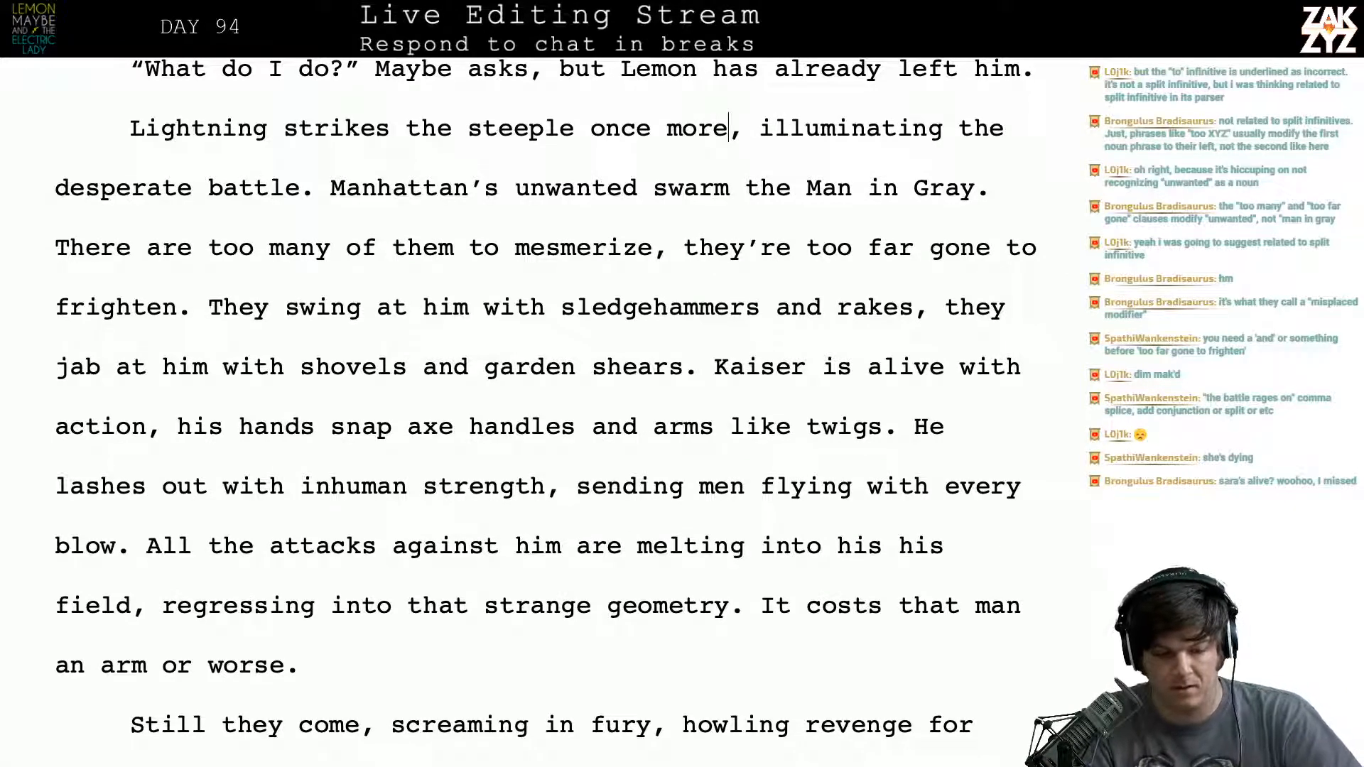
key("Right")
key("Right")
key("Right")
key("Right")
key("Right")
key("Right")
key("Right")
key("Right")
key("Right")
key("Right")
key("Right")
key("Right")
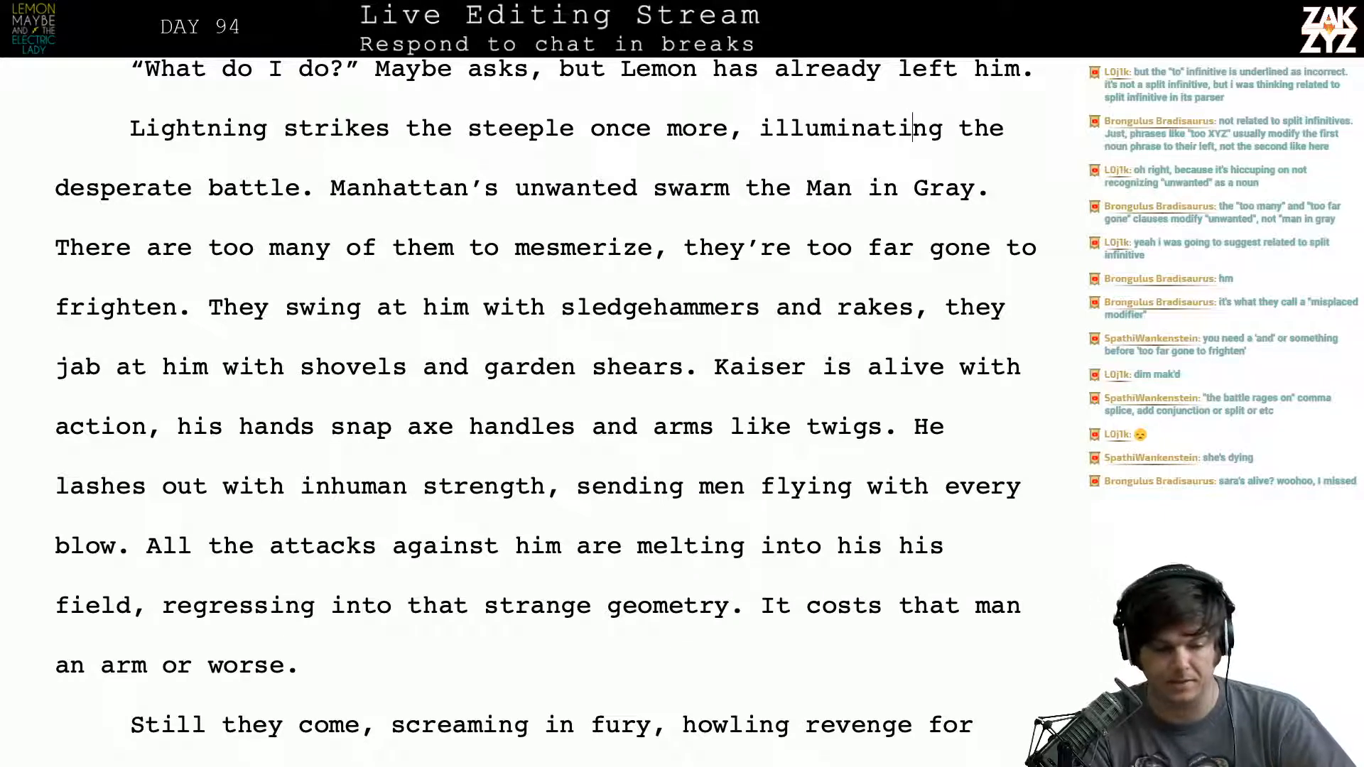
- Try opening the “Manhattan’s unwanted swarm” sentence with “On the street below”
scroll(615, 163, "down", 1)
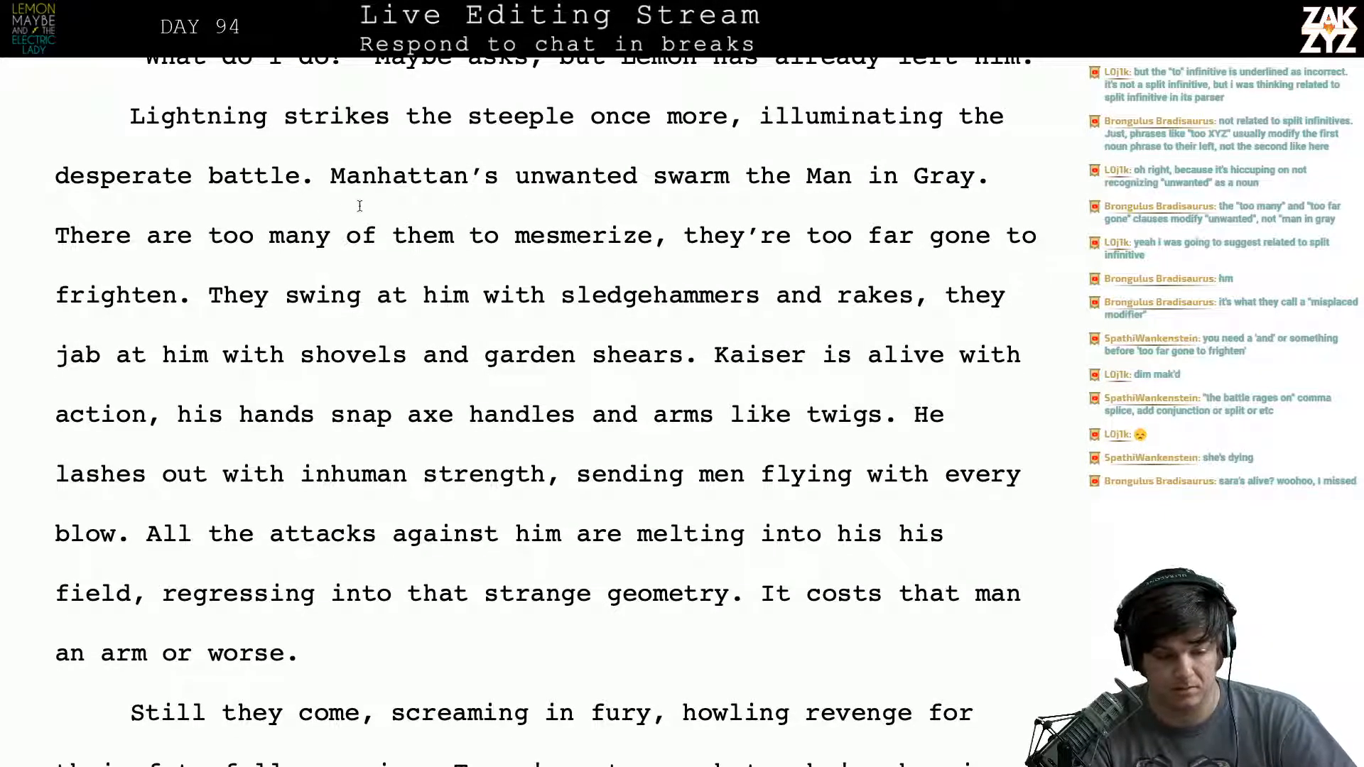
left_click(324, 186)
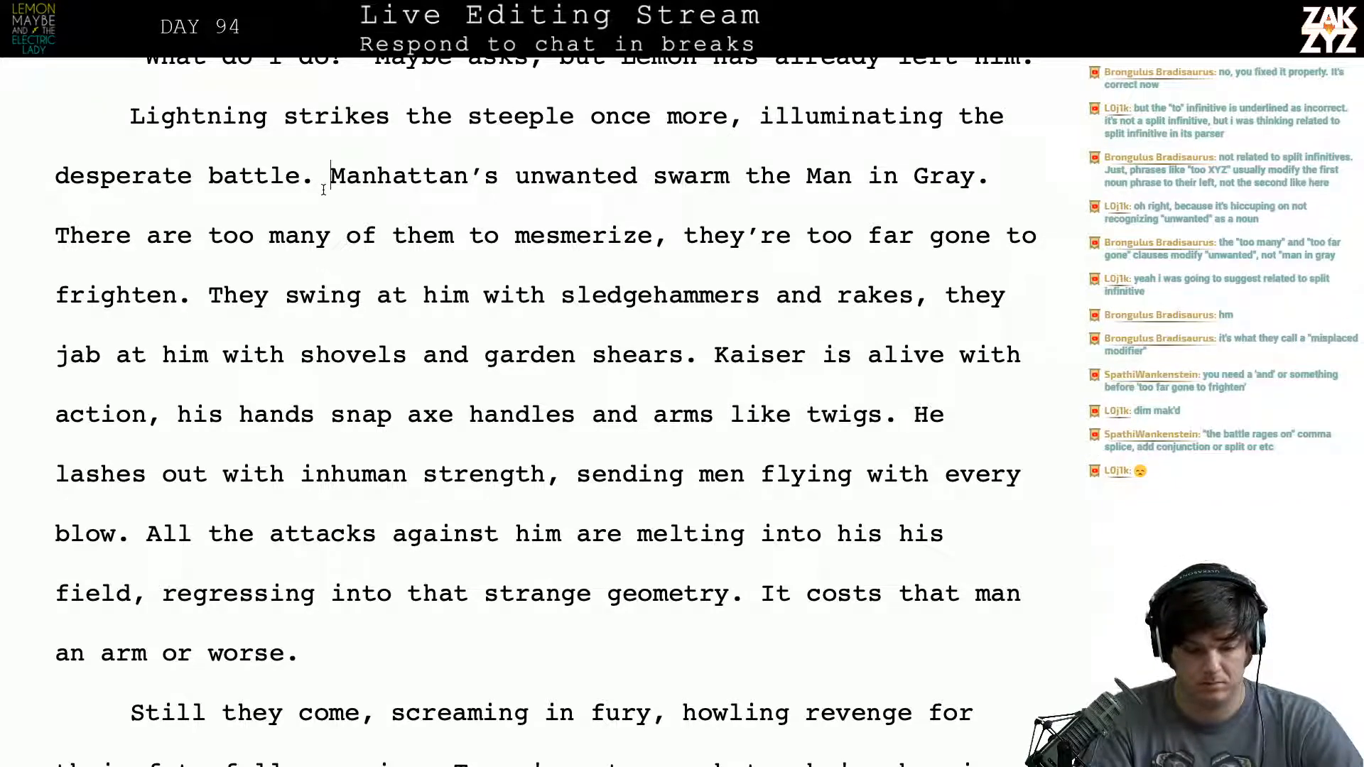
key("Left")
type("On the stre")
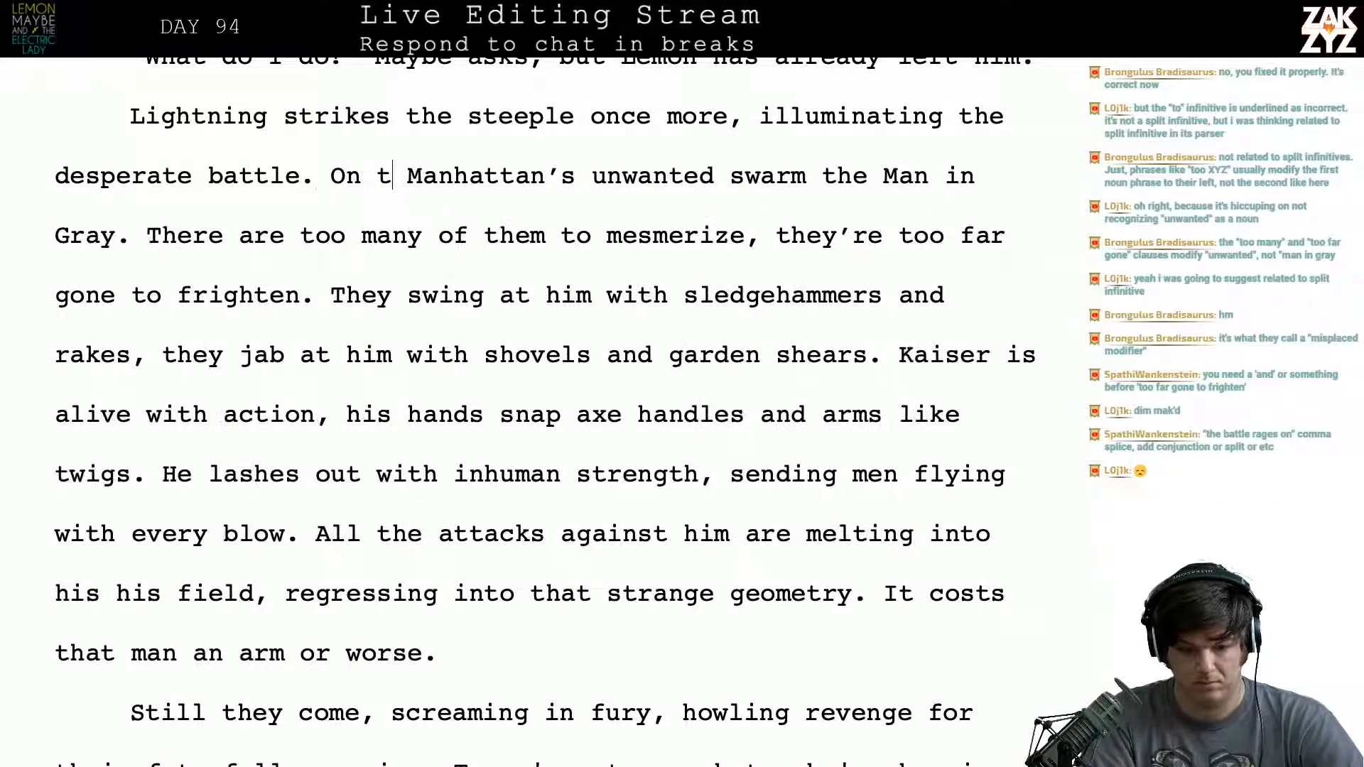
type("et below")
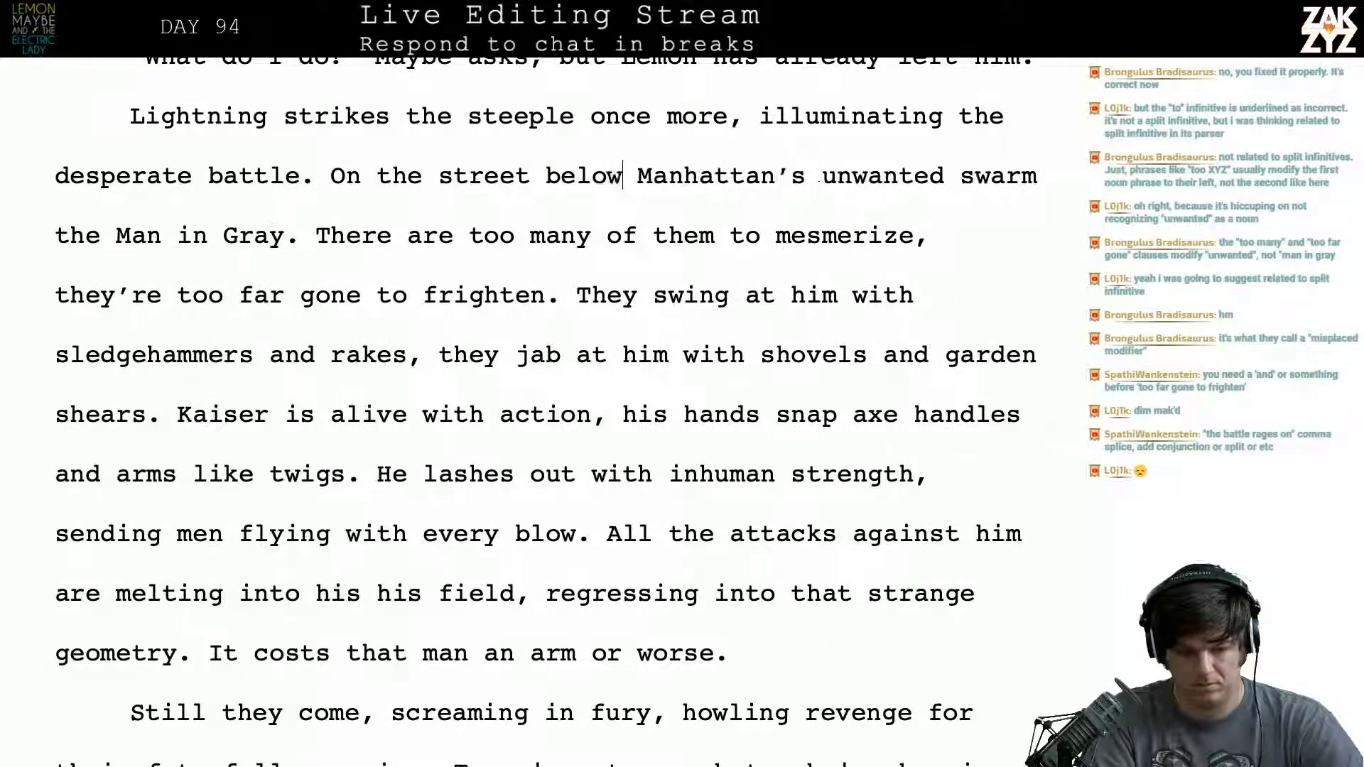
key("BackSpace")
key("BackSpace")
key("BackSpace")
key("BackSpace")
key("BackSpace")
key("BackSpace")
key("BackSpace")
key("BackSpace")
key("BackSpace")
key("BackSpace")
key("BackSpace")
key("BackSpace")
key("BackSpace")
key("BackSpace")
key("BackSpace")
key("BackSpace")
key("BackSpace")
key("BackSpace")
key("BackSpace")
key("BackSpace")
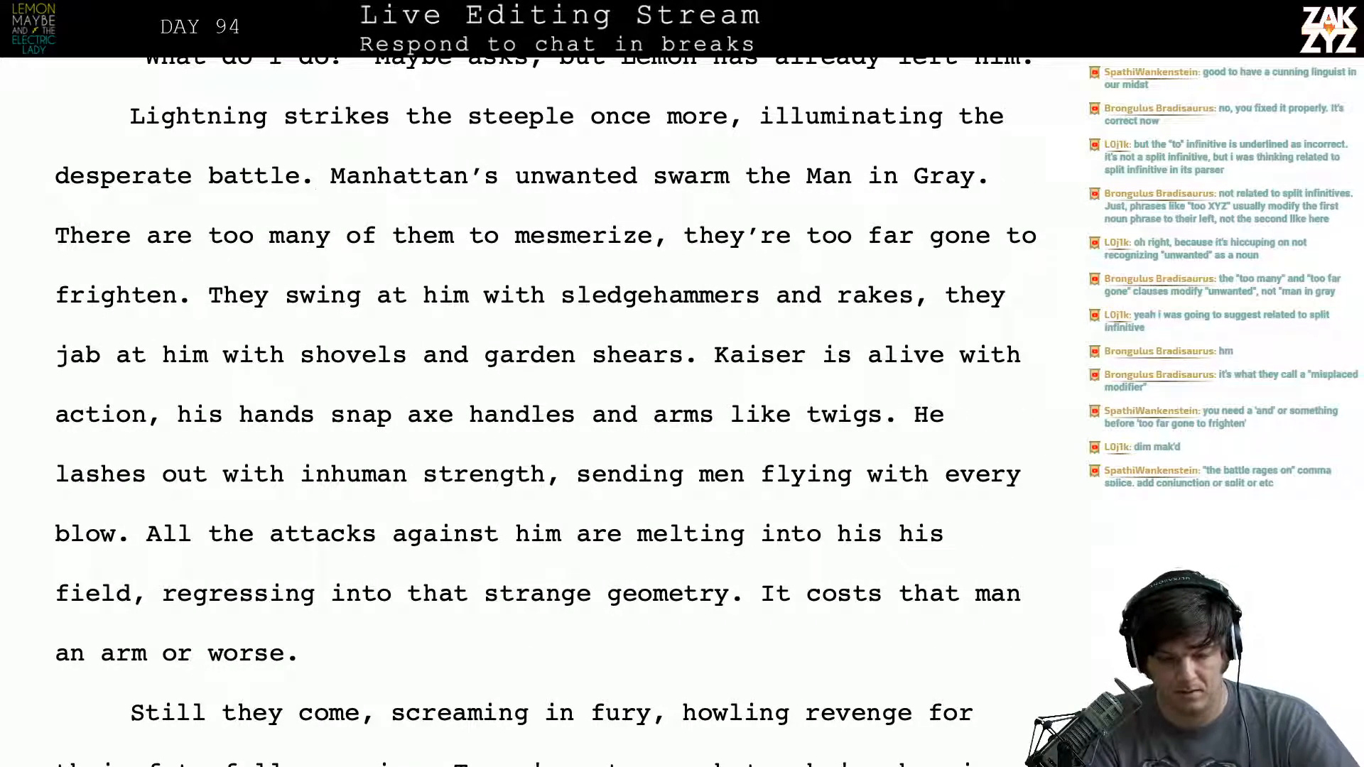
- Reread the swarm passage from “Manhattan’s unwanted swarm the Man in Gray” into the sentence “They swing at him with sledgehammers”
key("Right")
key("Right")
key("Right")
key("Right")
key("Right")
key("Right")
key("Right")
key("Right")
key("Right")
key("Right")
key("Right")
key("Right")
key("Right")
key("Right")
key("Right")
key("Right")
key("Right")
key("Right")
key("Right")
key("Right")
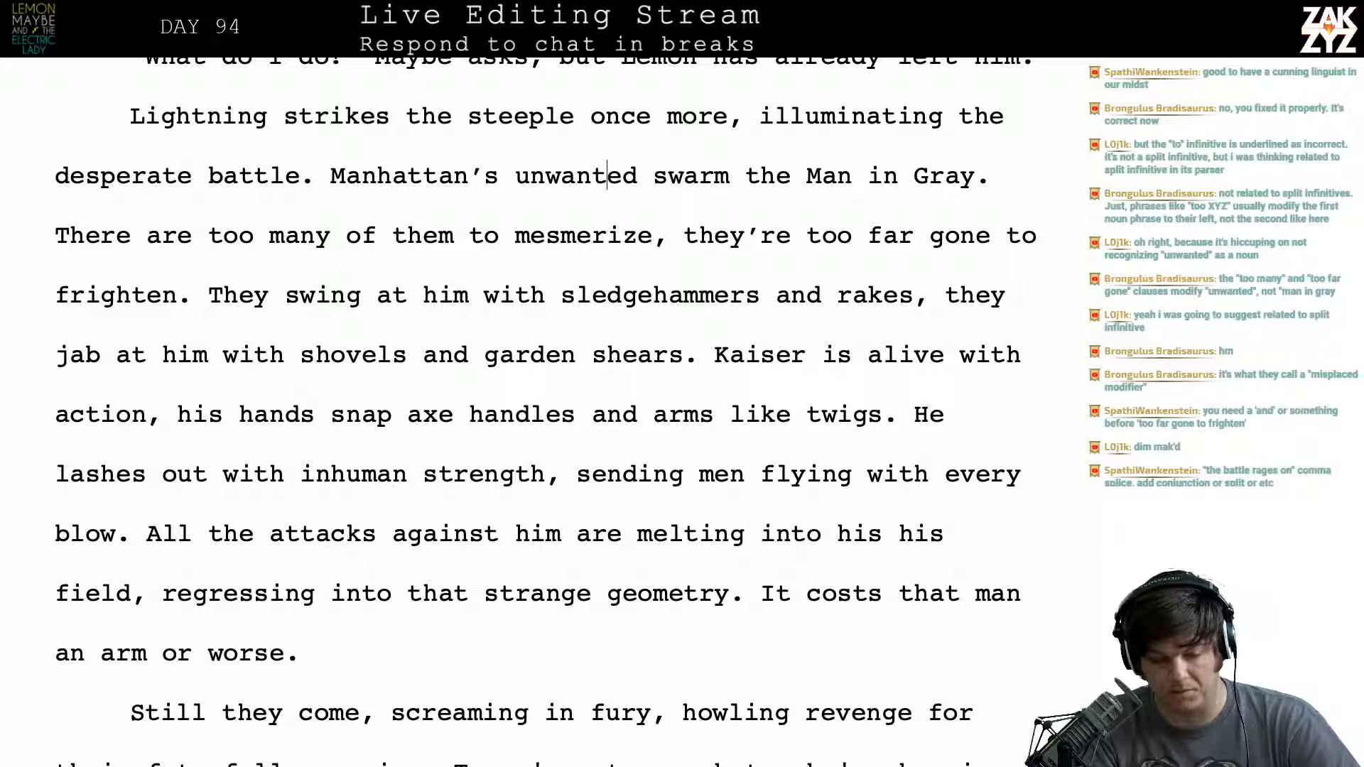
key("Right")
key("Right")
key("Right")
key("Right")
key("Right")
key("Right")
key("Right")
key("Right")
key("Right")
key("Right")
key("Right")
key("Right")
key("Right")
key("Right")
key("Right")
key("Right")
key("Right")
key("Right")
key("Right")
key("Right")
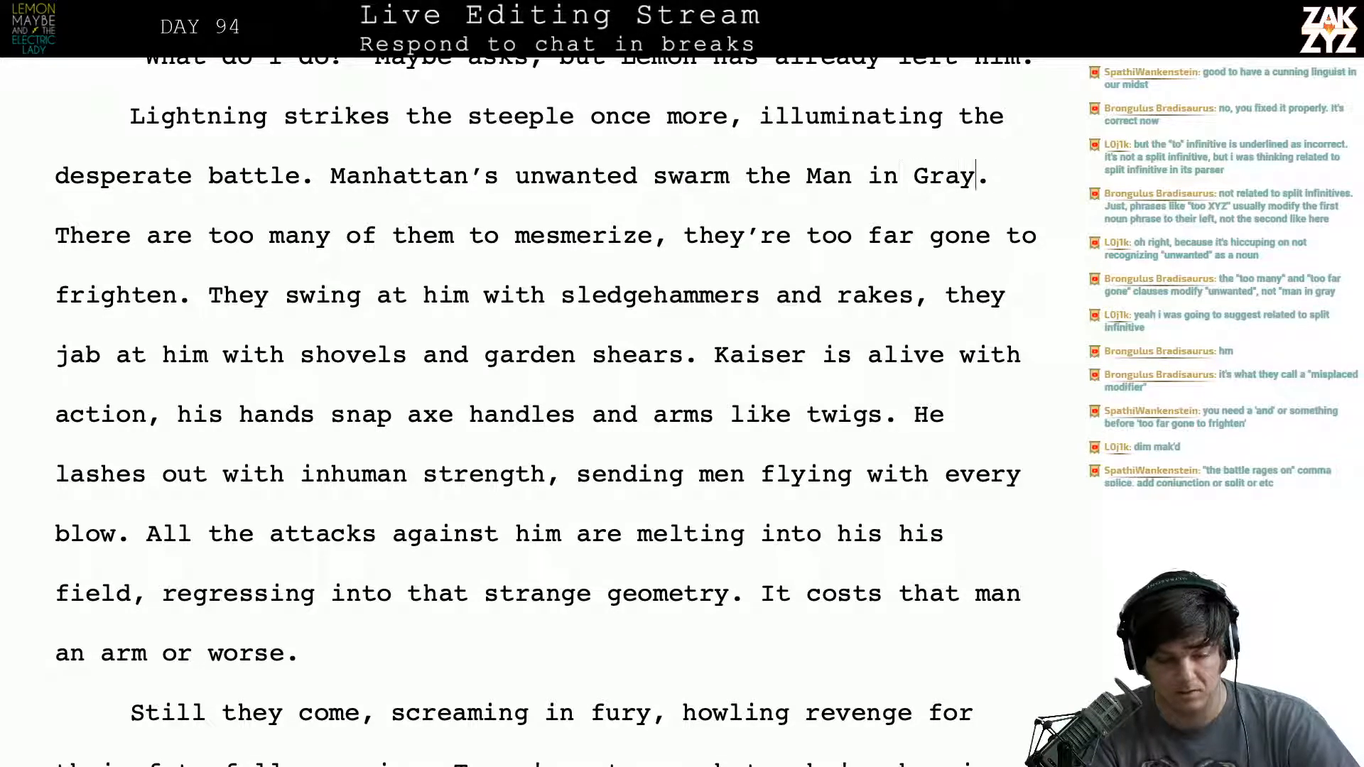
key("Right")
key("Right")
key("Right")
key("Right")
key("Right")
key("Right")
key("Right")
key("Right")
key("Right")
key("Right")
key("Right")
key("Right")
key("Right")
key("Right")
key("Right")
key("Right")
key("Right")
key("Right")
key("Right")
key("Right")
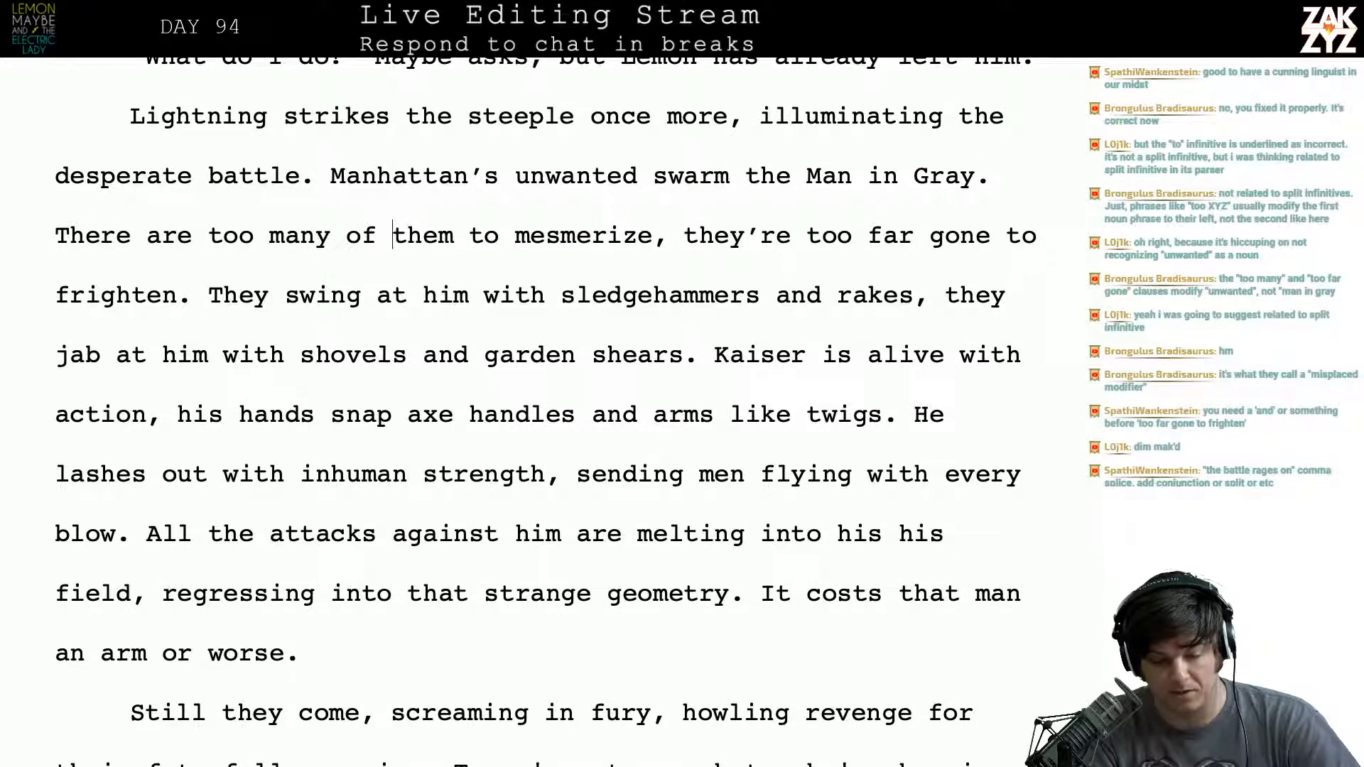
key("Right")
key("Right")
key("Right")
key("Right")
key("Right")
key("Right")
key("Right")
key("Right")
key("Right")
key("Right")
key("Right")
key("Right")
key("Right")
key("Right")
key("Right")
key("Right")
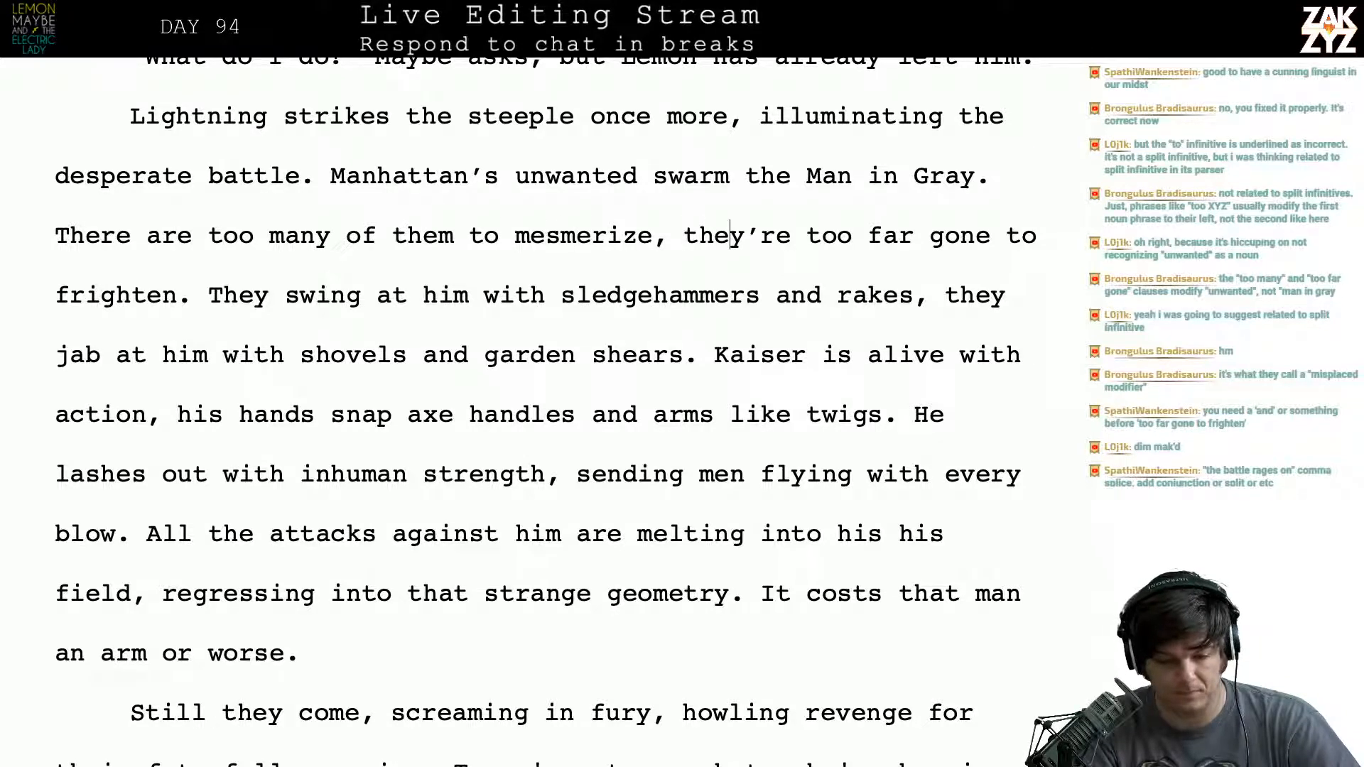
key("Left")
key("Left")
key("Left")
key("Left")
key("Left")
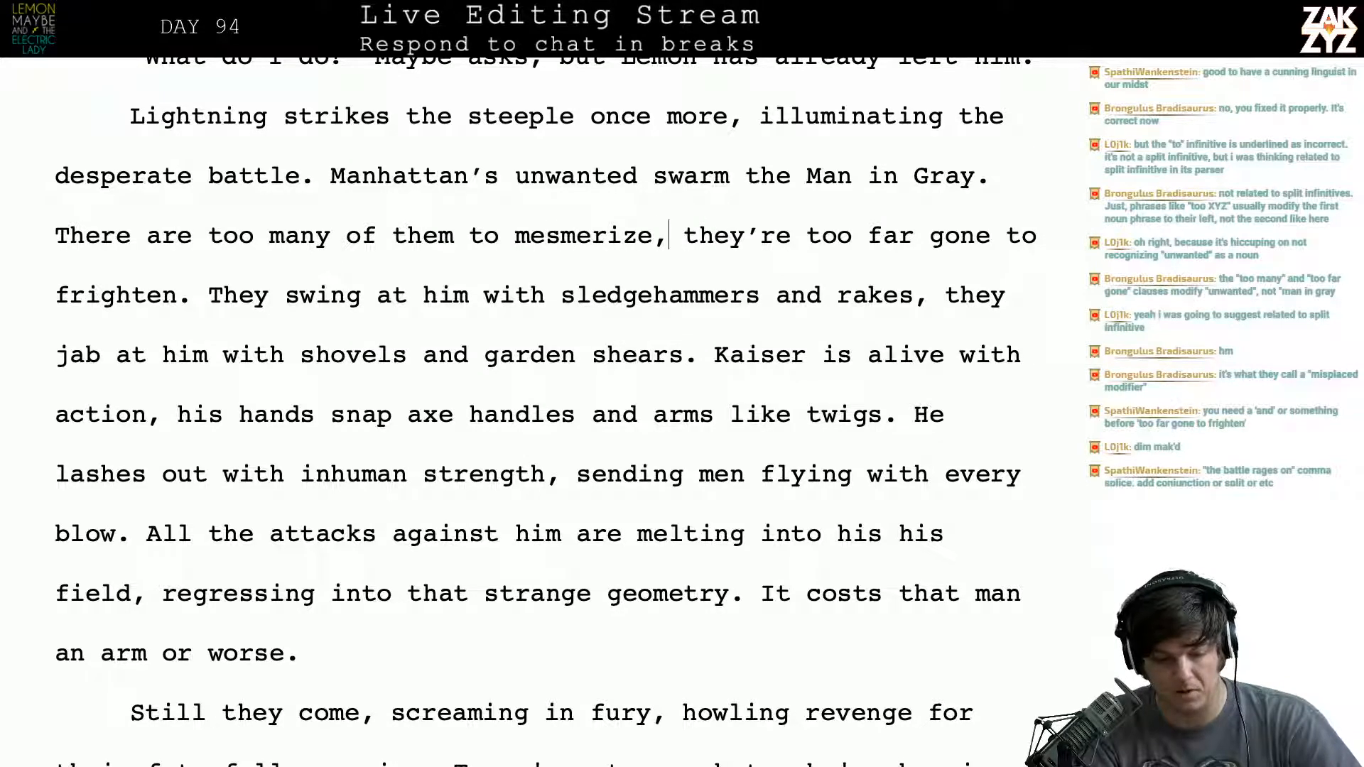
key("Right")
key("Right")
key("Right")
key("Right")
key("Right")
key("Right")
key("Right")
key("Right")
key("Right")
key("Right")
key("Right")
key("Right")
key("Right")
key("Right")
key("Right")
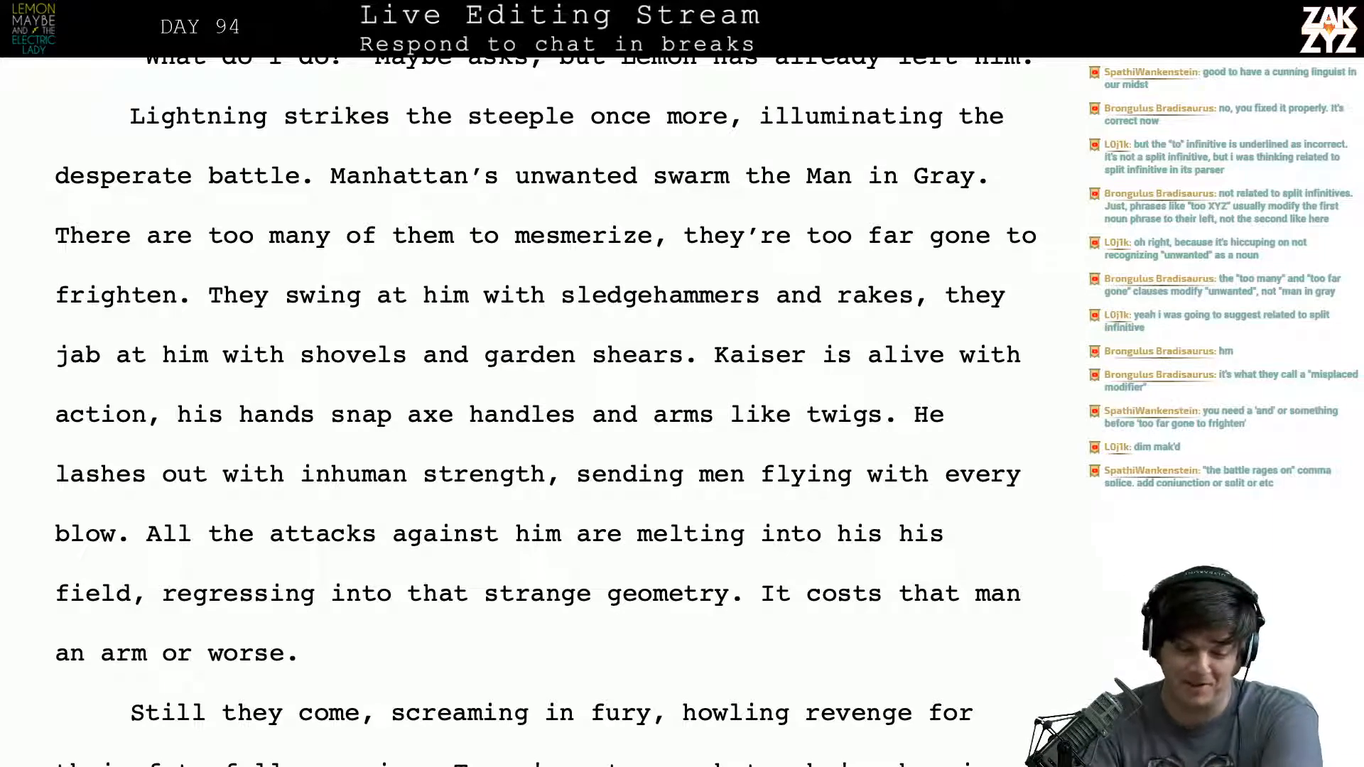
scroll(547, 412, "down", 1)
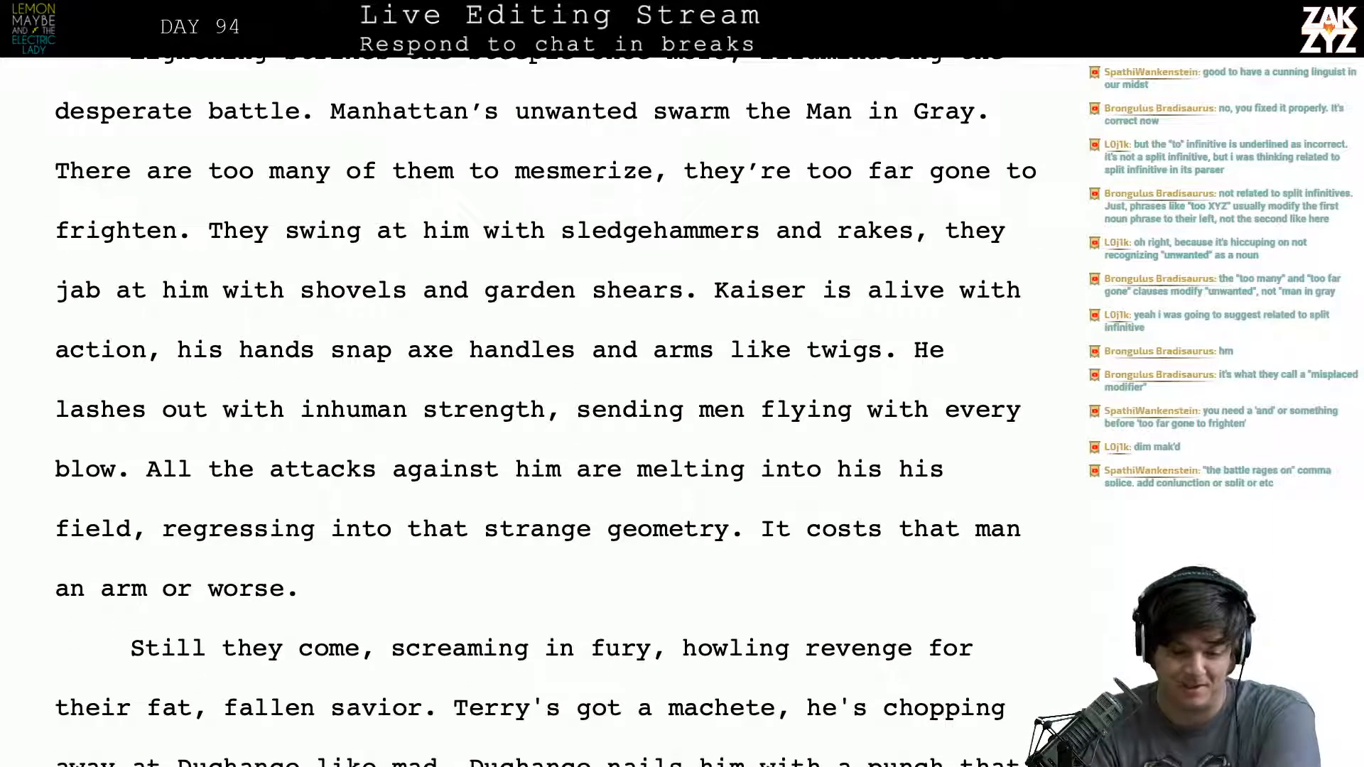
left_click(274, 242)
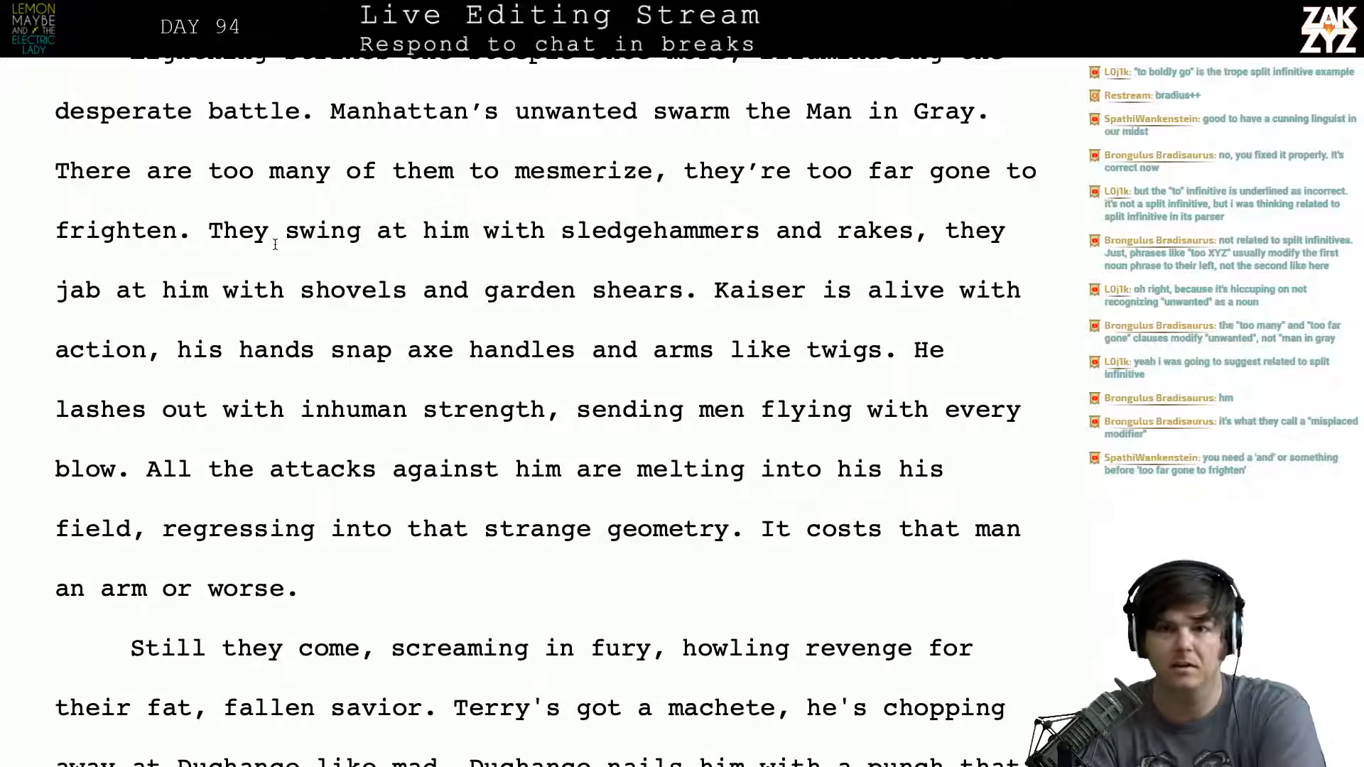
scroll(275, 159, "down", 1)
left_click(274, 158)
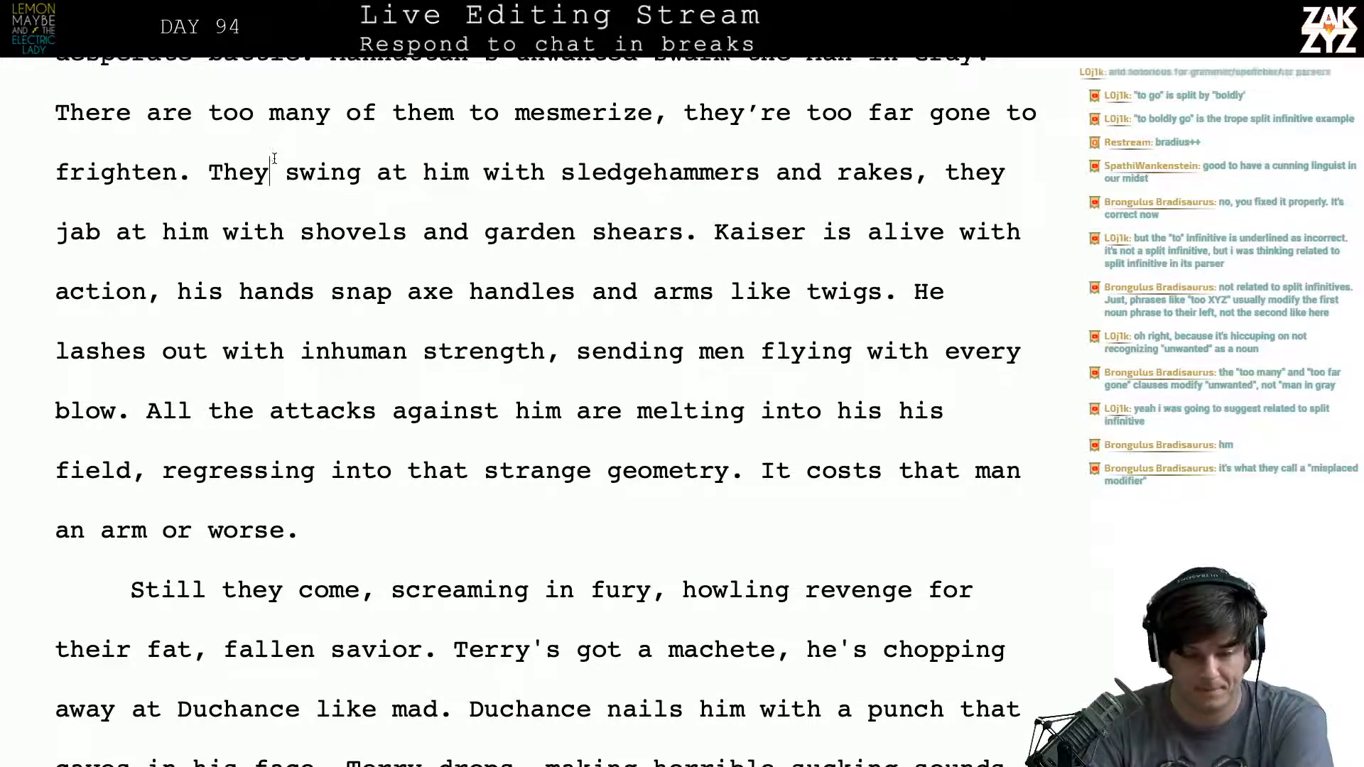
- Reread the Kaiser paragraph from “They swing at him with sledgehammers” down to “melting into his his field”
scroll(275, 158, "down", 3)
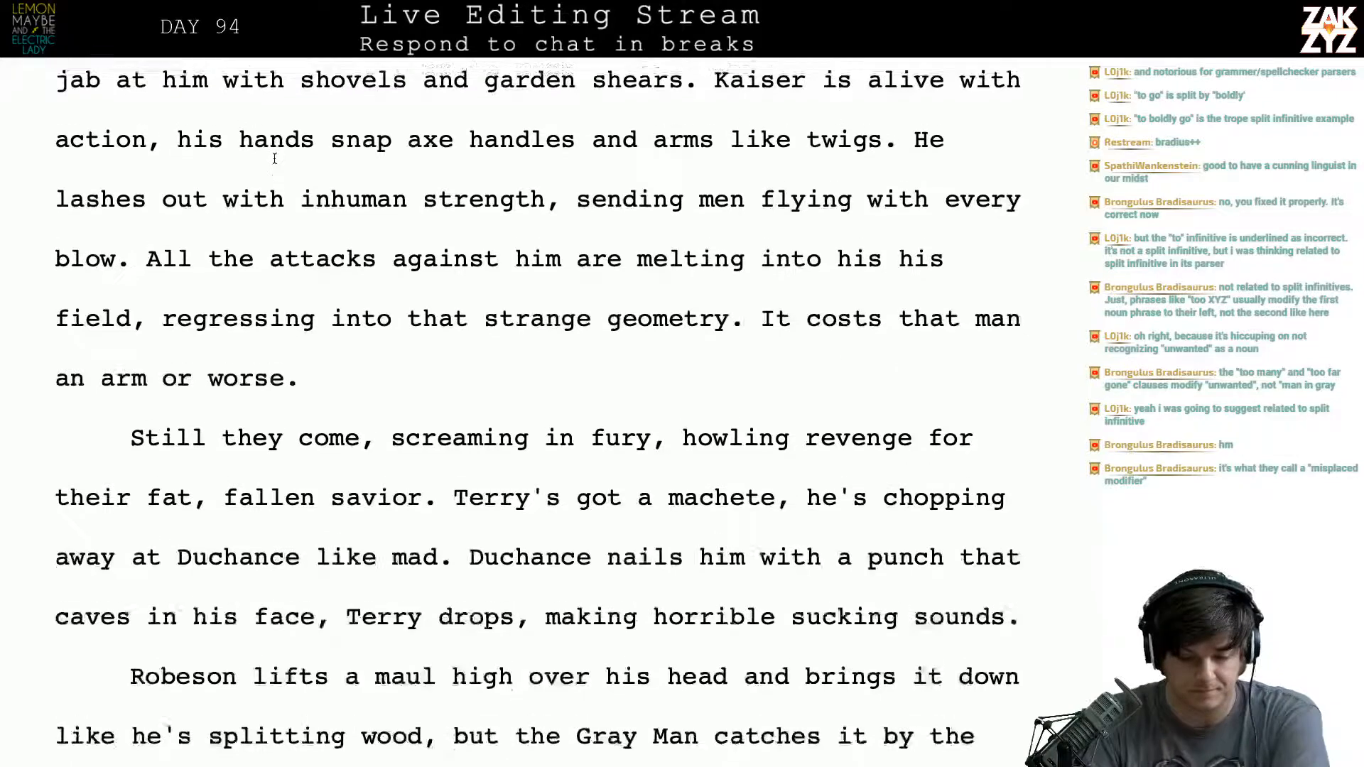
scroll(275, 158, "up", 3)
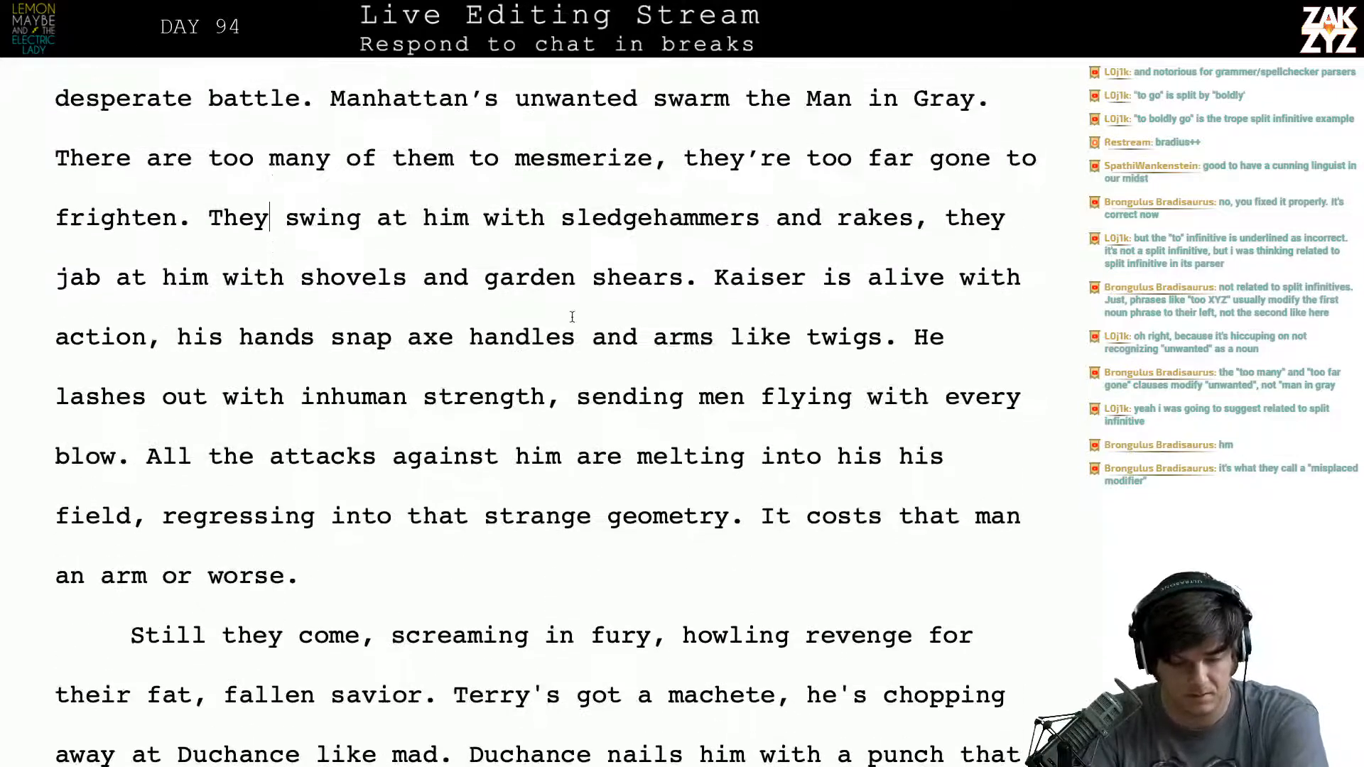
left_click(571, 400)
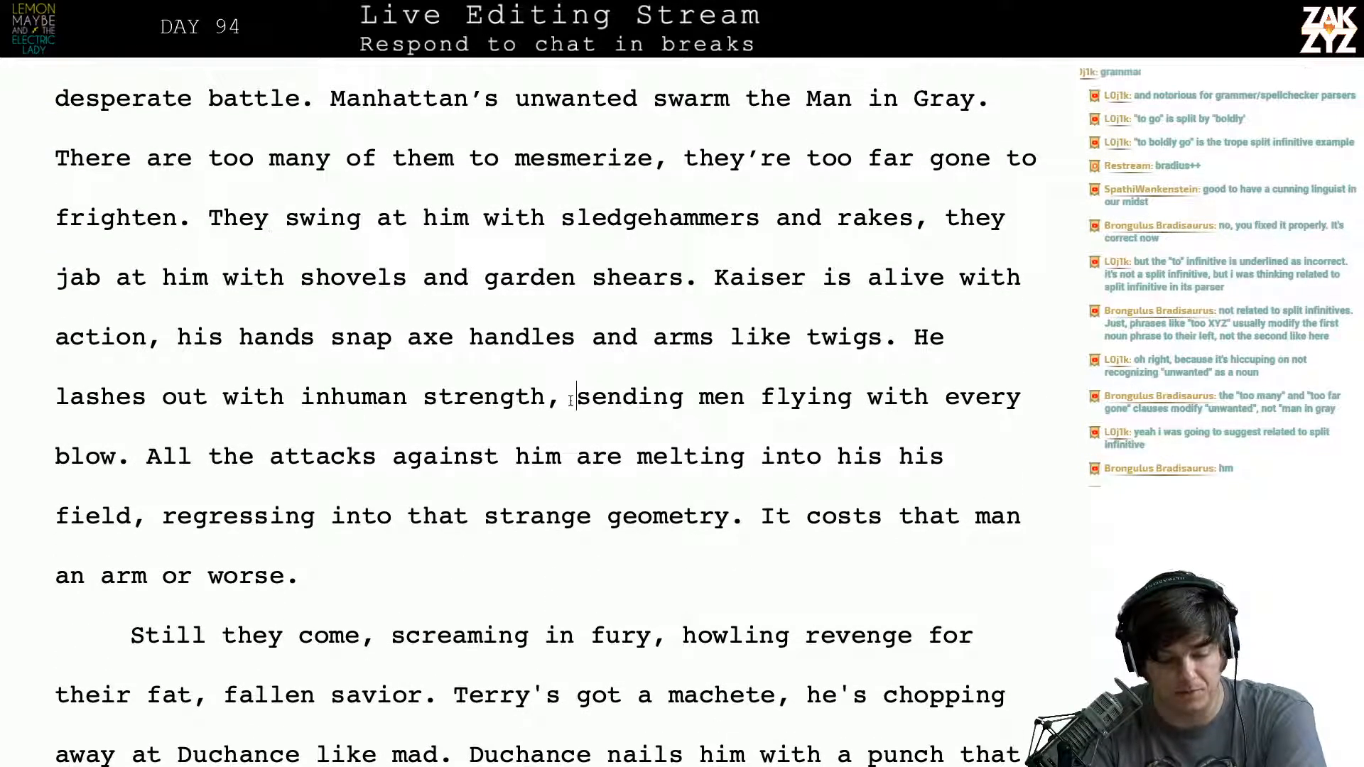
key("Left")
key("Right")
key("Right")
key("Right")
key("Right")
key("Right")
key("Right")
key("Right")
key("Right")
key("Right")
key("Right")
key("Right")
key("Right")
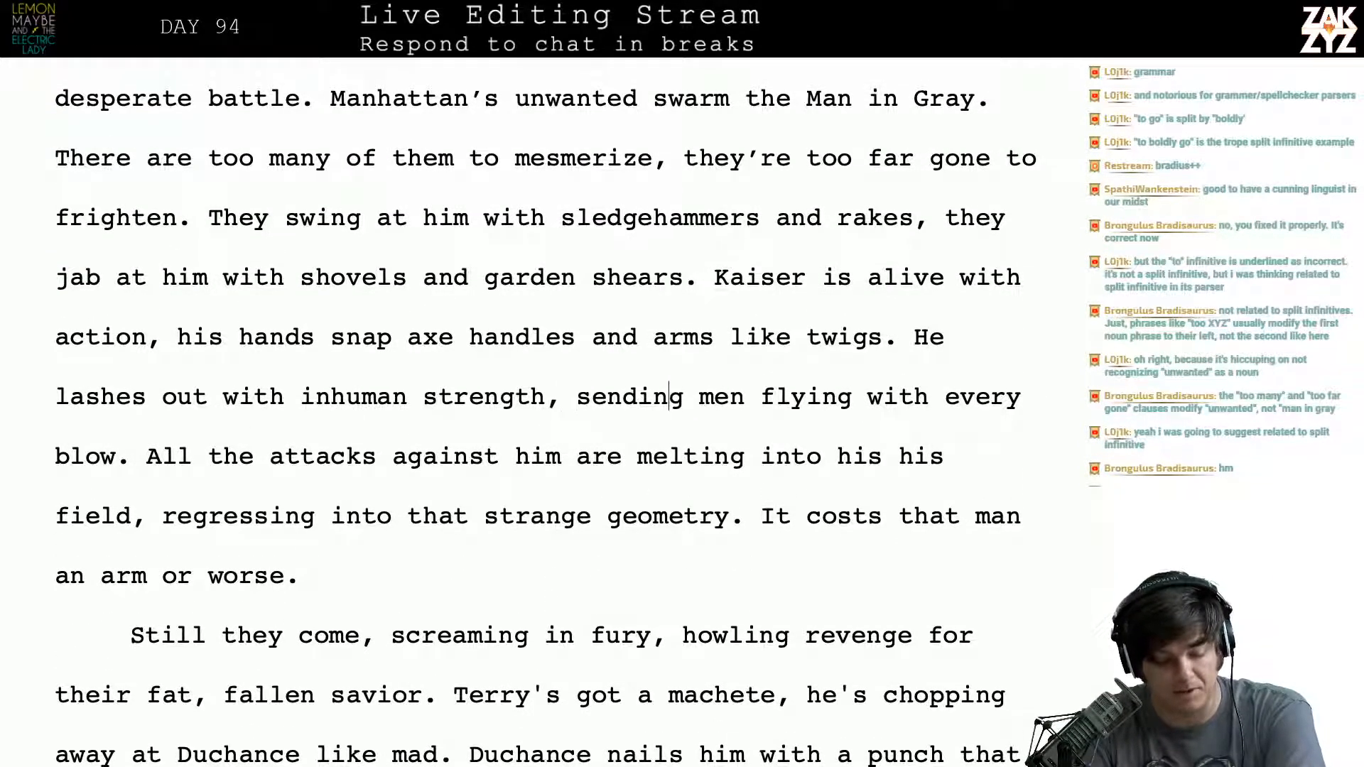
key("Down")
key("Left")
key("Left")
key("Left")
key("Left")
key("Left")
key("Left")
key("Left")
key("Left")
key("Left")
key("Left")
key("Left")
key("Left")
key("Left")
key("Left")
key("Left")
key("Left")
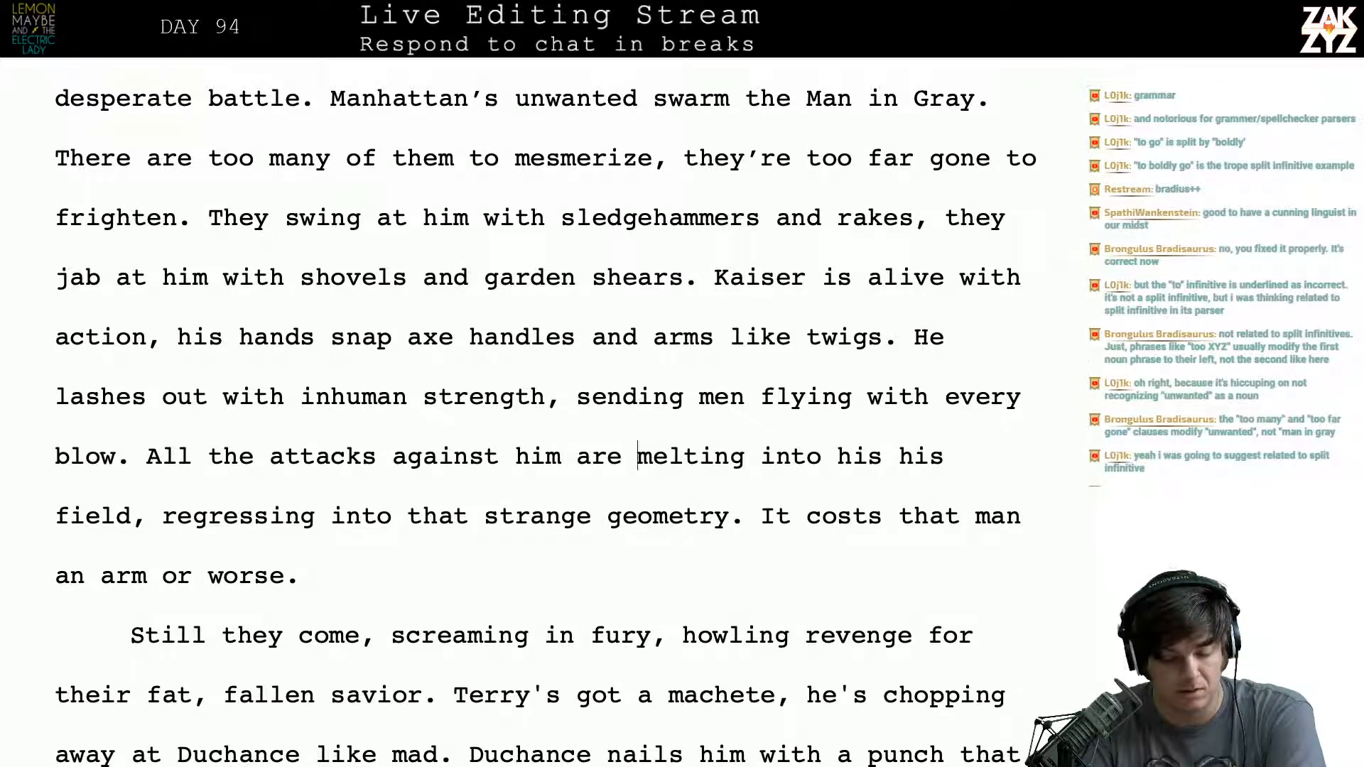
key("Right")
key("Right")
key("Right")
key("Right")
key("Right")
key("Right")
key("Right")
key("Right")
key("Right")
key("Right")
key("Right")
key("Right")
key("Right")
key("Right")
key("Right")
key("Right")
key("Right")
key("Right")
key("Right")
key("Right")
key("Right")
key("Right")
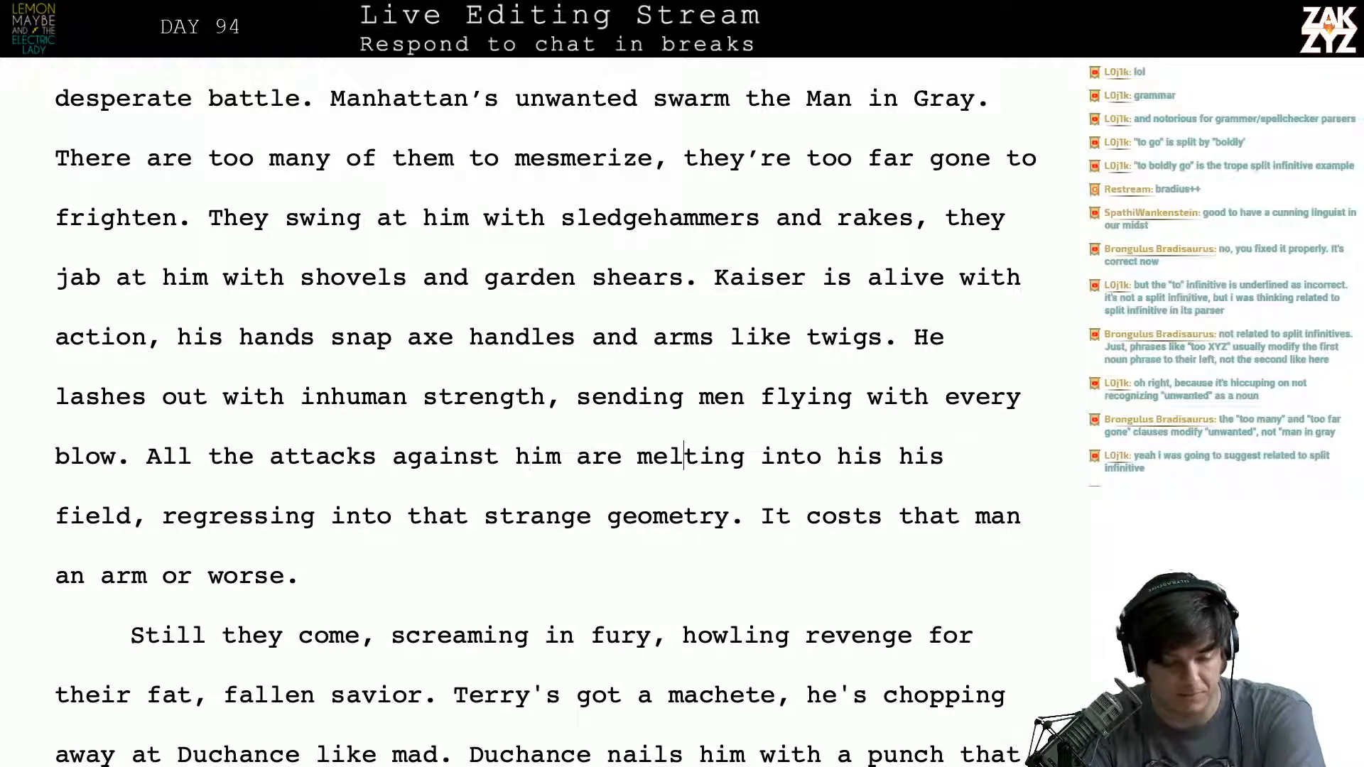
- After “that strange geometry.”, write the replacement sentence “Each man who dares to attack him loses an arm or worse.”
key("Right")
key("Right")
key("Right")
key("Right")
key("Right")
key("Right")
key("Right")
key("Right")
key("Right")
key("Right")
key("Right")
key("Right")
key("Right")
key("Right")
key("Right")
key("Right")
key("Right")
key("Right")
key("Right")
key("Right")
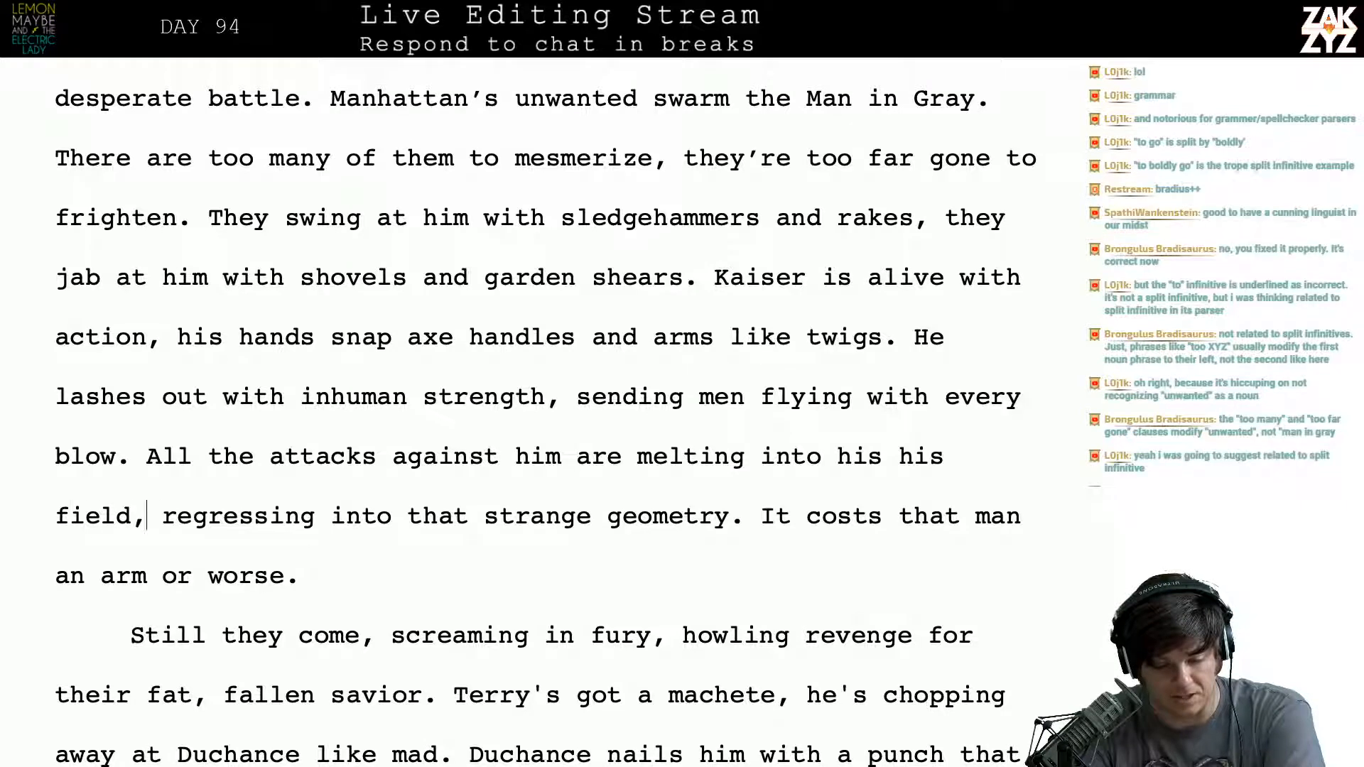
key("Right")
key("Right")
key("Right")
key("Right")
key("Right")
key("Right")
key("Right")
key("Right")
key("Right")
key("Right")
key("Right")
key("Right")
key("Right")
key("Right")
key("Right")
key("Right")
key("Right")
key("Right")
key("Right")
key("Right")
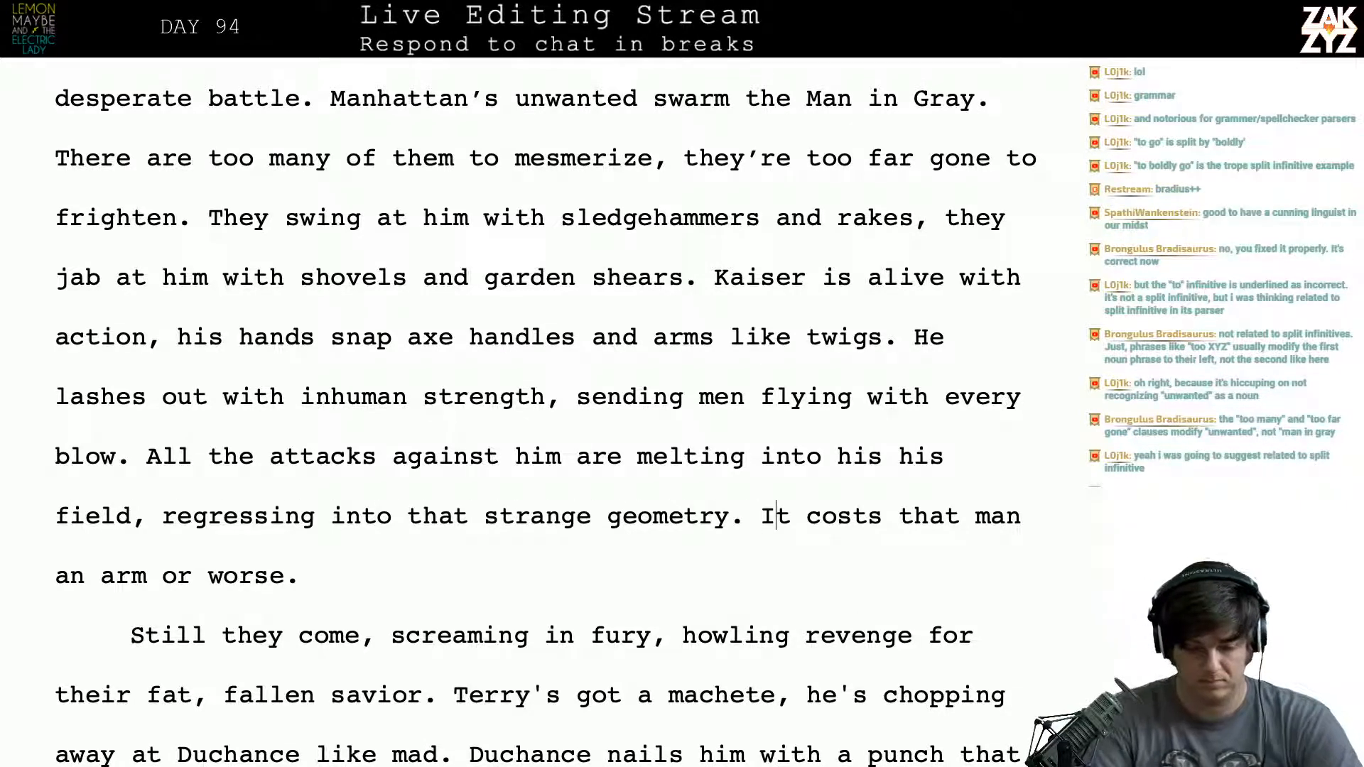
key("Return")
key("Left")
type("Eas")
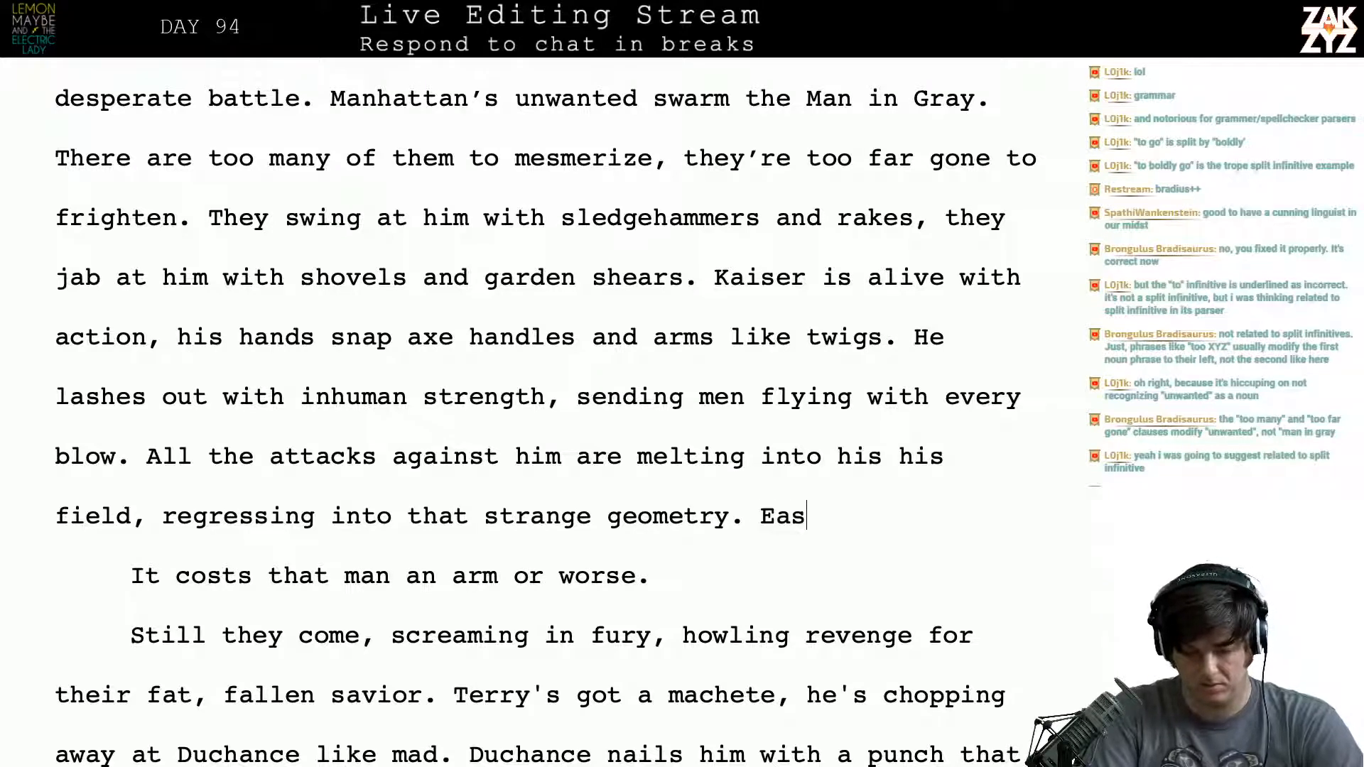
key("BackSpace")
type("ch ")
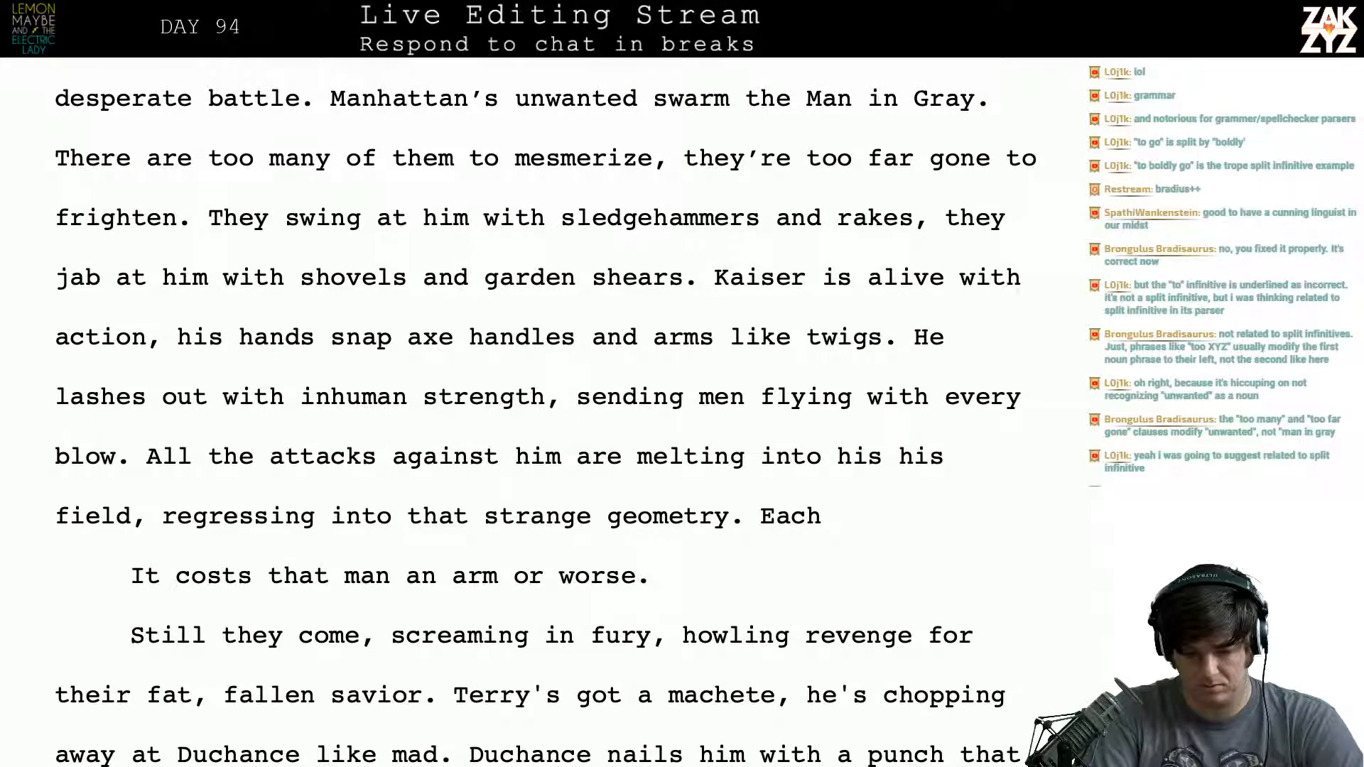
type("thrust")
key("BackSpace")
key("BackSpace")
key("BackSpace")
key("BackSpace")
key("BackSpace")
key("BackSpace")
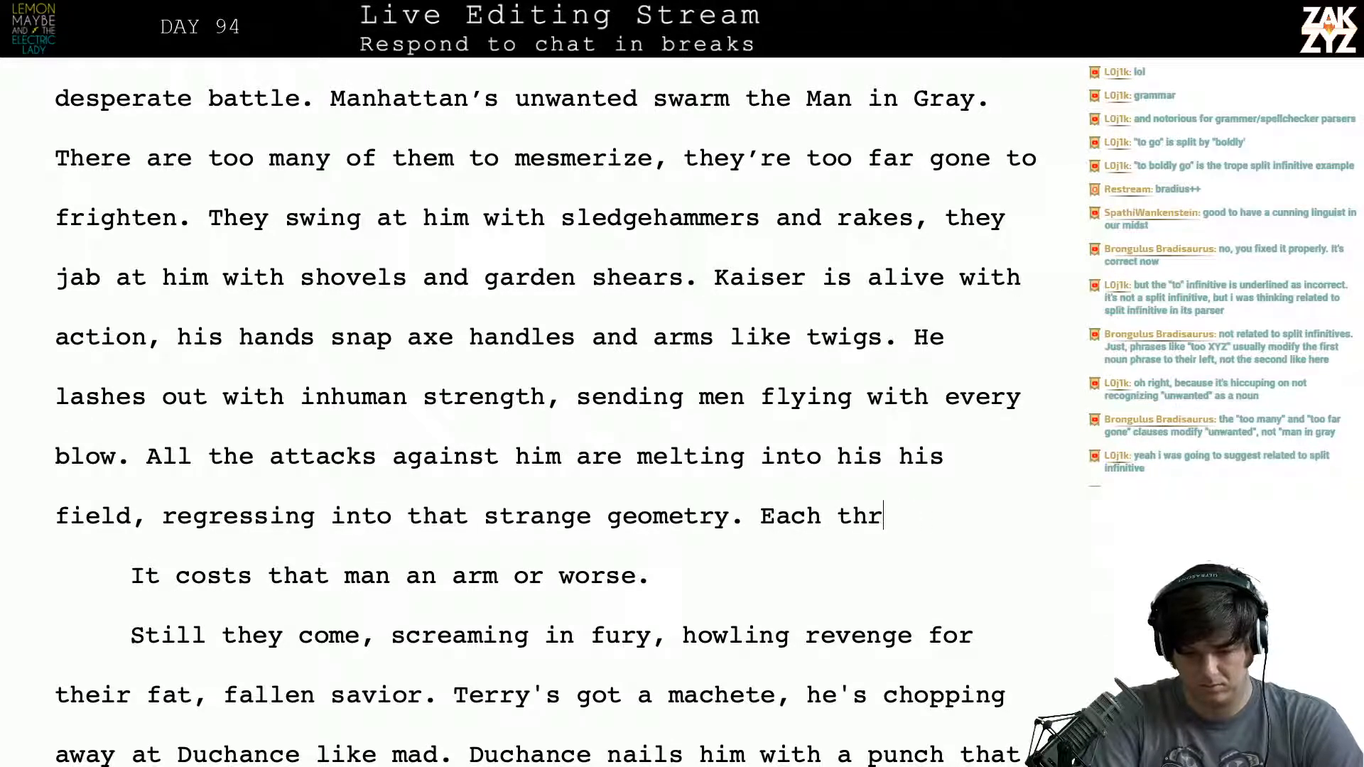
type("man d")
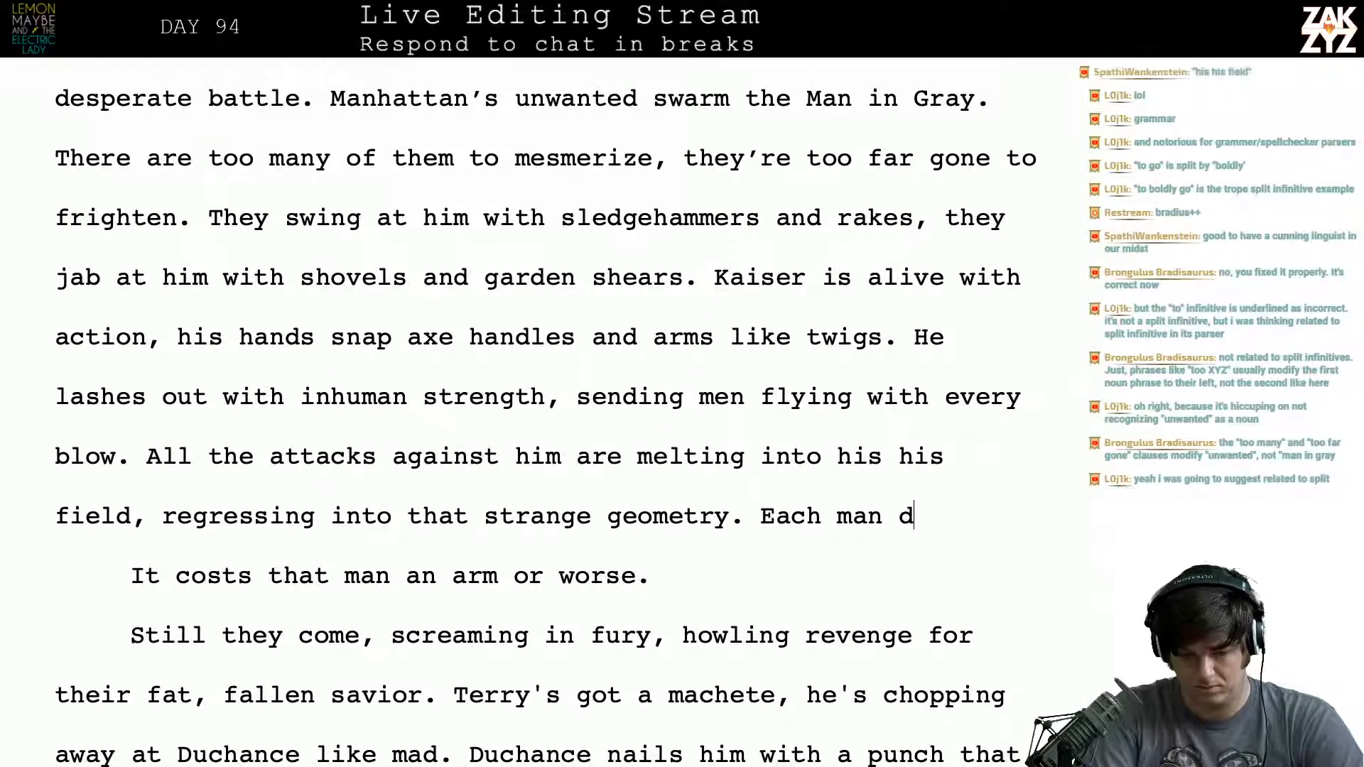
key("BackSpace")
type("who dares to at")
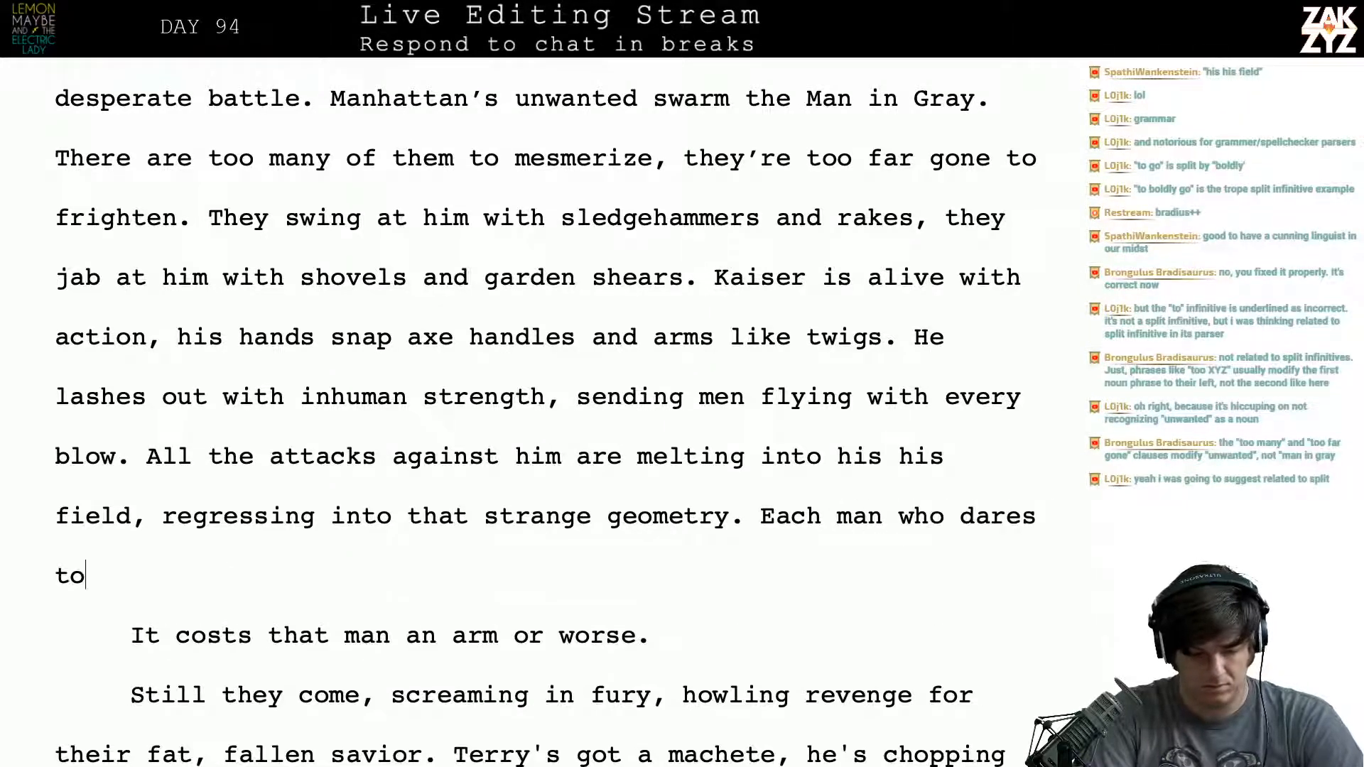
type("tack him l")
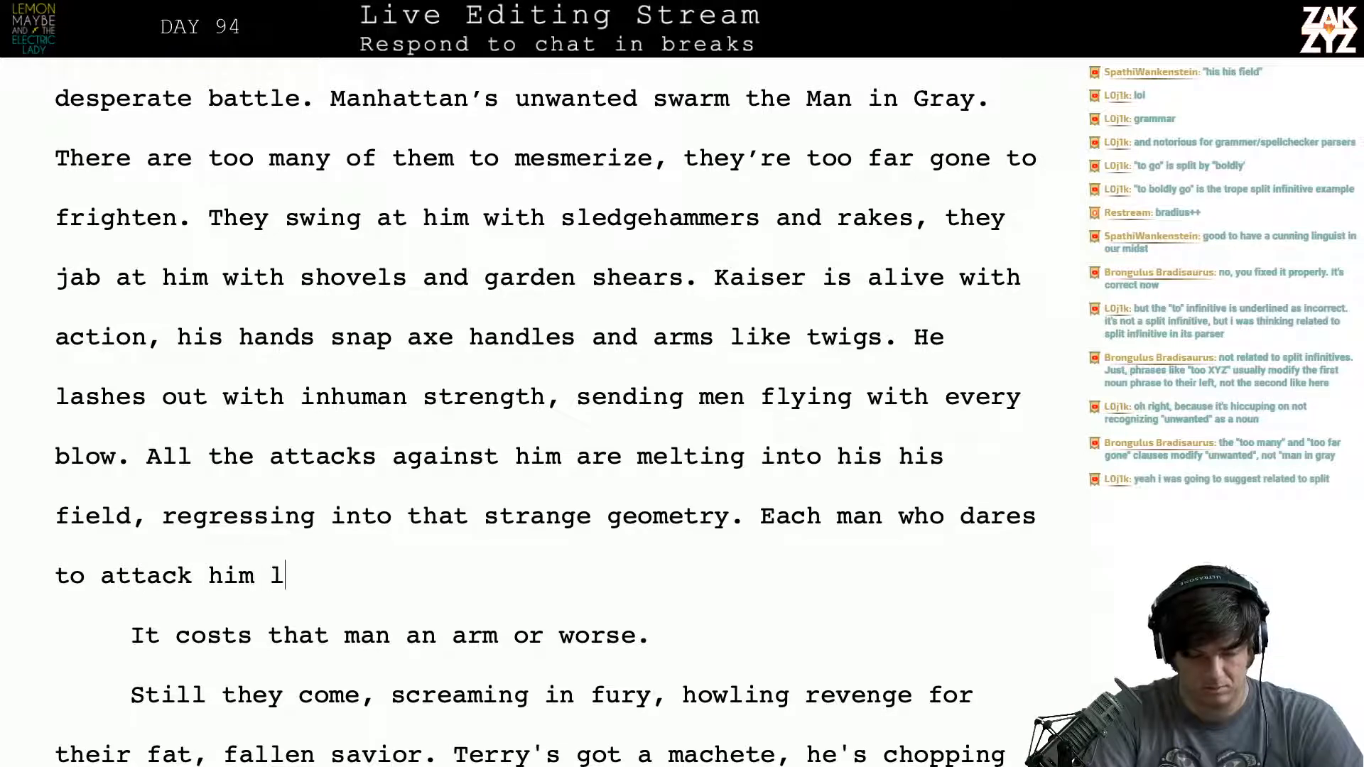
type("oses an arm or ")
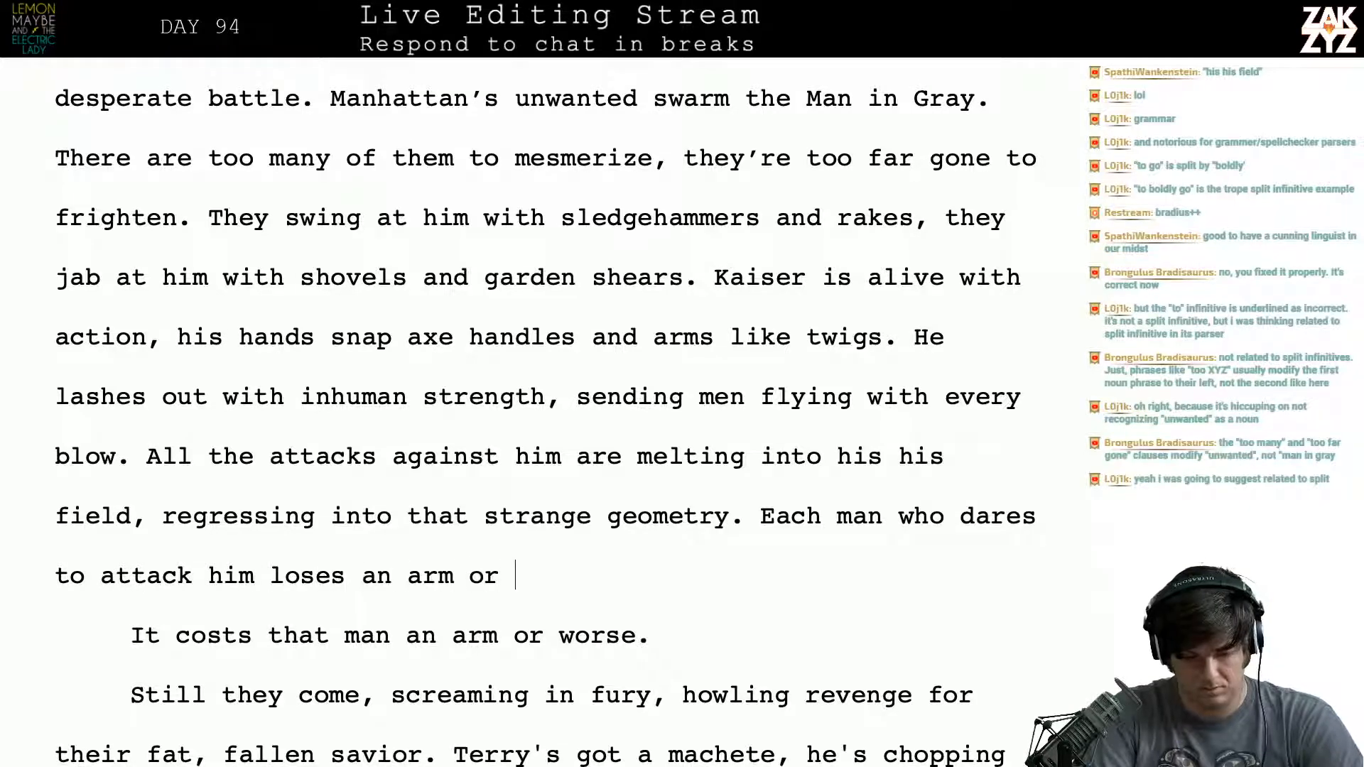
type("worse.")
- Delete the leftover sentence “It costs that man an arm or worse.” along with the paragraph break before it
key("shift+Down")
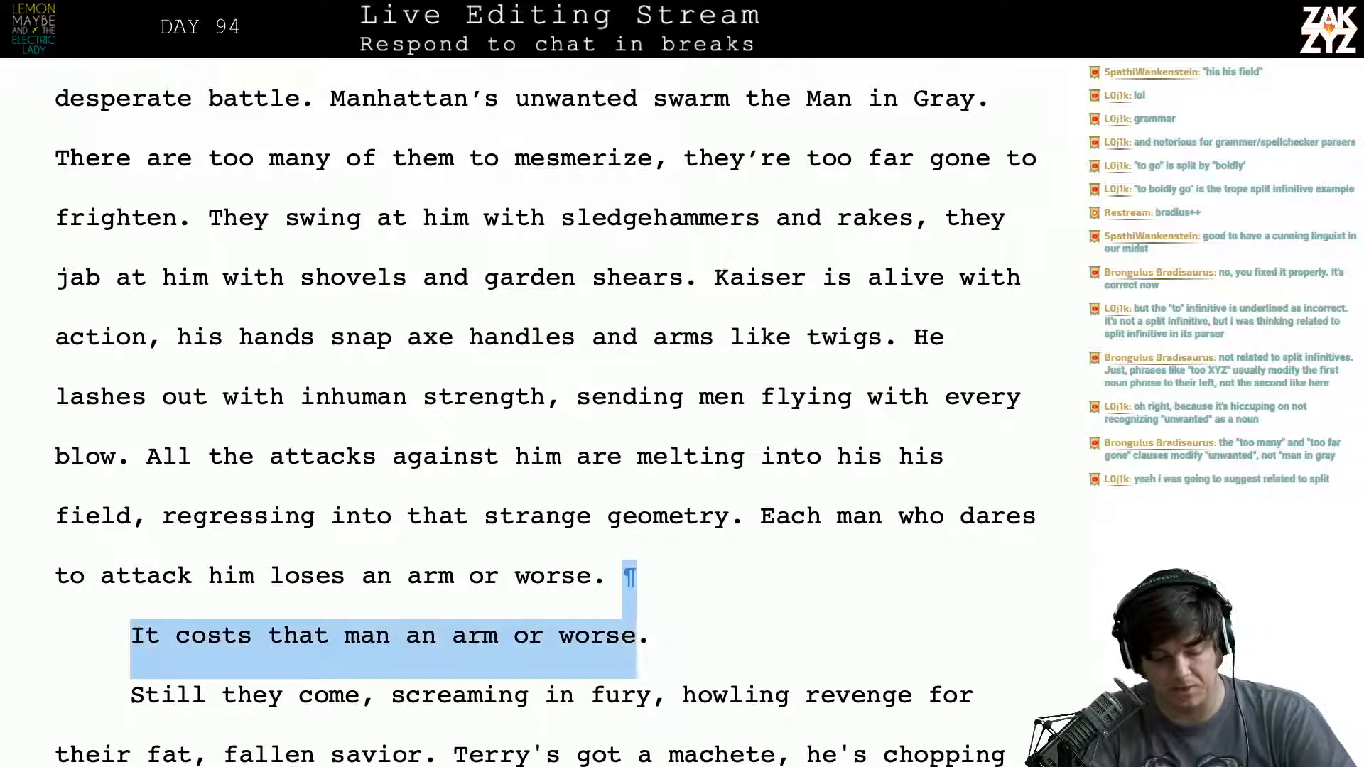
key("shift+End")
key("Delete")
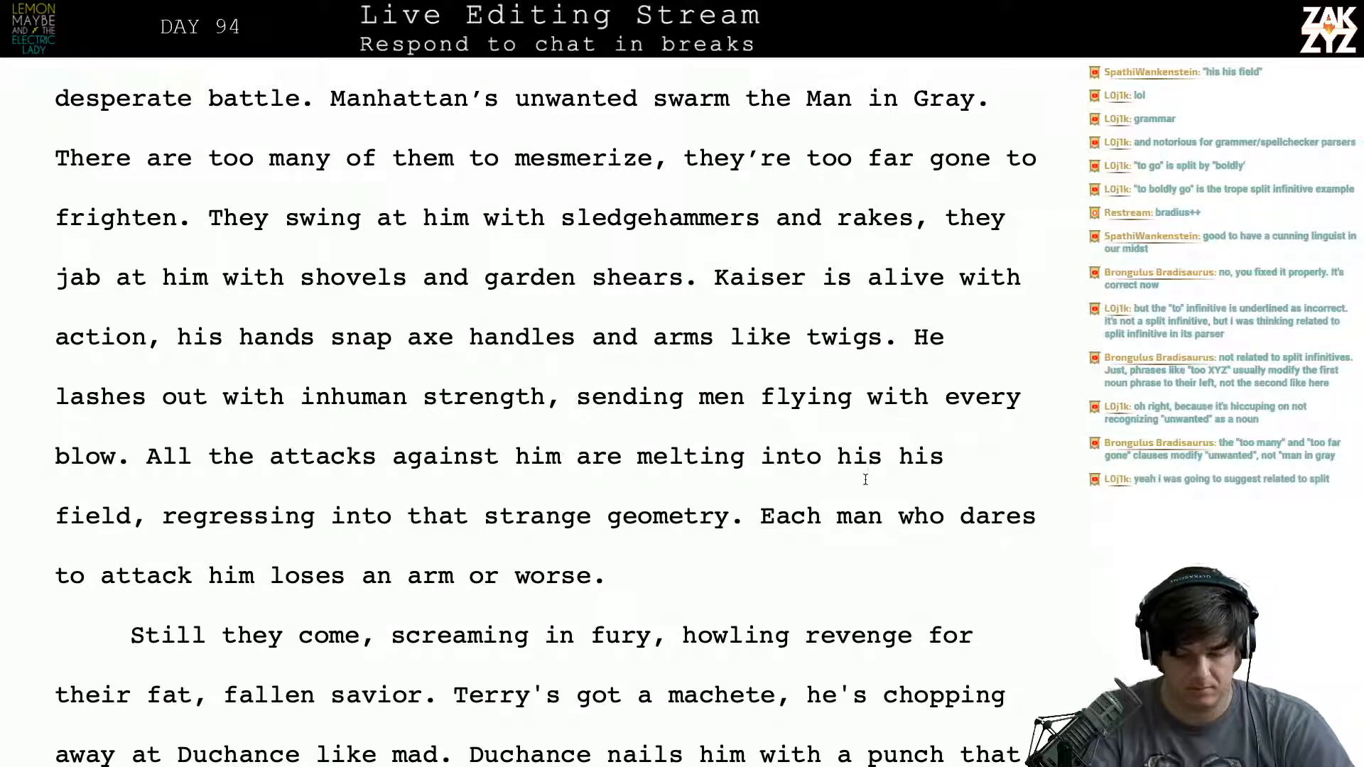
- Delete the duplicated “his” in “melting into his his field”
left_click(882, 456)
key("BackSpace")
key("BackSpace")
key("BackSpace")
key("BackSpace")
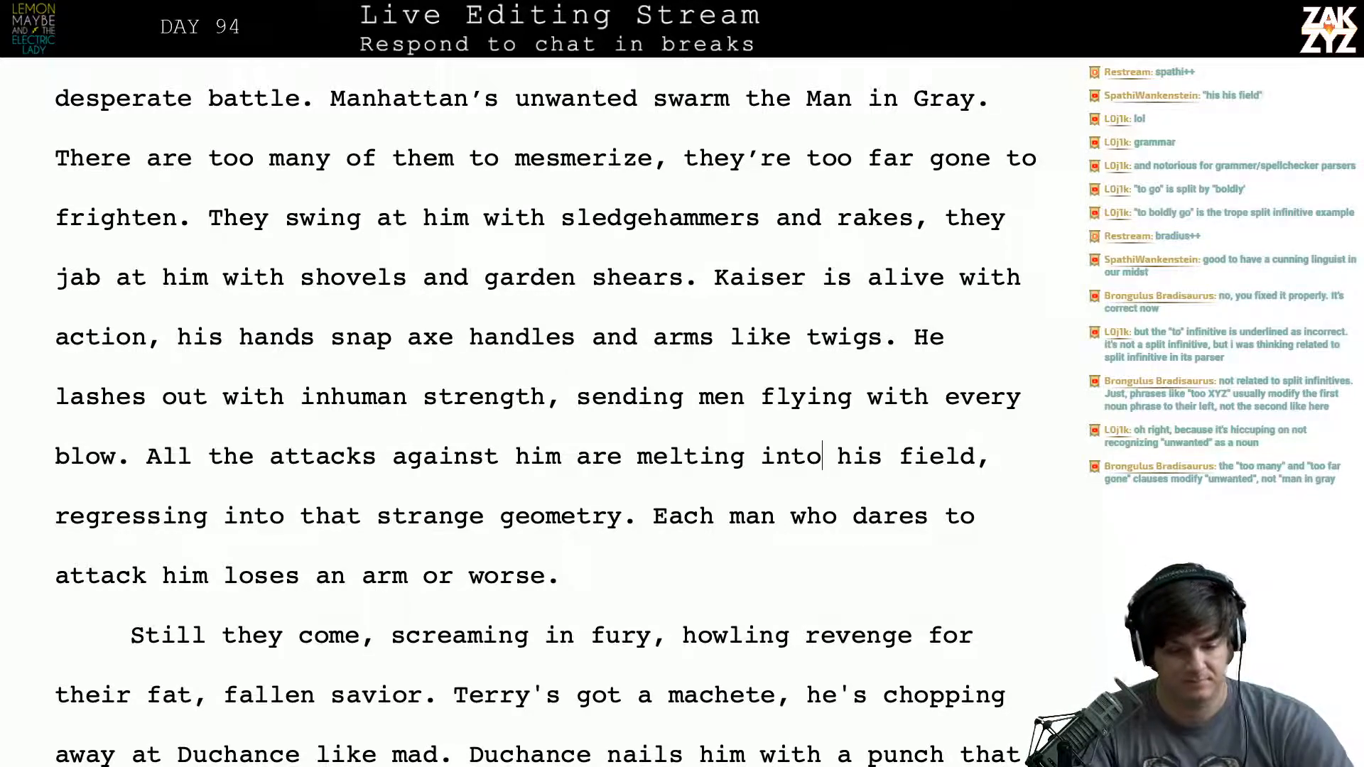
- Remove “fat,” from the phrase “their fat, fallen savior” in the paragraph beginning “Still they come”
scroll(545, 411, "down", 5)
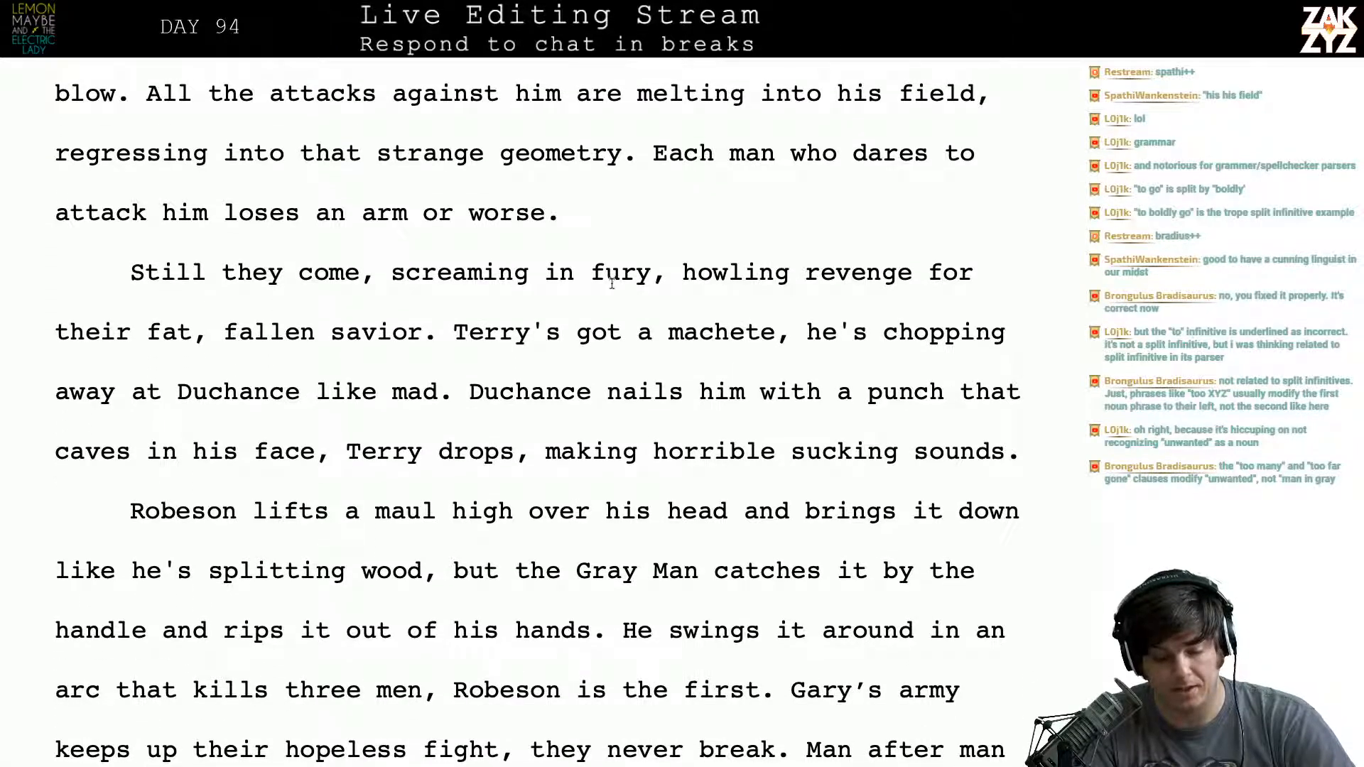
left_click(604, 277)
key("Right")
key("Right")
key("Right")
key("Right")
key("Right")
key("Right")
key("Right")
key("Right")
key("Right")
key("Right")
key("Right")
key("Right")
key("Right")
key("Right")
key("Right")
key("Right")
key("Right")
key("Right")
key("Right")
key("Right")
key("Right")
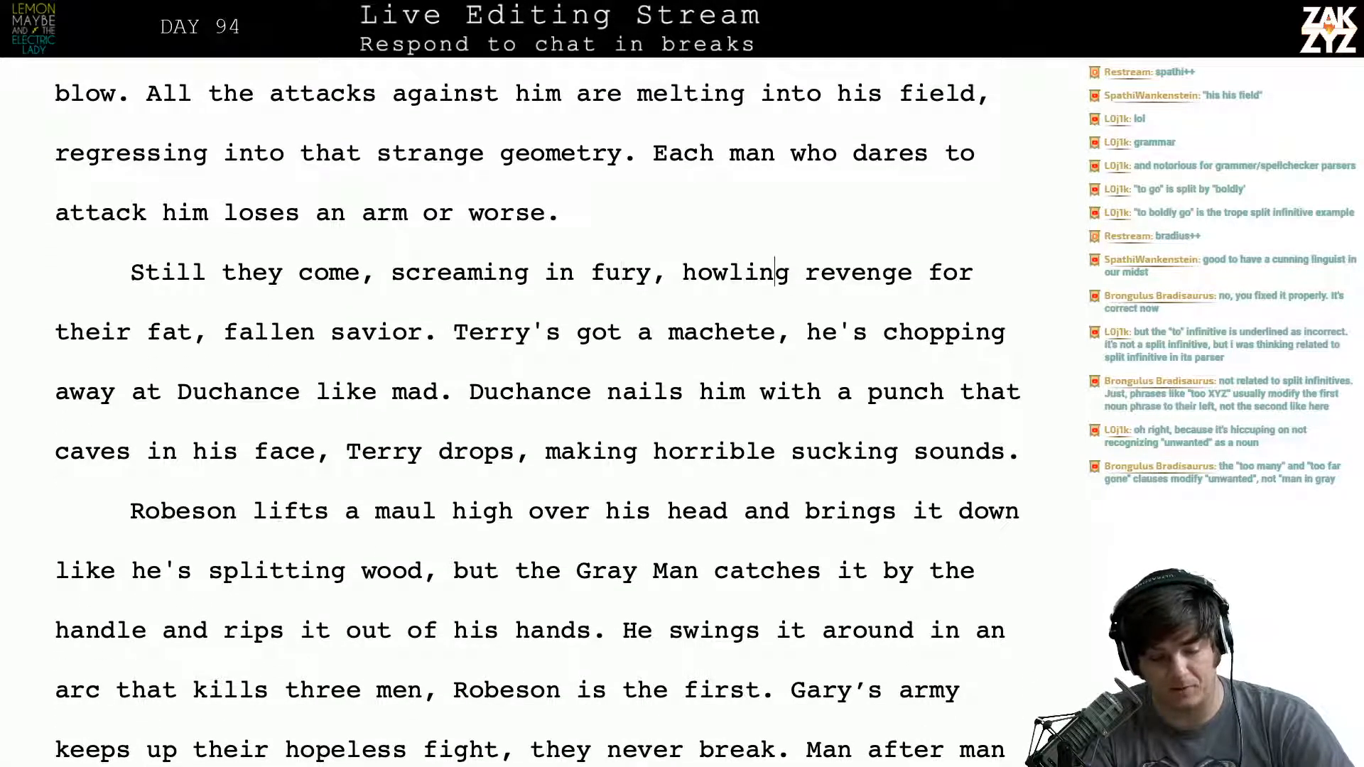
key("Right")
key("Right")
key("Right")
key("Right")
key("Right")
key("Right")
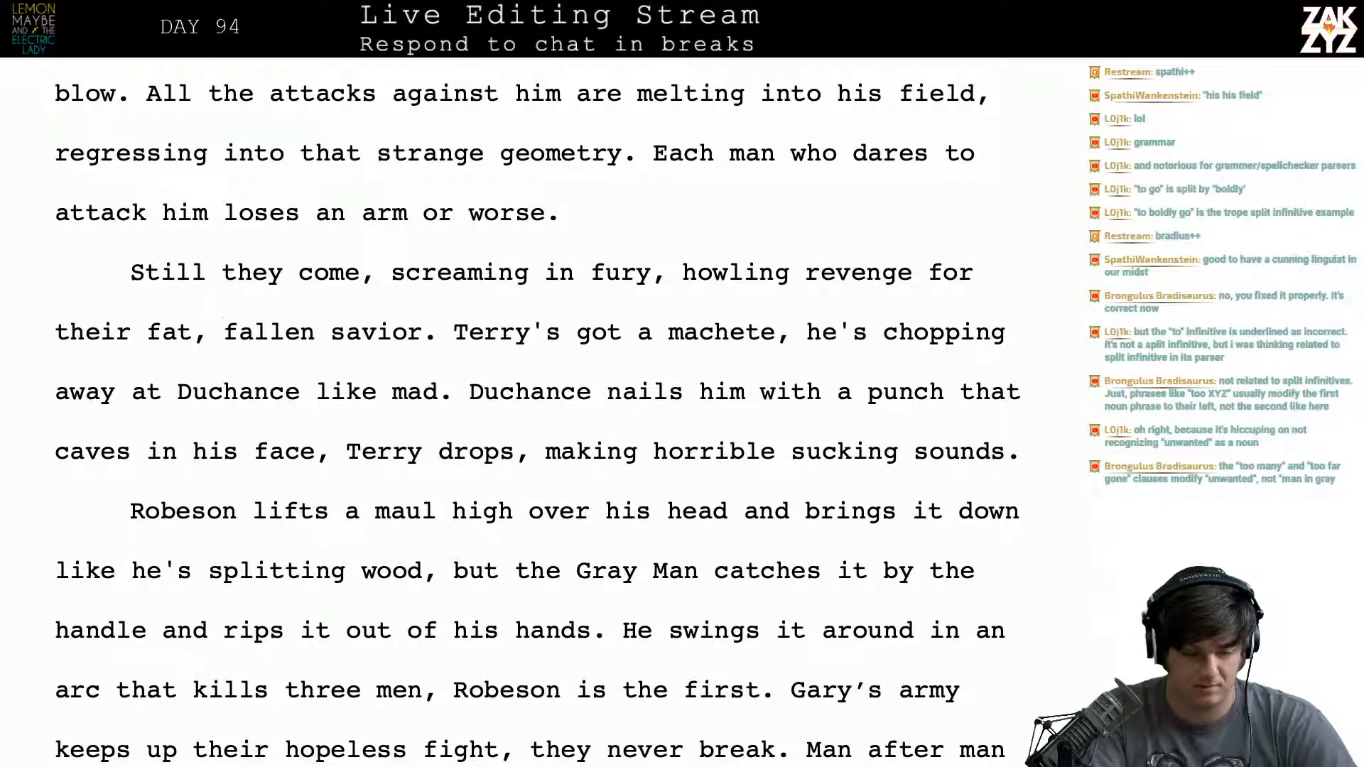
key("BackSpace")
key("BackSpace")
key("BackSpace")
key("BackSpace")
key("BackSpace")
- Delete “screaming in fury,” so the sentence reads “Still they come, howling revenge for their fallen savior.”
key("Down")
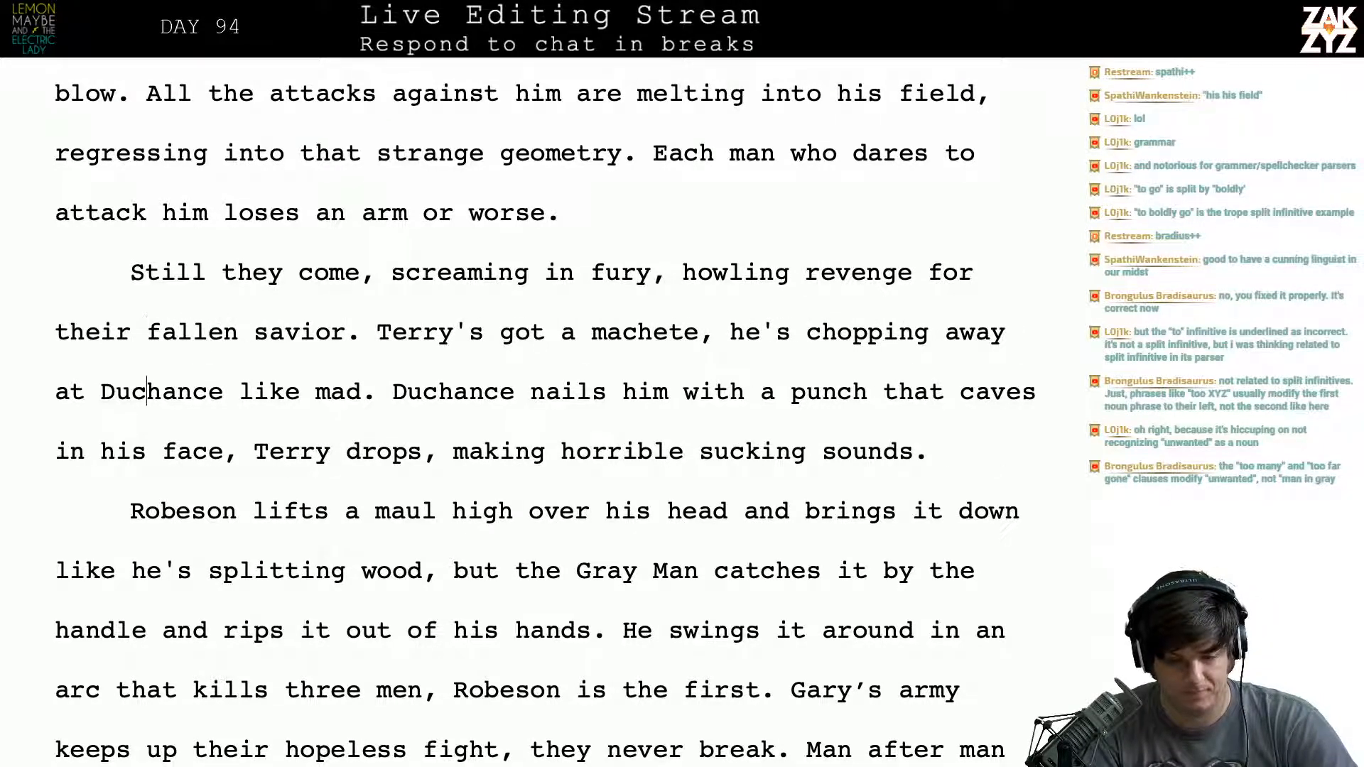
key("Right")
key("Right")
key("Right")
key("Right")
key("Right")
key("Right")
key("Right")
key("Right")
key("Right")
key("Right")
key("Right")
key("Right")
key("Right")
key("Right")
key("Right")
key("Right")
key("Right")
key("Right")
key("Right")
key("Right")
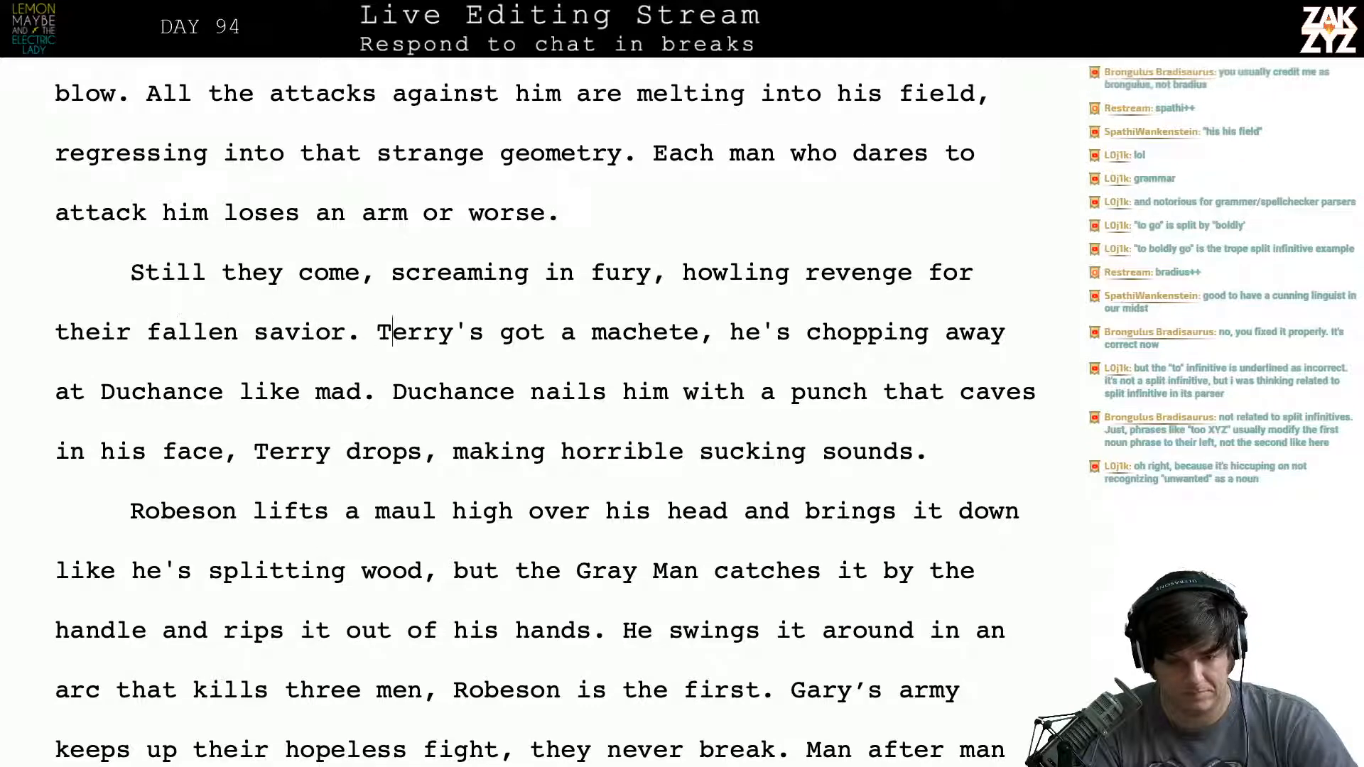
key("Right")
key("Right")
key("Right")
key("Right")
key("Right")
key("Right")
key("Right")
key("Right")
key("Right")
key("Right")
key("Right")
key("Right")
key("Up")
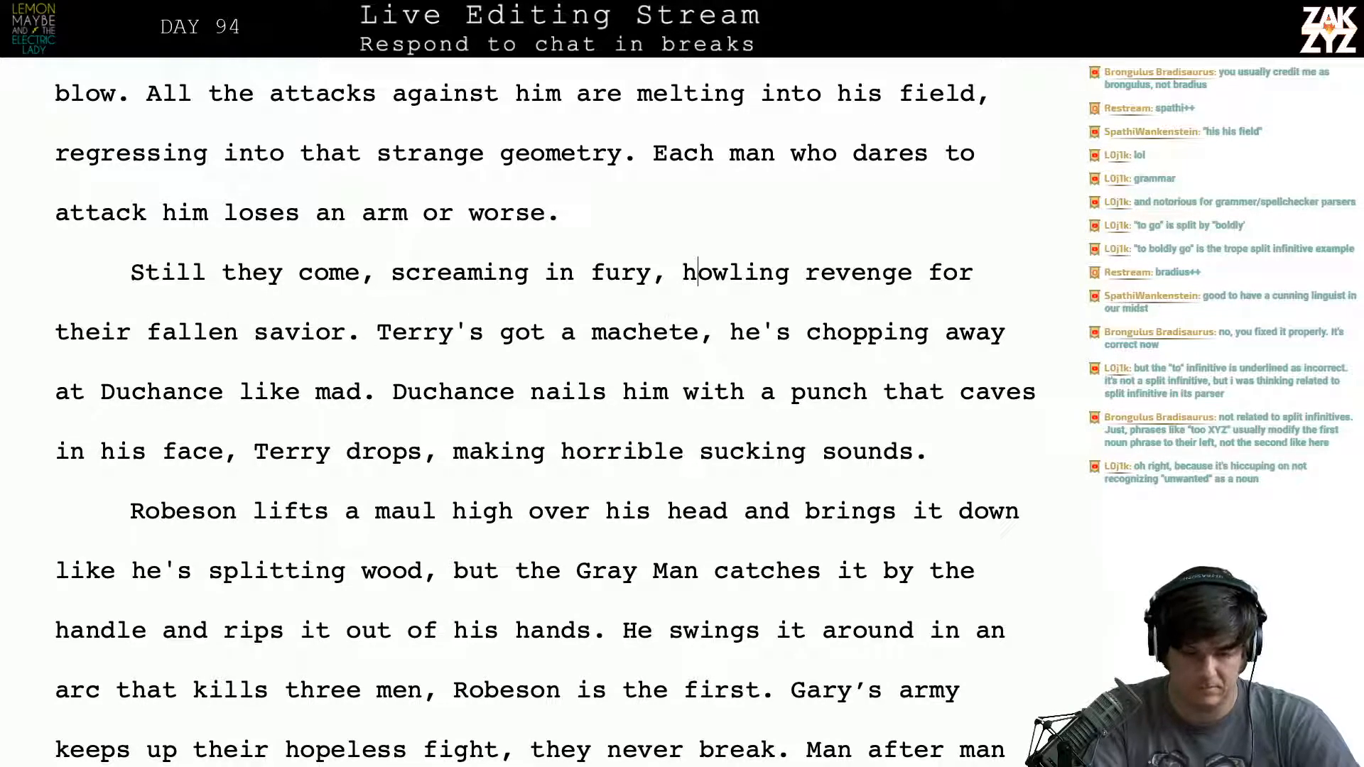
key("Left")
key("Left")
key("BackSpace")
key("BackSpace")
key("BackSpace")
key("BackSpace")
key("BackSpace")
key("BackSpace")
key("BackSpace")
key("BackSpace")
key("BackSpace")
key("BackSpace")
key("BackSpace")
key("BackSpace")
key("BackSpace")
key("BackSpace")
key("BackSpace")
key("BackSpace")
key("BackSpace")
key("BackSpace")
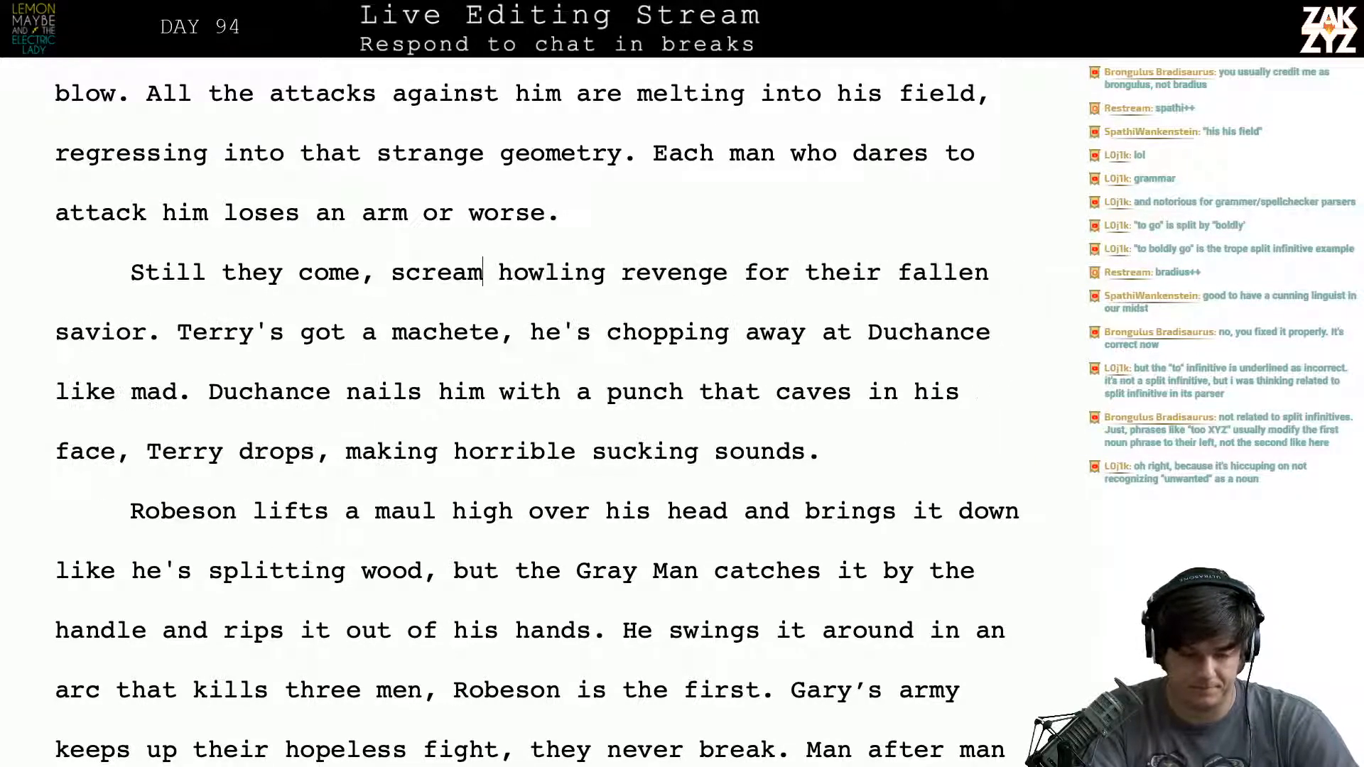
key("BackSpace")
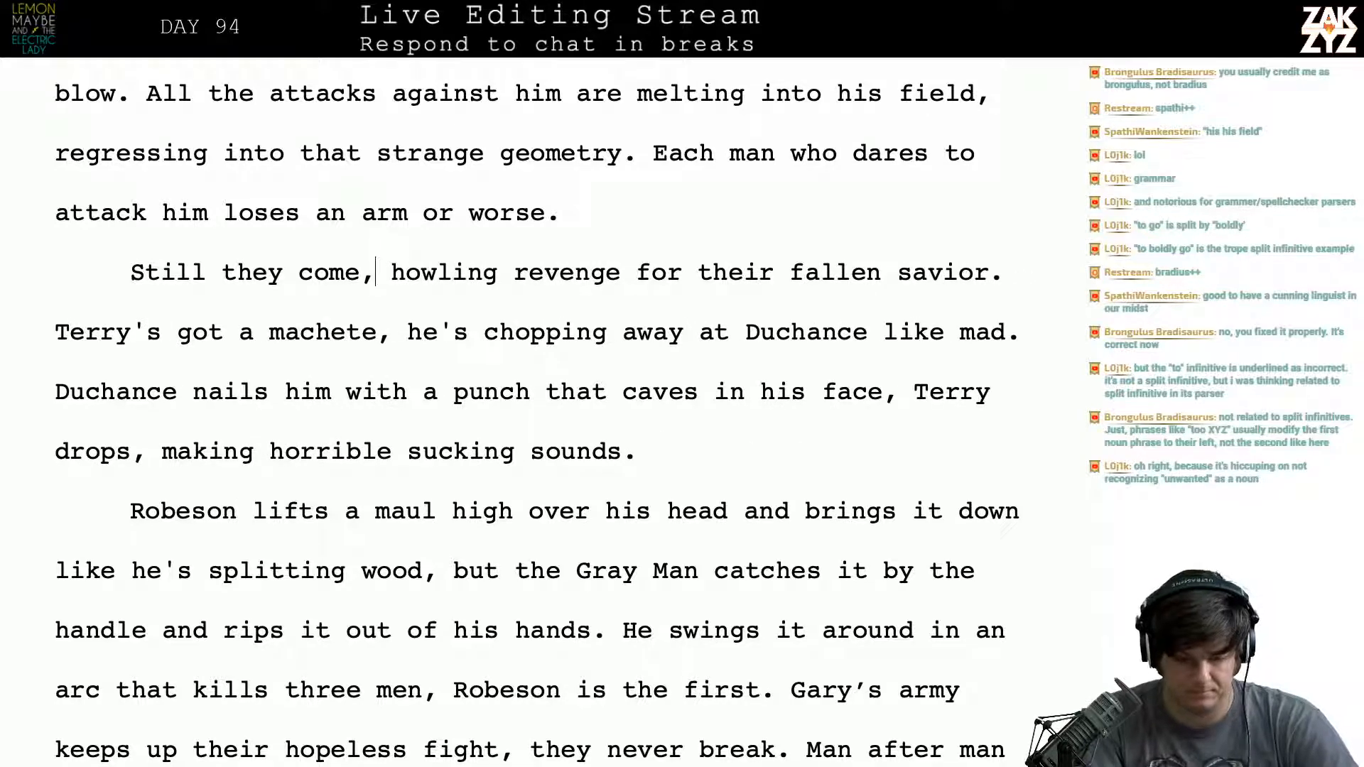
- Try adding “now” after “machete” in the sentence following “their fallen savior”
scroll(548, 280, "down", 1)
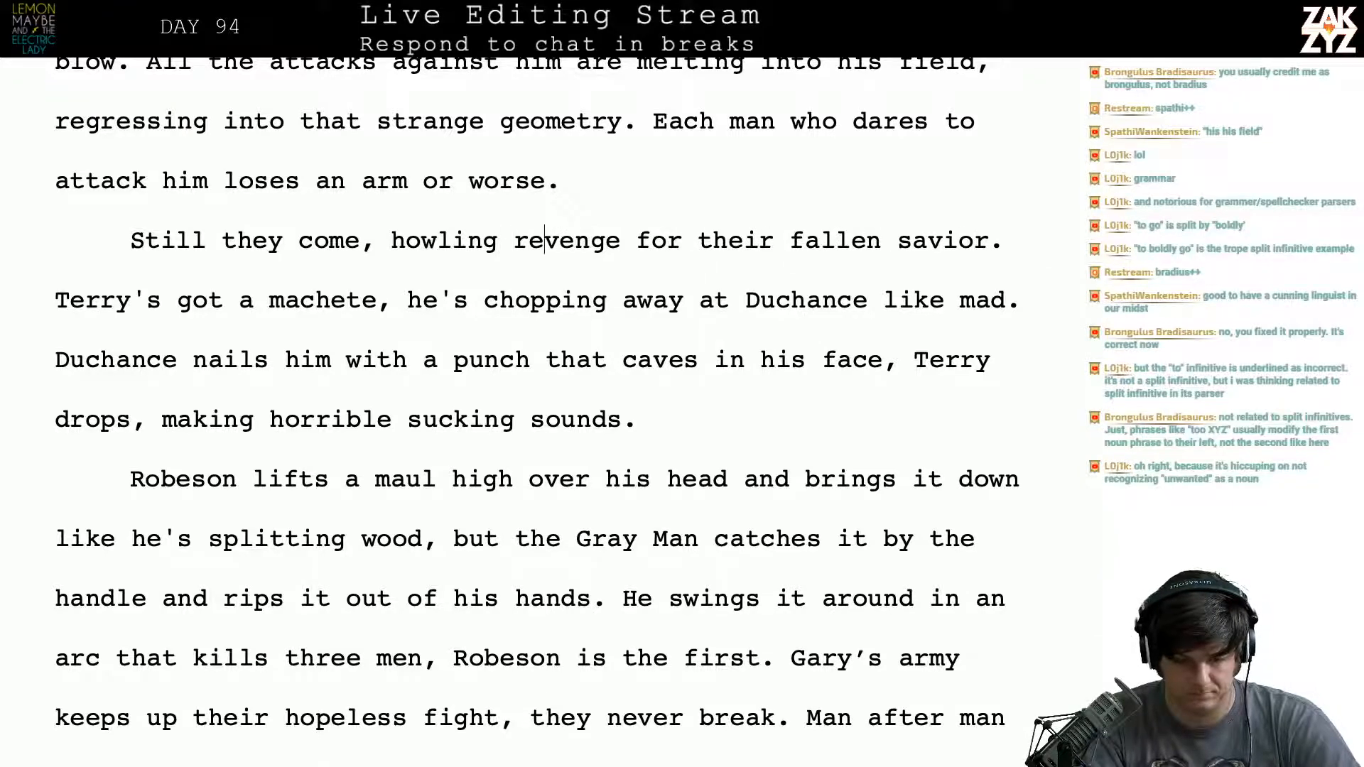
key("Left")
key("Left")
key("Left")
key("Left")
key("Left")
key("Left")
key("Left")
key("Left")
key("Left")
key("Left")
key("Left")
key("Left")
key("Left")
key("Left")
key("Left")
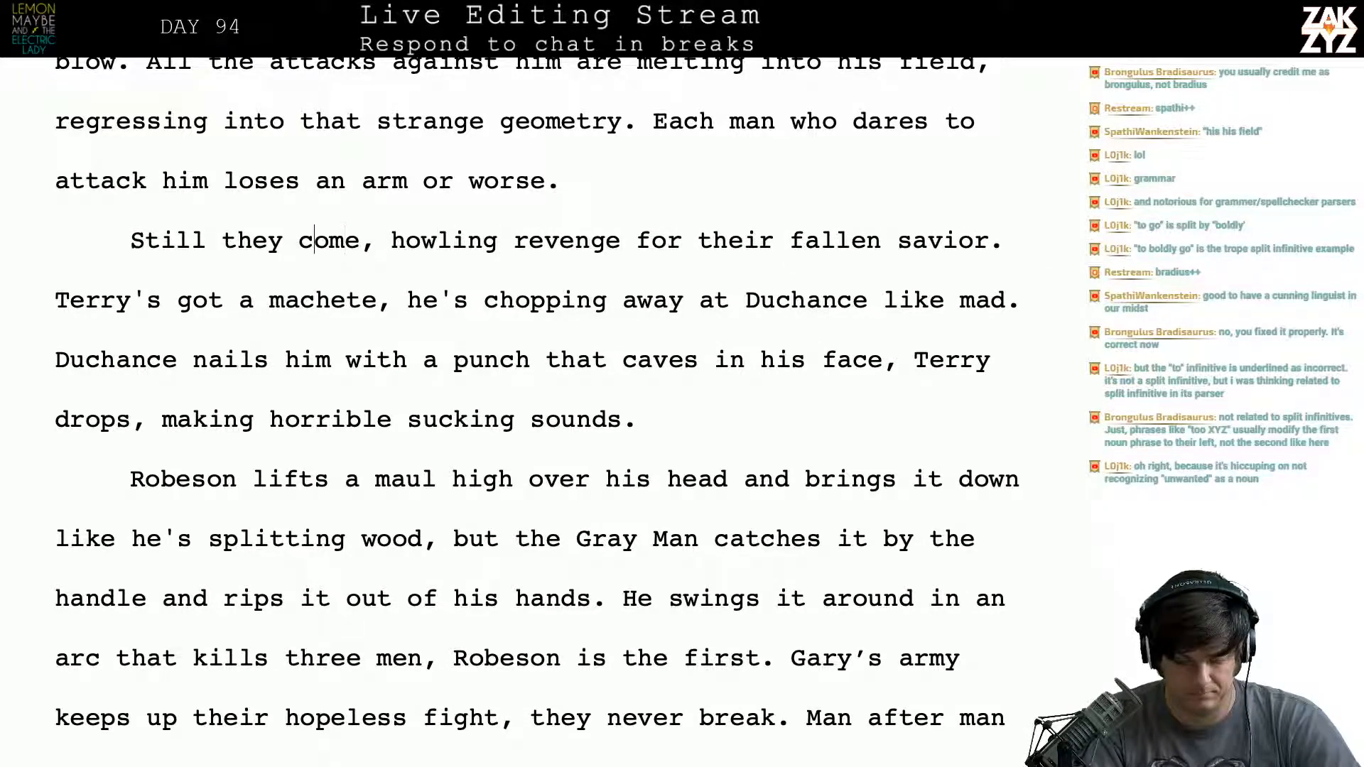
key("Down")
key("Right")
key("Right")
key("Right")
key("Right")
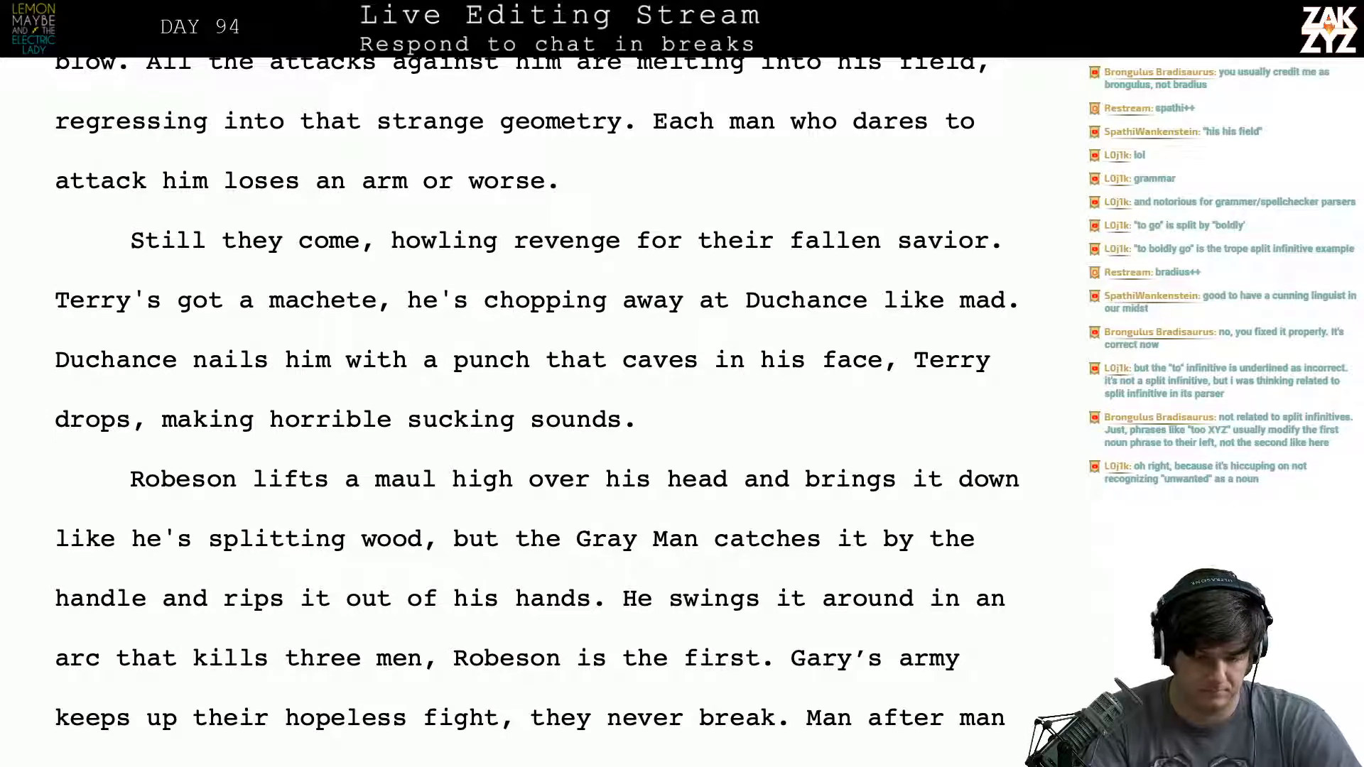
type("now")
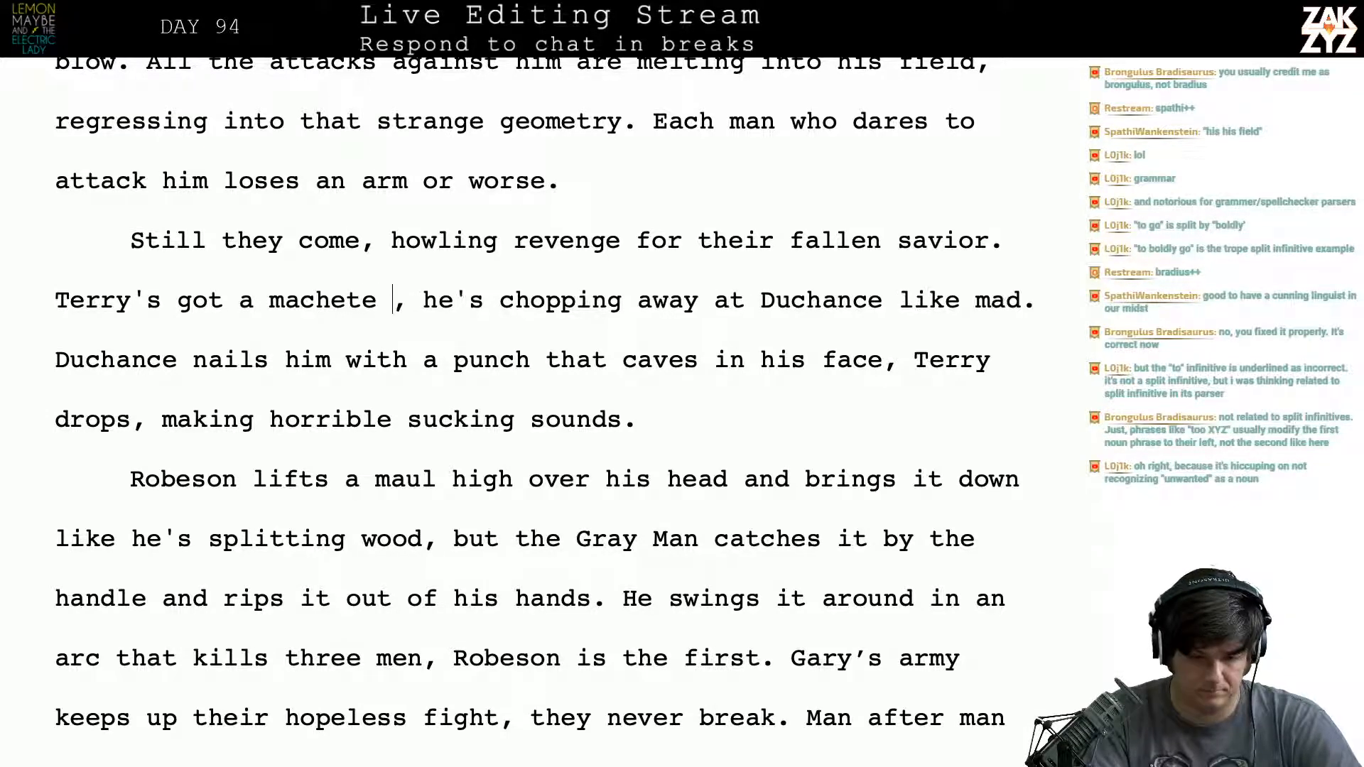
key("BackSpace")
key("BackSpace")
key("BackSpace")
key("BackSpace")
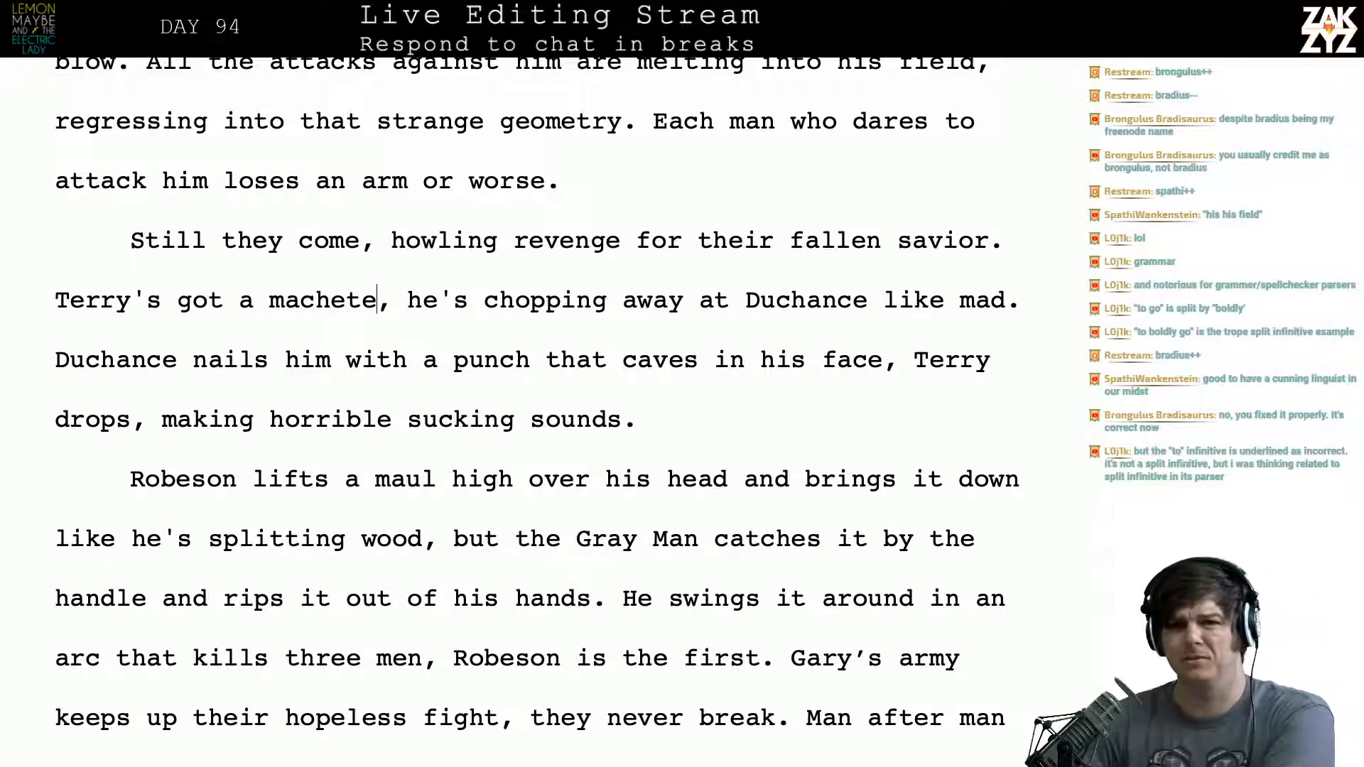
scroll(443, 260, "down", 1)
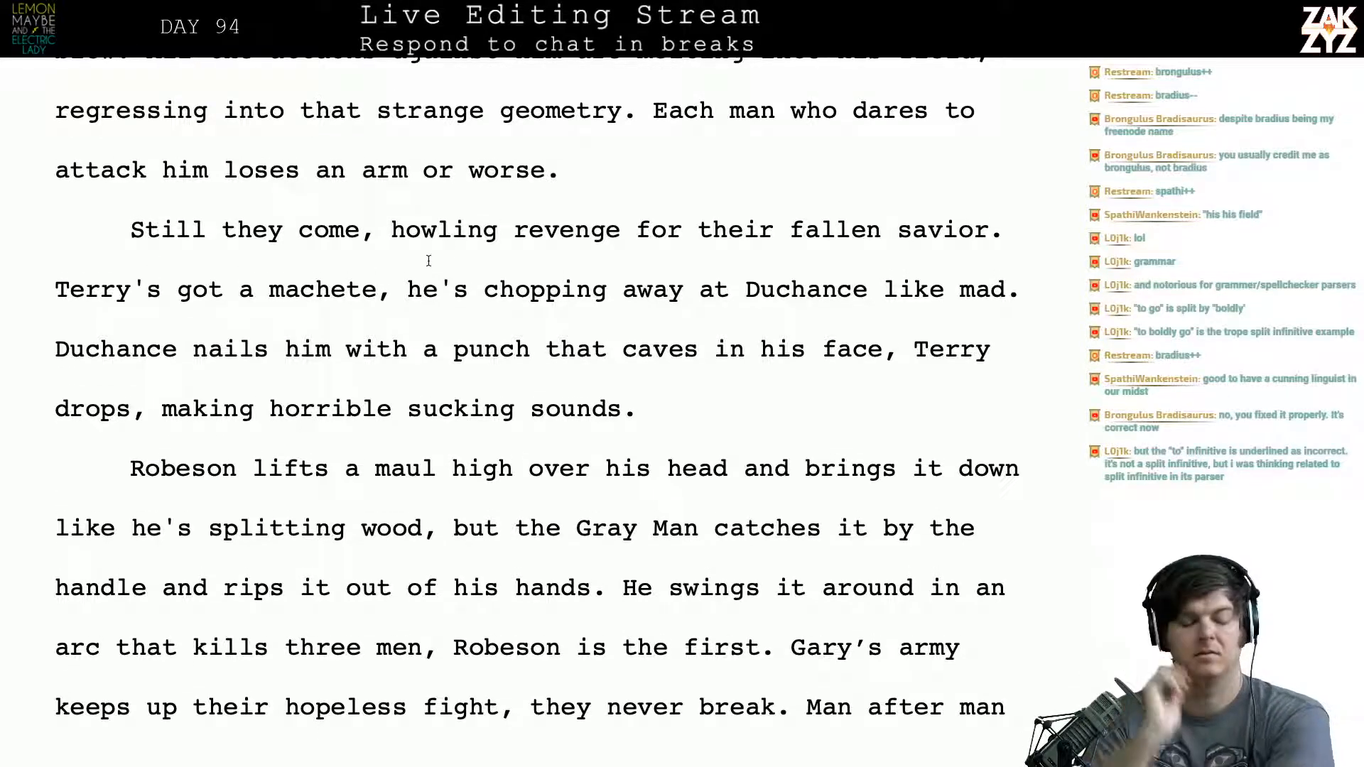
key("Left")
key("Left")
key("Left")
key("Left")
key("Left")
key("Left")
key("Left")
key("Left")
key("Left")
key("Left")
key("Left")
key("Left")
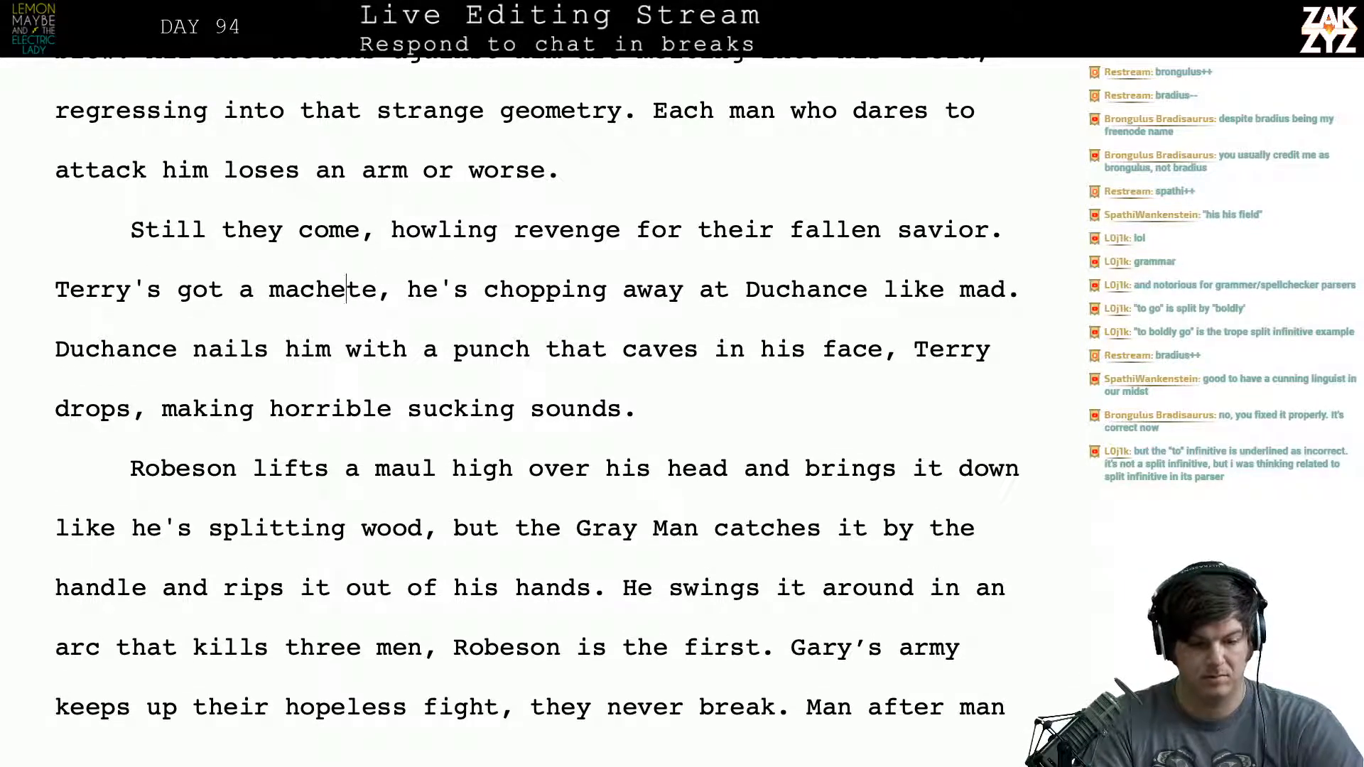
type("pick")
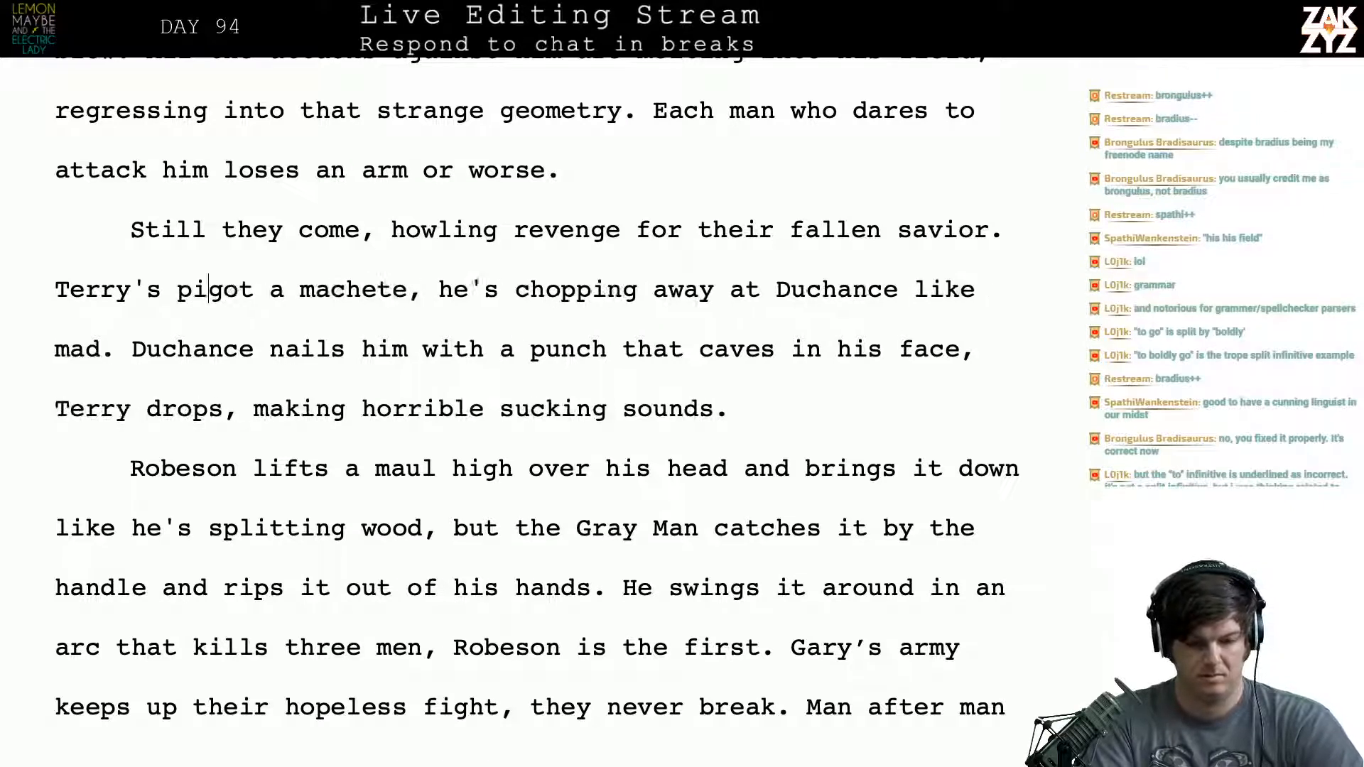
key("BackSpace")
key("BackSpace")
key("BackSpace")
key("BackSpace")
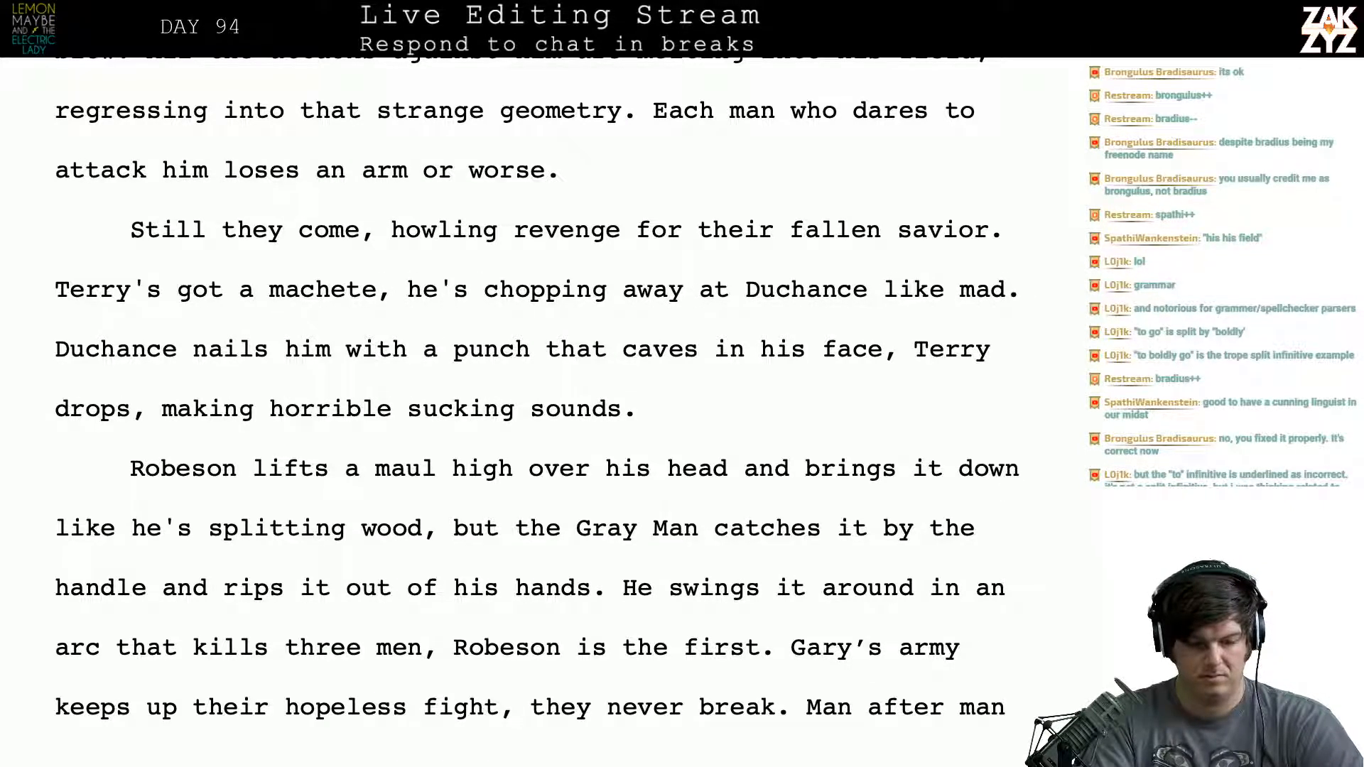
- Insert “whipped out a” after “Terry's” and move “got a machete” and the text after it to a new paragraph
type("whipped out a")
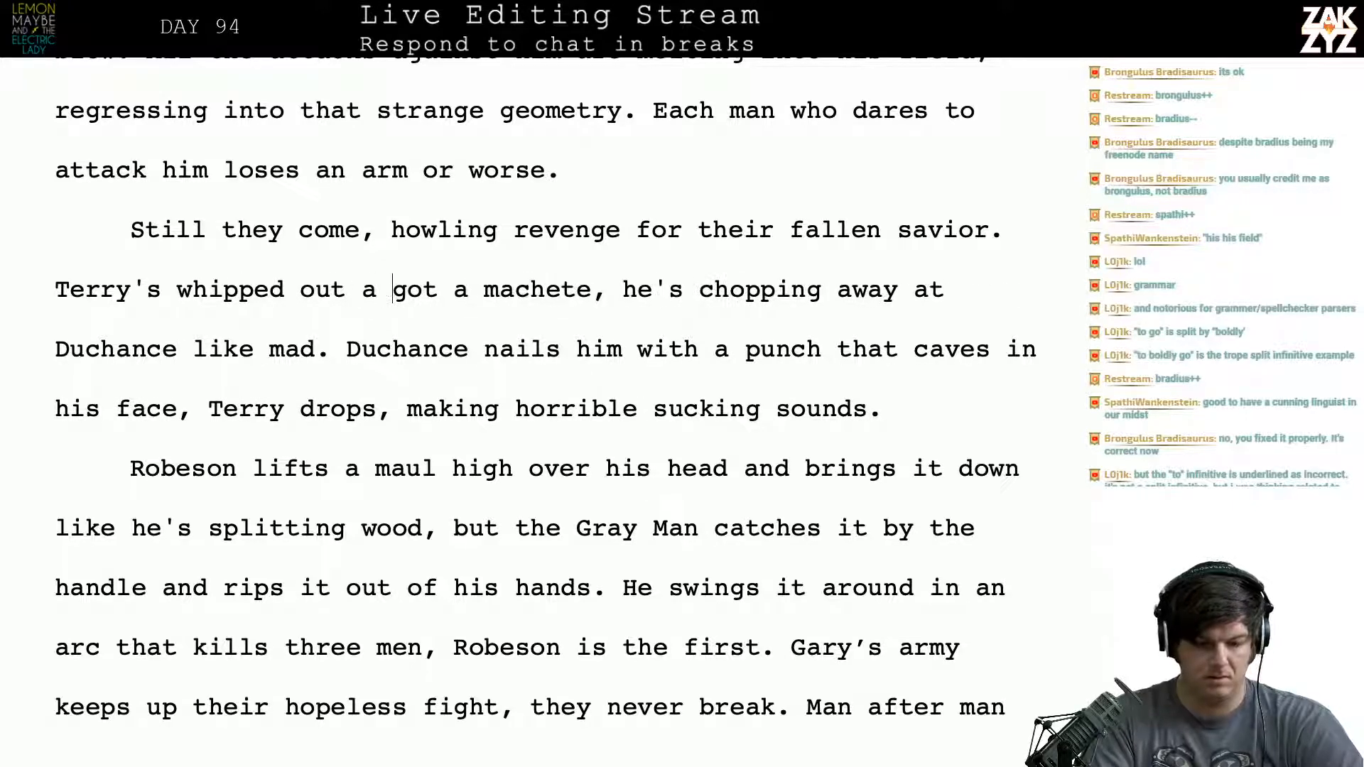
key("Return")
type("chef's")
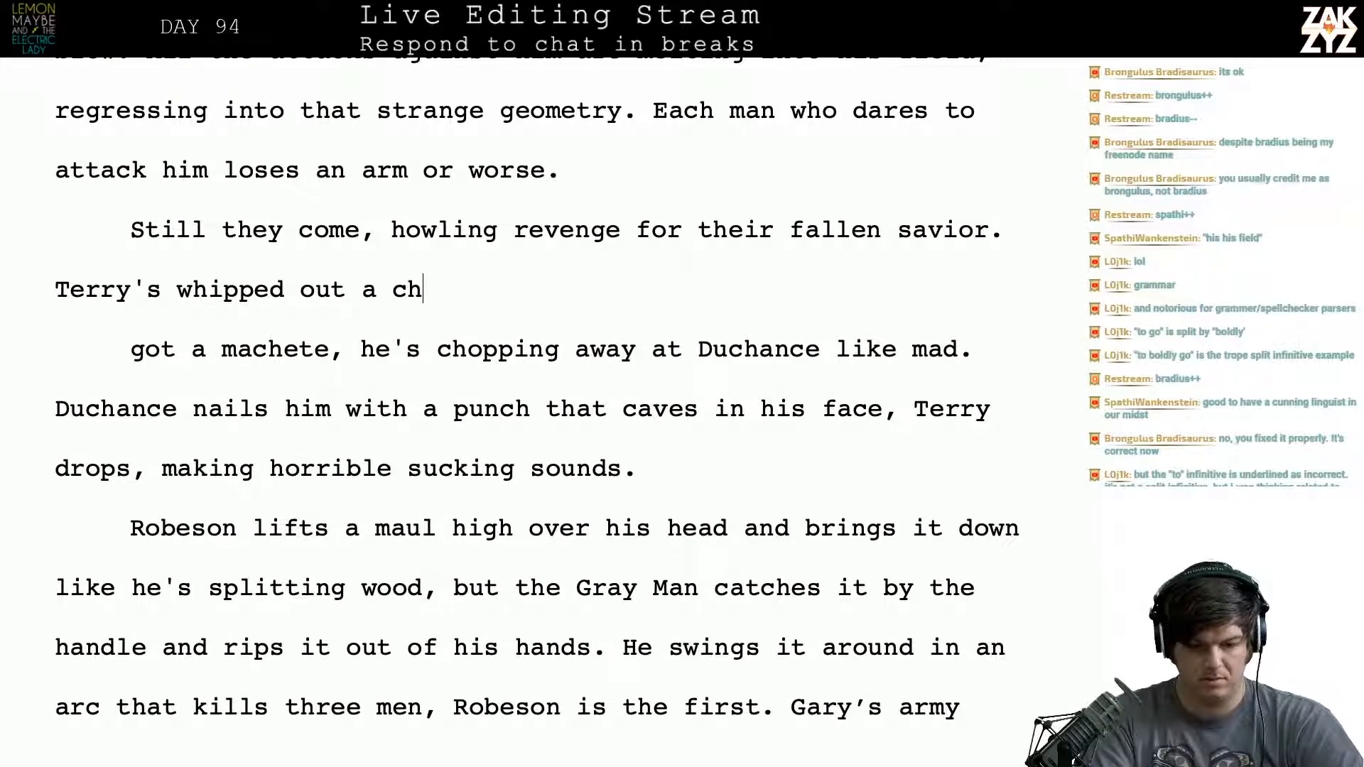
key("BackSpace")
key("BackSpace")
key("BackSpace")
key("BackSpace")
key("BackSpace")
key("BackSpace")
key("BackSpace")
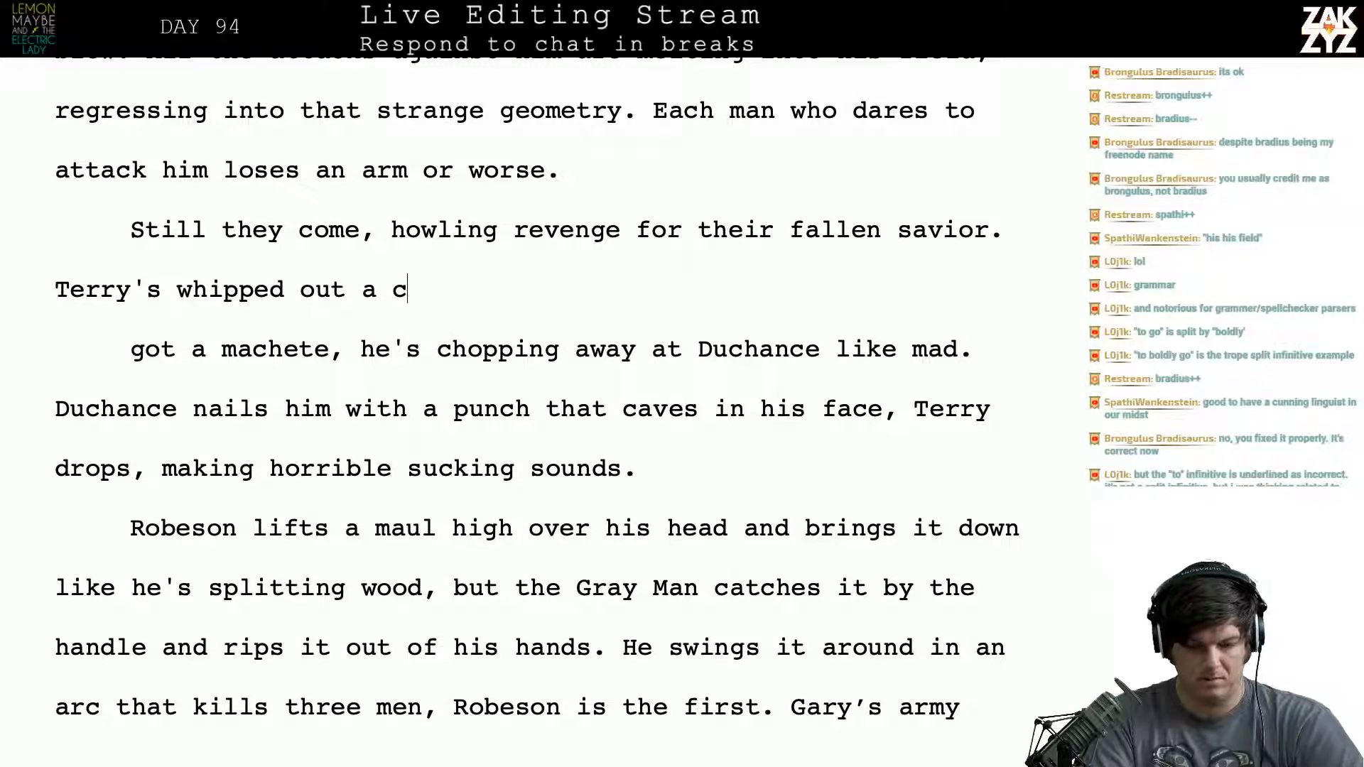
- Continue the sentence after “Terry's whipped out a” with “giant knife to replace his hammer,”
type("giant knife ")
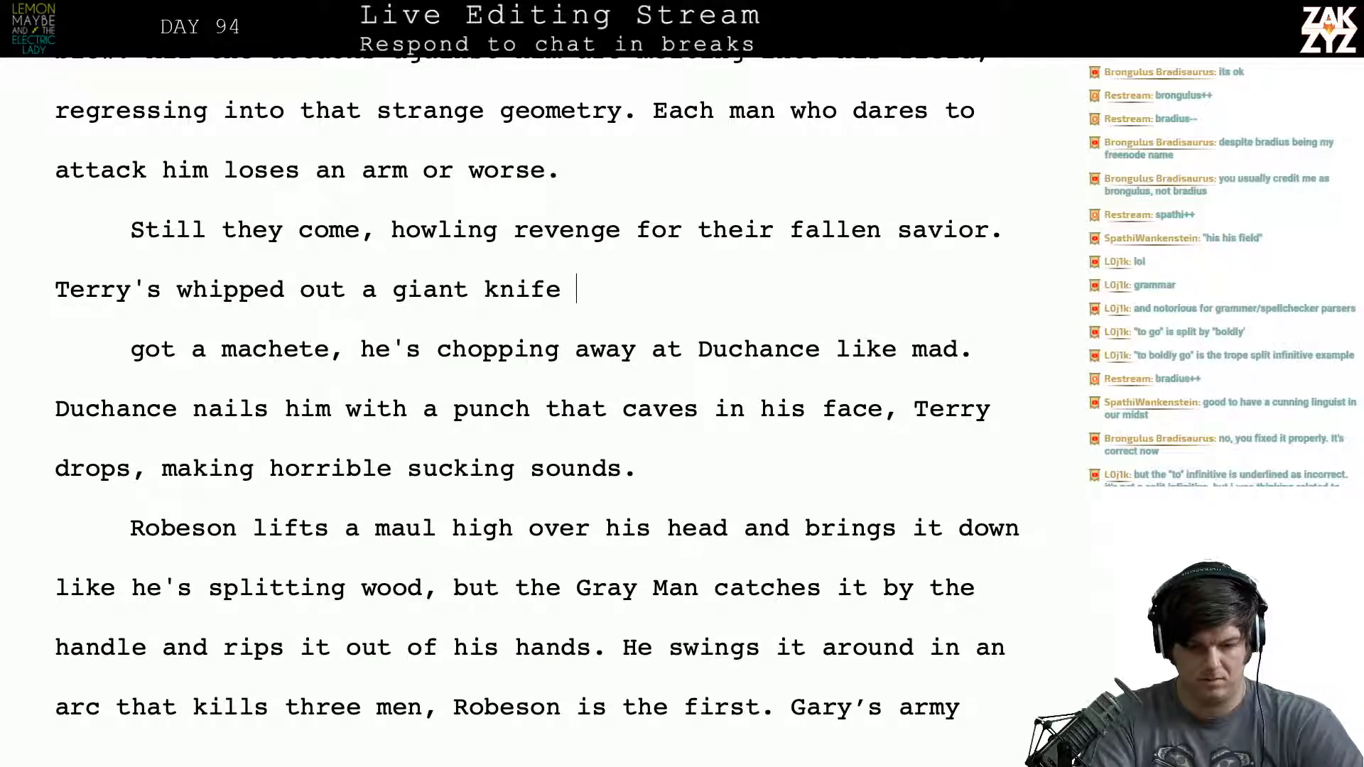
type("to replace his hamemr")
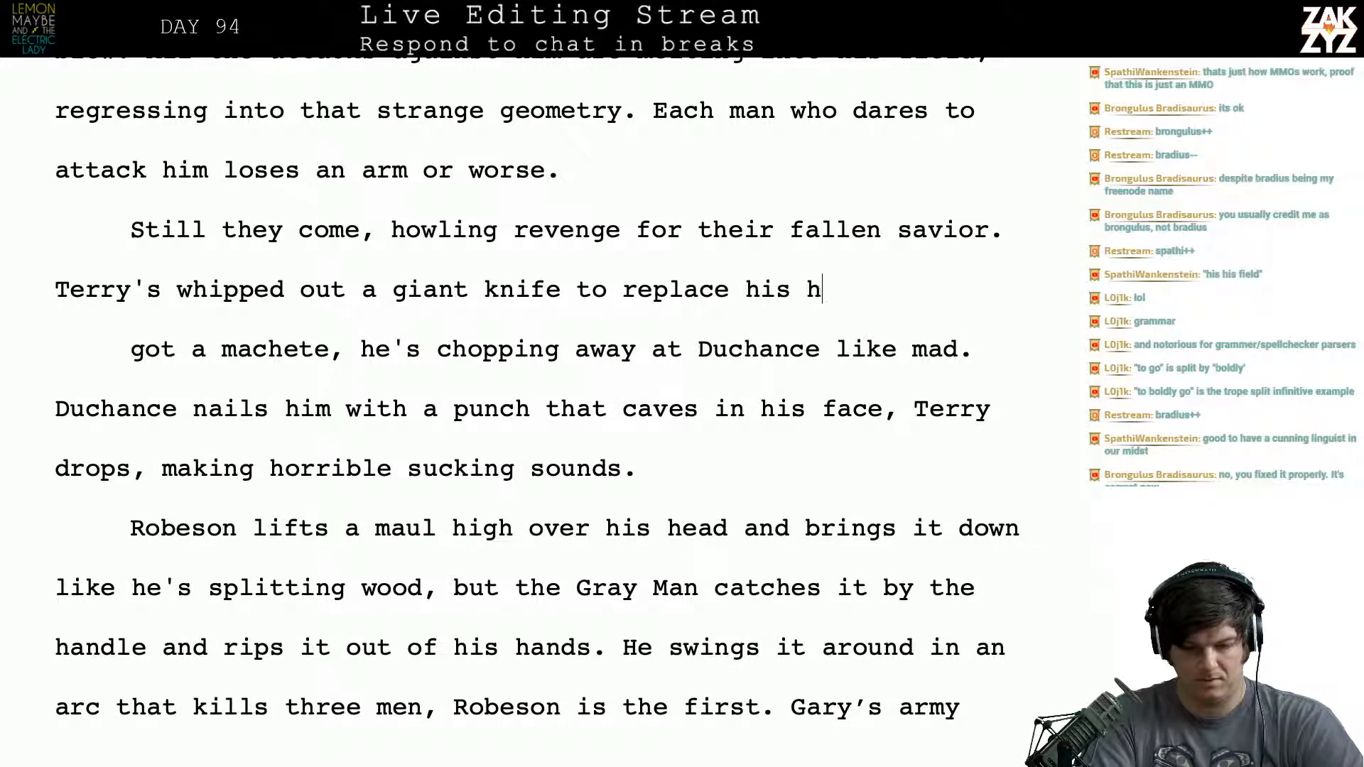
key("BackSpace")
key("BackSpace")
key("BackSpace")
type("er")
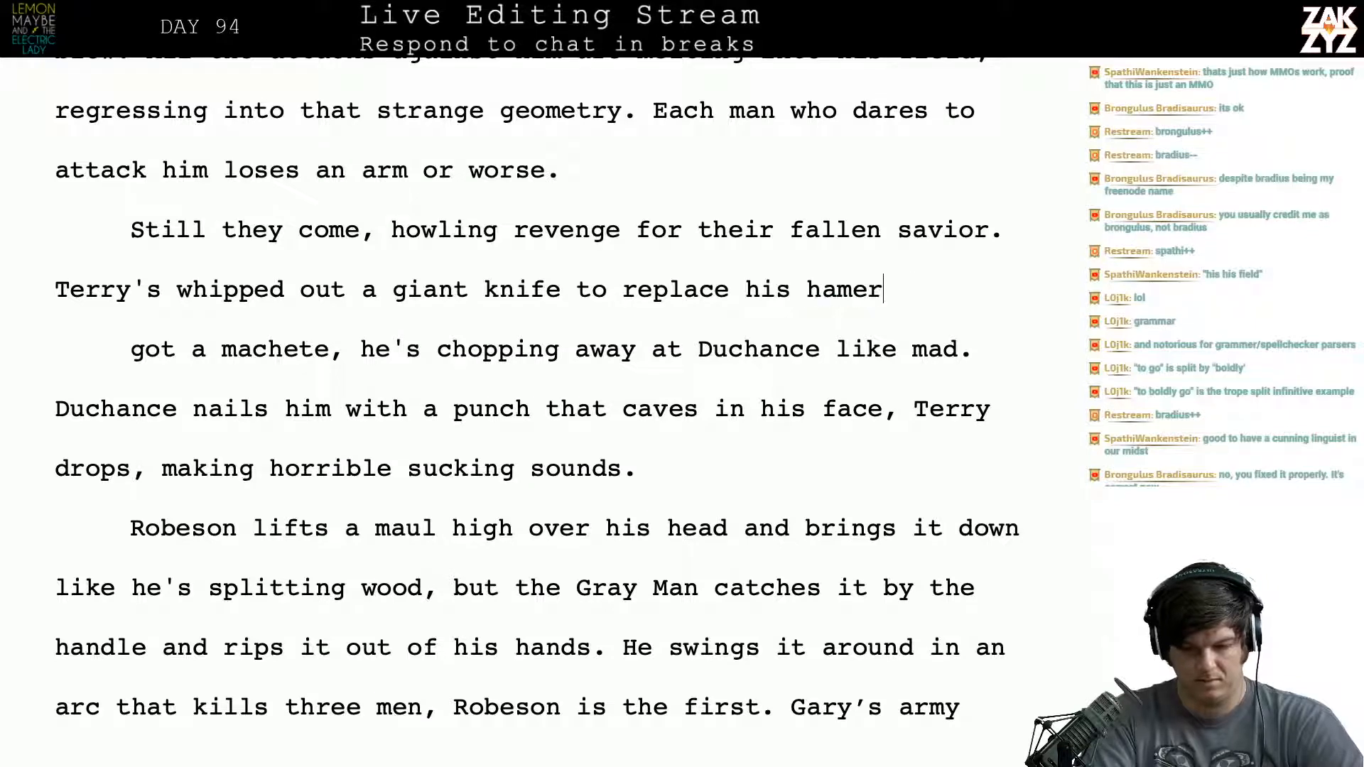
key("BackSpace")
key("BackSpace")
type("mer,")
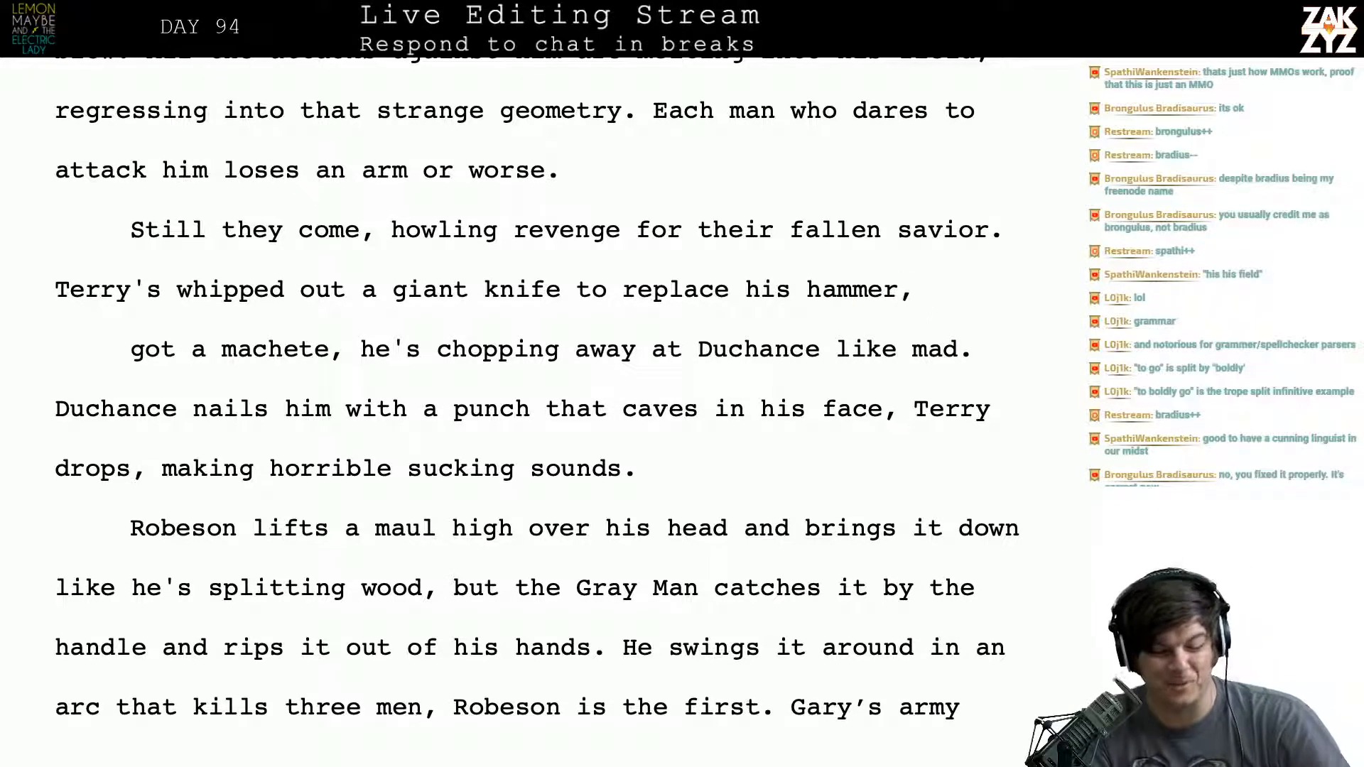
- Remove the paragraph break and “got a machete,” so that “he's chopping away at Duchance” directly follows “replace his hammer,”
key("shift+Right")
key("shift+Right")
key("shift+Right")
key("shift+Right")
key("shift+Right")
key("shift+Right")
key("shift+Right")
key("shift+Right")
key("shift+Right")
key("shift+Right")
key("shift+Right")
key("shift+Right")
key("shift+Right")
key("shift+Right")
key("shift+Right")
key("shift+Right")
key("shift+Right")
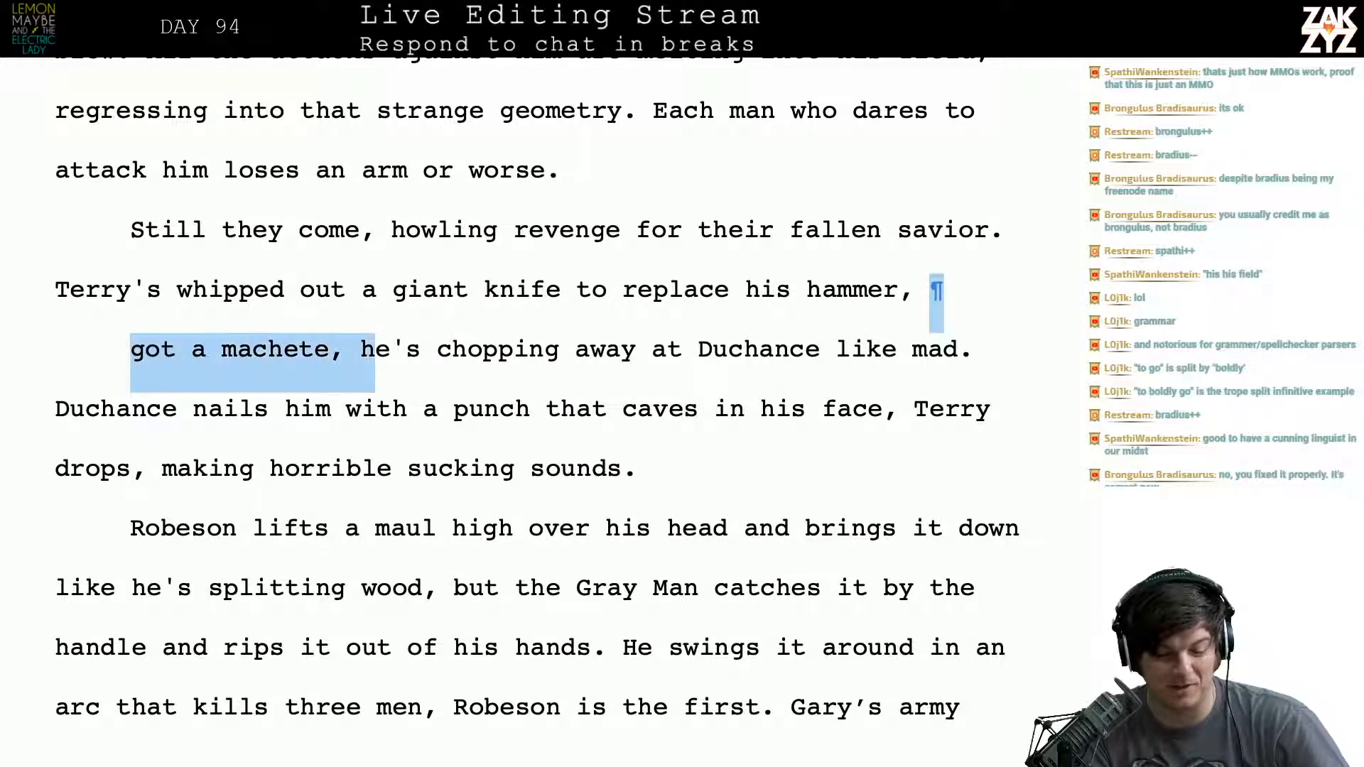
key("shift+Left")
key("shift+Left")
key("shift+Left")
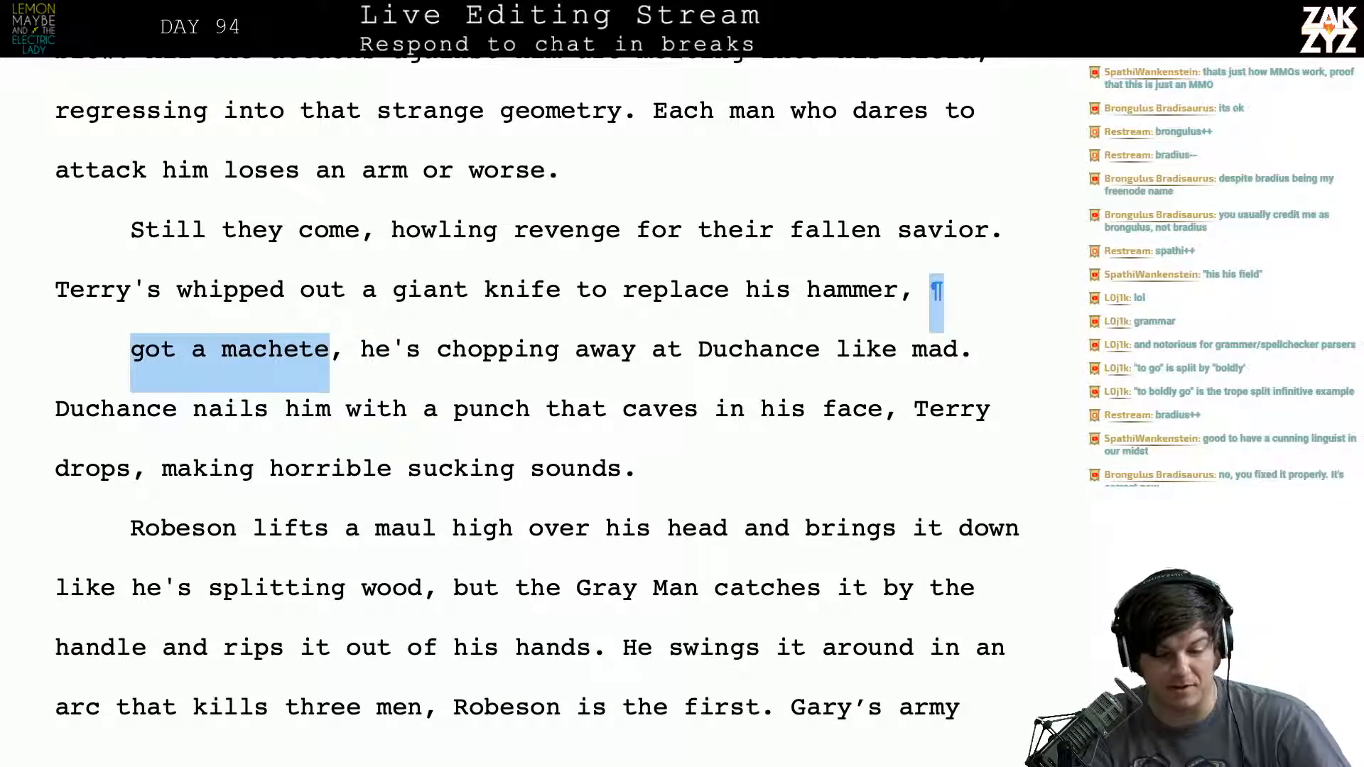
key("BackSpace")
key("BackSpace")
key("BackSpace")
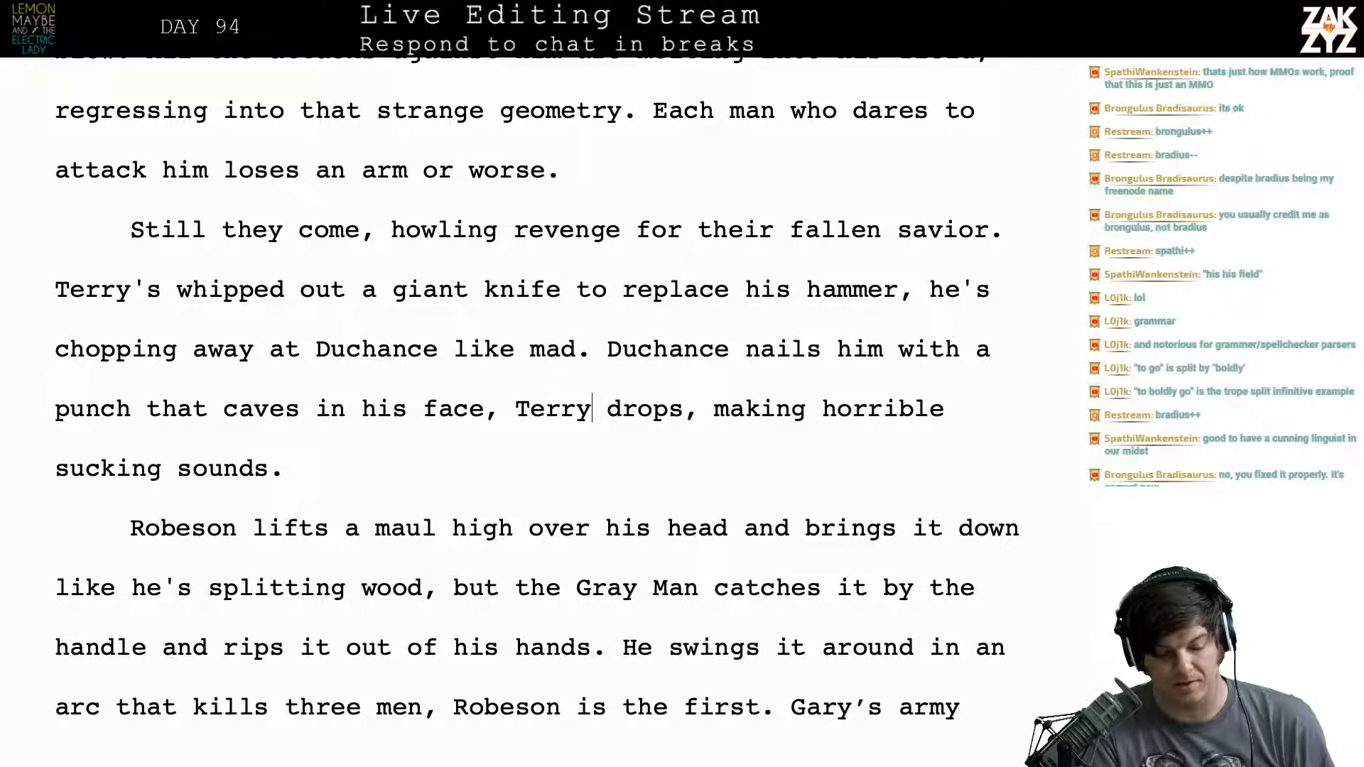
- End the sentence with a period after “caves in his face” and move “Terry drops” into its own paragraph
key("BackSpace")
type(".")
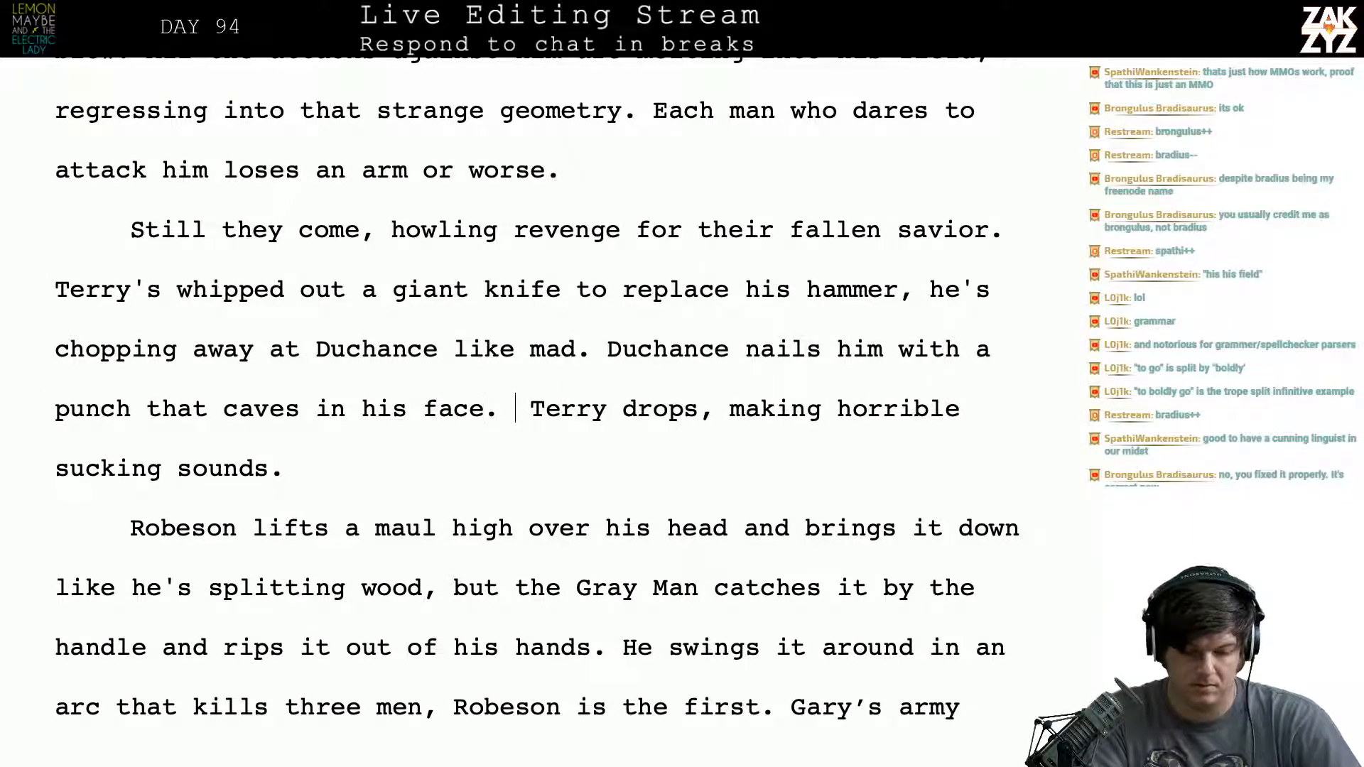
key("Return")
key("Left")
- Try a new sentence after “caves in his face.” reading “Terry rolls away clutching his face, making”
type("Tarry")
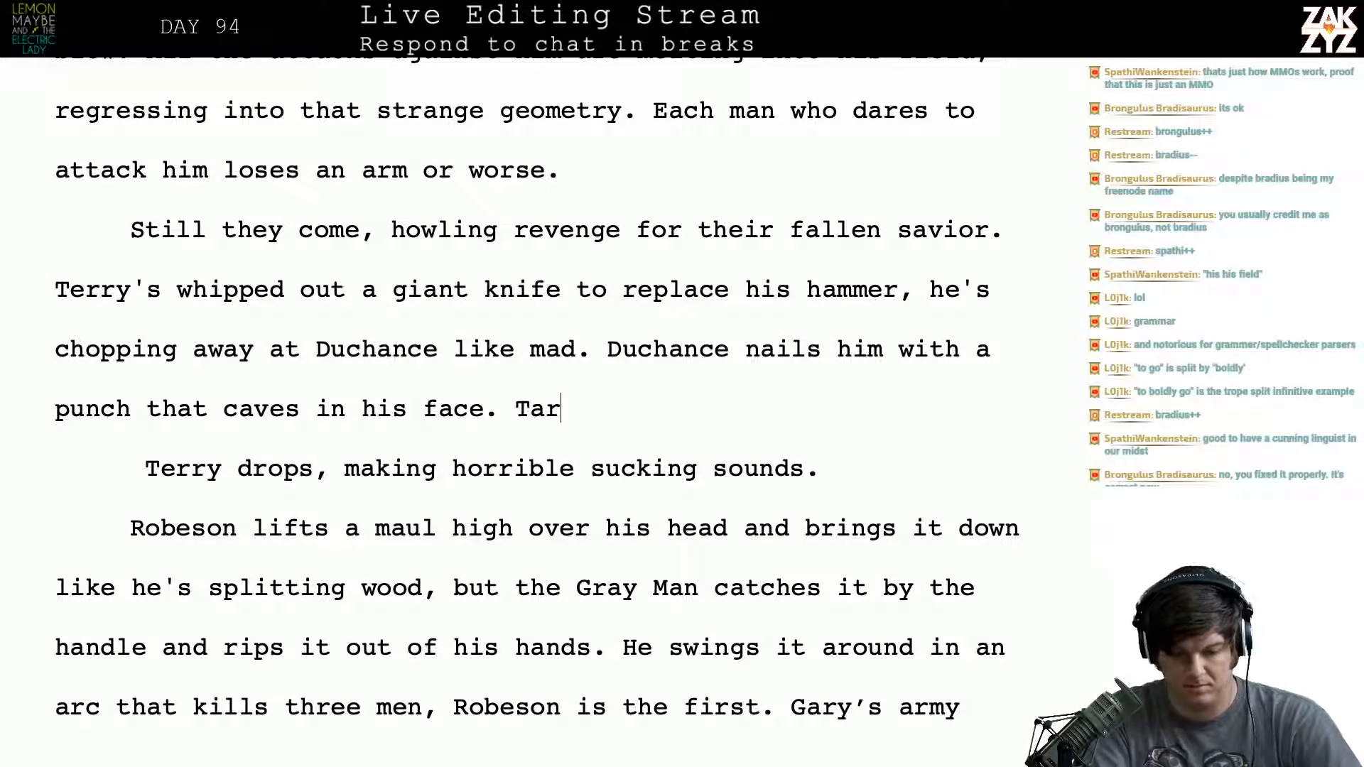
key("BackSpace")
key("BackSpace")
key("BackSpace")
key("BackSpace")
key("BackSpace")
type("erey")
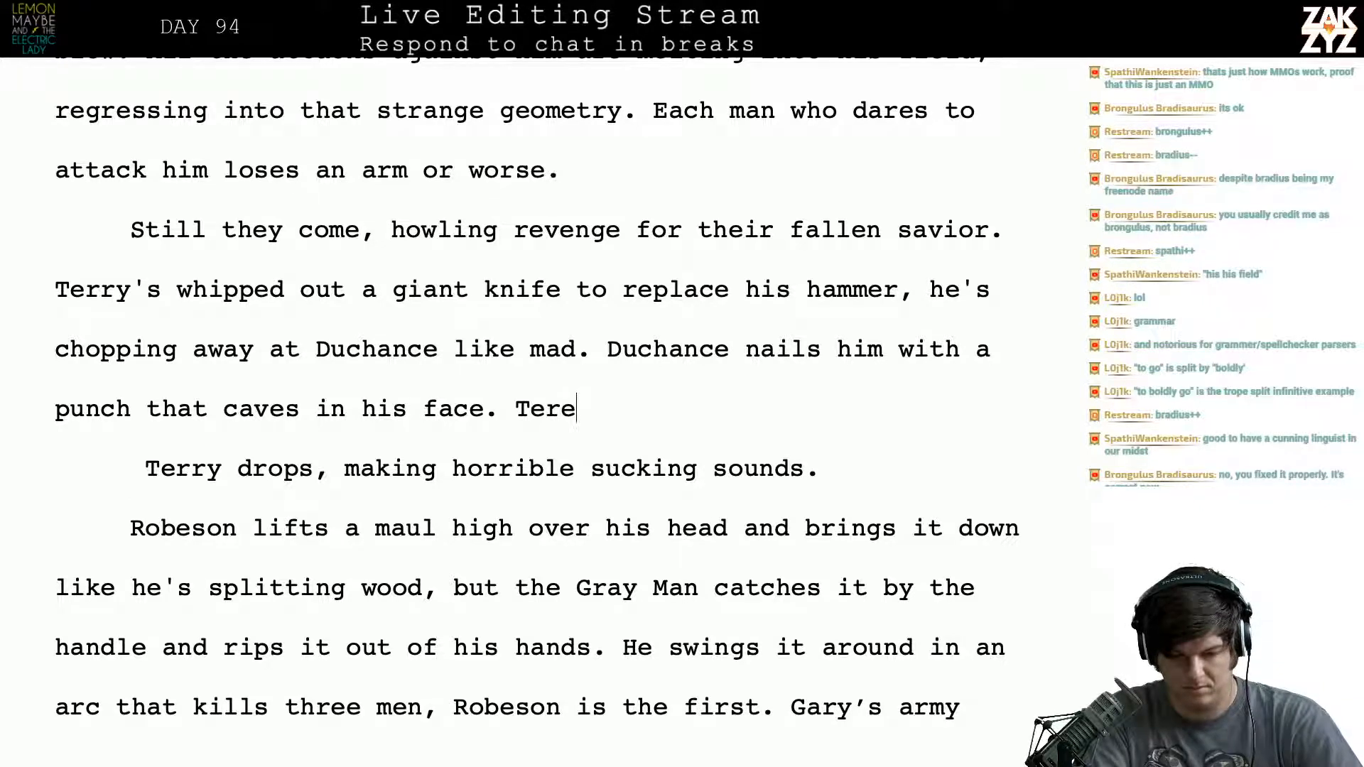
key("BackSpace")
key("BackSpace")
type("ry ")
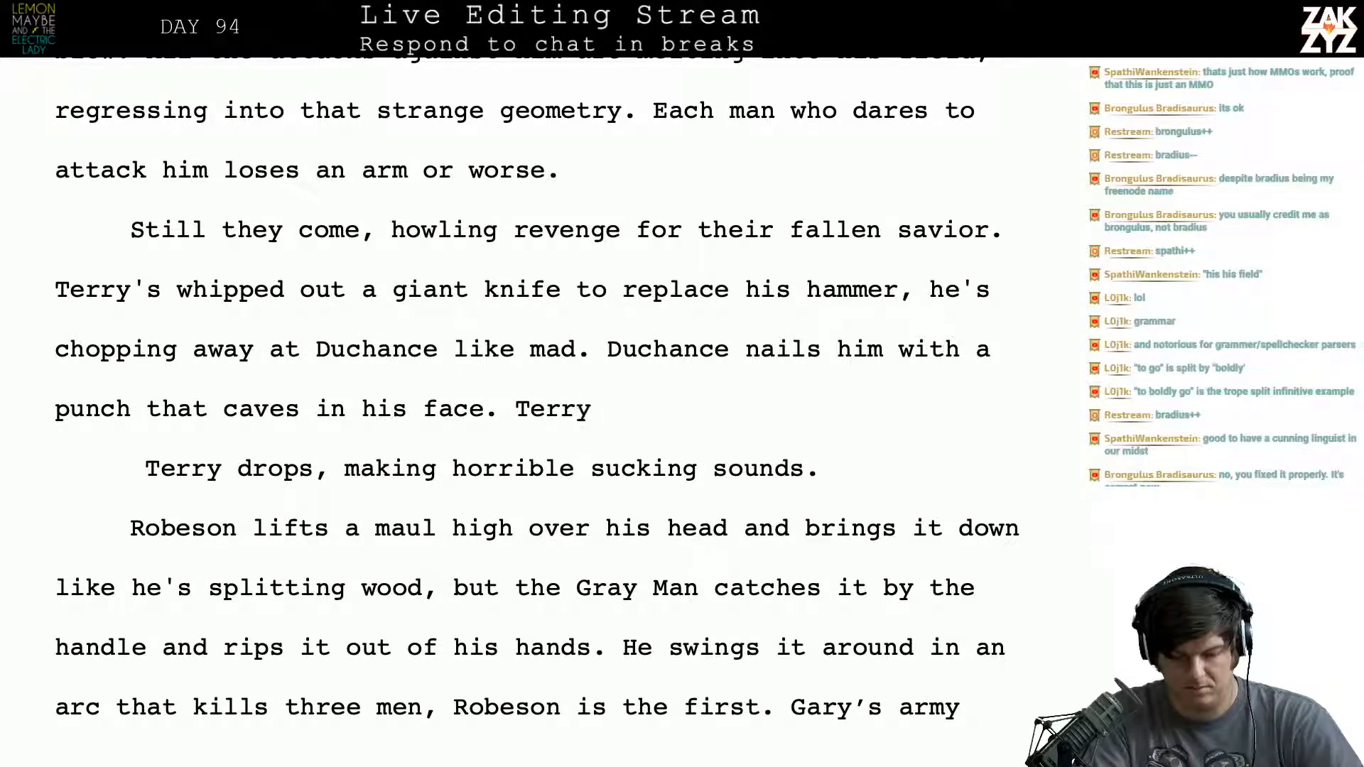
type("d")
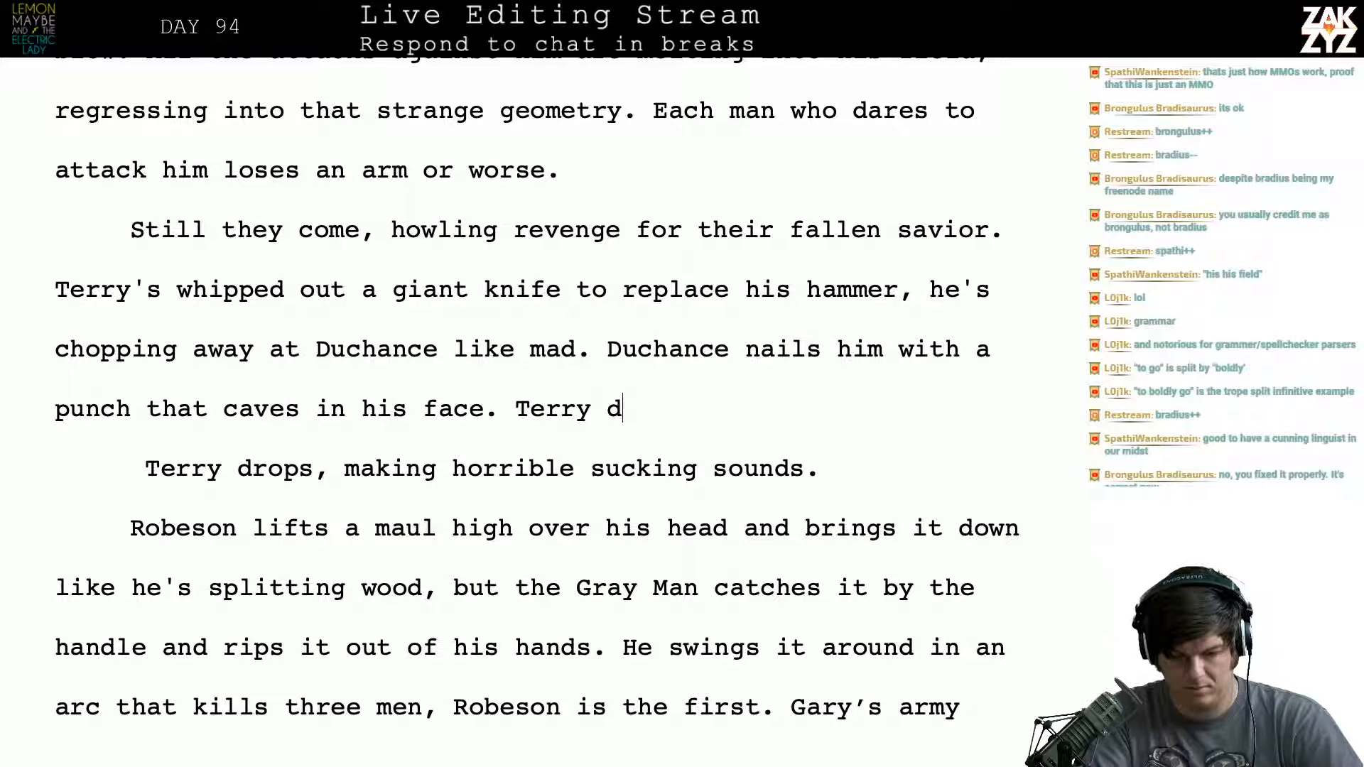
type("ro")
key("BackSpace")
type("rolls w")
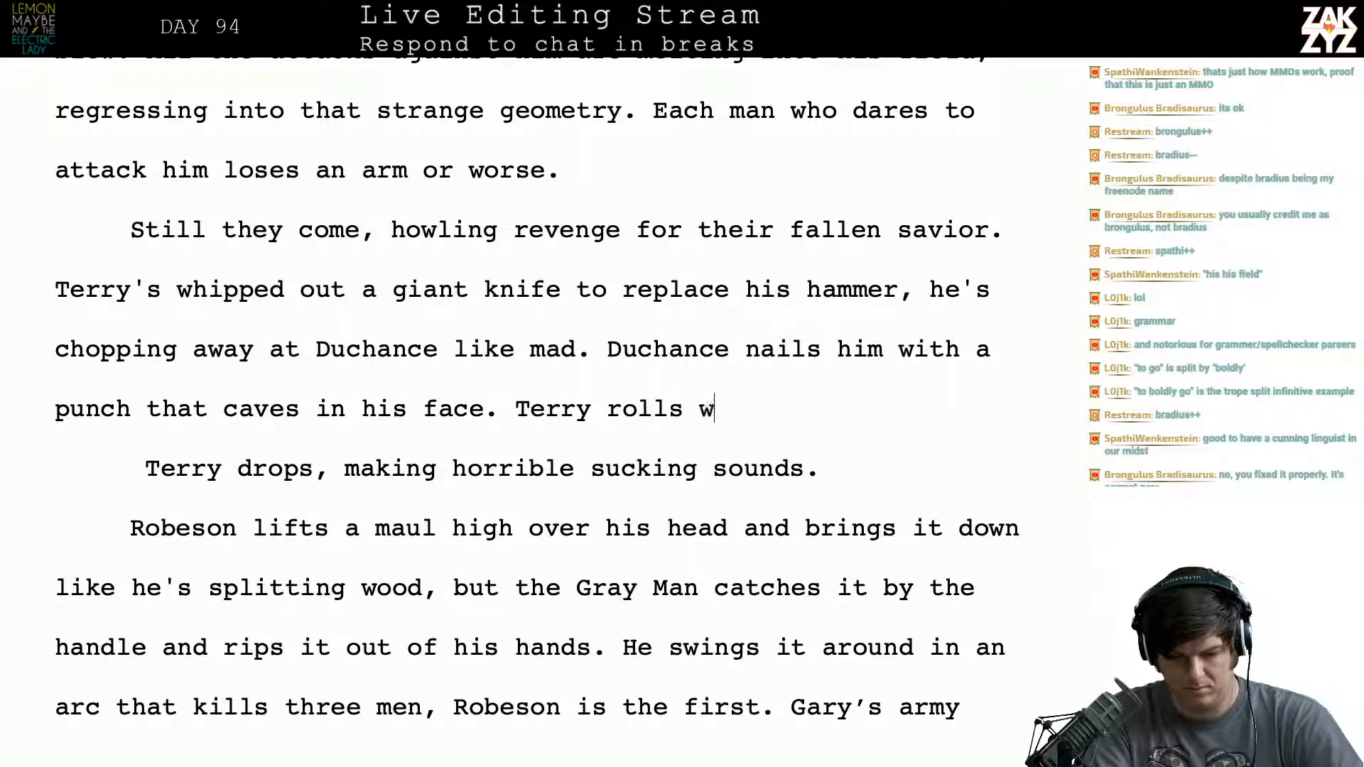
key("BackSpace")
type("away cl")
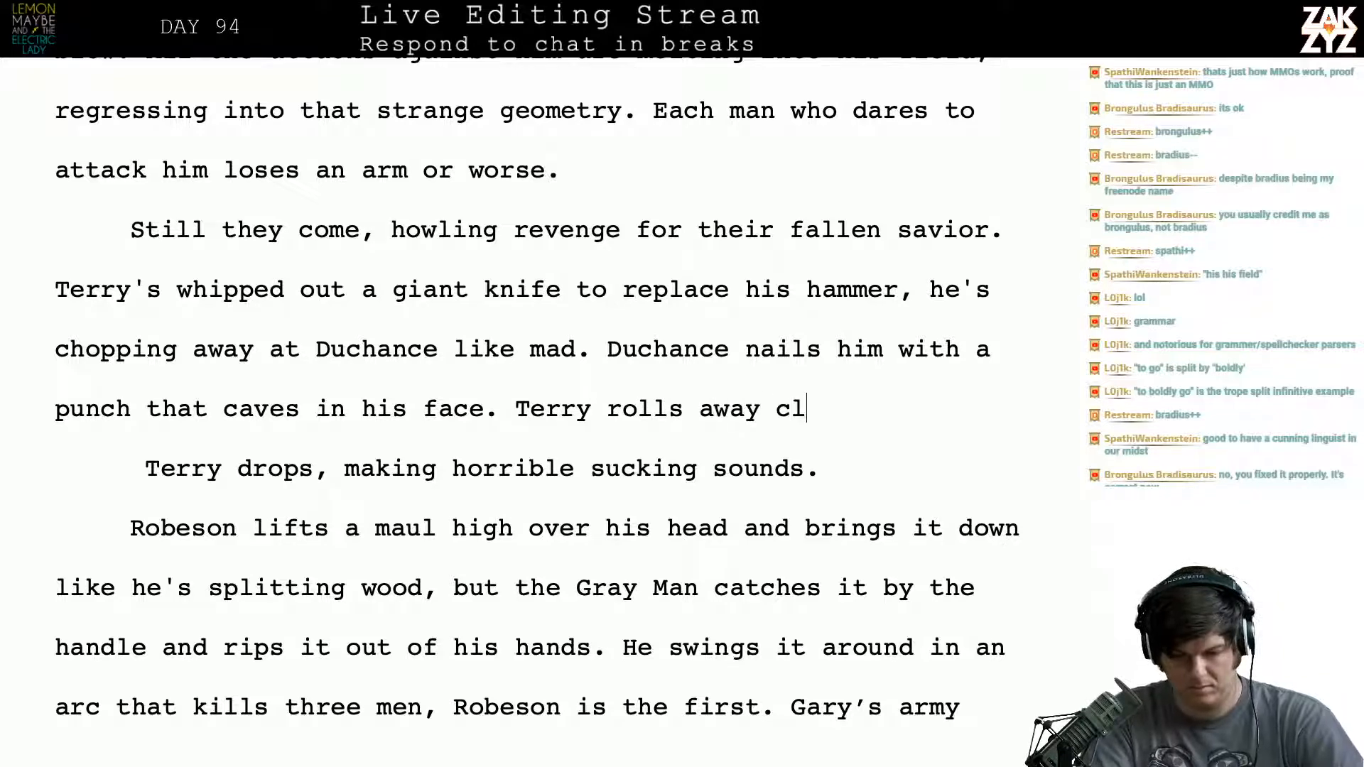
type("utching his fac")
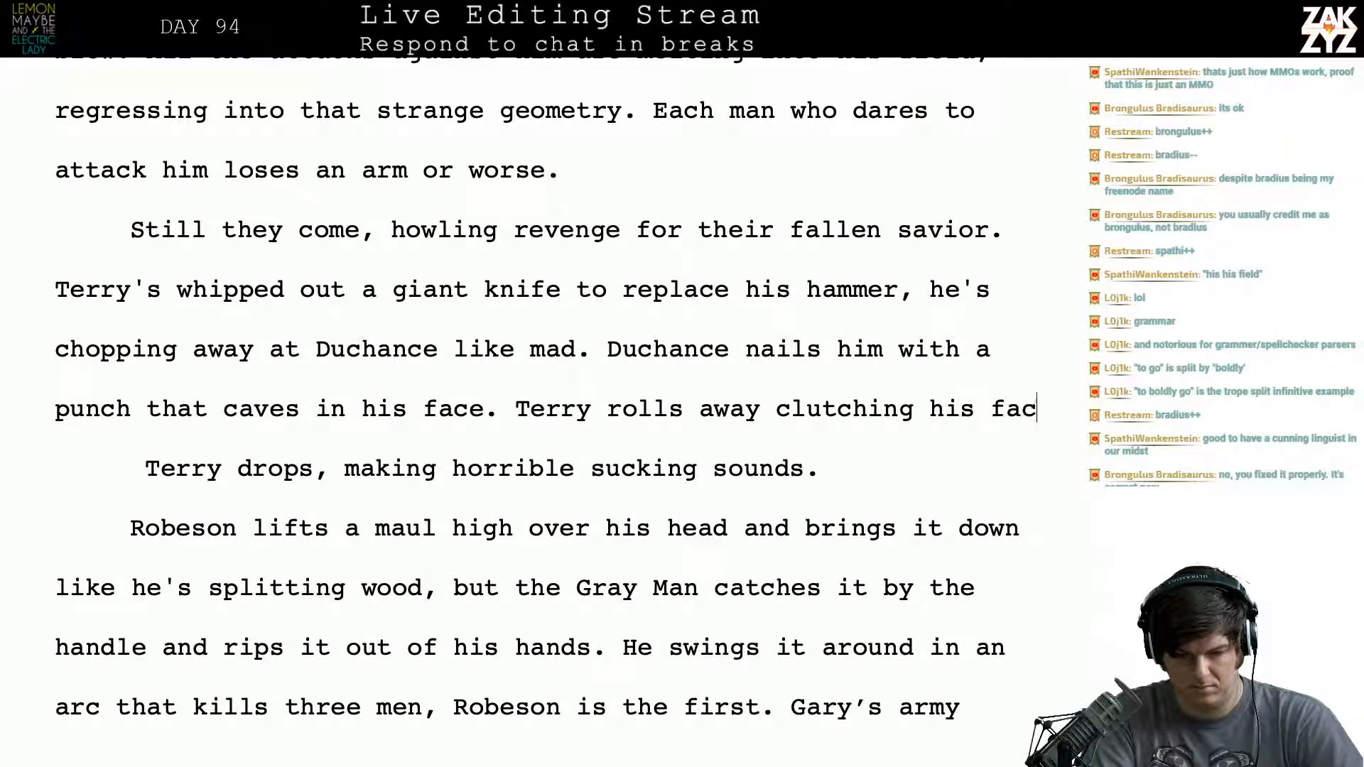
type("e, making")
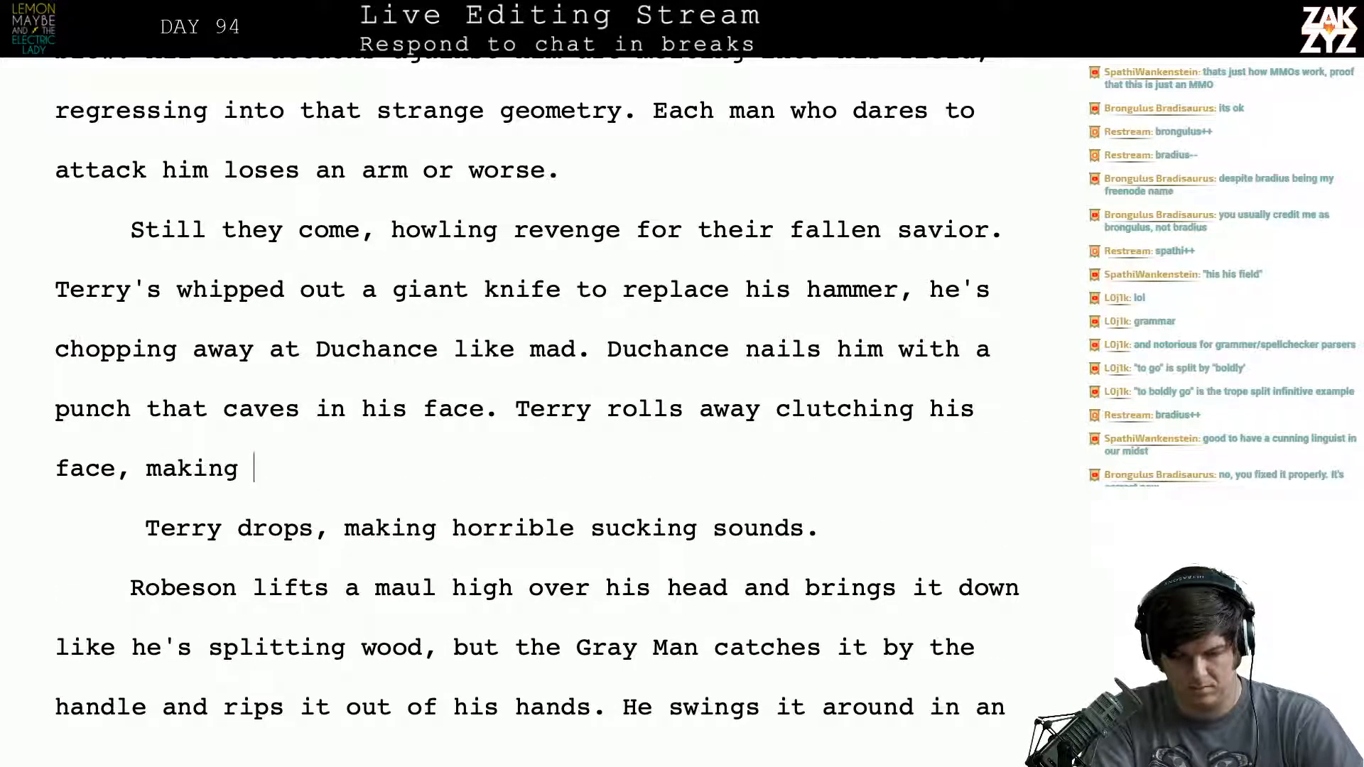
- Delete the unfinished sentence “Terry rolls away clutching his face, making”
key("BackSpace")
key("BackSpace")
key("BackSpace")
key("BackSpace")
key("BackSpace")
key("BackSpace")
key("BackSpace")
key("BackSpace")
key("BackSpace")
key("BackSpace")
key("BackSpace")
key("BackSpace")
key("BackSpace")
key("BackSpace")
key("BackSpace")
key("BackSpace")
key("BackSpace")
key("BackSpace")
key("BackSpace")
key("BackSpace")
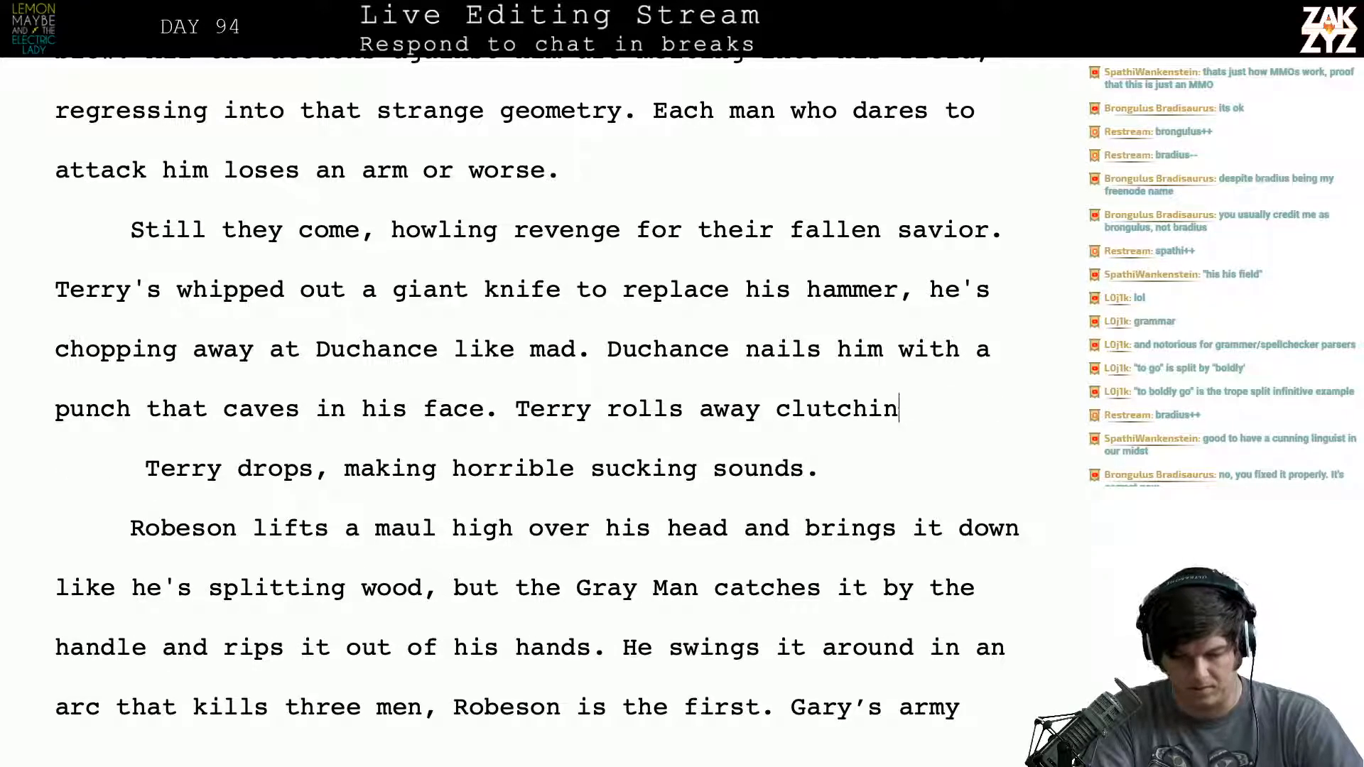
key("BackSpace")
key("BackSpace")
key("BackSpace")
key("BackSpace")
key("BackSpace")
key("BackSpace")
key("BackSpace")
key("BackSpace")
key("BackSpace")
key("BackSpace")
key("BackSpace")
key("BackSpace")
key("BackSpace")
key("BackSpace")
key("BackSpace")
key("BackSpace")
key("BackSpace")
key("BackSpace")
key("BackSpace")
key("BackSpace")
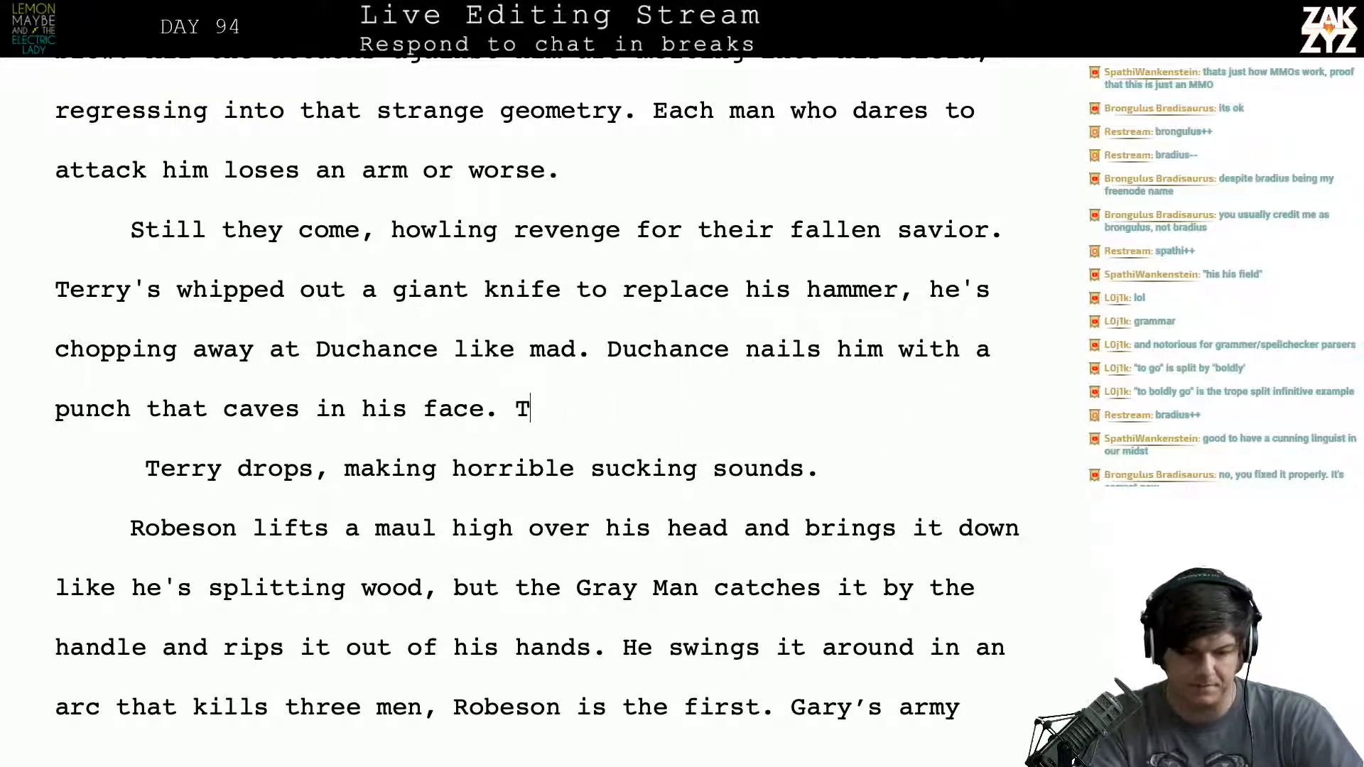
- Add a blank paragraph before “Terry drops” and start a rewrite after “fallen savior.” with “Terry’s whipped out a giant knife, he’s”, above the old version
key("Return")
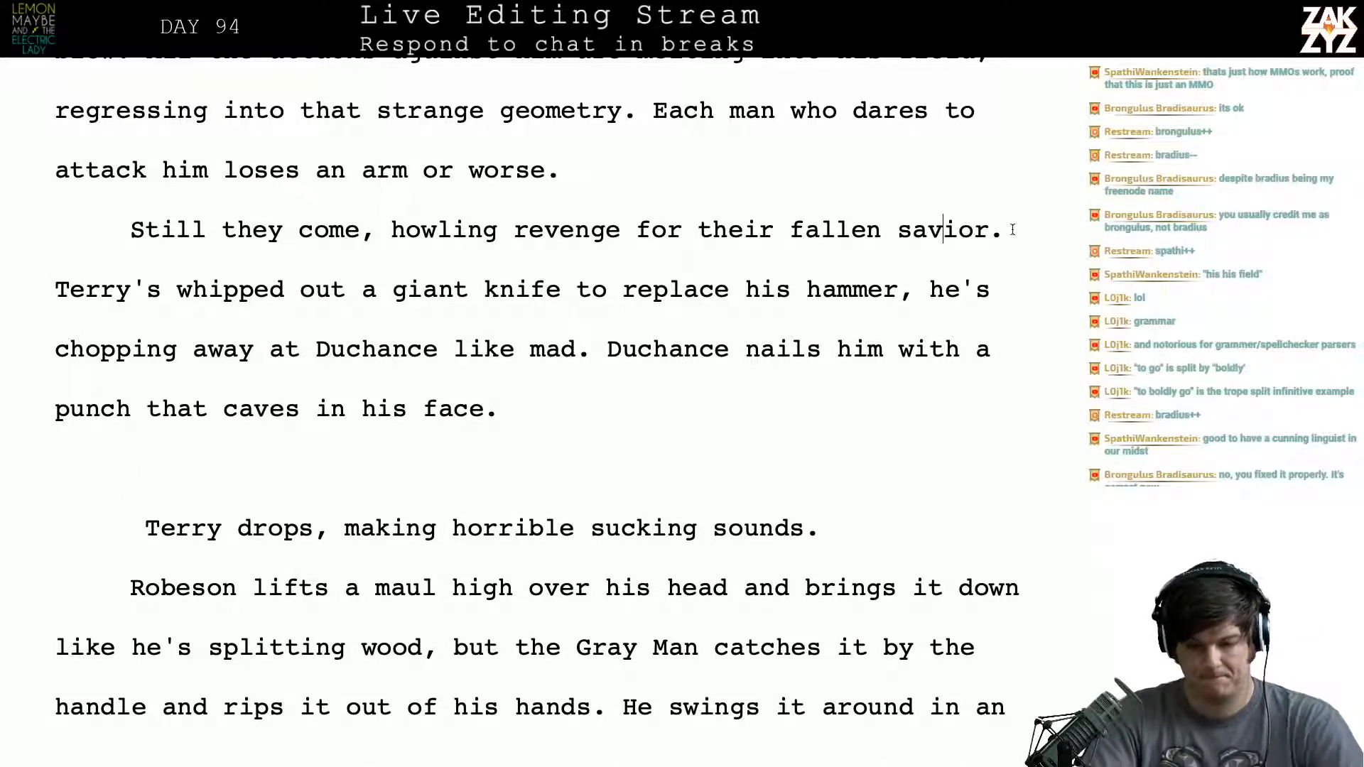
type("Tere")
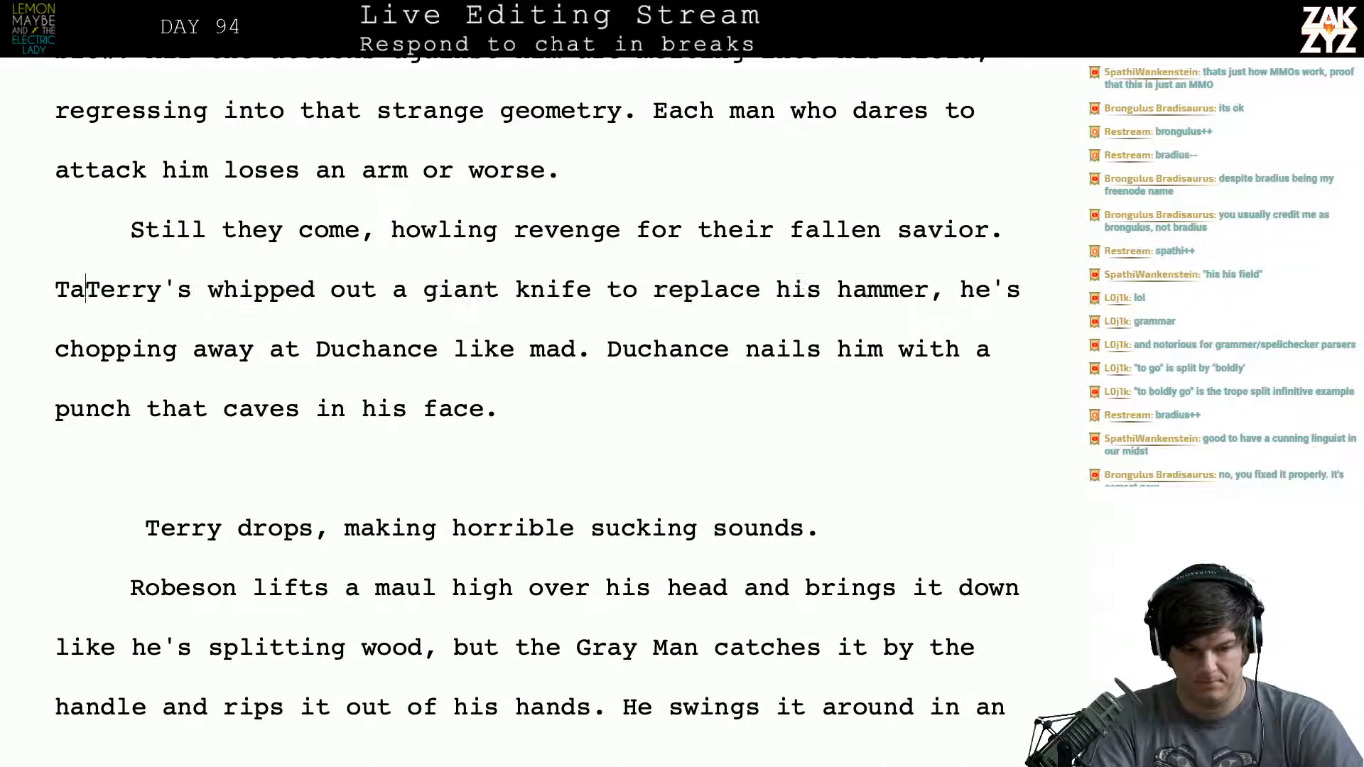
type("e")
key("BackSpace")
type("y's whip")
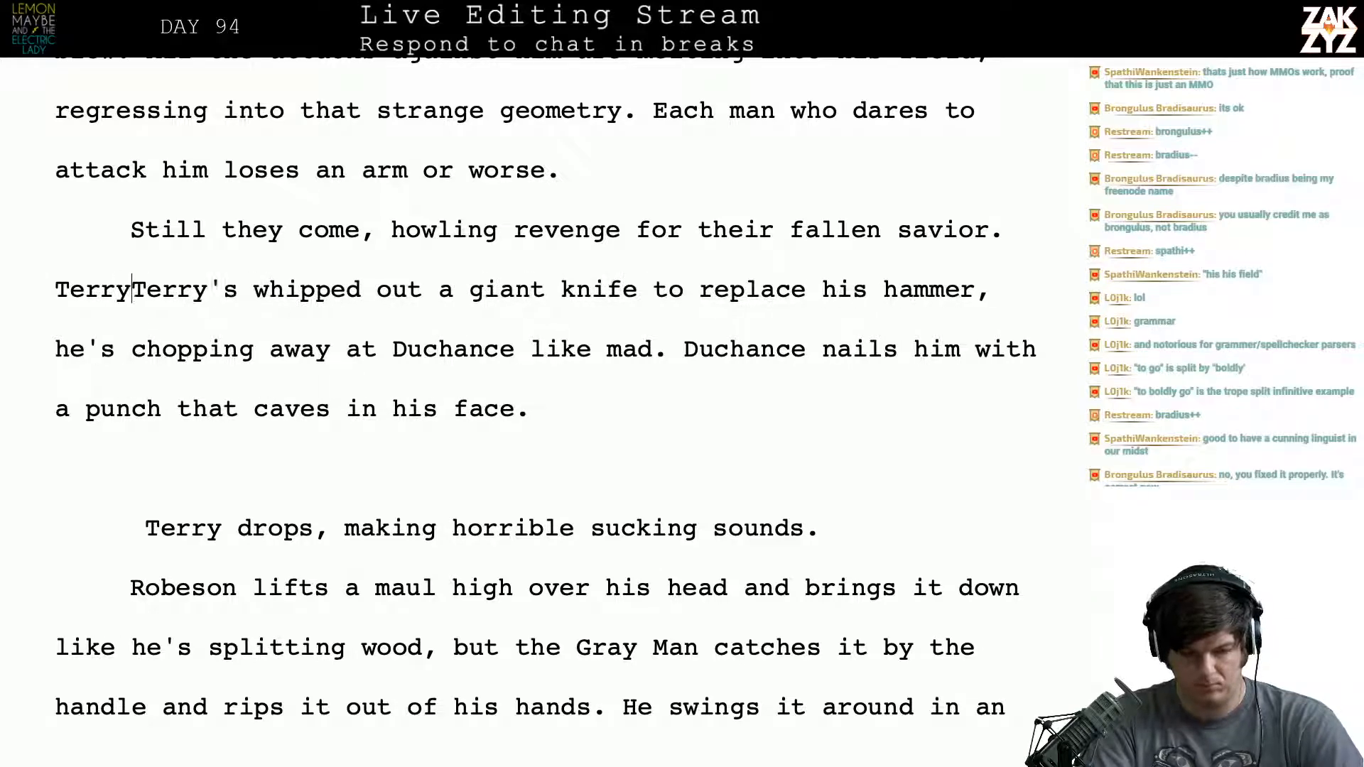
type("ped out a giant")
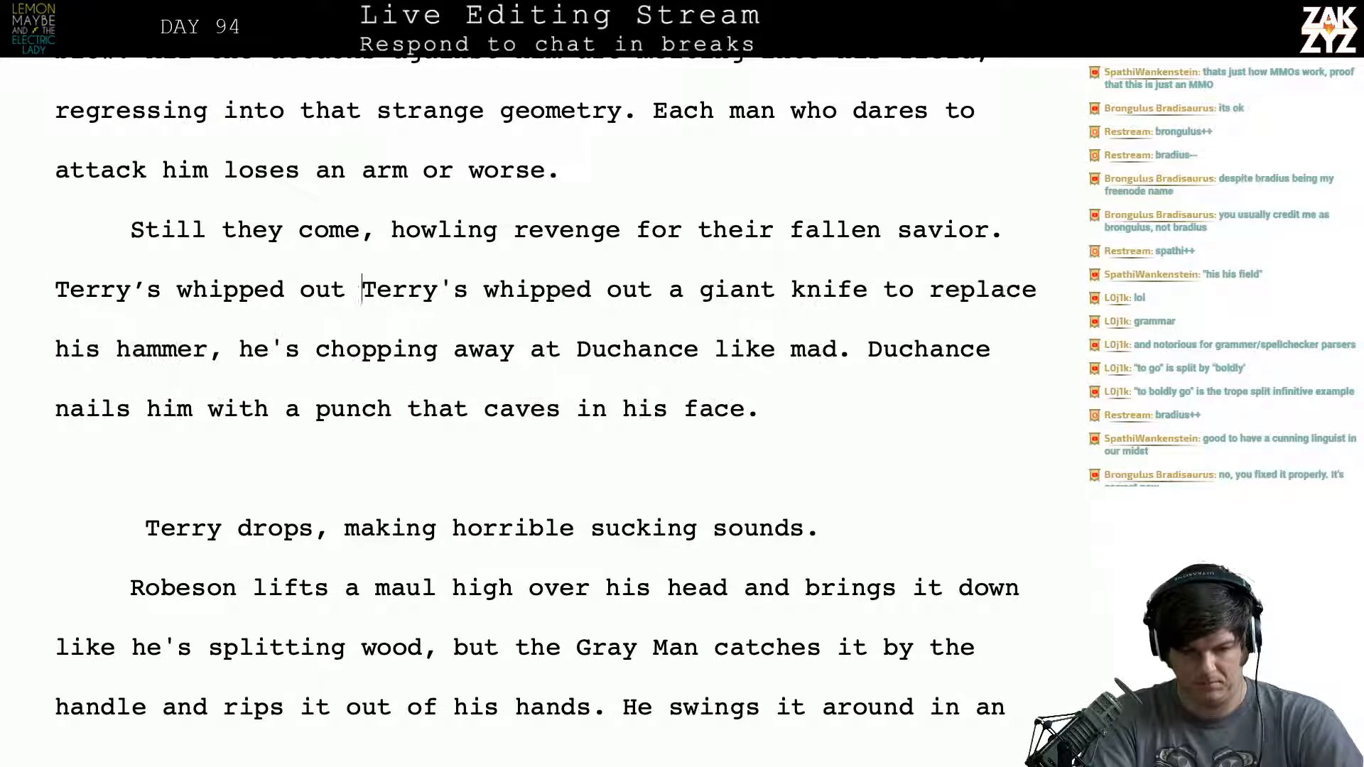
type(" knife,")
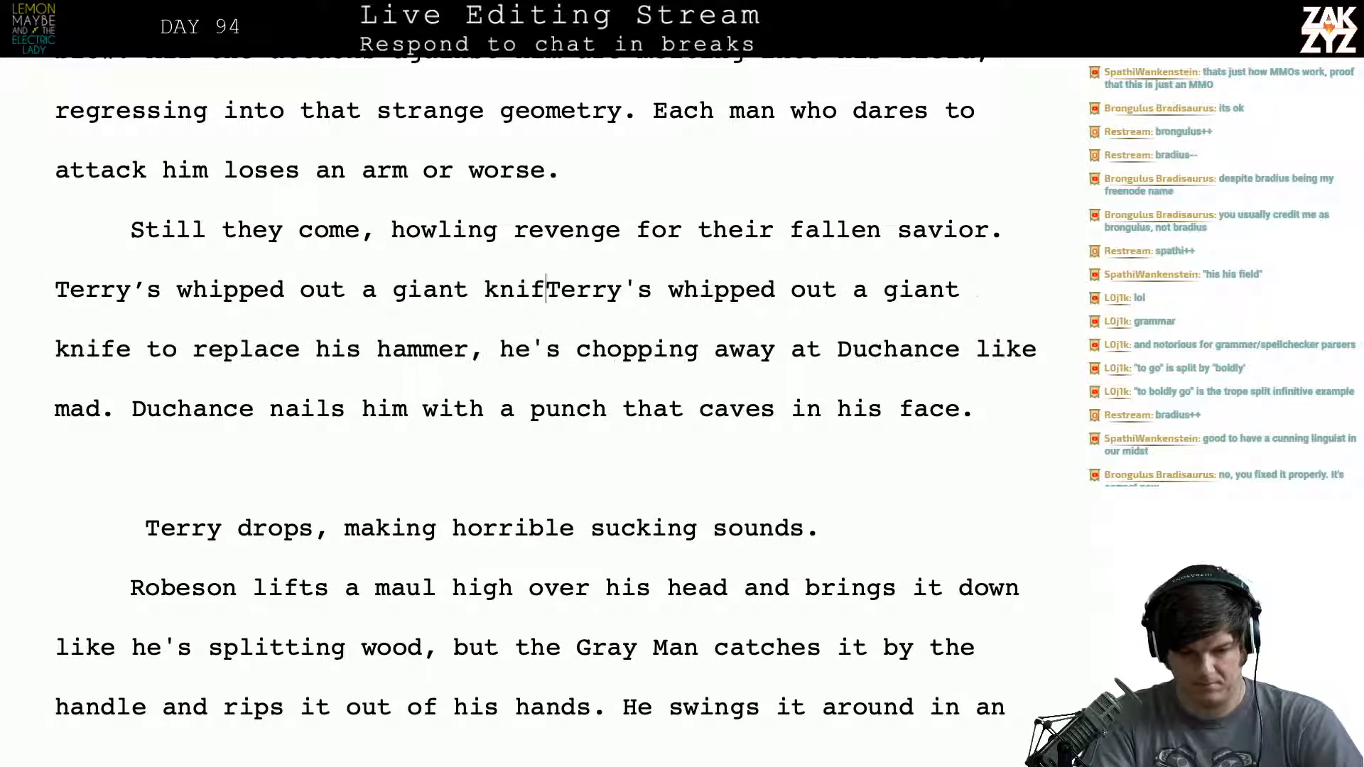
key("Return")
type("he's ")
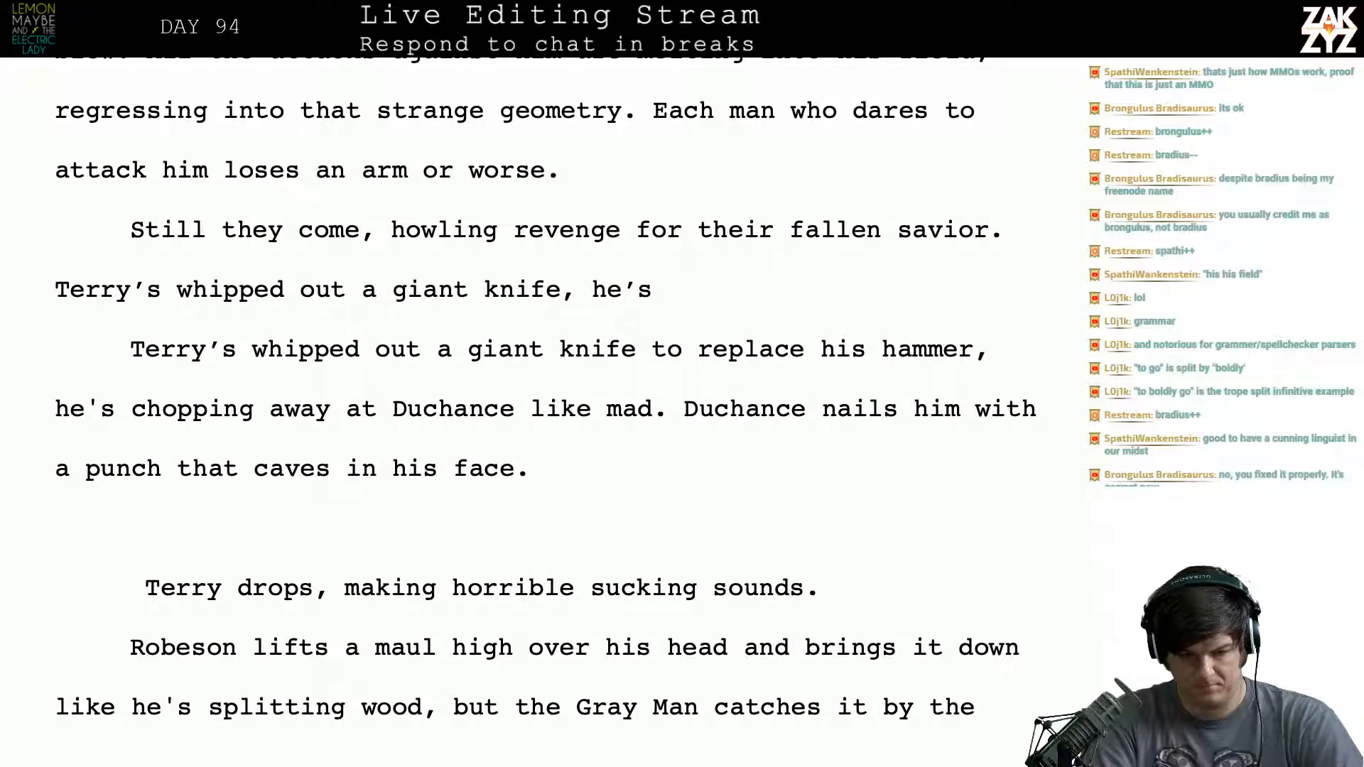
type("chpo")
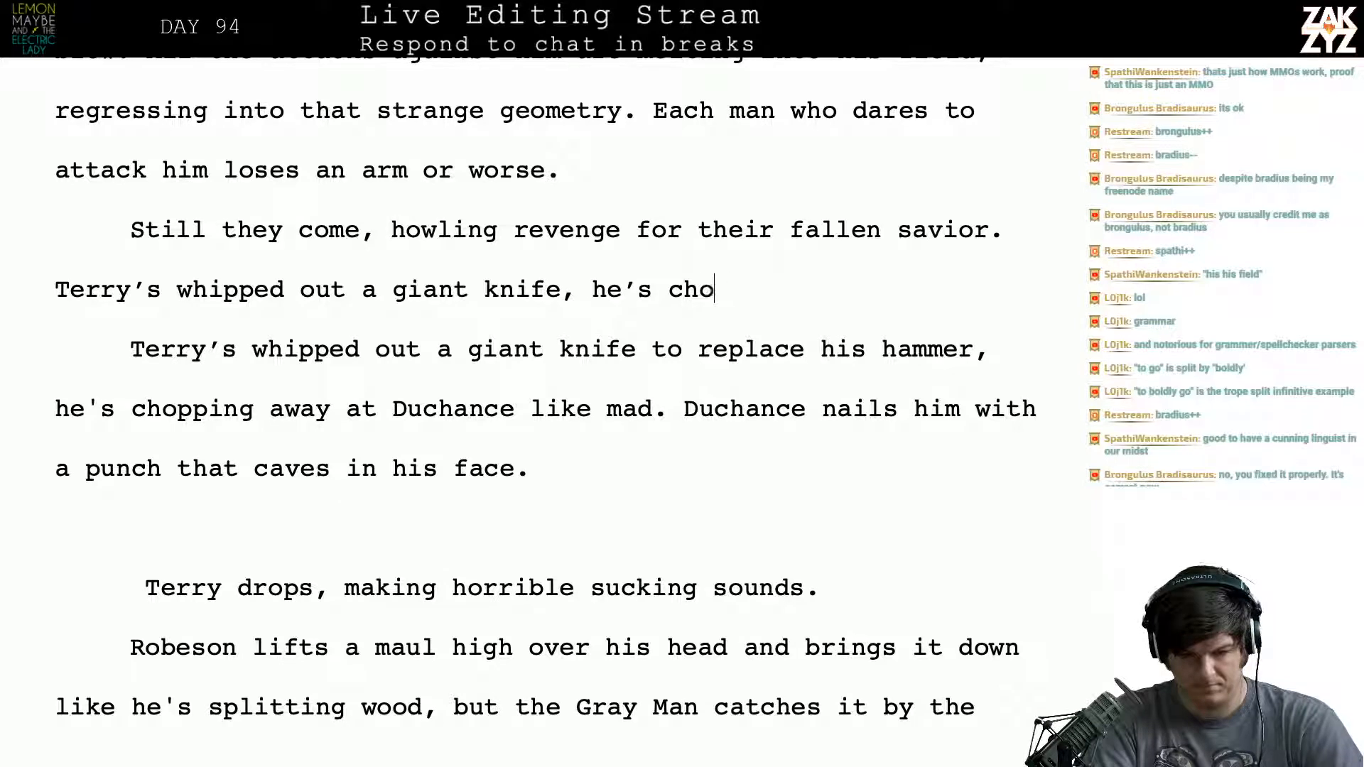
type("pping a")
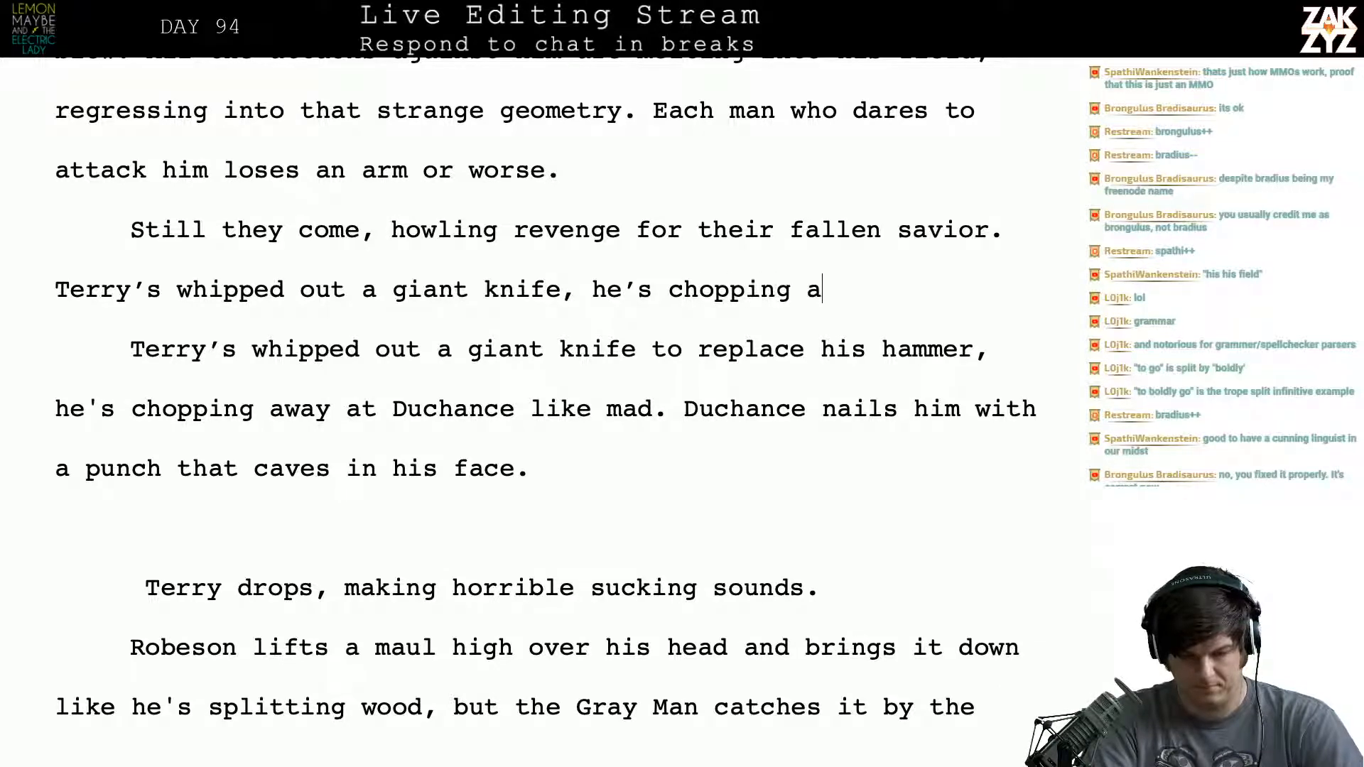
- Try continuing the rewrite after “Terry’s whipped out a giant knife, he’s” with “chopping at Duchance in a frenzy.”
type("t ducnahc")
key("BackSpace")
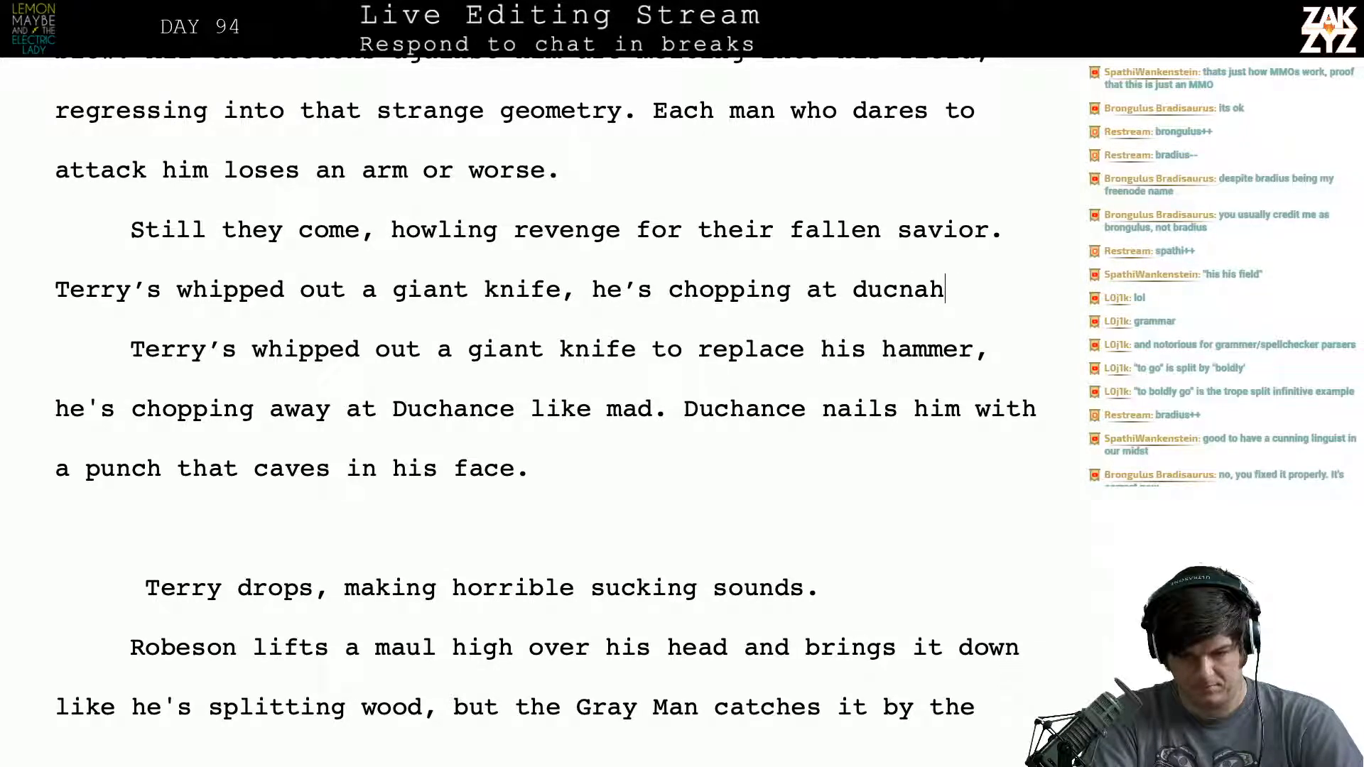
key("BackSpace")
key("BackSpace")
key("BackSpace")
key("BackSpace")
key("BackSpace")
key("BackSpace")
key("BackSpace")
key("BackSpace")
key("BackSpace")
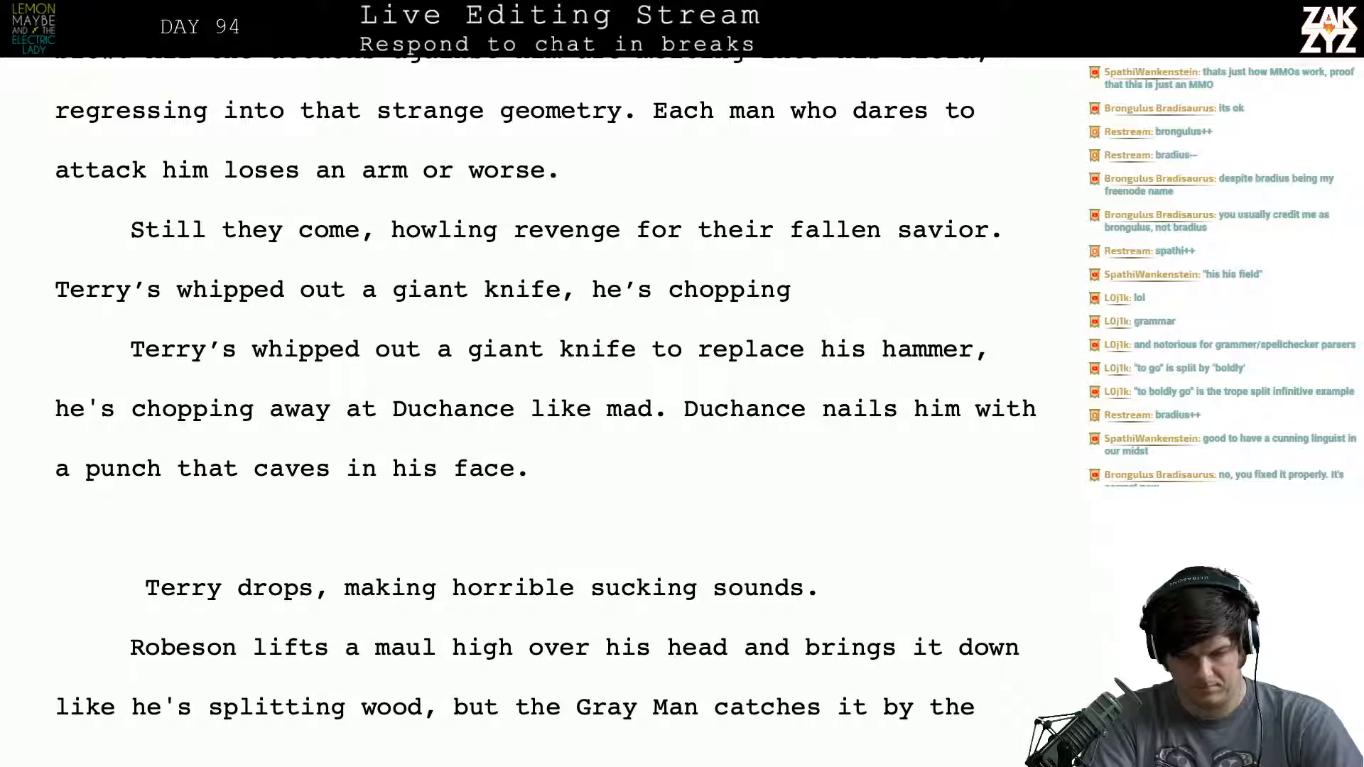
type("at Duchance in a")
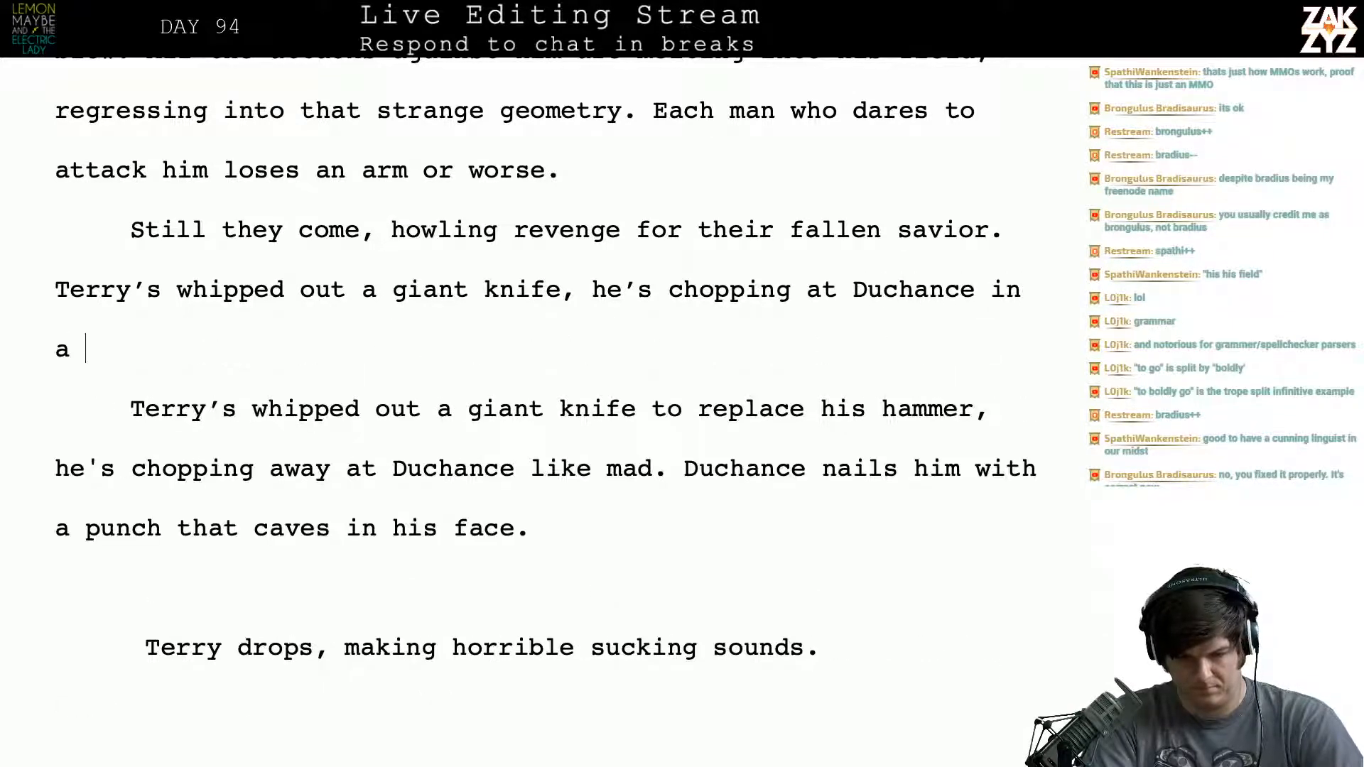
type(" rabi")
key("BackSpace")
key("BackSpace")
key("BackSpace")
type("frenz")
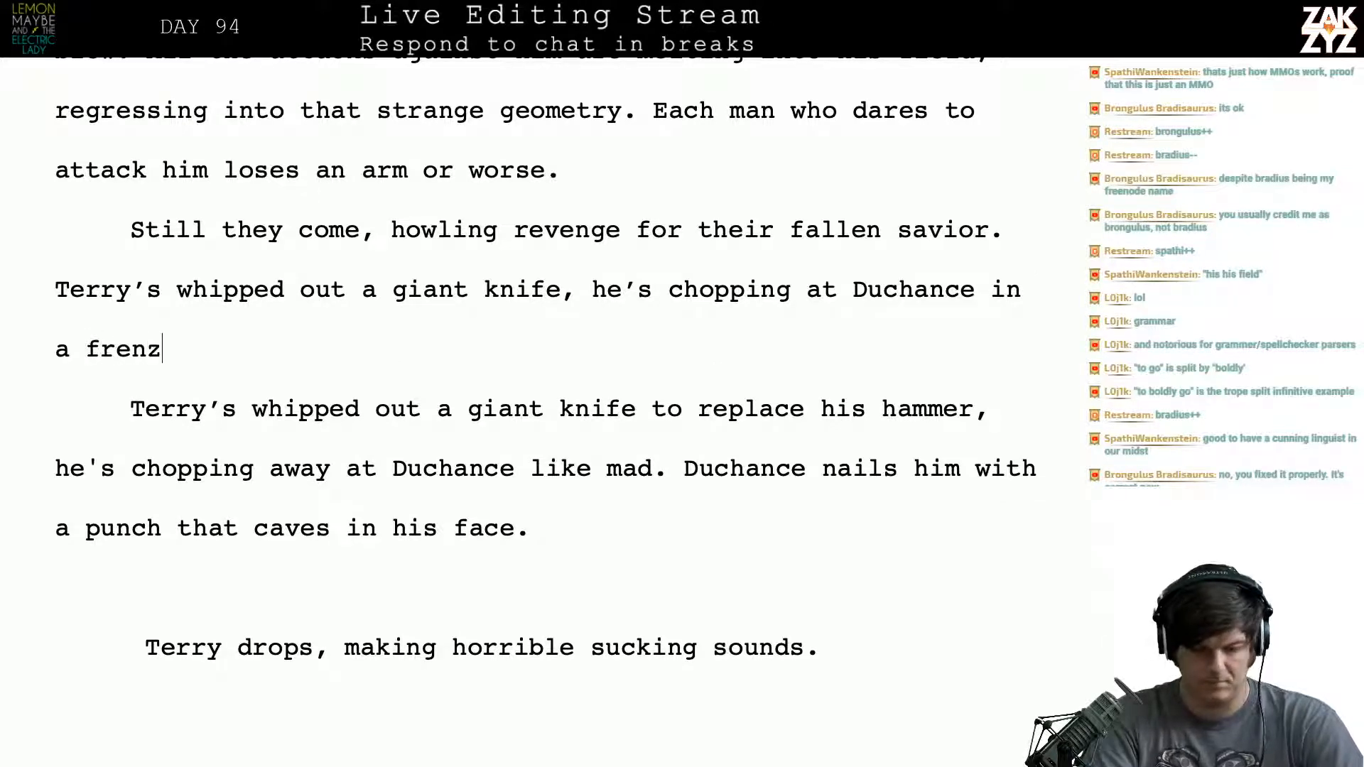
type("y. Ducn")
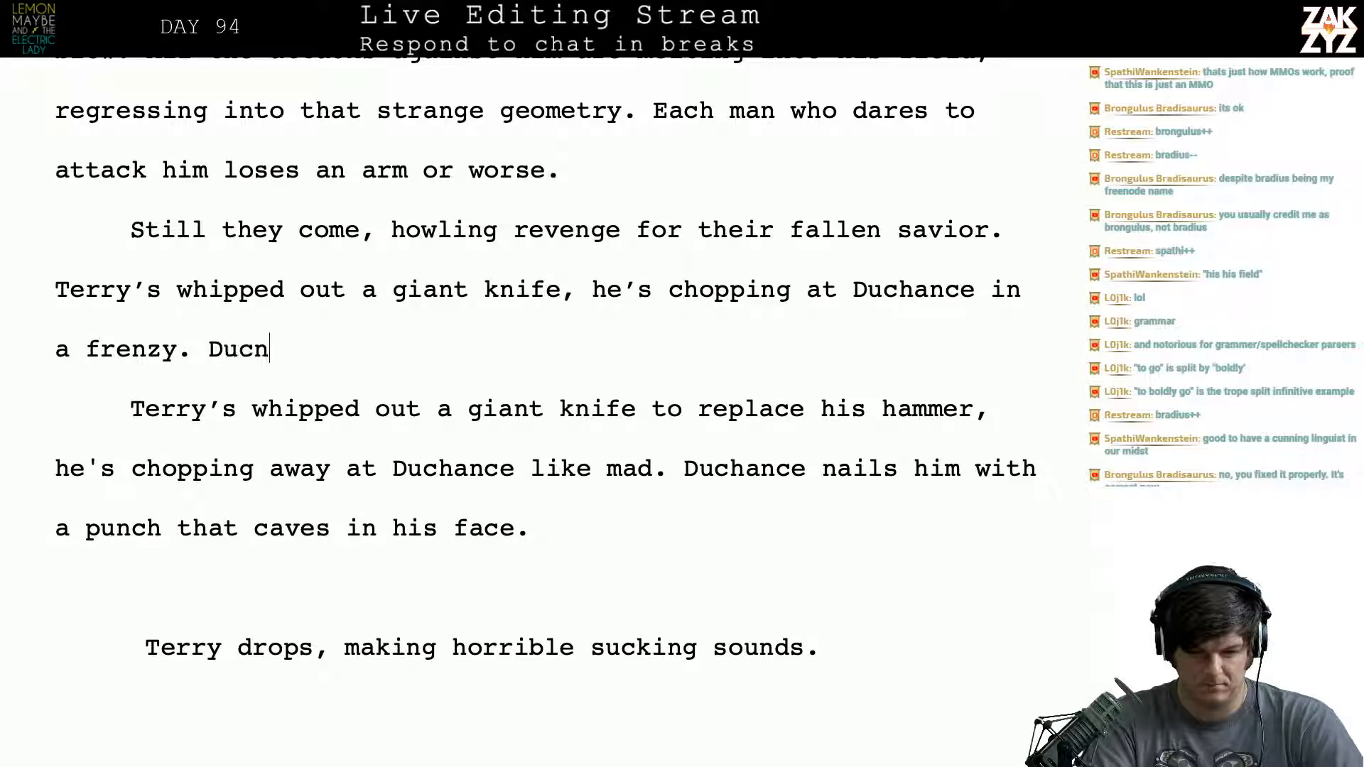
- Delete the rewritten sentence after “fallen savior.” back to its opening word “Terry’s”
key("BackSpace")
key("BackSpace")
key("BackSpace")
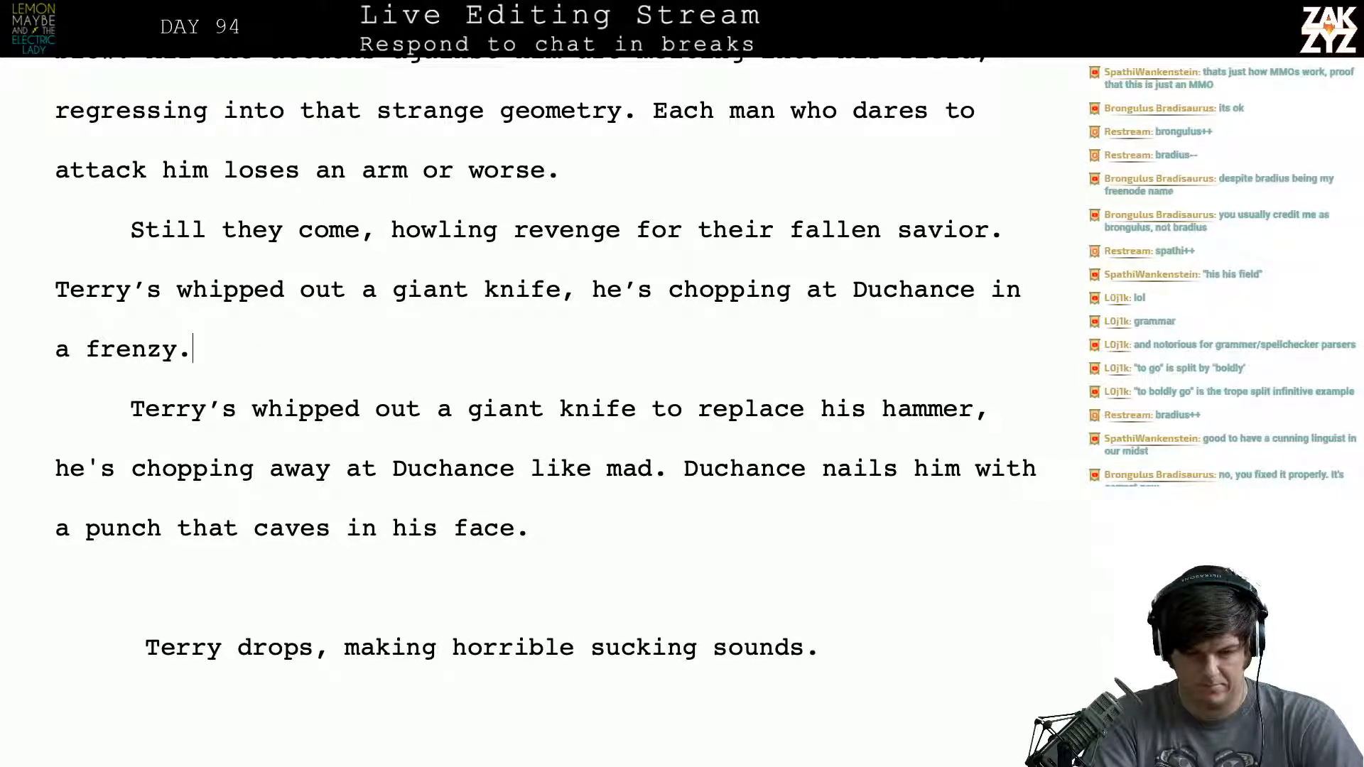
key("BackSpace")
key("BackSpace")
key("BackSpace")
key("BackSpace")
key("BackSpace")
key("BackSpace")
key("BackSpace")
key("BackSpace")
key("BackSpace")
key("BackSpace")
key("BackSpace")
key("BackSpace")
key("BackSpace")
key("BackSpace")
key("BackSpace")
key("BackSpace")
key("BackSpace")
key("BackSpace")
key("BackSpace")
key("BackSpace")
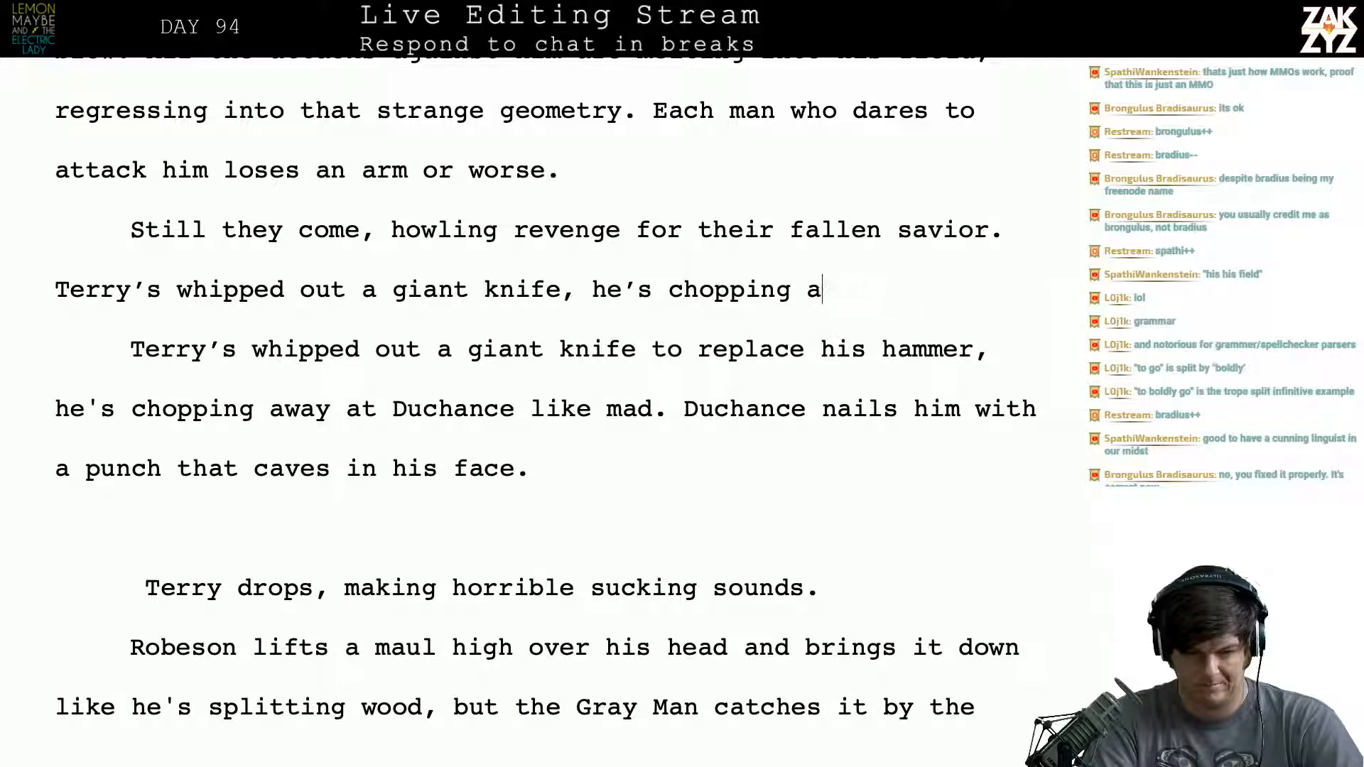
key("BackSpace")
key("BackSpace")
key("BackSpace")
key("BackSpace")
key("BackSpace")
key("BackSpace")
key("BackSpace")
key("BackSpace")
key("BackSpace")
key("BackSpace")
key("BackSpace")
key("BackSpace")
key("BackSpace")
key("BackSpace")
key("BackSpace")
key("BackSpace")
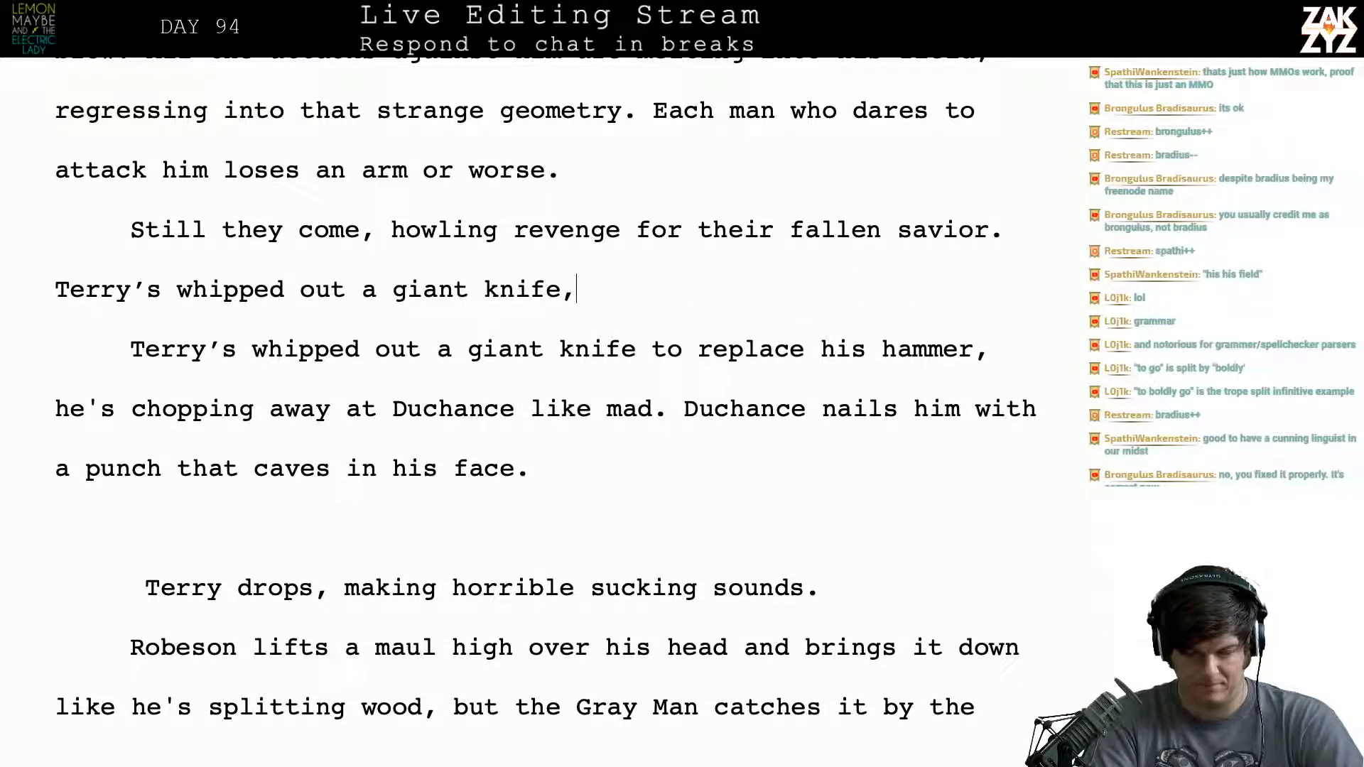
key("BackSpace")
key("BackSpace")
key("BackSpace")
key("BackSpace")
key("BackSpace")
key("BackSpace")
key("BackSpace")
key("BackSpace")
key("BackSpace")
key("BackSpace")
key("BackSpace")
key("BackSpace")
key("BackSpace")
key("BackSpace")
key("BackSpace")
key("BackSpace")
key("BackSpace")
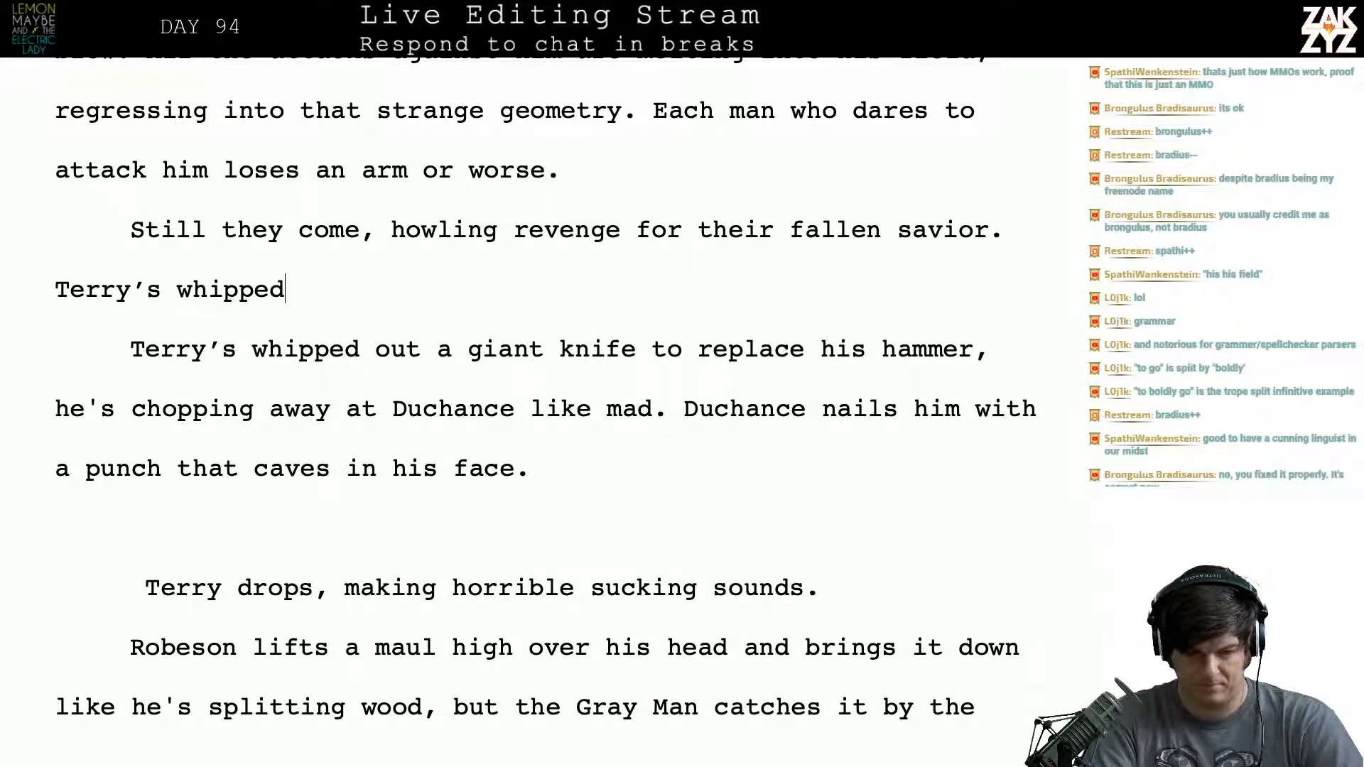
type("out a giant")
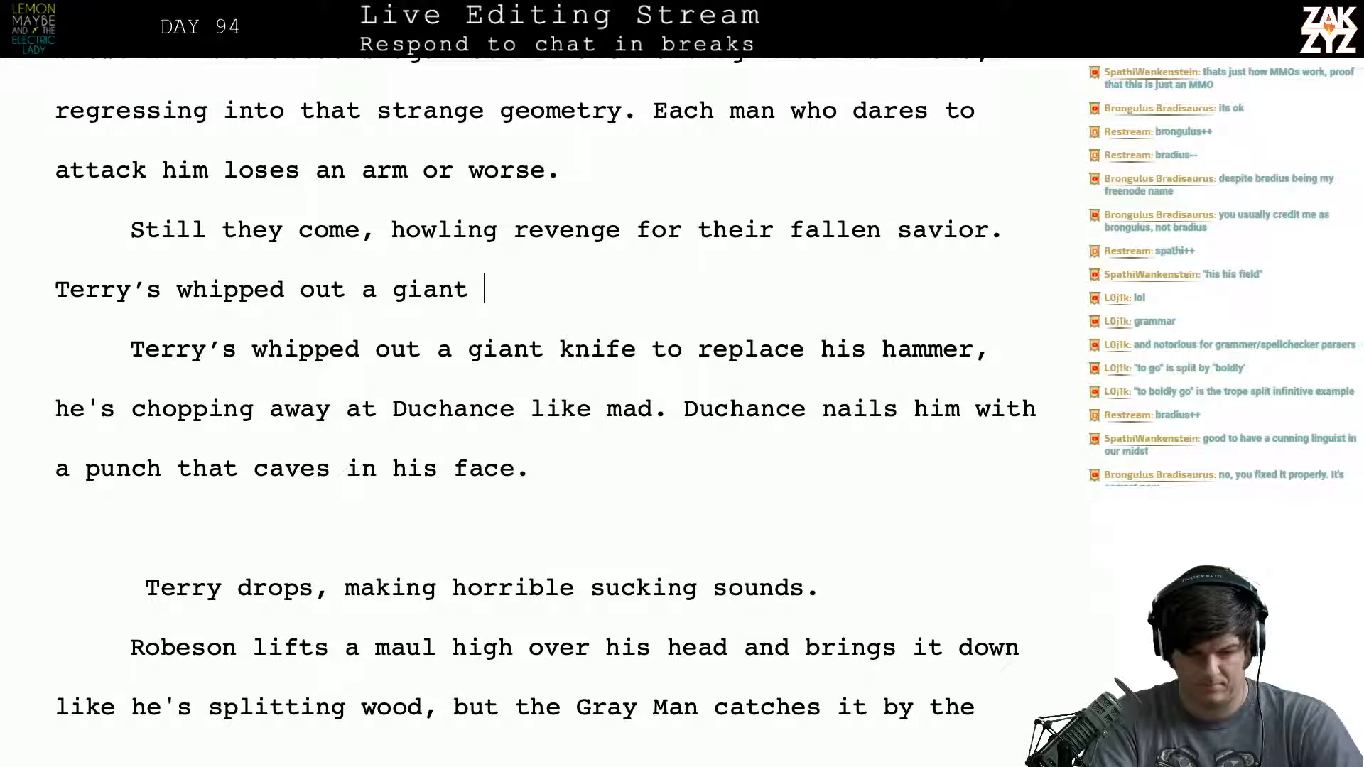
key("BackSpace")
key("BackSpace")
key("BackSpace")
key("BackSpace")
key("BackSpace")
key("BackSpace")
key("BackSpace")
key("BackSpace")
key("BackSpace")
key("BackSpace")
key("BackSpace")
key("BackSpace")
key("BackSpace")
key("BackSpace")
key("BackSpace")
key("BackSpace")
key("BackSpace")
key("BackSpace")
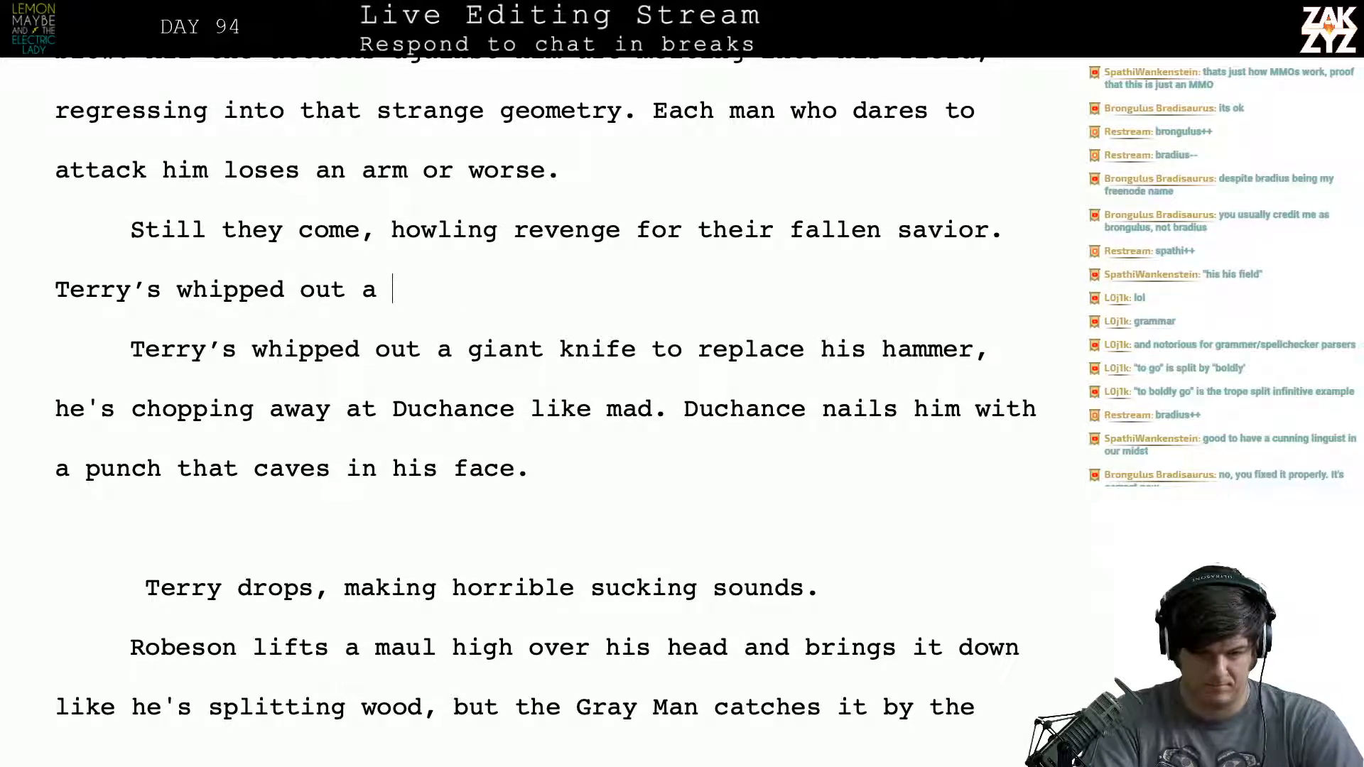
- Rewrite the sentence as “Terry’s pulled a meat cleaver from his waistband to replace his hammer, he’s chopping away at Duchance with an insane zeal.”
type("o")
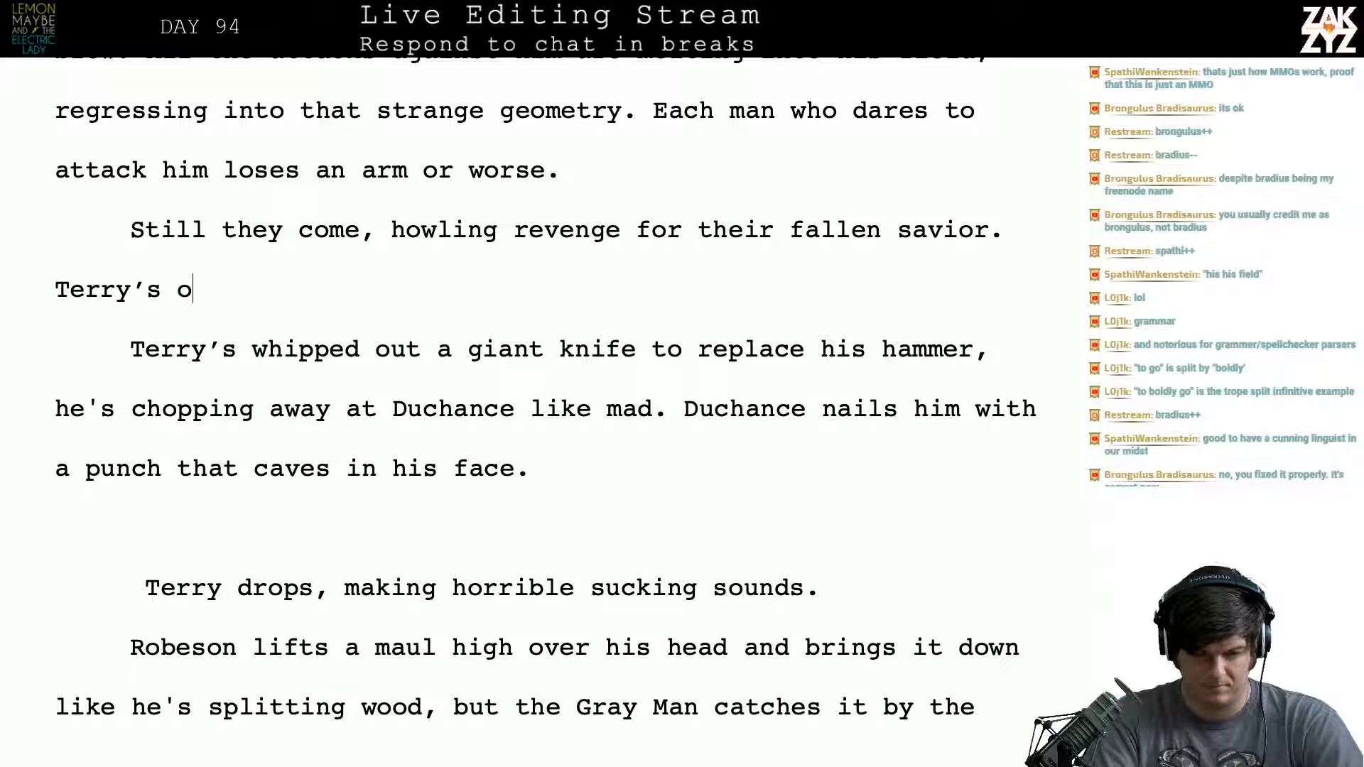
key("BackSpace")
type("pulled a me")
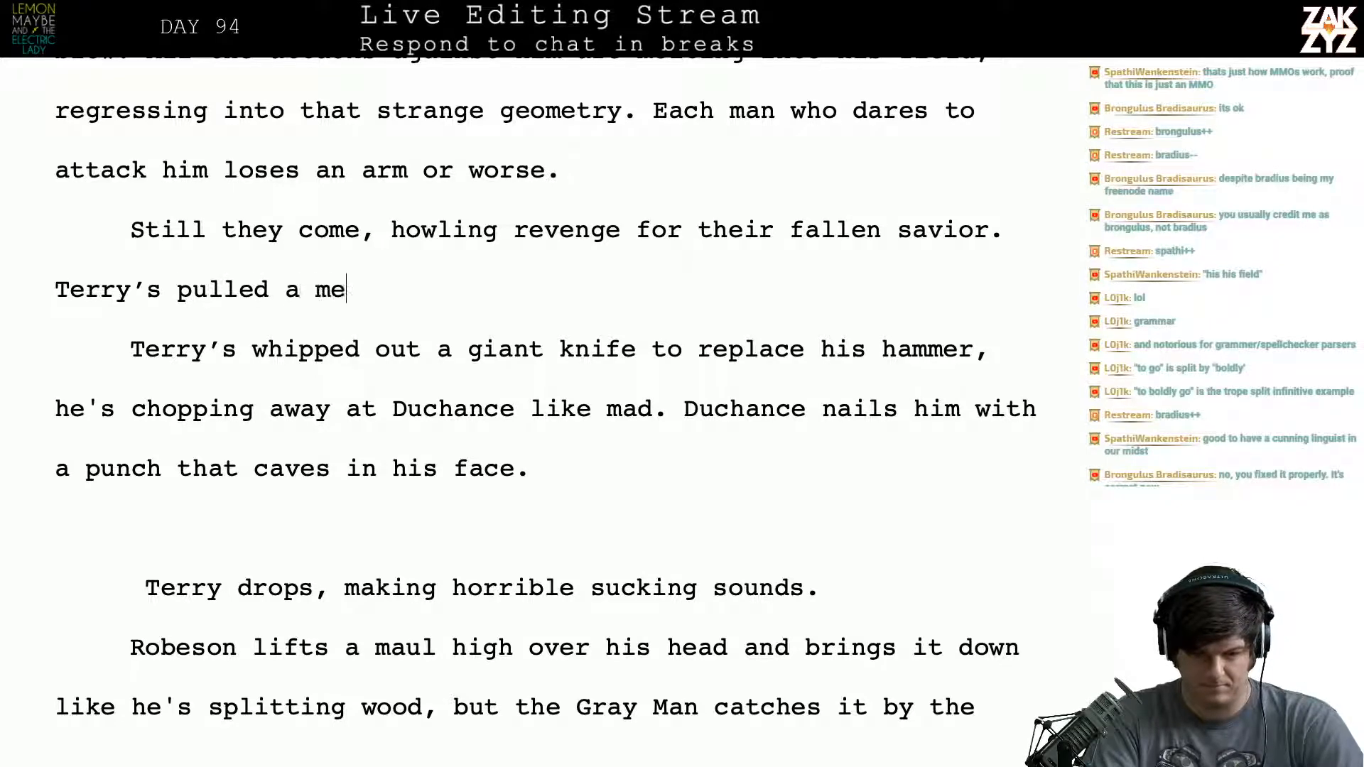
type("at cla")
type("ever from his w")
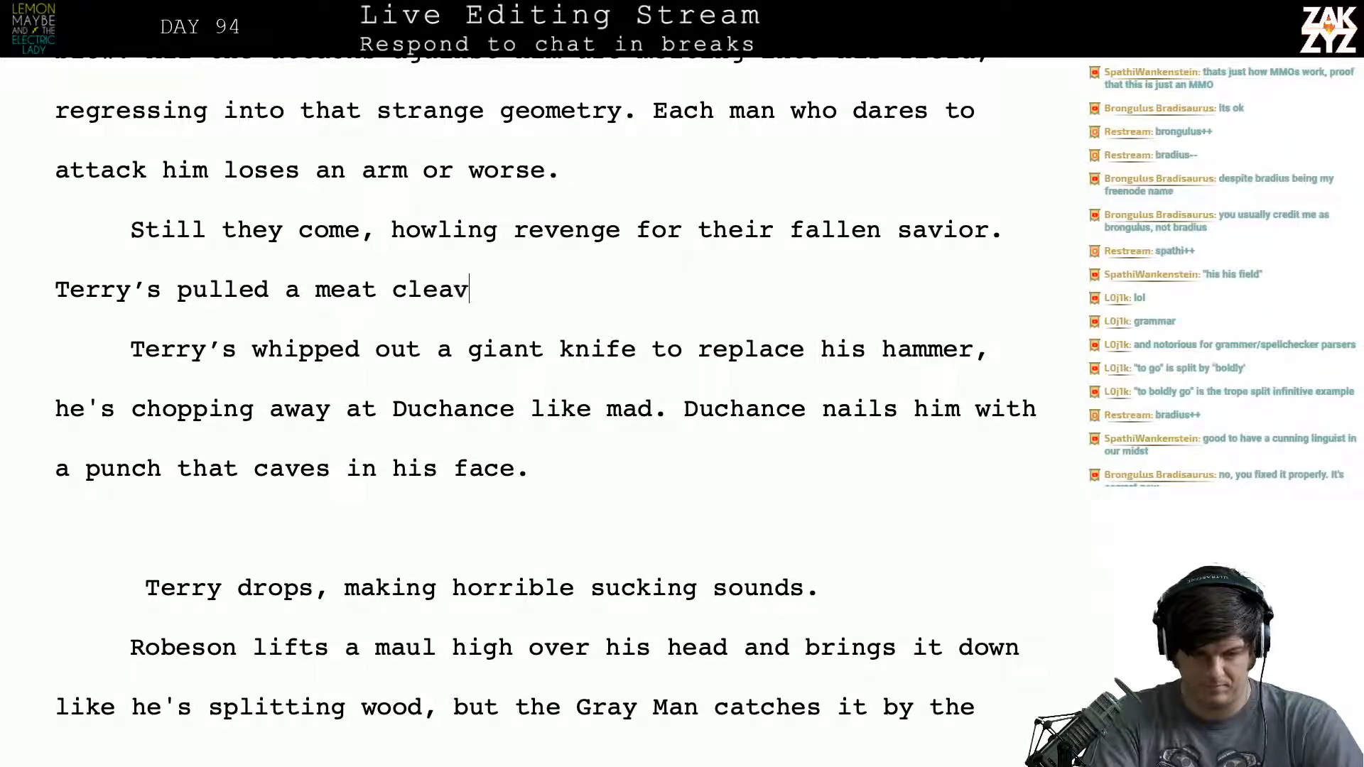
type("ais")
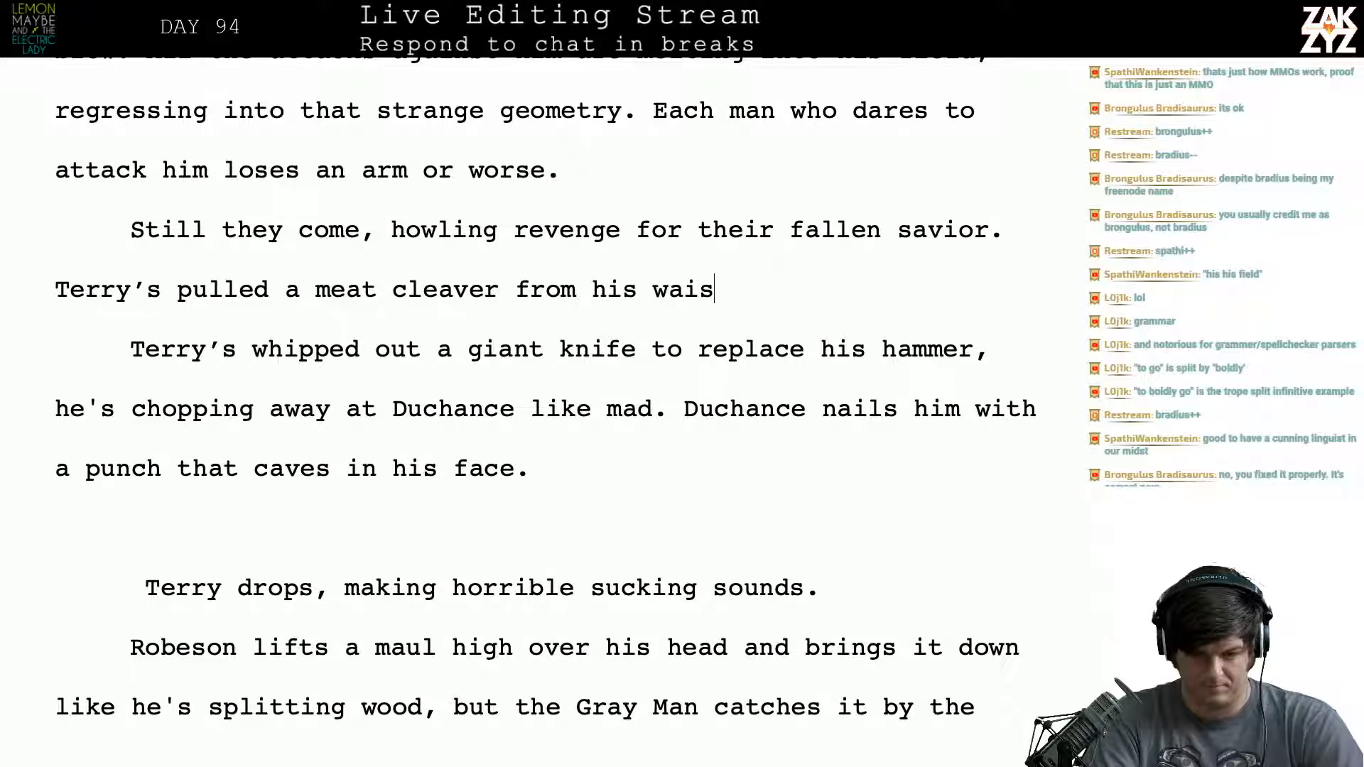
type("tband to ")
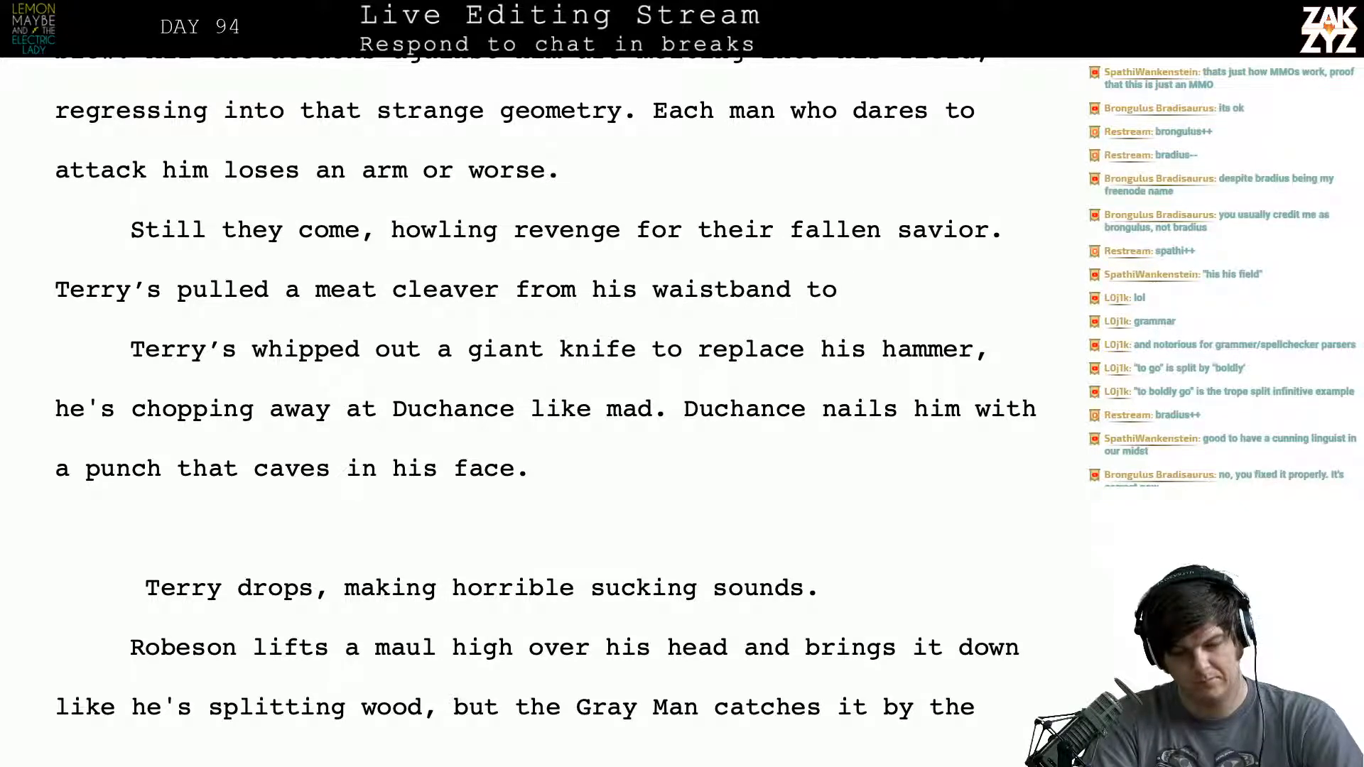
type("replace h")
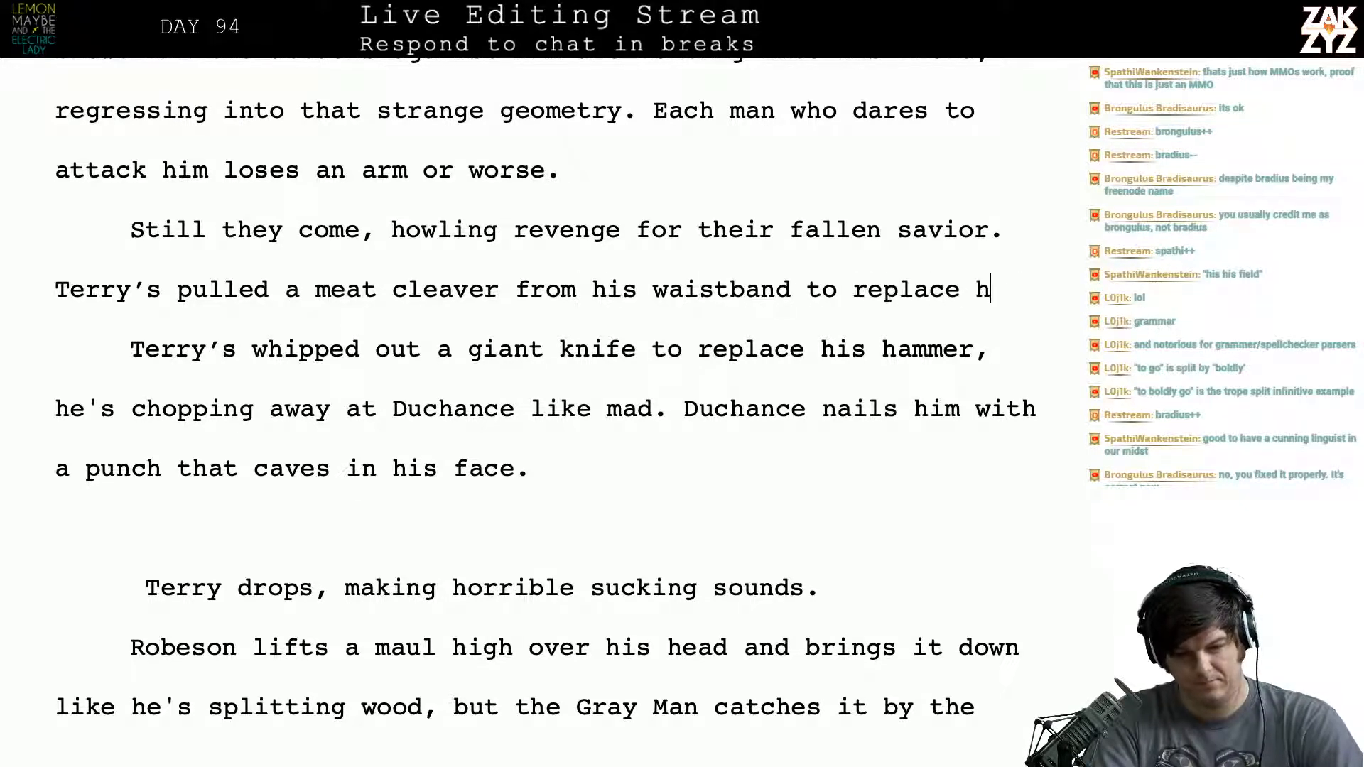
type("is hammer, he's chopp")
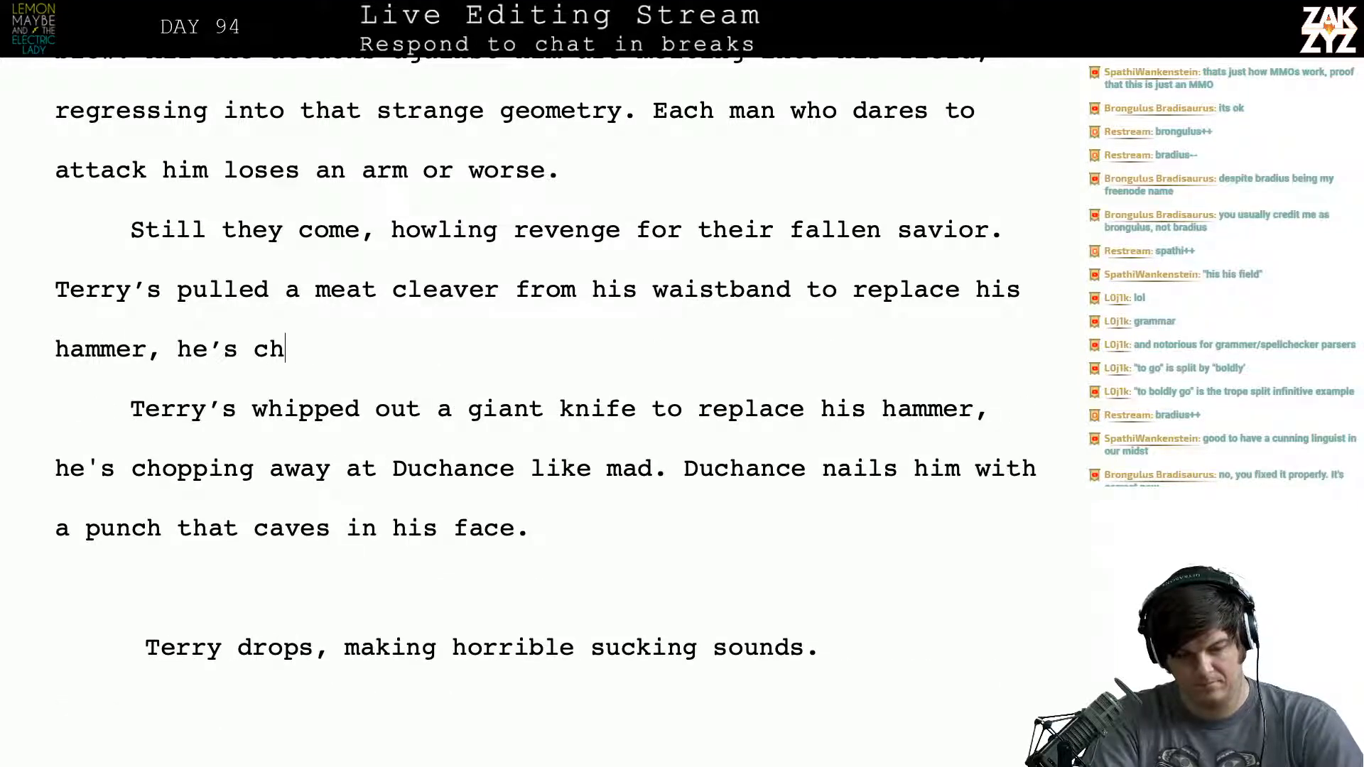
type("ing away a")
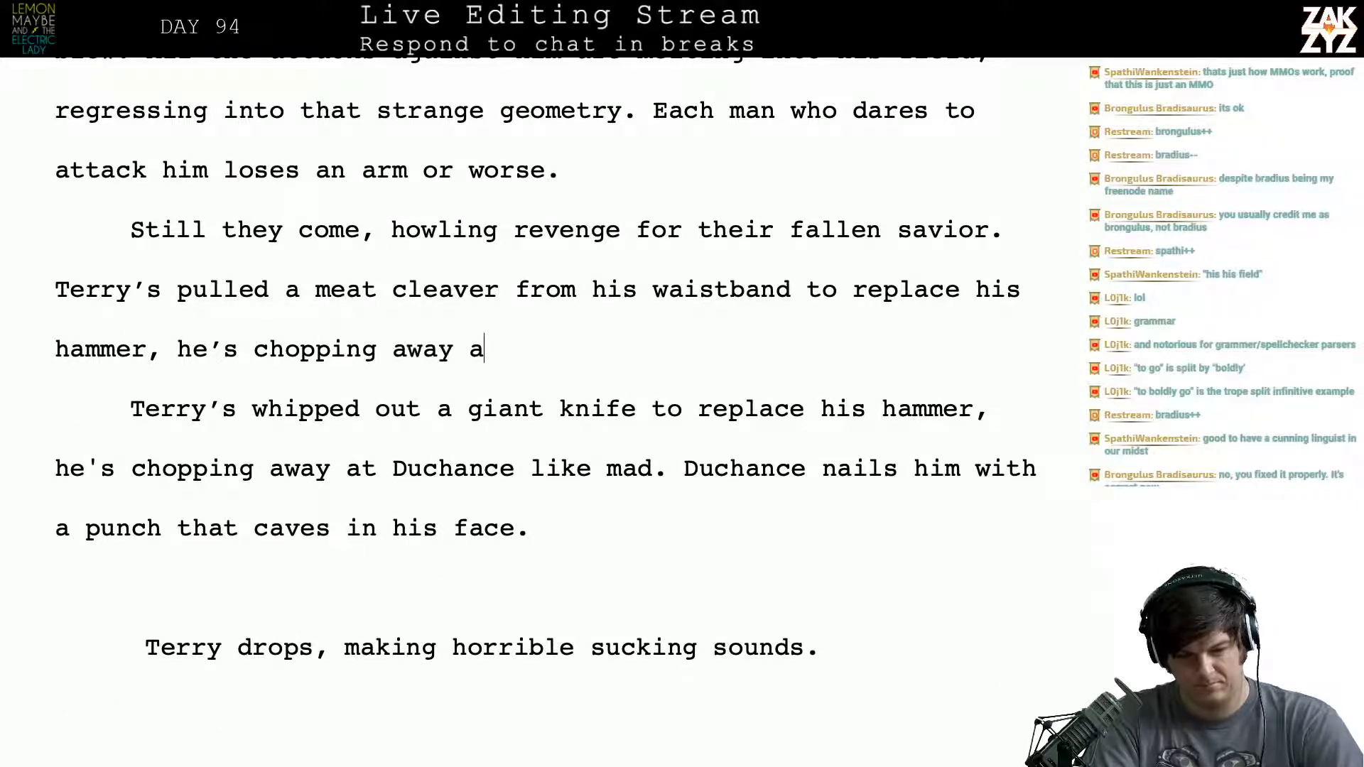
type("t Duchance with")
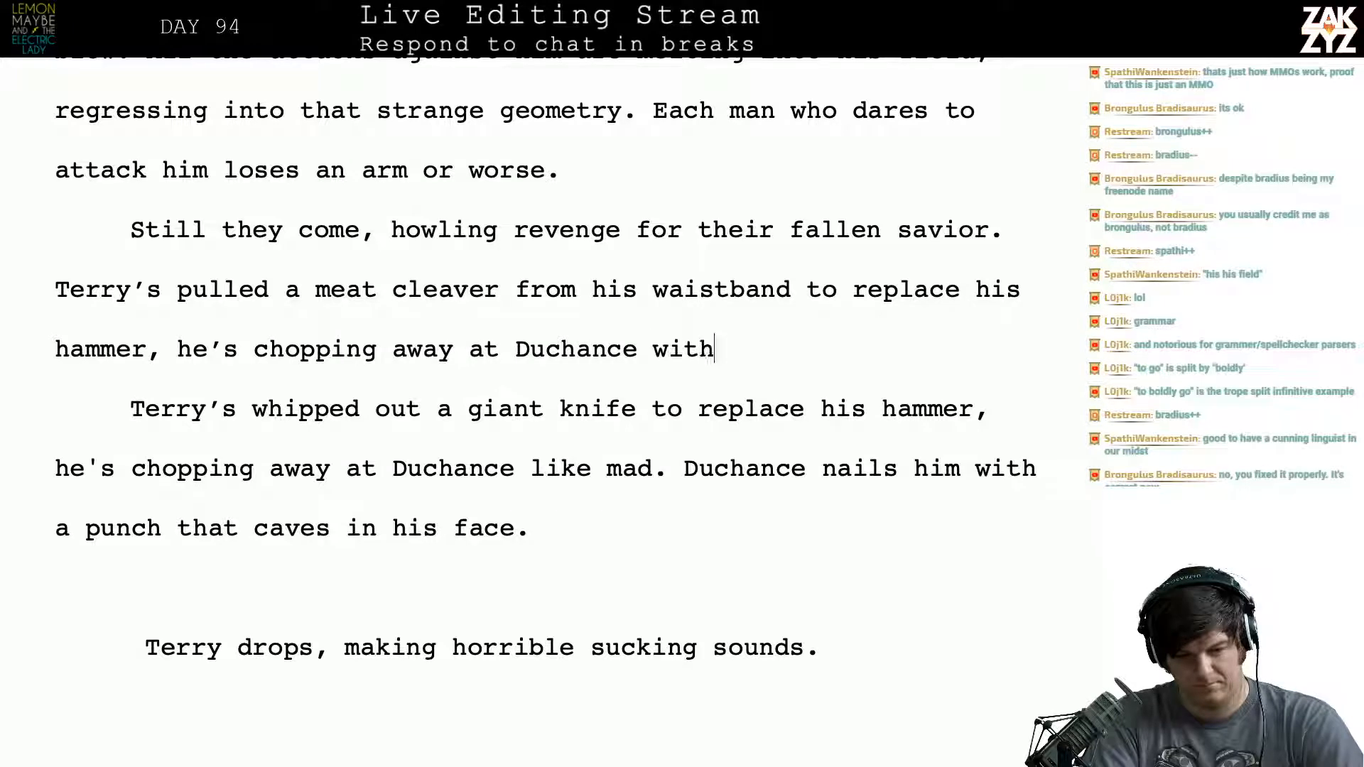
type(" an insane ")
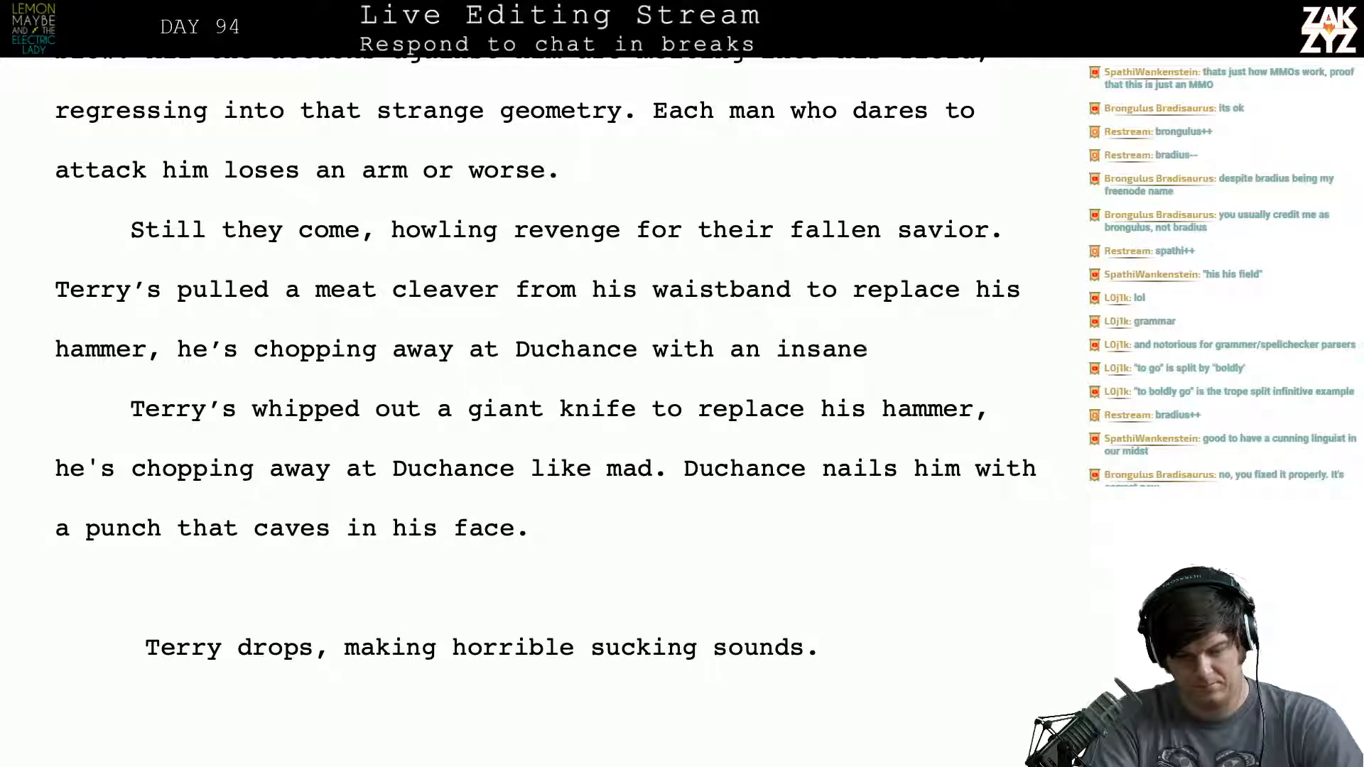
type("zeal. Duc")
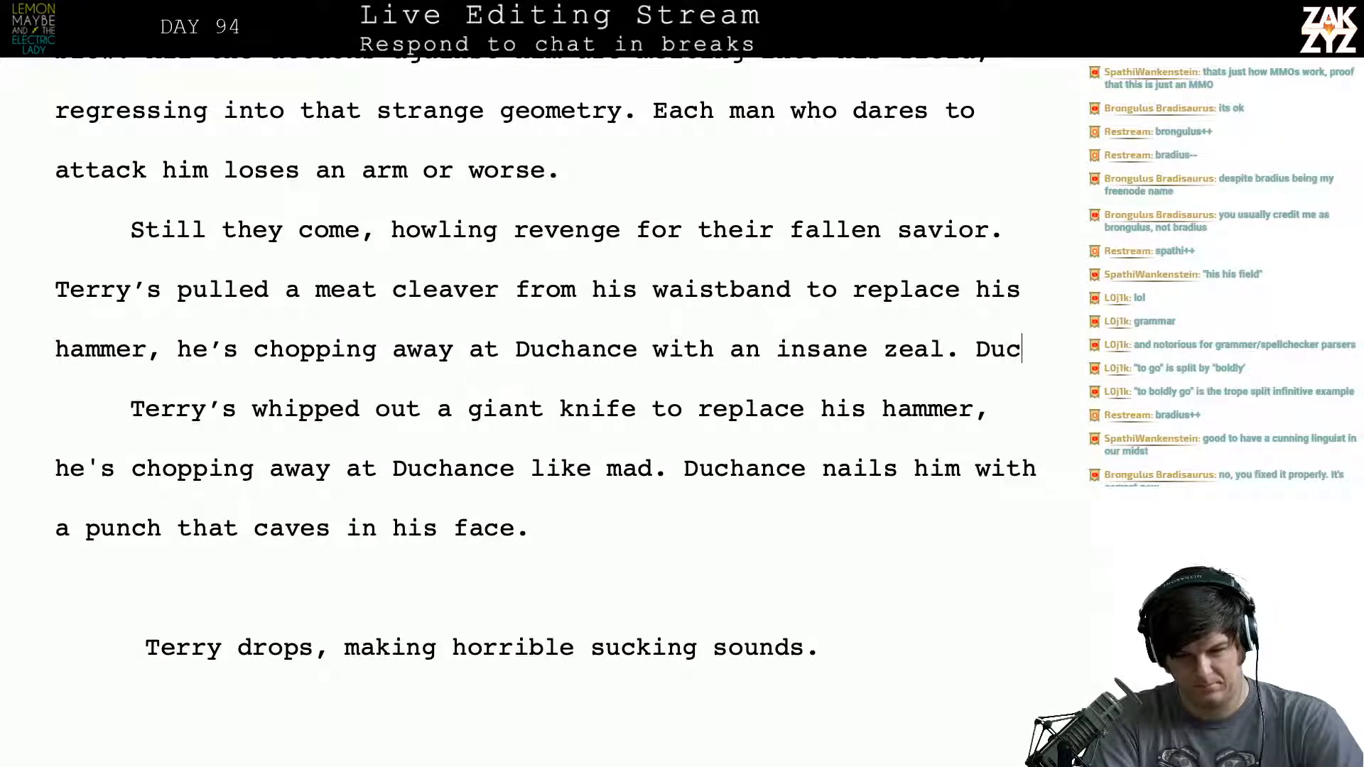
type("hance ")
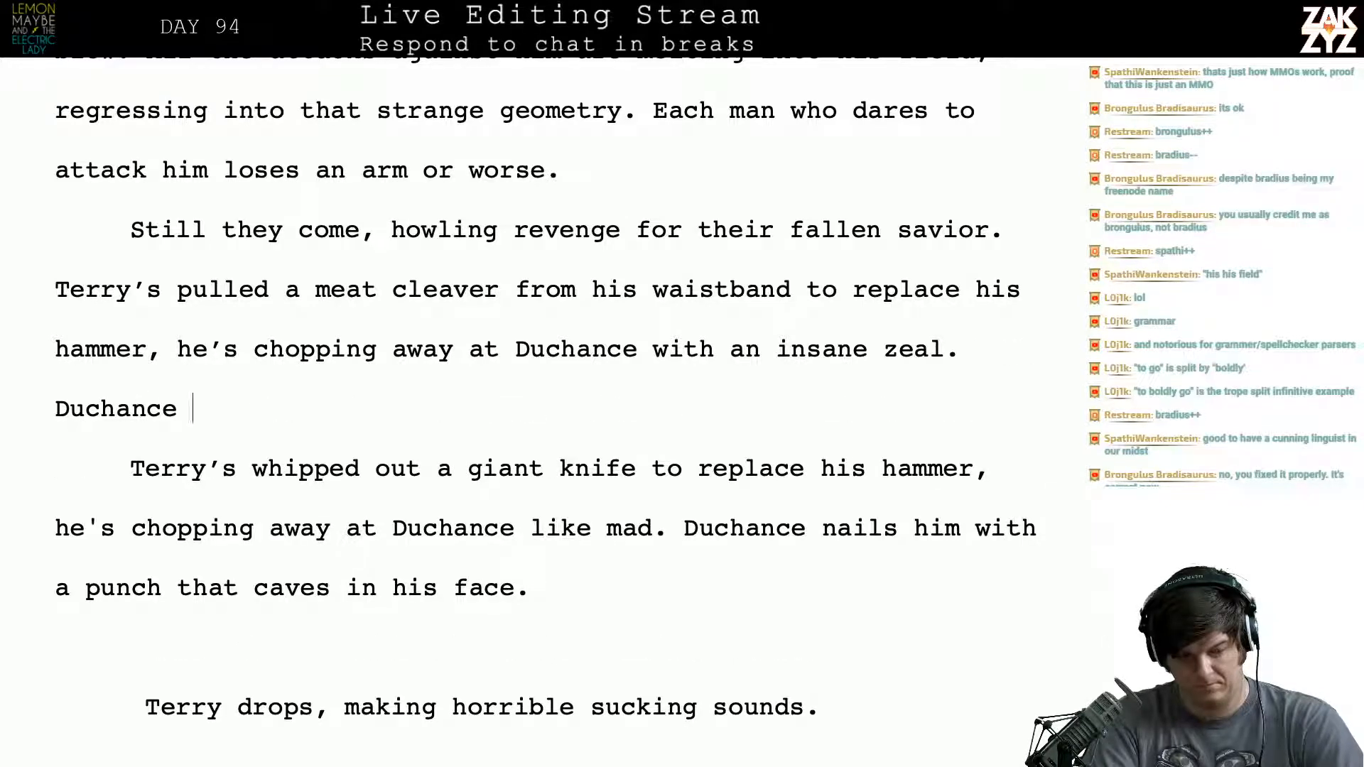
type("sw")
- Add a following sentence that begins “Duchance pops him with a jab that caves in his face,”
key("BackSpace")
key("BackSpace")
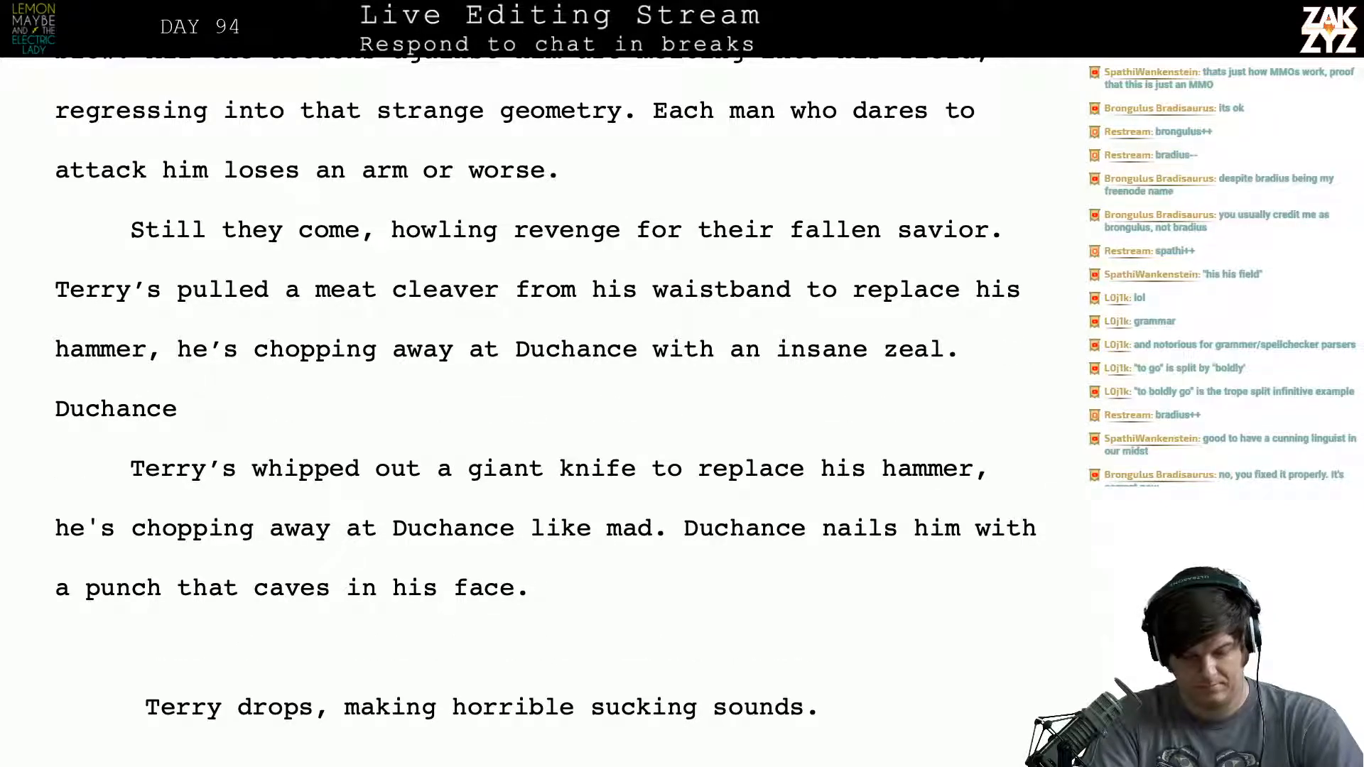
type("p")
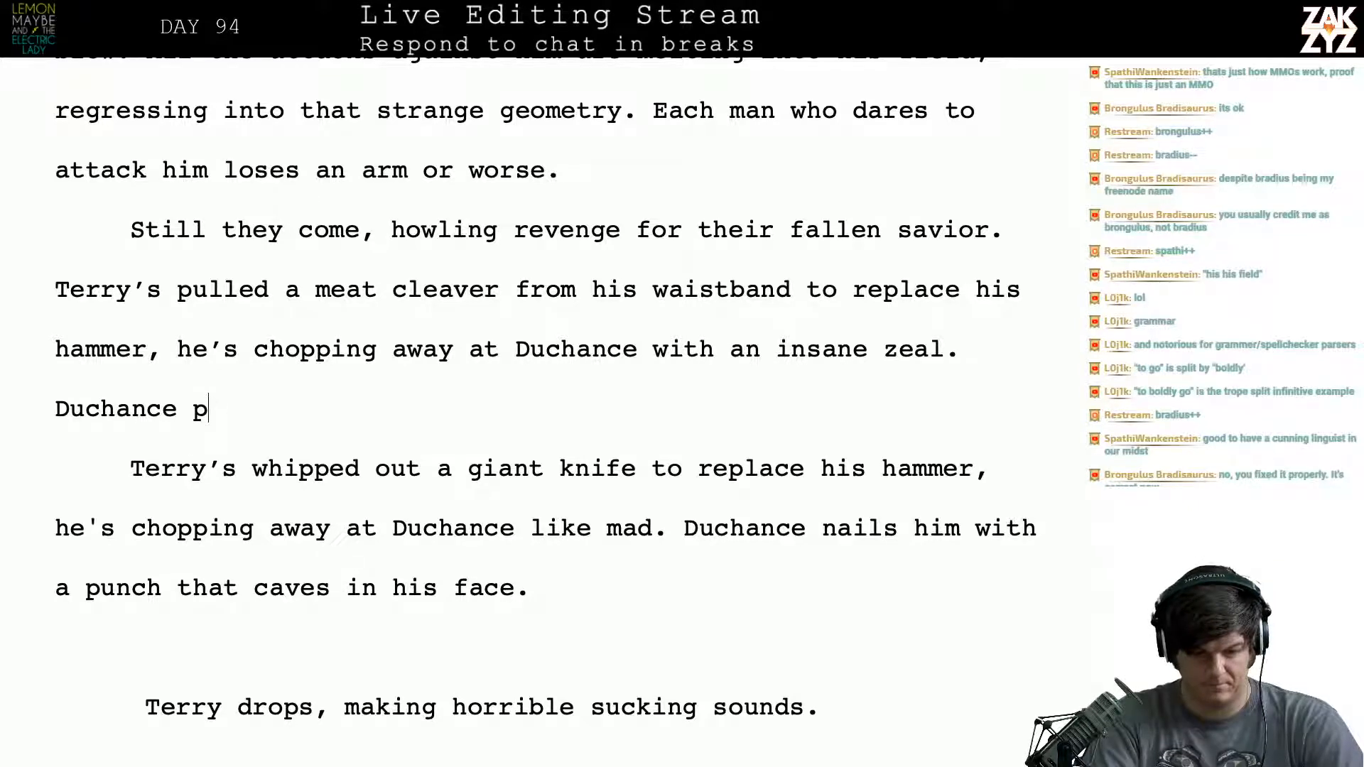
type("ops him with")
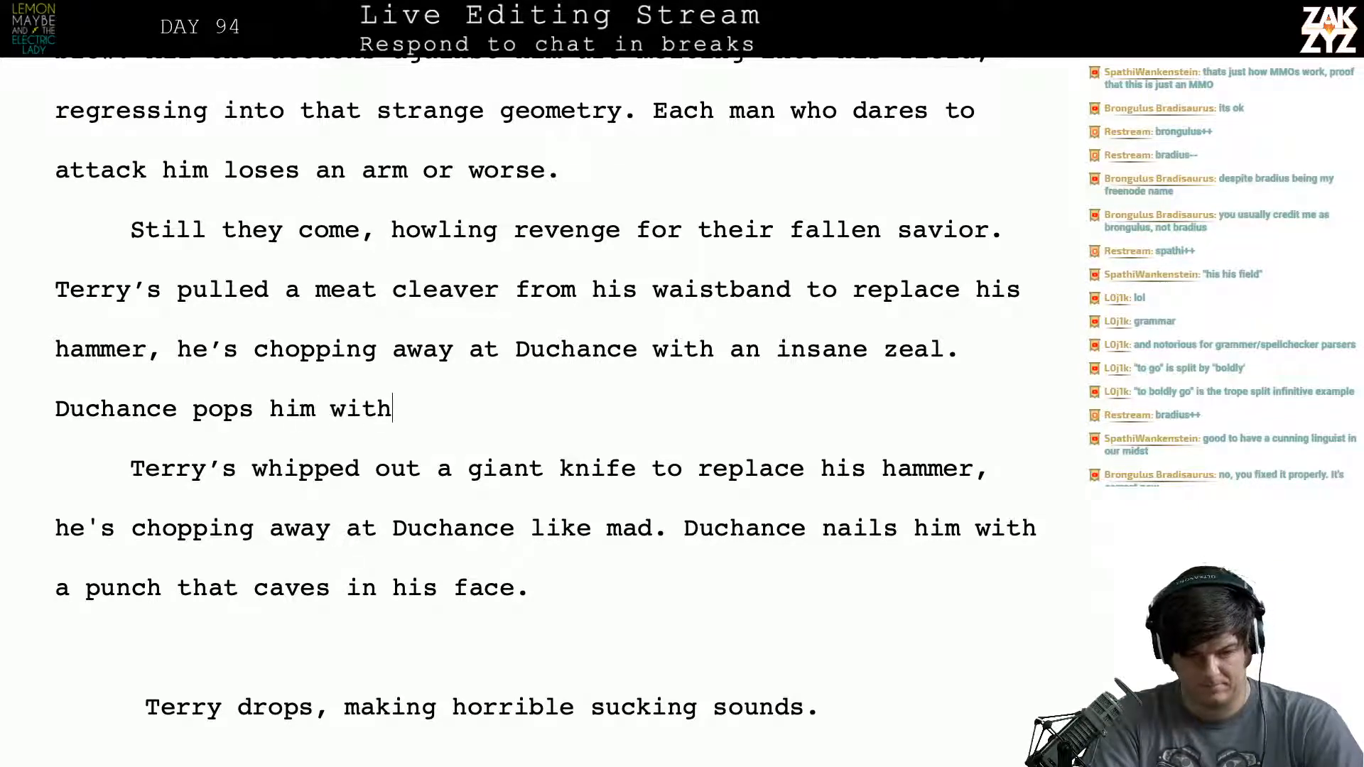
type(" a jab gth")
key("BackSpace")
key("BackSpace")
key("BackSpace")
type("t")
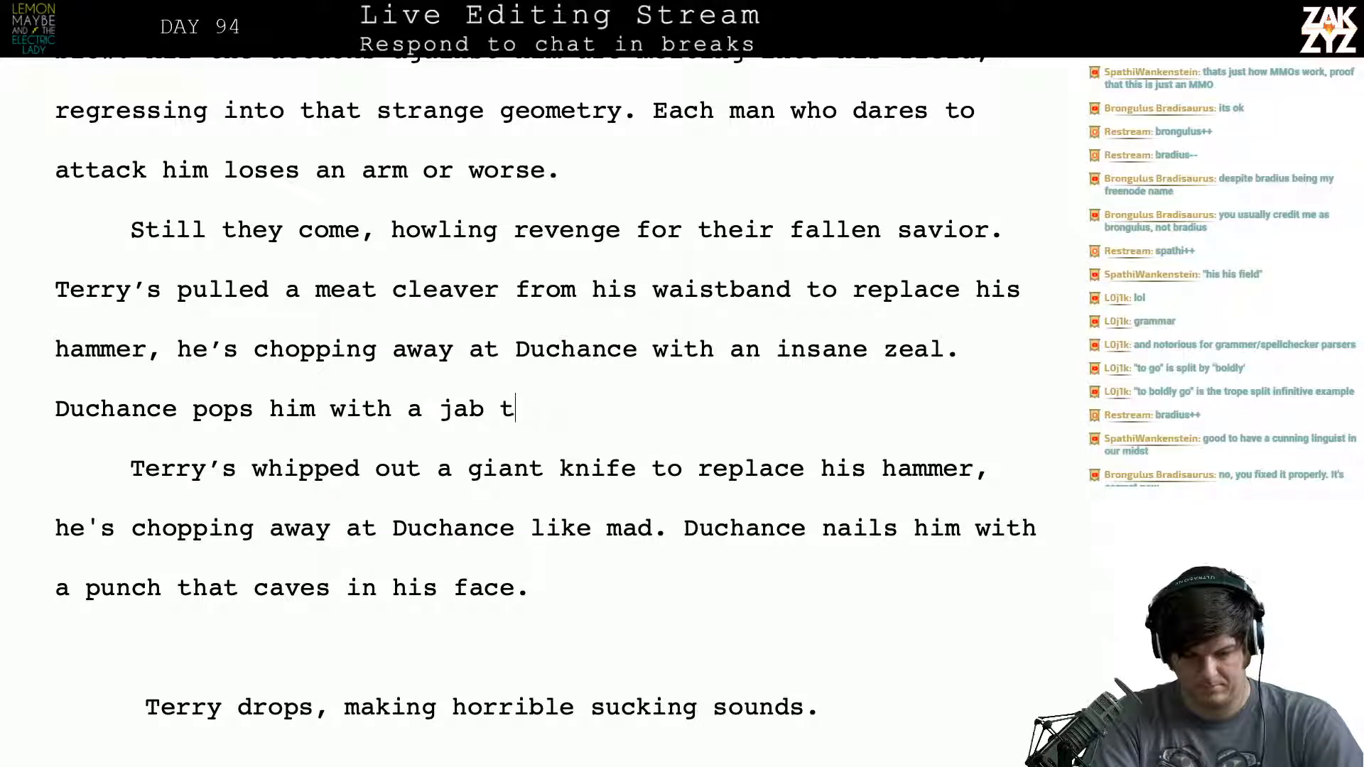
type("hat caves in h")
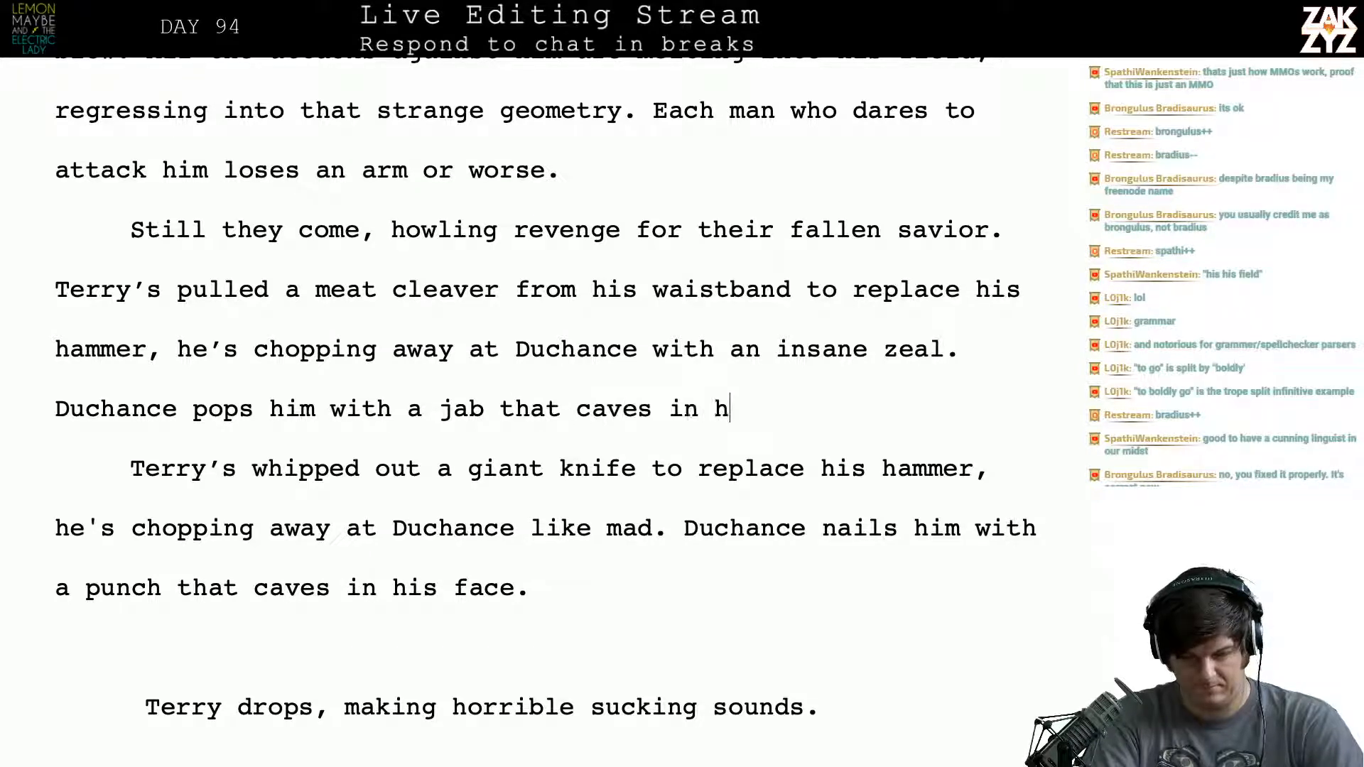
type("is f")
key("BackSpace")
type("face, the")
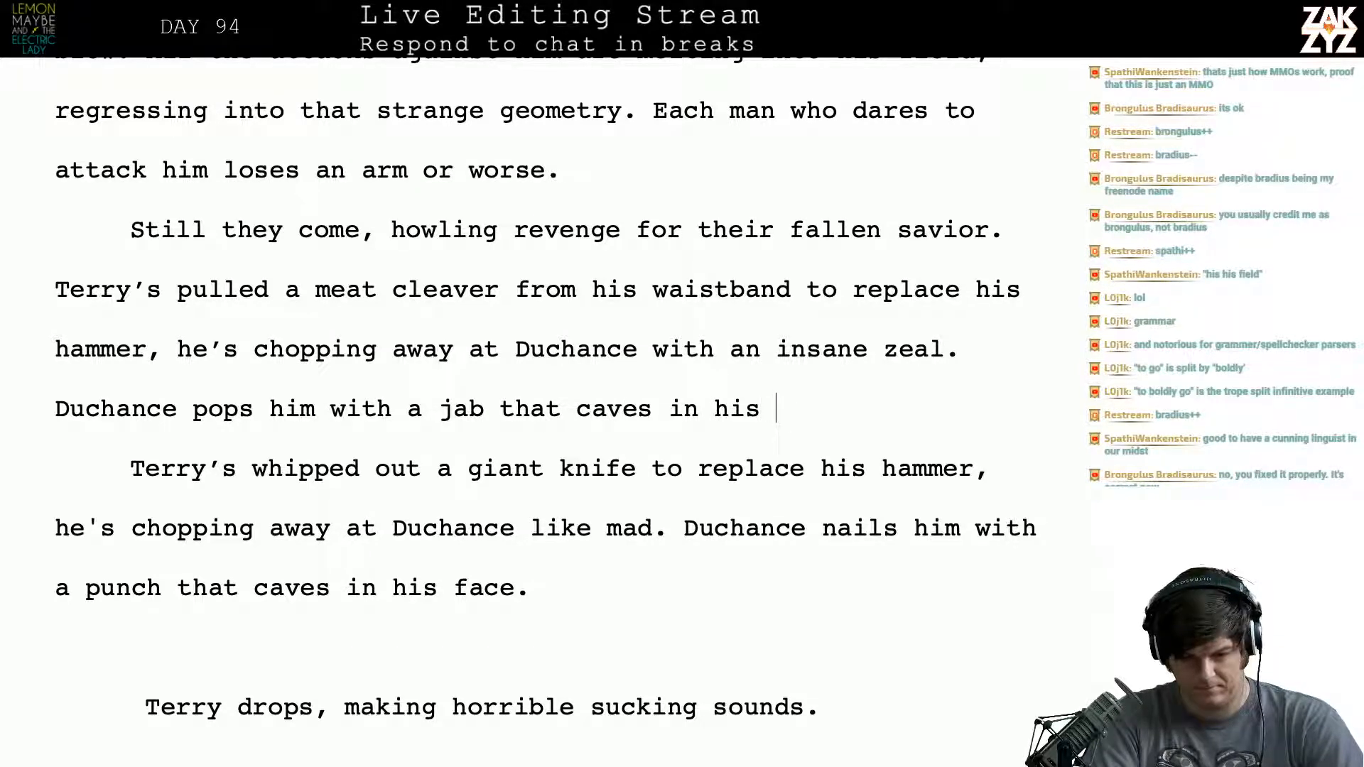
type(" clea")
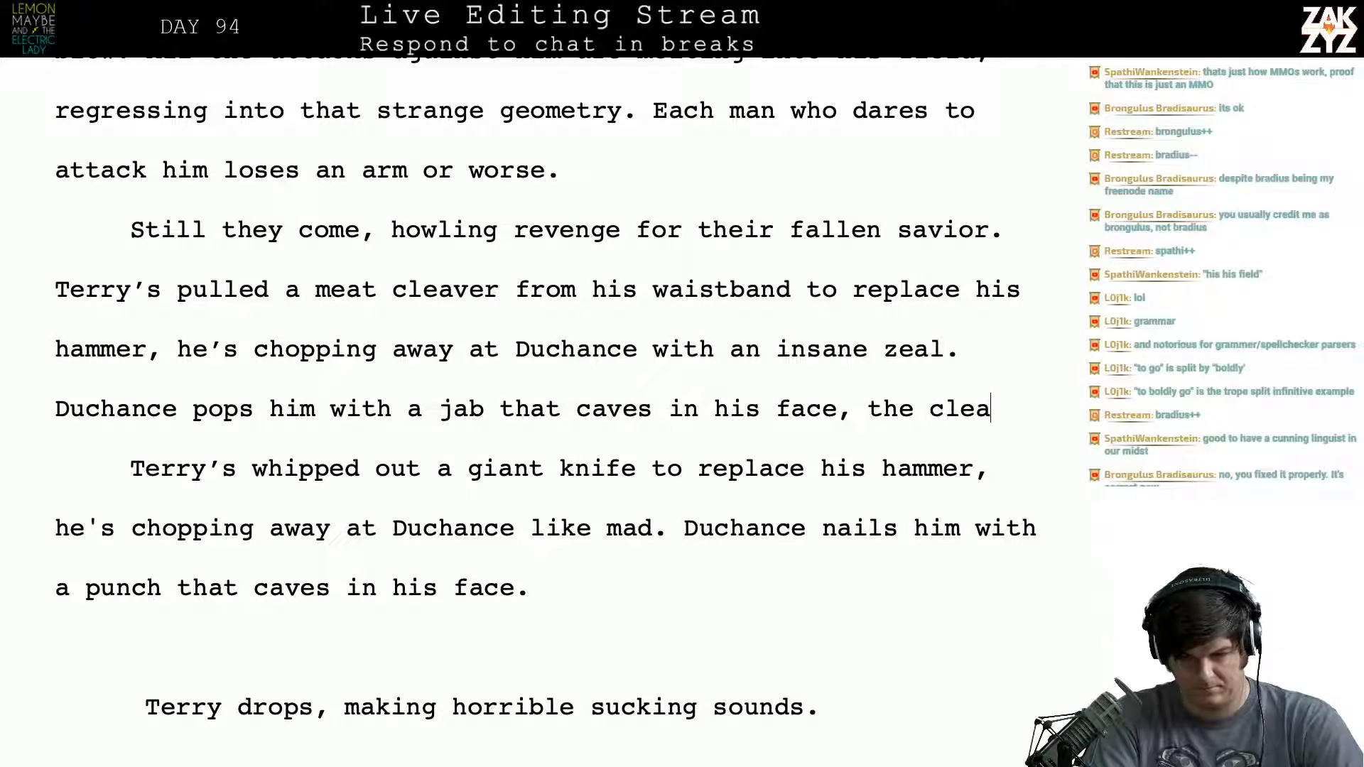
type("ver goes flyin")
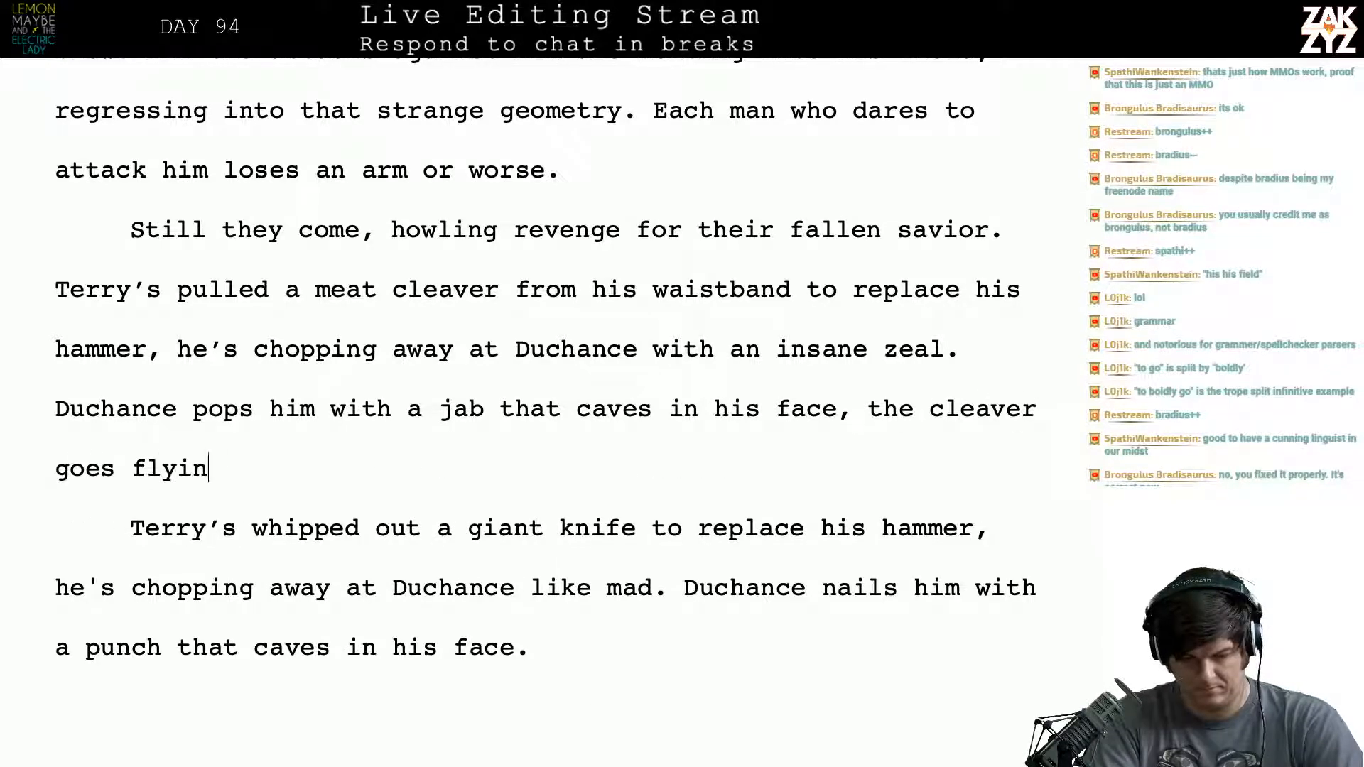
type("g. Ter")
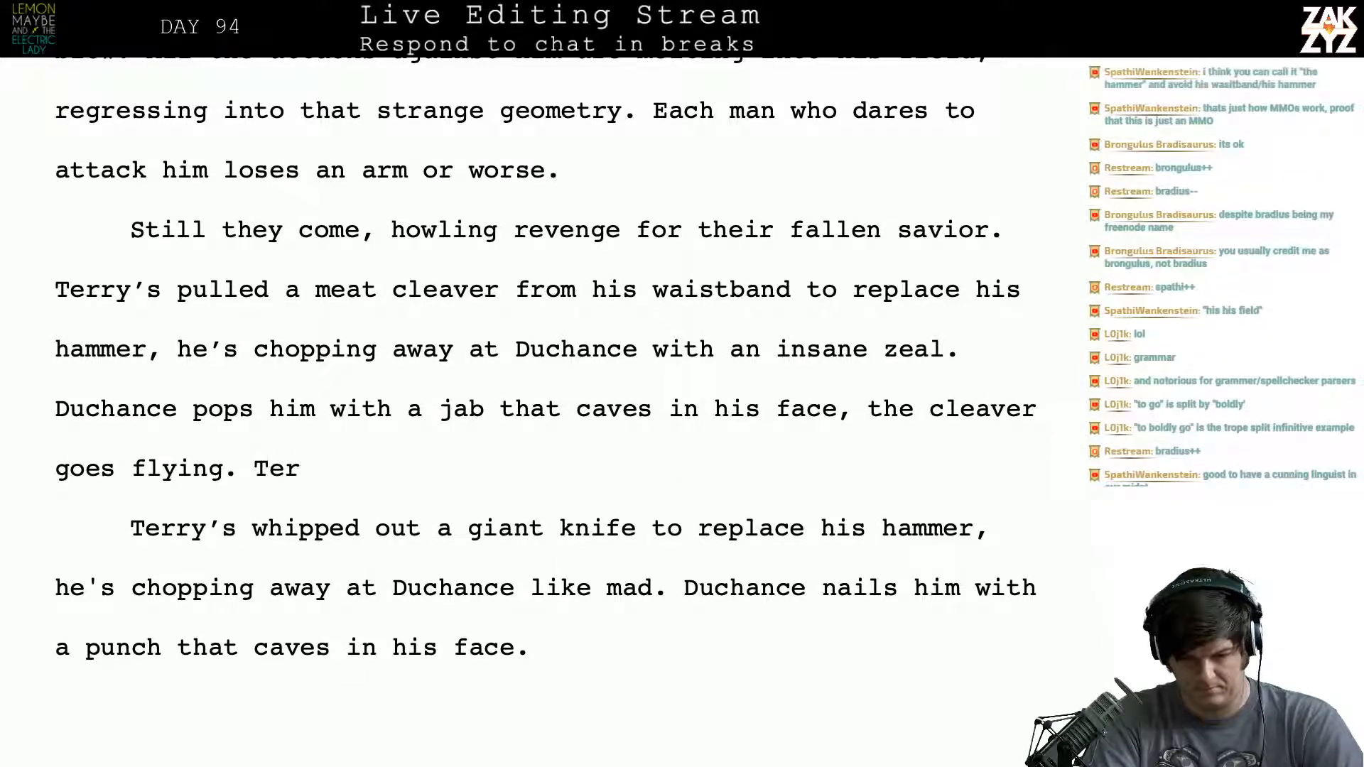
- Remove the started next sentence and try extending the ending after “goes flying” with “from his gras”
key("BackSpace")
key("BackSpace")
key("BackSpace")
key("BackSpace")
key("BackSpace")
type("grom")
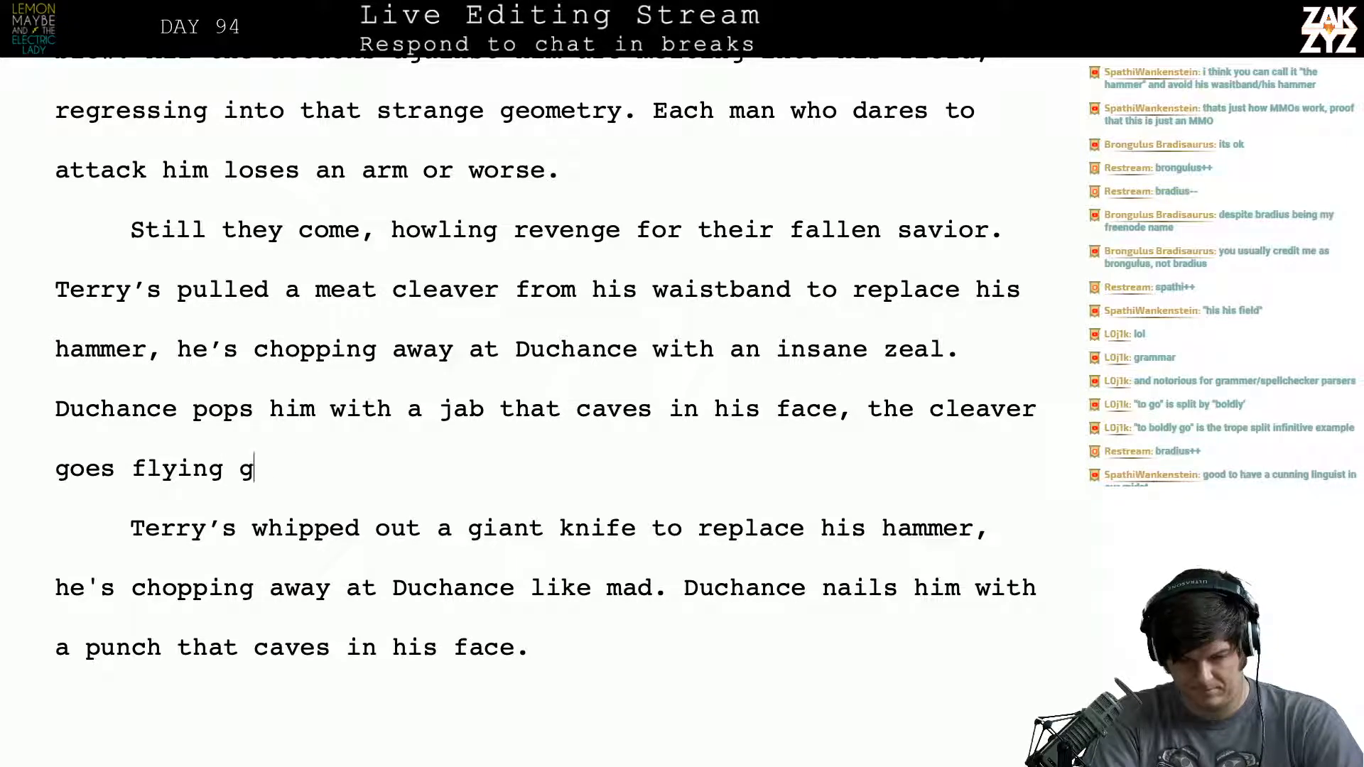
key("BackSpace")
key("BackSpace")
key("BackSpace")
key("BackSpace")
type("from his gras")
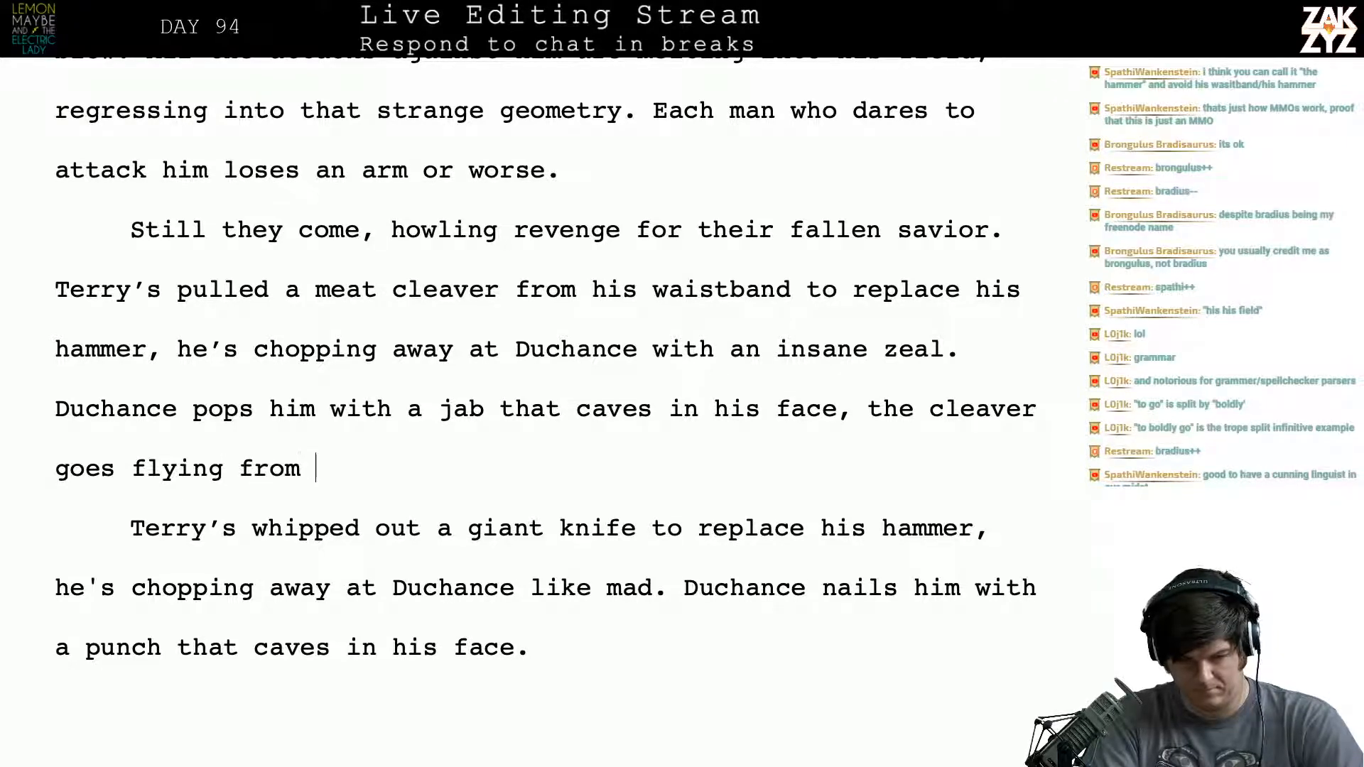
- Delete the ending of the jab sentence back to “the cleaver g”
key("BackSpace")
key("BackSpace")
key("BackSpace")
key("BackSpace")
key("BackSpace")
key("BackSpace")
key("BackSpace")
key("BackSpace")
key("BackSpace")
key("BackSpace")
key("BackSpace")
key("BackSpace")
key("BackSpace")
key("BackSpace")
key("BackSpace")
key("BackSpace")
key("BackSpace")
key("BackSpace")
key("BackSpace")
key("BackSpace")
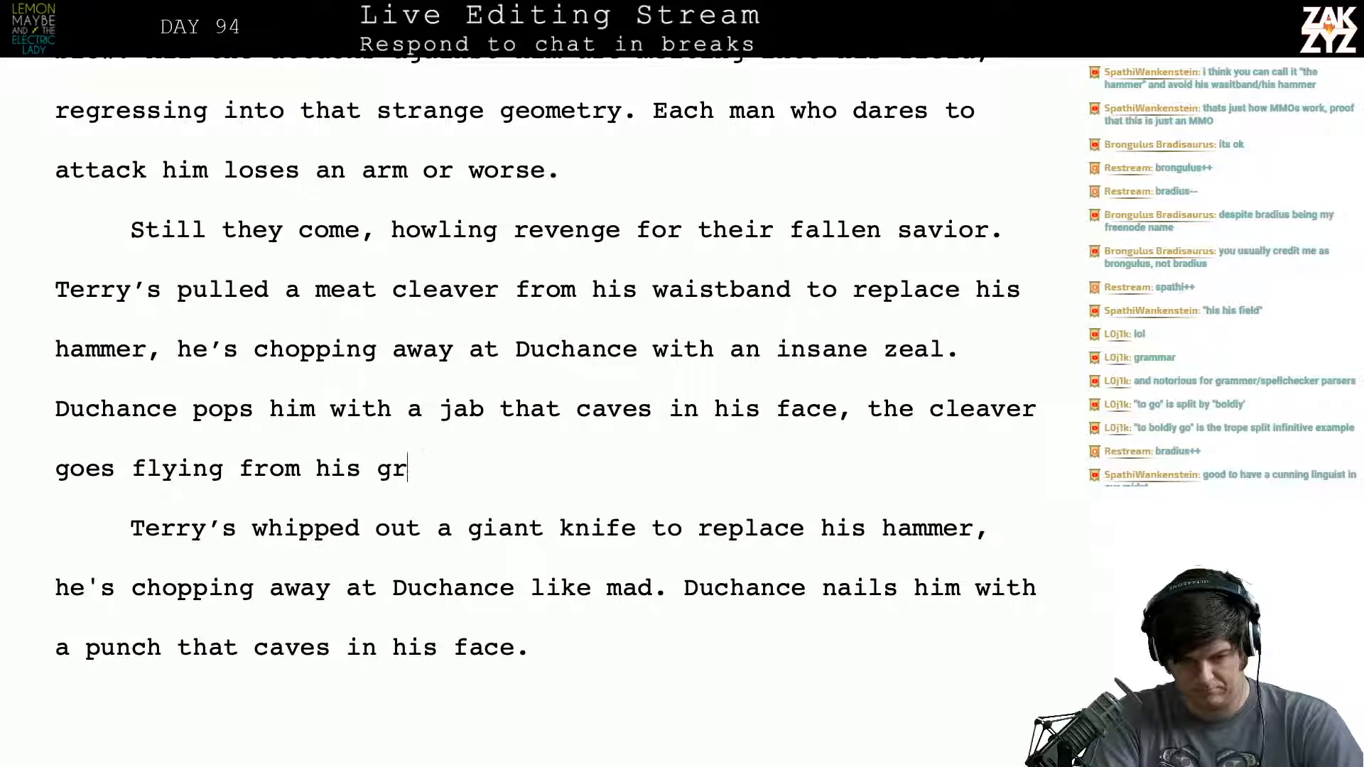
key("BackSpace")
key("BackSpace")
key("BackSpace")
key("BackSpace")
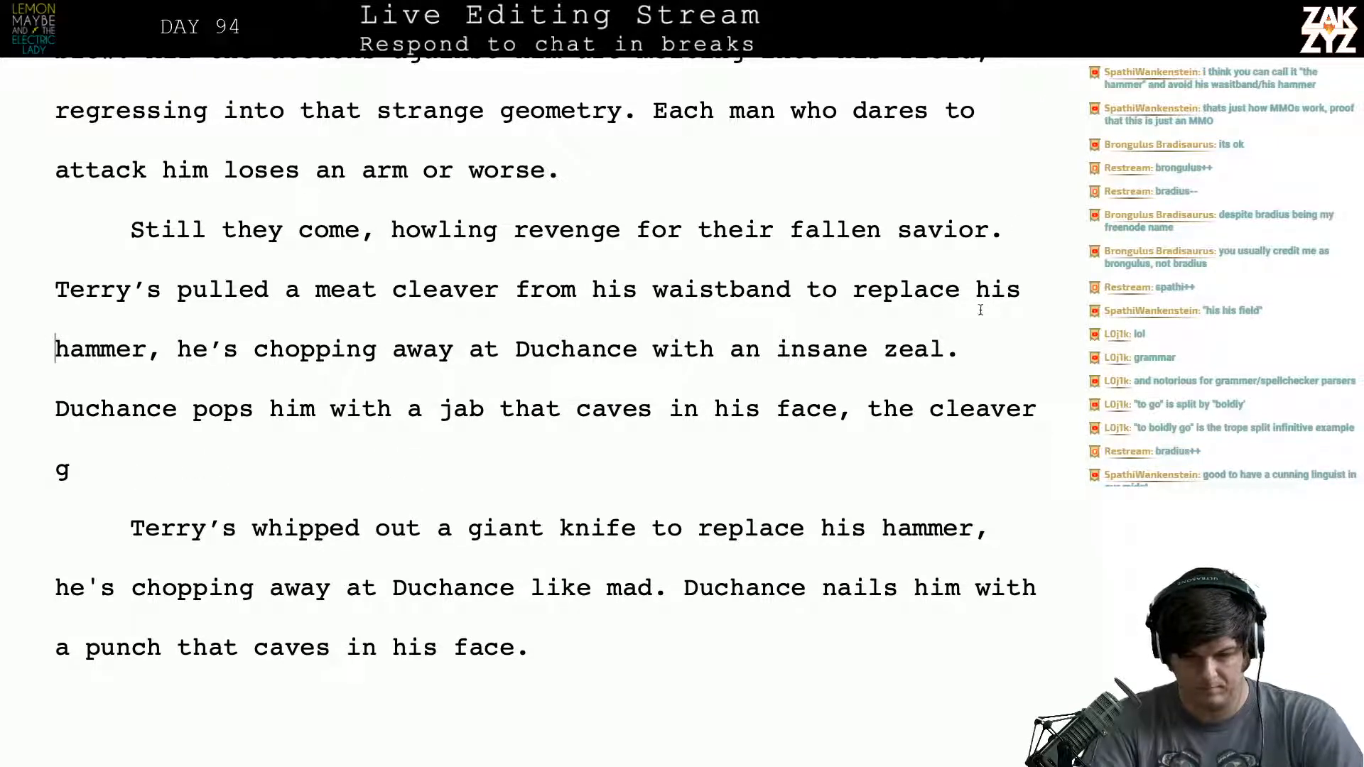
- Ahead of the jab sentence, insert a replacement beginning “Duchance nails him with a straight right that collapses his face”
key("Up")
key("Home")
type("Duc")
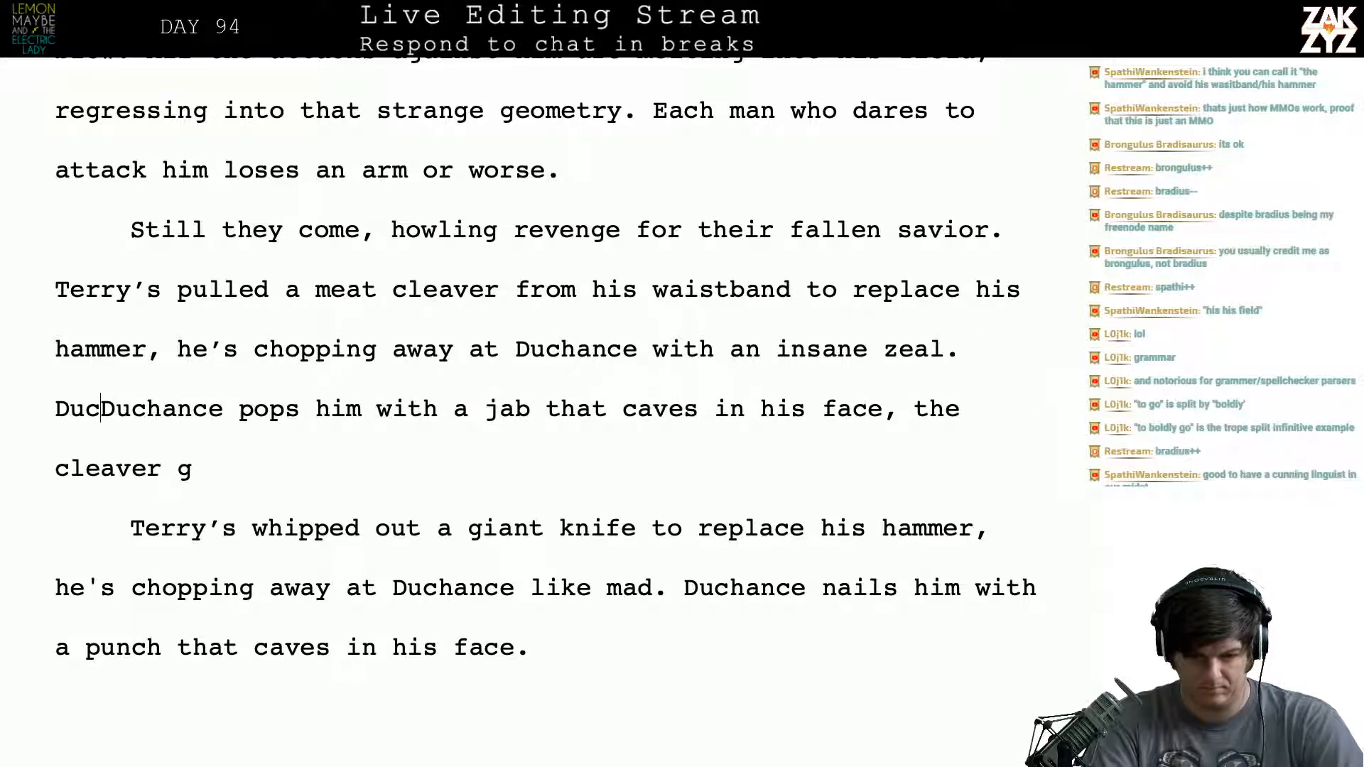
type("nahce")
key("BackSpace")
key("BackSpace")
key("BackSpace")
key("BackSpace")
key("BackSpace")
type("hance ")
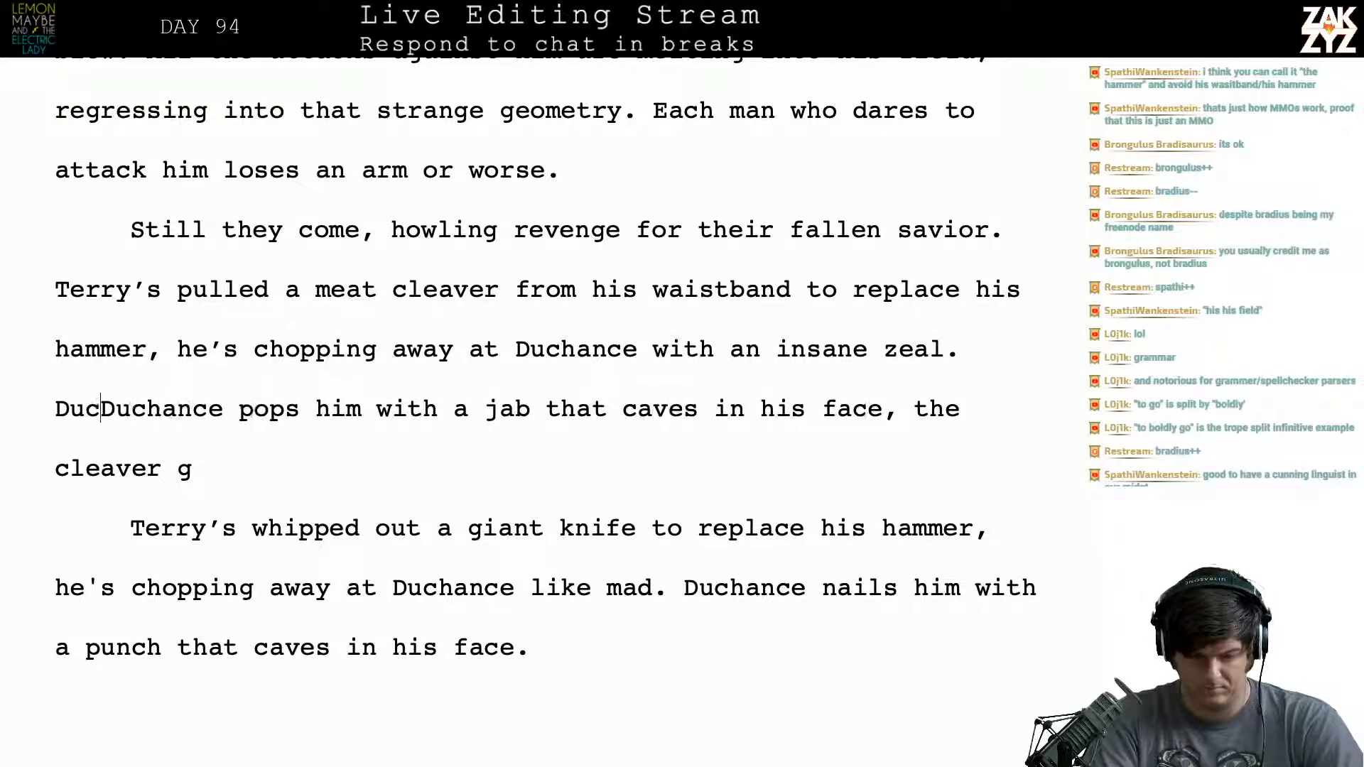
type("nail")
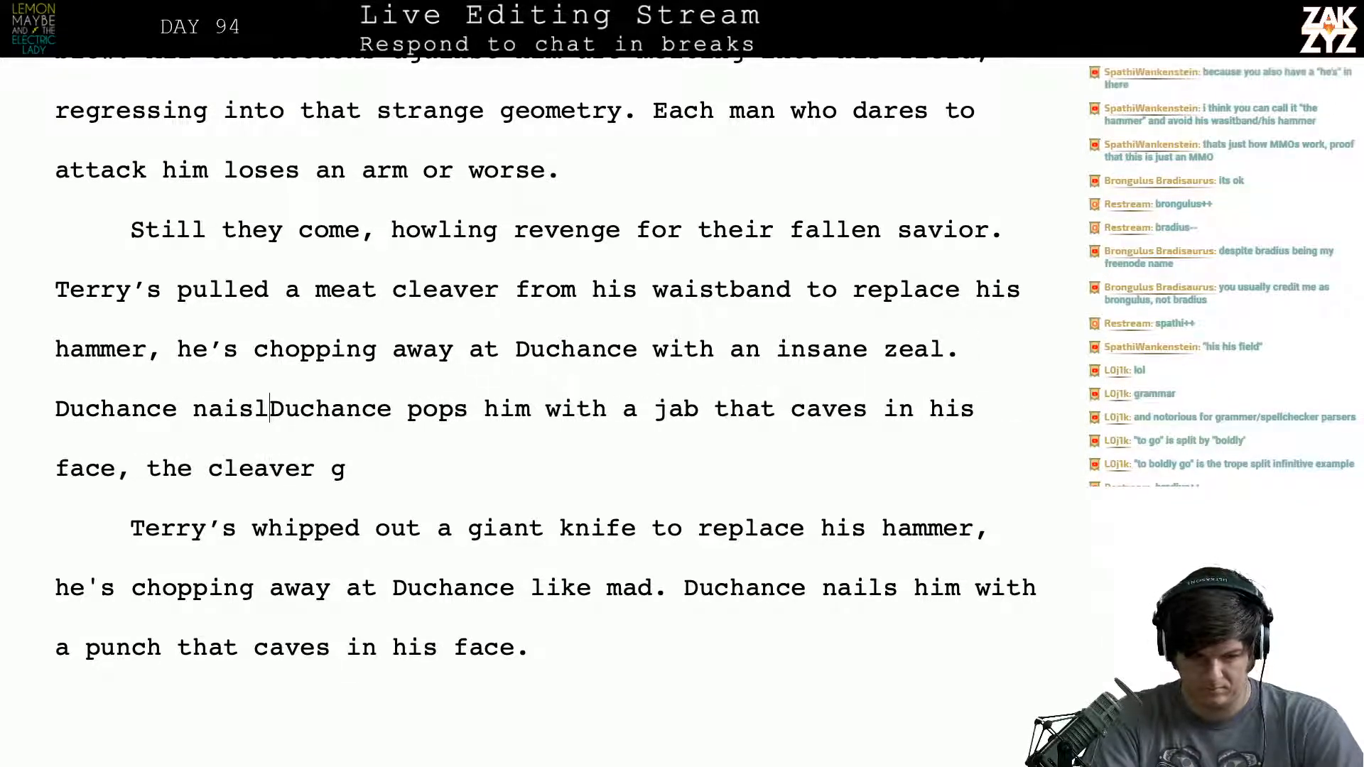
key("BackSpace")
type("ls him wi")
type("th a straig")
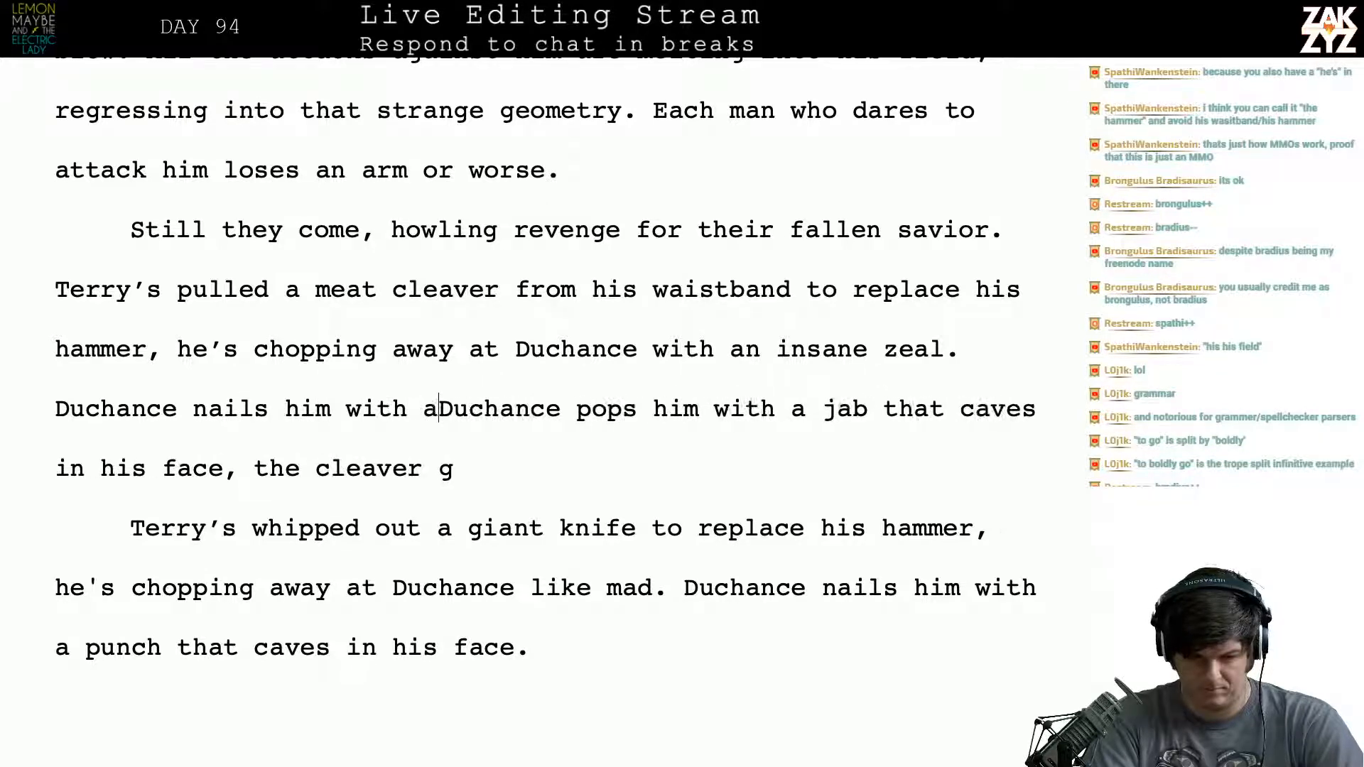
type("ht right that col")
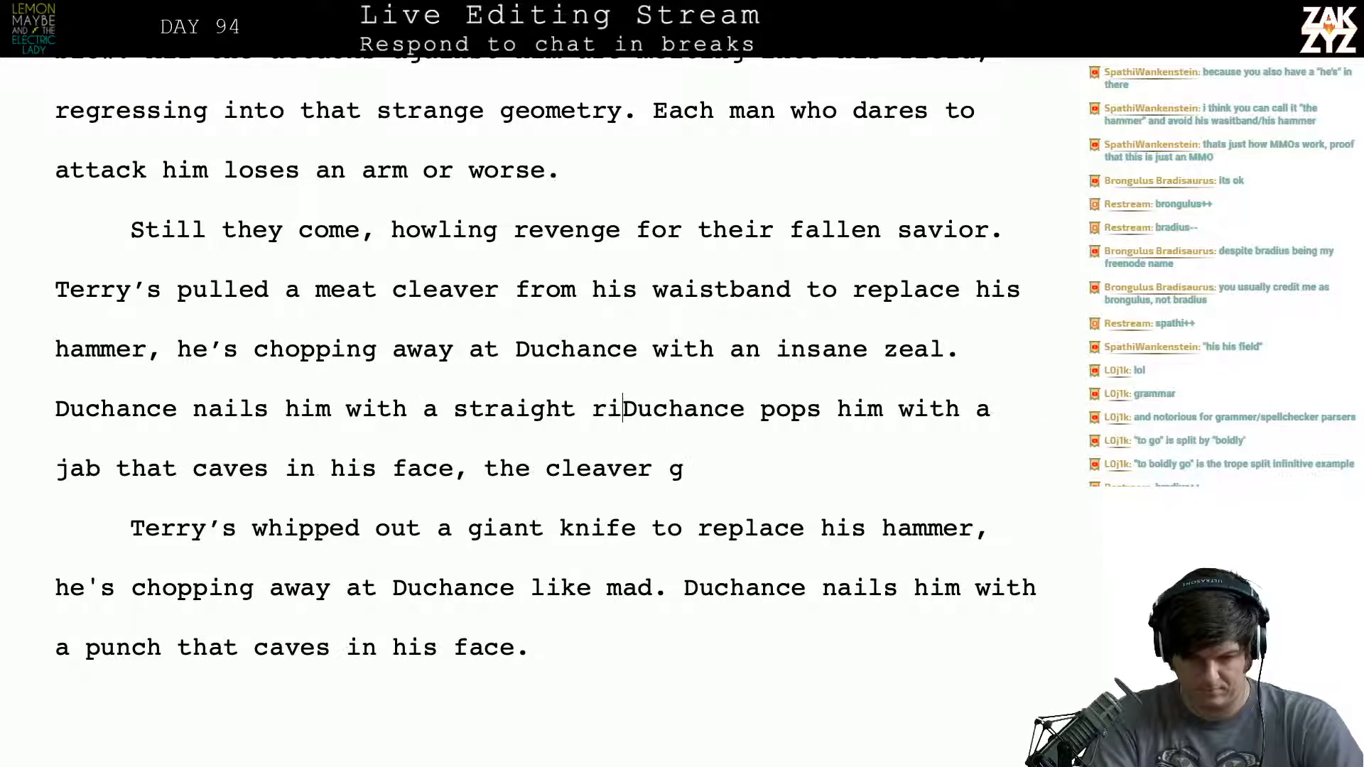
type("lapses his fac")
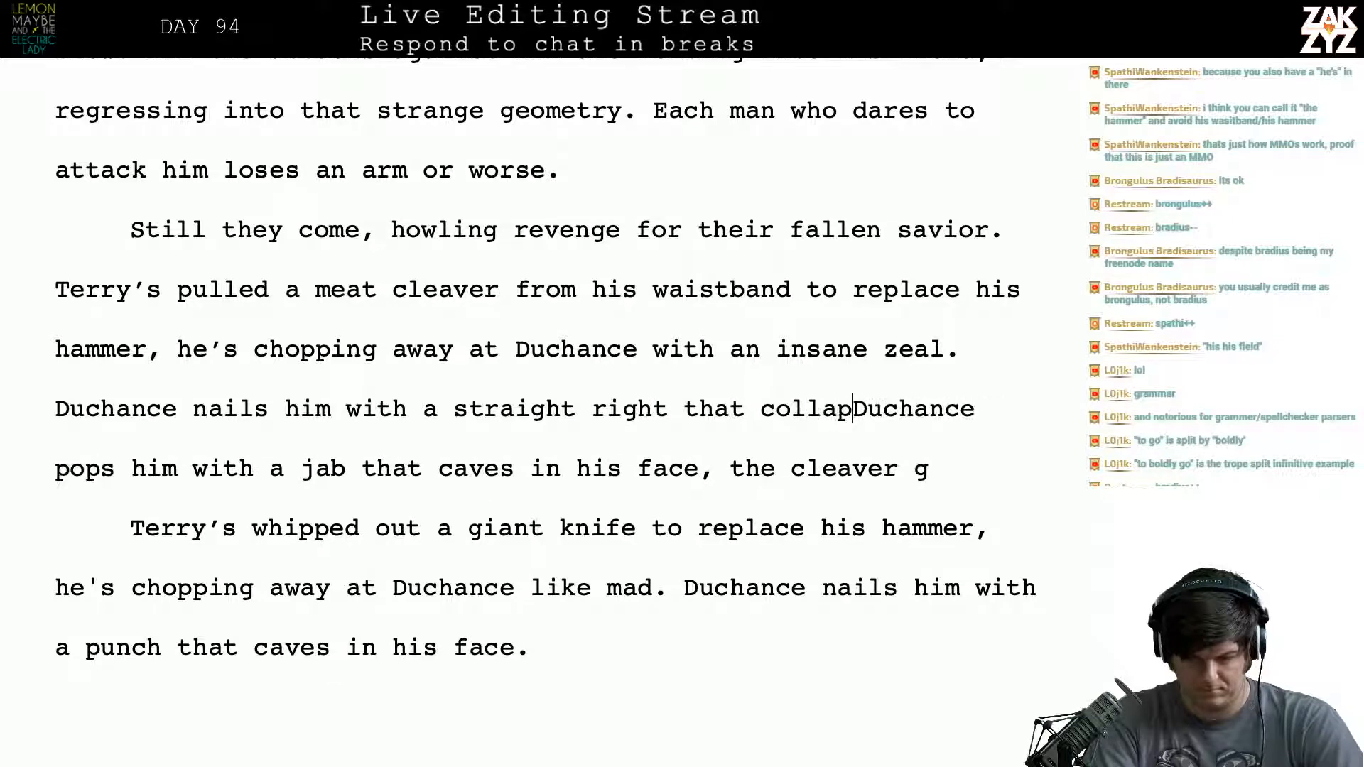
type("es his fae")
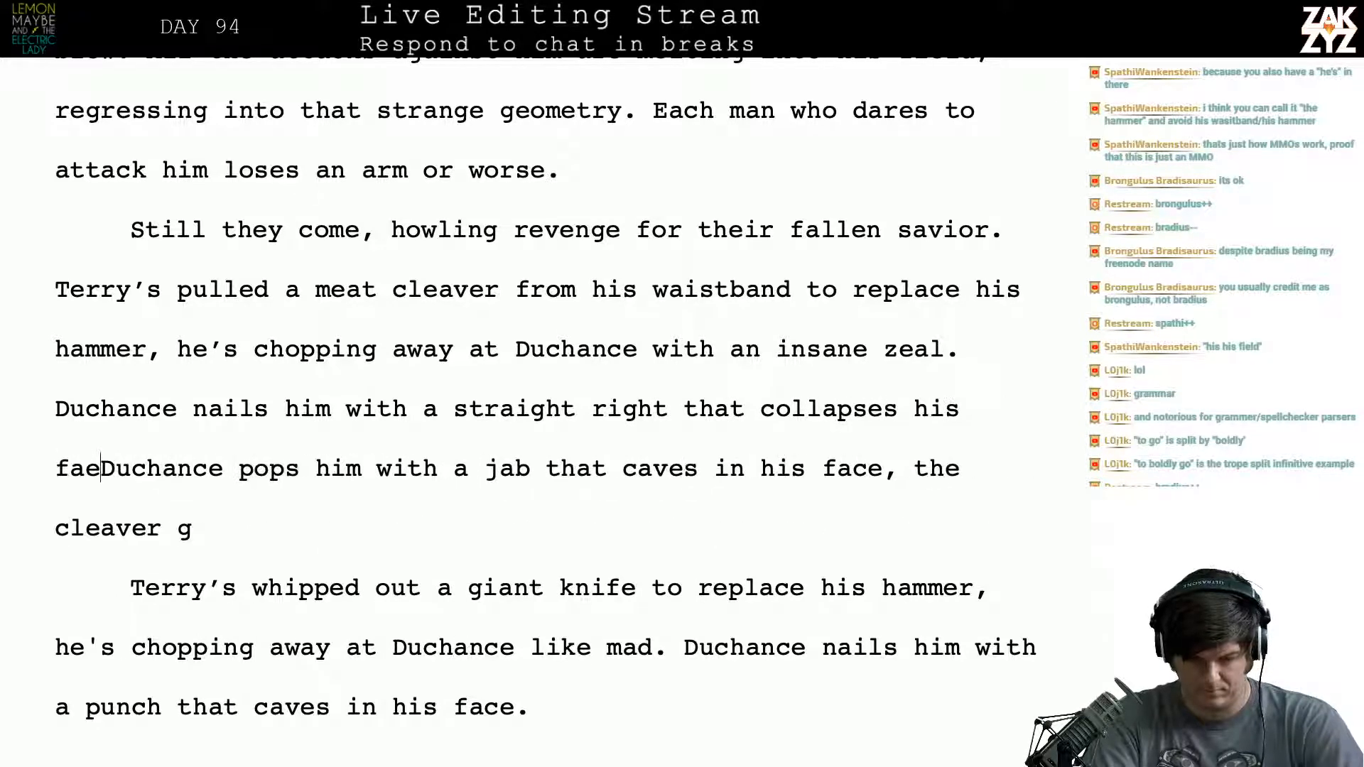
- Complete the replacement sentence after “collapses his” with “face, the cleaver goes flying.”
key("BackSpace")
type("ce, the cle")
type("aver goes fli")
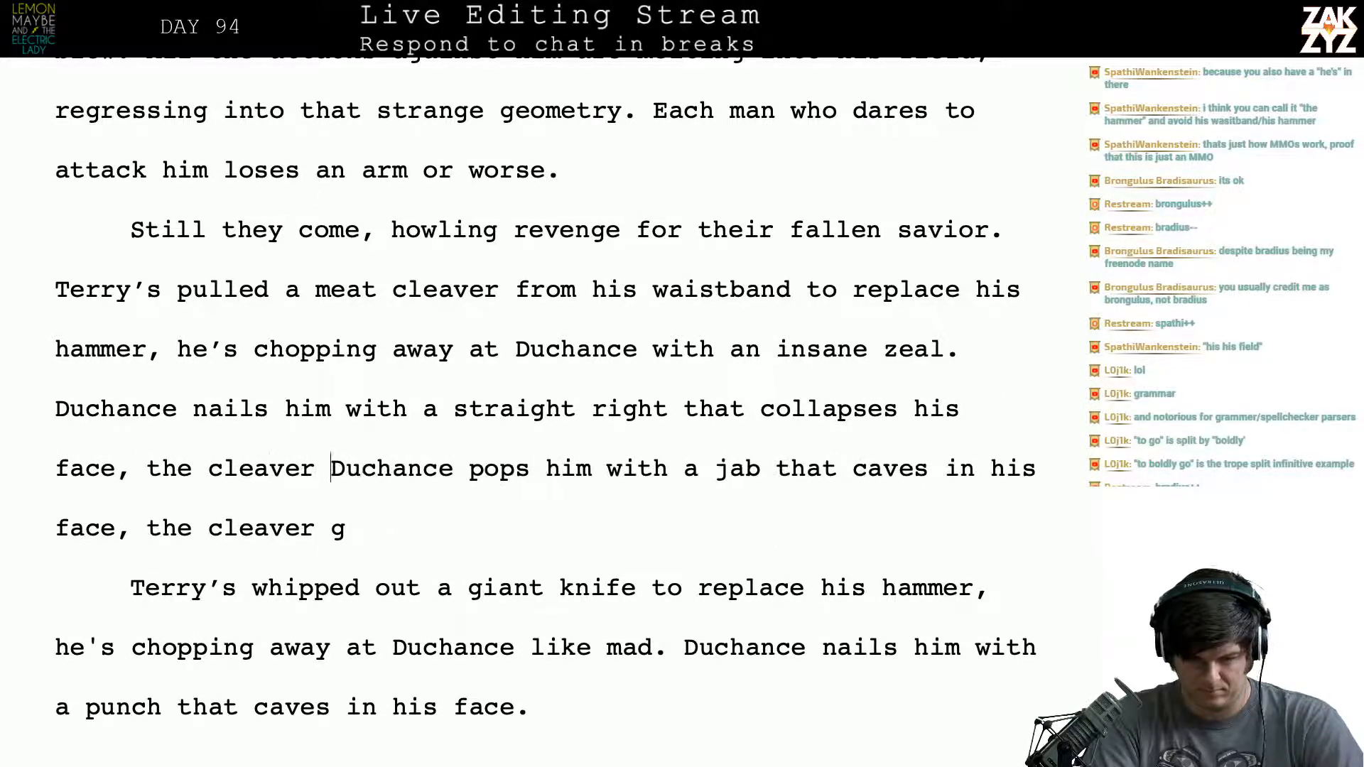
key("BackSpace")
type("yinu.")
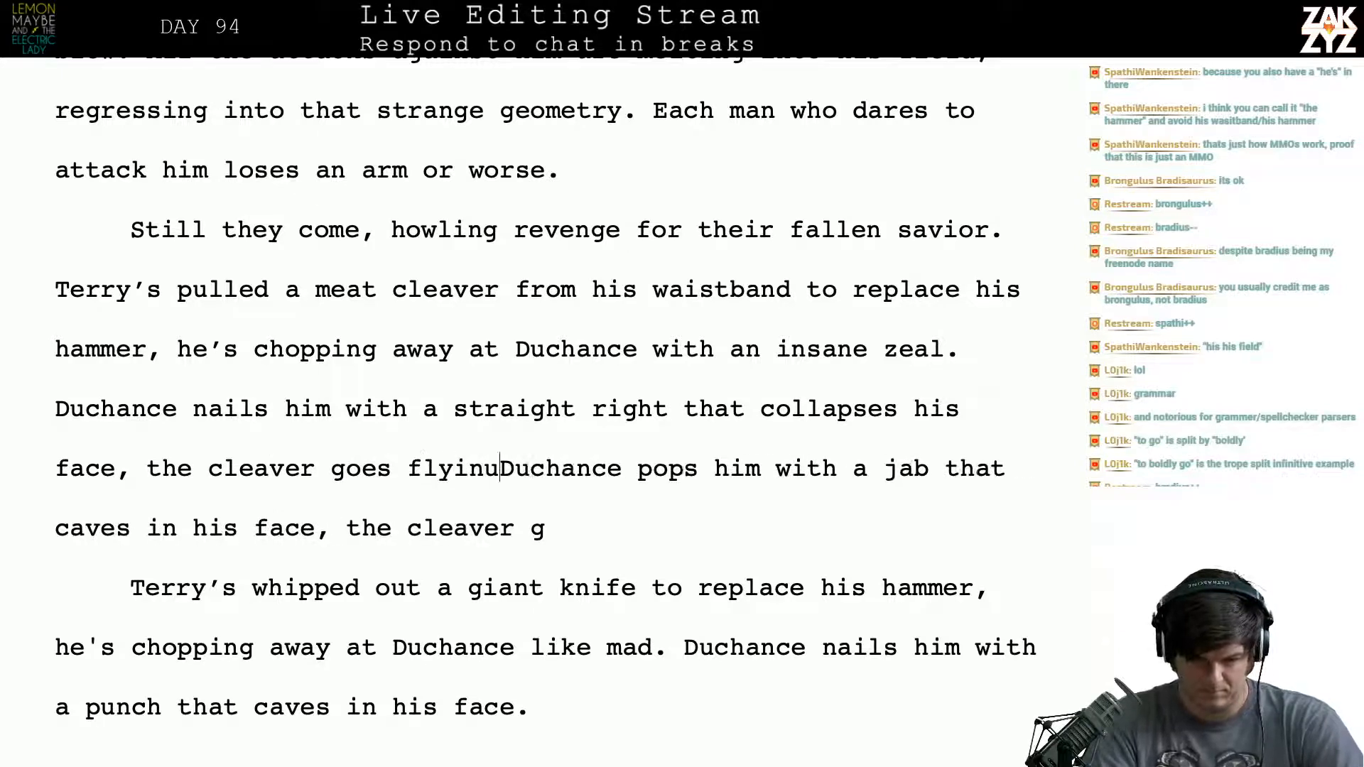
key("BackSpace")
key("BackSpace")
key("BackSpace")
type("y")
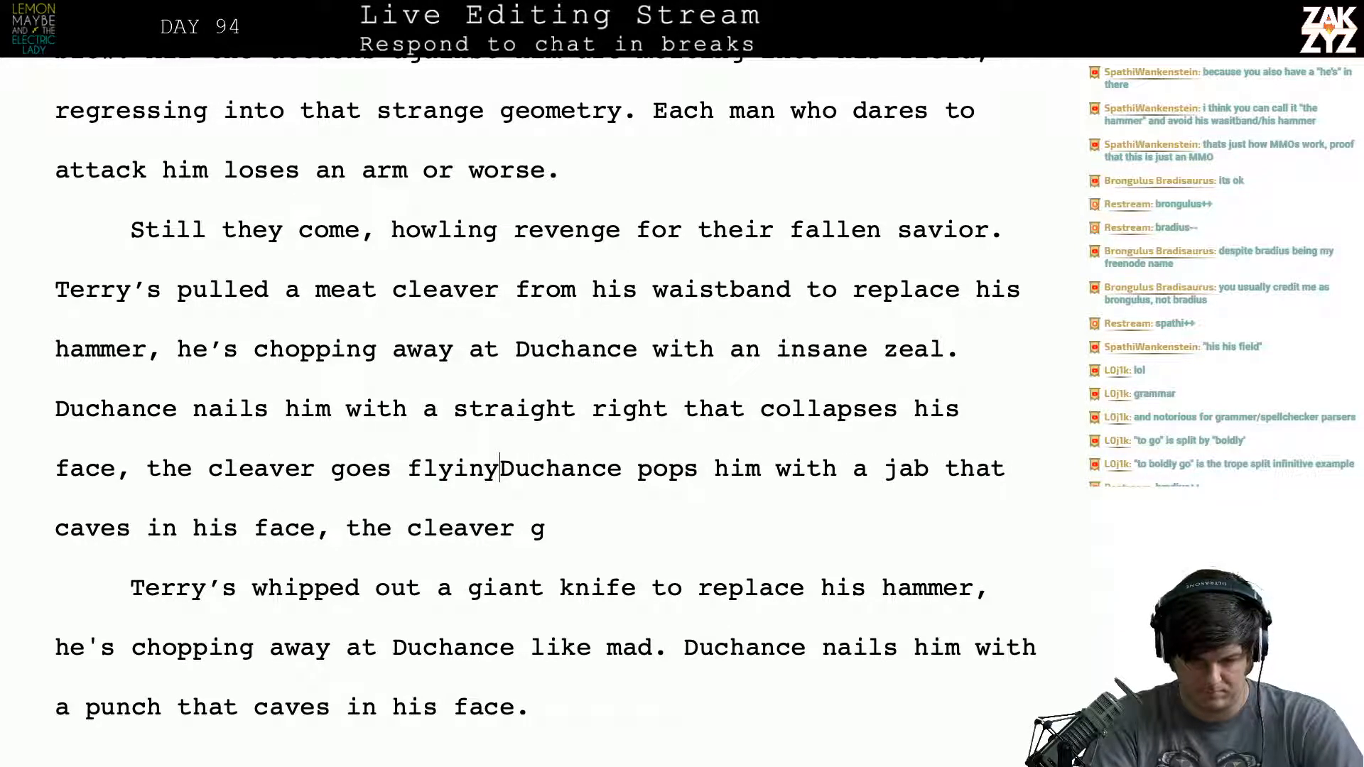
key("BackSpace")
type("g.")
- Delete the leftover sentence “Duchance pops him with a jab that caves in his face, the cleaver g”, keeping the paragraph break
key("shift+Down")
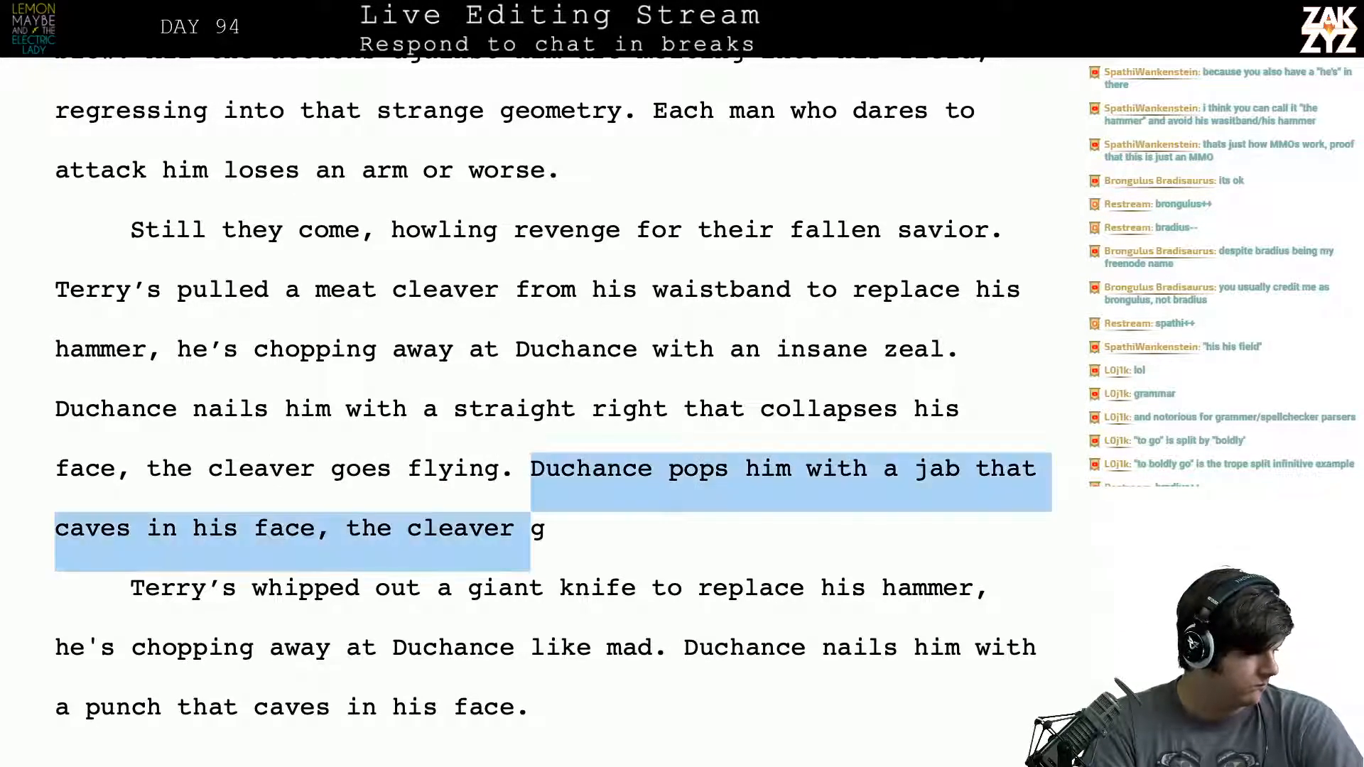
key("shift+Right")
key("shift+Right")
key("shift+Right")
key("shift+Right")
key("shift+Right")
key("shift+Right")
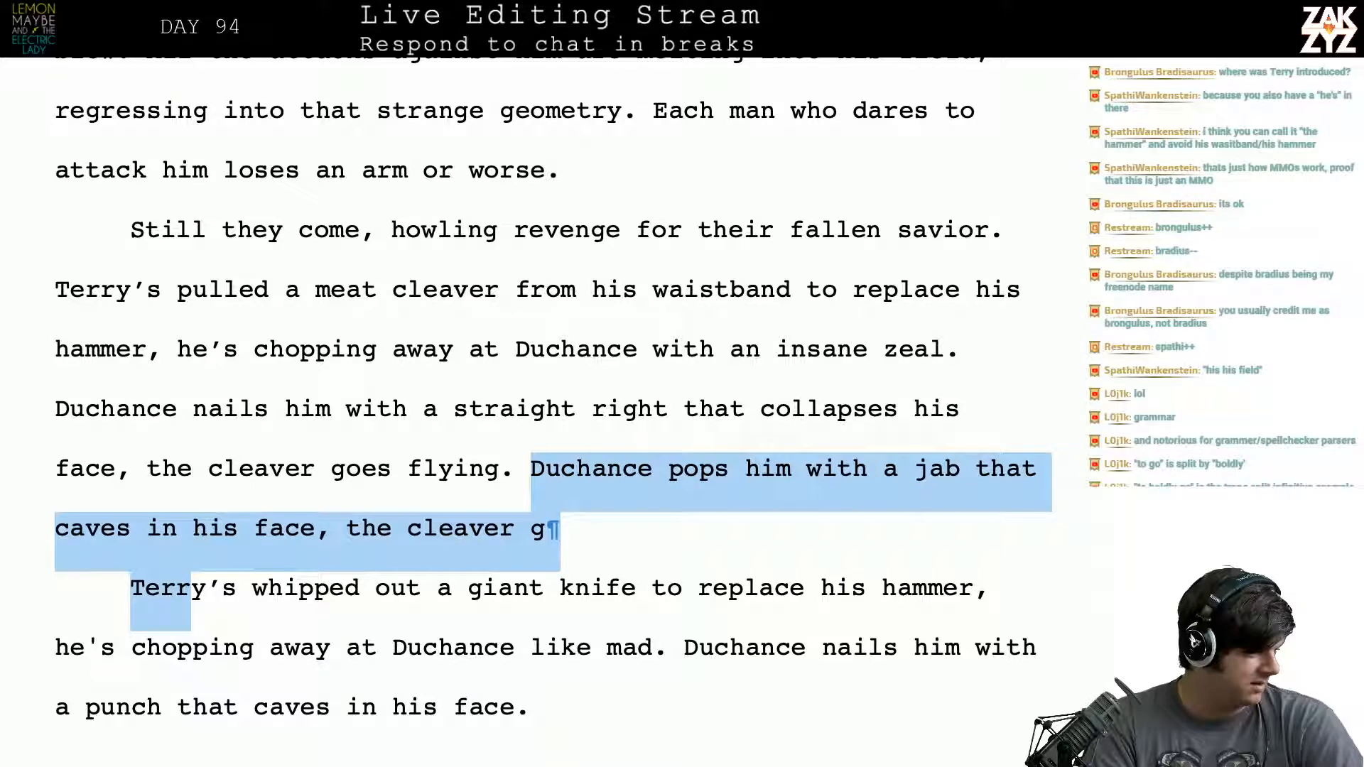
key("shift+Right")
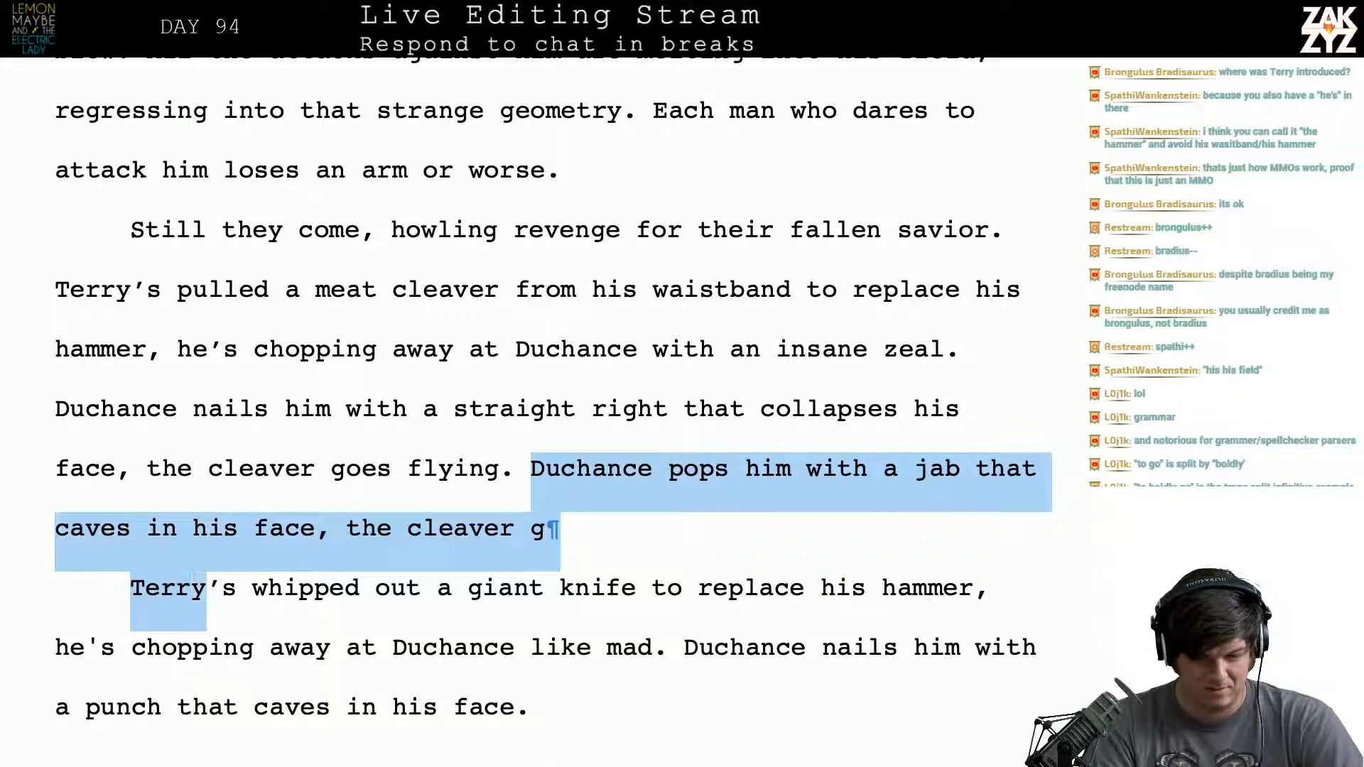
key("shift+Left")
key("shift+Left")
key("shift+Left")
key("shift+Left")
key("shift+Left")
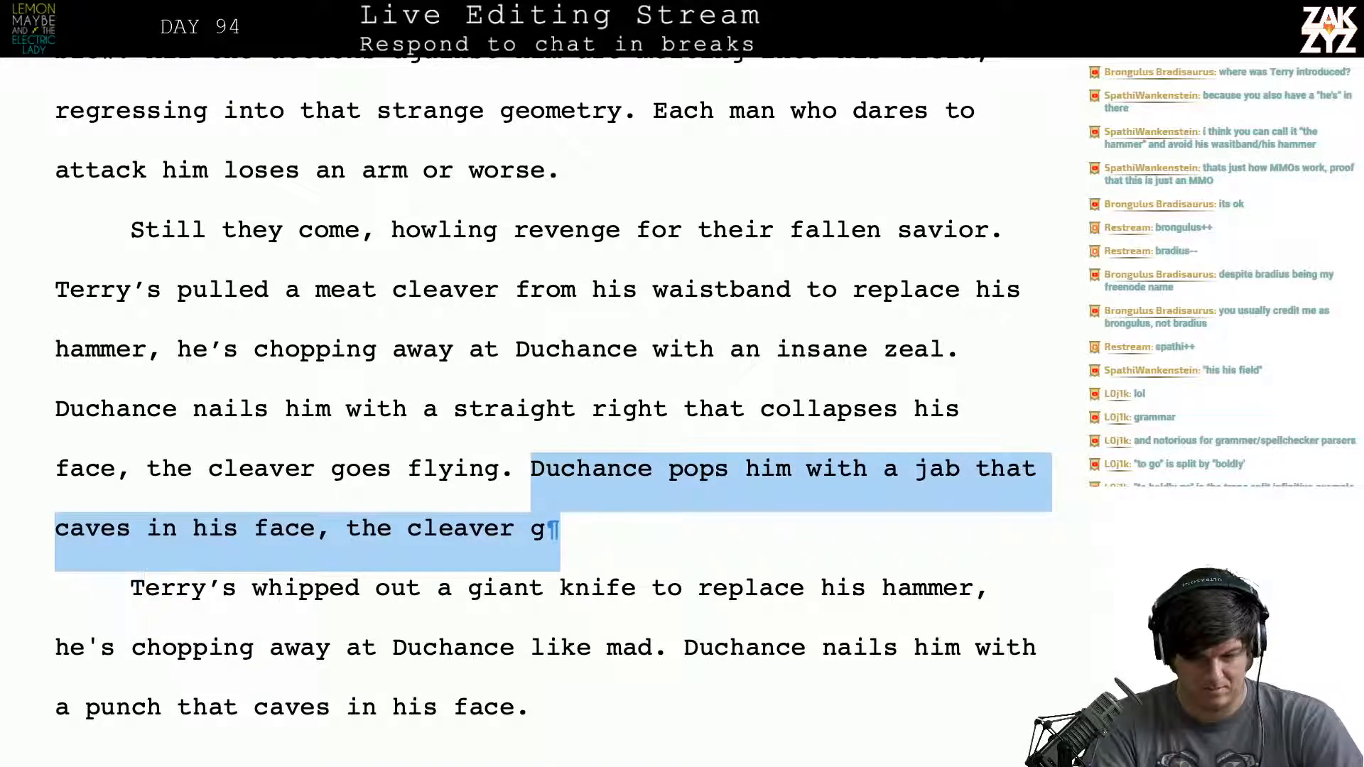
key("BackSpace")
key("Return")
- Break the paragraph between “Terry’s” and “pulled a meat cleaver” to make room for a new version of the sentence
scroll(545, 412, "down", 1)
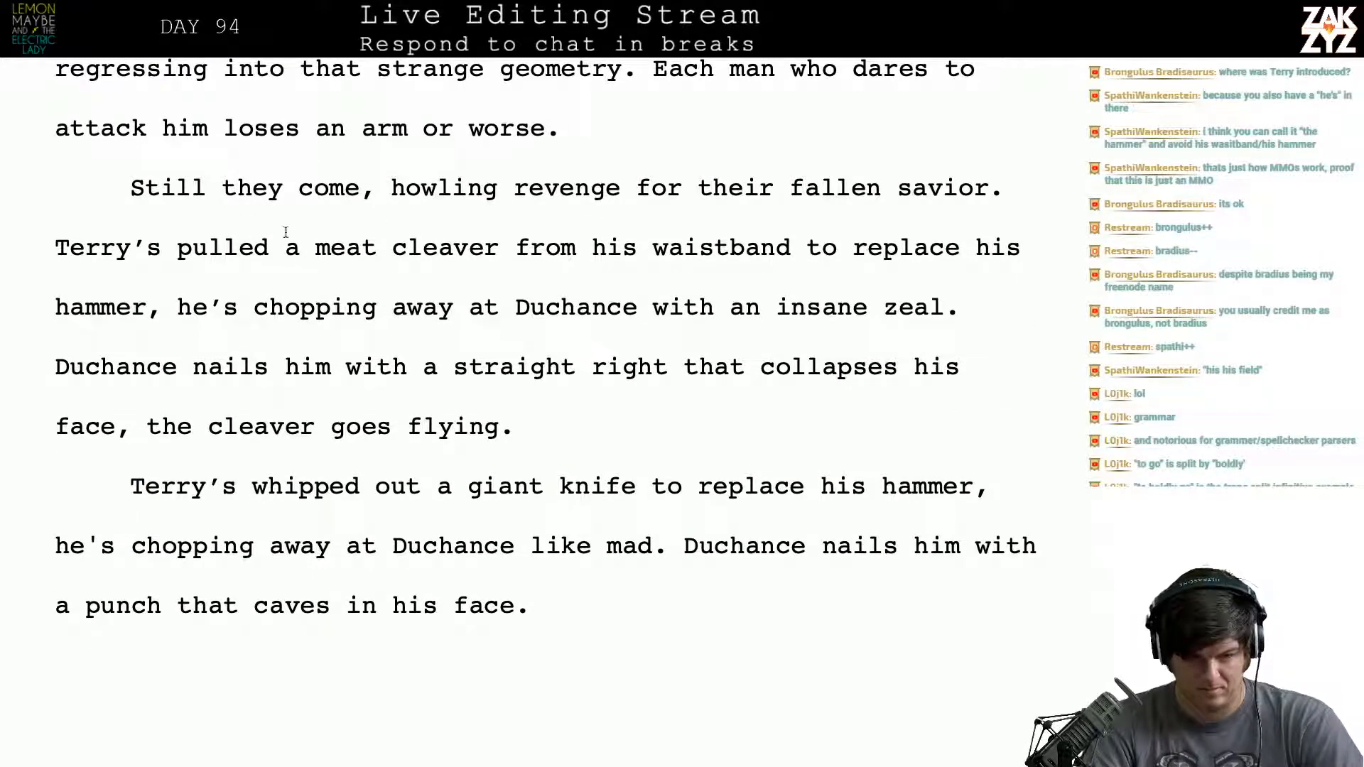
left_click(186, 248)
key("Return")
key("Left")
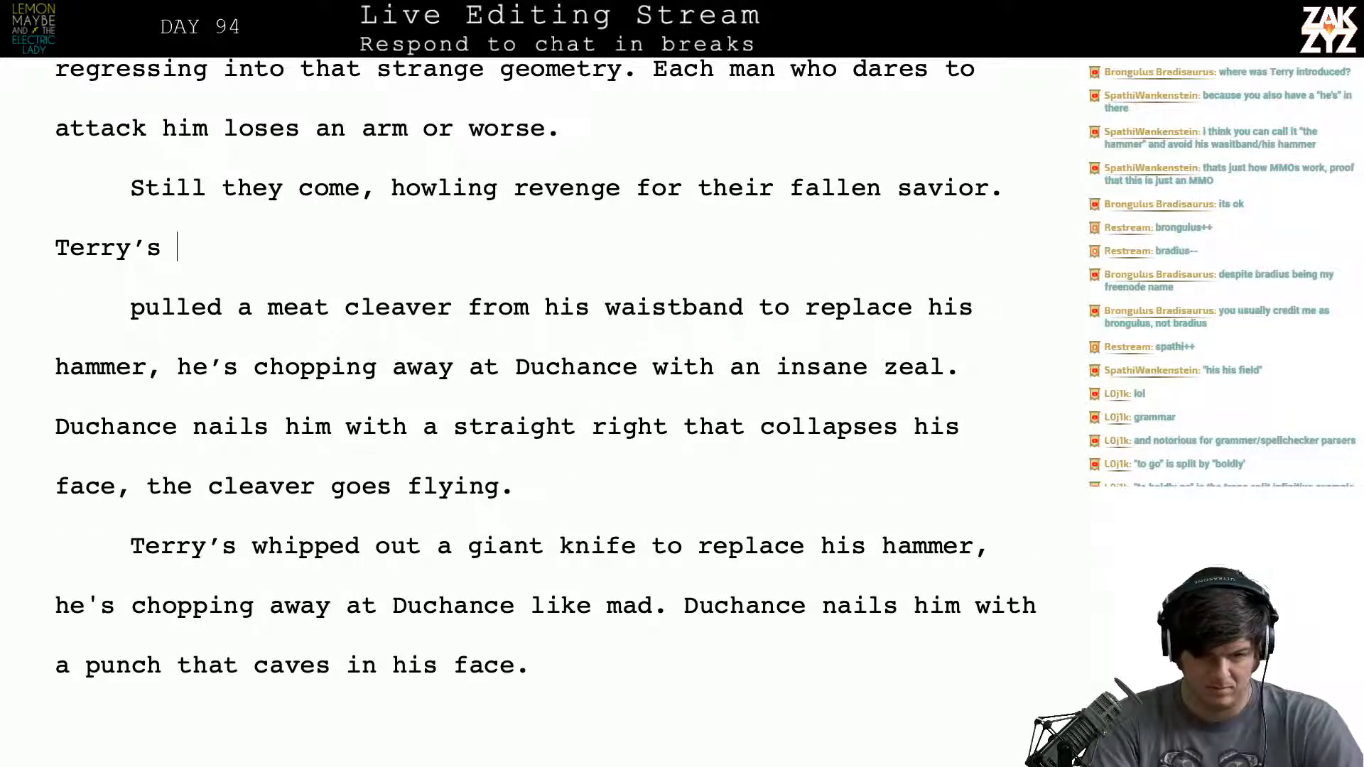
type("p")
key("BackSpace")
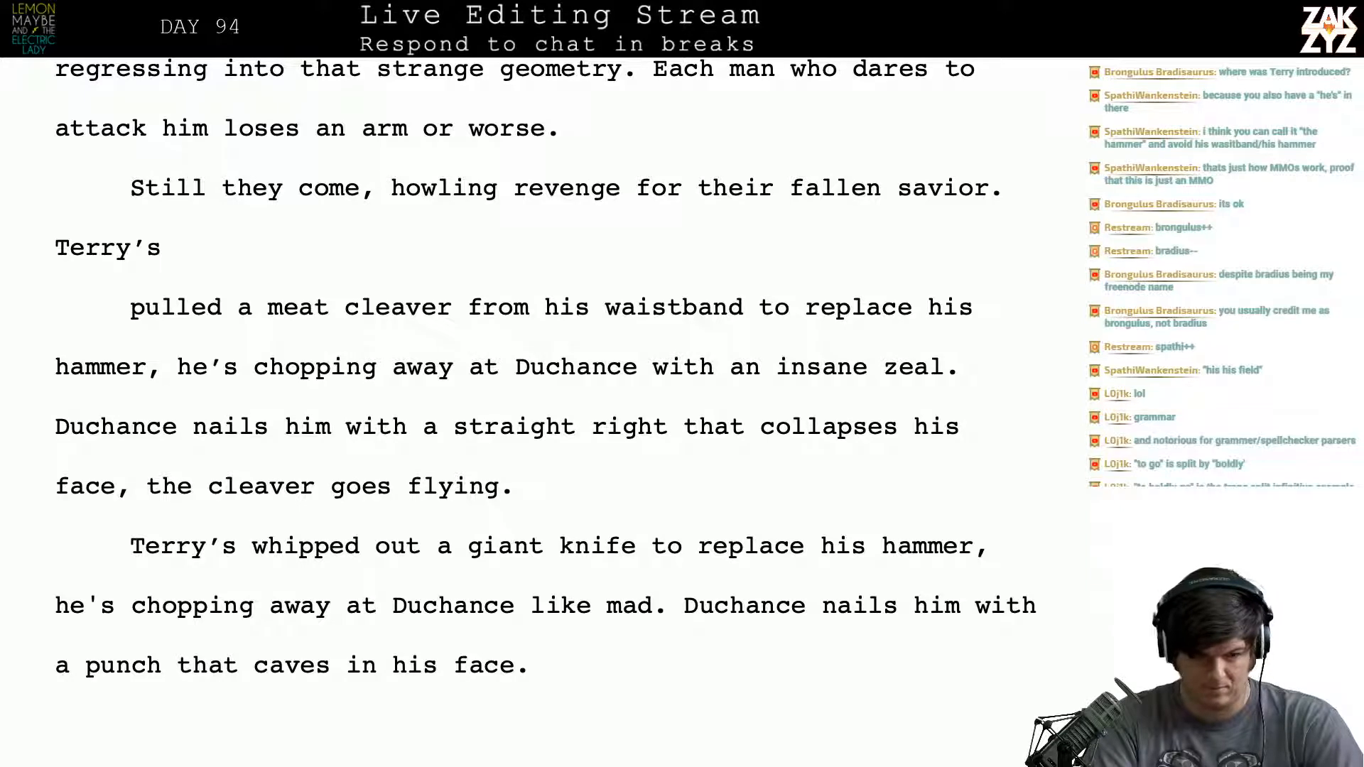
- Continue the sentence after “Terry’s” with “whipped out his back up weapon, a meat cleaver.”
type("whipped out his")
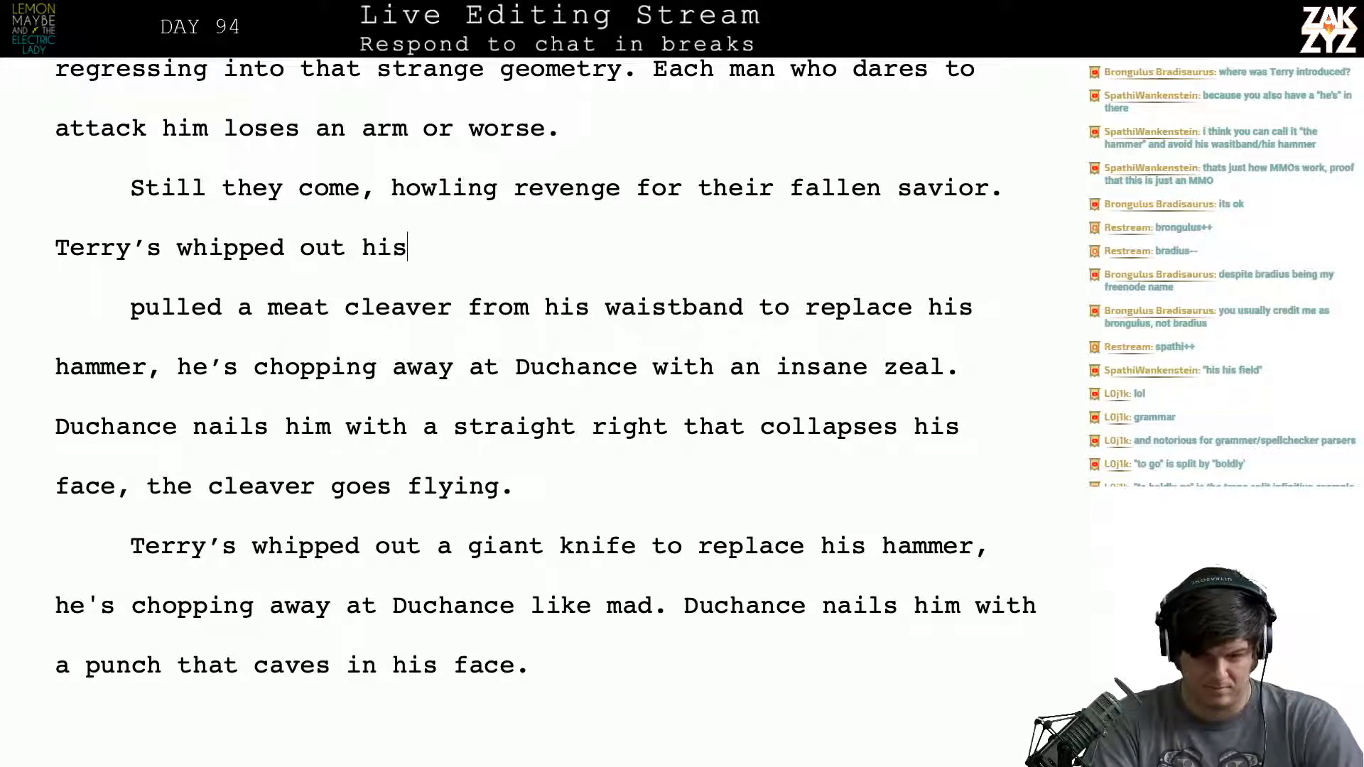
type(" back up we")
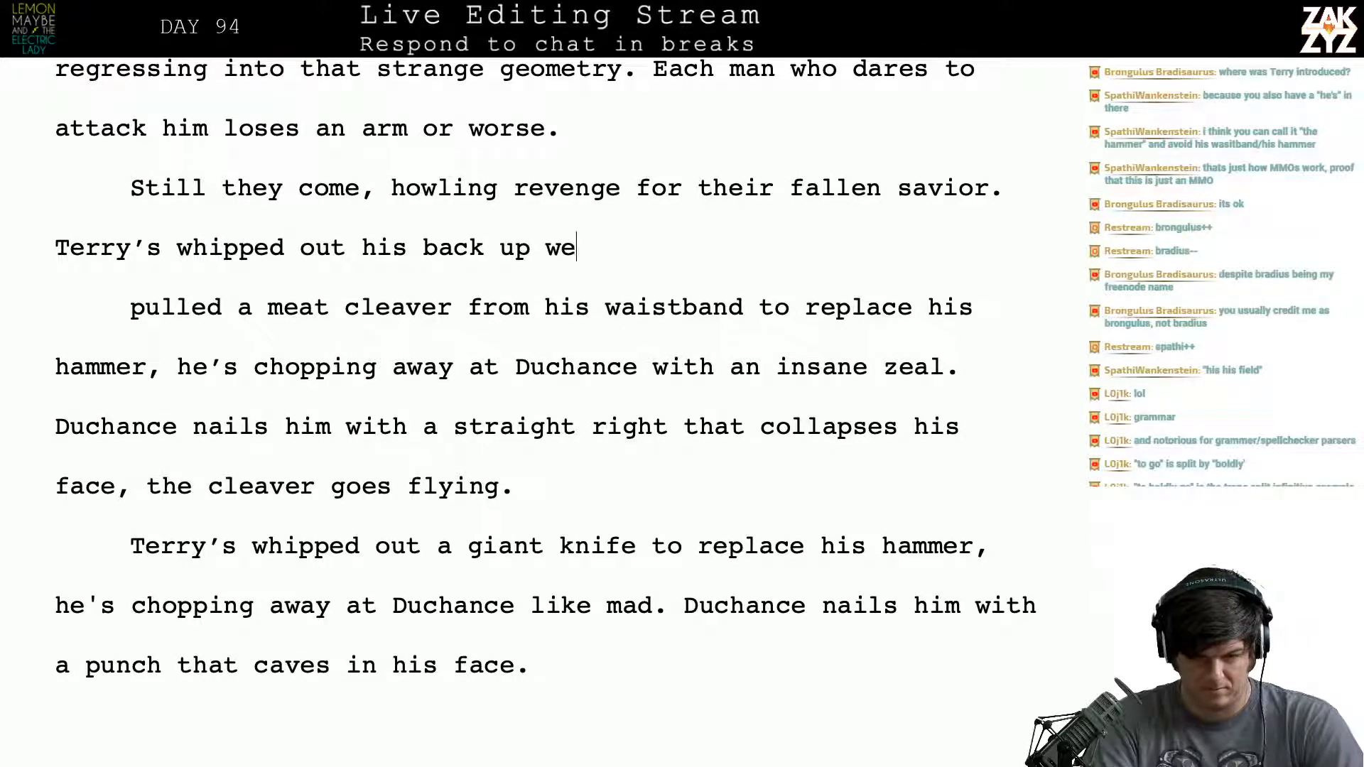
type("apon, a meat")
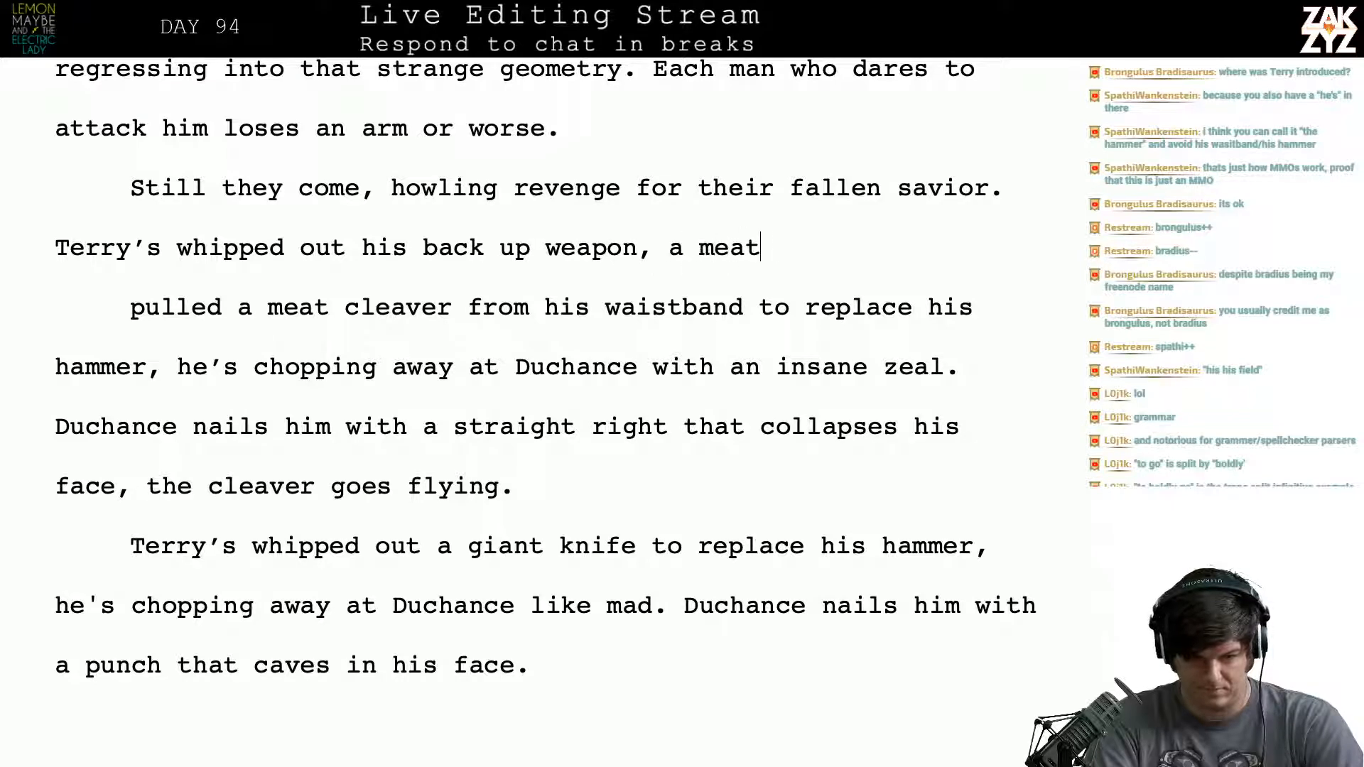
type(" clea")
key("BackSpace")
type("ea")
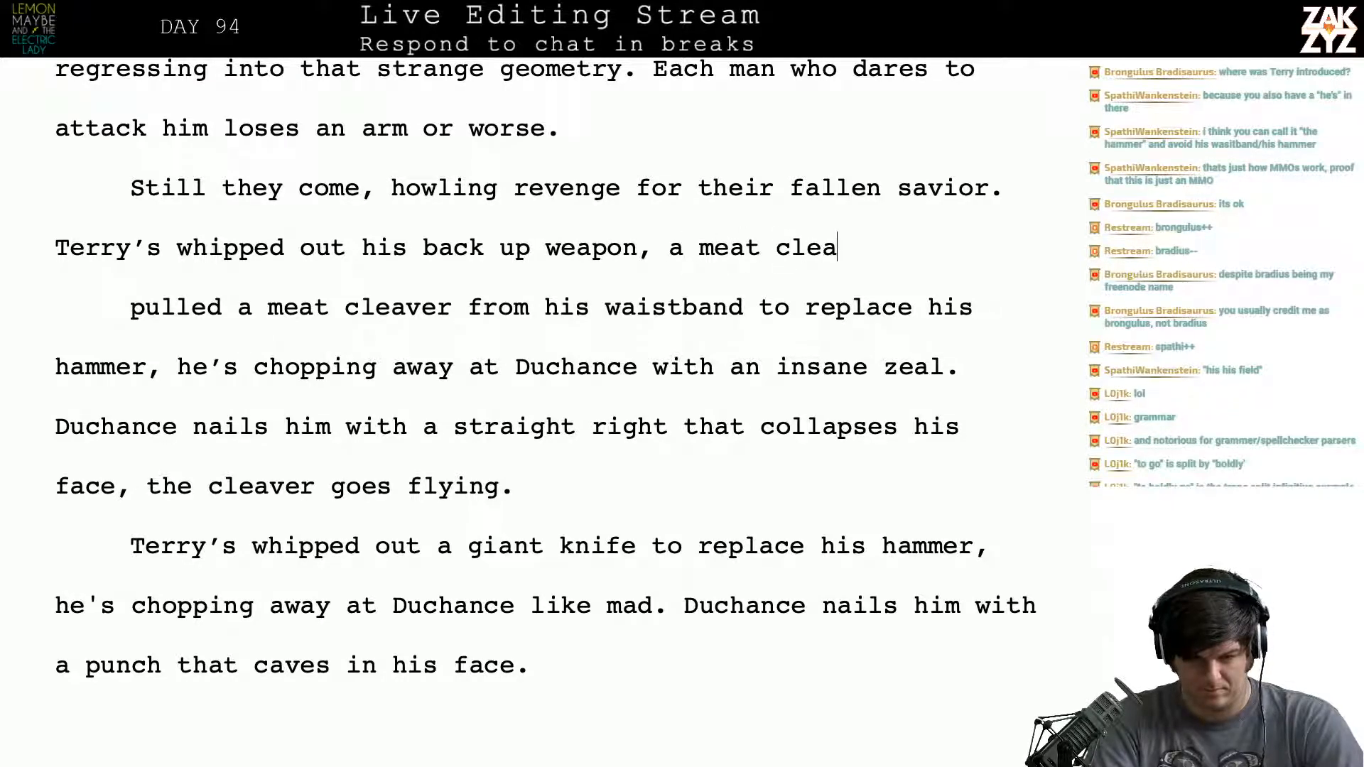
type("ver.")
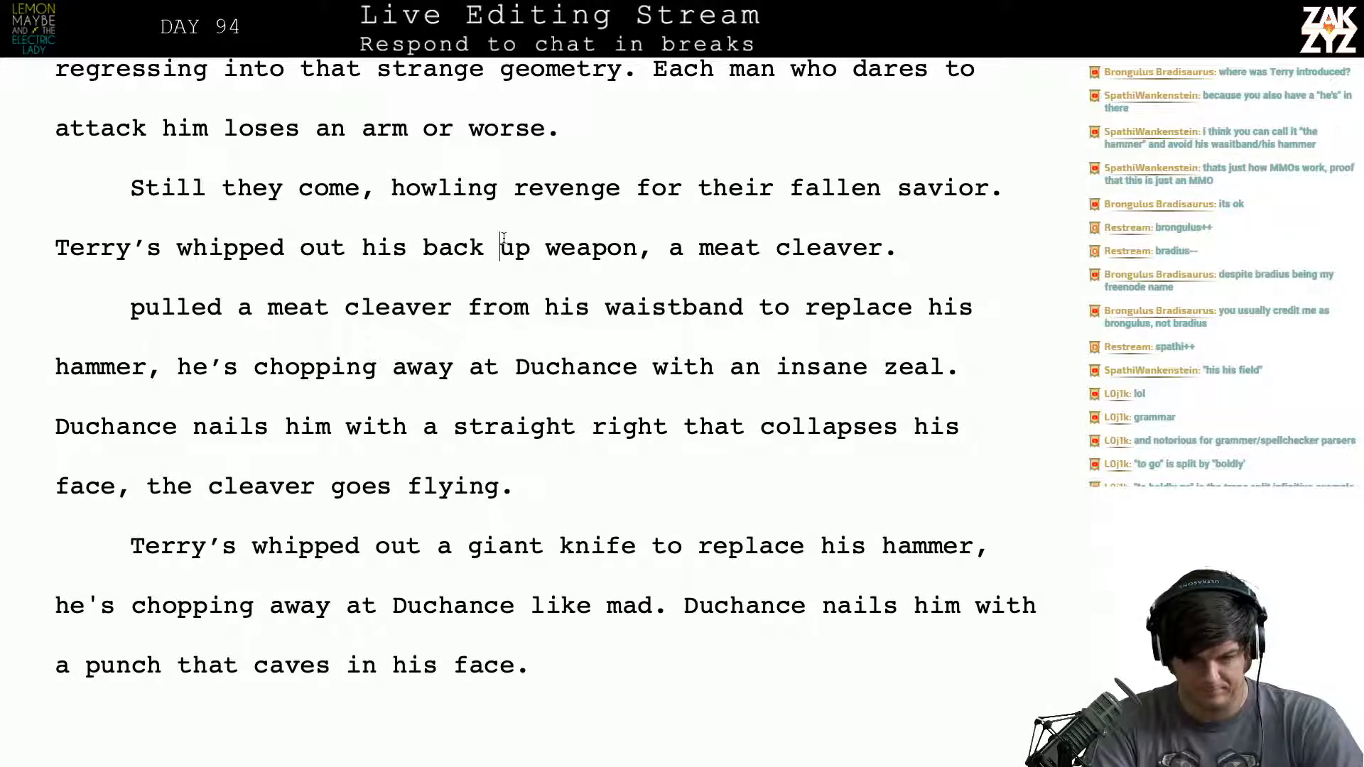
- Hyphenate “back up” as “back-up” and return to the end of the meat cleaver sentence
key("BackSpace")
type("-")
key("Right")
key("Right")
key("Right")
key("Right")
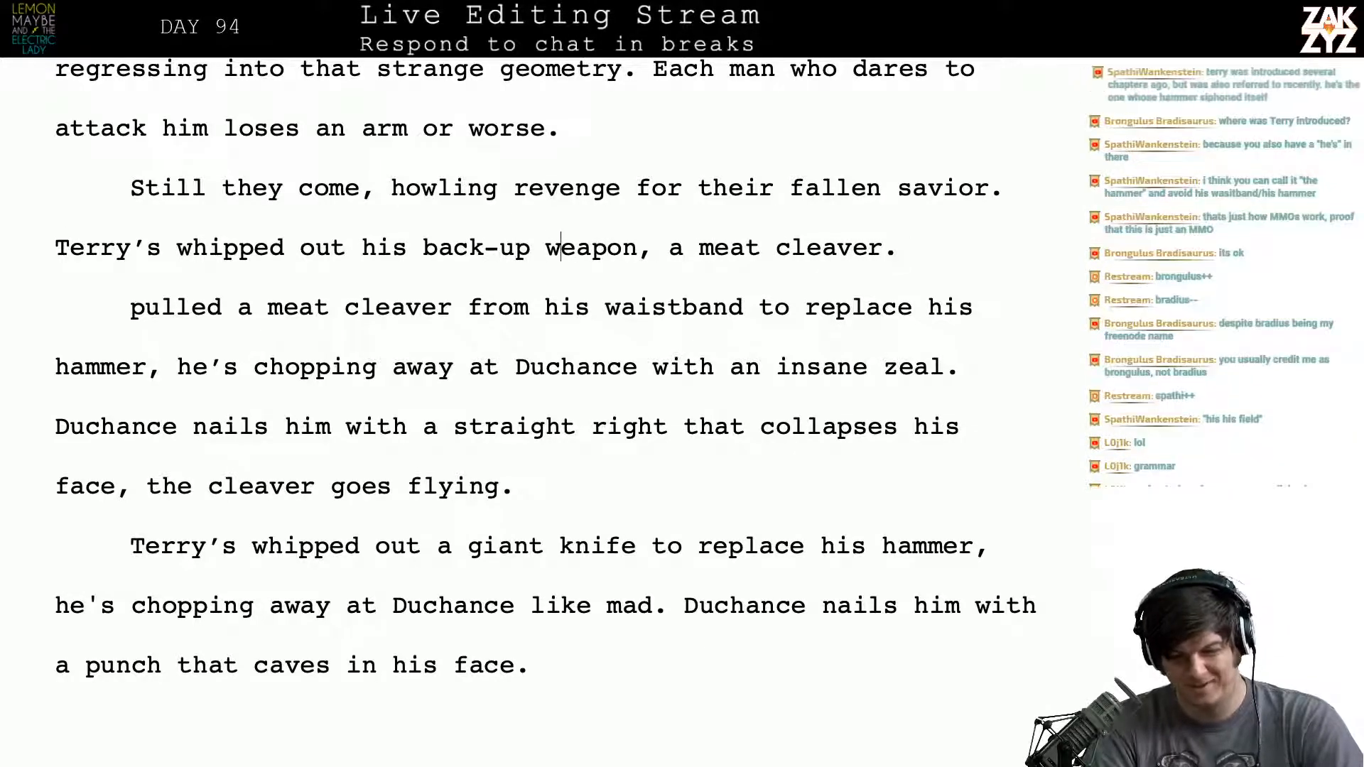
key("Right")
key("Right")
key("Right")
key("Right")
key("Right")
key("Right")
key("Right")
key("Right")
key("Right")
key("Right")
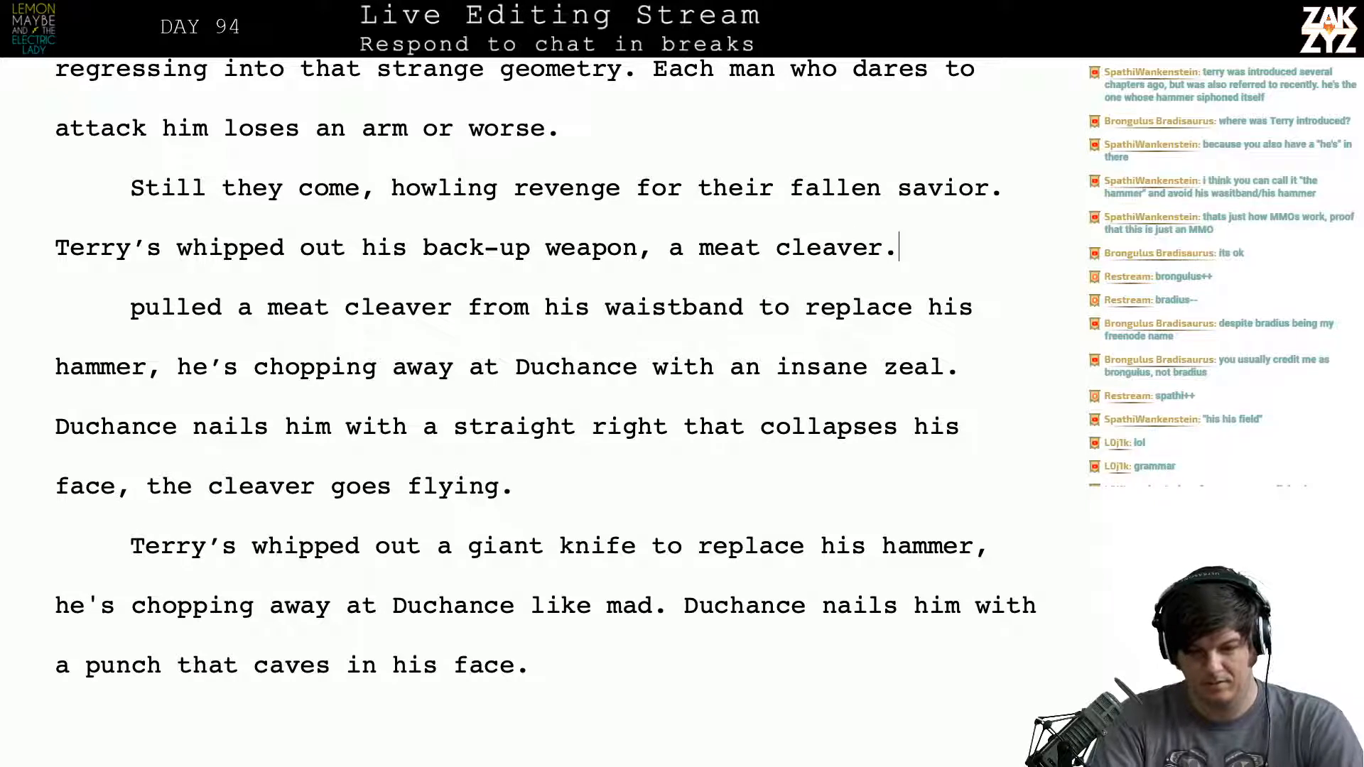
- Add a new sentence opening after “a meat cleaver.” that reads “He chops at Duchance with a”
type("He chop")
type("s at d")
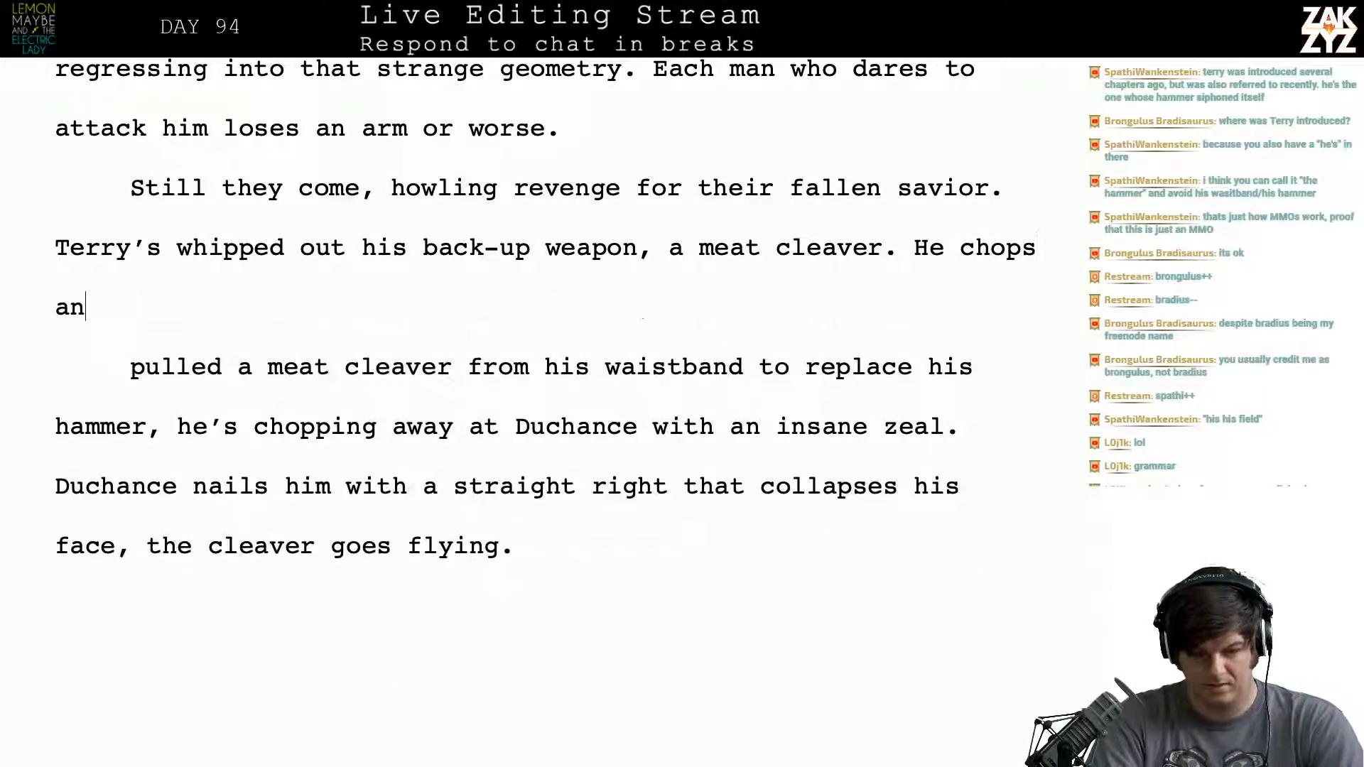
type("uchanc")
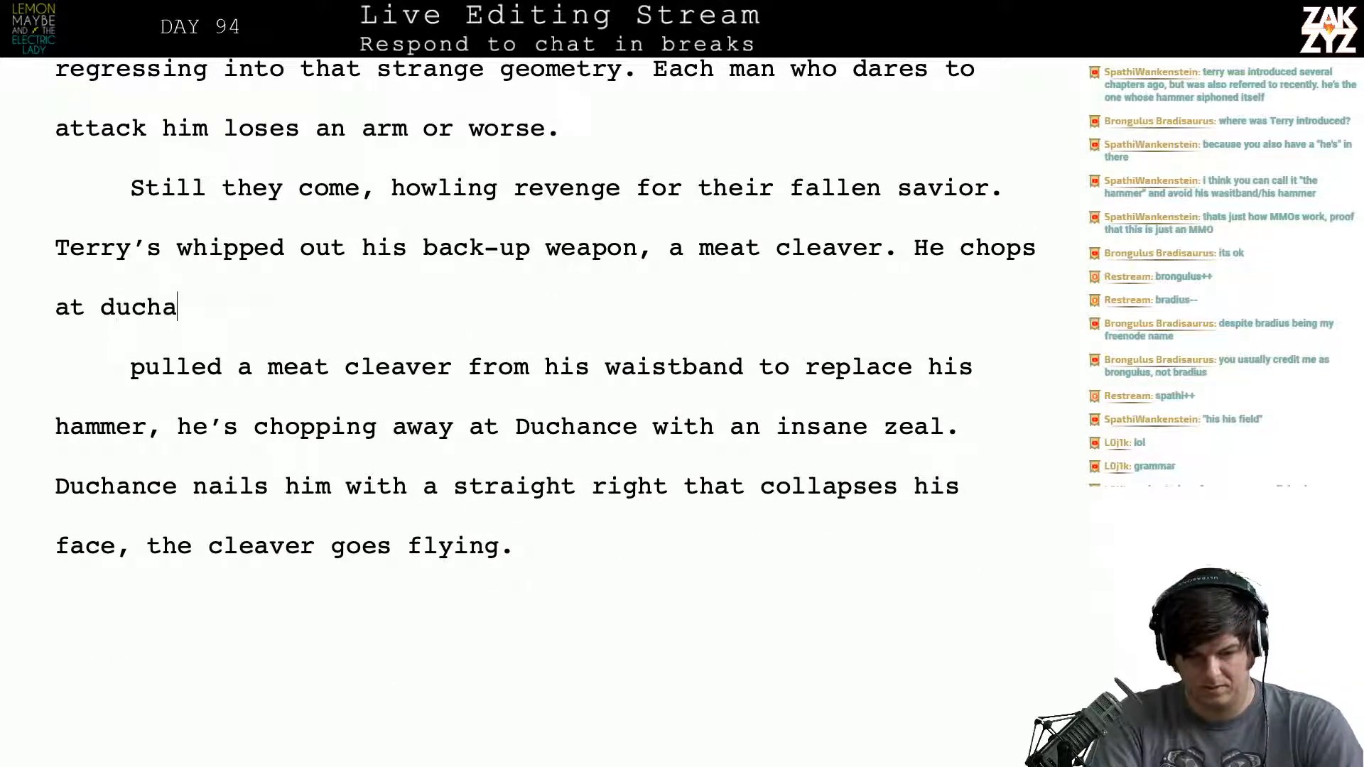
key("BackSpace")
key("BackSpace")
key("BackSpace")
key("BackSpace")
key("BackSpace")
key("BackSpace")
key("BackSpace")
type("Du")
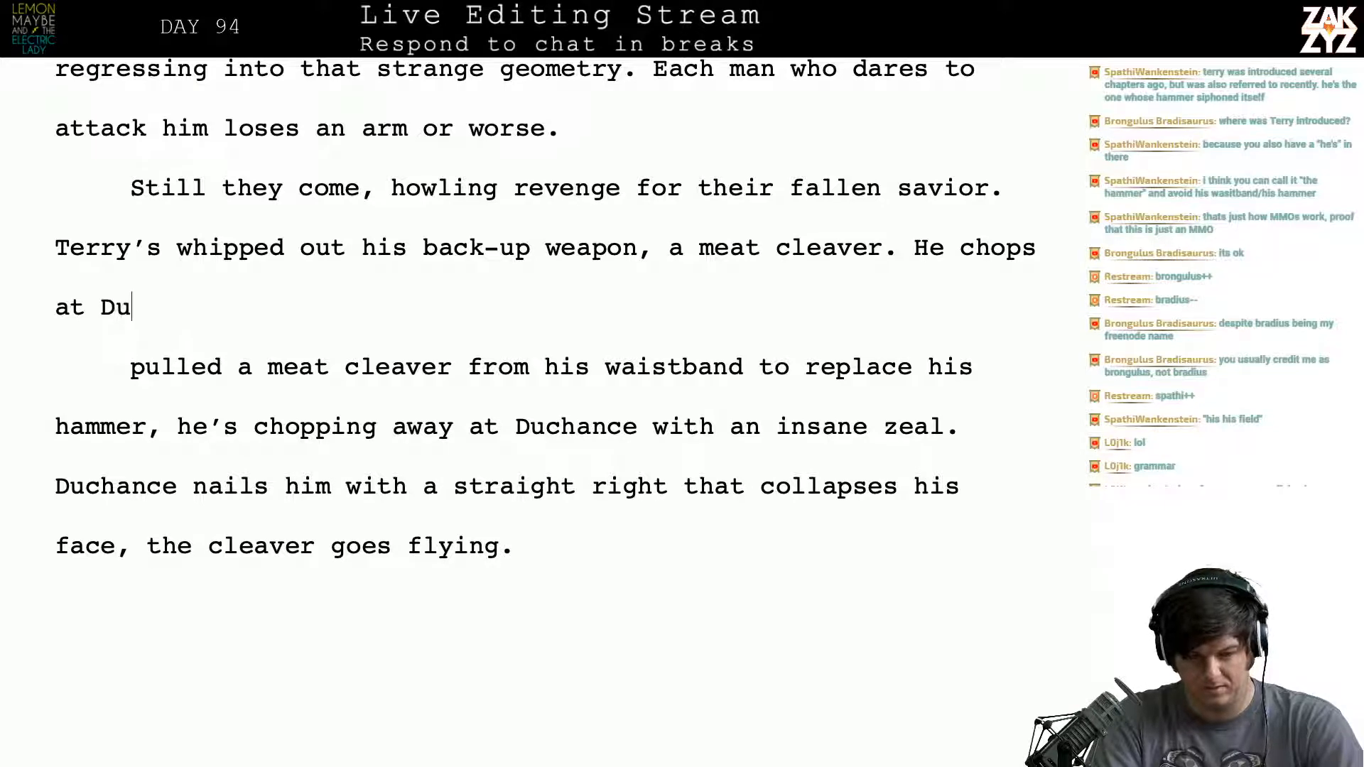
type("chance with a mad")
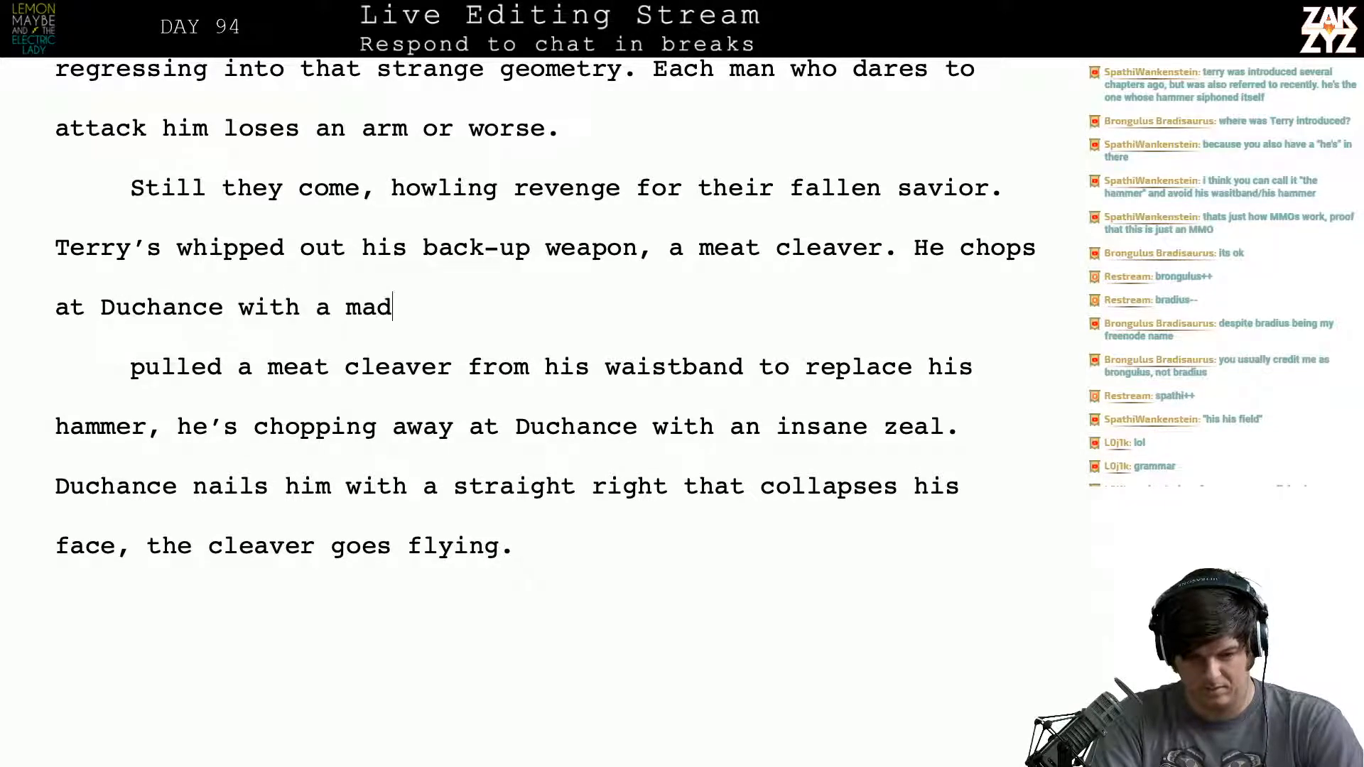
type("man's Zea;")
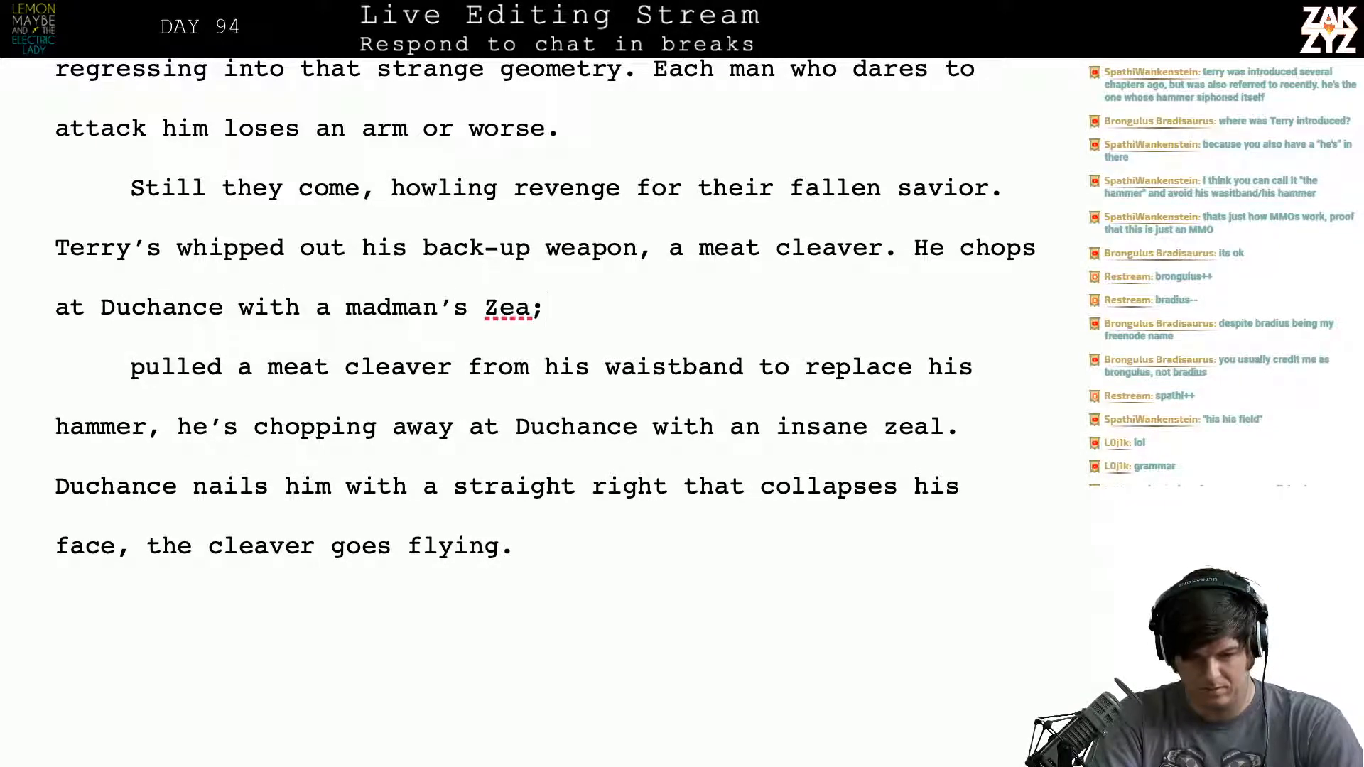
- Continue the chopping sentence with “madman’s zeal,” in lowercase
key("BackSpace")
key("BackSpace")
key("BackSpace")
key("BackSpace")
key("BackSpace")
key("BackSpace")
key("BackSpace")
key("BackSpace")
key("BackSpace")
key("BackSpace")
key("BackSpace")
key("BackSpace")
key("BackSpace")
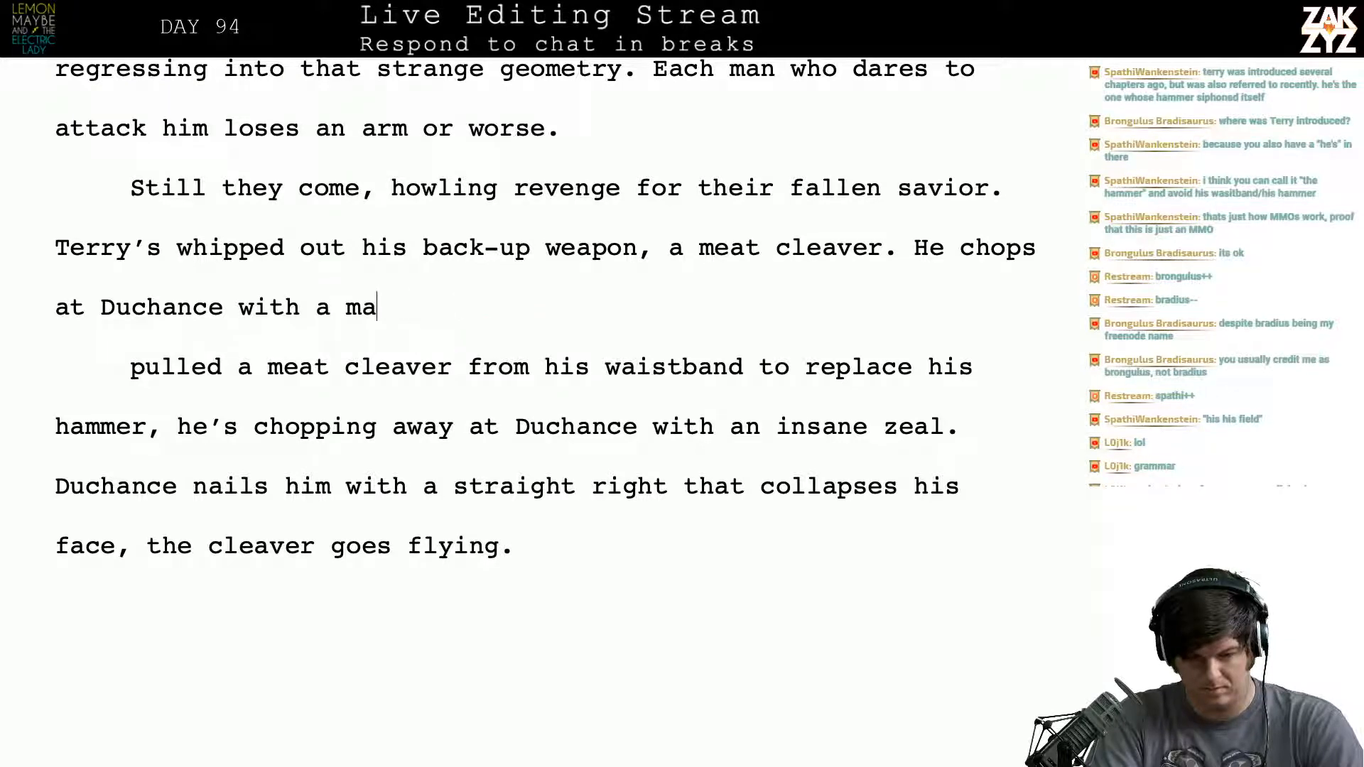
type("Madman'")
type("s")
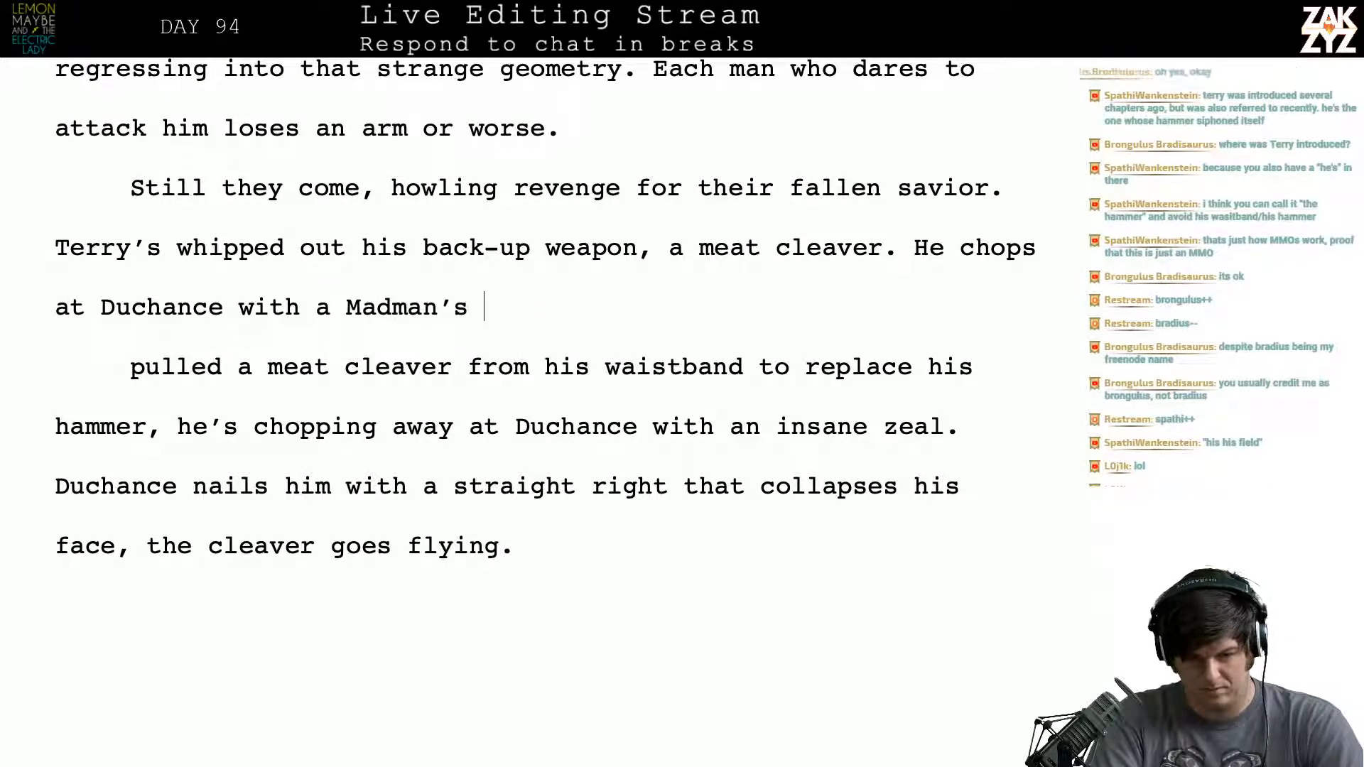
key("BackSpace")
key("BackSpace")
key("BackSpace")
key("BackSpace")
key("BackSpace")
key("BackSpace")
key("BackSpace")
key("BackSpace")
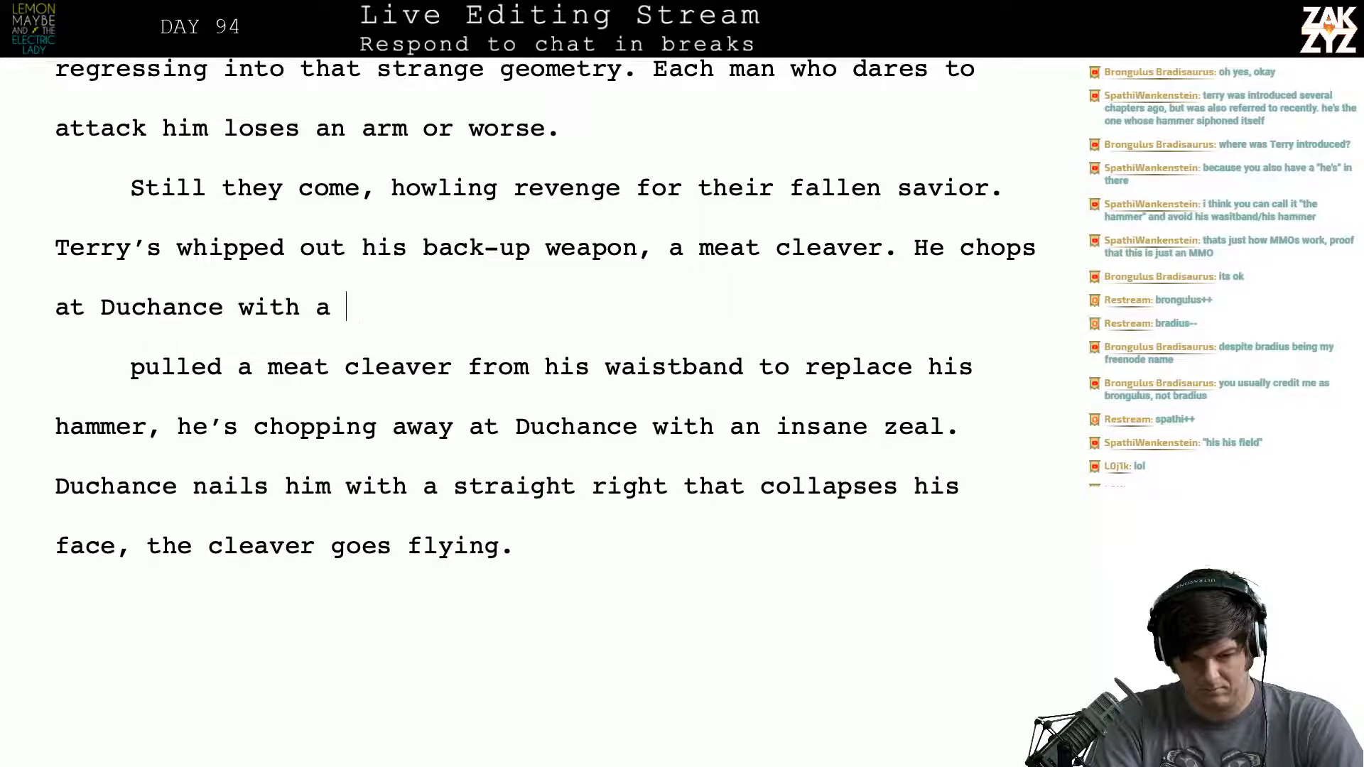
type("madma")
type("n's ")
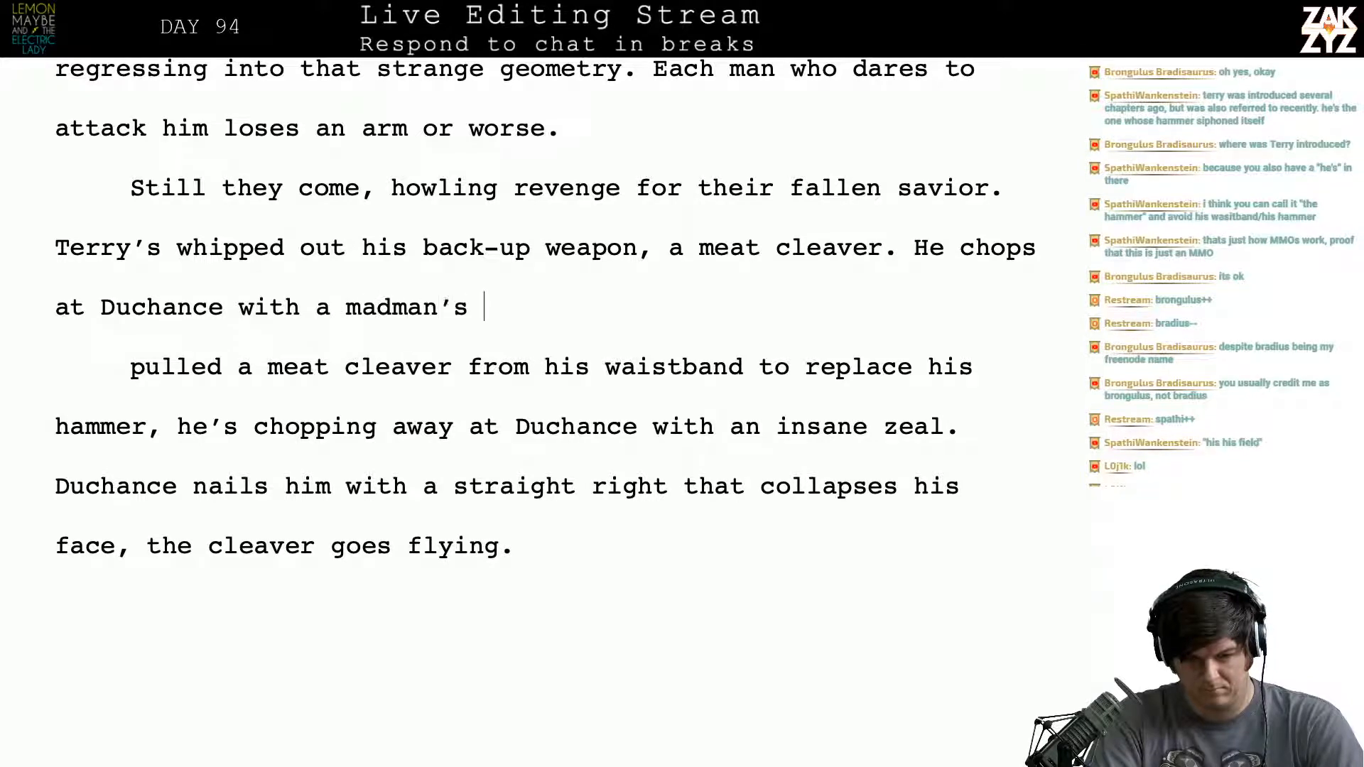
type("zeal, ")
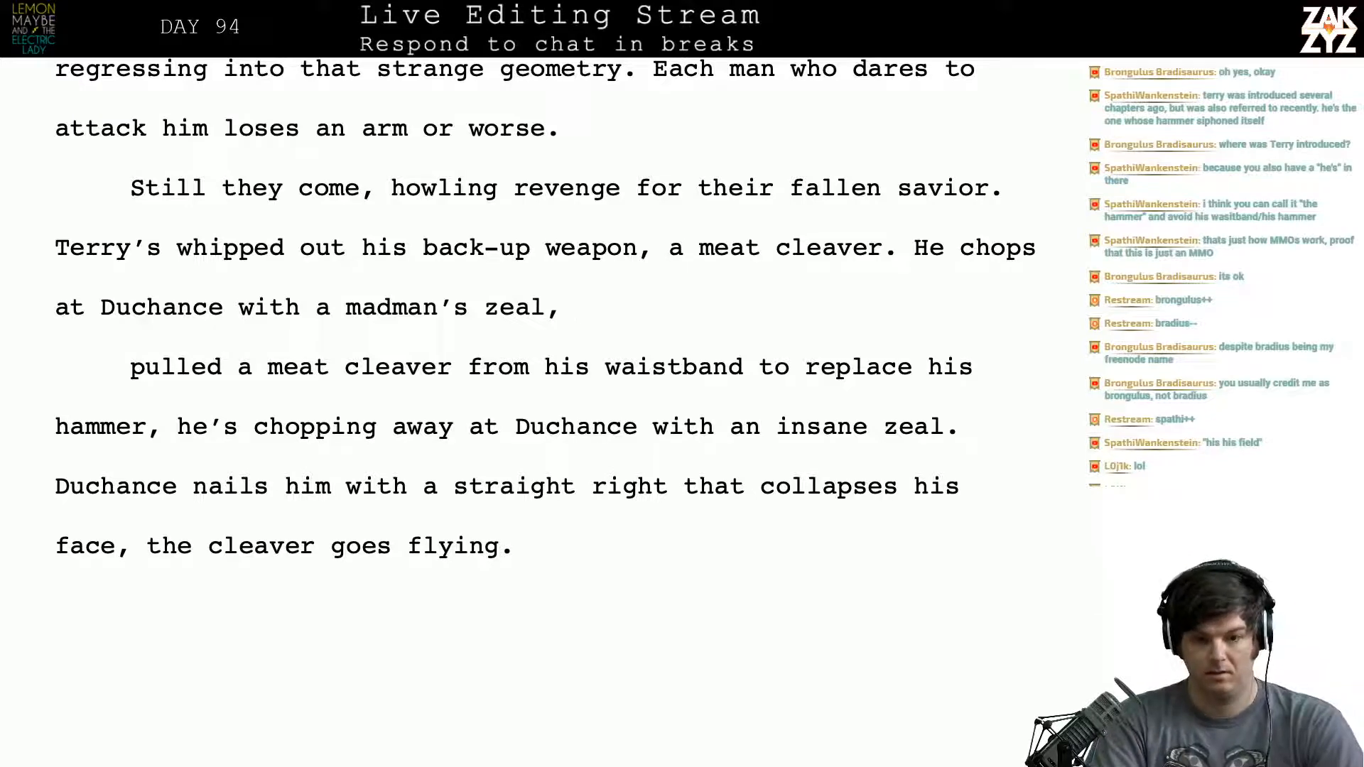
type("the force")
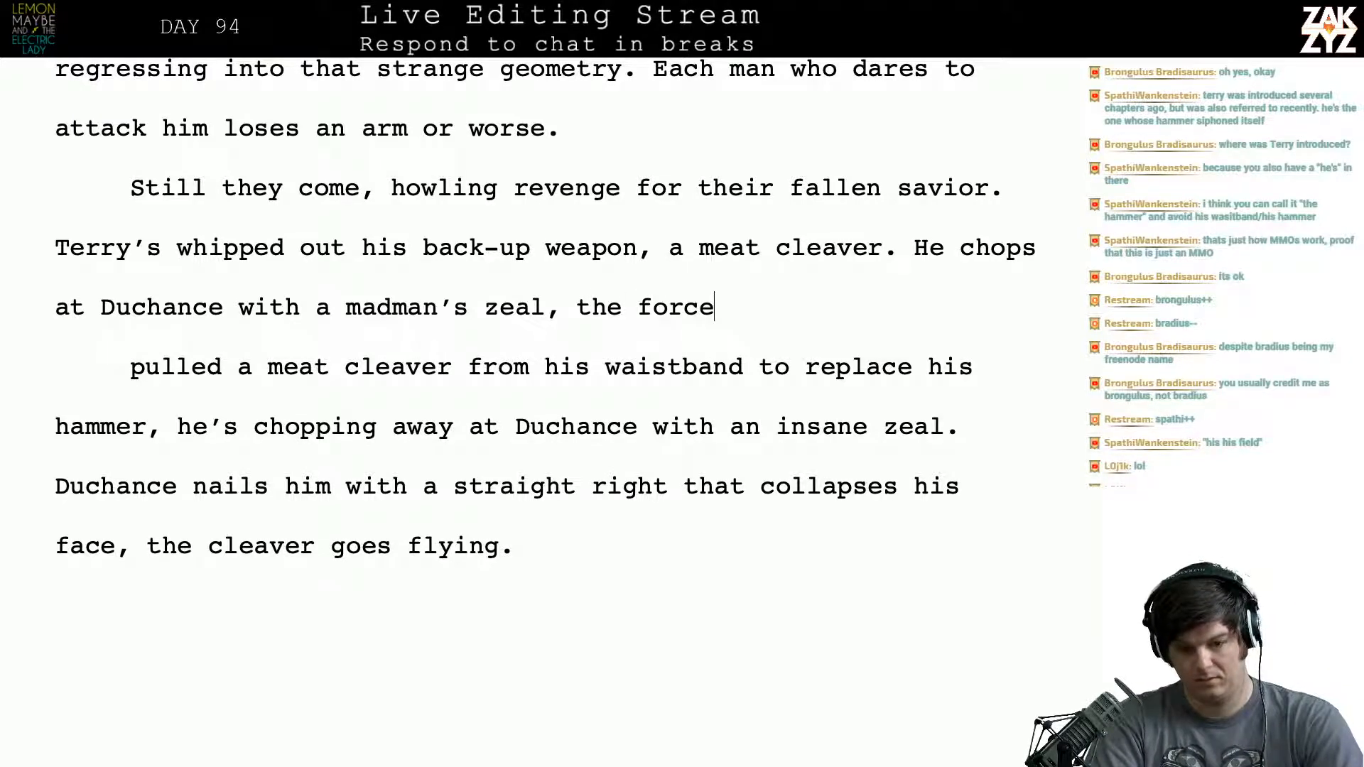
type(" field is ri")
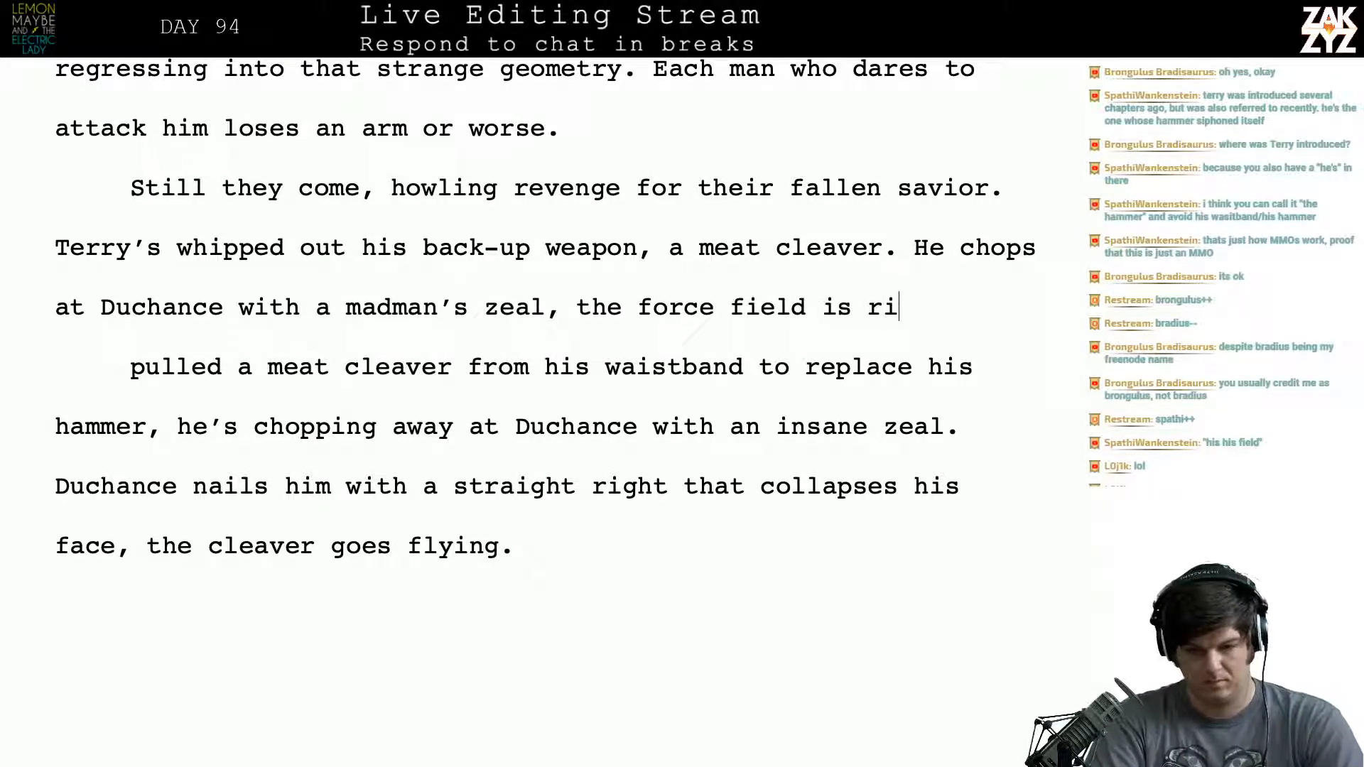
type("ppling from")
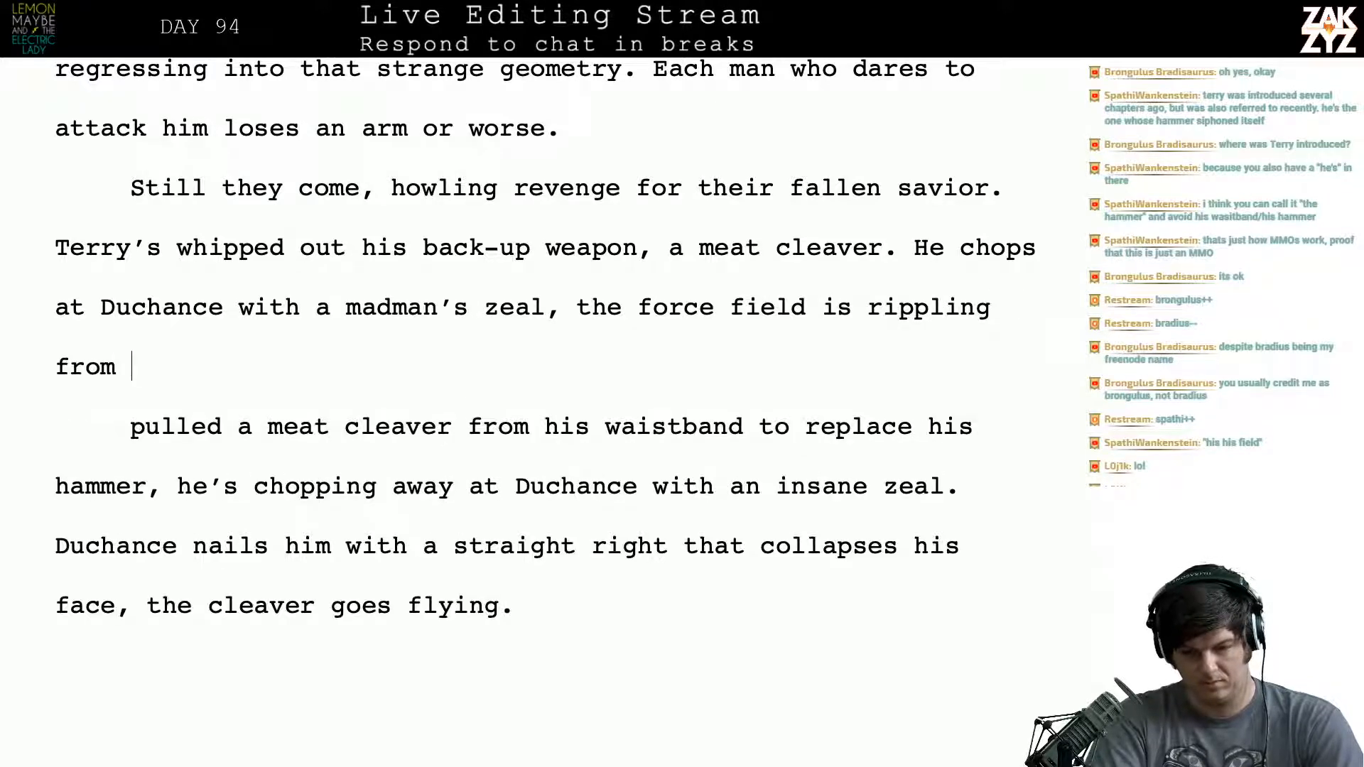
- Continue after “zeal,” with “the force field is”, trying and removing the words “rippling from”
key("BackSpace")
key("BackSpace")
key("BackSpace")
key("BackSpace")
key("BackSpace")
key("BackSpace")
key("BackSpace")
key("BackSpace")
key("BackSpace")
key("BackSpace")
key("BackSpace")
key("BackSpace")
key("BackSpace")
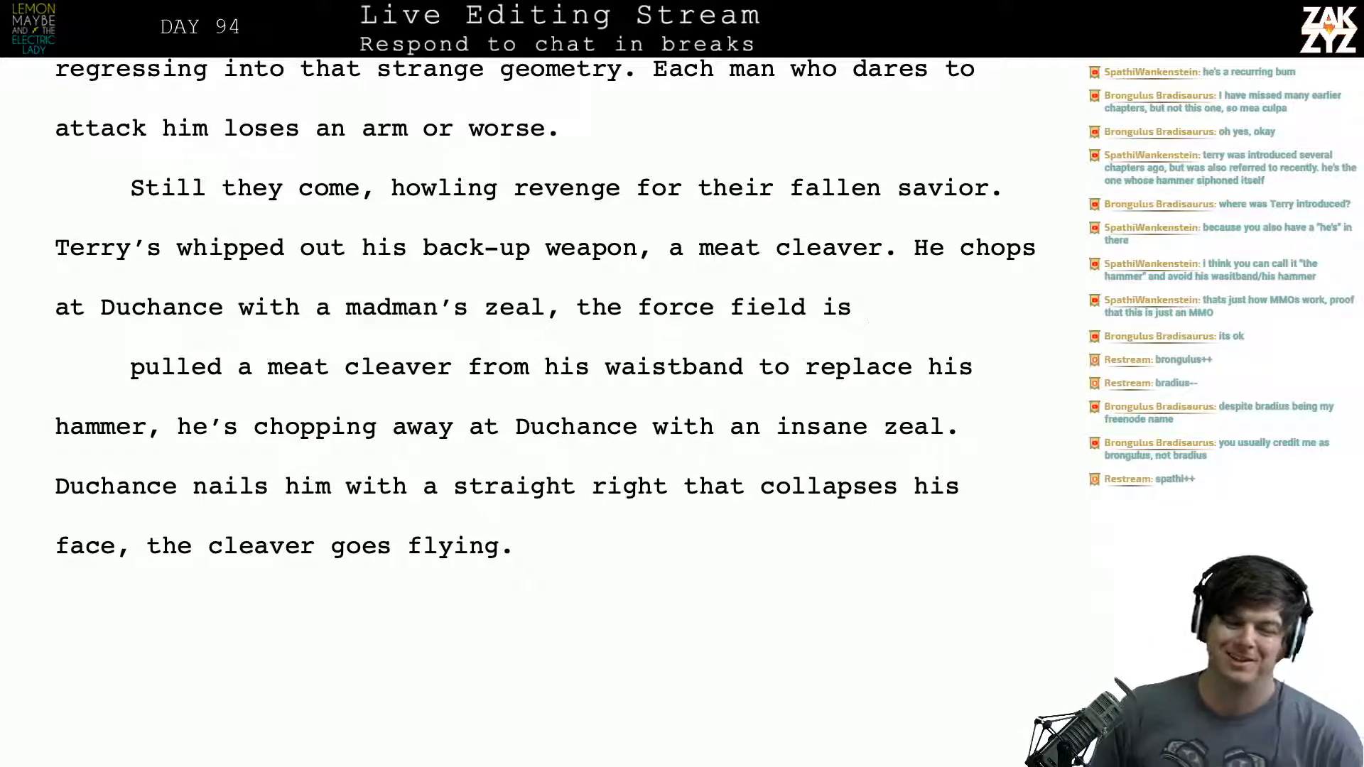
- Split the paragraph right after “zeal” so “, the force field is” moves to its own line, and return to the end of “zeal”
scroll(503, 236, "down", 1)
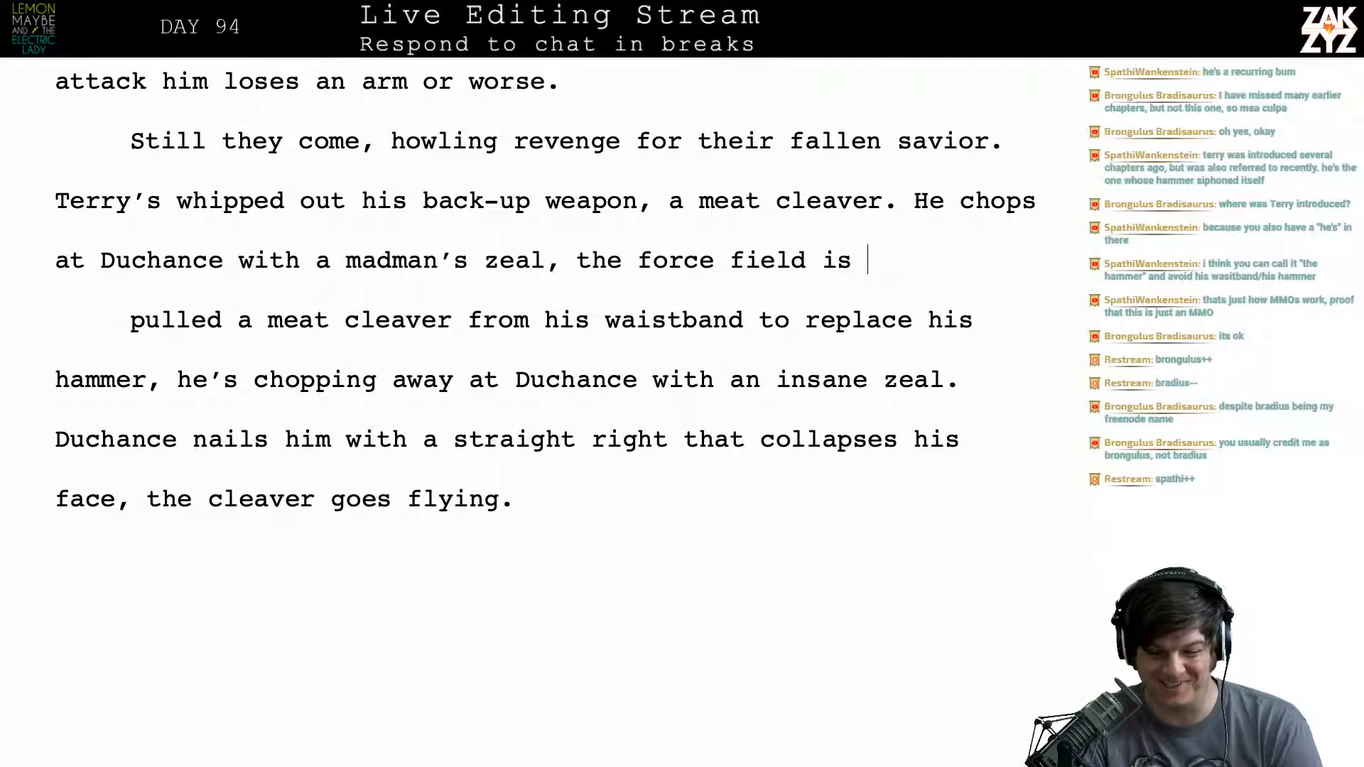
scroll(503, 236, "down", 1)
scroll(503, 237, "down", 1)
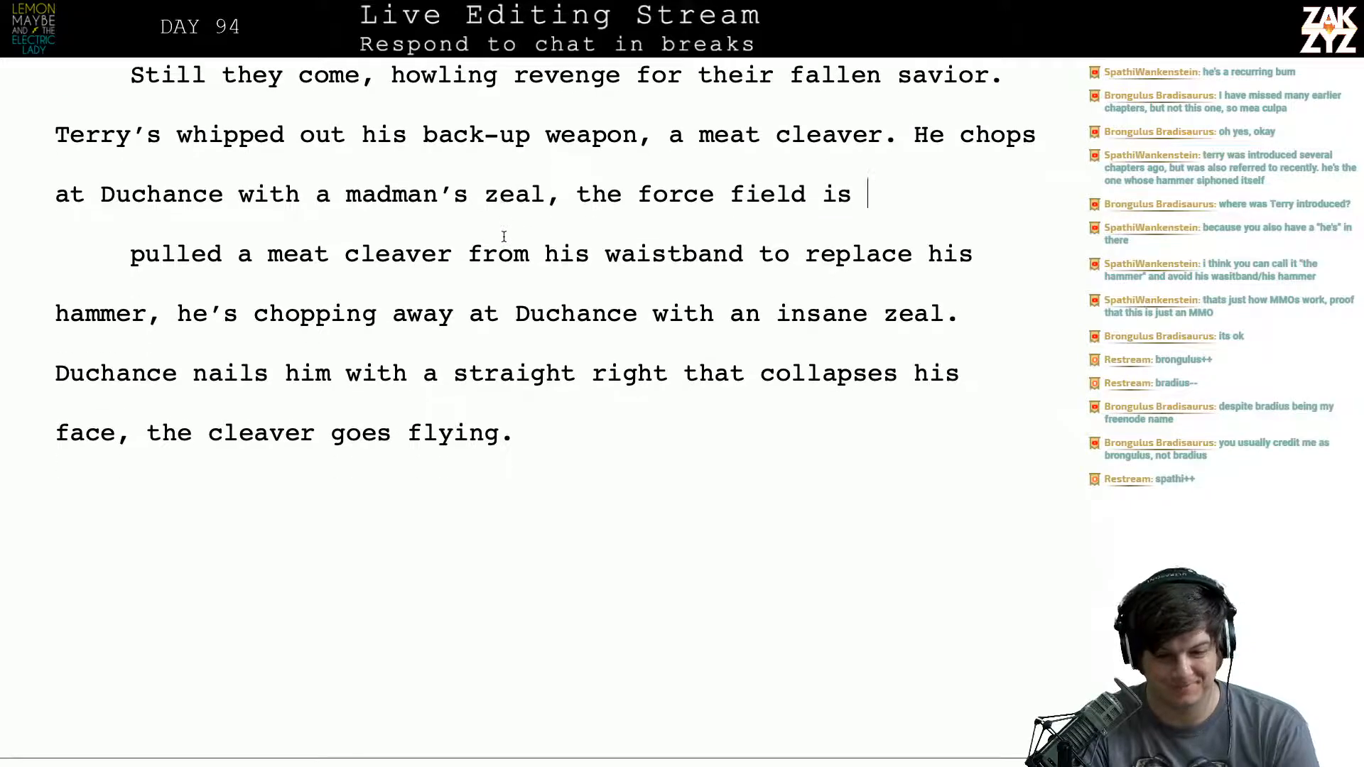
scroll(504, 237, "up", 2)
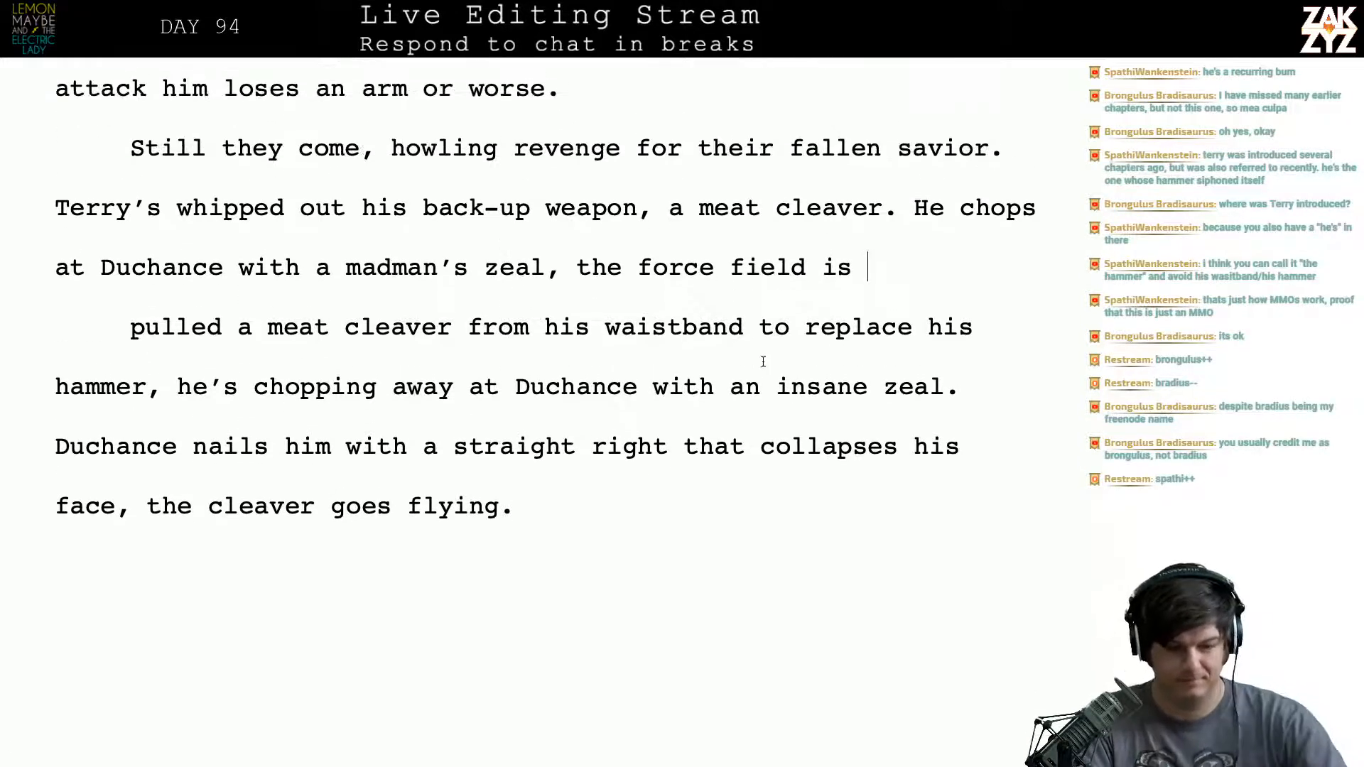
left_click(534, 270)
key("Return")
key("Left")
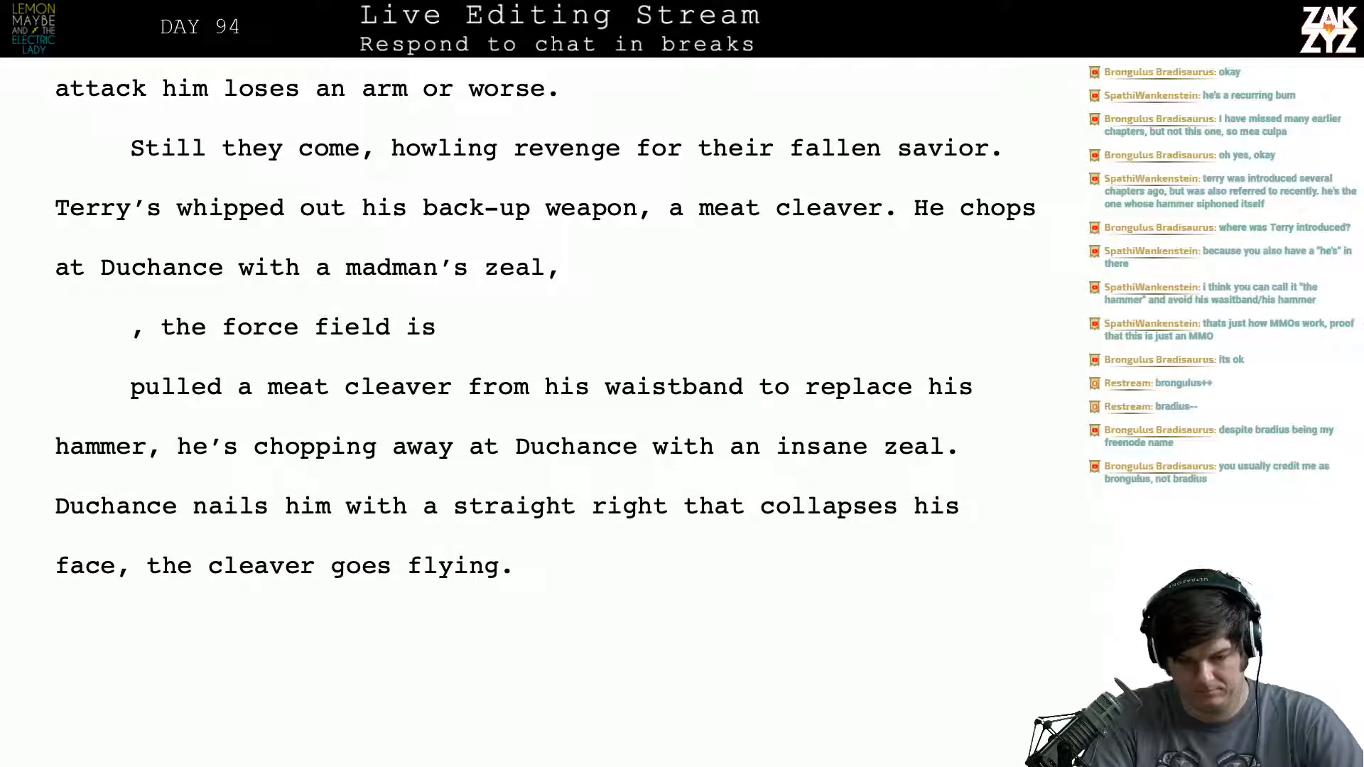
type(", un")
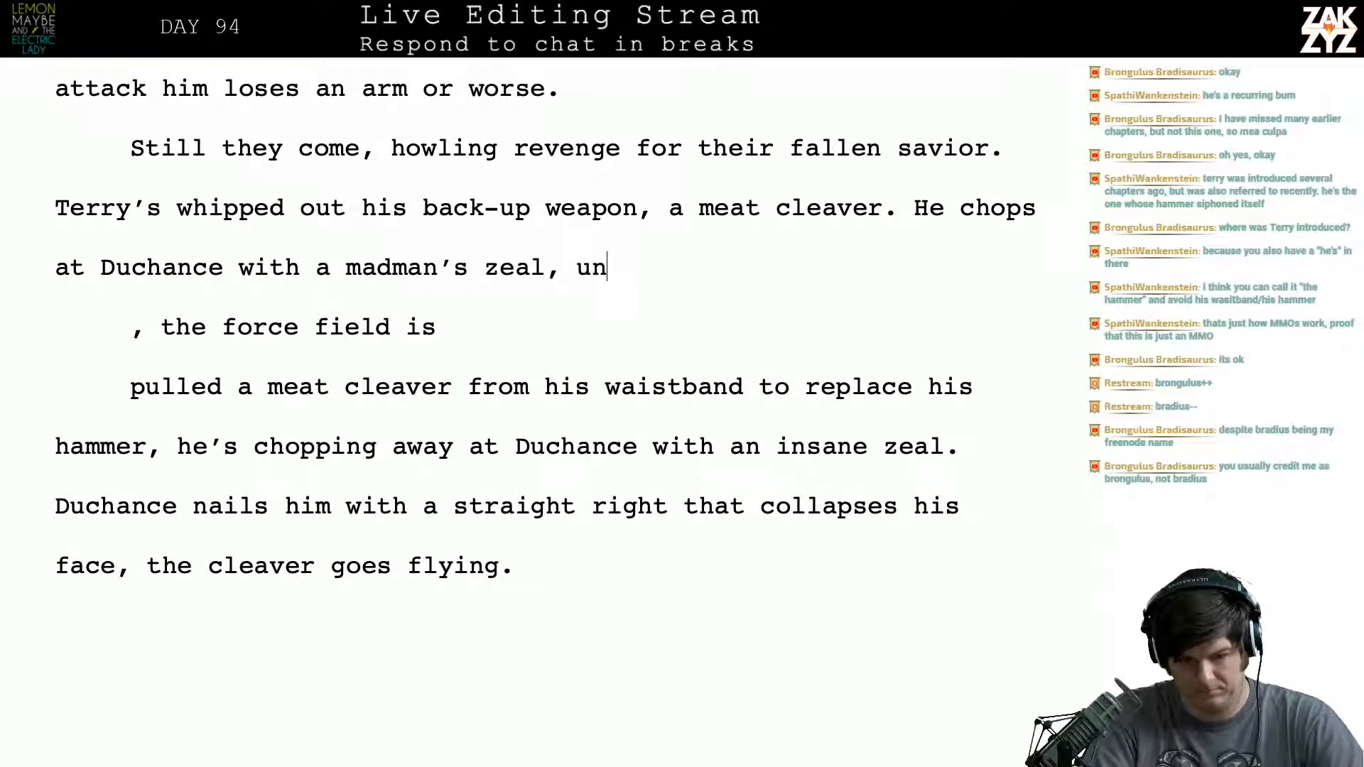
key("BackSpace")
key("BackSpace")
key("BackSpace")
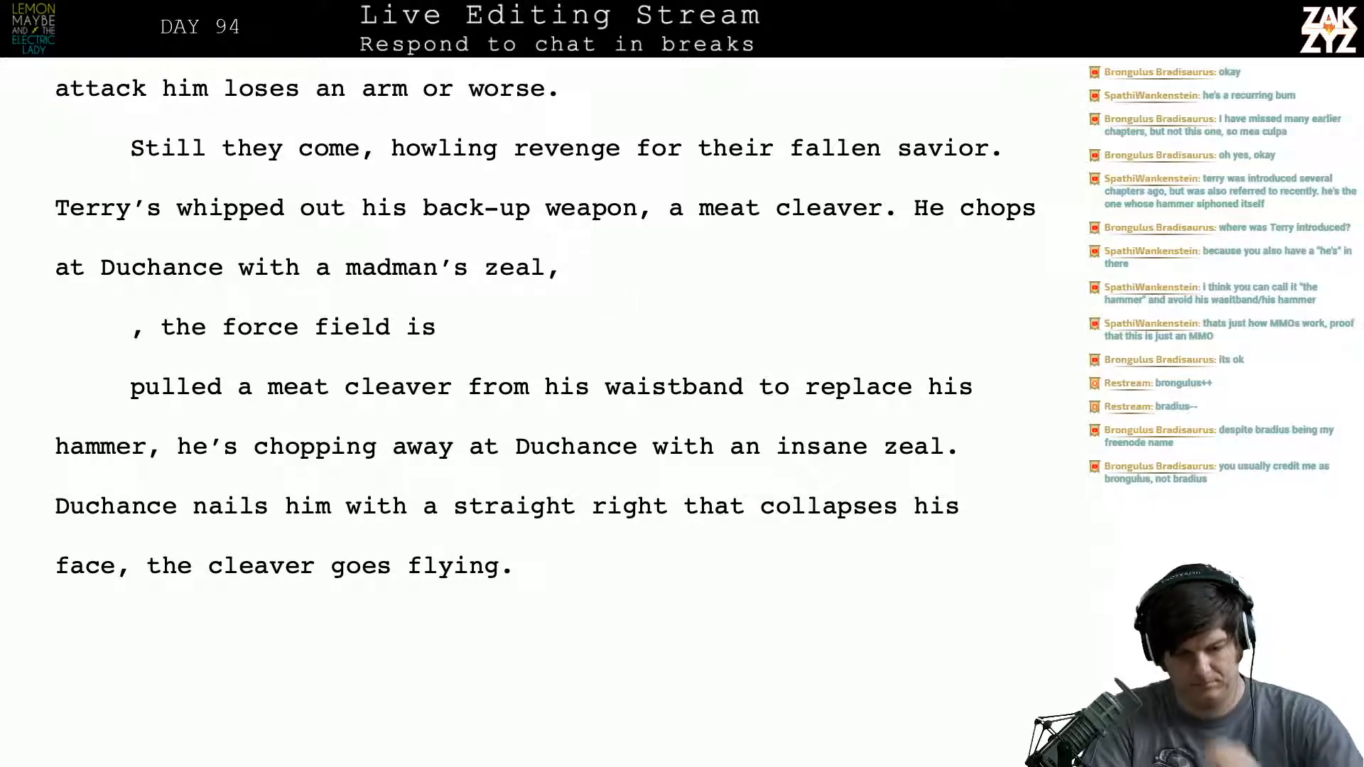
key("BackSpace")
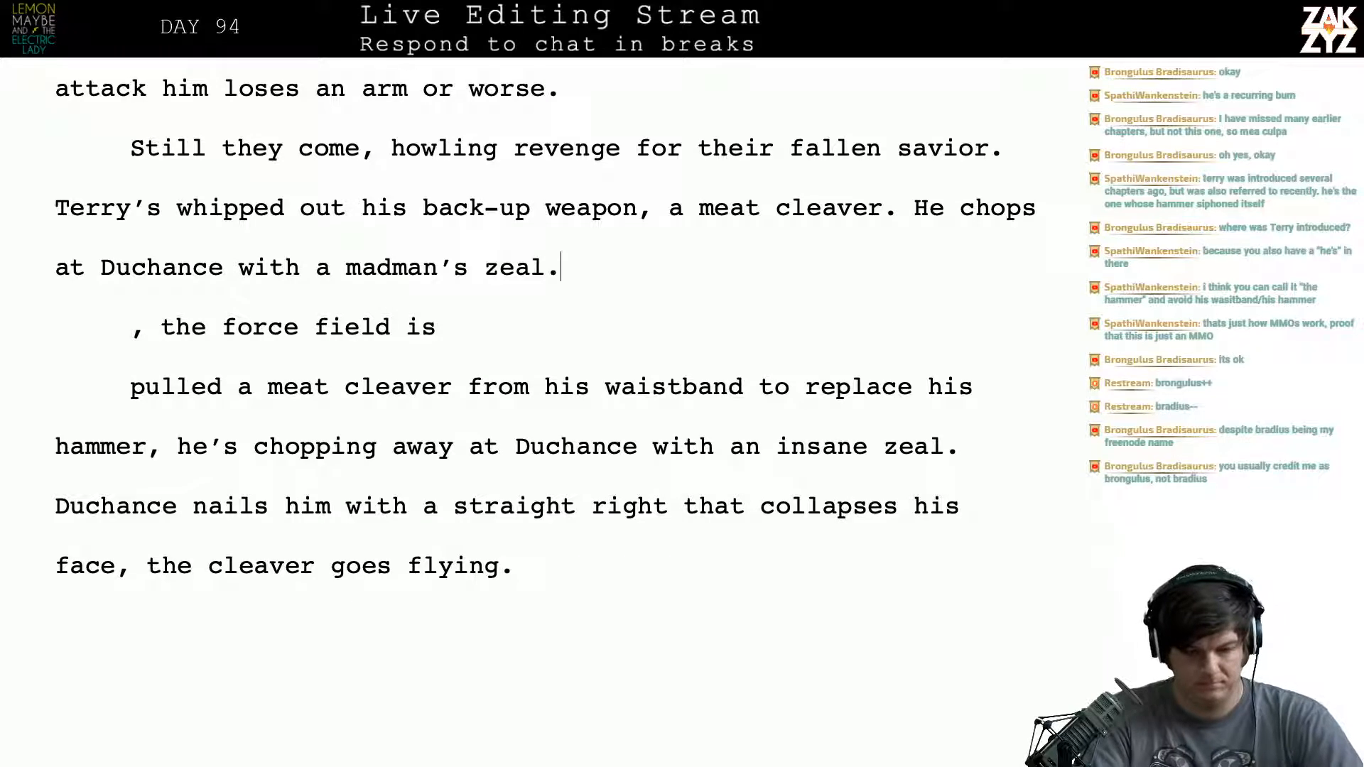
type(". Duc")
key("BackSpace")
key("BackSpace")
key("BackSpace")
key("BackSpace")
key("BackSpace")
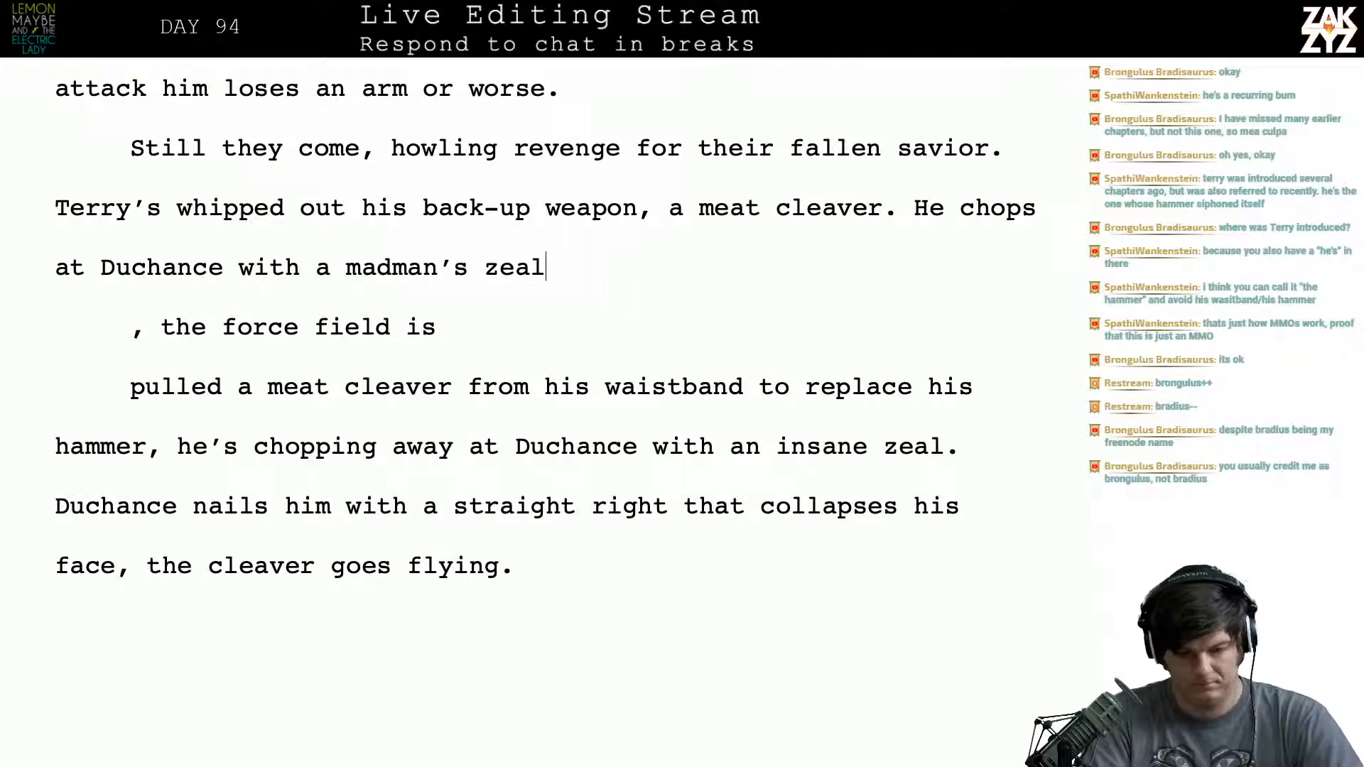
- Finish the sentence after “madman’s zeal” with “, trying again and again to make it through the field.”
type(", not caring")
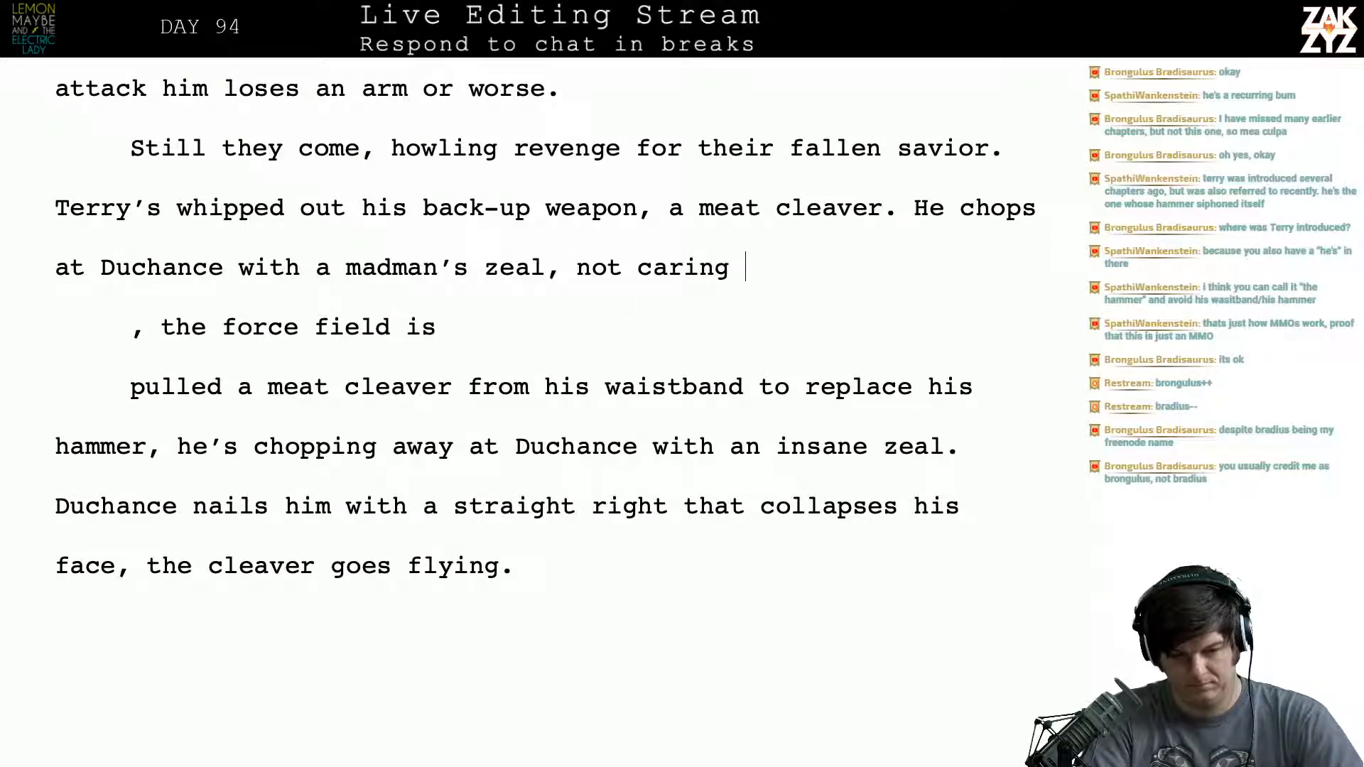
key("BackSpace")
key("BackSpace")
key("BackSpace")
key("BackSpace")
key("BackSpace")
key("BackSpace")
key("BackSpace")
key("BackSpace")
key("BackSpace")
key("BackSpace")
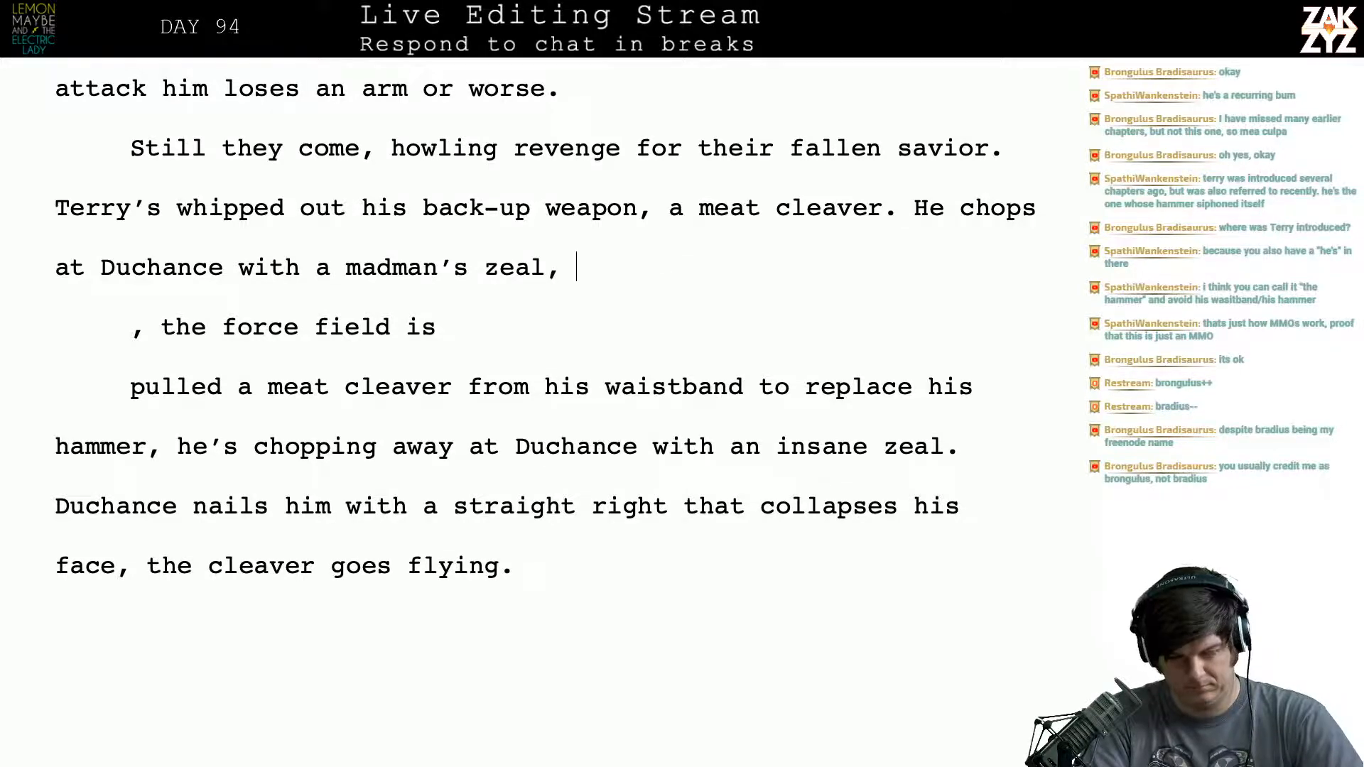
type("d")
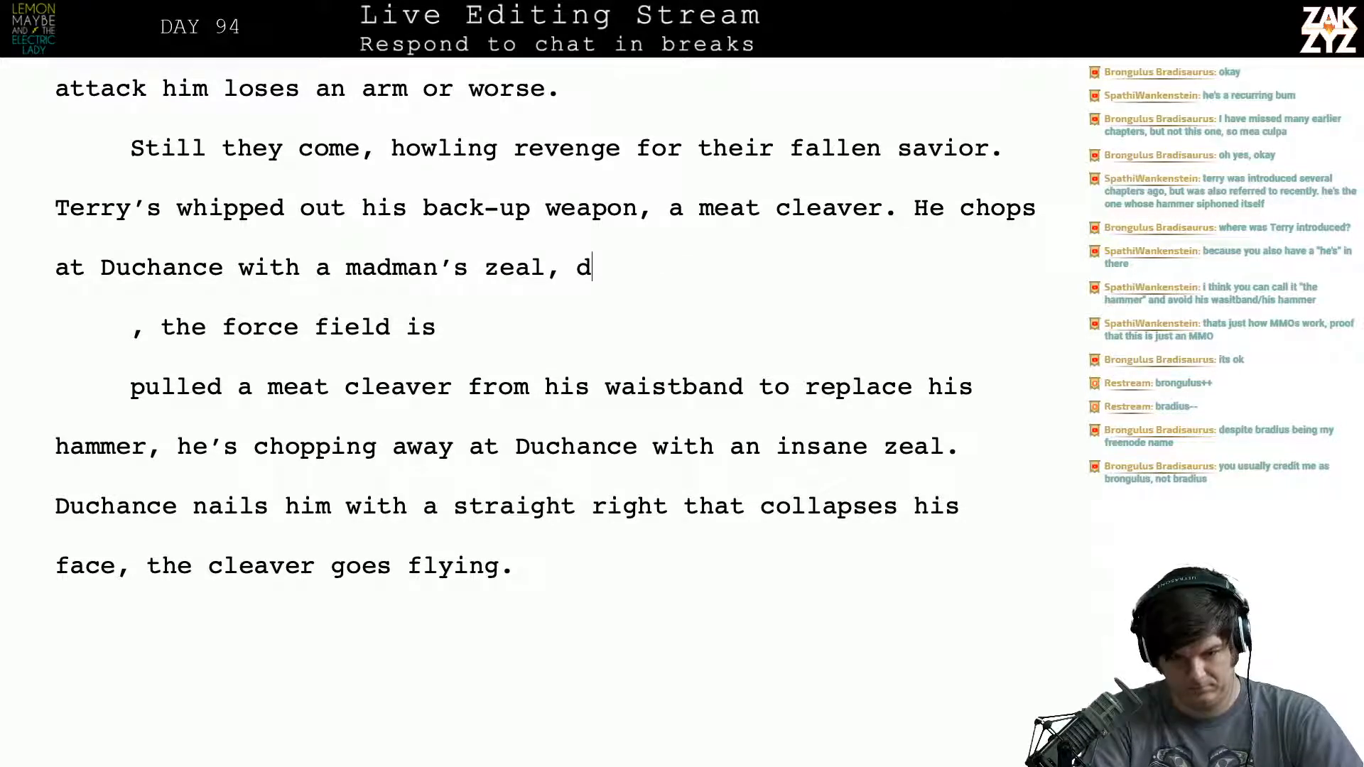
key("BackSpace")
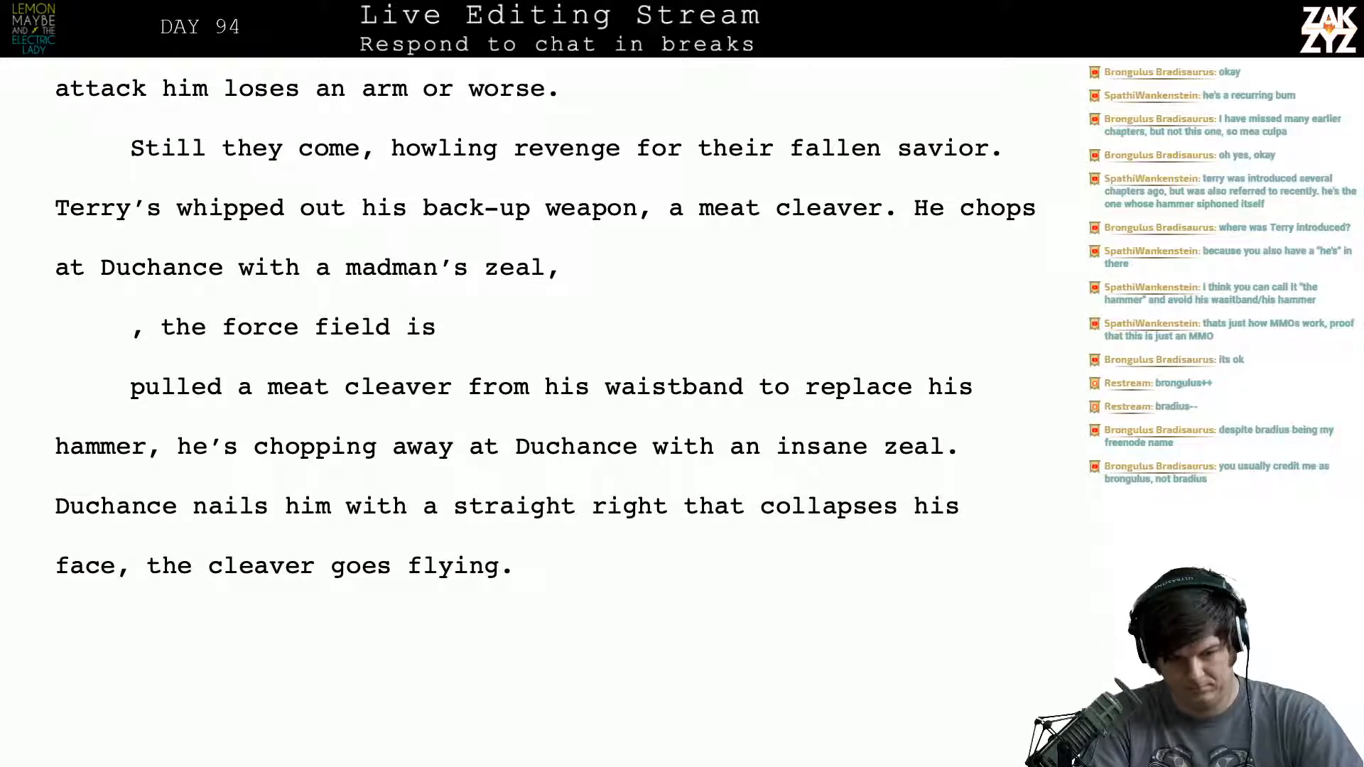
type("again an")
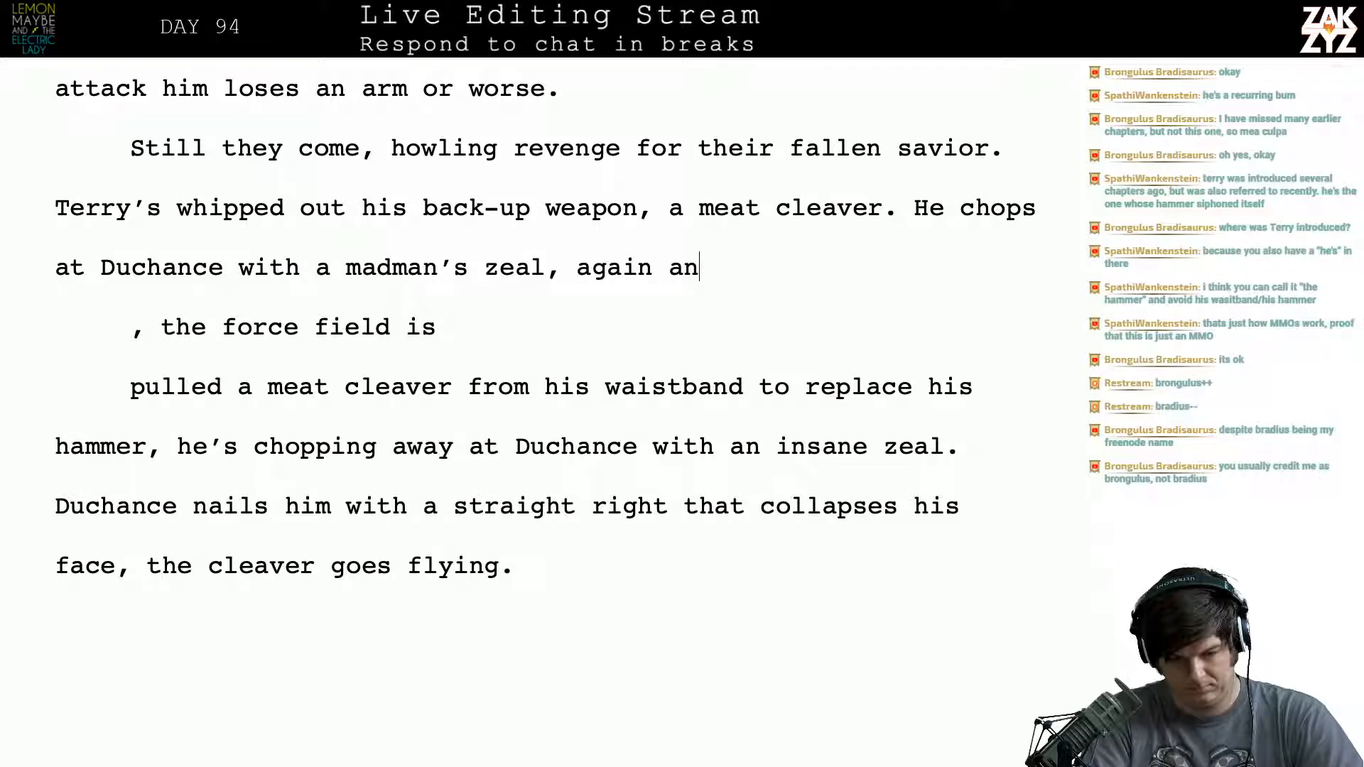
key("BackSpace")
key("BackSpace")
key("BackSpace")
key("BackSpace")
key("BackSpace")
key("BackSpace")
key("BackSpace")
key("BackSpace")
type("trying ag")
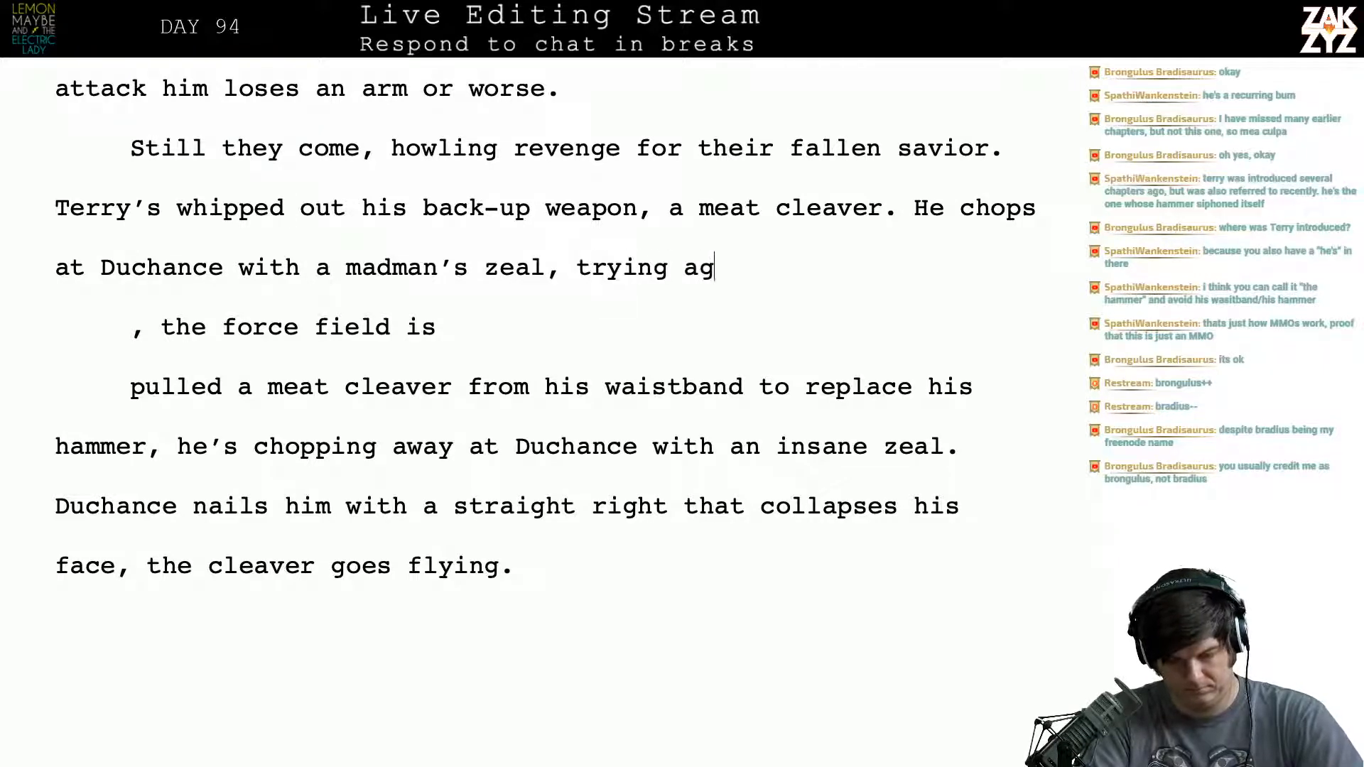
type("ain and again to")
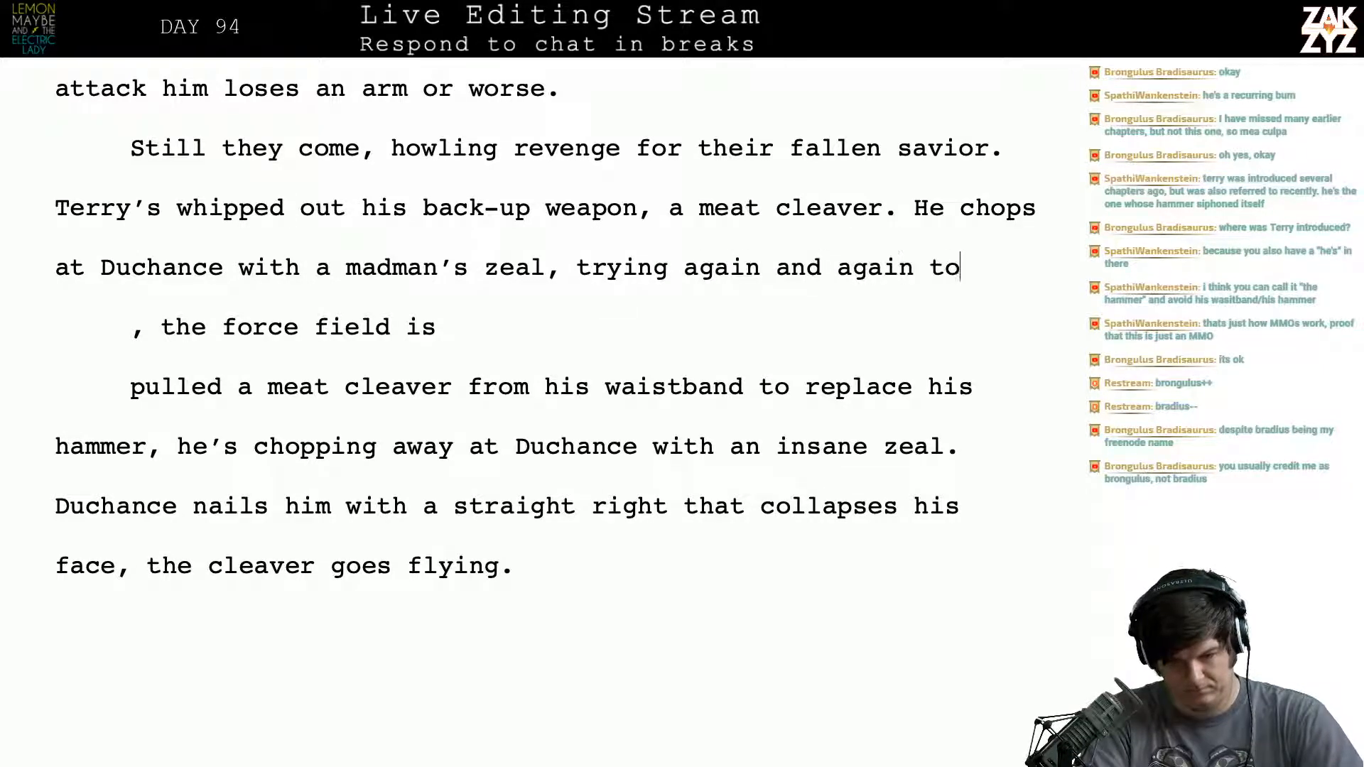
type(" make it through ")
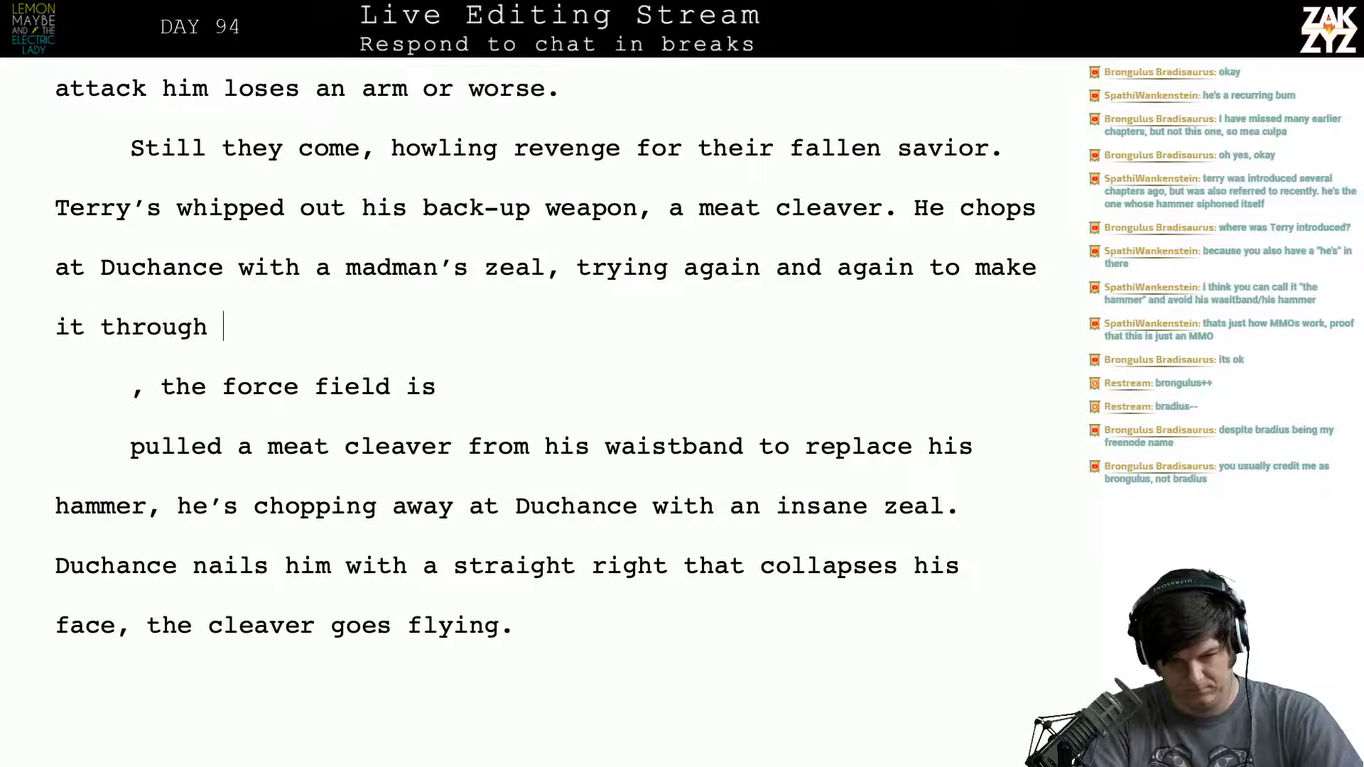
type("the field. Ducna")
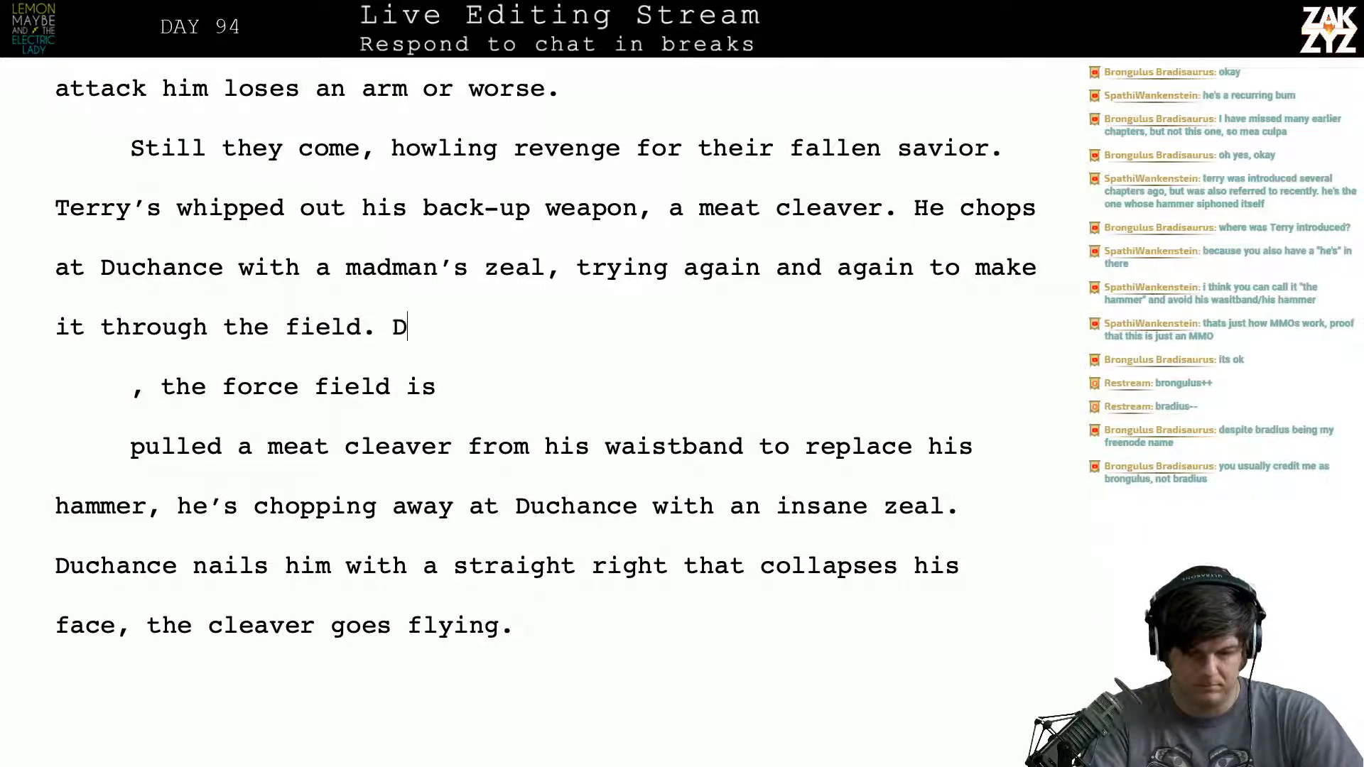
key("BackSpace")
key("BackSpace")
key("BackSpace")
key("BackSpace")
key("BackSpace")
type("Then")
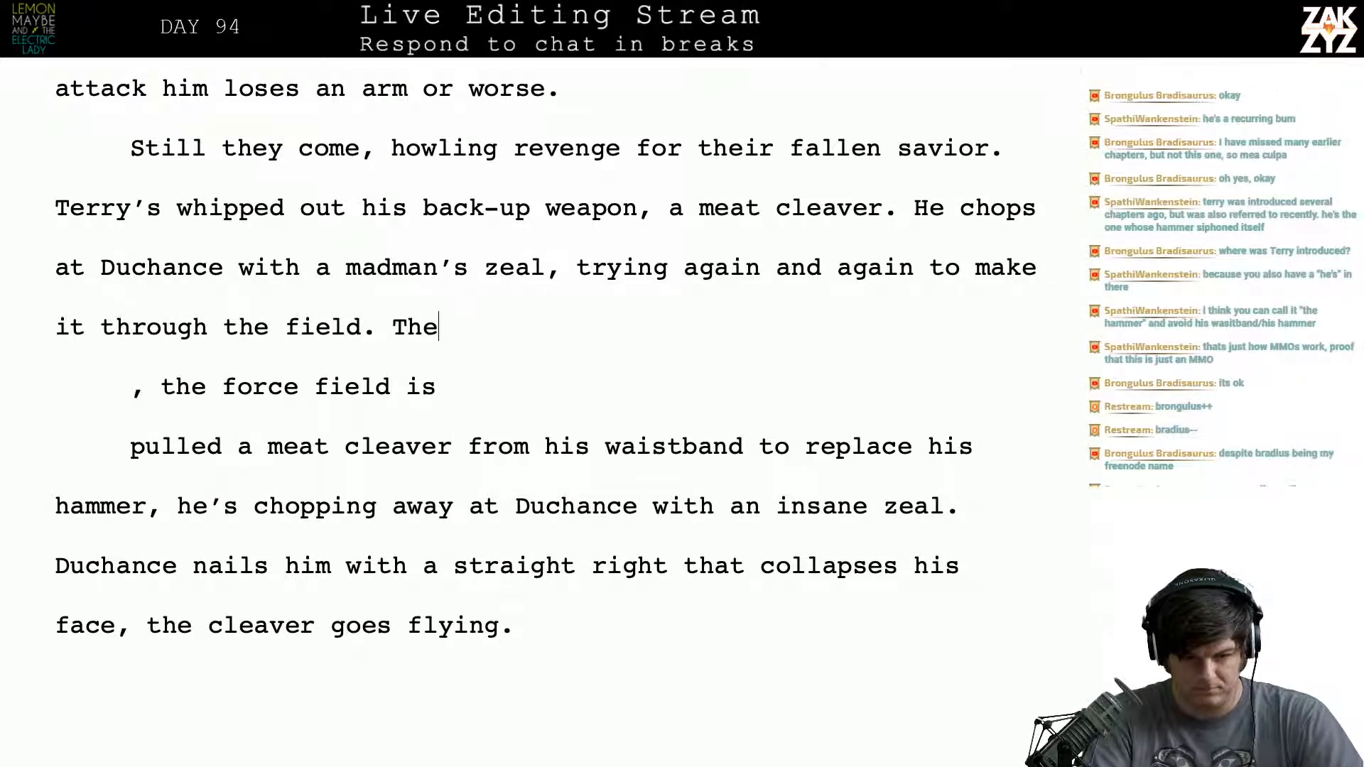
key("BackSpace")
key("BackSpace")
key("BackSpace")
key("BackSpace")
- Insert two blank paragraphs after “it through the field.” and return to the end of that sentence
key("Return")
key("Return")
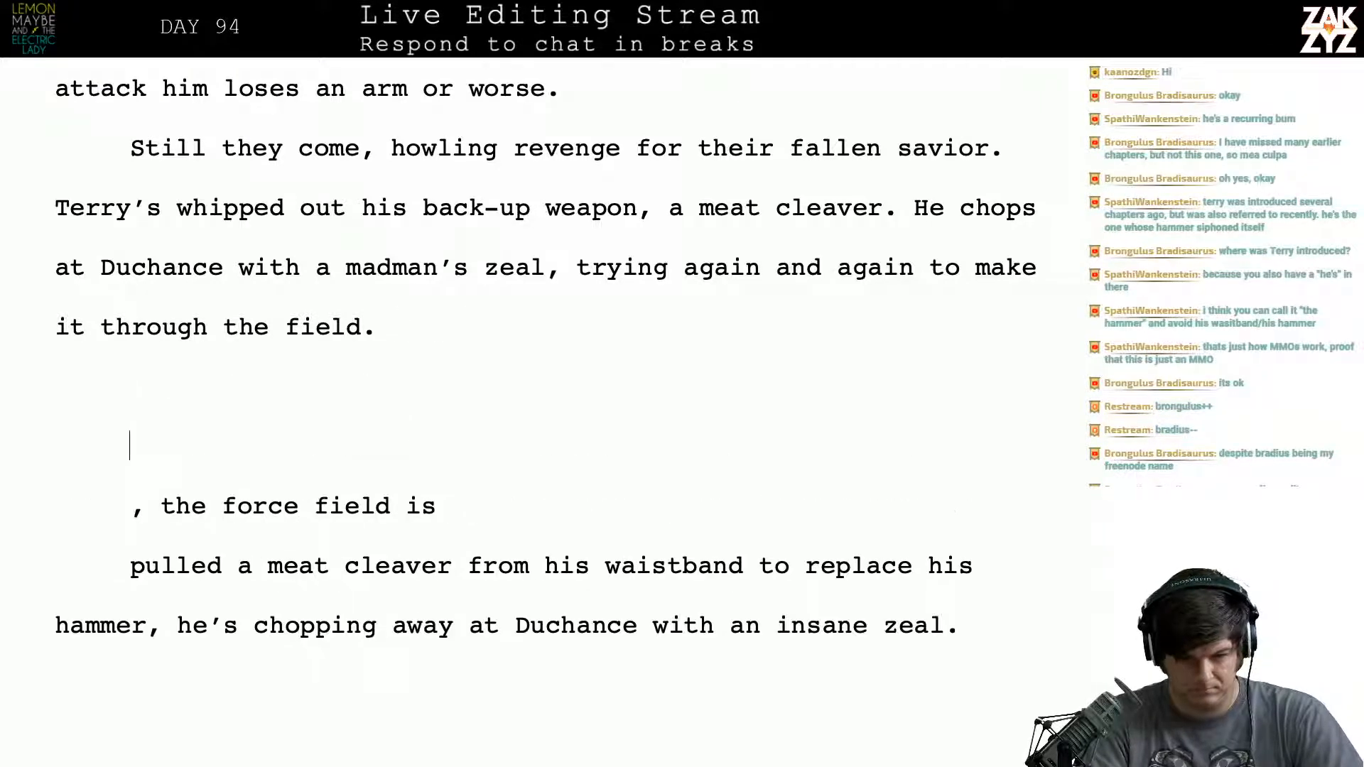
key("Left")
key("Left")
key("BackSpace")
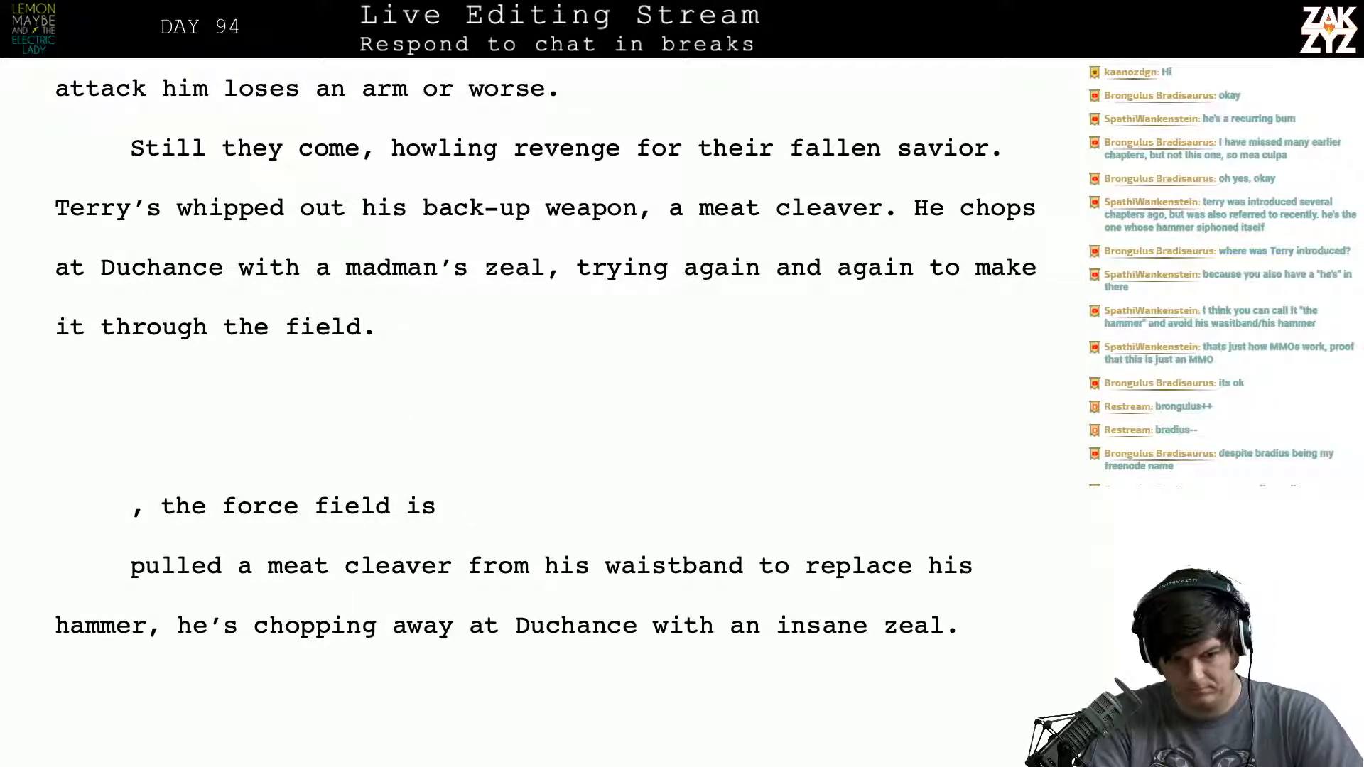
- Begin a new sentence after “it through the field.” with “Duchance nails him with a straight right”
type("Ducnah")
key("BackSpace")
key("BackSpace")
key("BackSpace")
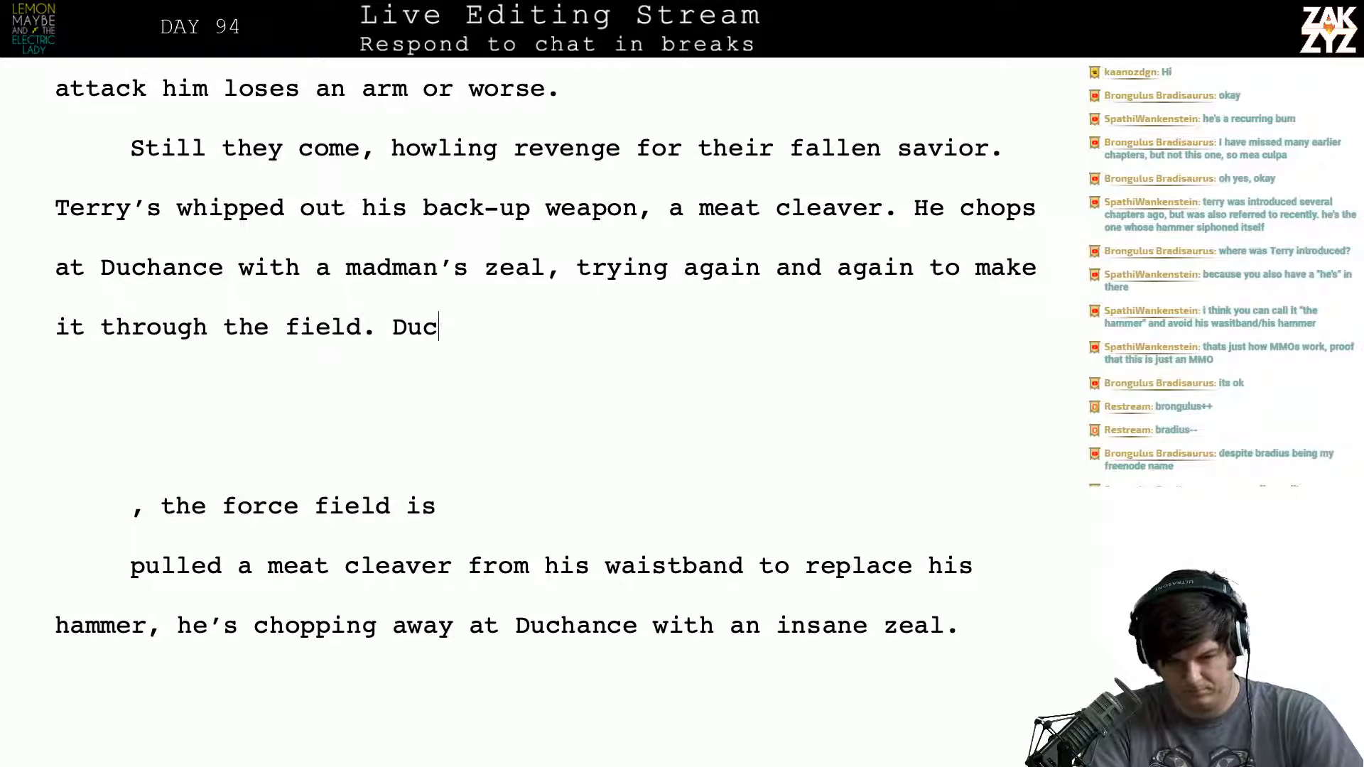
type("hance nails ")
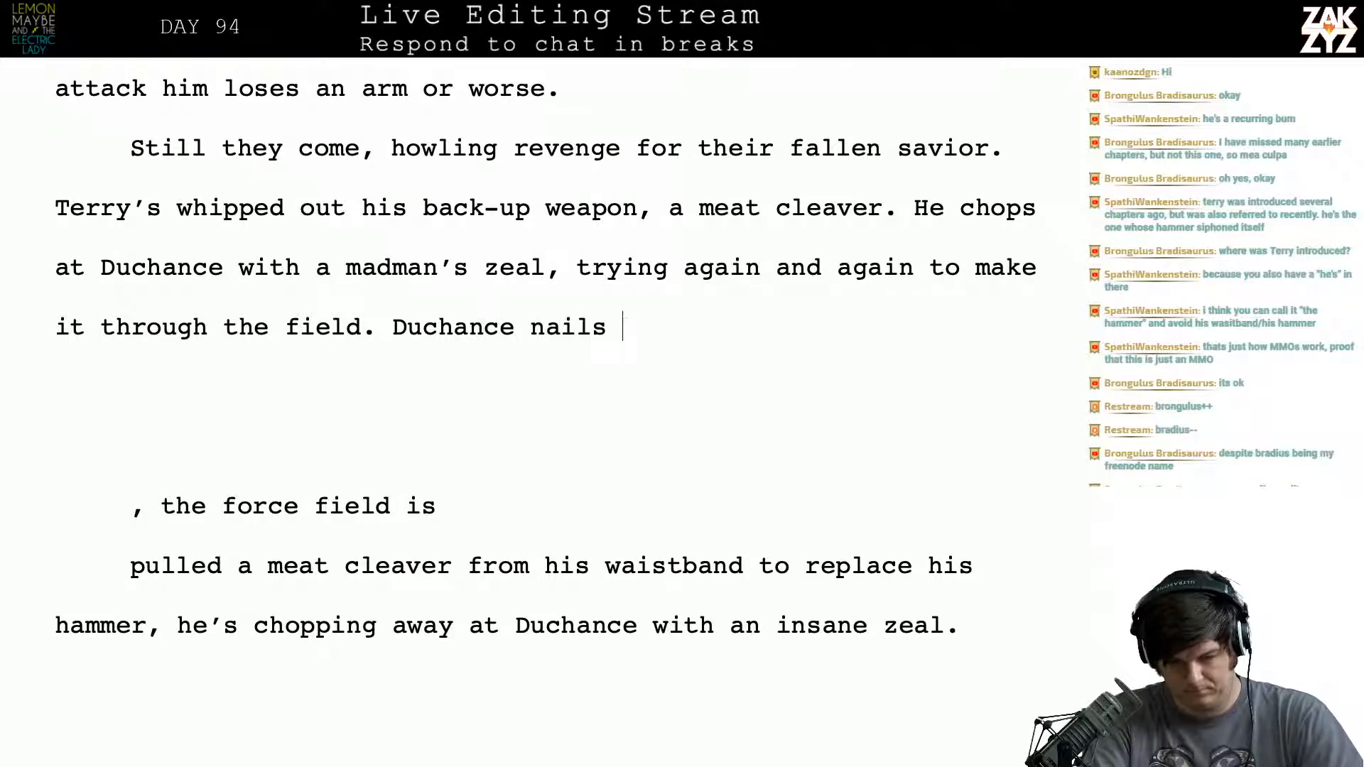
type("him with a striaght")
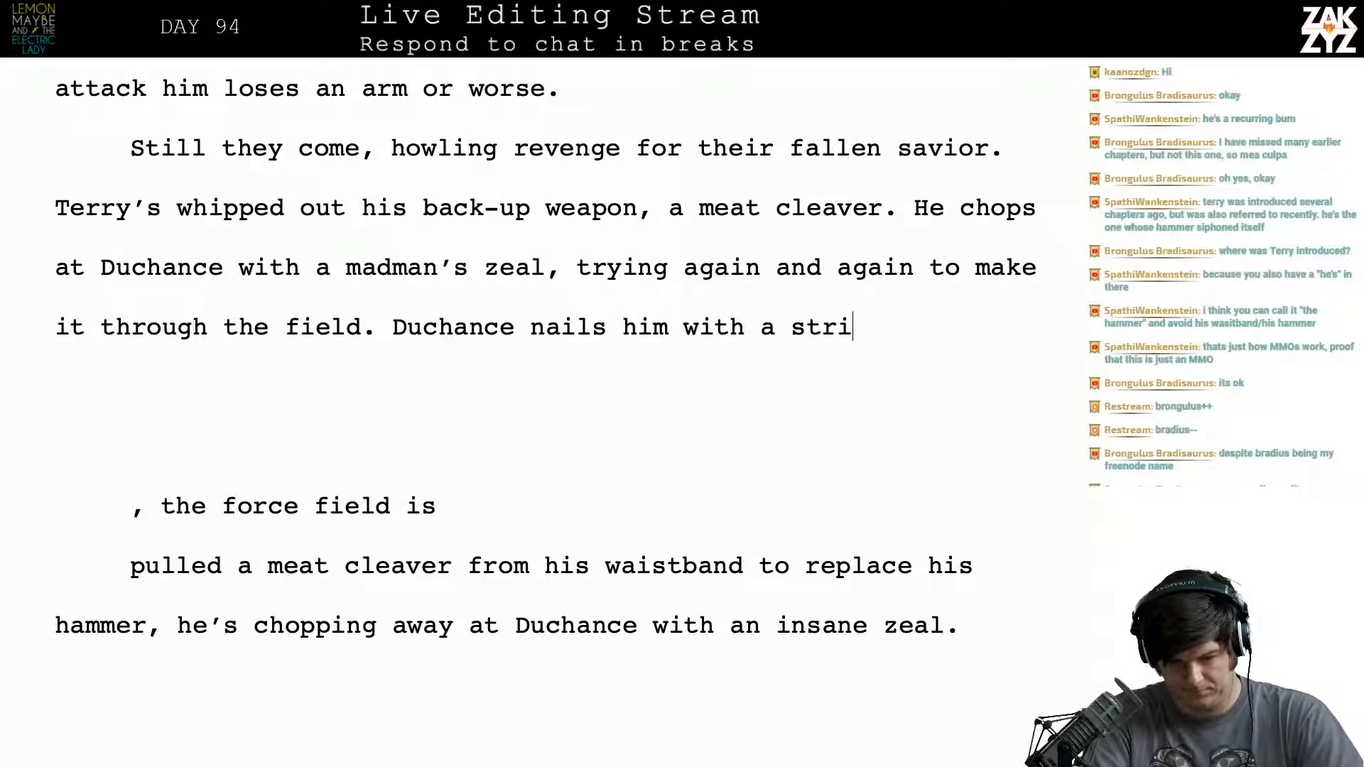
key("BackSpace")
key("BackSpace")
key("BackSpace")
key("BackSpace")
key("BackSpace")
type("aight")
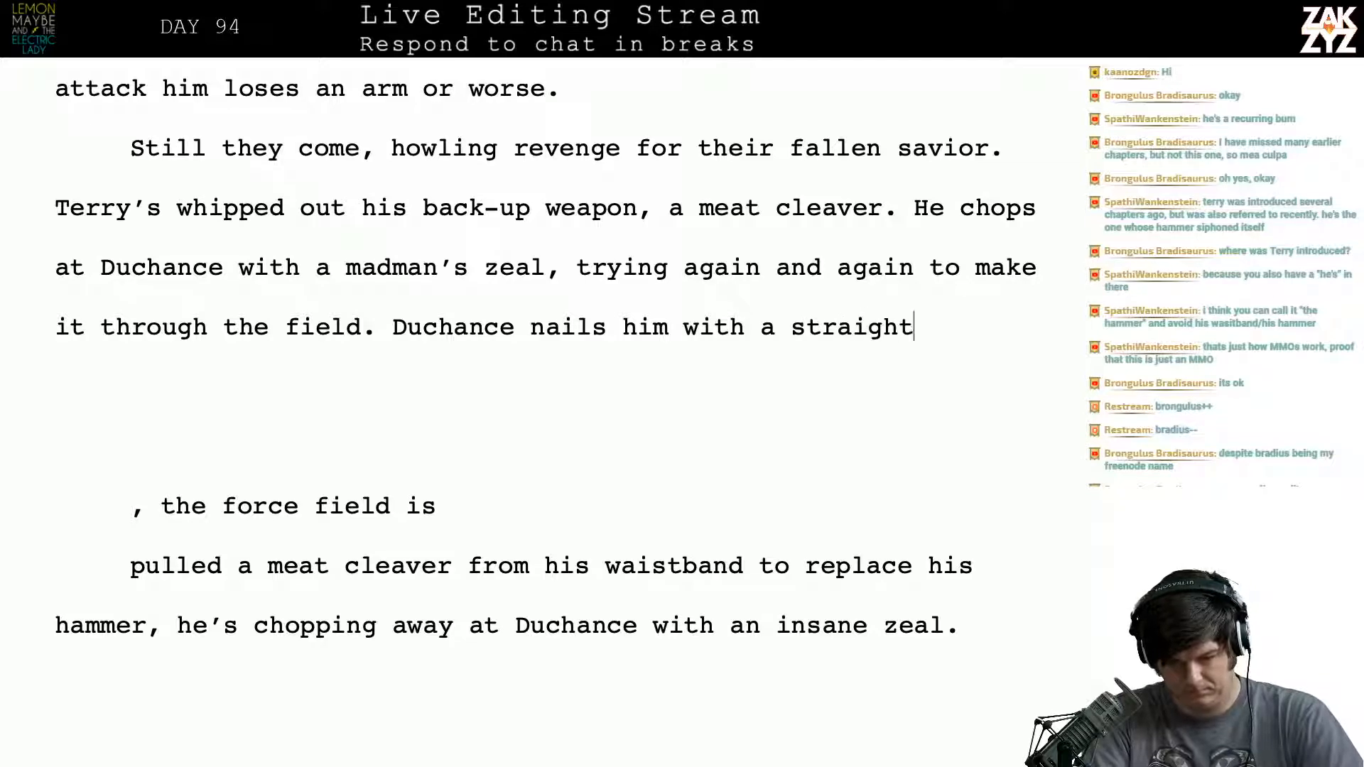
type(" right that caves")
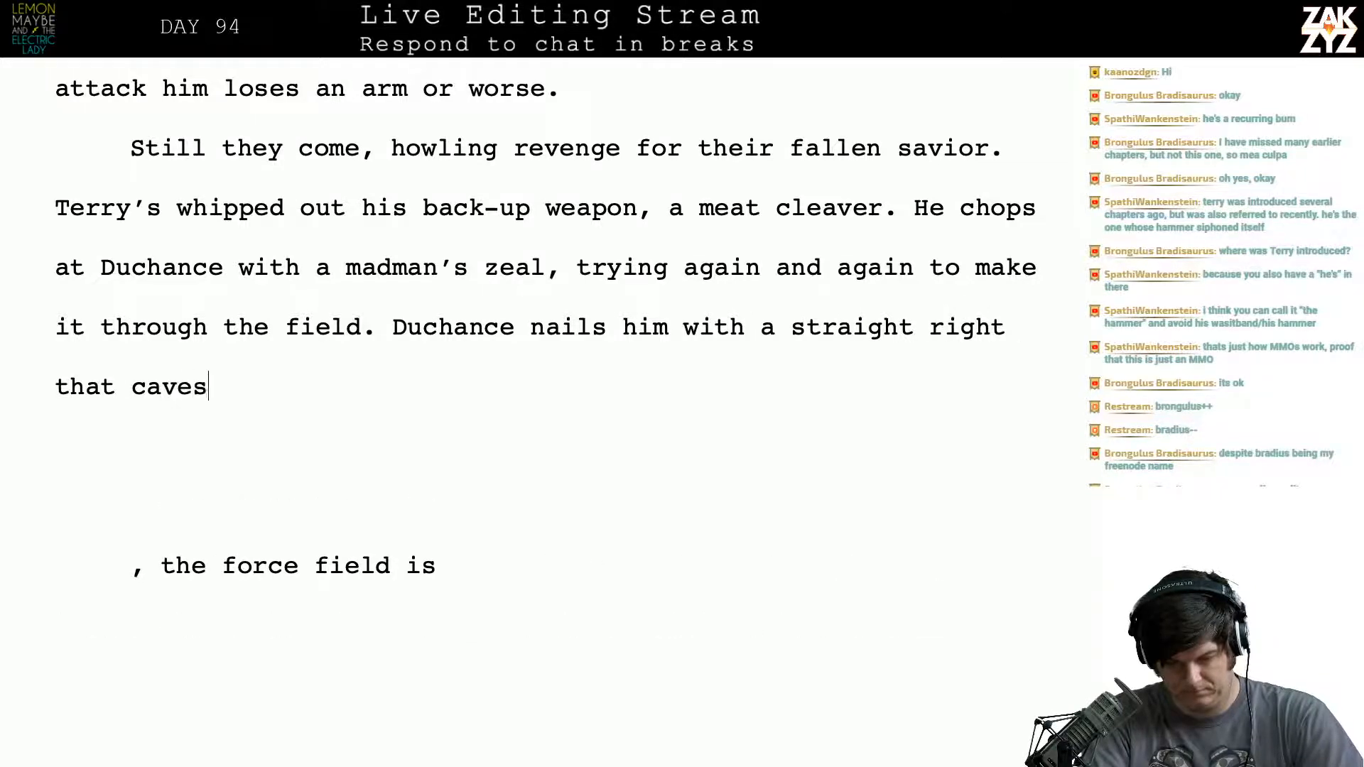
type(" his face in, th")
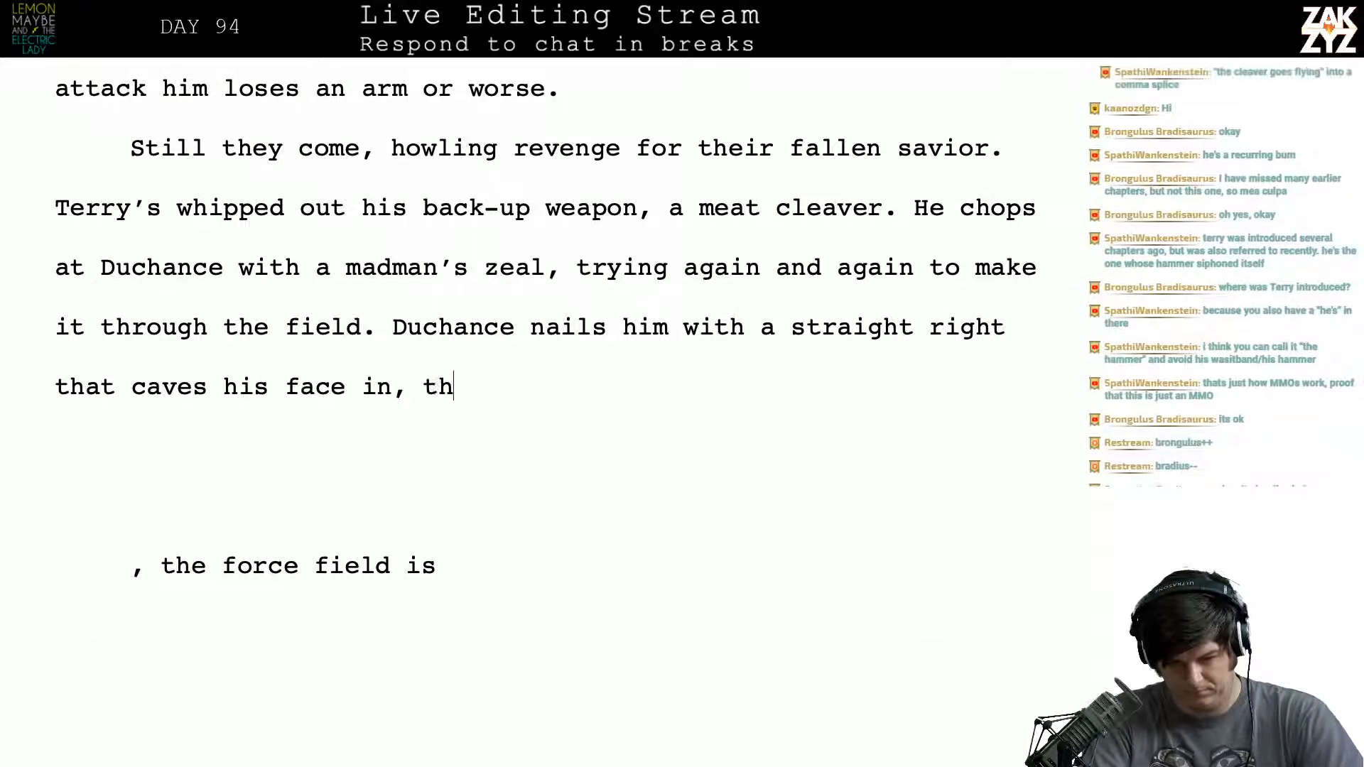
type("e cleaver goes ")
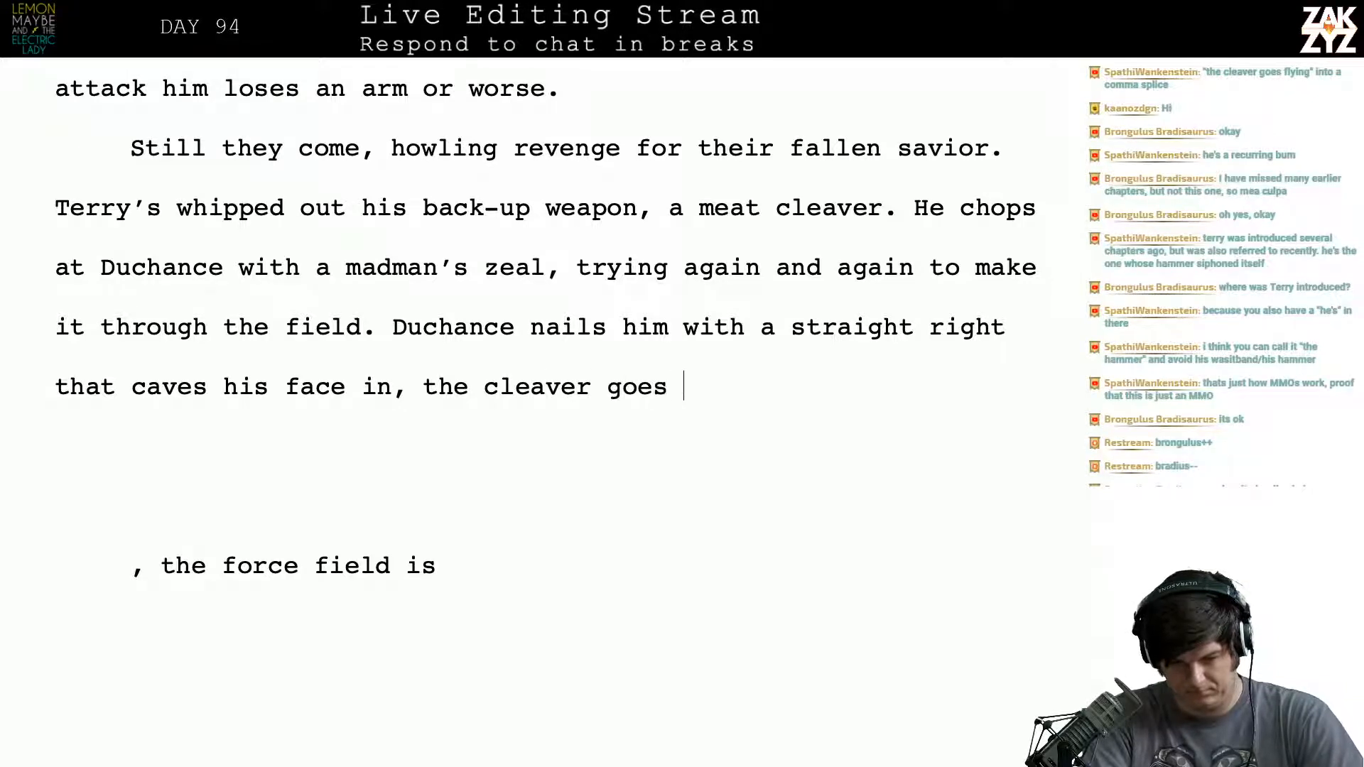
type("flying as")
- Finish the sentence after “straight right” with “that caves his face in, the cleaver goes flying.”
key("BackSpace")
key("BackSpace")
key("BackSpace")
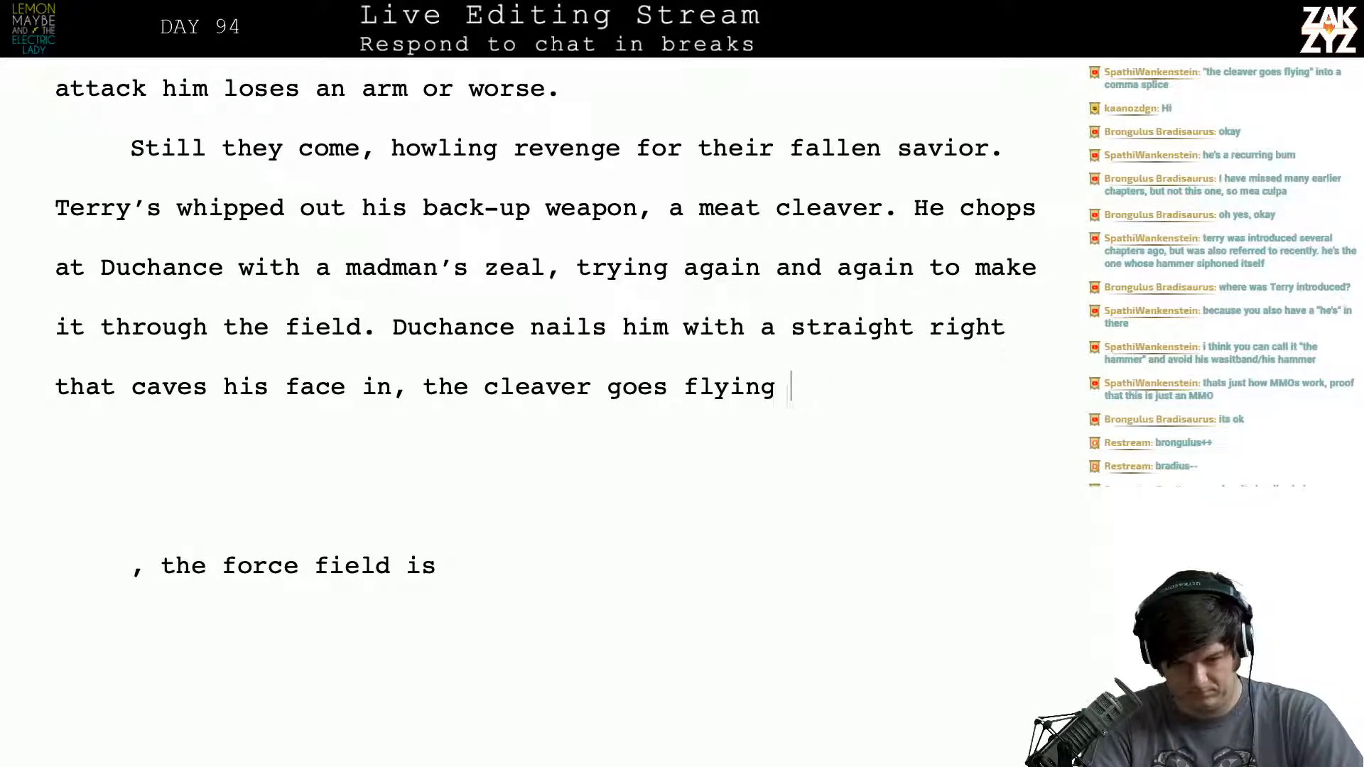
type(".")
- Delete the blank paragraphs, the “, the force field is” fragment and the old “pulled a meat cleaver” paragraph below the new text
key("shift+Down")
key("shift+Down")
key("shift+Down")
key("shift+Down")
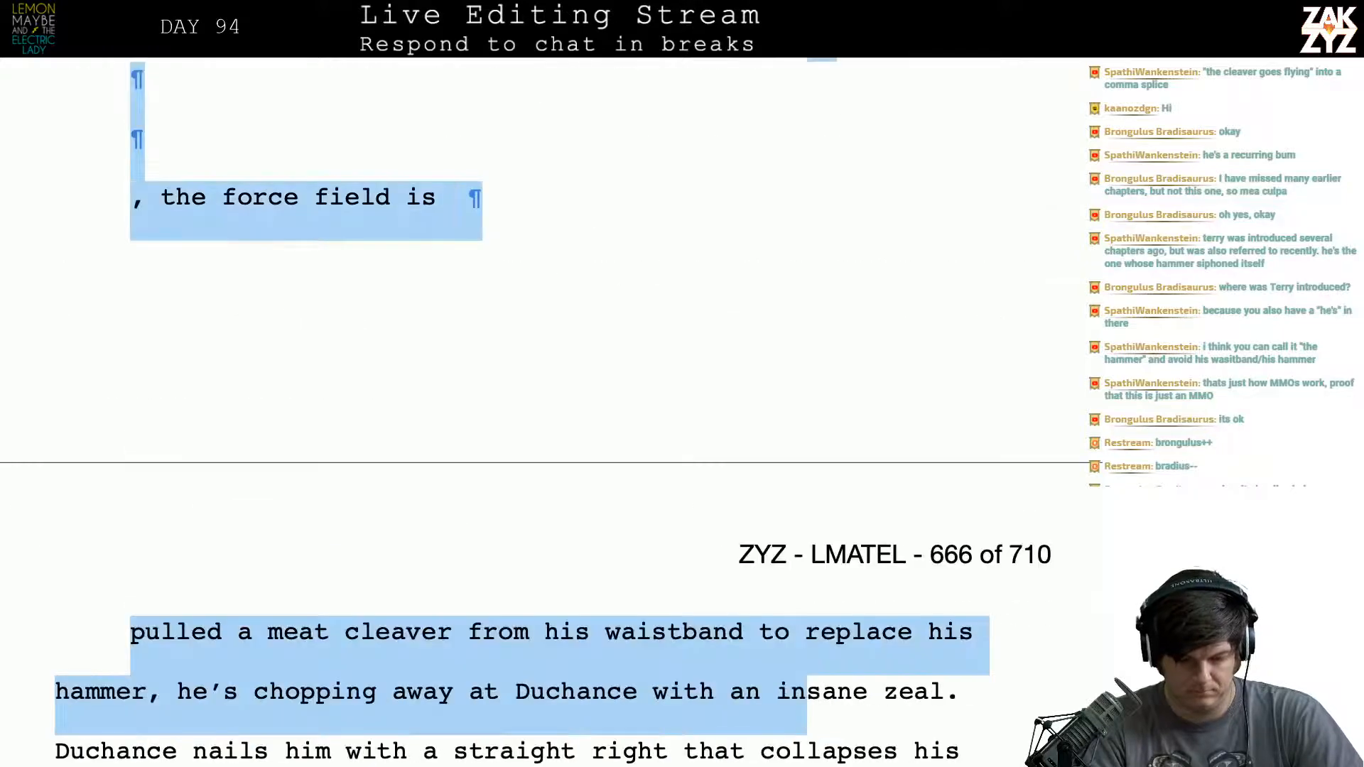
key("shift+Down")
key("shift+Down")
key("shift+Down")
key("shift+Down")
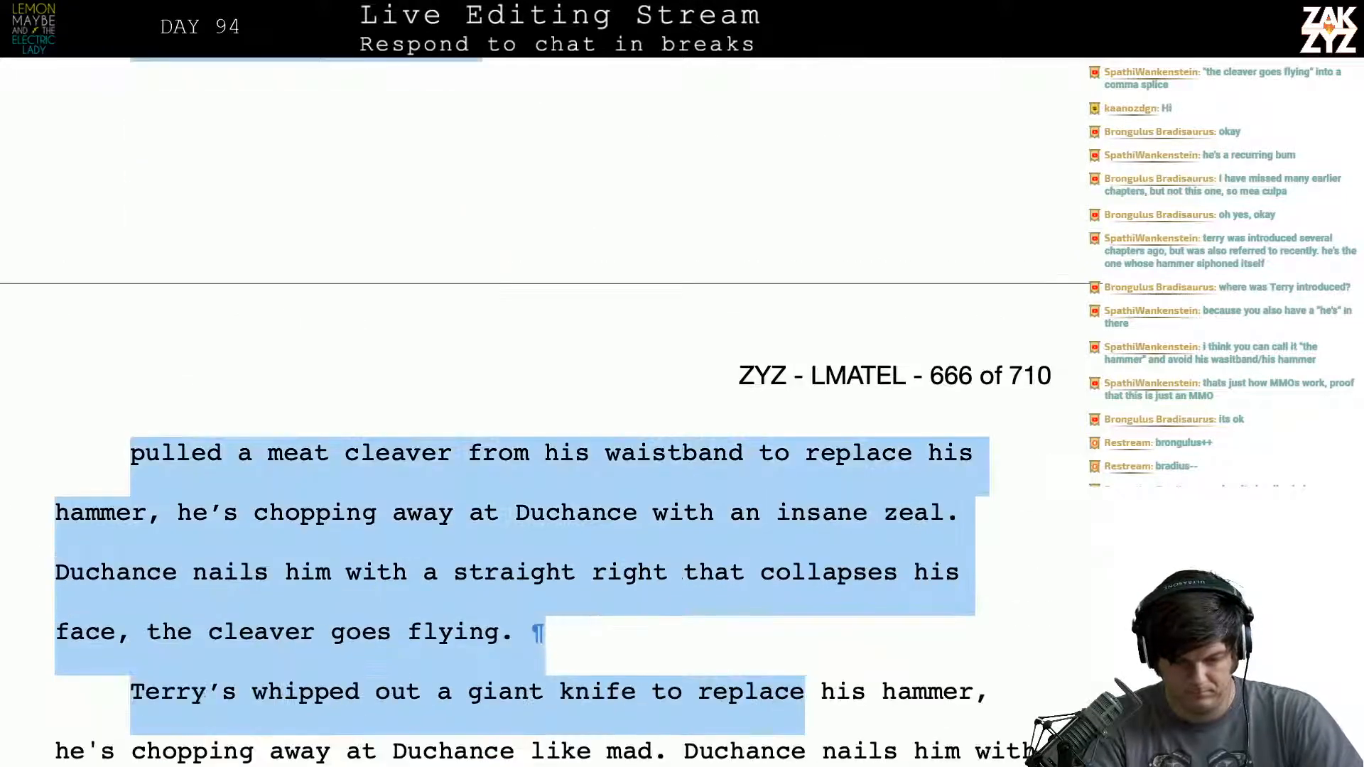
key("shift+Up")
key("BackSpace")
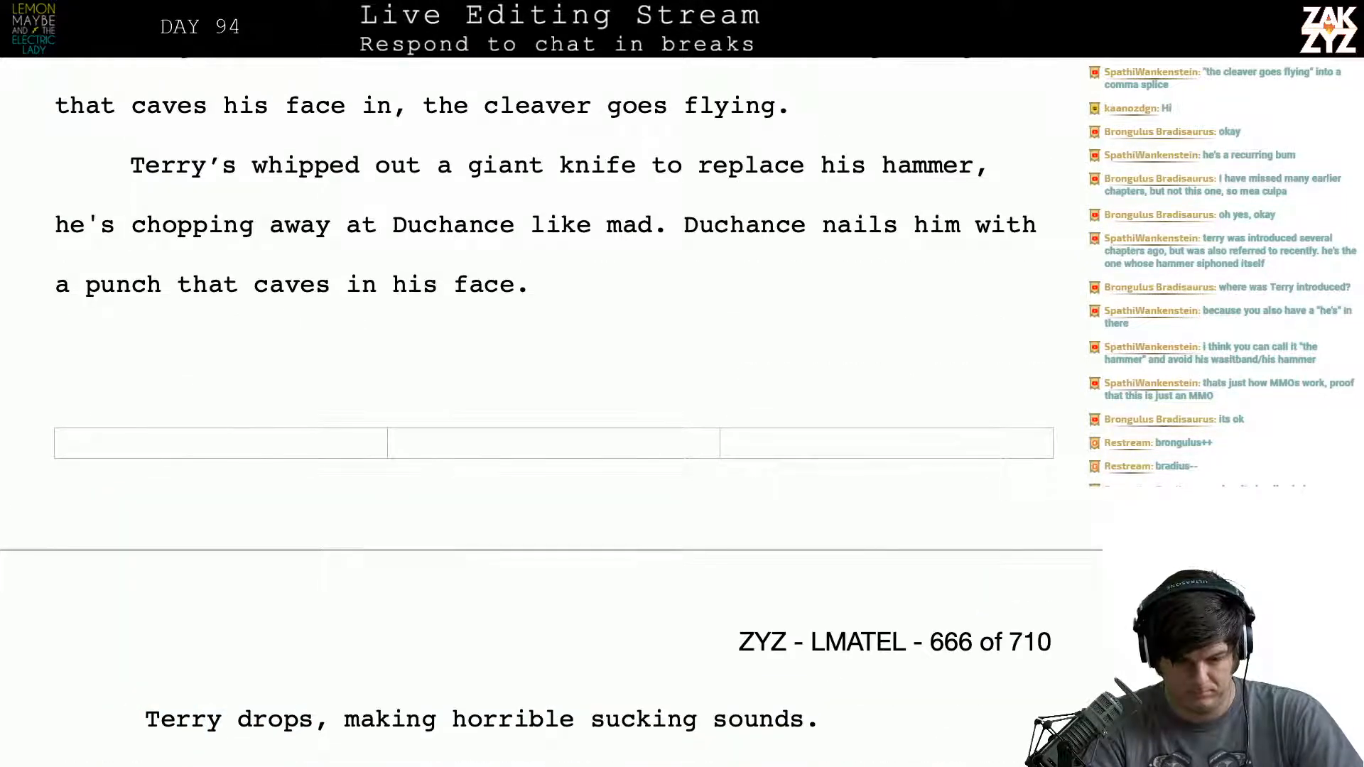
- Delete the old paragraph beginning “Terry’s whipped out a giant knife to replace his hammer”
key("shift+Down")
key("shift+Down")
key("shift+Down")
key("shift+Down")
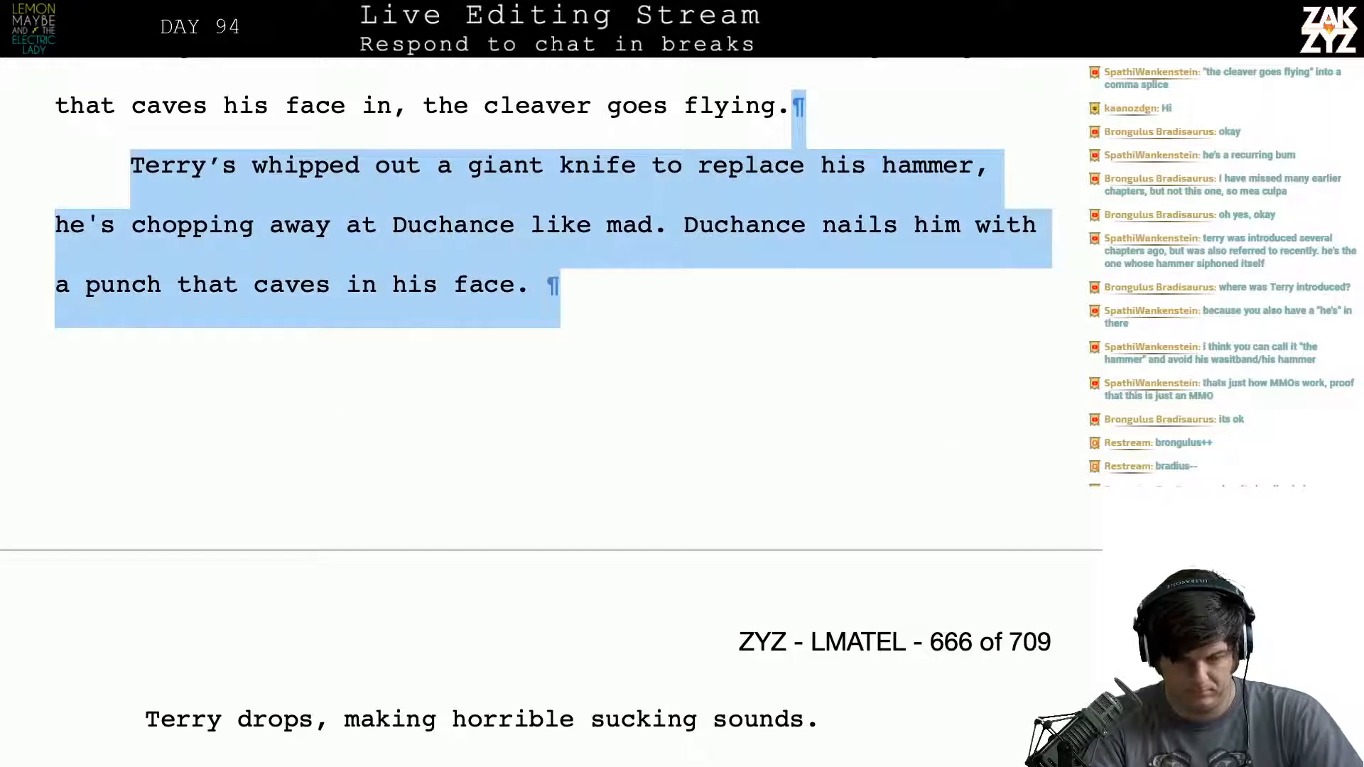
key("BackSpace")
- Split the comma splice after “caves his face in” into two sentences, starting the second with “The cleaver”
key("Up")
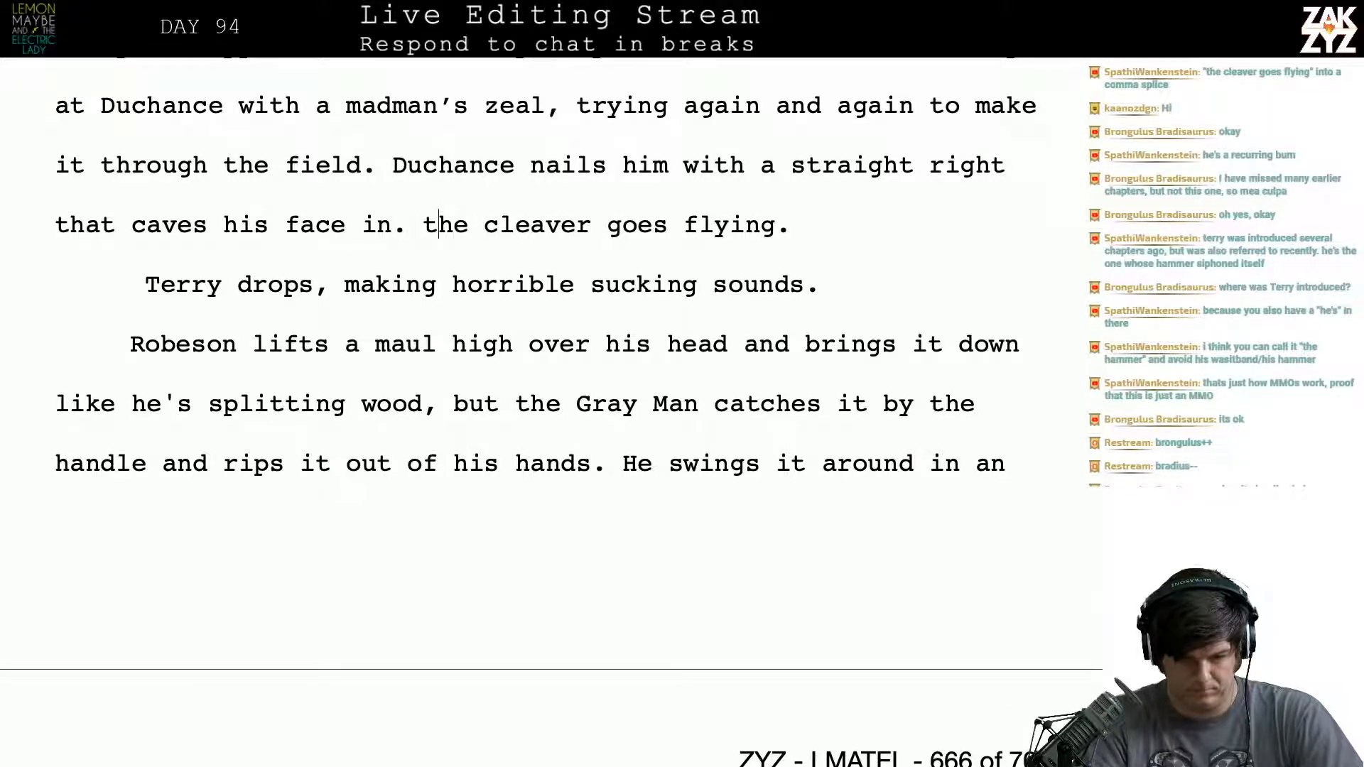
key("BackSpace")
type("T")
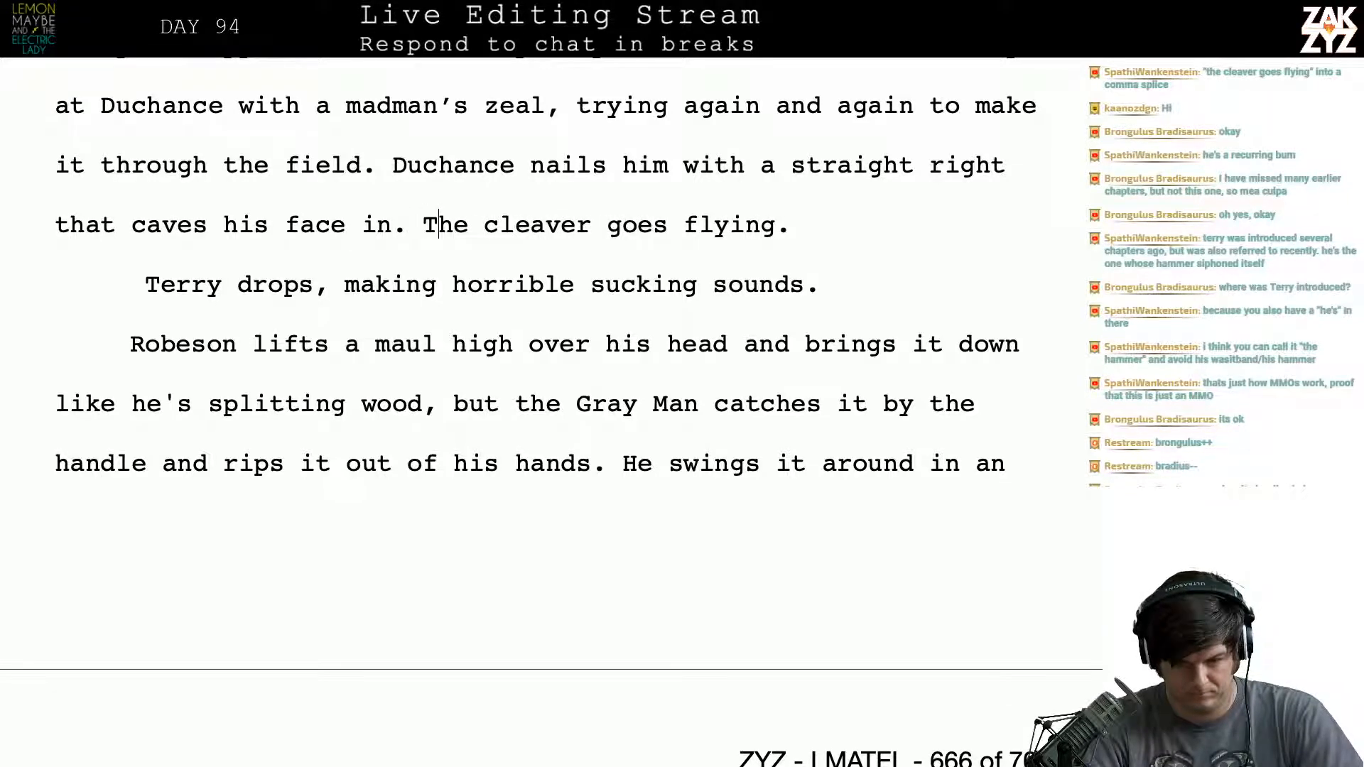
- Replace the period after “The cleaver goes flying” with “and Terry rolls away,”
left_click(804, 223)
key("BackSpace")
type("and Terry ")
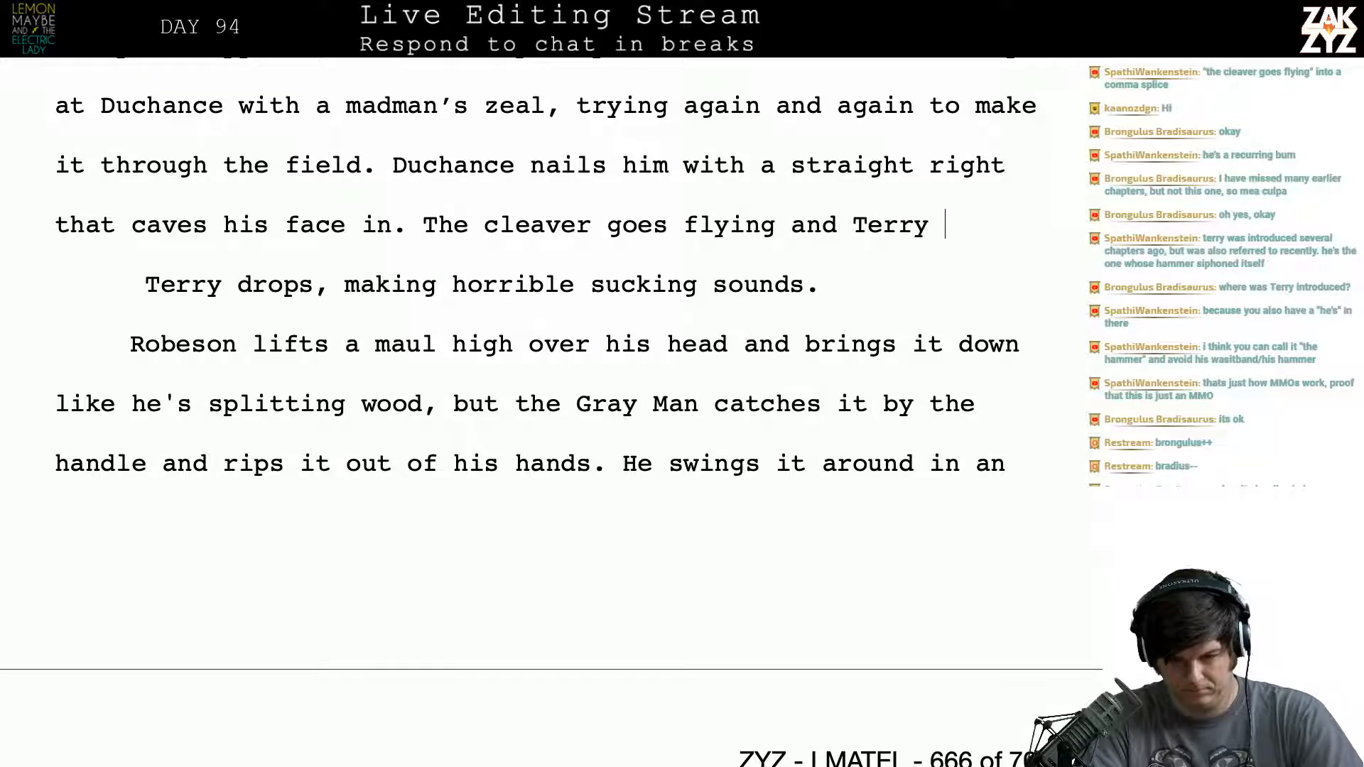
type("rolls away, ")
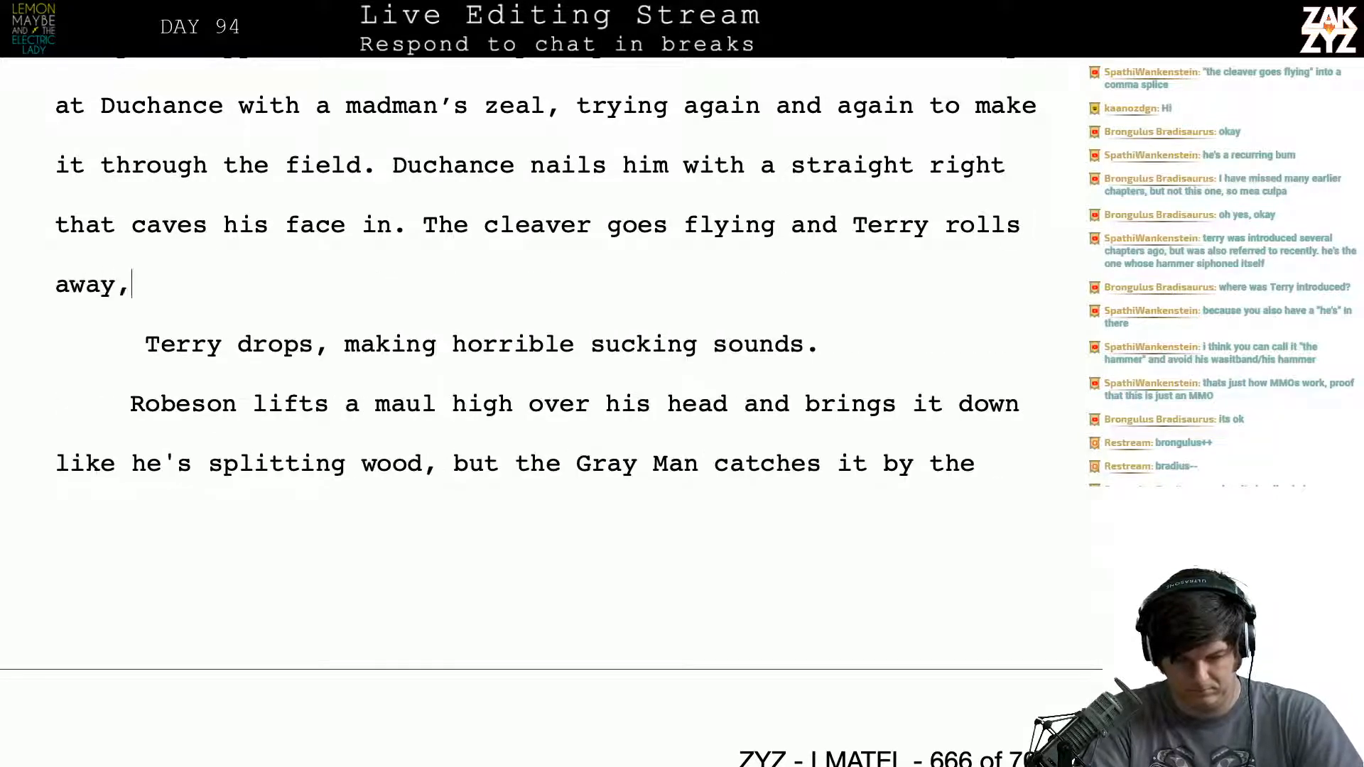
type("clutching ")
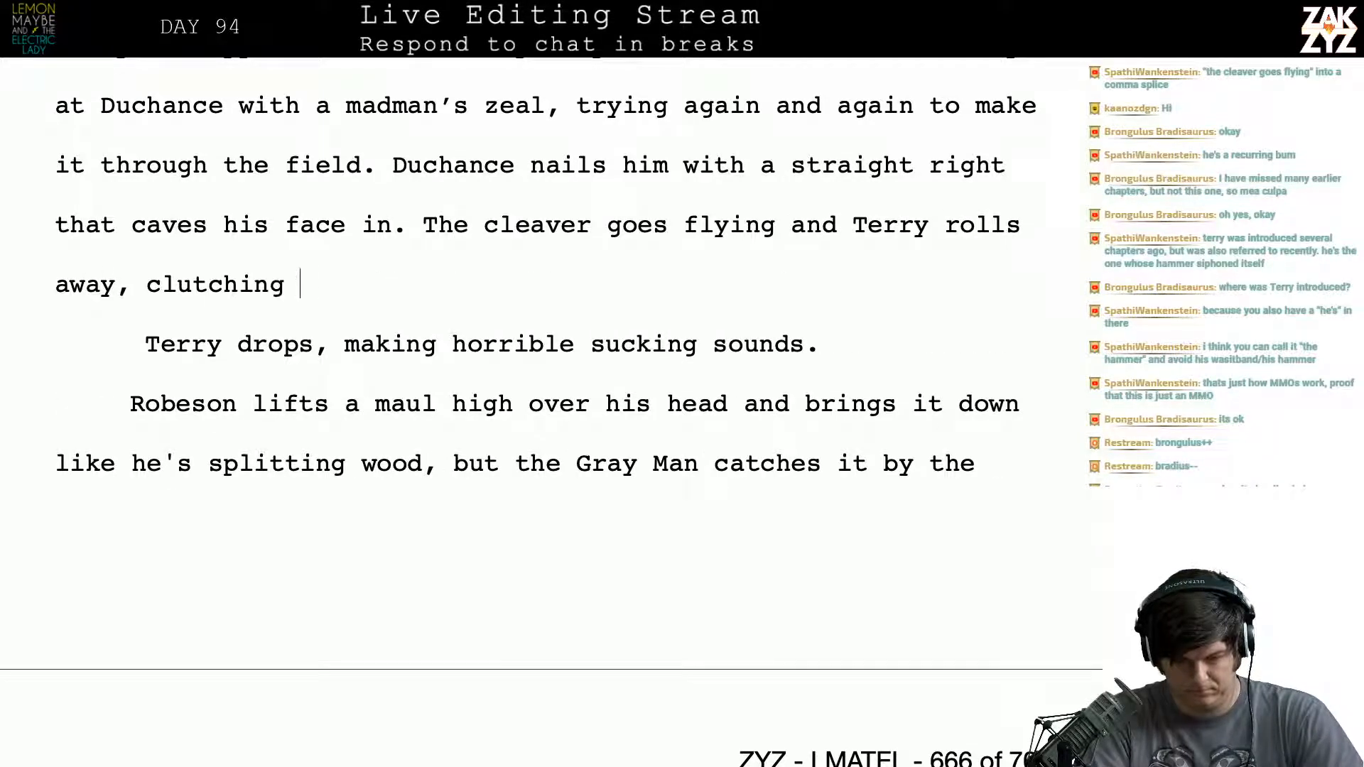
type("his face and merring")
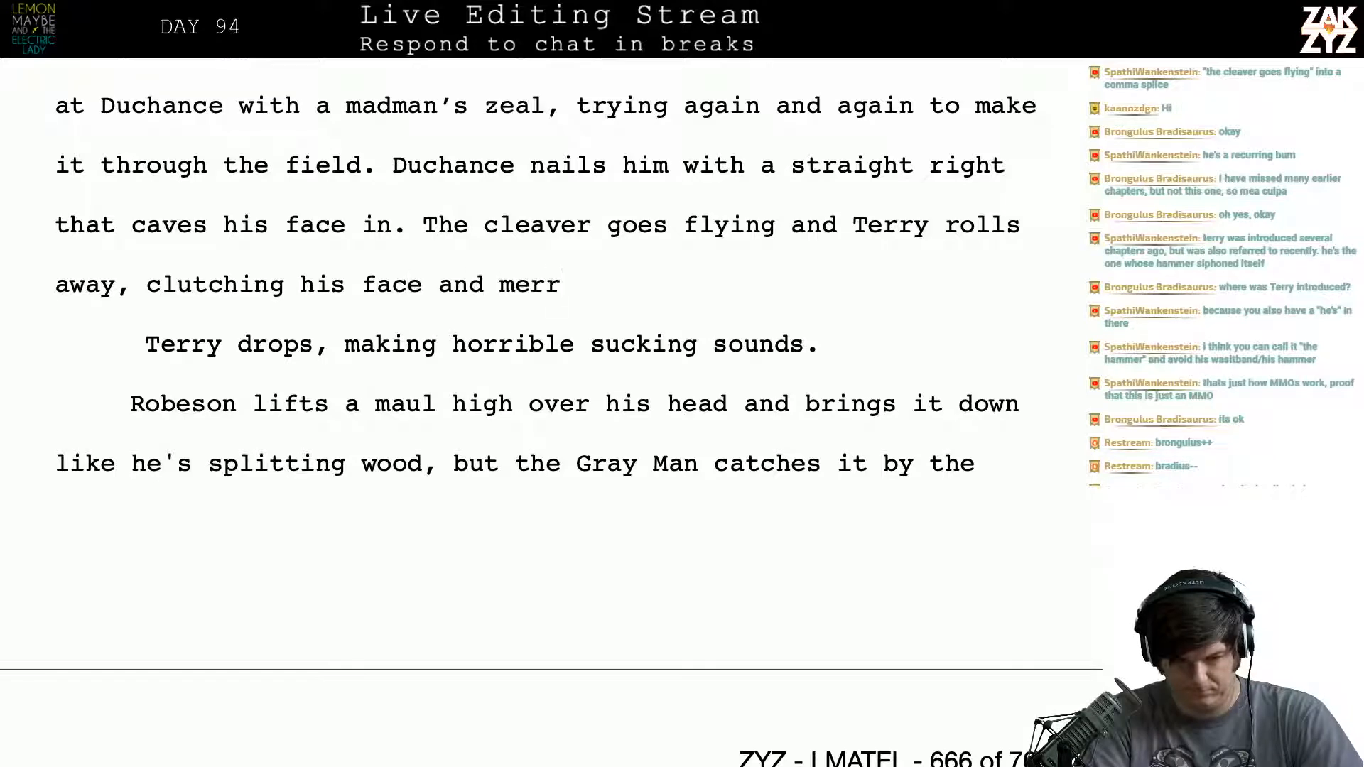
- Try continuing after “Terry rolls away,” with “clutching his face and”, and remove those words
key("BackSpace")
key("BackSpace")
key("BackSpace")
key("BackSpace")
key("BackSpace")
key("BackSpace")
key("BackSpace")
key("BackSpace")
key("BackSpace")
key("BackSpace")
key("BackSpace")
key("BackSpace")
key("BackSpace")
key("BackSpace")
key("BackSpace")
key("BackSpace")
key("BackSpace")
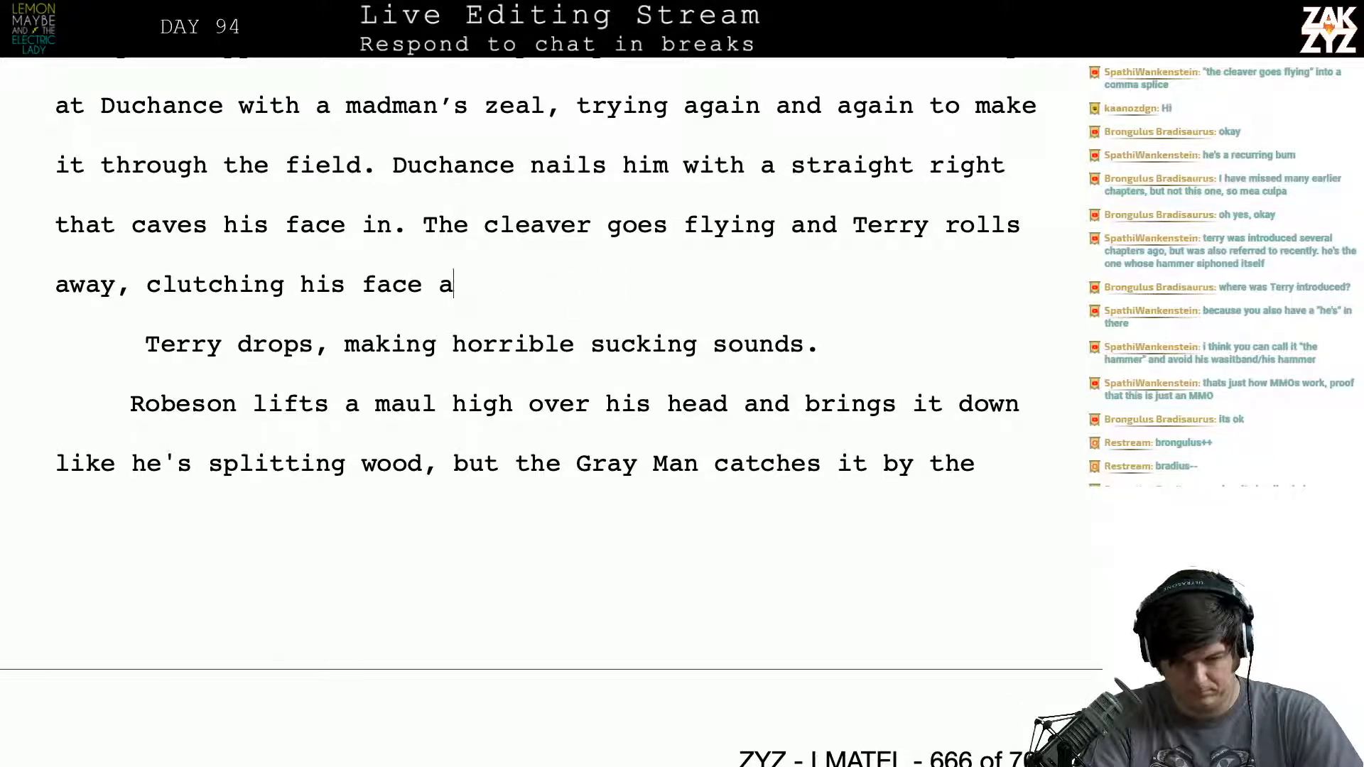
key("BackSpace")
key("BackSpace")
key("BackSpace")
key("BackSpace")
key("BackSpace")
key("BackSpace")
key("BackSpace")
key("BackSpace")
key("BackSpace")
key("BackSpace")
key("BackSpace")
key("BackSpace")
key("BackSpace")
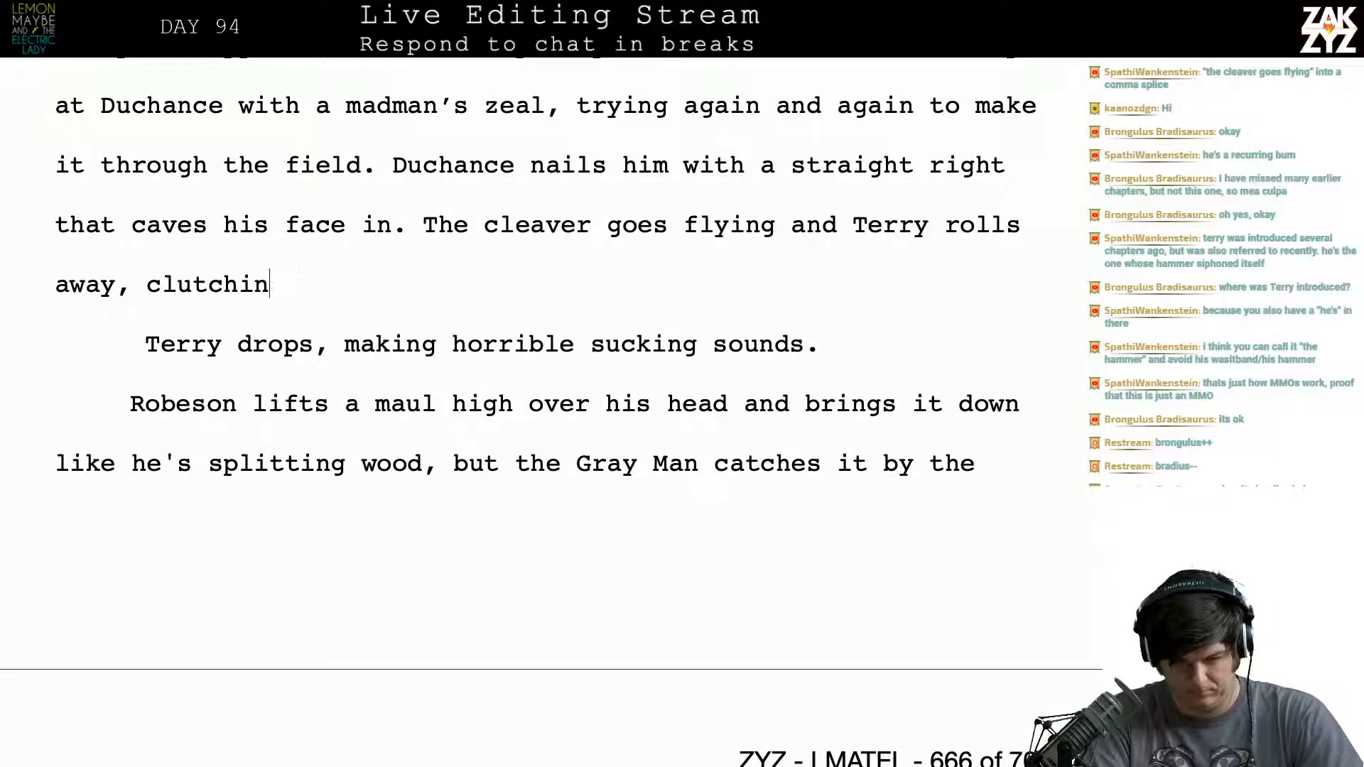
- Try “making awful sucking sounds with his” as the continuation after “away,” and delete it back to the comma
type("making")
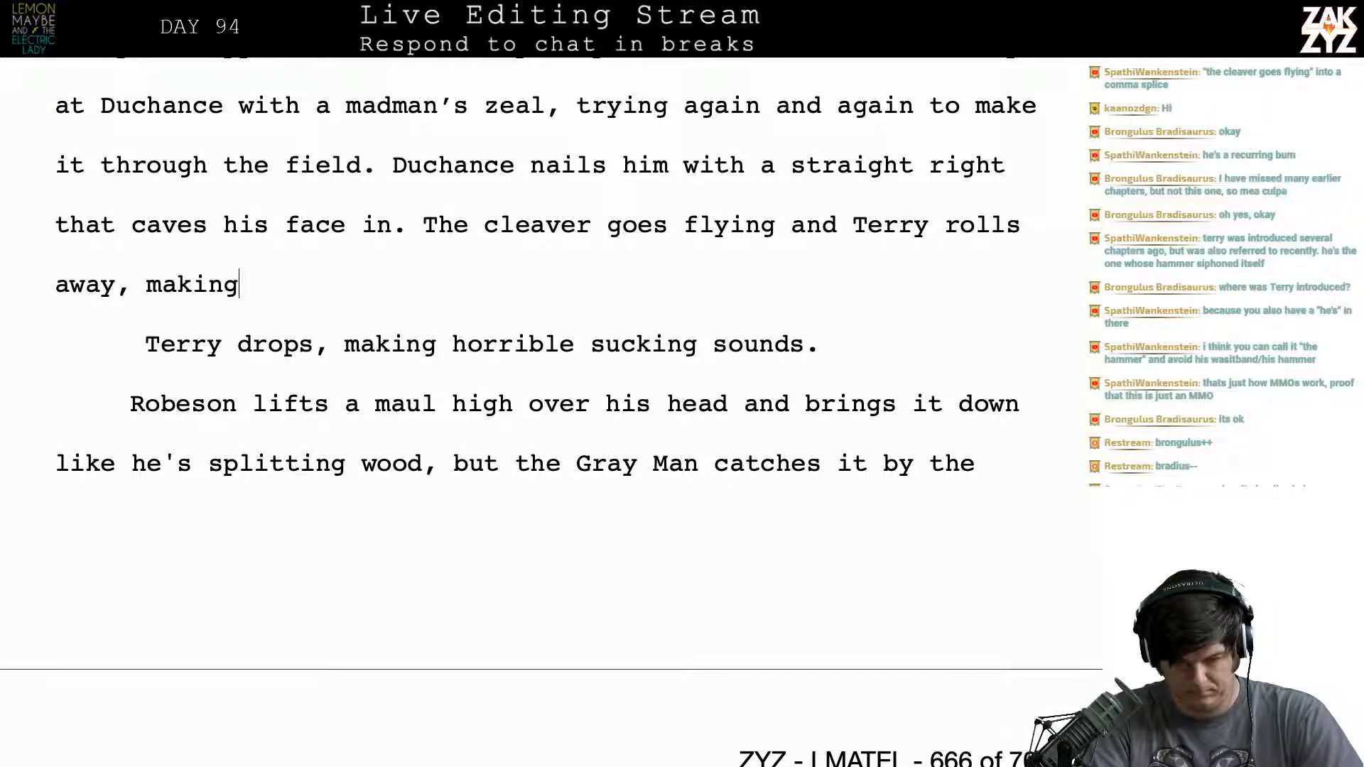
type(" awful sucking ")
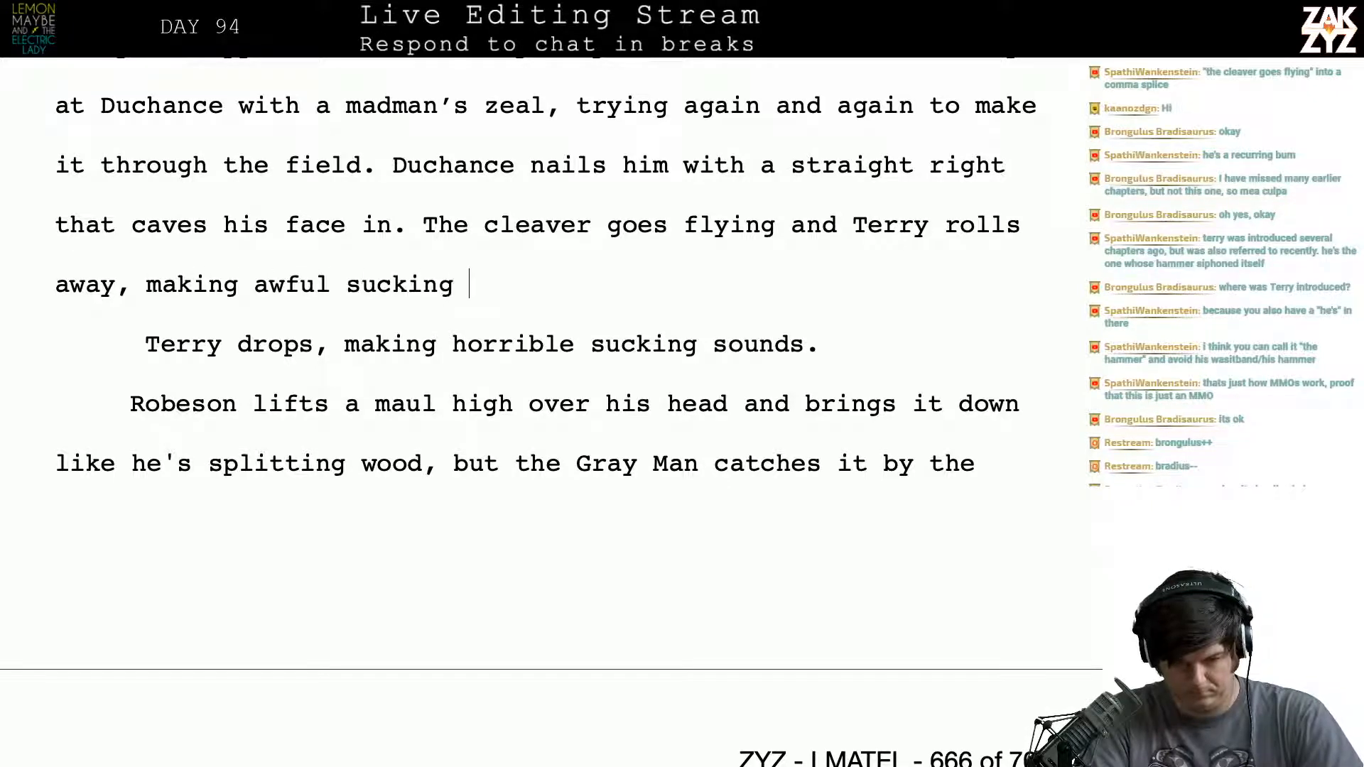
type("sounds with his r")
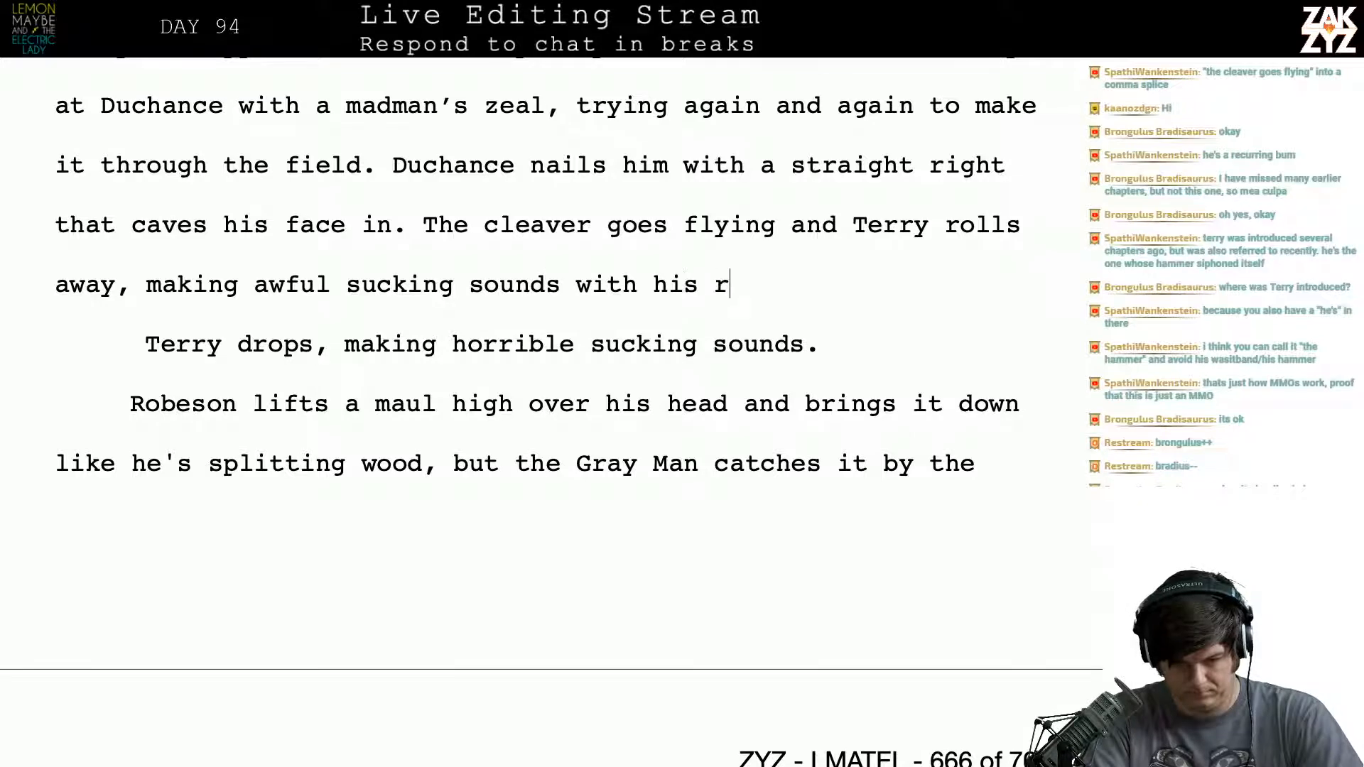
key("BackSpace")
type("mout")
key("BackSpace")
key("BackSpace")
key("BackSpace")
key("BackSpace")
key("BackSpace")
key("BackSpace")
key("BackSpace")
key("BackSpace")
key("BackSpace")
key("BackSpace")
key("BackSpace")
key("BackSpace")
key("BackSpace")
key("BackSpace")
key("BackSpace")
key("BackSpace")
key("BackSpace")
key("BackSpace")
key("BackSpace")
key("BackSpace")
key("BackSpace")
key("BackSpace")
key("BackSpace")
key("BackSpace")
key("BackSpace")
key("BackSpace")
key("BackSpace")
key("BackSpace")
key("BackSpace")
key("BackSpace")
key("BackSpace")
key("BackSpace")
key("BackSpace")
key("BackSpace")
key("BackSpace")
key("BackSpace")
key("BackSpace")
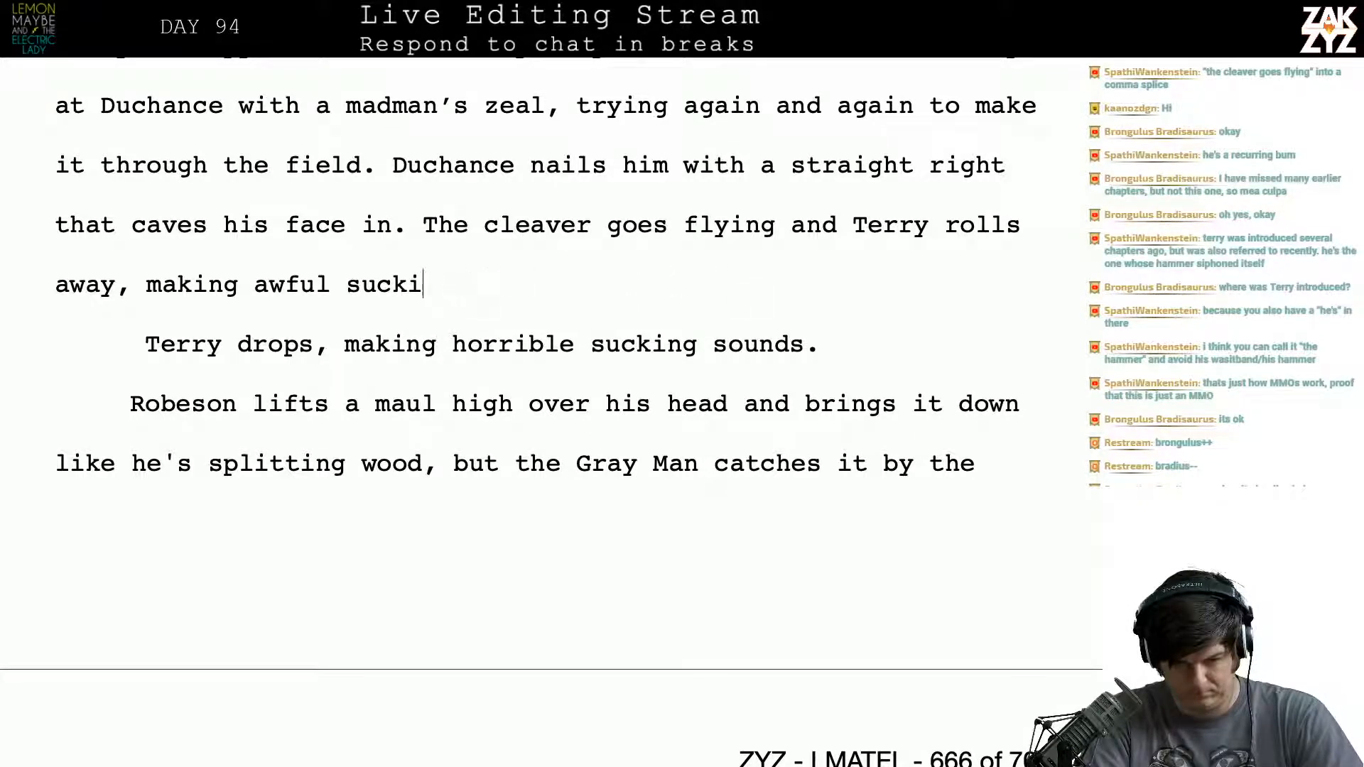
key("BackSpace")
key("BackSpace")
key("BackSpace")
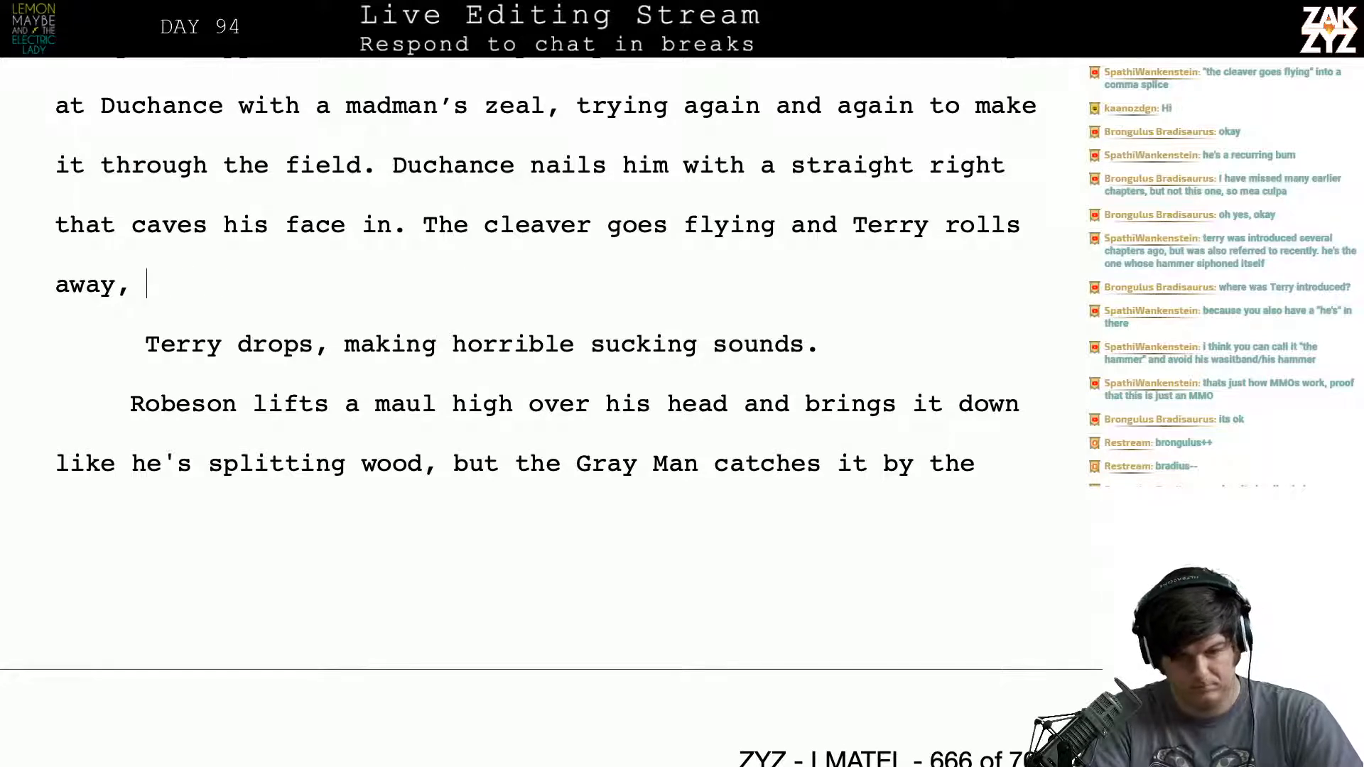
- Continue after “Terry rolls away,” with “making awful sucking sounds with his shattered mouth”
type("making")
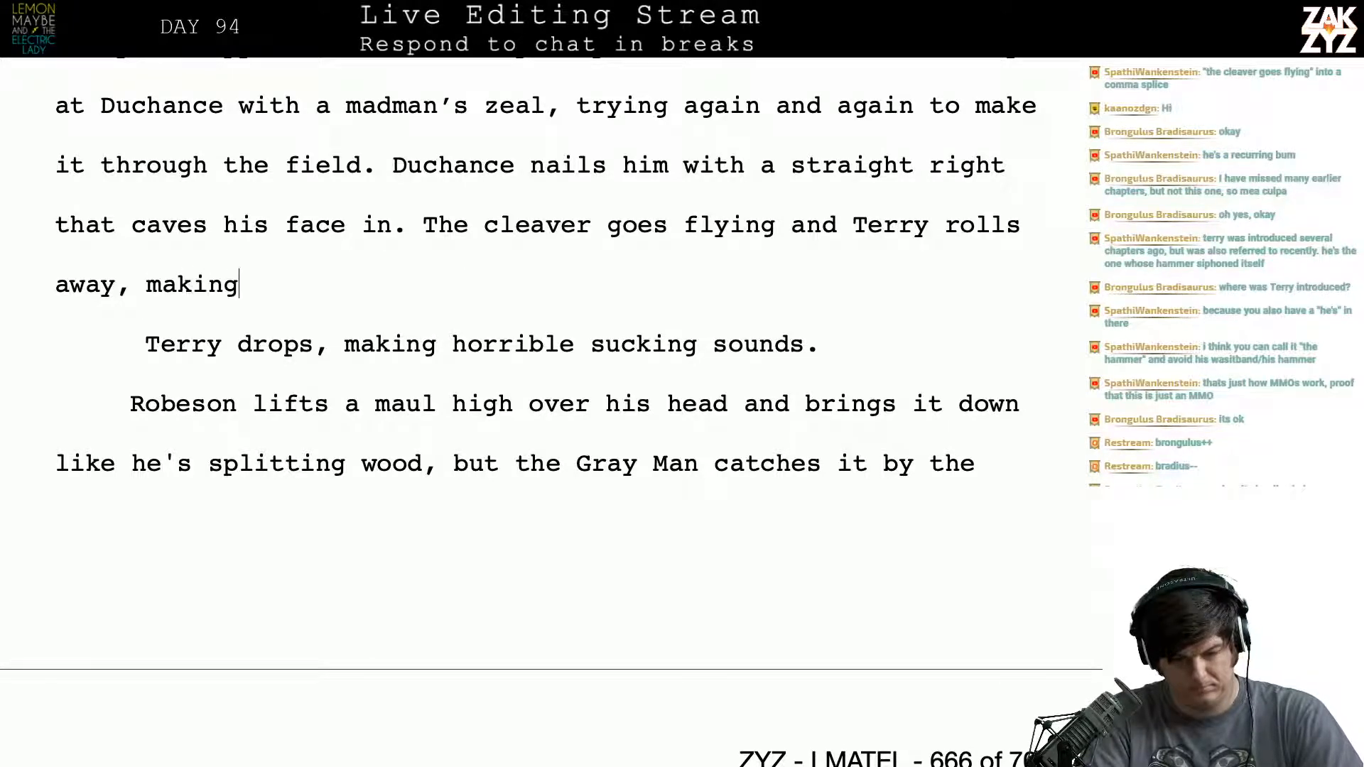
type(" awful sucking")
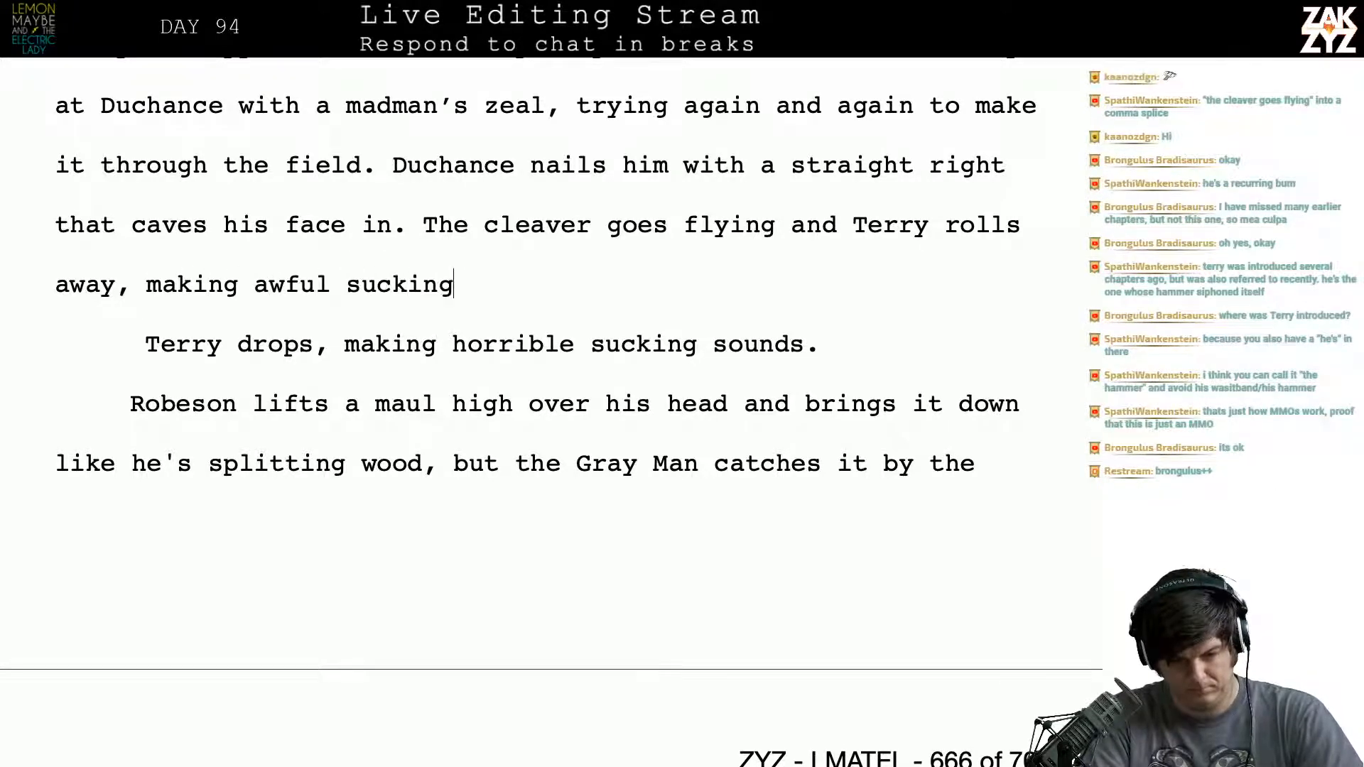
type(" sounds with h")
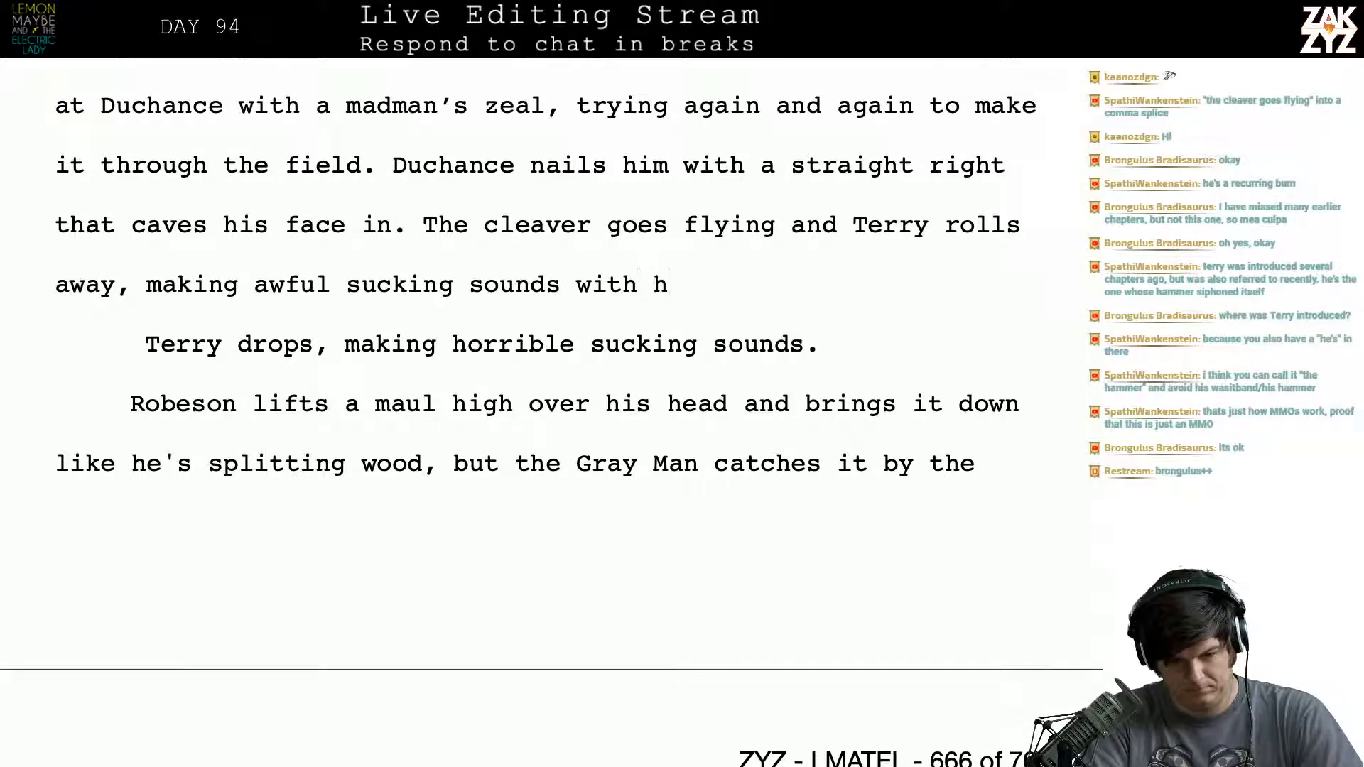
type("is shattered mouth")
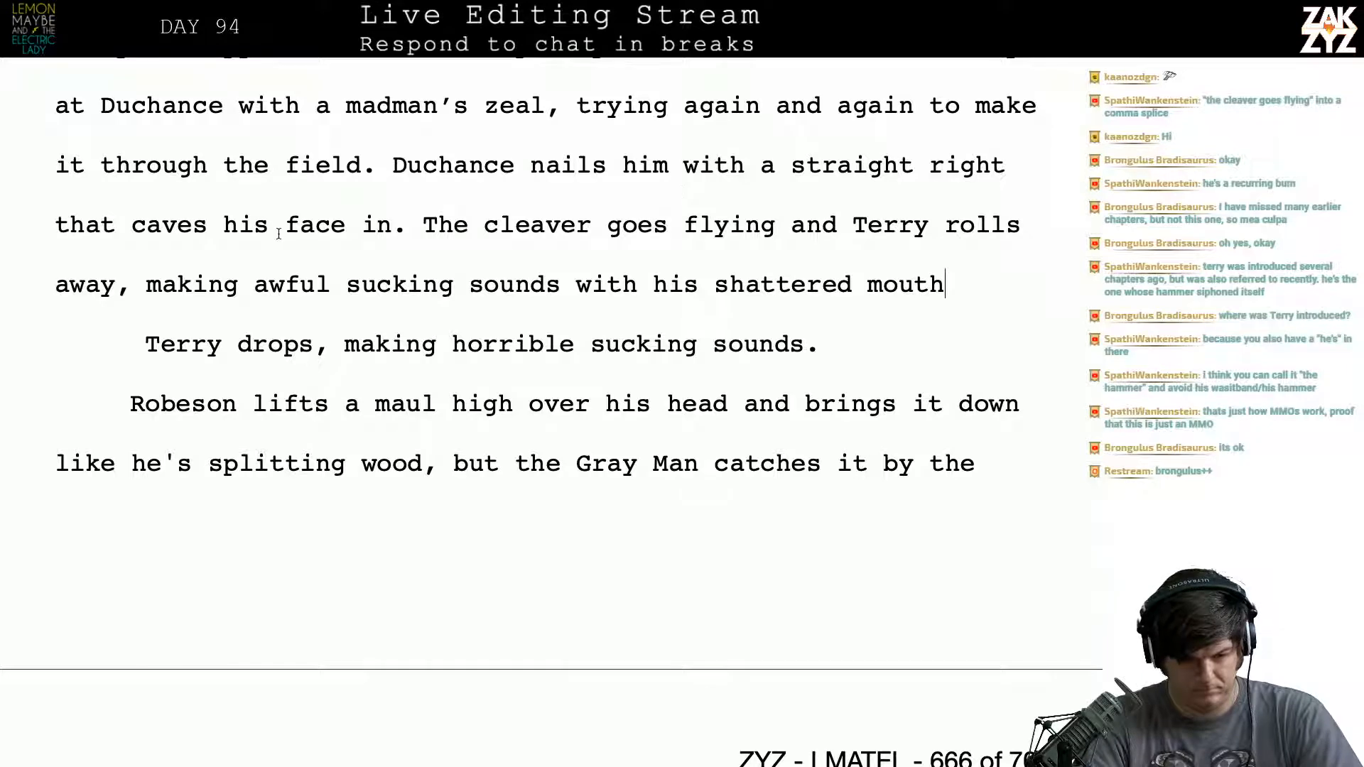
- Move “making awful sucking sounds…” to its own paragraph and finish the sentence after “away,” with “his shattered mouth makes awful sucking sounds.”
left_click(146, 286)
key("Return")
type("hi")
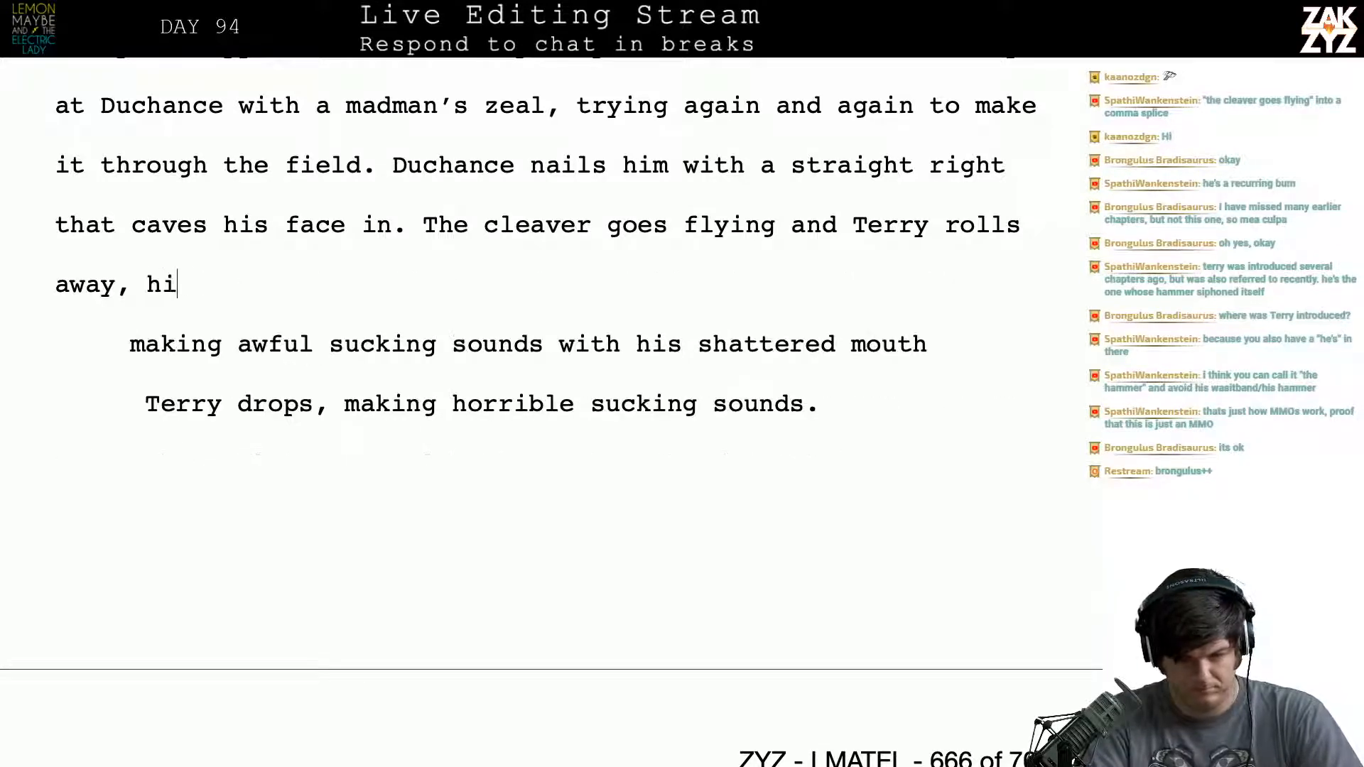
type("s shattered mout")
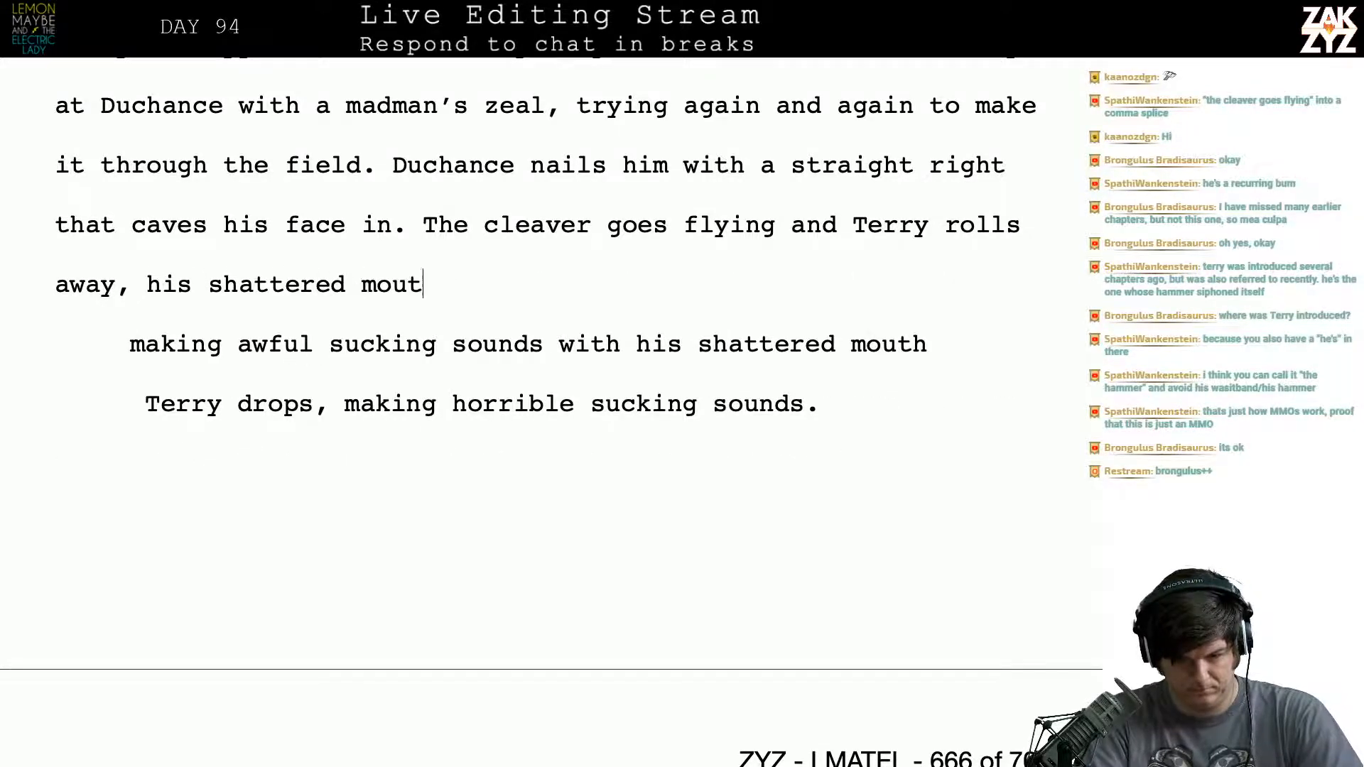
type("h makes awful")
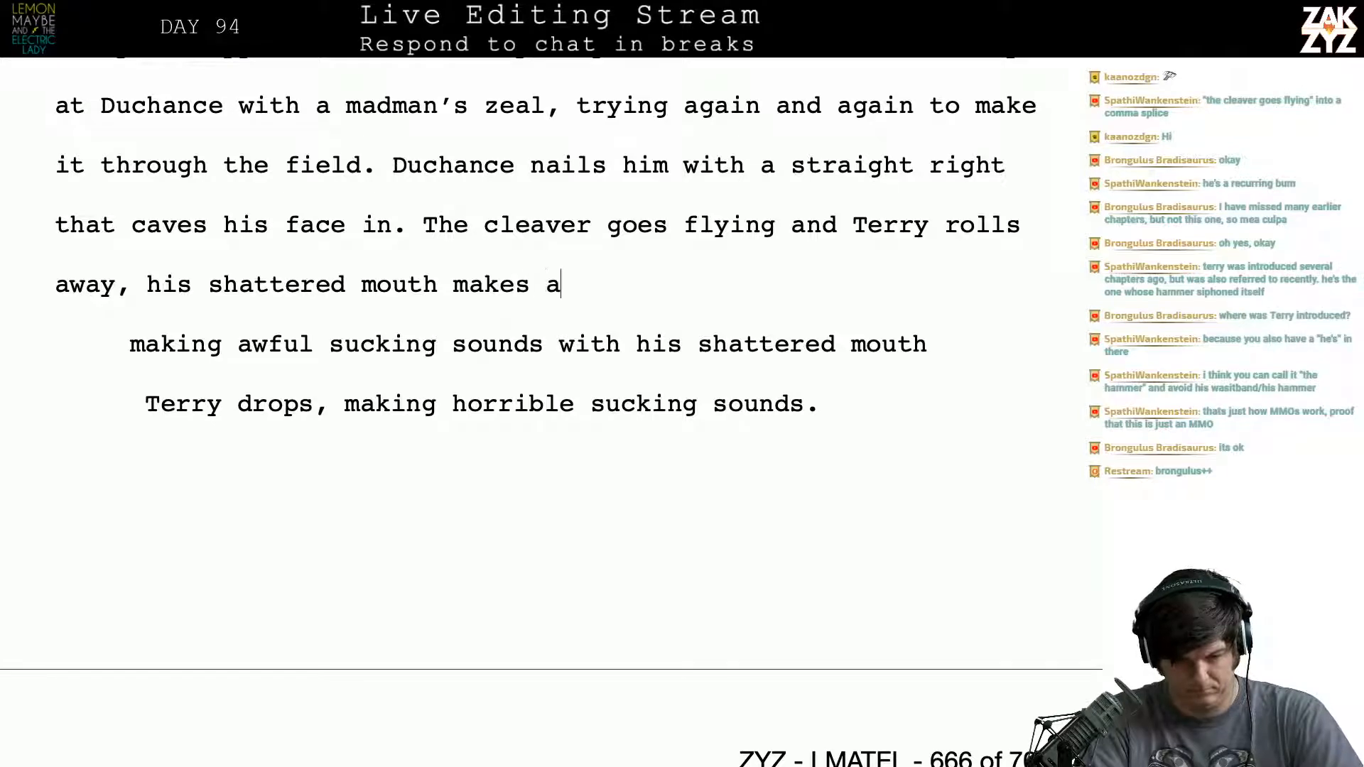
type("ing sounds")
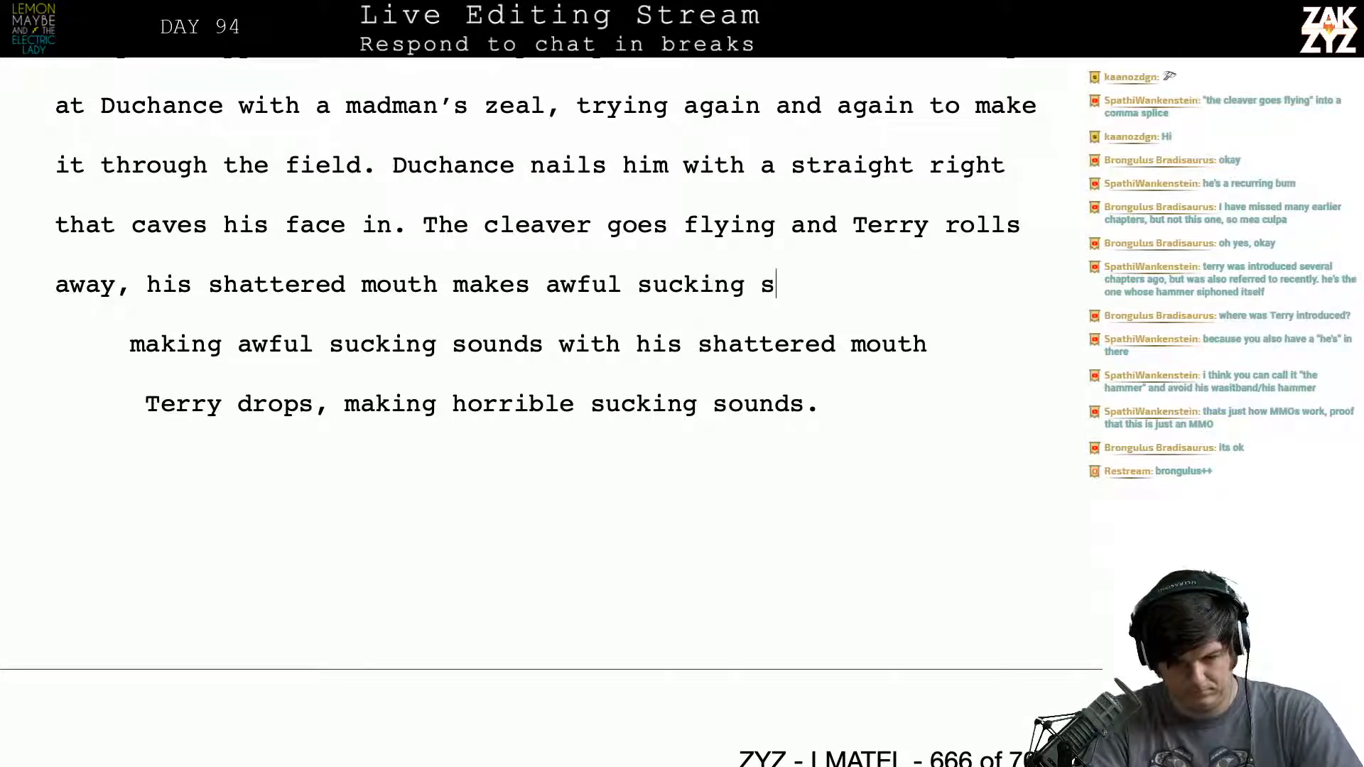
- Delete the two leftover draft lines “making awful sucking sounds with his shattered mouth” and “Terry drops, making horrible sucking sounds.” before the Robeson paragraph
key("shift+Down")
key("shift+Right")
key("shift+Right")
key("shift+Right")
key("shift+Right")
key("shift+Right")
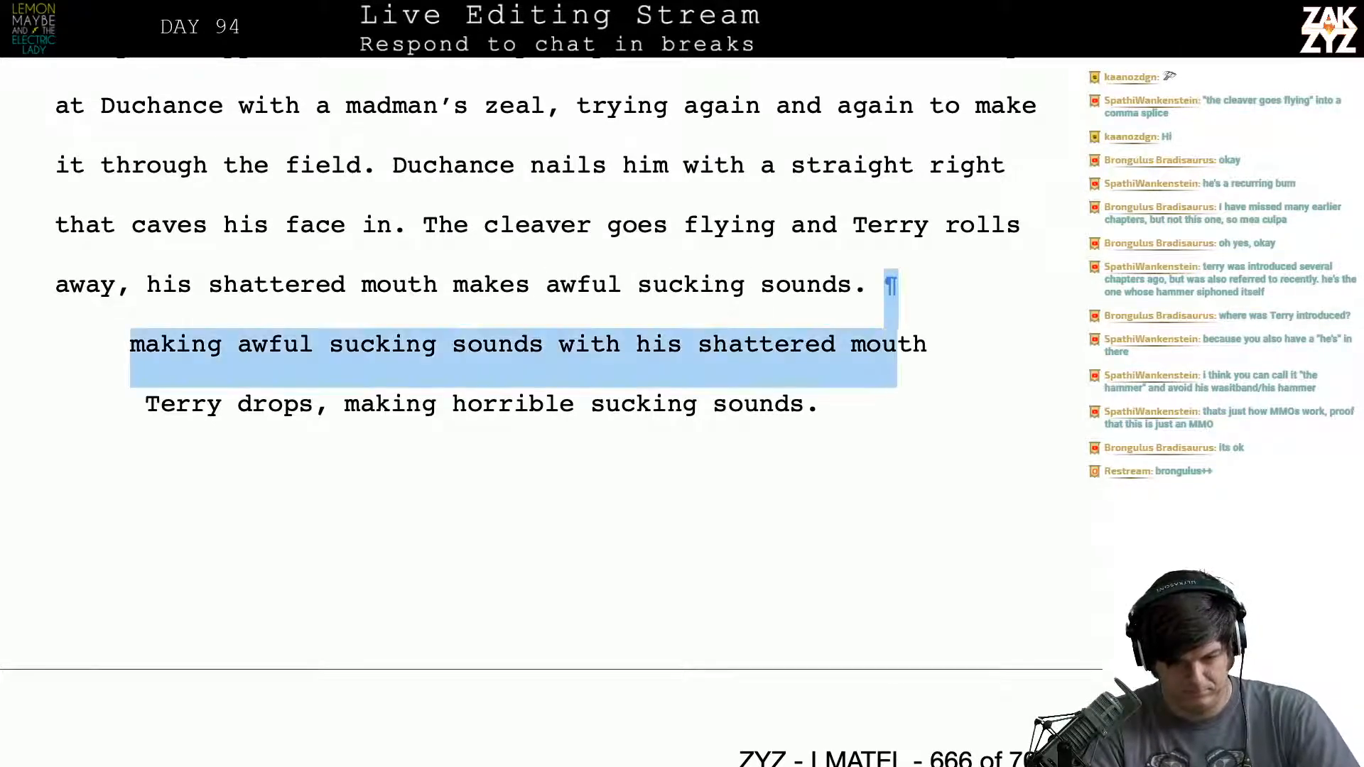
key("shift+Down")
key("shift+Left")
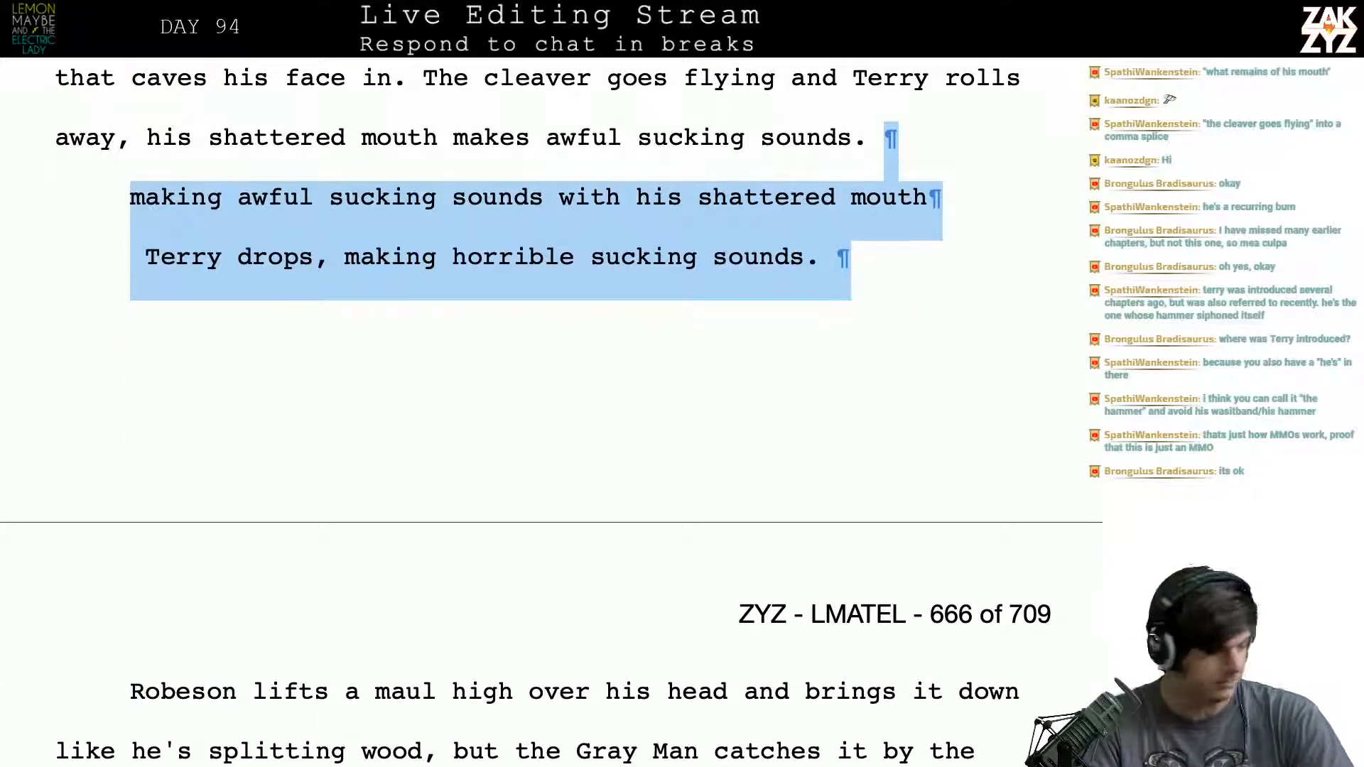
key("BackSpace")
key("Return")
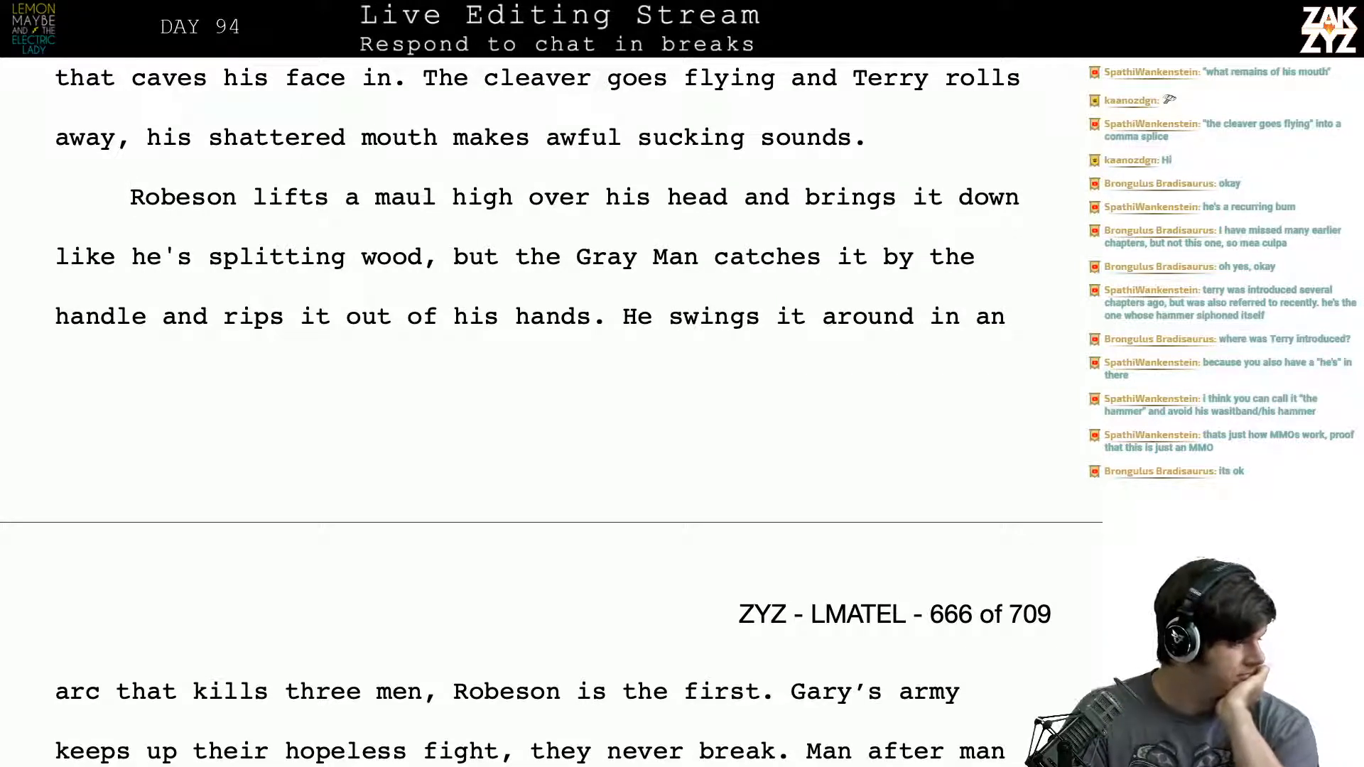
- Split off the text after “The cleaver goes flying” into its own paragraph and continue the sentence with “as Terry rolls away, clutching his ruined mouth.”
scroll(552, 409, "up", 3)
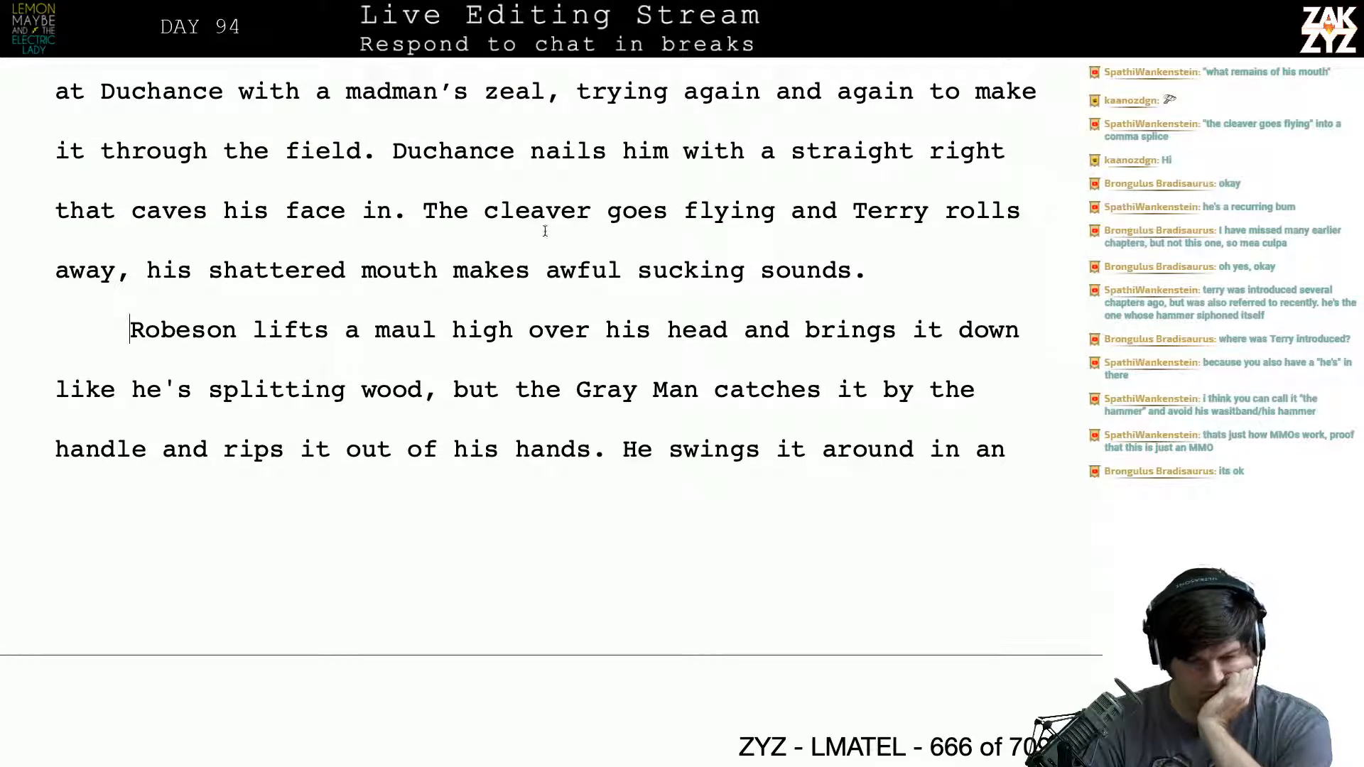
scroll(390, 283, "down", 1)
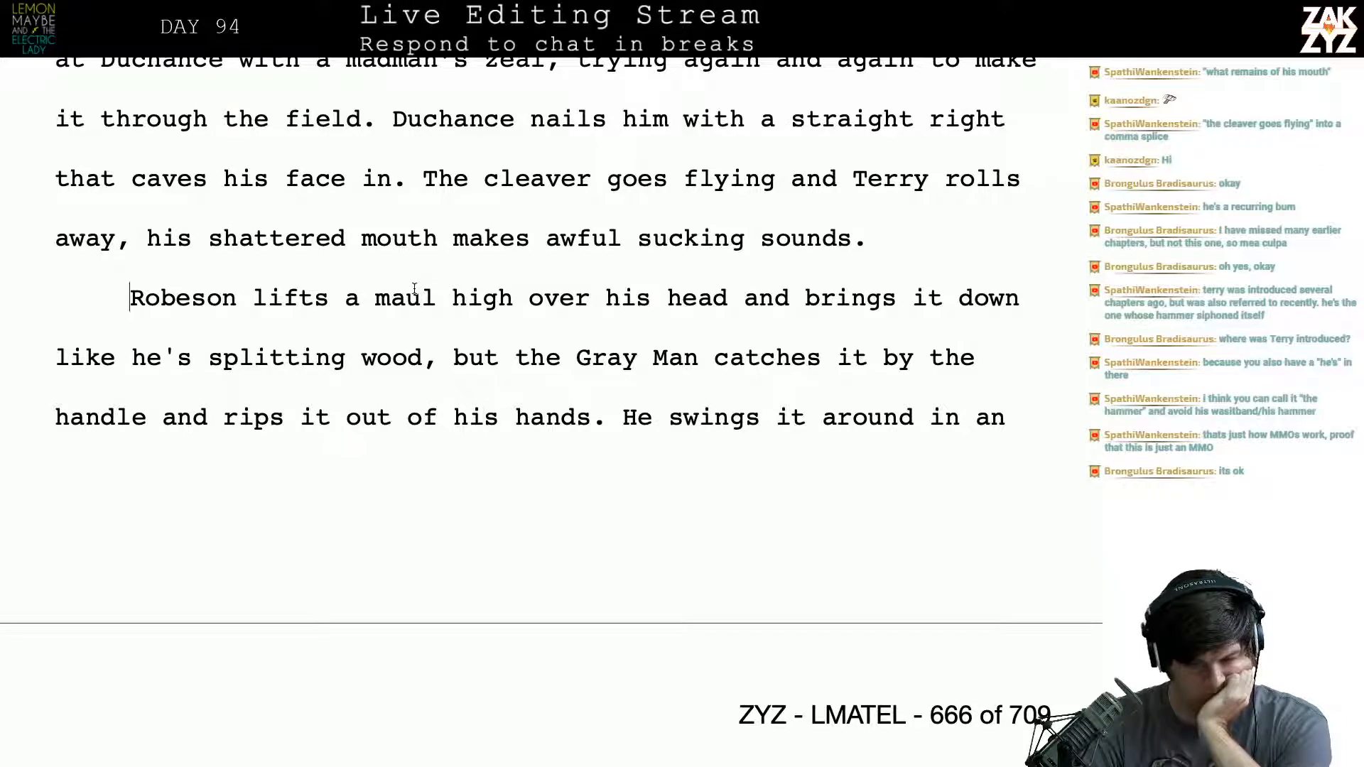
left_click(782, 178)
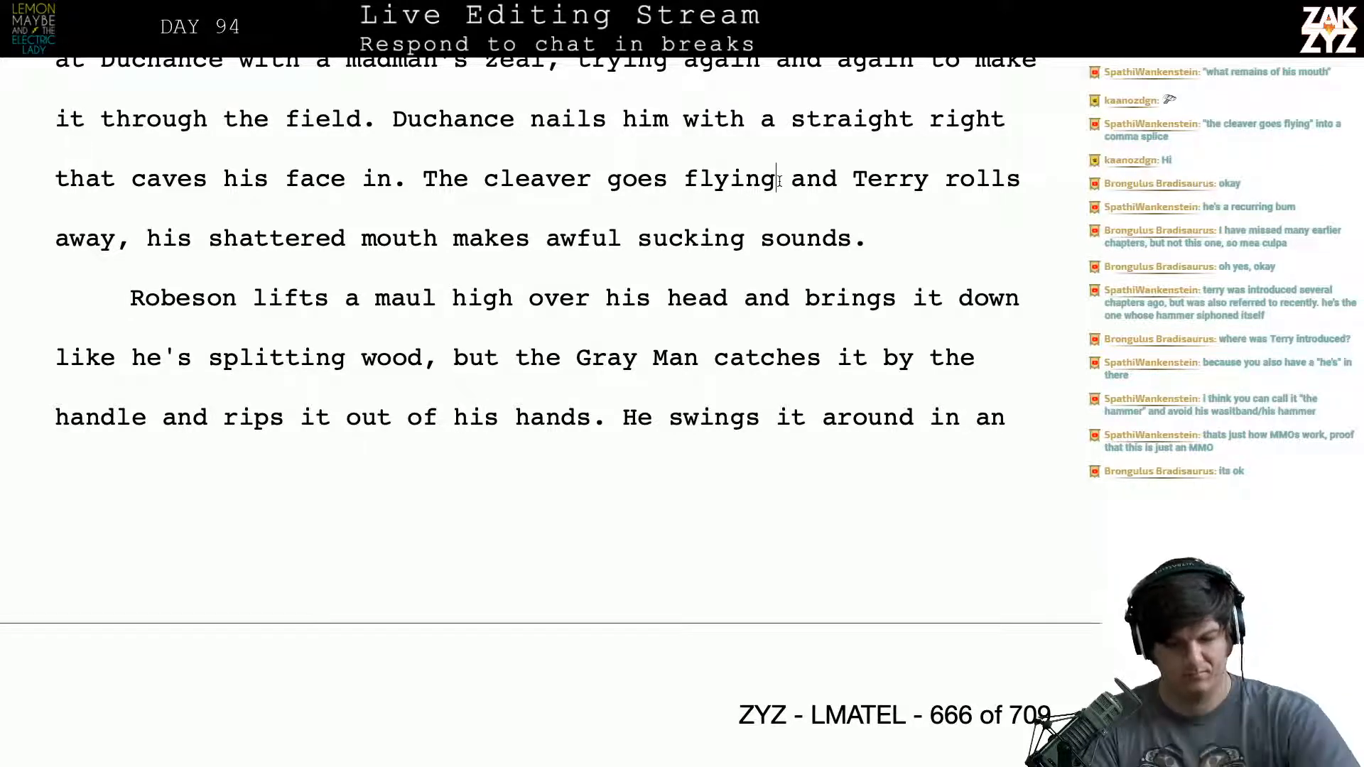
key("Return")
type("as Terry rolls ")
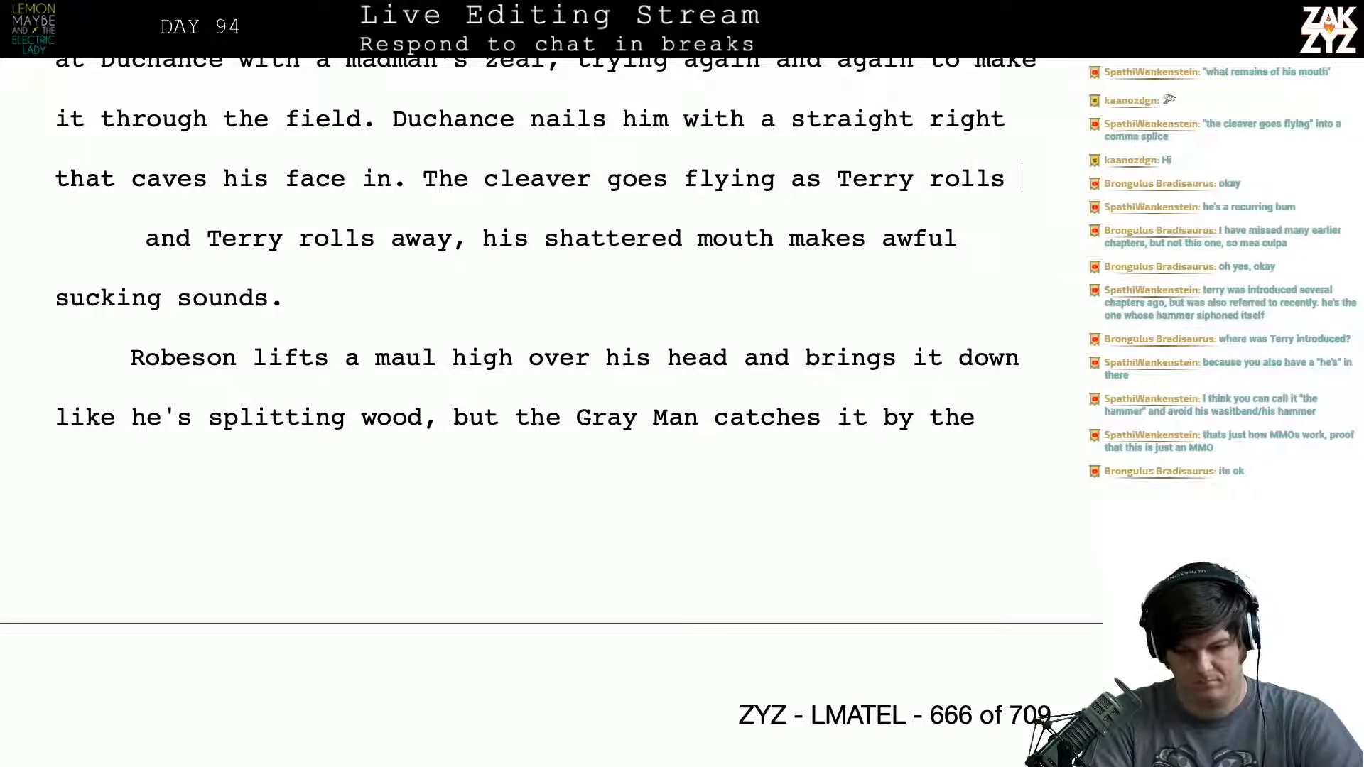
type("away, clu")
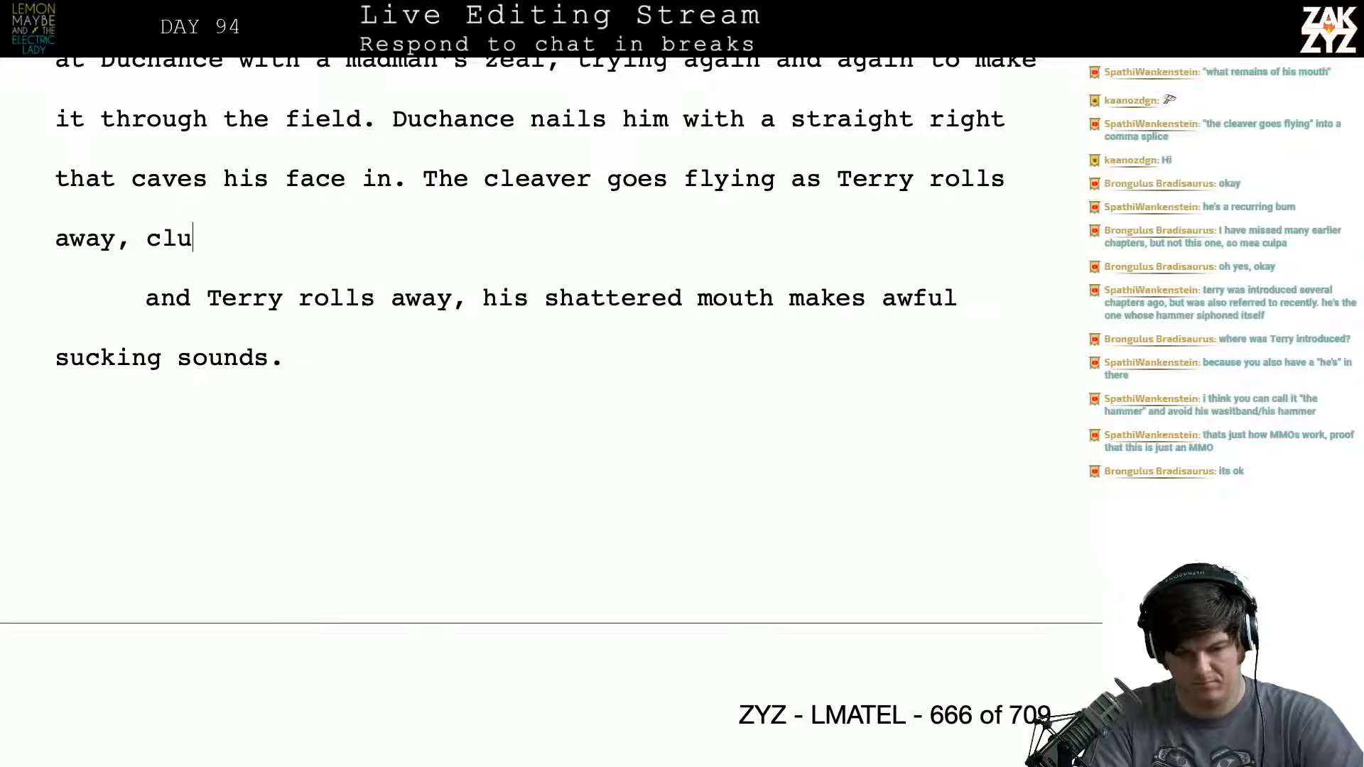
type("tching his ruined motu")
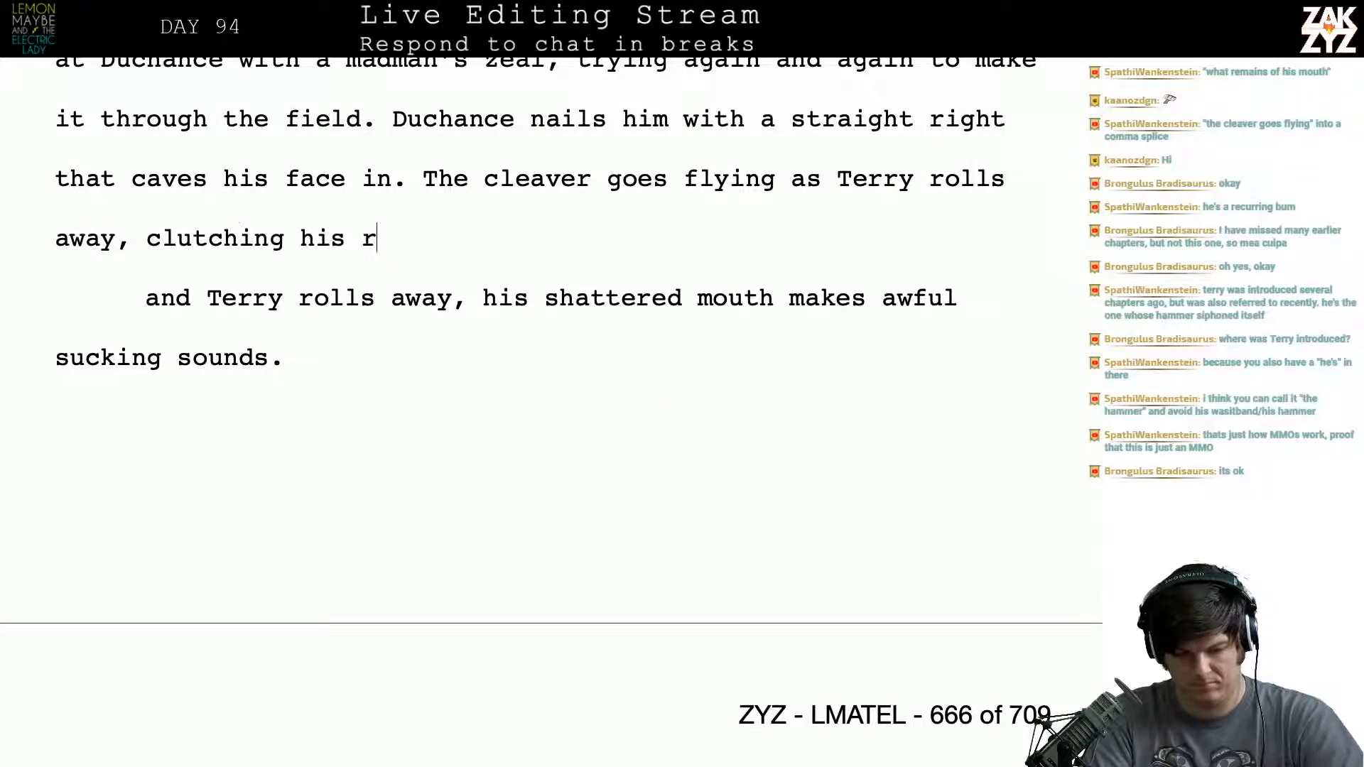
key("BackSpace")
key("BackSpace")
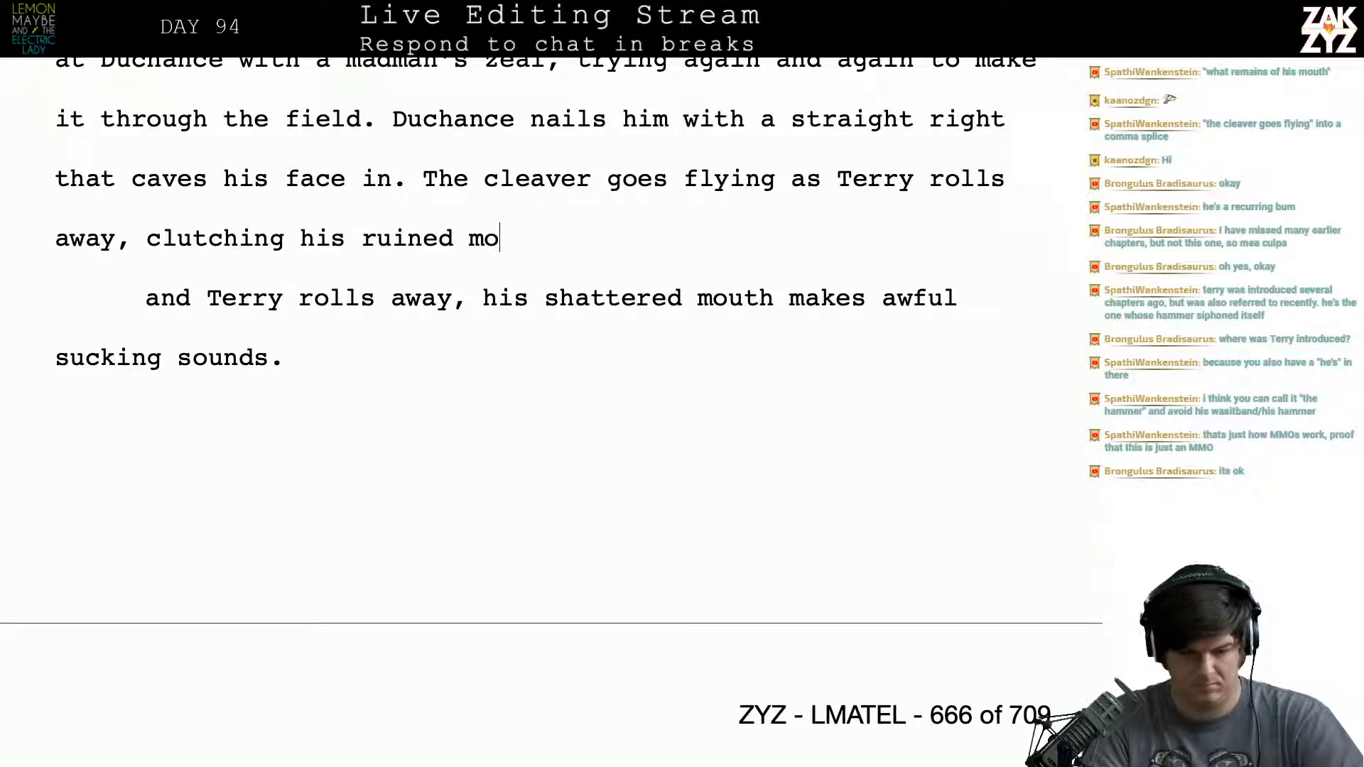
type("uth.")
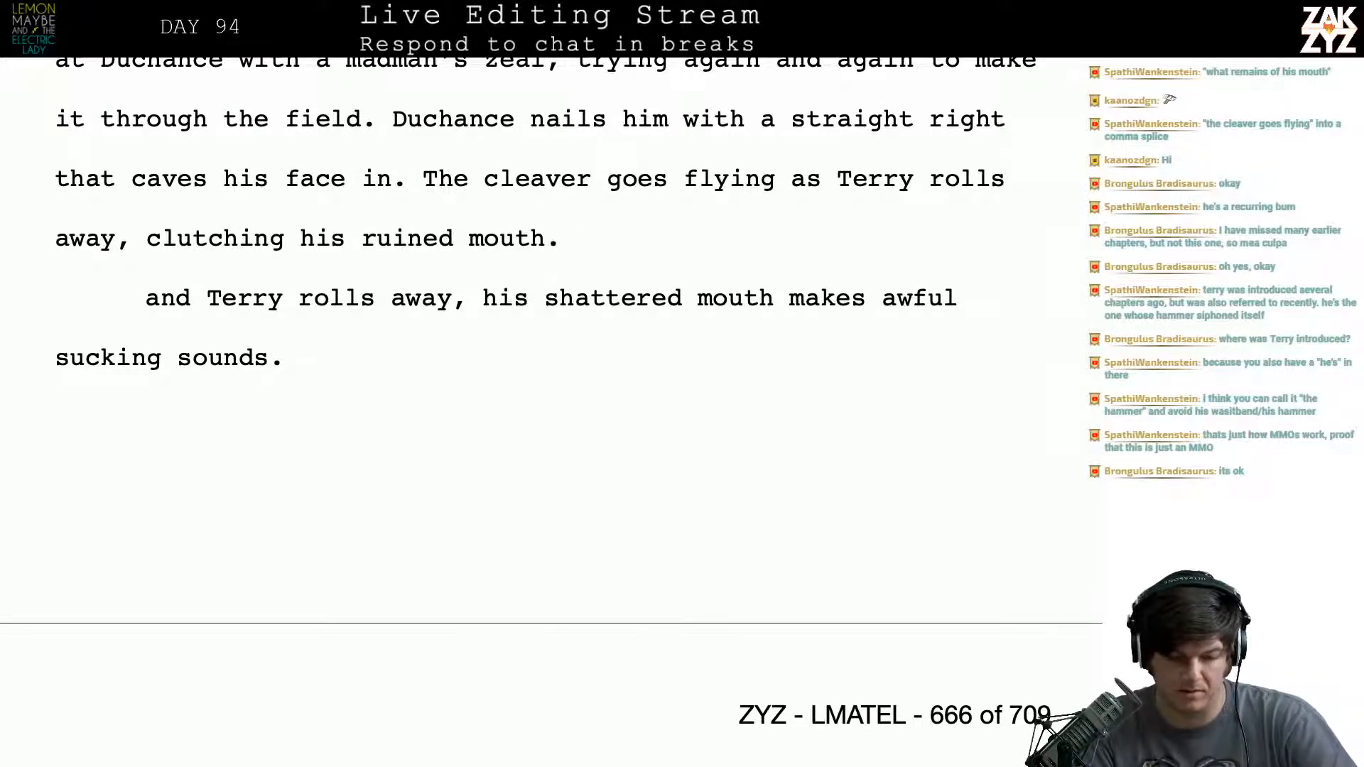
- Delete the superseded line “and Terry rolls away, his shattered mouth makes awful sucking sounds.” below the rewritten sentence
key("Right")
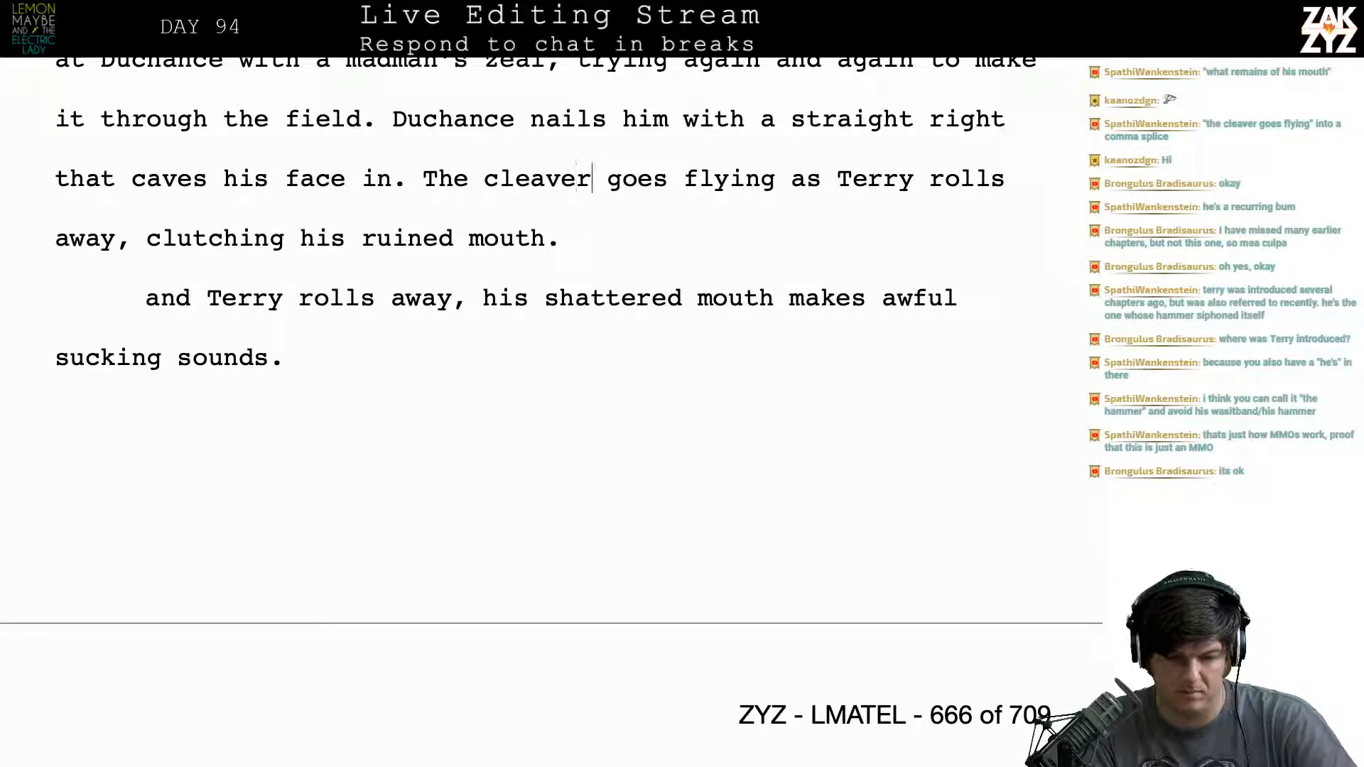
key("Right")
key("Right")
key("Right")
key("Right")
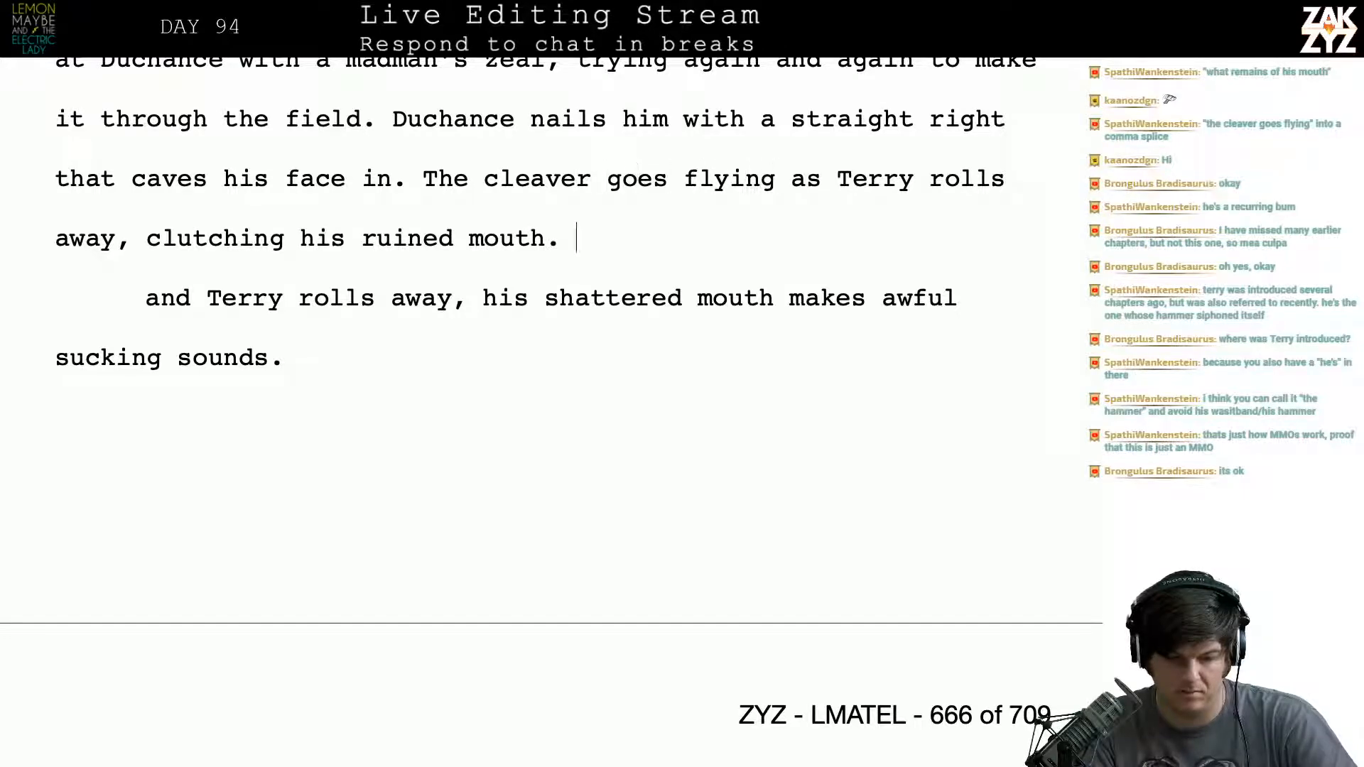
key("ctrl+shift+Down")
scroll(540, 340, "down", 2)
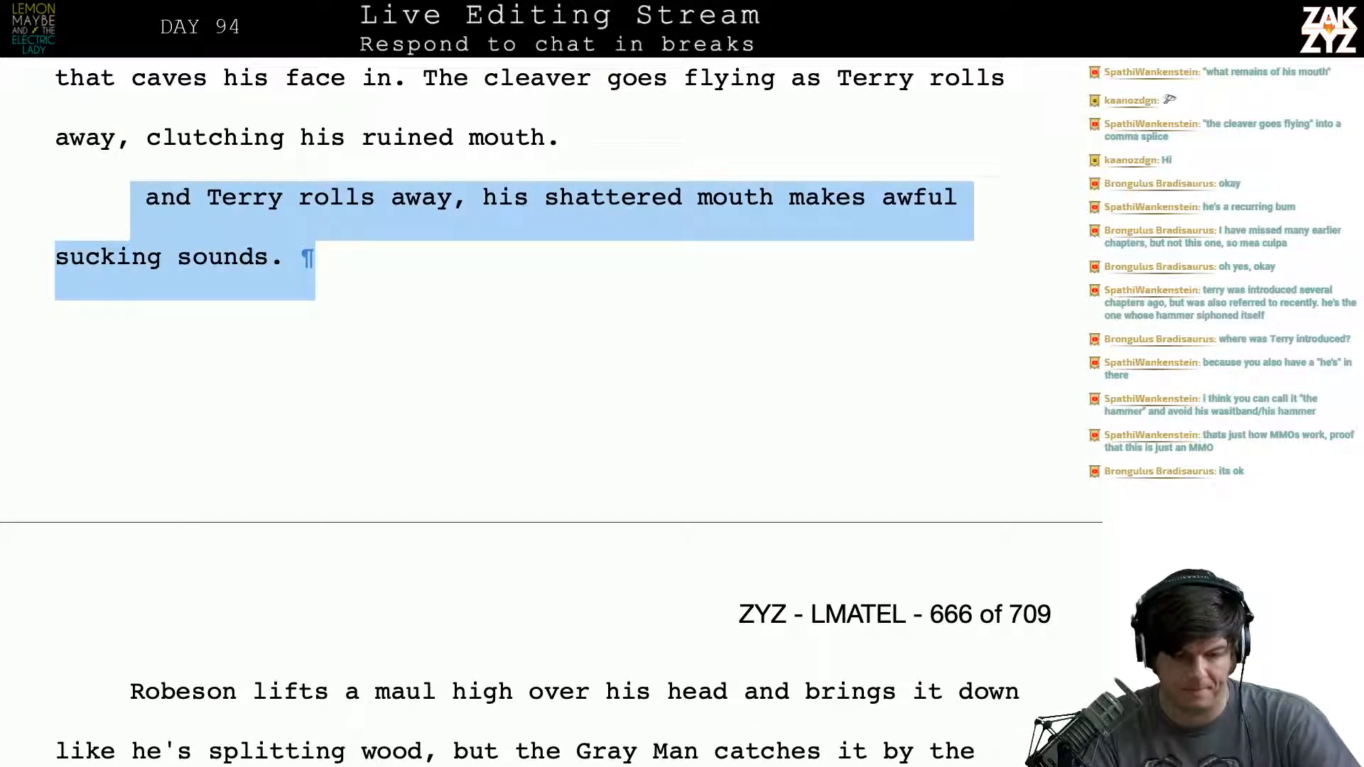
key("BackSpace")
scroll(540, 397, "up", 6)
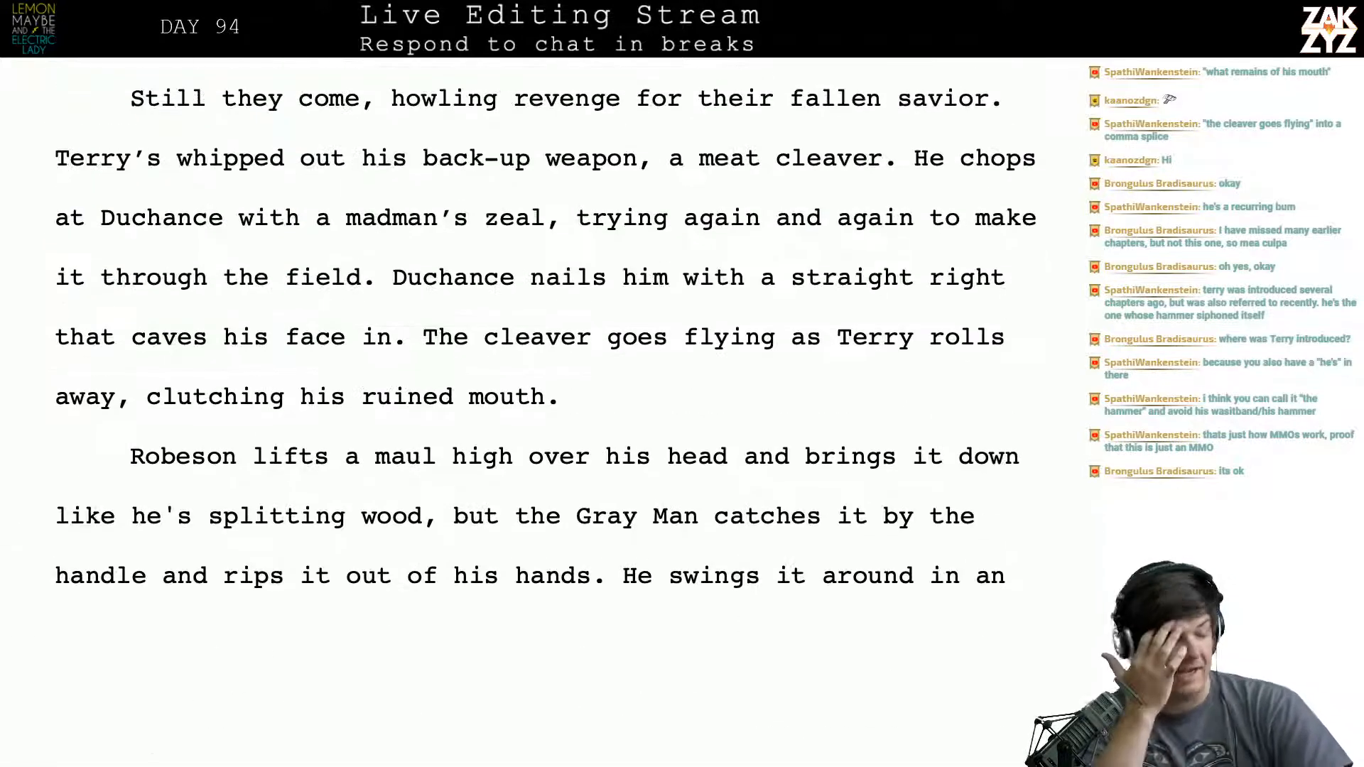
scroll(517, 409, "up", 1)
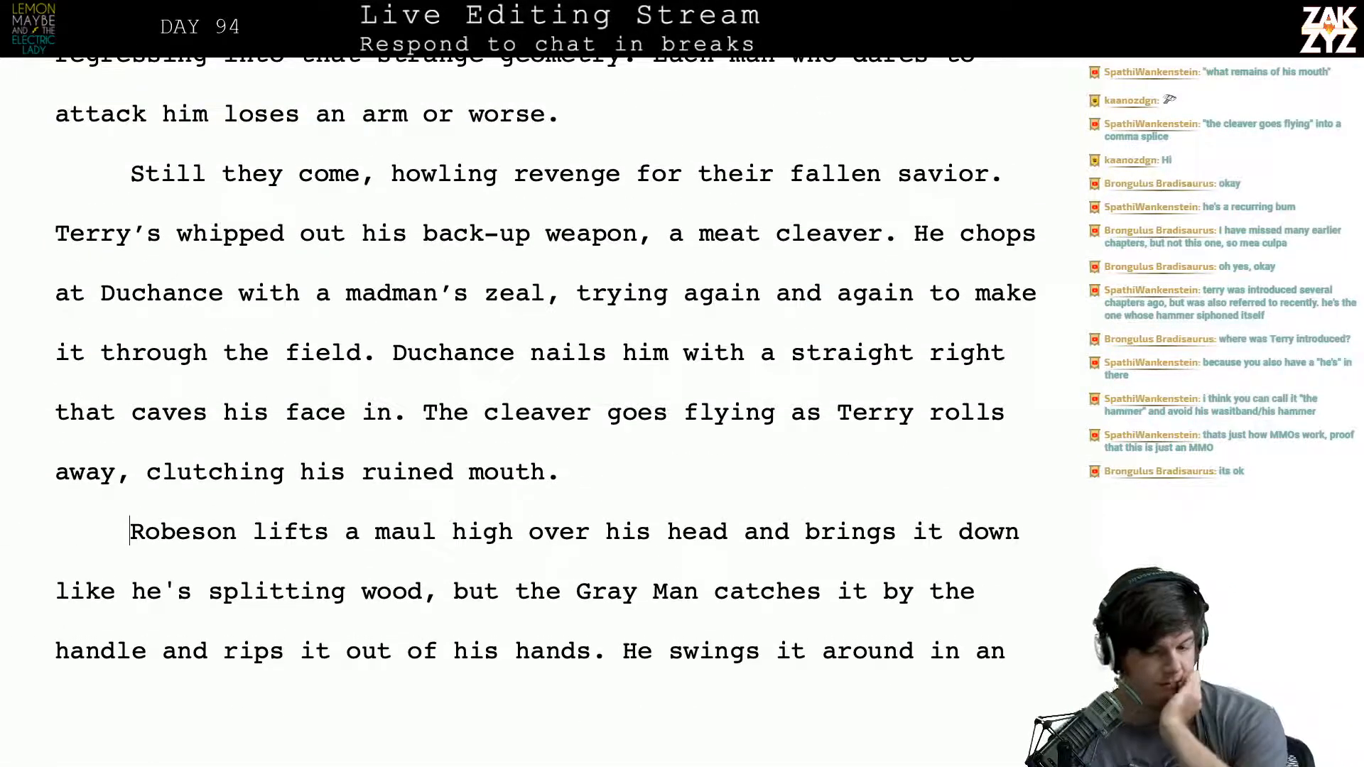
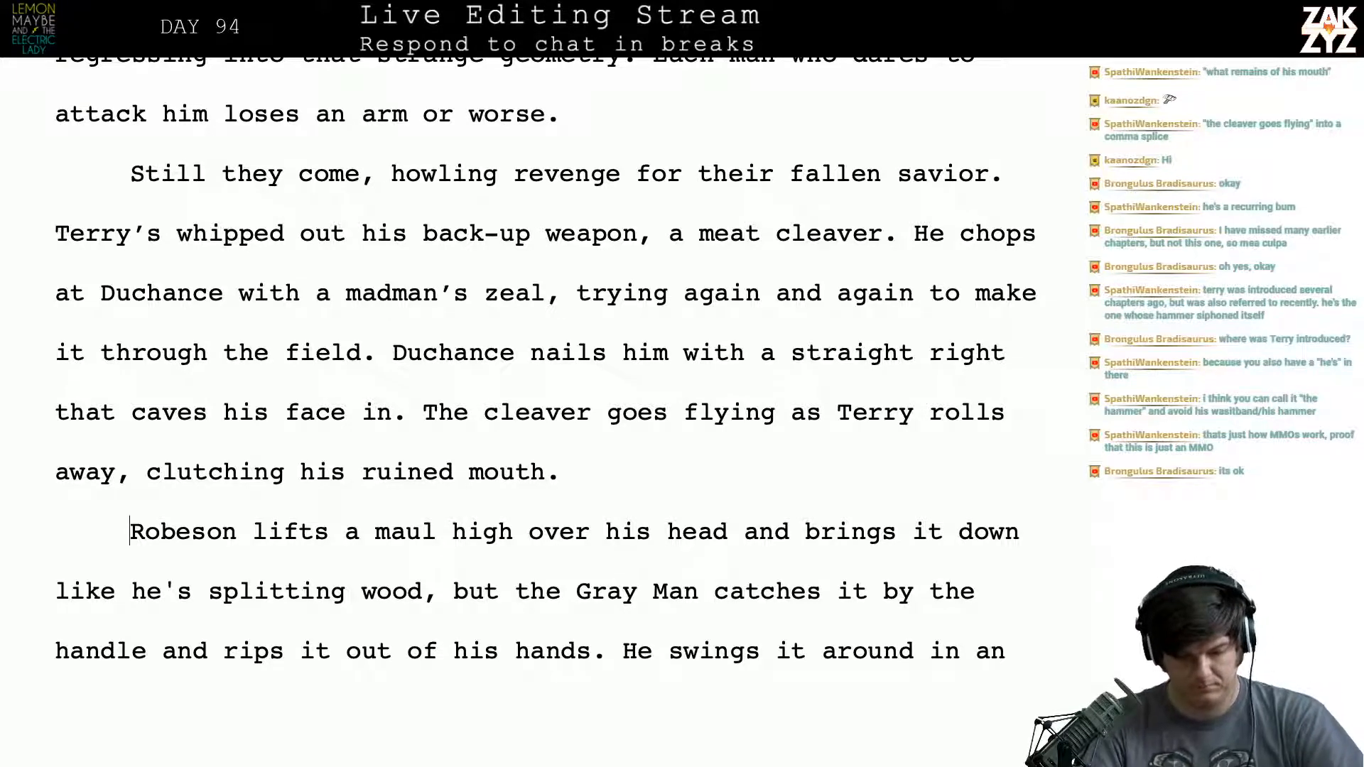
- End the sentence after "splitting wood" and add "Duchance catches it by the handle and rips it out of his hands."
scroll(433, 451, "down", 3)
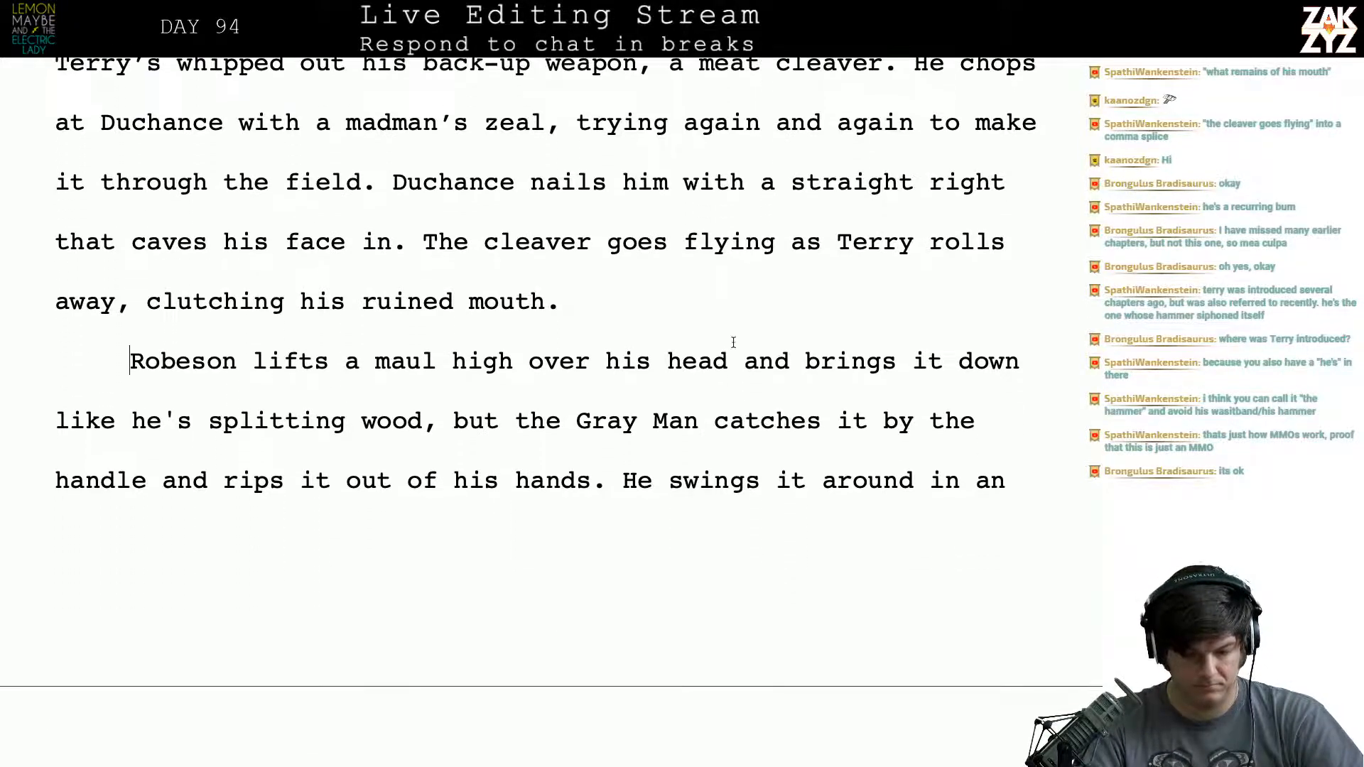
left_click(437, 421)
key("BackSpace")
type(". Duch")
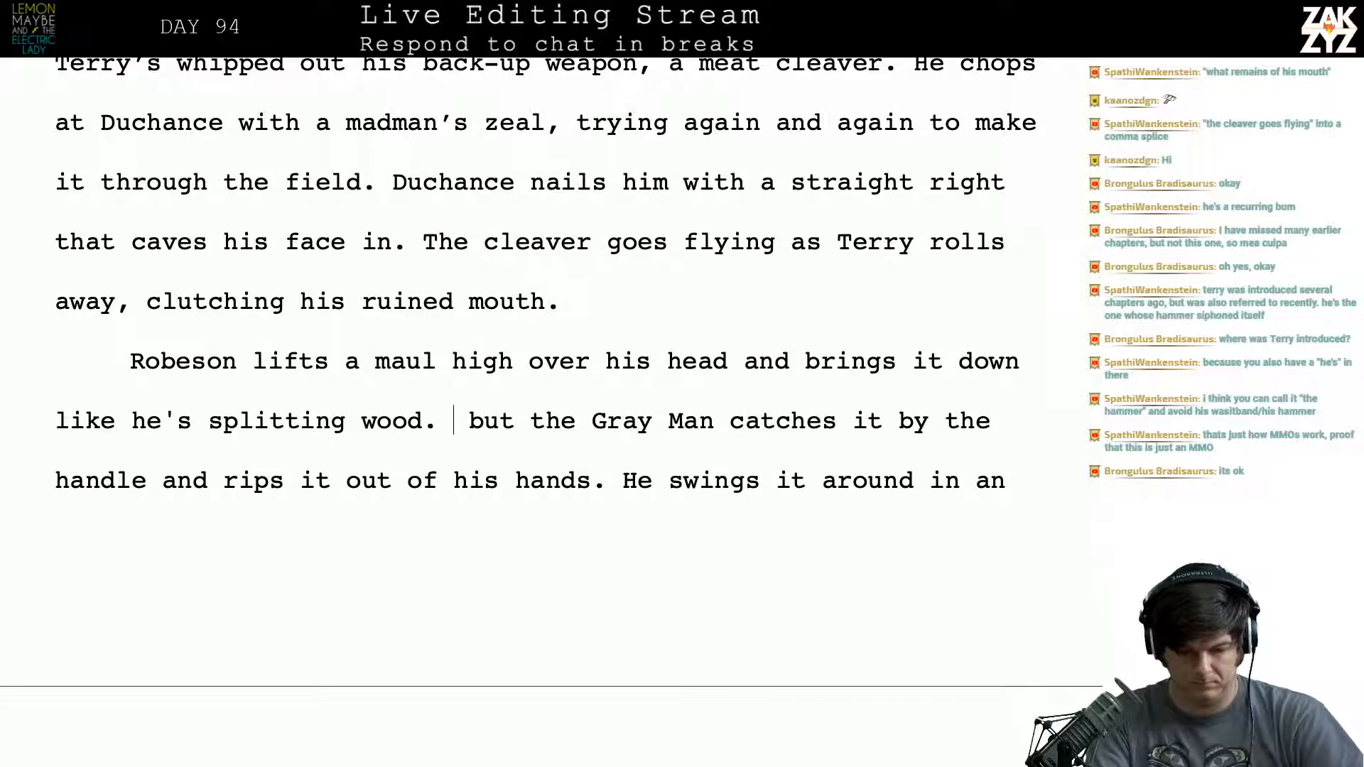
type("anc e")
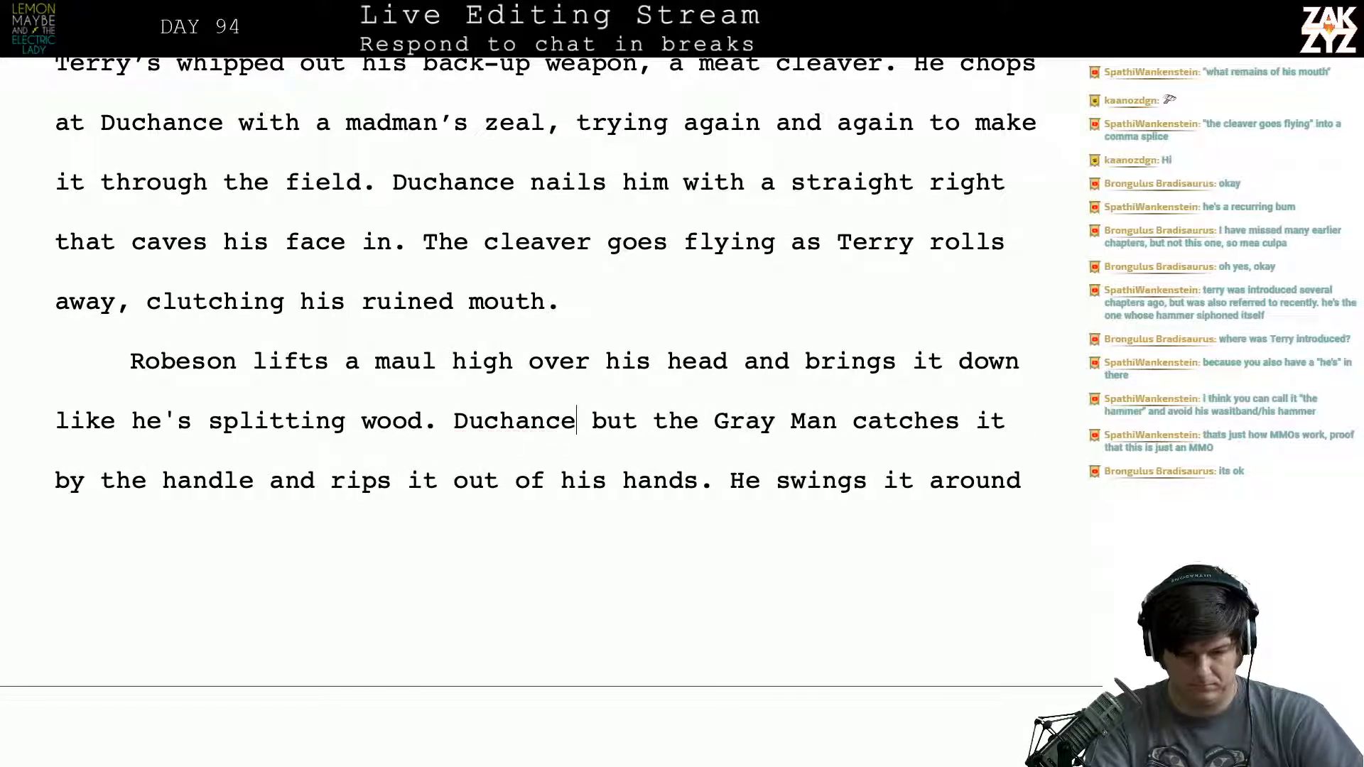
type(" catches ")
type("it by the ")
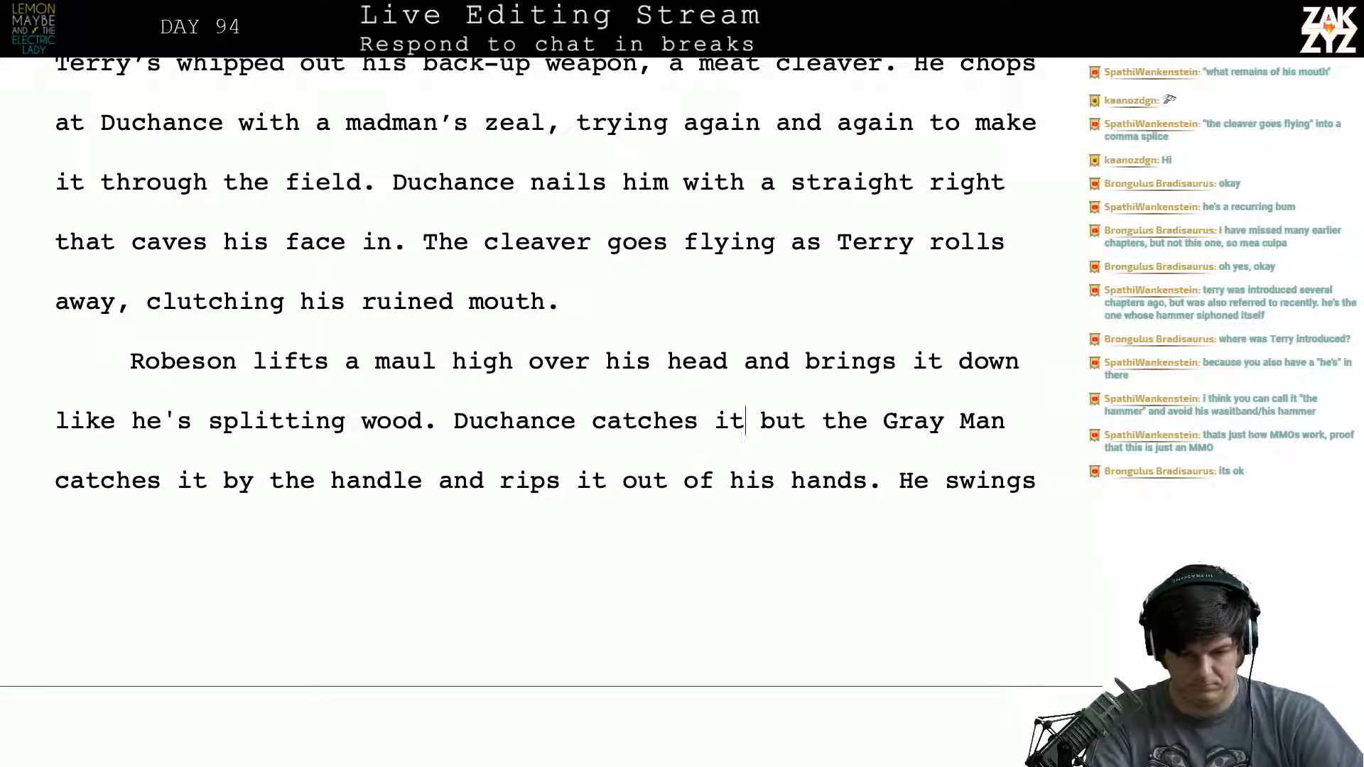
type("handle and rip")
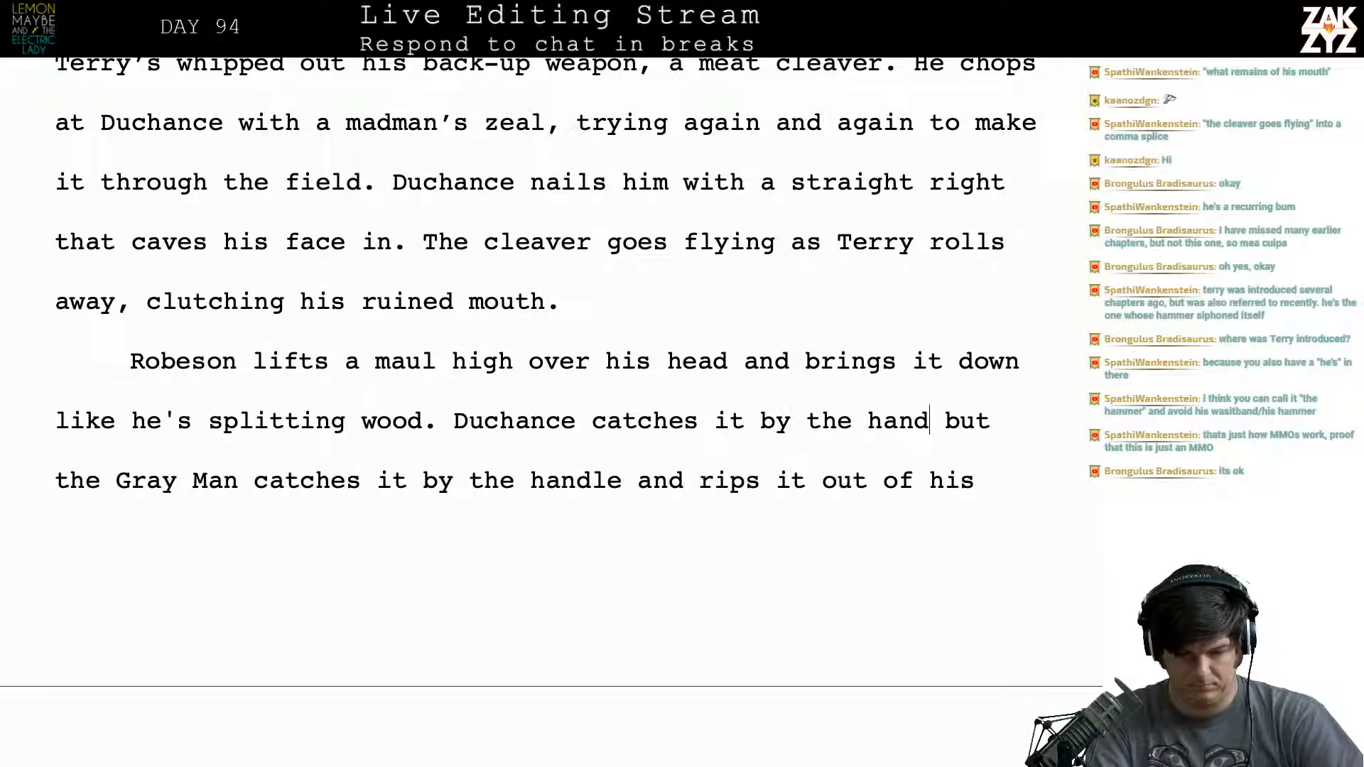
type("s it through his ")
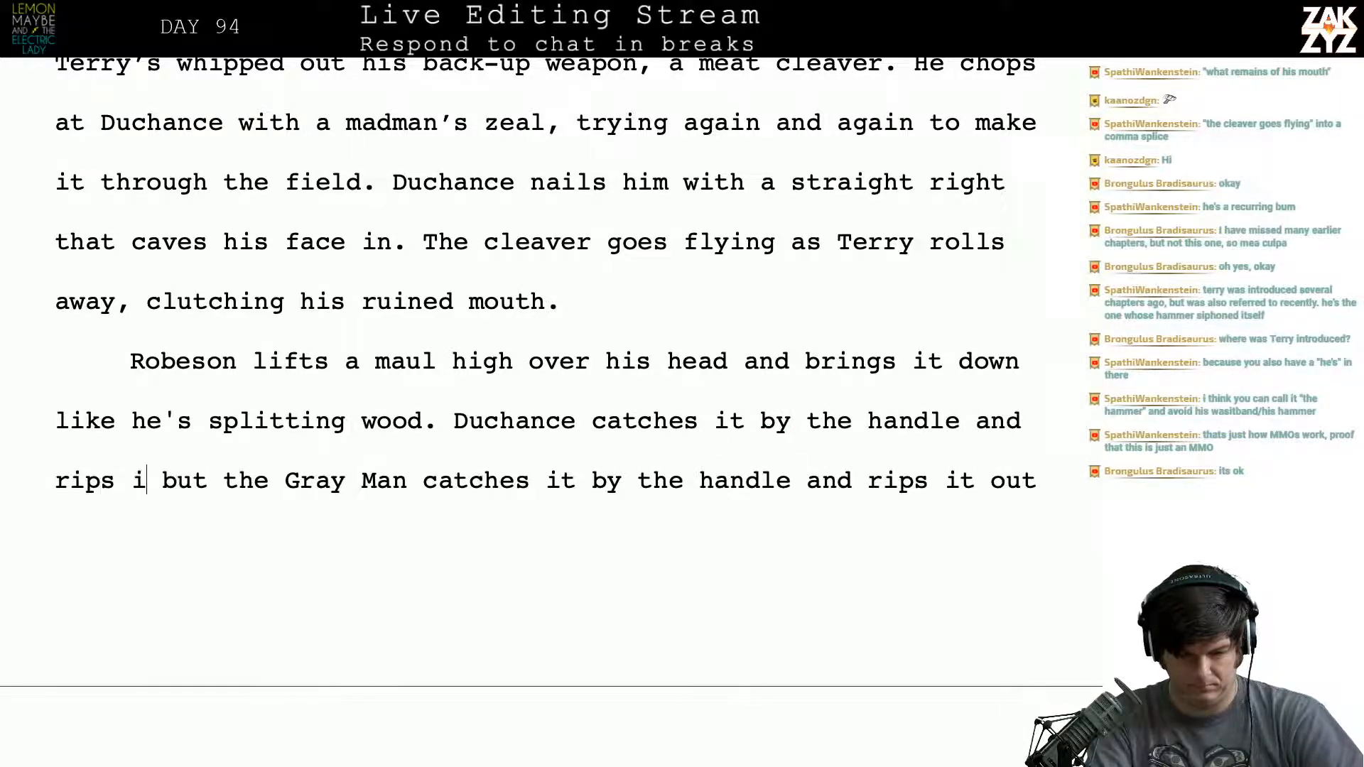
type("ha")
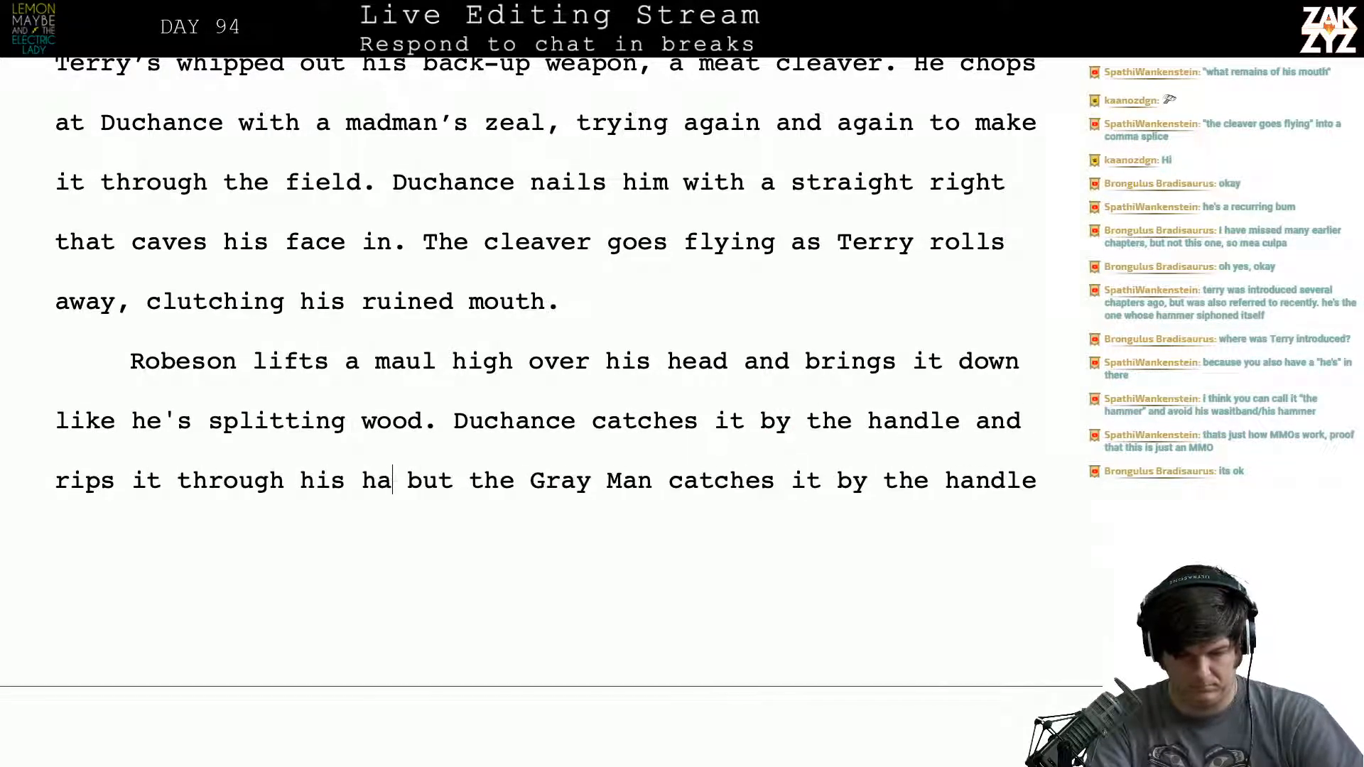
key("BackSpace")
key("BackSpace")
key("BackSpace")
key("BackSpace")
key("BackSpace")
key("BackSpace")
key("BackSpace")
key("BackSpace")
key("BackSpace")
key("BackSpace")
key("BackSpace")
key("BackSpace")
key("BackSpace")
key("BackSpace")
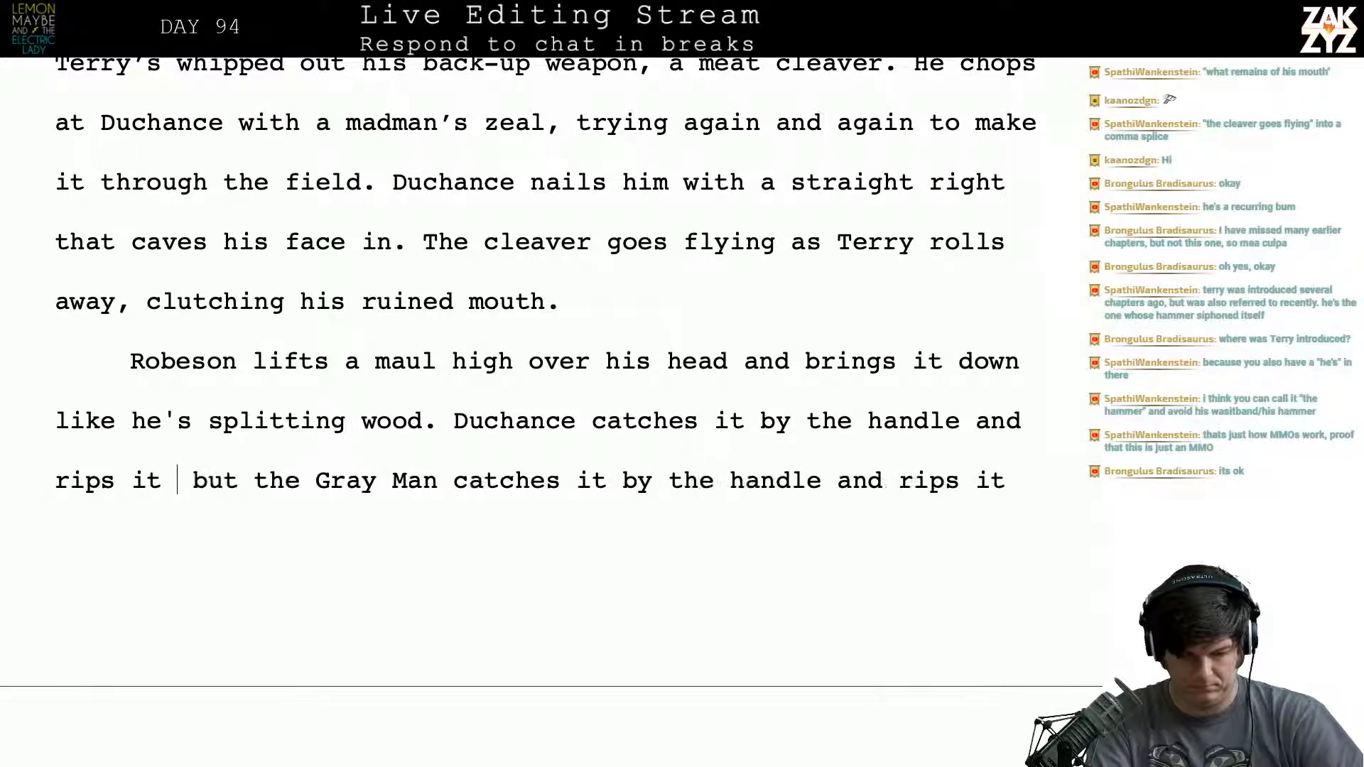
type("out of his hands.")
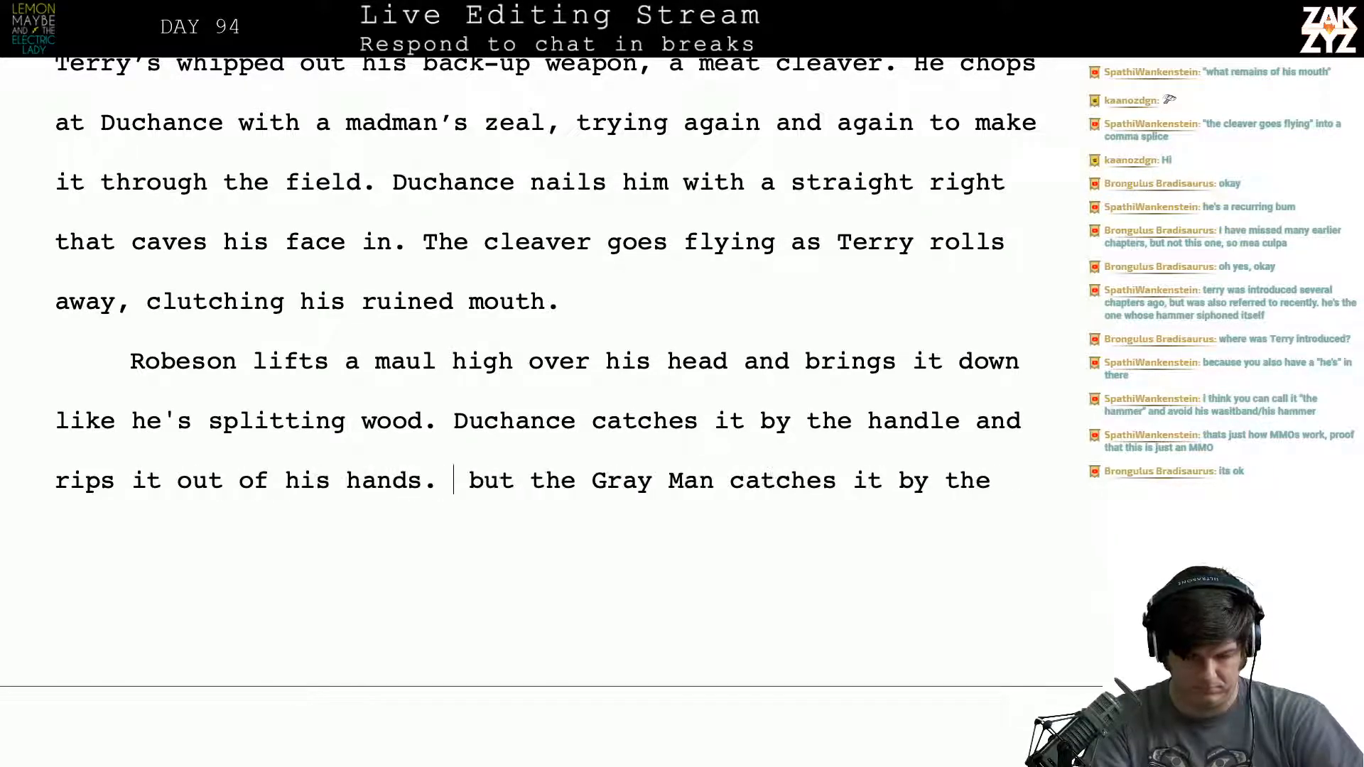
- Delete the leftover clause "but the Gray Man catches it by the handle and rips it out of his hands."
key("shift+Down")
key("shift+Down")
key("shift+Up")
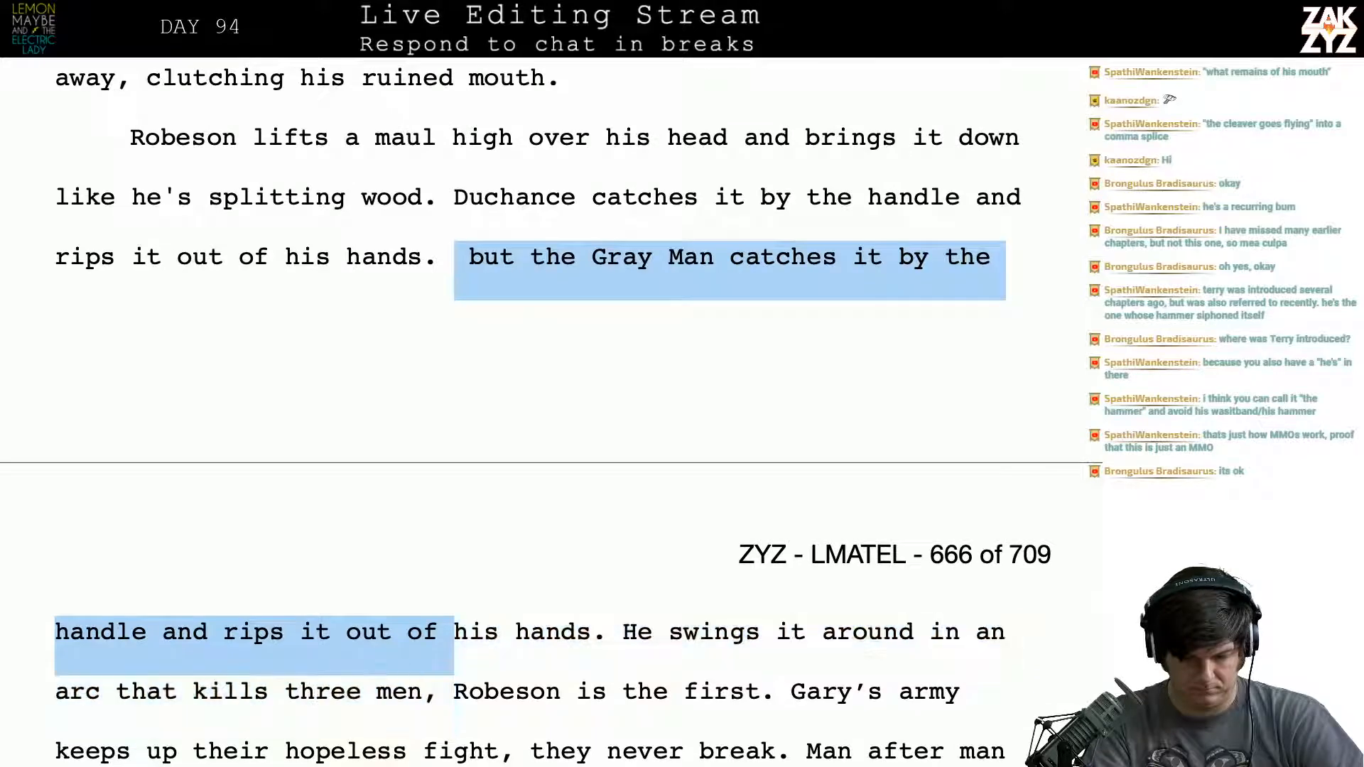
key("shift+Right")
key("shift+Right")
key("shift+Right")
key("shift+Right")
key("shift+Right")
key("shift+Right")
key("shift+Right")
key("shift+Right")
key("shift+Right")
key("shift+Right")
key("shift+Right")
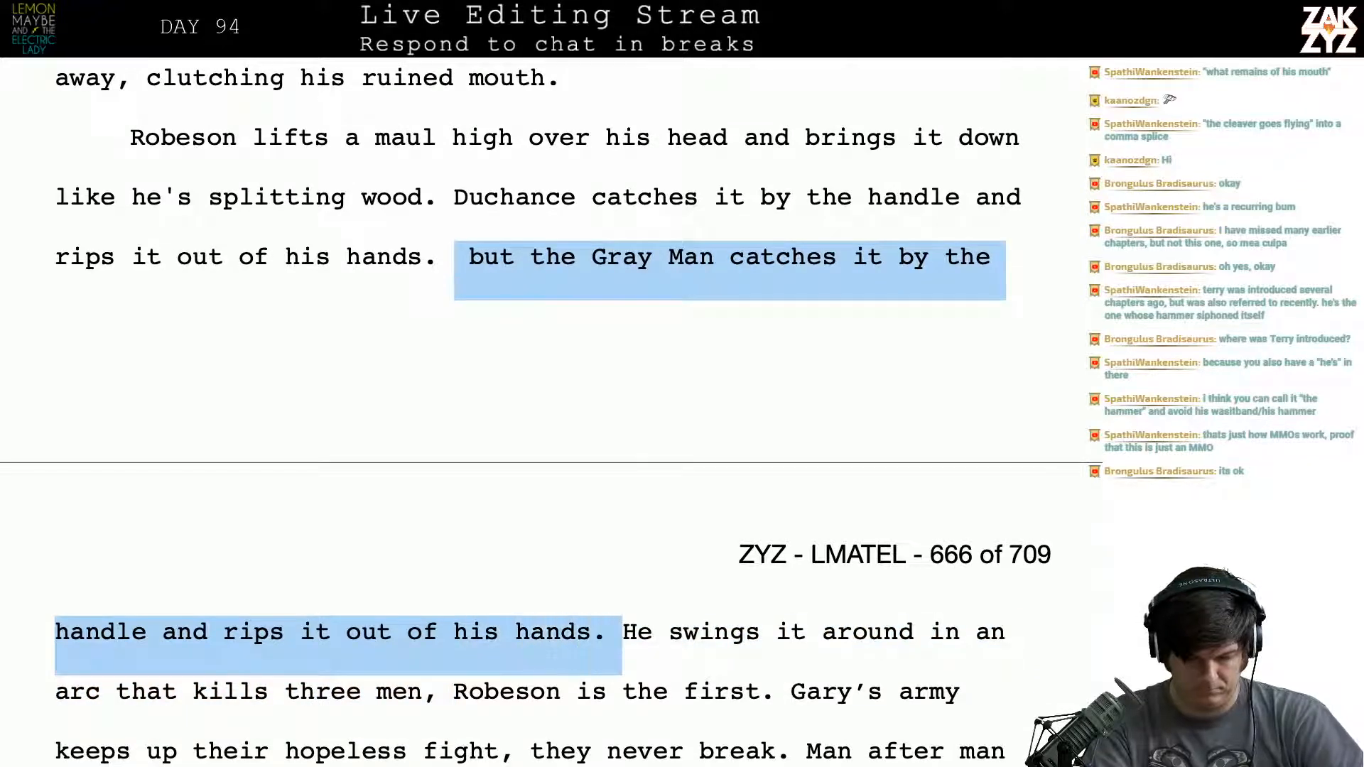
key("BackSpace")
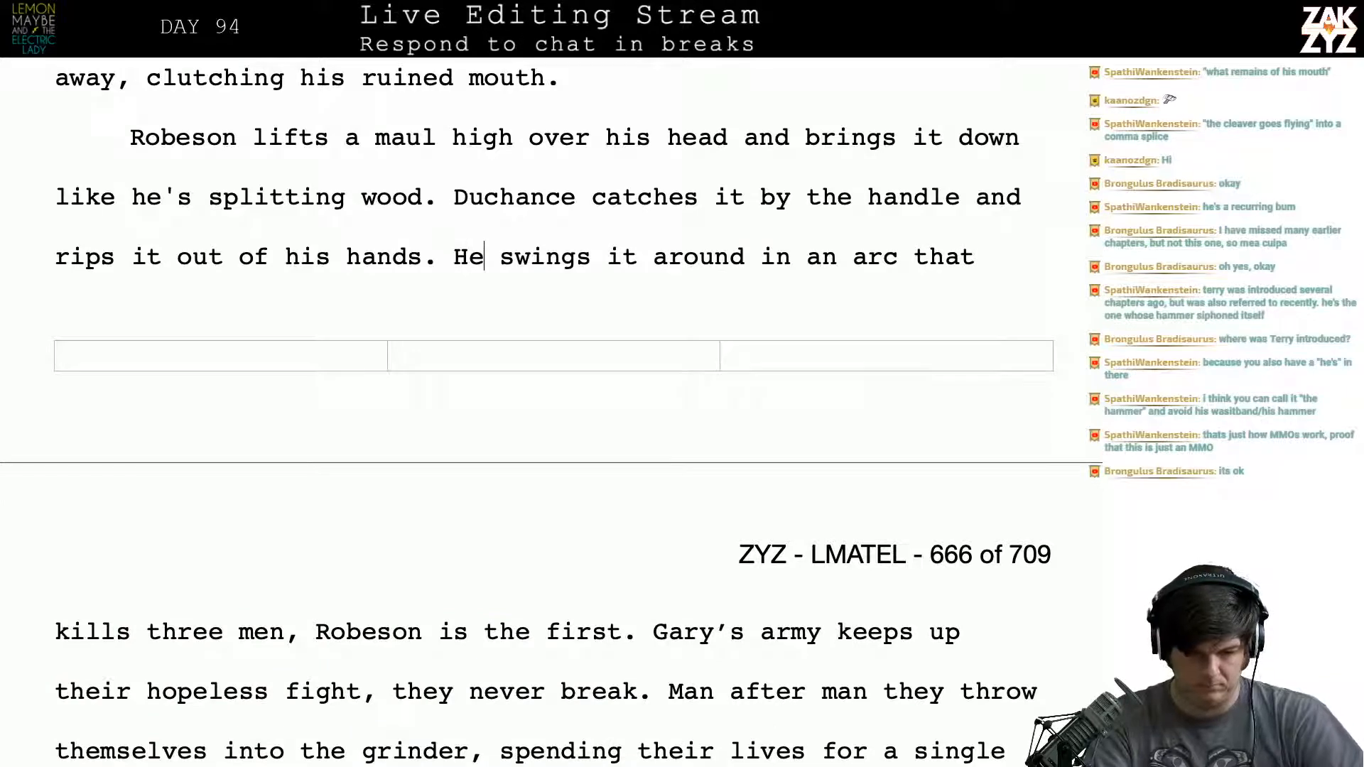
- Start a new paragraph at "He swings it around" and write above it "He swings it in an arc that kills three men and decapitates Robeson."
key("Return")
key("Left")
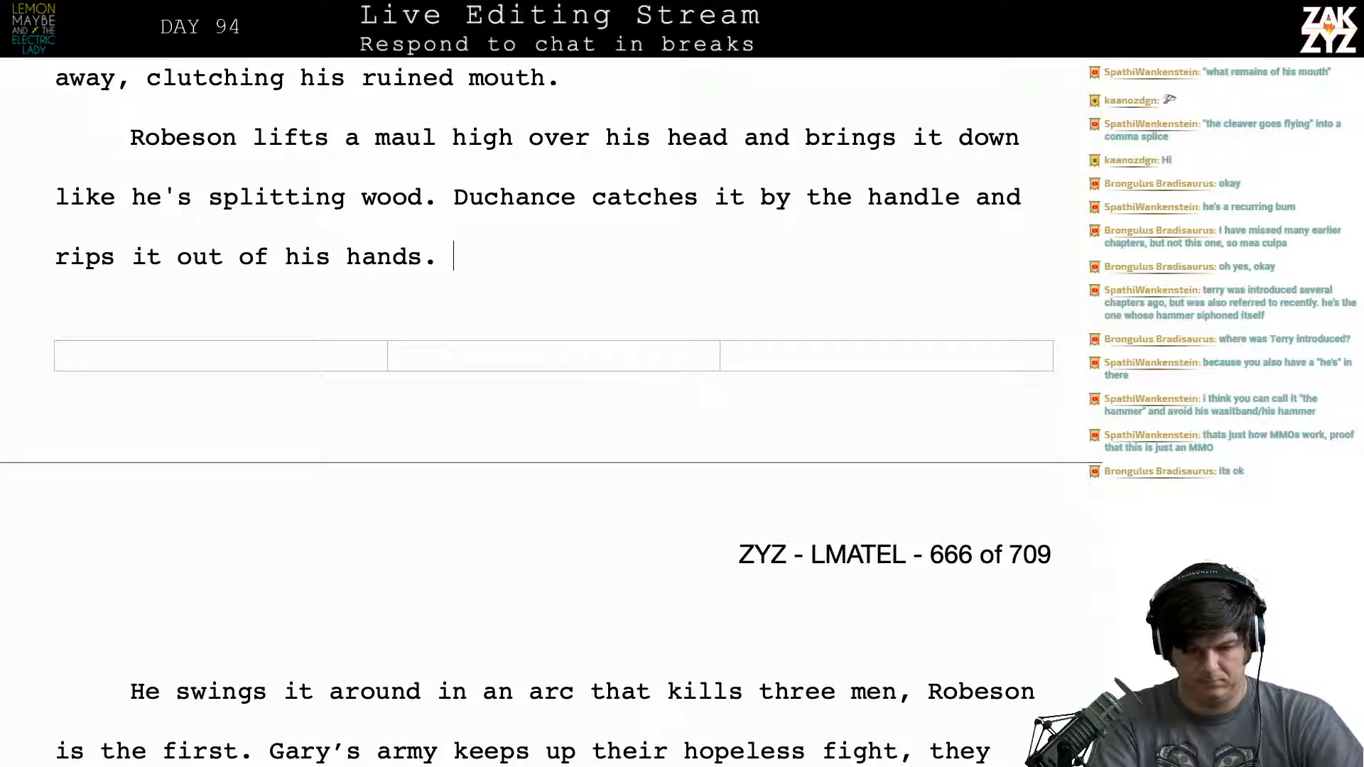
type("He swings ")
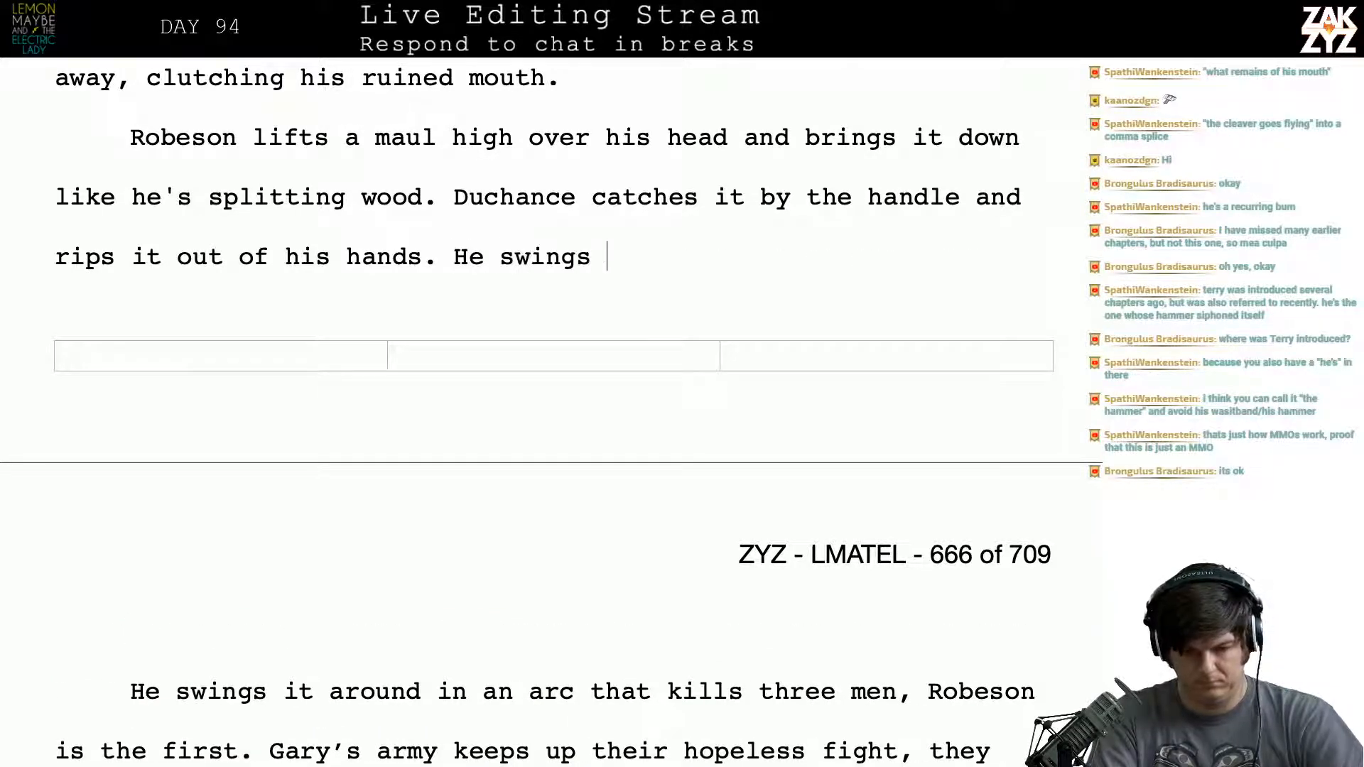
type("it in an arc that")
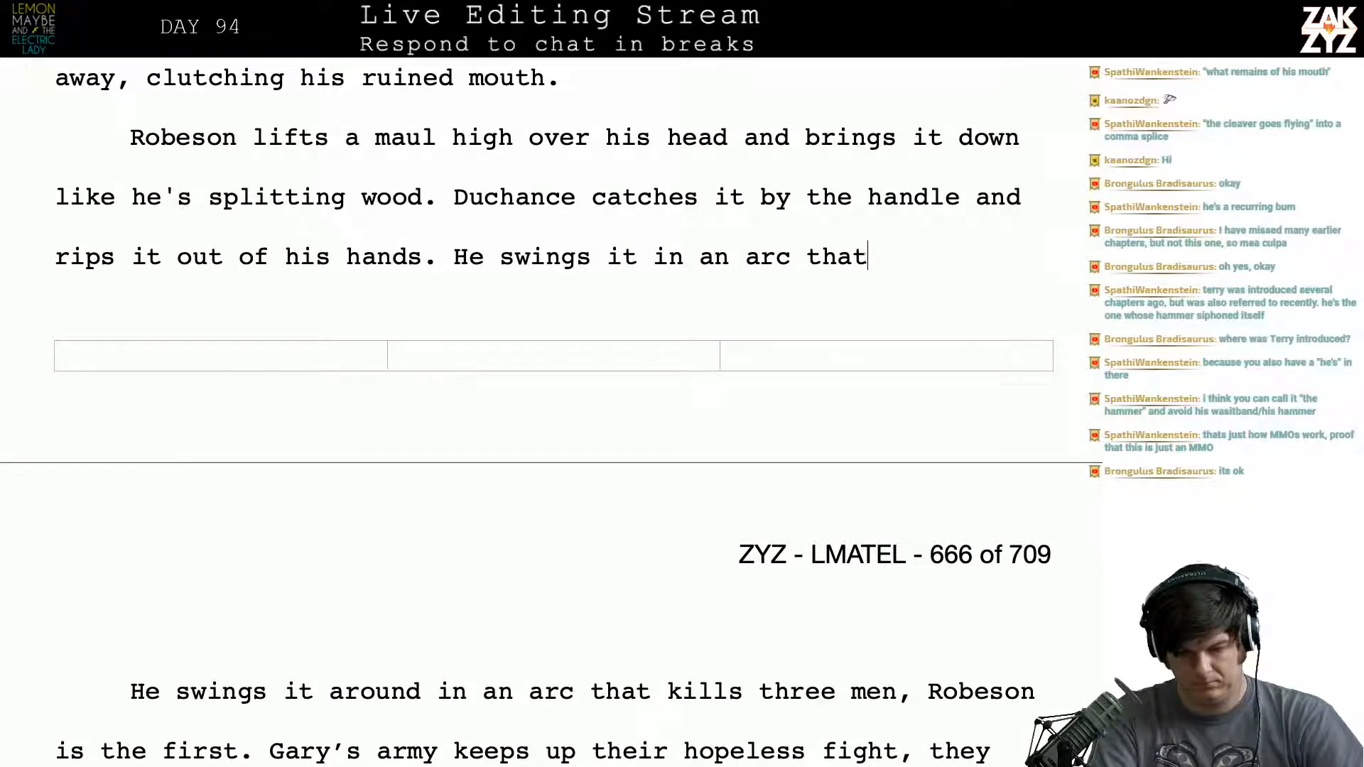
type(" kills three men")
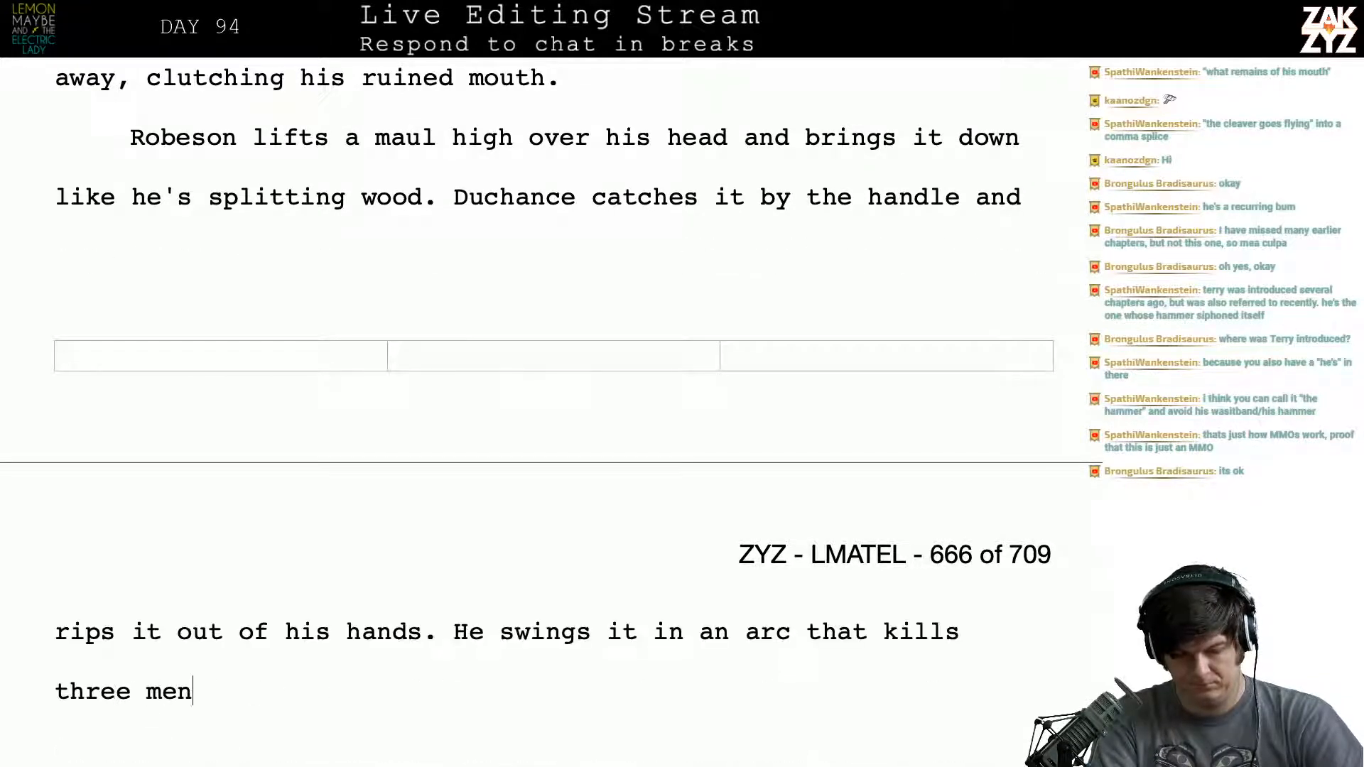
type(" and decapitat")
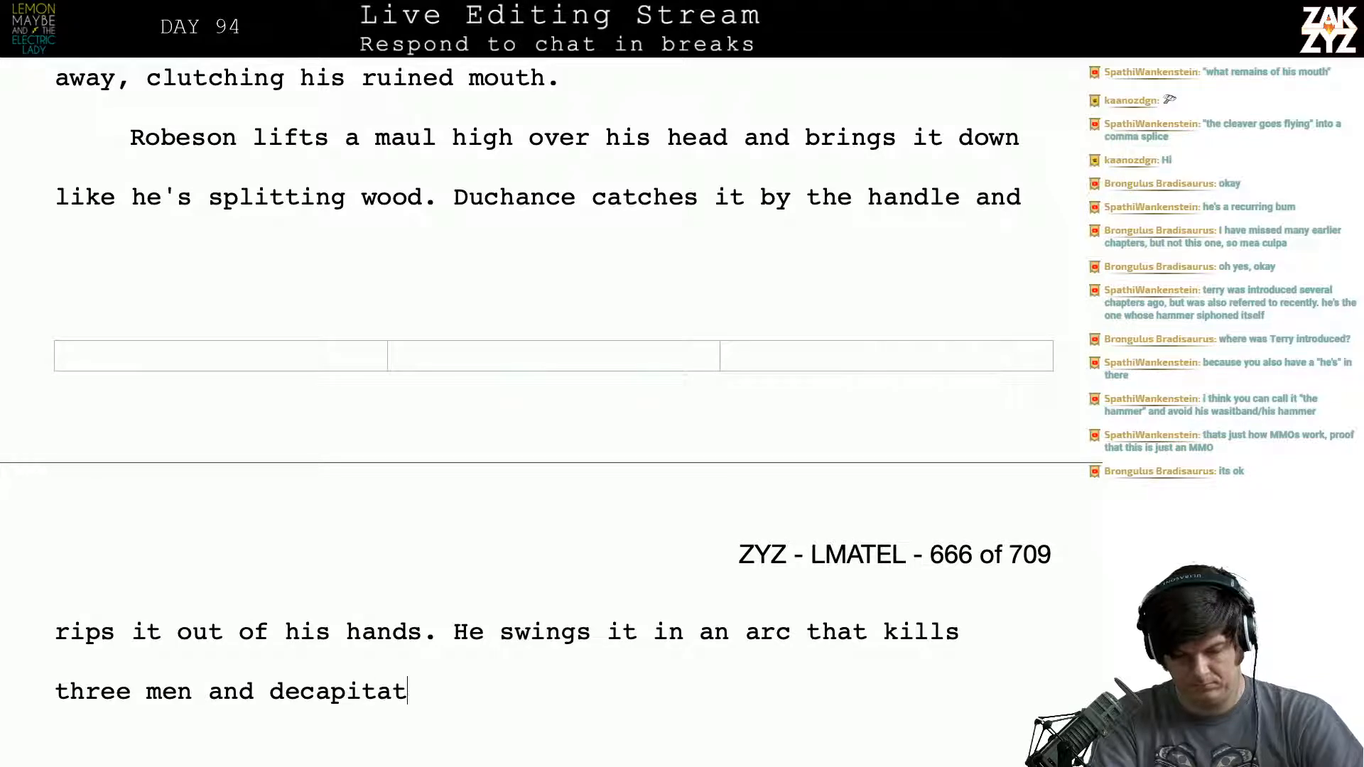
type("es Robes")
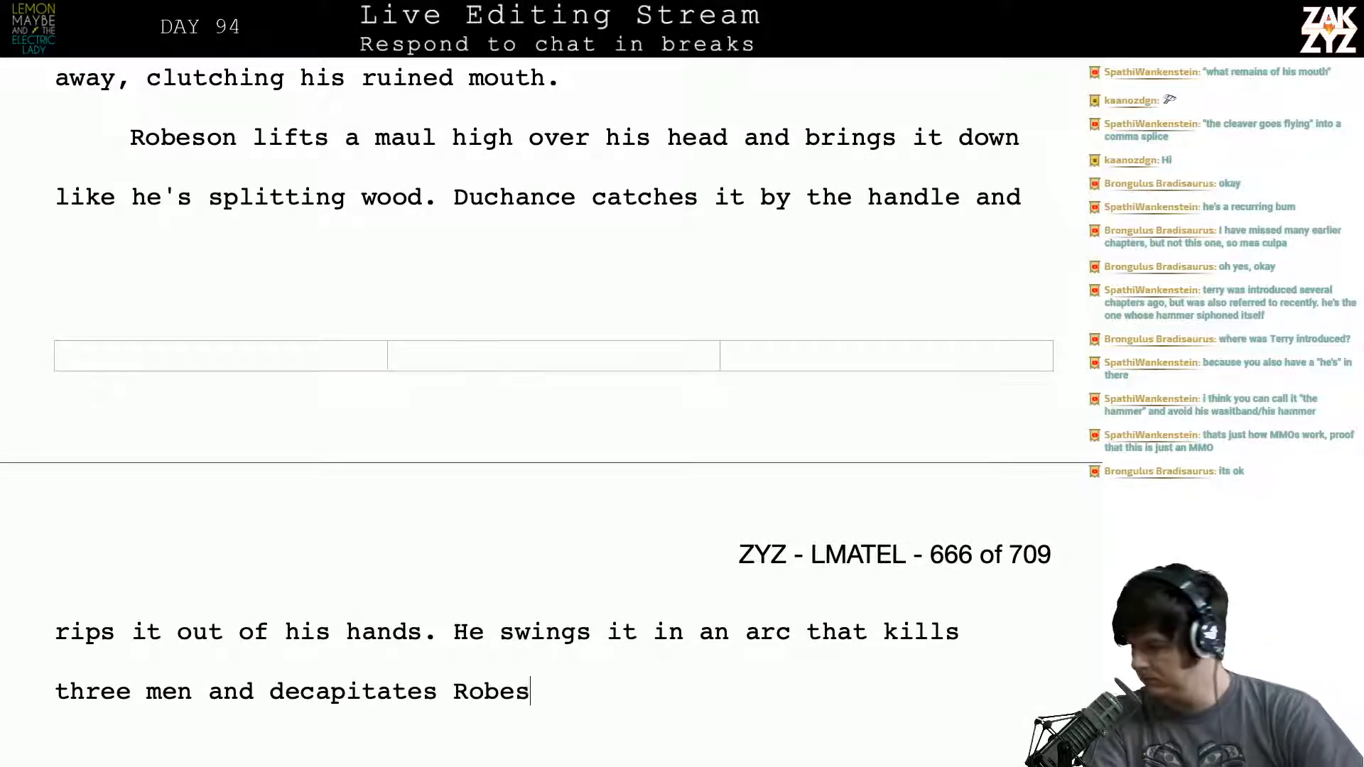
type("on.")
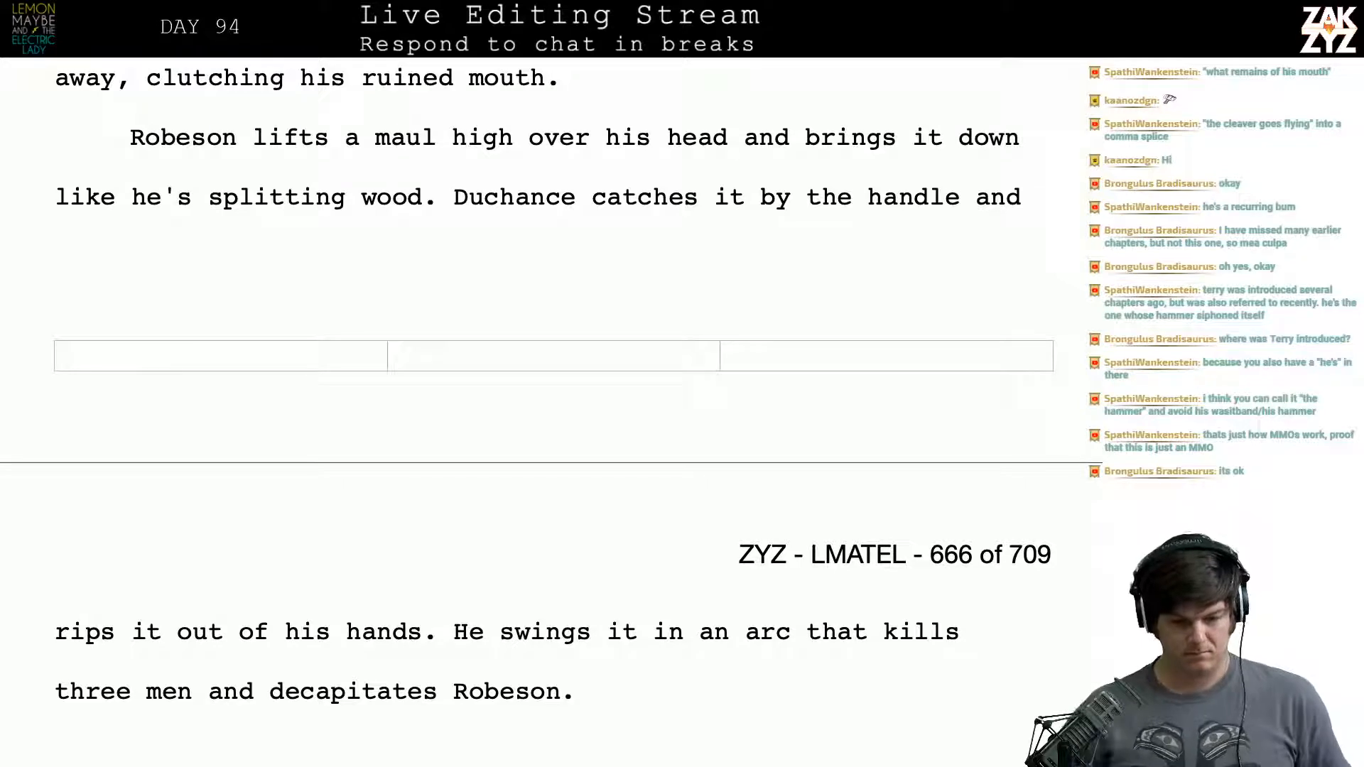
- Change "a maul" to "an axe" in the sentence where Robeson lifts his weapon over his head
scroll(402, 404, "down", 2)
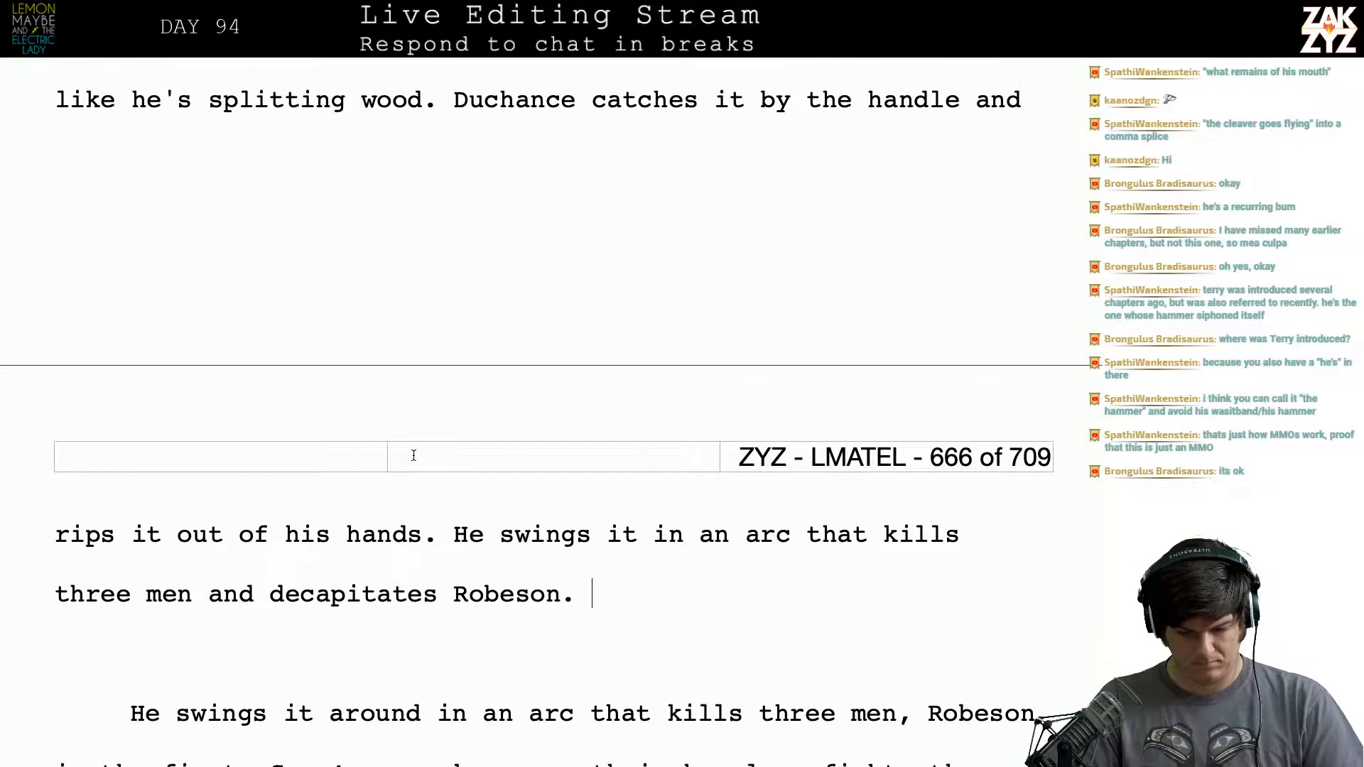
left_click(792, 535)
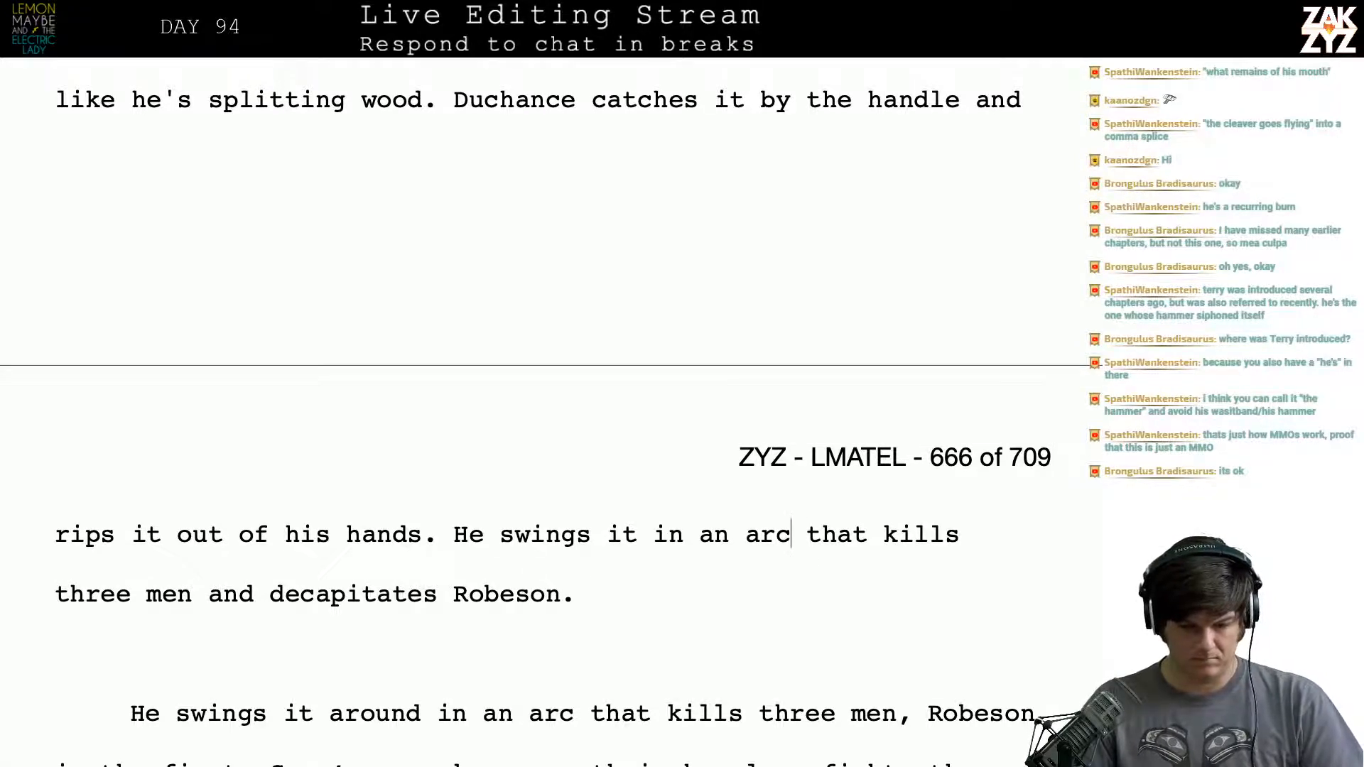
scroll(583, 455, "up", 4)
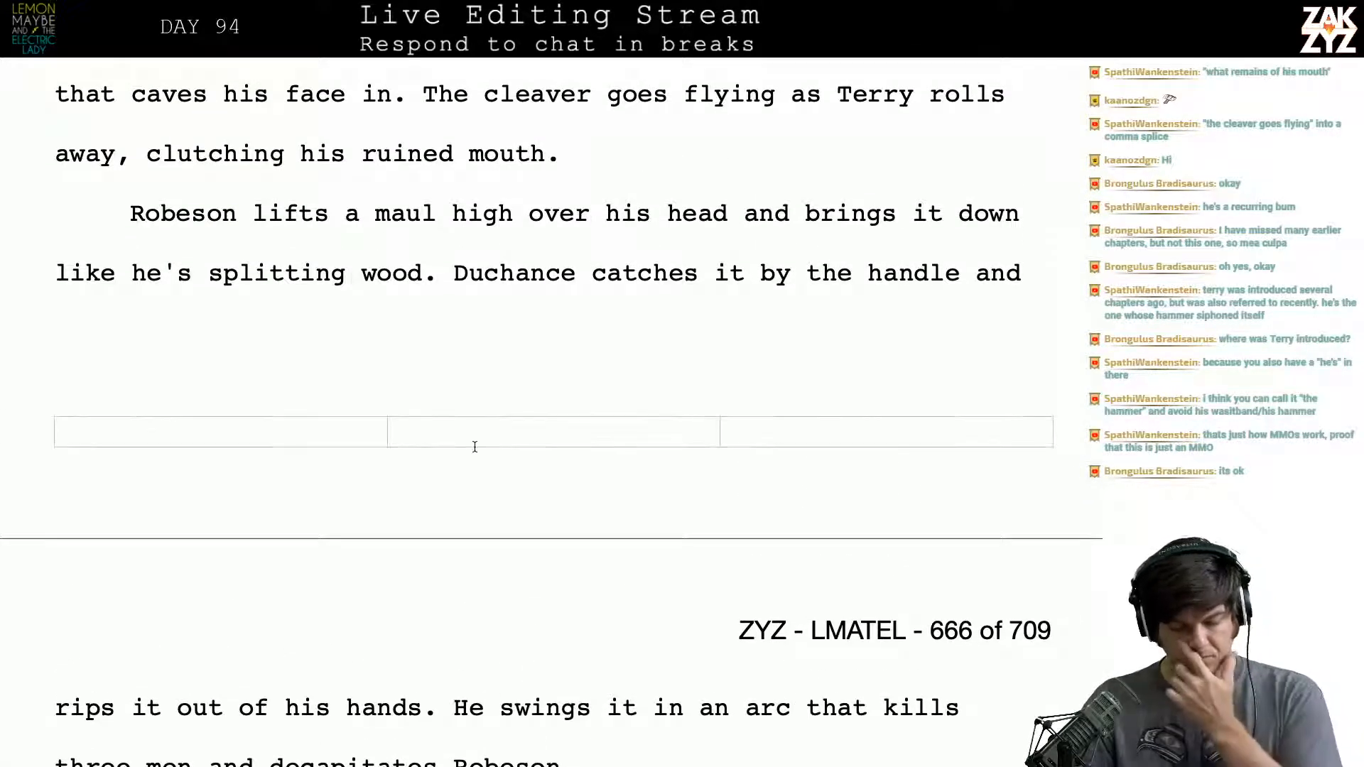
scroll(474, 446, "up", 5)
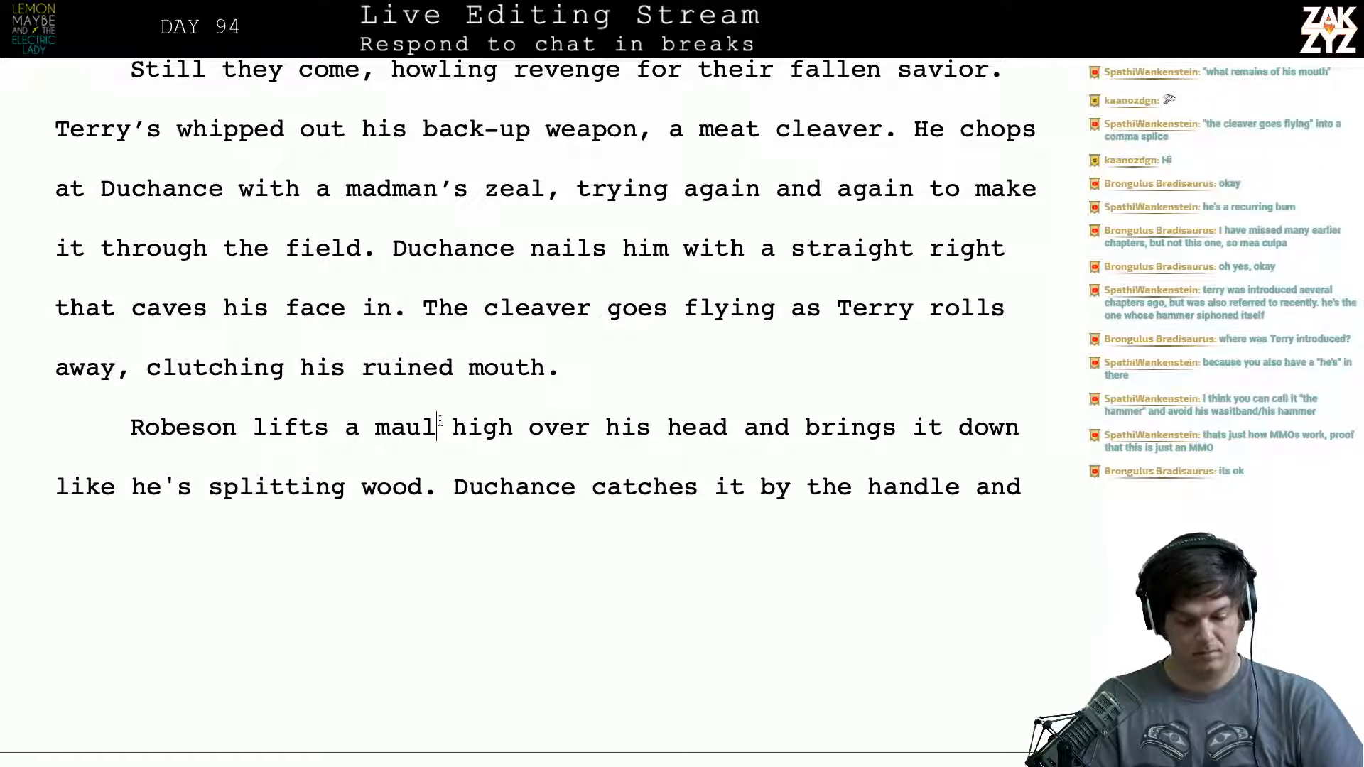
key("Left")
key("BackSpace")
key("BackSpace")
key("BackSpace")
key("BackSpace")
key("BackSpace")
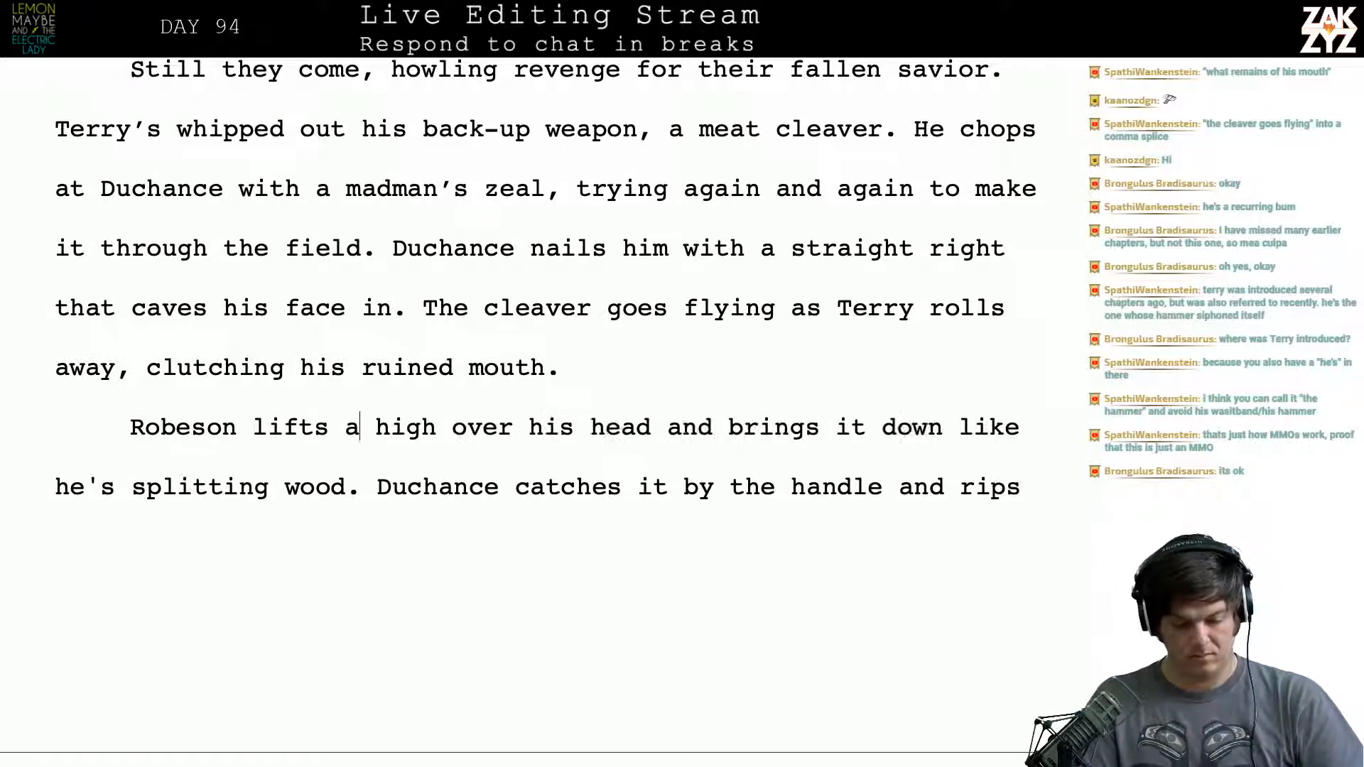
type("an")
key("BackSpace")
key("BackSpace")
type("n axe")
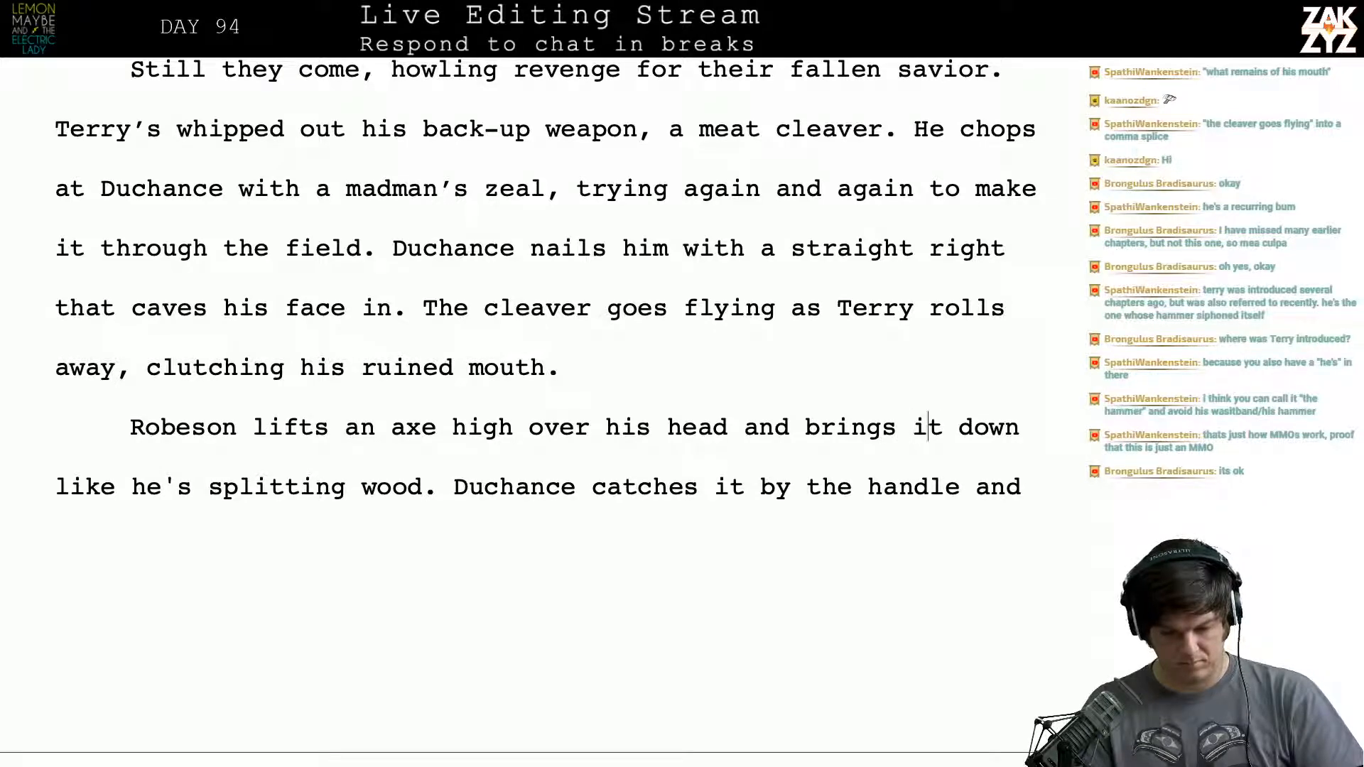
- Break the paragraph before "and brings it down" and rewrite that clause above the break as "and brings it down with all of his strength"
key("Left")
key("Left")
key("Left")
key("Left")
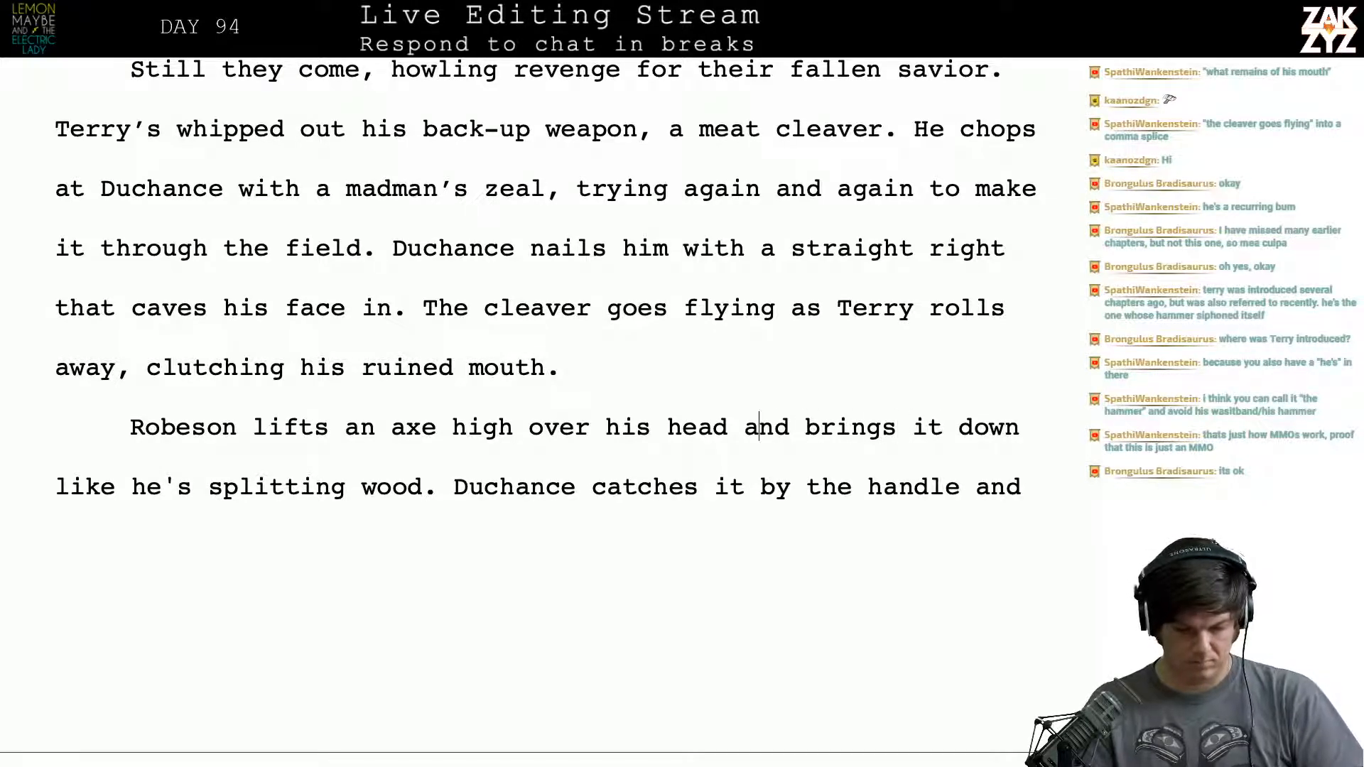
key("ctrl+Return")
type("and")
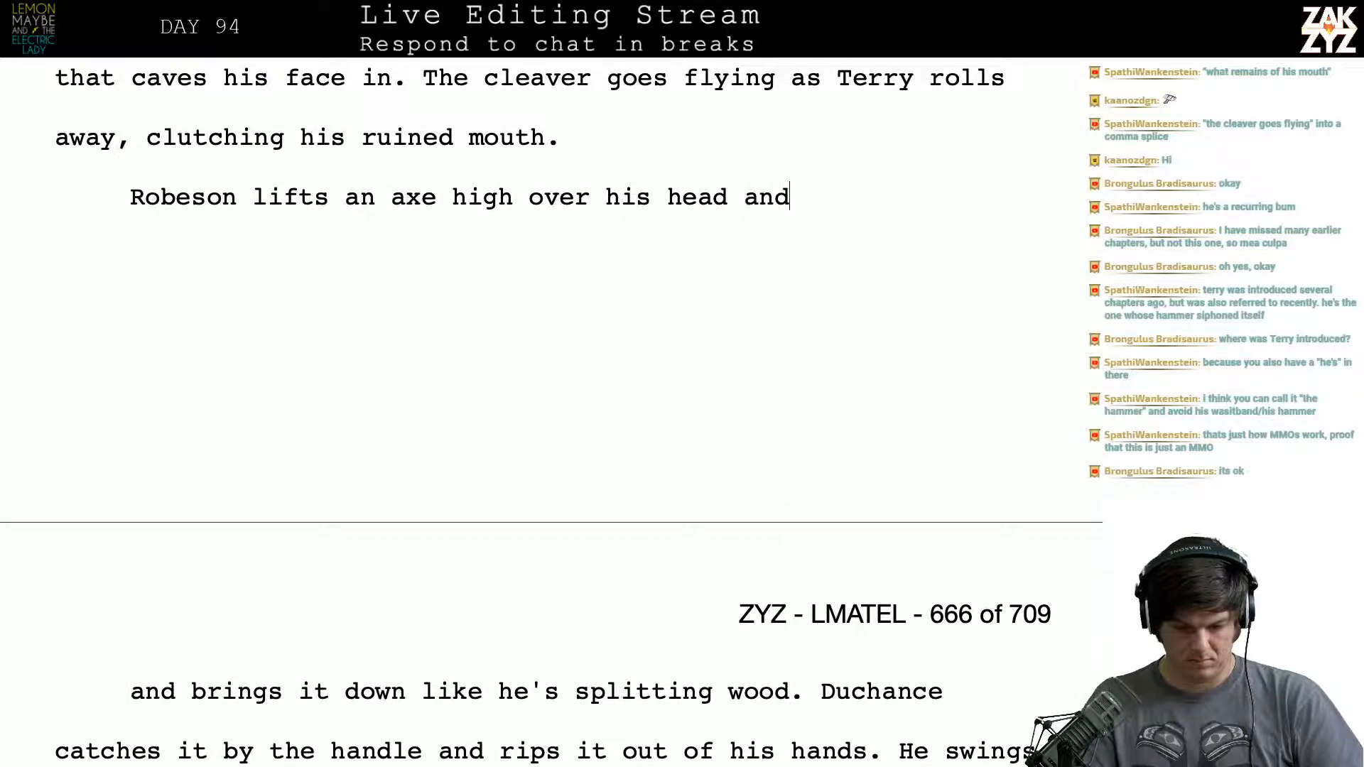
type(" brings it dow")
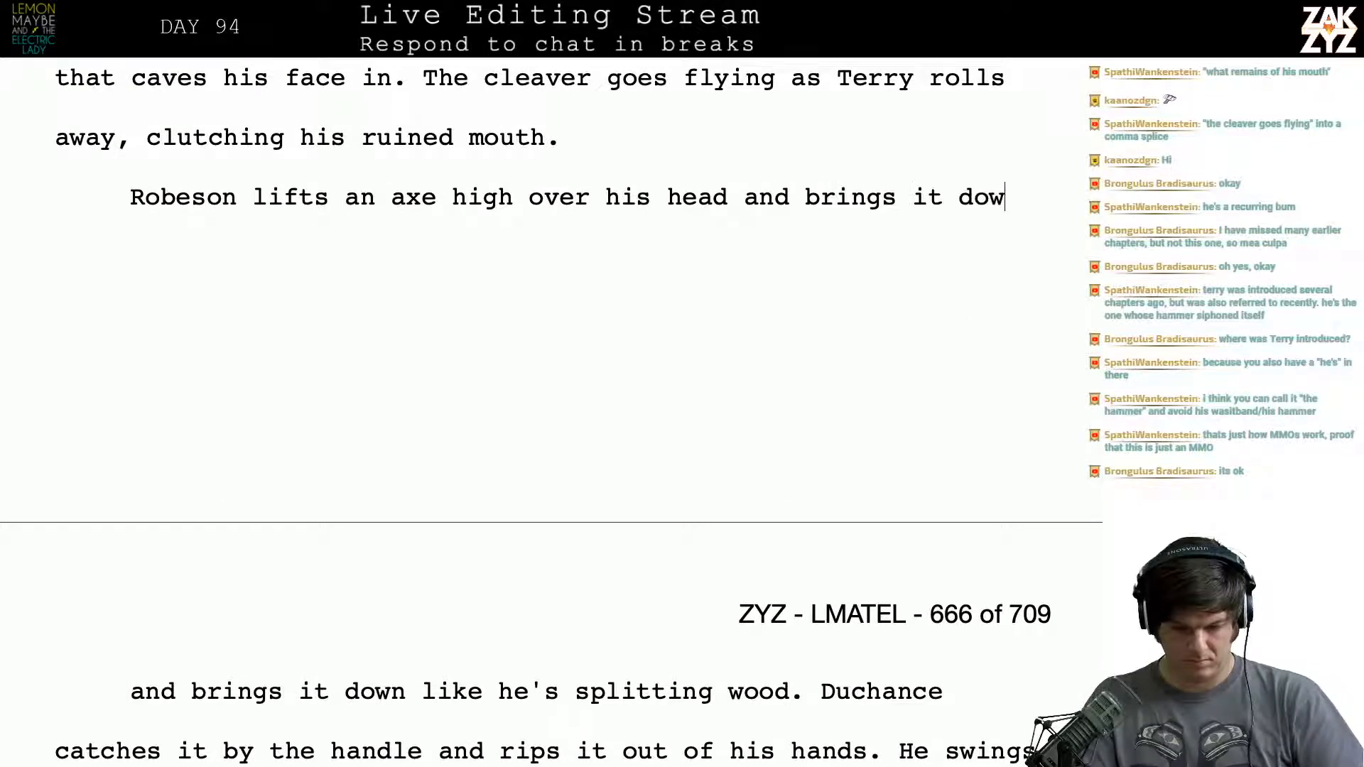
type("n with all of hi")
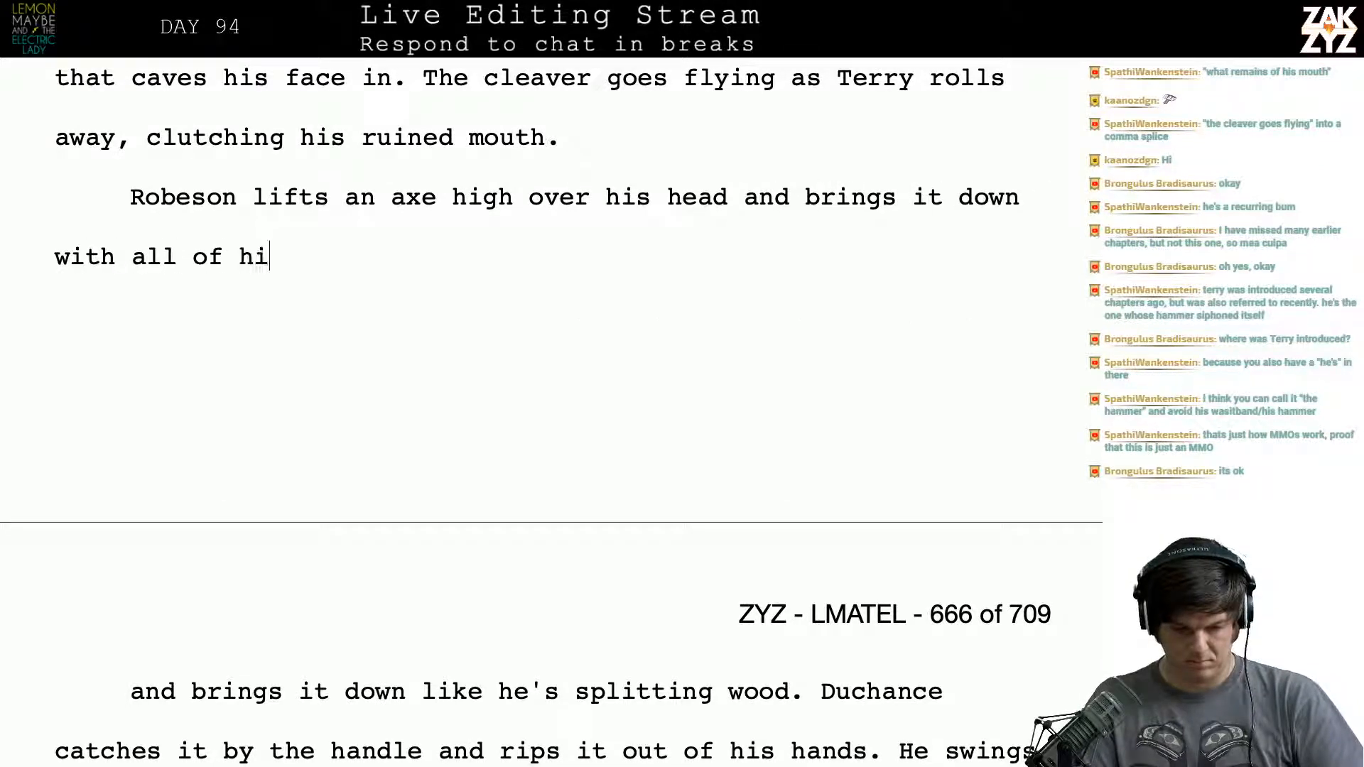
type("s strength. ")
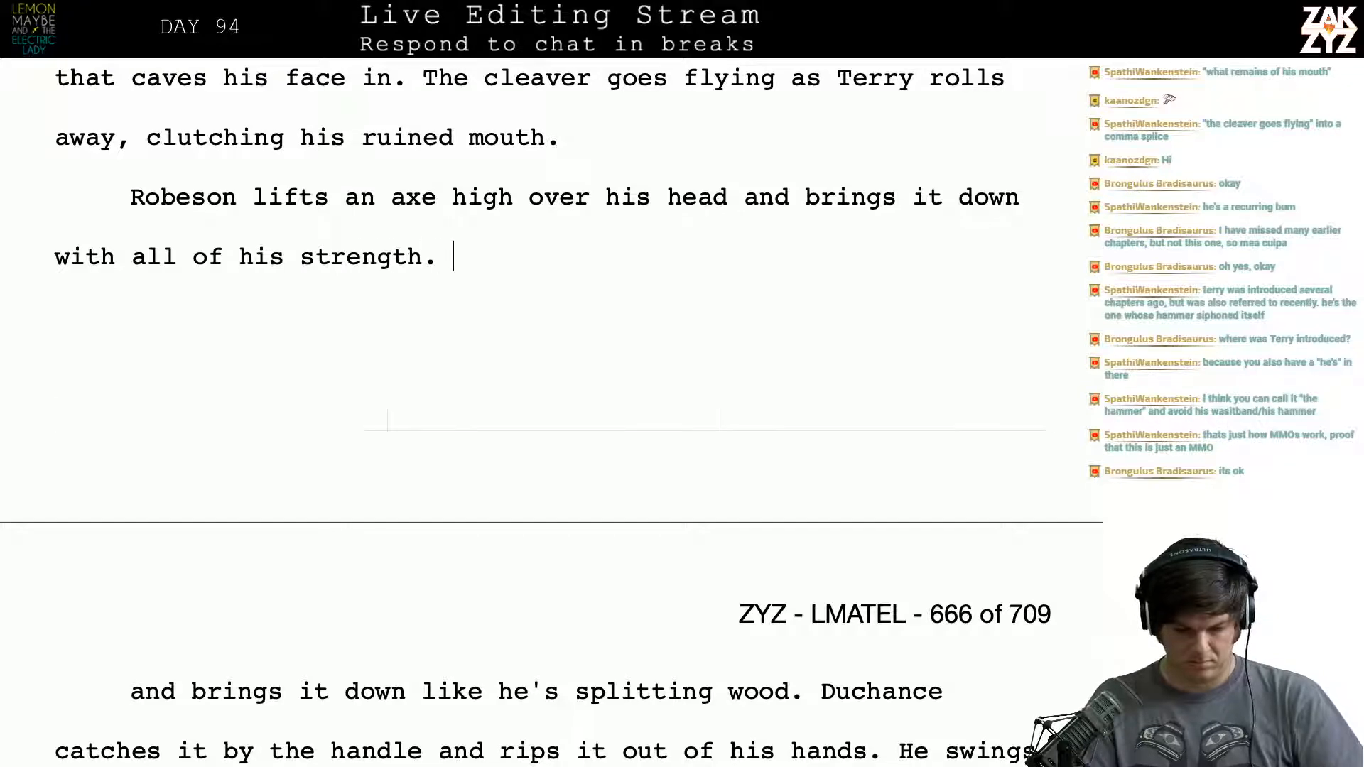
type("Duchance grabs it ")
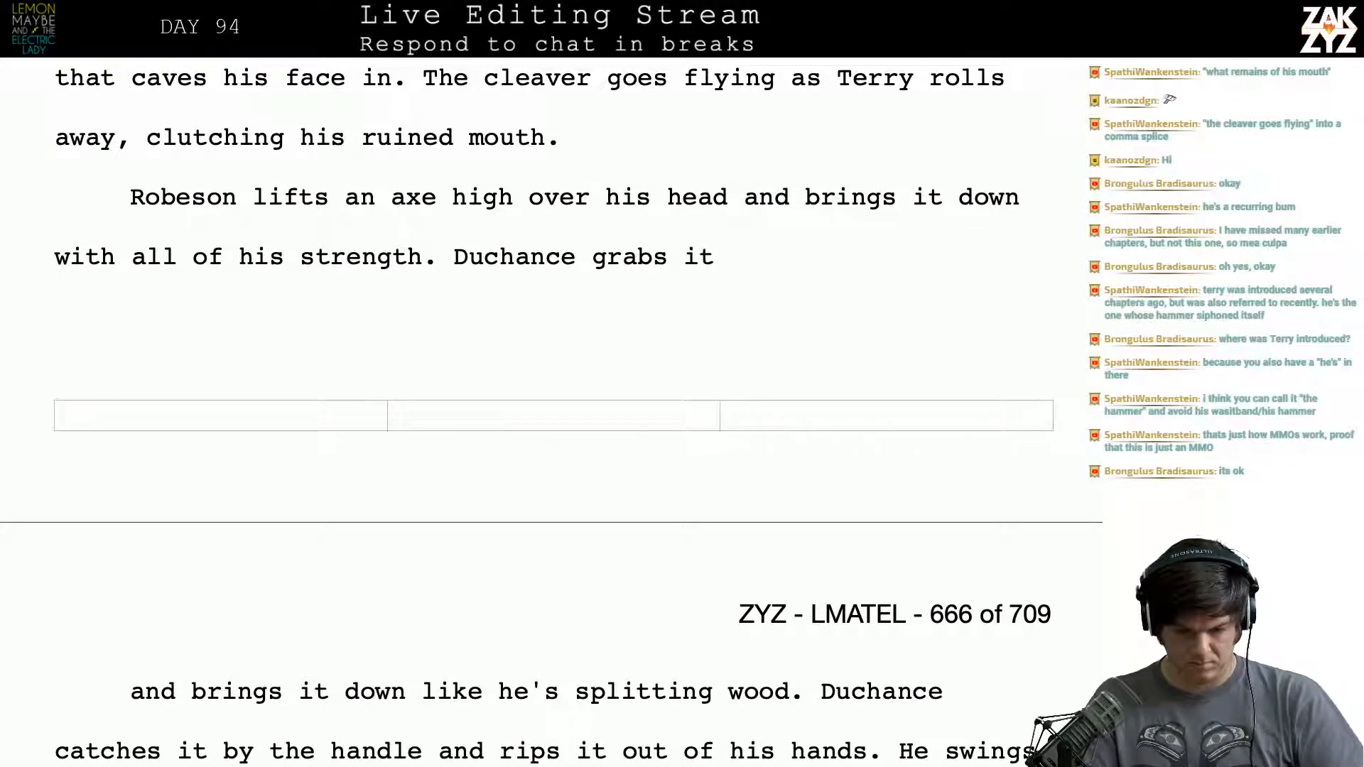
type("by the neck")
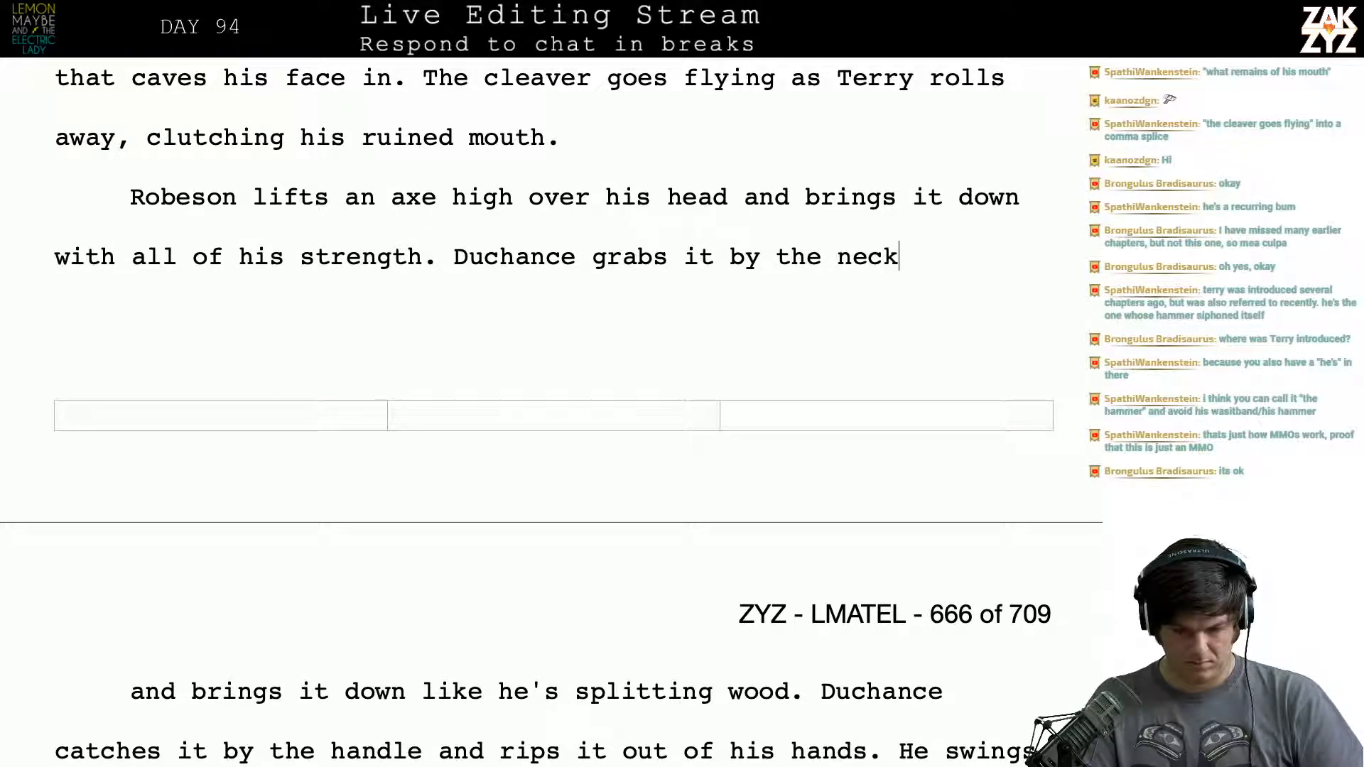
type(" and rips it fro")
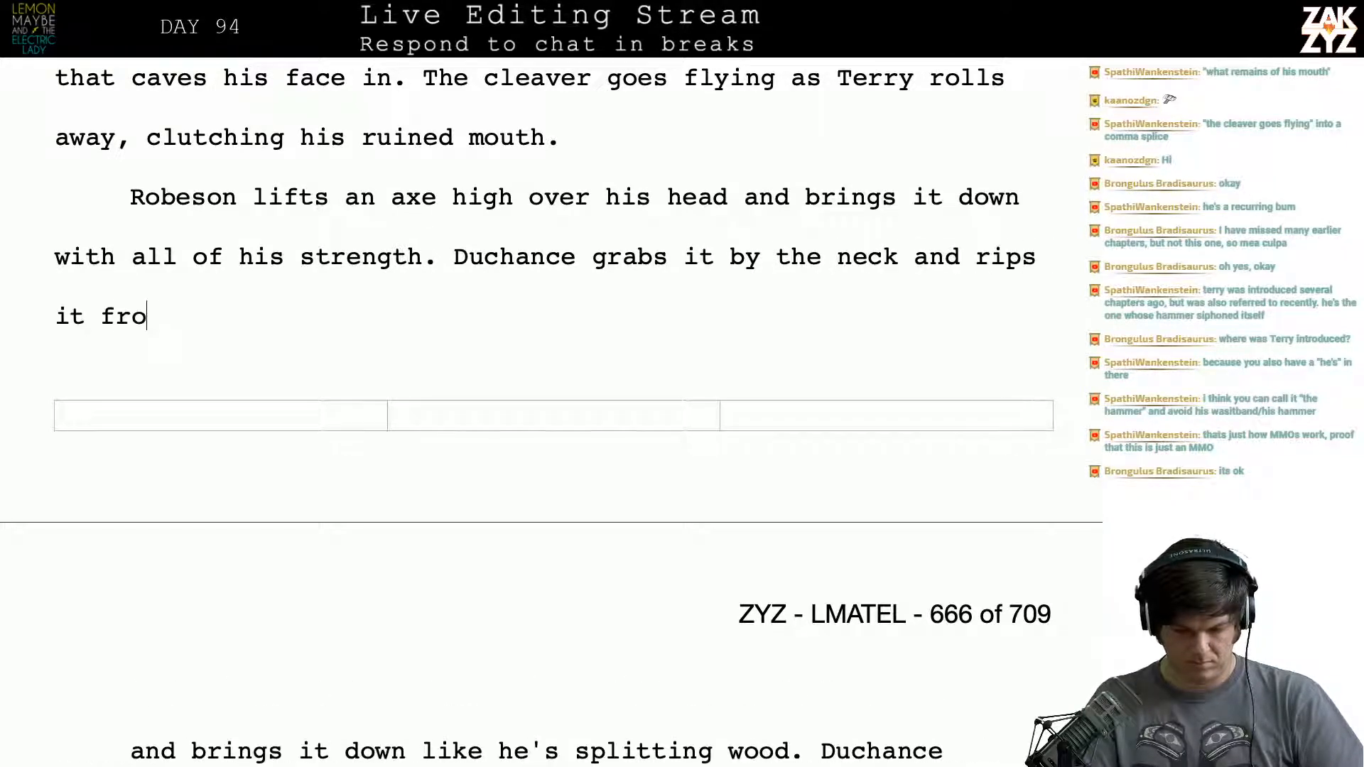
type("m Robeson")
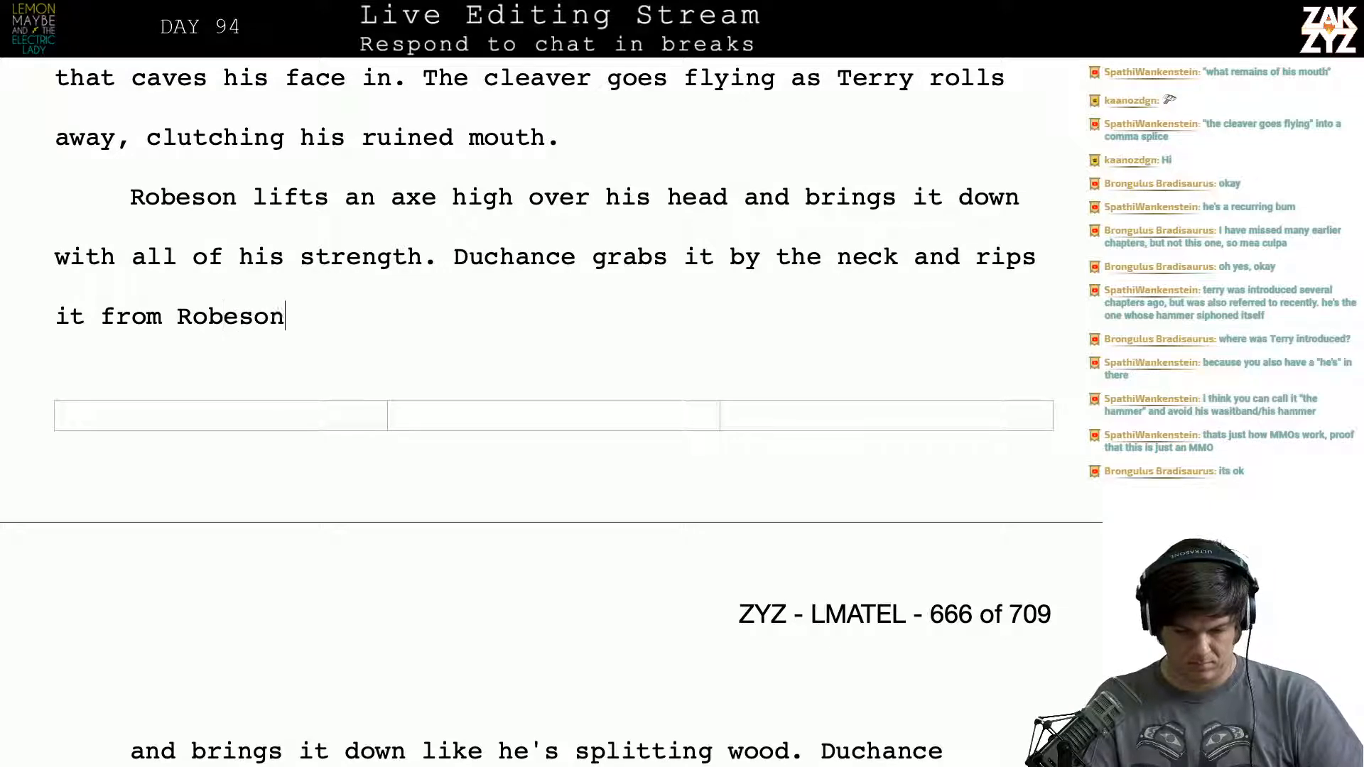
type("'s hand")
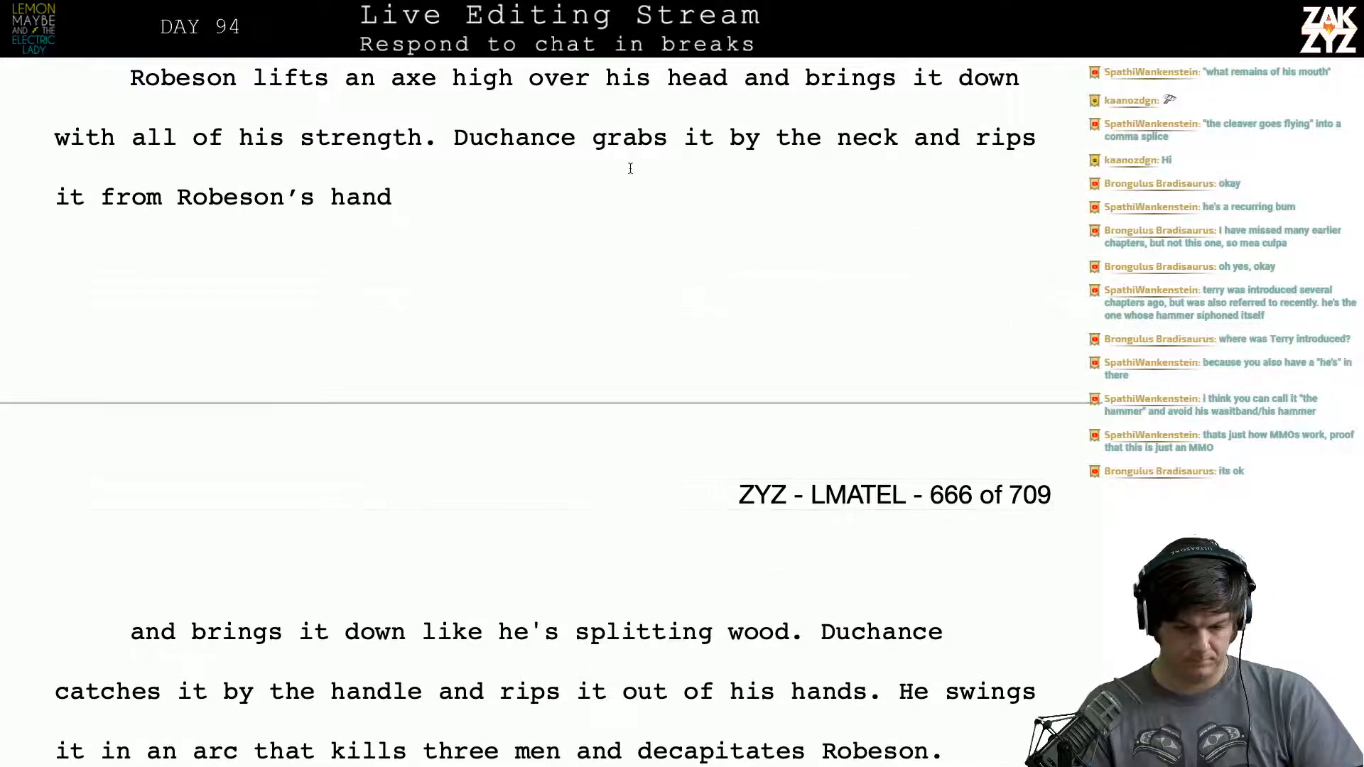
- Continue the new paragraph after "strength" with the sentence "Duchance grabs it by the neck and rips it from Robeson's hands."
key("BackSpace")
type("s")
key("BackSpace")
type("ds. He swi")
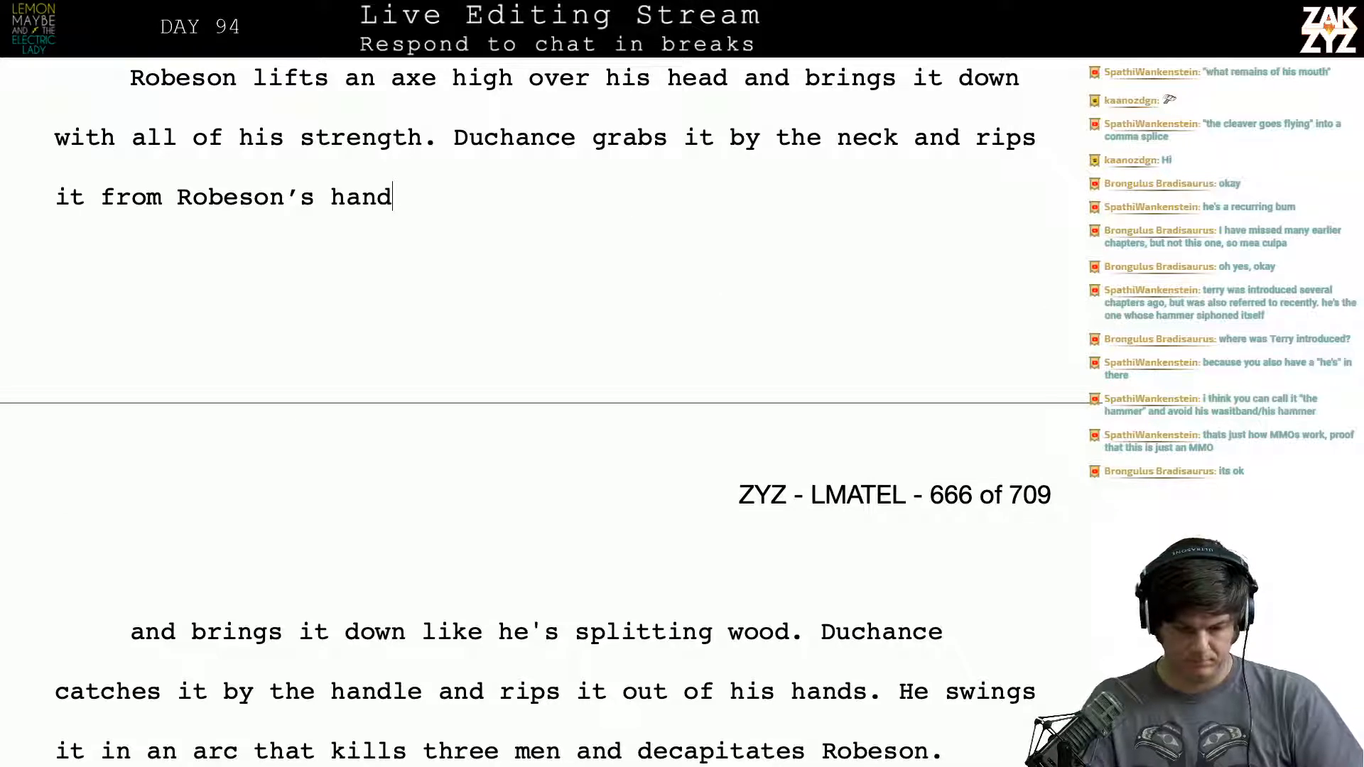
type("ngs ")
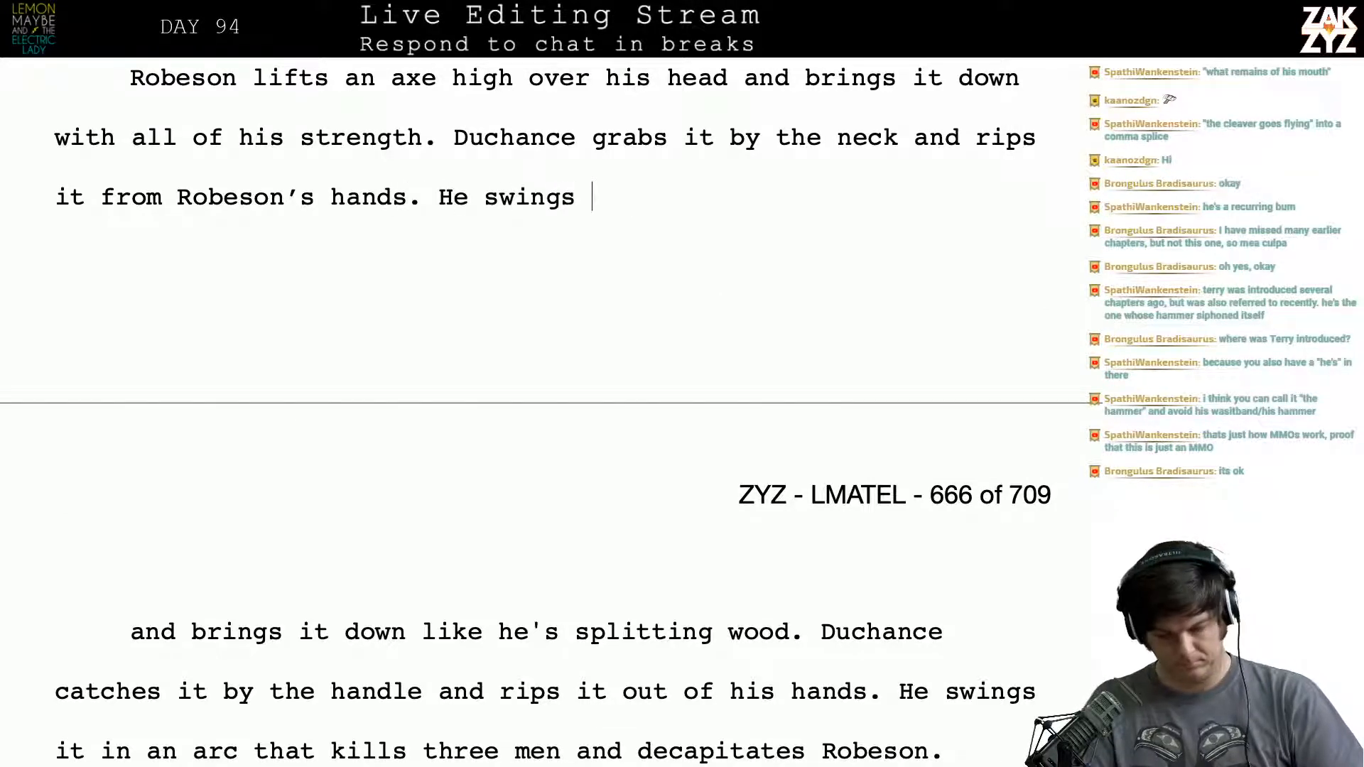
type("the axe in an ac")
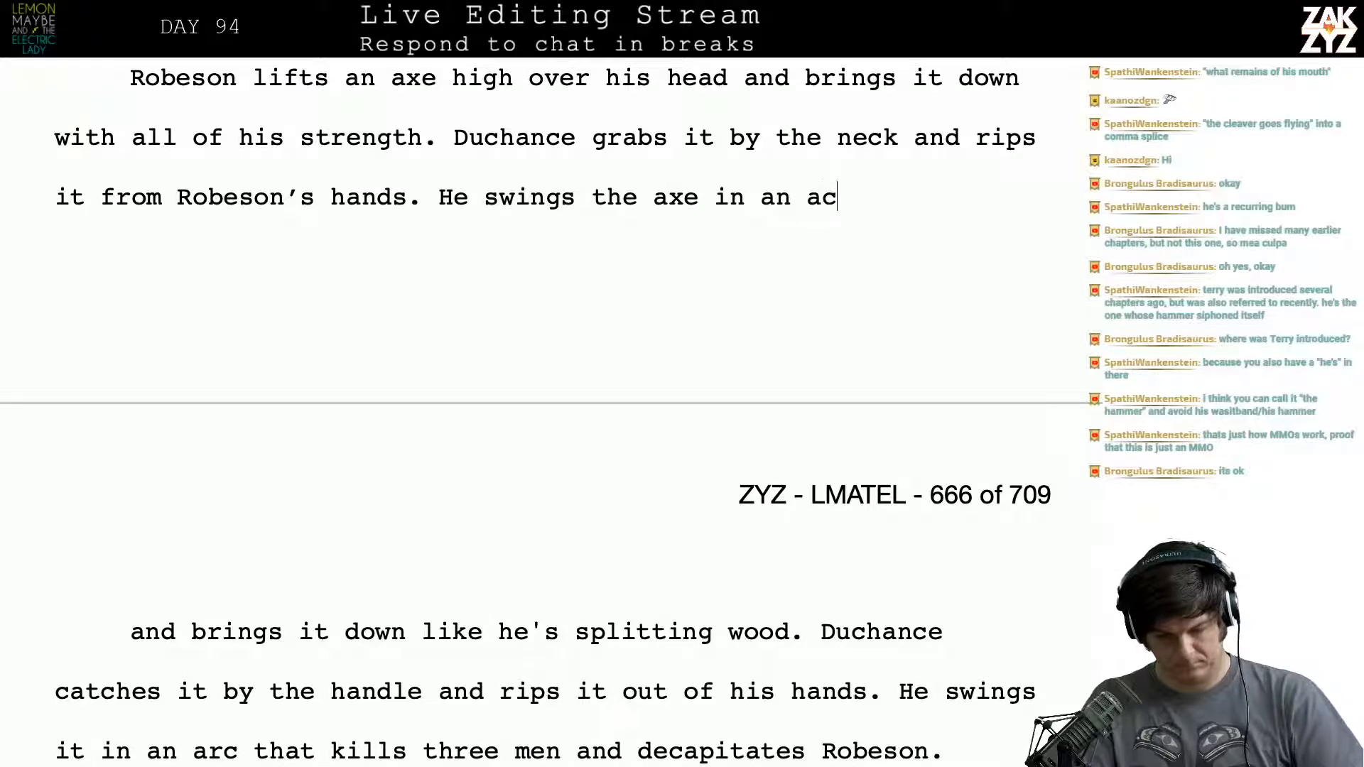
- Write the sentence "He swings the axe in an arc that kills two other men before it decapitates Robeson."
key("BackSpace")
type("rc that ")
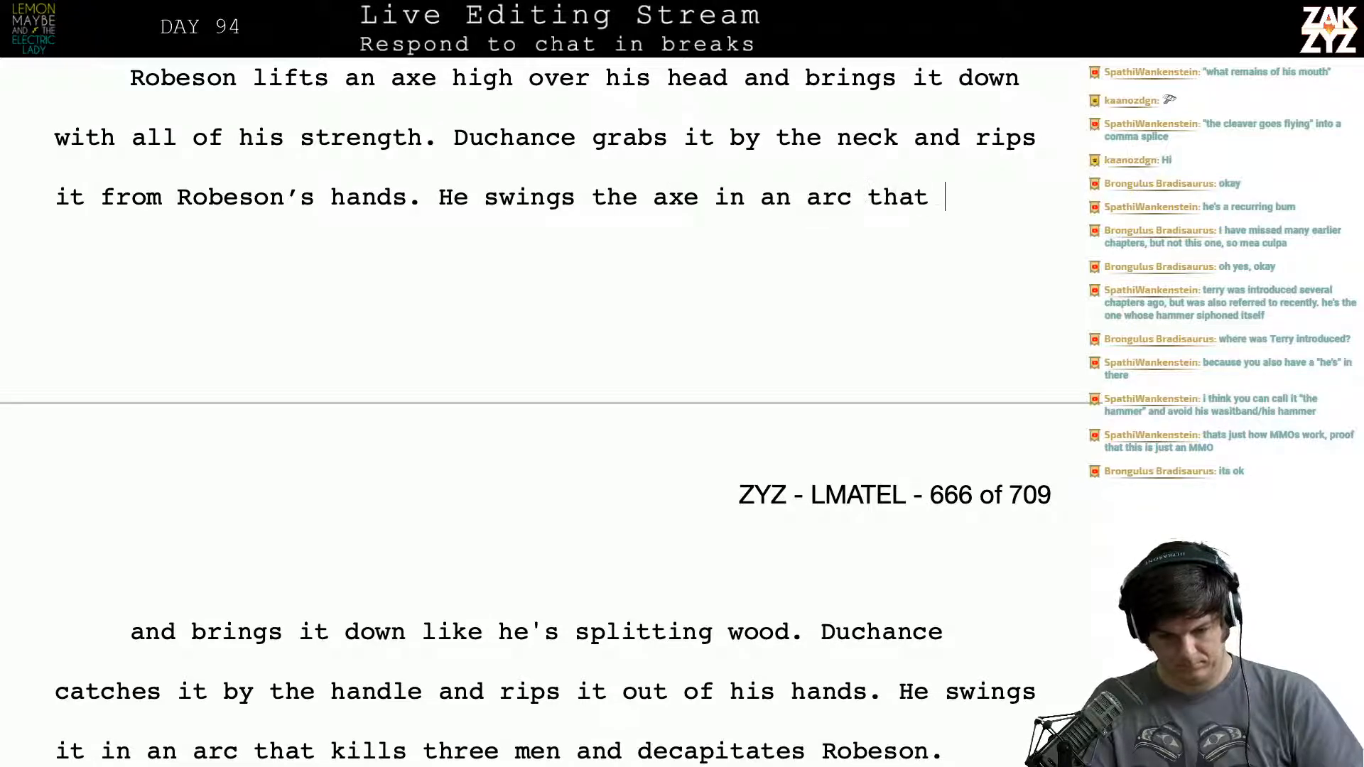
type("kill st")
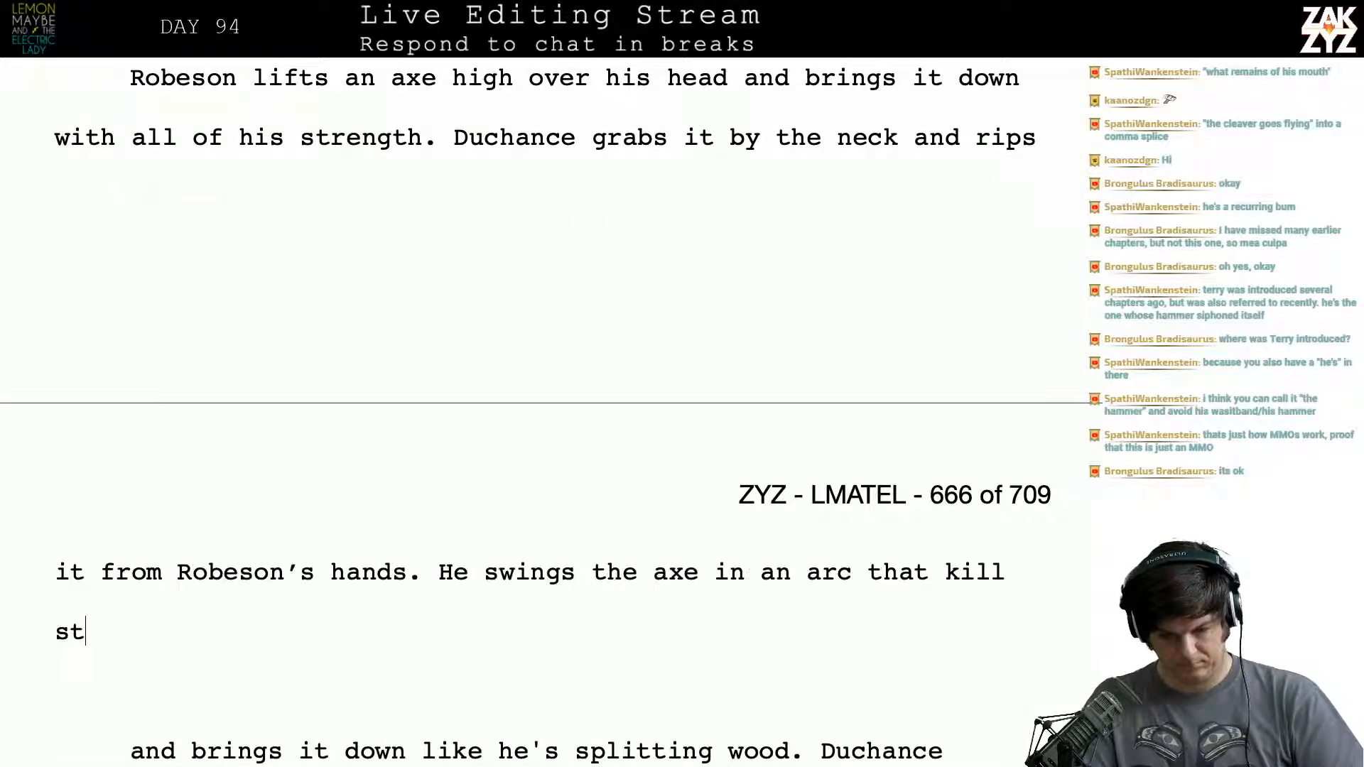
key("BackSpace")
key("BackSpace")
key("BackSpace")
type("s two other men befo")
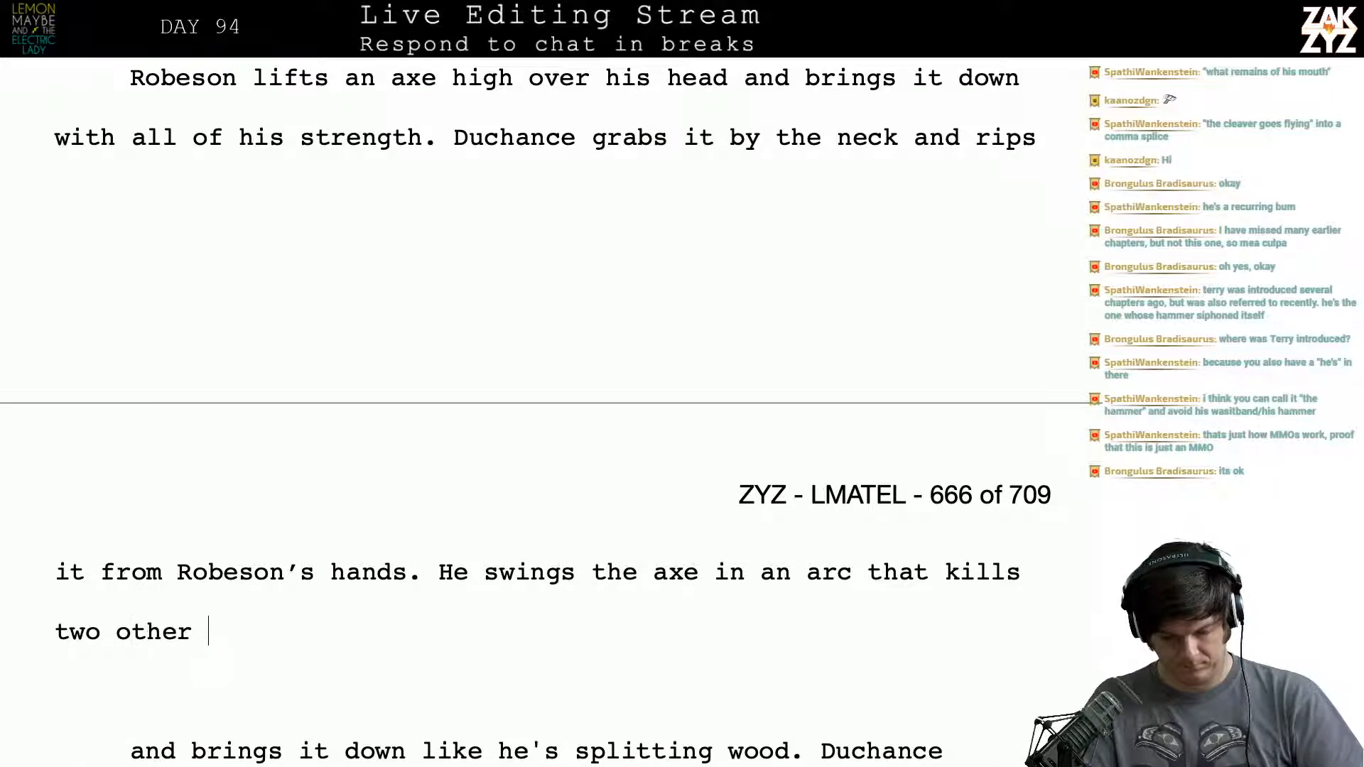
type("re it de")
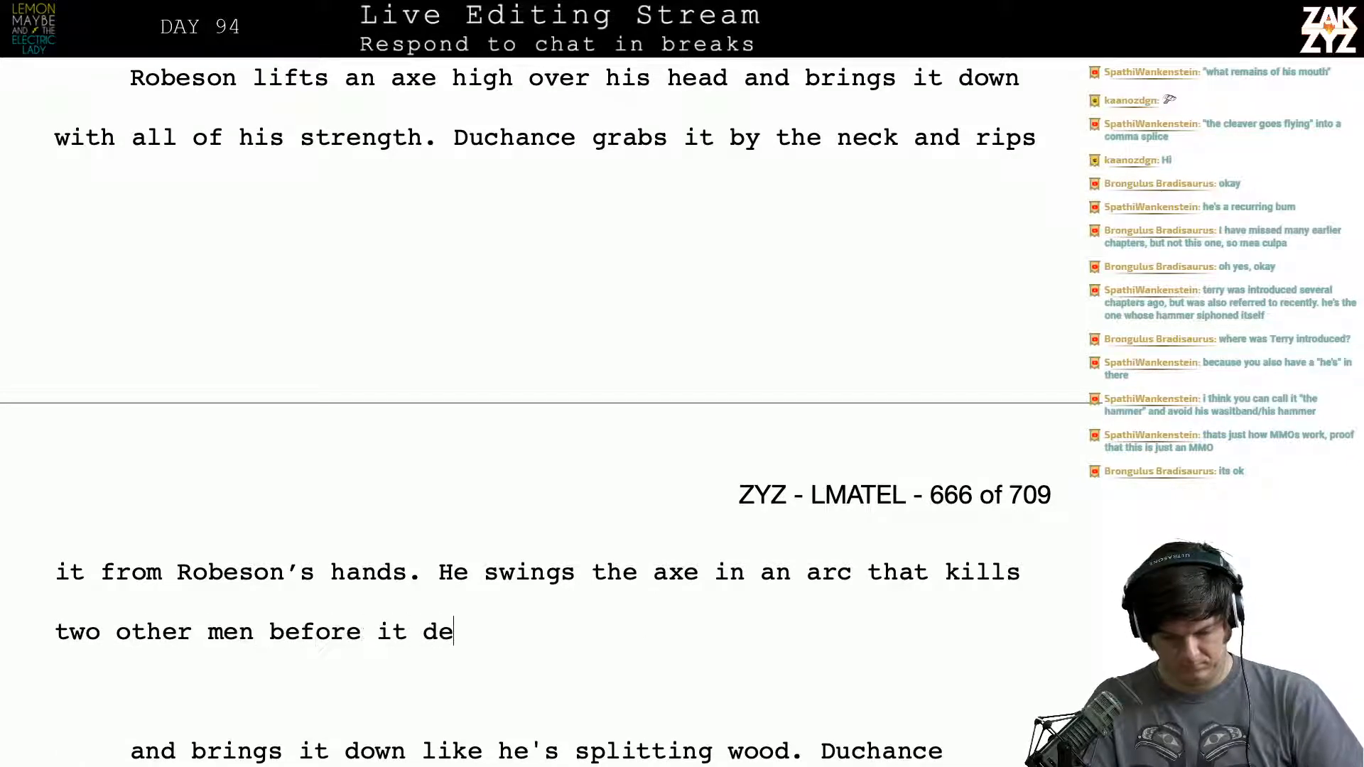
type("capitates R")
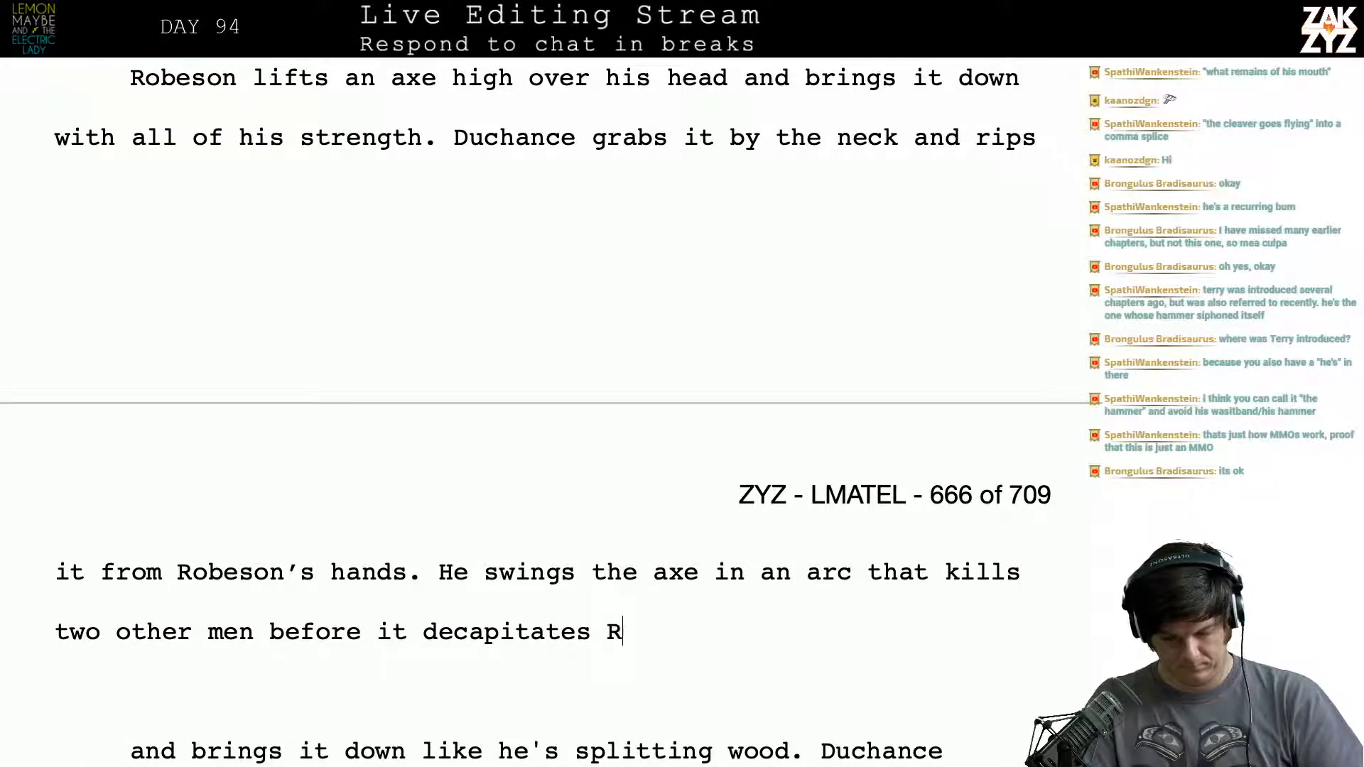
type("obeson.")
- Delete the old draft from "and brings it down like he's splitting wood" through "Robeson is the first." and start a new paragraph at "Gary's army"
key("shift+Down")
key("shift+Down")
key("shift+Down")
key("shift+Down")
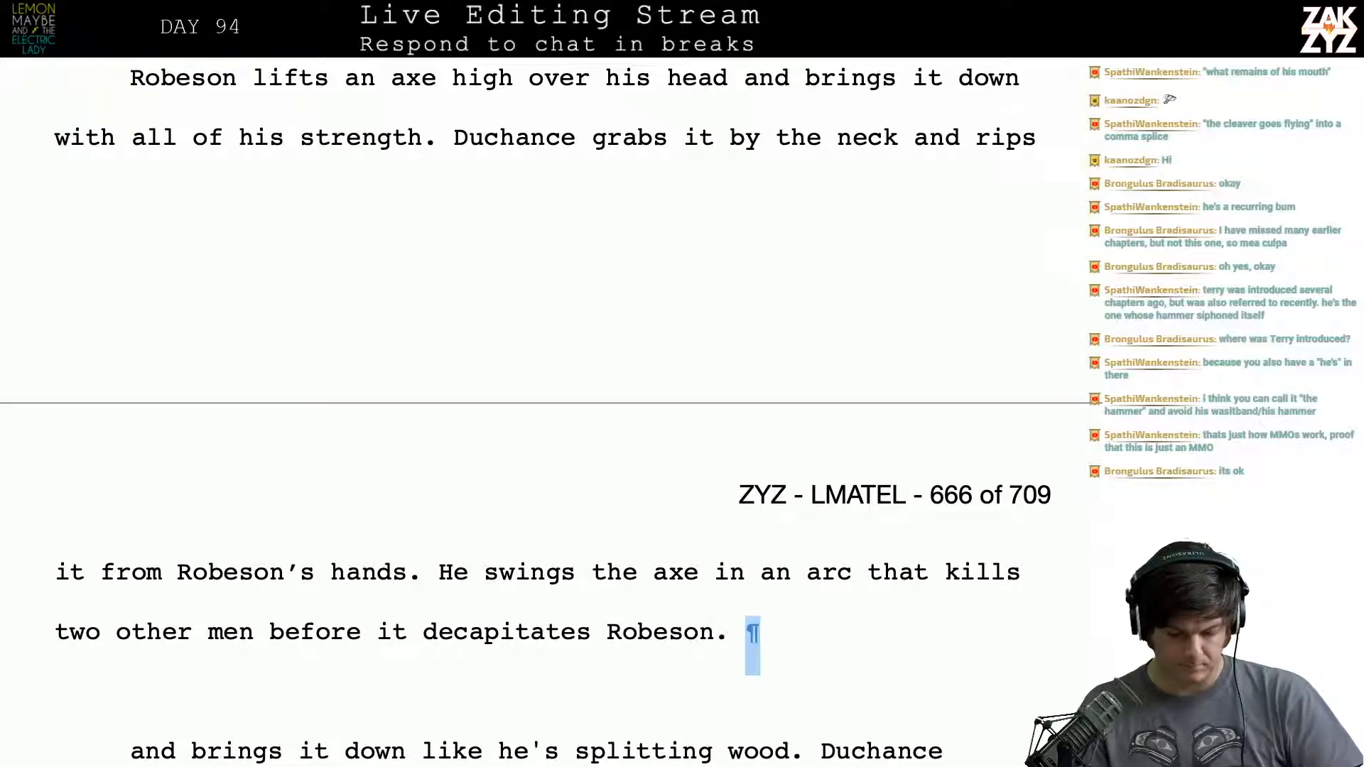
key("shift+Down")
key("shift+Down")
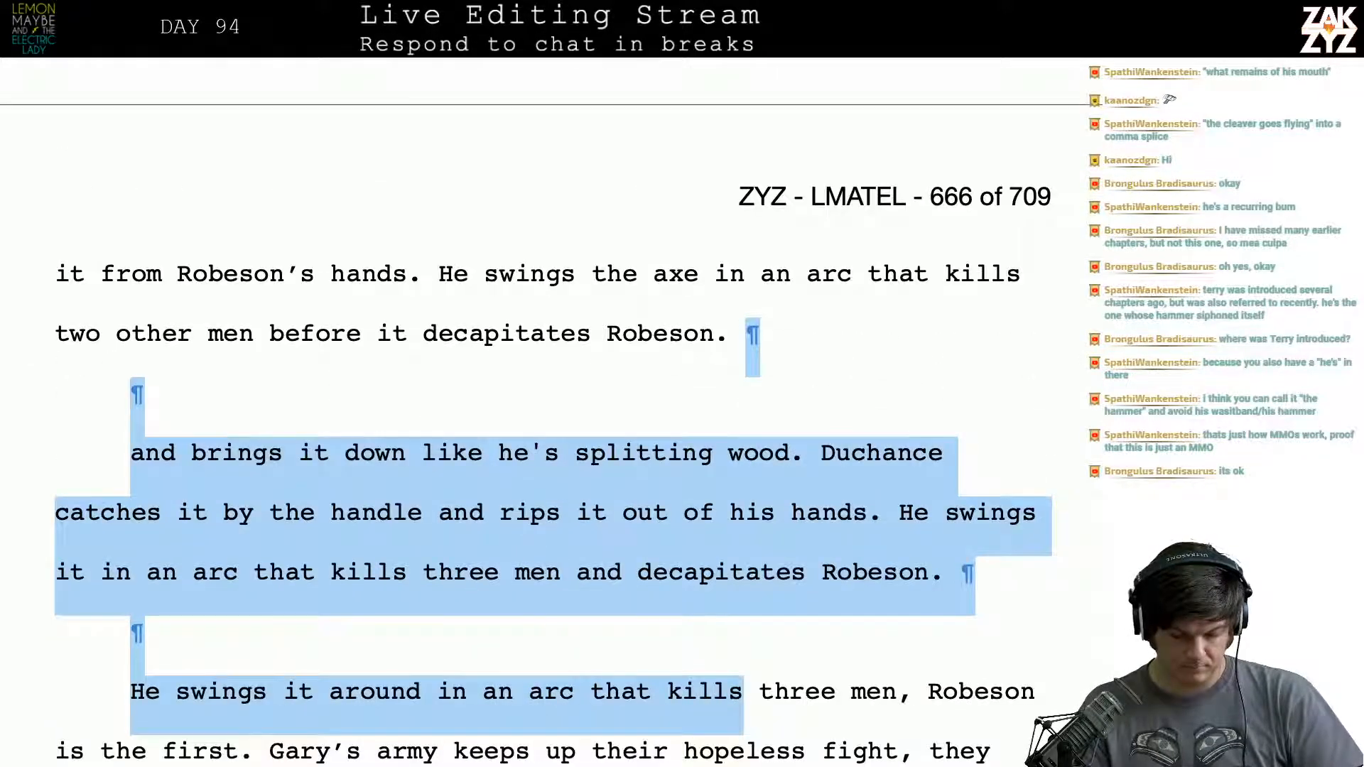
key("shift+Down")
key("shift+Down")
key("shift+Up")
key("shift+Left")
key("shift+Left")
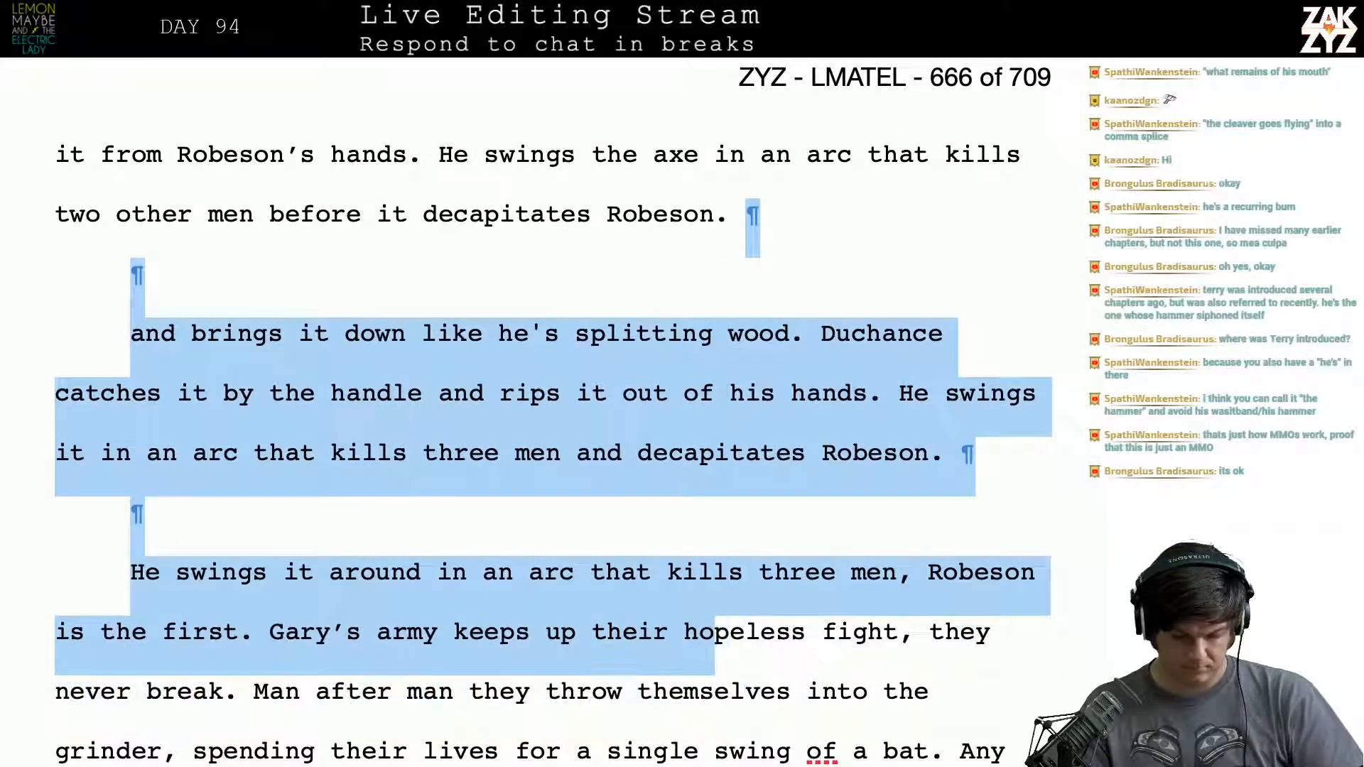
key("shift+Left")
key("shift+Left")
key("shift+Left")
key("shift+Left")
key("shift+Left")
key("shift+Left")
key("shift+Left")
key("shift+Left")
key("shift+Left")
key("shift+Left")
key("shift+Left")
key("shift+Left")
key("shift+Left")
key("shift+Left")
key("shift+Left")
key("shift+Left")
key("shift+Left")
key("shift+Left")
key("shift+Left")
key("shift+Left")
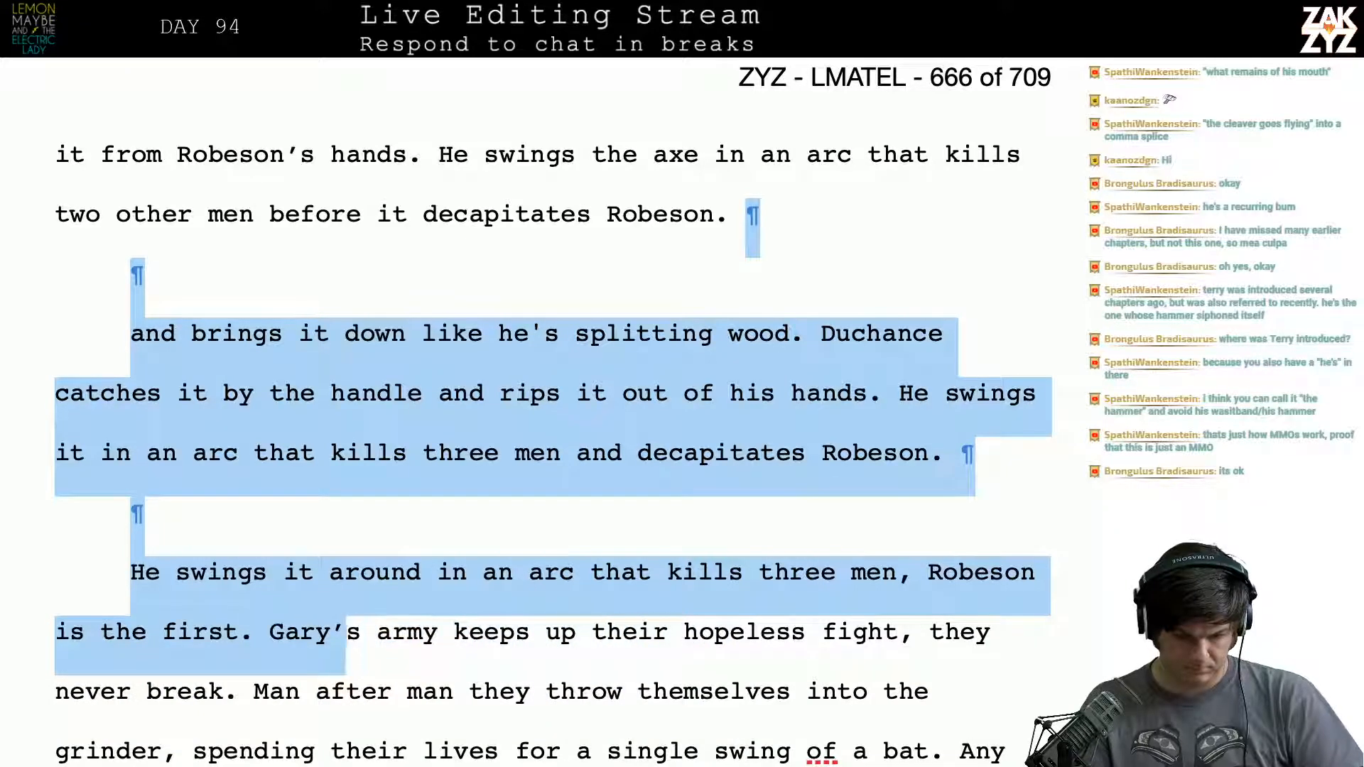
key("shift+Left")
key("shift+Left")
key("shift+Left")
key("shift+Left")
key("shift+Left")
key("BackSpace")
key("Return")
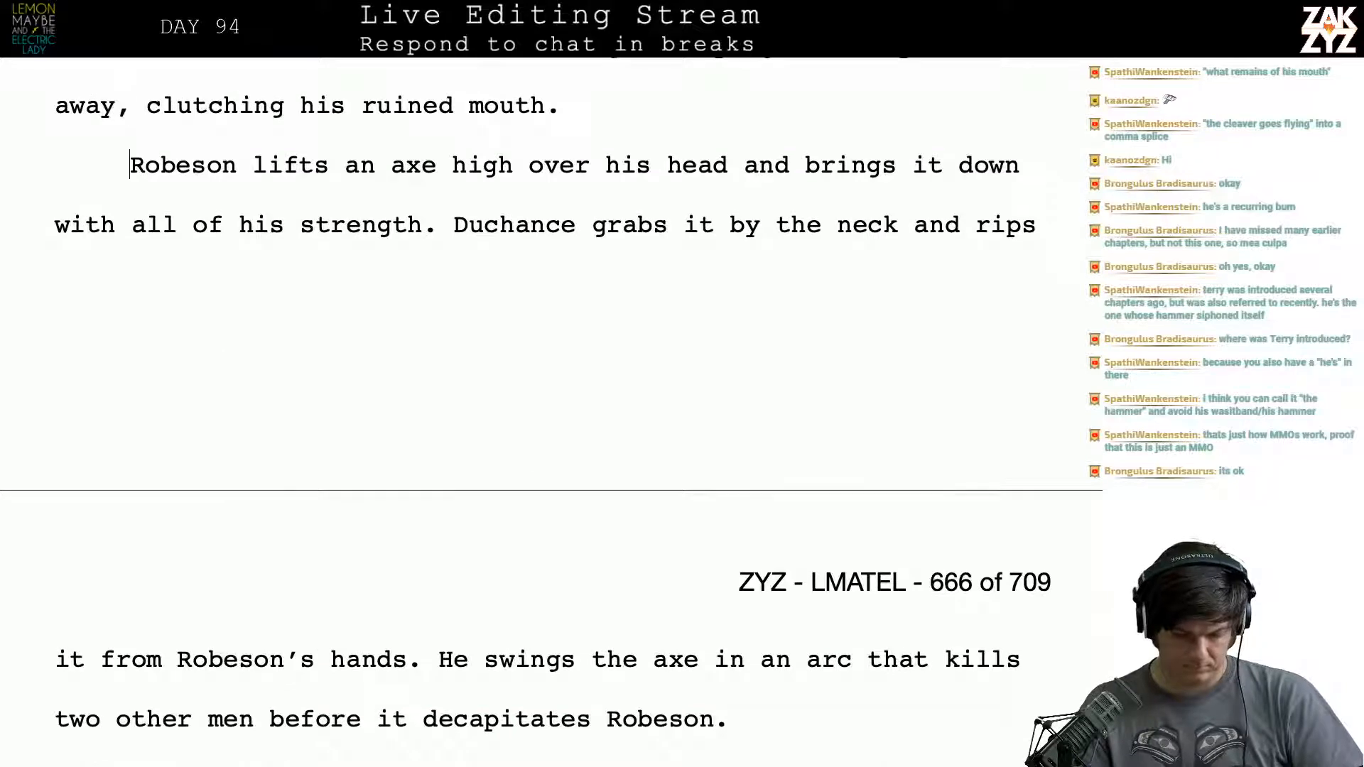
- Break the paragraph before "that kills two other men" and rewrite the phrase above it as "a singing arc that", splitting off the old "an arc"
key("Down")
key("Down")
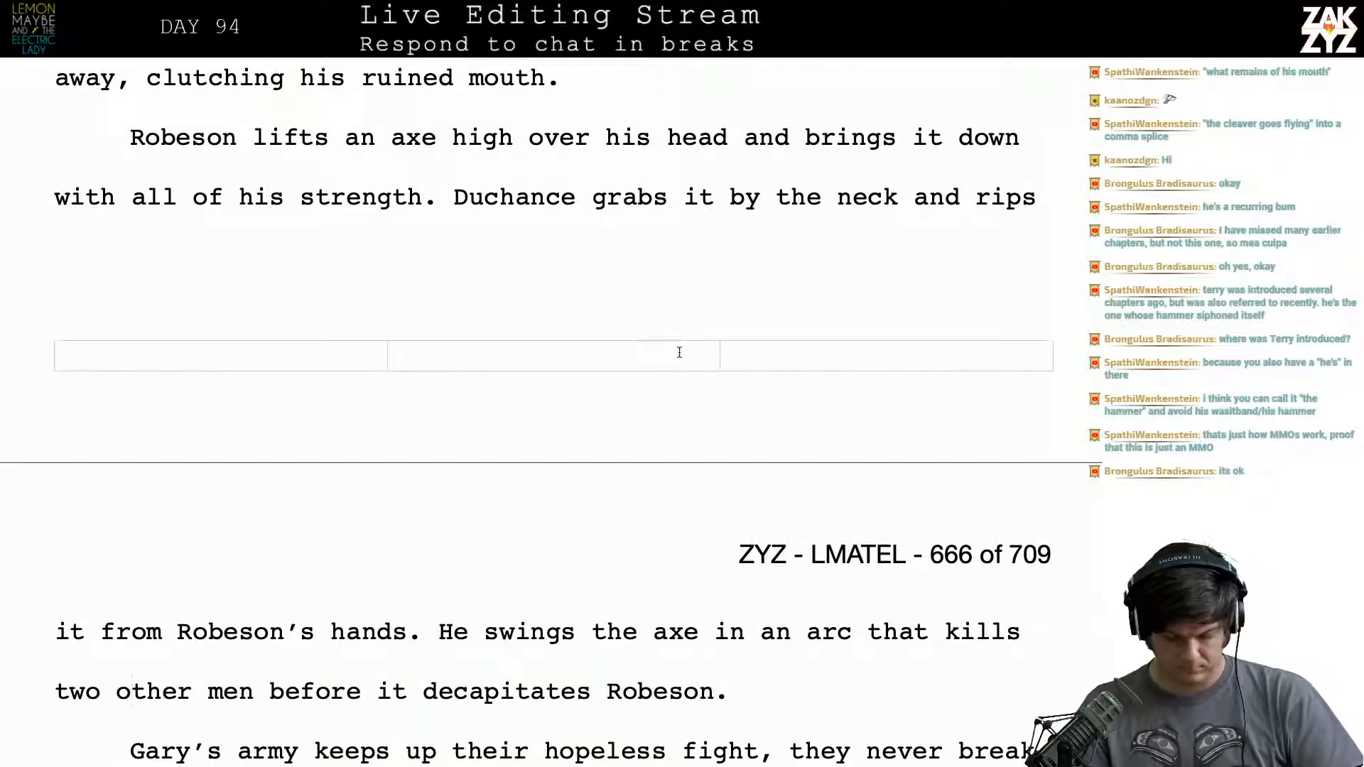
left_click(867, 645)
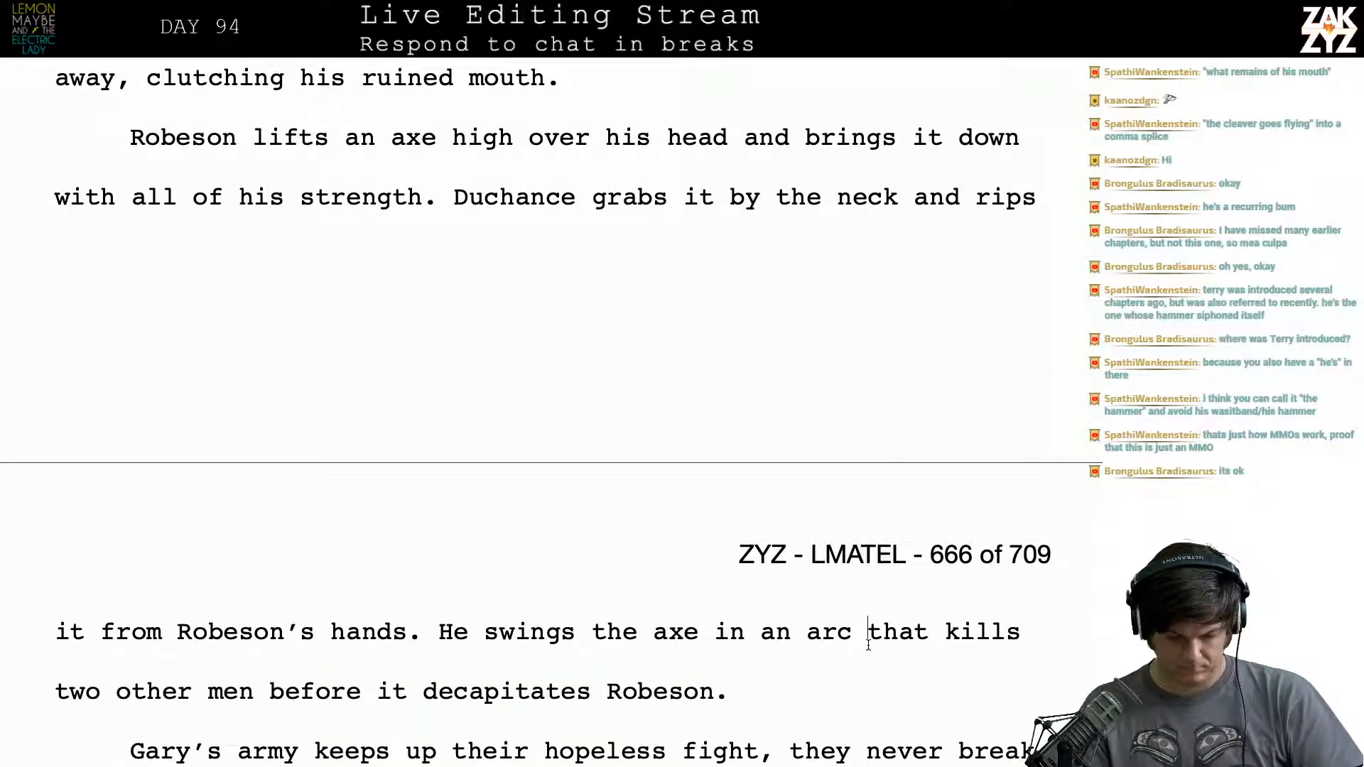
key("Return")
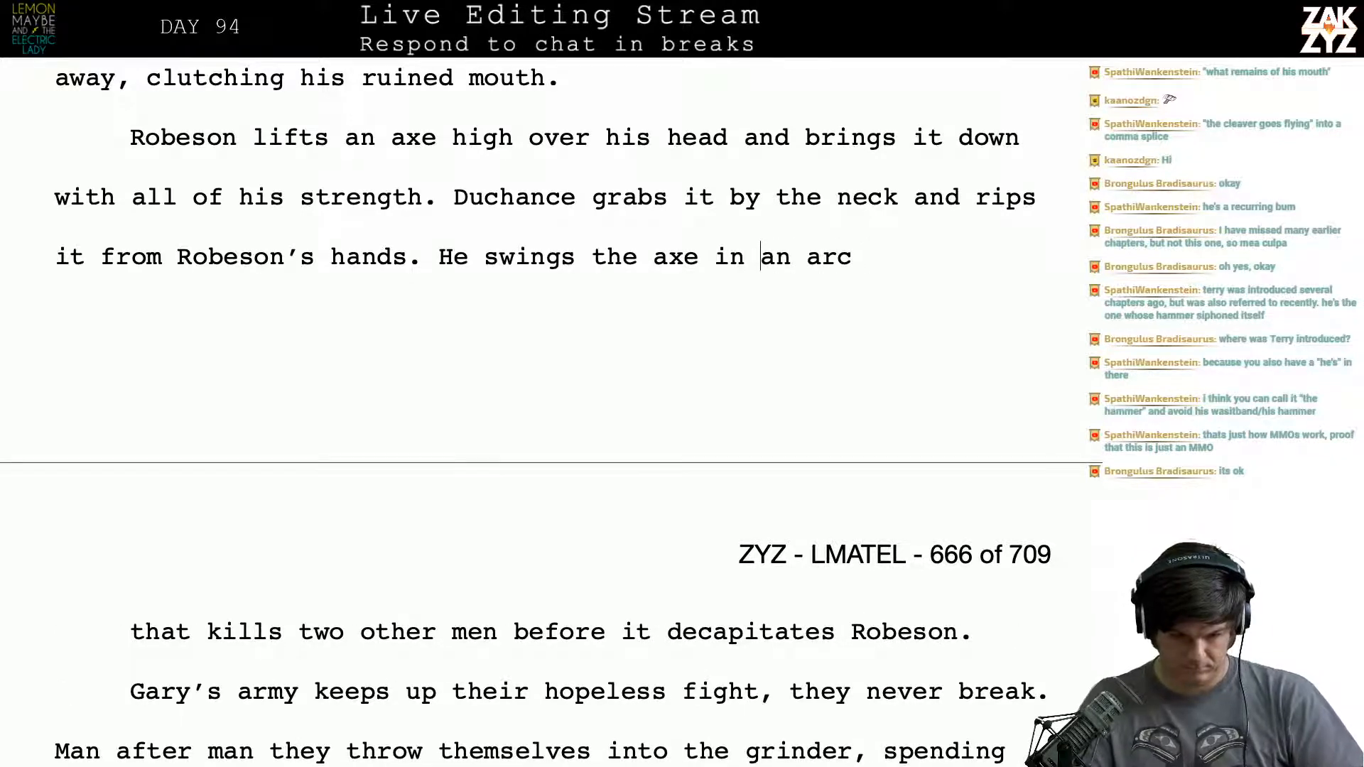
type("a singing artan")
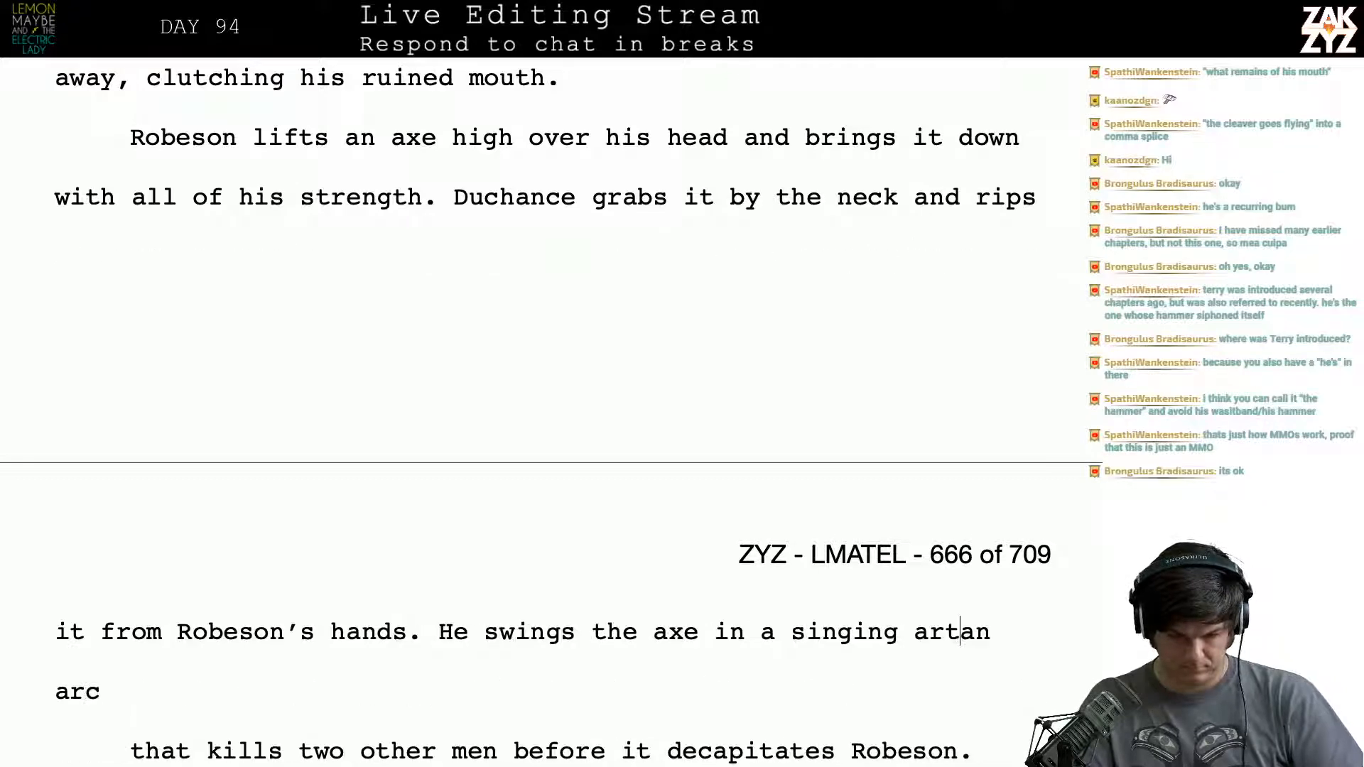
key("BackSpace")
type("c that")
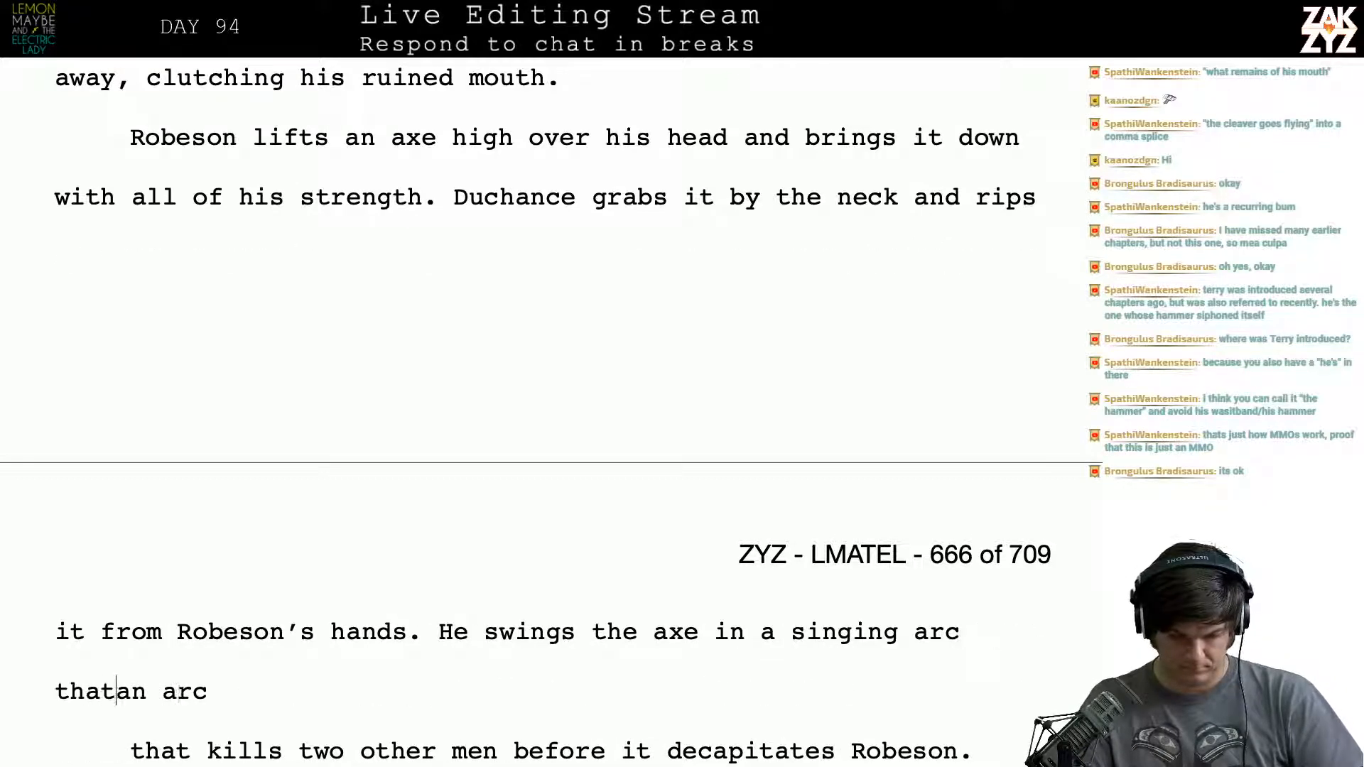
key("Return")
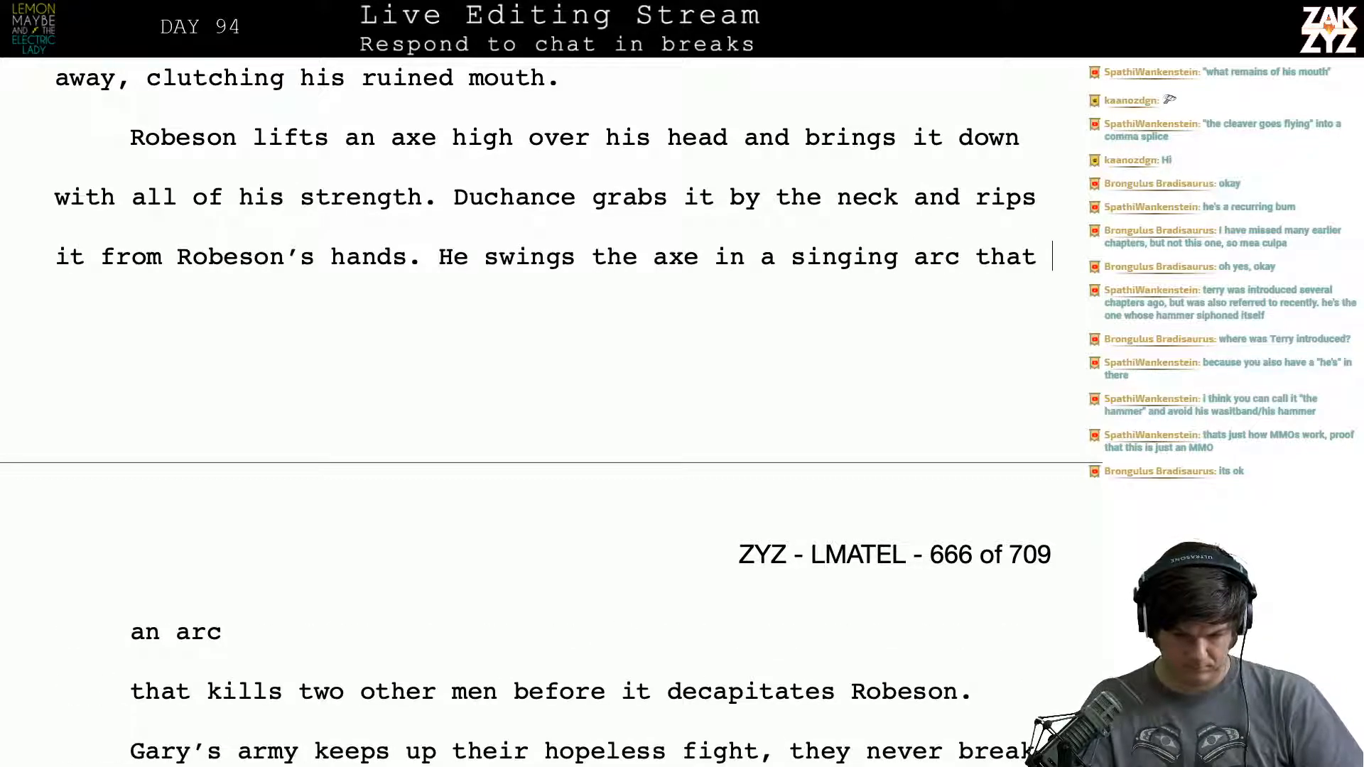
- Try continuing the axe-swing sentence with "that neatly decapitates robeson." and erase the attempted wording
type("d")
key("BackSpace")
key("BackSpace")
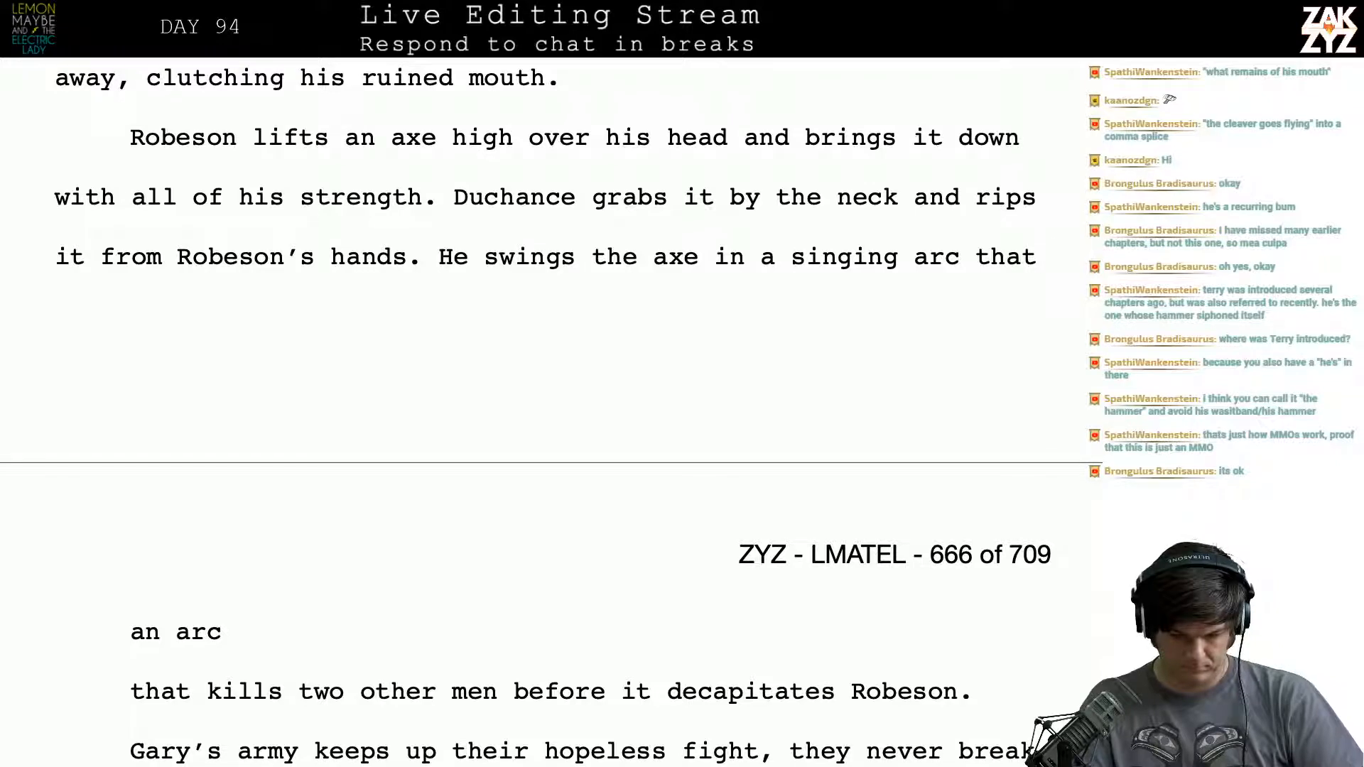
type("that")
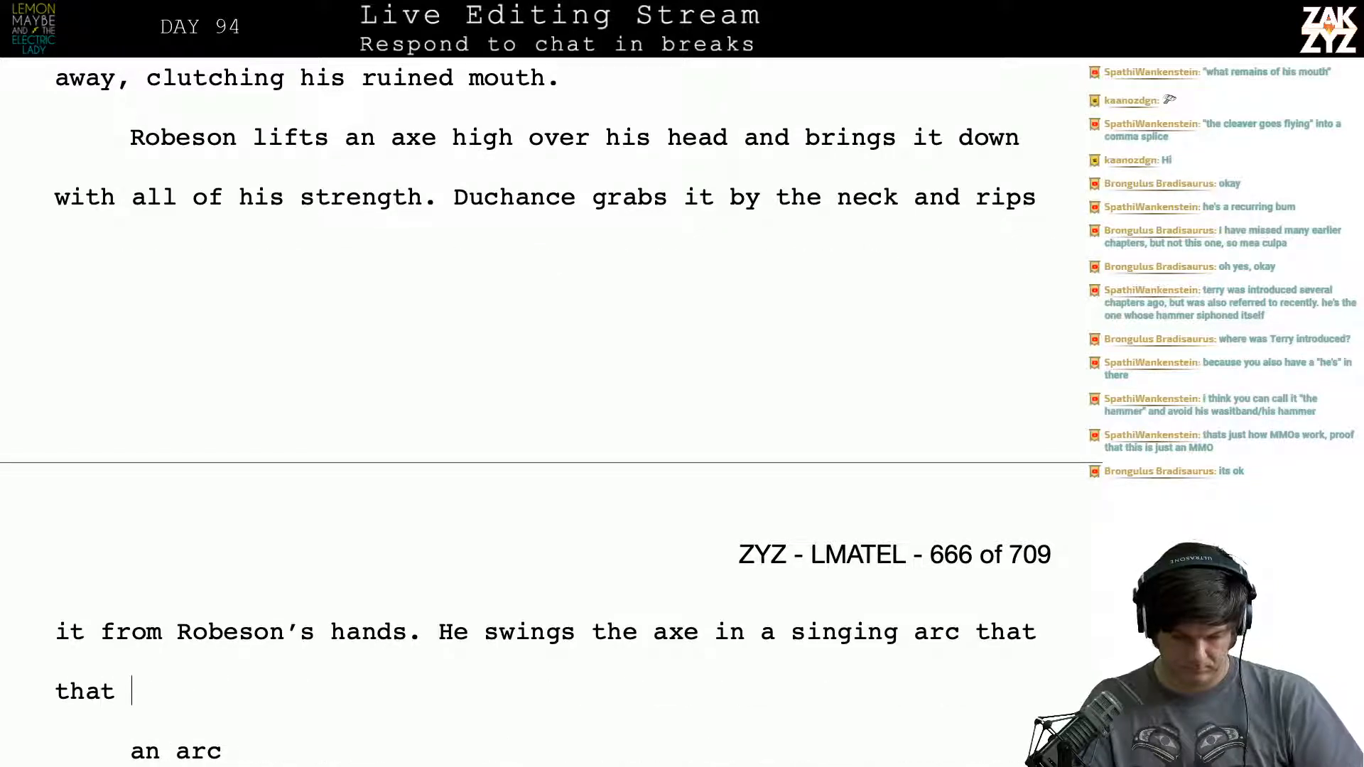
type(" kills")
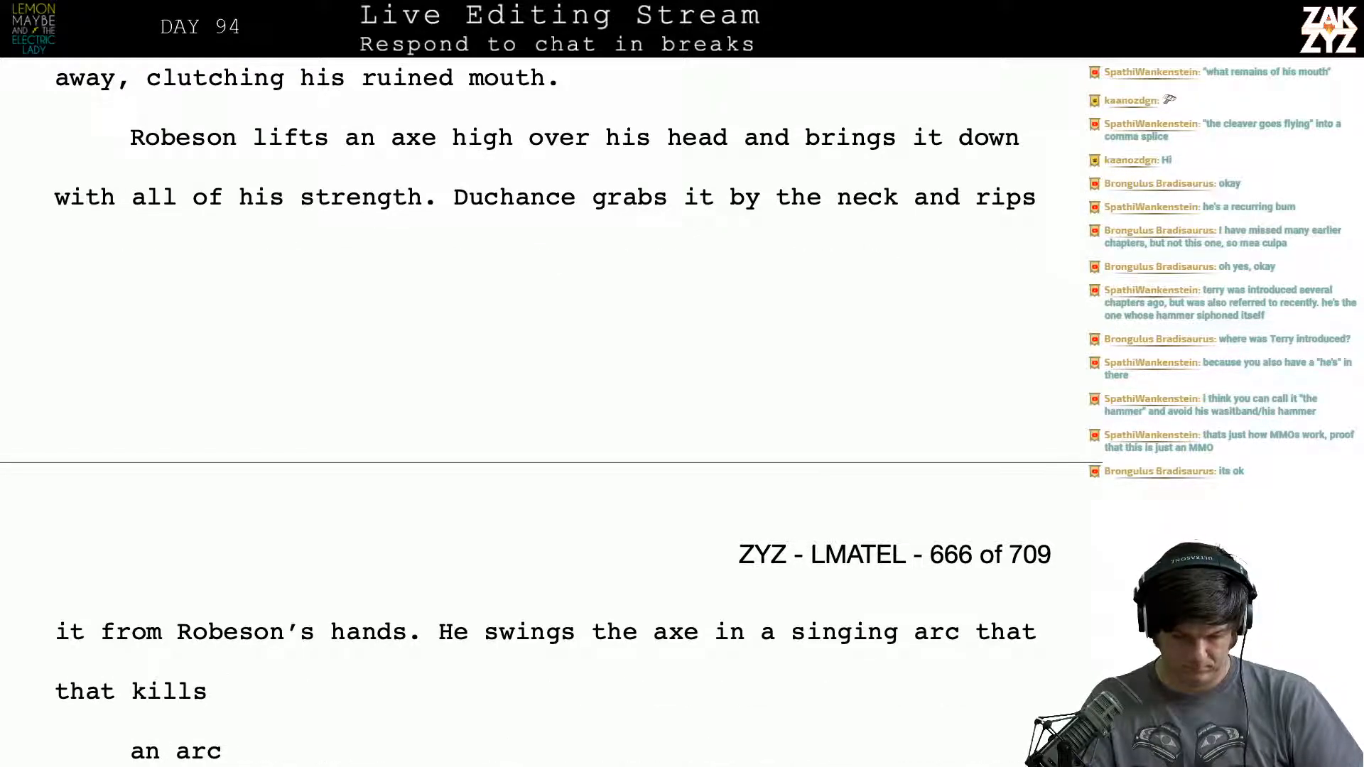
key("BackSpace")
key("BackSpace")
key("BackSpace")
key("BackSpace")
key("BackSpace")
key("BackSpace")
type("neatly ")
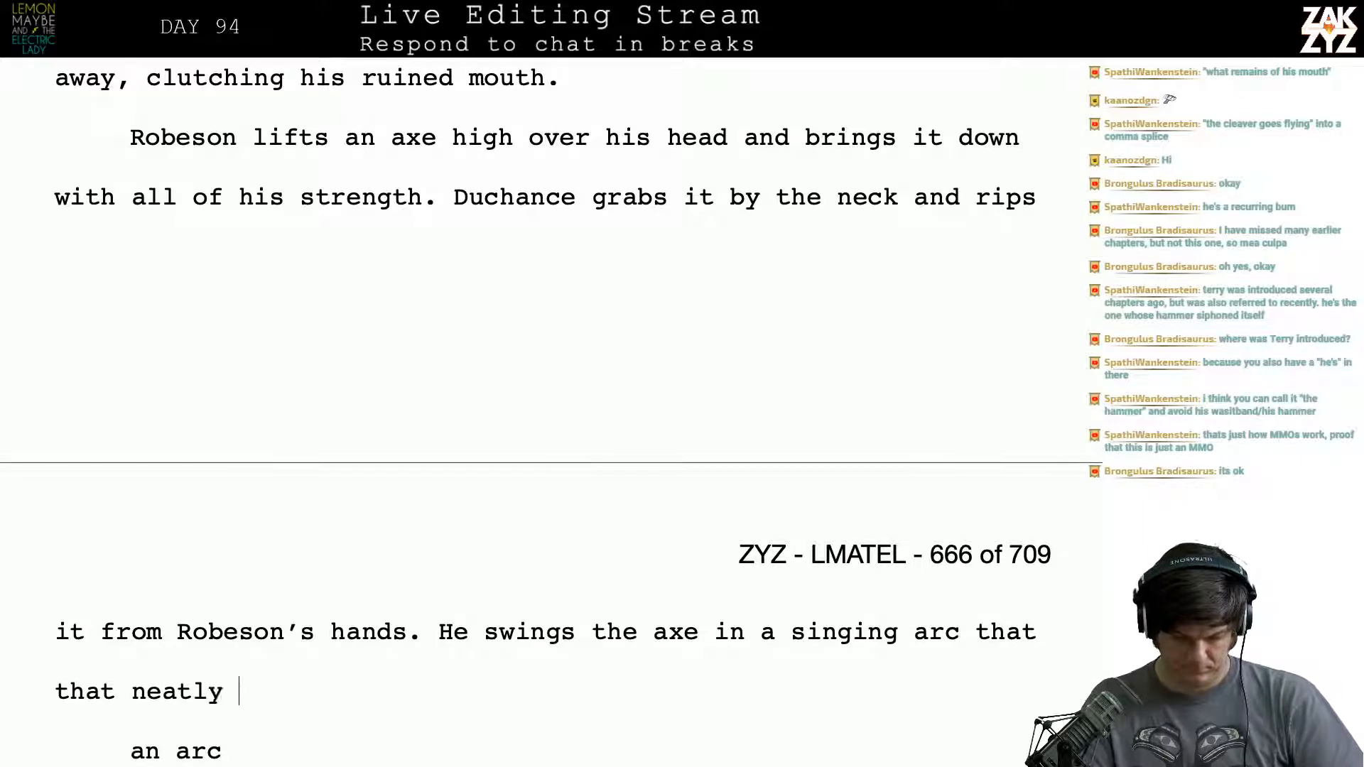
type("decapitates ro")
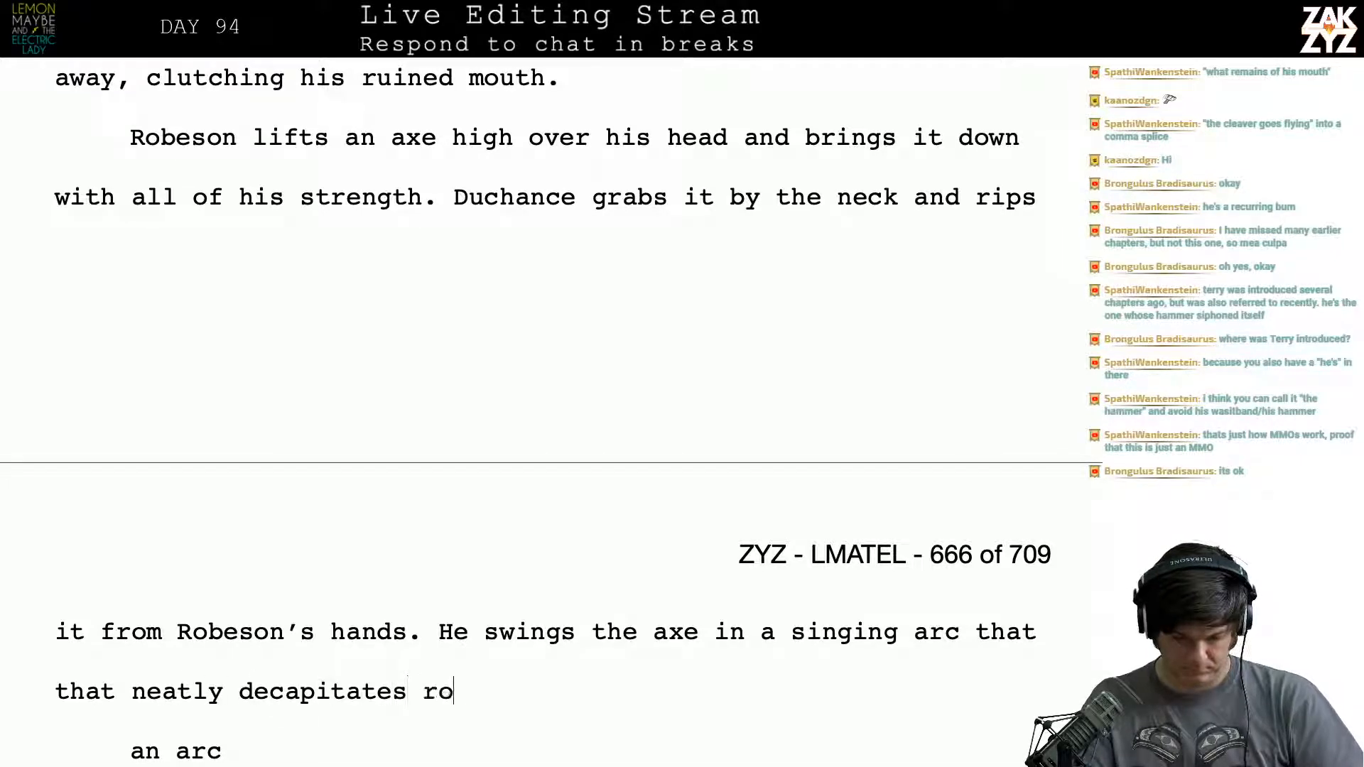
type("beson.")
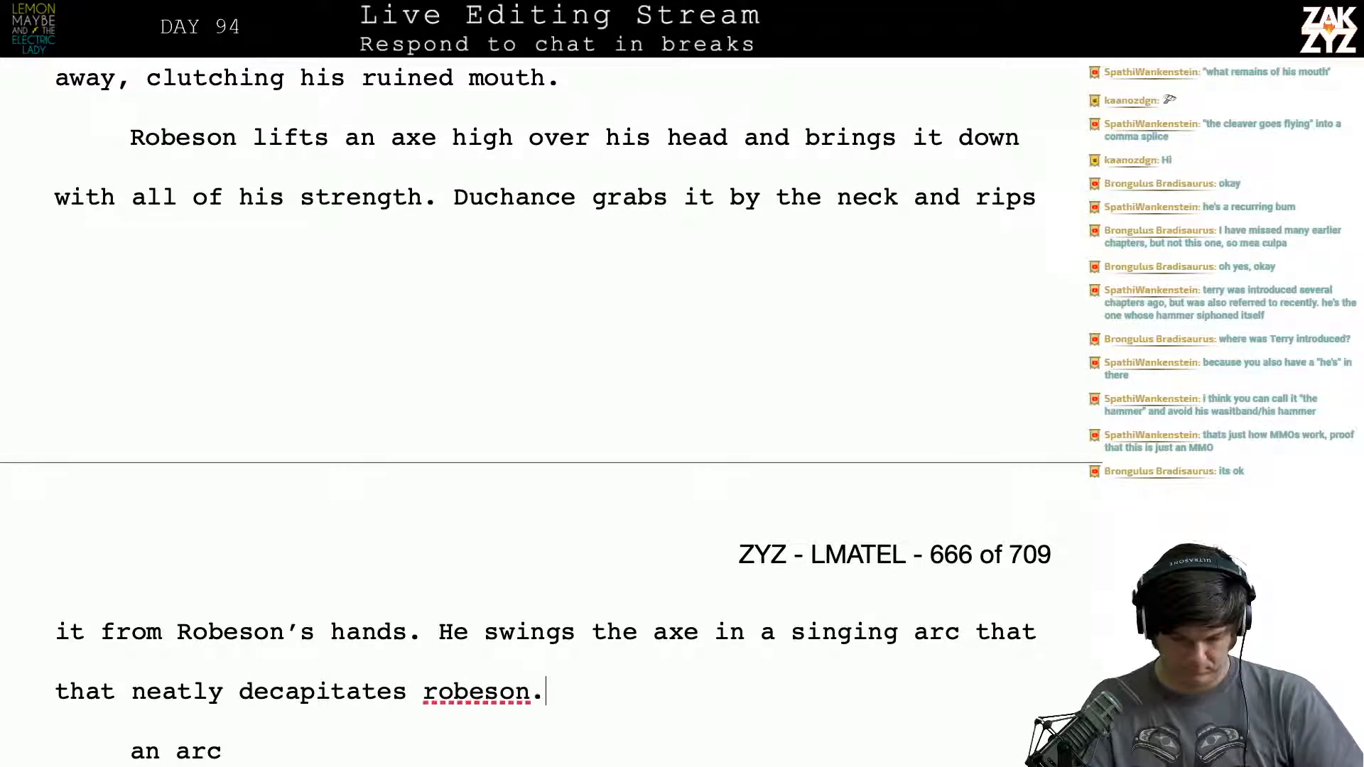
key("BackSpace")
key("BackSpace")
key("BackSpace")
key("BackSpace")
key("BackSpace")
key("BackSpace")
key("BackSpace")
key("BackSpace")
key("BackSpace")
key("BackSpace")
key("BackSpace")
key("BackSpace")
key("BackSpace")
key("BackSpace")
key("BackSpace")
key("BackSpace")
key("BackSpace")
key("BackSpace")
key("BackSpace")
key("BackSpace")
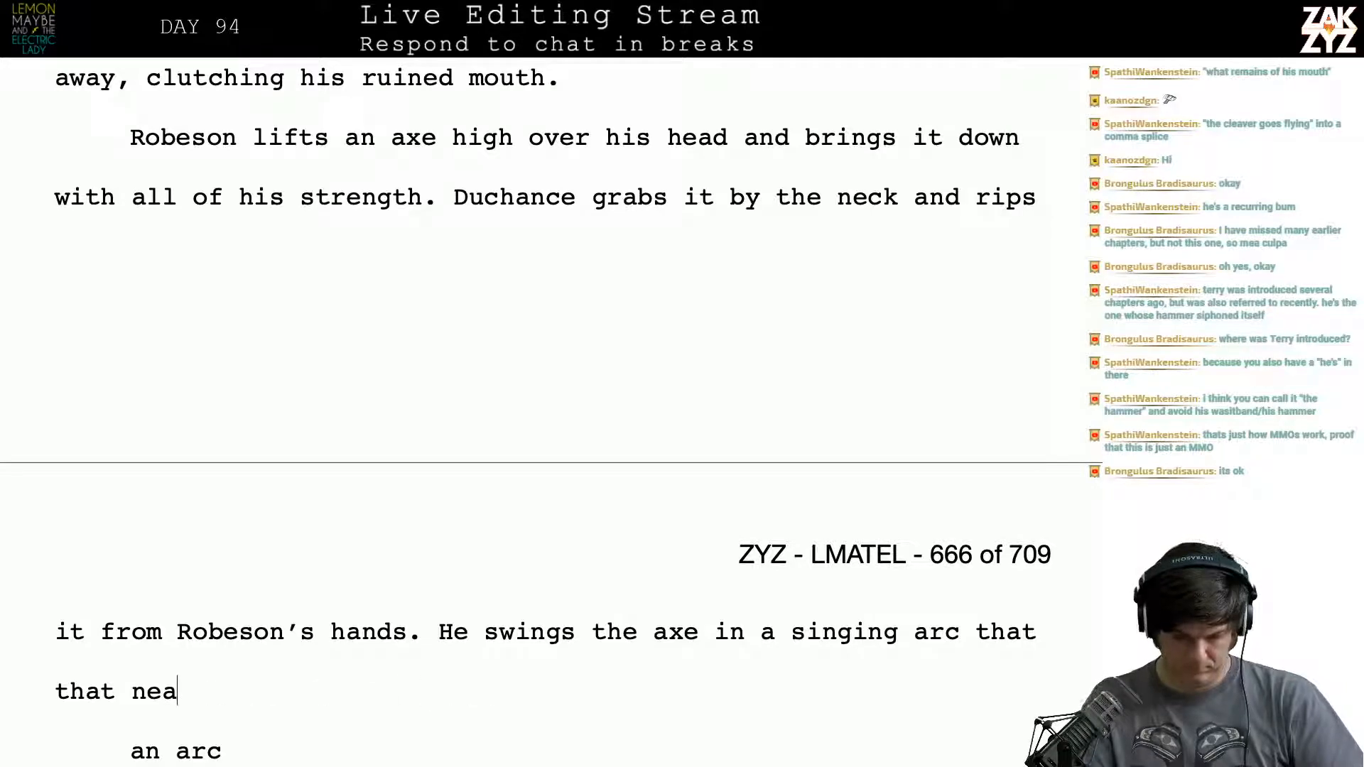
key("BackSpace")
key("BackSpace")
key("BackSpace")
key("BackSpace")
key("BackSpace")
key("BackSpace")
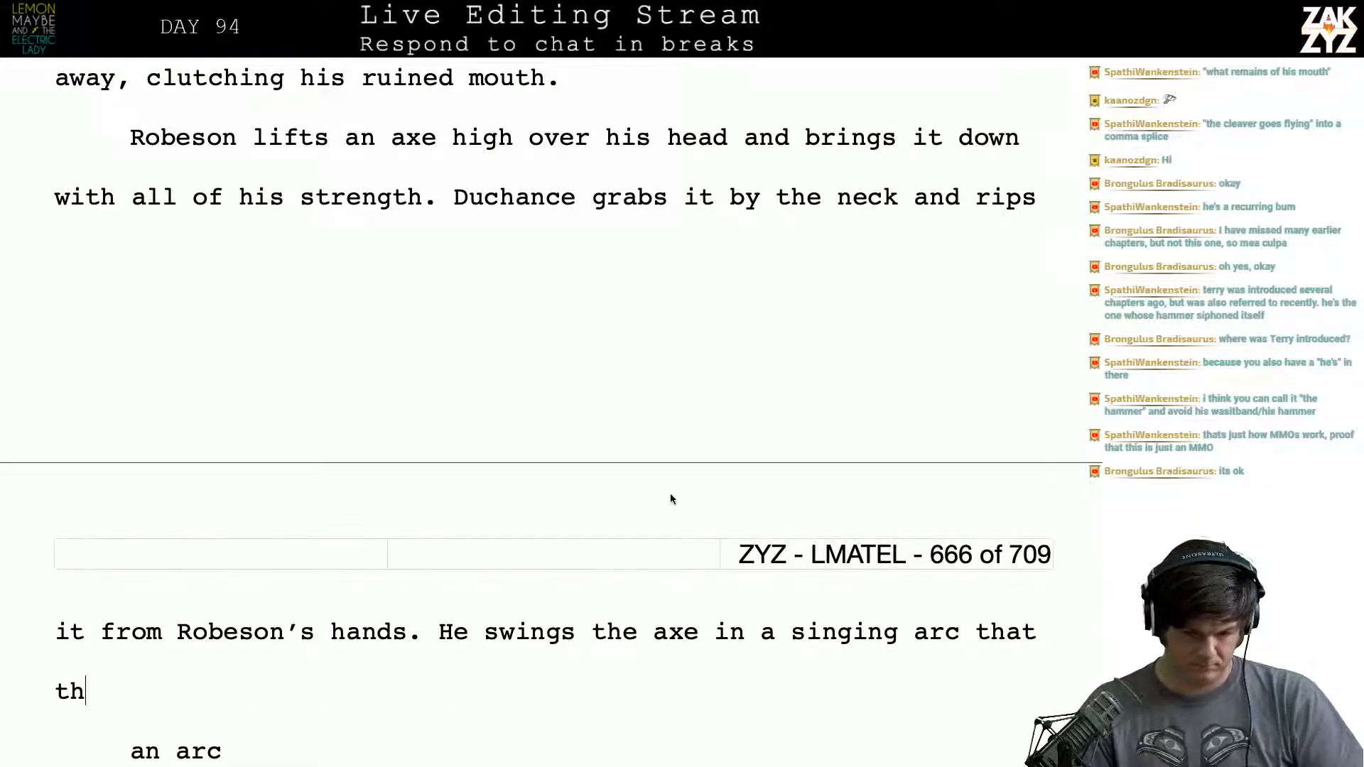
- Break the paragraph after "with all of his strength" and end that sentence with a period above the break
left_click(424, 197)
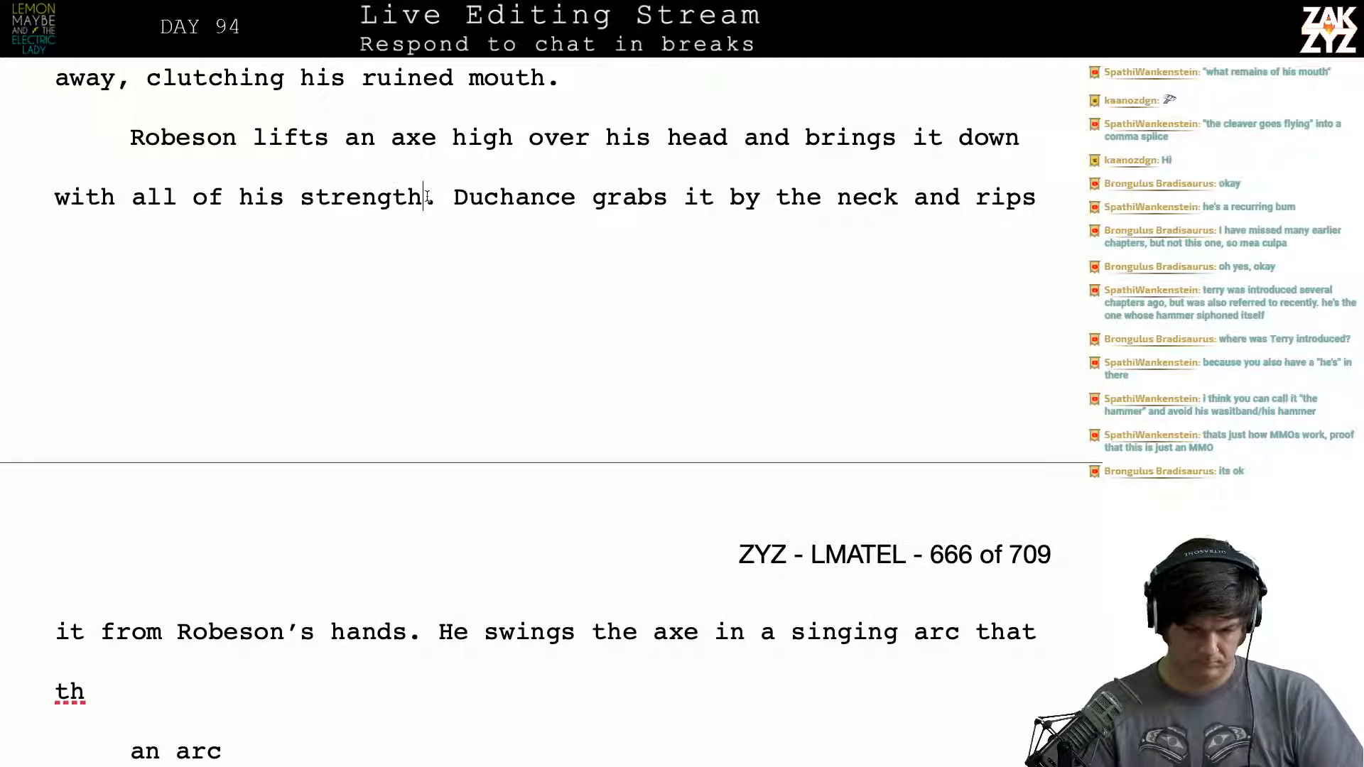
key("Return")
key("BackSpace")
key("Return")
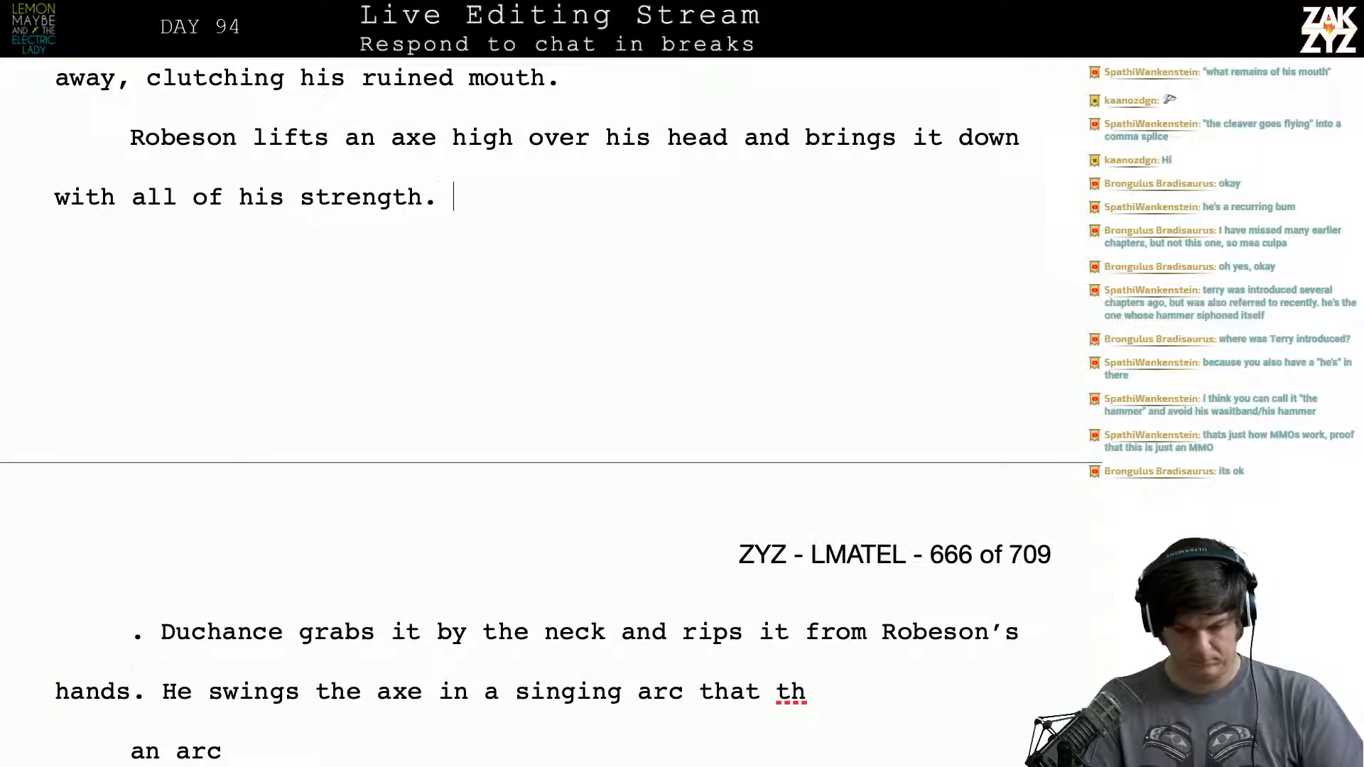
- Add "Duchance is too fast, he rips it out of Robeson's hands" after "with all of his strength."
type("D")
key("BackSpace")
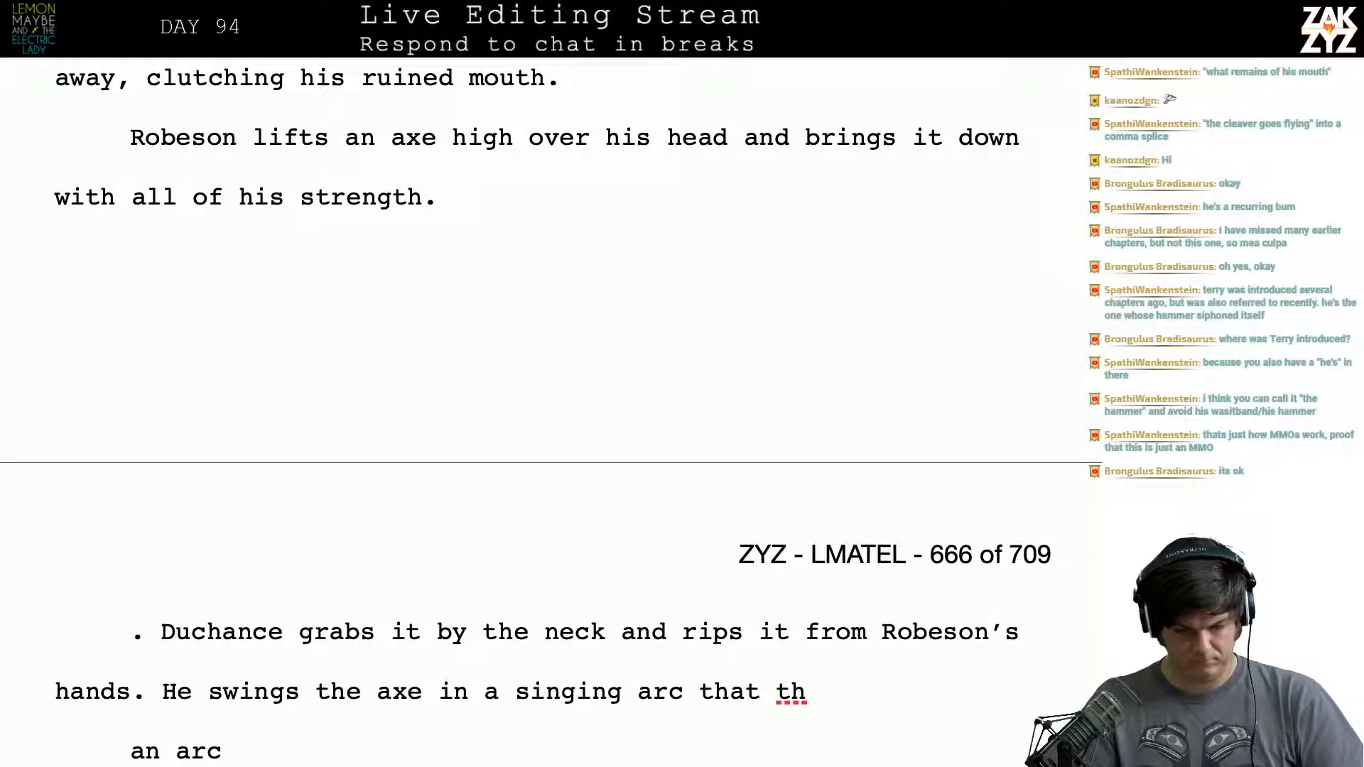
type("Duchance is")
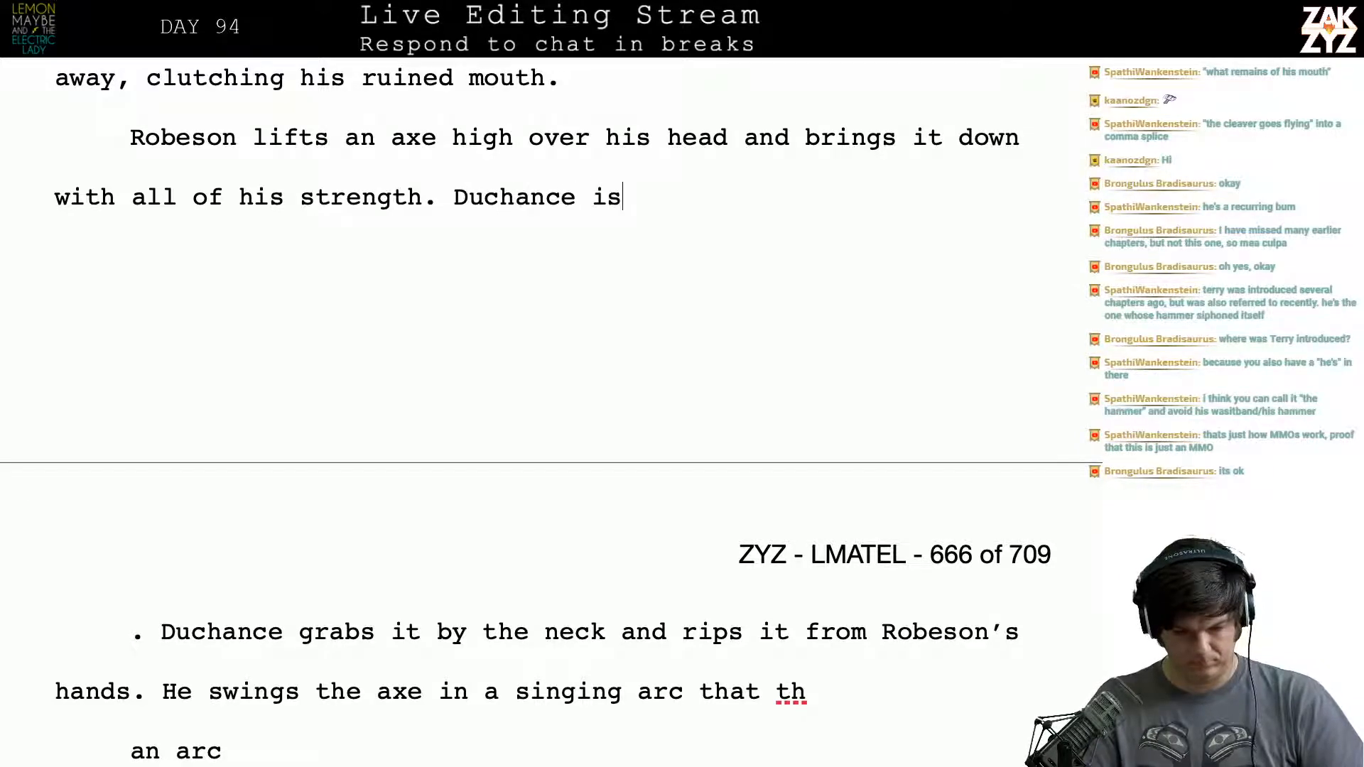
type(" too fast, he ri")
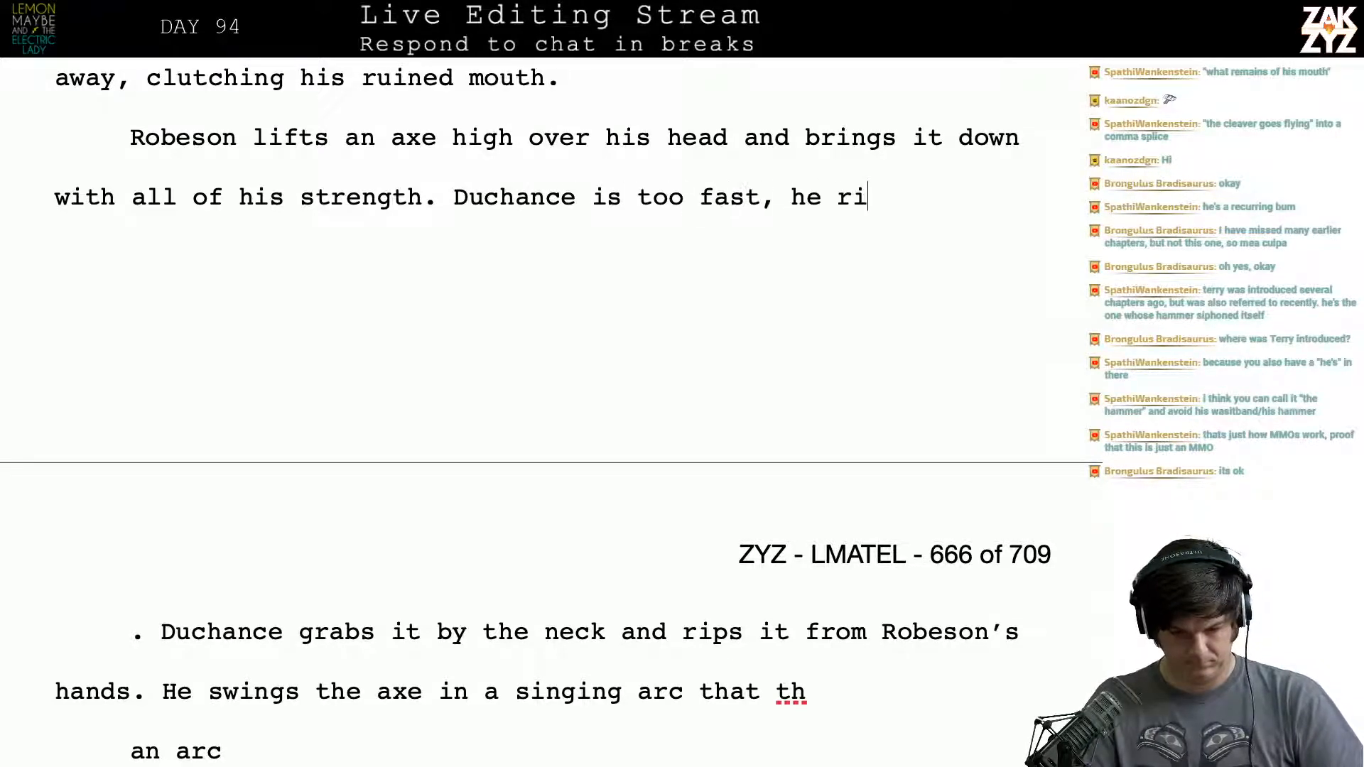
type("ps it out of R")
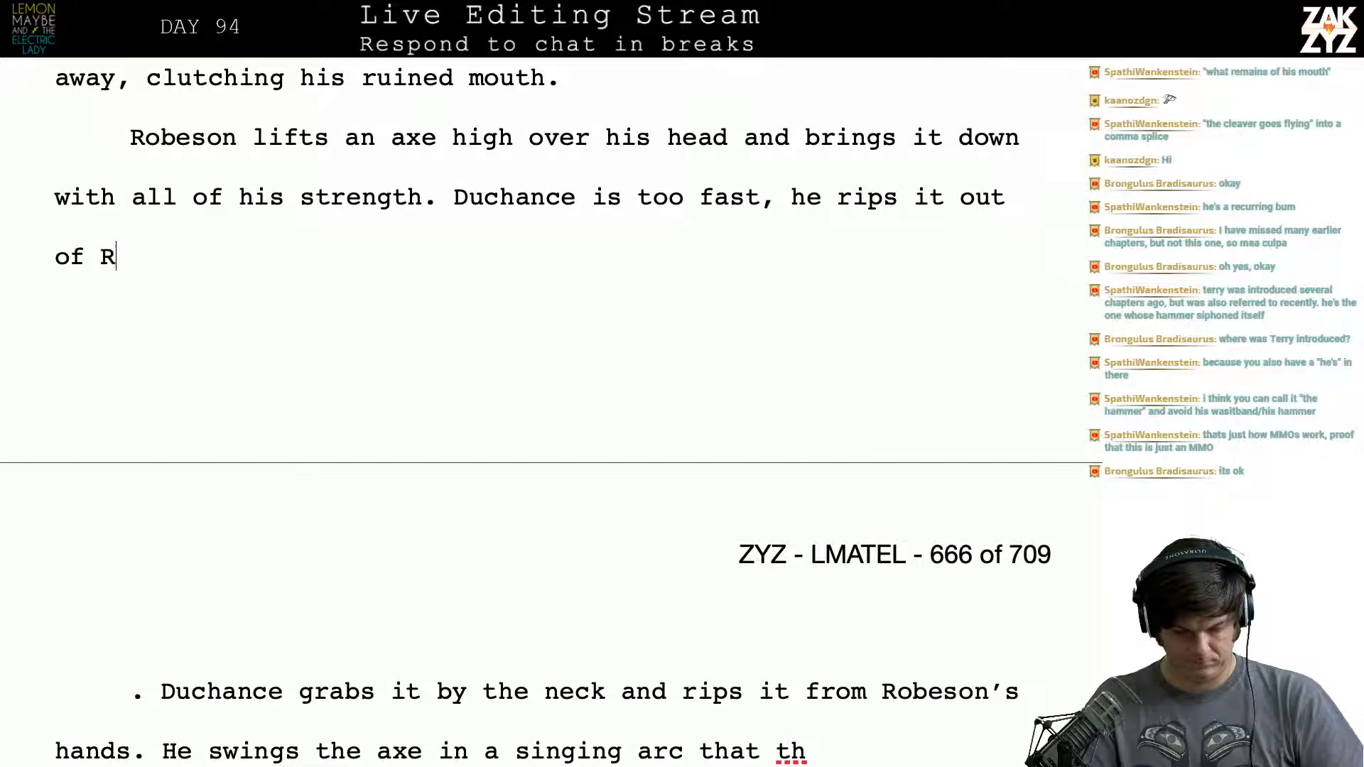
type("obeson's hands a")
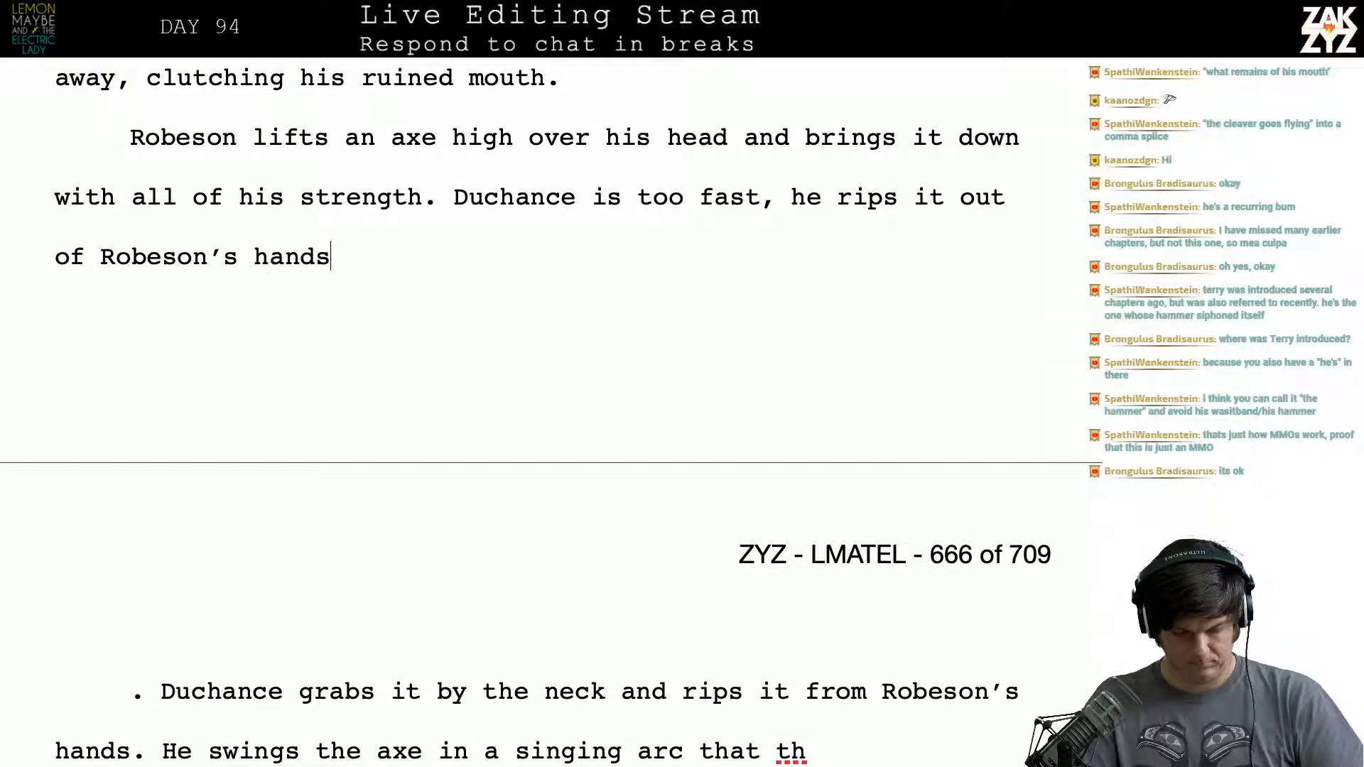
type("nd then swin")
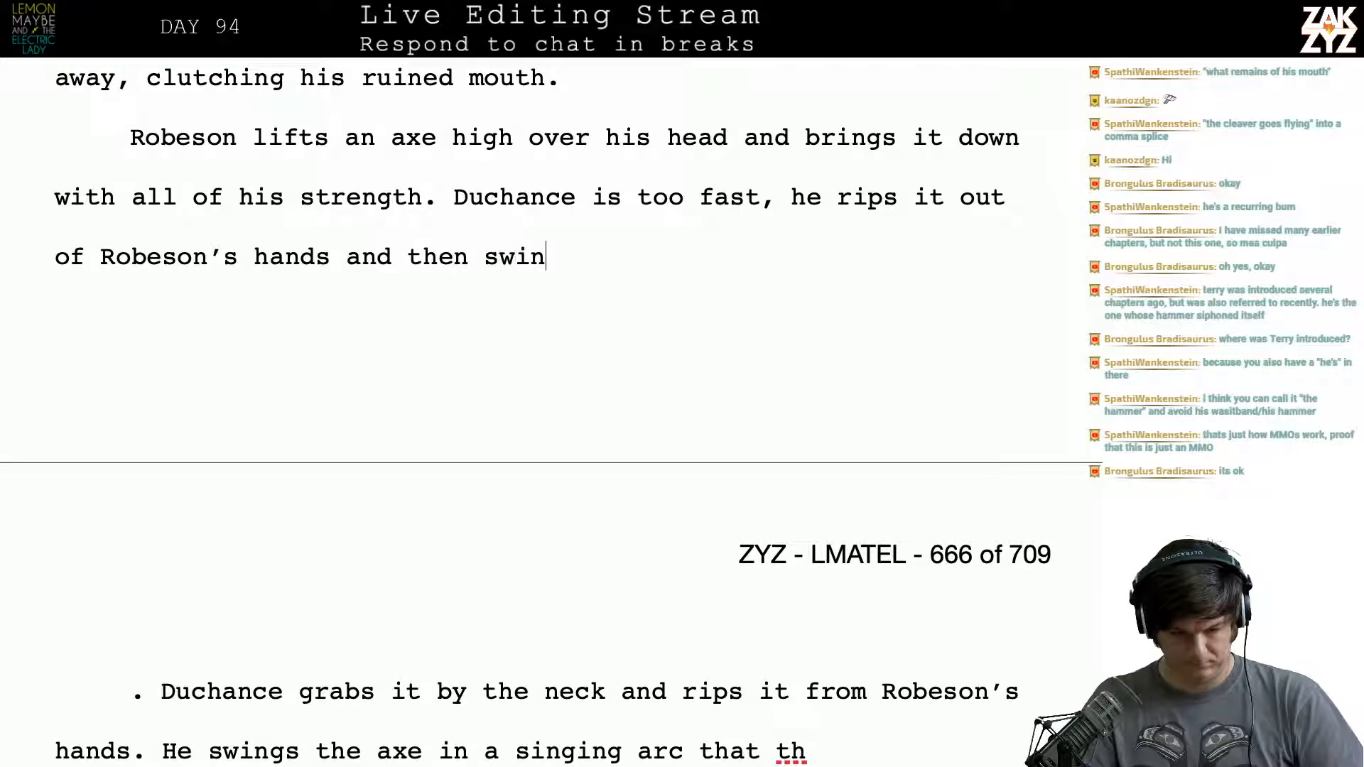
type("gs it back in a ")
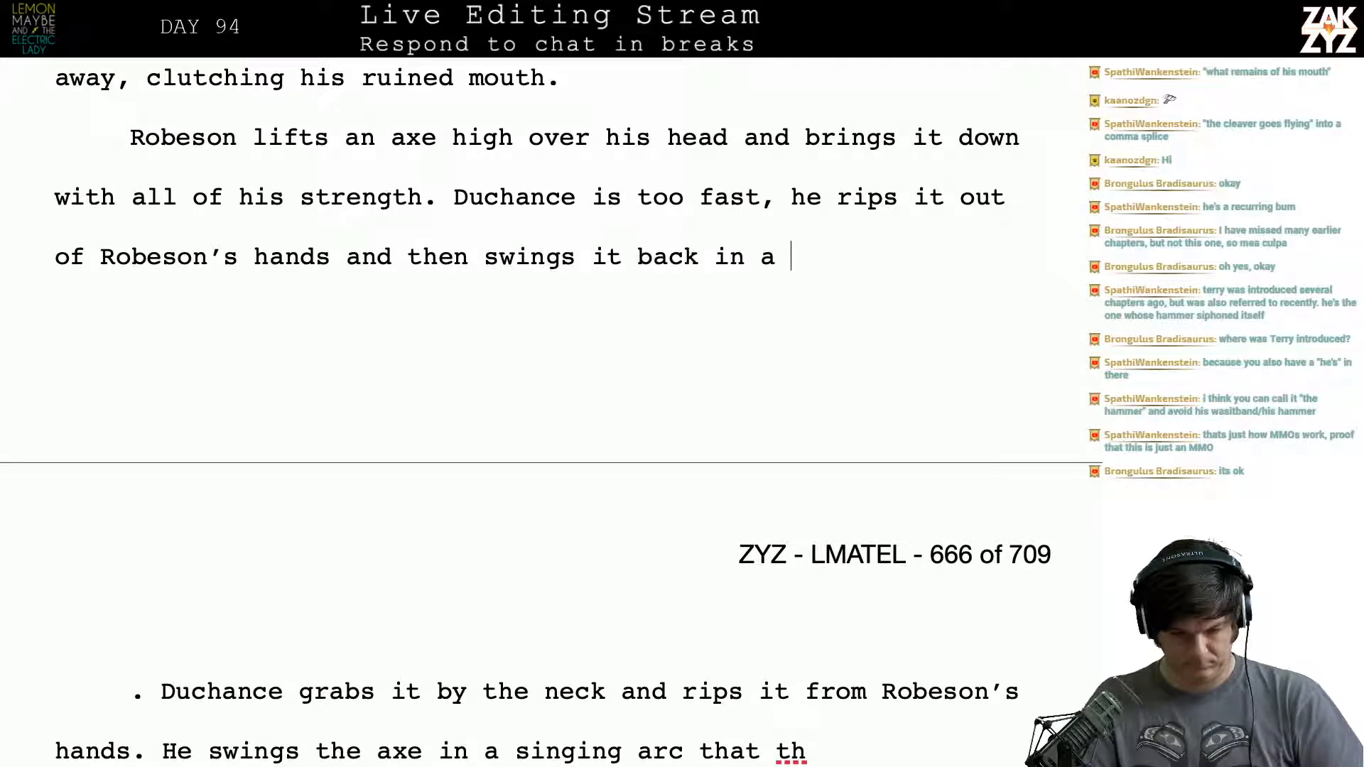
type("singing arc that")
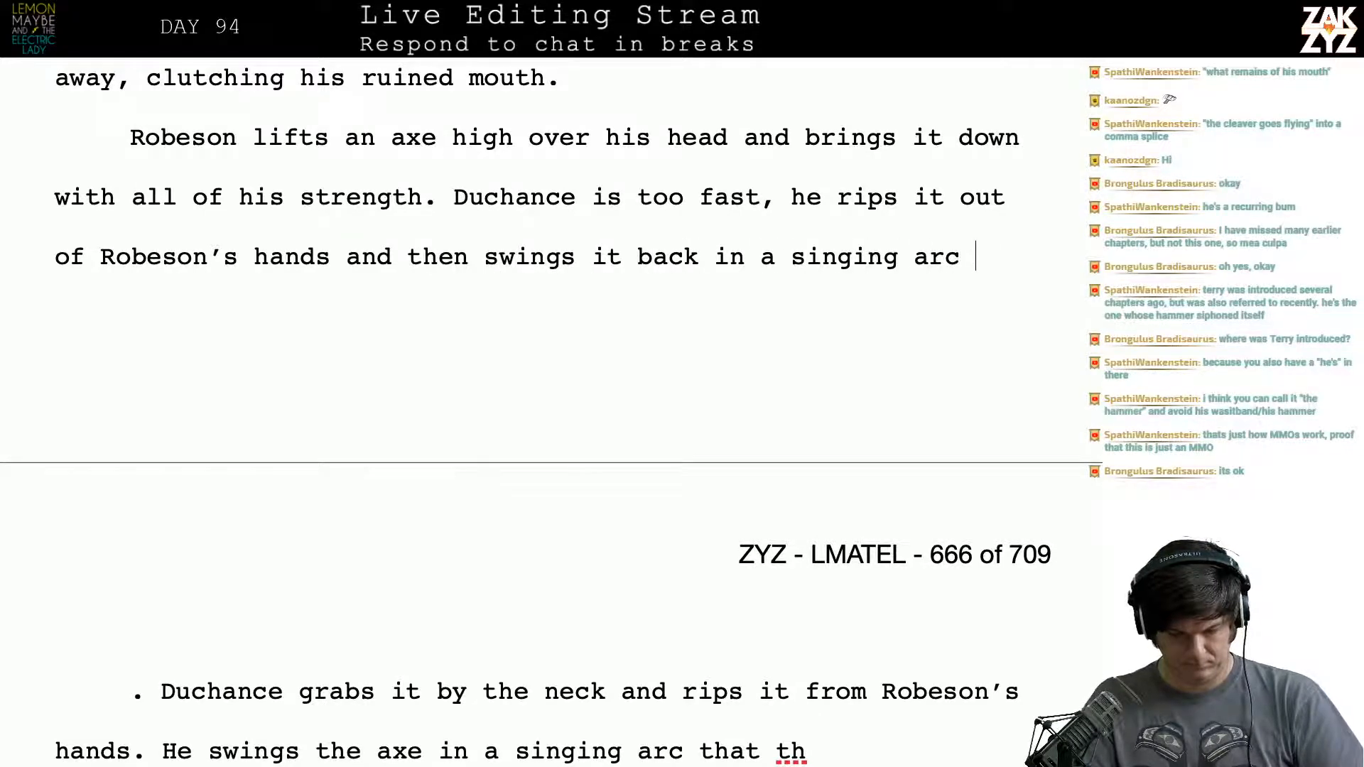
- Try extending the sentence with "and then swings it back in a singing arc that", erase it, and end the sentence after "hands" with a period
key("BackSpace")
key("BackSpace")
key("BackSpace")
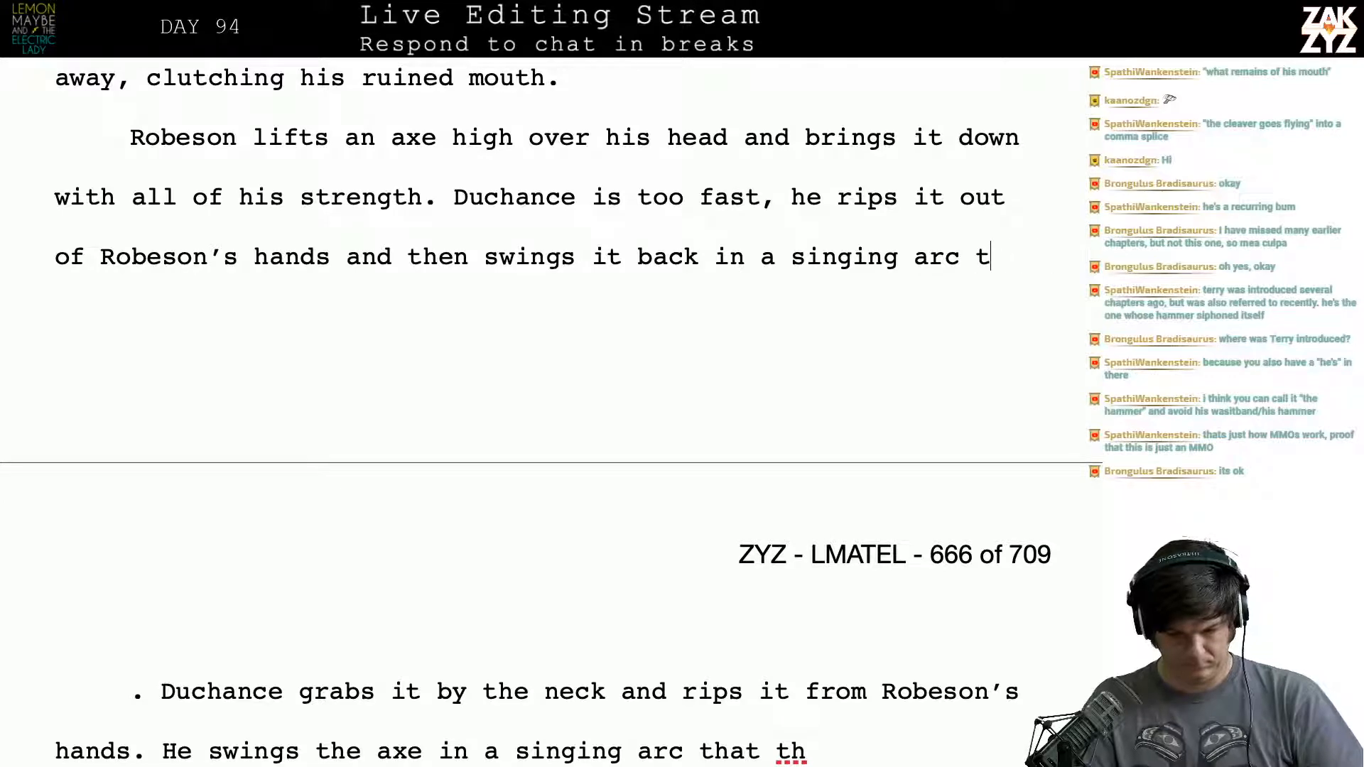
type("hat")
key("BackSpace")
key("BackSpace")
key("BackSpace")
key("BackSpace")
key("BackSpace")
key("BackSpace")
key("BackSpace")
key("BackSpace")
key("BackSpace")
key("BackSpace")
key("BackSpace")
key("BackSpace")
key("BackSpace")
key("BackSpace")
key("BackSpace")
key("BackSpace")
key("BackSpace")
key("BackSpace")
key("BackSpace")
key("BackSpace")
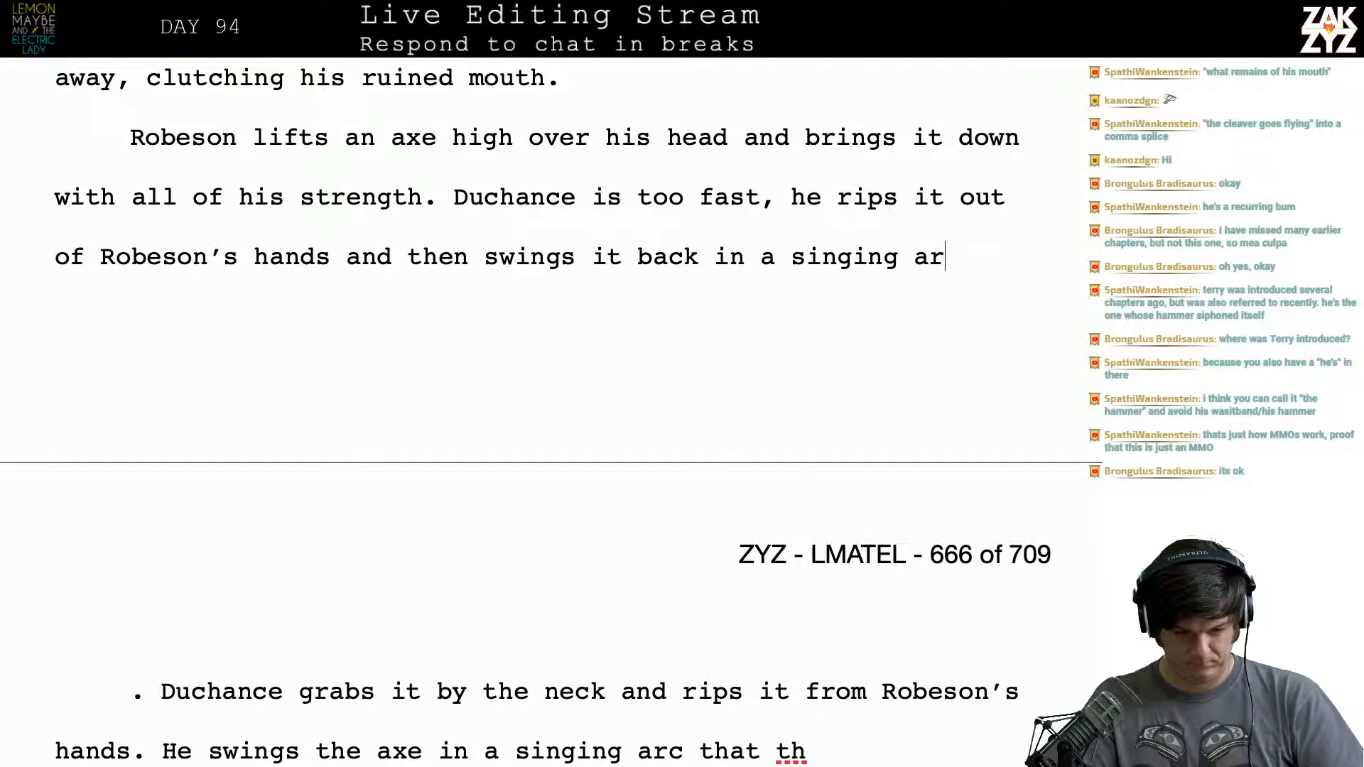
key("BackSpace")
key("BackSpace")
key("BackSpace")
key("BackSpace")
key("BackSpace")
key("BackSpace")
key("BackSpace")
key("BackSpace")
key("BackSpace")
key("BackSpace")
key("BackSpace")
key("BackSpace")
key("BackSpace")
key("BackSpace")
key("BackSpace")
key("BackSpace")
key("BackSpace")
key("BackSpace")
key("BackSpace")
key("BackSpace")
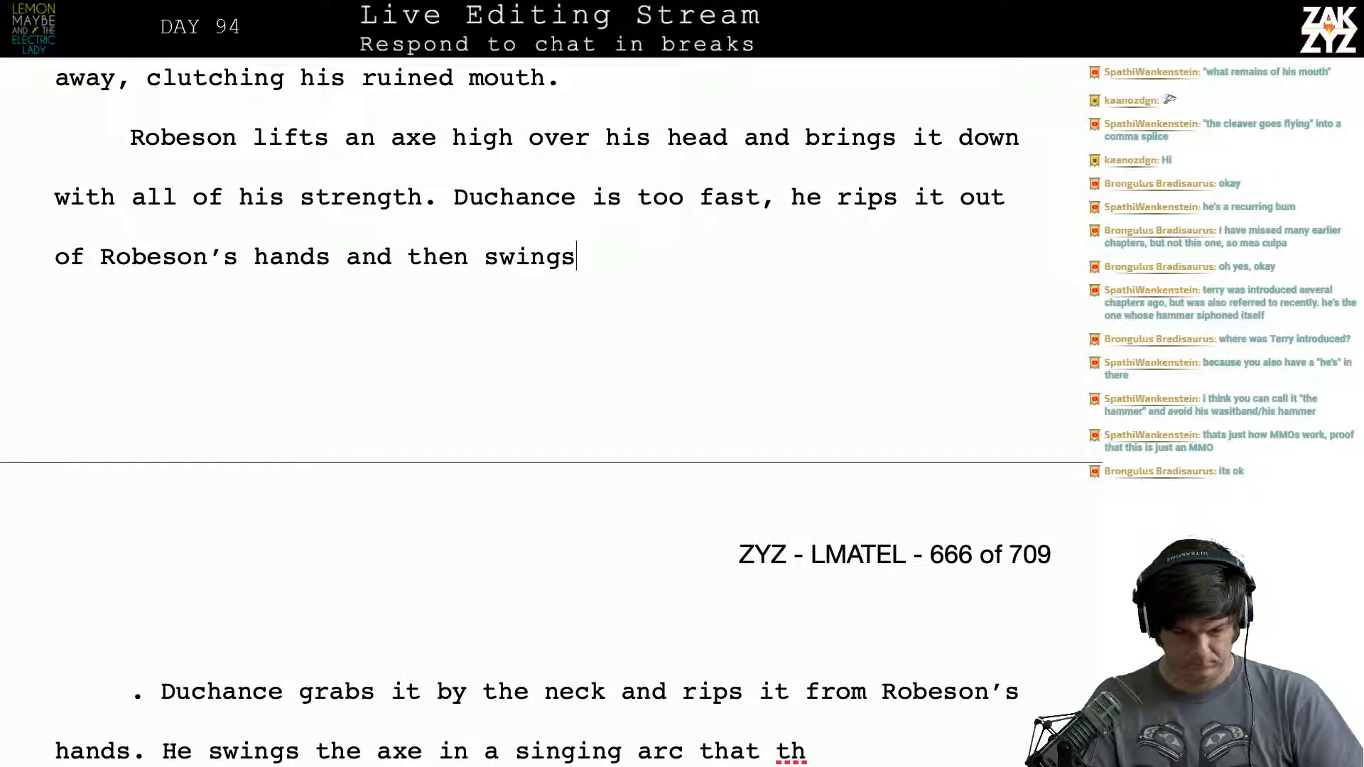
type(".")
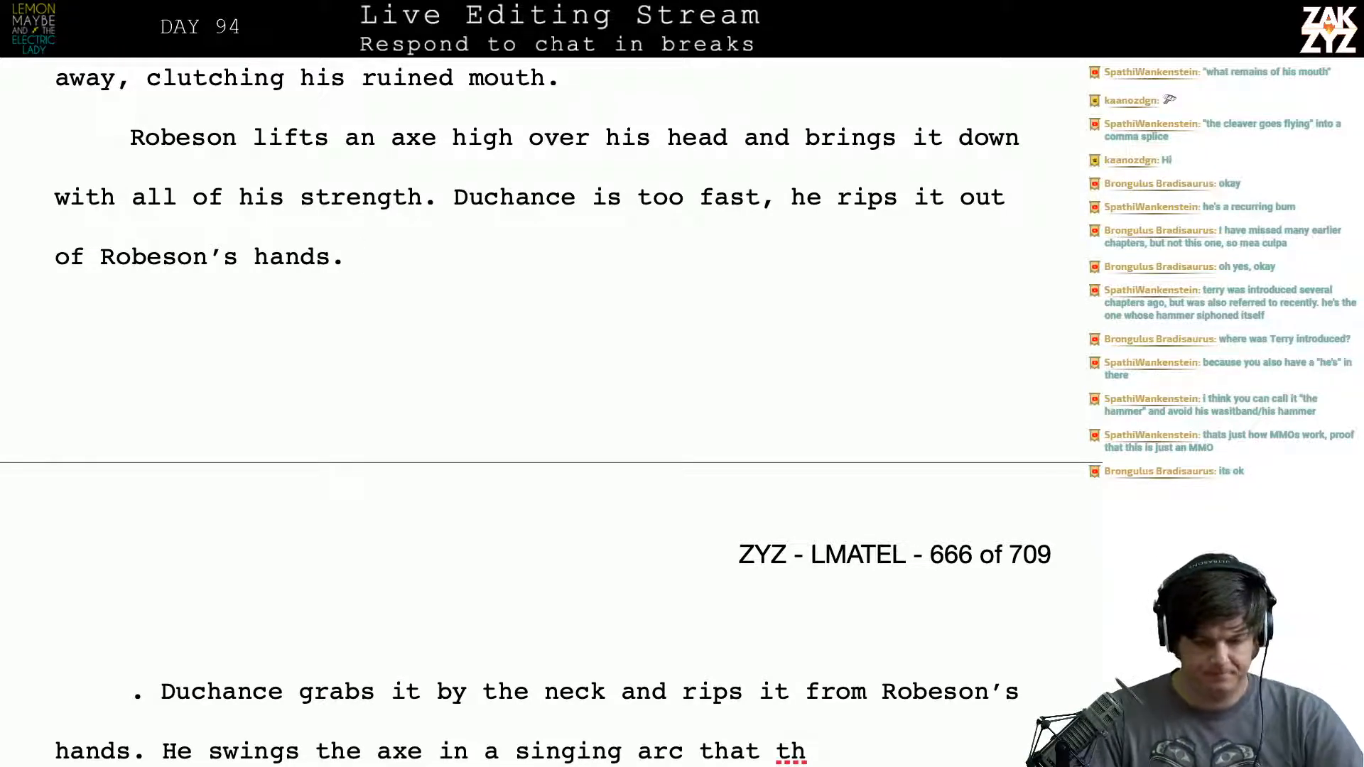
- Change "an axe" to "his axe" in the sentence beginning "Robeson lifts"
key("Left")
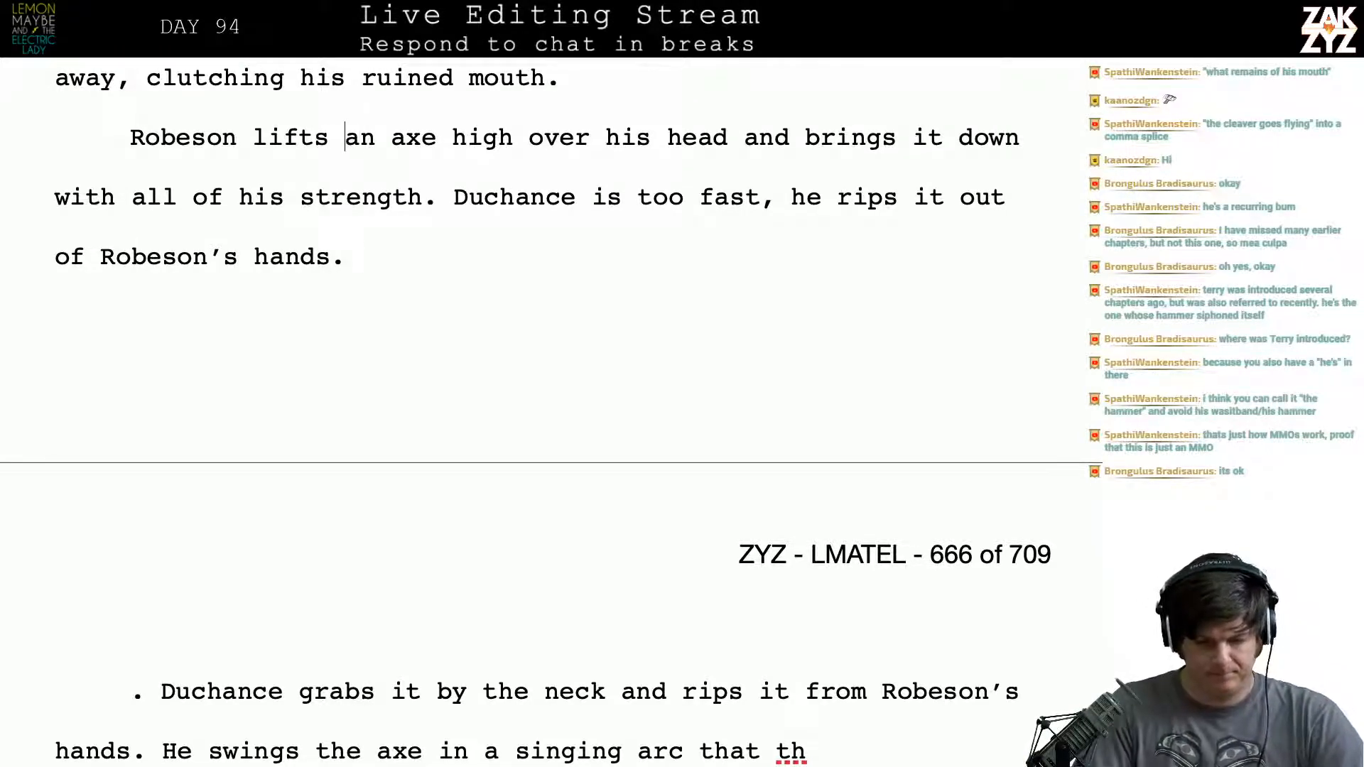
type("his")
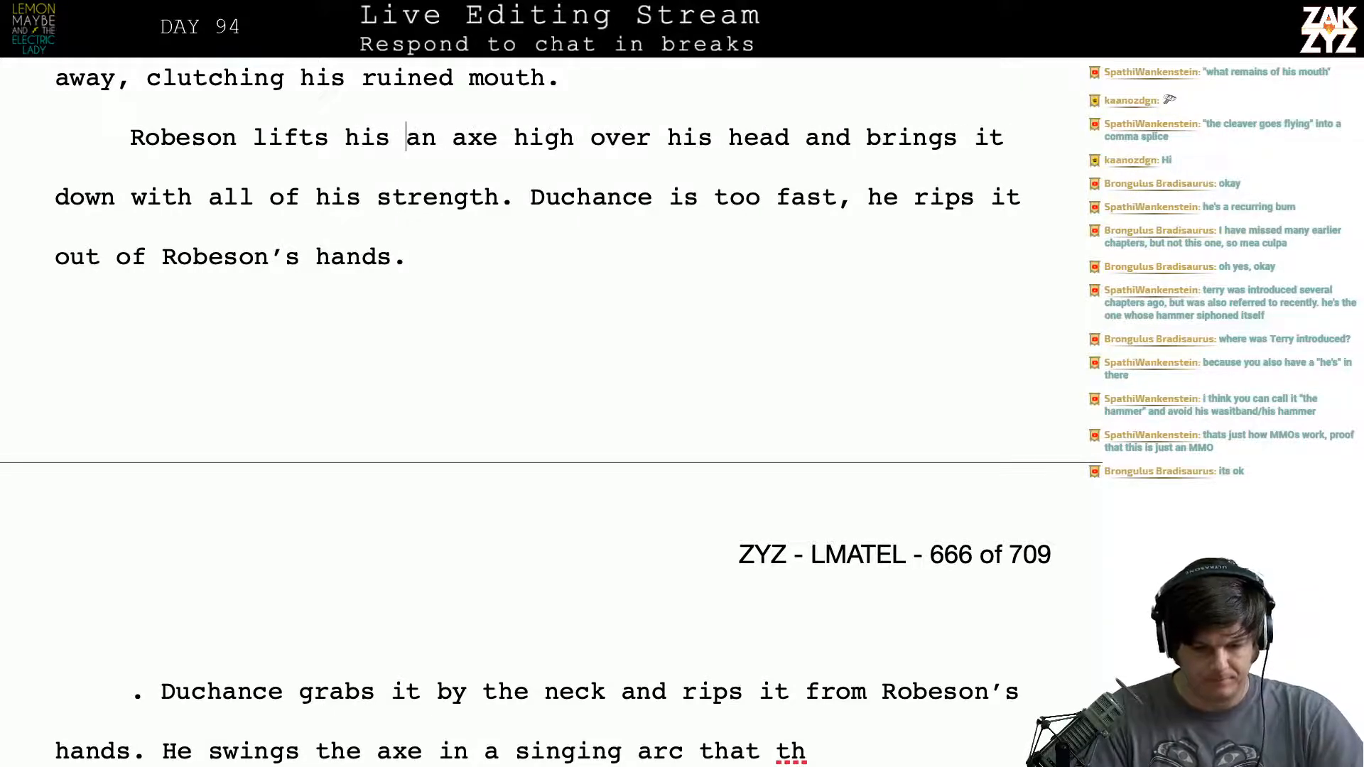
key("shift+Right")
key("shift+Right")
key("Delete")
key("Delete")
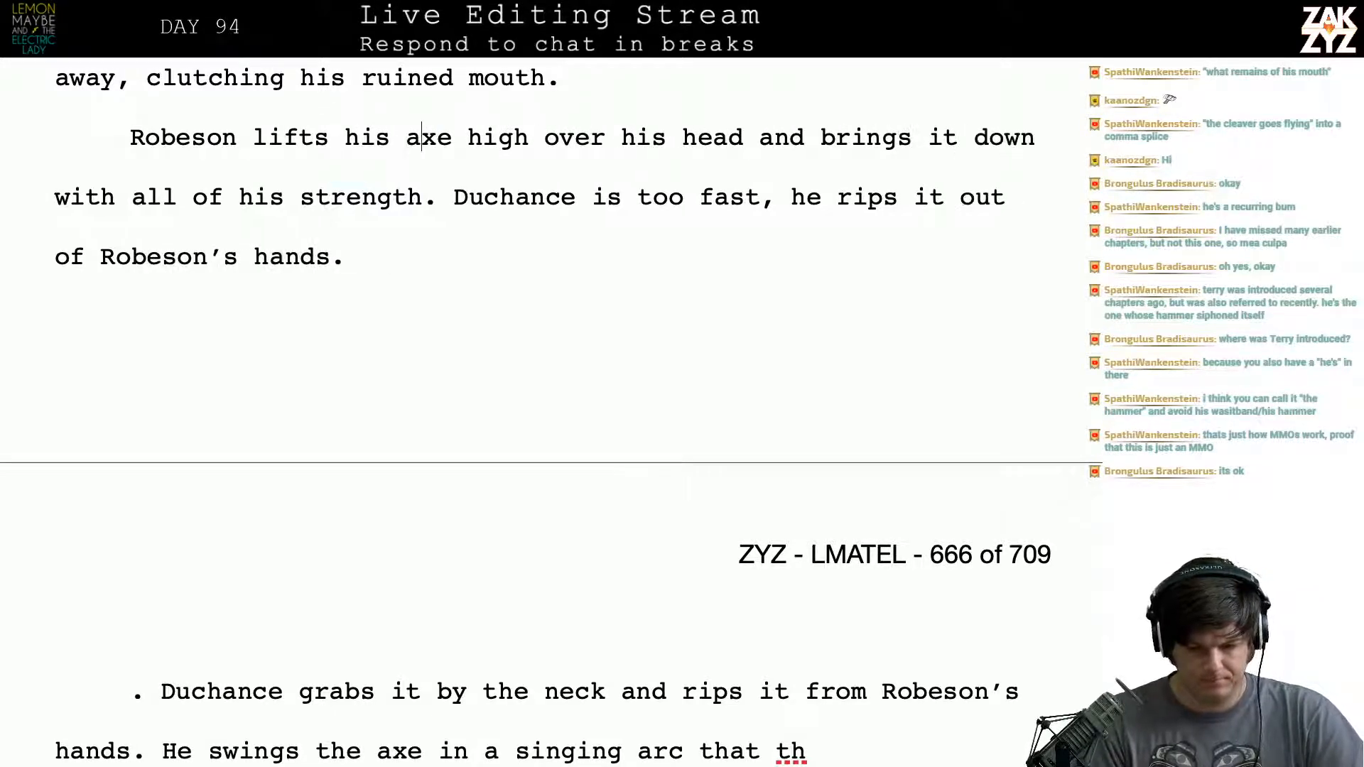
- Shorten "high over his head" to "high overhead" in the sentence about Robeson's axe
key("Right")
key("Right")
key("Right")
key("Right")
key("Right")
key("Right")
key("Right")
key("Right")
key("Right")
key("Right")
key("Right")
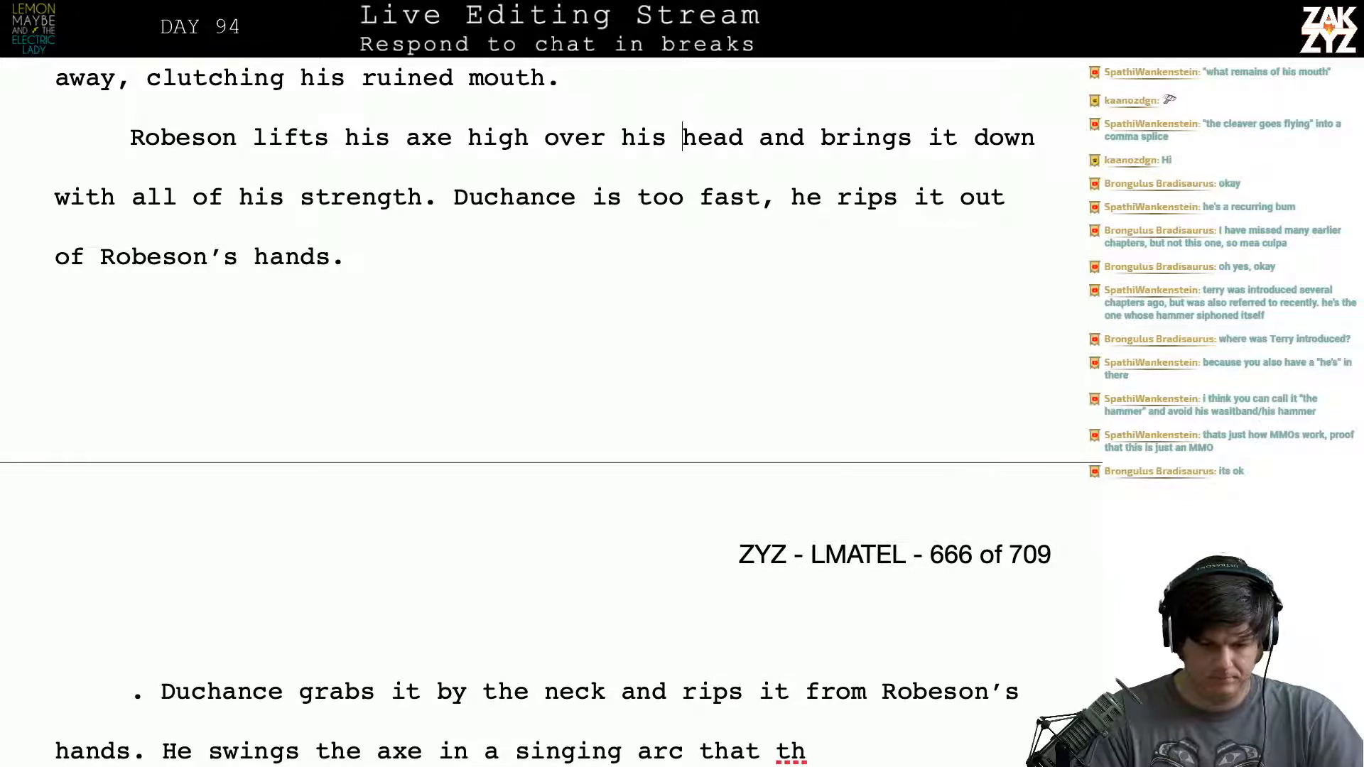
key("BackSpace")
key("BackSpace")
key("BackSpace")
key("BackSpace")
key("BackSpace")
key("BackSpace")
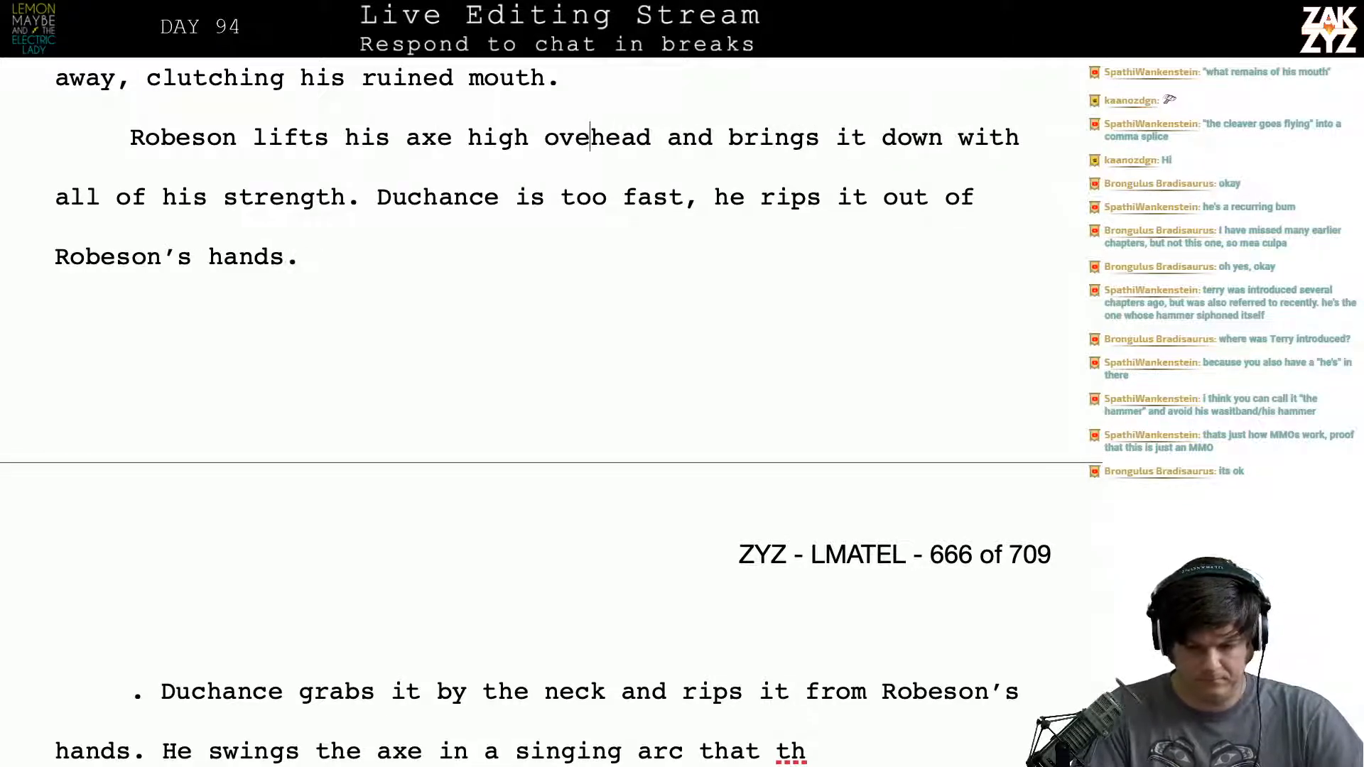
type("r")
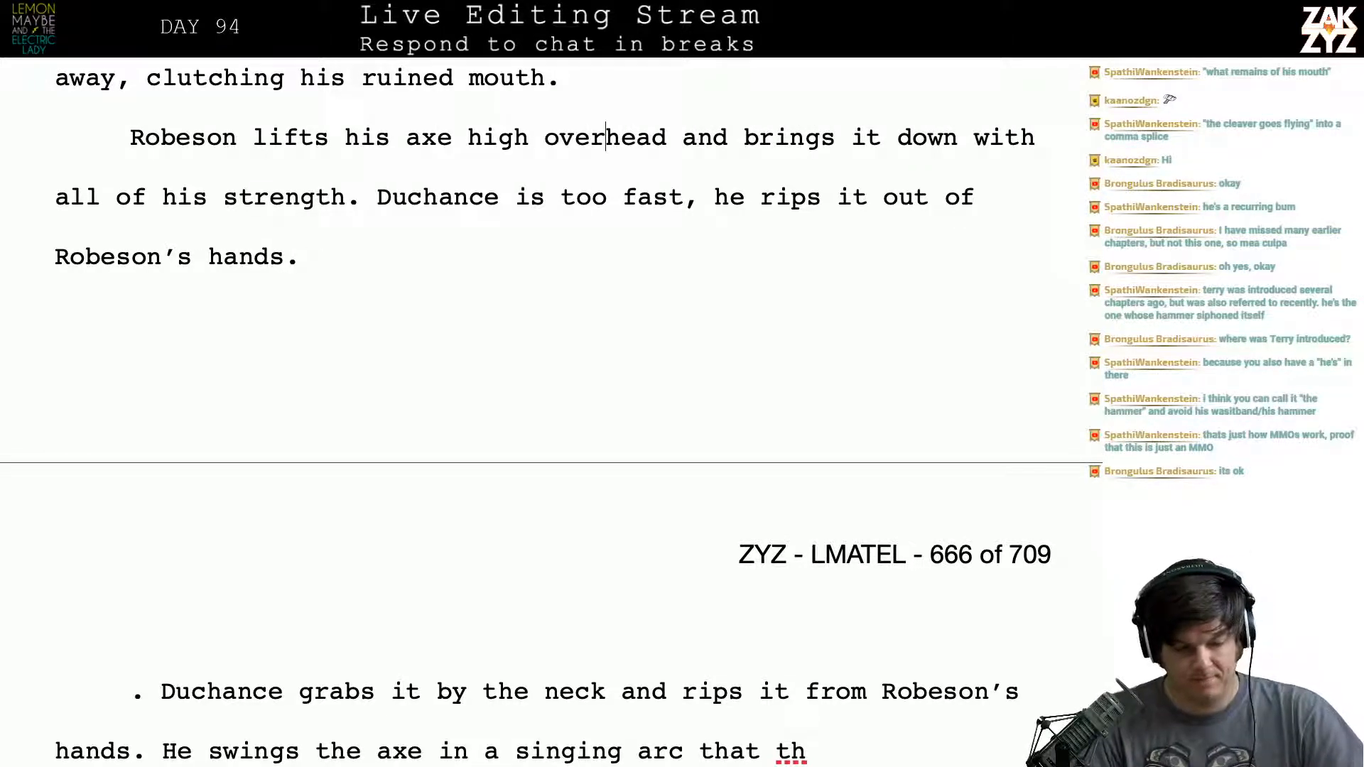
- Break the paragraph before "Duchance is too fast" and add "But Duchance is too fast." above the break, after "strength."
scroll(341, 140, "down", 1)
scroll(339, 198, "up", 1)
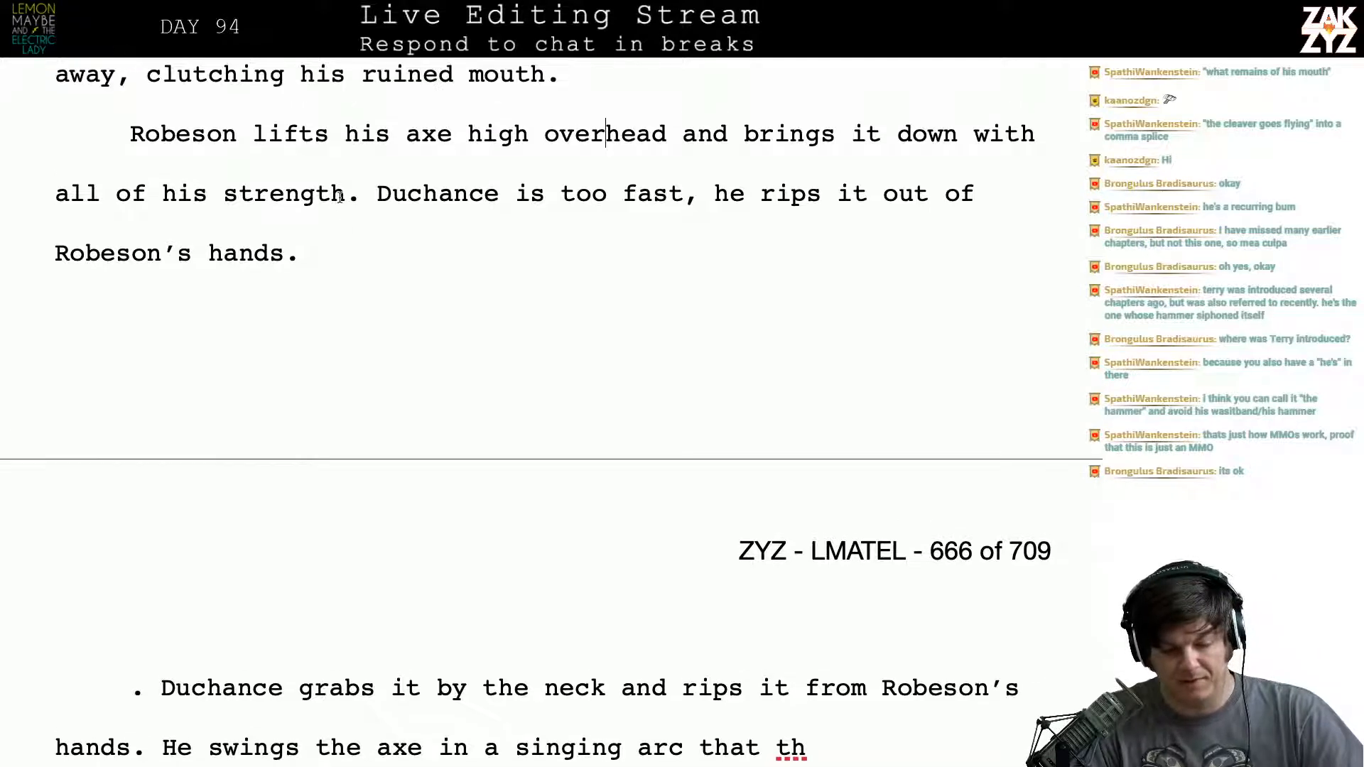
left_click(403, 132)
key("Right")
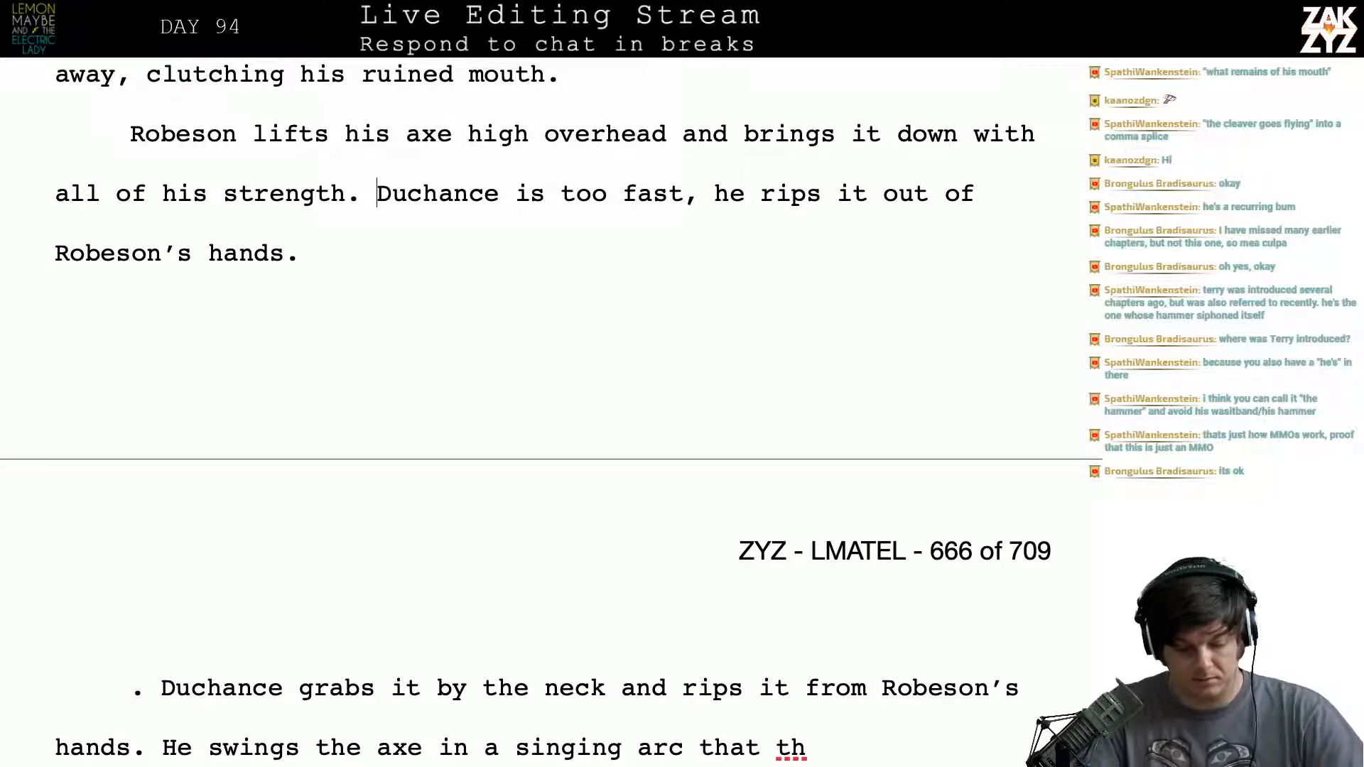
key("Return")
key("Left")
type("But Duc")
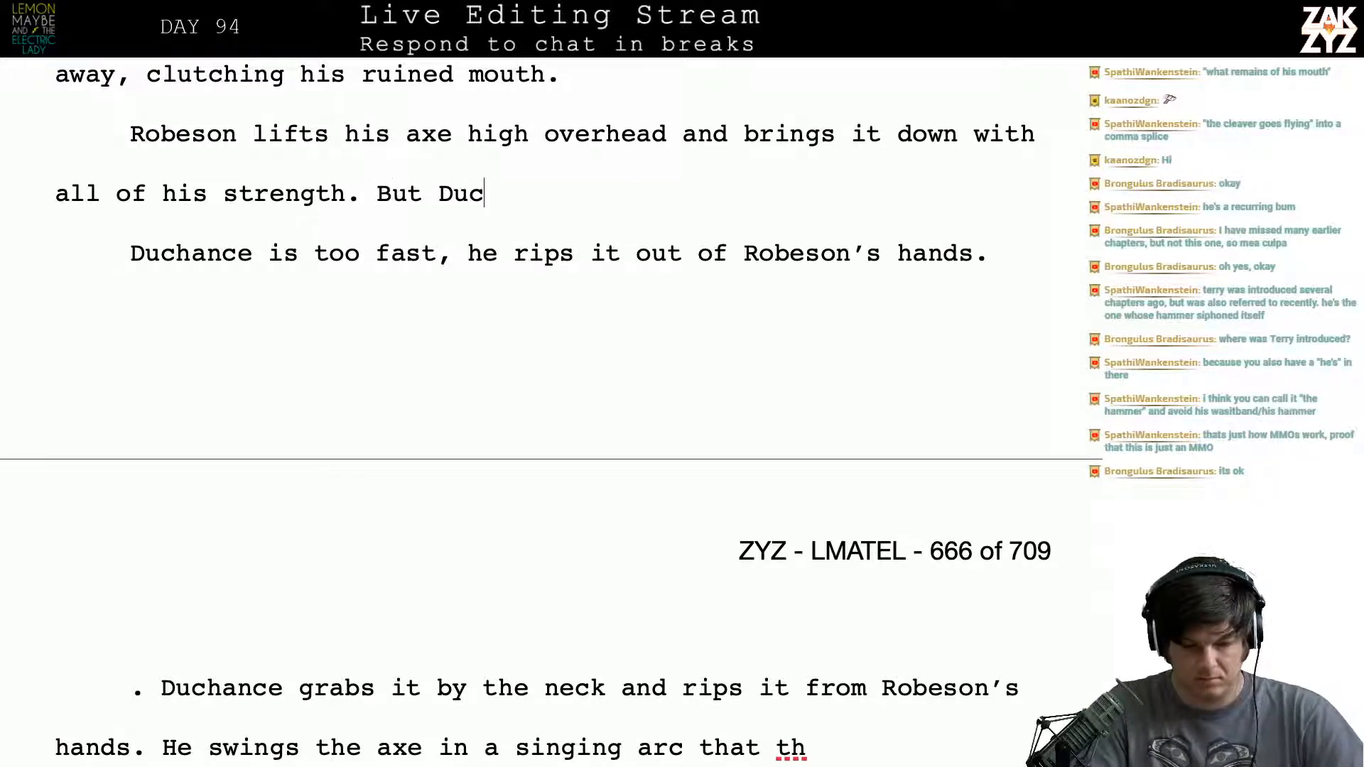
type("hance is too fast. ")
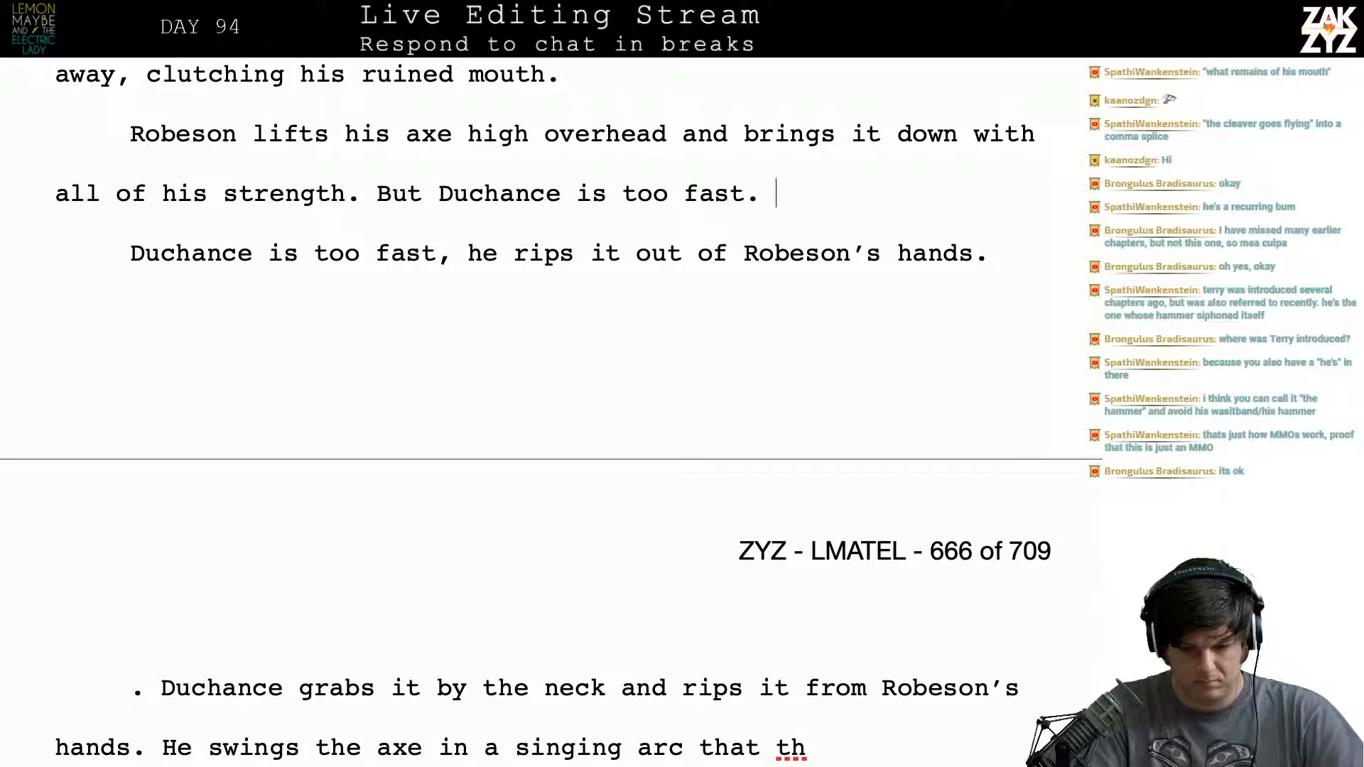
type("His hands rip")
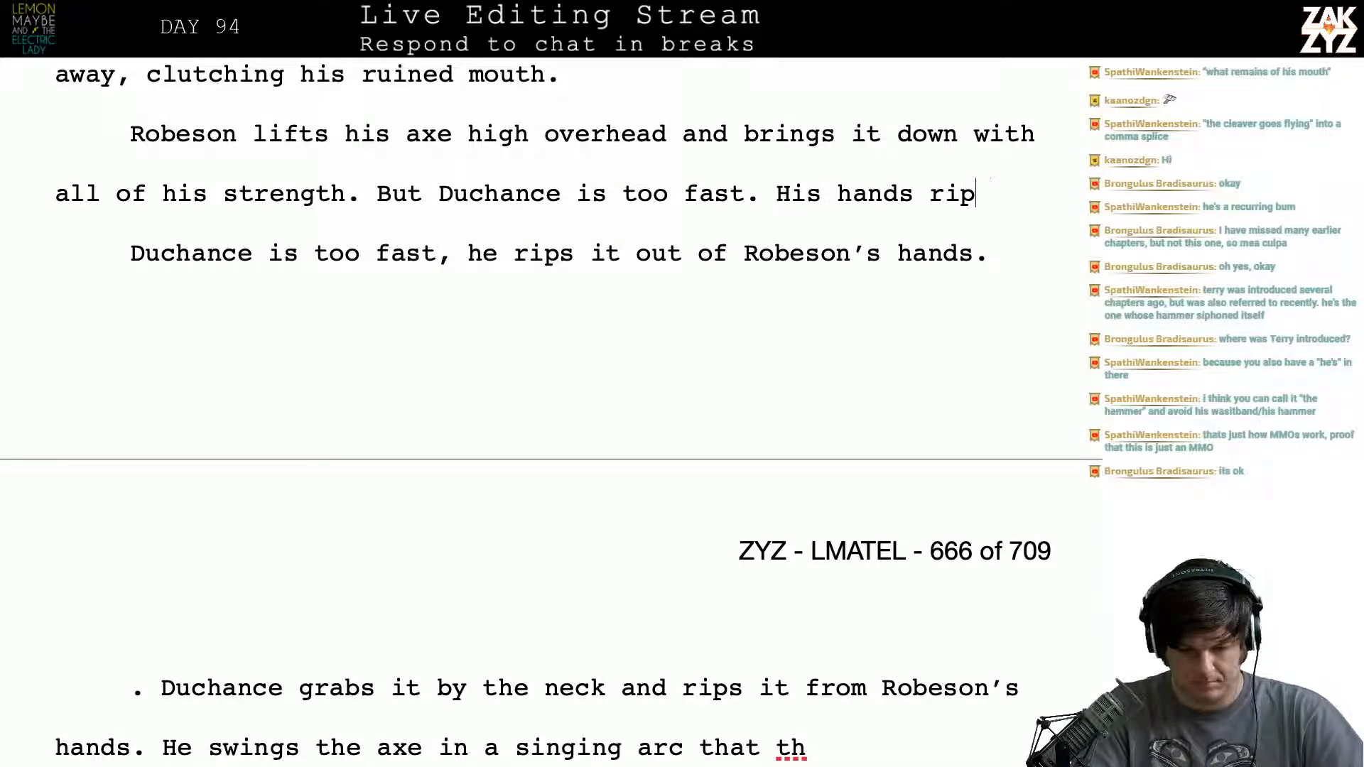
key("BackSpace")
key("BackSpace")
key("BackSpace")
key("BackSpace")
key("BackSpace")
key("BackSpace")
key("BackSpace")
key("BackSpace")
key("BackSpace")
key("BackSpace")
key("BackSpace")
key("BackSpace")
key("BackSpace")
key("BackSpace")
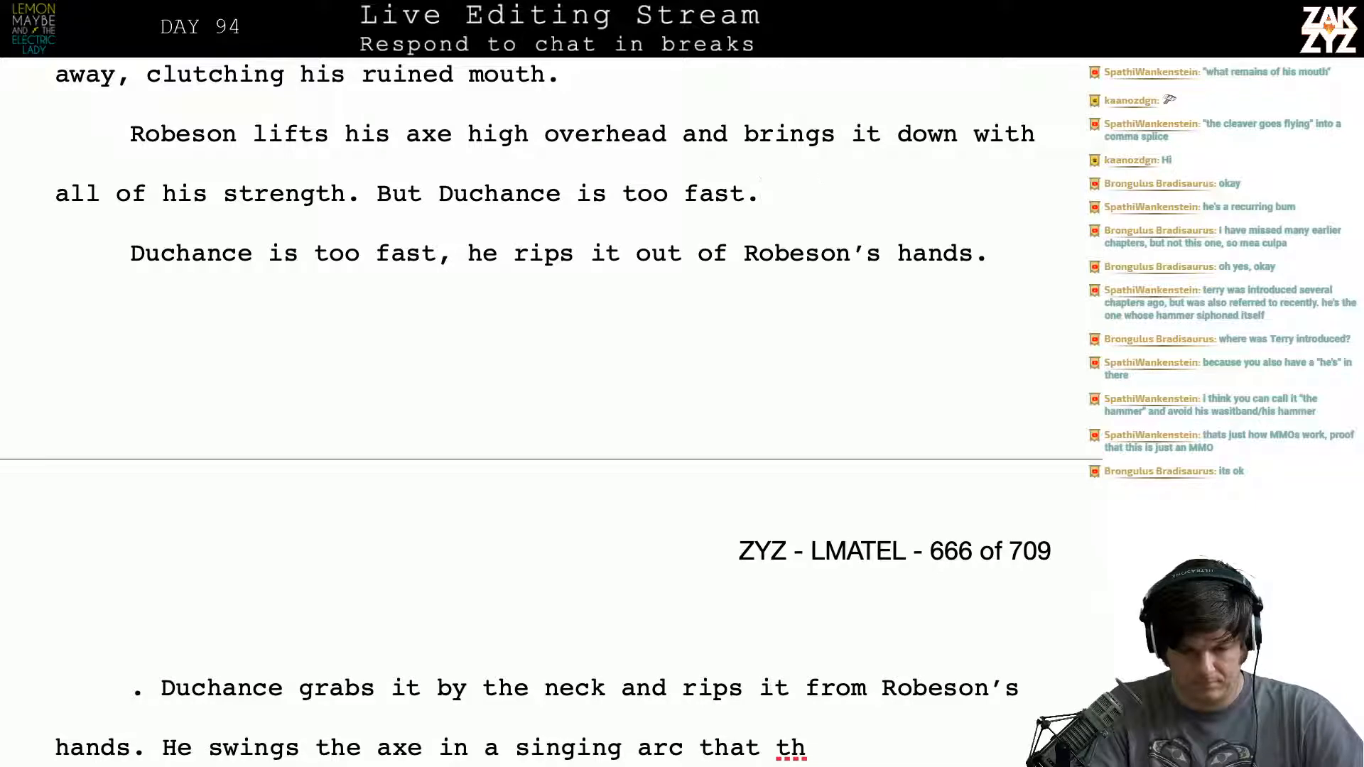
- Write "He rips the axe out of Robeson's hands" after "But Duchance is too fast."
type("He rips the ")
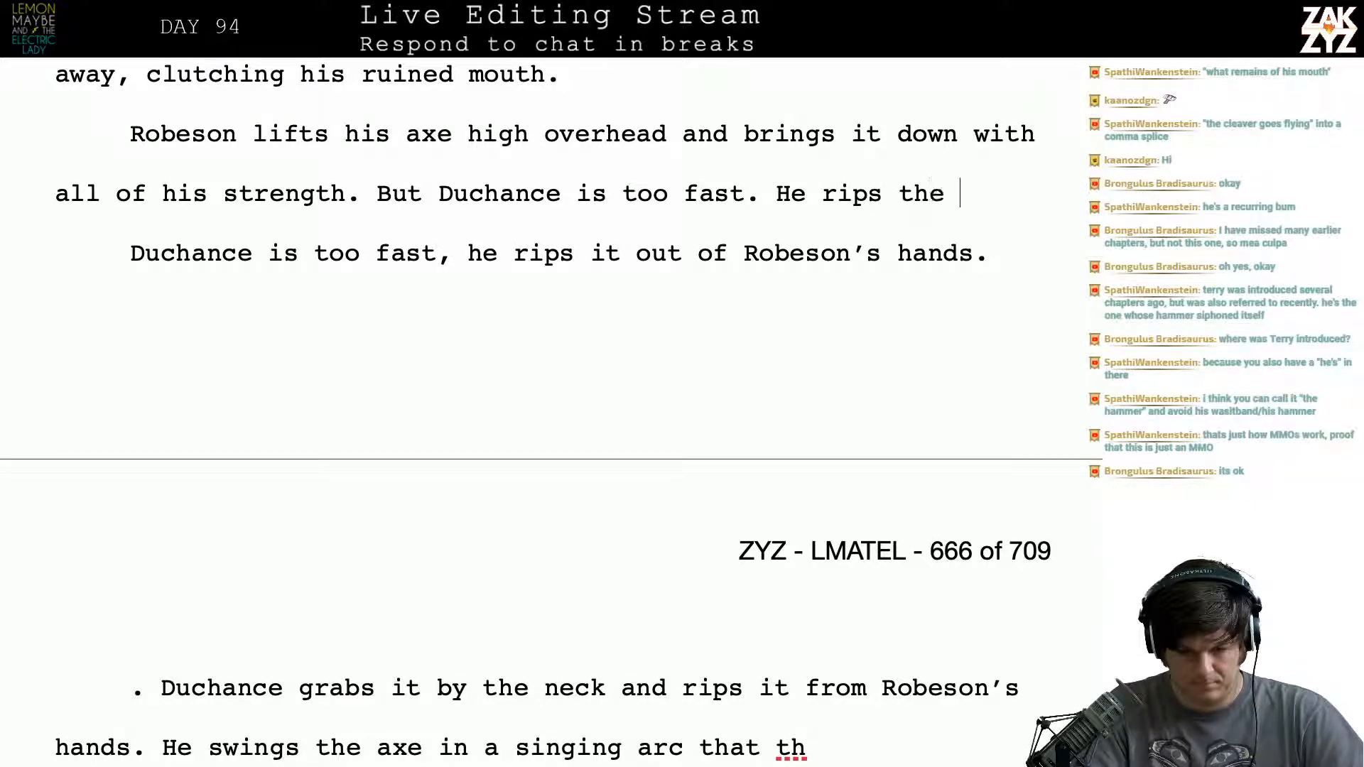
type("axe out ")
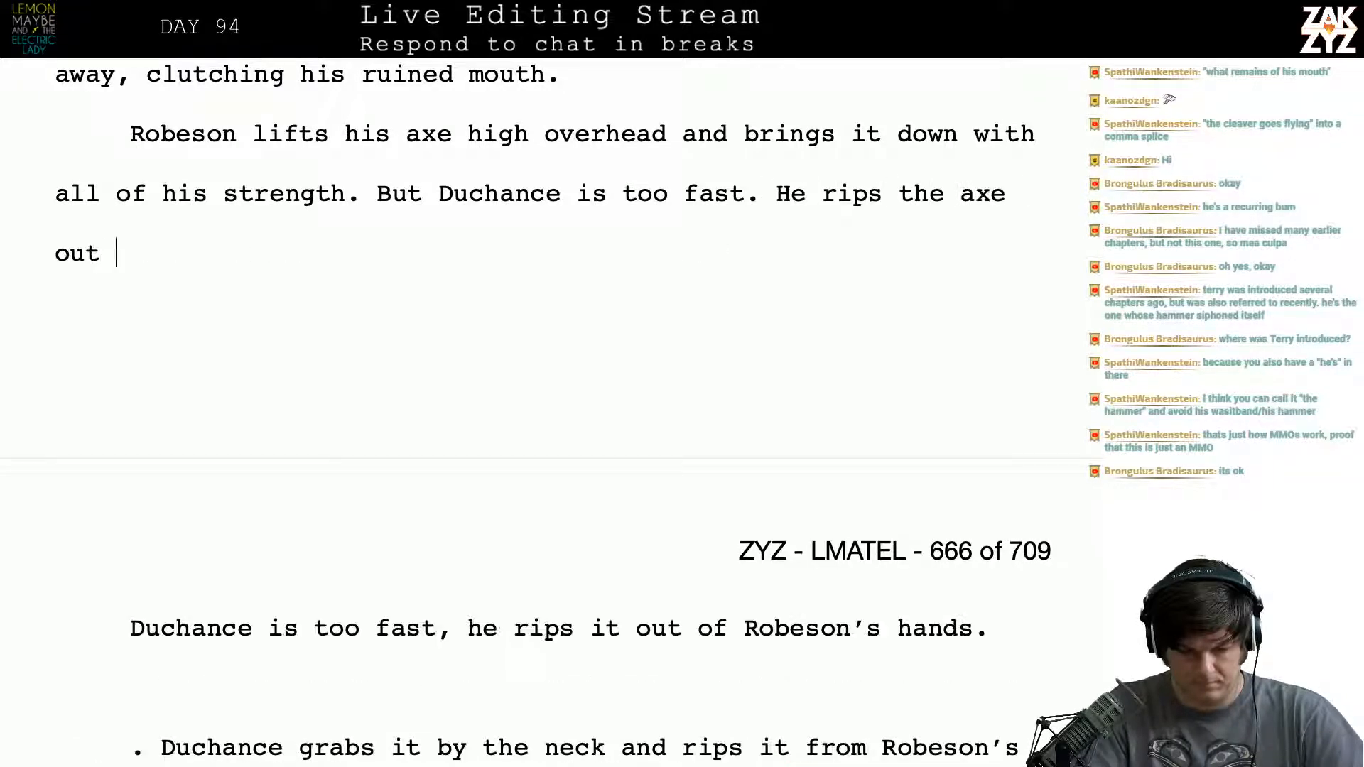
type("of Robesons")
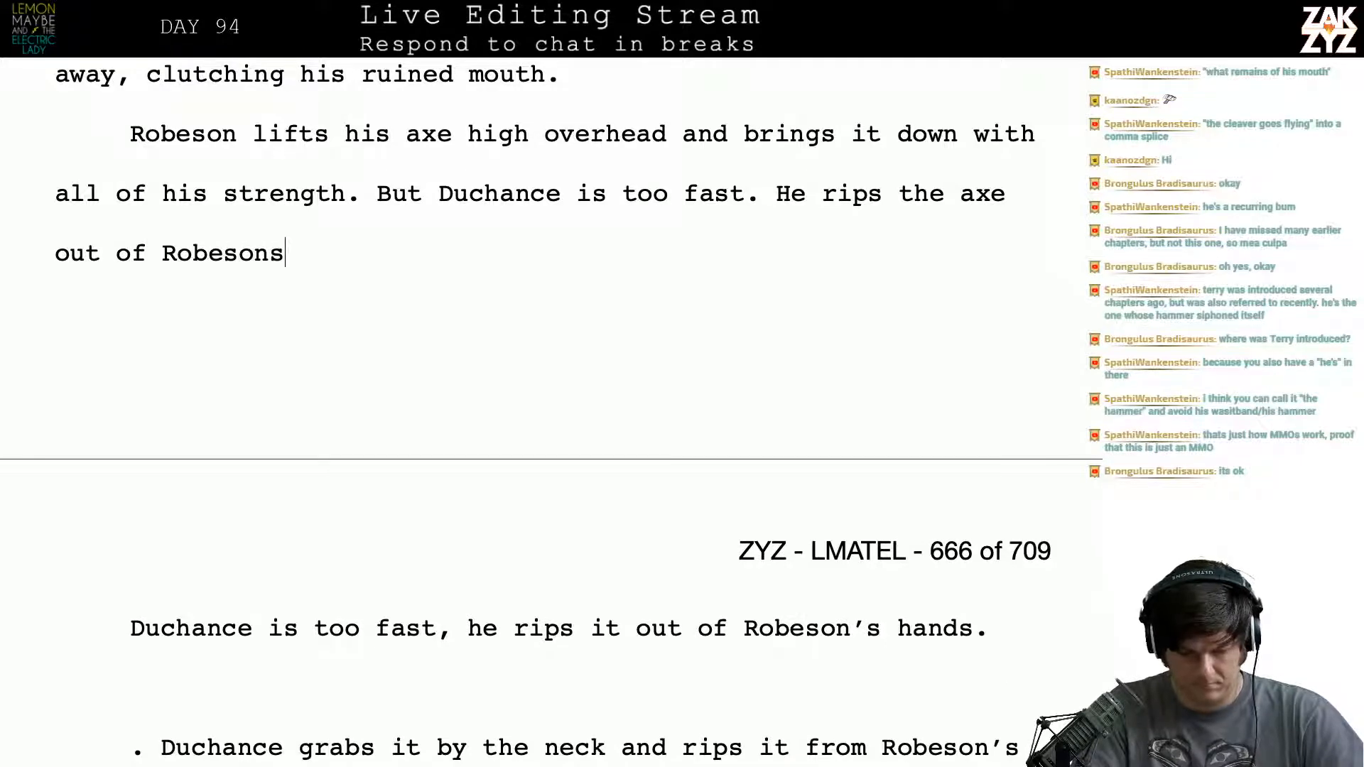
key("BackSpace")
type("'s ")
type("hand ")
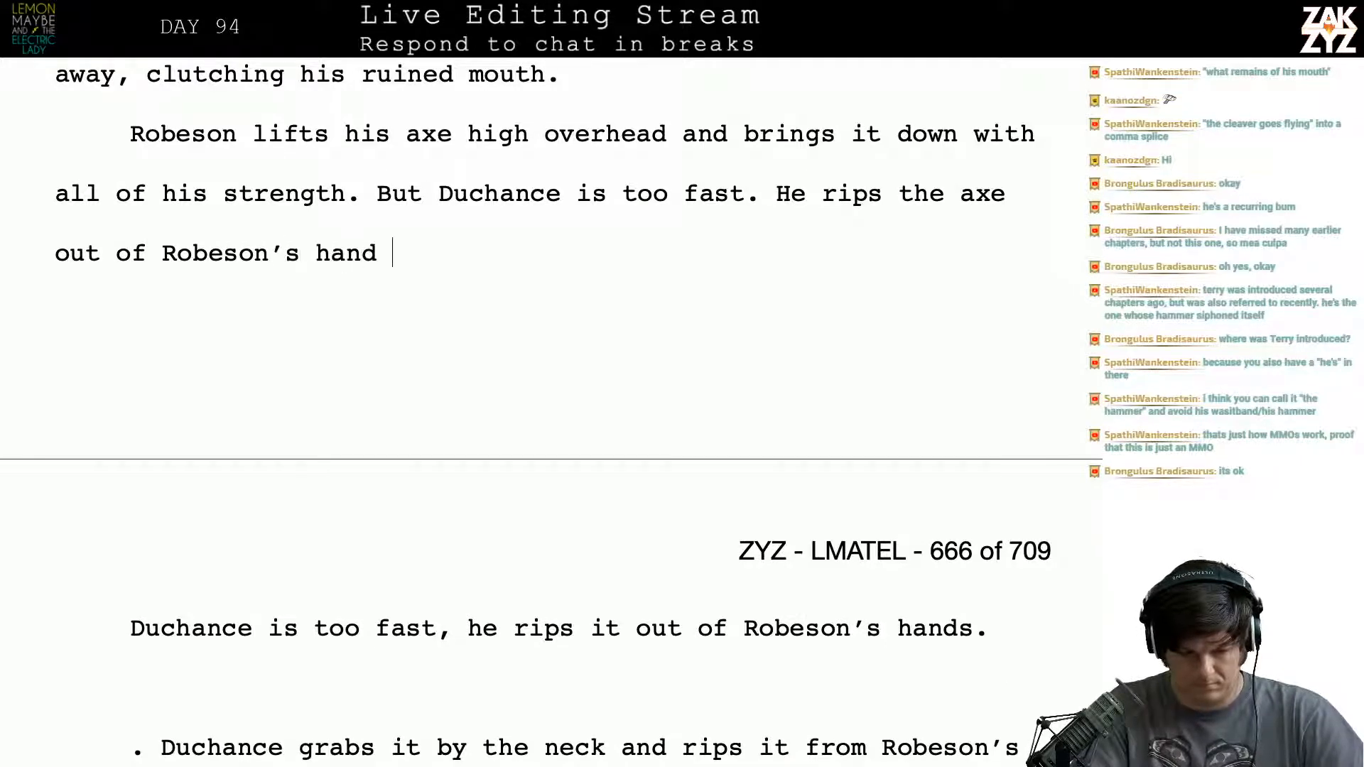
type("s")
key("BackSpace")
key("BackSpace")
key("BackSpace")
type("s")
key("BackSpace")
key("BackSpace")
key("BackSpace")
key("BackSpace")
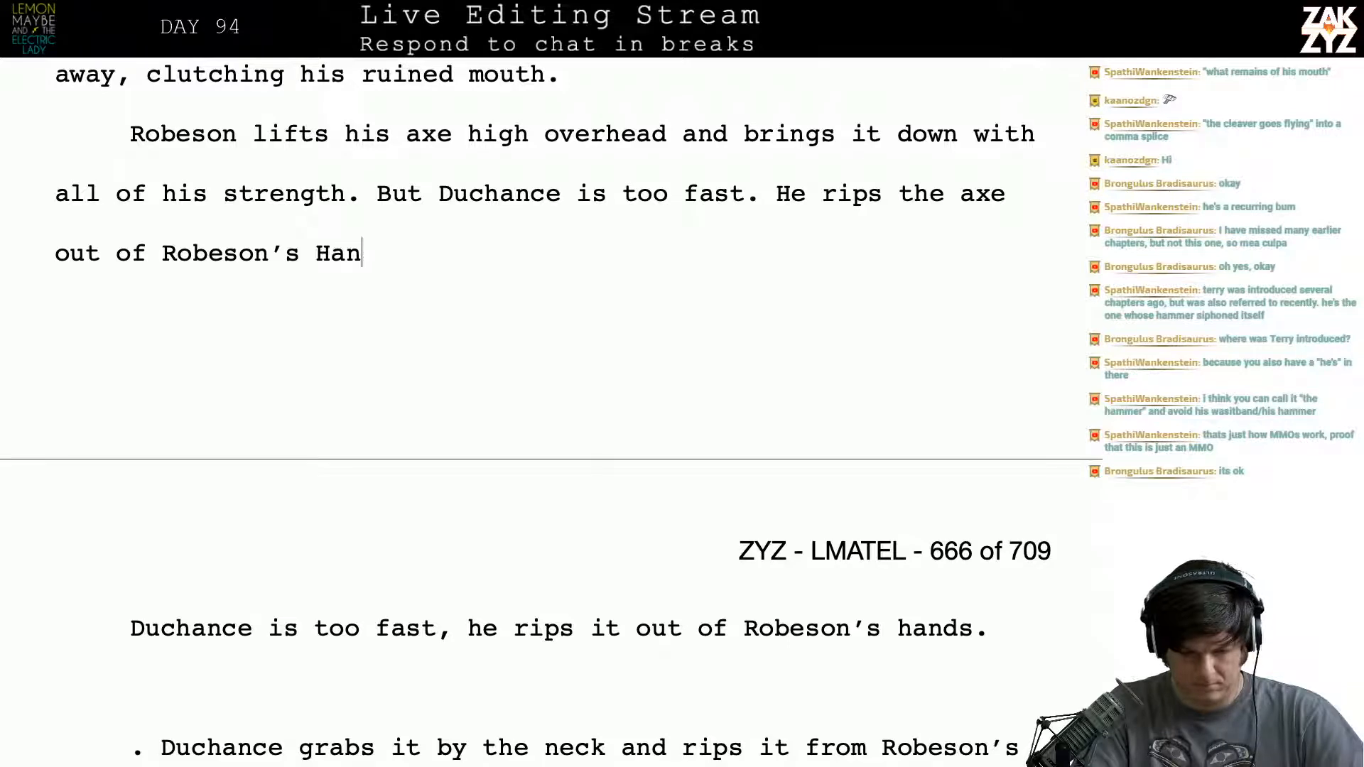
type("hands and s")
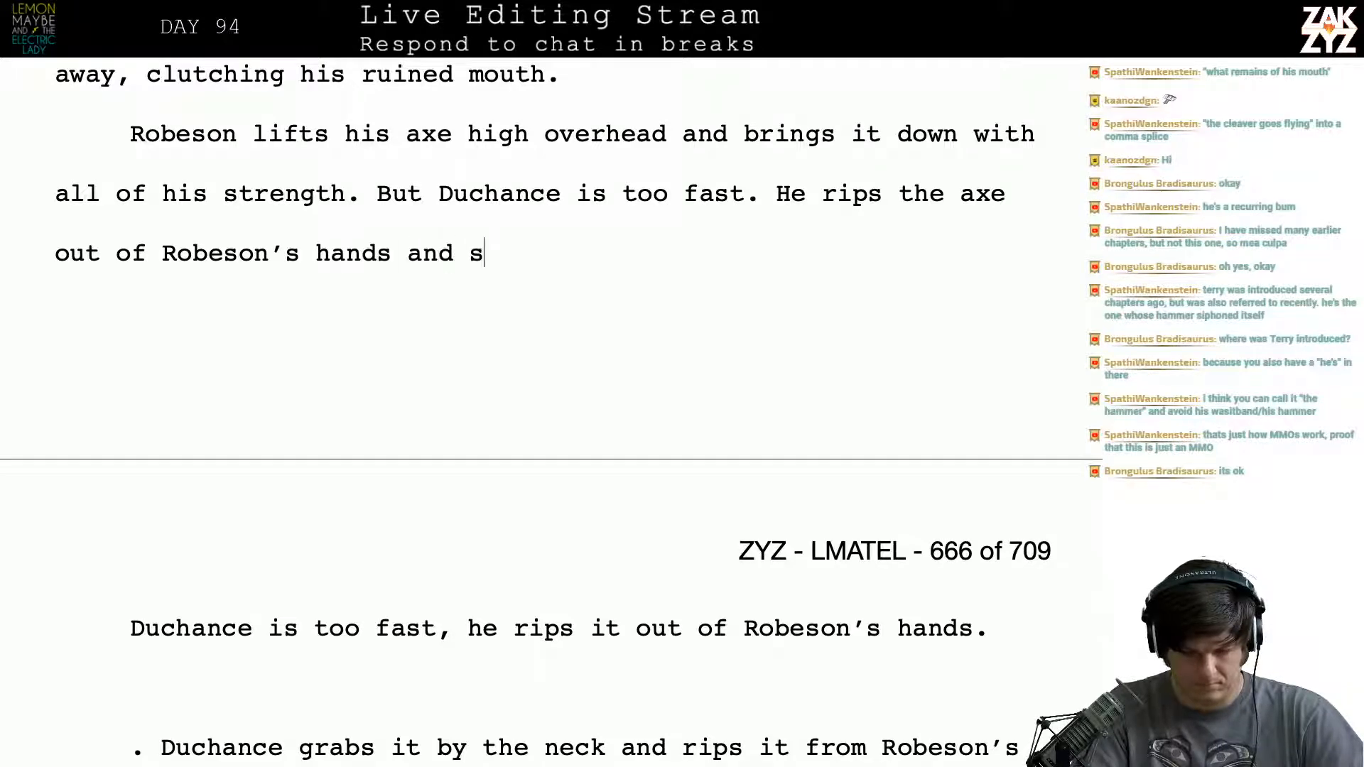
type("wings it back")
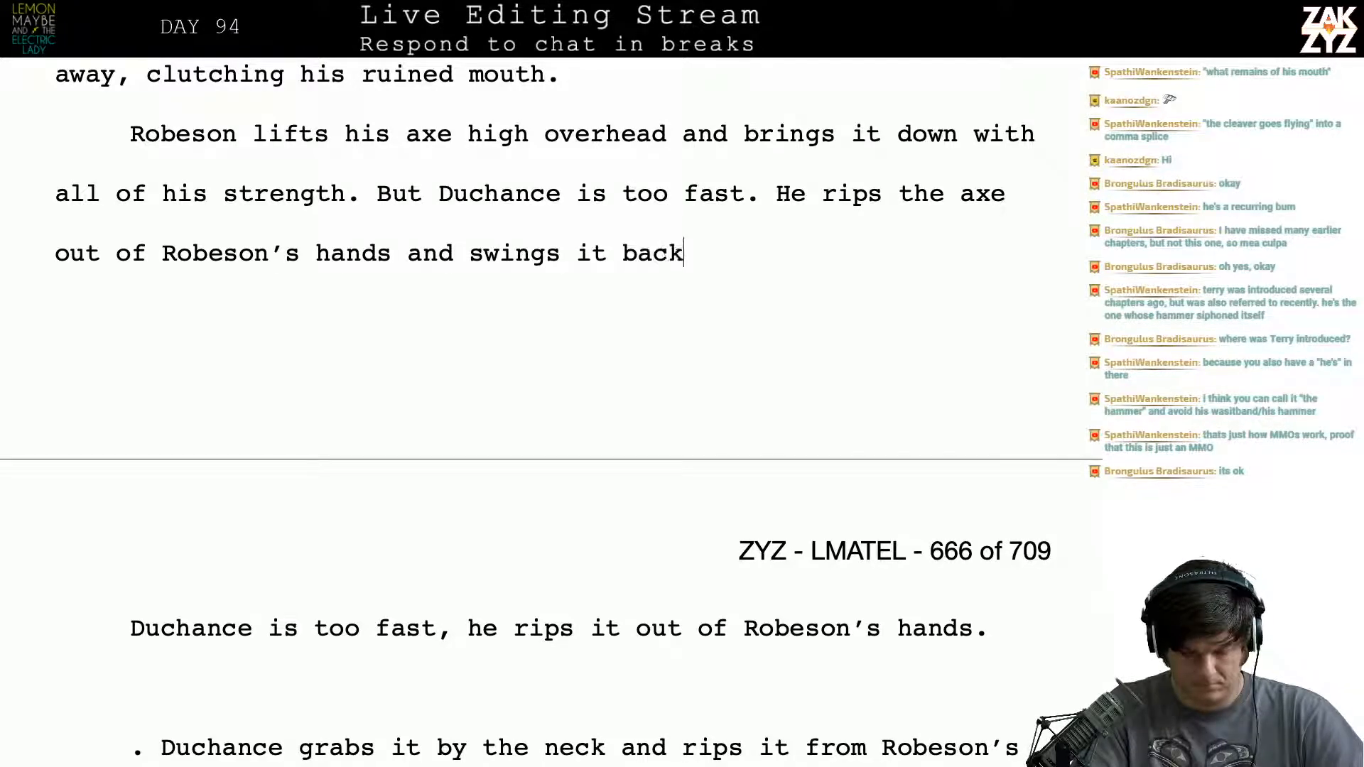
type(" in a singing ar")
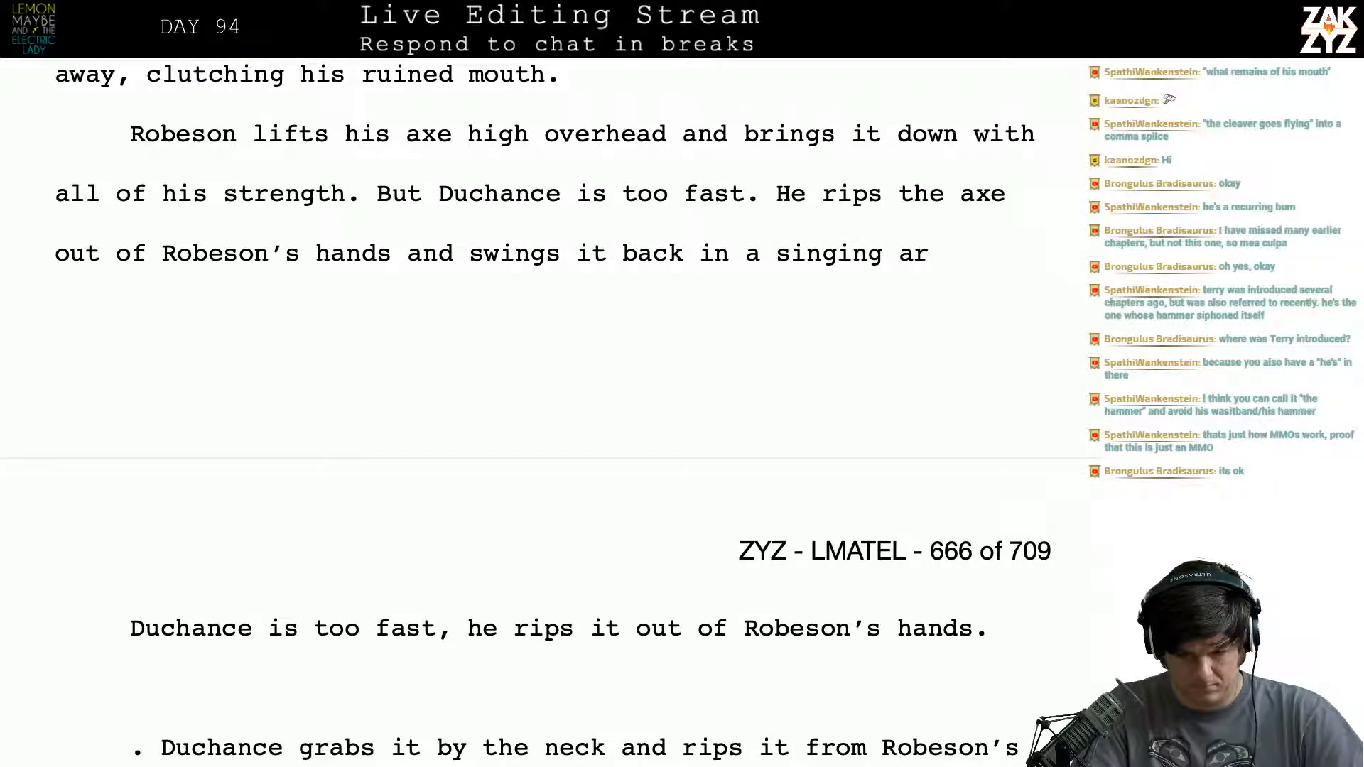
type("c that ends with")
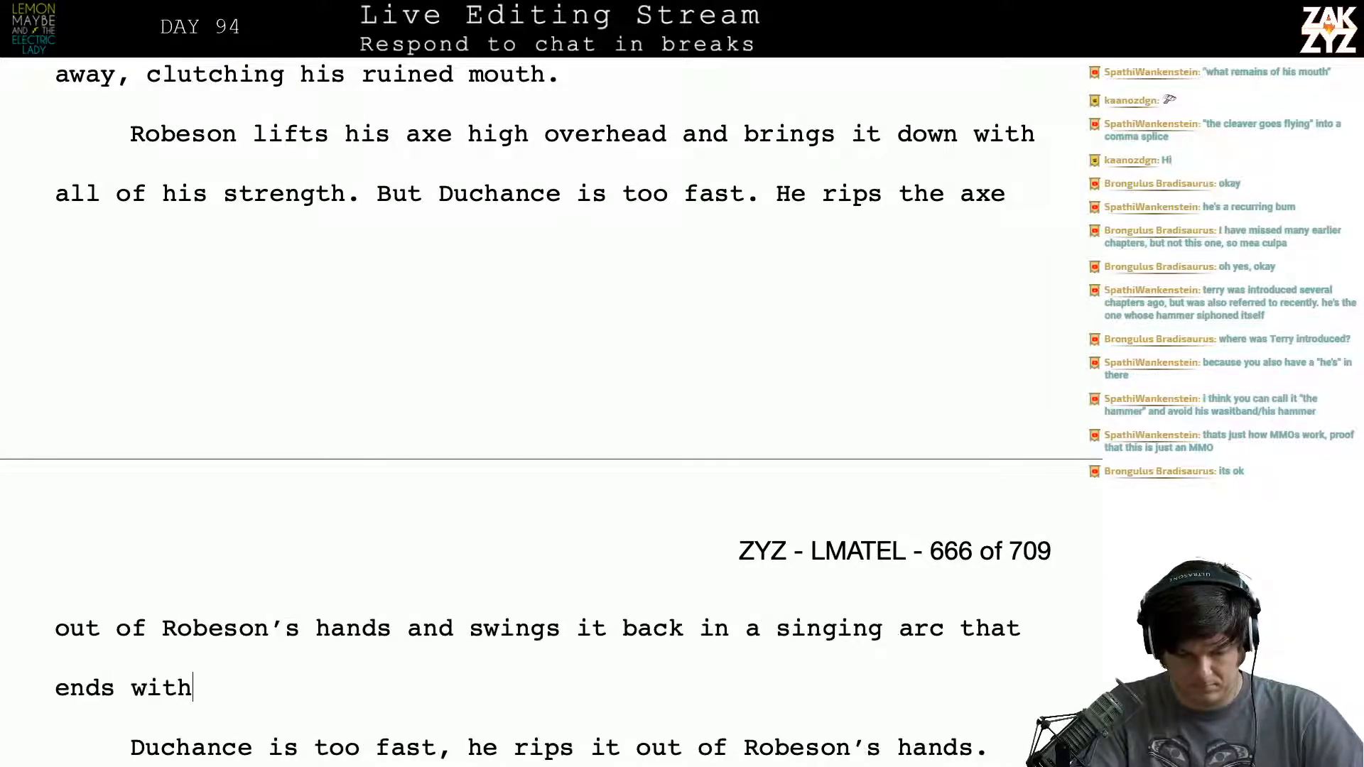
type(" robe")
- Finish the sentence after "Robeson's" with "hands and swings it back in a singing arc that ends with Robeson decapitated."
key("BackSpace")
key("BackSpace")
key("BackSpace")
key("BackSpace")
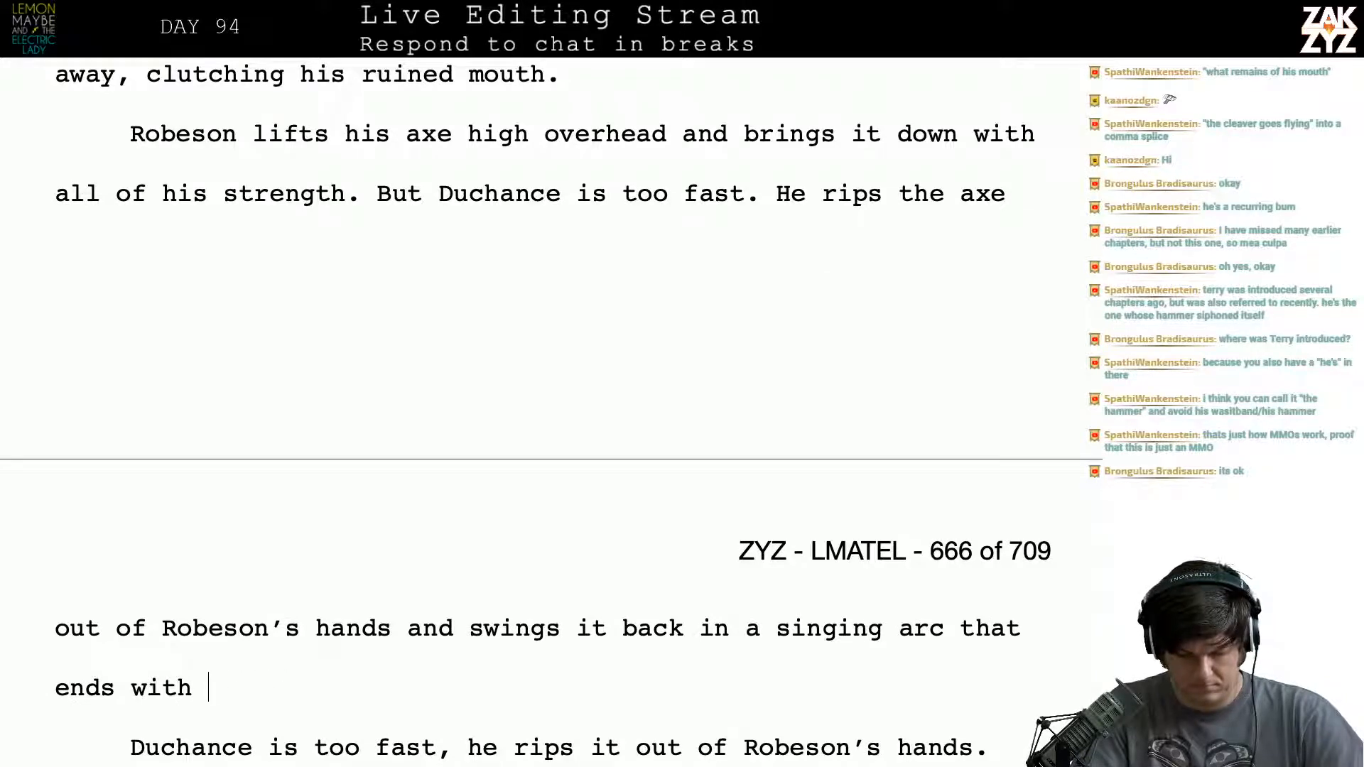
type("Robeson dec")
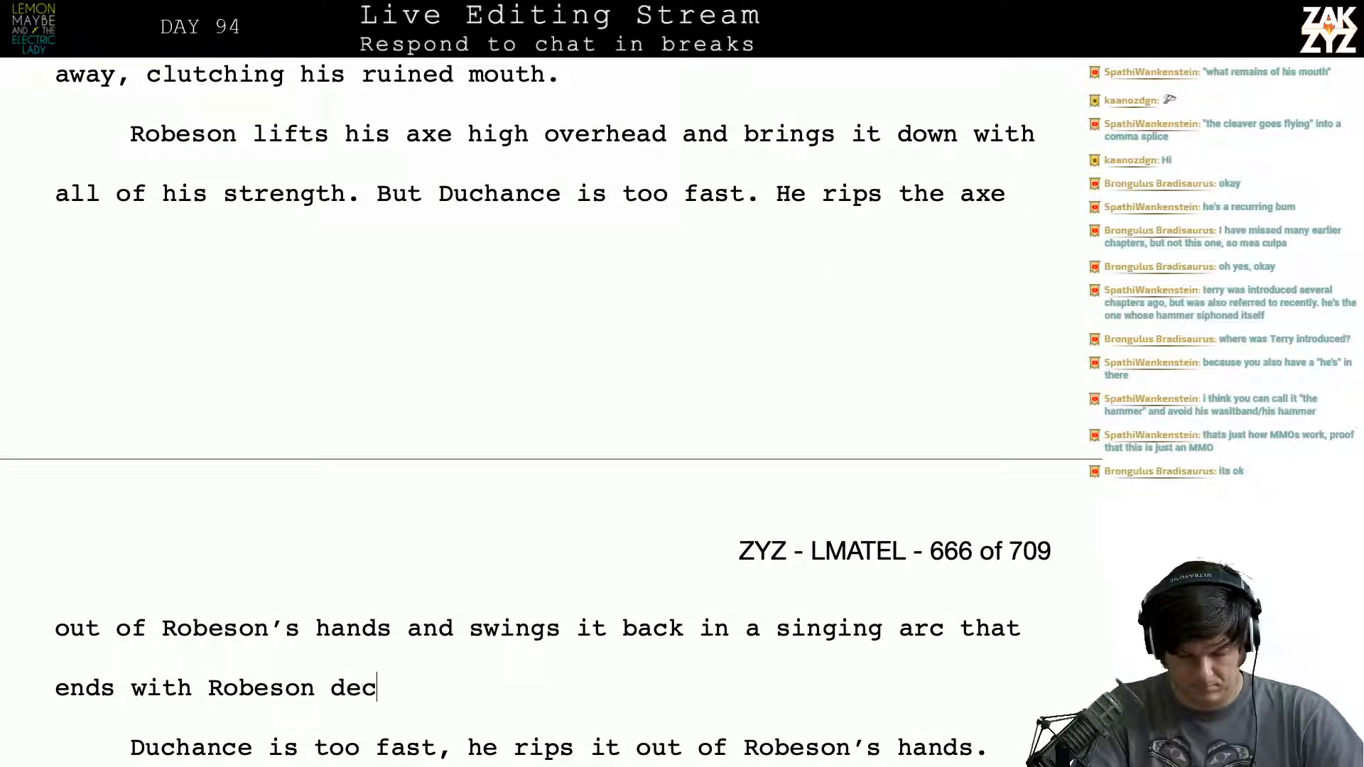
type("apitated.")
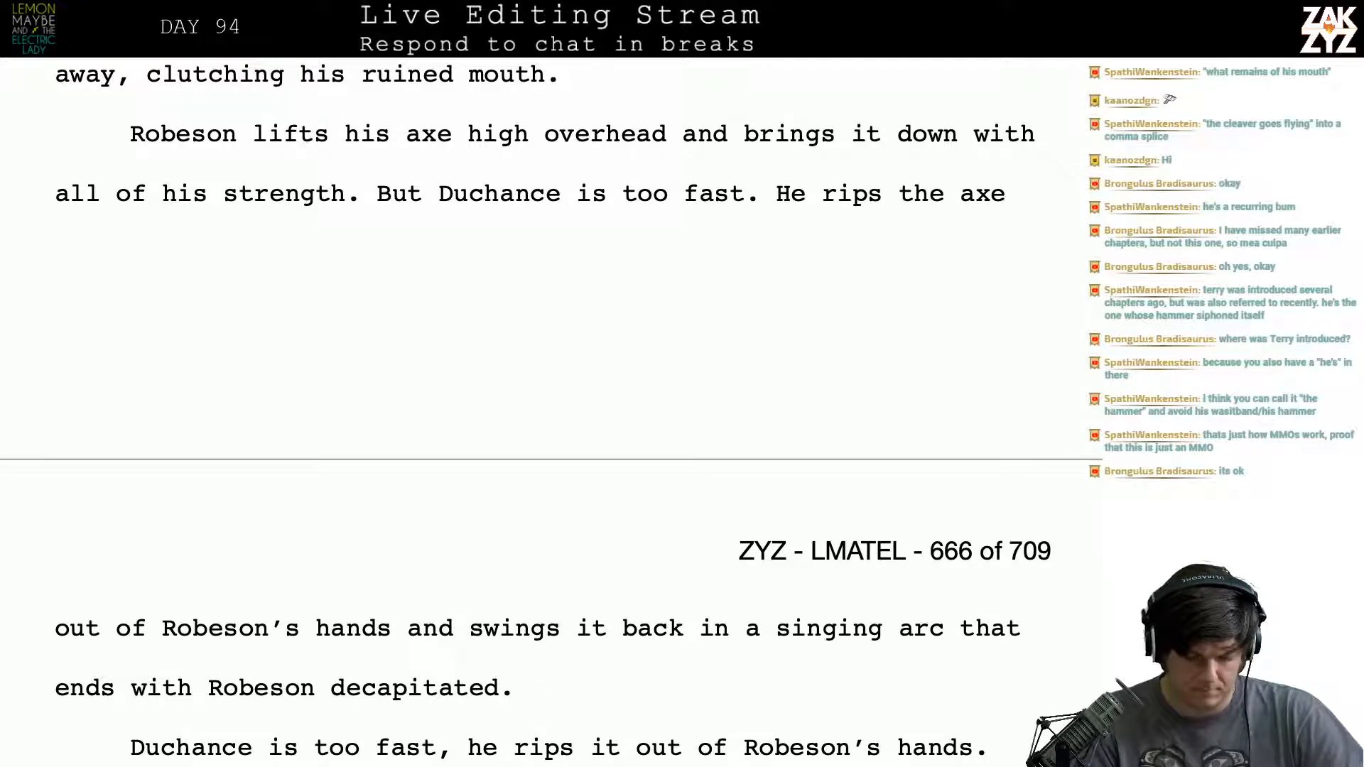
key("Down")
key("Down")
key("Down")
key("Up")
key("Up")
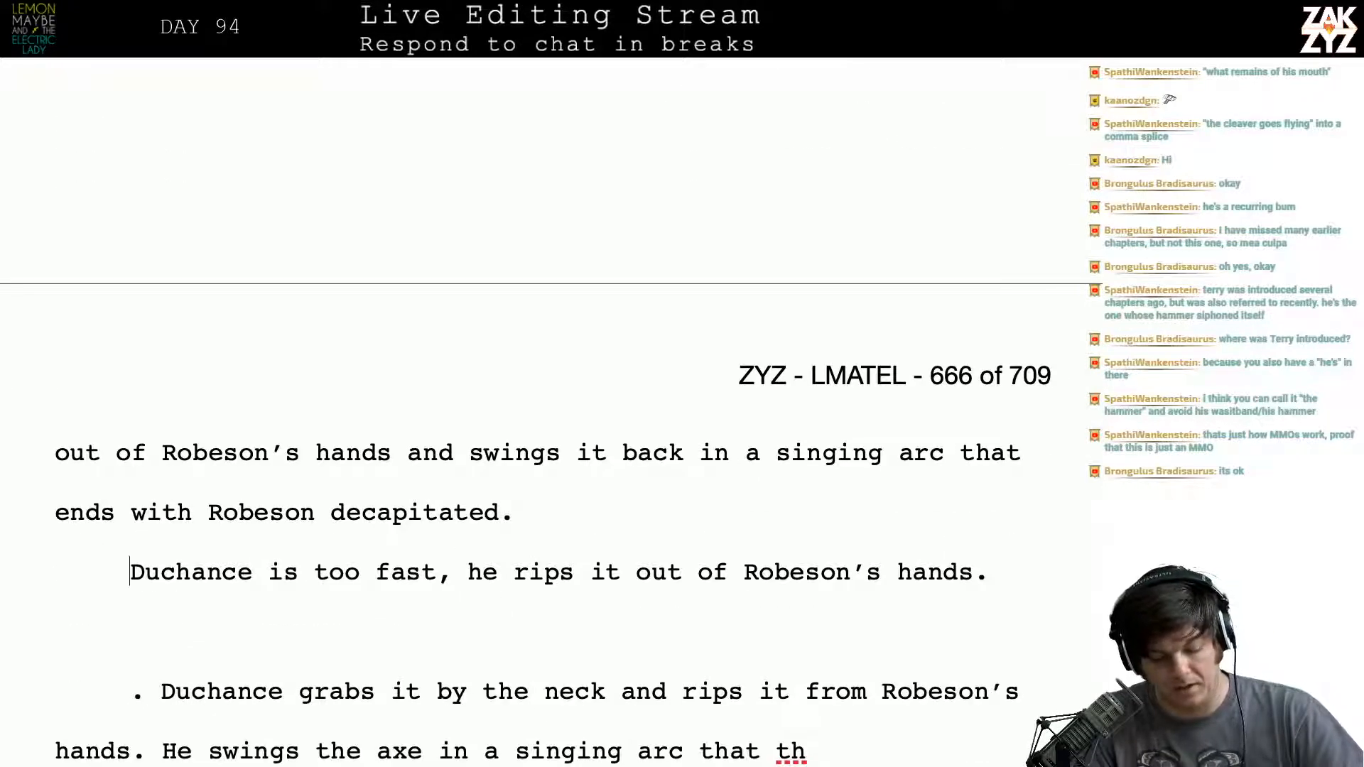
key("shift+Down")
key("shift+Down")
key("shift+Down")
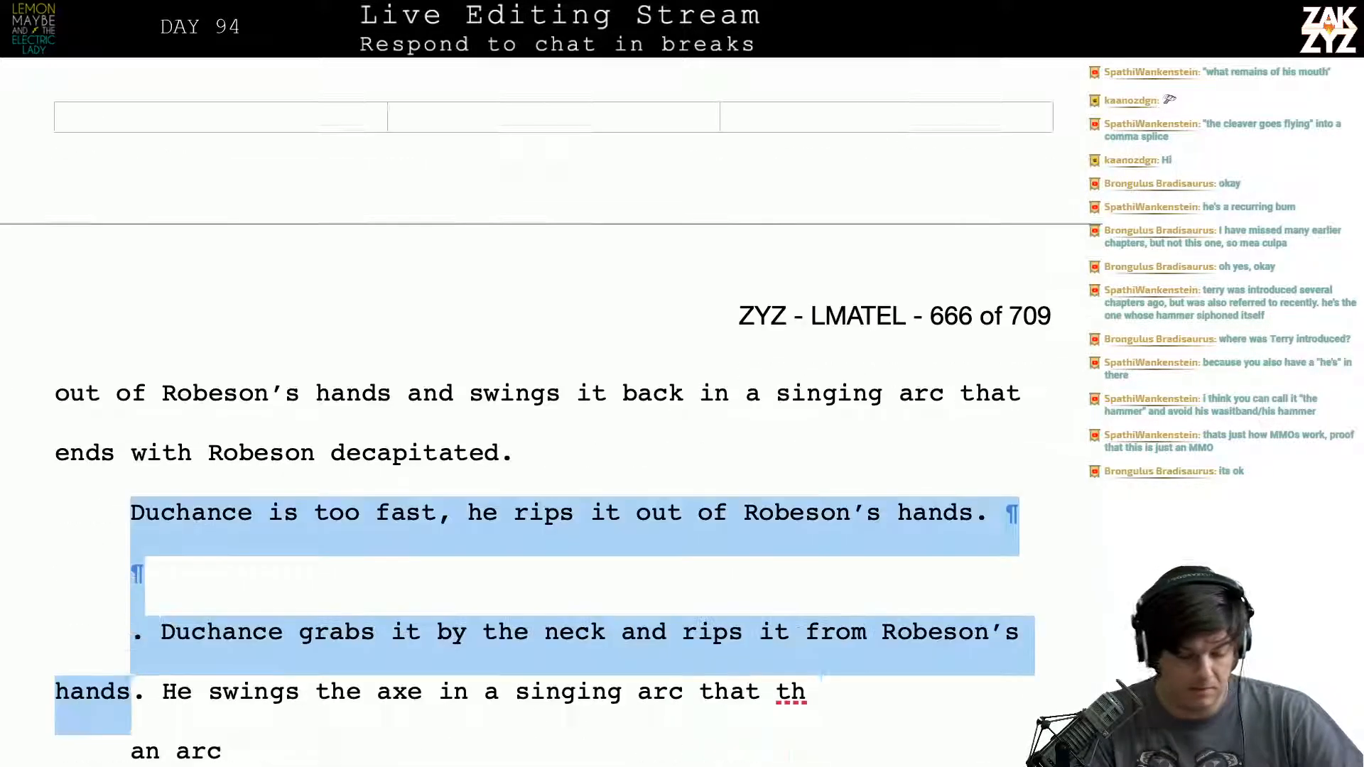
key("shift+Down")
key("shift+Down")
key("shift+Down")
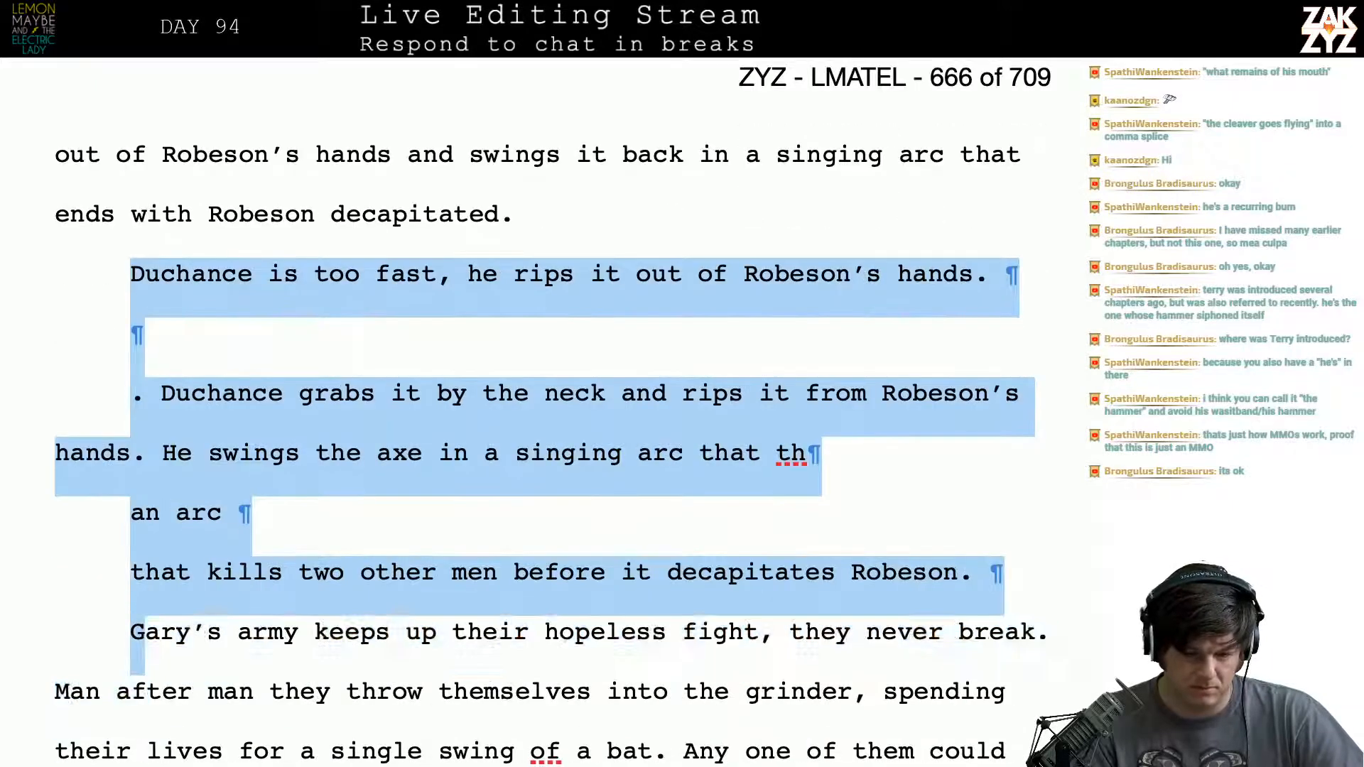
key("shift+Left")
key("shift+Left")
key("shift+Left")
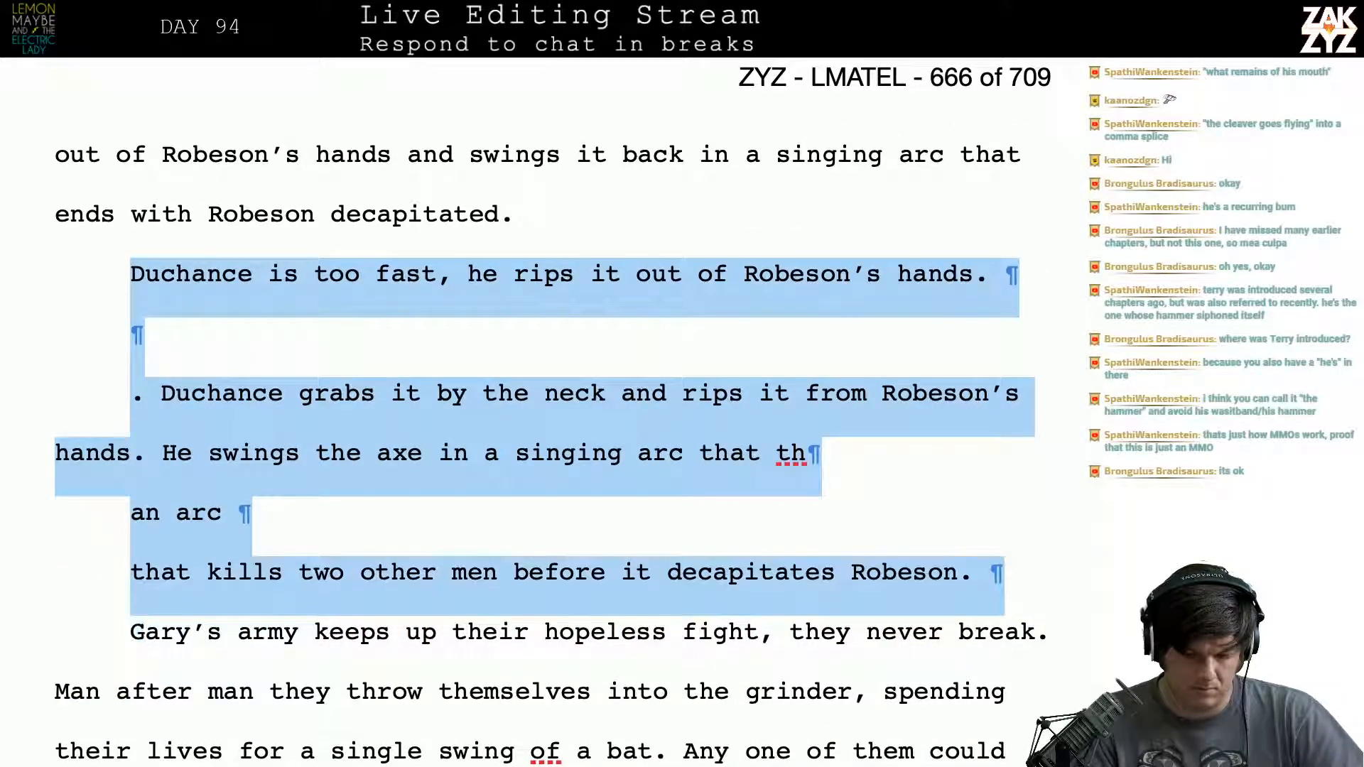
key("shift+Right")
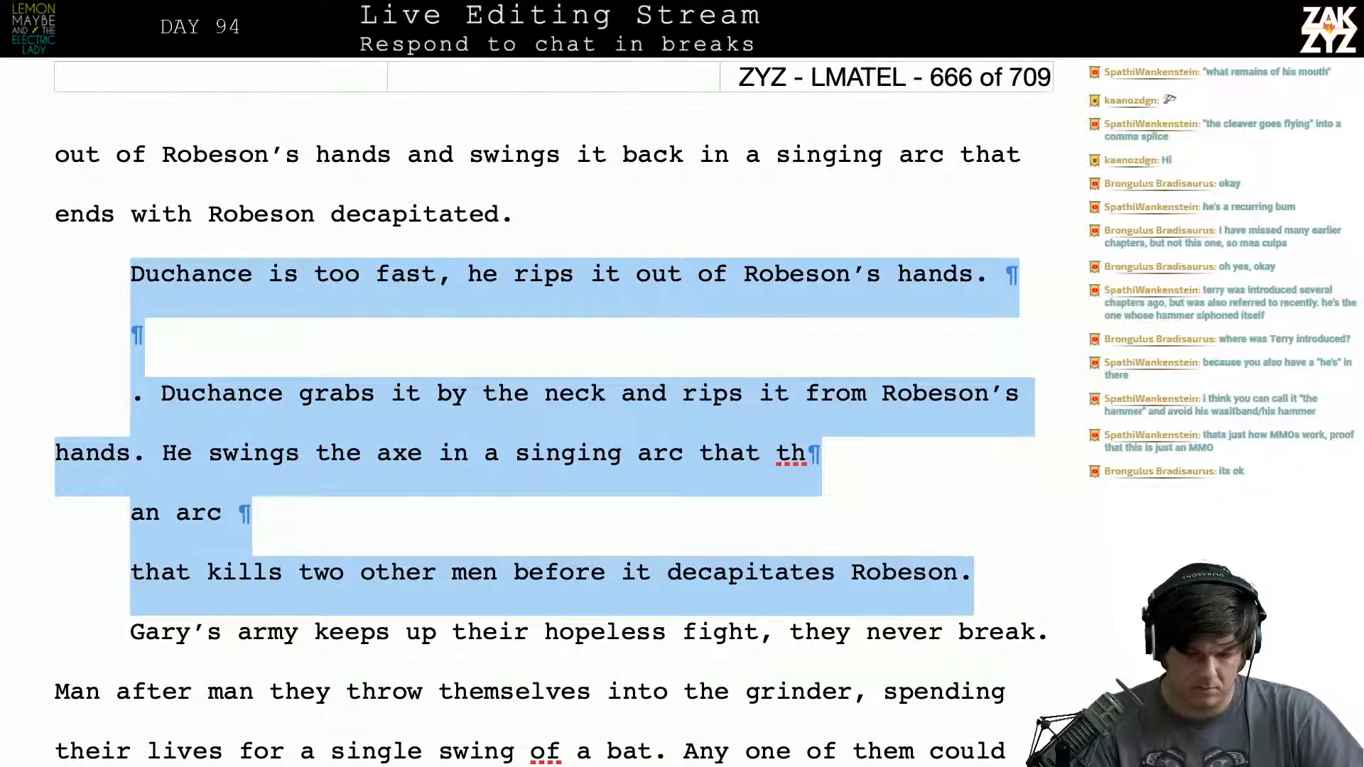
- Try ending the sentence at "singing arc" and starting a new one with "Robeson never knows"
left_click(946, 154)
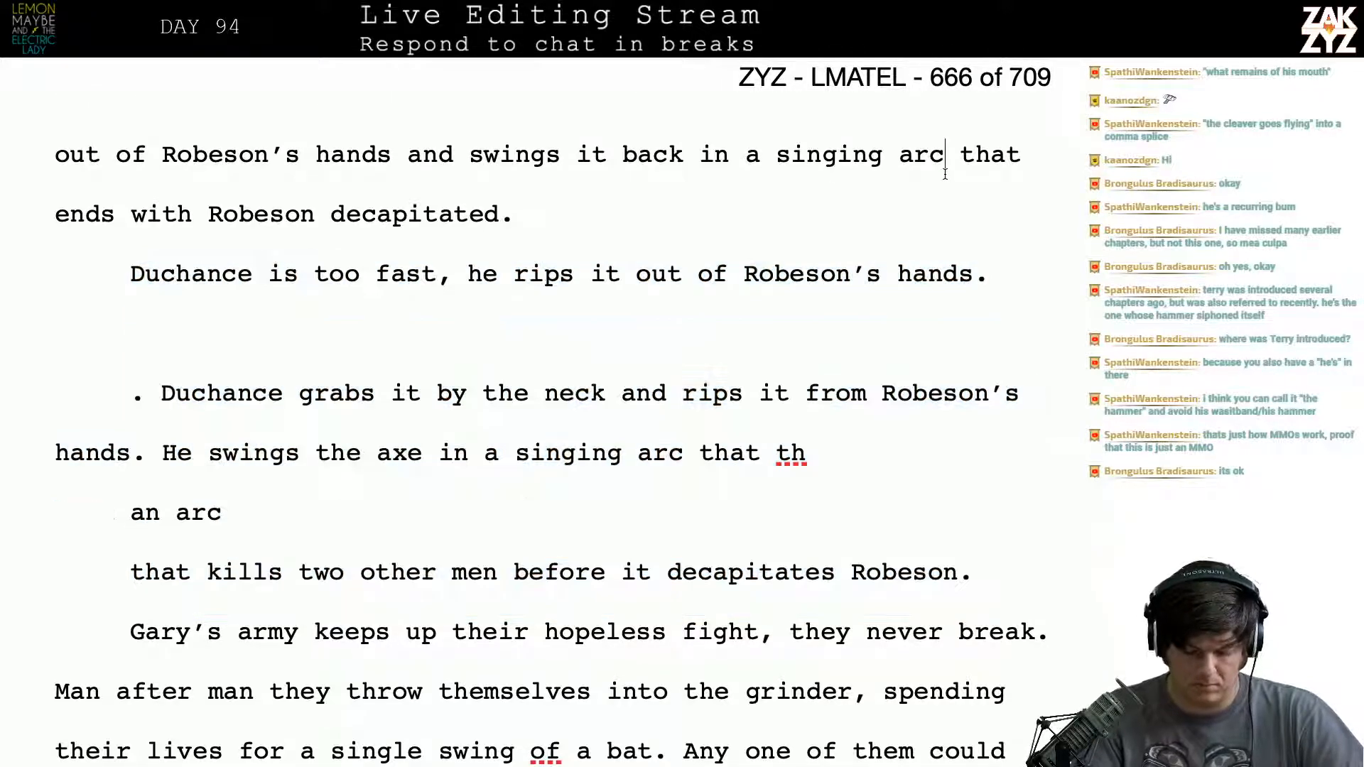
type(". Robeson")
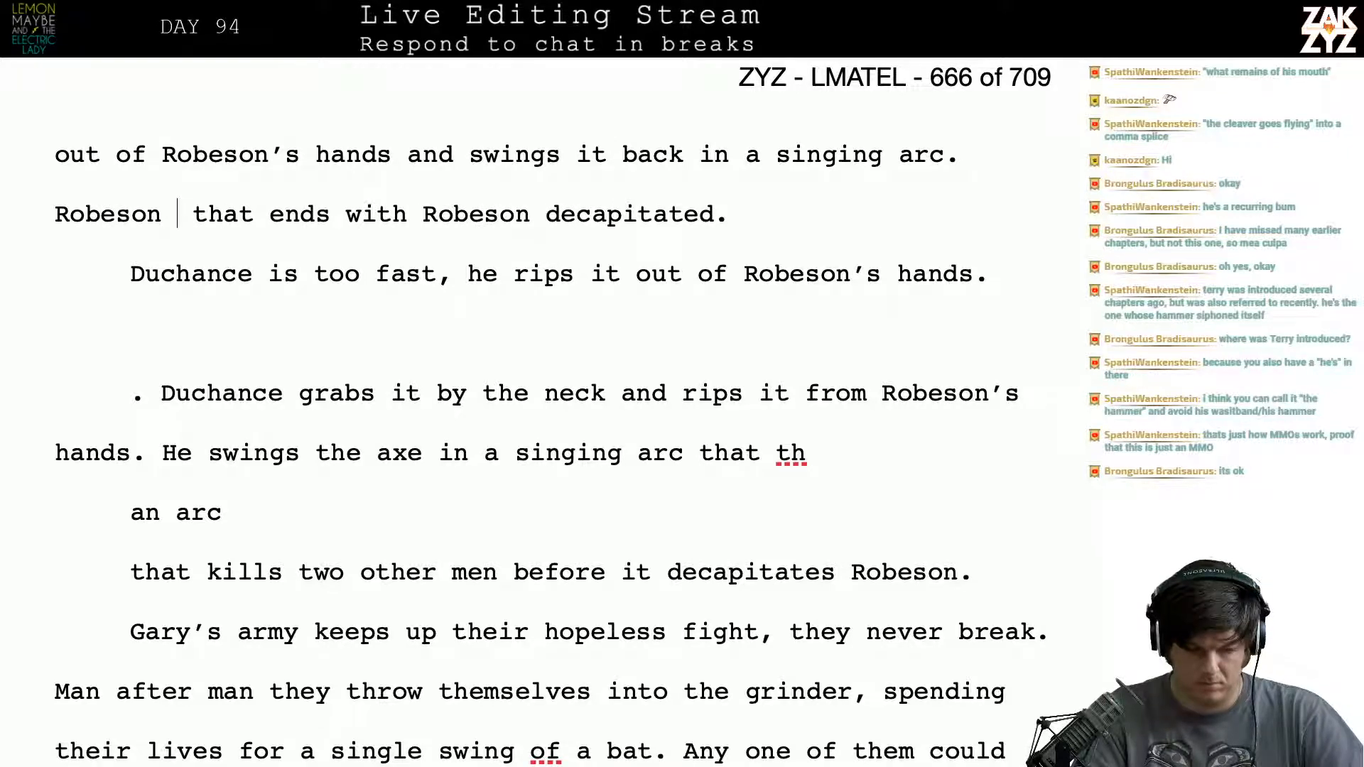
type(" never knows")
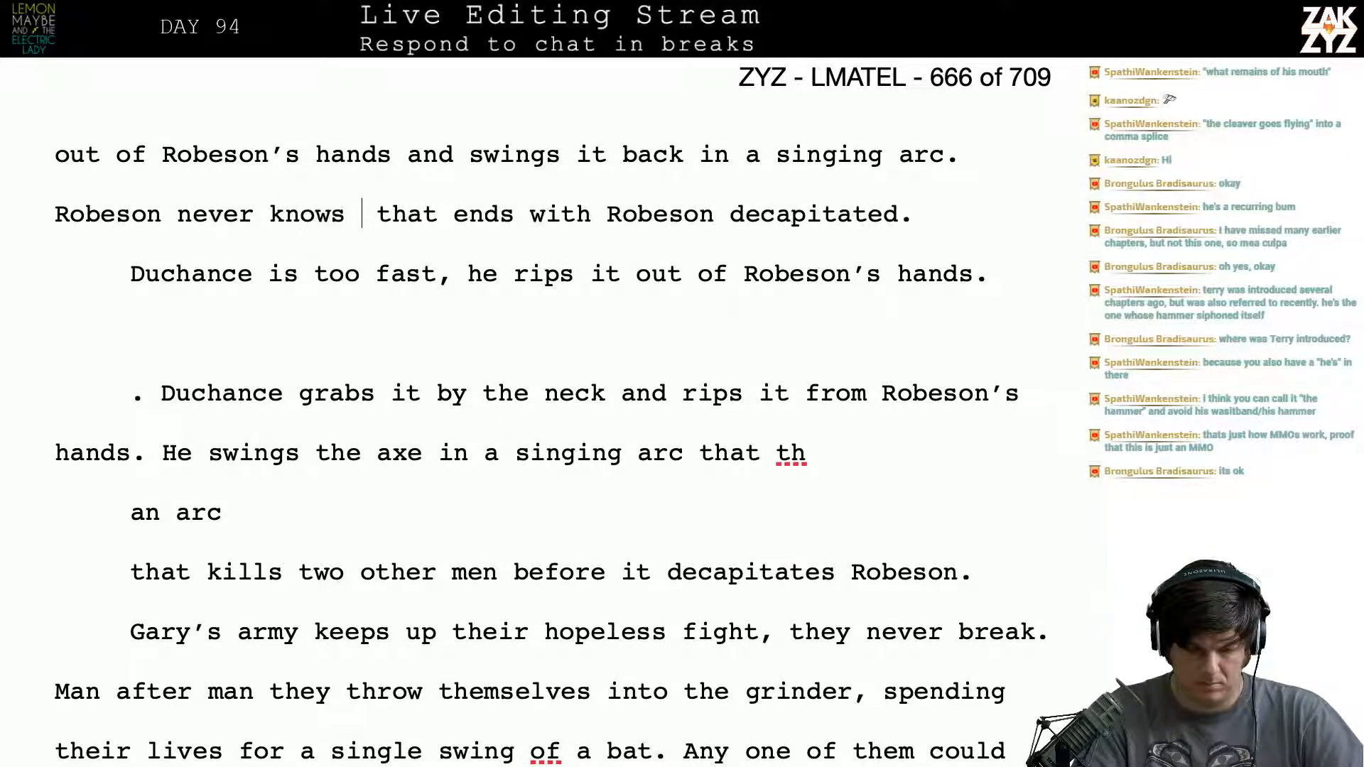
key("BackSpace")
key("BackSpace")
key("BackSpace")
key("BackSpace")
key("BackSpace")
key("BackSpace")
key("BackSpace")
key("BackSpace")
key("BackSpace")
key("BackSpace")
key("BackSpace")
key("BackSpace")
key("BackSpace")
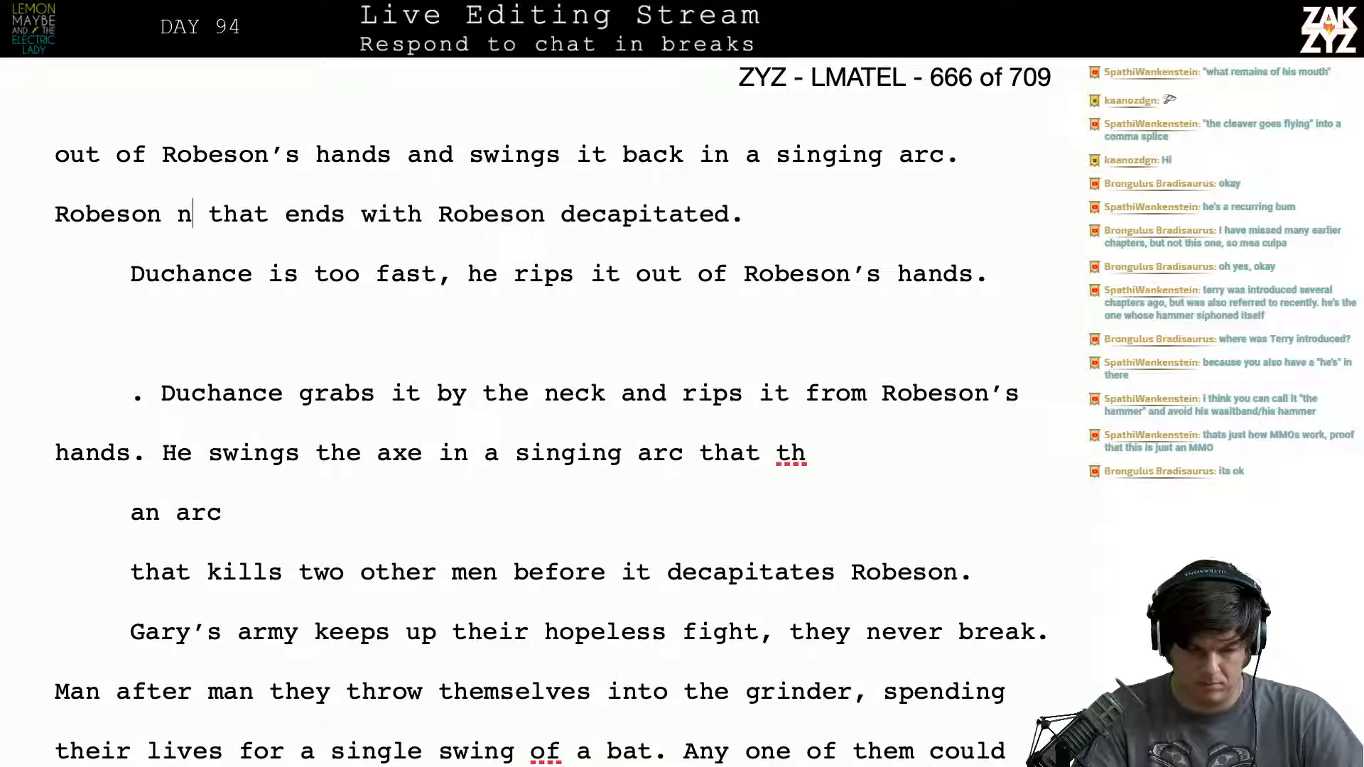
- Break the paragraph before "that ends with Robeson decapitated." and remove the stray "Robeson" above the break
key("Return")
key("Return")
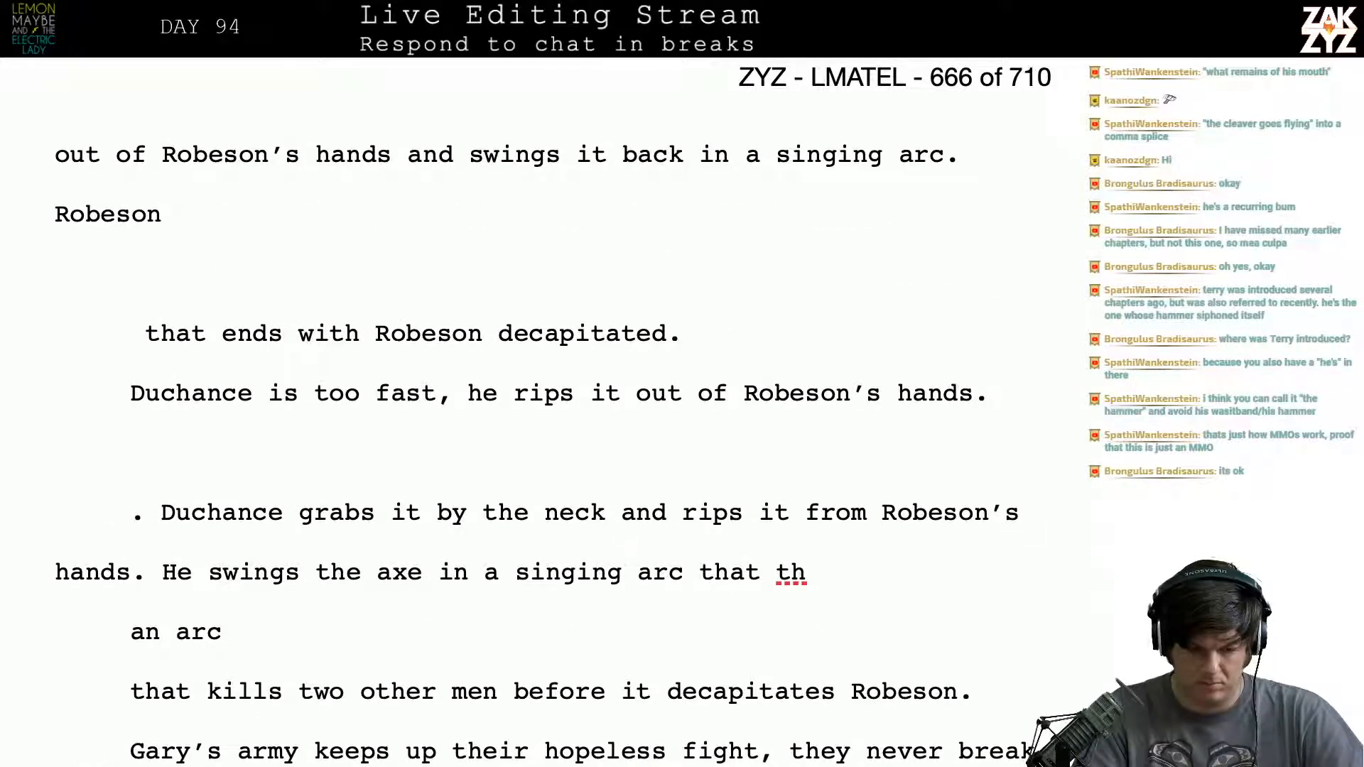
key("BackSpace")
key("BackSpace")
key("BackSpace")
key("BackSpace")
key("BackSpace")
key("BackSpace")
key("BackSpace")
key("BackSpace")
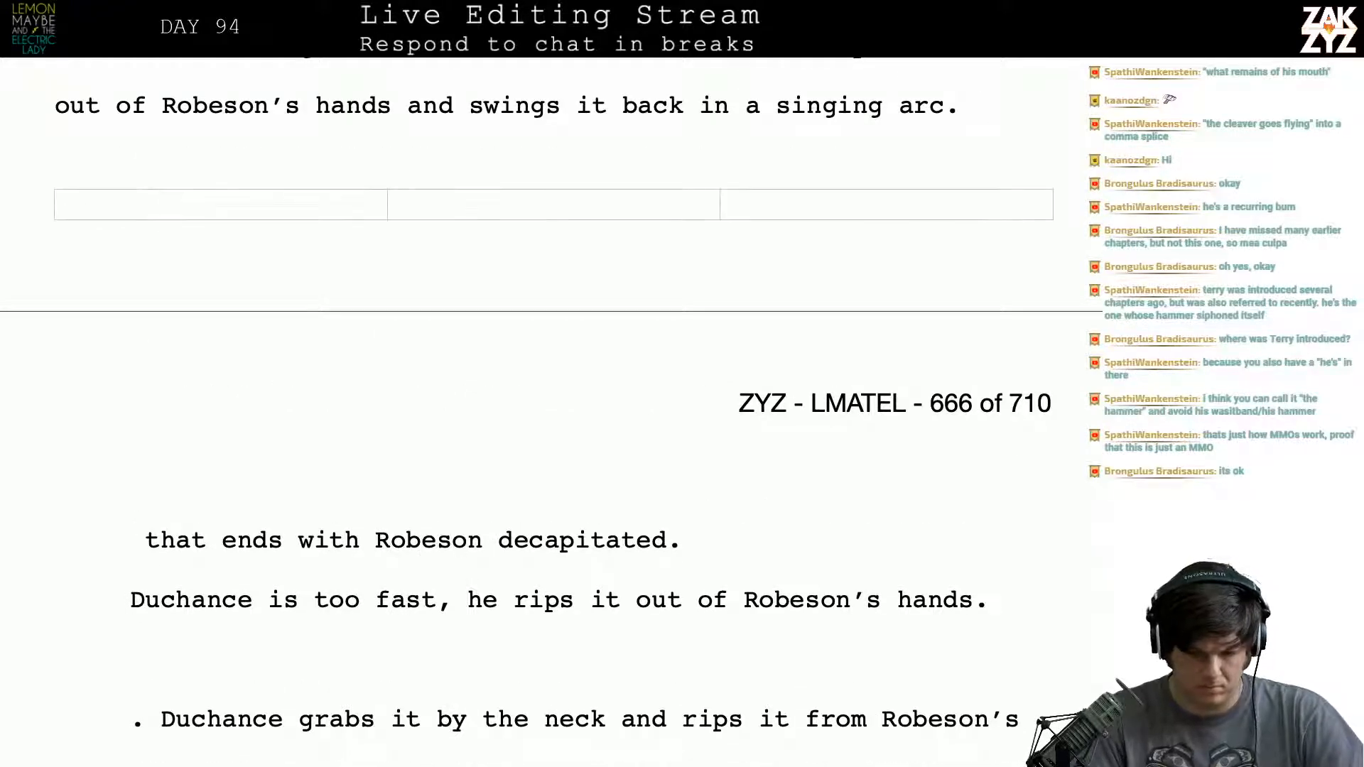
- Extend the sentence from "singing arc" with "that ends in a spray of blood."
scroll(874, 301, "up", 3)
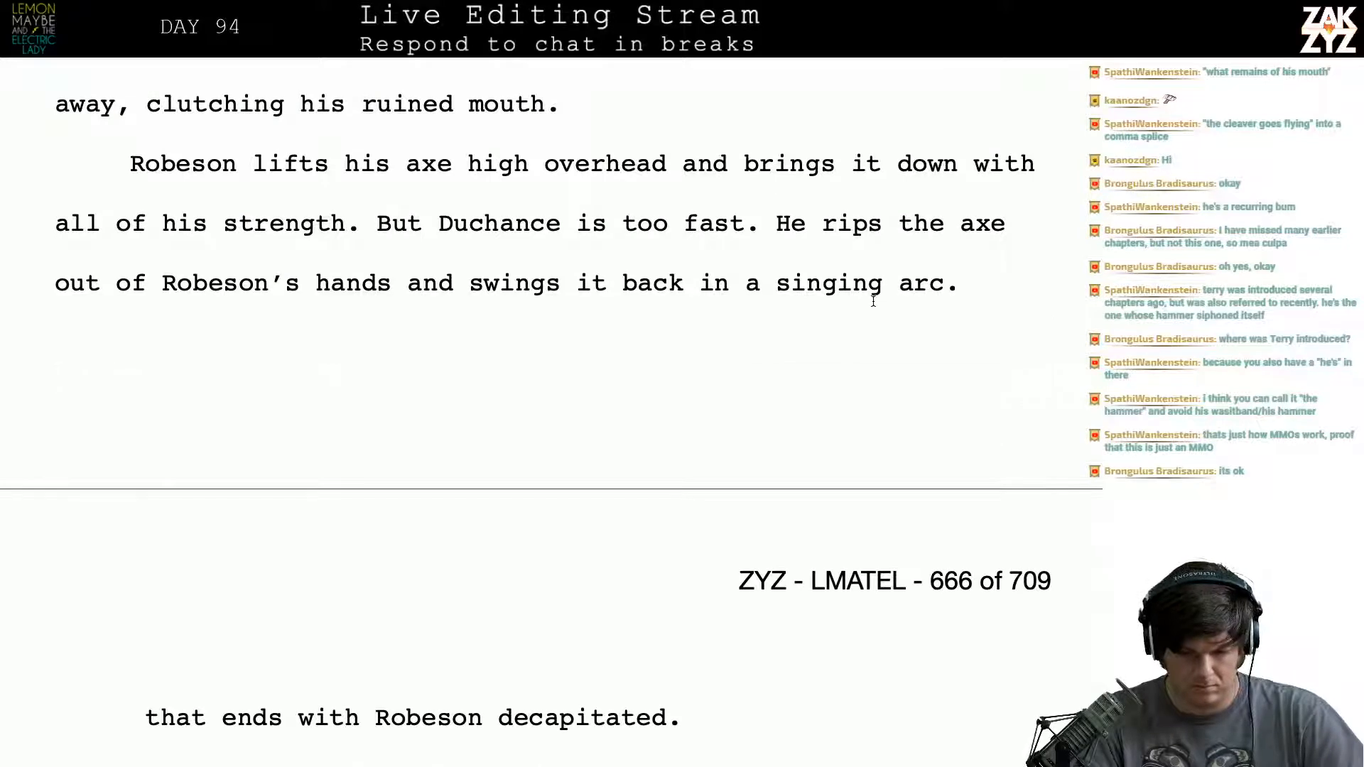
scroll(874, 301, "down", 1)
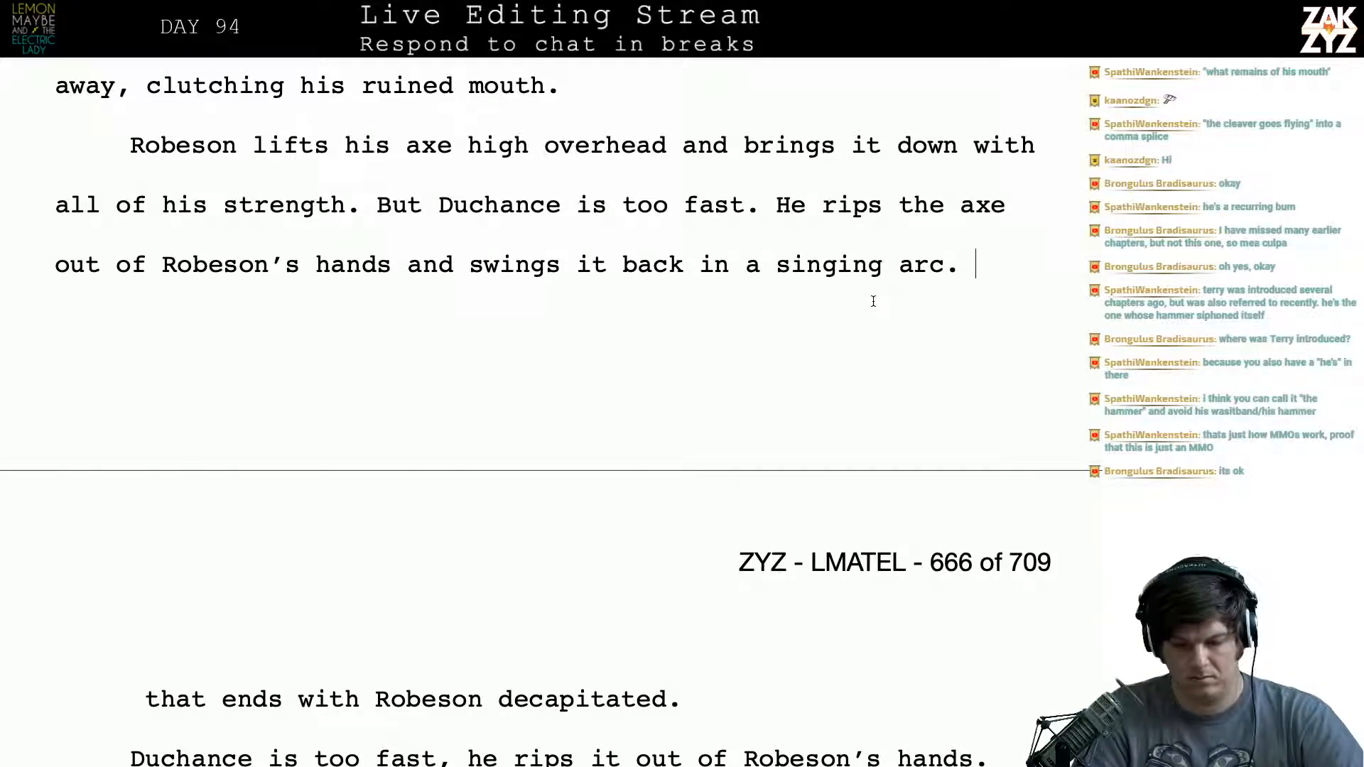
type("that ends in ")
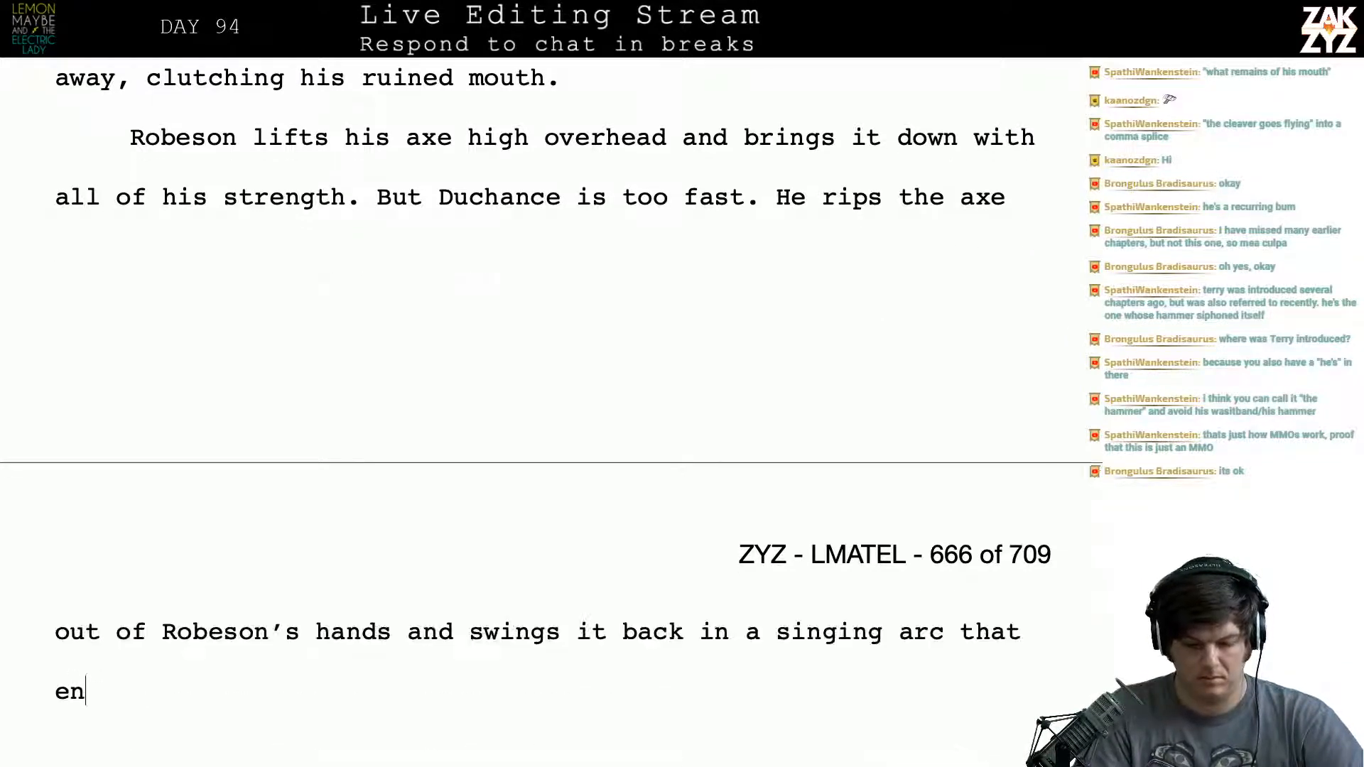
type("a spr")
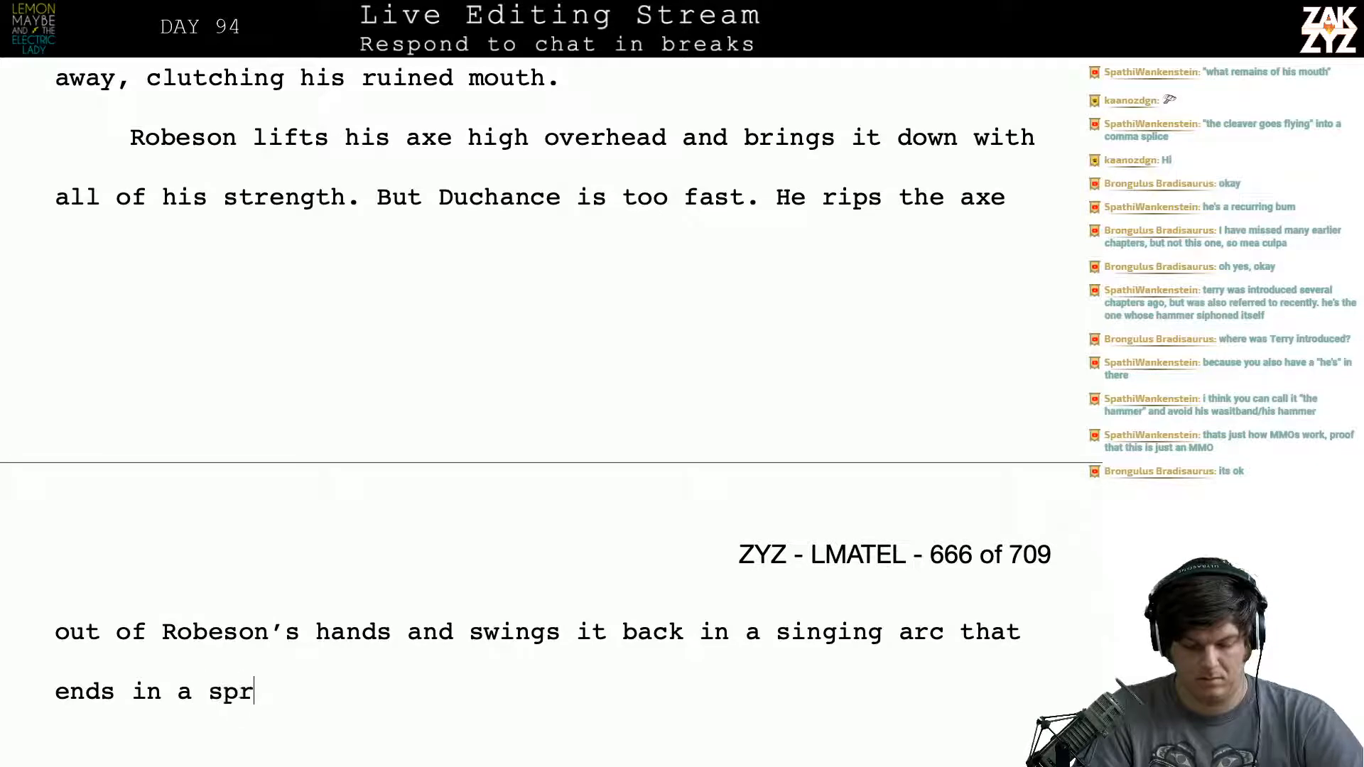
type("ay of blood. ")
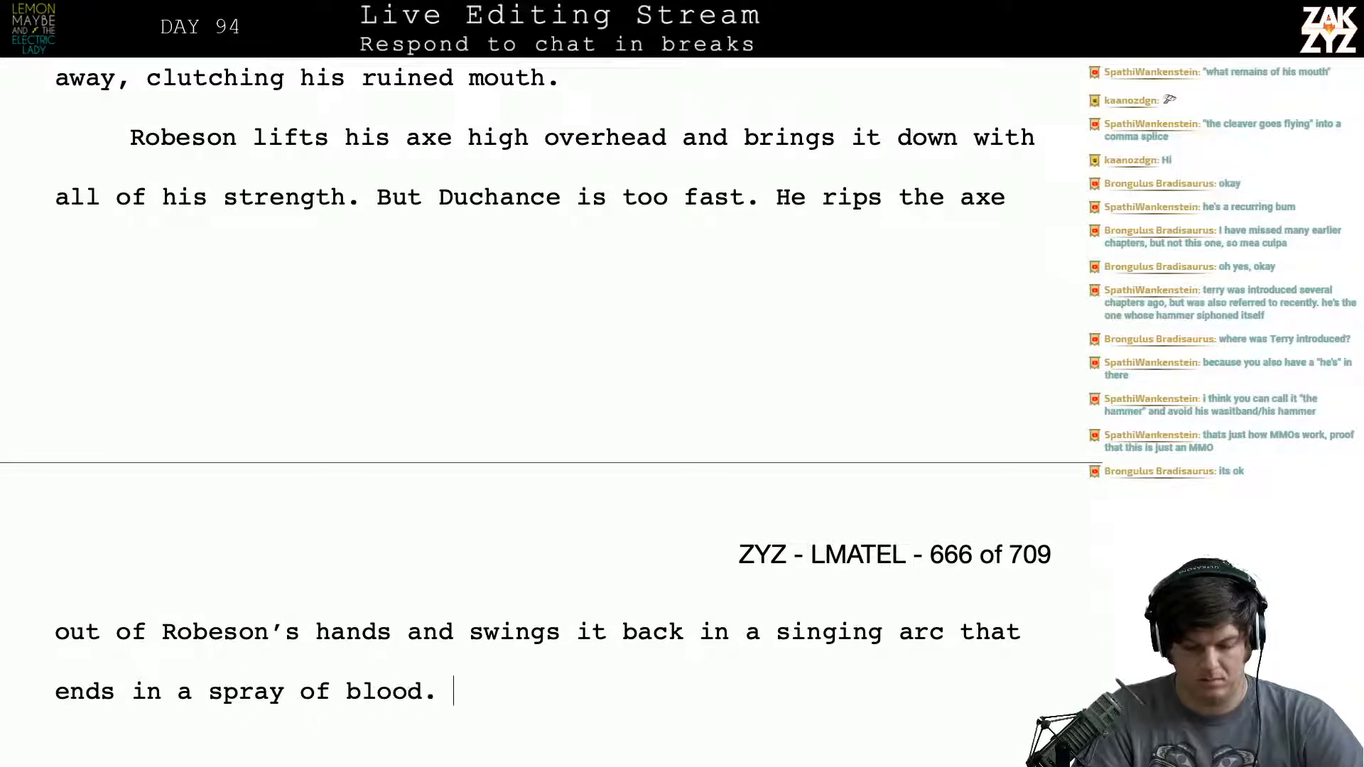
type("Robeson")
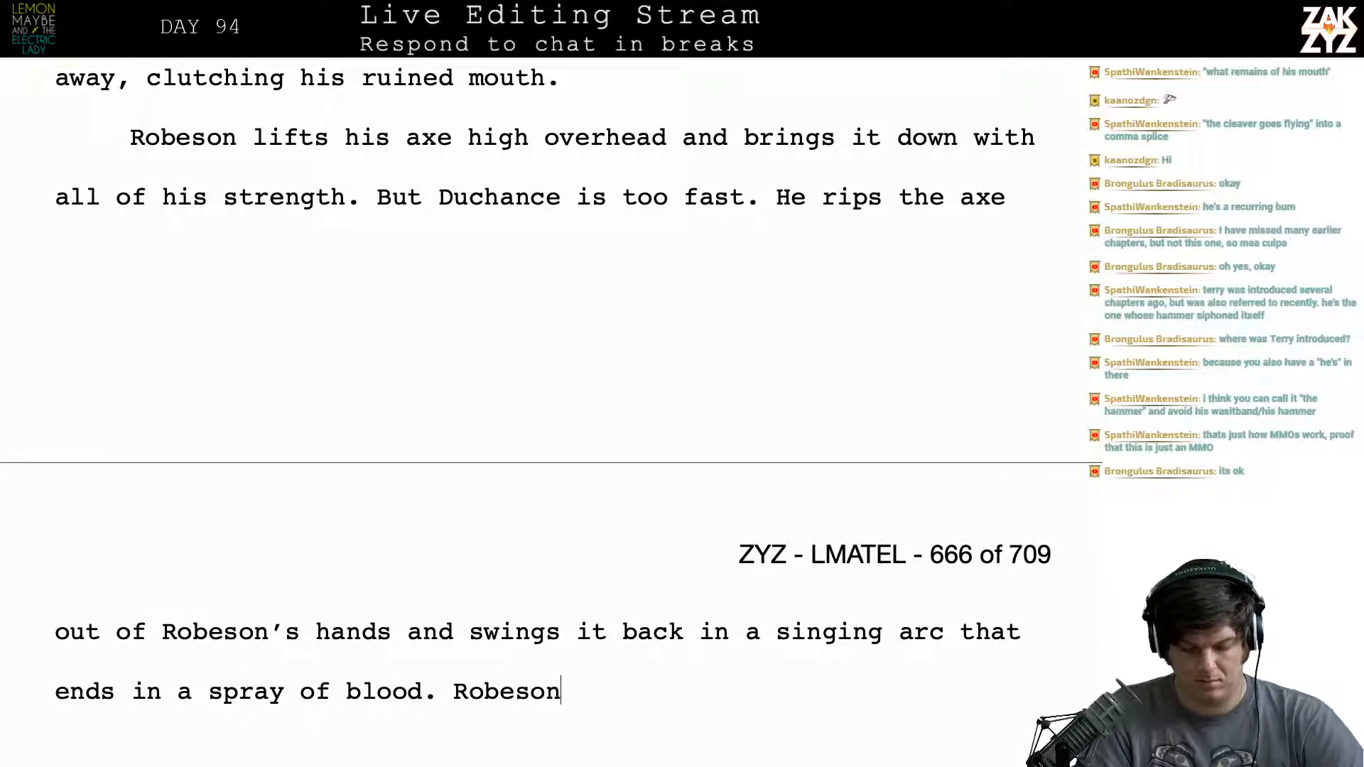
type("'s")
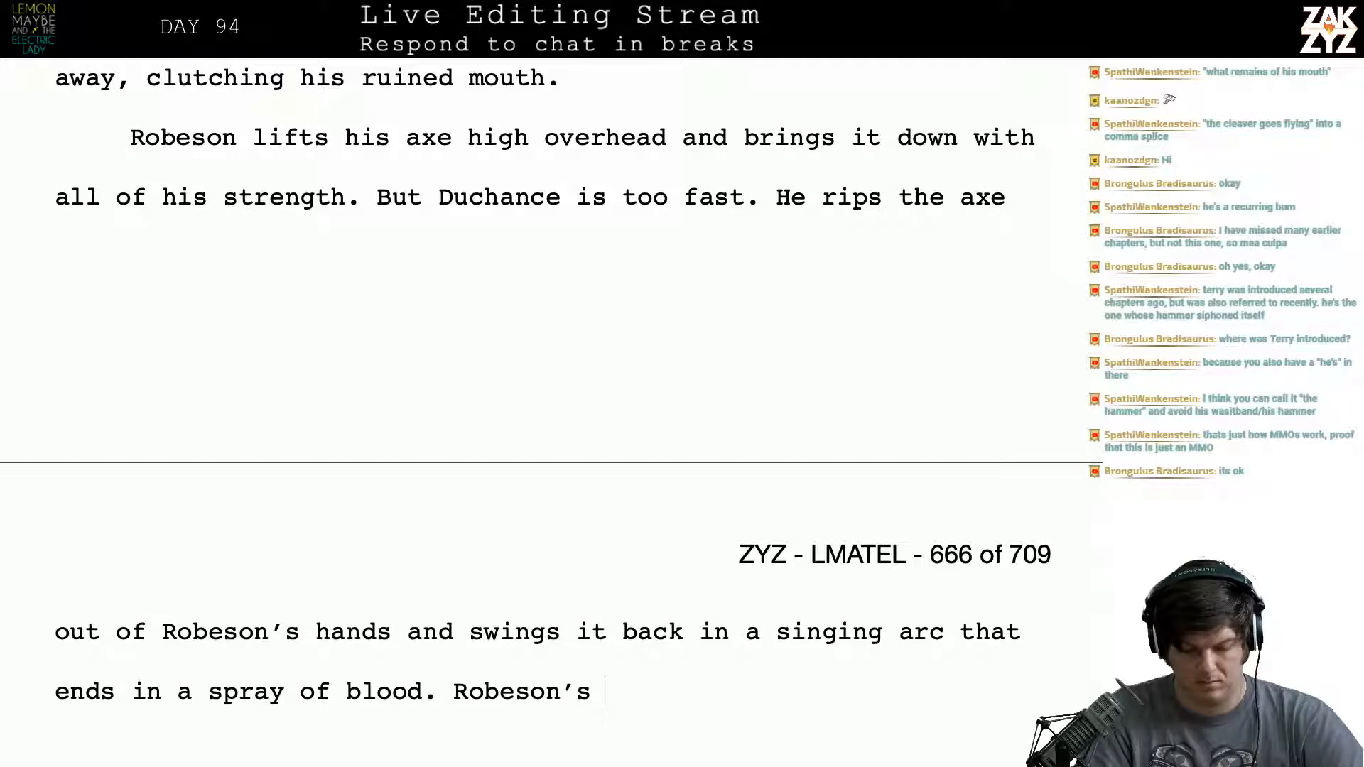
- Try following "a spray of blood." with a sentence beginning "Robeson's head rolls away,"
key("BackSpace")
key("BackSpace")
key("BackSpace")
key("BackSpace")
key("BackSpace")
key("BackSpace")
key("BackSpace")
key("BackSpace")
key("BackSpace")
key("BackSpace")
key("BackSpace")
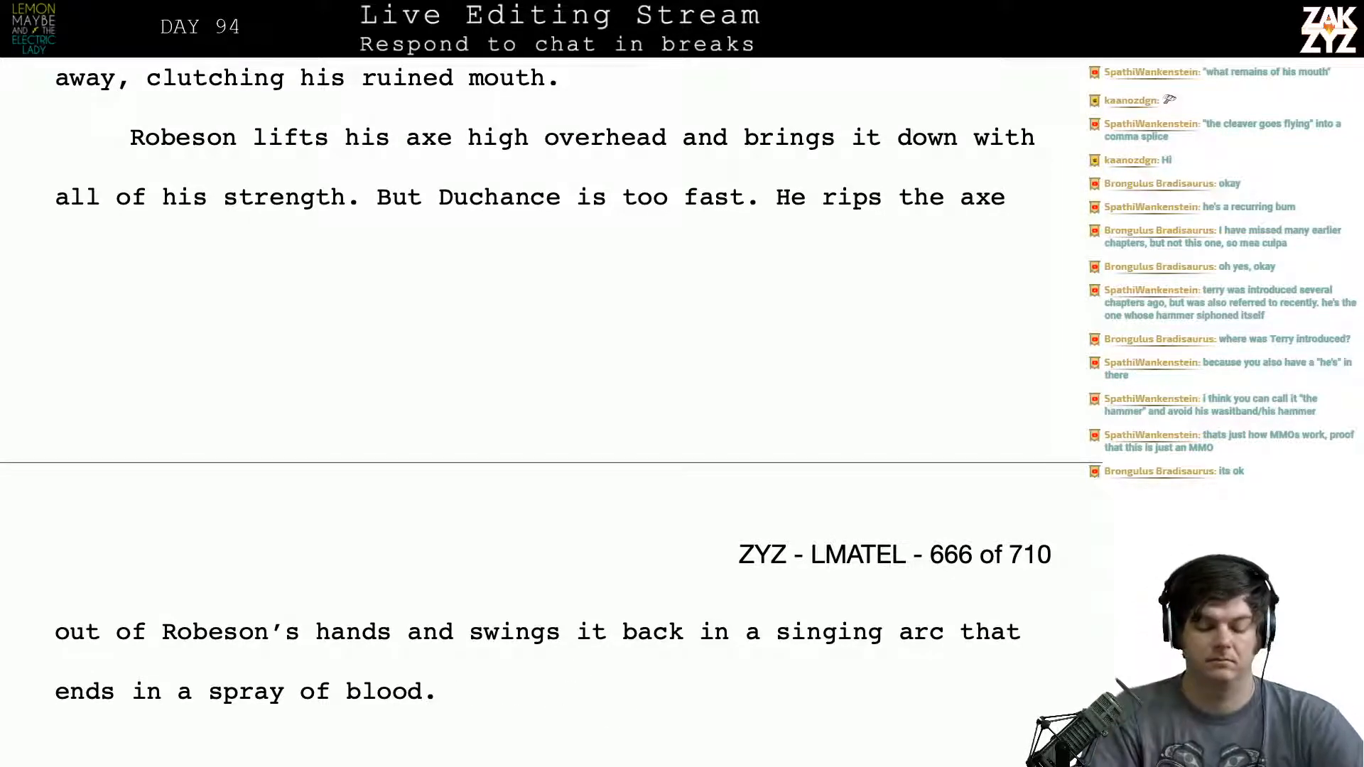
type("Robeso")
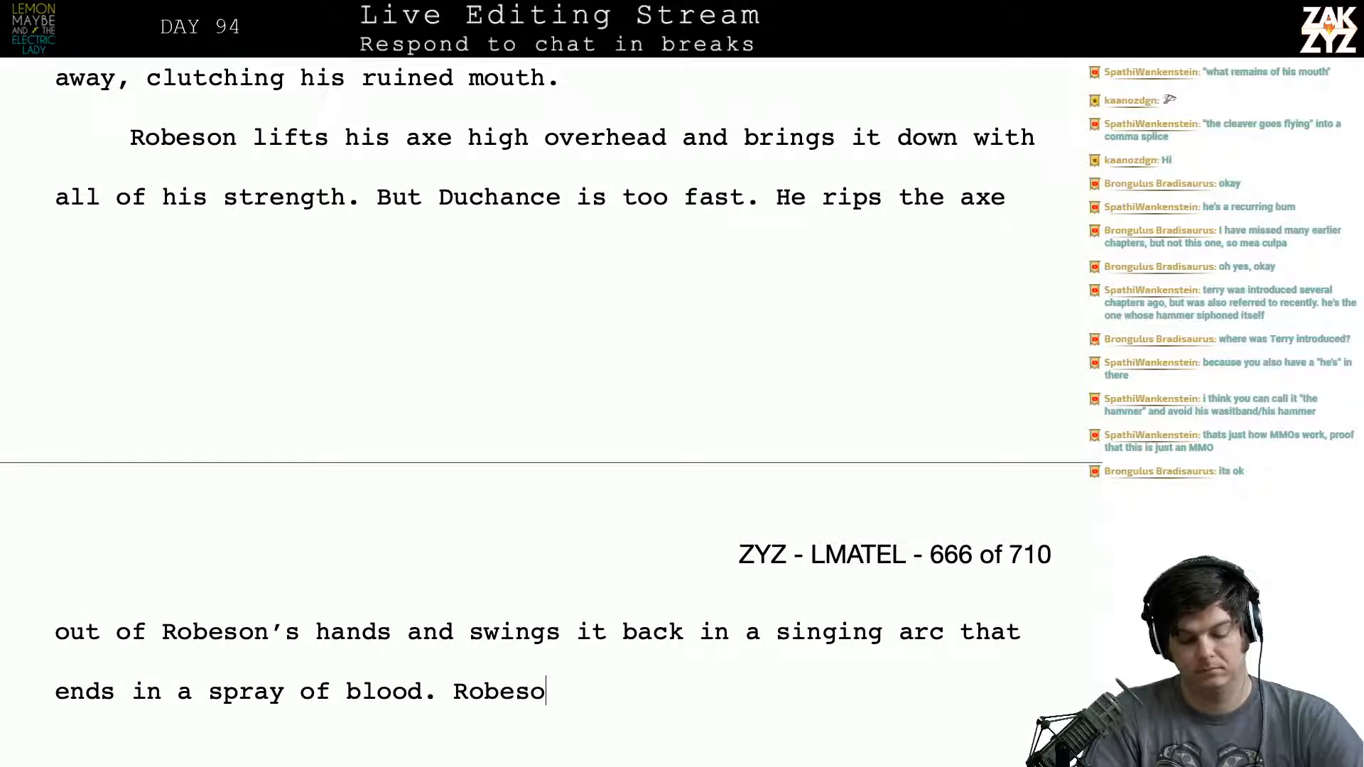
type("n's head rolls")
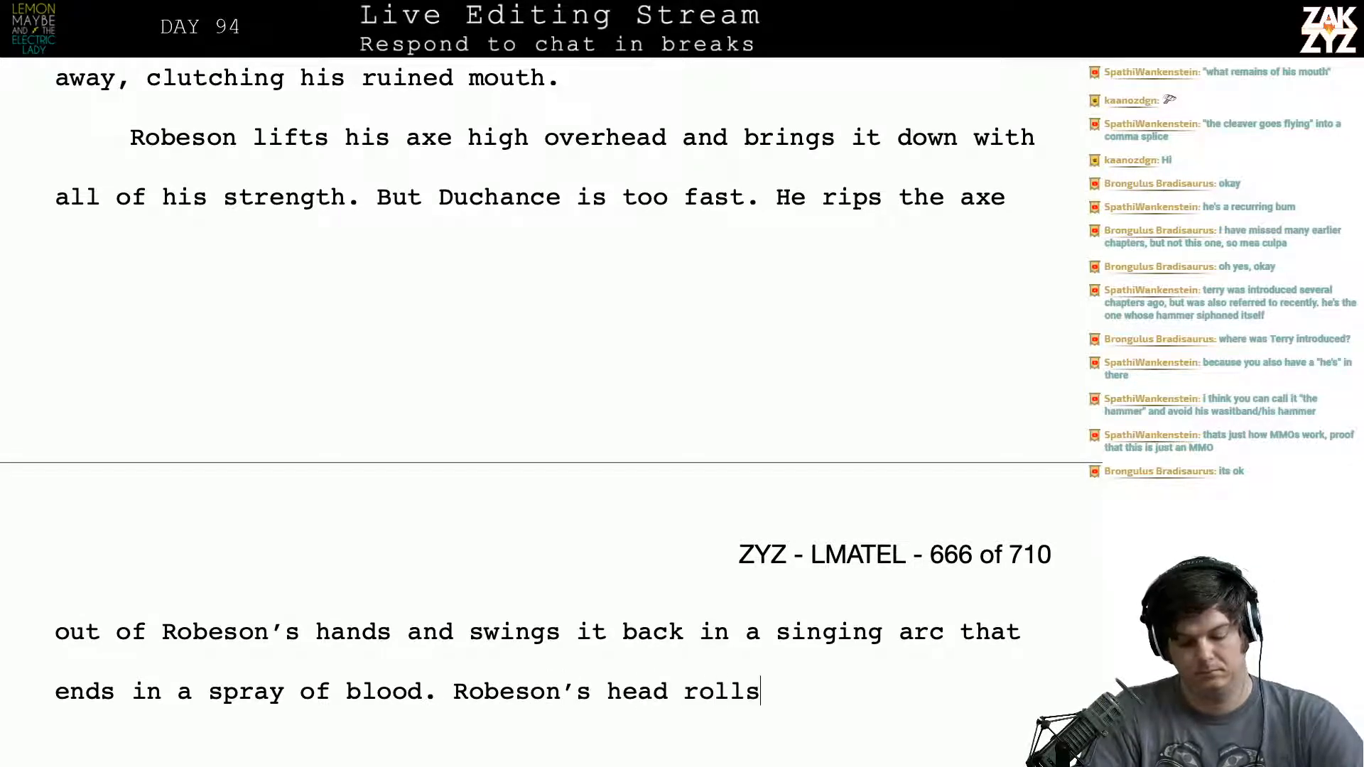
type(" away,")
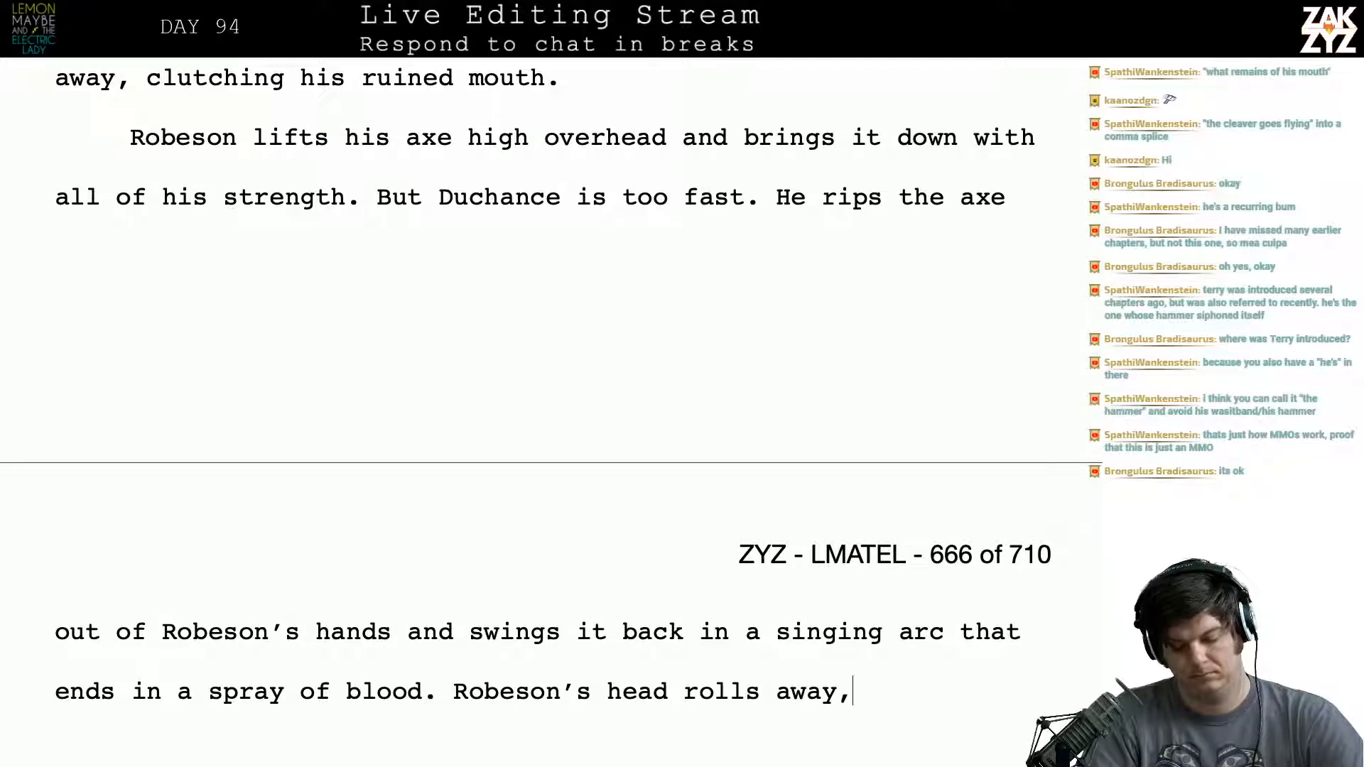
key("BackSpace")
key("BackSpace")
key("BackSpace")
key("BackSpace")
key("BackSpace")
key("BackSpace")
key("BackSpace")
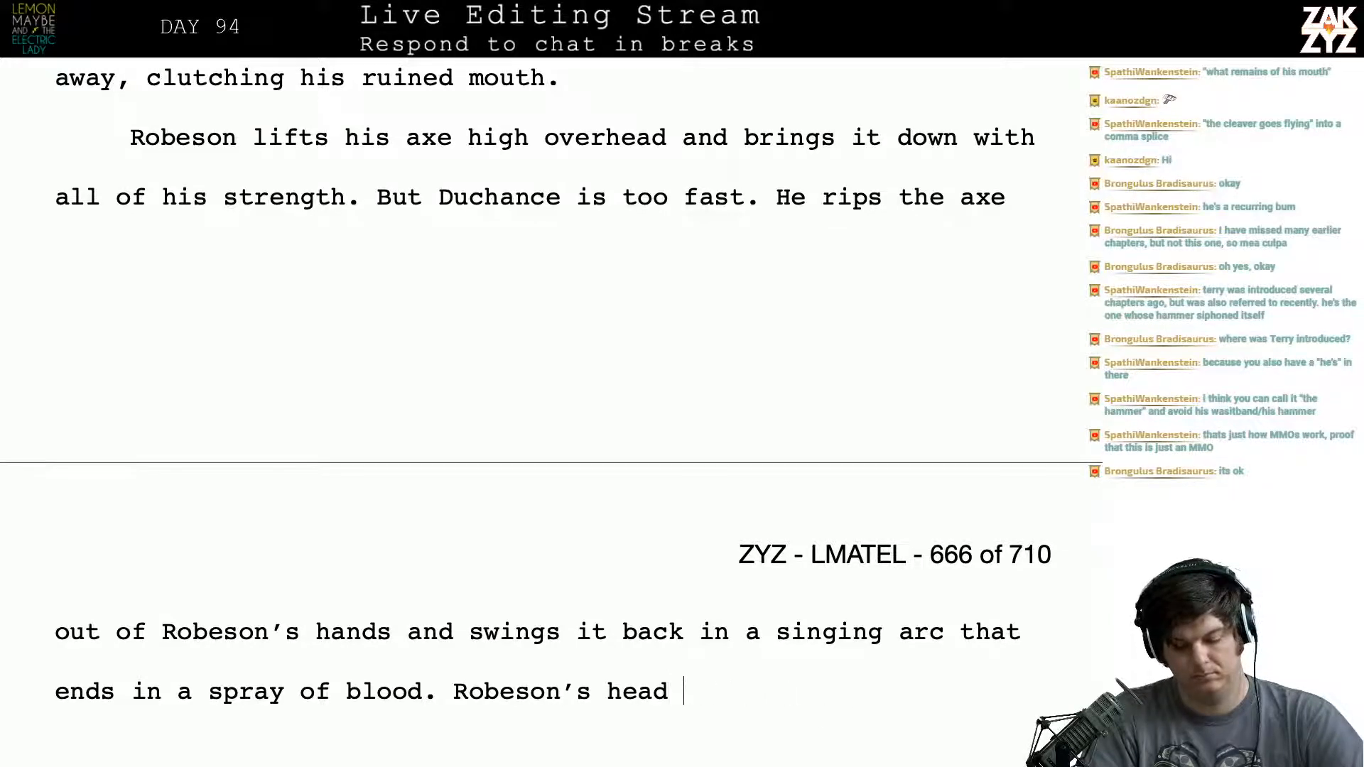
- Try continuing "Robeson's head" with "is", and clear this opening of the sentence
type("is c")
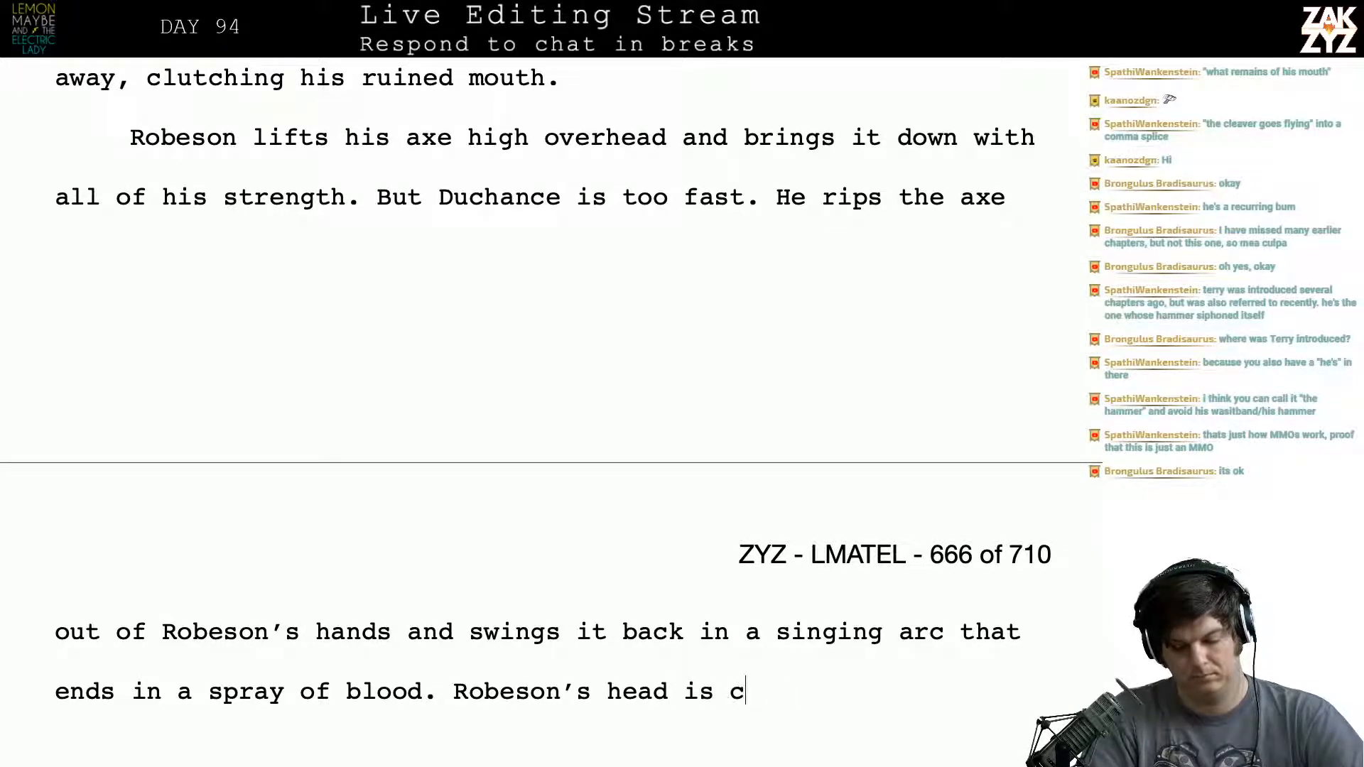
key("BackSpace")
key("BackSpace")
key("BackSpace")
key("BackSpace")
key("BackSpace")
key("BackSpace")
key("BackSpace")
key("BackSpace")
key("BackSpace")
key("BackSpace")
key("BackSpace")
key("BackSpace")
key("BackSpace")
key("BackSpace")
key("BackSpace")
key("BackSpace")
key("BackSpace")
key("BackSpace")
key("BackSpace")
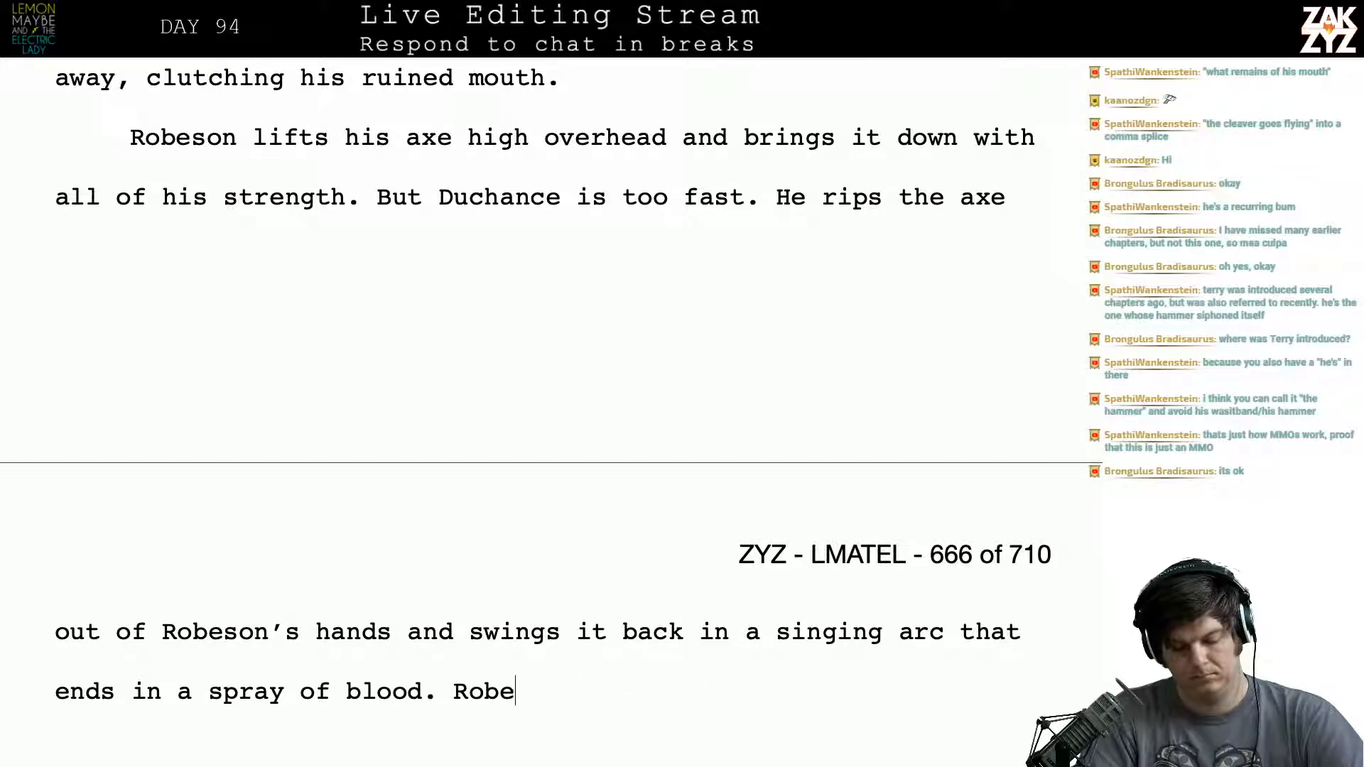
- Try following "a spray of blood." with a sentence beginning "Robeson's body and his", and clear this opening
type("Ro")
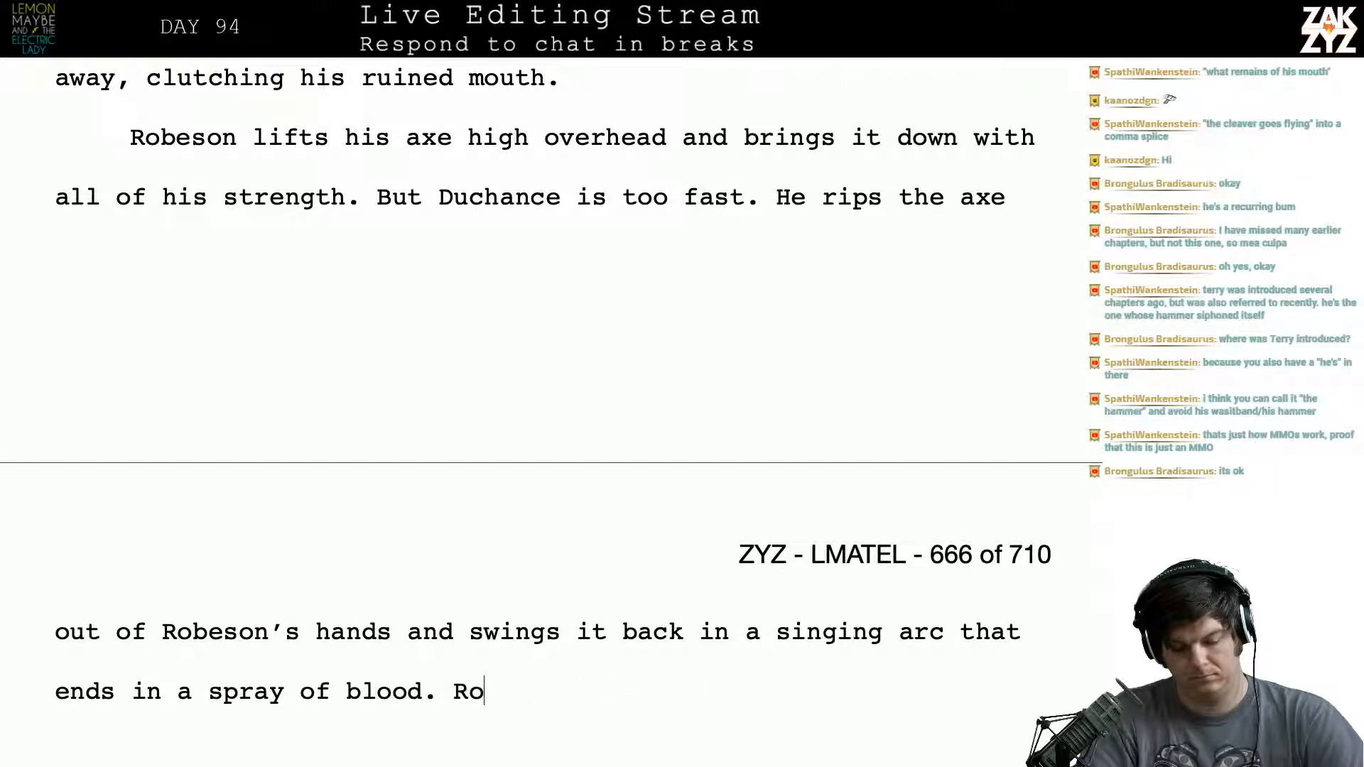
type("beson's body and ")
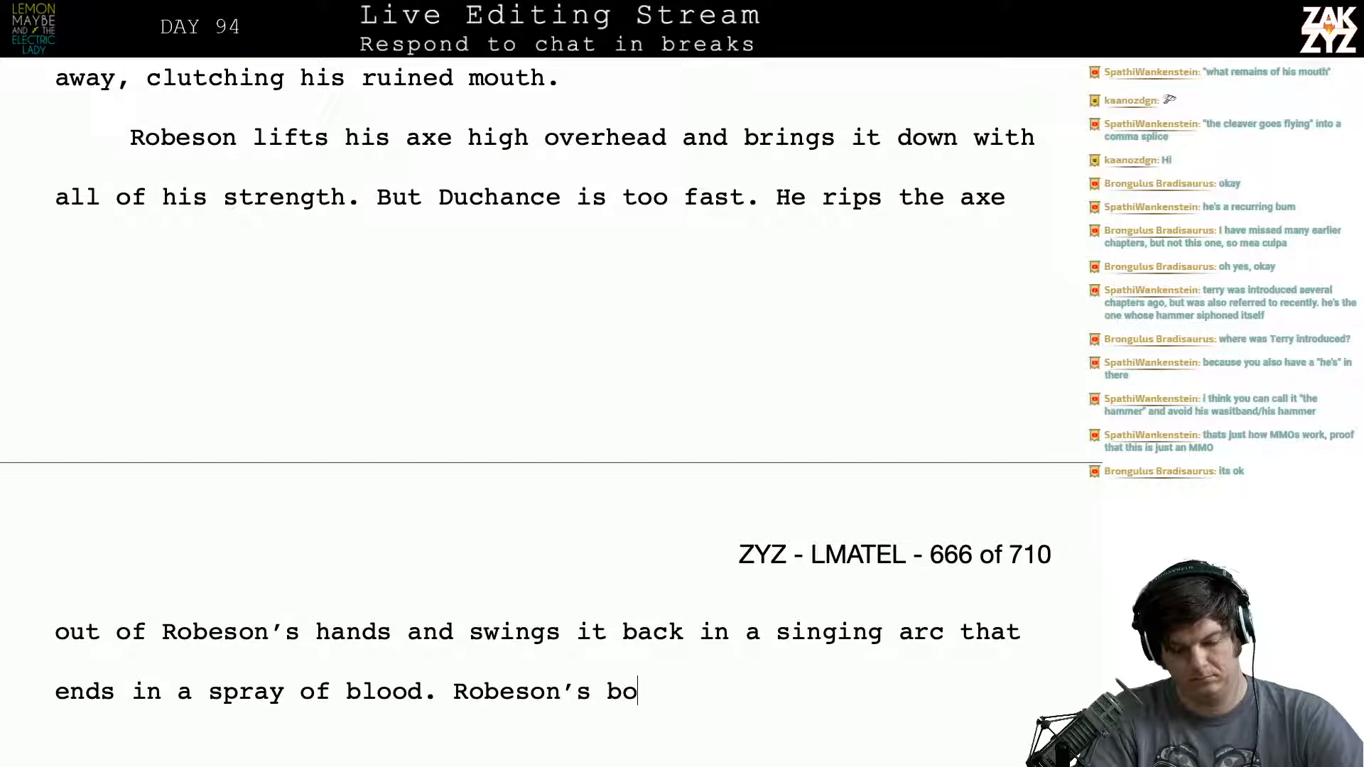
type("his h")
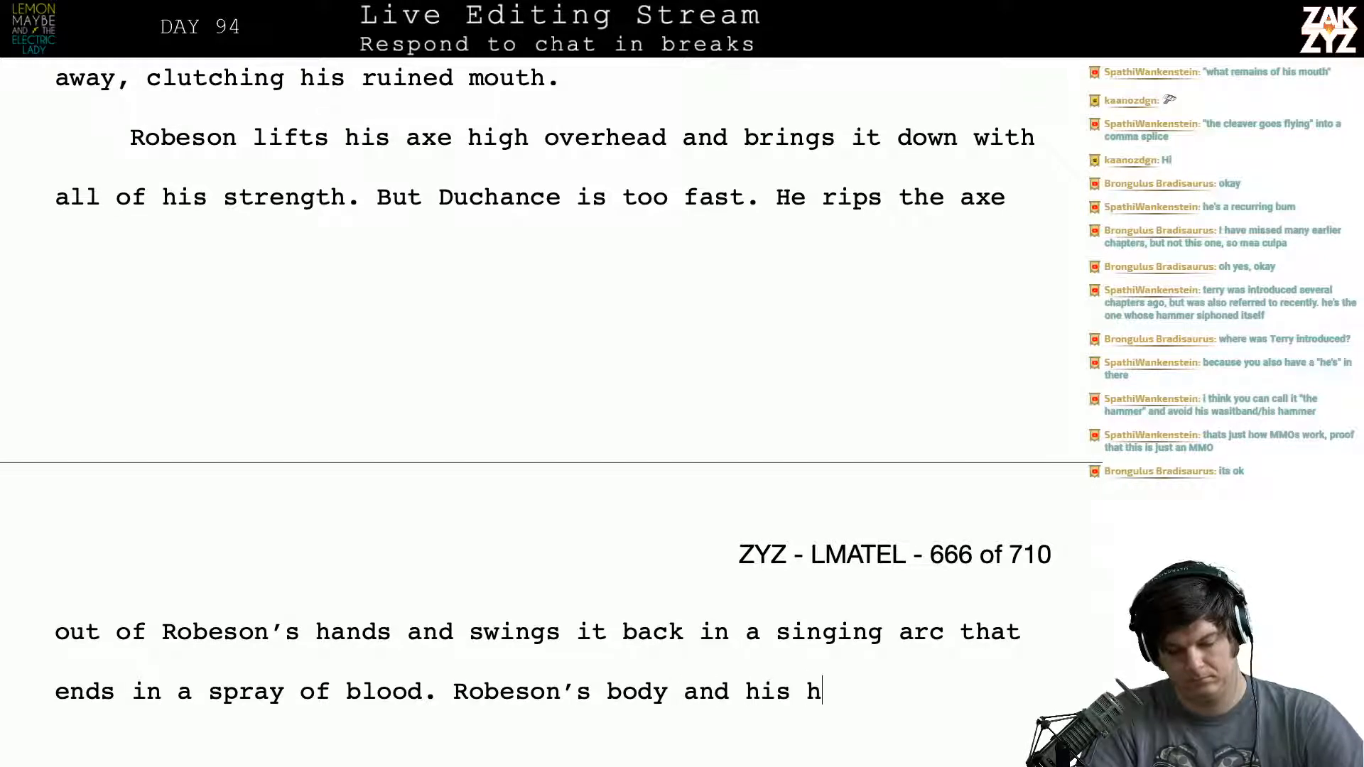
key("BackSpace")
key("BackSpace")
key("BackSpace")
key("BackSpace")
key("BackSpace")
key("BackSpace")
key("BackSpace")
key("BackSpace")
key("BackSpace")
key("BackSpace")
key("BackSpace")
key("BackSpace")
key("BackSpace")
key("BackSpace")
key("BackSpace")
key("BackSpace")
key("BackSpace")
key("BackSpace")
key("BackSpace")
key("BackSpace")
key("BackSpace")
key("BackSpace")
key("BackSpace")
key("BackSpace")
key("BackSpace")
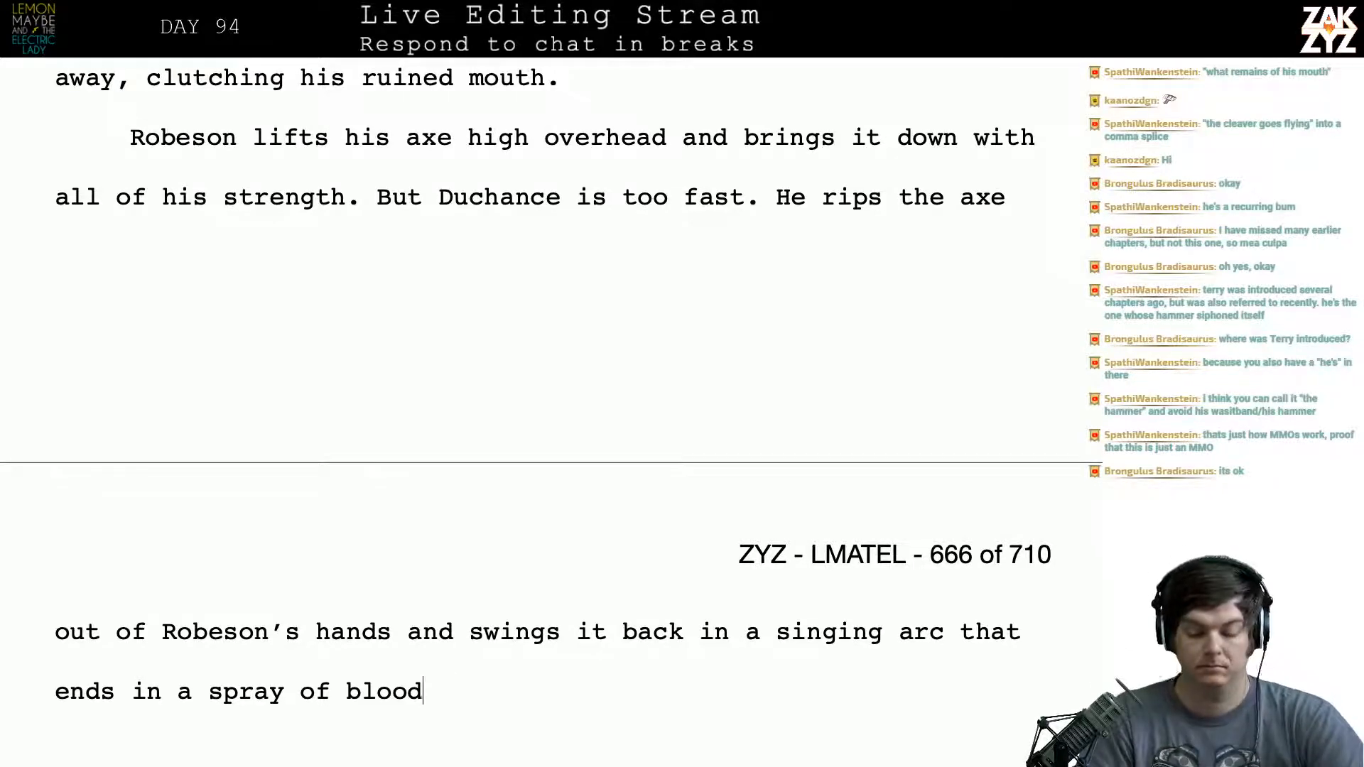
- Remove "that ends in a spray of blood" and end the sentence at "singing arc."
key("BackSpace")
key("BackSpace")
key("BackSpace")
key("BackSpace")
key("BackSpace")
key("BackSpace")
key("BackSpace")
key("BackSpace")
key("BackSpace")
key("BackSpace")
key("BackSpace")
key("BackSpace")
key("BackSpace")
key("BackSpace")
key("BackSpace")
key("BackSpace")
key("BackSpace")
key("BackSpace")
key("BackSpace")
key("BackSpace")
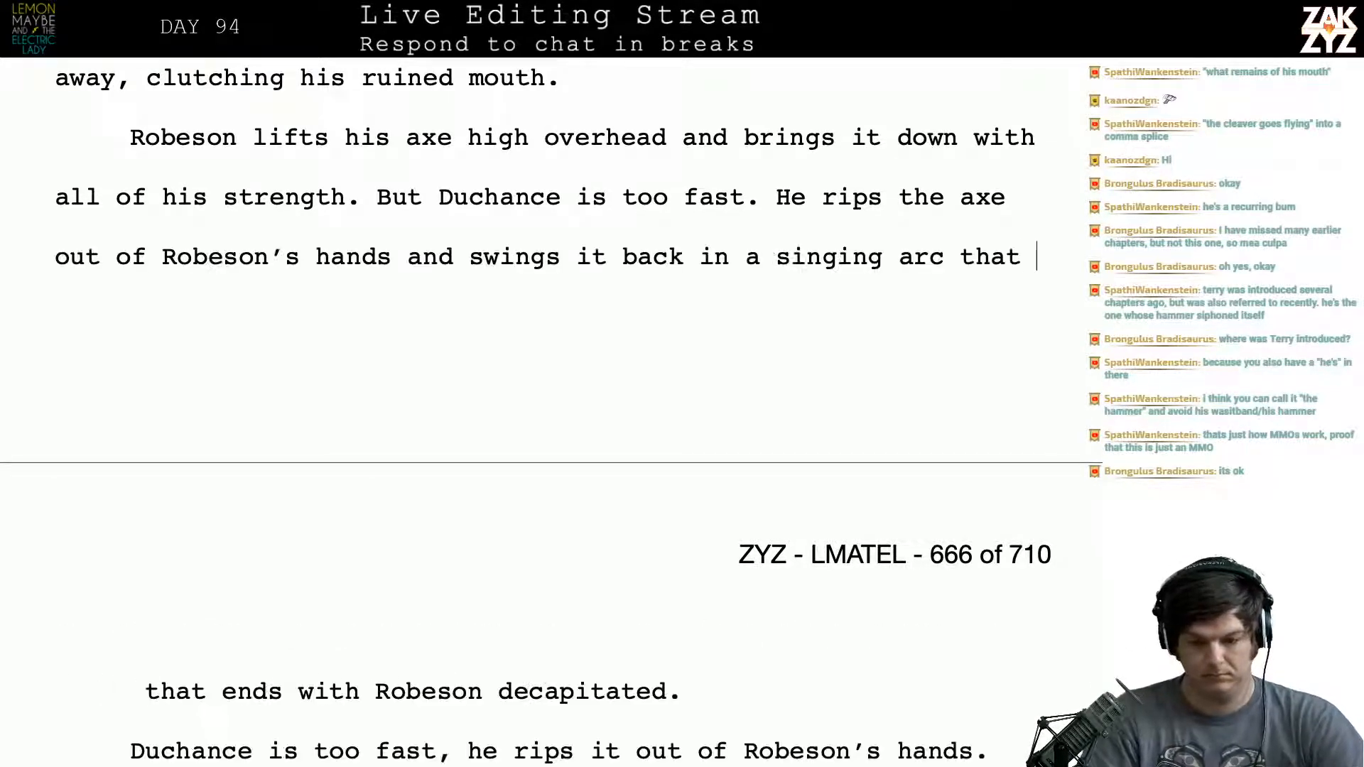
key("BackSpace")
key("BackSpace")
key("BackSpace")
key("BackSpace")
key("BackSpace")
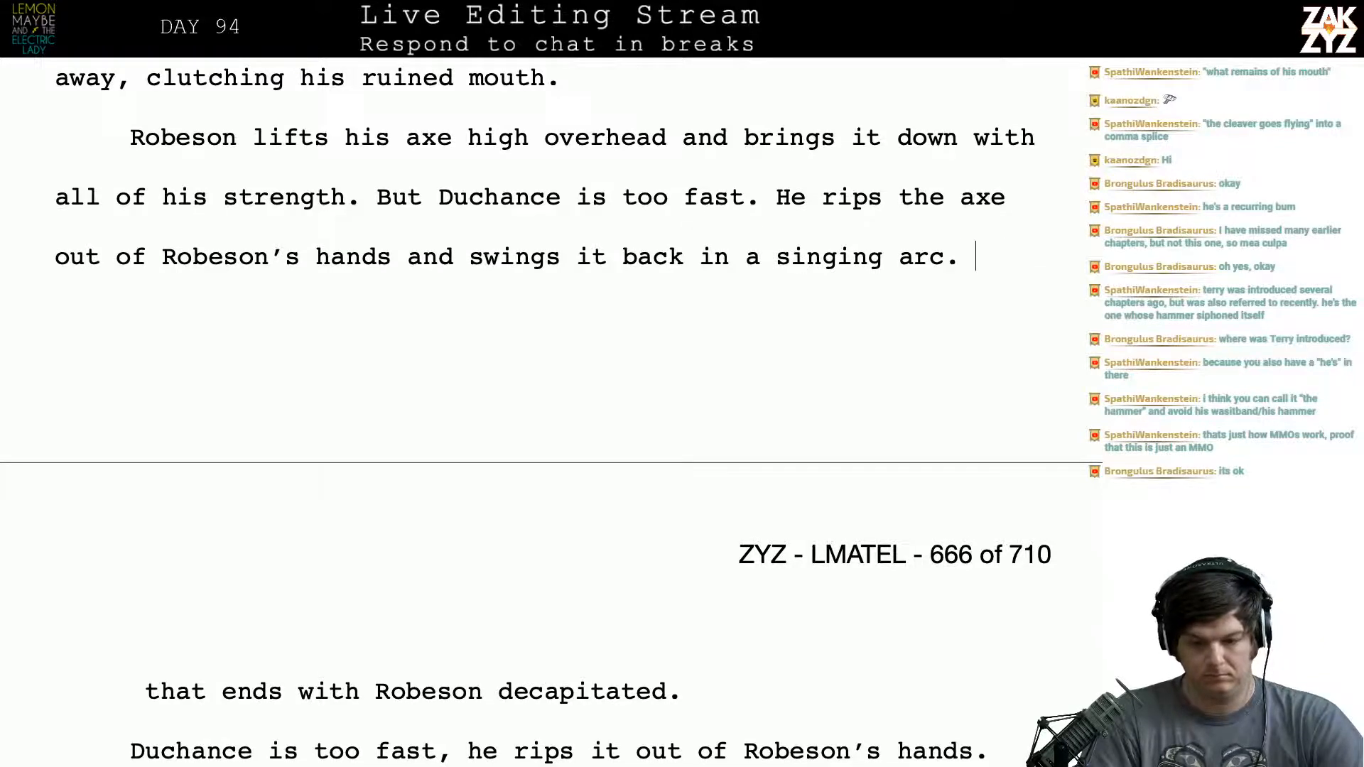
type("Too")
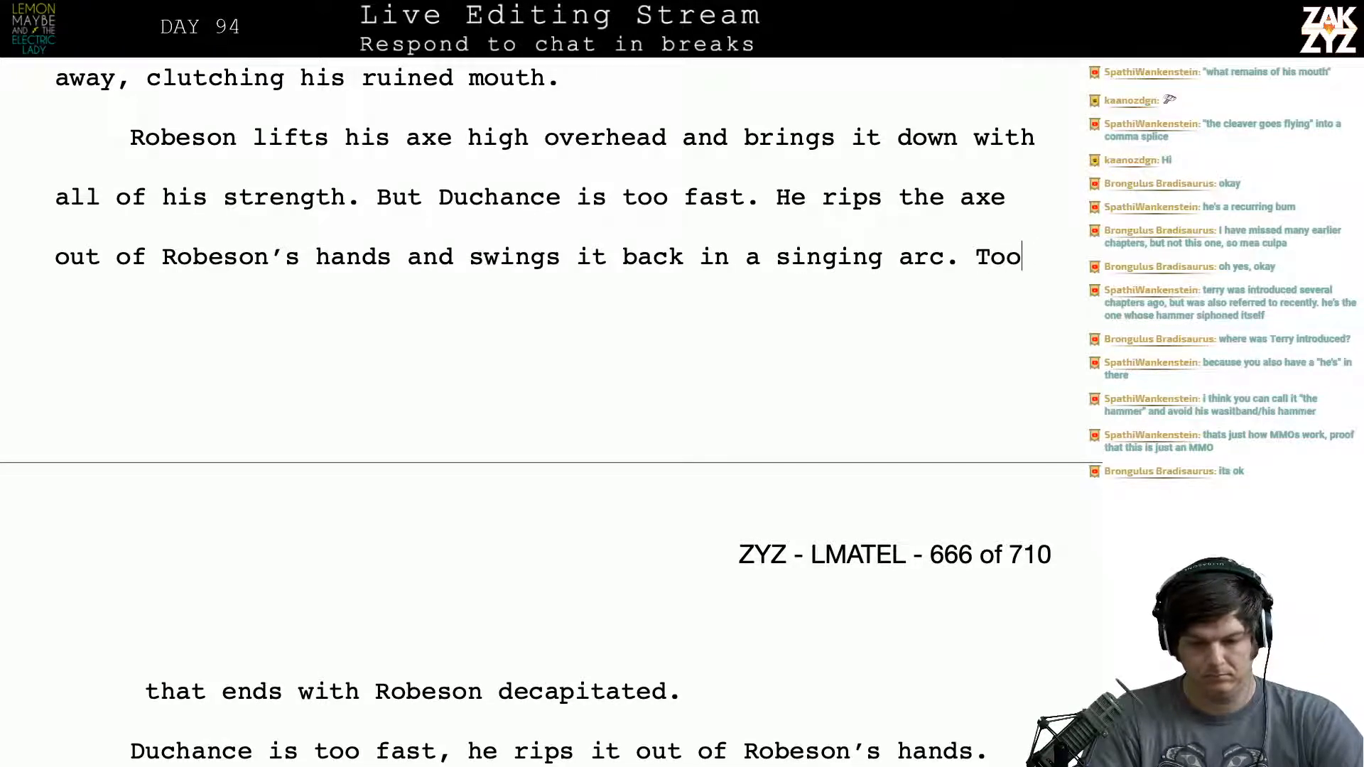
key("BackSpace")
key("BackSpace")
key("BackSpace")
key("BackSpace")
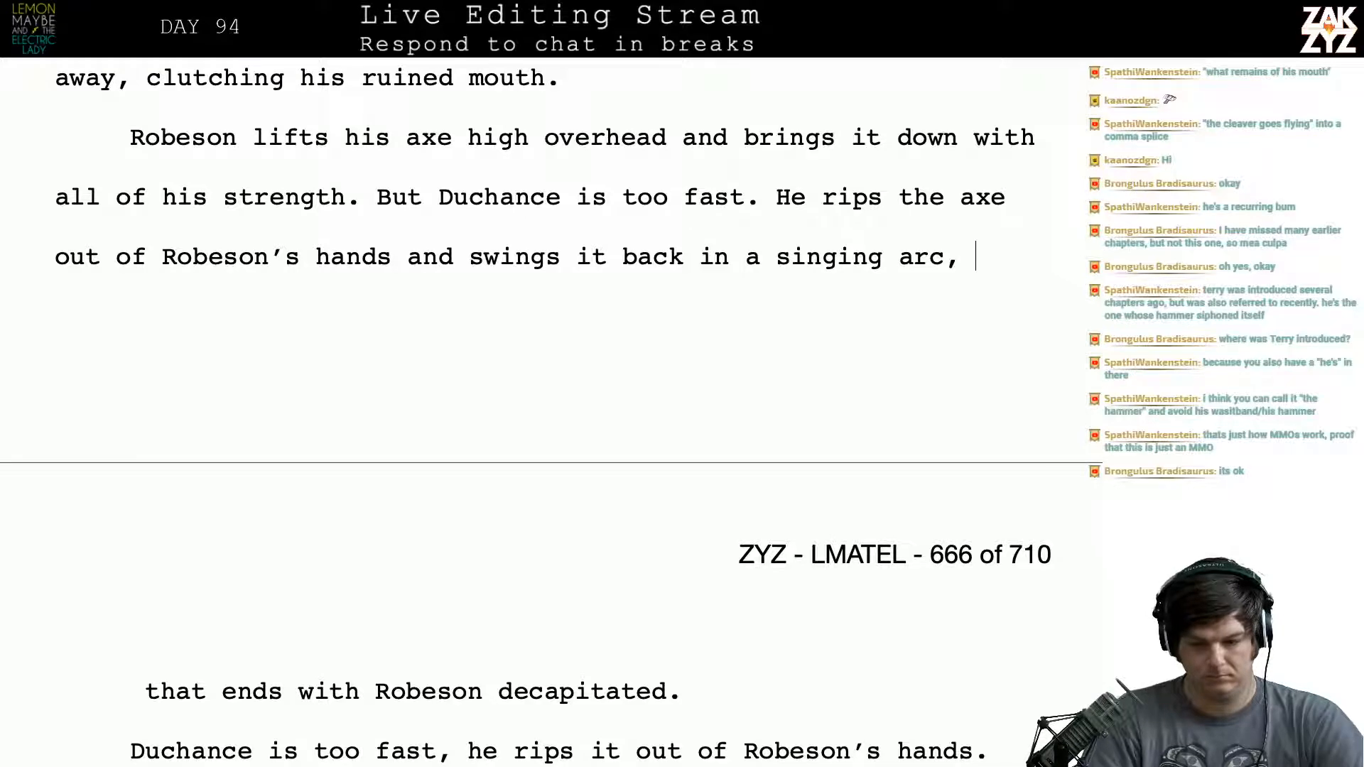
- Try following "singing arc." with a sentence beginning "The axe bites right through", and clear it
type("The axe bi")
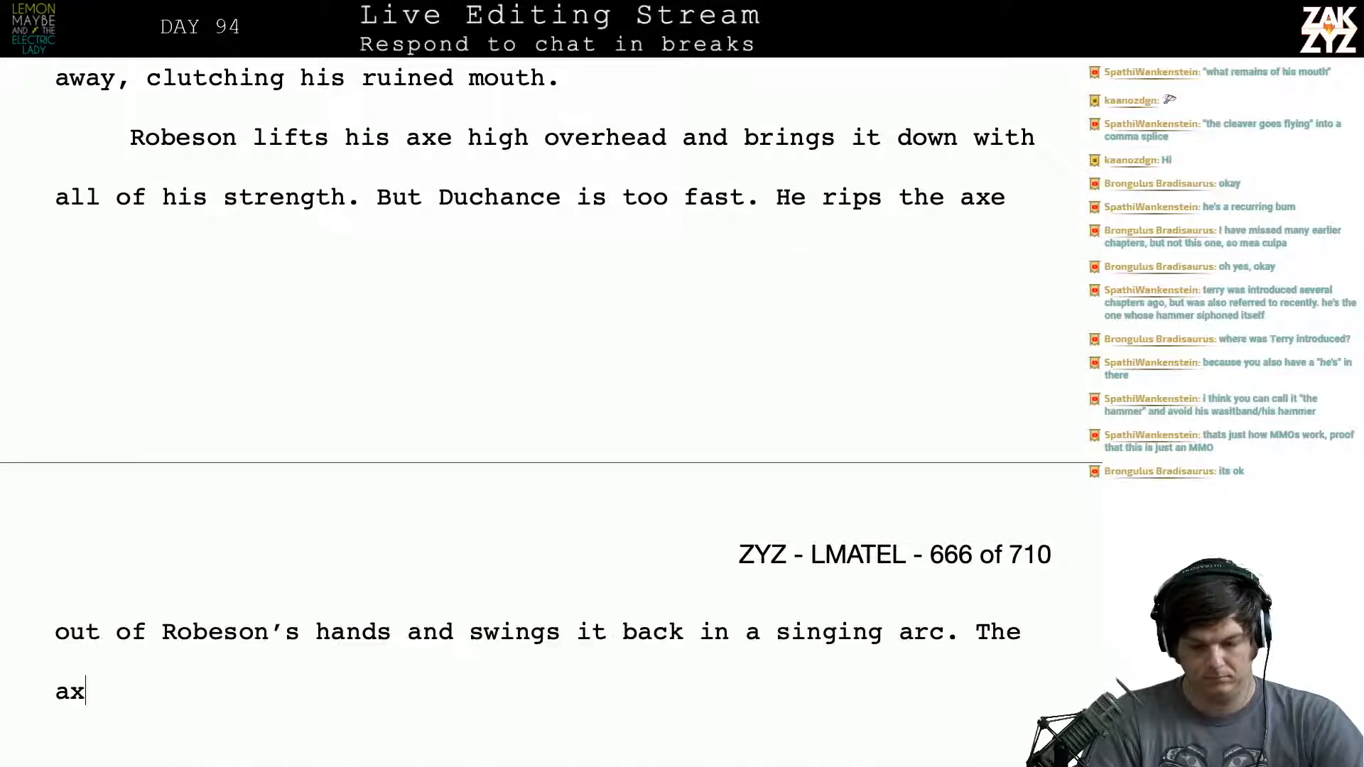
type("tes right")
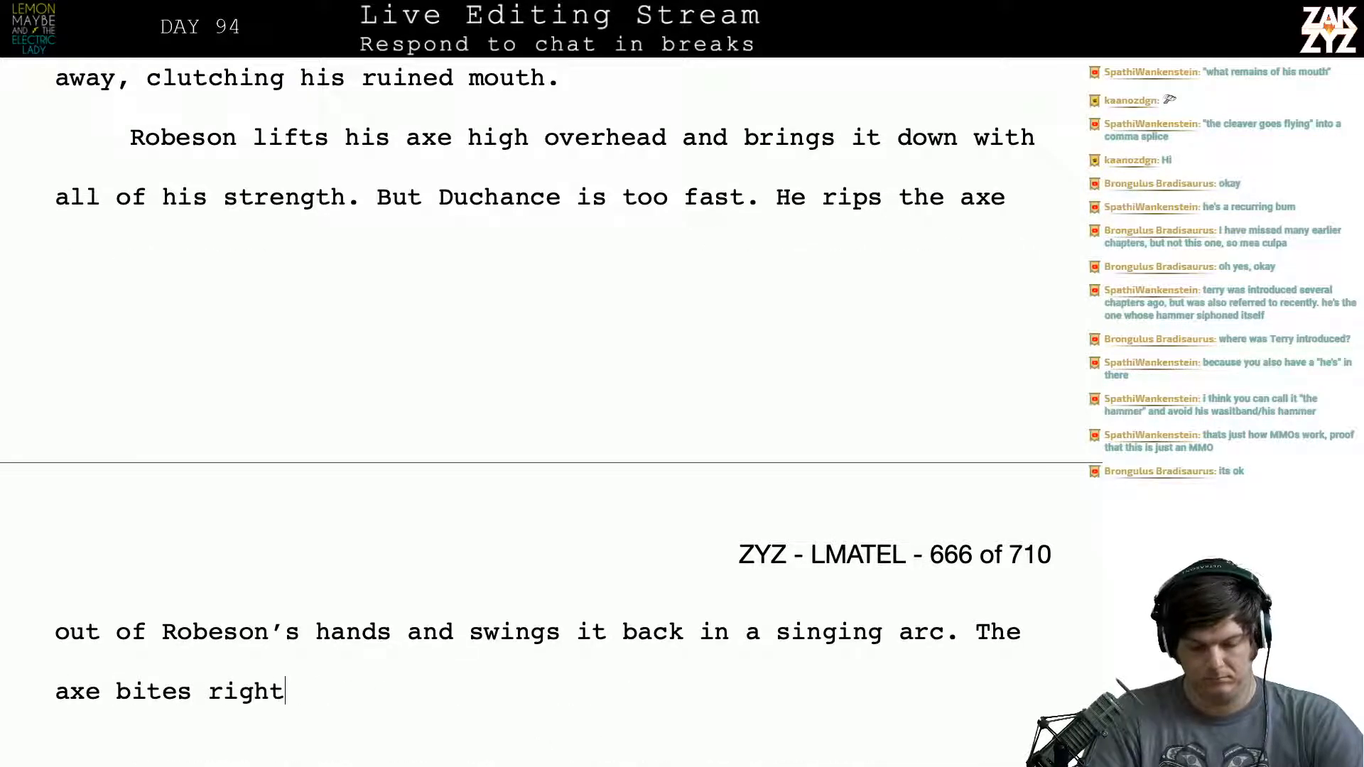
type(" through robeso")
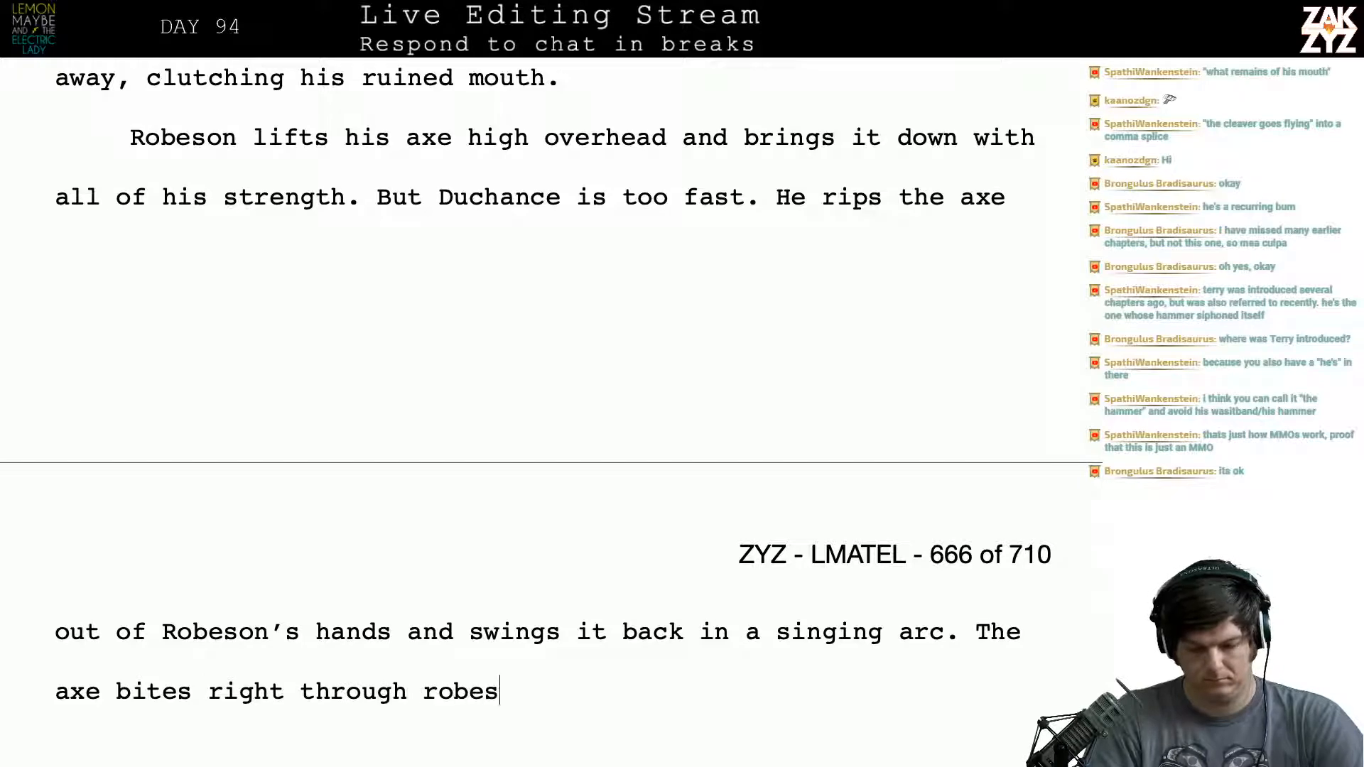
key("BackSpace")
key("BackSpace")
key("BackSpace")
key("BackSpace")
key("BackSpace")
key("BackSpace")
key("BackSpace")
key("BackSpace")
key("BackSpace")
key("BackSpace")
key("BackSpace")
key("BackSpace")
key("BackSpace")
key("BackSpace")
key("BackSpace")
key("BackSpace")
key("BackSpace")
key("BackSpace")
key("BackSpace")
key("BackSpace")
key("BackSpace")
key("BackSpace")
key("BackSpace")
key("BackSpace")
key("BackSpace")
key("BackSpace")
key("BackSpace")
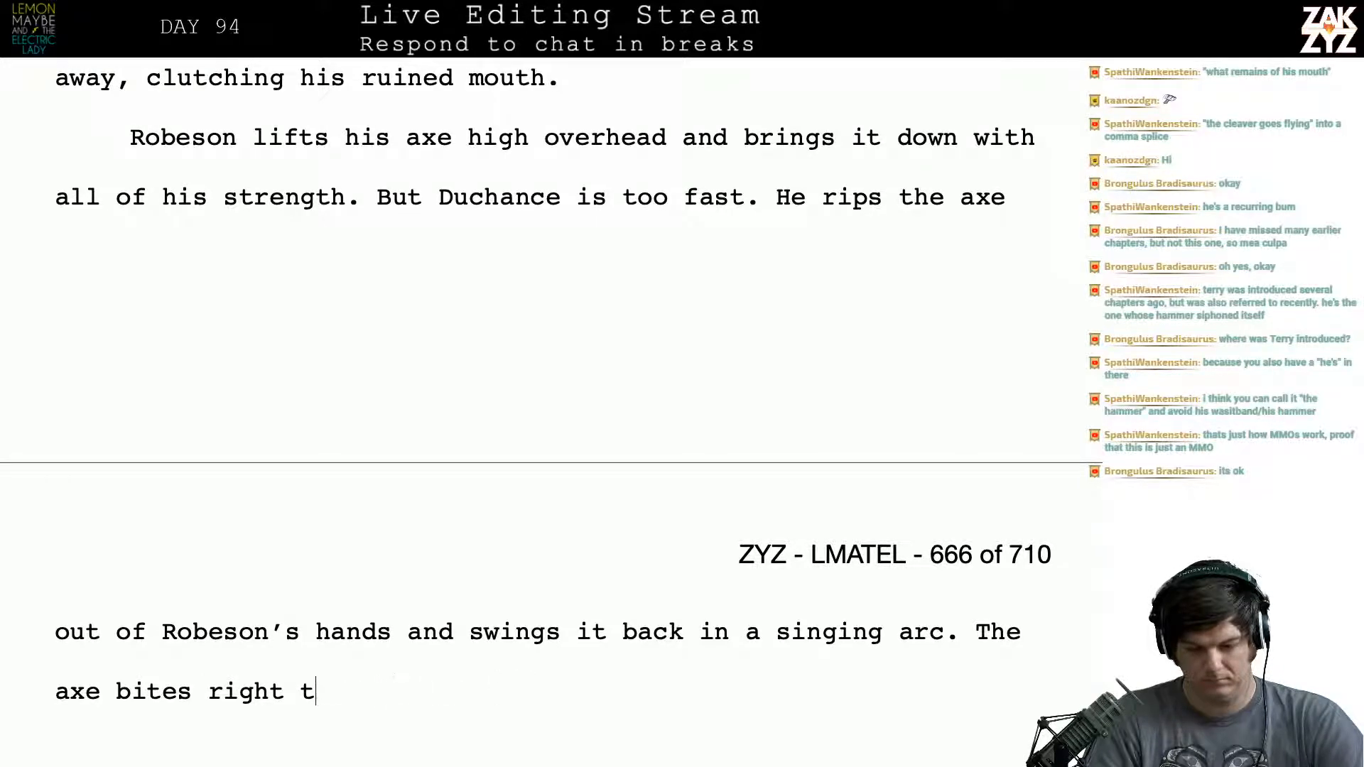
key("BackSpace")
key("BackSpace")
key("BackSpace")
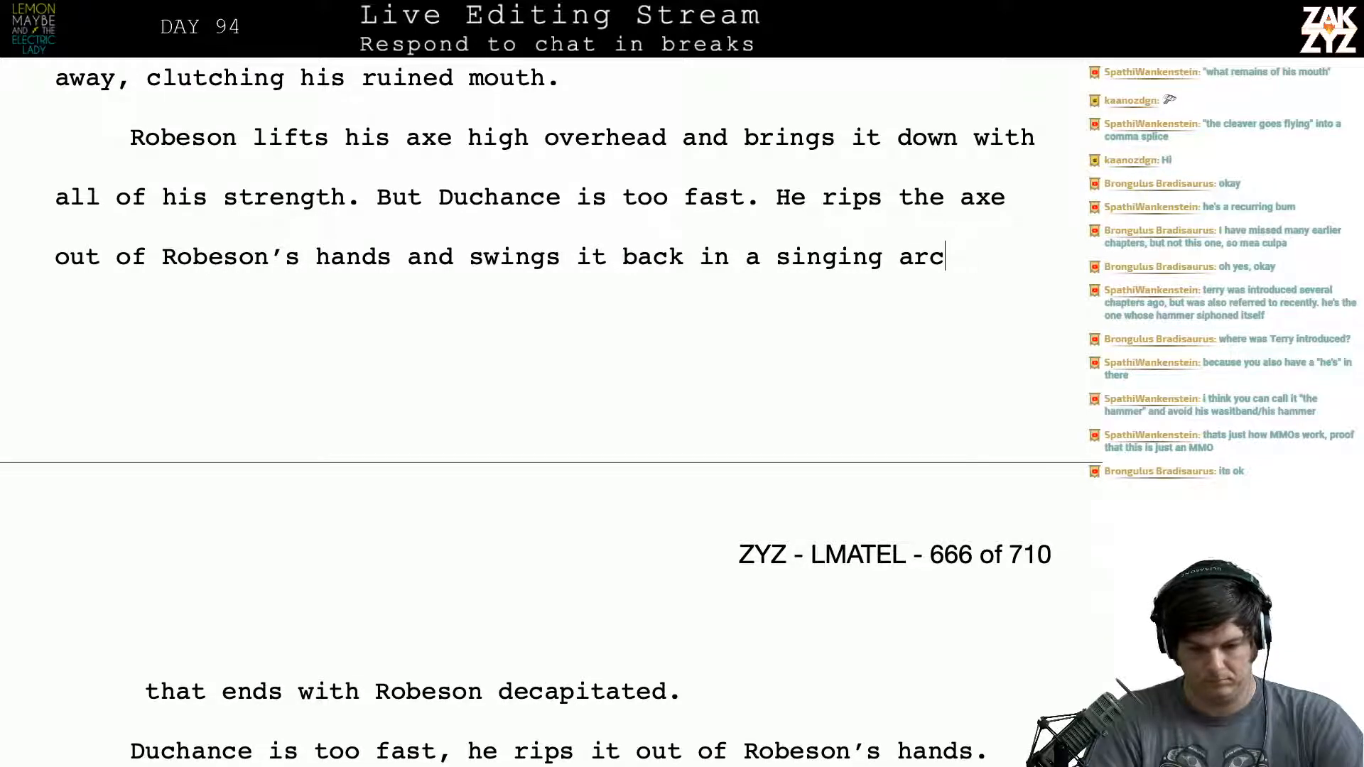
- Change "singing arc" to "decapitating arc." in the sentence about swinging the axe back
key("BackSpace")
key("BackSpace")
key("BackSpace")
key("BackSpace")
key("BackSpace")
key("BackSpace")
key("BackSpace")
key("BackSpace")
key("BackSpace")
key("BackSpace")
key("BackSpace")
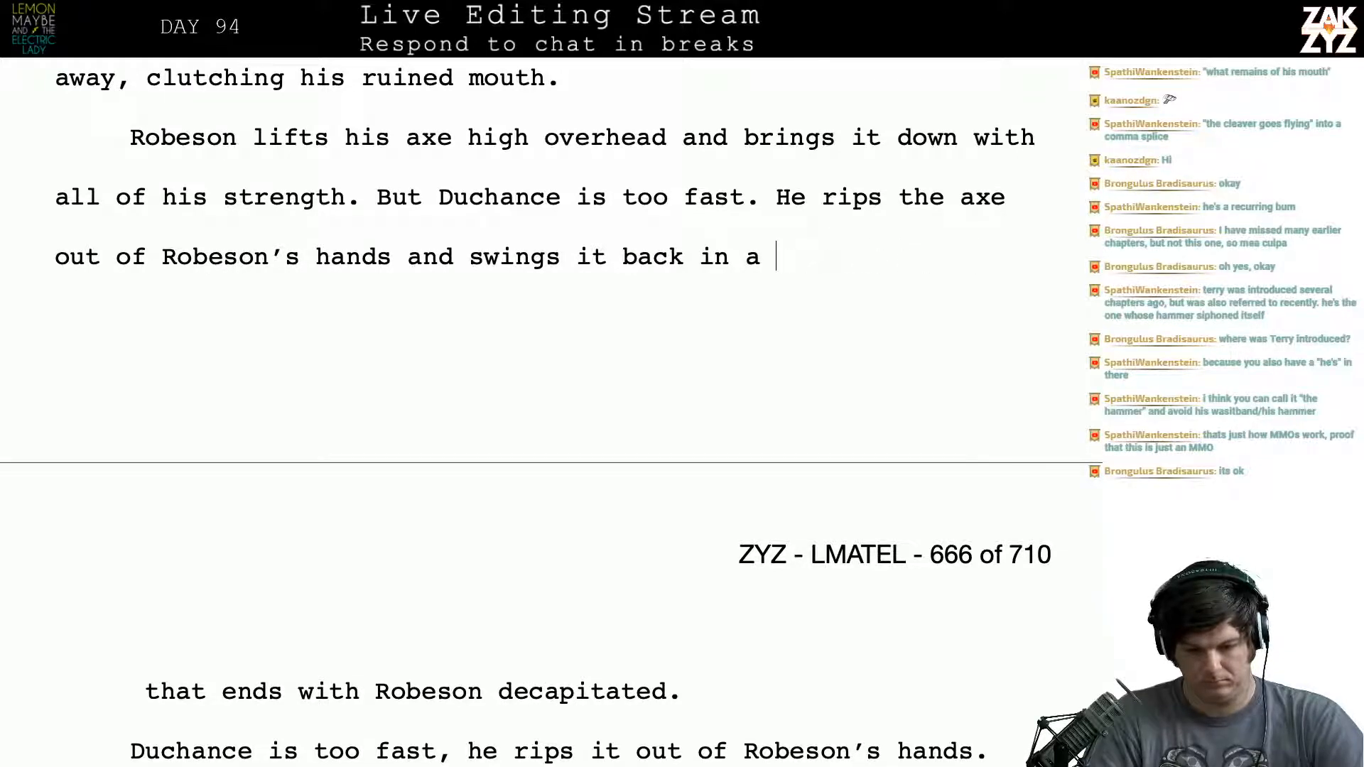
type("decapitating ")
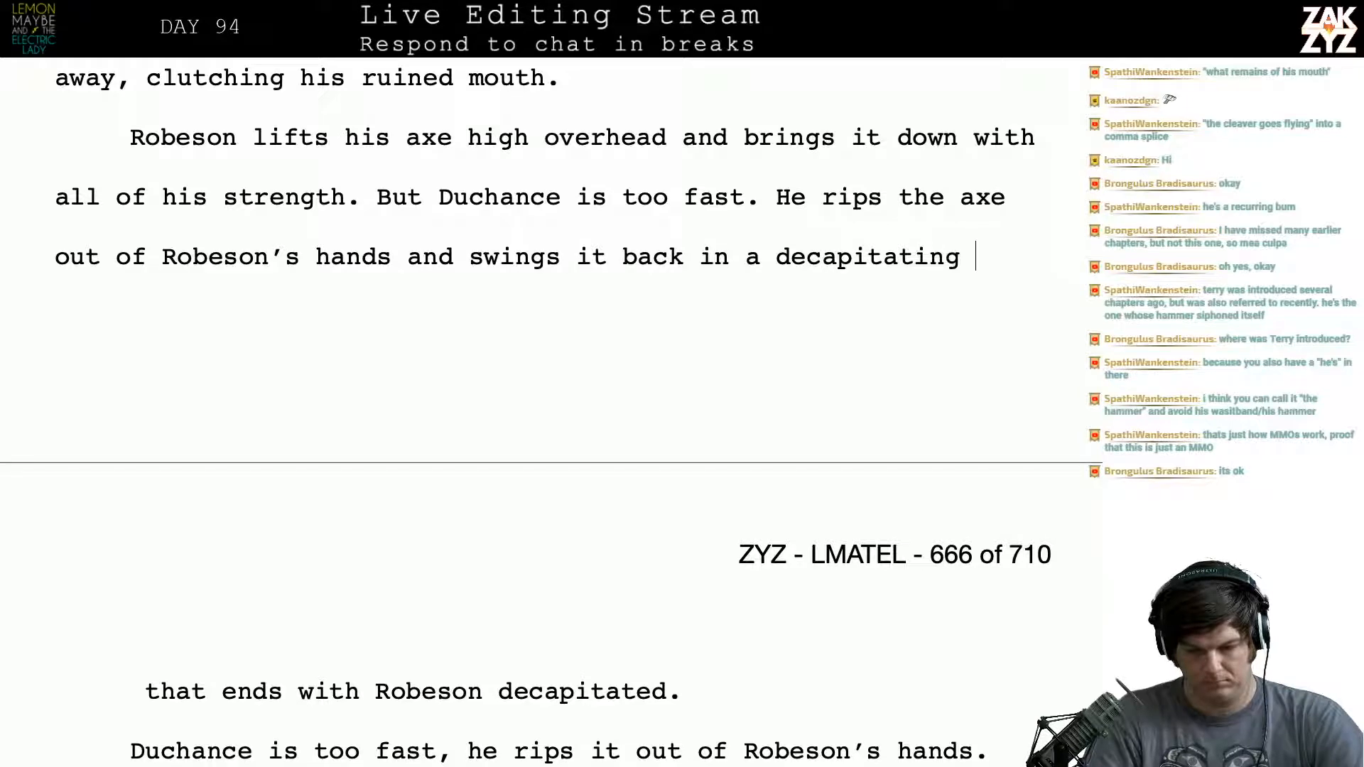
type("arc.")
- Try following "decapitating arc." with "Robeson's head rolls away as his body", and clear this sentence
key("Return")
type("Robe")
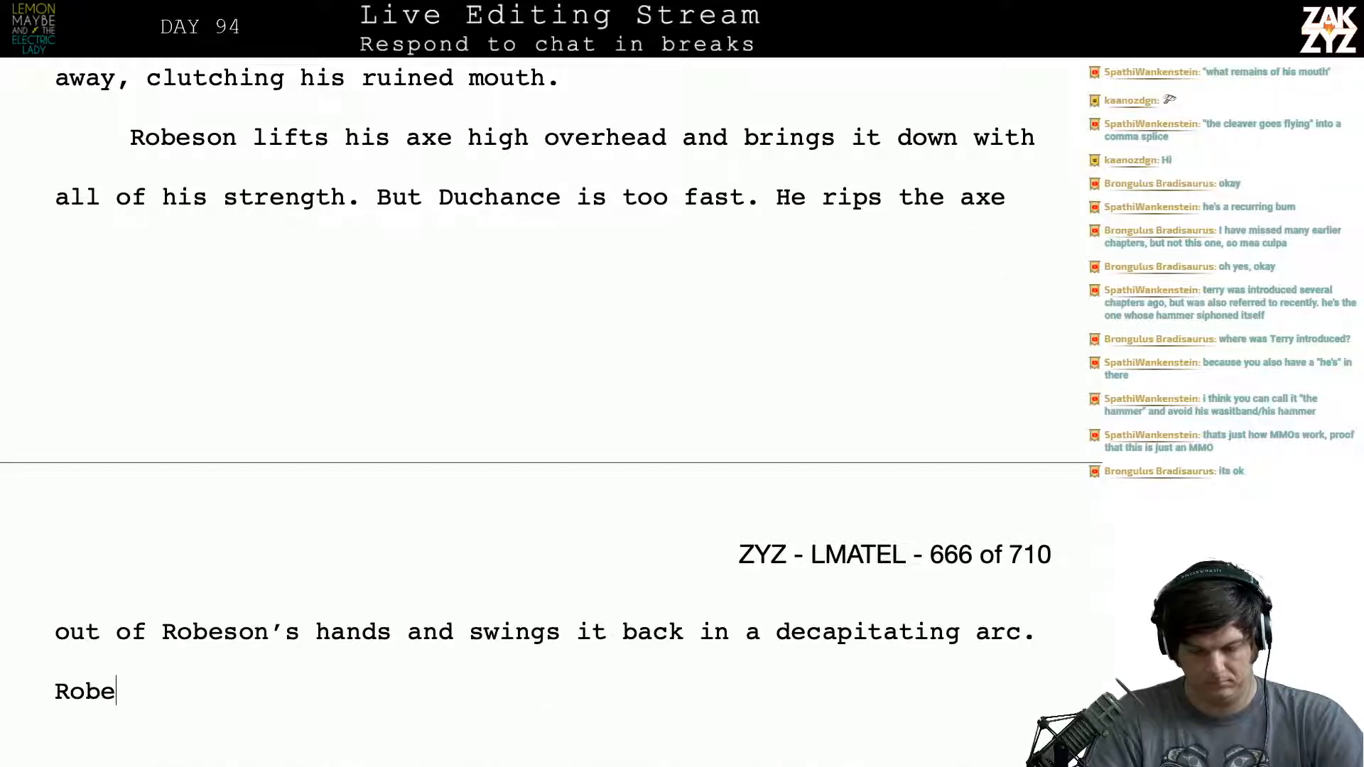
type("son's hea")
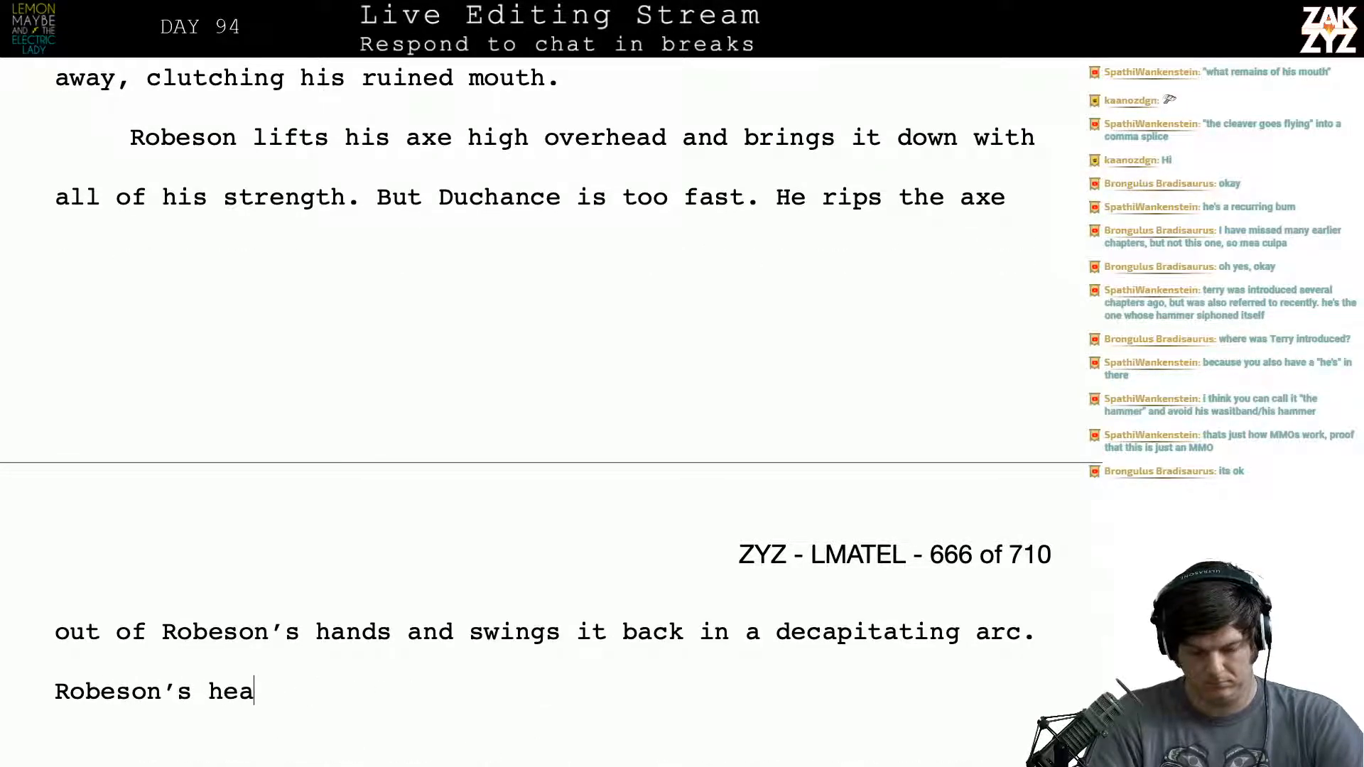
type("d rolls away")
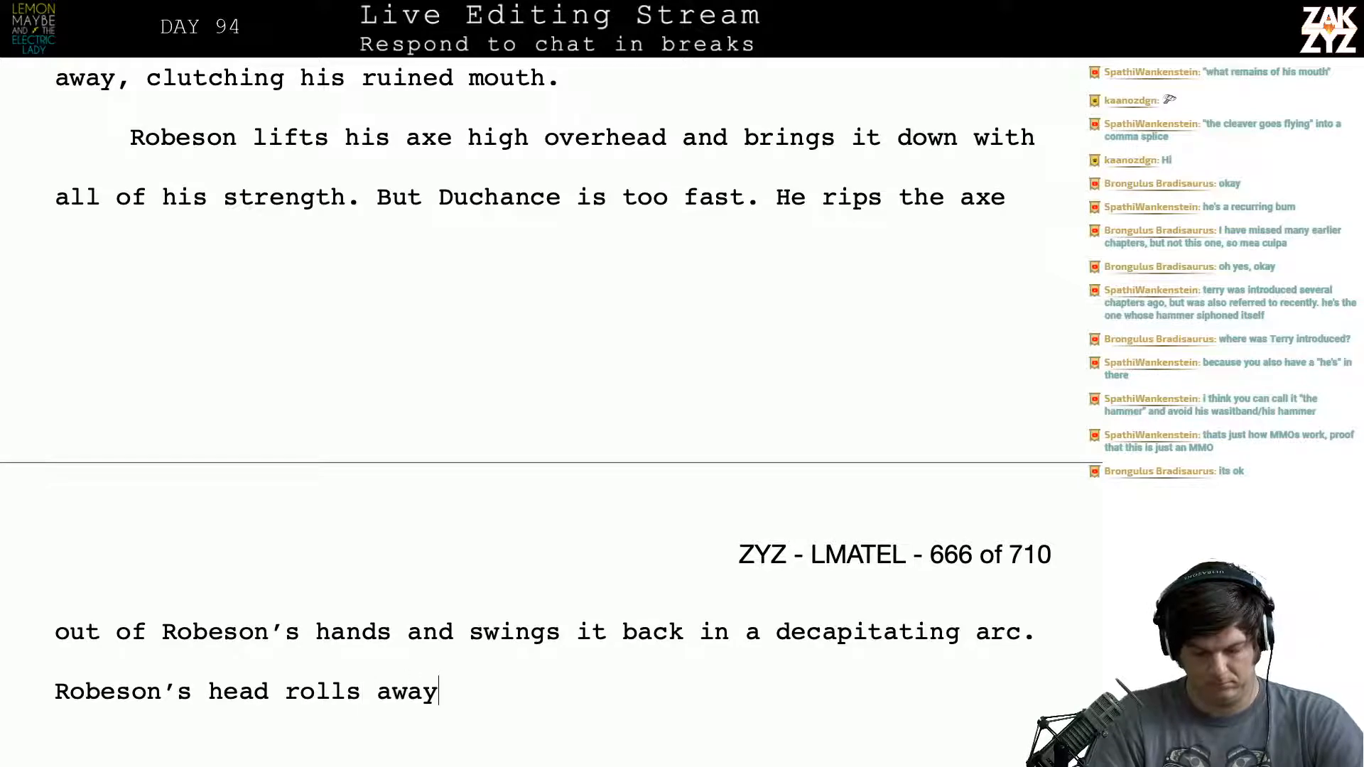
type(" as his bo")
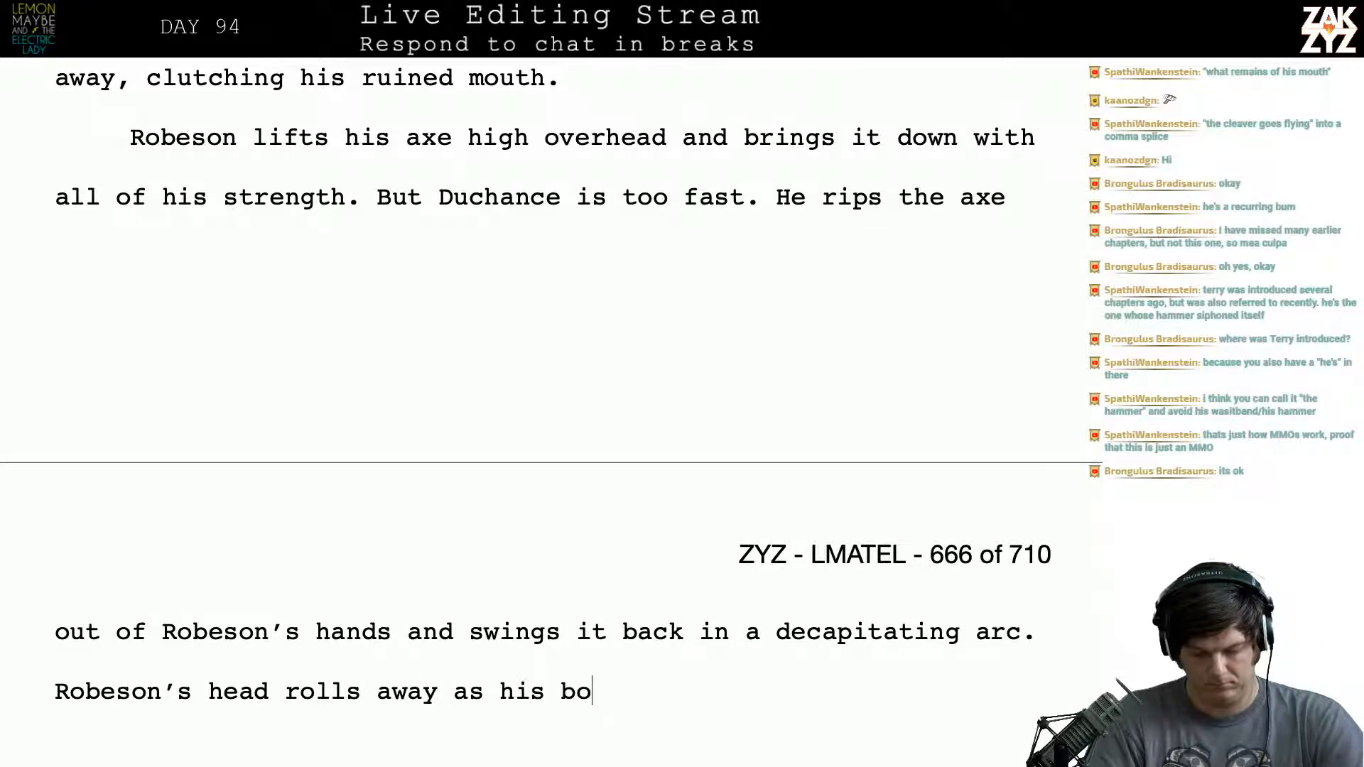
type("dy to")
key("BackSpace")
key("BackSpace")
key("BackSpace")
key("BackSpace")
key("BackSpace")
key("BackSpace")
key("BackSpace")
key("BackSpace")
key("BackSpace")
key("BackSpace")
key("BackSpace")
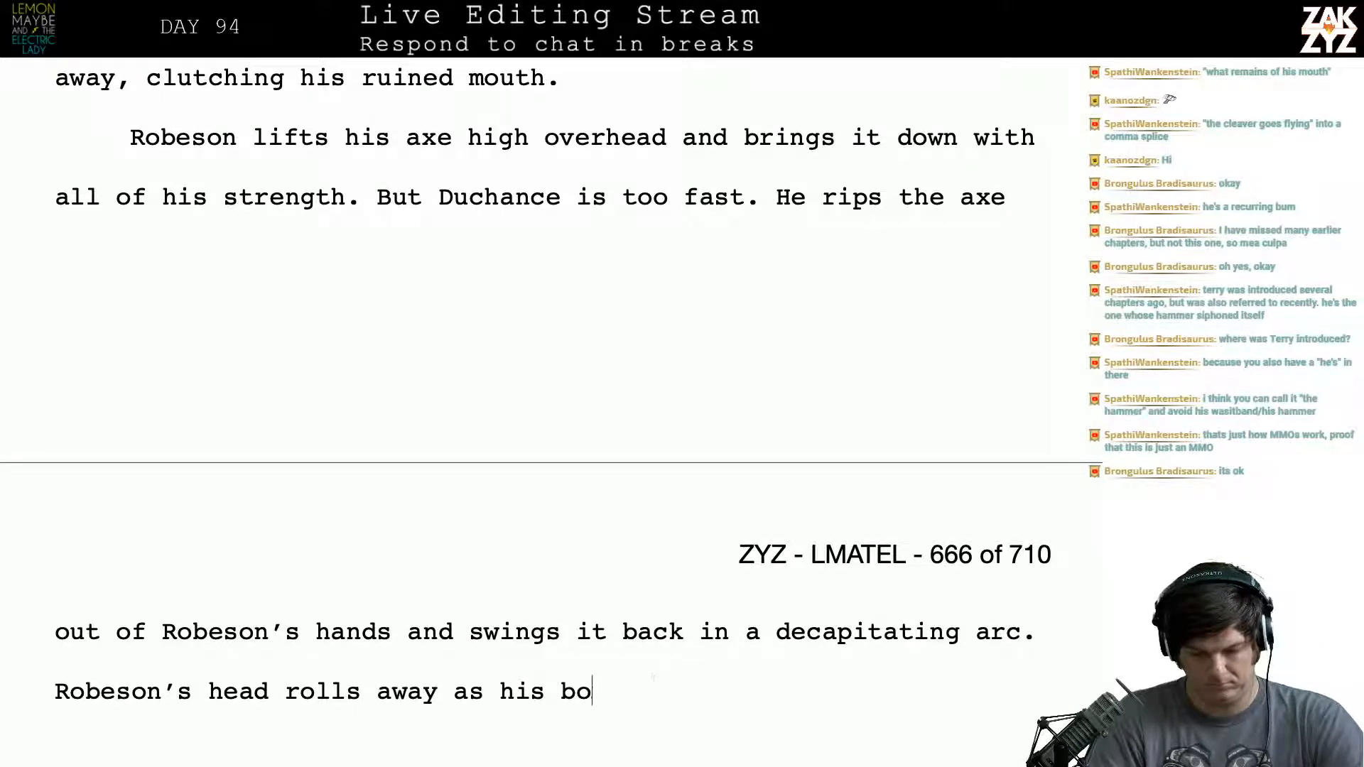
key("BackSpace")
key("BackSpace")
key("BackSpace")
key("BackSpace")
key("BackSpace")
key("BackSpace")
key("BackSpace")
key("BackSpace")
key("BackSpace")
key("BackSpace")
key("BackSpace")
key("BackSpace")
key("BackSpace")
key("BackSpace")
key("BackSpace")
key("BackSpace")
key("BackSpace")
key("BackSpace")
key("BackSpace")
key("BackSpace")
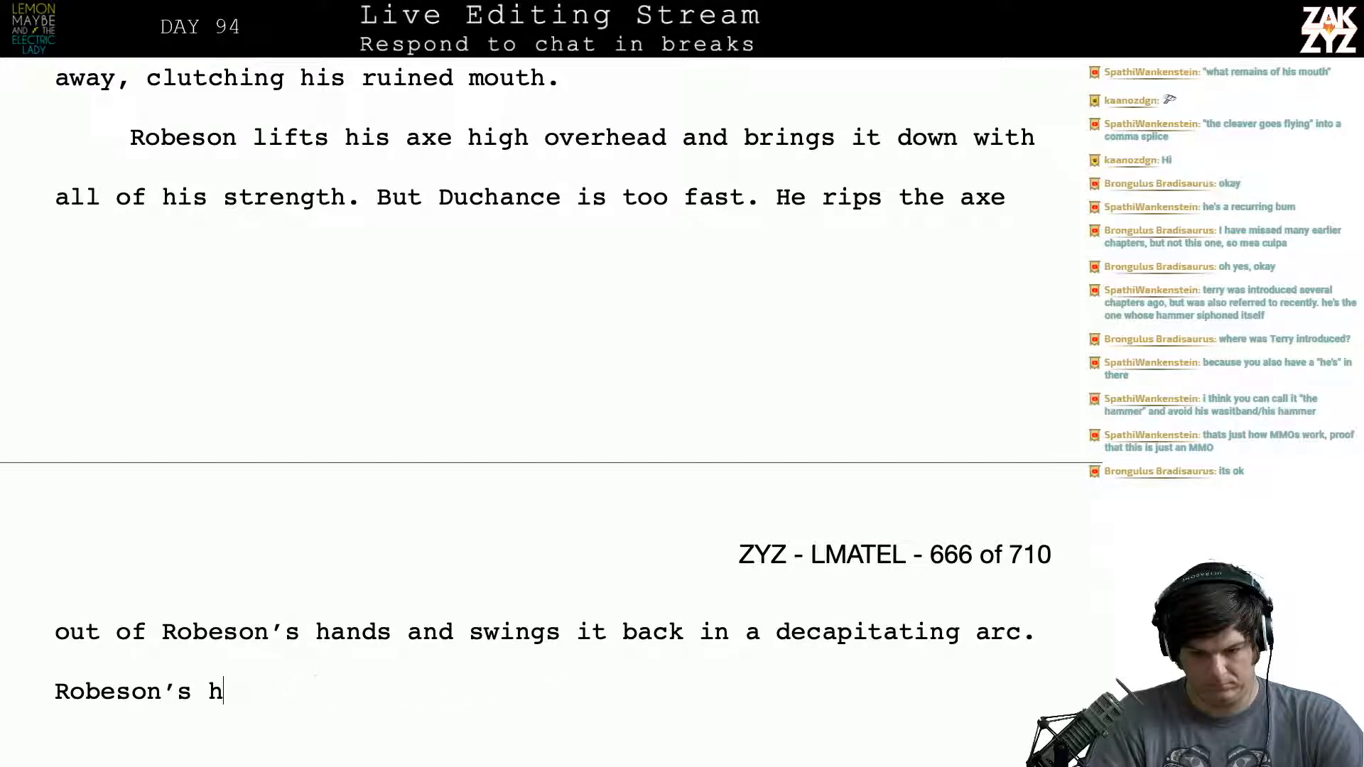
key("BackSpace")
key("BackSpace")
key("BackSpace")
key("BackSpace")
key("BackSpace")
key("BackSpace")
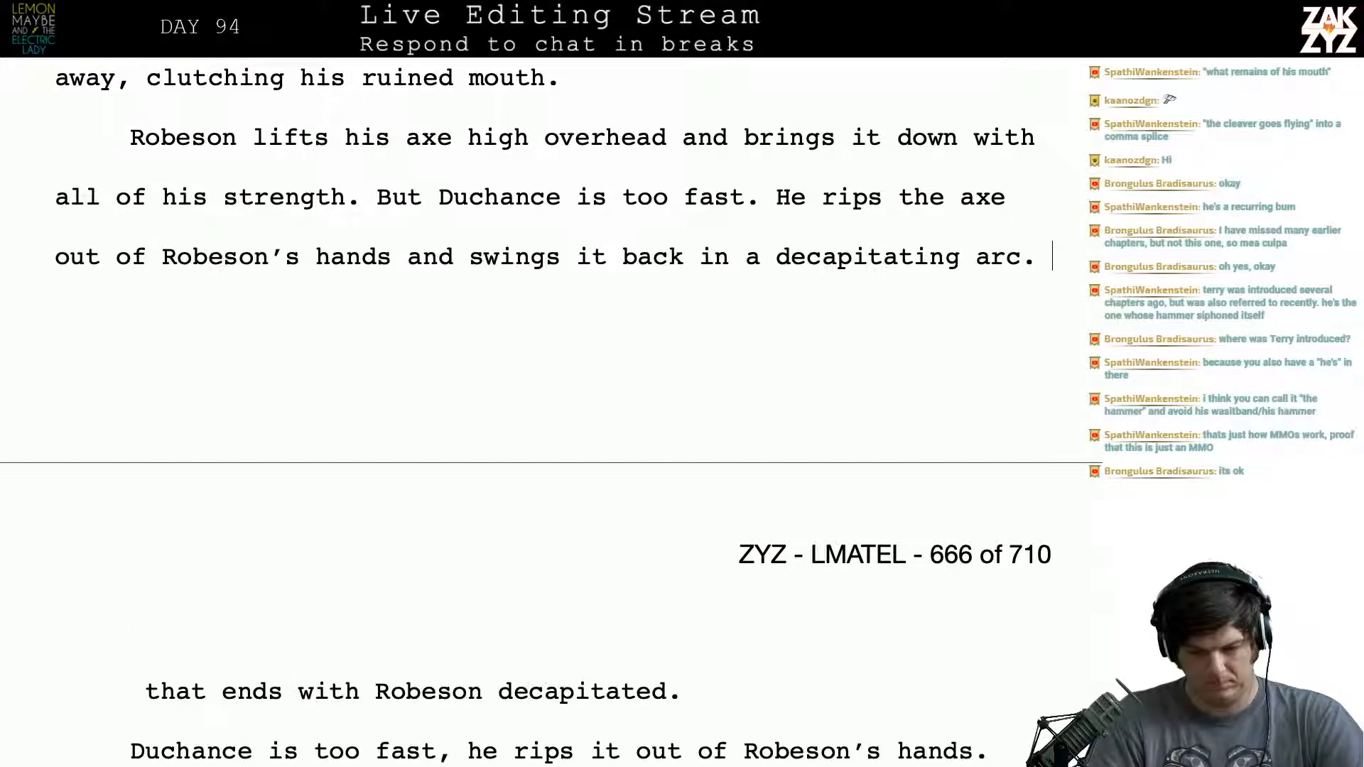
- Rewrite the clause after "out of Robeson's hands and" as "swings it back in a singing arc."
key("BackSpace")
key("BackSpace")
key("BackSpace")
key("BackSpace")
key("BackSpace")
key("BackSpace")
key("BackSpace")
key("BackSpace")
key("BackSpace")
key("BackSpace")
key("BackSpace")
key("BackSpace")
key("BackSpace")
key("BackSpace")
key("BackSpace")
key("BackSpace")
key("BackSpace")
key("BackSpace")
key("BackSpace")
key("BackSpace")
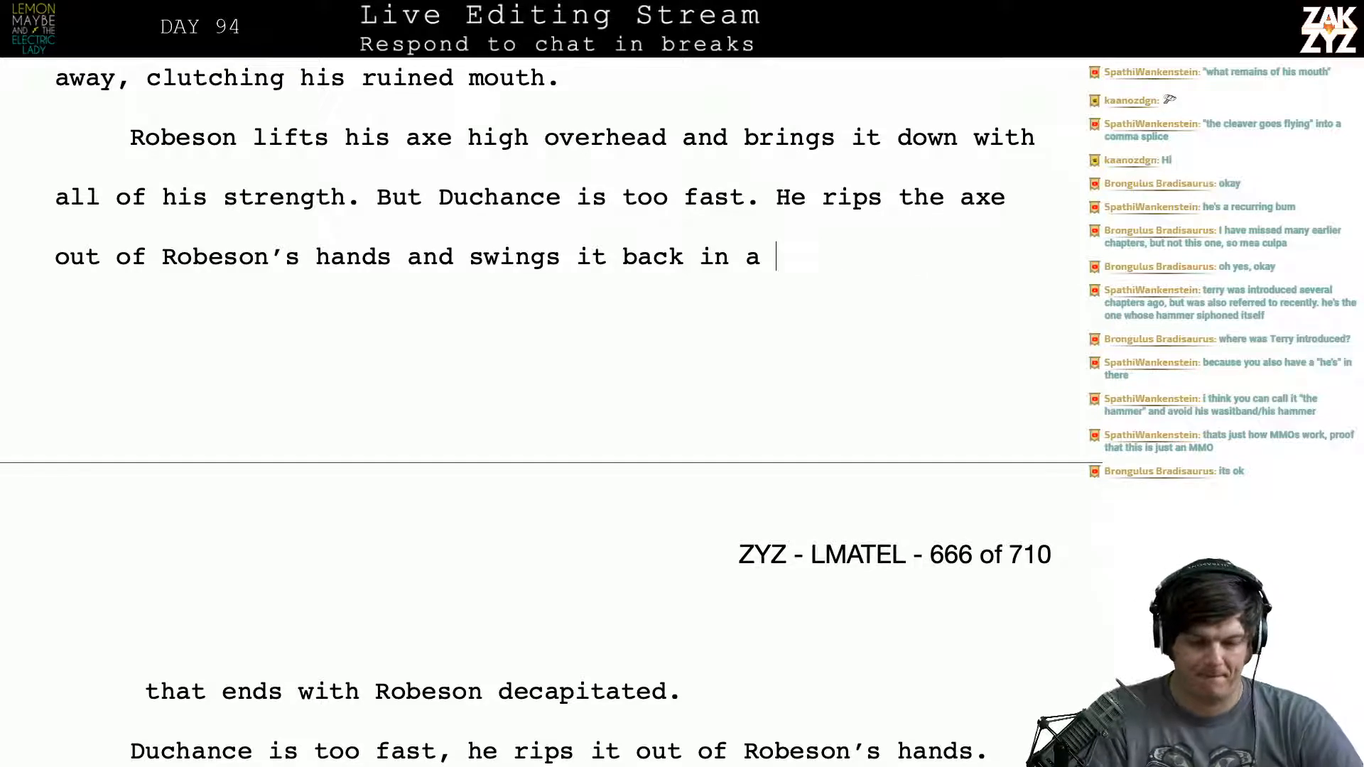
key("BackSpace")
key("BackSpace")
key("BackSpace")
key("BackSpace")
key("BackSpace")
key("BackSpace")
key("BackSpace")
key("BackSpace")
key("BackSpace")
key("BackSpace")
key("BackSpace")
key("BackSpace")
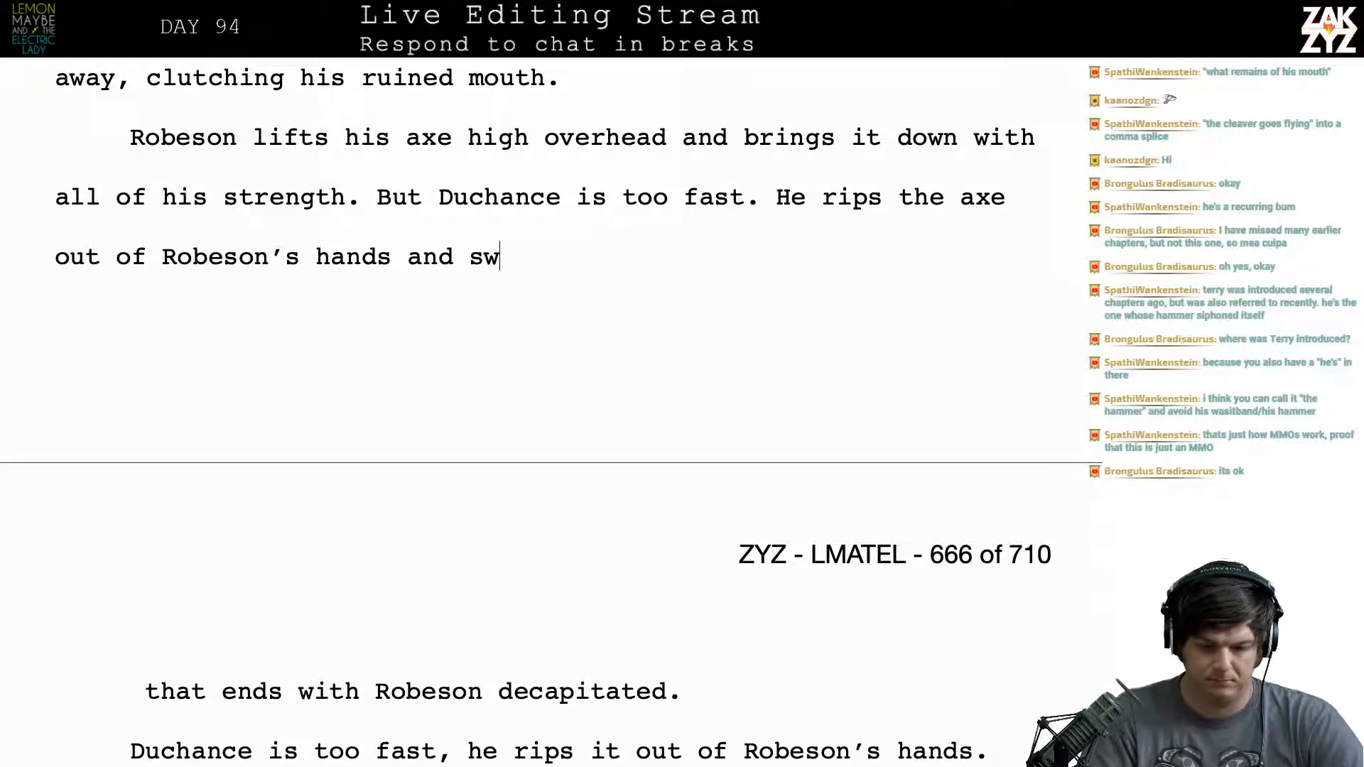
type("wi")
key("BackSpace")
key("BackSpace")
type("ings it ")
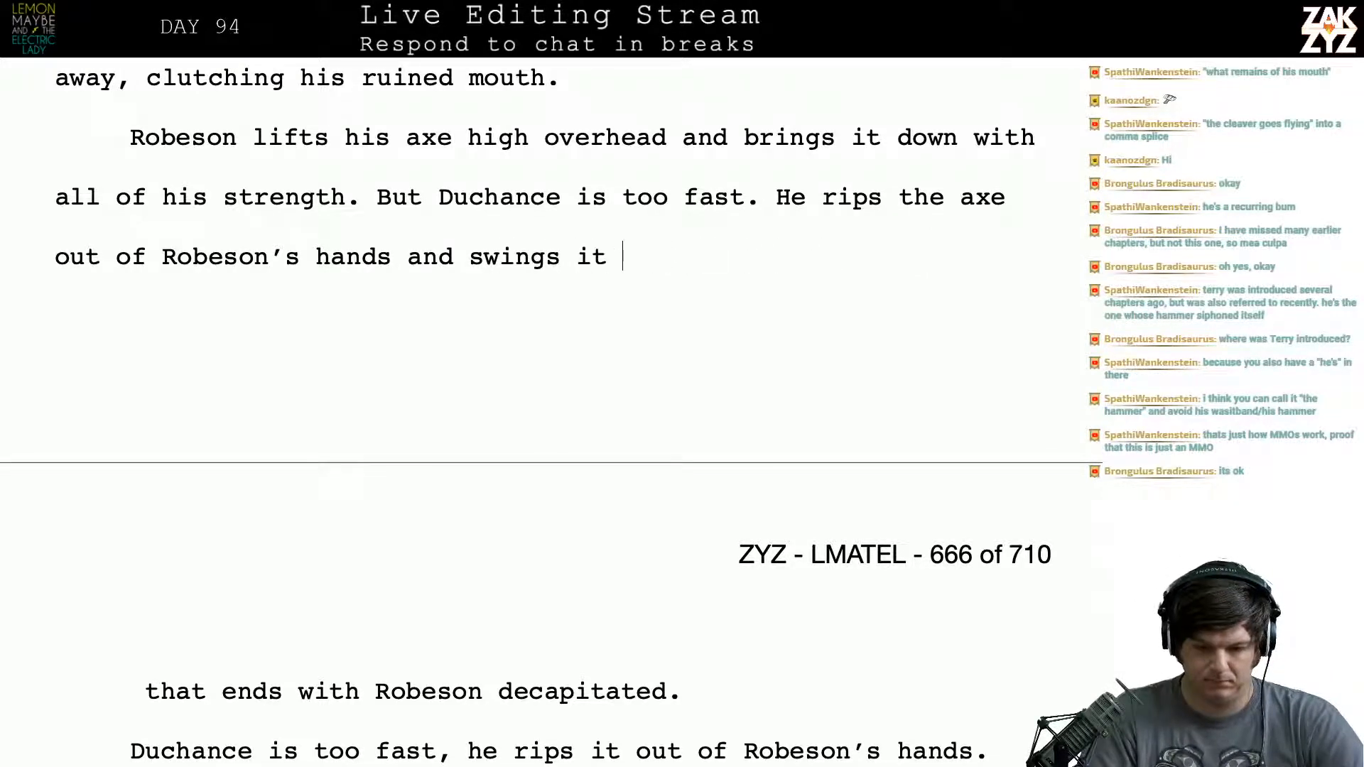
type("back in ")
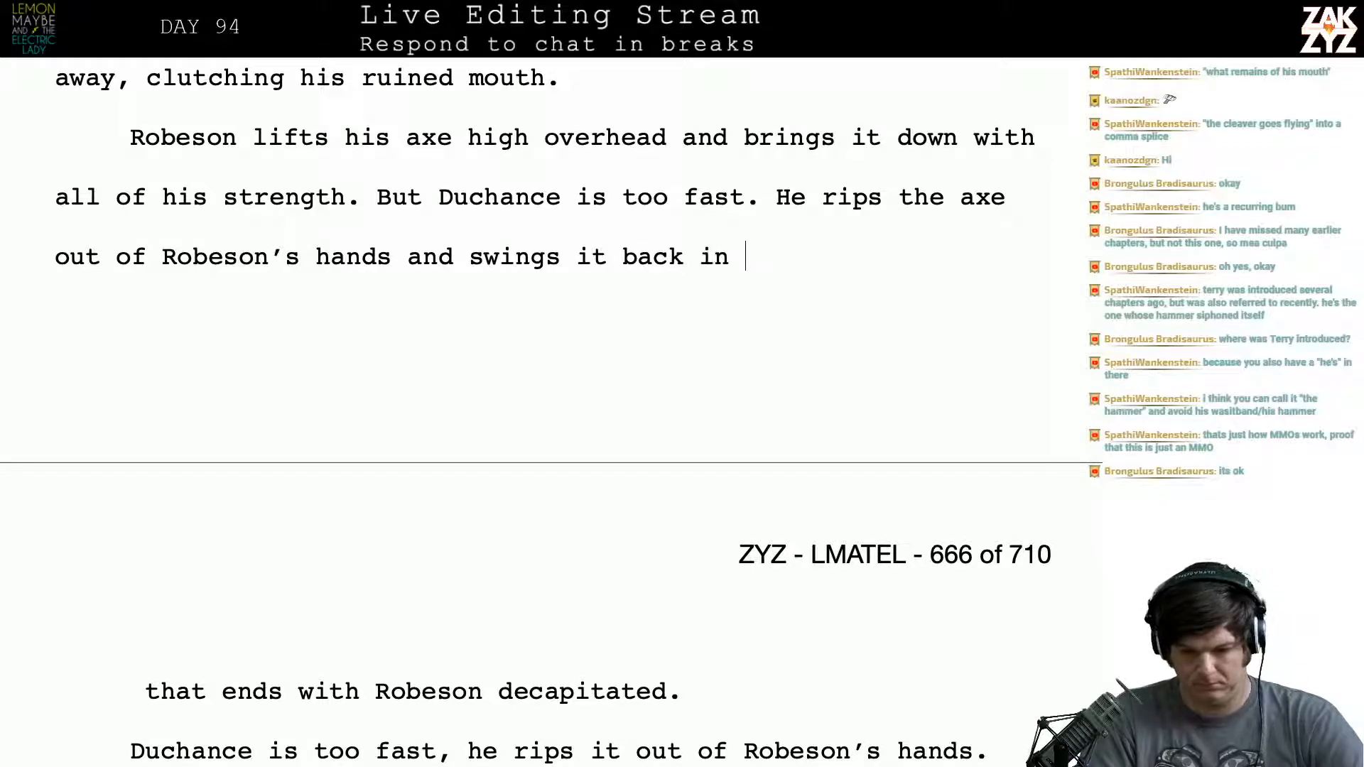
type("a singn")
key("BackSpace")
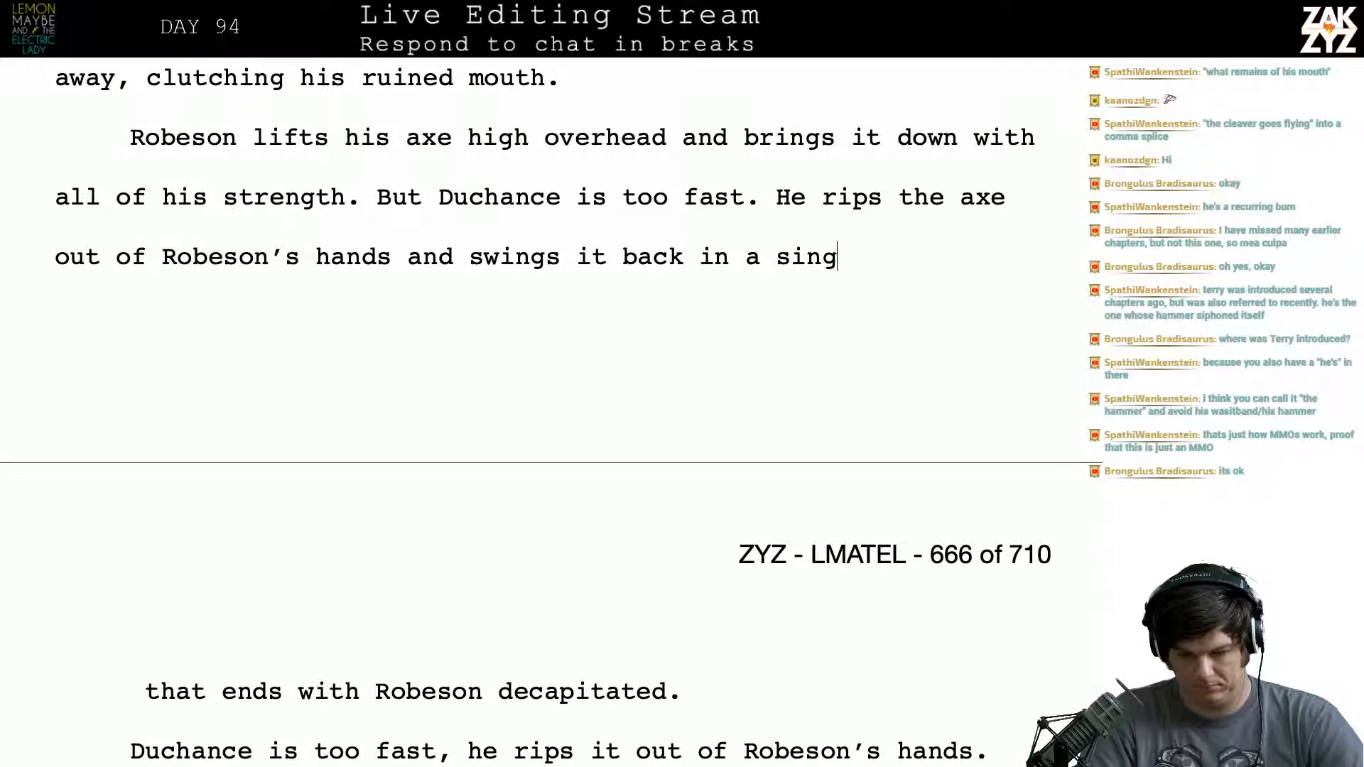
type("ing arc. ")
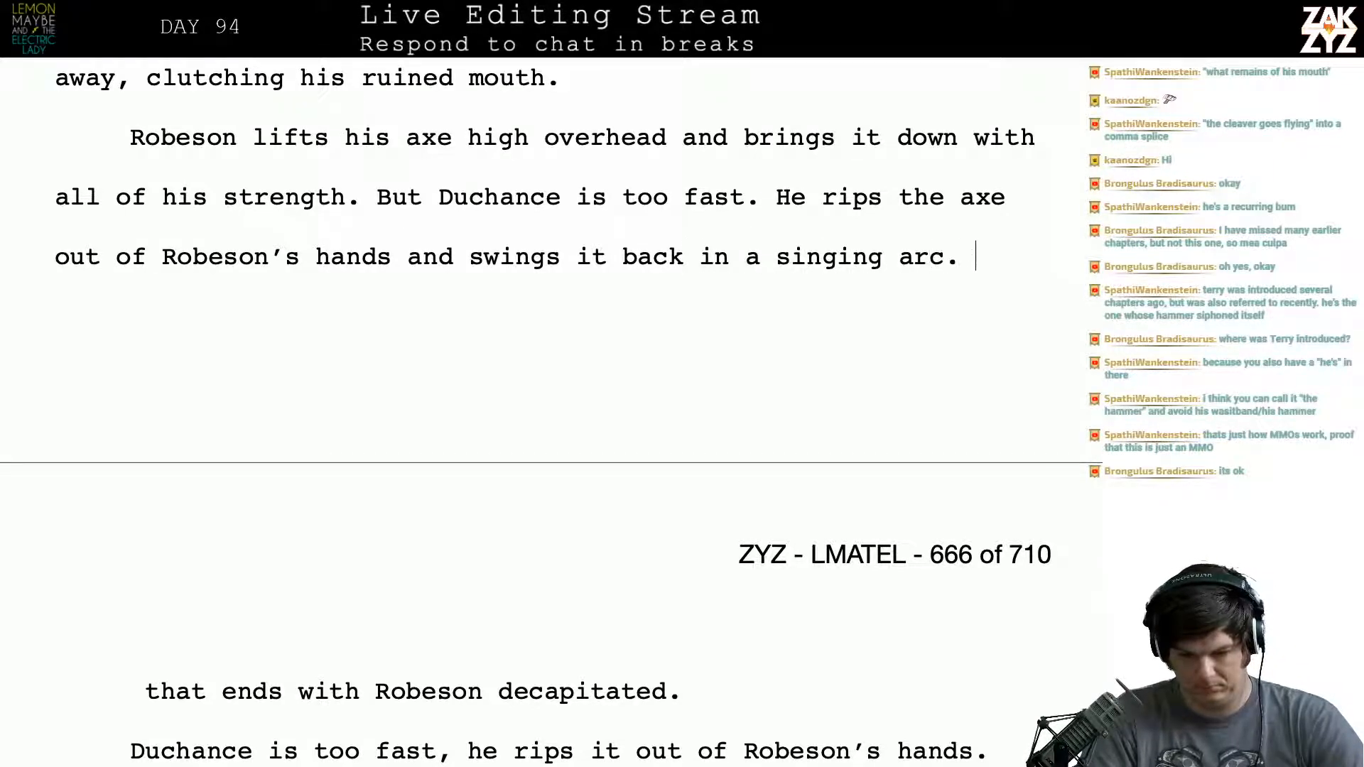
type("B")
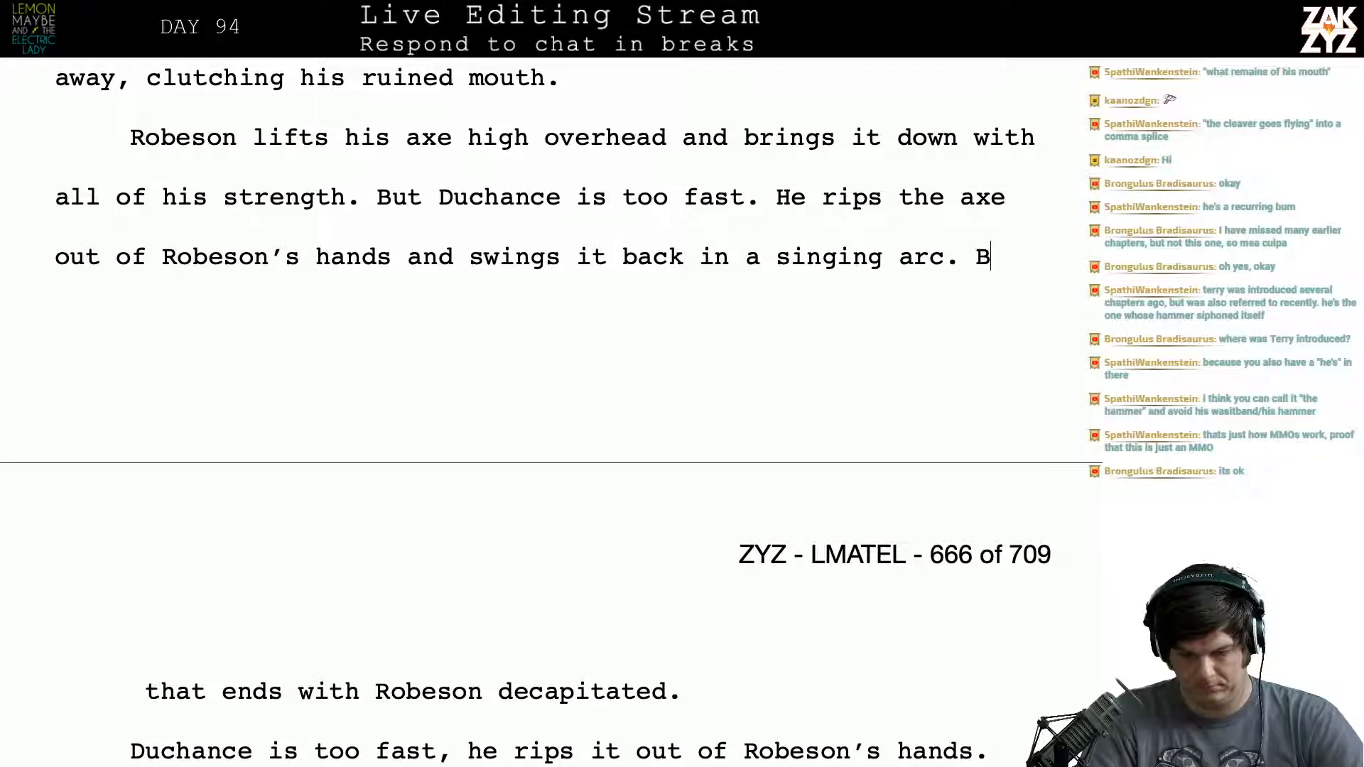
- Follow "singing arc." with the start of a new sentence, "Robeson's body topples into the pile"
key("BackSpace")
type("Robes")
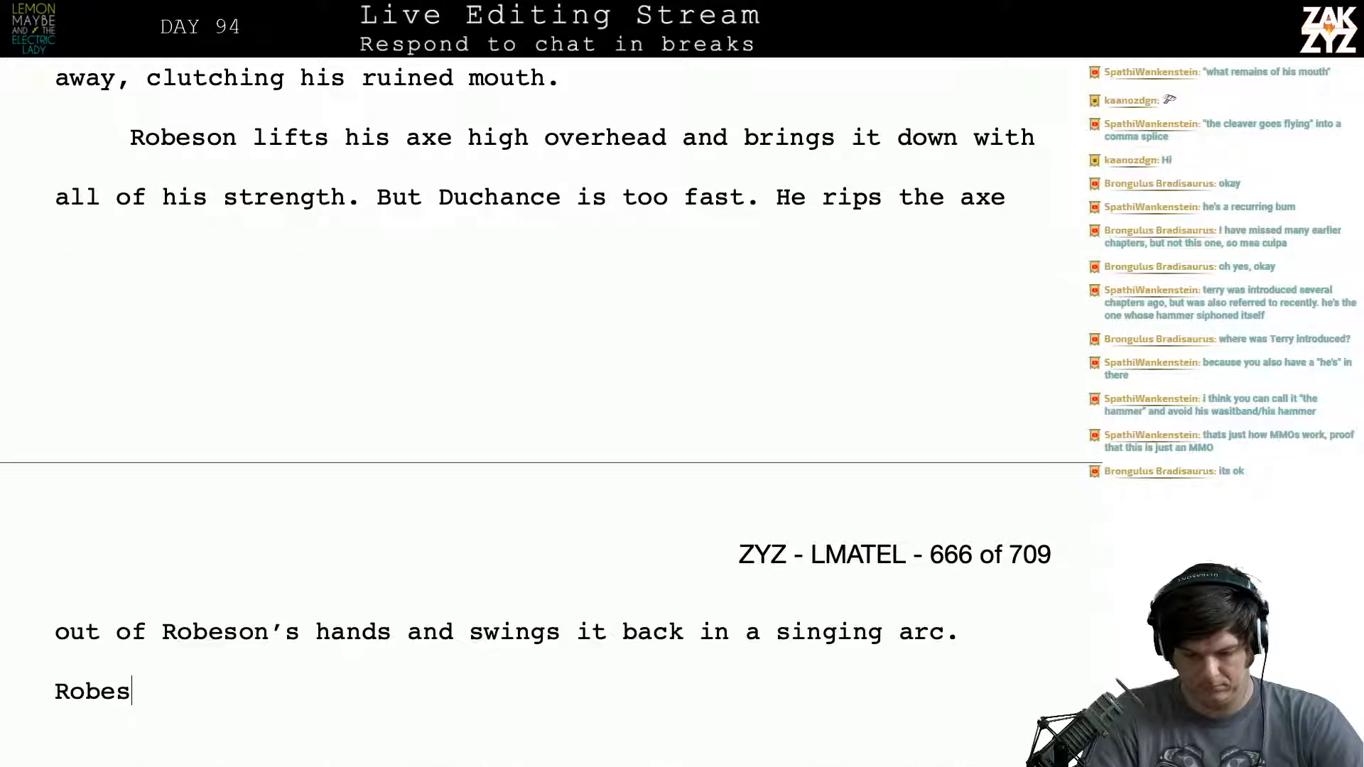
type("on's body ")
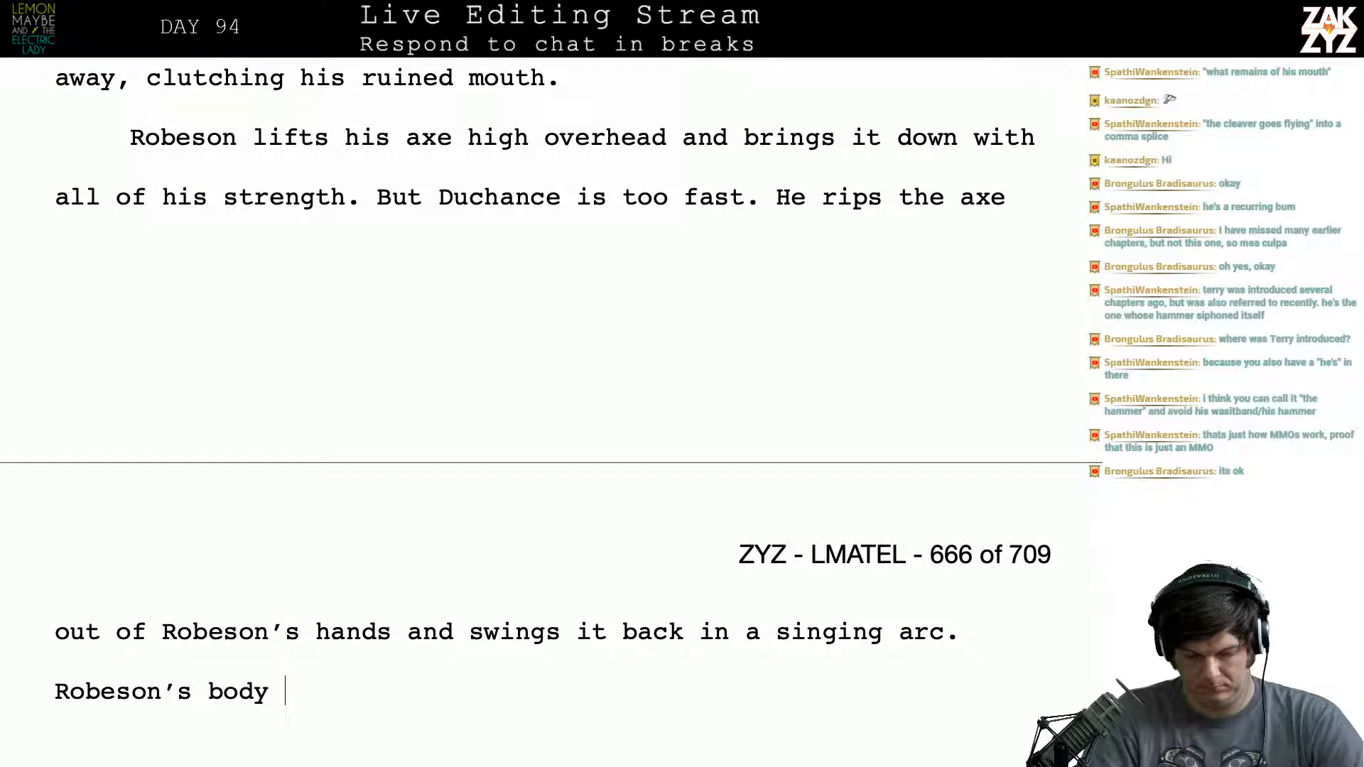
type("slup")
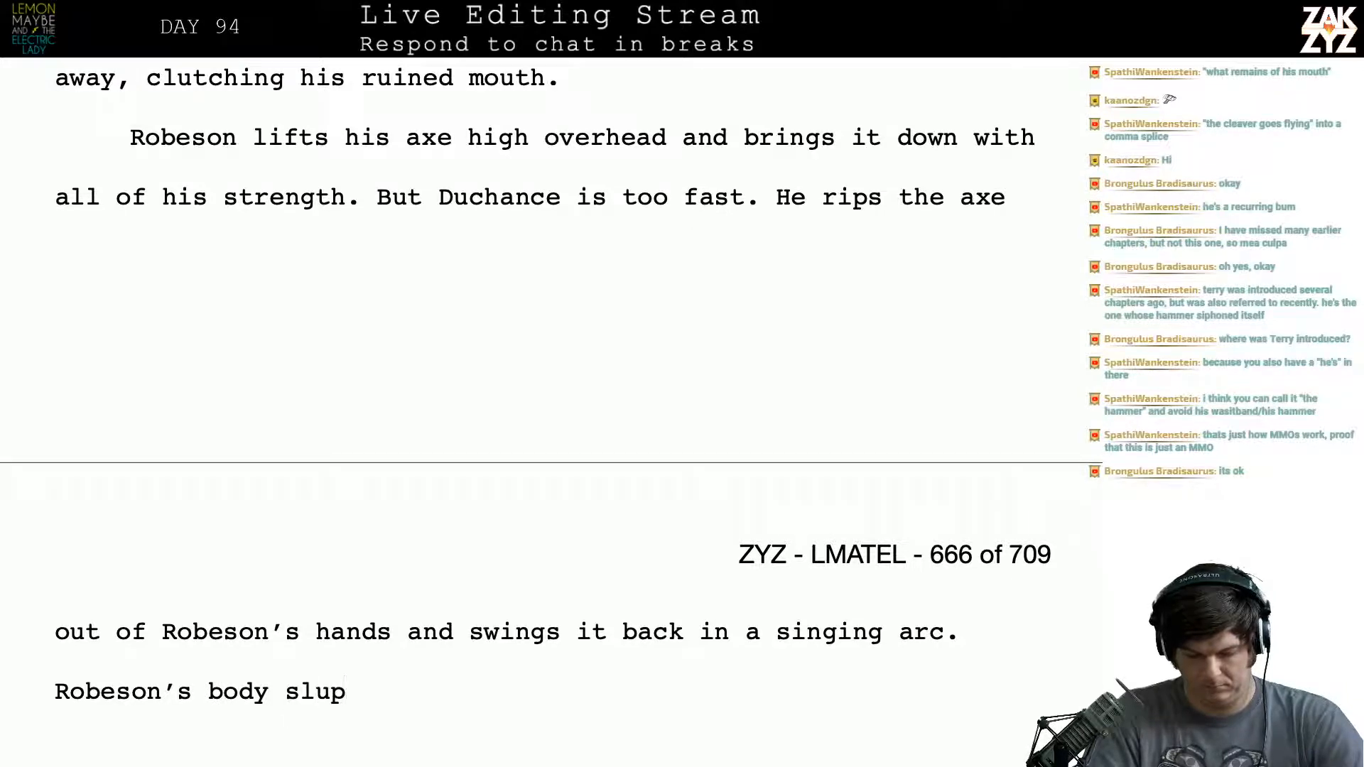
key("BackSpace")
key("BackSpace")
key("BackSpace")
type("t")
key("BackSpace")
key("BackSpace")
type("topple")
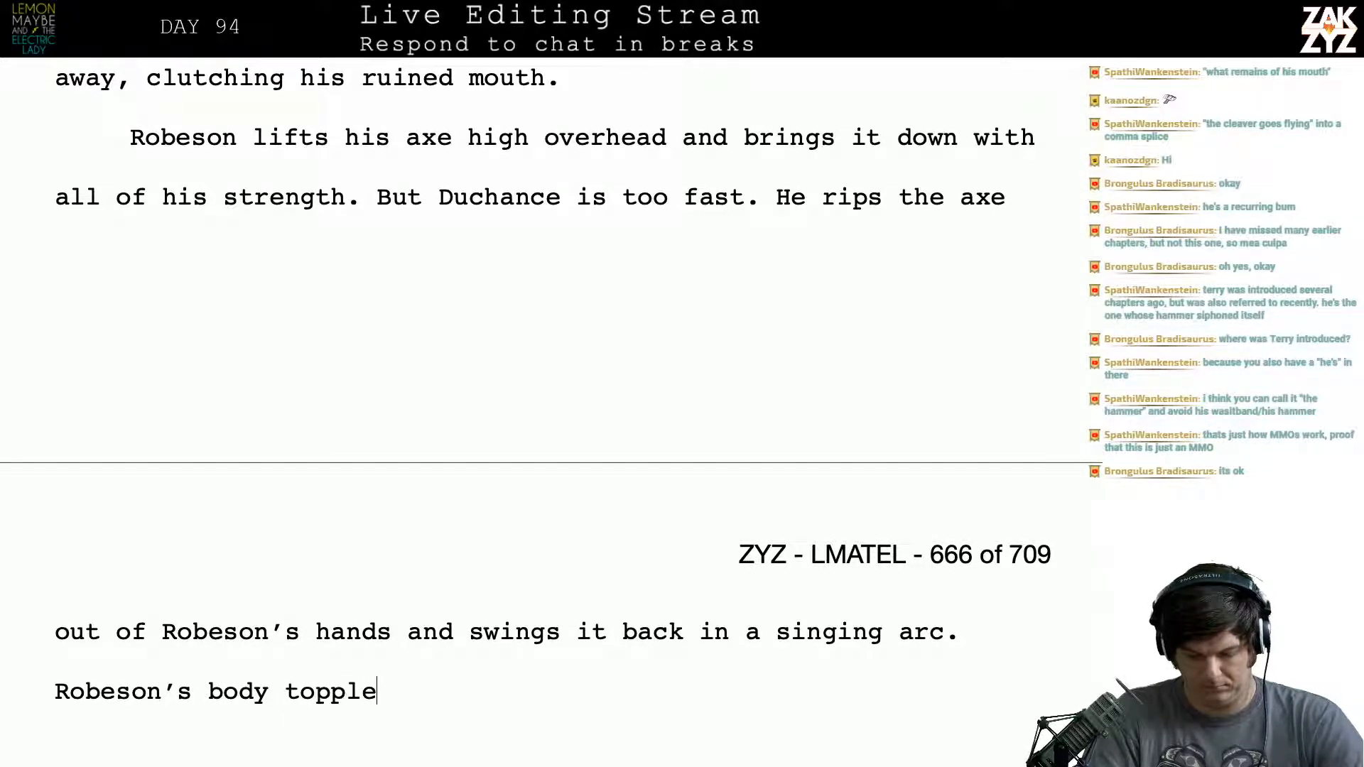
type("s into the pile ")
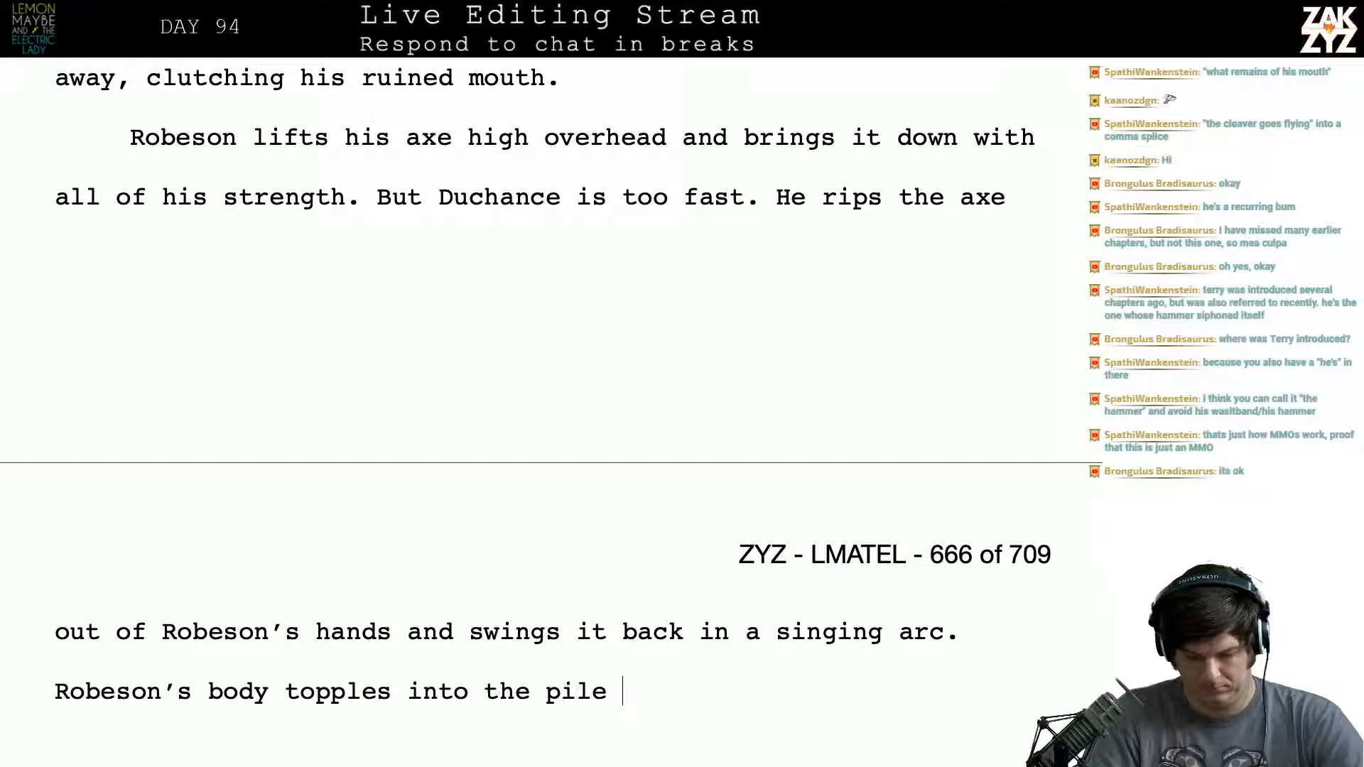
type("as his head")
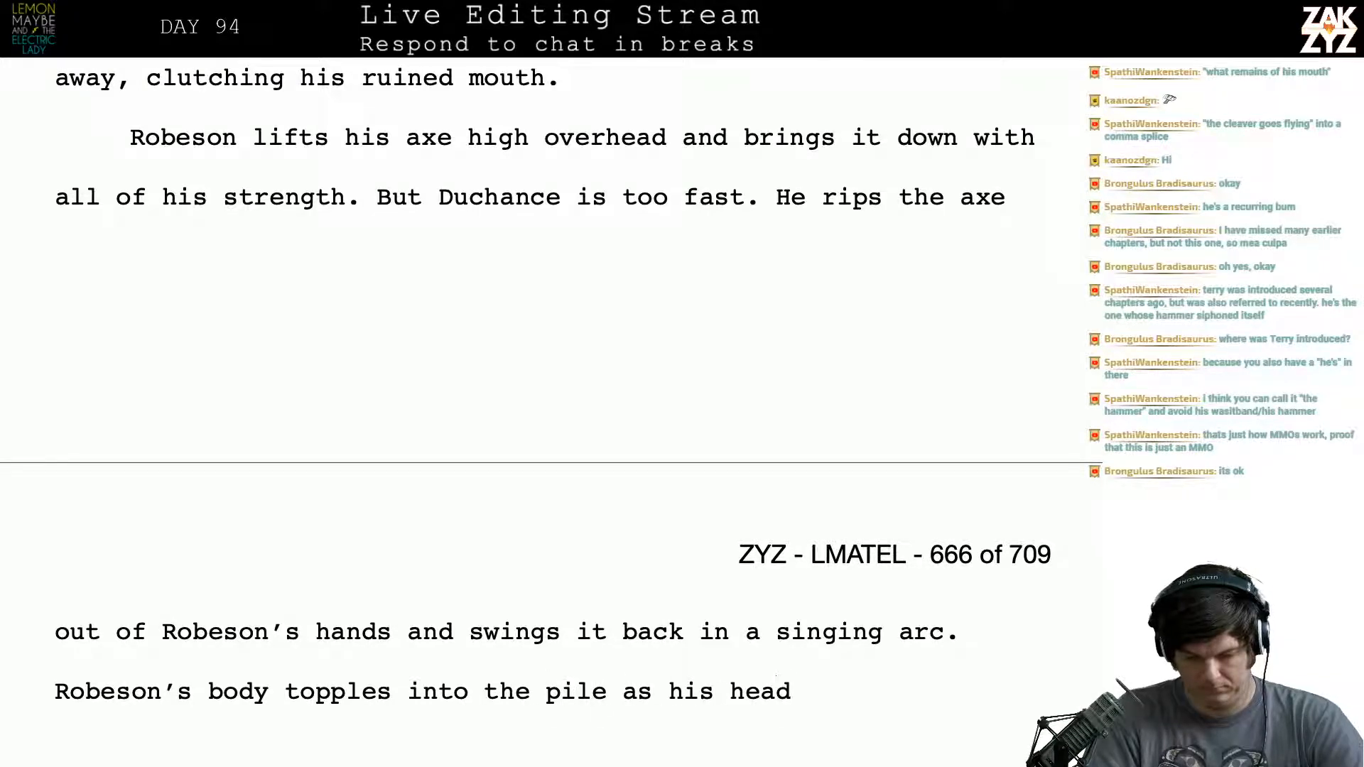
- Continue the sentence about Robeson's body with "as his severed head rolls"
key("BackSpace")
key("BackSpace")
key("BackSpace")
key("BackSpace")
type("severed he")
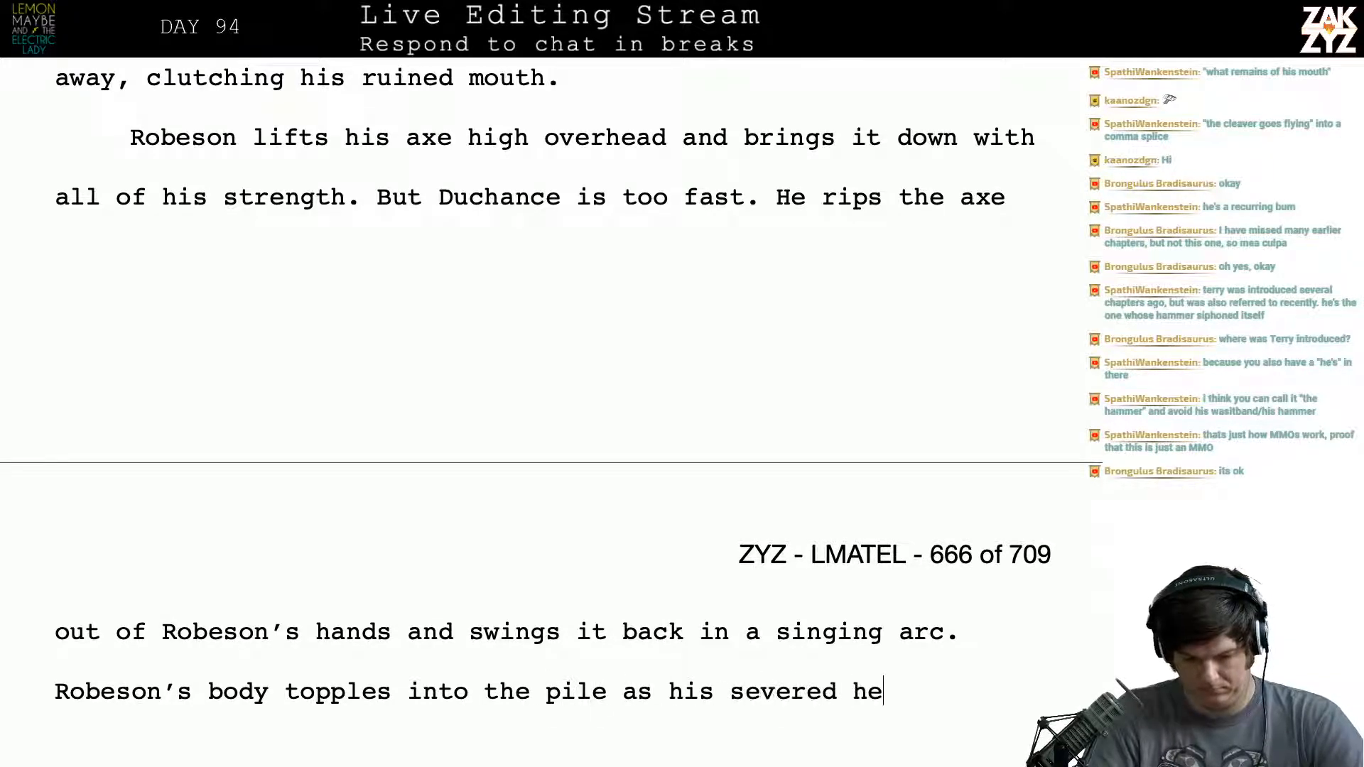
type("ad rolls d")
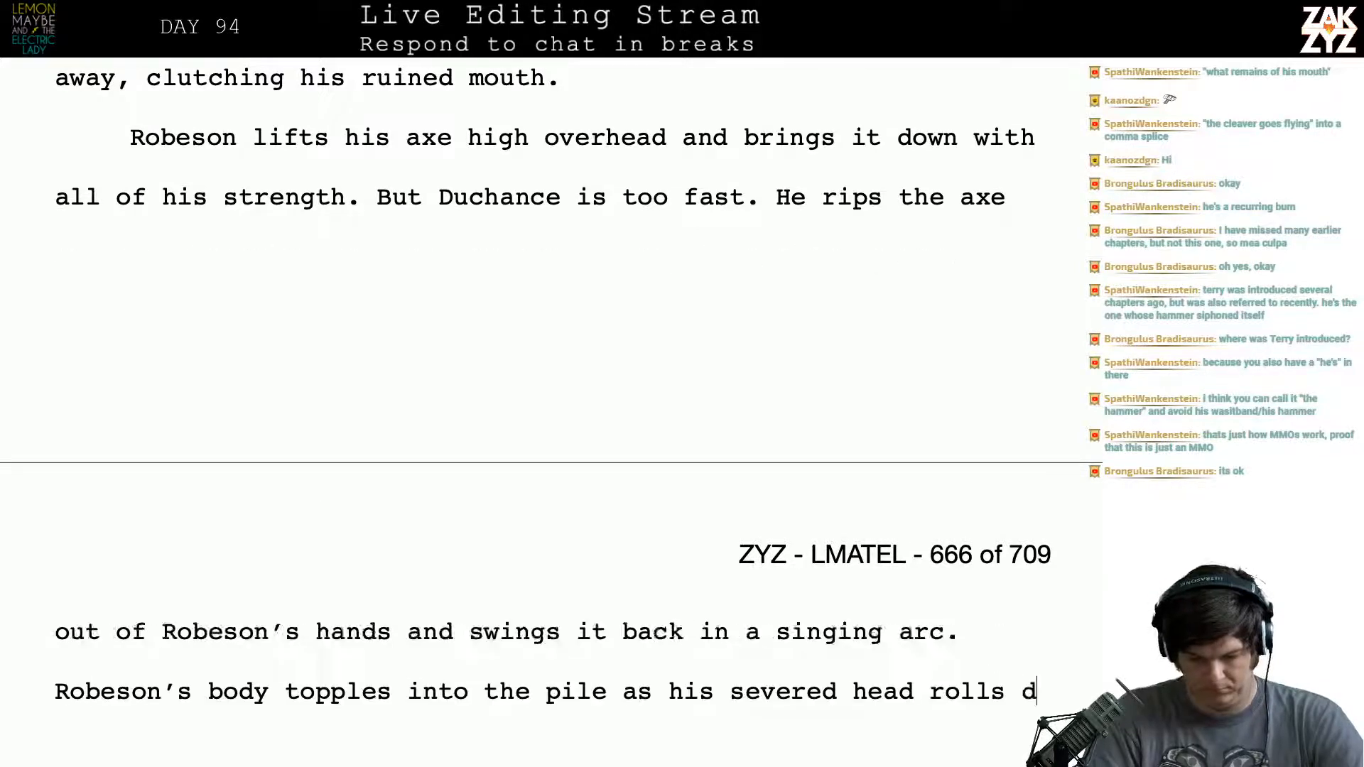
type("away.")
key("BackSpace")
key("BackSpace")
key("BackSpace")
key("BackSpace")
key("BackSpace")
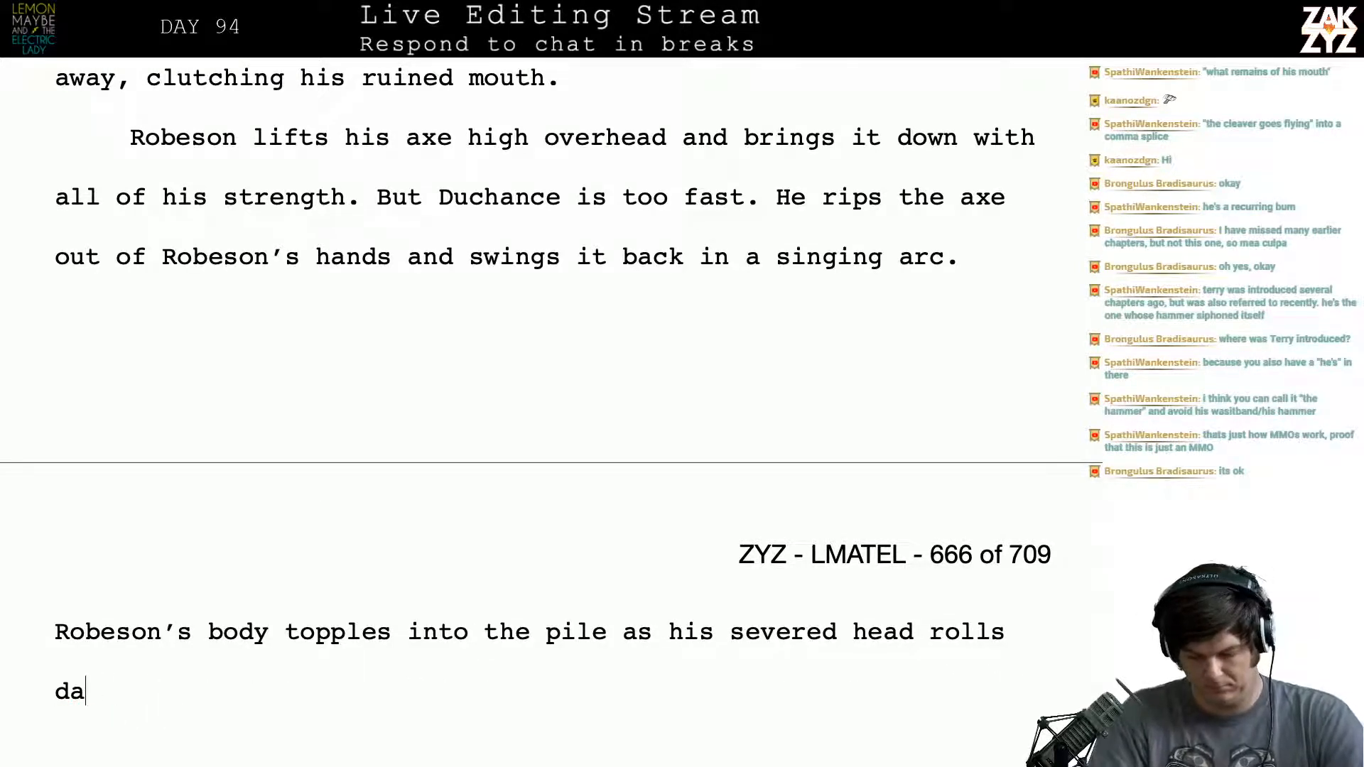
key("BackSpace")
key("BackSpace")
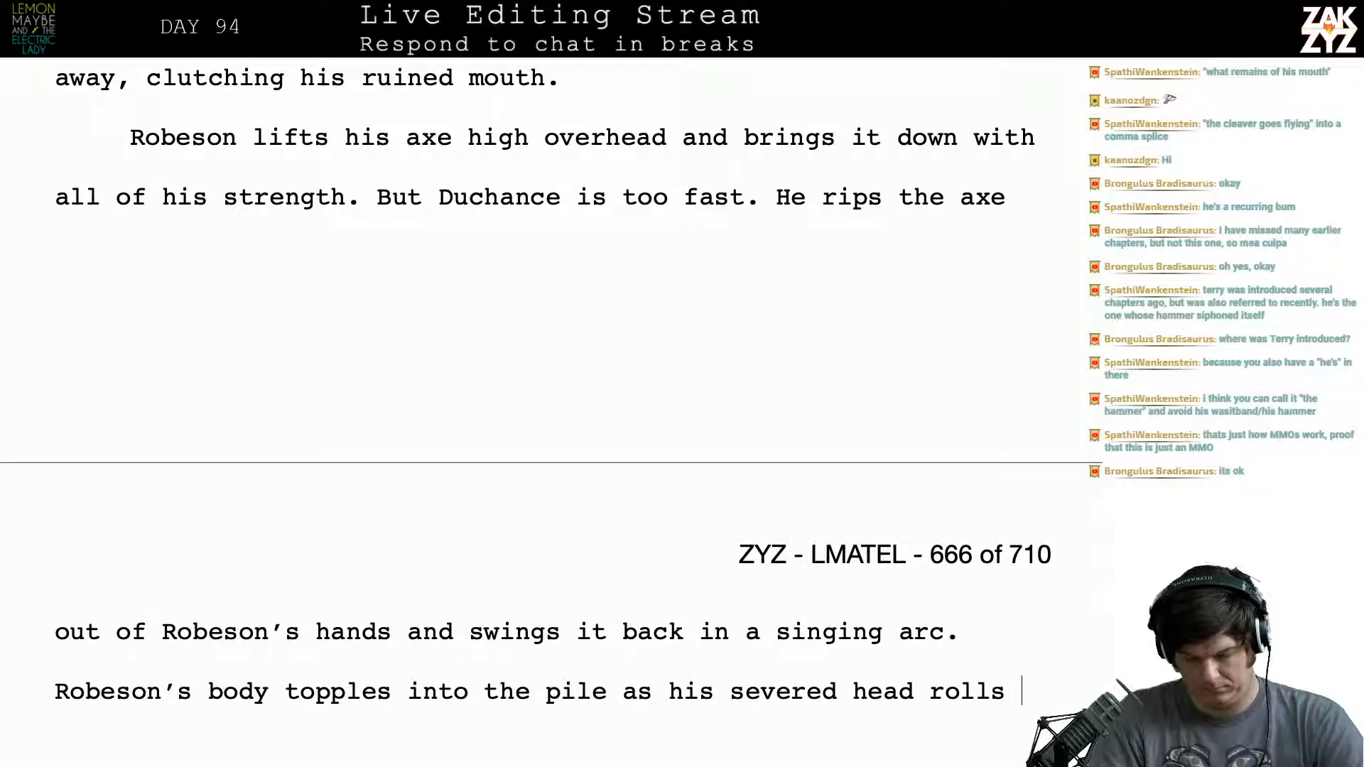
- Try continuing after "severed head rolls" with "into the st", and clear those words
type("into the stre")
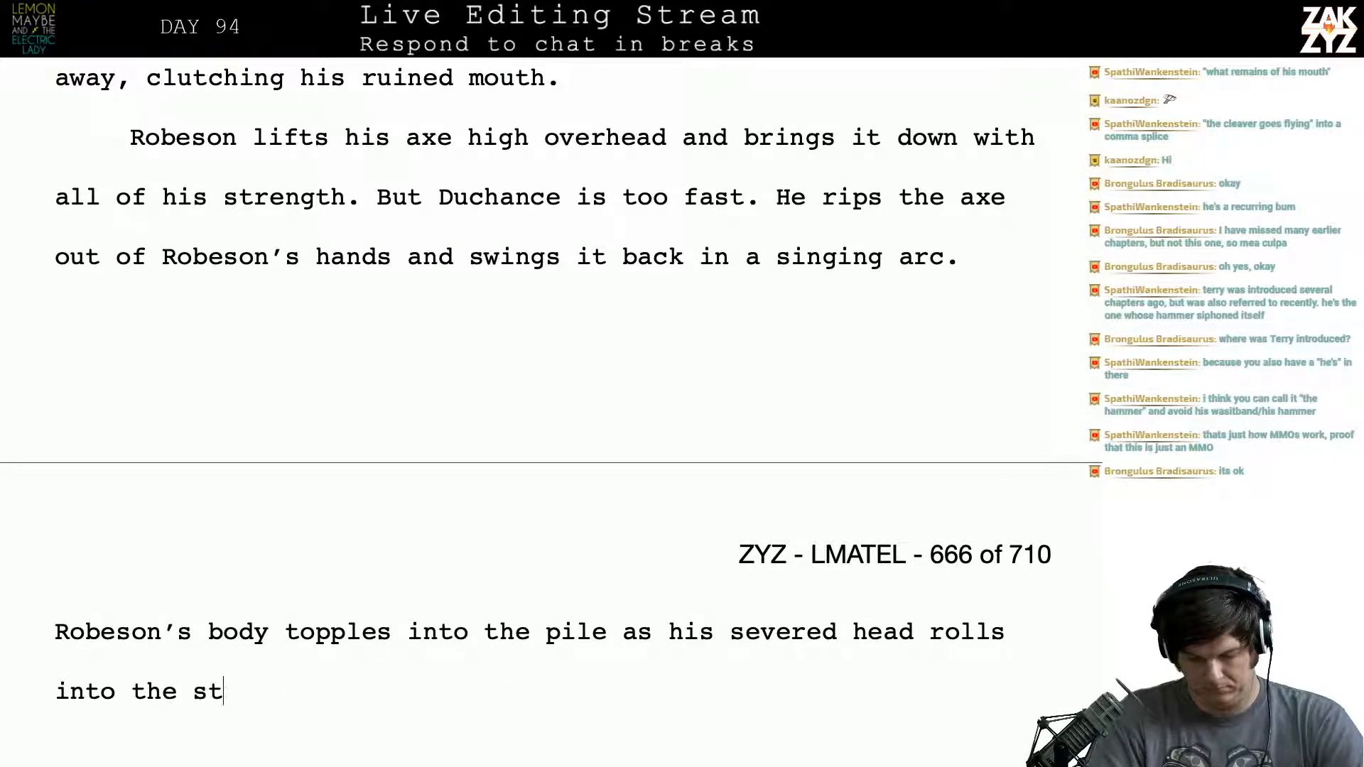
key("BackSpace")
key("BackSpace")
key("BackSpace")
key("BackSpace")
key("BackSpace")
key("BackSpace")
key("BackSpace")
key("BackSpace")
key("BackSpace")
key("BackSpace")
key("BackSpace")
key("BackSpace")
key("BackSpace")
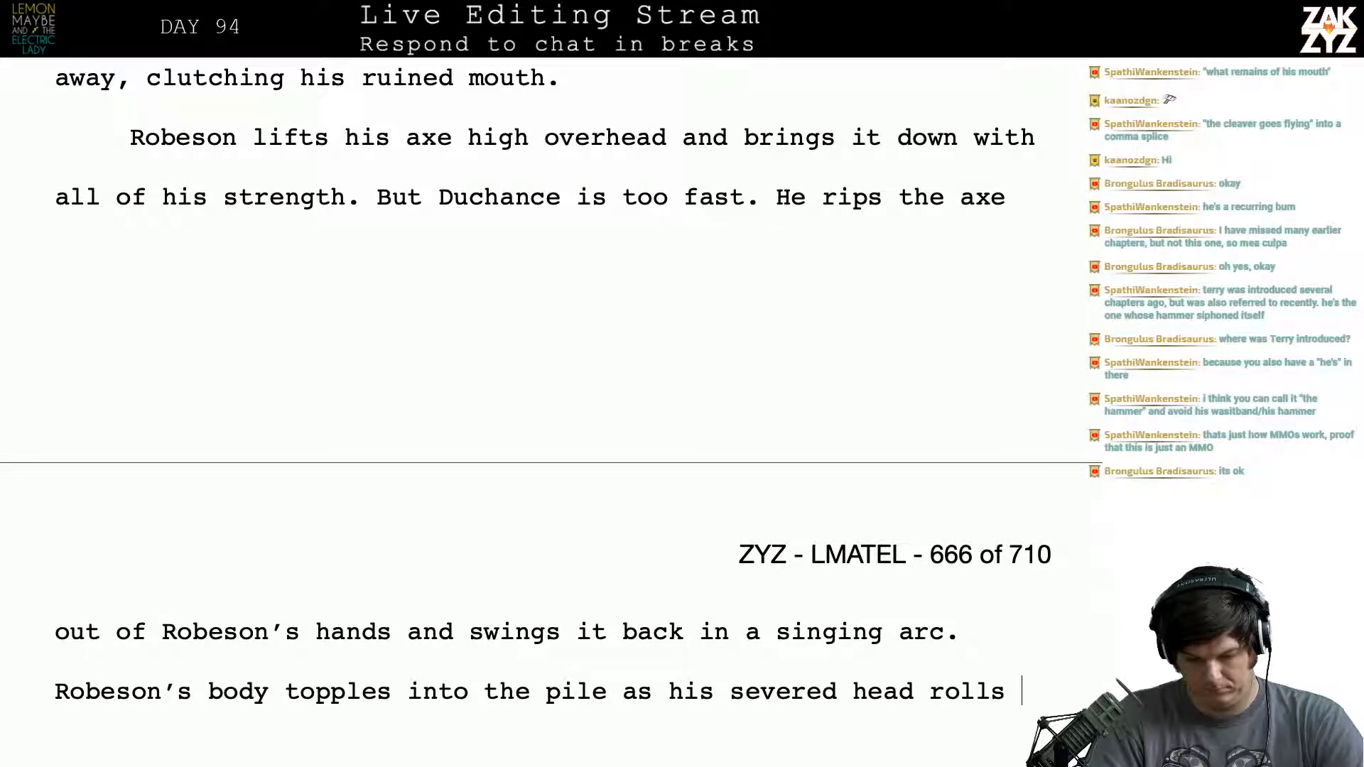
- End the severed head sentence with "away." and break the paragraph before the leftover draft lines
type("away.")
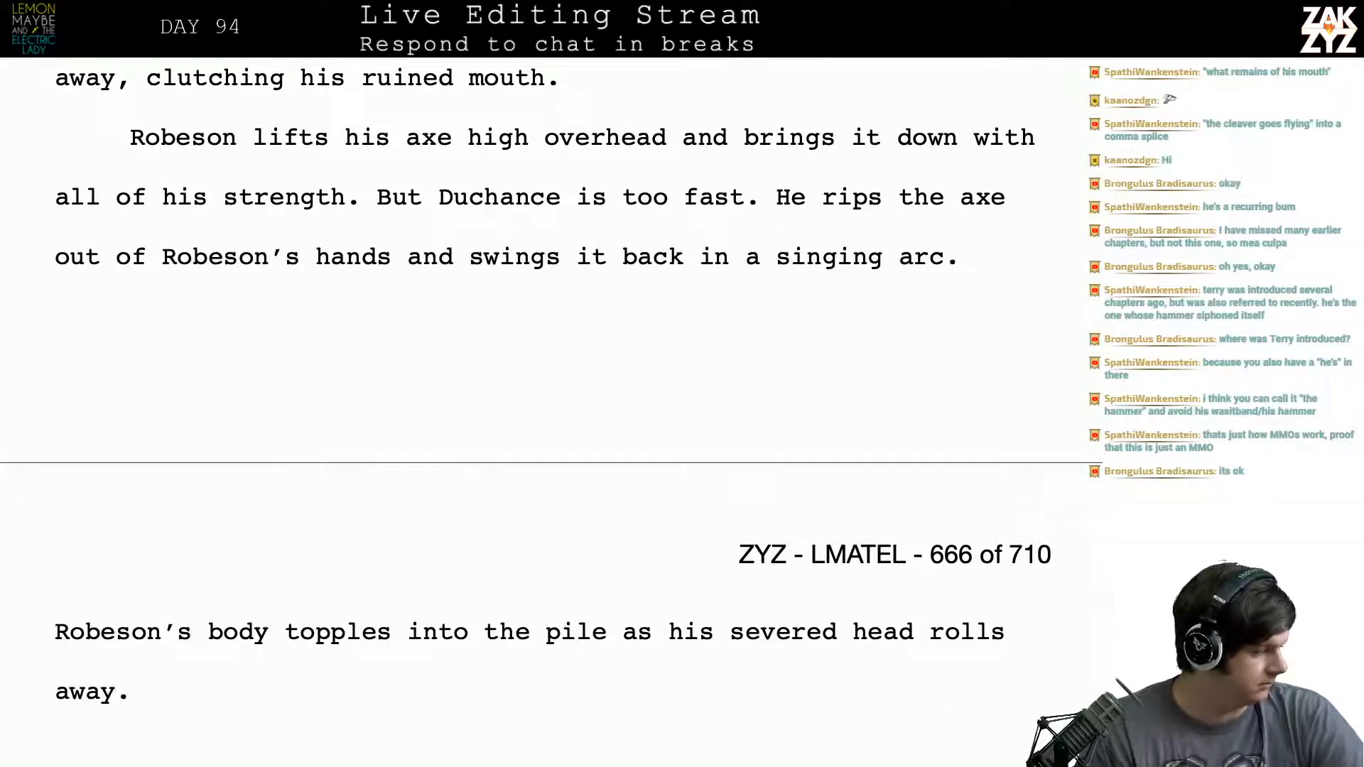
key("Return")
key("Return")
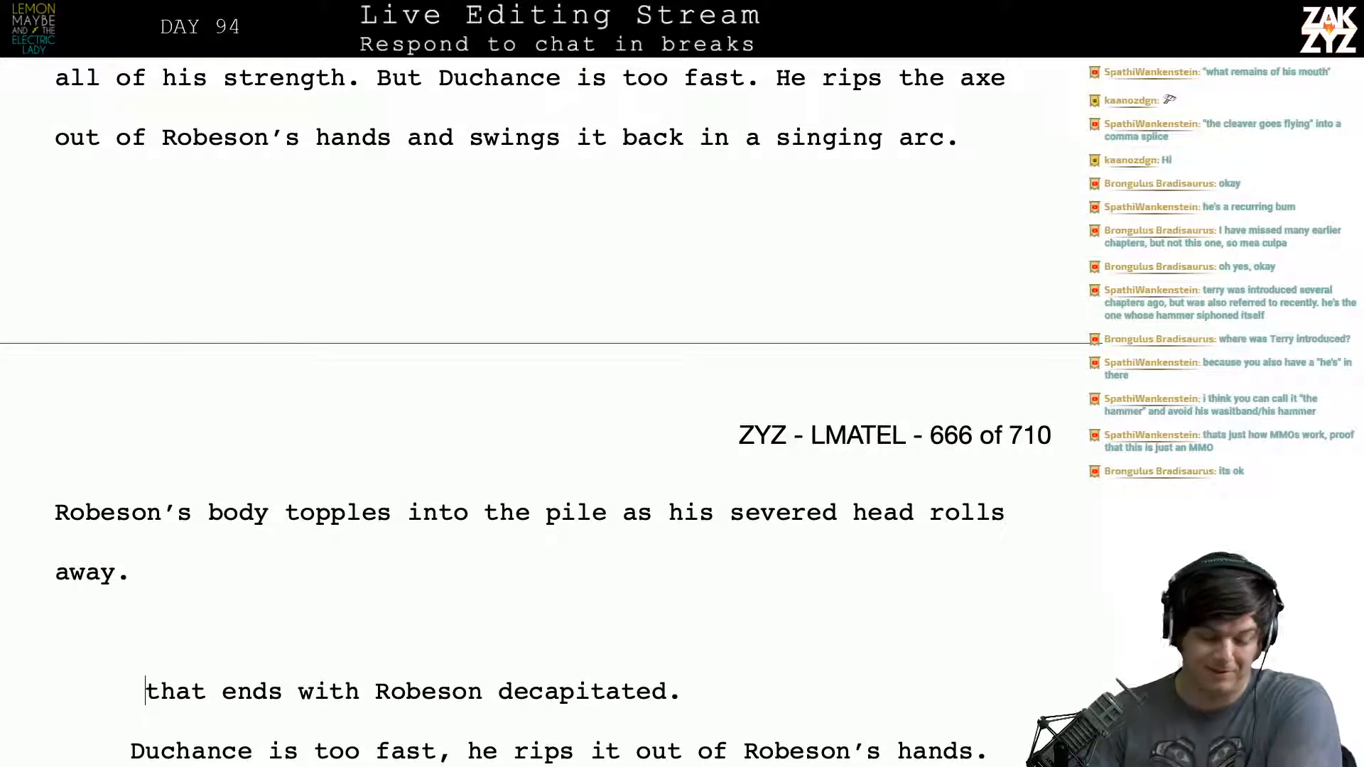
- Delete the leftover draft lines from "that ends with Robeson decapitated." through "before it decapitates Robeson.", and close the gap above "Gary's army"
scroll(552, 411, "down", 3)
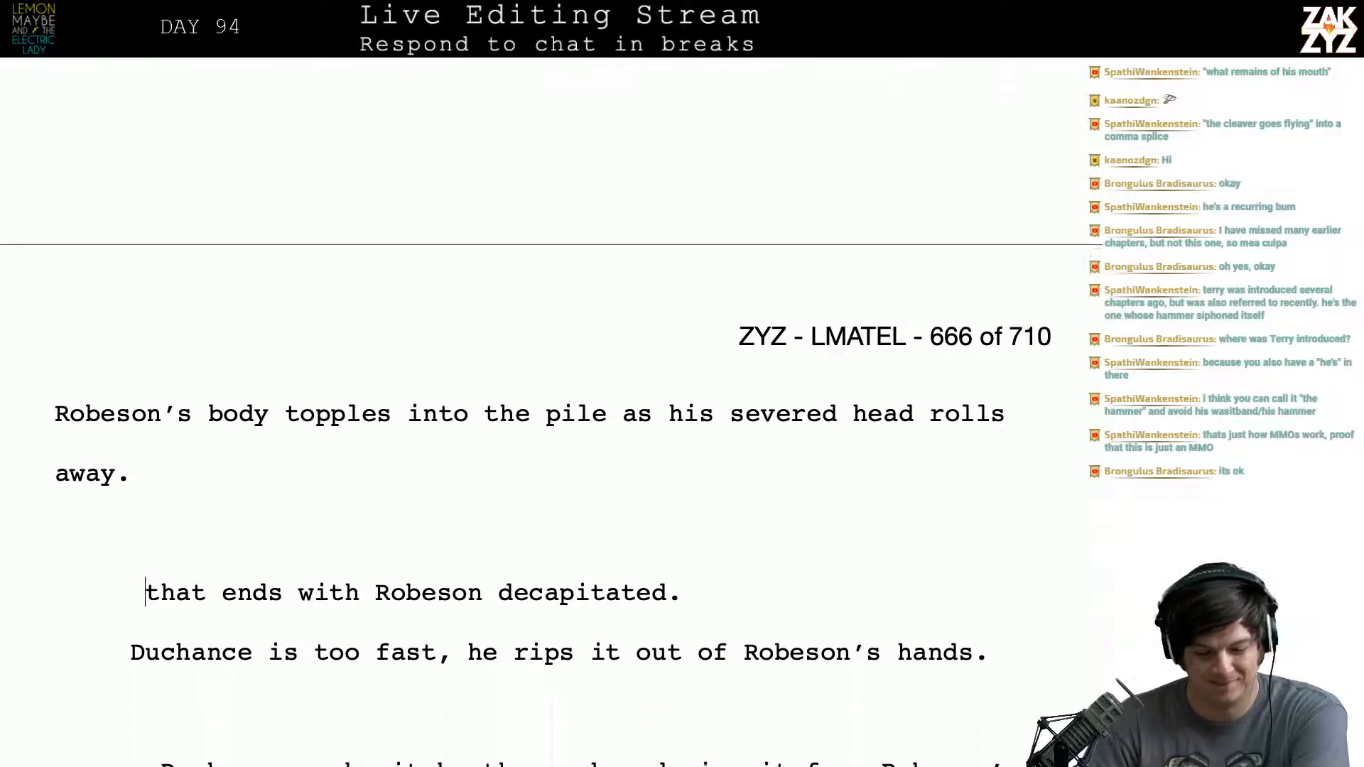
scroll(544, 425, "down", 1)
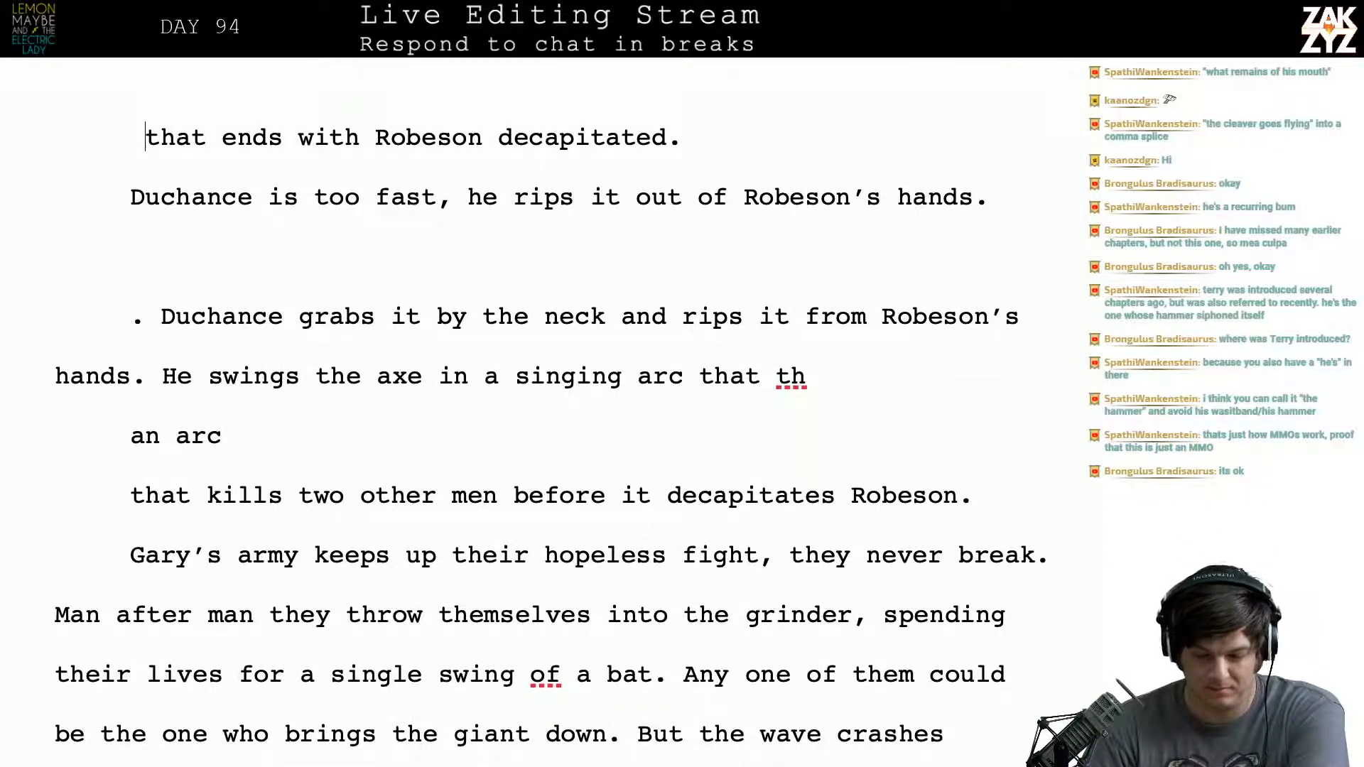
left_click_drag(985, 501, 186, 112)
key("BackSpace")
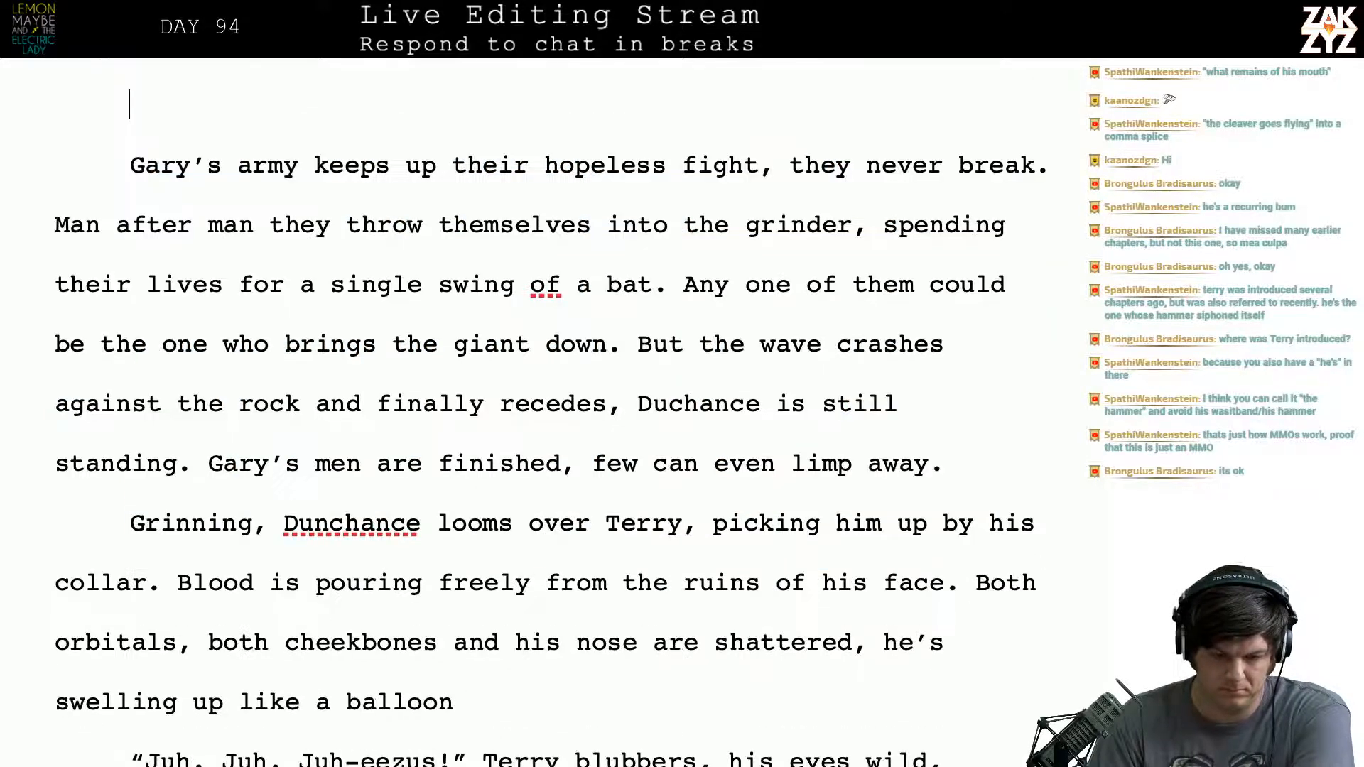
scroll(187, 113, "up", 7)
key("BackSpace")
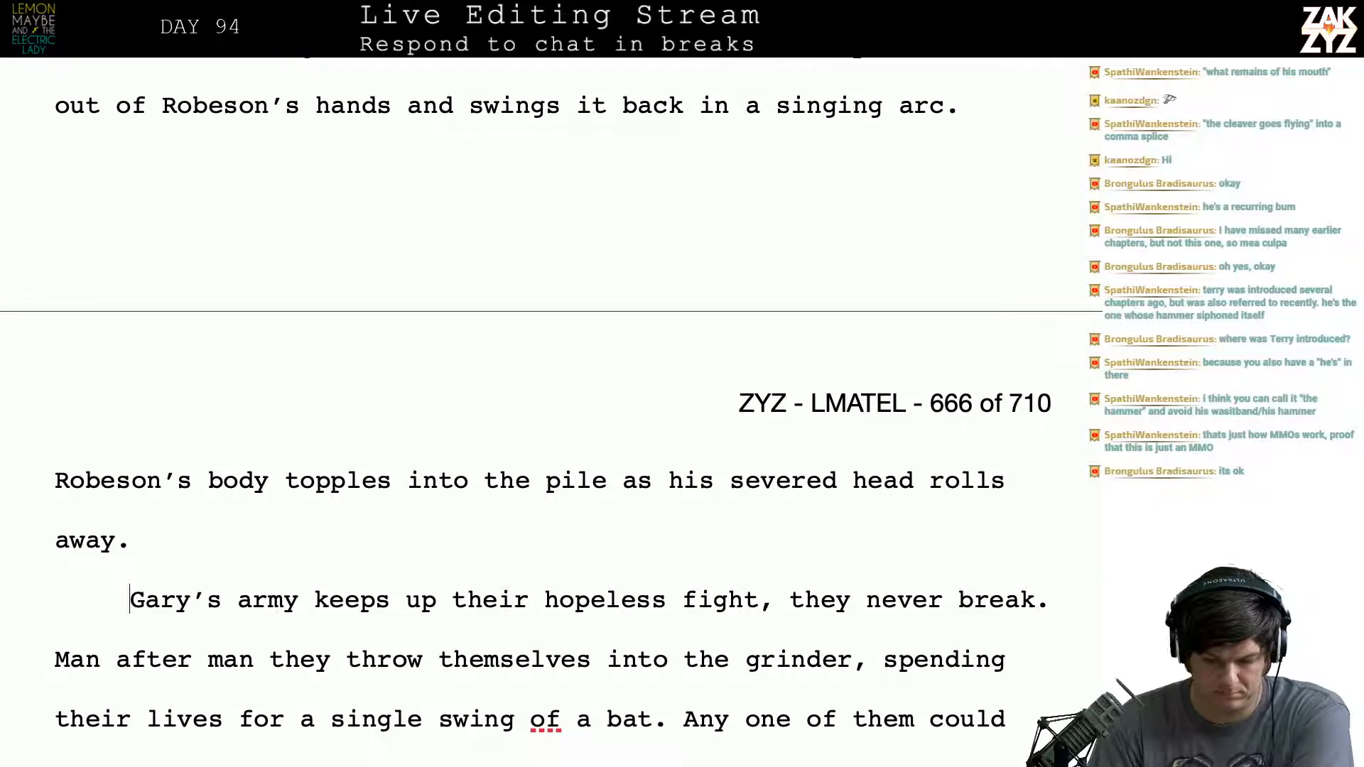
- Insert "Nothing can touch Duchance." at the start of the paragraph, before "Gary's army keeps up"
key("Right")
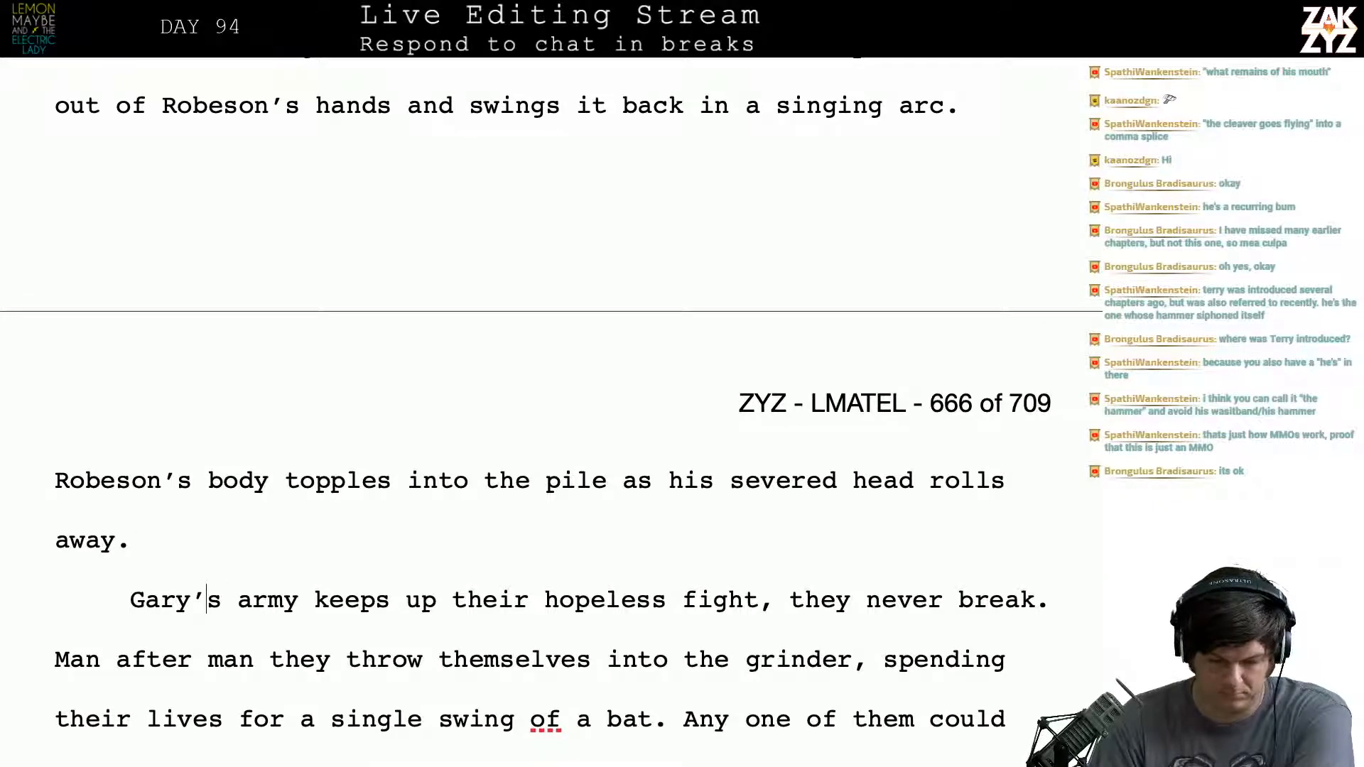
key("Left")
key("Left")
key("Left")
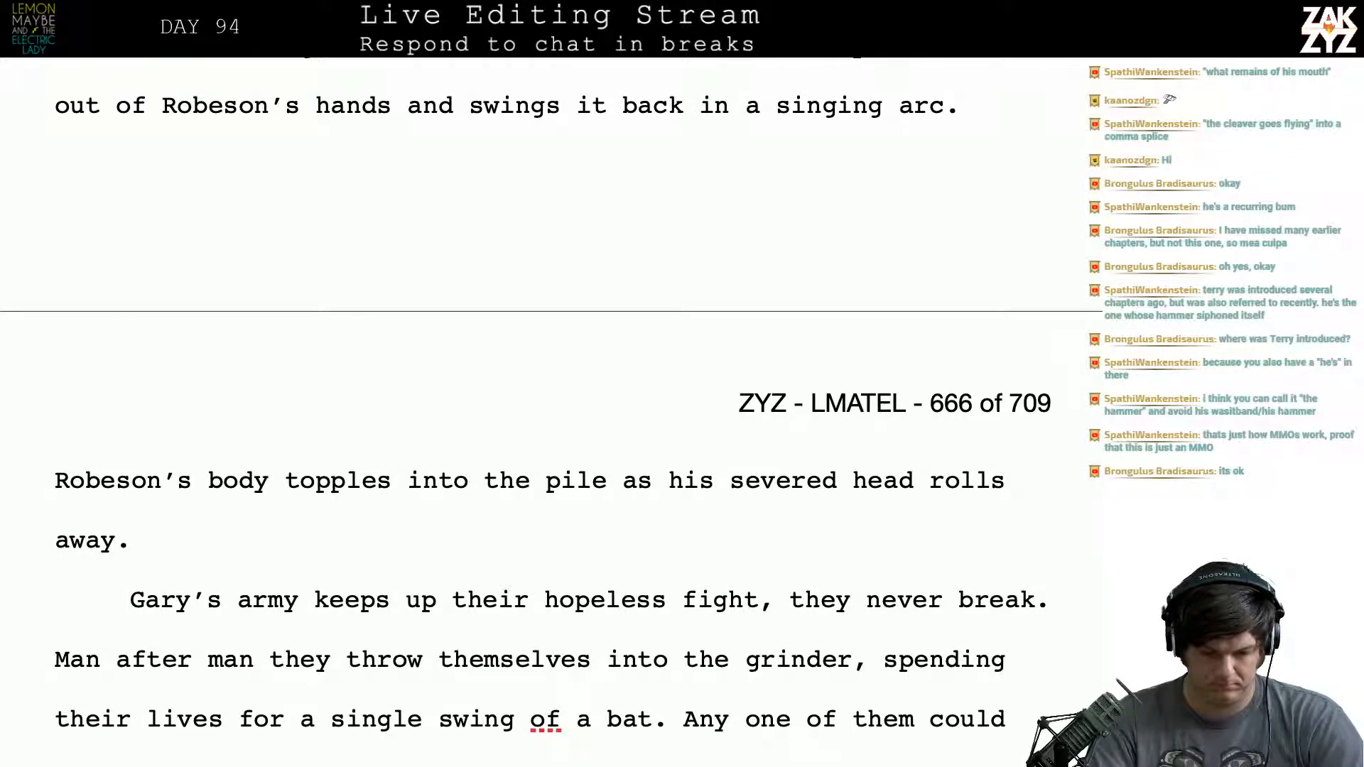
type("Nothing can tou")
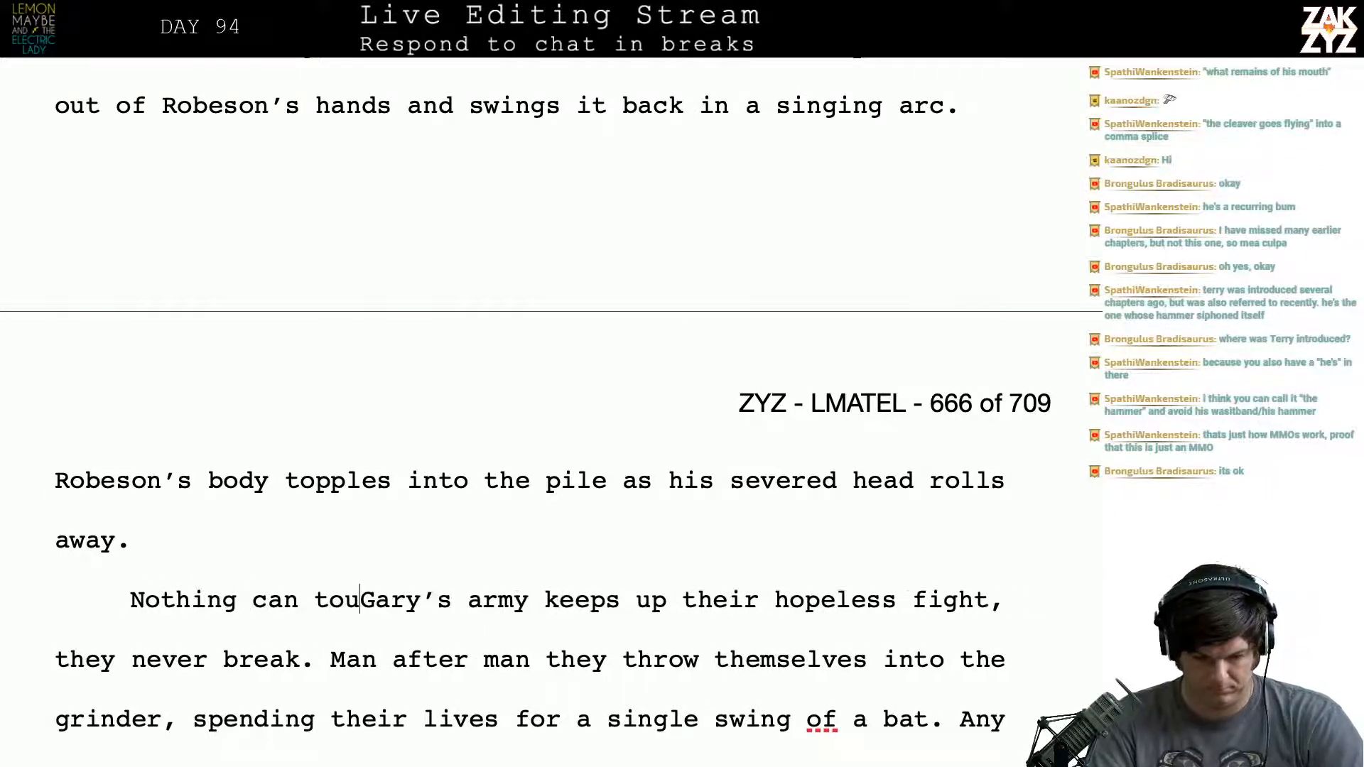
type("ch du")
key("BackSpace")
key("BackSpace")
type("D")
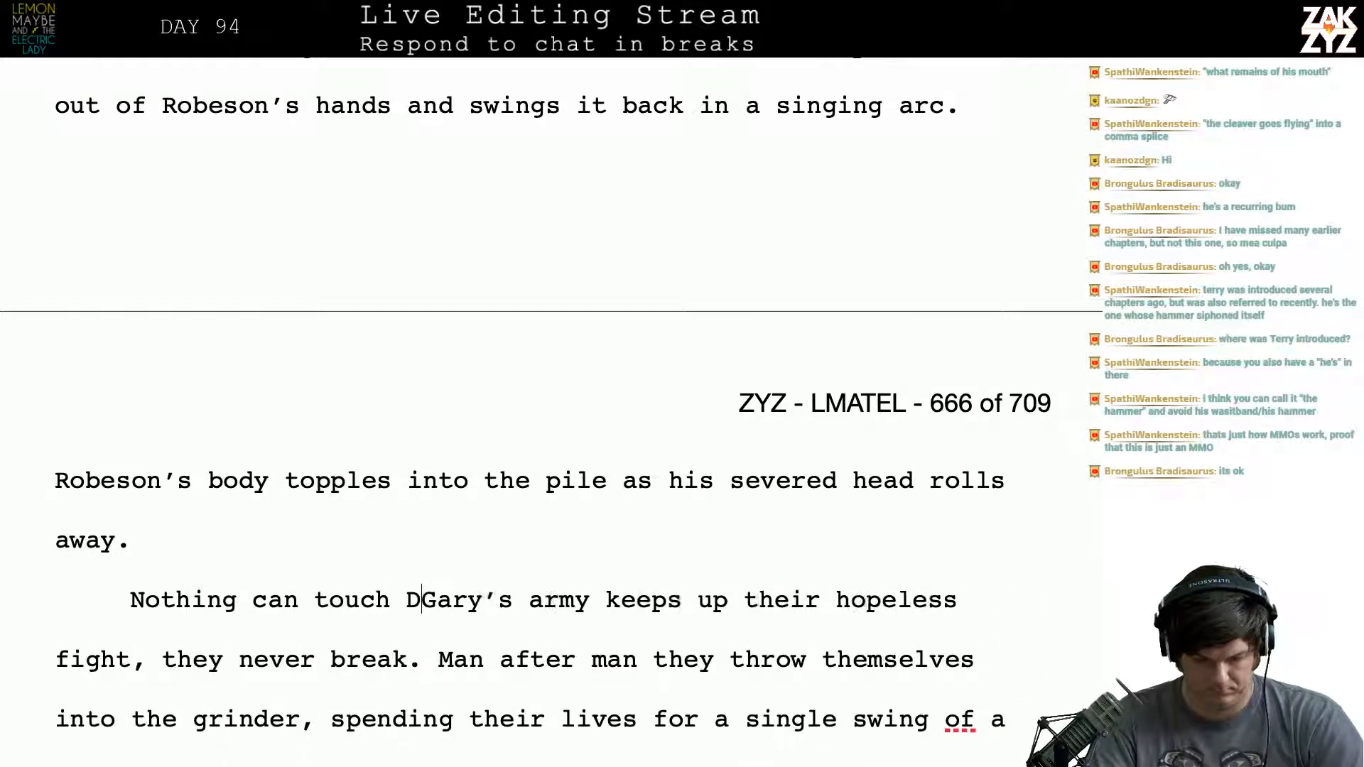
type("uchance.")
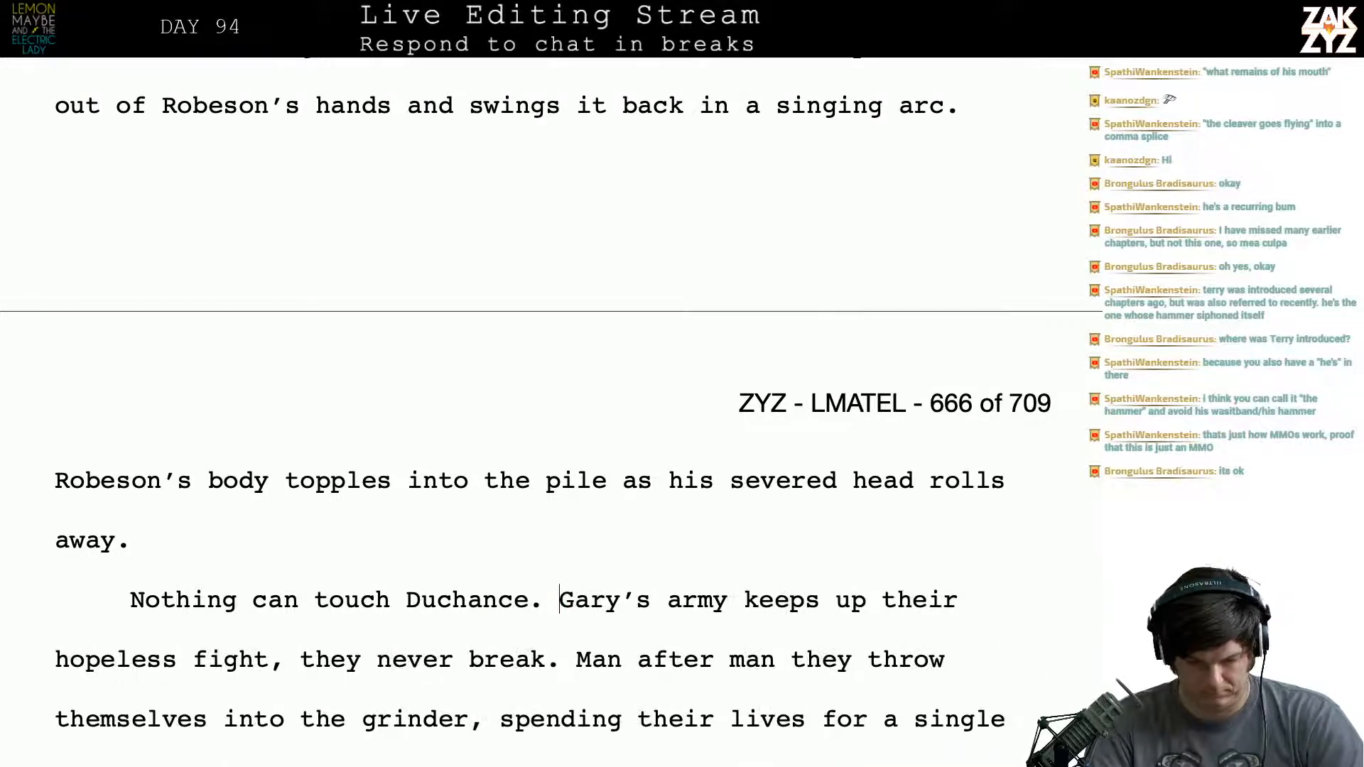
- Try removing "never break" from the sentence about the army's hopeless fight, and restore the original wording
key("Down")
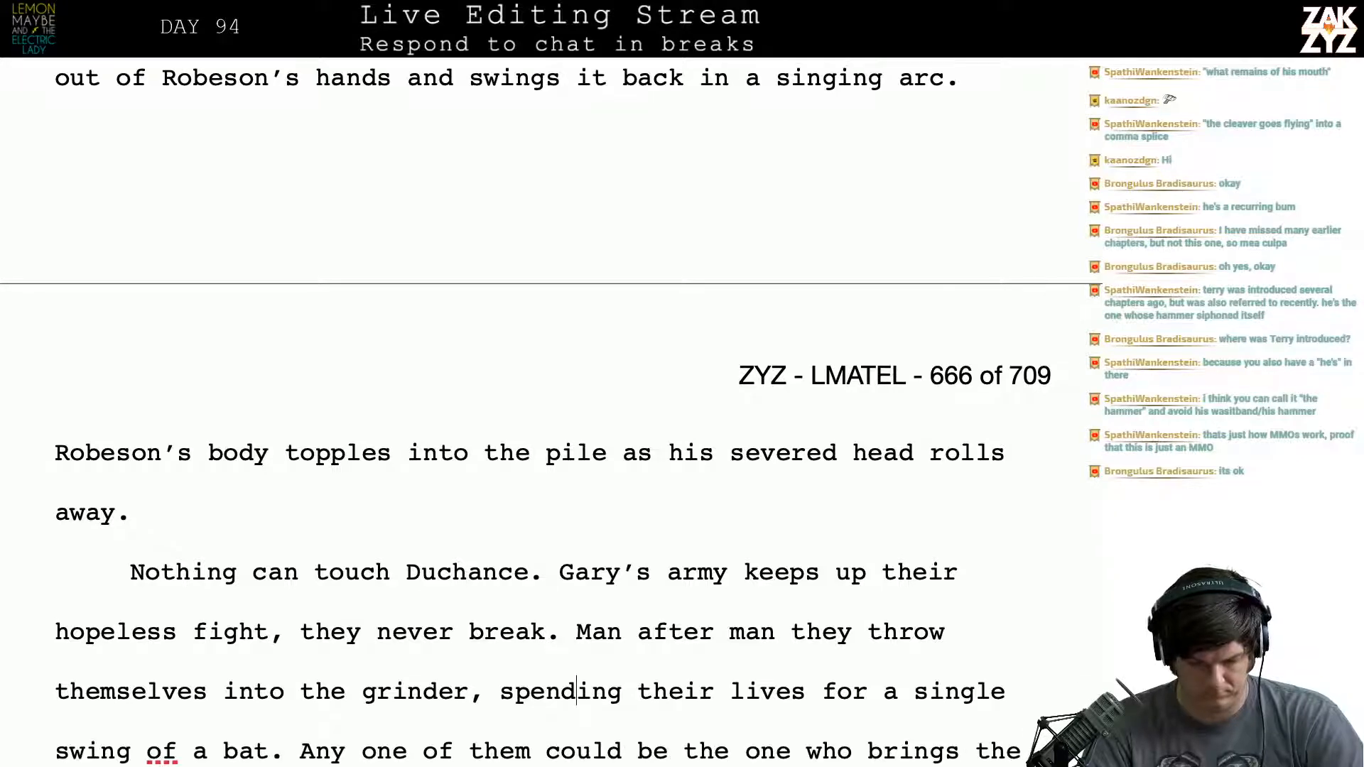
key("BackSpace")
key("BackSpace")
key("BackSpace")
key("BackSpace")
key("BackSpace")
key("BackSpace")
key("BackSpace")
key("BackSpace")
key("BackSpace")
key("BackSpace")
key("BackSpace")
key("BackSpace")
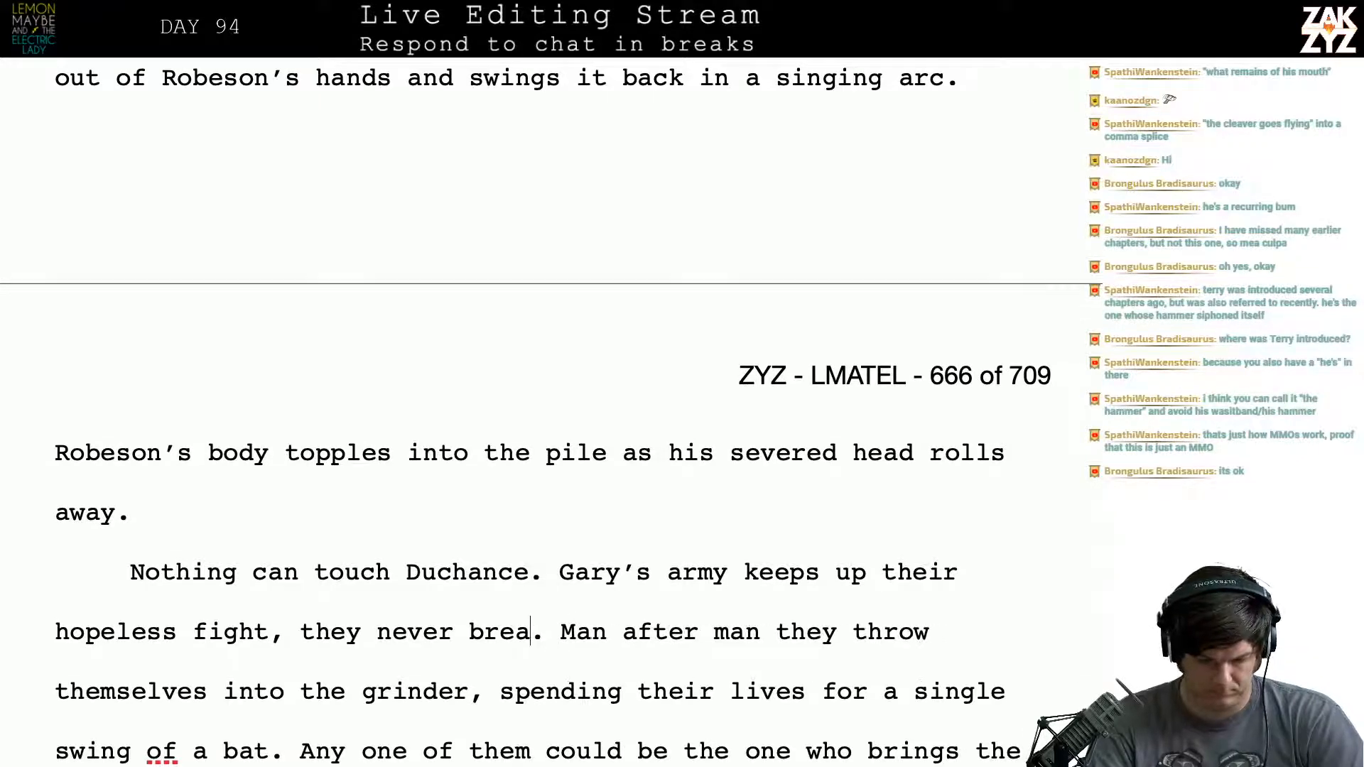
type("never break.")
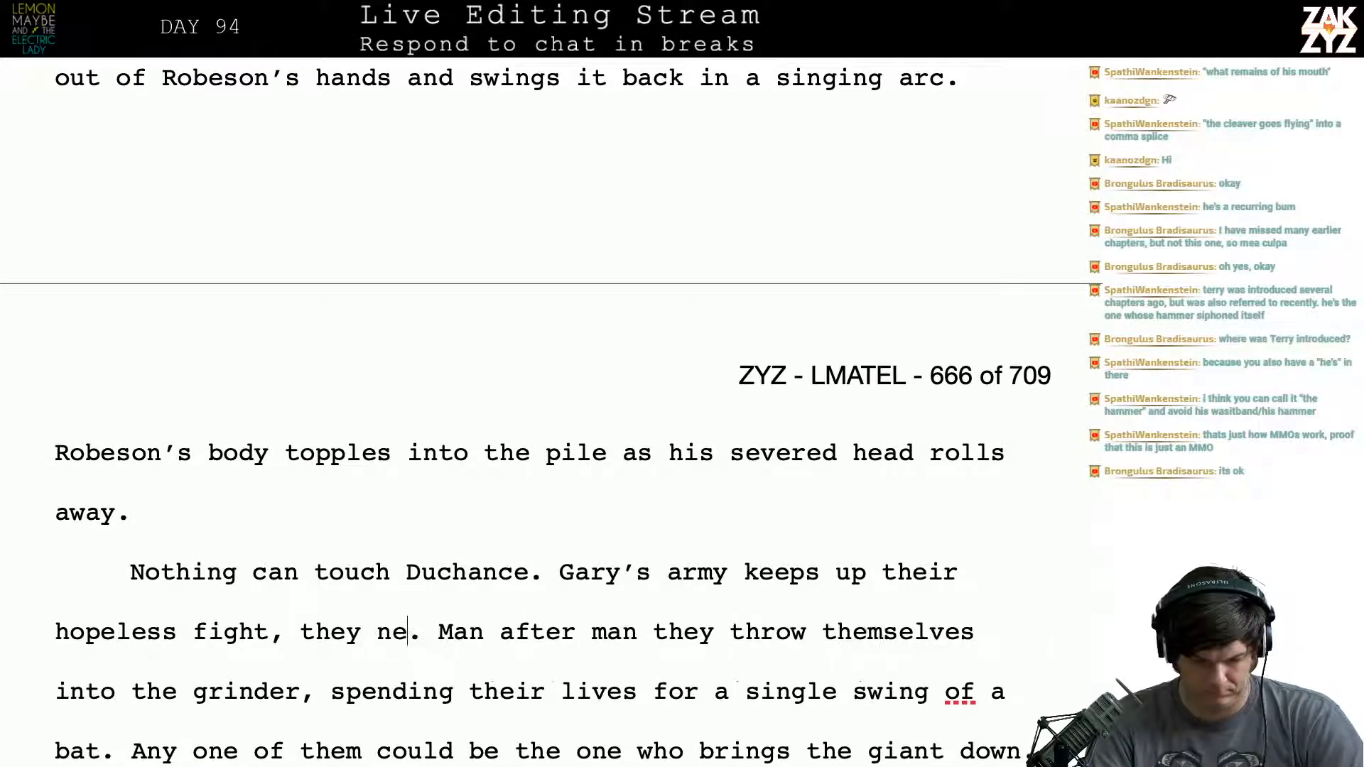
key("BackSpace")
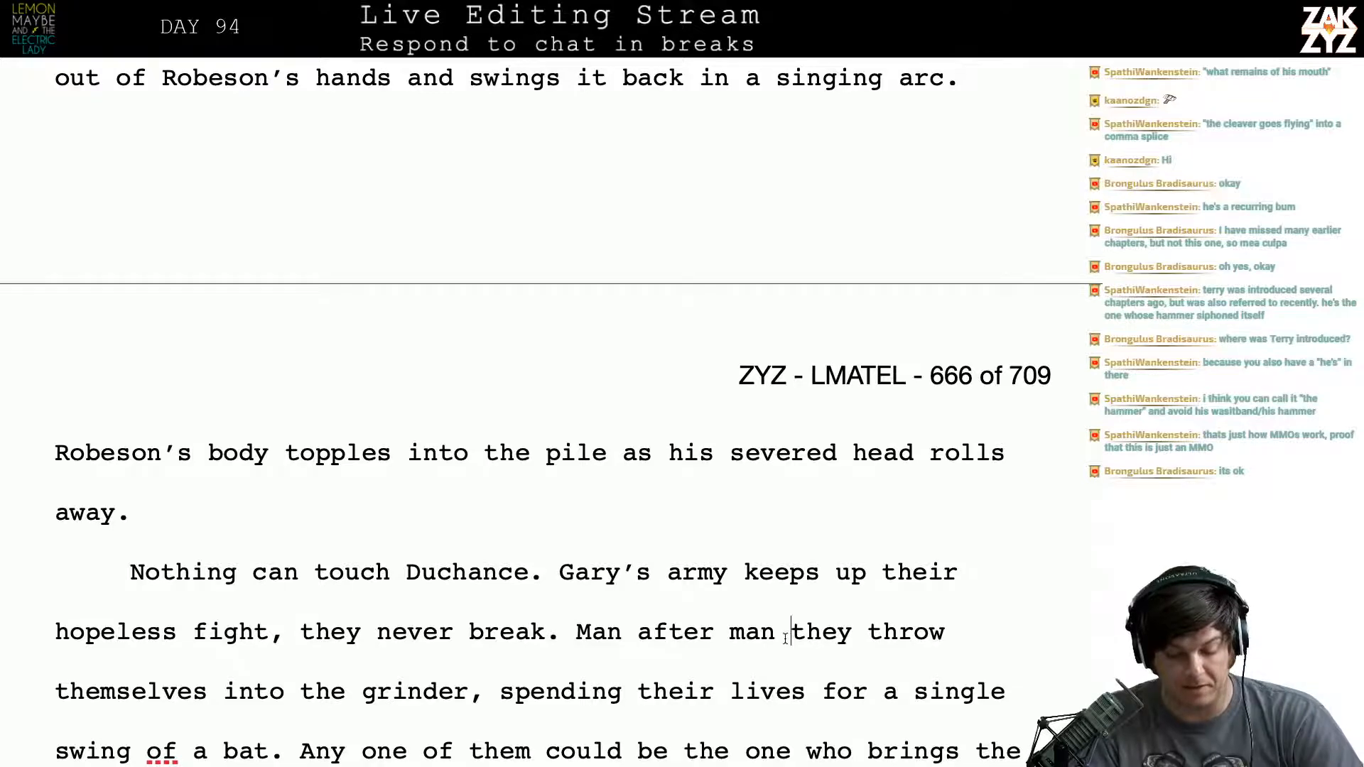
- Add a comma after "Man after man" in the sentence about the grinder
type(",")
key("Down")
key("Down")
key("Down")
key("Down")
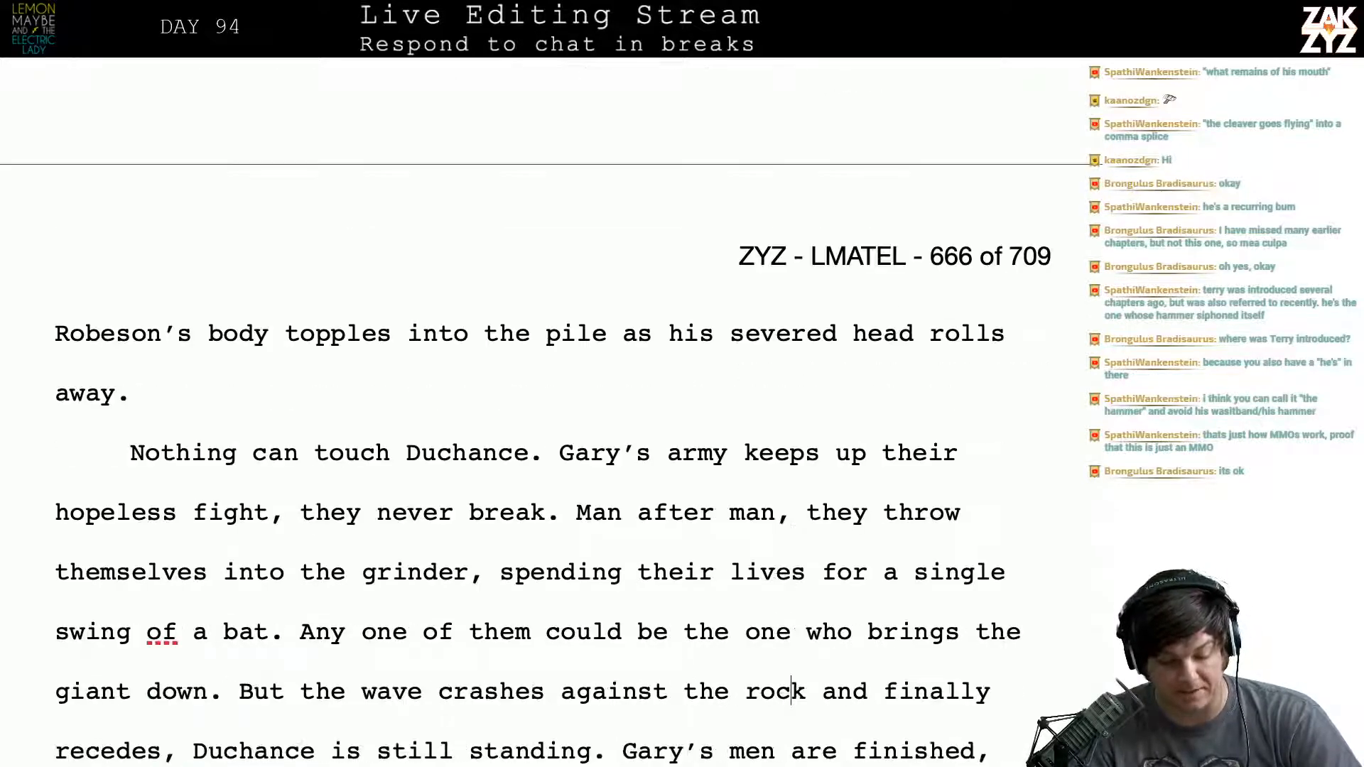
- Split the paragraph with a blank line before "Any one of them", and shorten the preceding sentence's ending to "a single swing."
scroll(546, 432, "down", 2)
scroll(677, 621, "down", 1)
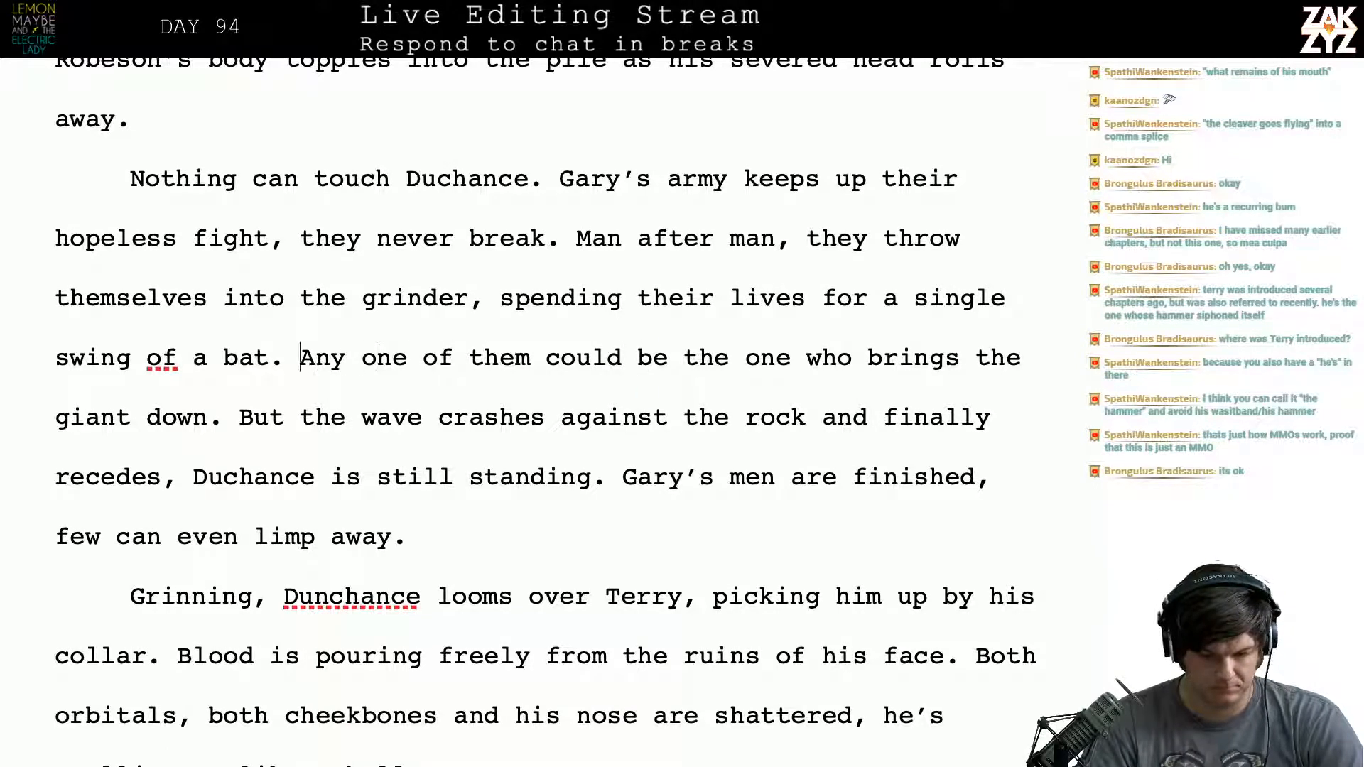
key("Return")
key("Return")
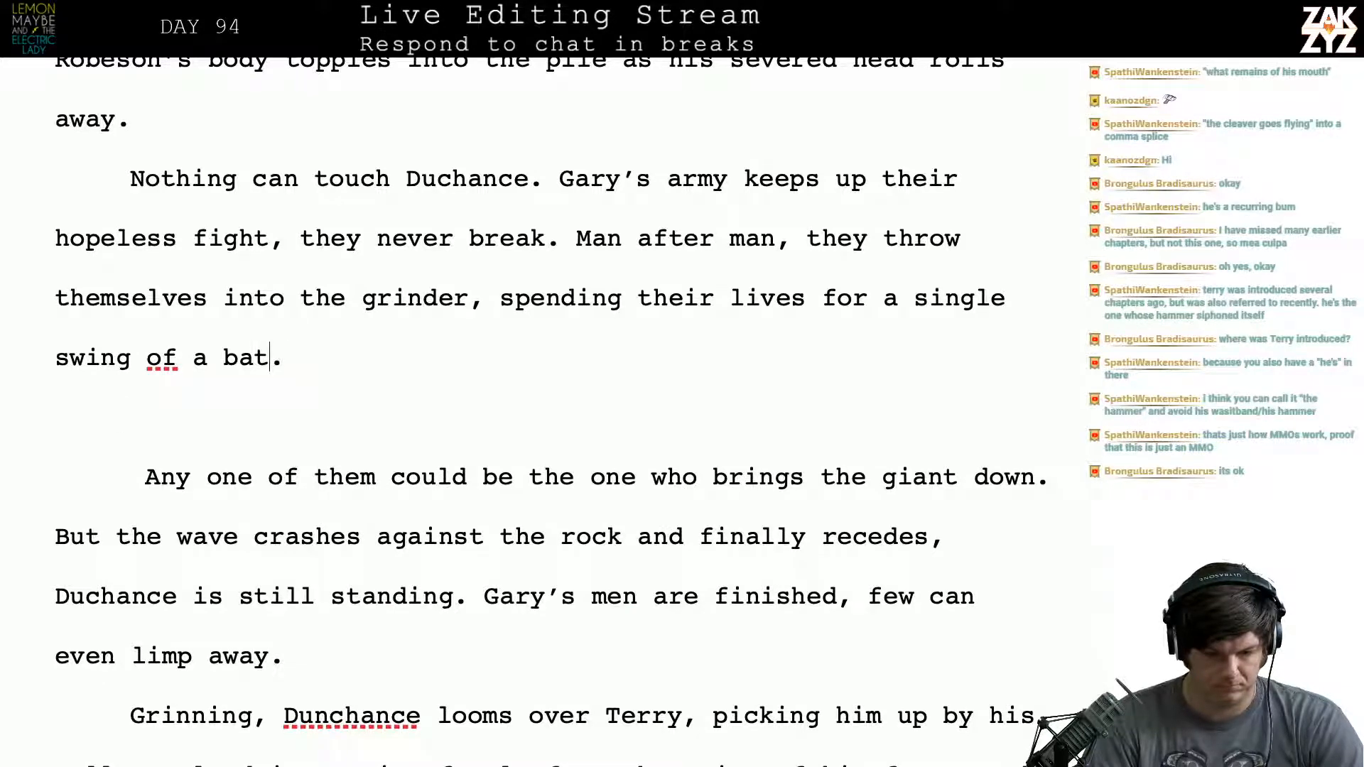
key("BackSpace")
key("BackSpace")
key("BackSpace")
key("BackSpace")
key("BackSpace")
key("BackSpace")
key("BackSpace")
key("BackSpace")
key("BackSpace")
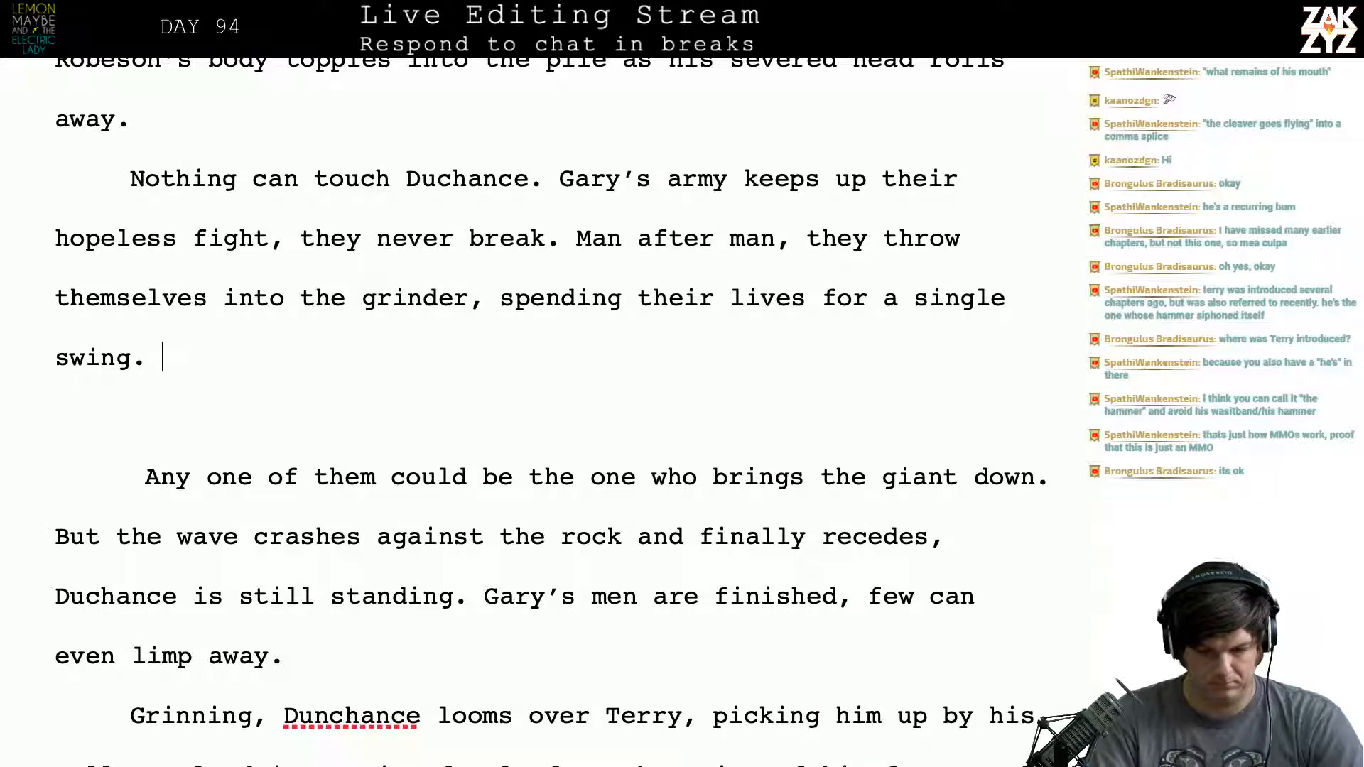
- Write "Any of them could be the one who brings the giant down" after "a single swing." in the paragraph about Gary's army
type("They")
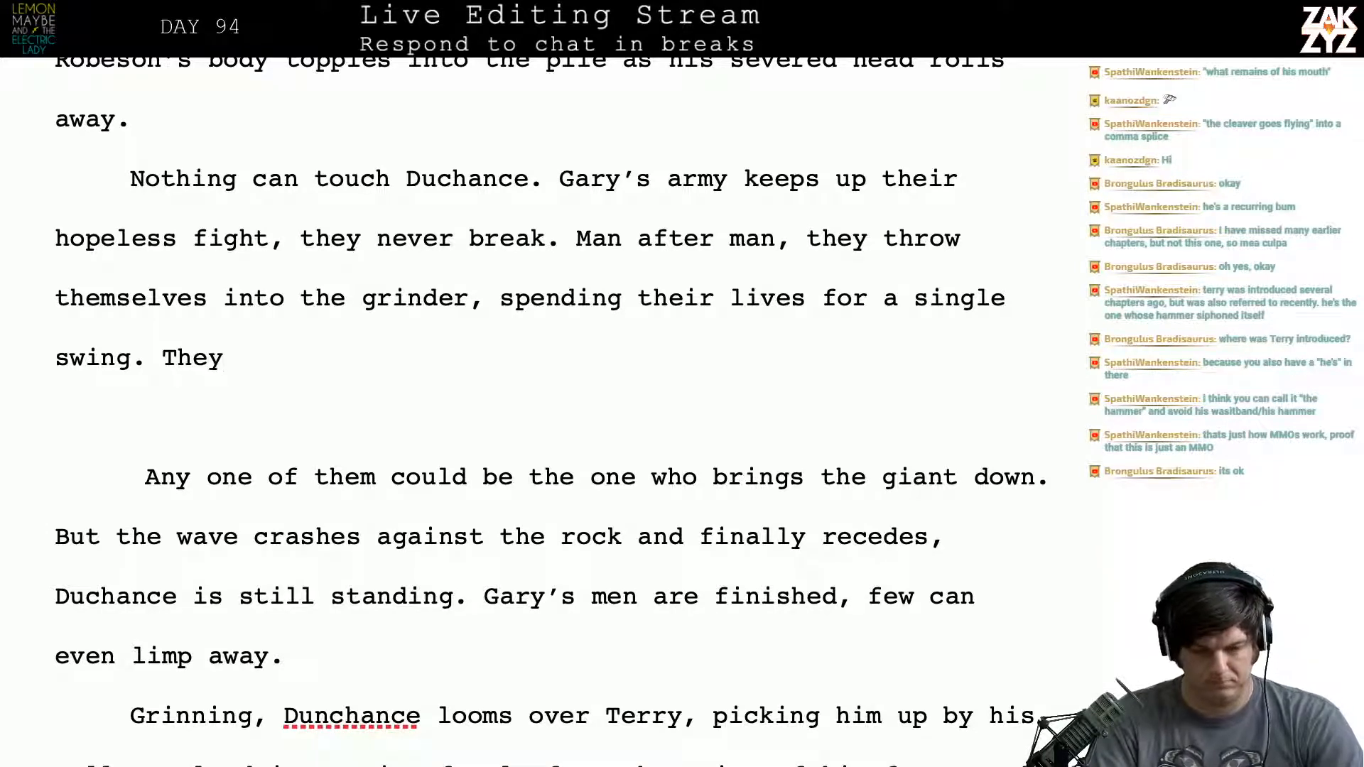
key("BackSpace")
key("BackSpace")
key("BackSpace")
key("BackSpace")
key("BackSpace")
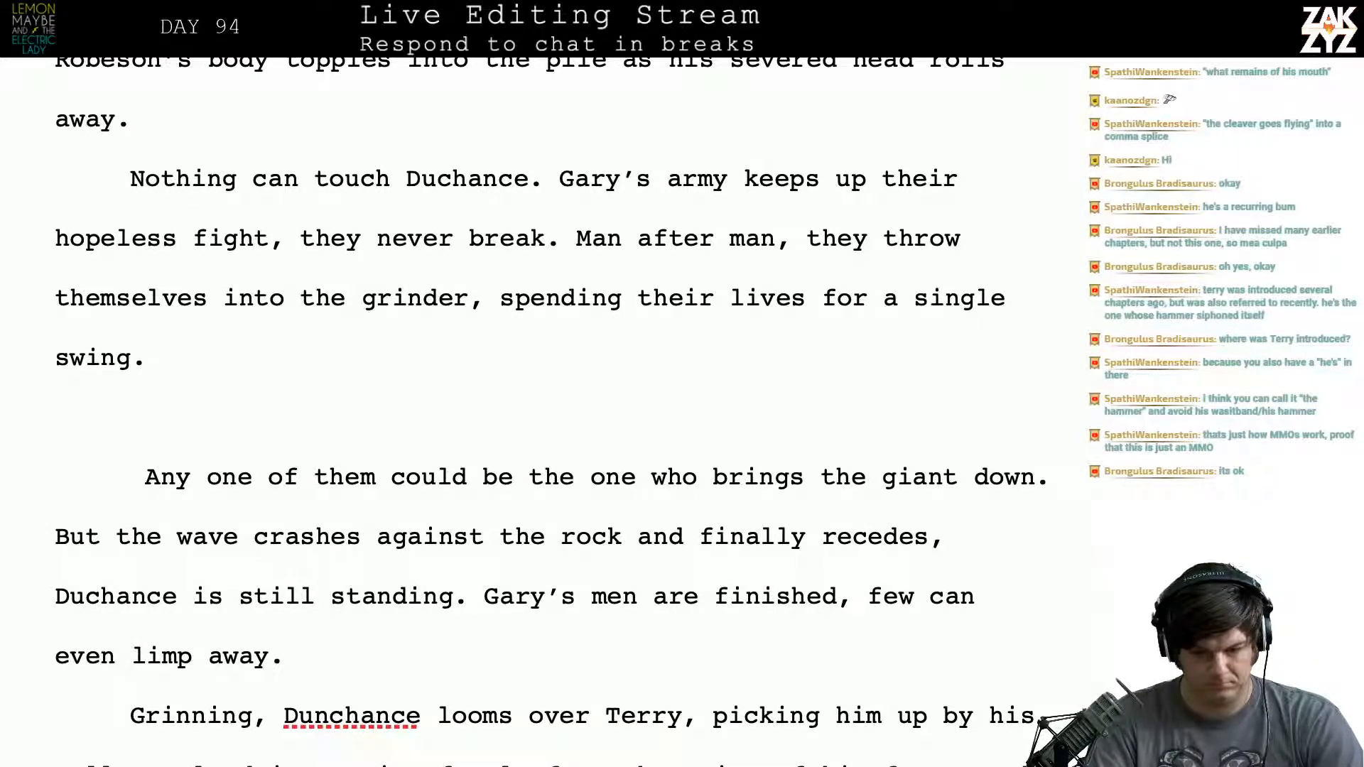
type("Any of them")
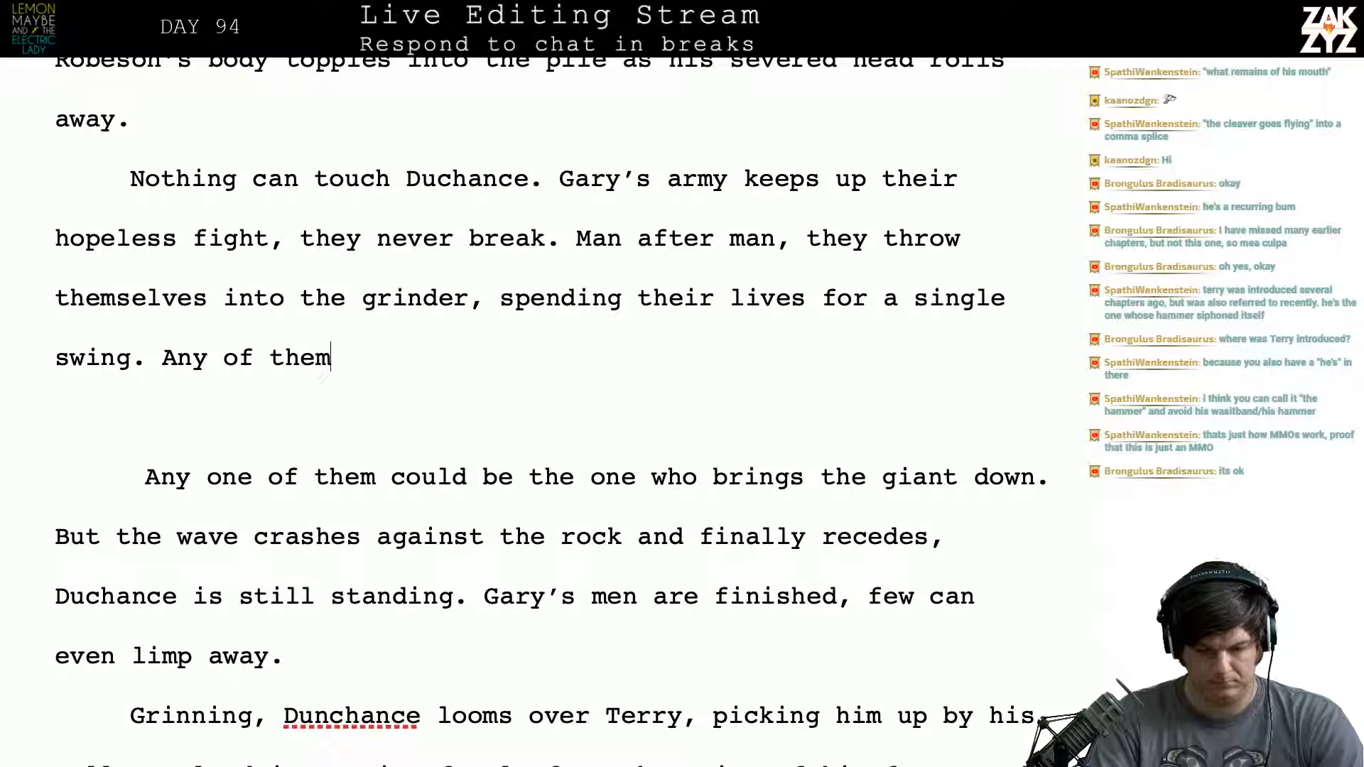
type(" could be the one")
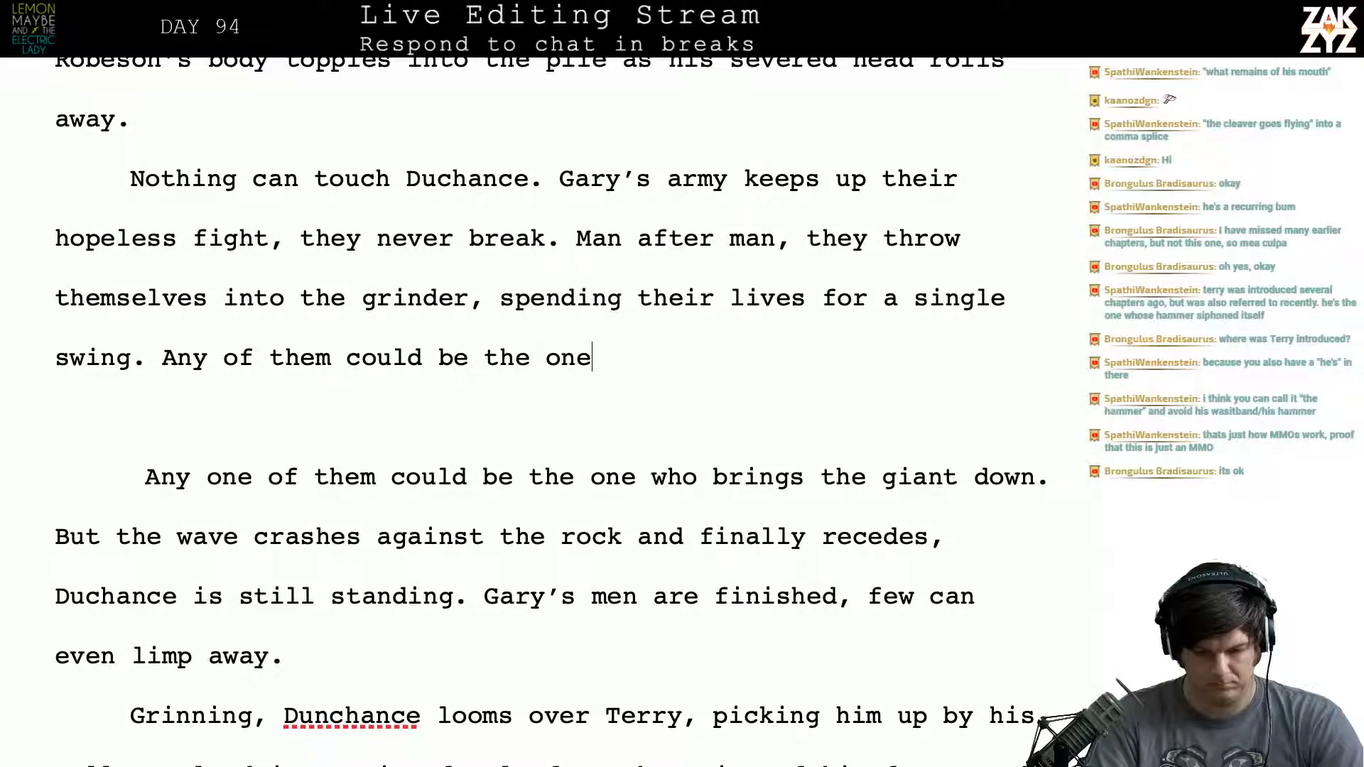
type(" who brign")
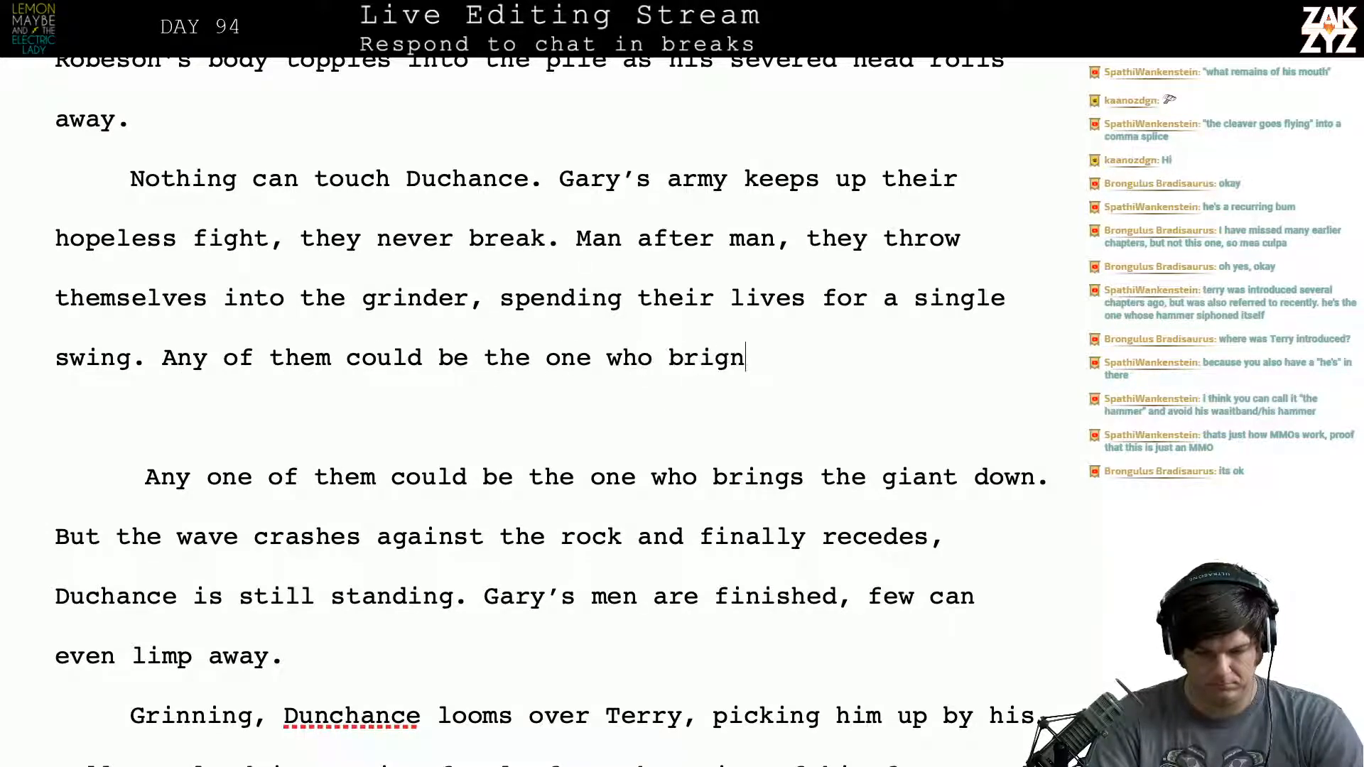
key("BackSpace")
key("BackSpace")
type("ngs the giant ")
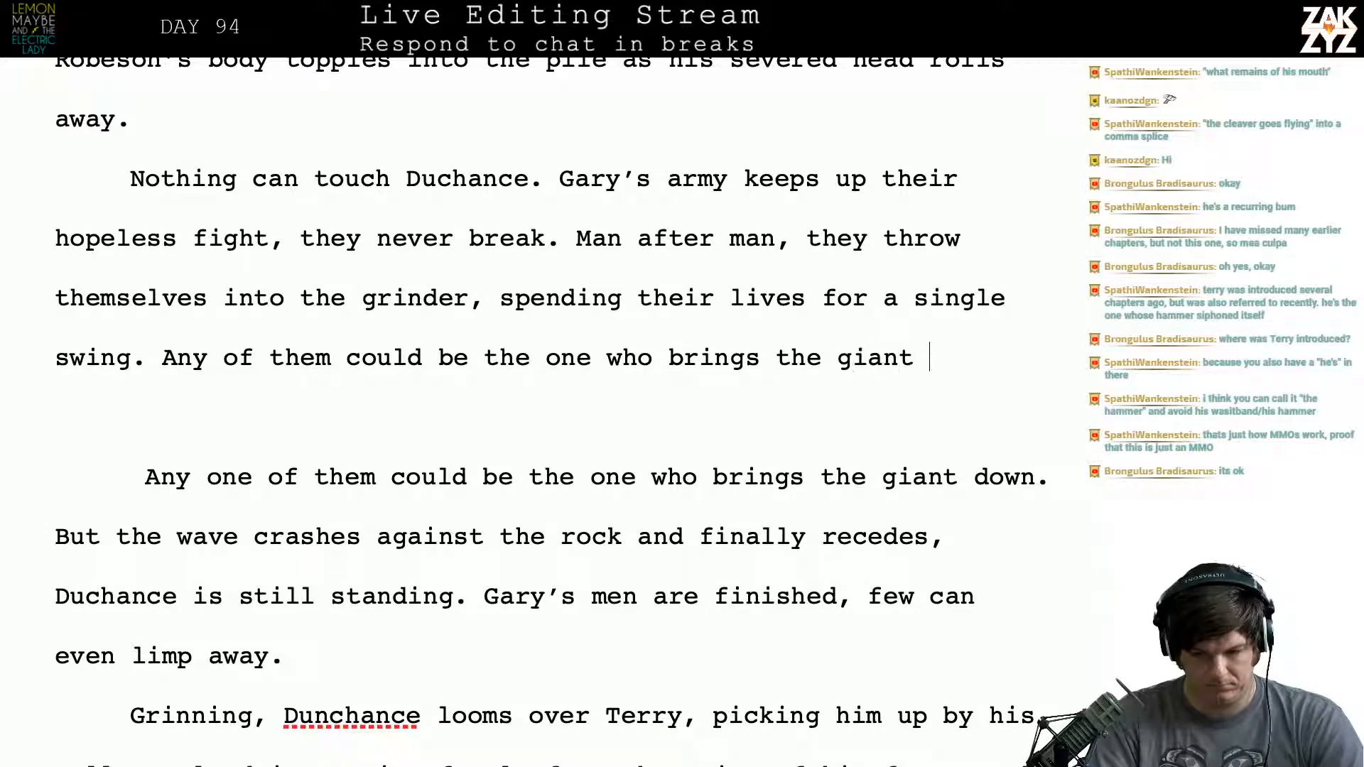
type("down. But the wa")
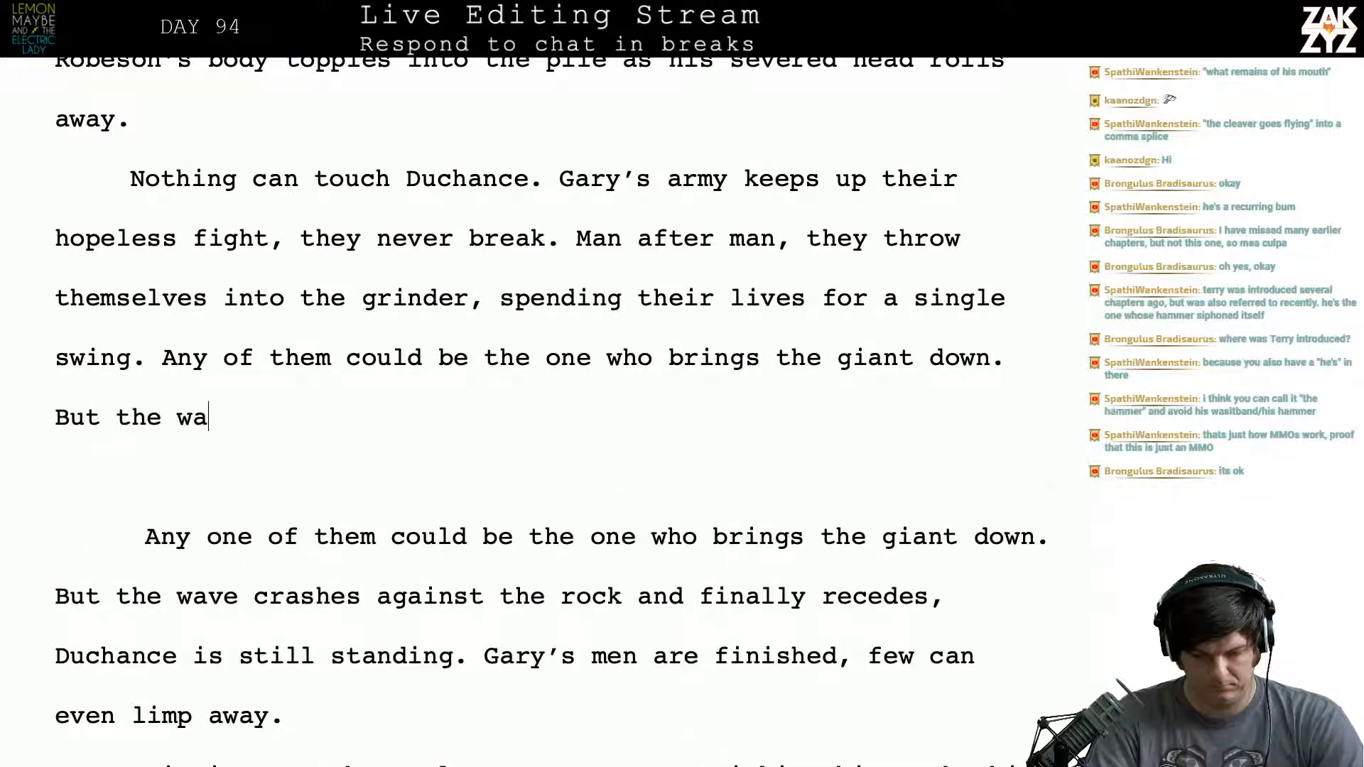
type("ve of men crashe")
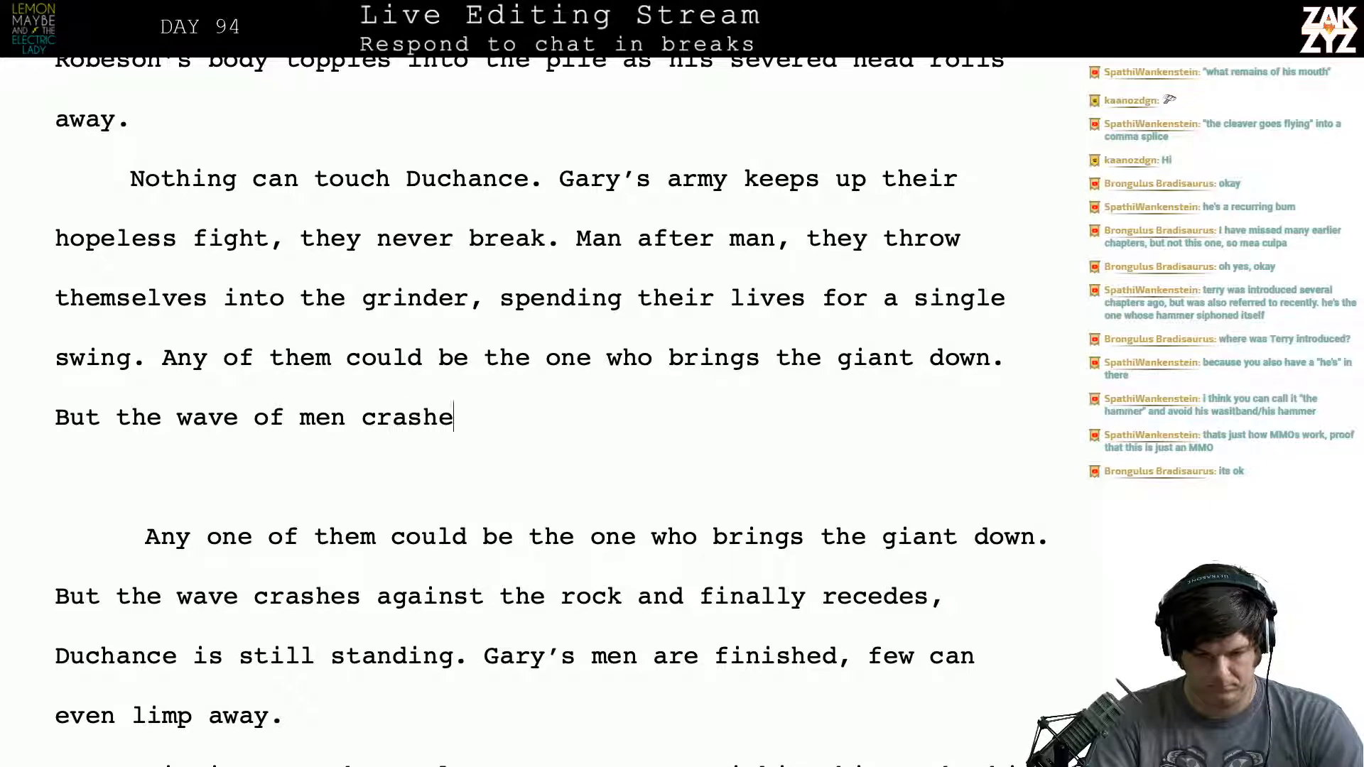
type("s against the rock")
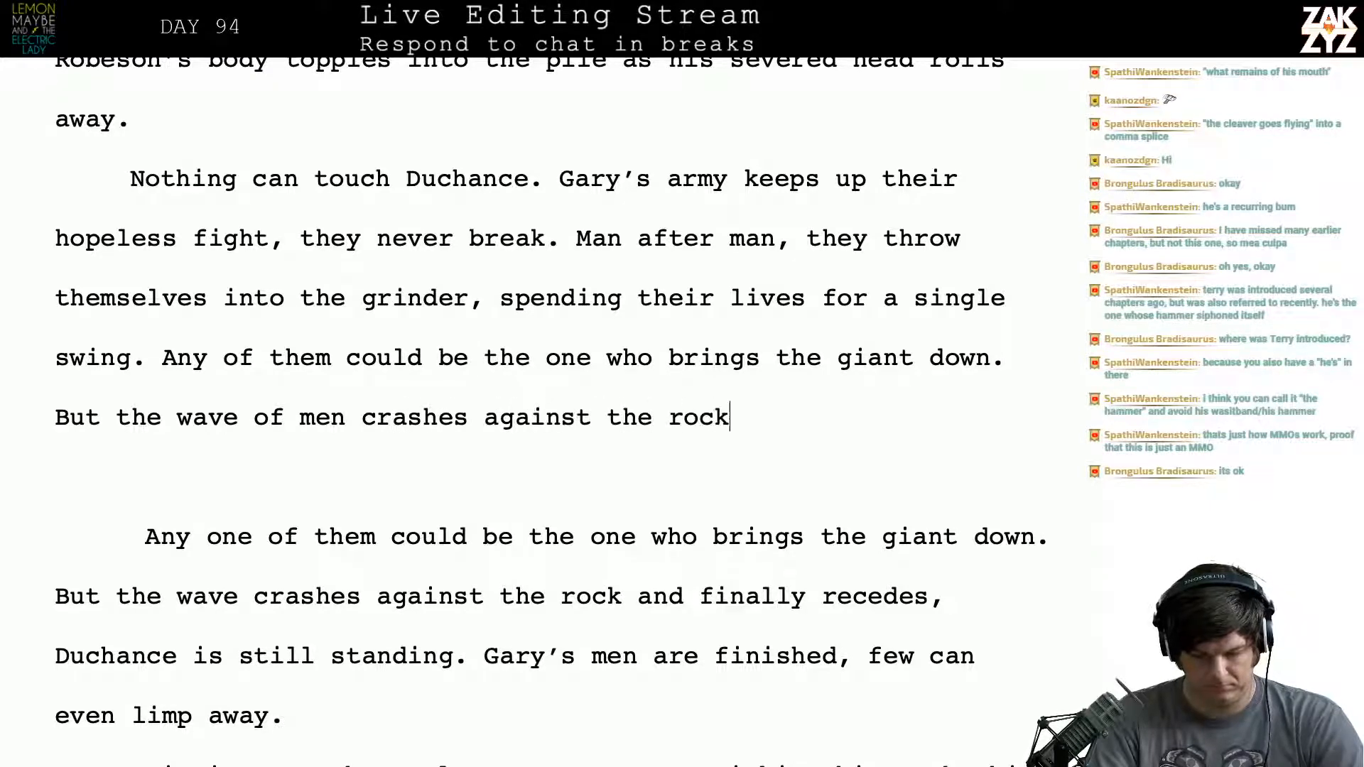
type(" and recedes.")
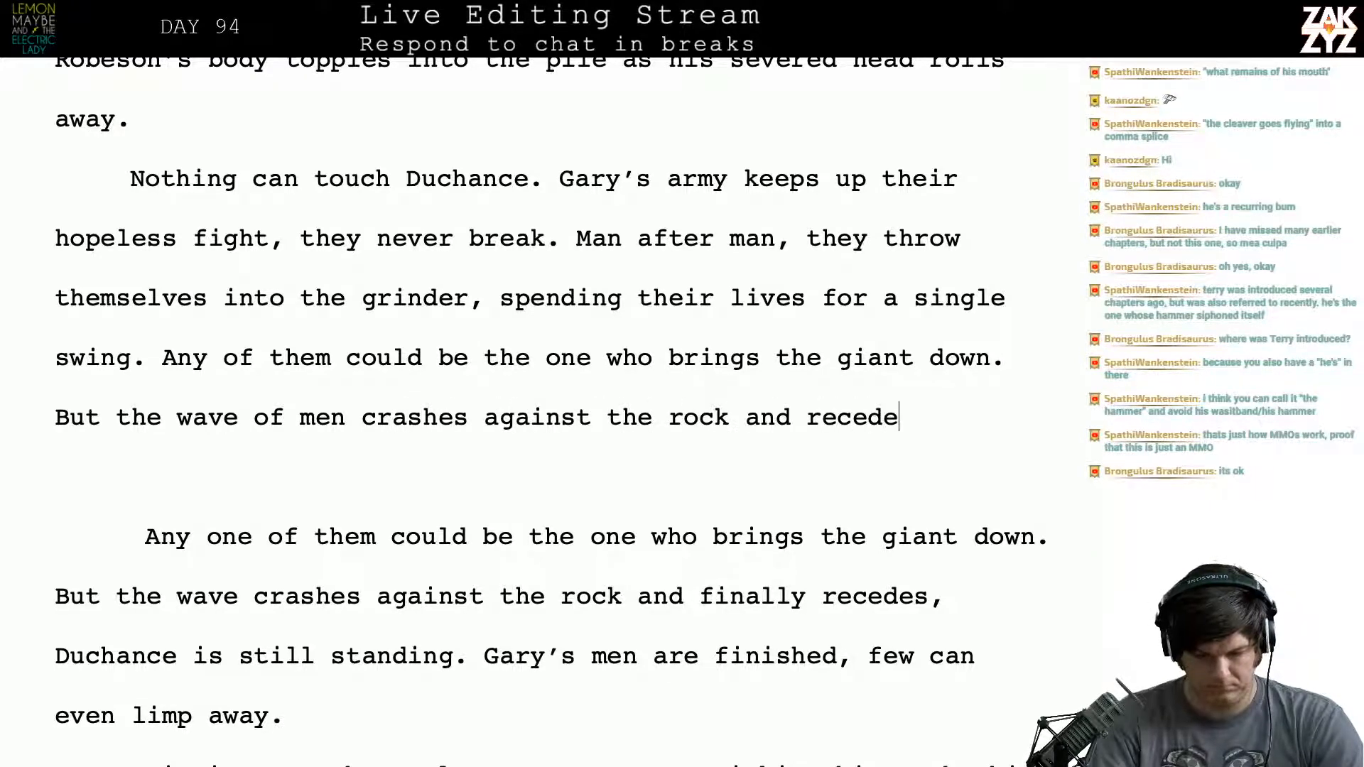
- Delete the blank line and the old text from "Any one of them" through "finally recedes," to rejoin the paragraph at "Duchance is still standing."
key("shift+Down")
key("shift+Down")
key("shift+Down")
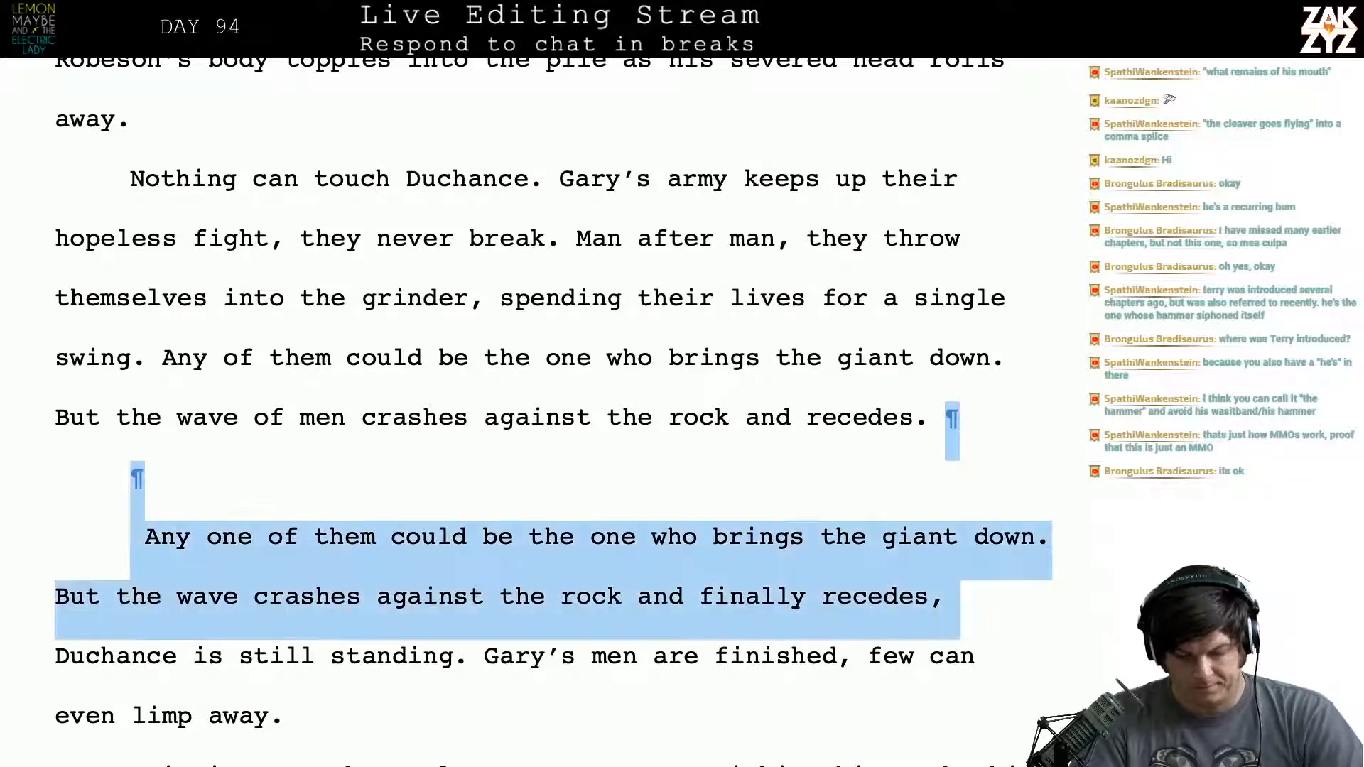
key("BackSpace")
- Remove "But" from the wave sentence and capitalize its opening as "The wave of men"
scroll(532, 412, "down", 1)
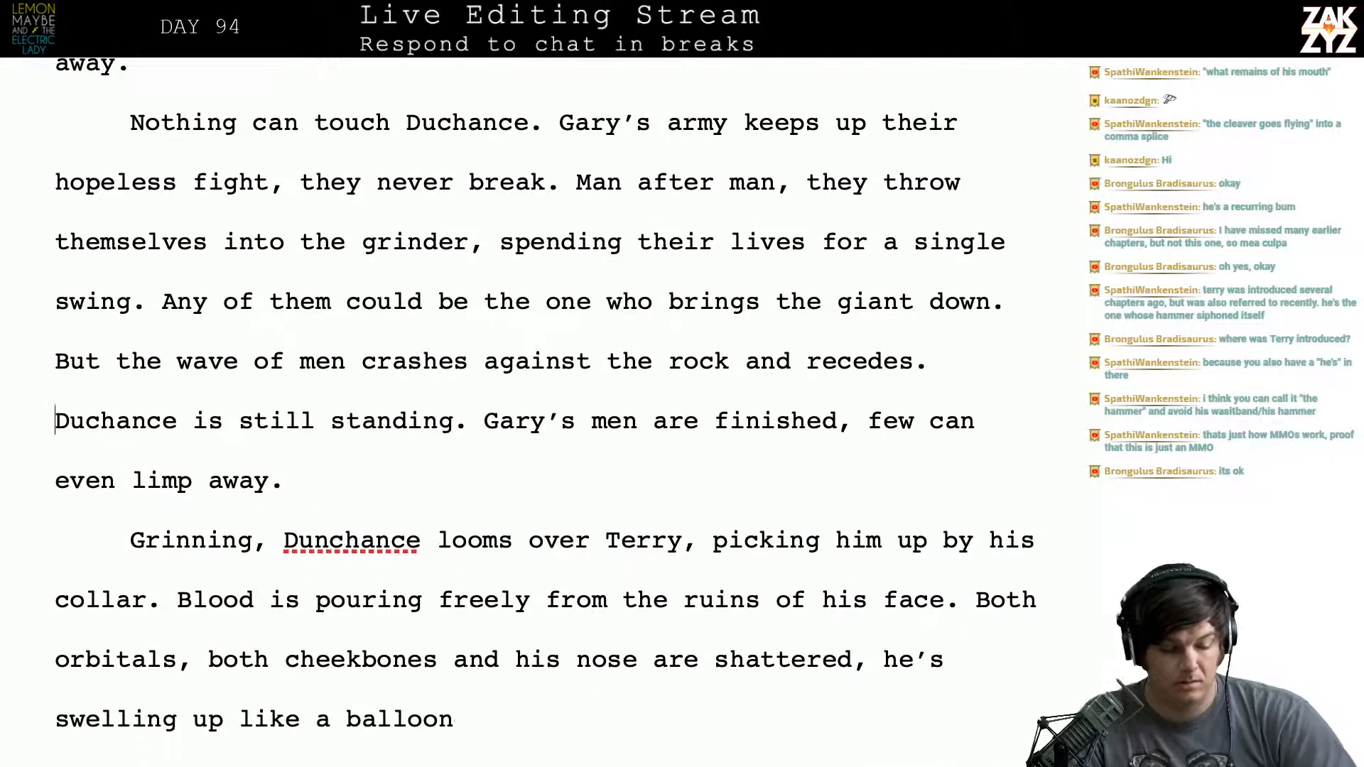
left_click(120, 390)
key("BackSpace")
key("BackSpace")
key("BackSpace")
key("BackSpace")
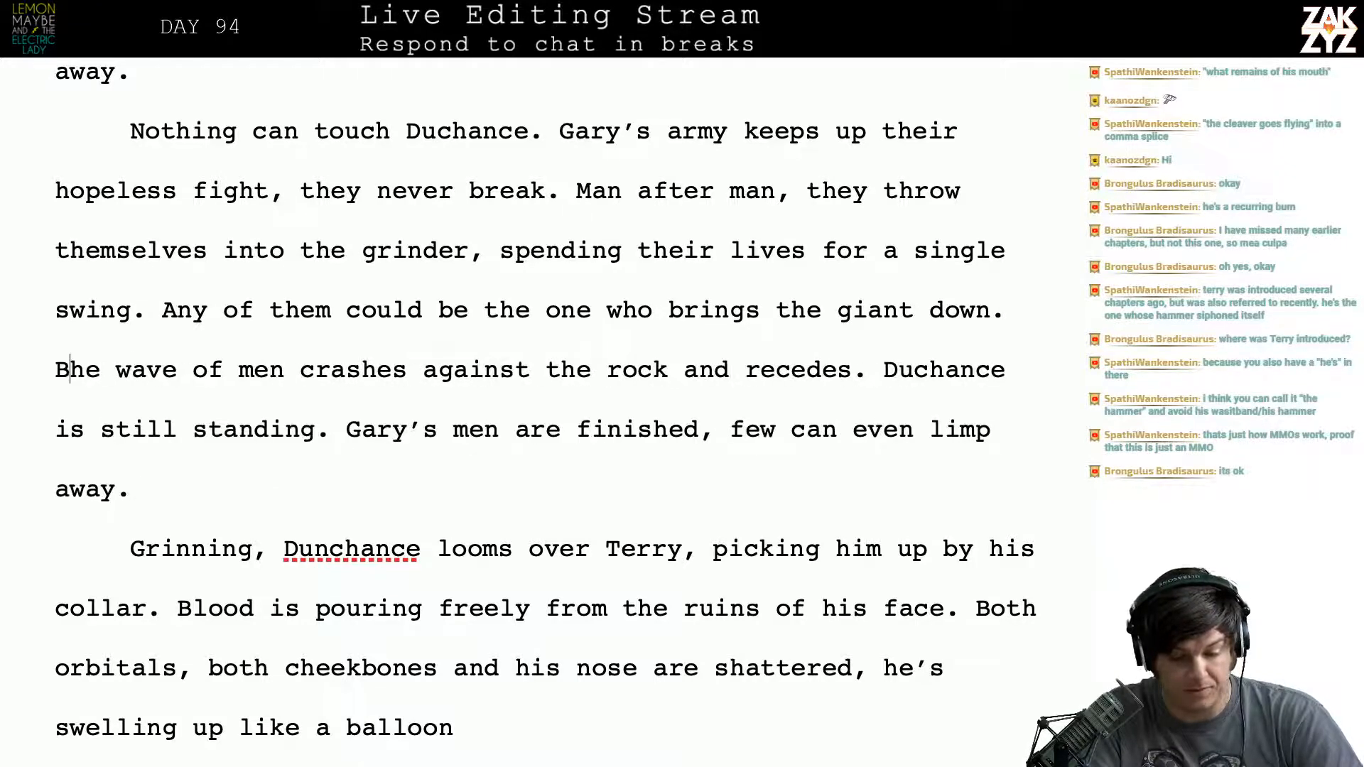
key("BackSpace")
type("T")
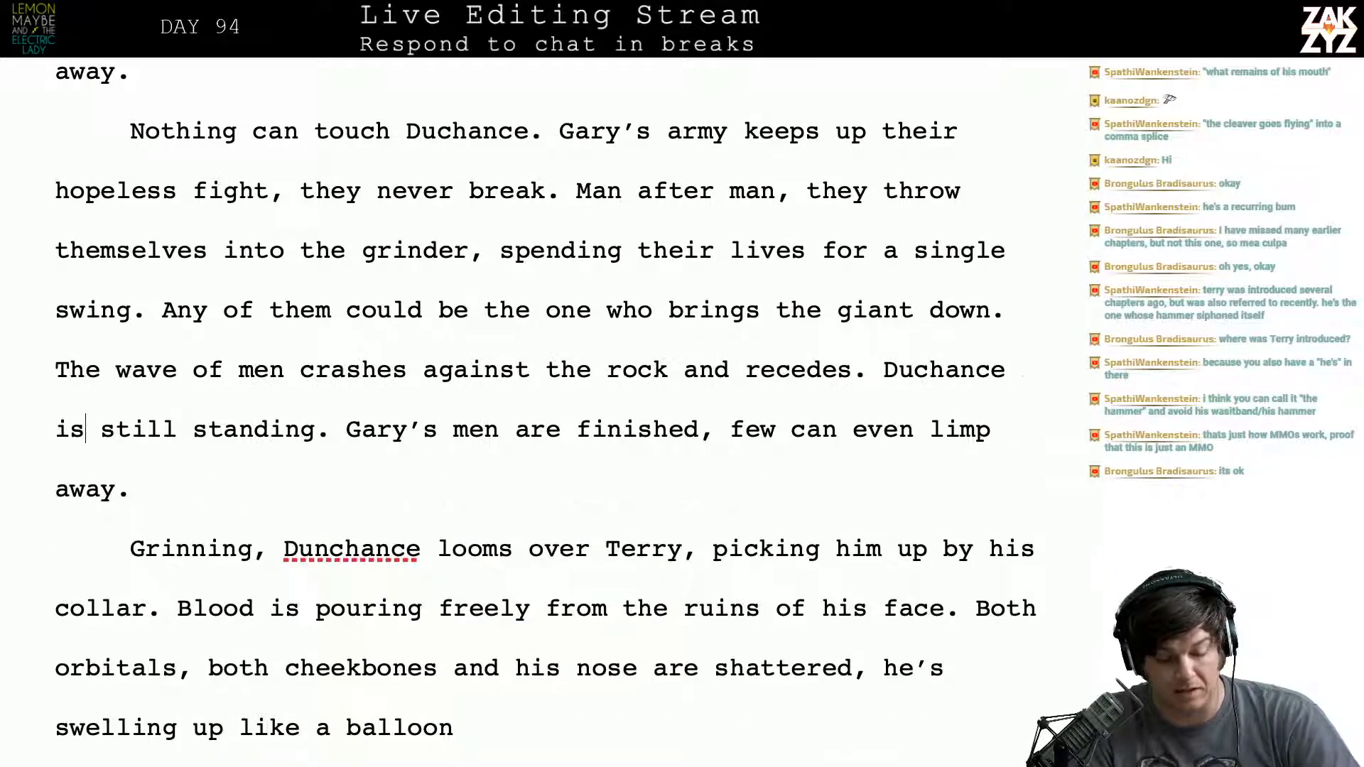
- Read through the closing sentences about Duchance still standing and Gary's men being finished
key("Right")
key("Right")
key("Right")
key("Right")
key("Right")
key("Right")
key("Right")
key("Right")
key("Right")
key("Right")
key("Right")
key("Right")
key("Right")
key("Right")
key("Right")
key("Right")
key("Right")
key("Right")
key("Right")
key("Right")
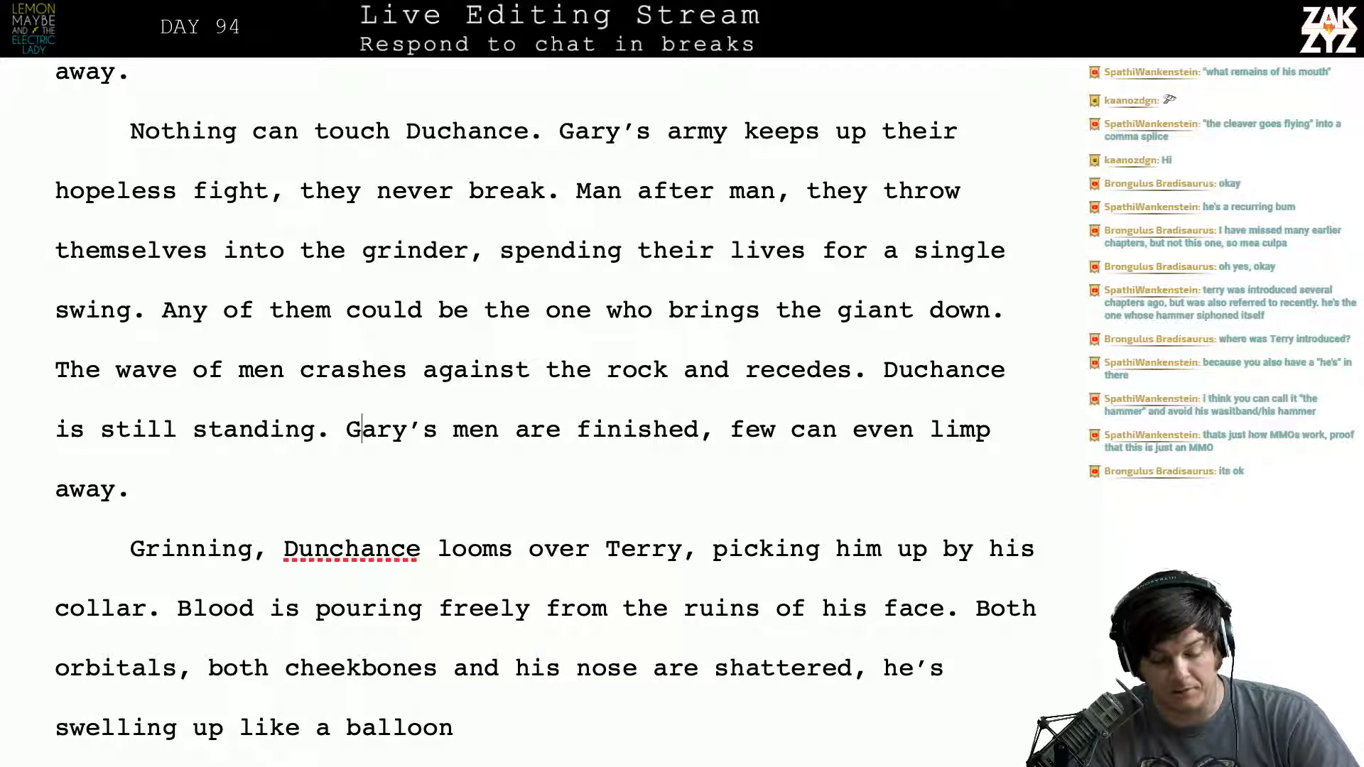
key("Right")
key("Right")
key("Right")
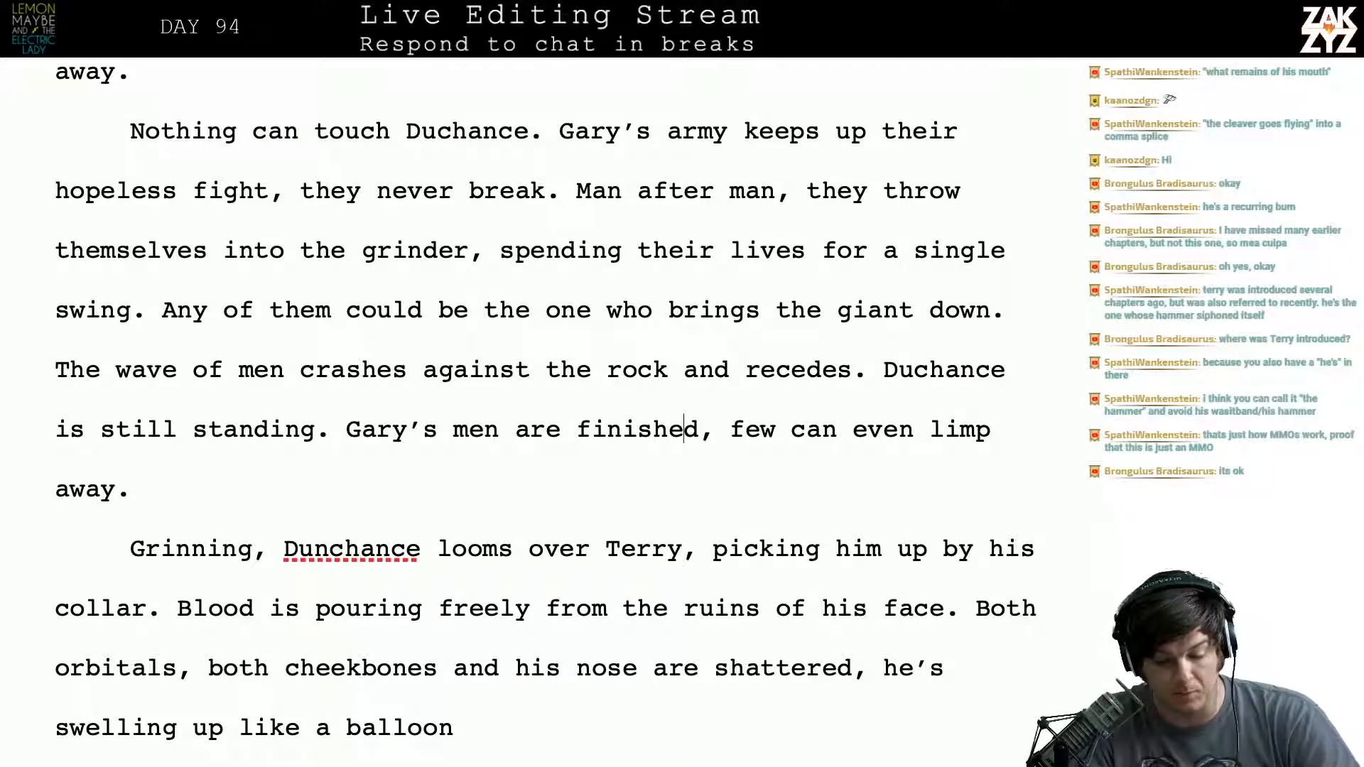
- Replace "fight" with "assault" in the sentence about the army's hopeless effort
scroll(553, 402, "up", 2)
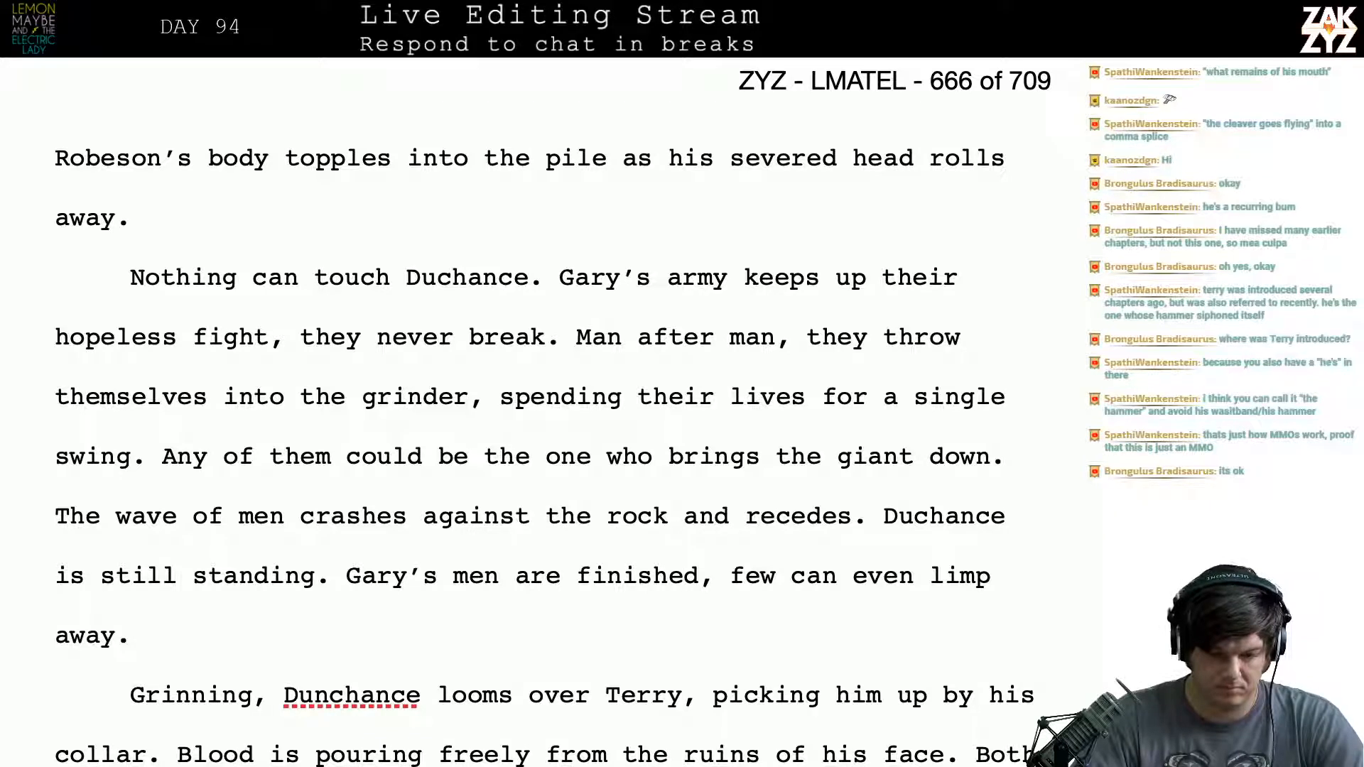
left_click(270, 336)
key("BackSpace")
key("BackSpace")
key("BackSpace")
key("BackSpace")
key("BackSpace")
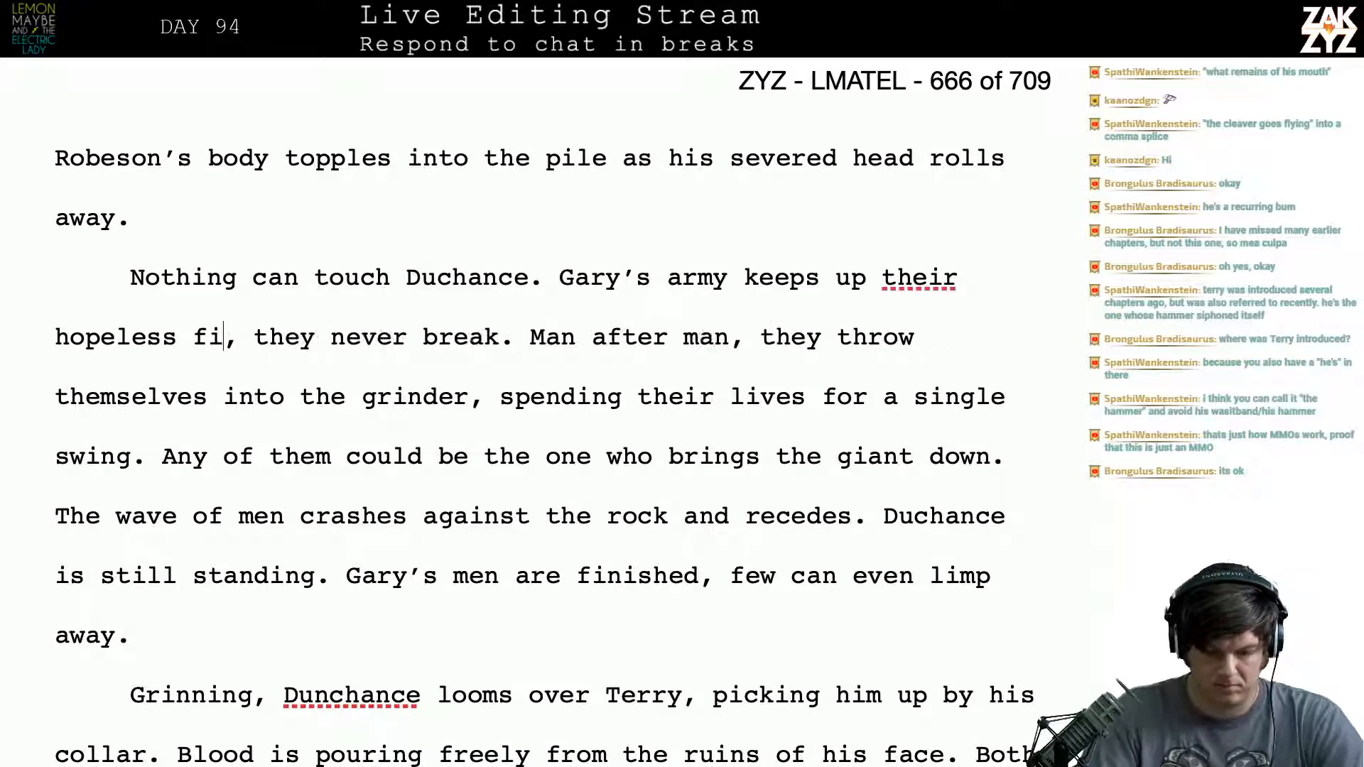
type("assault")
- Reread the paragraph from "they never break" to the end of the "single swing" sentence
key("Right")
key("Right")
key("Right")
key("Right")
key("Right")
key("Right")
key("Right")
key("Right")
key("Right")
key("Right")
key("Right")
key("Right")
key("Right")
key("Right")
key("Right")
key("Right")
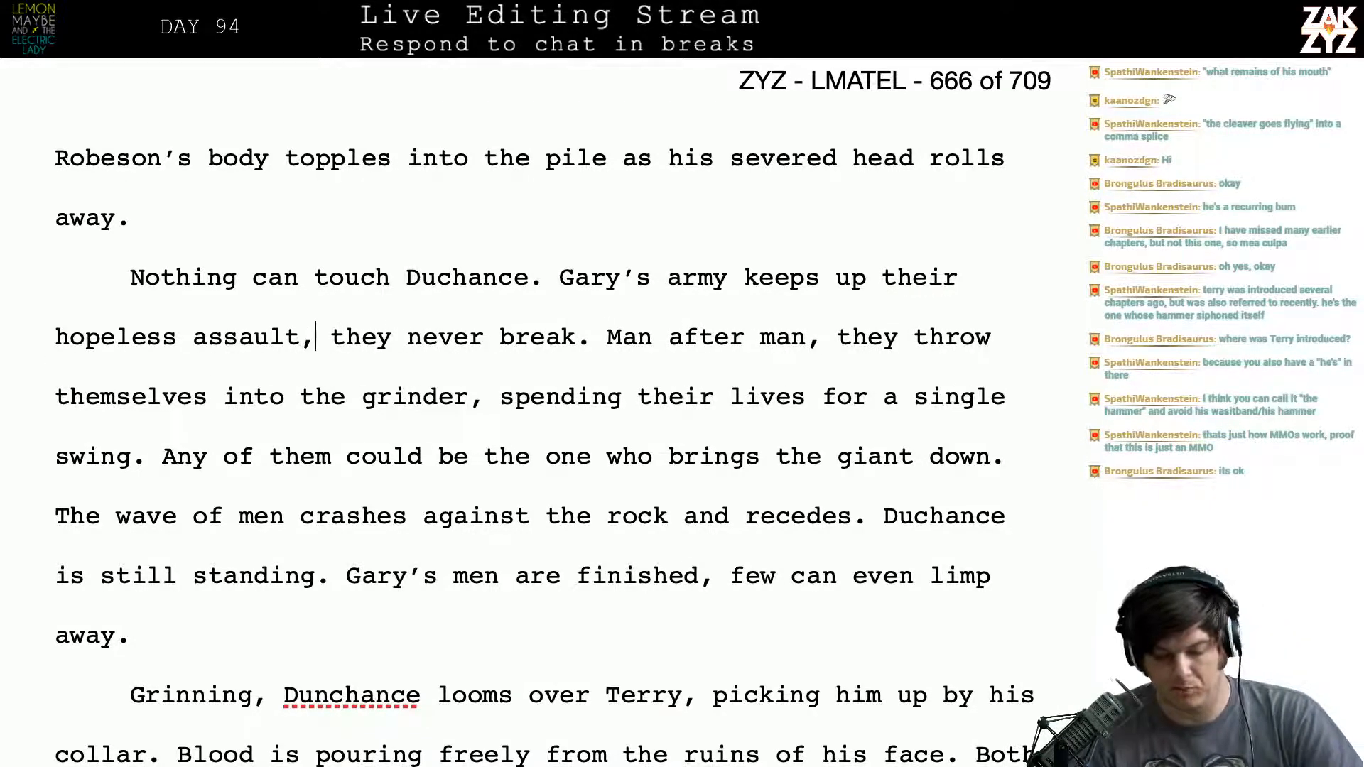
key("Right")
key("Right")
key("Right")
key("Right")
key("Right")
key("Right")
key("Right")
key("Right")
key("Right")
key("Right")
key("Right")
key("Right")
key("Right")
key("Right")
key("Right")
key("Right")
key("Right")
key("Right")
key("Right")
key("Right")
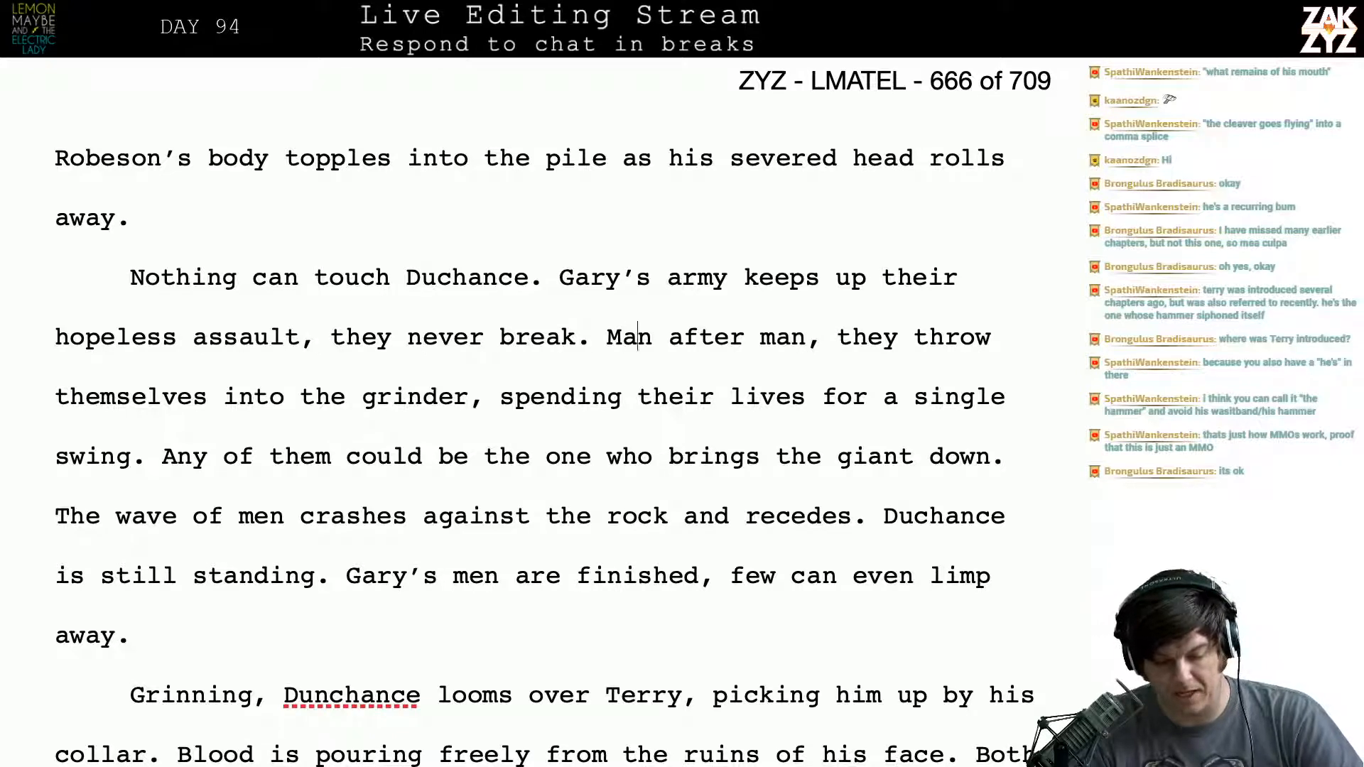
key("Right")
key("Right")
key("Right")
key("Right")
key("Right")
key("Right")
key("Right")
key("Right")
key("Right")
key("Right")
key("Right")
key("Right")
key("Right")
key("Right")
key("Right")
key("Right")
key("Right")
key("Right")
key("Right")
key("Right")
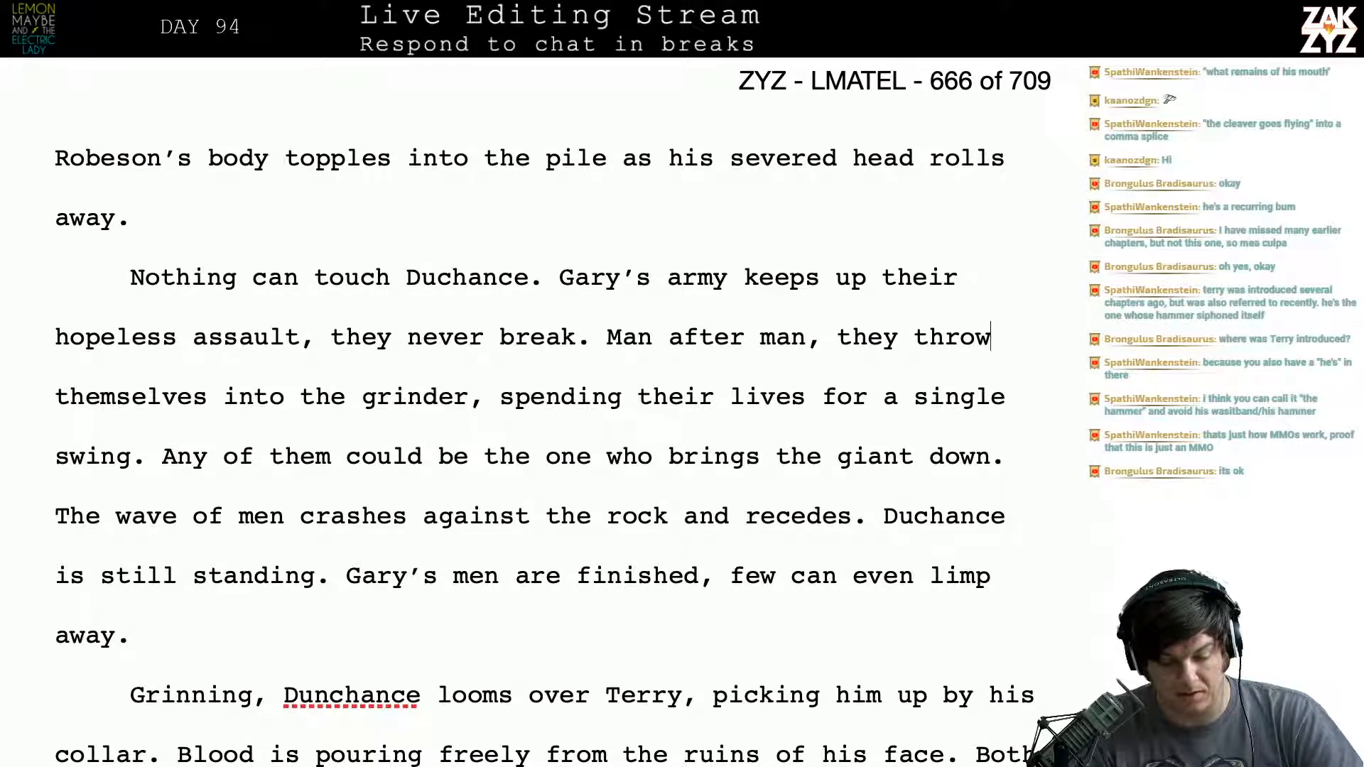
key("Right")
key("Right")
key("Right")
key("Right")
key("Right")
key("Right")
key("Right")
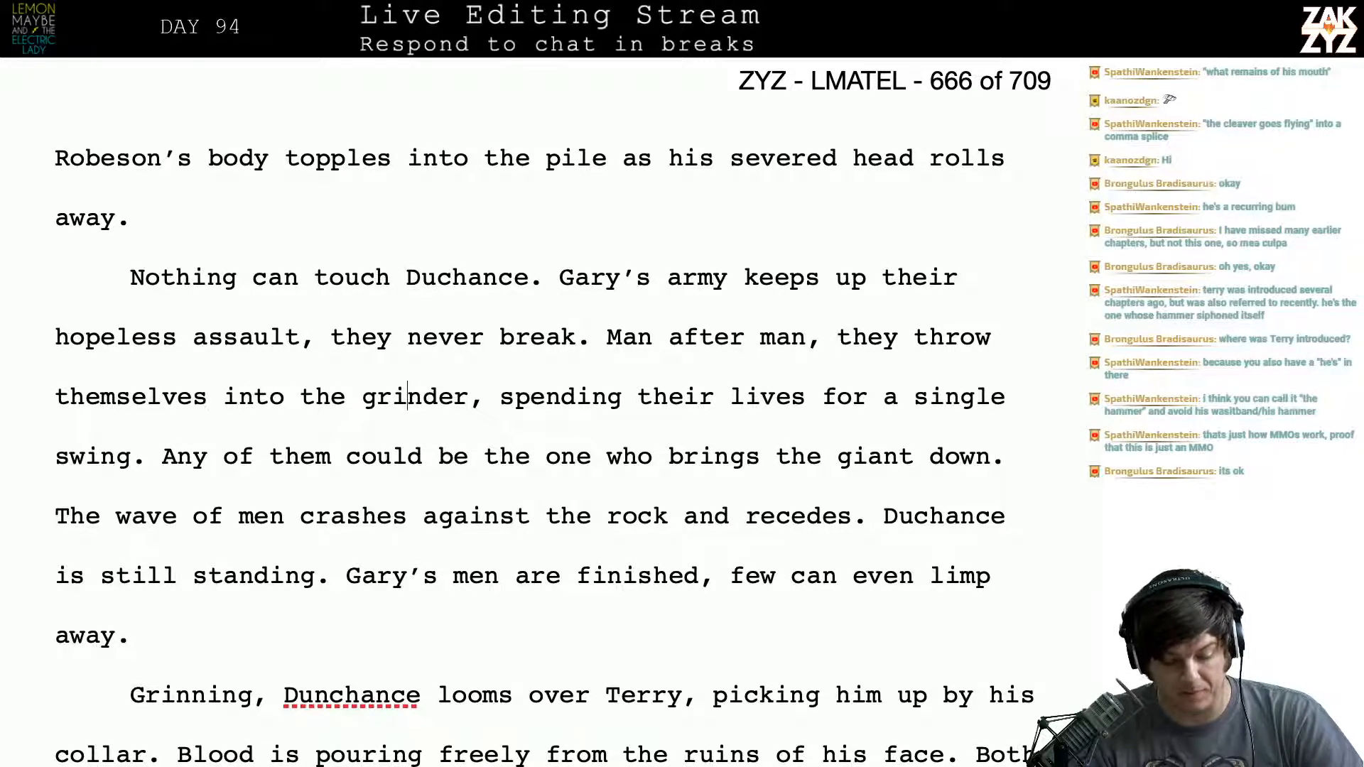
key("Down")
key("Left")
key("Left")
key("Left")
key("Left")
key("Left")
key("Left")
key("Left")
key("Left")
key("Left")
key("Left")
key("Left")
key("Left")
key("Left")
key("Left")
key("Left")
key("Left")
key("Left")
key("Left")
key("Left")
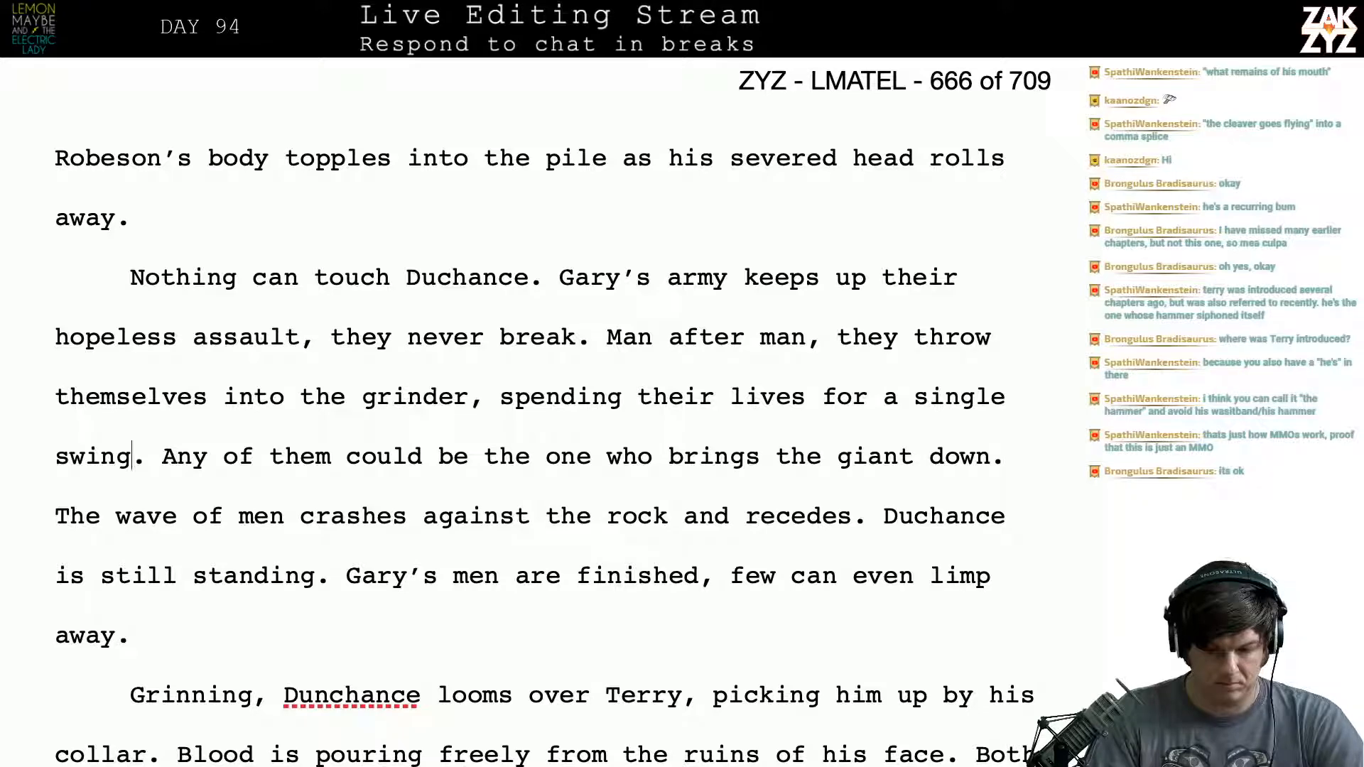
- Delete the sentence "Any of them could be the one who brings the giant down."
scroll(553, 419, "down", 1)
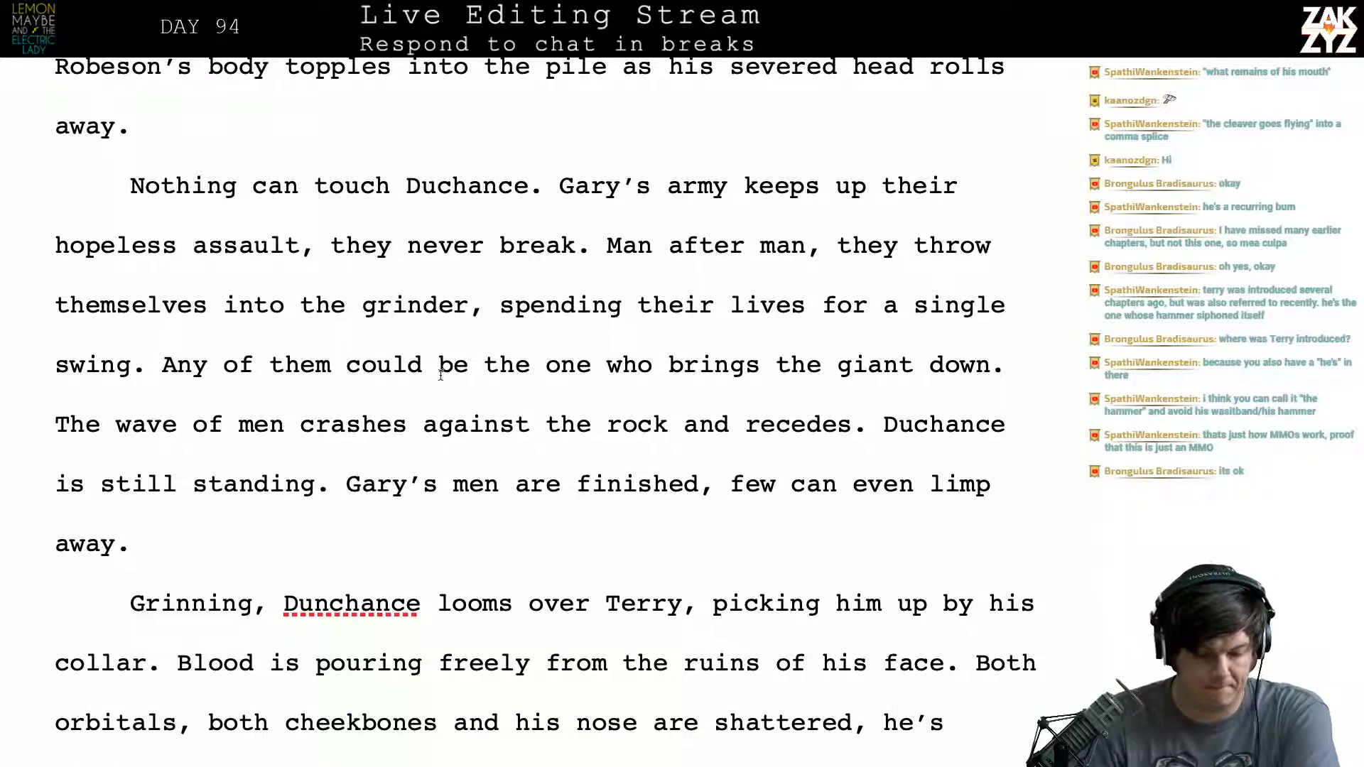
left_click(163, 350)
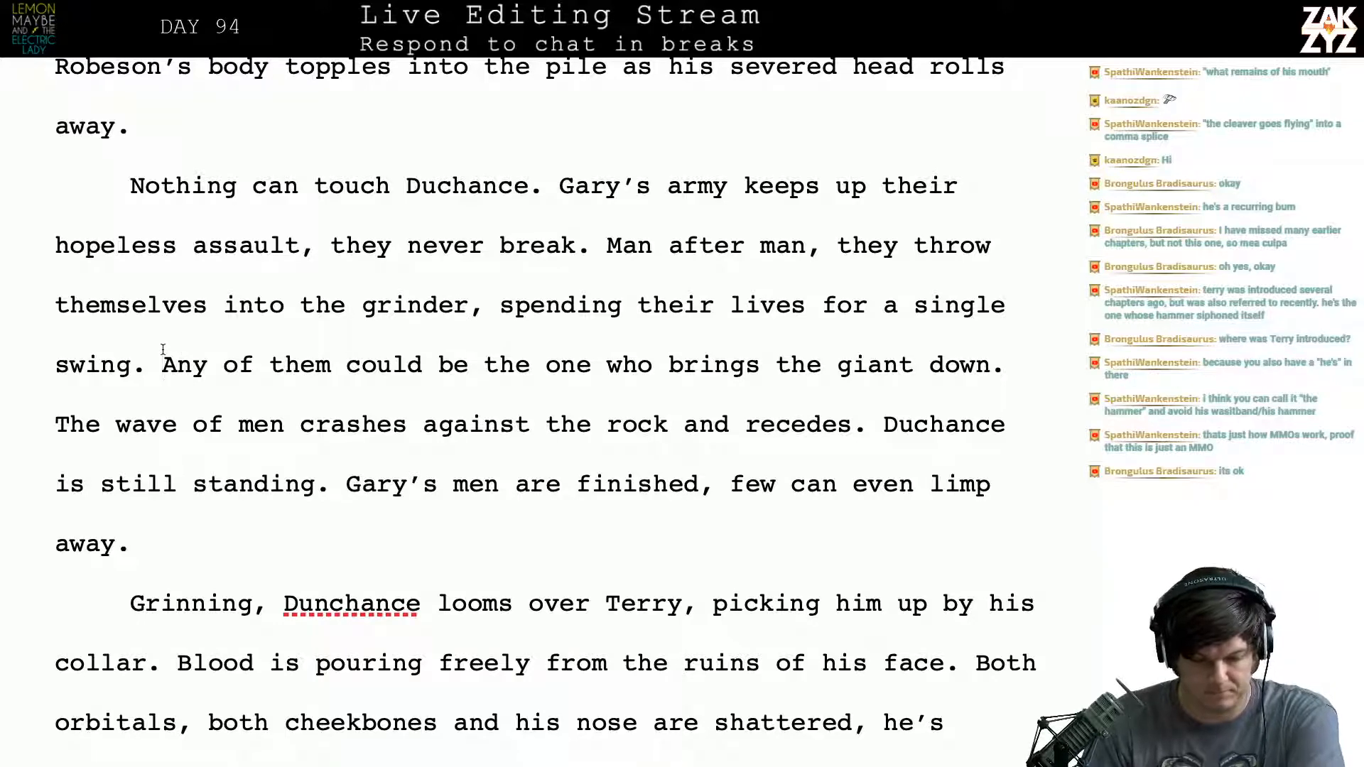
key("shift+Down")
key("shift+Left")
key("shift+Left")
key("shift+Left")
key("shift+Left")
key("shift+Left")
key("shift+Left")
key("shift+Left")
key("shift+Left")
key("shift+Left")
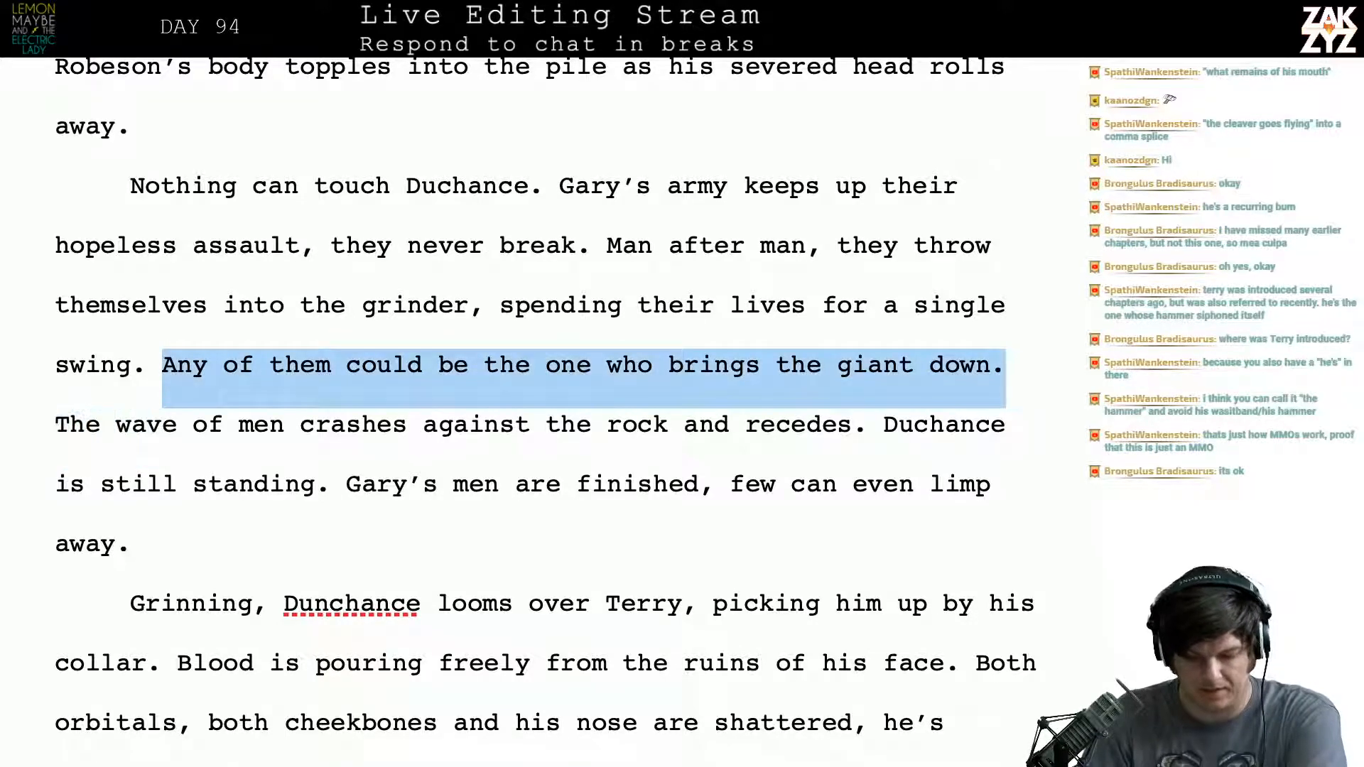
key("shift+Right")
key("BackSpace")
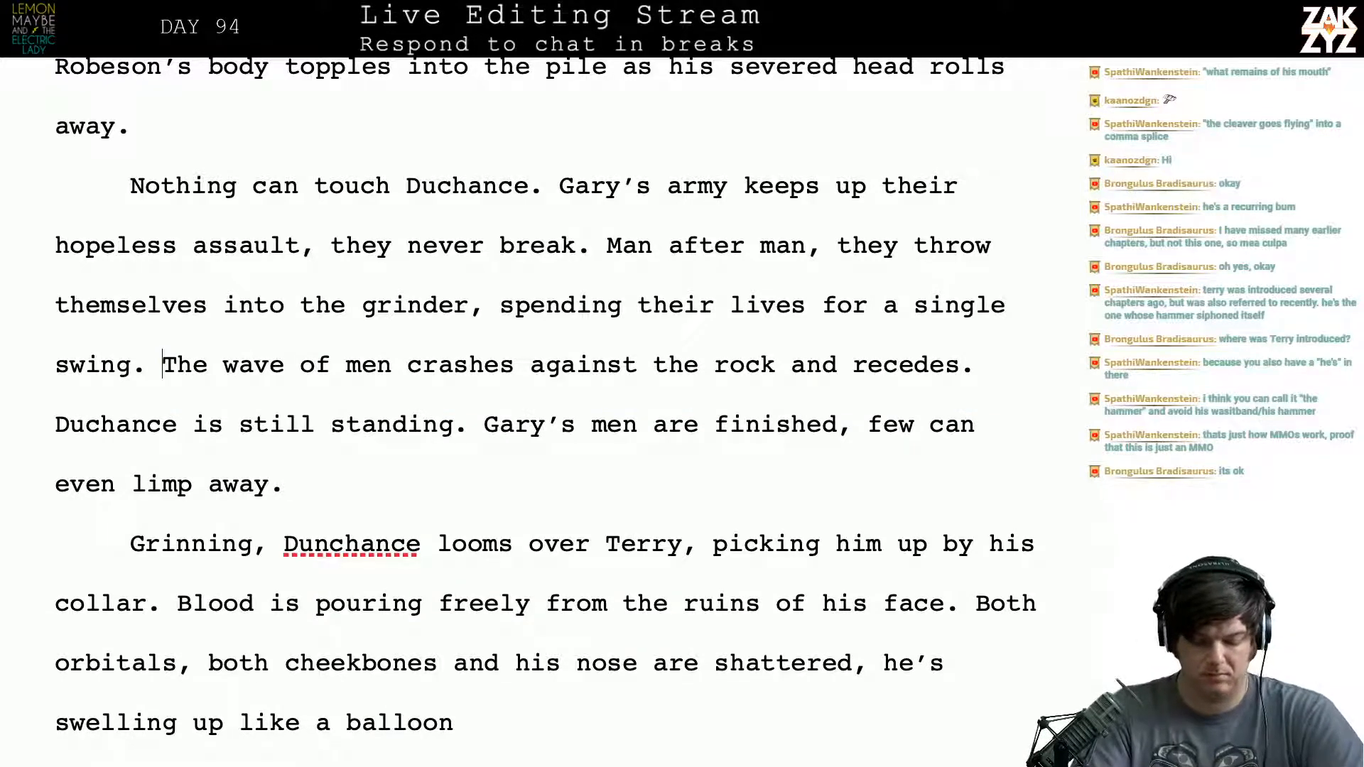
- Insert "Each is hoping he'll be the one to bring the giant down. They all fail." before "The wave of men"
type("Each is")
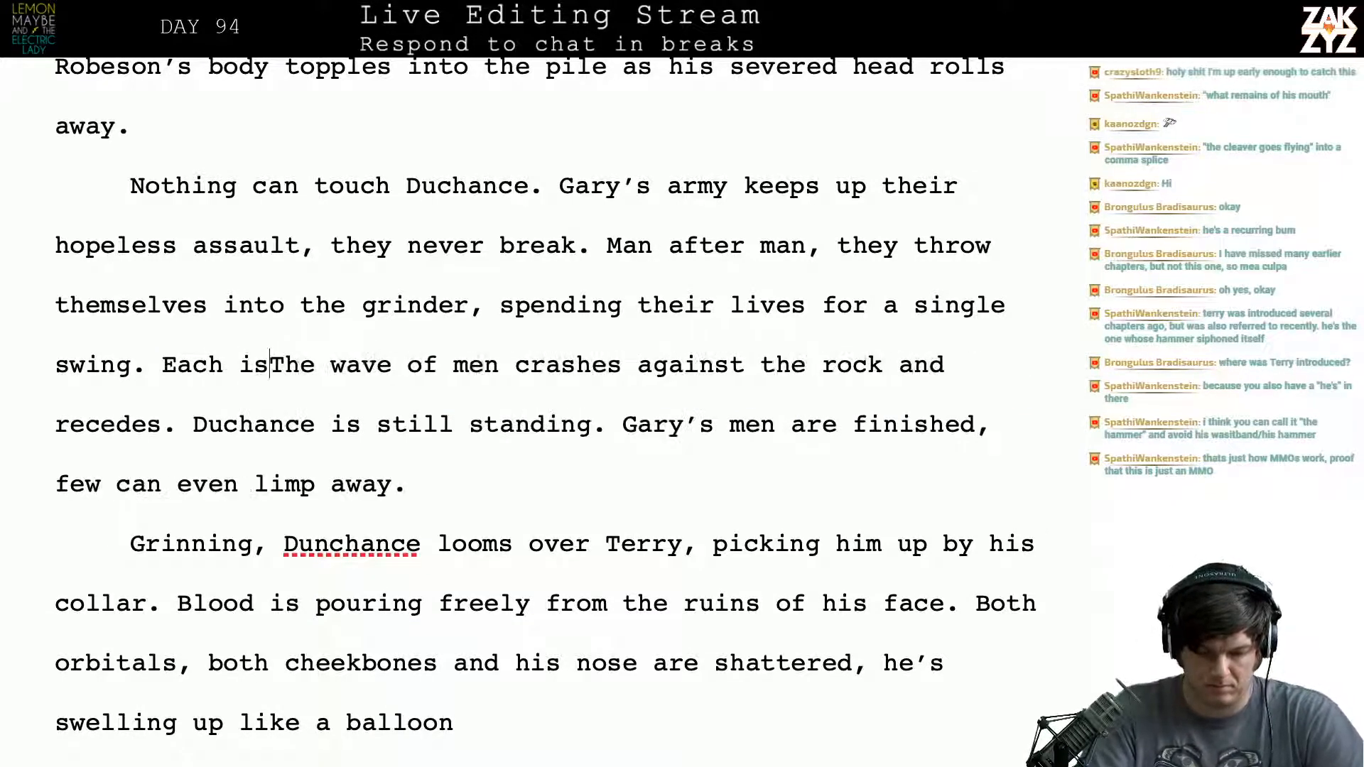
type(" hoping he'l")
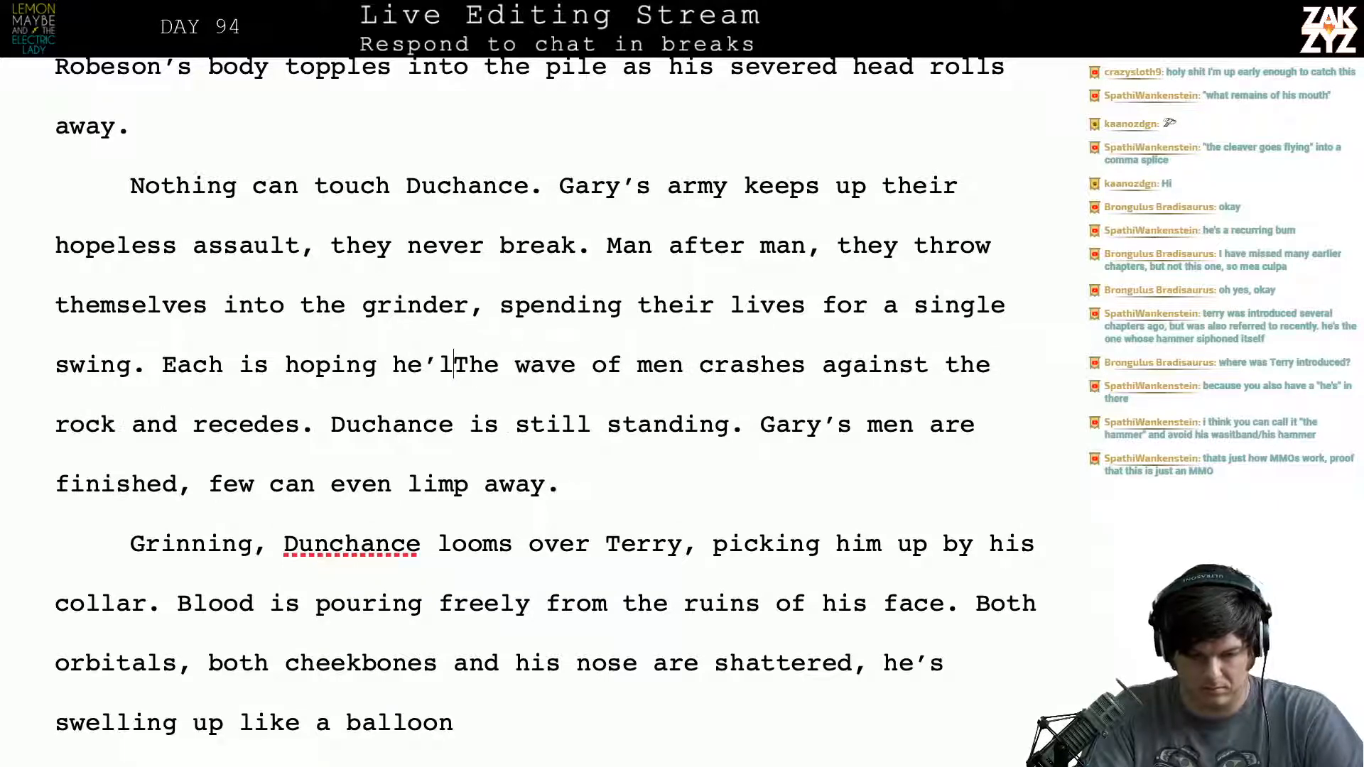
type("l be the one to ")
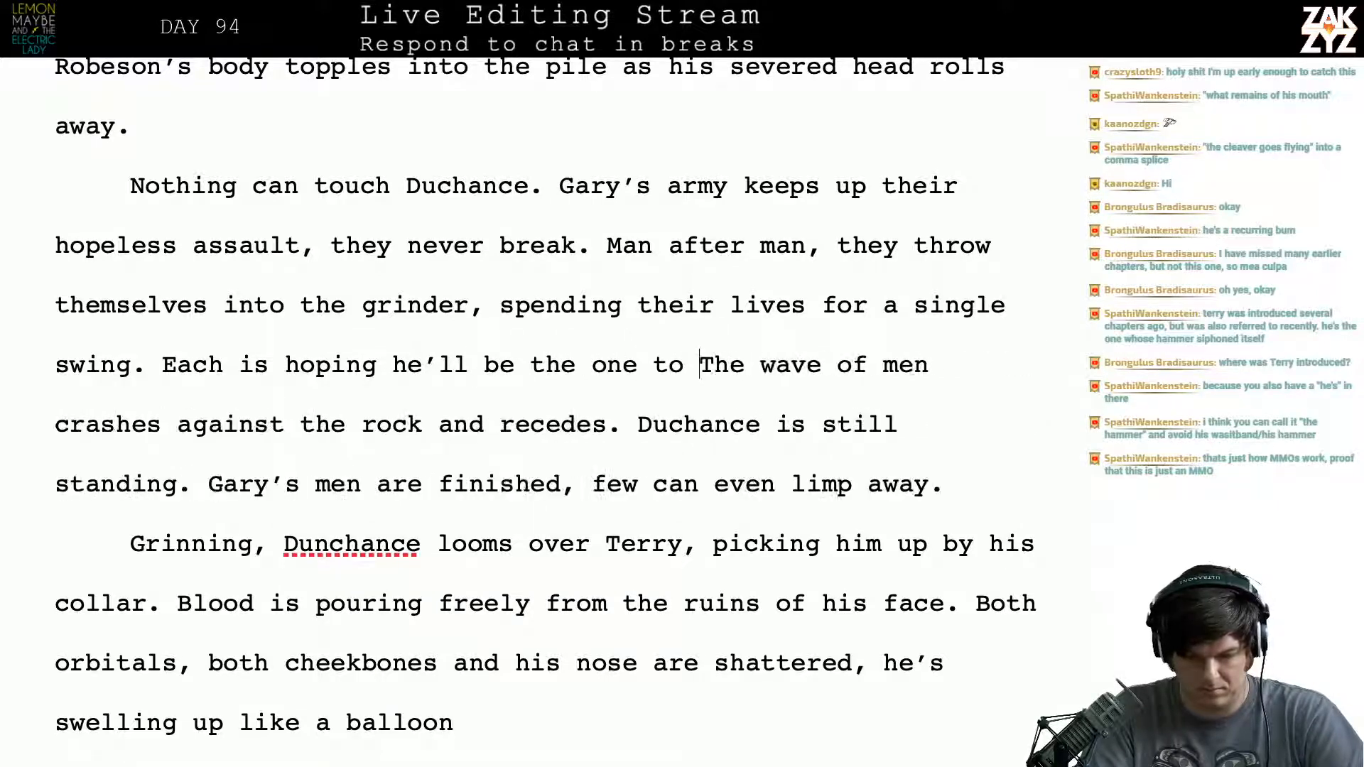
type("bring the gi")
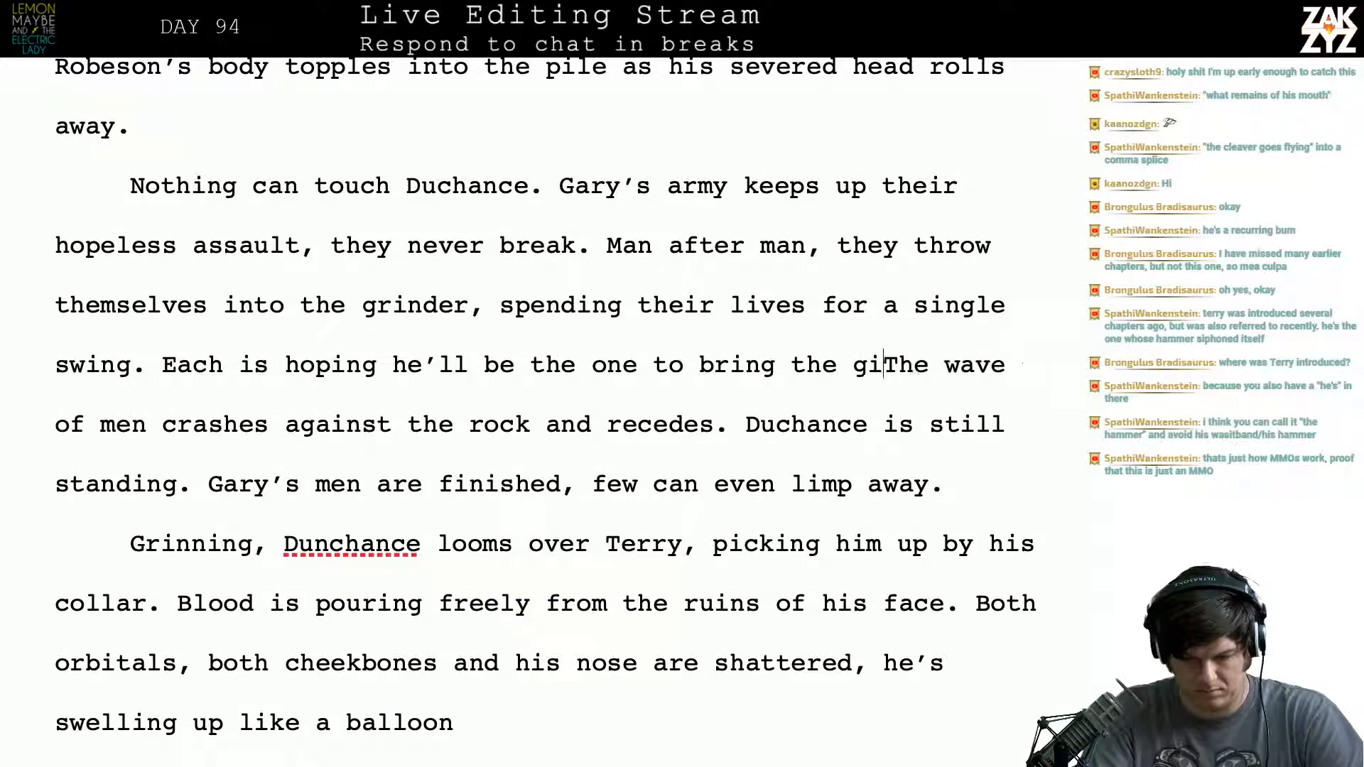
type("ant down. E")
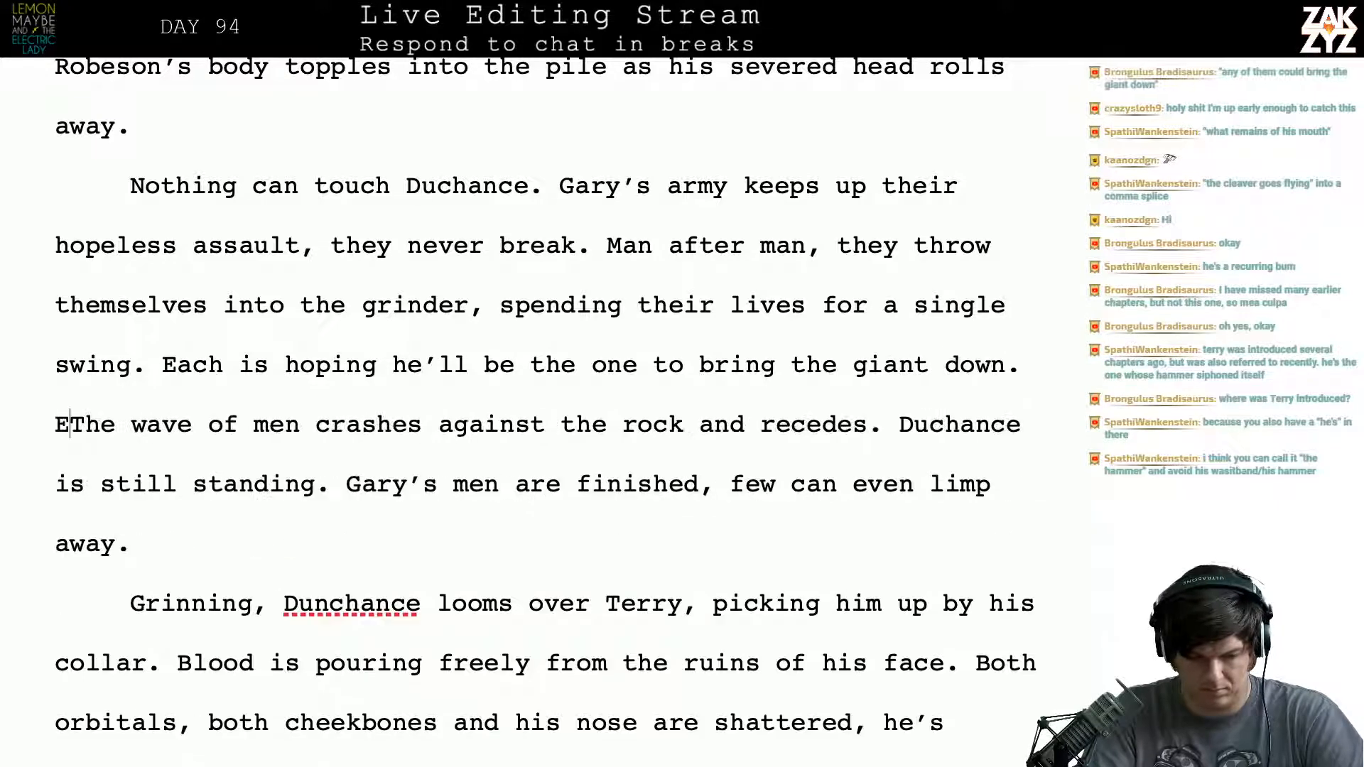
key("BackSpace")
type("They all fail.")
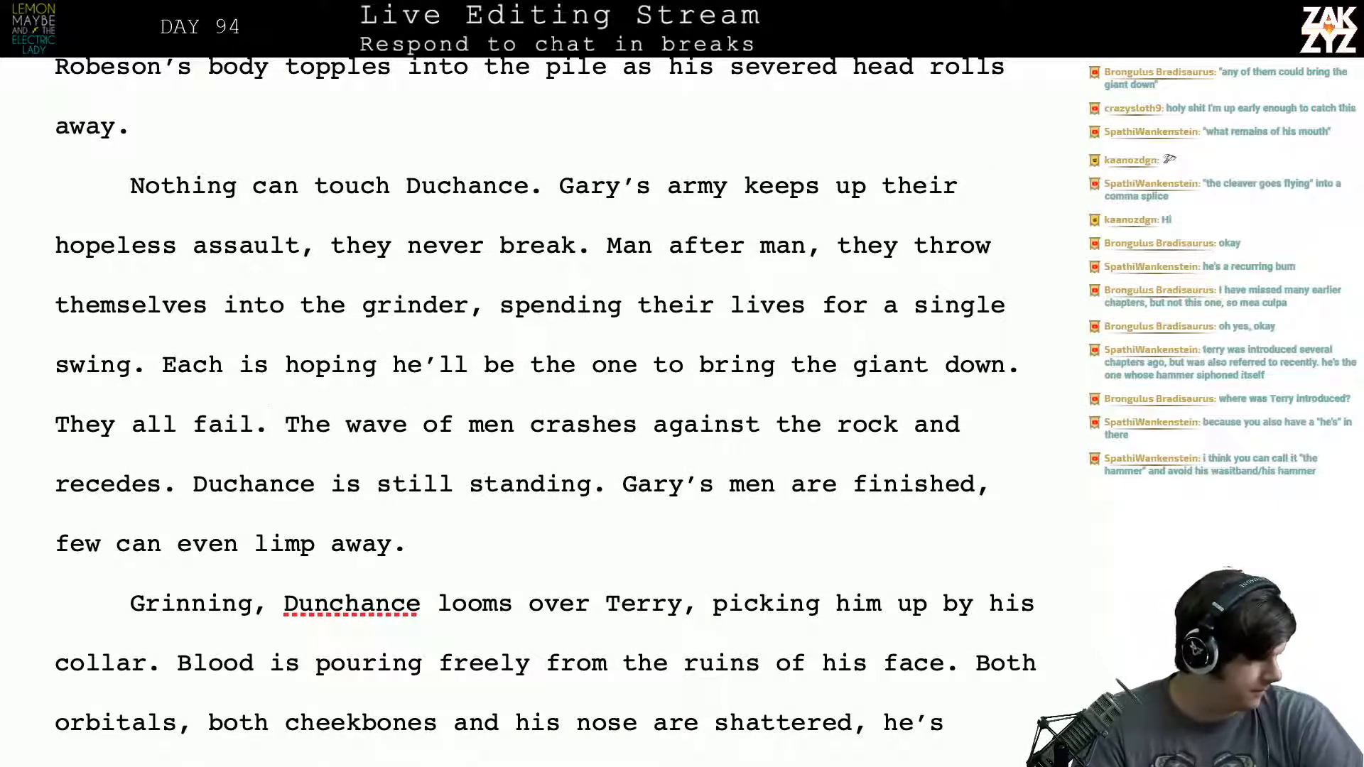
- Reread the sentence about each man hoping to bring the giant down
key("Up")
key("Right")
key("Right")
key("Right")
key("Right")
key("Right")
key("Right")
key("Right")
key("Right")
key("Right")
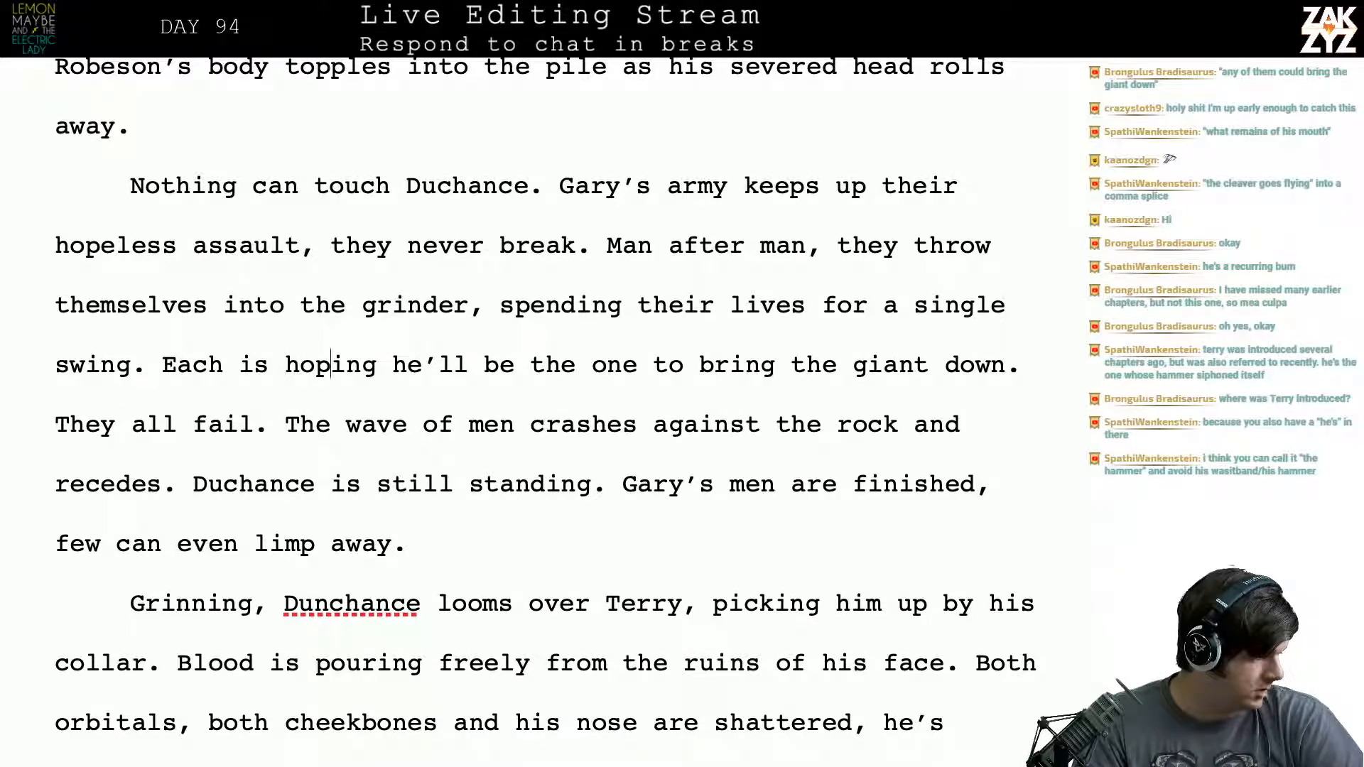
key("Right")
key("Right")
key("Right")
key("Right")
key("Right")
key("Right")
key("Right")
key("Right")
key("Right")
key("Right")
key("Right")
key("Right")
key("Right")
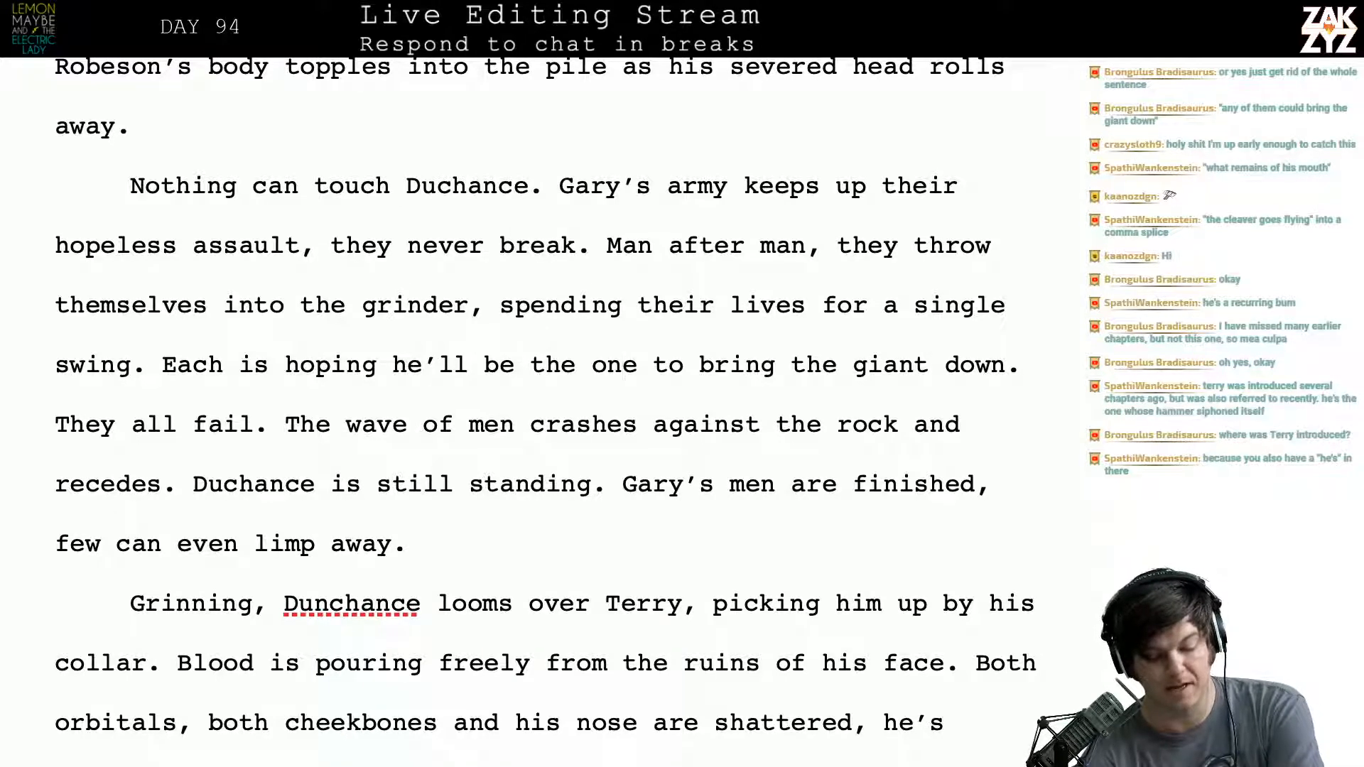
- Reword the opening of the sentence after "single swing" as "Each man hopes he'll be the one to bring the giant down."
left_click(257, 365)
key("Right")
key("Right")
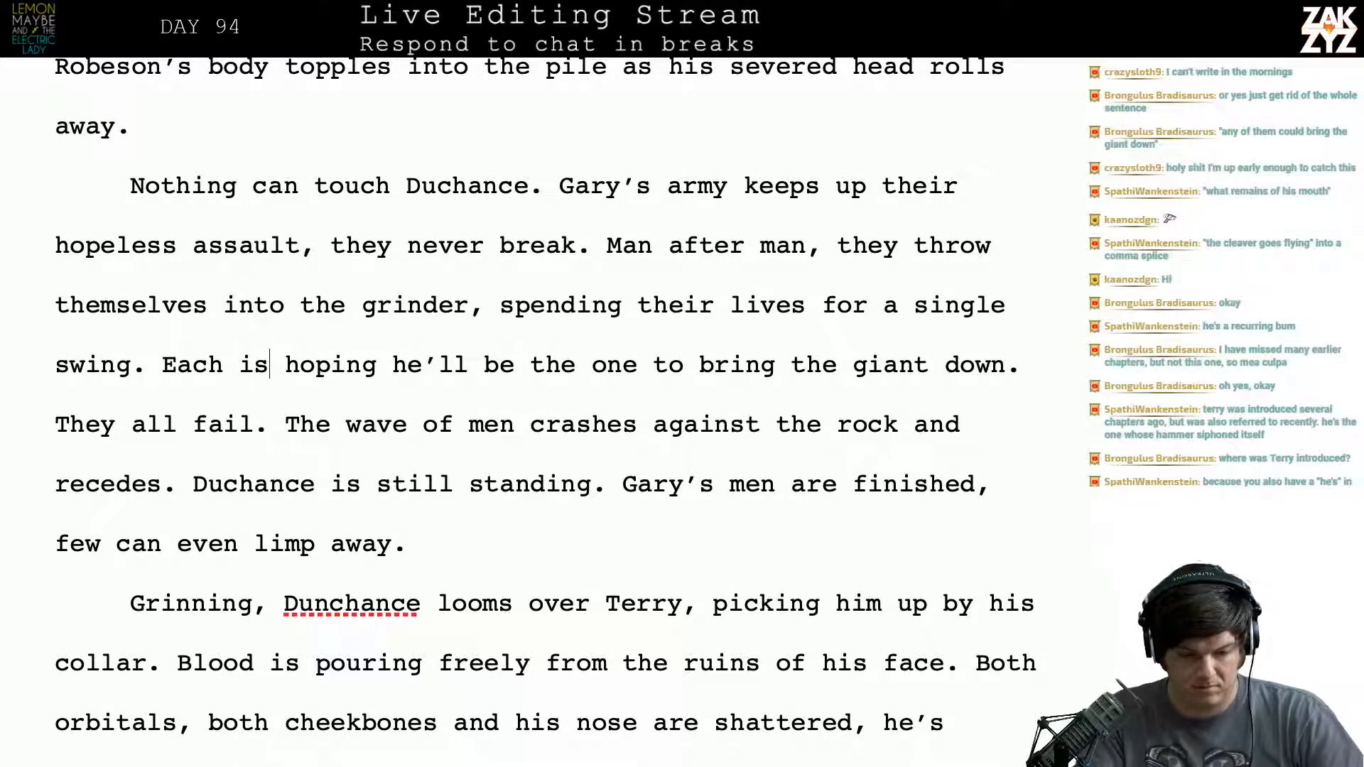
key("BackSpace")
key("BackSpace")
key("BackSpace")
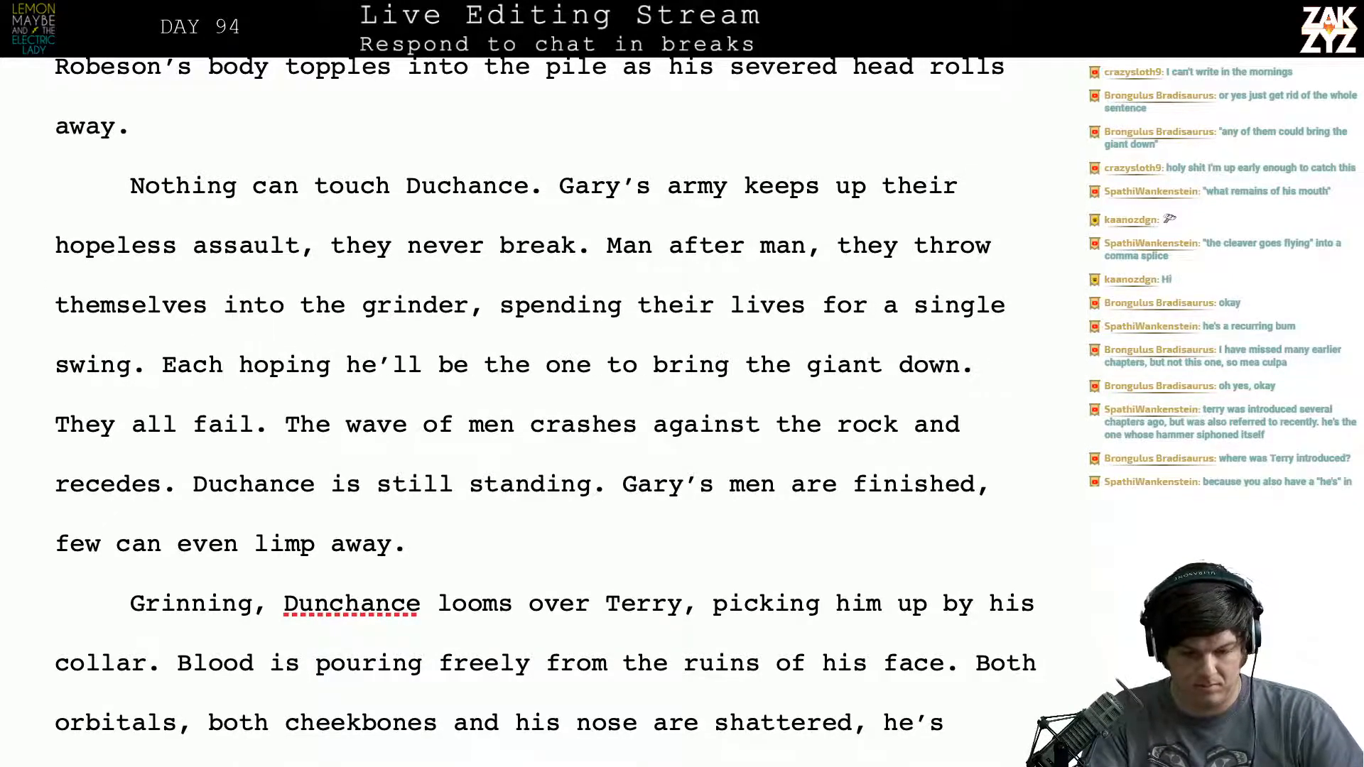
type("man ho")
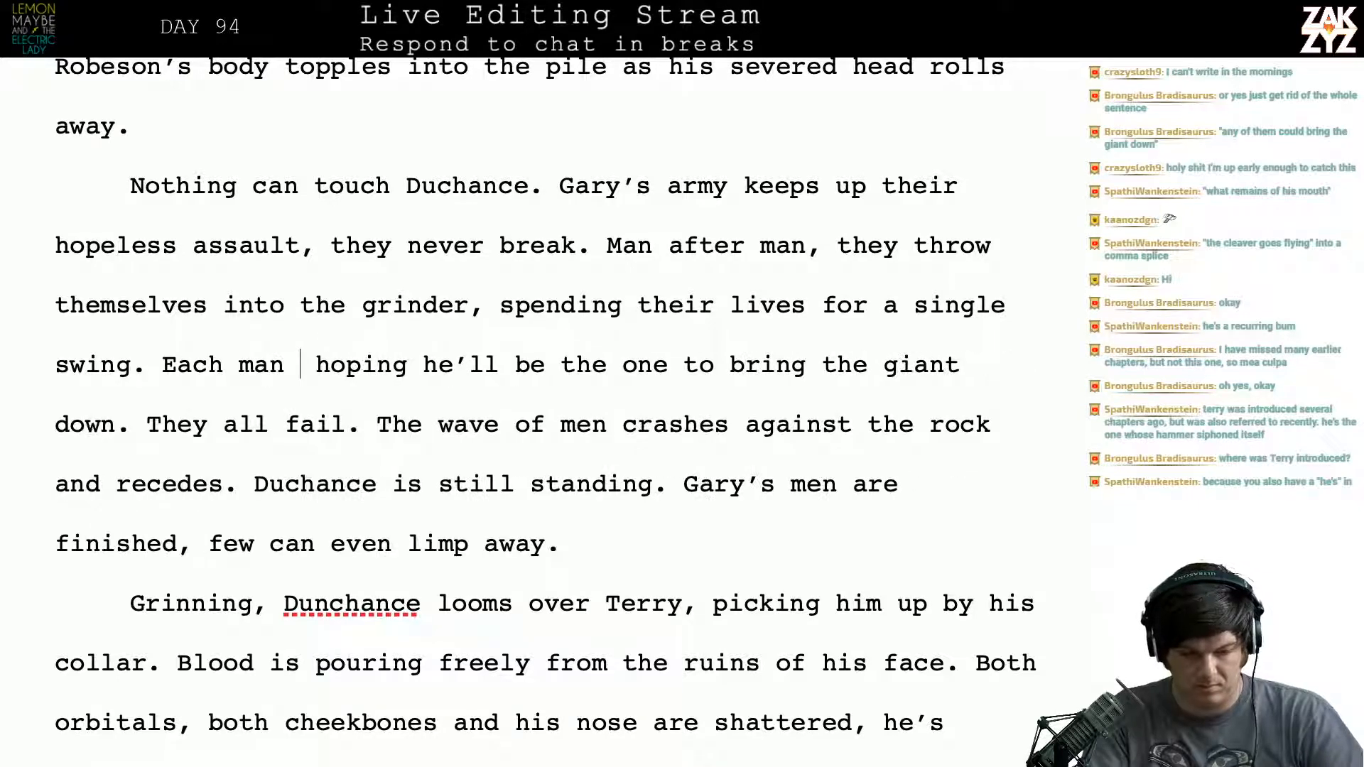
type("pes he'll be ")
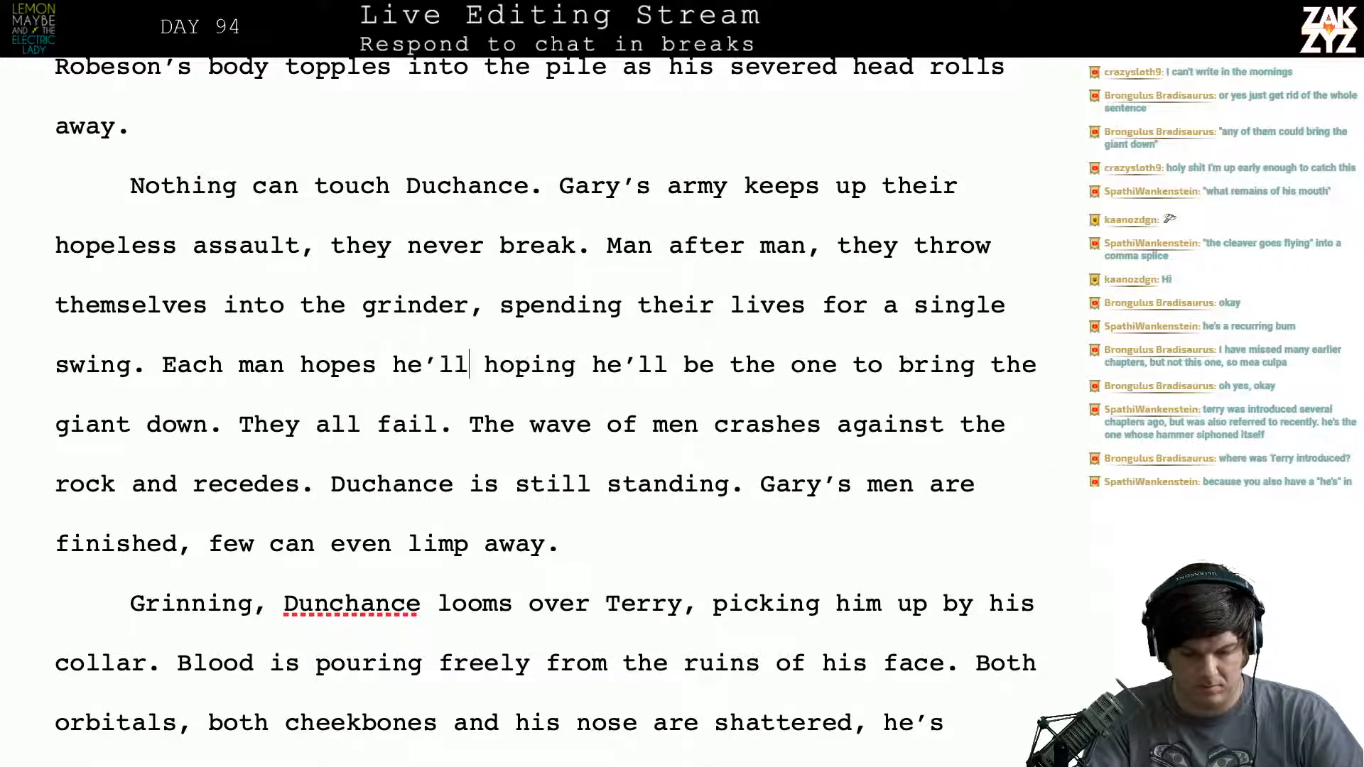
type("the wa")
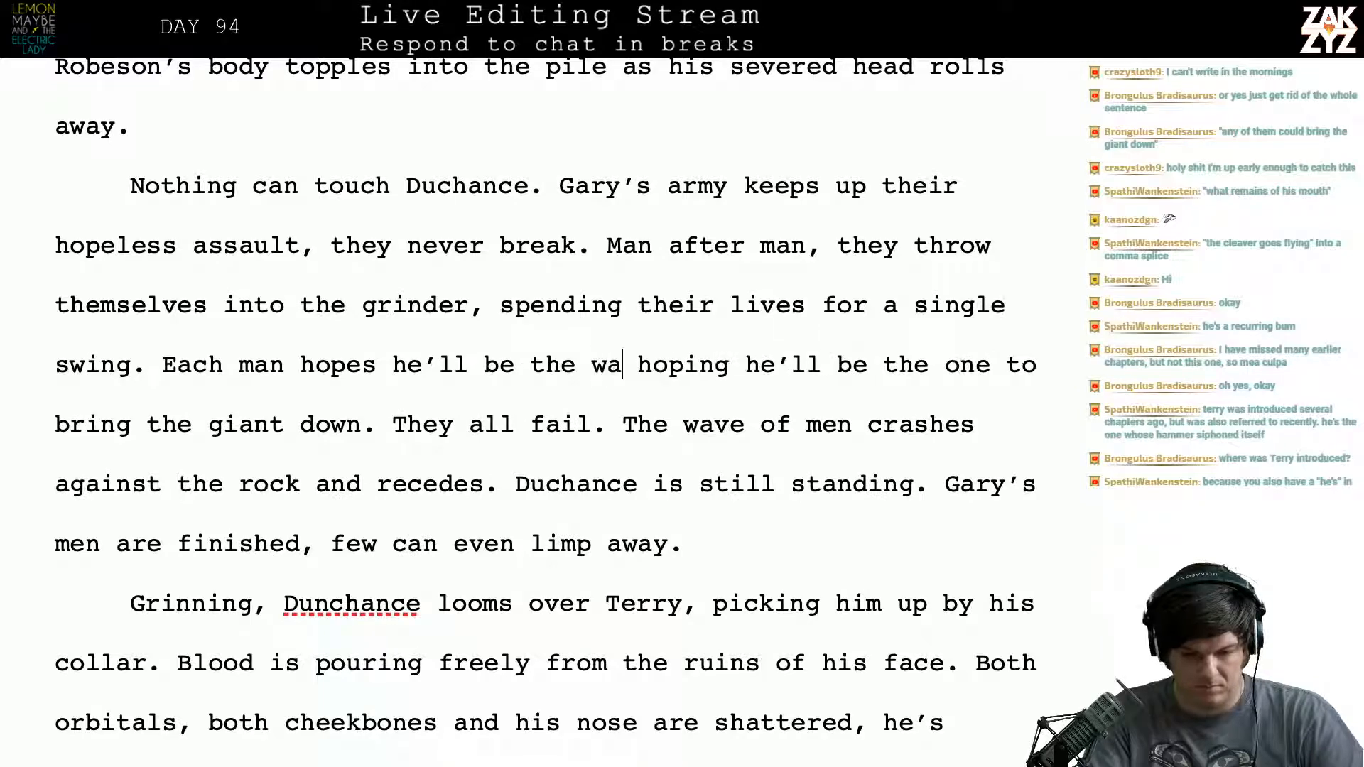
key("BackSpace")
key("BackSpace")
type("one to bring the ")
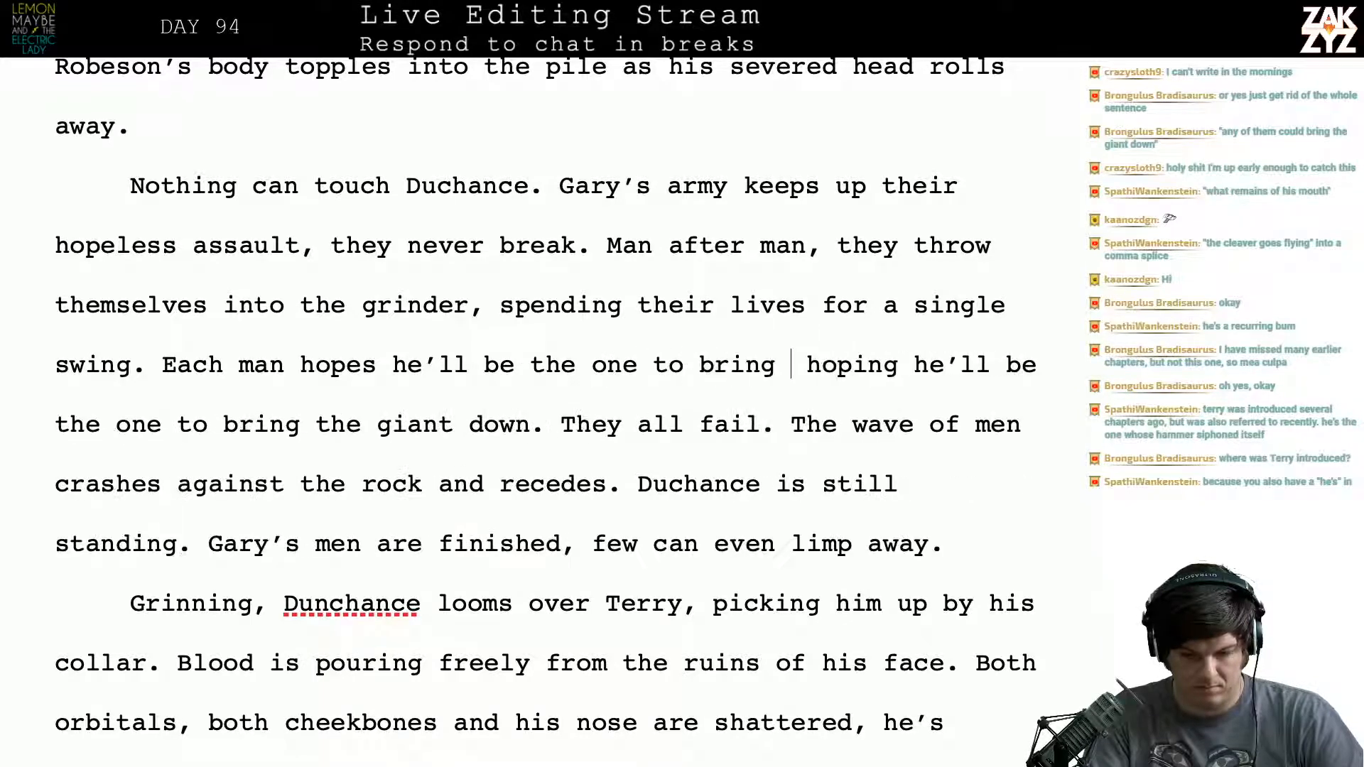
type("giant down.")
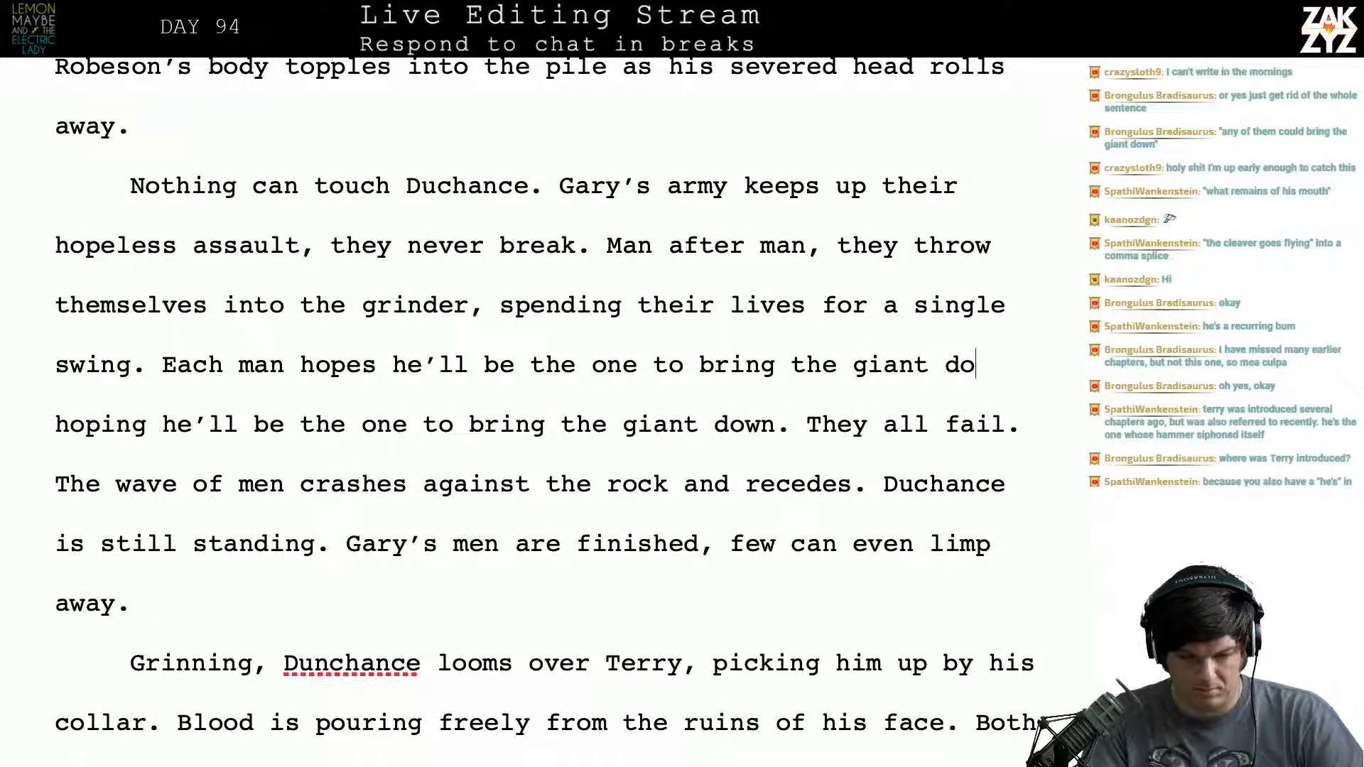
- Delete the leftover fragment "hoping he'll be the one to bring the giant down." before "They all fail."
key("shift+Right")
key("shift+Right")
key("shift+Right")
key("shift+Right")
key("shift+Right")
key("shift+Right")
key("shift+Right")
key("shift+Right")
key("shift+Right")
key("shift+Right")
key("shift+Right")
key("shift+Right")
key("shift+Right")
key("shift+Right")
key("shift+Right")
key("shift+Right")
key("shift+Right")
key("shift+Right")
key("shift+Right")
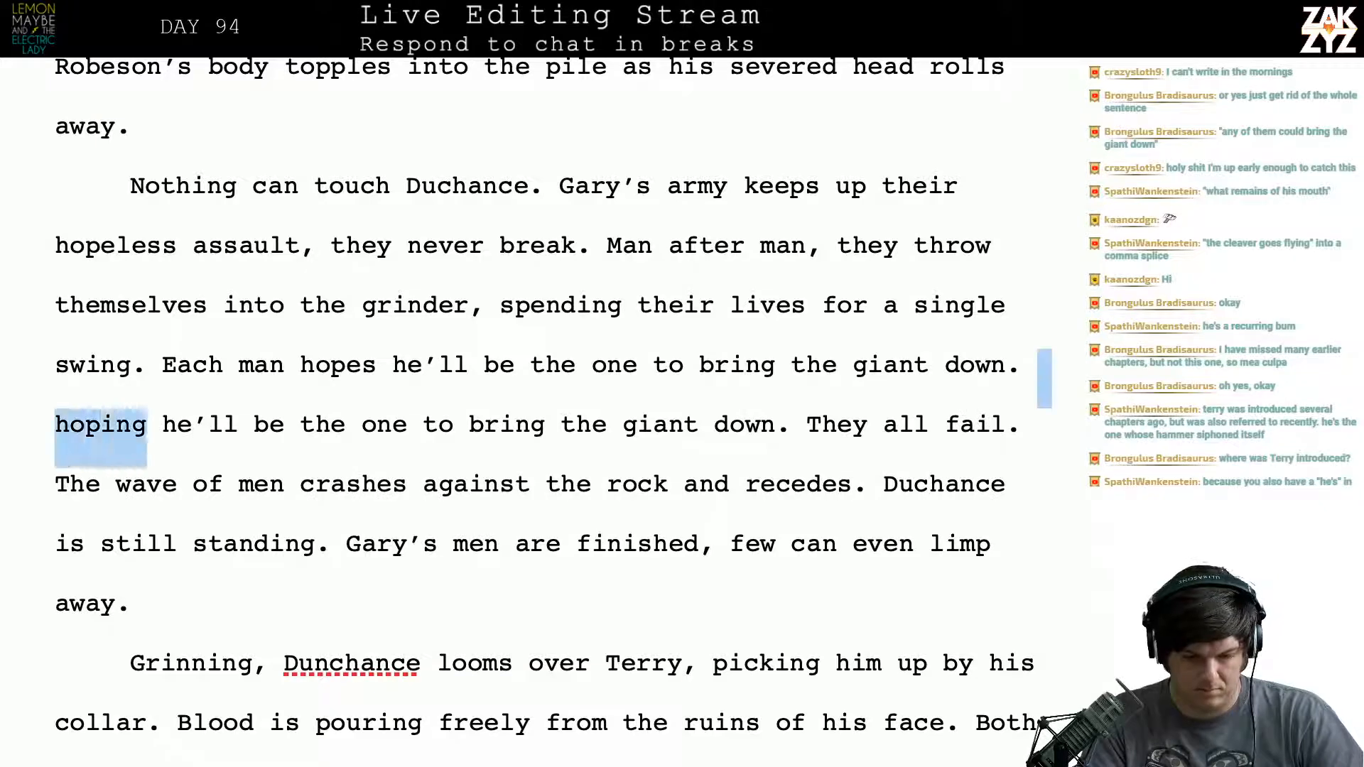
key("shift+Right")
key("shift+Right")
key("shift+Right")
key("shift+Right")
key("shift+Right")
key("shift+Right")
key("shift+Right")
key("shift+Right")
key("shift+Right")
key("shift+Right")
key("shift+Right")
key("shift+Right")
key("shift+Right")
key("shift+Right")
key("shift+Right")
key("shift+Right")
key("shift+Right")
key("shift+Right")
key("shift+Right")
key("shift+Right")
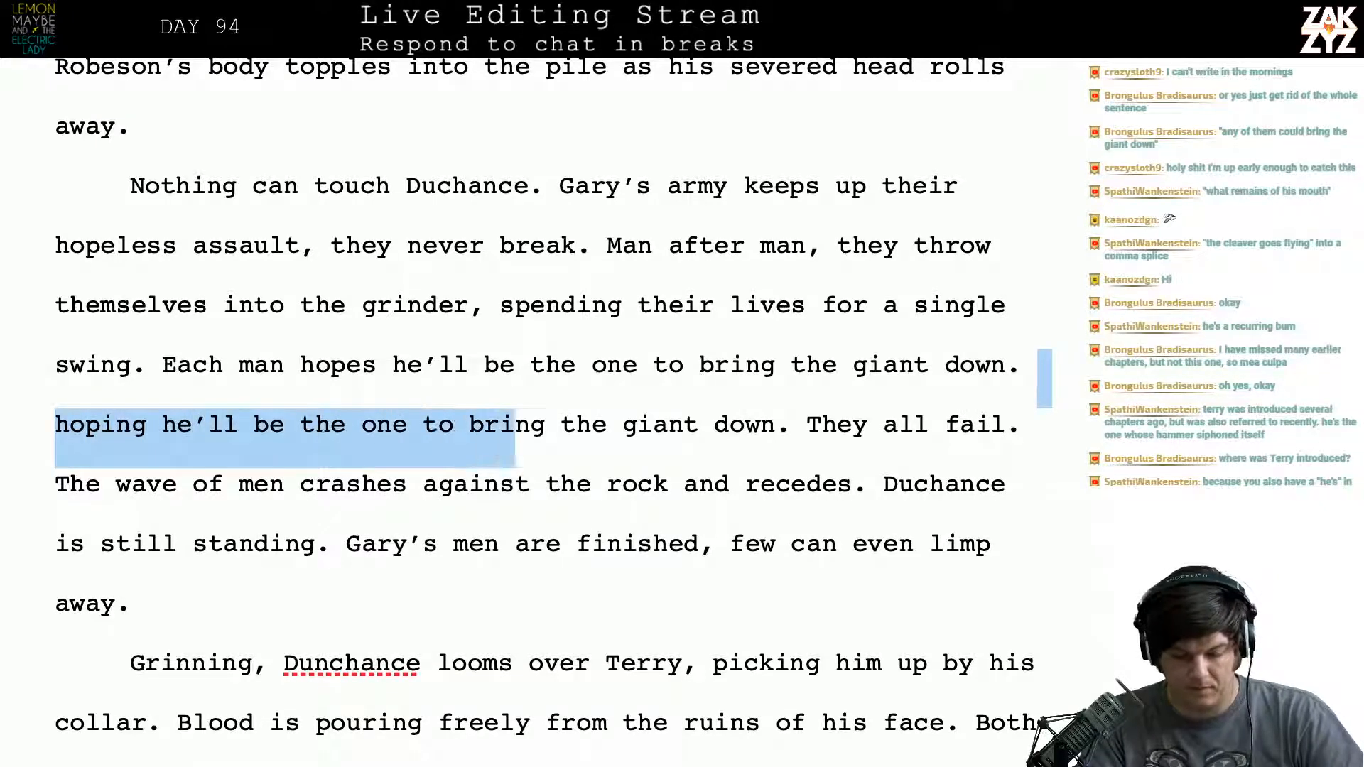
key("shift+Right")
key("shift+Right")
key("shift+Right")
key("shift+Right")
key("shift+Right")
key("shift+Right")
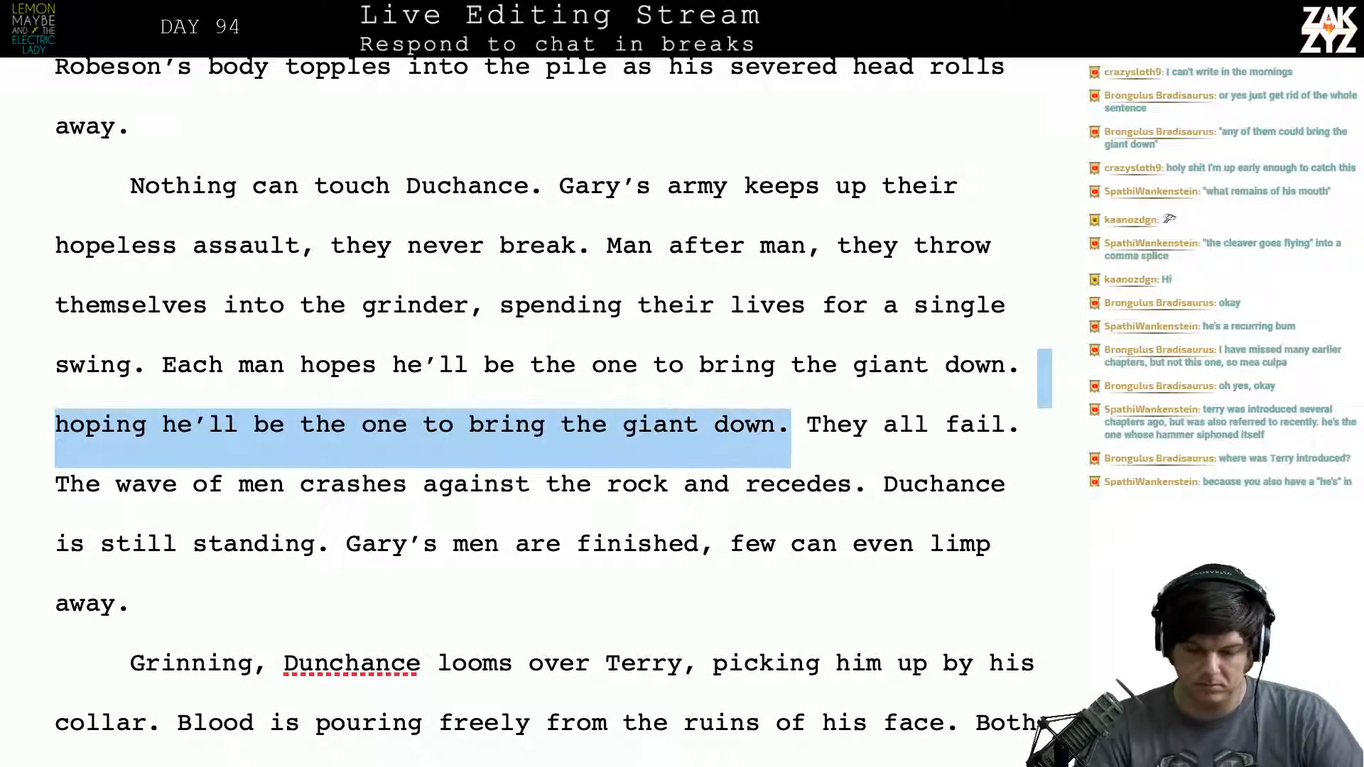
key("BackSpace")
- Remove "Man after man," after "they never break" so the sentence starts with "They throw themselves into the grinder"
scroll(169, 186, "down", 1)
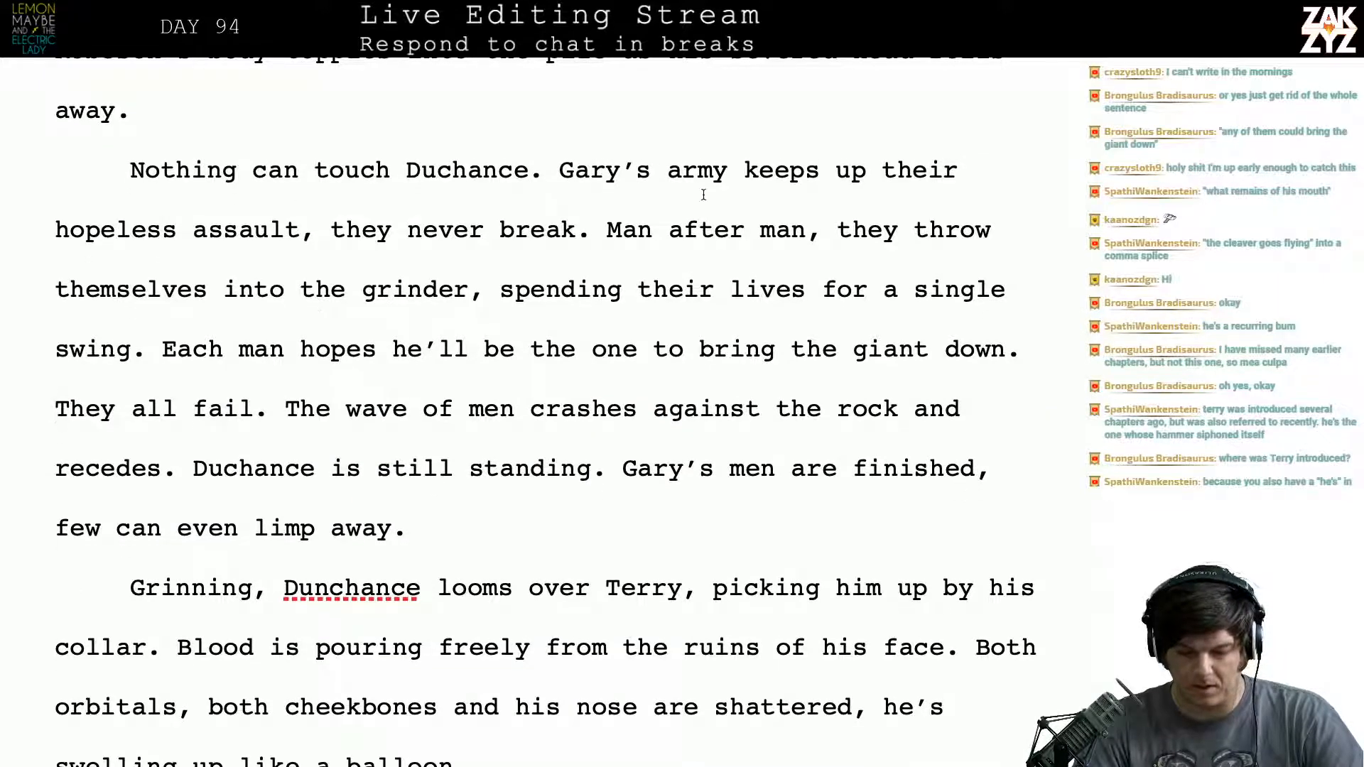
left_click(850, 267)
key("Left")
key("Left")
key("Right")
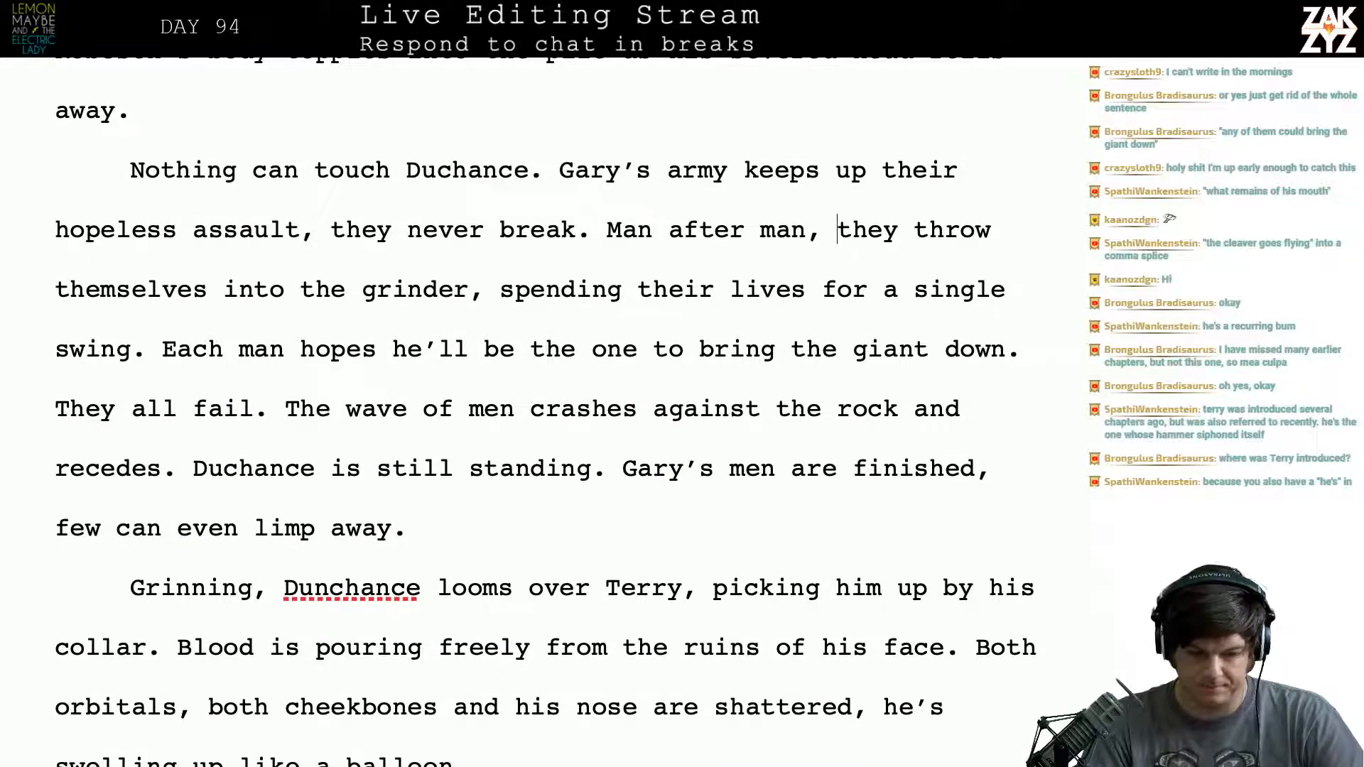
key("Left")
key("Right")
key("Left")
key("Right")
key("Right")
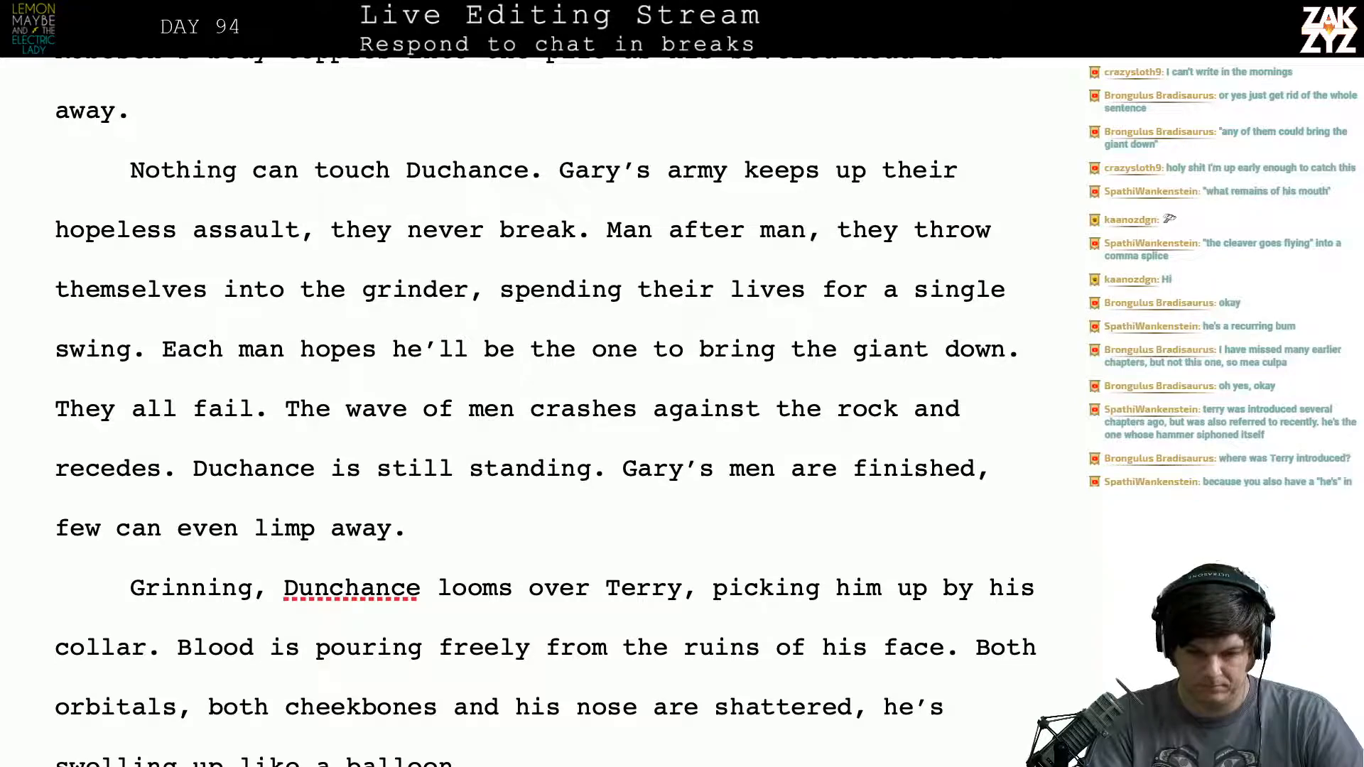
key("BackSpace")
key("BackSpace")
key("BackSpace")
key("BackSpace")
key("BackSpace")
key("BackSpace")
key("BackSpace")
key("BackSpace")
key("BackSpace")
key("BackSpace")
key("BackSpace")
key("BackSpace")
key("BackSpace")
key("BackSpace")
key("BackSpace")
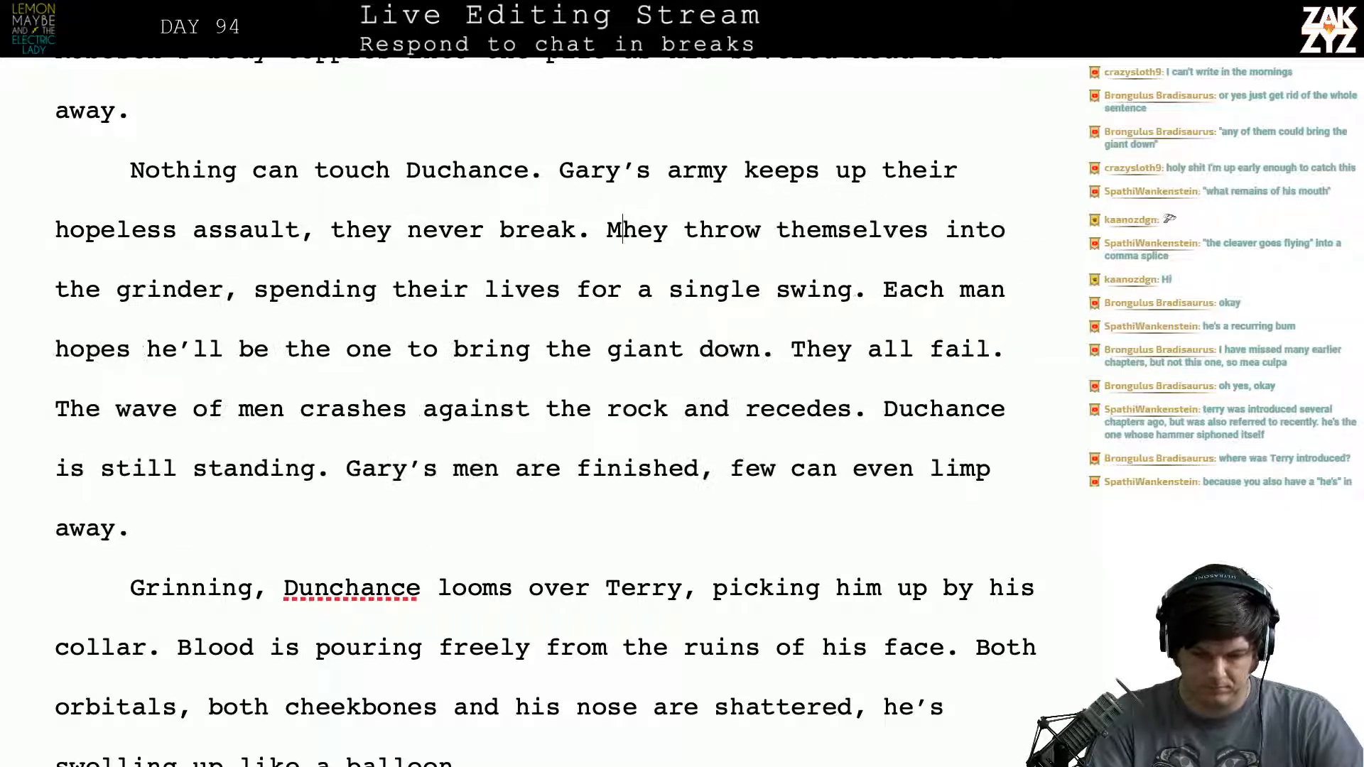
key("BackSpace")
type("T")
key("Left")
key("Left")
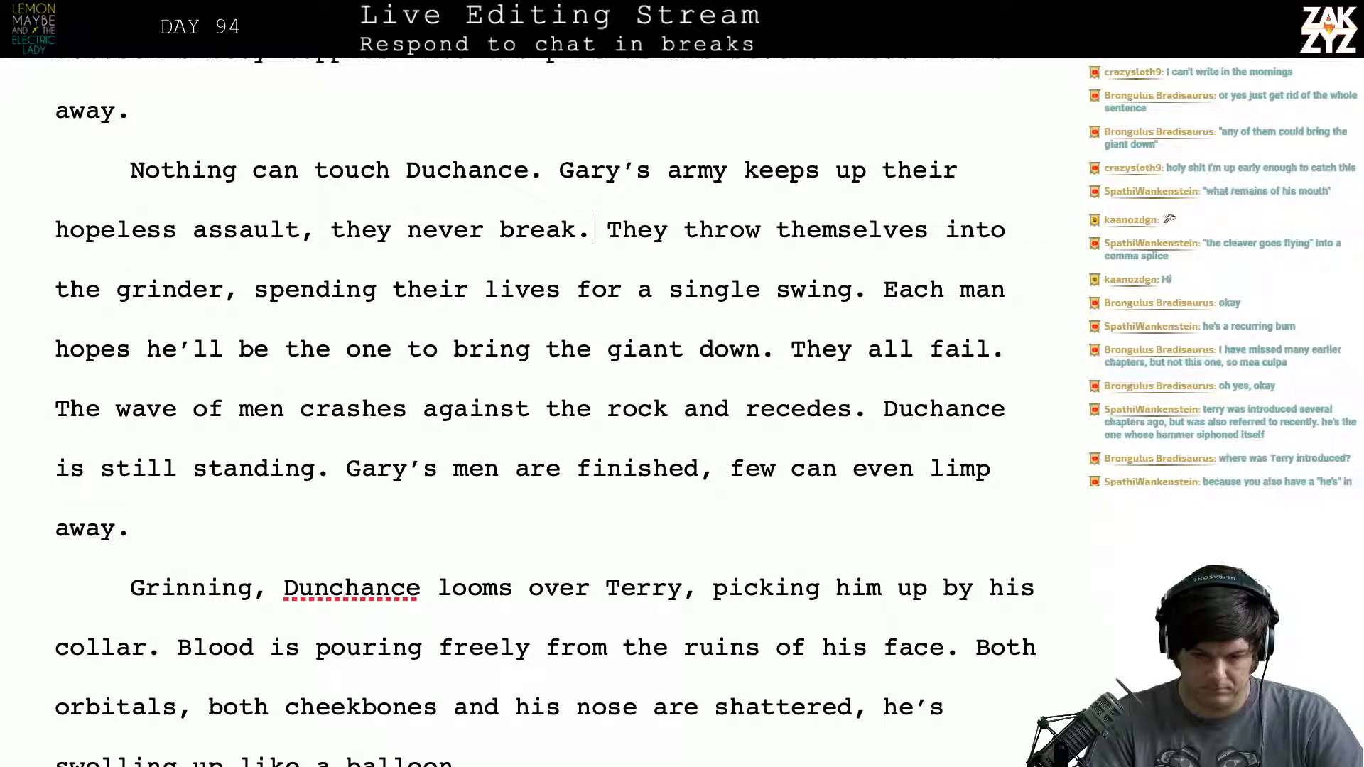
key("Right")
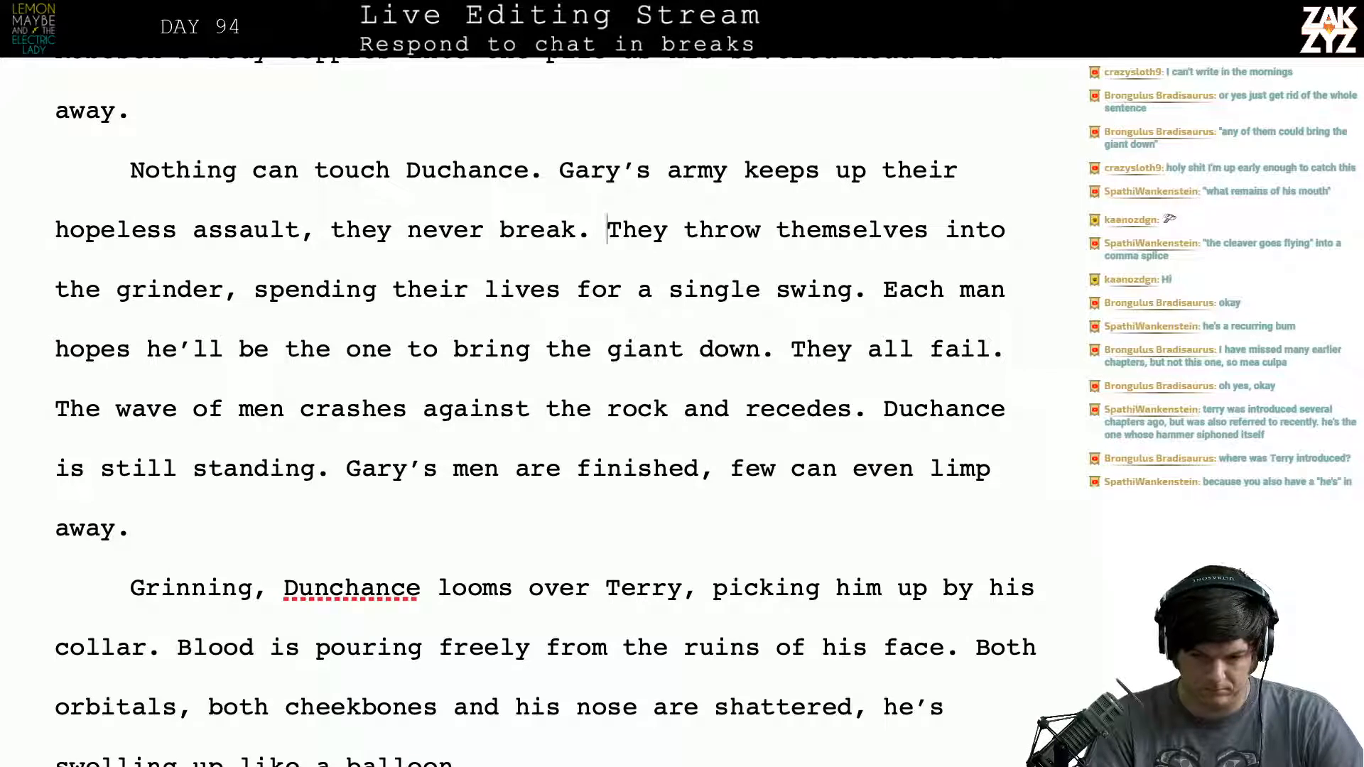
- Reread the paragraph from "They throw themselves into the grinder" through the "wave of men" sentence
key("Down")
key("Up")
key("Right")
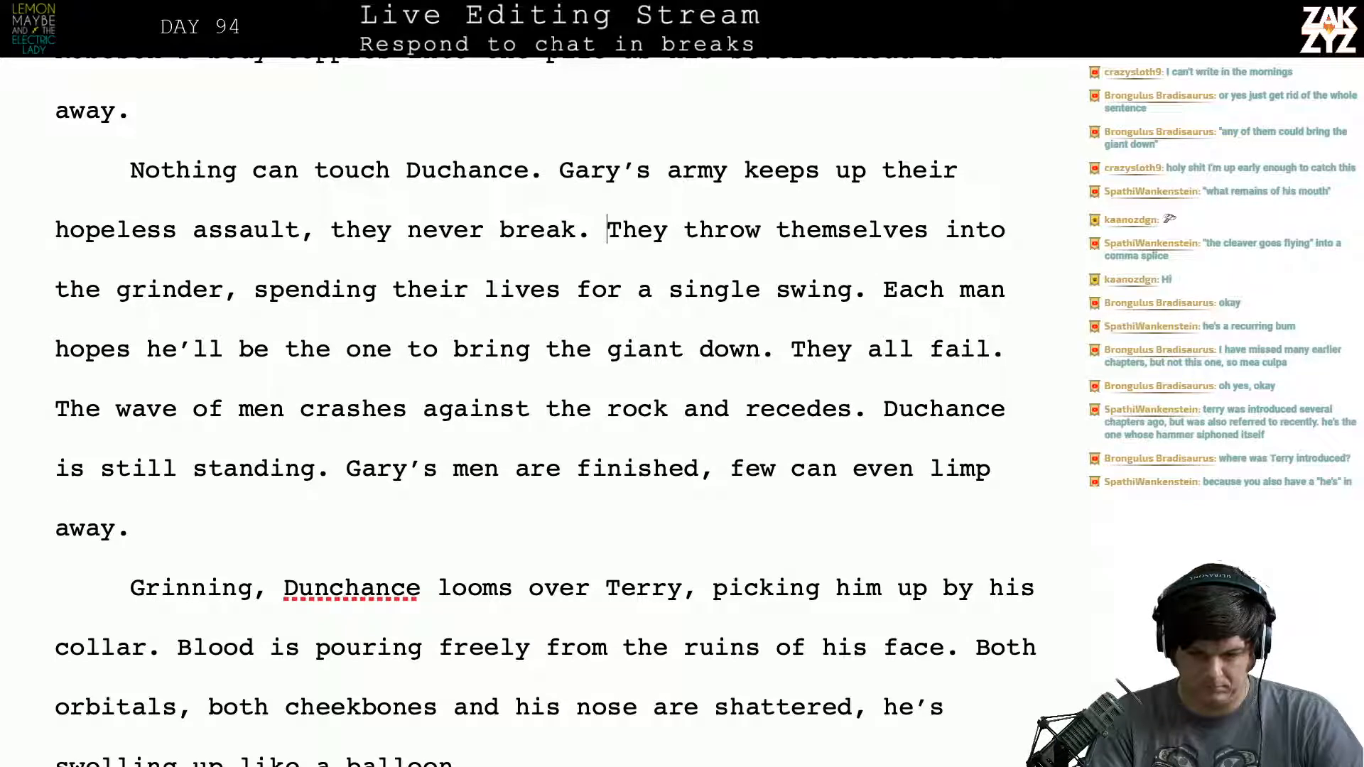
key("Down")
key("Up")
key("Right")
key("Right")
key("Right")
key("Right")
key("Right")
key("Right")
key("Right")
key("Right")
key("Right")
key("Right")
key("Right")
key("Right")
key("Right")
key("Right")
key("Right")
key("Right")
key("Right")
key("Right")
key("Right")
key("Right")
key("Right")
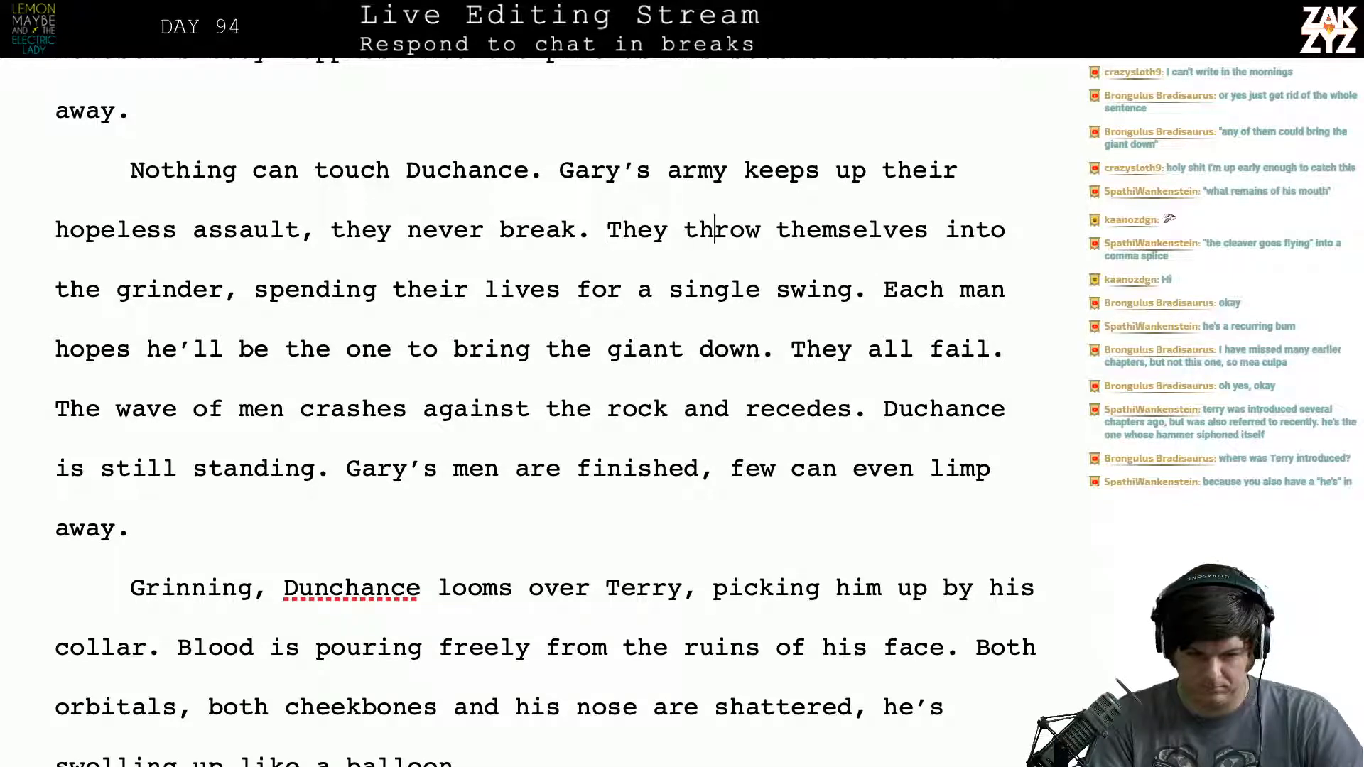
key("Right")
key("Right")
key("Right")
key("Right")
key("Right")
key("Right")
key("Right")
key("Right")
key("Right")
key("Right")
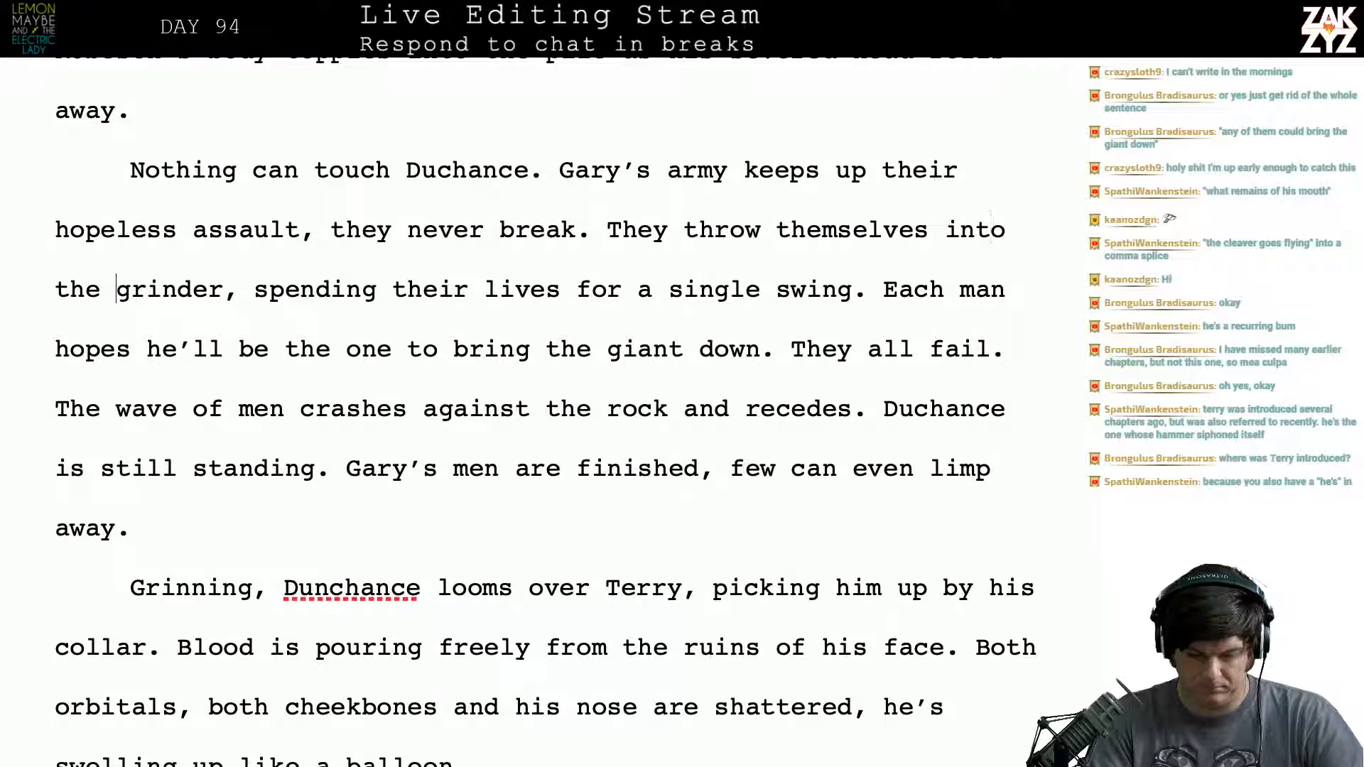
key("Down")
key("Left")
key("Left")
key("Left")
key("Left")
key("Left")
key("Left")
key("Left")
key("Left")
key("Left")
key("Left")
key("Left")
key("Left")
key("Left")
key("Left")
key("Left")
key("Left")
key("Left")
key("Left")
key("Left")
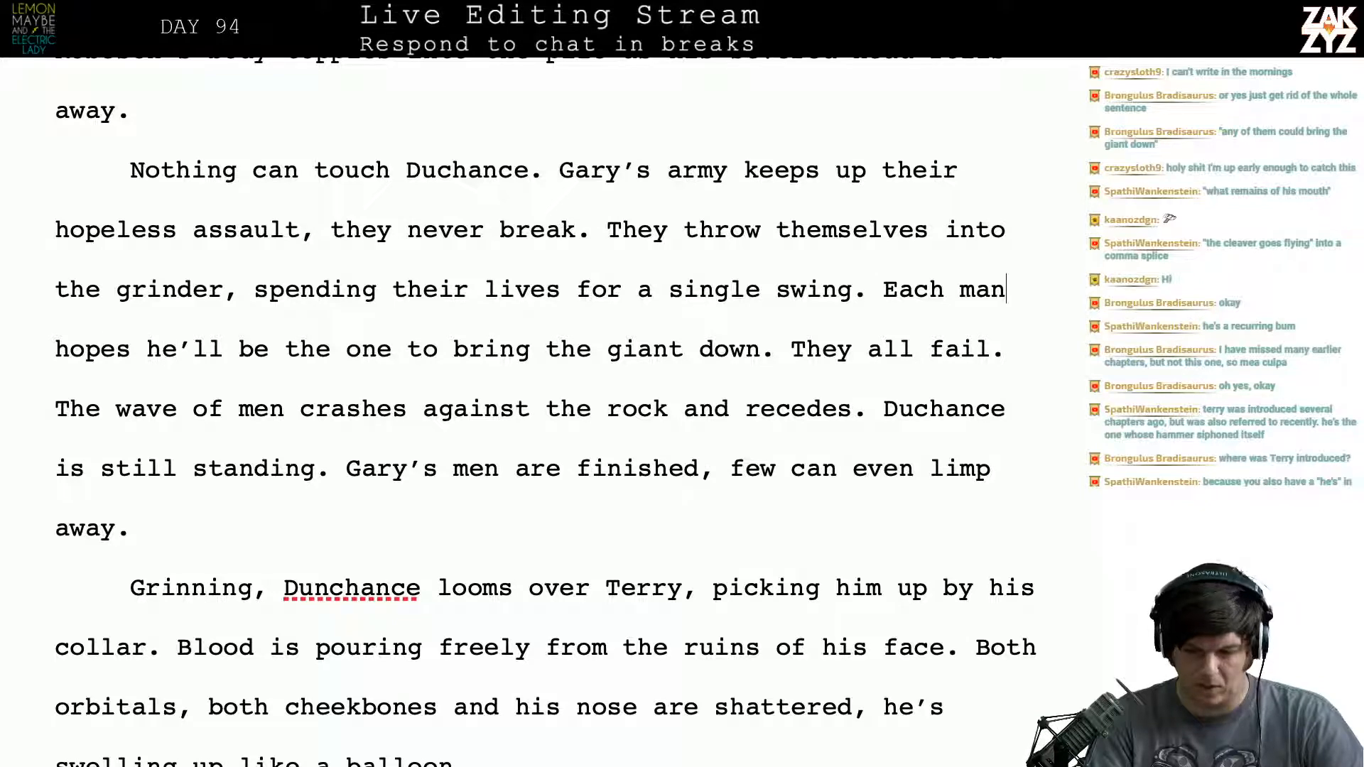
key("Down")
key("Down")
key("Left")
key("Left")
key("Left")
key("Left")
key("Left")
key("Left")
key("Left")
key("Left")
key("Left")
key("Left")
key("Left")
key("Left")
key("Left")
key("Left")
key("Left")
key("Left")
key("Left")
key("Left")
key("Left")
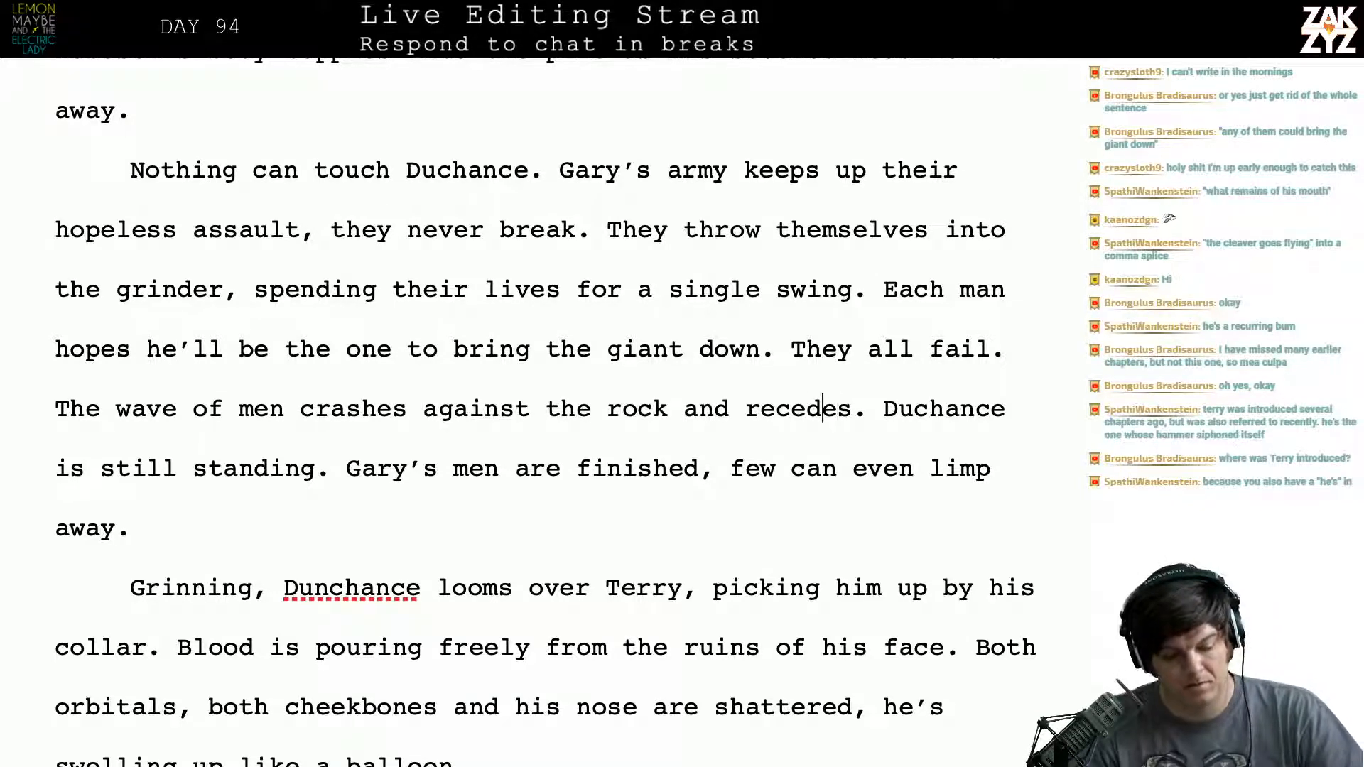
key("Left")
key("Left")
key("Left")
key("Left")
key("Left")
key("Left")
key("Left")
key("Left")
key("Left")
key("Left")
key("Left")
key("Left")
key("Left")
key("Left")
key("Left")
key("Left")
key("Left")
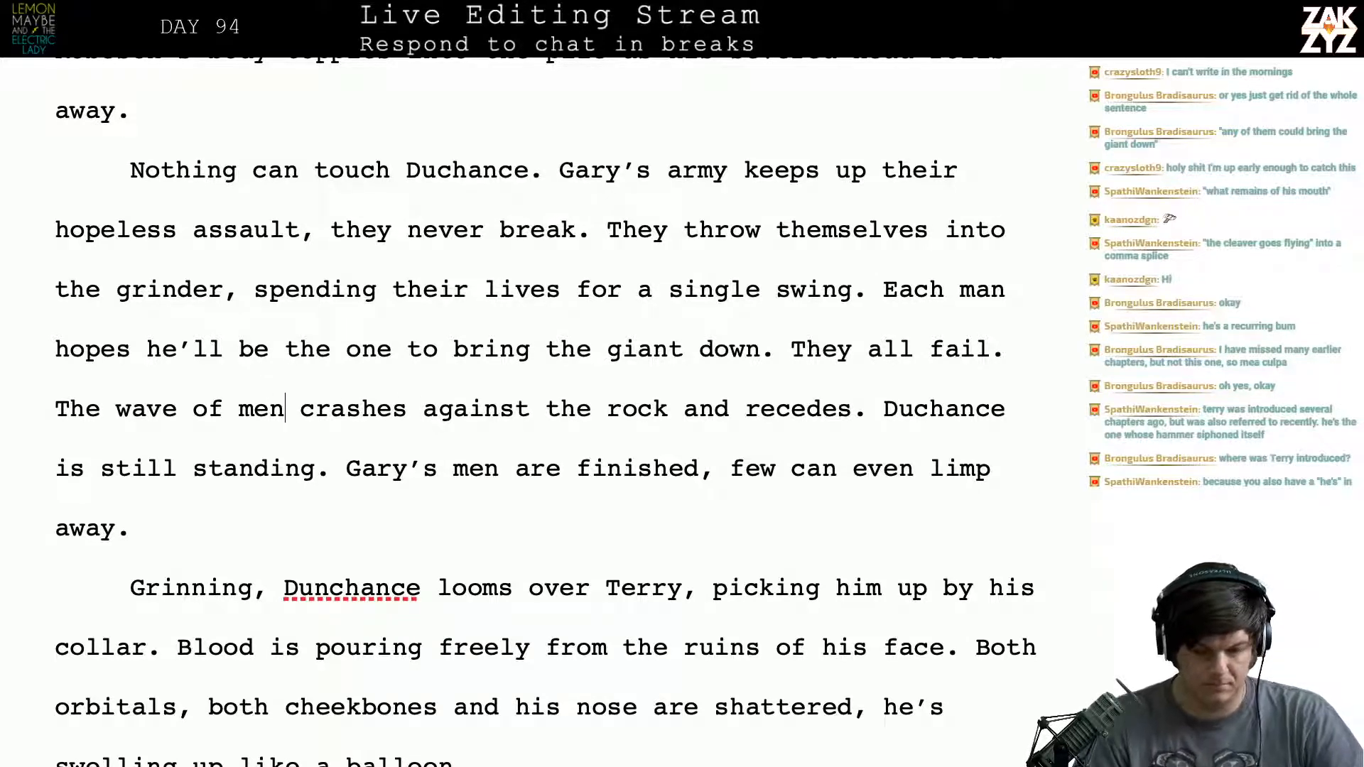
key("Up")
key("Right")
key("Right")
key("Right")
key("Right")
key("Right")
key("Right")
key("Right")
key("Right")
key("Right")
key("Right")
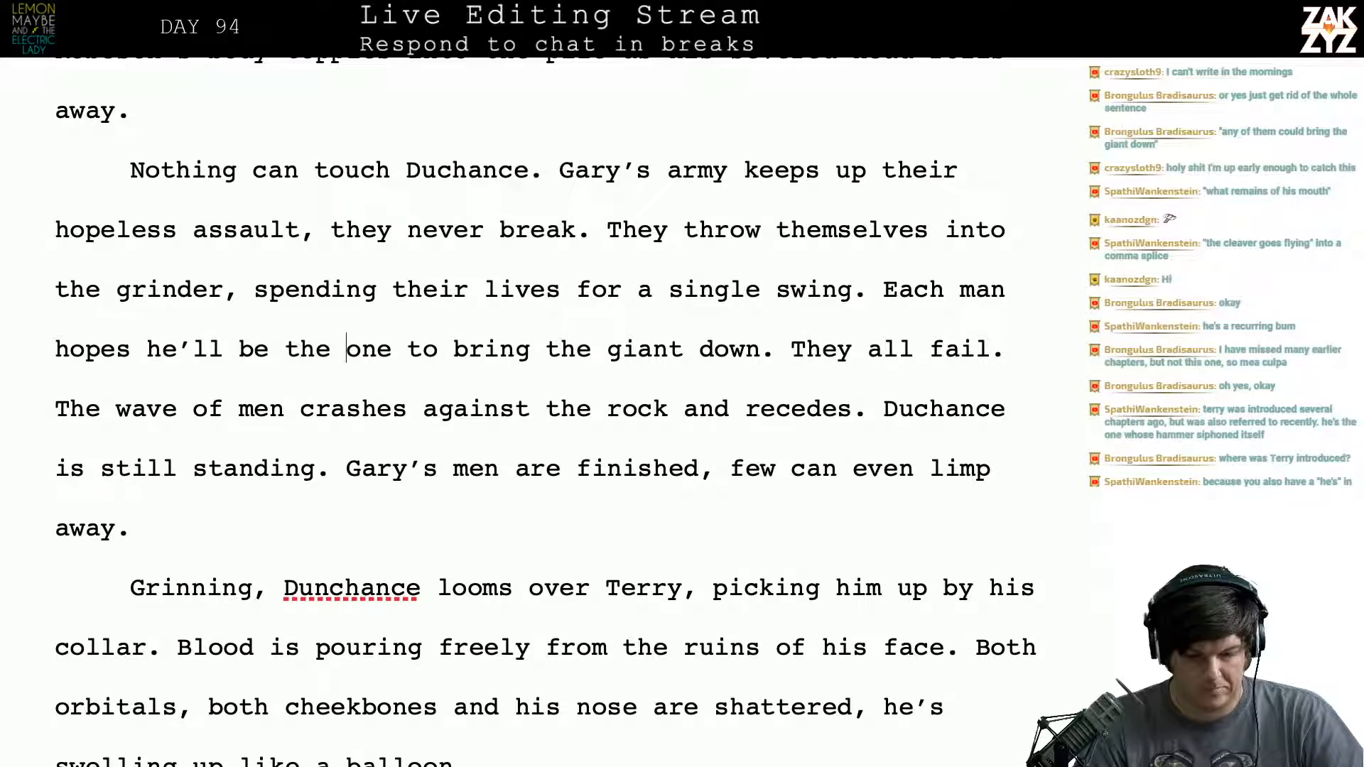
key("Right")
key("Right")
key("Right")
key("Right")
key("Right")
key("Right")
key("Right")
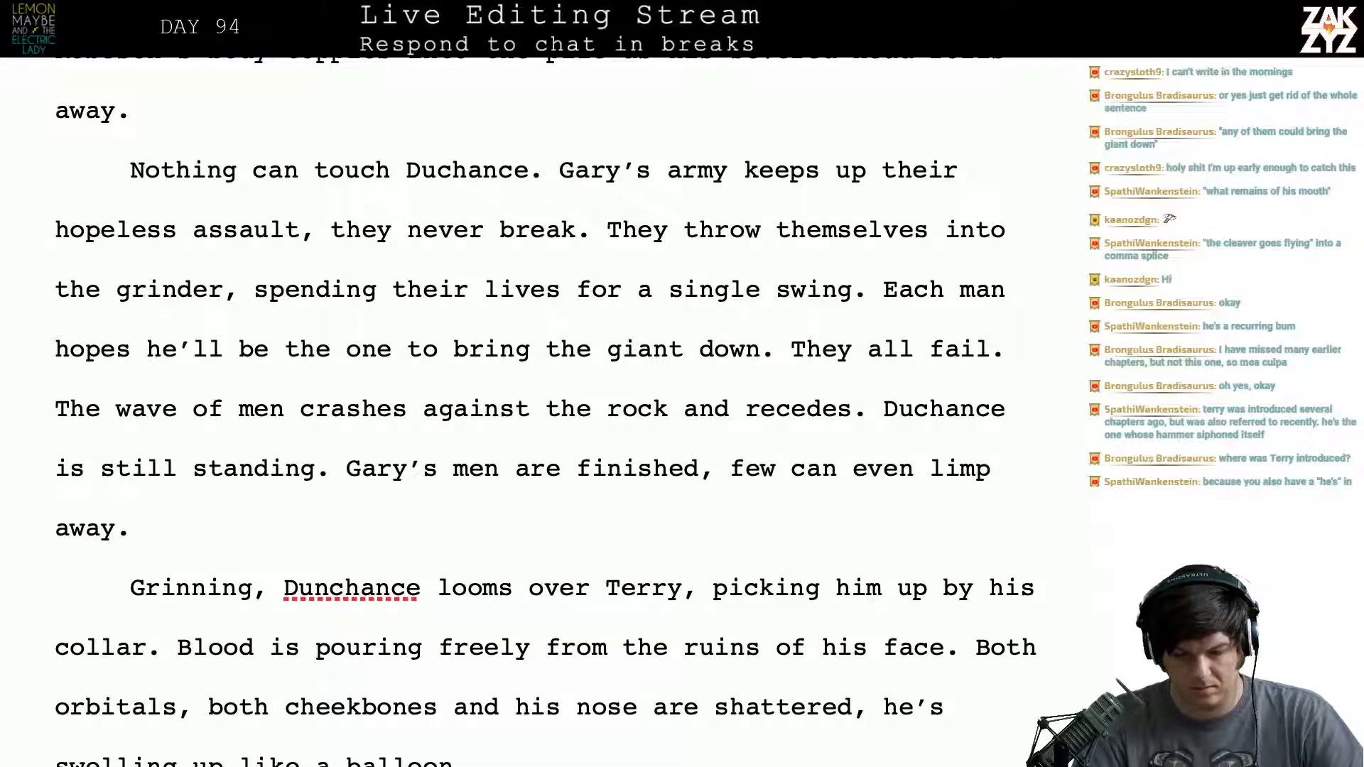
- Delete the word "man" after "Each" so the sentence begins "Each hopes he'll be the one"
left_click(1012, 296)
key("BackSpace")
key("BackSpace")
key("BackSpace")
key("BackSpace")
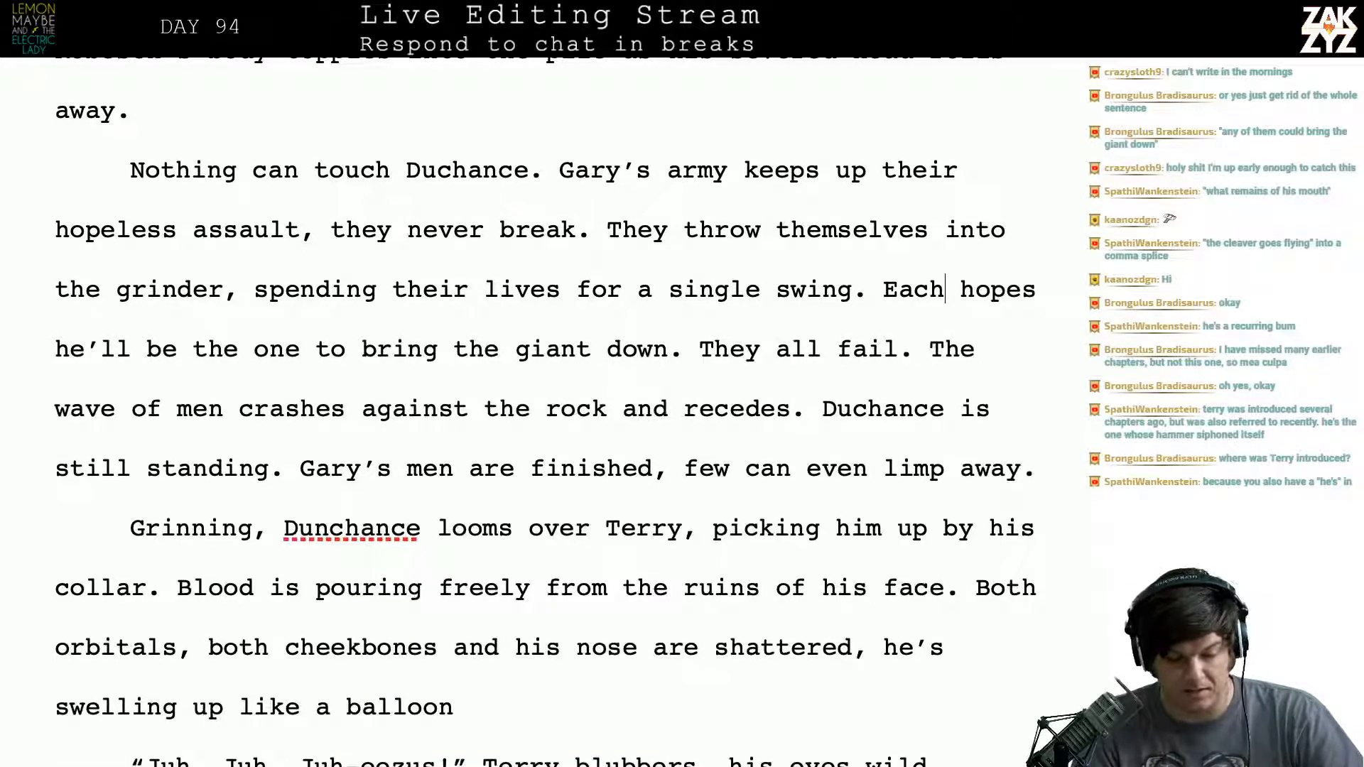
- Split the paragraph after "They all fail." so that "The wave of men crashes" starts a new paragraph
key("Down")
key("Left")
key("Left")
key("Left")
key("Left")
key("Left")
key("Left")
key("Left")
key("Left")
key("Left")
key("Left")
key("Left")
key("Left")
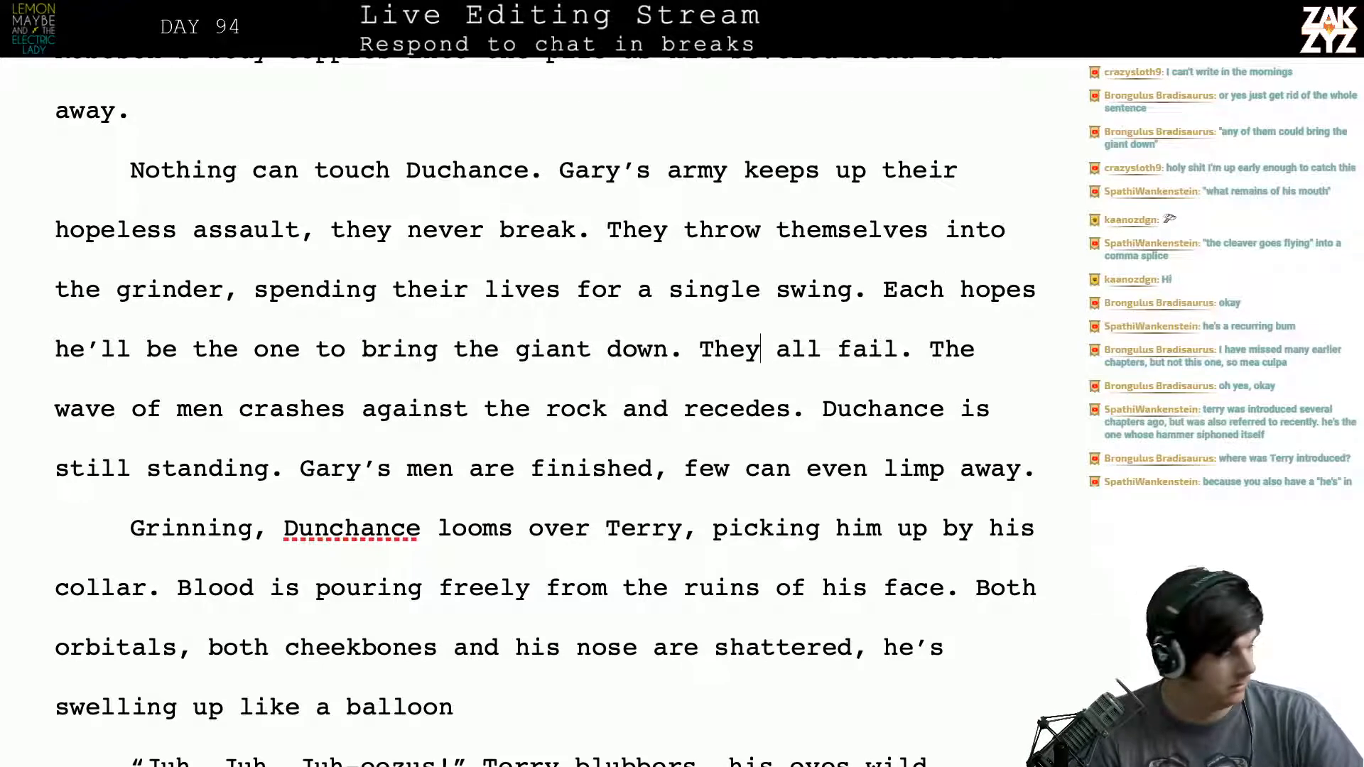
key("Left")
key("Left")
key("Left")
key("Left")
key("Left")
key("Left")
key("Left")
key("Left")
key("Left")
key("Left")
key("Left")
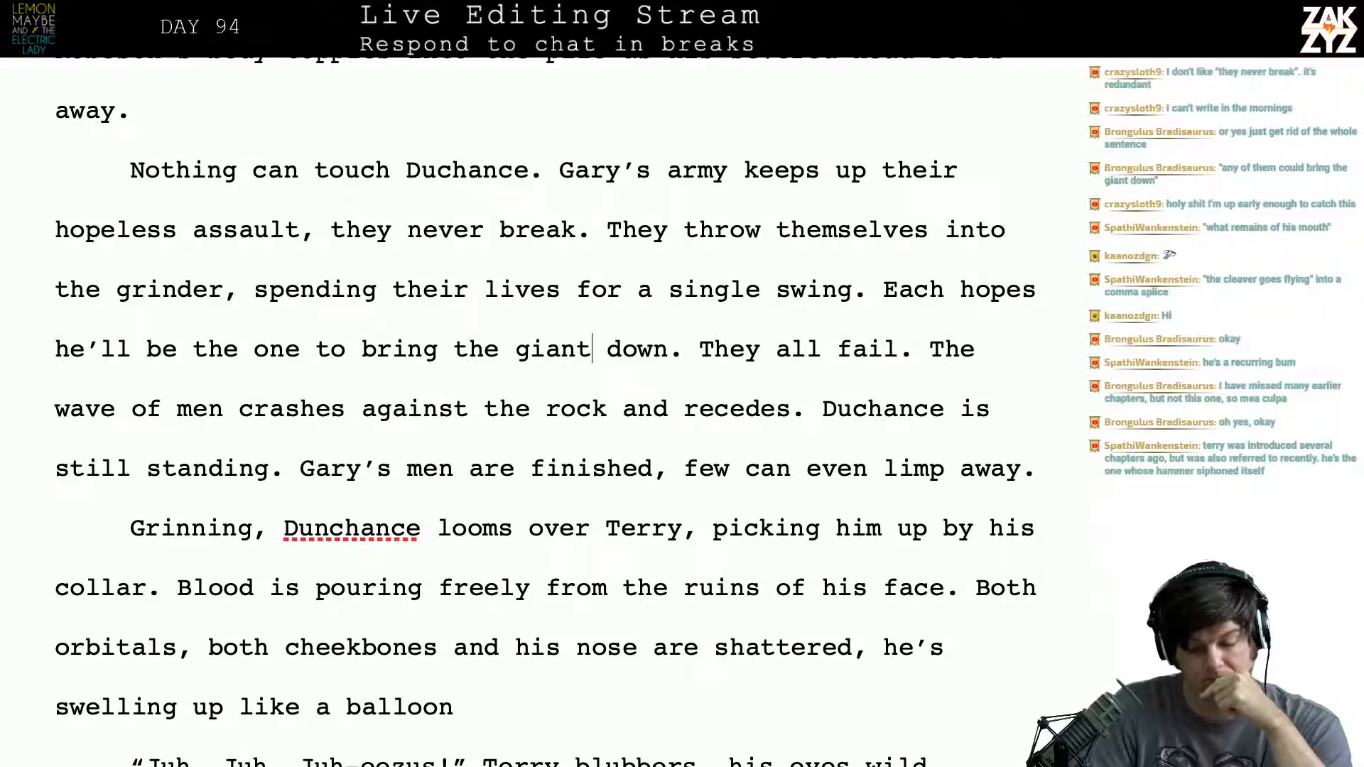
left_click(928, 349)
key("Return")
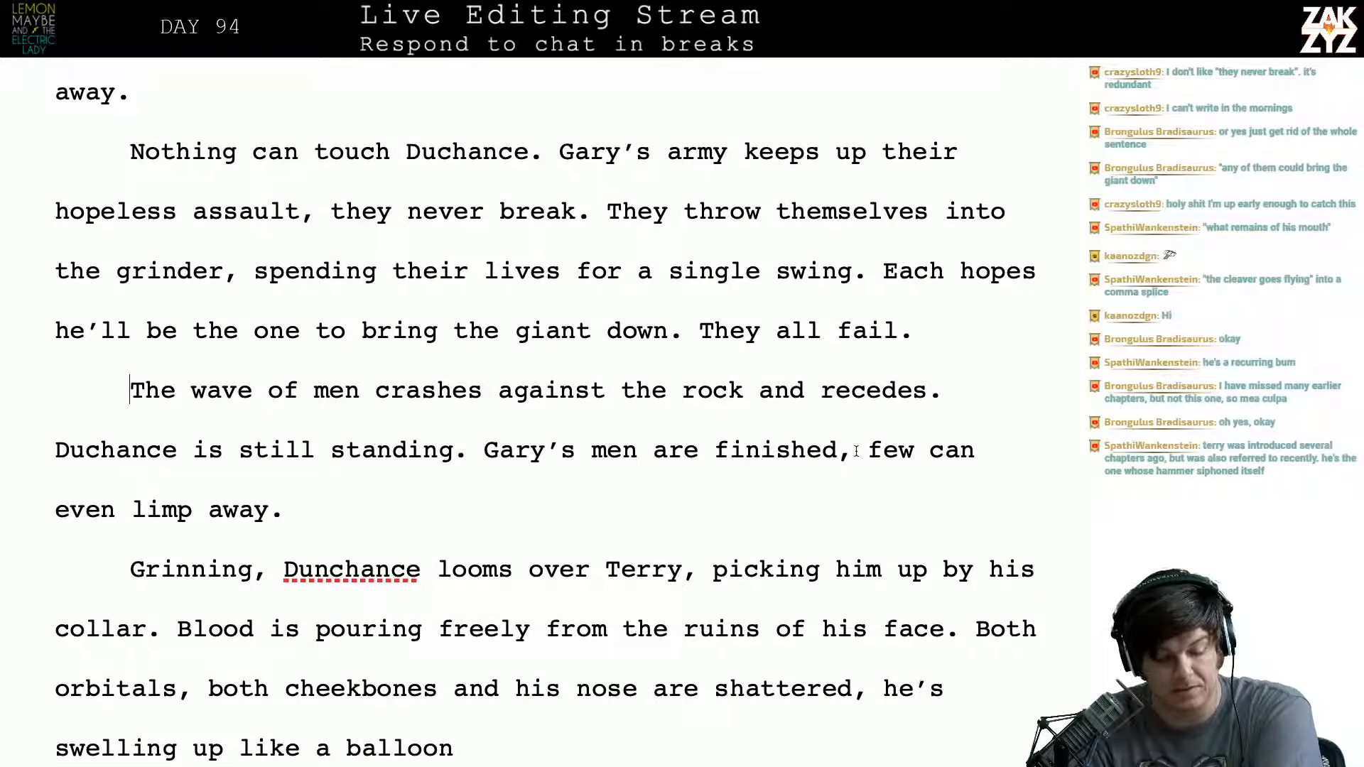
- Reread the text from "Duchance is still standing" through the following paragraph about the shattered face
left_click(333, 445)
key("Right")
key("Right")
key("Right")
key("Right")
key("Right")
key("Right")
key("Right")
key("Right")
key("Right")
key("Right")
key("Right")
key("Right")
key("Right")
key("Right")
key("Right")
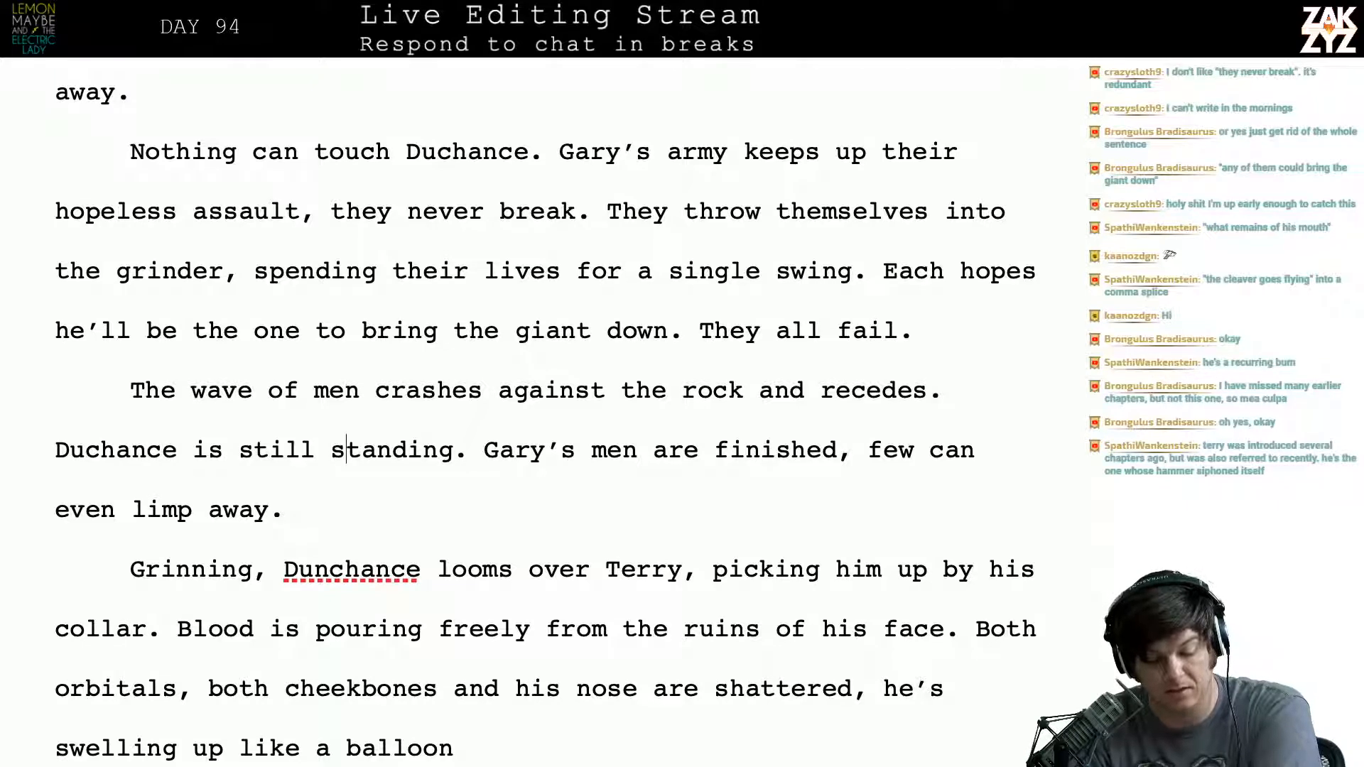
key("Right")
key("Right")
key("Right")
key("Right")
key("Right")
key("Right")
key("Right")
key("Right")
key("Right")
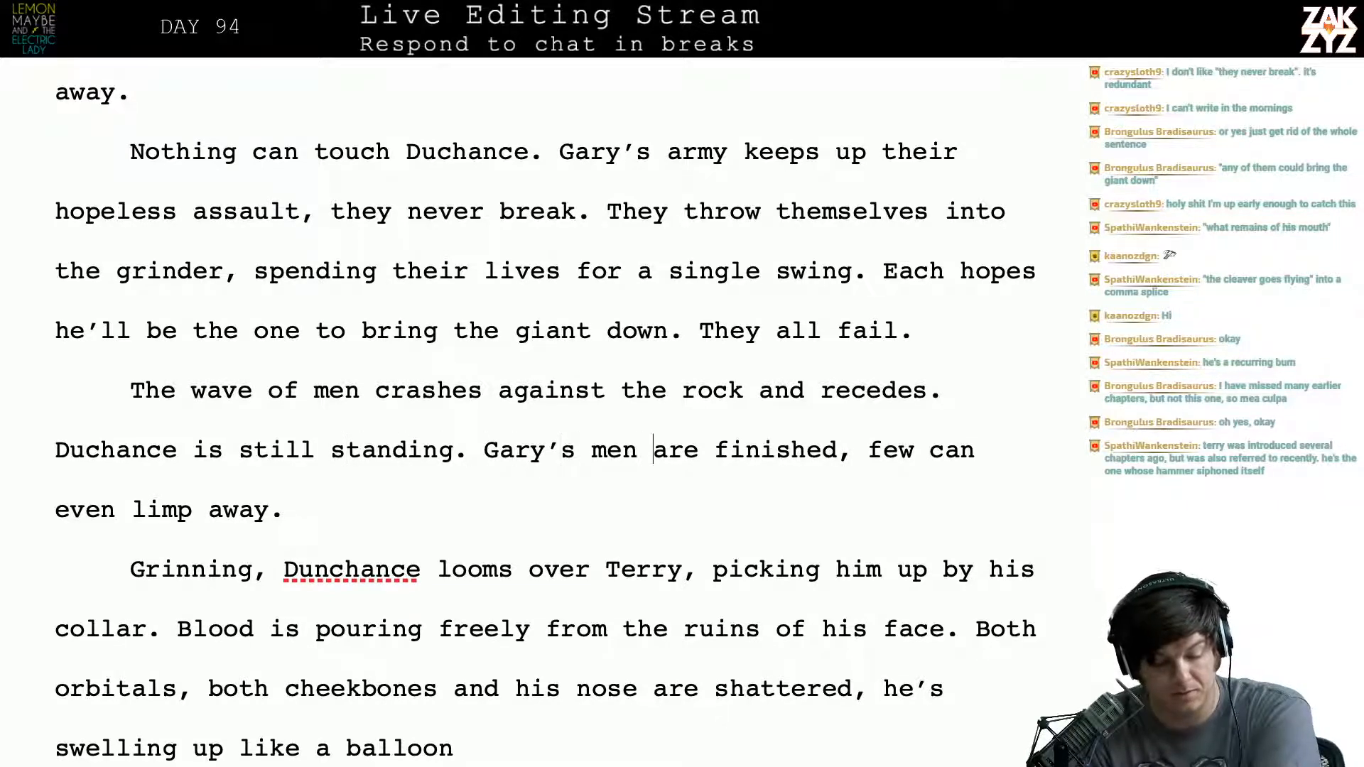
key("Down")
key("Left")
key("Right")
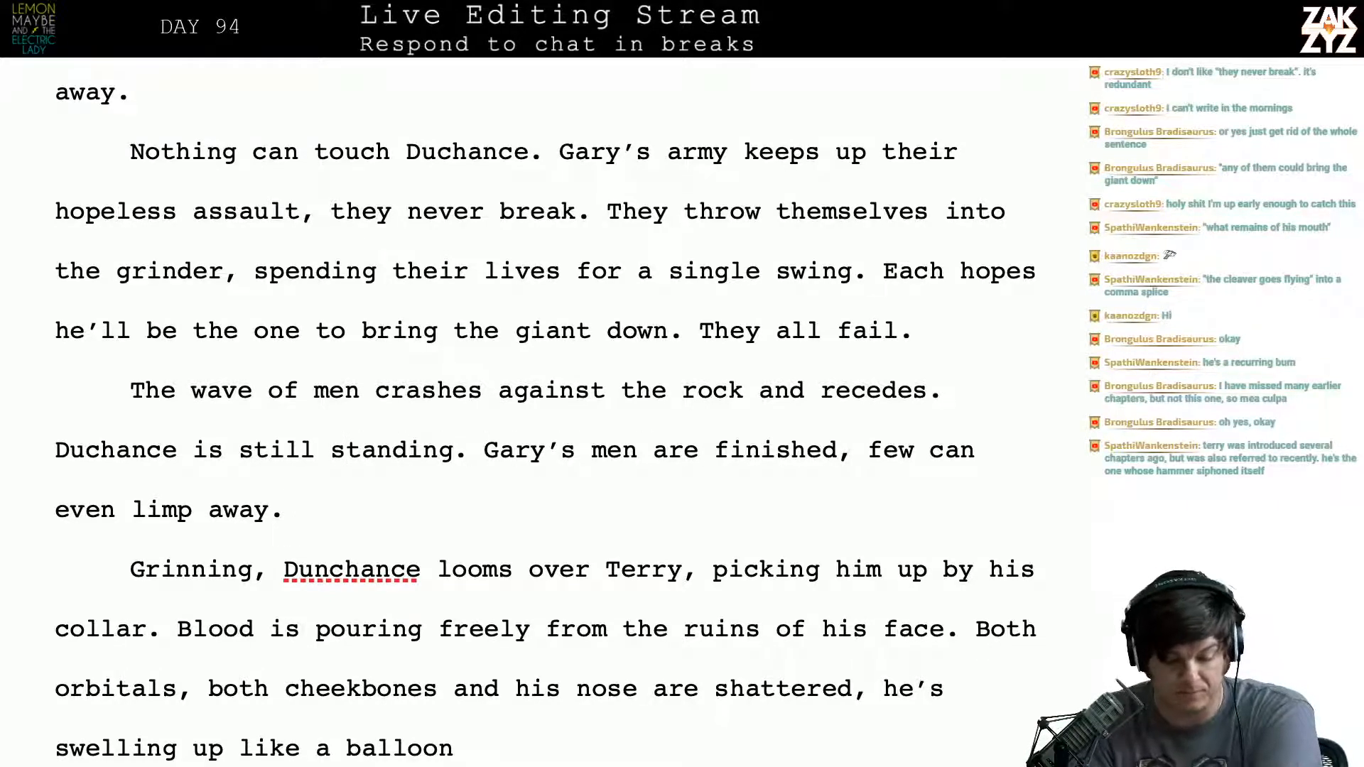
key("Down")
key("Down")
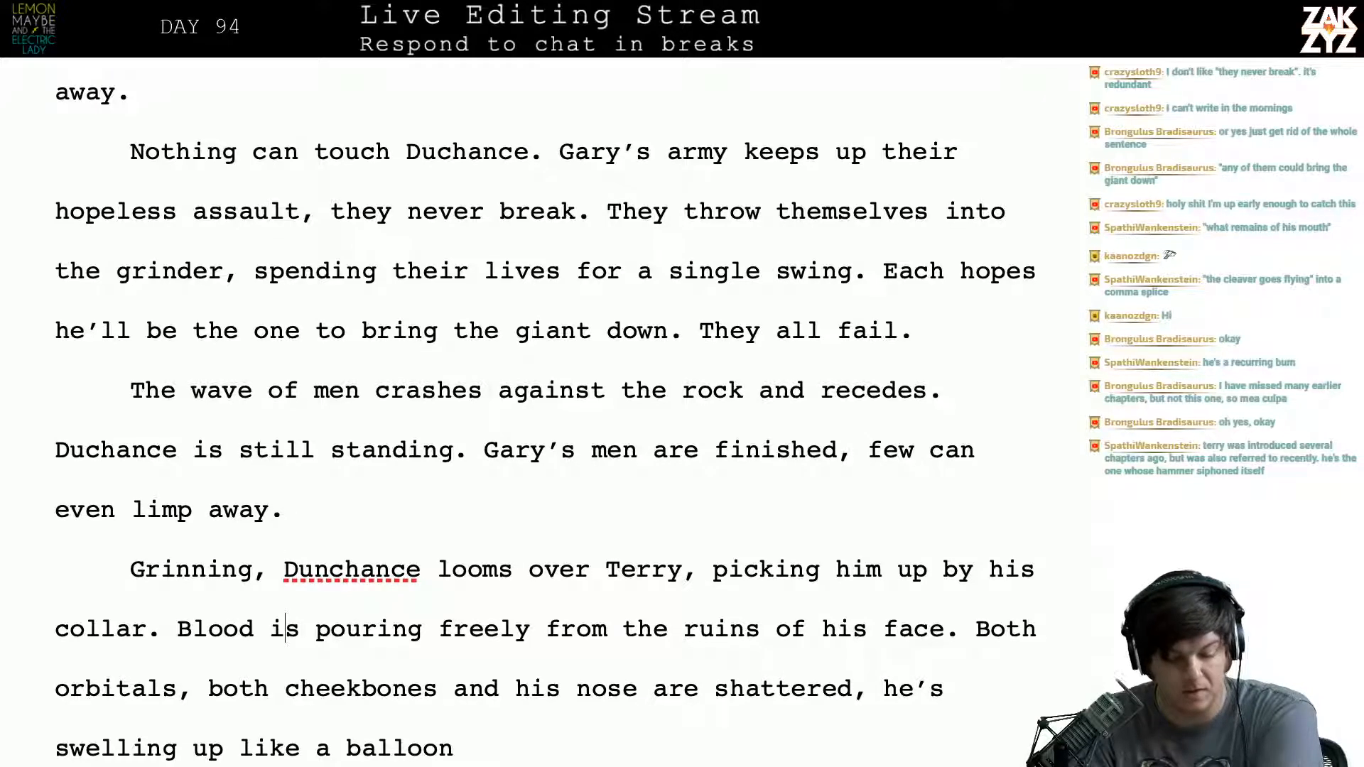
scroll(351, 301, "down", 1)
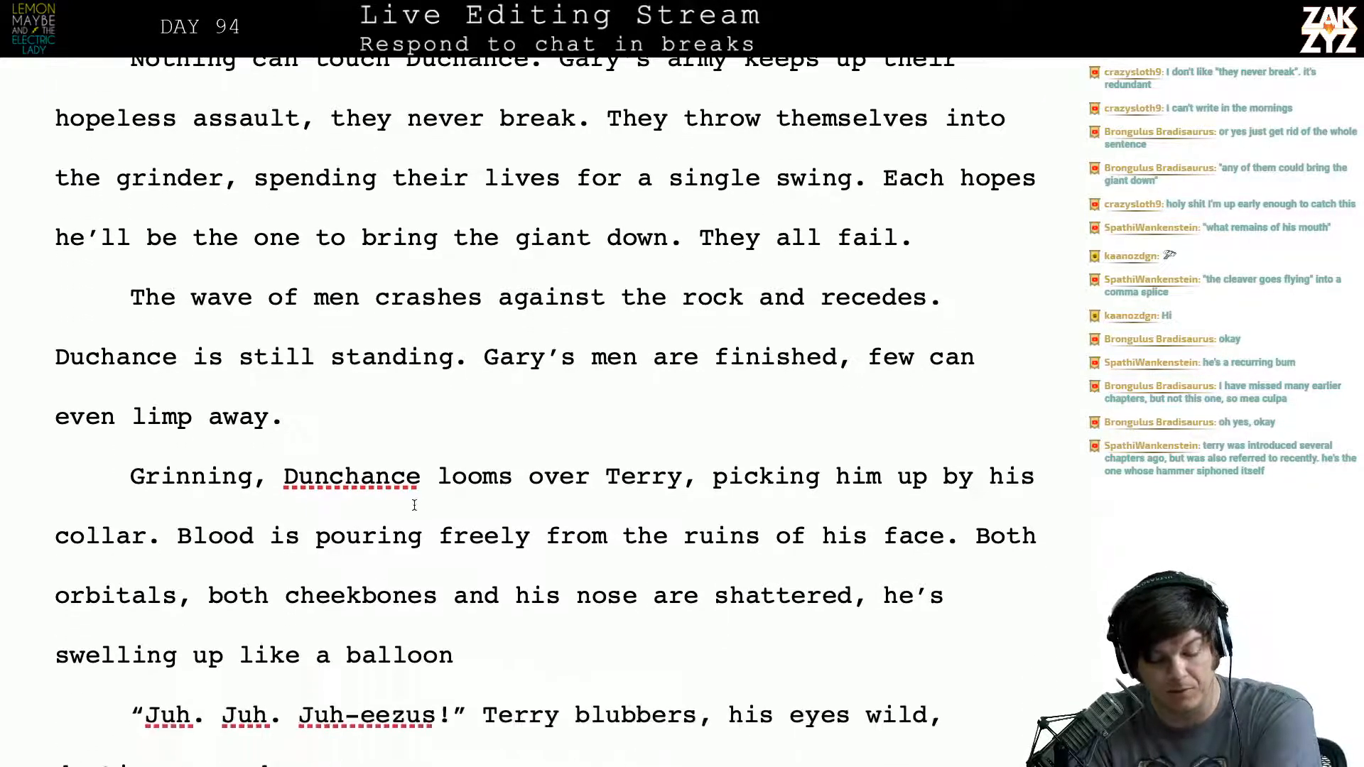
scroll(413, 497, "down", 1)
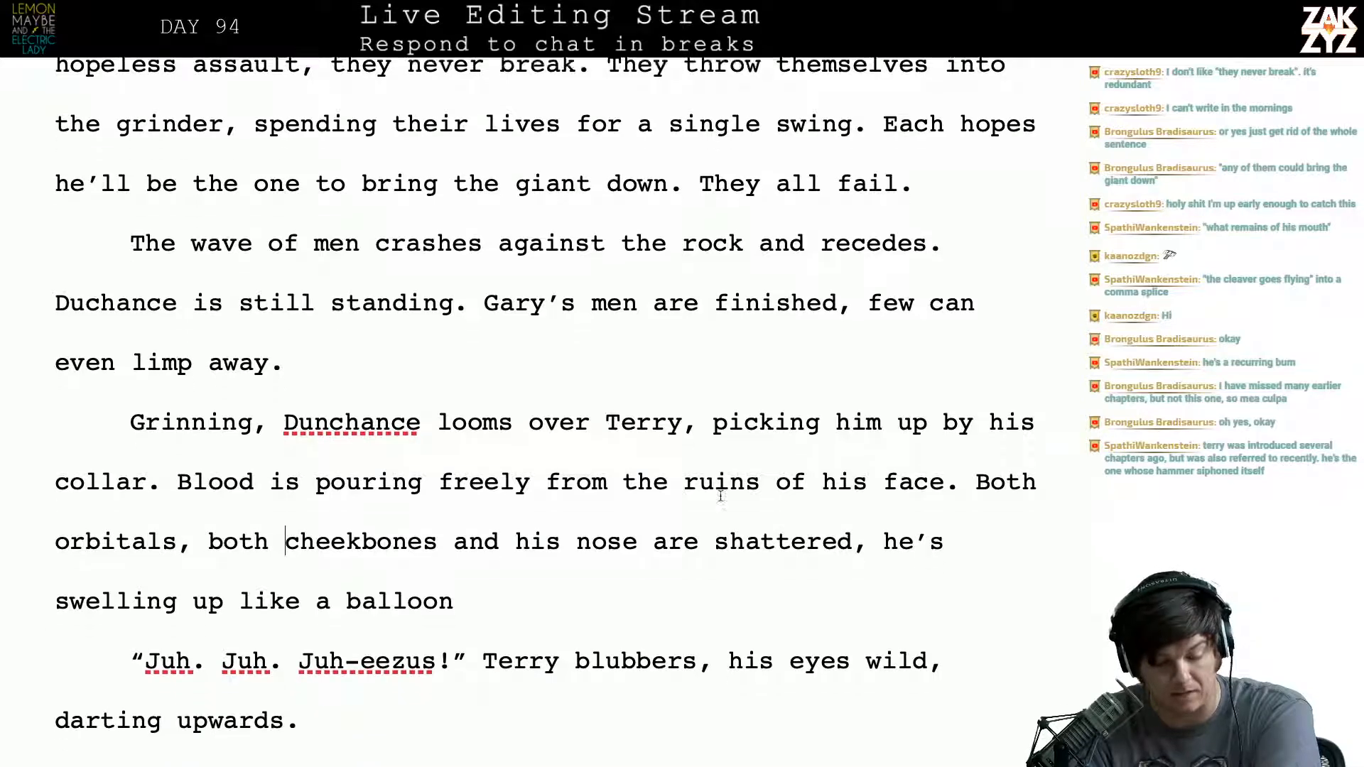
scroll(433, 455, "down", 1)
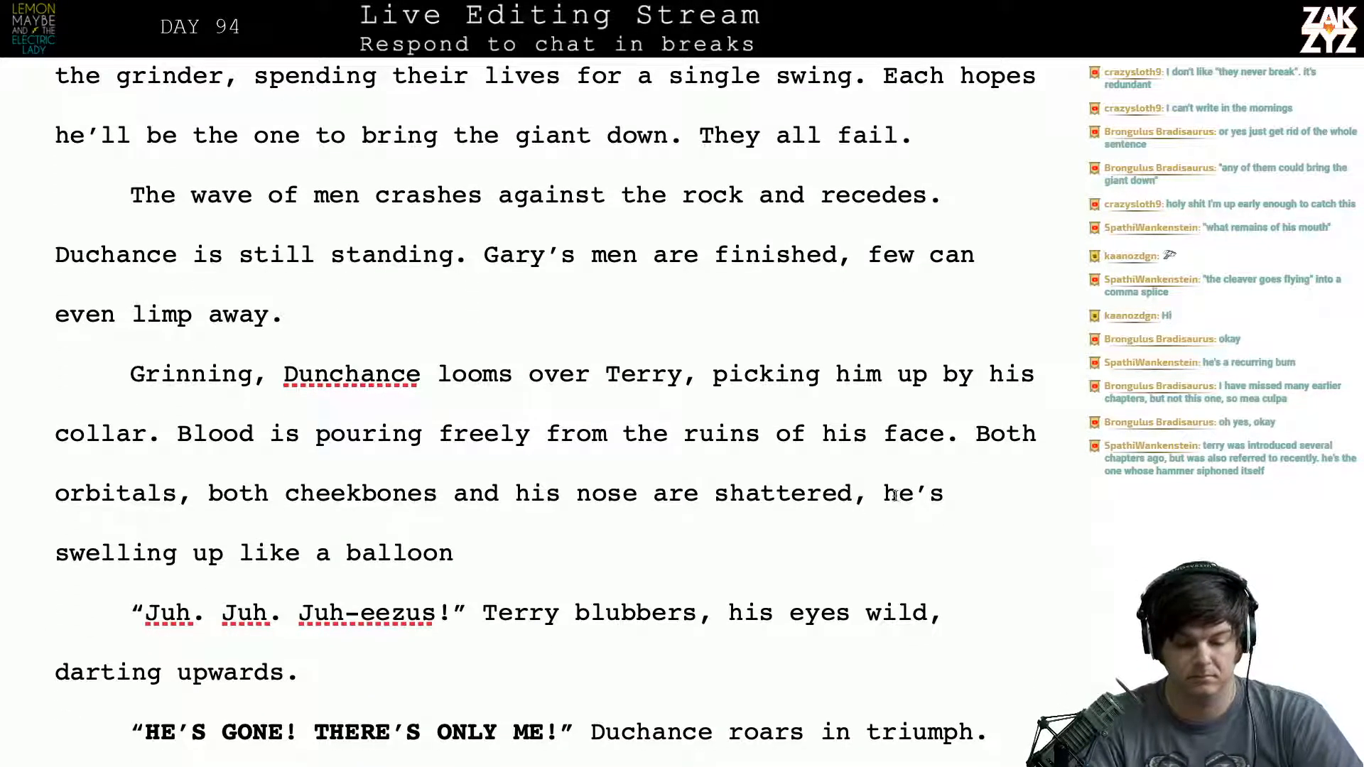
- Rewrite the blood sentence in the "Grinning" paragraph as "Blood is pouring from his mouth.", moving the old wording below it
left_click(760, 443)
key("Right")
key("Left")
key("Left")
key("Left")
key("Left")
key("Left")
key("Left")
key("Left")
key("Left")
key("Left")
key("Left")
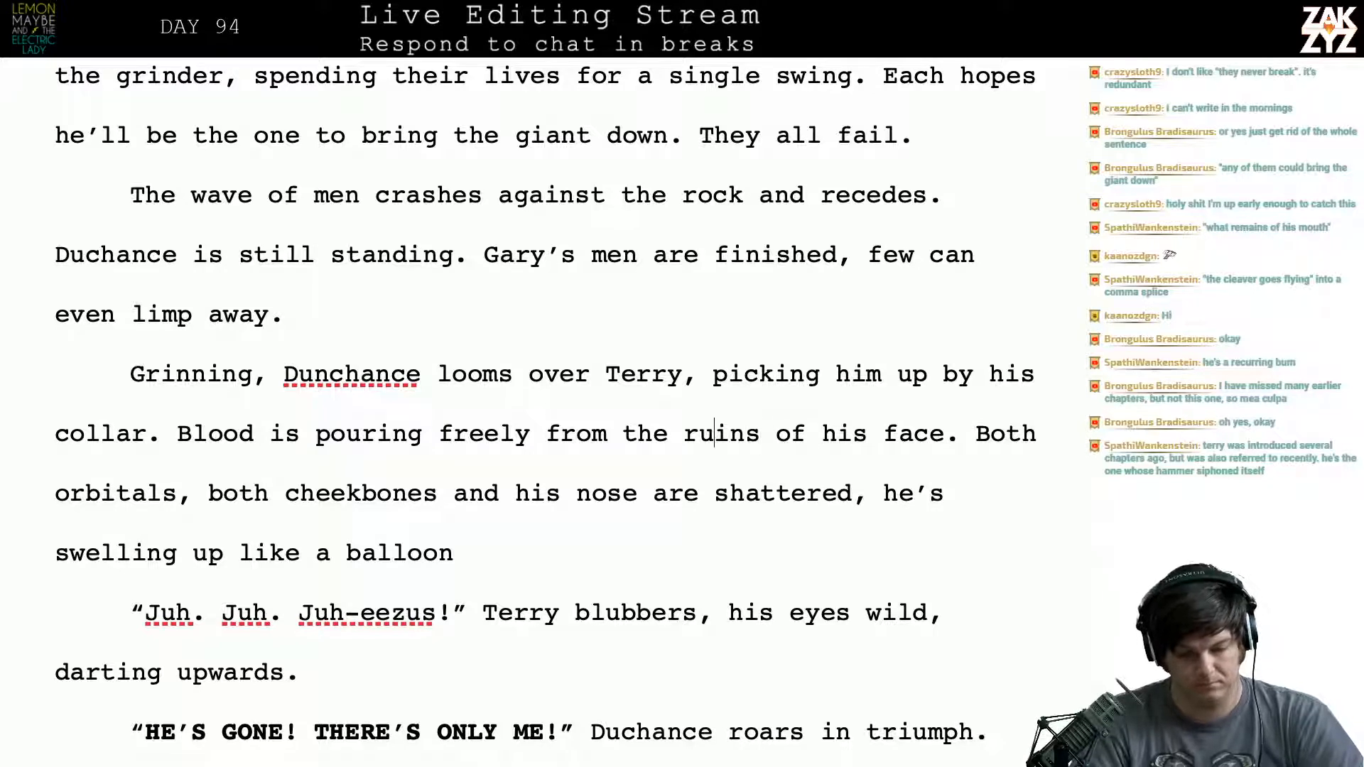
key("Left")
key("Left")
key("Left")
key("Left")
key("Left")
key("Left")
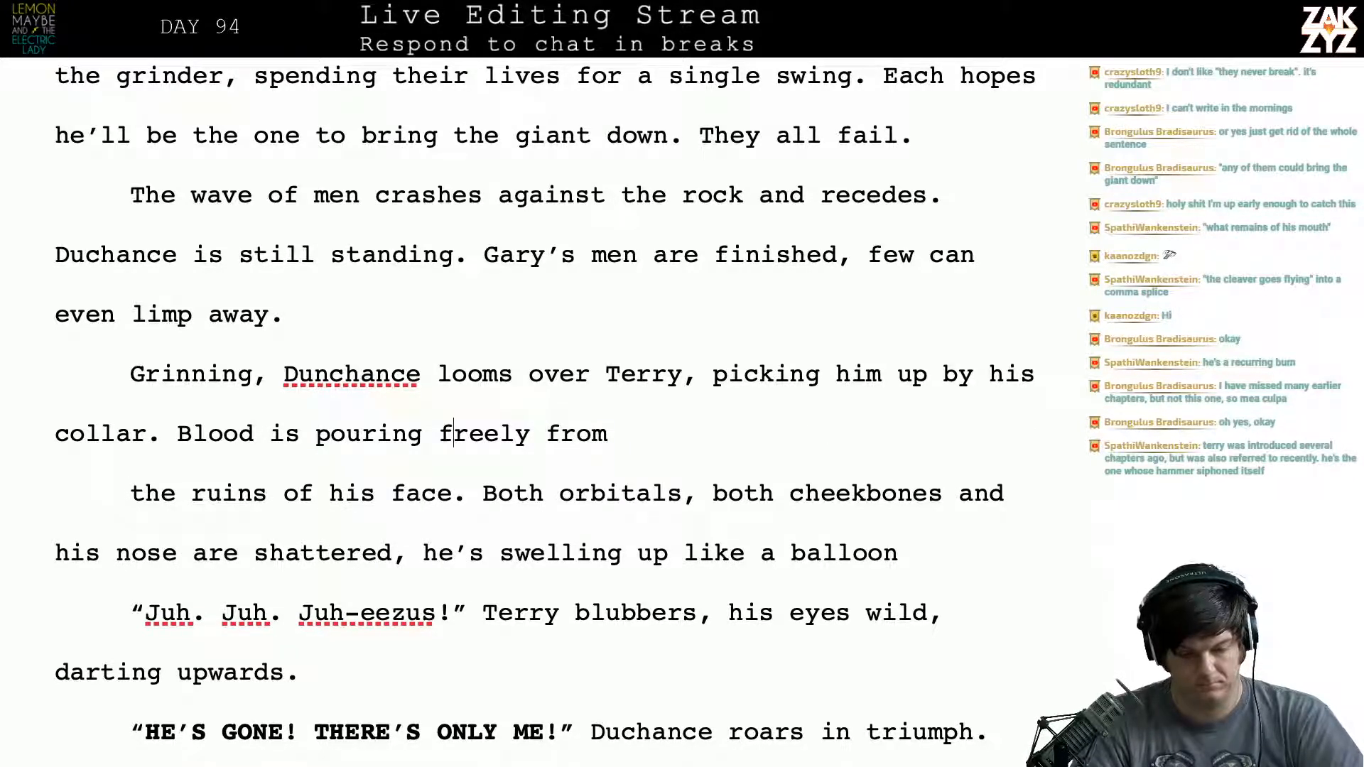
key("Return")
key("Left")
type("from his mouth")
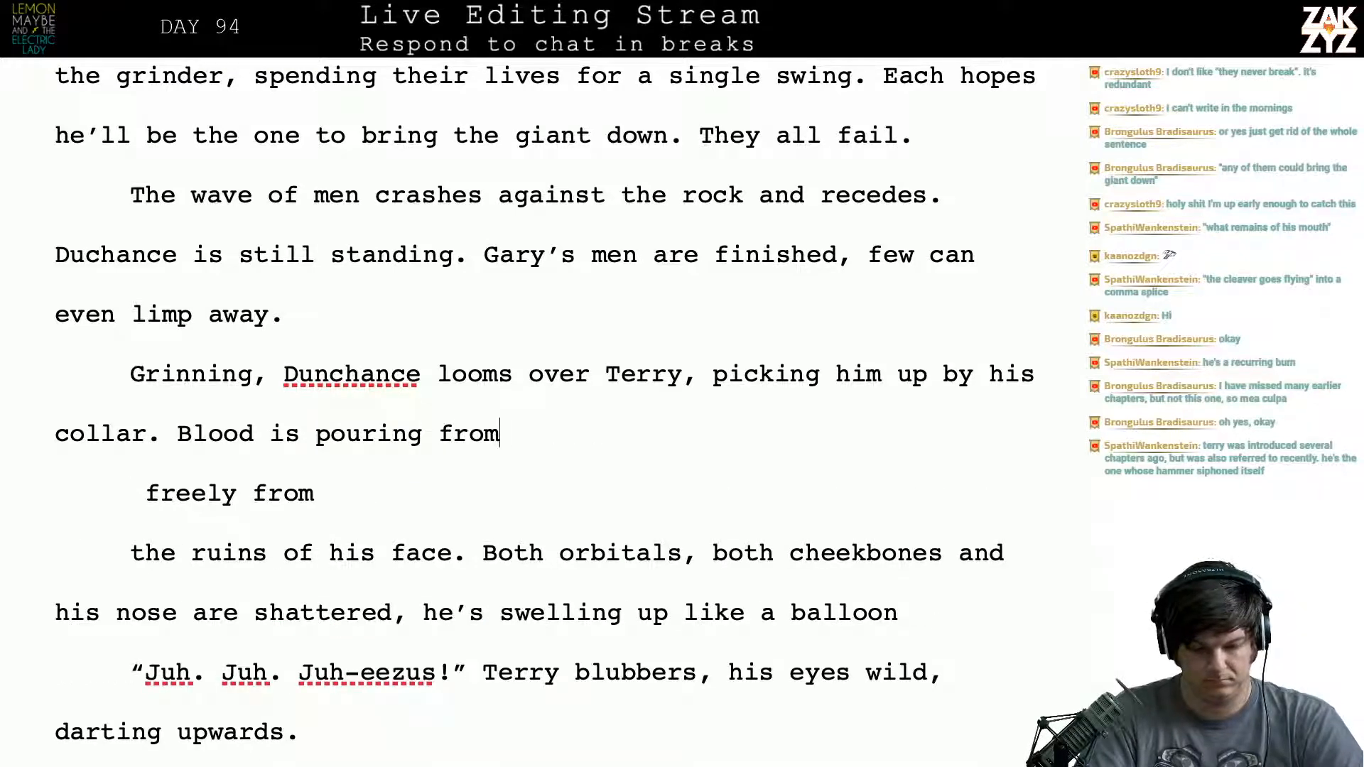
type(".")
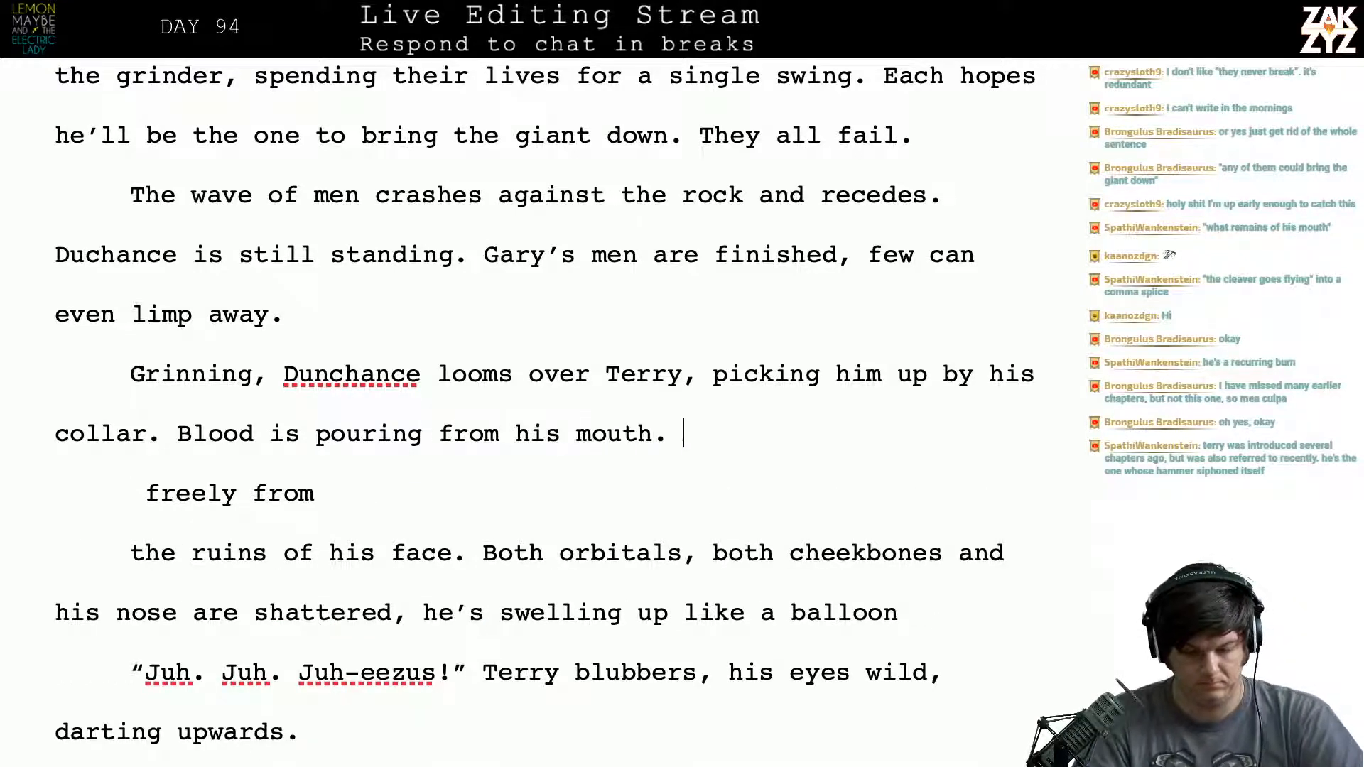
- Delete the leftover text "freely from the ruins of his face." and its paragraph breaks, rejoining the "Both orbitals" sentence
key("shift+Down")
key("shift+Down")
key("shift+Left")
key("shift+Left")
key("shift+Left")
key("shift+Left")
key("shift+Left")
key("shift+Left")
key("shift+Left")
key("shift+Left")
key("shift+Left")
key("shift+Left")
key("shift+Left")
key("shift+Left")
key("shift+Left")
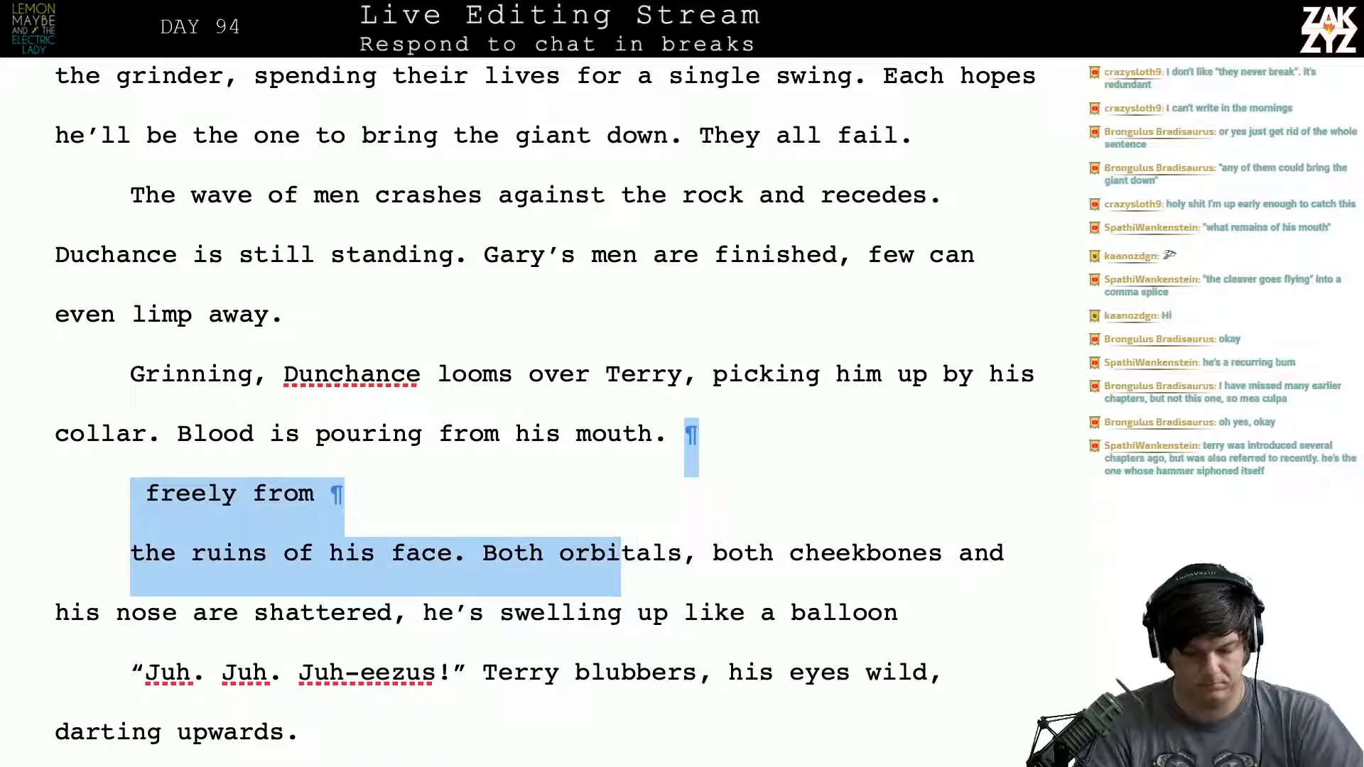
key("BackSpace")
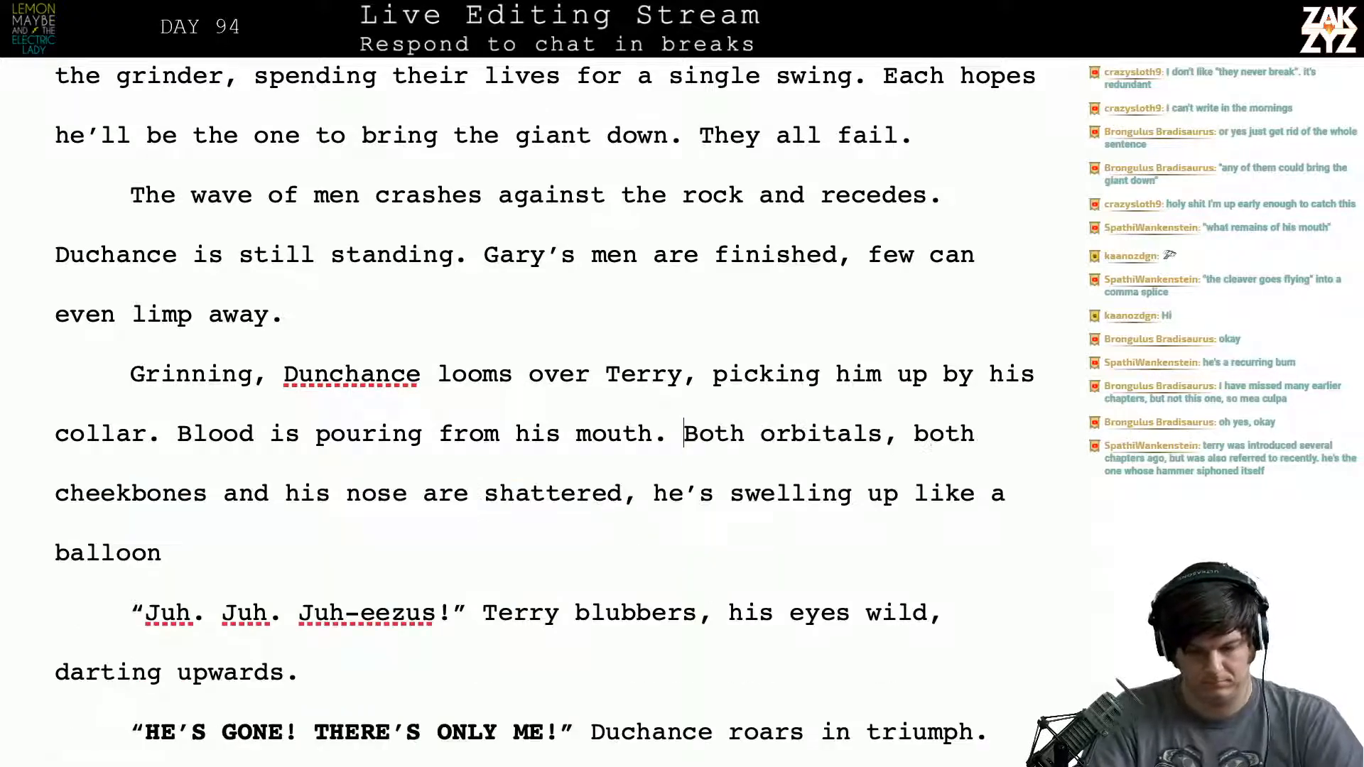
- Split off the "Both orbitals" sentence and begin its replacement after "mouth." with "His nose and cheekbones are shattered, his face"
key("Return")
key("Left")
type("His no")
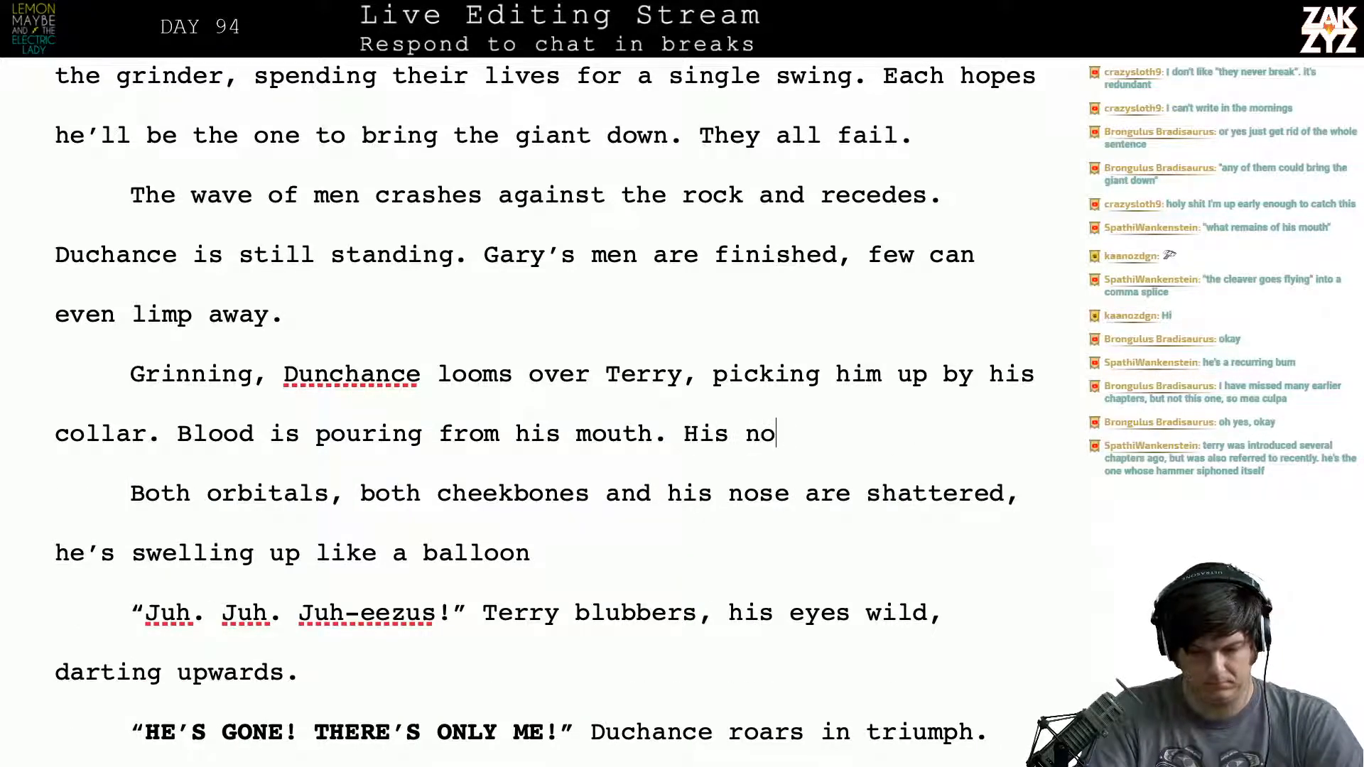
type("se")
key("BackSpace")
type("se and sh")
key("BackSpace")
key("BackSpace")
type("c")
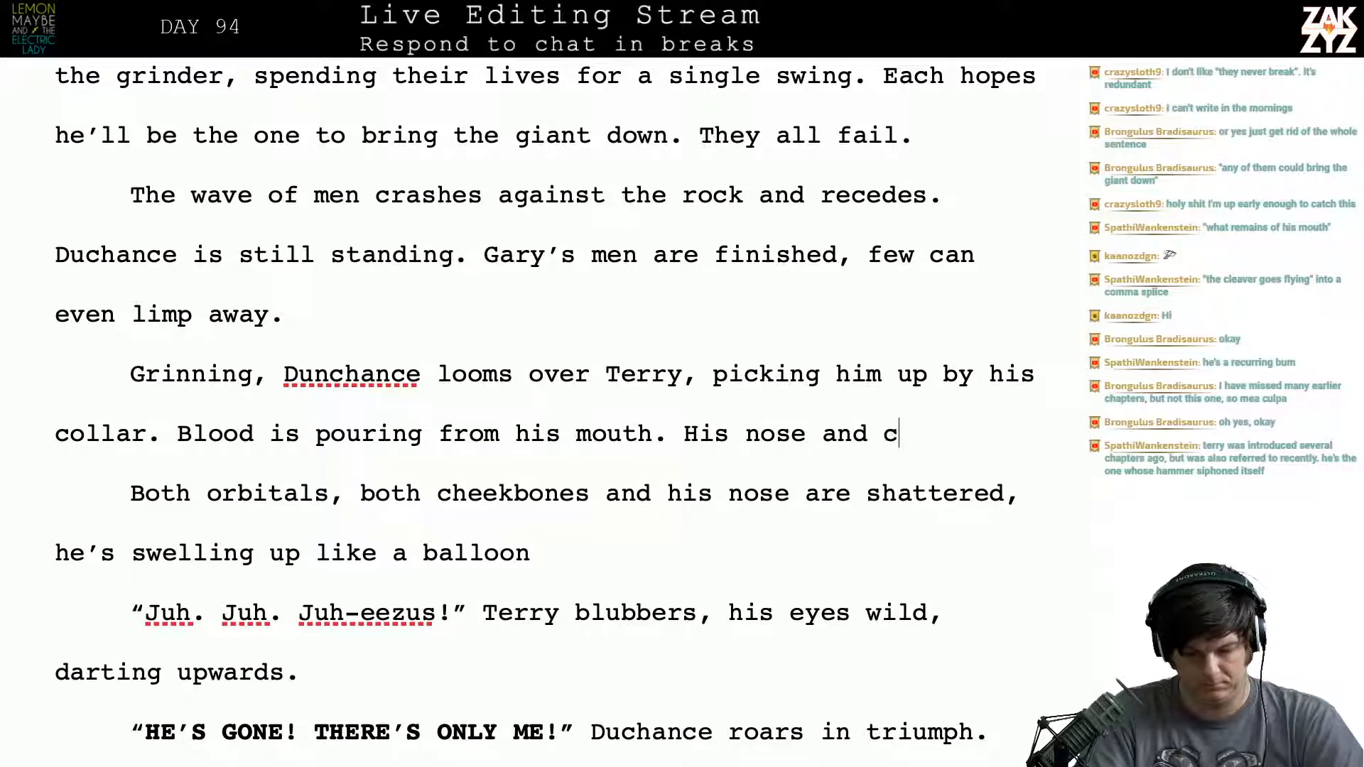
type("heekbones a")
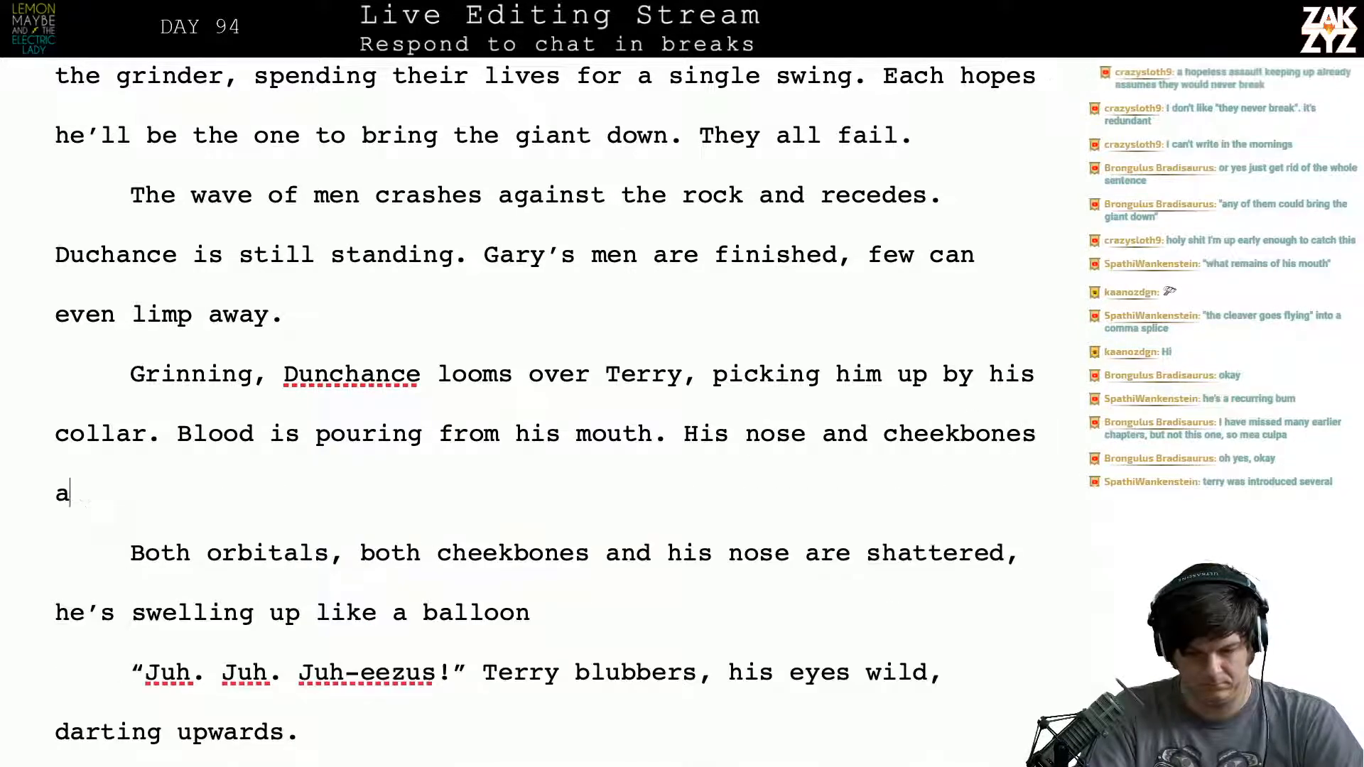
type("re shattere,d")
key("BackSpace")
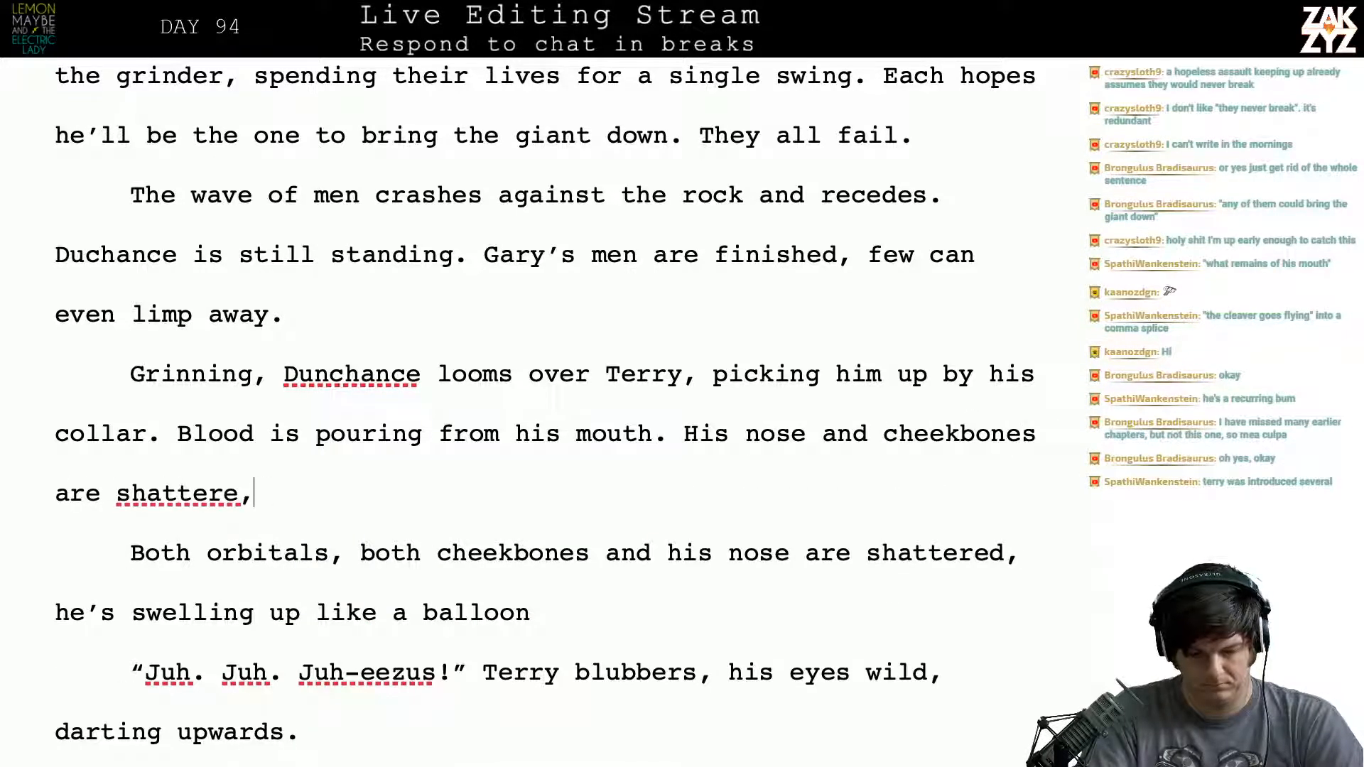
key("BackSpace")
type("d, his face ")
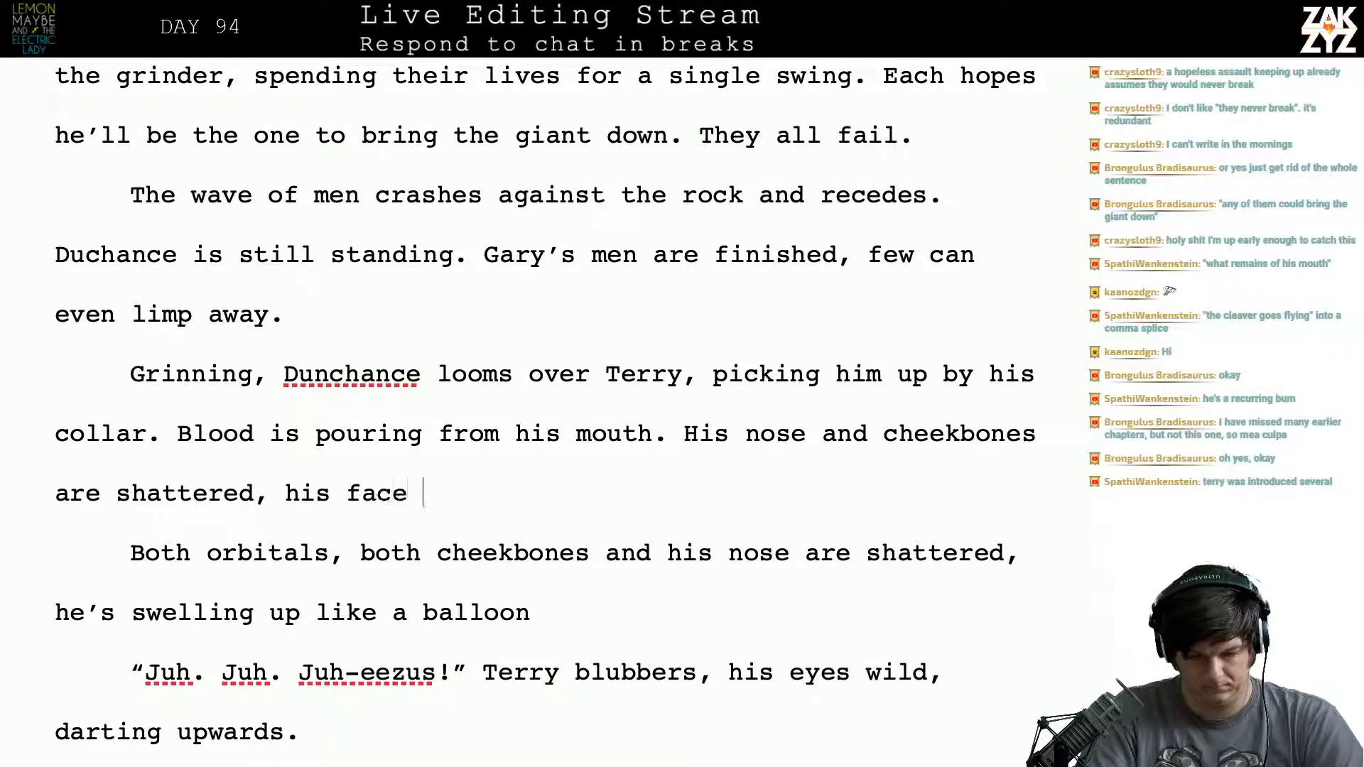
type("is swollen ")
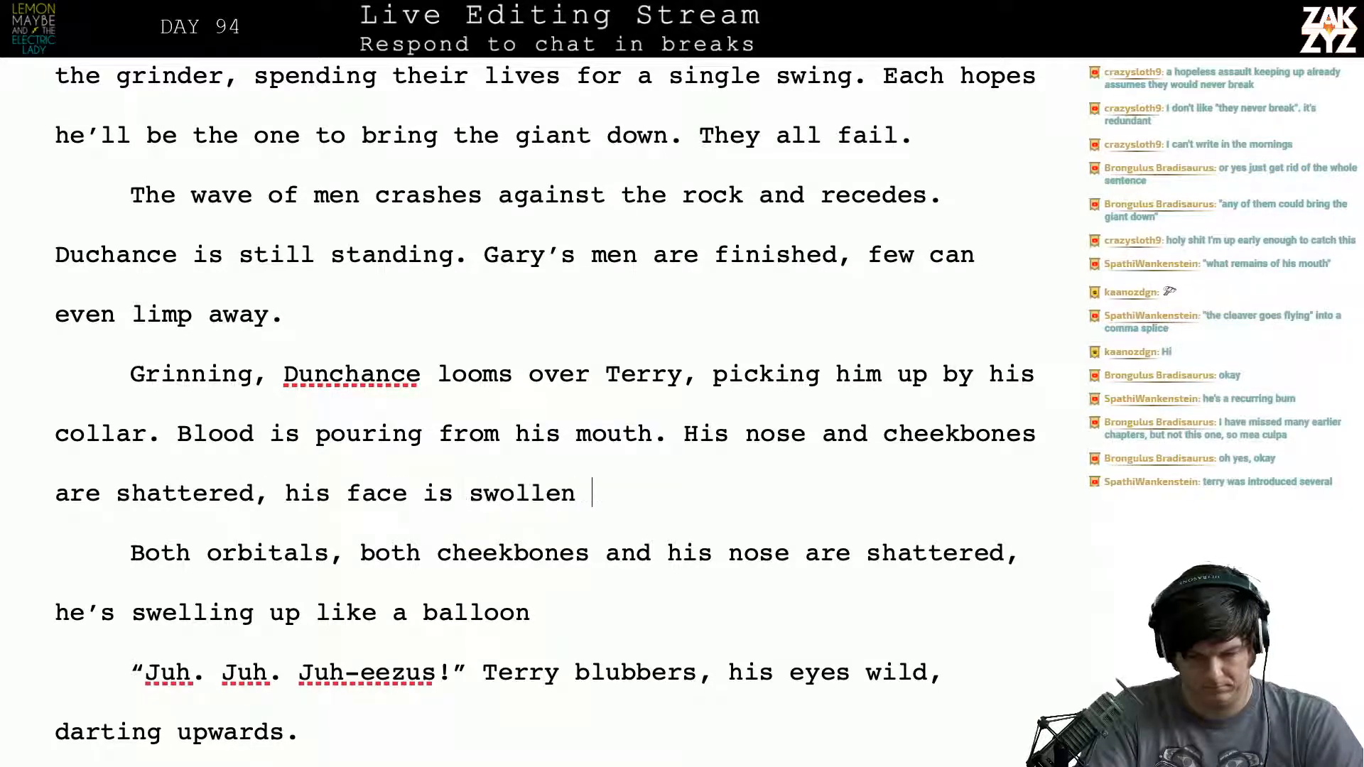
type("into a purp")
- Complete the new sentence with "is swollen into a purple-red balloon." and add blank lines before the old "Both orbitals" text
key("BackSpace")
type("rpl")
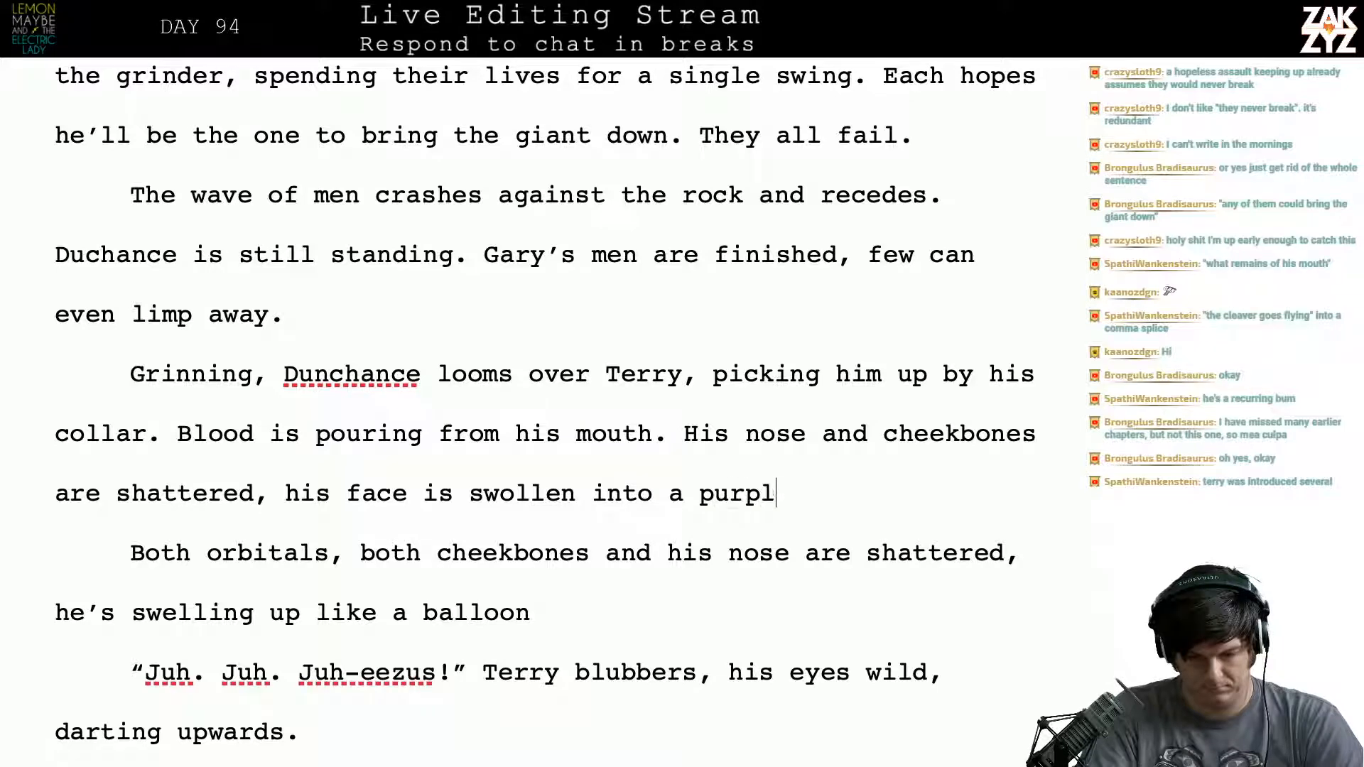
type("e-red balloo")
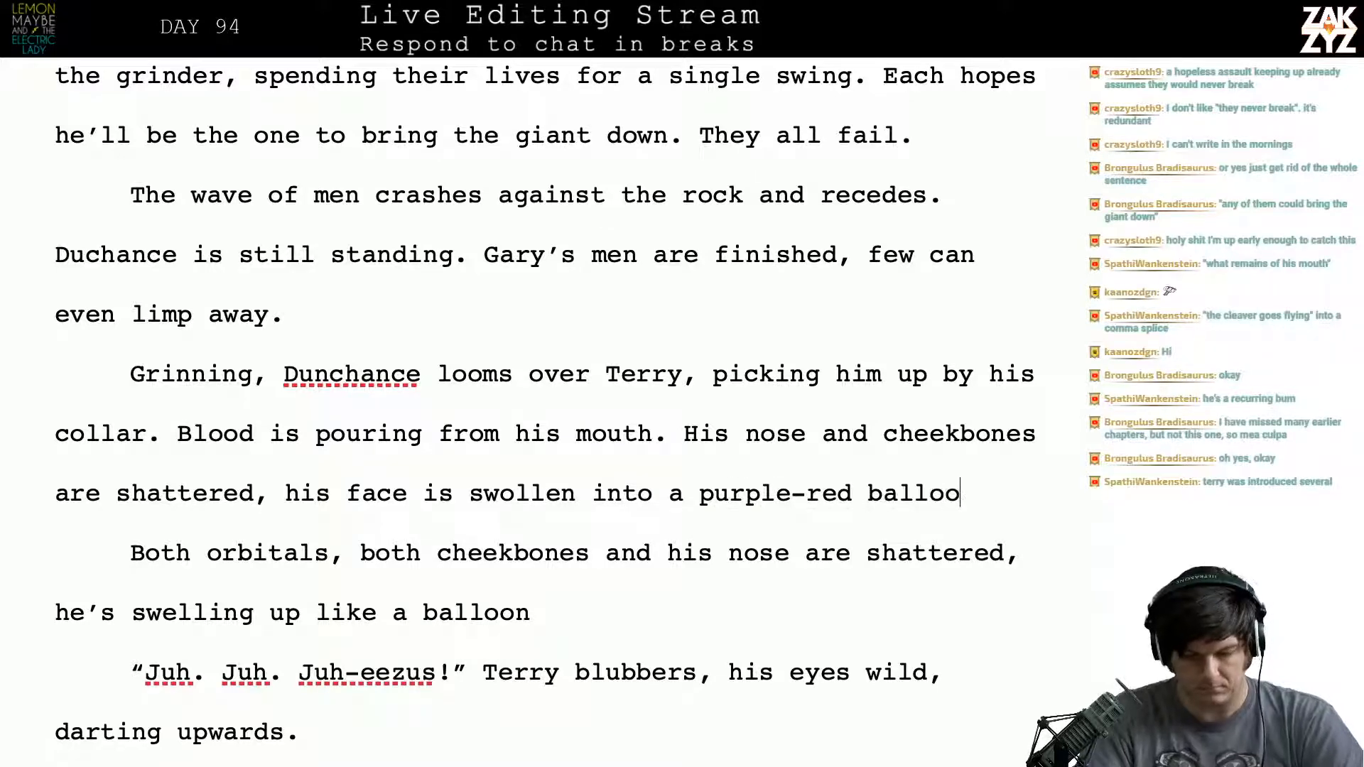
type("n.")
key("Return")
key("Return")
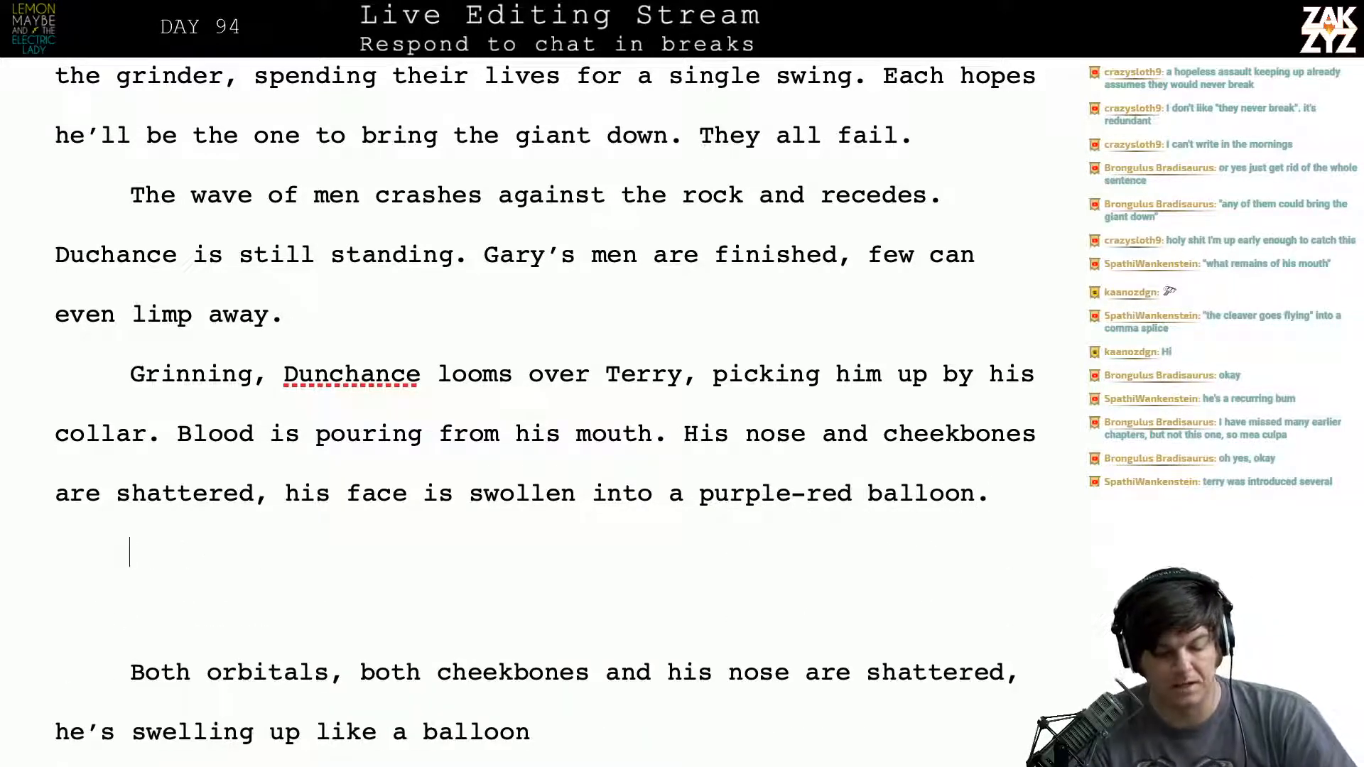
- Replace the comma after "looms over Terry" with the wording "and picks him up by his collar."
key("Up")
key("Right")
key("Right")
key("Right")
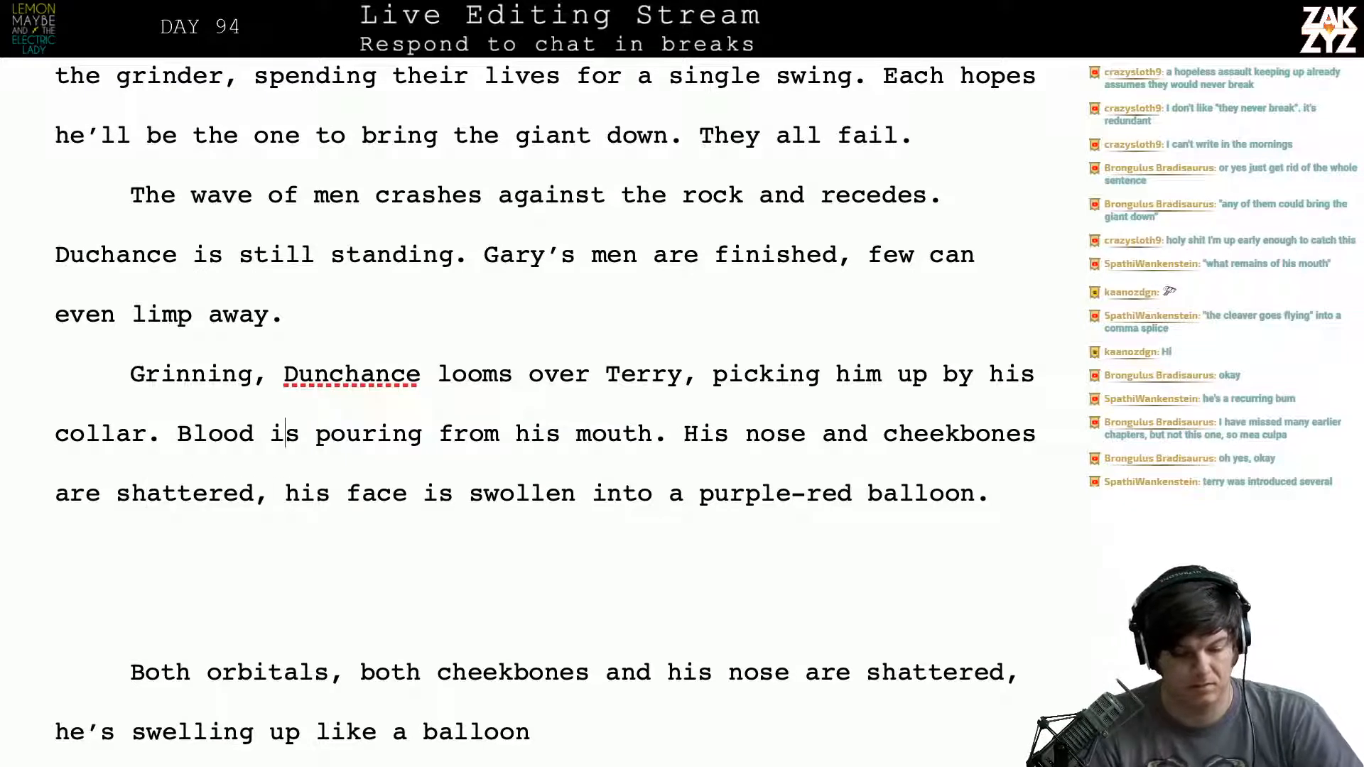
key("Up")
key("Left")
key("Right")
key("Left")
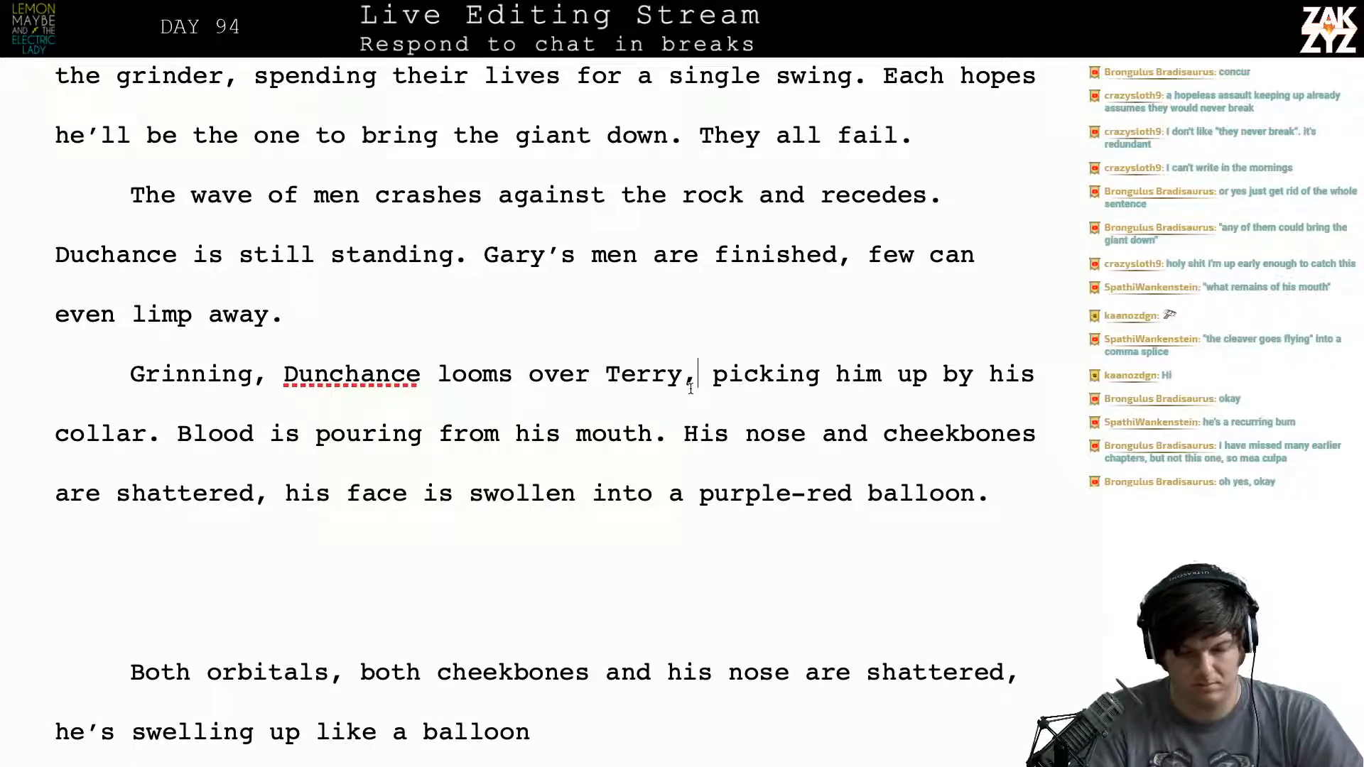
key("BackSpace")
type("and picks")
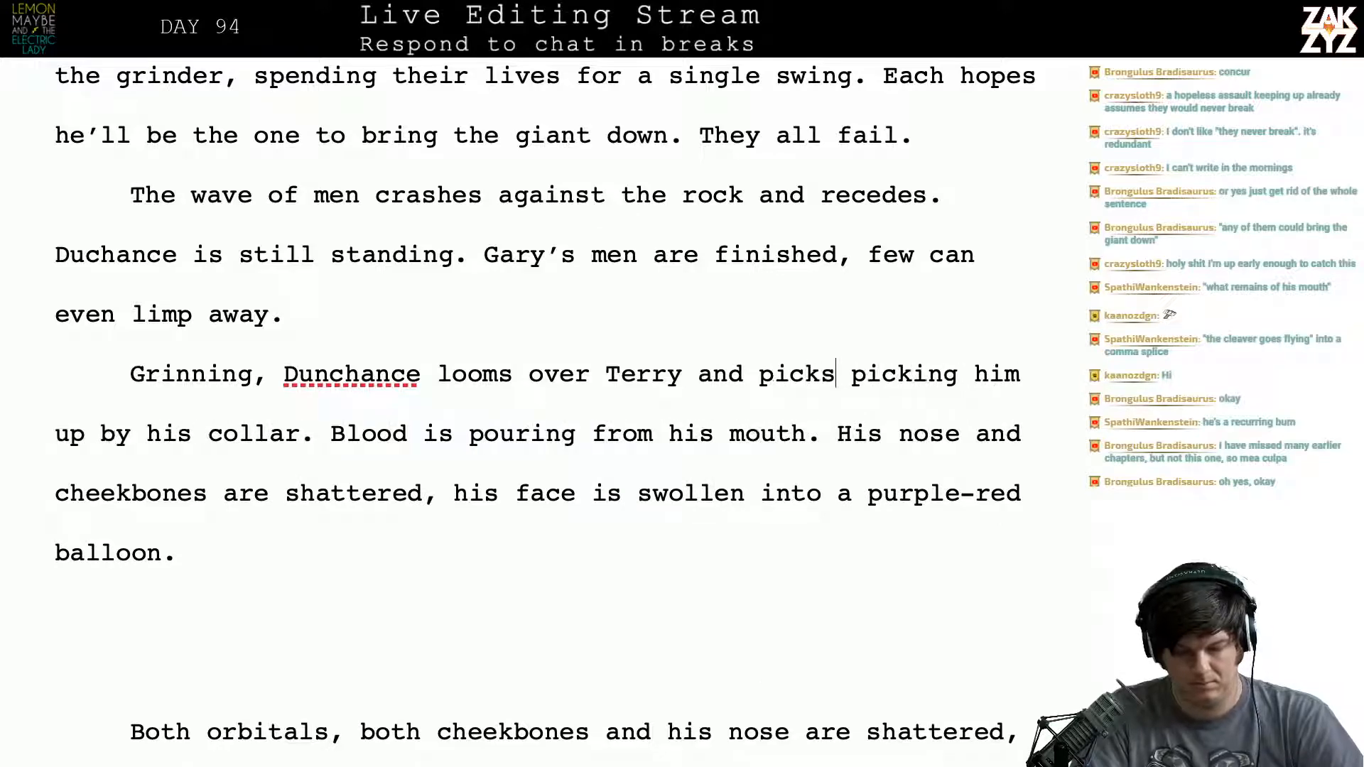
type(" him u picking him")
key("BackSpace")
key("BackSpace")
type("im u")
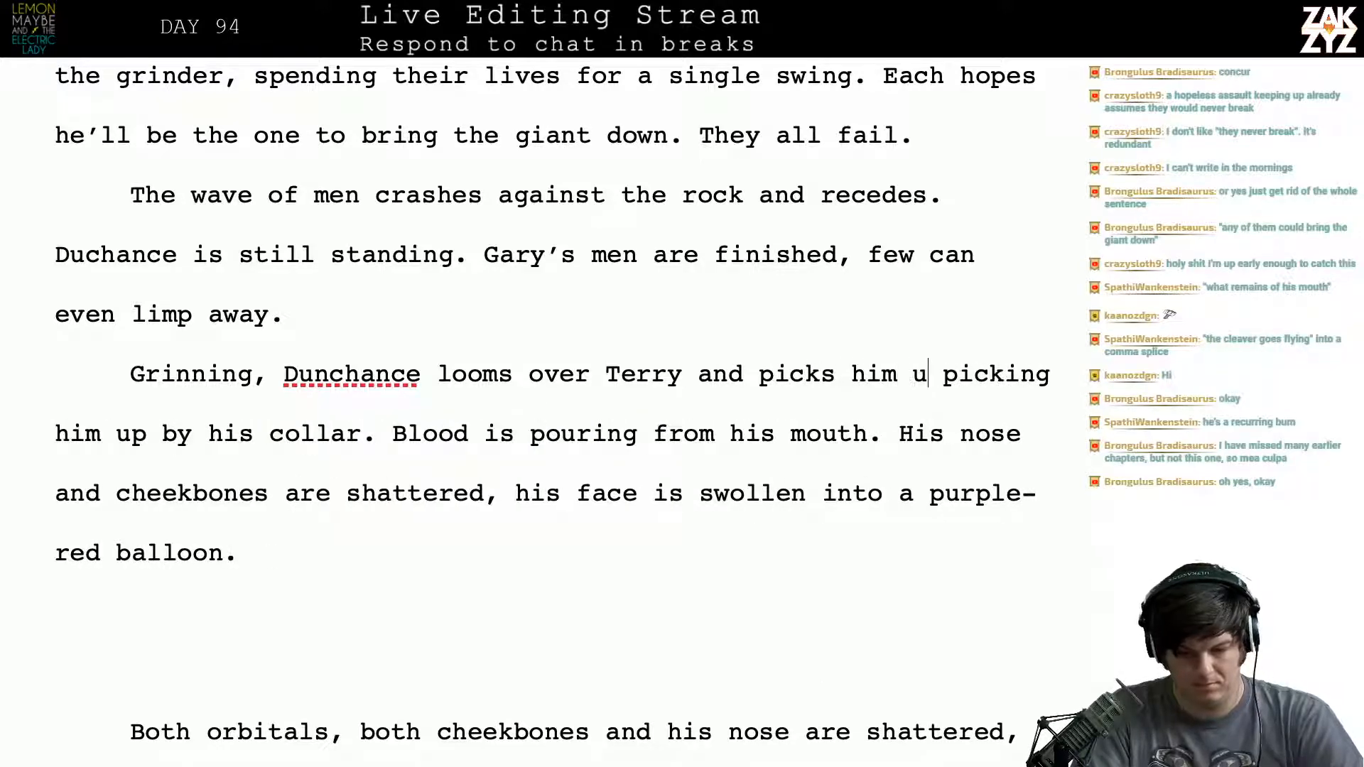
type("p by his C")
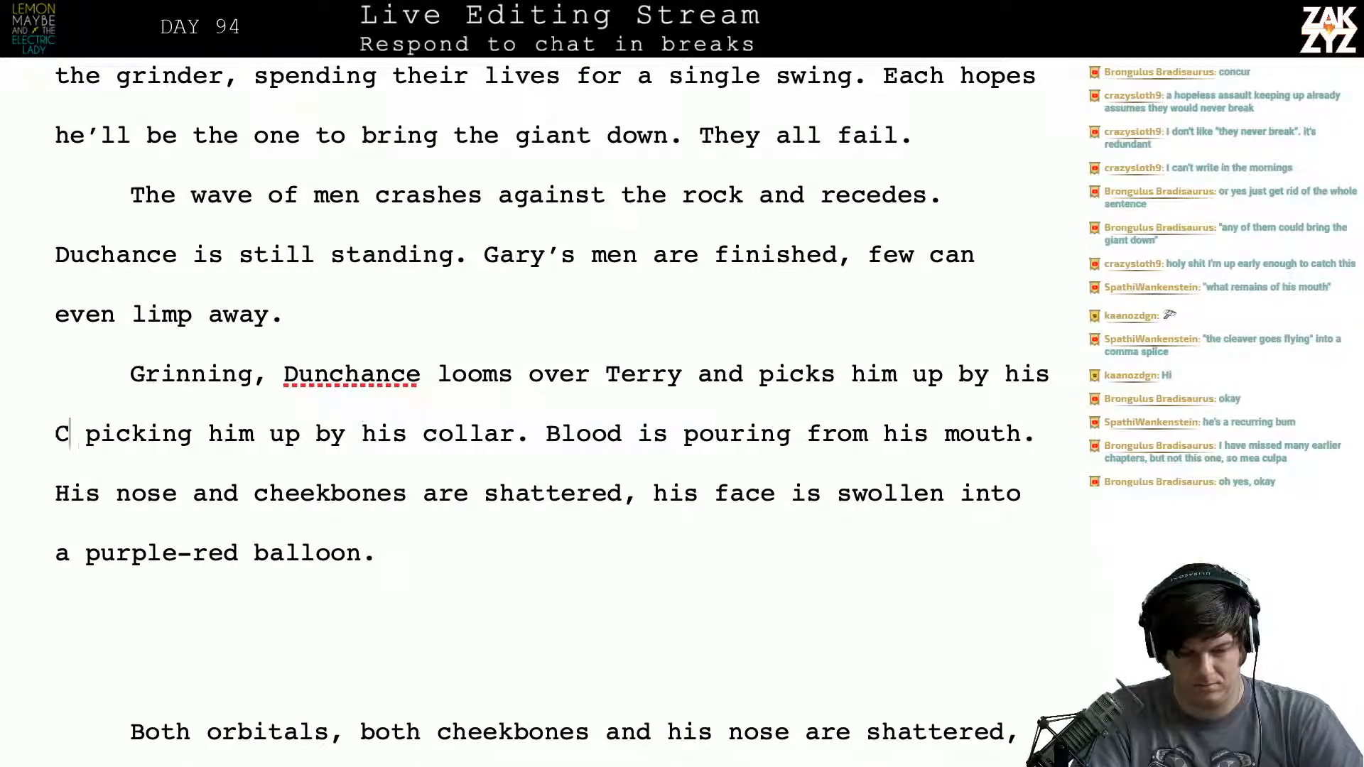
key("BackSpace")
type("collar.")
- Delete the leftover phrase "picking him up by his collar." before the blood sentence
key("shift+Right")
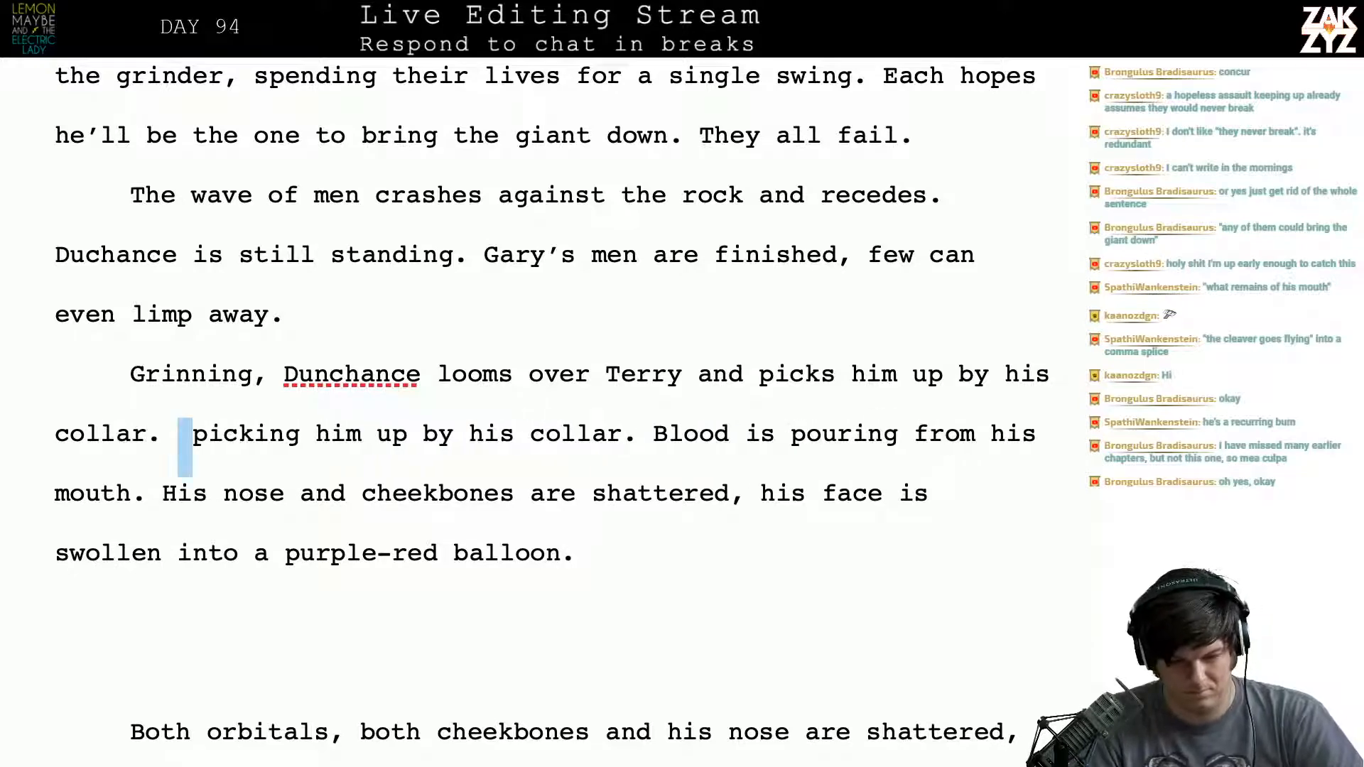
key("shift+Right")
key("shift+Right")
key("shift+Right")
key("shift+Right")
key("shift+Right")
key("shift+Right")
key("shift+Right")
key("shift+Right")
key("shift+Right")
key("shift+Right")
key("shift+Right")
key("shift+Right")
key("shift+Right")
key("shift+Right")
key("shift+Right")
key("shift+Right")
key("shift+Right")
key("shift+Right")
key("shift+Right")
key("shift+Right")
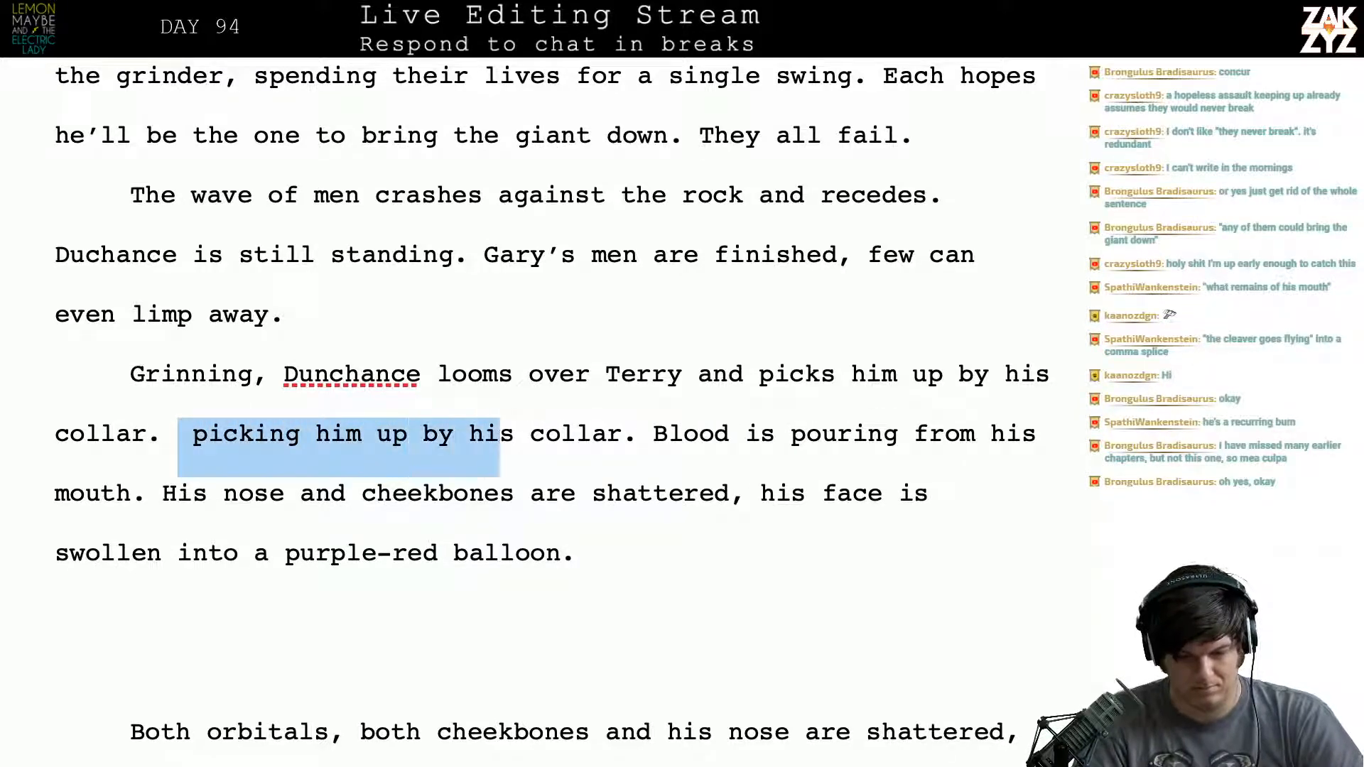
key("shift+Right")
key("shift+Right")
key("shift+Right")
key("shift+Right")
key("shift+Right")
key("shift+Right")
key("shift+Right")
key("shift+Right")
key("shift+Right")
key("shift+Right")
key("BackSpace")
- After "even limp away.", add "Terry is the last one still fighting, he's crawling forward with a screwdriver,"
key("Up")
key("Up")
key("Right")
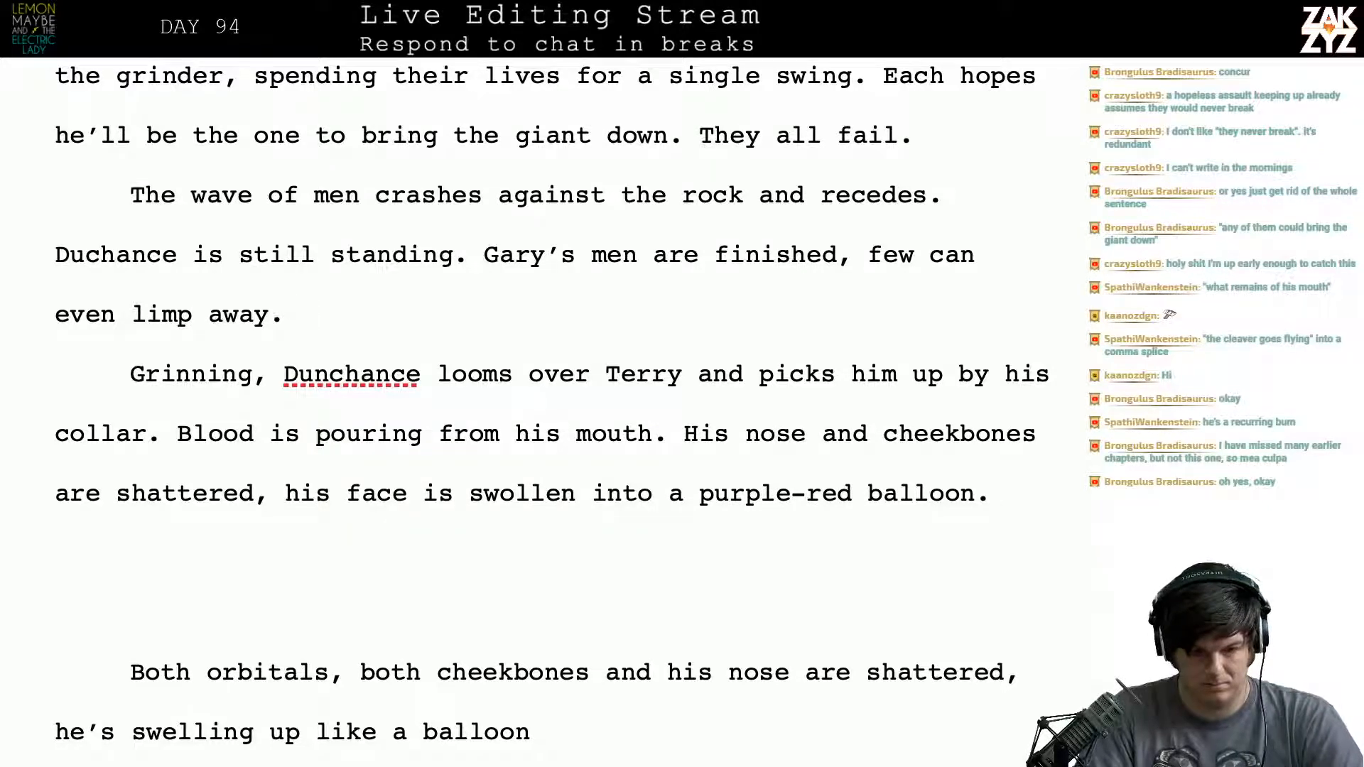
type("Terry is the last ")
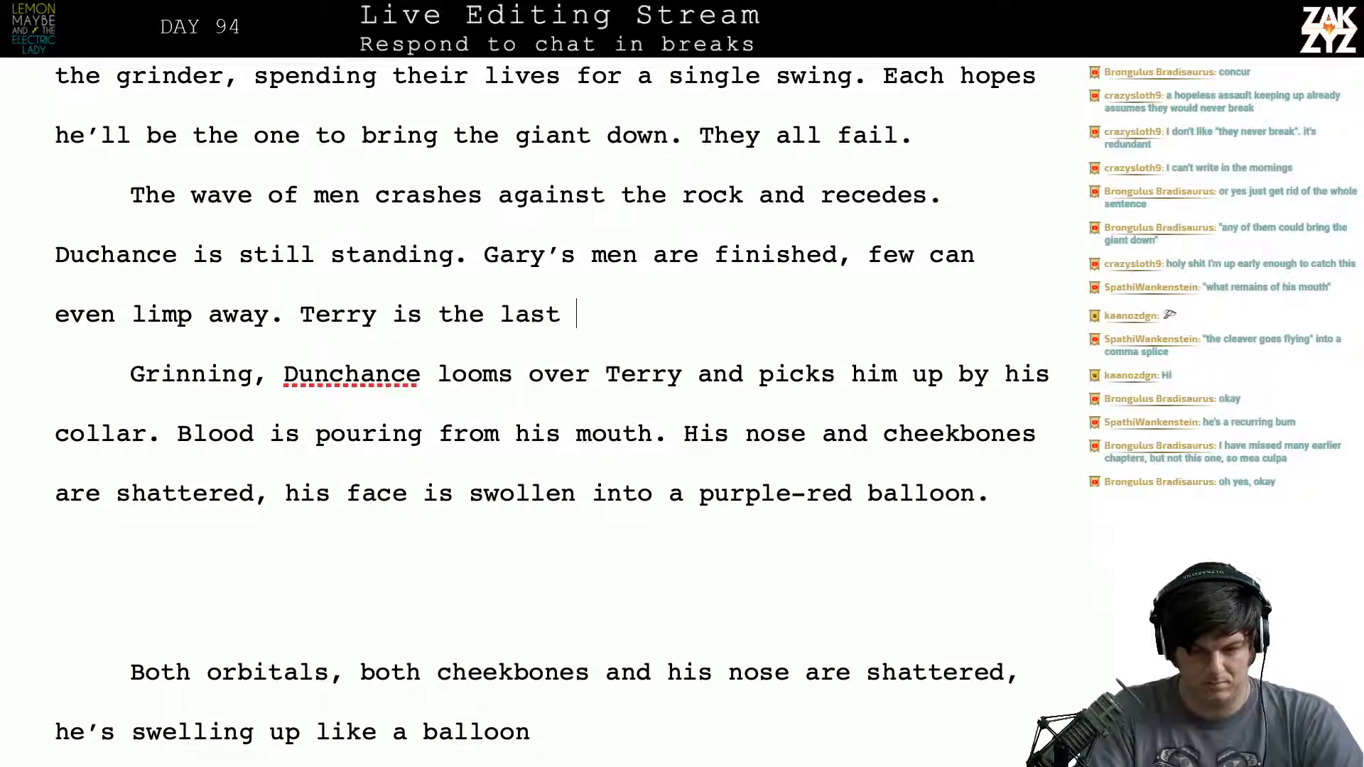
type("one still fightin")
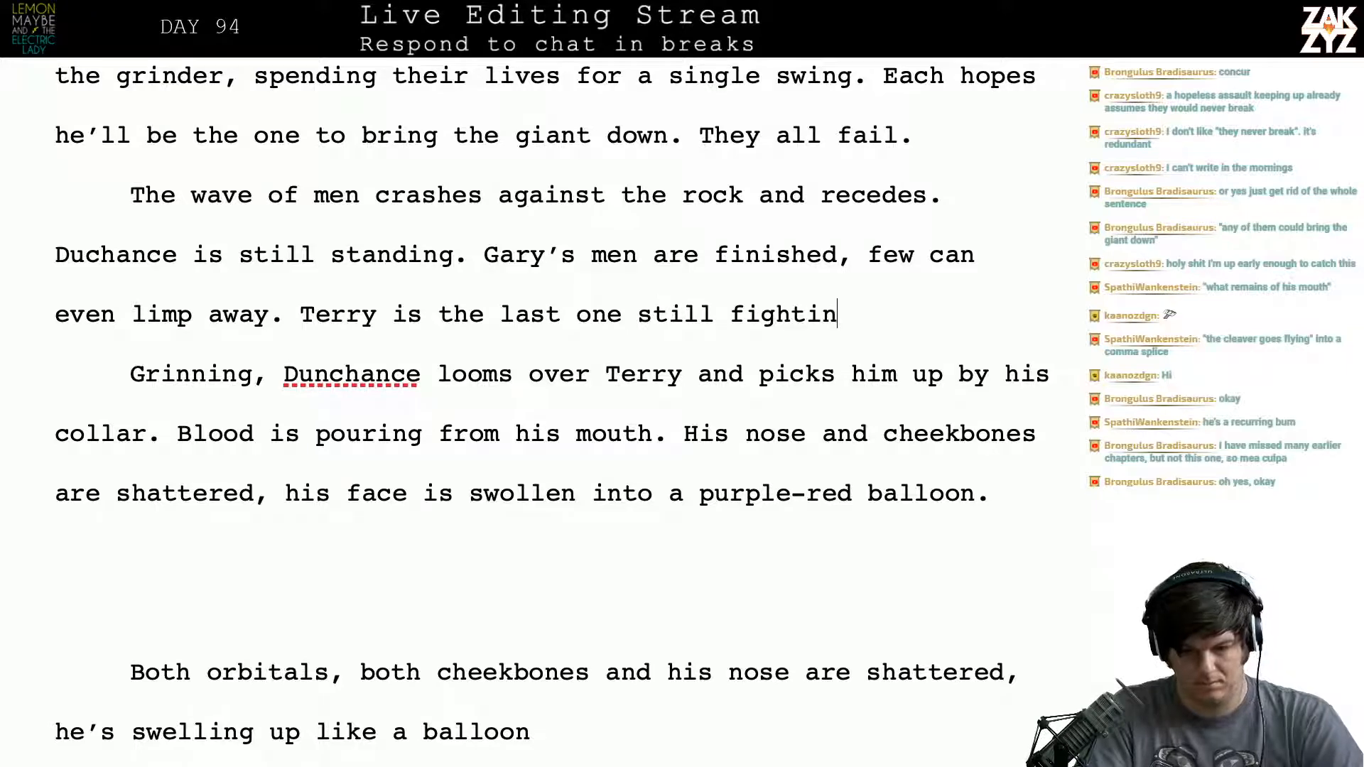
type("g, he")
key("BackSpace")
type("he")
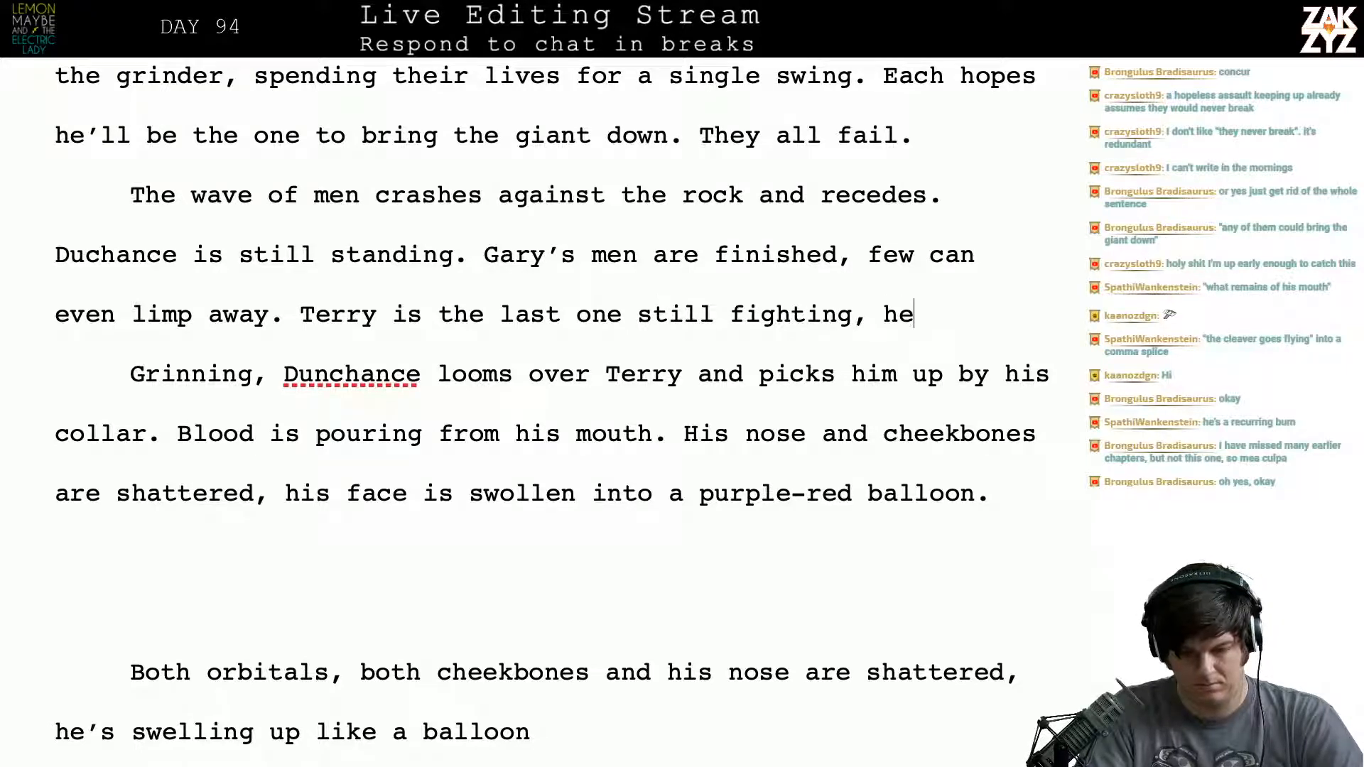
type("'s crawling")
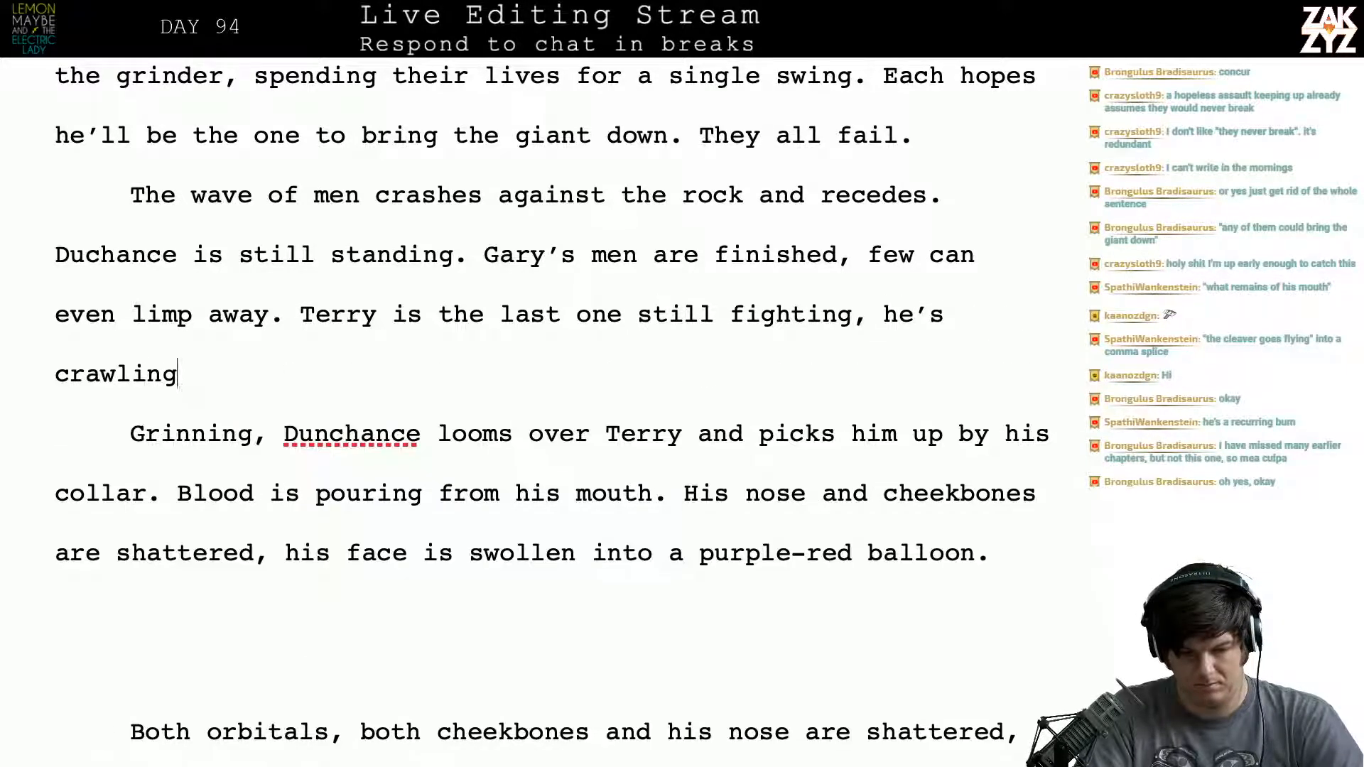
type(" forward with a ")
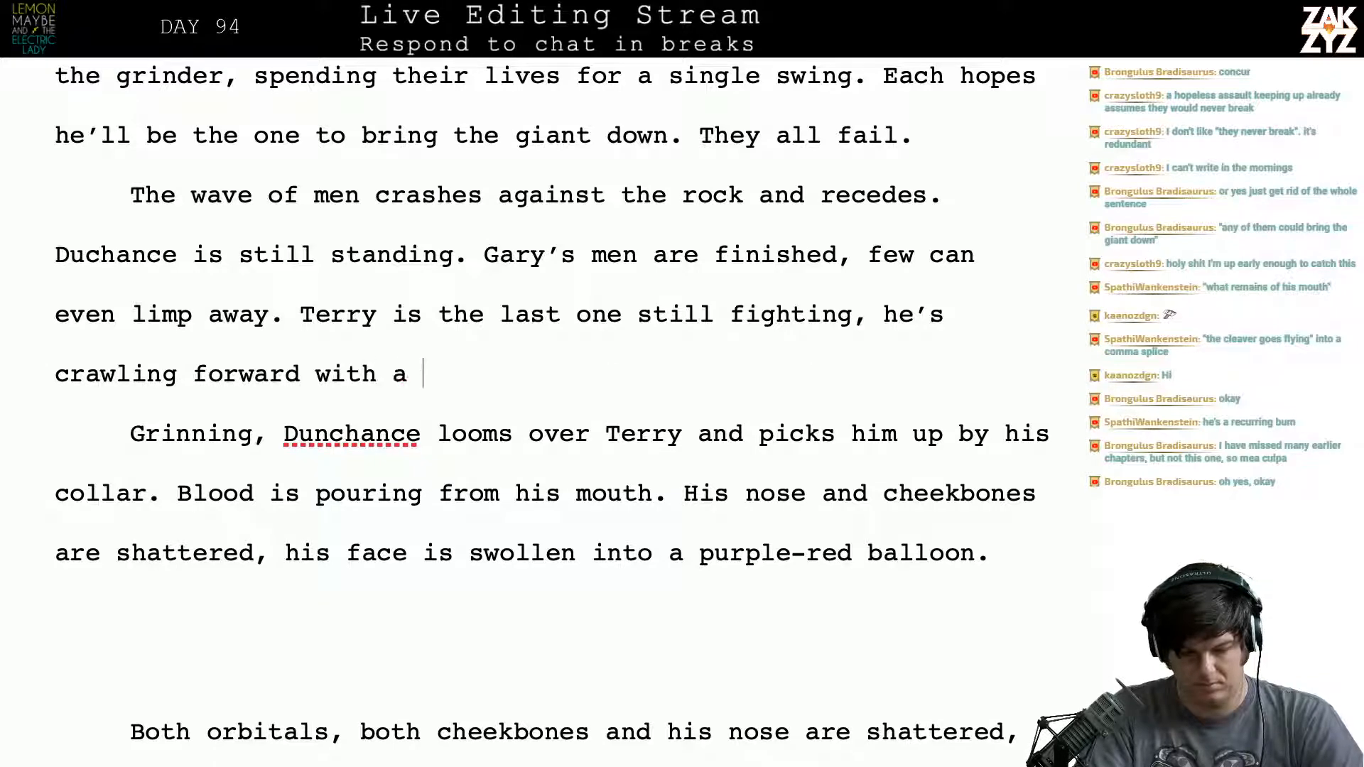
type("screwdriver,")
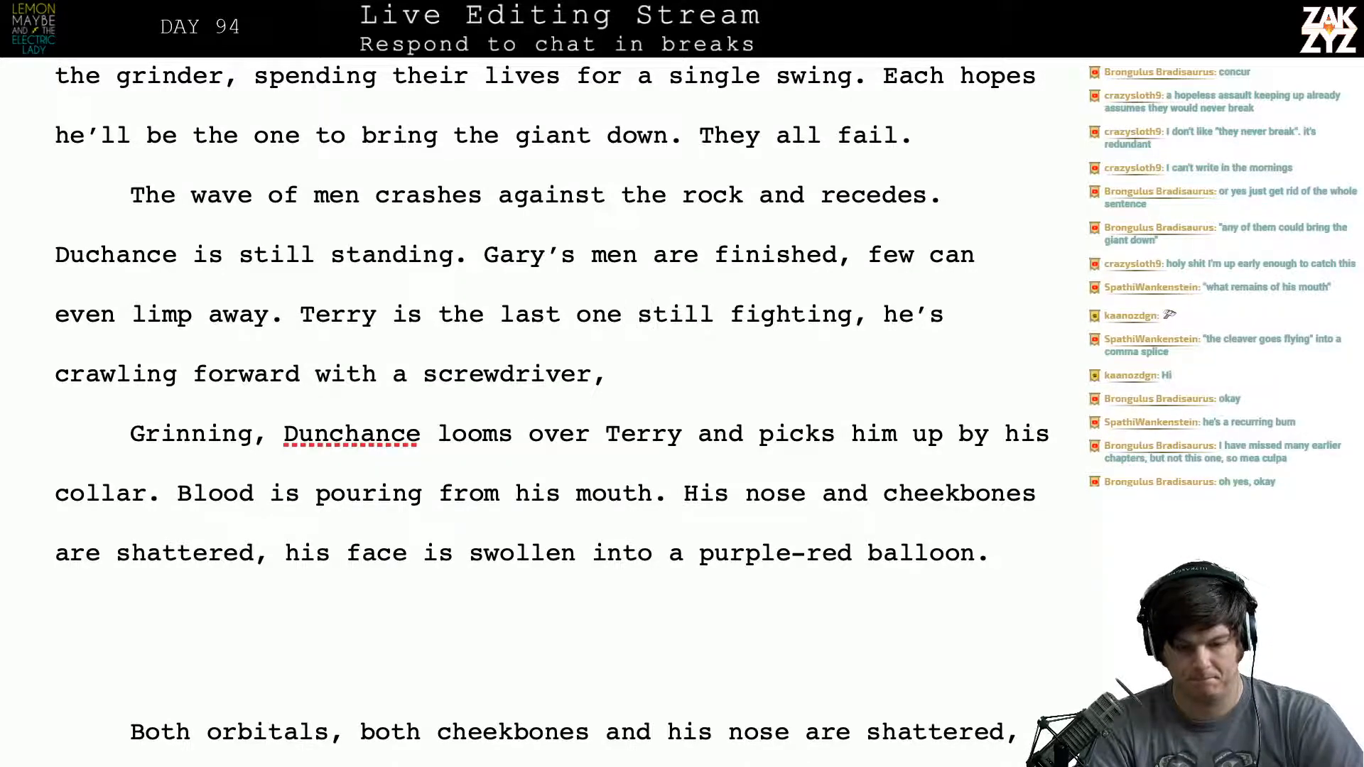
- Finish the screwdriver sentence with "trying to stab Duchance in the foot."
type("trying to ")
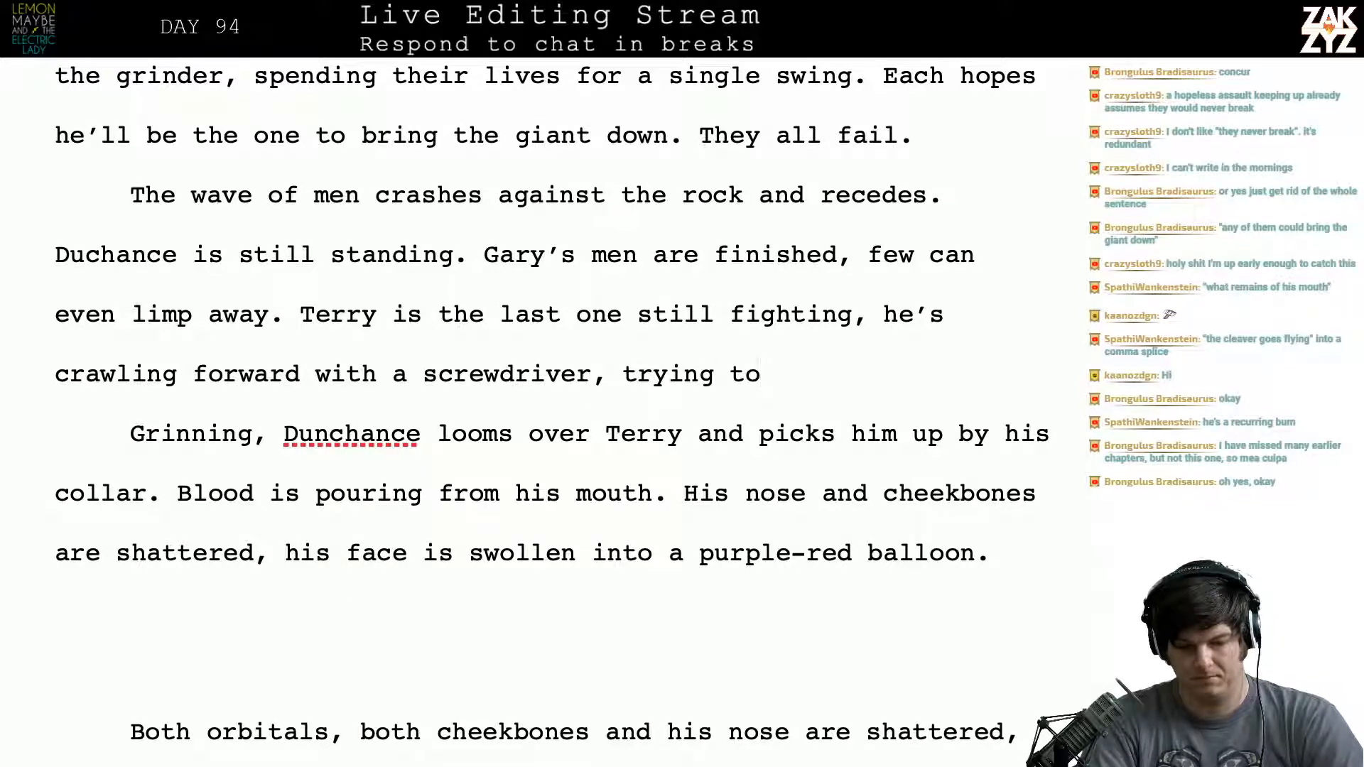
type("stab Duc")
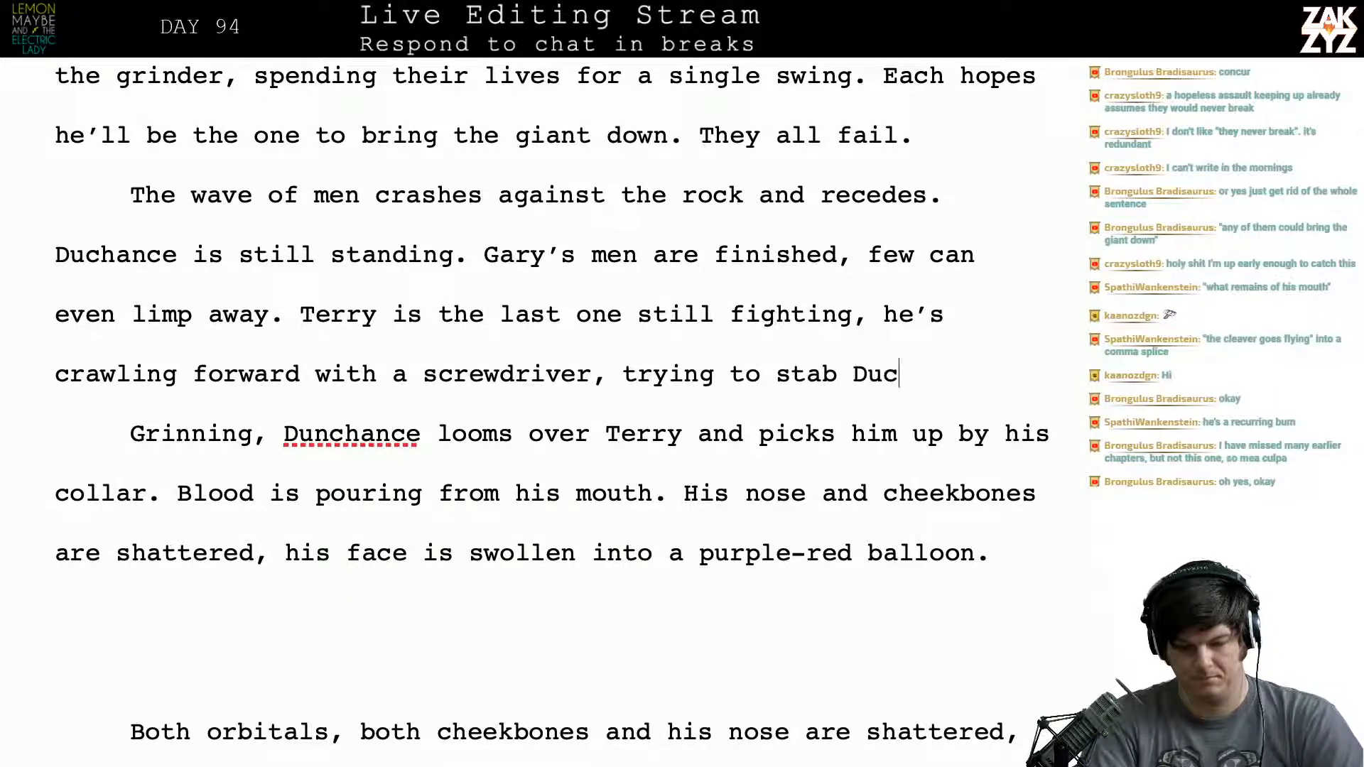
type("hance in the foot.")
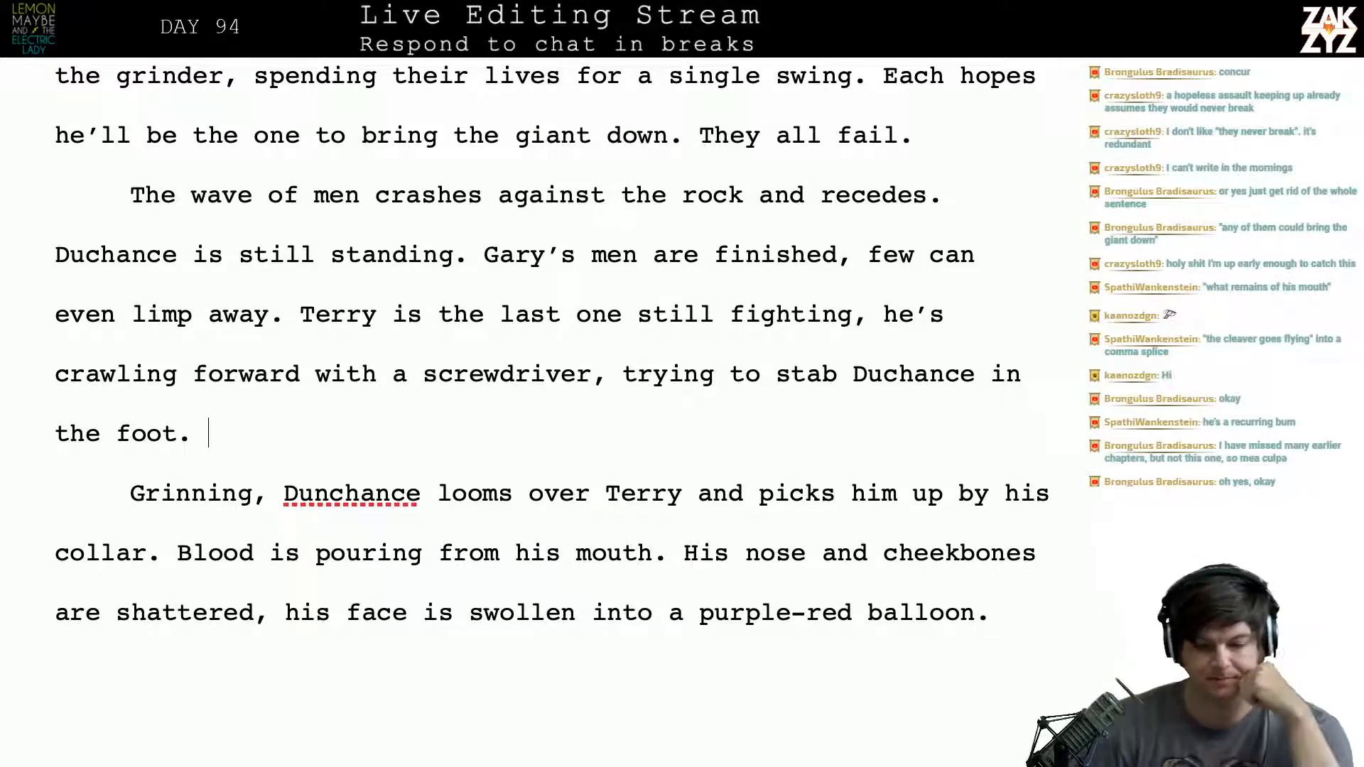
- Delete ", they never break" so the sentence about Gary's army ends at "hopeless assault."
scroll(688, 389, "up", 3)
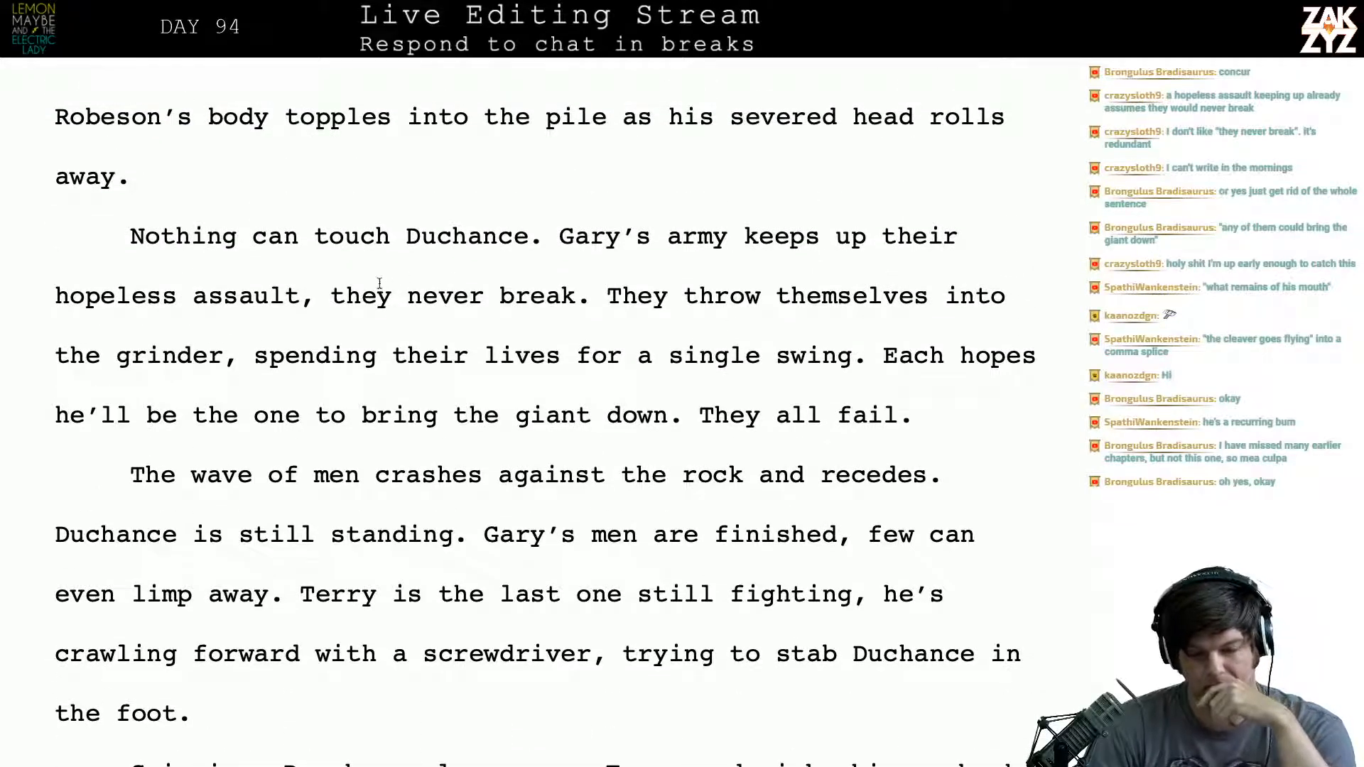
scroll(532, 228, "down", 1)
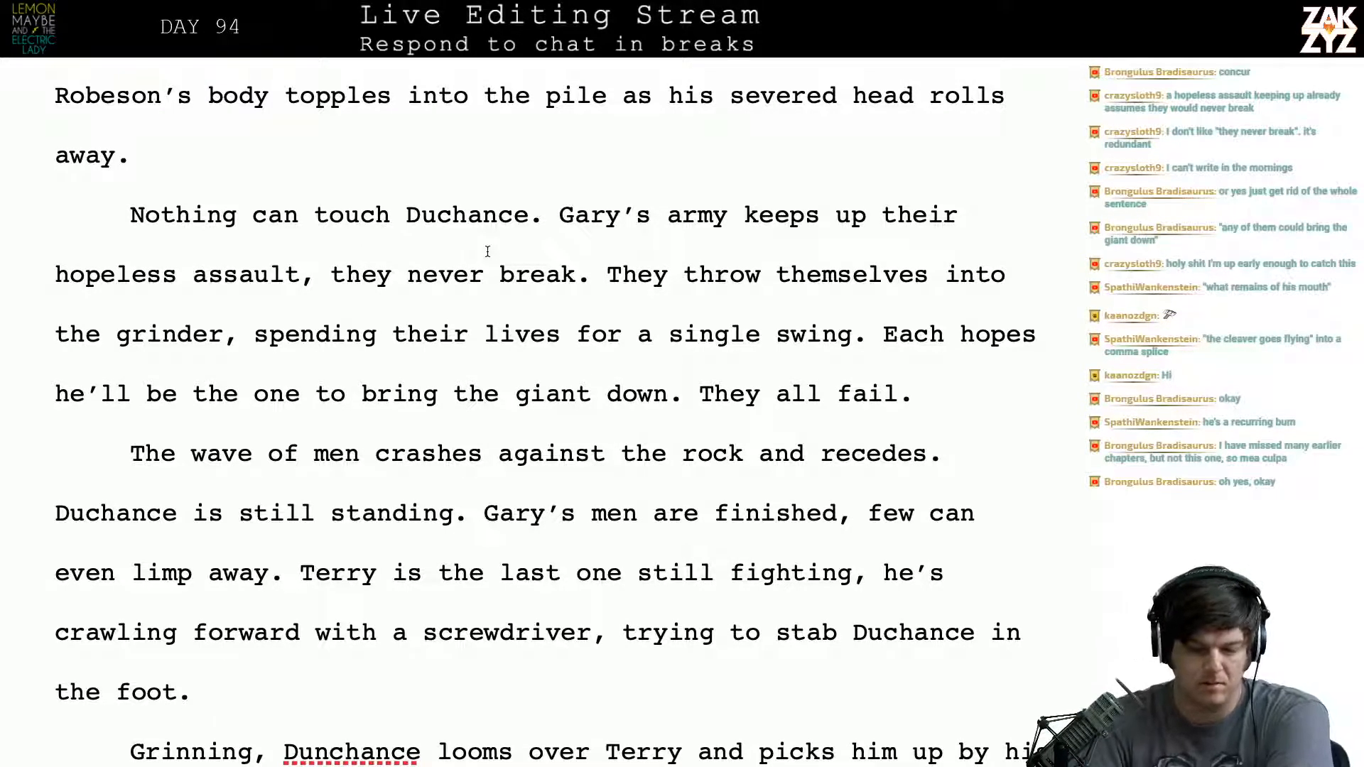
left_click(587, 280)
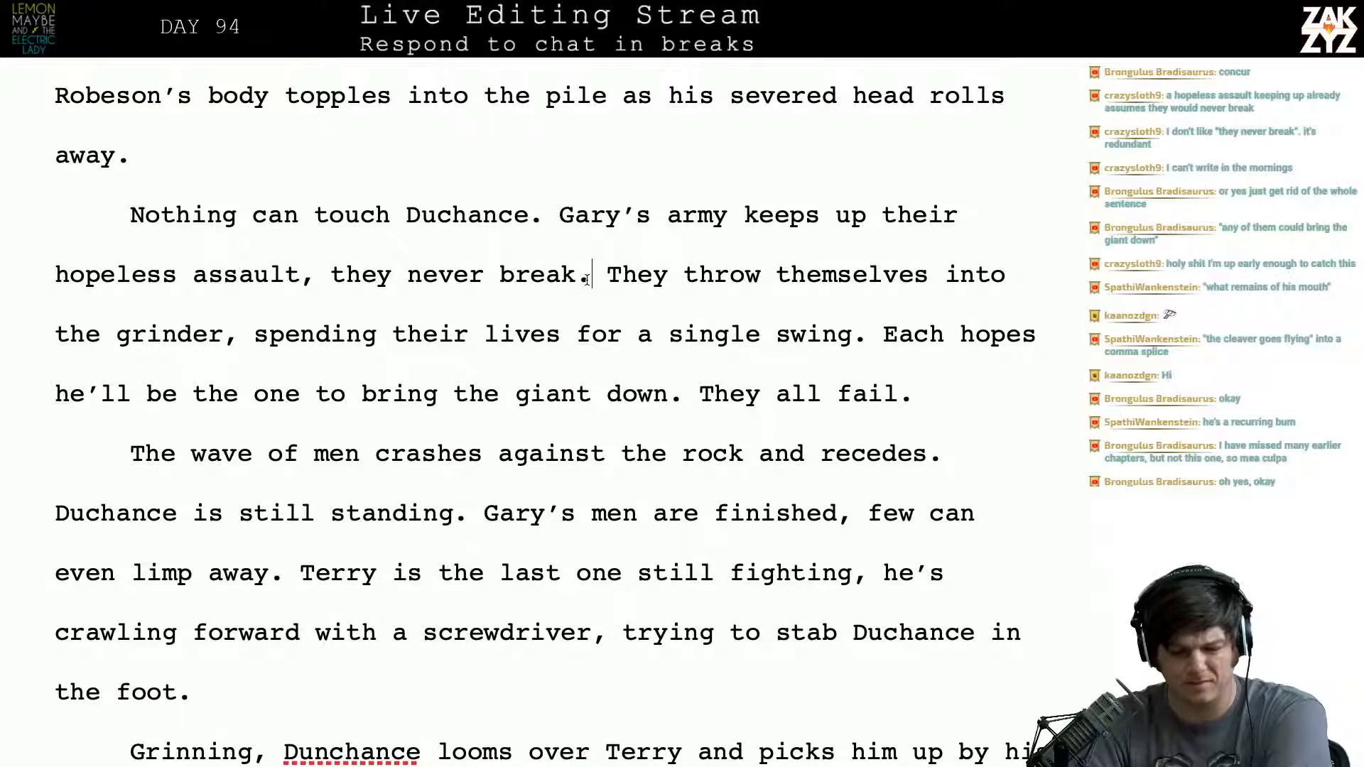
double_click(586, 280)
left_click(567, 269)
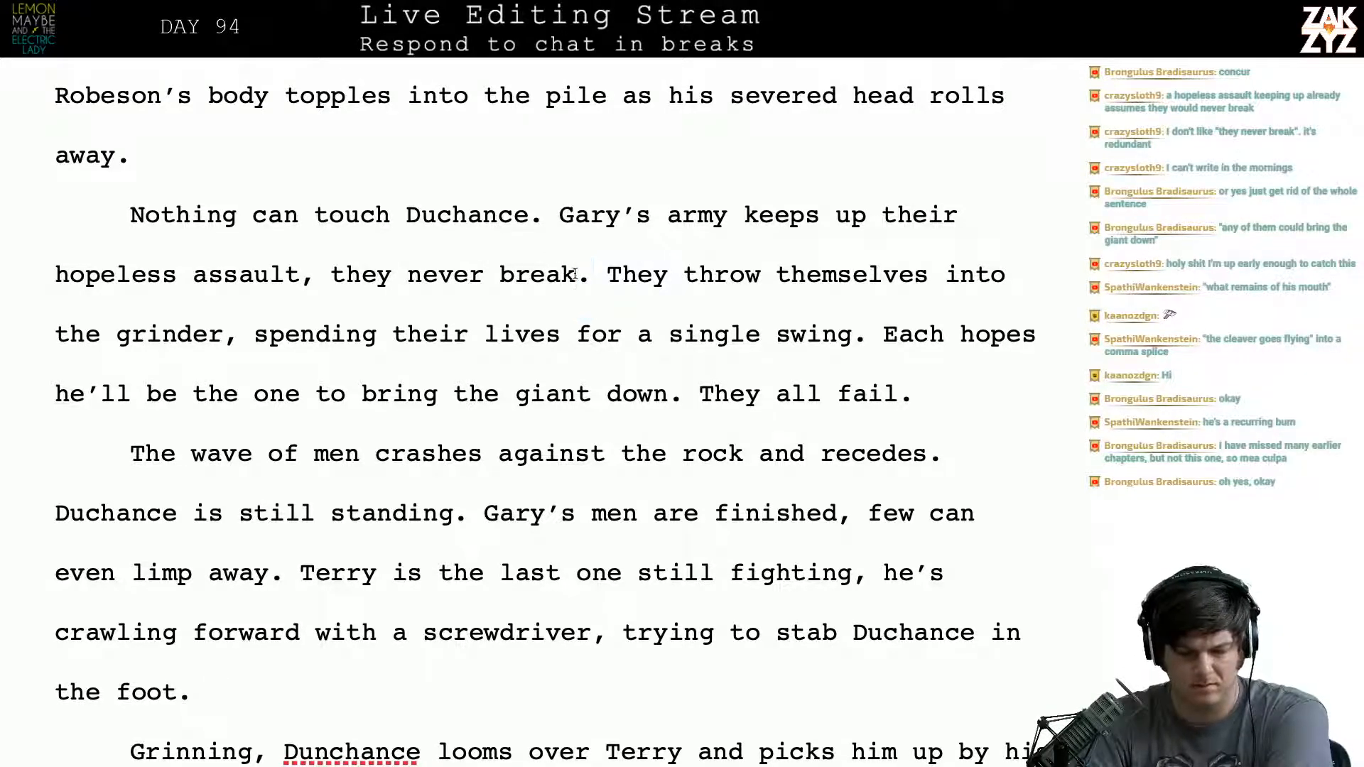
left_click_drag(576, 270, 300, 266)
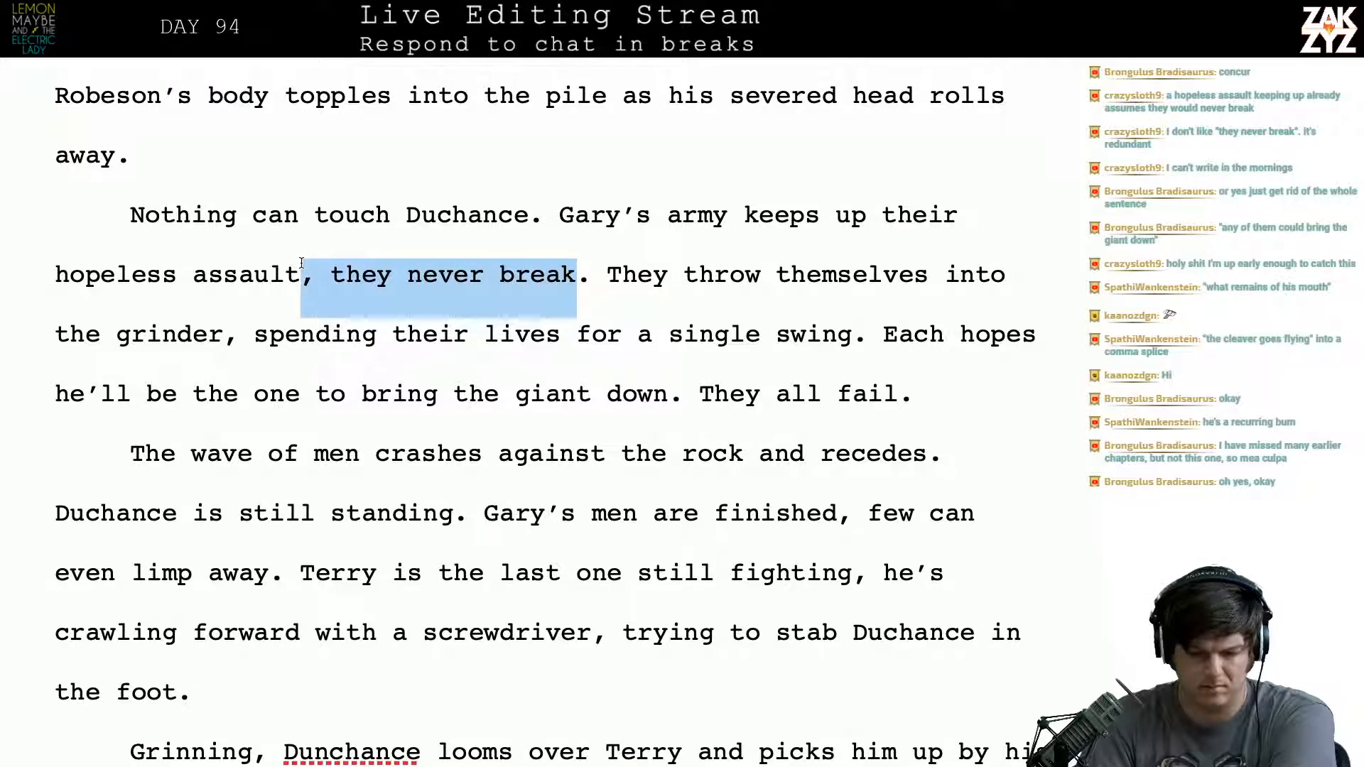
key("BackSpace")
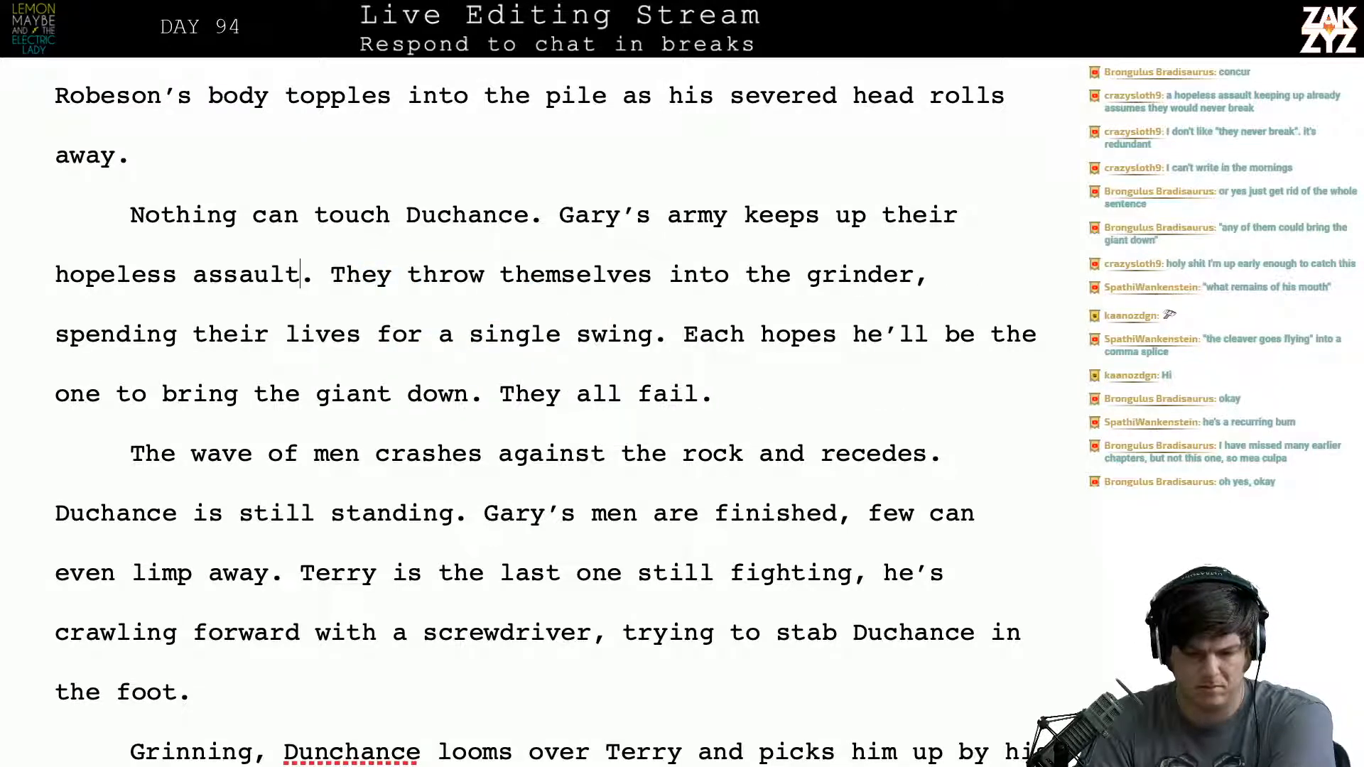
key("Up")
key("Right")
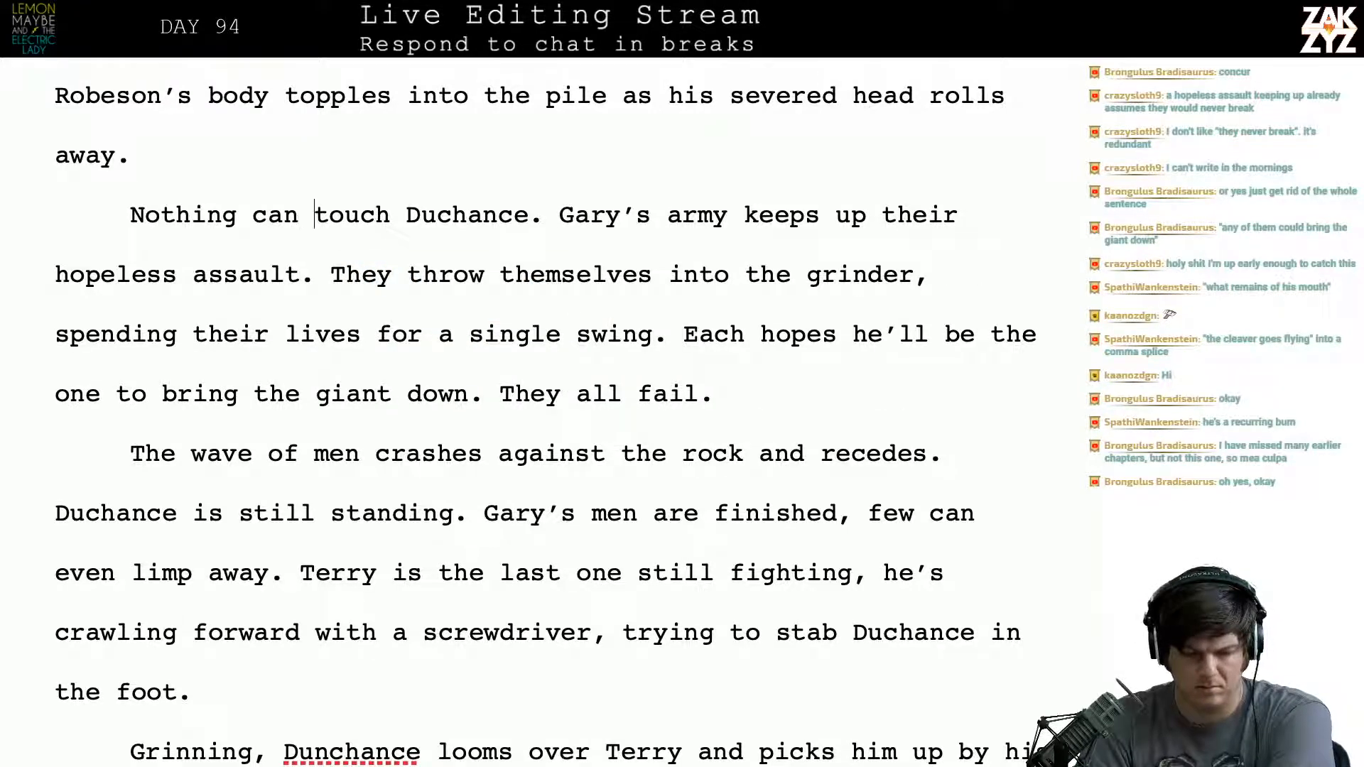
key("Down")
key("Down")
key("Up")
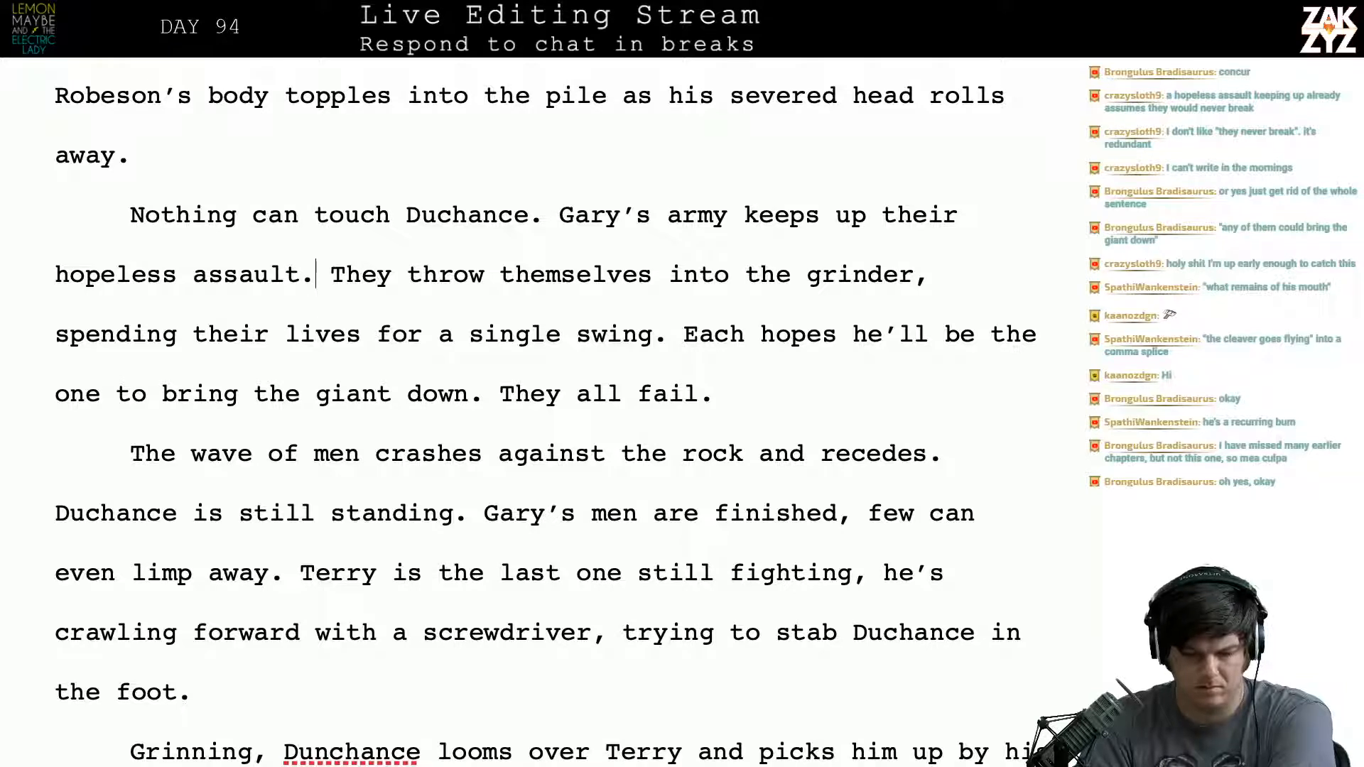
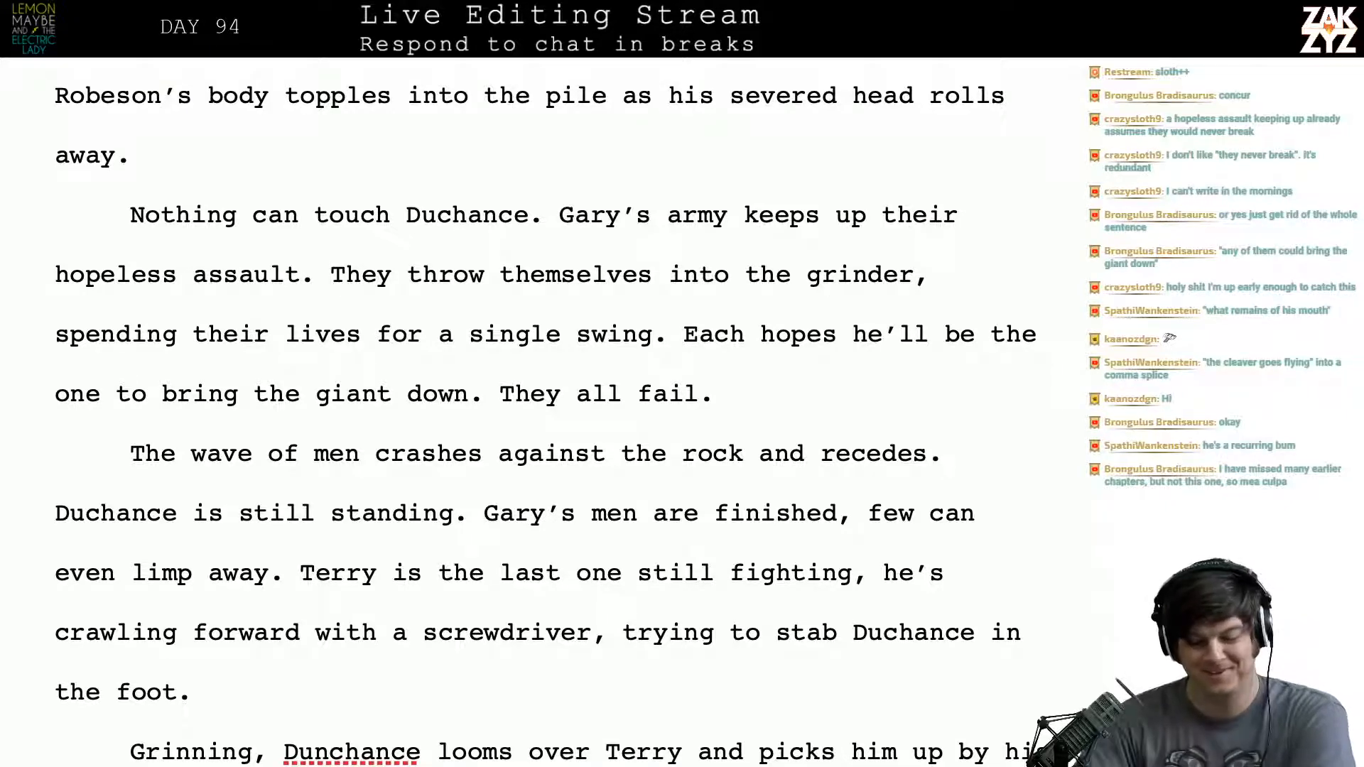
- Reread the passage from the army's hopeless assault through Terry's smile at Duchance
scroll(302, 265, "down", 4)
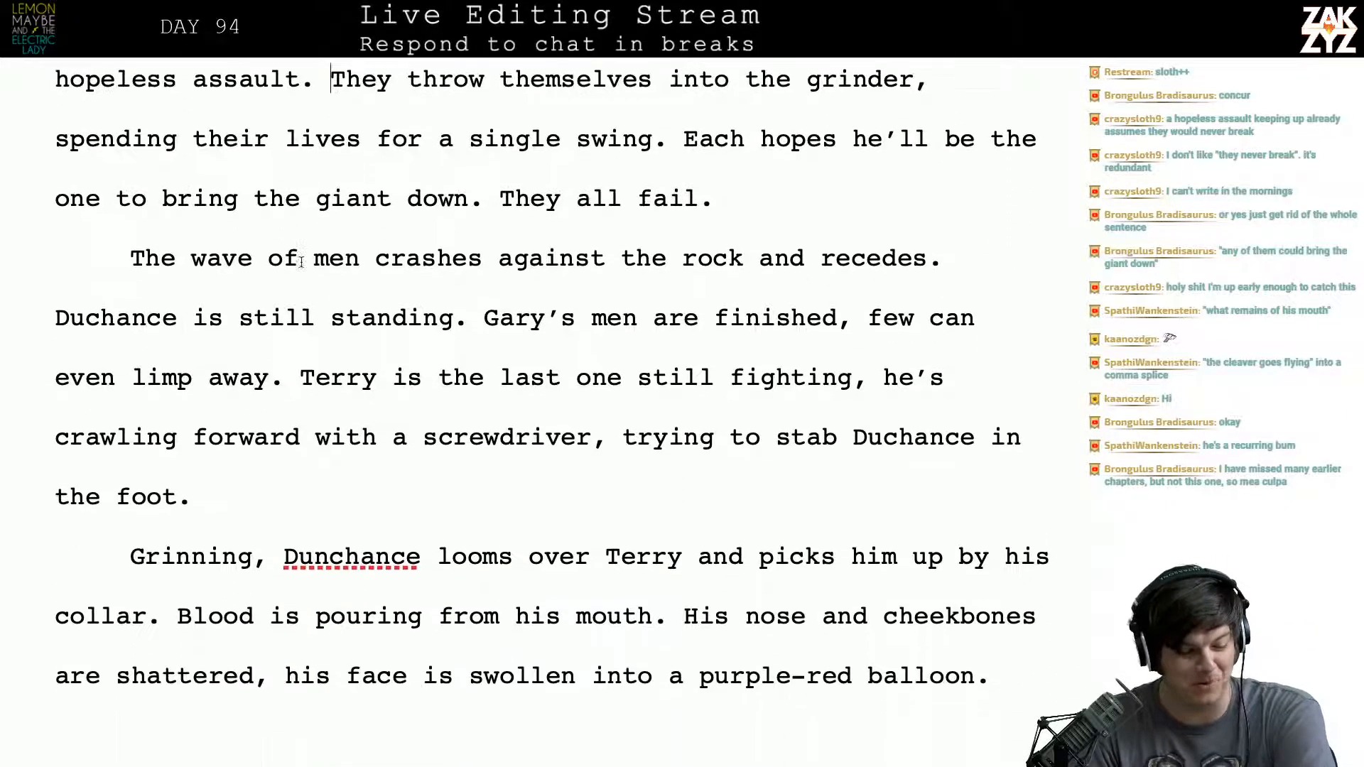
scroll(302, 263, "down", 3)
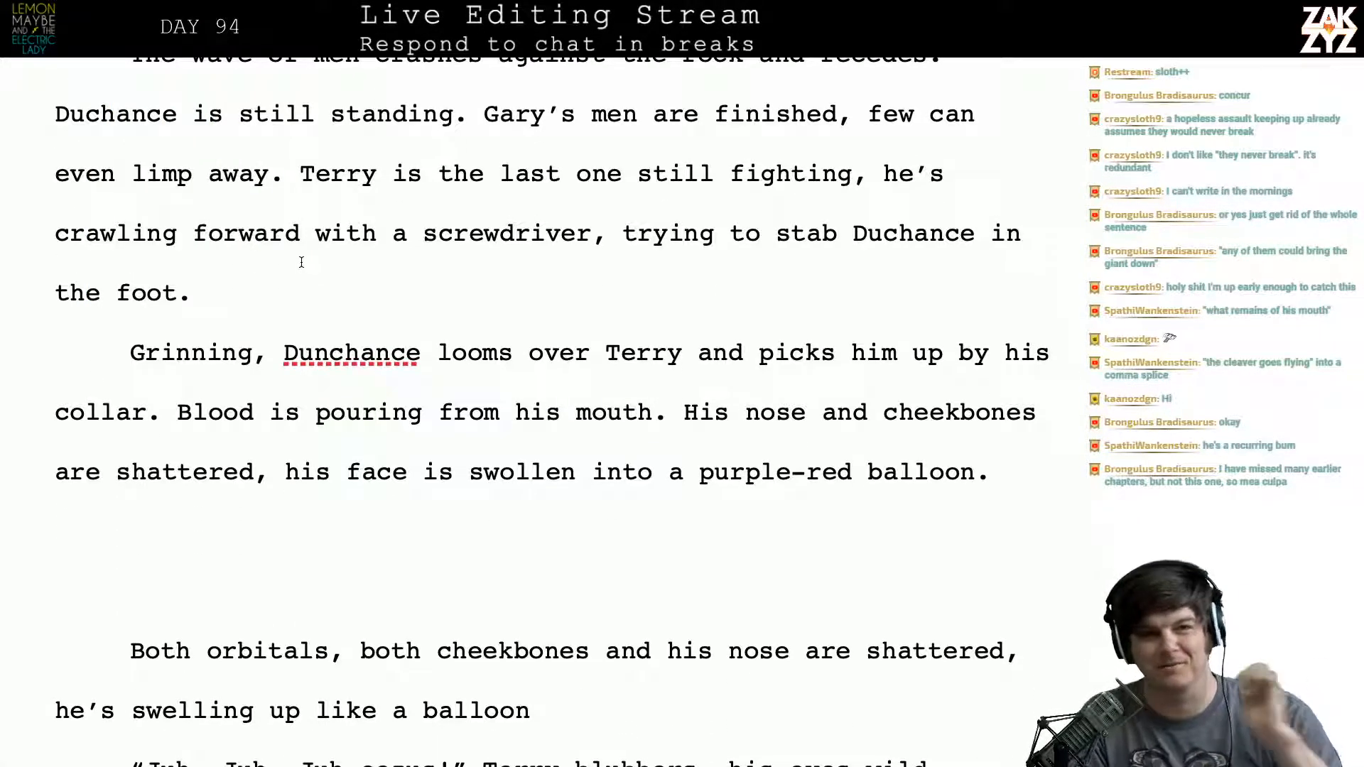
scroll(301, 262, "down", 2)
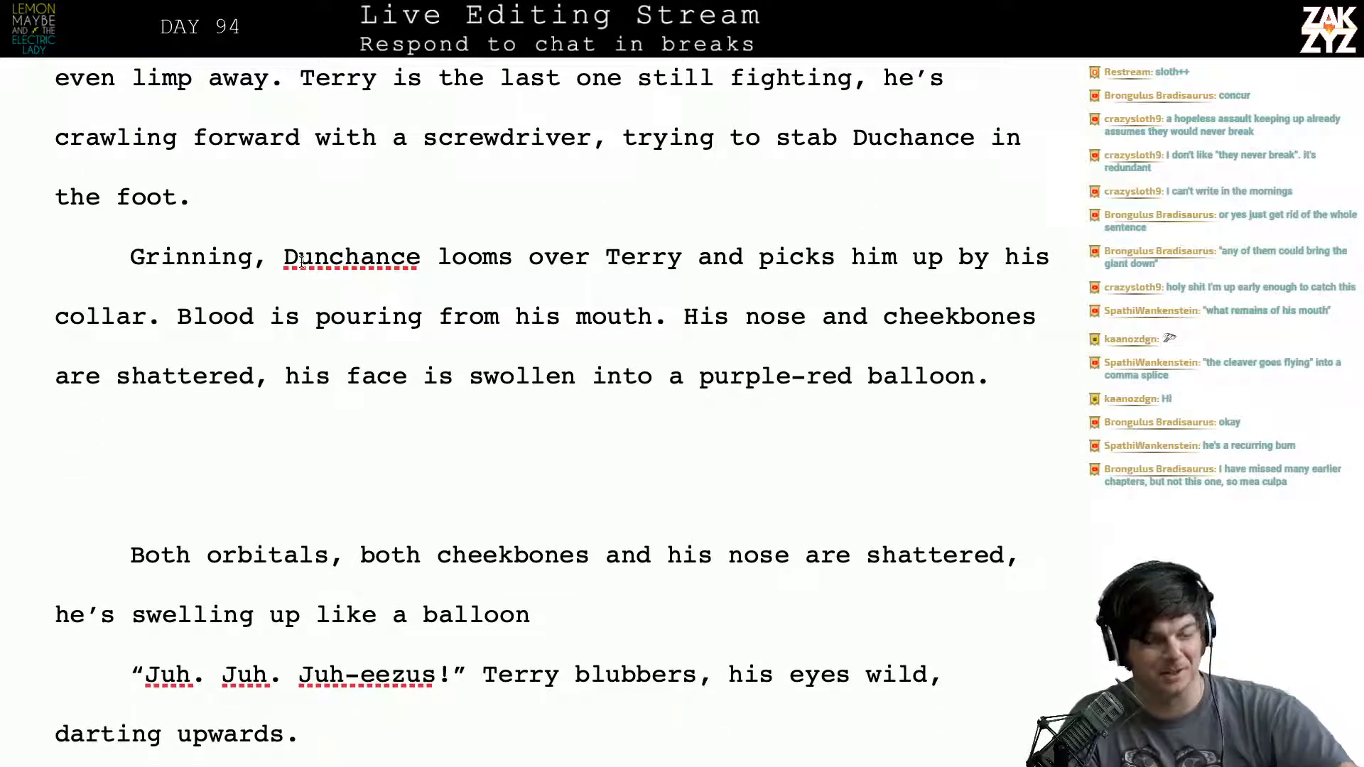
scroll(301, 262, "down", 5)
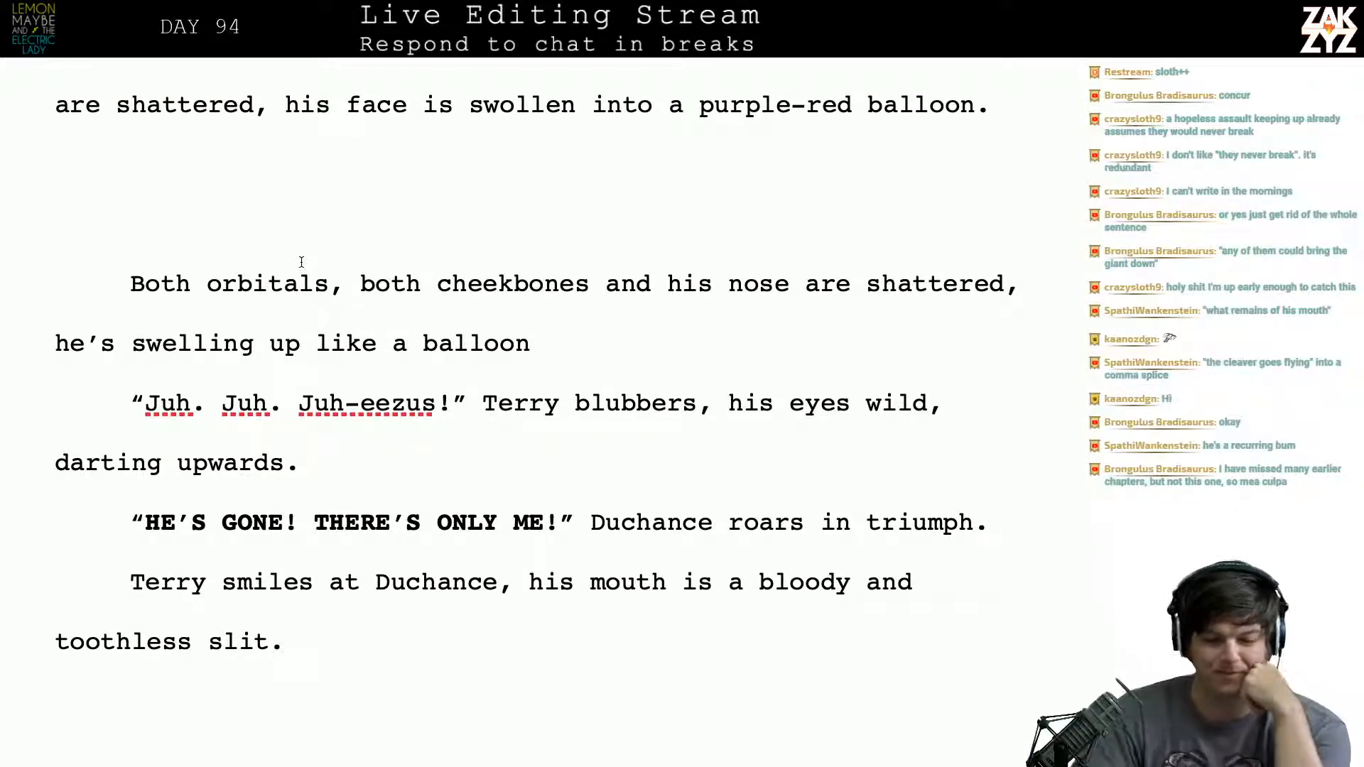
scroll(301, 262, "up", 5)
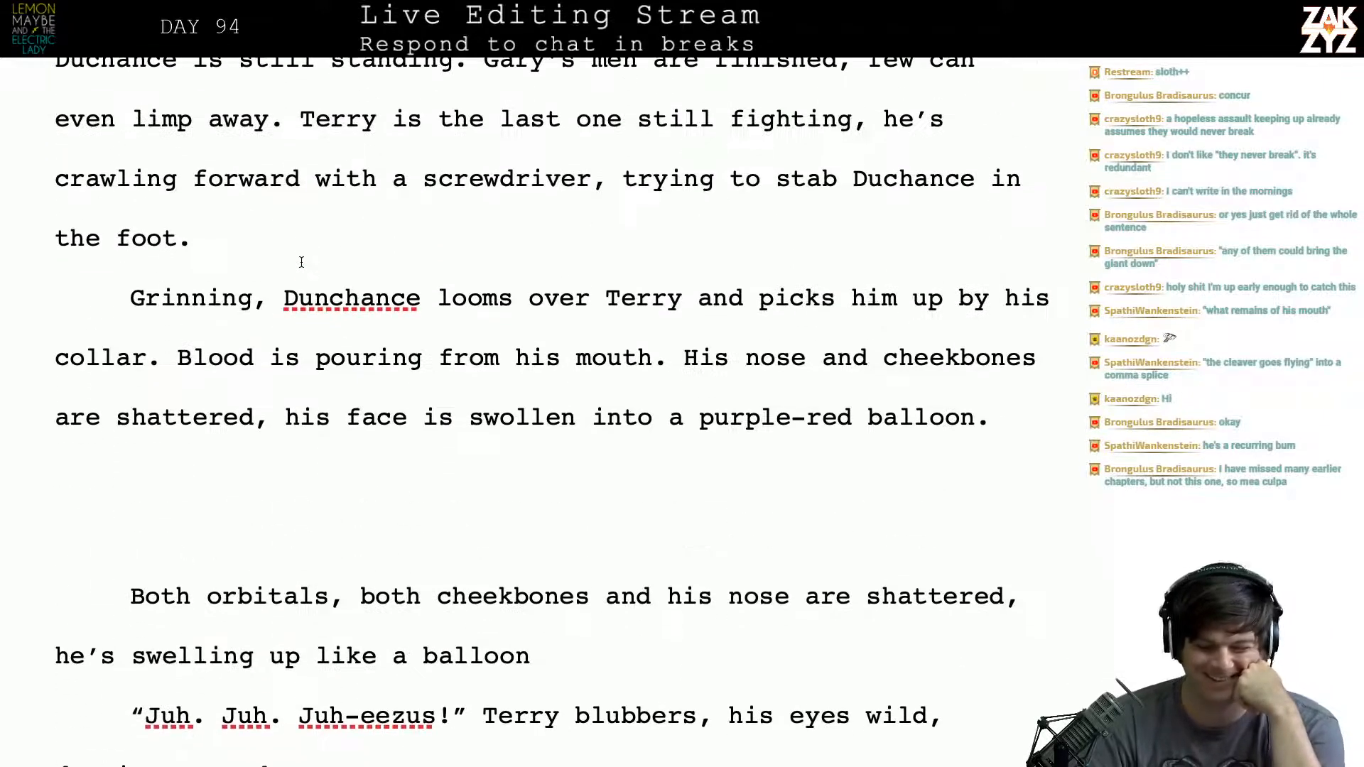
scroll(301, 262, "down", 1)
scroll(302, 261, "down", 1)
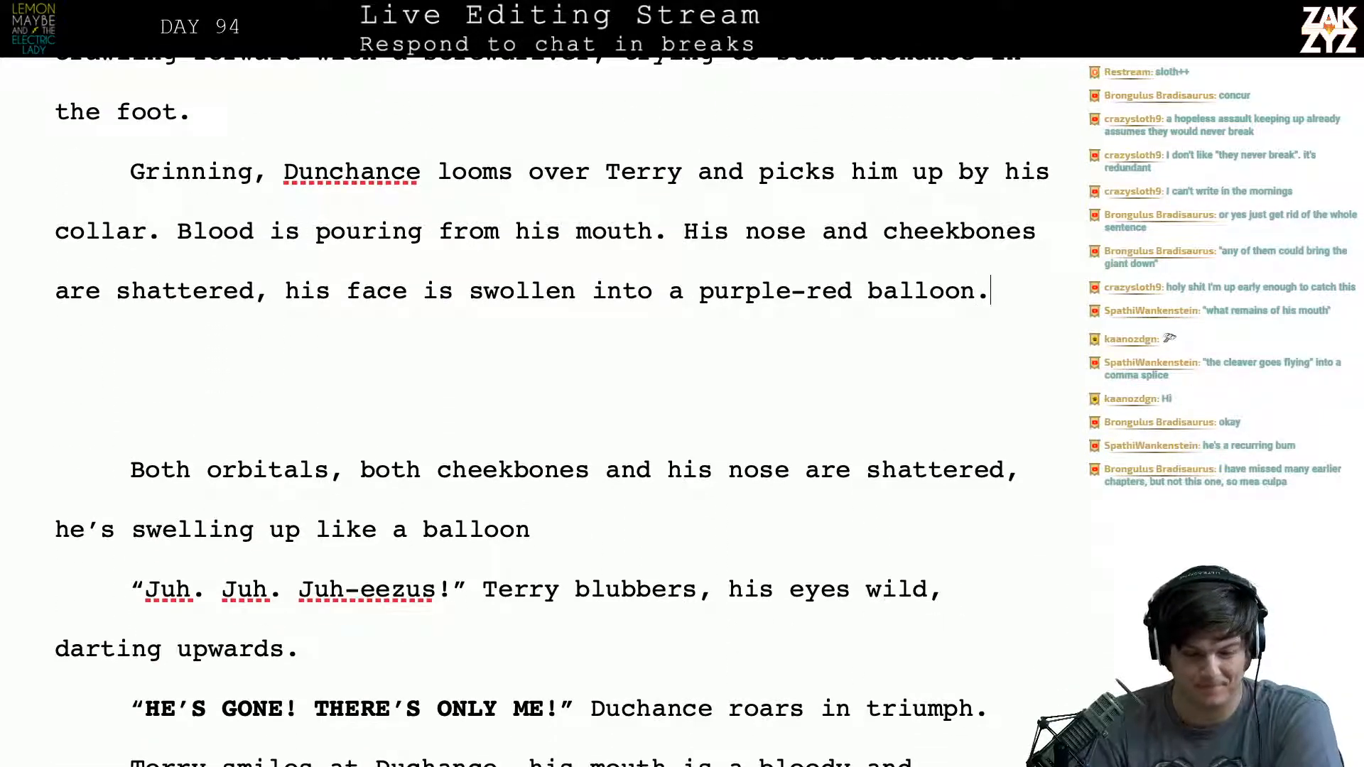
- Replace the comma after "Terry is the last one still fighting" with a period to end the sentence there
key("Up")
key("Up")
key("Up")
key("Up")
key("Up")
key("Up")
key("Up")
key("Up")
key("Right")
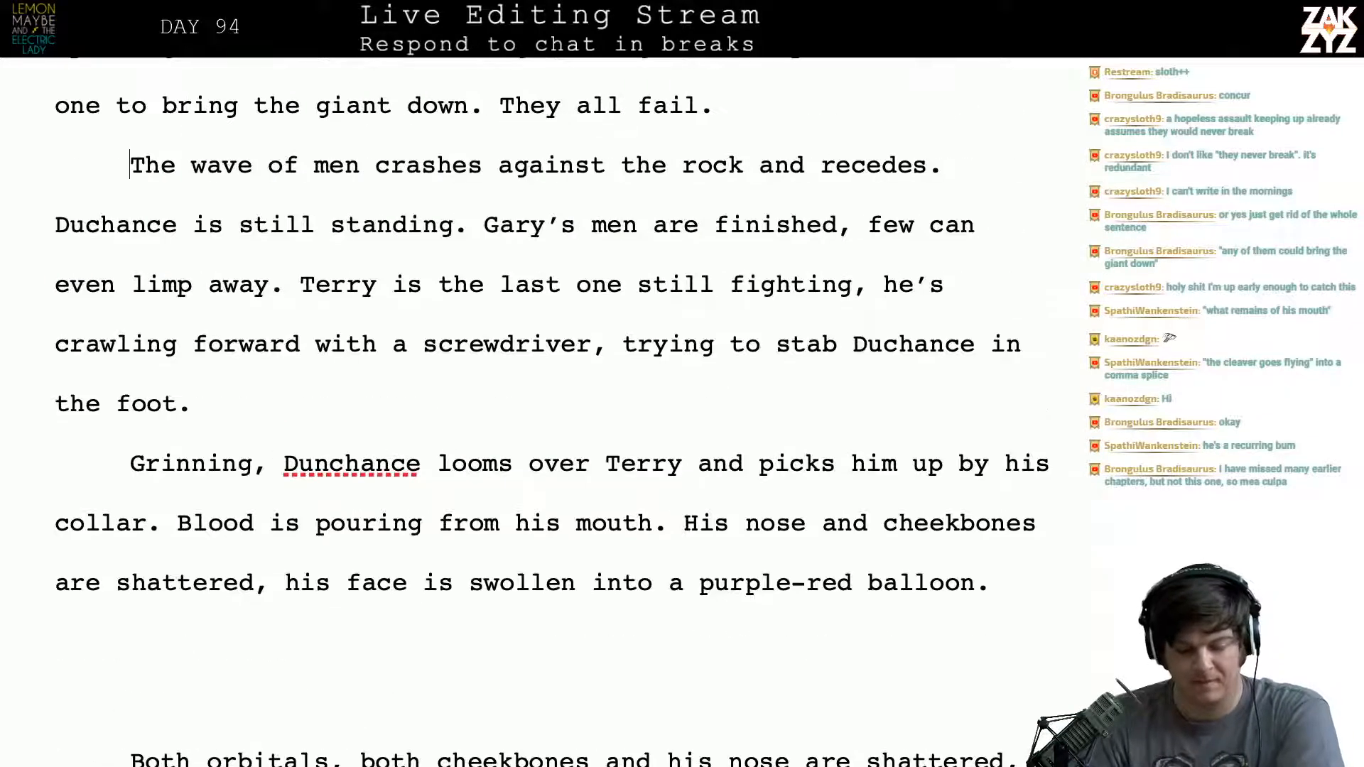
key("Right")
key("Down")
key("Down")
key("Right")
key("Right")
key("Right")
key("Right")
key("Right")
key("Right")
key("Right")
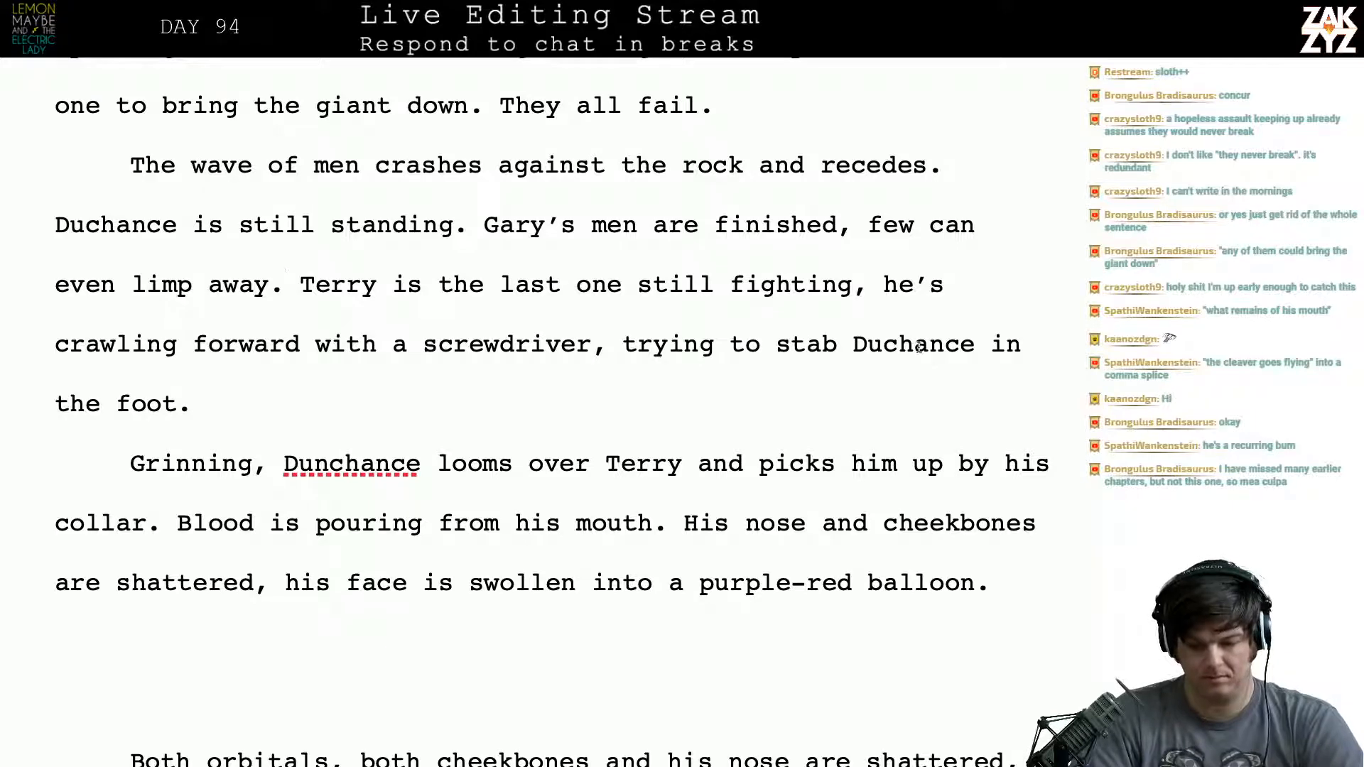
key("BackSpace")
type(".")
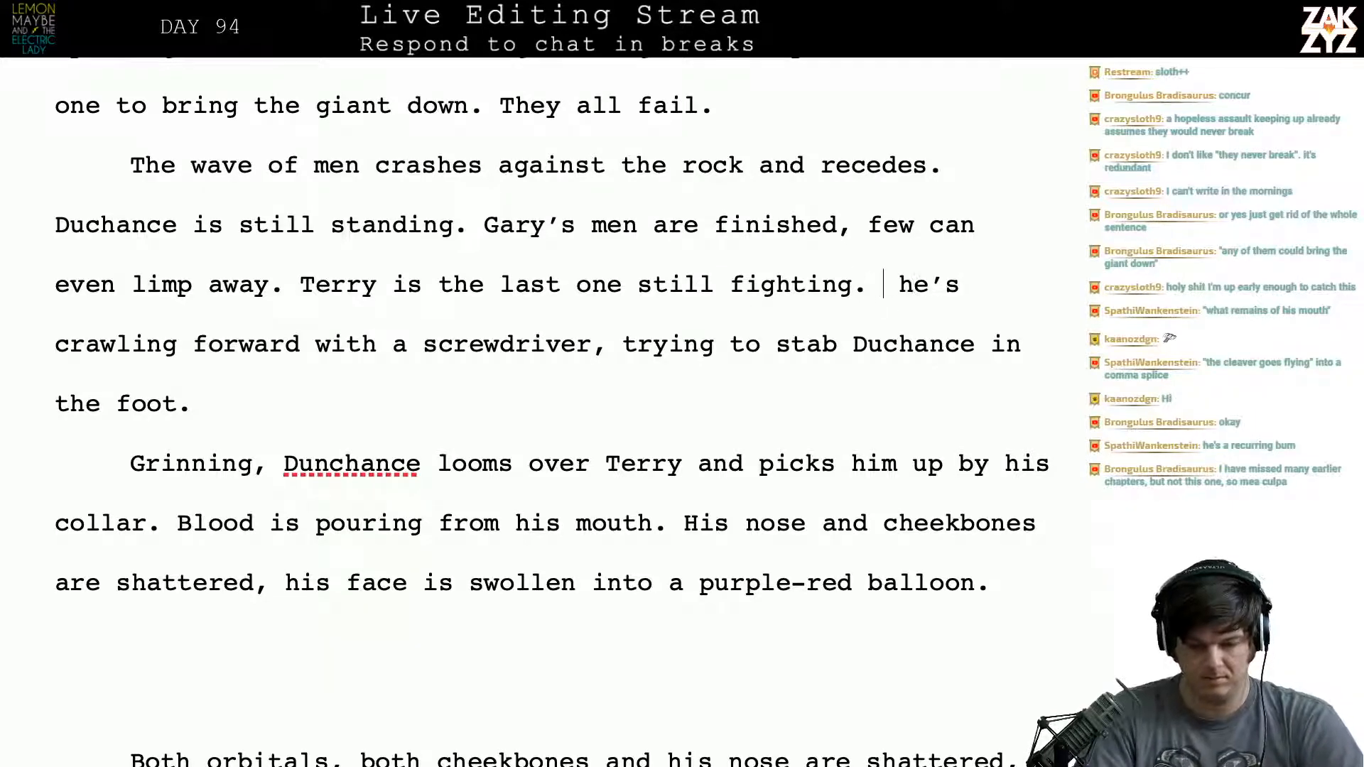
- Push the old crawling clause down to its own paragraph and start a new sentence after "still fighting." with "He crawls forward"
key("Return")
key("Return")
key("Left")
key("Left")
type("HE cr")
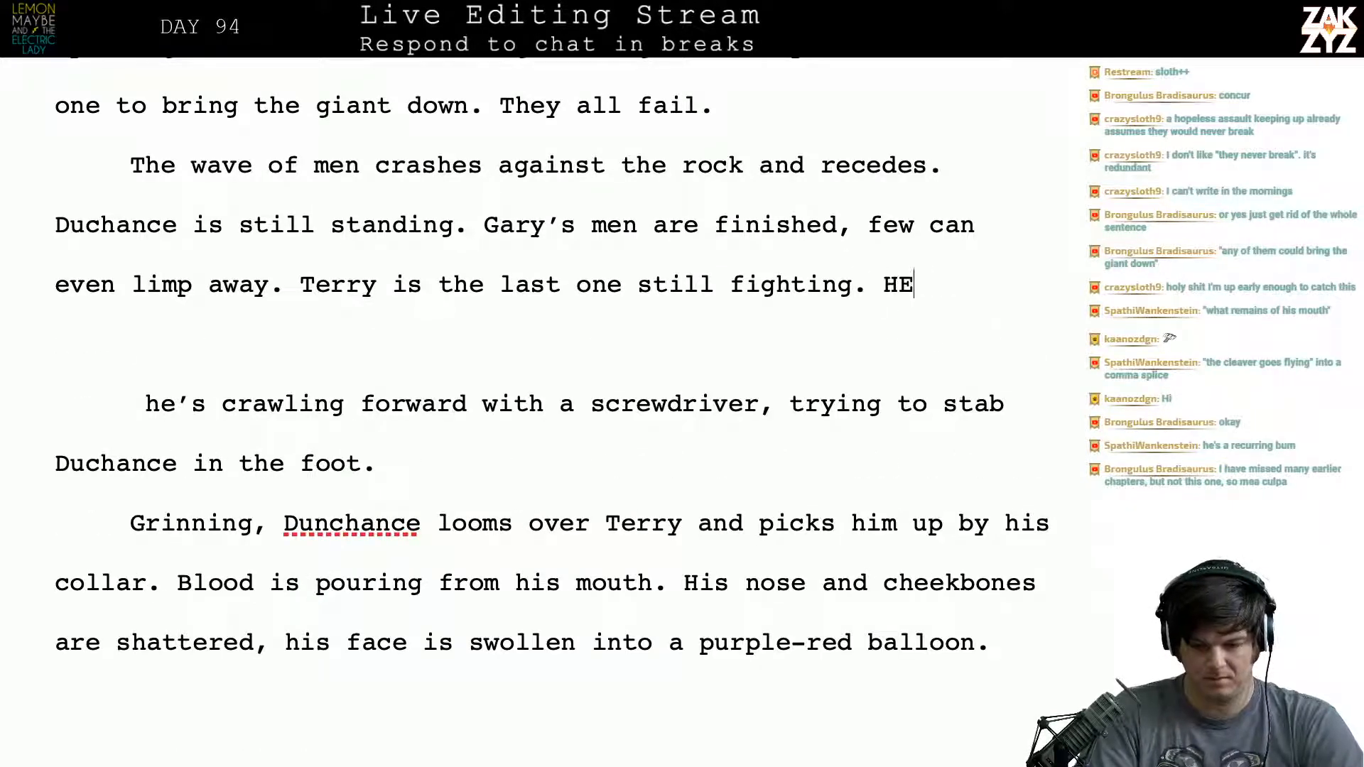
key("BackSpace")
key("BackSpace")
key("BackSpace")
key("BackSpace")
type("ec")
key("BackSpace")
type("c")
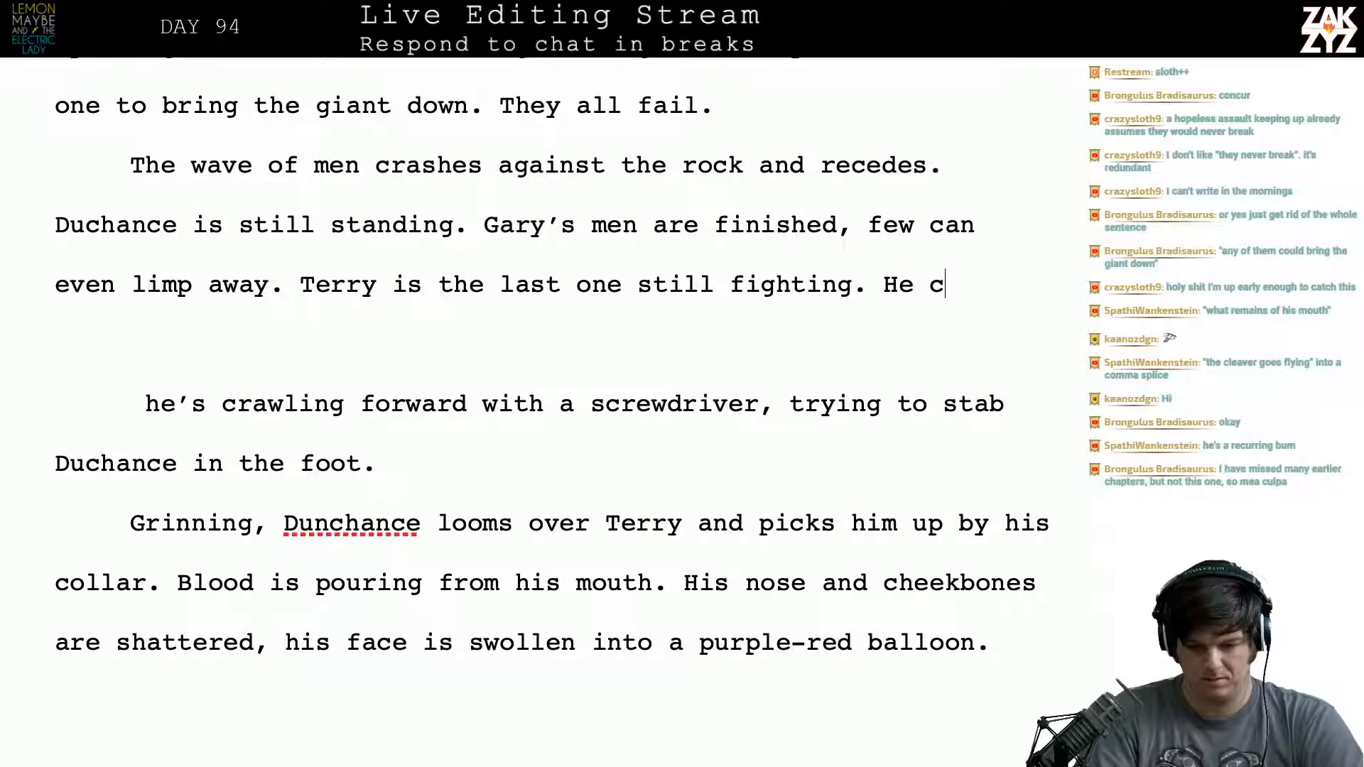
type("rawls forward ")
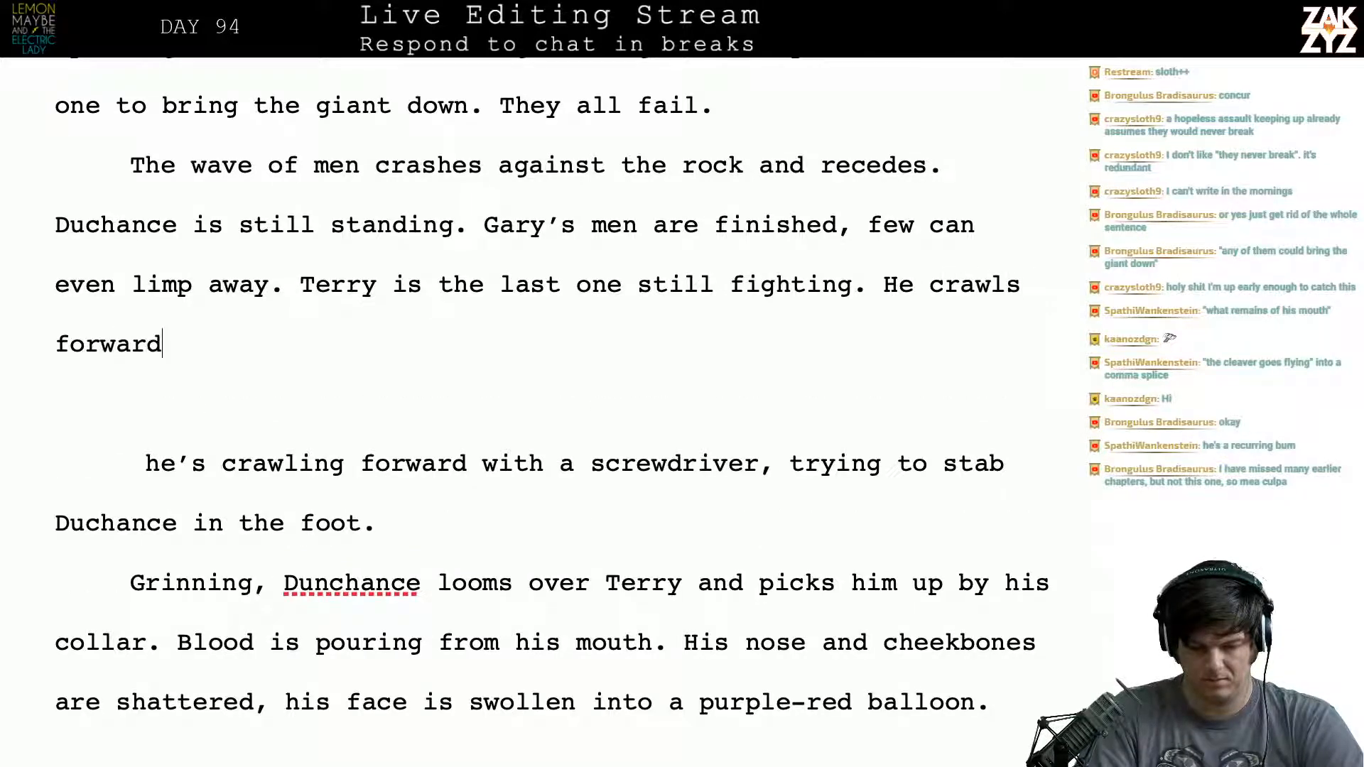
type("with a ")
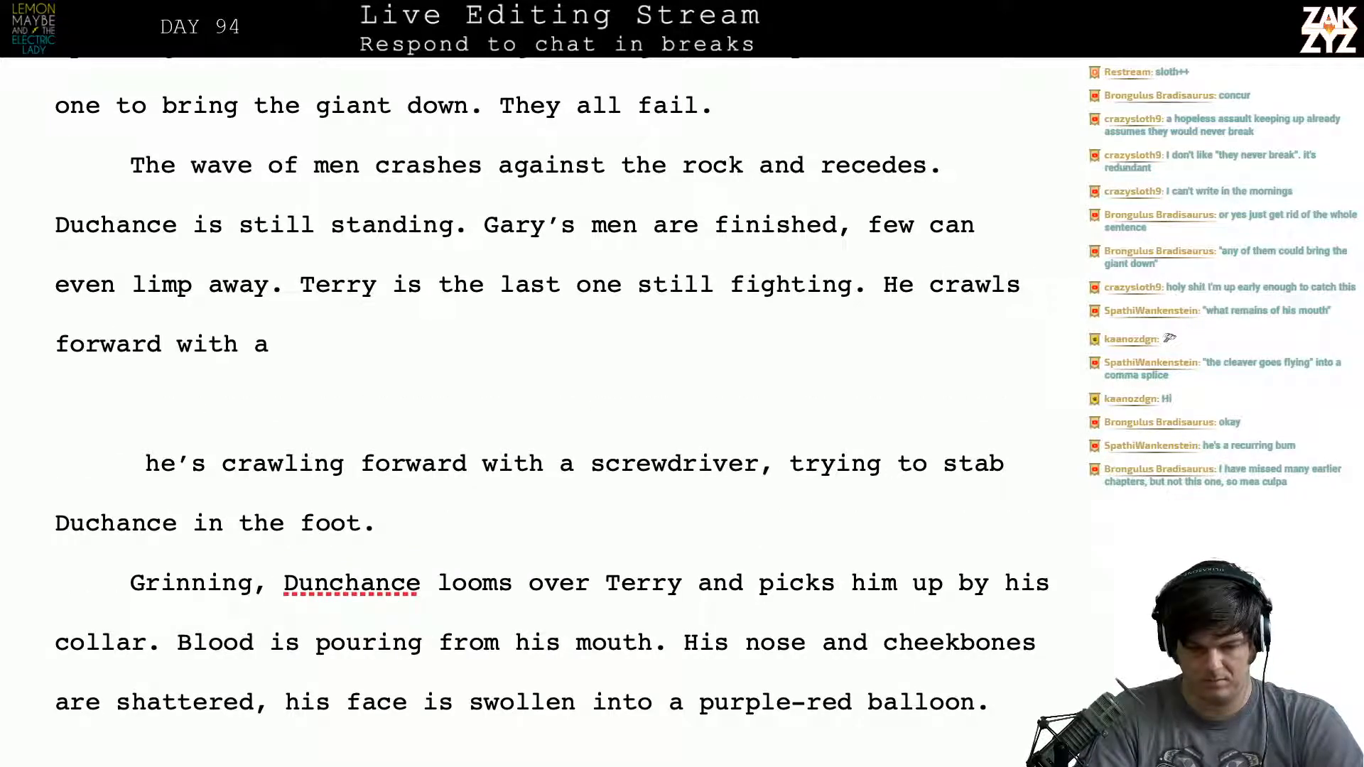
type("screwdrri")
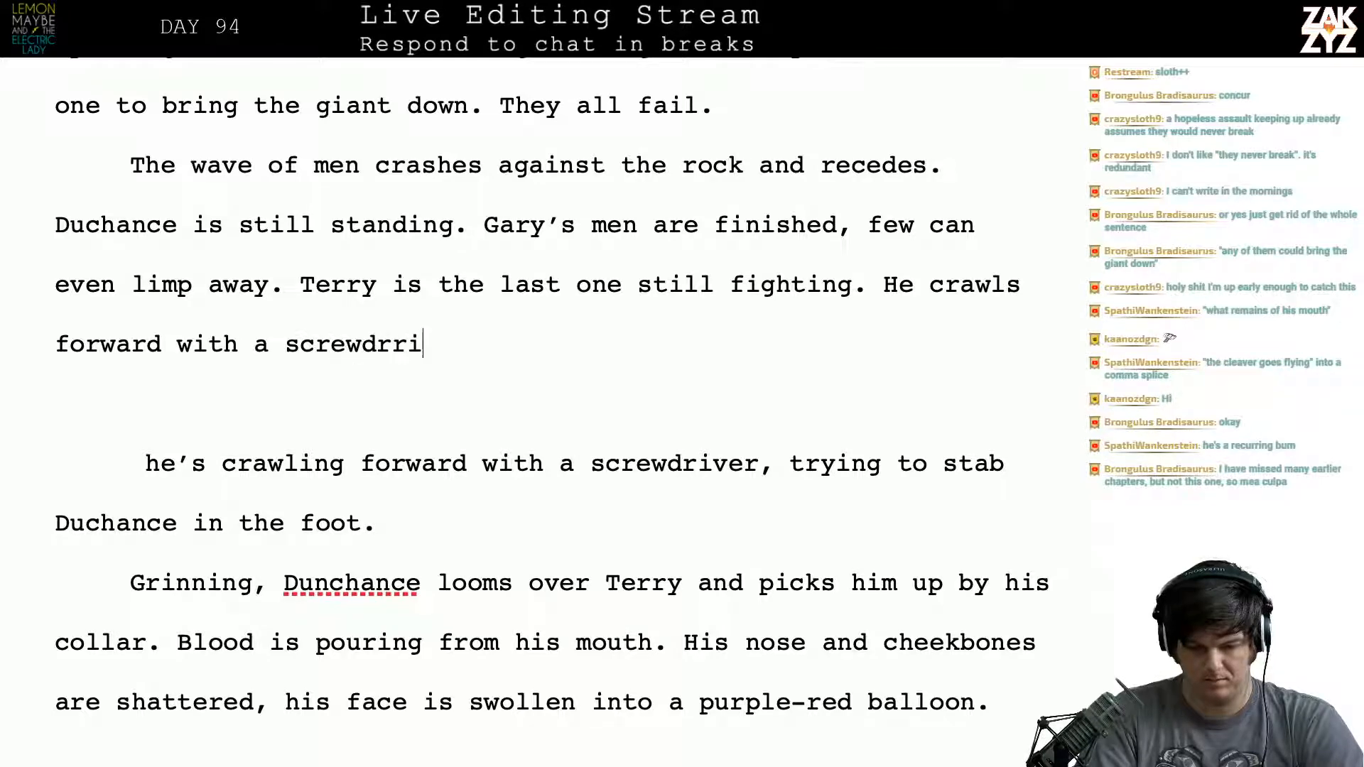
- Complete the new sentence with "with a screwdriver, trying to stab Duchance in the foot."
key("BackSpace")
key("BackSpace")
type("iver, tryin")
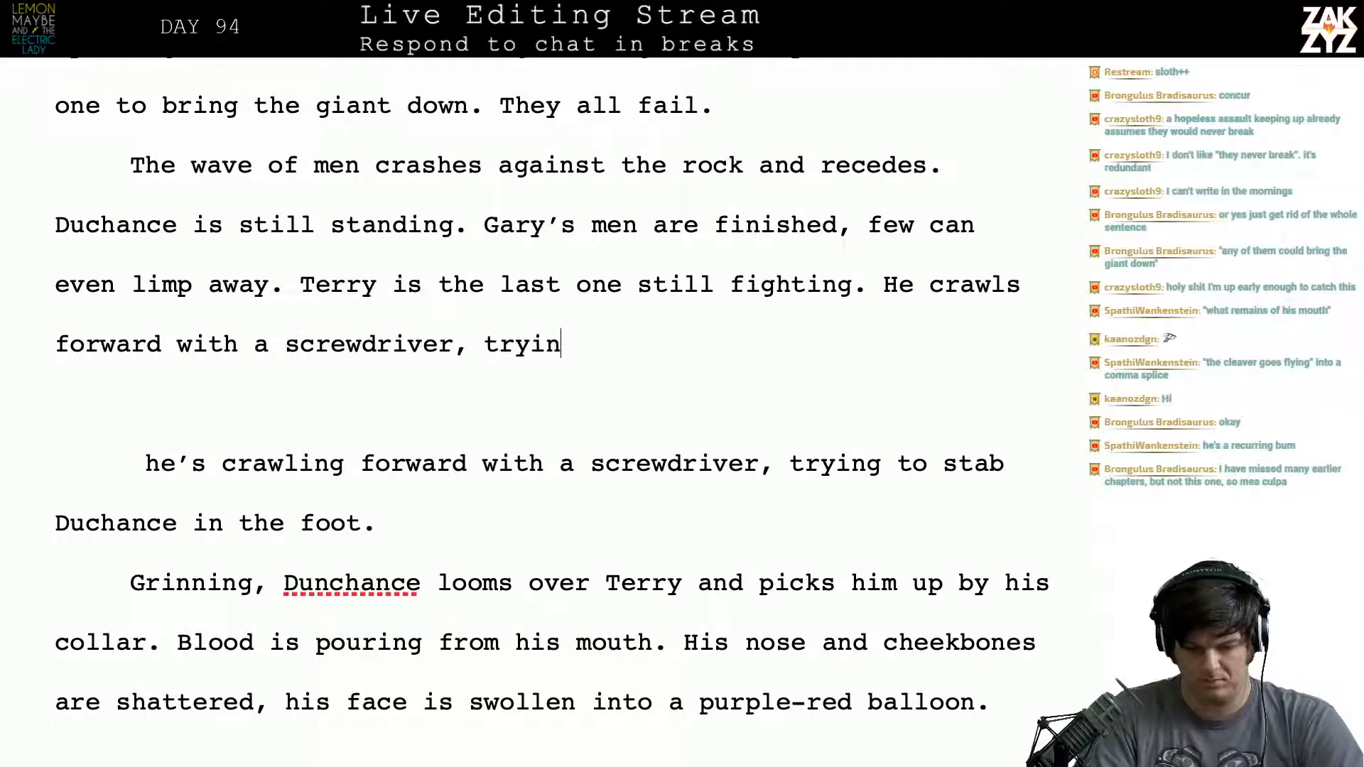
type("g to s")
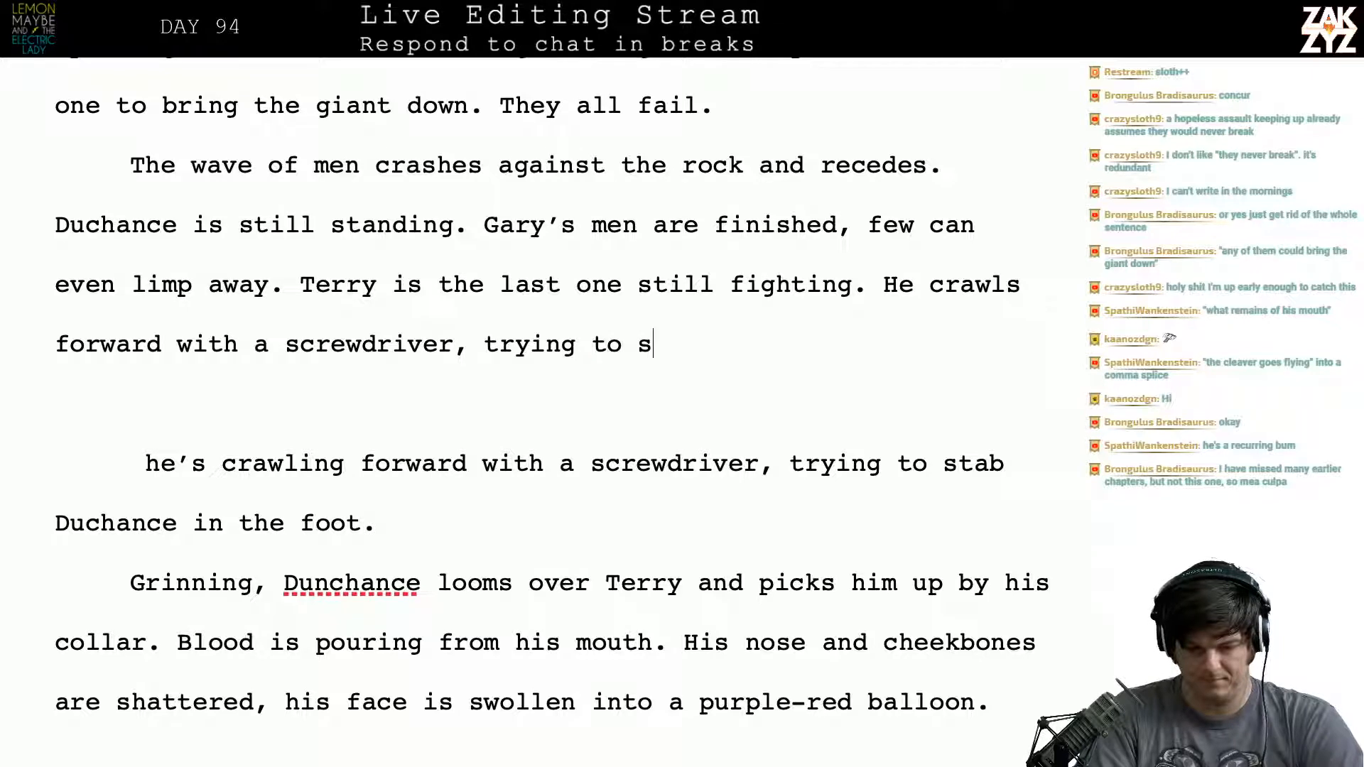
type("tab Duchance in")
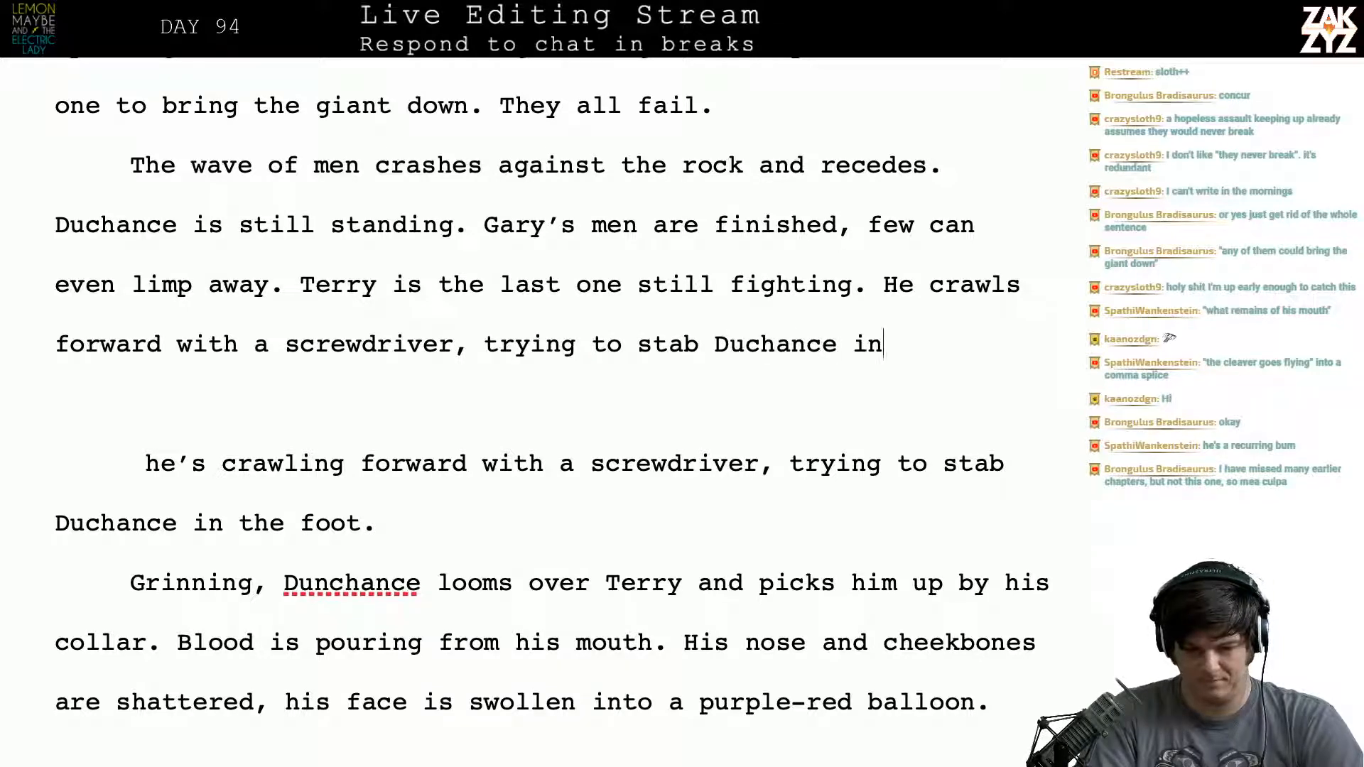
type(" the foot.")
- Delete the old "he's crawling forward" clause and the blank paragraph above it
key("shift+Down")
key("shift+Down")
key("shift+Down")
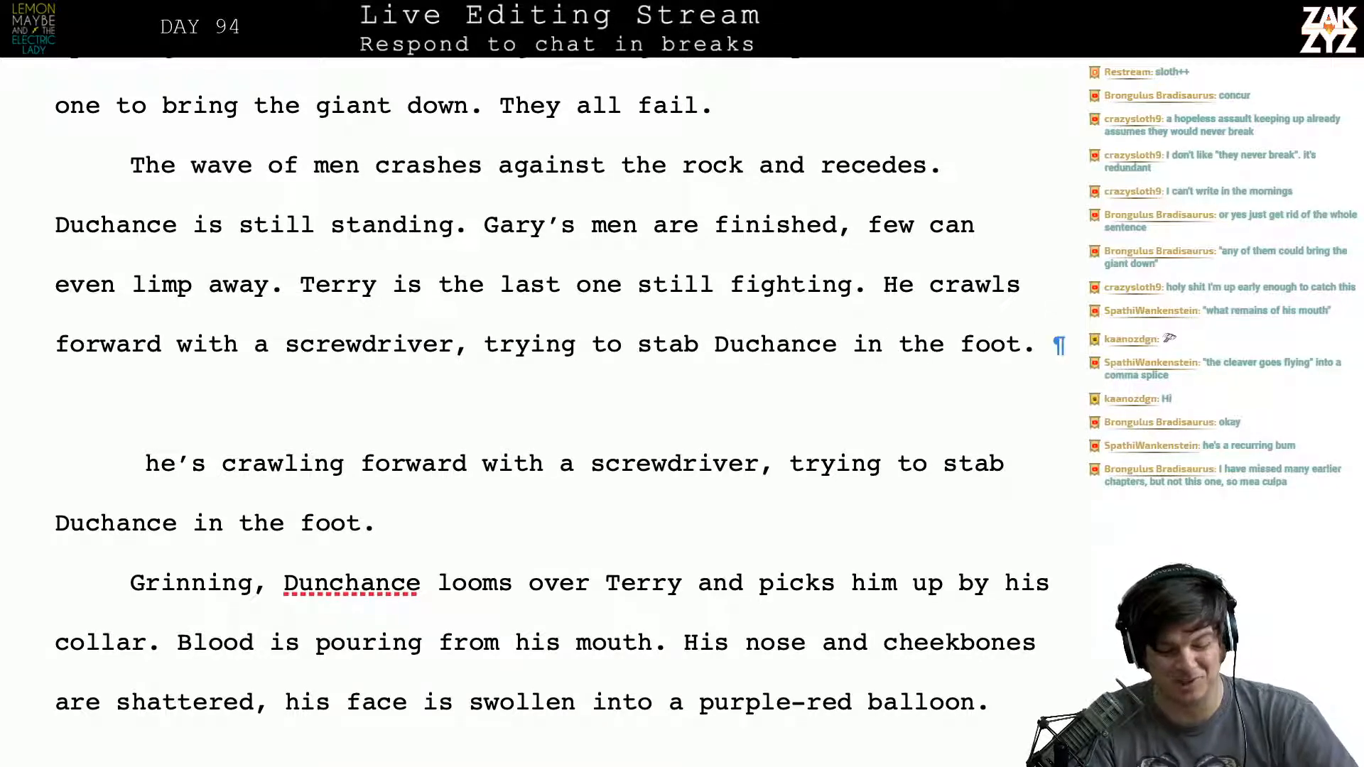
key("BackSpace")
key("BackSpace")
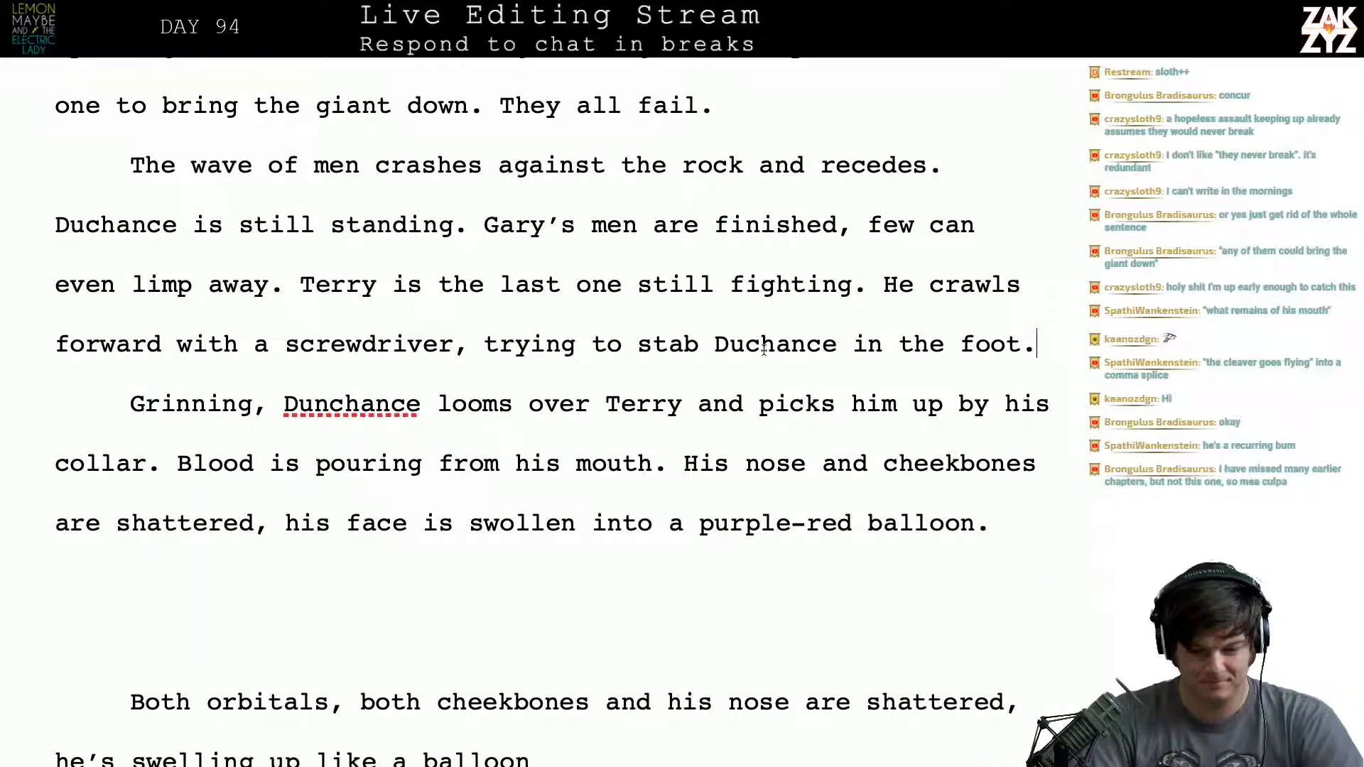
- Replace "with a screwdriver," after "He crawls forward" with "holding a screwdriver like an icepick,"
left_click(167, 347)
type("holding a scr")
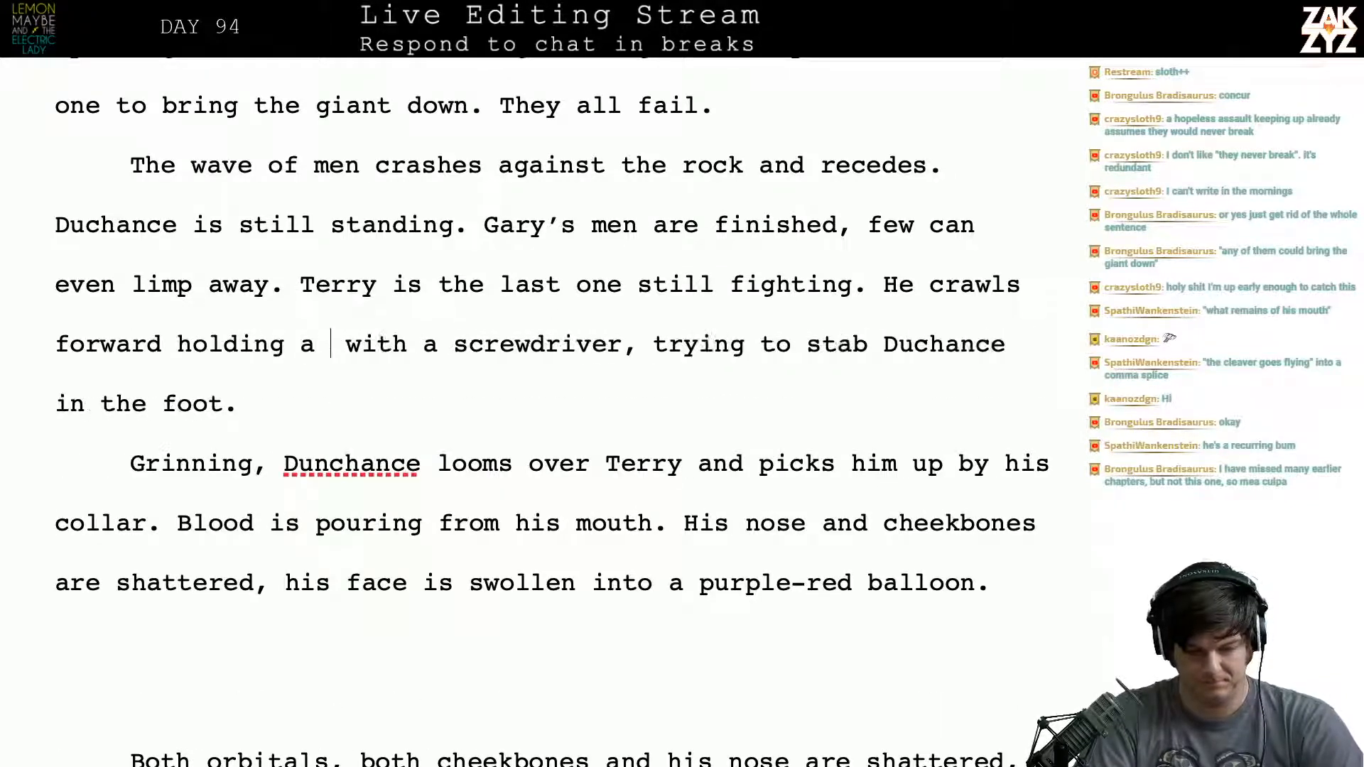
type("ewdri")
type("ver like an ice")
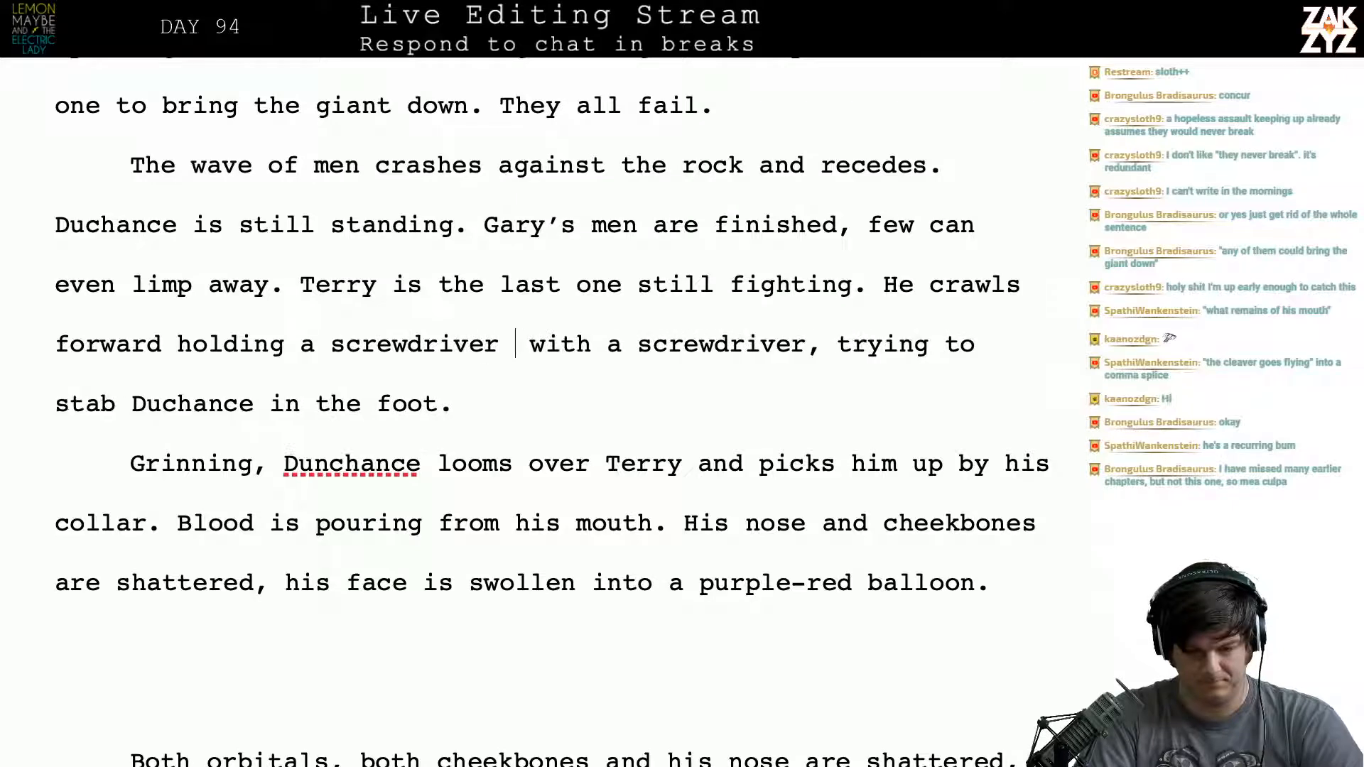
type("pick,")
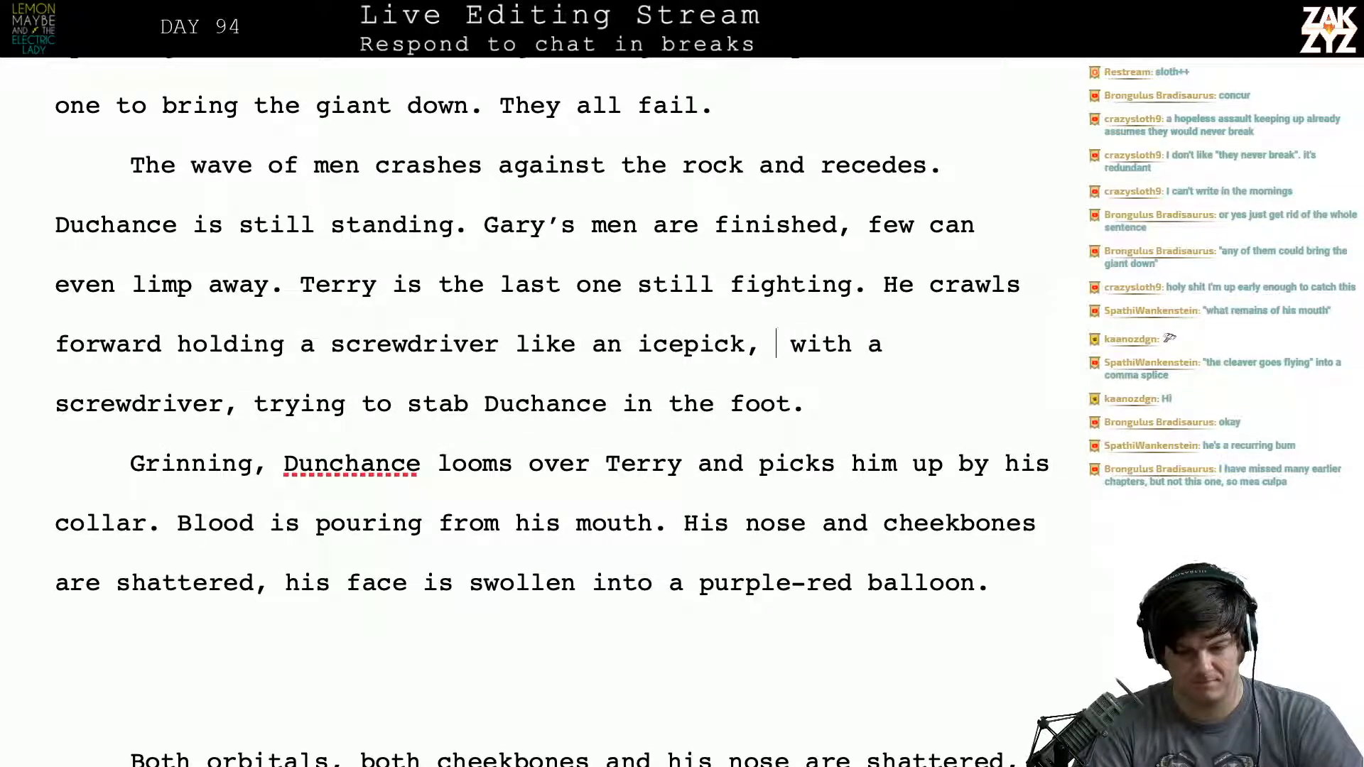
left_click_drag(776, 345, 237, 411)
key("BackSpace")
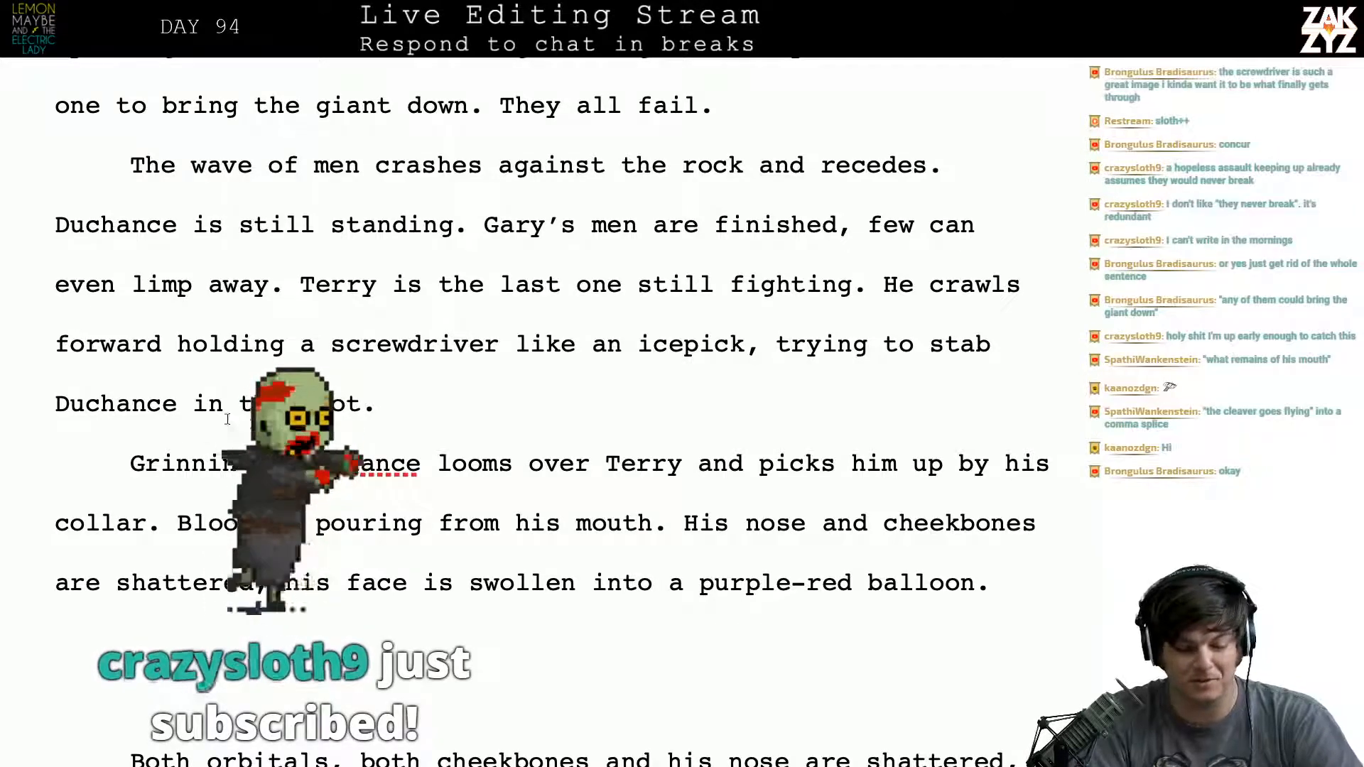
- Replace "holding" with "clutching" in the sentence about Terry's screwdriver
scroll(288, 324, "down", 1)
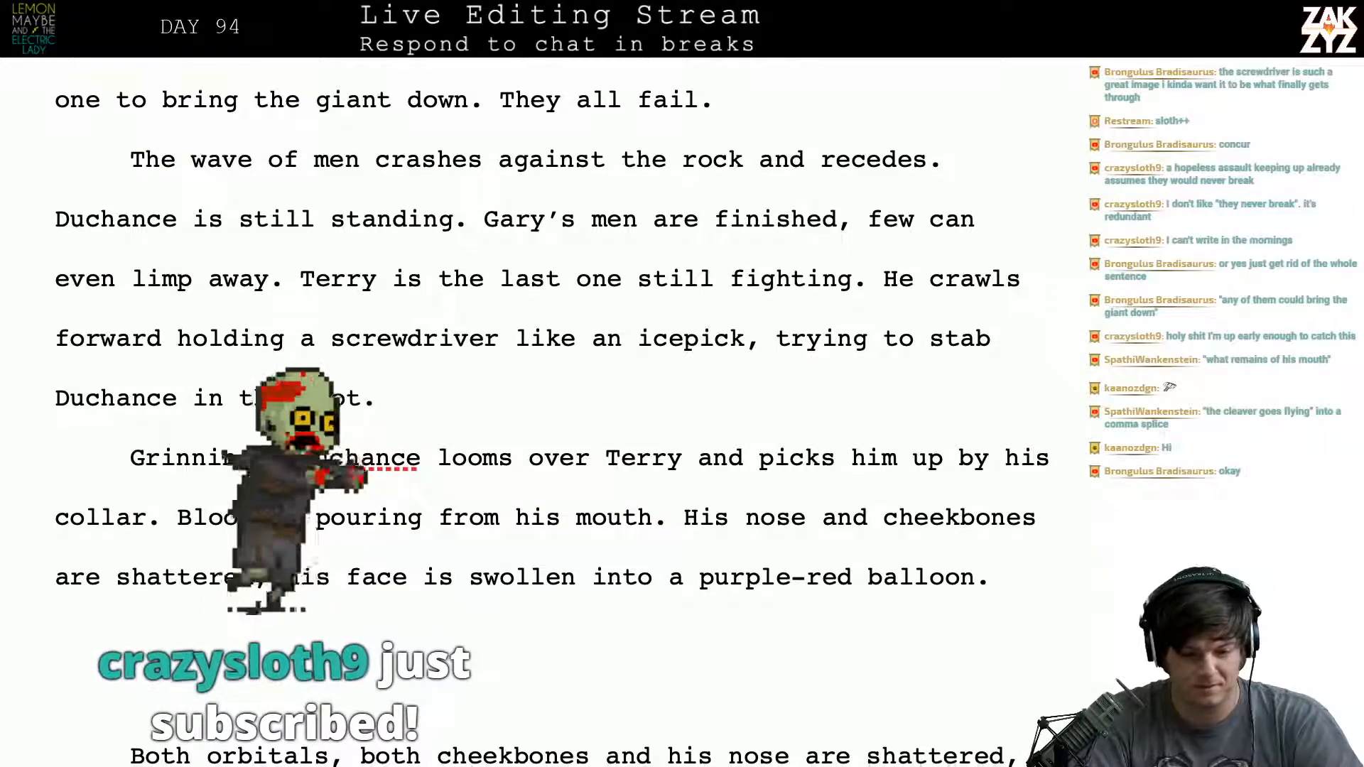
left_click(287, 324)
key("BackSpace")
key("BackSpace")
key("BackSpace")
key("BackSpace")
key("BackSpace")
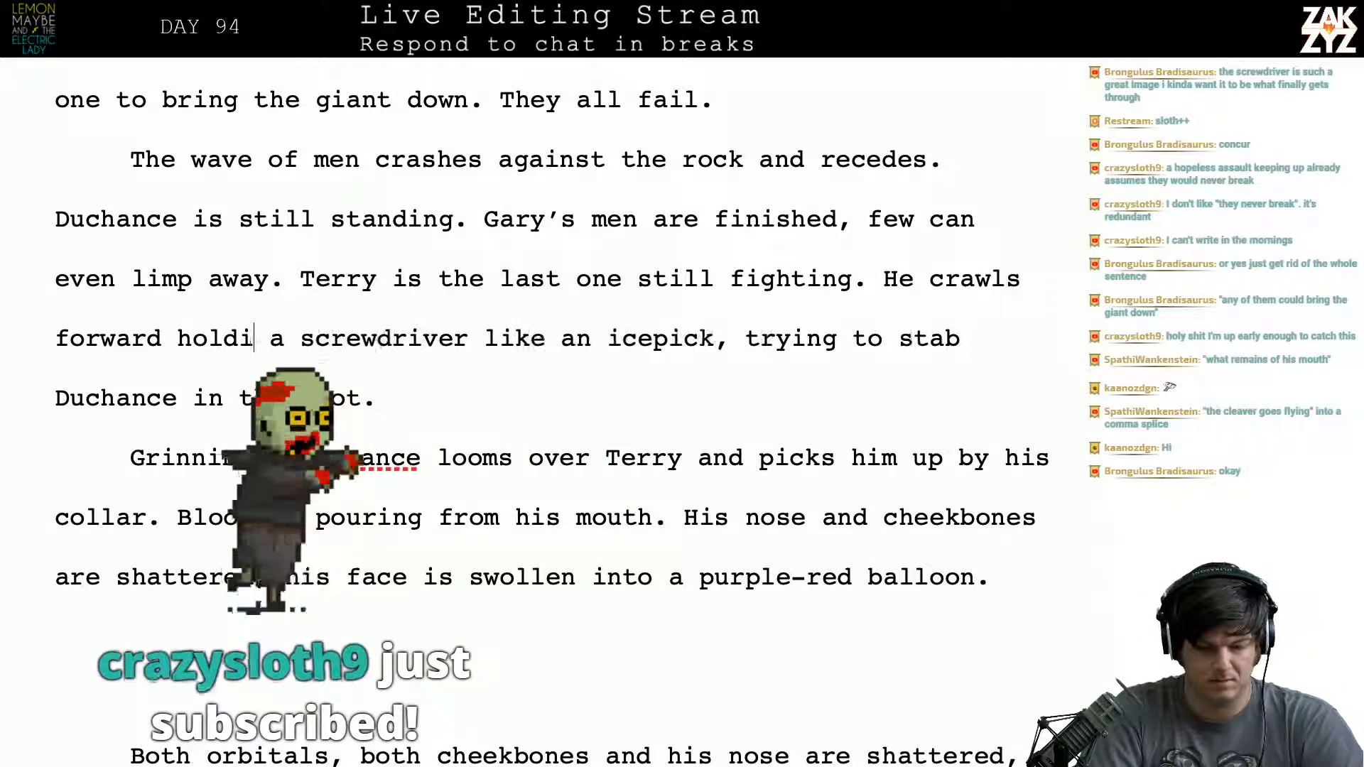
key("BackSpace")
key("BackSpace")
type("clutching")
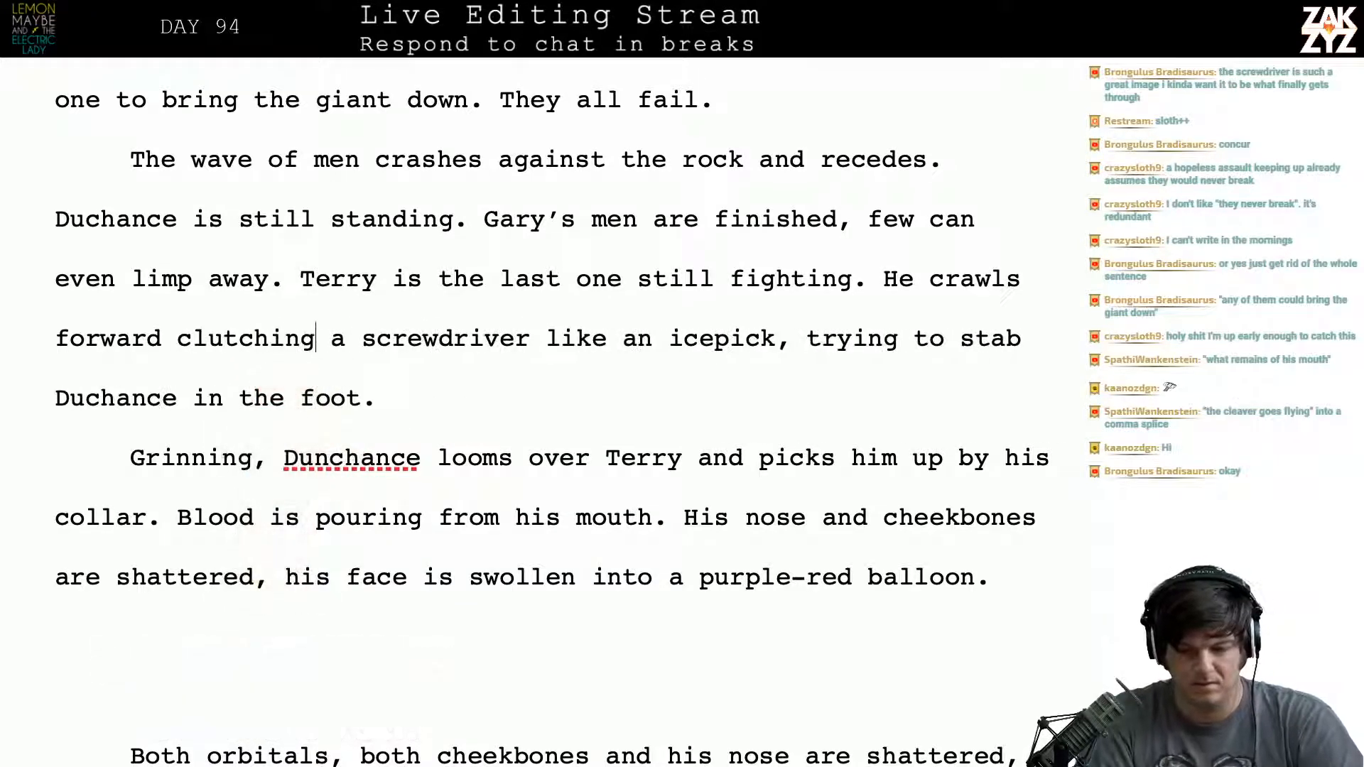
key("Right")
key("Down")
key("Right")
key("Right")
key("Right")
key("Right")
key("Right")
key("Right")
key("Right")
key("Right")
key("Right")
key("Right")
key("Right")
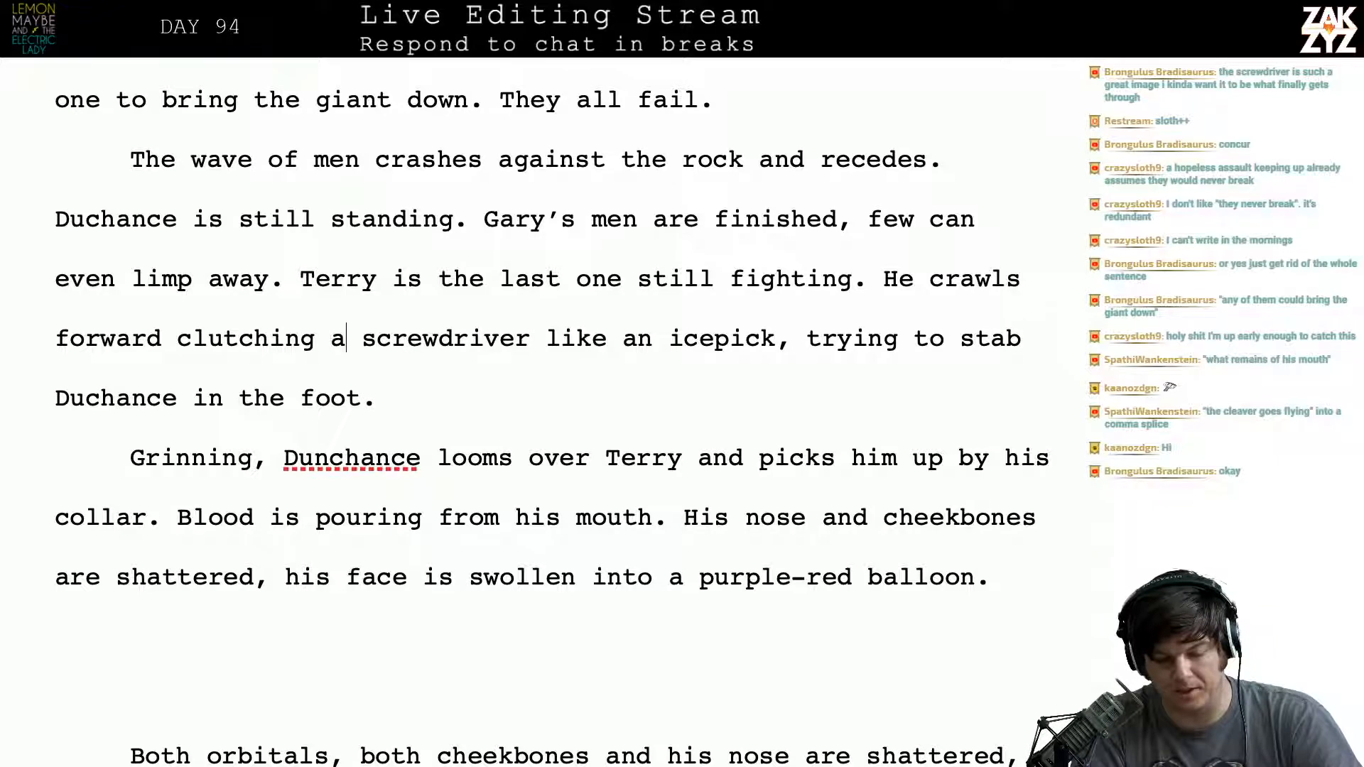
key("Right")
key("Right")
key("Right")
key("Right")
key("Right")
key("Right")
key("Right")
key("Right")
key("Right")
key("Right")
key("Right")
key("Right")
key("Right")
key("Right")
key("Right")
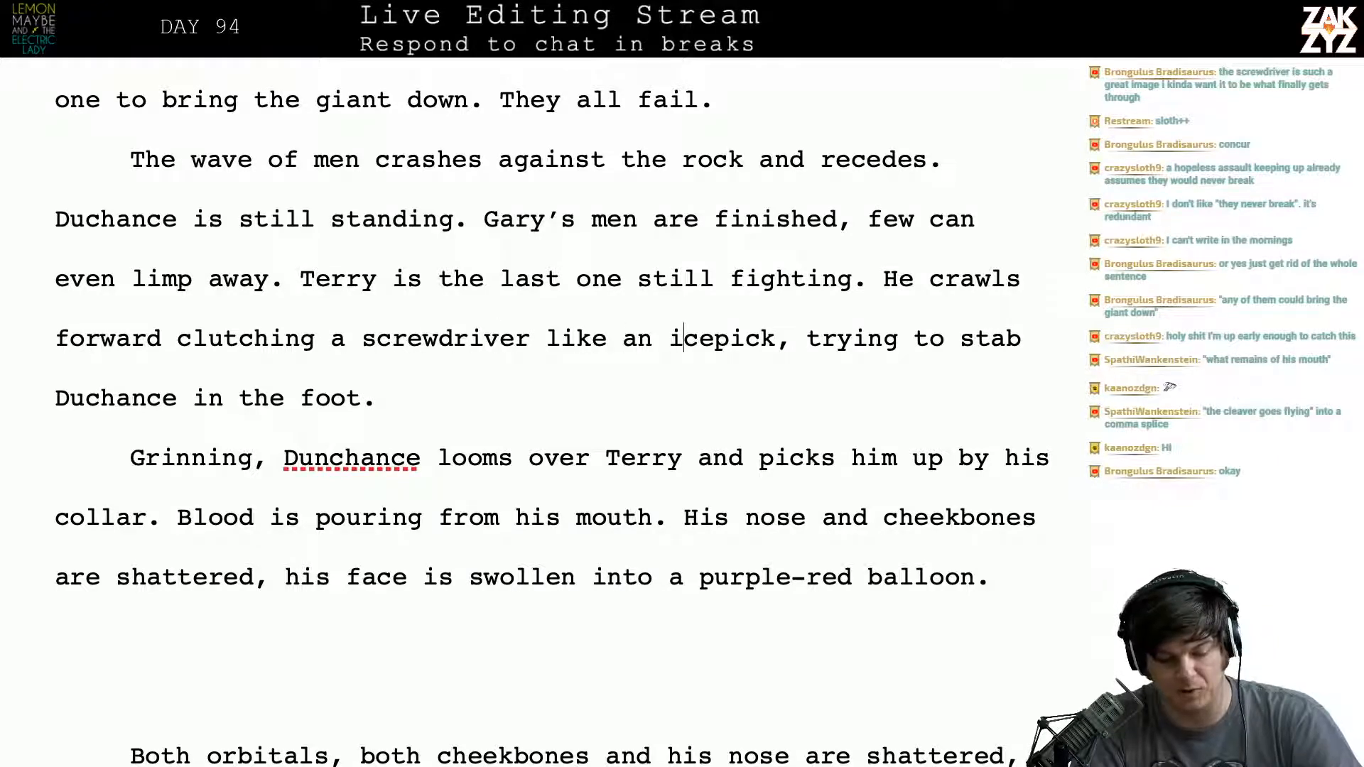
key("Down")
key("Left")
key("Down")
key("Down")
key("Down")
key("Down")
key("Down")
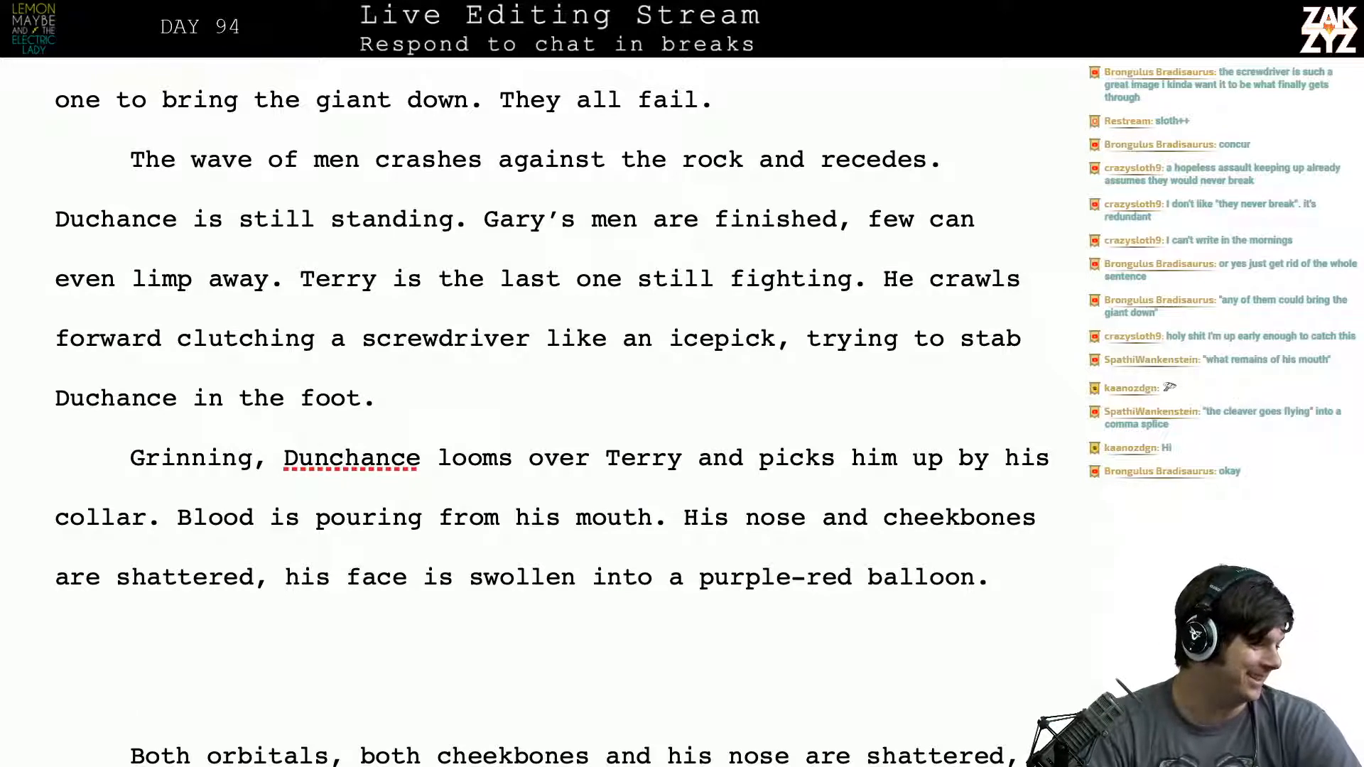
key("Down")
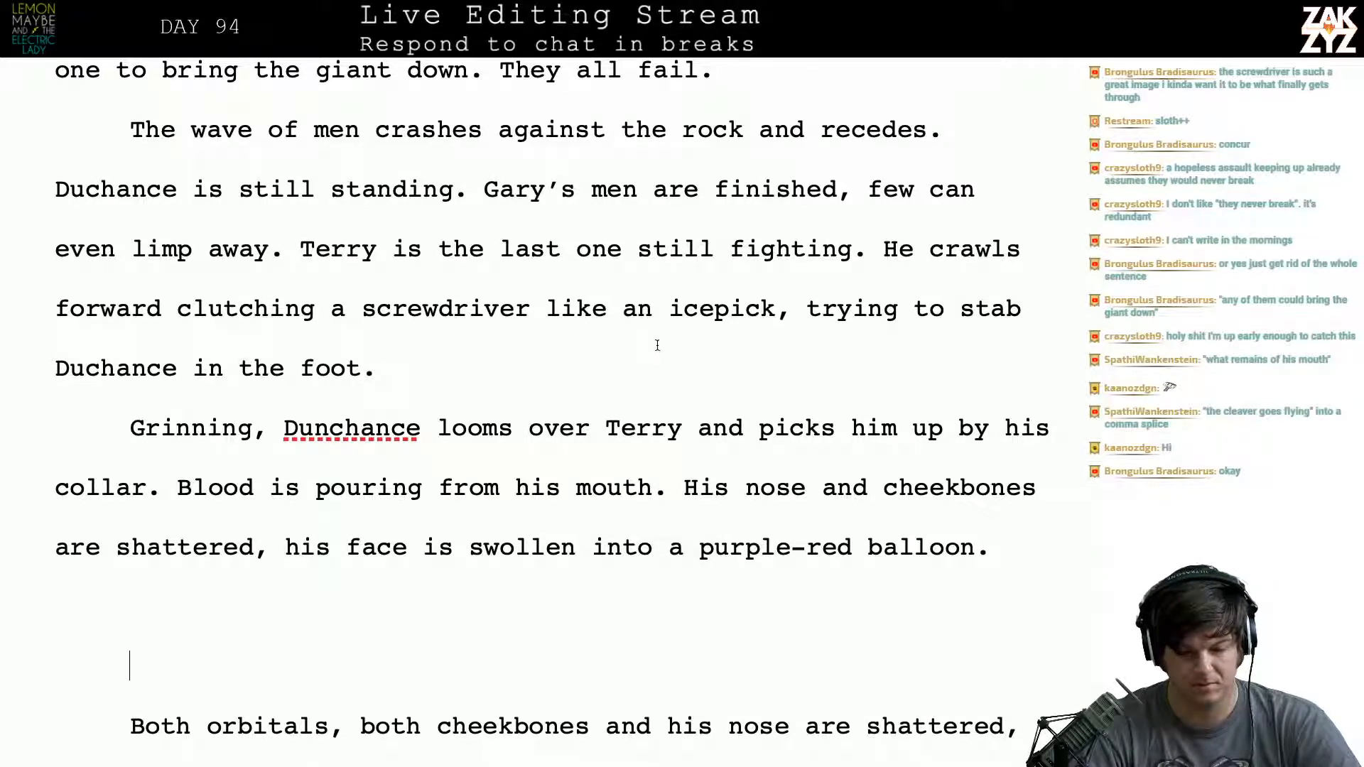
- Delete "like an icepick" so the phrase reads "clutching a screwdriver, trying to stab"
left_click(775, 309)
key("BackSpace")
key("BackSpace")
key("BackSpace")
key("BackSpace")
key("BackSpace")
key("BackSpace")
key("BackSpace")
key("BackSpace")
key("BackSpace")
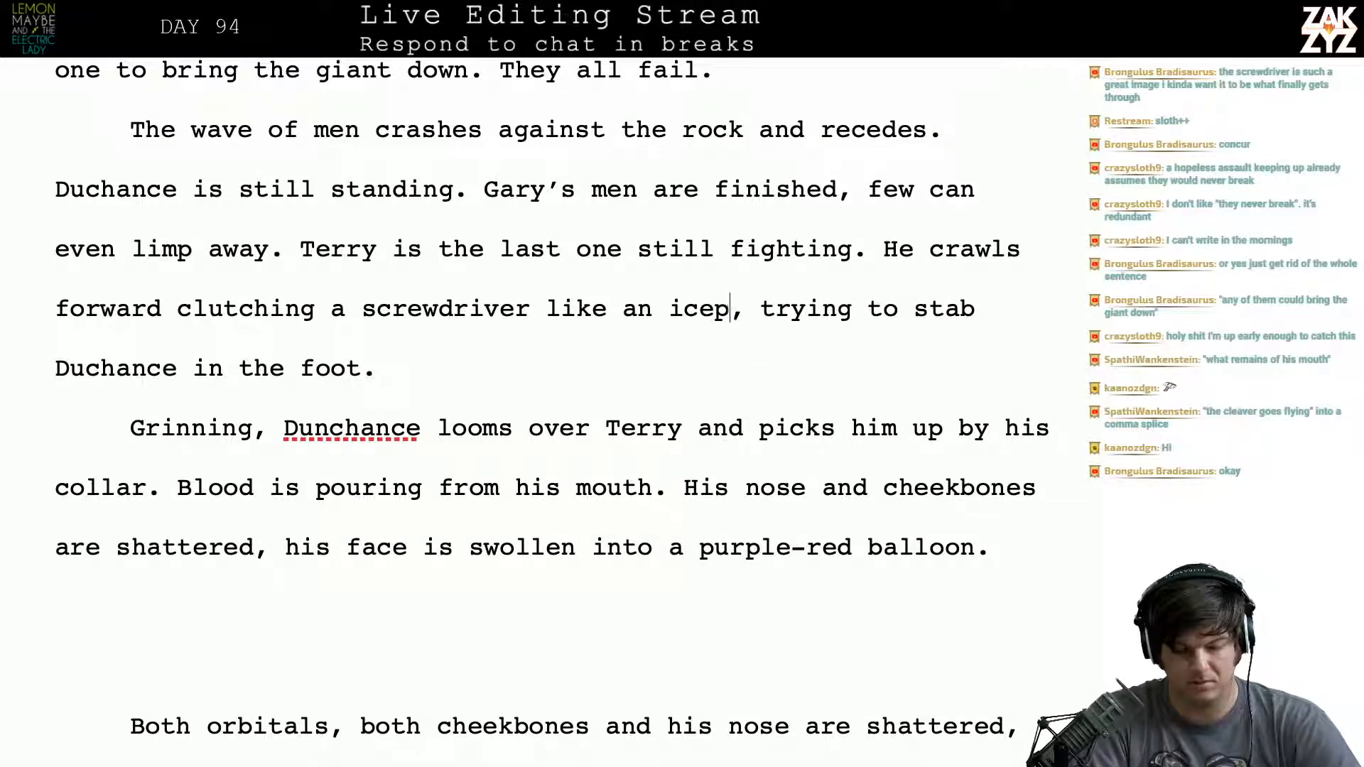
key("BackSpace")
key("BackSpace")
key("BackSpace")
key("BackSpace")
key("BackSpace")
key("BackSpace")
key("BackSpace")
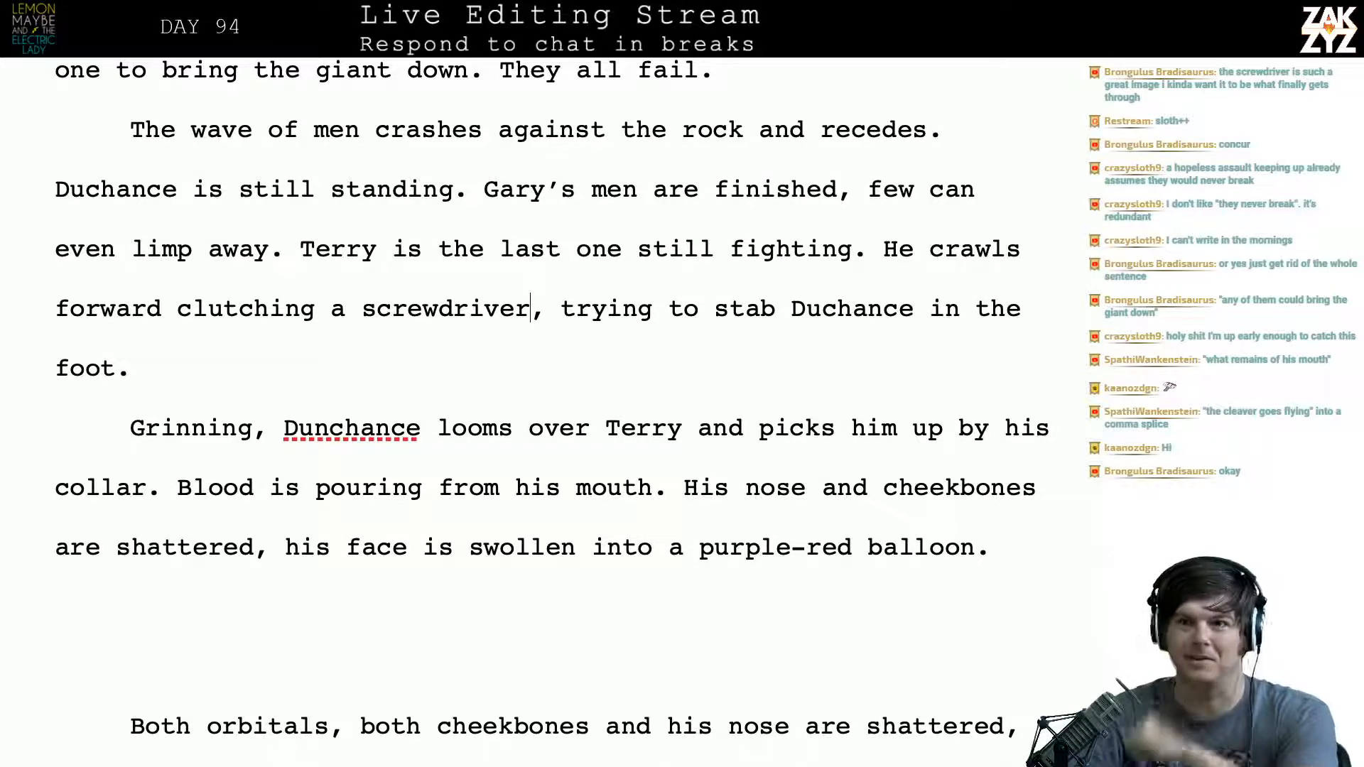
scroll(552, 412, "down", 3)
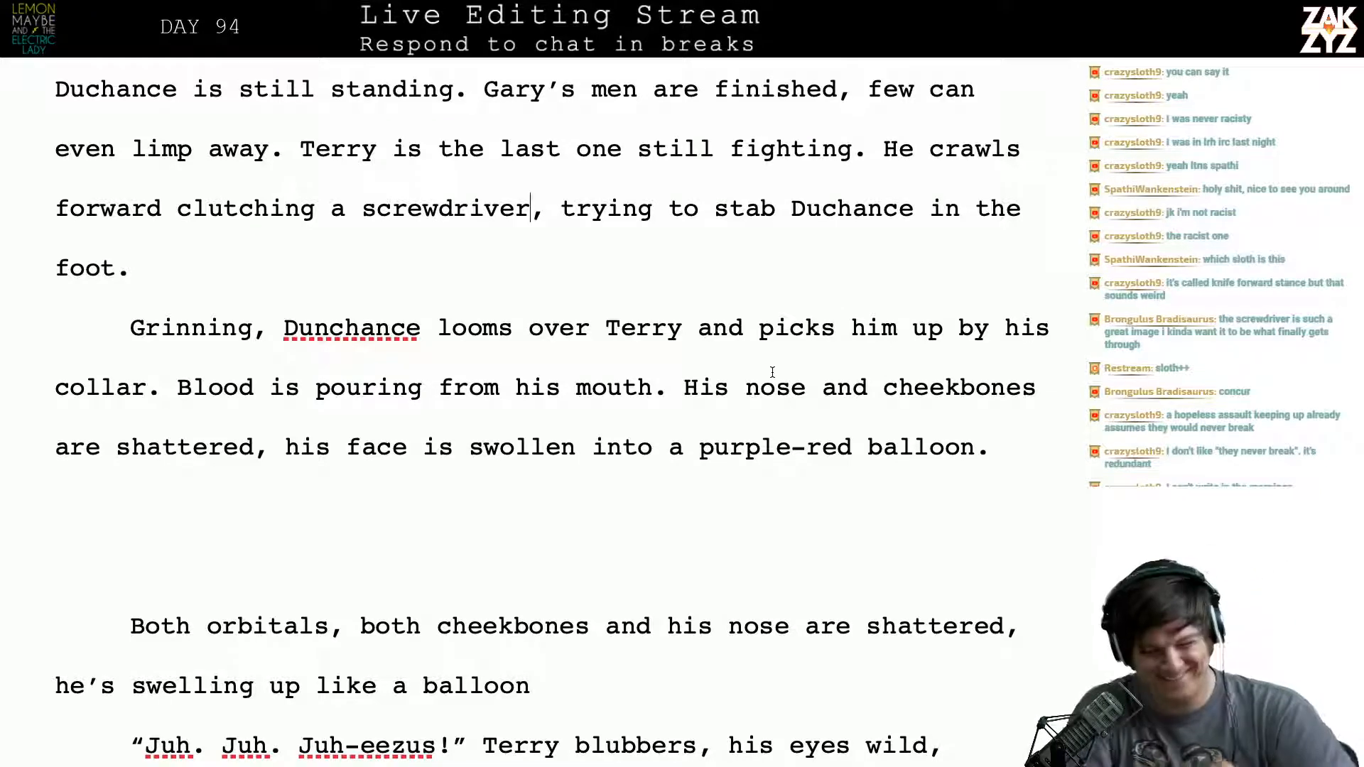
scroll(772, 372, "down", 3)
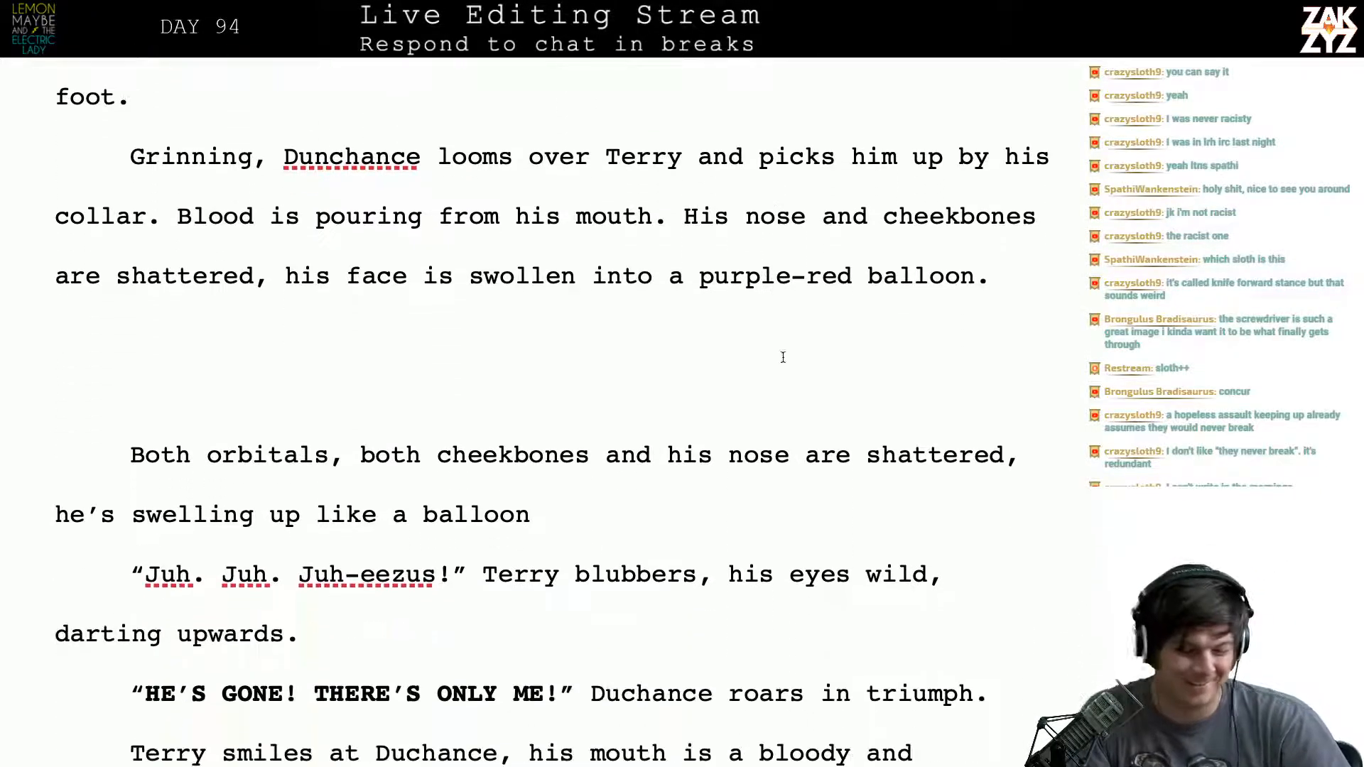
scroll(906, 306, "up", 2)
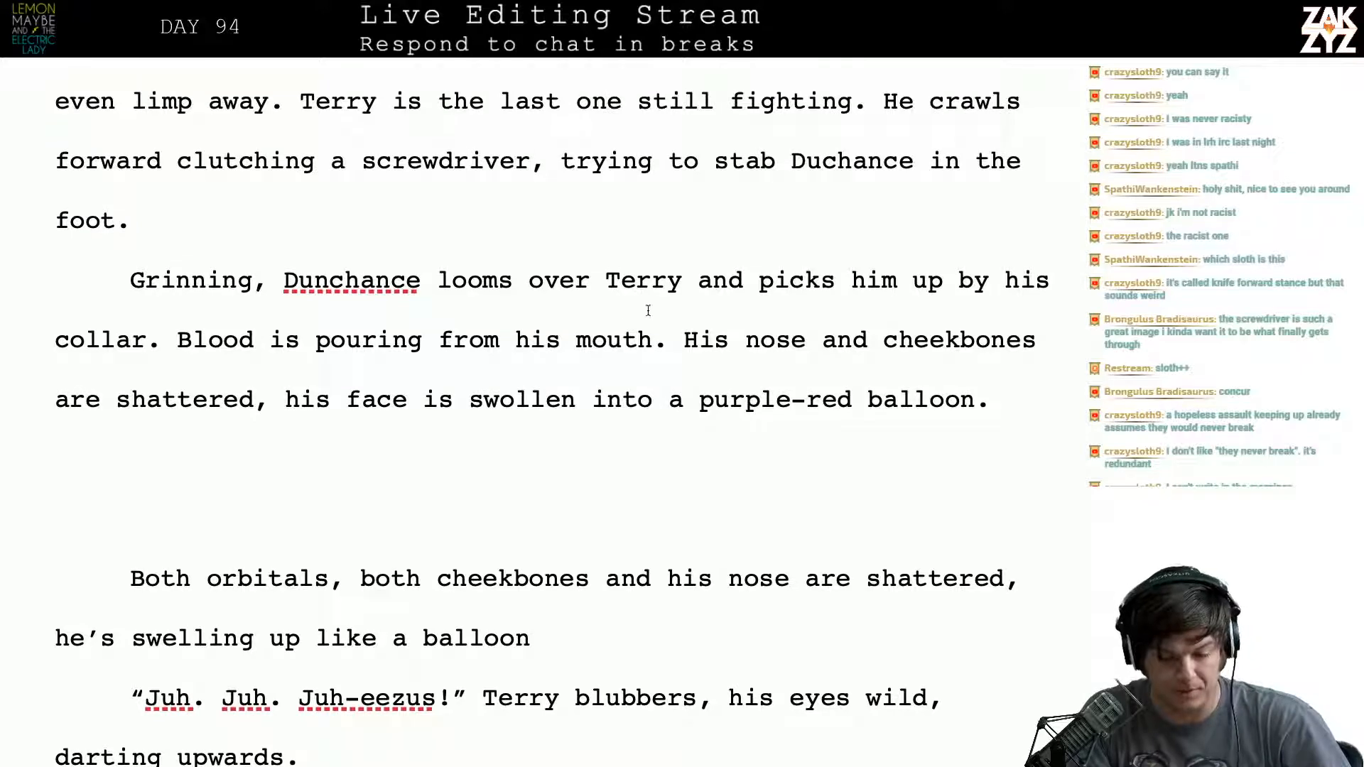
- Break the paragraph after "Blood is pouring" so that "from his mouth" begins a new paragraph
left_click(689, 290)
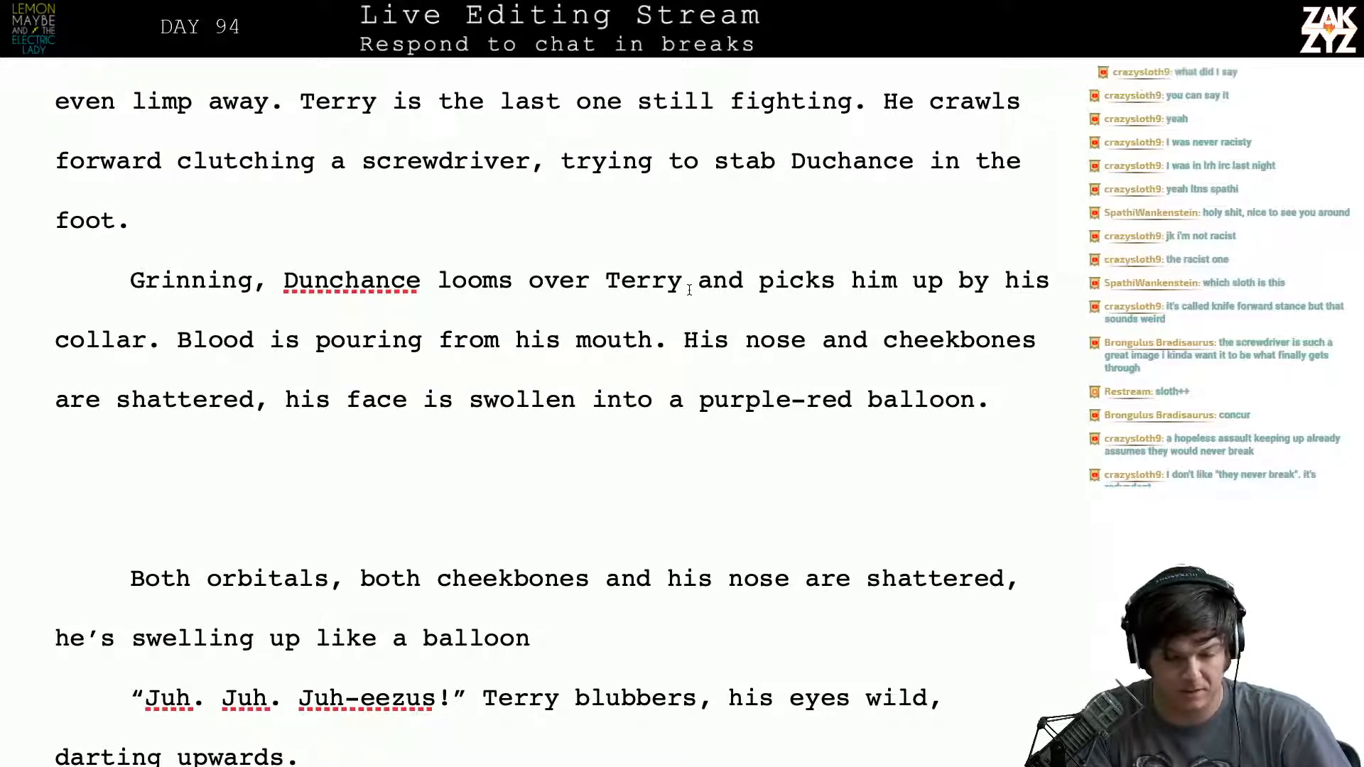
key("Left")
key("Right")
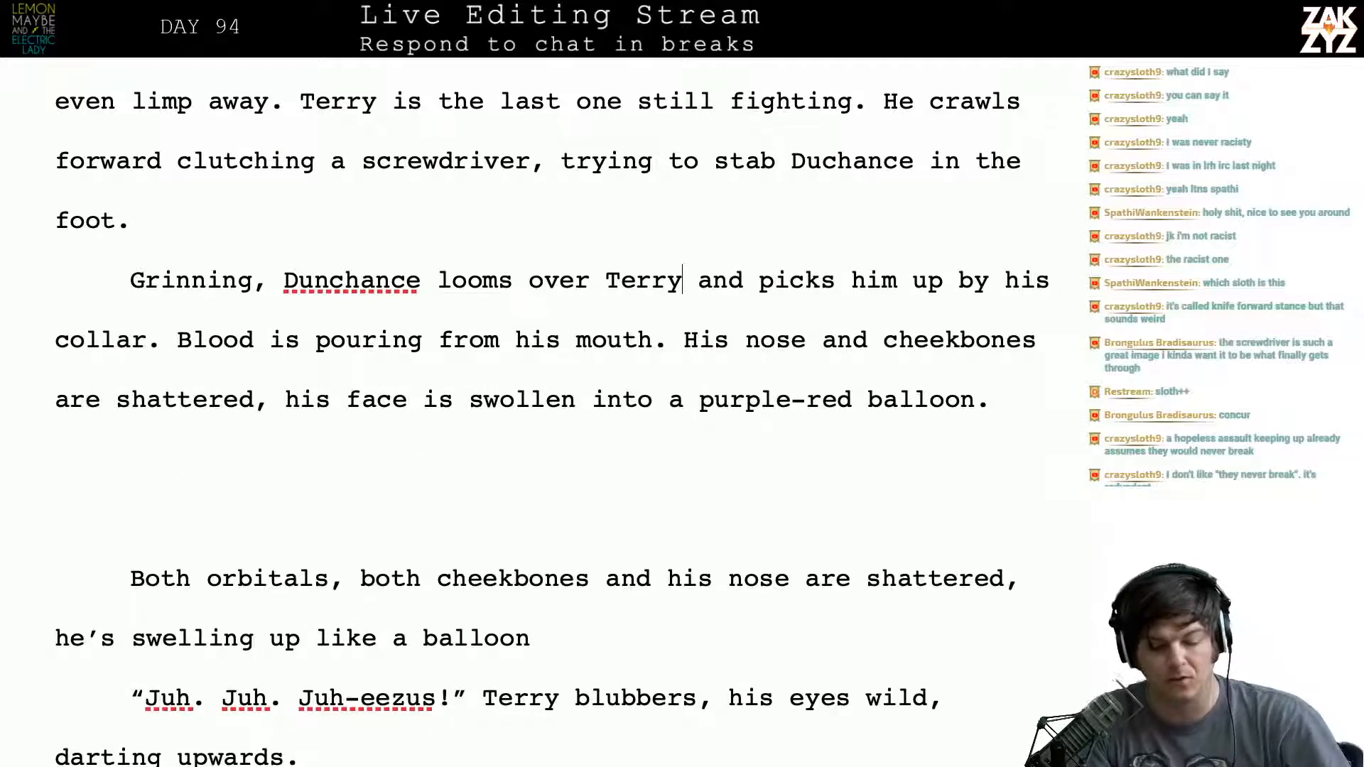
key("Right")
key("Right")
key("Right")
key("Right")
key("Right")
key("Right")
key("Right")
key("Right")
key("Right")
key("Right")
key("Right")
key("Right")
key("Right")
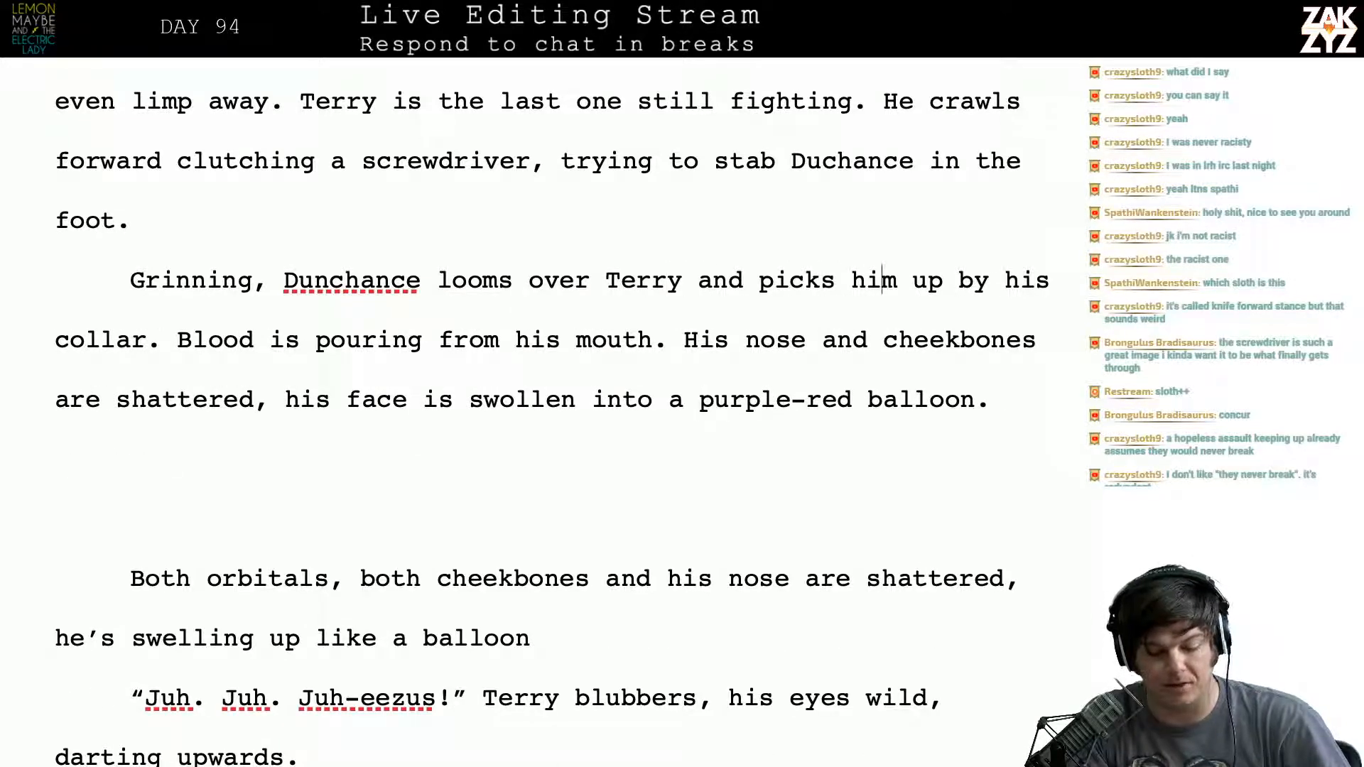
key("Right")
key("Right")
key("Right")
key("Right")
key("Right")
key("Right")
key("Right")
key("Right")
key("Right")
key("Right")
key("Right")
key("Right")
key("Right")
key("Right")
key("Right")
key("Right")
key("Right")
key("Right")
key("Right")
key("Right")
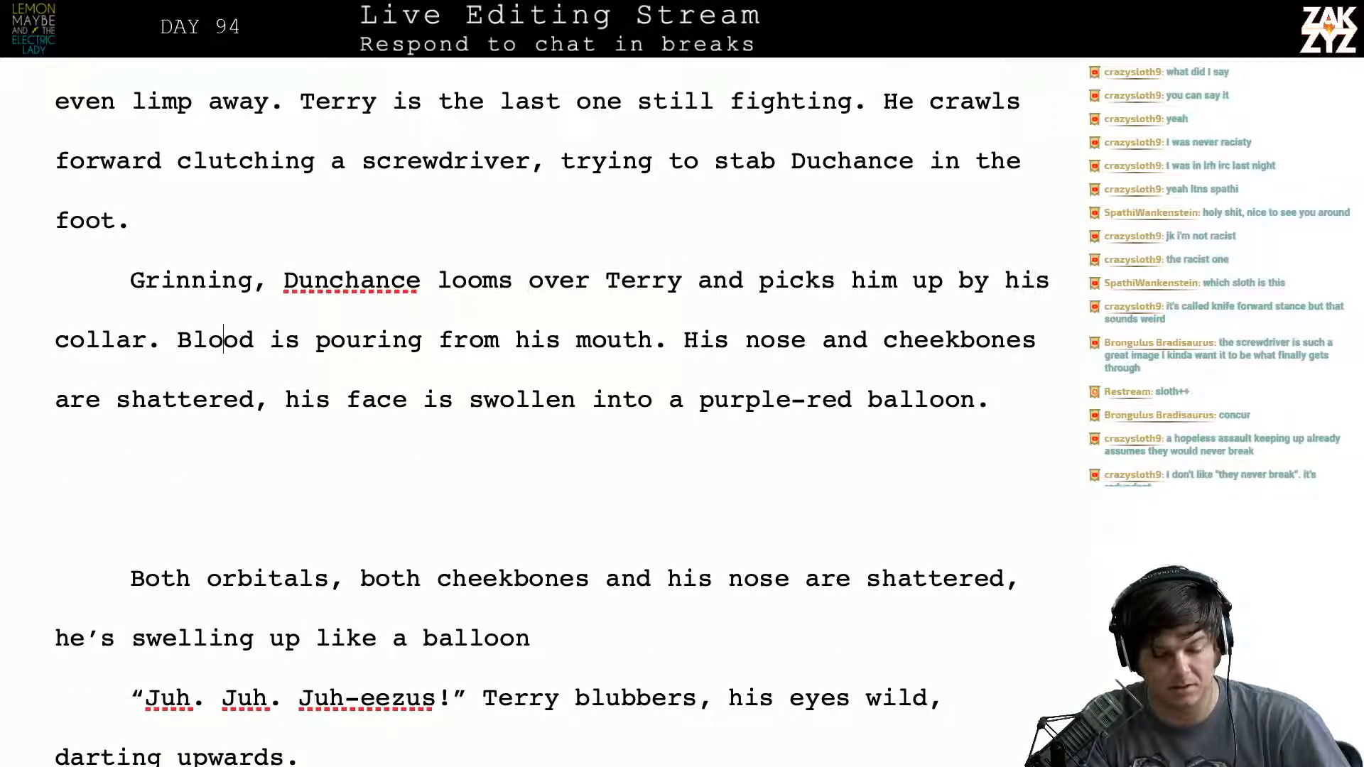
key("Right")
key("Right")
key("Right")
key("Right")
key("Right")
key("Right")
key("Right")
key("Right")
key("Right")
key("Right")
key("Right")
key("Right")
key("Right")
key("Right")
key("Right")
key("Right")
key("Right")
key("Right")
key("Right")
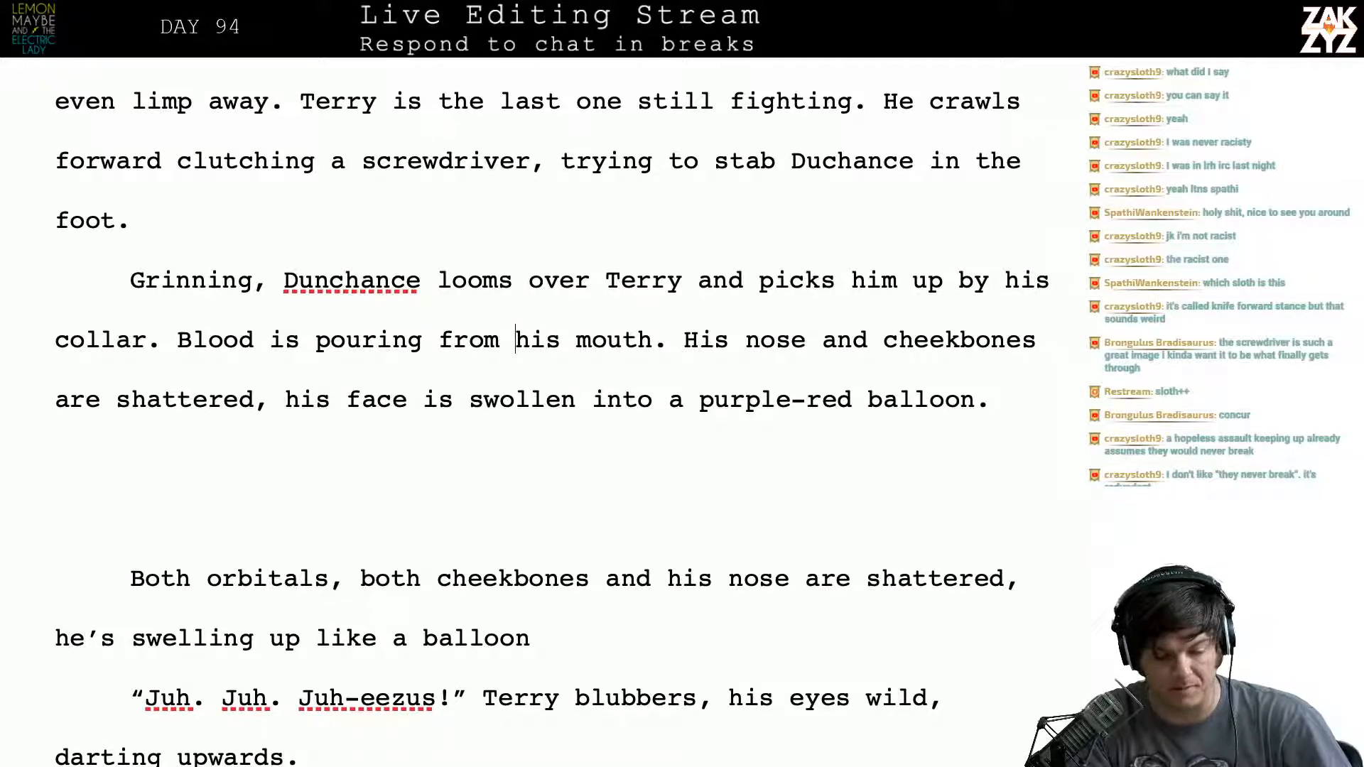
key("Left")
key("Left")
key("Left")
key("Left")
key("Left")
key("Return")
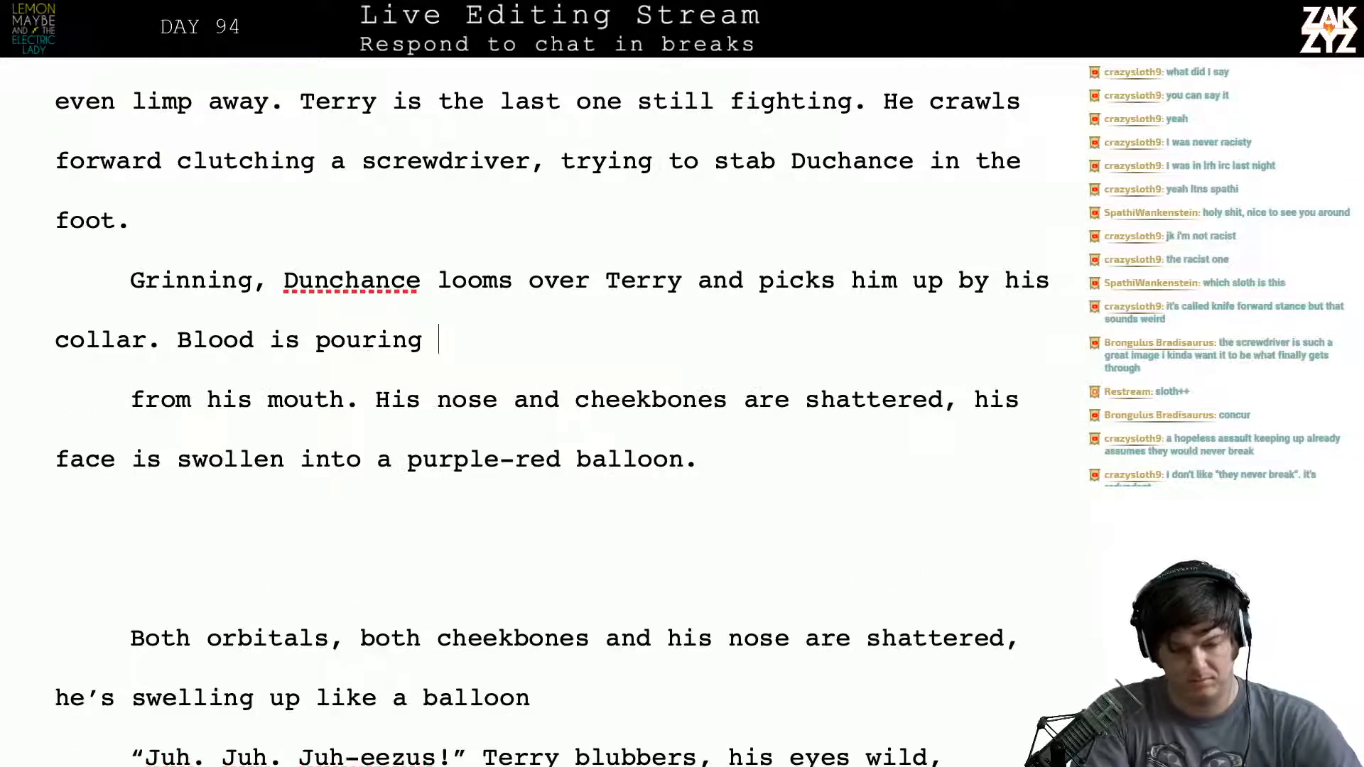
- Complete the "Blood is pouring" sentence with "from terry's broken mouth."
type("from terry")
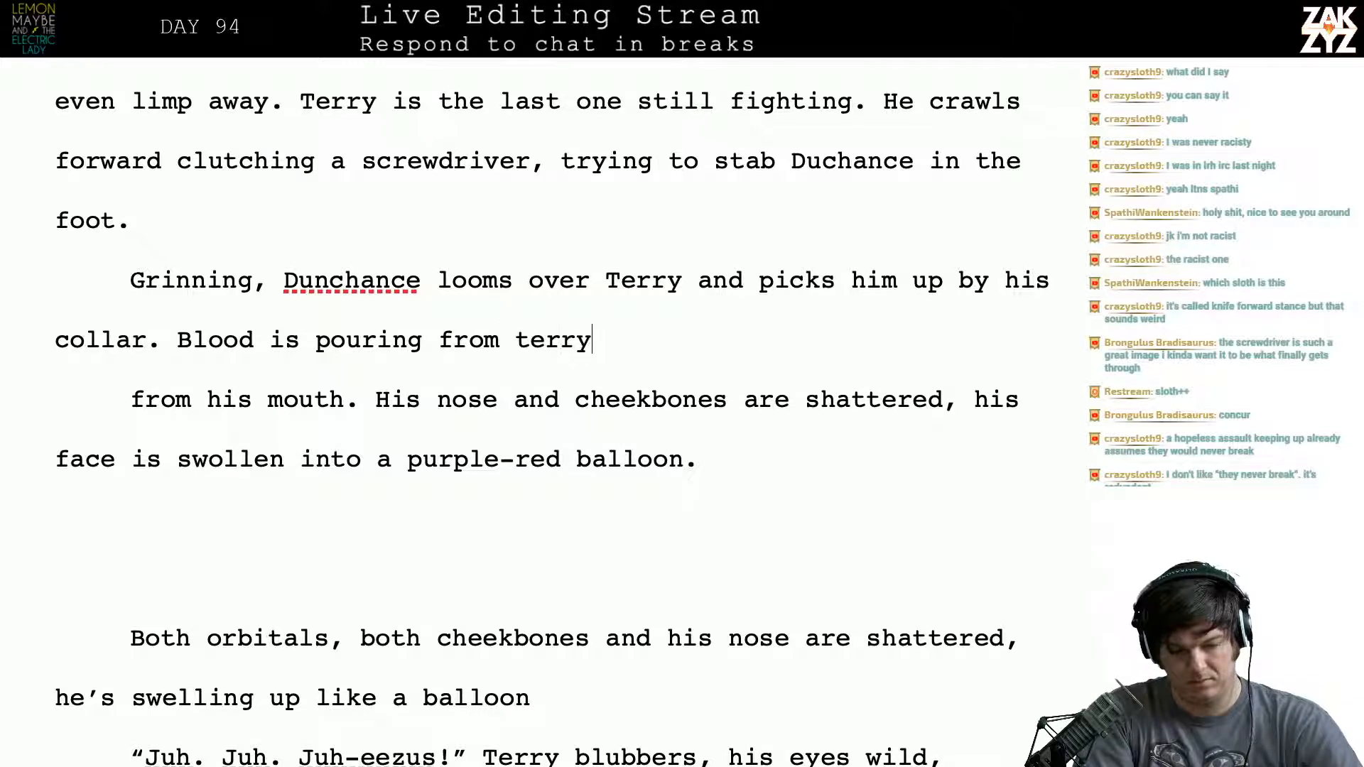
type("'s broken mo")
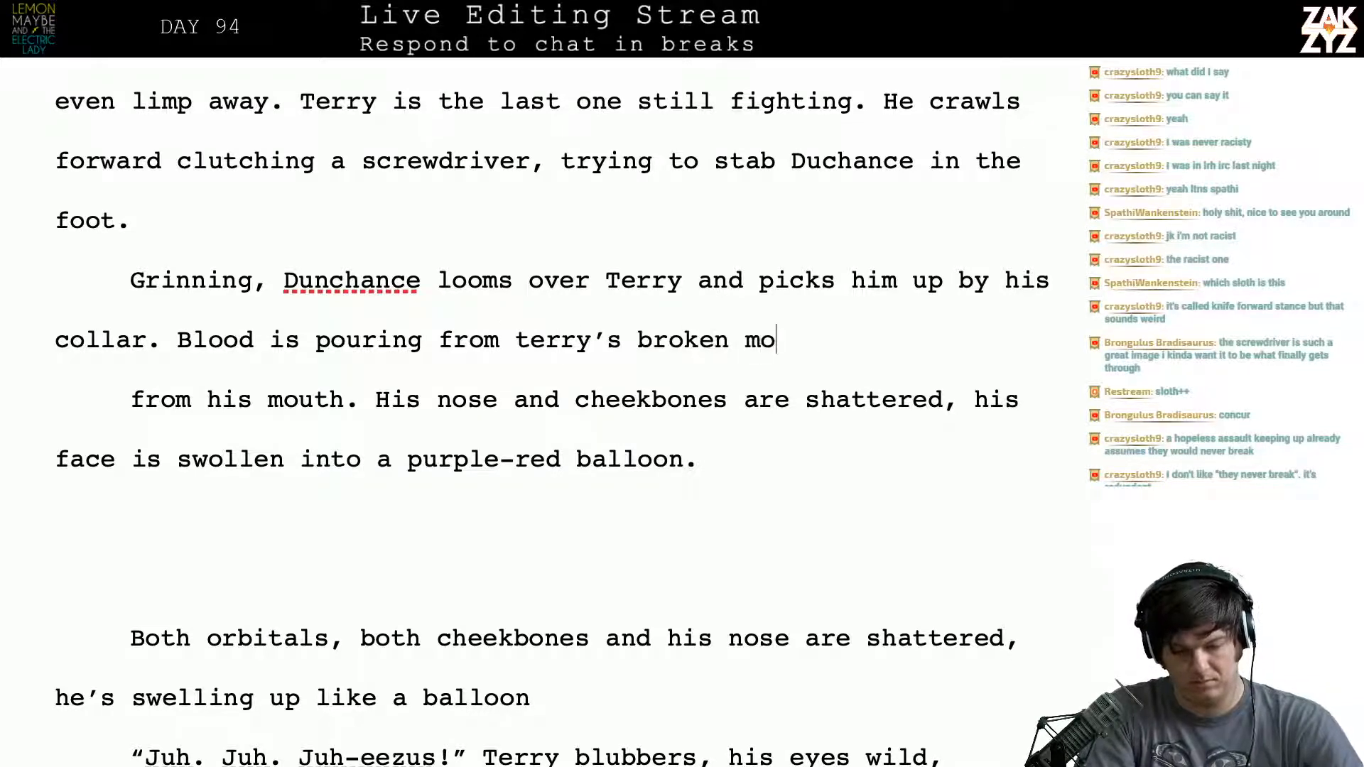
type("uth.")
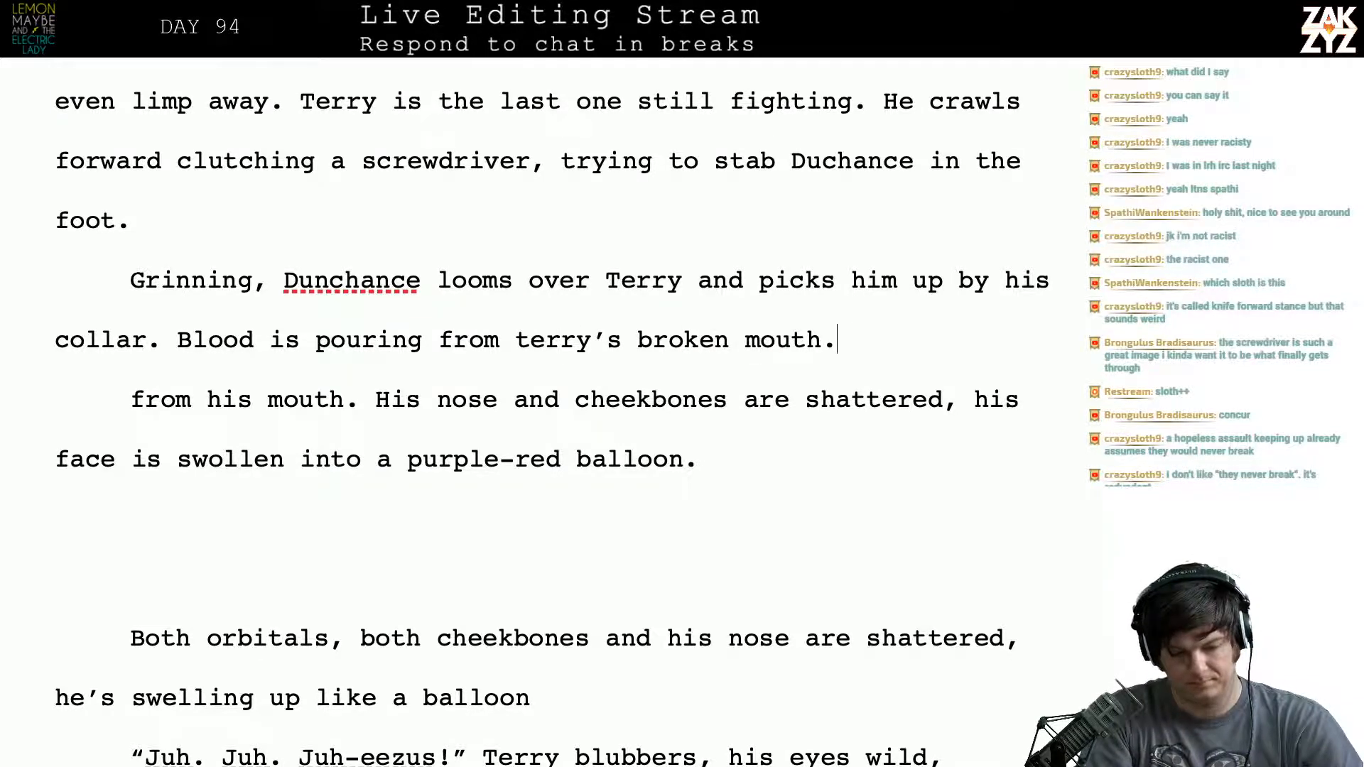
- Split off the "Blood is pouring from terry's broken mouth." sentence after "collar." with a blank paragraph between them
key("Left")
key("Left")
key("Left")
key("Left")
key("Left")
key("Left")
key("Left")
key("Left")
key("Left")
key("Left")
key("Left")
key("Left")
key("Left")
key("Left")
key("Left")
key("Left")
key("Left")
key("Left")
key("Left")
key("Left")
key("Left")
key("Left")
key("Left")
key("Left")
key("Left")
key("Left")
key("Left")
key("Left")
key("Left")
key("Left")
key("Left")
key("Left")
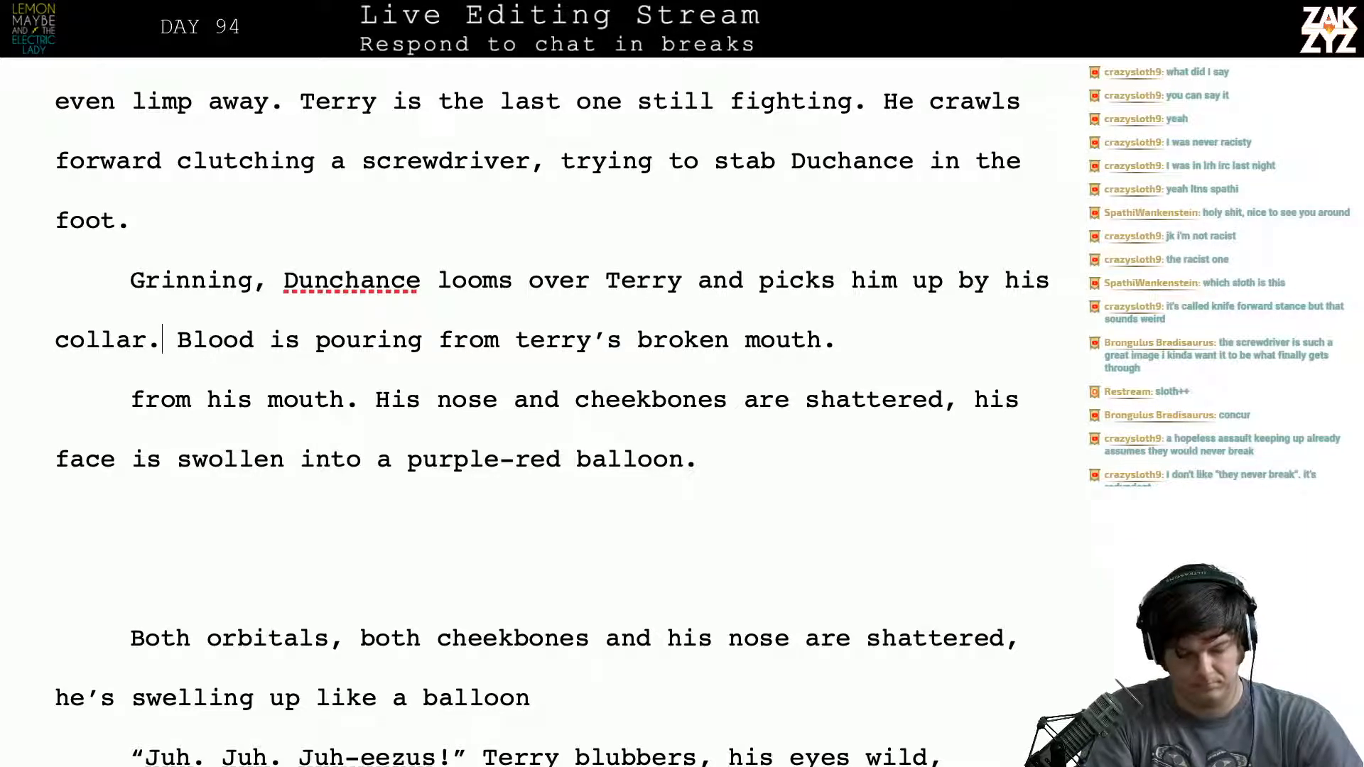
key("Return")
key("Return")
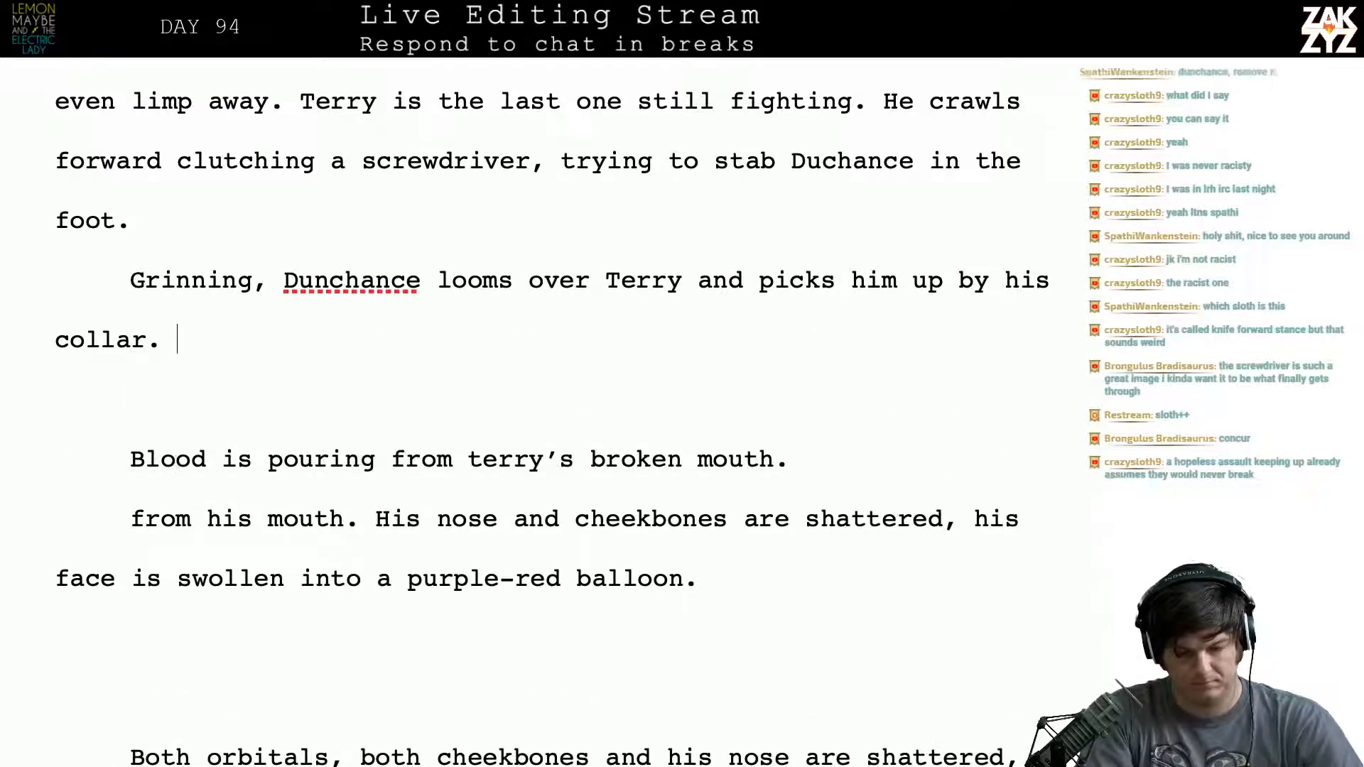
- Begin a replacement sentence after "collar." reading "Blood streams from Terry's mouth, his"
type("Bloo")
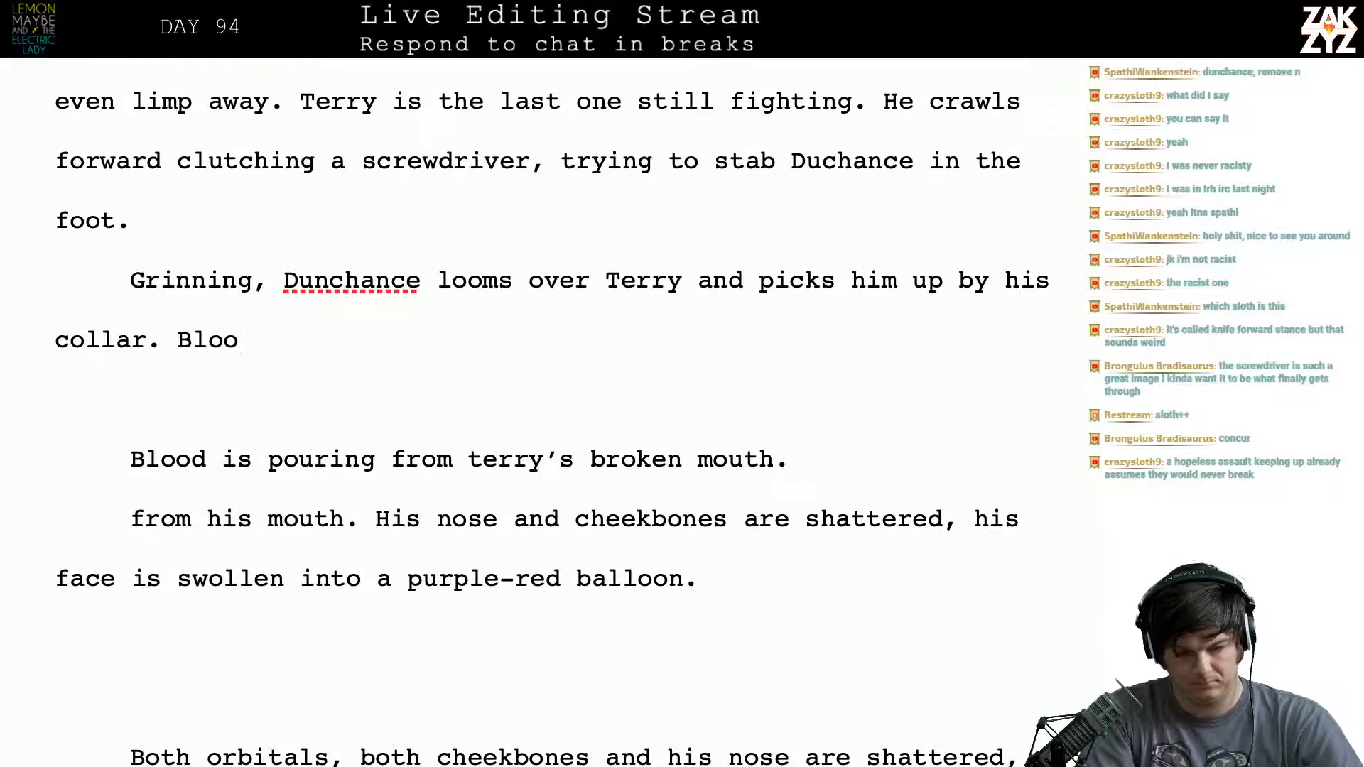
type("d streams from Ter")
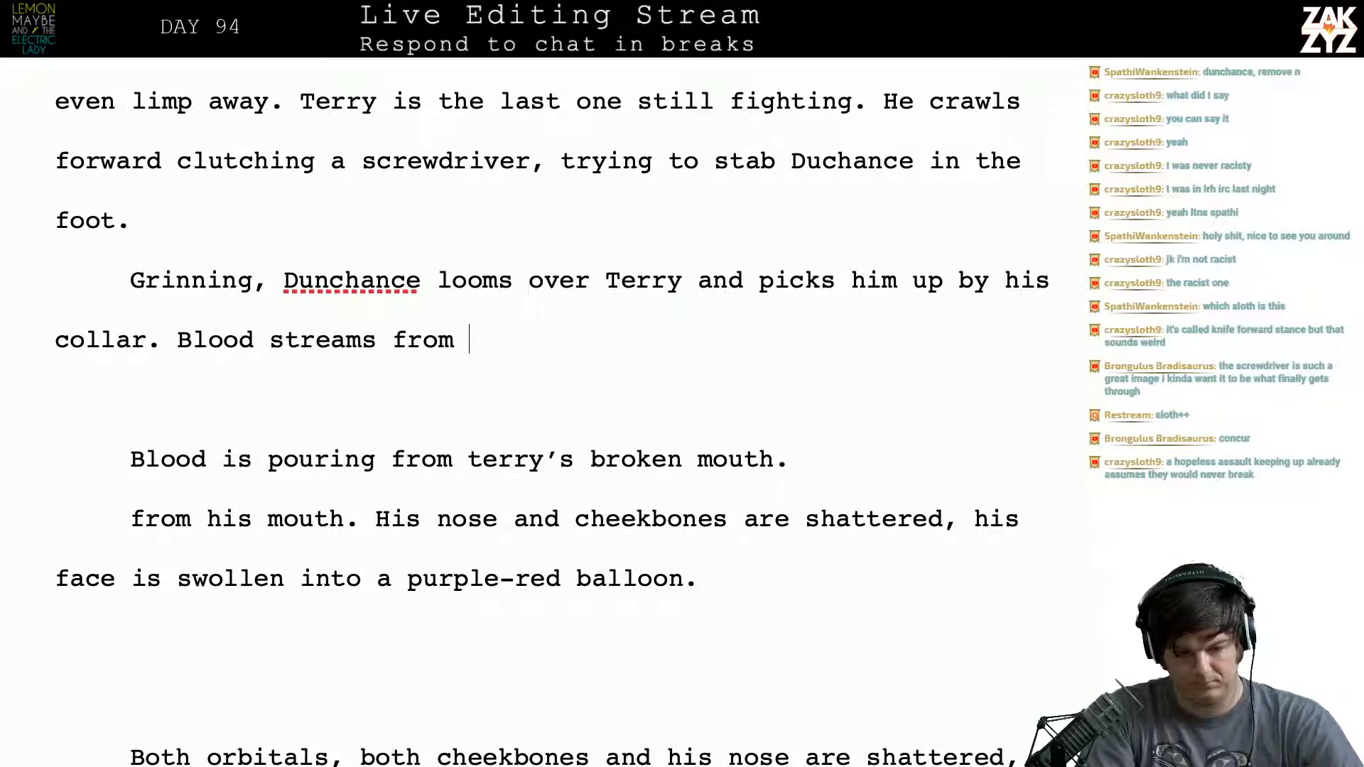
key("BackSpace")
key("BackSpace")
key("BackSpace")
type("tr")
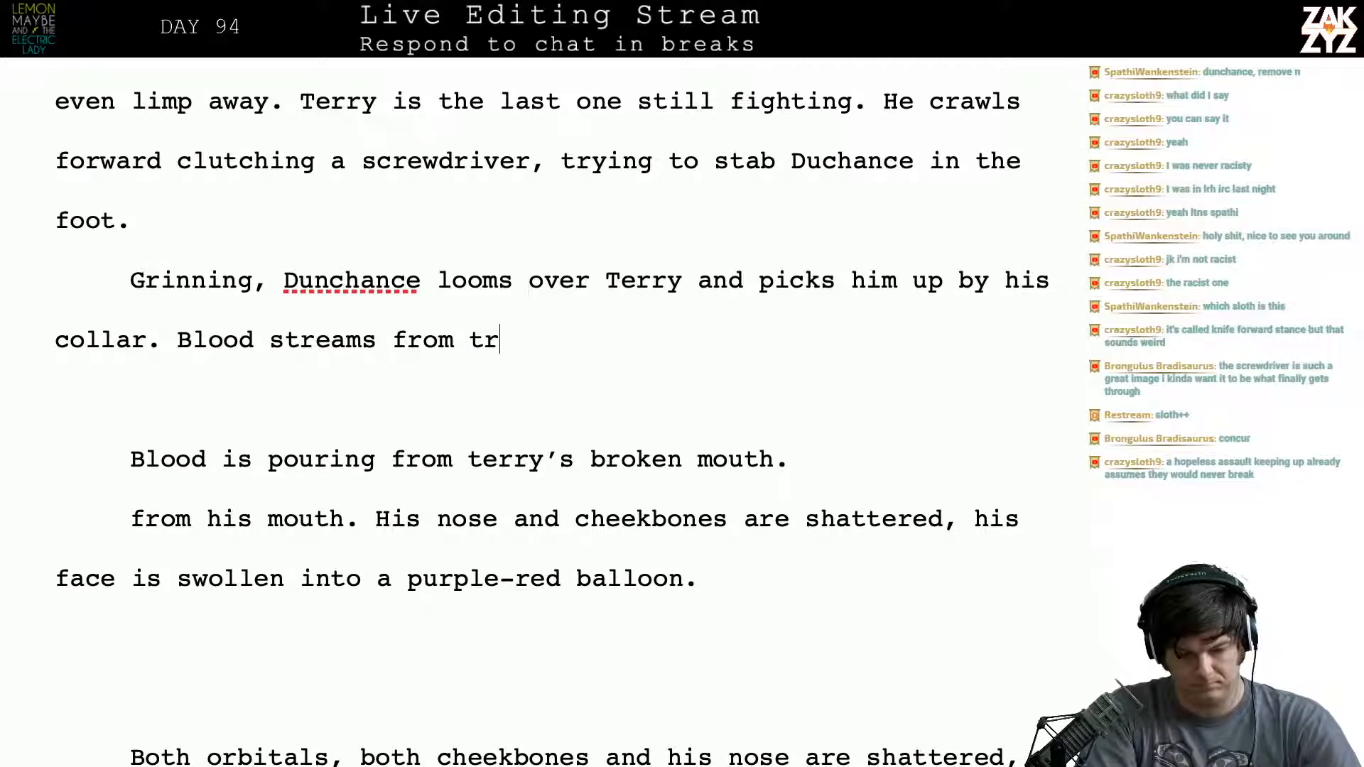
type("rey")
key("BackSpace")
key("BackSpace")
key("BackSpace")
key("BackSpace")
type("e")
key("BackSpace")
key("BackSpace")
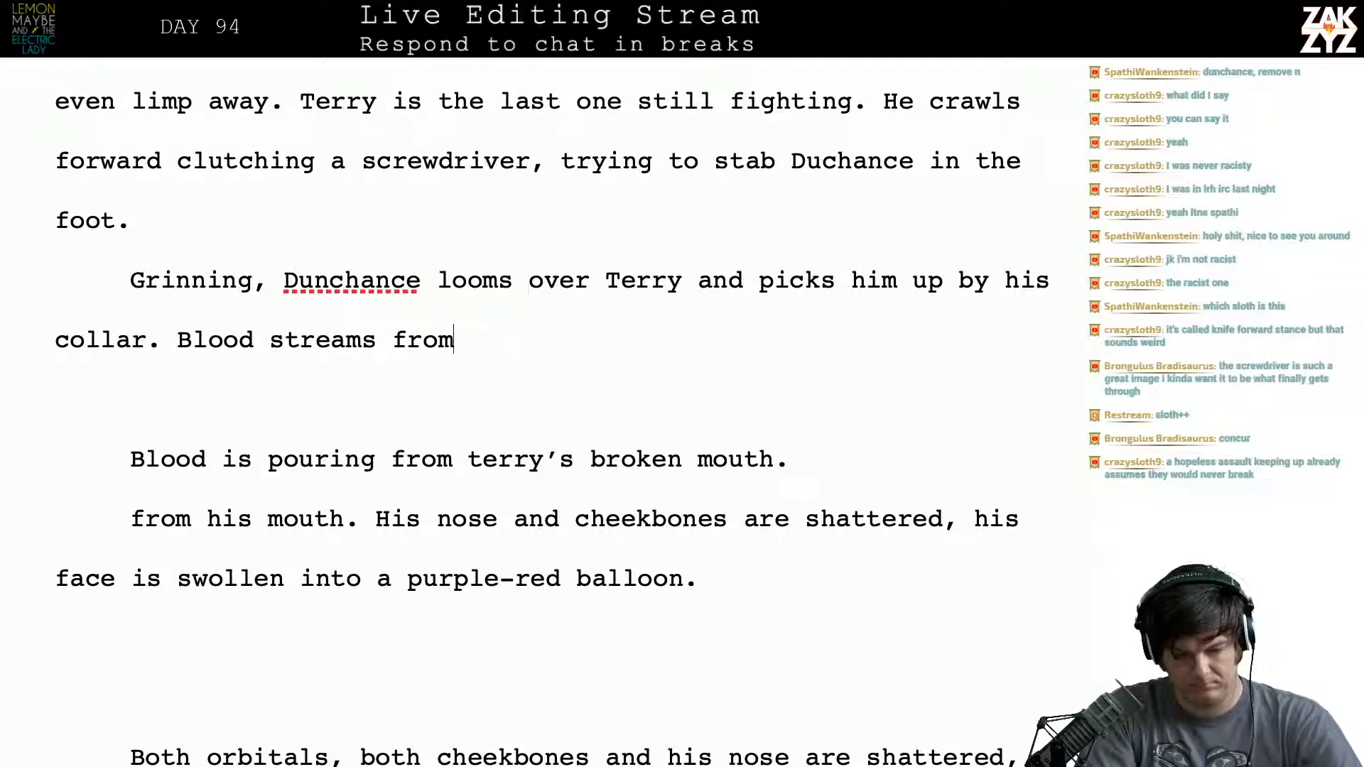
type("Terr")
type("y's mouth, his ")
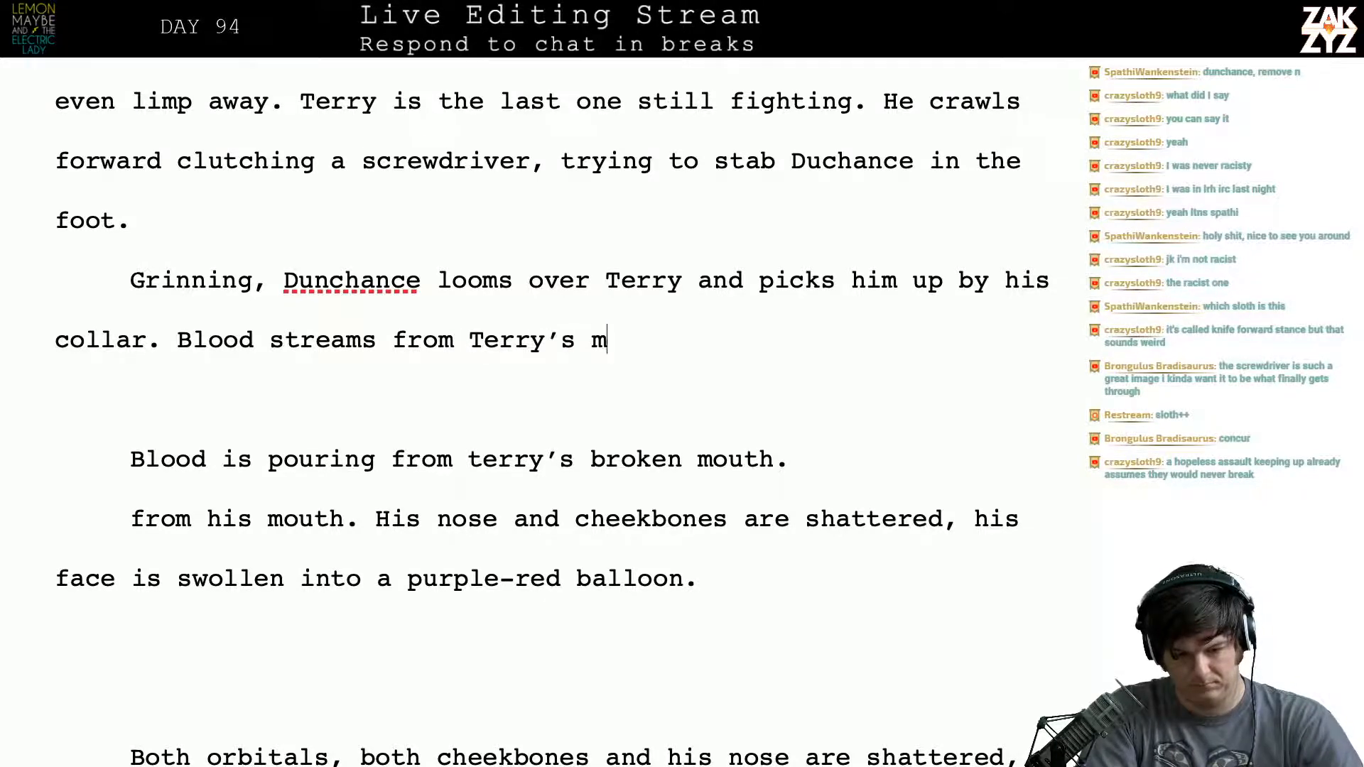
type("ch")
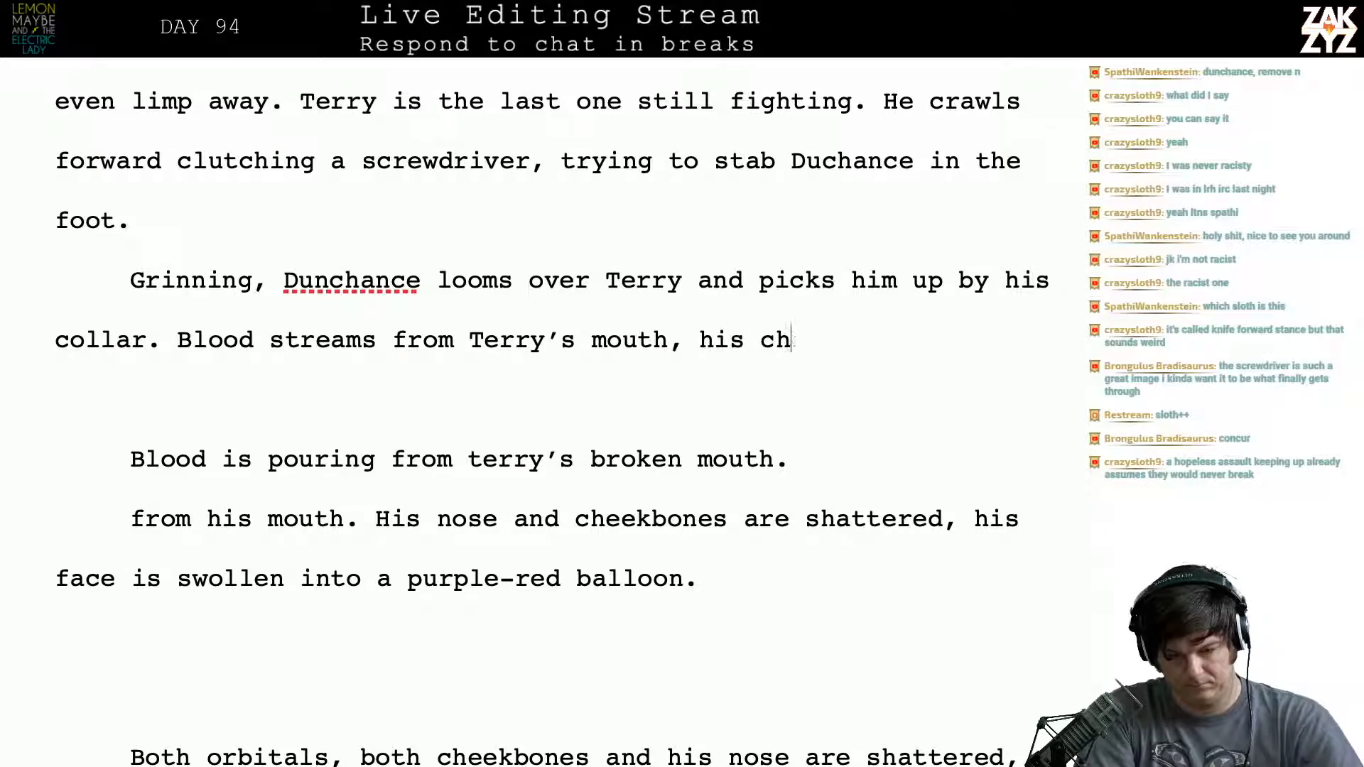
type("eekbones and nose as")
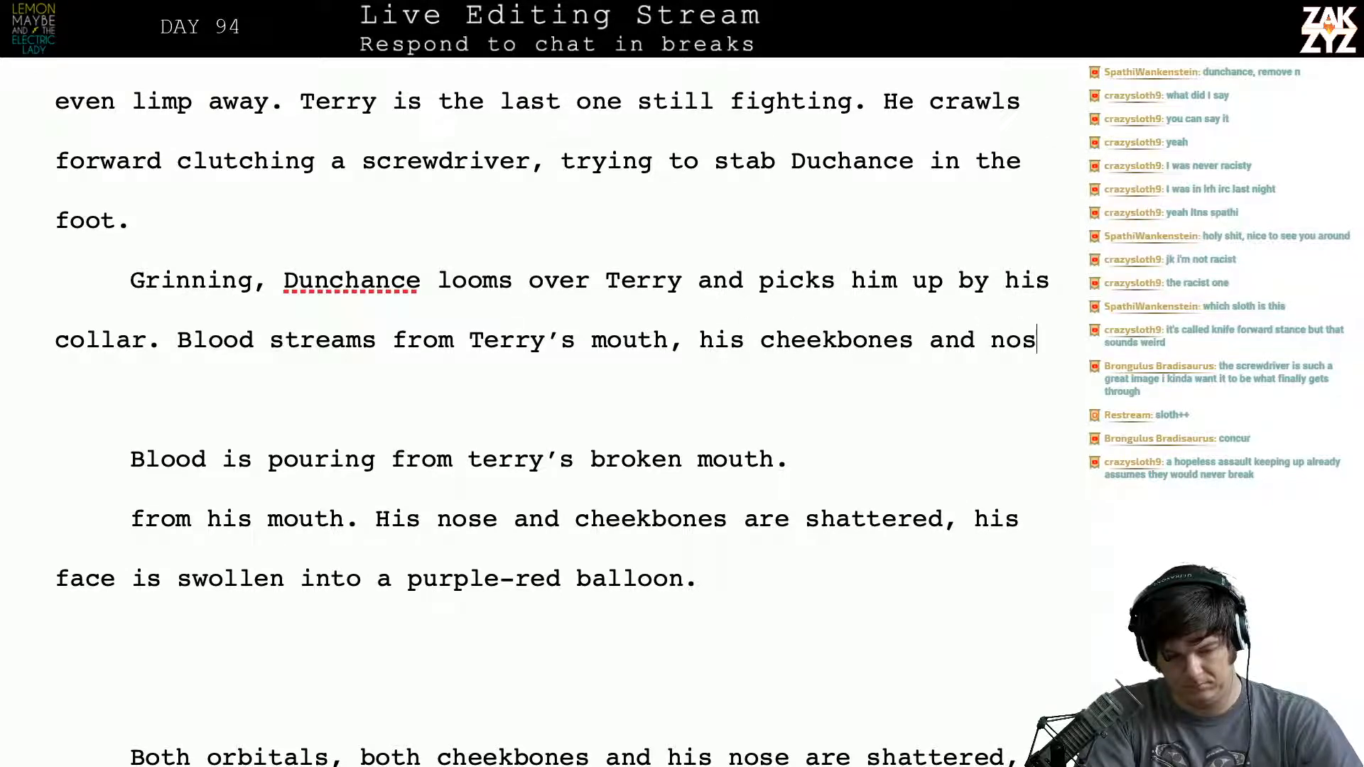
- Finish the "Blood streams" sentence with "cheekbones and nose are shattered." and start another with "His"
key("BackSpace")
type("re shat")
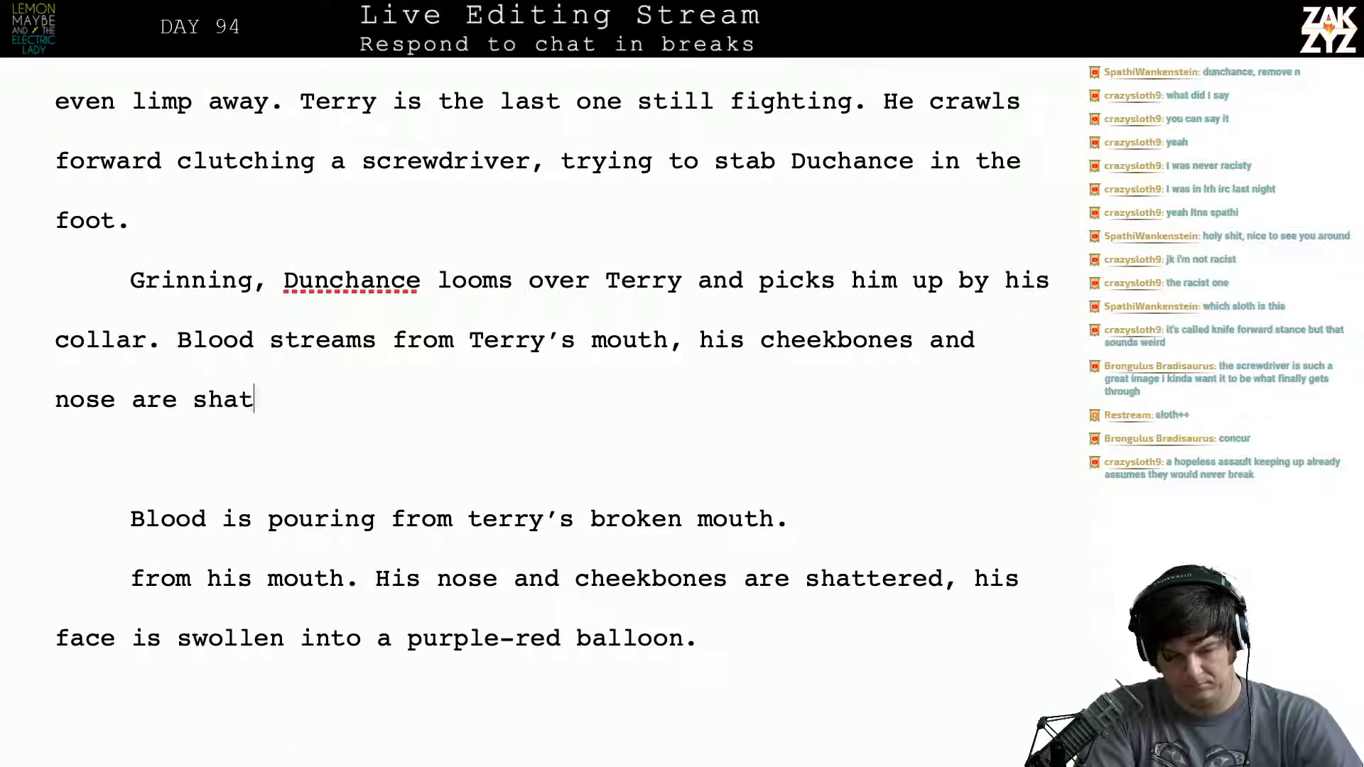
type("tered. His face")
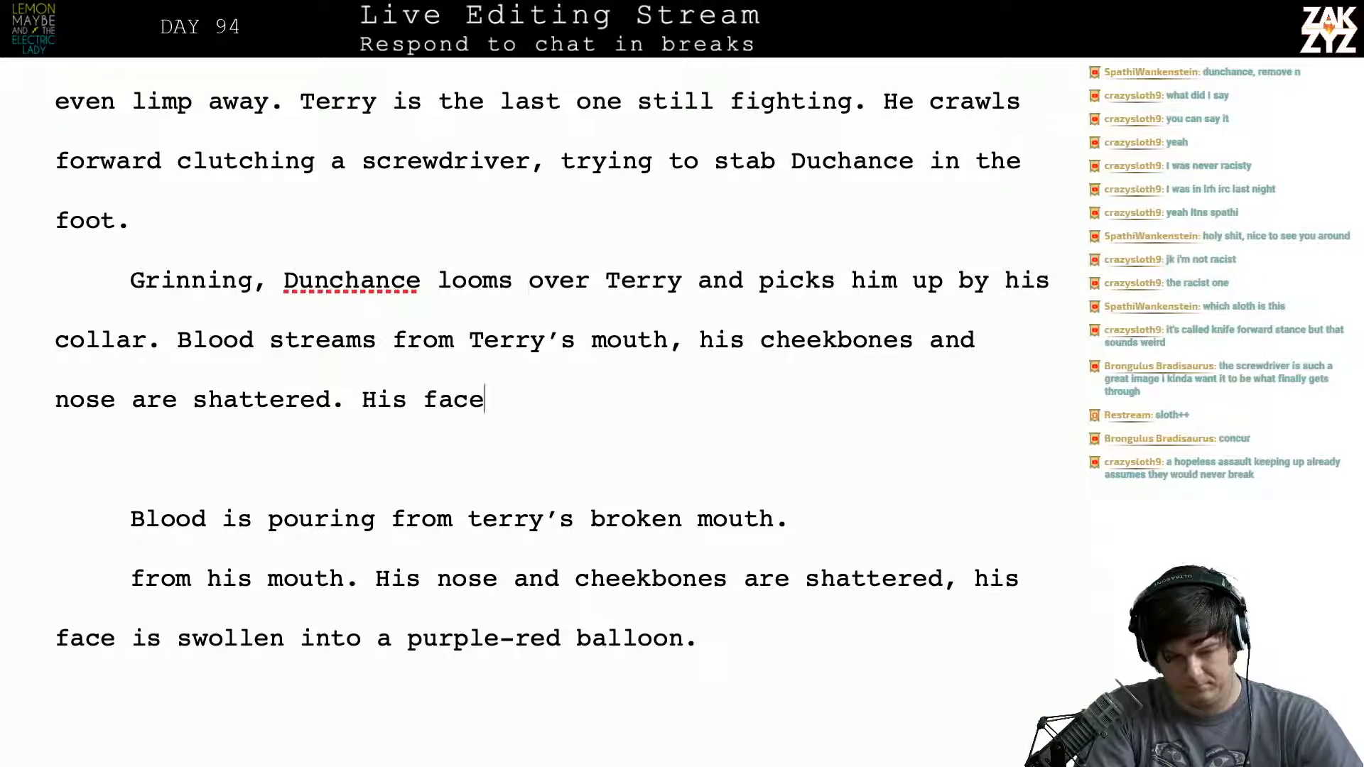
type(" has swollen ")
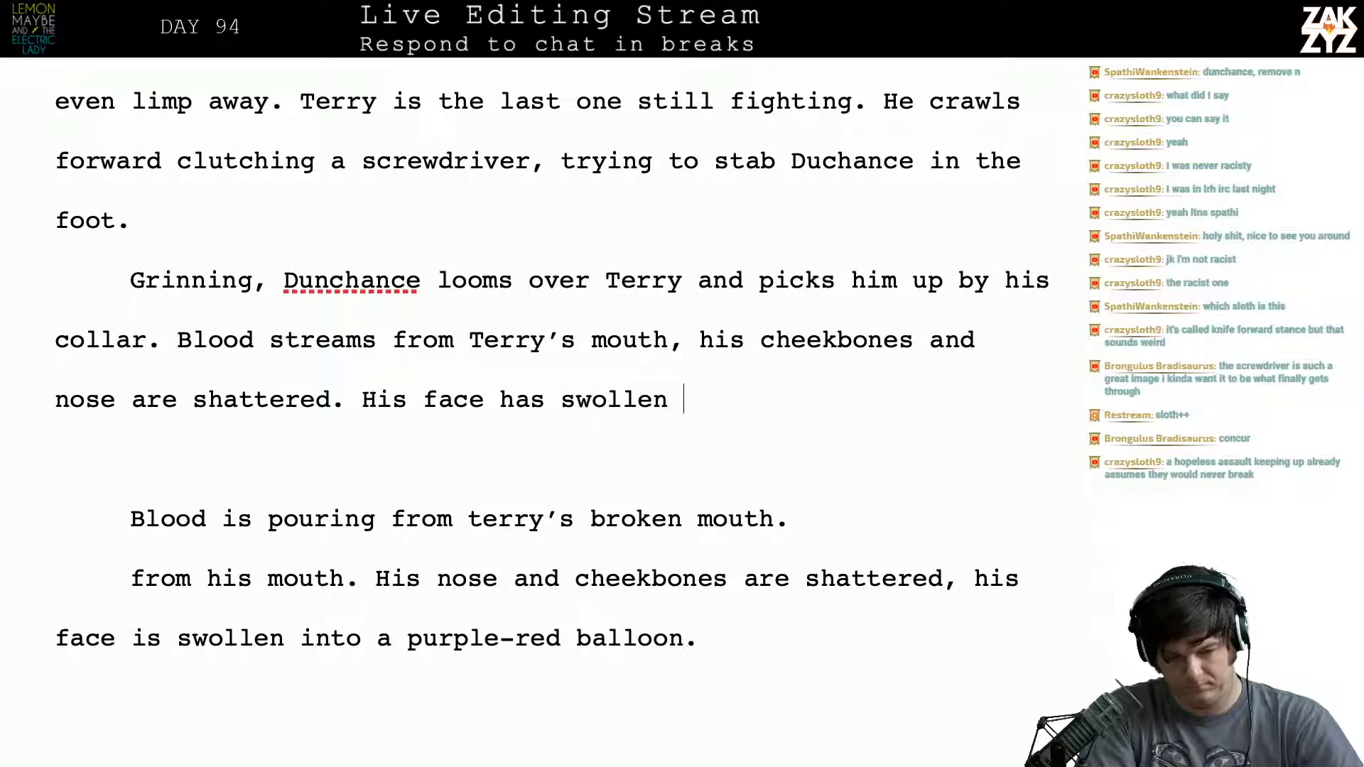
type("up like a purple")
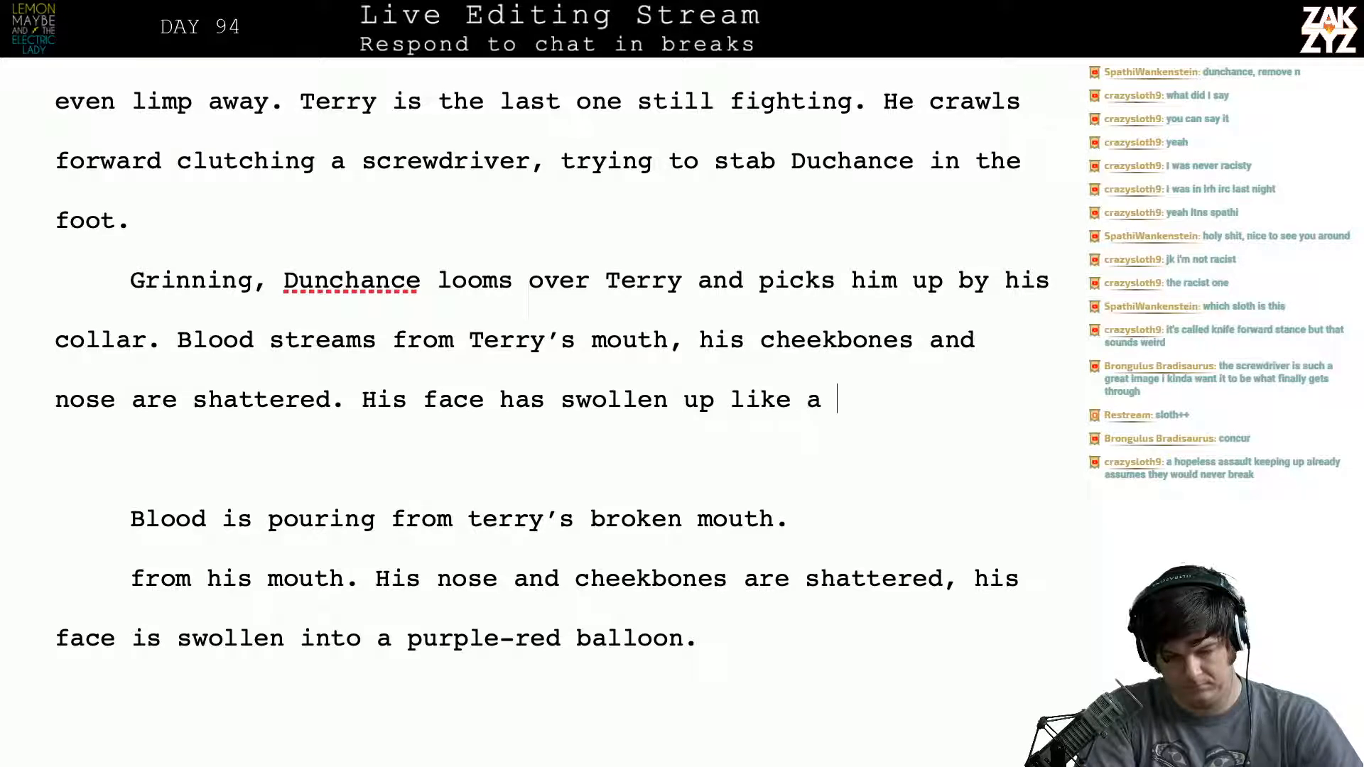
- Complete the closing sentence so it reads "His face has swollen up like purple-red balloon."
key("BackSpace")
key("BackSpace")
key("BackSpace")
key("BackSpace")
key("BackSpace")
key("BackSpace")
key("BackSpace")
key("BackSpace")
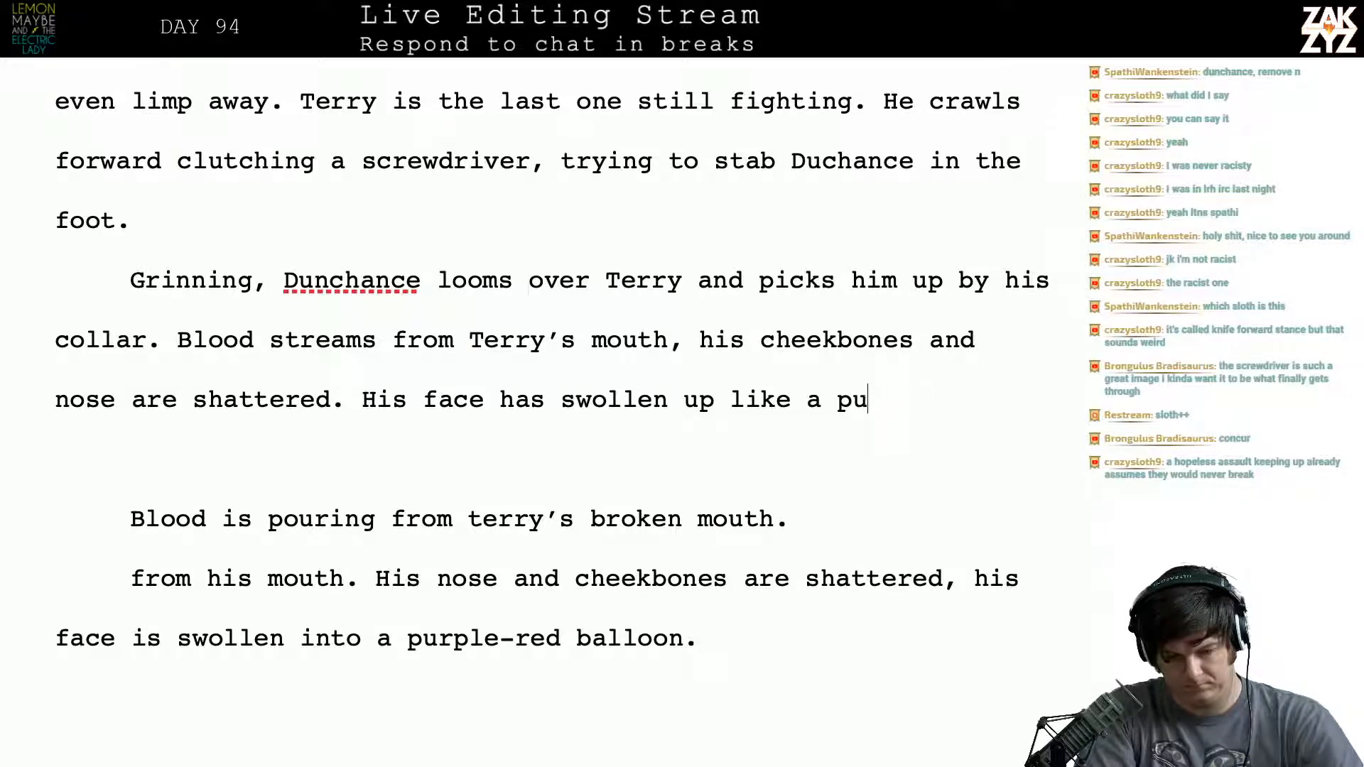
type("purplis")
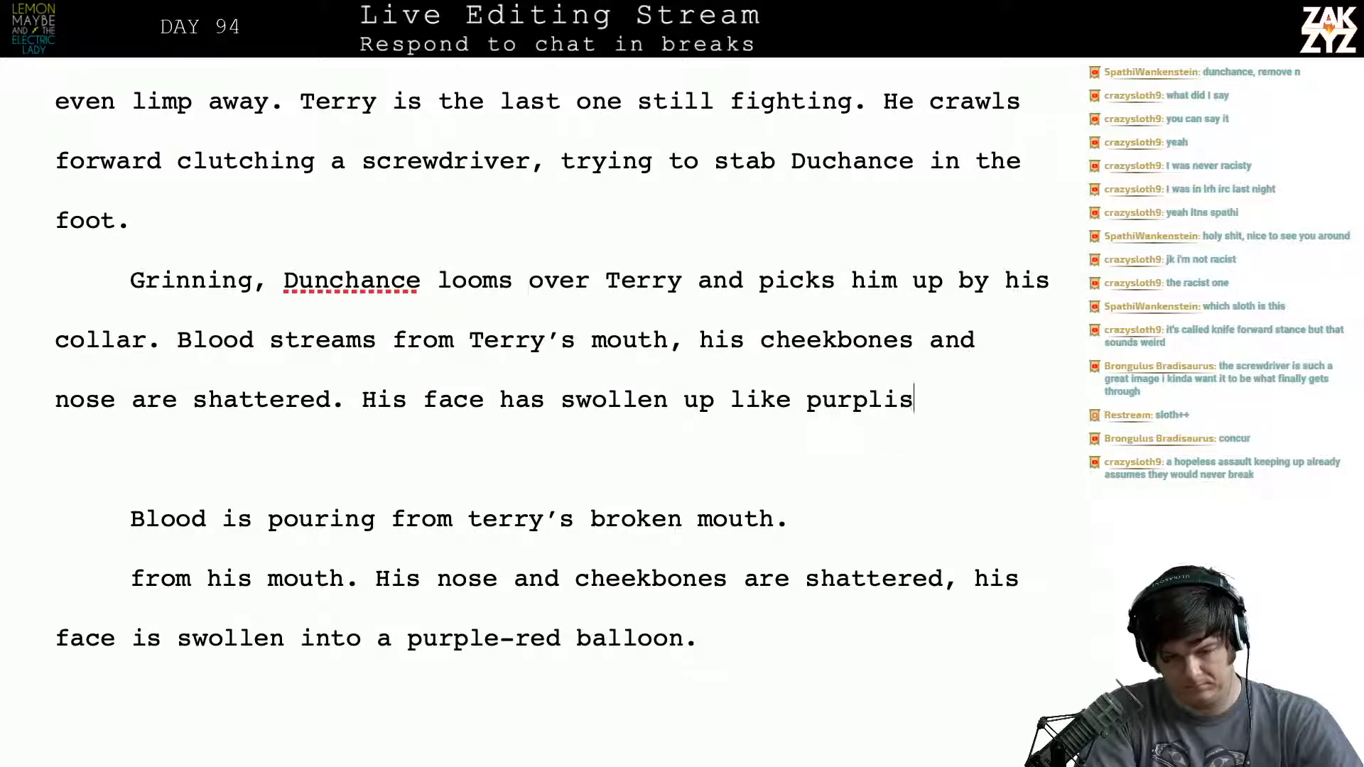
key("BackSpace")
type("e")
key("BackSpace")
key("BackSpace")
type("e-r")
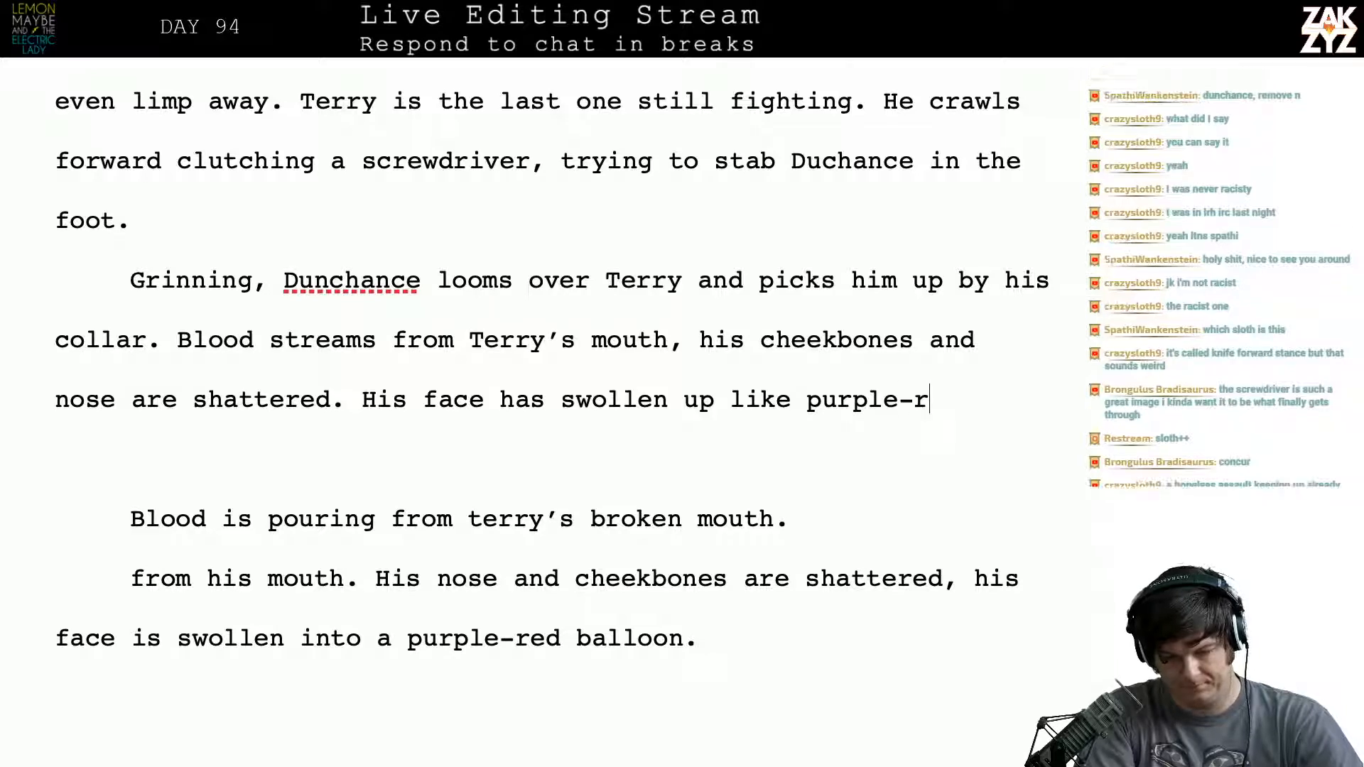
type("ed balloon.")
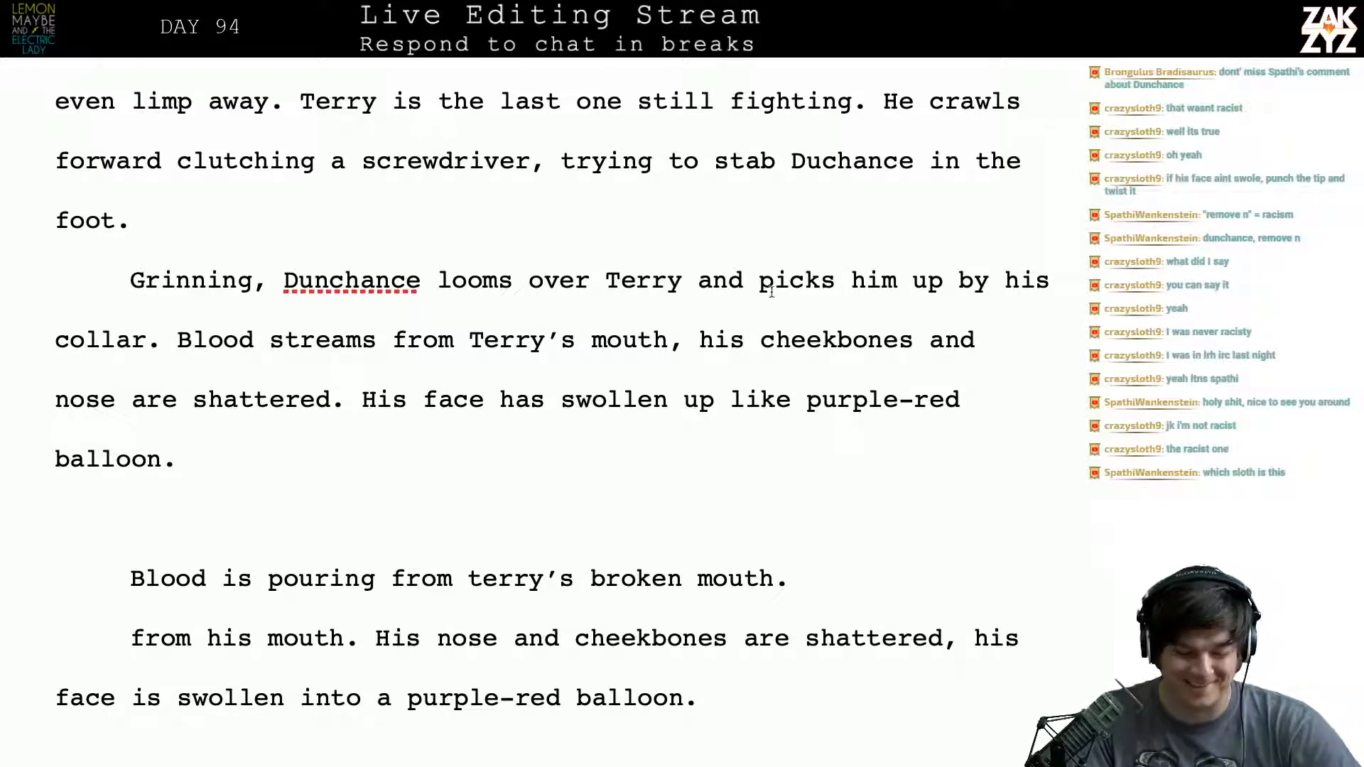
- Correct the misspelled name "Dunchance" to "Duchance" in the sentence beginning "Grinning"
left_click(316, 284)
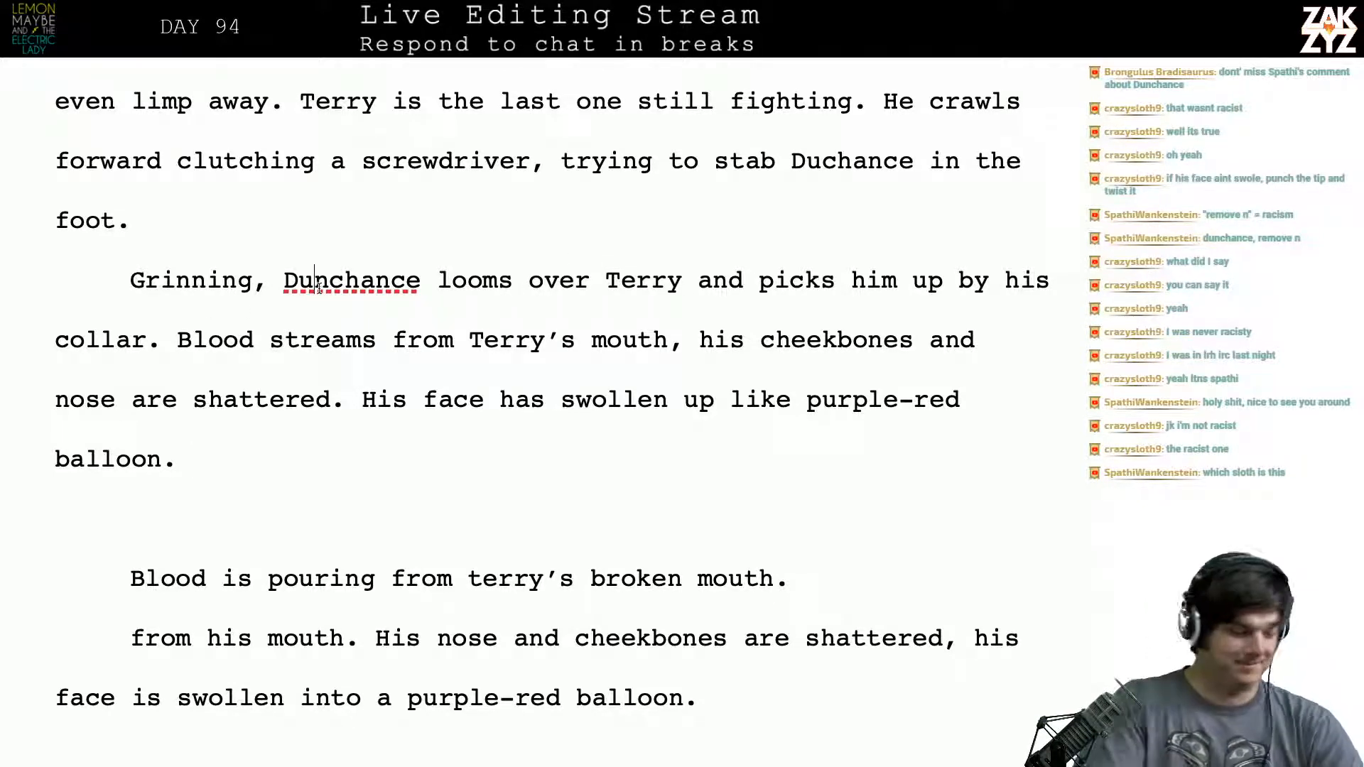
key("Delete")
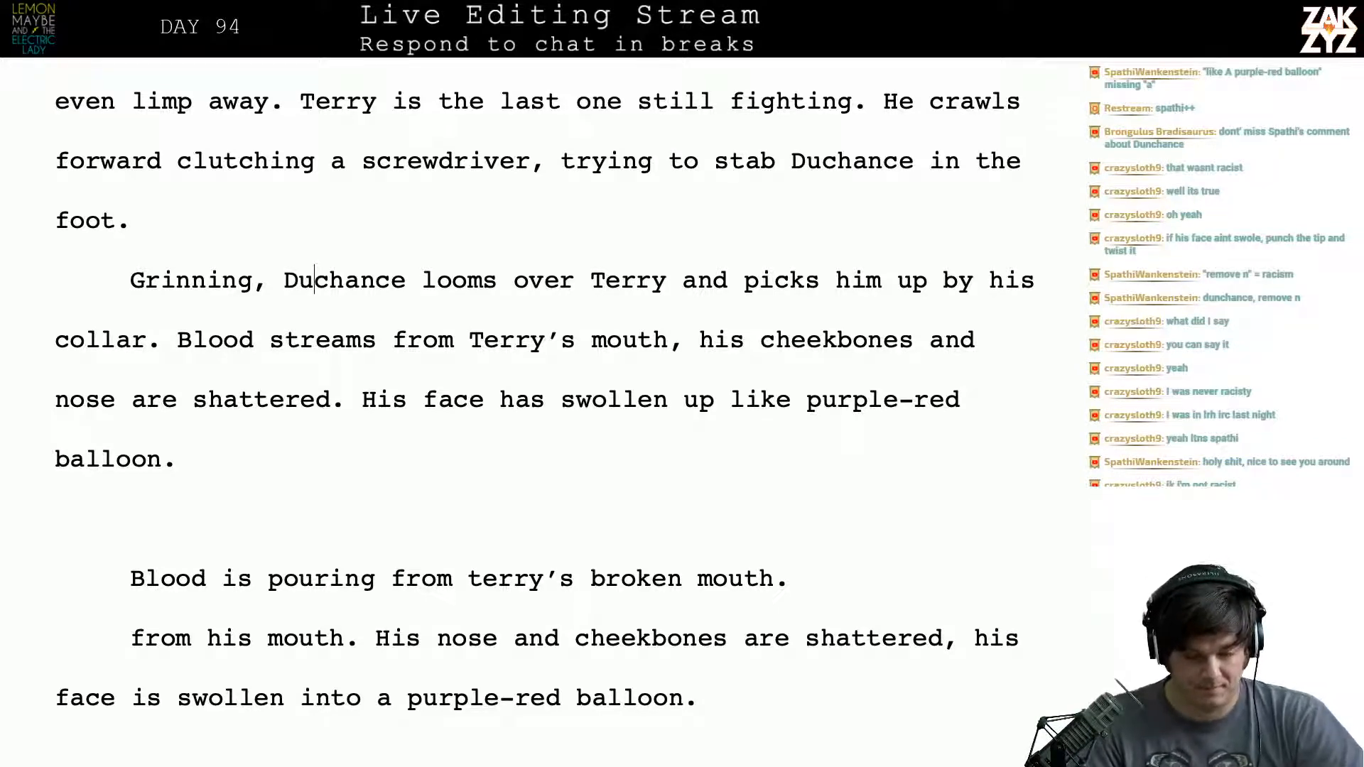
key("Up")
key("Down")
key("Down")
key("Down")
key("Down")
key("Down")
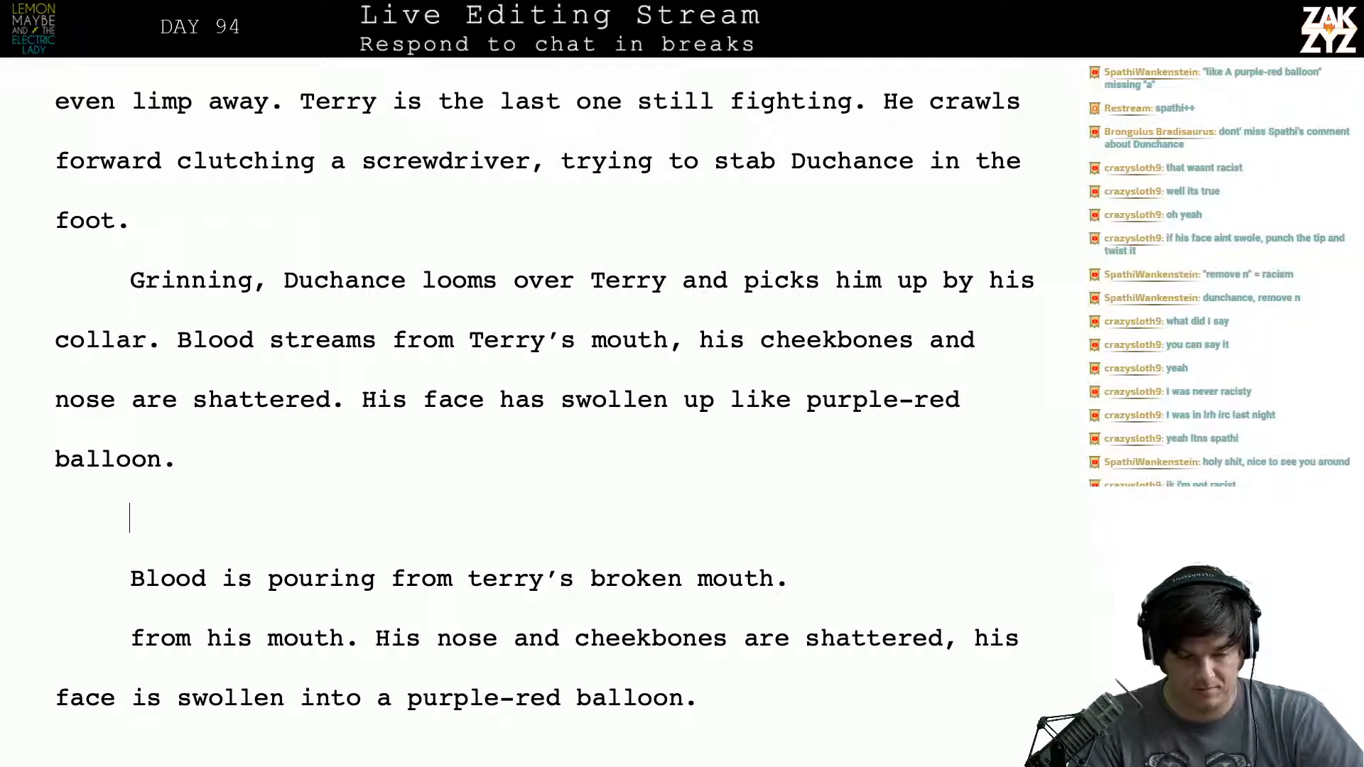
key("shift+Down")
key("shift+Down")
key("shift+Down")
key("shift+Down")
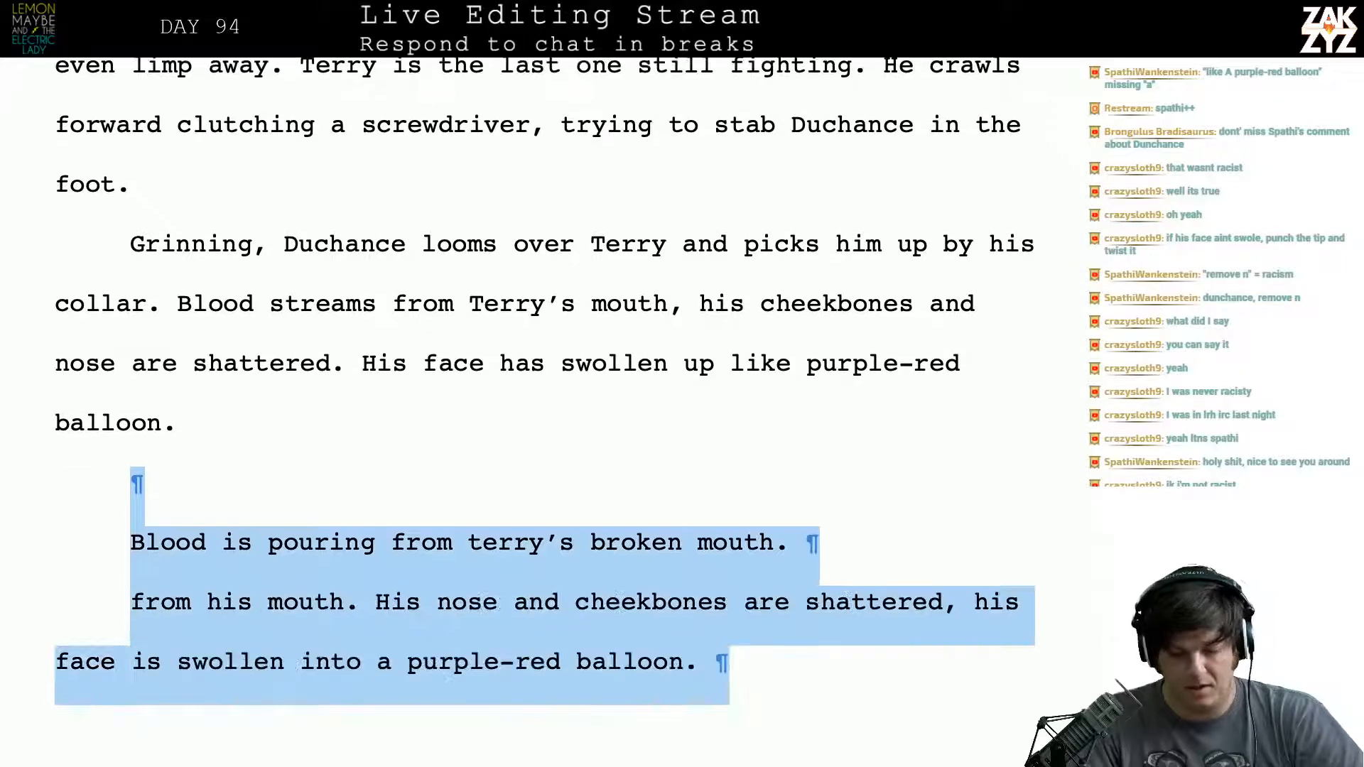
- Reorder Terry's injuries in the "Blood streams" sentence to read "his nose and cheekbones are shattered."
left_click(748, 314)
type("nose and")
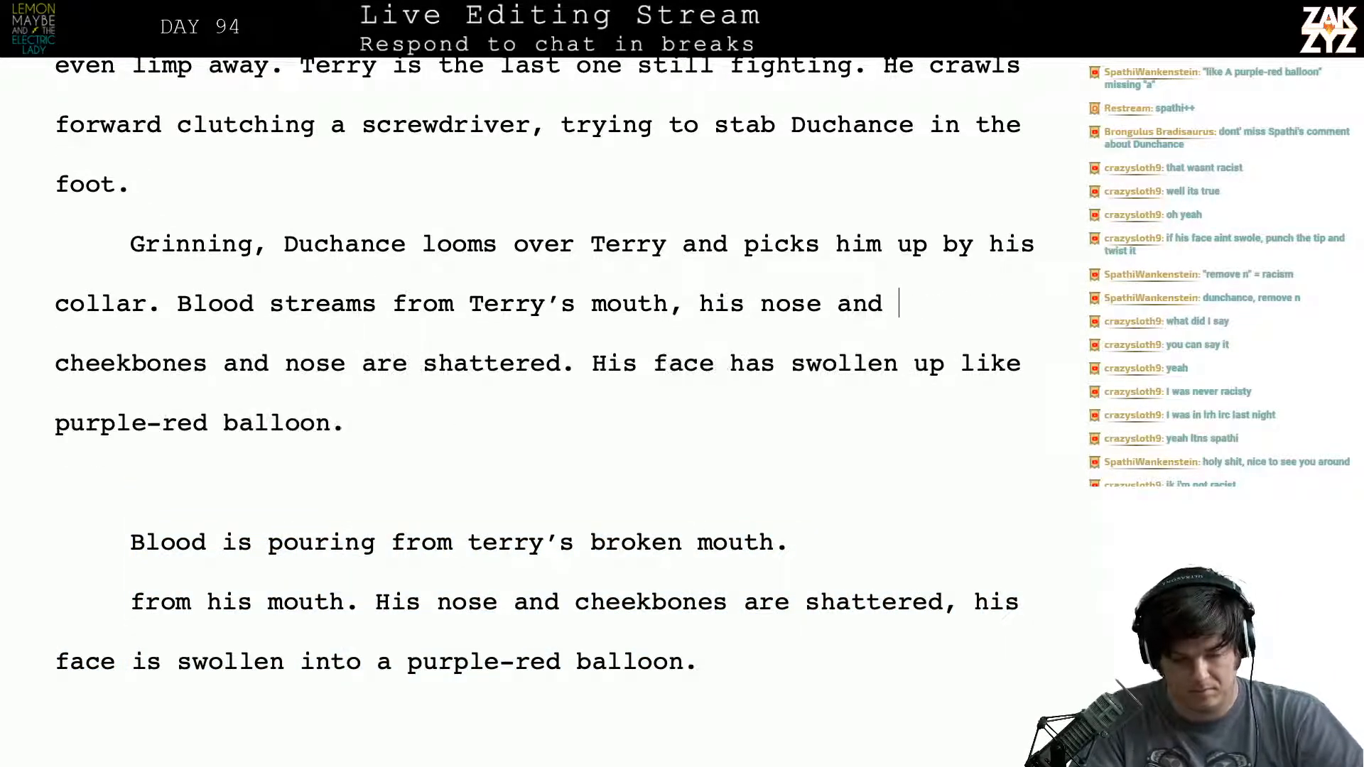
key("shift+Right")
key("shift+Right")
key("shift+Right")
key("shift+Right")
key("shift+Right")
key("shift+Right")
key("shift+Right")
key("shift+Right")
key("shift+Right")
key("shift+Right")
key("shift+Right")
key("shift+Right")
key("shift+Right")
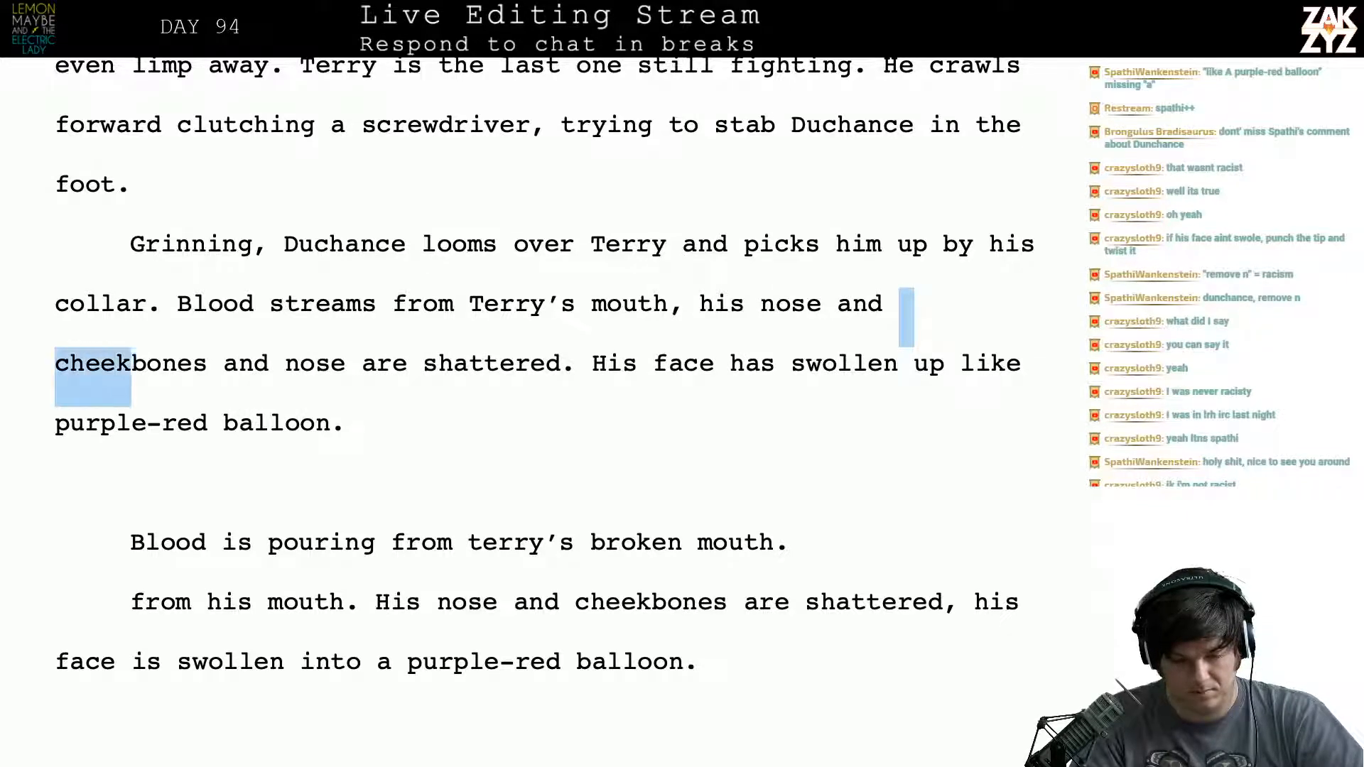
key("Right")
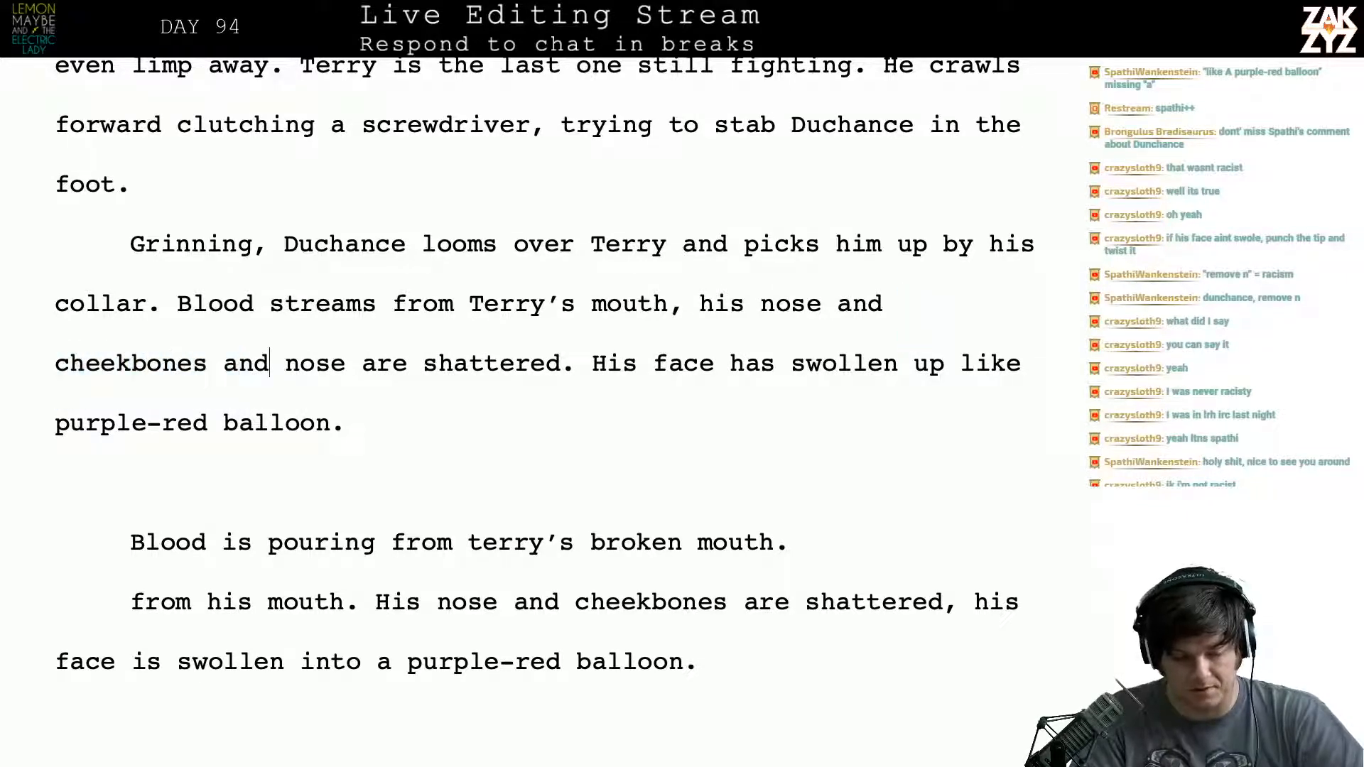
key("BackSpace")
key("BackSpace")
key("BackSpace")
key("BackSpace")
key("BackSpace")
key("BackSpace")
key("BackSpace")
key("BackSpace")
key("BackSpace")
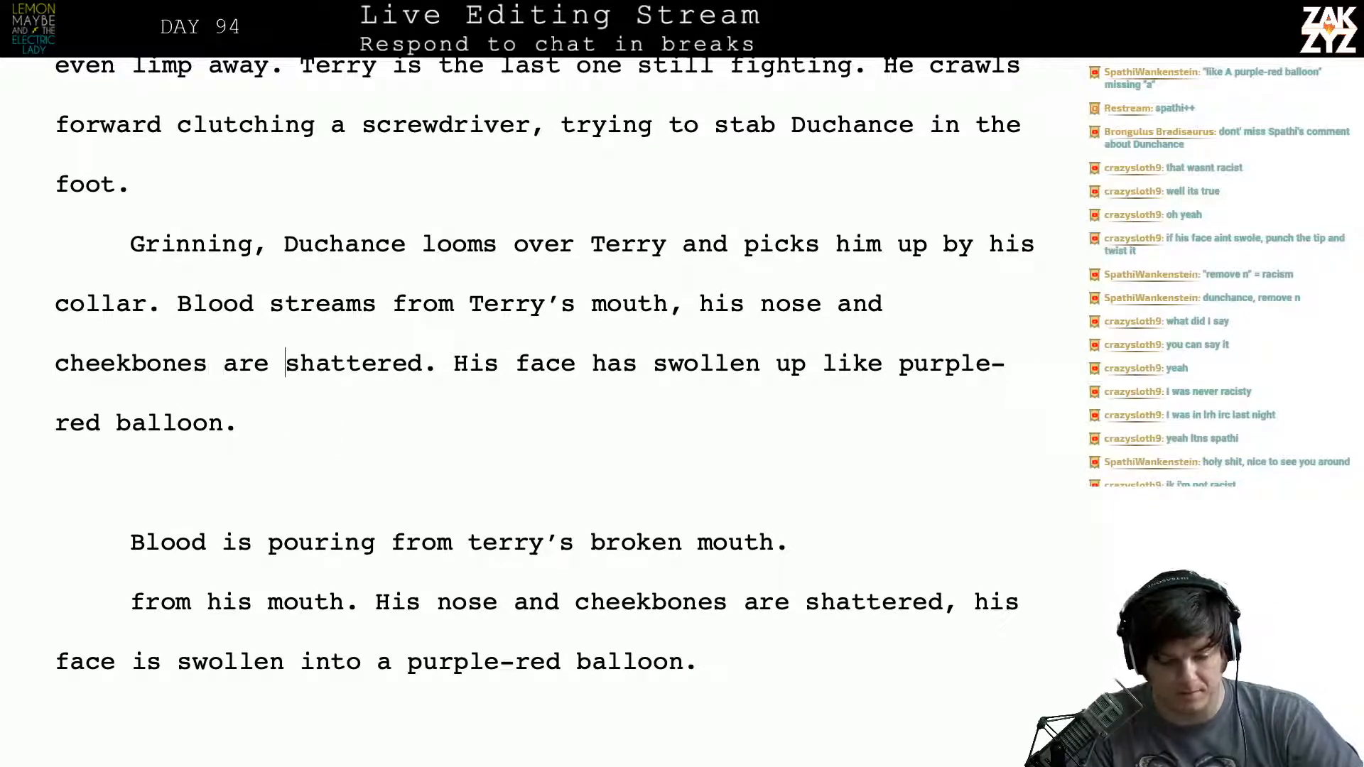
key("Right")
key("Right")
key("Right")
key("Down")
key("Right")
key("Right")
key("Right")
key("Right")
key("Right")
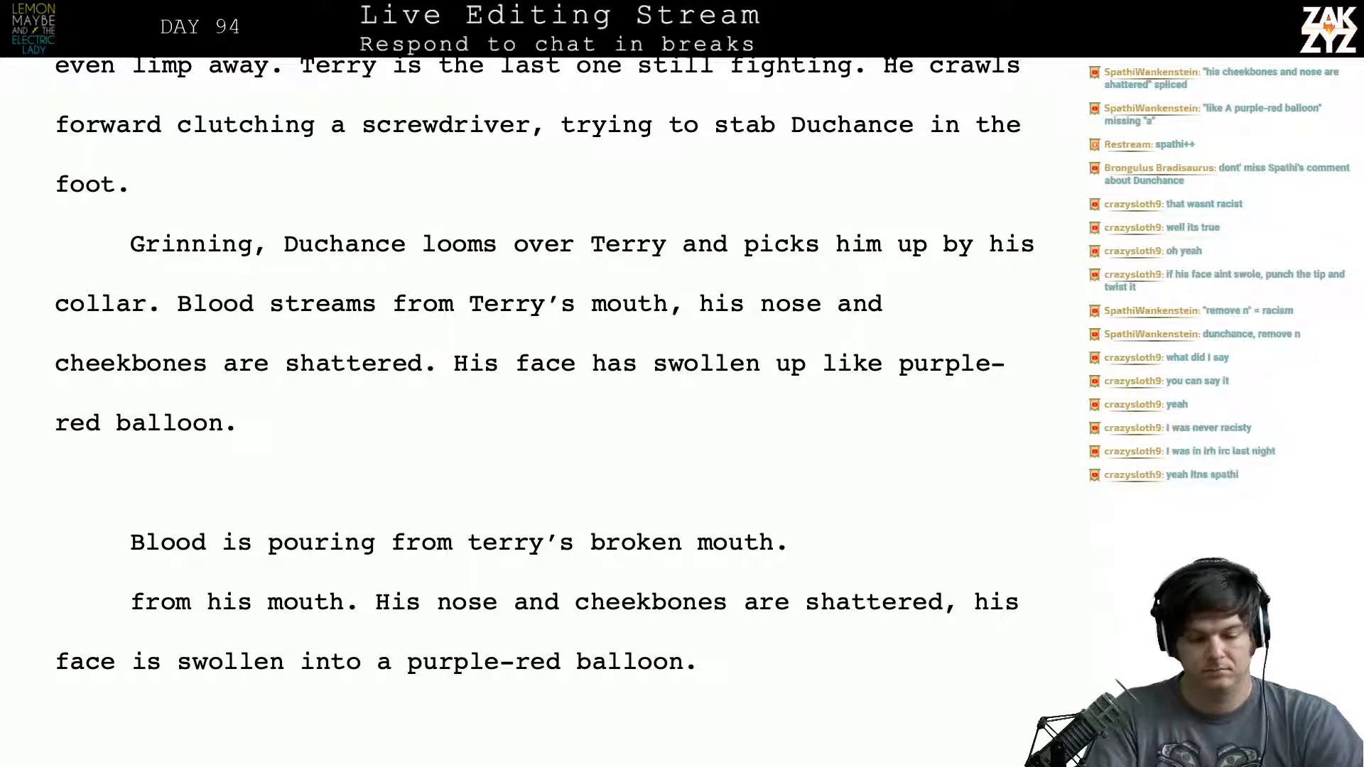
- Move the "His face has swollen up" sentence onto its own line and try a replacement beginning "His features are"
key("Return")
type("His s")
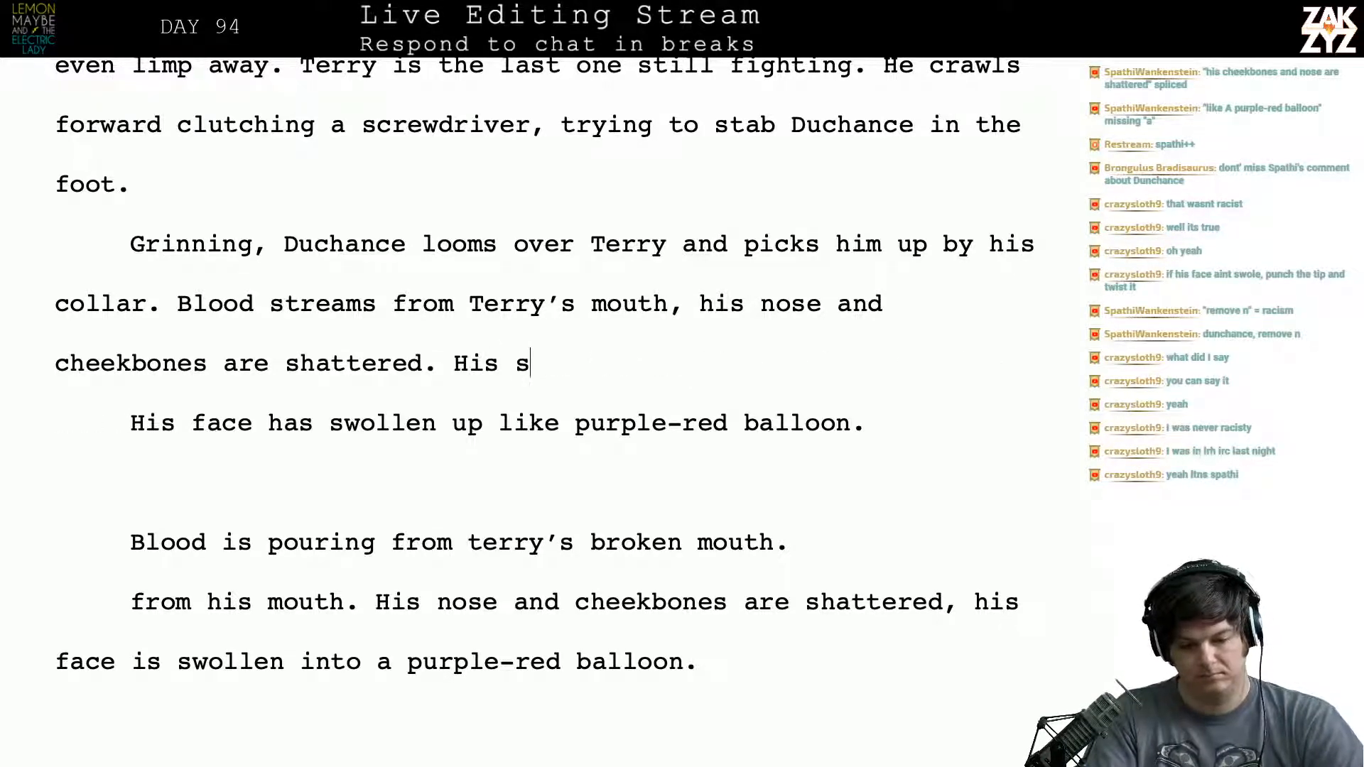
key("BackSpace")
type("featur")
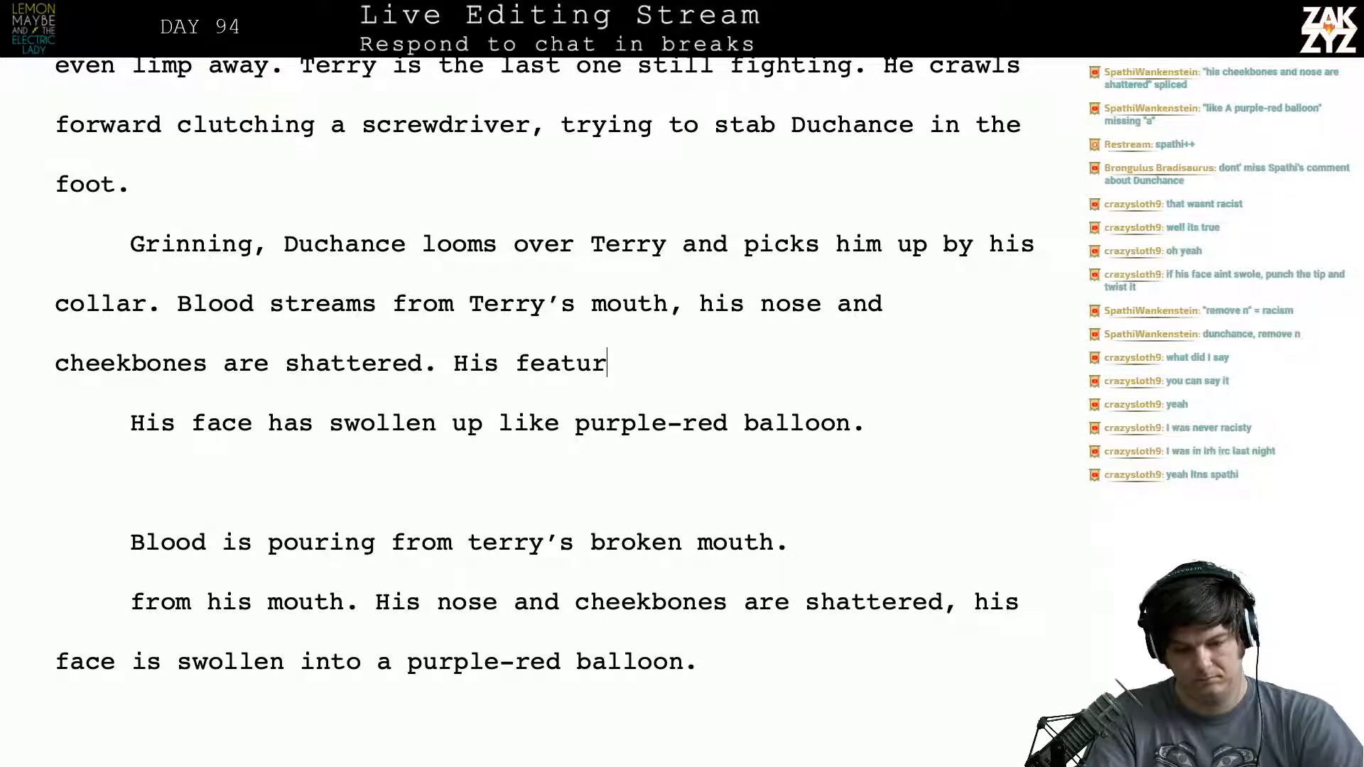
type("es are ids")
key("BackSpace")
key("BackSpace")
key("BackSpace")
key("BackSpace")
key("BackSpace")
key("BackSpace")
key("BackSpace")
key("BackSpace")
key("BackSpace")
key("BackSpace")
key("BackSpace")
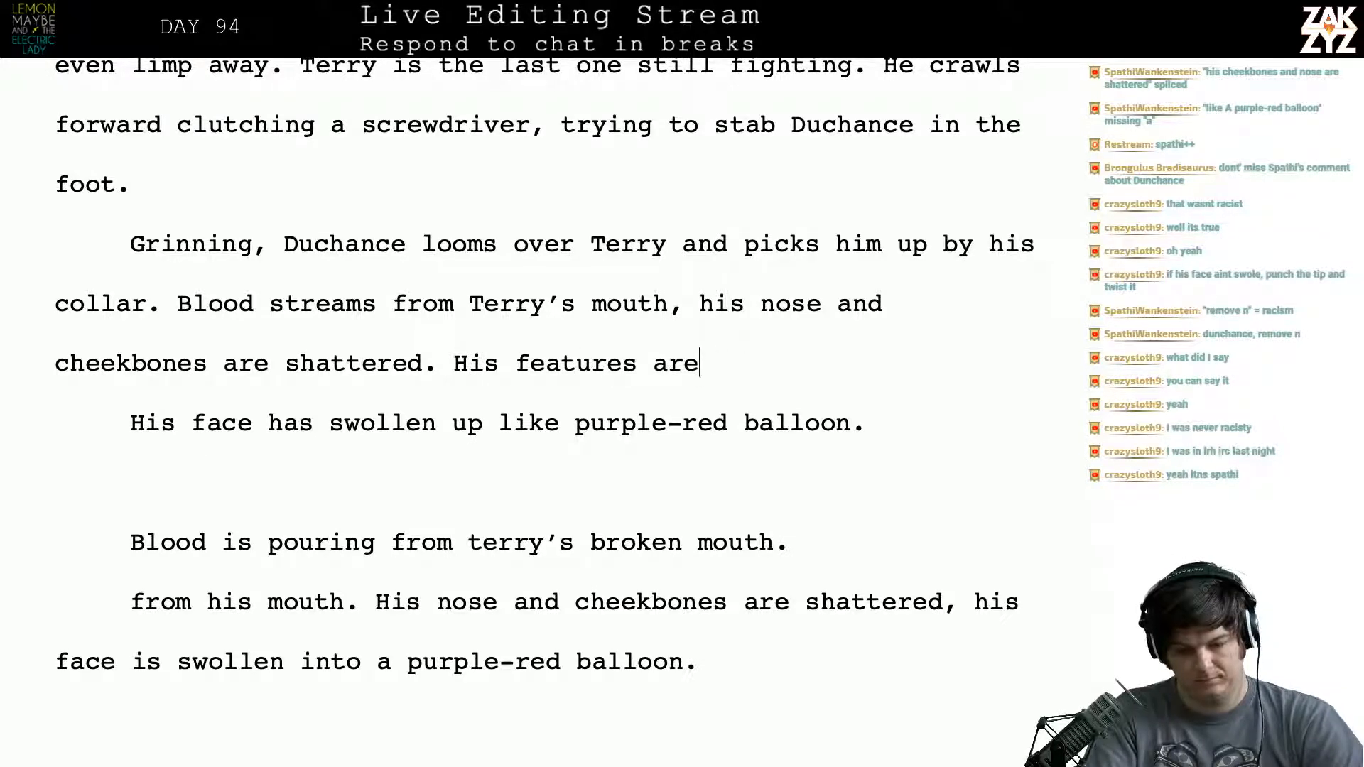
key("BackSpace")
key("BackSpace")
key("BackSpace")
key("BackSpace")
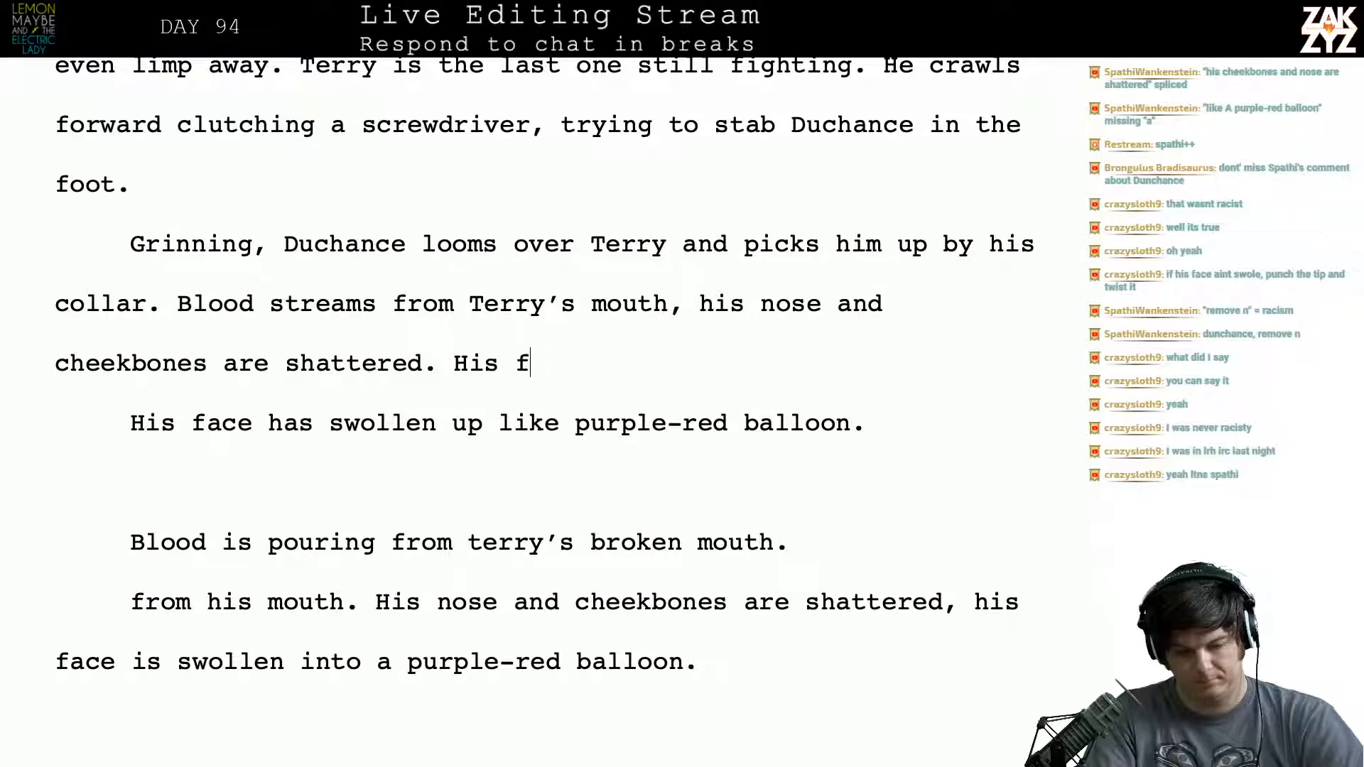
- Write the replacement sentence "His face is swelling like a purple-red balloon." after "cheekbones are shattered."
type("ace is swellin")
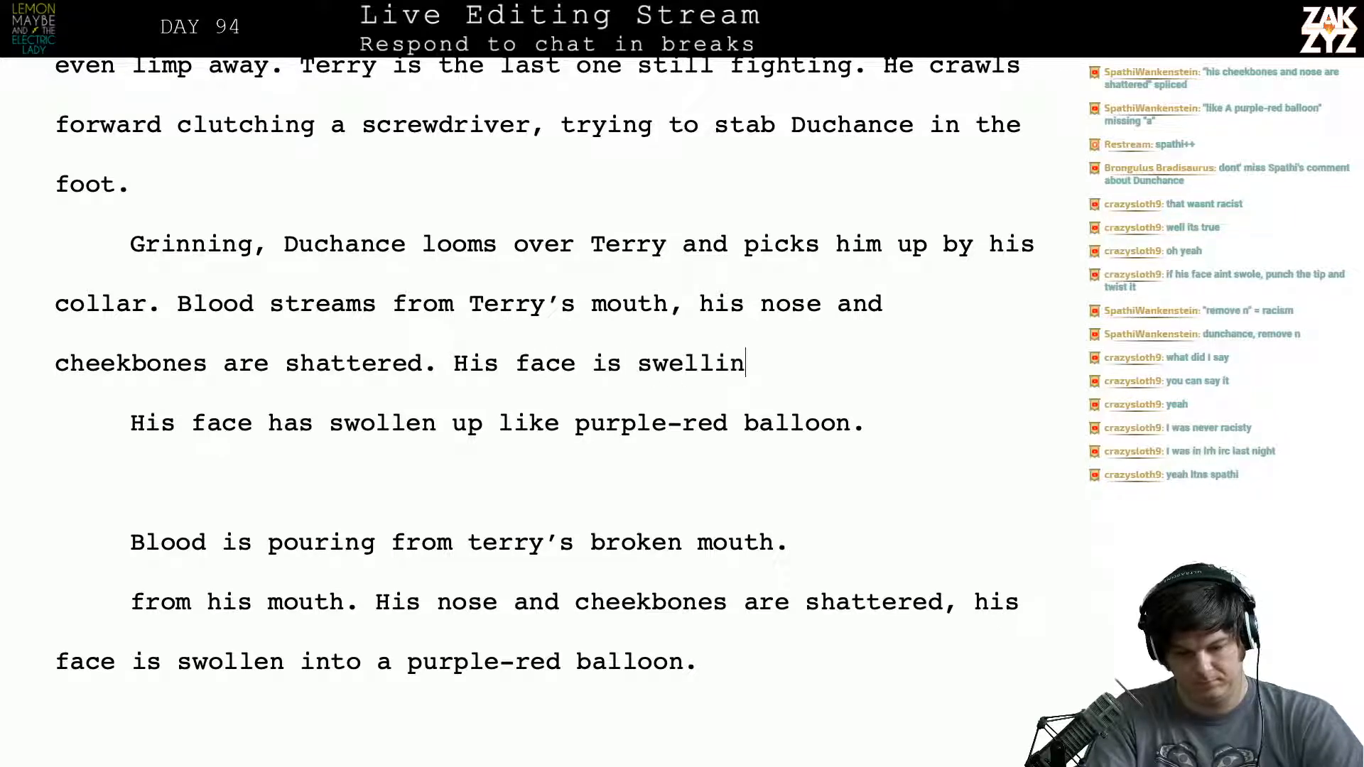
type("g like a purple")
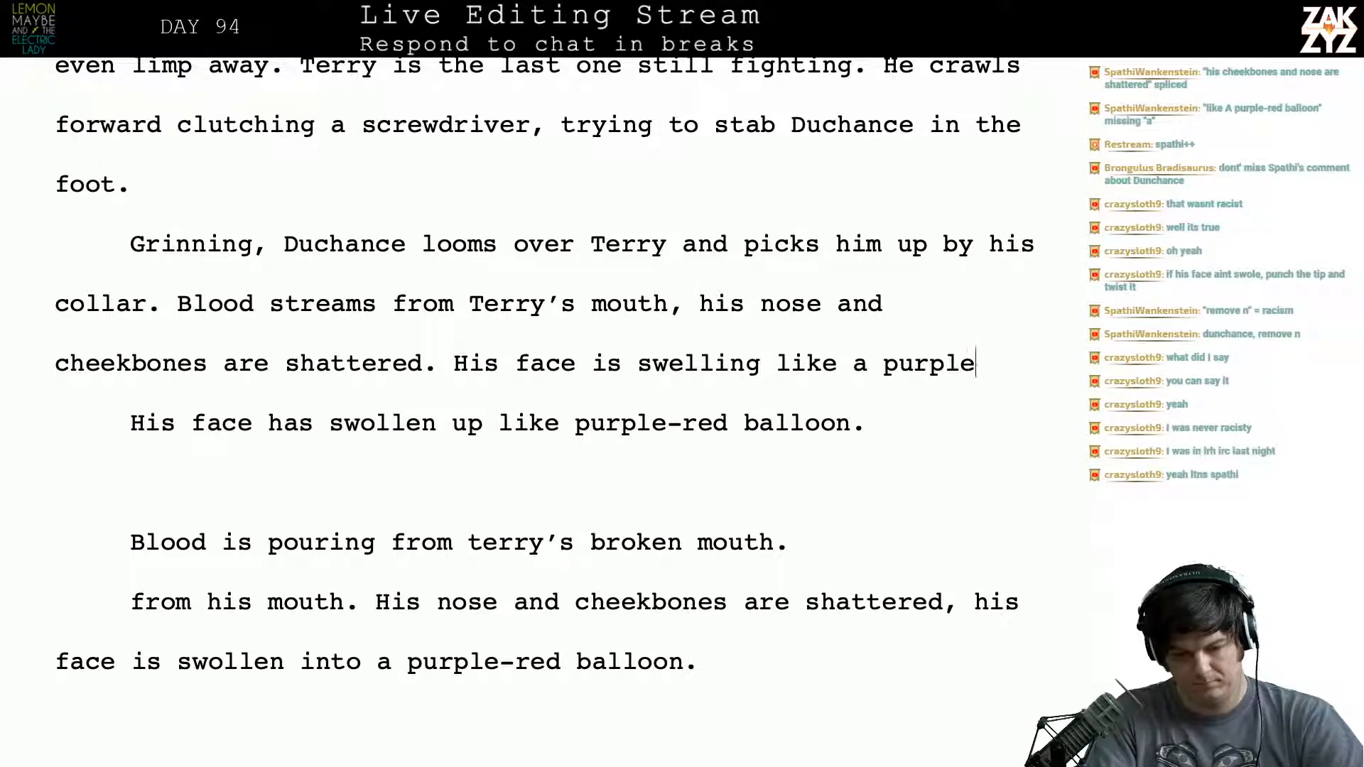
type("-red bal")
key("BackSpace")
type("al")
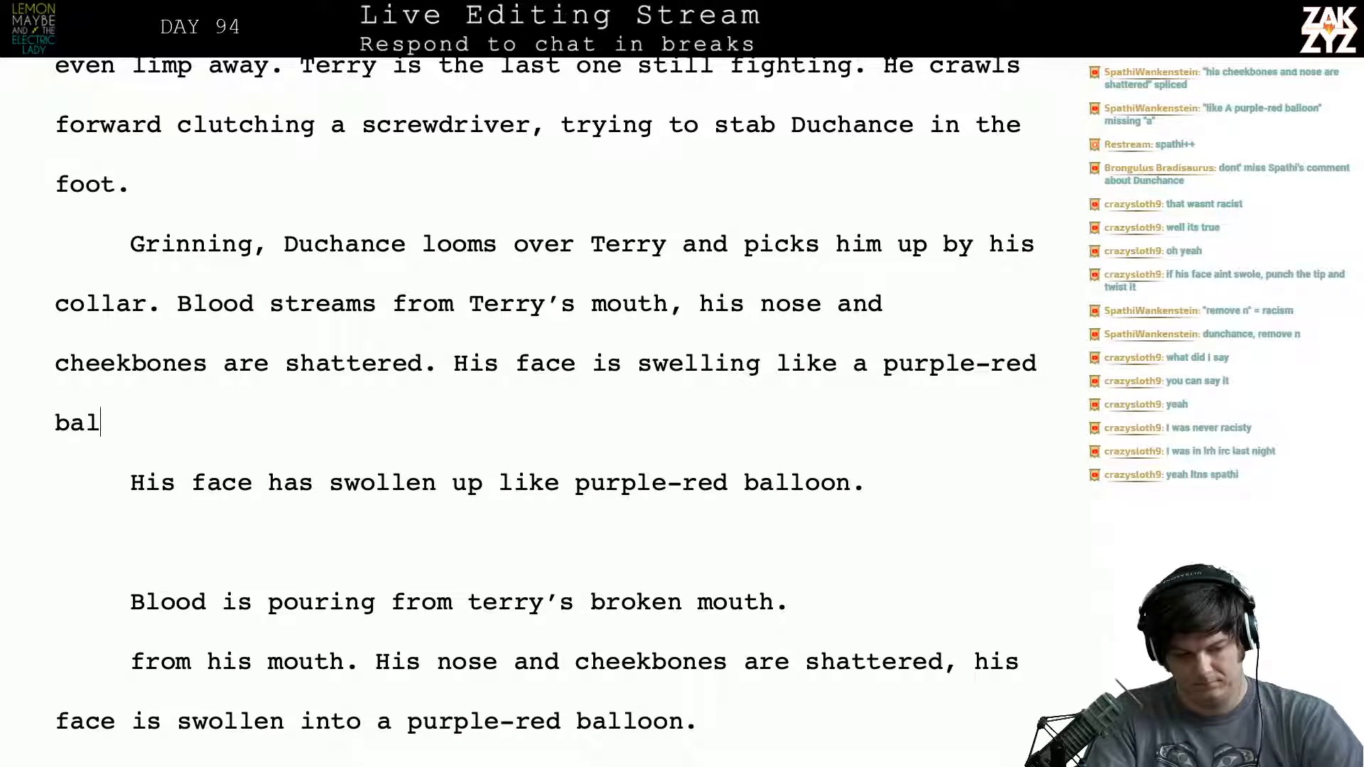
type("loon.")
- Delete the leftover draft lines from "His face has swollen up" through "he's swelling up like a balloon", keeping Terry's "Juh-eezus" dialogue as a separate paragraph
key("shift+Down")
key("shift+Down")
key("shift+Down")
key("shift+Down")
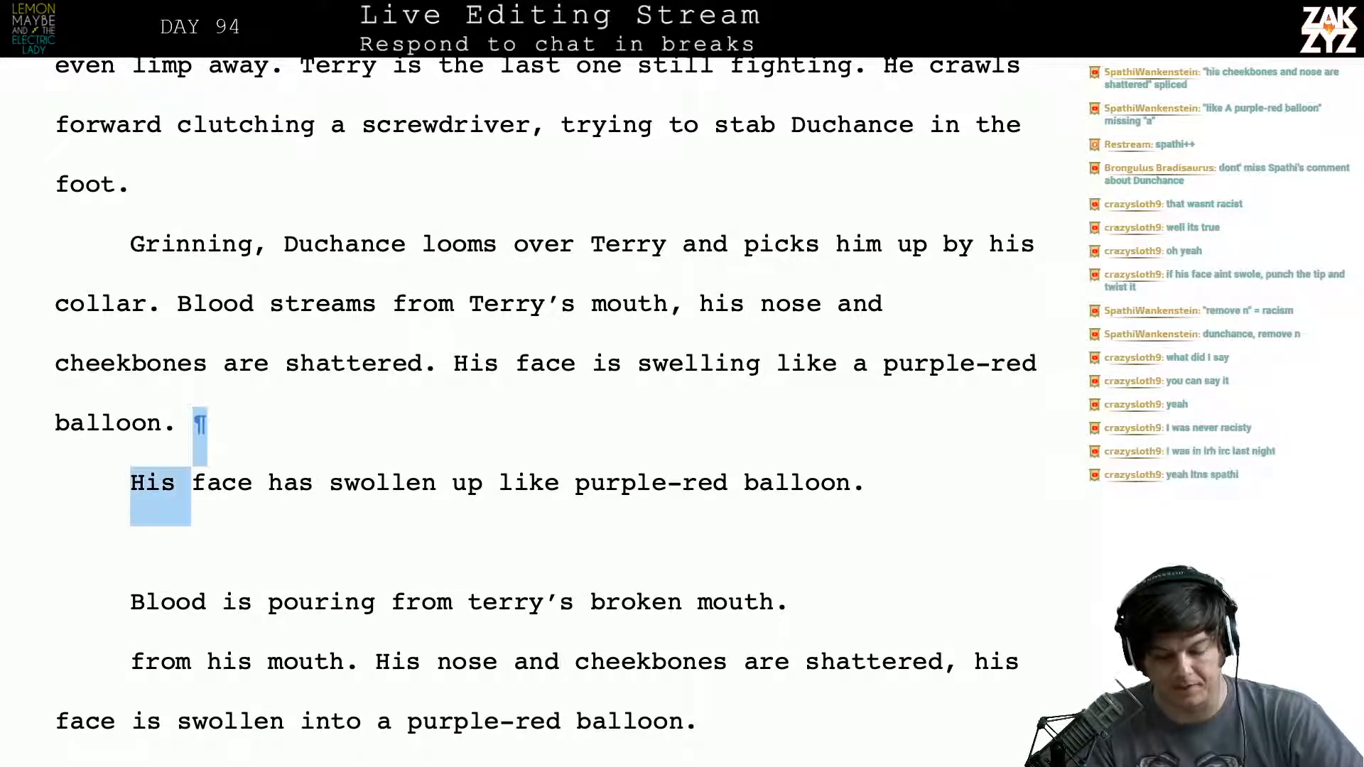
key("shift+Down")
key("shift+Down")
key("shift+Down")
key("shift+Down")
key("shift+Down")
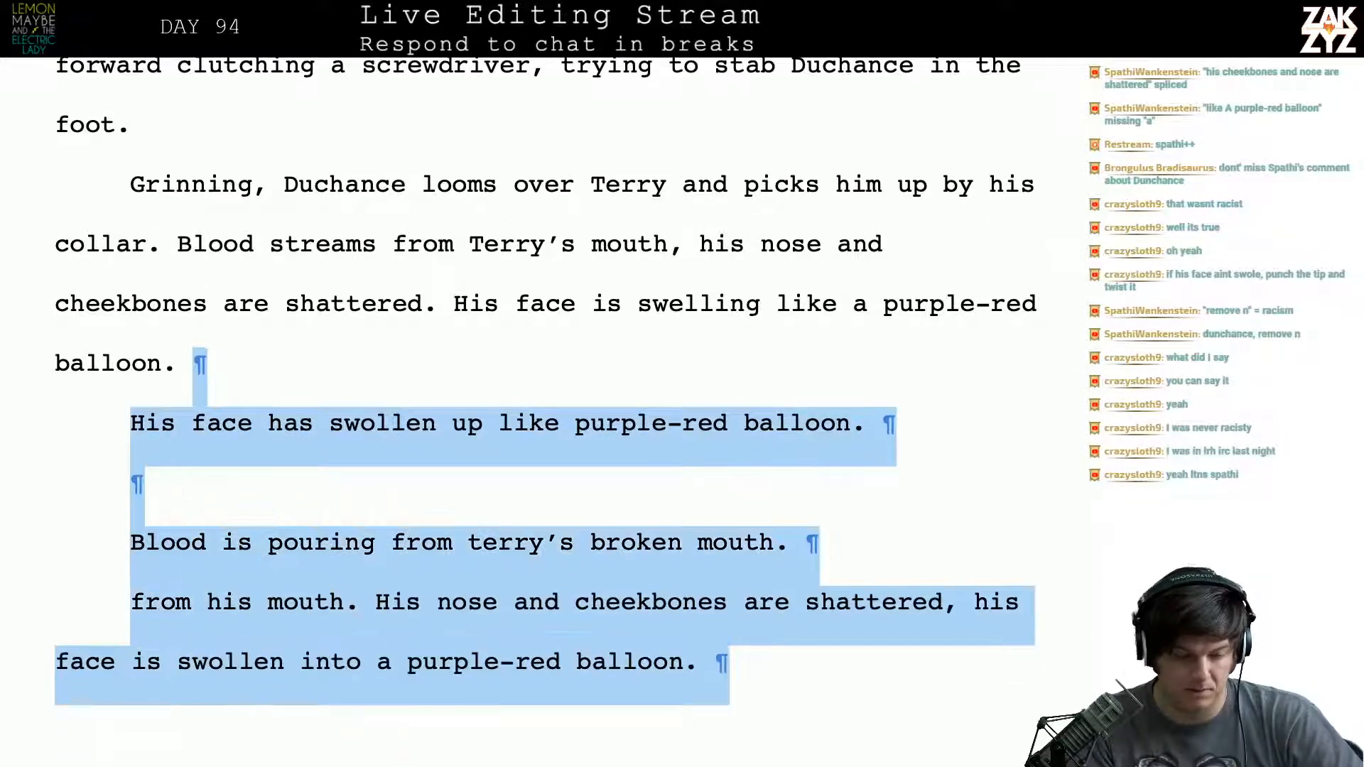
key("shift+Up")
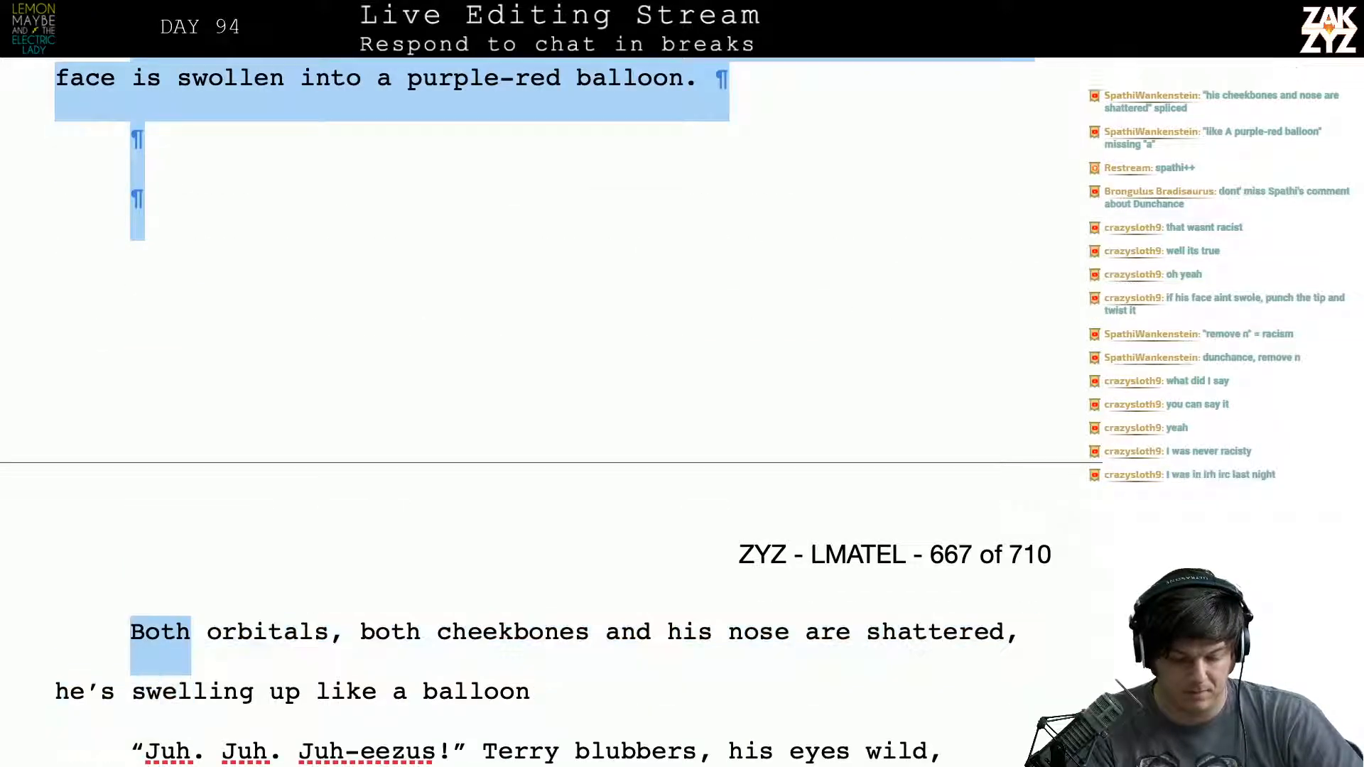
key("shift+Down")
key("shift+End")
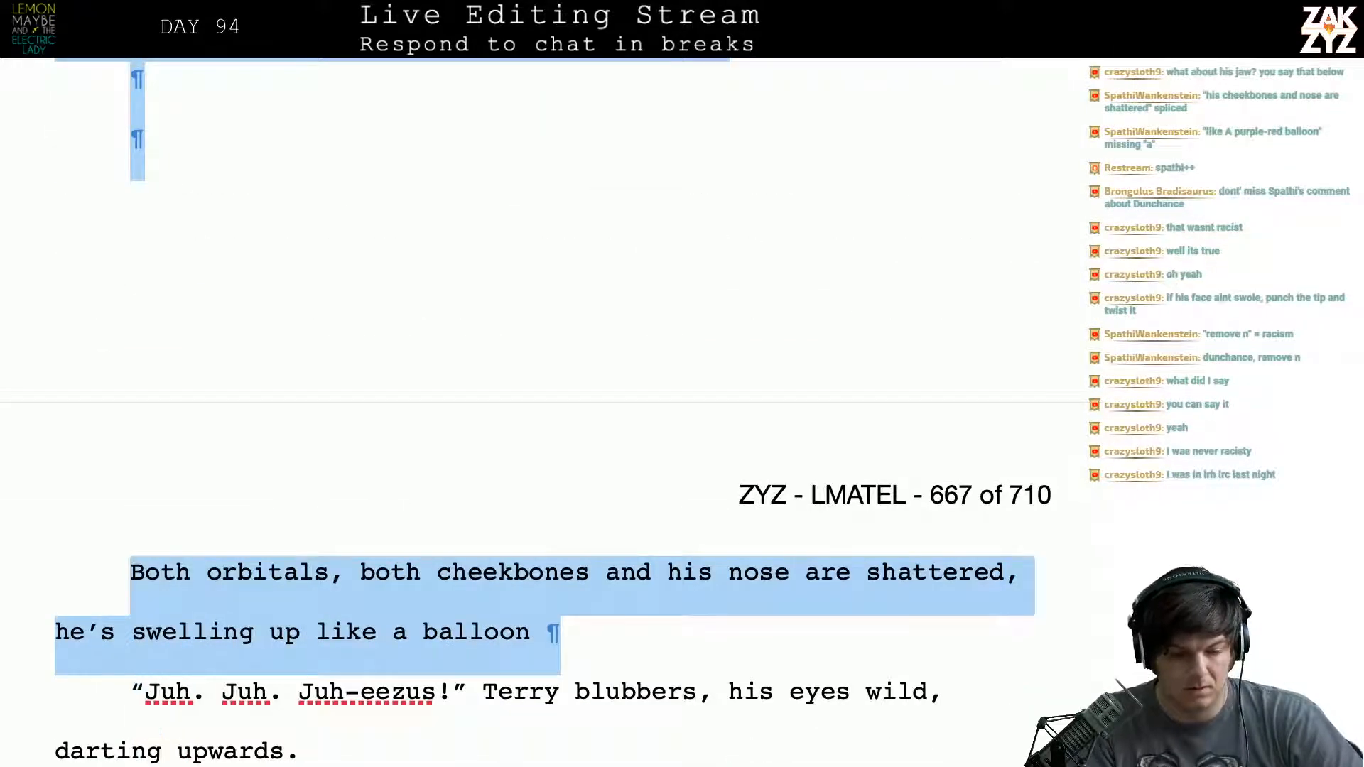
key("BackSpace")
key("Return")
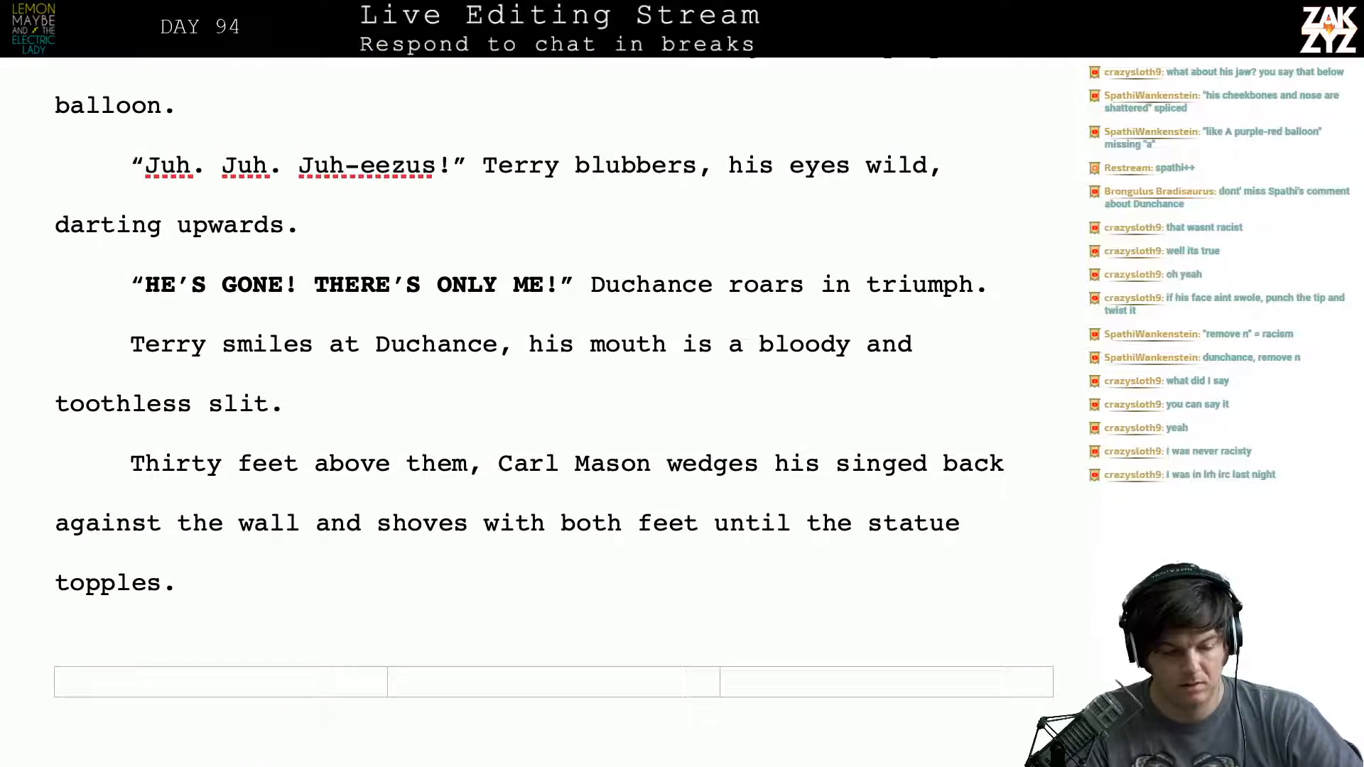
- End the dialogue tag at "Terry blubbers." and add the sentence "His eyes are wild, darting upwards to the sky."
scroll(731, 335, "up", 3)
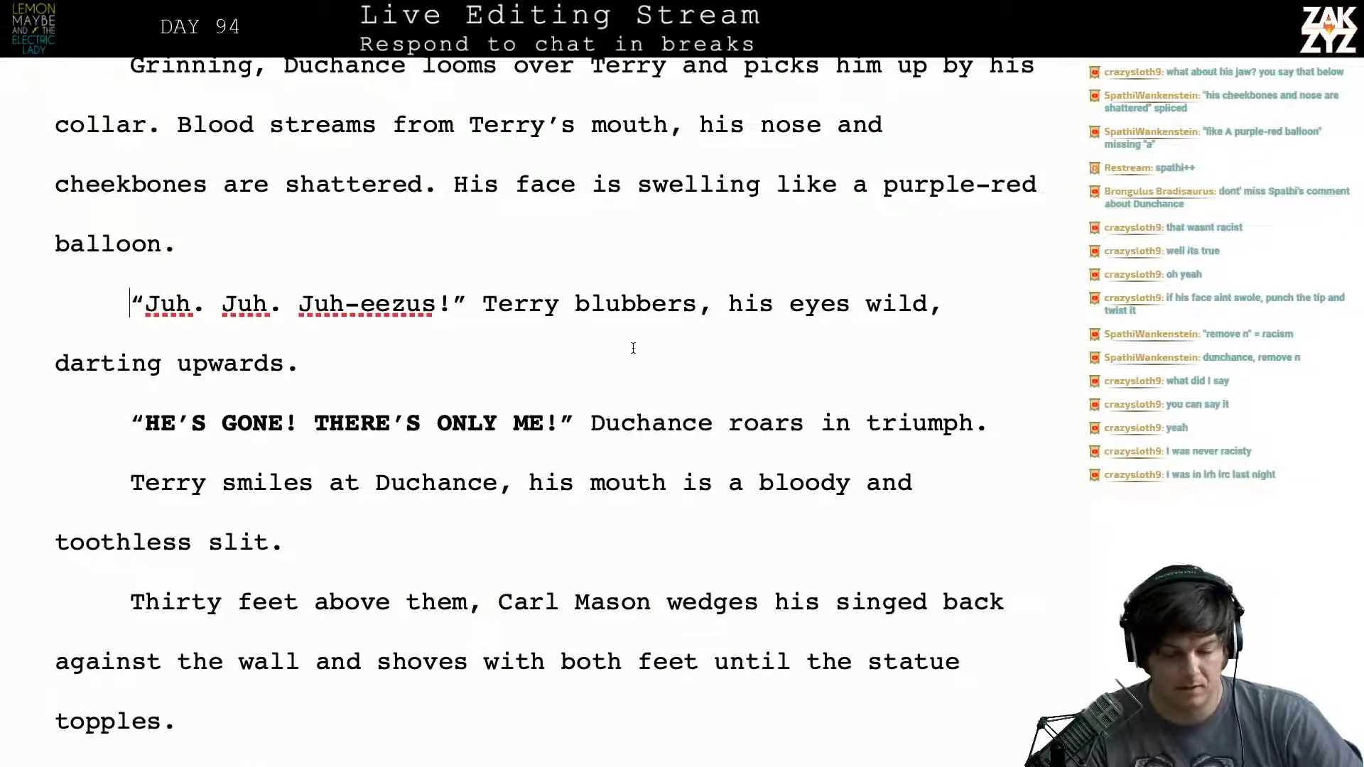
scroll(723, 287, "down", 1)
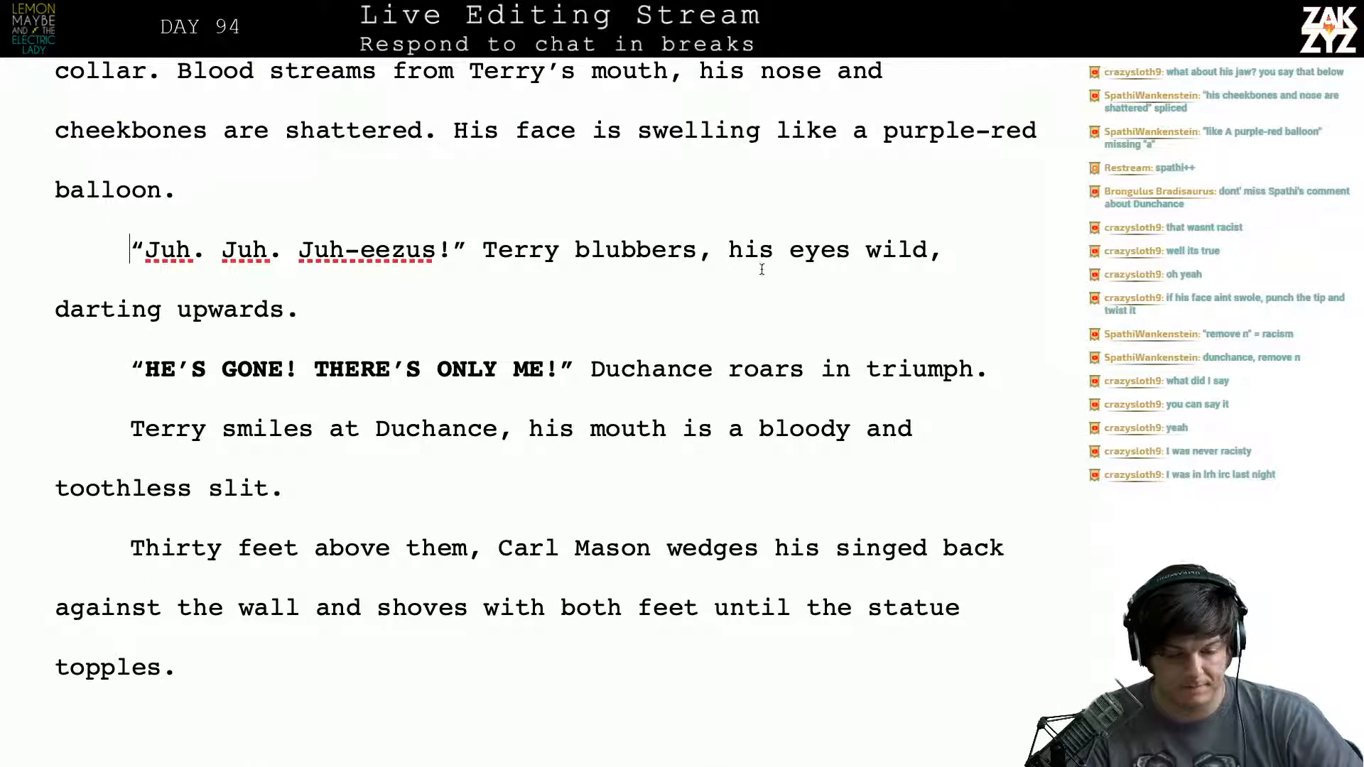
left_click(712, 251)
key("BackSpace")
type(". ")
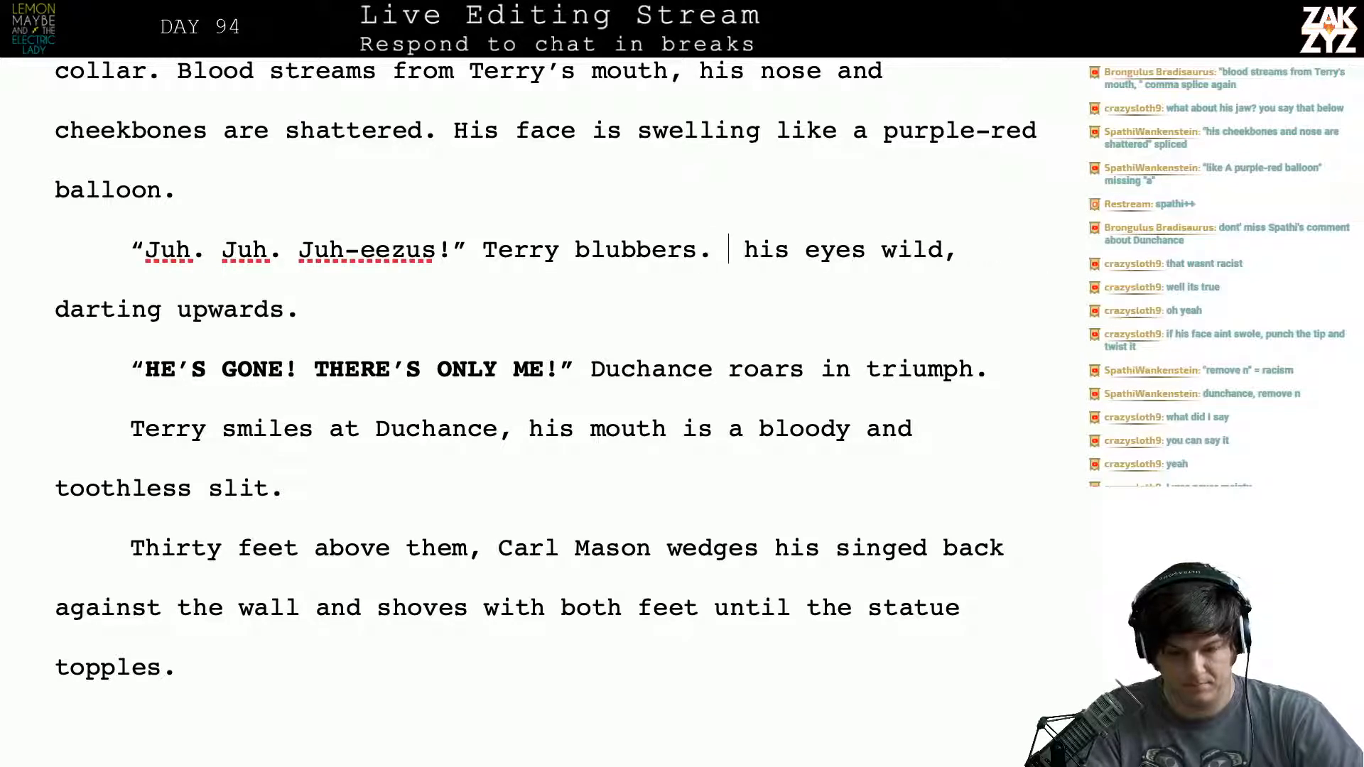
type("His eyes a")
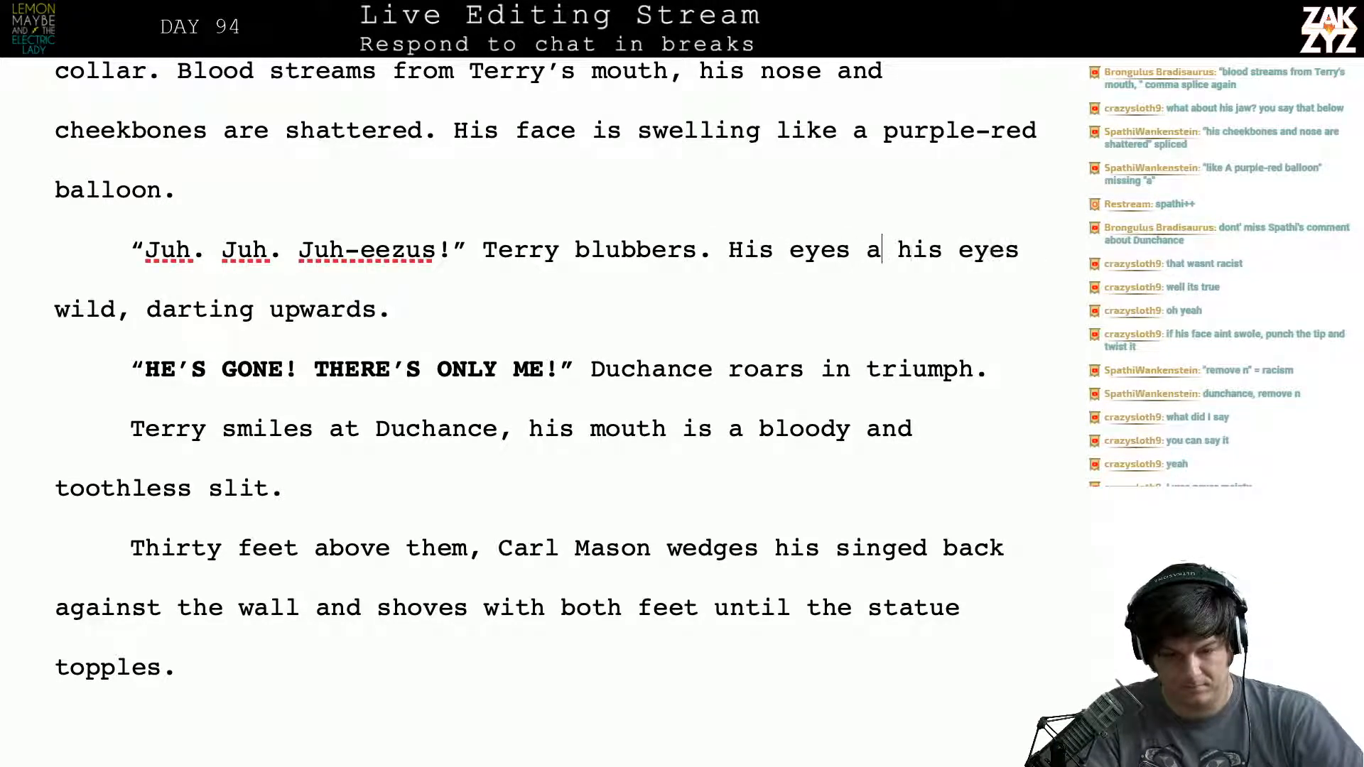
type("re wild, darting")
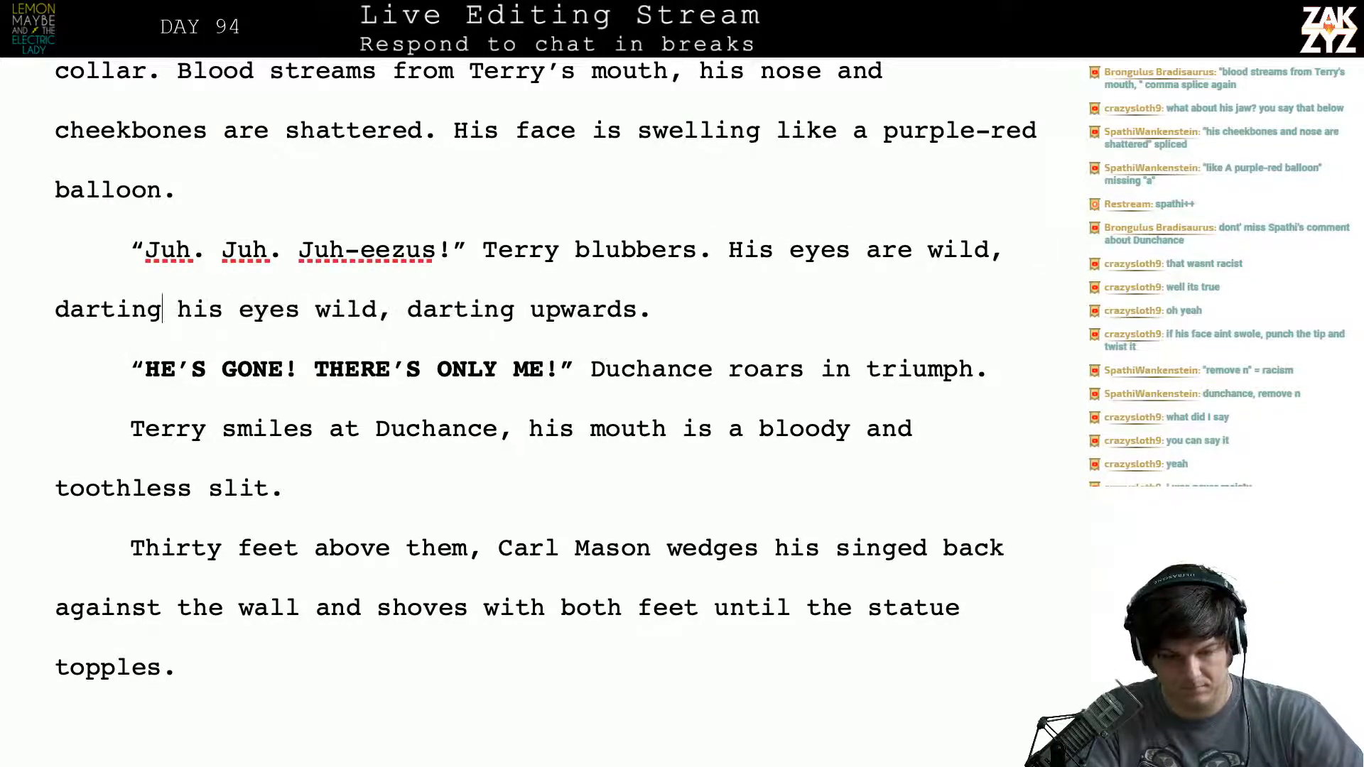
type(" upwards t")
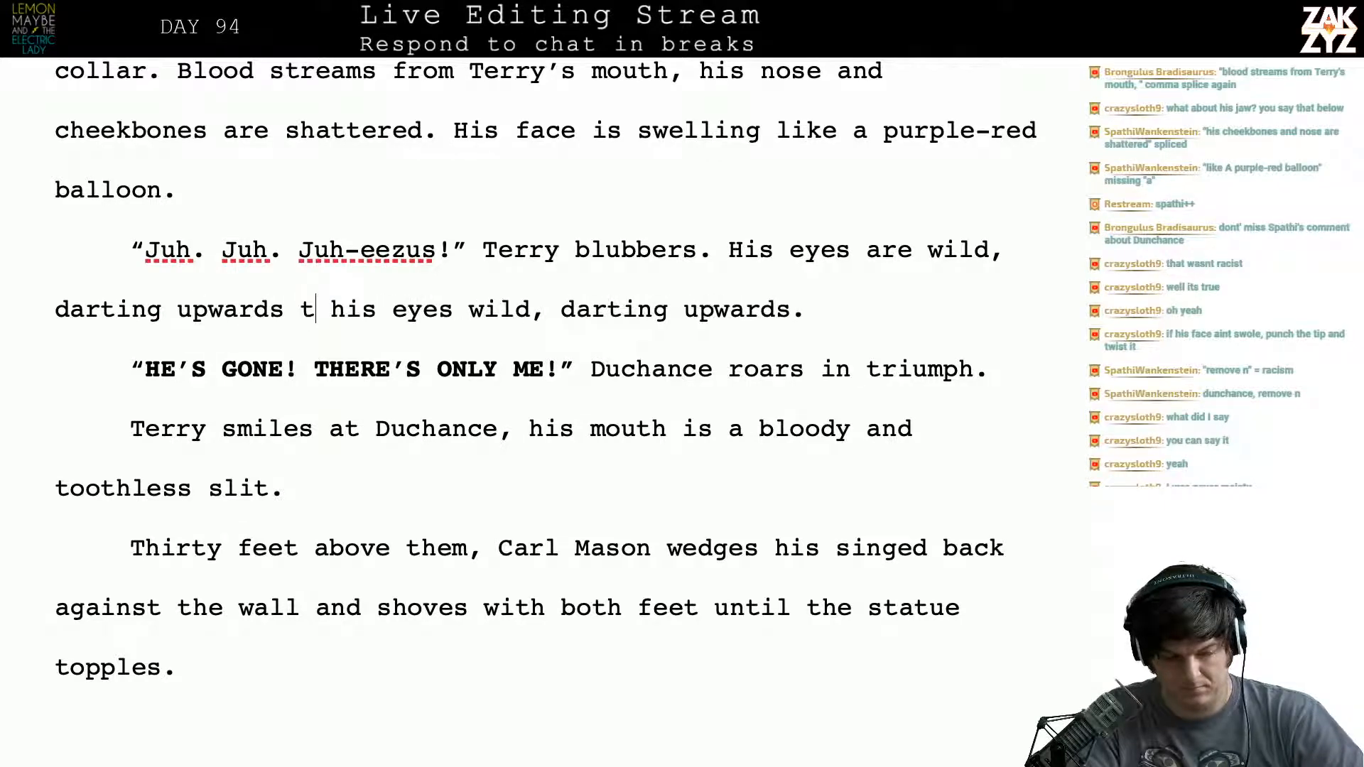
type("o the sky.")
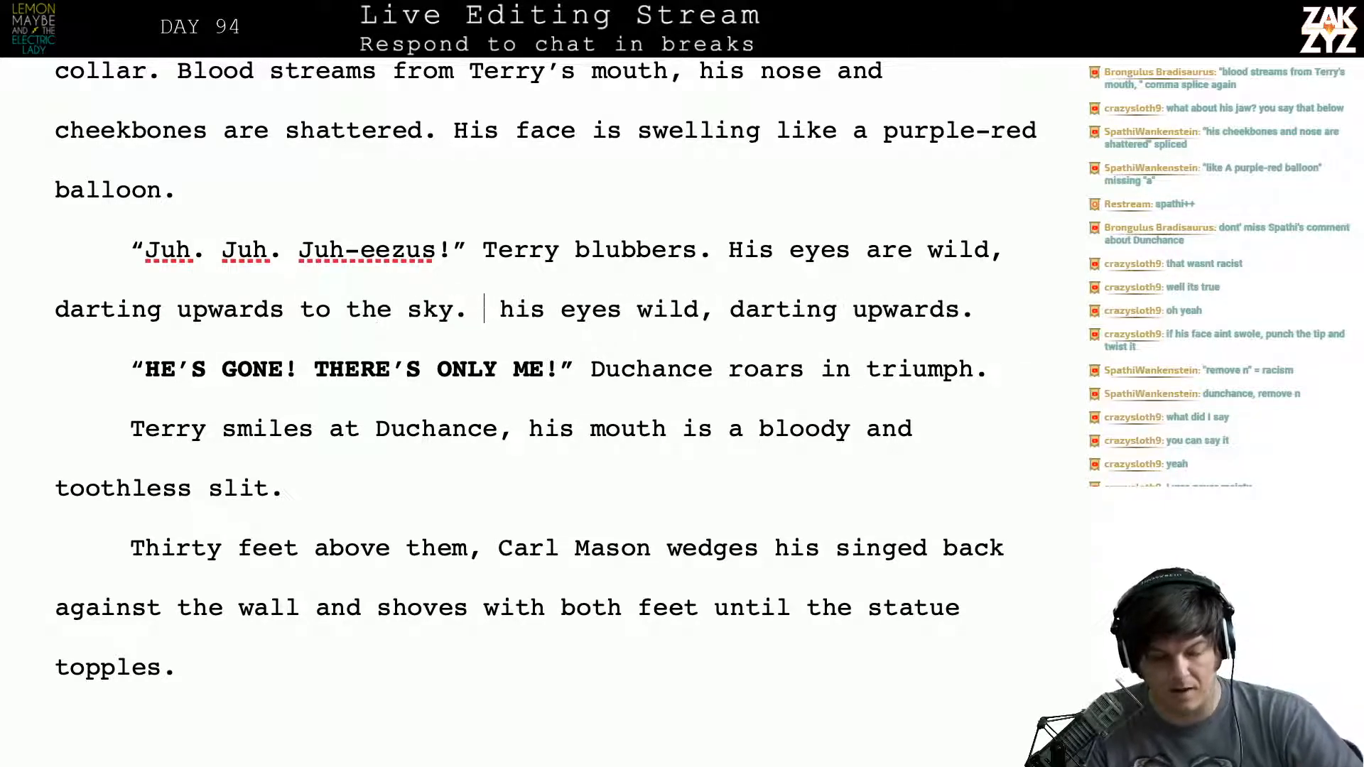
- Delete the leftover fragment "his eyes wild, darting upwards." after "to the sky."
key("shift+Right")
key("shift+Right")
key("shift+Right")
key("shift+Right")
key("shift+Right")
key("shift+Right")
key("shift+Right")
key("shift+Right")
key("shift+Right")
key("shift+Right")
key("shift+Right")
key("shift+Right")
key("shift+Right")
key("shift+Right")
key("shift+Right")
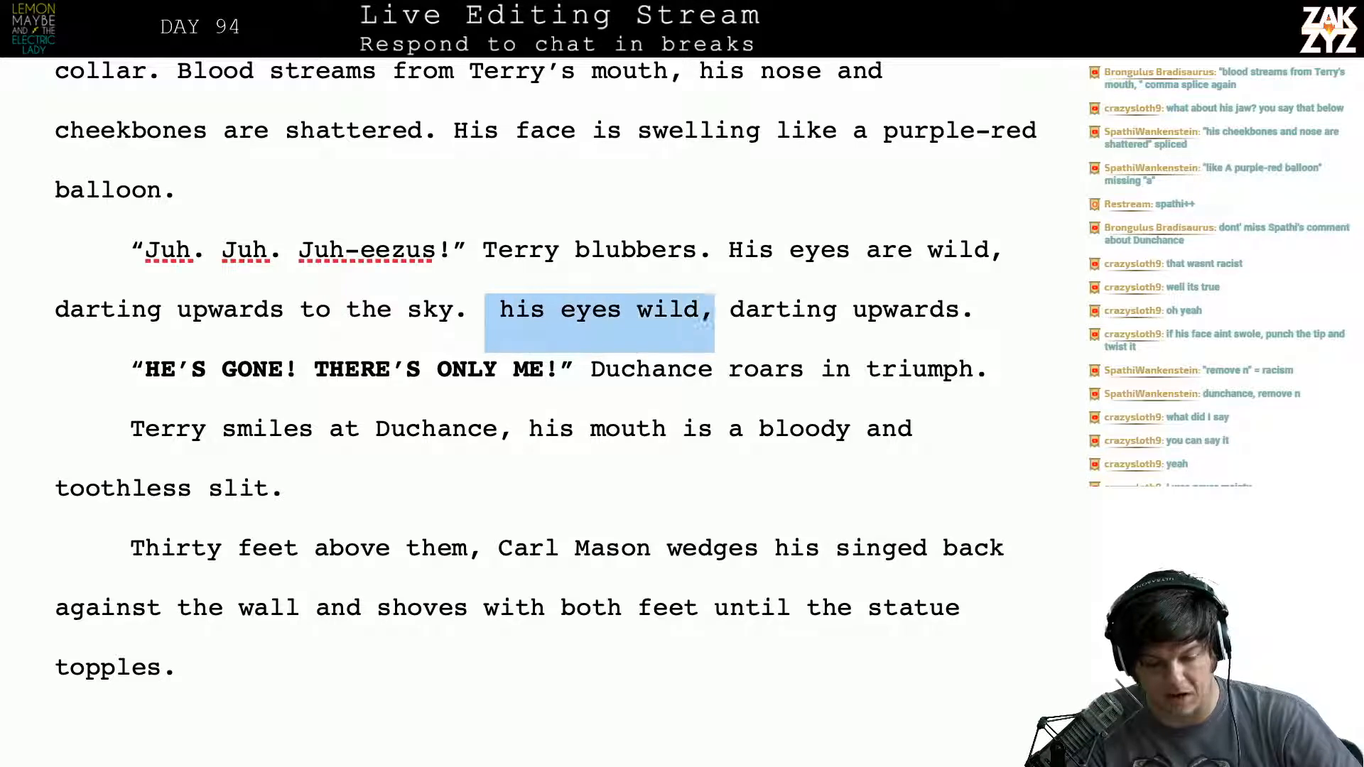
key("shift+Right")
key("shift+Right")
key("shift+Right")
key("shift+Right")
key("shift+Right")
key("shift+Right")
key("shift+Right")
key("shift+Right")
key("shift+Right")
key("shift+Right")
key("shift+Right")
key("shift+Right")
key("shift+Right")
key("shift+Right")
key("shift+Right")
key("shift+Right")
key("shift+Right")
key("shift+Right")
key("shift+Left")
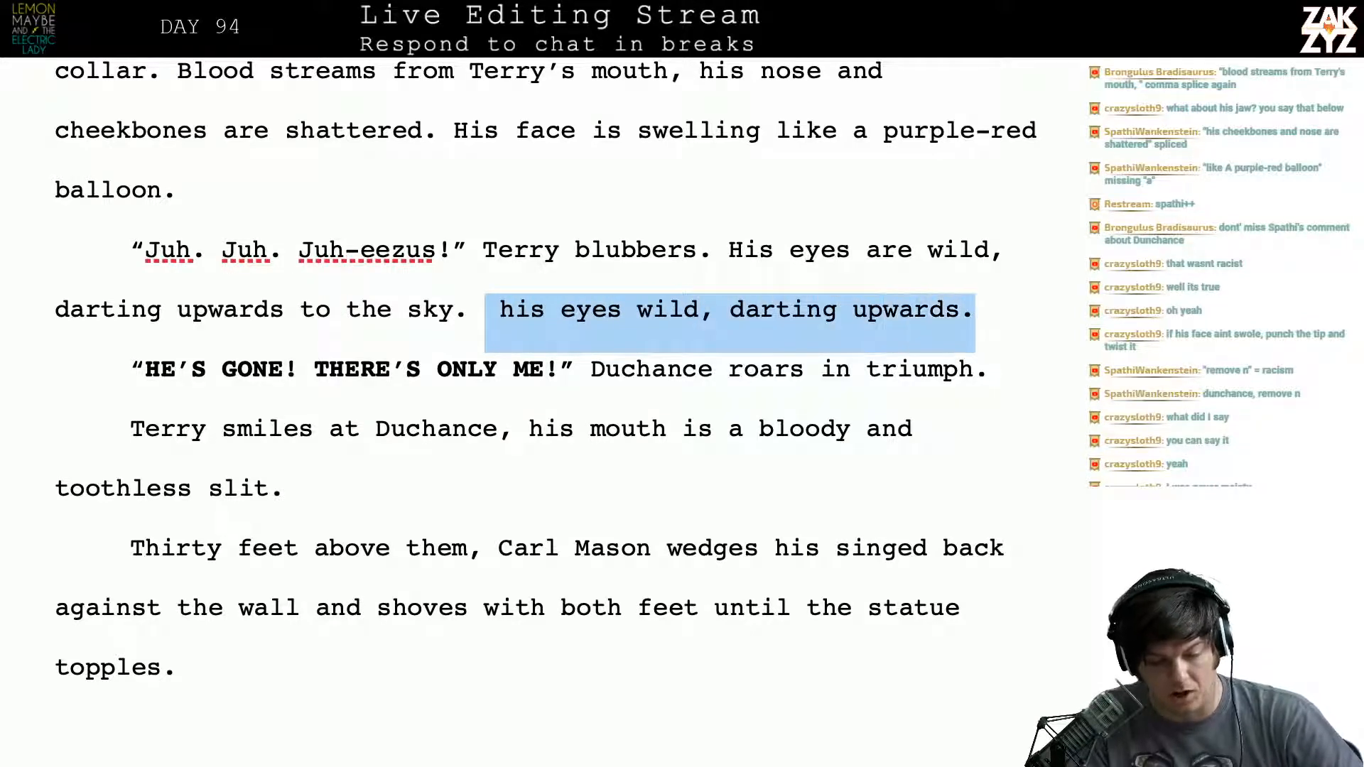
key("BackSpace")
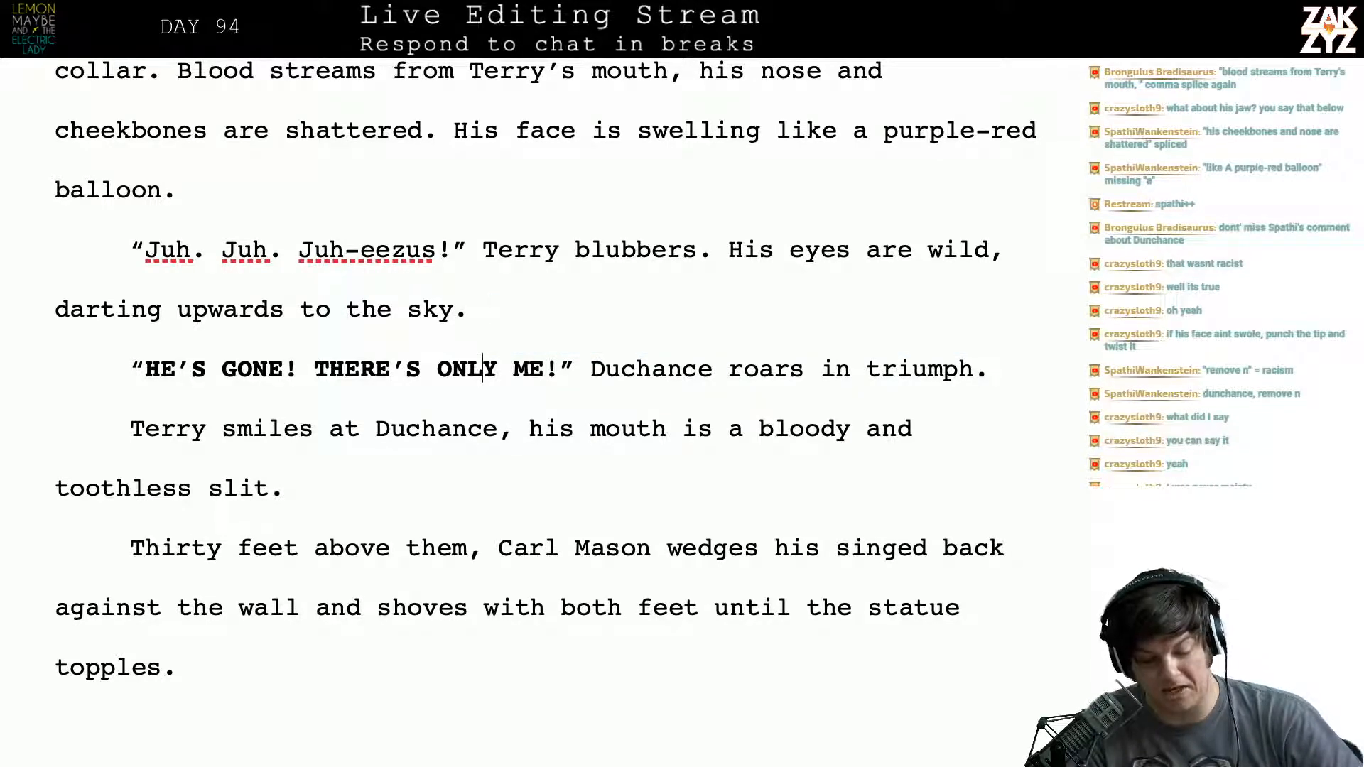
- Split the "Terry smiles at Duchance" sentence after "smiles", moving the remainder onto its own line
key("Right")
key("Right")
key("Right")
key("Right")
key("Right")
key("Right")
key("Right")
key("Right")
key("Right")
key("Right")
key("Right")
key("Down")
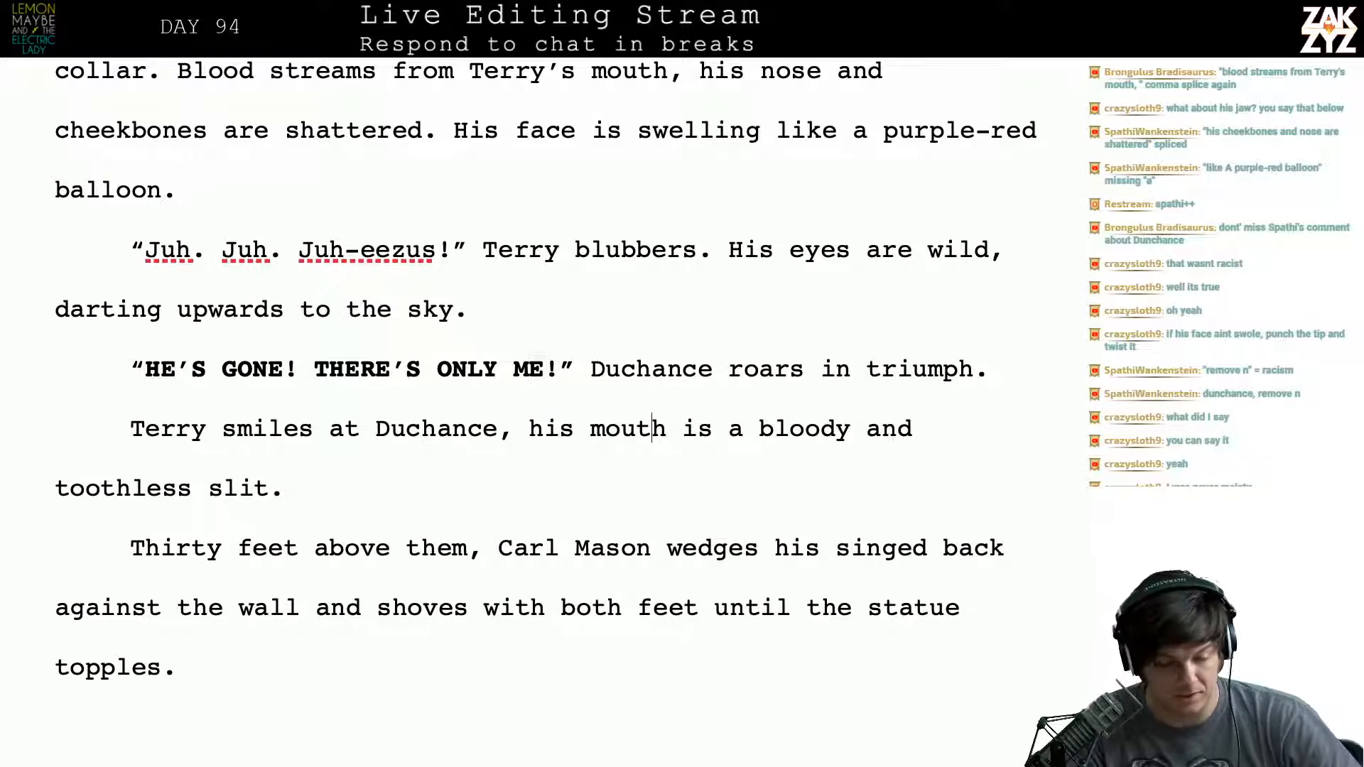
key("Left")
key("Left")
key("Left")
key("Left")
key("Left")
key("Left")
key("Left")
key("Left")
key("Left")
key("Left")
key("Left")
key("Left")
key("Left")
key("Left")
key("Left")
key("Left")
key("Left")
key("Left")
key("Left")
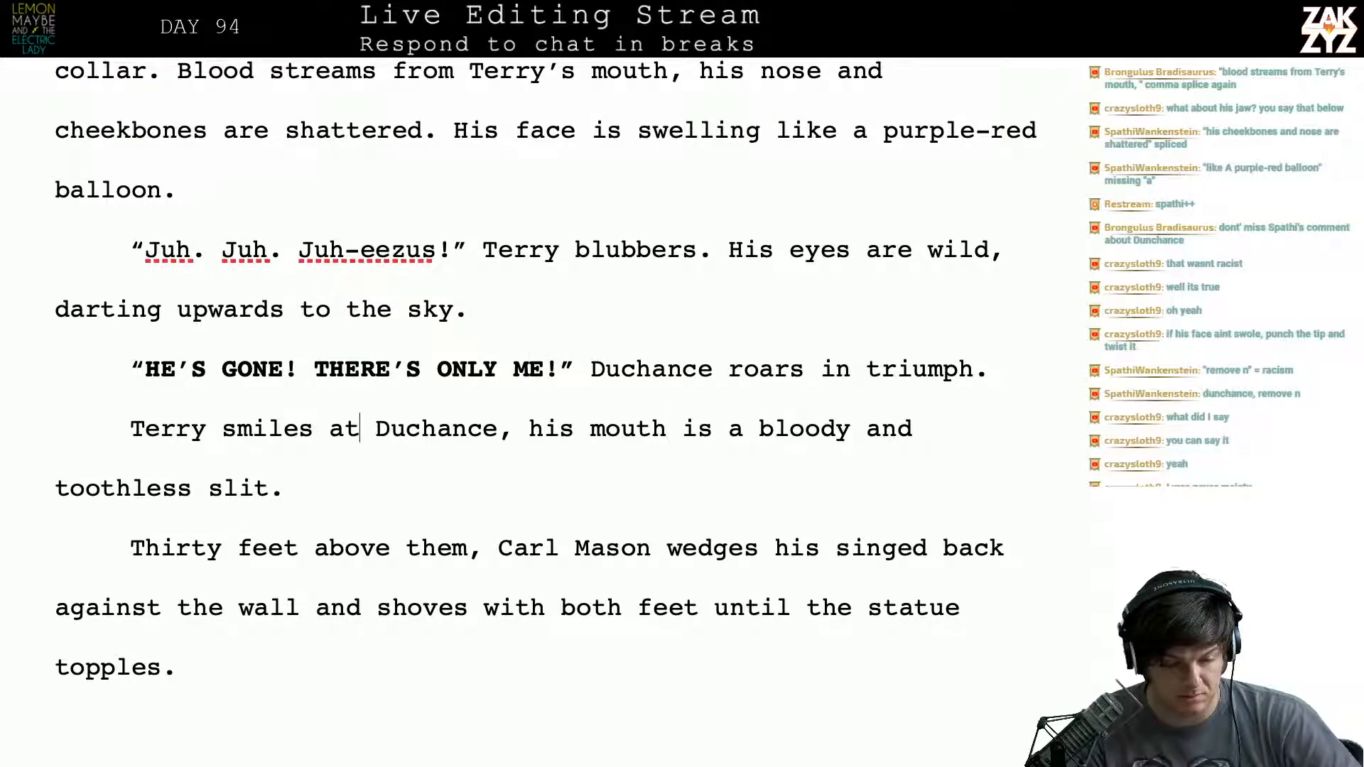
key("Right")
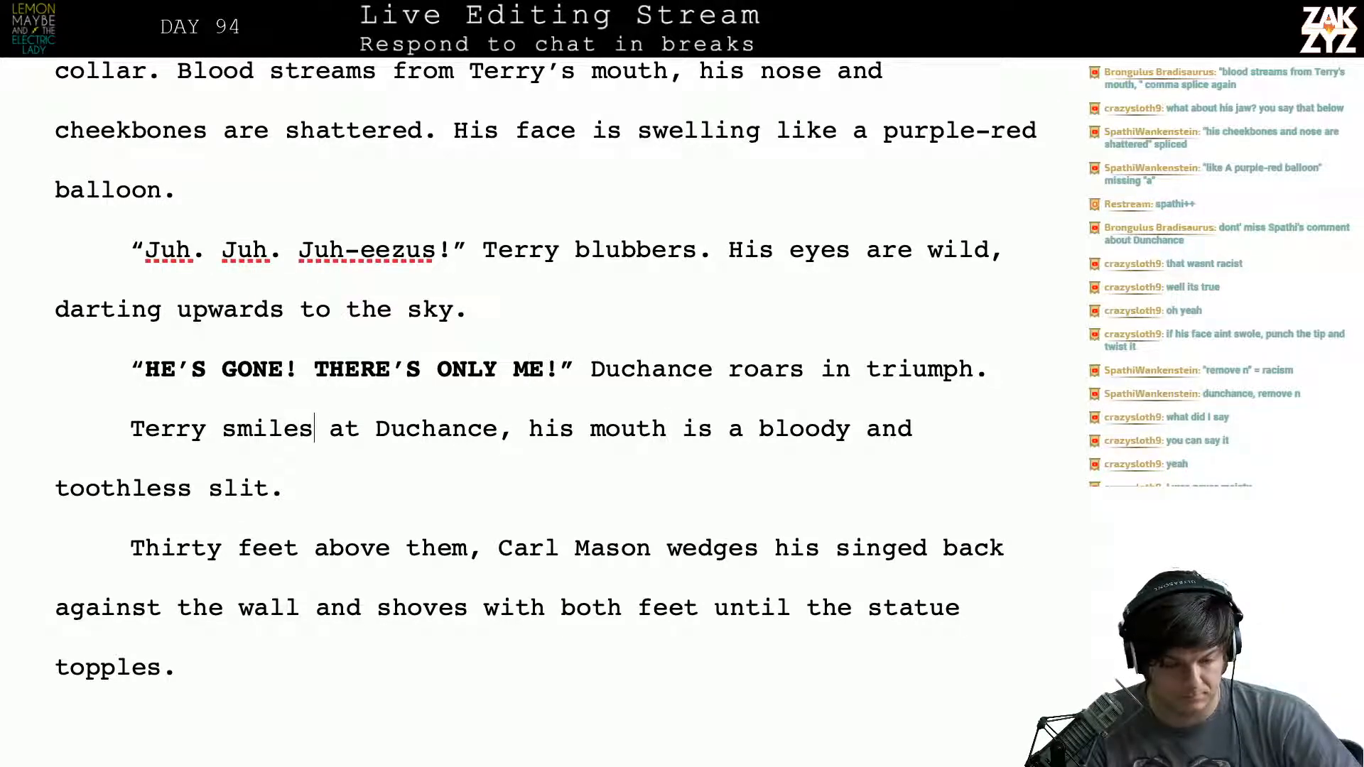
key("Return")
key("Left")
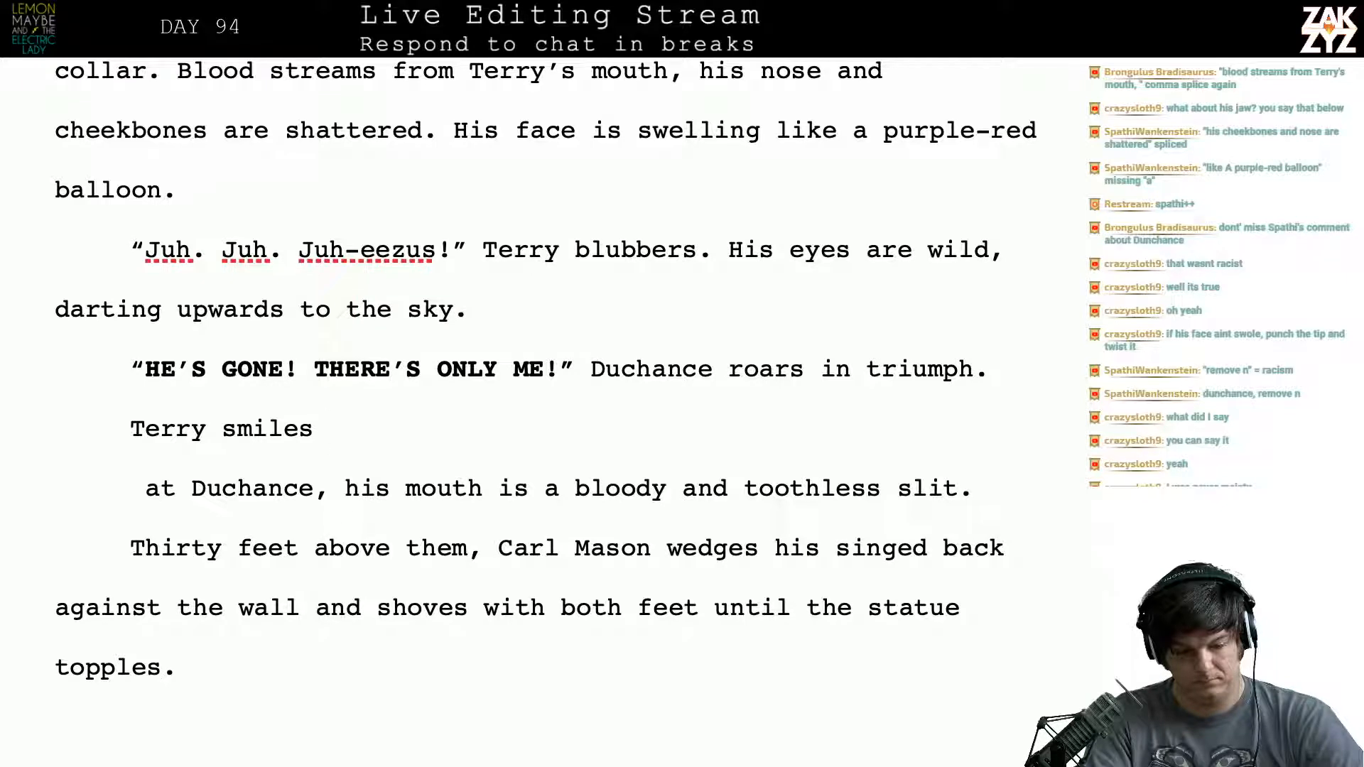
- Reword the sentence opening to read "Terry smiles, his mouth a ghastly"
key("BackSpace")
key("BackSpace")
key("BackSpace")
key("BackSpace")
key("BackSpace")
key("BackSpace")
key("BackSpace")
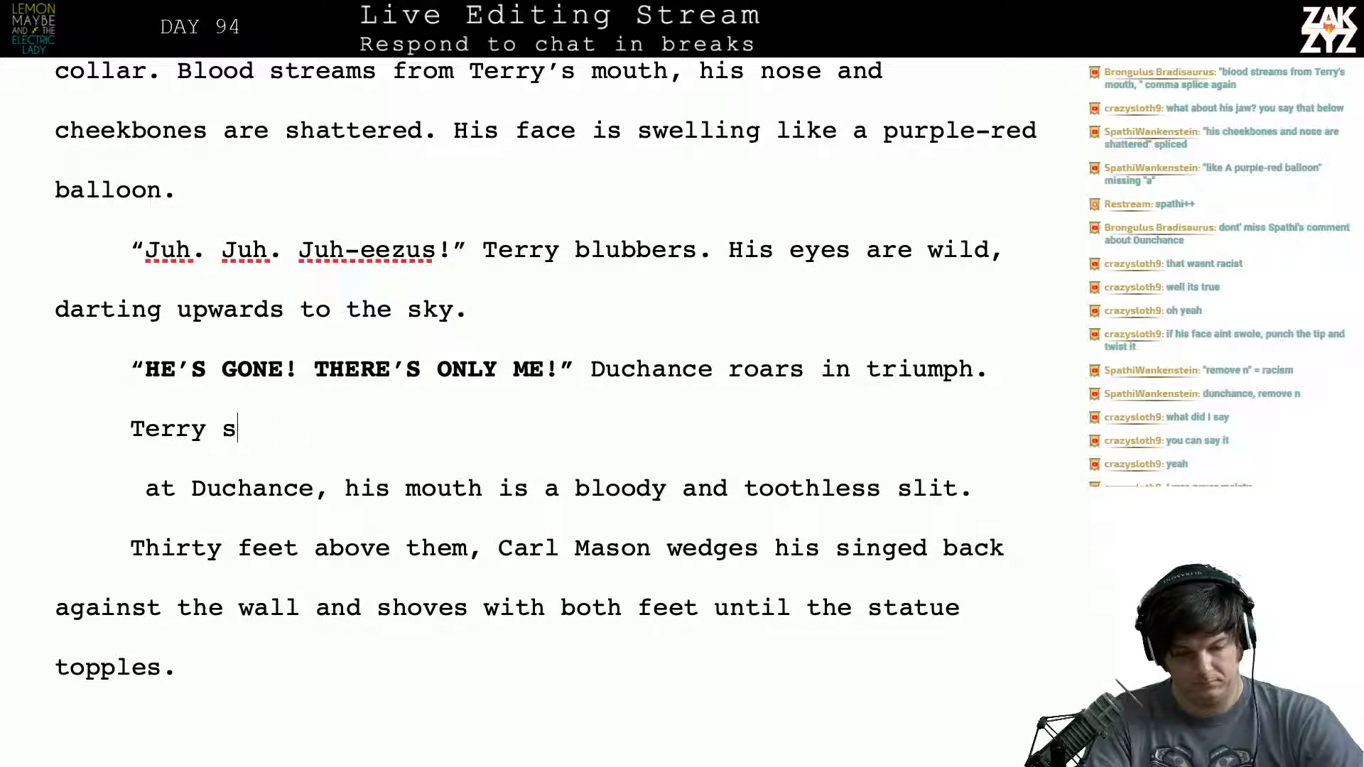
type("g")
key("BackSpace")
type("smi")
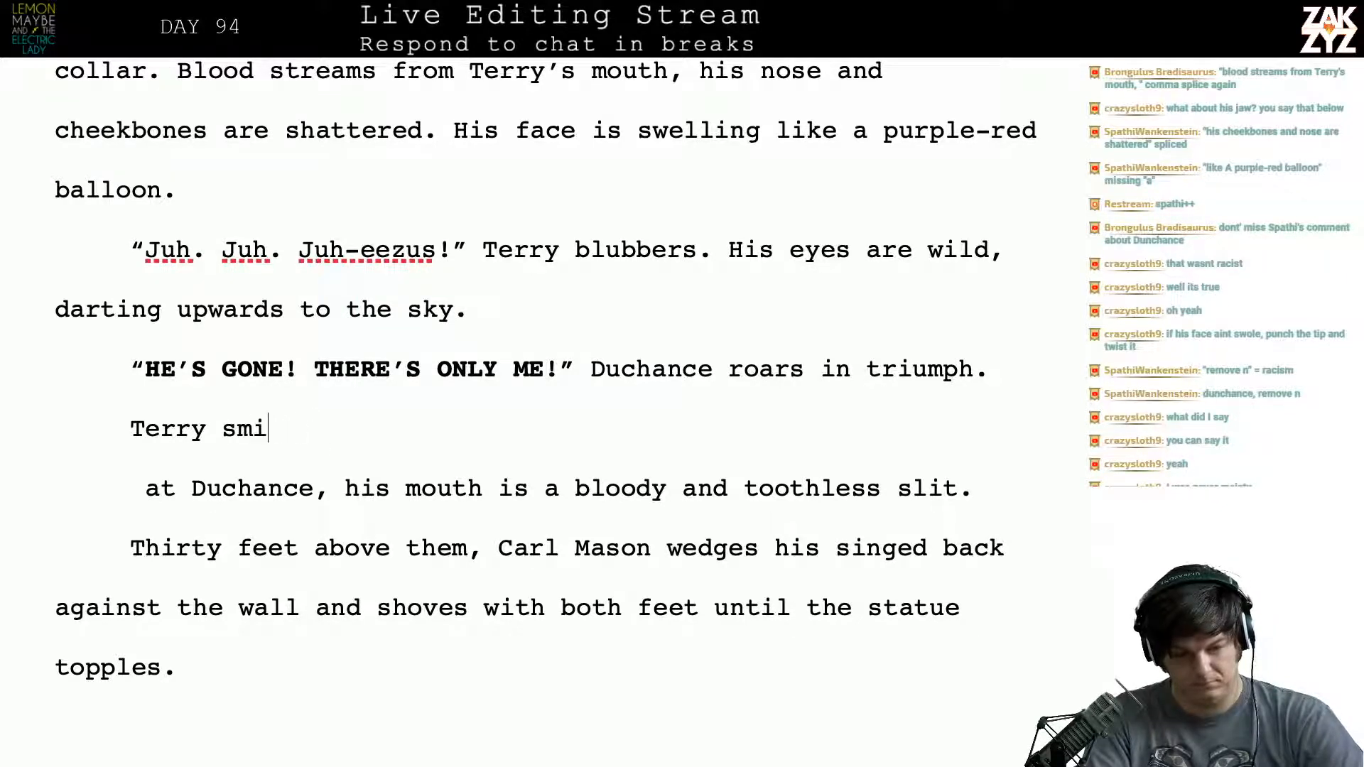
type("les , h")
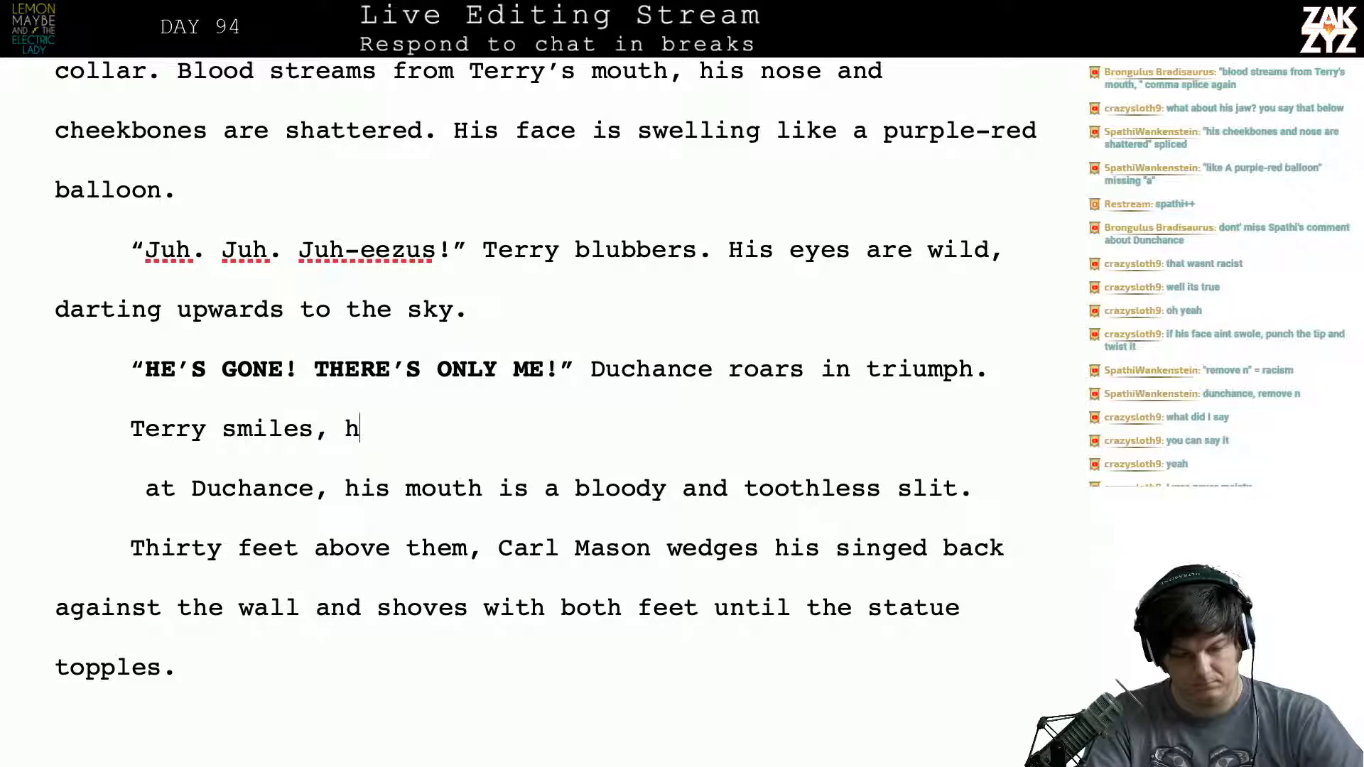
type("is mouth ")
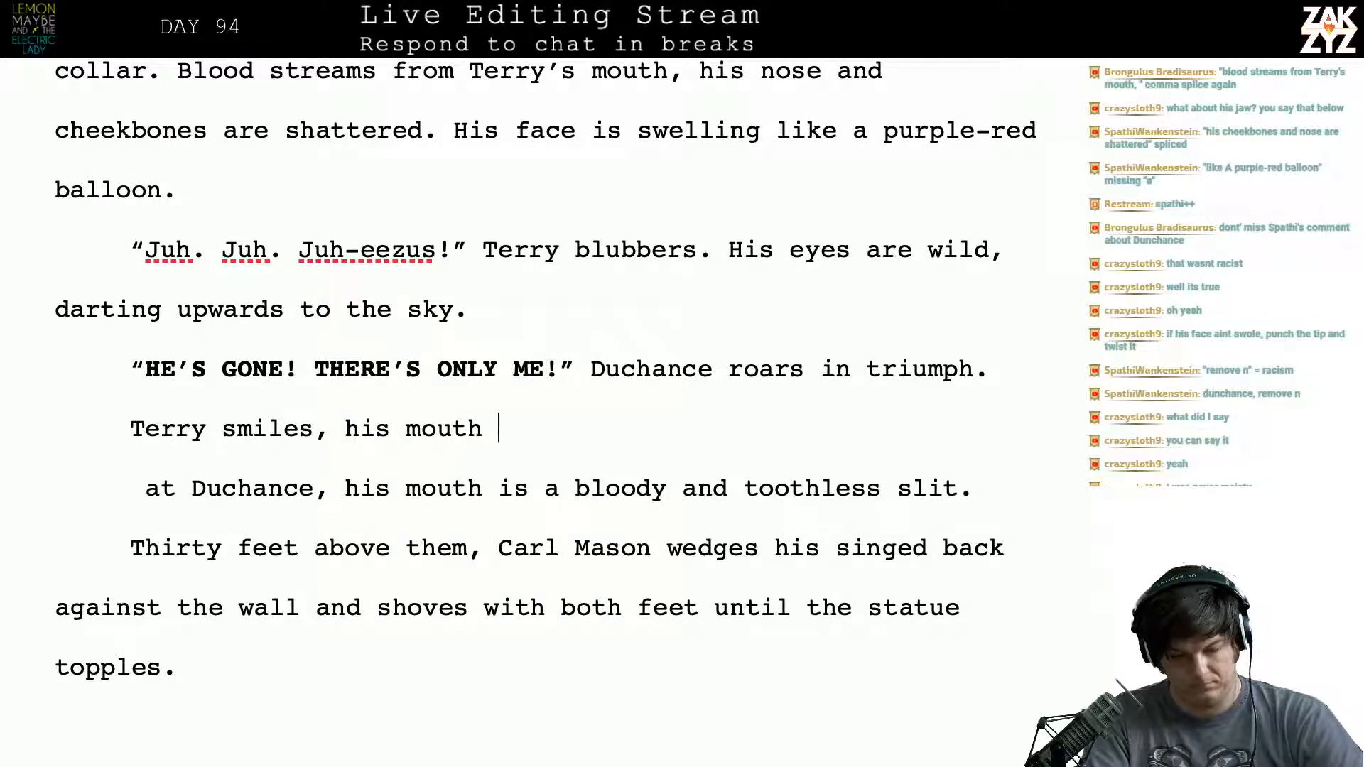
type("a ghastly")
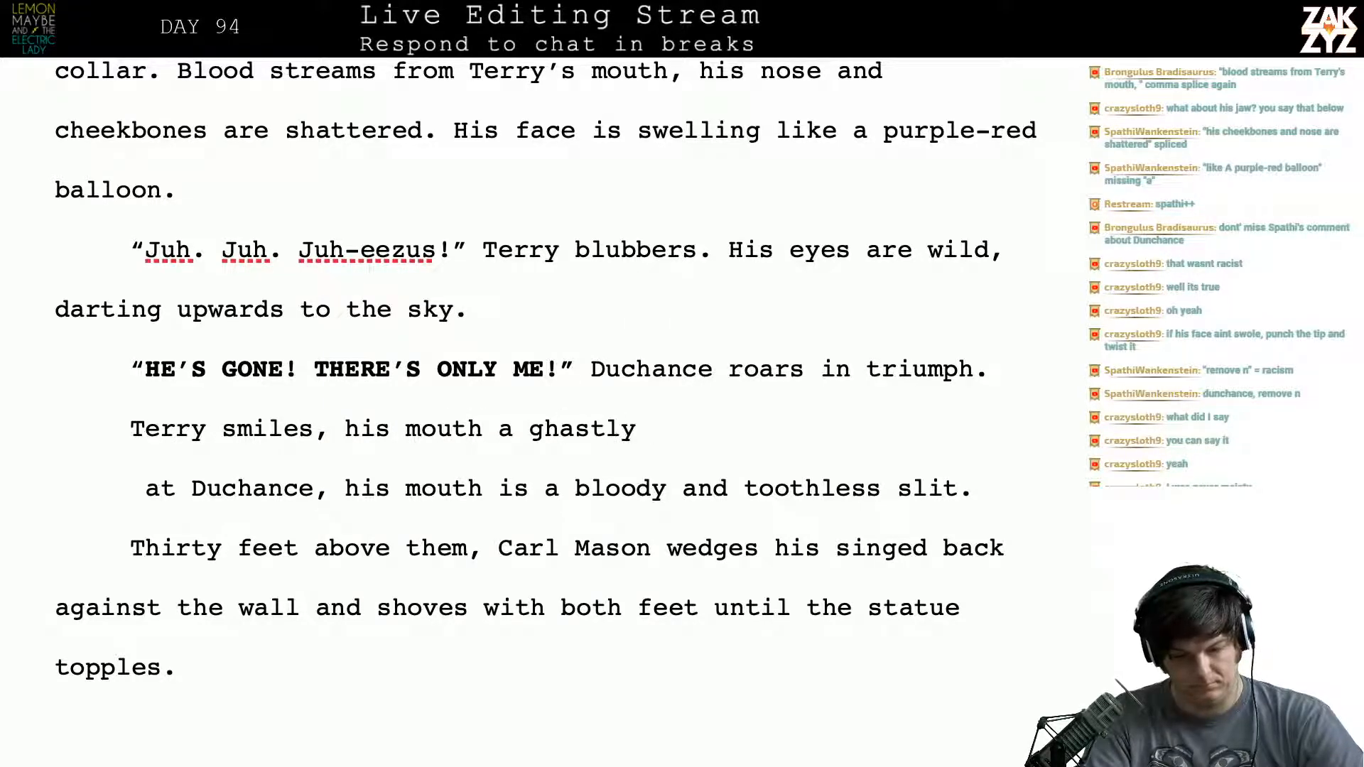
- Set the fragment "smiles, his mouth a ghastly" apart from the text below and leave only "Terry" on the line above
key("Return")
key("BackSpace")
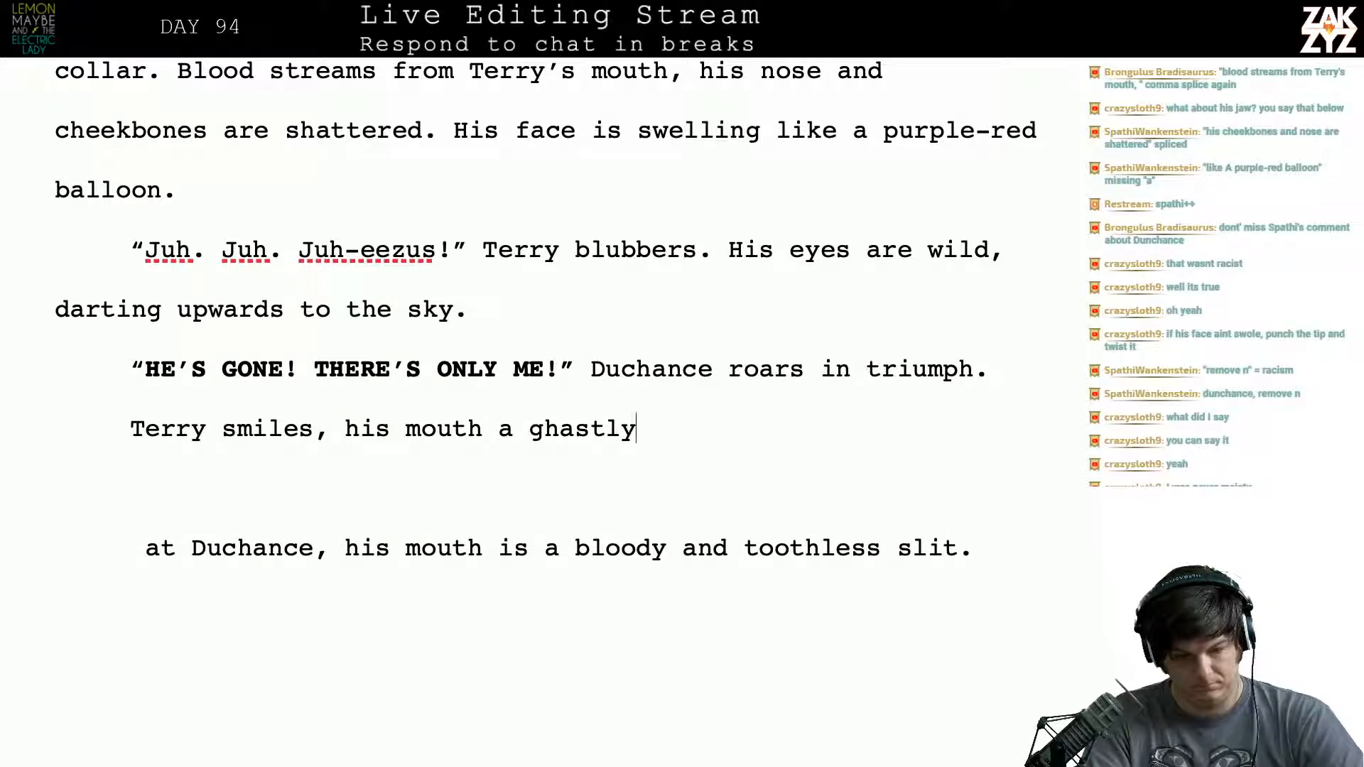
key("Left")
key("Left")
key("Left")
key("Left")
key("Left")
key("Left")
key("Left")
key("Left")
key("Left")
key("Left")
key("Left")
key("Left")
key("Left")
key("Left")
key("Left")
key("Left")
key("Left")
key("Left")
key("Left")
key("Left")
key("Left")
key("Left")
key("Return")
key("Left")
key("Left")
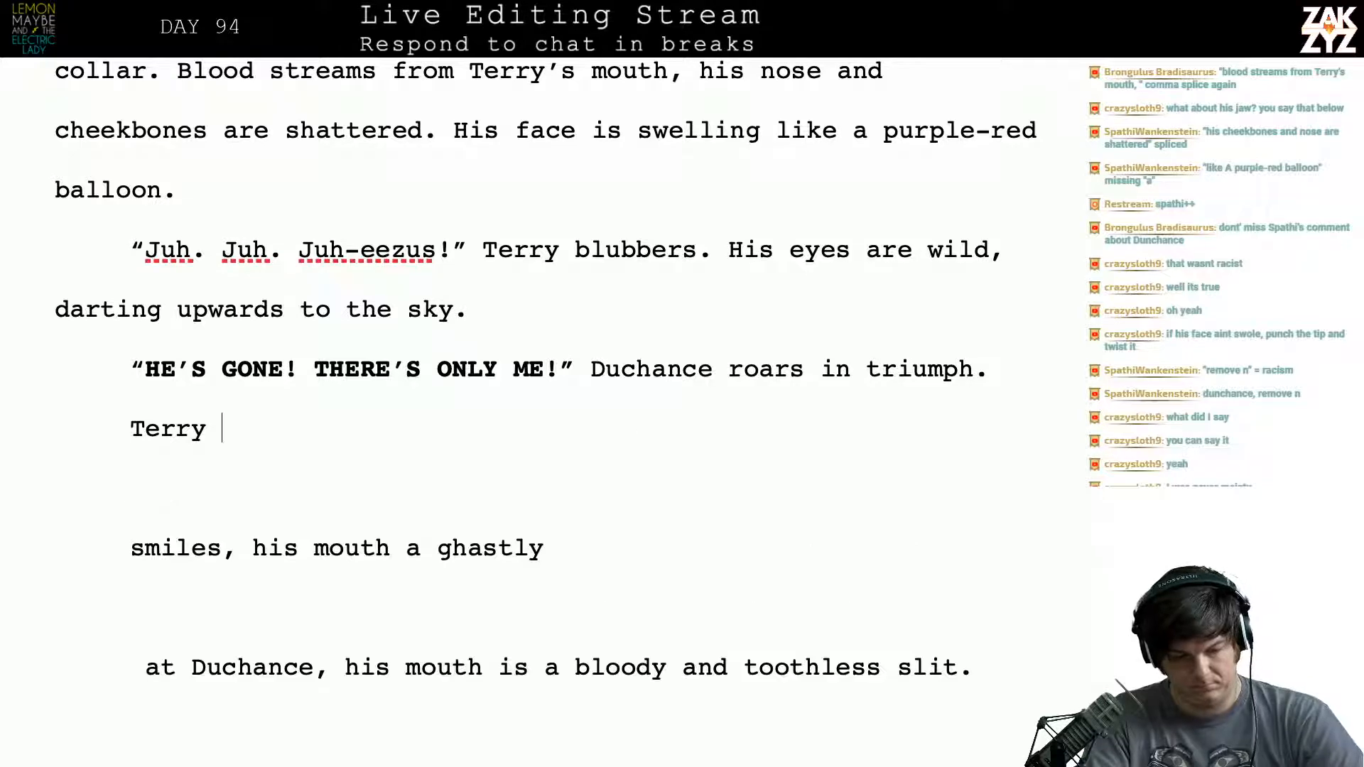
type("giv")
key("BackSpace")
key("BackSpace")
key("BackSpace")
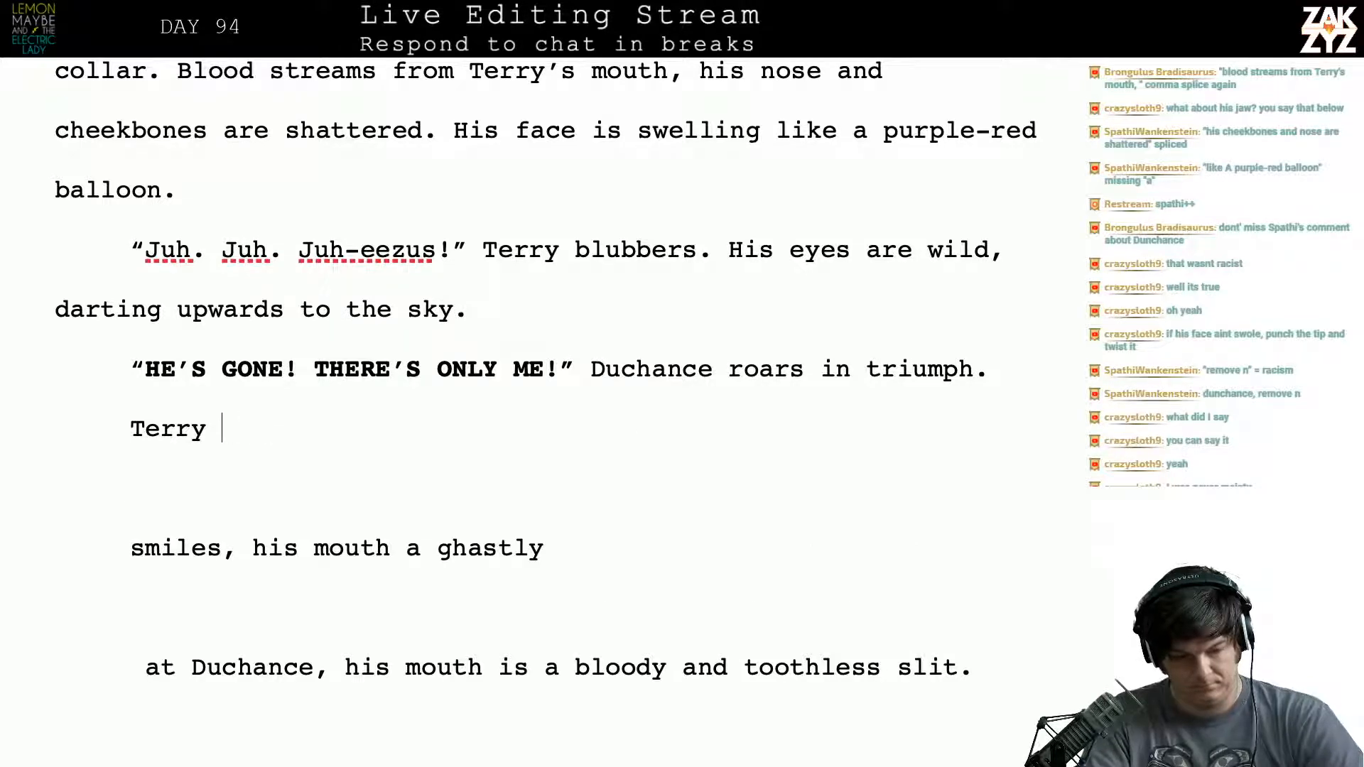
type("r")
key("BackSpace")
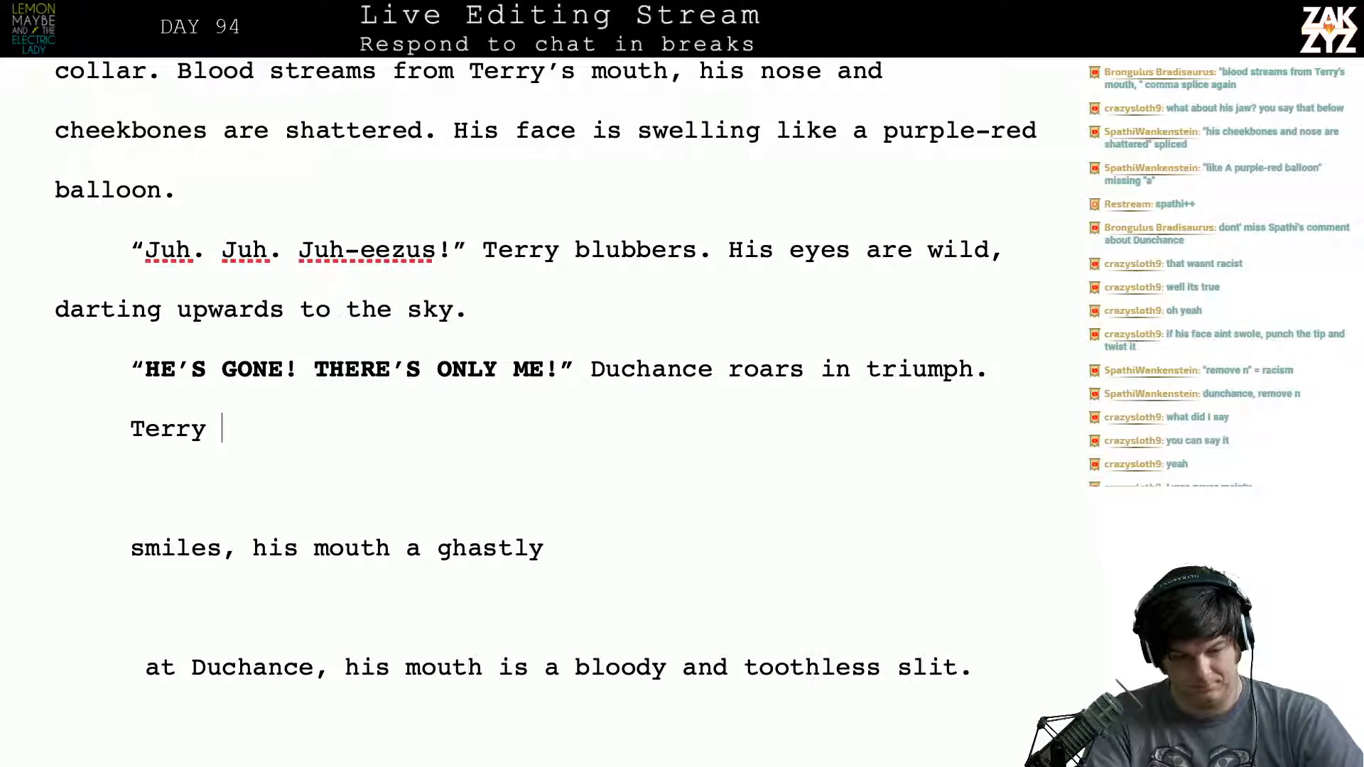
type("s")
key("BackSpace")
type("gives him")
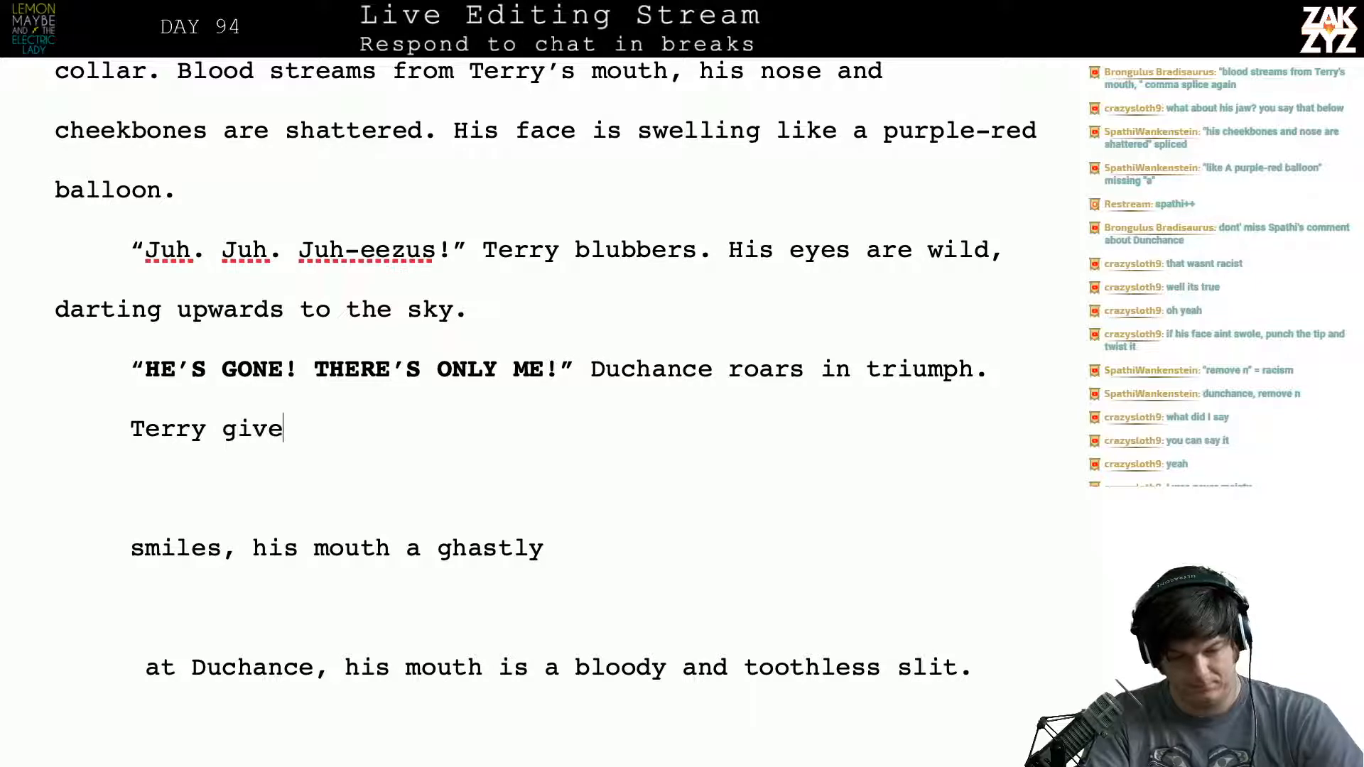
key("BackSpace")
key("BackSpace")
key("BackSpace")
key("BackSpace")
key("BackSpace")
key("BackSpace")
key("BackSpace")
key("BackSpace")
key("BackSpace")
key("BackSpace")
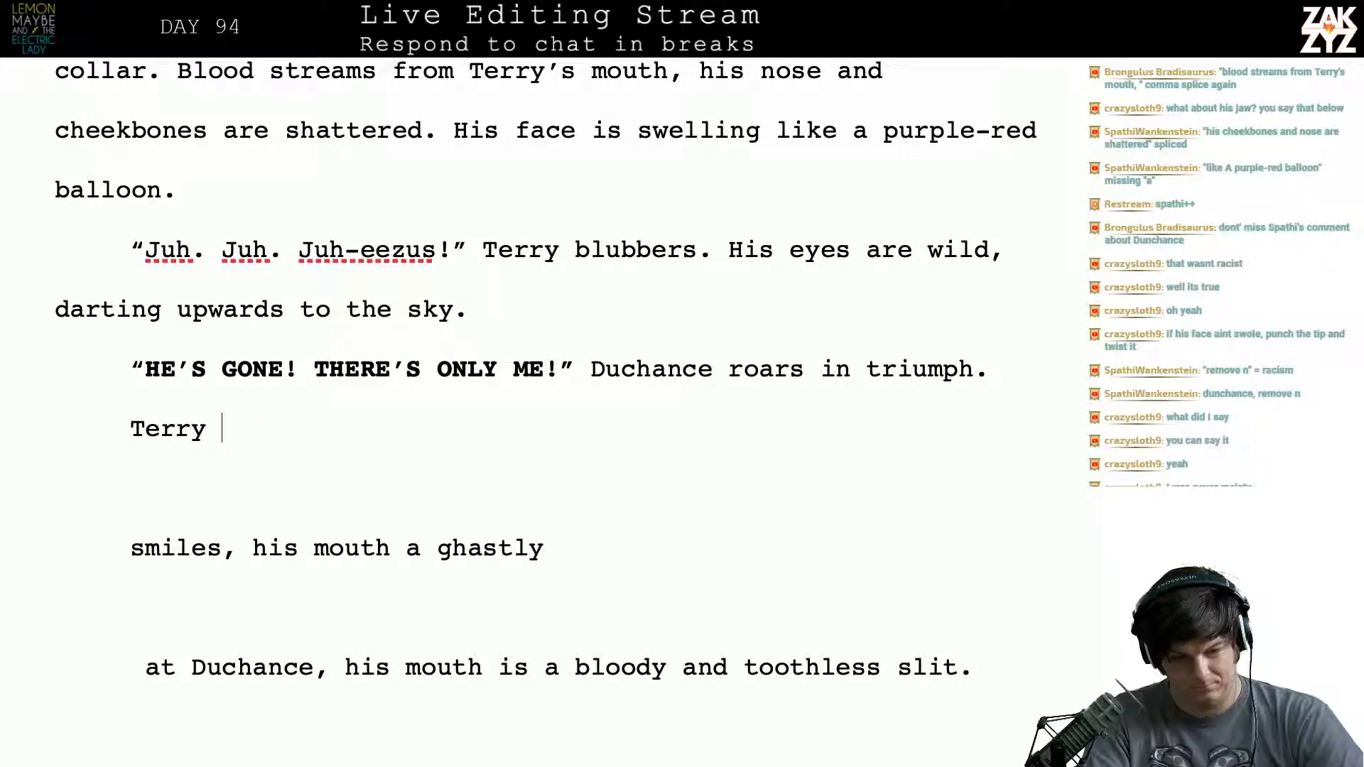
type("s")
key("BackSpace")
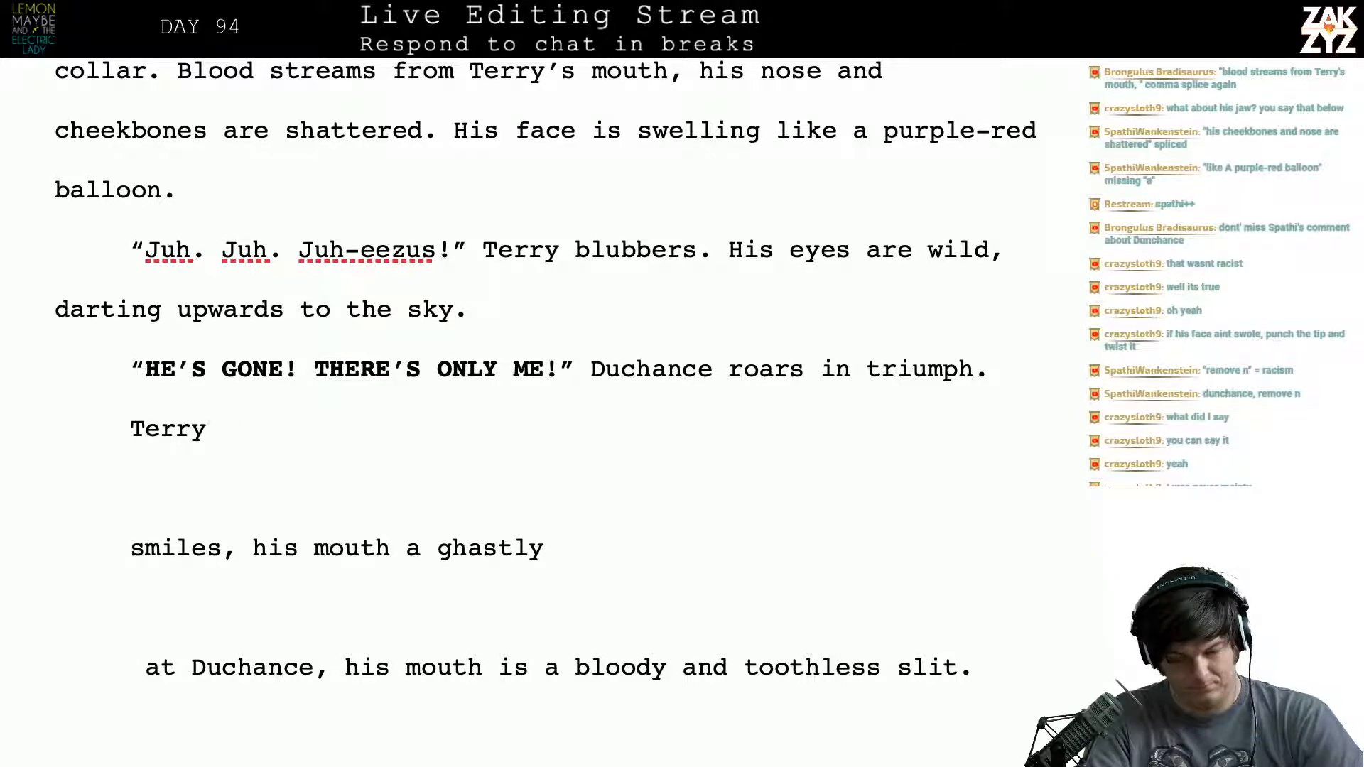
type("re")
key("BackSpace")
key("BackSpace")
type("re")
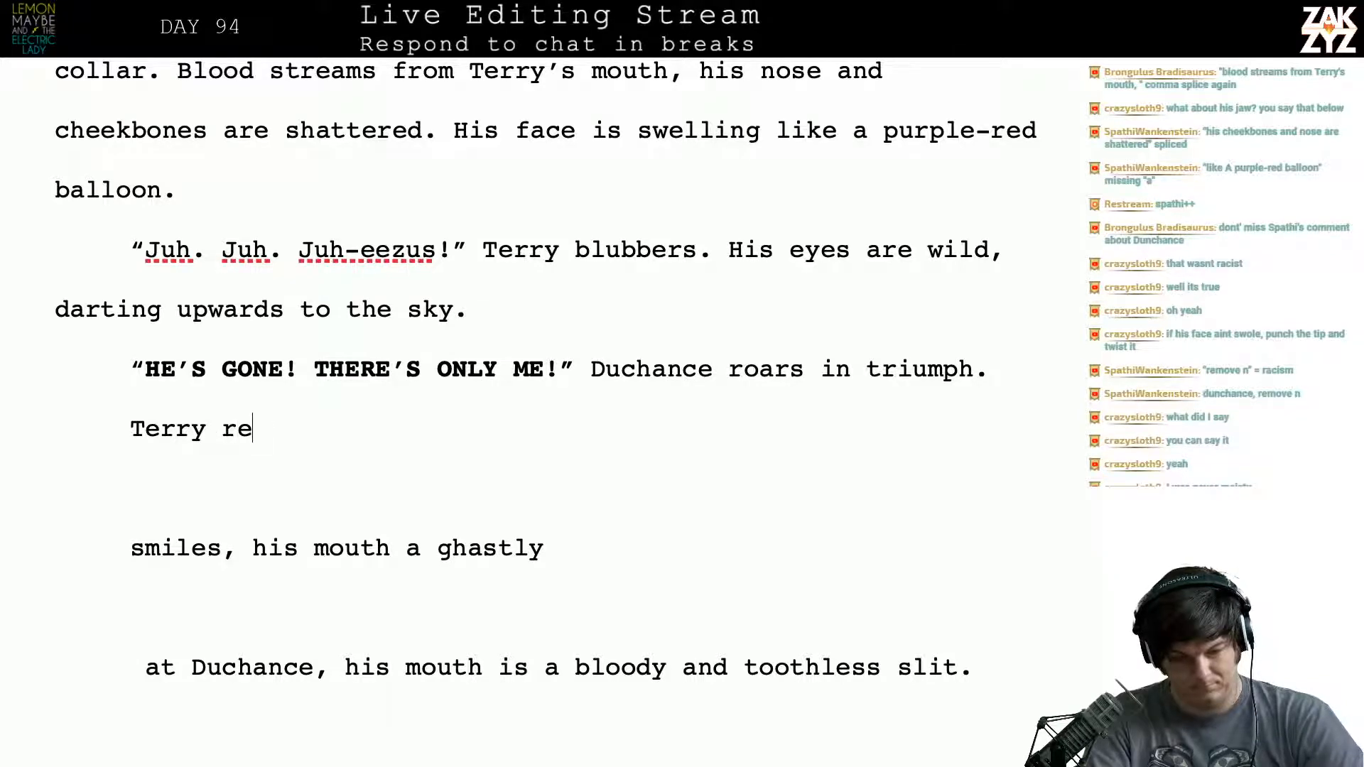
key("BackSpace")
key("BackSpace")
key("BackSpace")
- Extend the "Terry" line to read "Terry's only reply is a ghastly smile."
type("'s only re")
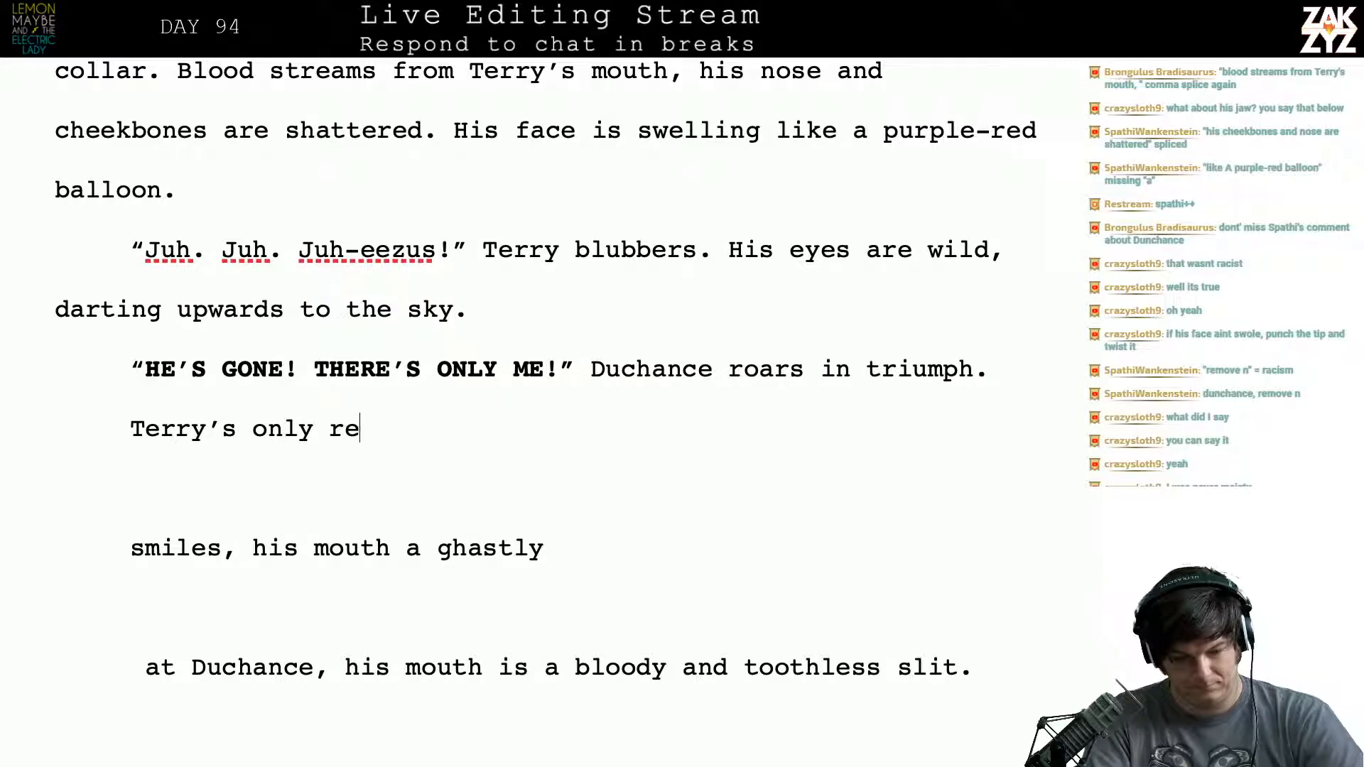
type("ply is a ghastly ")
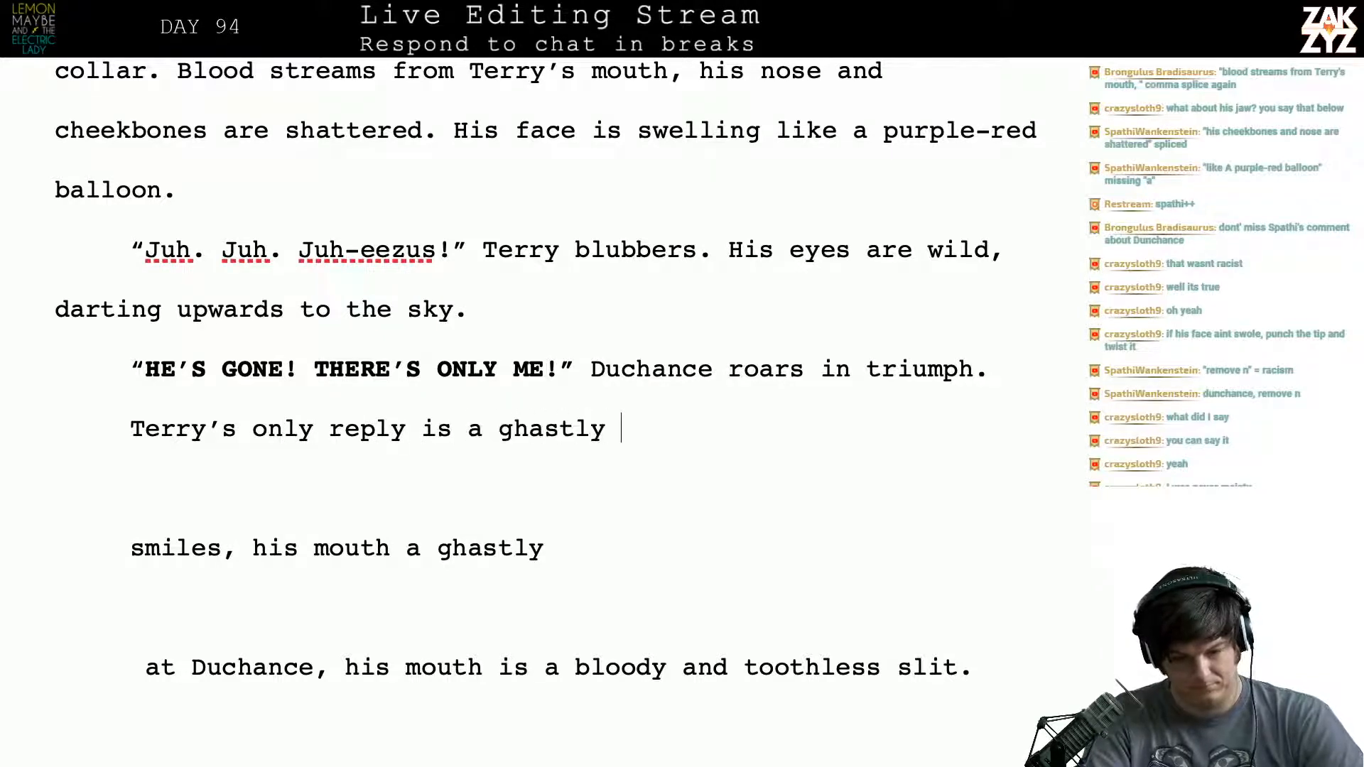
type("smile.")
key("shift+Right")
key("shift+Down")
key("shift+Down")
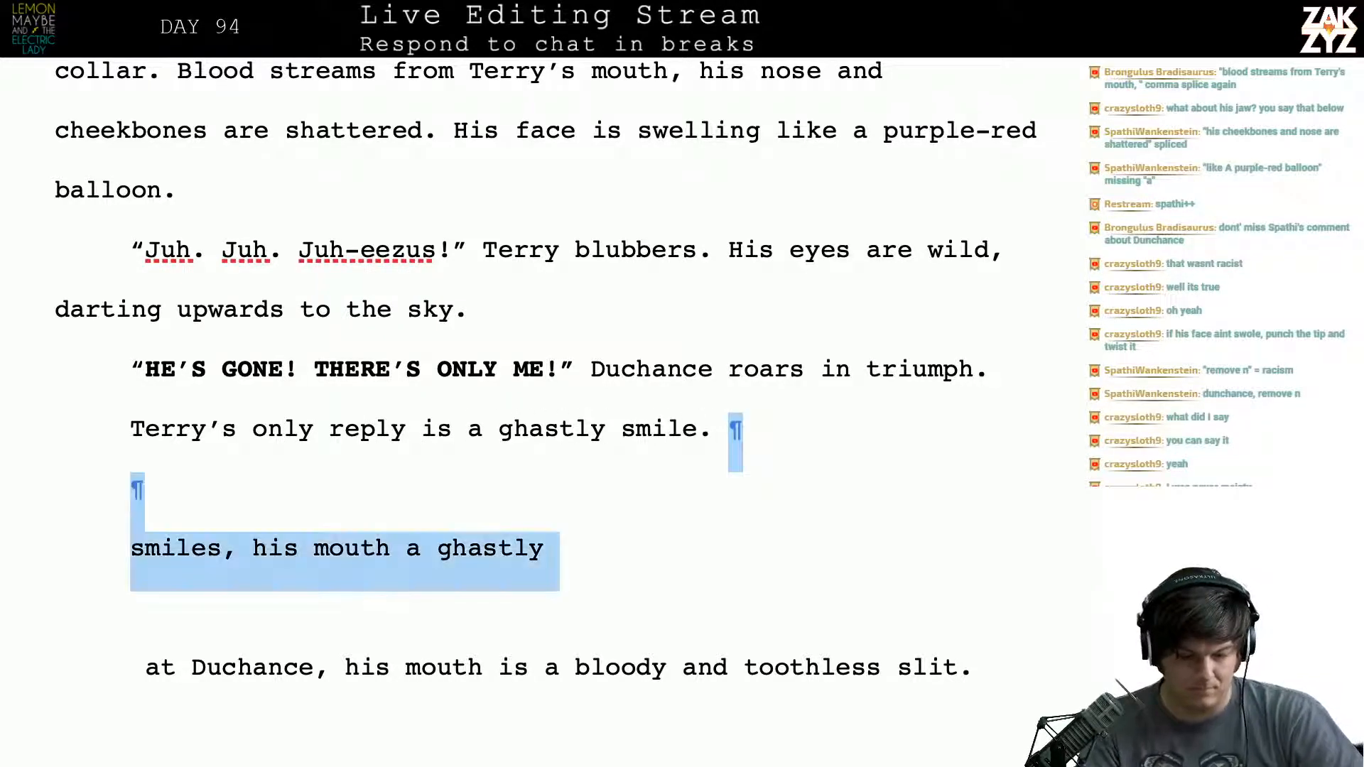
key("shift+End")
- Split the line after "Terry's", setting "only reply is a ghastly smile." apart below with an empty line between
key("Up")
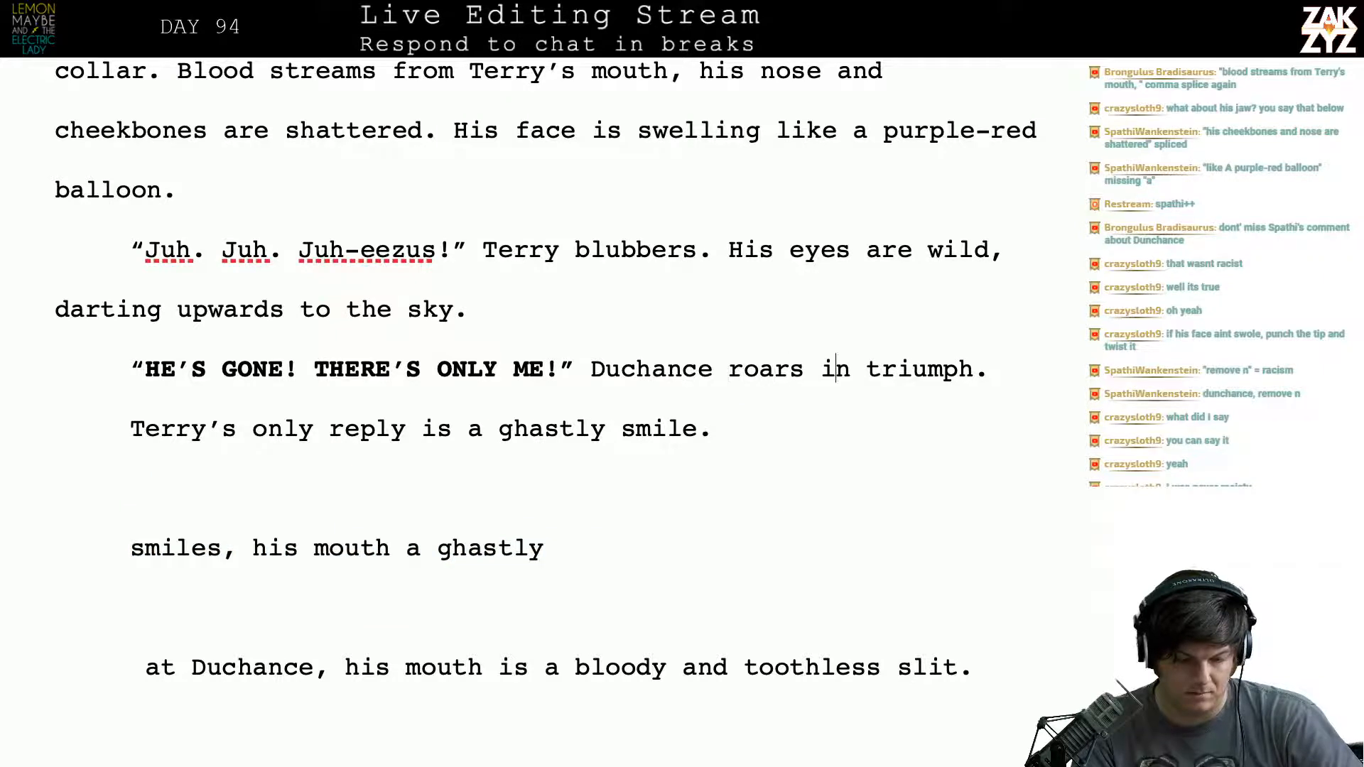
key("Right")
key("Right")
key("Right")
key("Right")
key("Right")
key("Right")
key("Right")
key("Right")
key("Right")
key("Right")
key("Right")
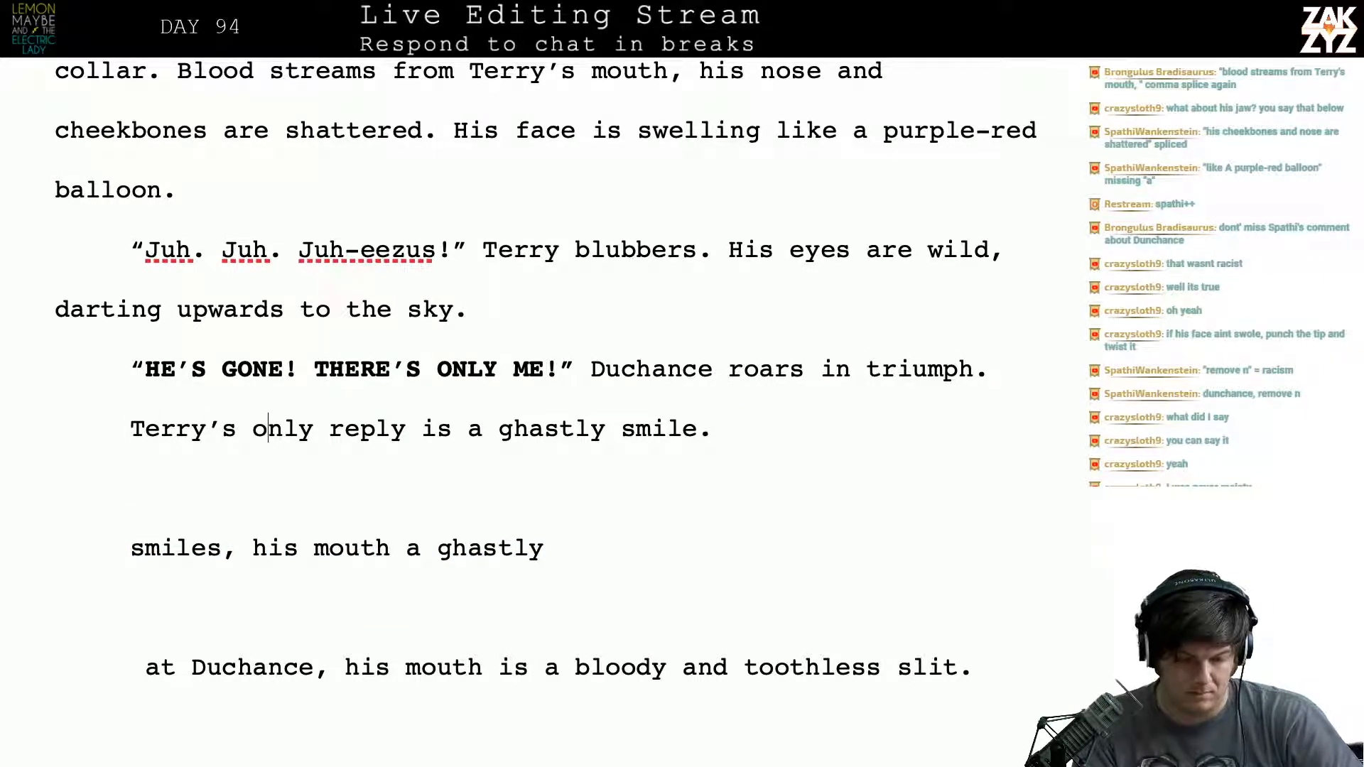
key("Left")
key("Return")
key("Return")
key("Left")
key("Left")
- Rewrite the opening line as "Terry makes a ghastly smile."
key("BackSpace")
key("BackSpace")
key("BackSpace")
type("m")
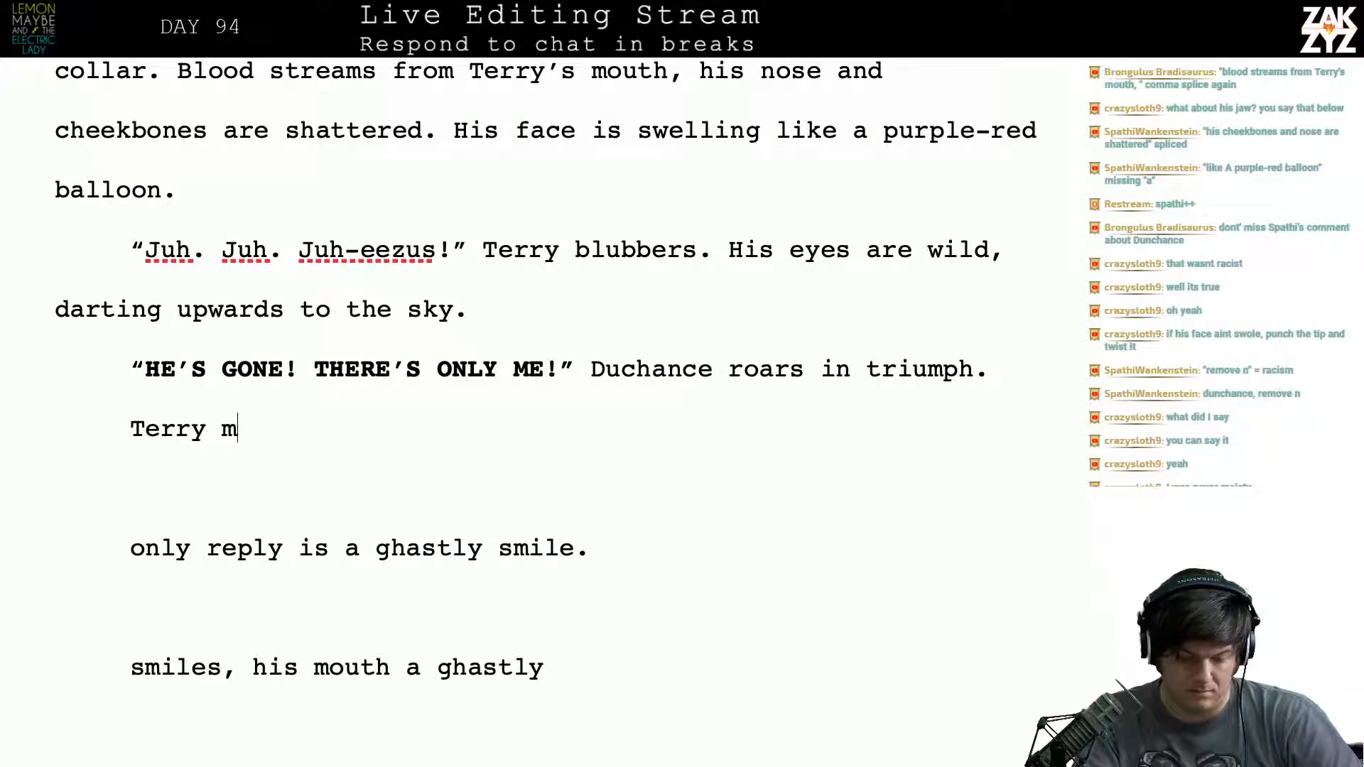
type("akes a ghast")
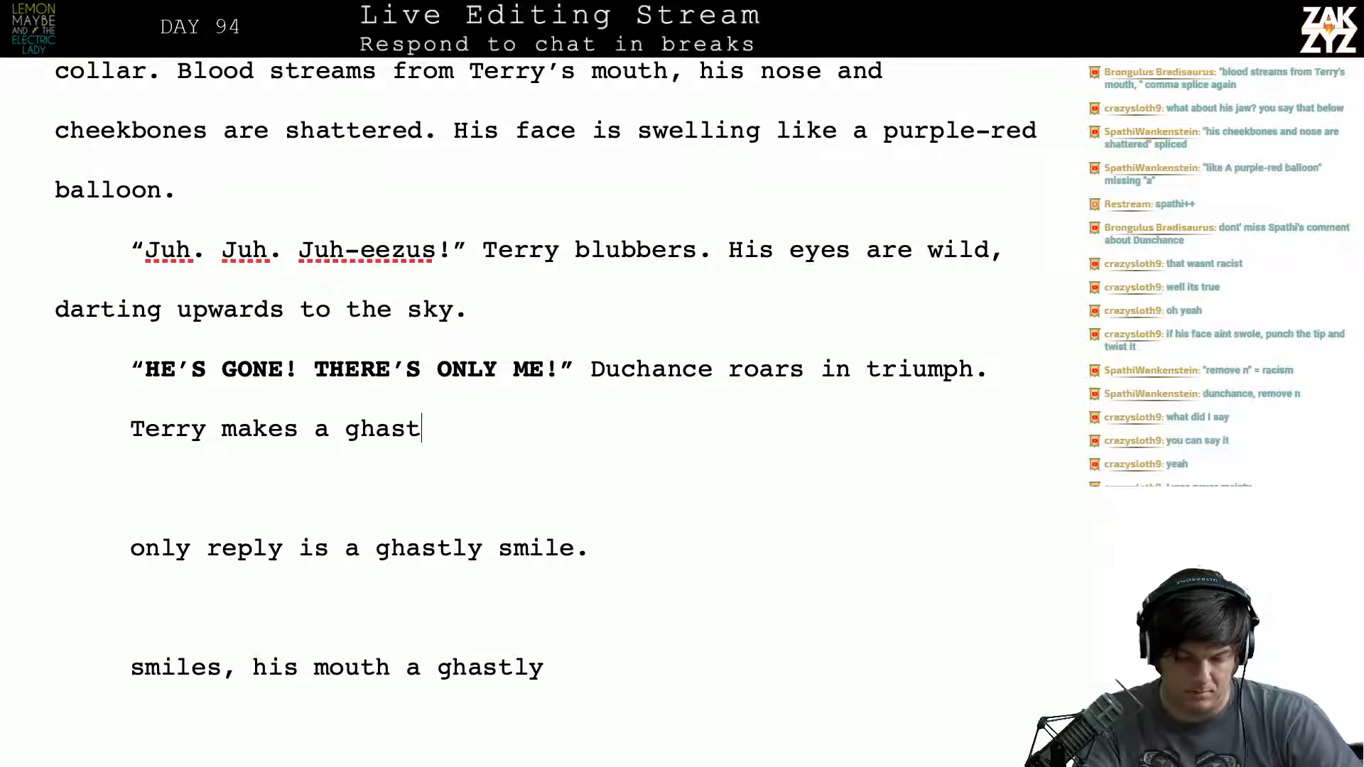
type("ly smilel")
key("BackSpace")
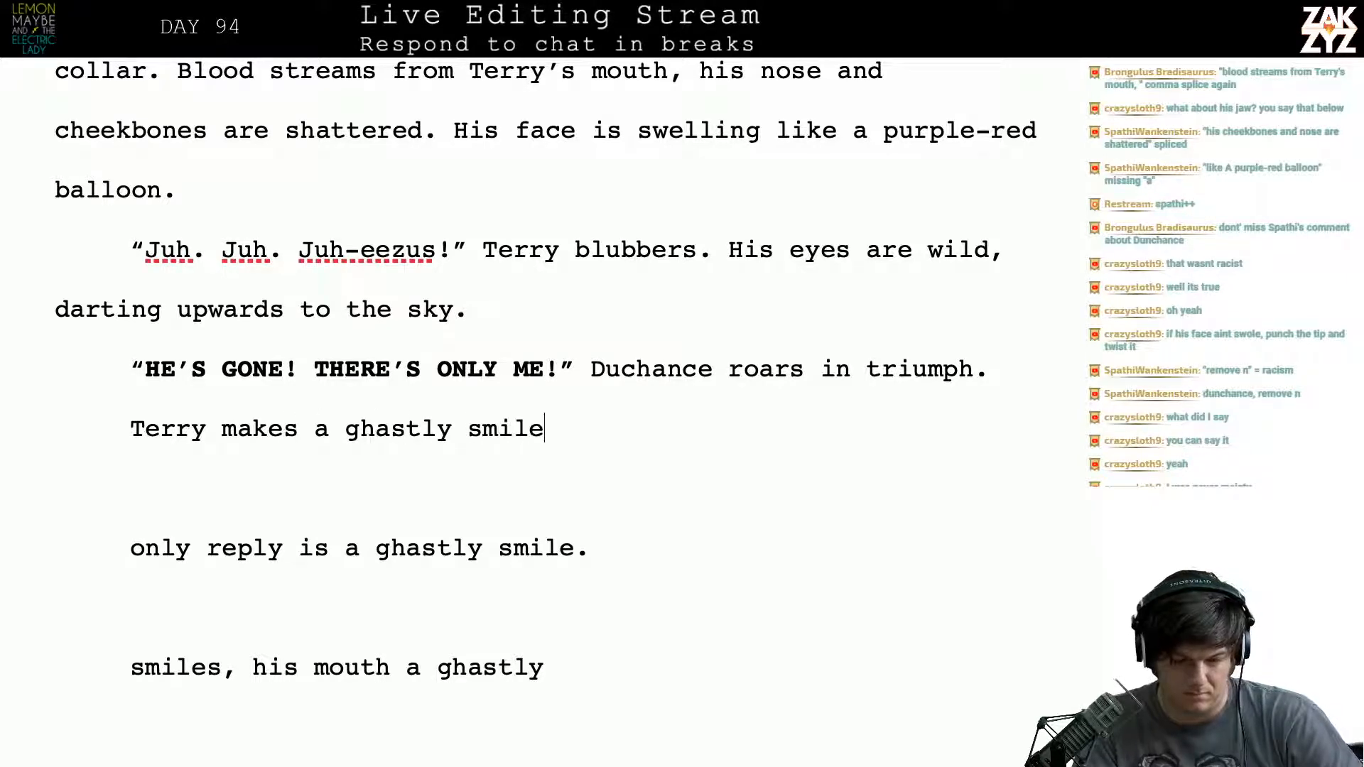
type(".")
- Delete the leftover fragments from "only reply is a ghastly smile." through "toothless slit.", keeping the "Thirty feet above them" paragraph separate
key("shift+Down")
key("shift+Down")
key("shift+Down")
key("shift+Down")
key("shift+Down")
key("shift+Down")
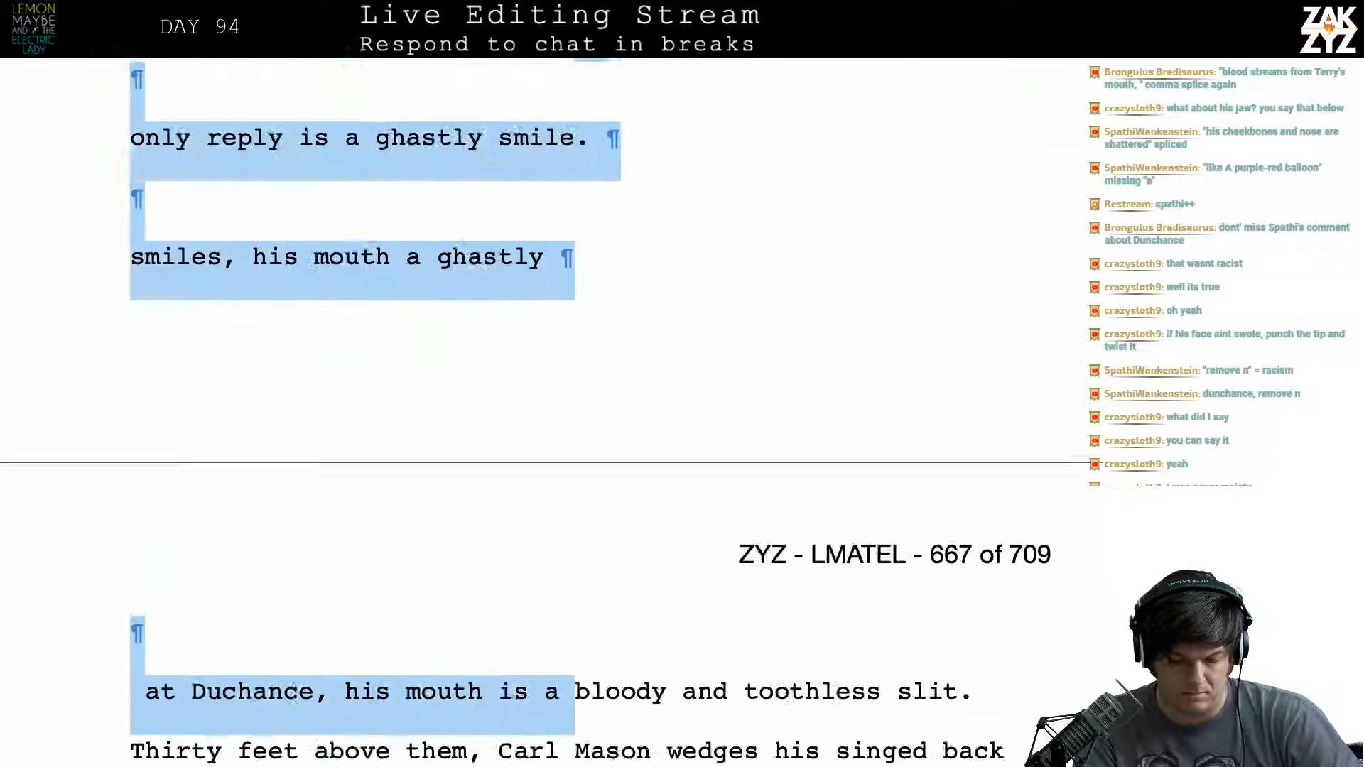
key("shift+Down")
key("shift+Down")
key("shift+Up")
key("shift+Up")
key("shift+Down")
key("shift+Left")
key("shift+Left")
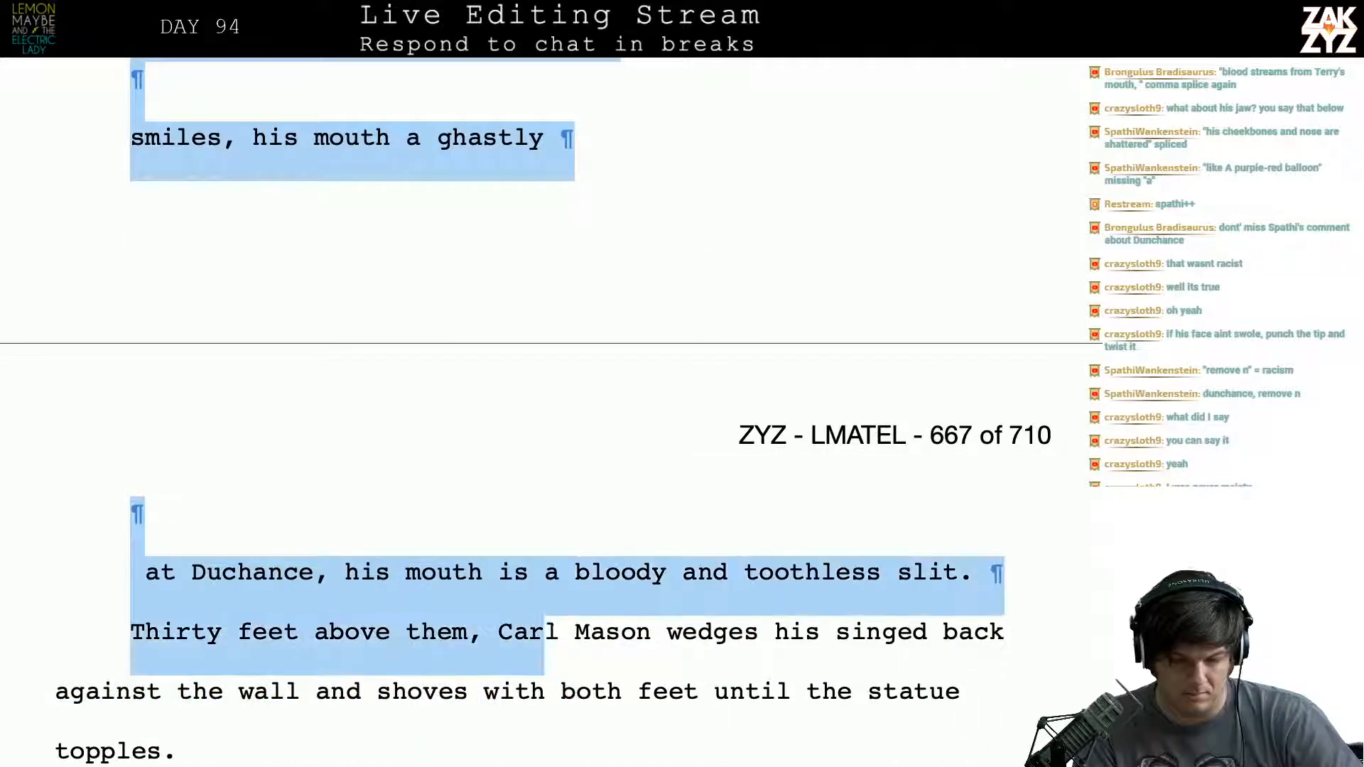
key("shift+Left")
key("shift+Left")
key("shift+Left")
key("shift+Left")
key("shift+Left")
key("shift+Left")
key("shift+Left")
key("shift+Left")
key("shift+Left")
key("shift+Left")
key("shift+Left")
key("shift+Left")
key("shift+Left")
key("shift+Left")
key("shift+Left")
key("shift+Left")
key("shift+Left")
key("shift+Left")
key("shift+Left")
key("shift+Left")
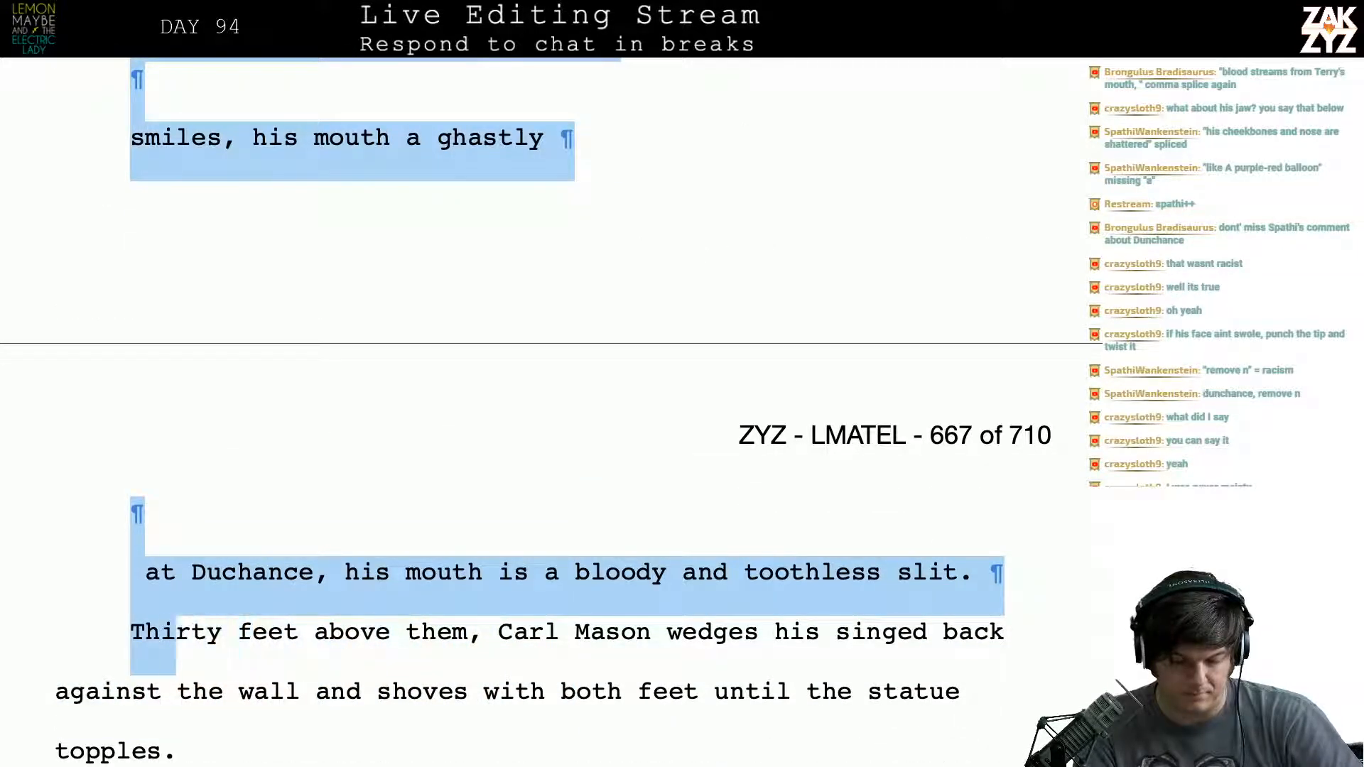
key("shift+Left")
key("shift+Left")
key("shift+Left")
key("shift+Left")
key("BackSpace")
key("Return")
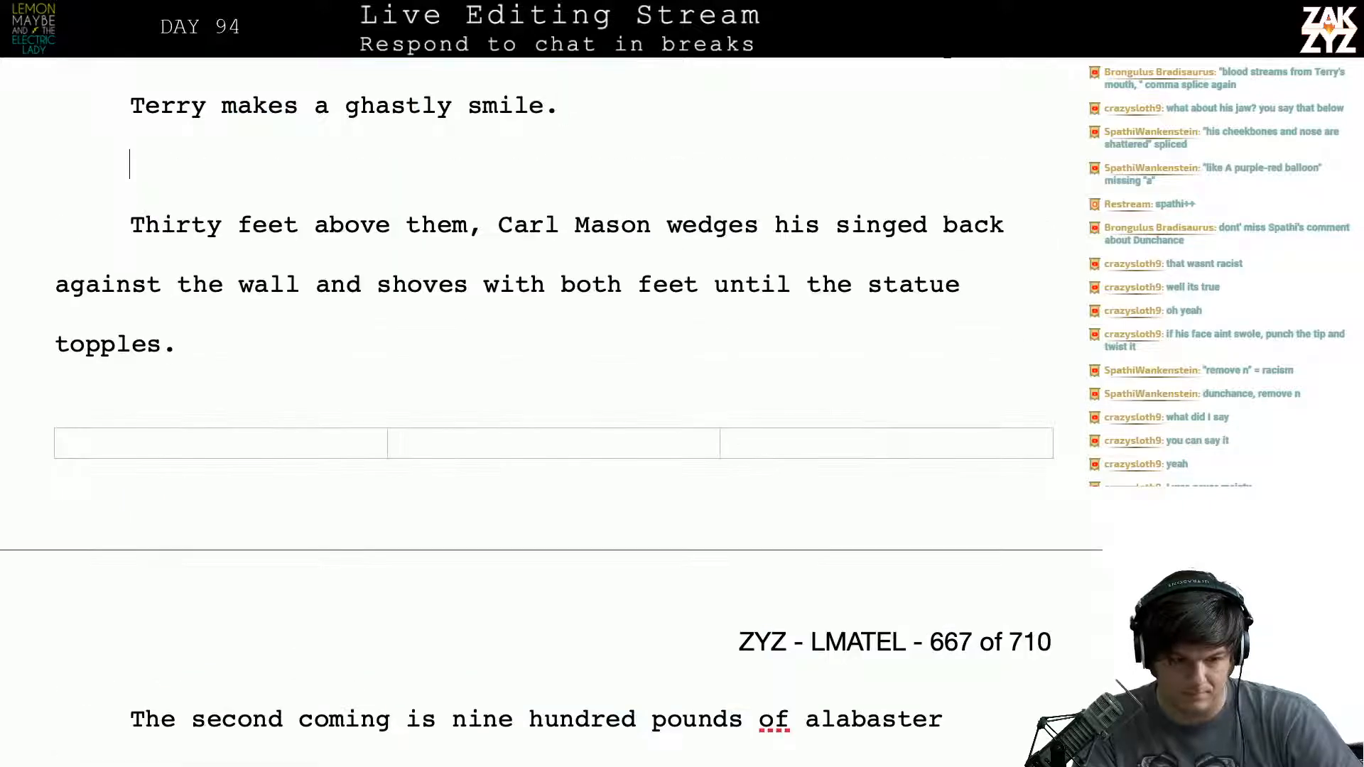
- Remove the empty line between "Terry makes a ghastly smile." and the "Thirty feet above them" paragraph
key("Up")
key("Up")
key("Up")
key("Up")
key("Down")
key("Down")
key("Down")
key("Down")
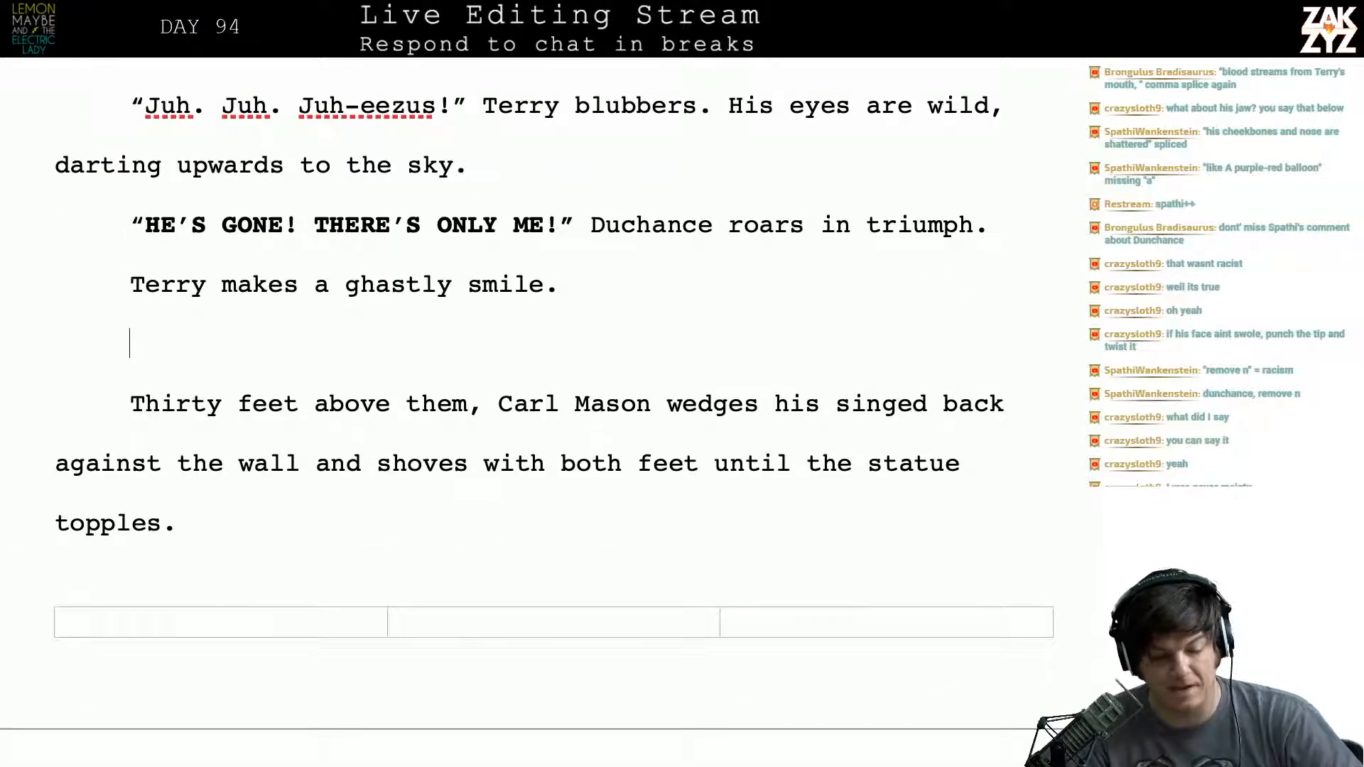
key("BackSpace")
- Read through the Carl Mason paragraph and the passage that follows about the statue's fall onto Duchance
key("Right")
key("Right")
key("Right")
key("Right")
key("Right")
key("Right")
key("Right")
key("Right")
key("Right")
key("Right")
key("Right")
key("Right")
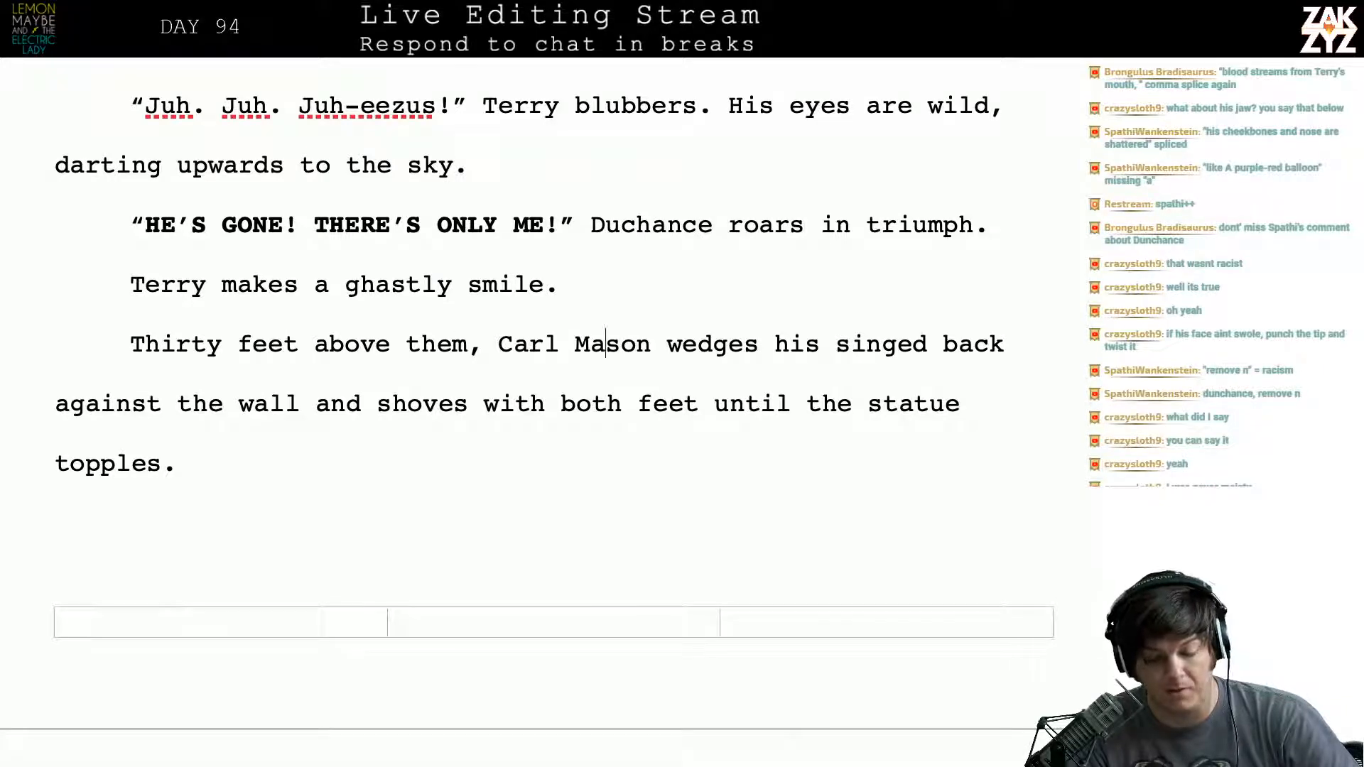
key("Right")
key("Right")
key("Right")
key("Right")
key("Right")
key("Right")
key("Right")
key("Right")
key("Right")
key("Right")
key("Right")
key("Right")
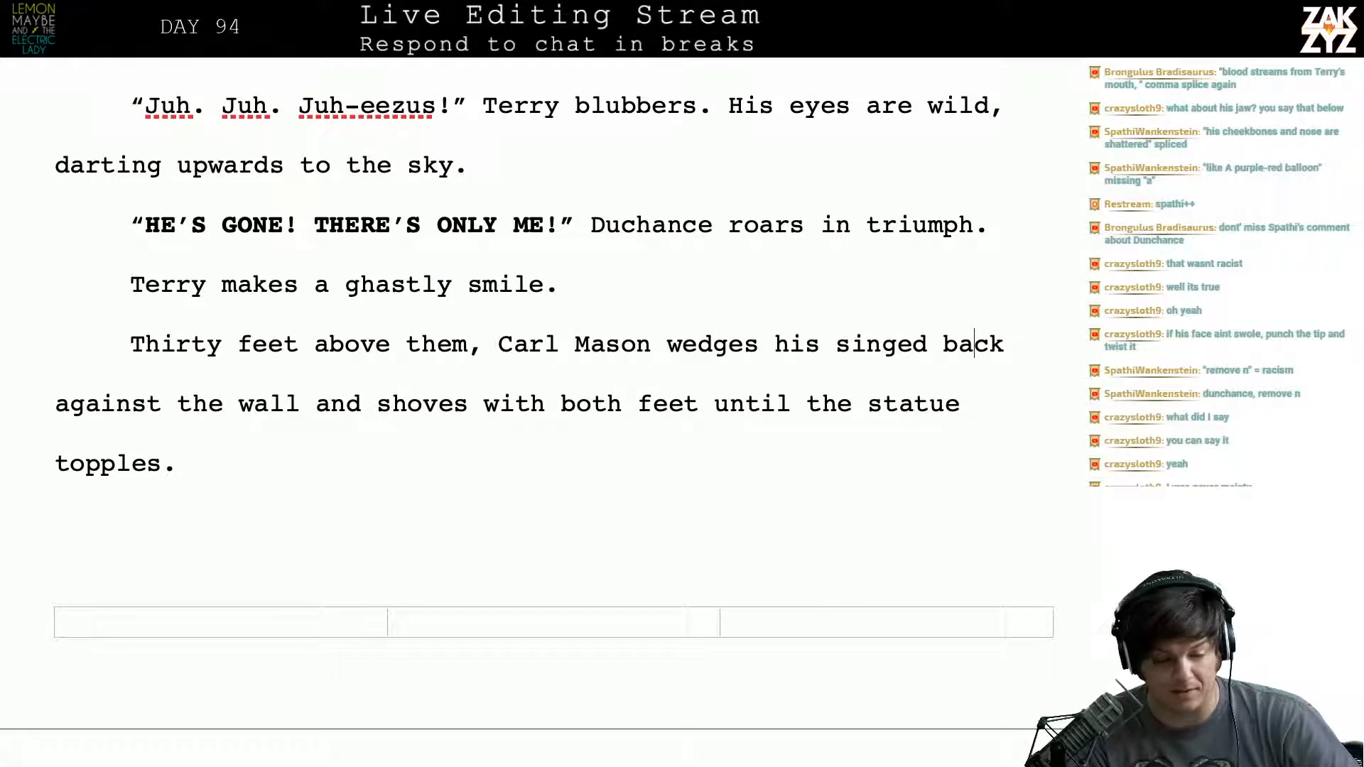
key("Right")
key("Right")
key("Right")
key("Right")
key("Right")
key("Right")
key("Right")
key("Right")
key("Right")
key("Right")
key("Right")
key("Right")
key("Right")
key("Right")
key("Right")
key("Right")
key("Right")
key("Right")
key("Right")
key("Right")
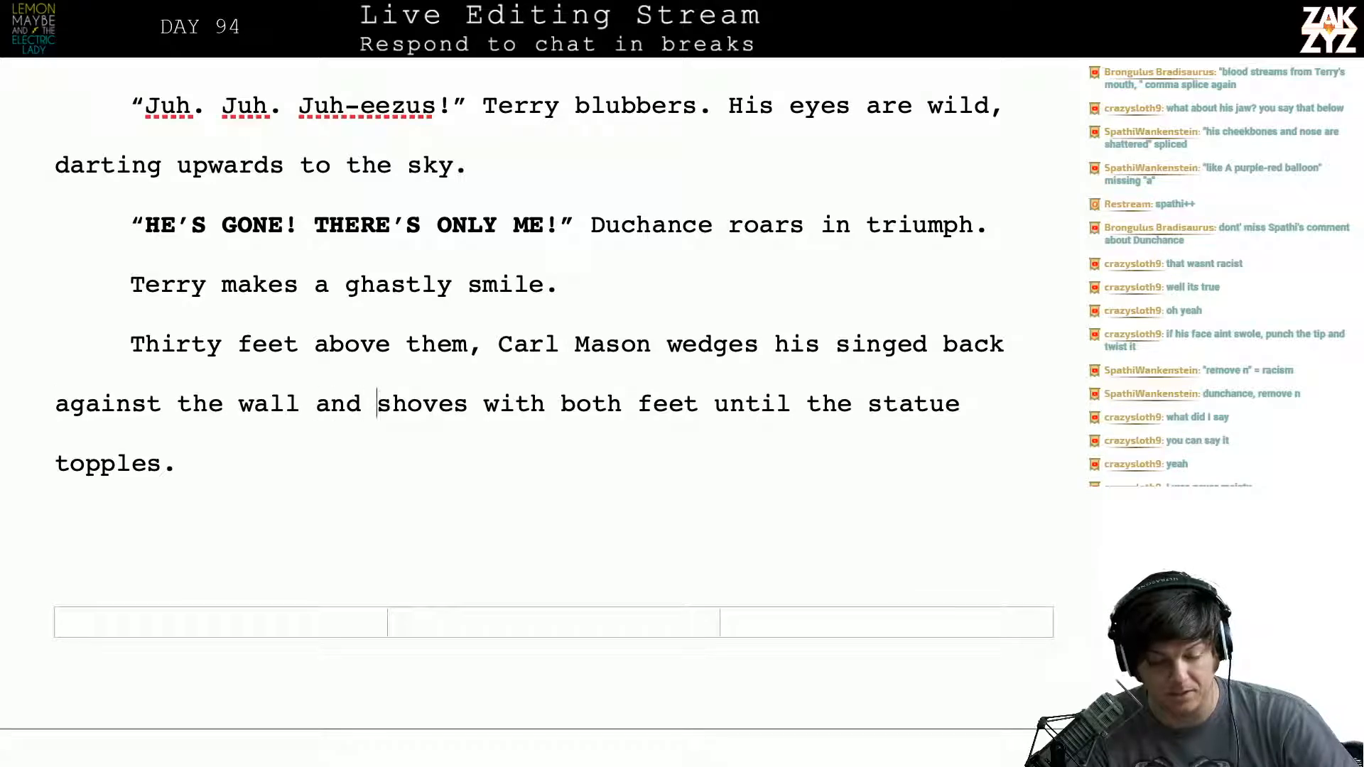
key("Down")
key("Down")
key("Down")
key("Down")
key("Down")
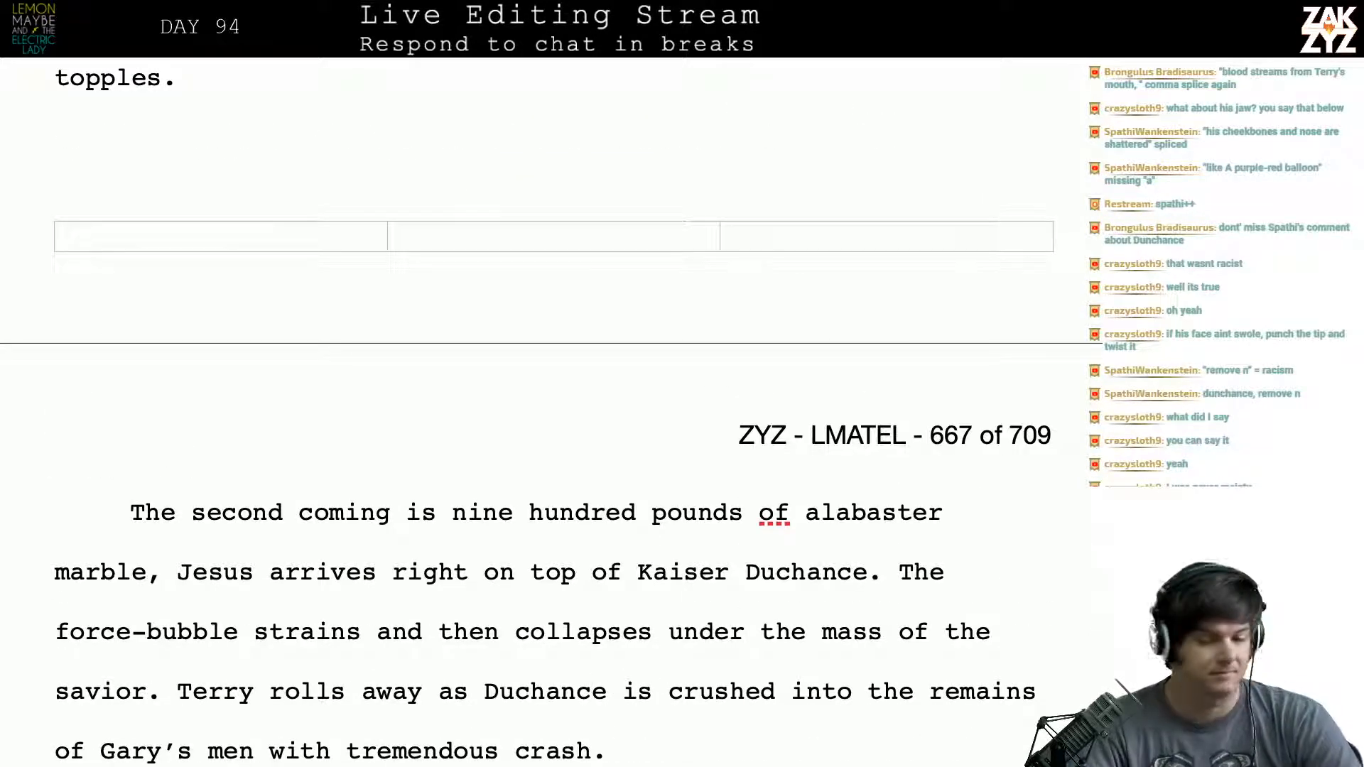
scroll(551, 412, "up", 10)
scroll(551, 412, "down", 4)
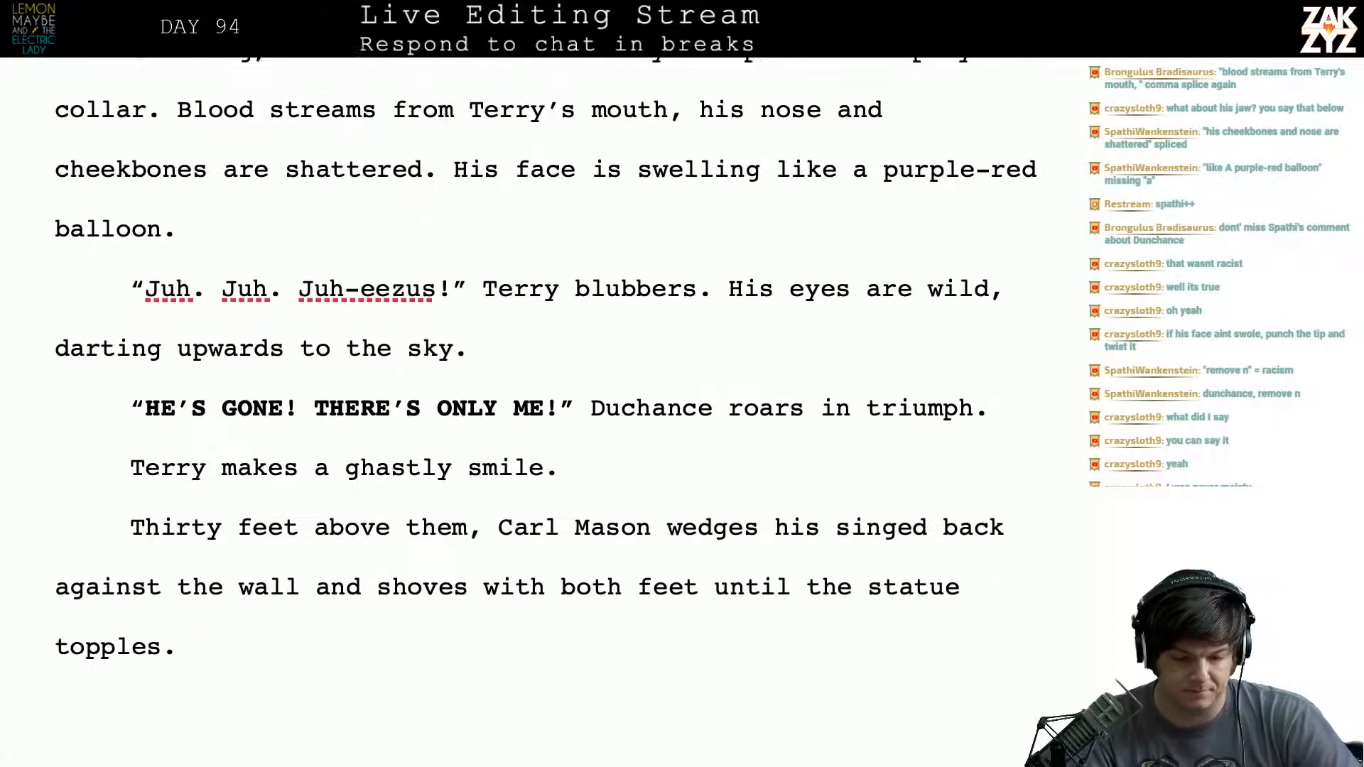
- Fix the comma splice after "Terry's mouth" by ending the sentence there and starting a new one with "His nose and"
scroll(697, 228, "up", 1)
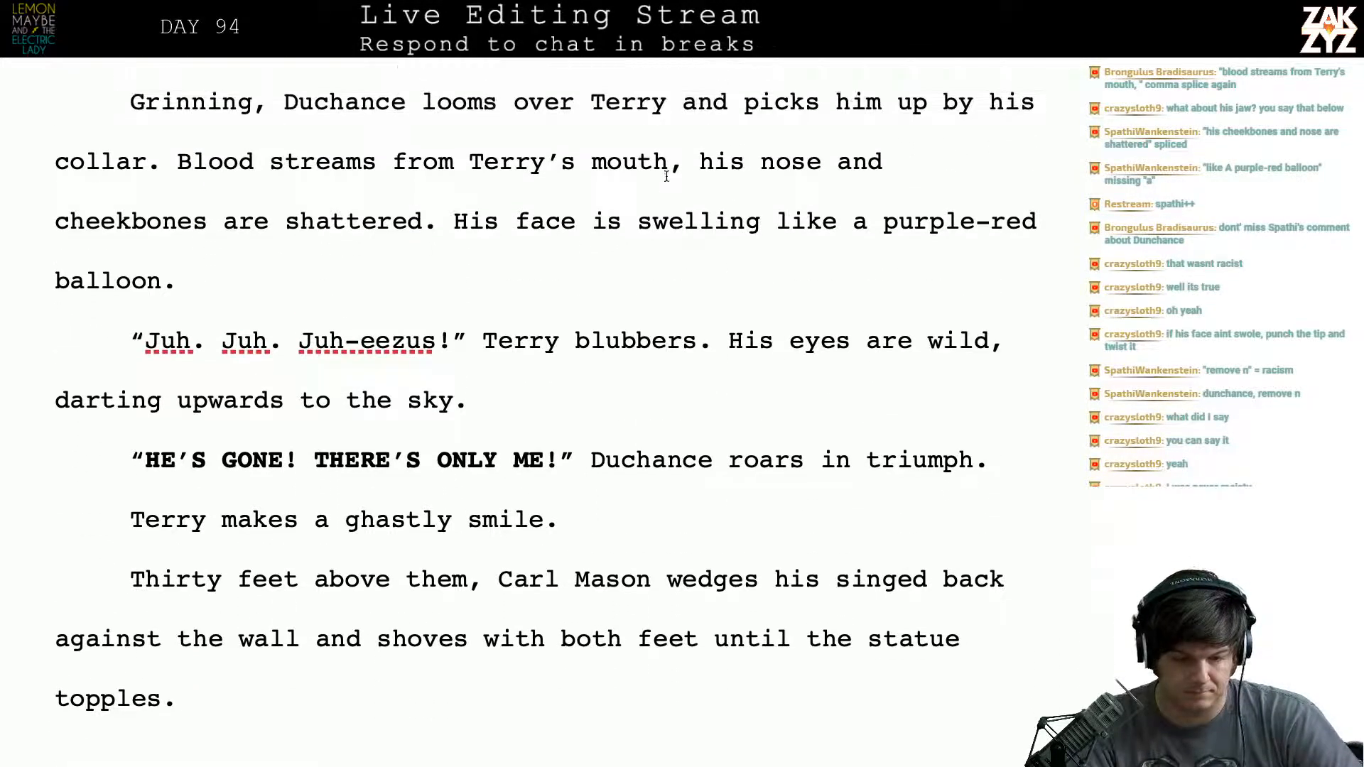
left_click(696, 164)
key("Left")
key("BackSpace")
type(". ")
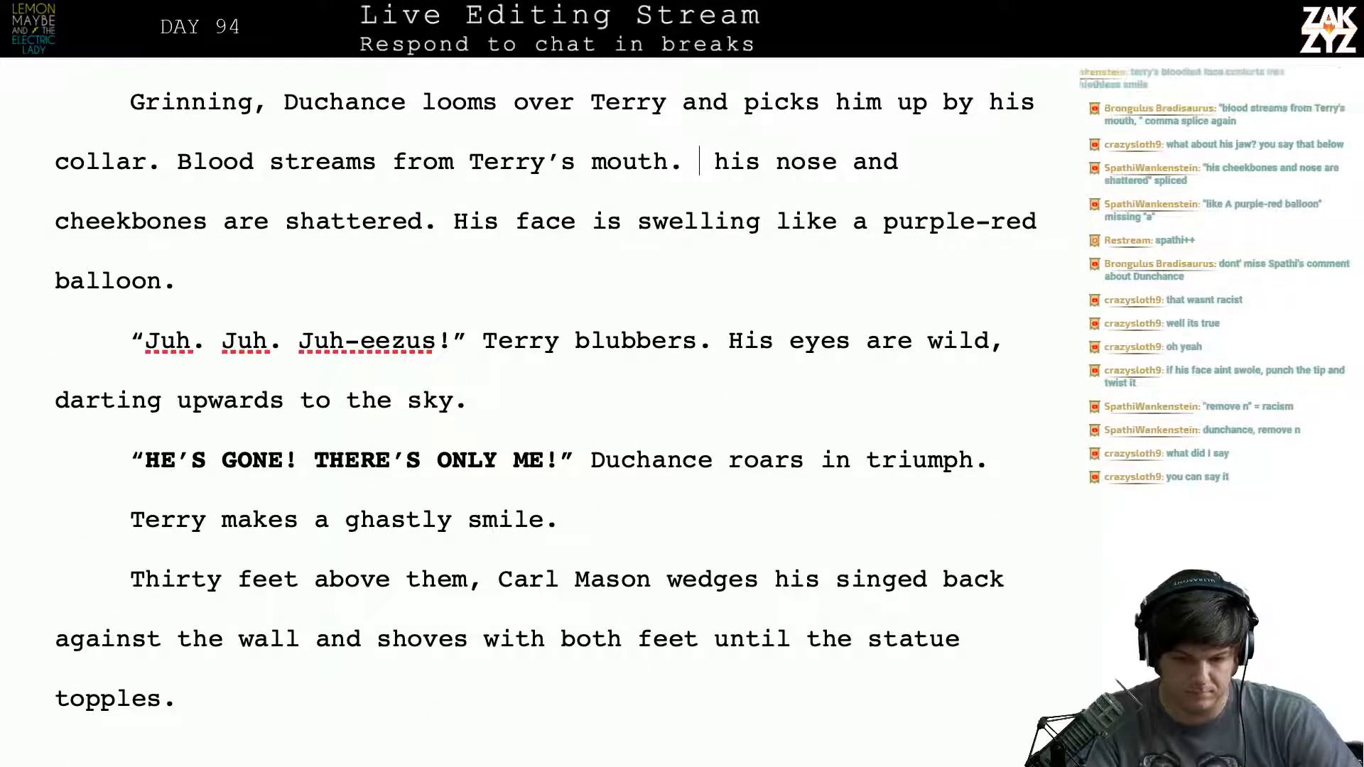
type("His")
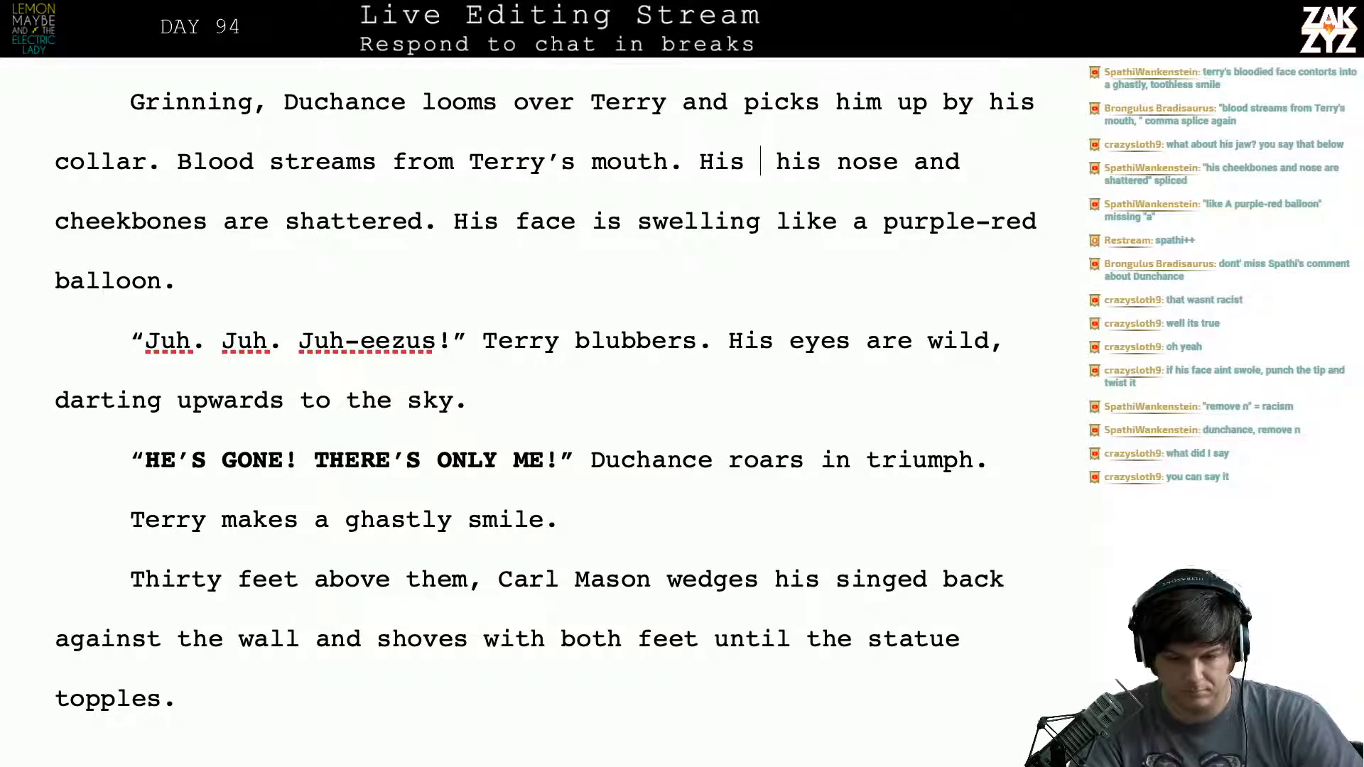
key("Right")
key("Right")
key("BackSpace")
key("BackSpace")
key("BackSpace")
key("BackSpace")
key("BackSpace")
- Replace the period after "cheekbones are shattered" with "and his face has swollen"
key("Down")
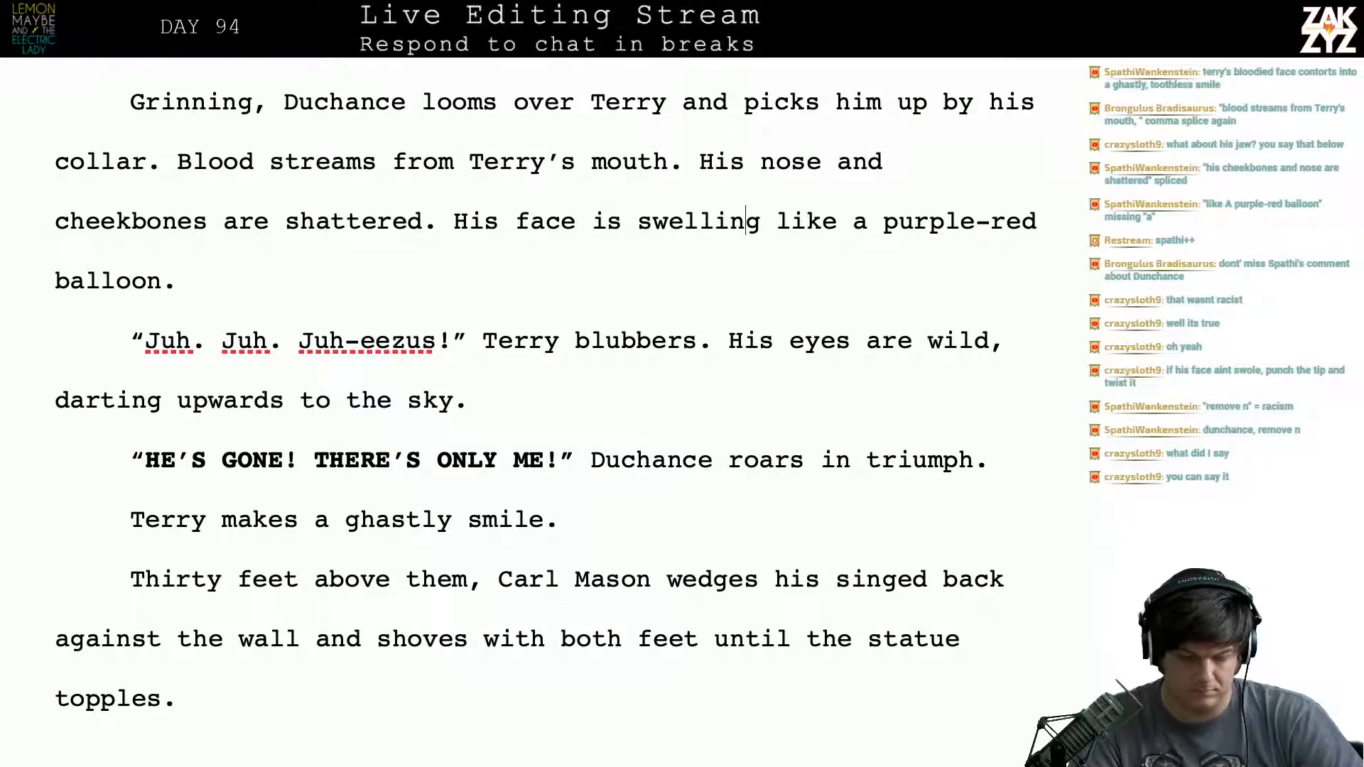
key("Left")
key("Left")
key("Left")
key("Left")
key("Left")
key("Left")
key("Left")
key("Left")
key("Left")
key("Left")
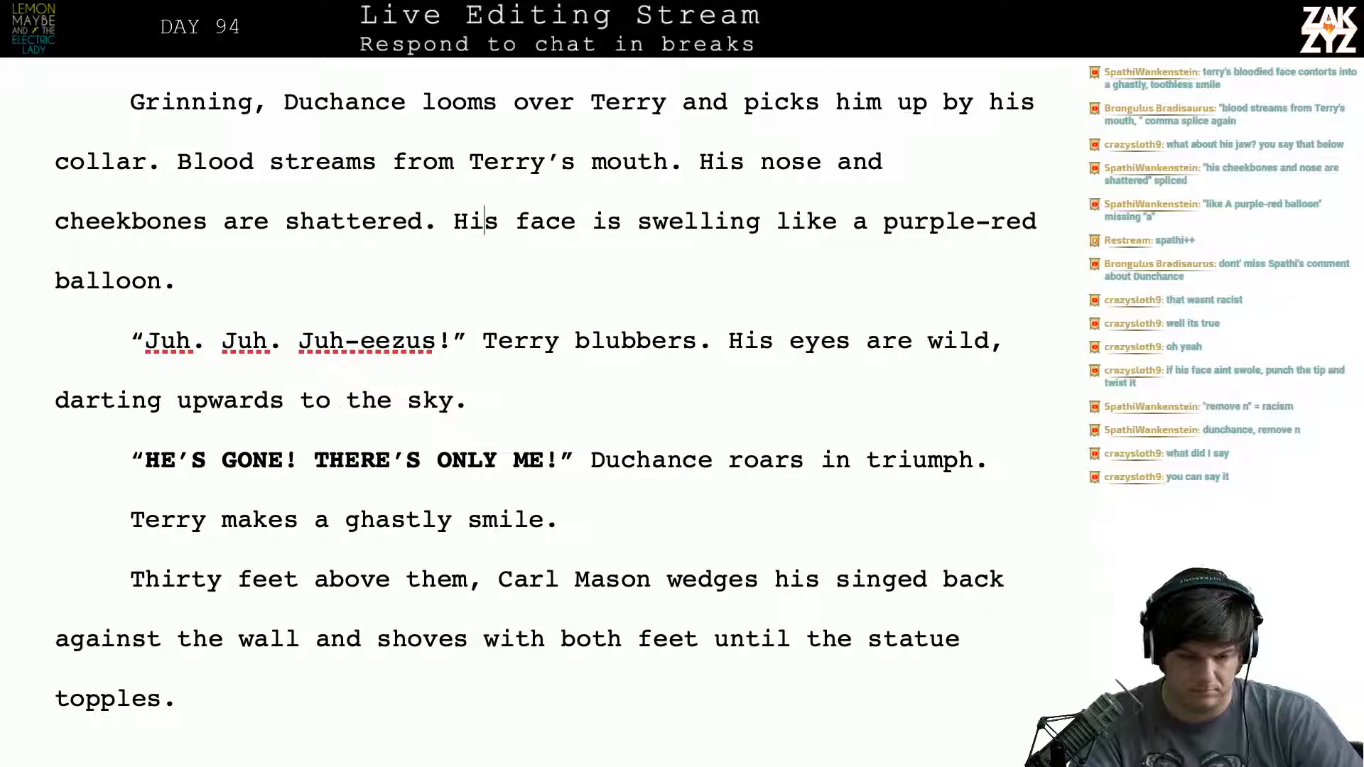
key("Right")
key("BackSpace")
type("and his ")
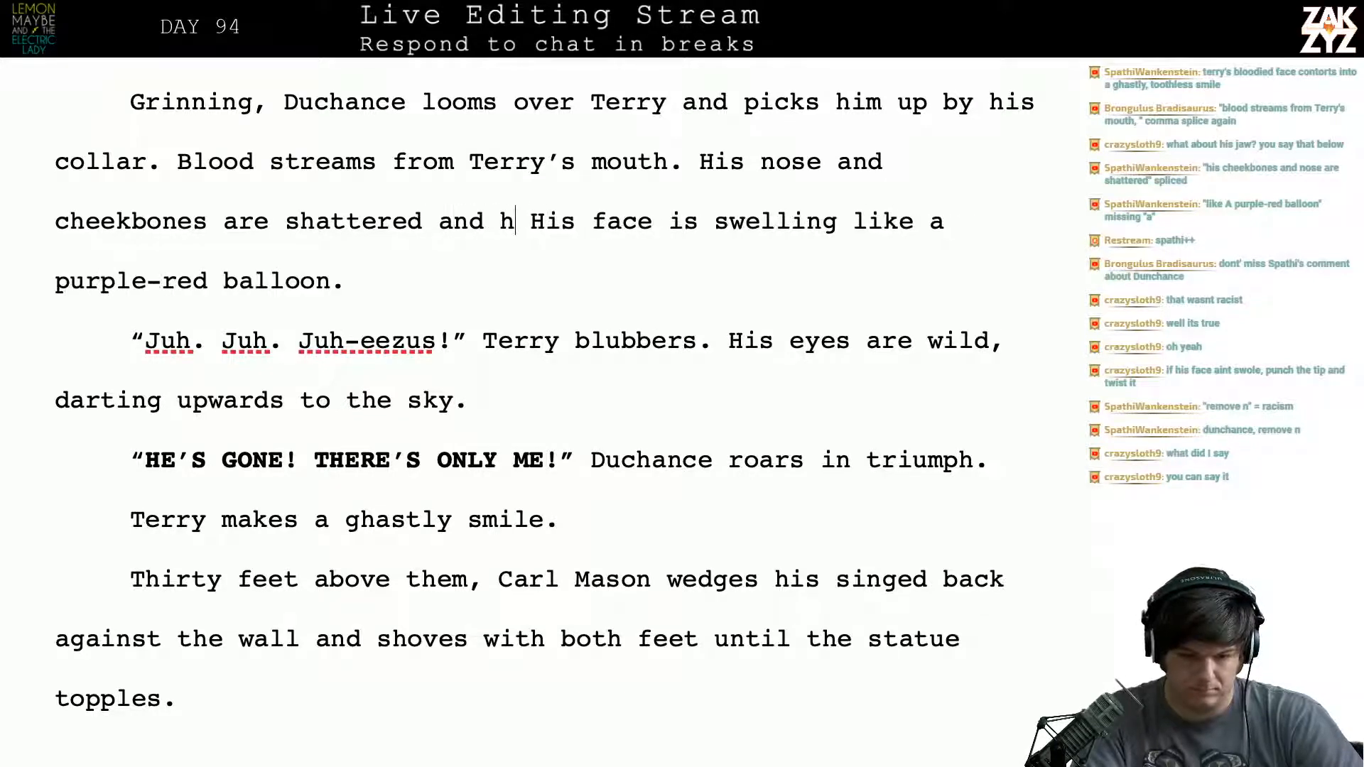
type("face has sw")
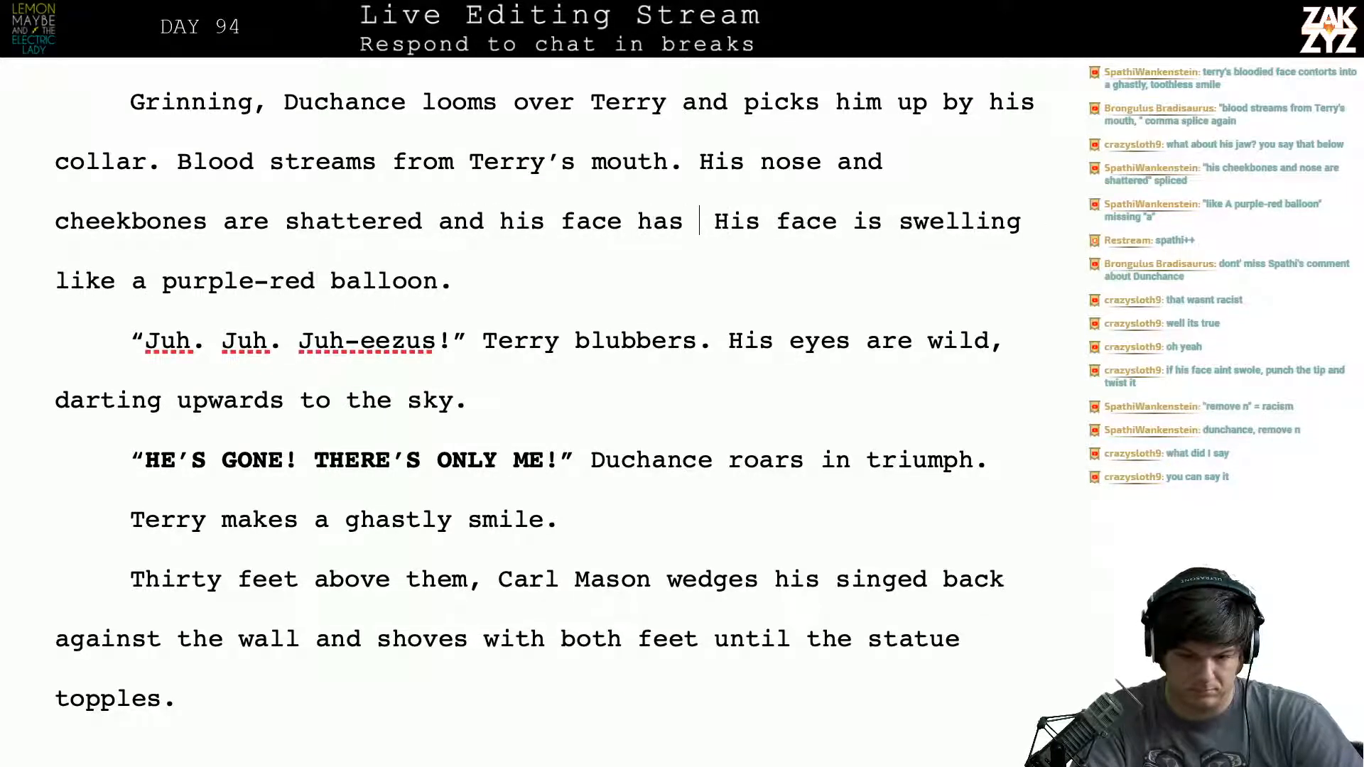
type("ollent")
key("BackSpace")
- Finish the swollen-face sentence with "into a purple-red balloon."
type("li")
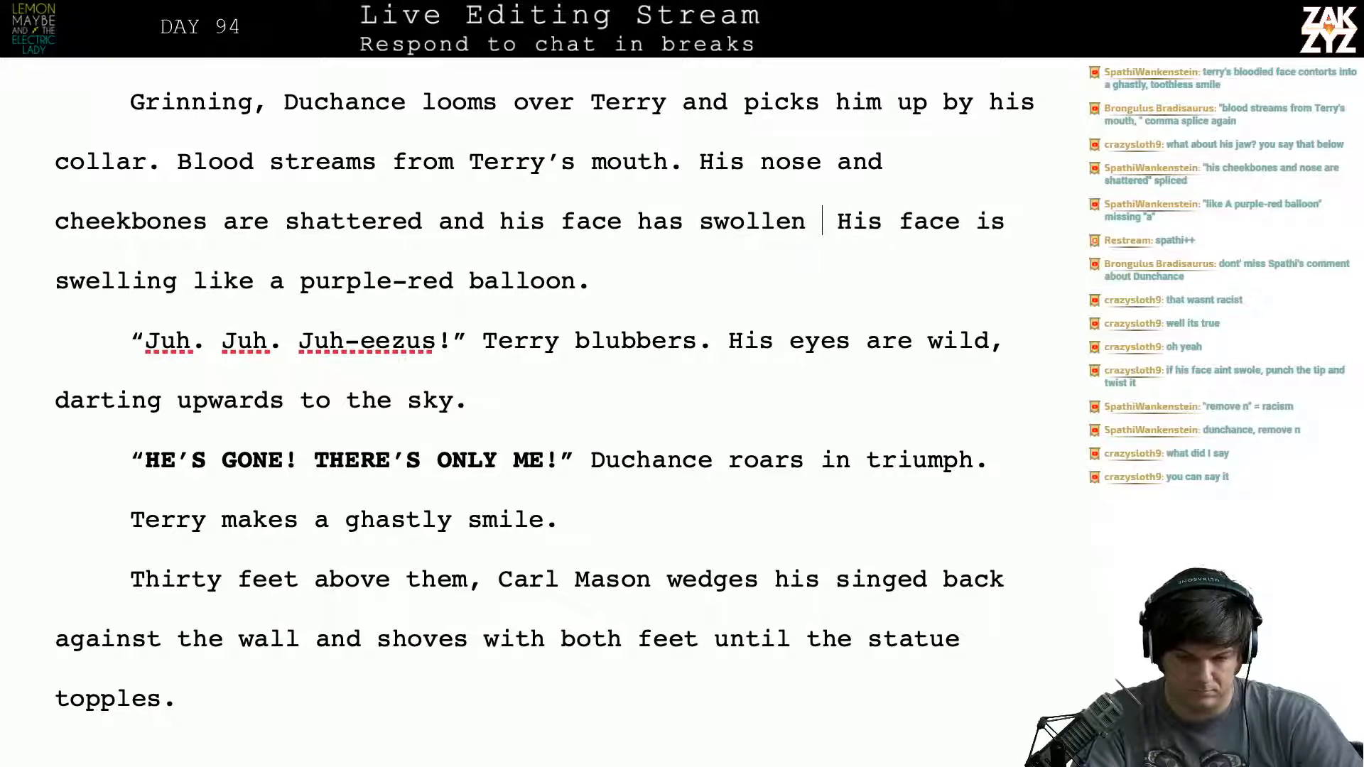
type("ke a")
key("BackSpace")
key("BackSpace")
key("BackSpace")
key("BackSpace")
key("BackSpace")
key("BackSpace")
key("BackSpace")
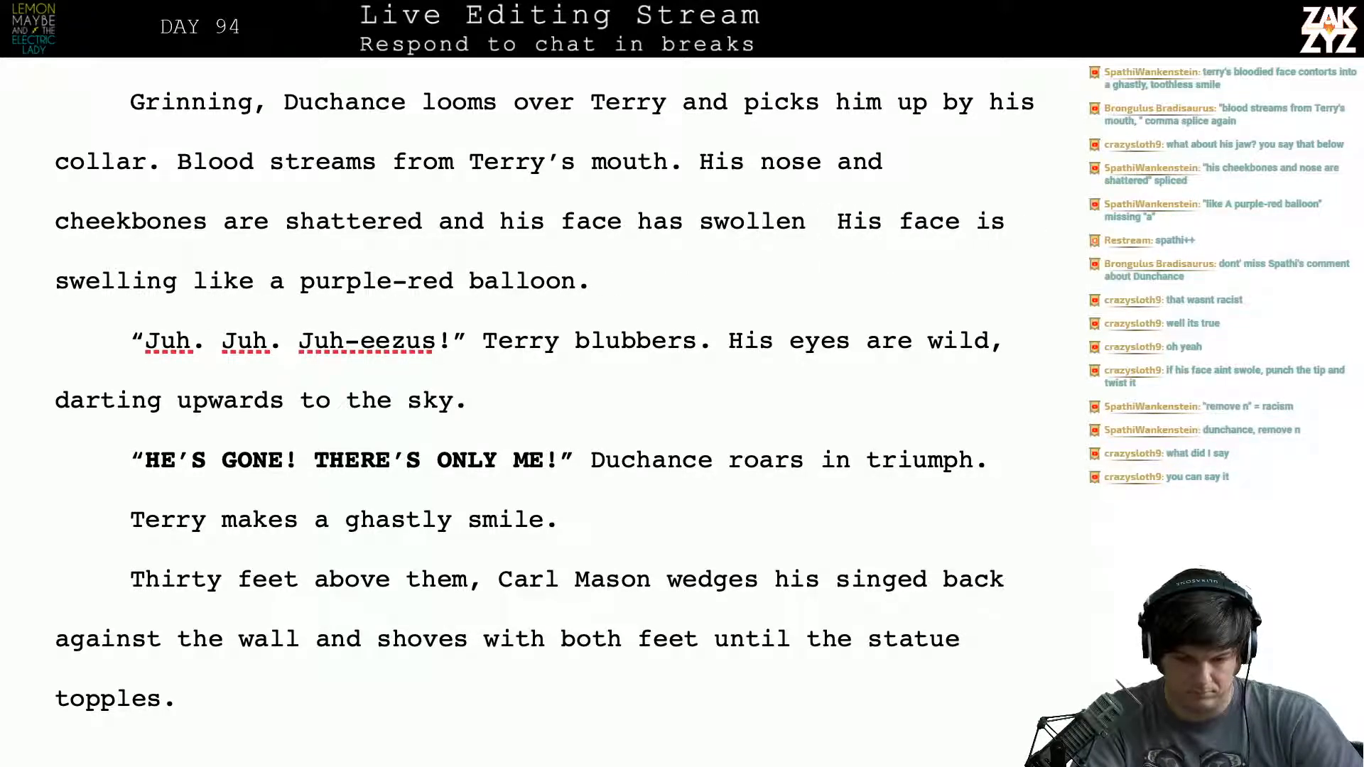
type("into a purple")
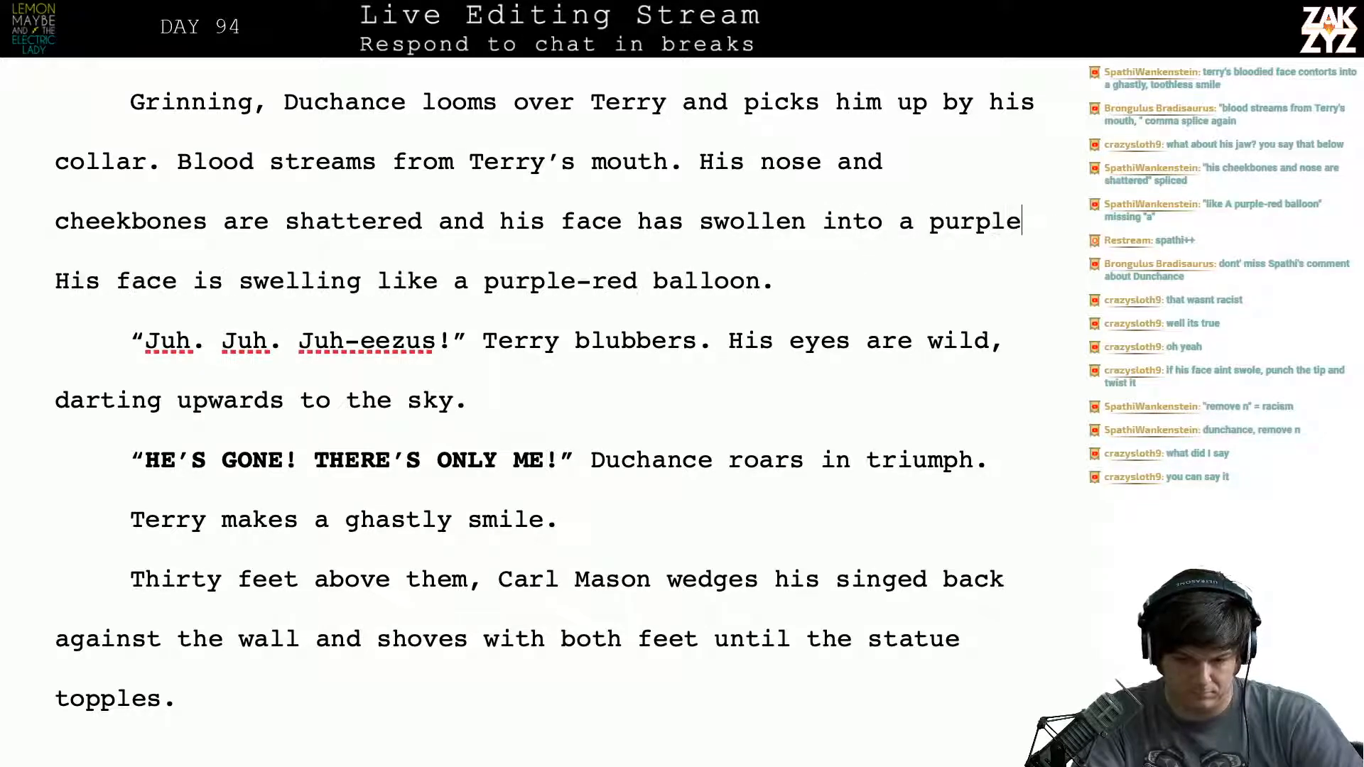
type("-red balloon")
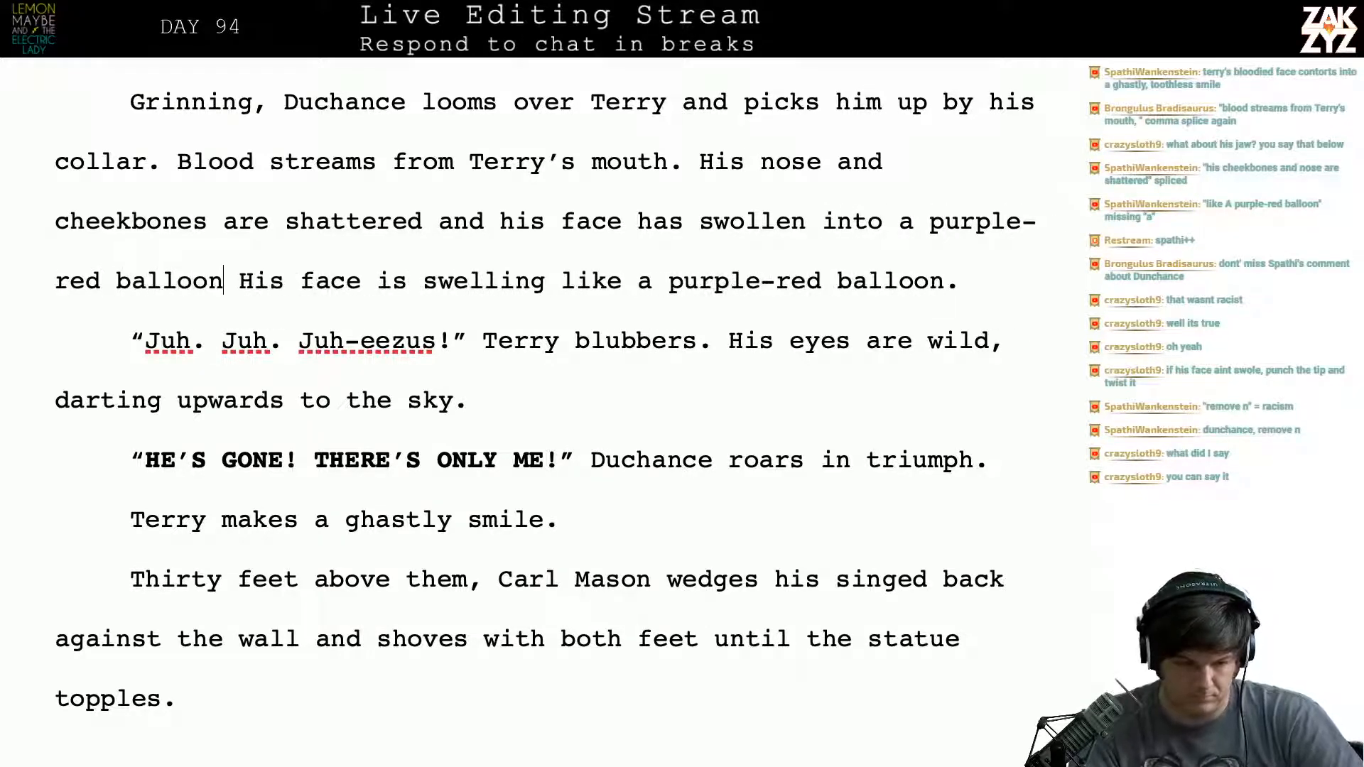
type(".")
- Delete the redundant sentence "His face is swelling like a purple-red balloon." from the end of the paragraph
key("shift+Left")
key("shift+Down")
key("shift+Left")
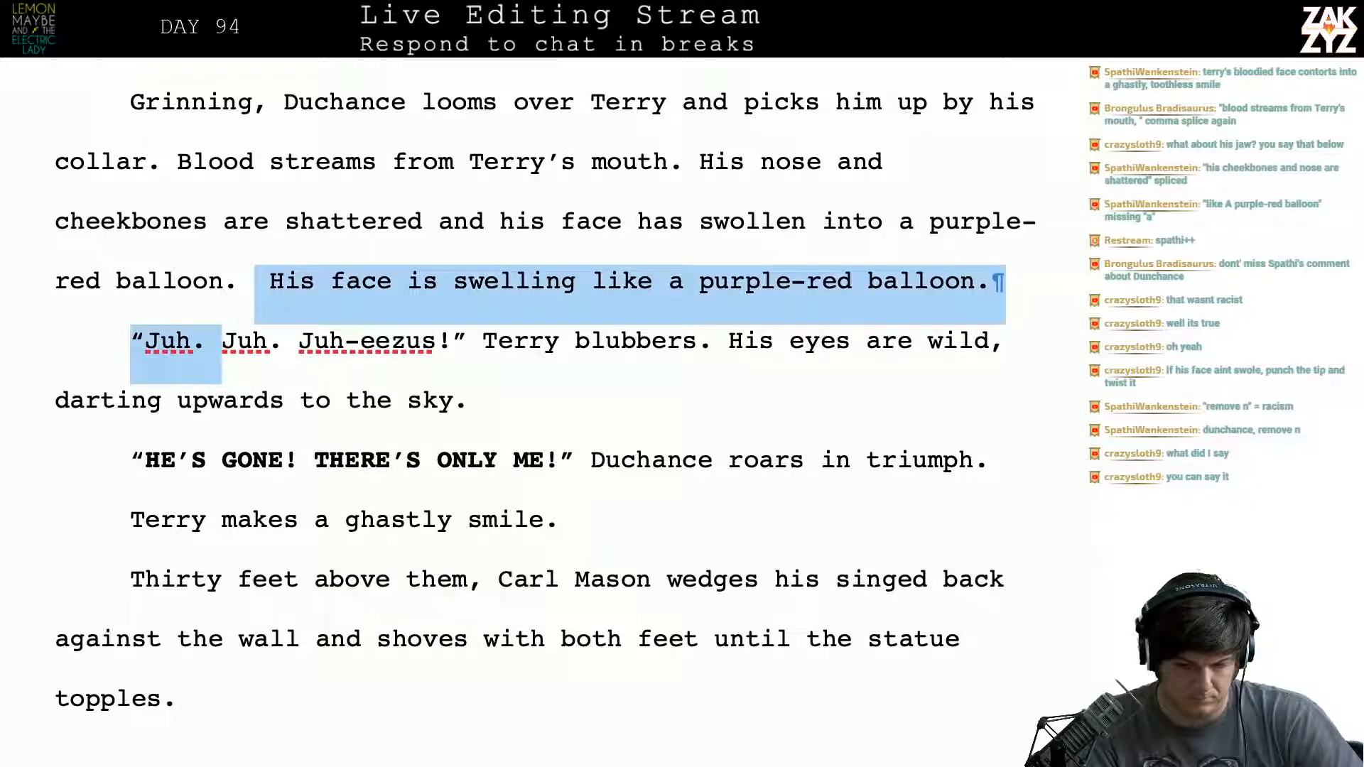
key("shift+Left")
key("shift+Left")
key("shift+Left")
key("shift+Left")
key("shift+Left")
key("shift+Left")
key("shift+Left")
key("BackSpace")
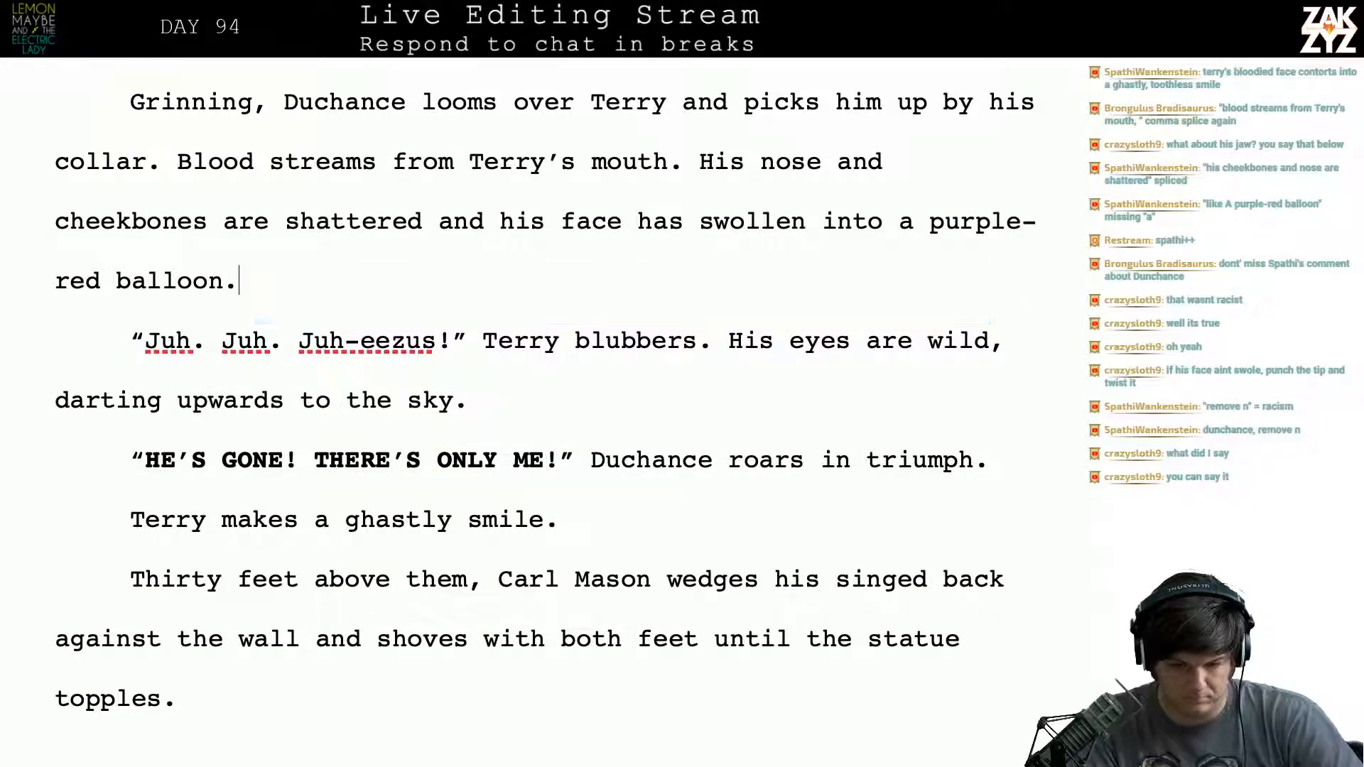
- Try "purplish-red" in place of "purple-red" in the balloon description of Terry's swollen face
key("Left")
key("Left")
key("Left")
key("Left")
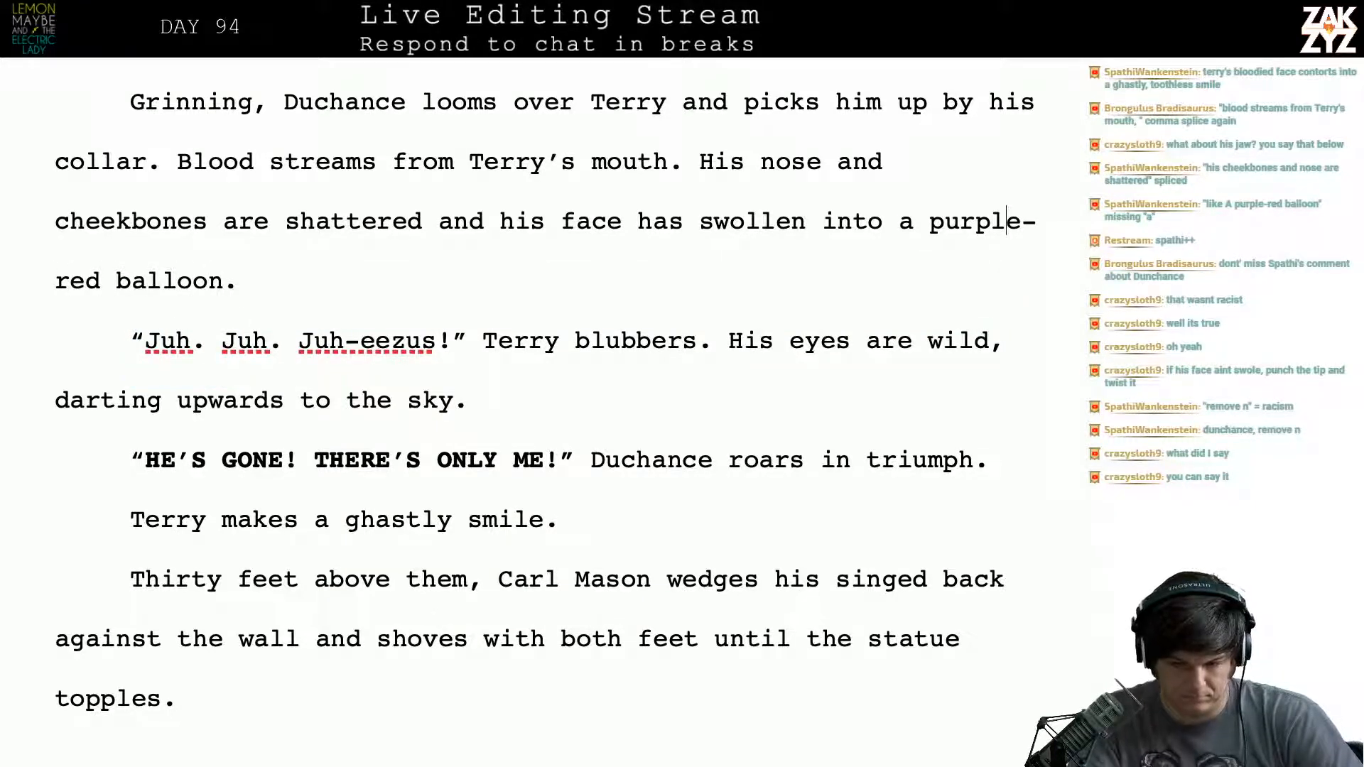
key("BackSpace")
type("ish-red balloon.")
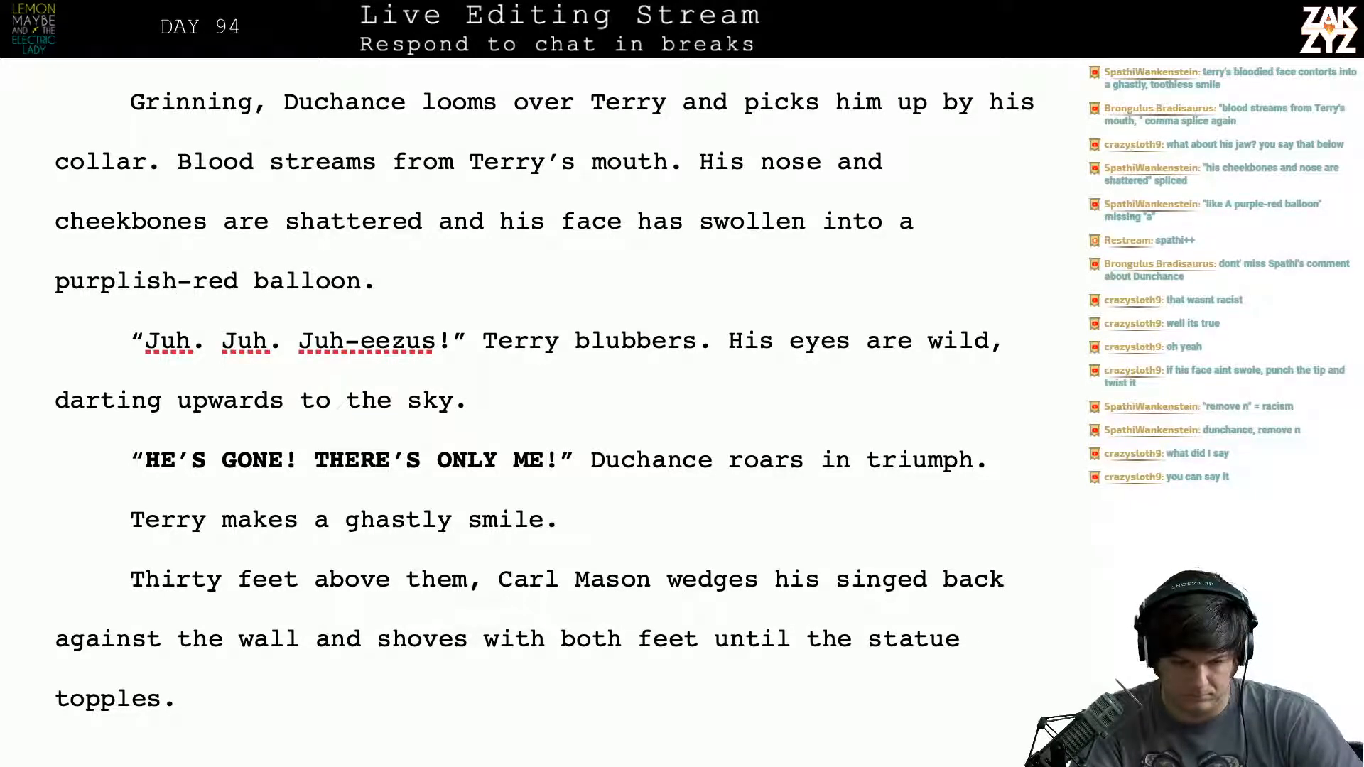
key("BackSpace")
key("BackSpace")
key("BackSpace")
key("BackSpace")
key("BackSpace")
key("BackSpace")
key("BackSpace")
key("BackSpace")
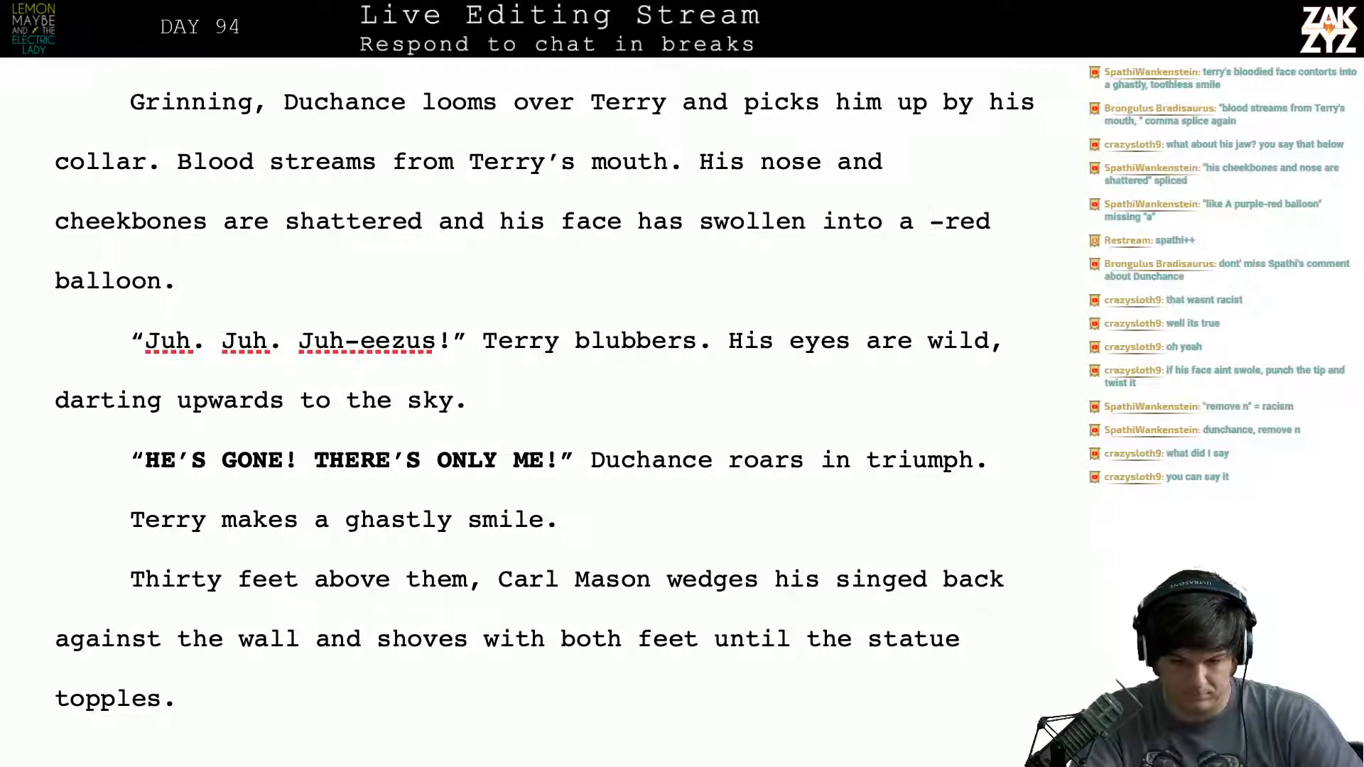
type("purple")
- Add the paragraph "Terry's bloody face contorts into a ghastly smile." right after Duchance's triumphant roar
key("Down")
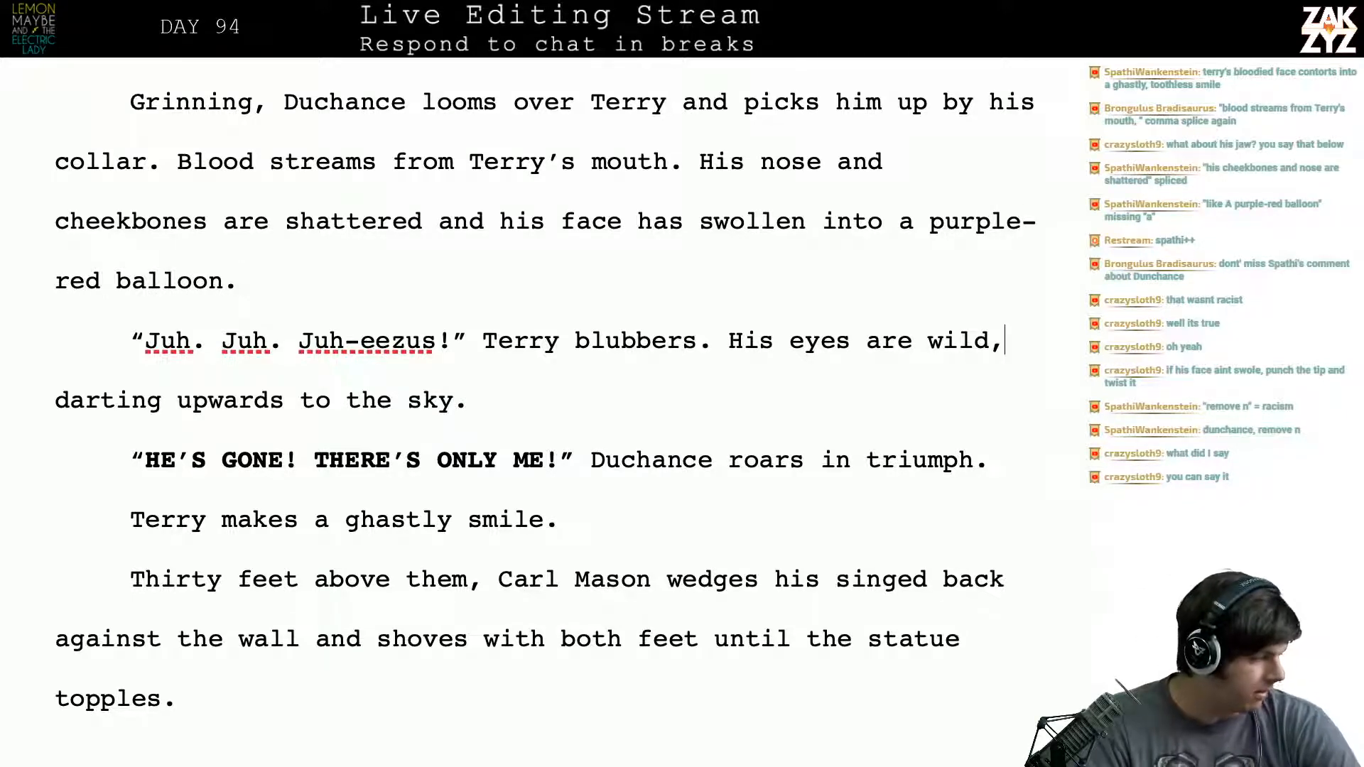
scroll(545, 388, "down", 1)
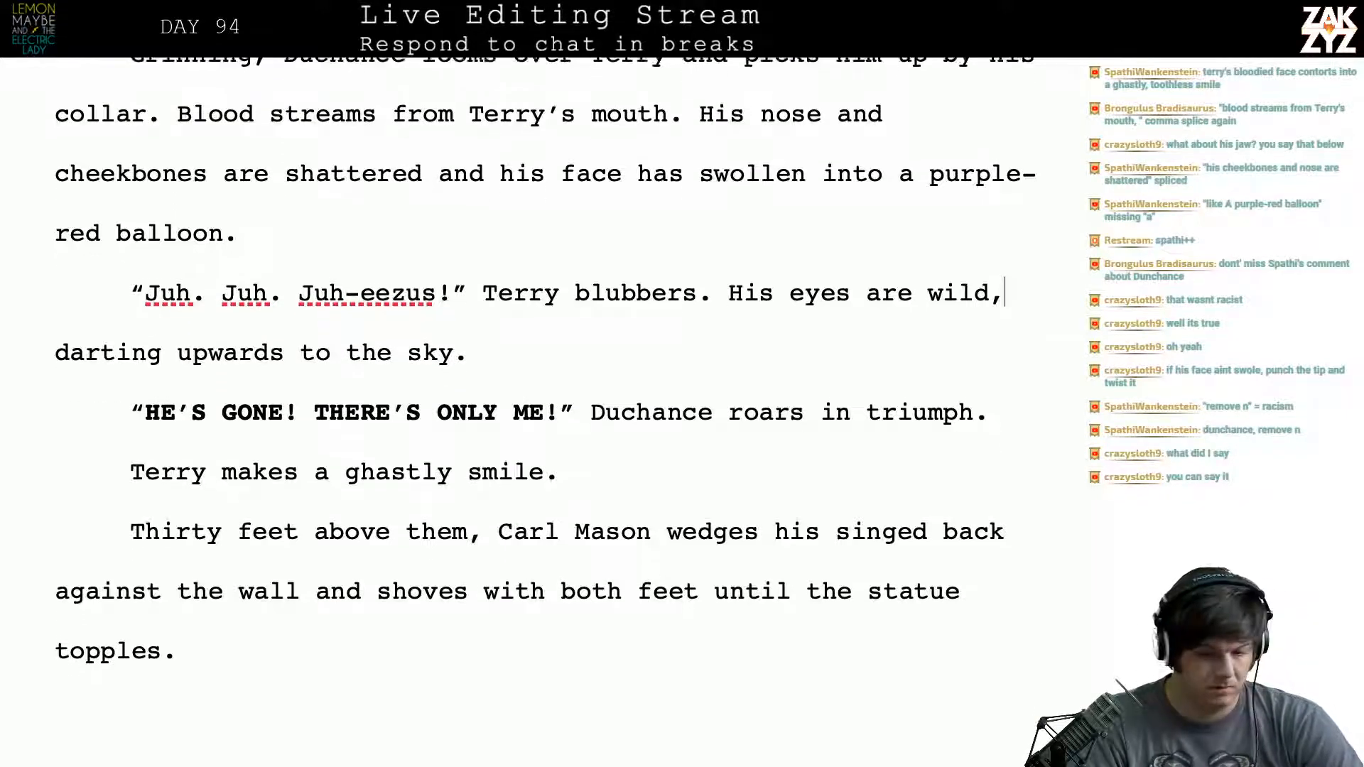
scroll(545, 373, "down", 1)
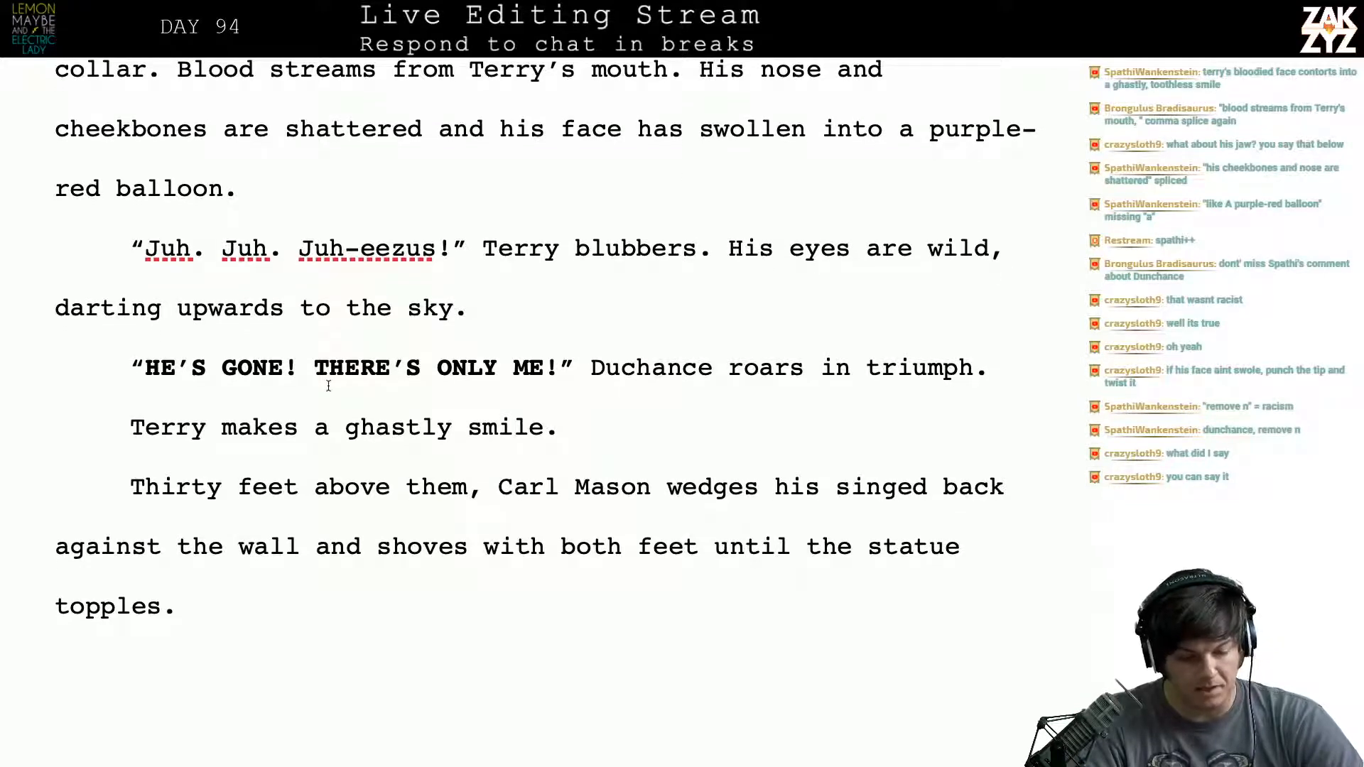
left_click(125, 424)
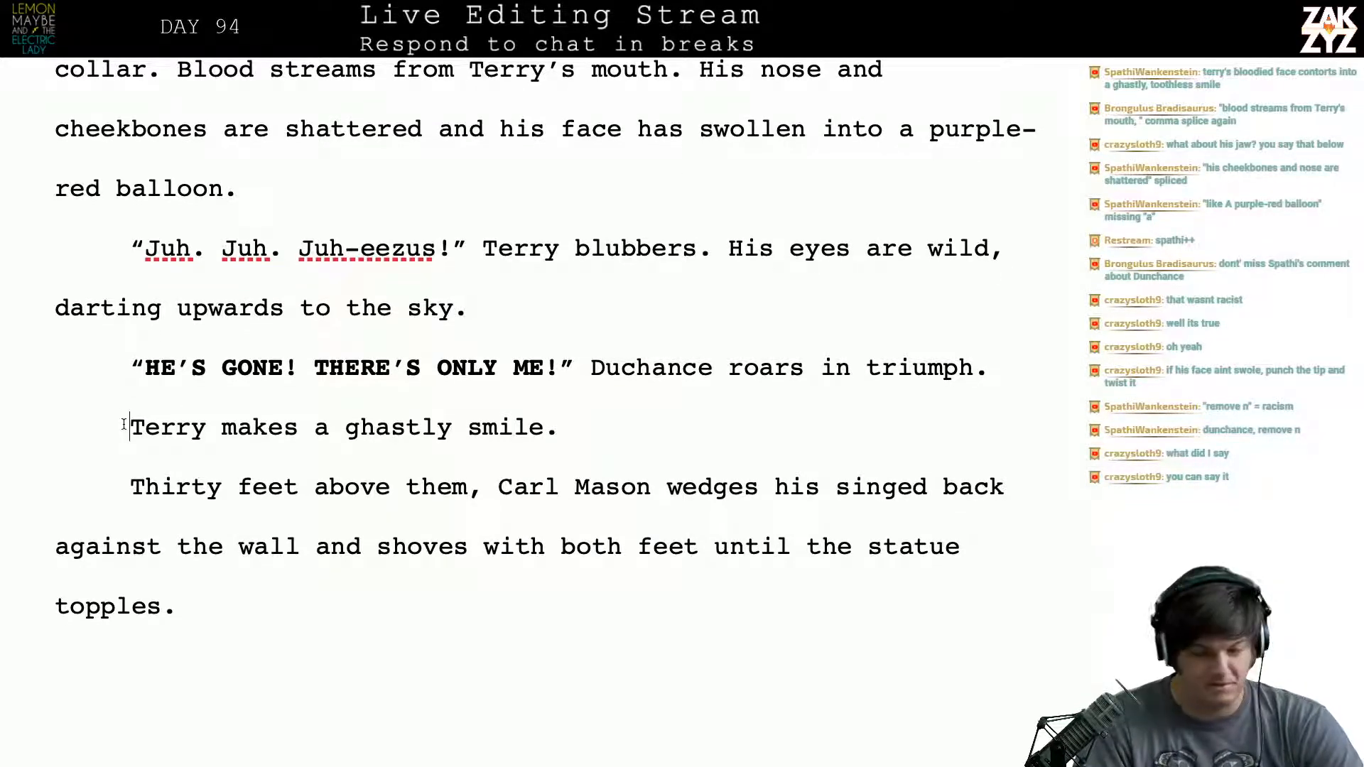
key("Return")
type("T")
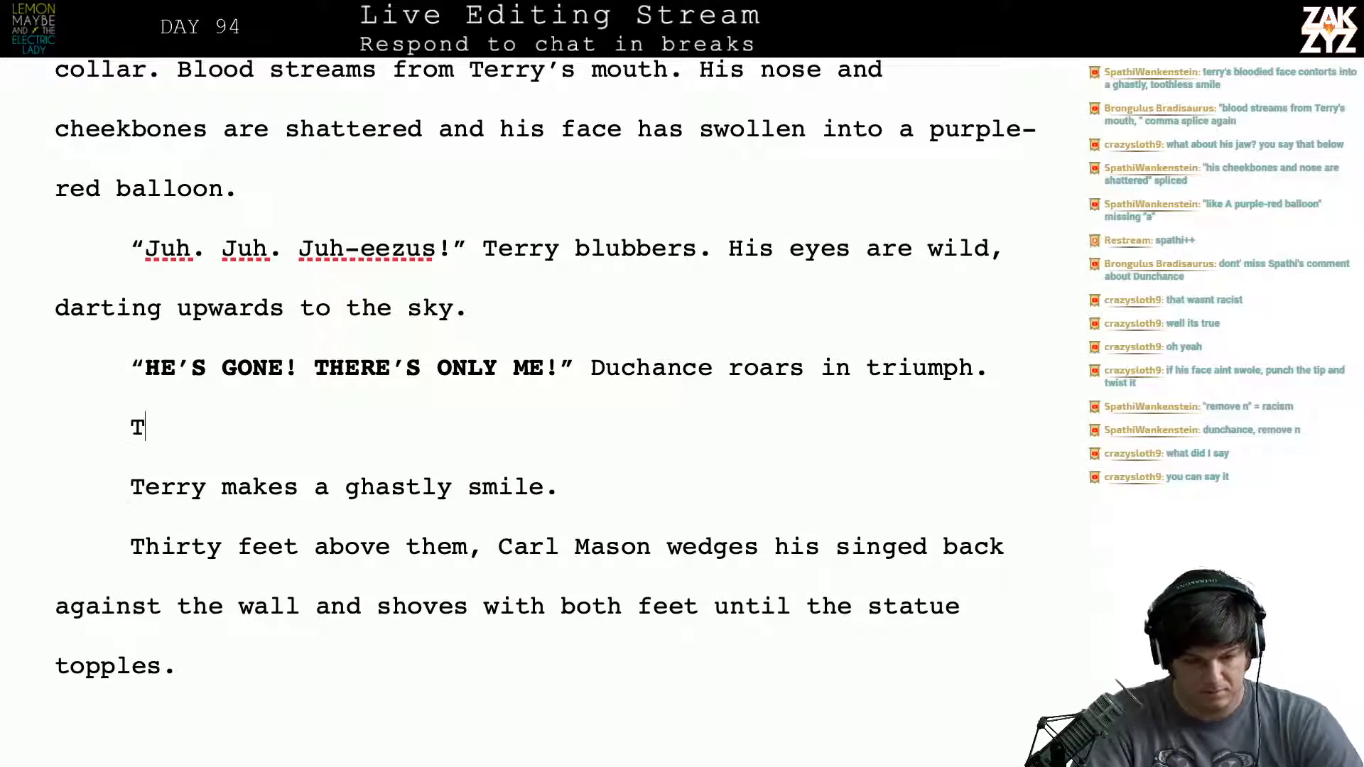
type("erry's bl")
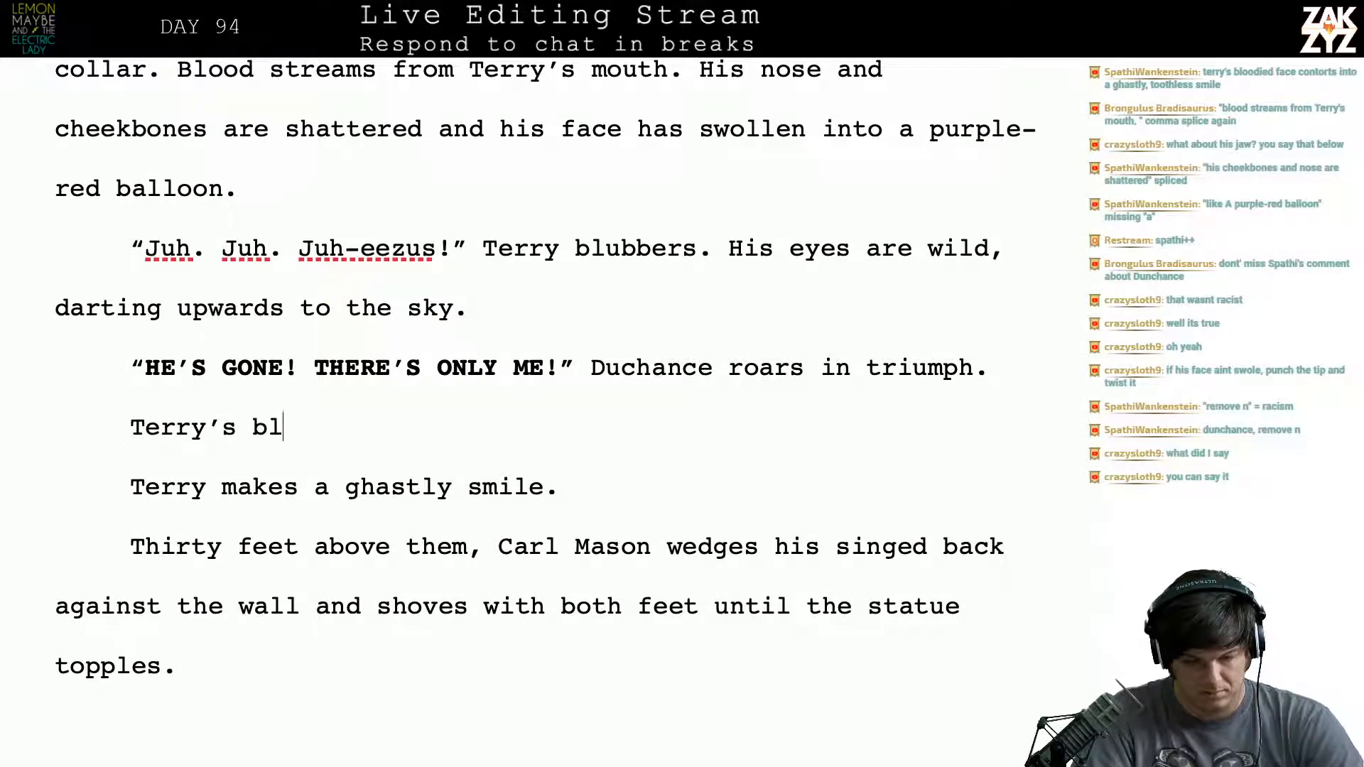
type("oody face cont")
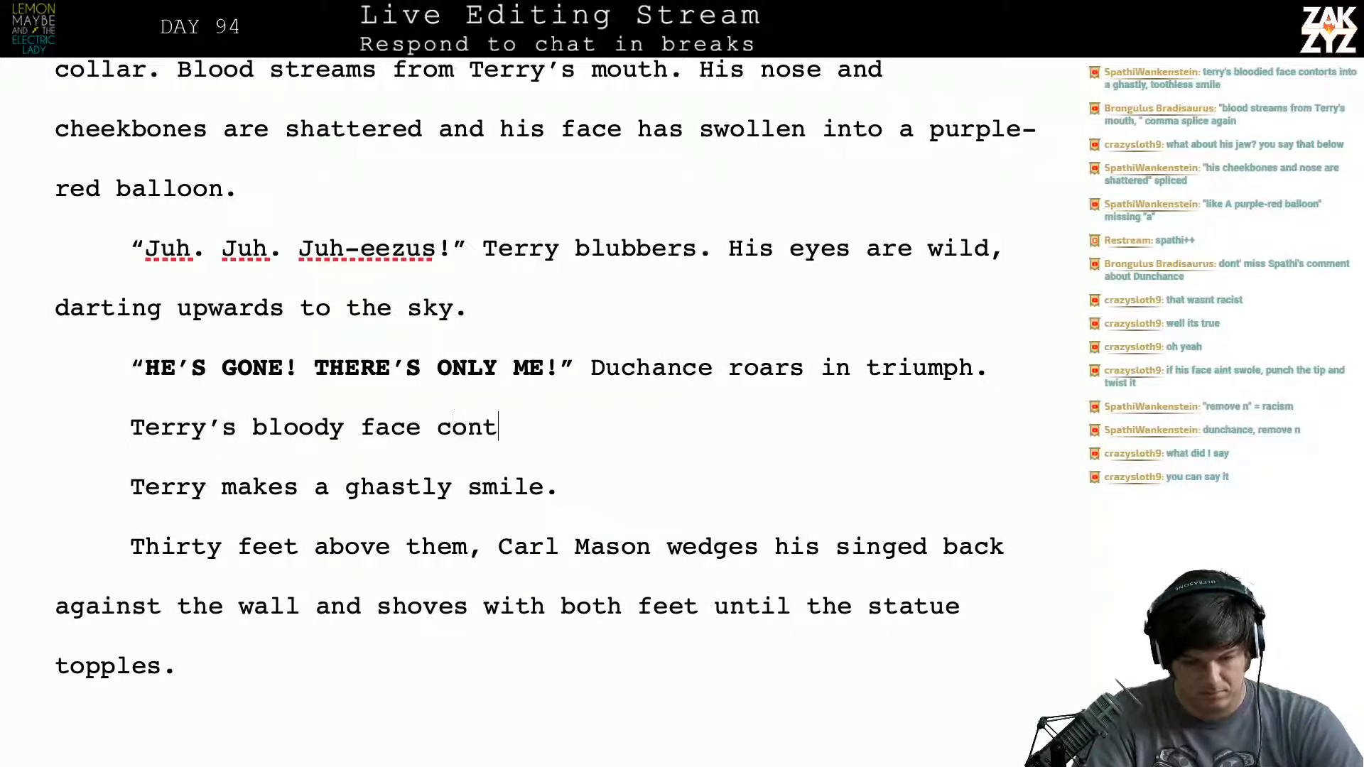
type("orts into a ")
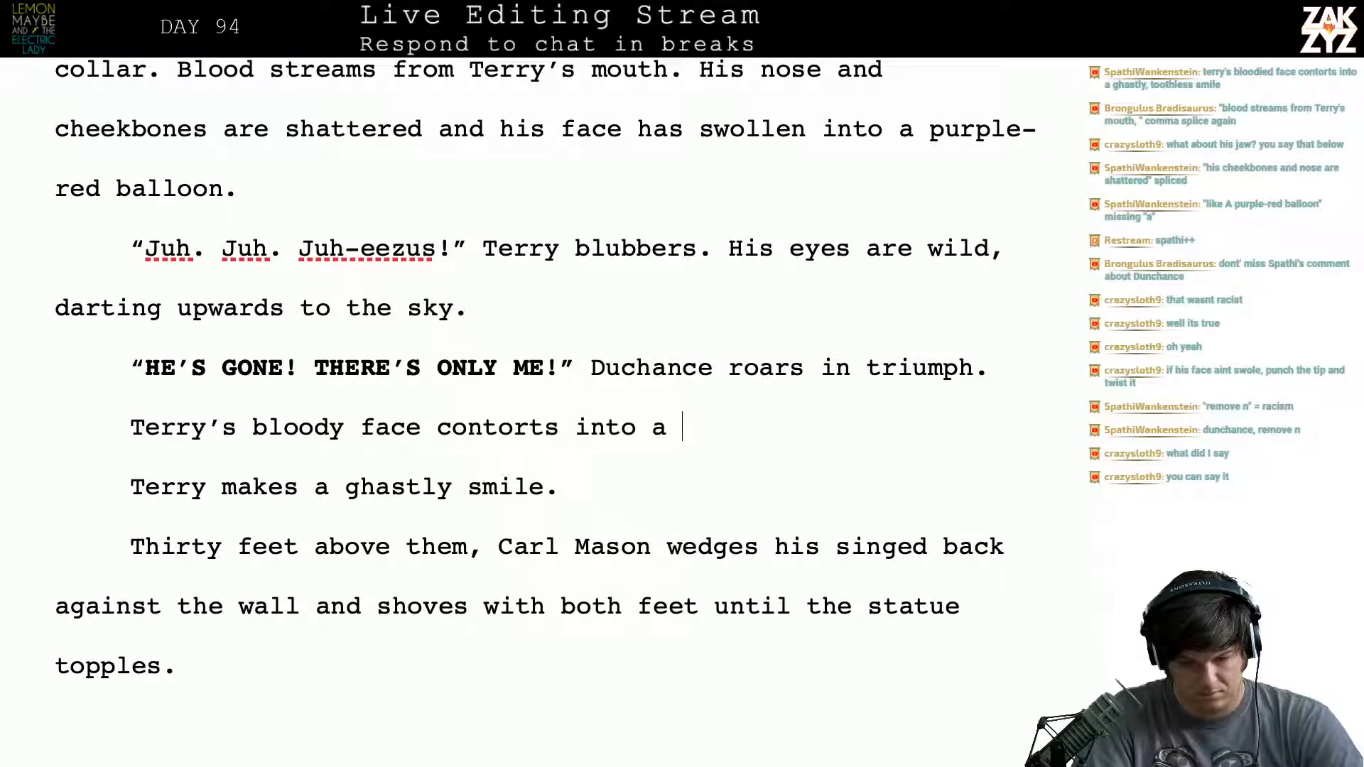
type("ghastly smile.")
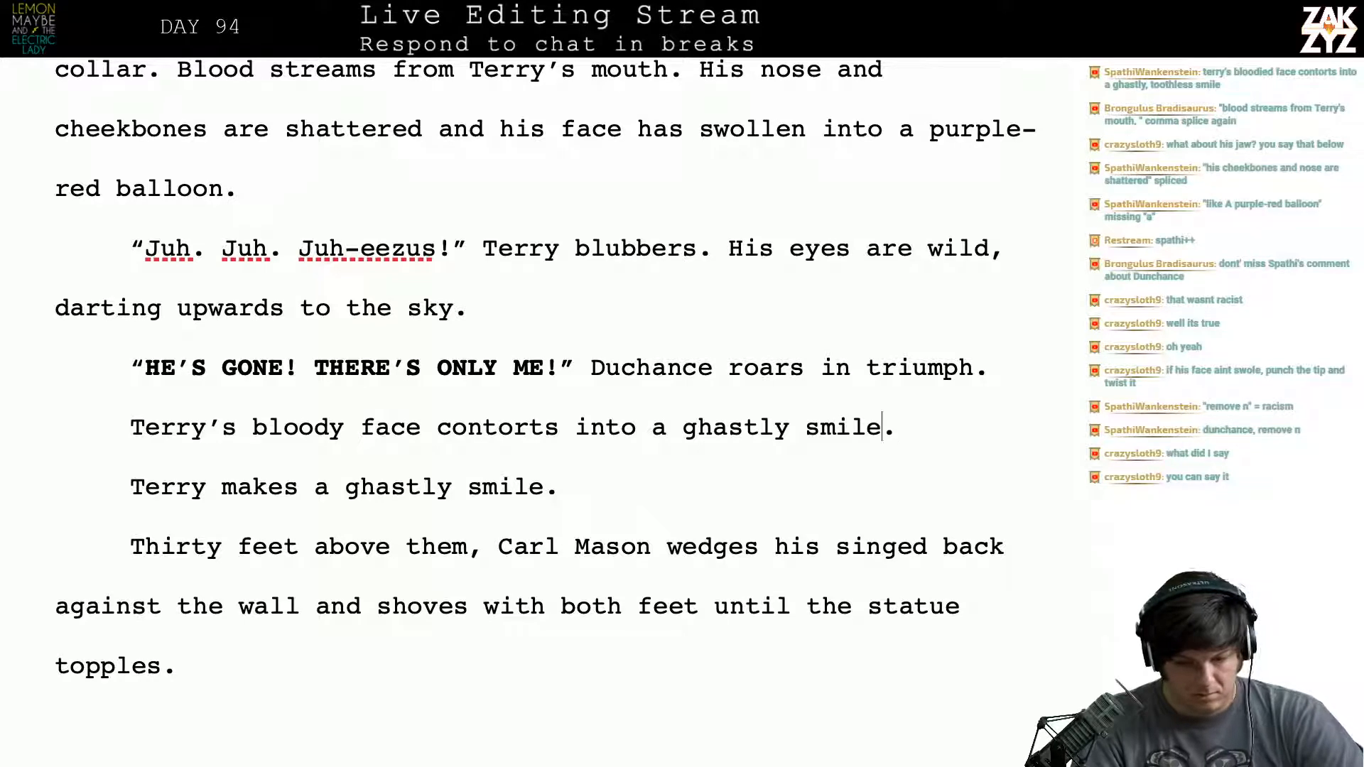
- Delete the redundant paragraph "Terry makes a ghastly smile."
key("Left")
key("Left")
key("Left")
key("Left")
key("Left")
key("Left")
key("Left")
key("Left")
key("Left")
key("Left")
key("Left")
key("Left")
key("Left")
key("Left")
key("Left")
key("Left")
key("Left")
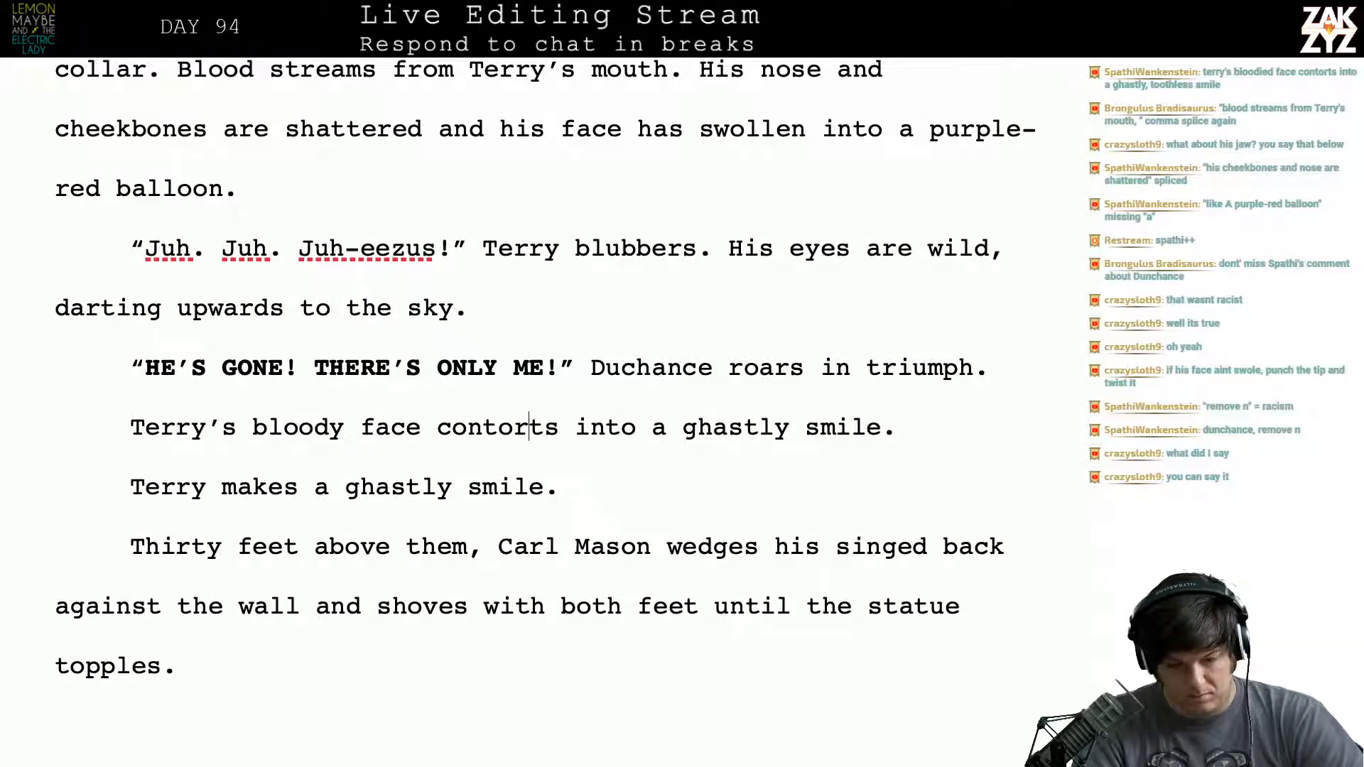
key("Left")
key("Left")
key("Left")
key("Left")
key("Left")
key("Left")
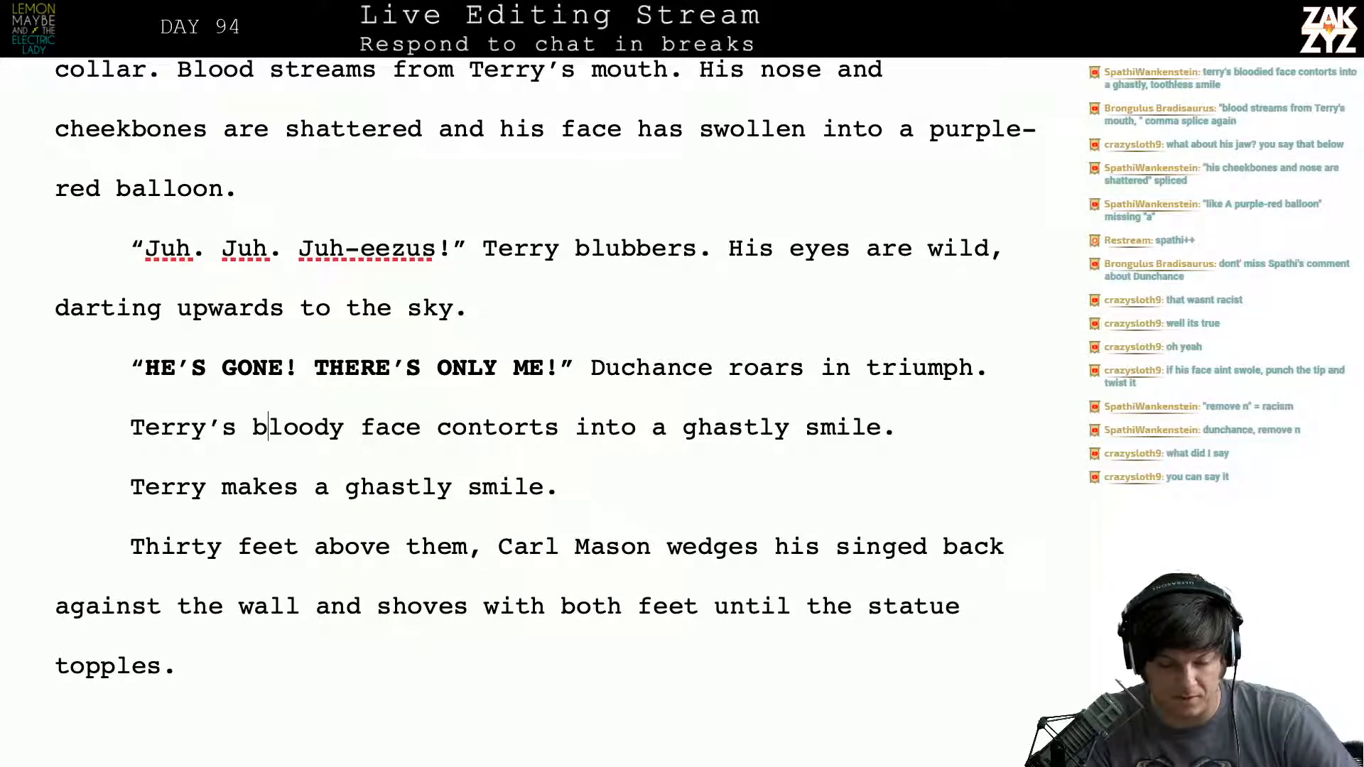
key("Right")
key("Right")
key("Right")
key("Right")
key("Right")
key("Right")
key("Right")
key("Right")
key("Right")
key("Right")
key("Right")
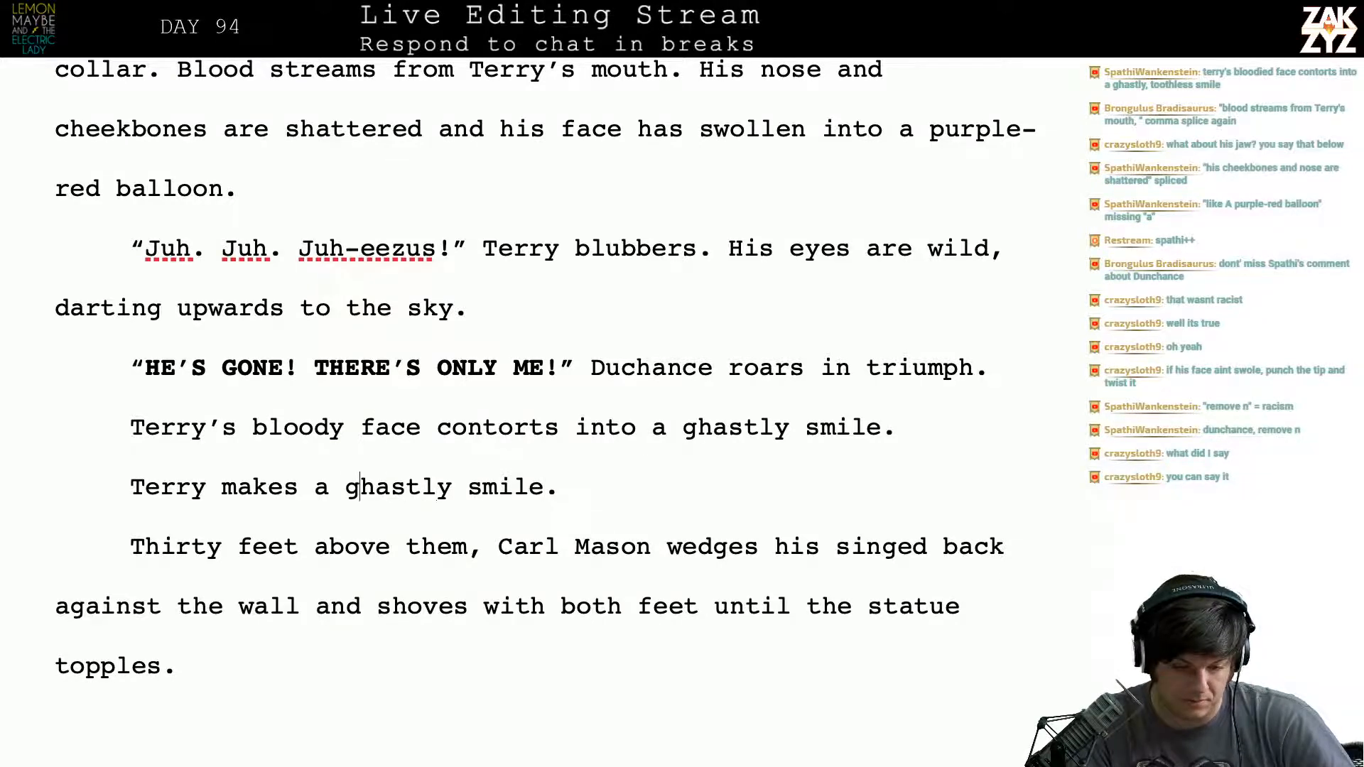
key("shift+Down")
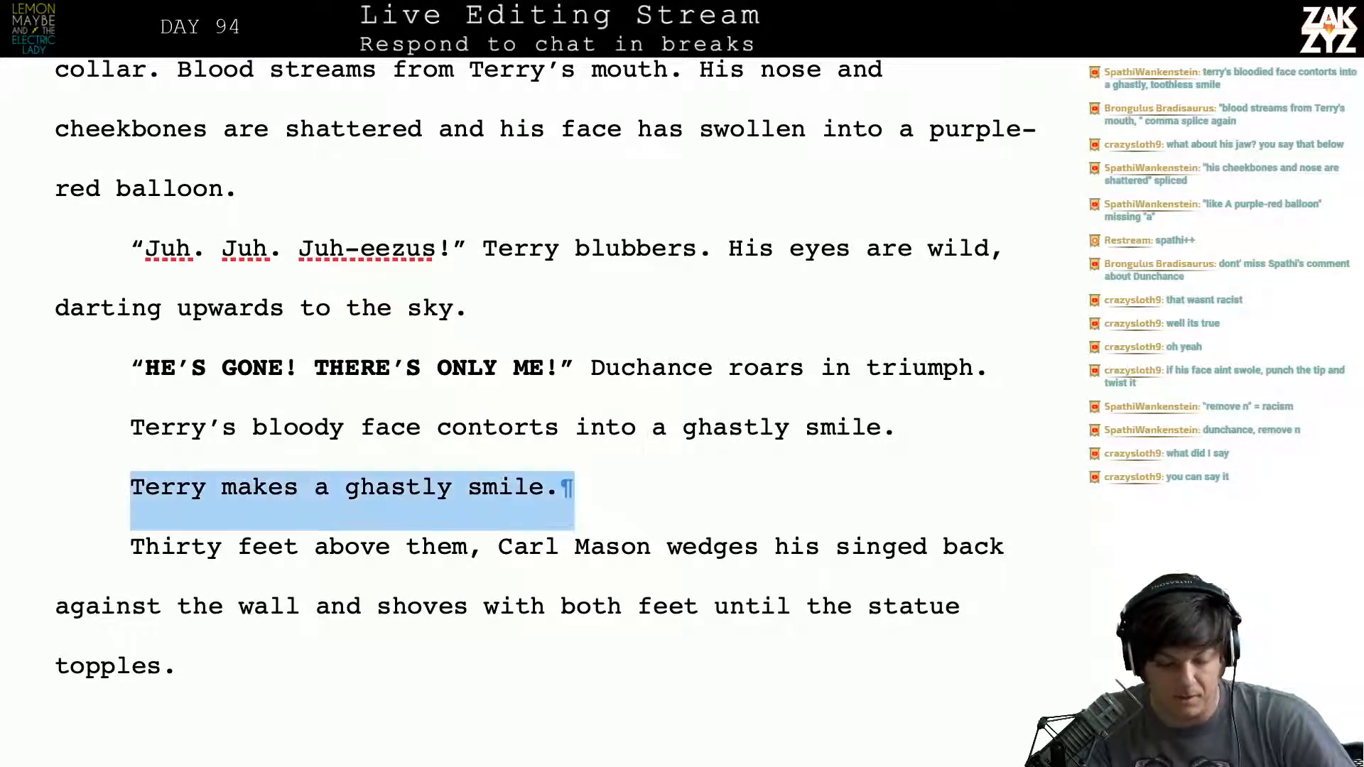
key("Delete")
- End the sentence after "against the wall" and add "He shoves with both feet until the statue topples."
key("Right")
key("Right")
key("Right")
key("Right")
key("Right")
key("Right")
key("Right")
key("Right")
key("Right")
key("Right")
key("Right")
key("Right")
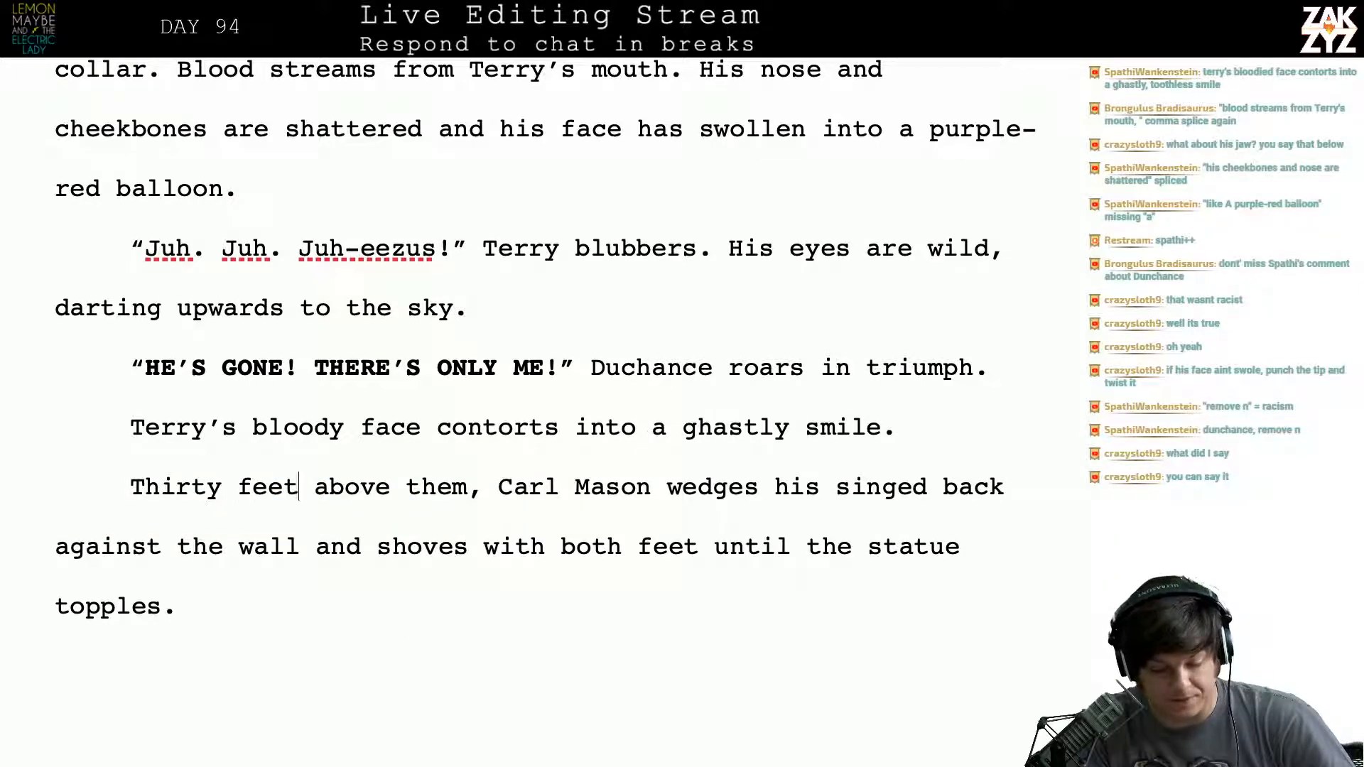
key("Left")
key("Left")
key("Left")
key("Left")
key("Left")
key("Left")
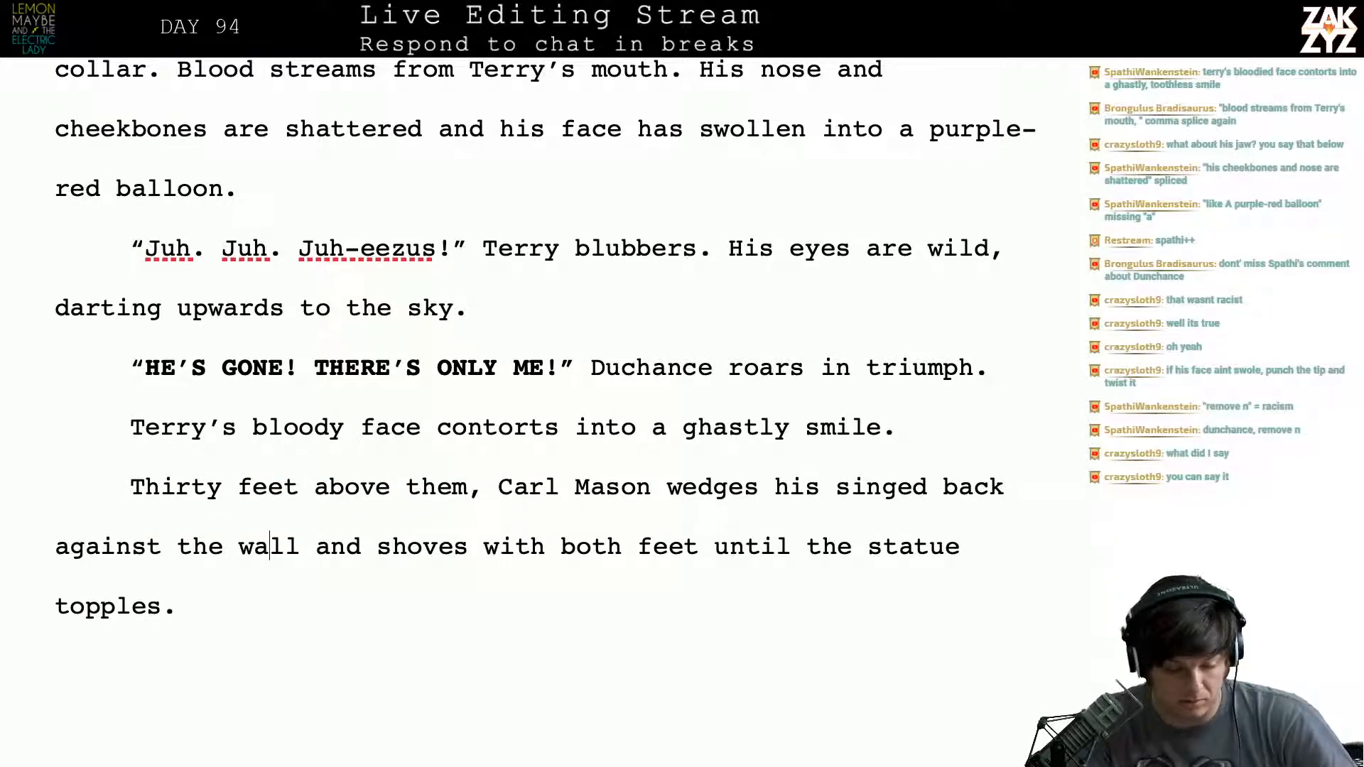
type(". He")
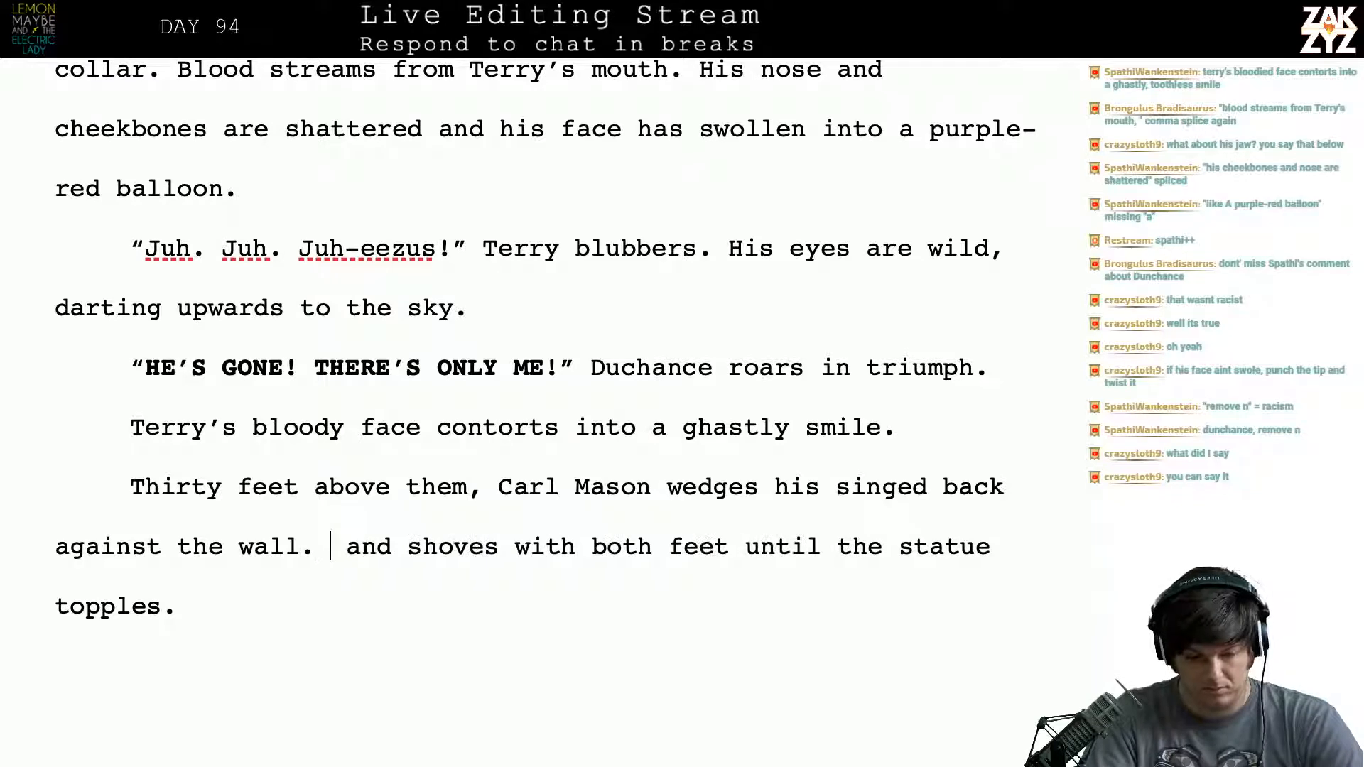
type(" shoves with bot")
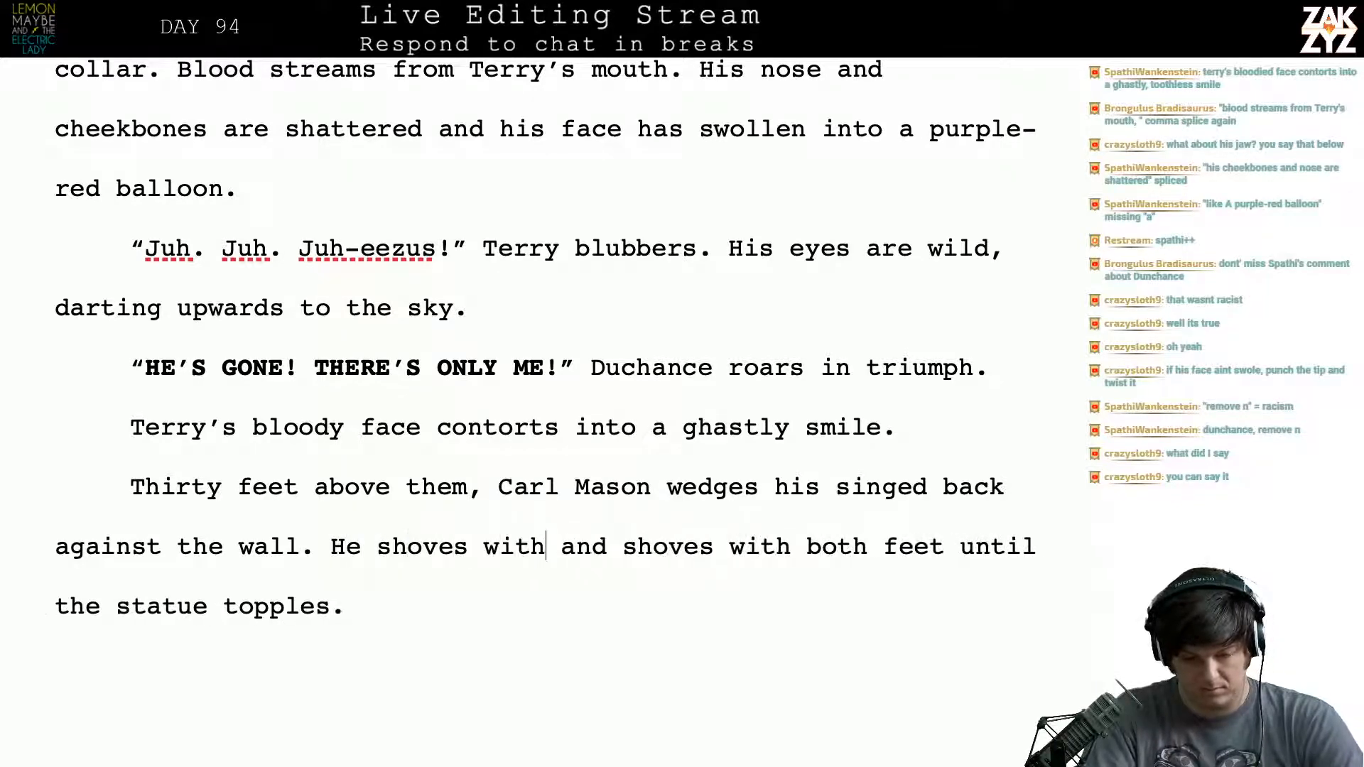
type("h")
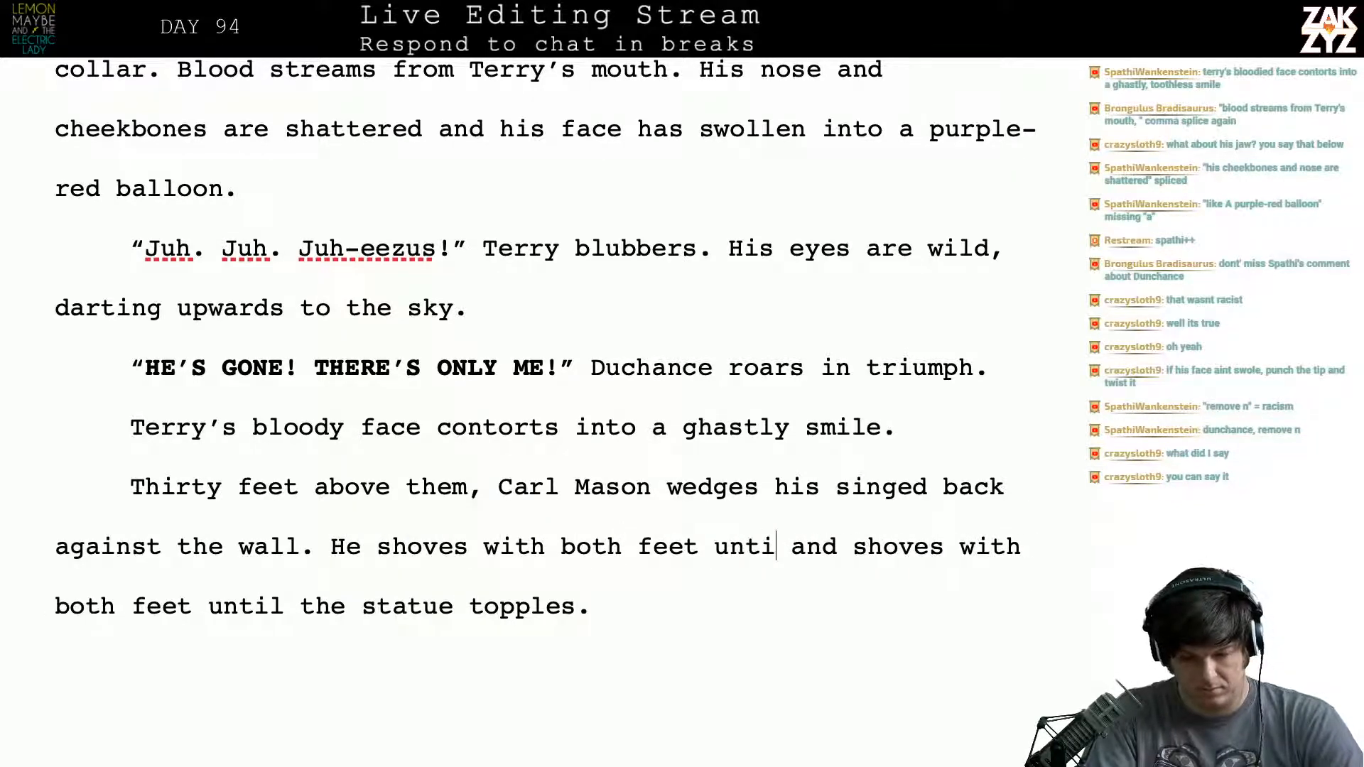
type(" feet until the stapp")
key("BackSpace")
key("BackSpace")
key("BackSpace")
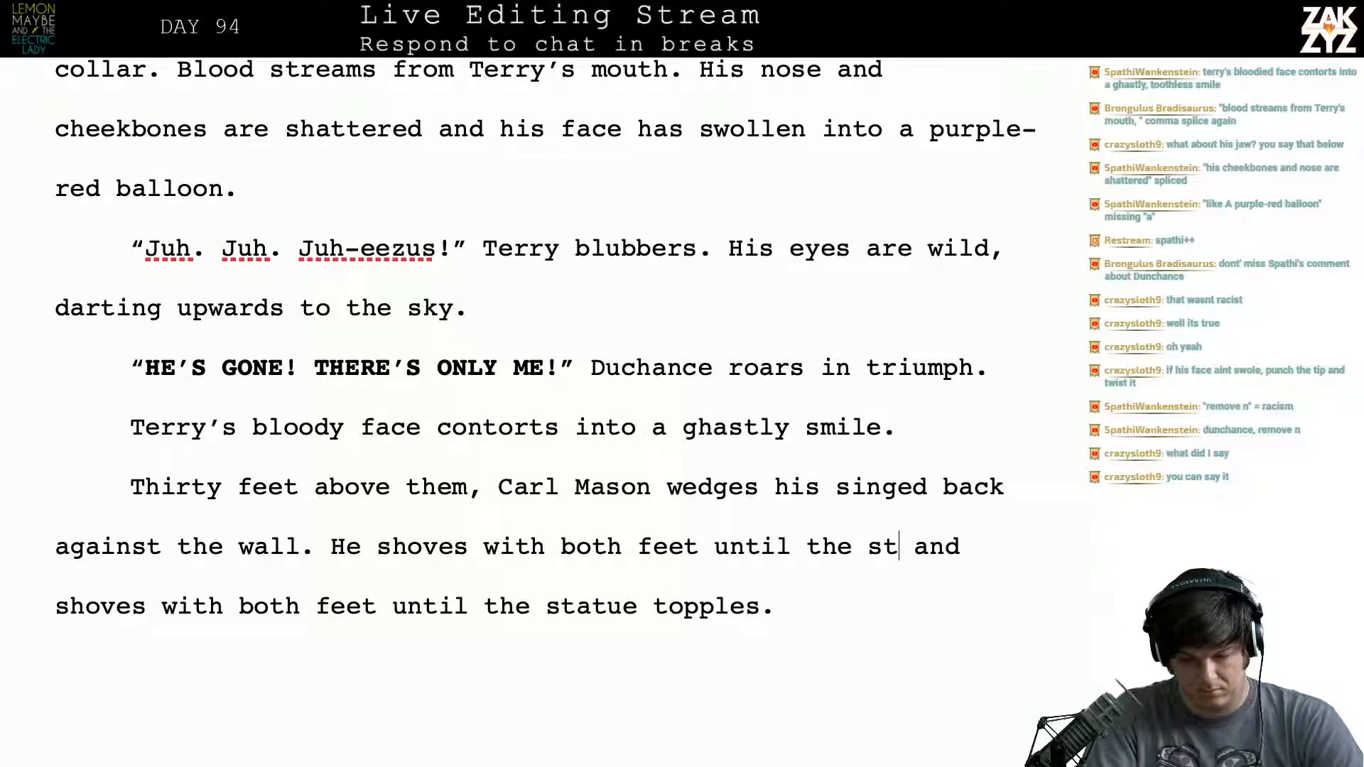
type("atue topples.")
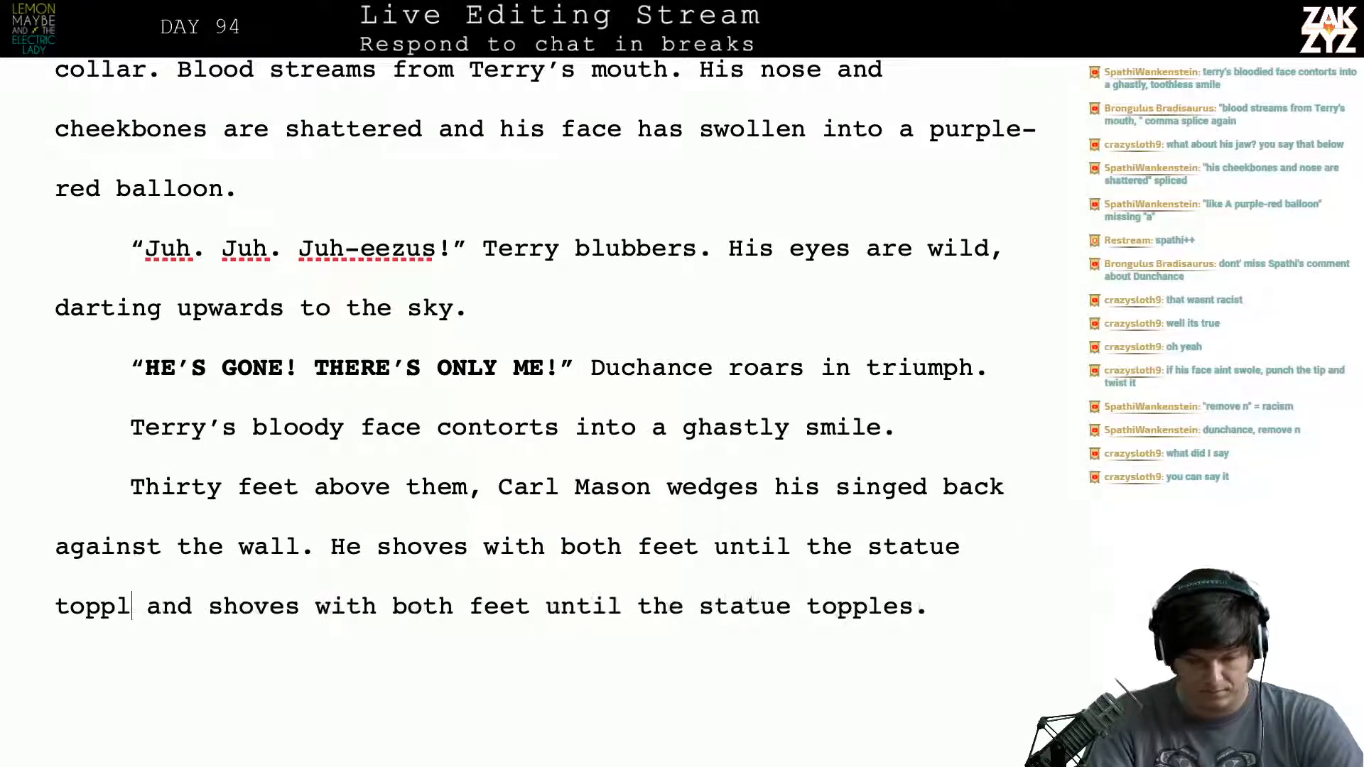
- Delete the leftover clause "and shoves with both feet until the statue topples." from the end of the paragraph
key("shift+Down")
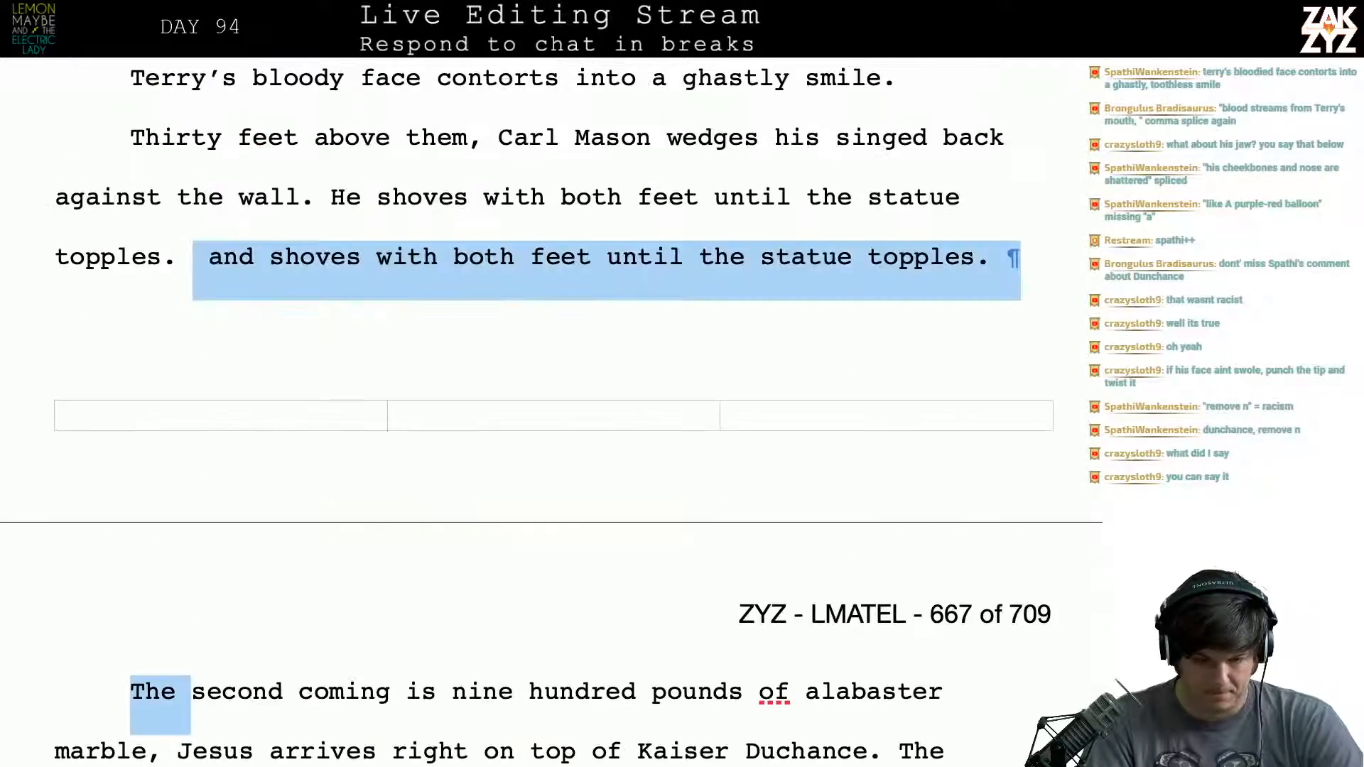
key("shift+Left")
key("shift+Left")
key("shift+Left")
key("shift+Left")
key("shift+Left")
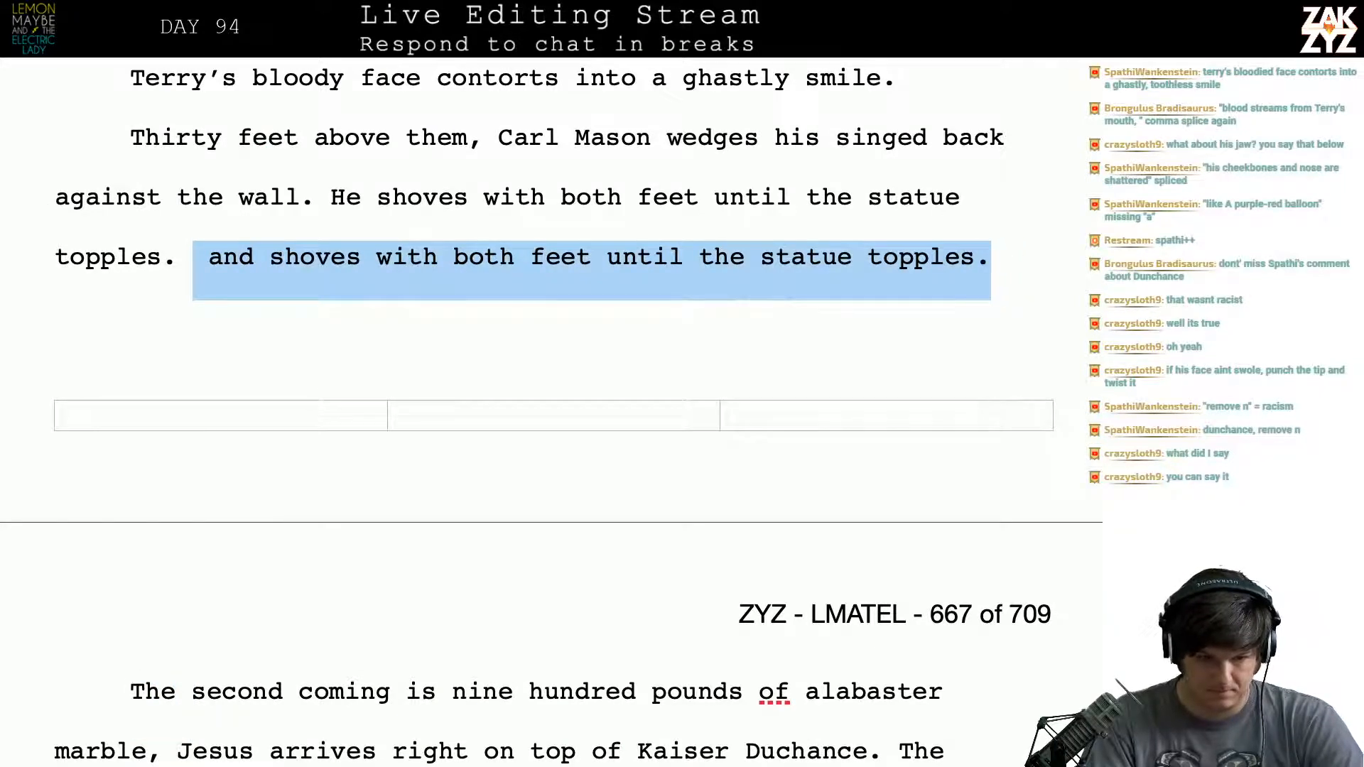
key("BackSpace")
- Insert "in the alcove" after "Thirty feet above them"
key("Right")
key("Down")
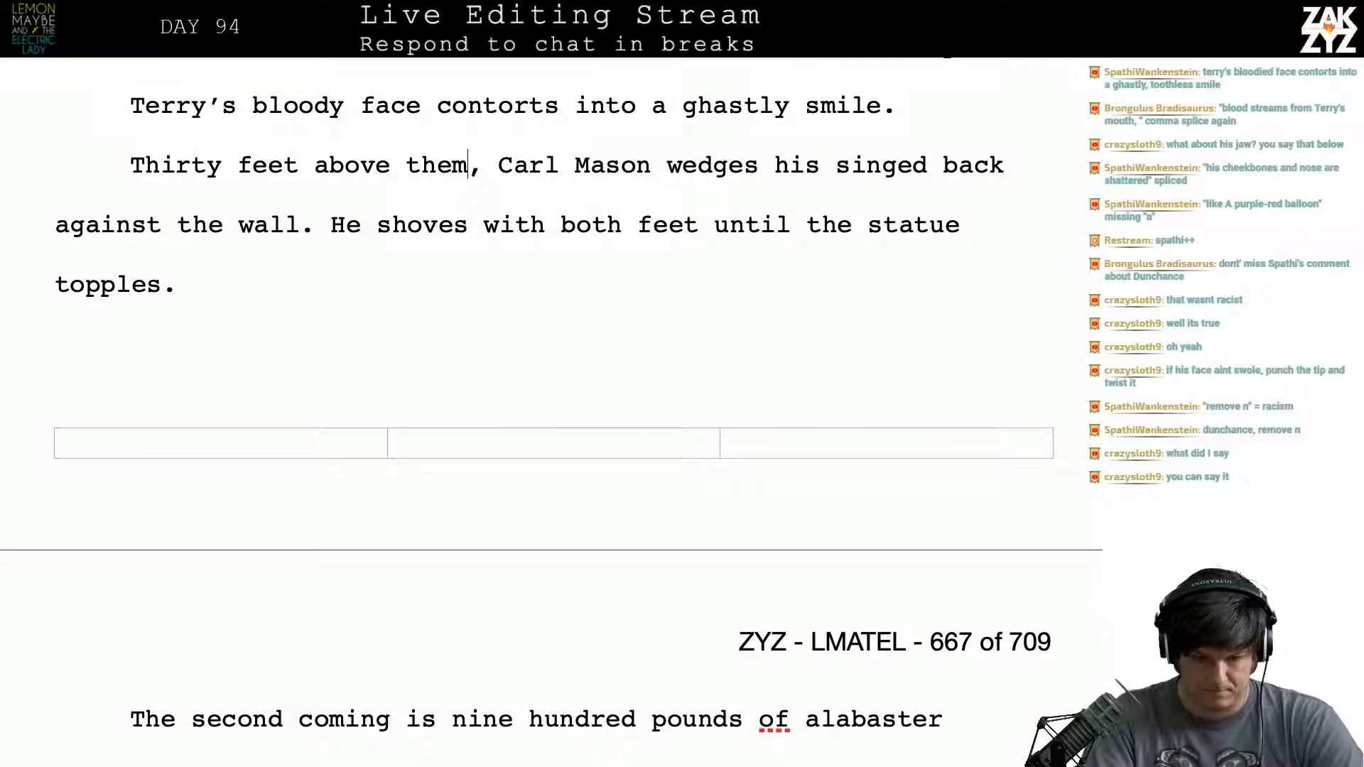
type("in the alcov")
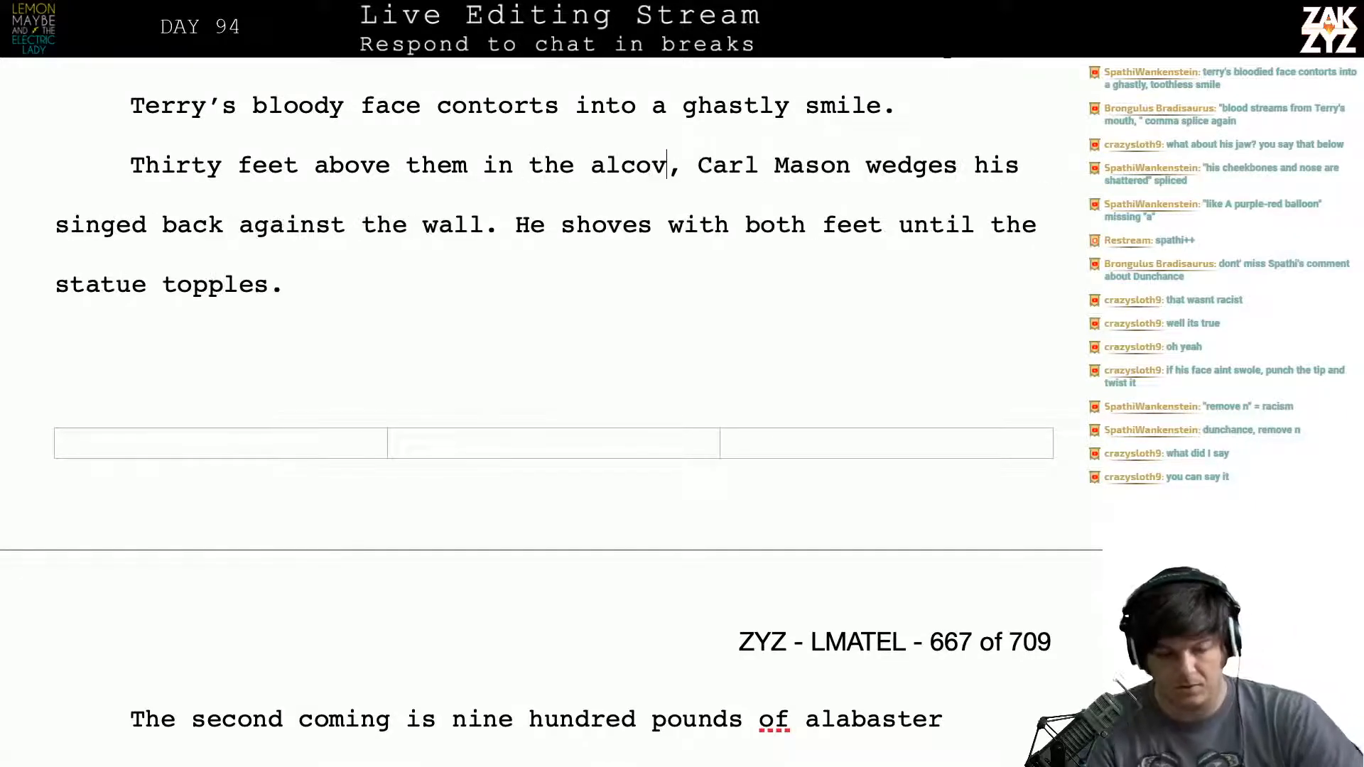
type("ve")
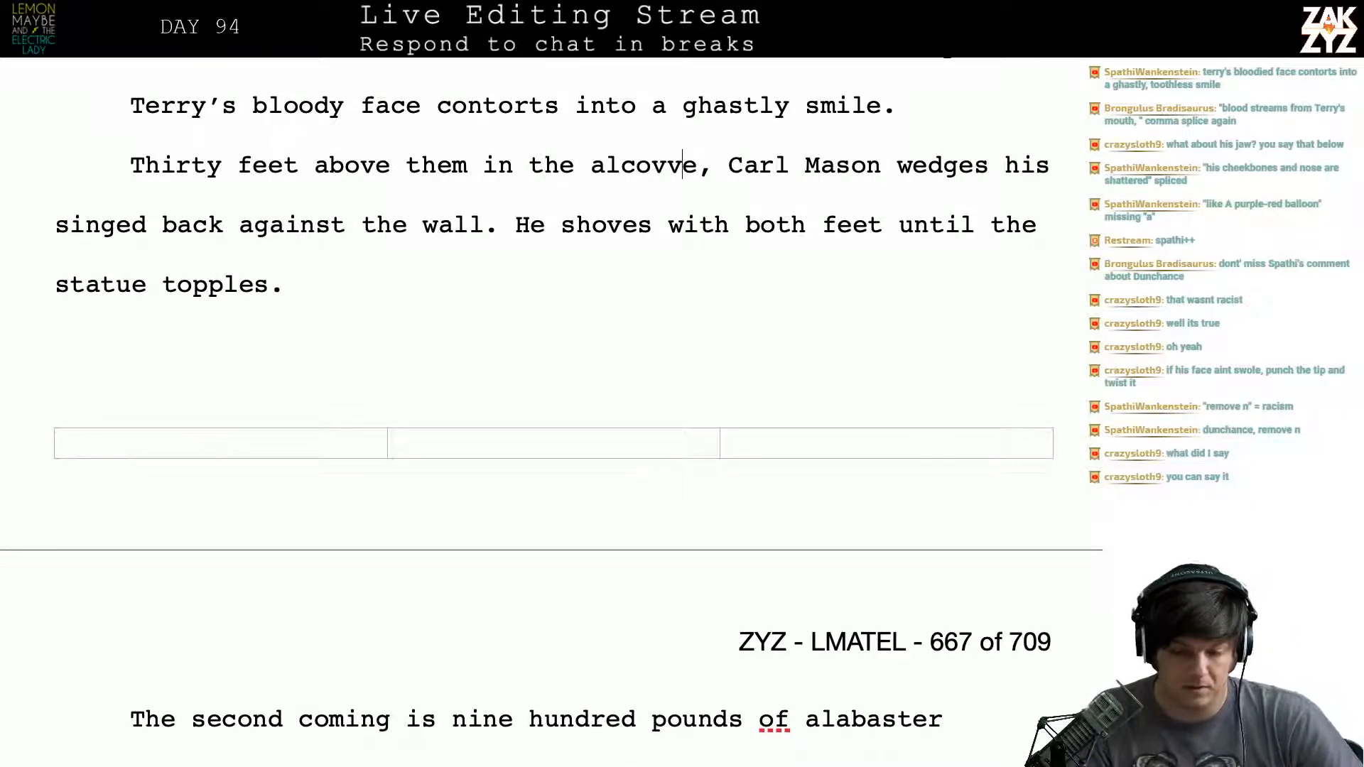
key("BackSpace")
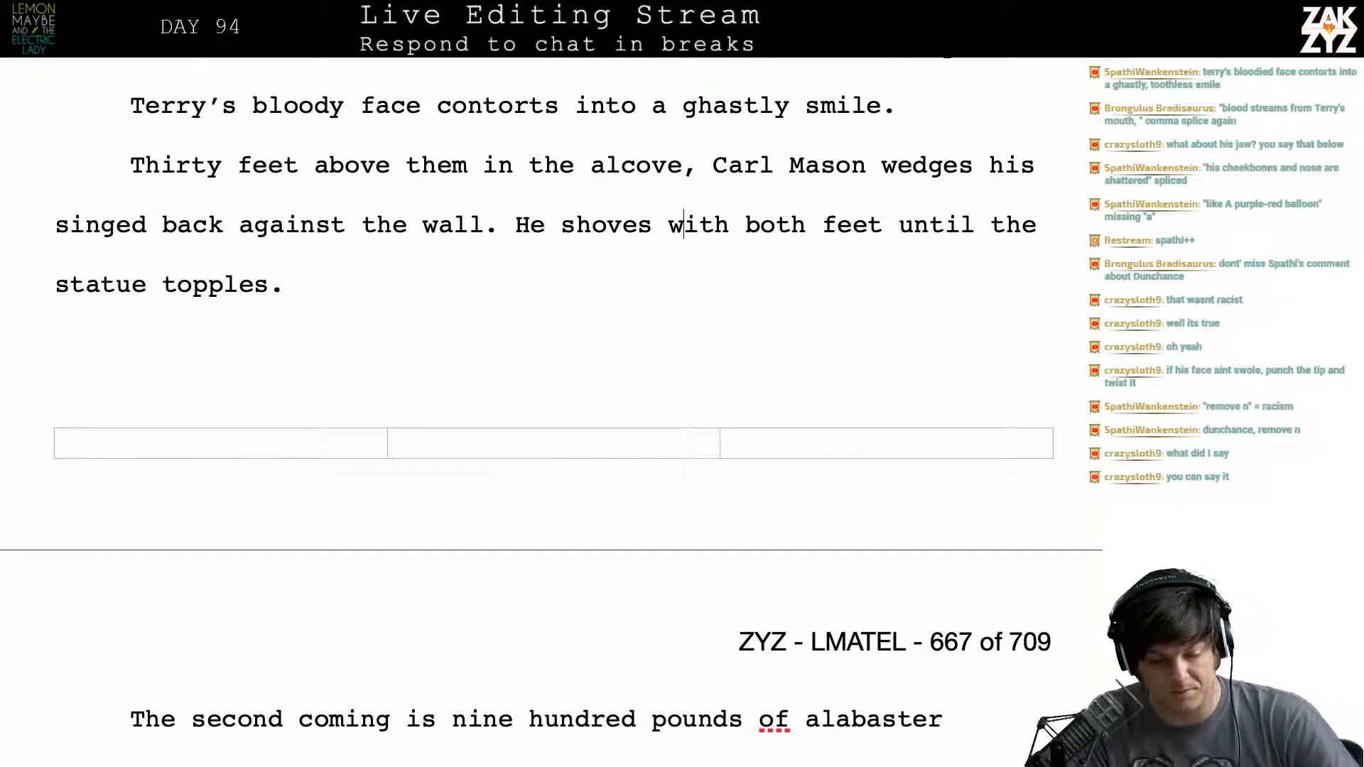
- Fix the comma splice after "alabaster marble" by replacing the comma before "Jesus arrives" with a period
key("Left")
key("Down")
key("Right")
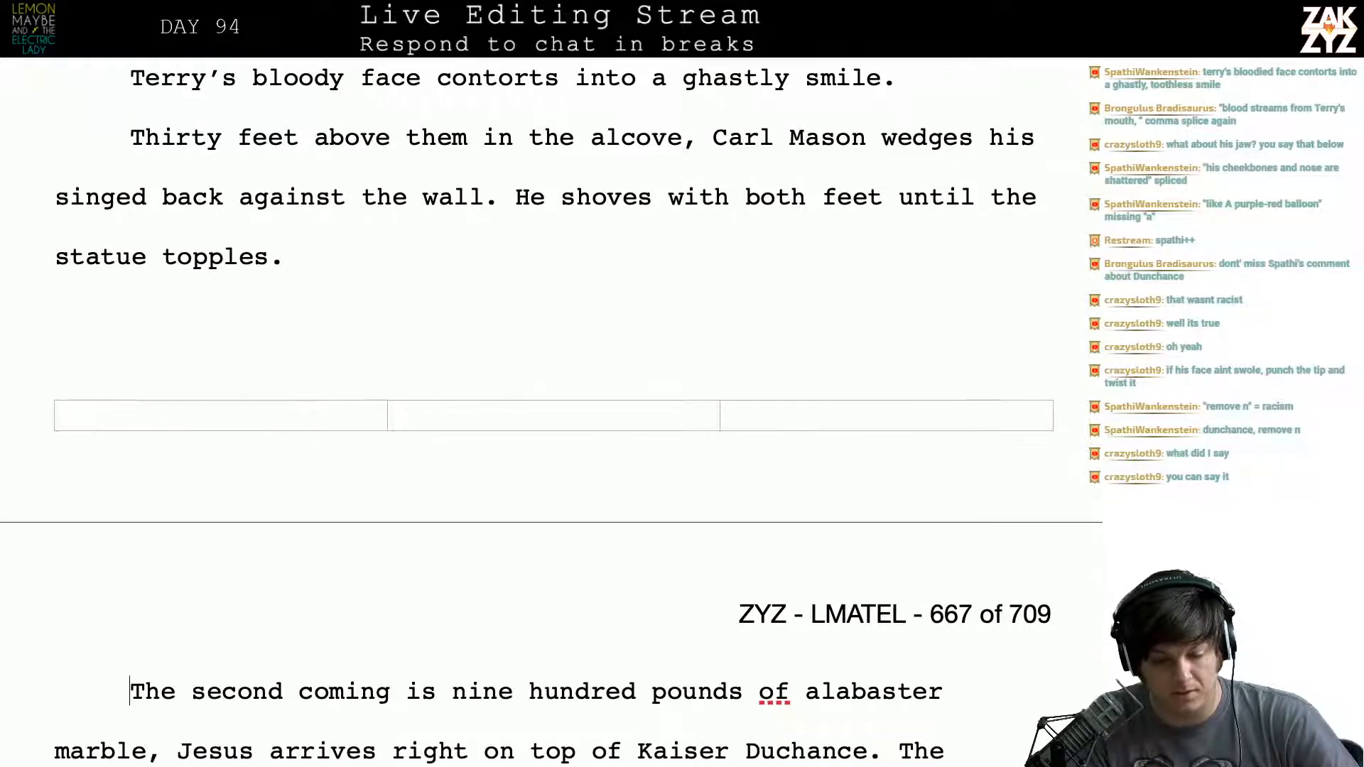
key("Down")
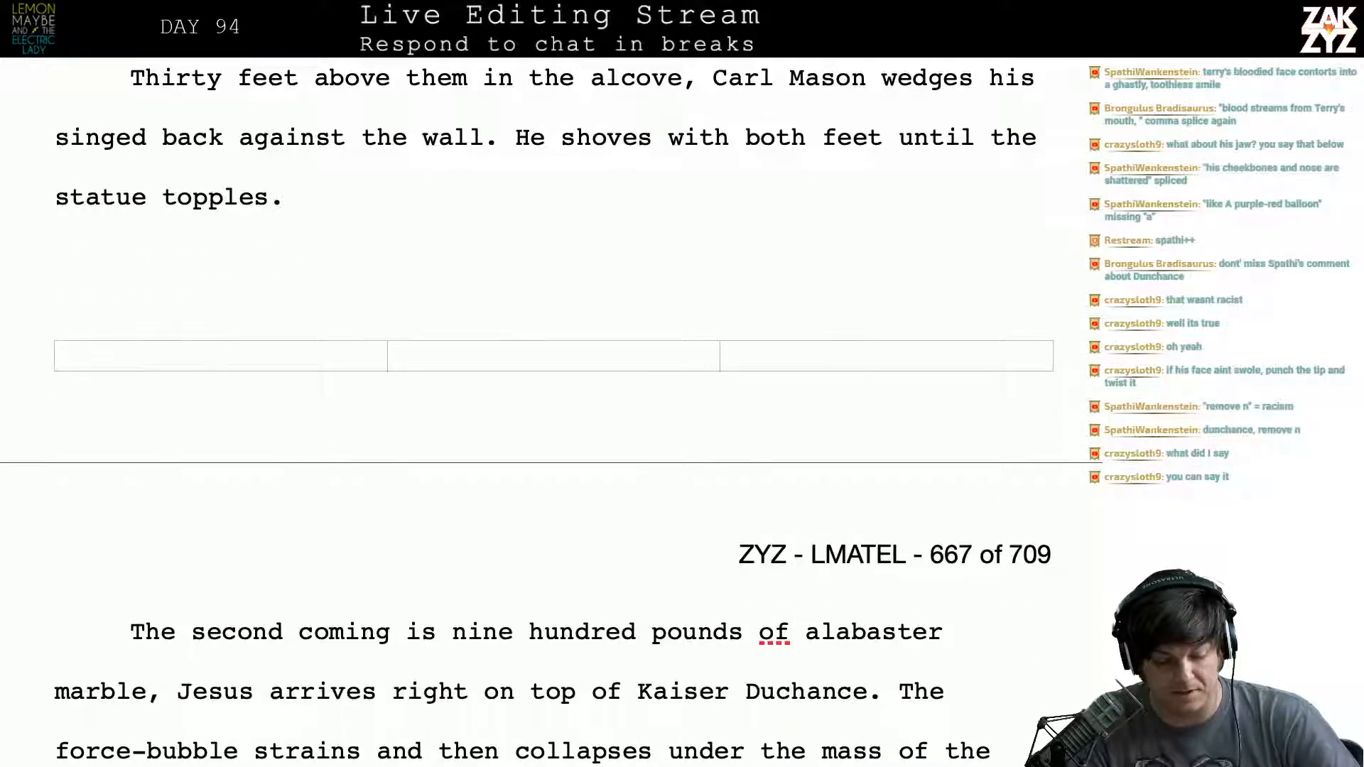
scroll(100, 280, "down", 2)
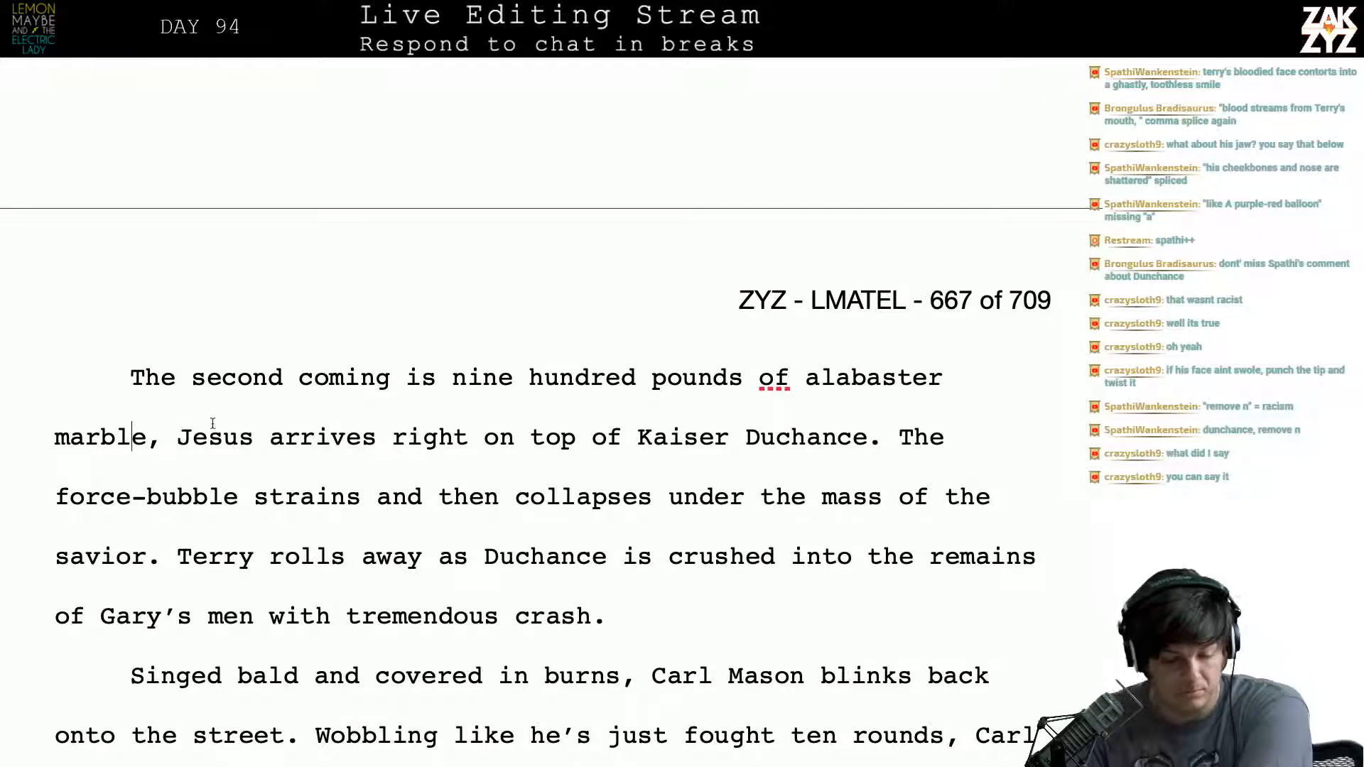
key("ctrl+Right")
key("Left")
key("BackSpace")
type(".")
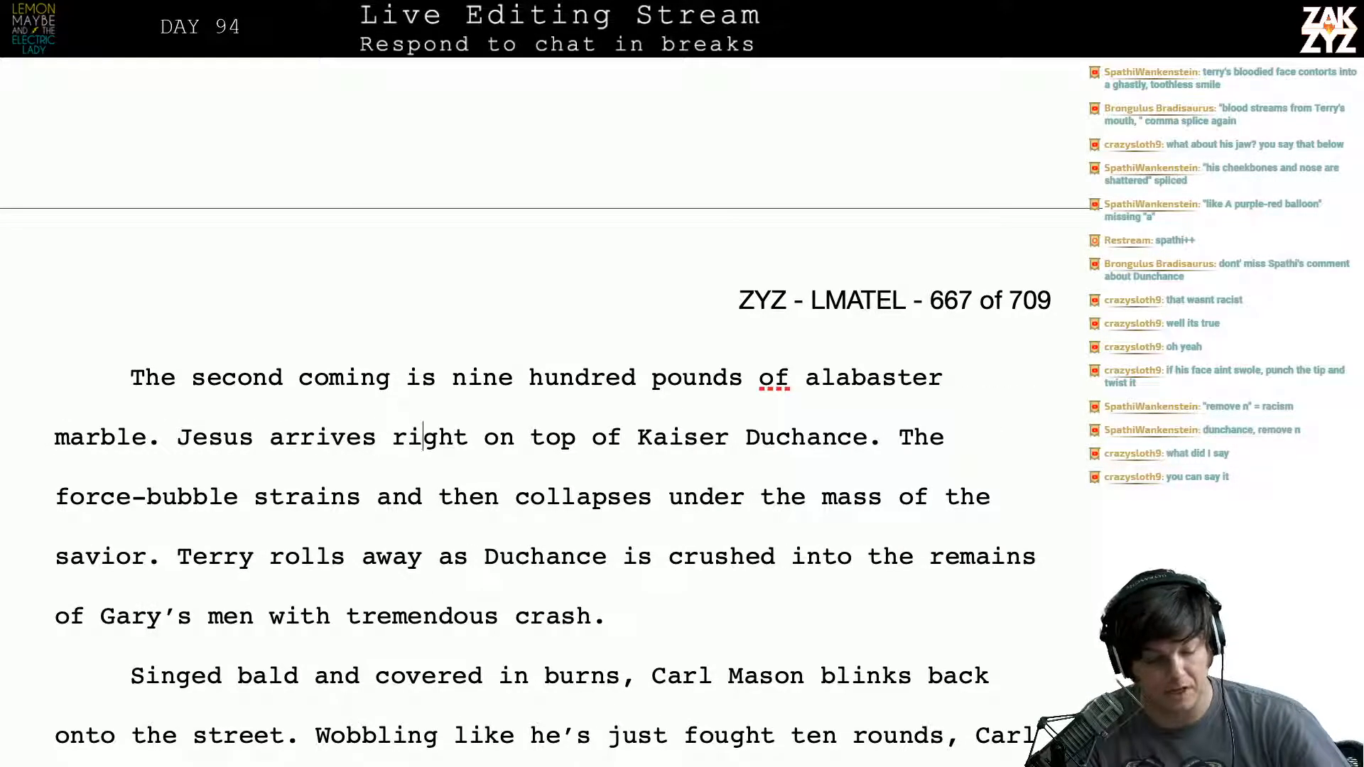
key("Right")
key("Right")
key("Right")
key("Right")
key("Right")
key("Right")
key("Left")
key("Left")
key("Left")
key("Left")
key("Left")
key("Left")
key("Left")
key("Left")
key("Left")
key("Left")
key("Left")
key("Left")
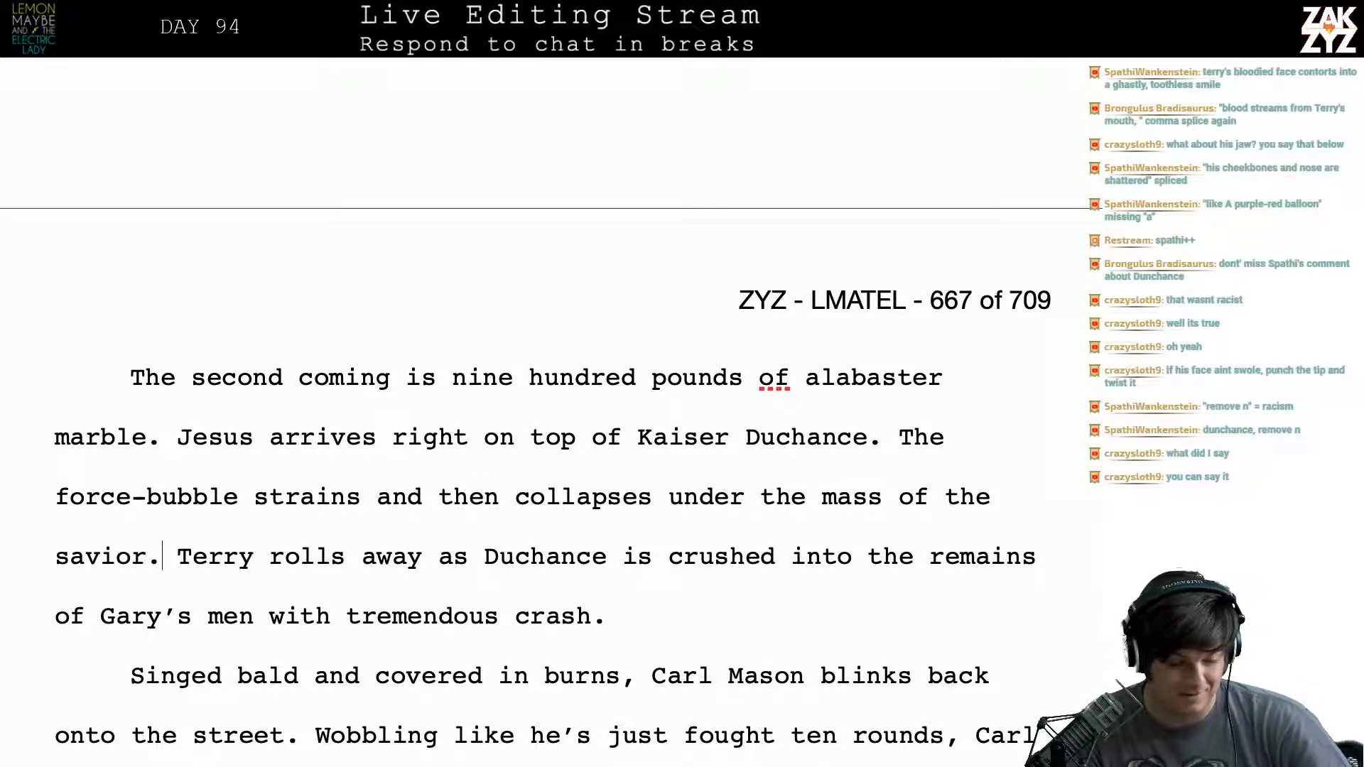
key("Left")
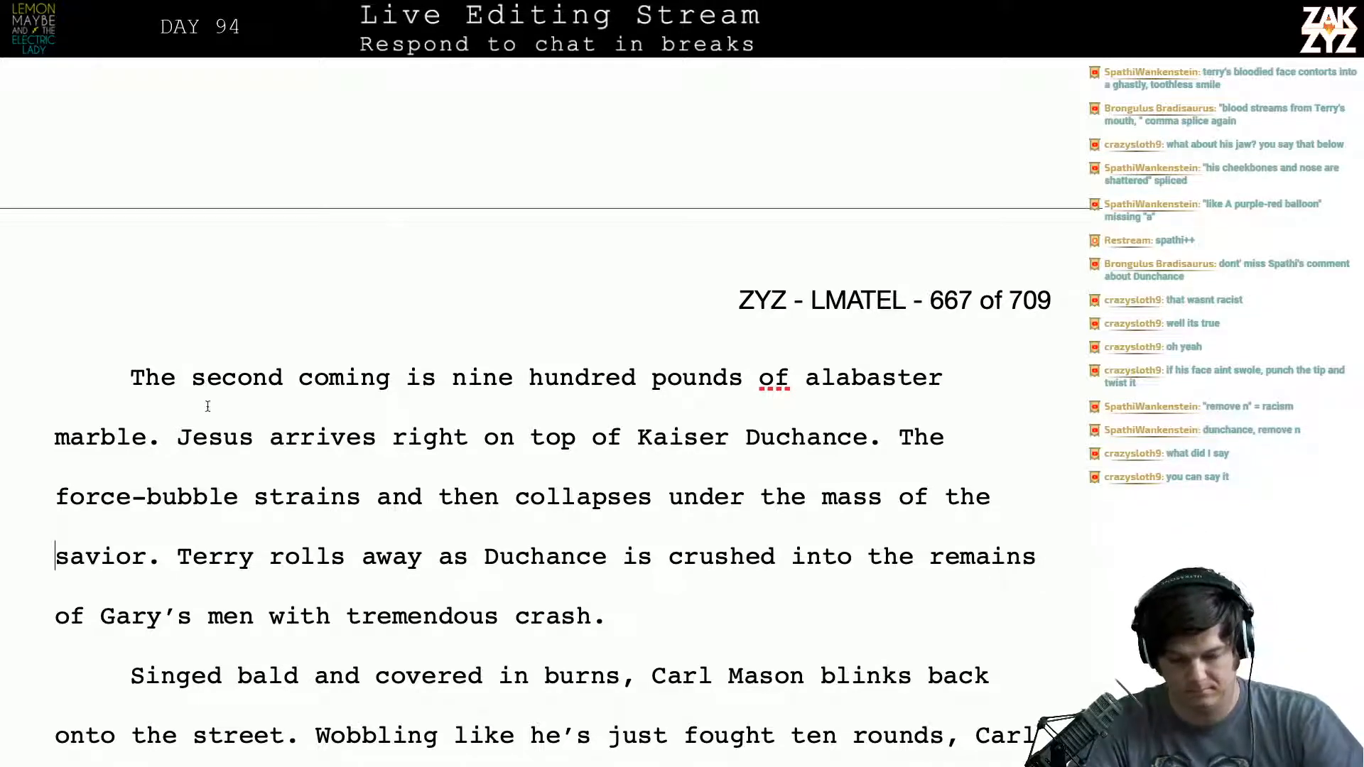
- Write "the heavy weight of the savior." after "collapses under", splitting the old wording onto its own line
left_click(751, 536)
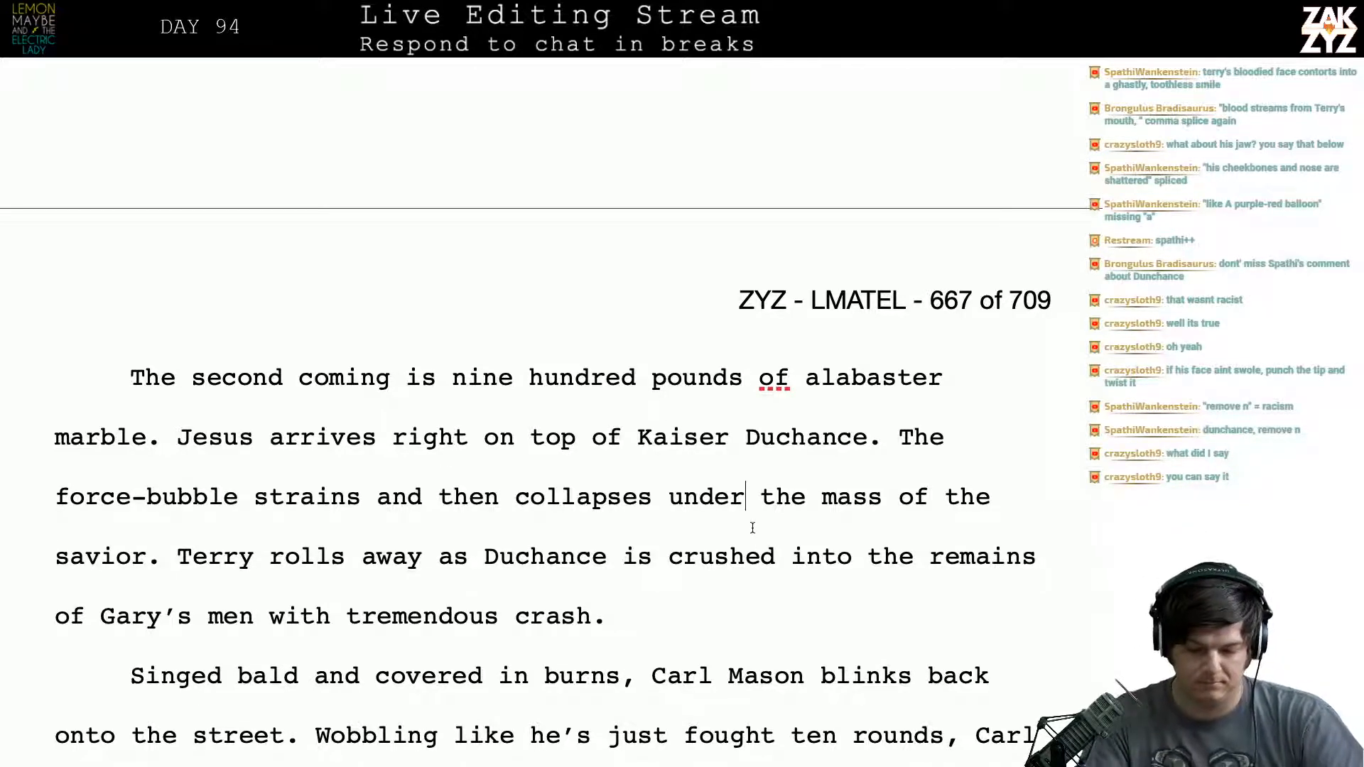
key("Return")
key("Left")
type("the heav")
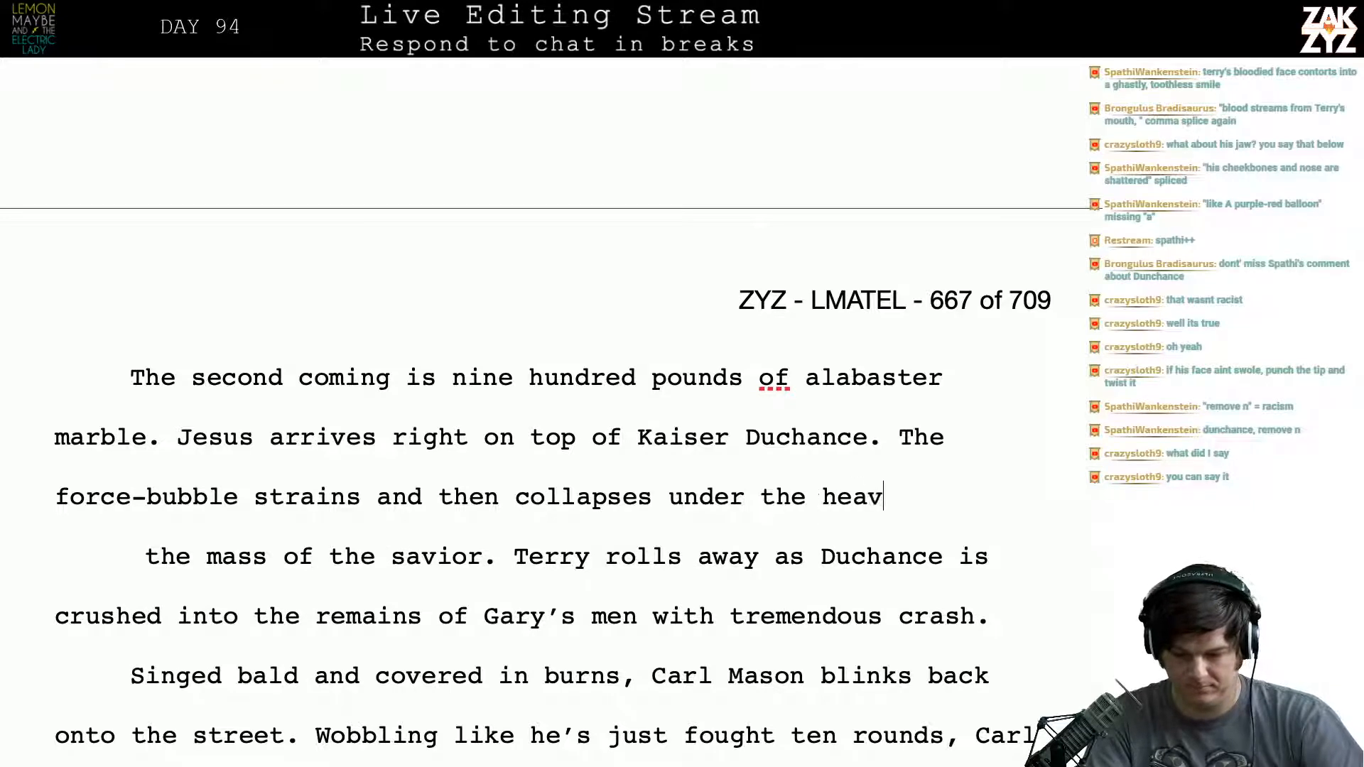
type("y weight of th")
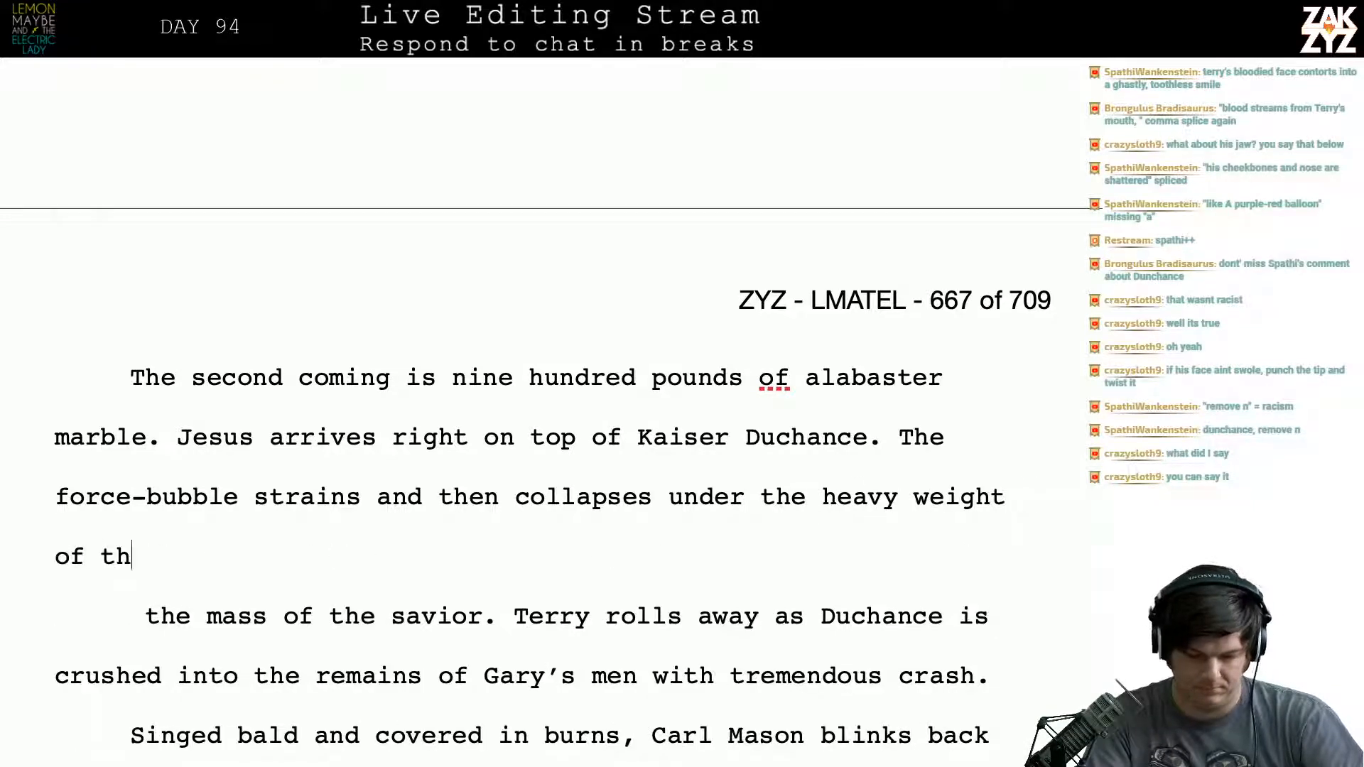
type("e savior.")
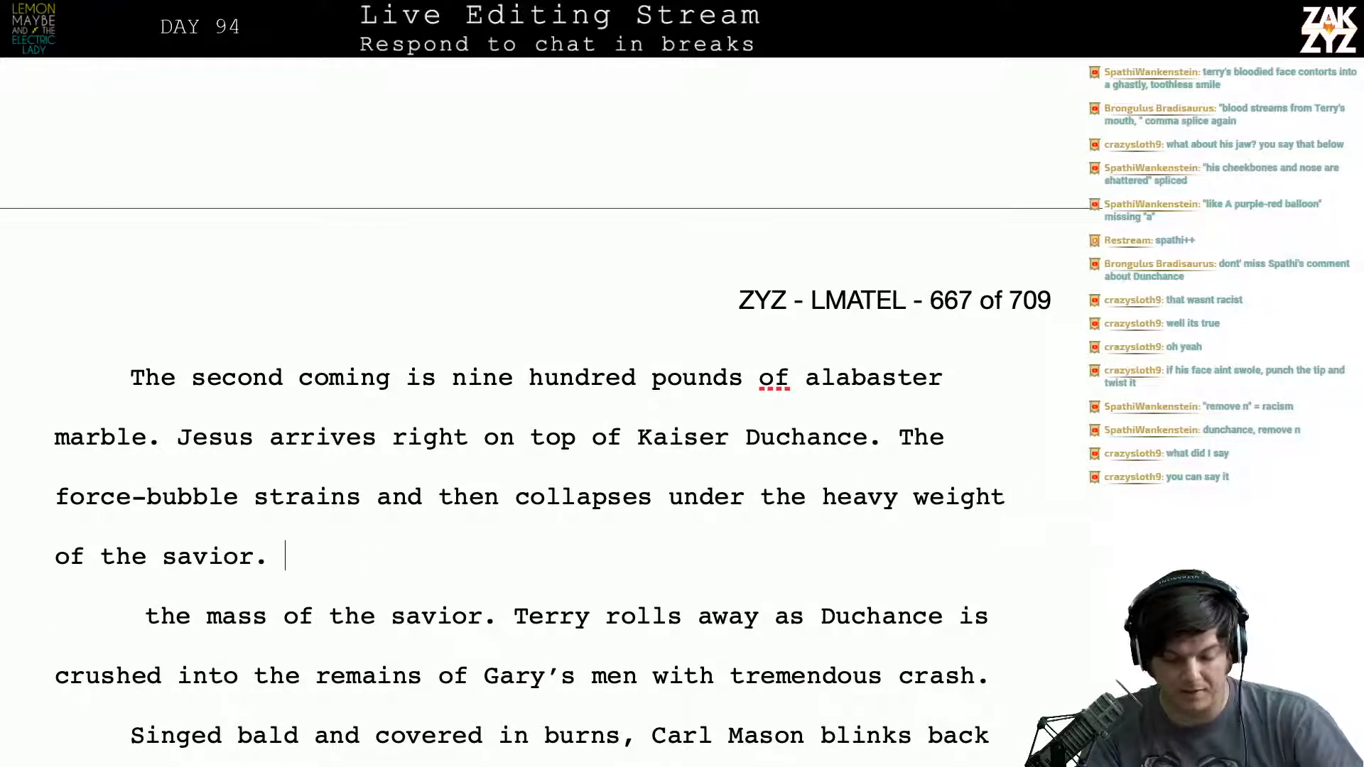
- Delete the leftover "the mass of the savior." and its line break, rejoining the paragraph at "Terry rolls away"
key("shift+Right")
key("shift+Right")
key("shift+Right")
key("shift+Right")
key("shift+Right")
key("shift+Right")
key("shift+Right")
key("shift+Right")
key("shift+Right")
key("shift+Right")
key("shift+Right")
key("shift+Right")
key("shift+Right")
key("shift+Right")
key("shift+Right")
key("shift+Right")
key("shift+Right")
key("shift+Right")
key("shift+Right")
key("shift+Right")
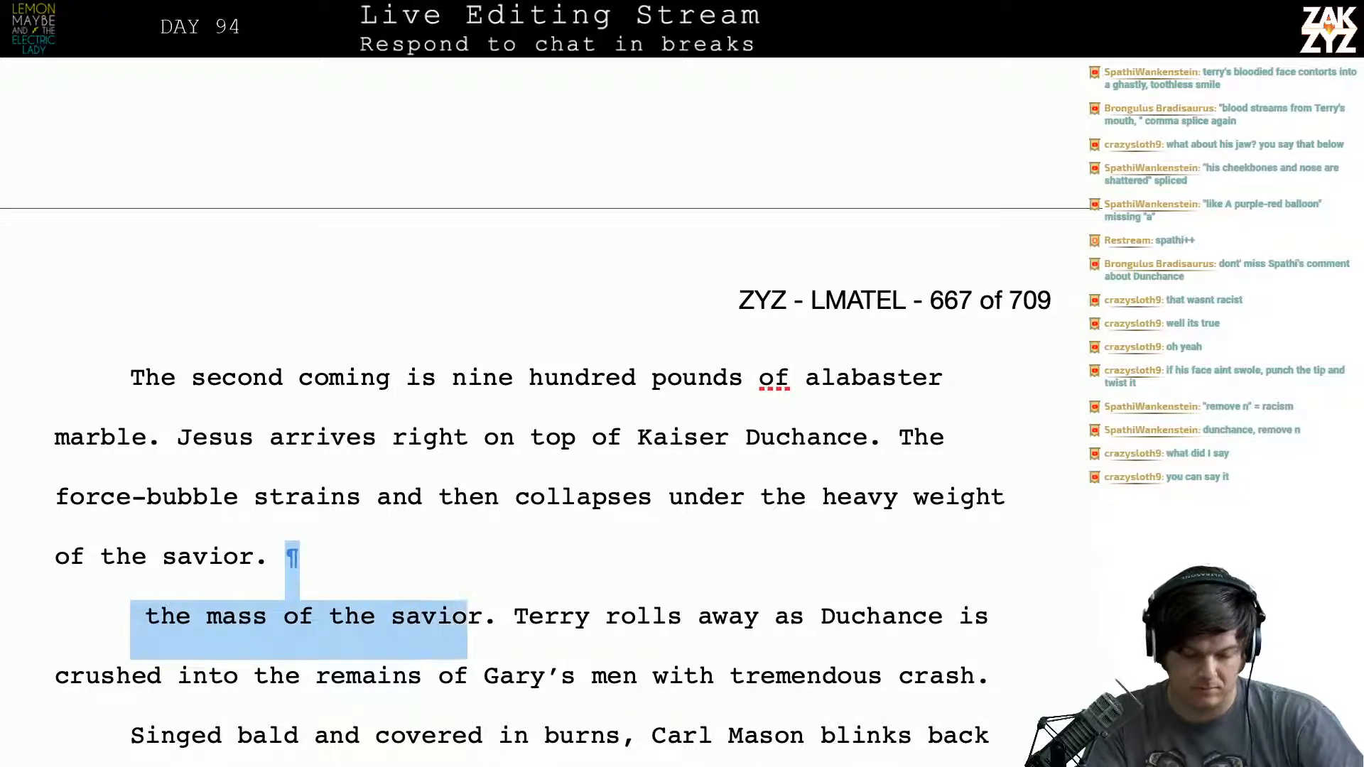
key("shift+Right")
key("BackSpace")
key("BackSpace")
key("BackSpace")
- Insert "stone" before "savior" and remove "heavy" before "weight" in the force-bubble sentence
key("Left")
key("Left")
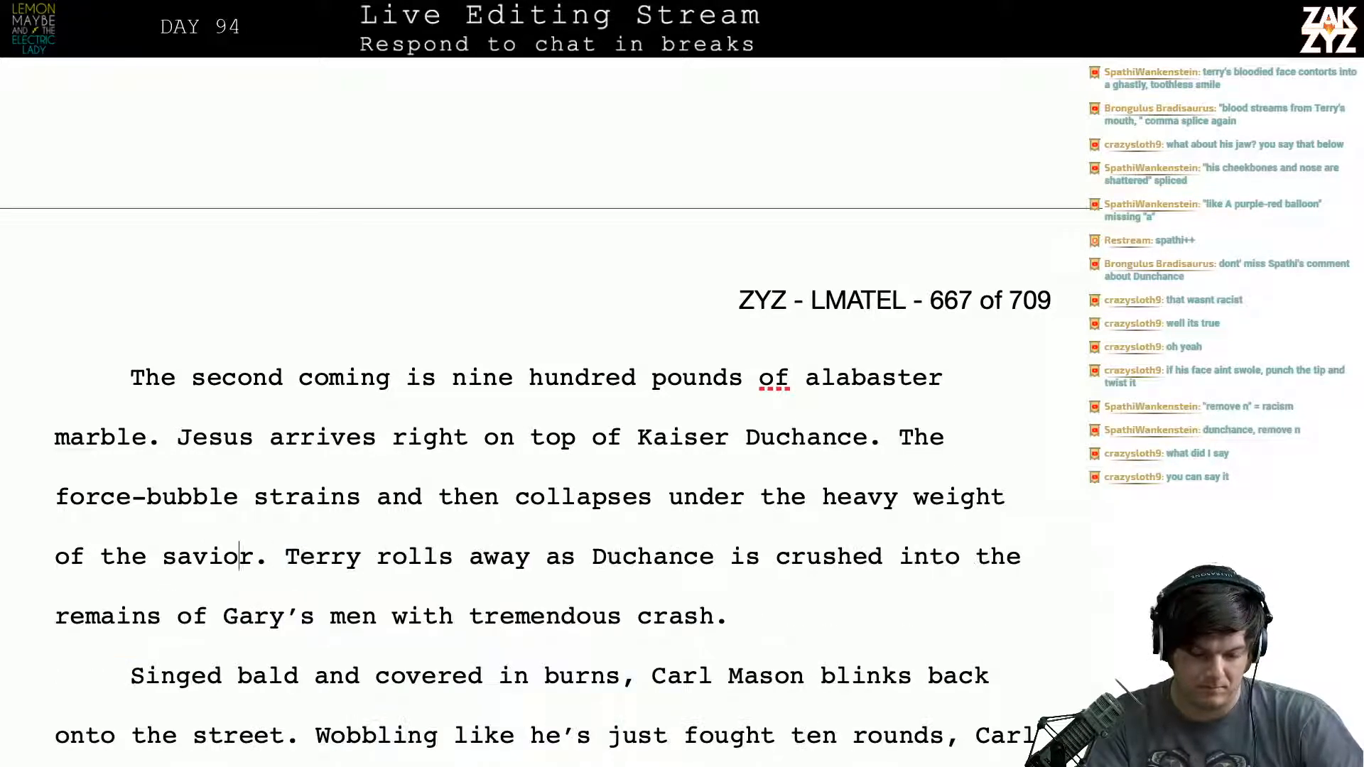
key("Left")
key("Left")
type("stone")
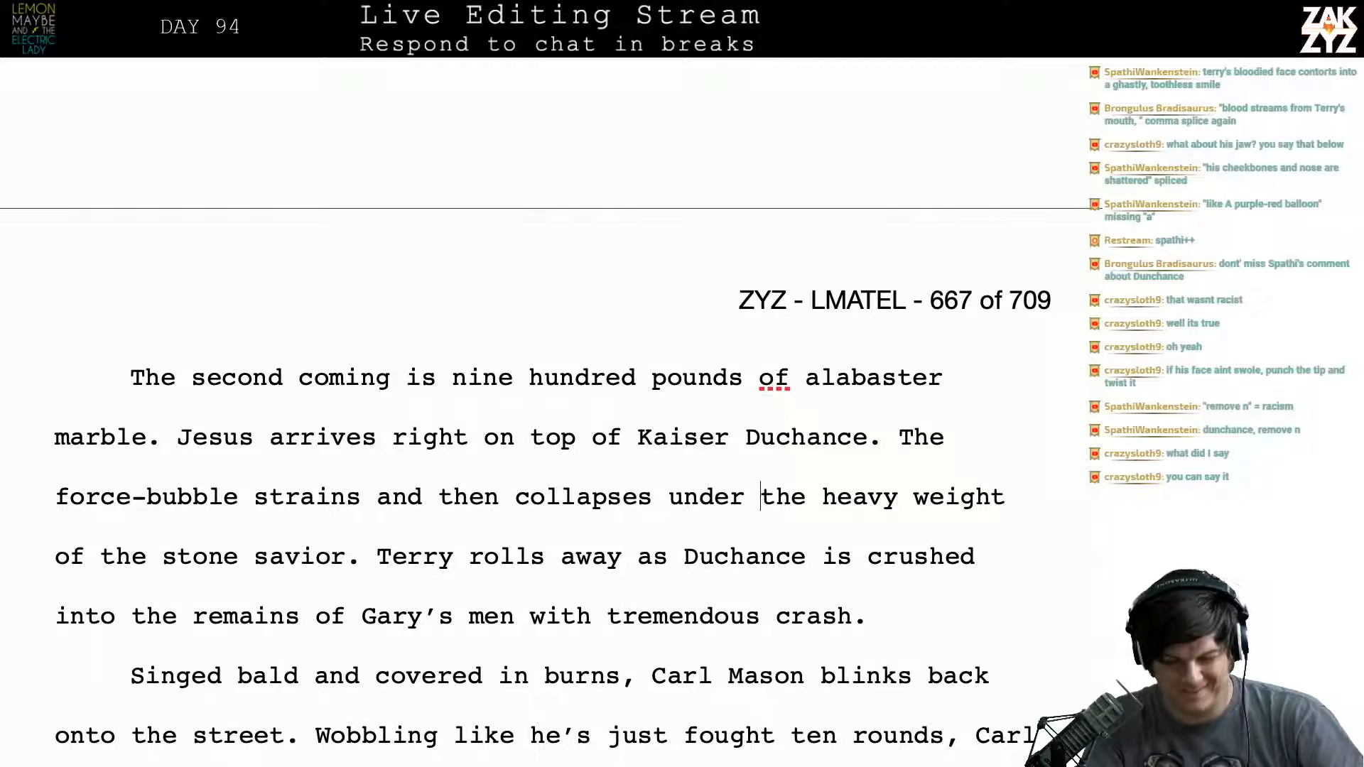
key("BackSpace")
key("BackSpace")
key("BackSpace")
key("BackSpace")
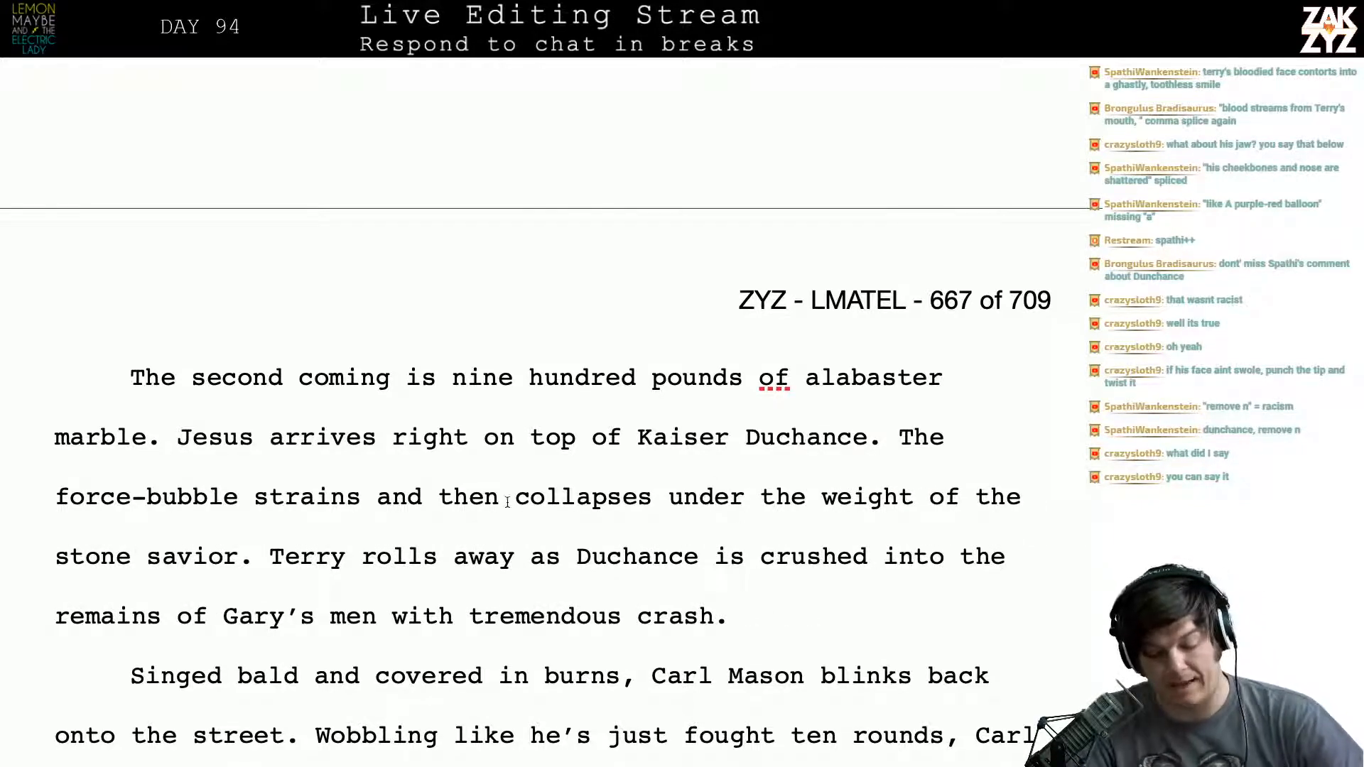
- Split off the sentence starting "Terry rolls away" below a blank line, making room for a rewrite after "stone savior."
scroll(515, 502, "down", 1)
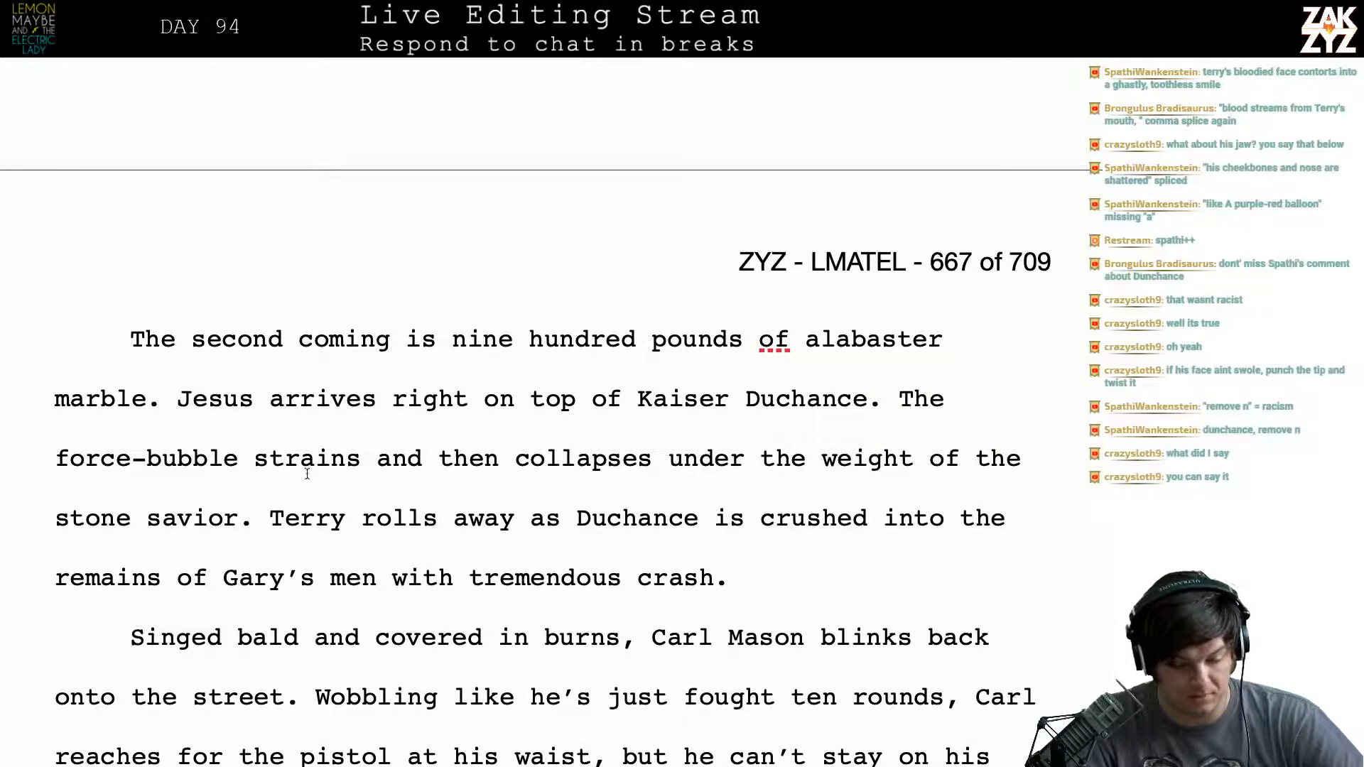
scroll(443, 540, "down", 2)
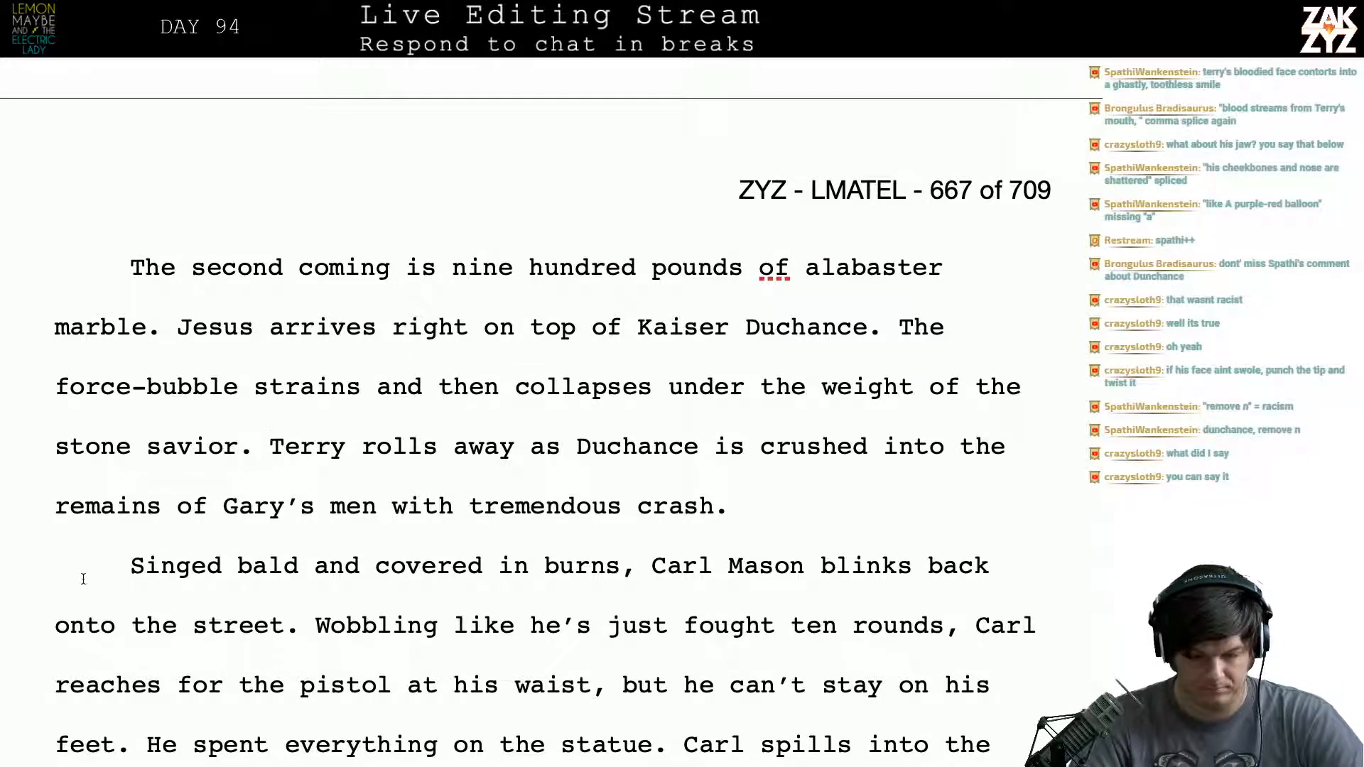
left_click(270, 446)
key("Return")
key("Return")
key("Up")
key("Left")
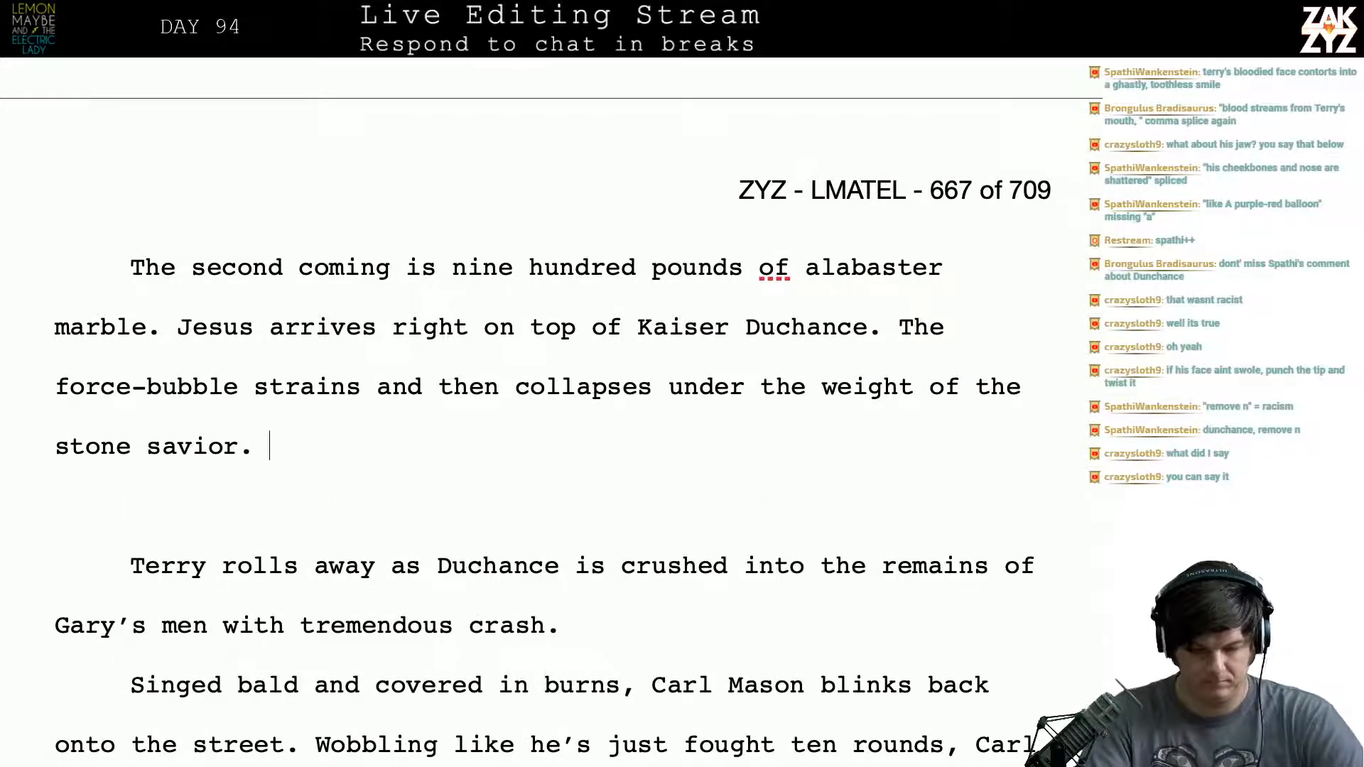
type("Duchance is ")
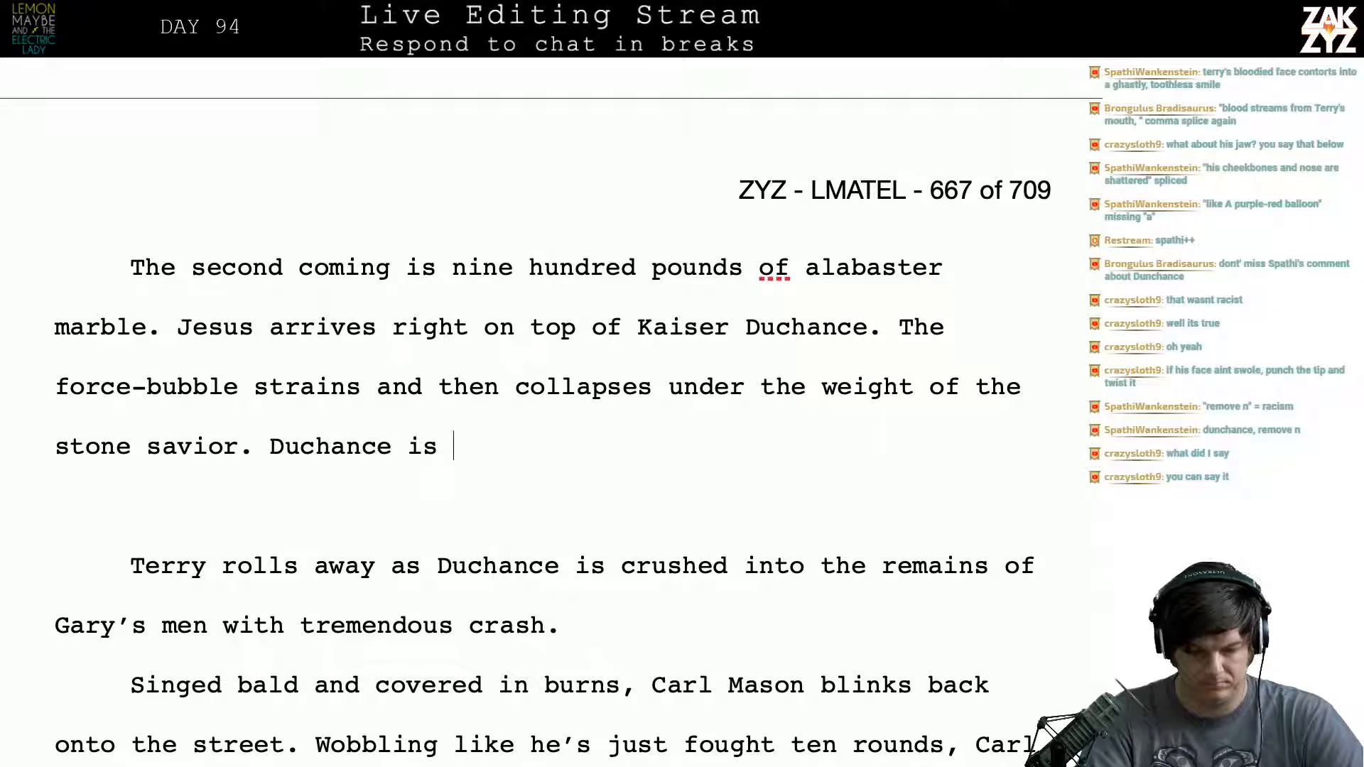
type("cru")
key("BackSpace")
key("BackSpace")
key("BackSpace")
key("BackSpace")
key("BackSpace")
key("BackSpace")
key("BackSpace")
key("BackSpace")
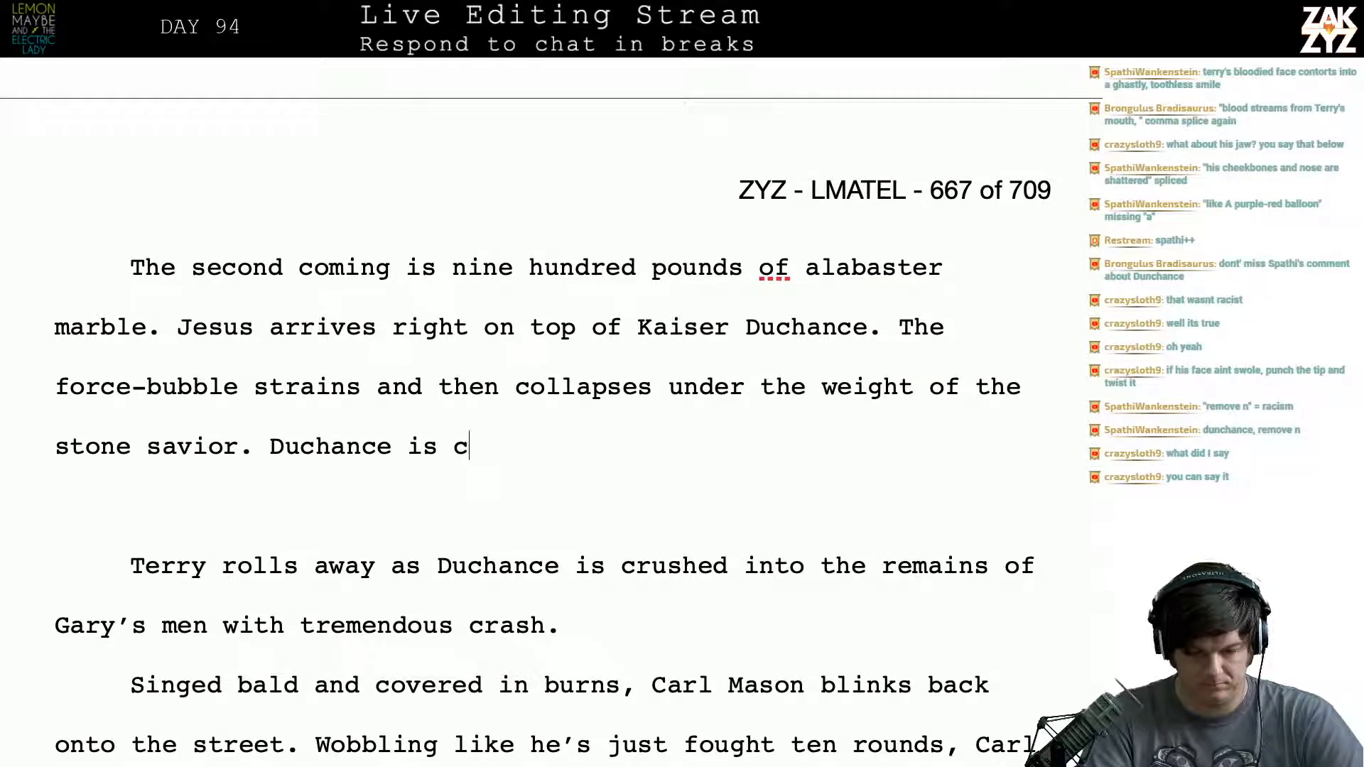
key("BackSpace")
key("BackSpace")
key("BackSpace")
key("BackSpace")
key("BackSpace")
key("BackSpace")
key("BackSpace")
type("With ")
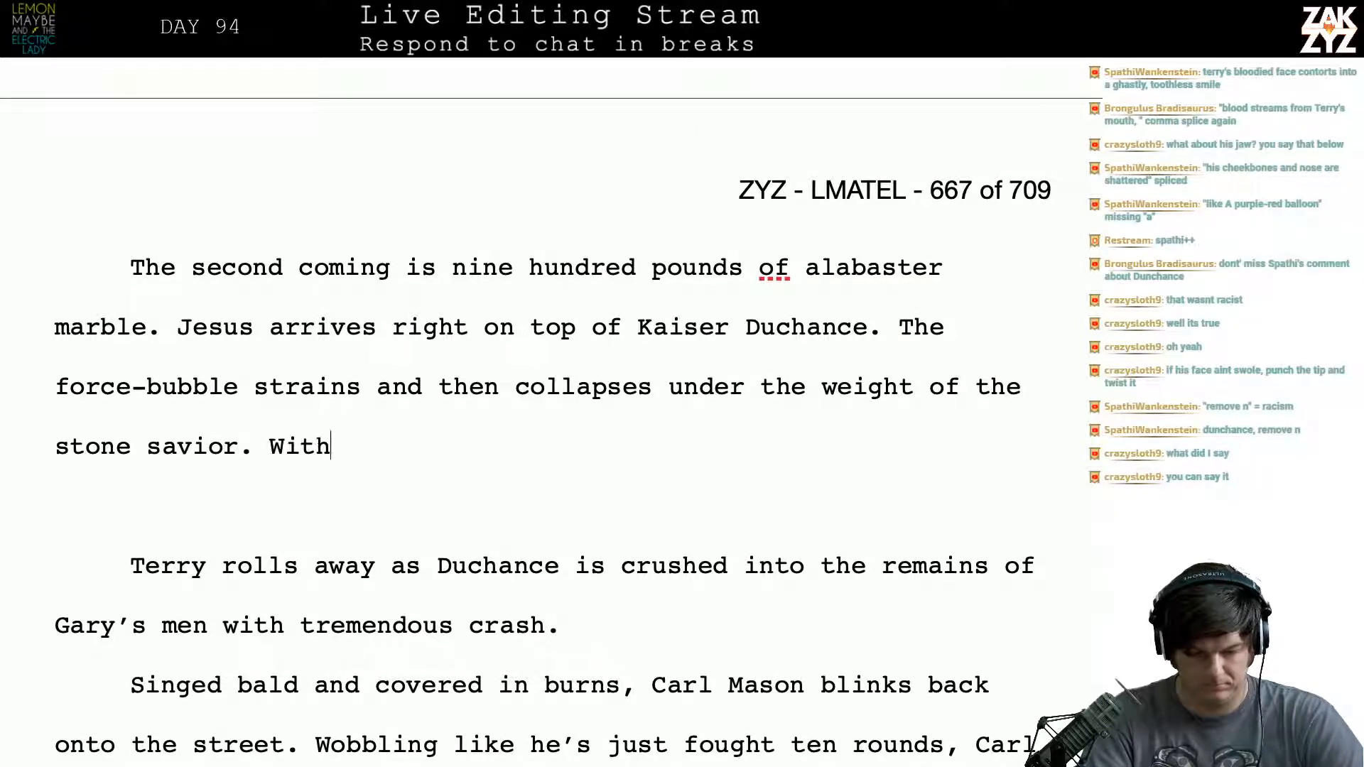
type("a ")
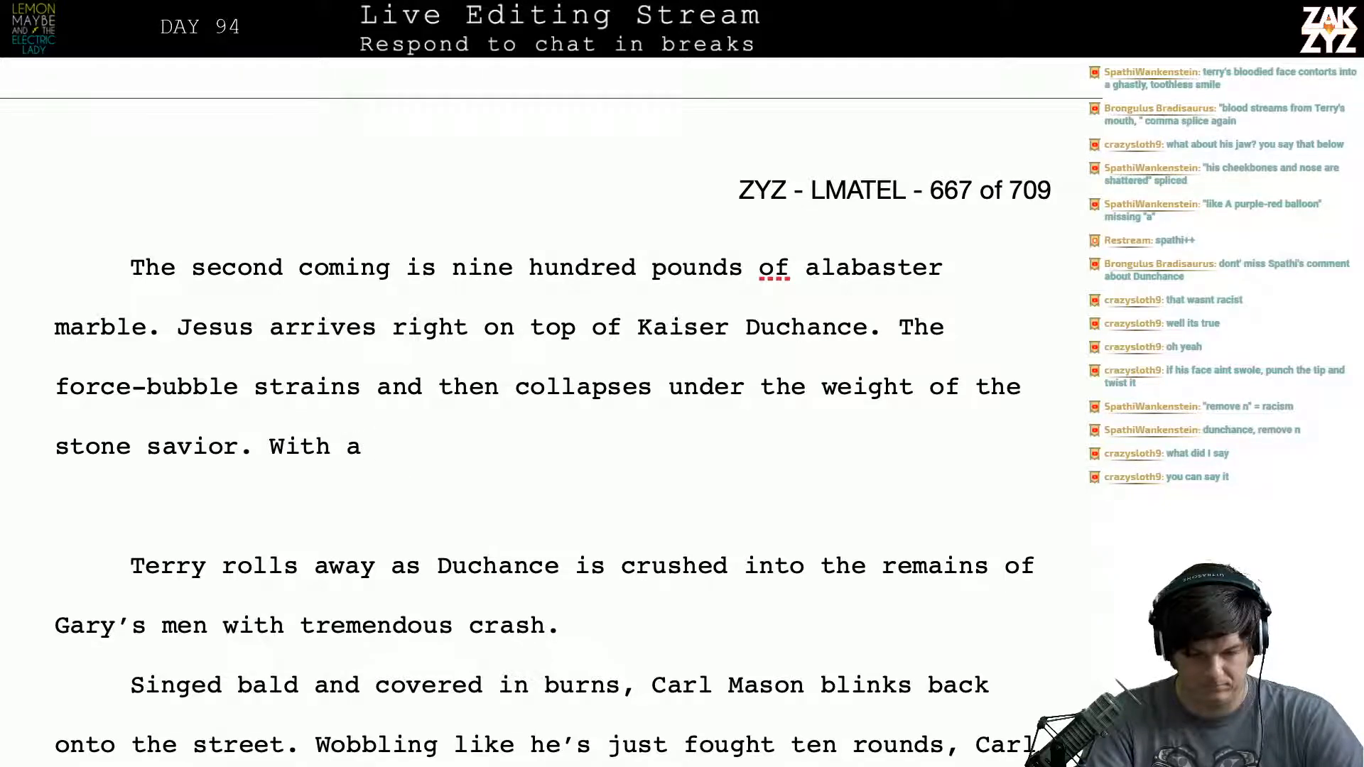
type("tr")
key("BackSpace")
key("BackSpace")
type("cr")
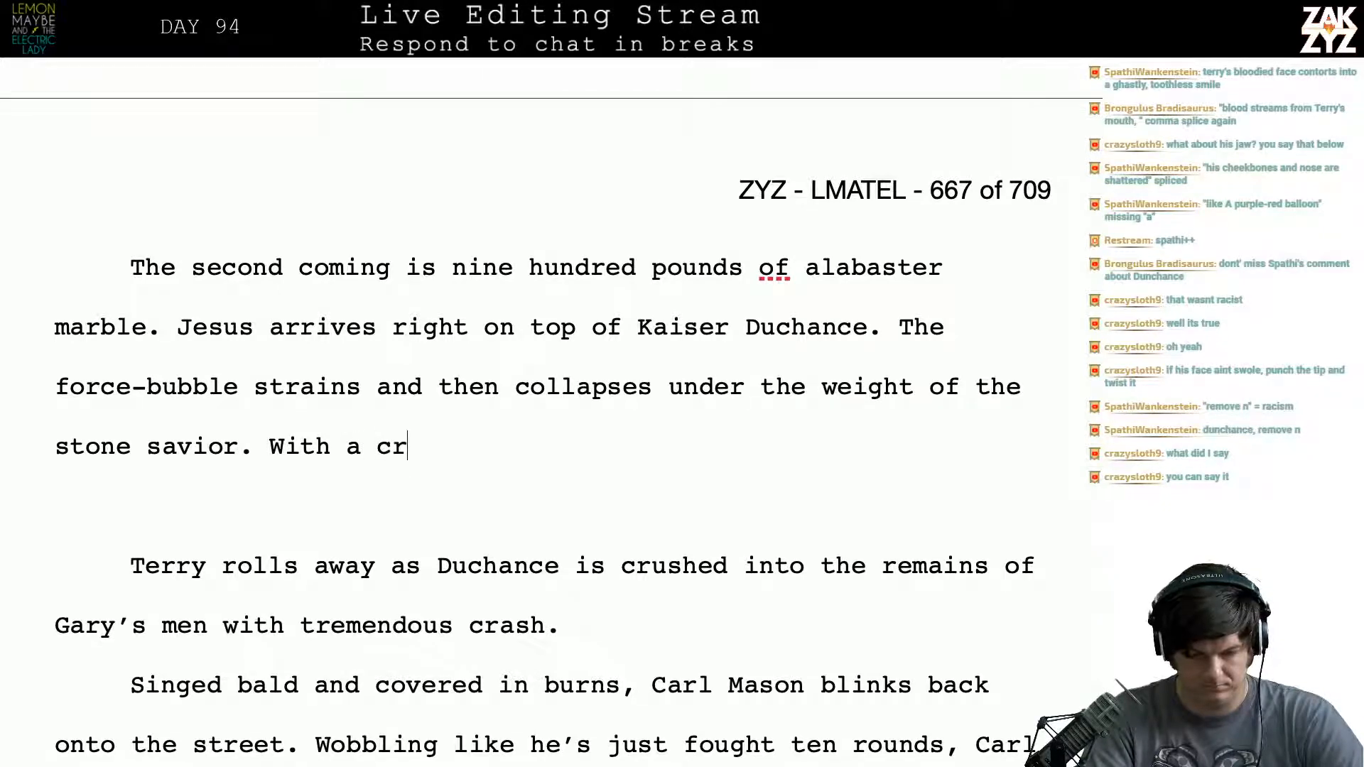
key("BackSpace")
key("BackSpace")
key("BackSpace")
key("BackSpace")
key("BackSpace")
key("BackSpace")
key("BackSpace")
key("BackSpace")
key("BackSpace")
type("With")
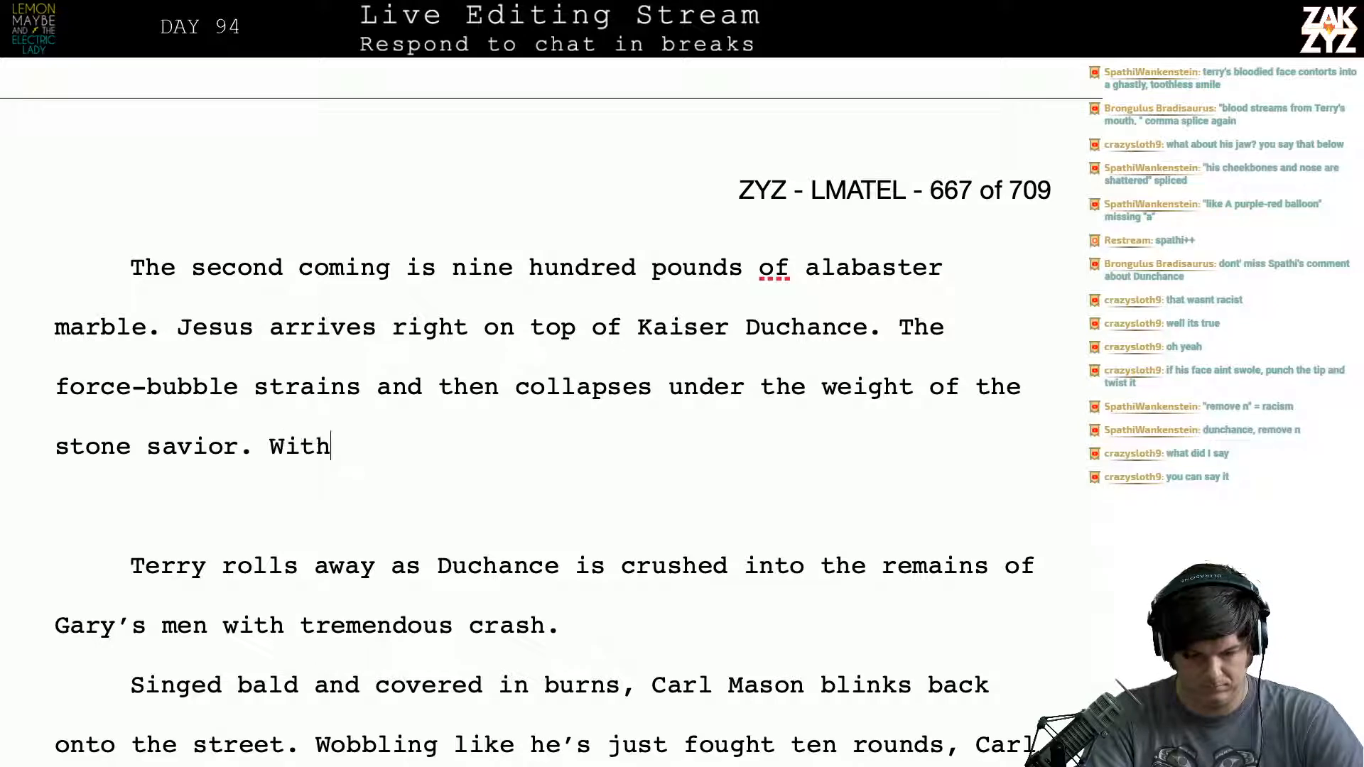
type(" a ")
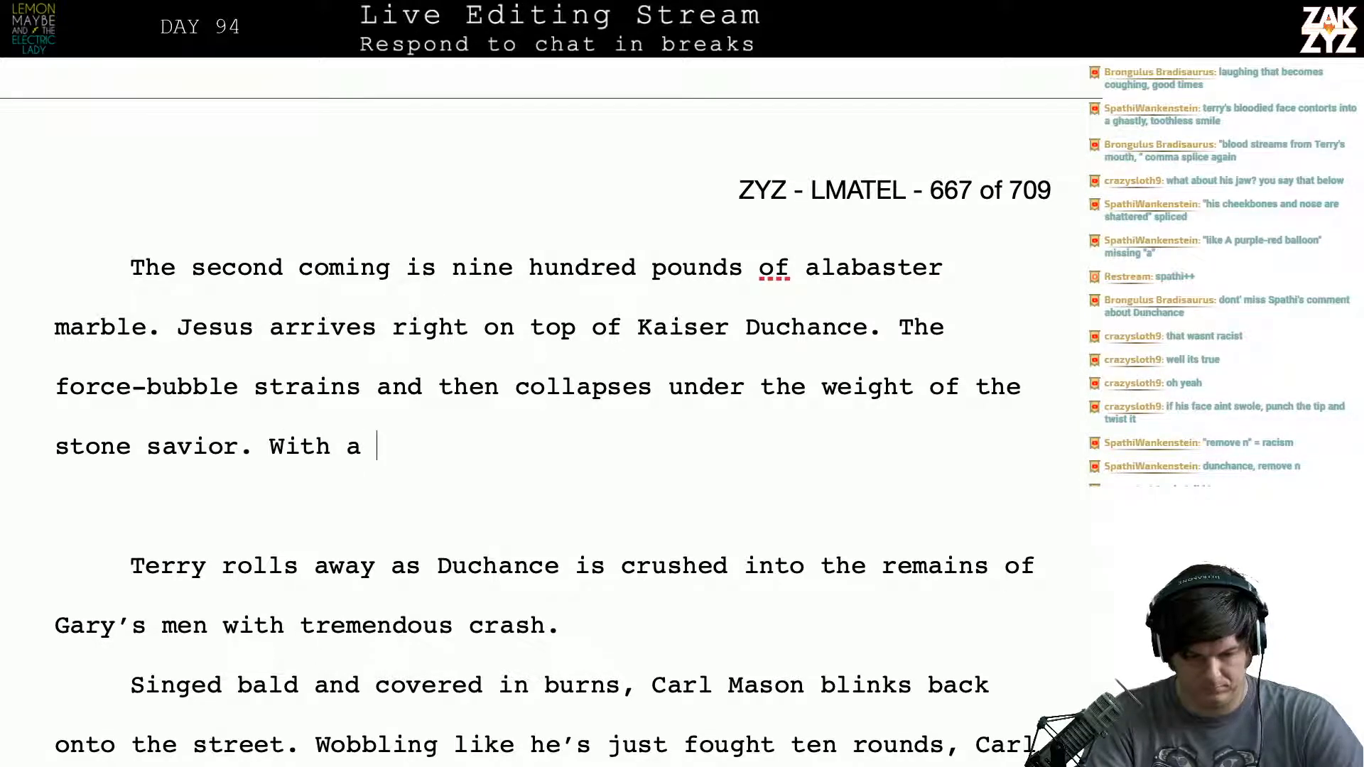
type("tremen")
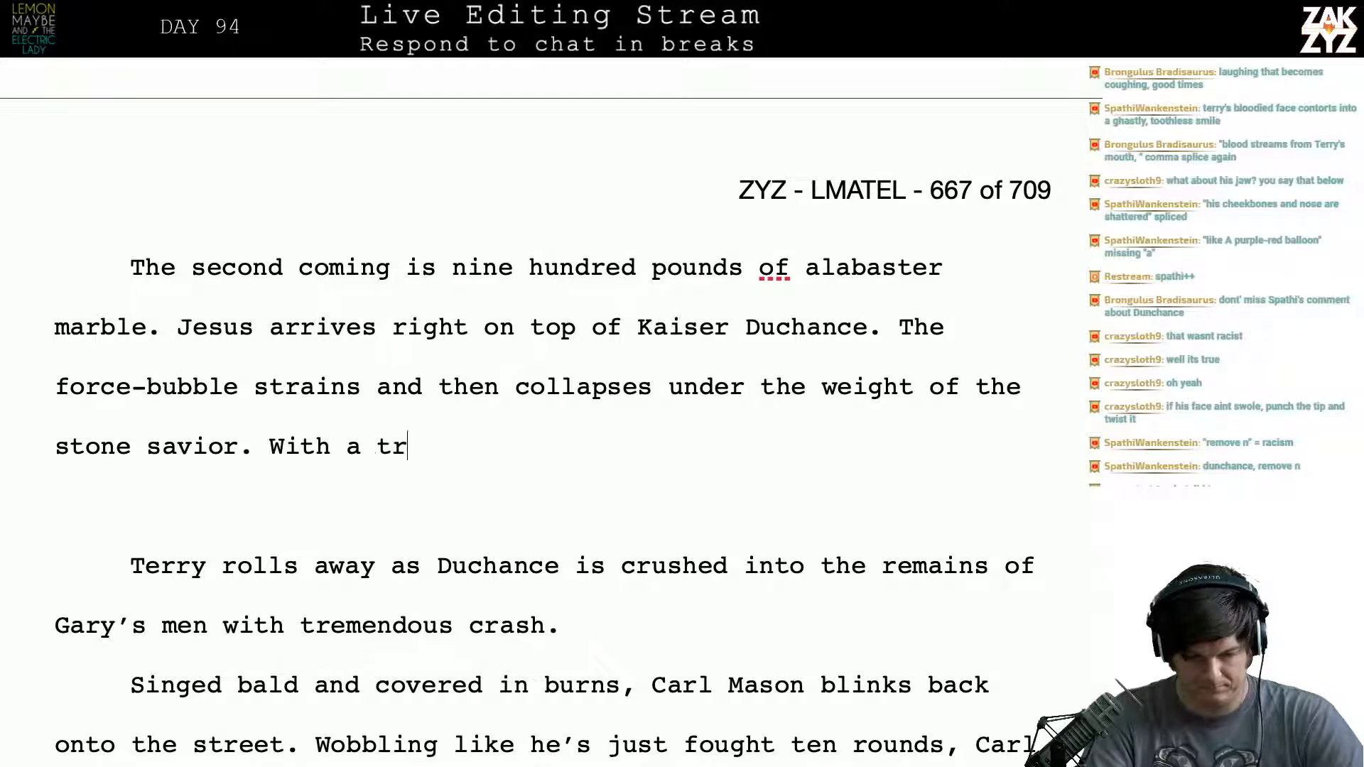
key("BackSpace")
key("BackSpace")
key("BackSpace")
key("BackSpace")
key("BackSpace")
key("BackSpace")
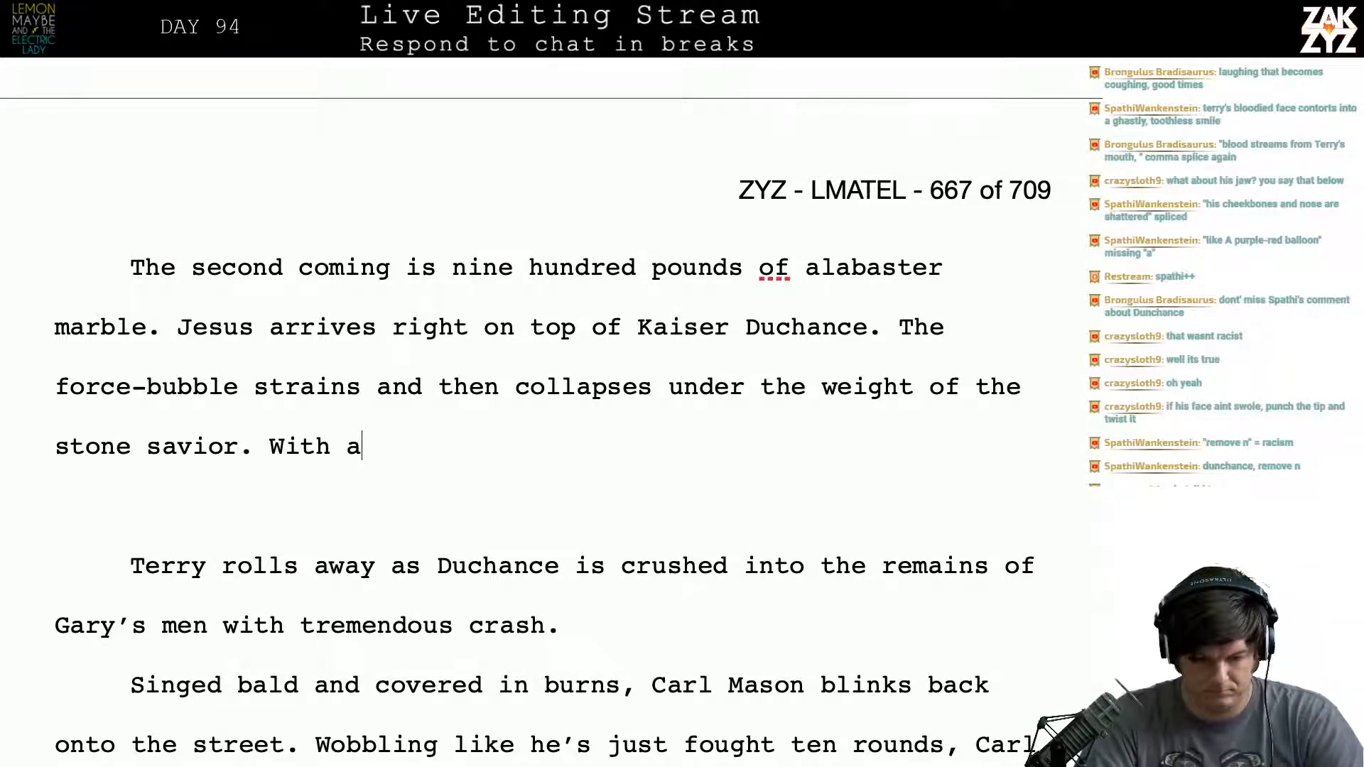
type("t")
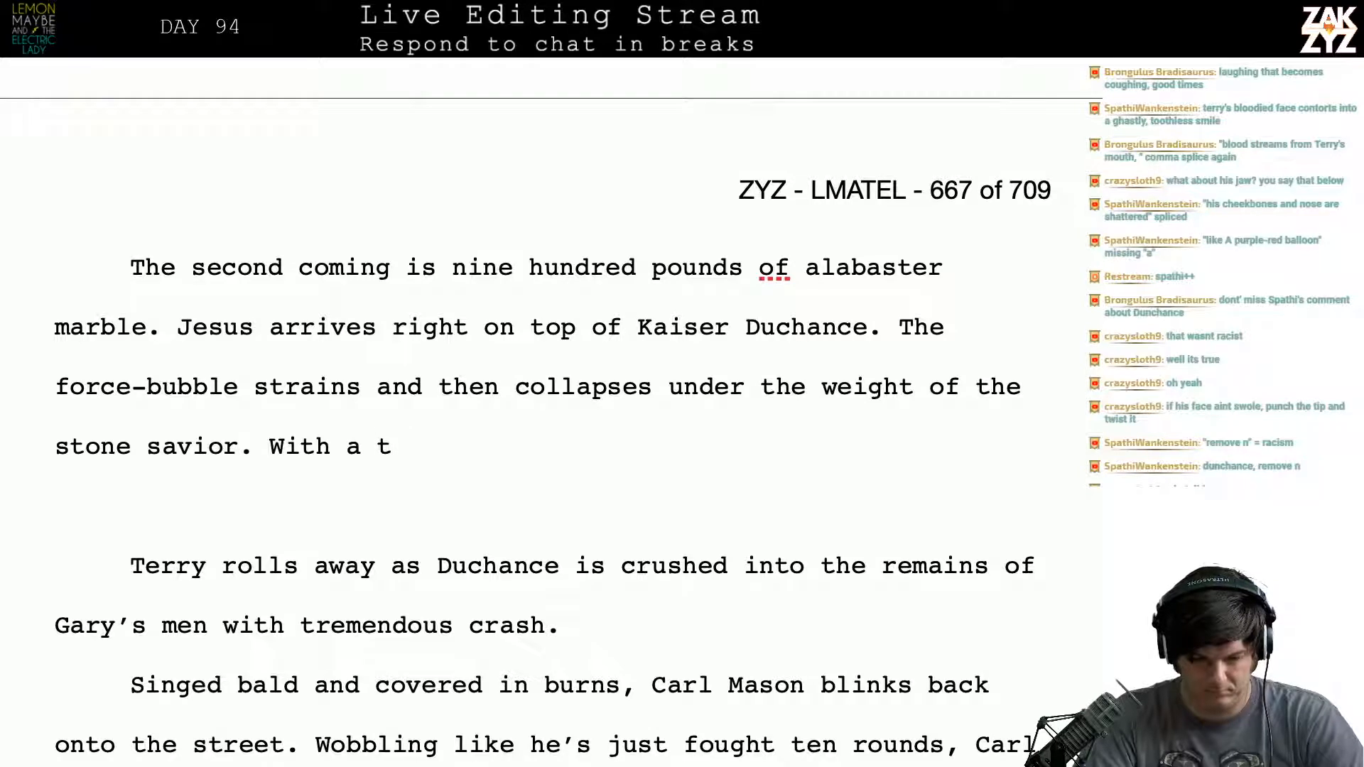
key("BackSpace")
key("BackSpace")
key("BackSpace")
type("a ")
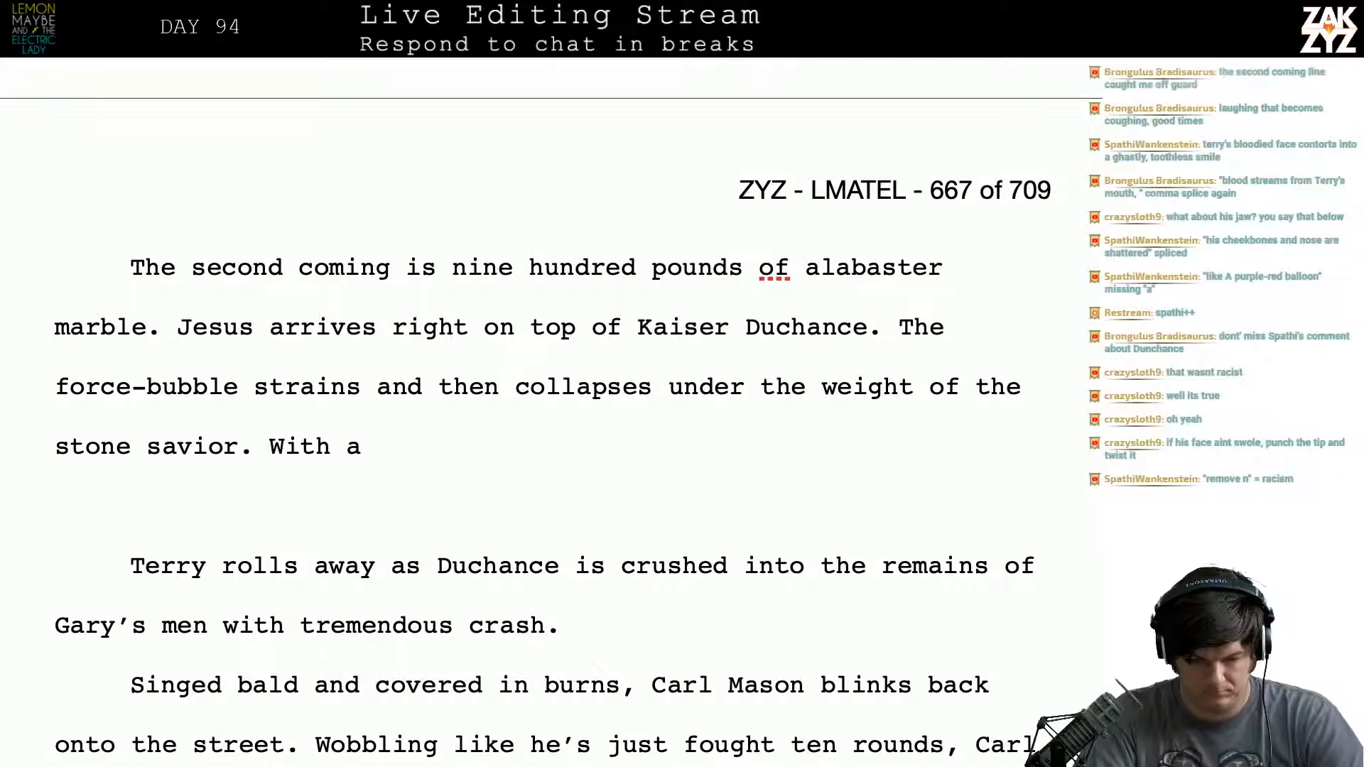
type("s")
key("BackSpace")
key("BackSpace")
key("BackSpace")
key("BackSpace")
key("BackSpace")
key("BackSpace")
key("BackSpace")
key("BackSpace")
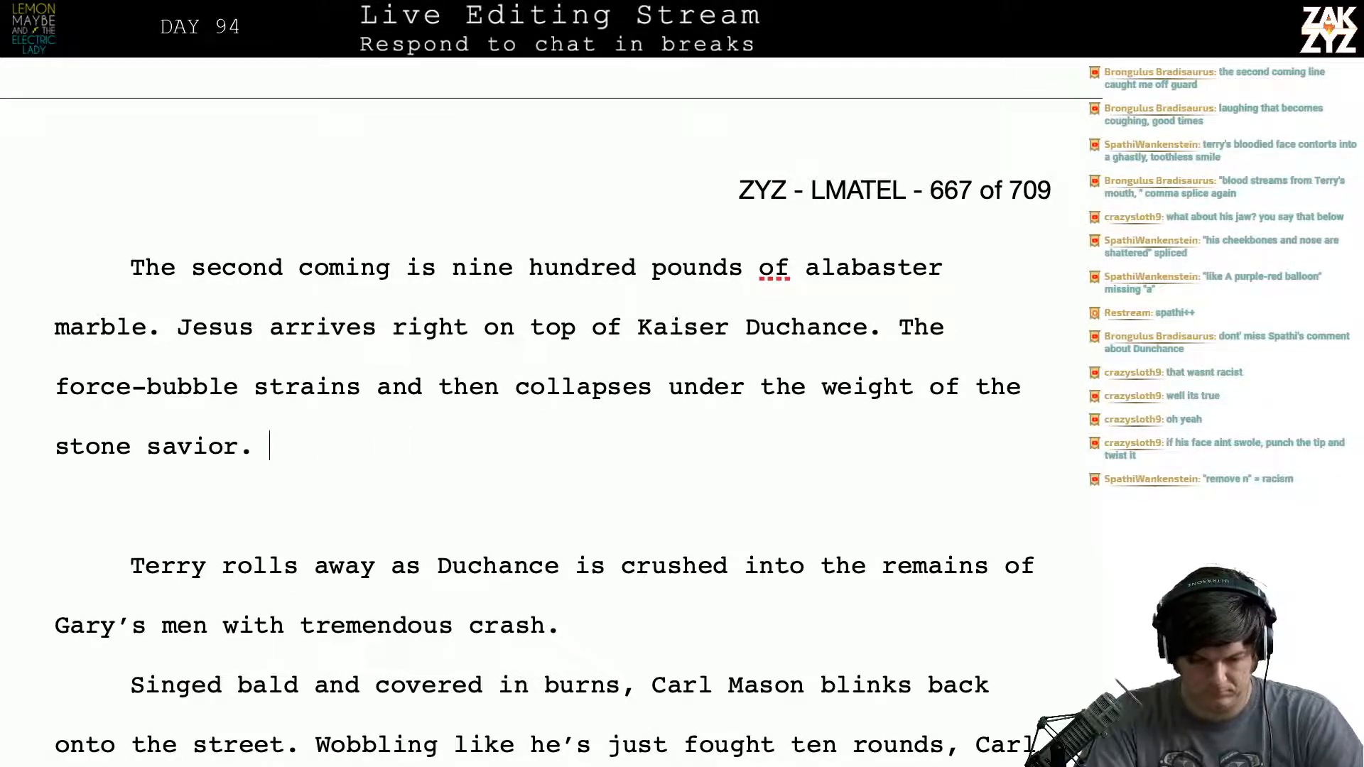
type("With a")
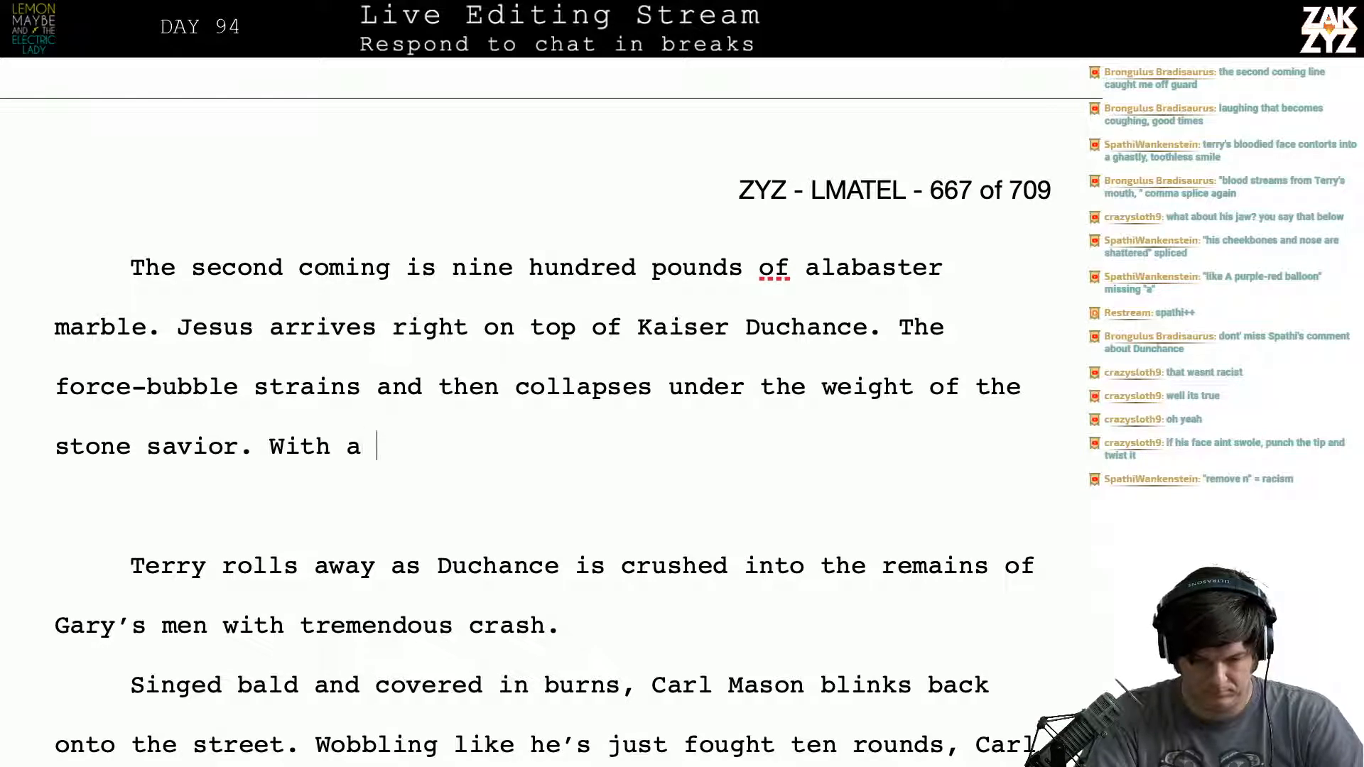
key("BackSpace")
key("BackSpace")
key("BackSpace")
key("BackSpace")
key("BackSpace")
key("BackSpace")
key("BackSpace")
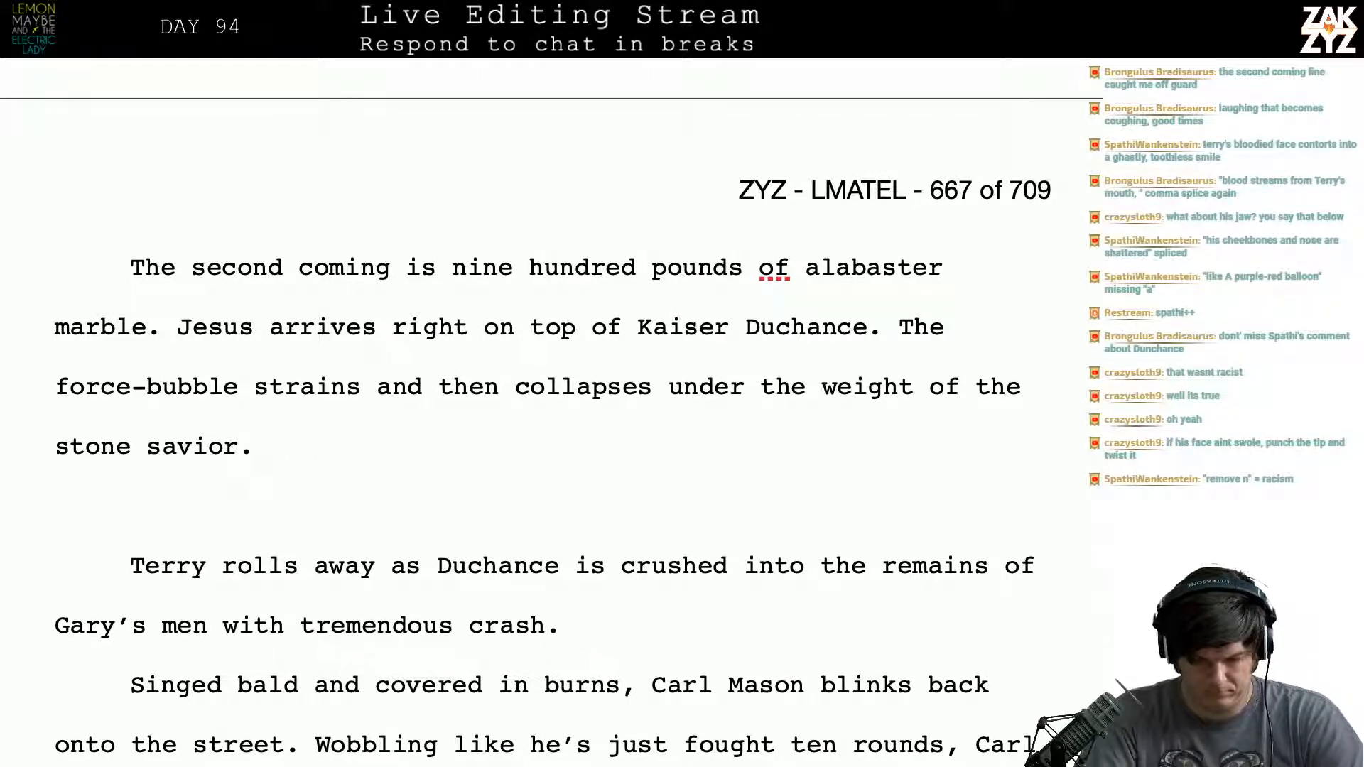
- After "stone savior." write "Duchance is crushed into the remains of Gary's men with a tremendous crash."
type("Duchance is c")
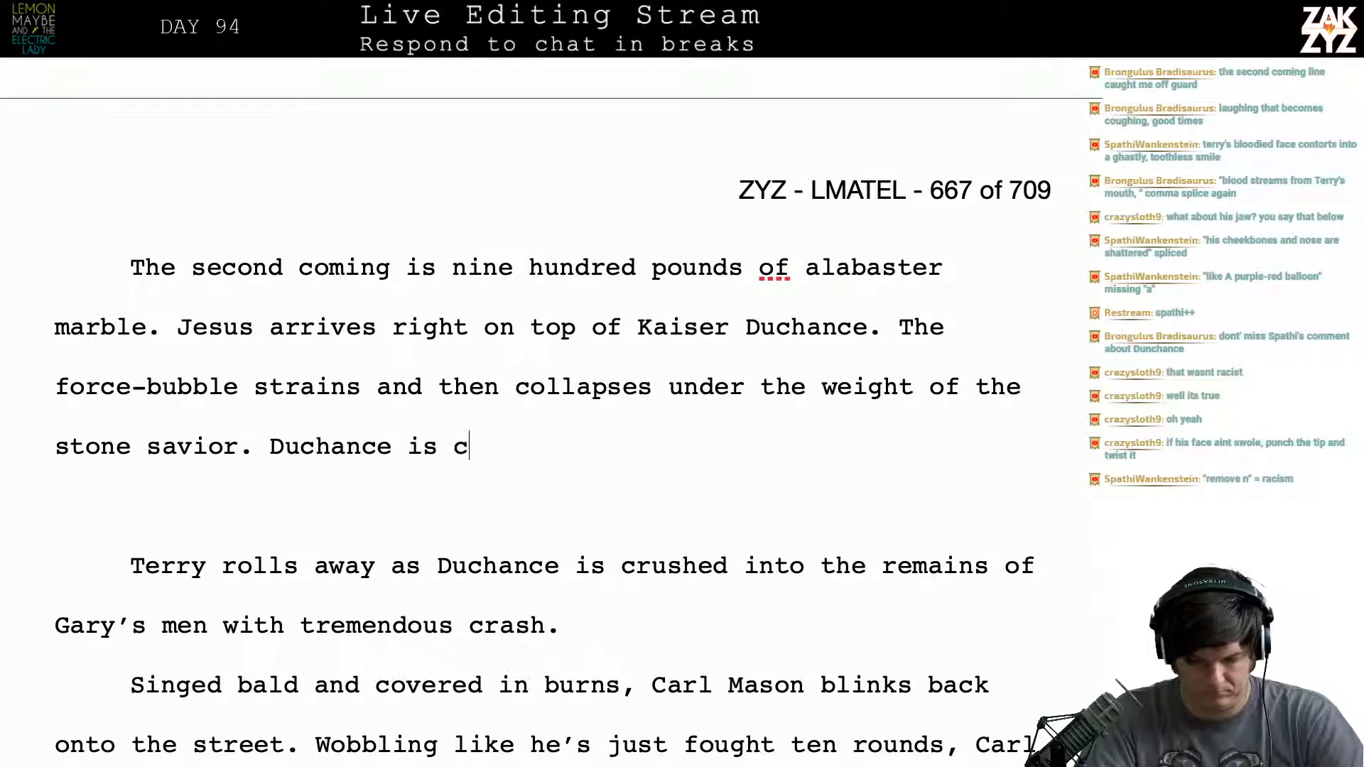
type("rushed into ")
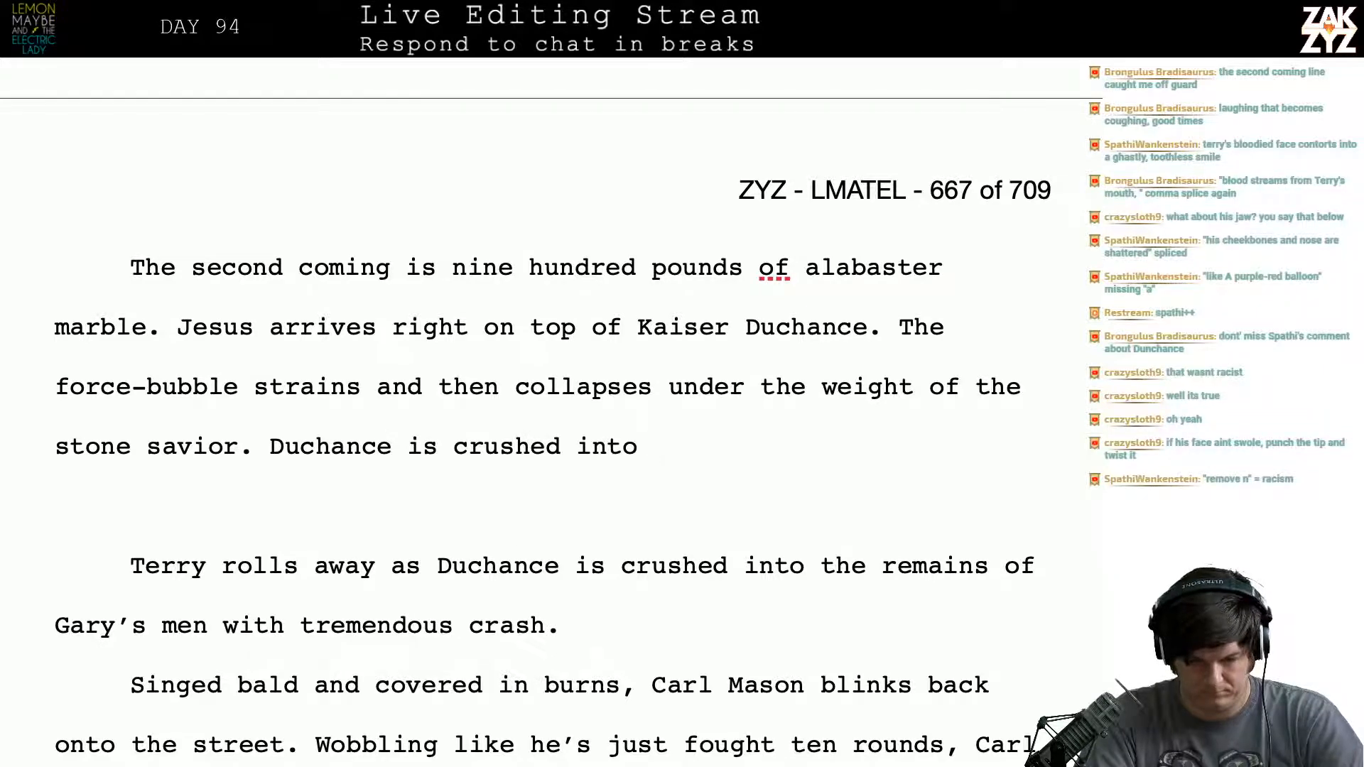
type("the r")
key("BackSpace")
type("the rem")
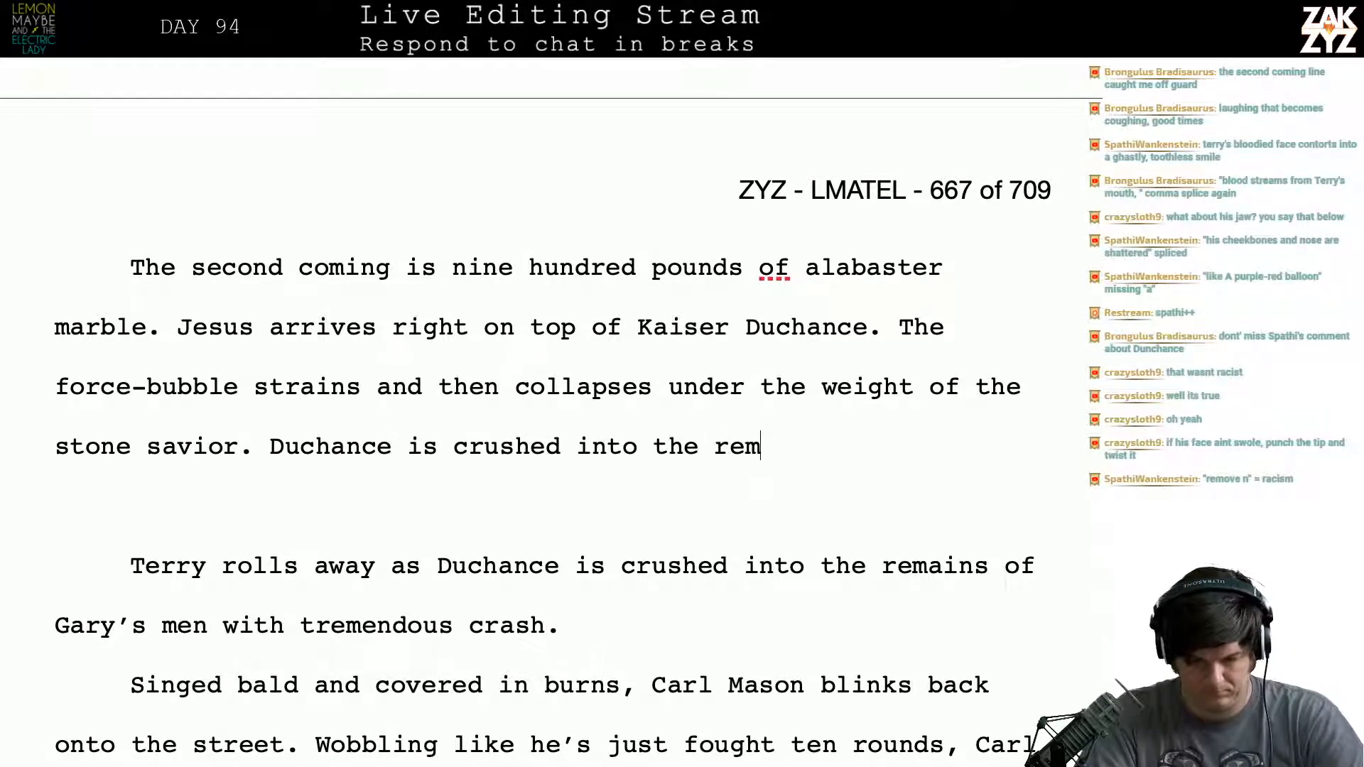
type("ains of Gary")
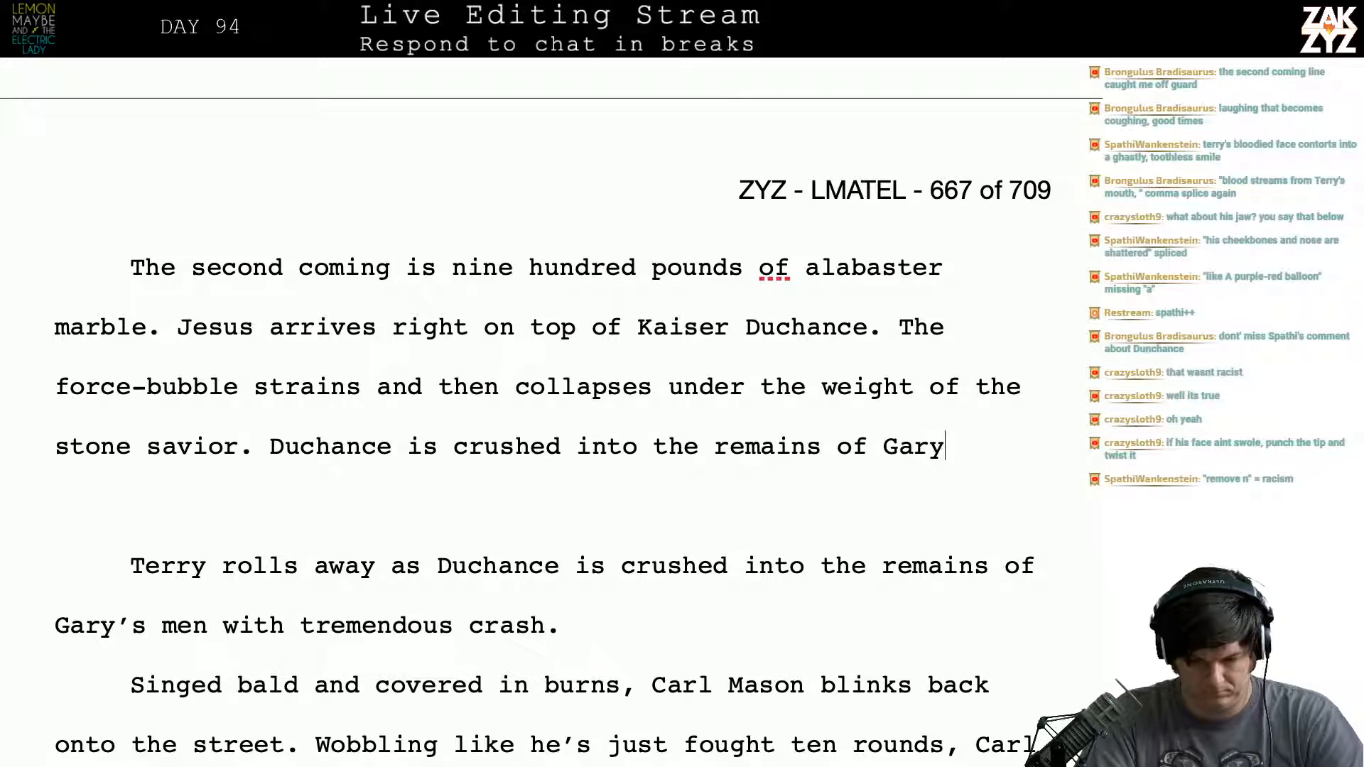
type("'s men with a t")
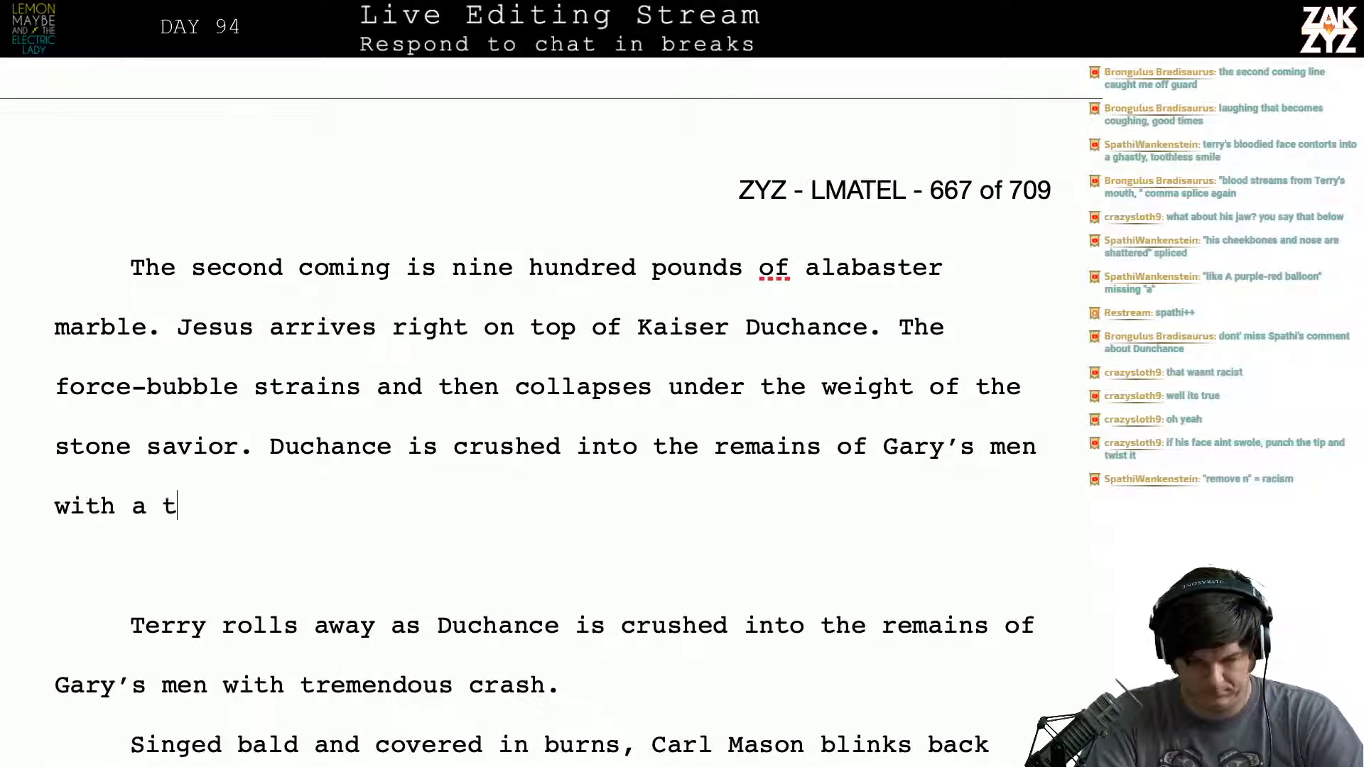
type("remendous cras")
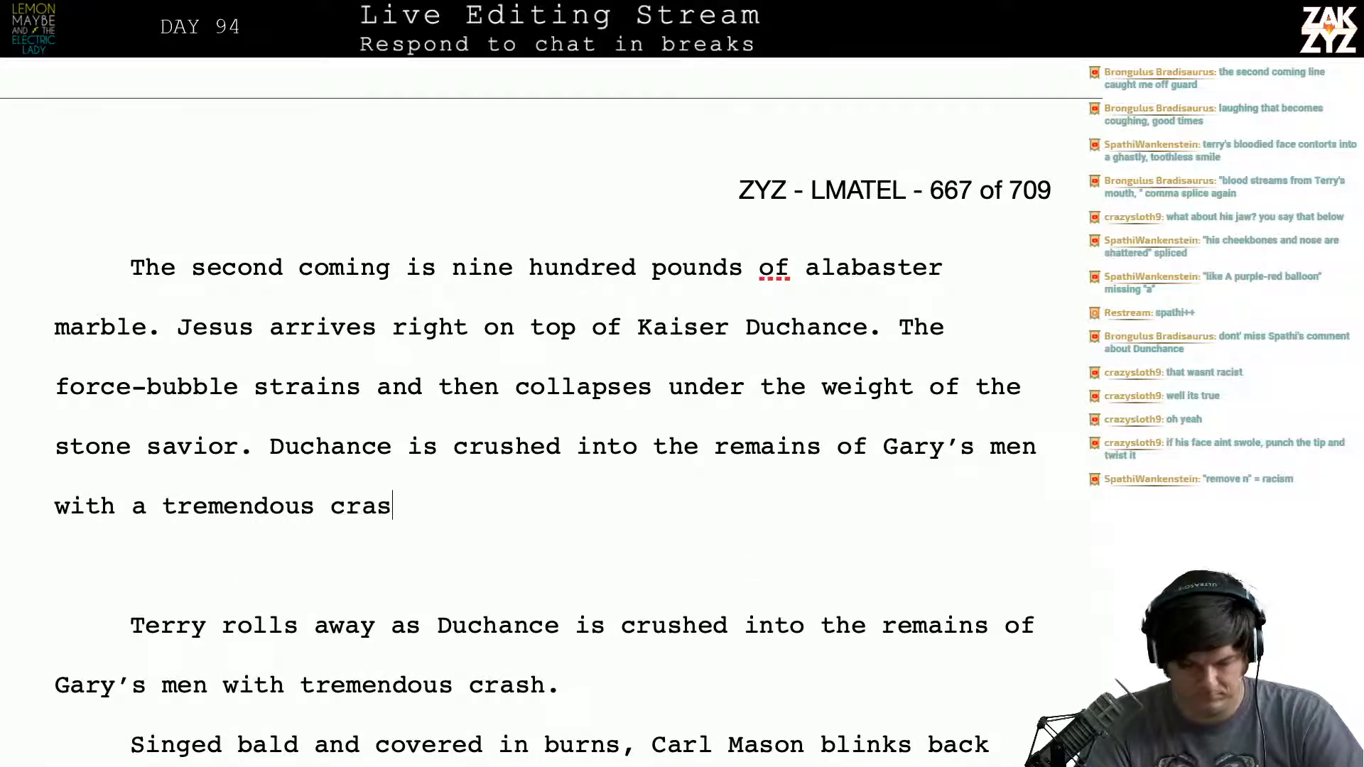
type("h.")
- Delete the old "Terry rolls away as Duchance is crushed" sentence along with the blank line above it
key("shift+Down")
key("shift+Down")
key("shift+Down")
key("shift+Right")
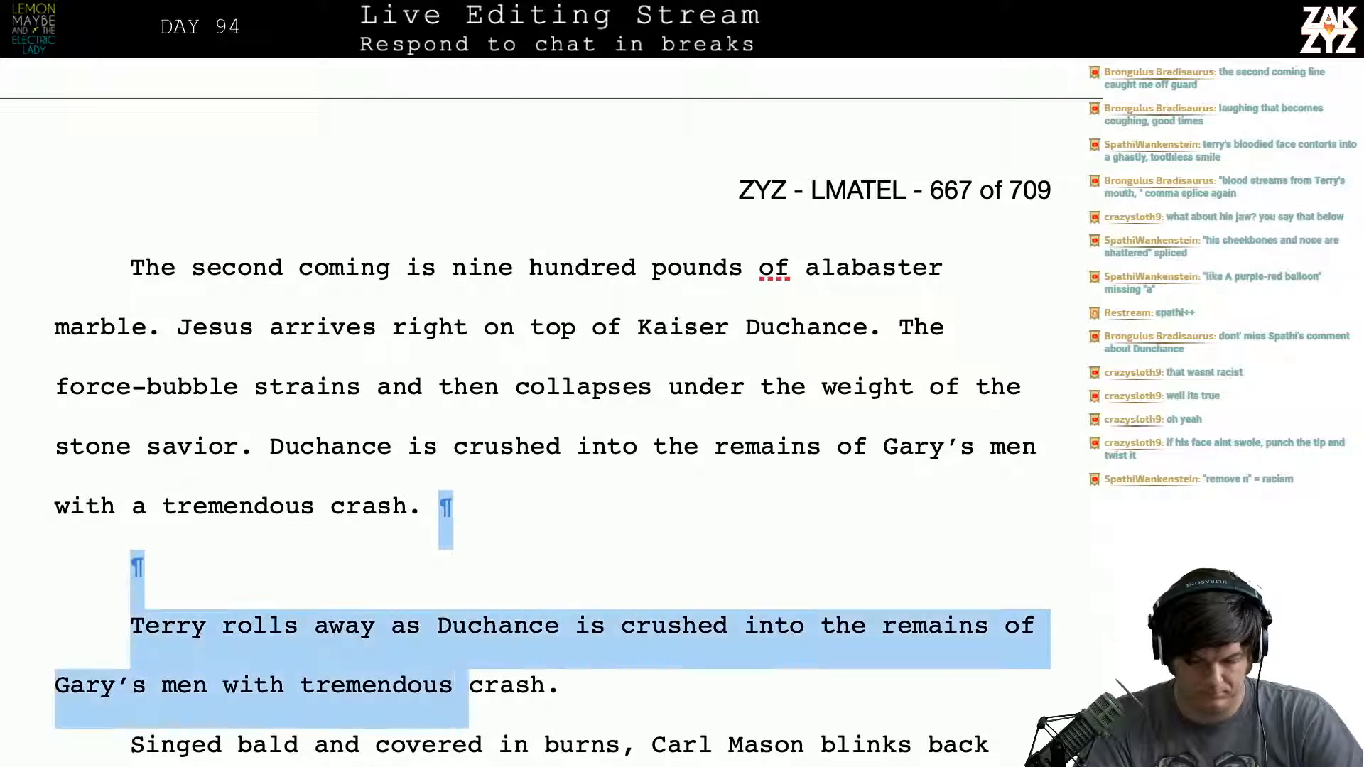
key("shift+Right")
key("shift+Right")
key("shift+Right")
key("shift+Right")
key("shift+Right")
key("shift+Right")
key("BackSpace")
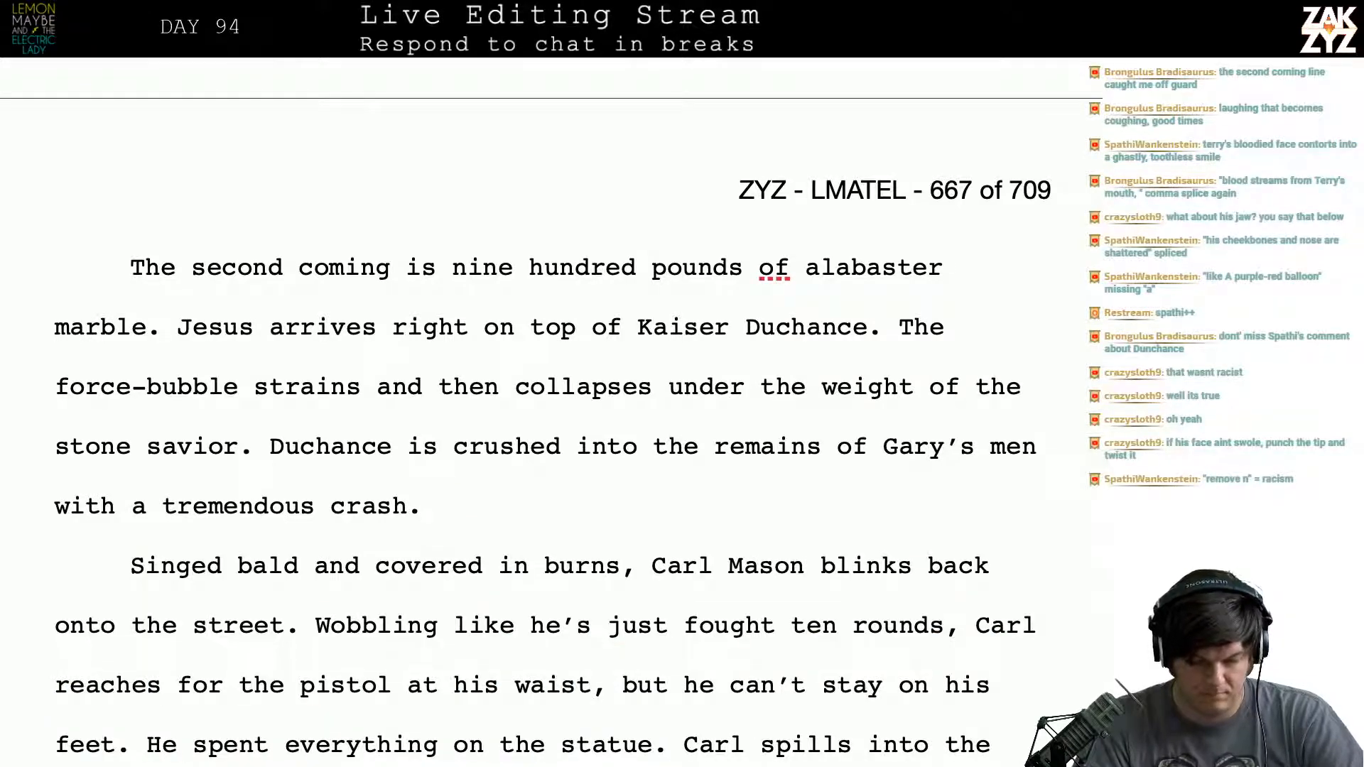
key("Left")
key("Right")
key("Right")
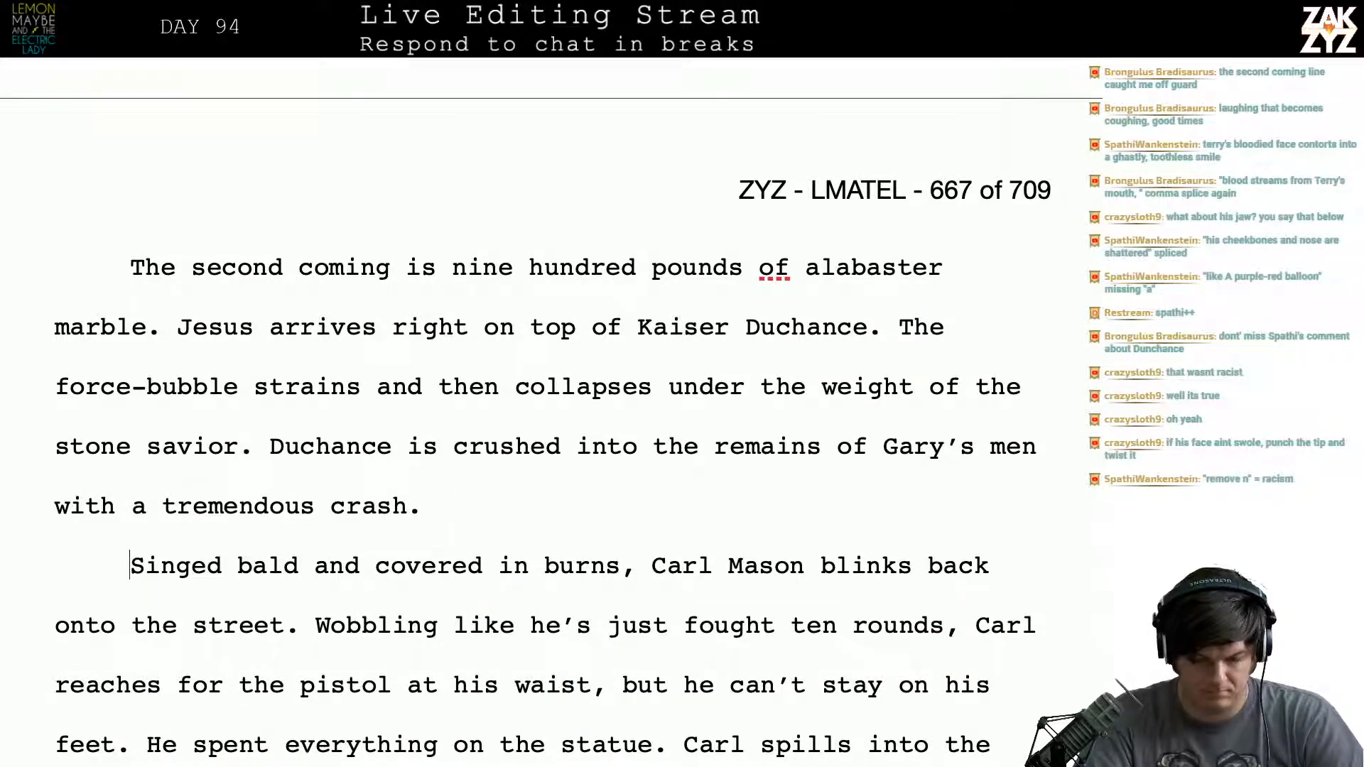
type("Bal")
key("BackSpace")
key("BackSpace")
key("BackSpace")
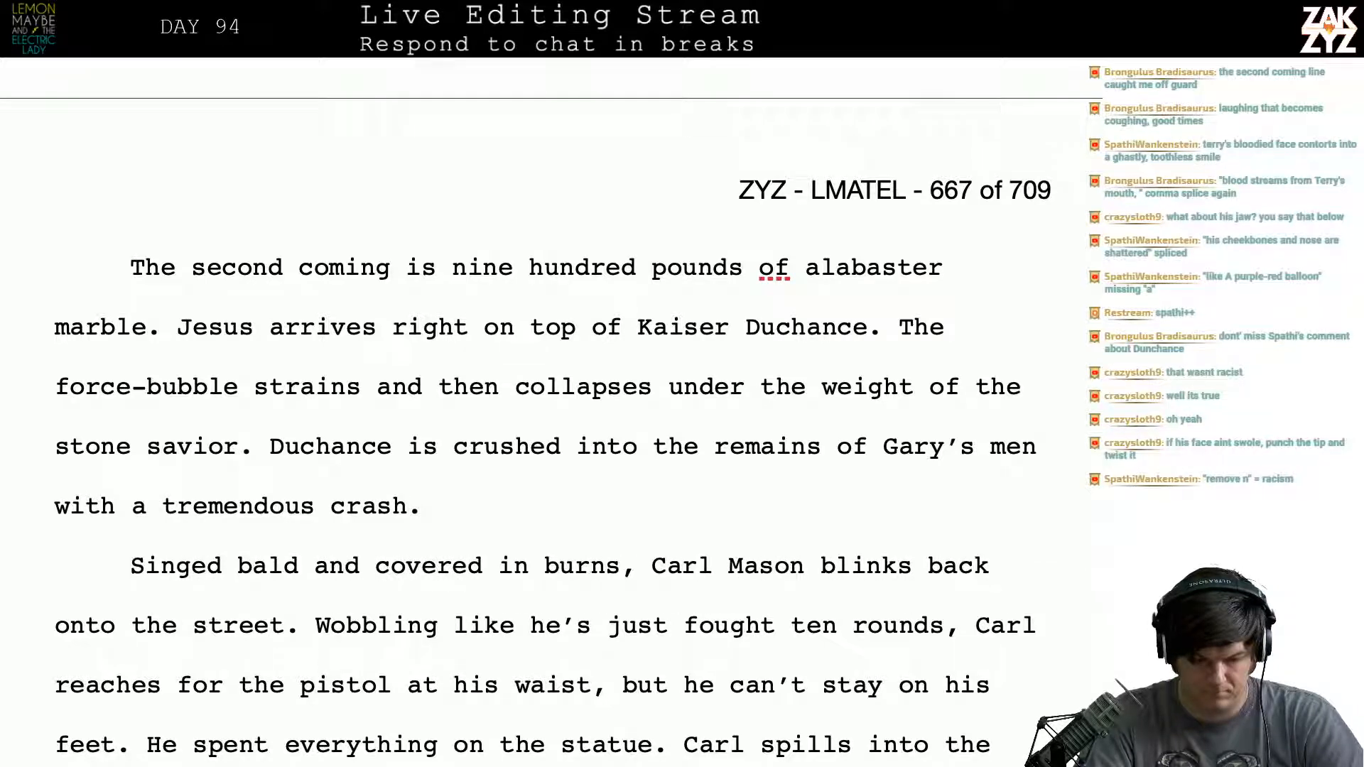
- Split off the text from "Wobbling like he's just fought ten rounds" into its own paragraph below "onto the street."
type("S")
key("BackSpace")
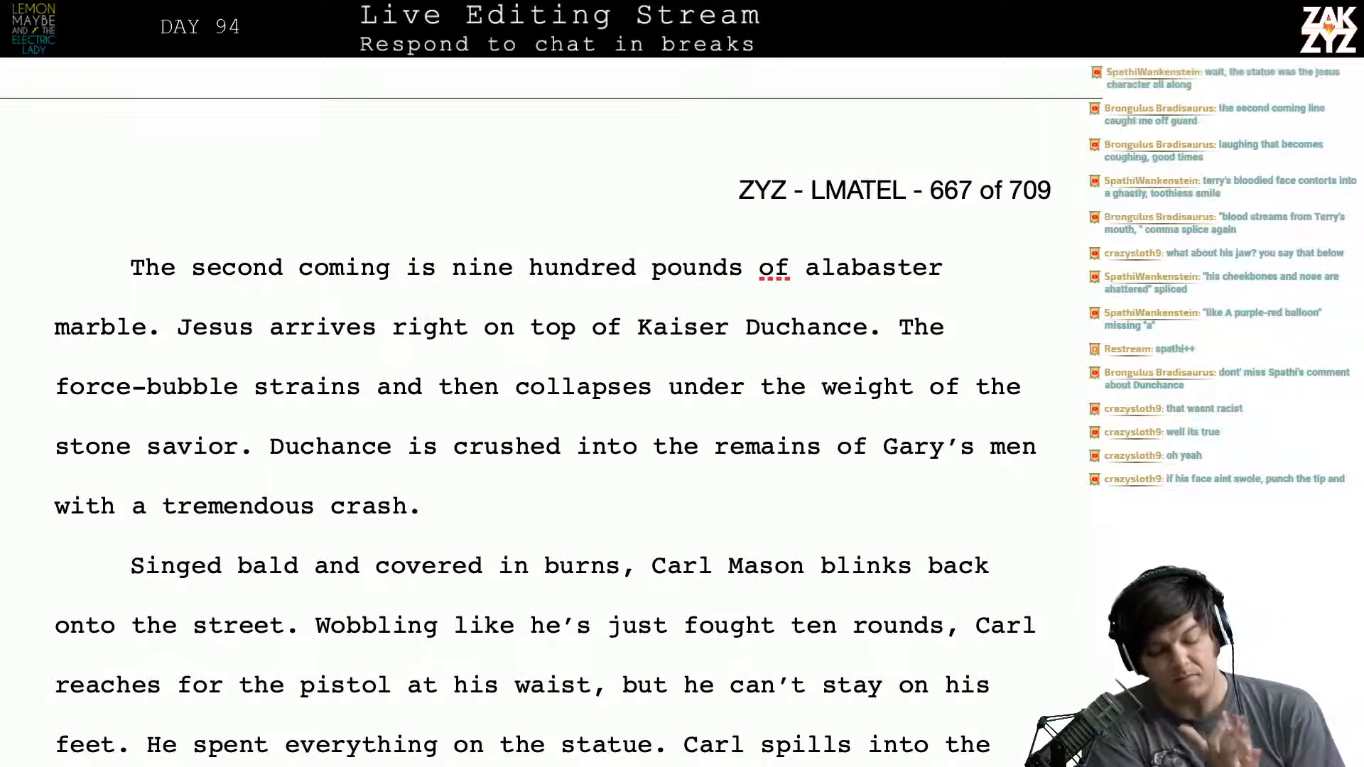
scroll(444, 566, "down", 1)
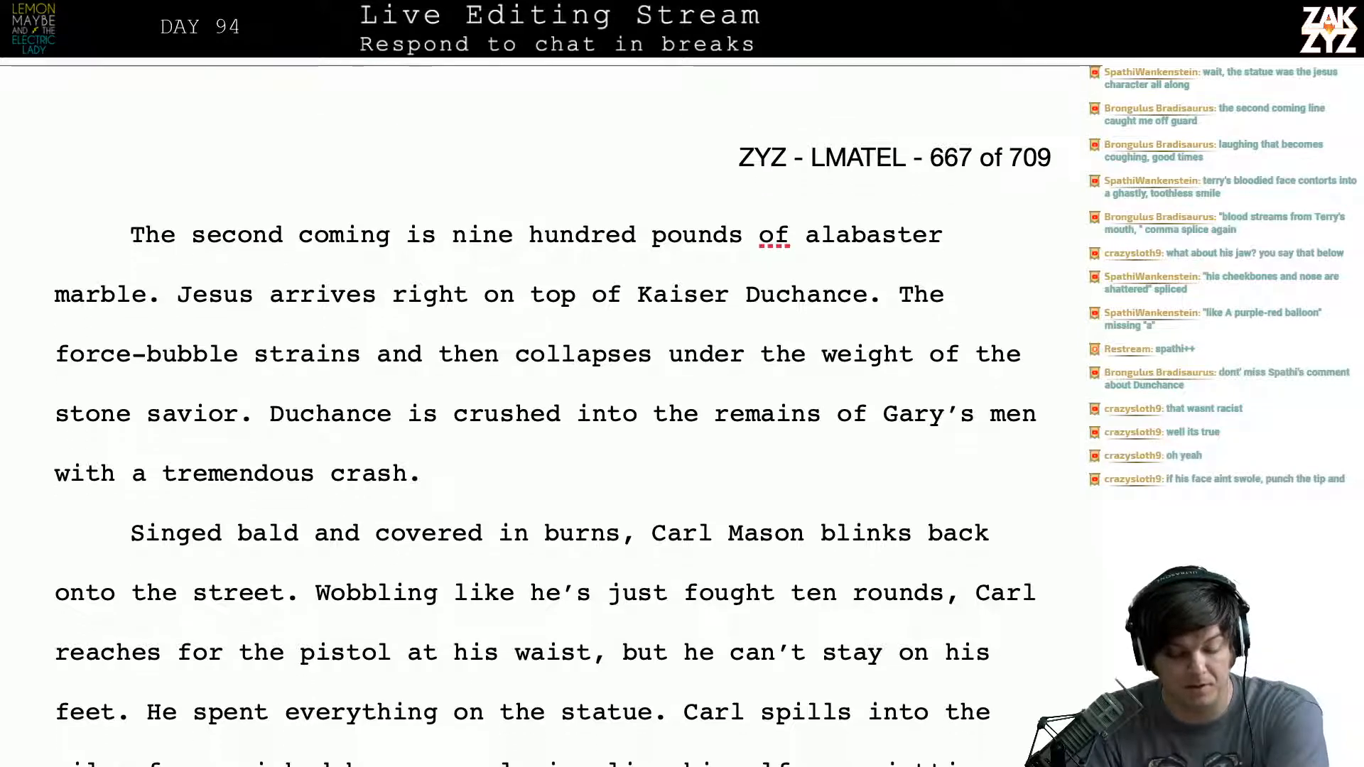
scroll(444, 566, "down", 3)
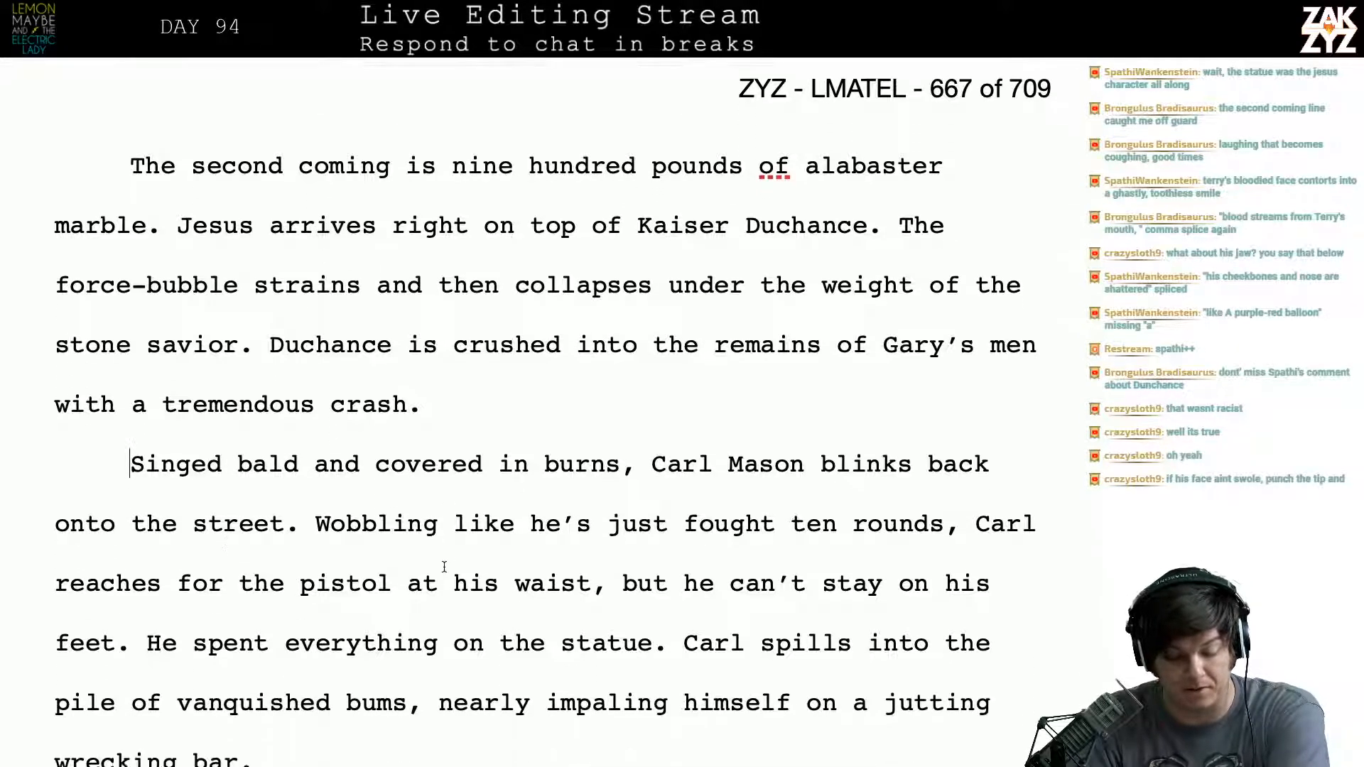
left_click(379, 488)
key("Right")
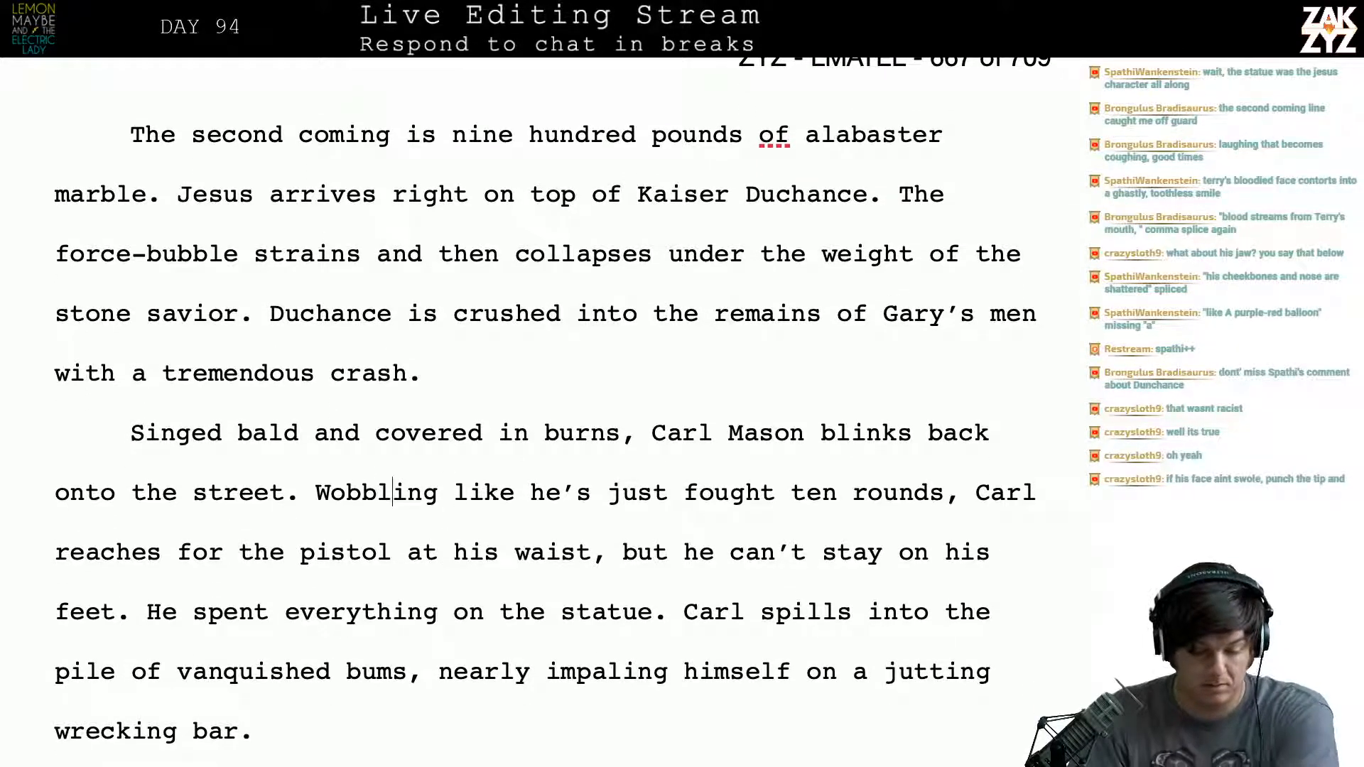
key("Left")
key("Left")
key("Left")
key("Left")
key("Left")
key("Return")
key("Left")
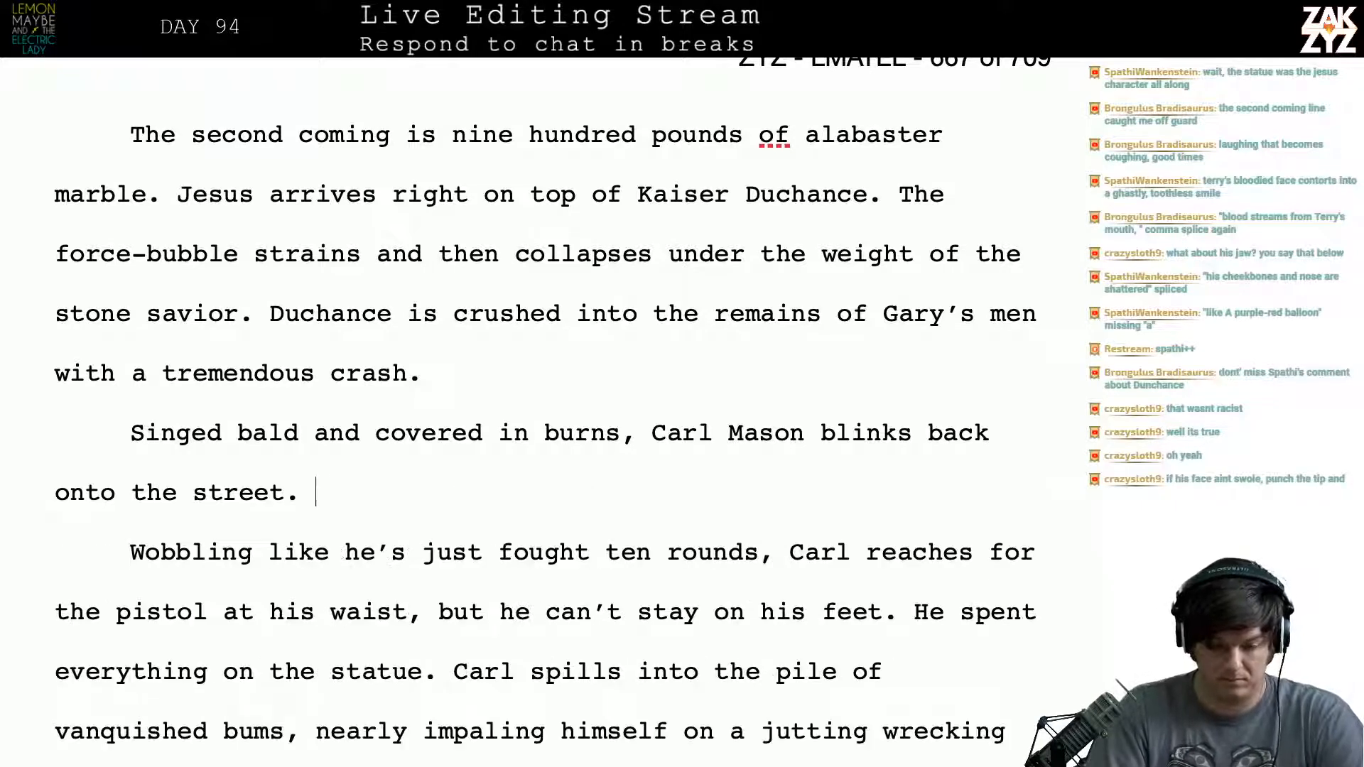
- After "onto the street." begin a new sentence reading "He wobbles like it's the tenth round"
type("HE wo")
key("BackSpace")
key("BackSpace")
key("BackSpace")
key("BackSpace")
type("e ")
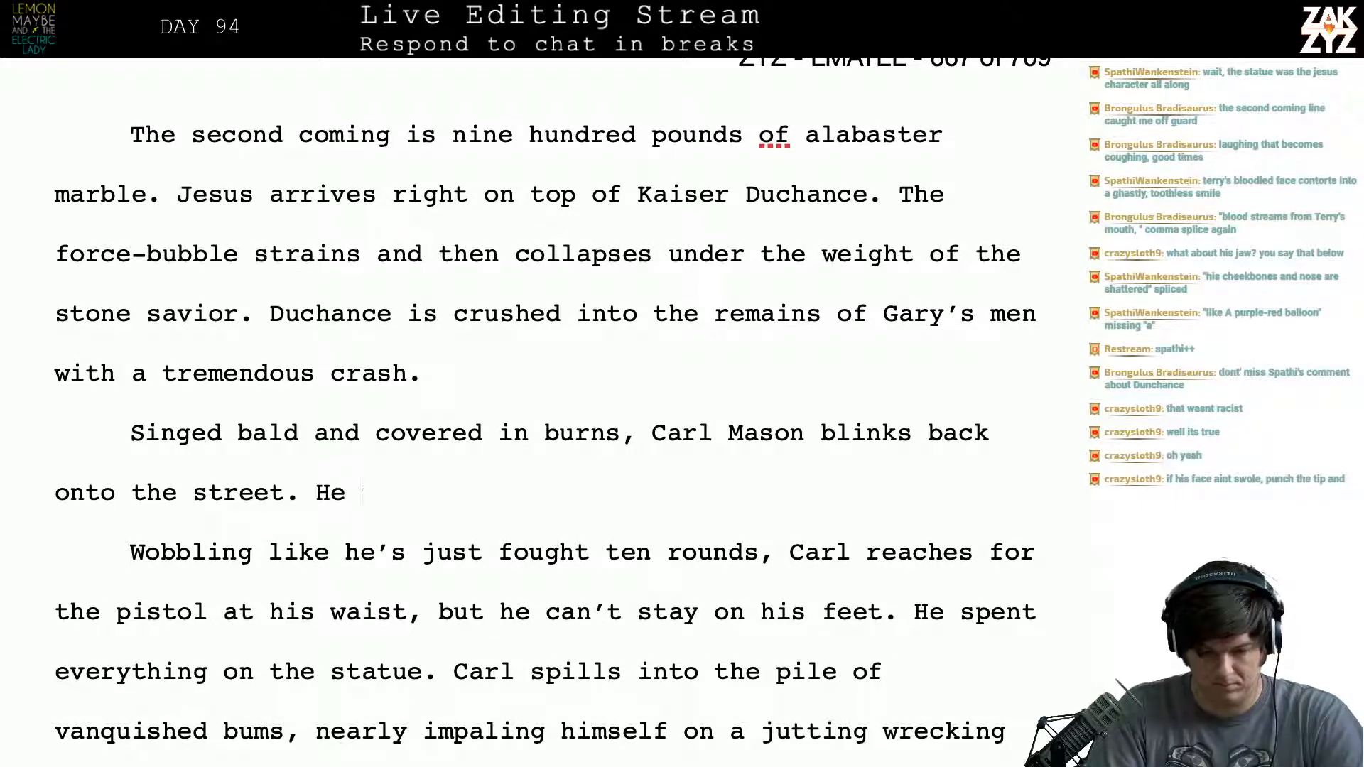
type("wobbles like h")
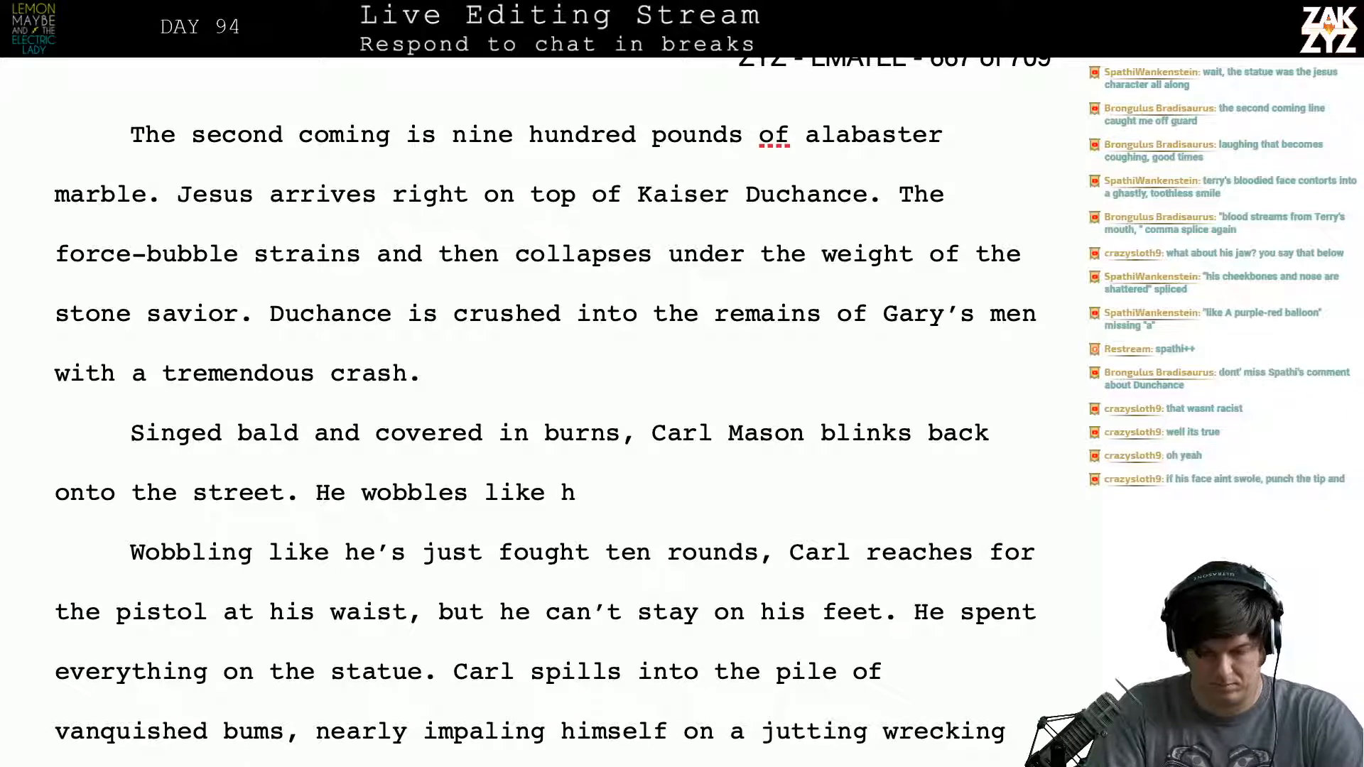
key("BackSpace")
type("it's the ")
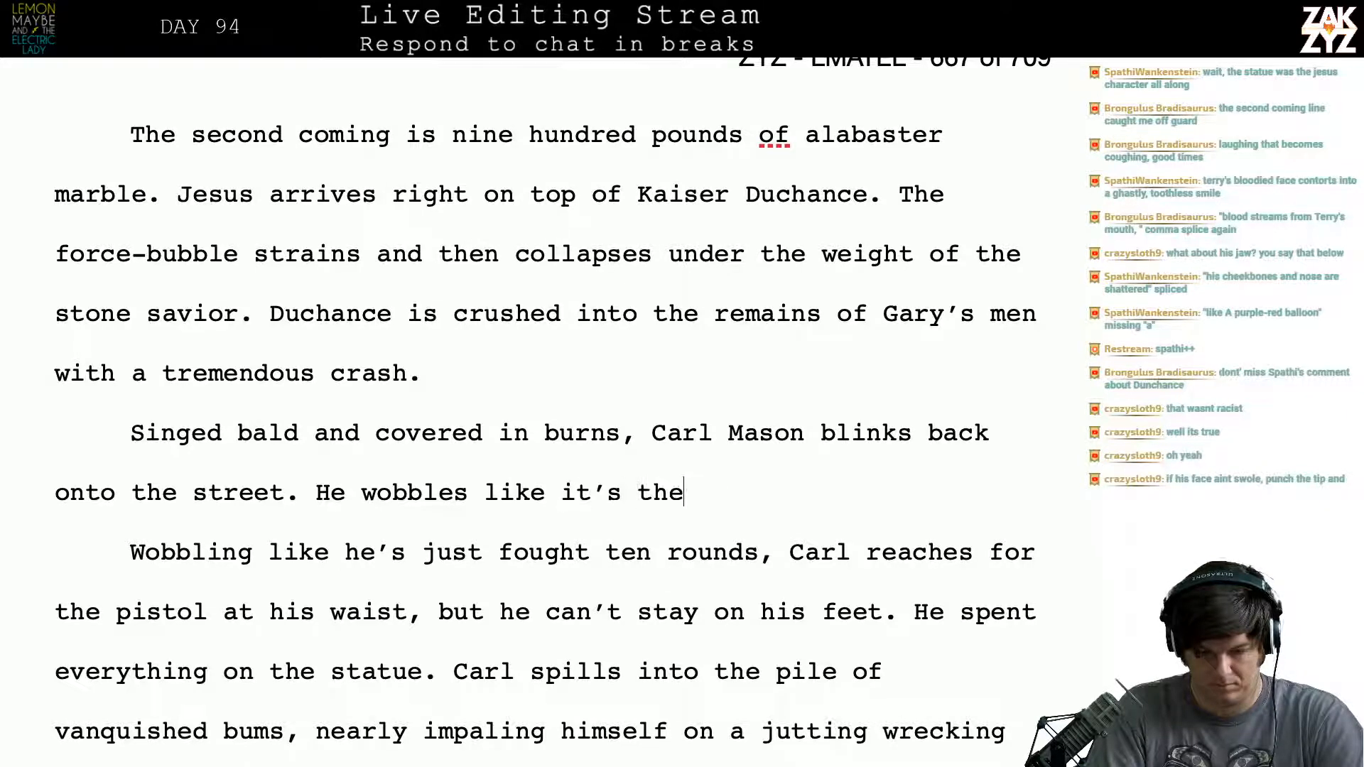
type("tenth ")
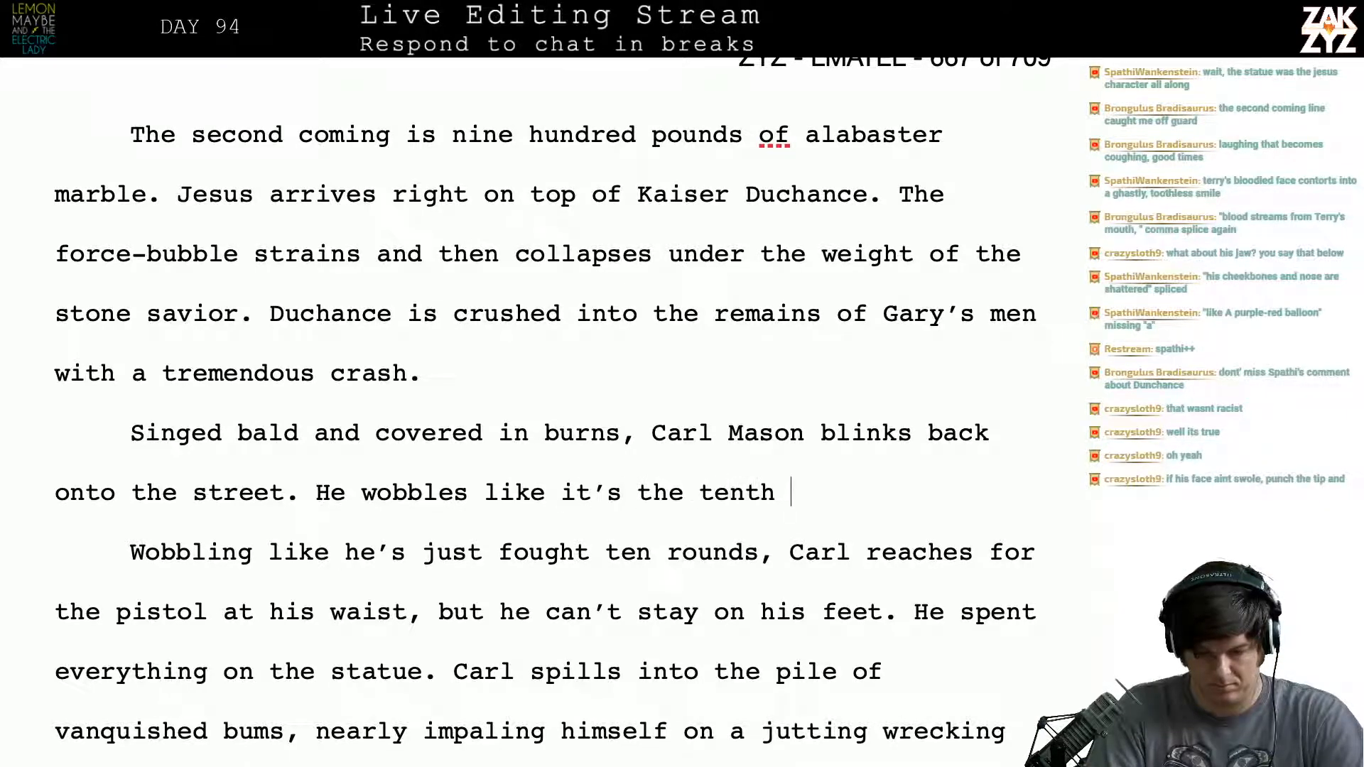
type("round and h's")
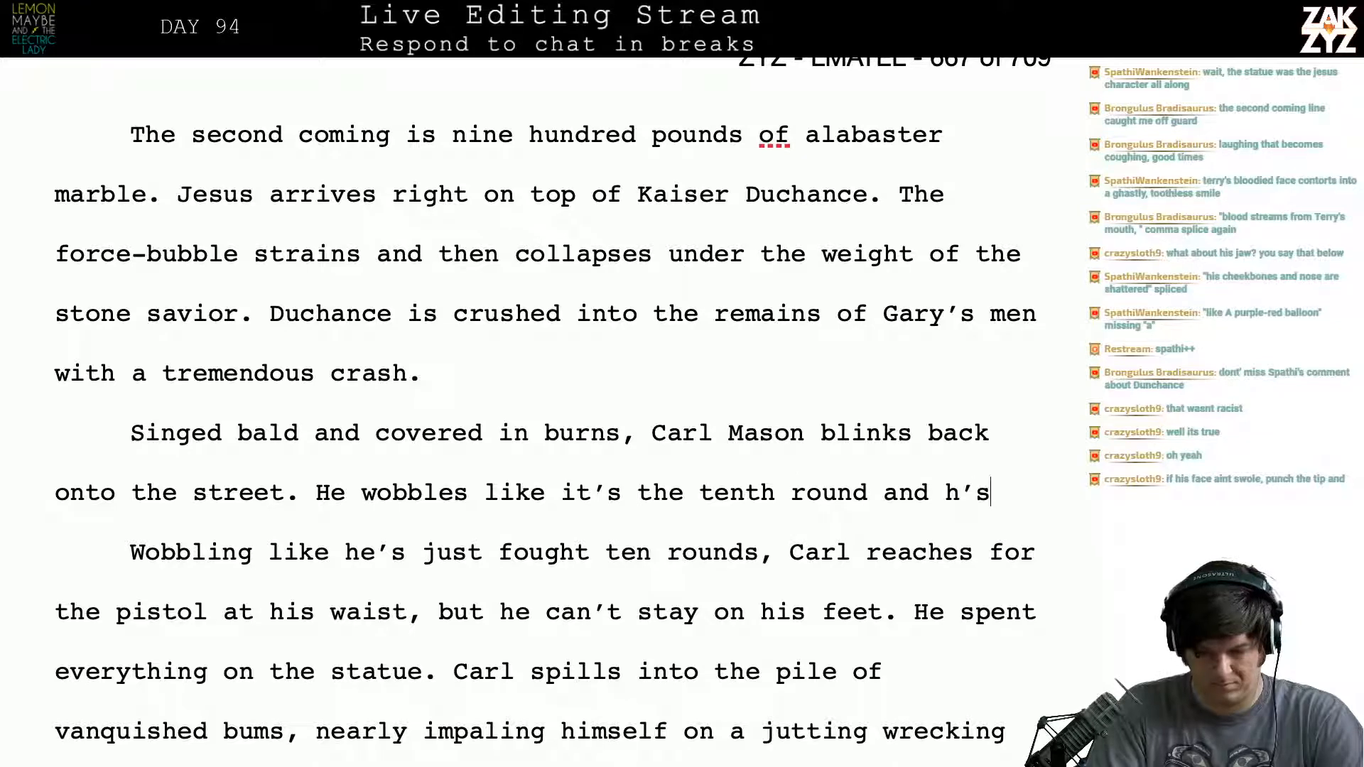
- Finish the new wobbling sentence with "and he's lost every one."
key("BackSpace")
key("BackSpace")
key("BackSpace")
type("e")
key("BackSpace")
type("he's lost al")
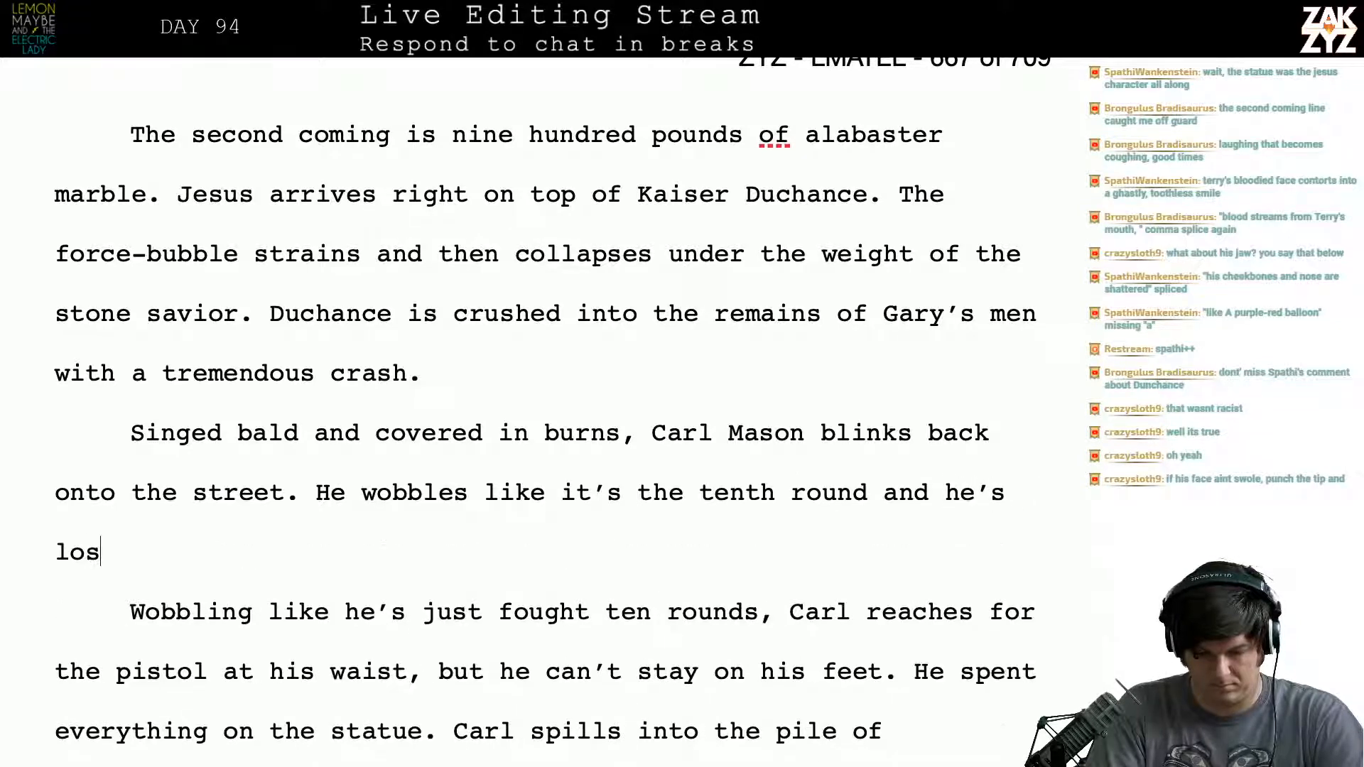
key("BackSpace")
key("BackSpace")
type("every one.")
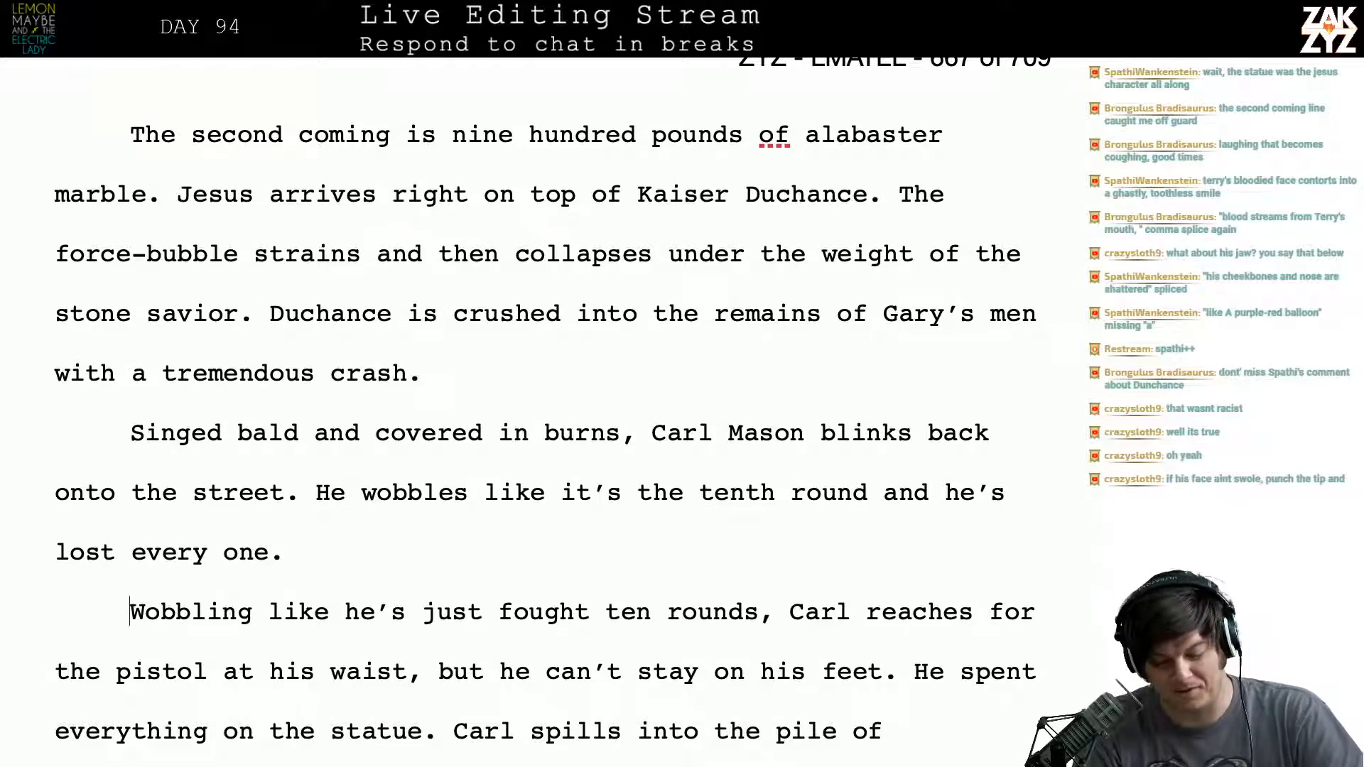
- Push "every one." onto a separate line below "lost" to make room for a different ending
key("Right")
key("Right")
key("Right")
key("Right")
key("Right")
key("Right")
key("Right")
key("Down")
key("Left")
key("Up")
key("Left")
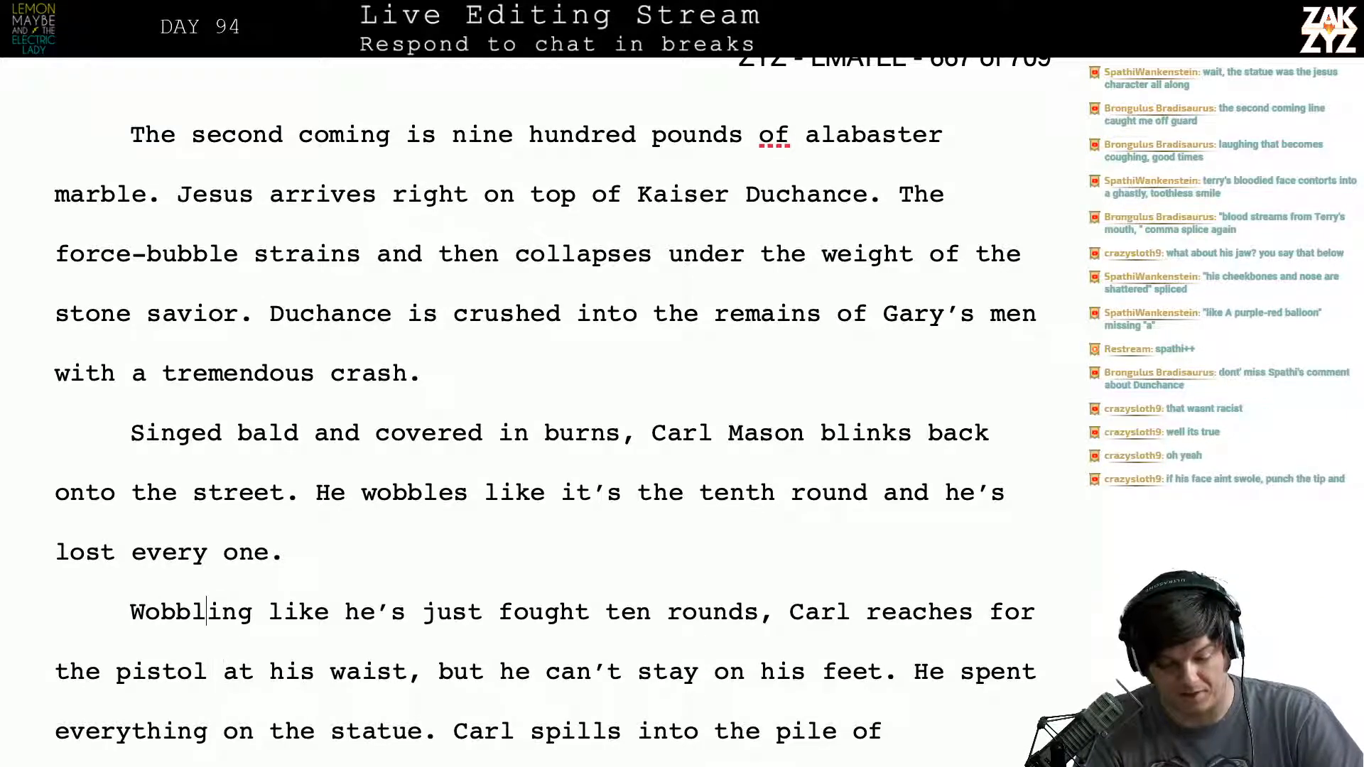
key("Left")
key("Left")
key("Left")
key("Left")
key("Left")
key("Left")
key("Left")
key("Left")
key("Left")
key("Left")
key("Left")
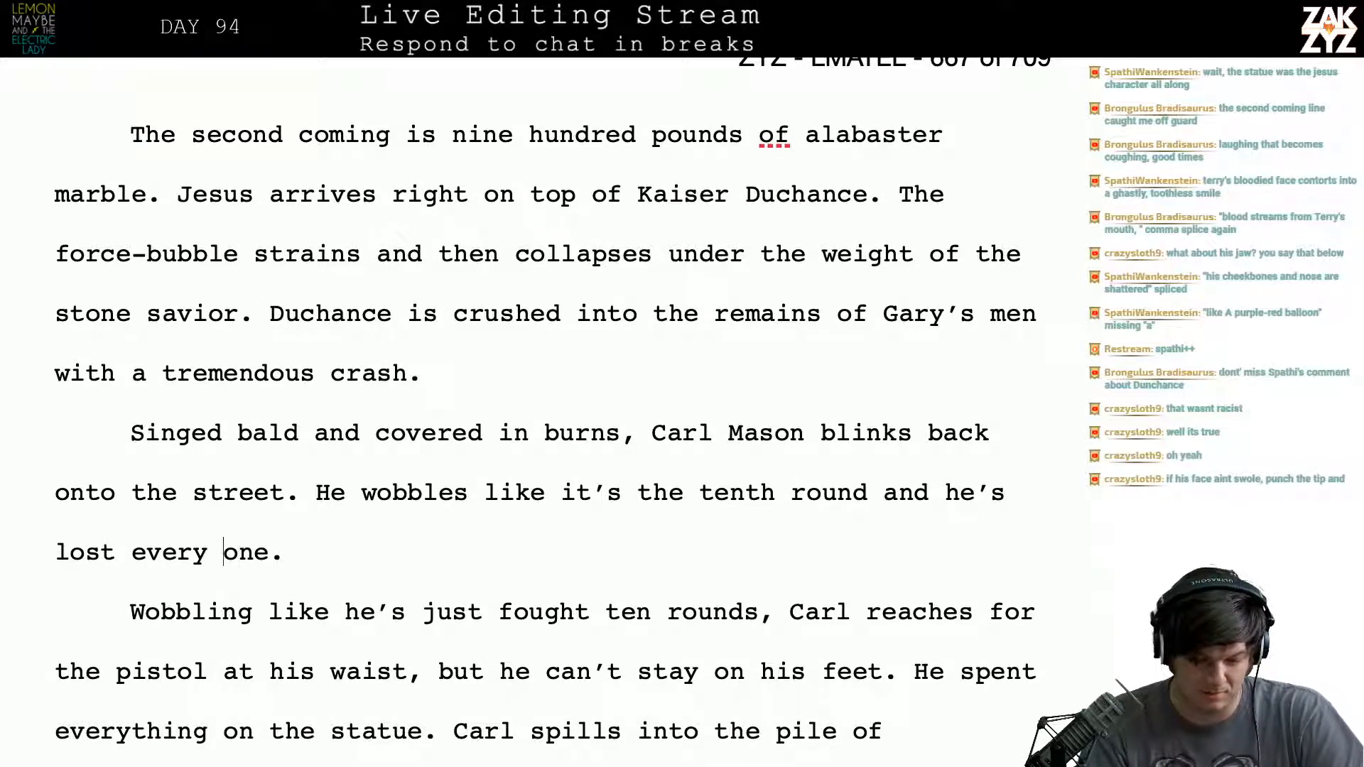
key("Left")
key("Left")
key("Left")
key("Left")
key("Left")
key("Left")
key("Return")
key("Left")
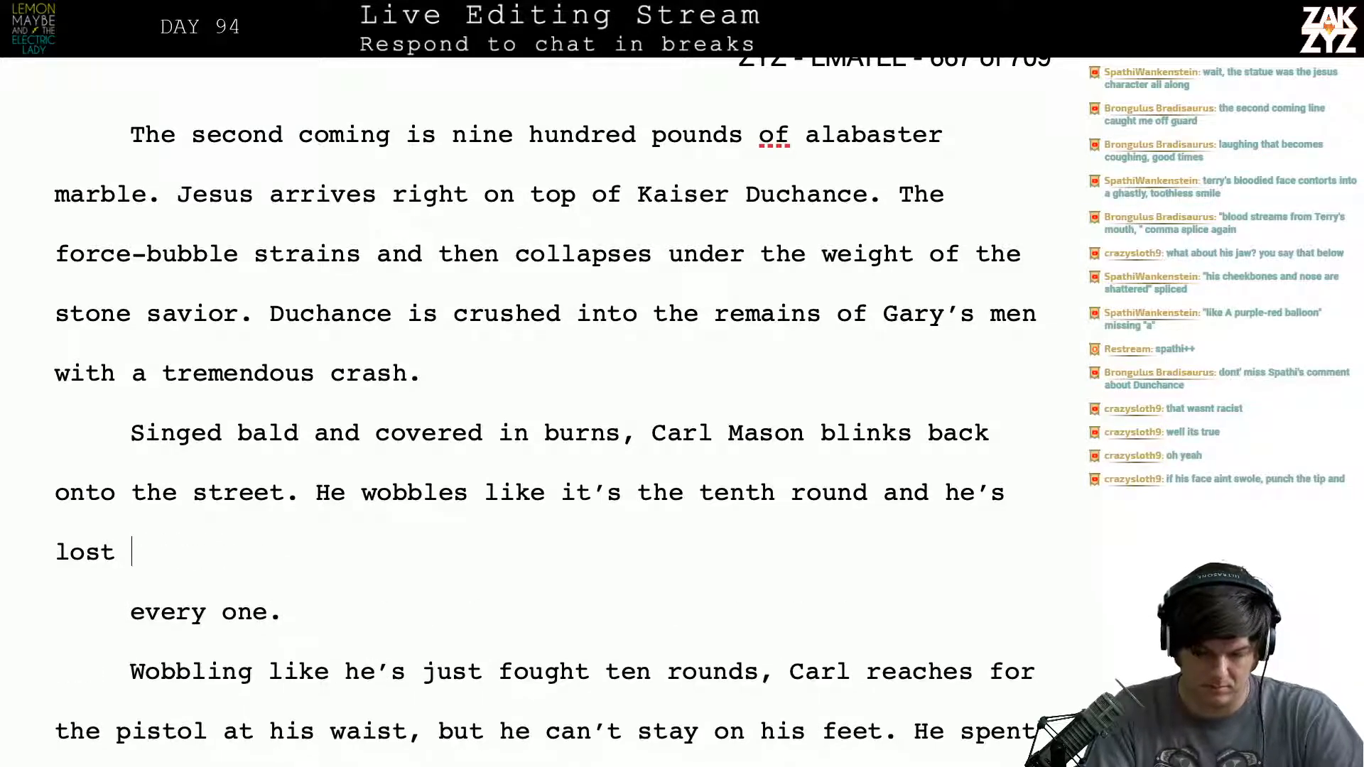
- End the sentence after "lost" with "'em all." and delete the leftover "every one." line
type("em")
key("BackSpace")
key("BackSpace")
type("'")
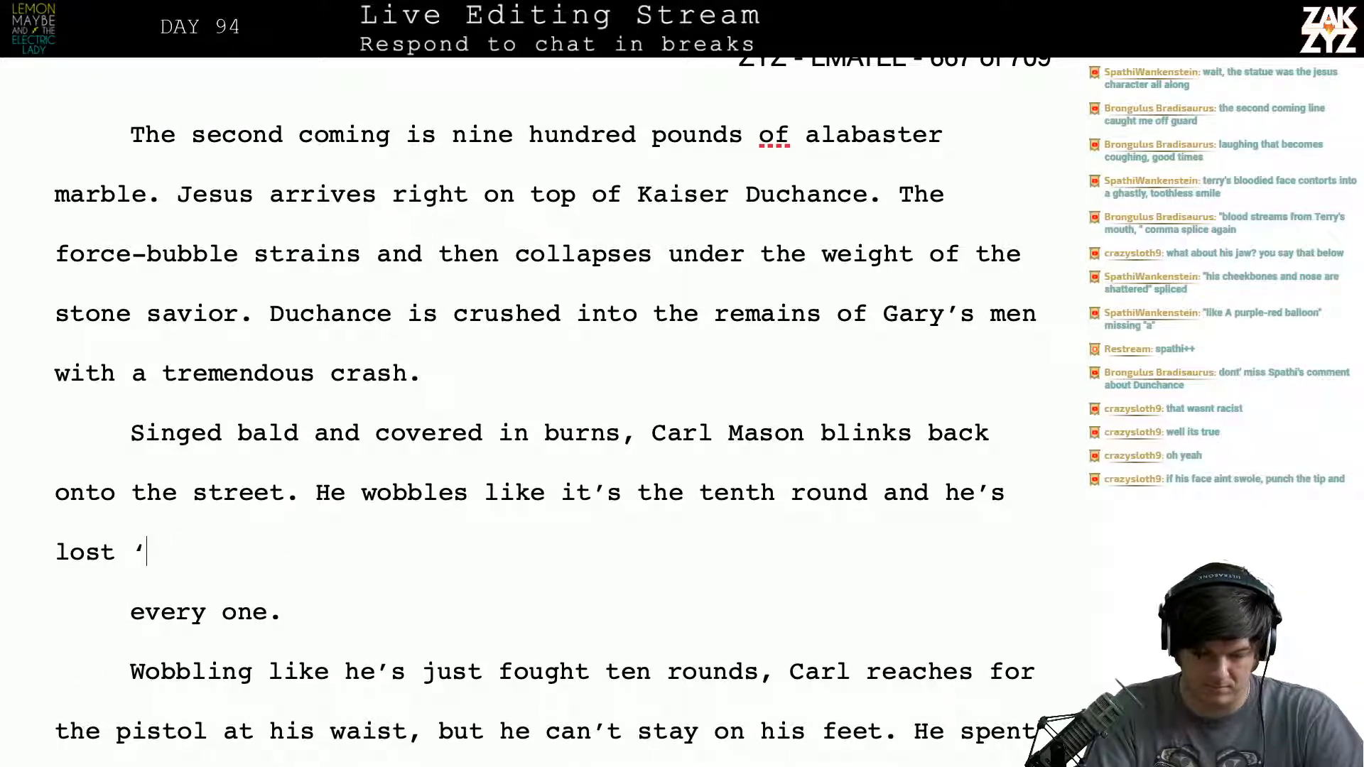
type("m")
key("BackSpace")
type("em all.")
key("shift+Down")
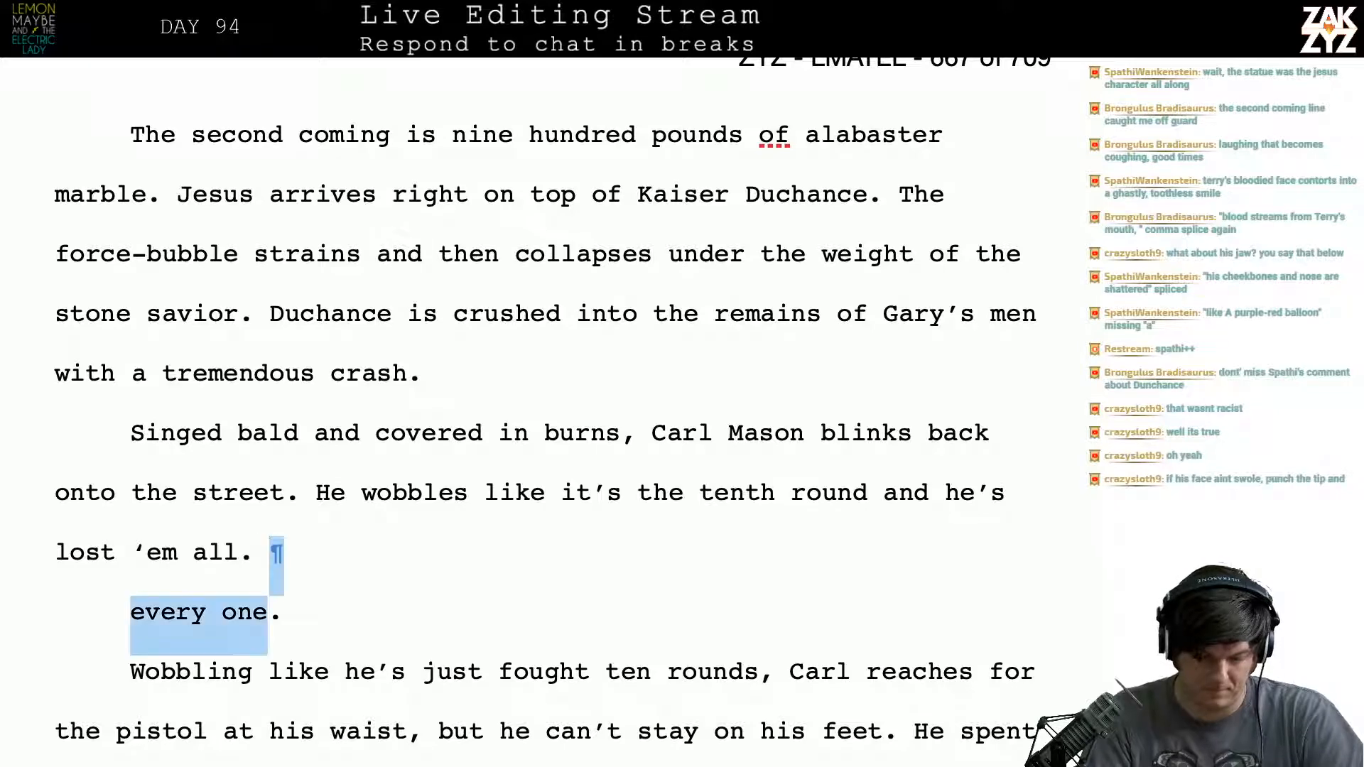
key("shift+Right")
key("Delete")
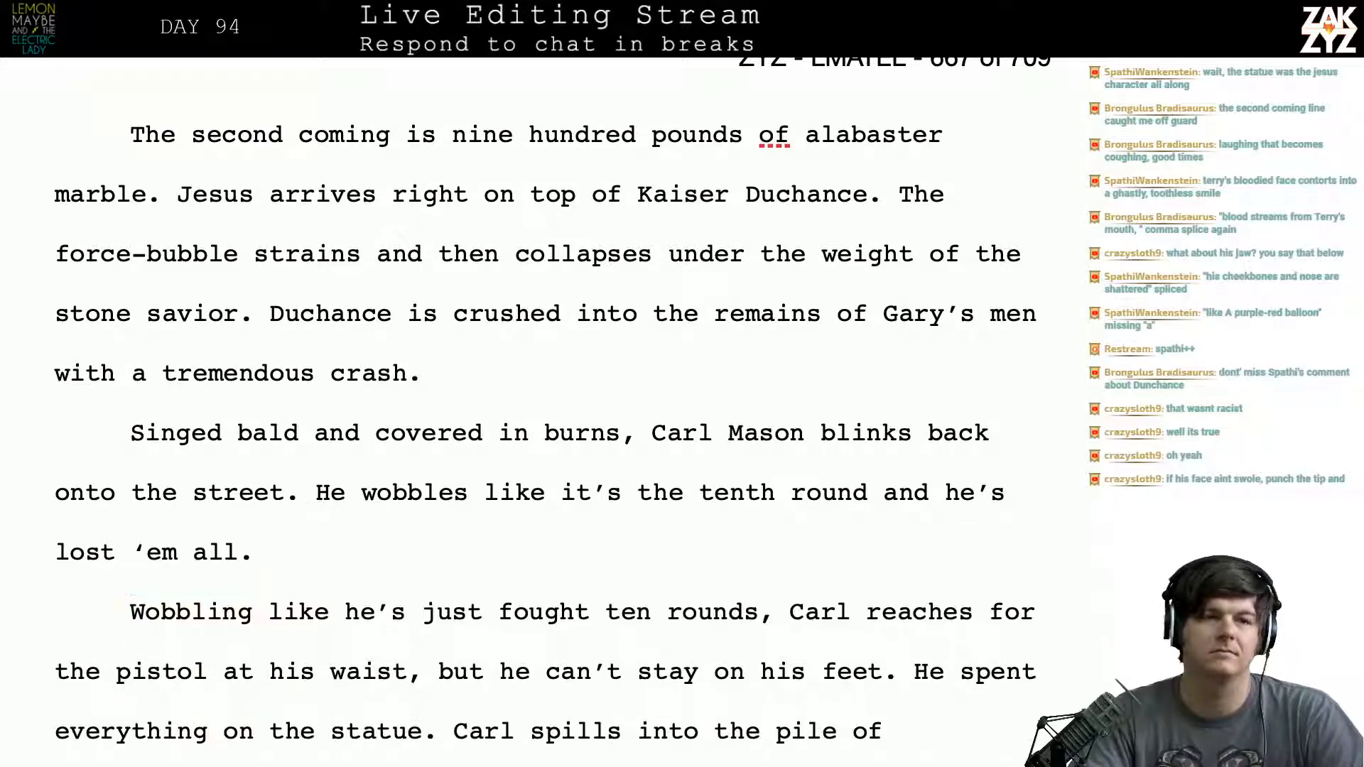
- Switch to the web browser and search for "typical length of boxing match", looking over the results
key("super+Tab")
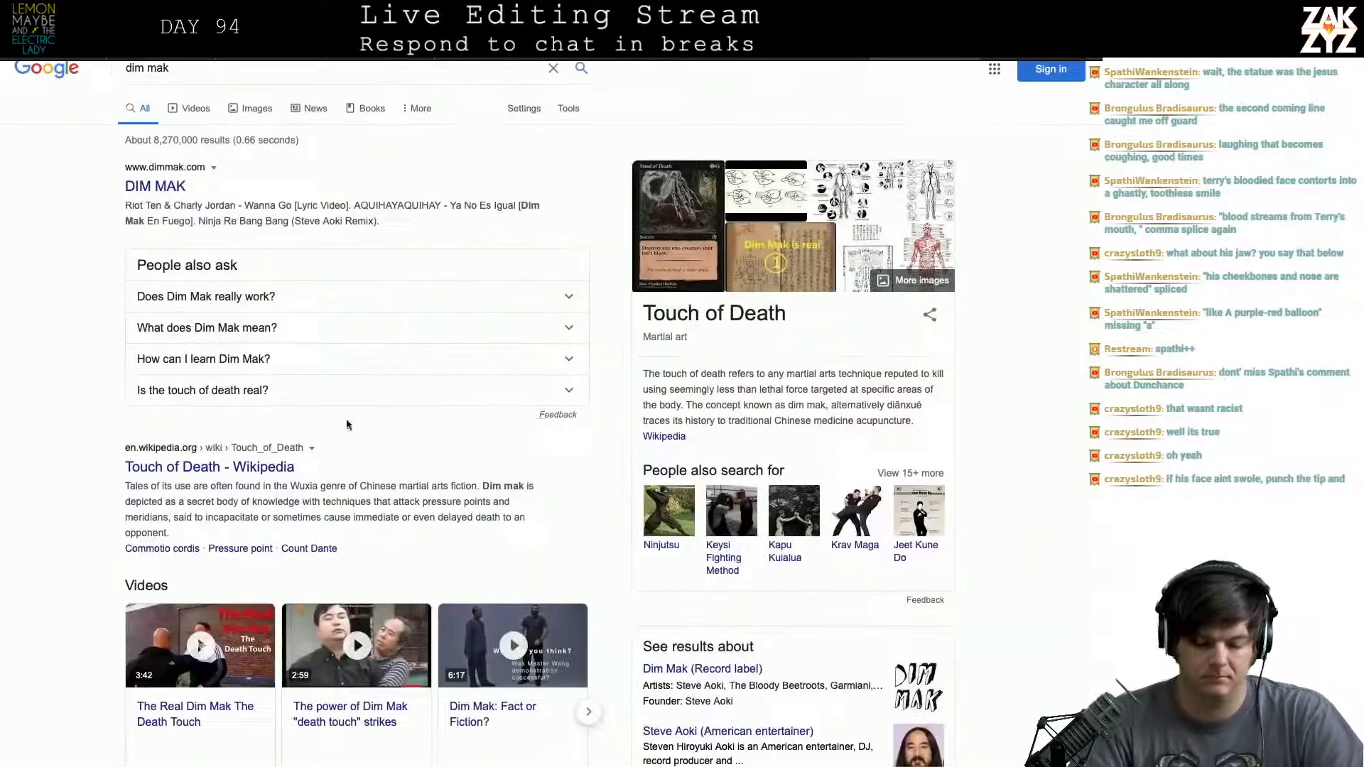
key("super+l")
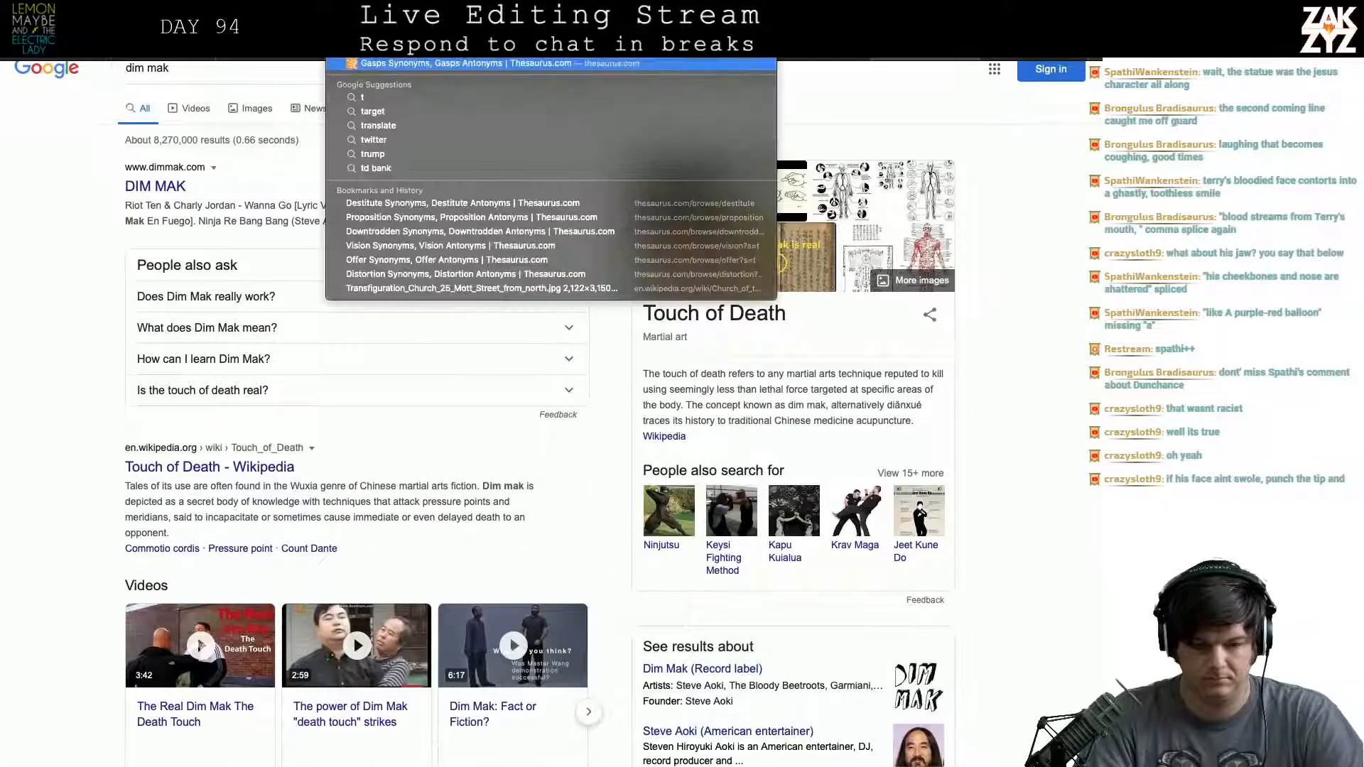
type("typical lenght")
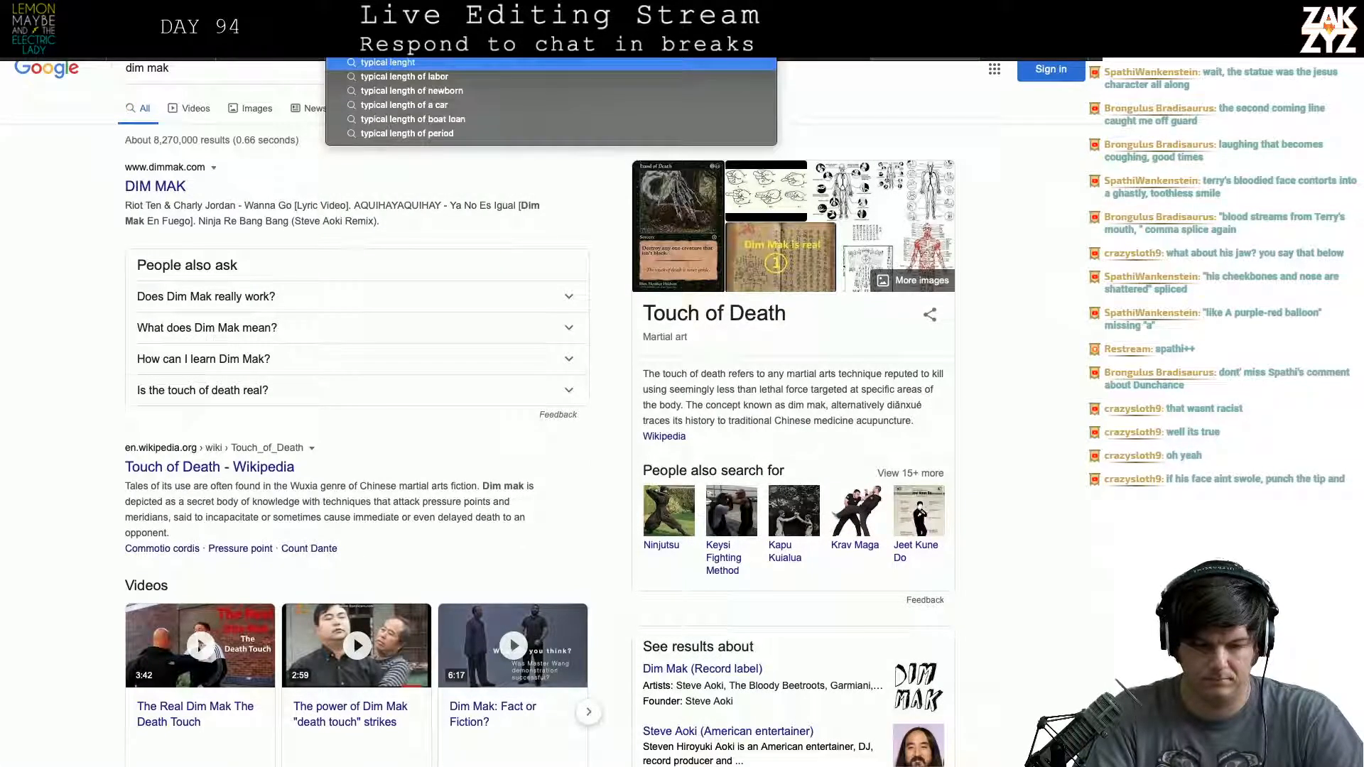
key("BackSpace")
key("BackSpace")
key("BackSpace")
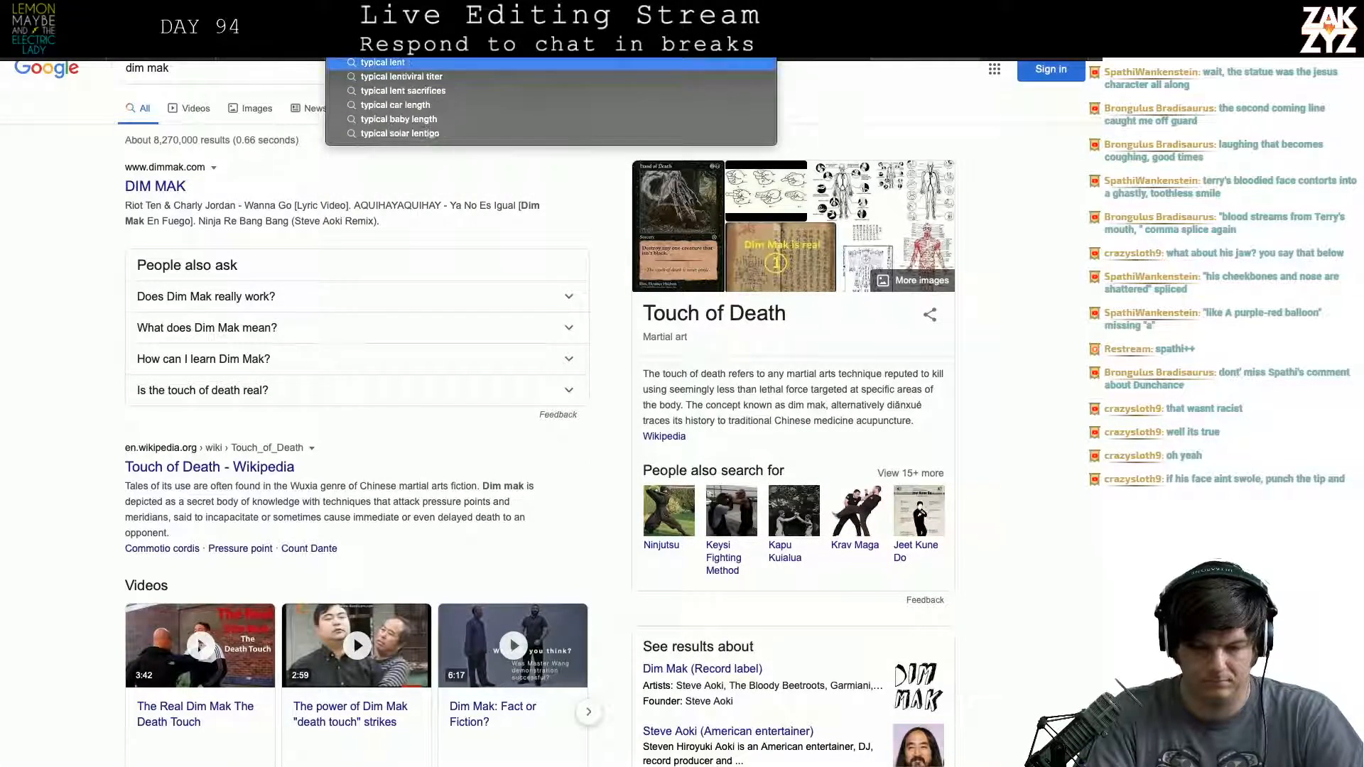
type("th")
key("BackSpace")
key("BackSpace")
type("g")
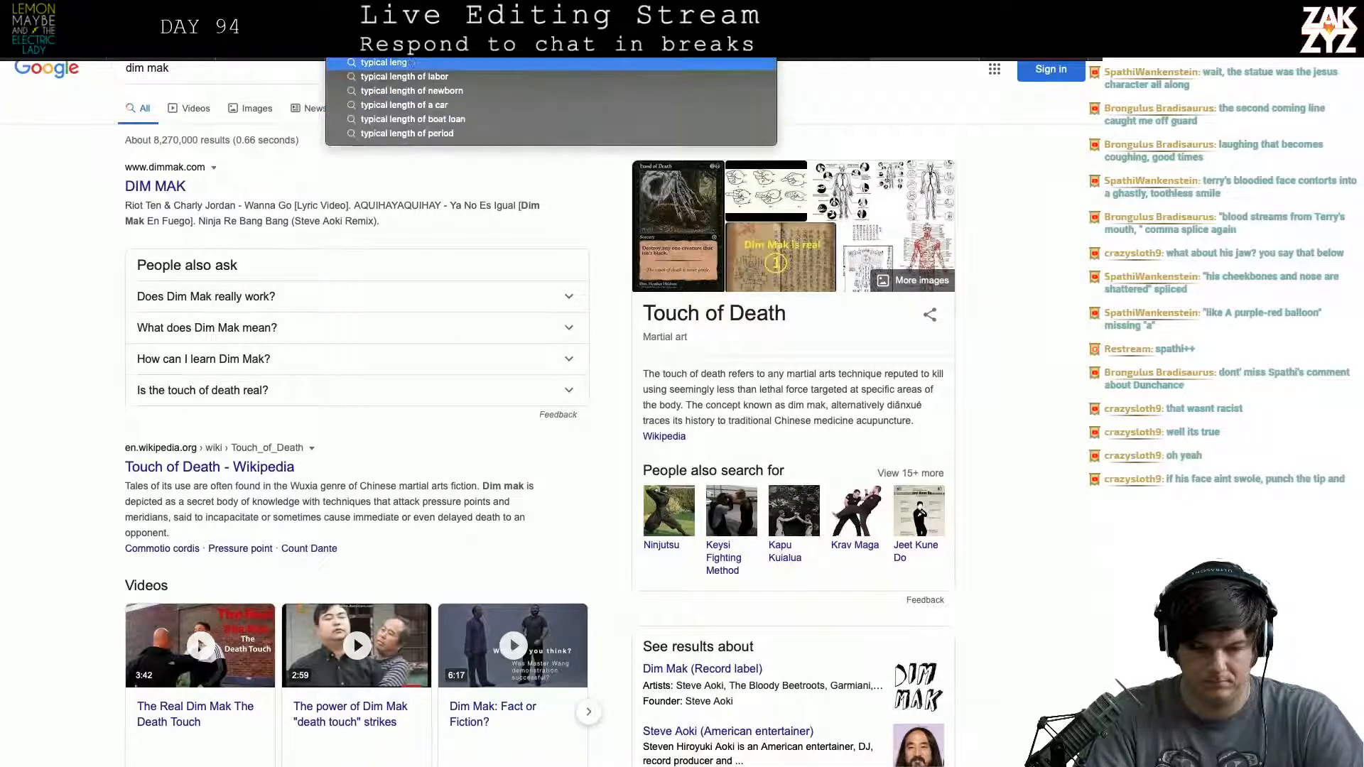
type("th of box")
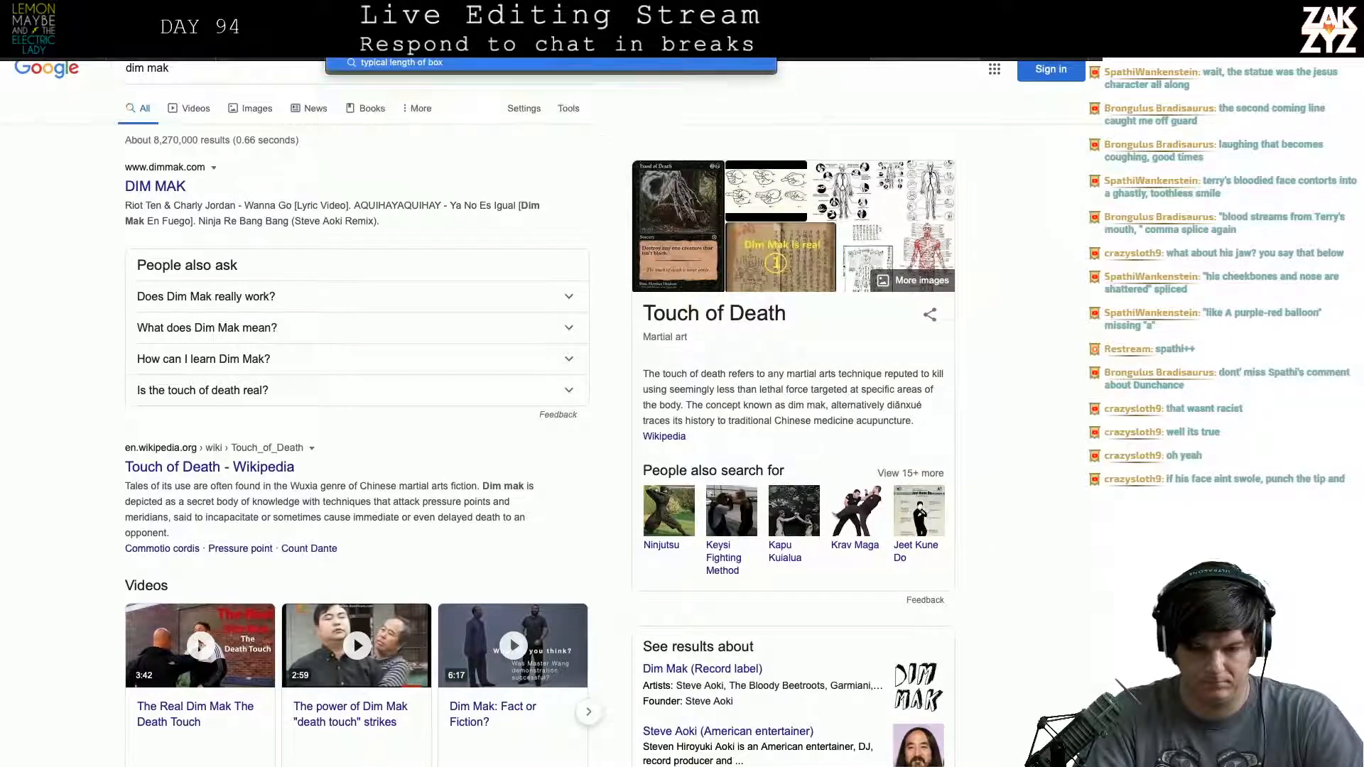
type("ing match")
key("Return")
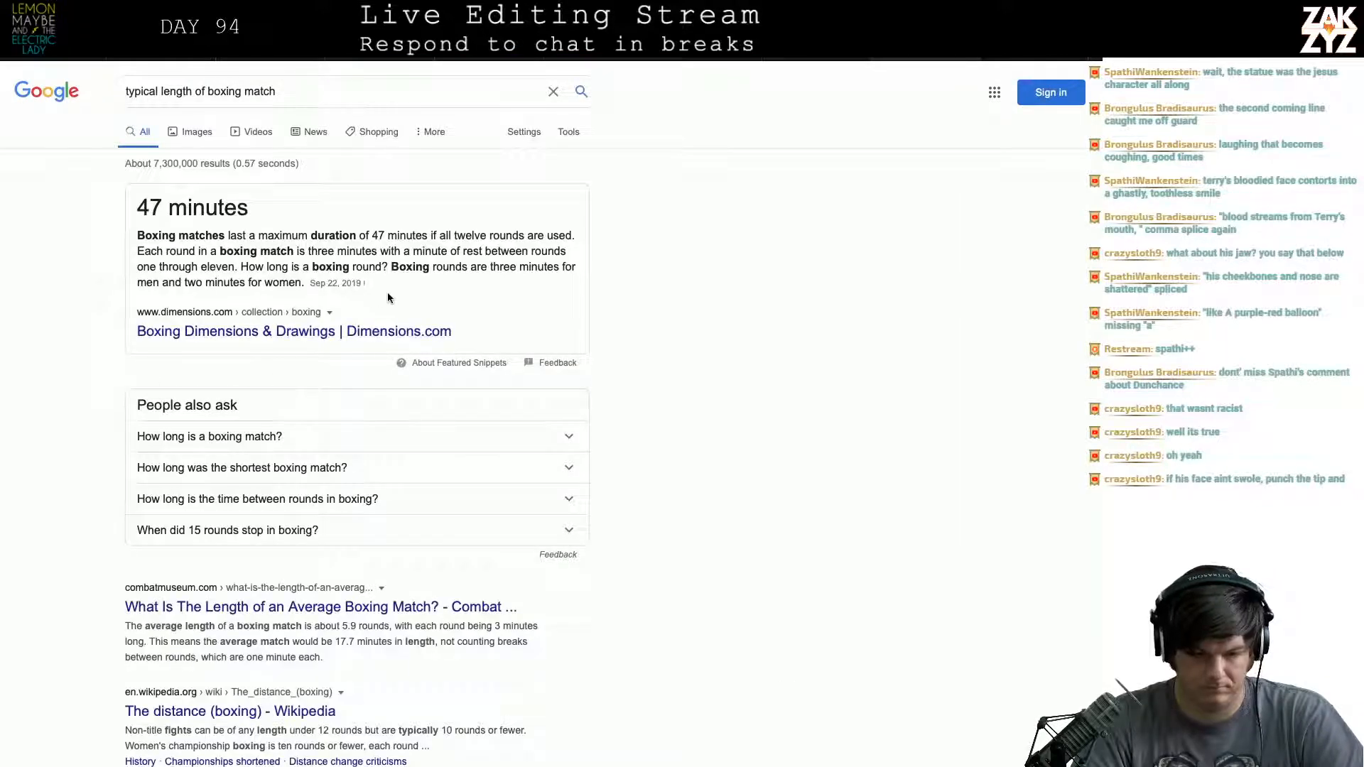
scroll(388, 297, "down", 1)
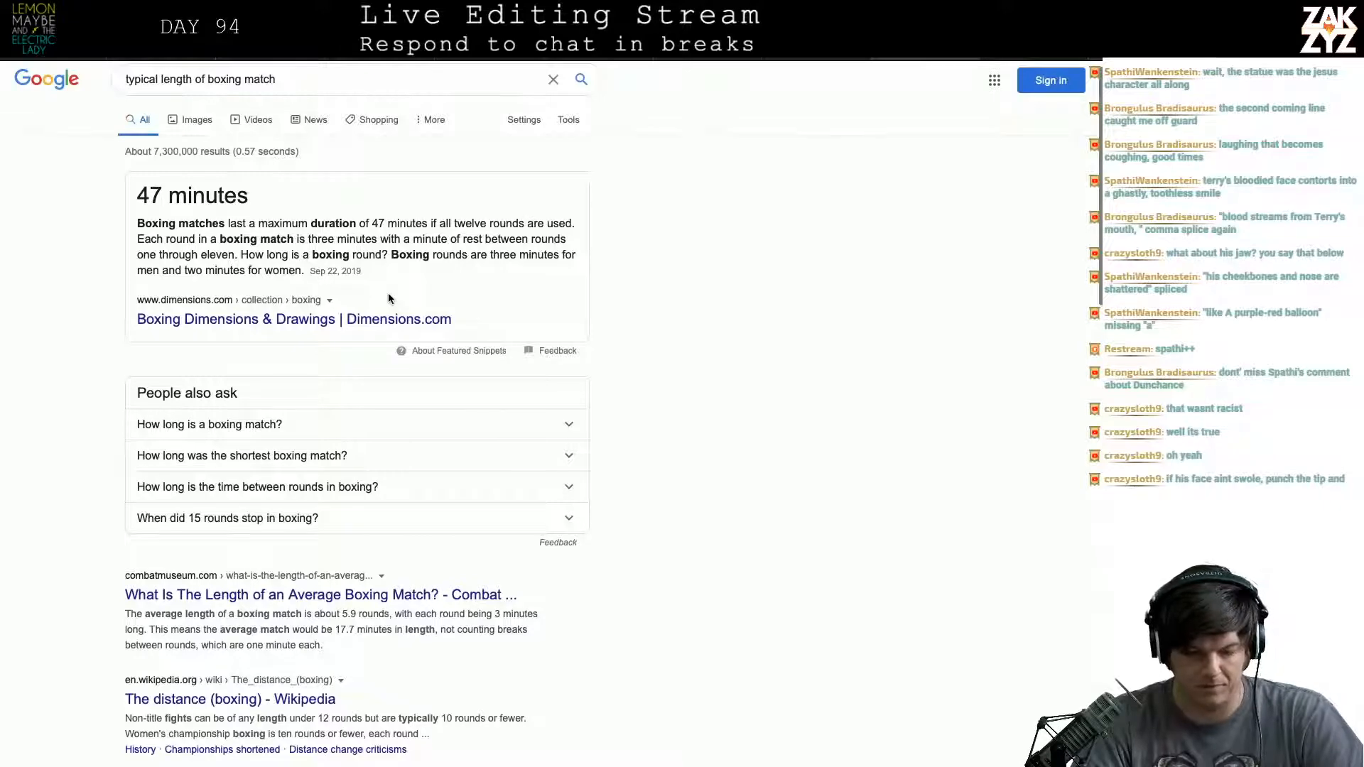
- Return to the manuscript in Pages and split the "He wobbles like it's the tenth round" sentence into its own paragraph
key("super+Tab")
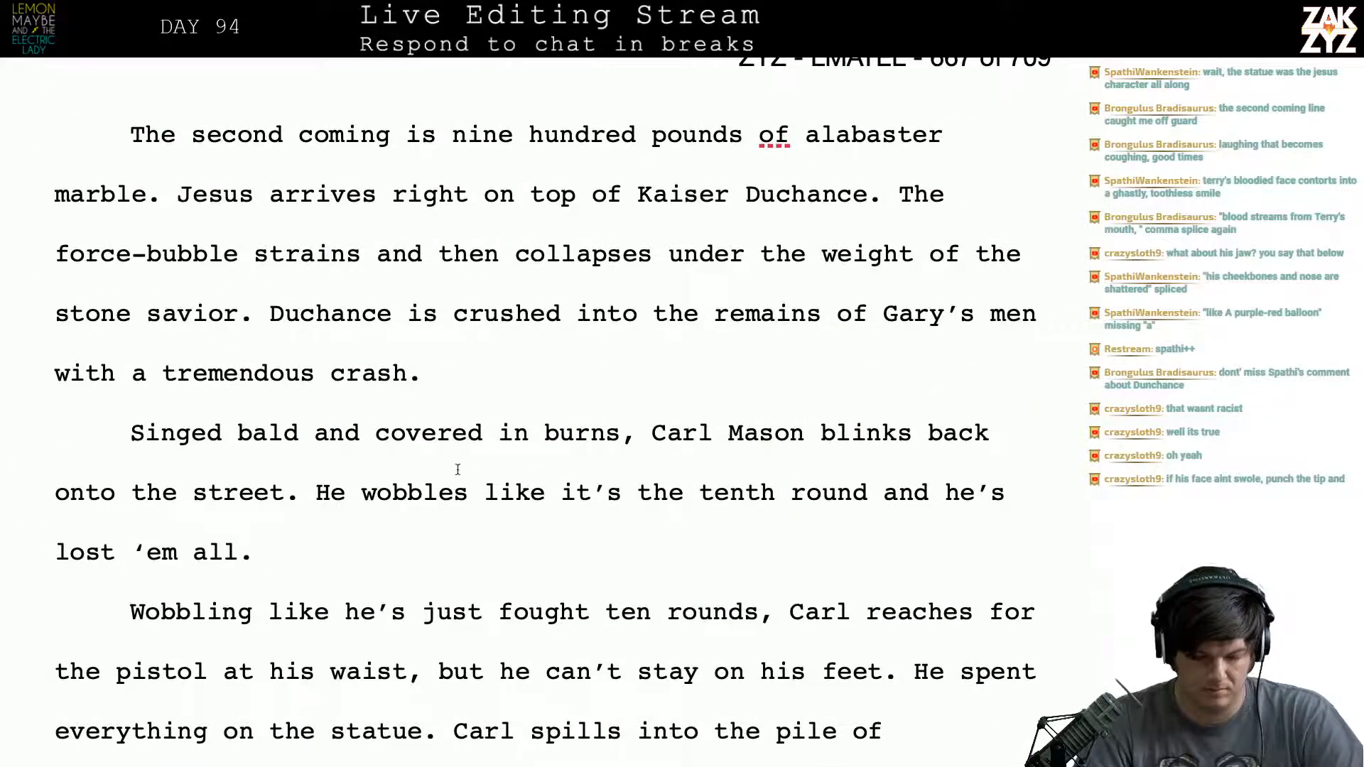
left_click(331, 490)
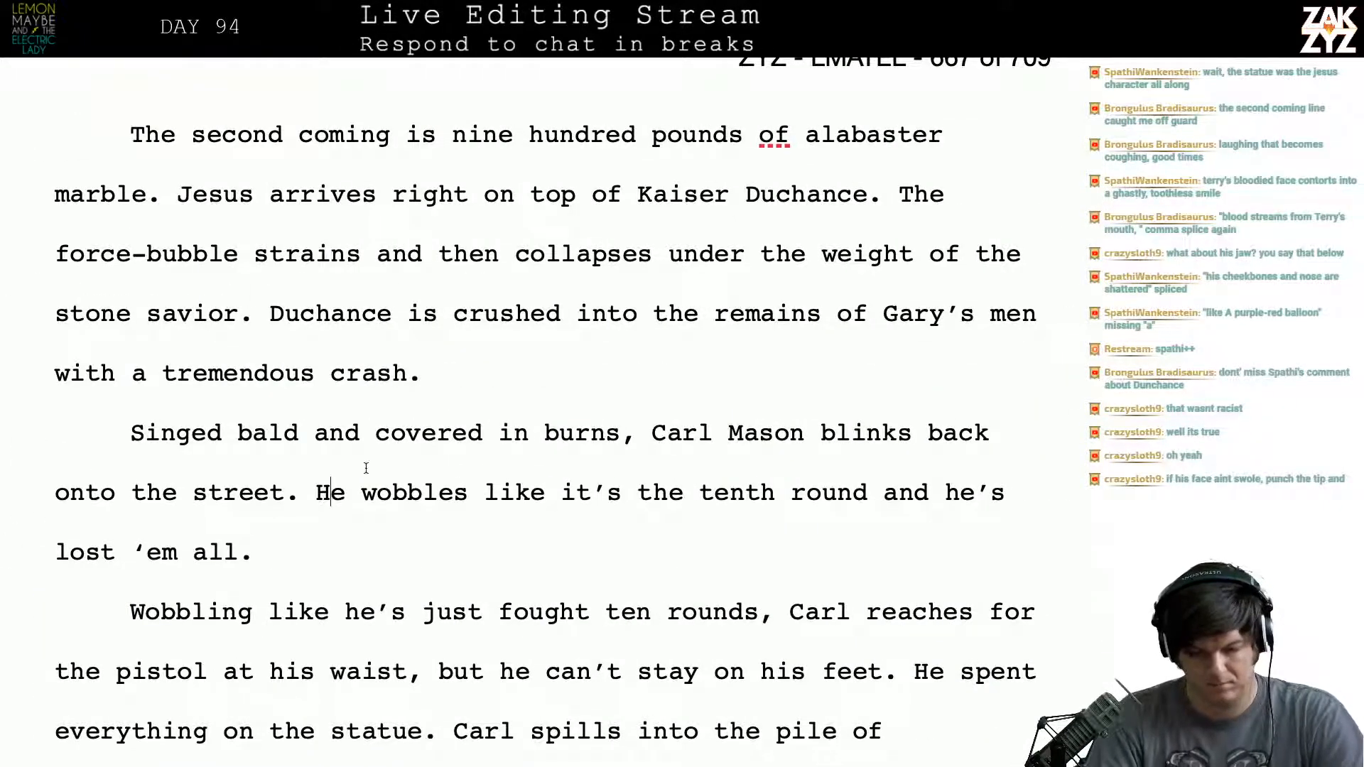
key("Return")
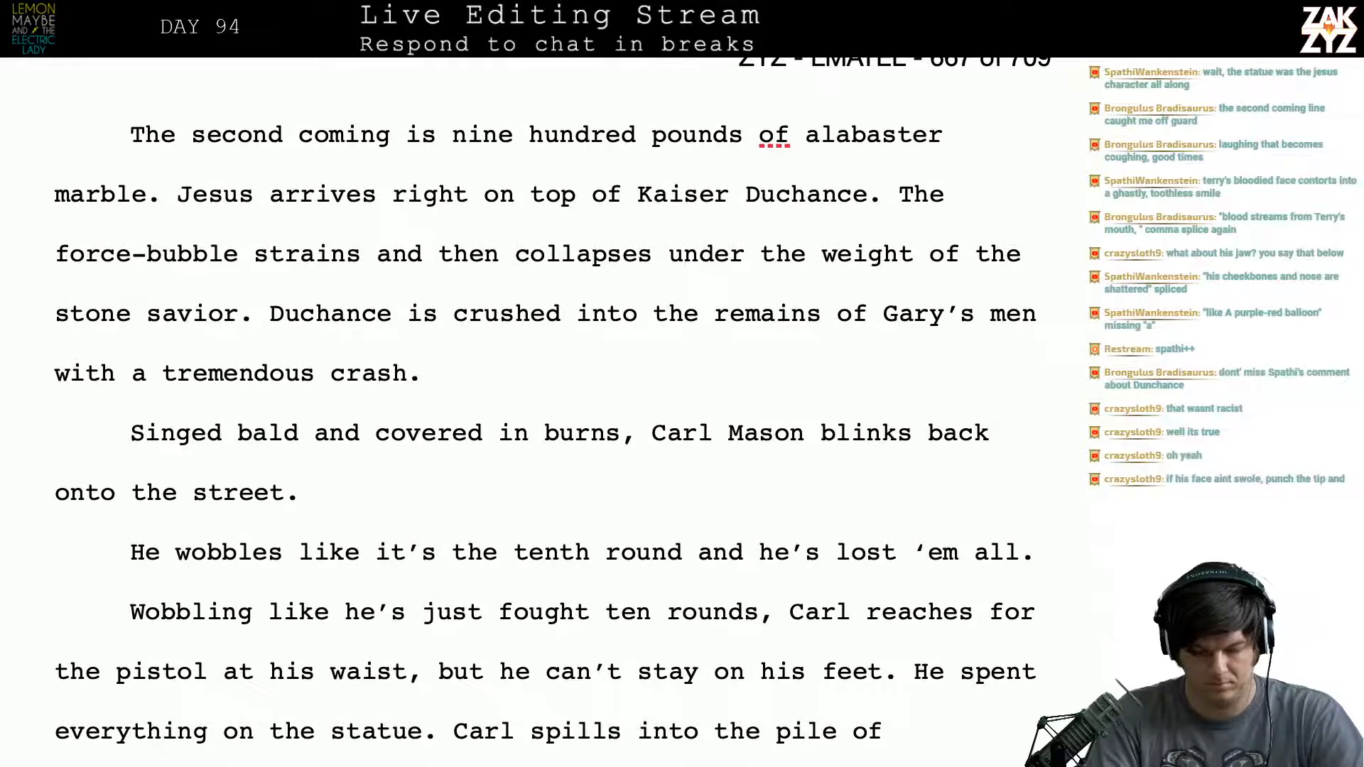
- After "onto the street." start a replacement sentence reading "He's wobbling like it's the twelveth"
type("He's wobbling li")
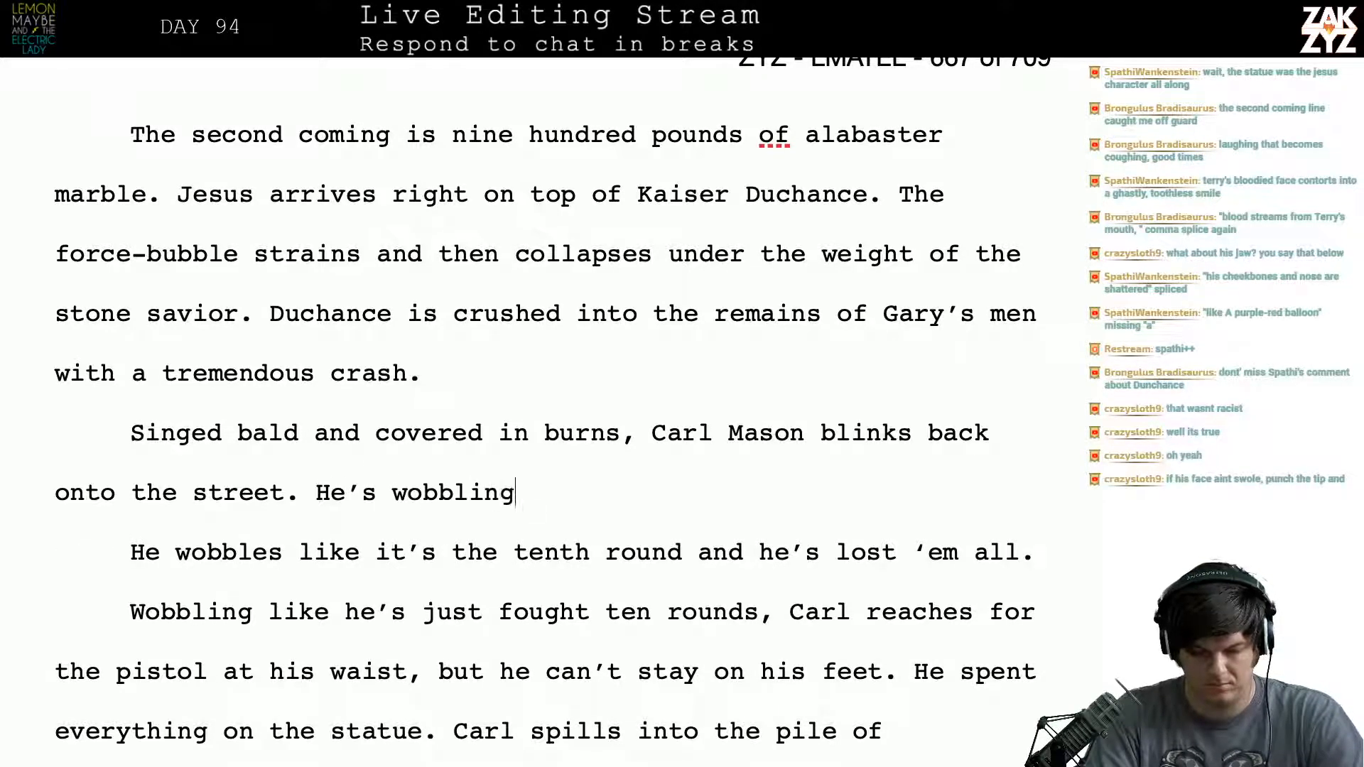
type("ke it's the twe")
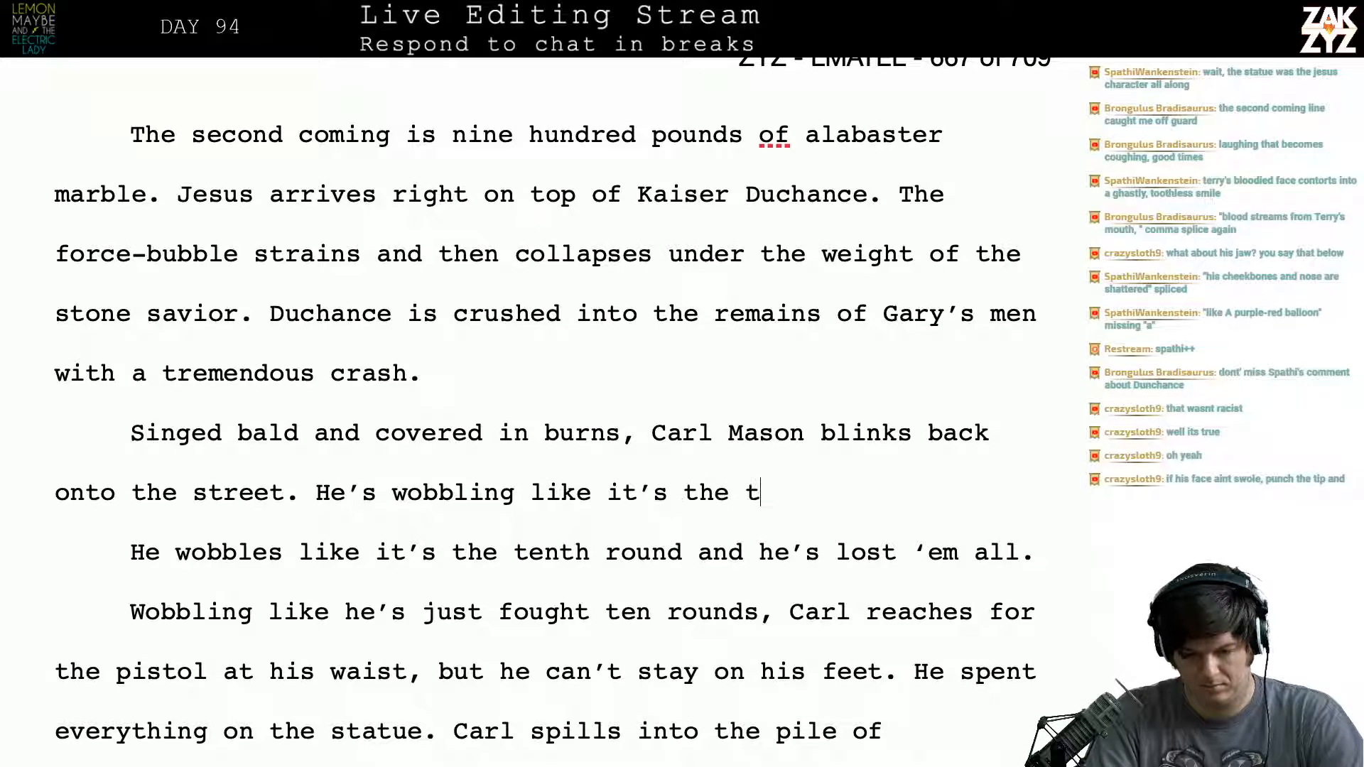
type("lth")
key("BackSpace")
key("BackSpace")
key("BackSpace")
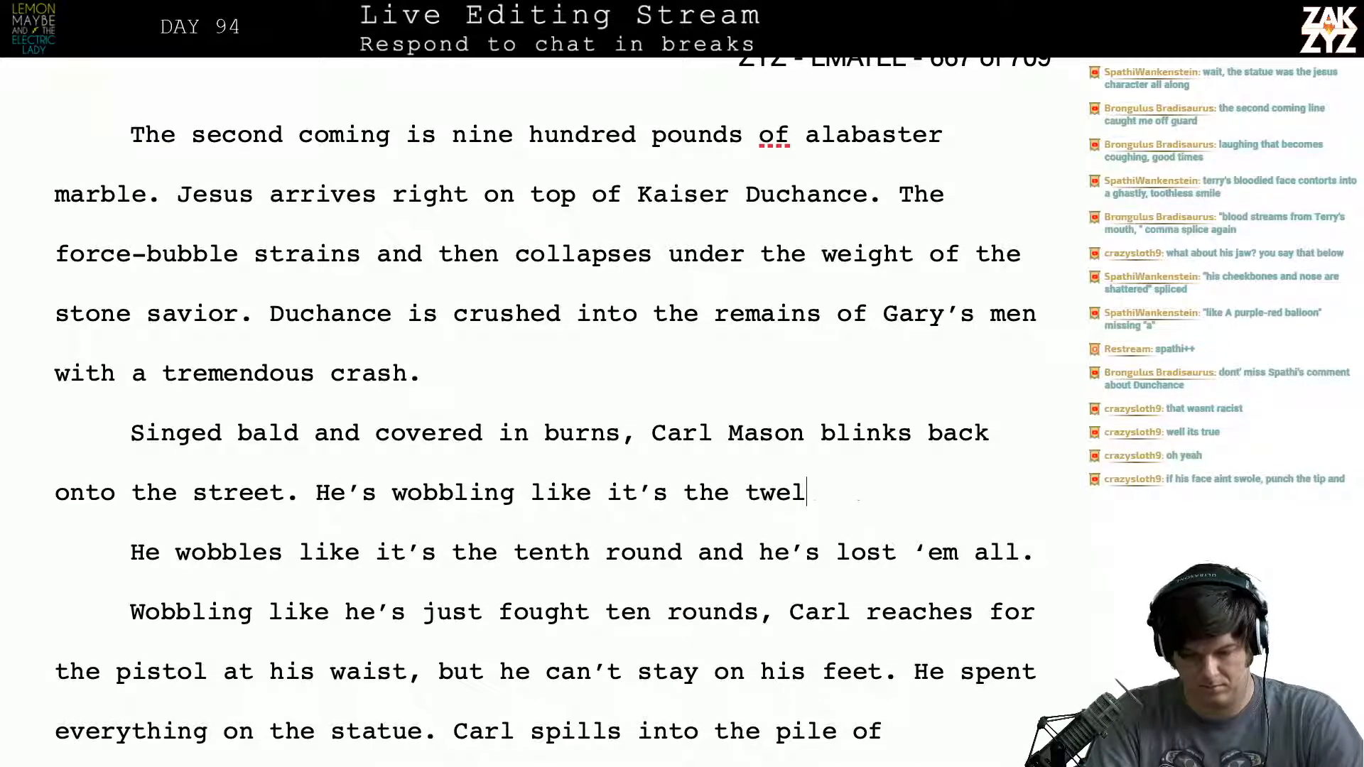
type("th")
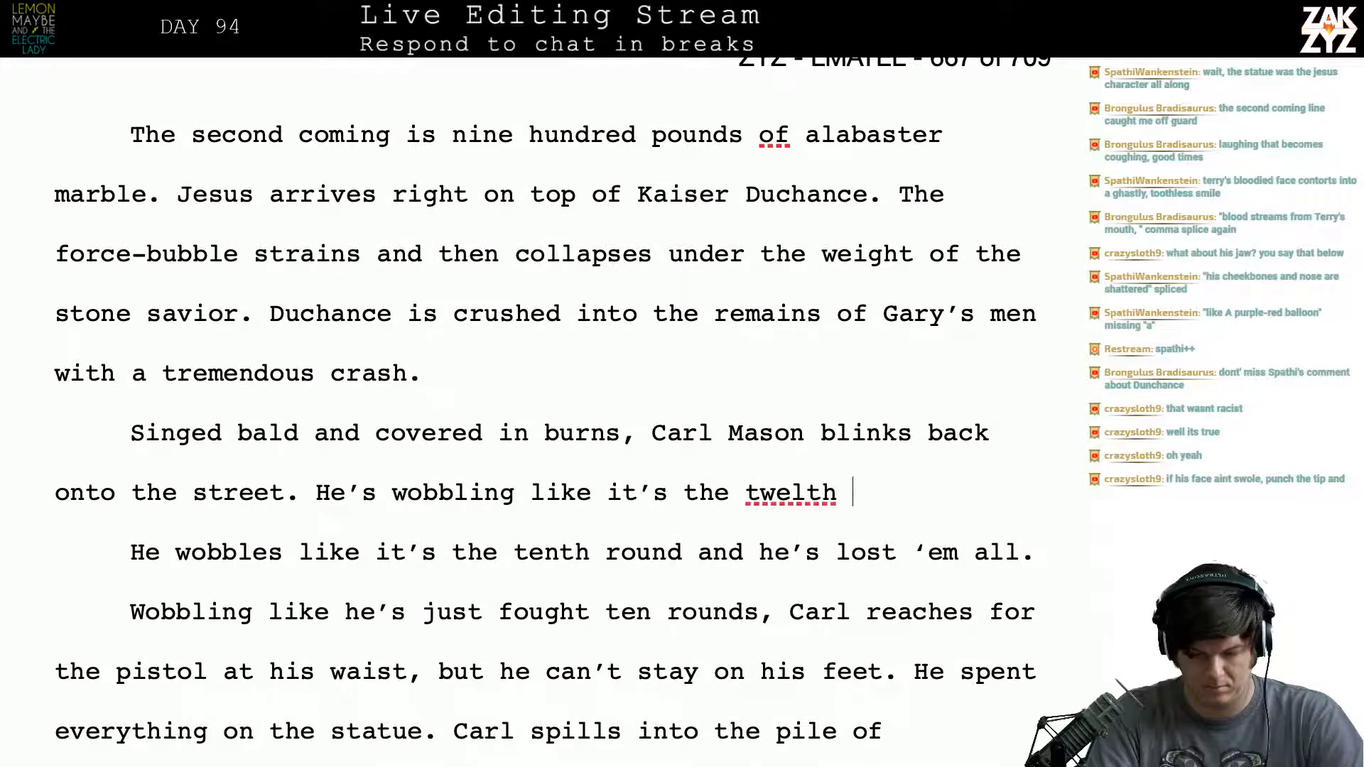
key("BackSpace")
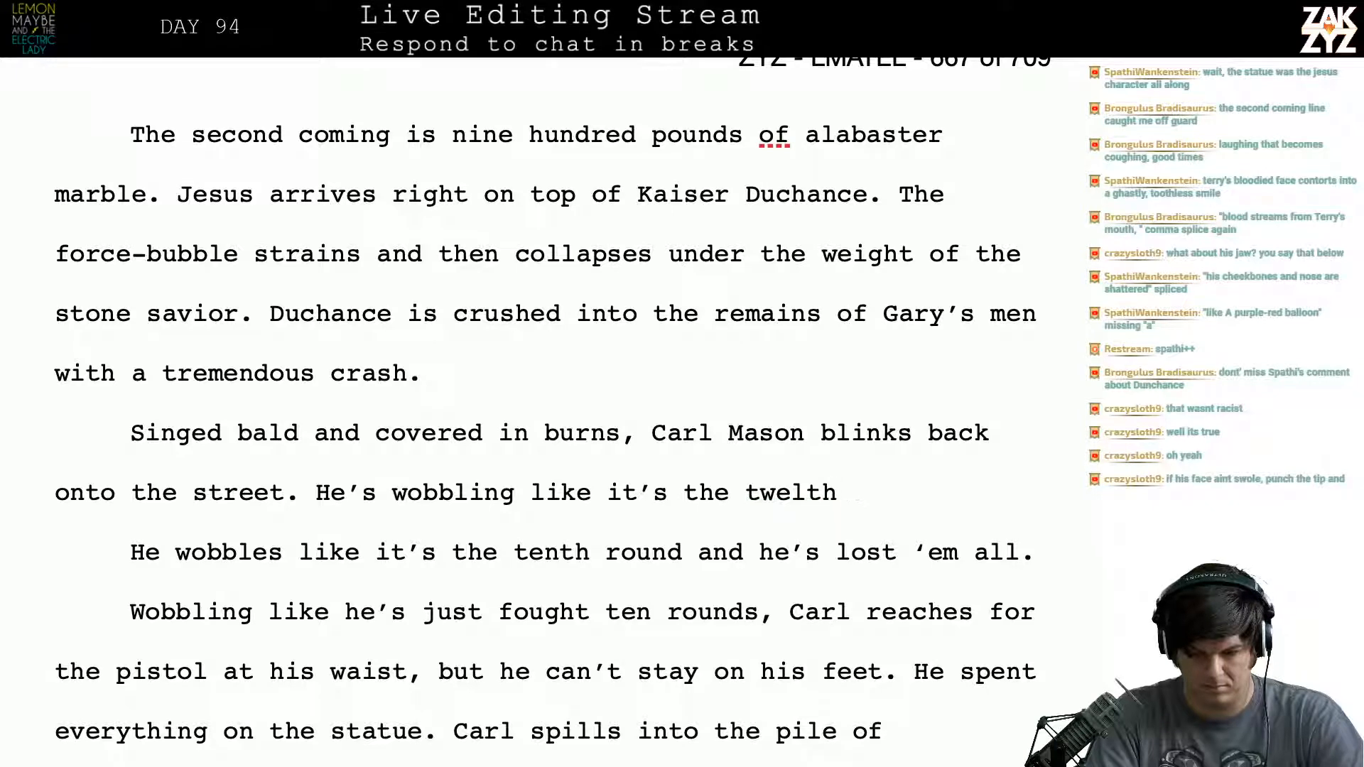
key("BackSpace")
key("BackSpace")
key("BackSpace")
key("BackSpace")
key("BackSpace")
key("BackSpace")
type("tw")
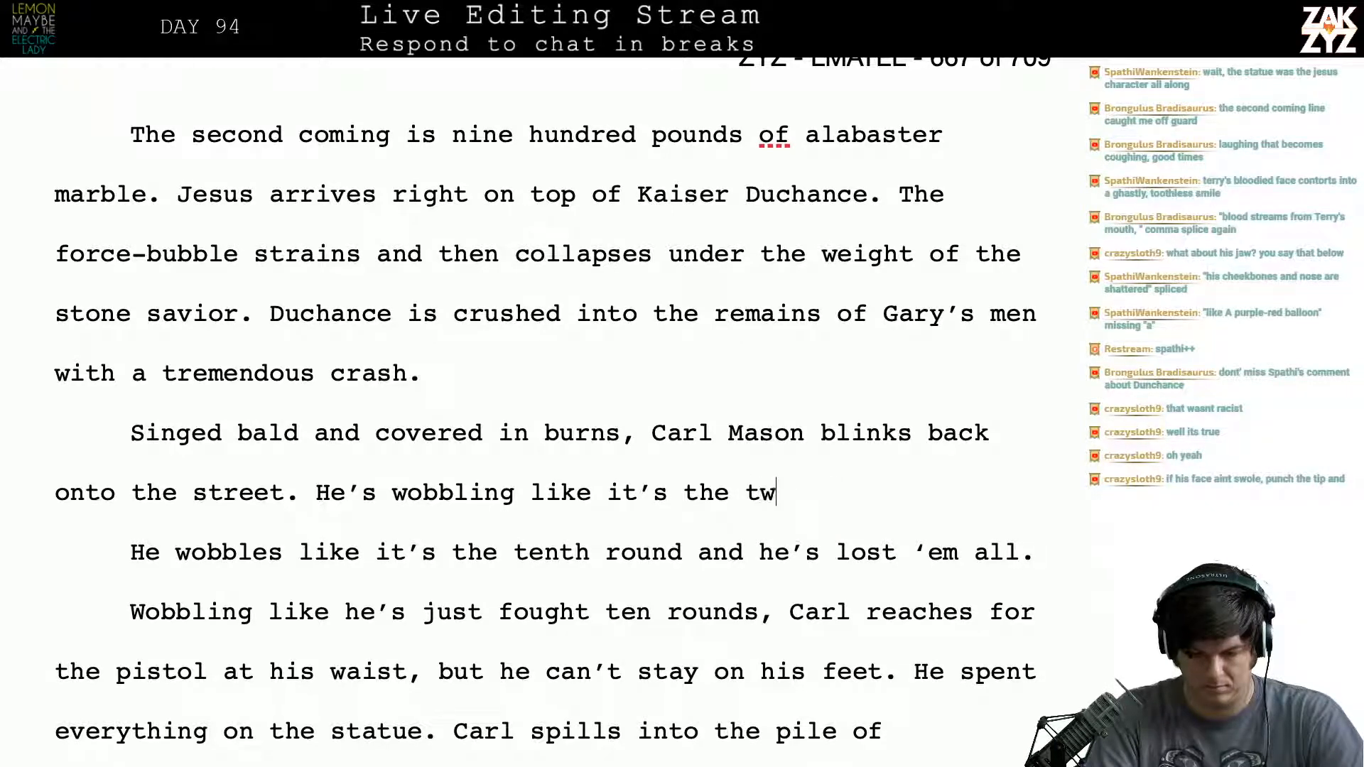
type("elveth")
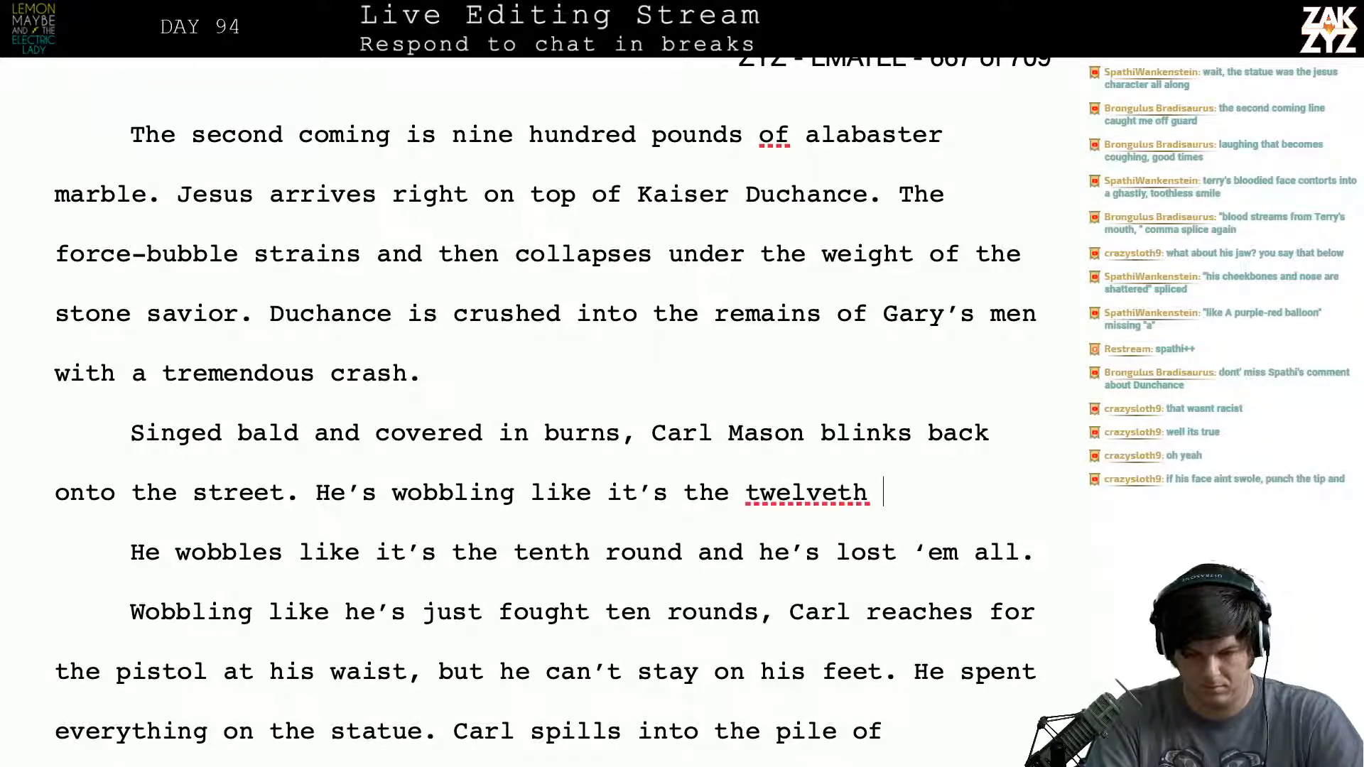
- Correct the misspelled "twelveth" to "twelfth" using the spelling suggestion and continue after the word
key("BackSpace")
key("BackSpace")
key("BackSpace")
type("th")
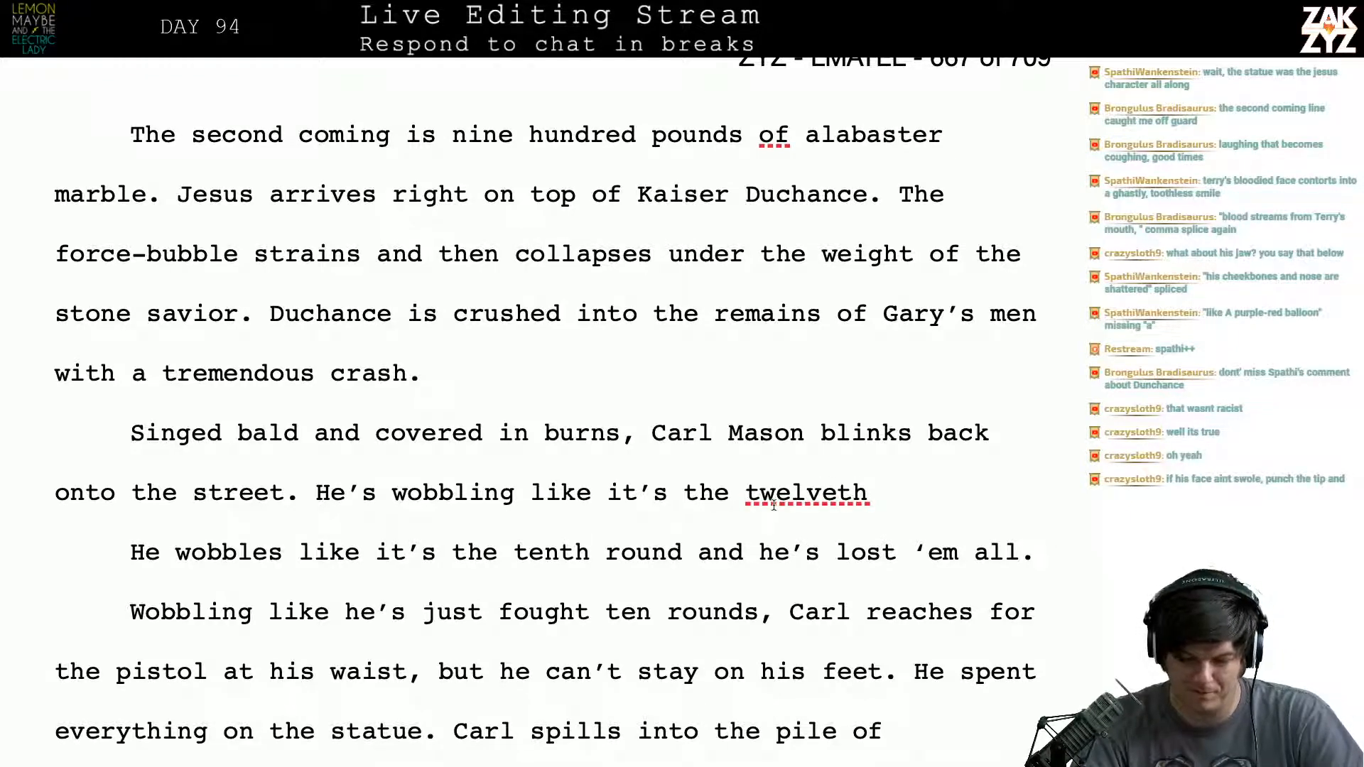
right_click(773, 500)
left_click(788, 512)
left_click(912, 519)
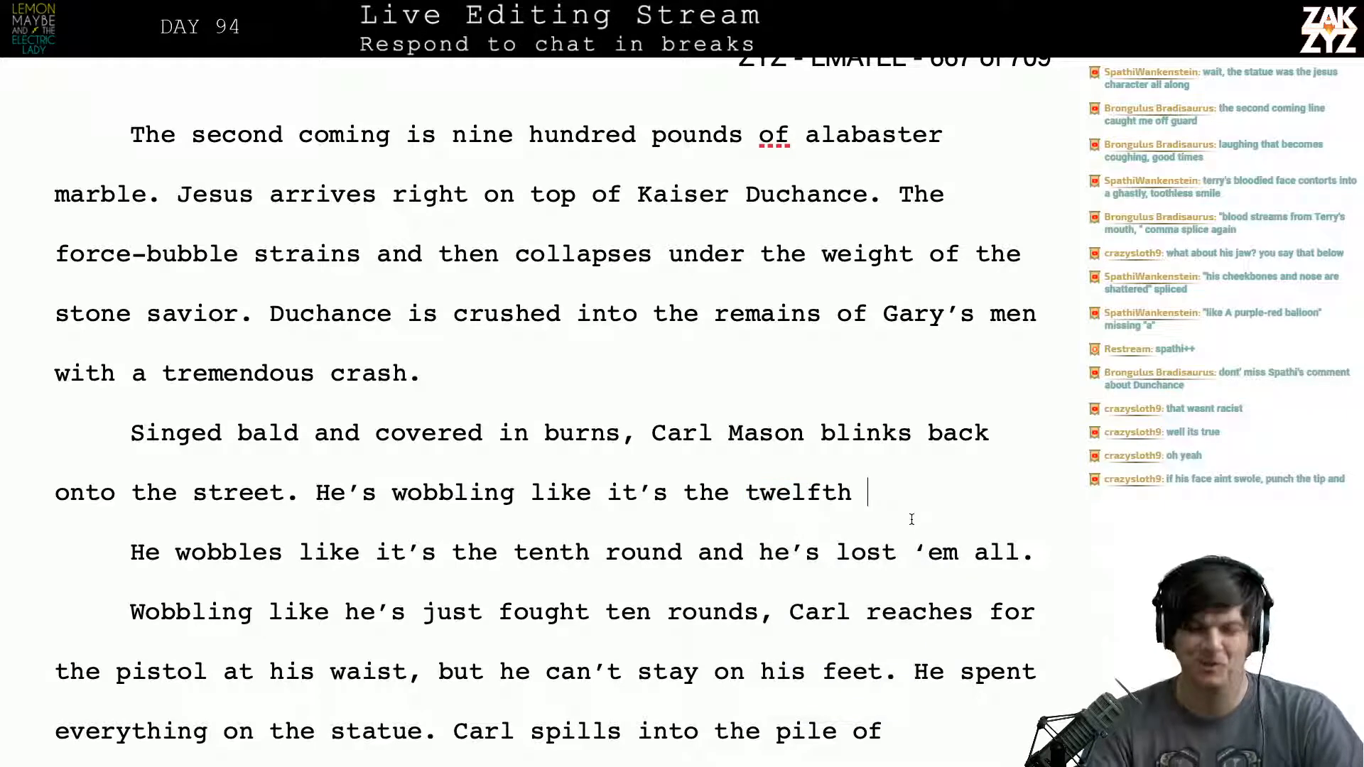
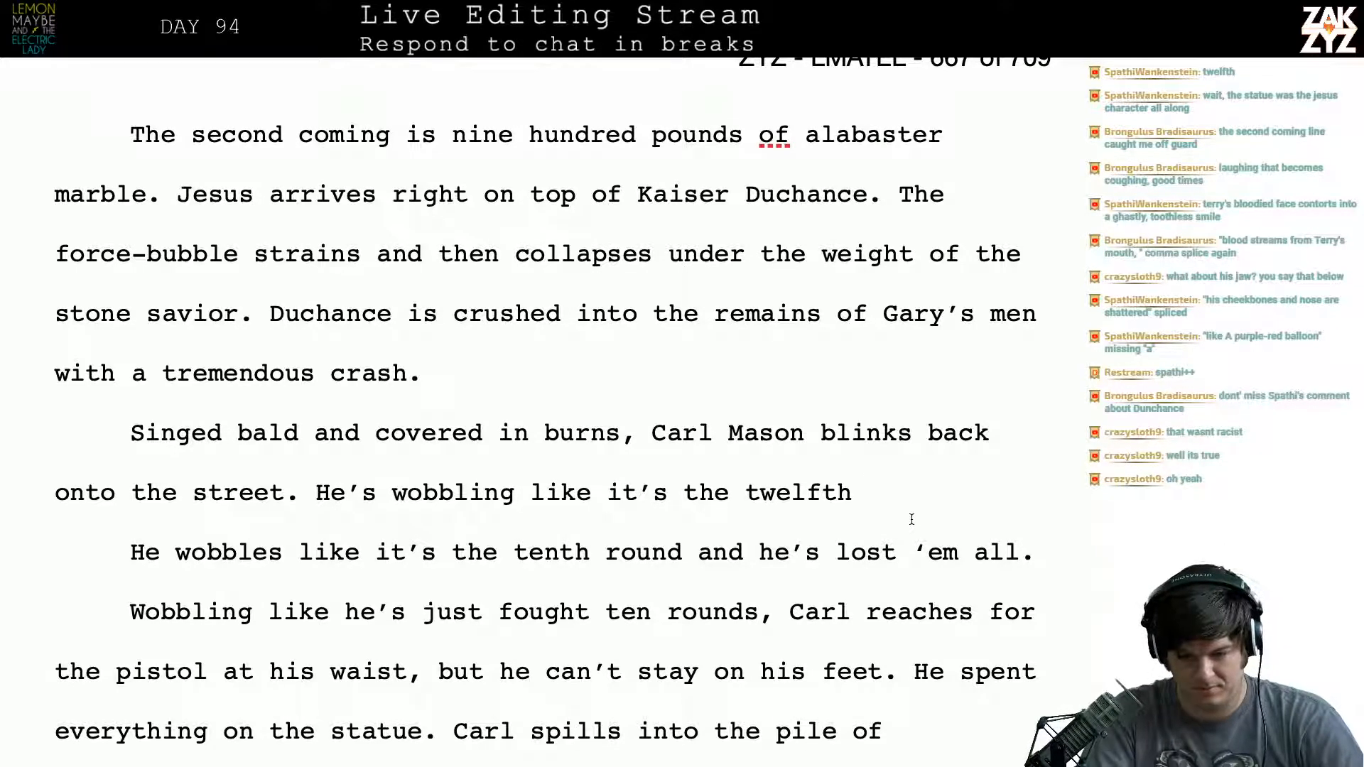
- Finish the new sentence with "round and he lost them all." and delete the old tenth-round sentence plus "Wobbling like he's just fought ten rounds,"
type("round and he los")
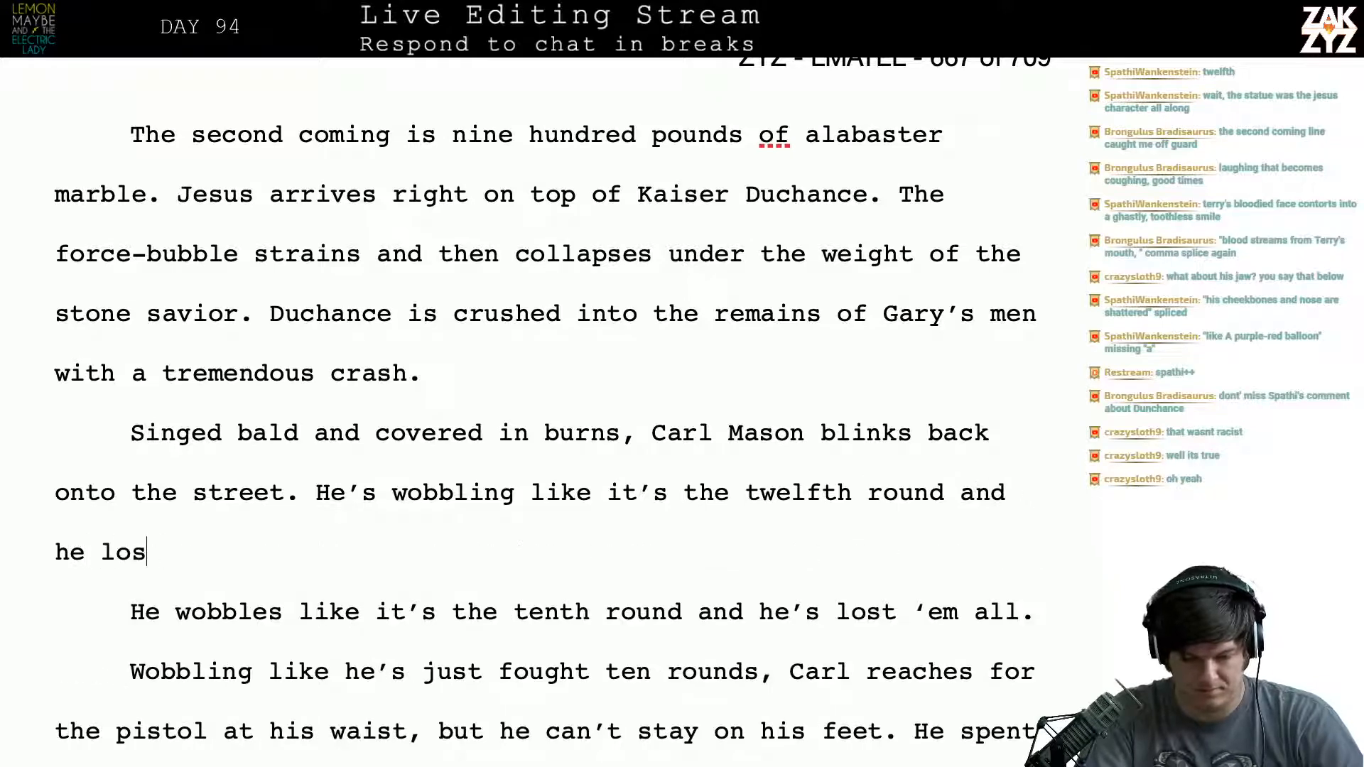
type("t them all.")
key("shift+Down")
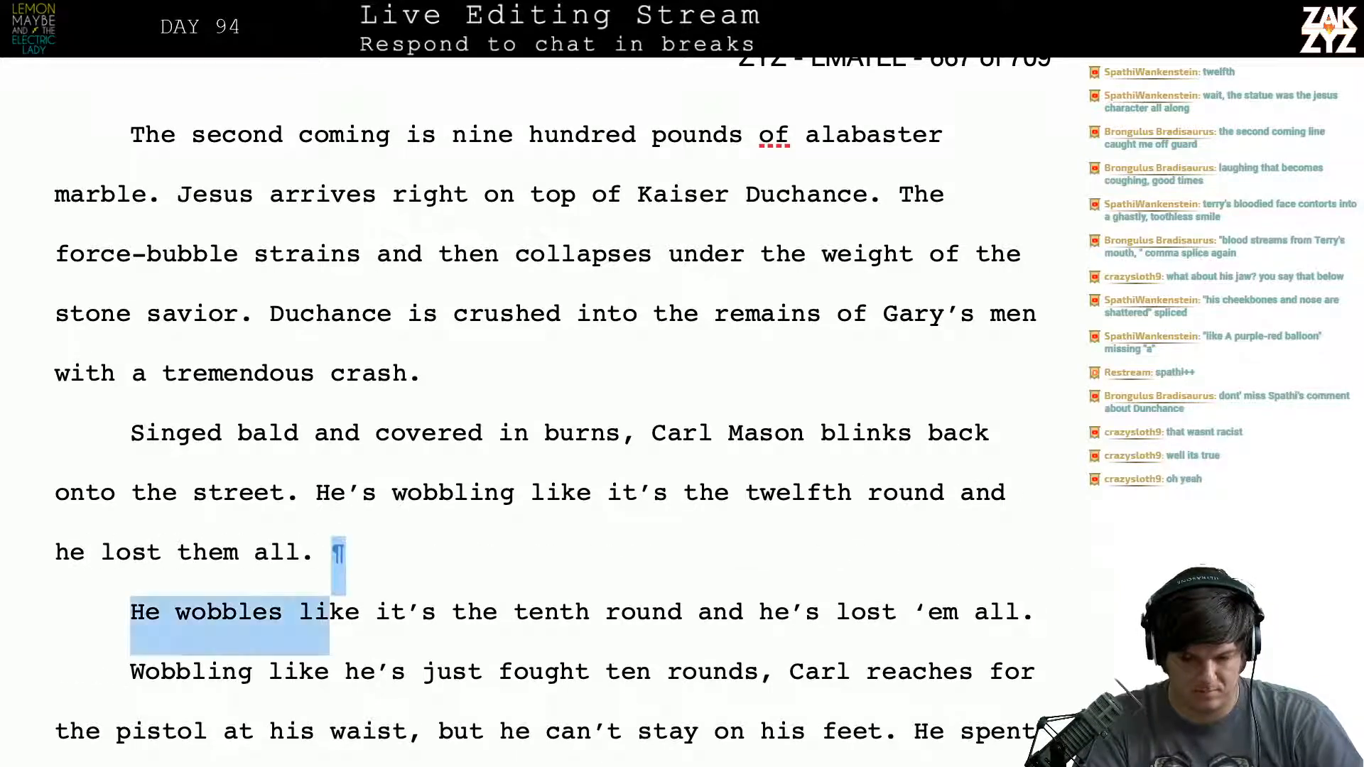
key("shift+Down")
key("shift+Down")
key("shift+Up")
key("shift+Right")
key("shift+Right")
key("shift+Right")
key("shift+Right")
key("shift+Right")
key("shift+Right")
key("shift+Right")
key("shift+Right")
key("shift+Right")
key("shift+Right")
key("shift+Right")
key("shift+Right")
key("shift+Right")
key("shift+Right")
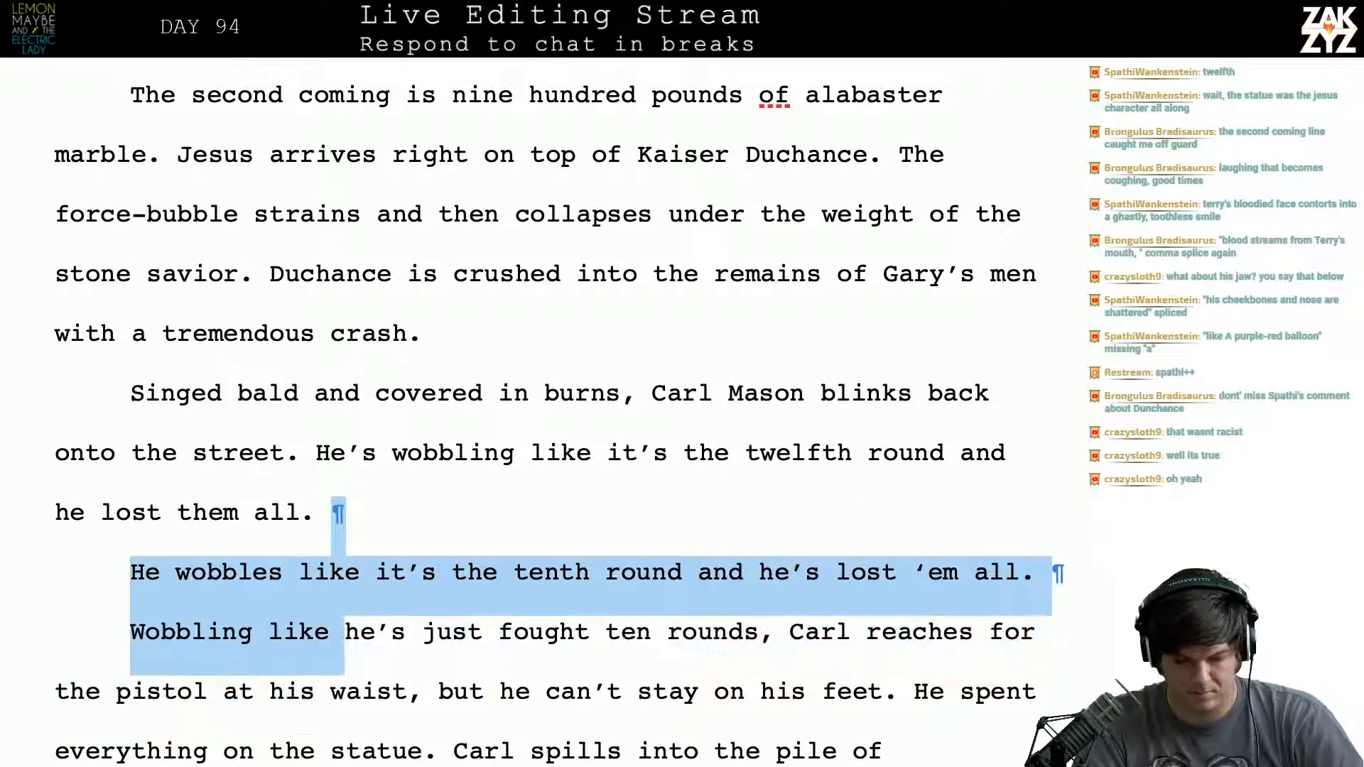
key("shift+Right")
key("shift+Right")
key("shift+Right")
key("shift+Right")
key("shift+Right")
key("shift+Right")
key("shift+Right")
key("shift+Right")
key("shift+Right")
key("shift+Right")
key("shift+Right")
key("shift+Right")
key("shift+Right")
key("shift+Right")
key("shift+Right")
key("shift+Right")
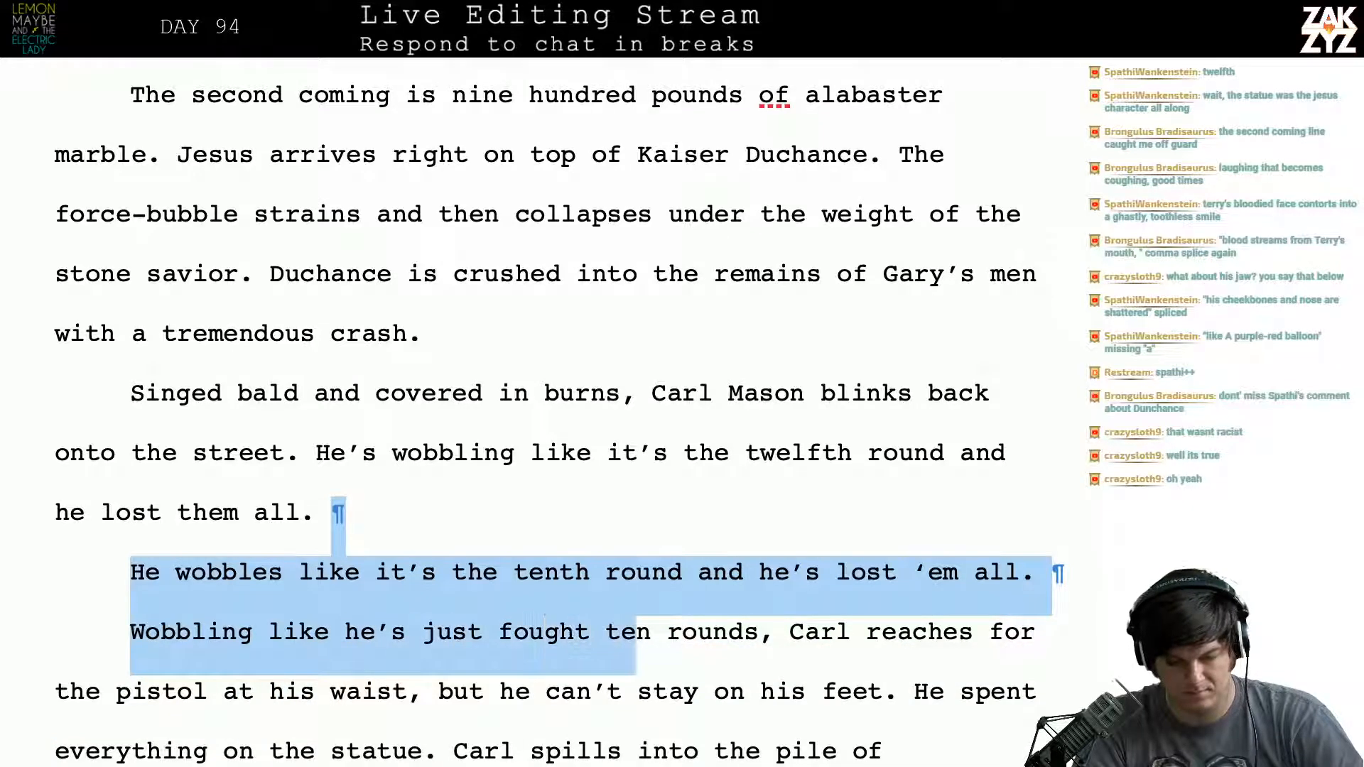
key("BackSpace")
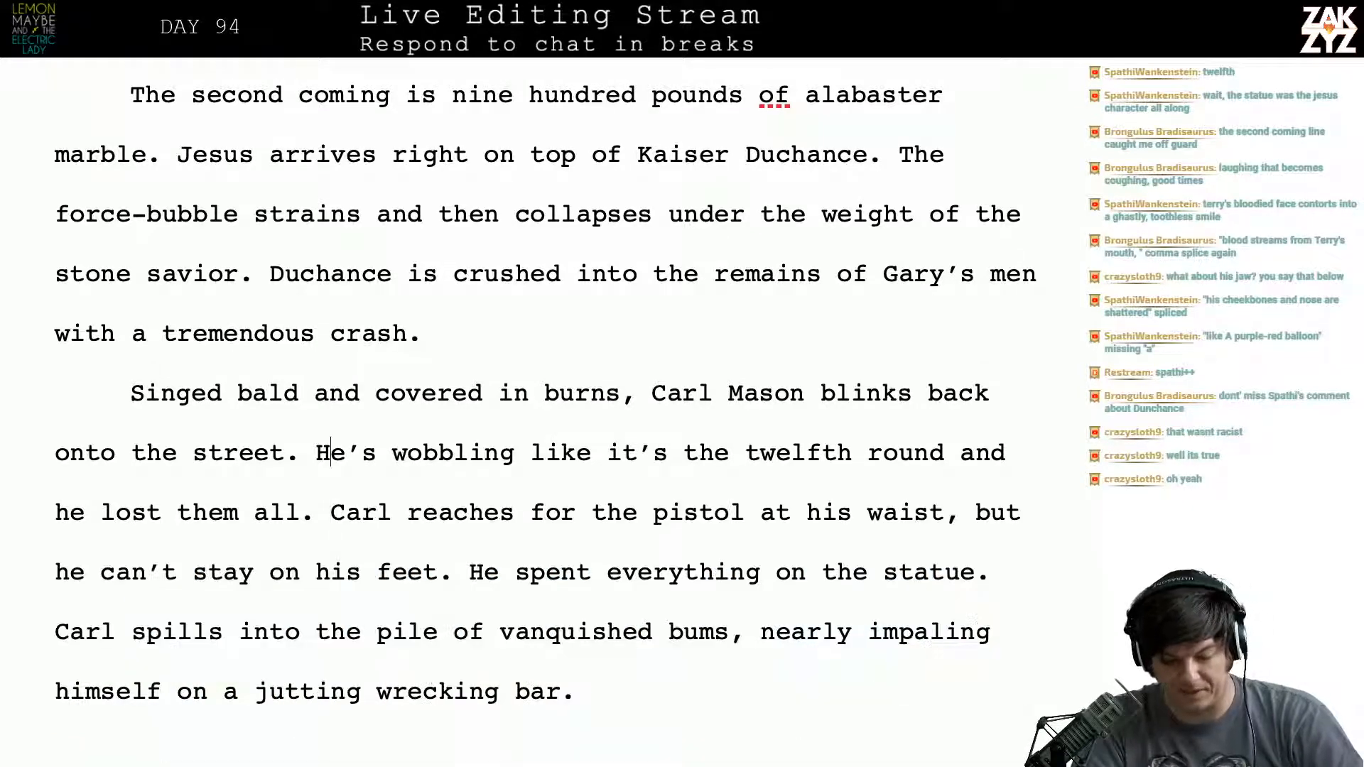
- Replace "wobbling" with "reeling" in the twelfth-round sentence about Carl
key("Right")
key("Right")
key("Right")
key("Right")
key("Right")
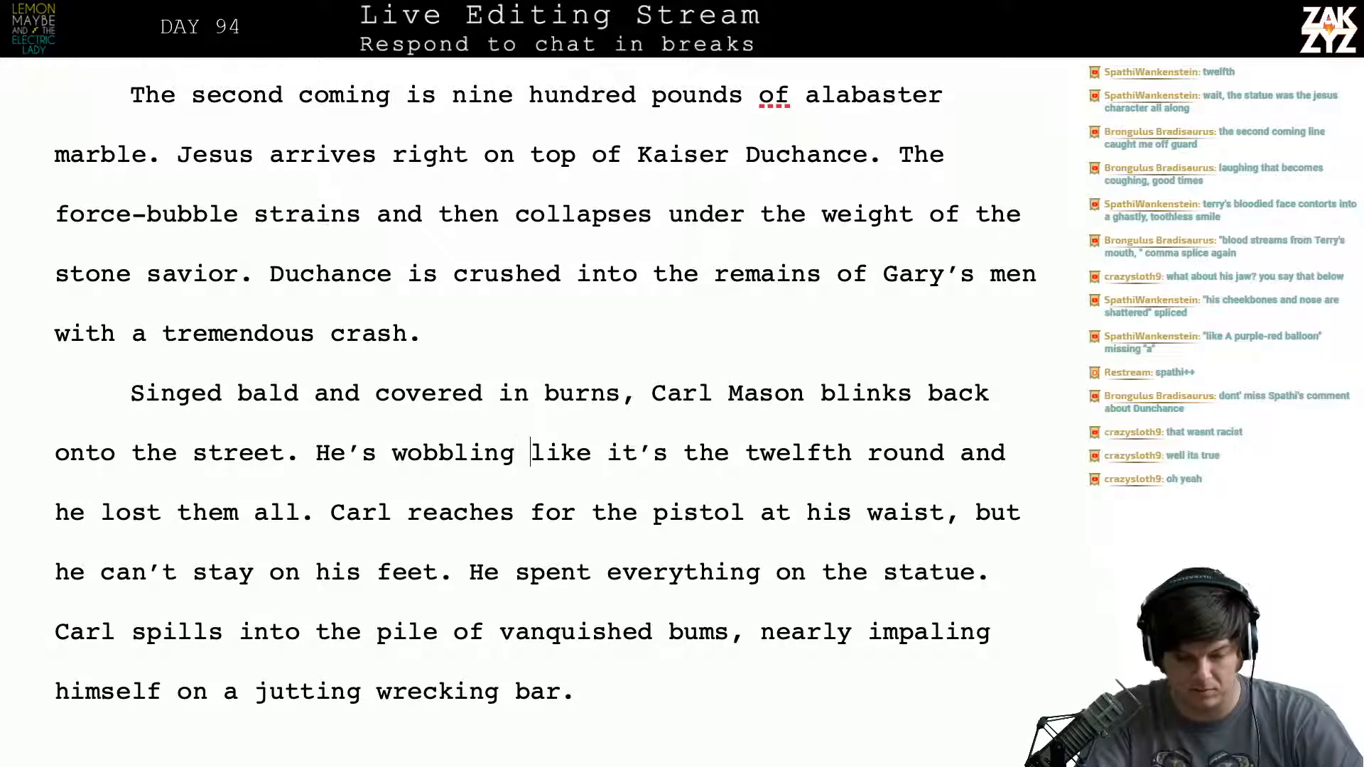
key("BackSpace")
key("BackSpace")
key("BackSpace")
key("BackSpace")
key("BackSpace")
key("BackSpace")
key("BackSpace")
key("BackSpace")
type("re")
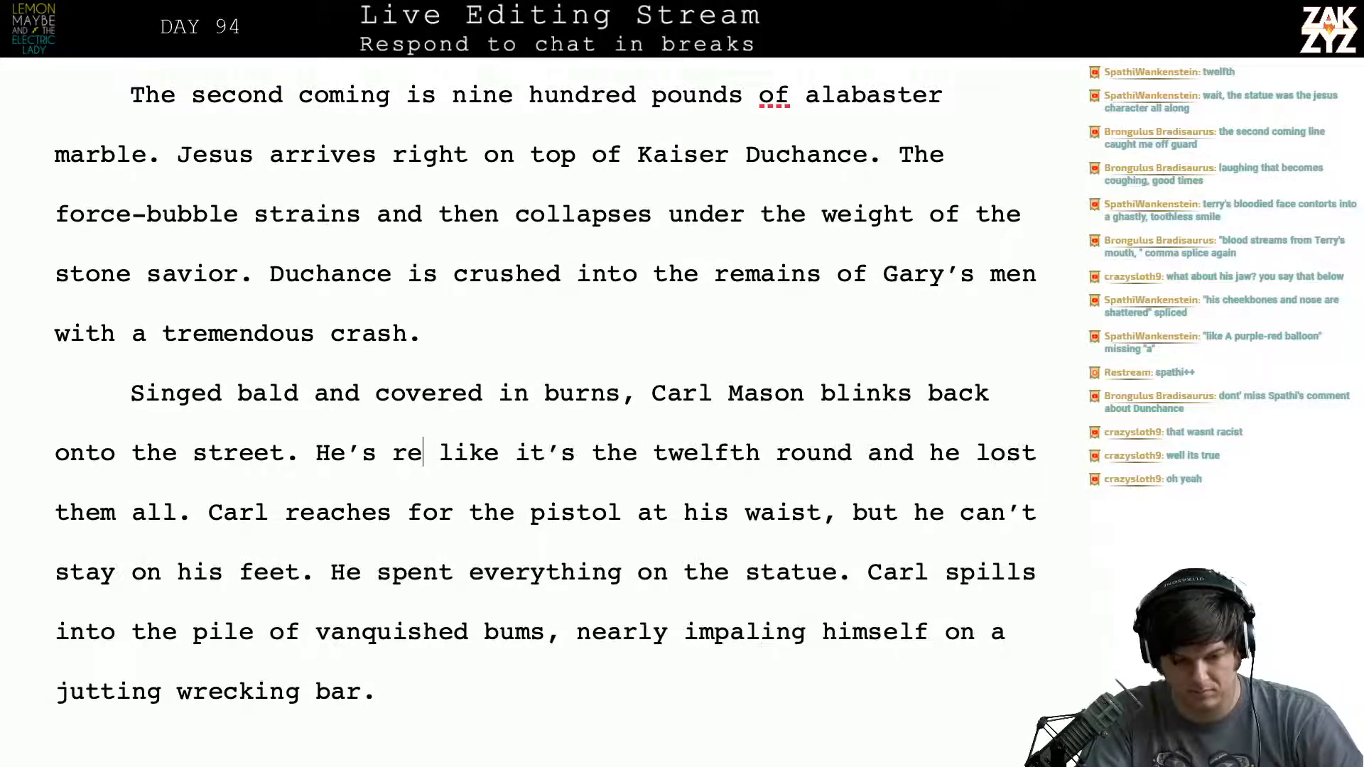
type("eling")
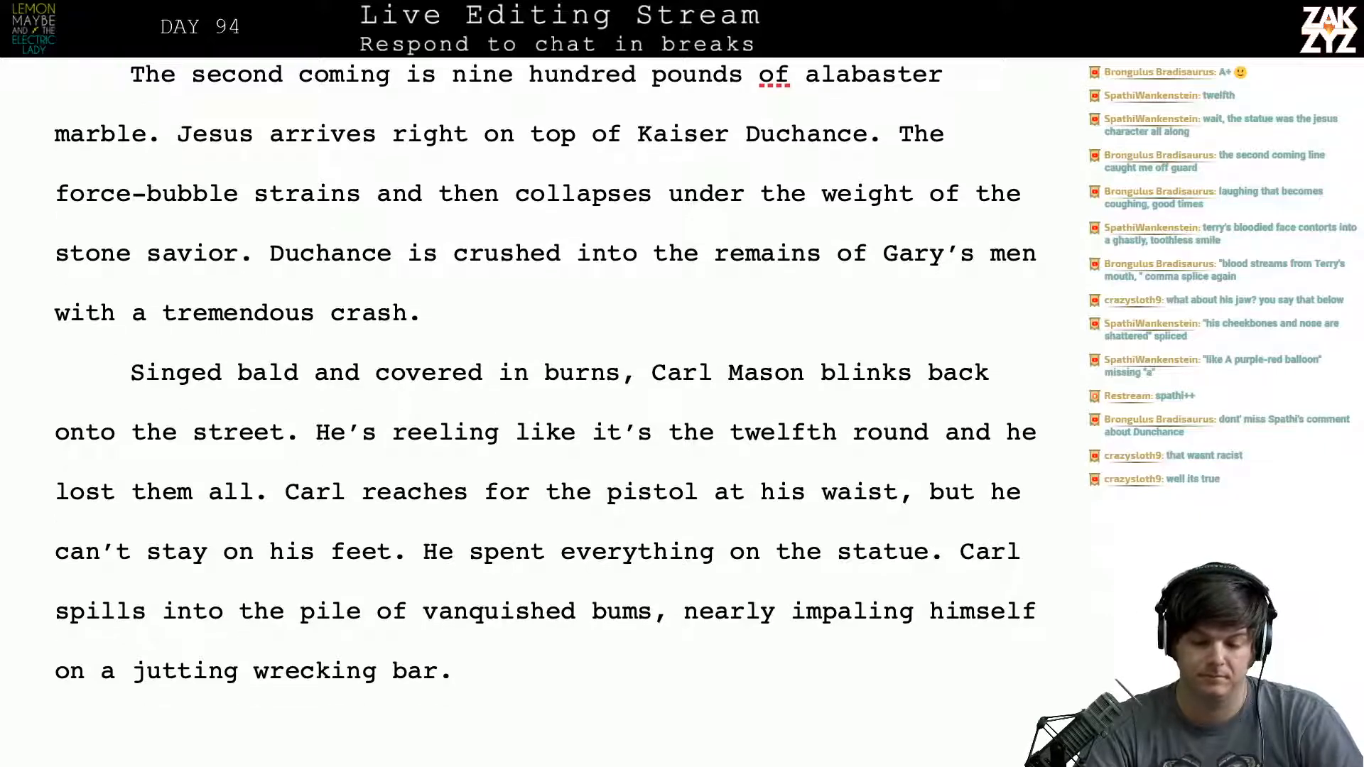
- Reword "he lost them all" as "he lost every one" in the twelfth-round sentence
scroll(890, 480, "down", 1)
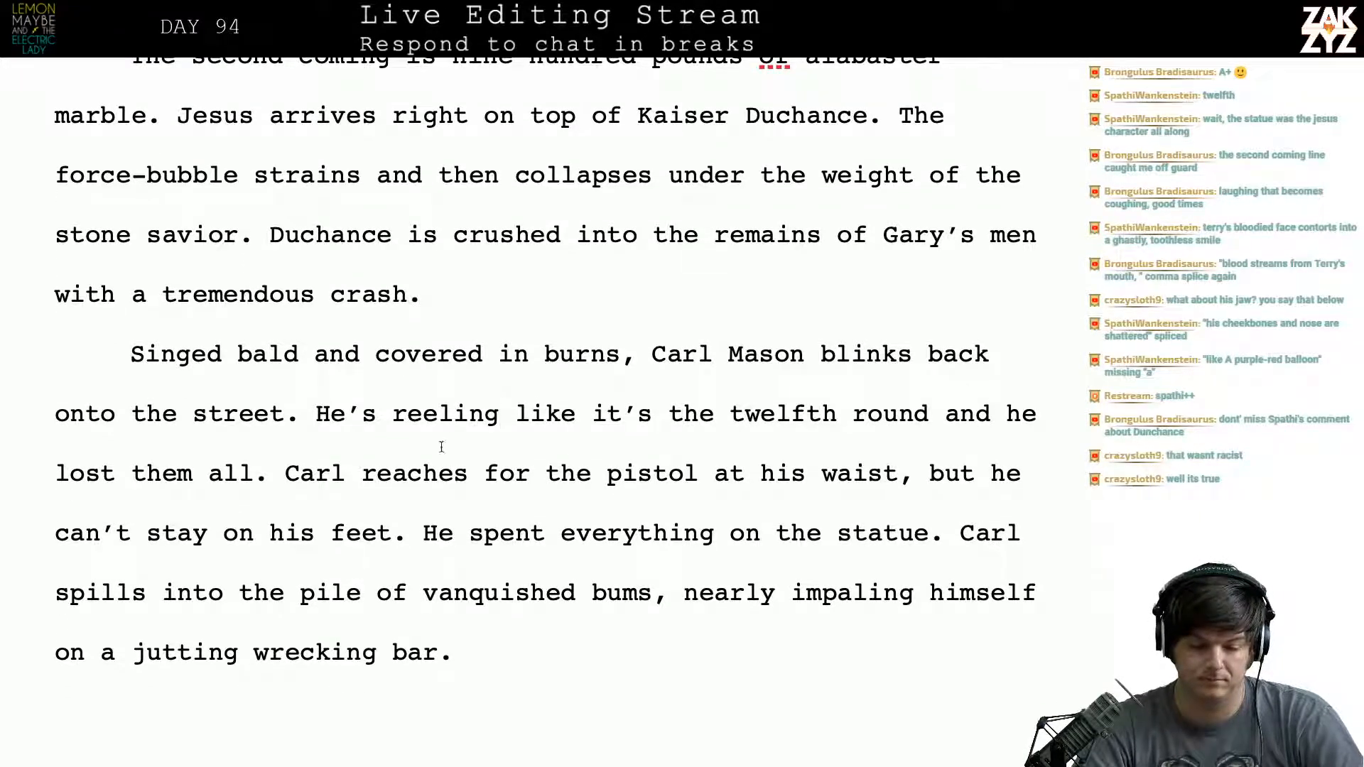
left_click(250, 469)
key("BackSpace")
key("BackSpace")
key("BackSpace")
key("BackSpace")
key("BackSpace")
key("BackSpace")
key("BackSpace")
key("BackSpace")
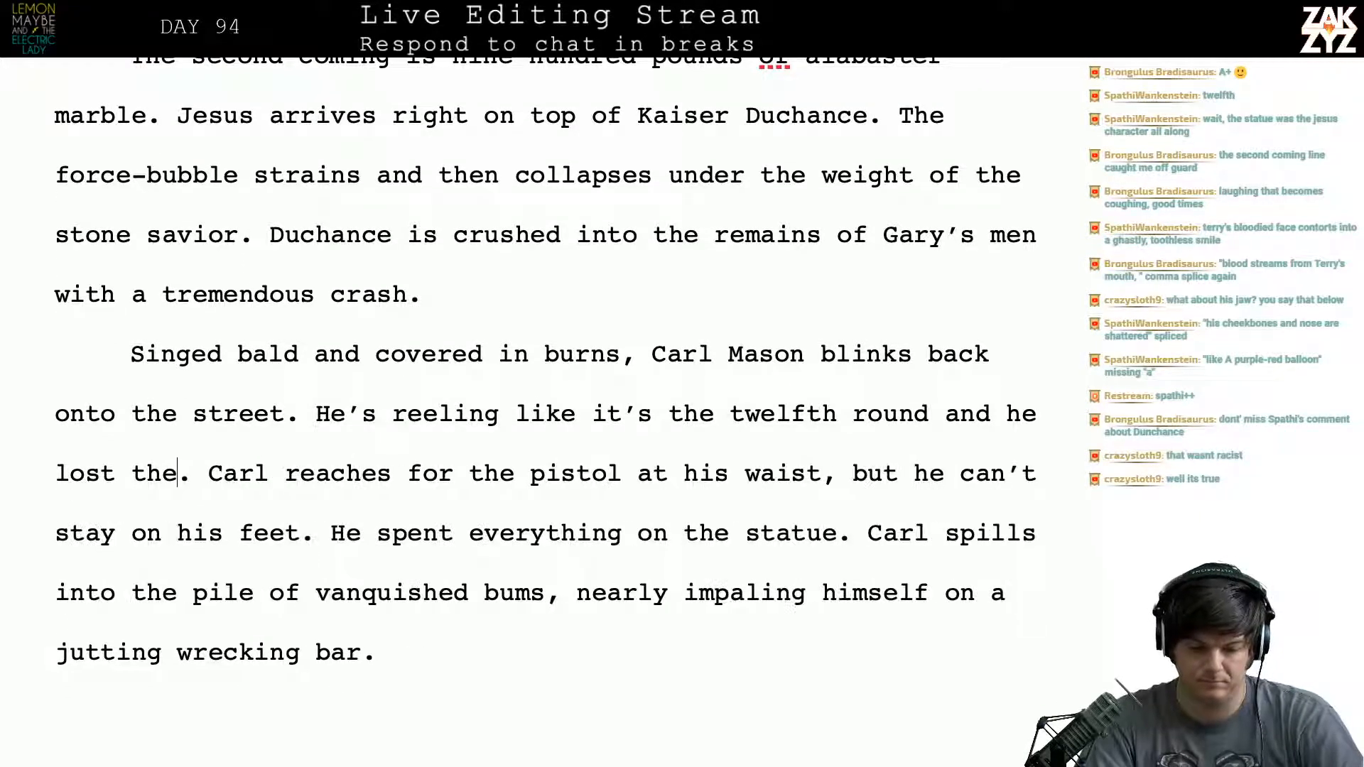
type("all")
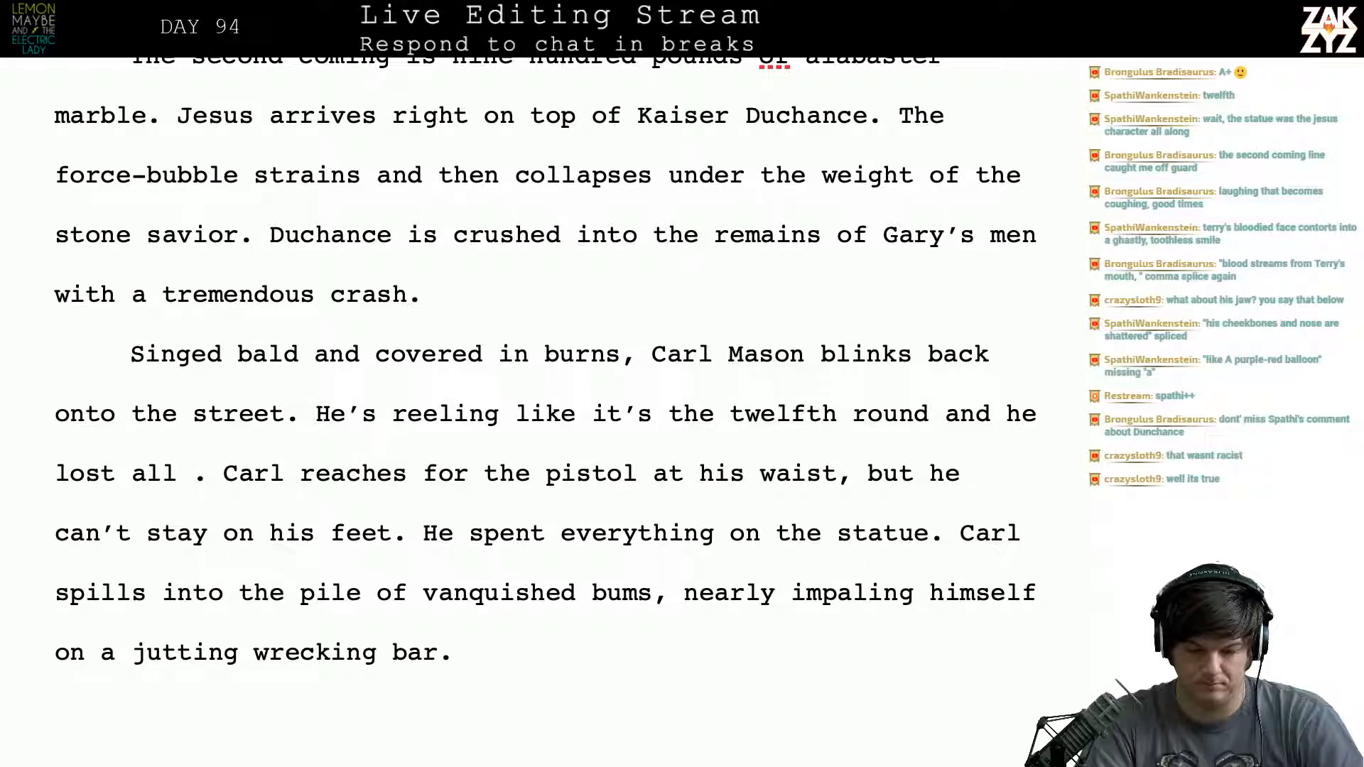
key("BackSpace")
key("BackSpace")
key("BackSpace")
key("BackSpace")
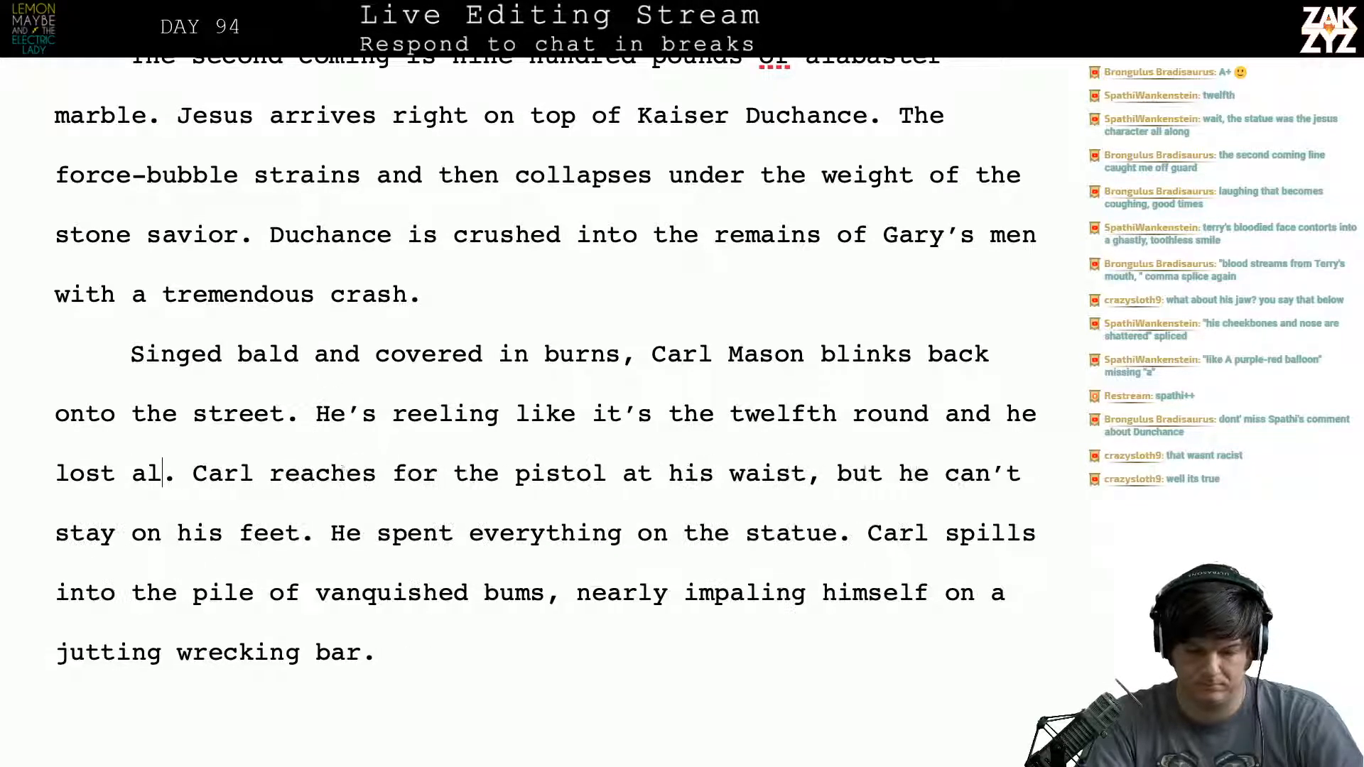
type("every one")
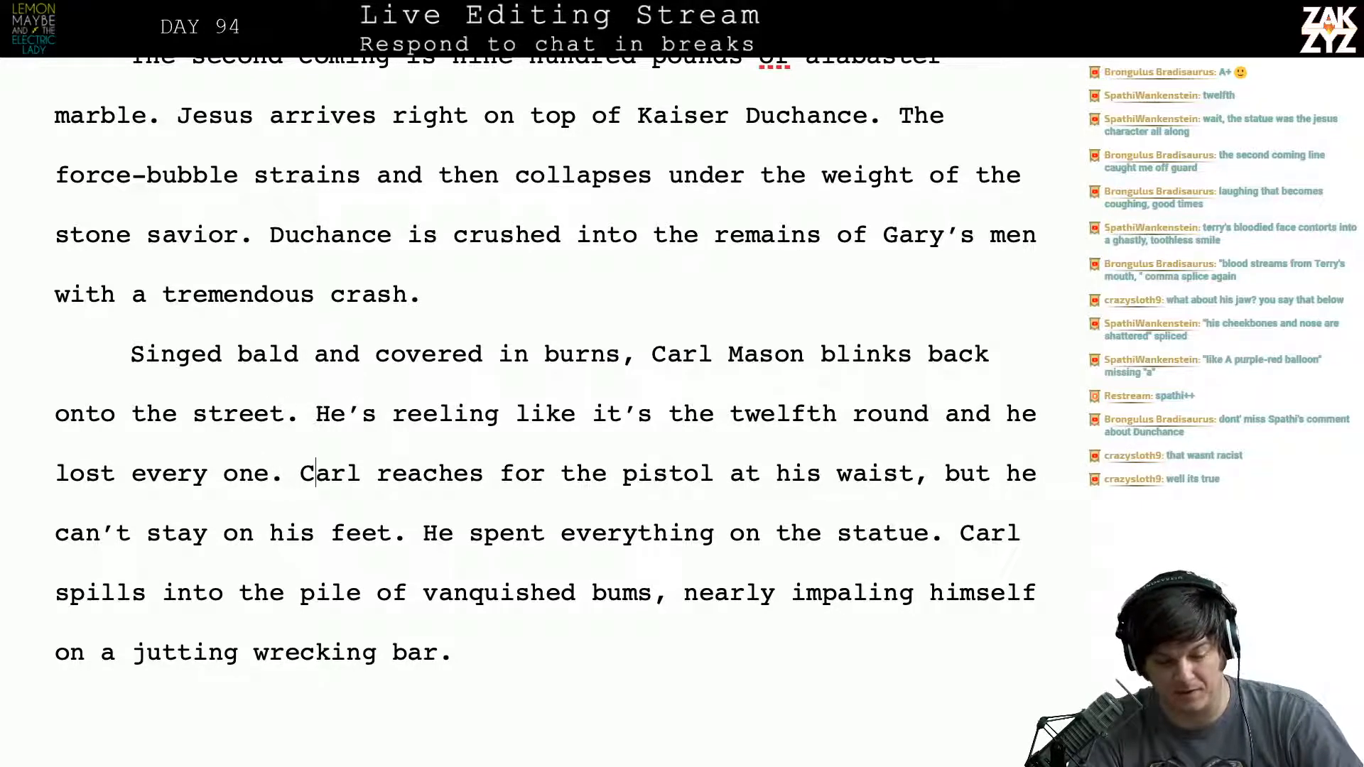
- Cut "and he lost every one" so the sentence ends at "the twelfth round."
key("Left")
key("Left")
key("Left")
key("Left")
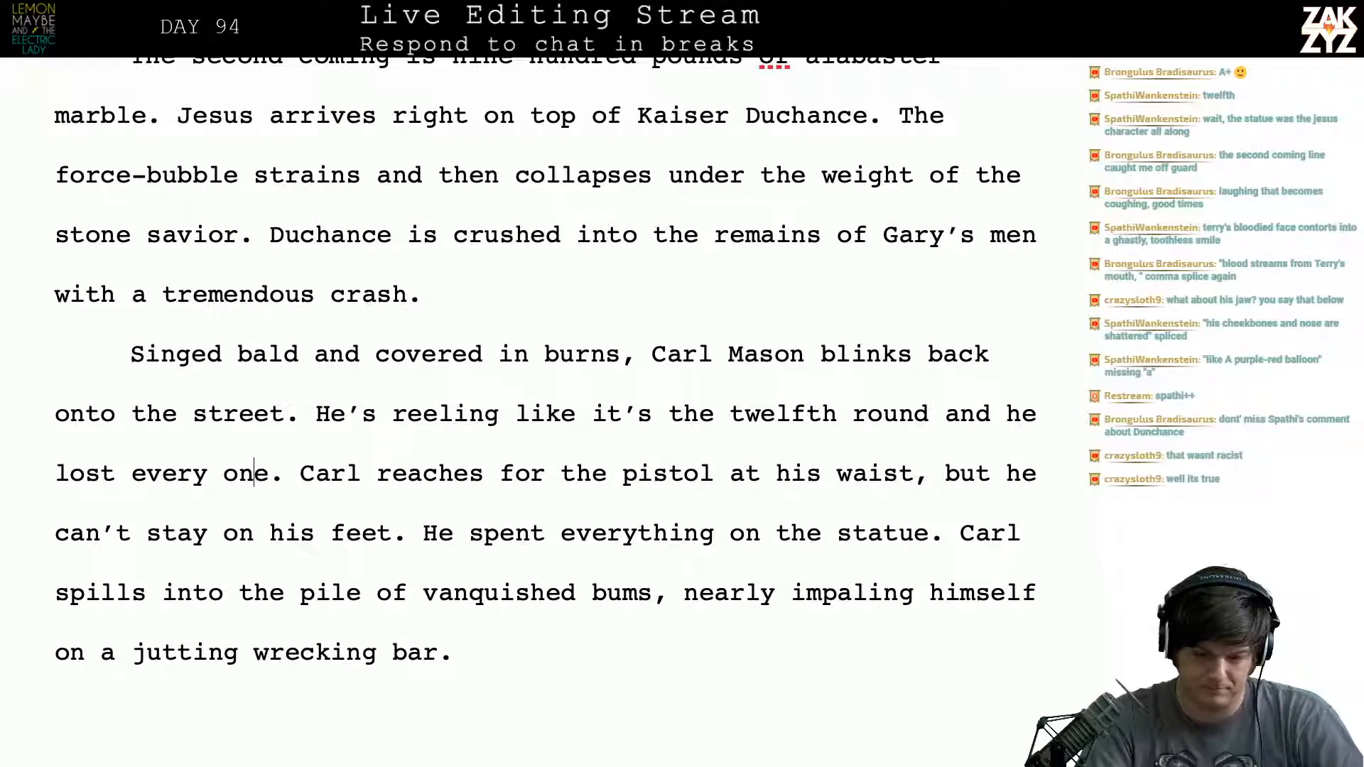
key("BackSpace")
key("BackSpace")
key("BackSpace")
key("BackSpace")
key("BackSpace")
key("BackSpace")
key("BackSpace")
key("BackSpace")
key("BackSpace")
key("BackSpace")
key("BackSpace")
key("BackSpace")
key("BackSpace")
key("BackSpace")
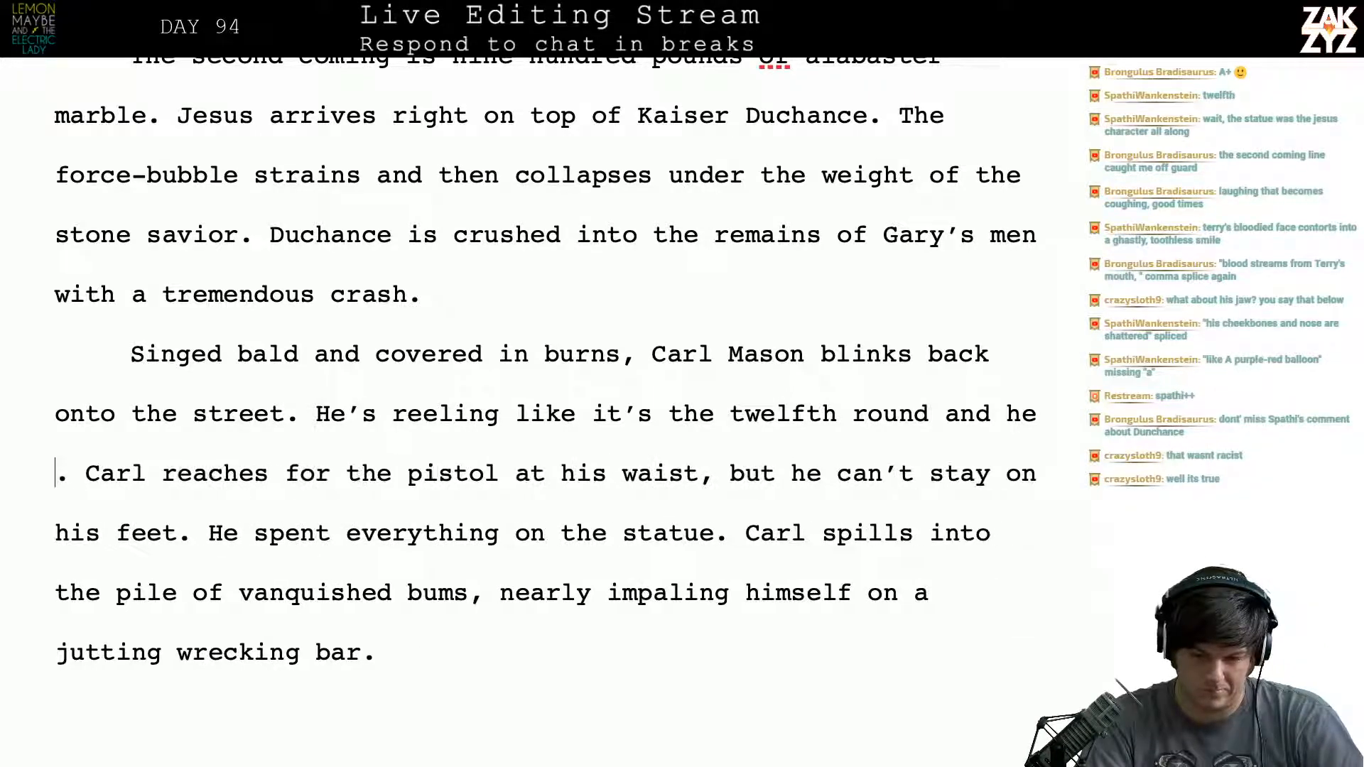
key("BackSpace")
key("BackSpace")
key("BackSpace")
key("BackSpace")
key("BackSpace")
key("BackSpace")
key("BackSpace")
key("BackSpace")
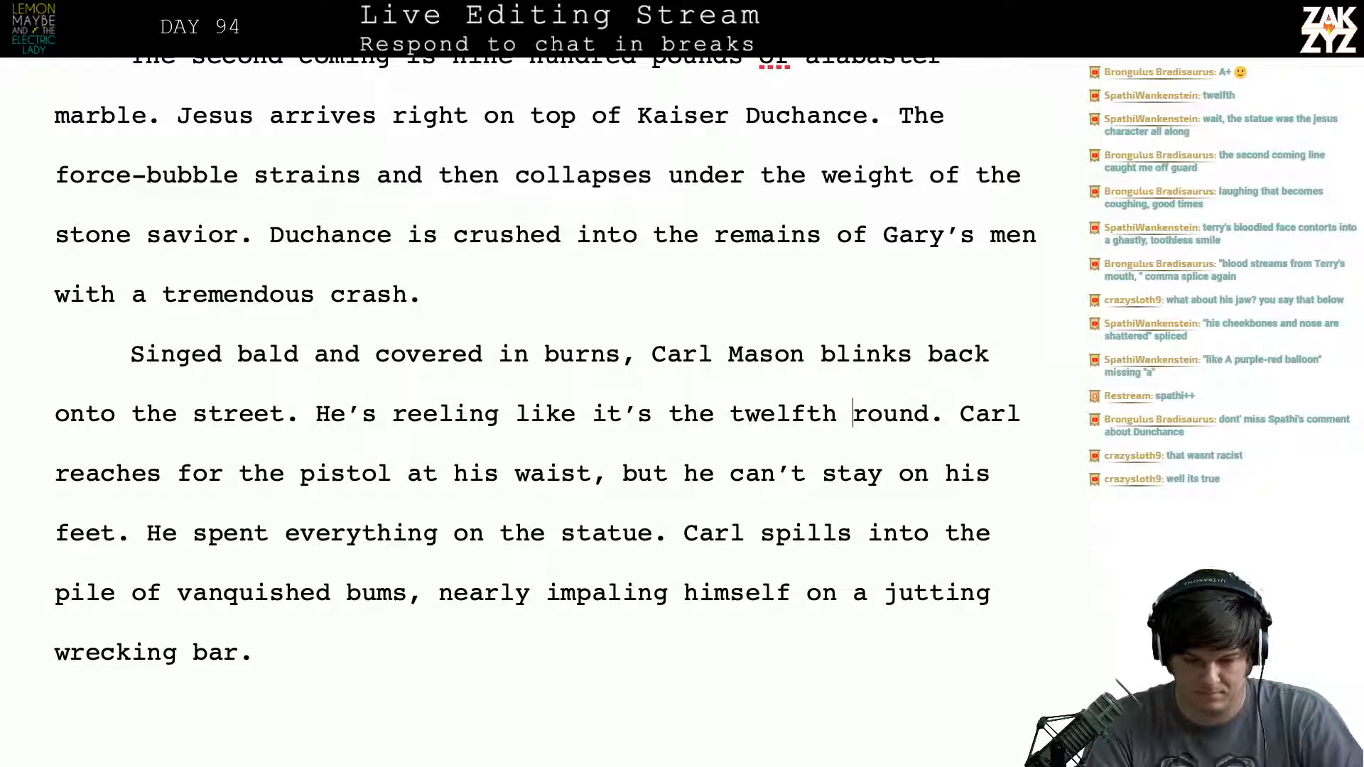
- Rewrite "like it's the twelfth round" as "like a losing boxer in the twelfth round"
key("Left")
key("Left")
key("Left")
key("Left")
key("Left")
key("Left")
key("Left")
key("Left")
key("BackSpace")
key("BackSpace")
key("BackSpace")
key("BackSpace")
key("BackSpace")
key("BackSpace")
key("BackSpace")
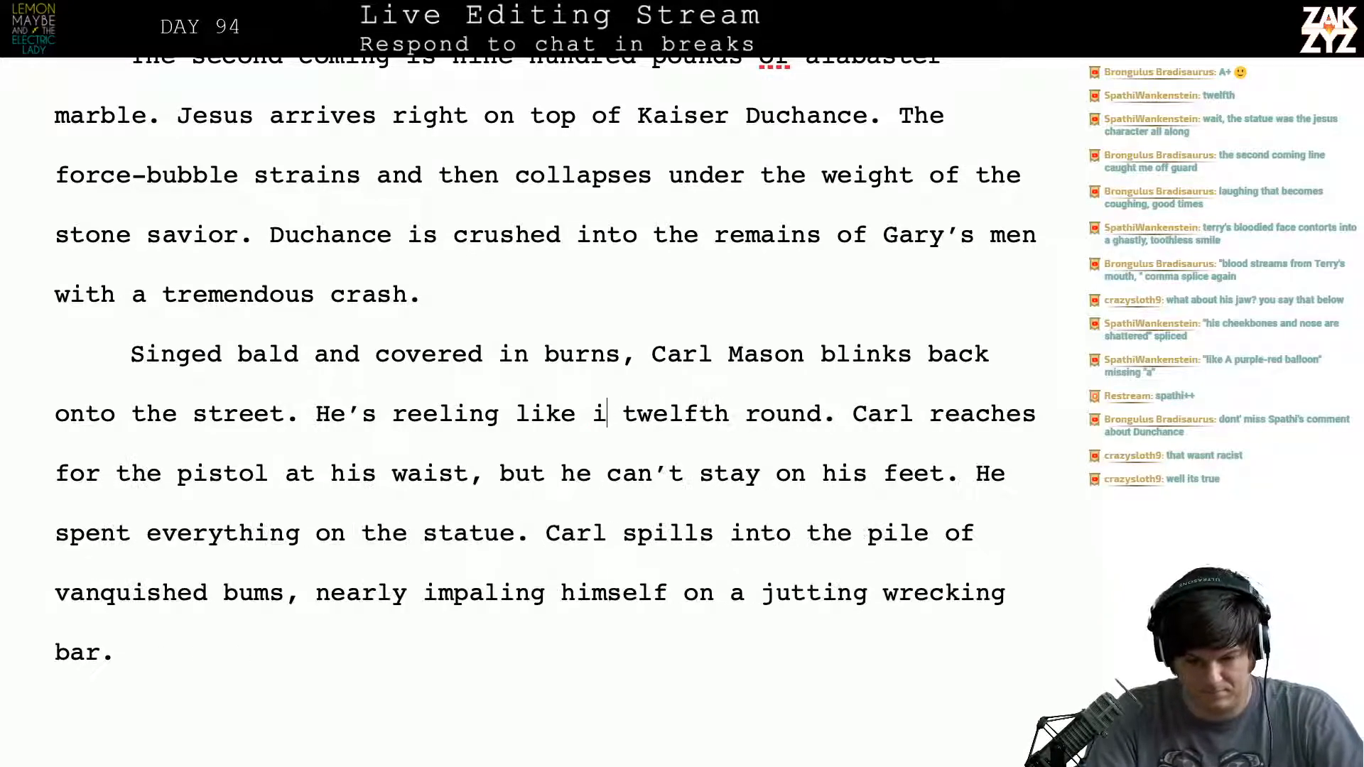
key("BackSpace")
type("a box")
key("BackSpace")
key("BackSpace")
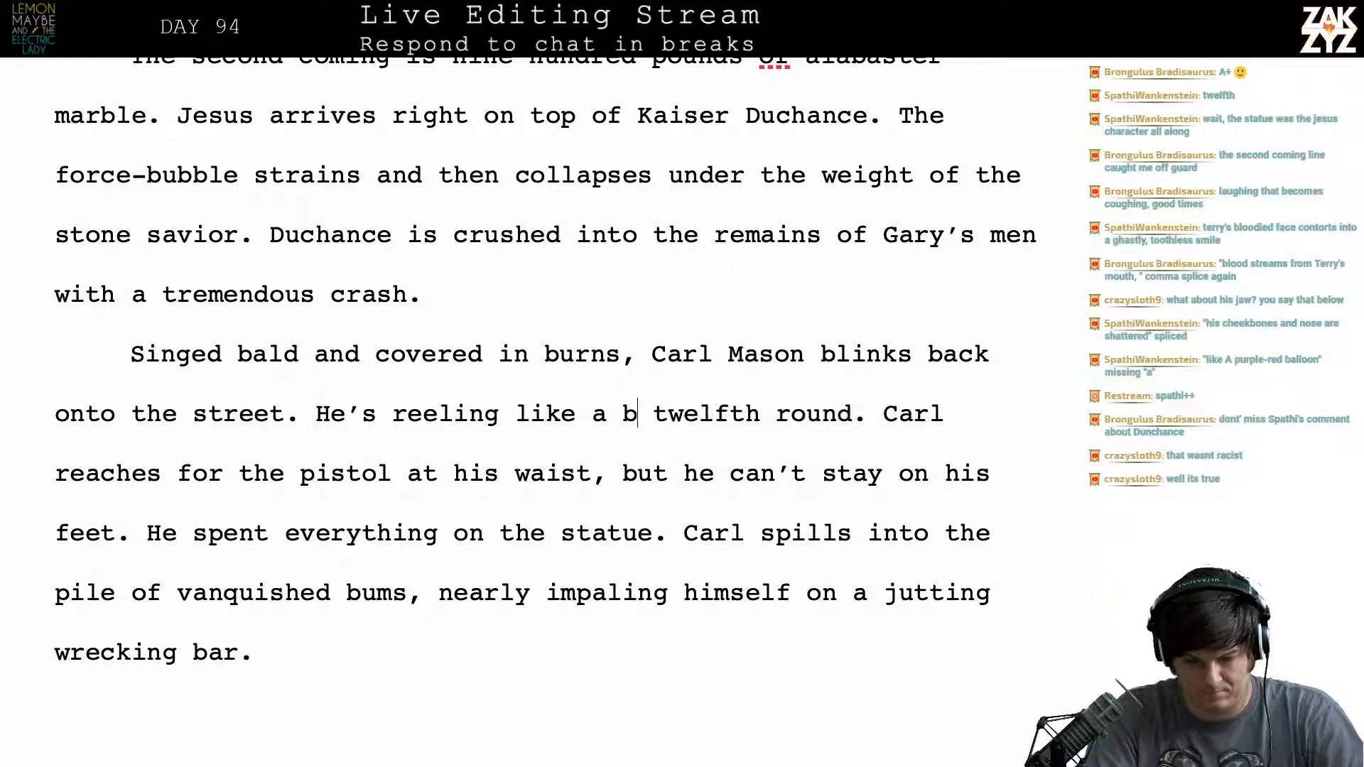
key("BackSpace")
type("losing box")
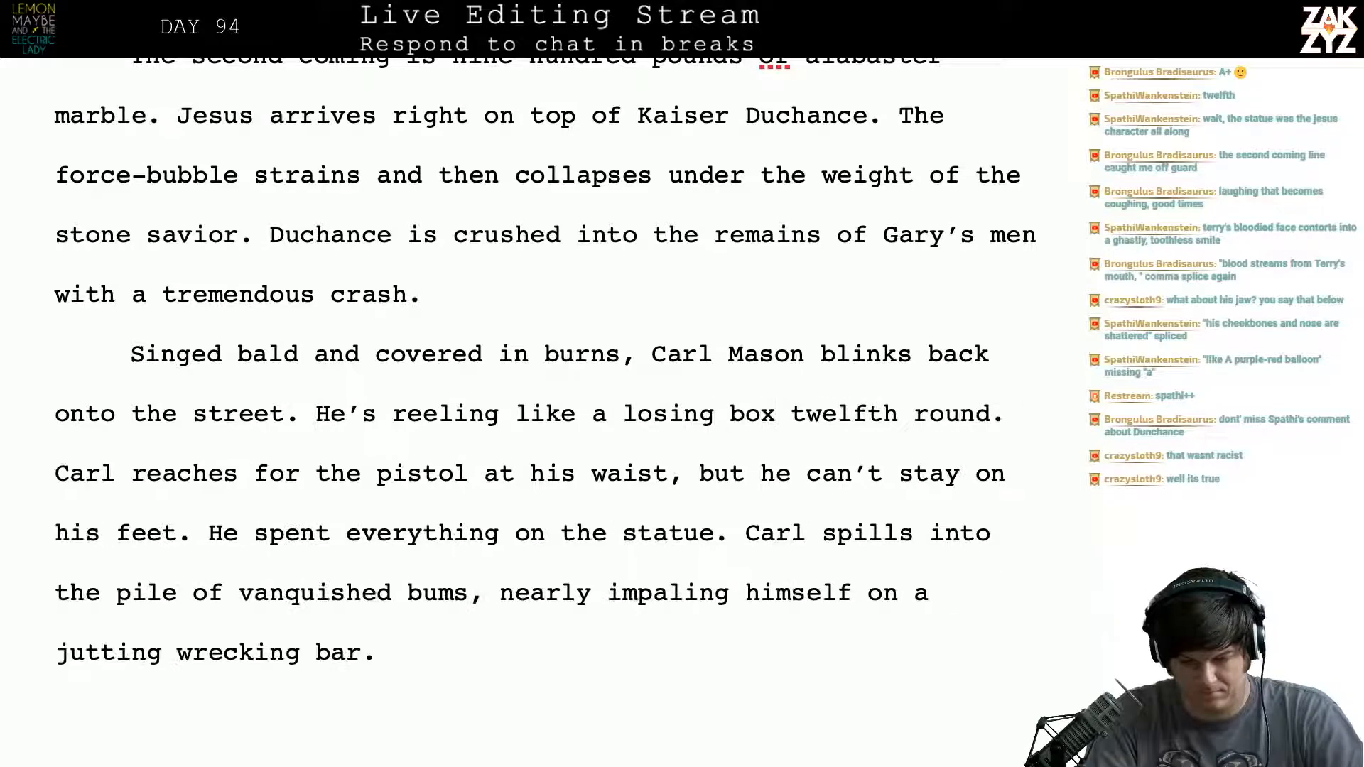
type("er in the")
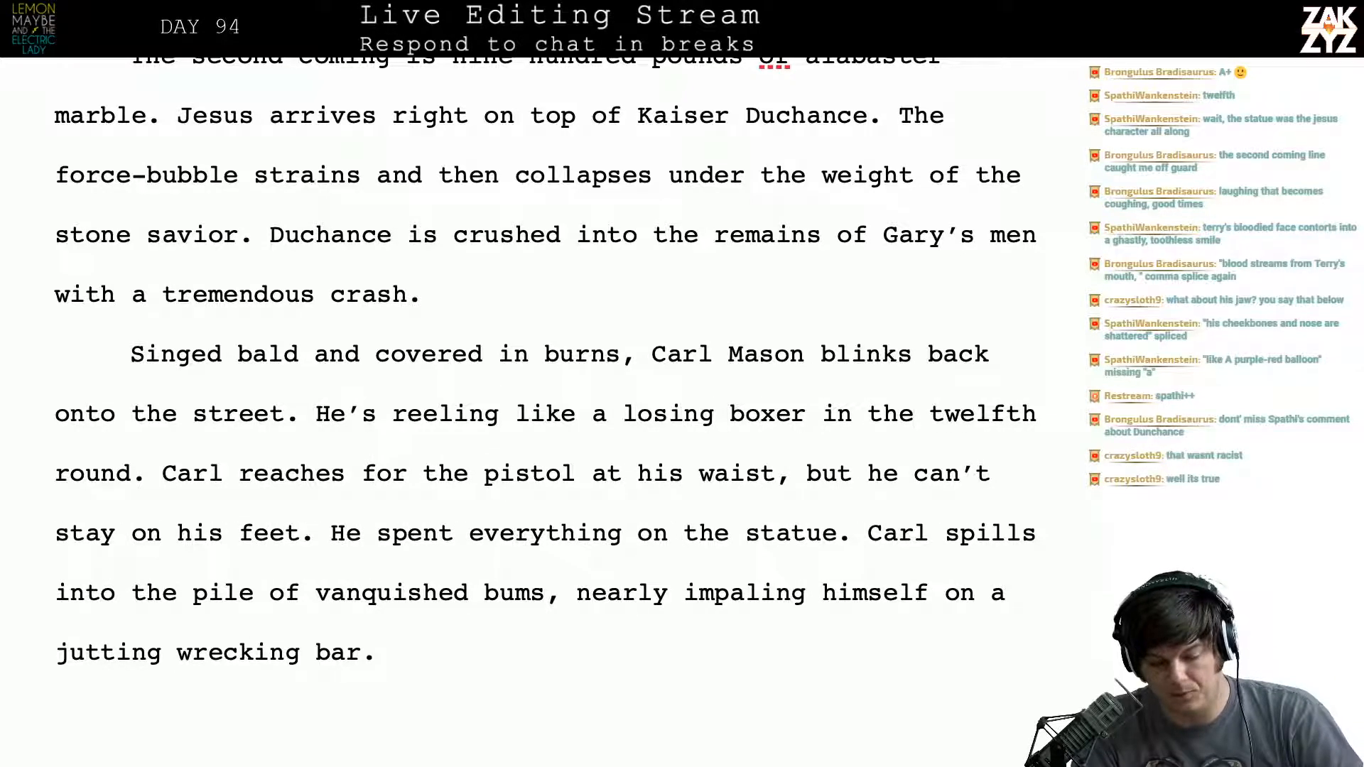
- Reread the sentence comparing Carl to a losing boxer in the twelfth round
key("Right")
key("Right")
key("Right")
key("Right")
key("Right")
key("Right")
key("Right")
key("Right")
key("Right")
key("Right")
key("Right")
key("Right")
key("Right")
key("Right")
key("Right")
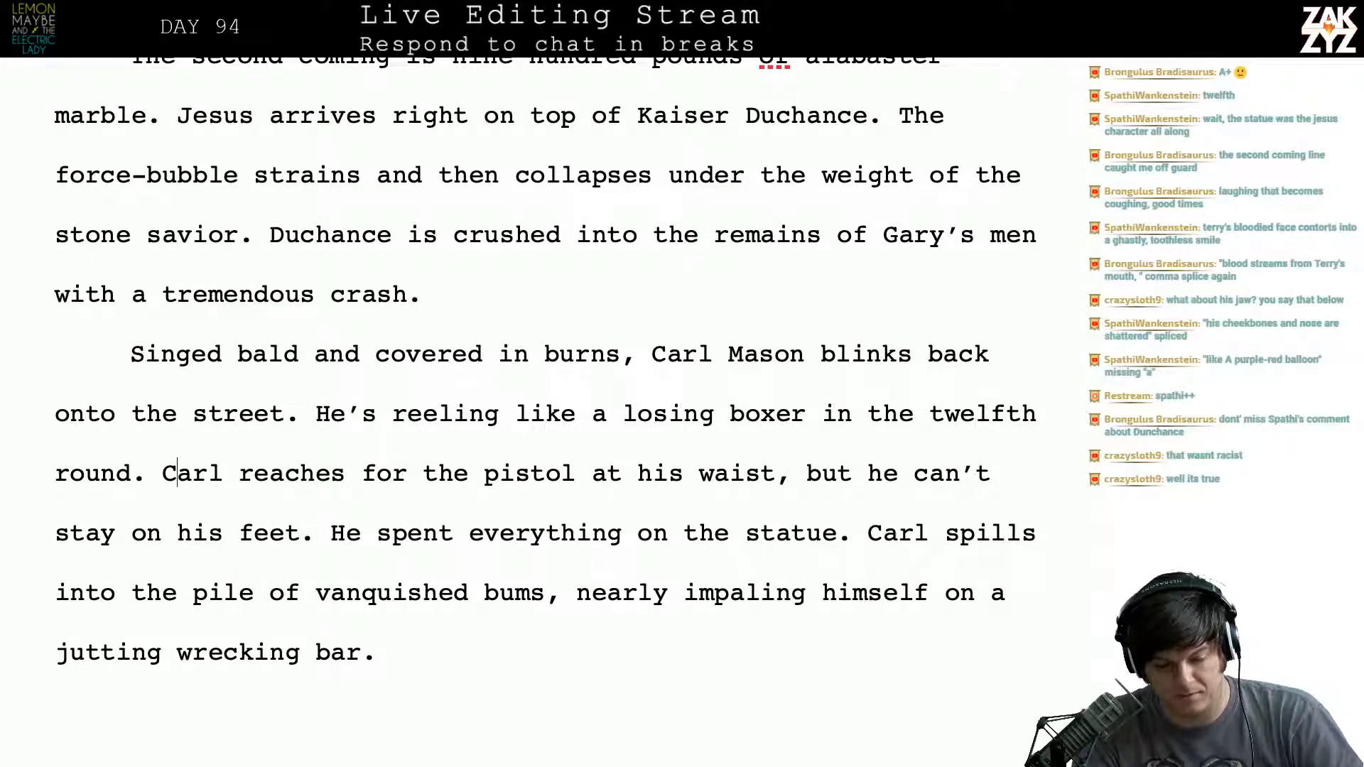
key("Left")
key("Left")
key("Left")
key("Left")
key("Left")
key("Left")
key("Left")
key("Left")
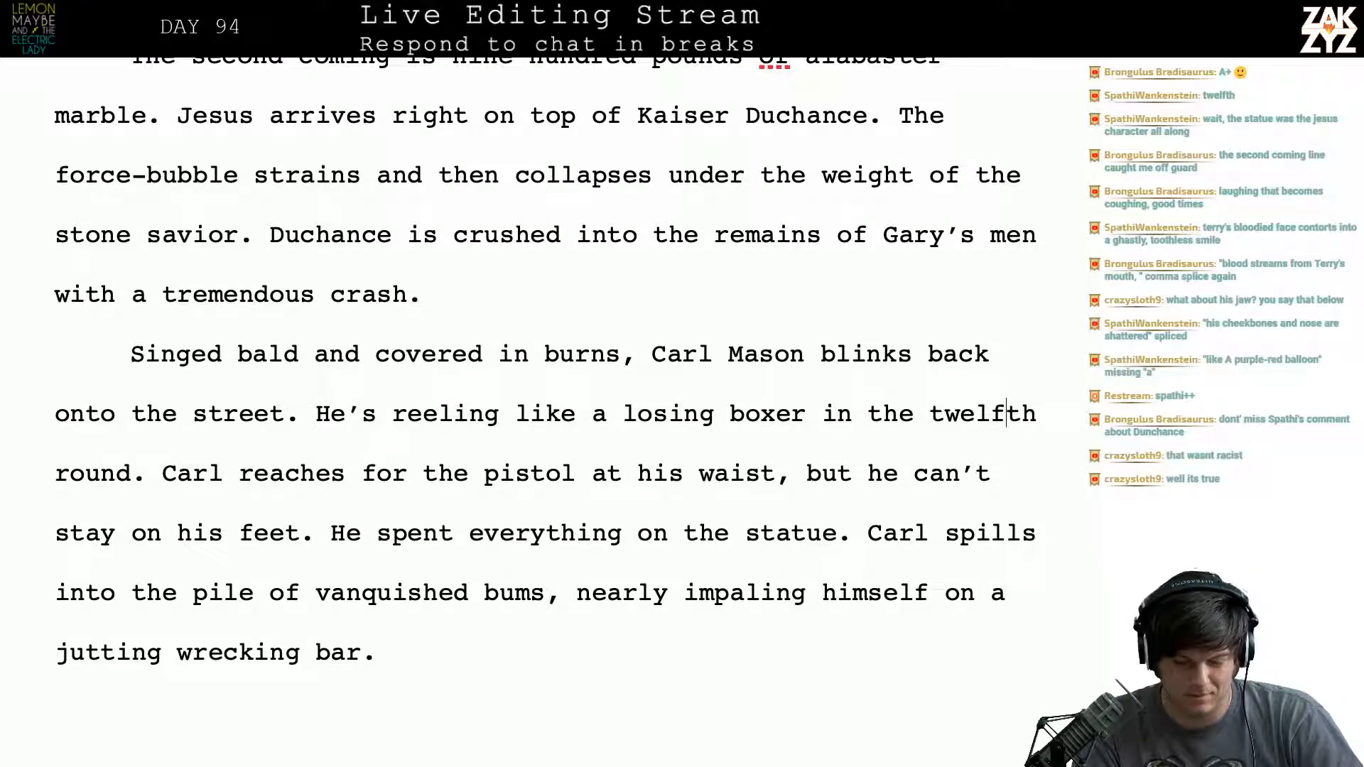
key("Left")
key("Left")
key("Left")
key("Left")
key("Left")
key("Left")
key("Left")
key("Left")
key("Left")
key("Left")
key("Left")
key("Left")
key("Left")
key("Left")
key("Left")
key("Left")
key("Left")
key("Left")
key("Left")
key("Left")
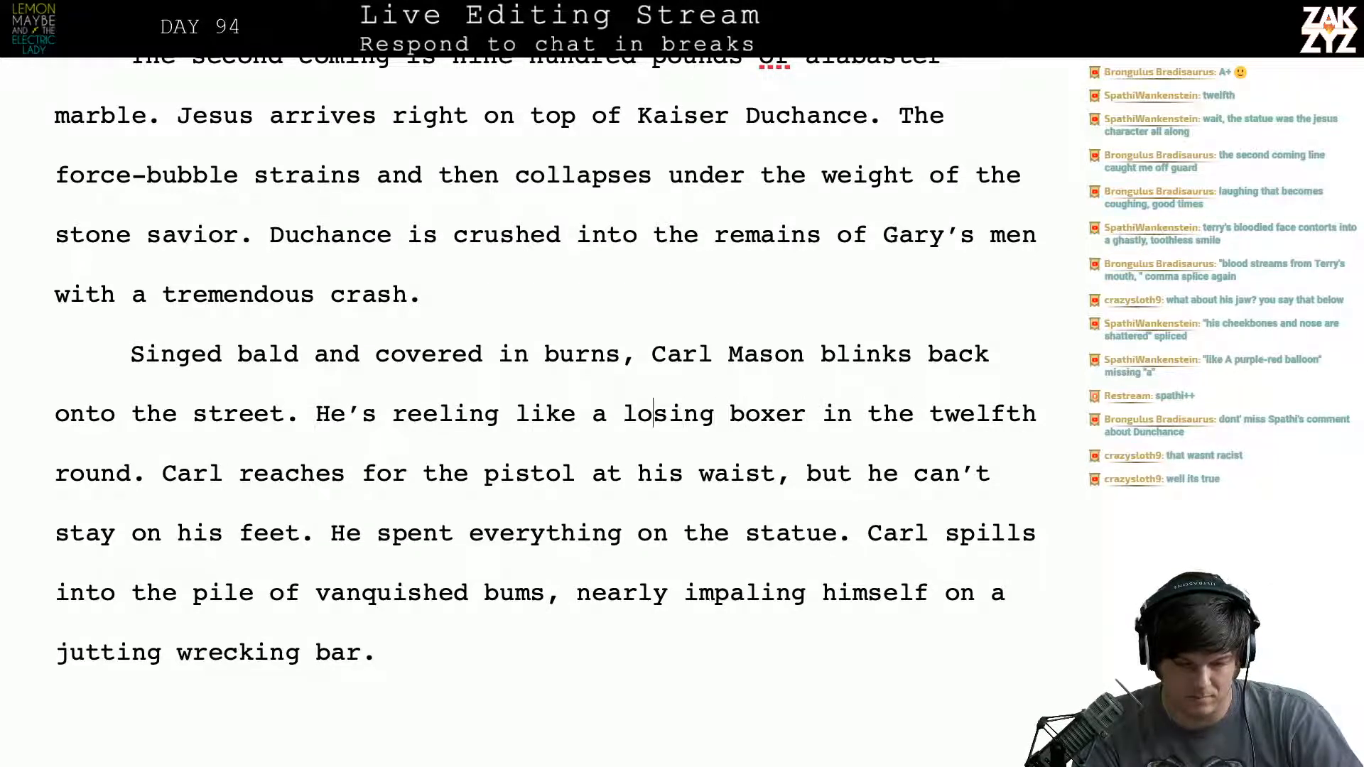
key("Left")
key("Left")
key("Left")
key("Left")
key("Left")
key("Left")
key("Left")
key("Left")
key("Left")
key("Left")
key("Left")
key("Left")
key("Left")
key("Left")
key("Left")
key("Left")
key("Left")
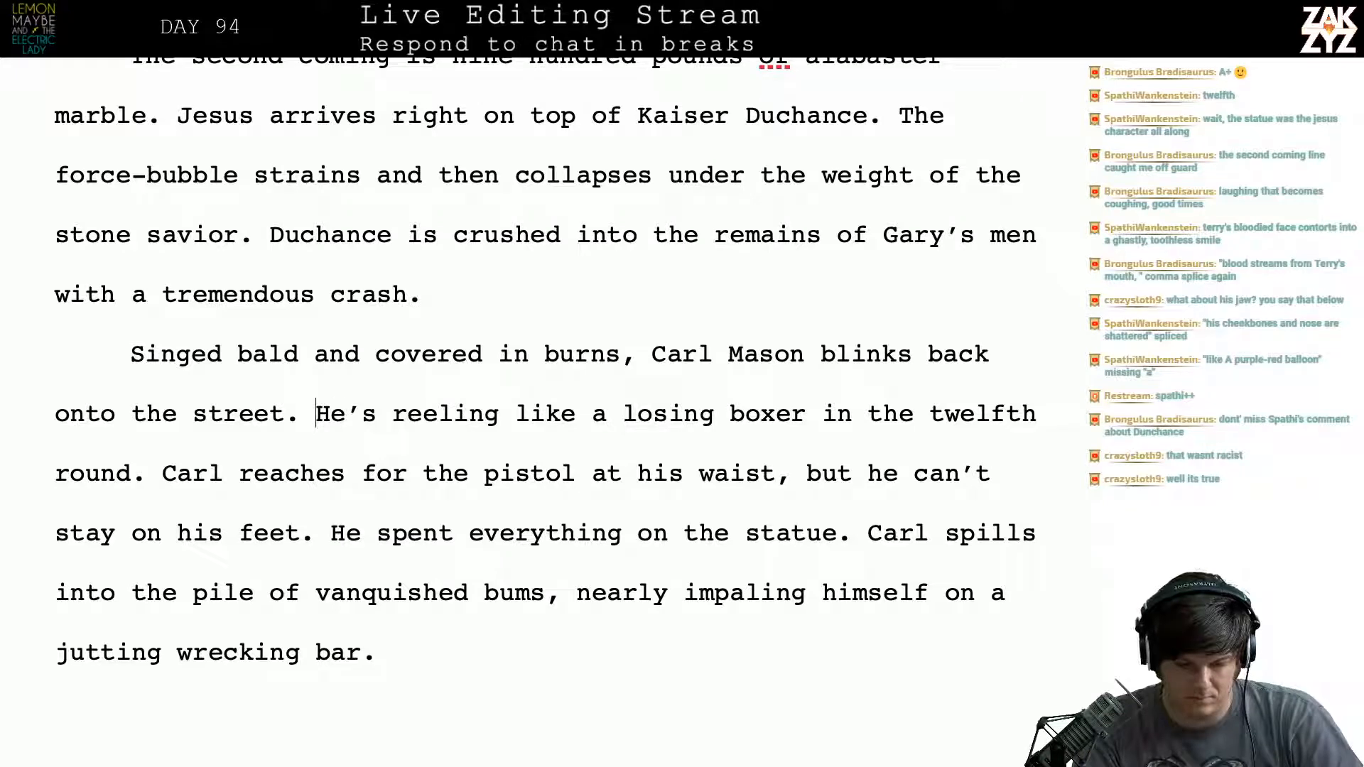
- Split "a losing boxer in the twelfth round" onto a new paragraph and delete "like" after "He's reeling"
key("Right")
key("Right")
key("Right")
key("Right")
key("Right")
key("Right")
key("Right")
key("Right")
key("Right")
key("Right")
key("Right")
key("Right")
key("Right")
key("Right")
key("Right")
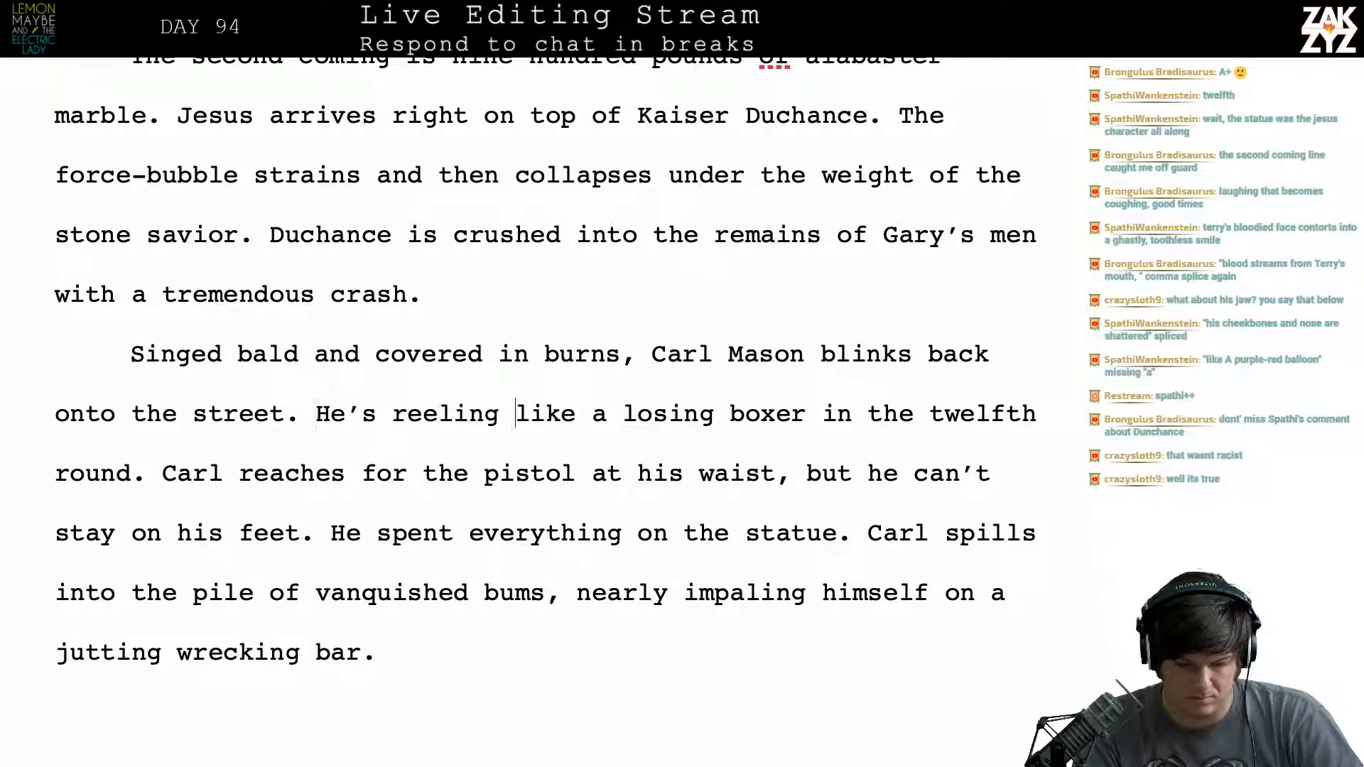
key("Right")
key("Right")
key("Right")
key("Right")
key("Return")
key("Left")
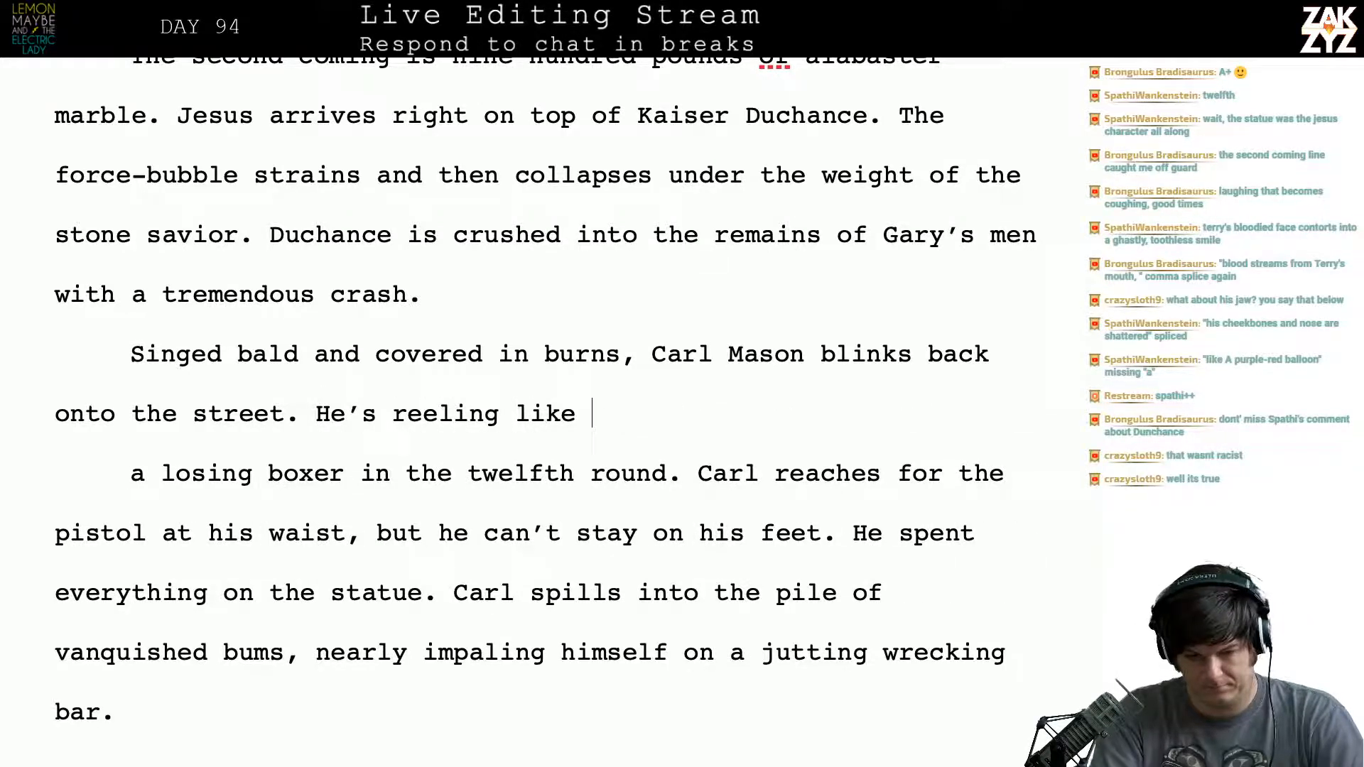
key("BackSpace")
key("BackSpace")
key("BackSpace")
key("BackSpace")
key("BackSpace")
key("BackSpace")
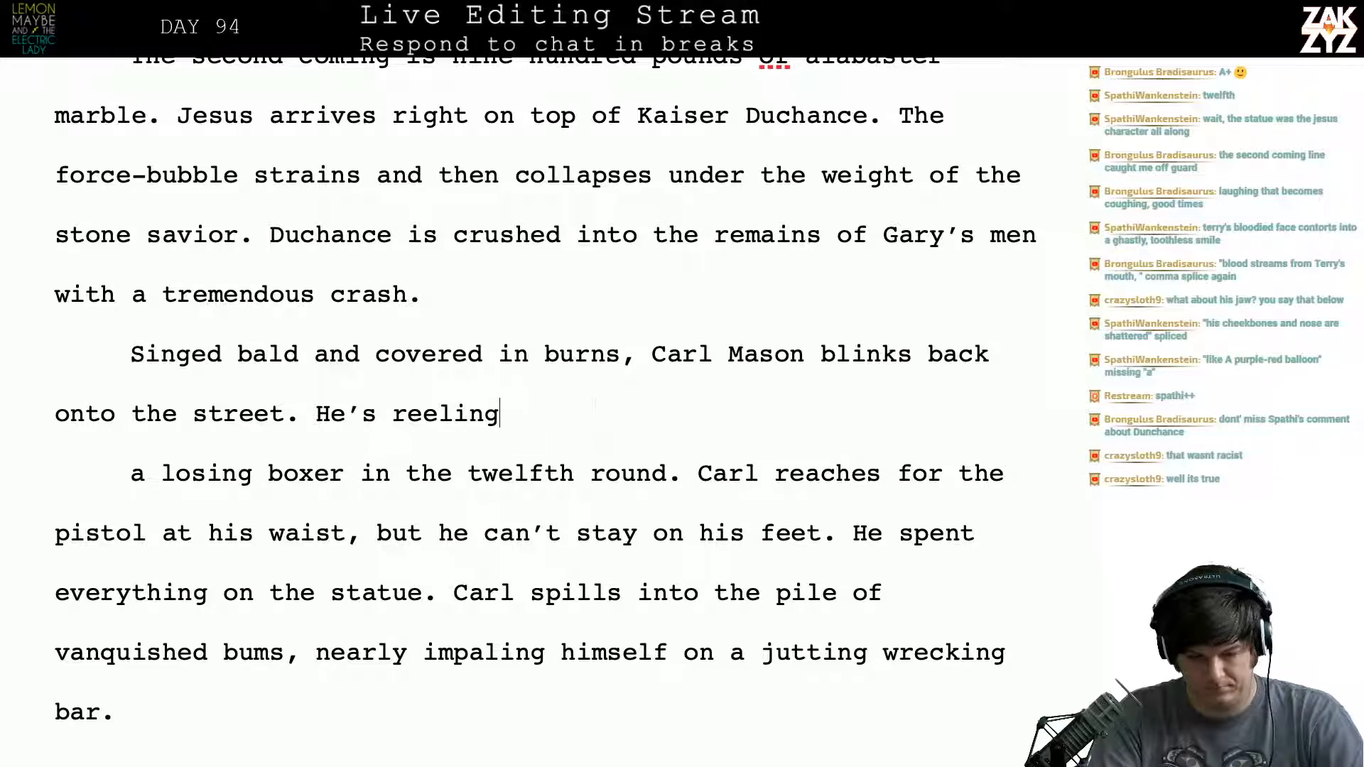
- Try alternative continuations after "He's reeling", first a comma and then "like a boxer"
type(",")
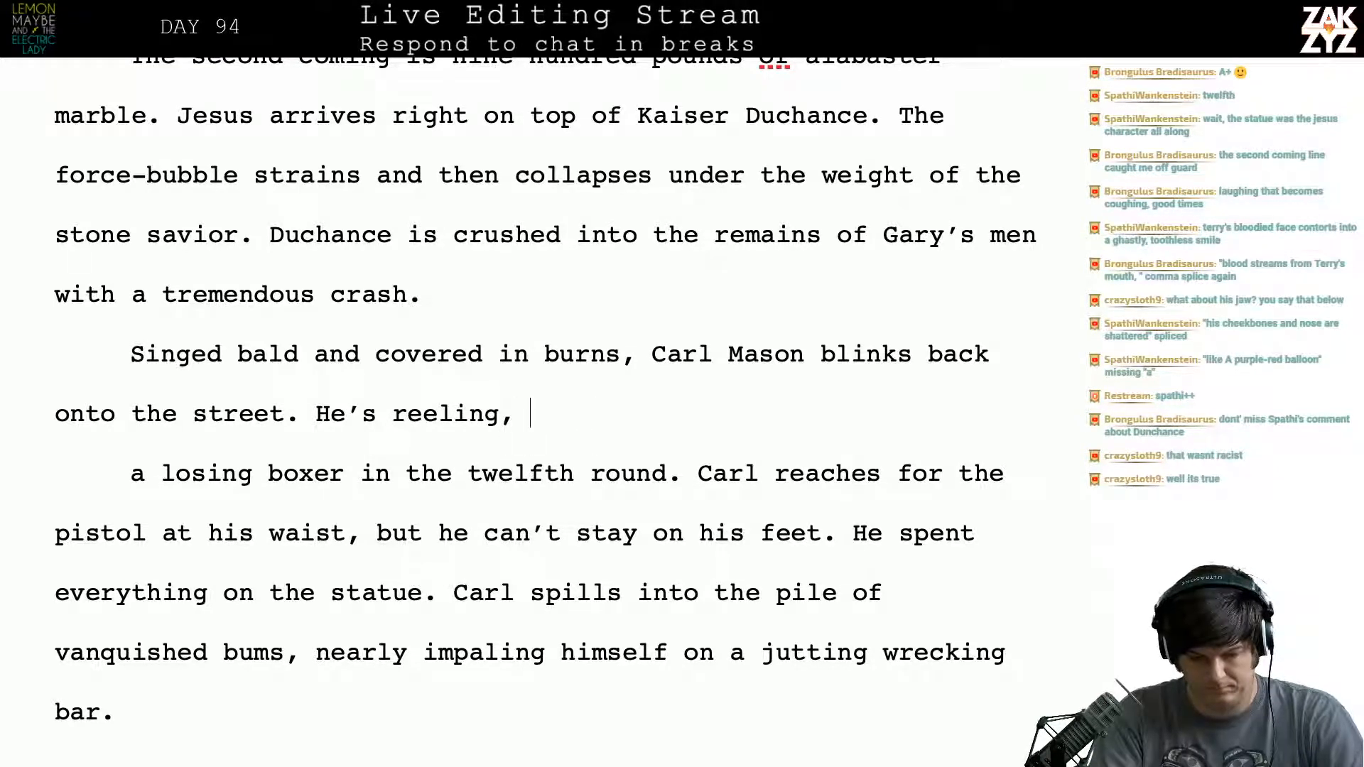
key("BackSpace")
key("BackSpace")
type("like a")
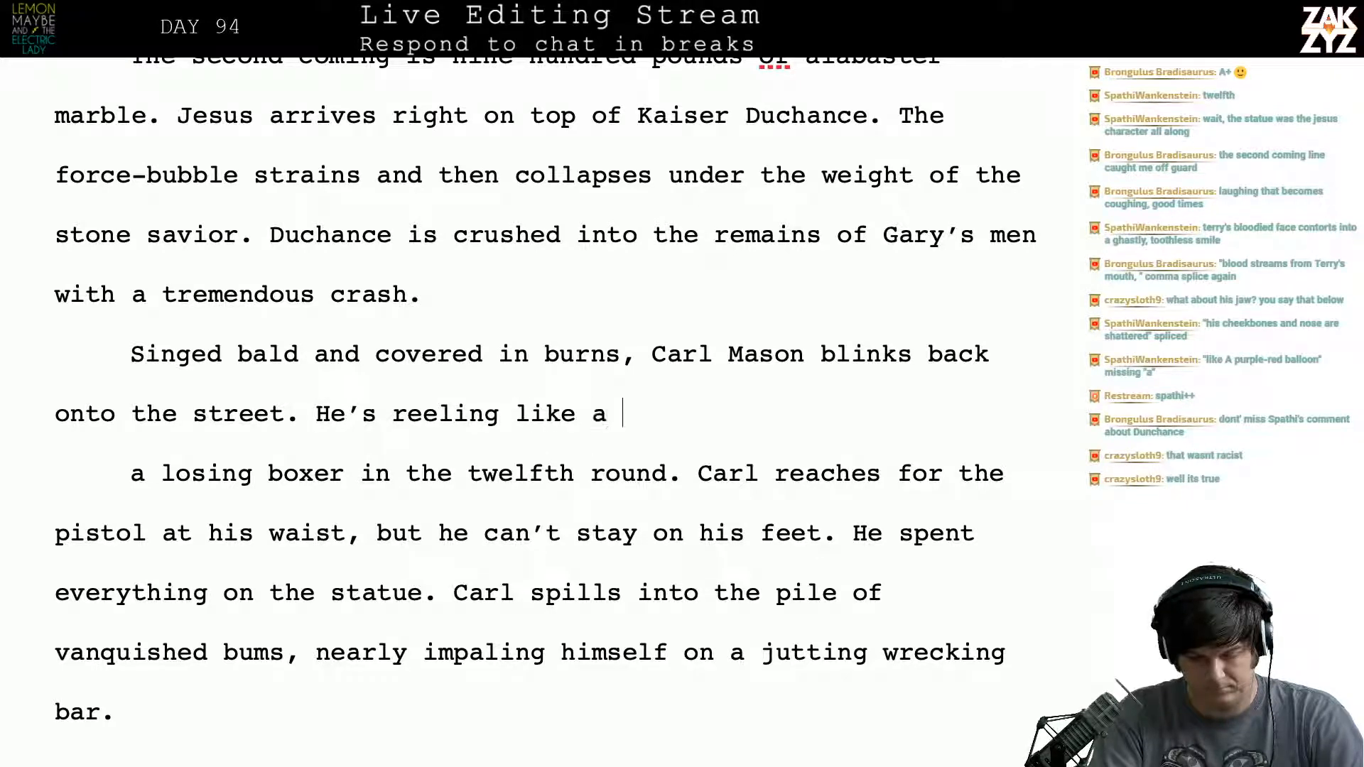
key("BackSpace")
key("BackSpace")
key("BackSpace")
key("BackSpace")
key("BackSpace")
key("BackSpace")
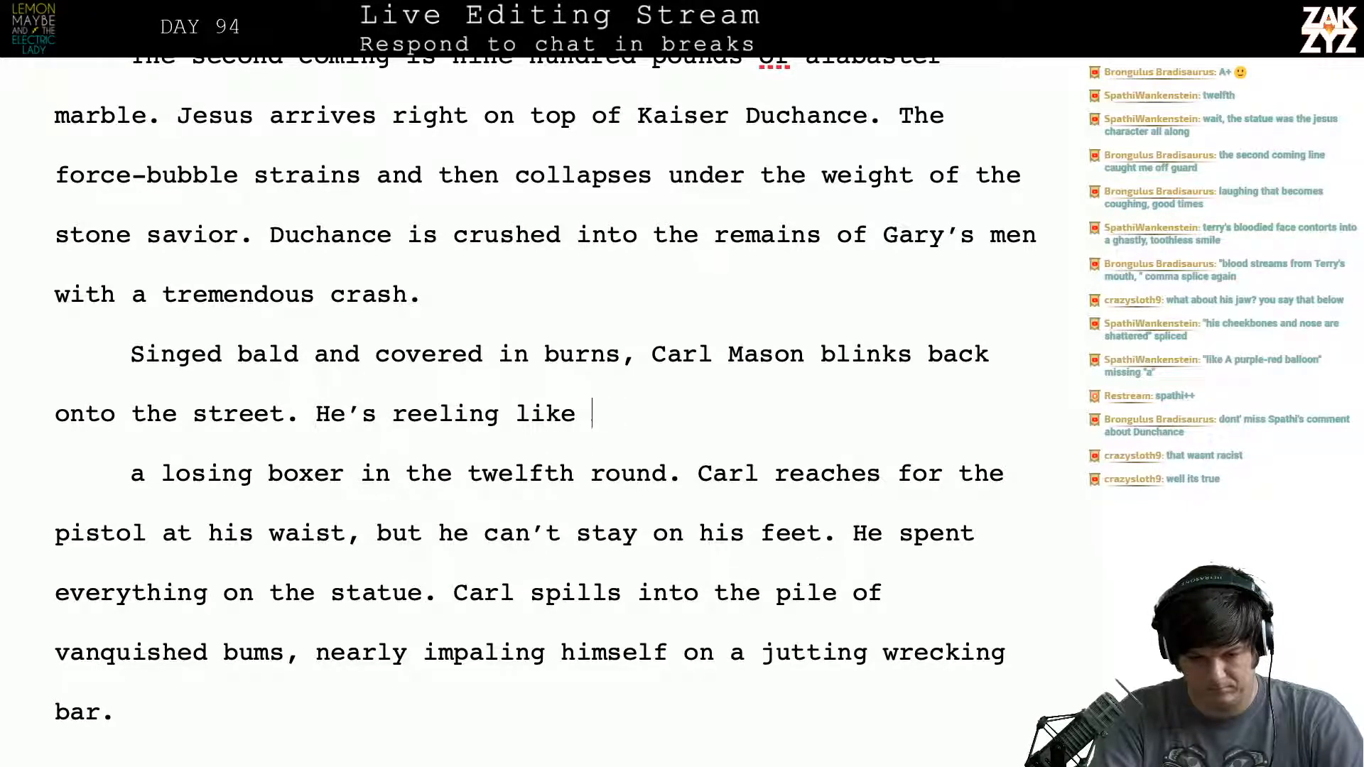
type("ike a boxer")
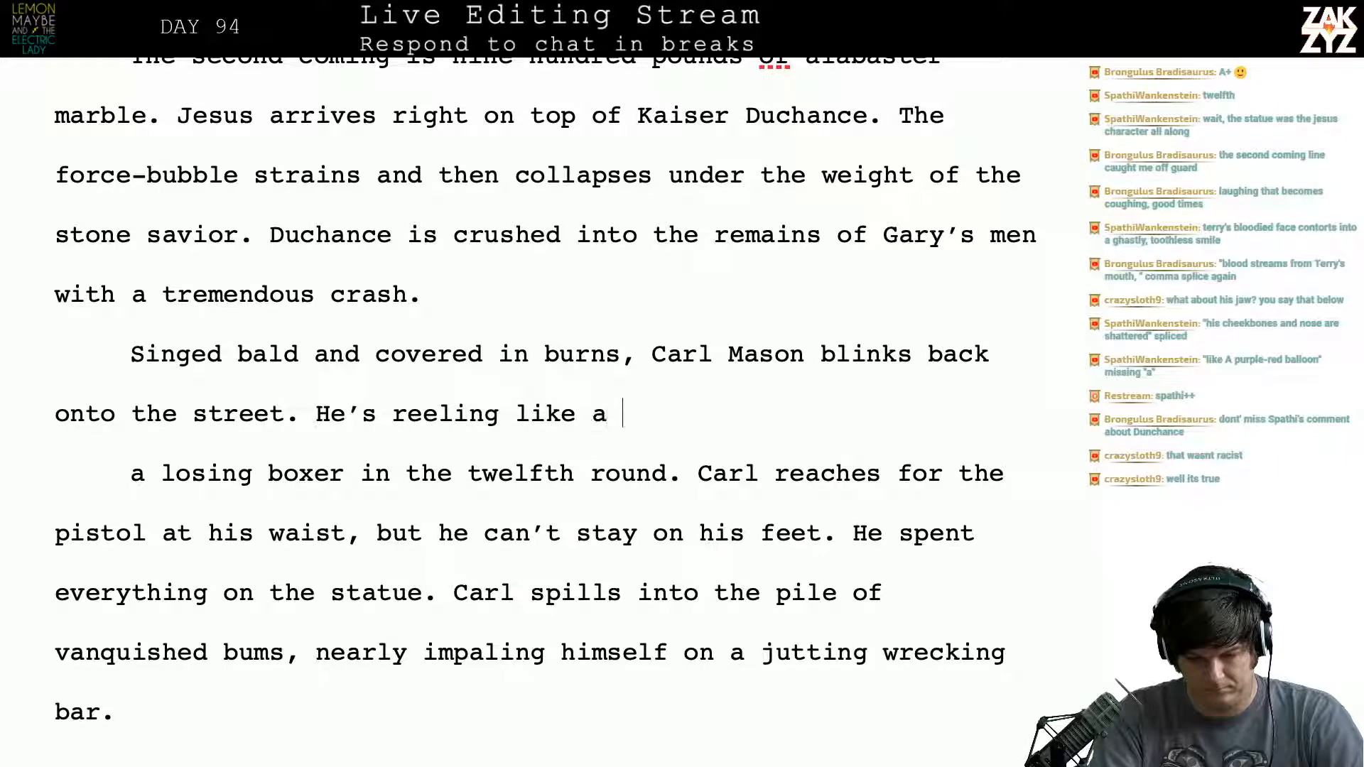
key("BackSpace")
key("BackSpace")
key("BackSpace")
key("BackSpace")
key("BackSpace")
key("BackSpace")
key("BackSpace")
key("BackSpace")
key("BackSpace")
key("BackSpace")
key("BackSpace")
key("BackSpace")
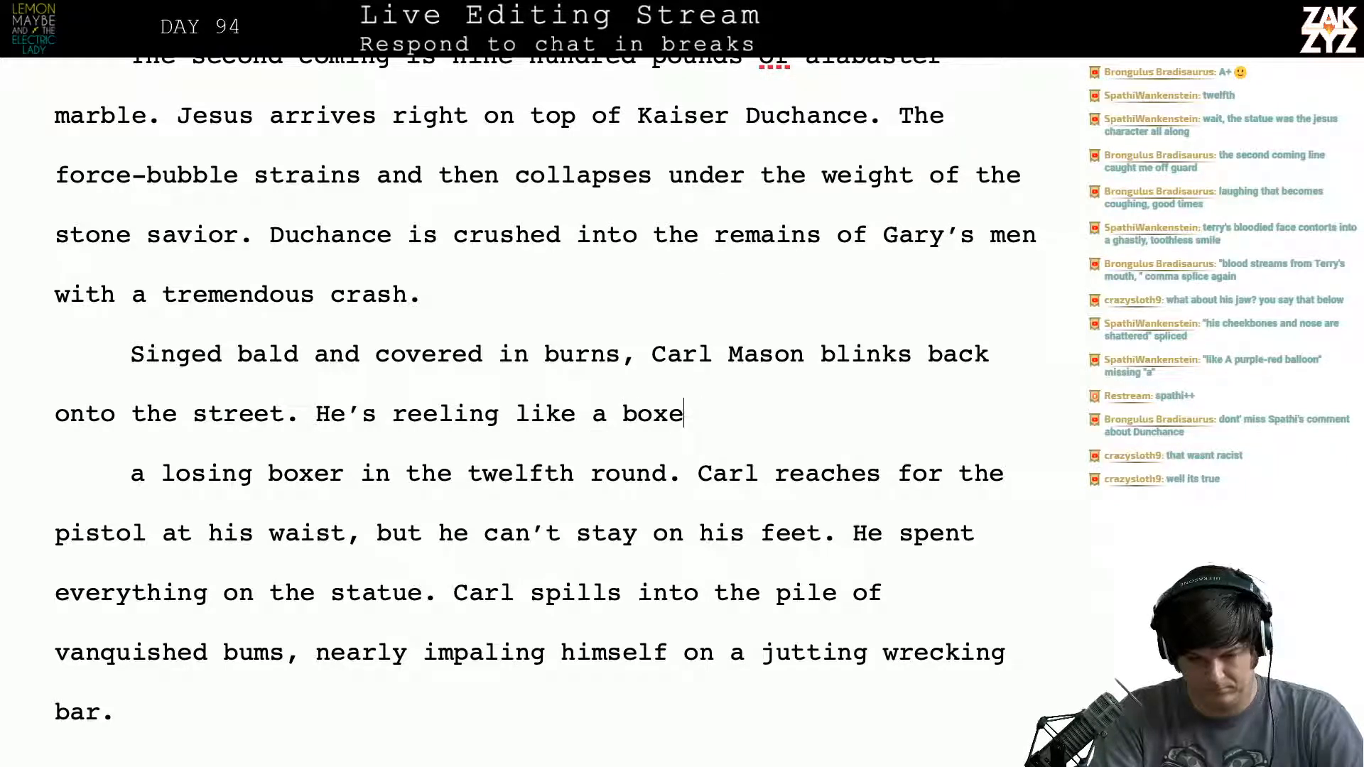
- Complete the sentence after "He's reeling" with "like he just went twelve rounds."
type("li")
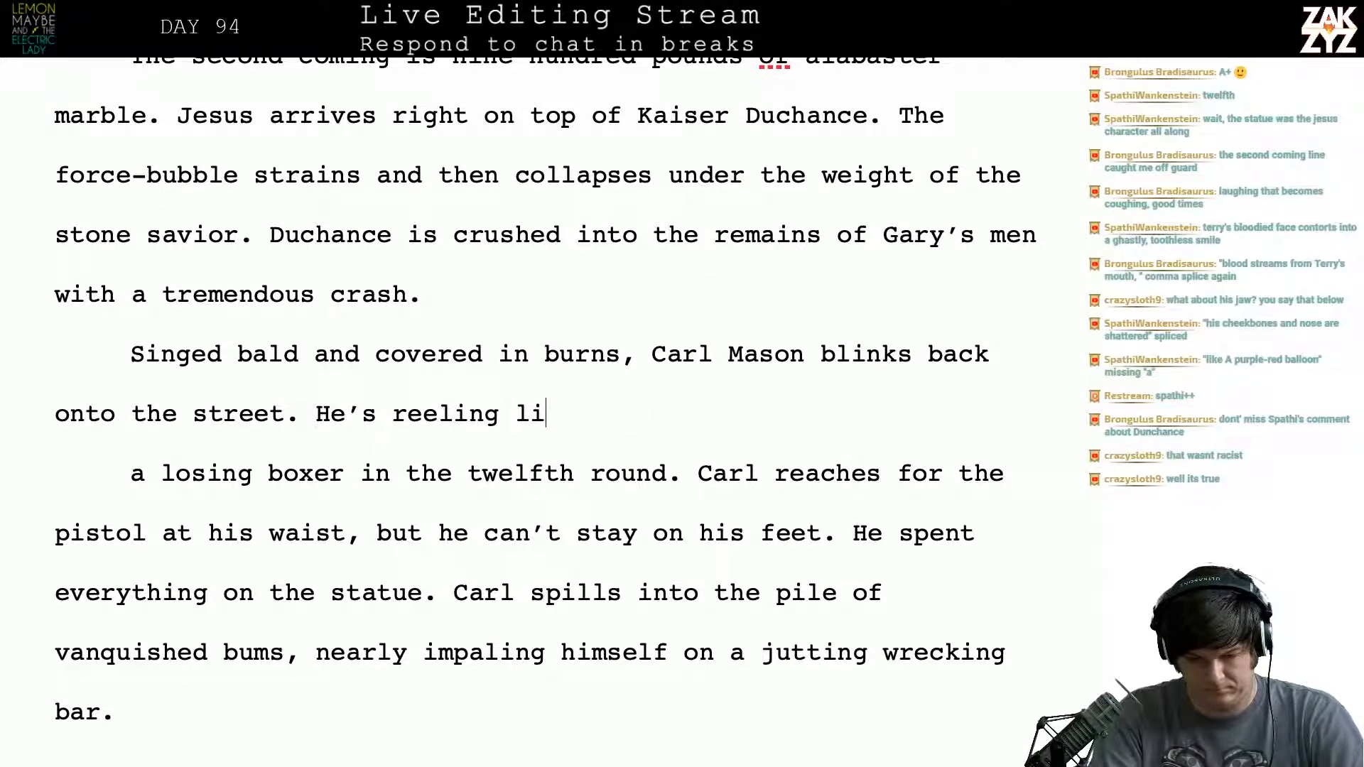
type("ke he just went twelve rounds.")
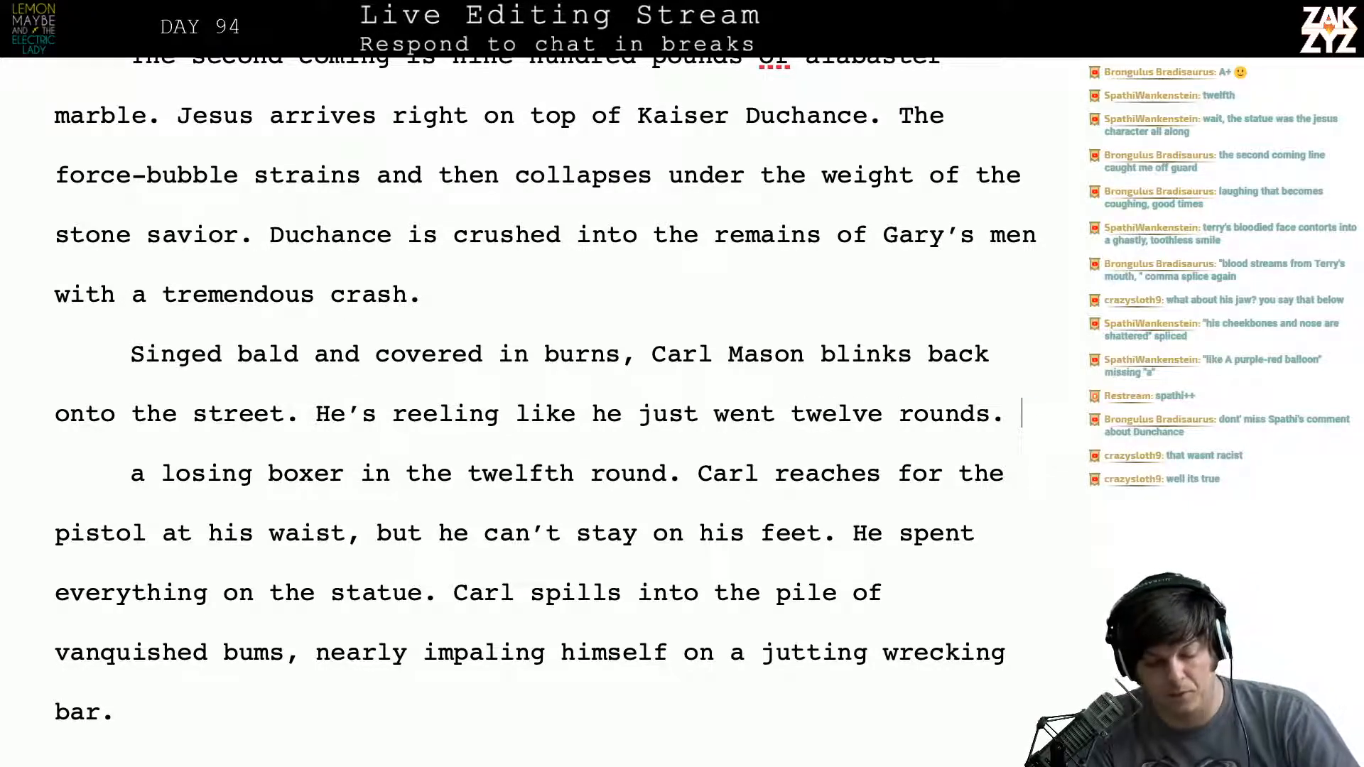
- Delete the leftover paragraph break and "a losing boxer in the twelfth round." so Carl's reach for the pistol follows "twelve rounds."
key("shift+Right")
key("shift+Right")
key("shift+Right")
key("shift+Right")
key("shift+Right")
key("shift+Right")
key("shift+Right")
key("shift+Right")
key("shift+Right")
key("shift+Right")
key("shift+Right")
key("shift+Right")
key("shift+Right")
key("shift+Right")
key("shift+Right")
key("shift+Right")
key("shift+Right")
key("shift+Right")
key("shift+Right")
key("shift+Right")
key("shift+Right")
key("shift+Right")
key("shift+Right")
key("shift+Right")
key("shift+Right")
key("shift+Right")
key("shift+Right")
key("shift+Right")
key("shift+Right")
key("shift+Right")
key("shift+Right")
key("shift+Right")
key("shift+Right")
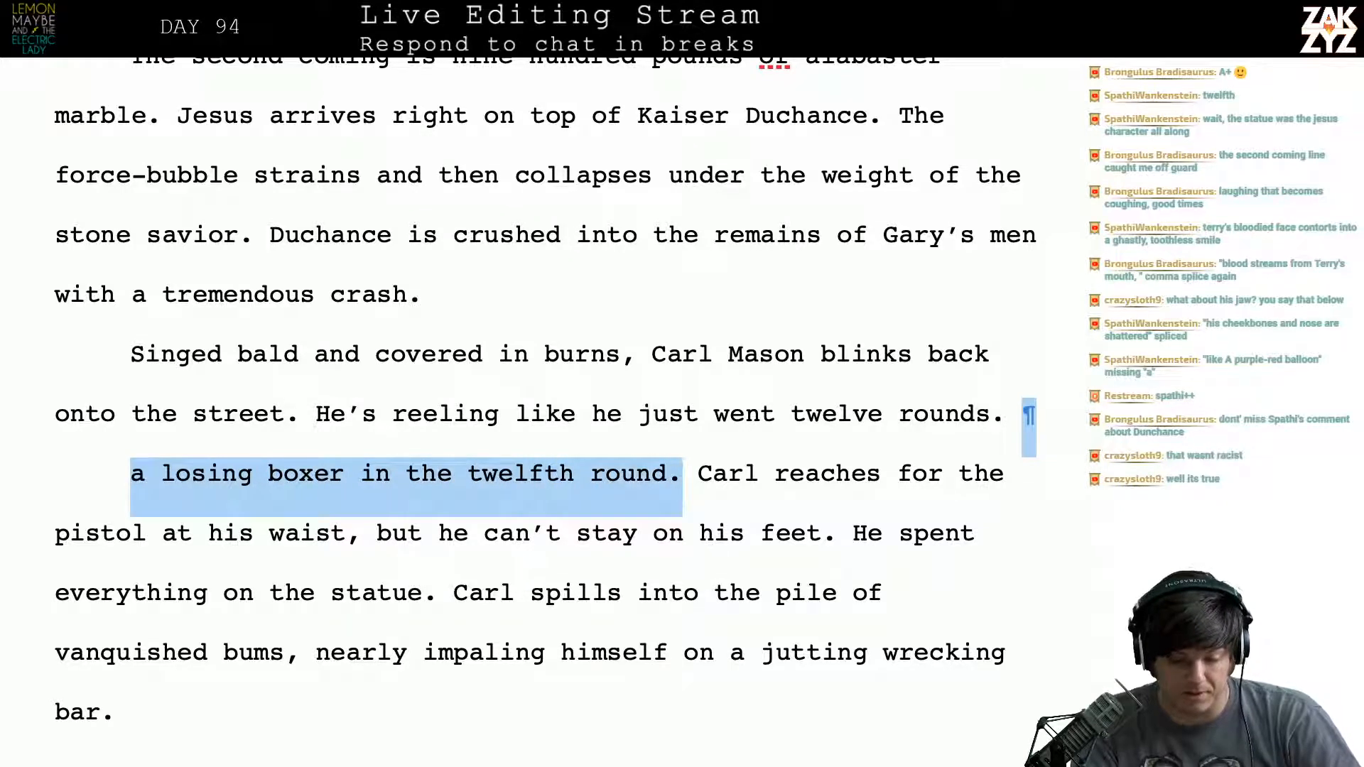
key("BackSpace")
scroll(545, 383, "down", 1)
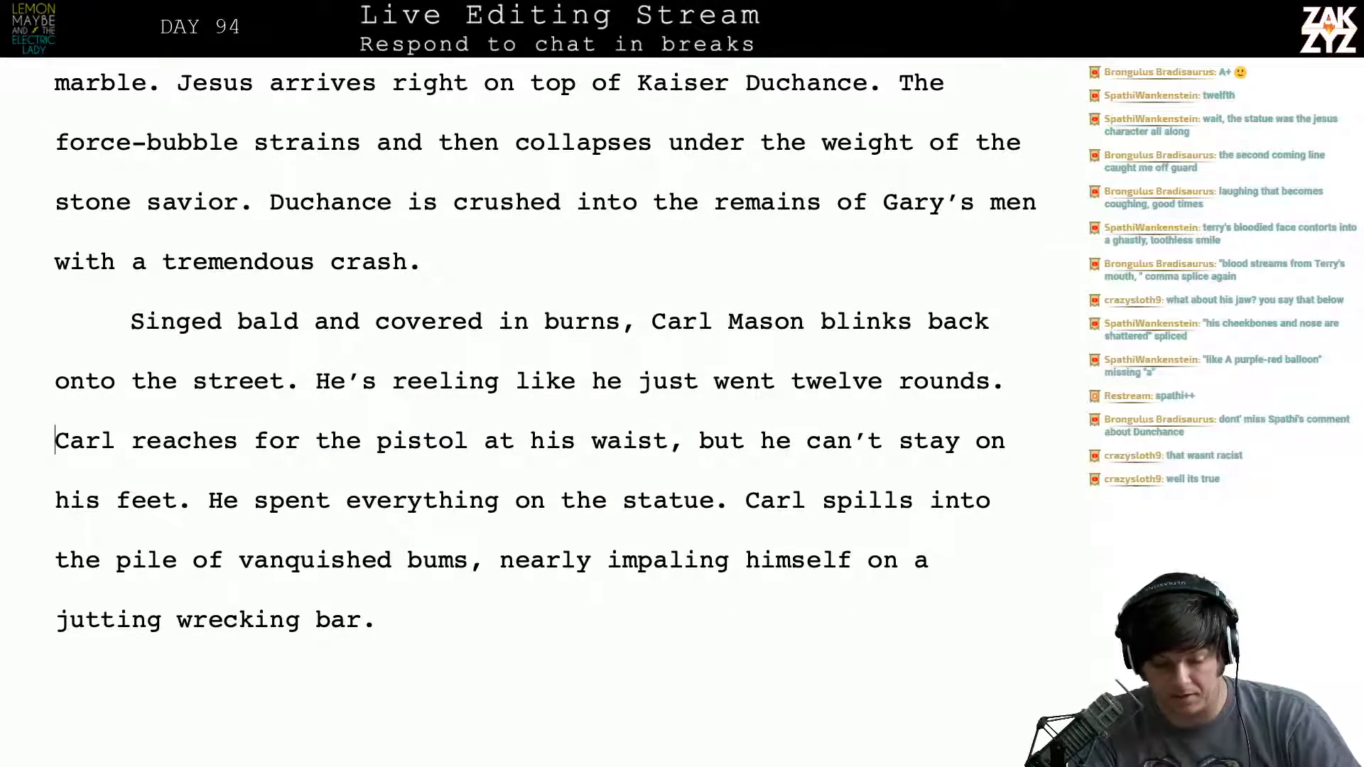
- Split the text starting at "He spent everything on the statue" onto a new paragraph, keeping the insertion point after "his feet."
left_click(210, 501)
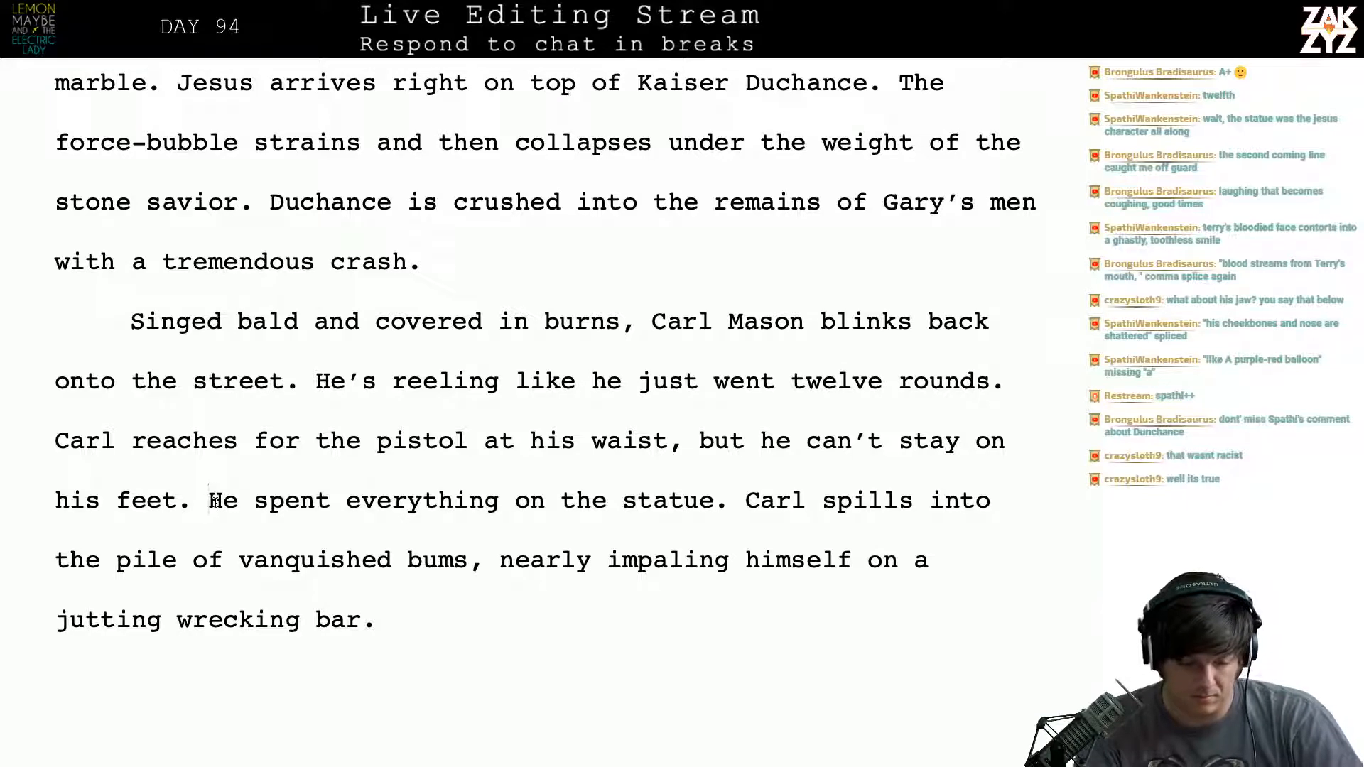
key("Return")
key("Left")
- Try starting a replacement sentence after "his feet." with "The statue was"
type("The st")
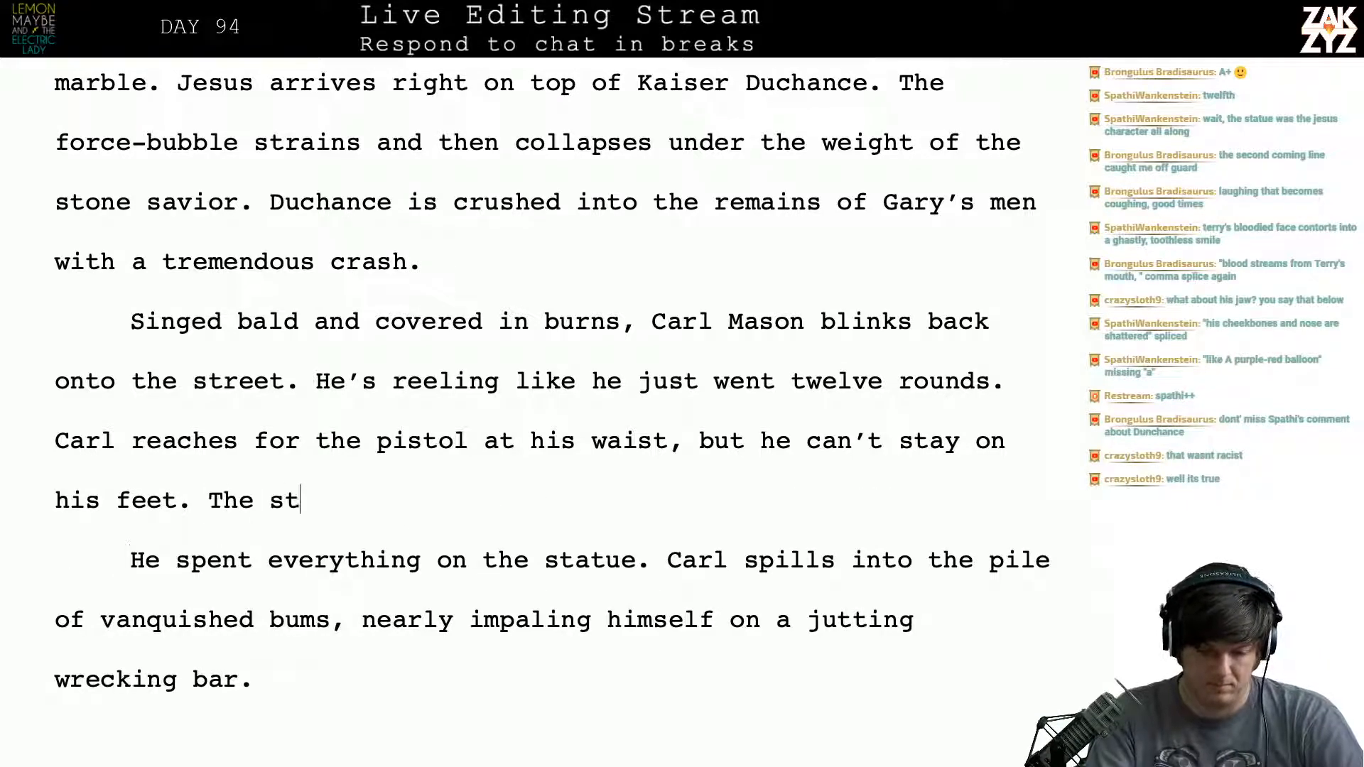
type("atue was")
key("BackSpace")
key("BackSpace")
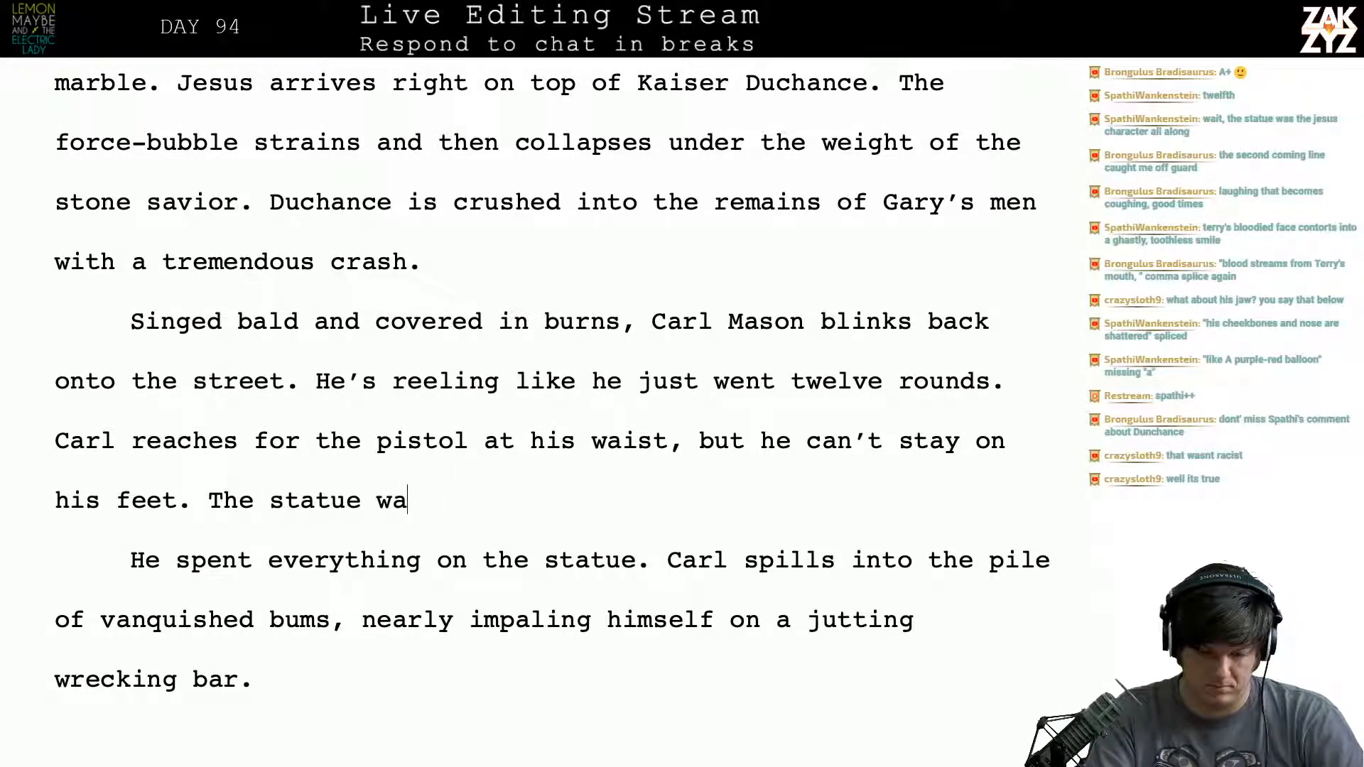
key("BackSpace")
key("BackSpace")
type("cou")
key("BackSpace")
key("BackSpace")
key("BackSpace")
key("BackSpace")
key("BackSpace")
key("BackSpace")
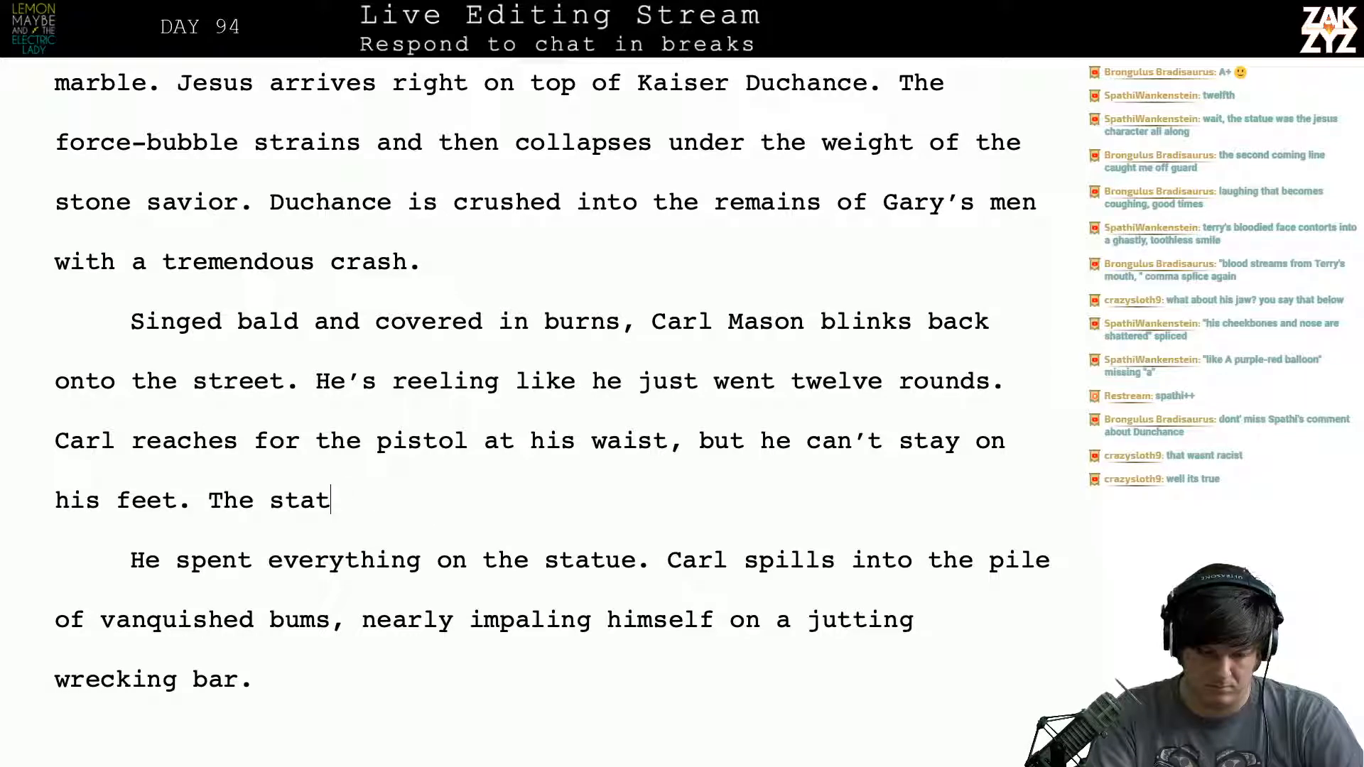
key("BackSpace")
key("BackSpace")
key("BackSpace")
key("BackSpace")
key("BackSpace")
key("BackSpace")
key("BackSpace")
key("BackSpace")
- Write "All of his strength went into that statue." after "he can't stay on his feet."
type("All o")
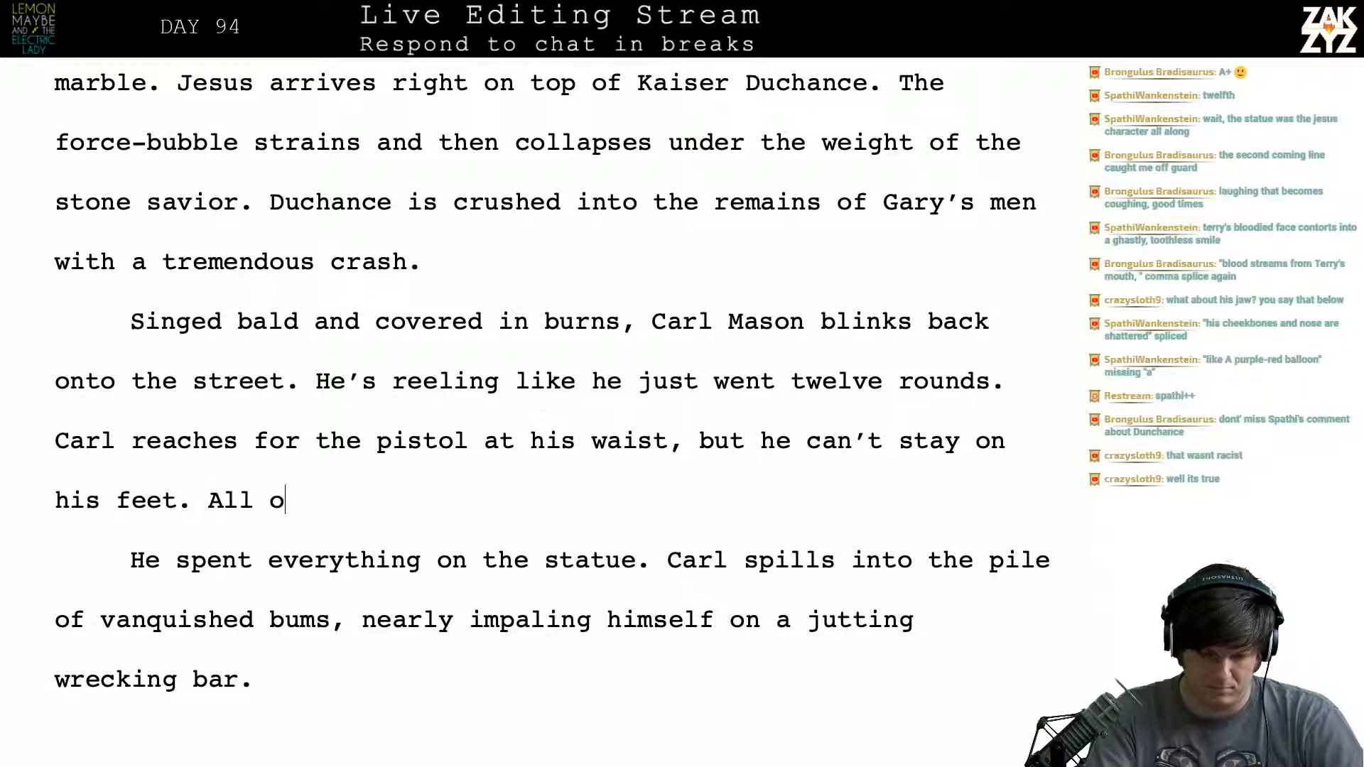
type("f his strenth")
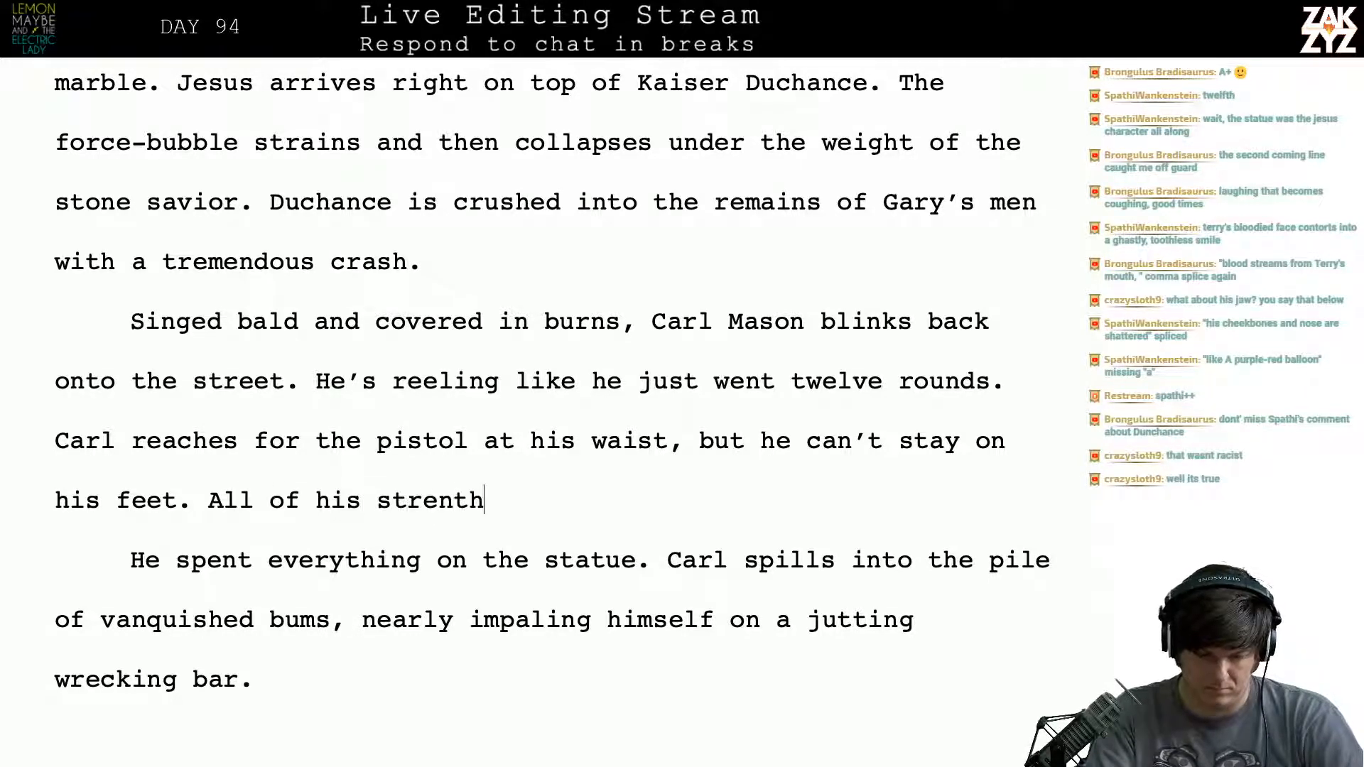
key("BackSpace")
key("BackSpace")
type("gth went")
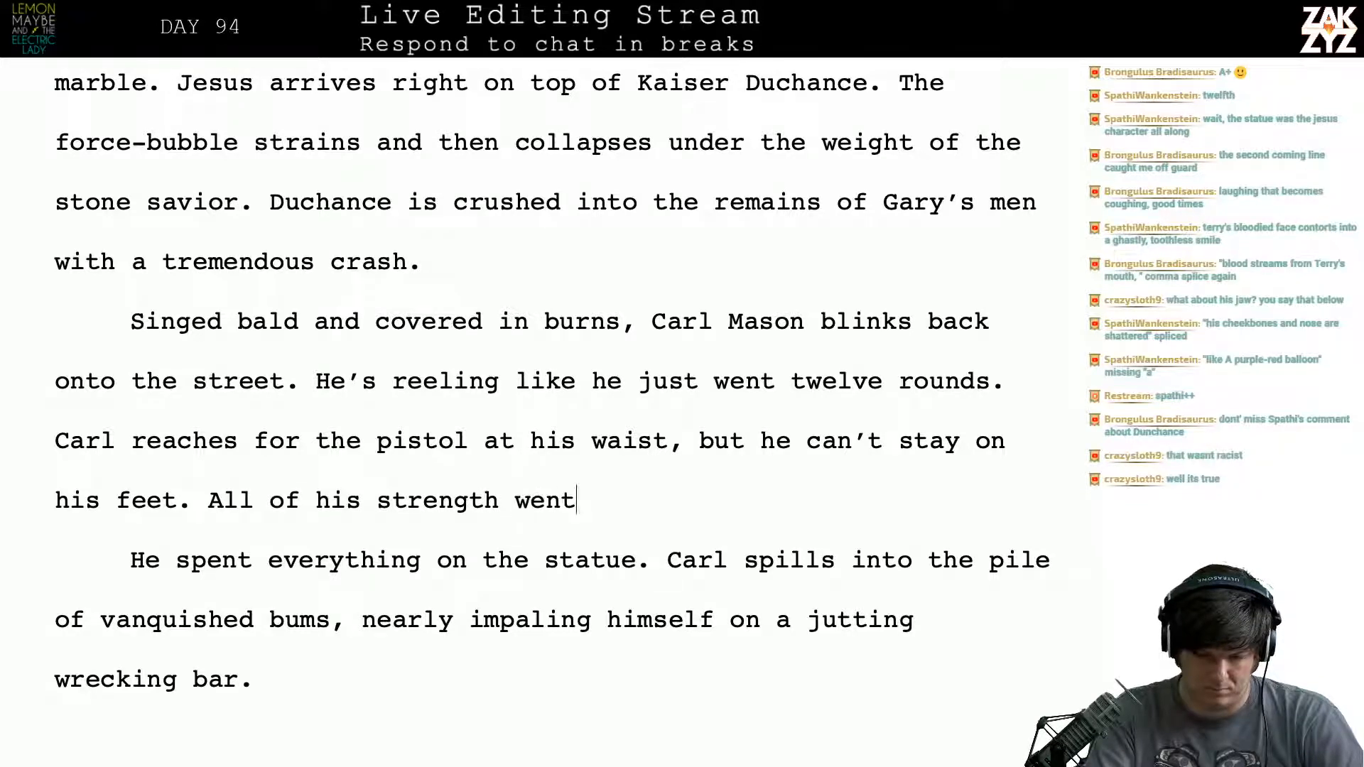
type(" into that statue.")
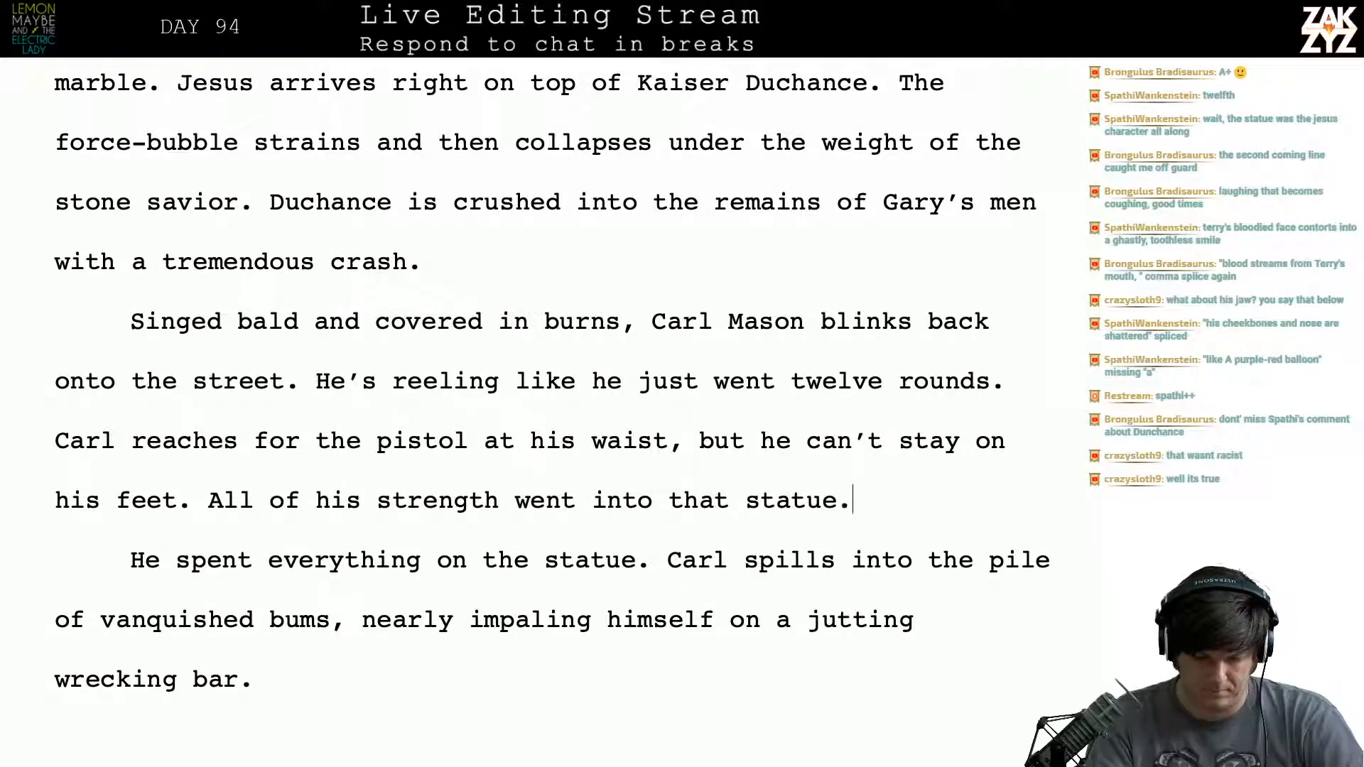
- Delete the paragraph break and the old sentence "He spent everything on the statue." to rejoin "Carl spills into the pile"
key("shift+Down")
key("shift+Left")
key("shift+Left")
key("shift+Left")
key("shift+Left")
key("shift+Left")
key("shift+Left")
key("shift+Left")
key("shift+Left")
key("shift+Left")
key("shift+Left")
key("shift+Left")
key("shift+Left")
key("shift+Left")
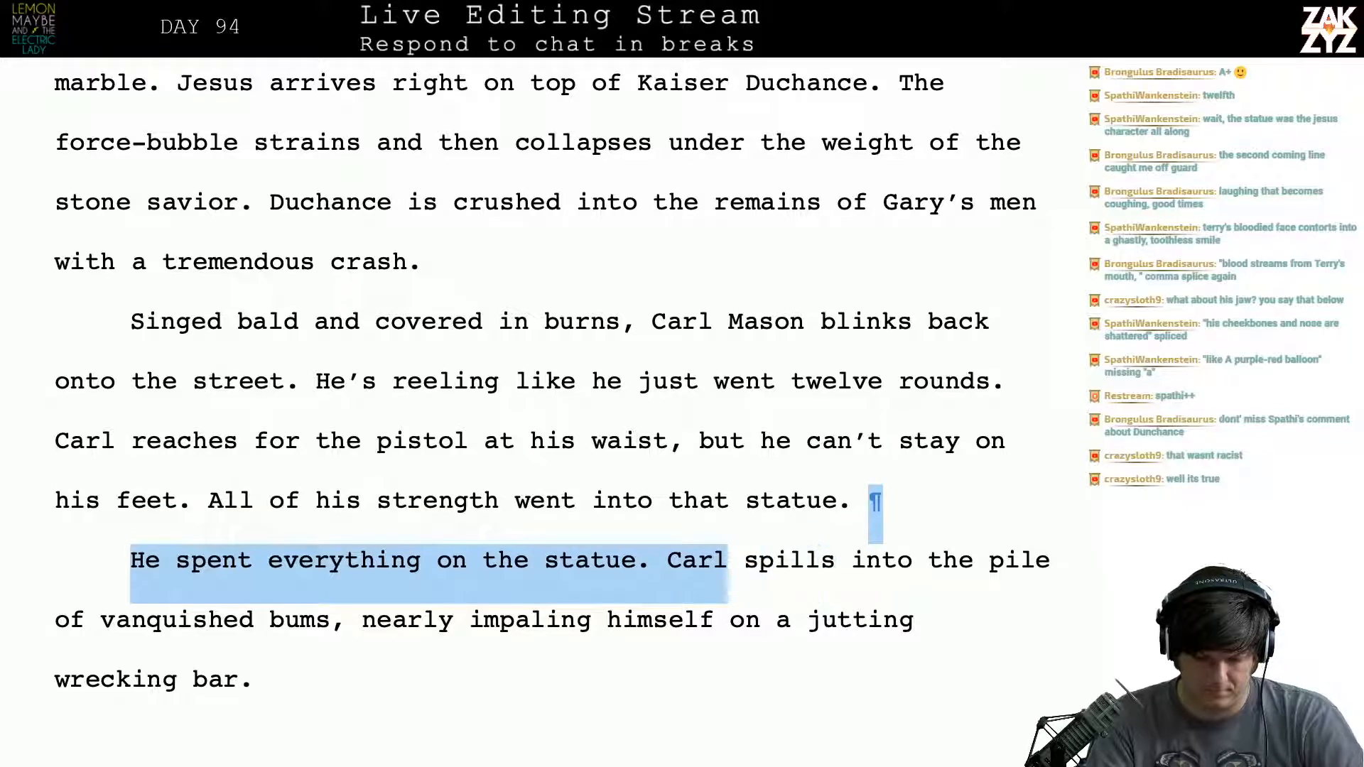
key("BackSpace")
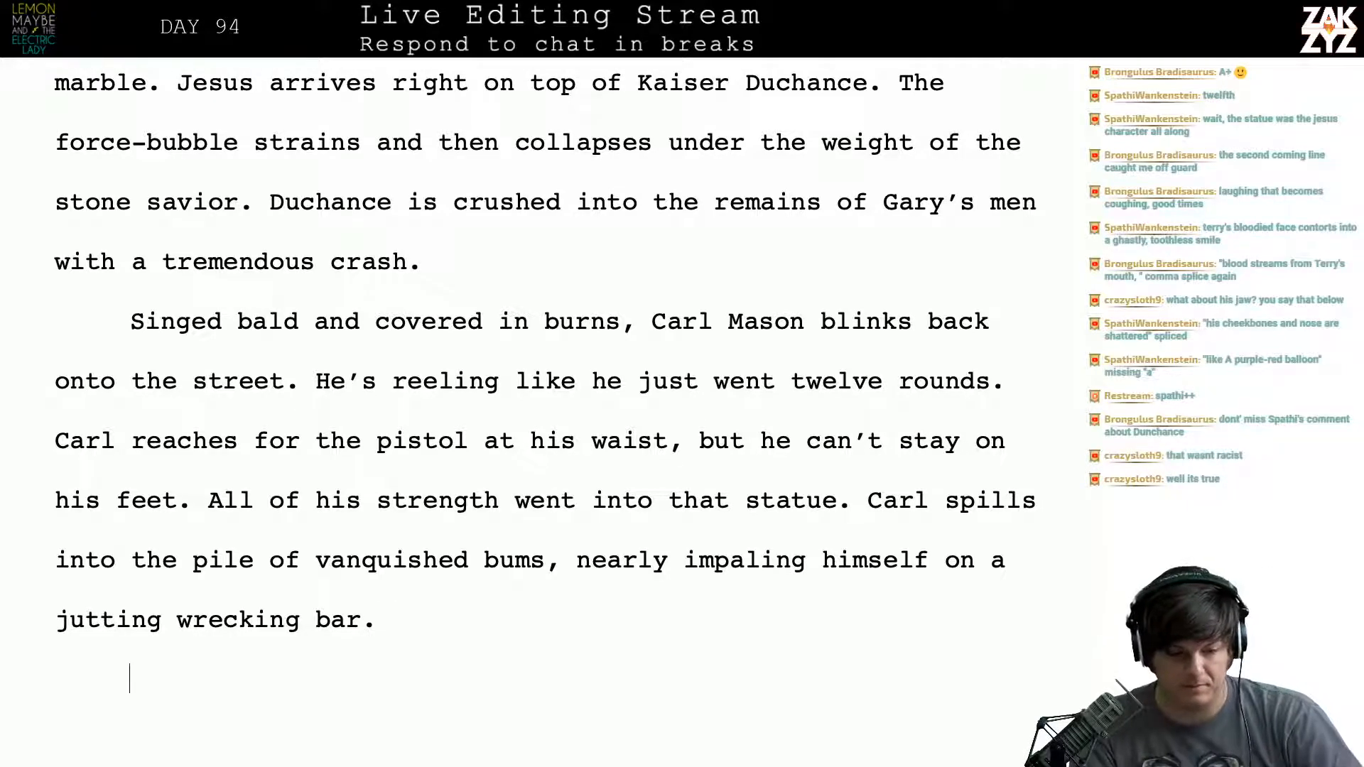
- Add three blank lines below the paragraph ending in "a jutting wrecking bar."
key("Return")
key("Return")
key("Return")
scroll(205, 498, "up", 1)
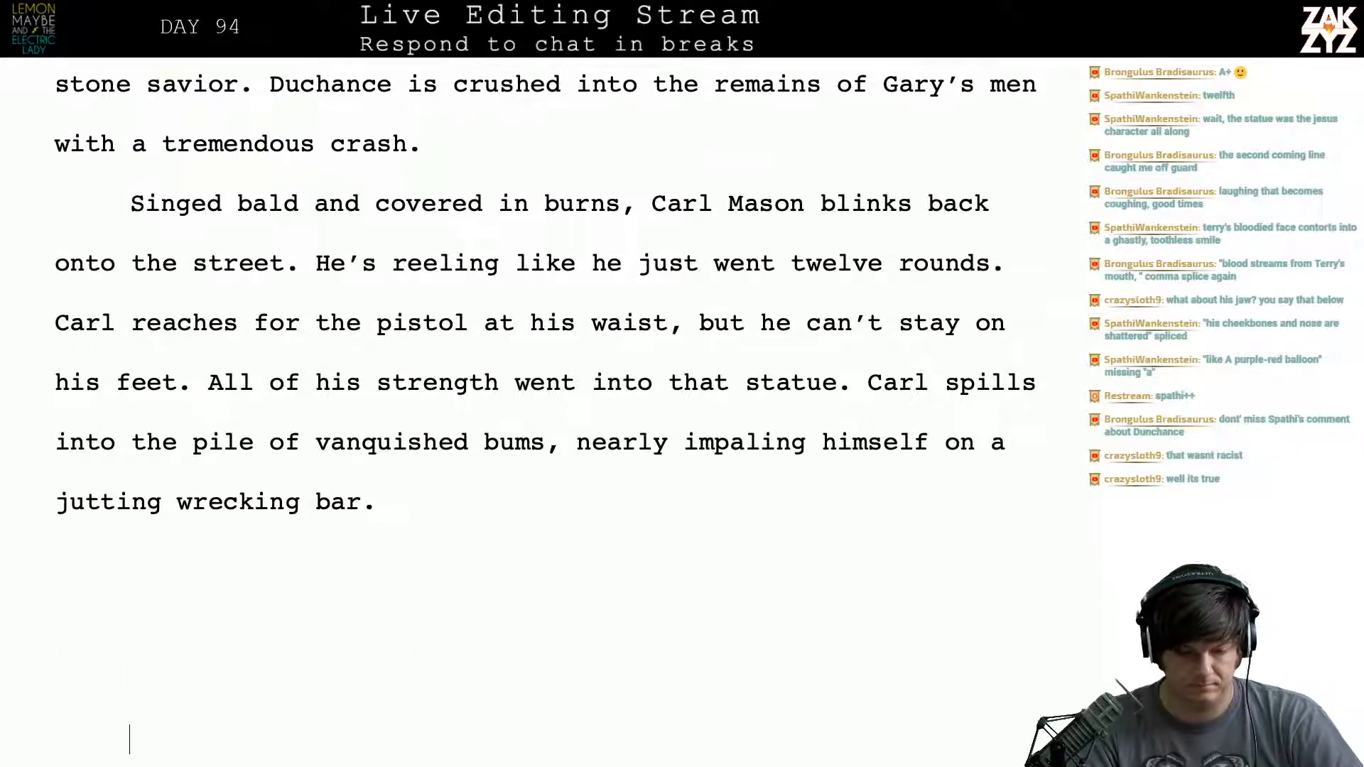
scroll(205, 498, "down", 1)
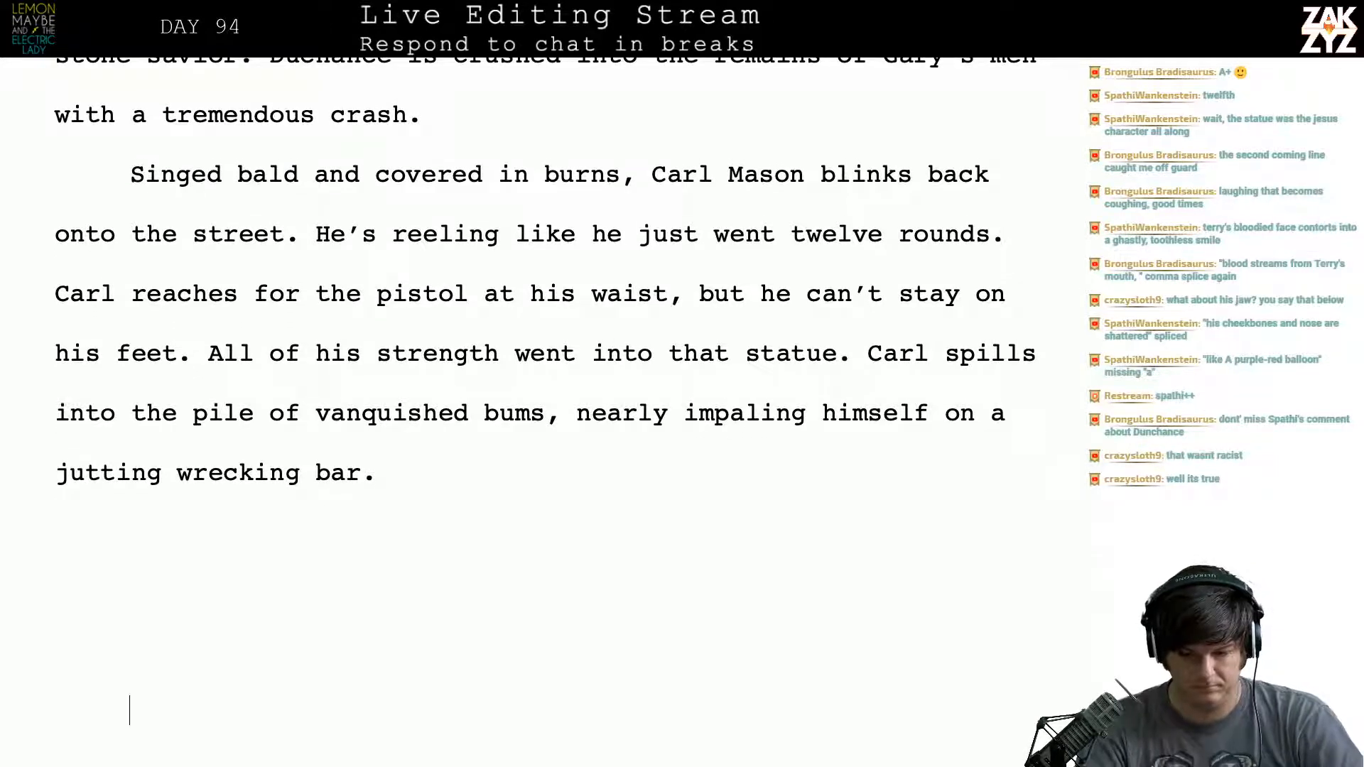
- Try a new sentence after "twelve rounds." beginning "There's a pistol at his"
left_click(1053, 248)
type("H")
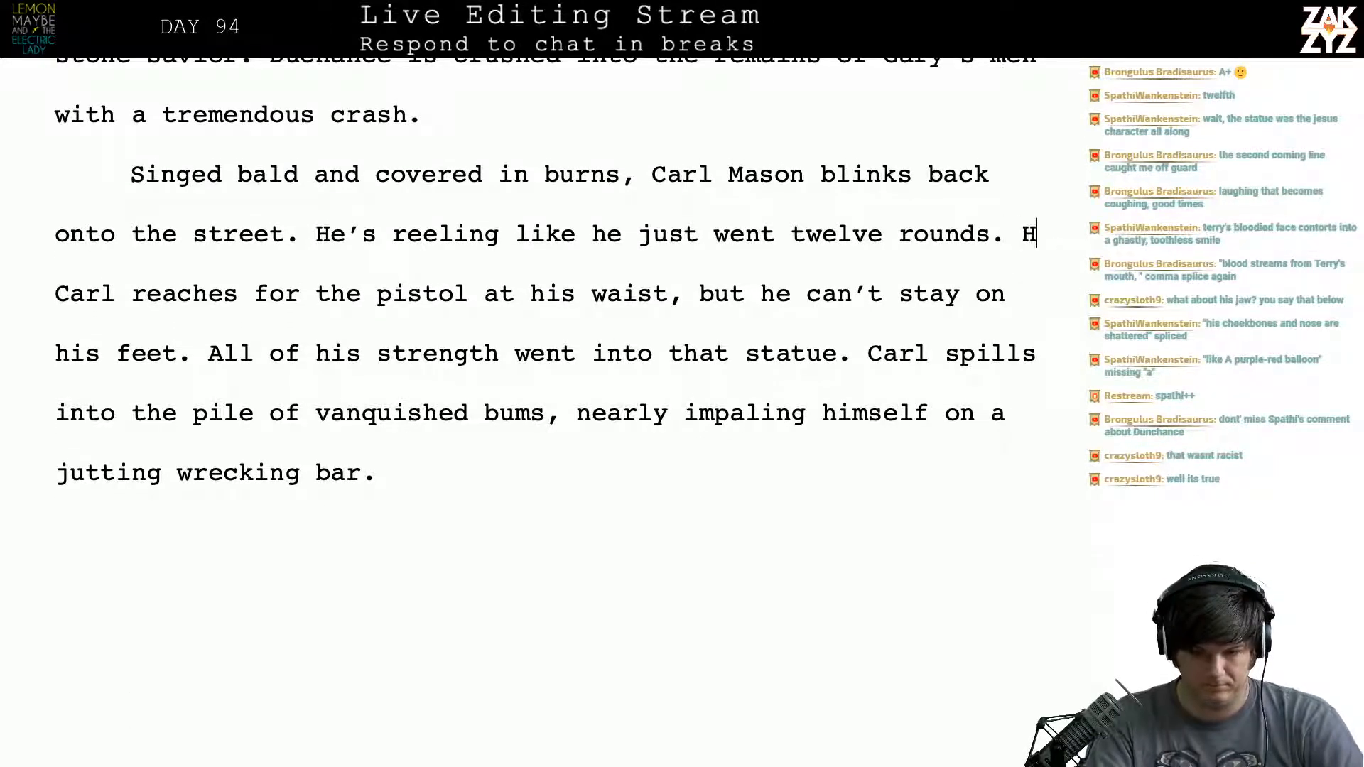
key("BackSpace")
type("G")
key("BackSpace")
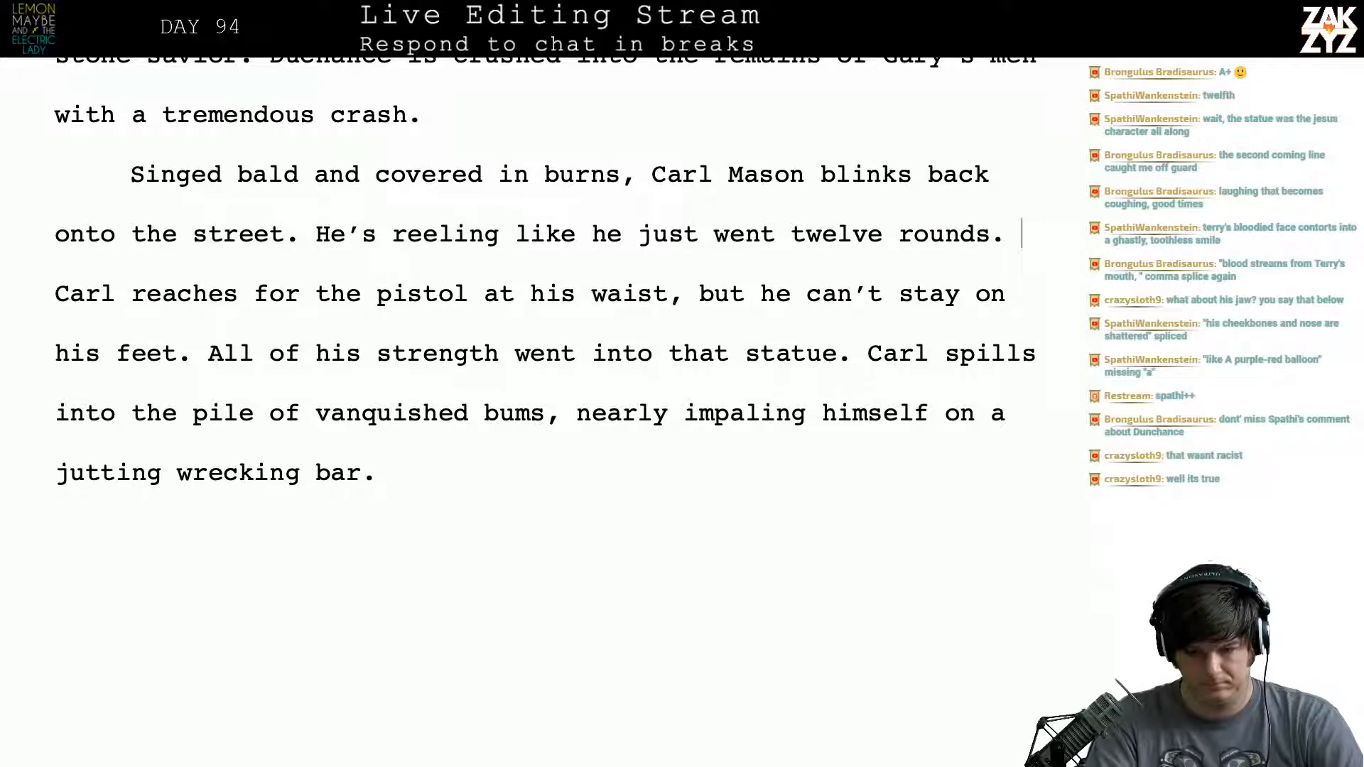
type("There's a pistol a")
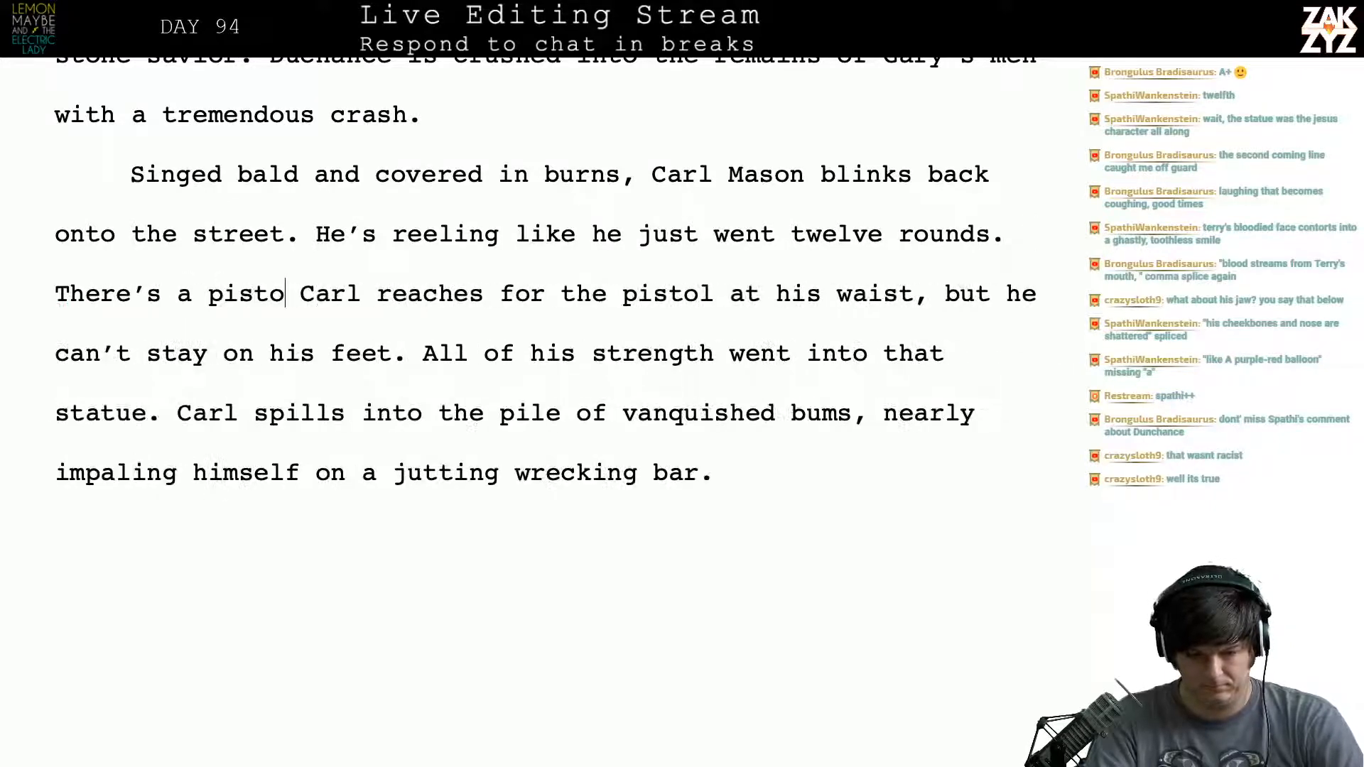
type("t his waste")
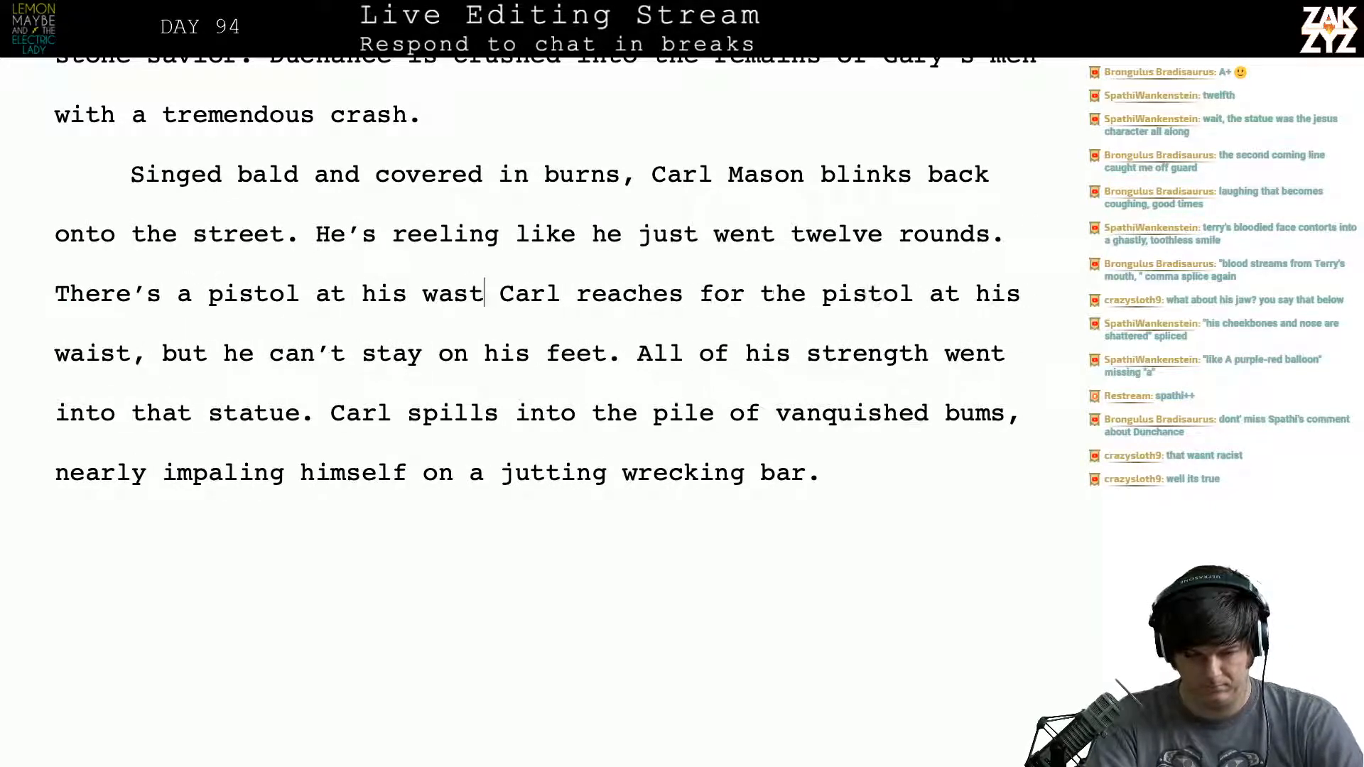
key("BackSpace")
key("BackSpace")
key("BackSpace")
key("BackSpace")
key("BackSpace")
key("BackSpace")
key("BackSpace")
key("BackSpace")
key("BackSpace")
key("BackSpace")
key("BackSpace")
key("BackSpace")
key("BackSpace")
key("BackSpace")
key("BackSpace")
key("BackSpace")
key("BackSpace")
key("BackSpace")
key("BackSpace")
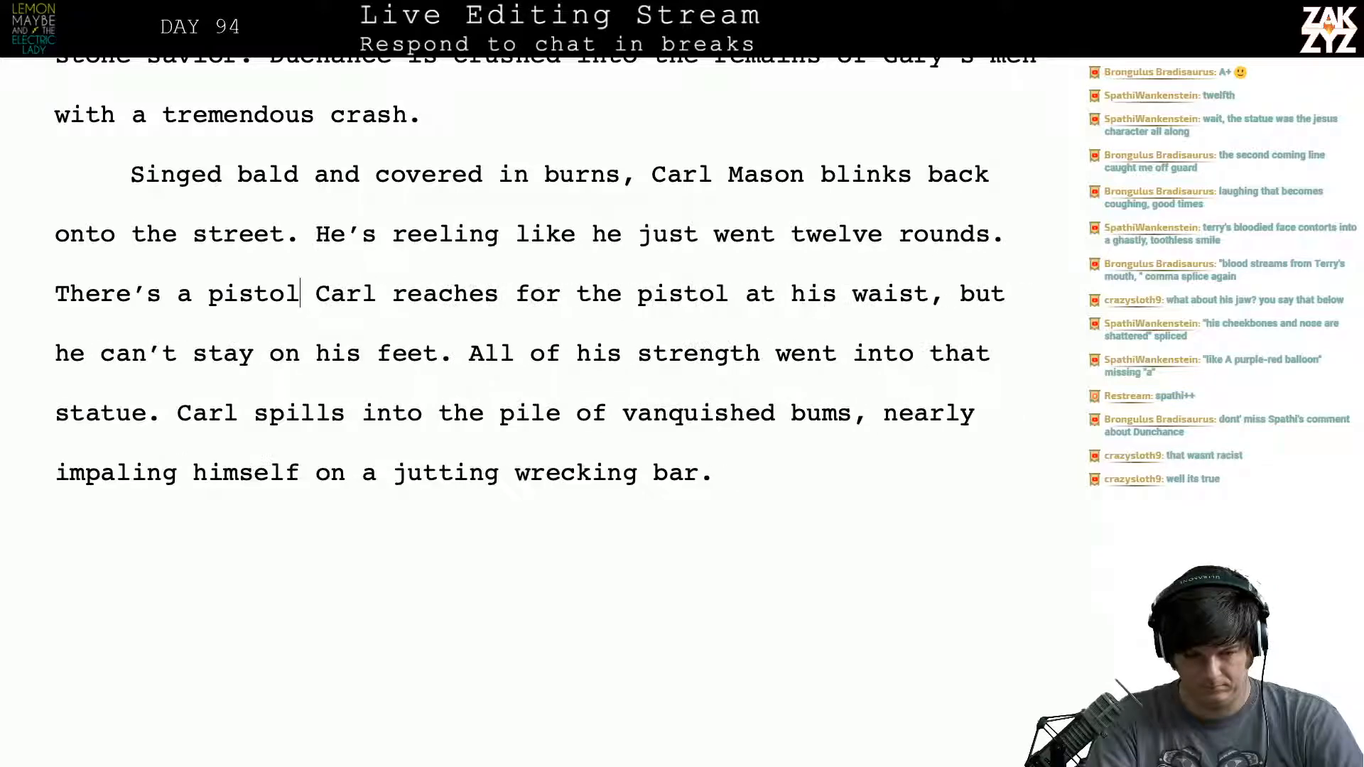
key("BackSpace")
key("BackSpace")
key("BackSpace")
key("BackSpace")
key("BackSpace")
key("BackSpace")
key("BackSpace")
key("BackSpace")
key("BackSpace")
key("BackSpace")
- Insert "He's grasping at the empty holster at his waist," after "He's reeling like he just went twelve rounds."
type("He's ")
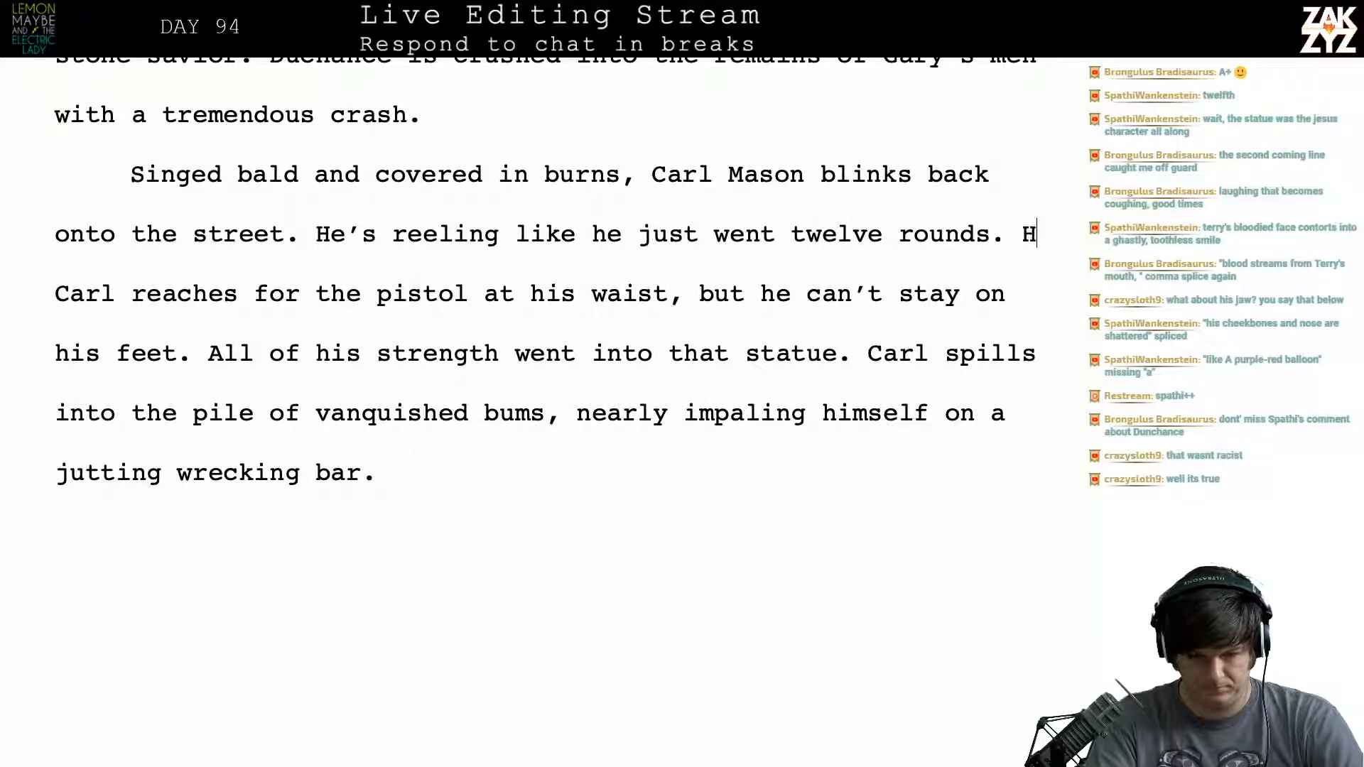
type("grasping at the ")
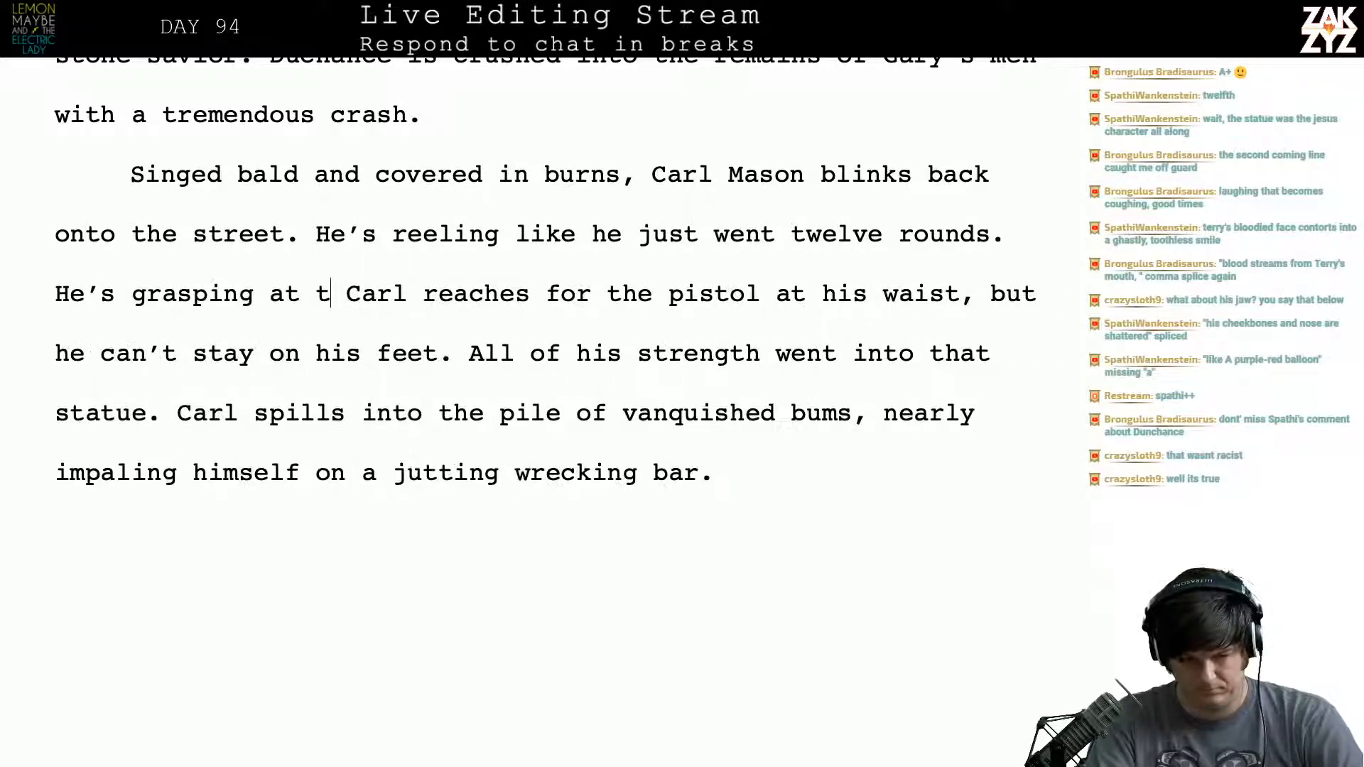
type("em")
key("BackSpace")
key("BackSpace")
type("empty ")
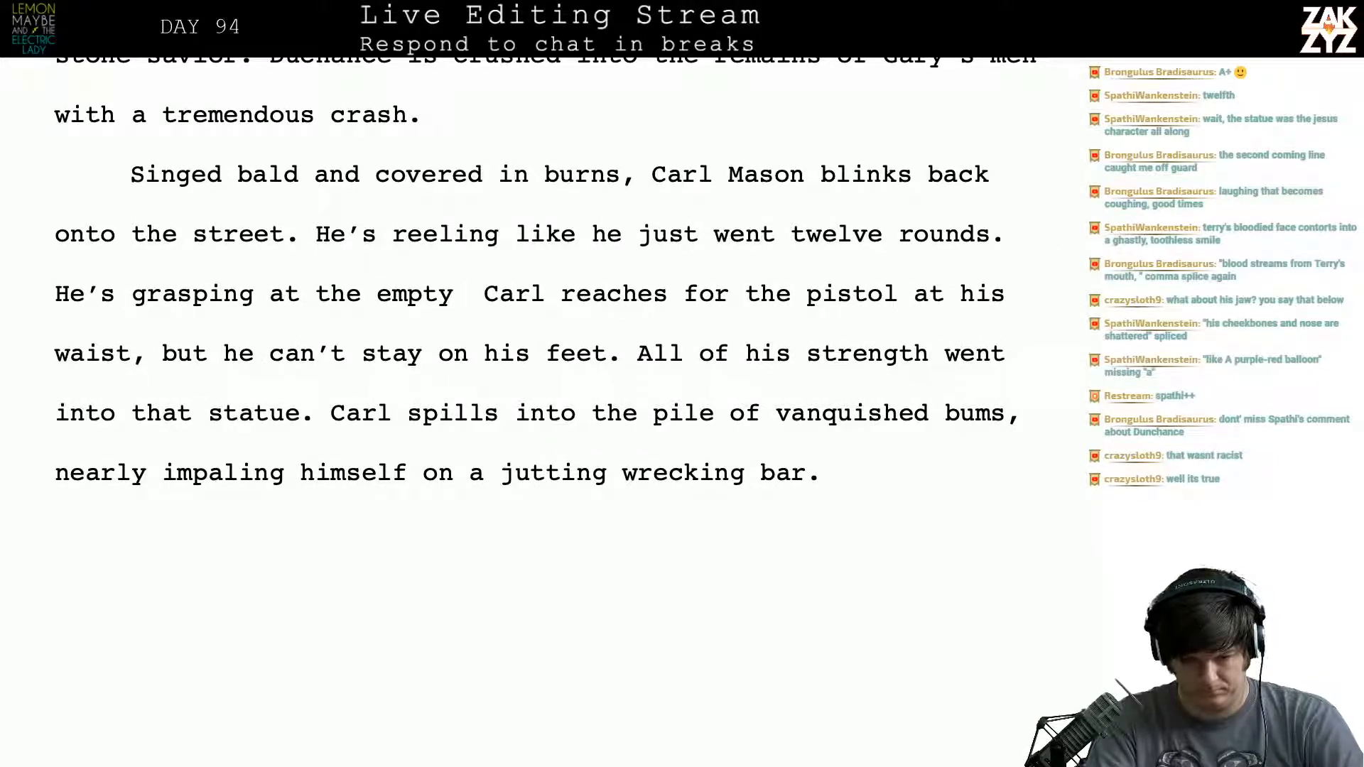
type("holster at his w")
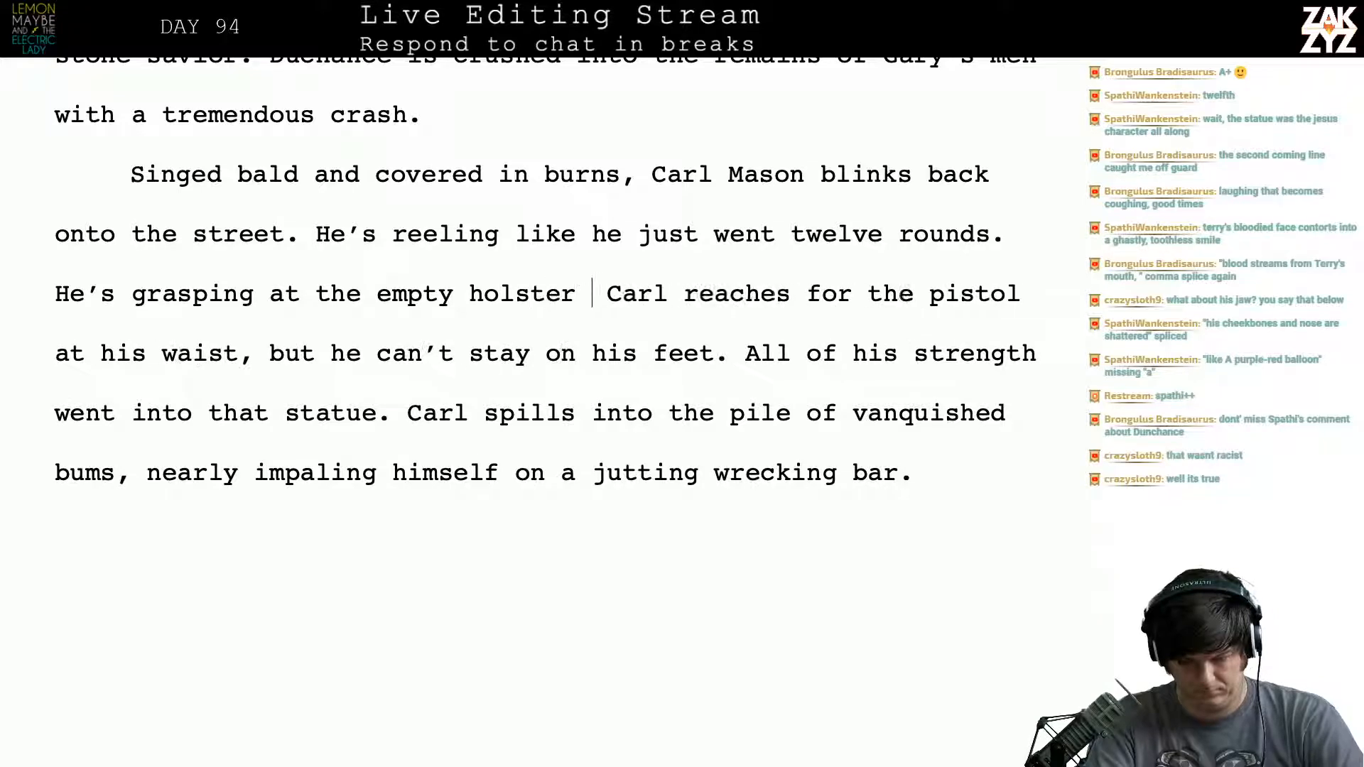
type("aist,")
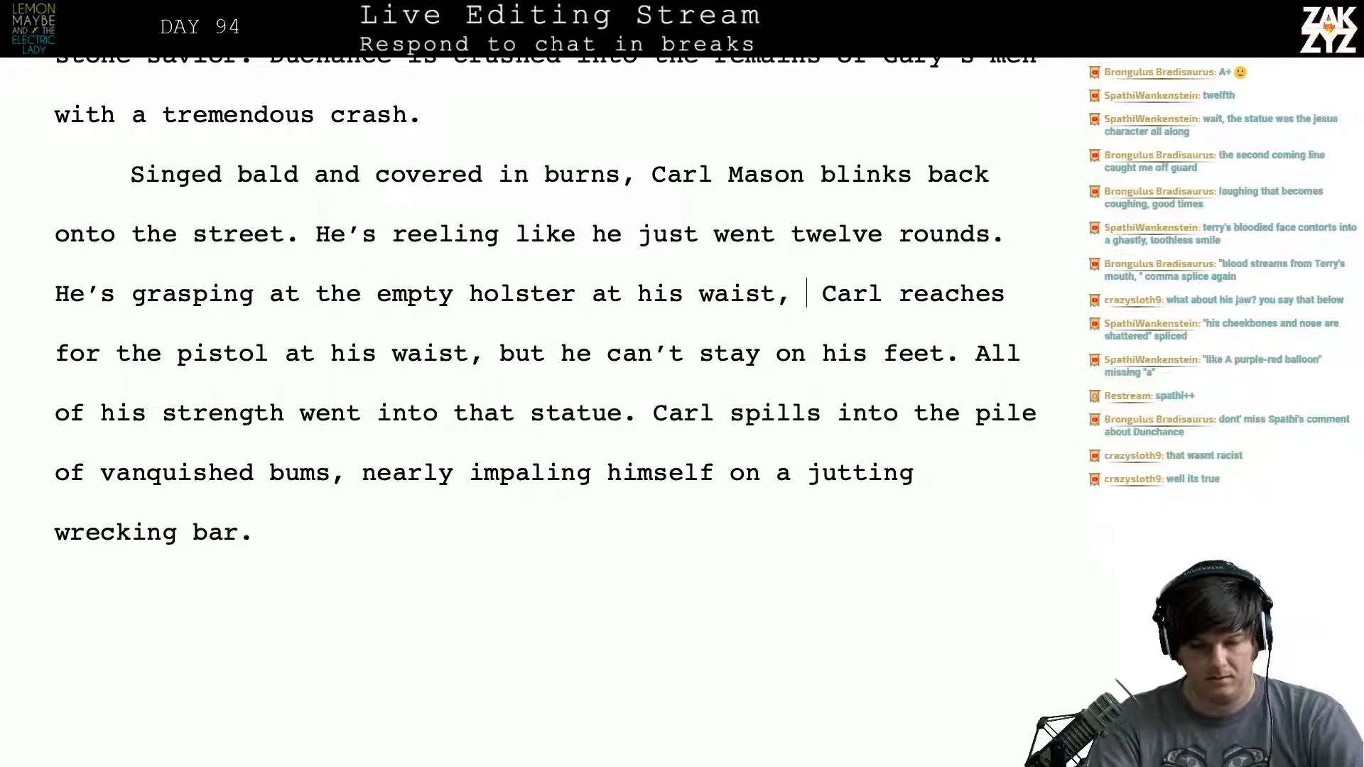
- Try different continuations after "at his waist": "unable to", a period and a comma
type("unable to")
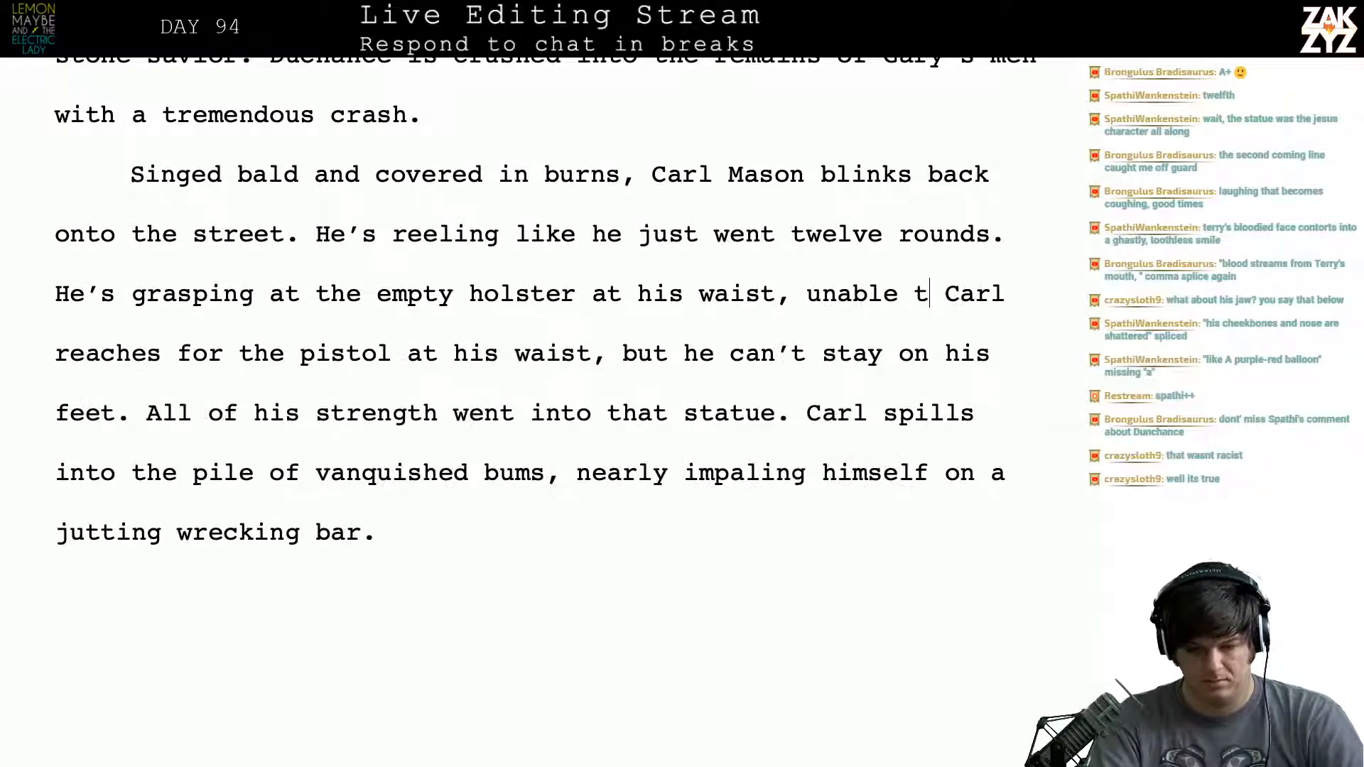
key("BackSpace")
key("BackSpace")
key("BackSpace")
key("BackSpace")
key("BackSpace")
key("BackSpace")
key("BackSpace")
key("BackSpace")
key("BackSpace")
key("BackSpace")
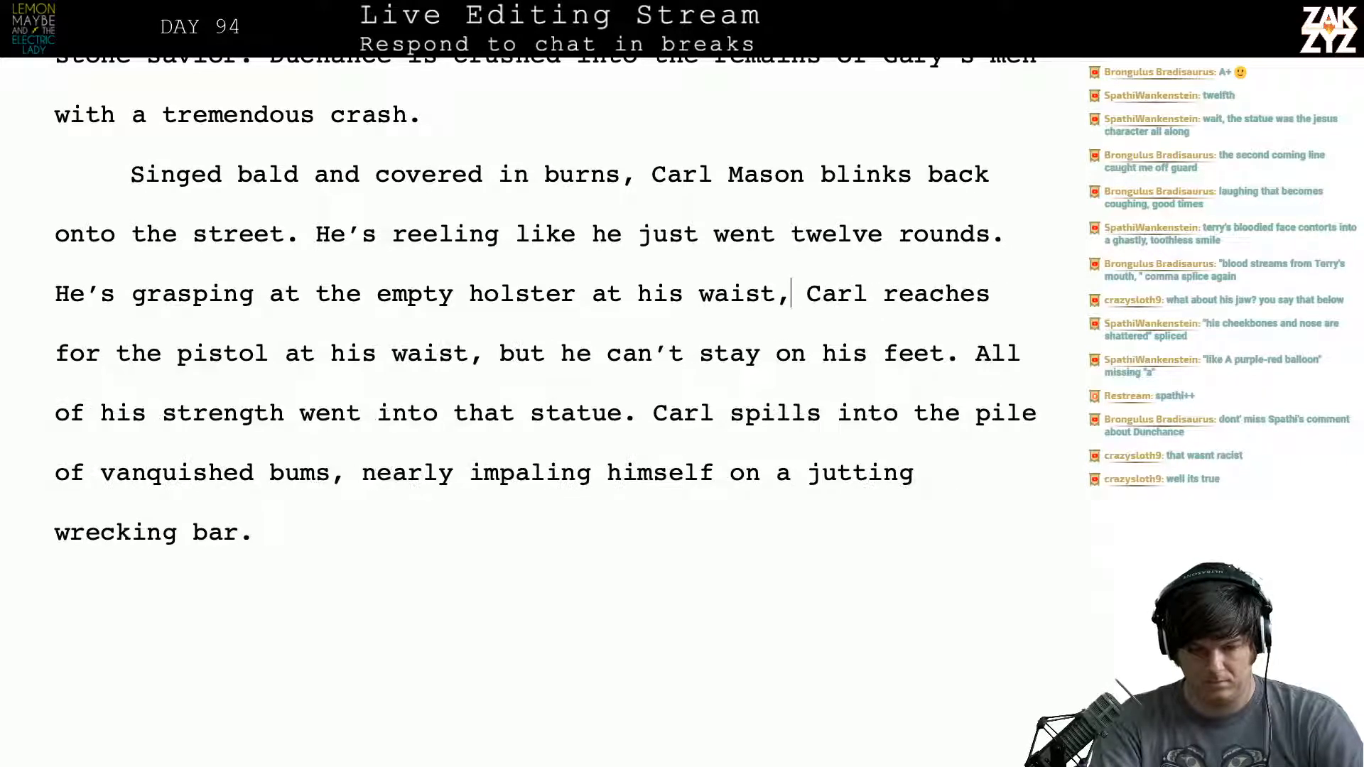
key("BackSpace")
type(".")
key("shift+Down")
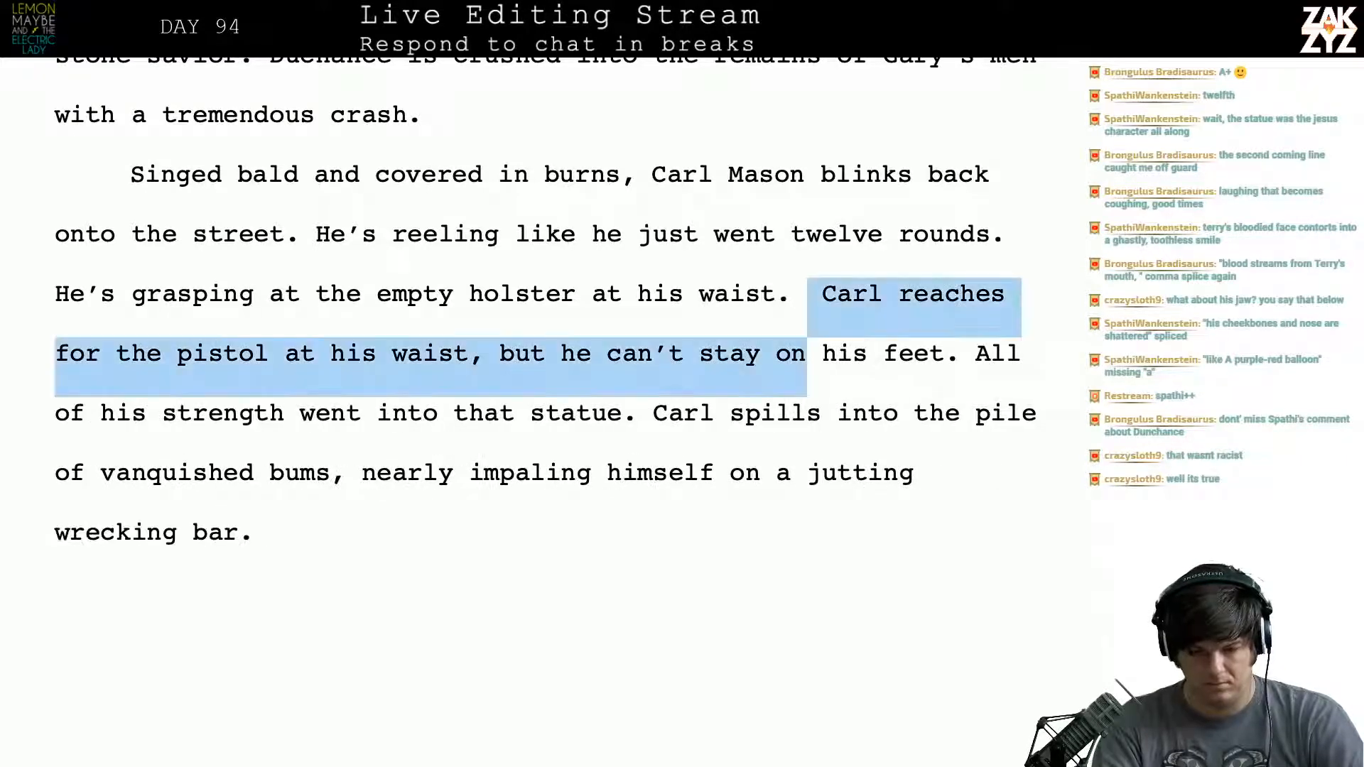
key("shift+Up")
type(",")
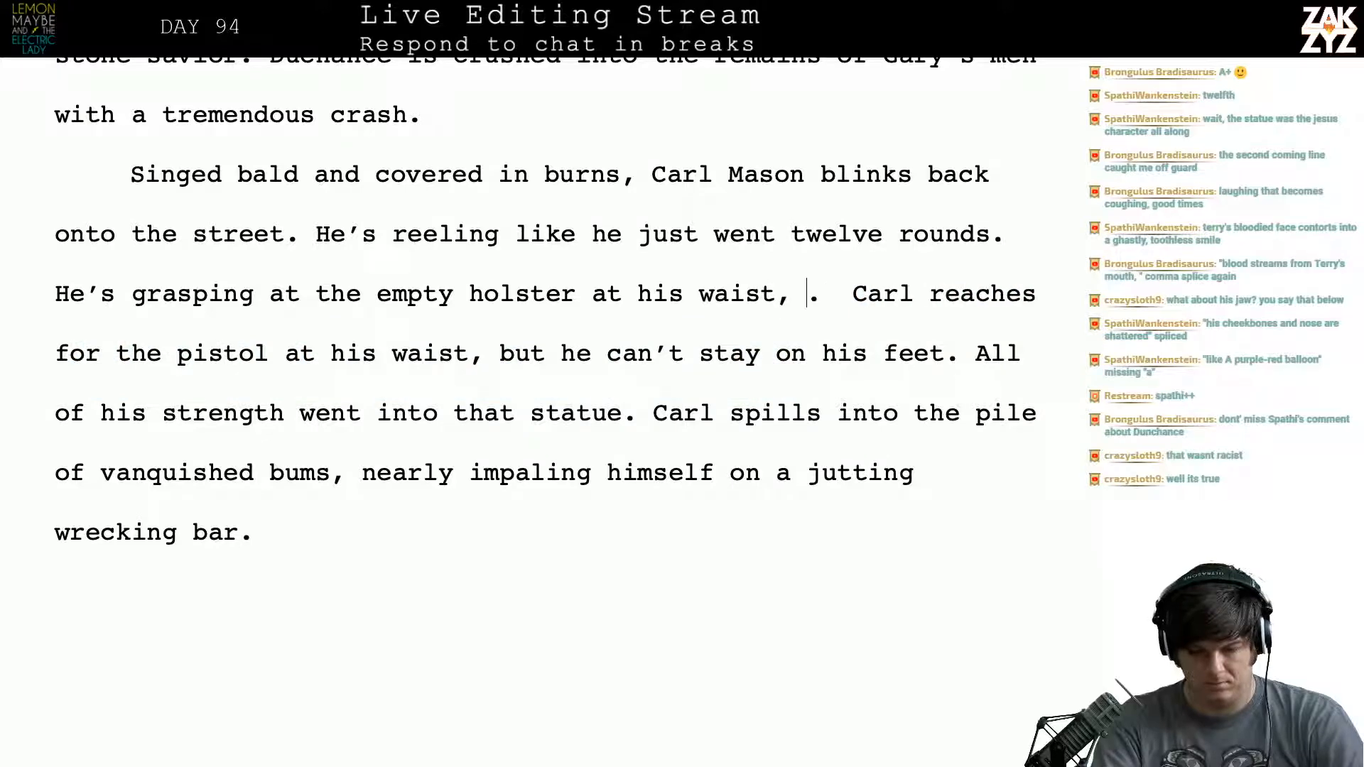
key("BackSpace")
key("BackSpace")
- Continue the empty-holster sentence with "to finish the job, but he can't stay on his feet."
type("to finish the job,")
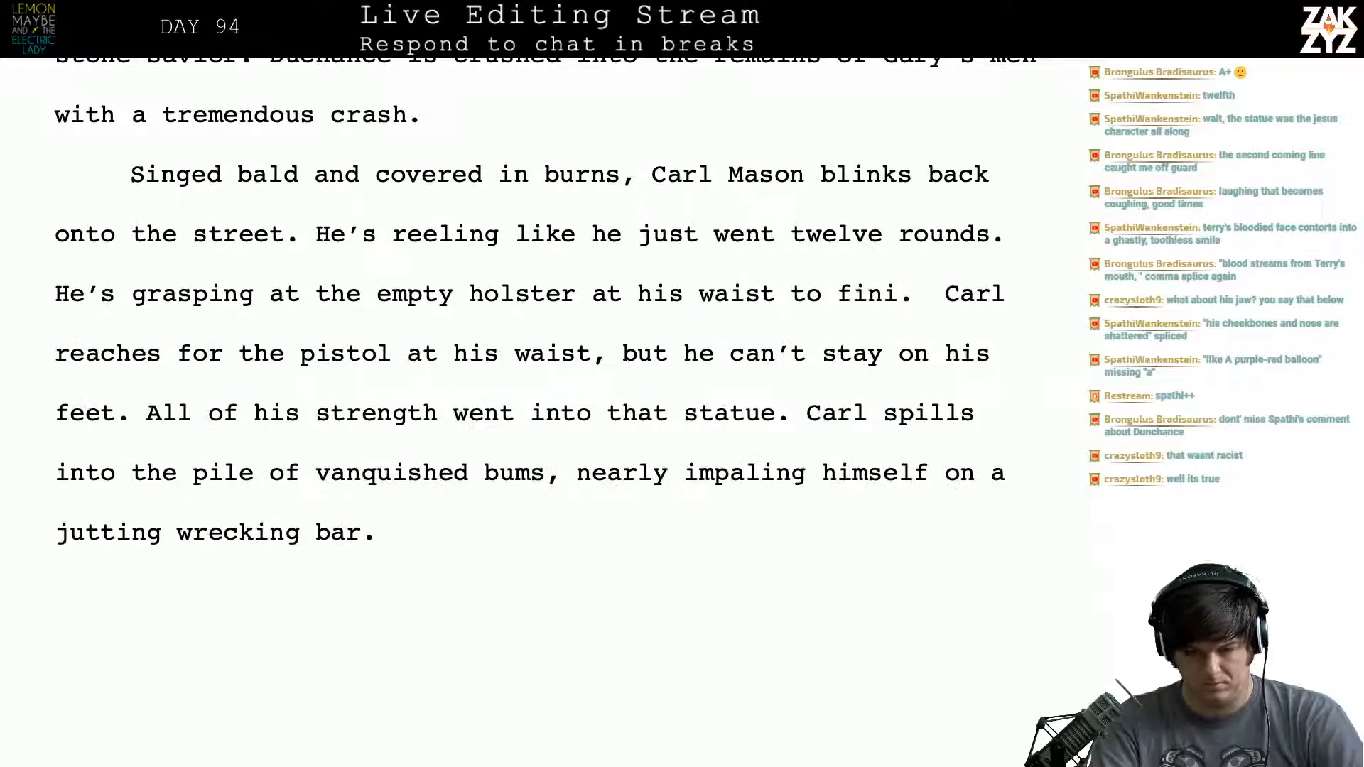
type(" but he")
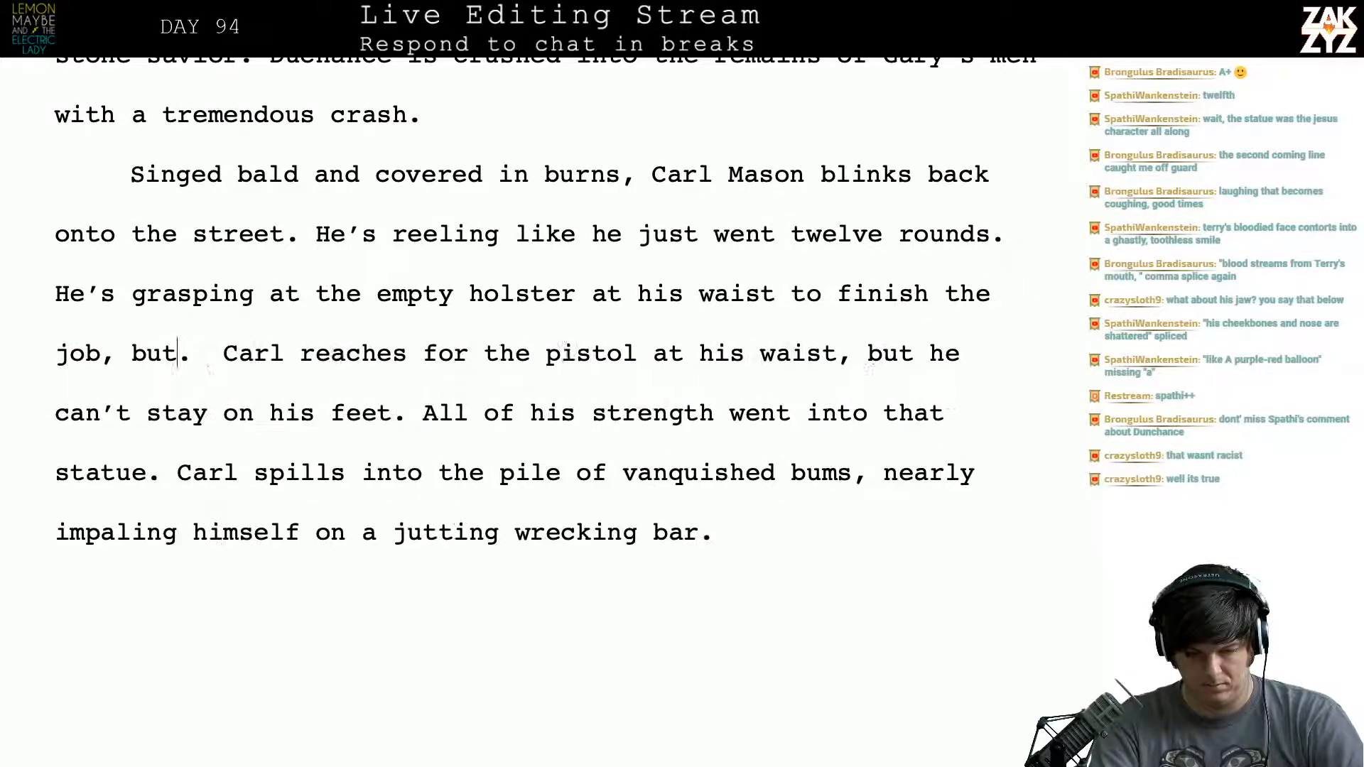
type(" can't stay on his feet.")
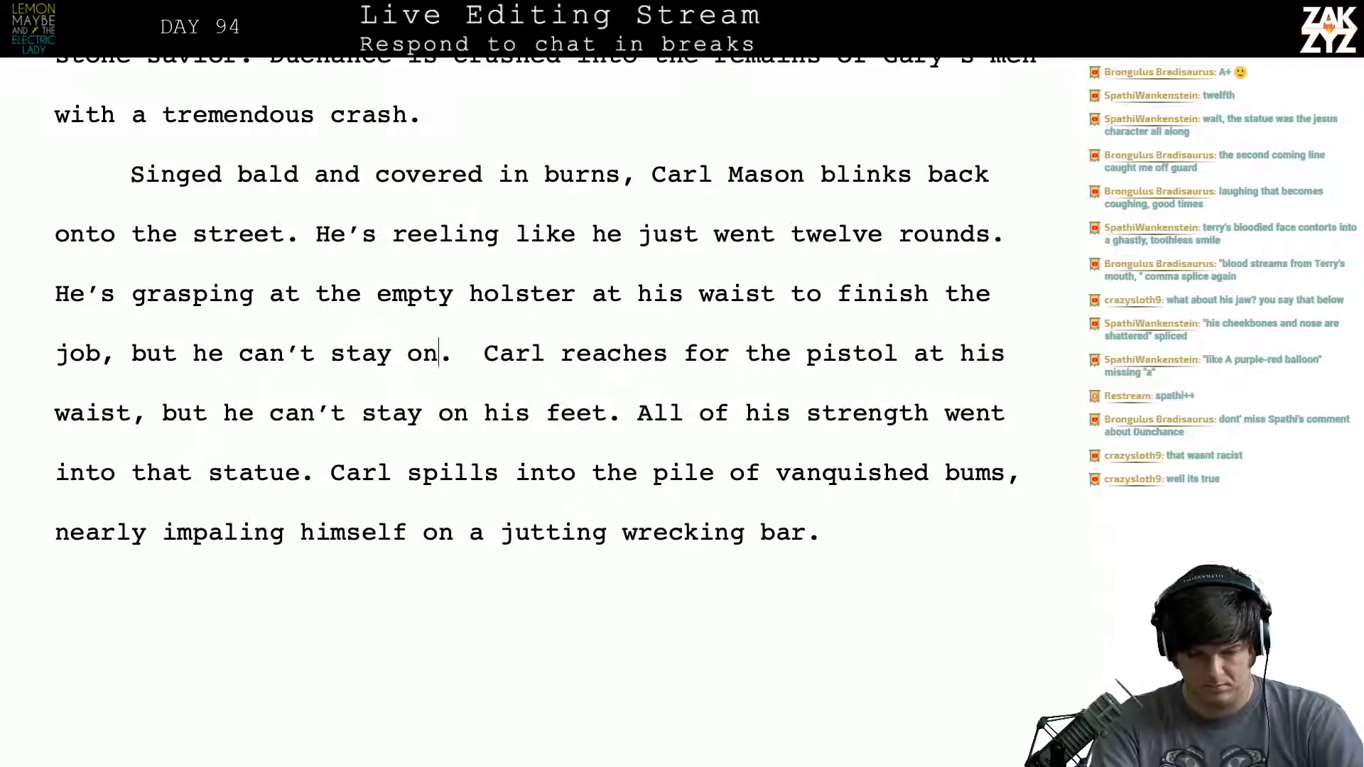
- Delete the stray period and the old sentence "Carl reaches for the pistol at his waist, but he can't stay on his feet."
key("shift+Down")
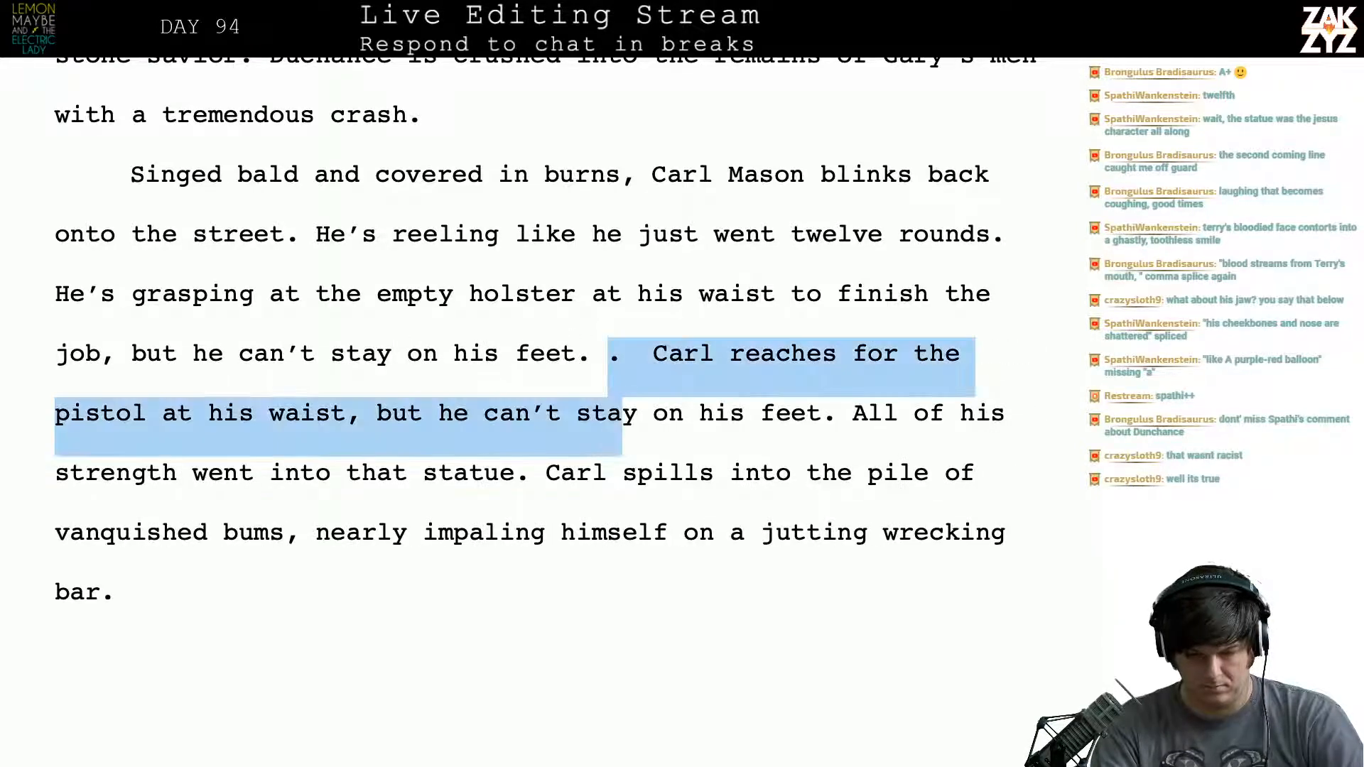
key("shift+Right")
key("shift+Right")
key("shift+Right")
key("shift+Right")
key("shift+Right")
key("shift+Right")
key("shift+Right")
key("shift+Right")
key("shift+Right")
key("shift+Right")
key("shift+Right")
key("shift+Right")
key("shift+Right")
key("shift+Right")
key("BackSpace")
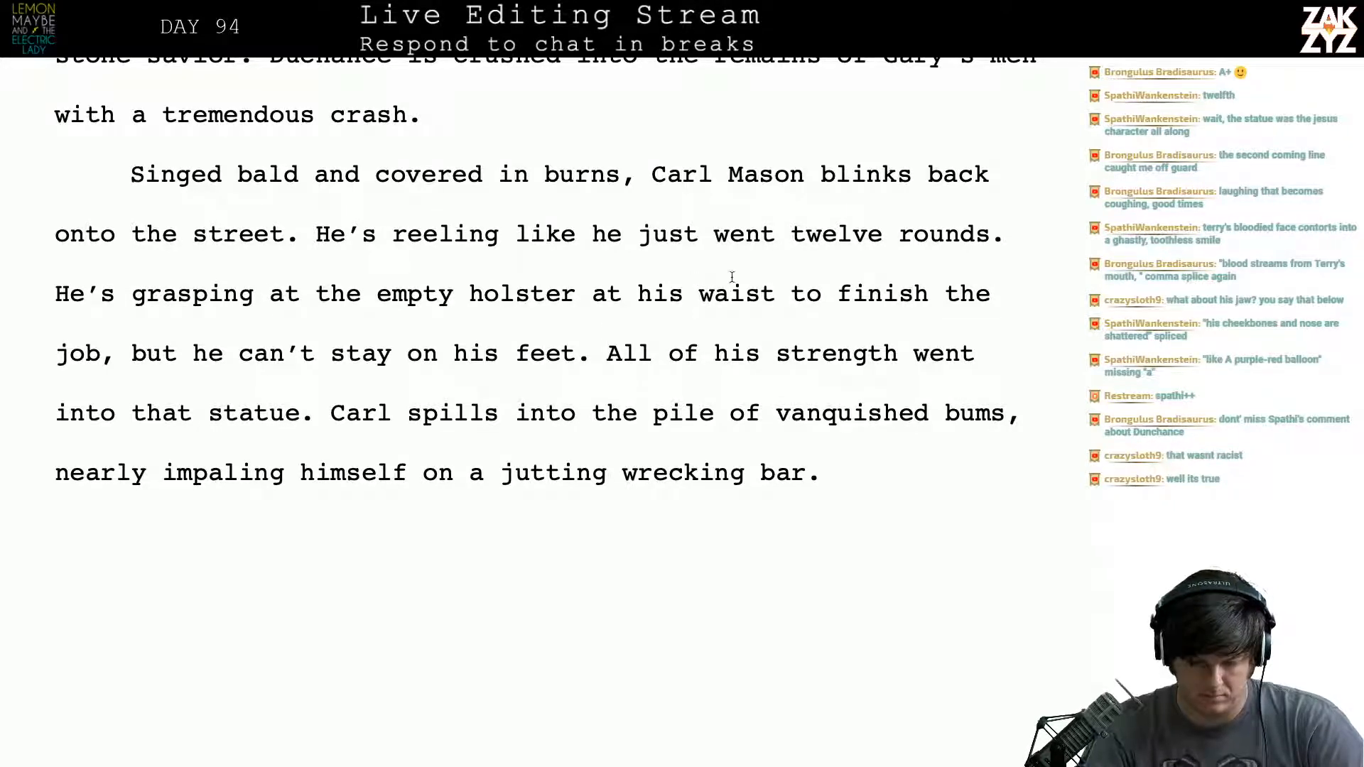
- Insert ", he can't stay on his feet." after "He's grasping at the empty holster at his waist"
left_click(773, 294)
type(", he can't stay")
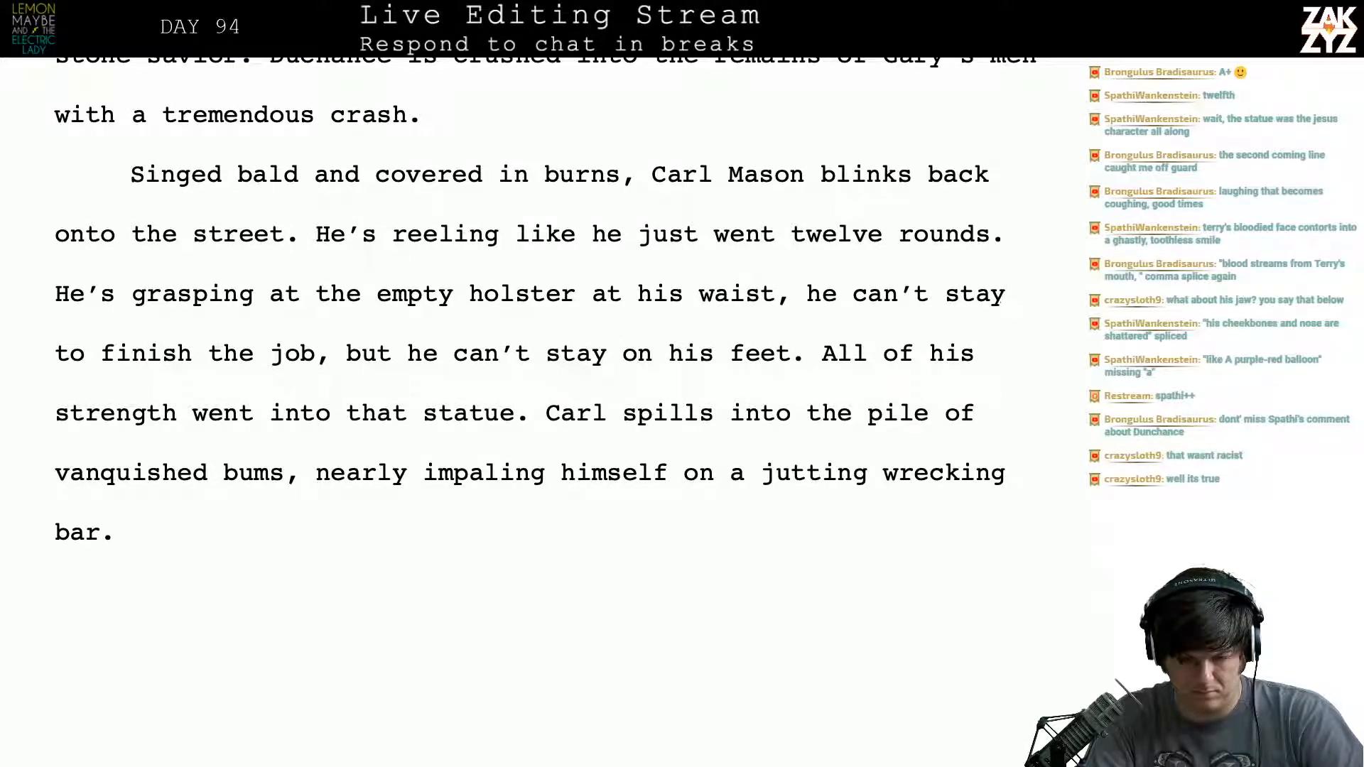
type("on his feet.")
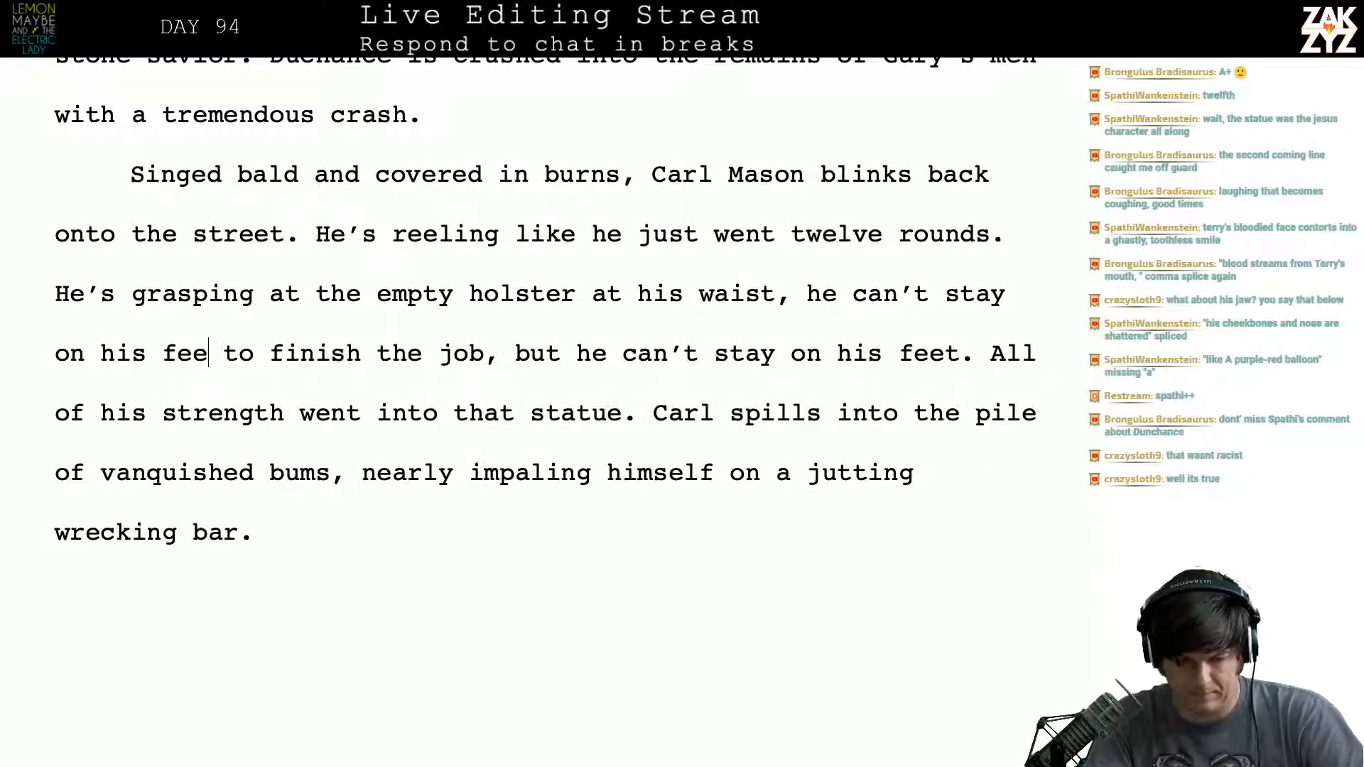
- Delete the leftover text "to finish the job, but he can't stay on his feet." before "All of his strength"
key("shift+Right")
key("shift+Right")
key("shift+Right")
key("shift+Right")
key("shift+Right")
key("shift+Right")
key("shift+Right")
key("shift+Right")
key("shift+Right")
key("shift+Right")
key("shift+Right")
key("shift+Right")
key("shift+Right")
key("shift+Right")
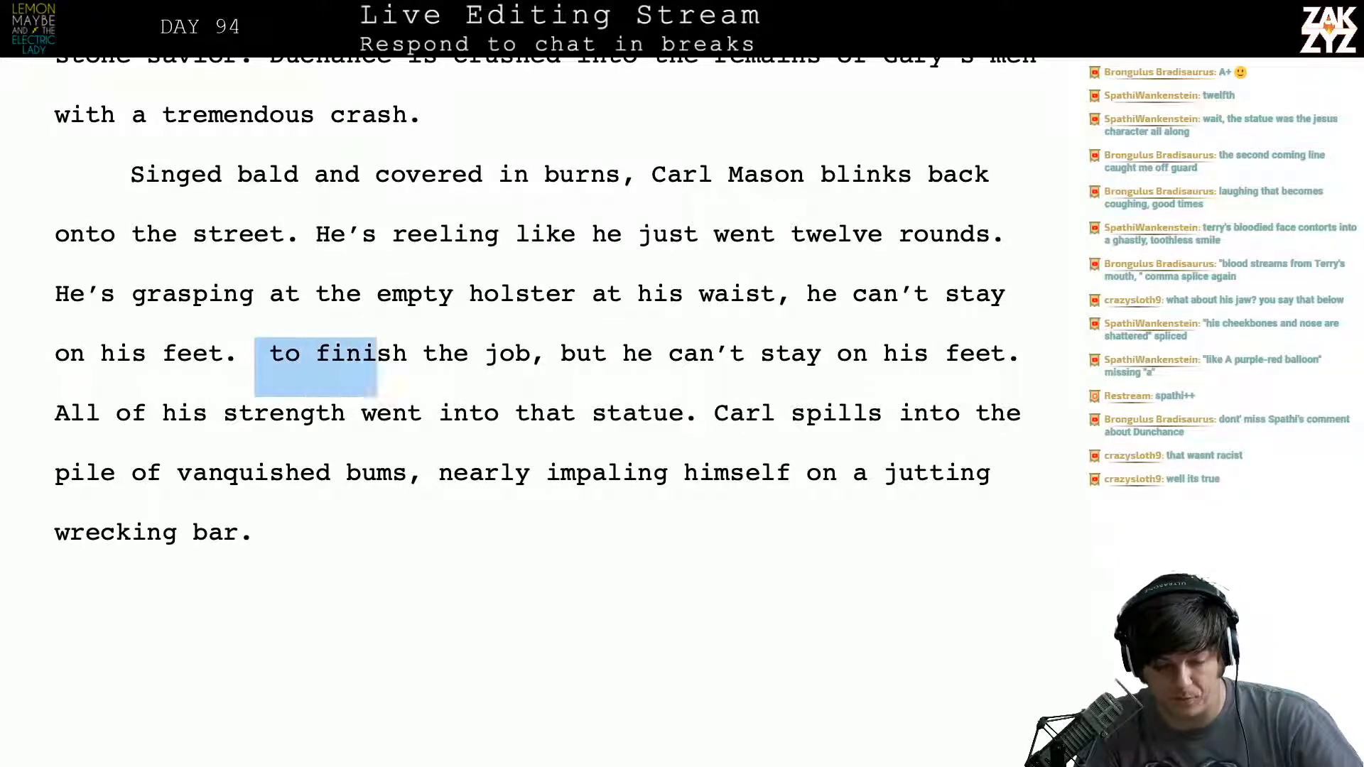
key("shift+Right")
key("shift+Right")
key("shift+Right")
key("shift+Right")
key("shift+Right")
key("shift+Right")
key("shift+Right")
key("shift+Right")
key("shift+Right")
key("shift+Right")
key("shift+Right")
key("shift+Right")
key("shift+Right")
key("shift+Right")
key("shift+Down")
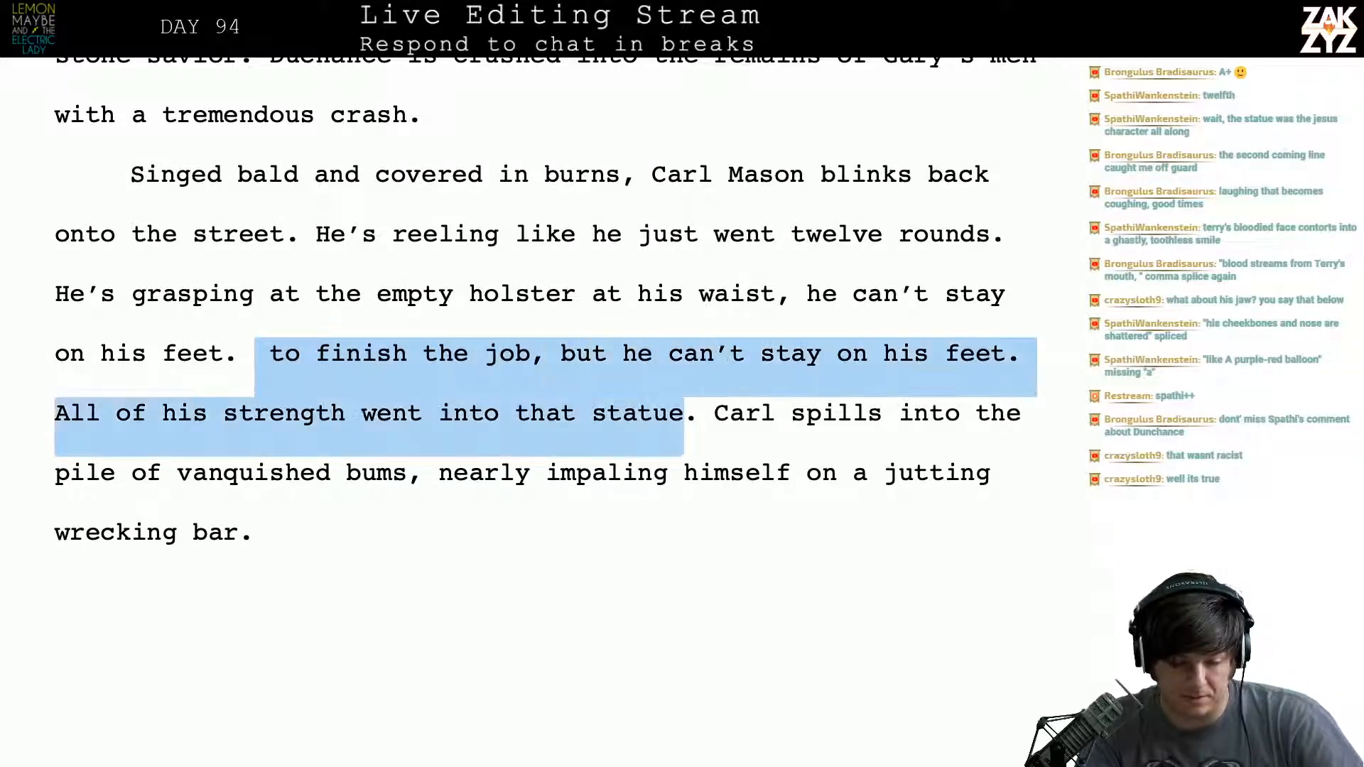
key("shift+Up")
key("shift+Right")
key("shift+Right")
key("shift+Right")
key("shift+Right")
key("shift+Right")
key("shift+Right")
key("shift+Right")
key("shift+Right")
key("shift+Right")
key("shift+Right")
key("shift+Right")
key("shift+Right")
key("shift+Right")
key("shift+Right")
key("shift+Right")
key("shift+Right")
key("shift+Right")
key("shift+Right")
key("shift+Right")
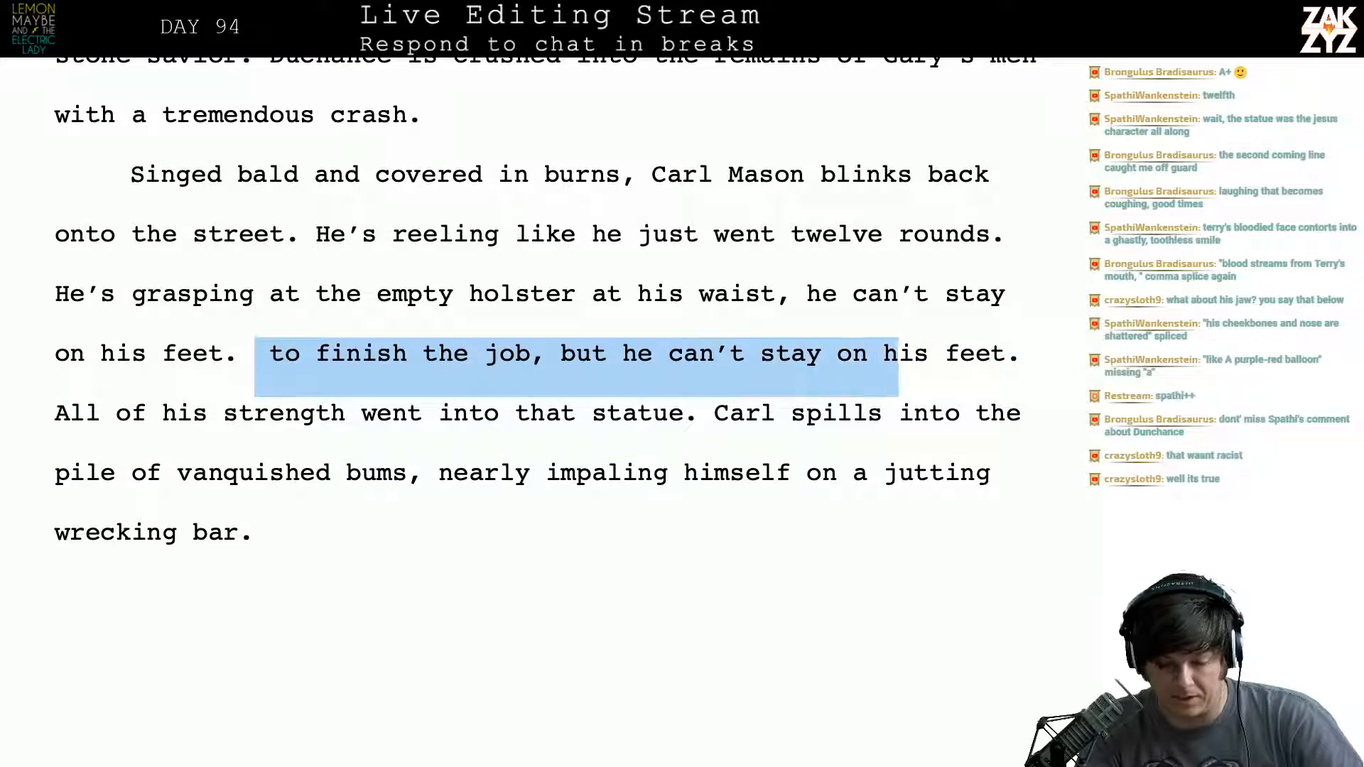
key("shift+Right")
key("shift+Right")
key("BackSpace")
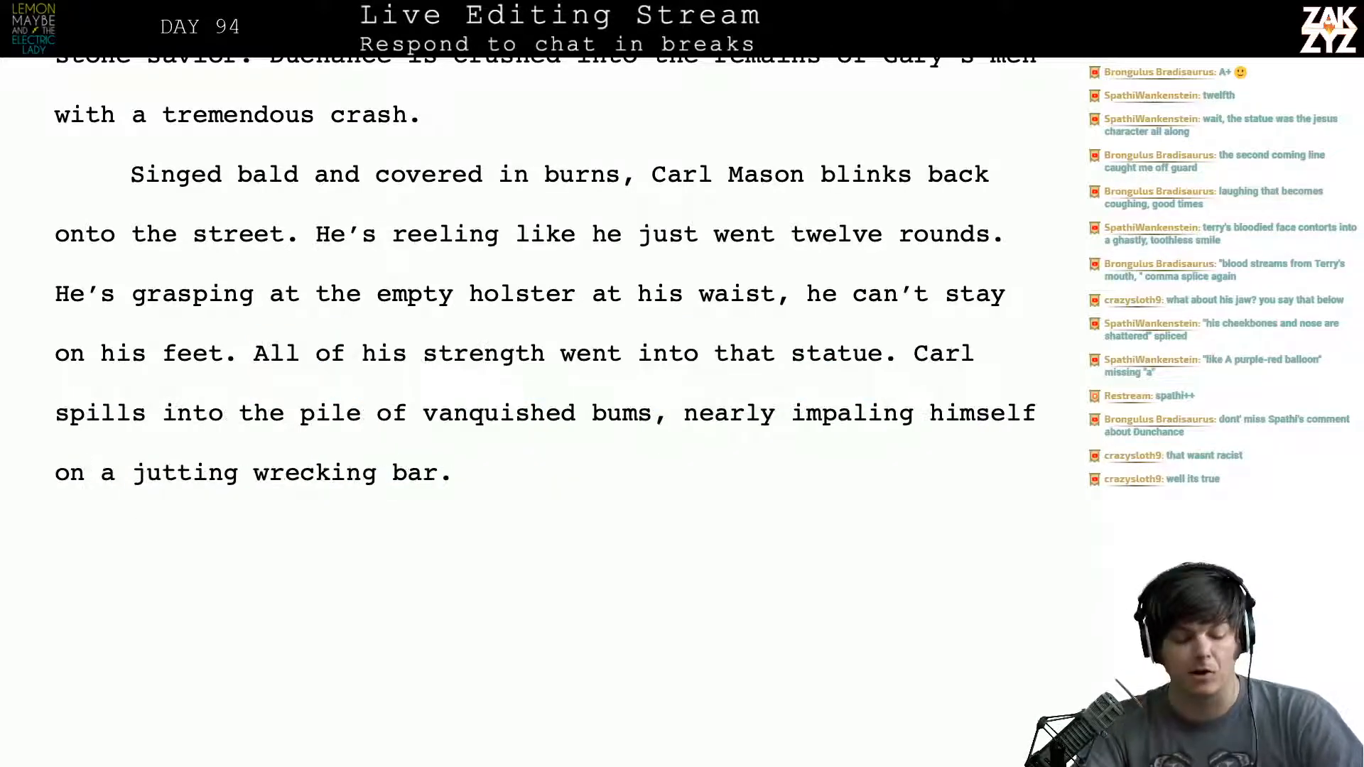
- Cut ", nearly impaling himself on a jutting wrecking bar" so the final sentence ends at "vanquished bums."
scroll(820, 281, "down", 2)
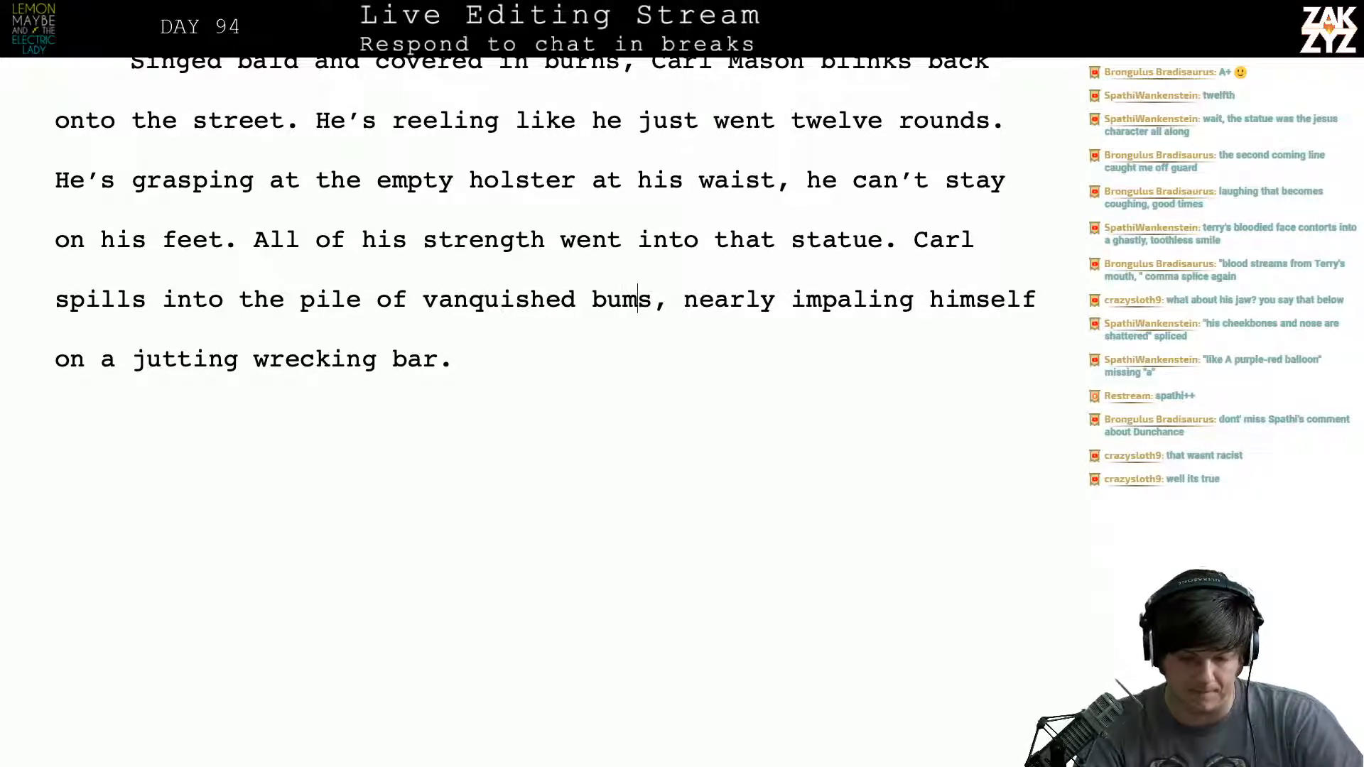
key("ctrl+shift+End")
key("shift+Left")
key("Delete")
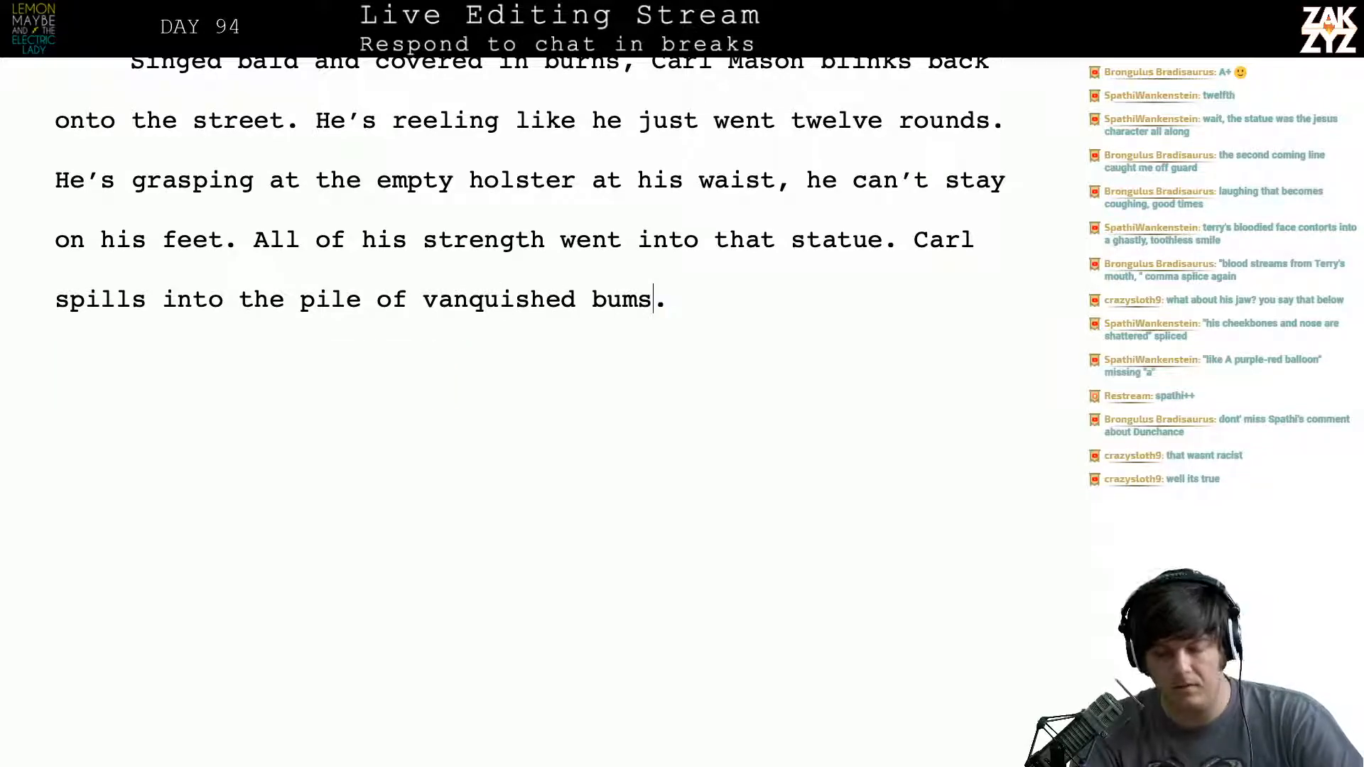
- Add blank lines after "vanquished bums." to start the "No Shock Advised" chapter heading on a new page, removing any excess lines
scroll(530, 284, "down", 2)
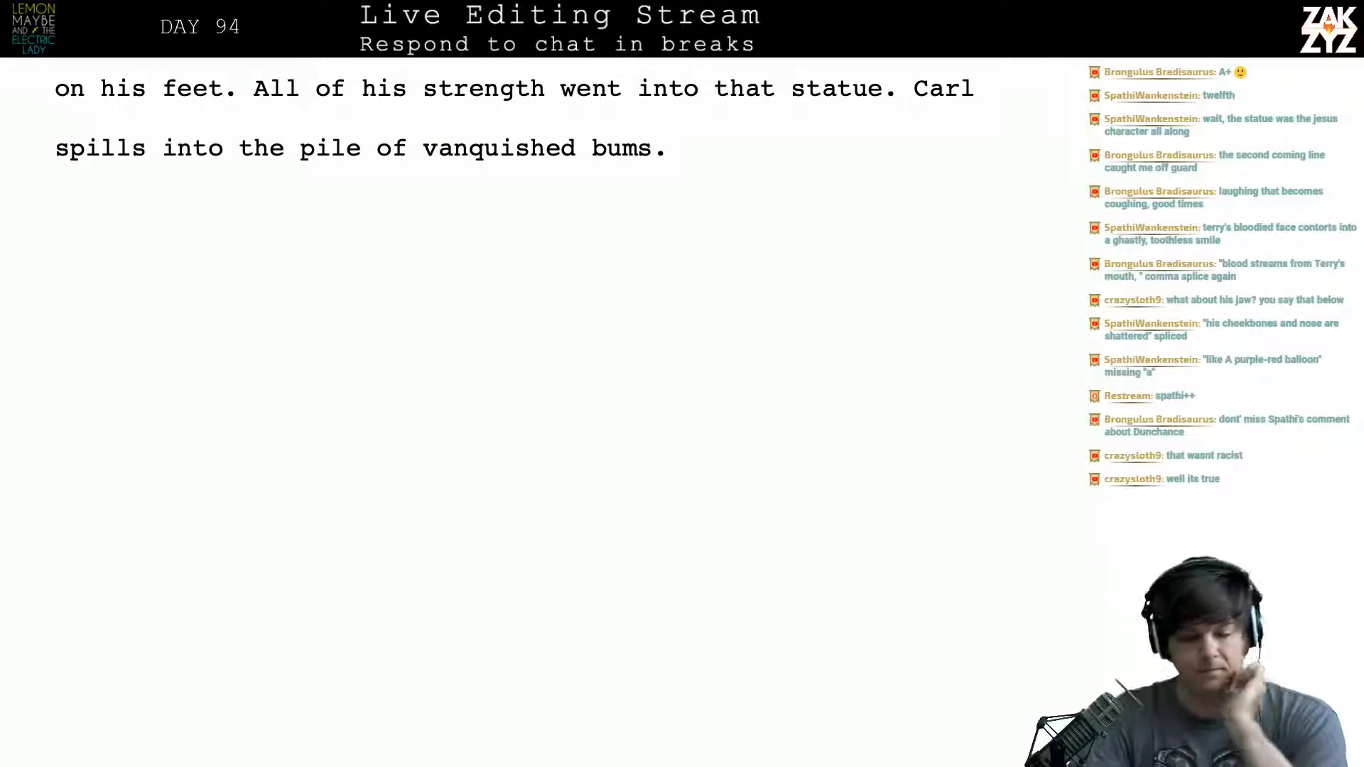
scroll(529, 355, "down", 4)
scroll(529, 355, "up", 11)
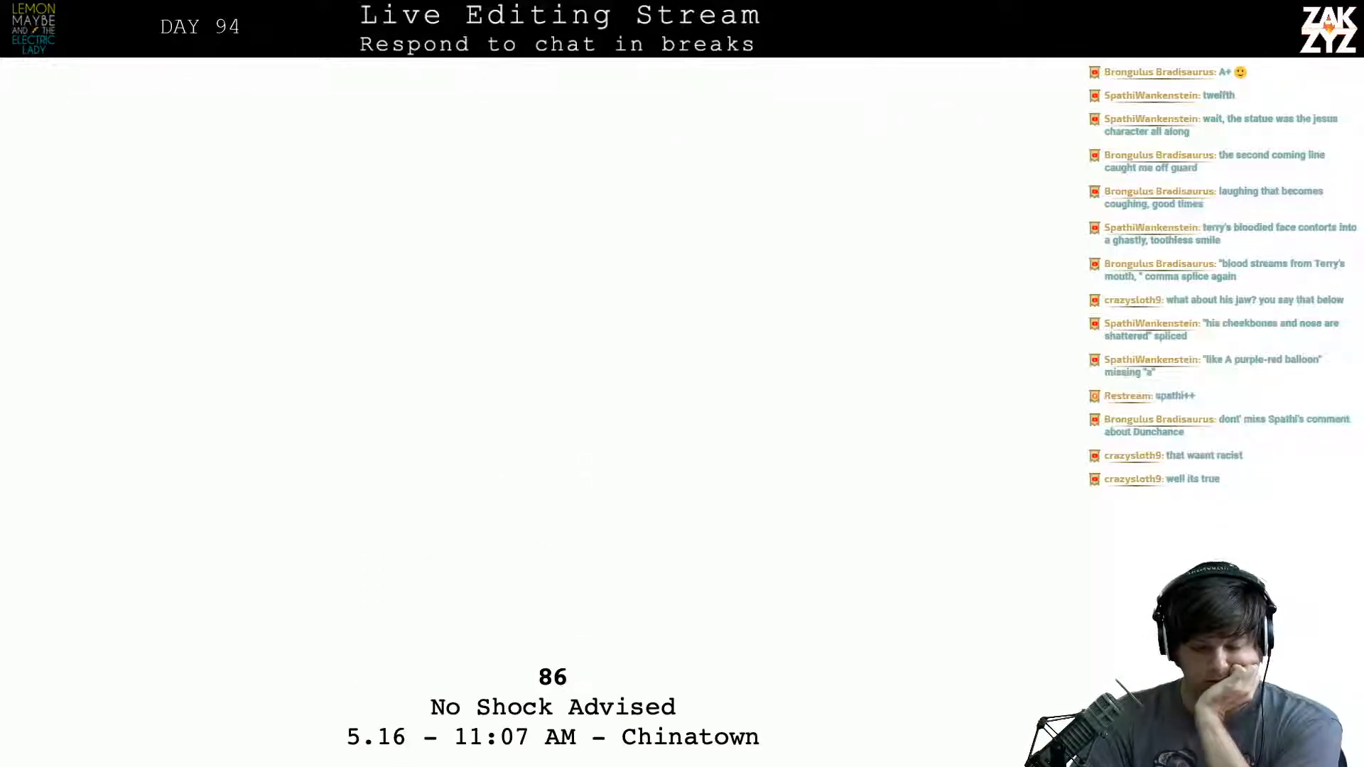
scroll(773, 237, "down", 3)
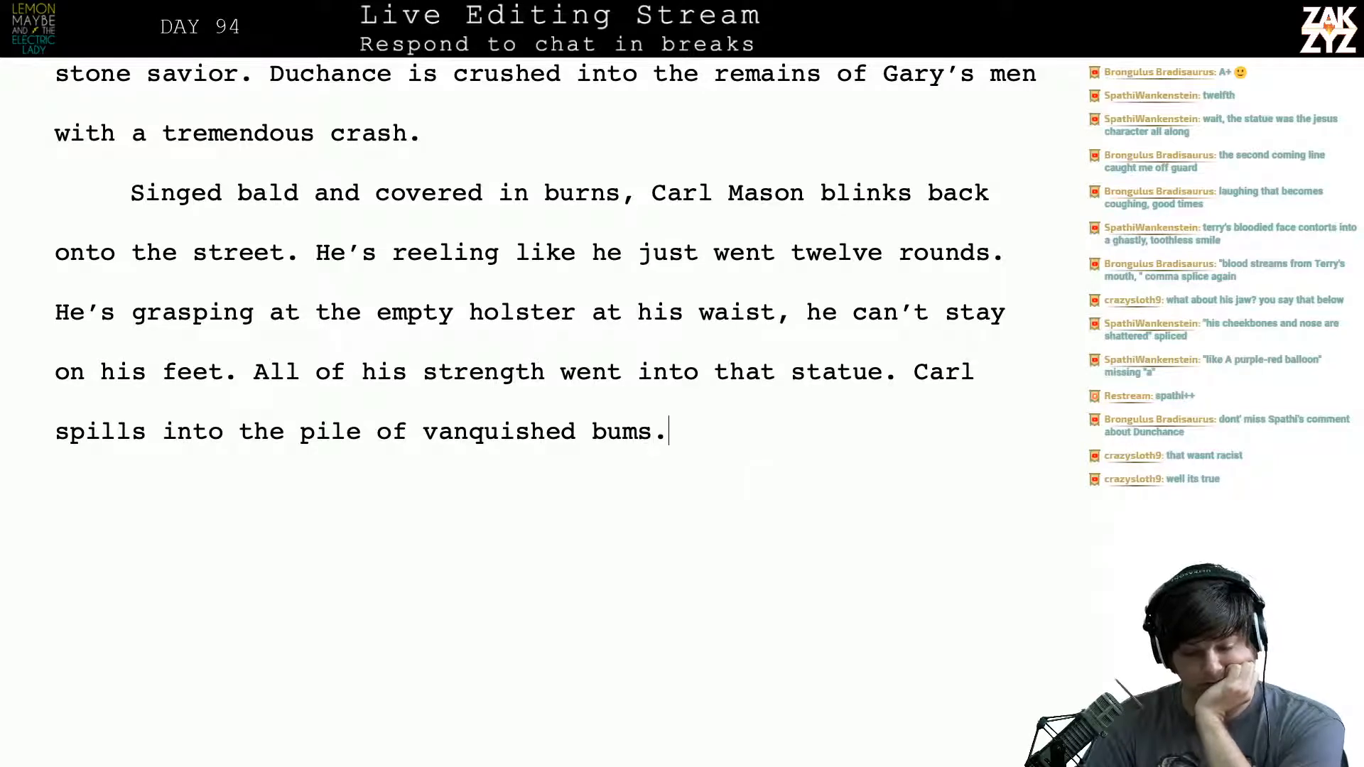
key("Return")
key("Return")
key("Return")
key("Return")
key("Return")
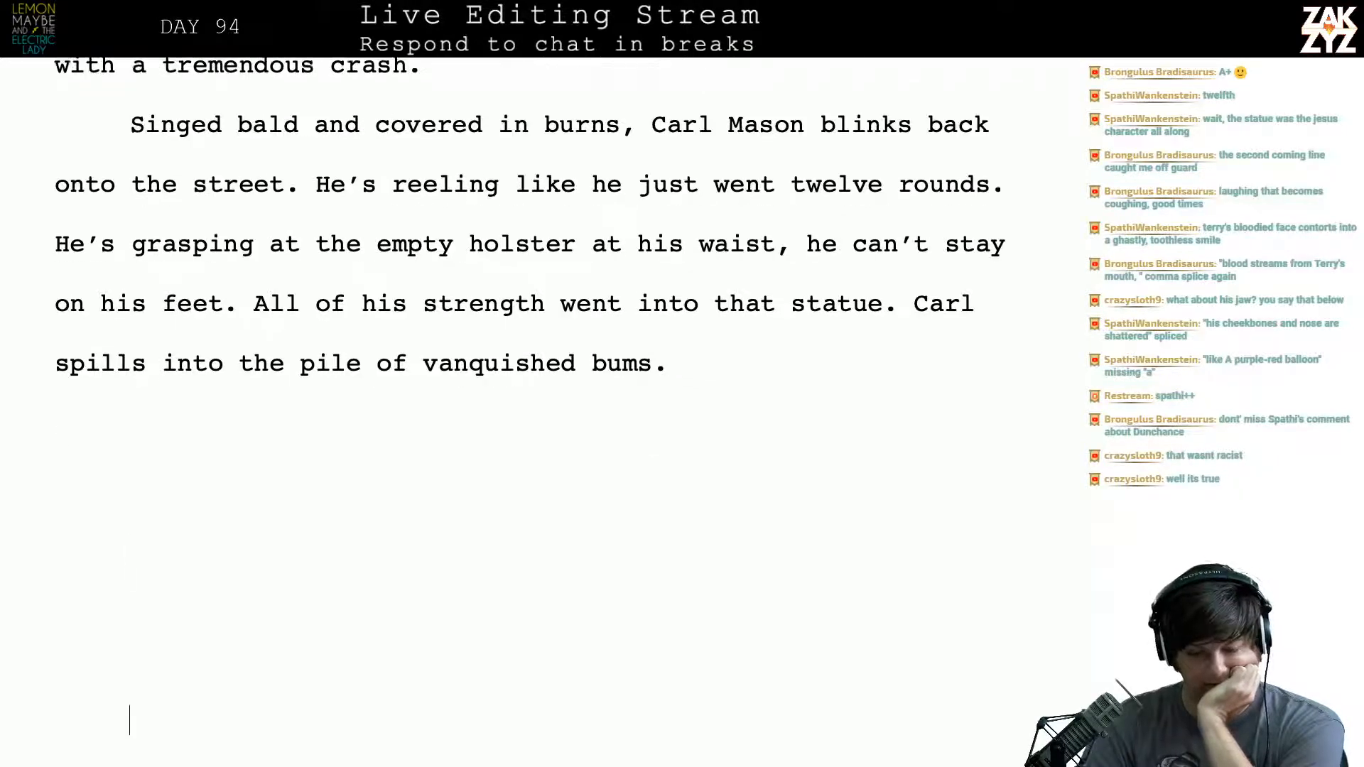
scroll(956, 481, "down", 5)
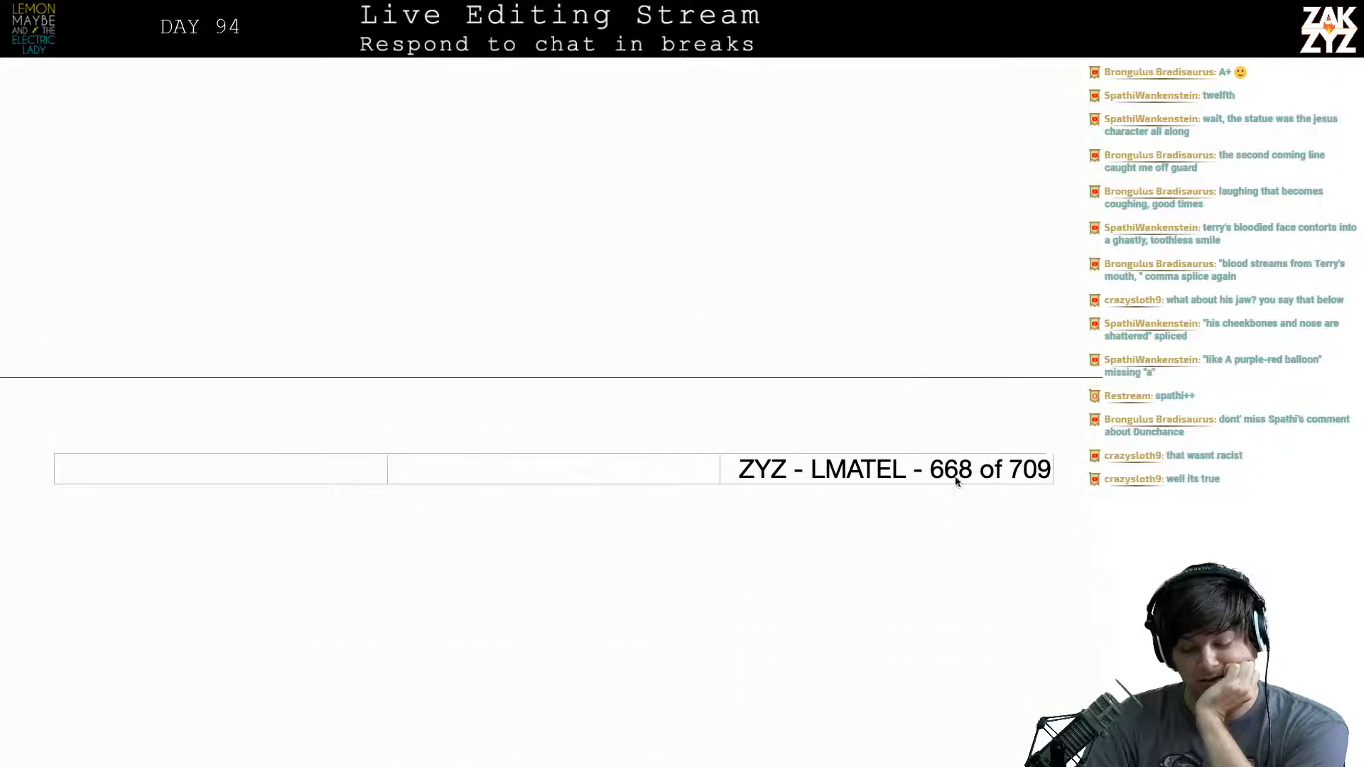
scroll(956, 480, "down", 2)
key("BackSpace")
key("BackSpace")
key("BackSpace")
key("BackSpace")
key("BackSpace")
key("BackSpace")
key("BackSpace")
key("BackSpace")
key("BackSpace")
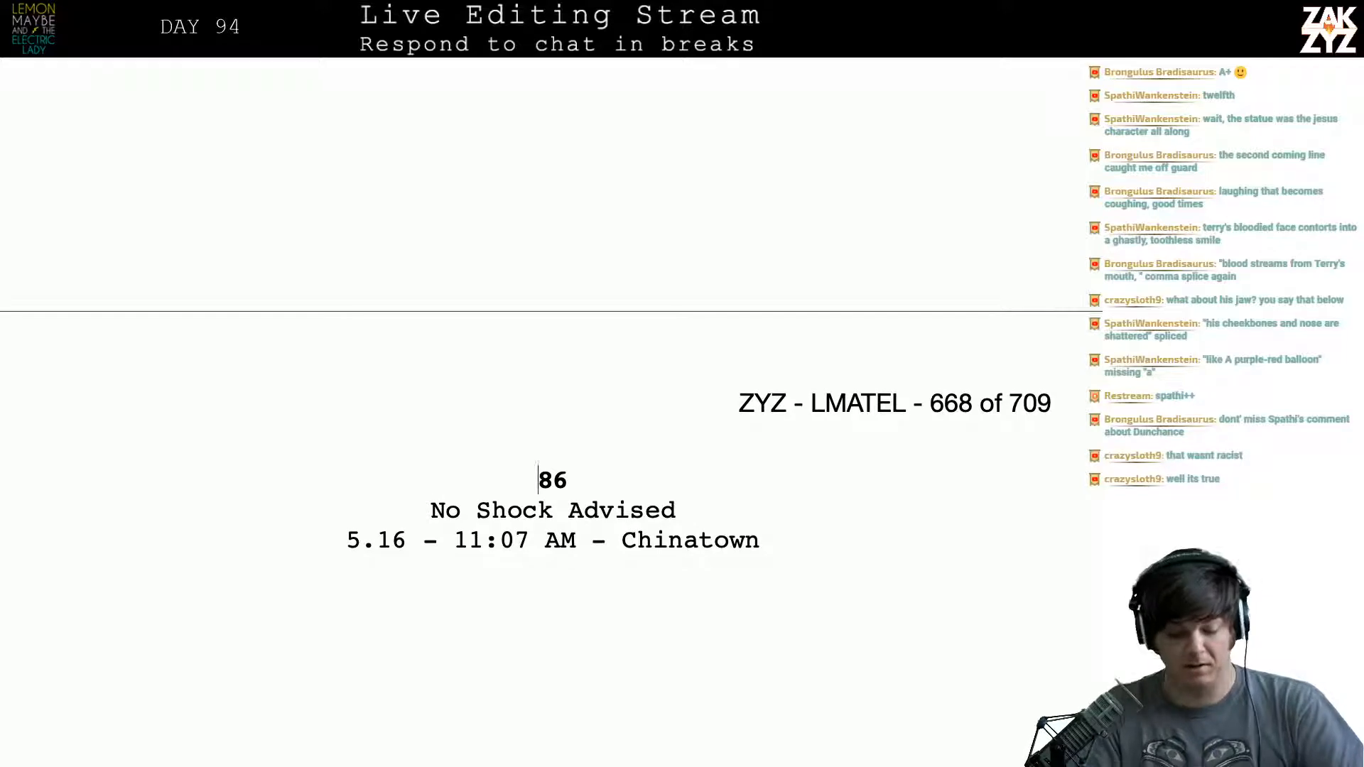
- Renumber the "No Shock Advised" chapter as 87 and set the date in its heading to 5.17
key("BackSpace")
type("7")
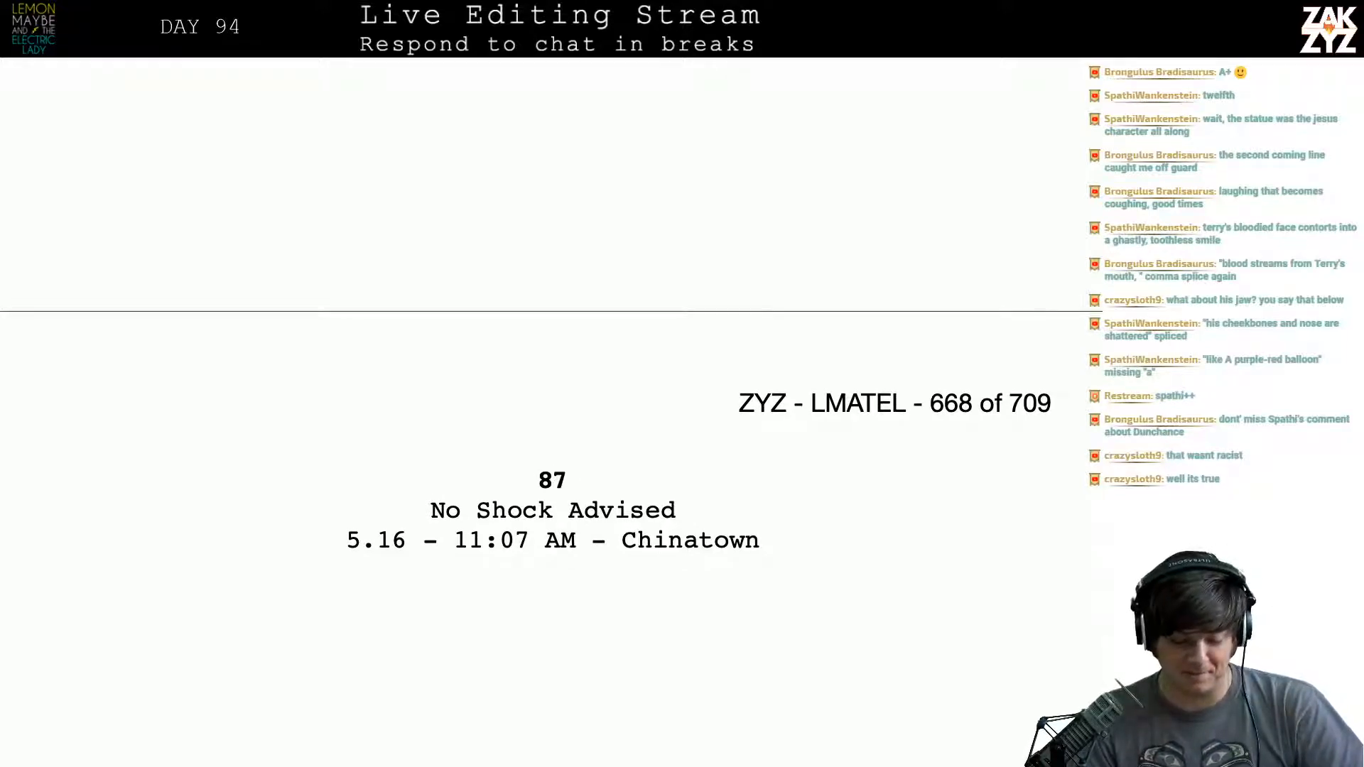
key("Up")
key("Up")
key("Up")
key("Up")
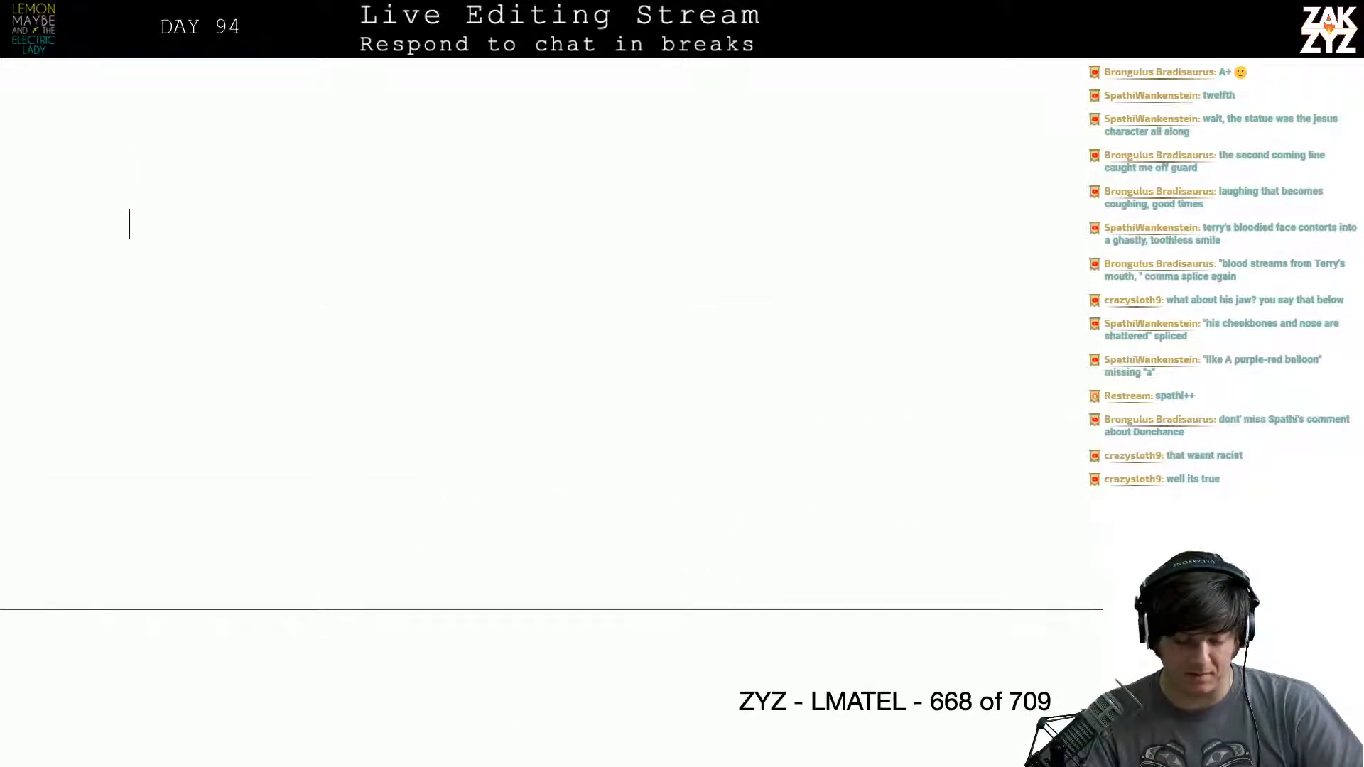
scroll(994, 698, "down", 4)
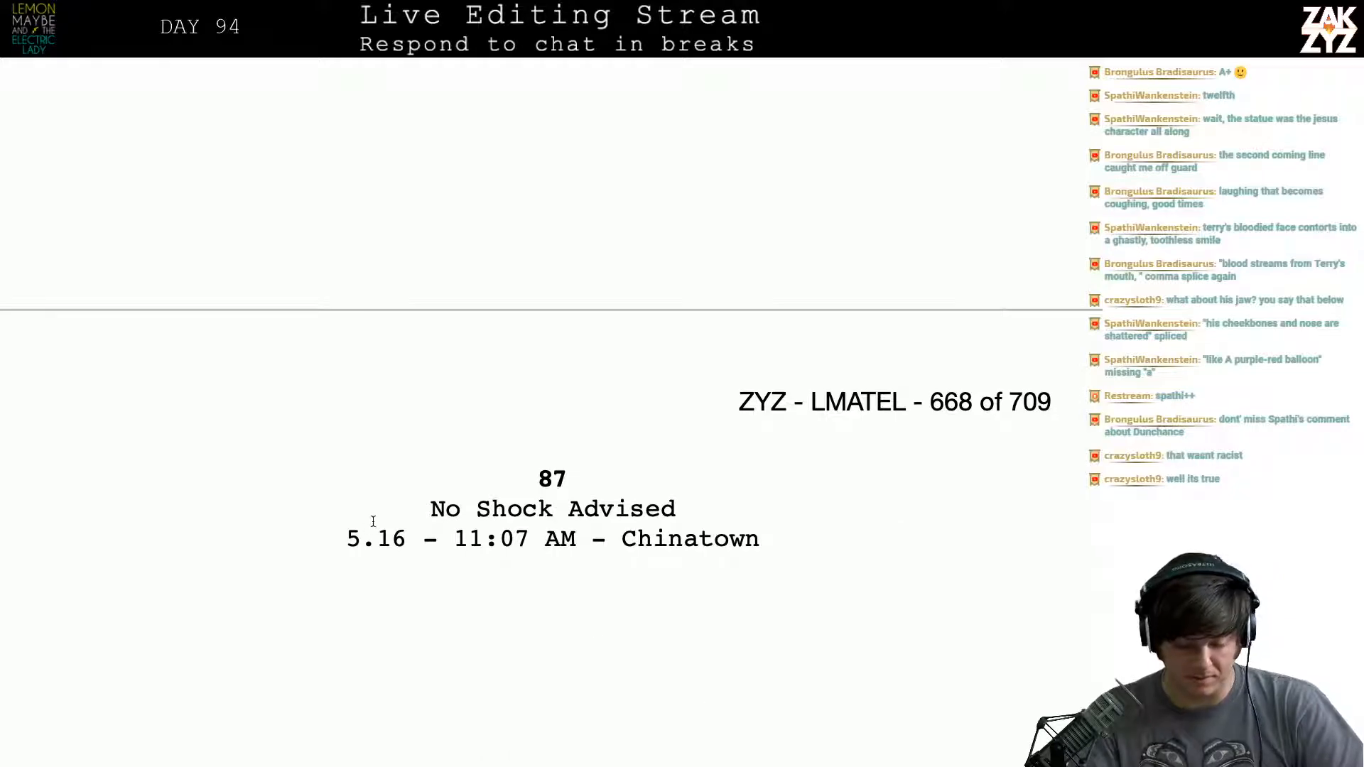
key("BackSpace")
type("7")
key("Right")
key("Right")
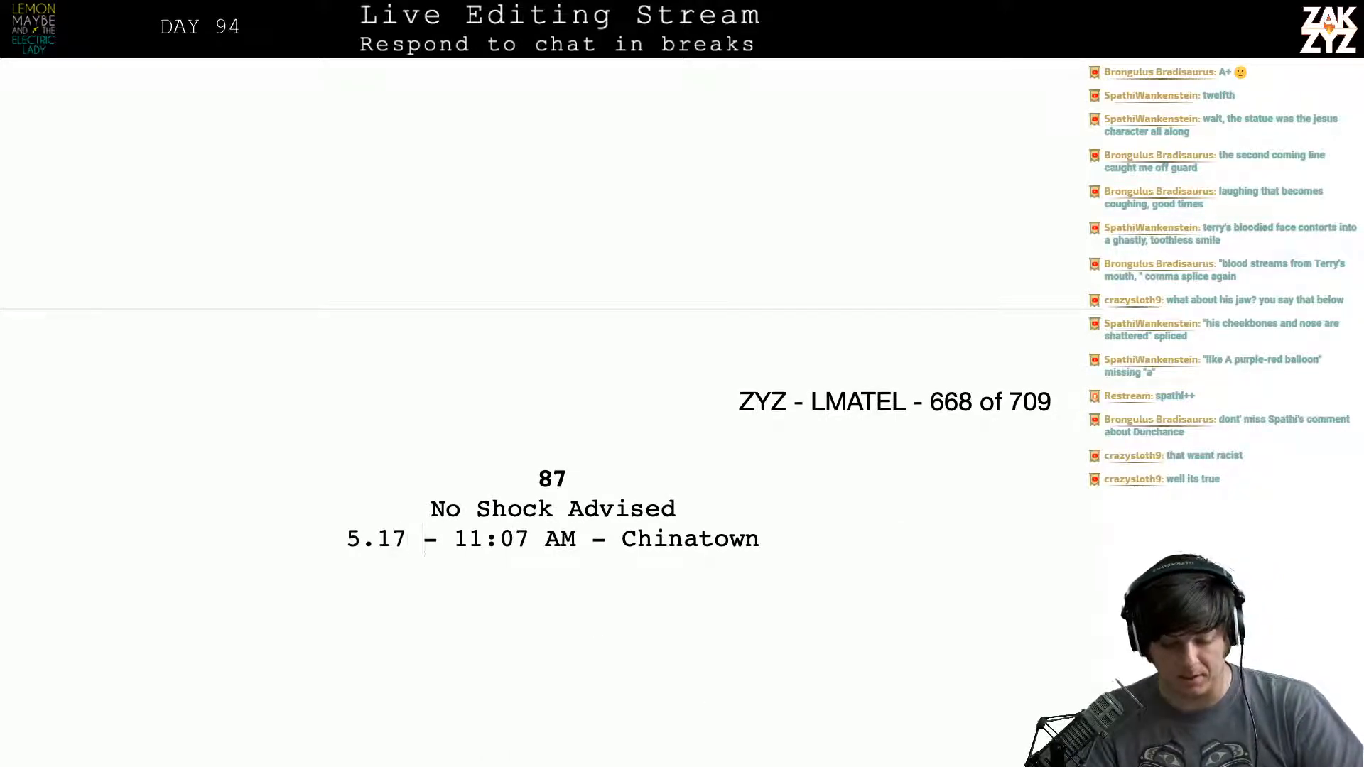
key("Right")
key("Right")
key("Right")
key("Right")
key("Right")
key("Right")
- Go back to the heading of "The Charge of the Hobo Brigade" and check its chapter number, date and time
scroll(540, 412, "up", 10)
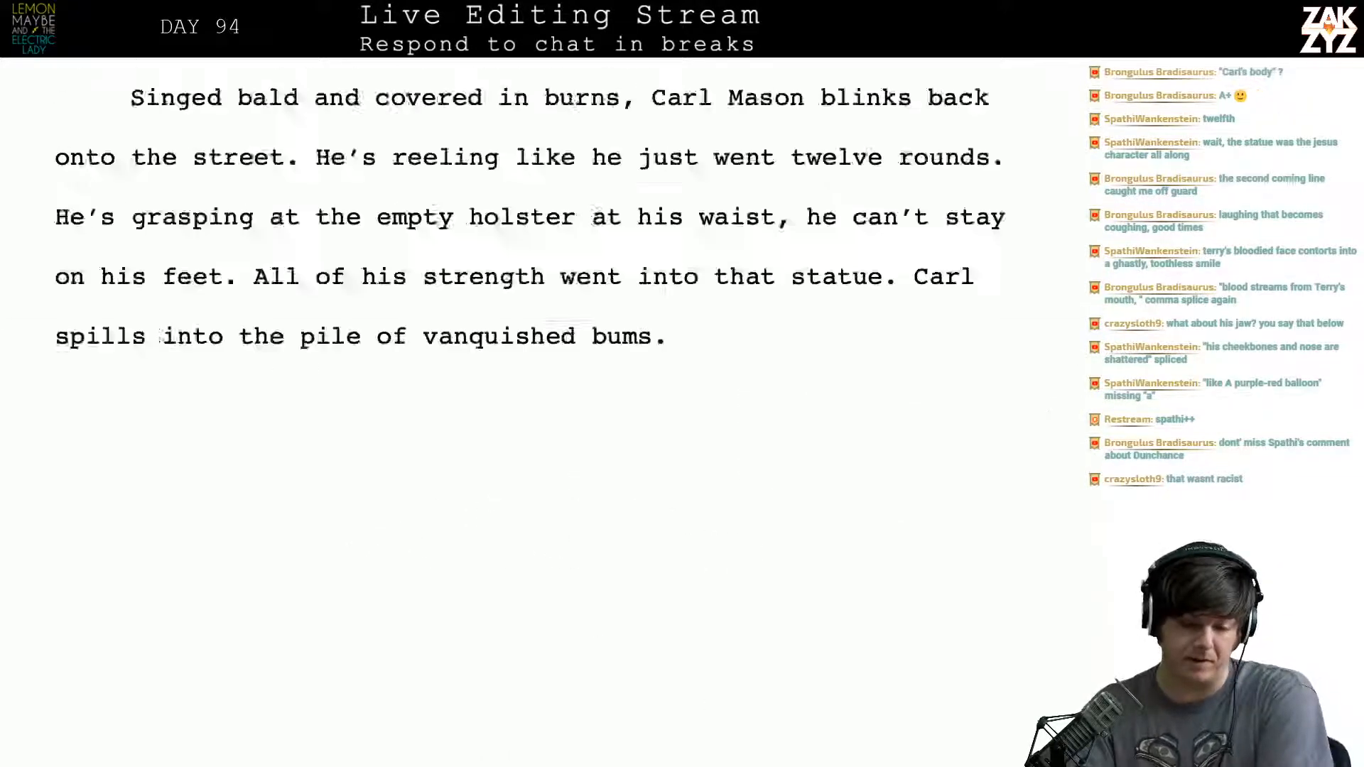
scroll(540, 412, "up", 20)
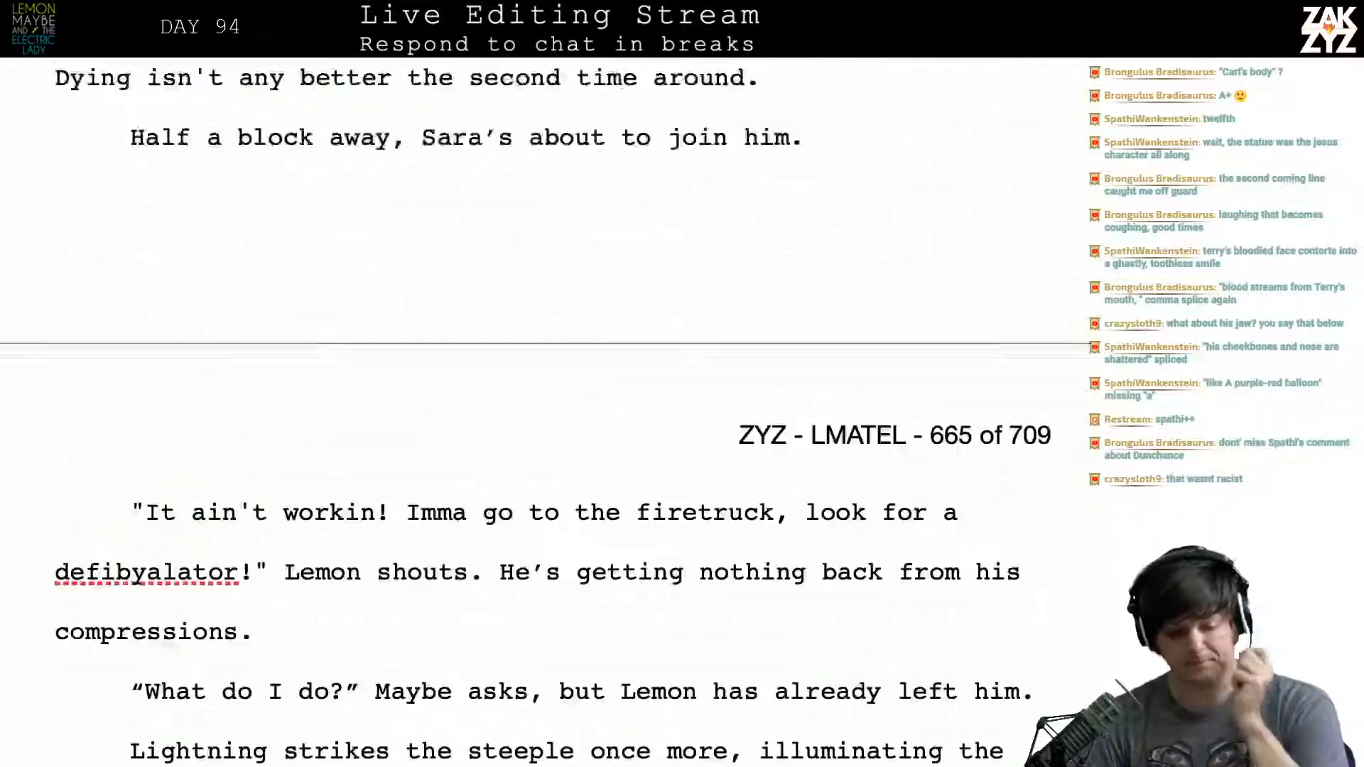
scroll(539, 411, "up", 20)
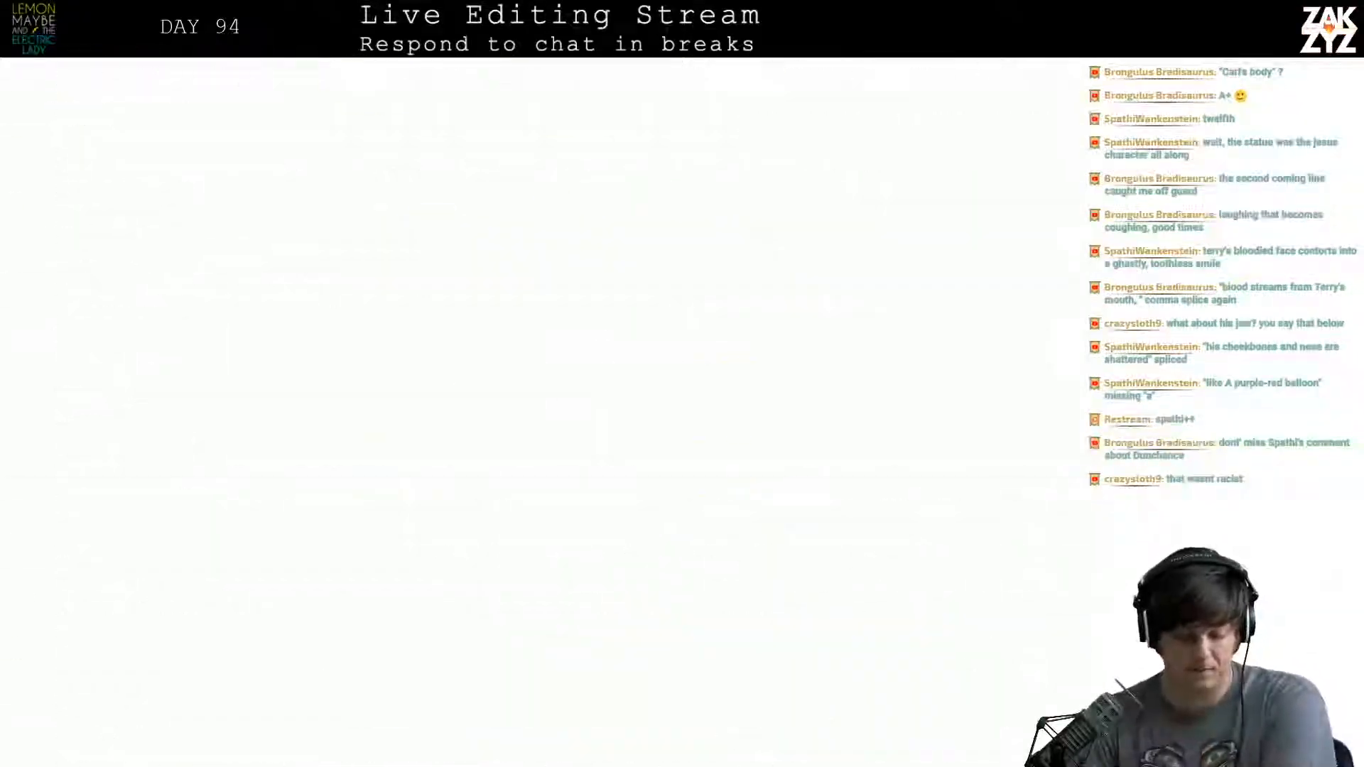
scroll(540, 412, "up", 3)
scroll(540, 412, "down", 8)
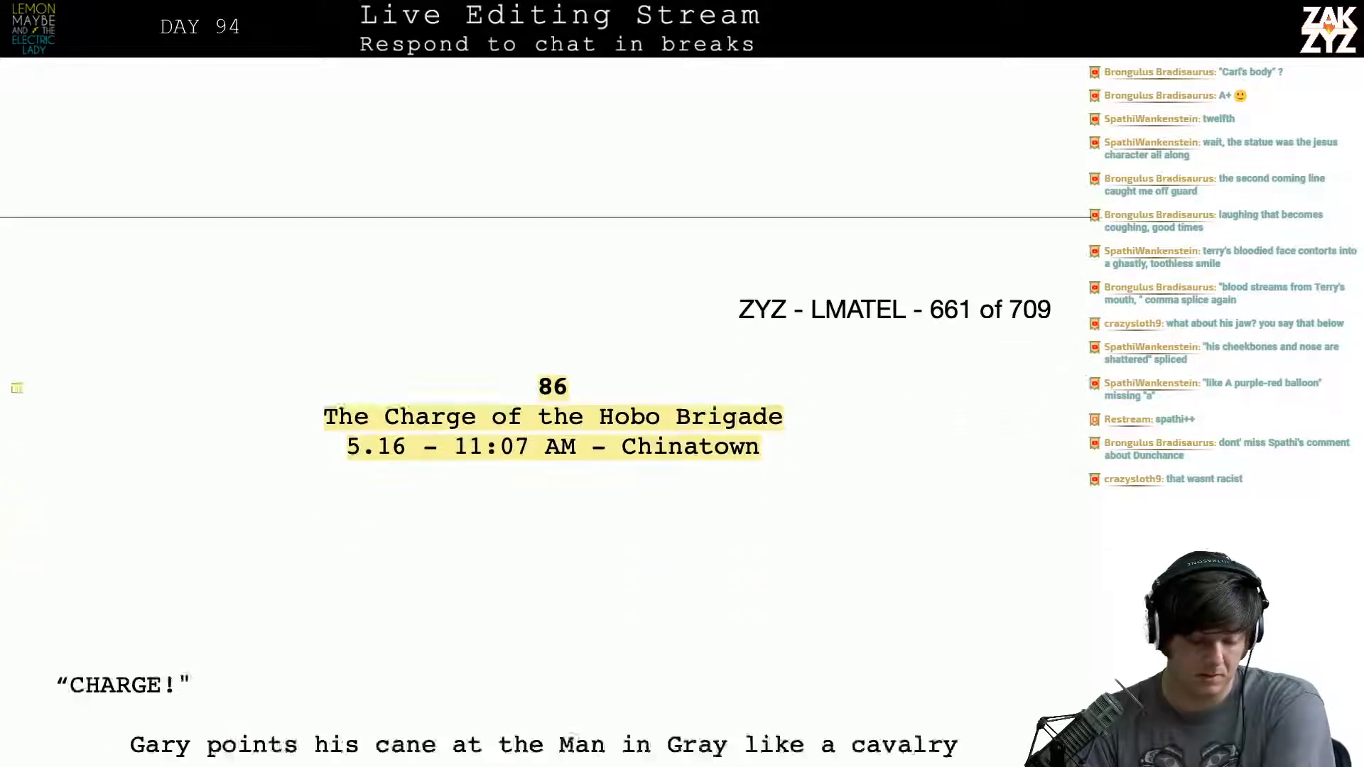
- Reread "The Charge of the Hobo Brigade" from Gary's charge through his collapse to "Half a block away"
scroll(542, 645, "down", 5)
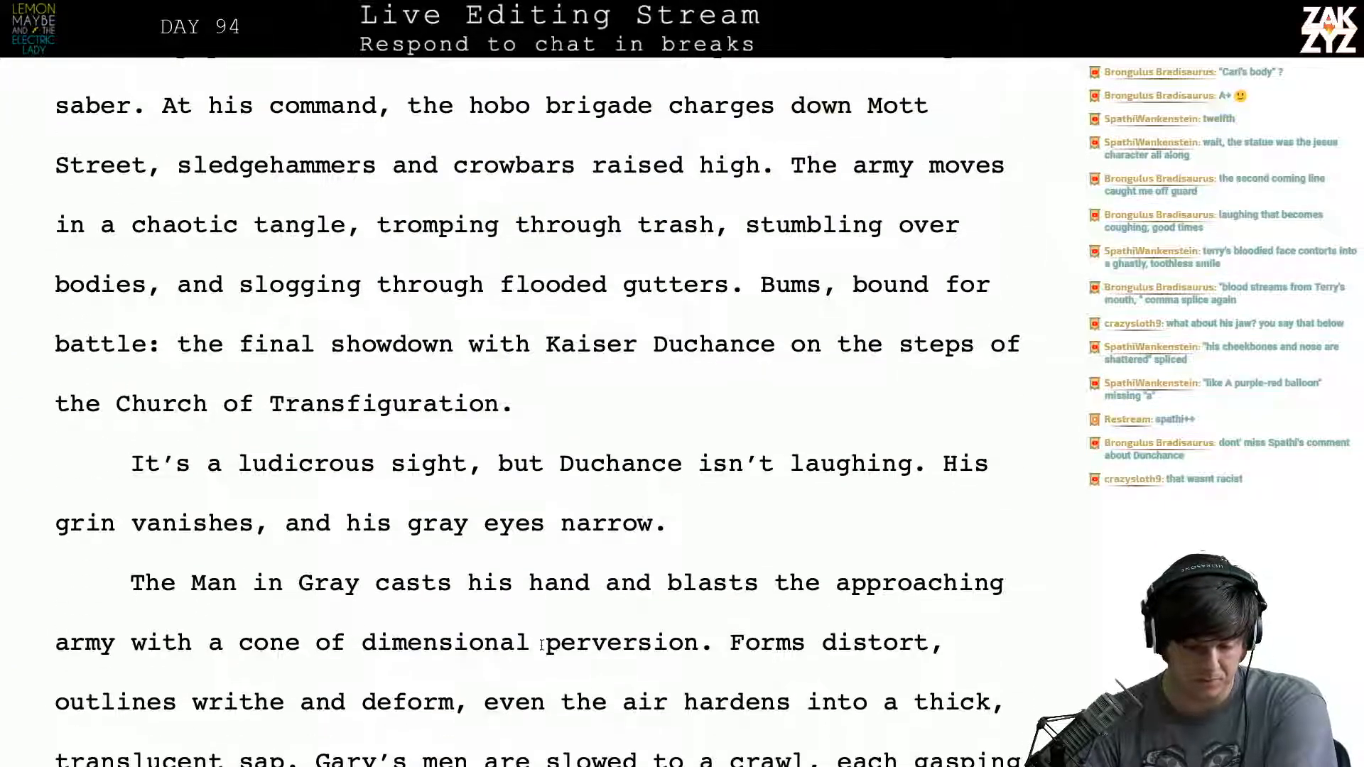
scroll(617, 392, "down", 7)
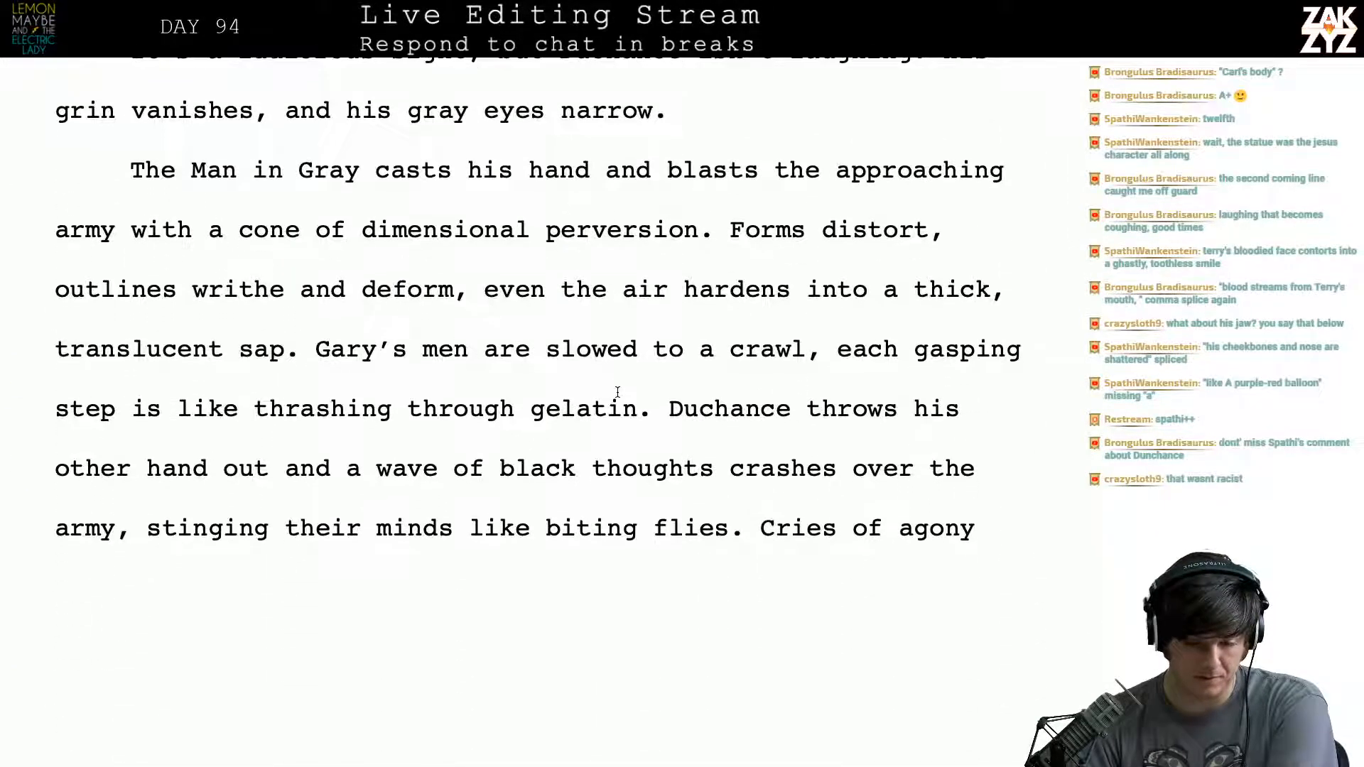
scroll(617, 392, "down", 11)
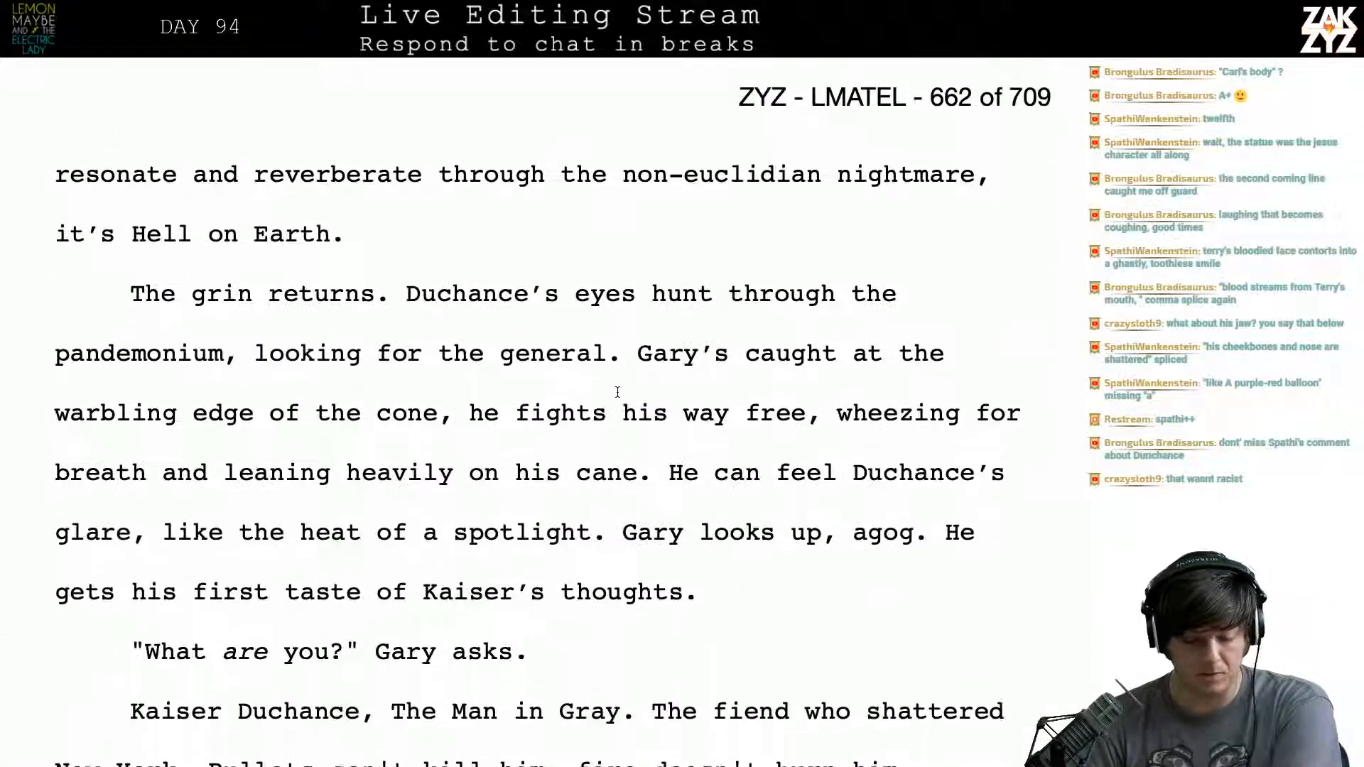
scroll(618, 392, "down", 8)
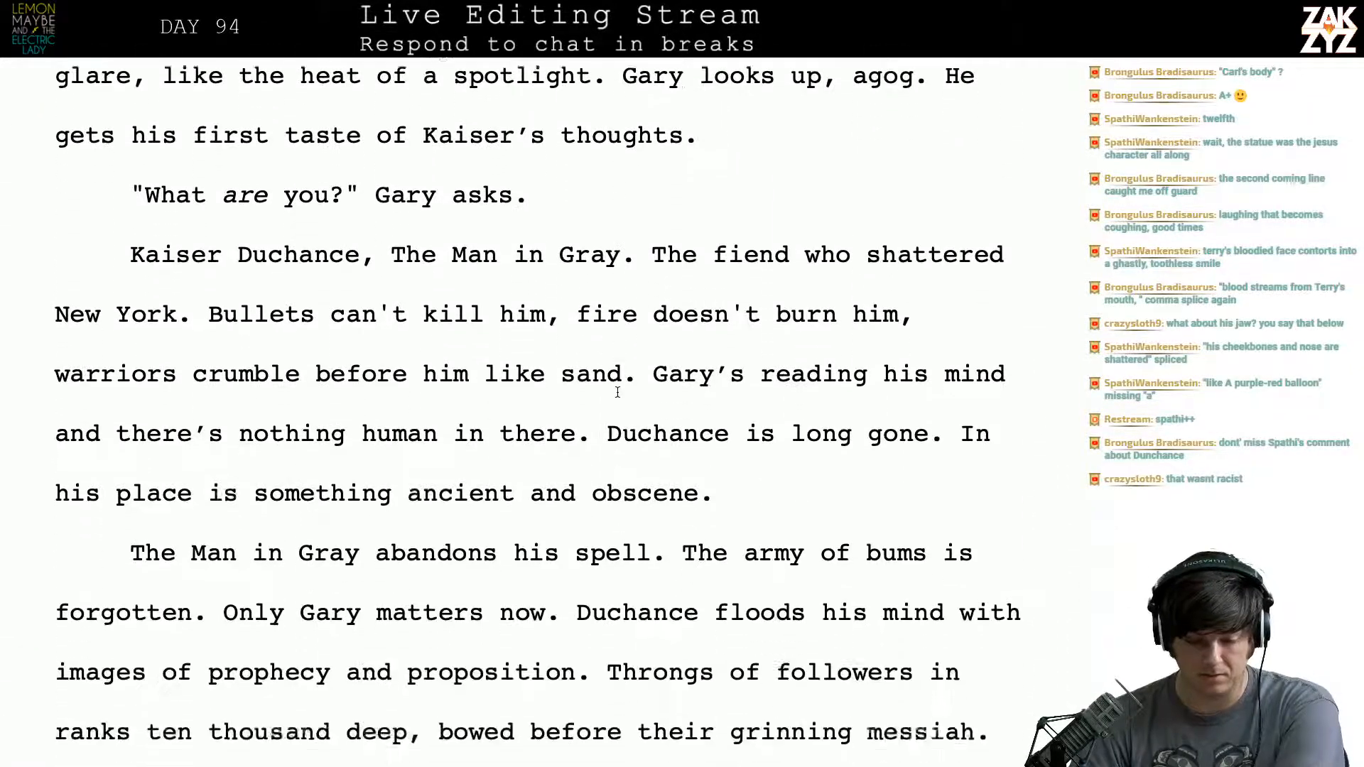
scroll(618, 392, "down", 6)
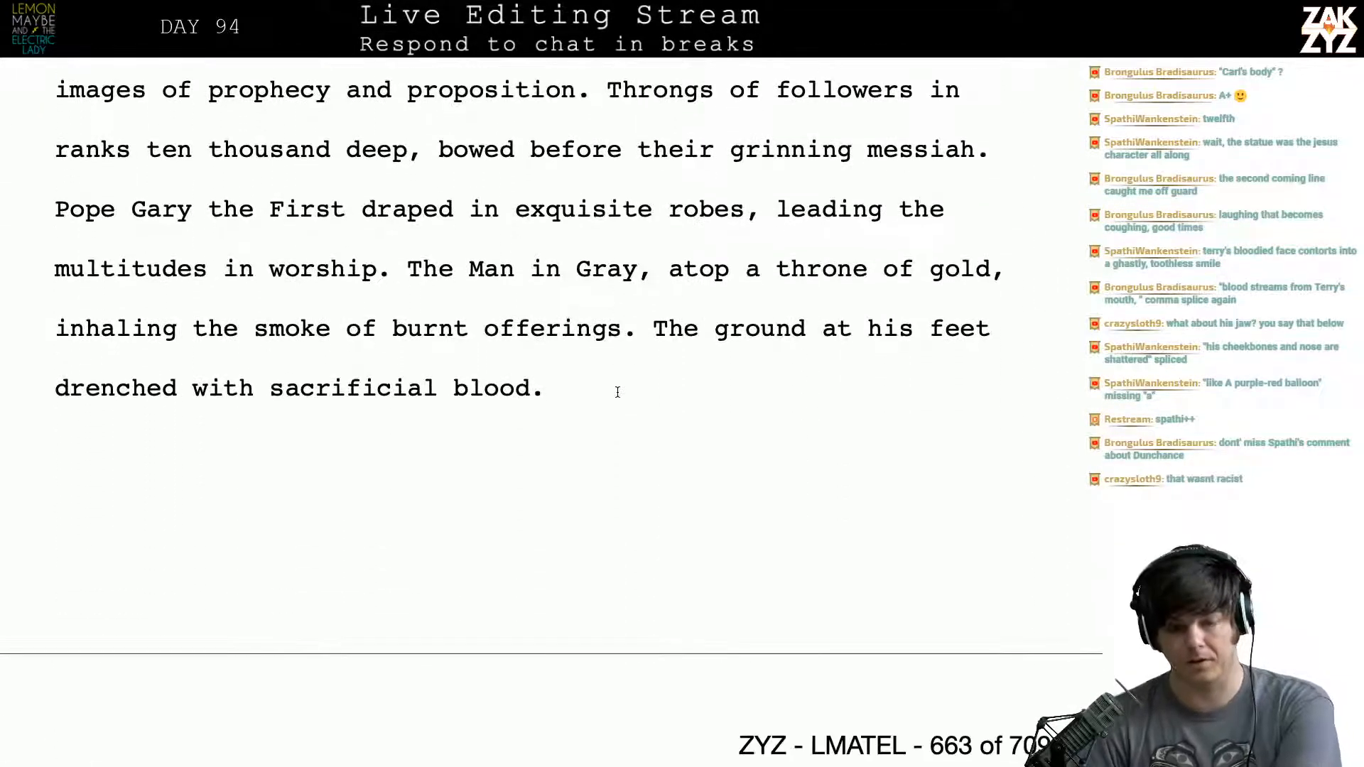
scroll(617, 392, "down", 9)
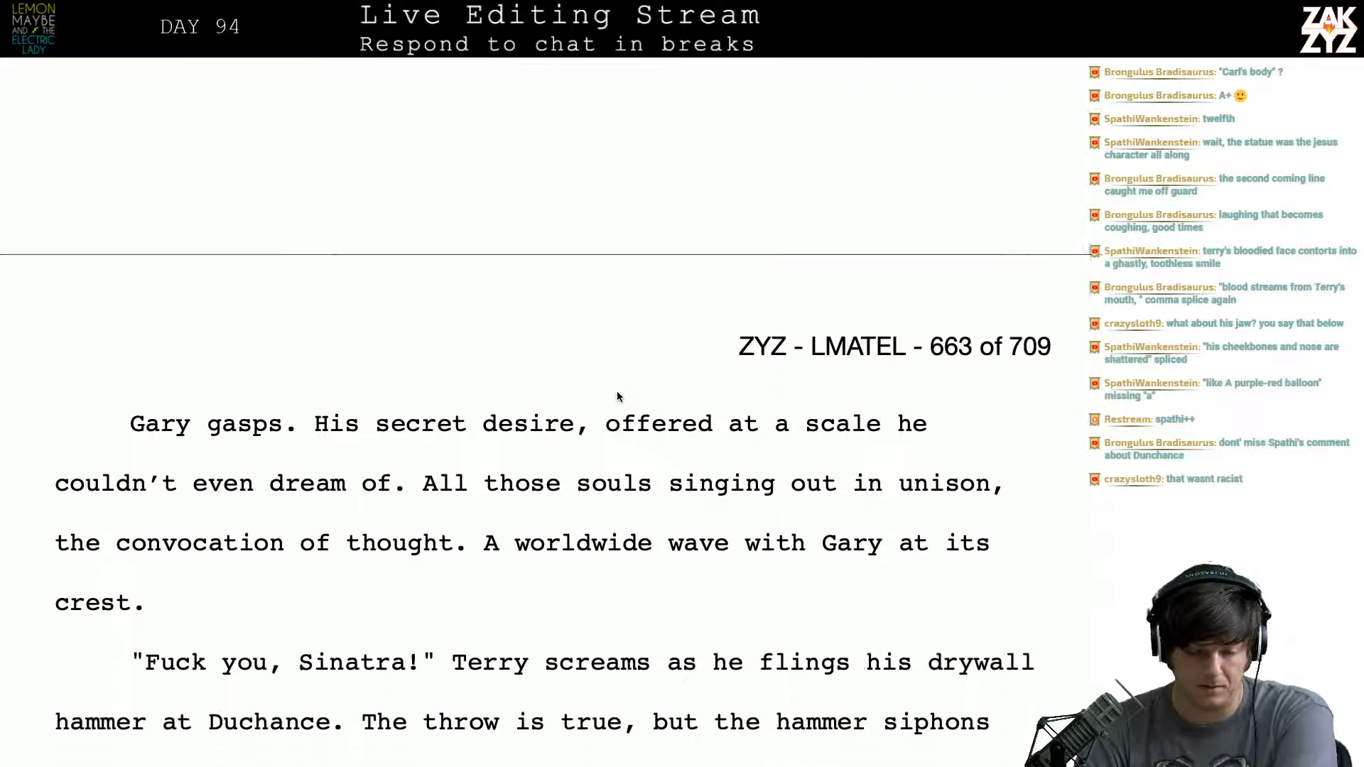
scroll(617, 392, "down", 7)
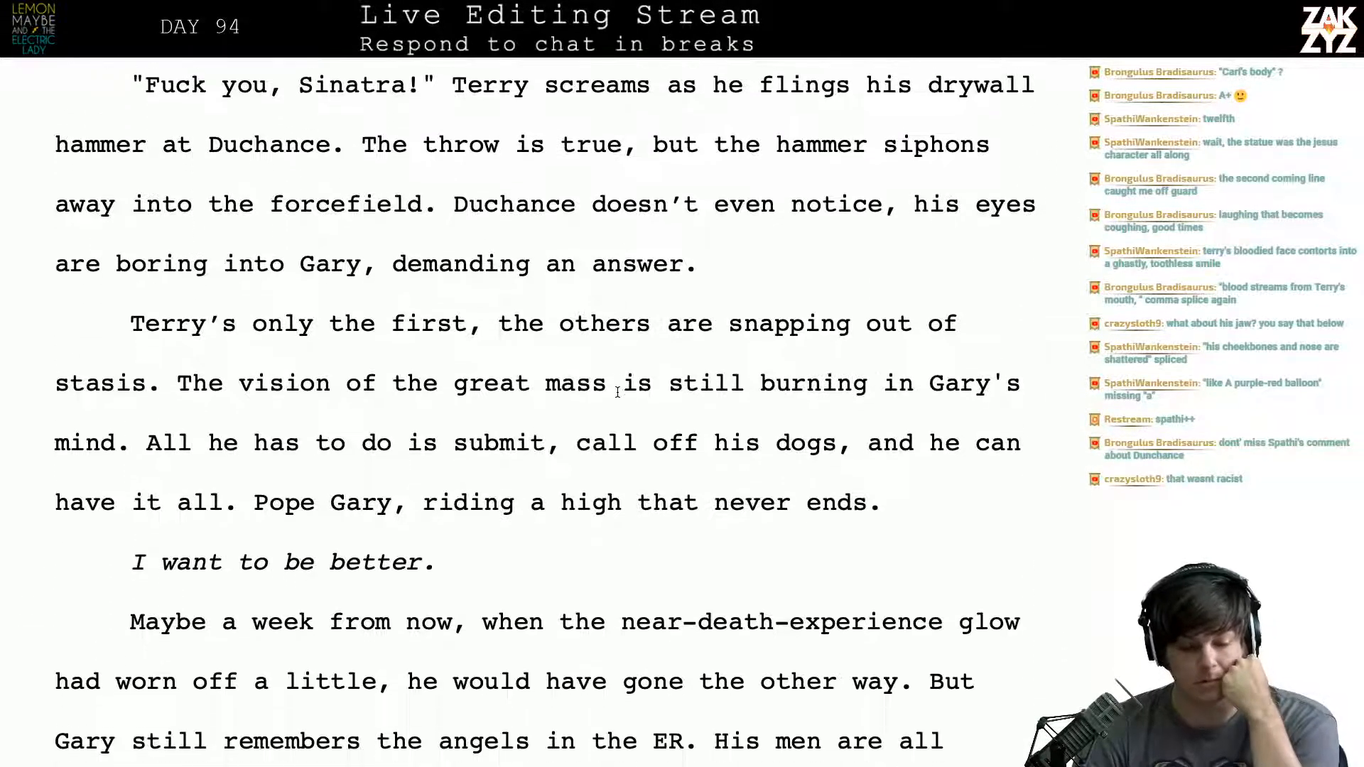
scroll(618, 392, "down", 8)
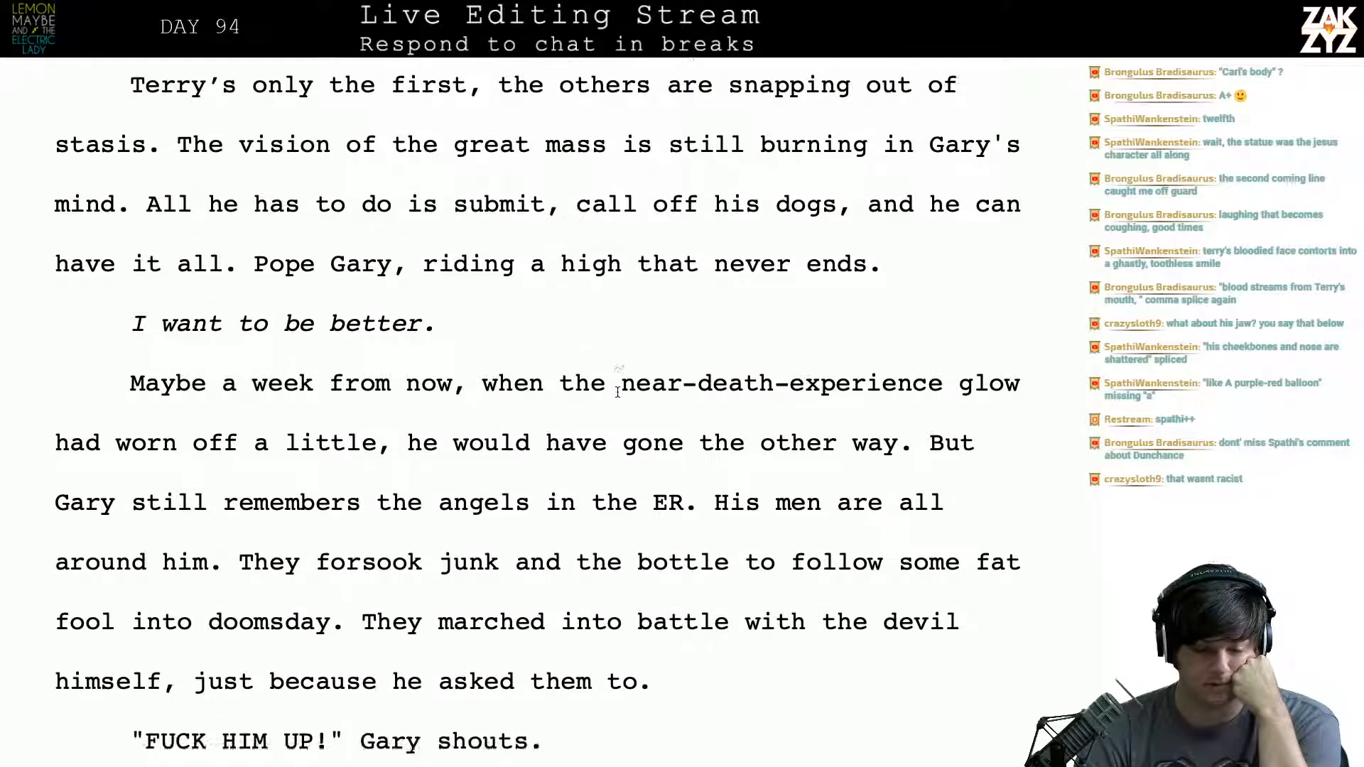
scroll(617, 392, "down", 12)
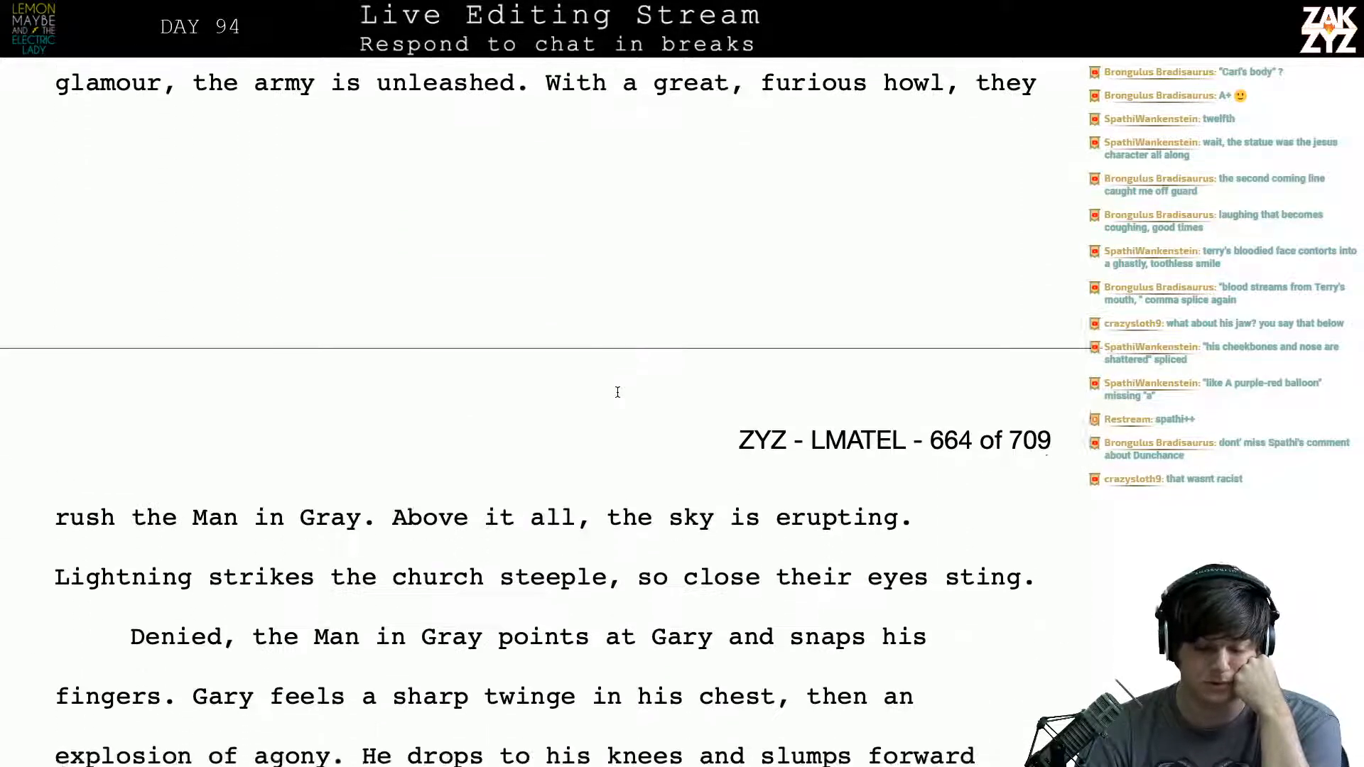
scroll(617, 396, "down", 4)
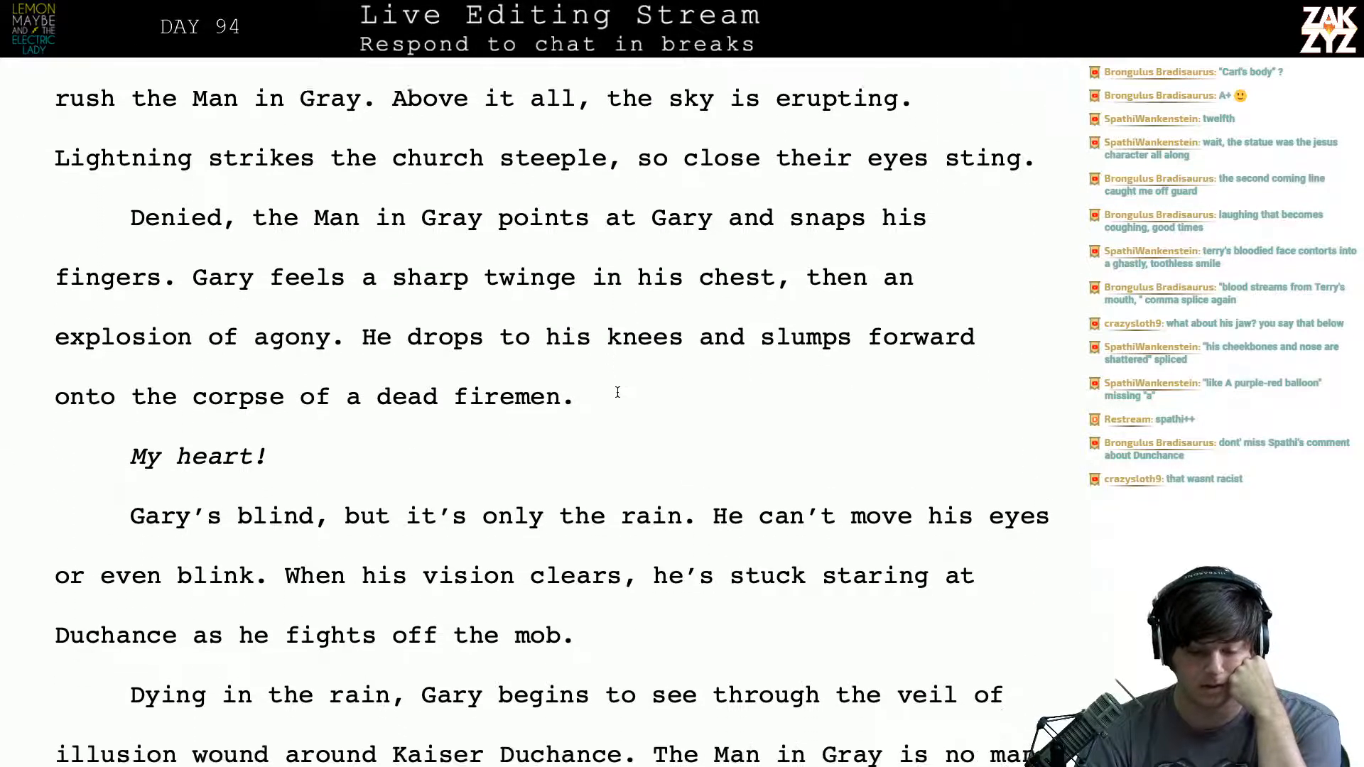
scroll(617, 392, "down", 10)
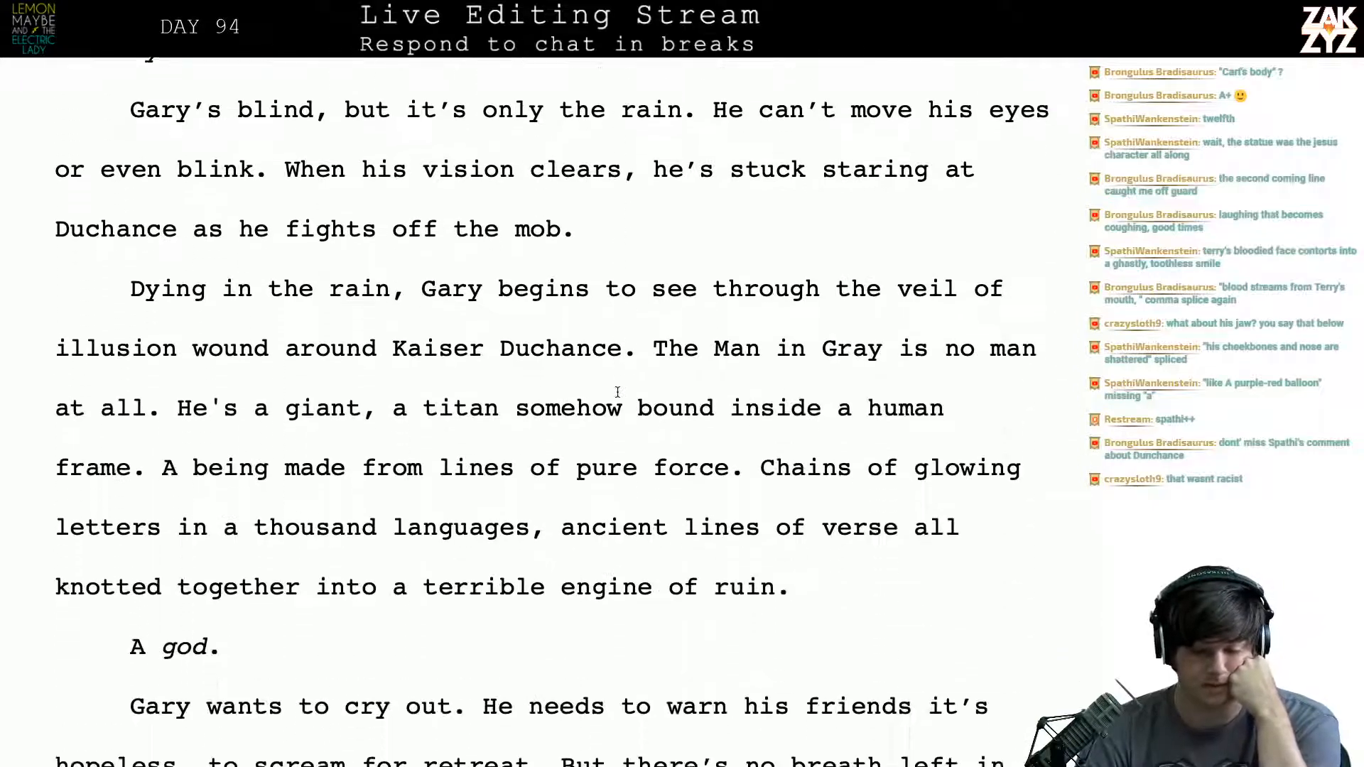
scroll(617, 392, "down", 8)
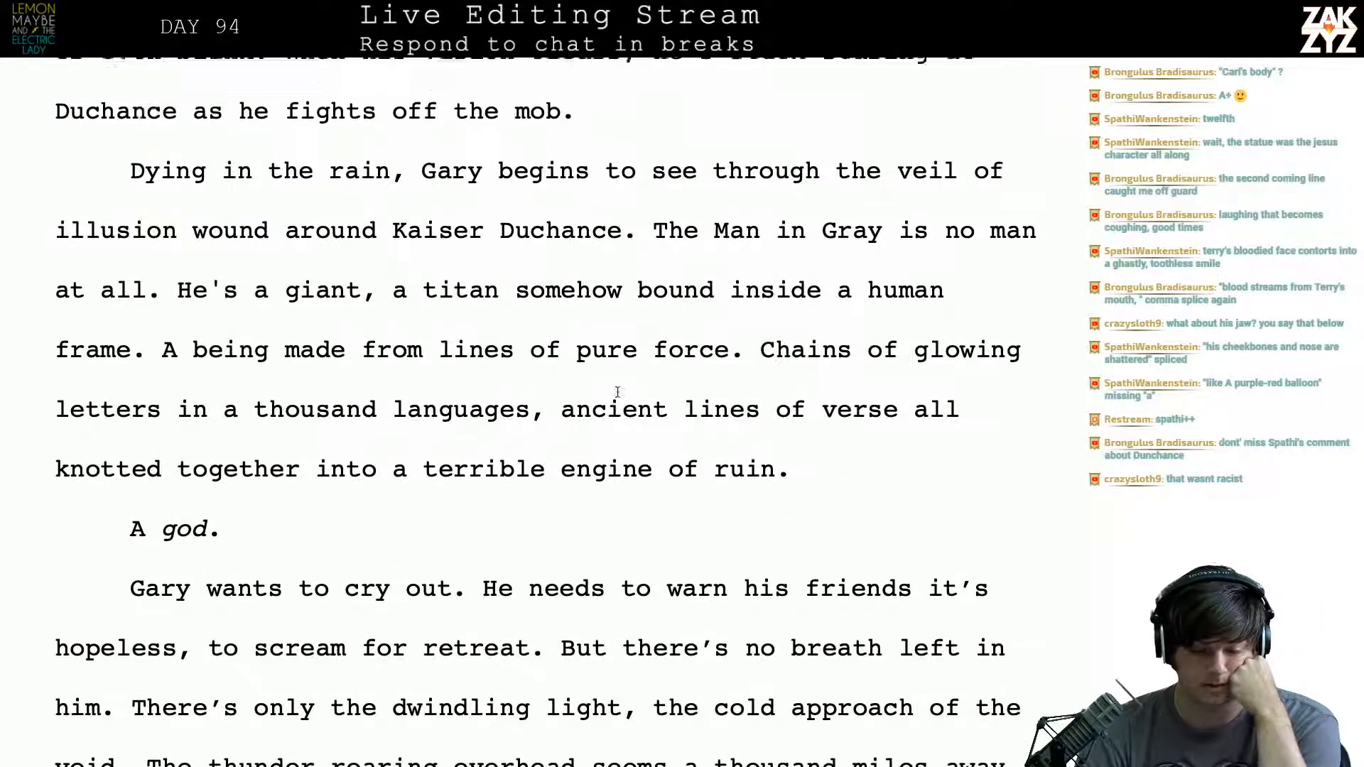
scroll(617, 392, "down", 1)
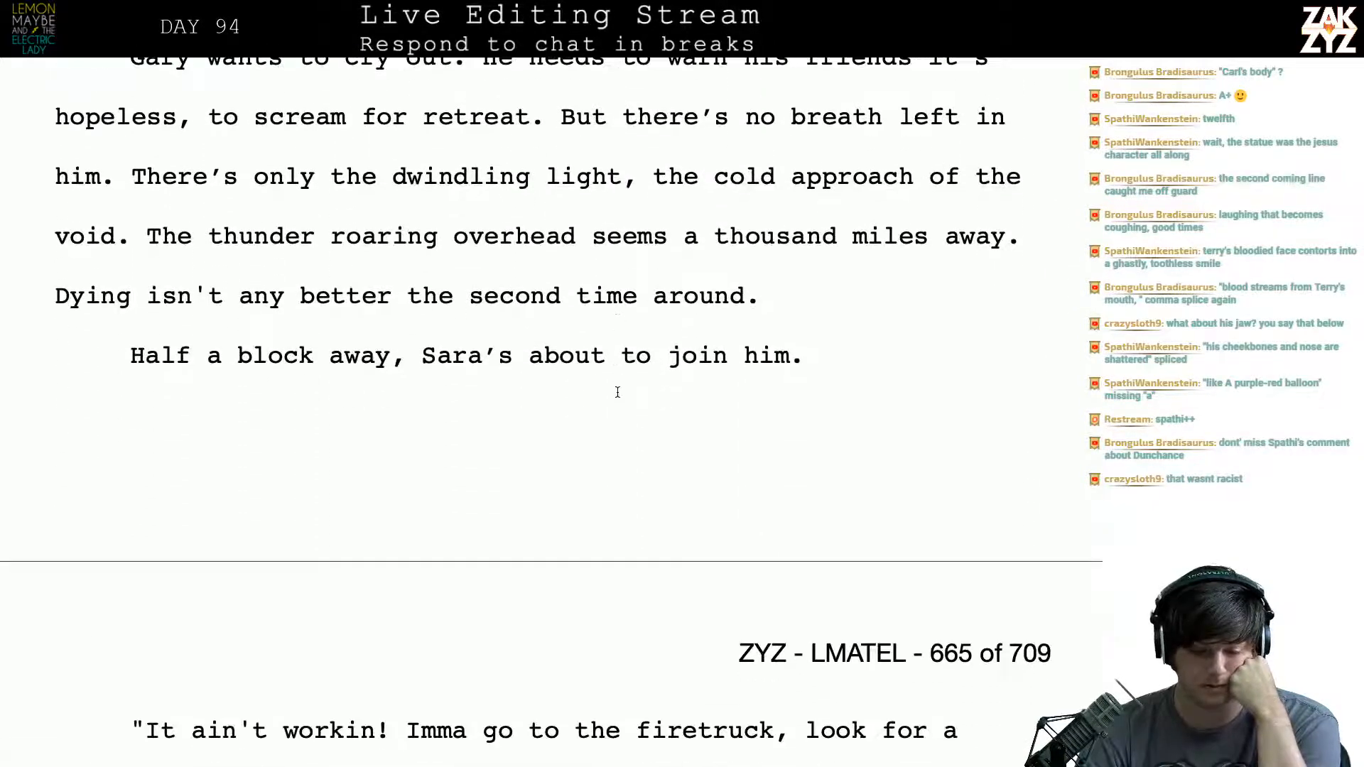
- Set the time in the "No Shock Advised" chapter heading to 11:11 AM
scroll(617, 392, "down", 14)
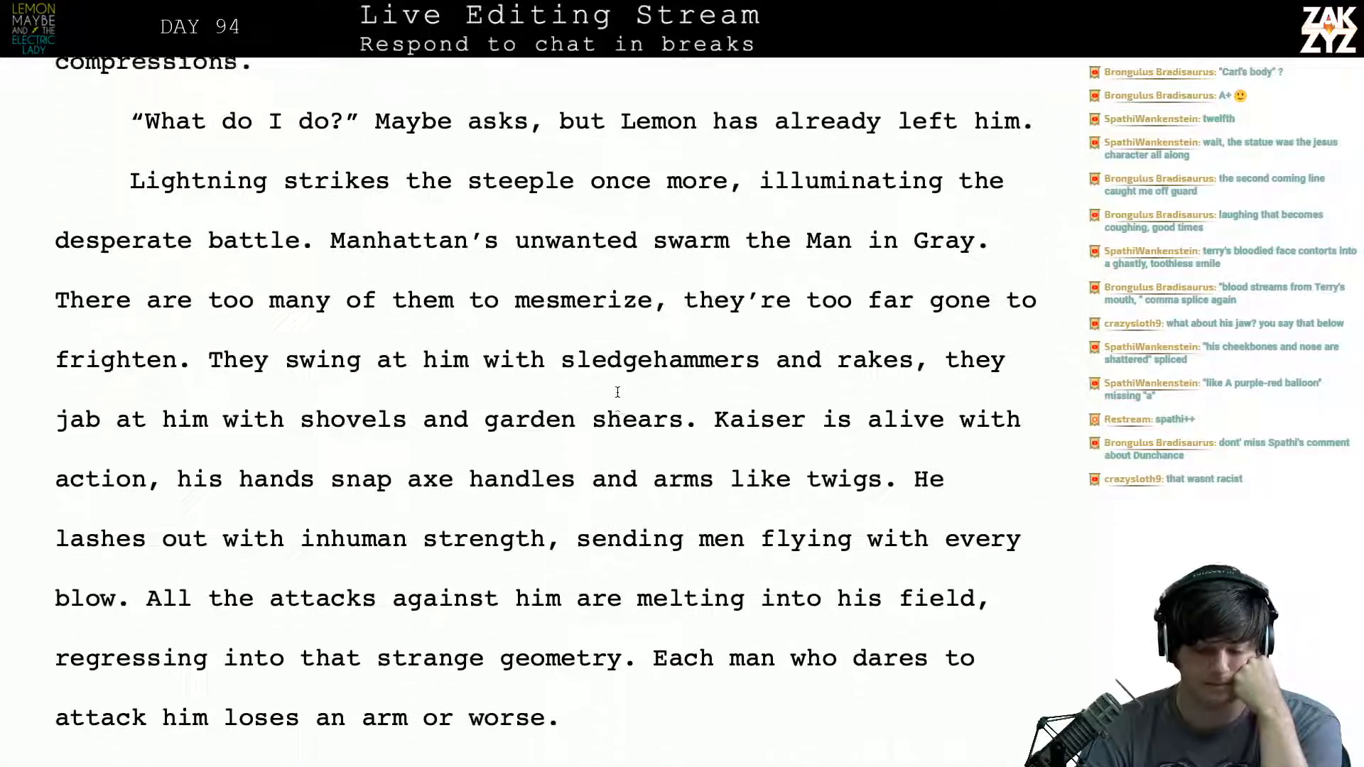
scroll(617, 392, "down", 9)
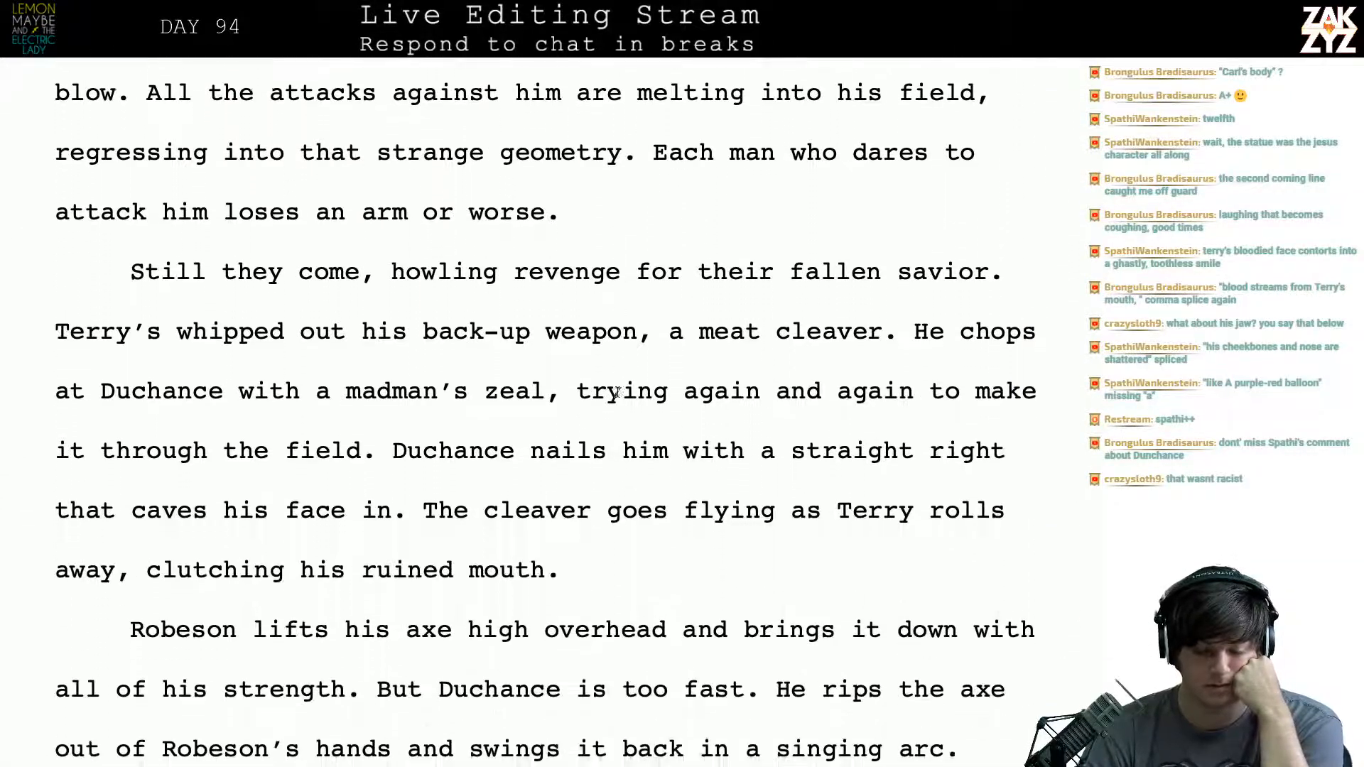
scroll(617, 392, "down", 20)
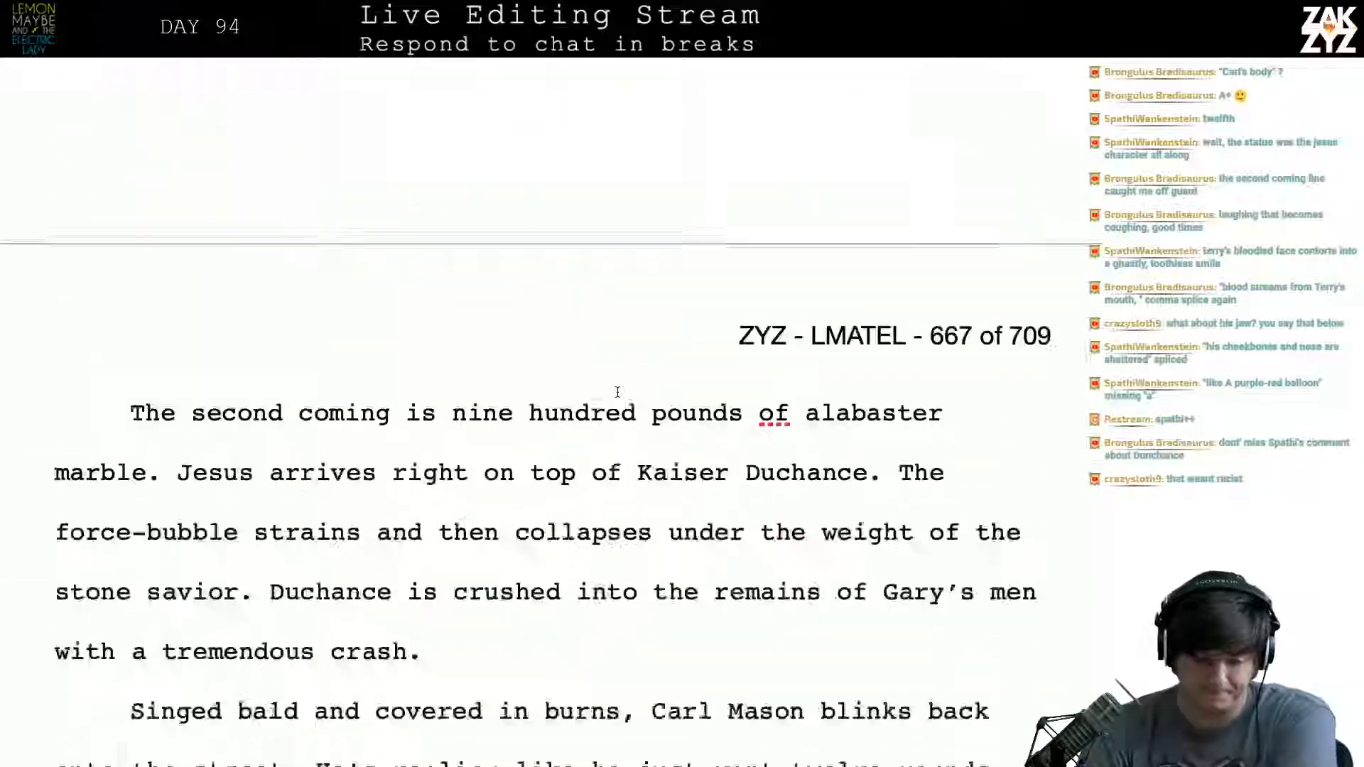
scroll(617, 392, "down", 20)
scroll(618, 392, "up", 3)
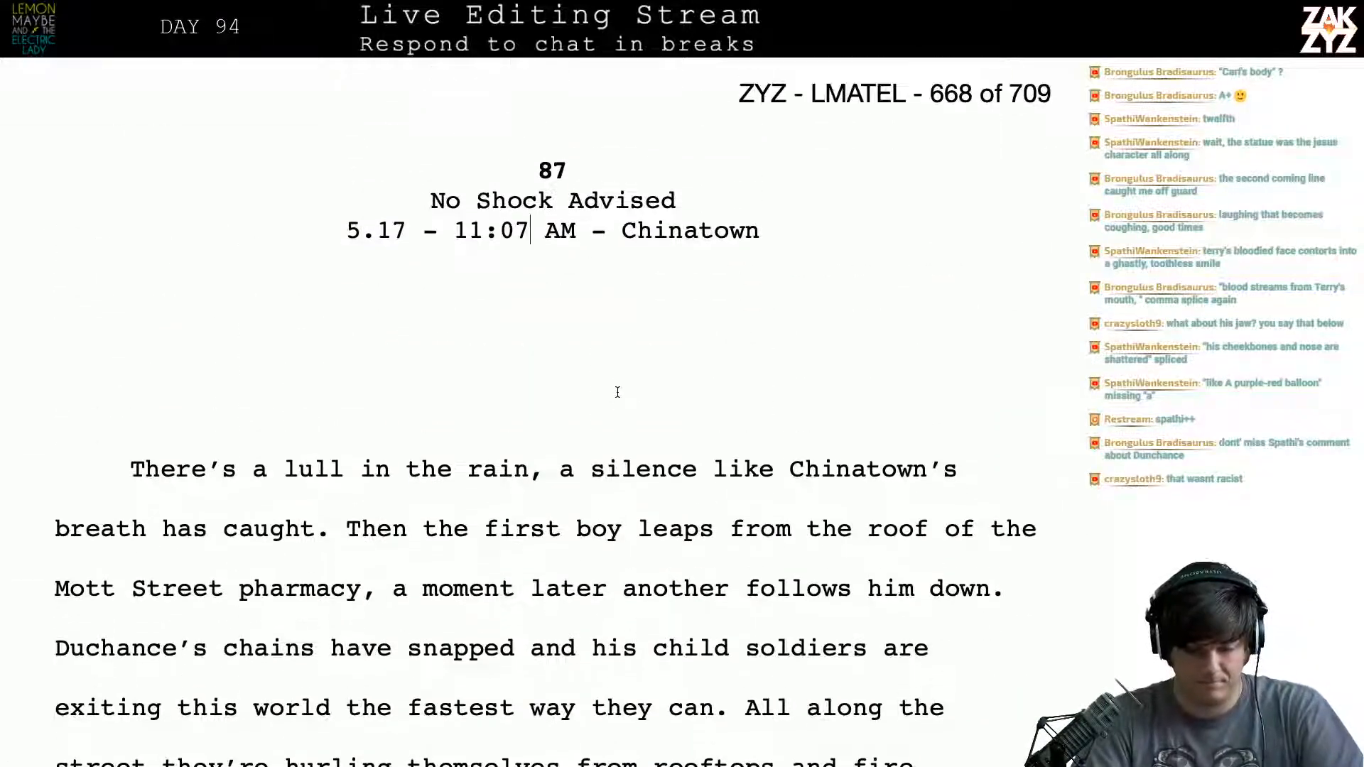
key("BackSpace")
key("BackSpace")
type("11")
scroll(617, 392, "down", 2)
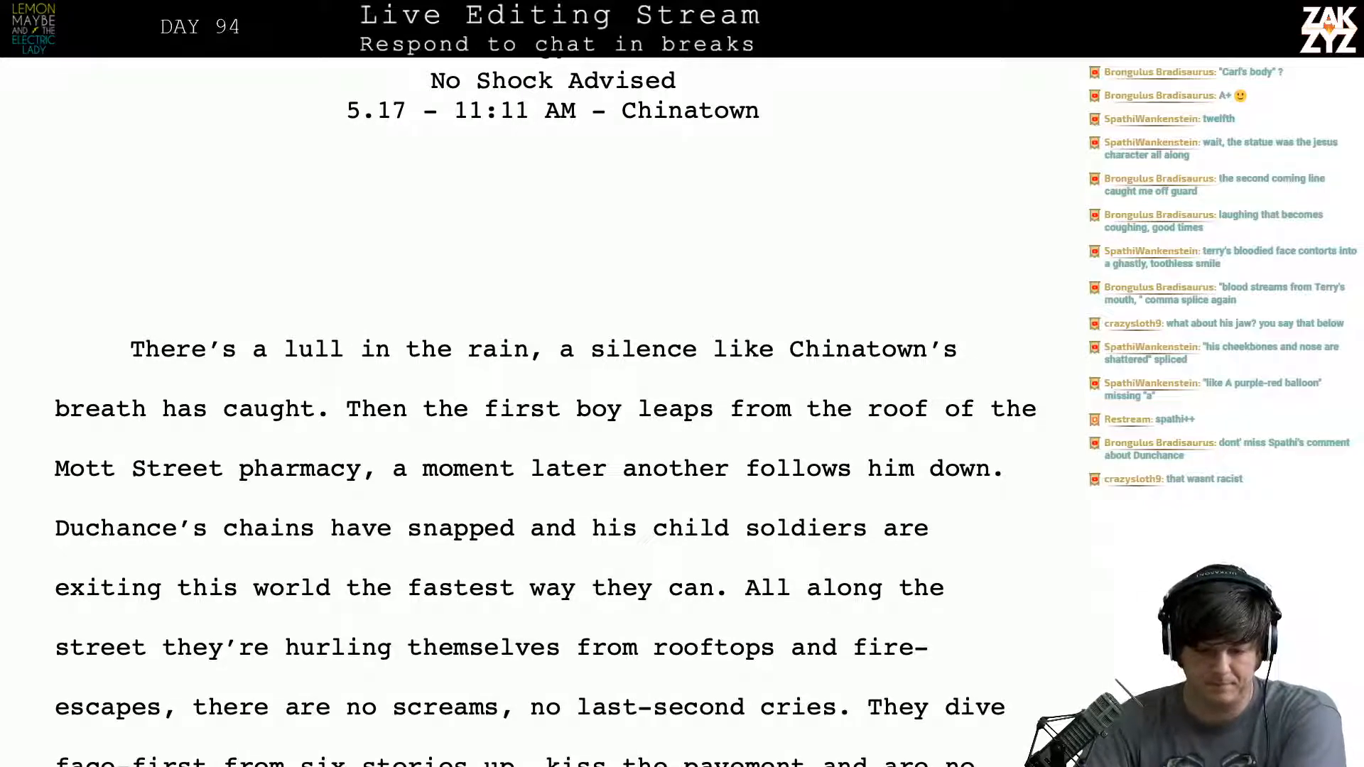
- End the Hobo Brigade chapter's last sentence with "and is still." after "vanquished bums", and insert "Mason" after "Carl"
scroll(617, 392, "up", 15)
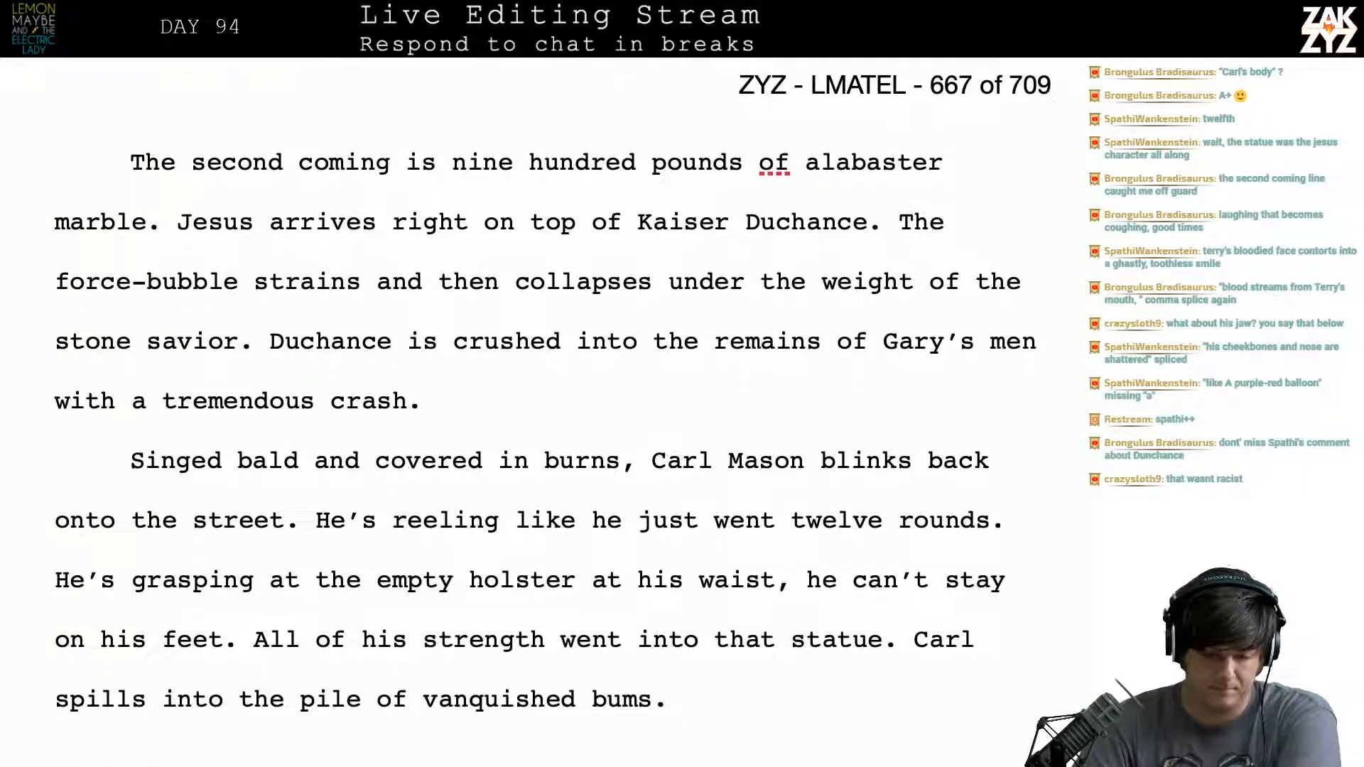
scroll(617, 392, "down", 3)
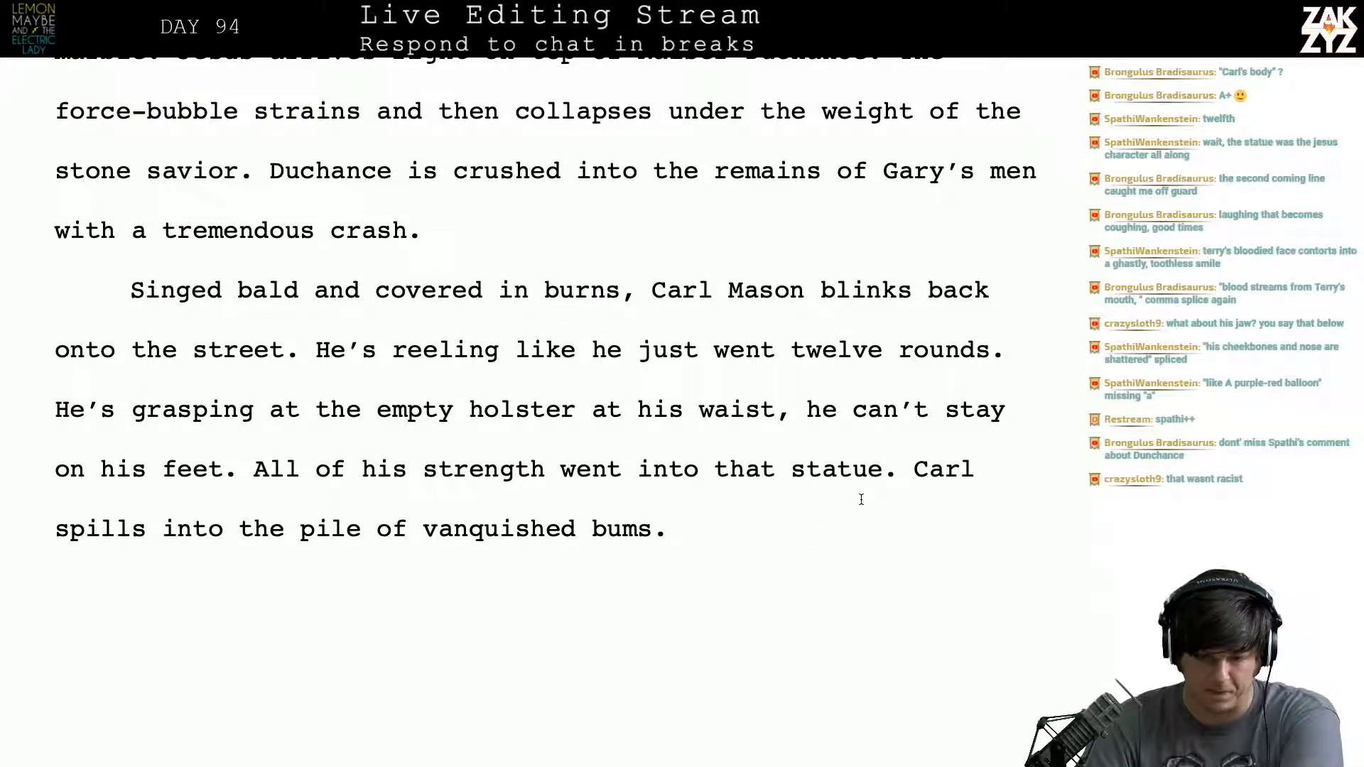
scroll(861, 500, "up", 1)
scroll(861, 499, "down", 1)
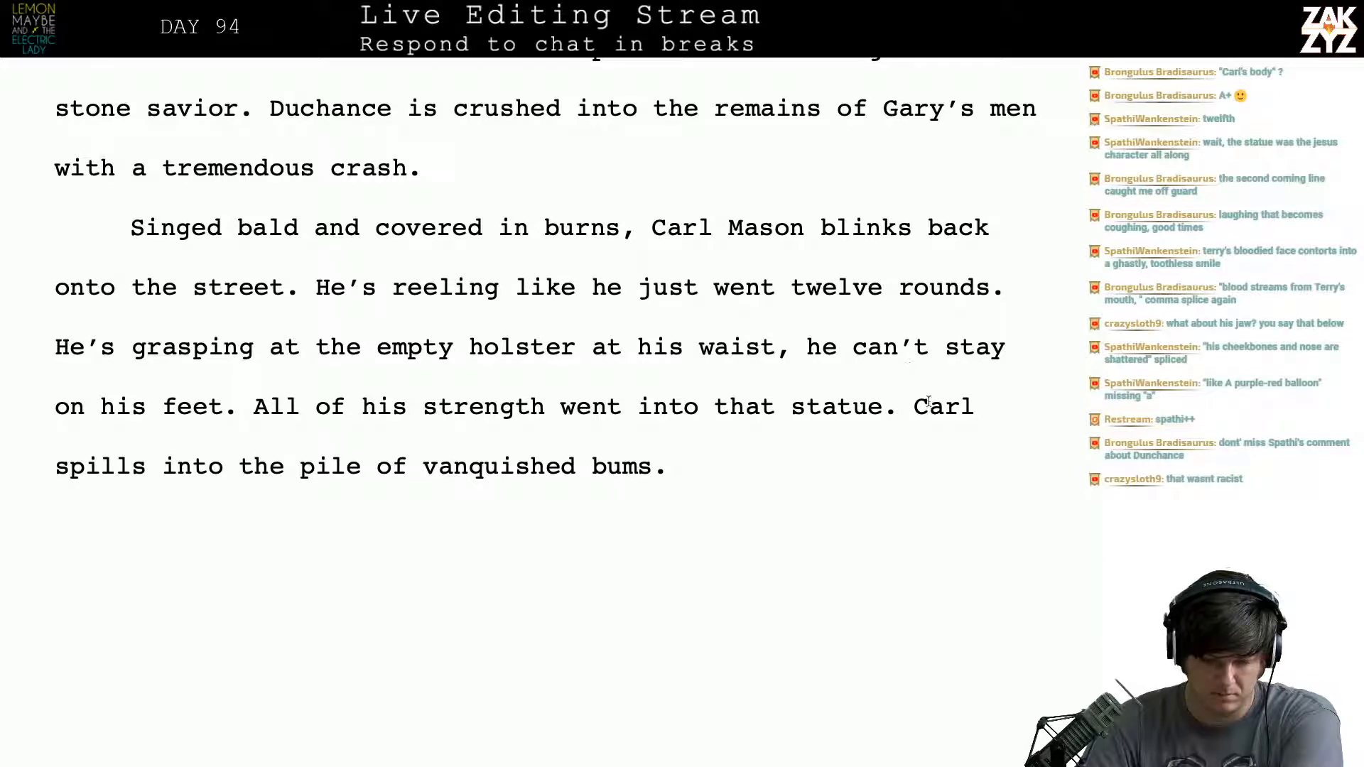
left_click(736, 453)
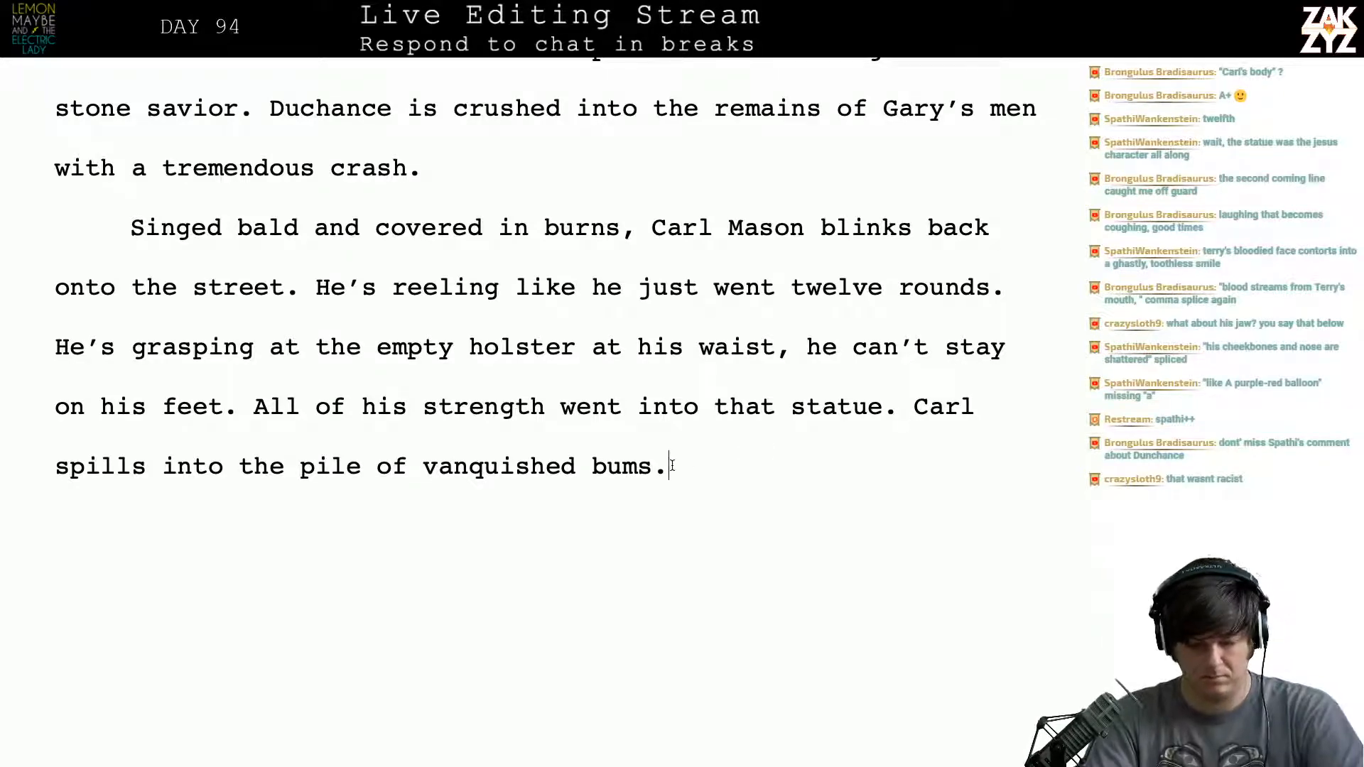
key("BackSpace")
type("an d")
key("BackSpace")
key("BackSpace")
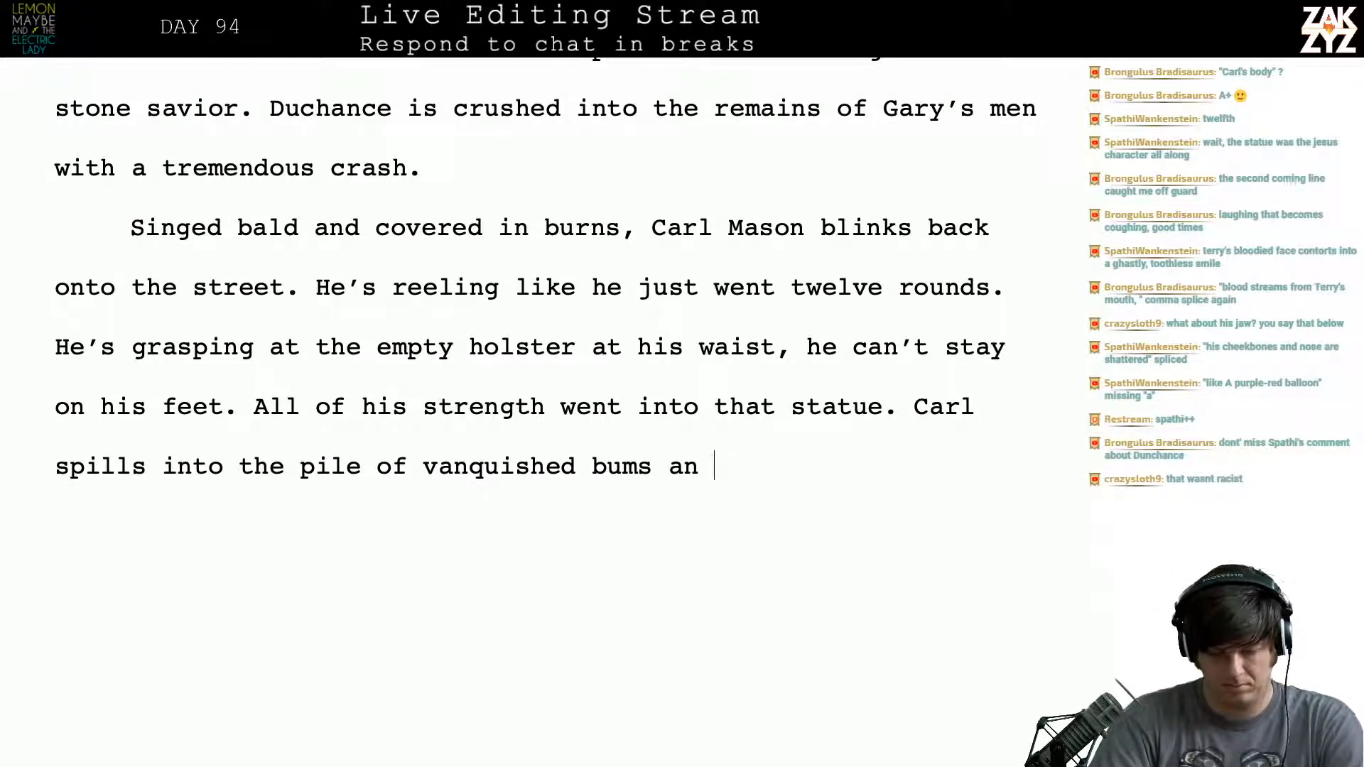
type("d is still. ")
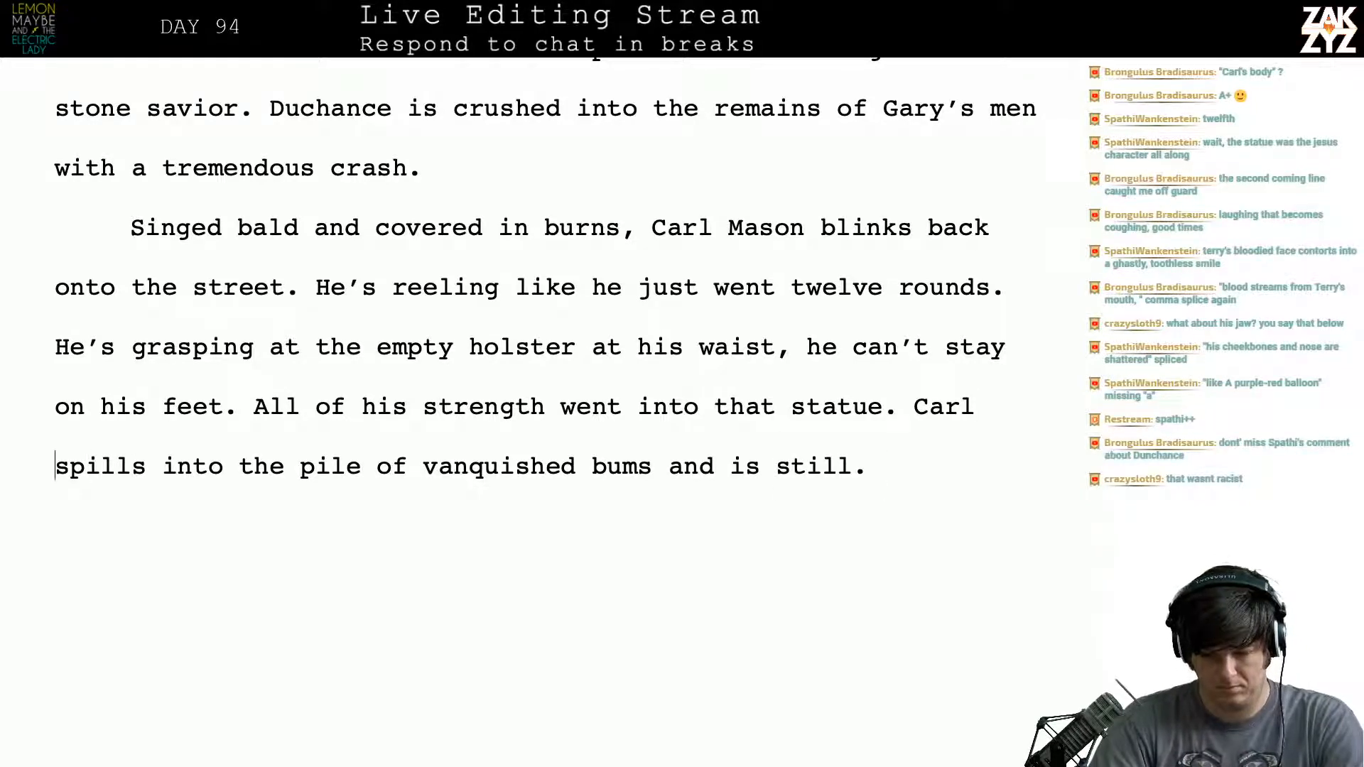
type(" Mason")
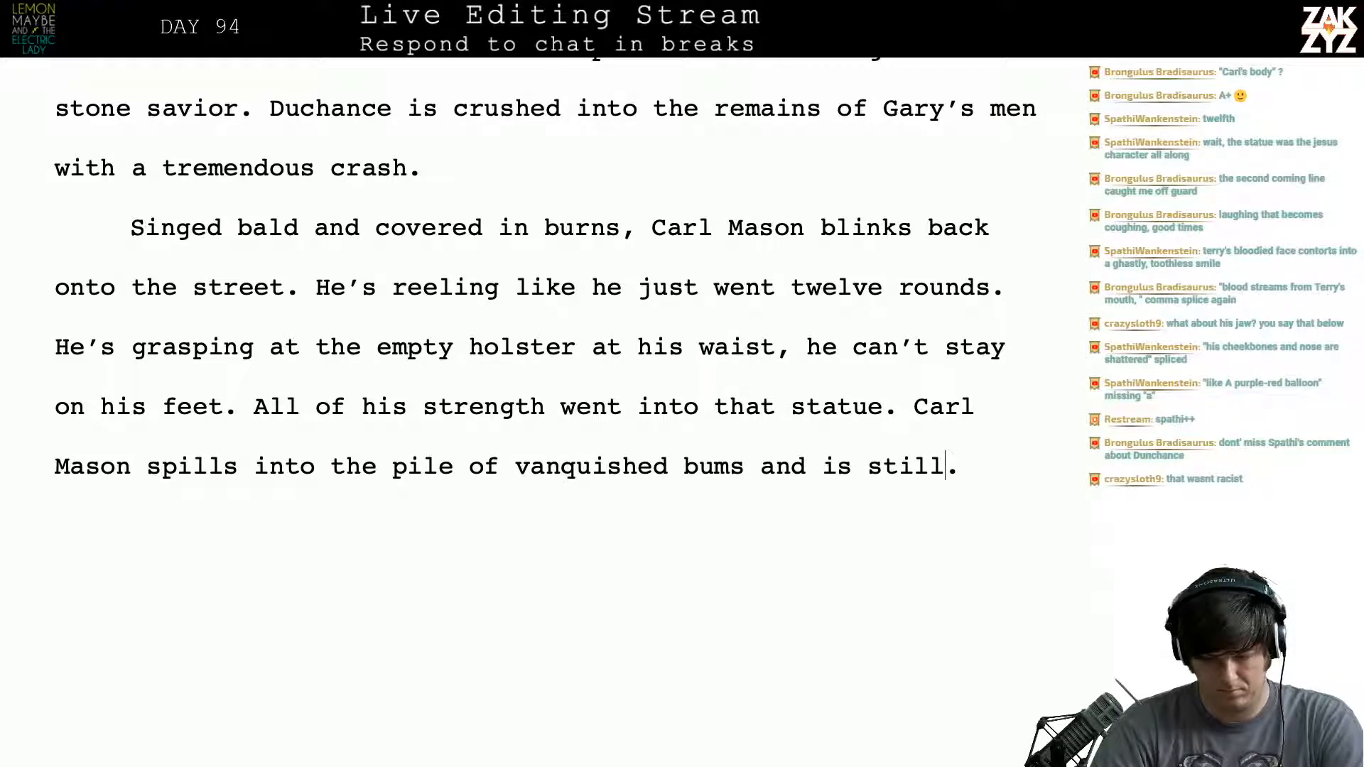
- Reword the end of the chapter's last sentence to "and all is still"
key("BackSpace")
key("BackSpace")
key("BackSpace")
key("BackSpace")
key("BackSpace")
key("BackSpace")
key("BackSpace")
key("BackSpace")
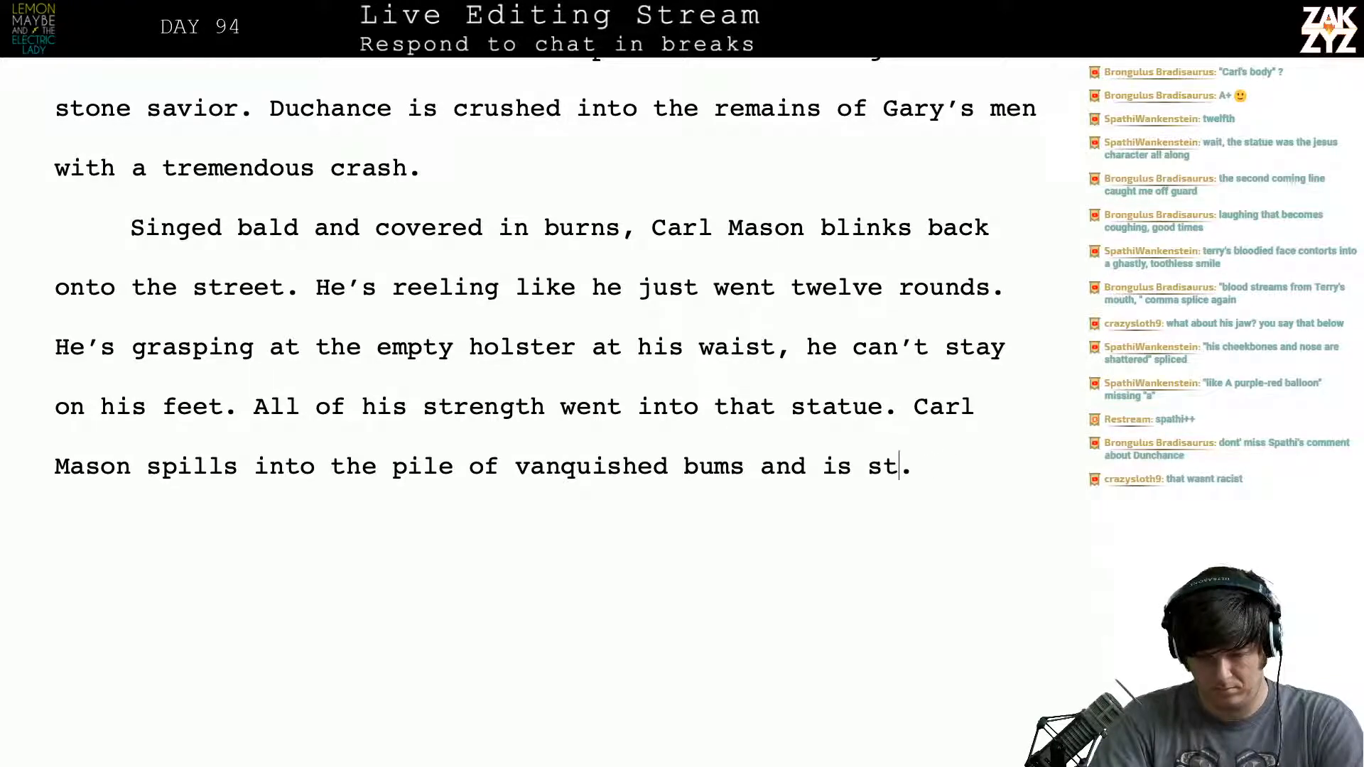
type("all is still")
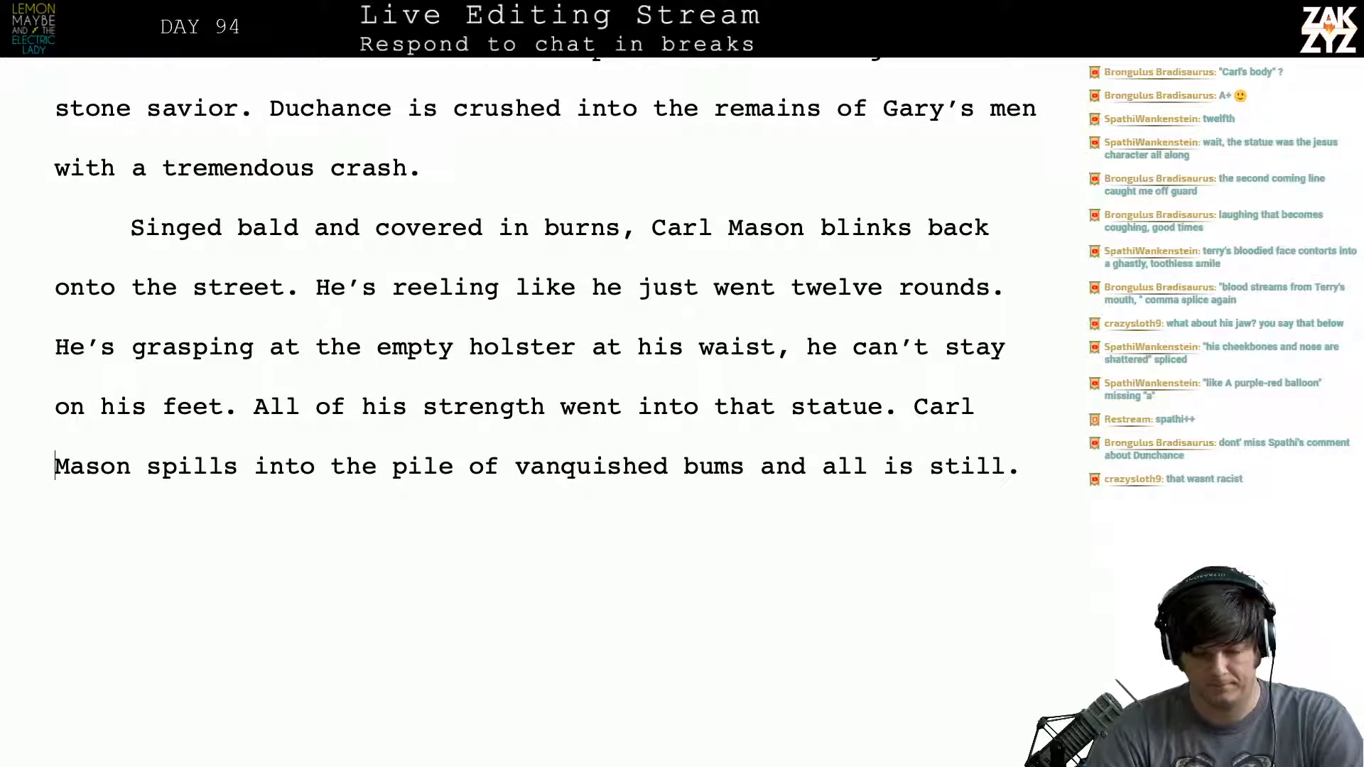
- Reread the chapter's closing paragraphs from "The second coming" to "all is still"
key("Right")
key("Right")
key("Right")
key("Right")
key("Right")
key("Right")
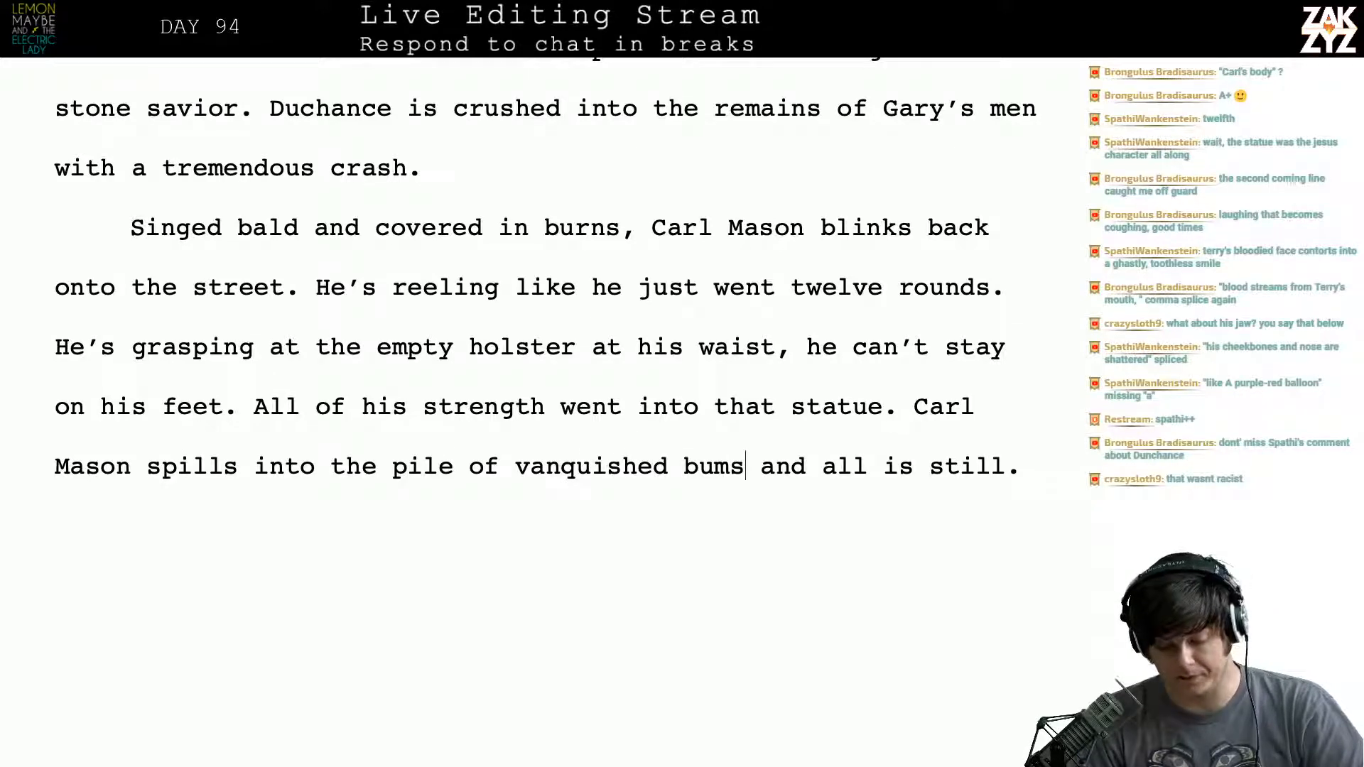
key("Right")
key("Right")
key("Right")
key("Right")
key("Right")
key("Right")
key("Right")
key("Right")
key("Right")
key("Right")
key("Right")
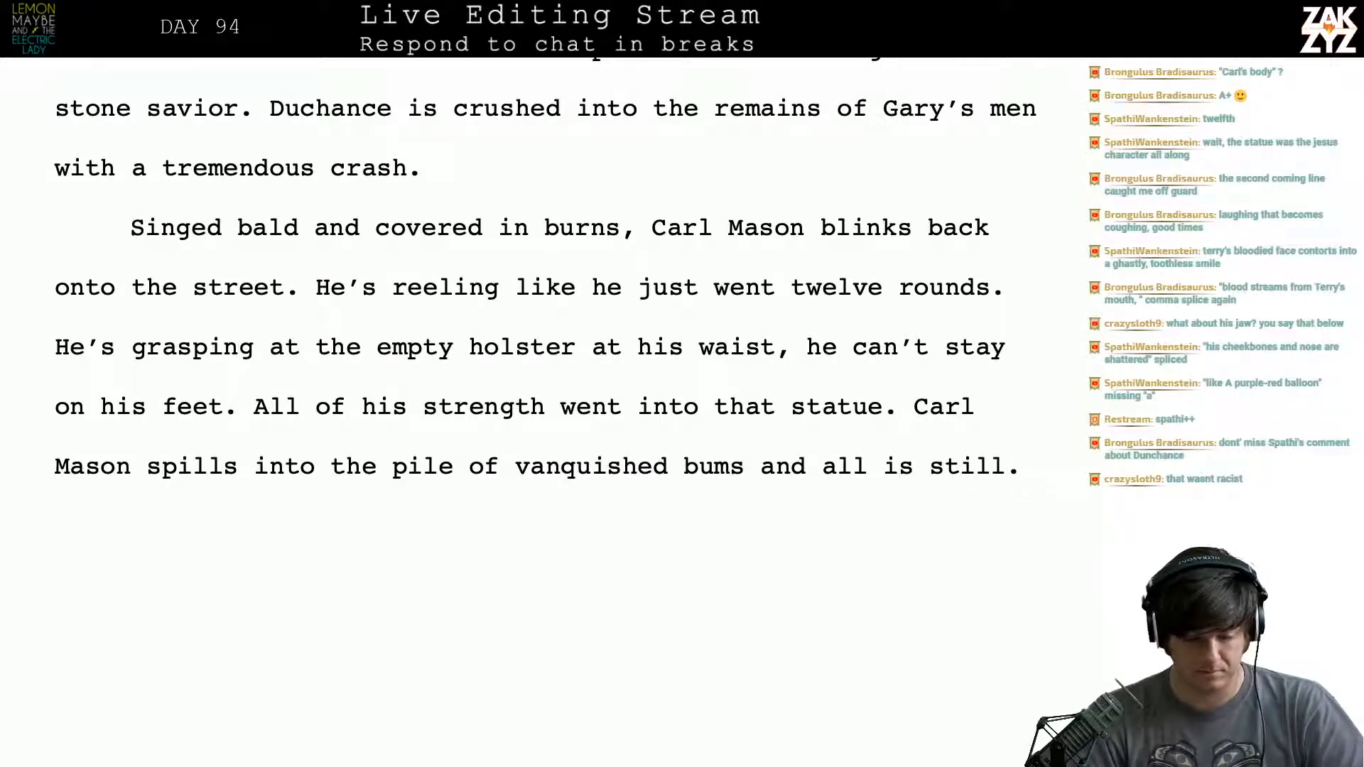
scroll(545, 290, "up", 2)
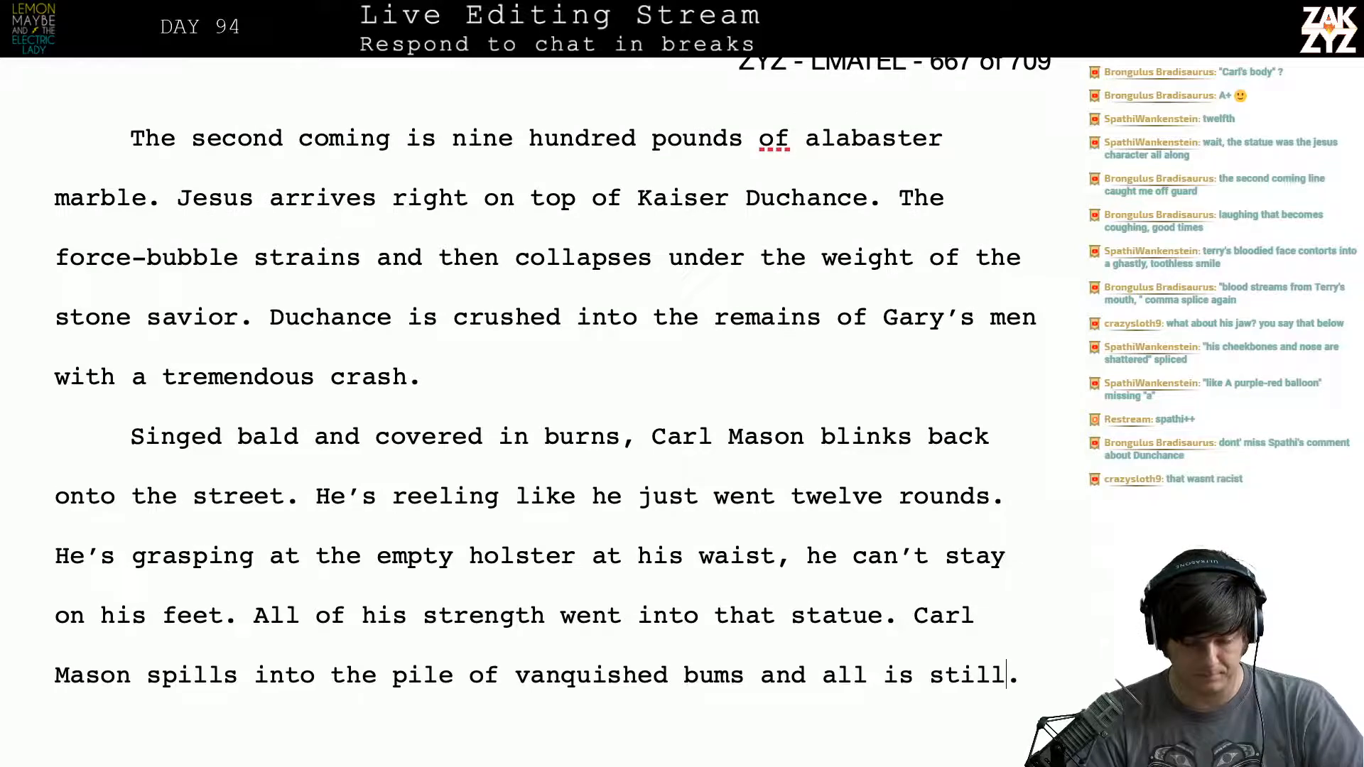
scroll(545, 374, "down", 1)
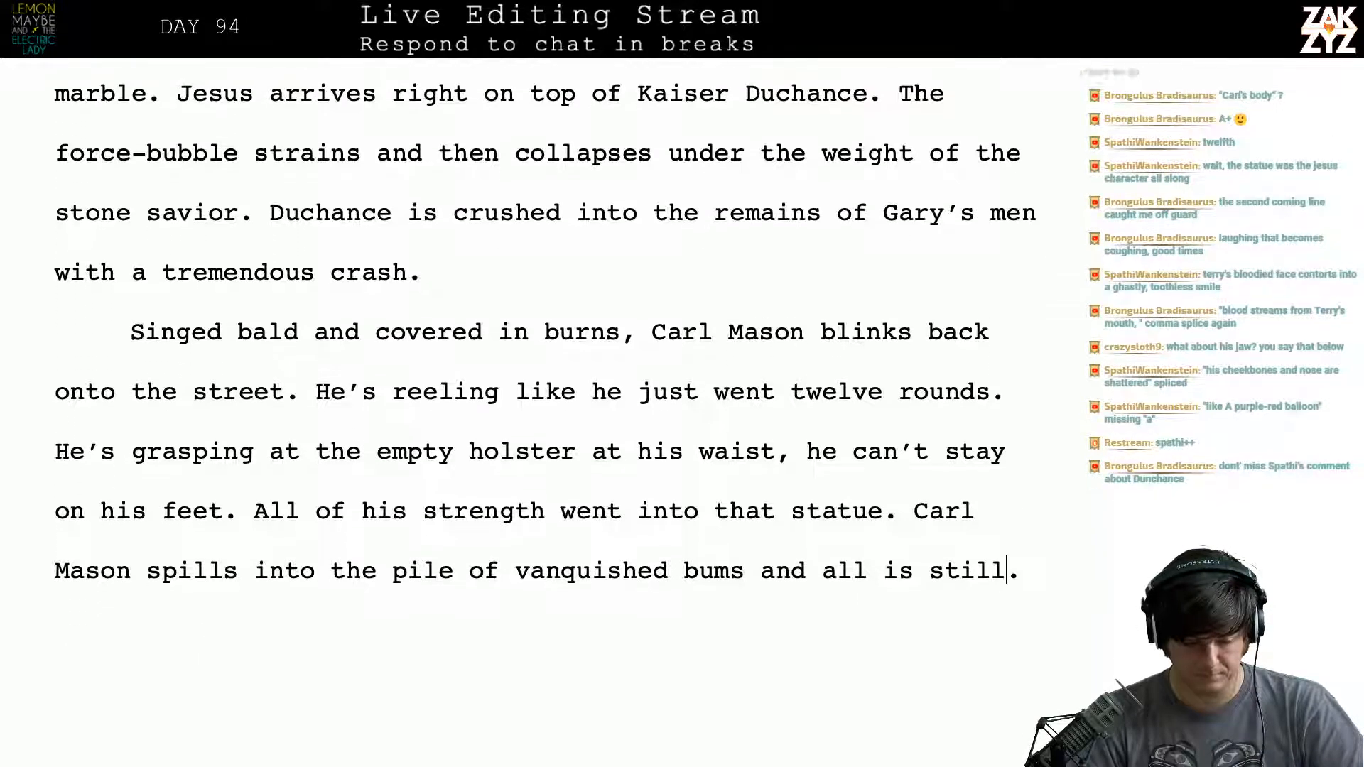
- Change "He's grasping" to "He grasps" in the empty holster sentence
left_click(126, 451)
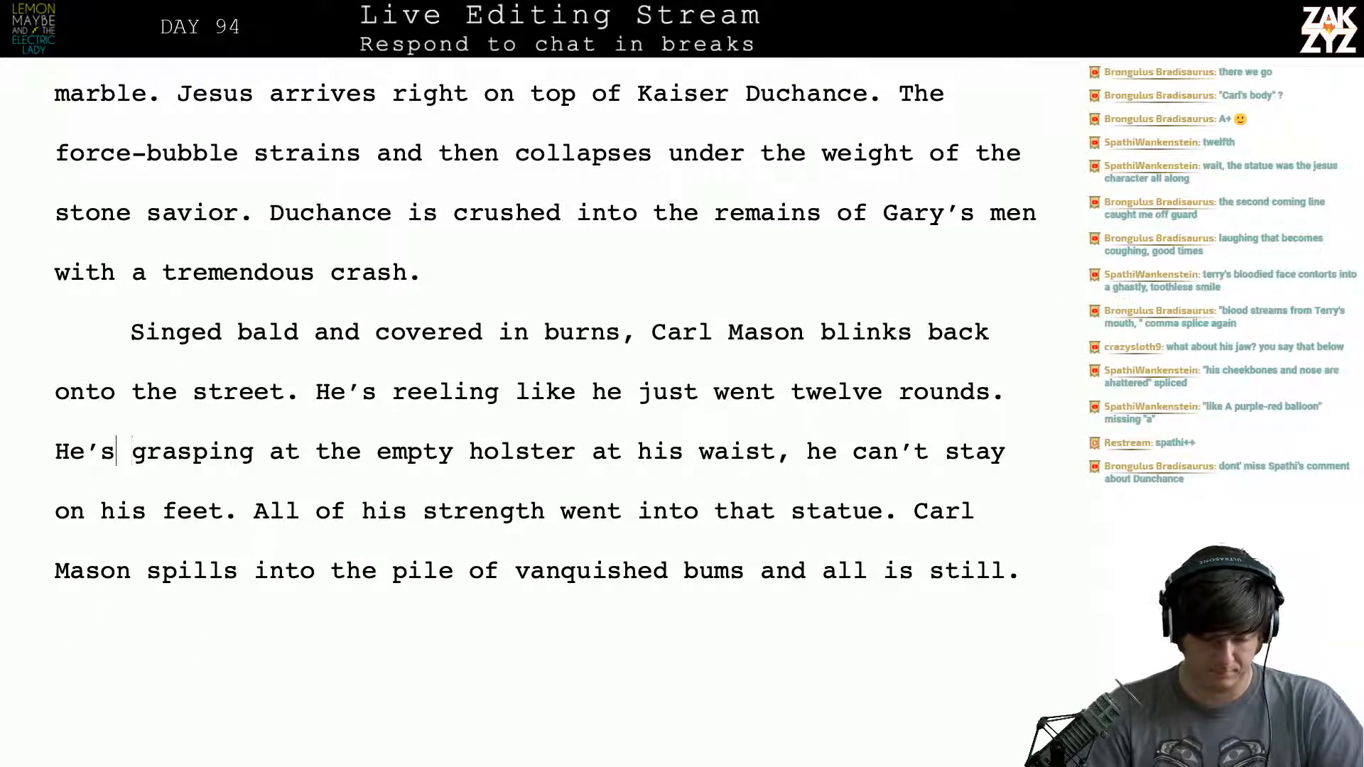
key("BackSpace")
key("BackSpace")
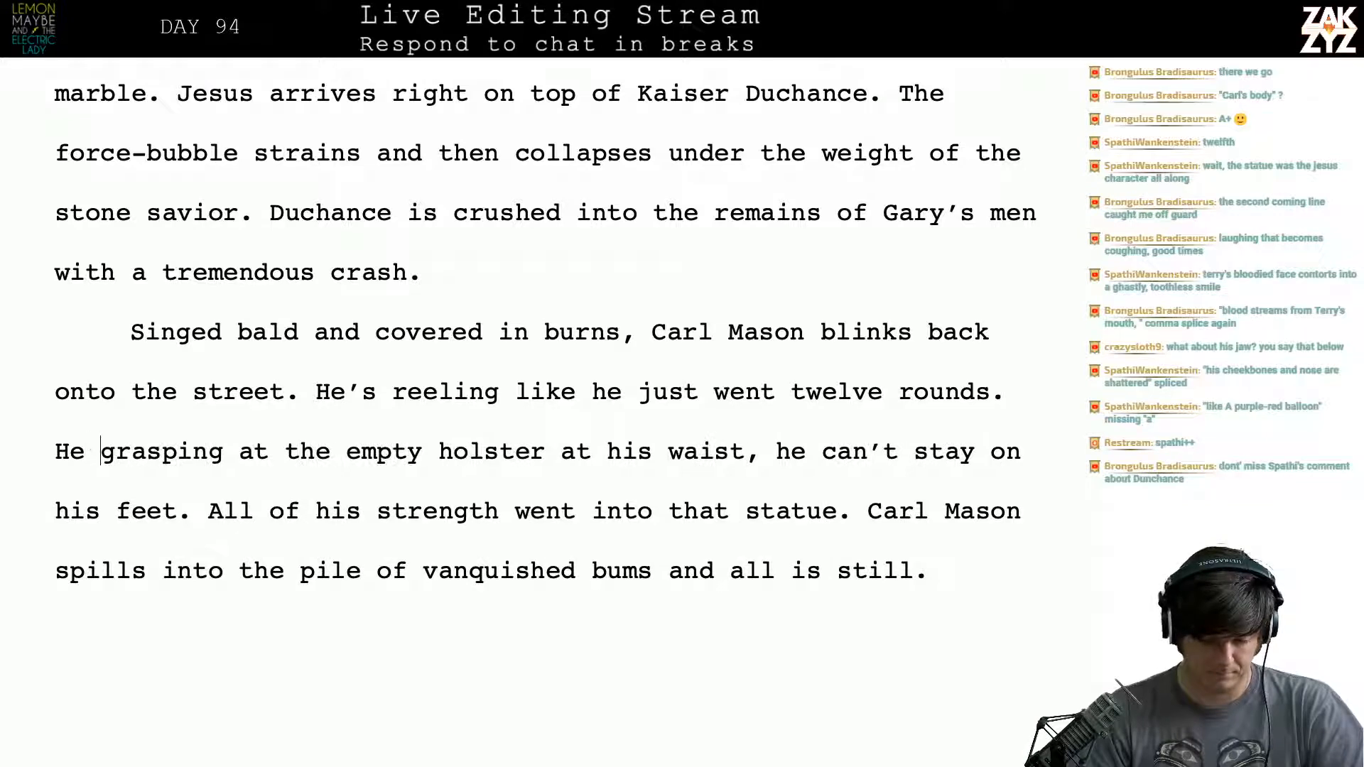
key("BackSpace")
key("BackSpace")
key("BackSpace")
type("s")
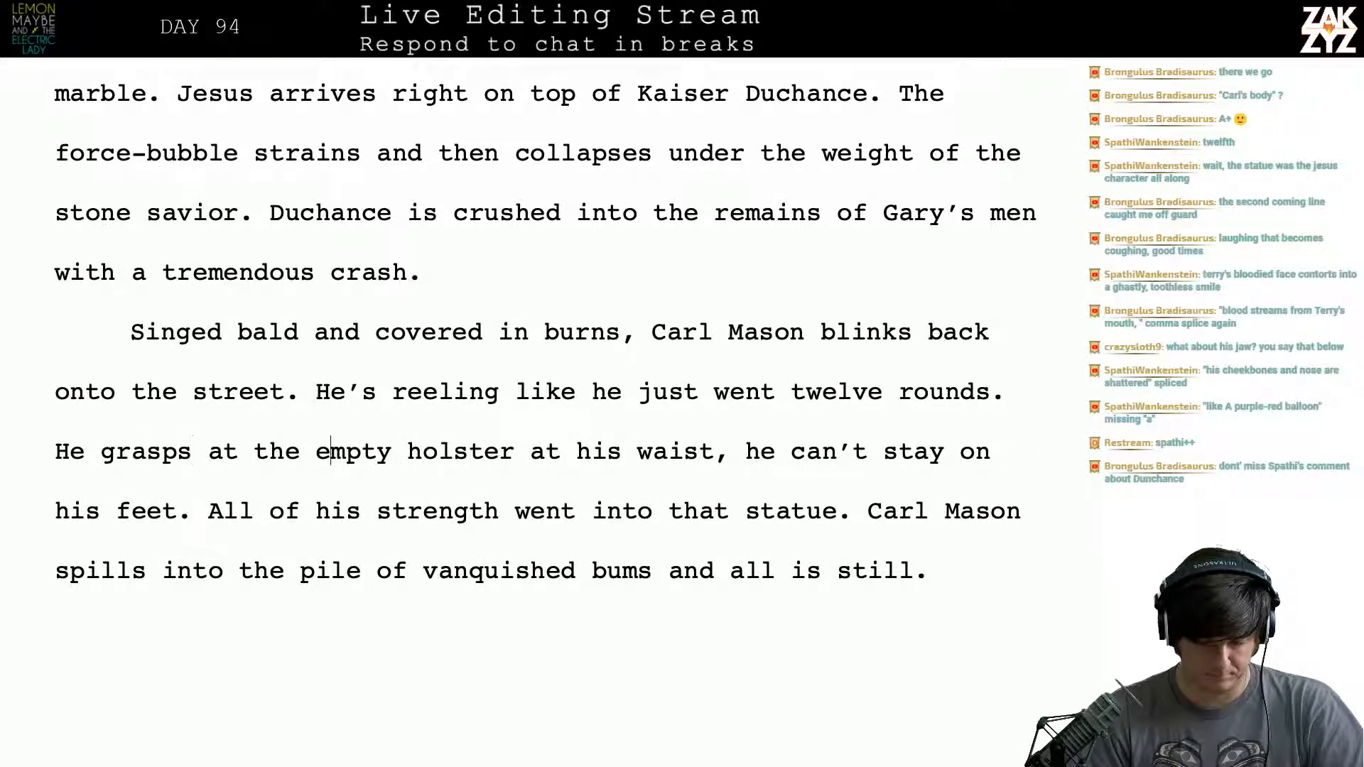
- Insert "but" before "he can't stay on his feet" in the holster sentence
key("Right")
key("Right")
key("Right")
key("Right")
key("Right")
key("Right")
key("Right")
key("Right")
key("Right")
key("Right")
key("Right")
key("Right")
key("Right")
key("Right")
key("Right")
key("Right")
key("Right")
key("Right")
key("Right")
key("Right")
key("Right")
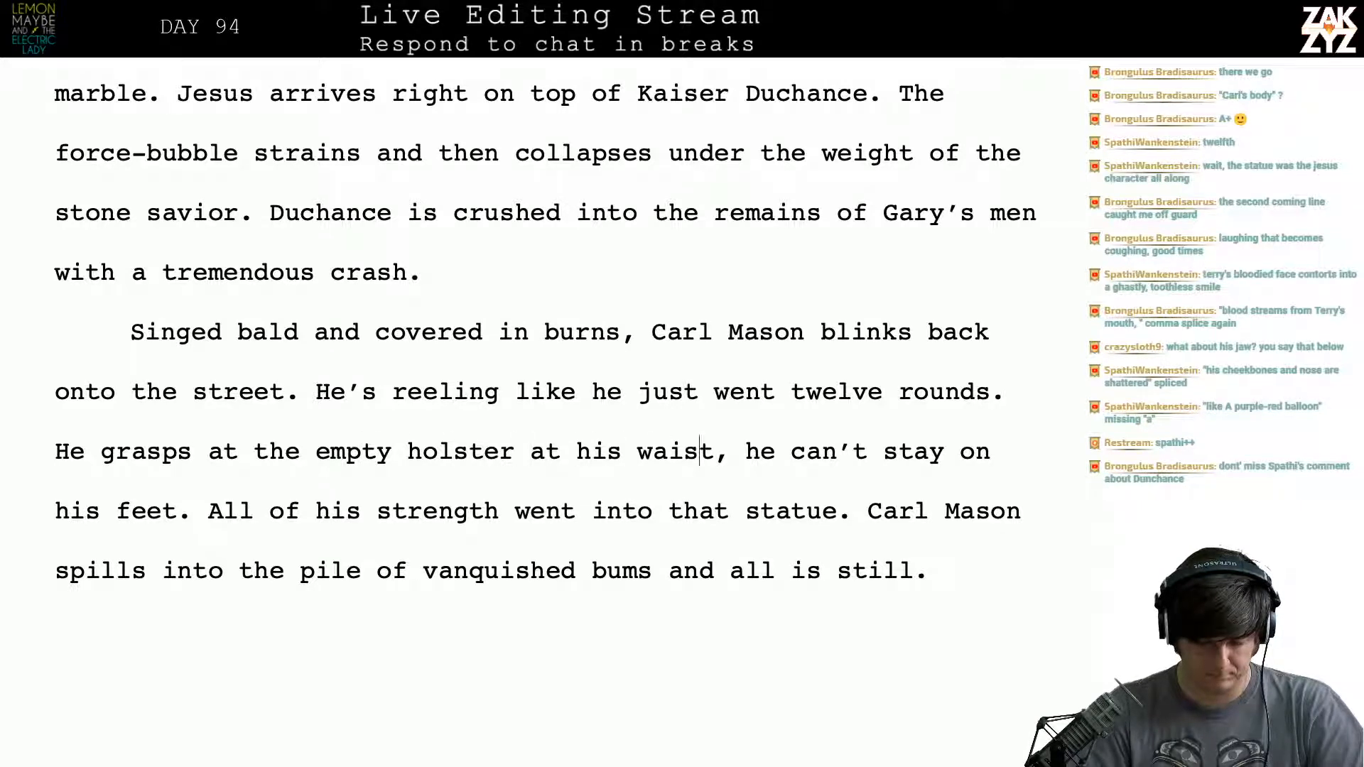
type("but")
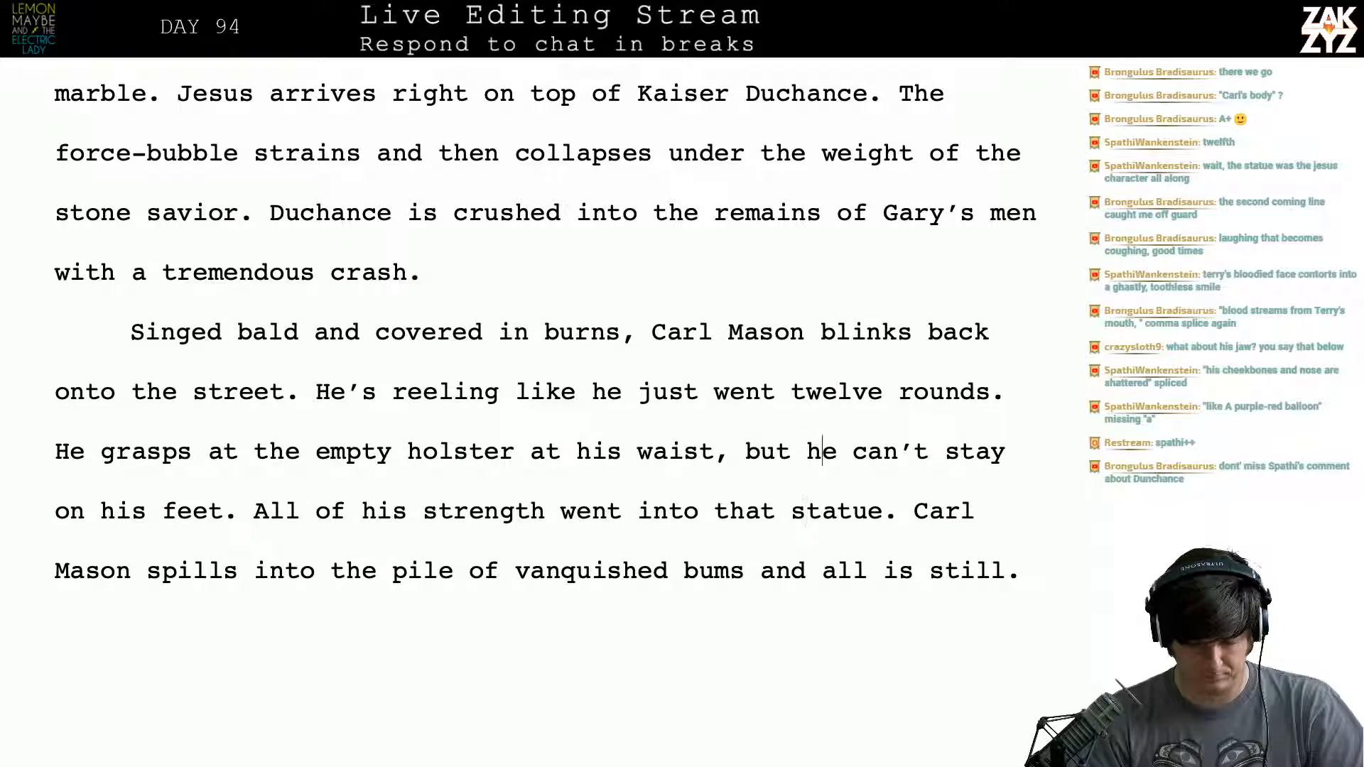
- Delete the whole sentence from "He grasps at the empty holster" through "on his feet."
key("Right")
key("Right")
key("Right")
key("Right")
key("Right")
key("Right")
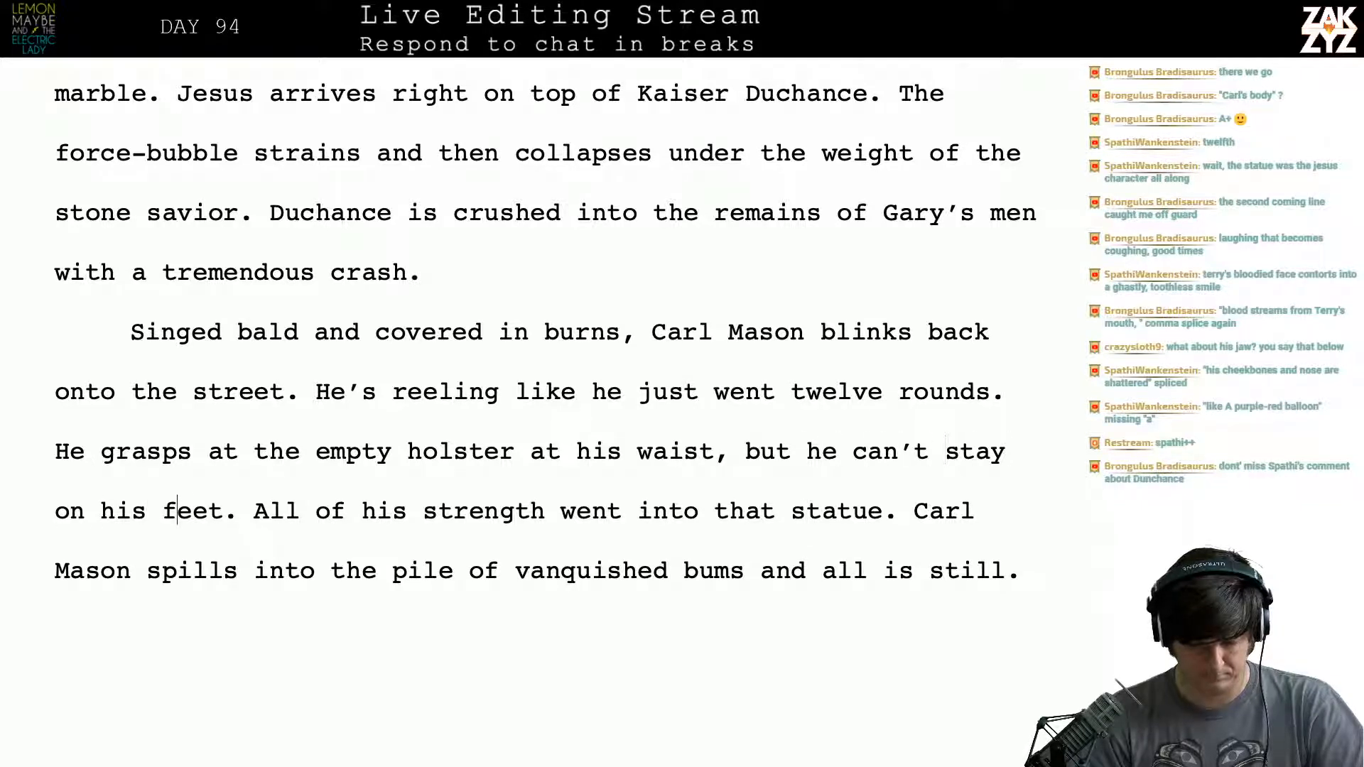
key("shift+Up")
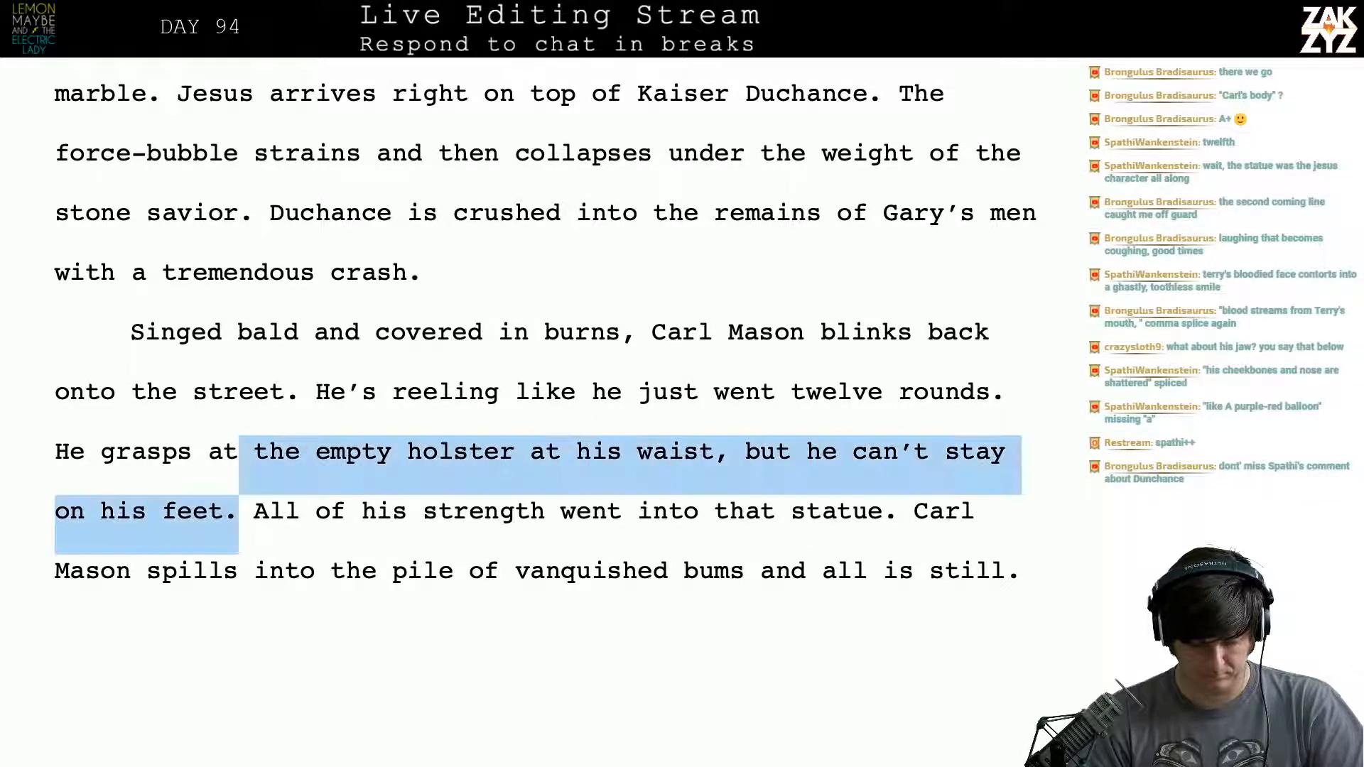
key("shift+Left")
key("shift+Left")
key("shift+Left")
key("shift+Left")
key("shift+Left")
key("shift+Left")
key("shift+Left")
key("shift+Left")
key("shift+Left")
key("shift+Left")
key("shift+Left")
key("shift+Left")
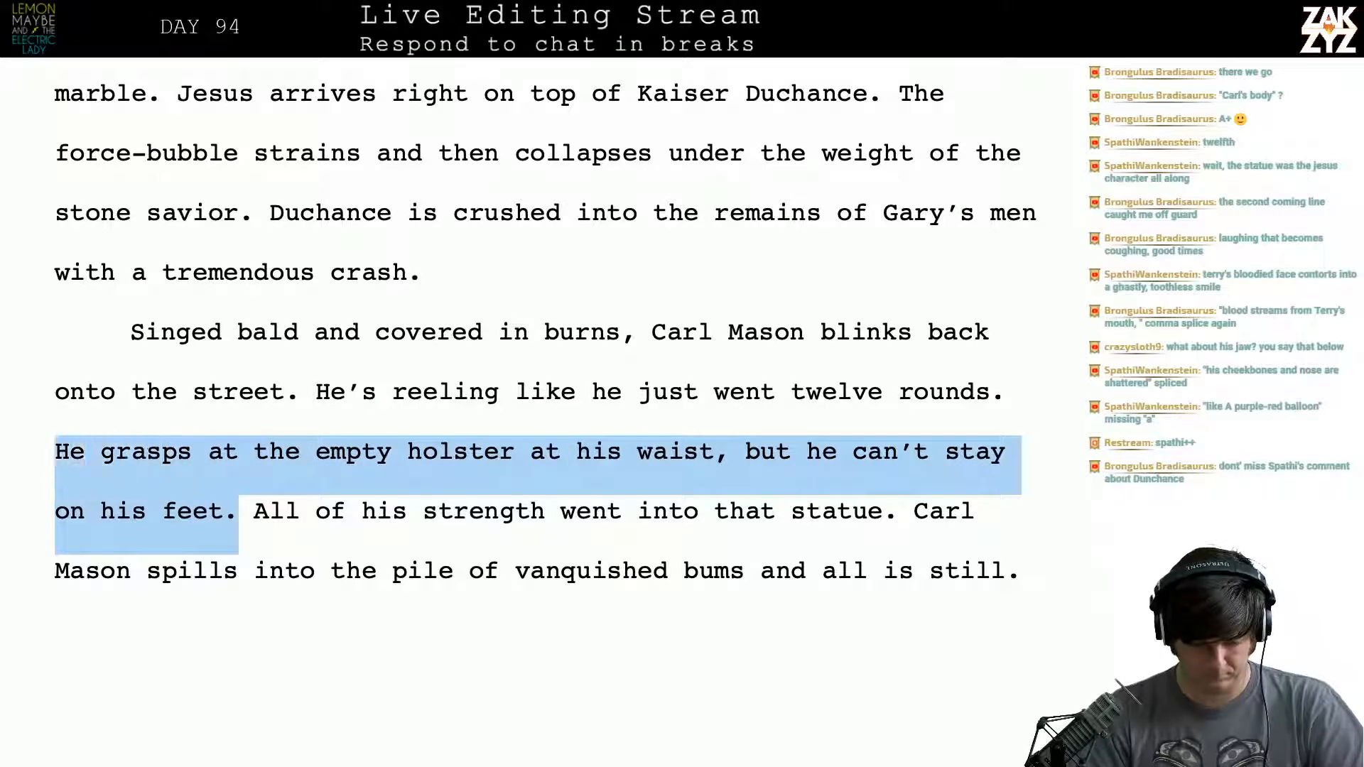
key("BackSpace")
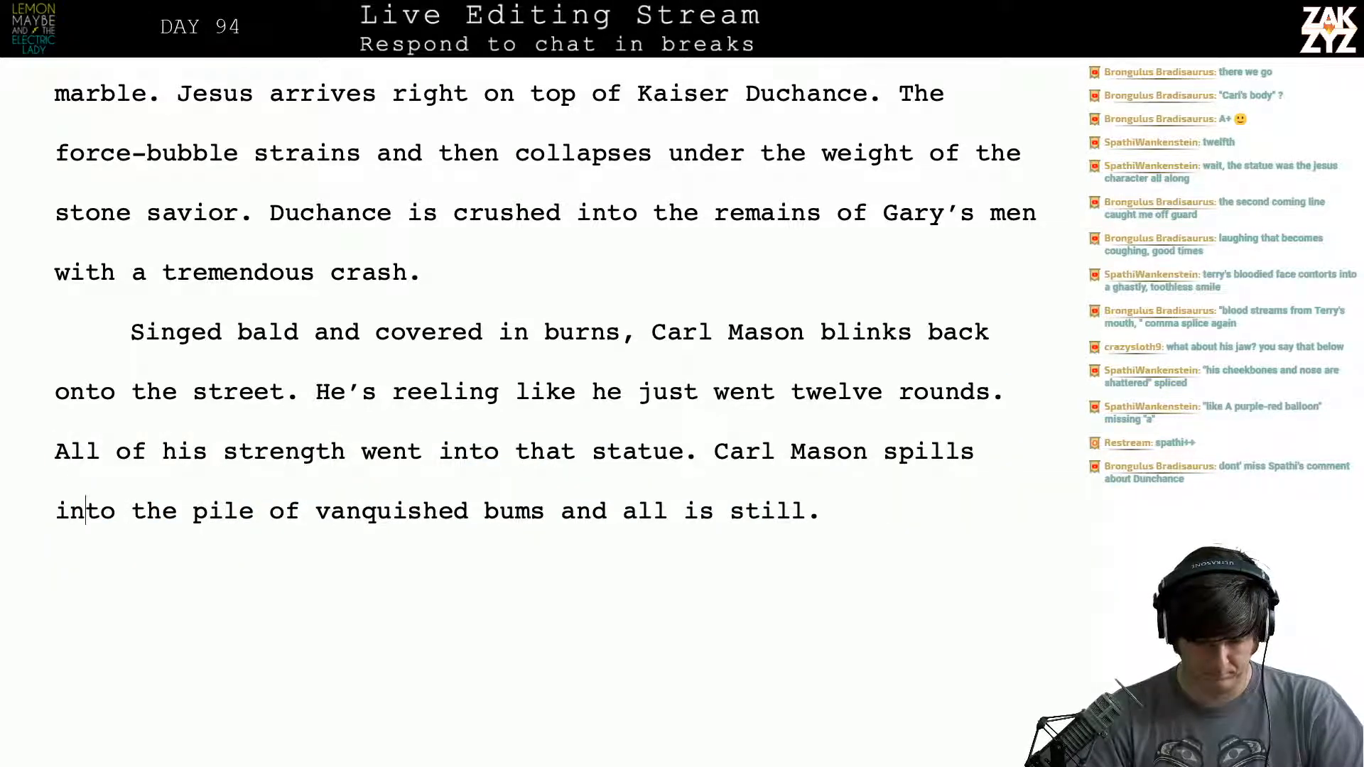
scroll(570, 473, "down", 1)
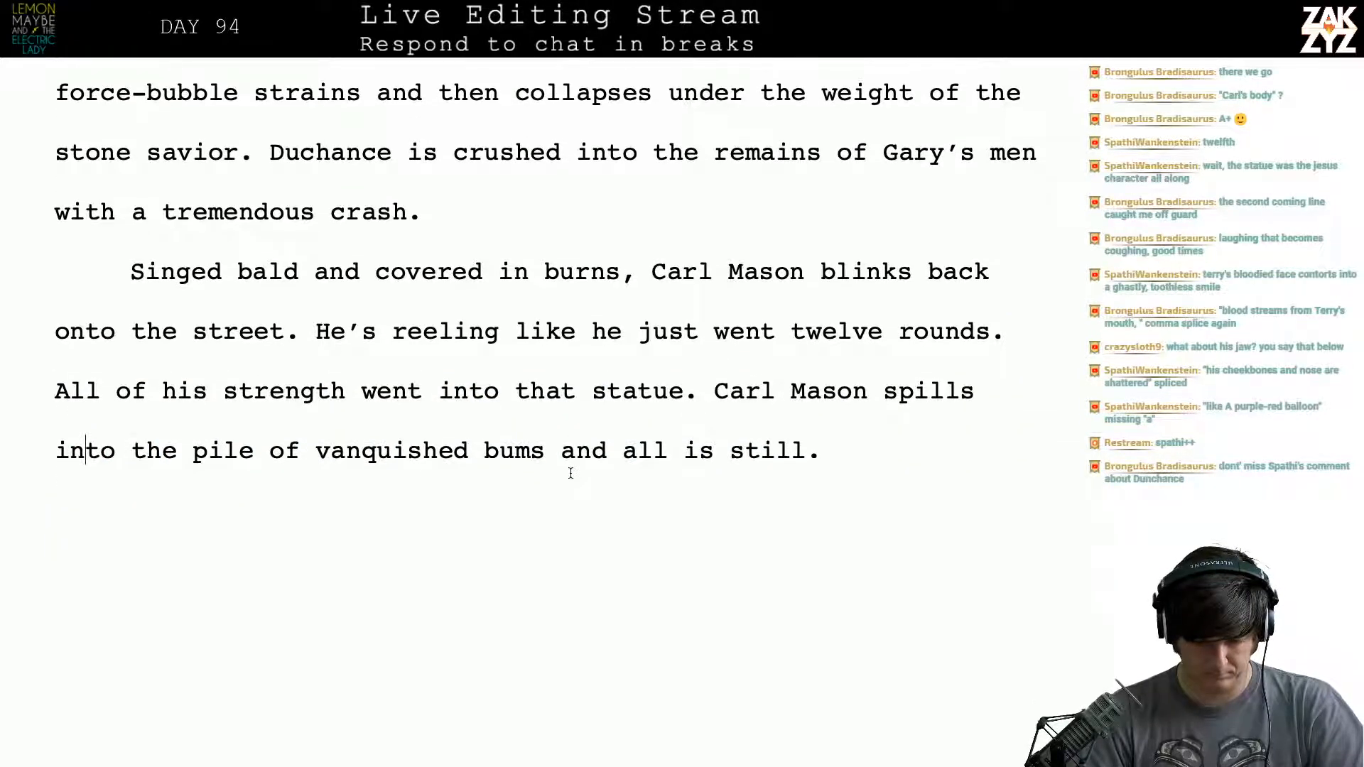
- Try adding "His hand grasps at the empty holster at his side." after "twelve rounds.", and remove it again
left_click(730, 390)
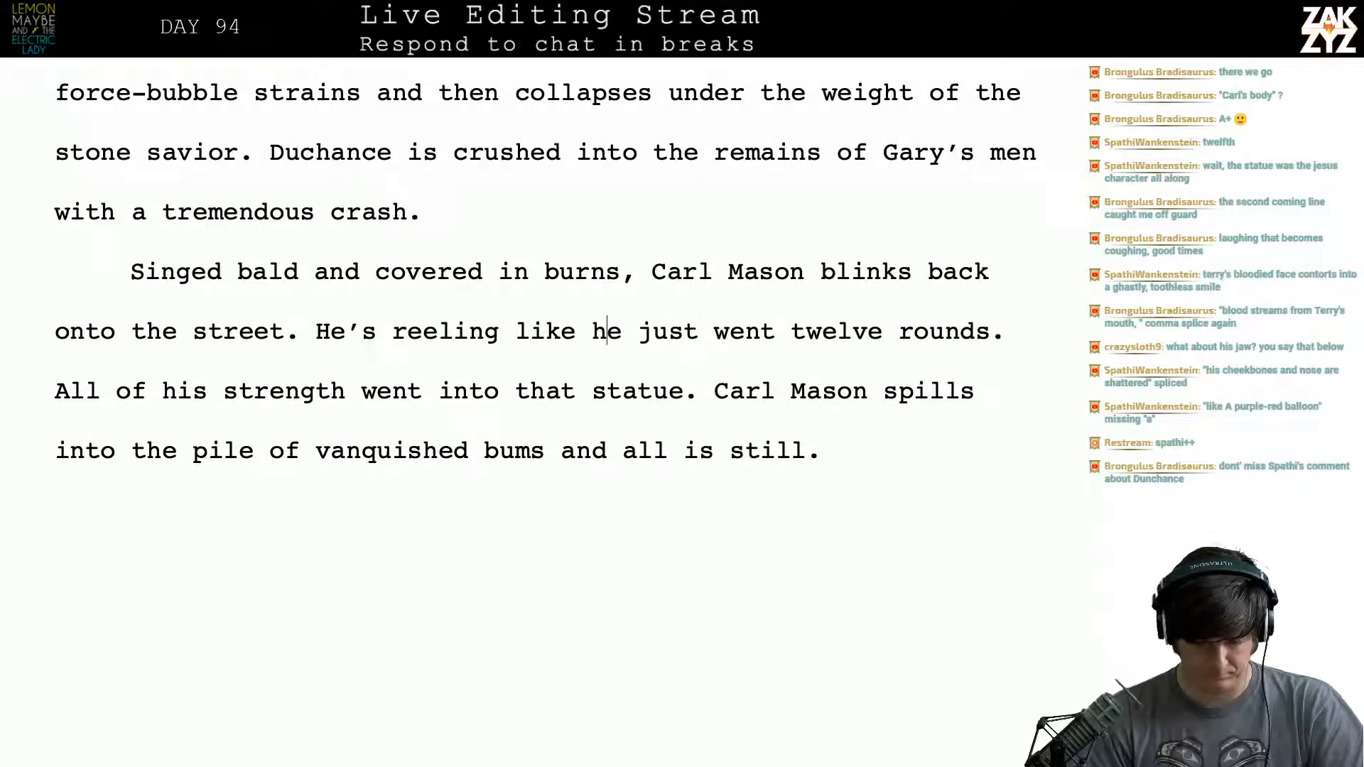
key("Right")
key("Right")
key("Right")
key("Right")
key("Right")
key("Right")
key("Left")
key("Right")
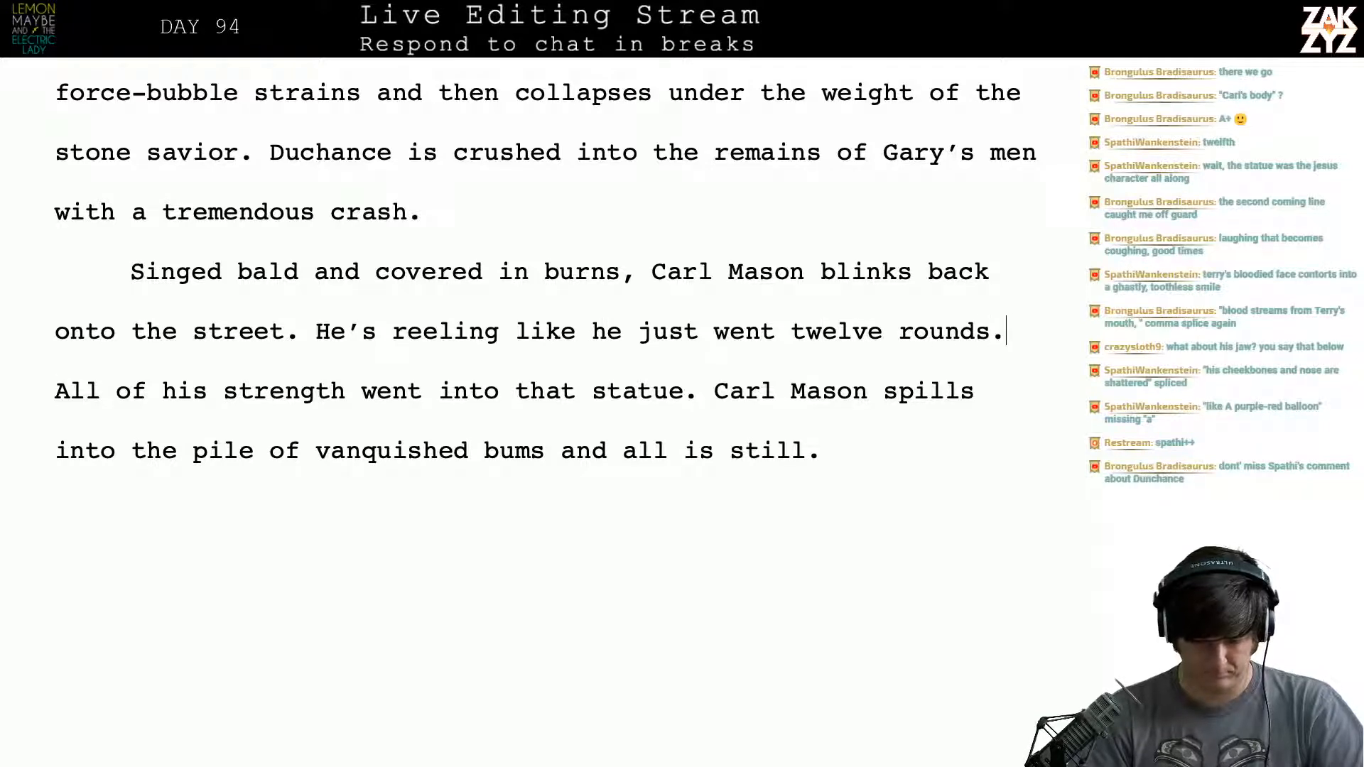
type("H")
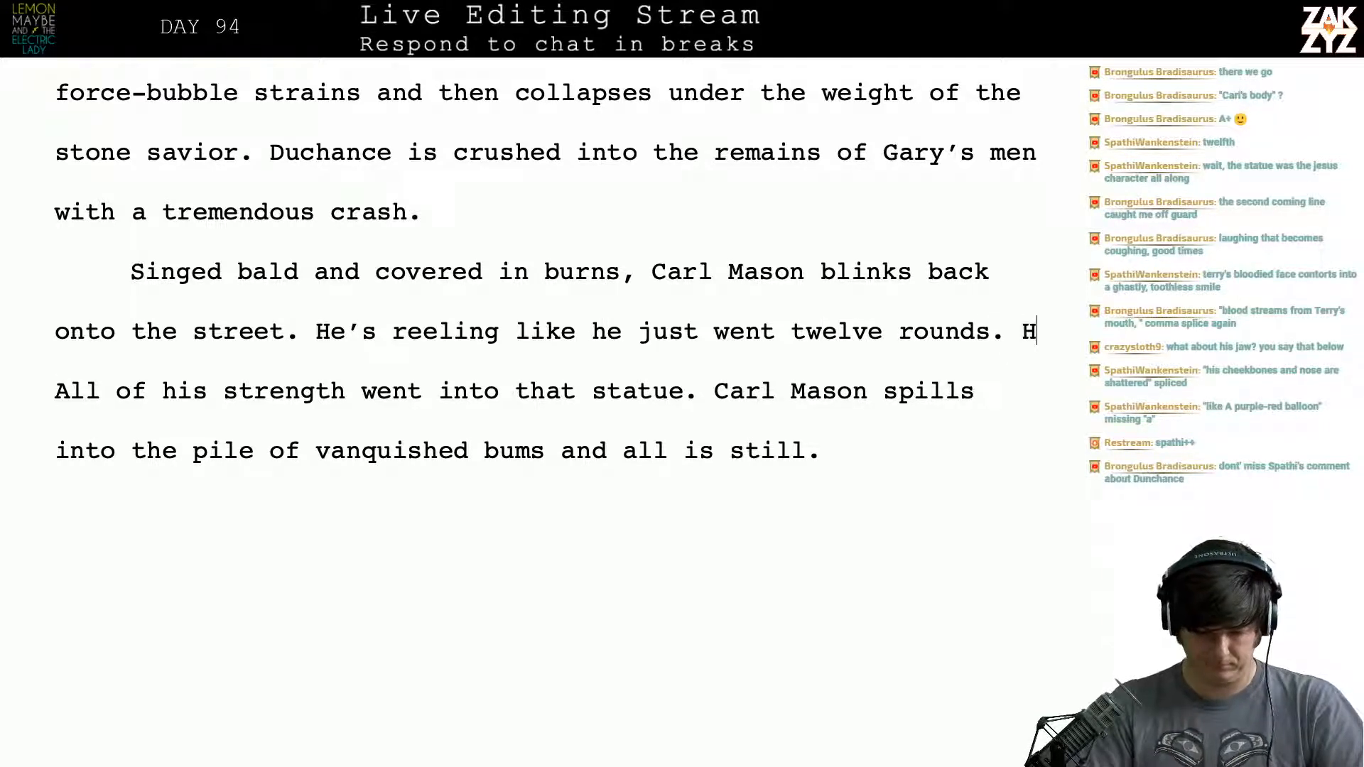
type("is hand grasp")
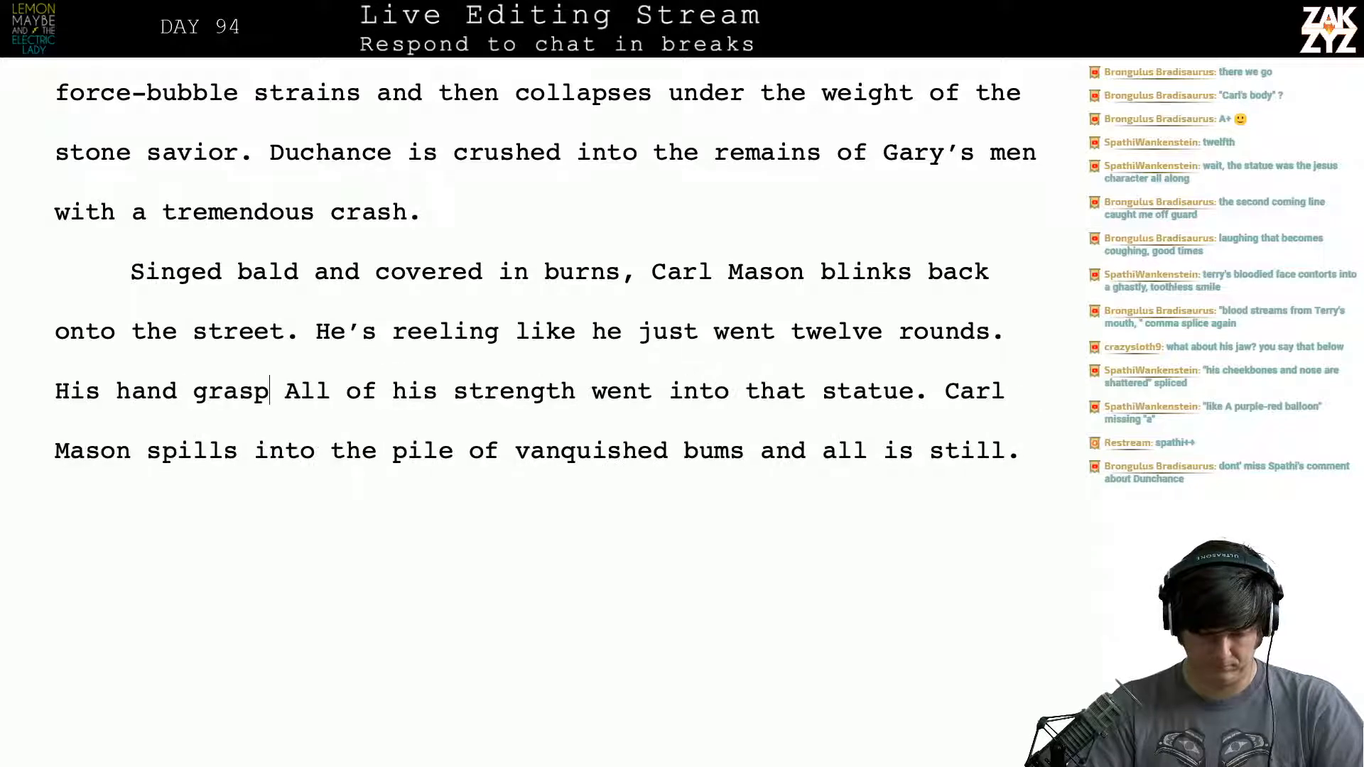
type("e")
key("BackSpace")
type("s at th")
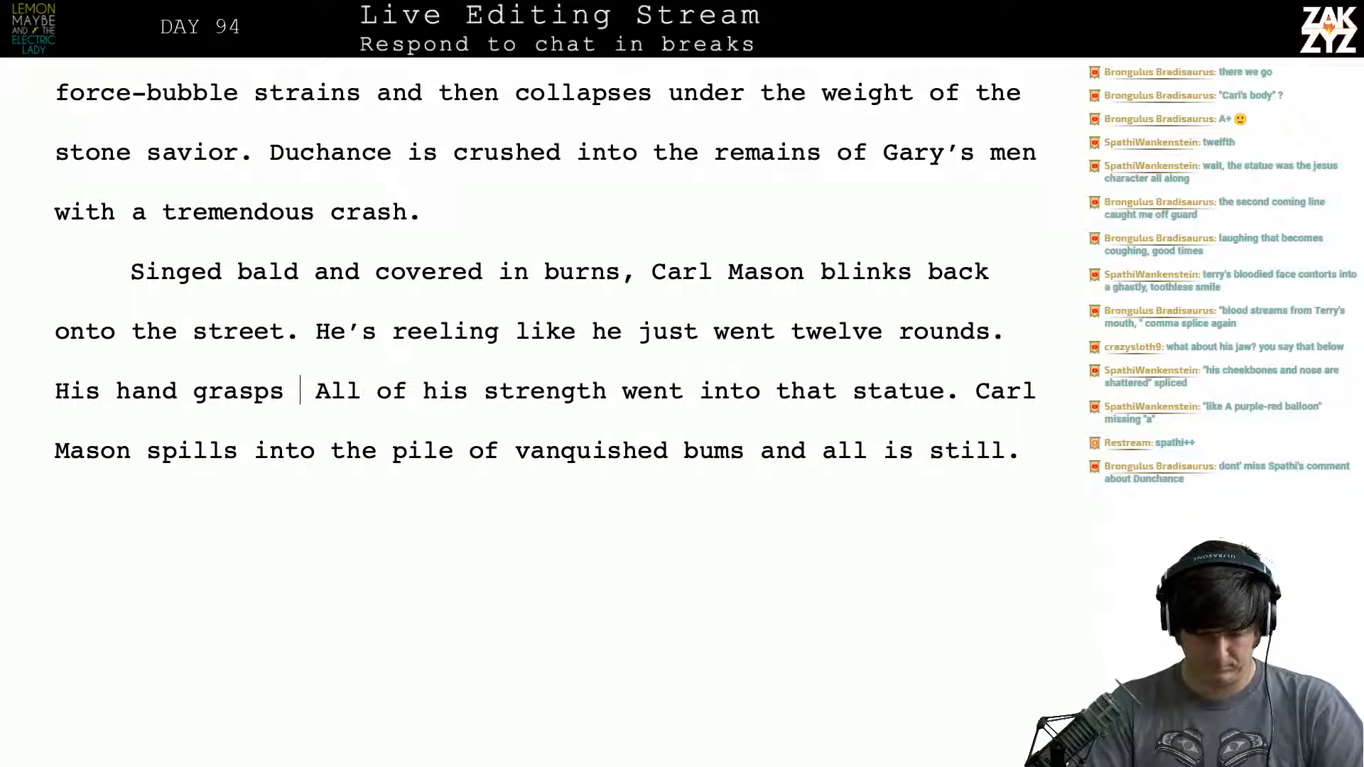
type("e empty holst")
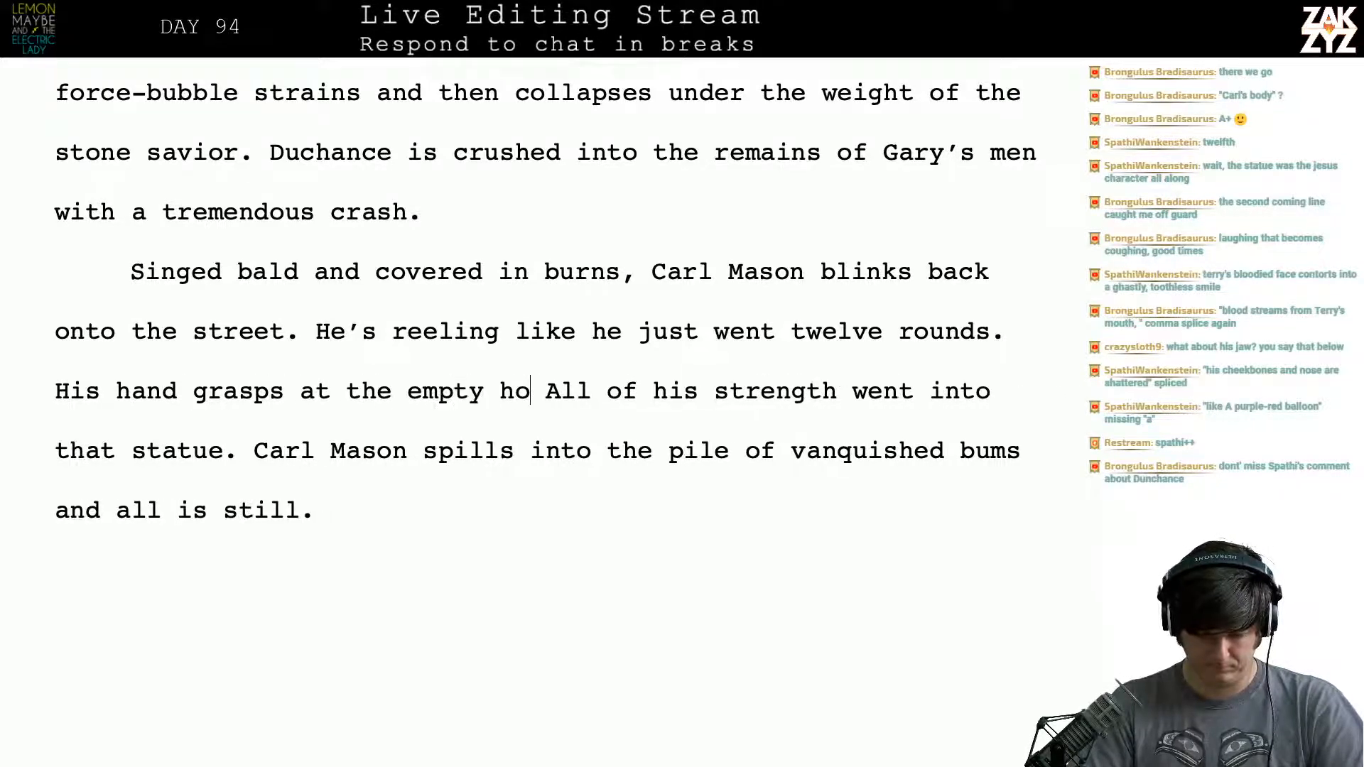
type("er at his side")
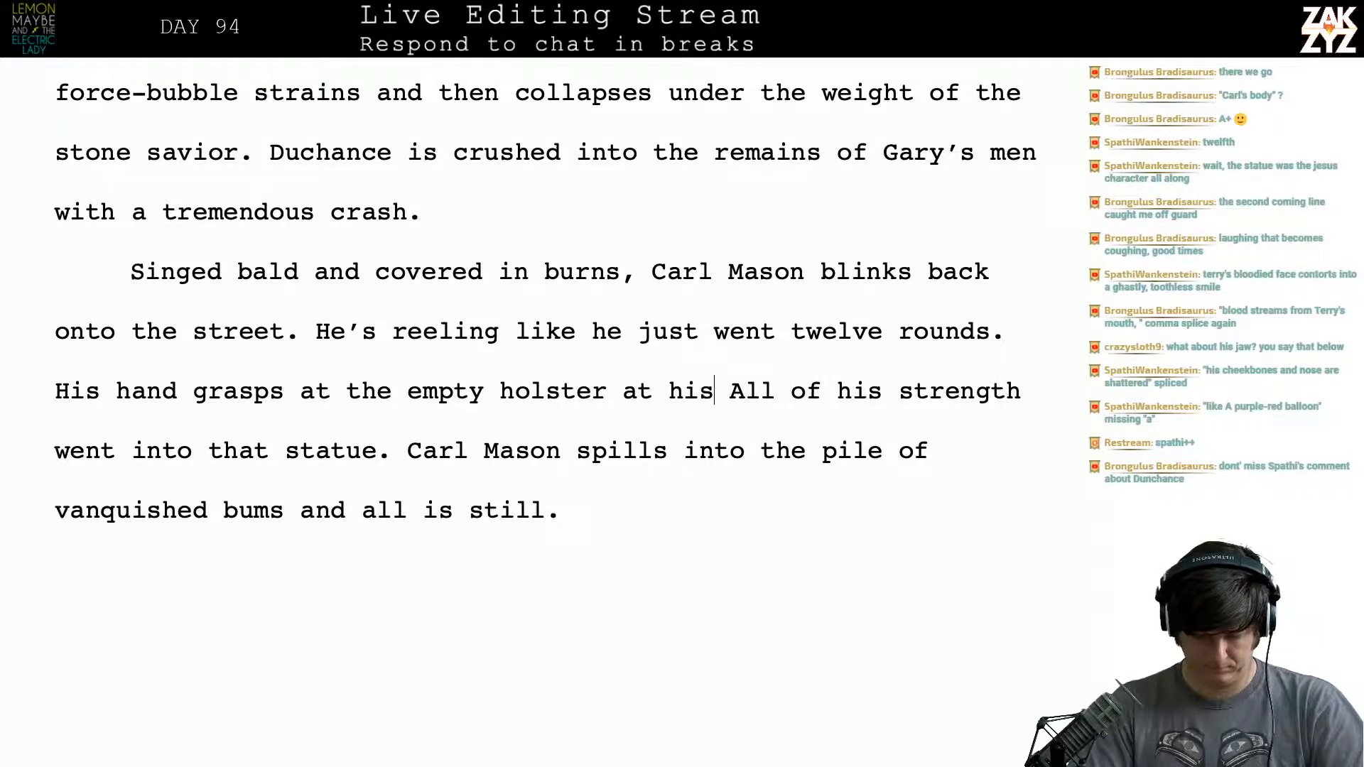
type(".")
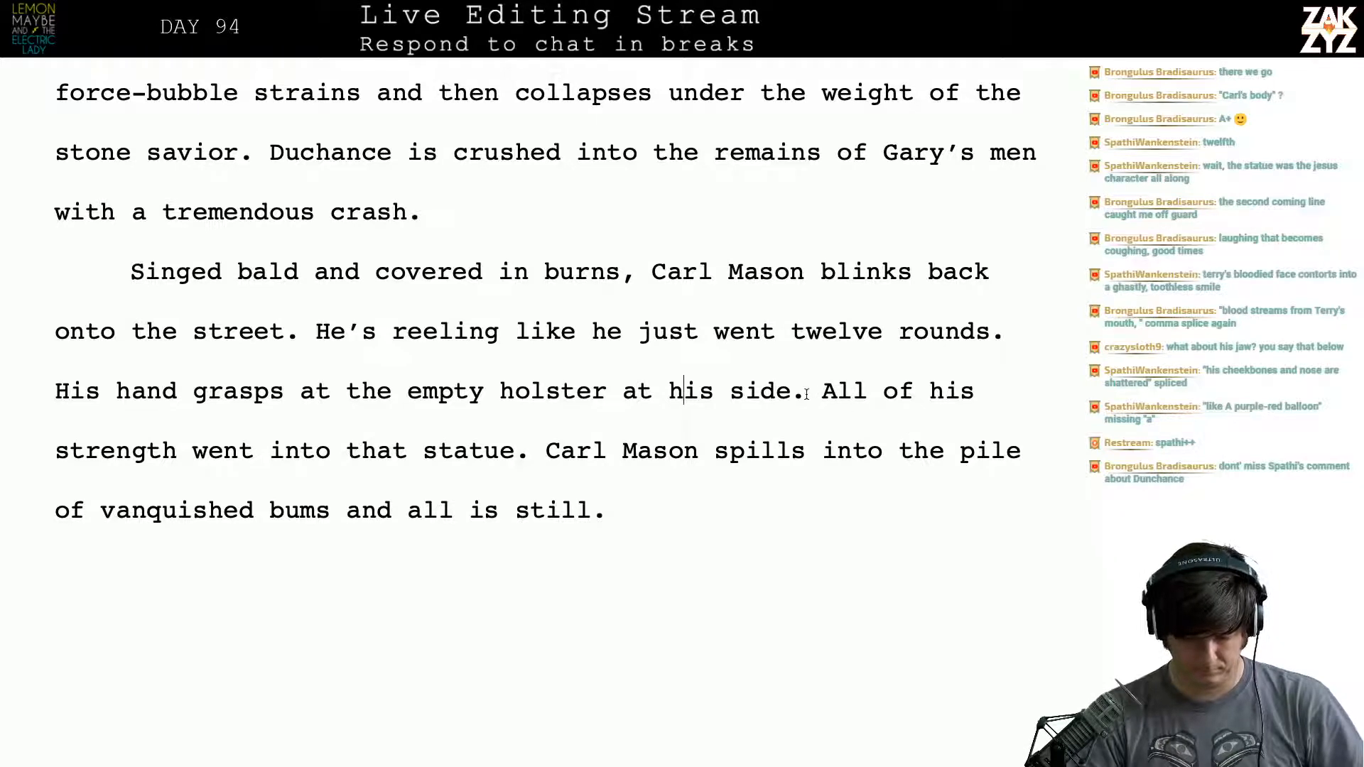
left_click_drag(806, 392, 55, 392)
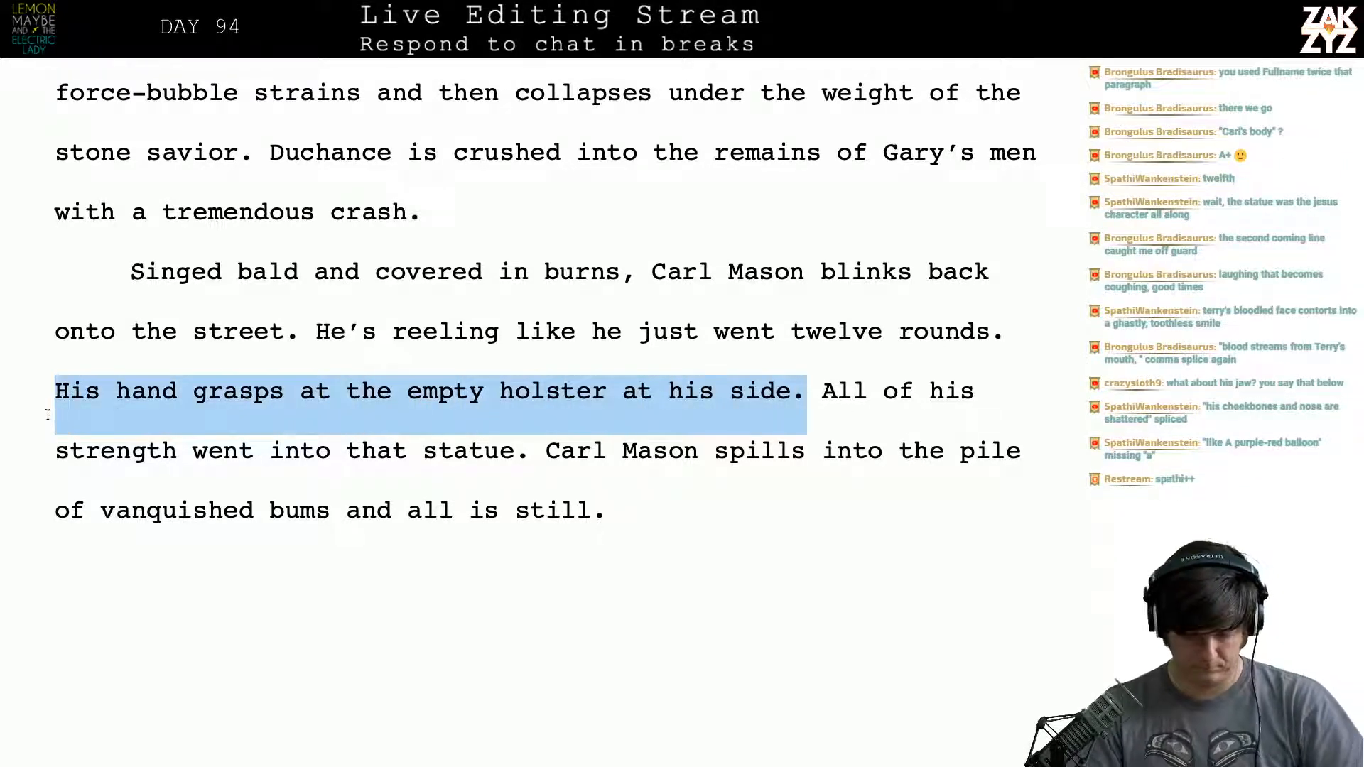
key("BackSpace")
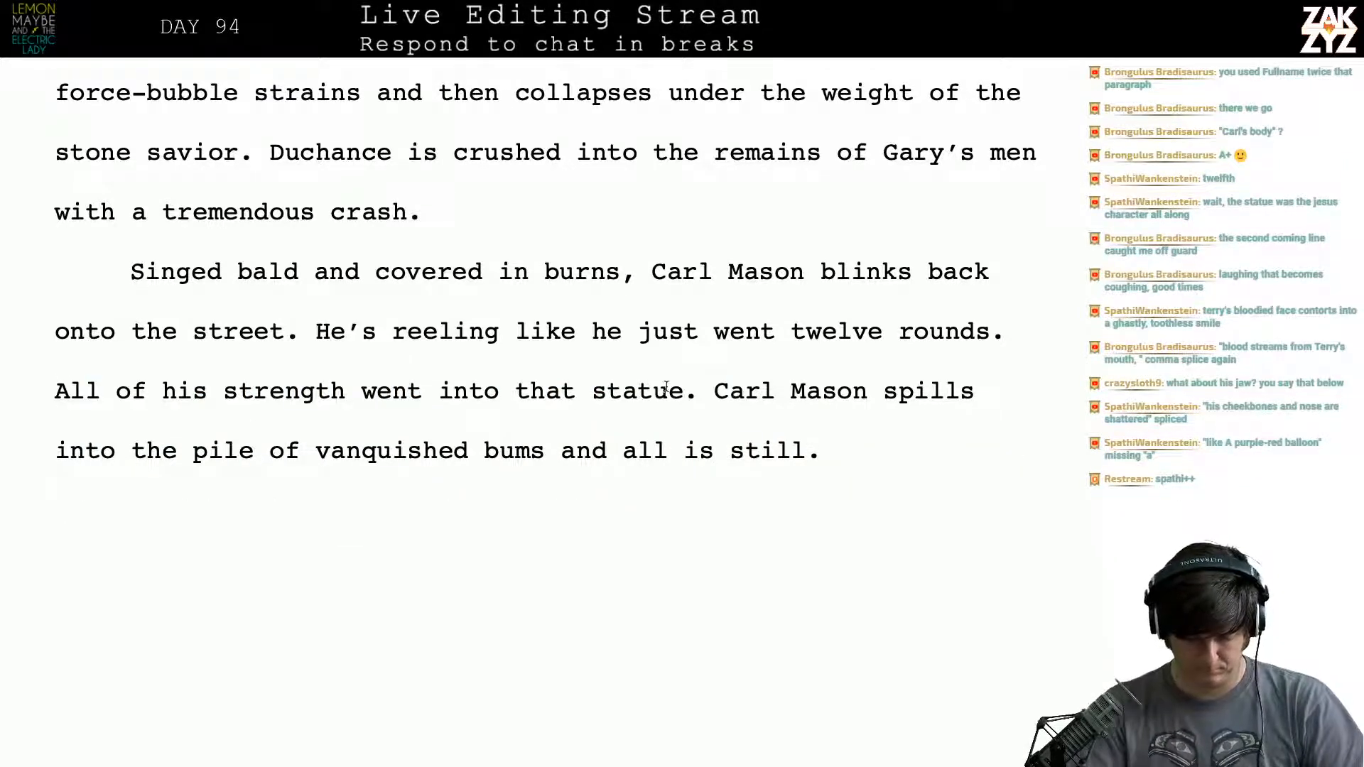
- Insert "His hand grasps the holster at his side, it's empty." after "All of his strength went into that statue."
type("His hand")
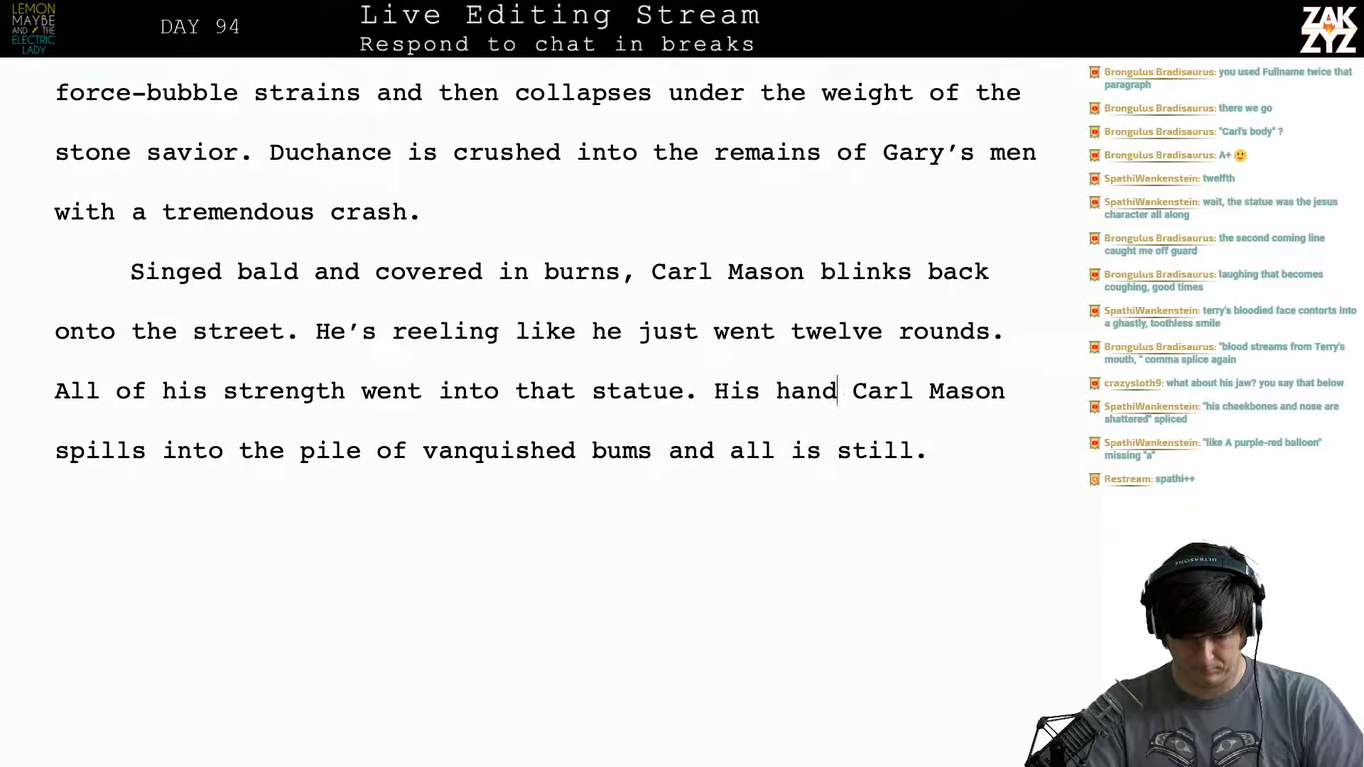
type(" g Car")
key("BackSpace")
key("BackSpace")
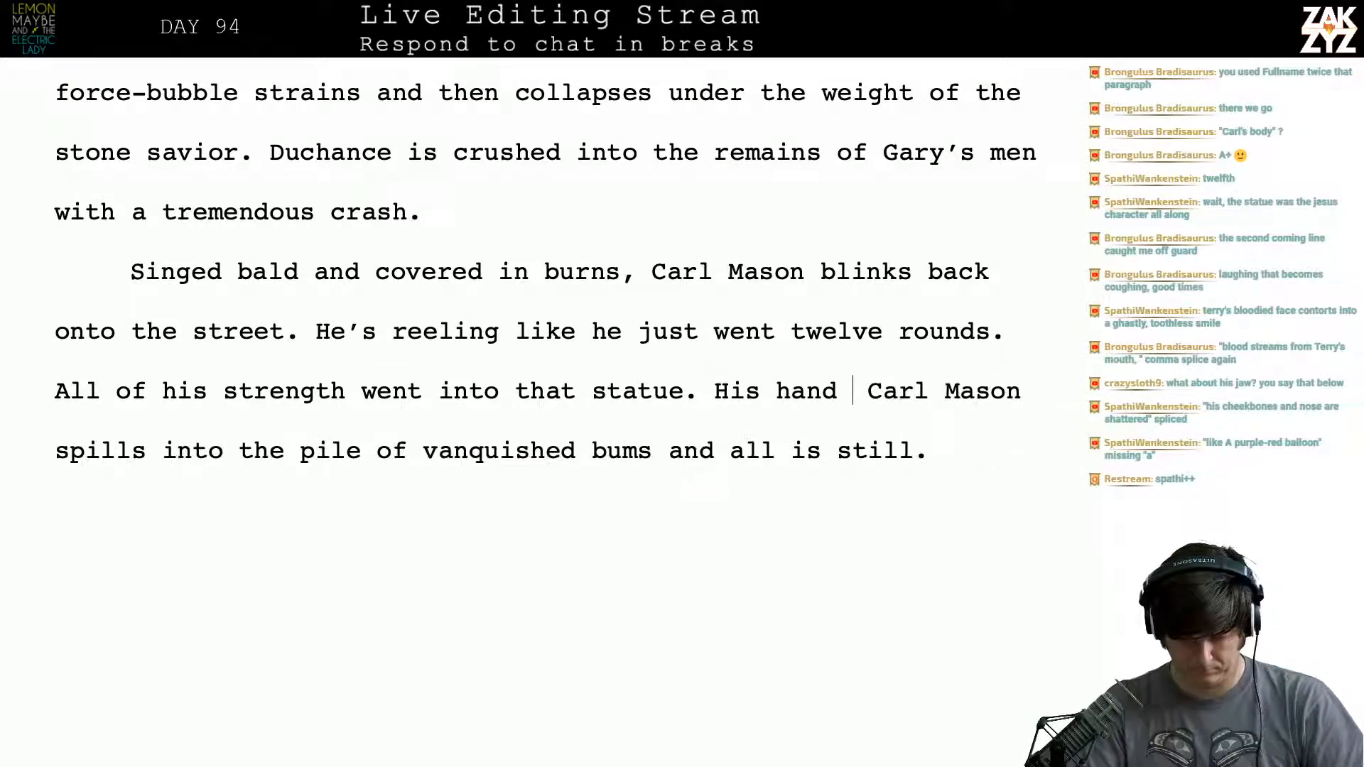
type("grasp")
type("e holster at h")
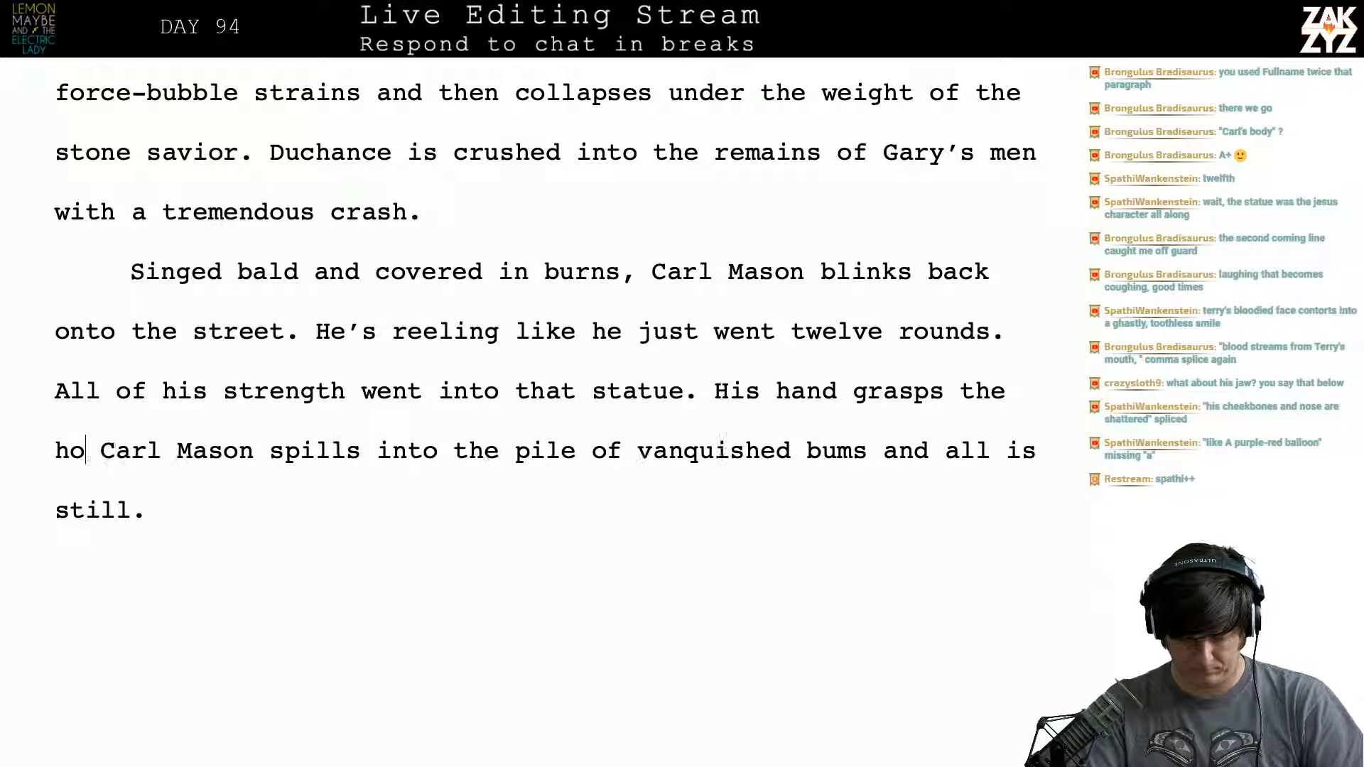
type("is side, it's e")
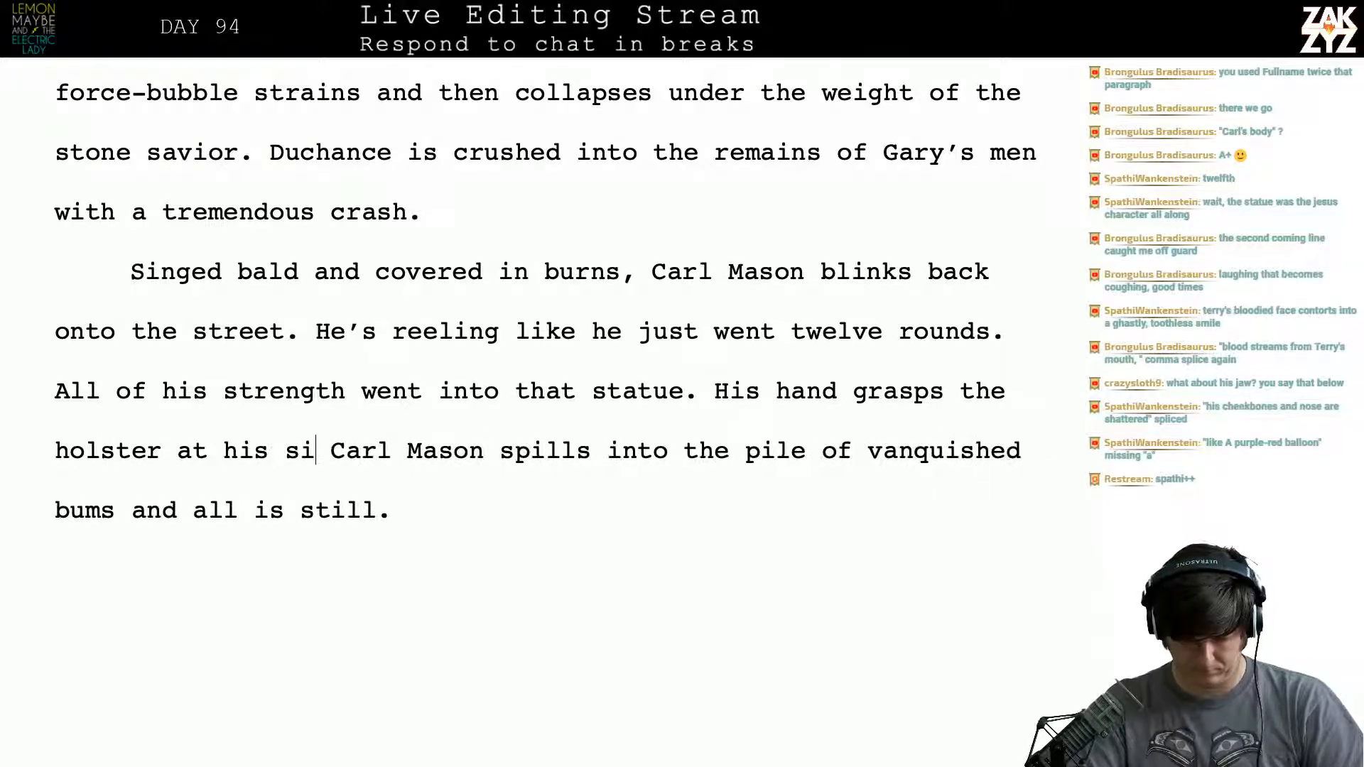
type("mpty. A")
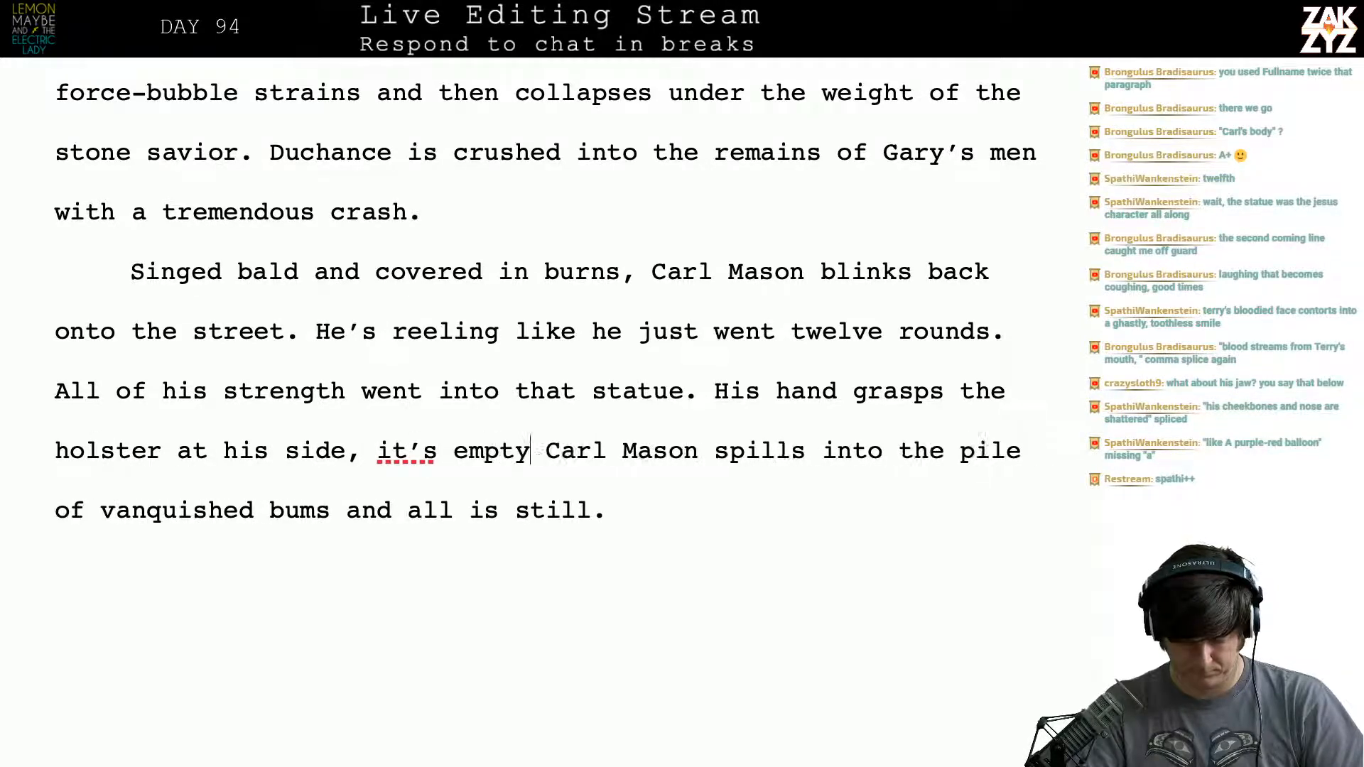
key("BackSpace")
key("BackSpace")
key("BackSpace")
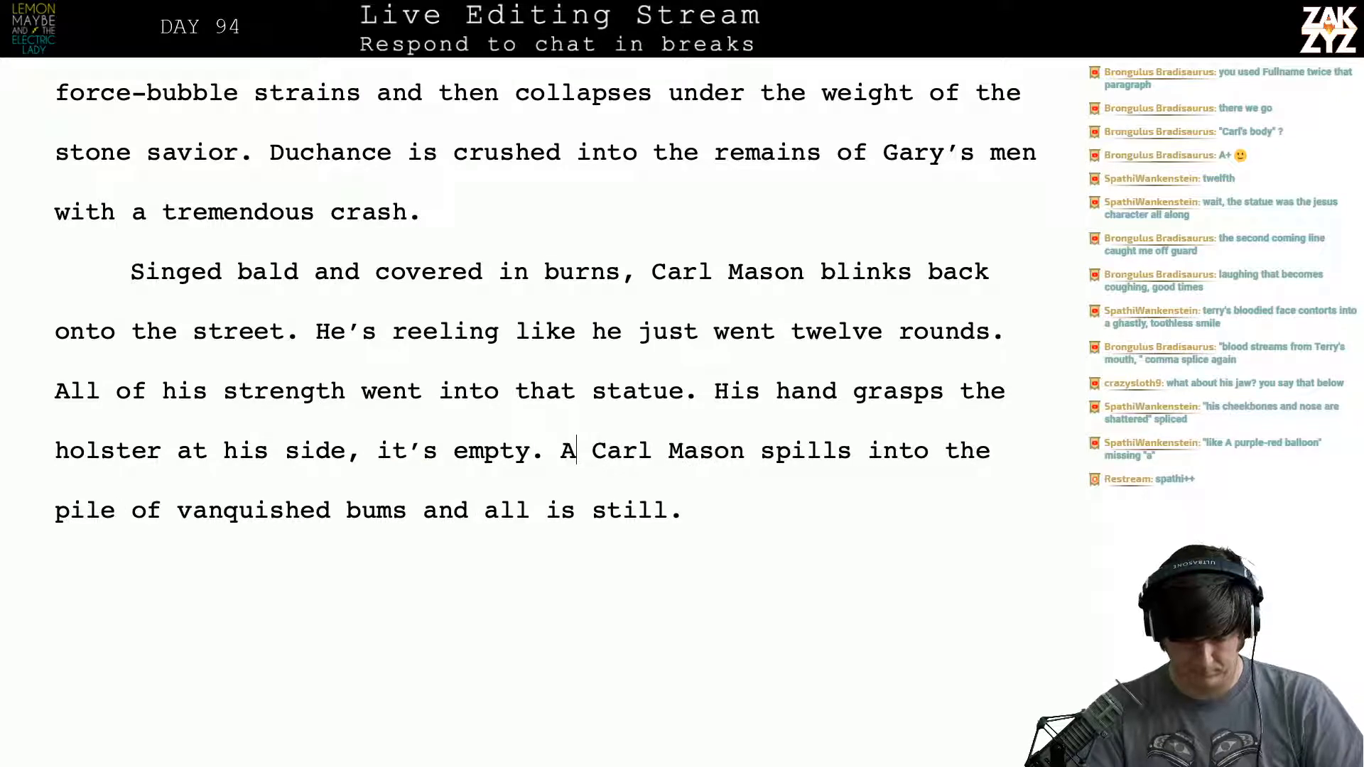
- Shorten "Carl Mason" to "Carl" in the sentence beginning "Singed bald and covered in burns."
key("Down")
key("Right")
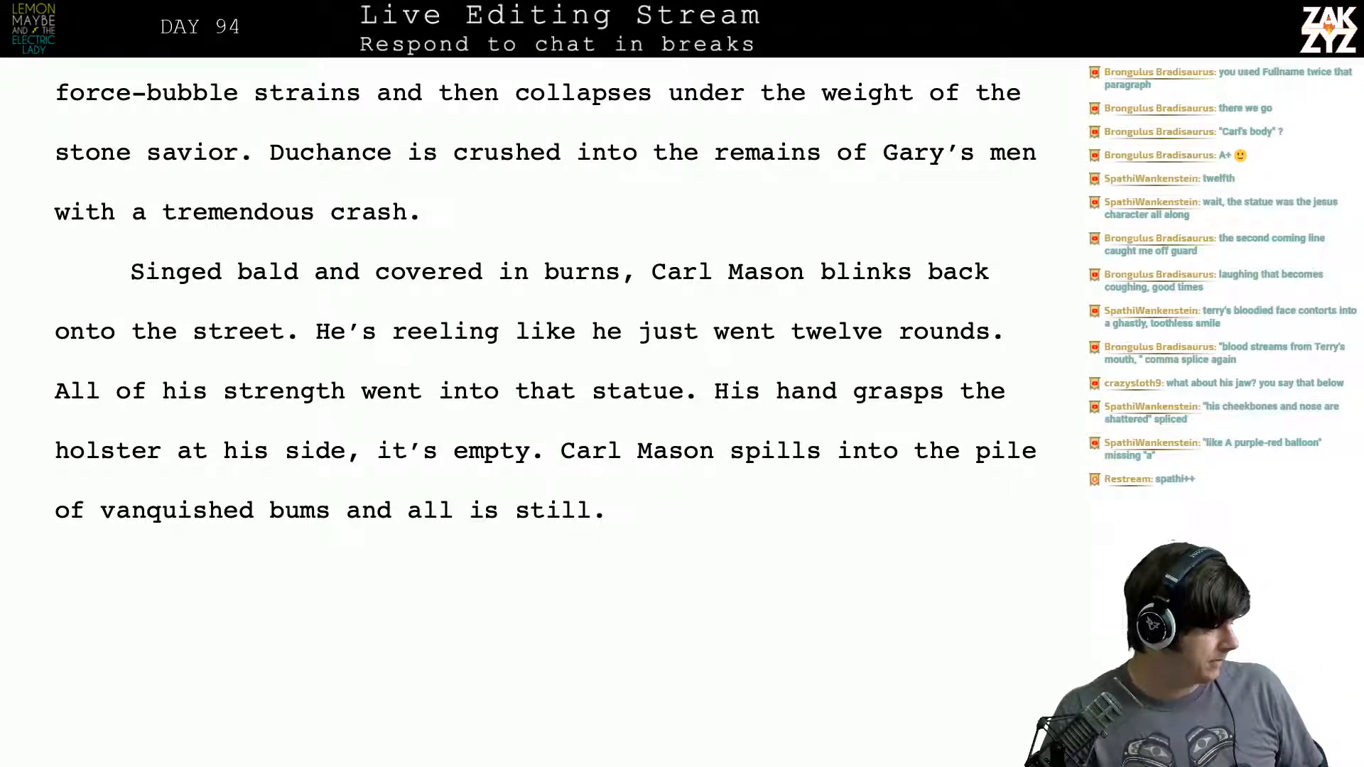
key("Right")
key("Right")
key("Up")
key("Up")
key("Up")
key("Up")
key("Up")
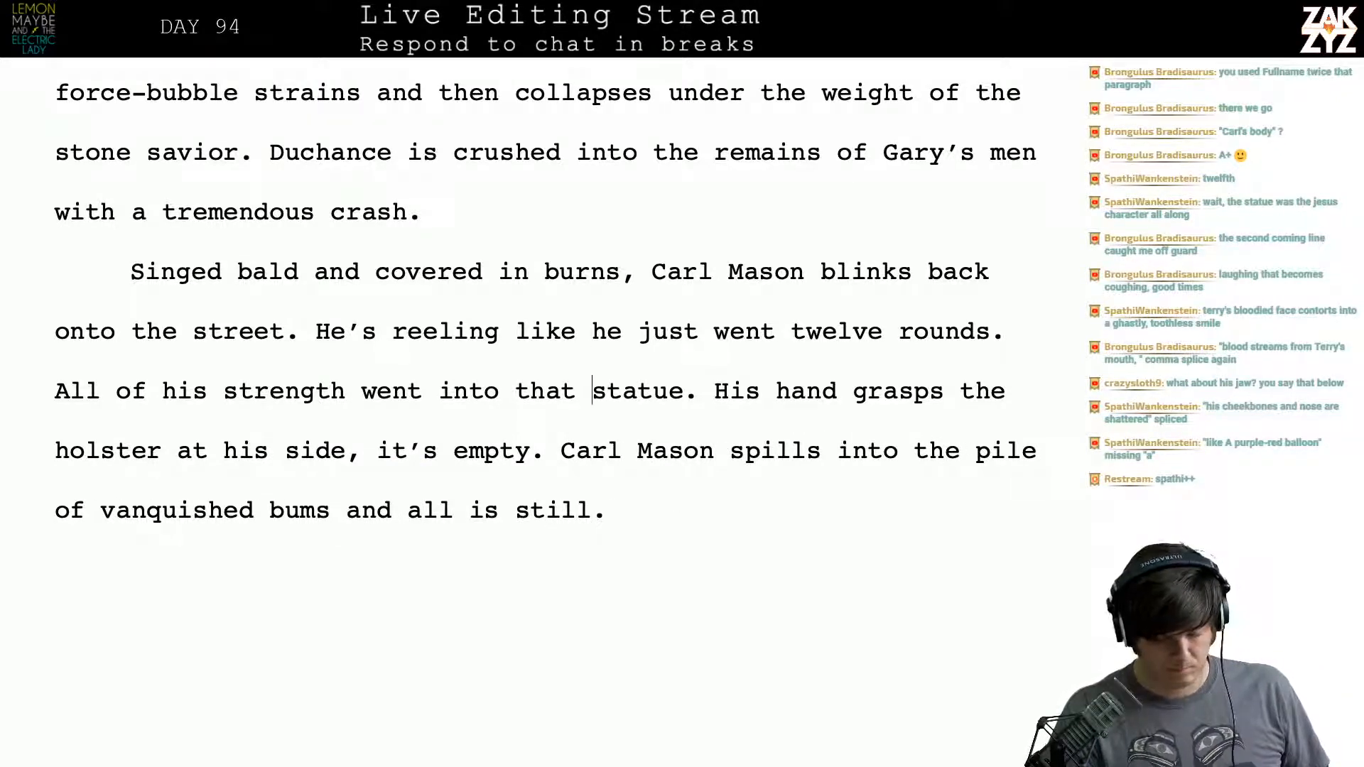
key("Right")
key("Right")
key("Right")
key("Right")
key("Right")
key("Right")
key("Right")
key("Right")
key("Right")
key("Right")
key("Right")
key("Right")
key("Right")
key("Right")
key("Right")
key("Right")
key("Right")
key("Right")
key("Right")
key("Right")
key("Right")
key("Right")
key("Right")
key("Right")
key("Right")
key("Right")
key("Right")
key("Right")
key("Right")
key("Right")
key("Right")
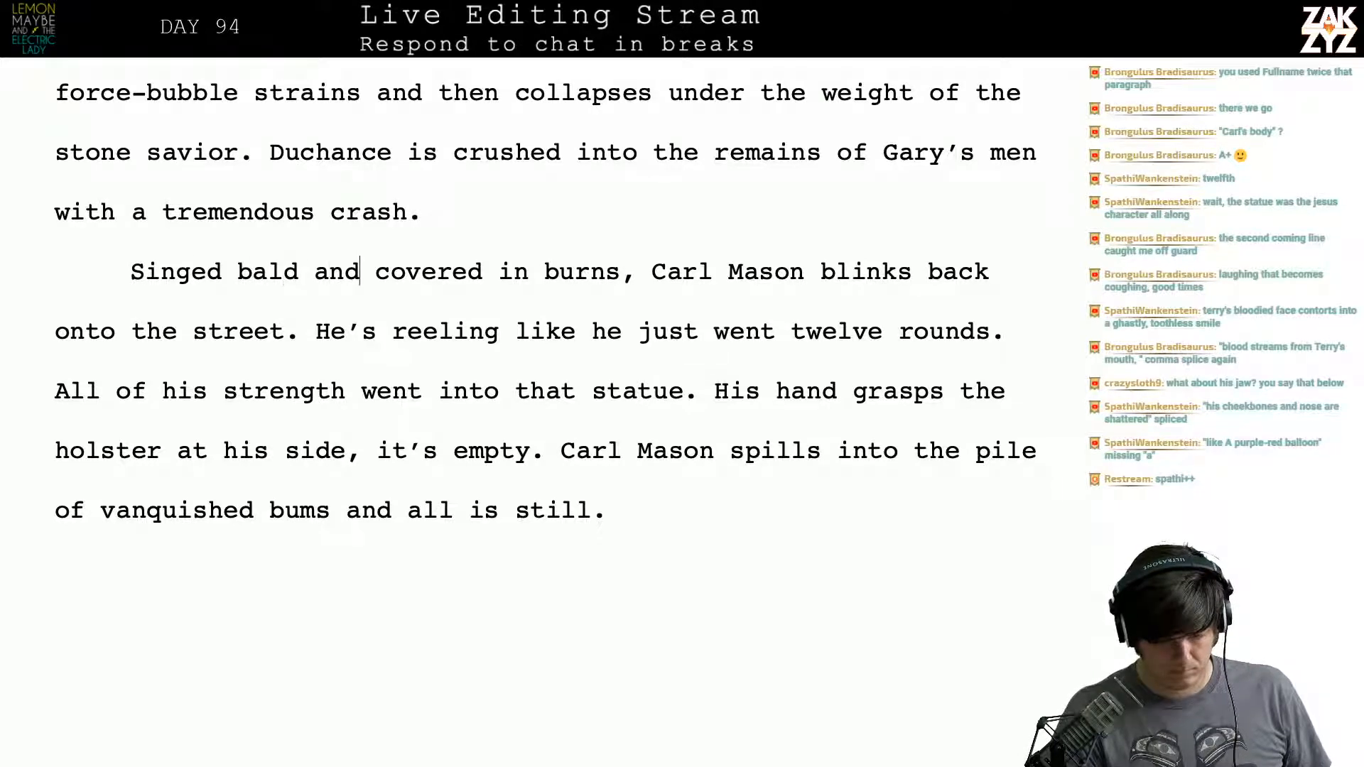
key("Right")
key("Right")
key("Right")
key("Right")
key("Right")
key("Right")
key("Right")
key("Right")
key("Right")
key("Right")
key("Right")
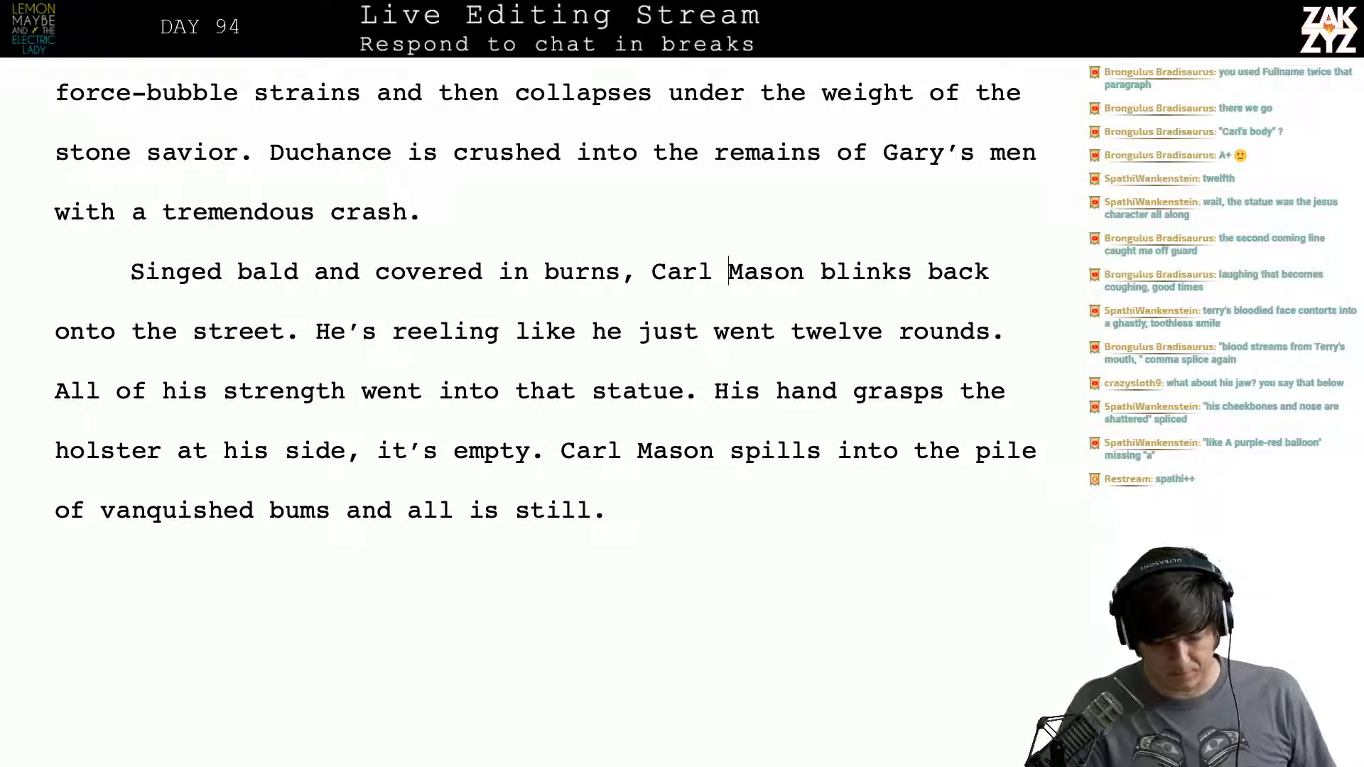
key("BackSpace")
key("BackSpace")
key("BackSpace")
key("BackSpace")
key("BackSpace")
key("BackSpace")
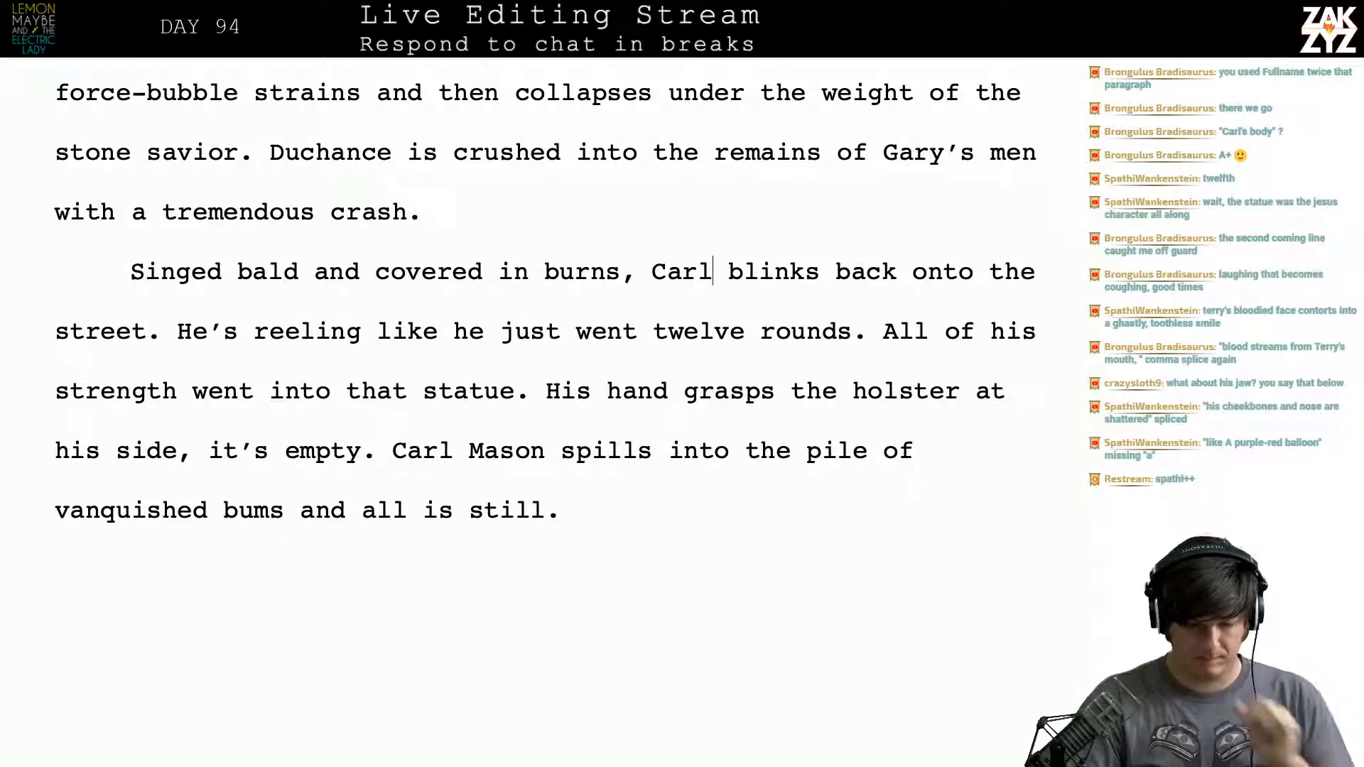
- Reread the chapter's closing page from the toppling statue to Carl's collapse, checking how the revised paragraph flows
scroll(546, 412, "up", 3)
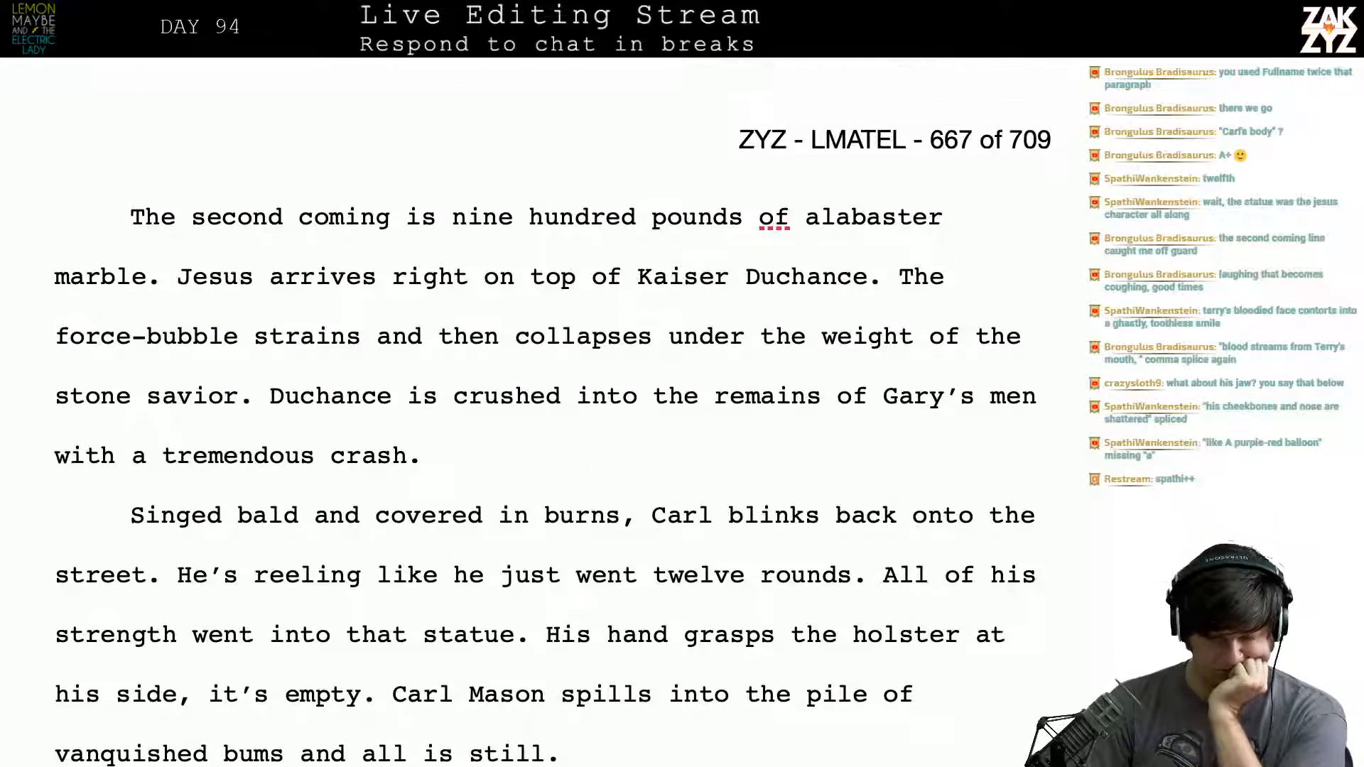
scroll(528, 418, "up", 6)
scroll(528, 417, "down", 3)
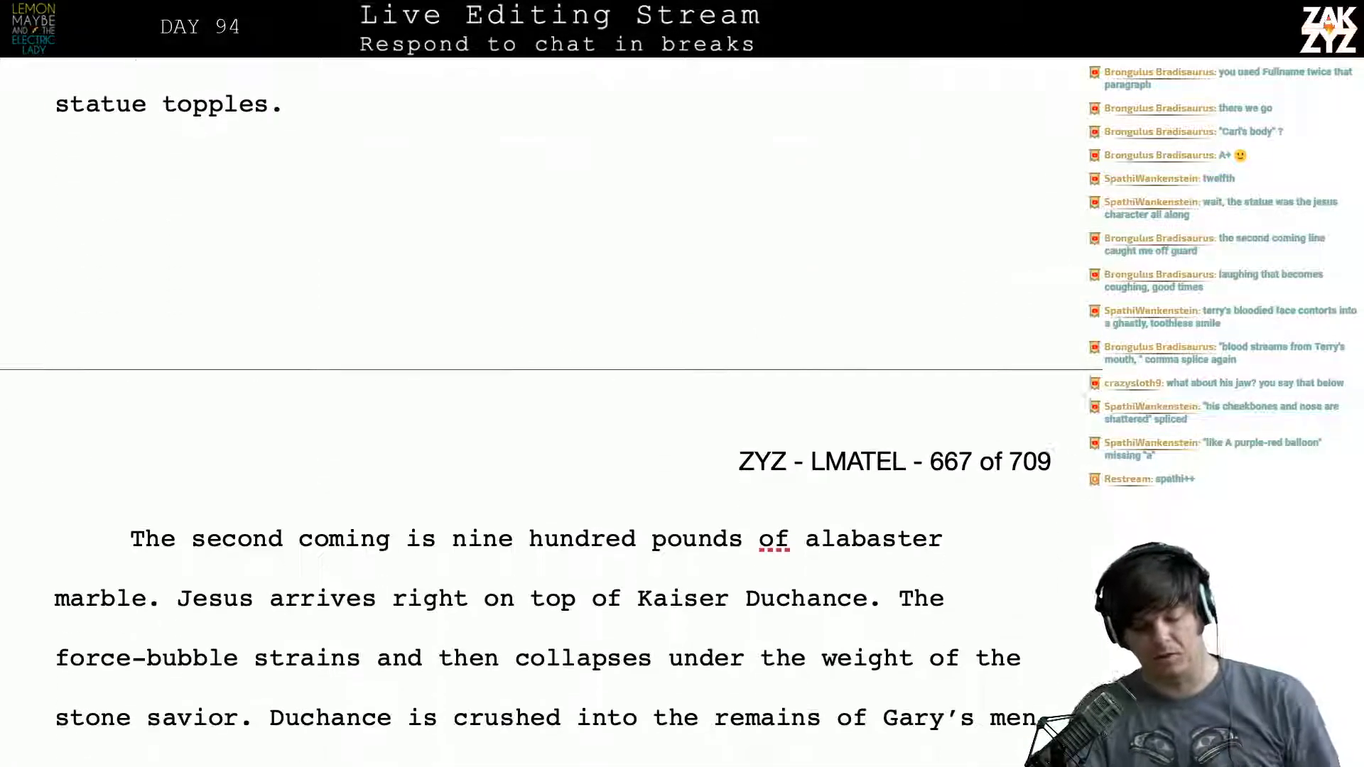
scroll(545, 412, "down", 8)
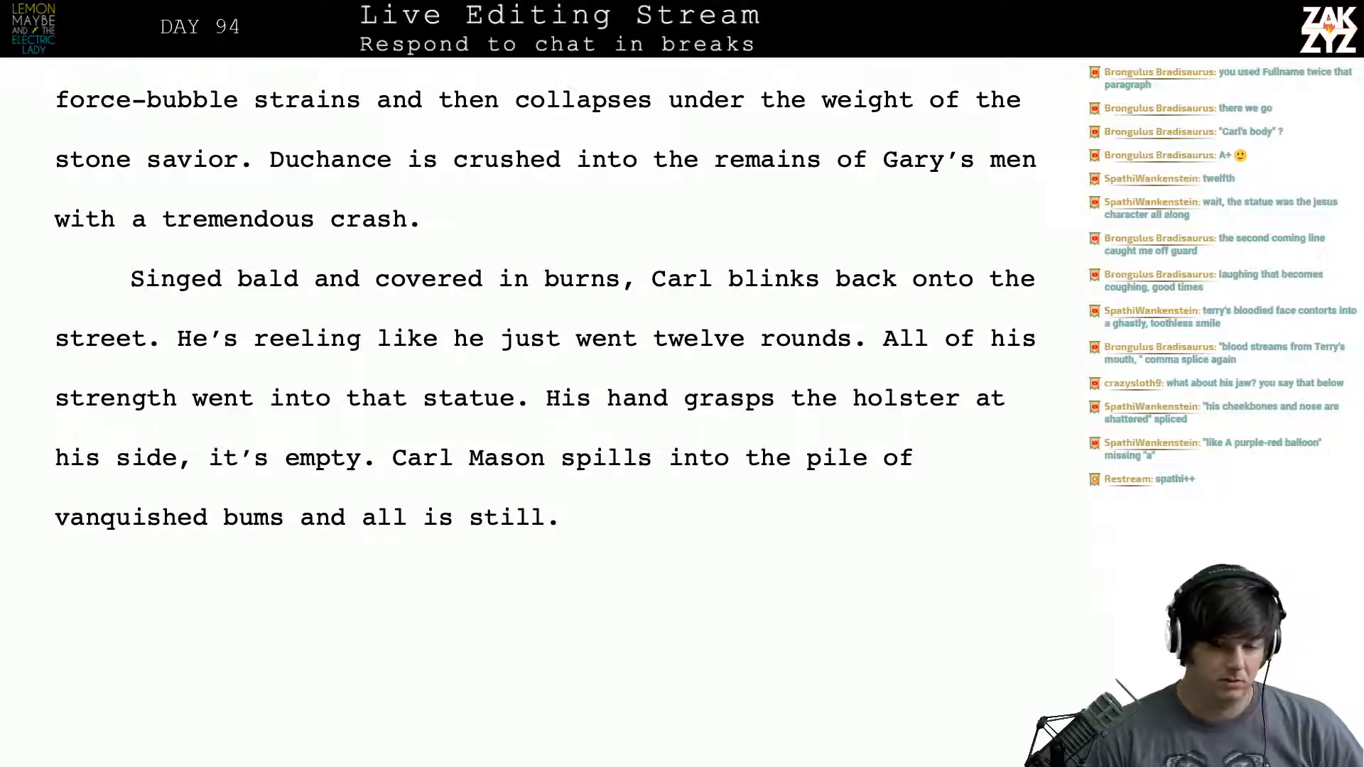
scroll(546, 310, "up", 1)
scroll(701, 395, "up", 5)
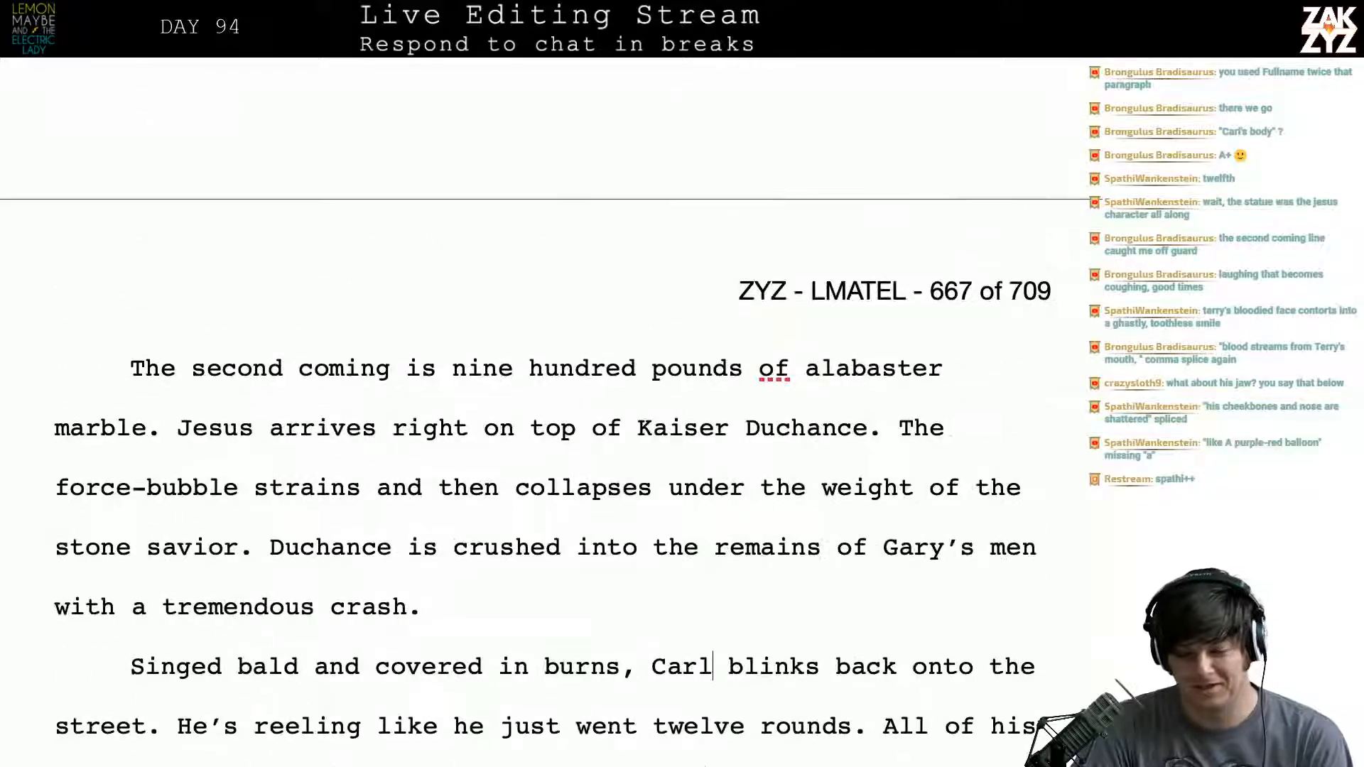
scroll(701, 395, "down", 3)
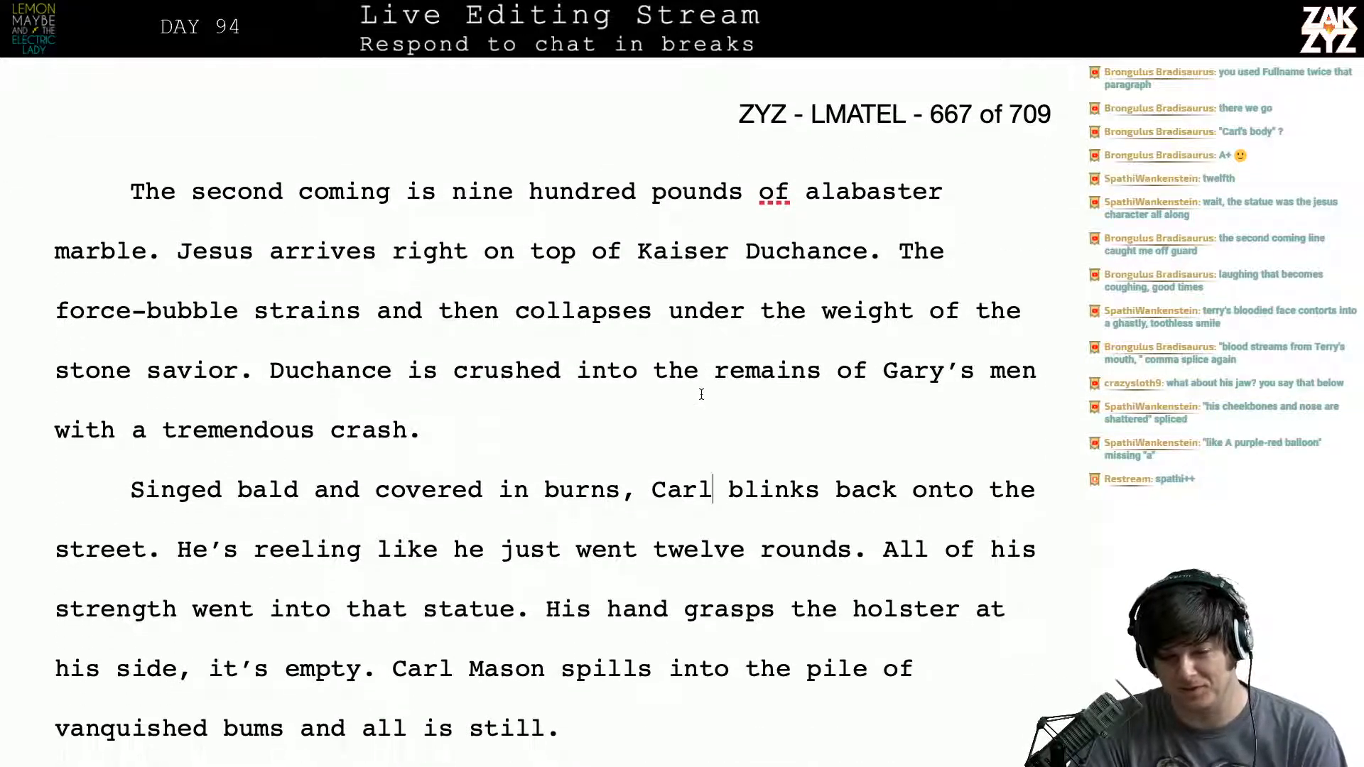
scroll(701, 394, "down", 4)
scroll(701, 394, "down", 14)
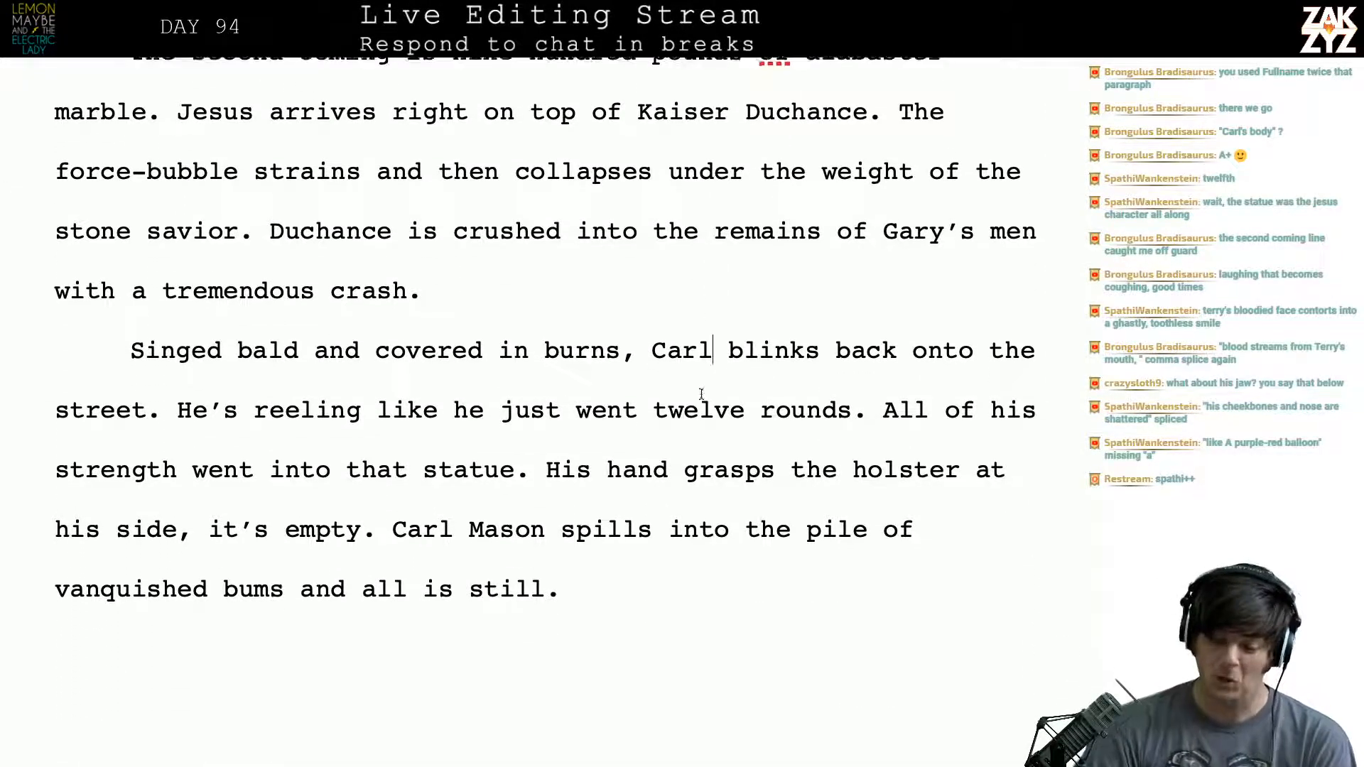
- Go on to the heading of chapter 87, "No Shock Advised", leaving the viewer scoreboard for the manuscript
scroll(701, 394, "down", 12)
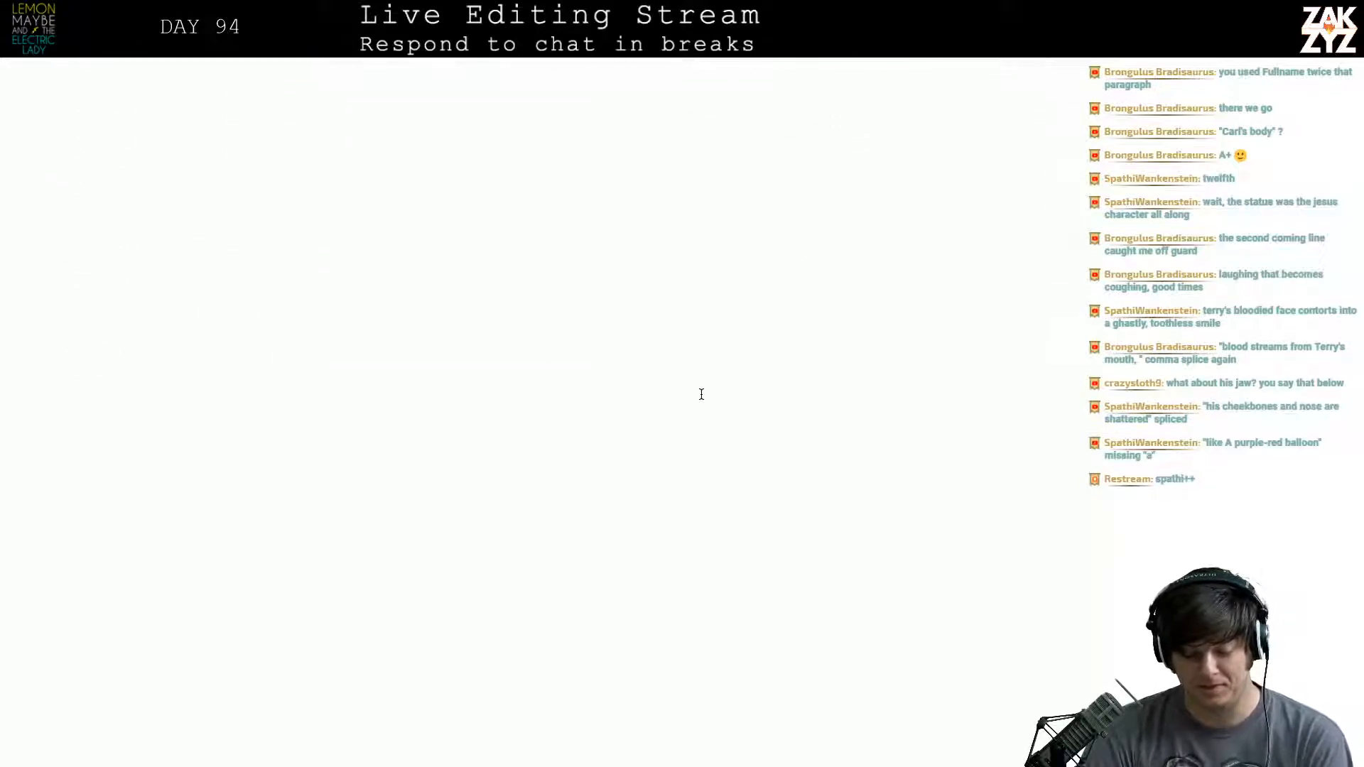
scroll(701, 398, "up", 1)
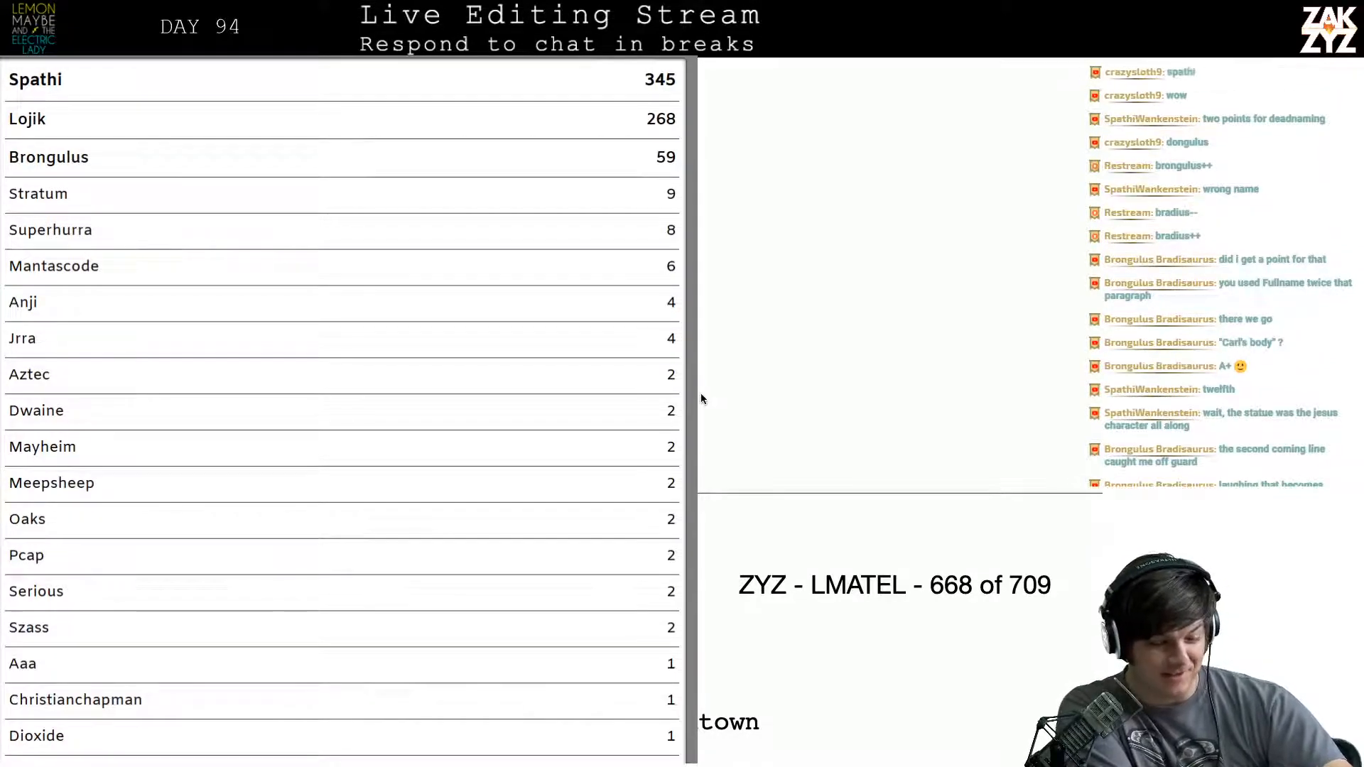
key("super+Tab")
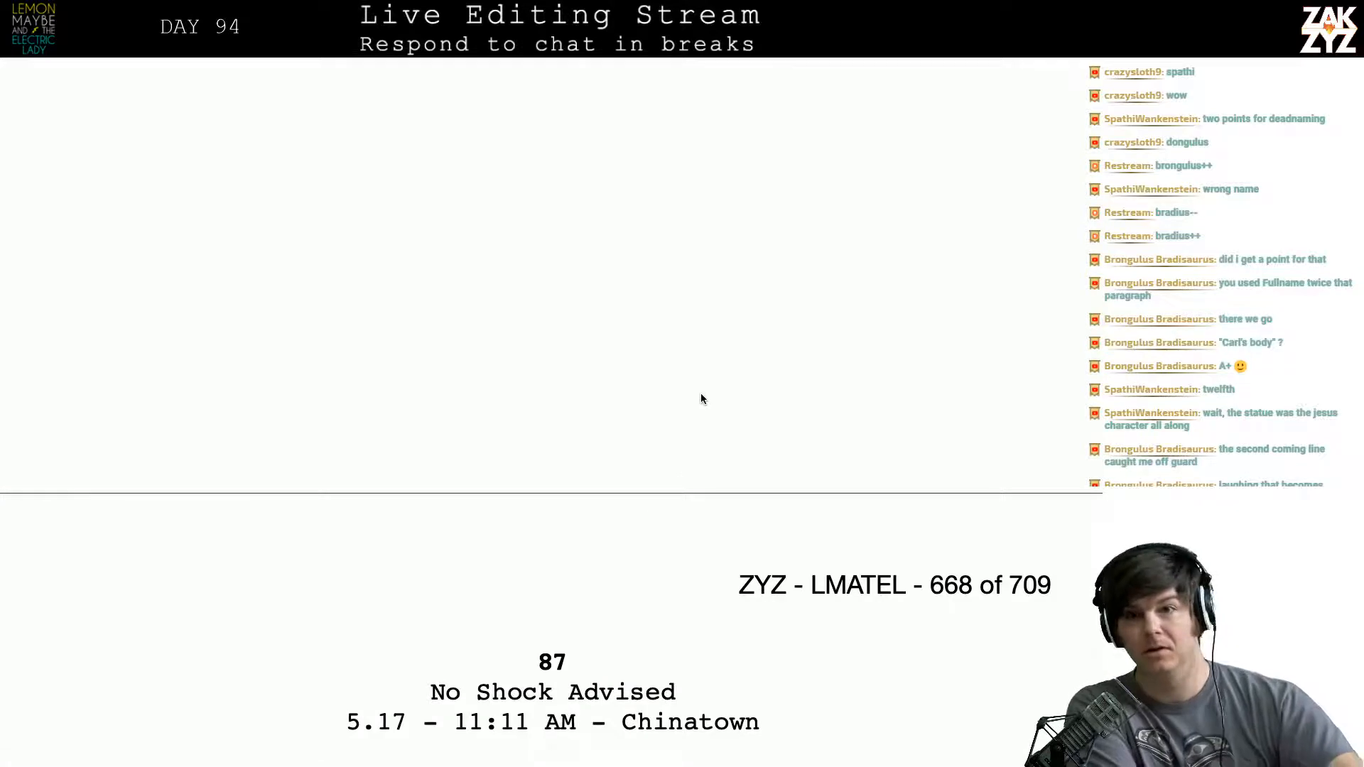